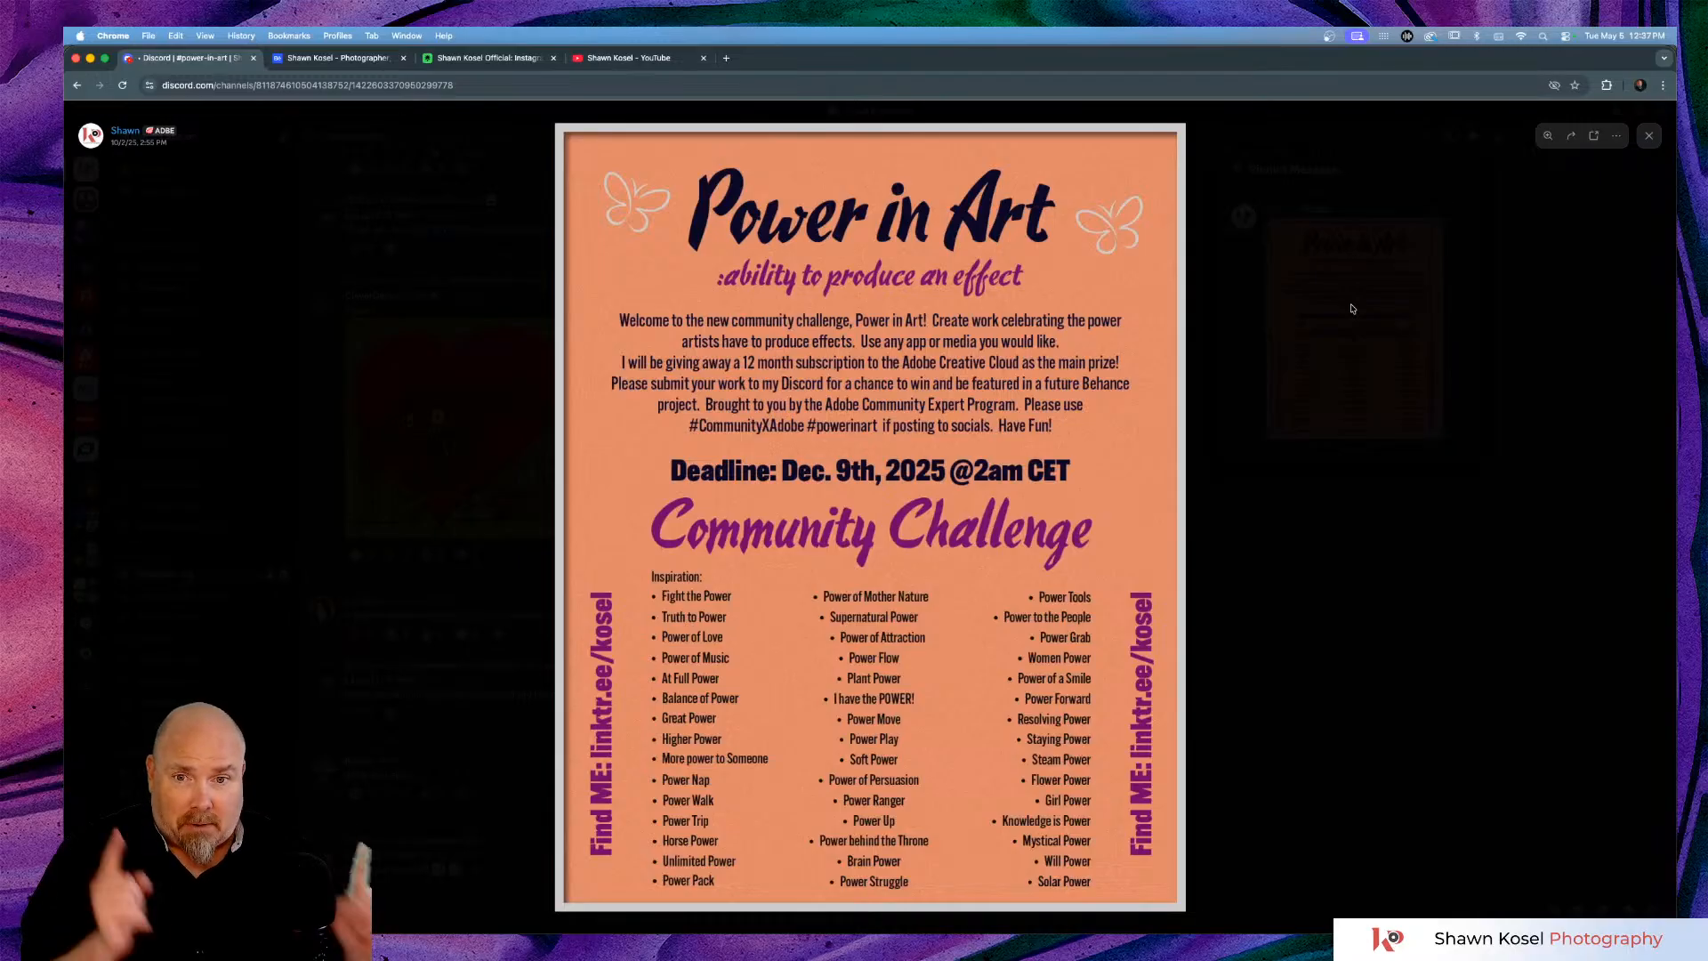
Close the pinned poster and set up a private text channel named art-in-nature in the challenges category.
click(1650, 136)
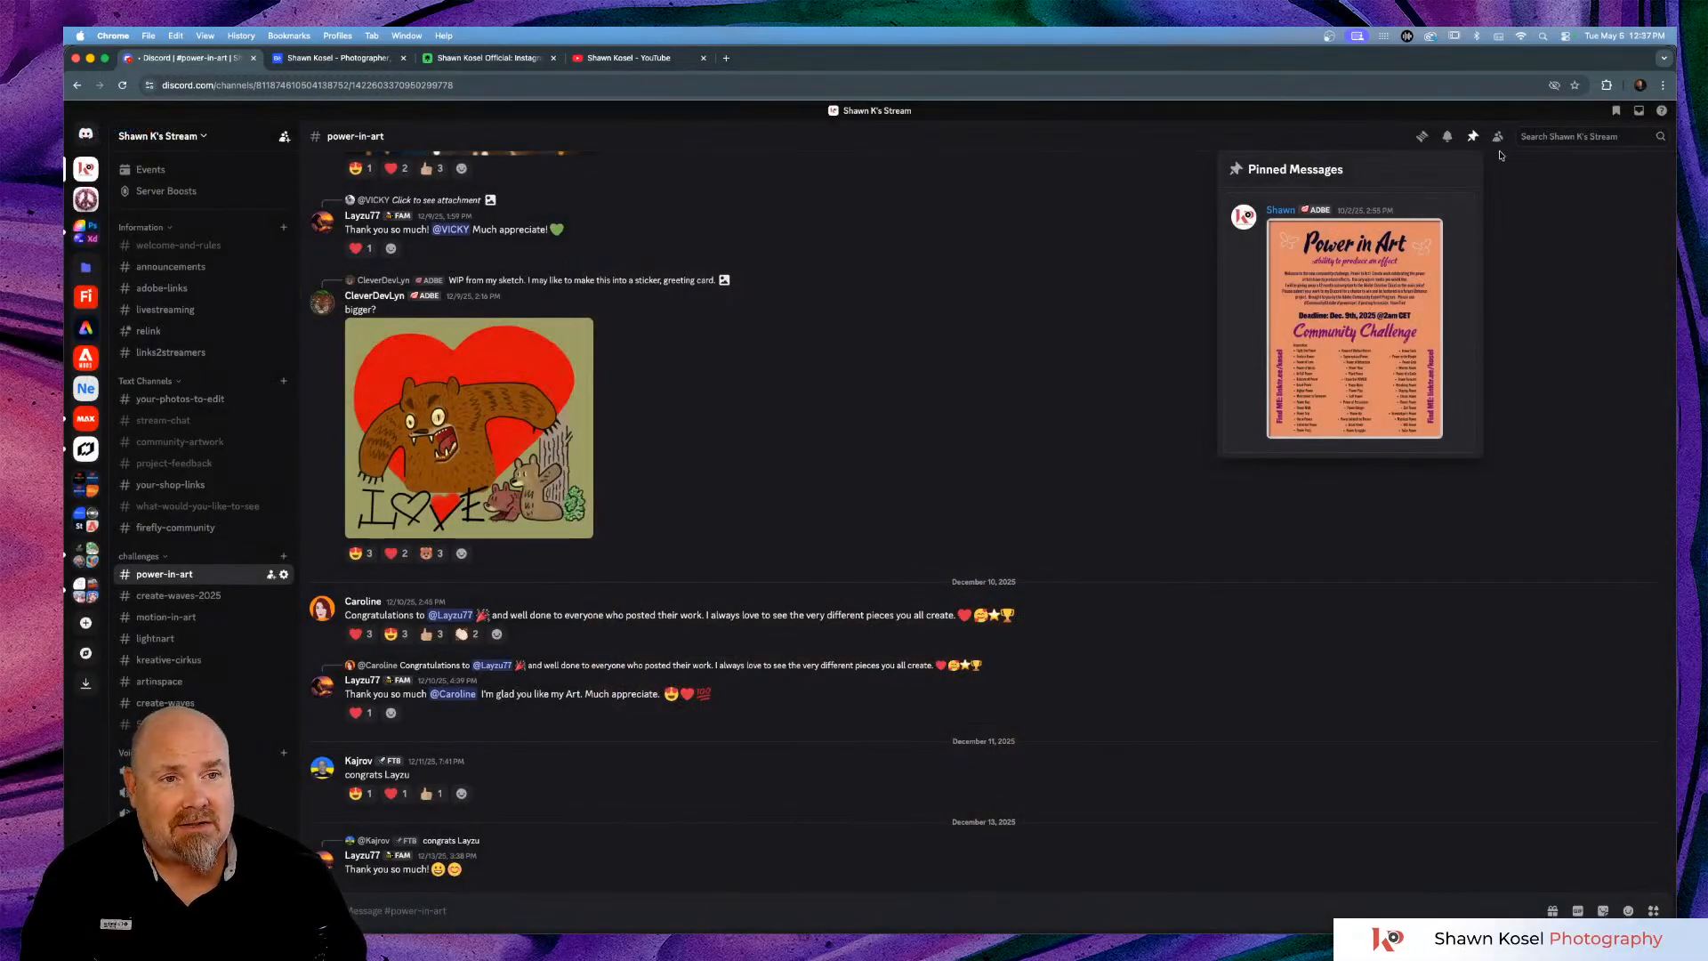
click(1474, 136)
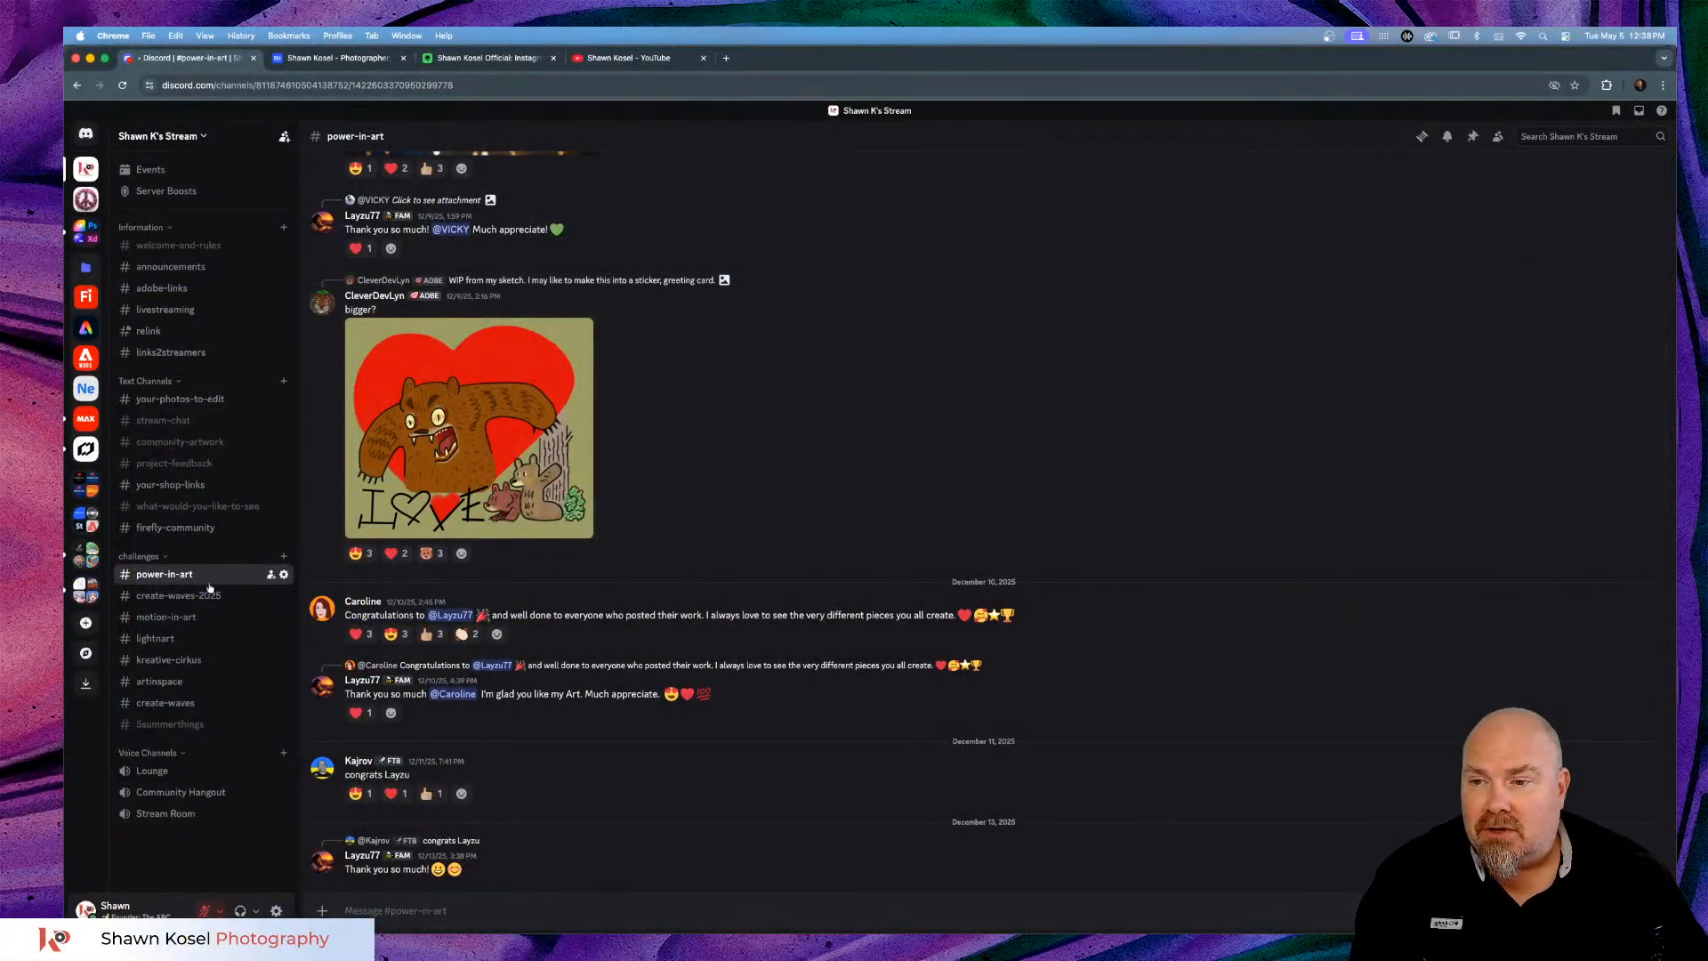
click(284, 557)
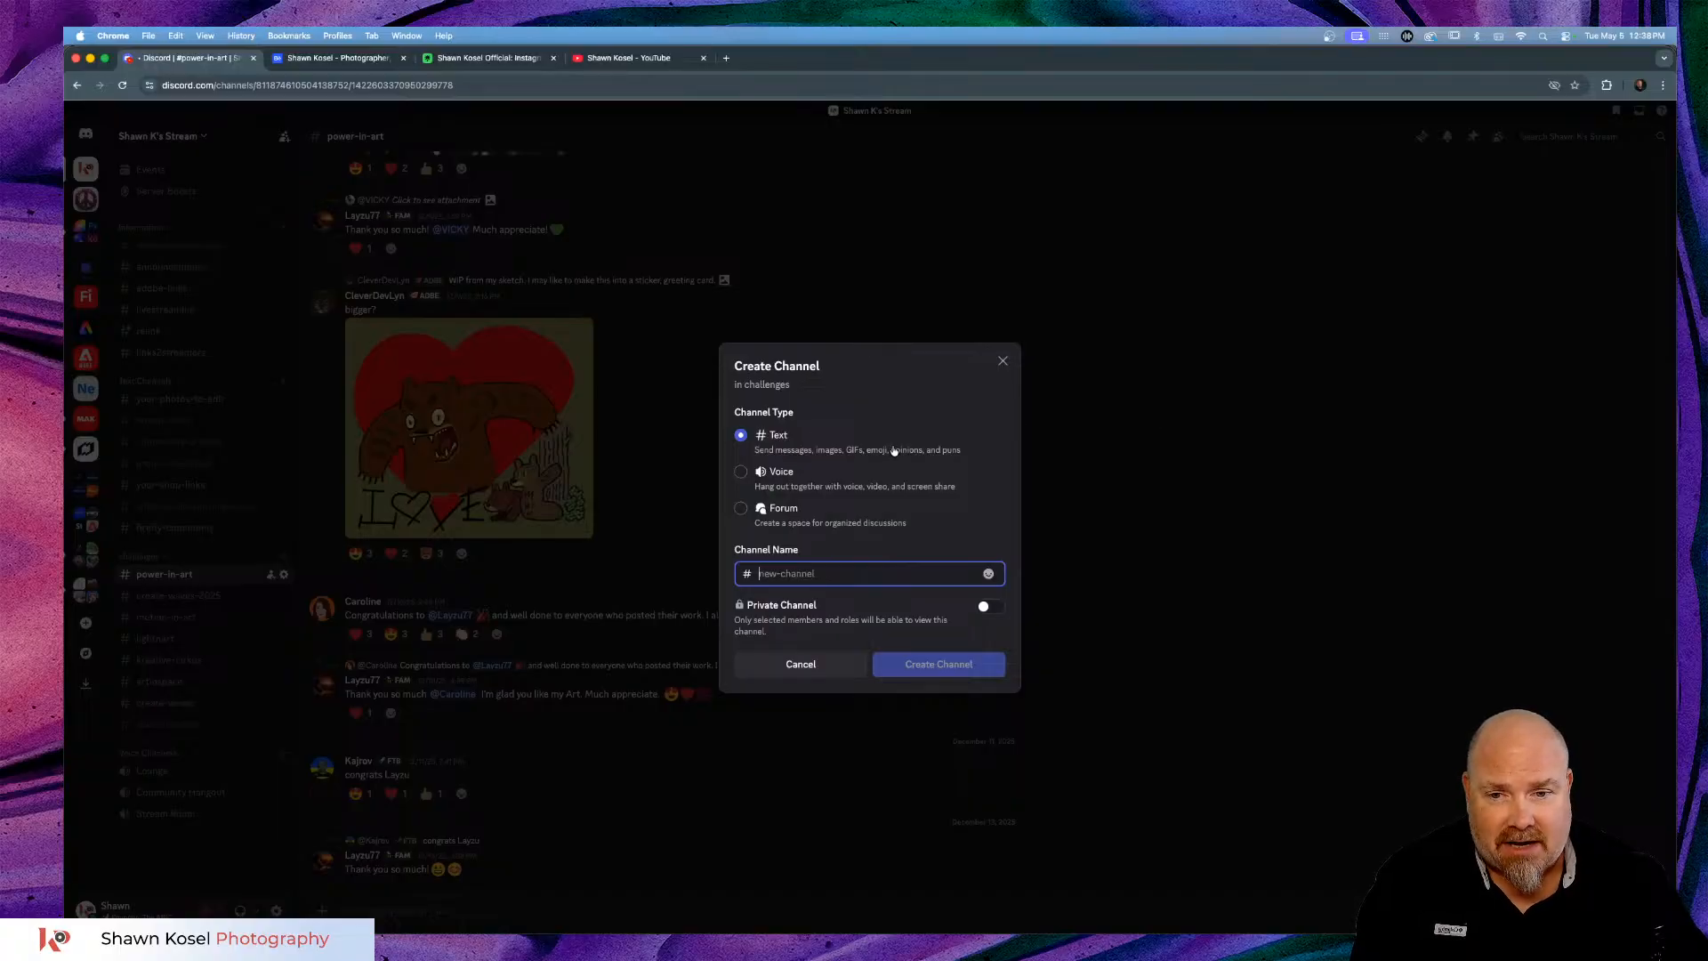
click(984, 608)
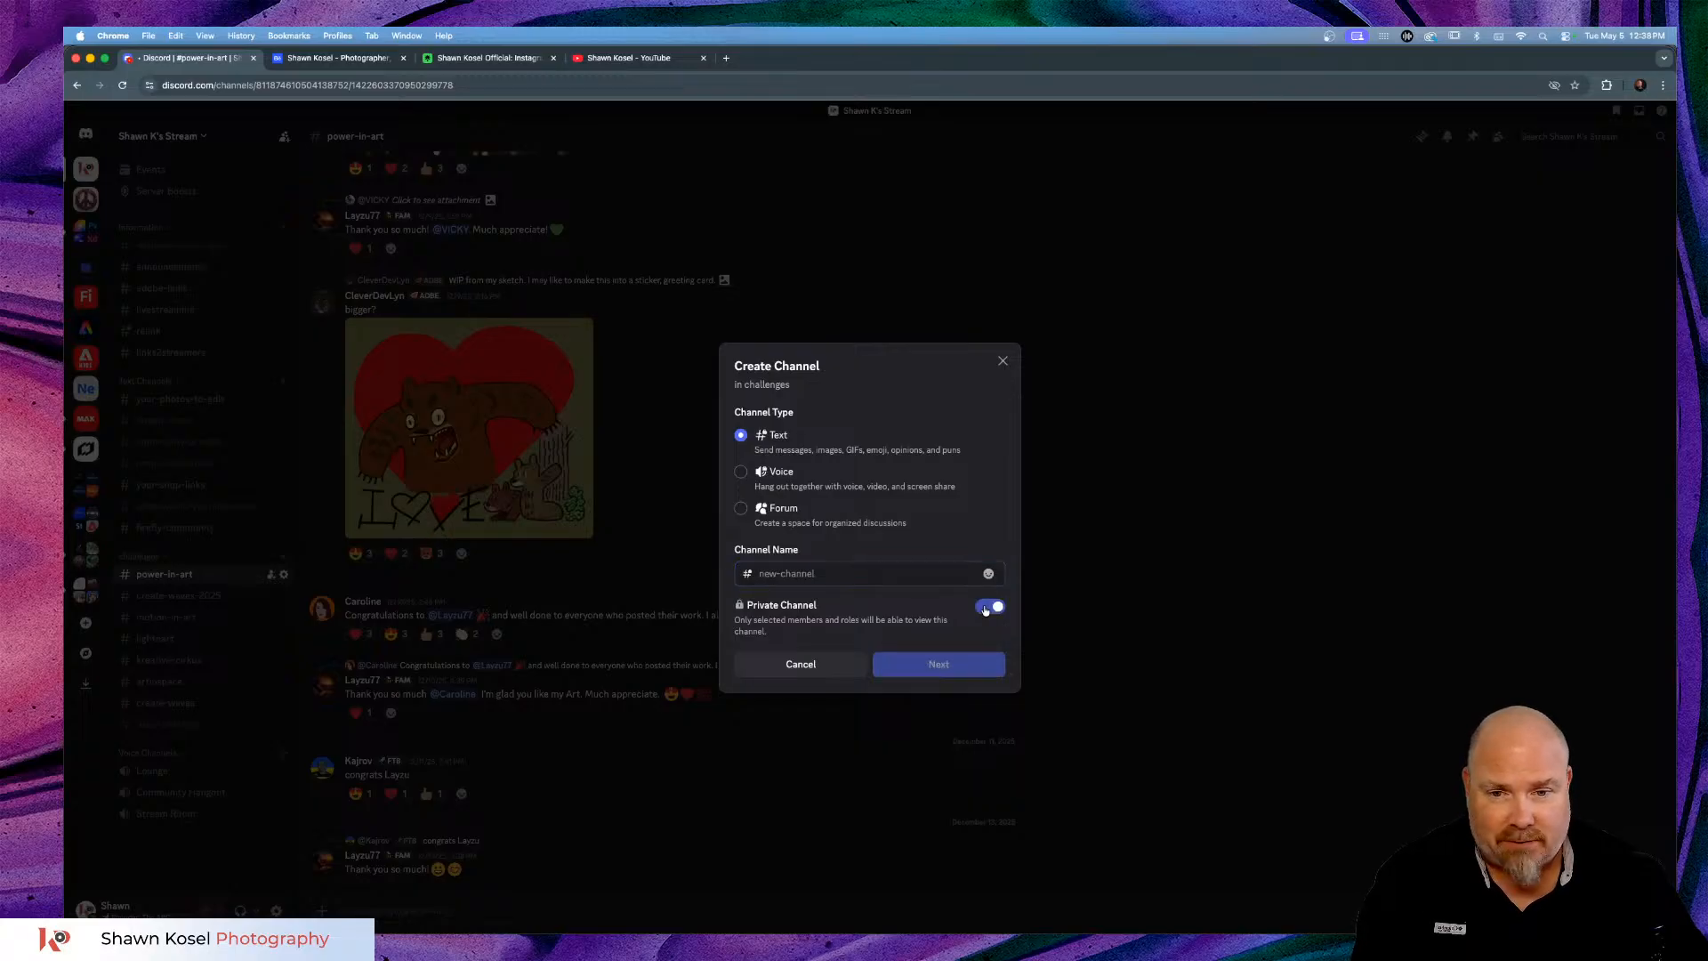
click(833, 574)
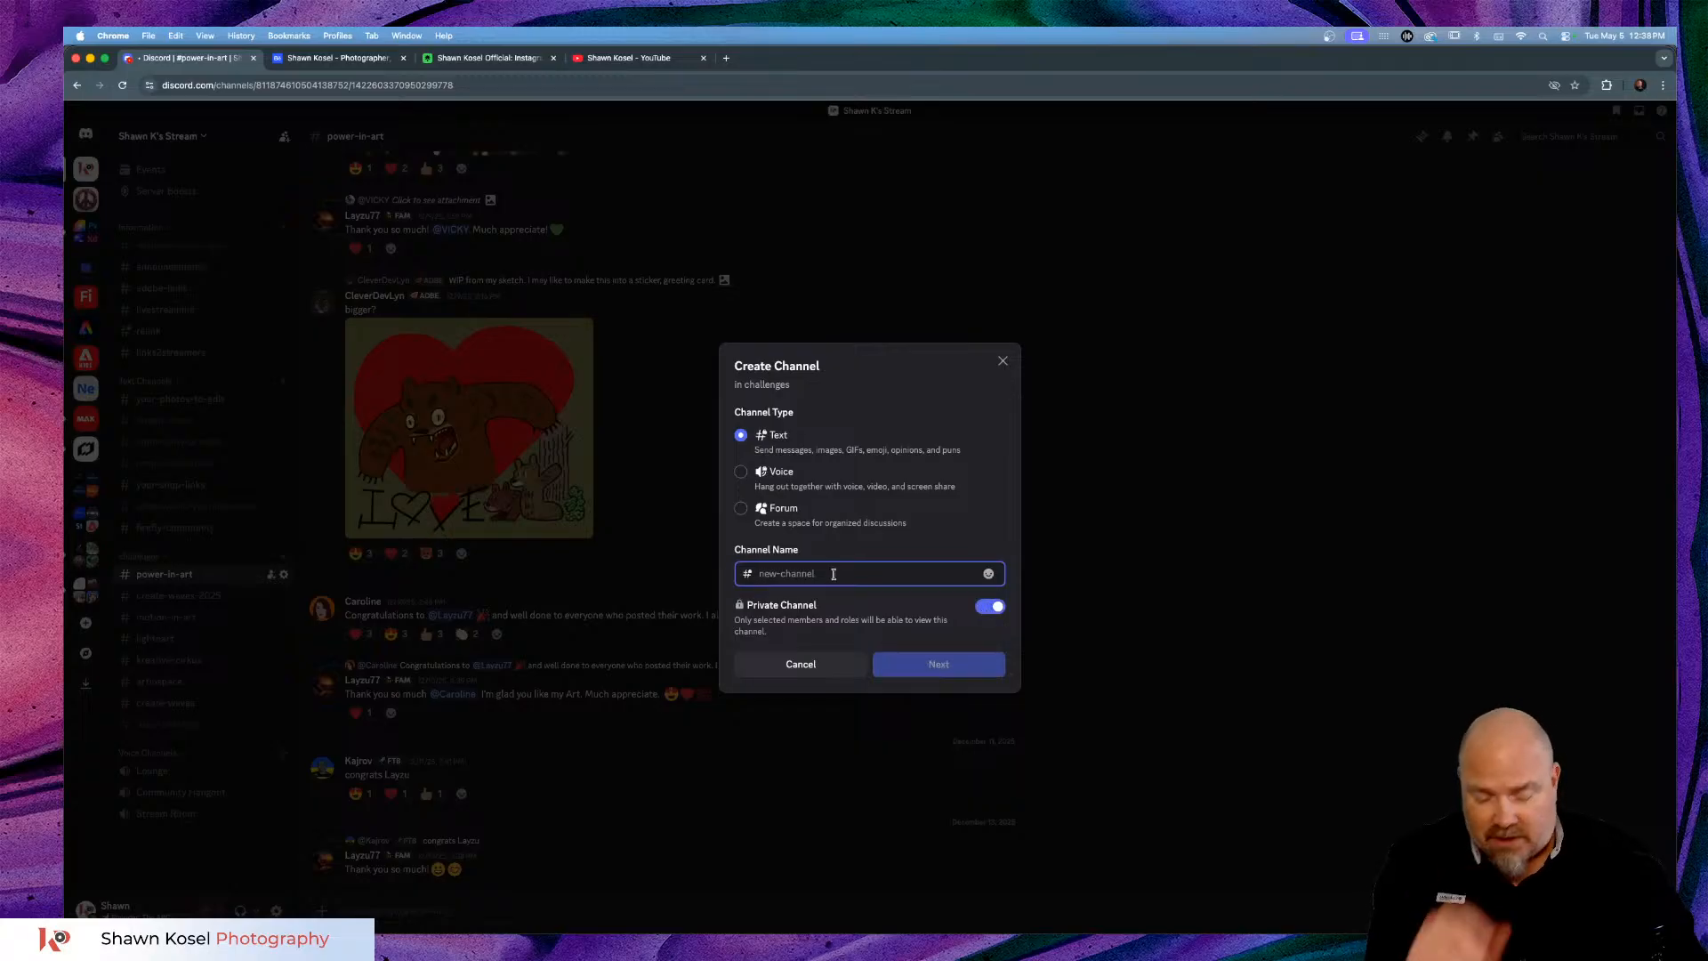
text(a)
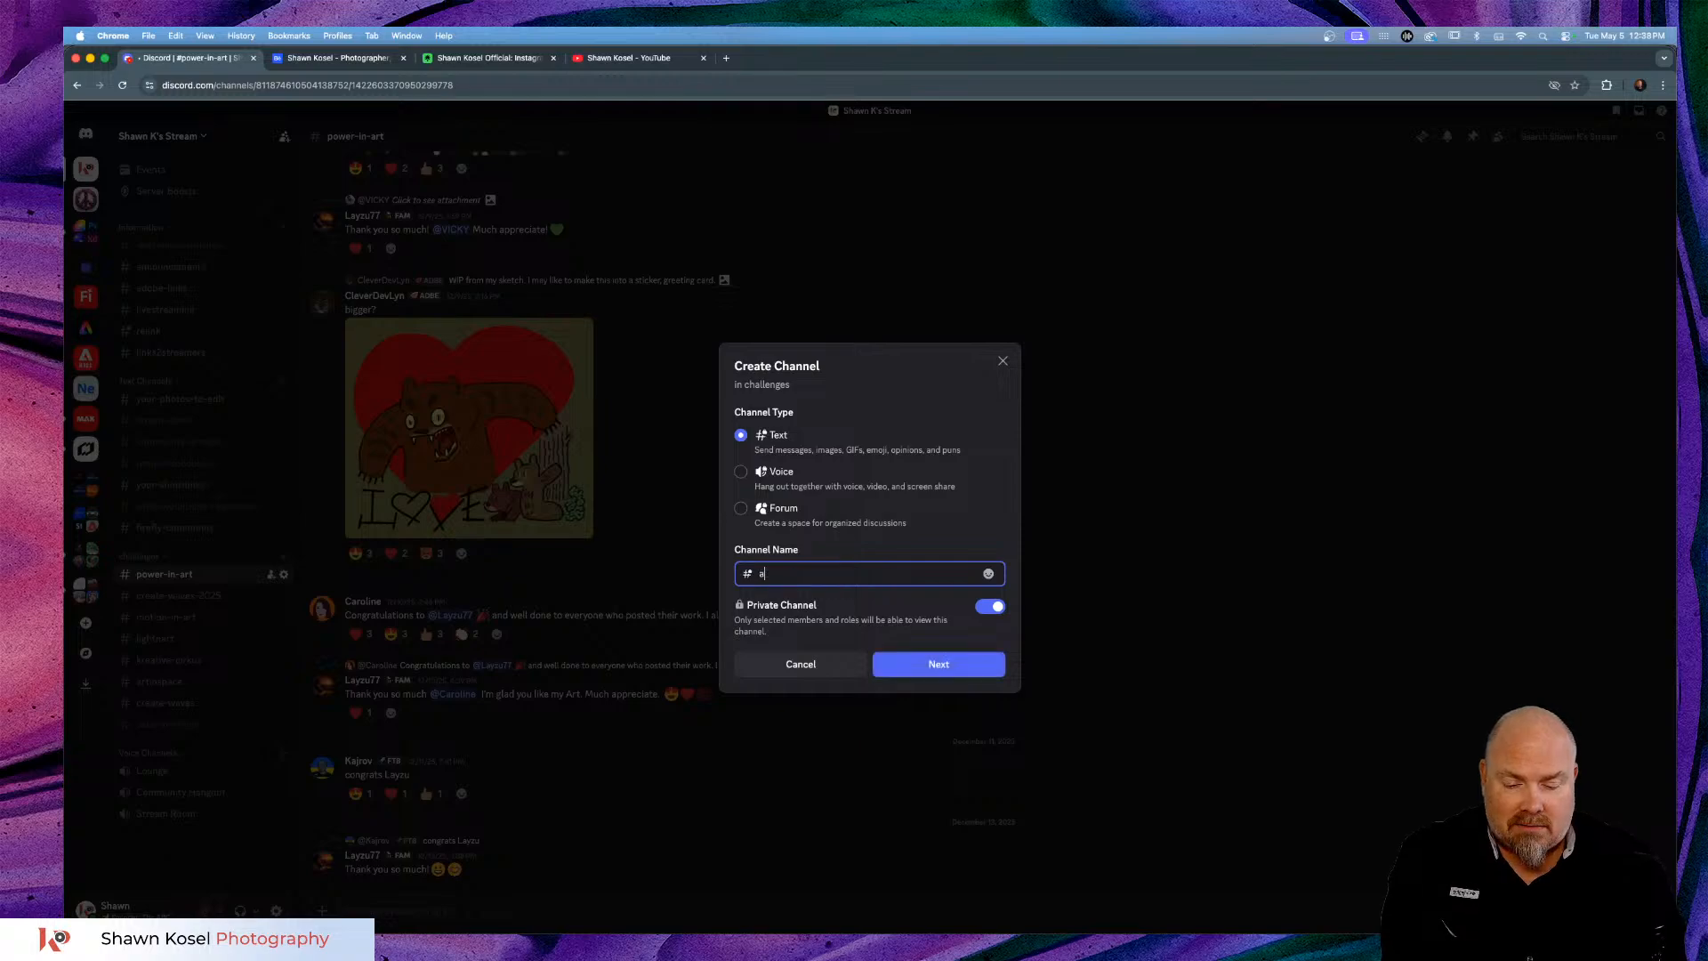
text(rt-in-)
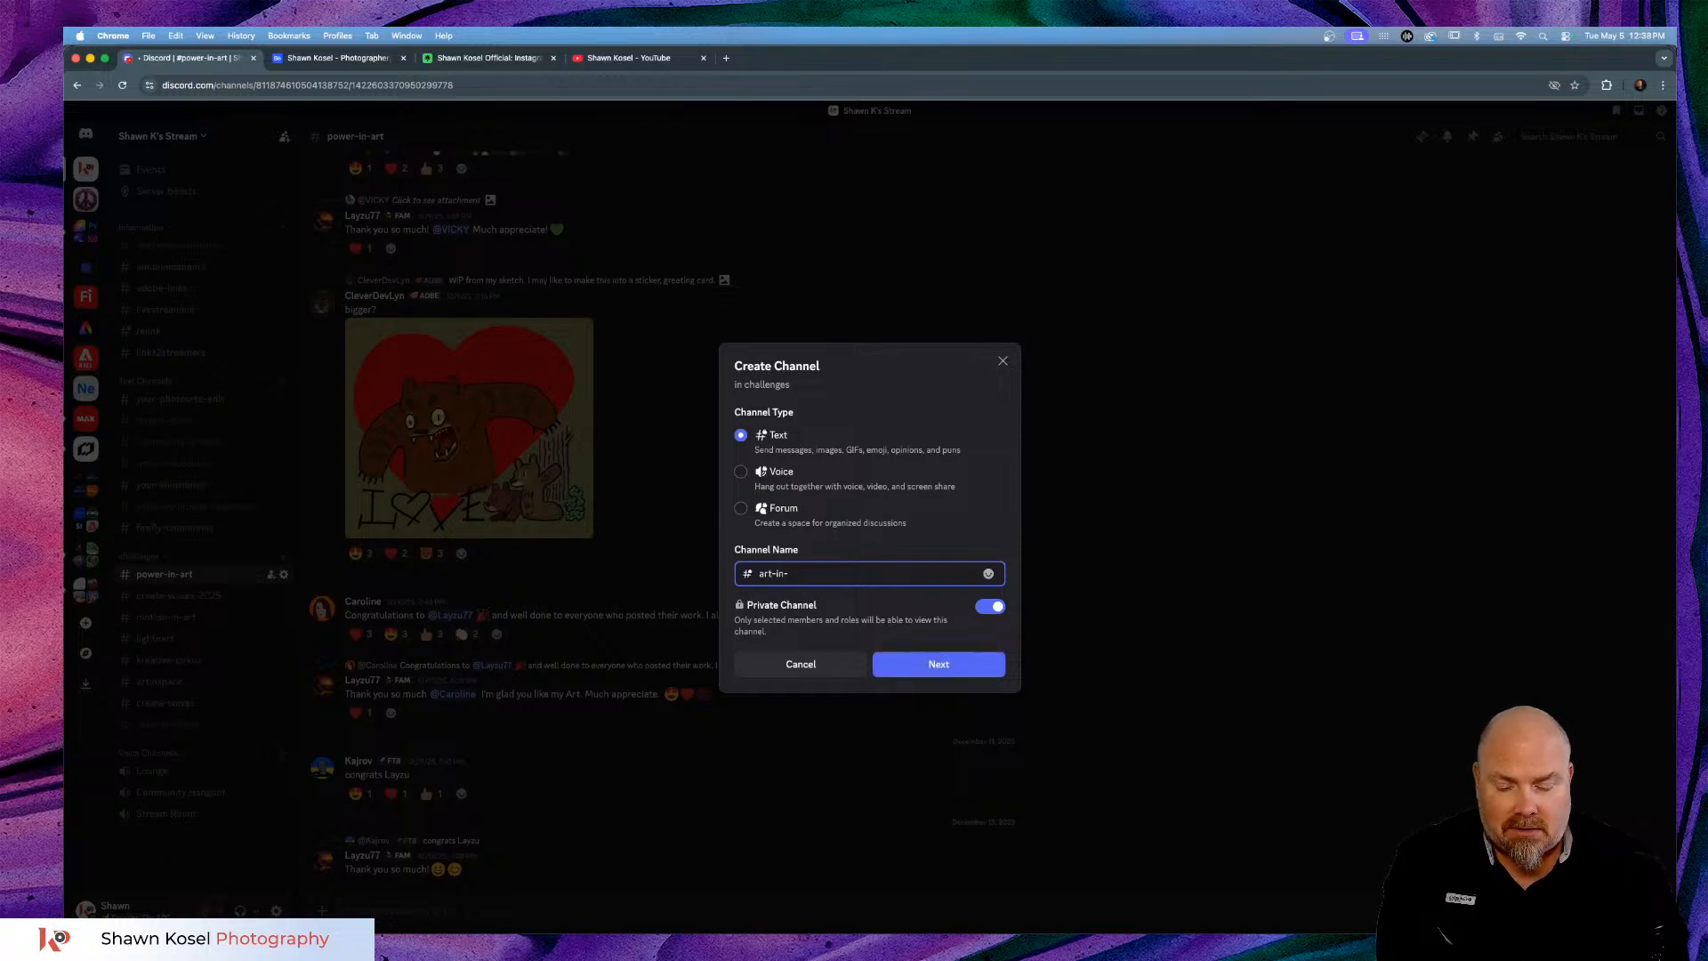
text(nature)
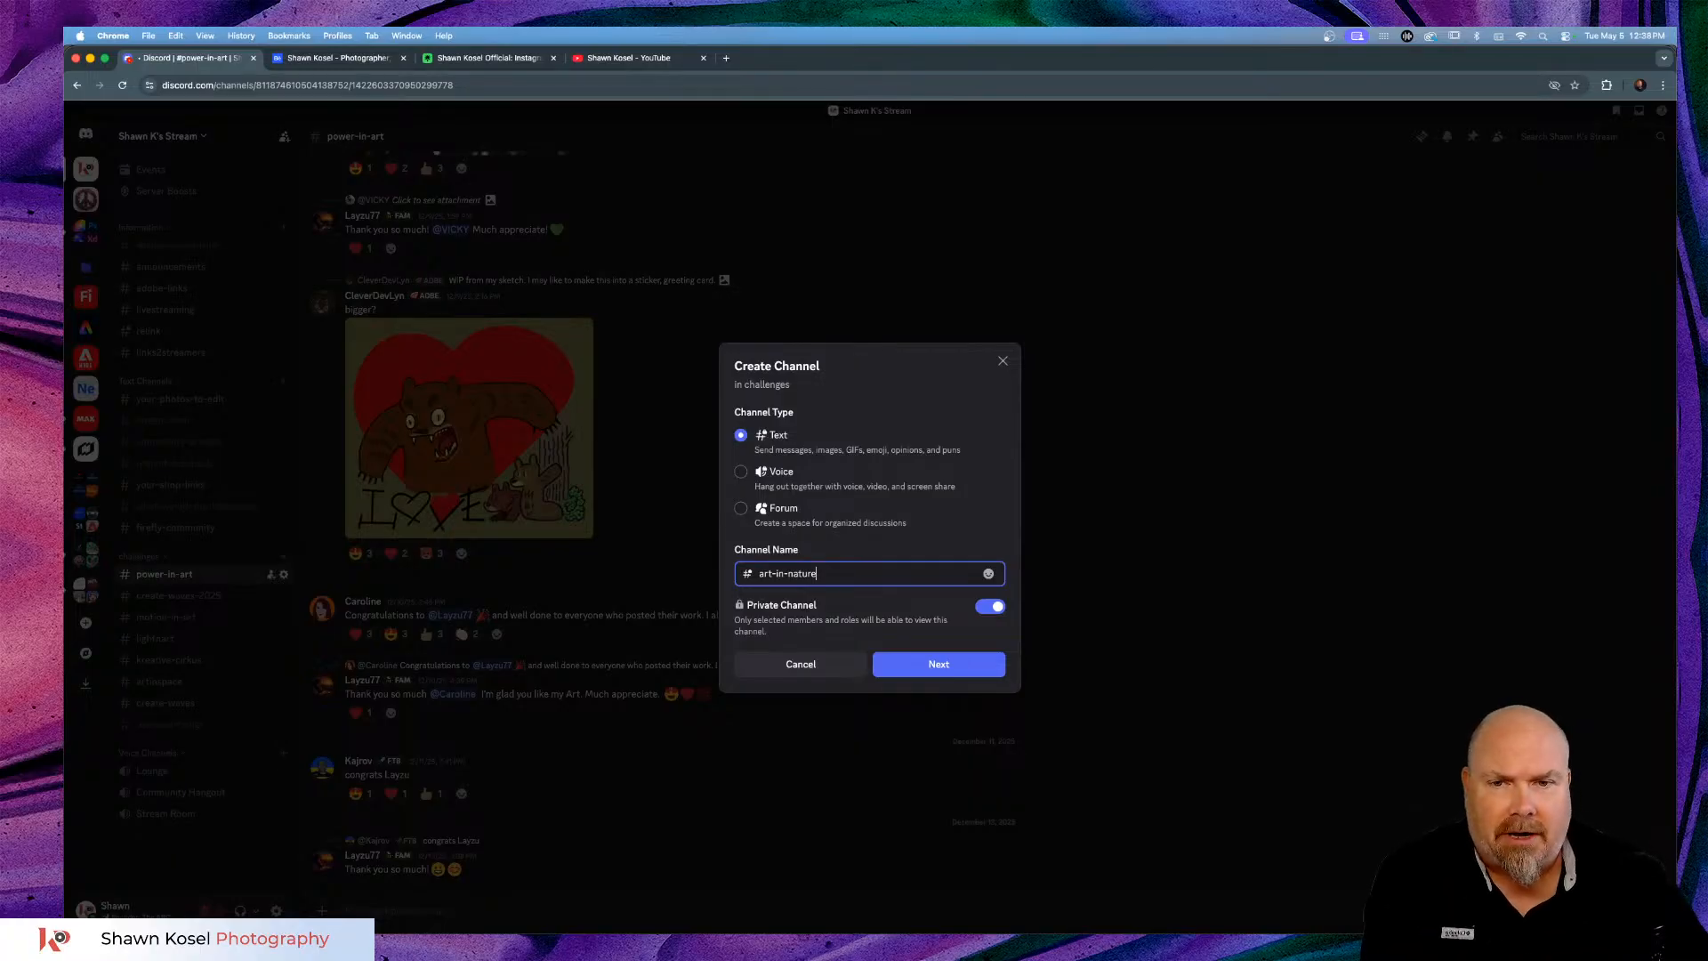
Create the channel with access for the Mod role and move it above power-in-art in the challenges category.
click(938, 663)
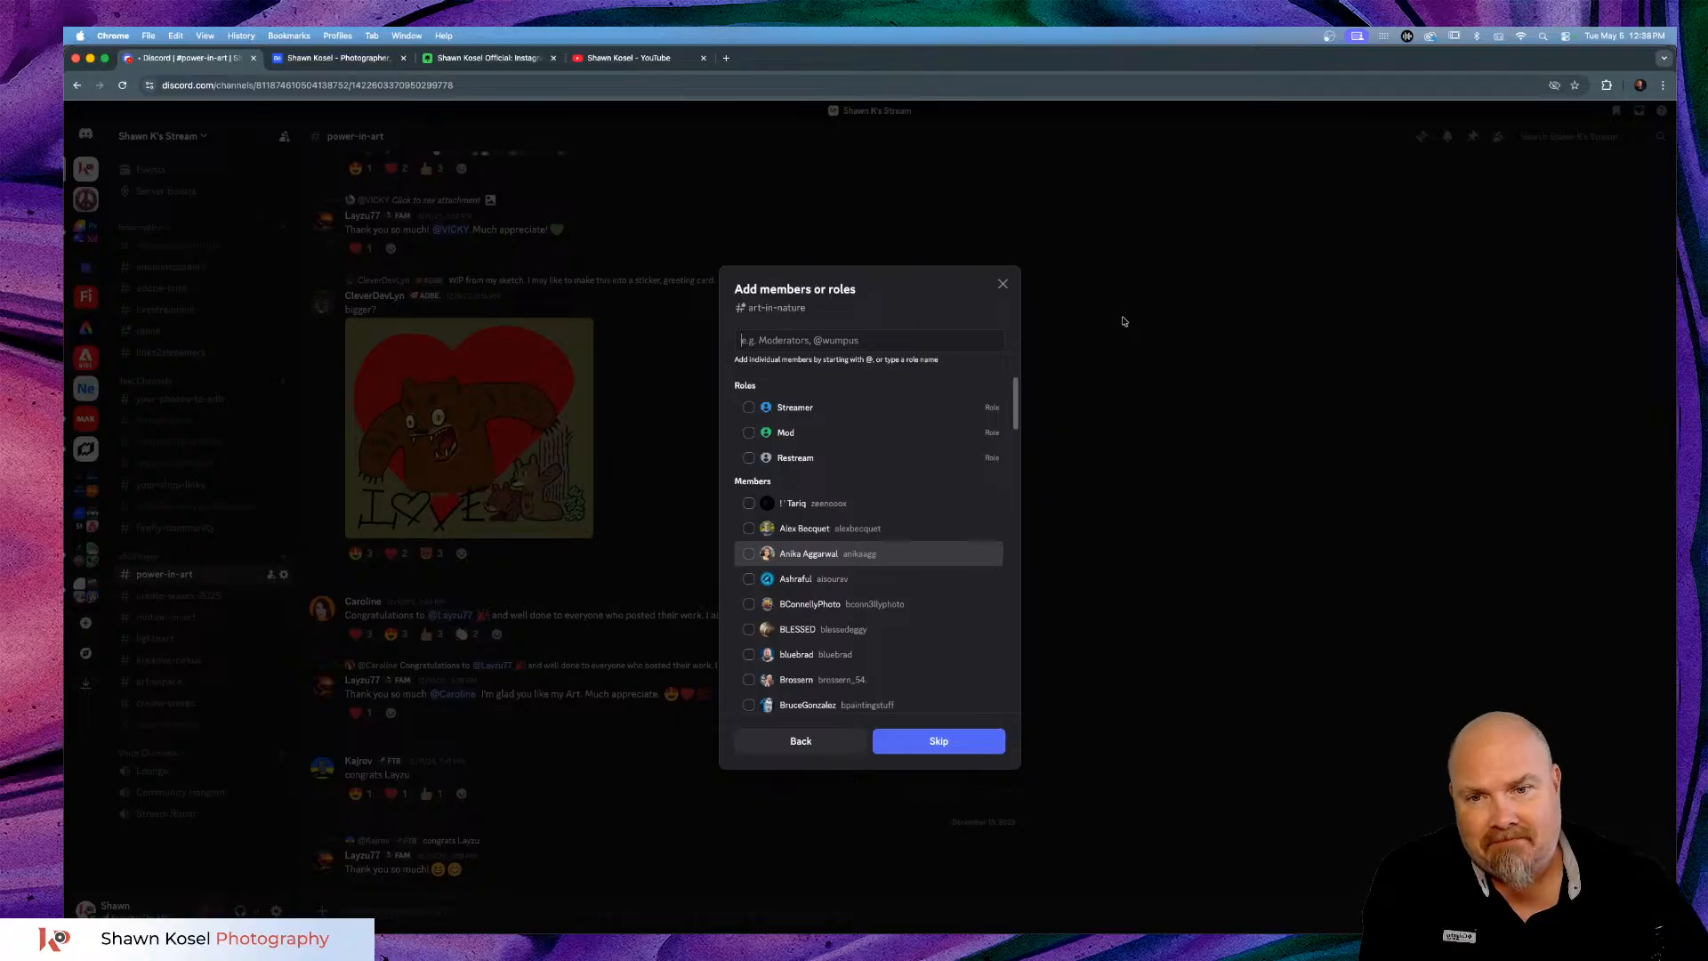
click(748, 432)
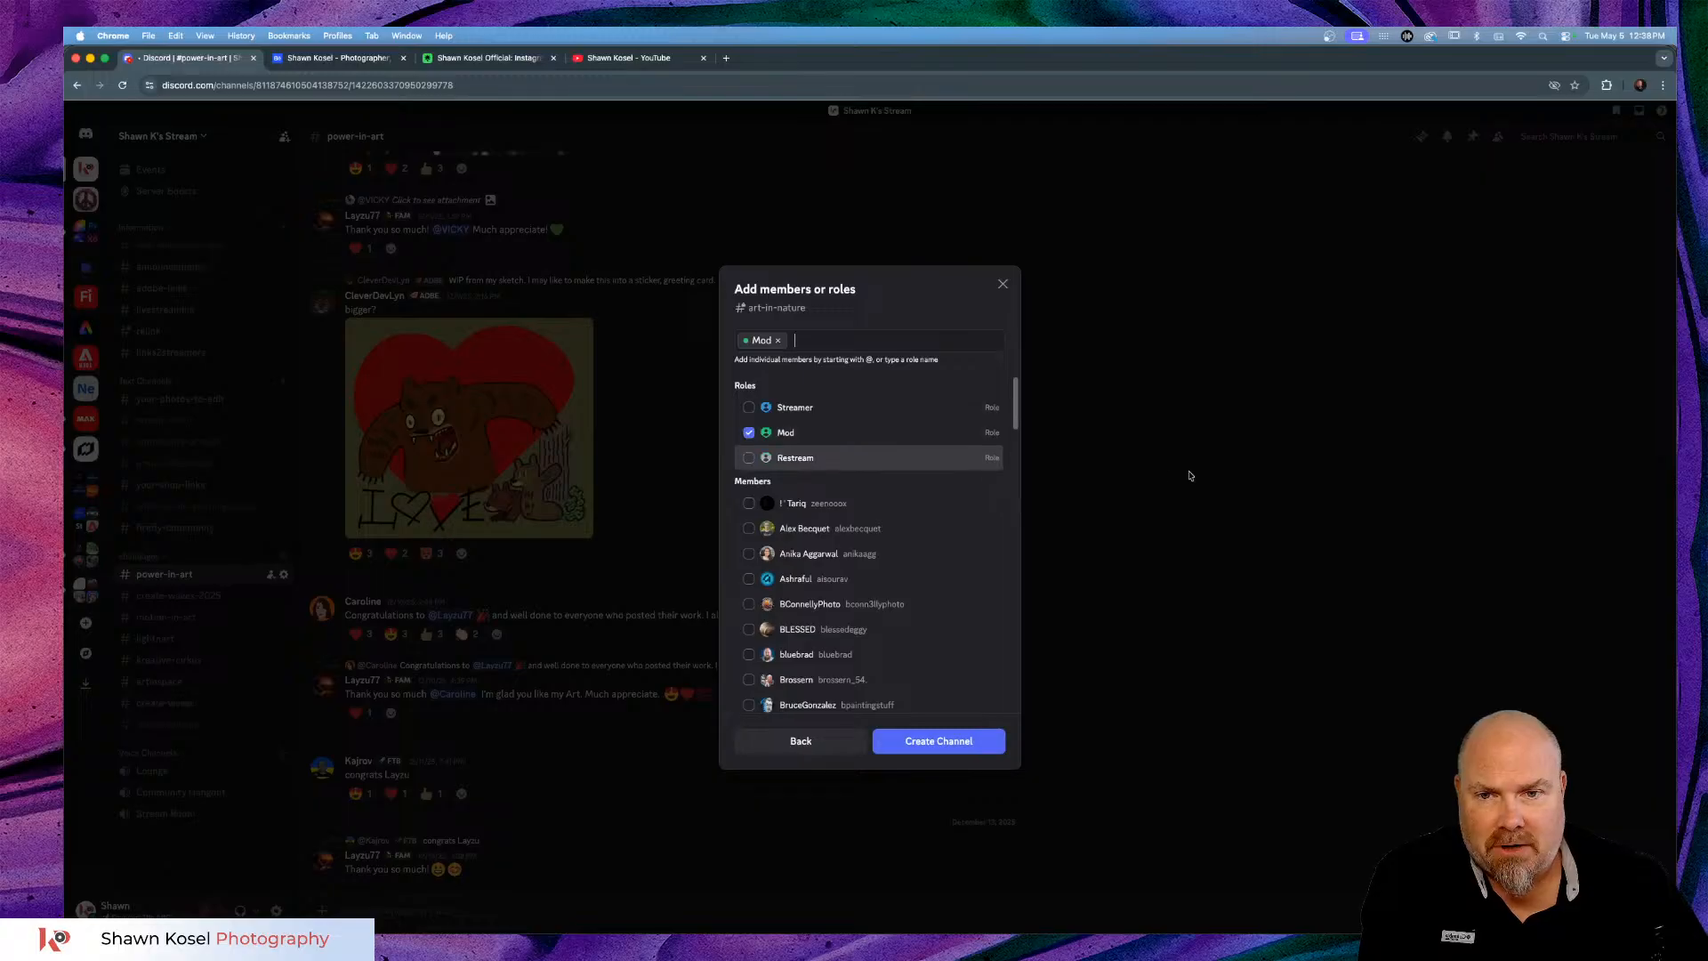
click(932, 741)
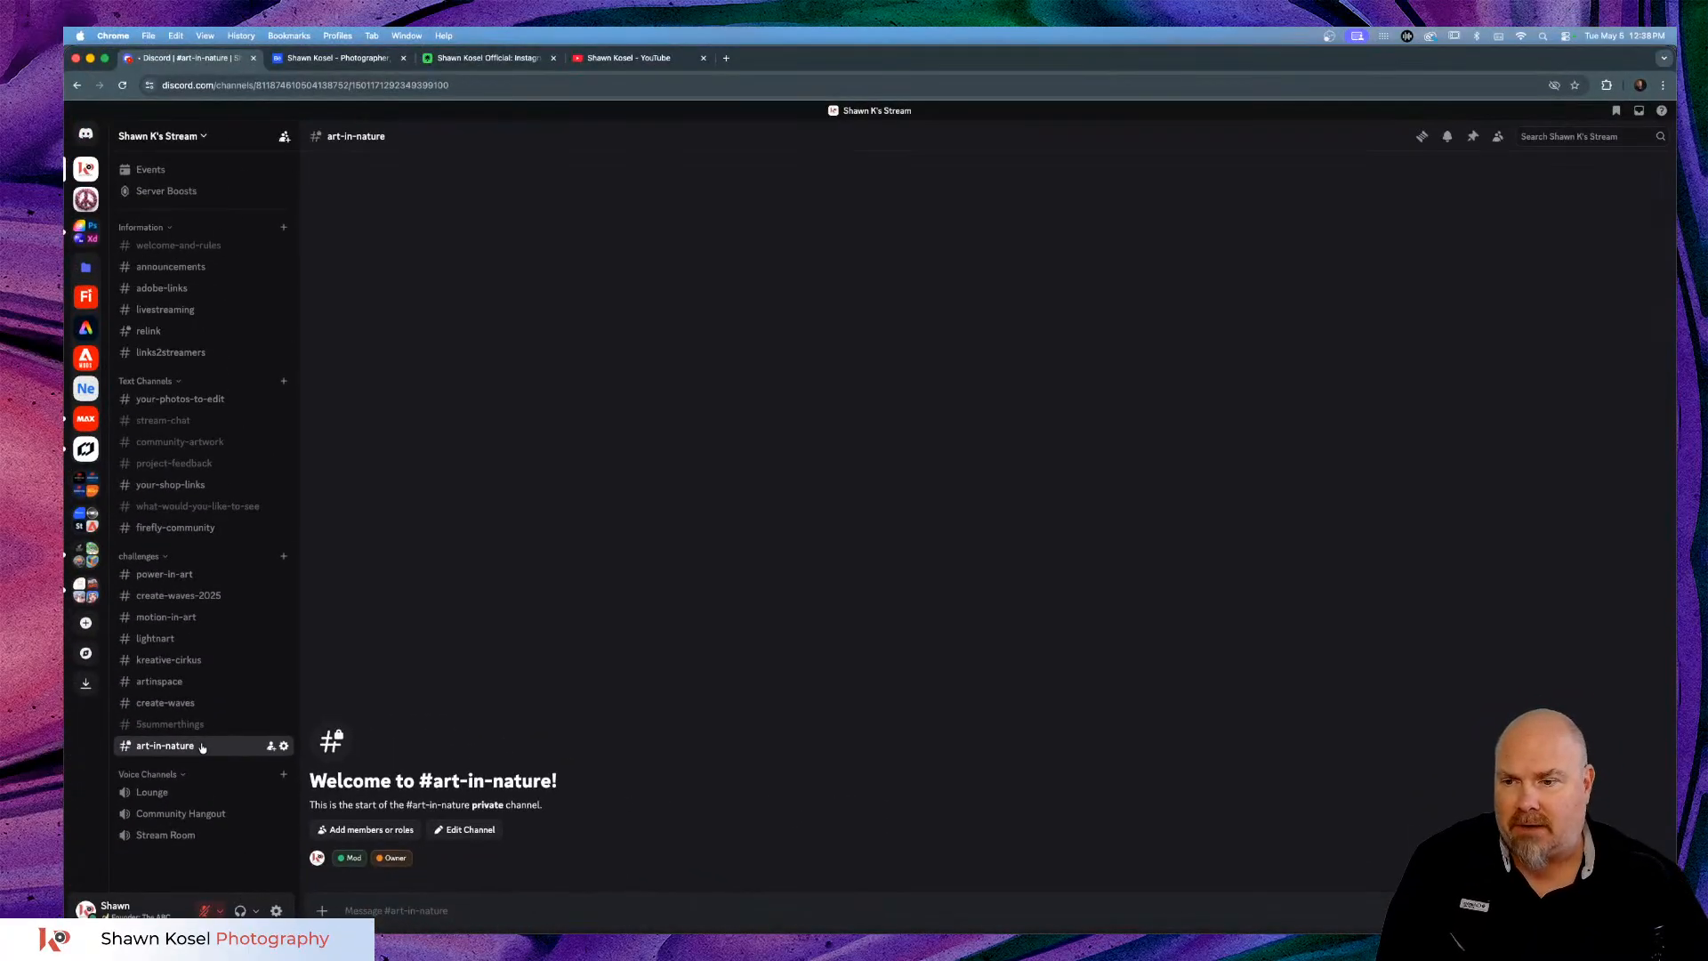
drag(166, 747, 176, 575)
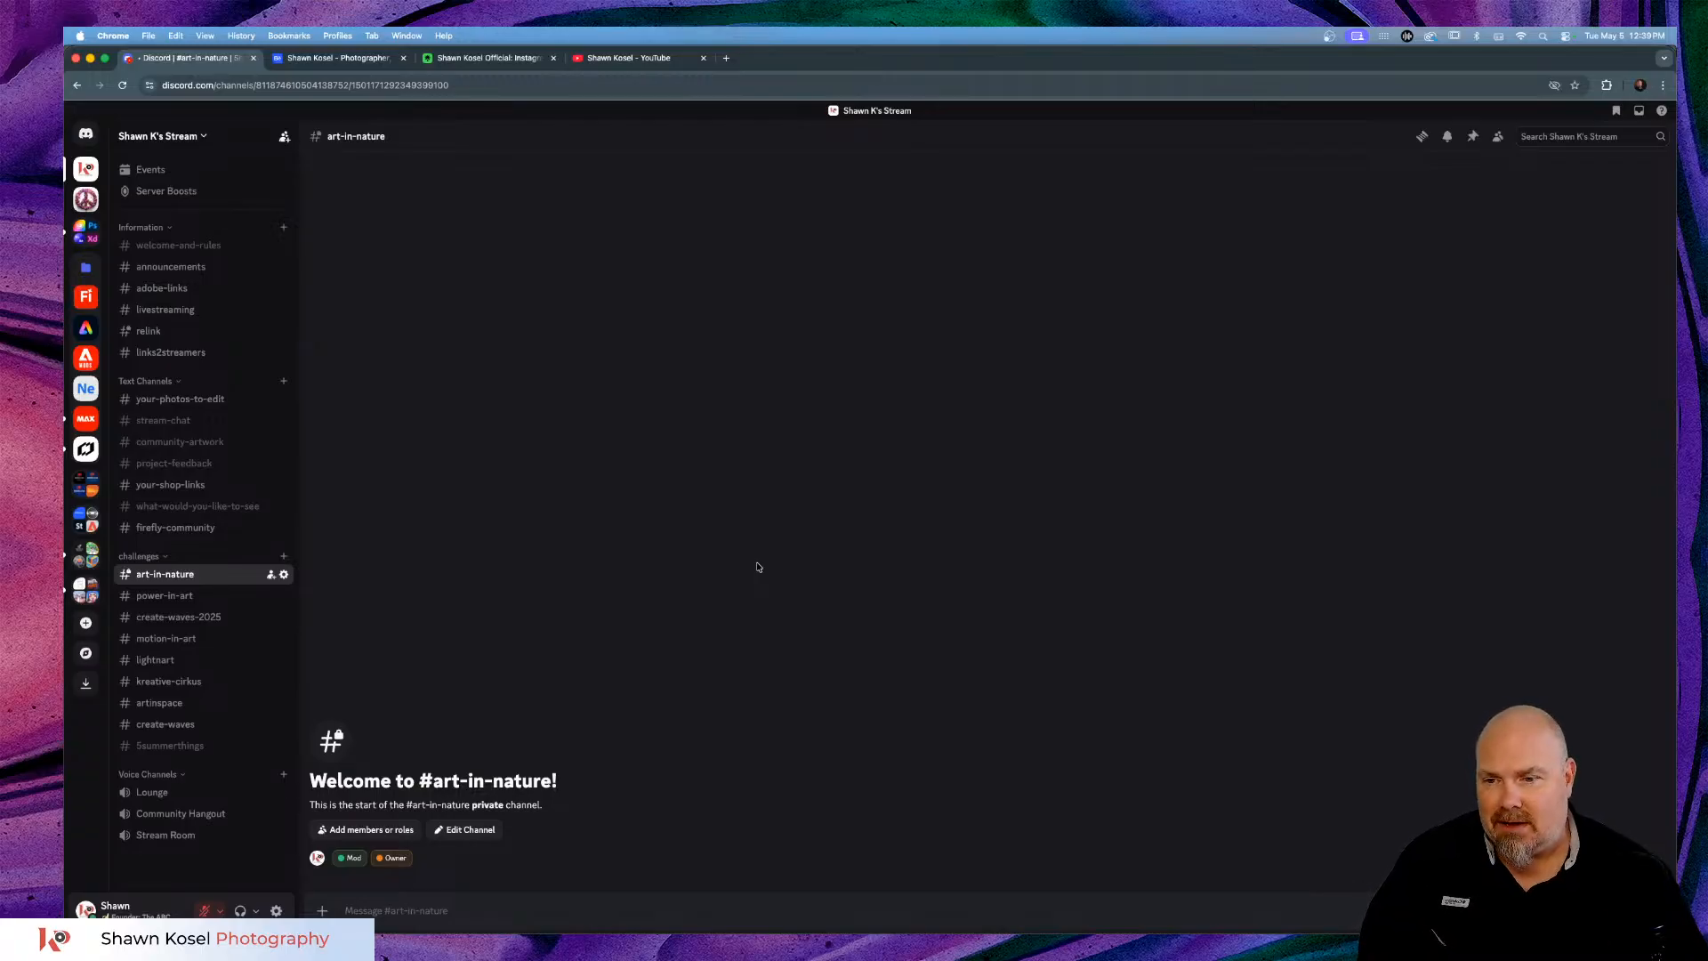
Look back through the earlier posts in the power-in-art channel.
click(180, 598)
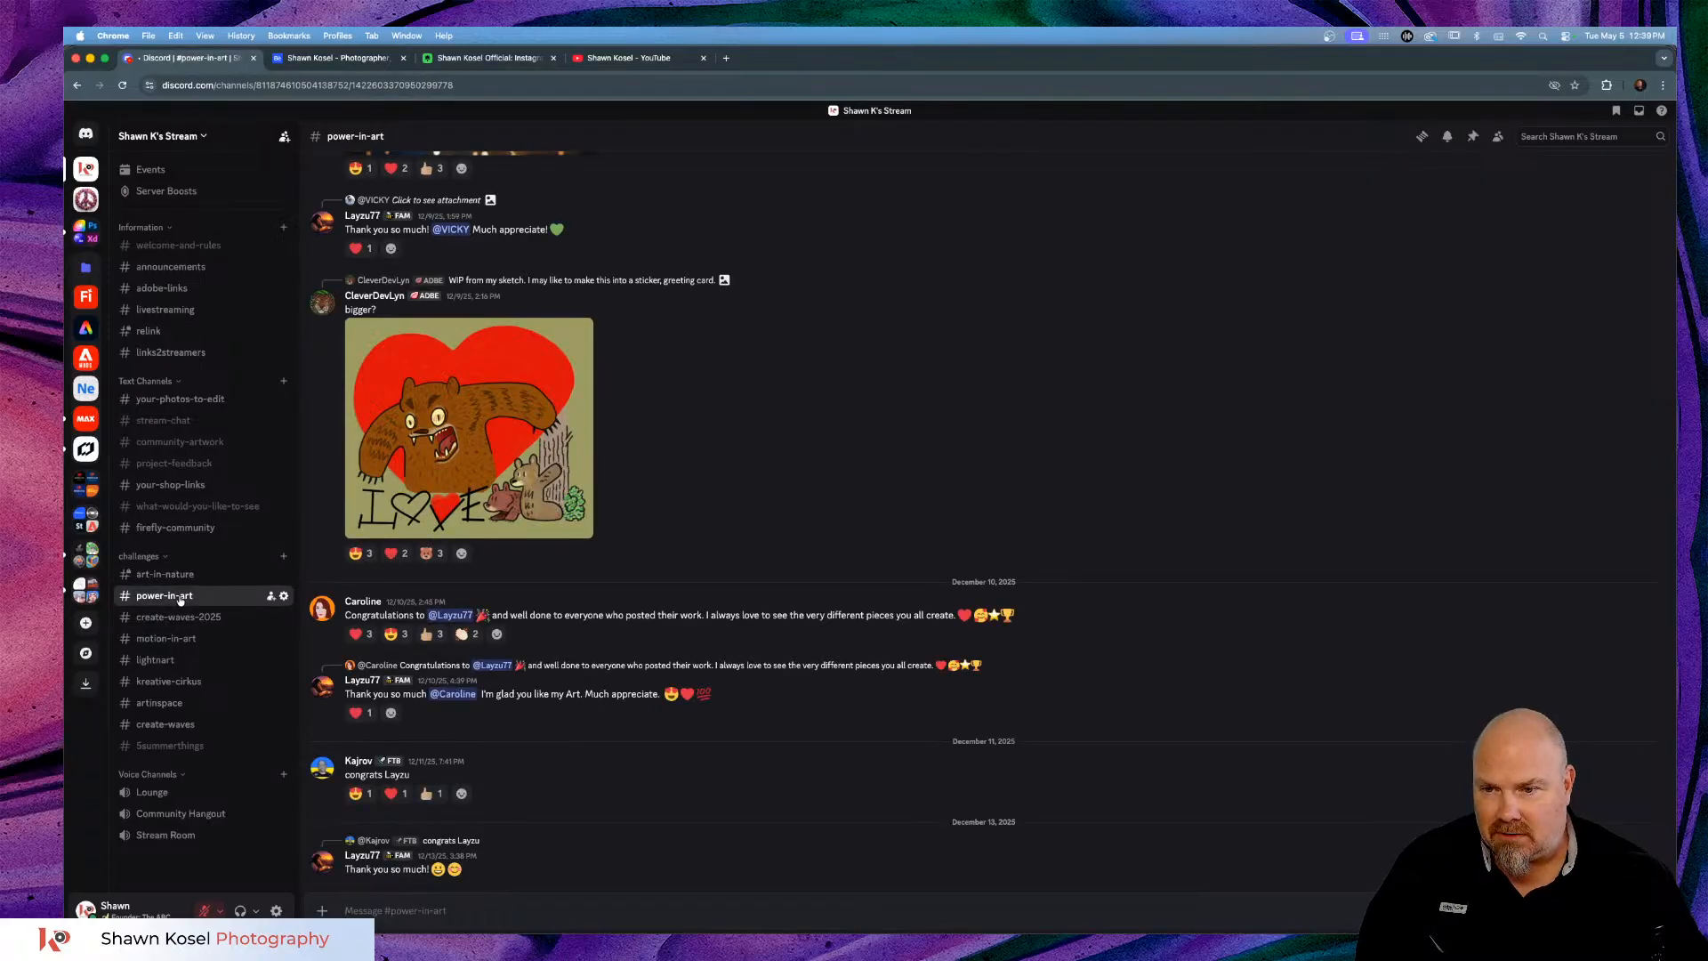
scroll(896, 456, up, 10)
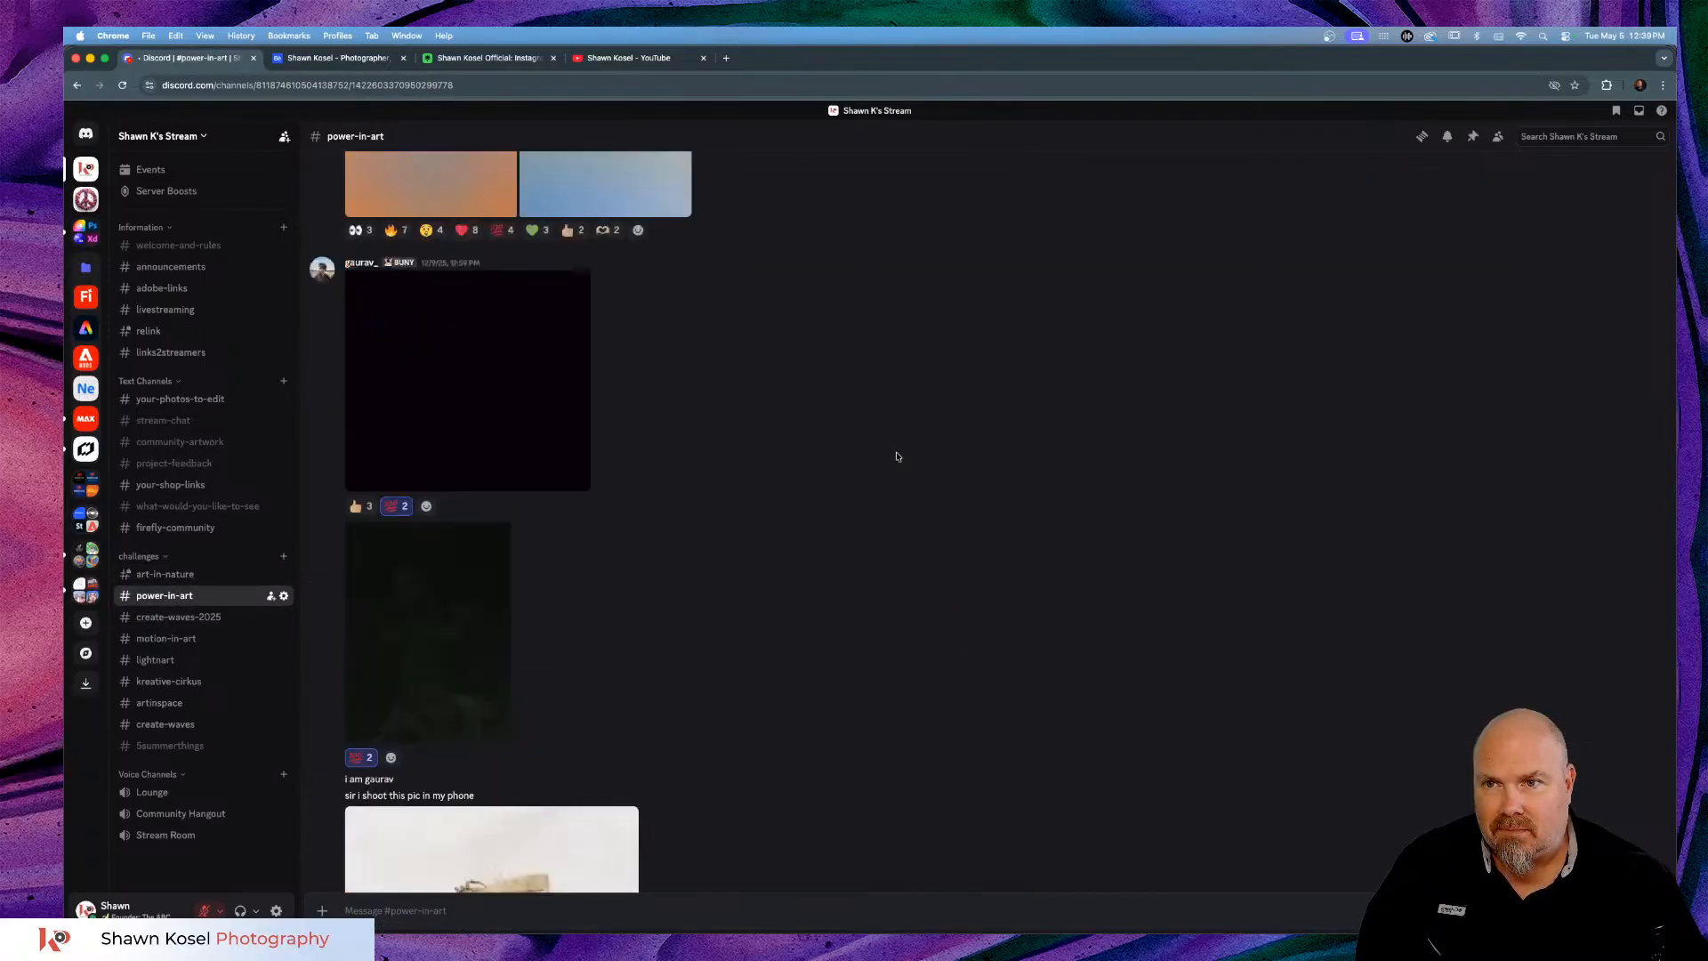
scroll(897, 456, up, 10)
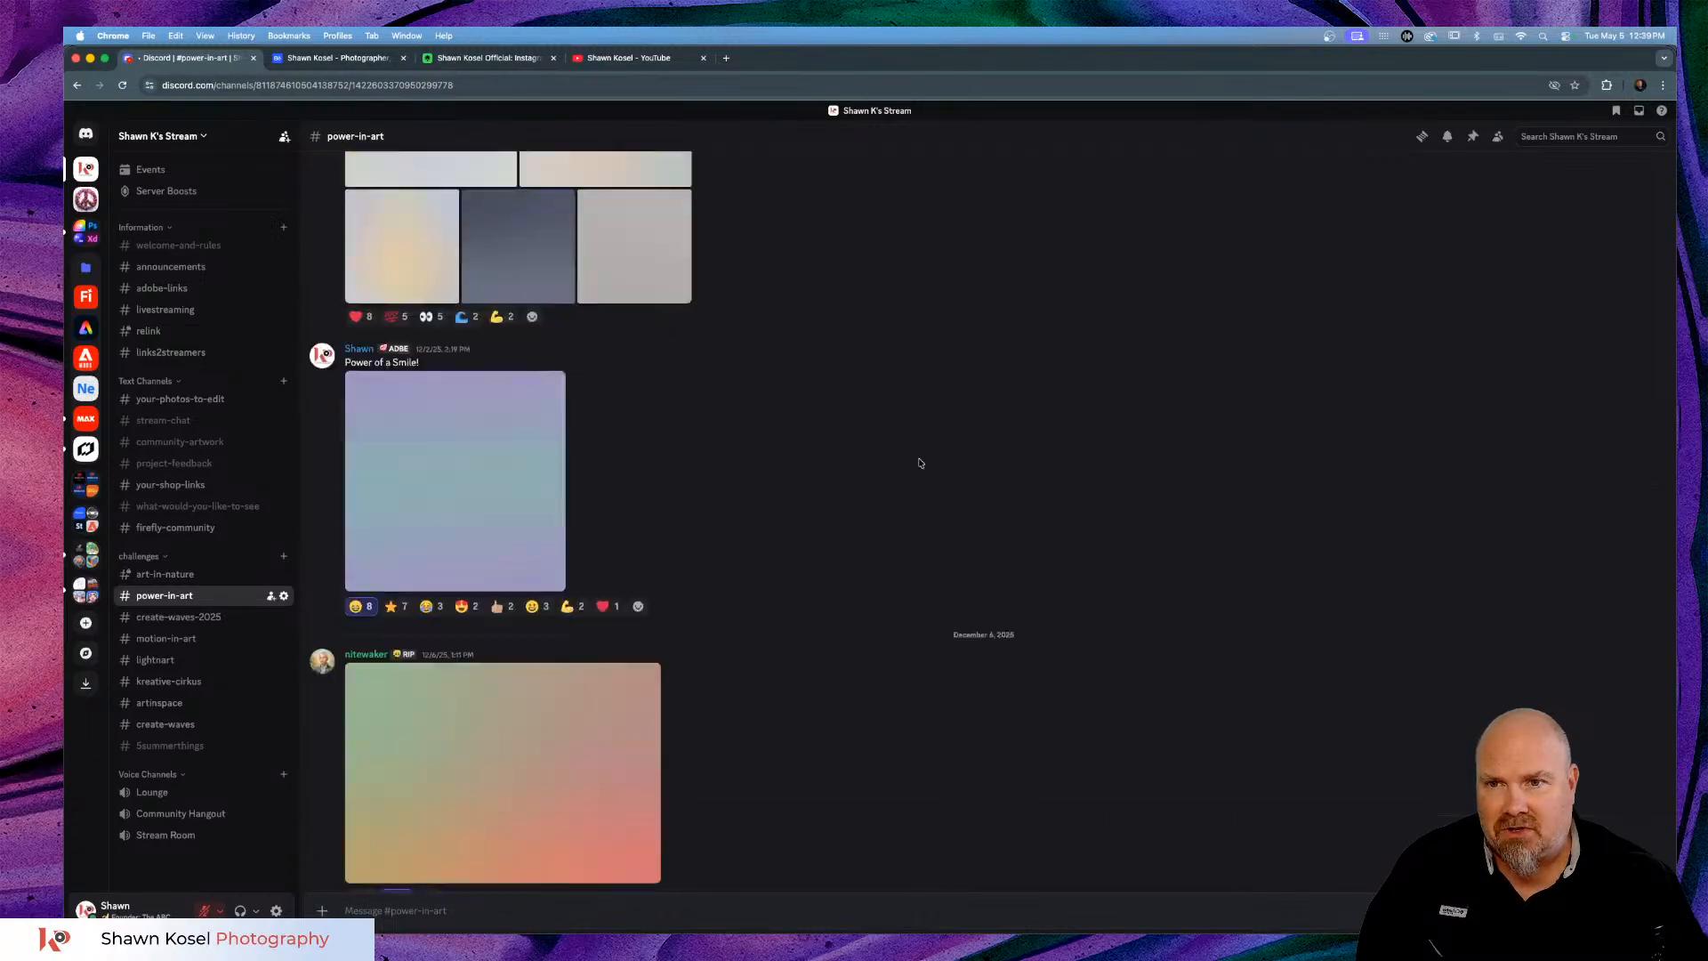
scroll(920, 463, up, 15)
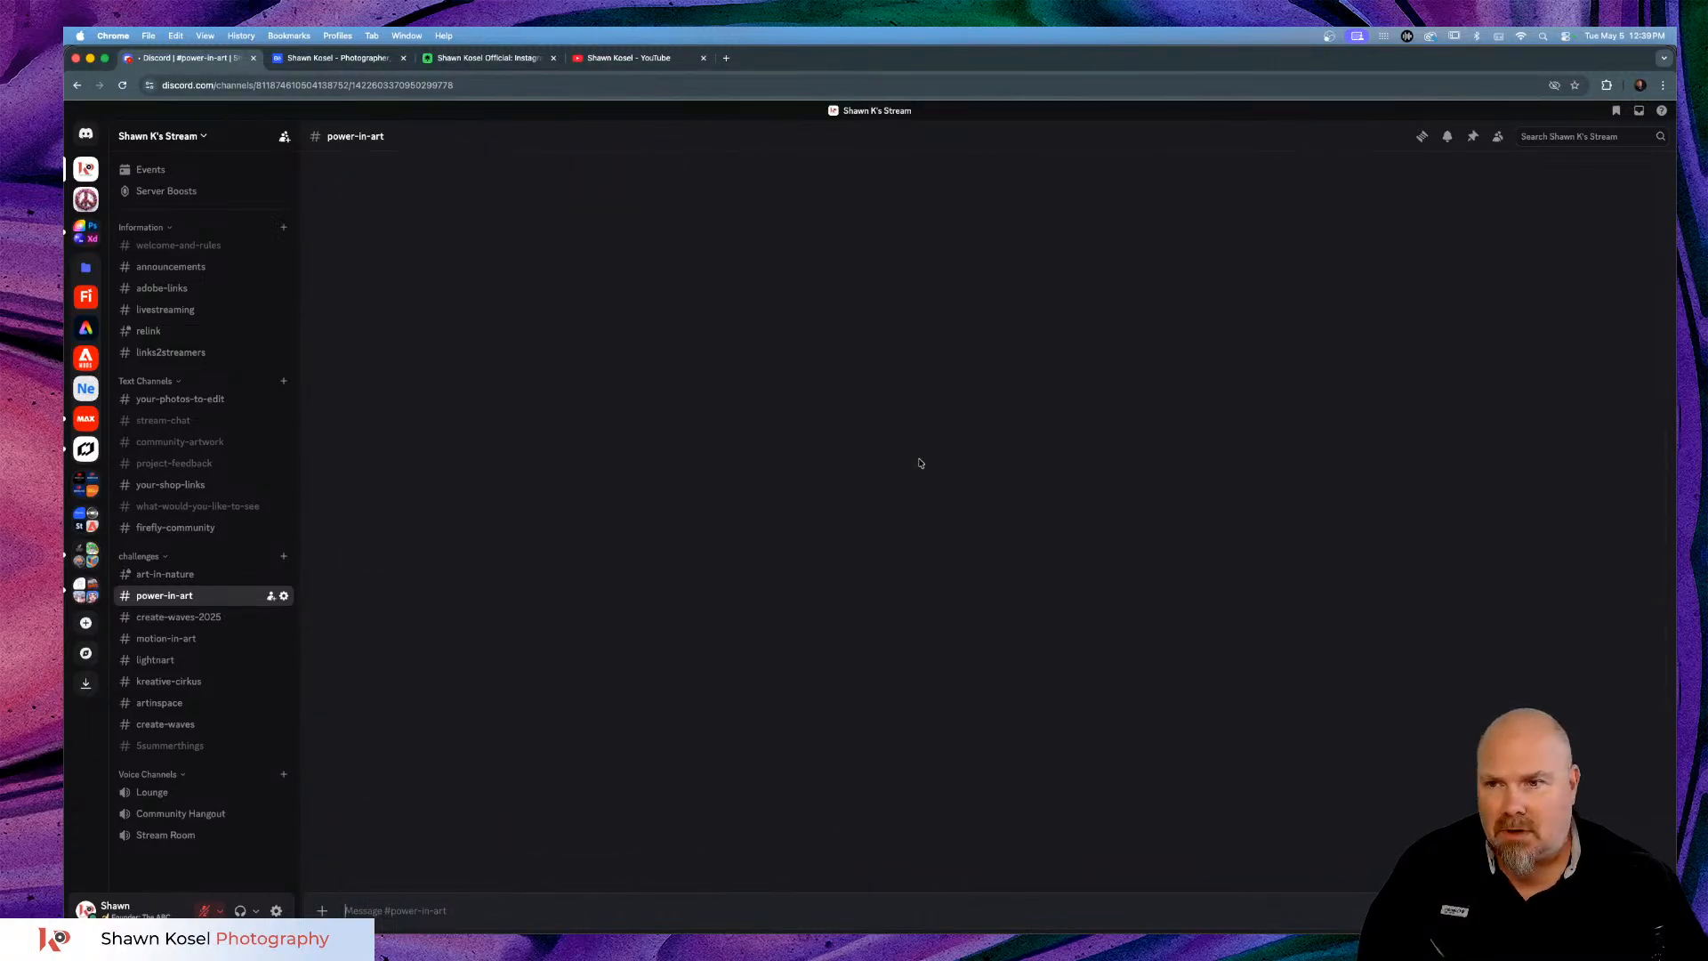
Remove the Mod role from the art-in-nature channel's permissions and leave the channel settings.
click(176, 576)
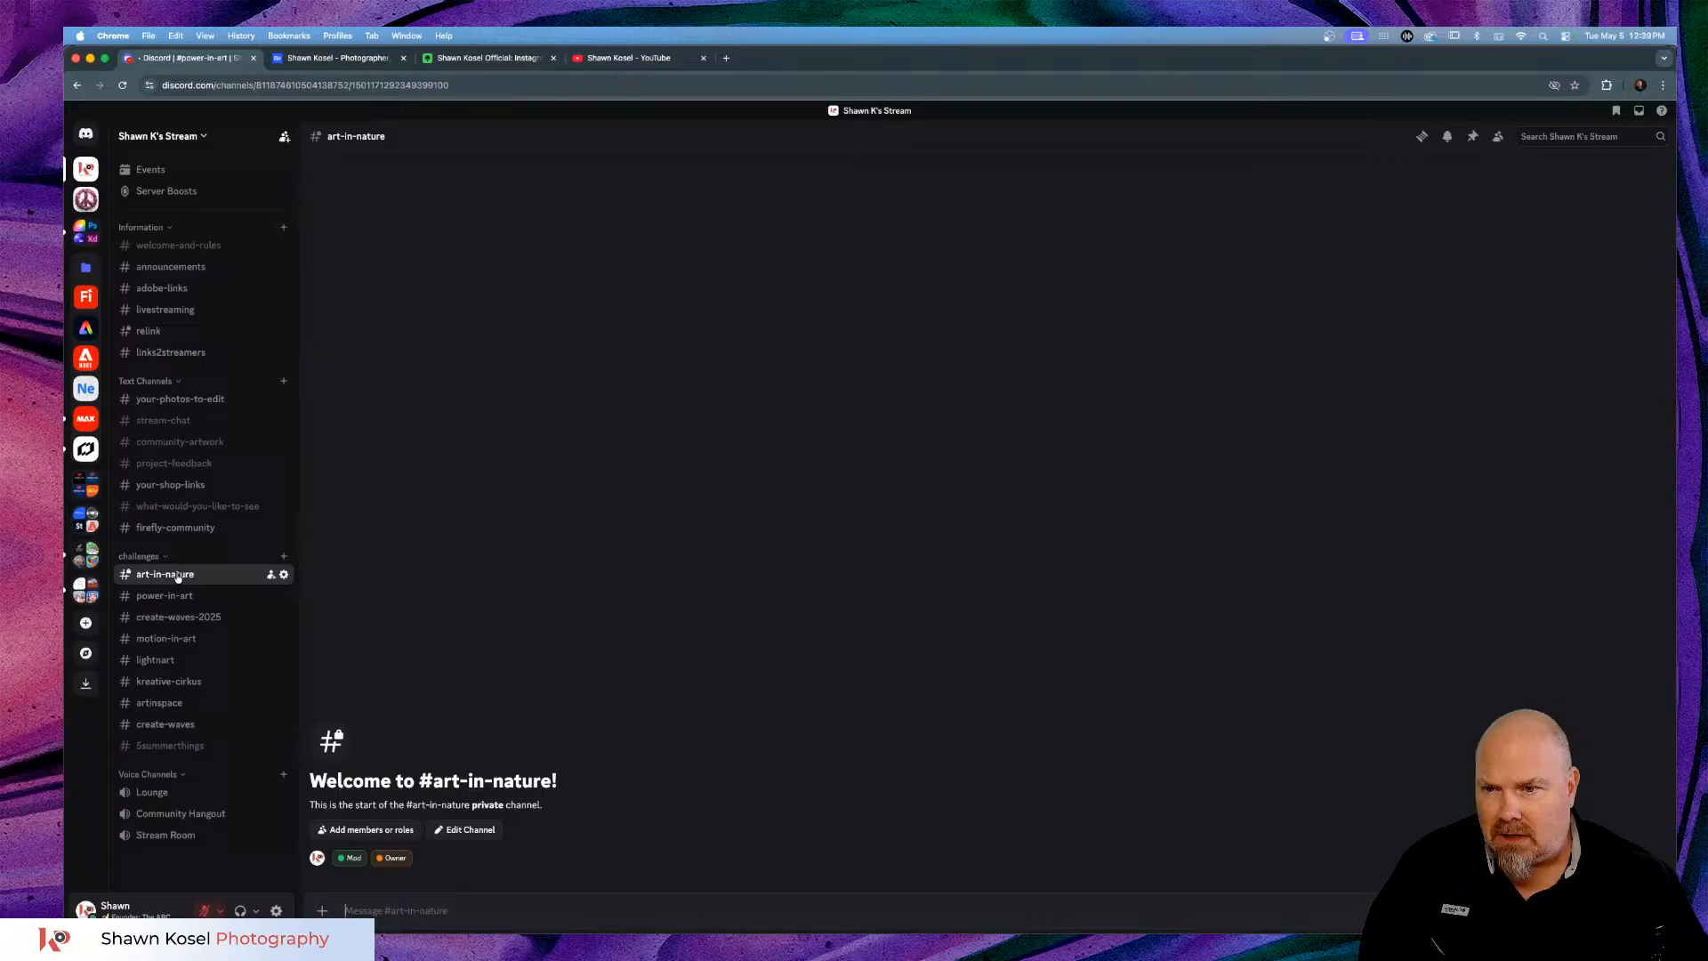
click(285, 575)
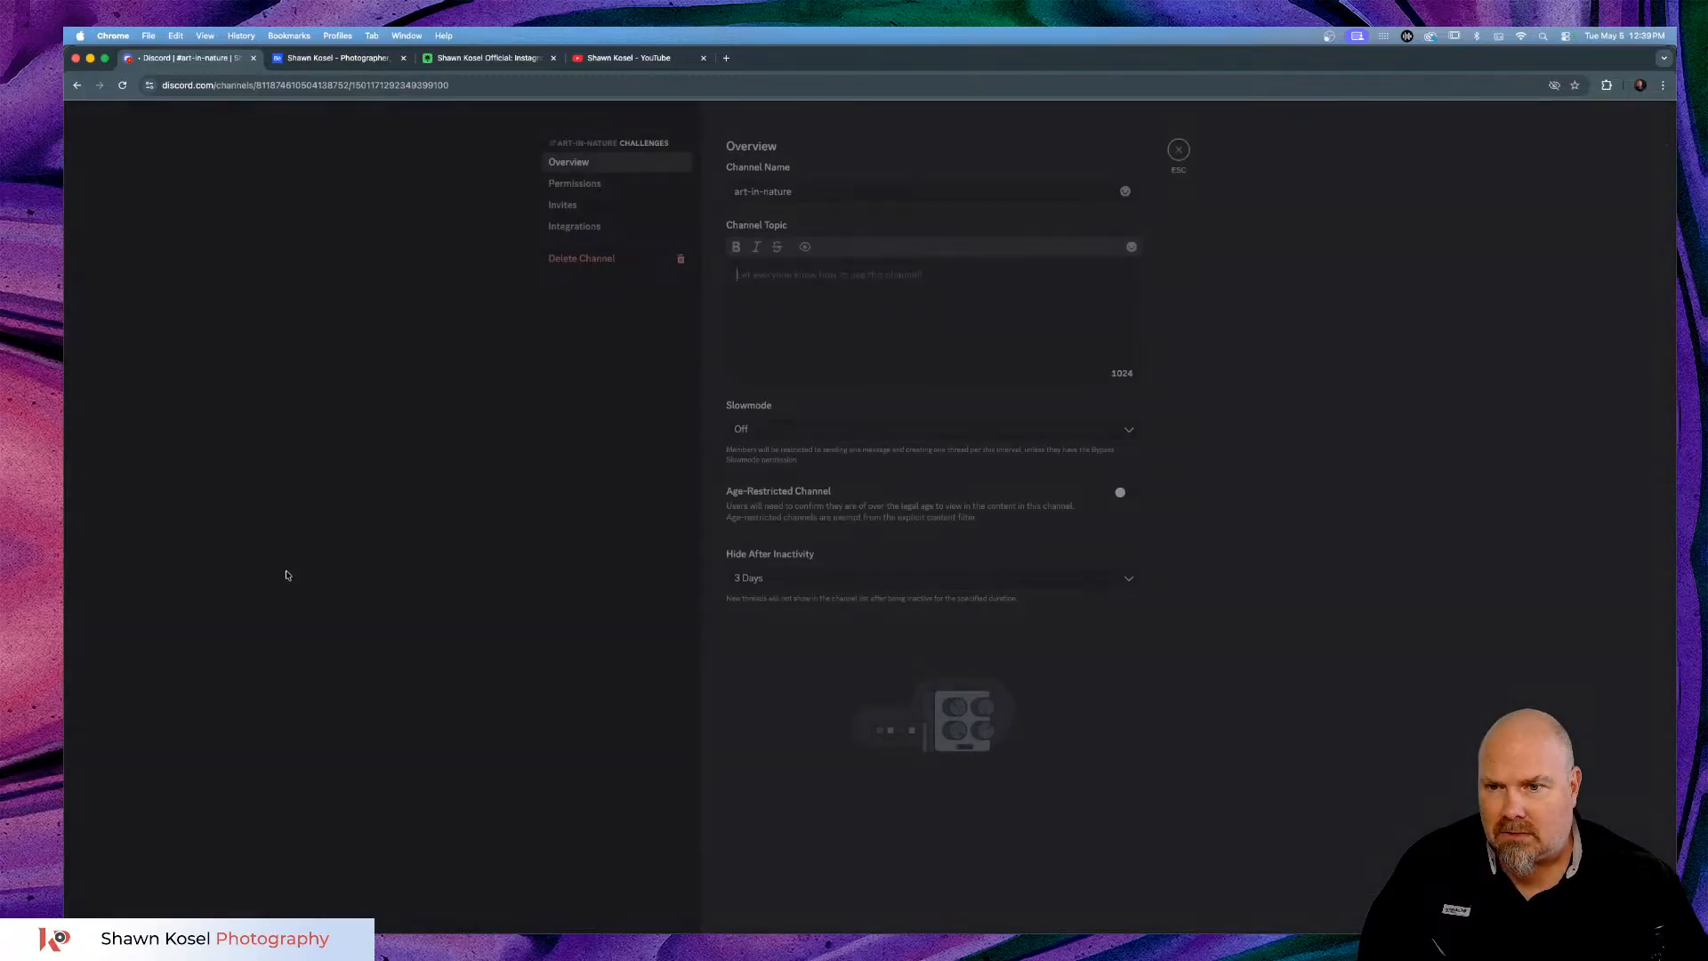
click(594, 185)
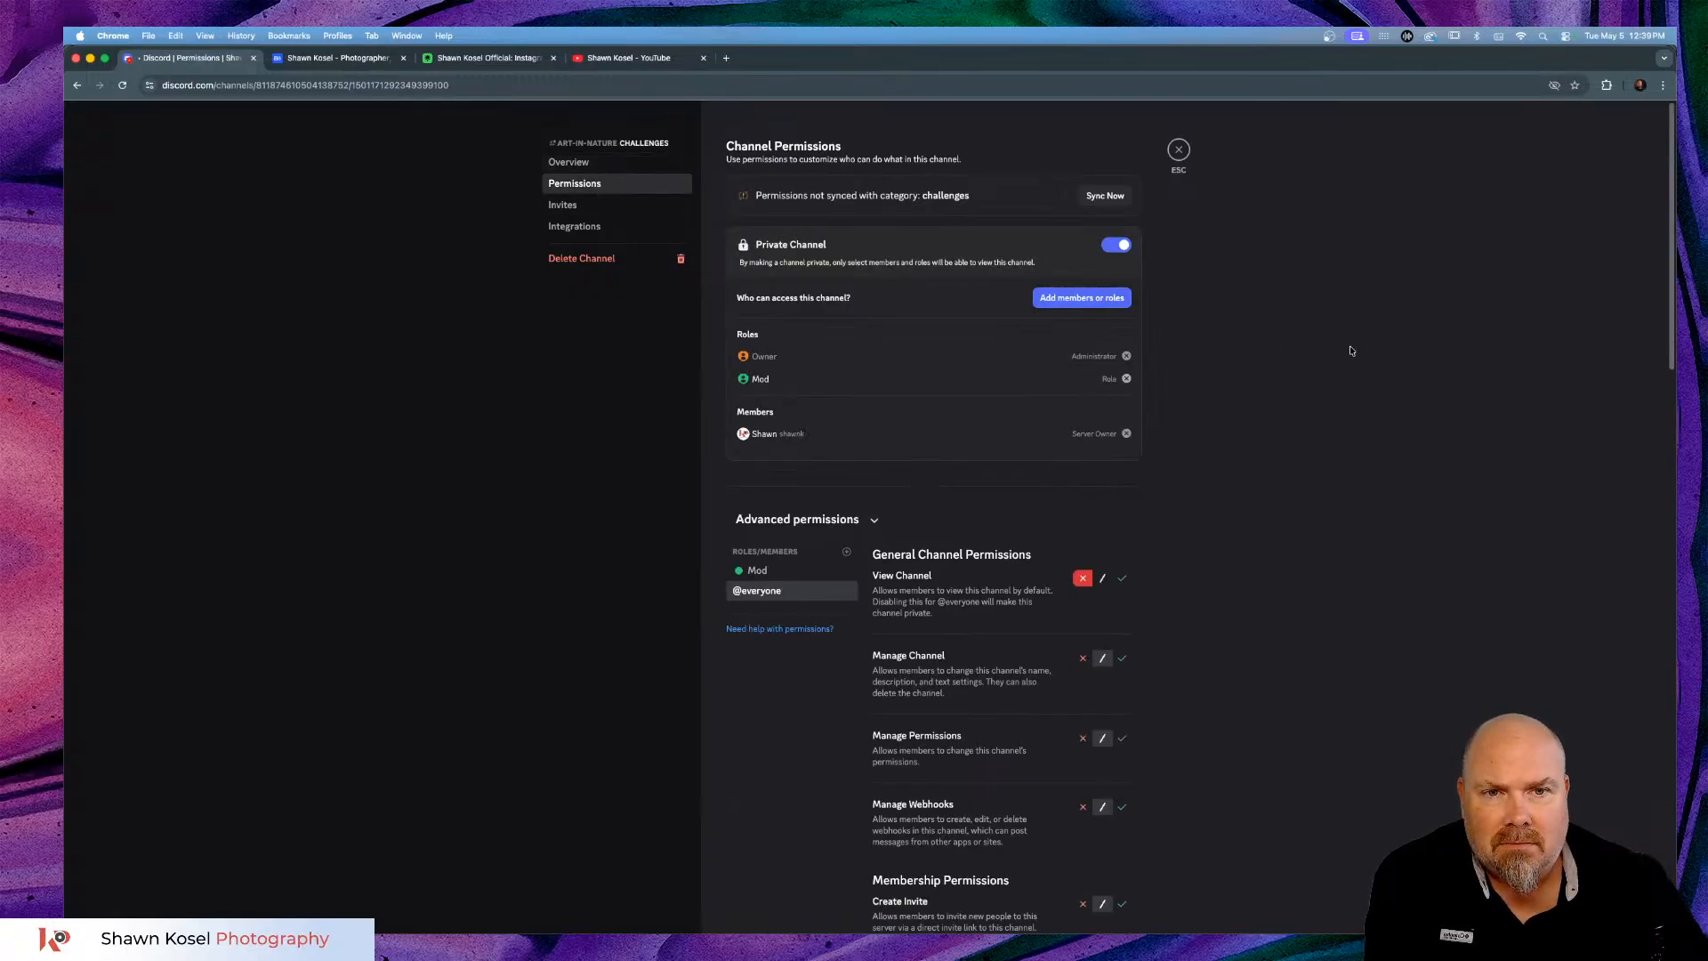
click(1126, 380)
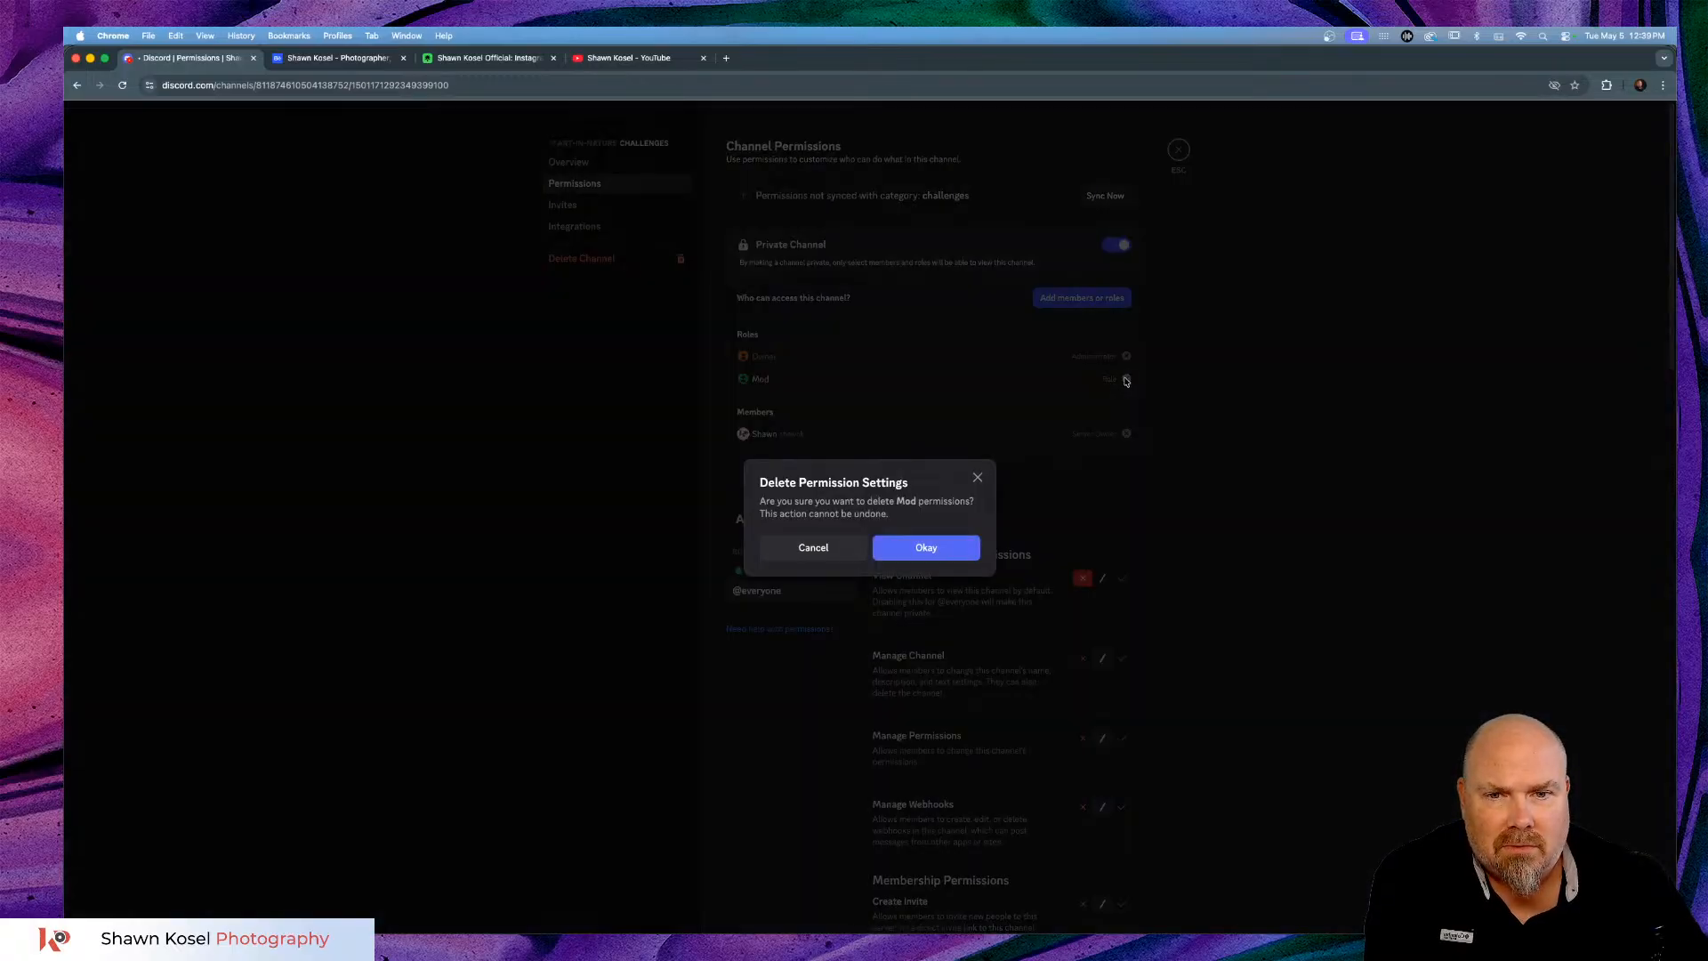
click(958, 552)
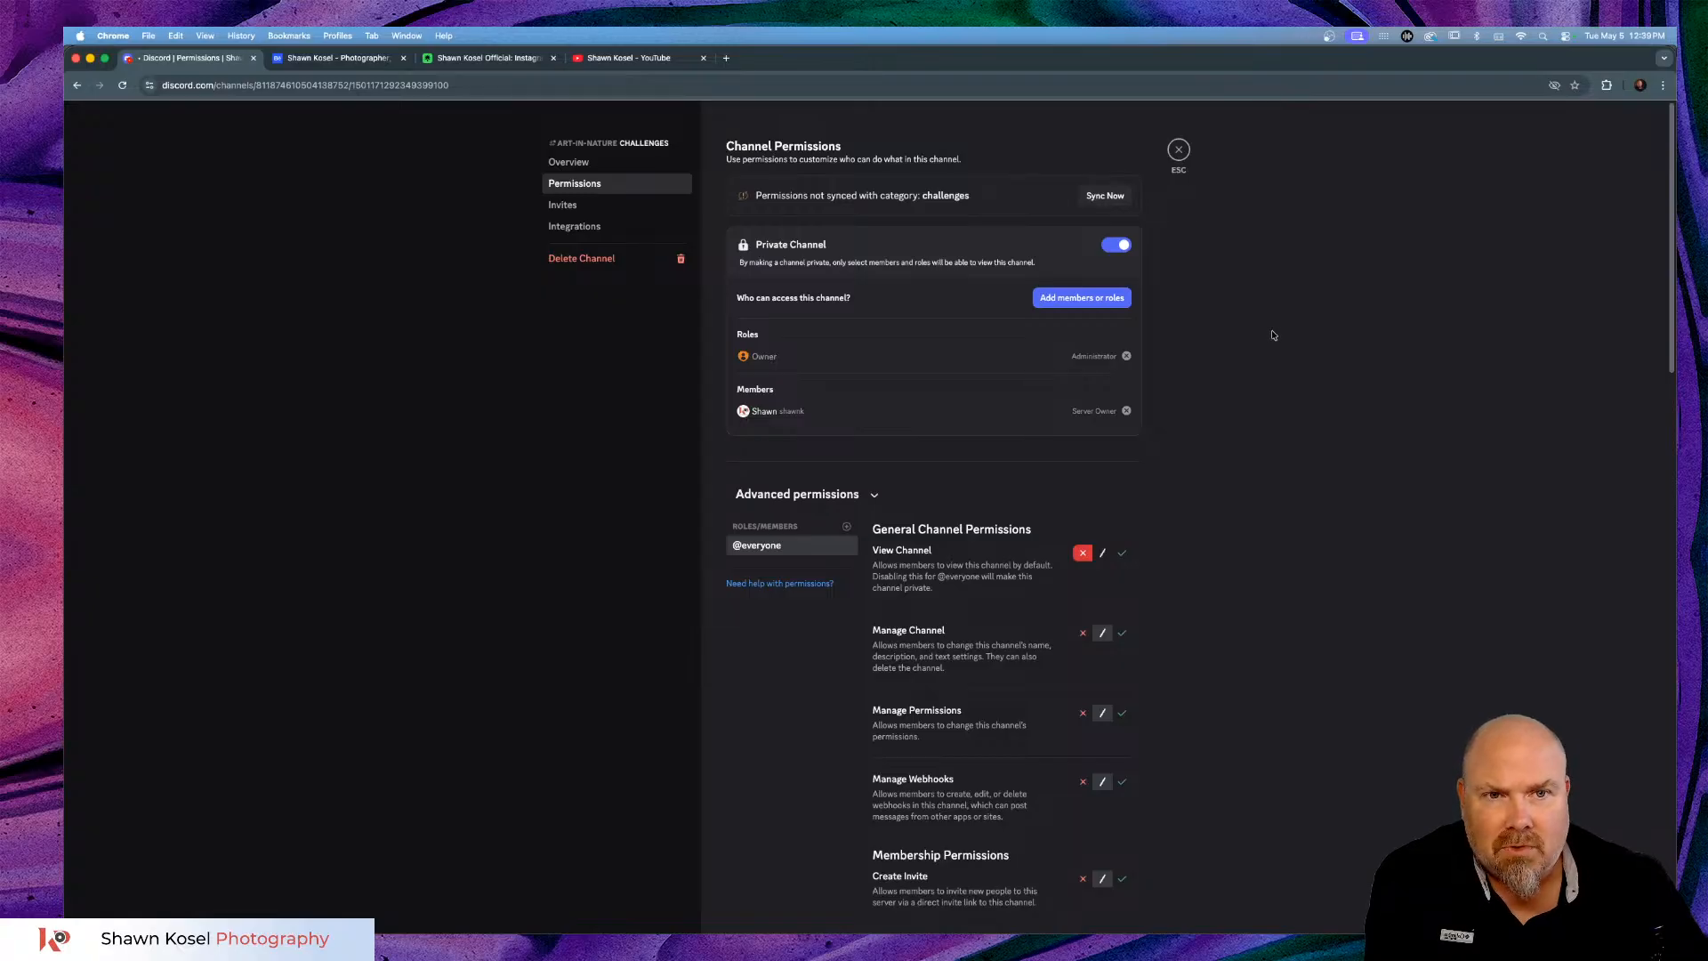
scroll(1244, 323, down, 20)
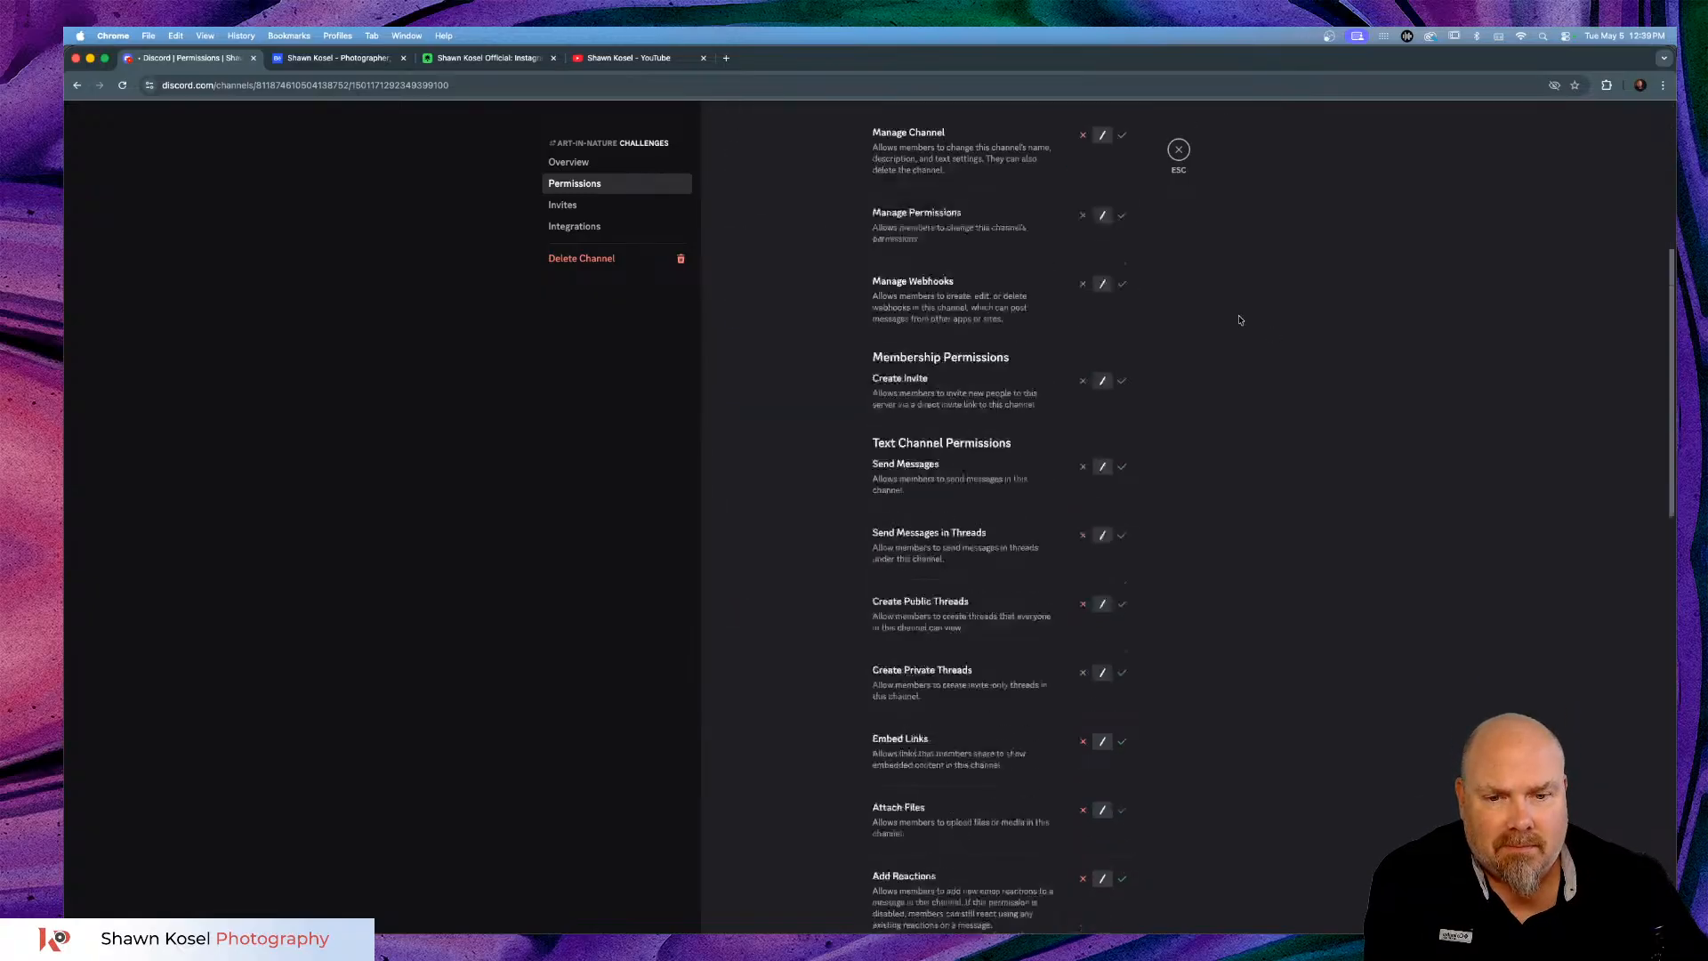
scroll(1241, 317, up, 20)
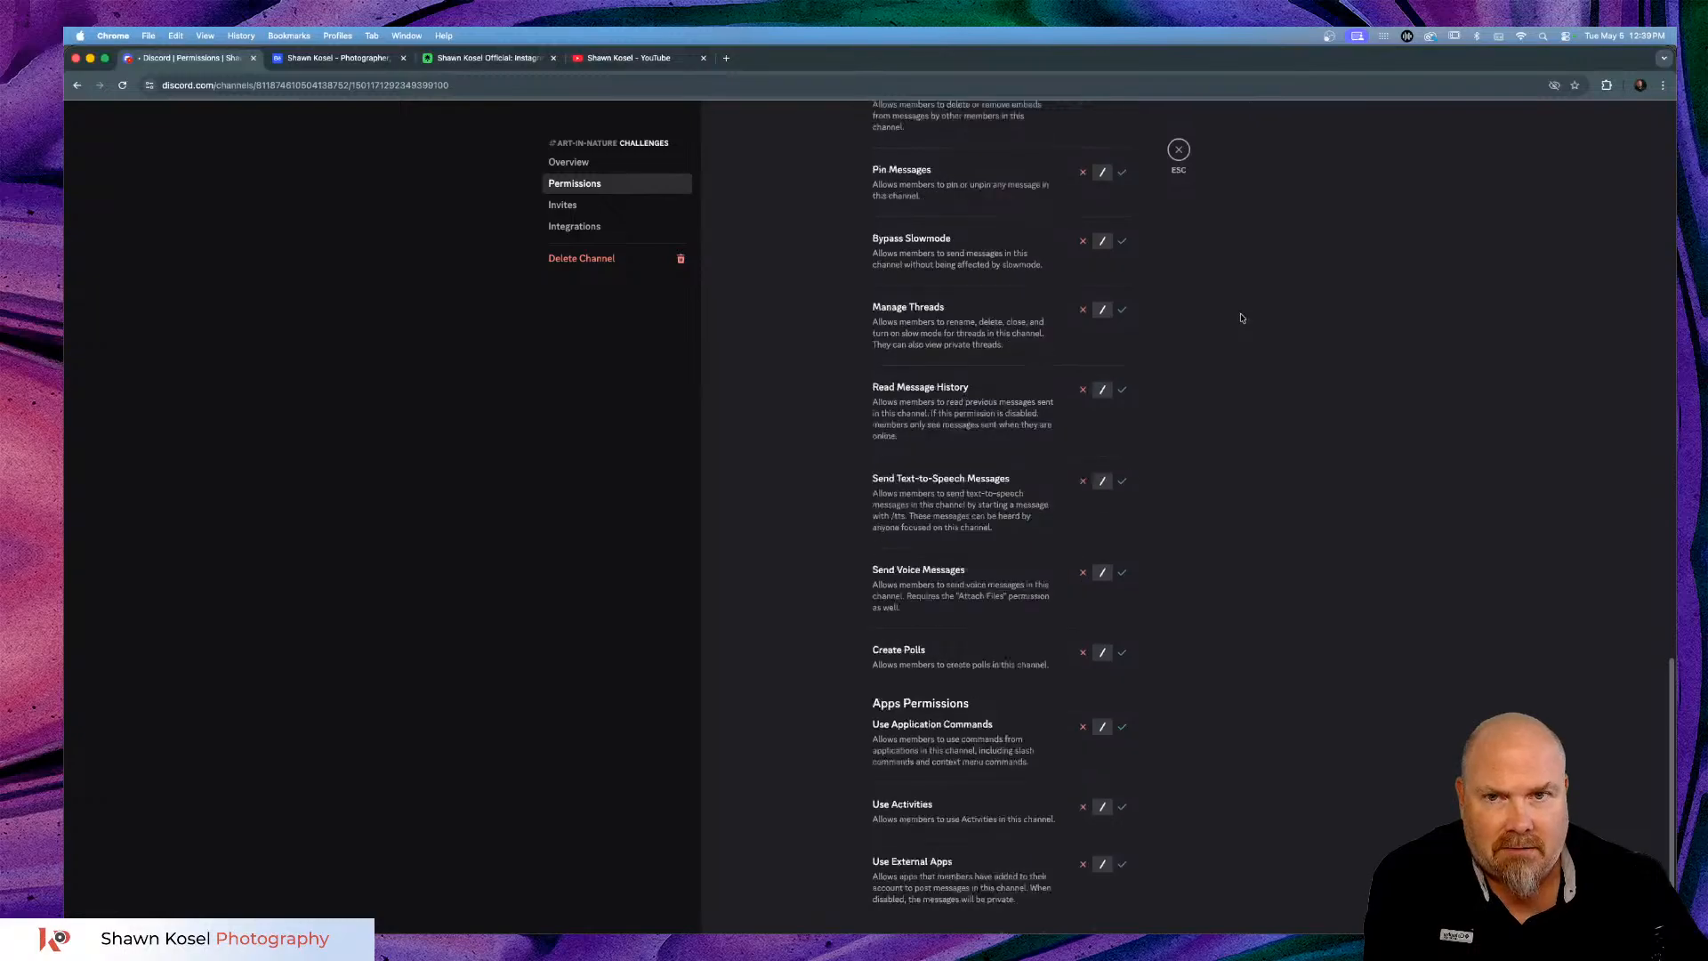
click(1179, 149)
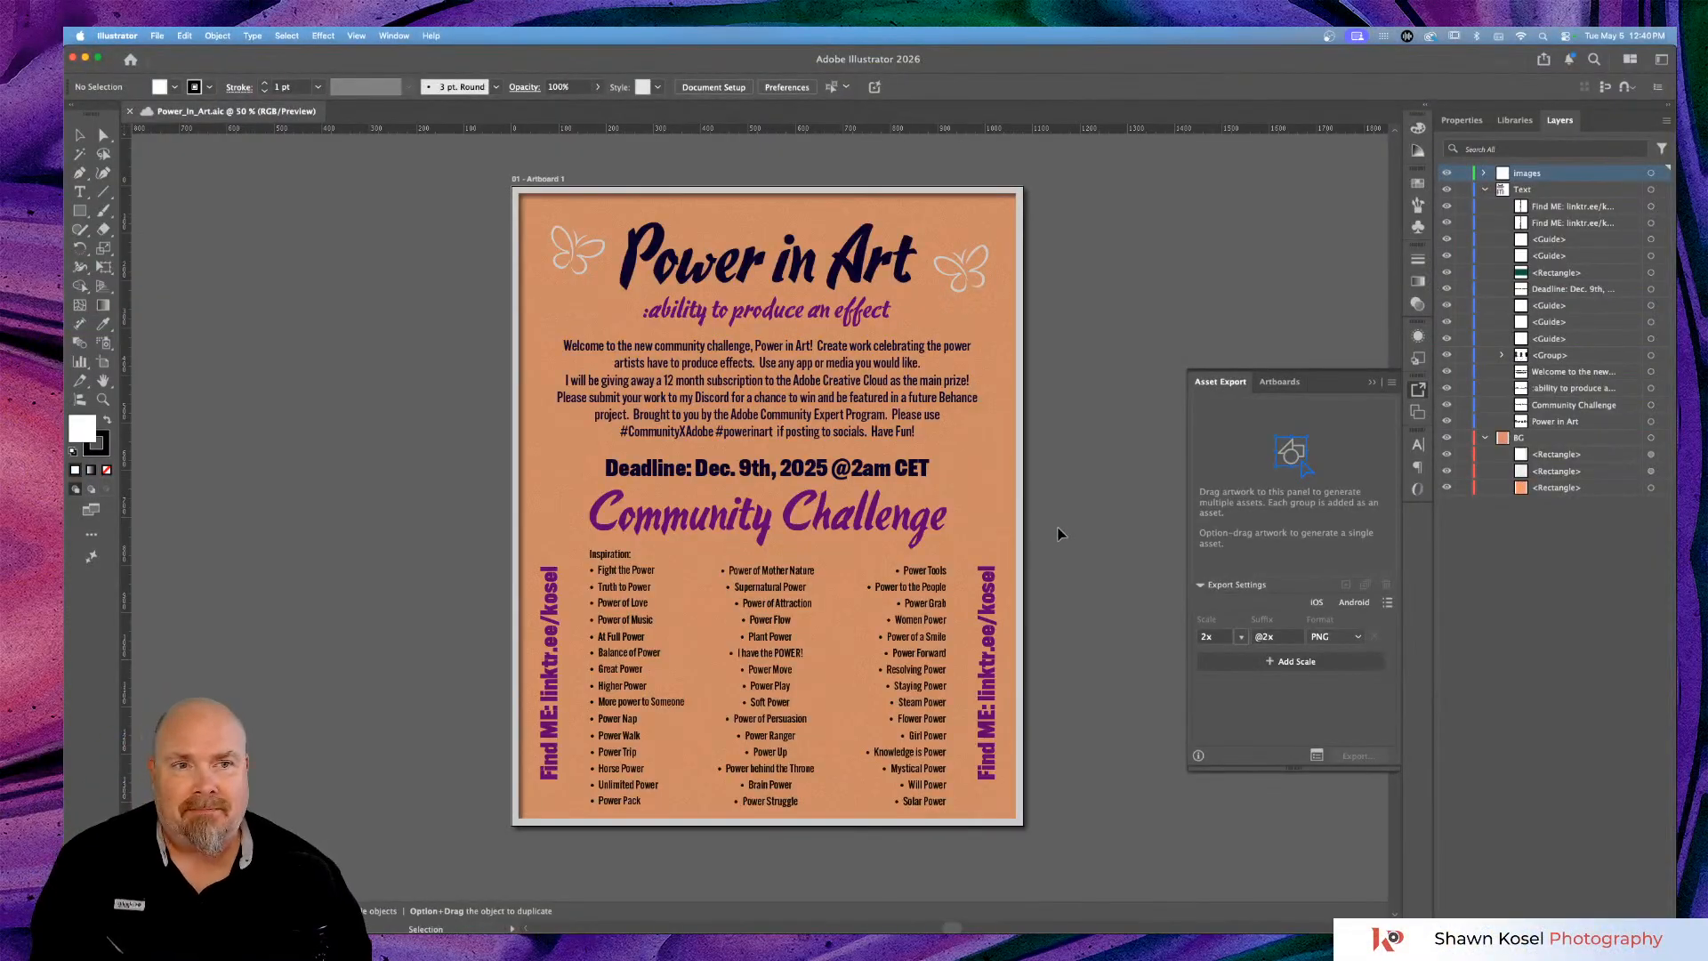
In Illustrator, dismiss the Asset Export panel and check the green rectangle beside the Power in Art poster.
click(1380, 385)
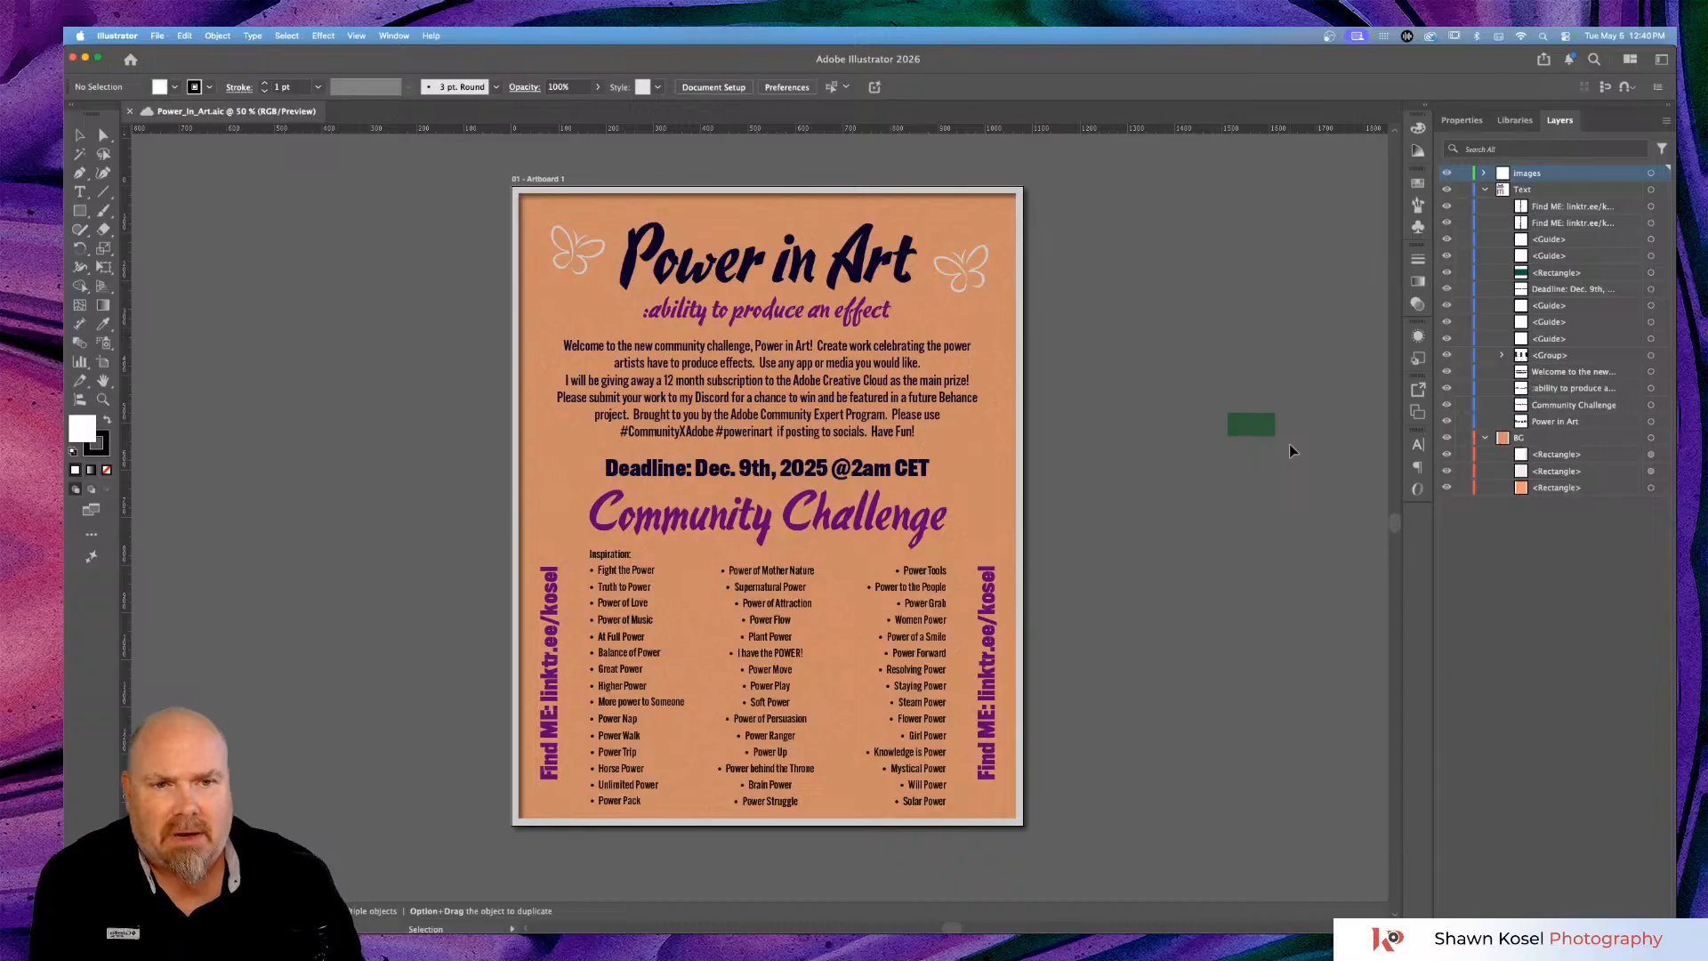
click(1250, 433)
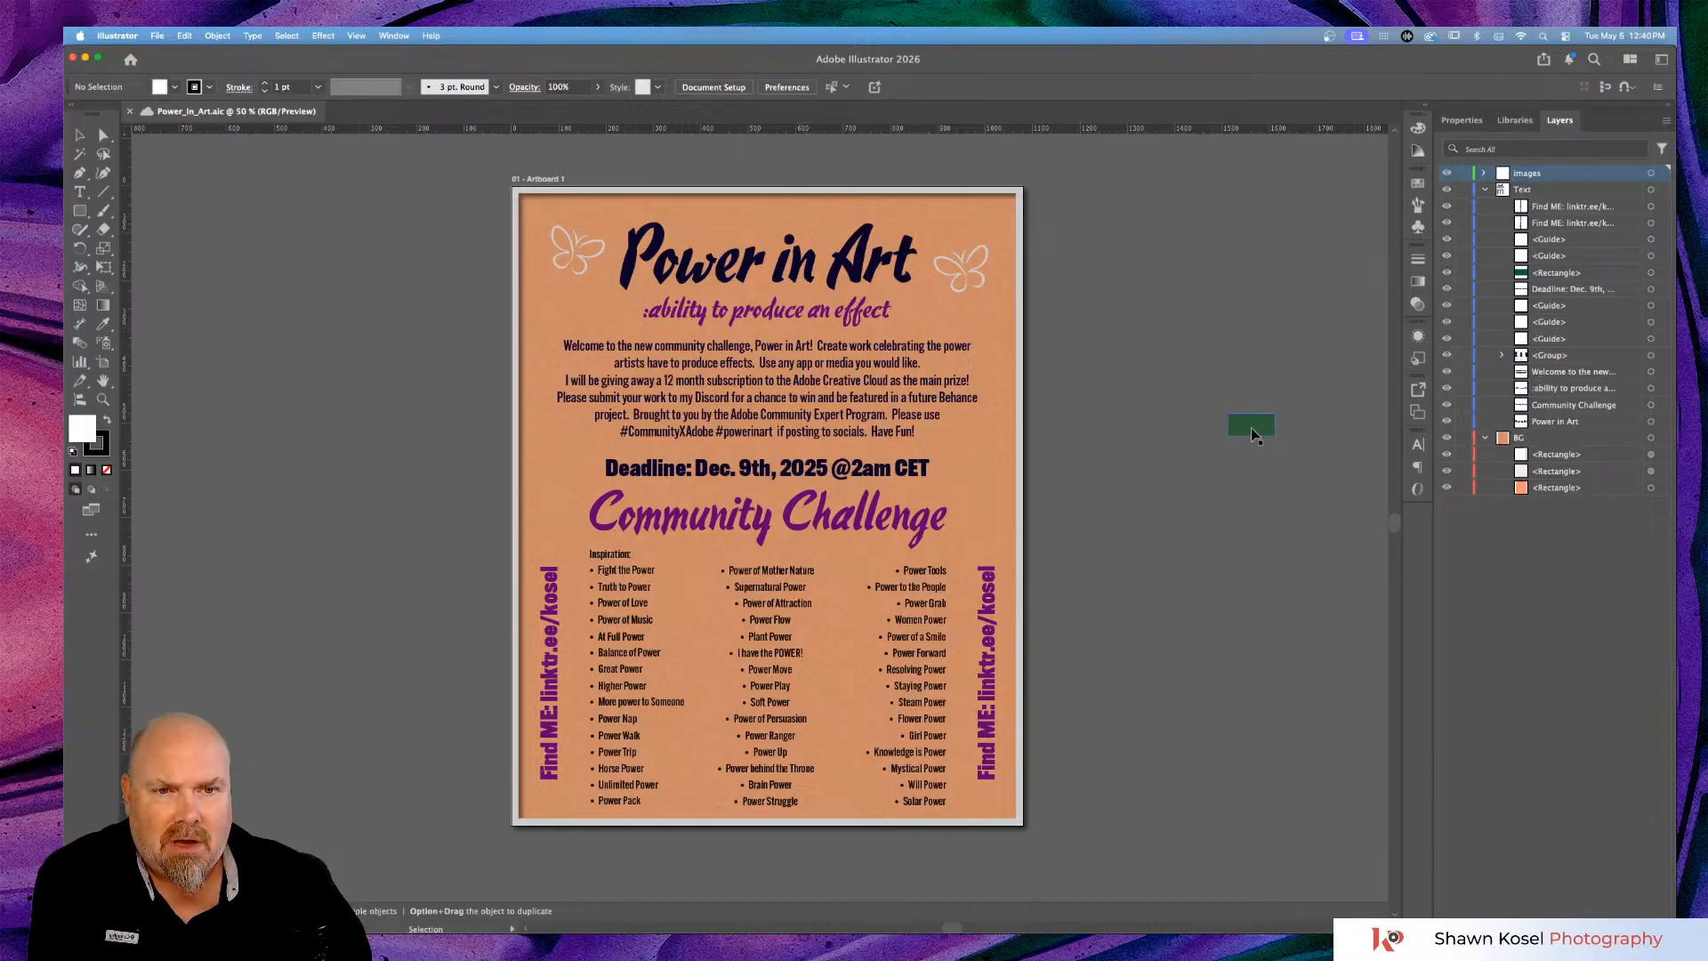
click(1132, 436)
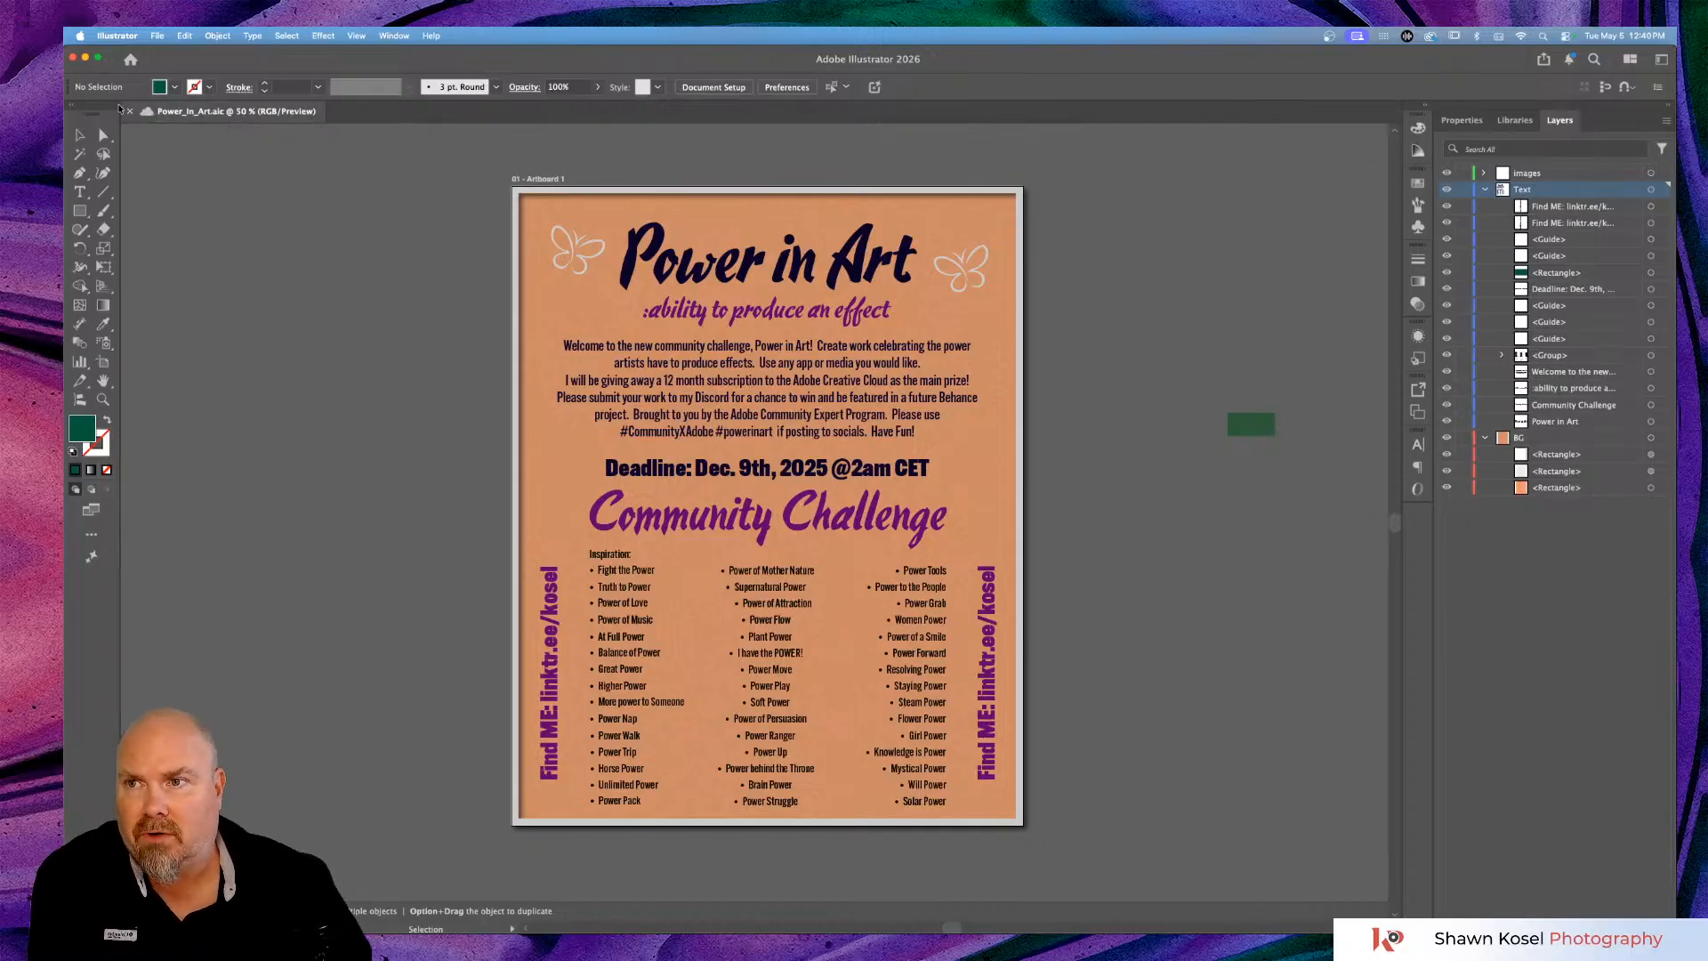
Create a new 2000 x 2000 px document from the Web preset in RGB color with a transparent background.
click(130, 58)
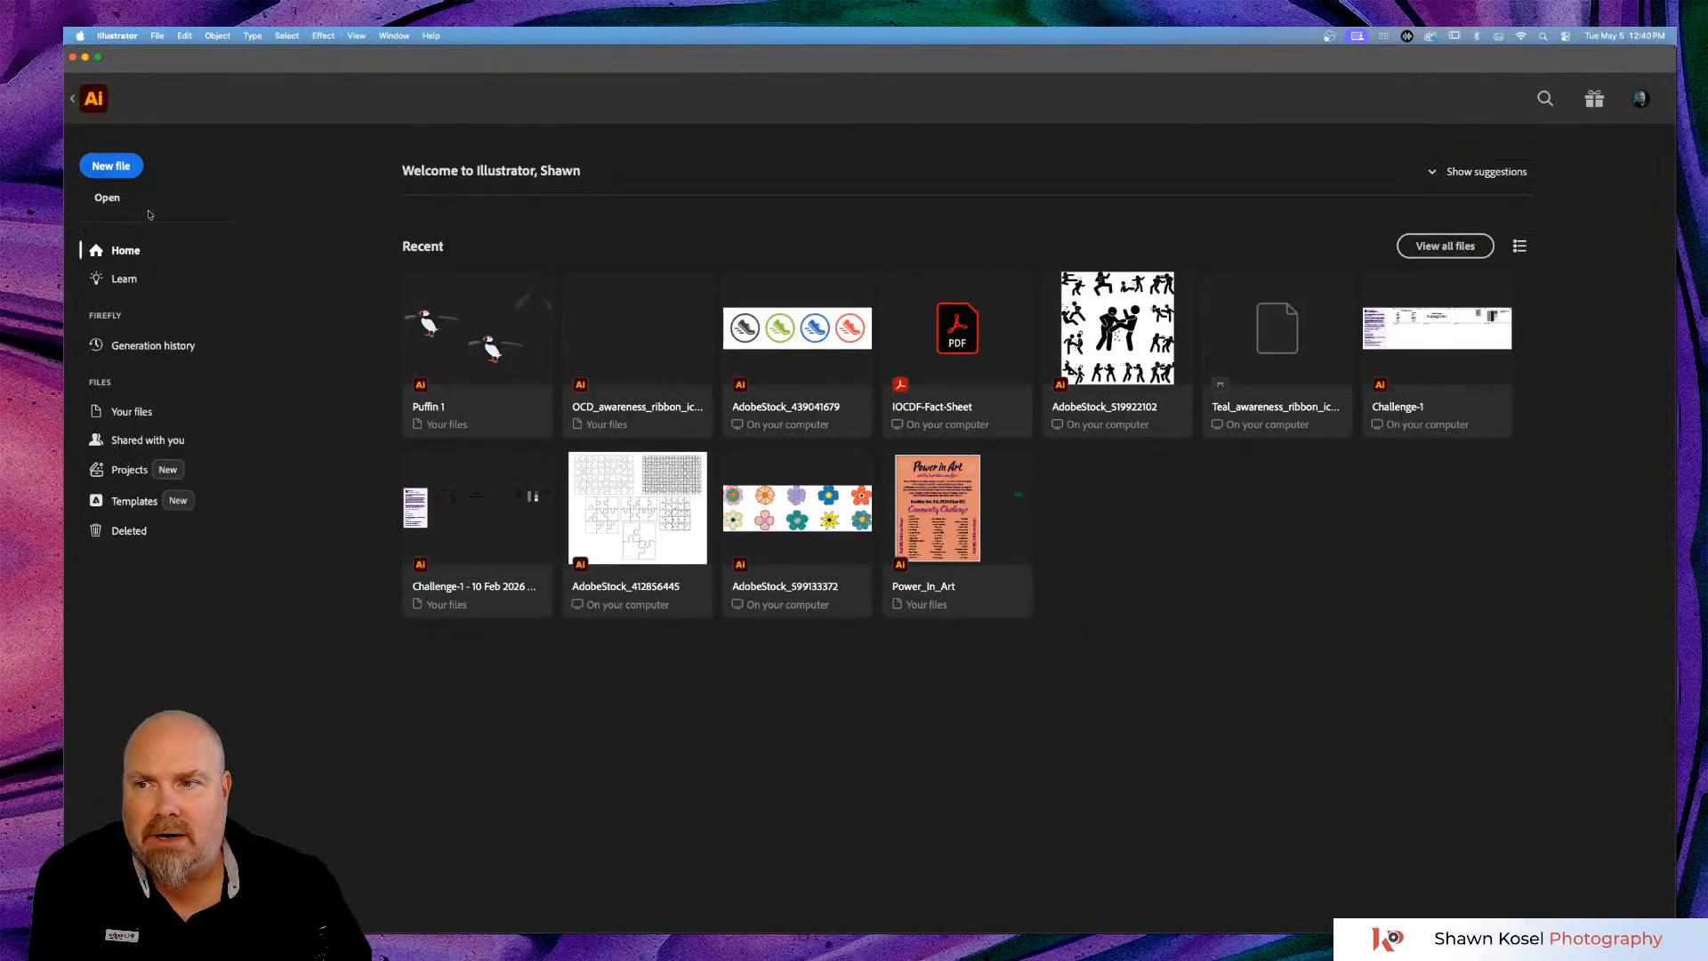
click(113, 165)
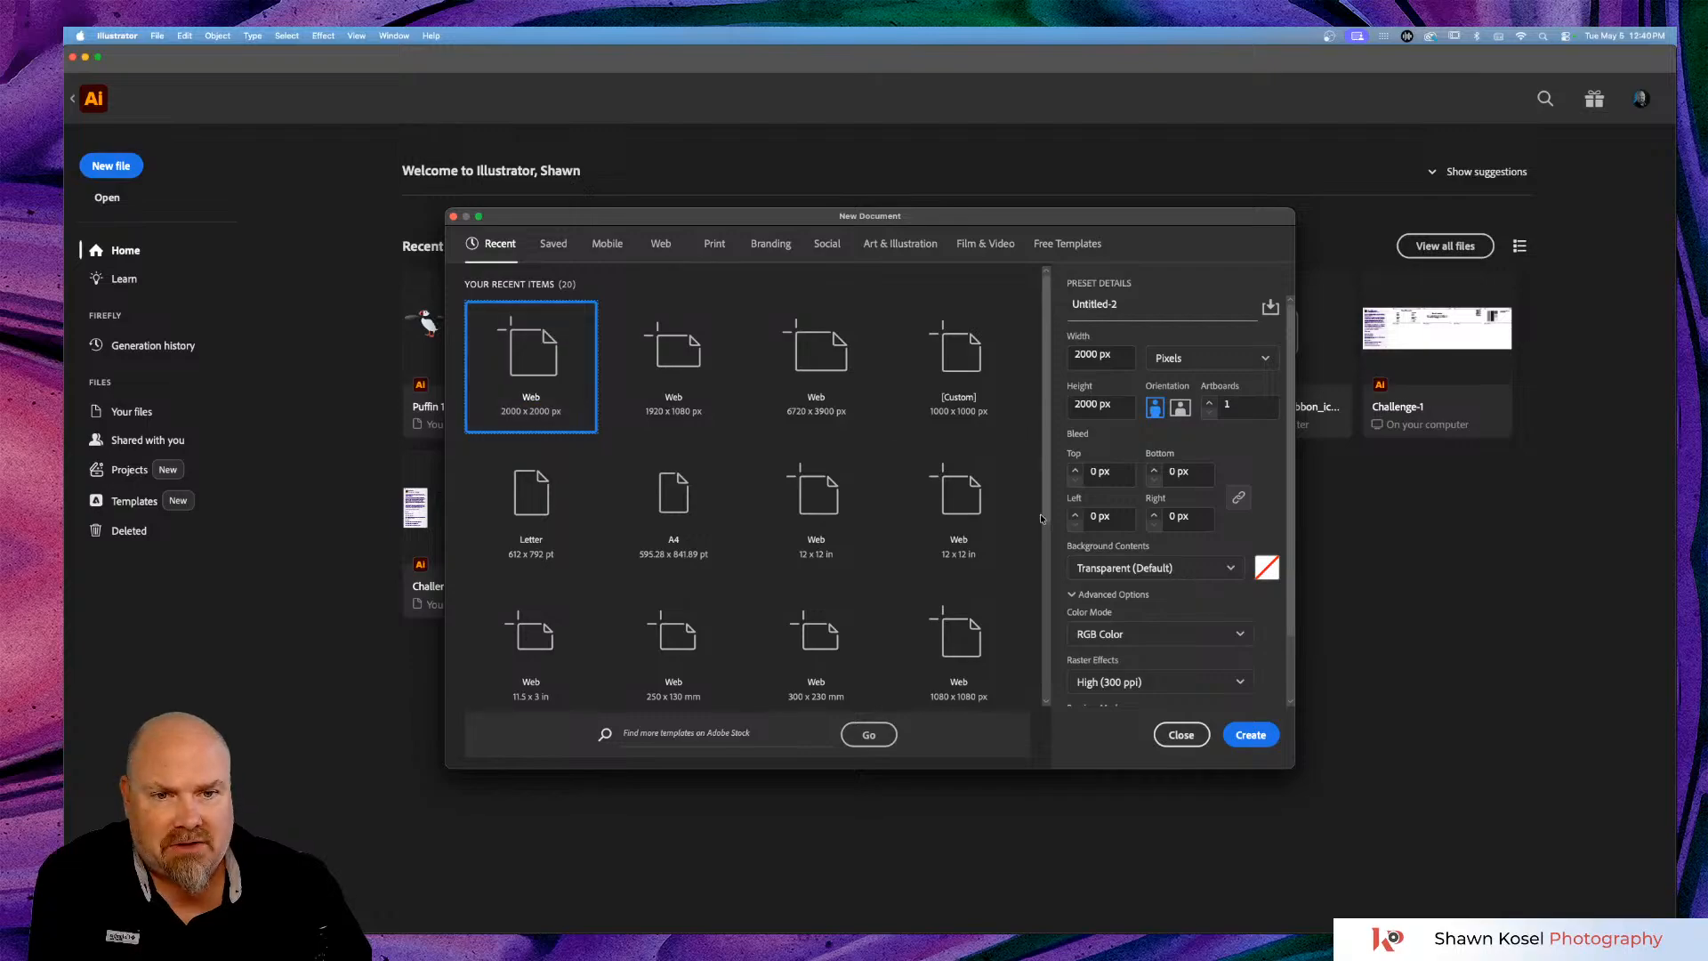
scroll(1186, 442, down, 2)
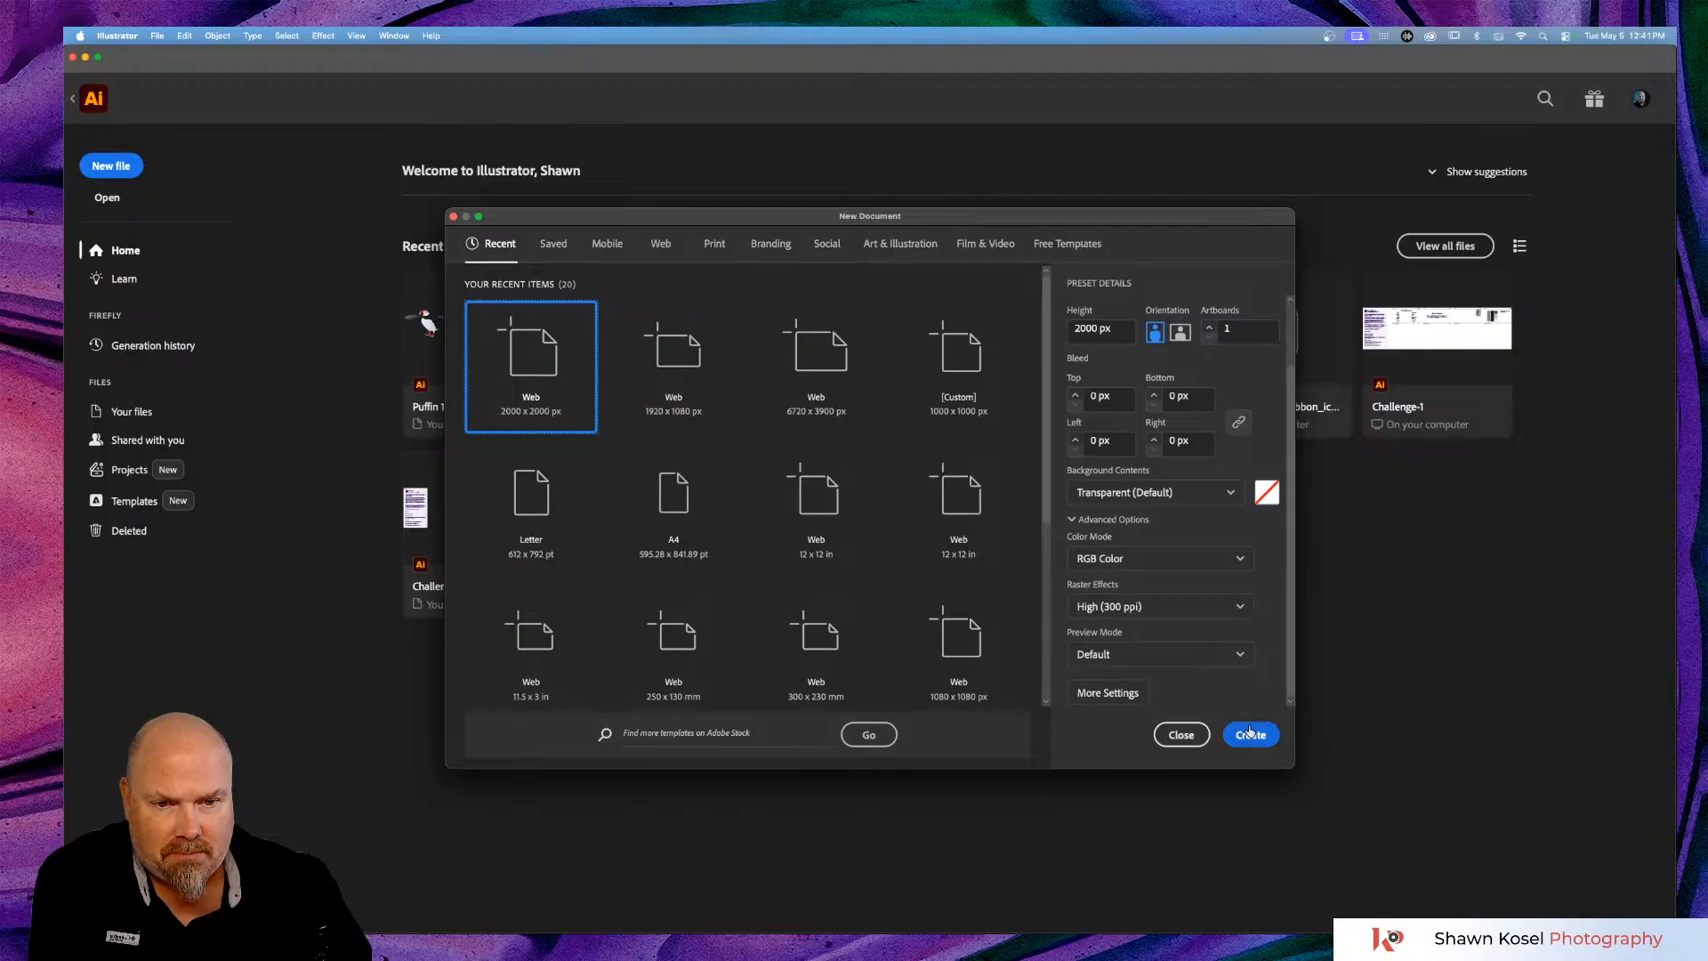
click(1250, 732)
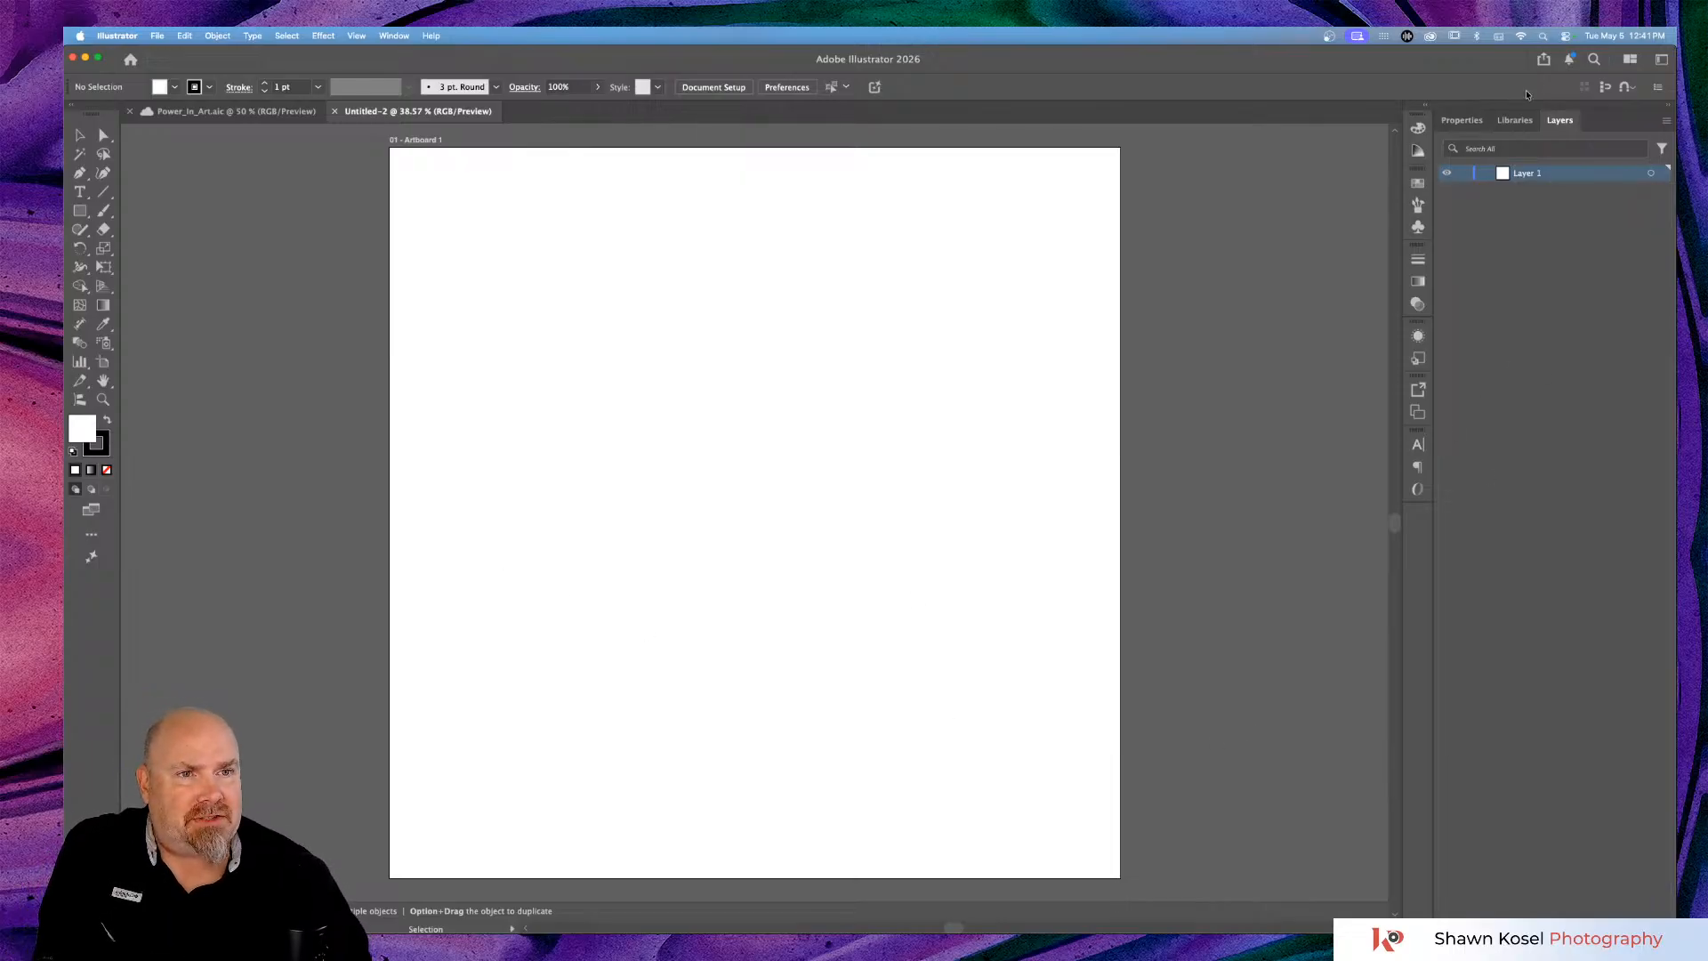
Create a new library named Art in Nature, saved to Libraries.
click(1519, 119)
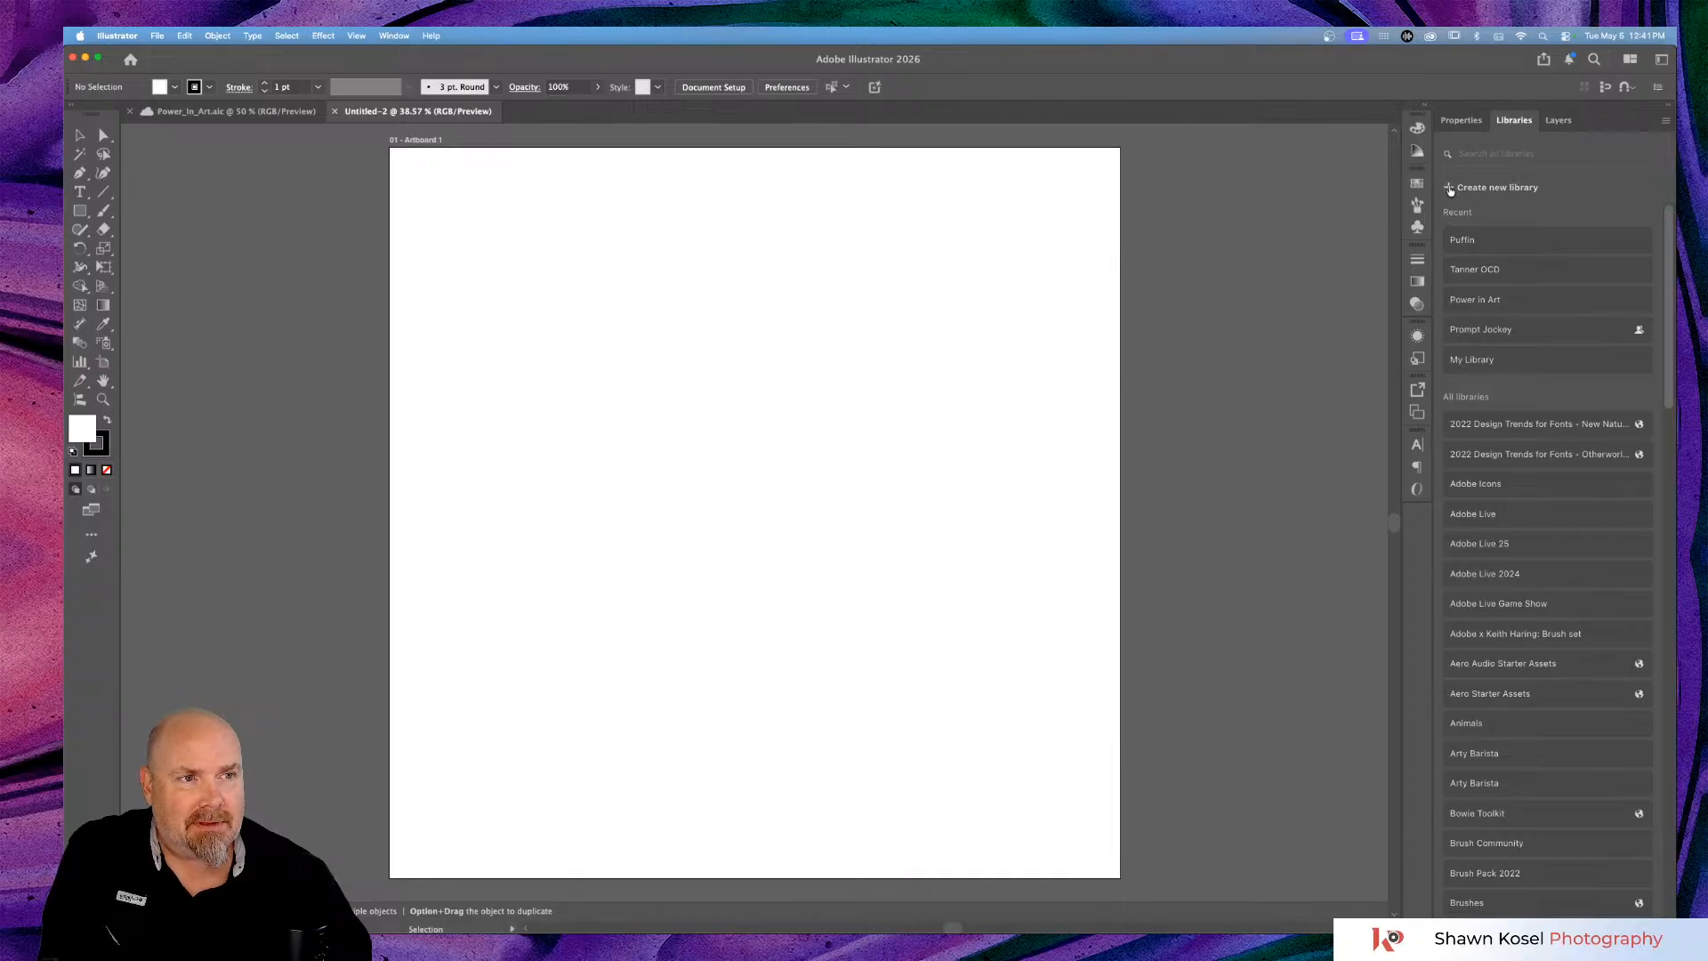
click(1450, 188)
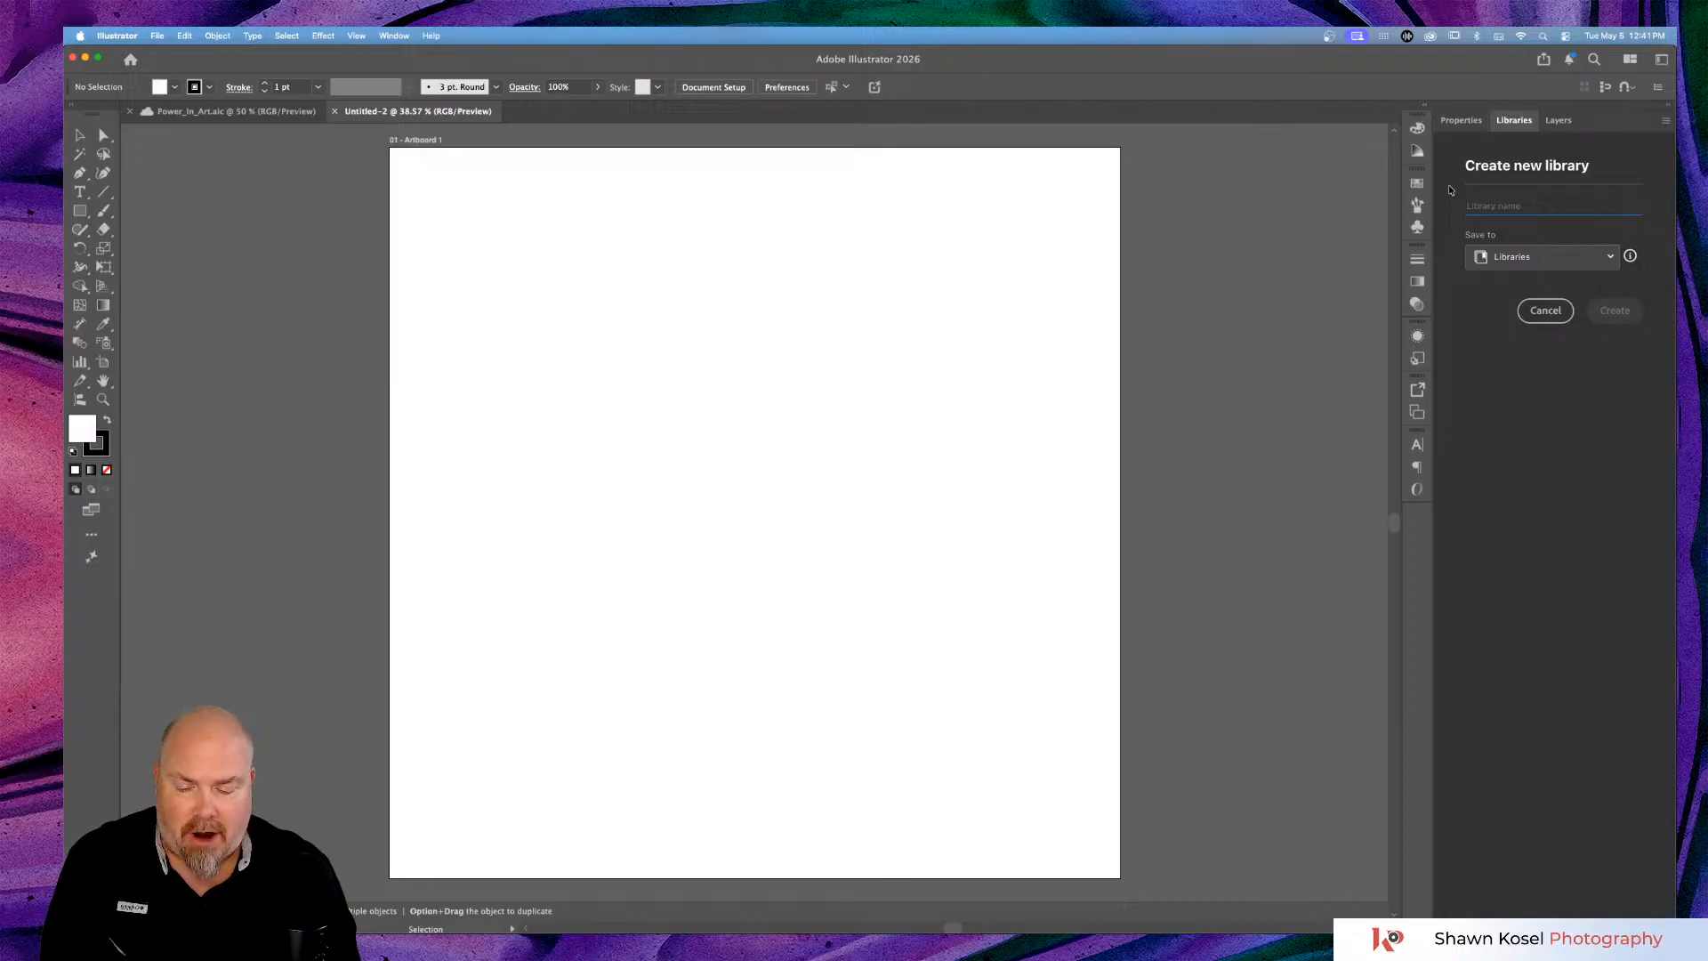
text(Art in Nature)
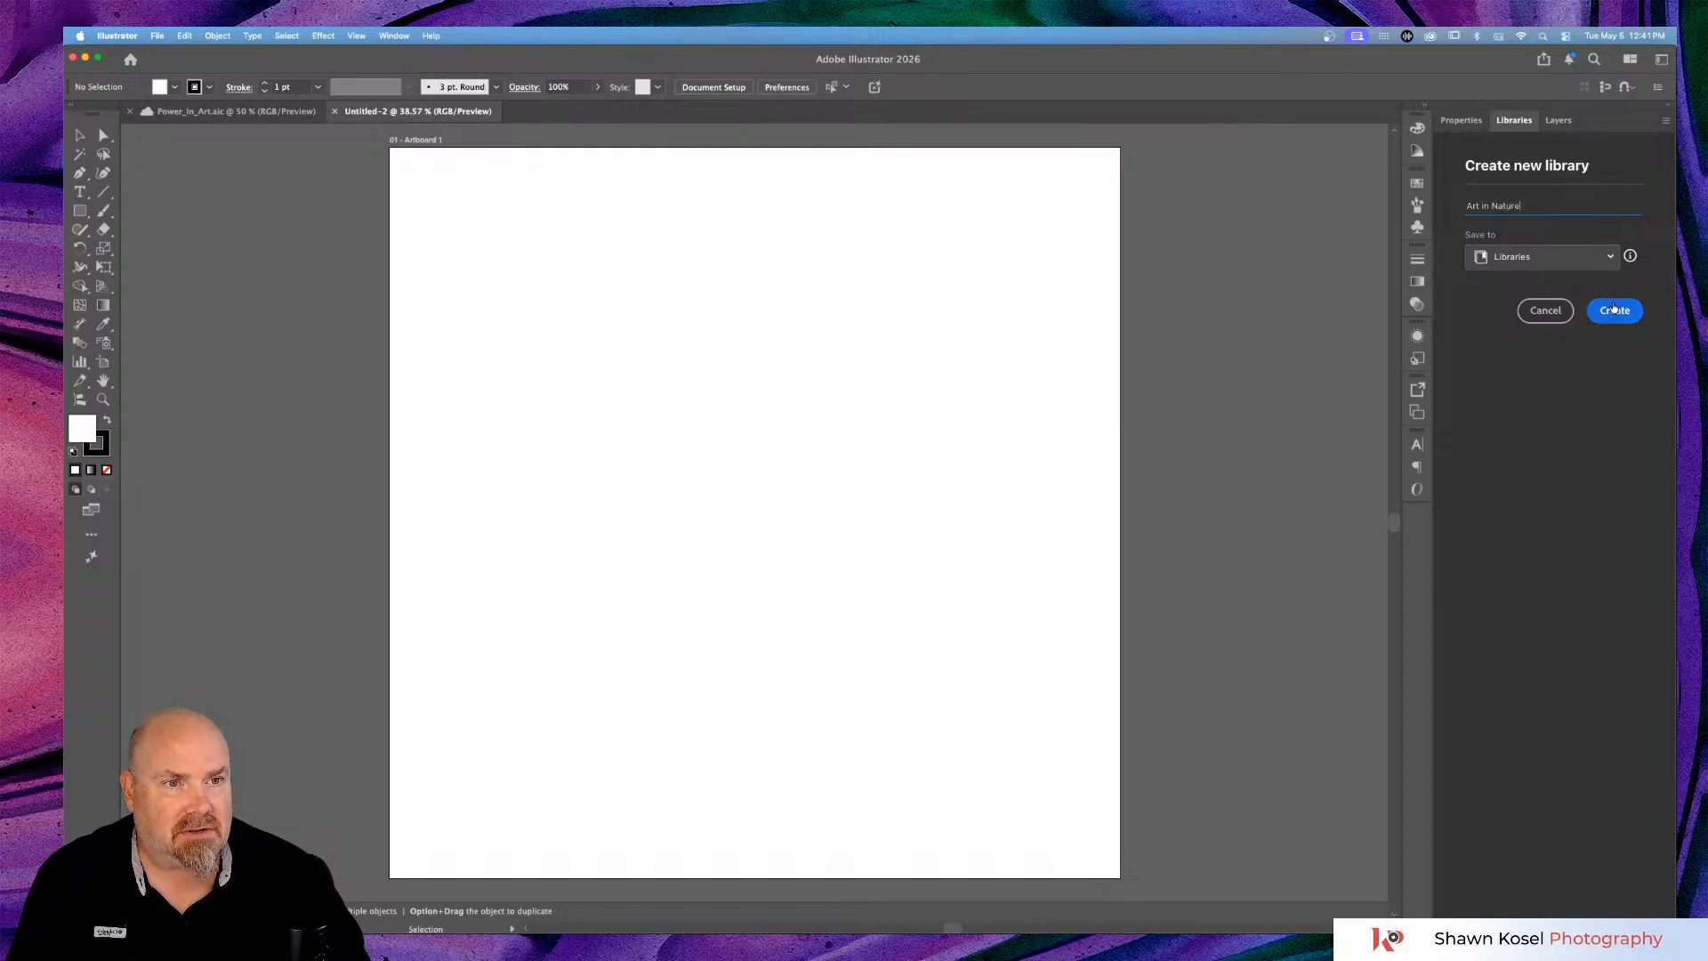
click(1615, 311)
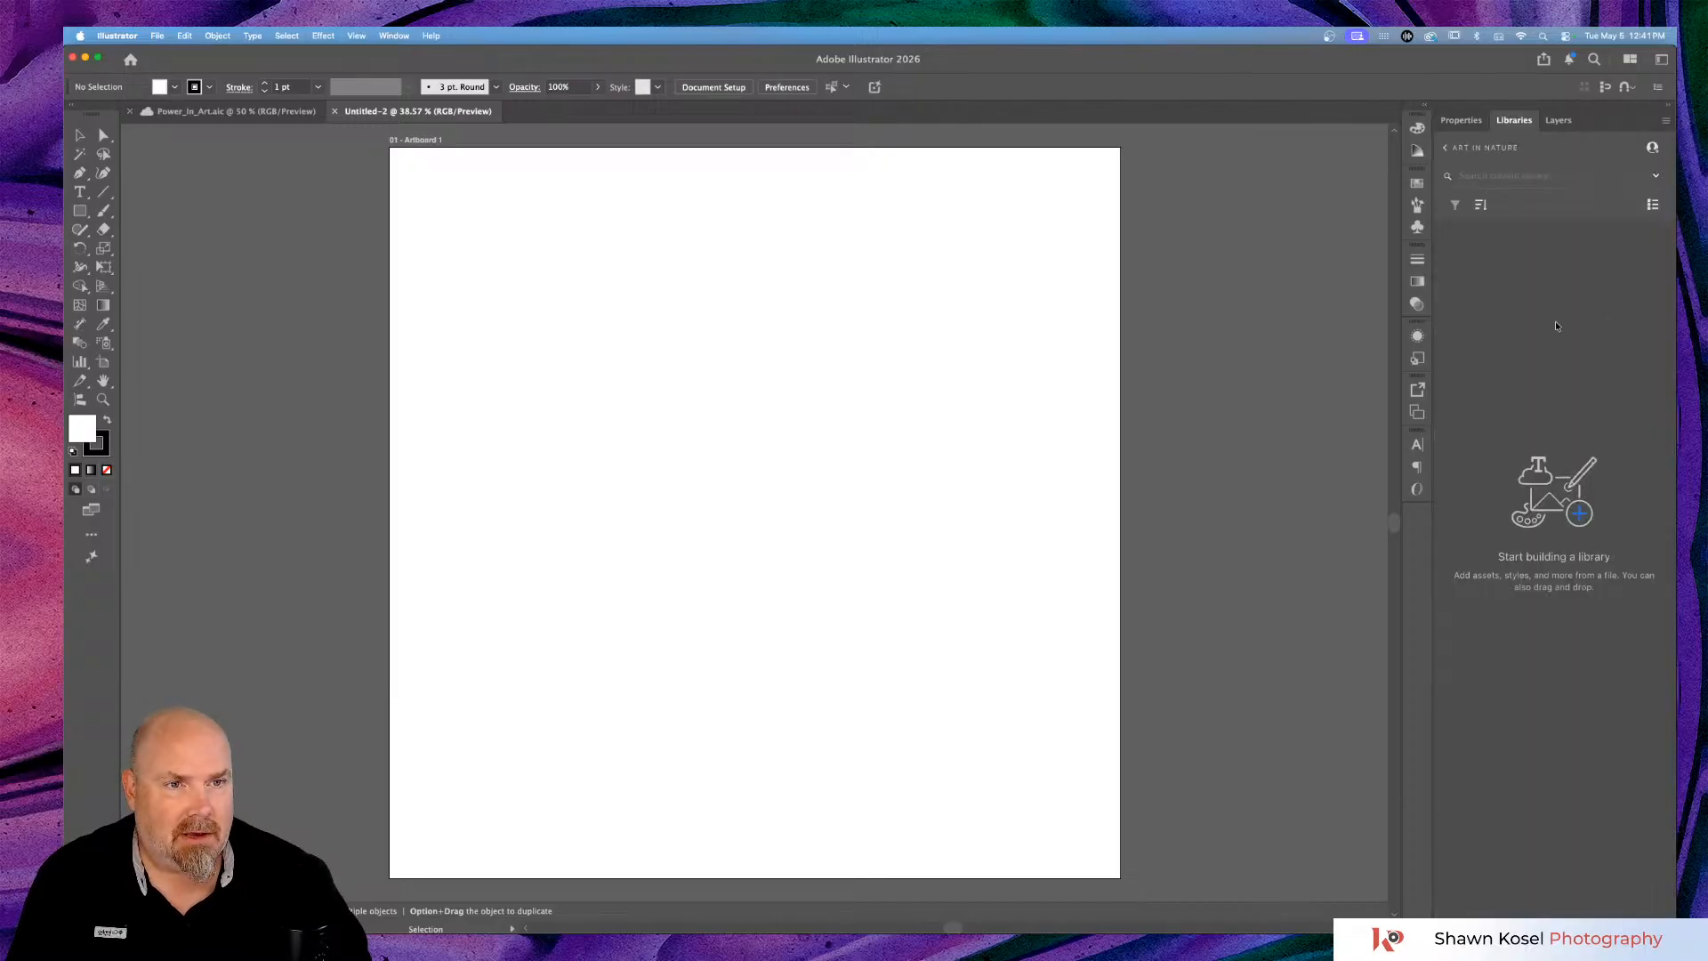
Switch to Chrome and open color.adobe.com in a new browser tab.
key(super+Tab)
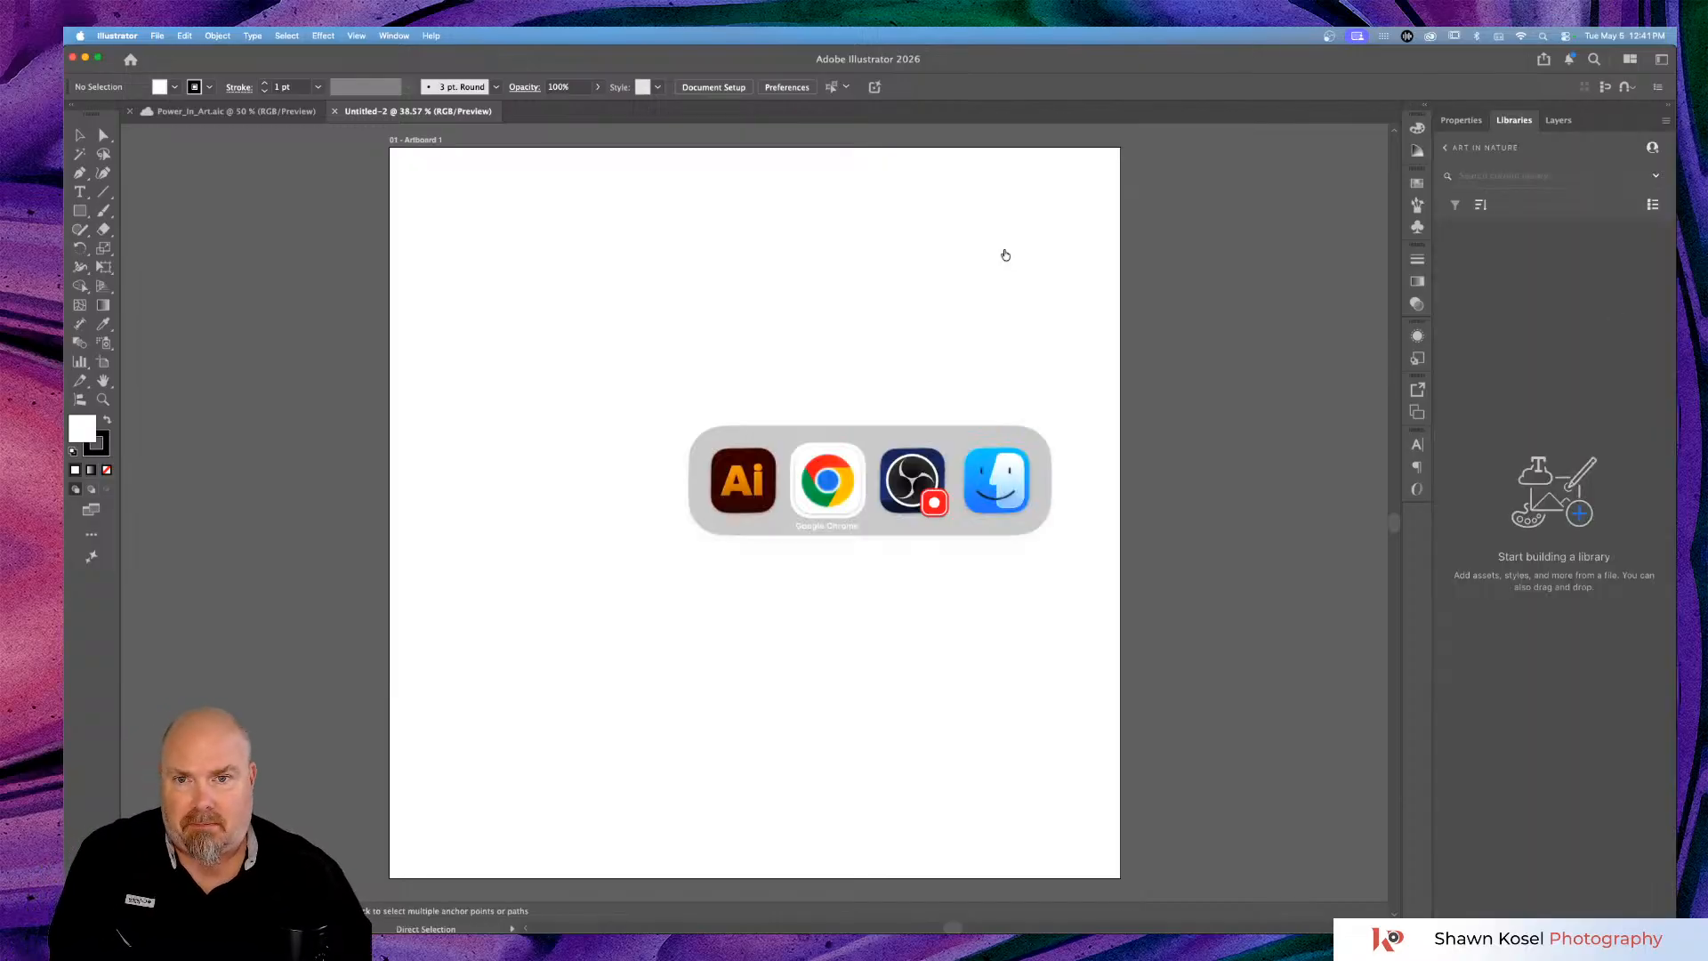
key(super+Tab)
key(super+Tab)
key(super+Tab)
key(super+Tab)
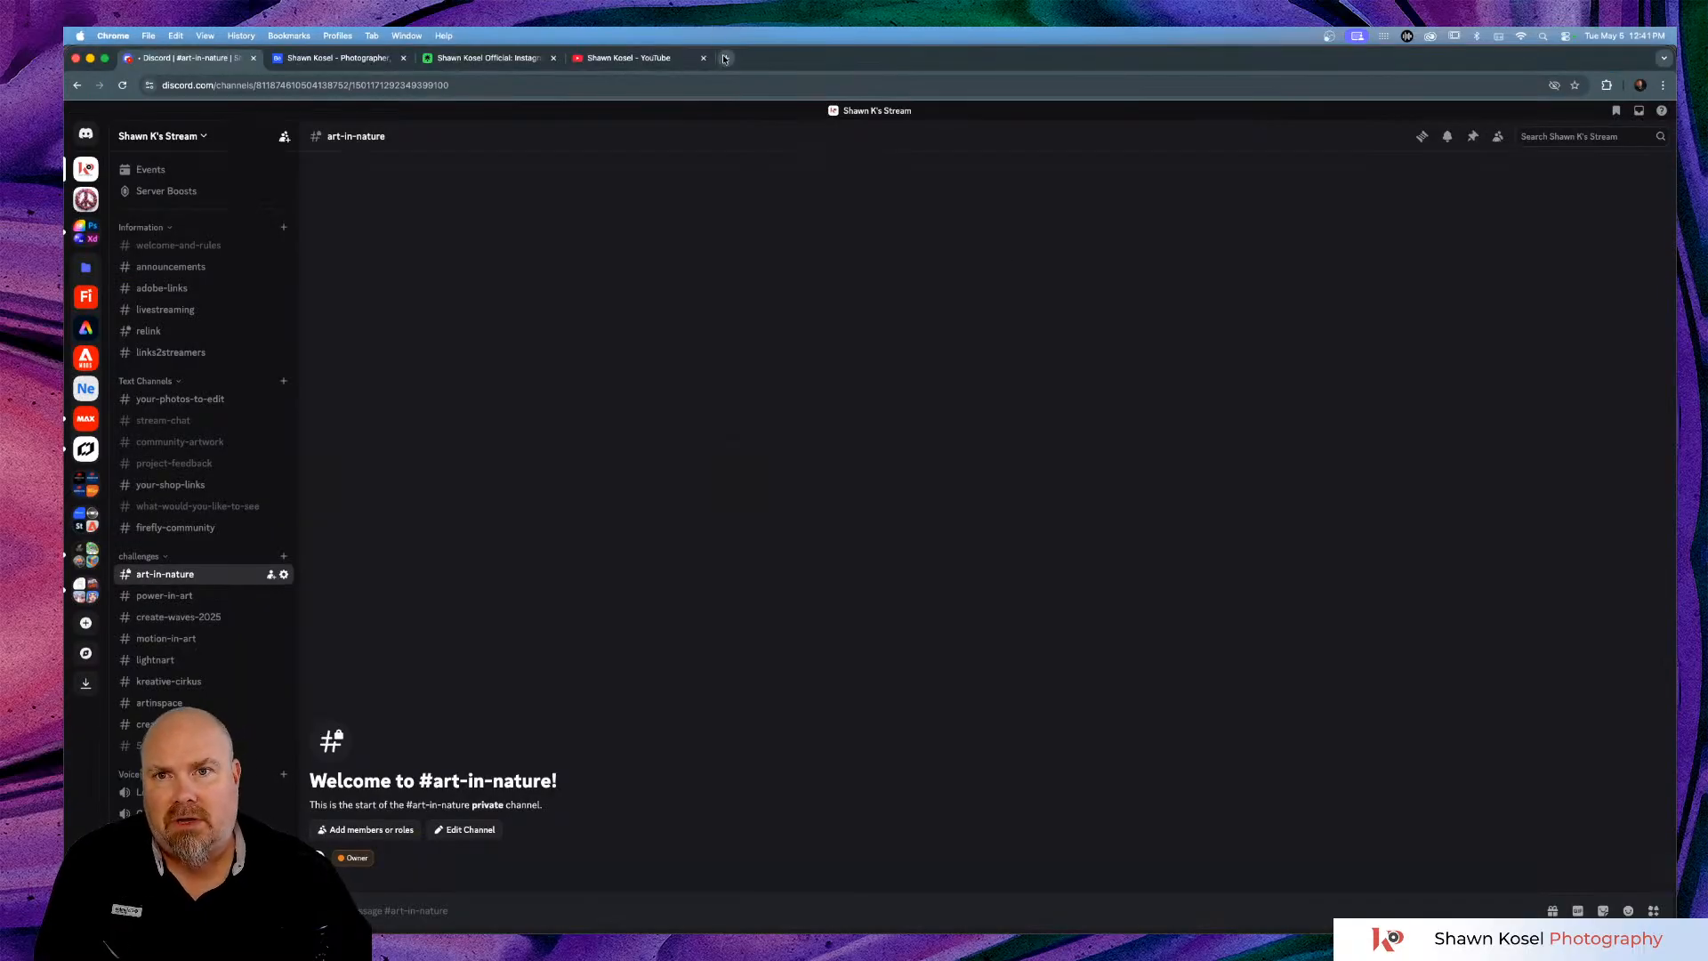
click(726, 58)
text(color.adobe.com)
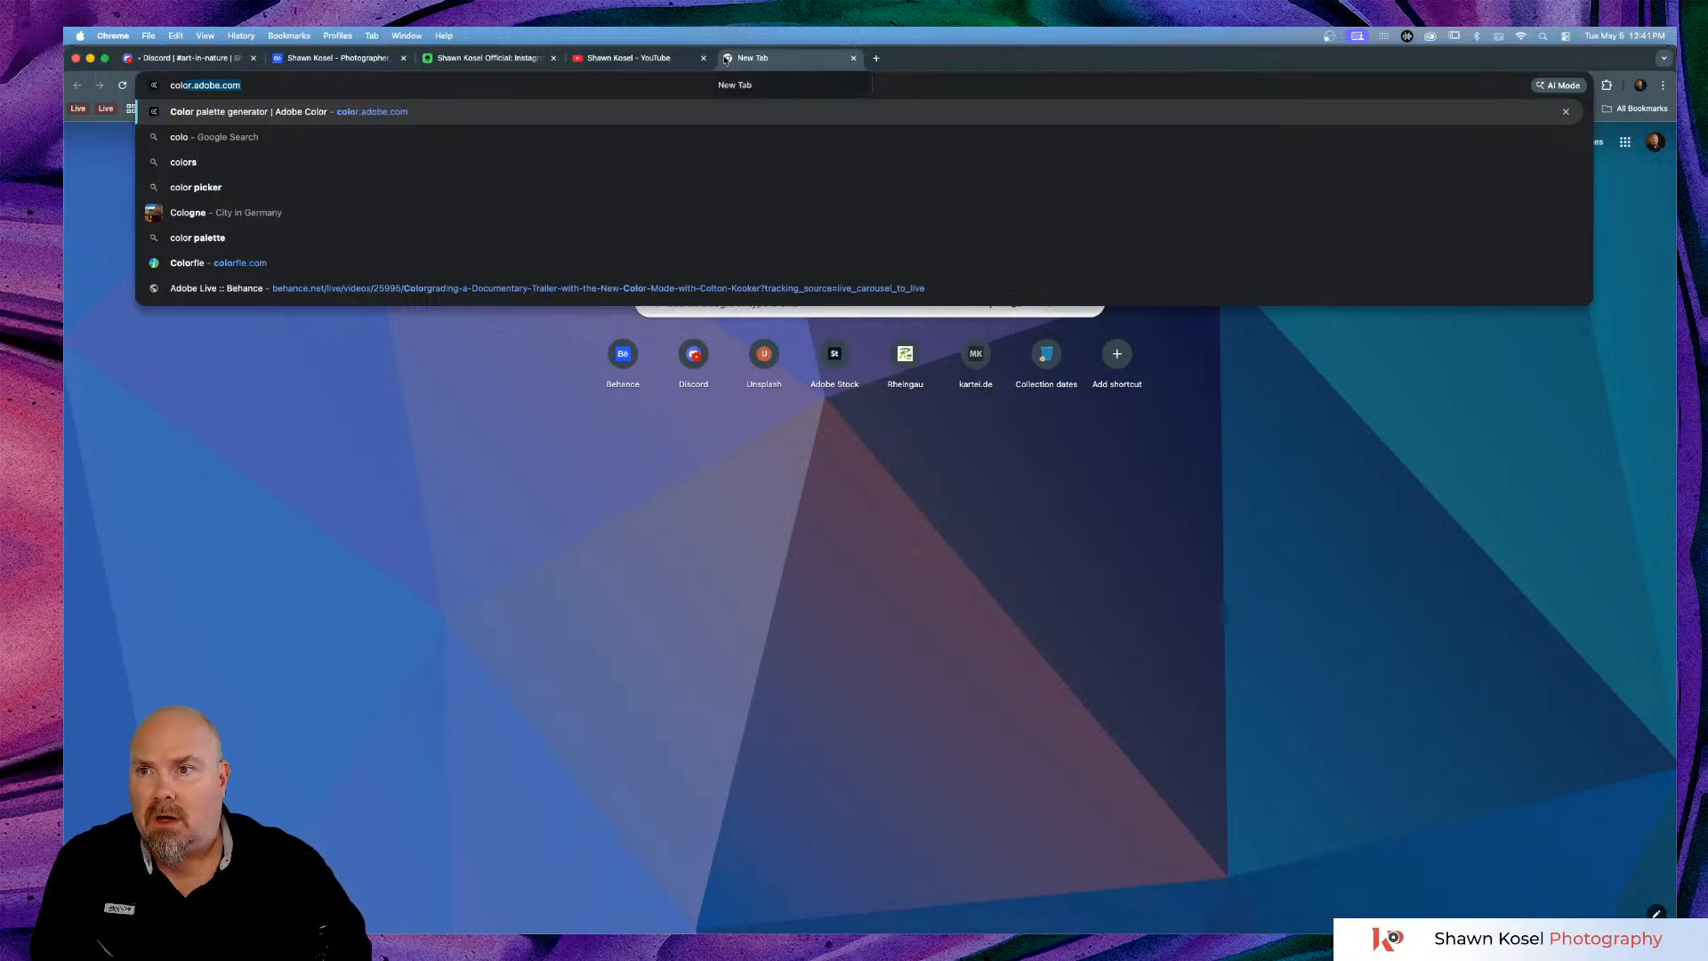
key(Return)
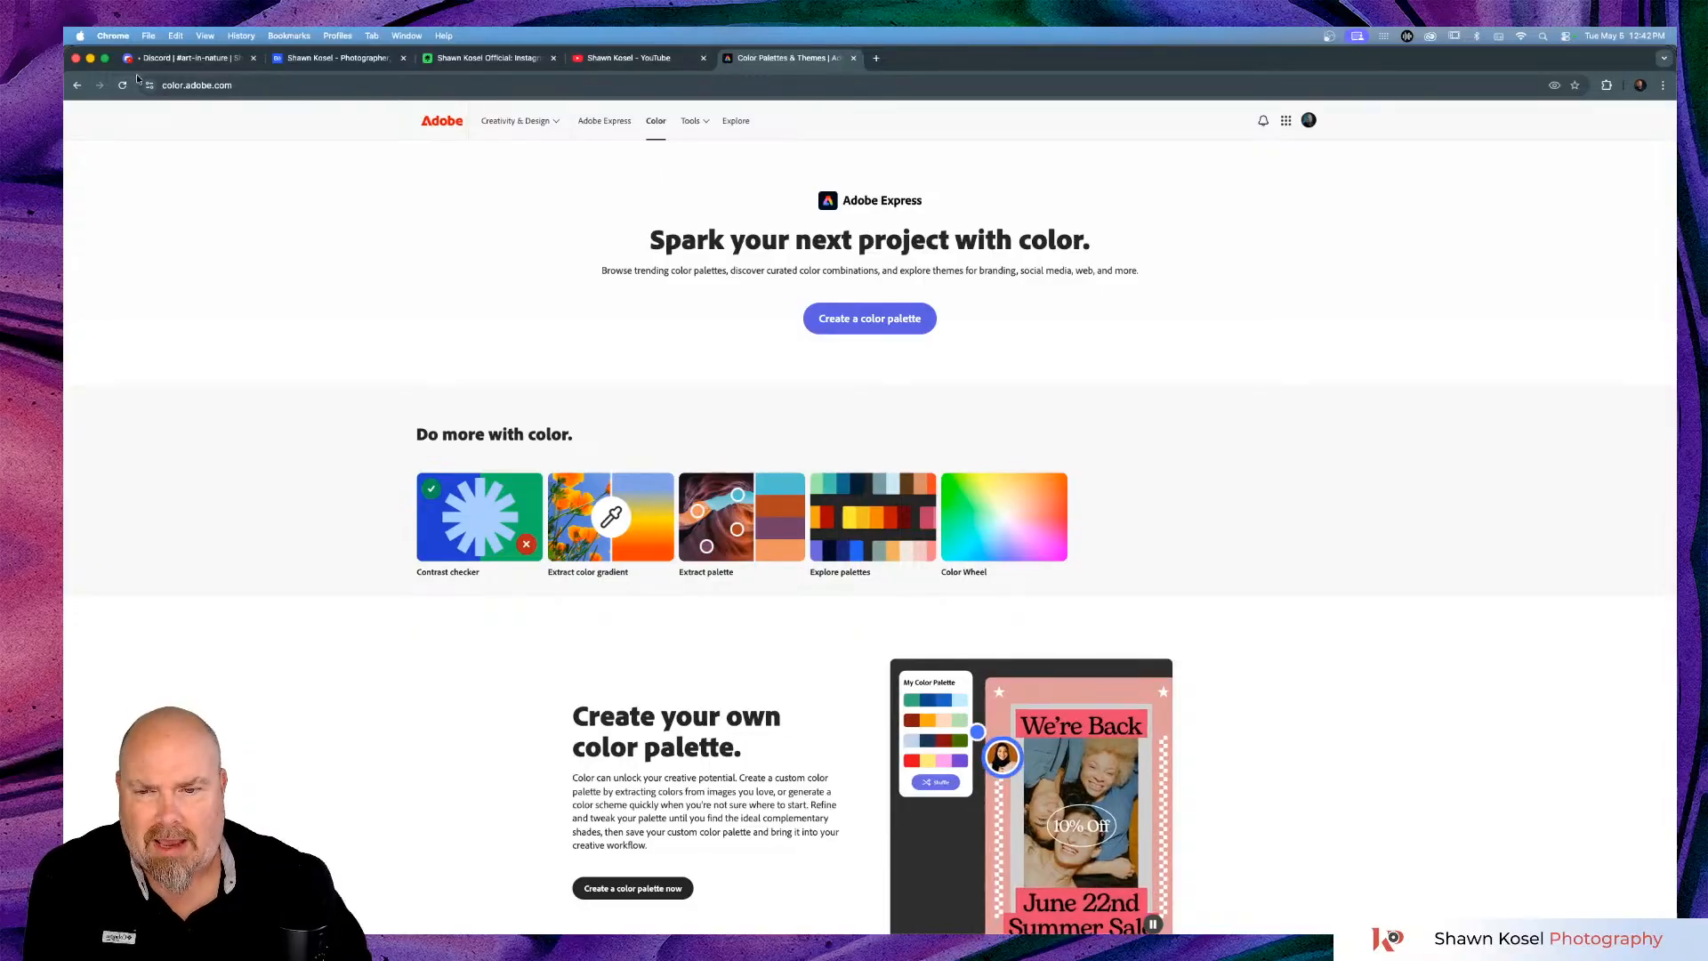
Look over the Adobe Color landing page, including its palette tools such as Extract palette and Explore palettes.
scroll(643, 411, down, 3)
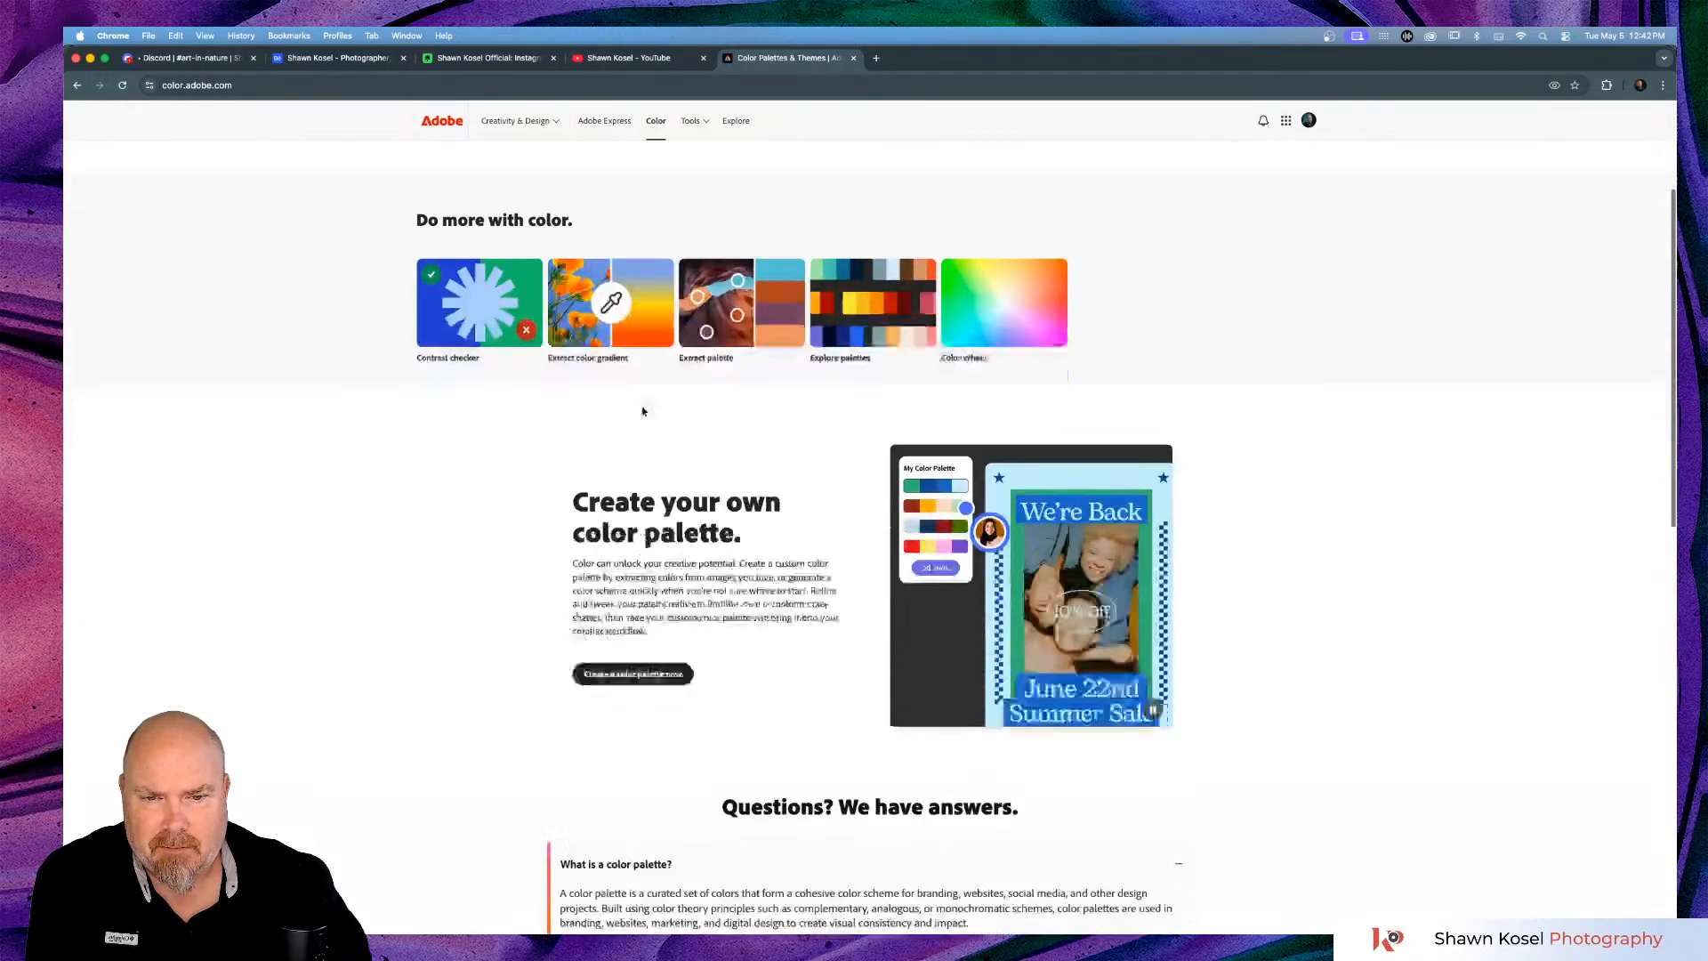
scroll(642, 411, down, 3)
scroll(473, 442, down, 2)
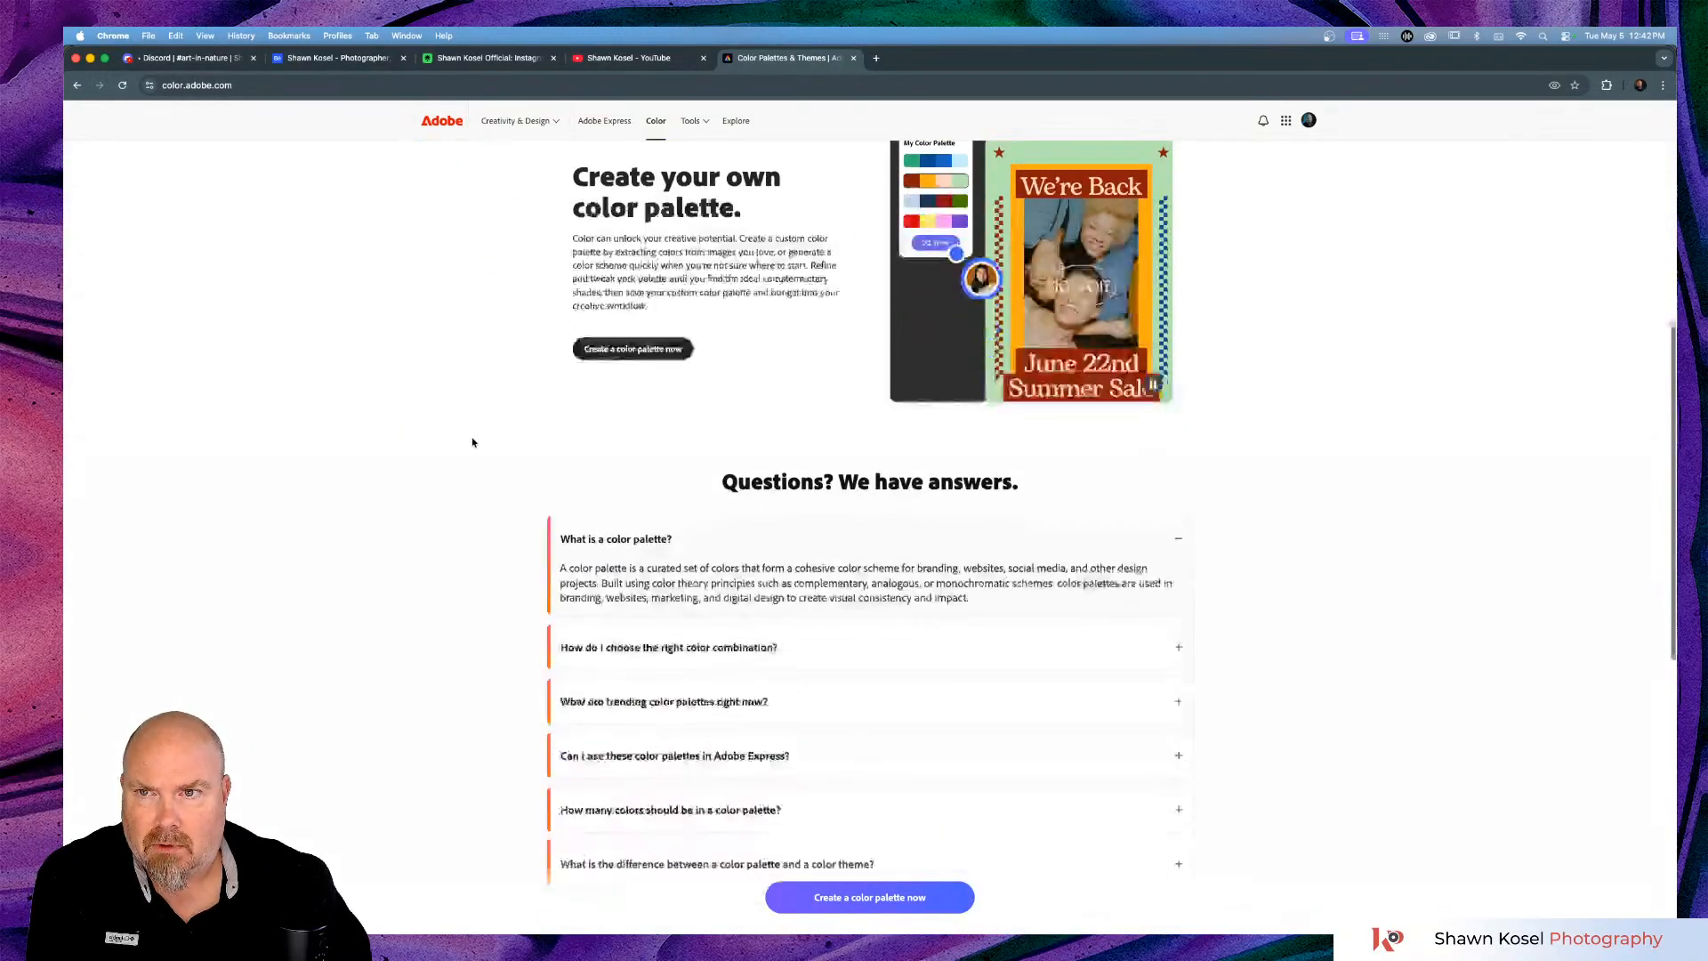
scroll(473, 442, down, 3)
scroll(472, 442, down, 4)
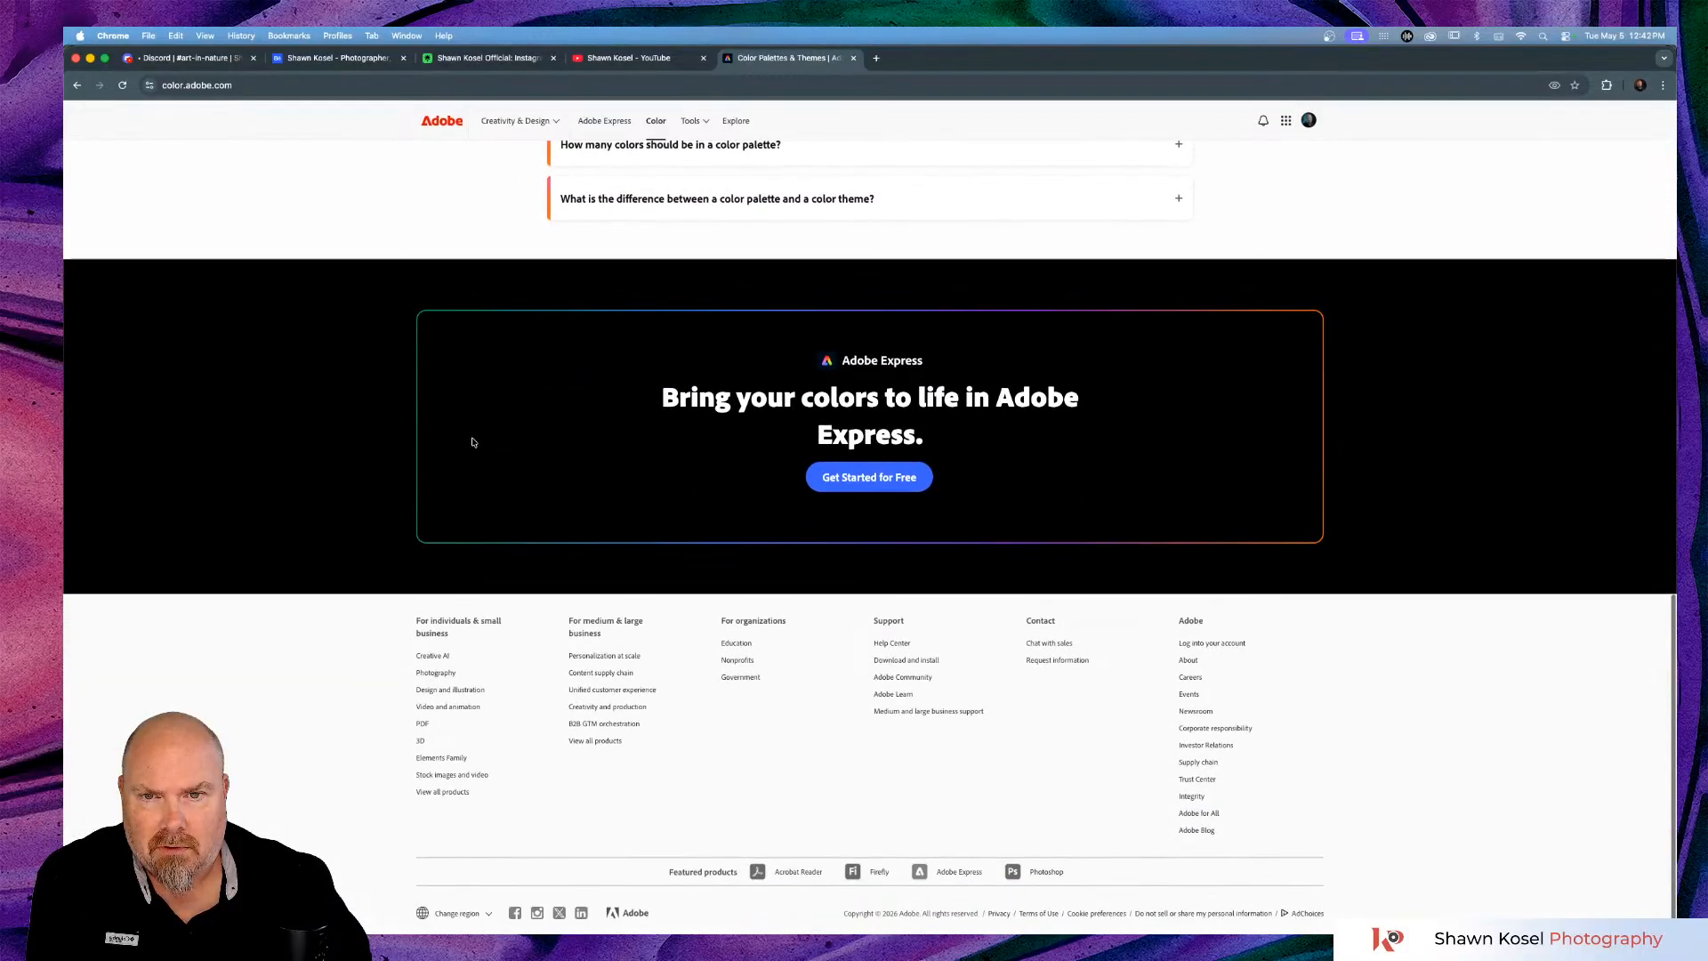
scroll(472, 442, up, 9)
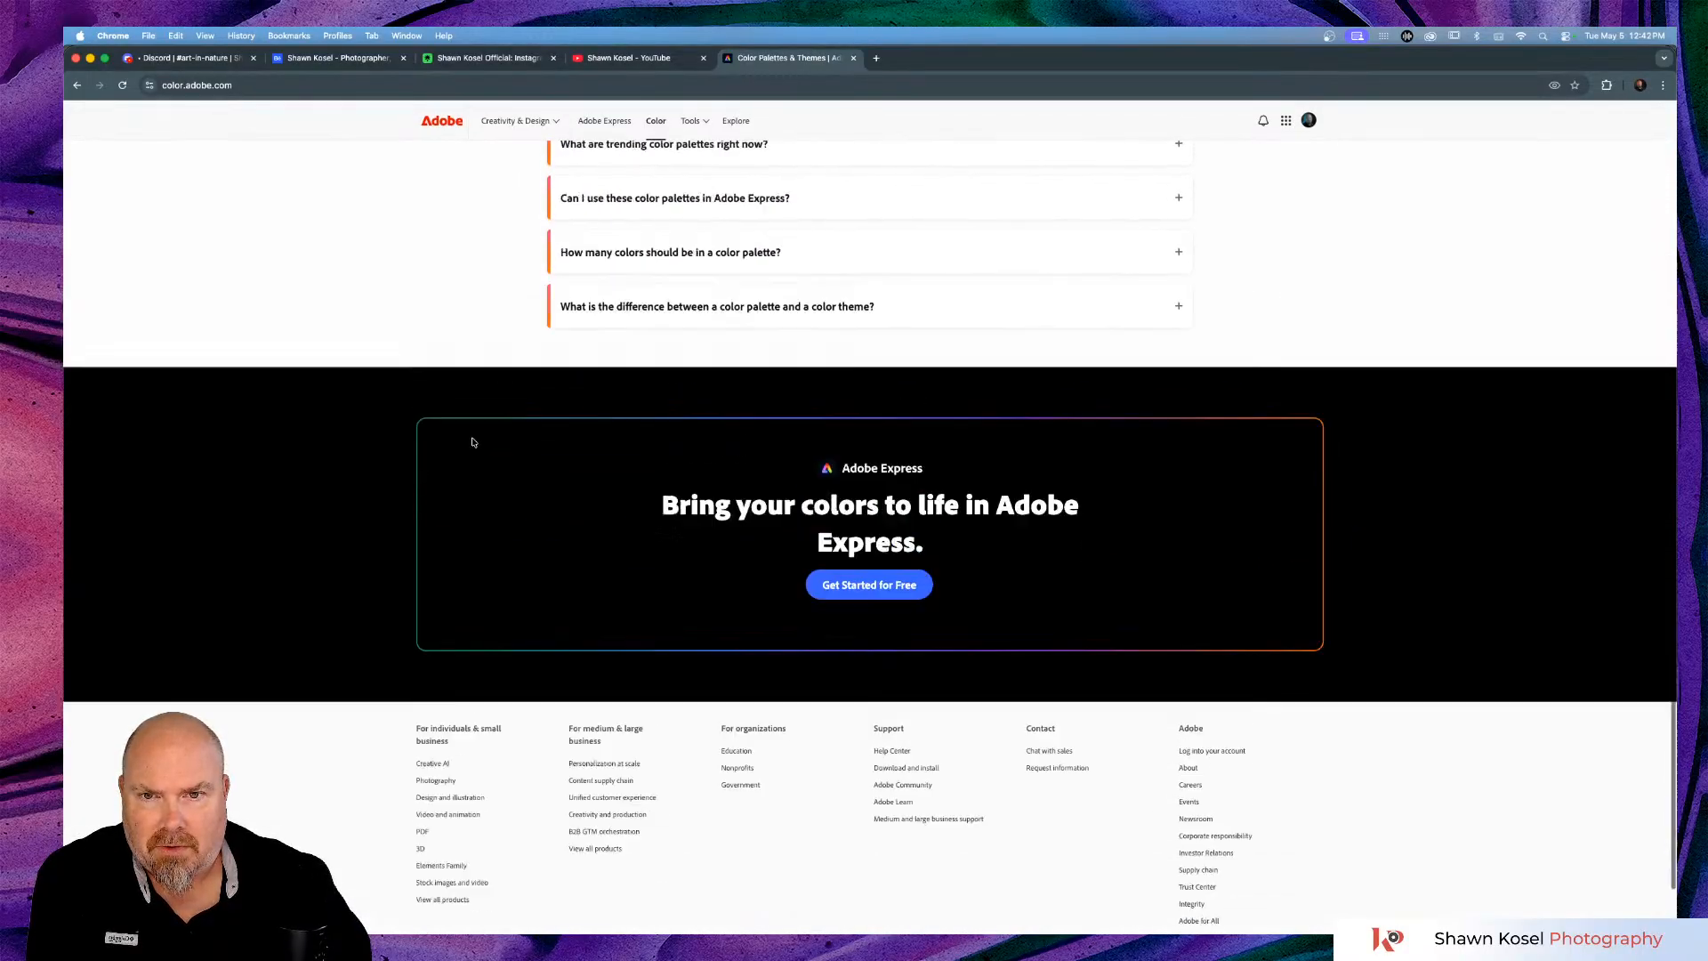
scroll(473, 442, up, 5)
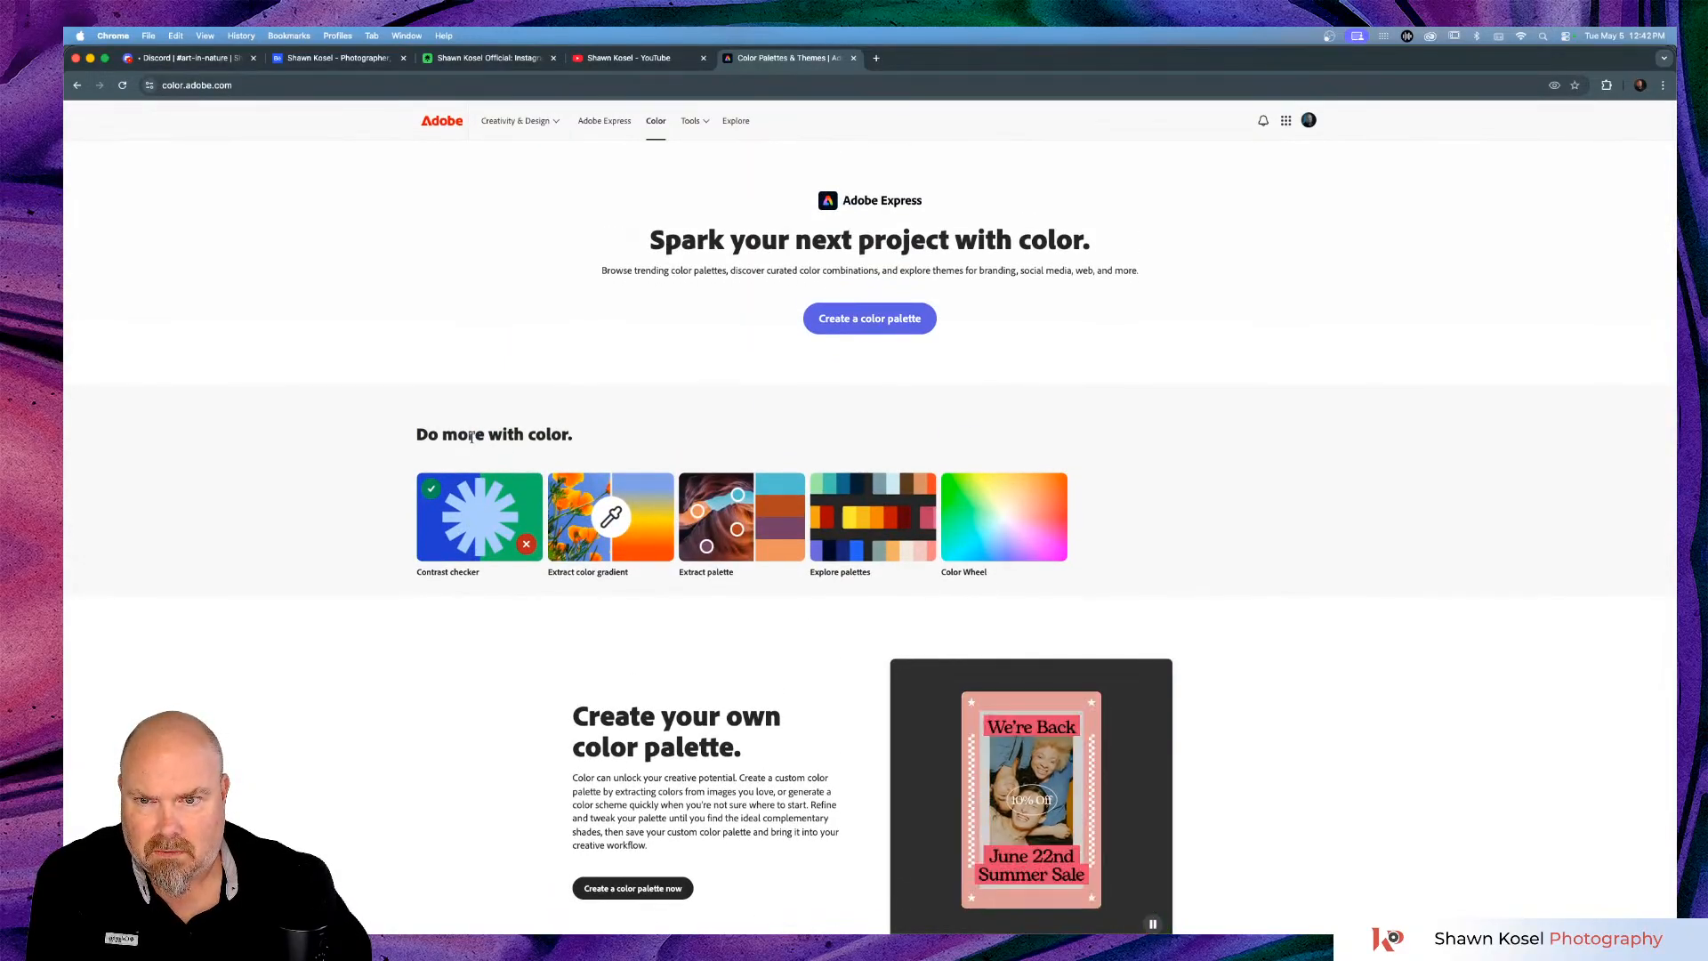
mouse_move(691, 490)
mouse_move(881, 532)
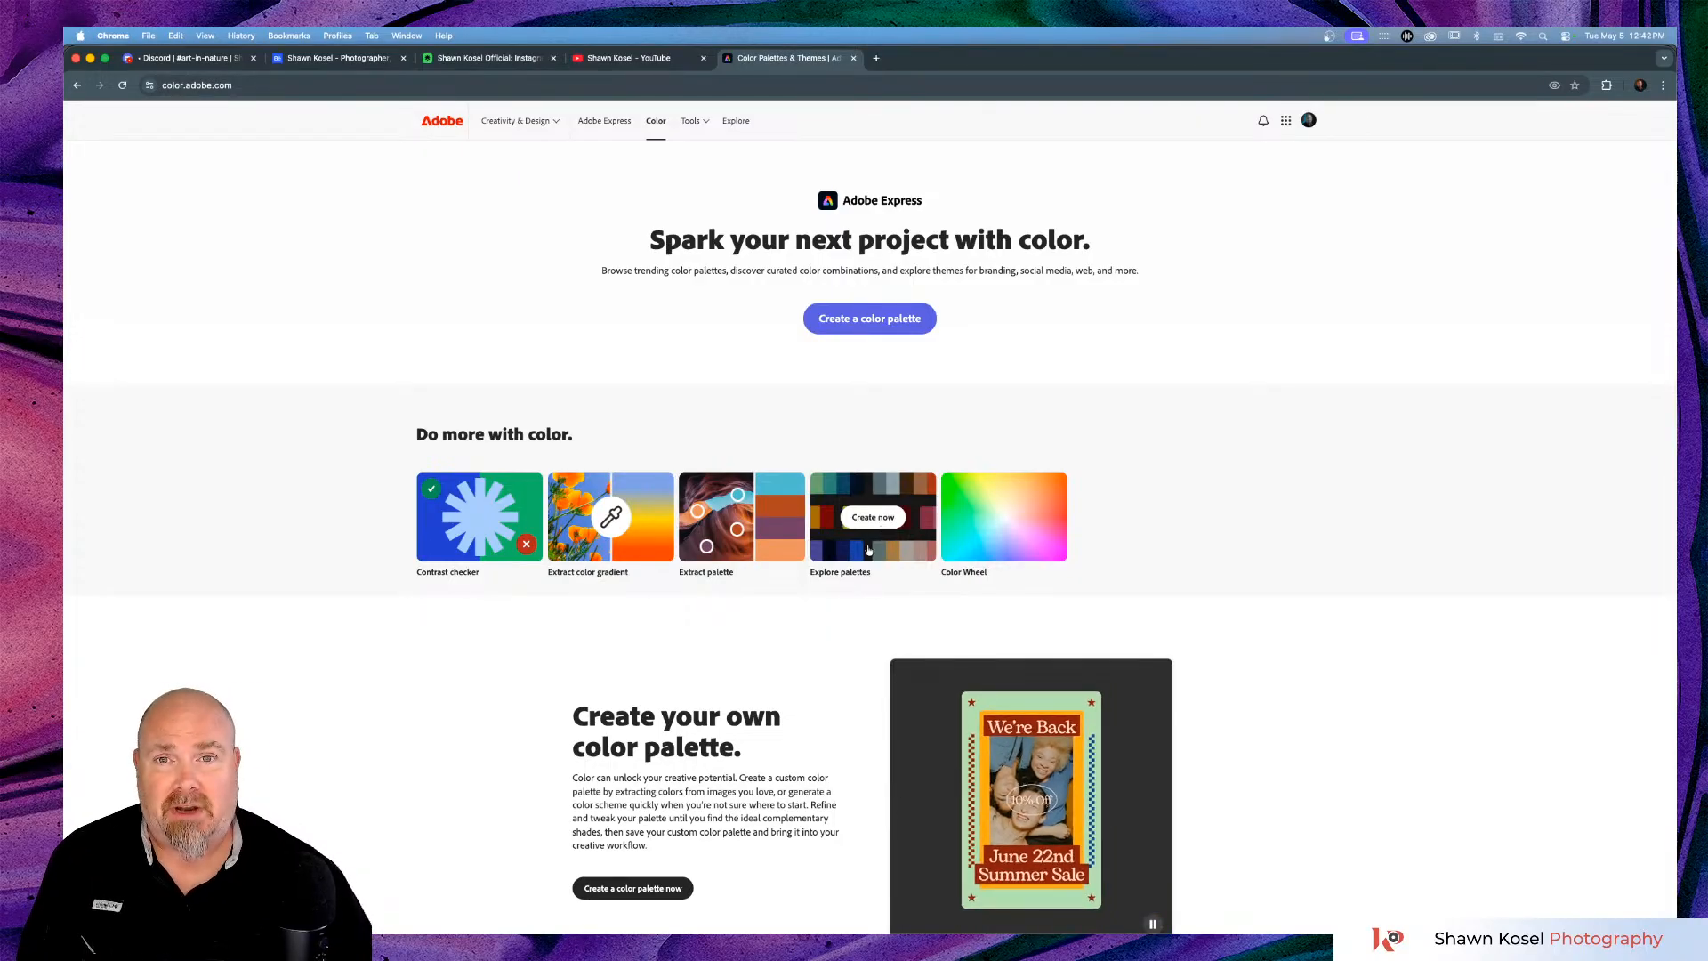
Search Google Images for "Art in Nature" in a new browser tab and look through the image results for inspiration.
click(876, 57)
click(819, 299)
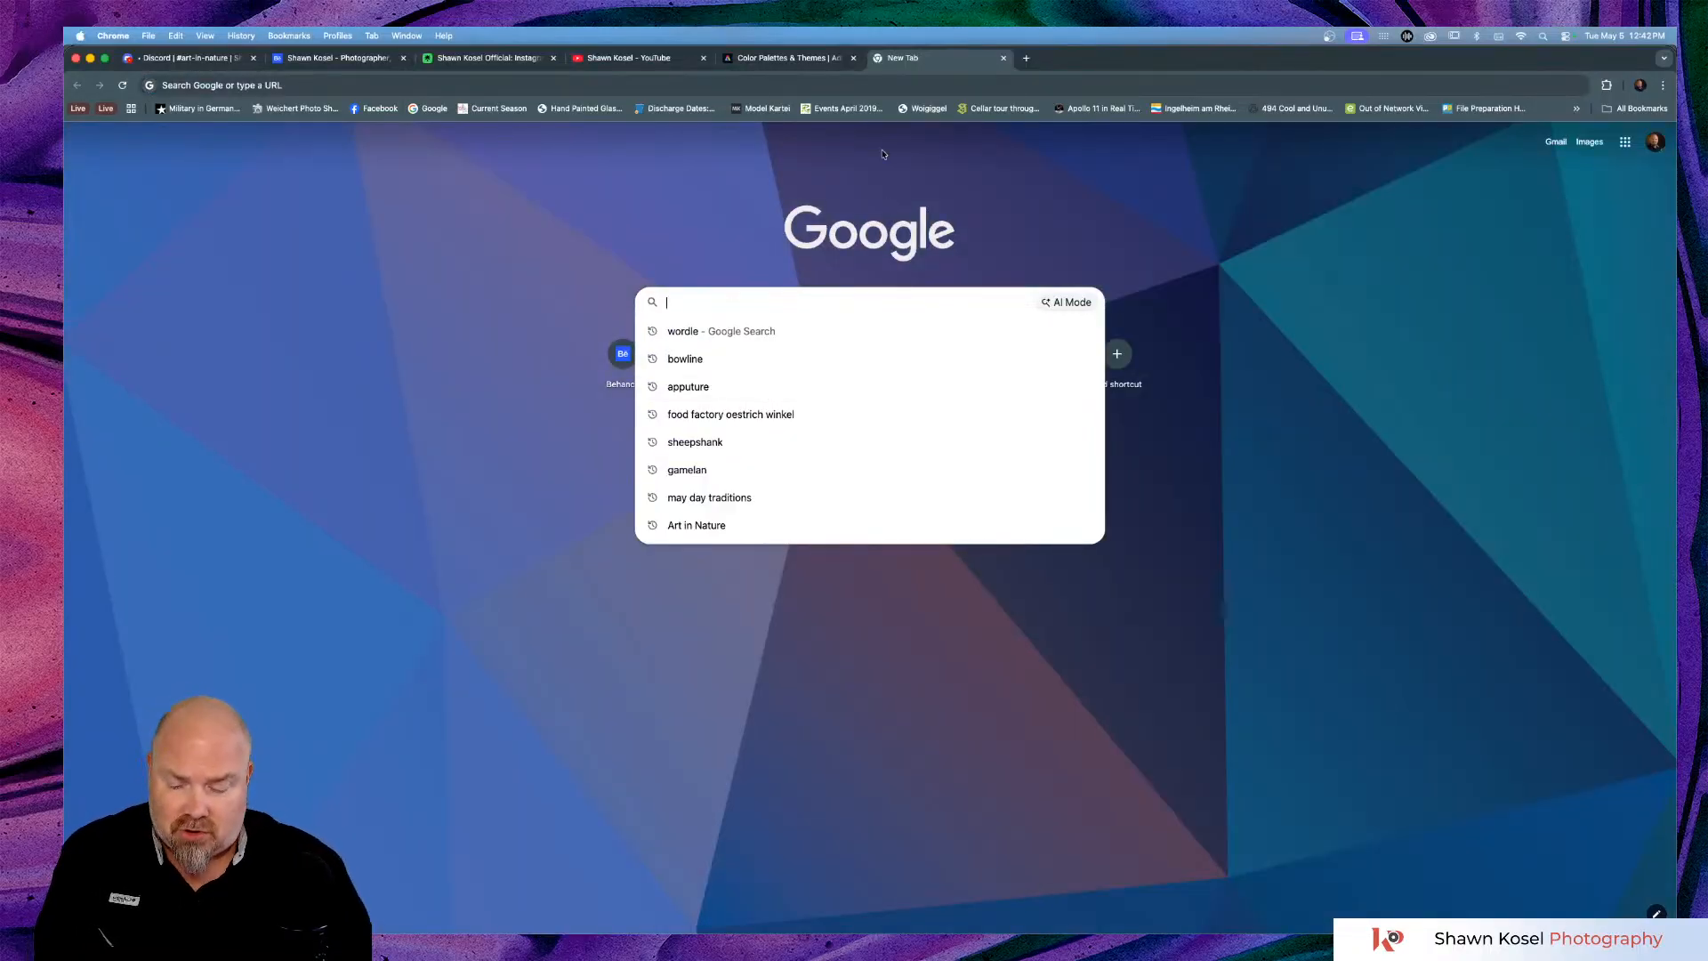
text(art in Nature)
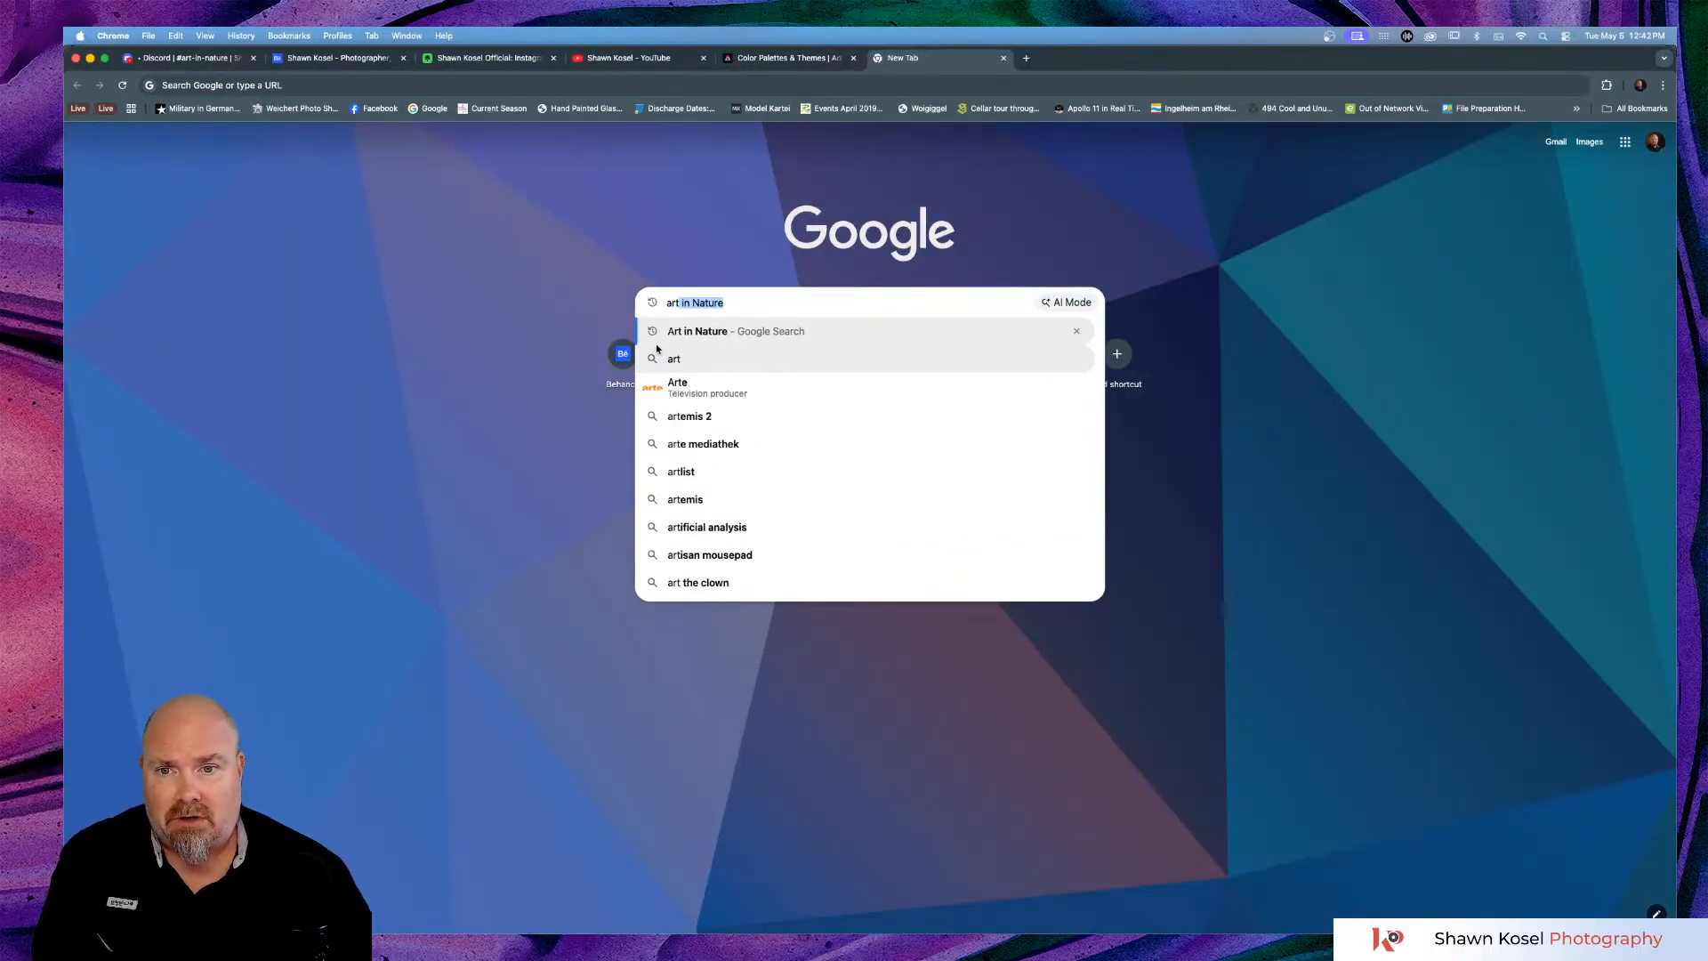
key(Return)
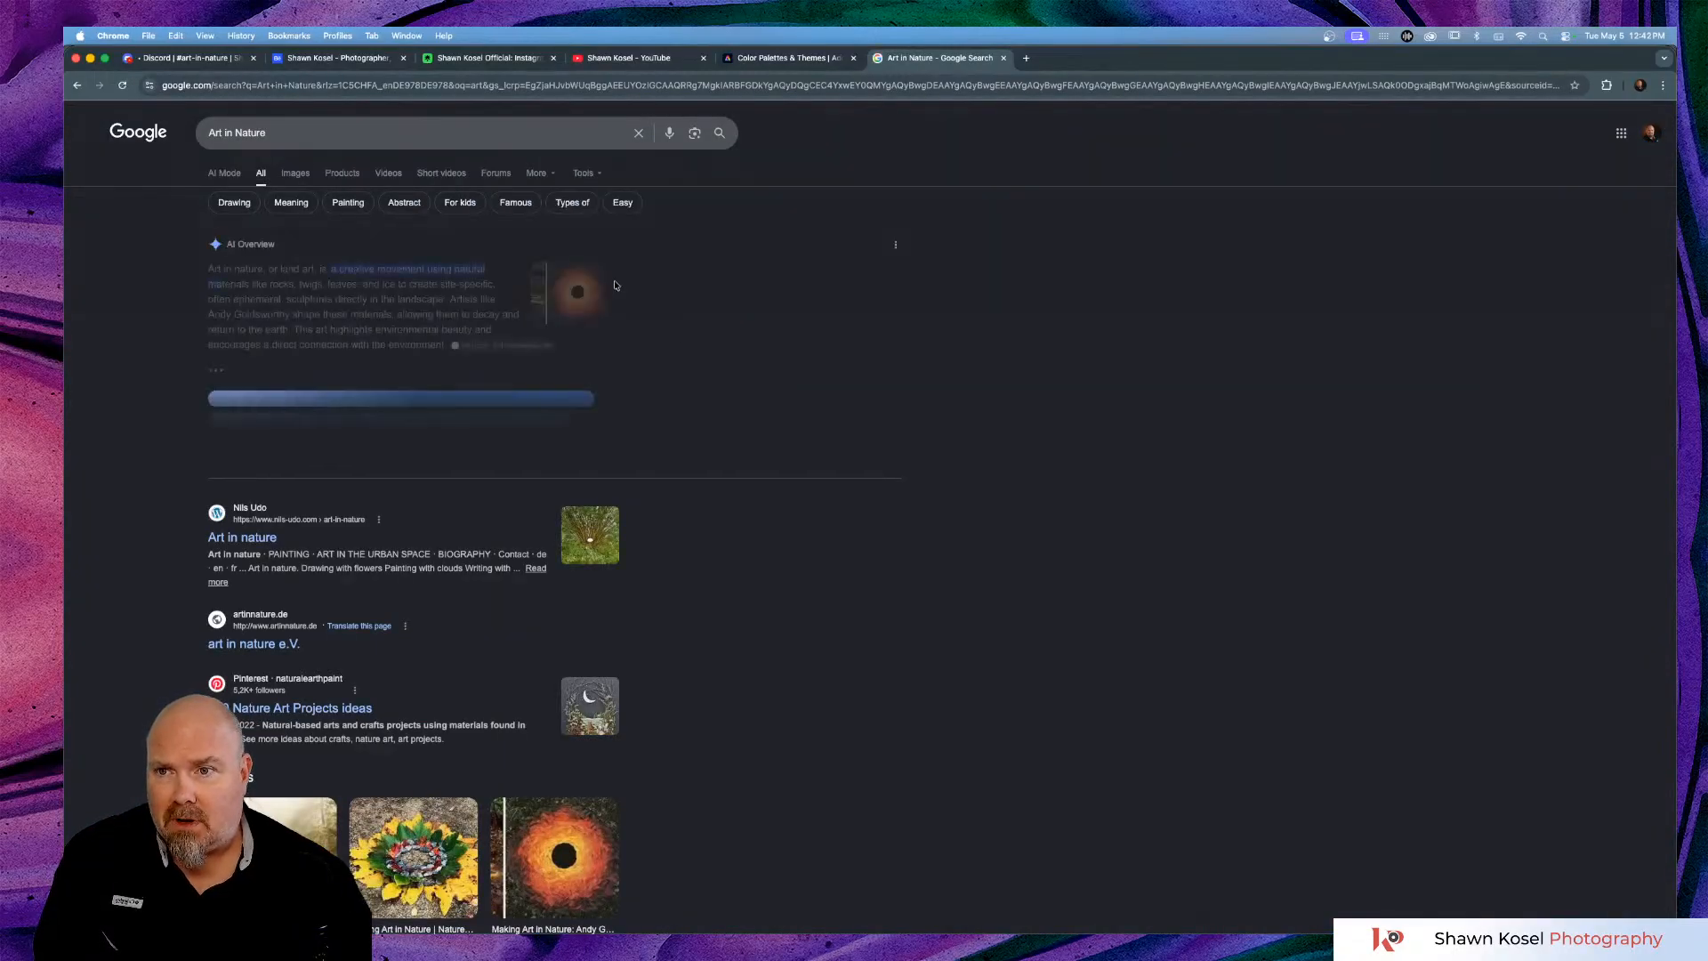
click(304, 174)
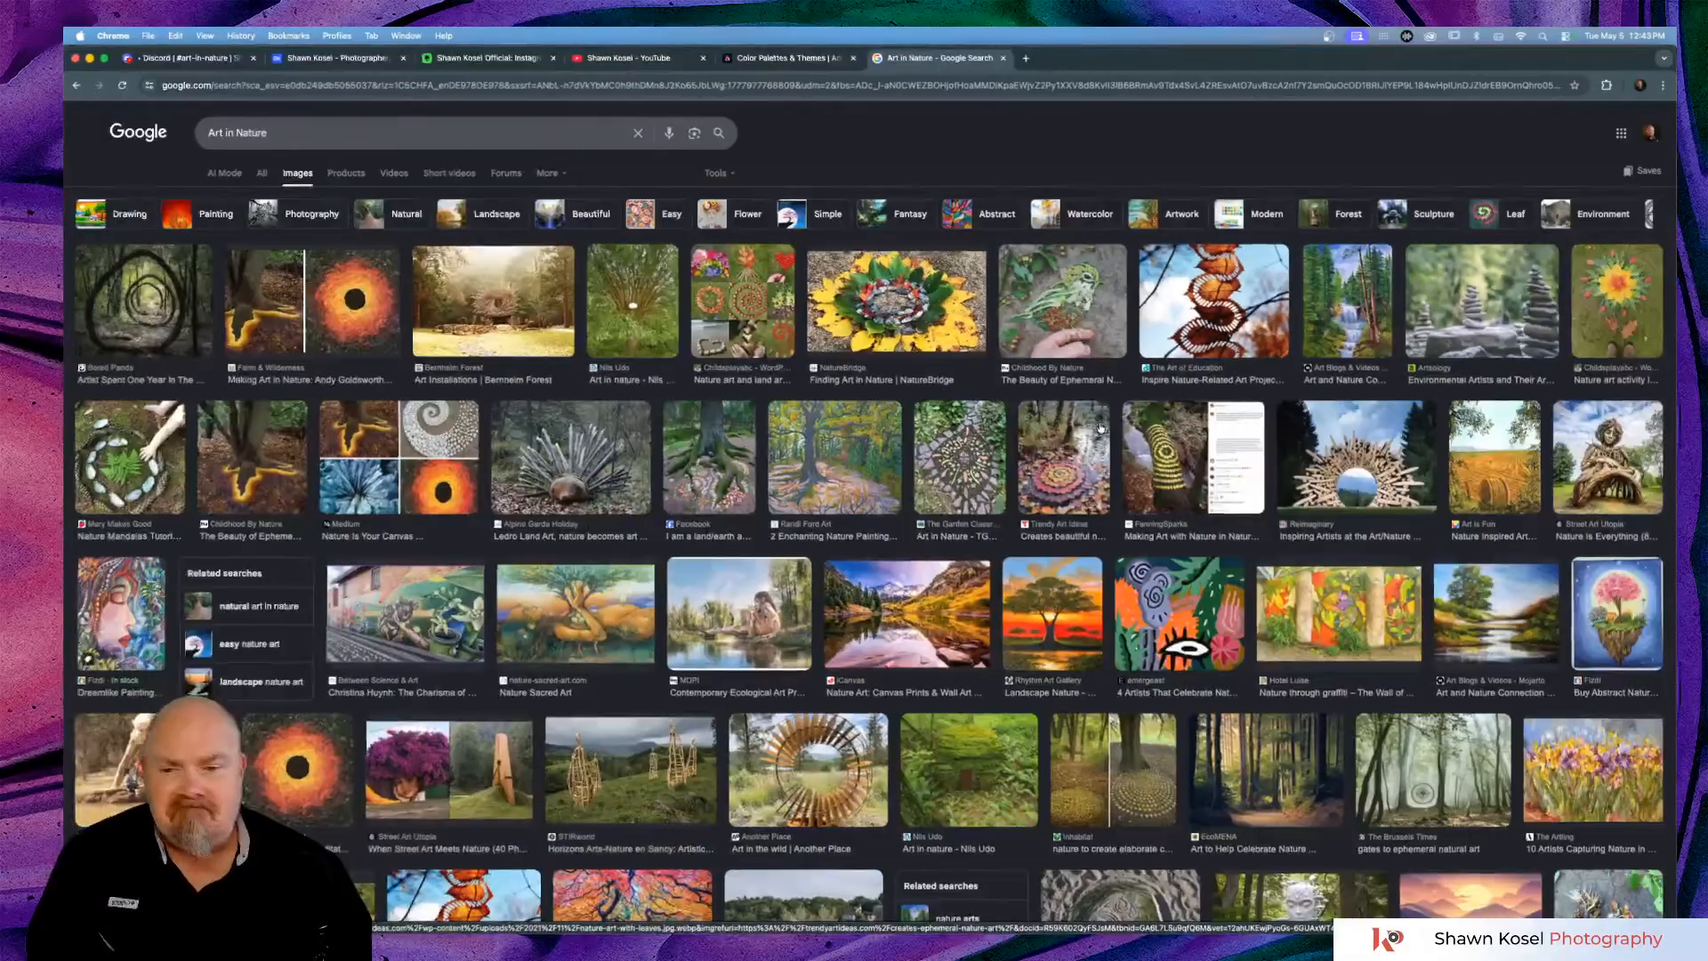
scroll(870, 489, down, 5)
scroll(1101, 428, down, 3)
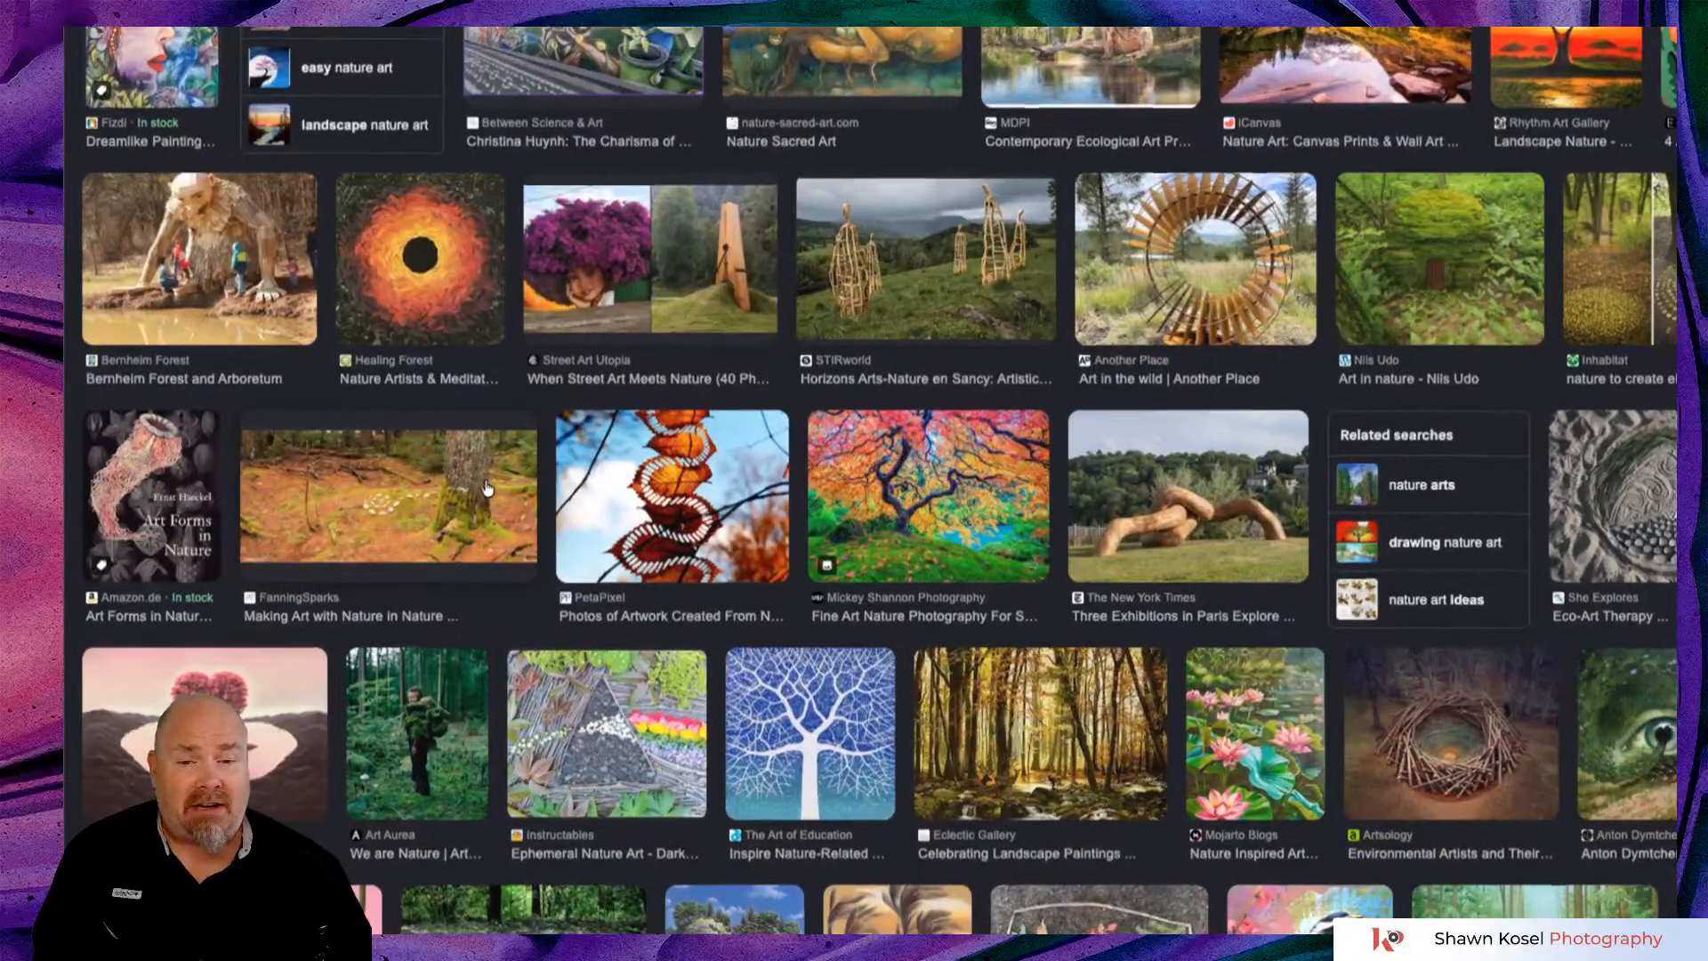
scroll(534, 487, down, 1)
scroll(614, 487, down, 1)
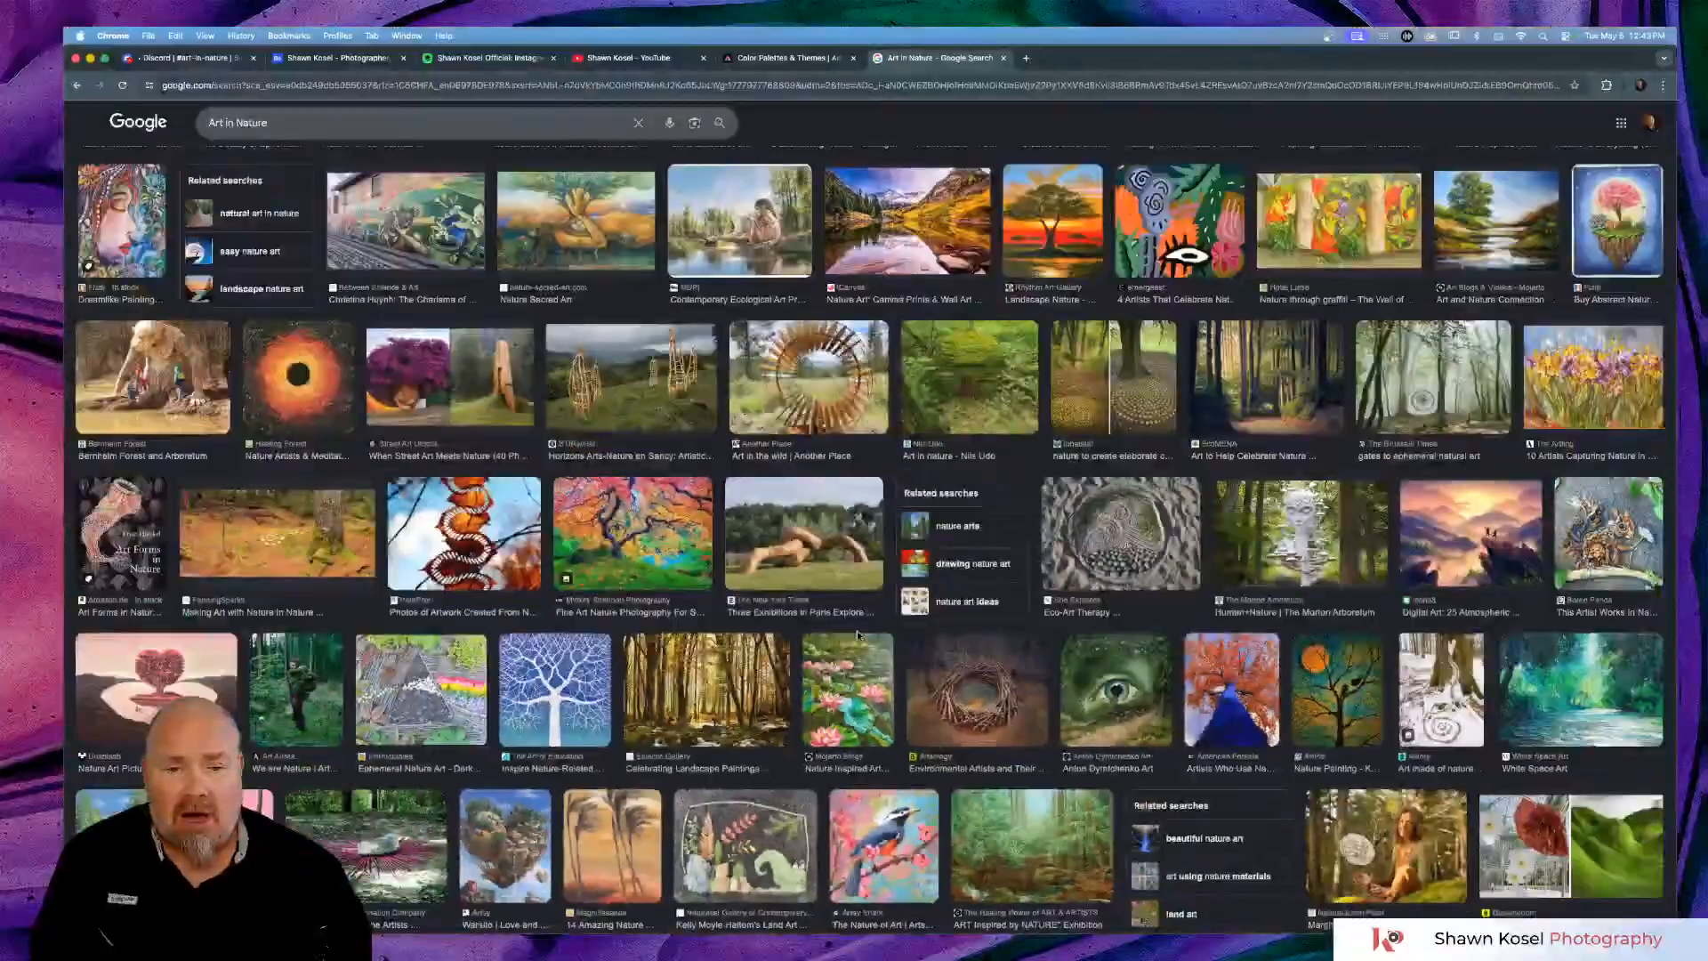
scroll(859, 635, down, 7)
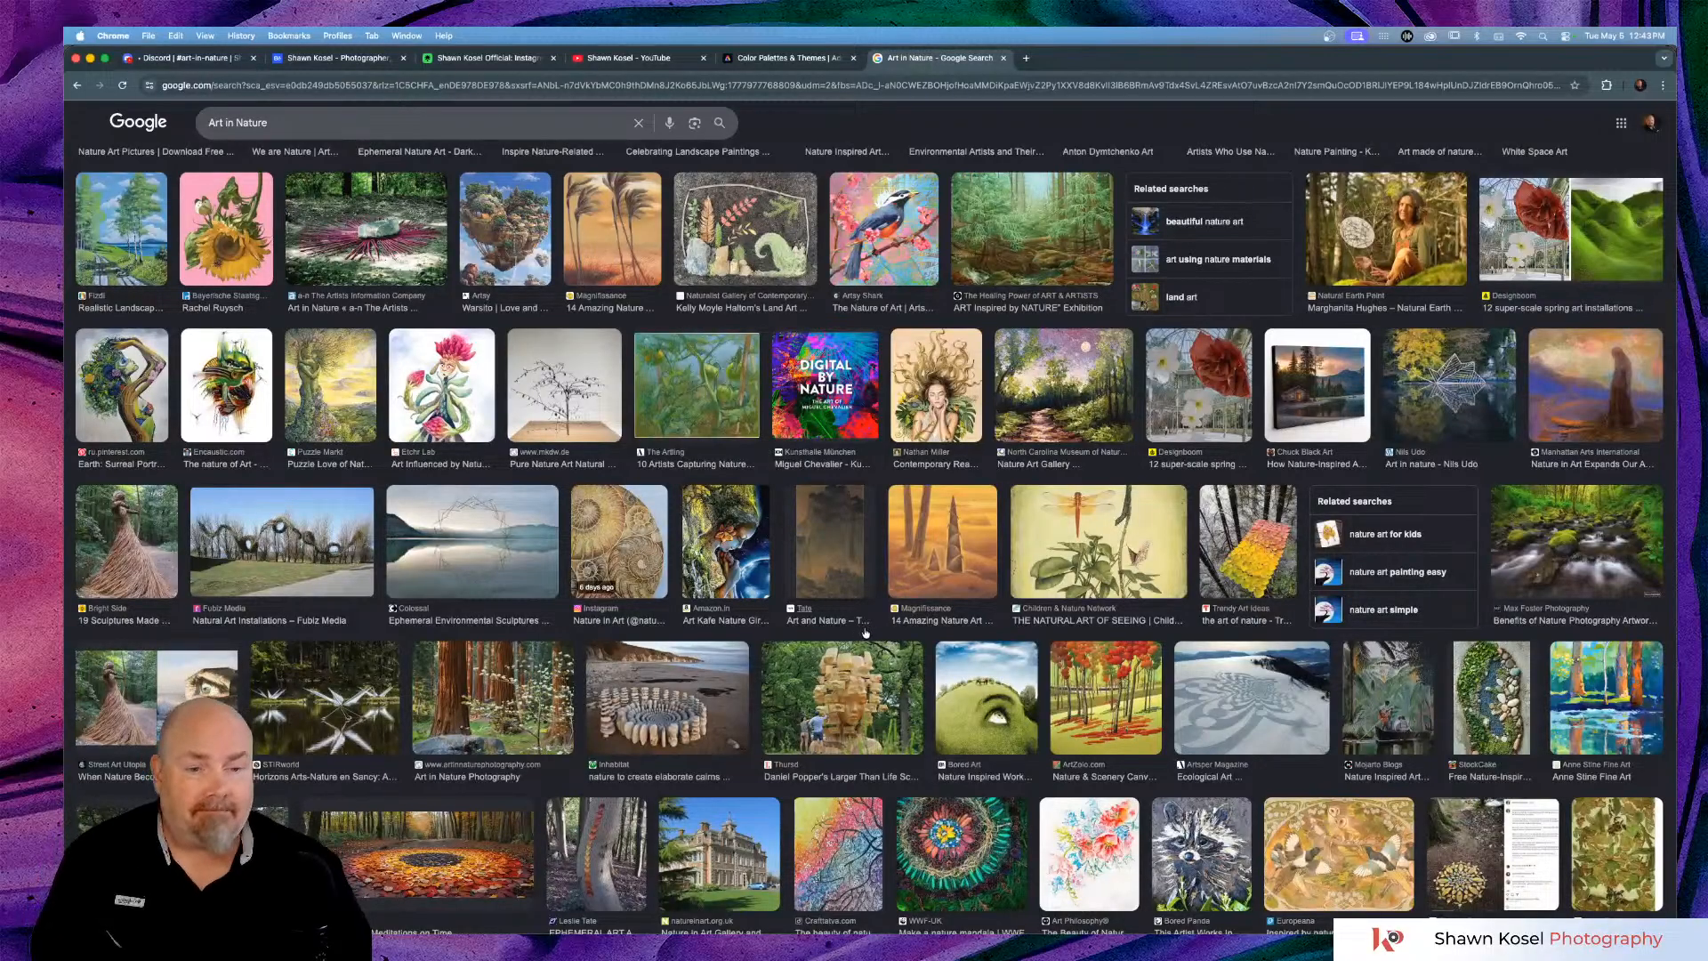
scroll(861, 633, up, 10)
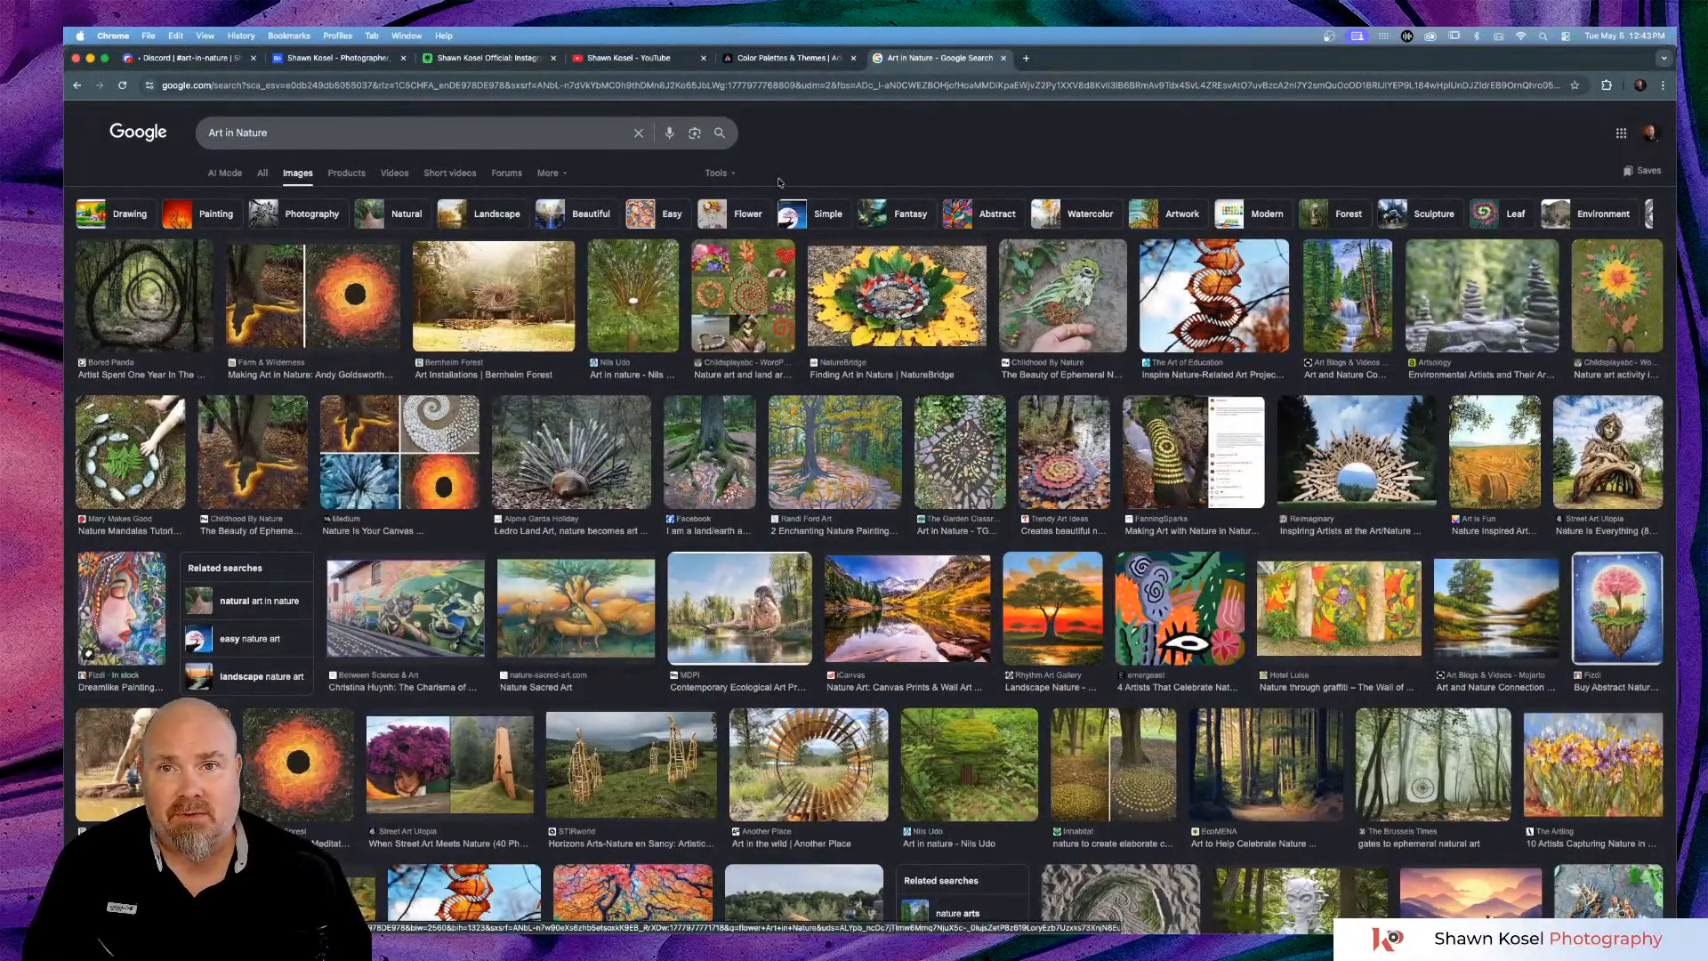
Return to Adobe Color and search its Explore palettes collection for "nature".
click(793, 57)
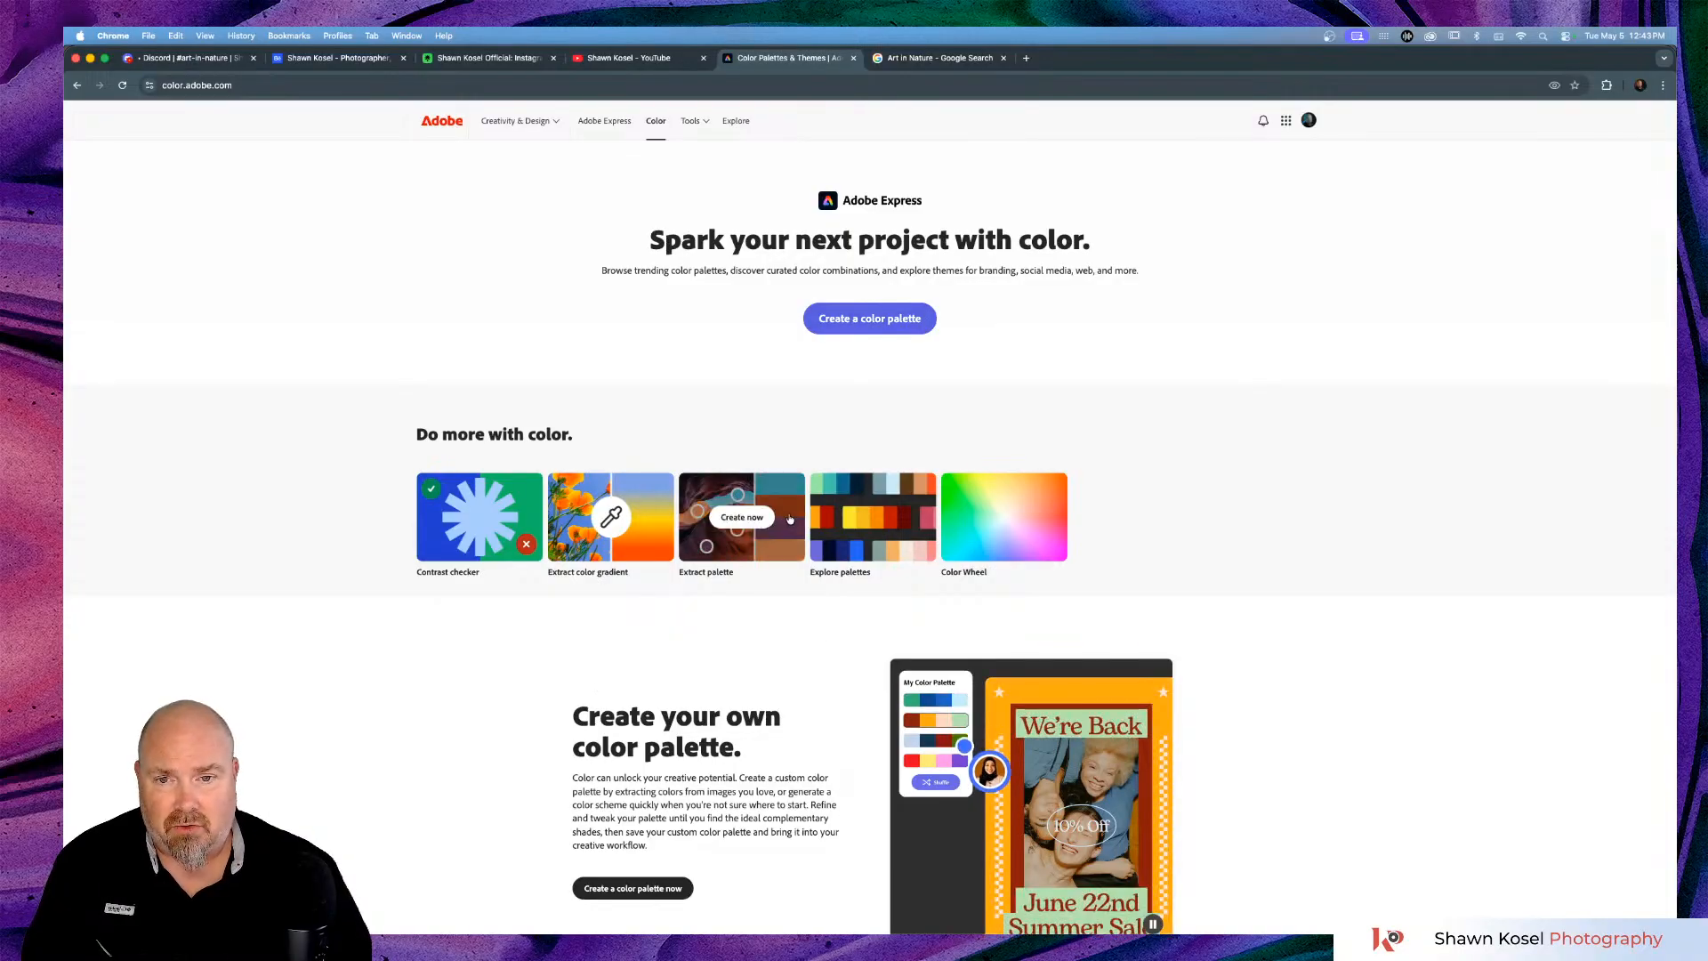
click(861, 517)
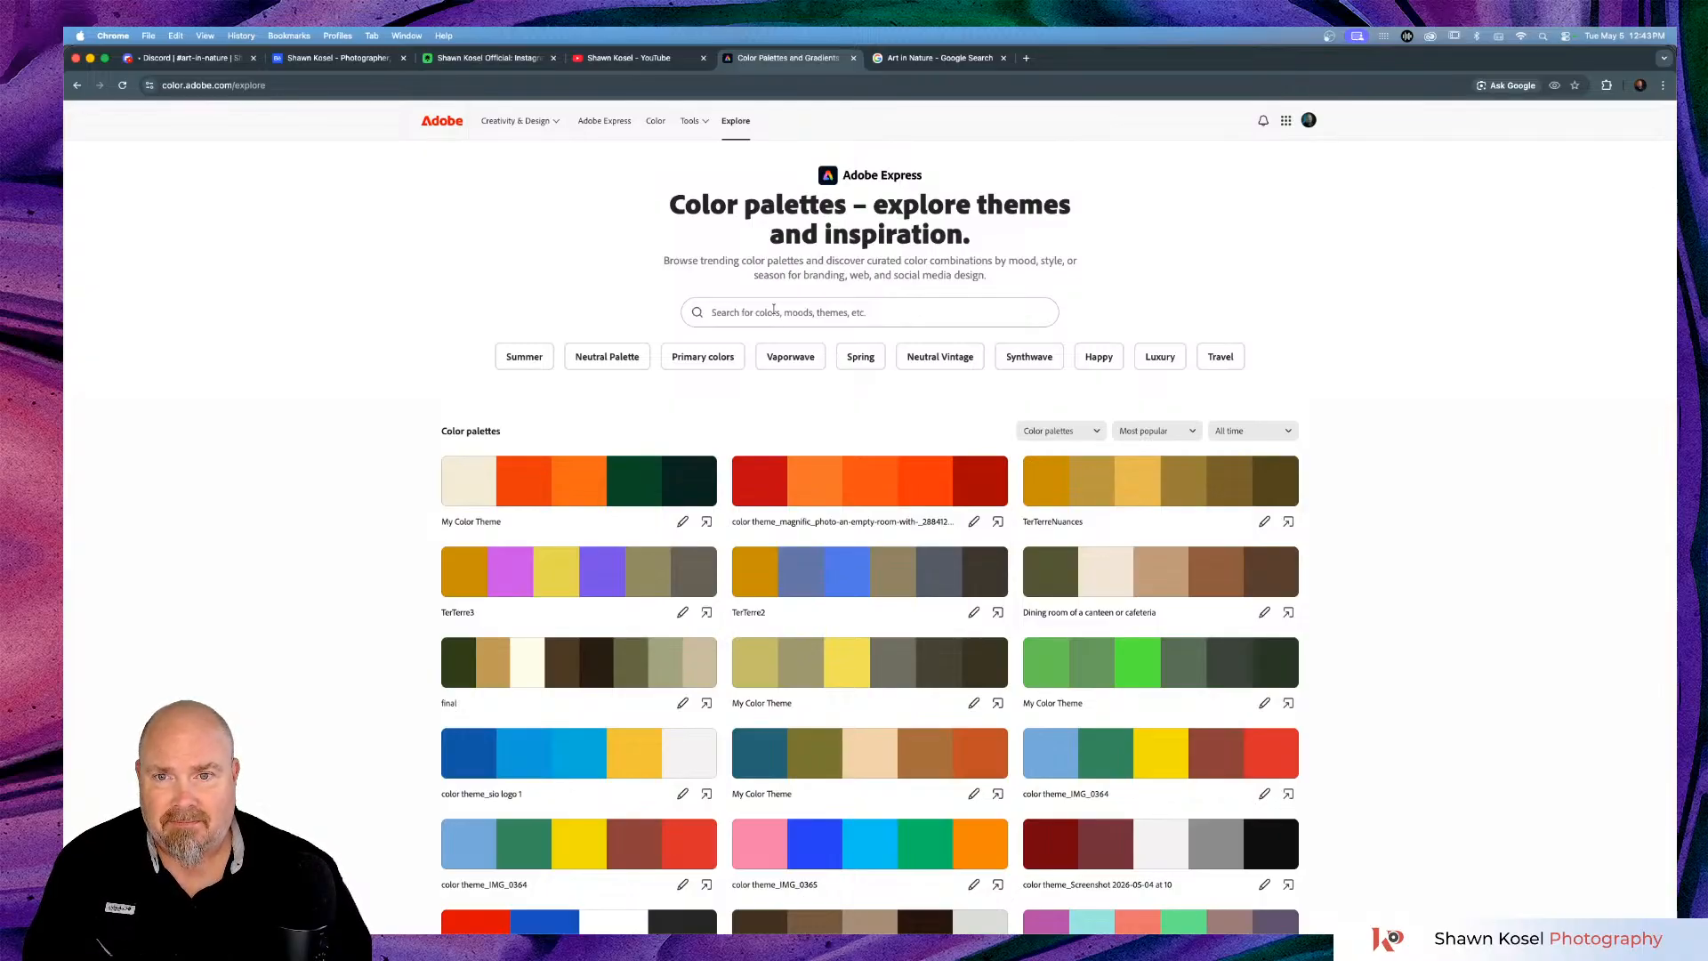
click(773, 311)
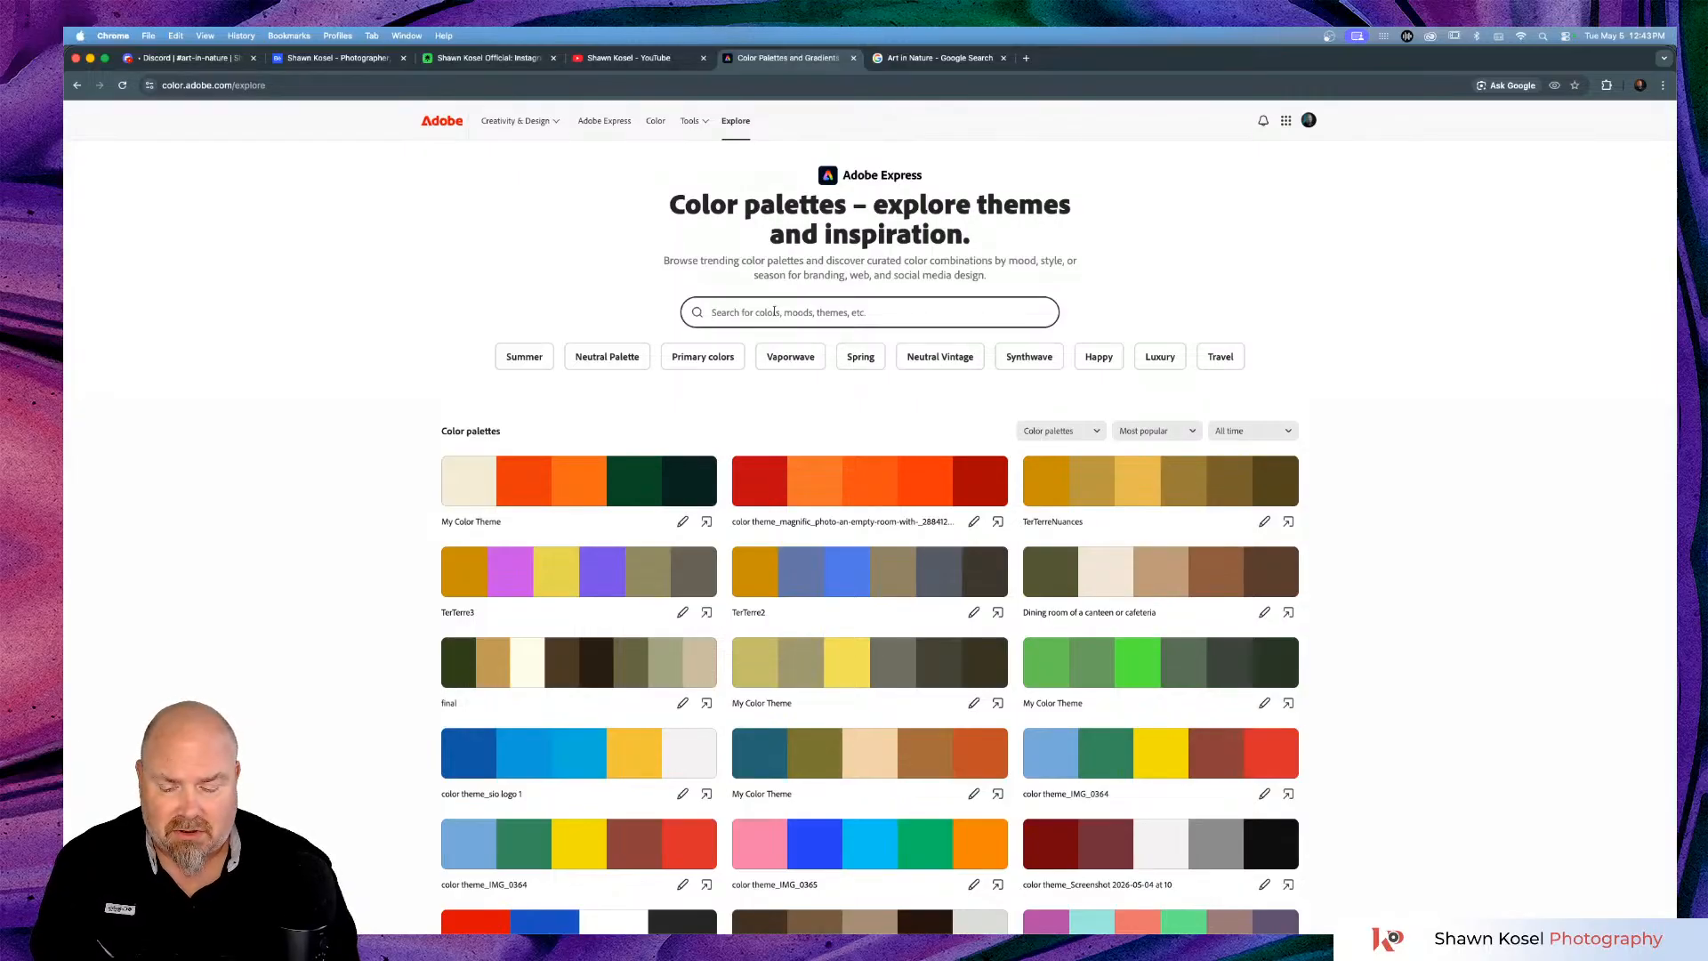
text(nature)
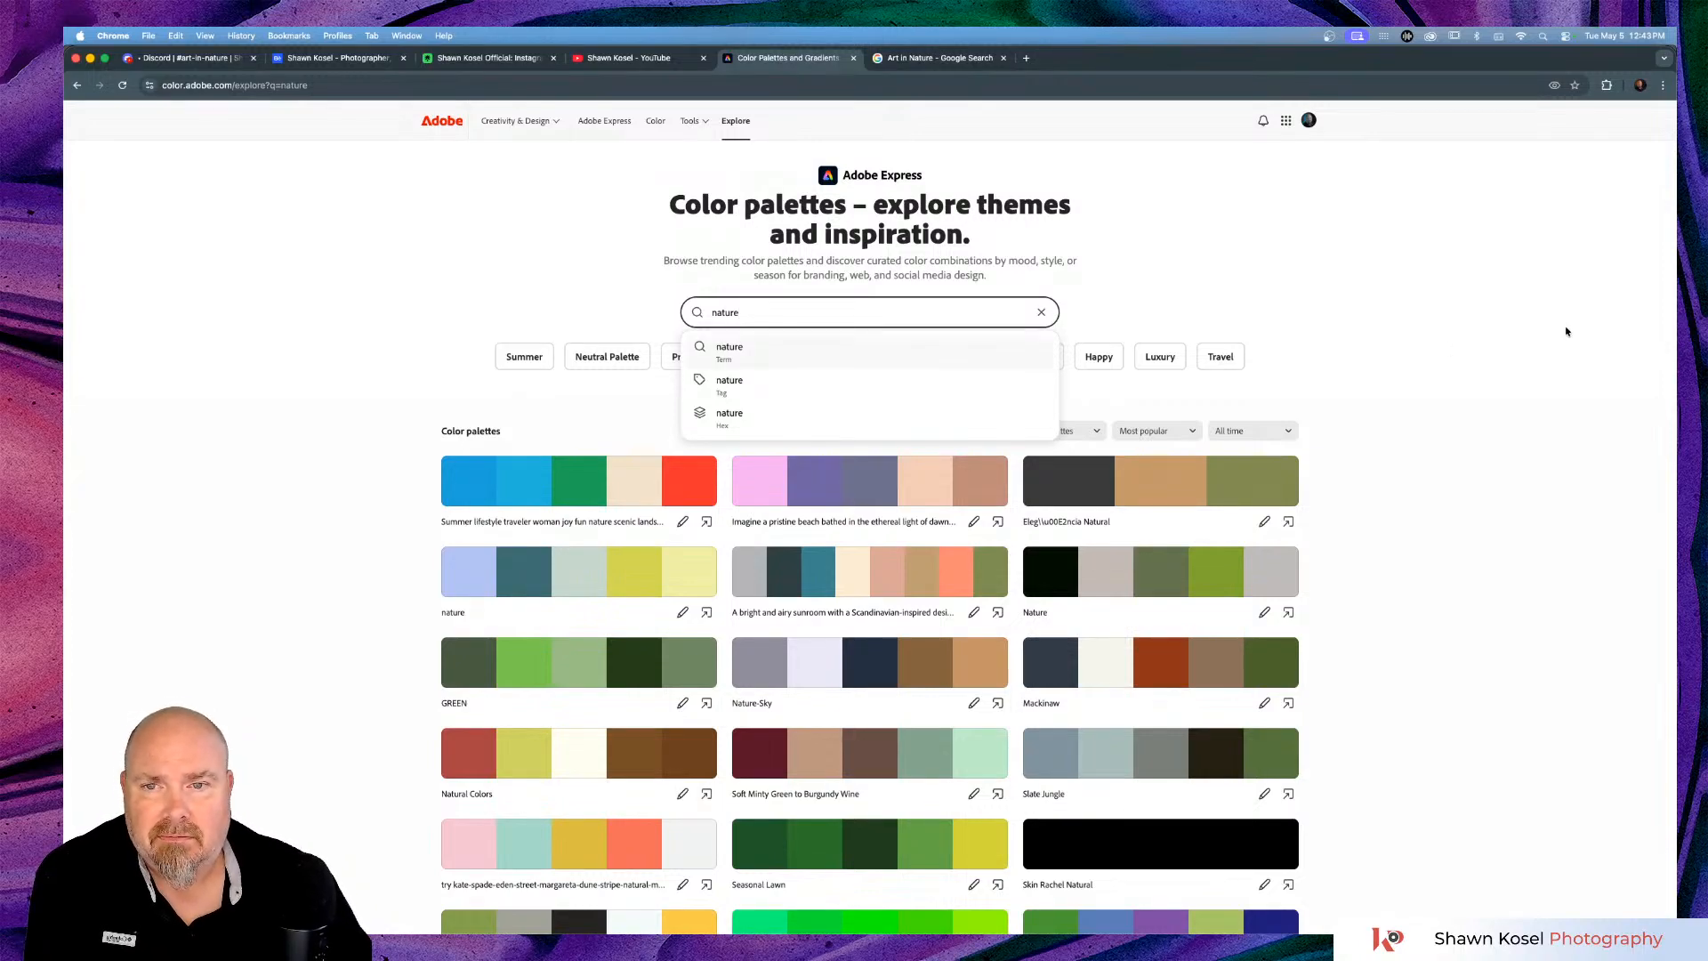
click(1426, 350)
Check the sorting options for the nature palettes and examine the first set of color combinations.
scroll(1428, 349, down, 3)
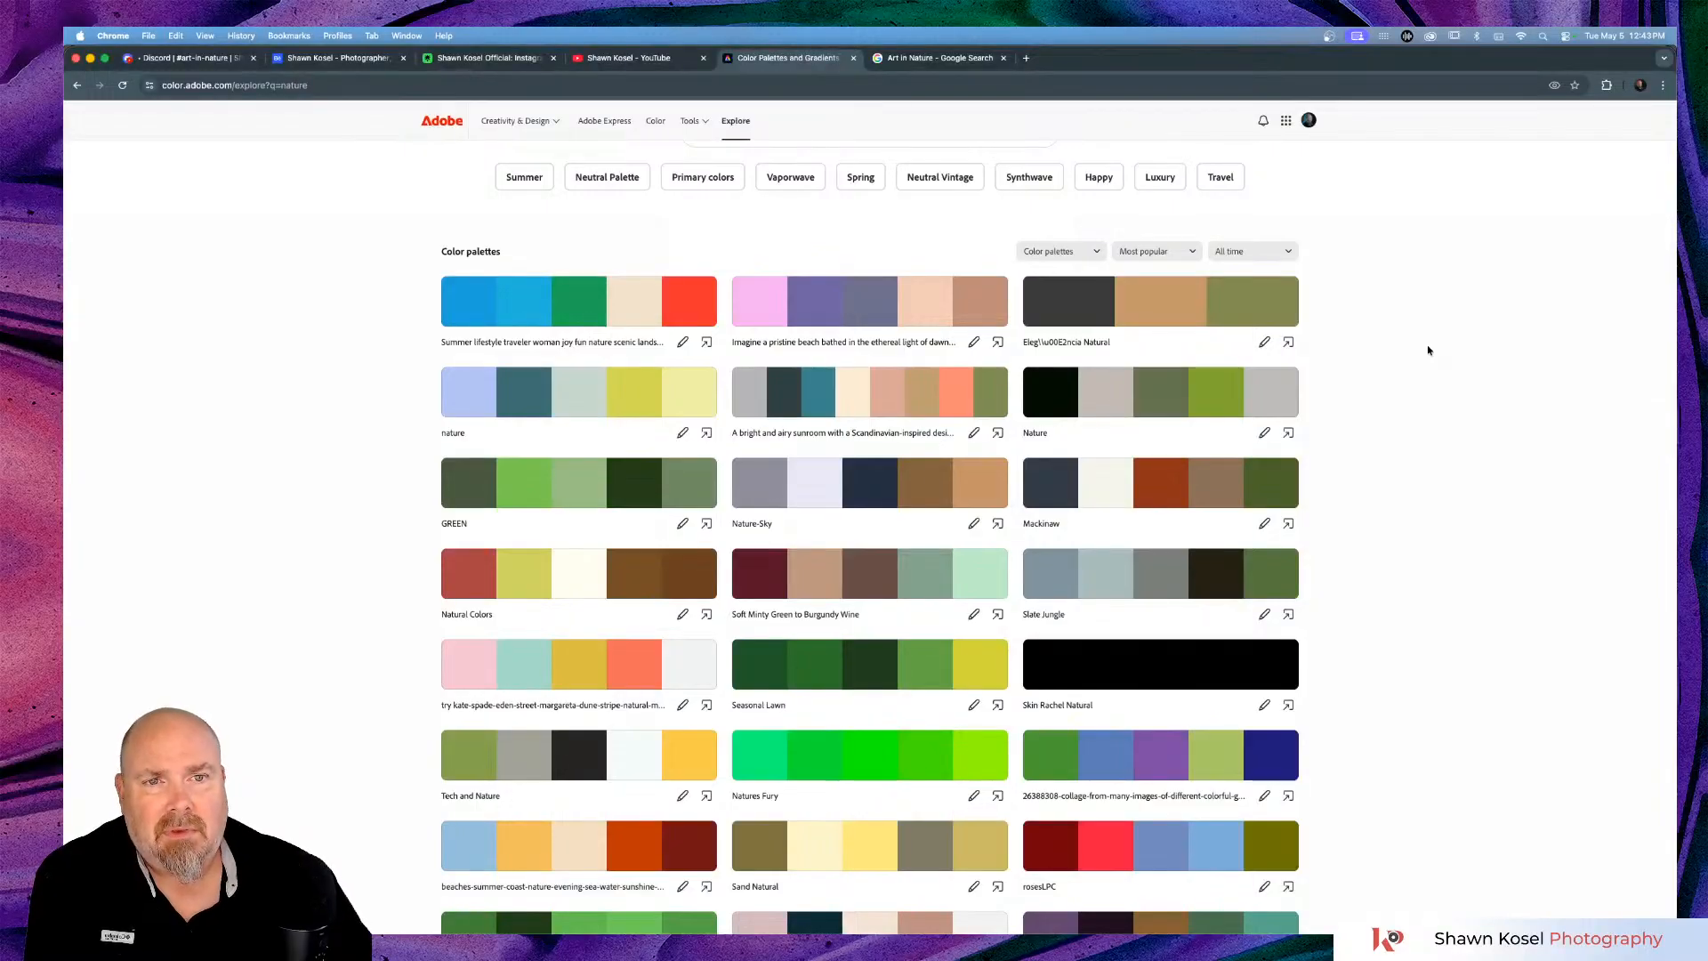
click(1193, 253)
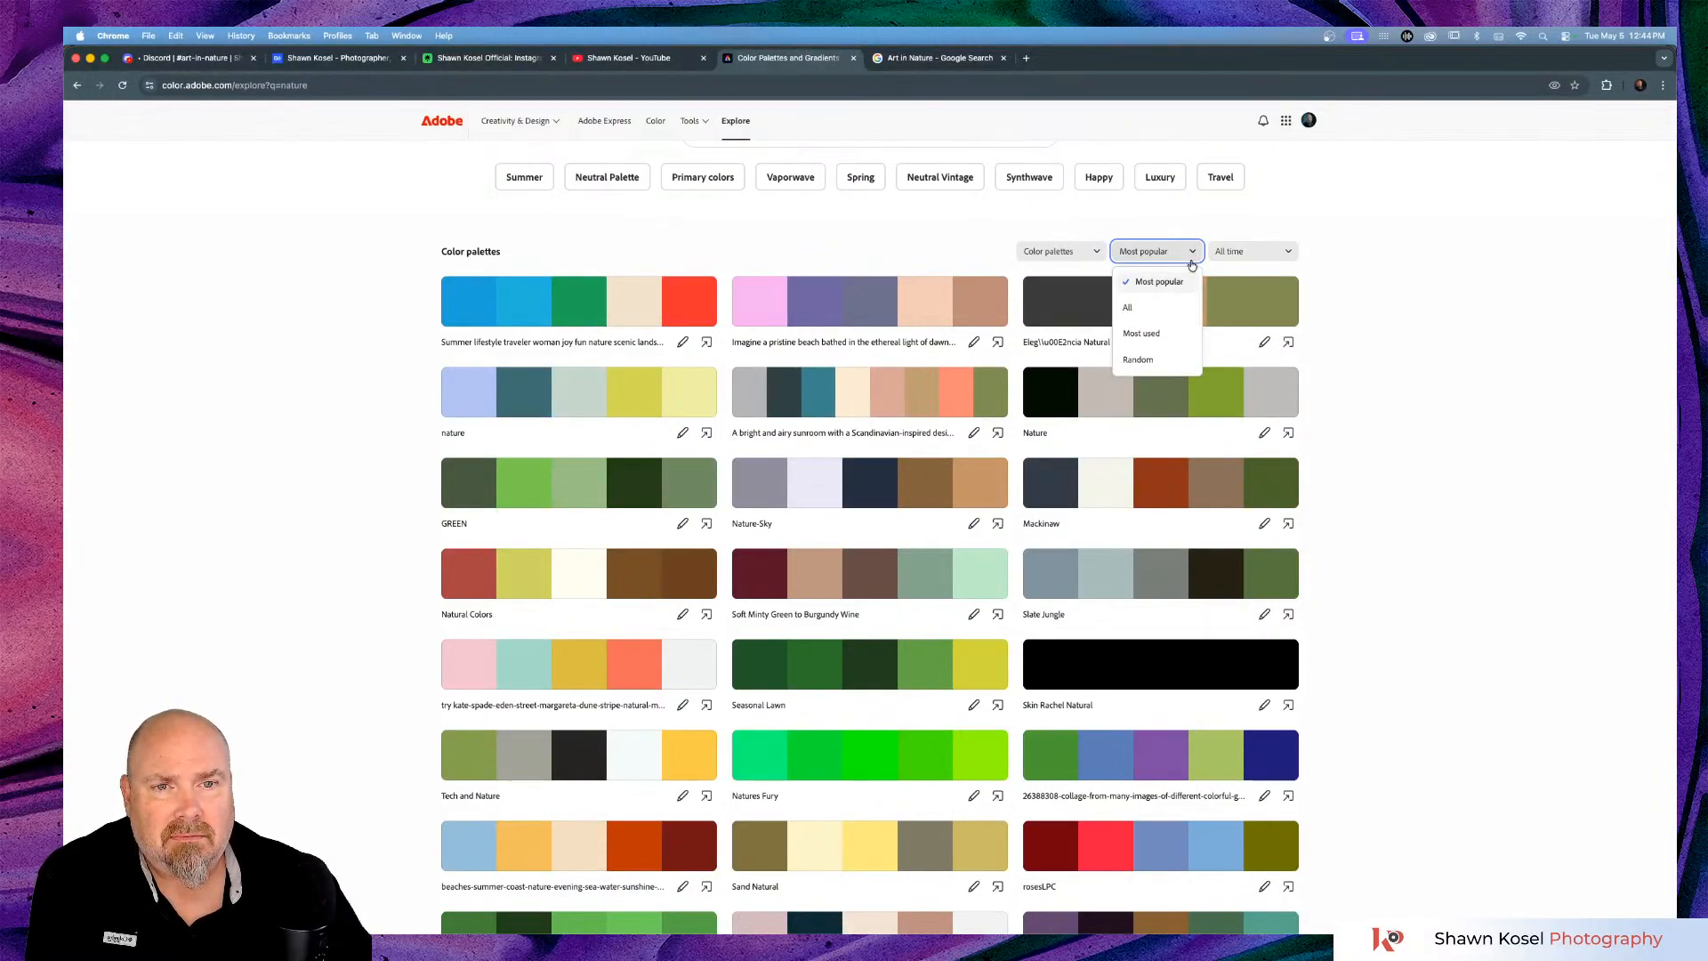
click(1263, 221)
scroll(1378, 294, down, 5)
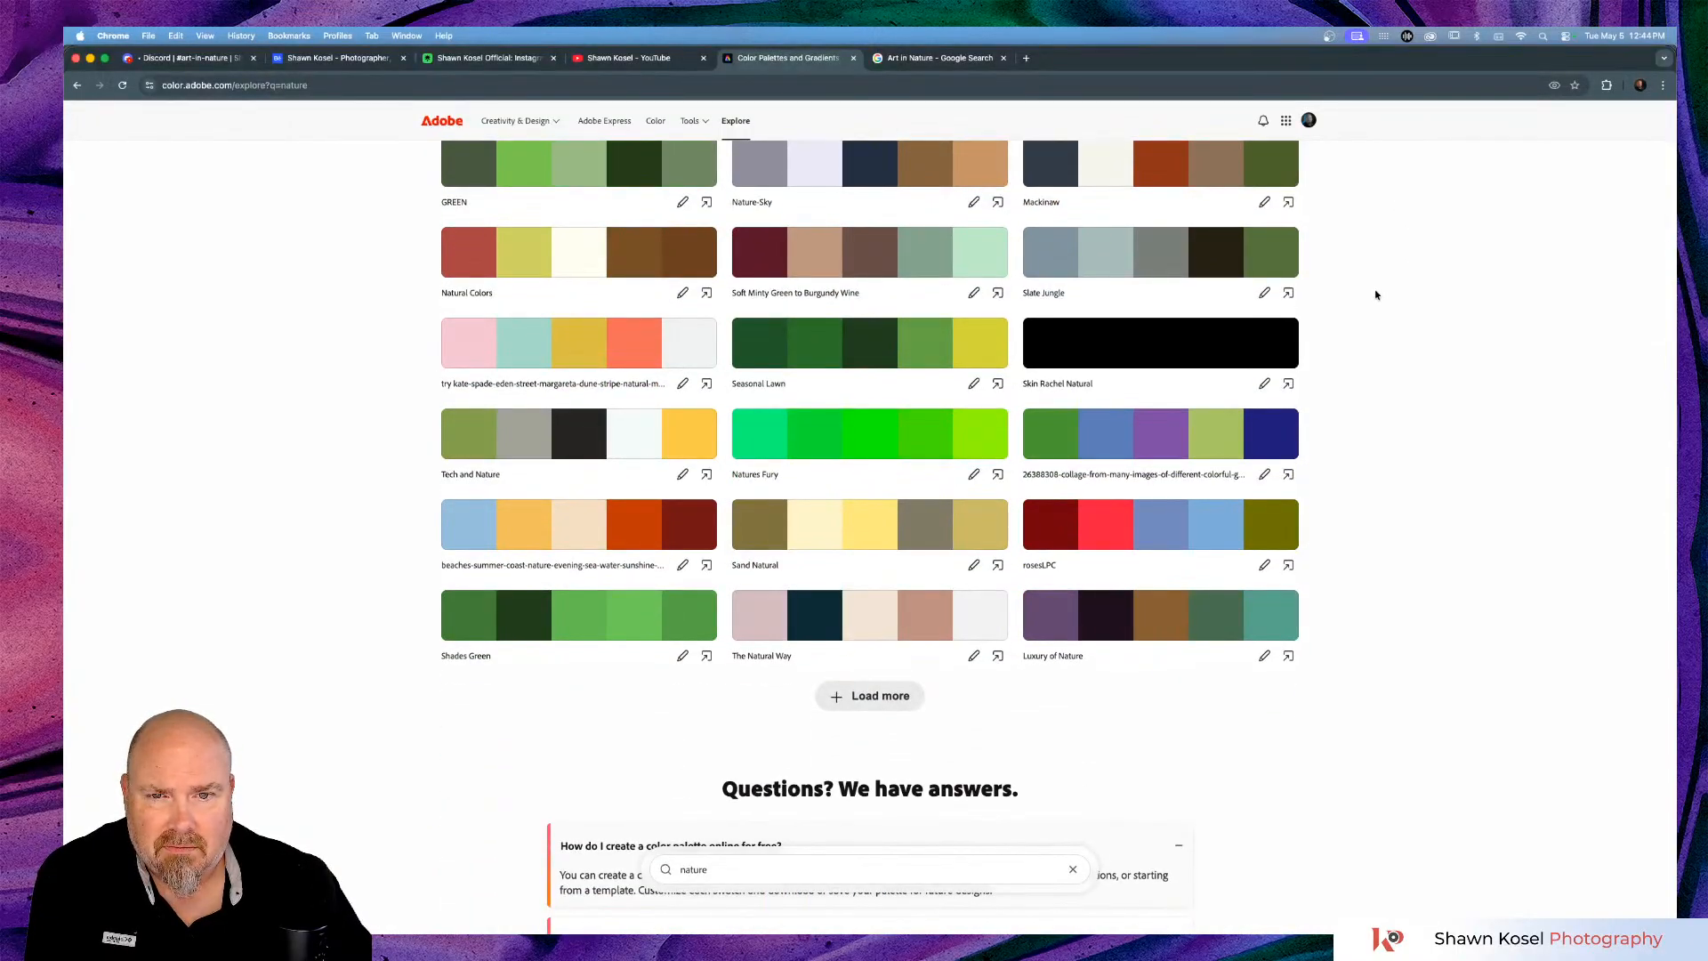
scroll(1376, 294, up, 8)
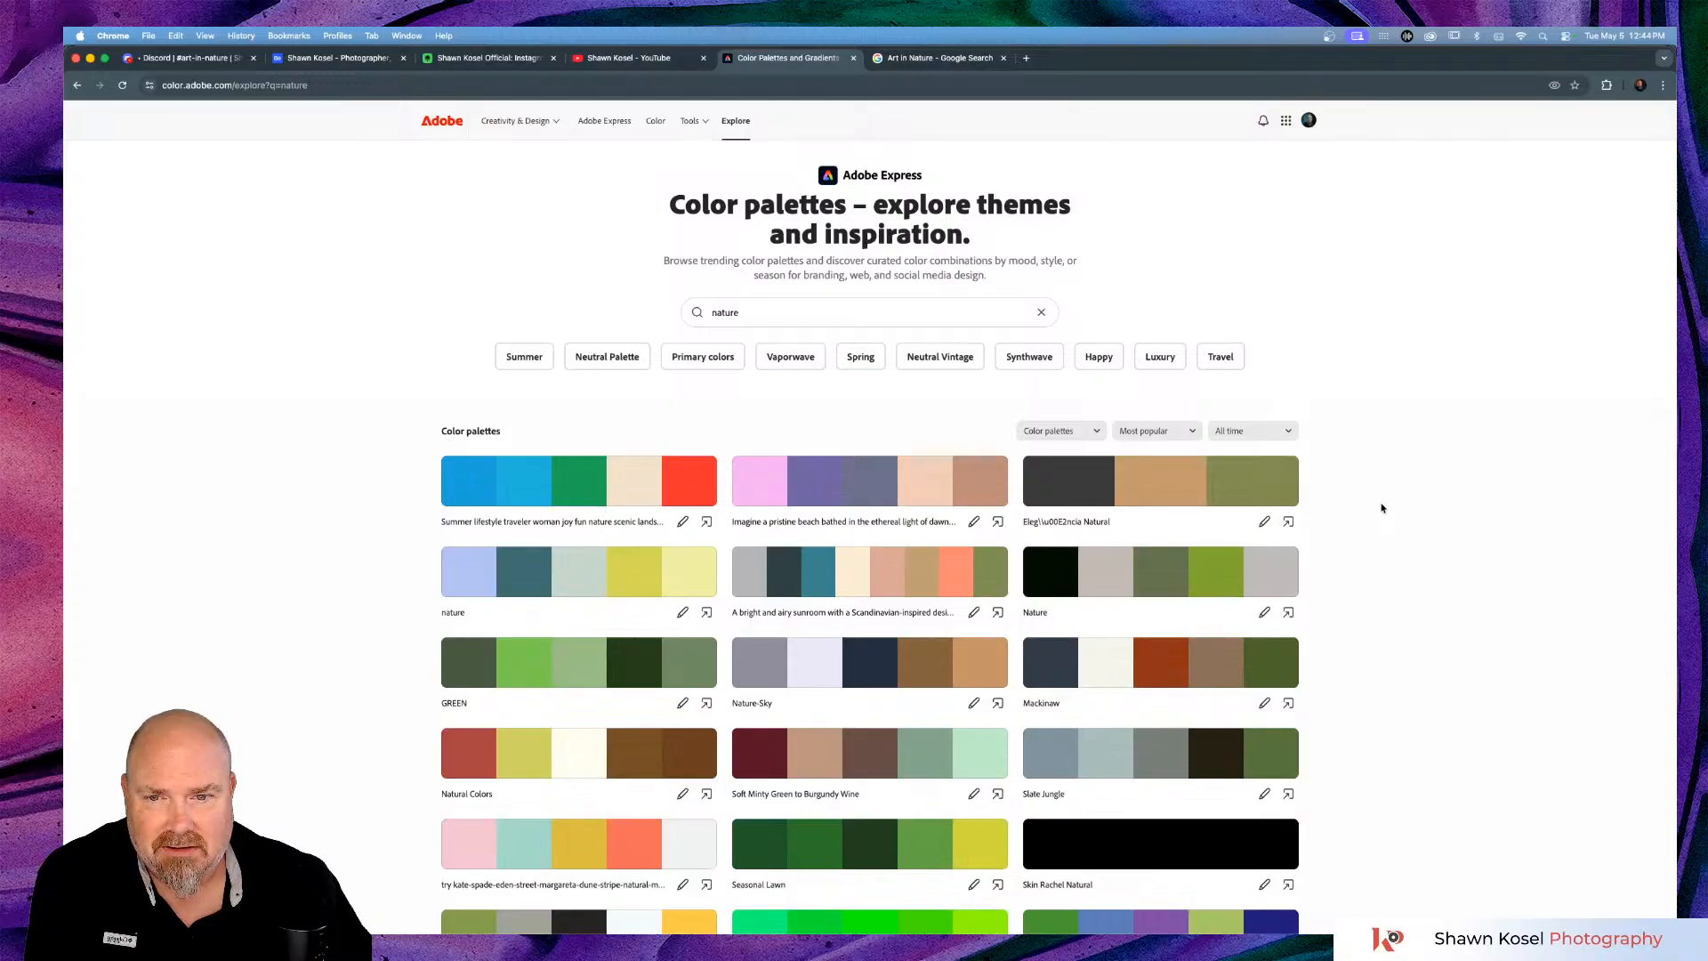
scroll(1381, 505, down, 6)
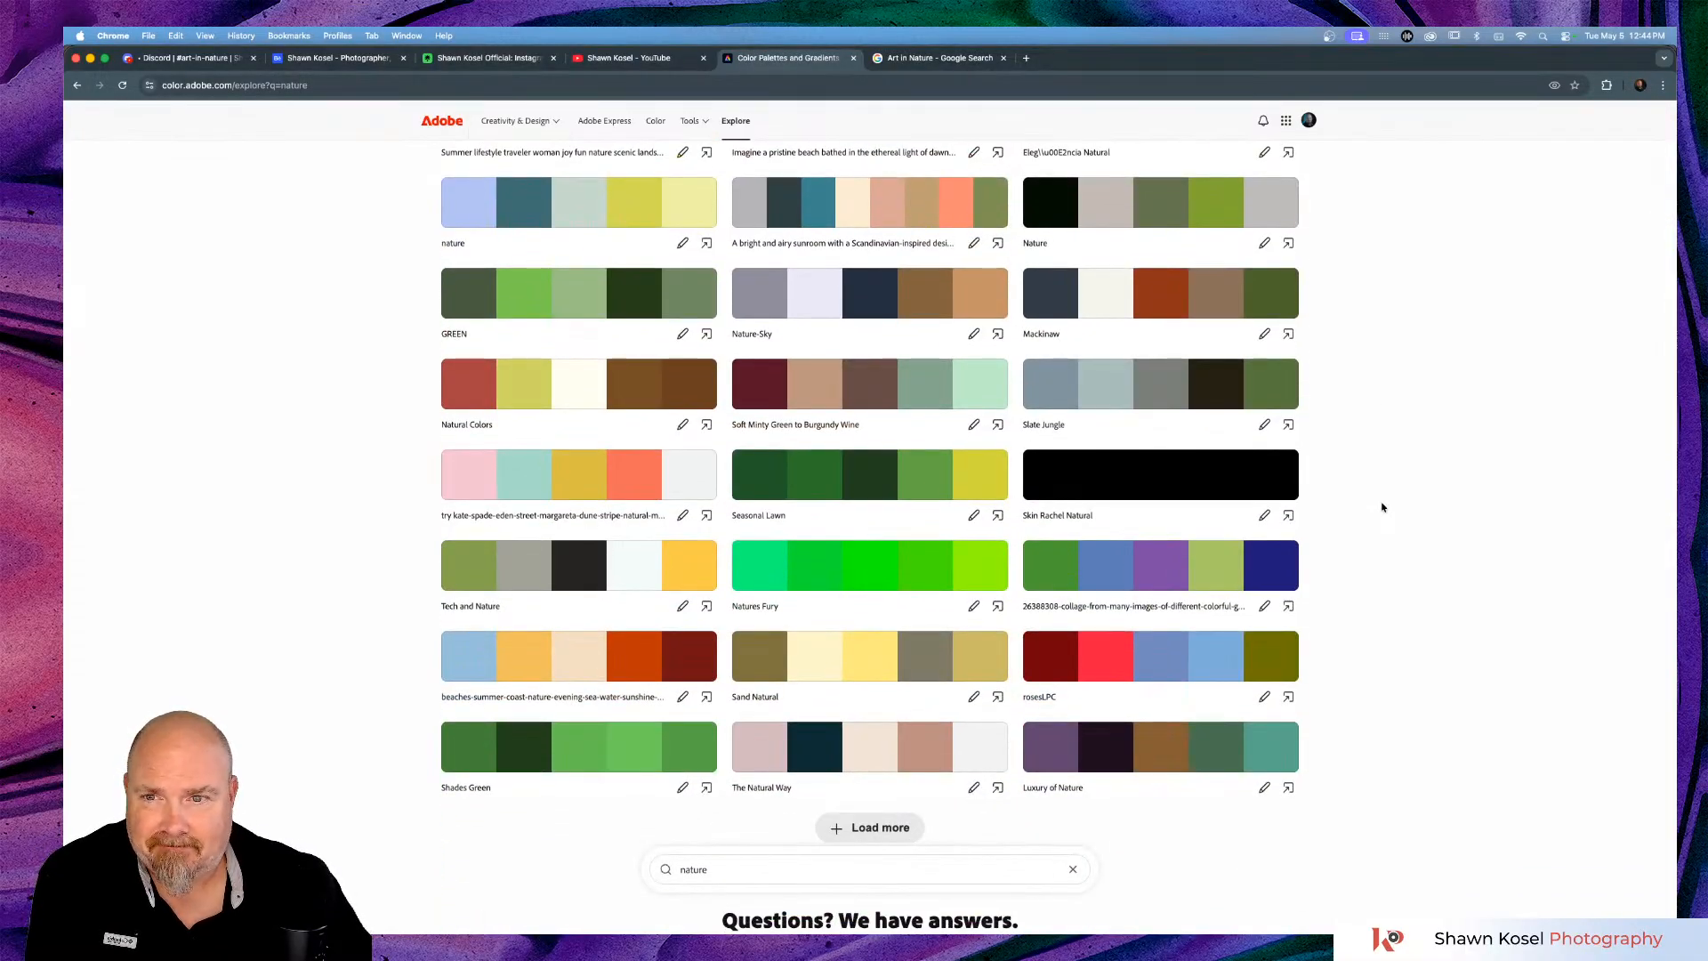
scroll(1383, 506, down, 2)
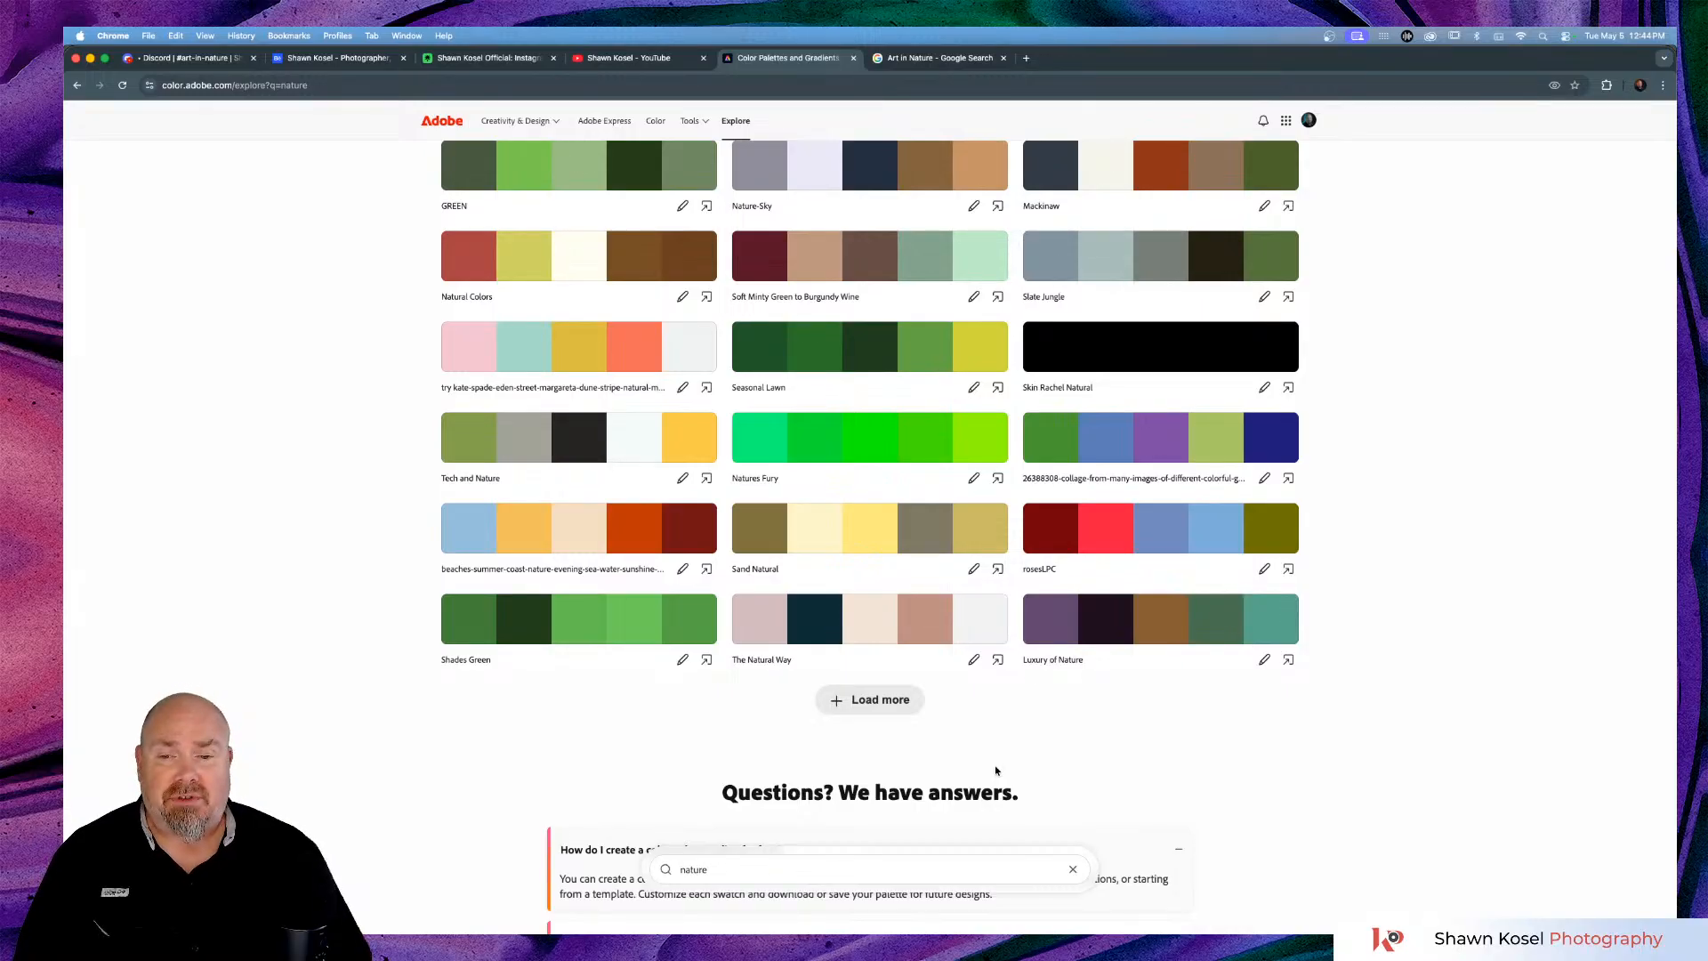
Load two more batches of nature palettes and examine them for suitable poster colors.
click(886, 705)
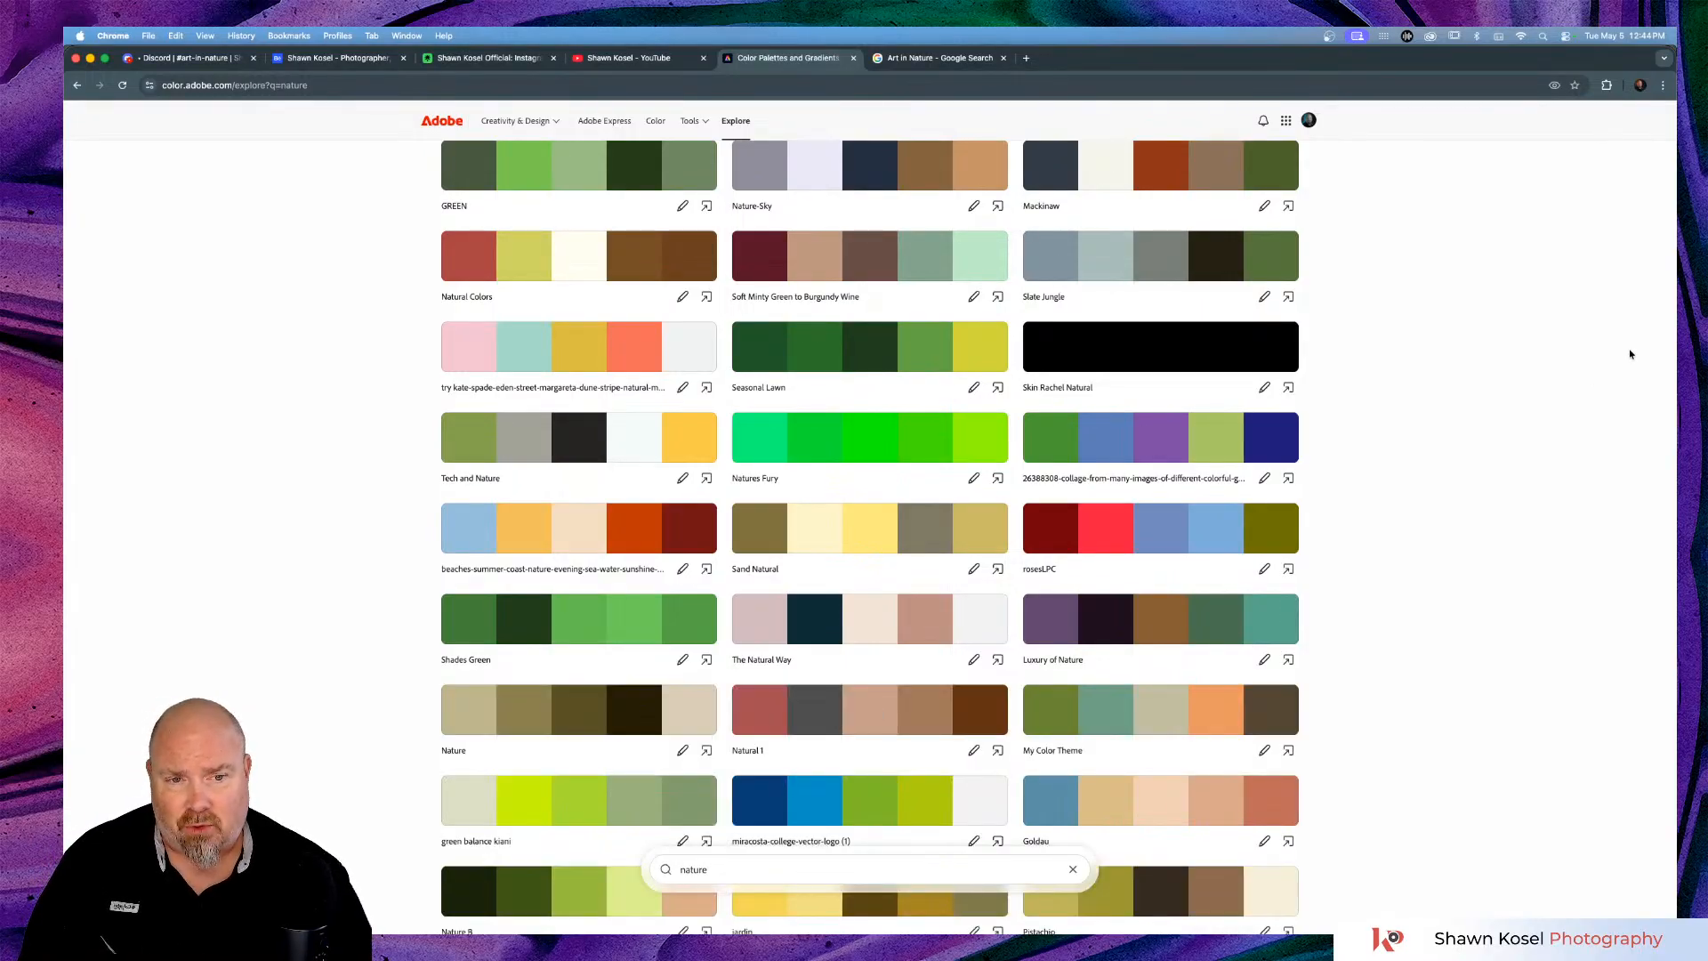
scroll(1387, 490, down, 5)
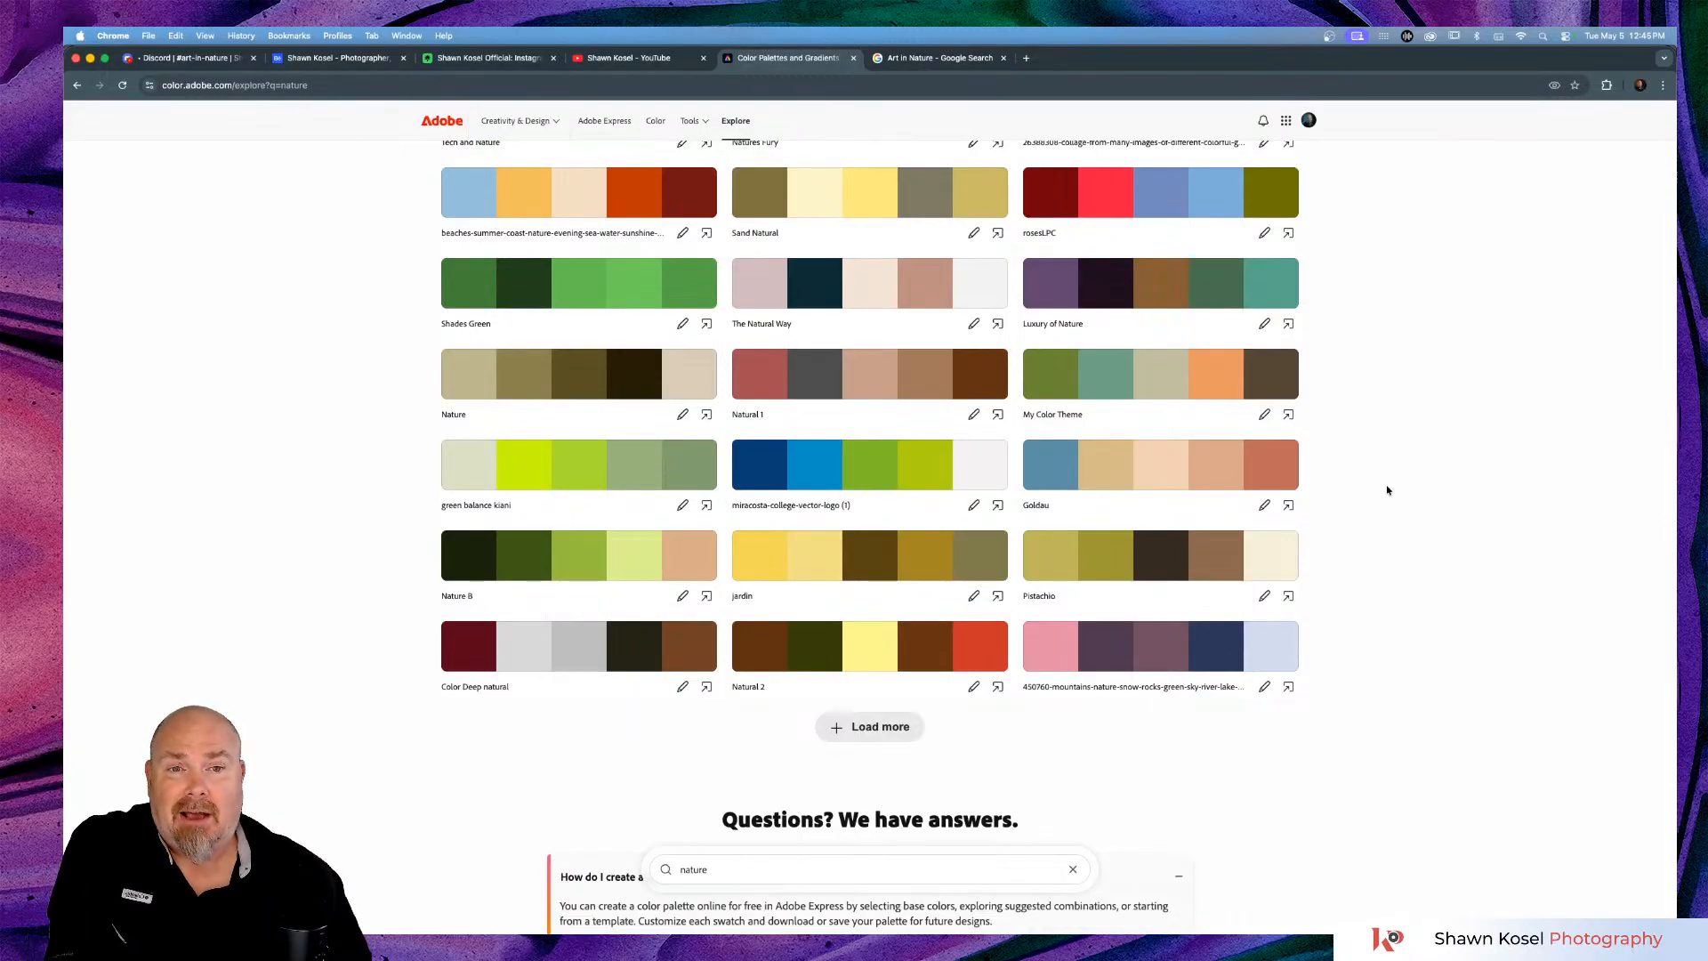
scroll(1387, 490, down, 2)
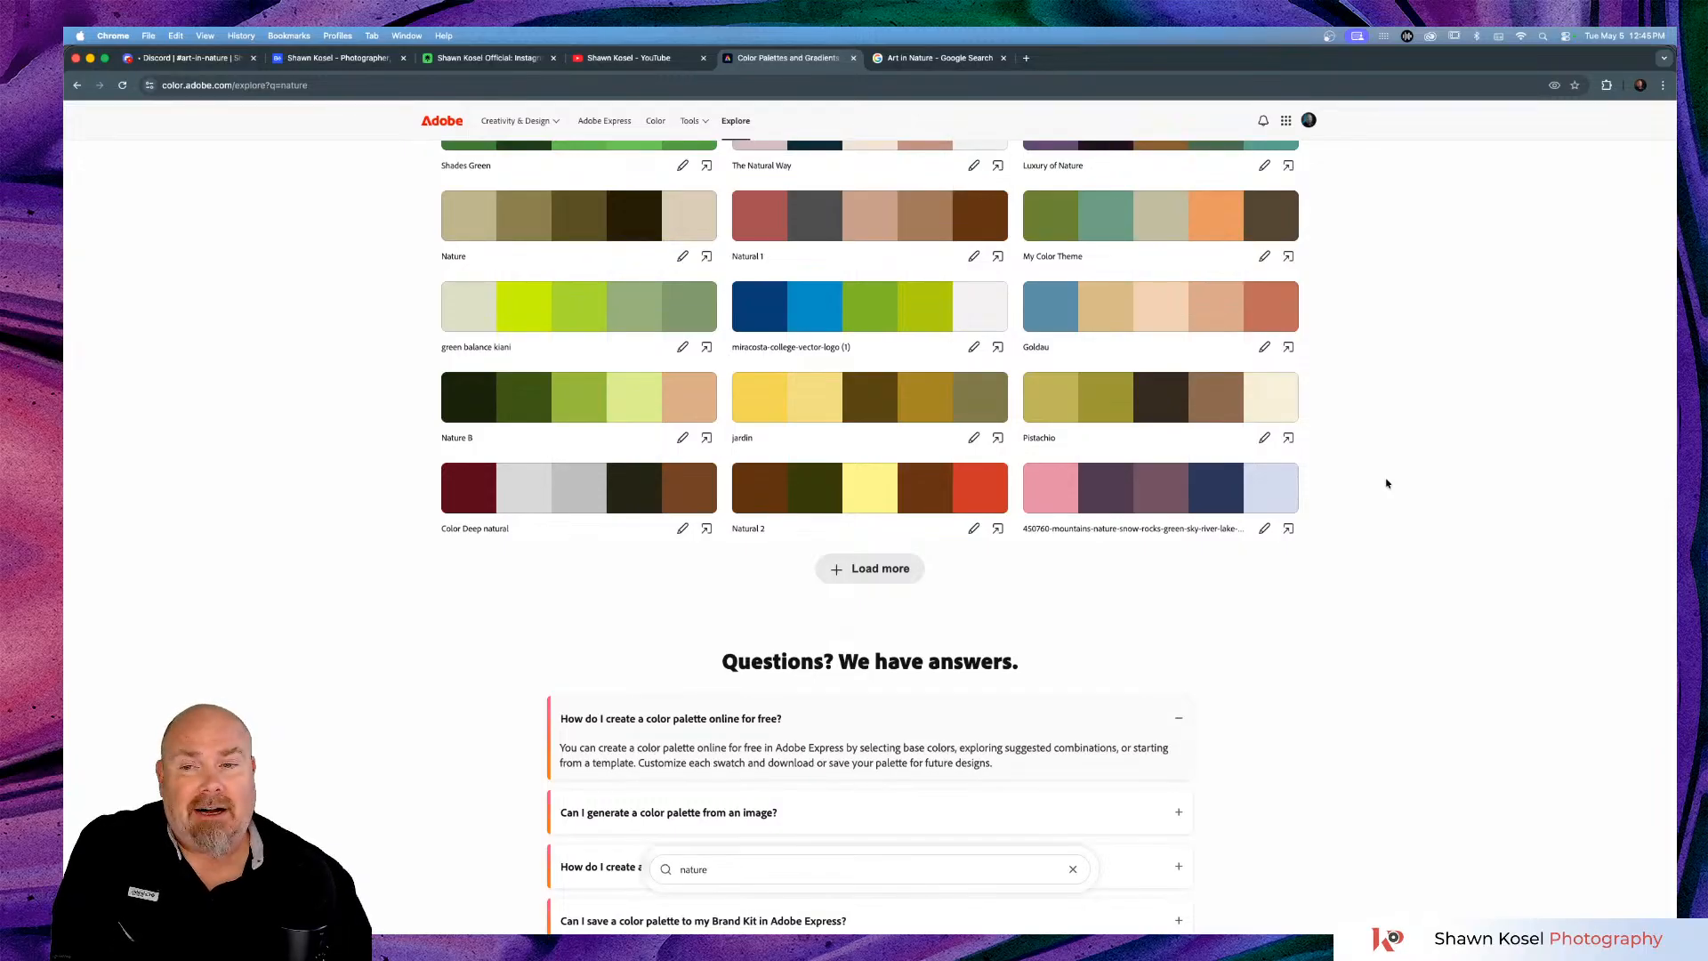
scroll(1386, 483, up, 3)
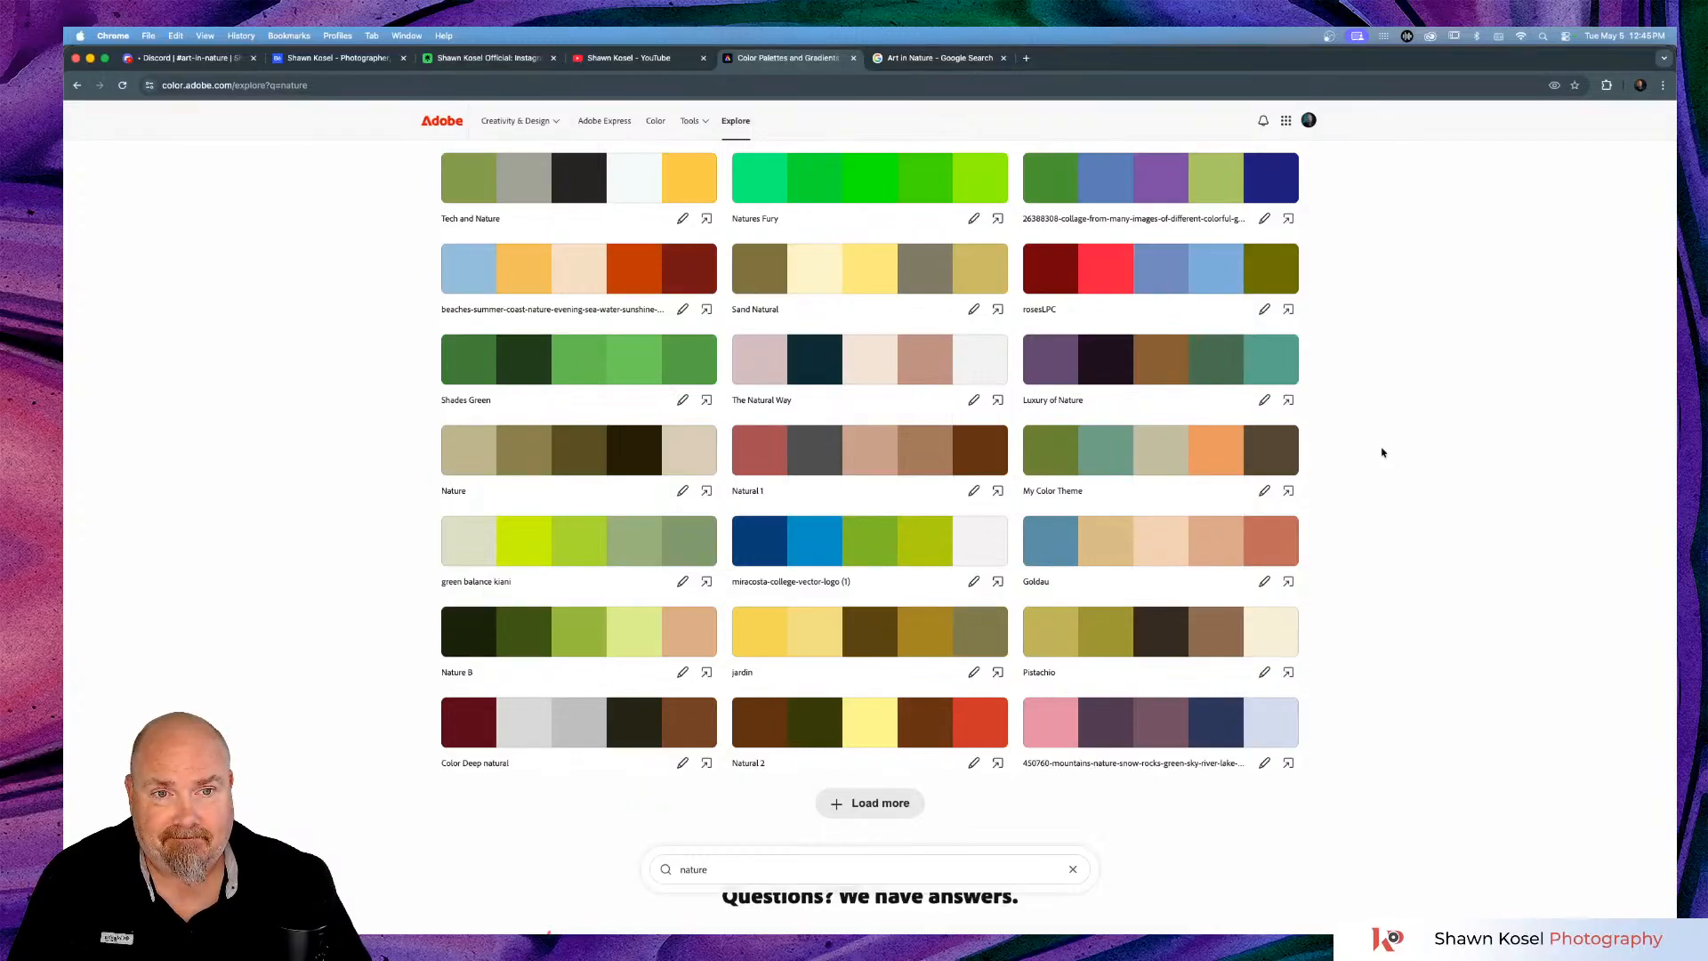
scroll(1383, 452, down, 3)
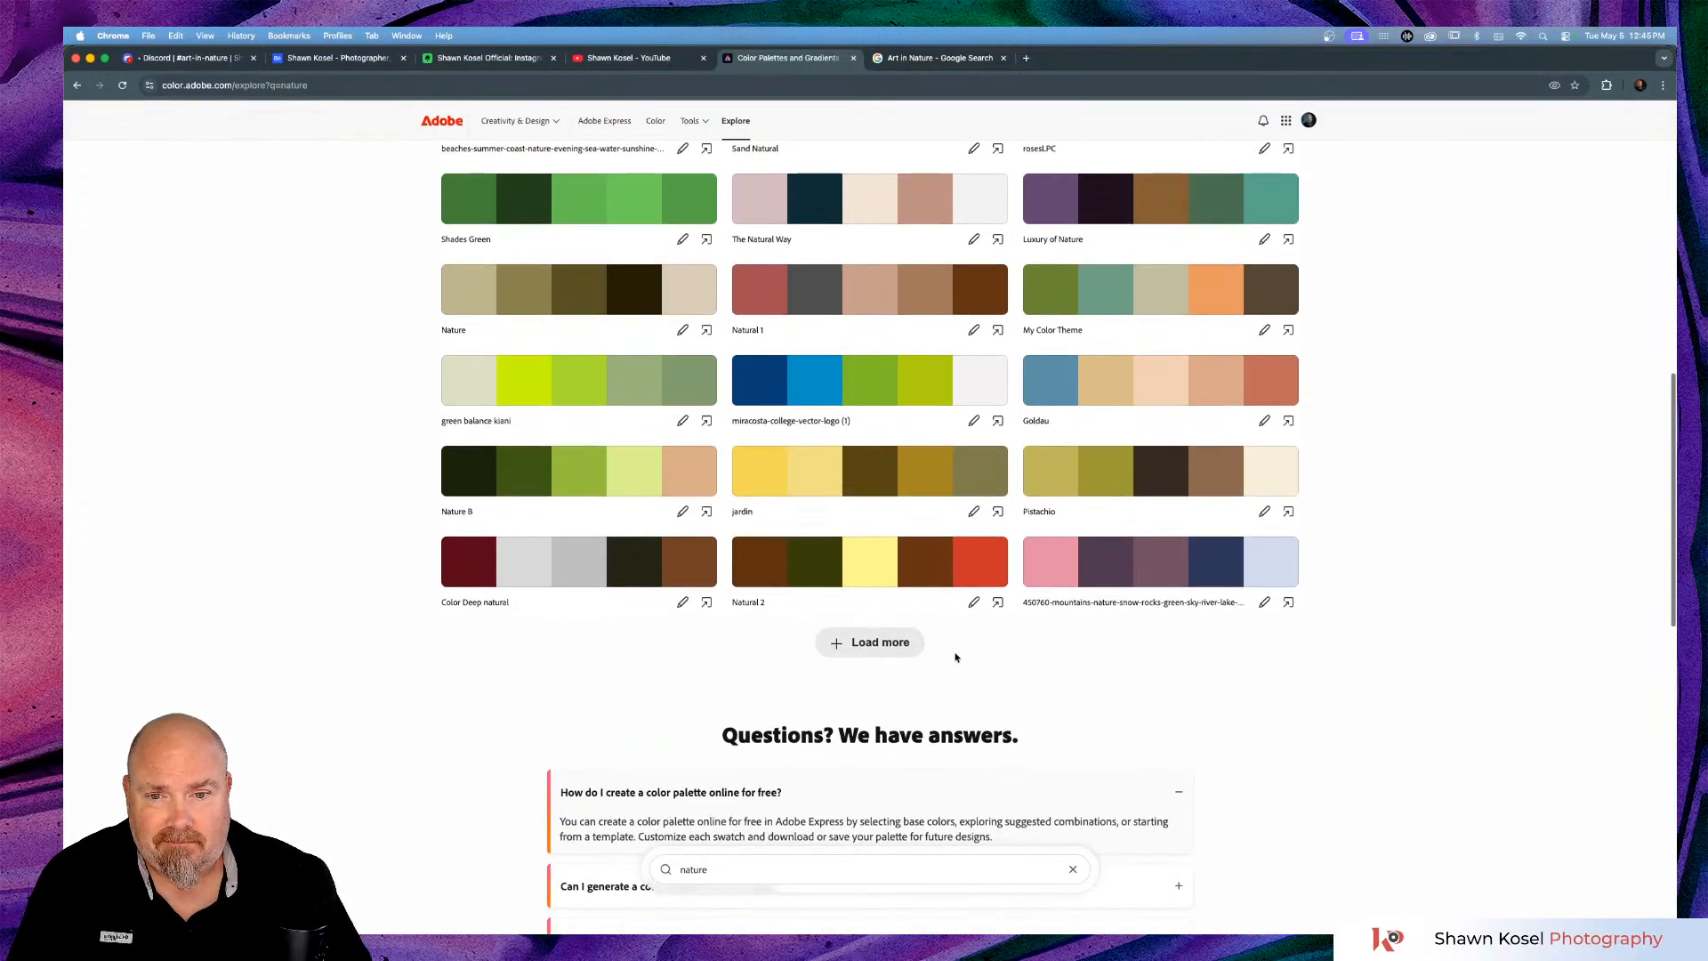
click(875, 645)
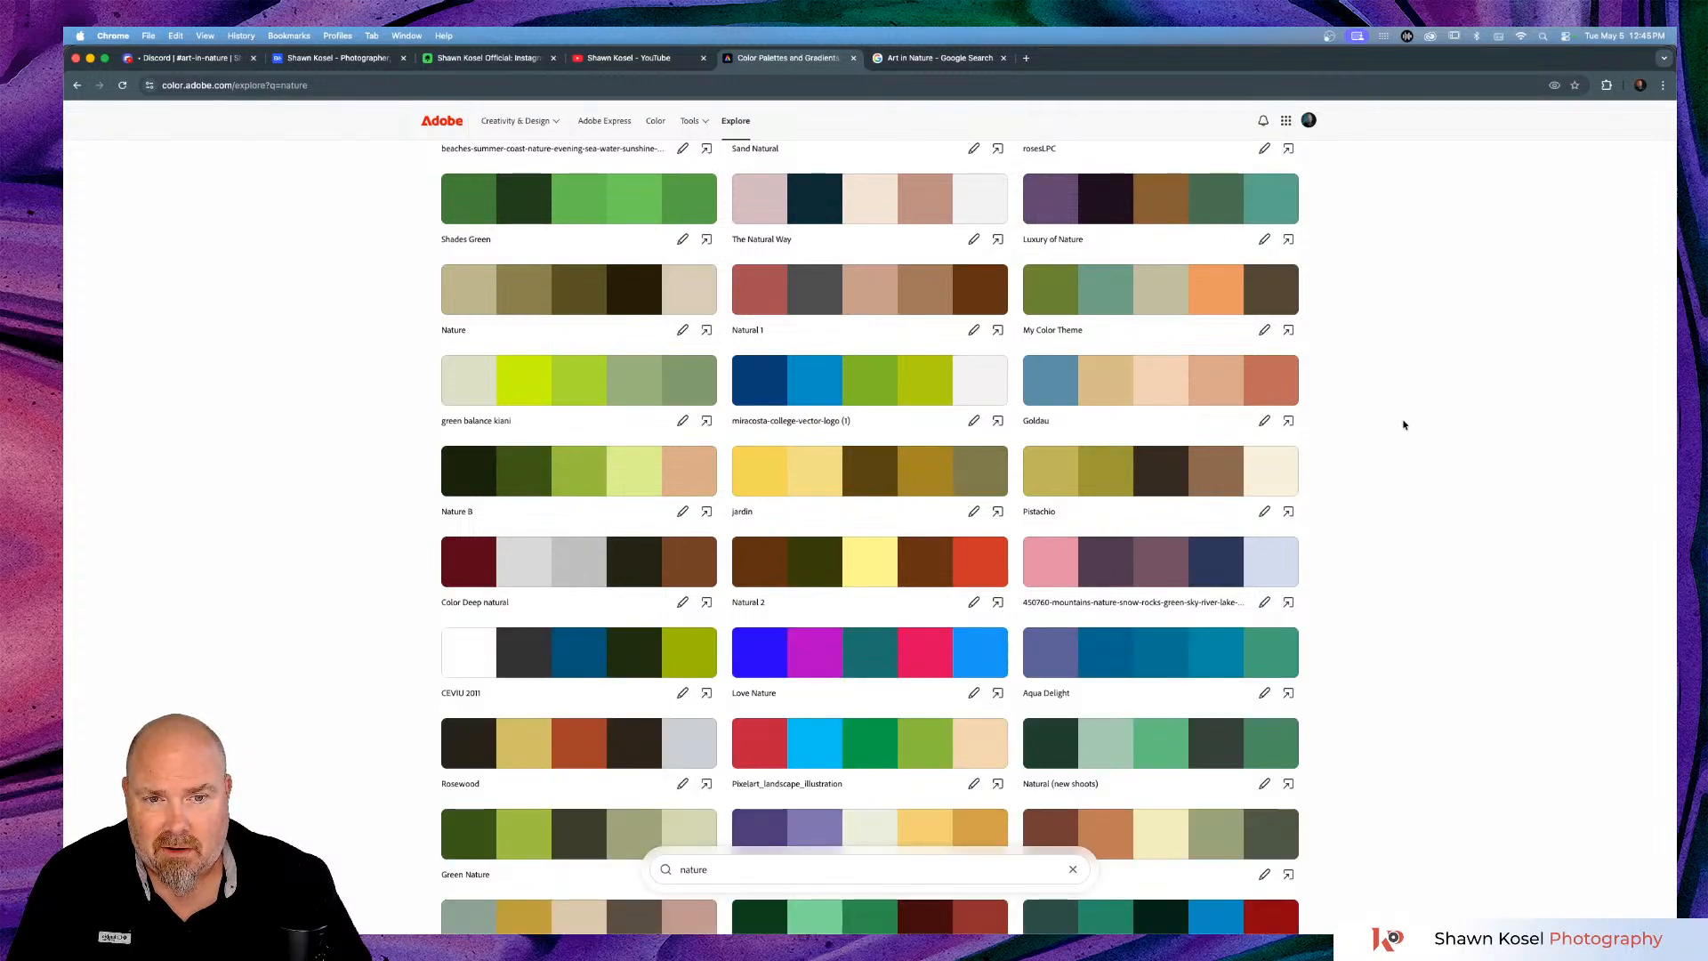
scroll(1410, 420, down, 3)
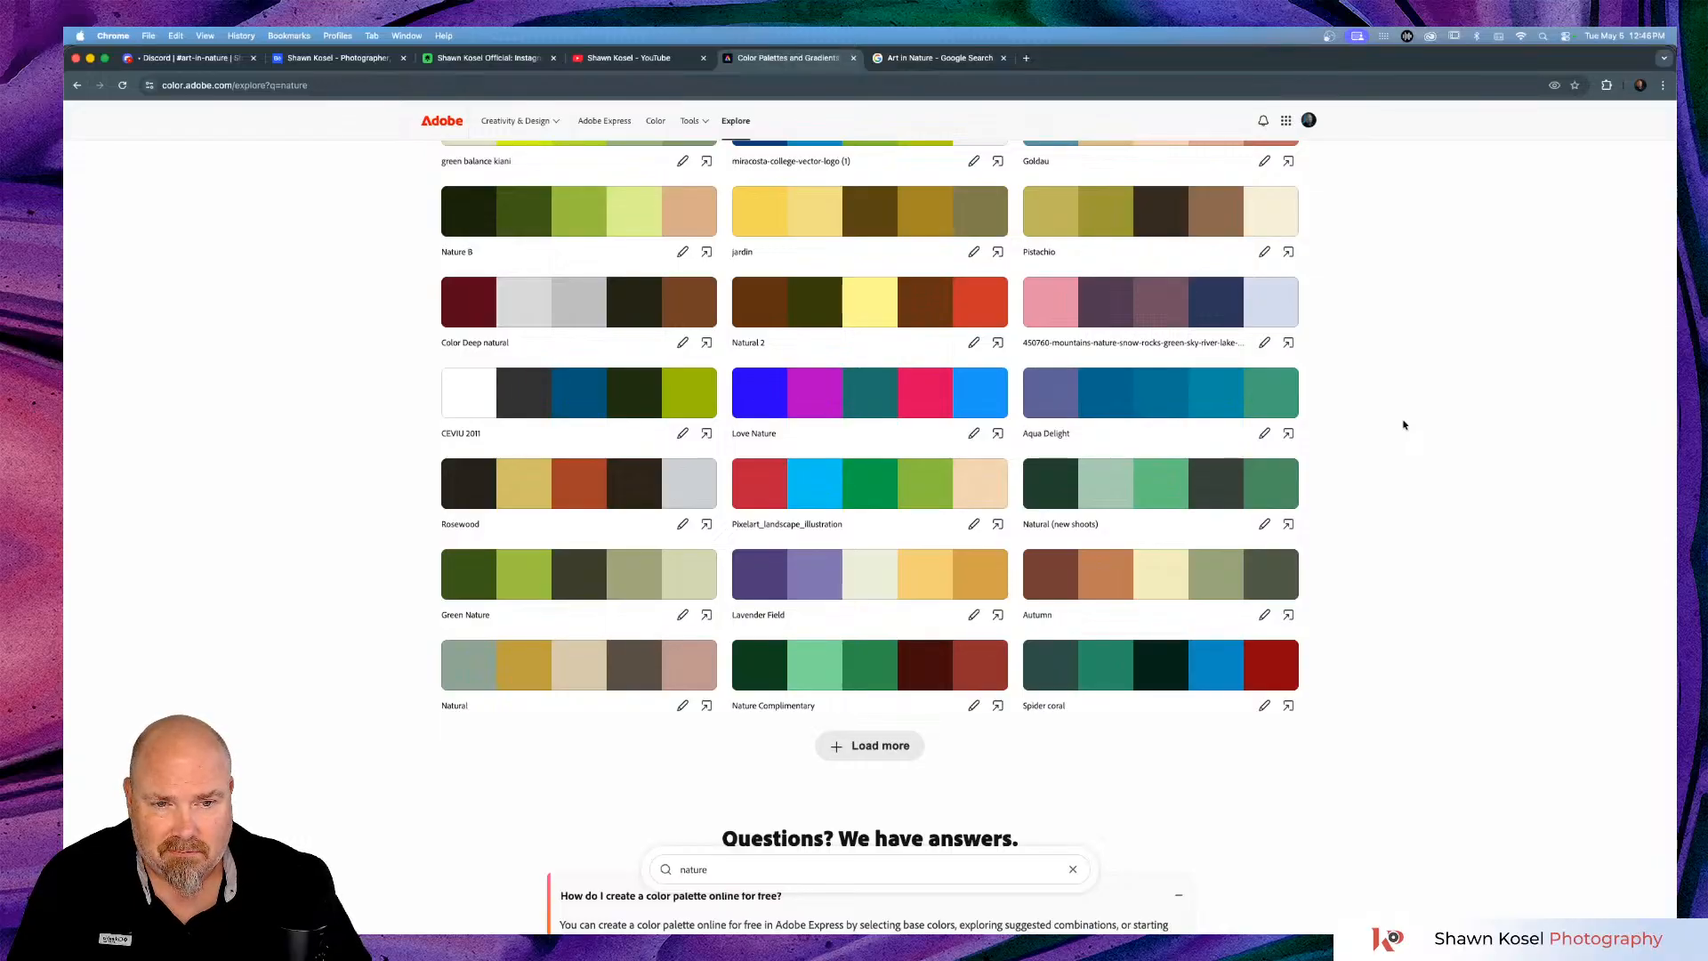
Load one more batch of nature palettes and examine the added color combinations for suitable poster colors.
scroll(1403, 419, down, 5)
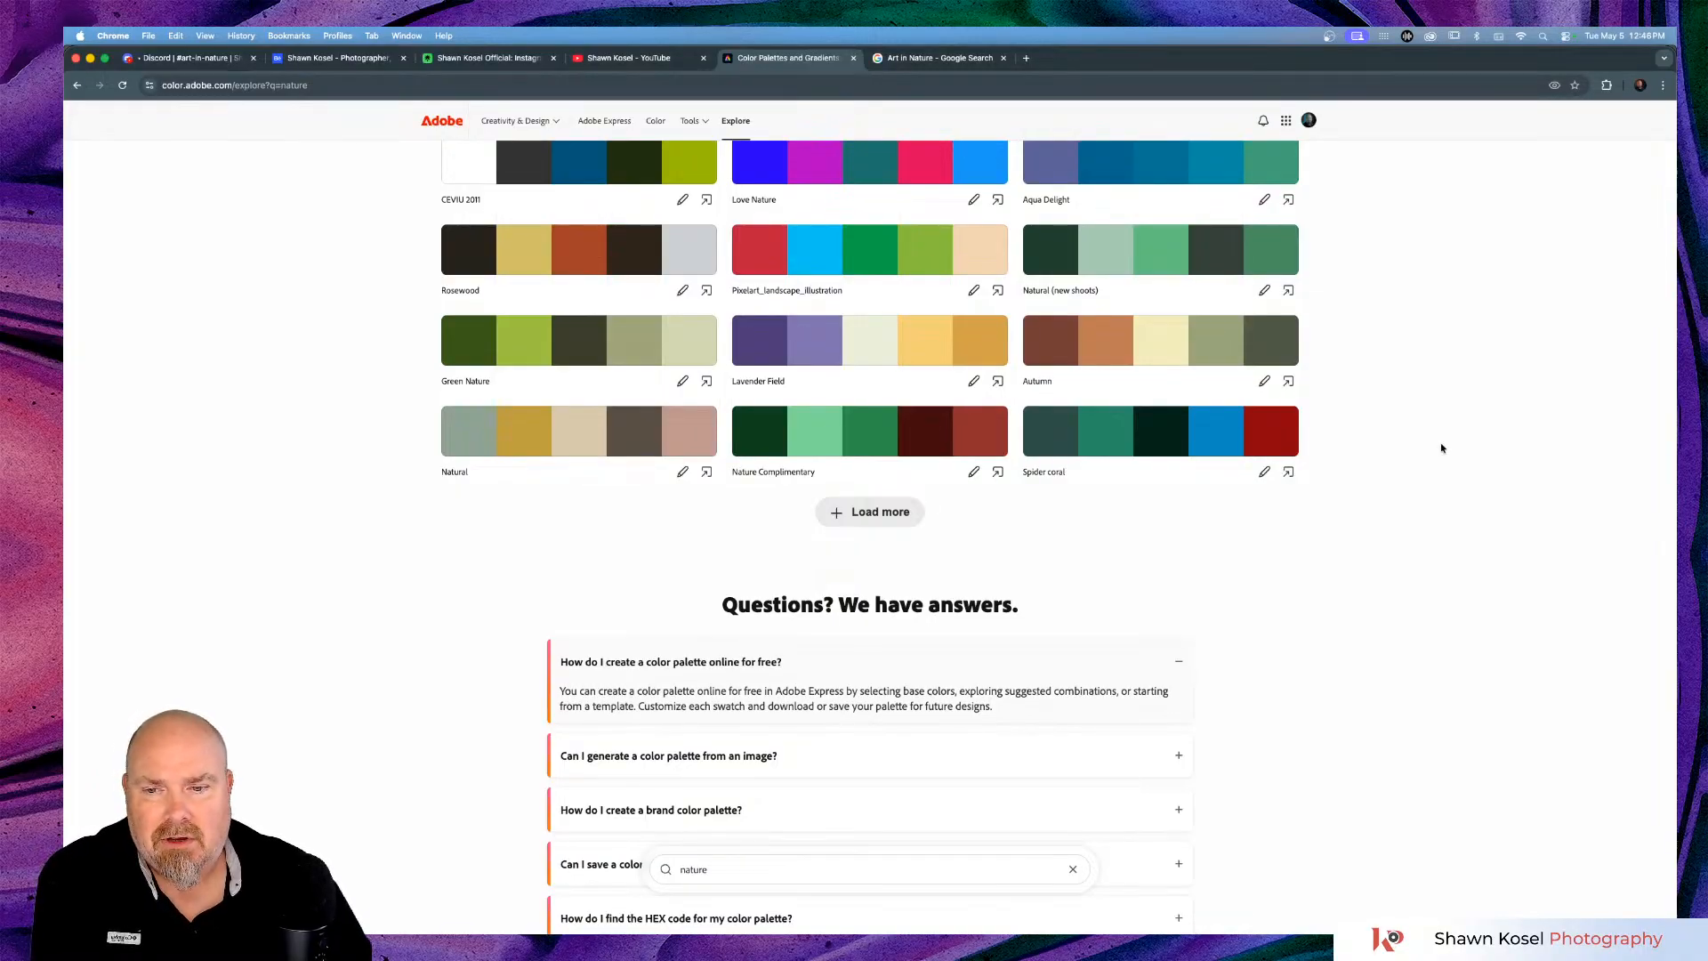
scroll(1441, 443, down, 2)
scroll(1442, 443, up, 4)
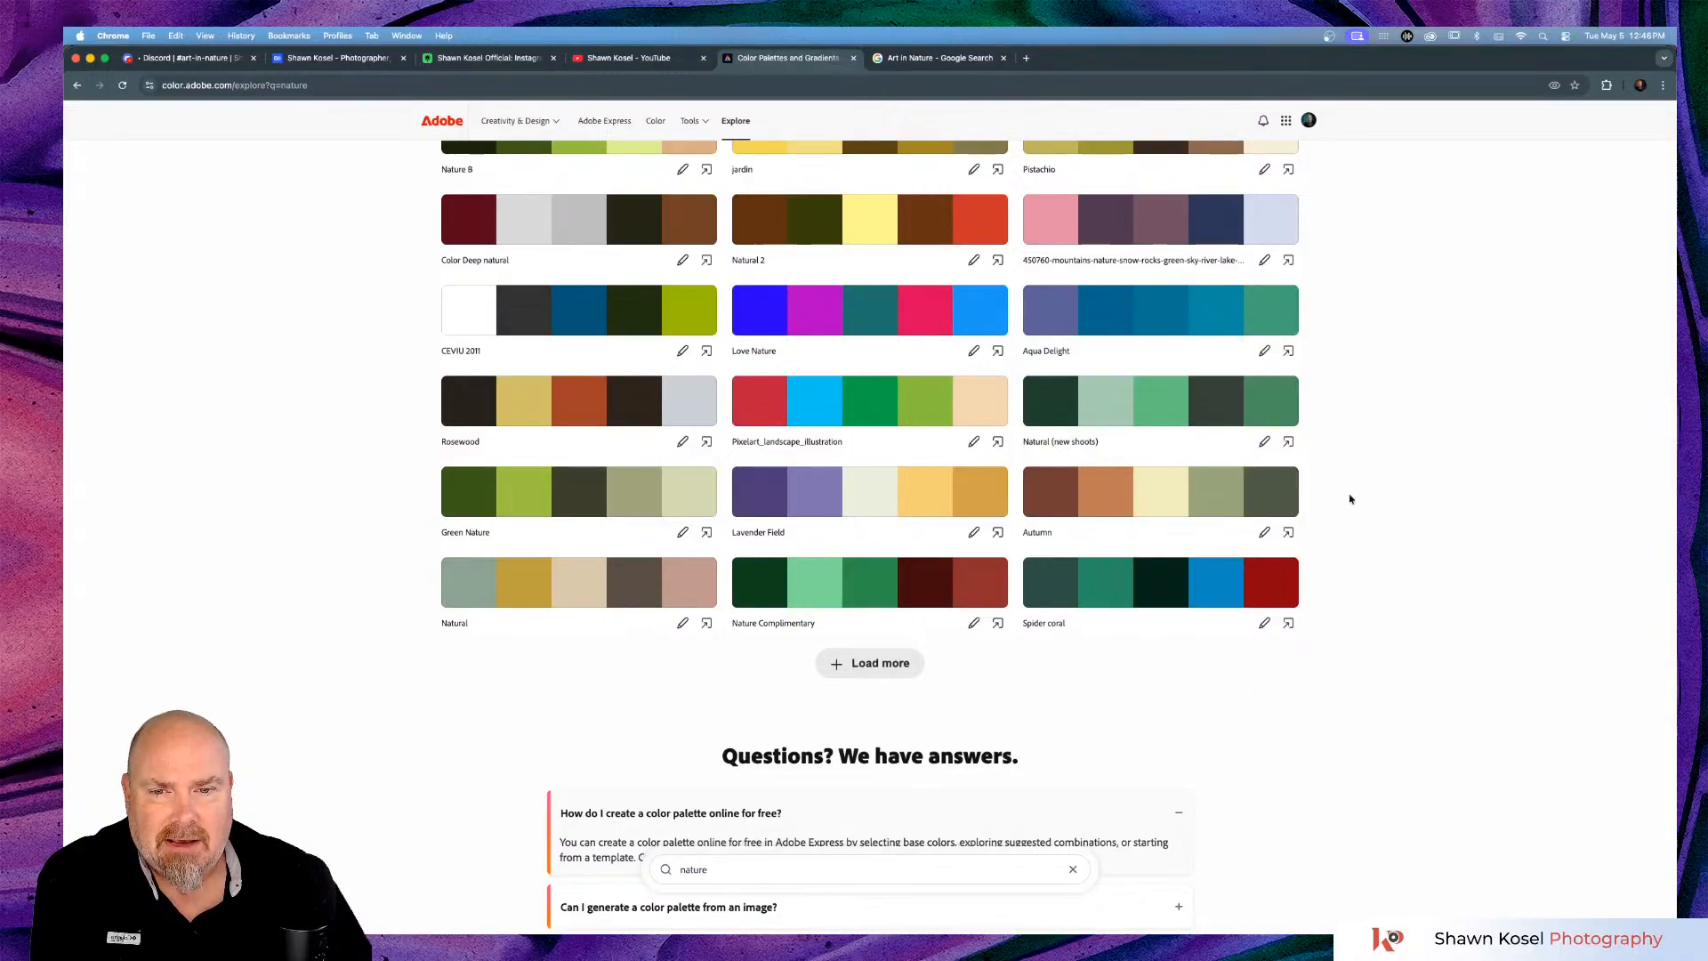
click(873, 665)
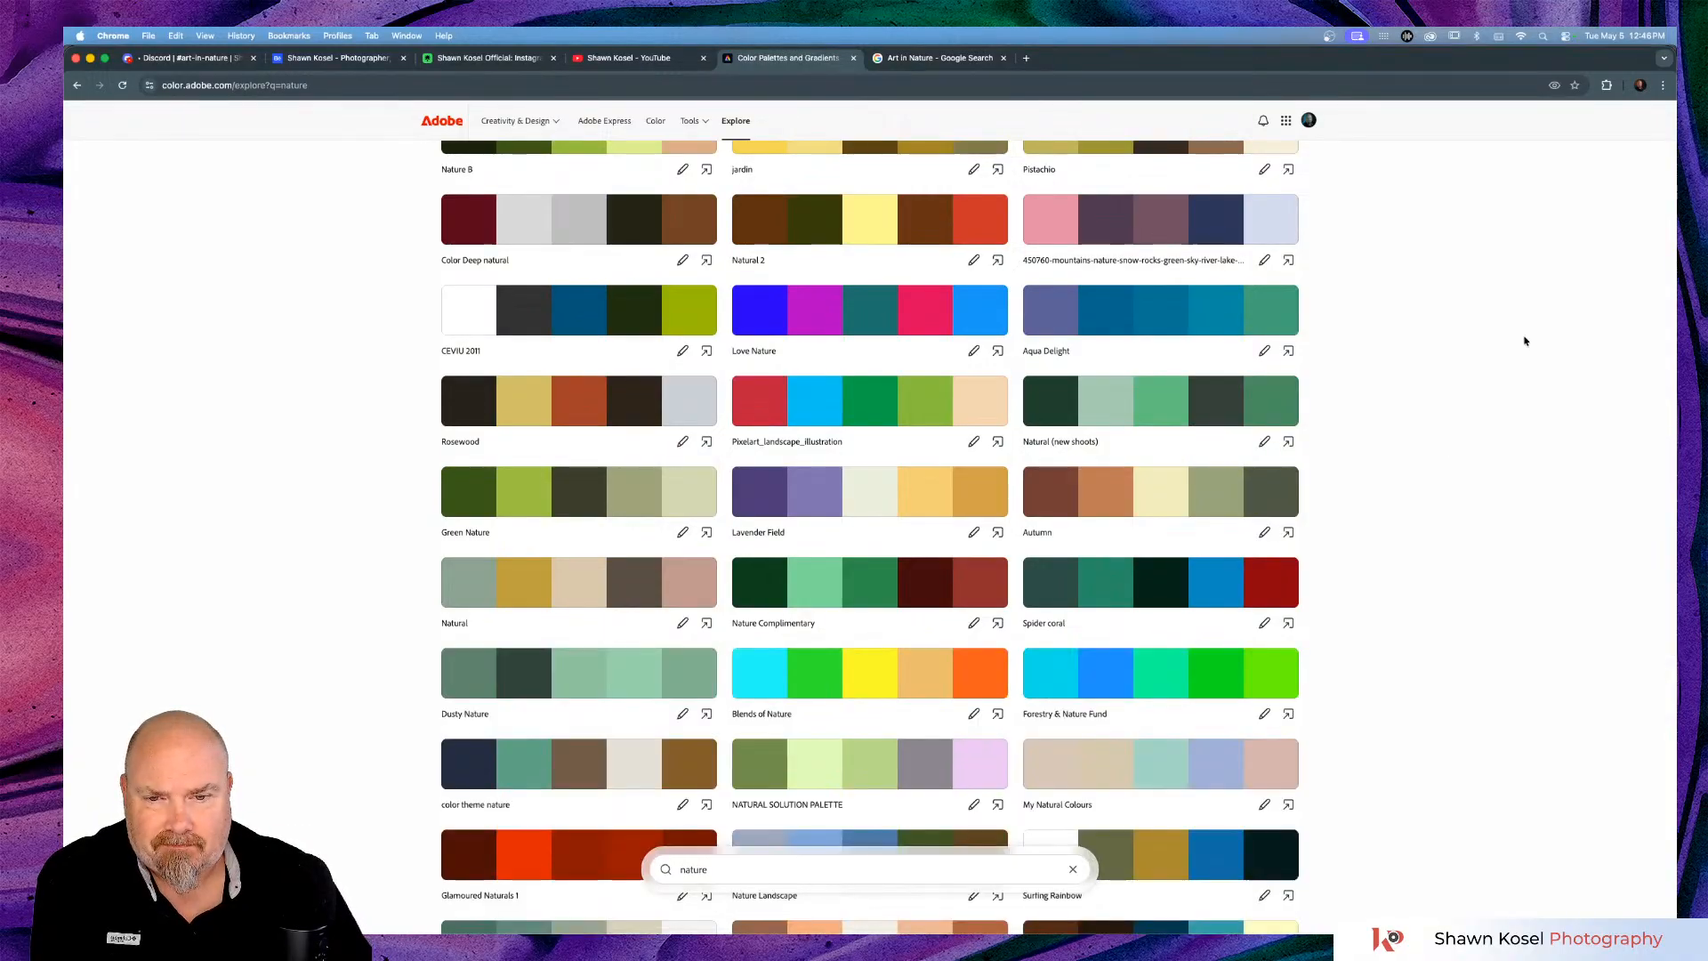
scroll(1485, 370, down, 3)
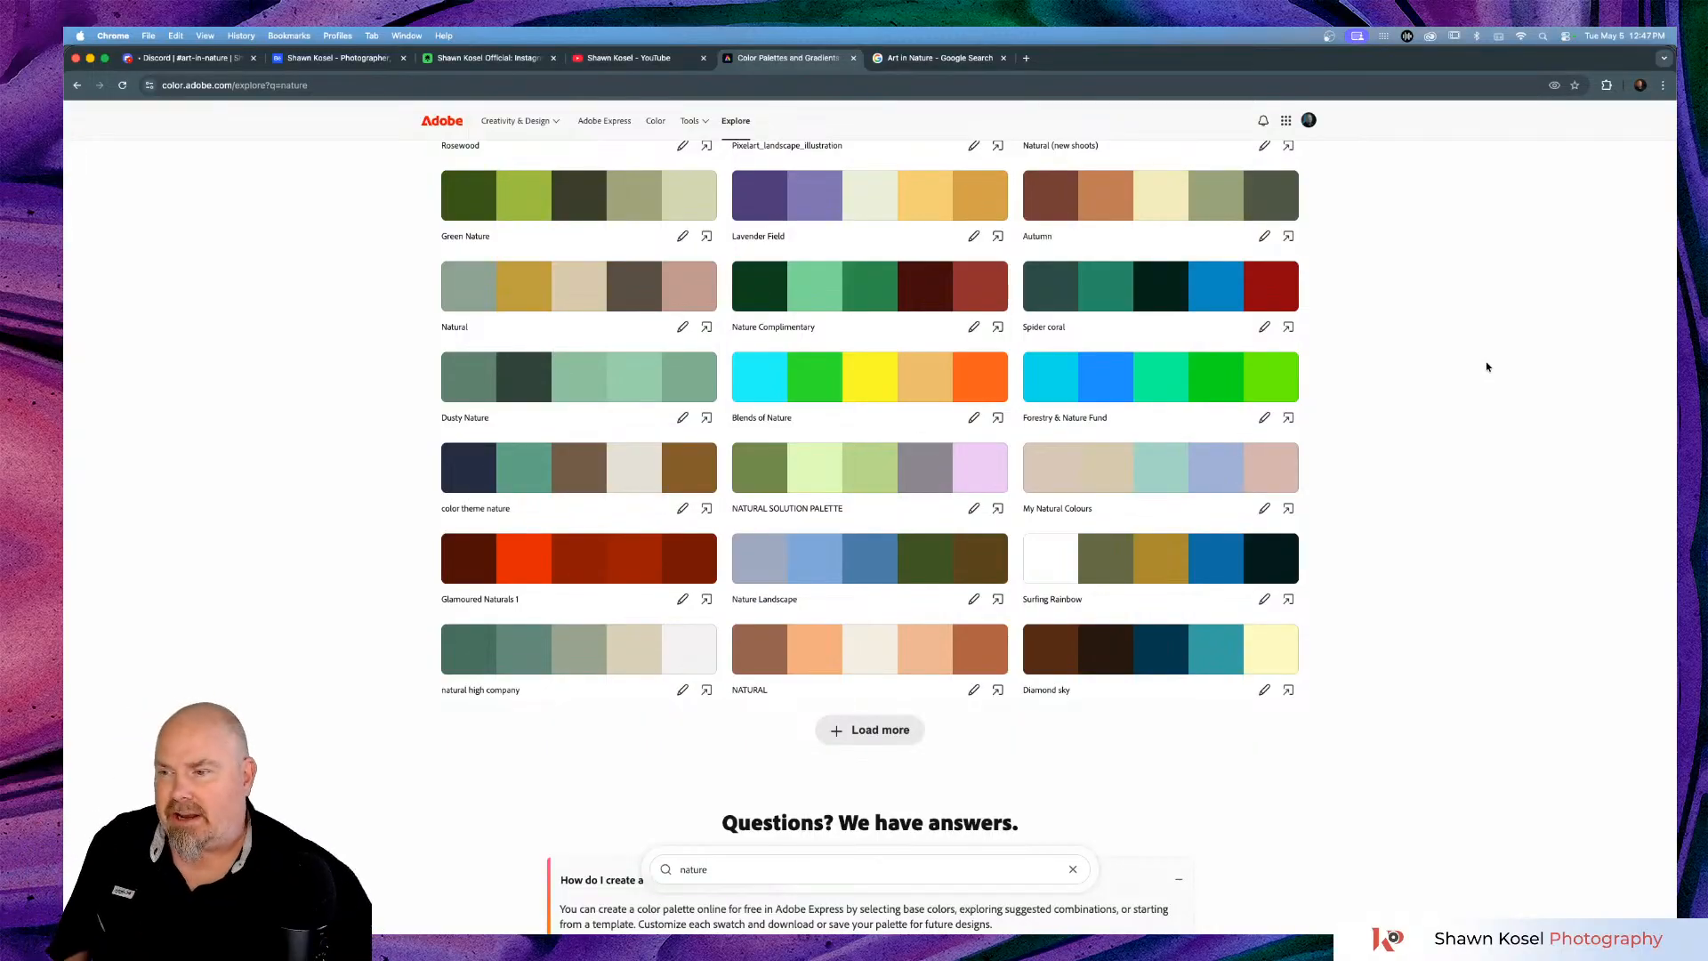
Switch to Lightroom Classic and display all photographs in the catalog instead of only the previous import.
mouse_move(732, 917)
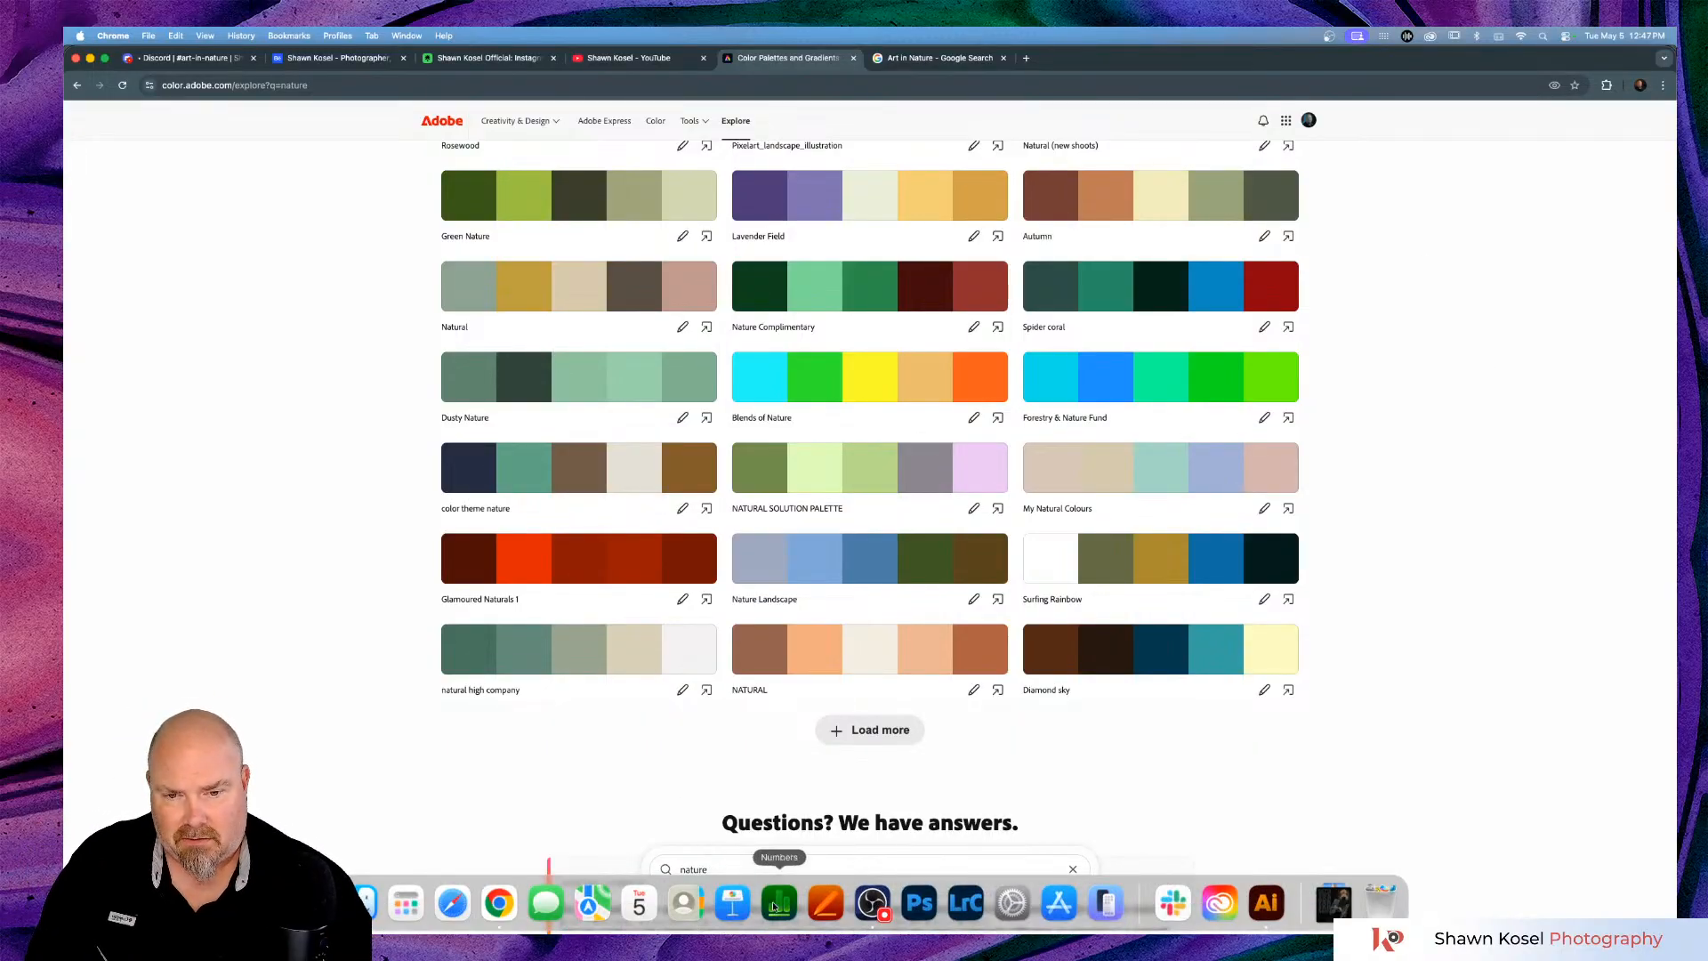
click(979, 902)
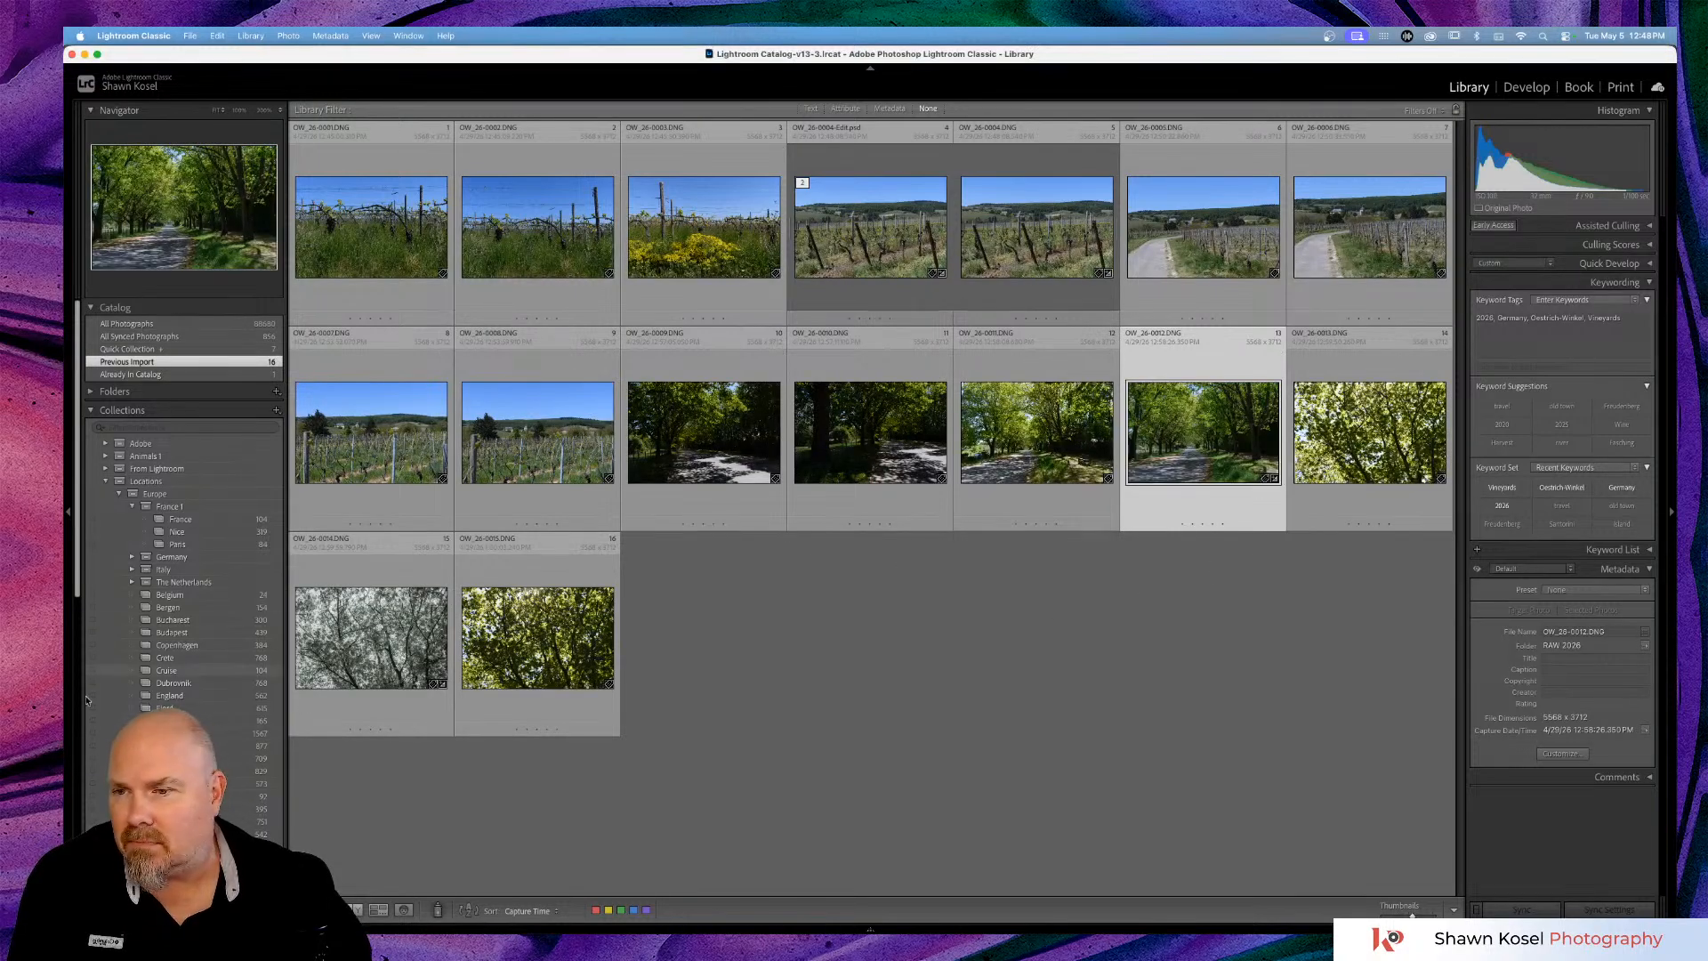
scroll(230, 555, down, 3)
scroll(230, 555, up, 3)
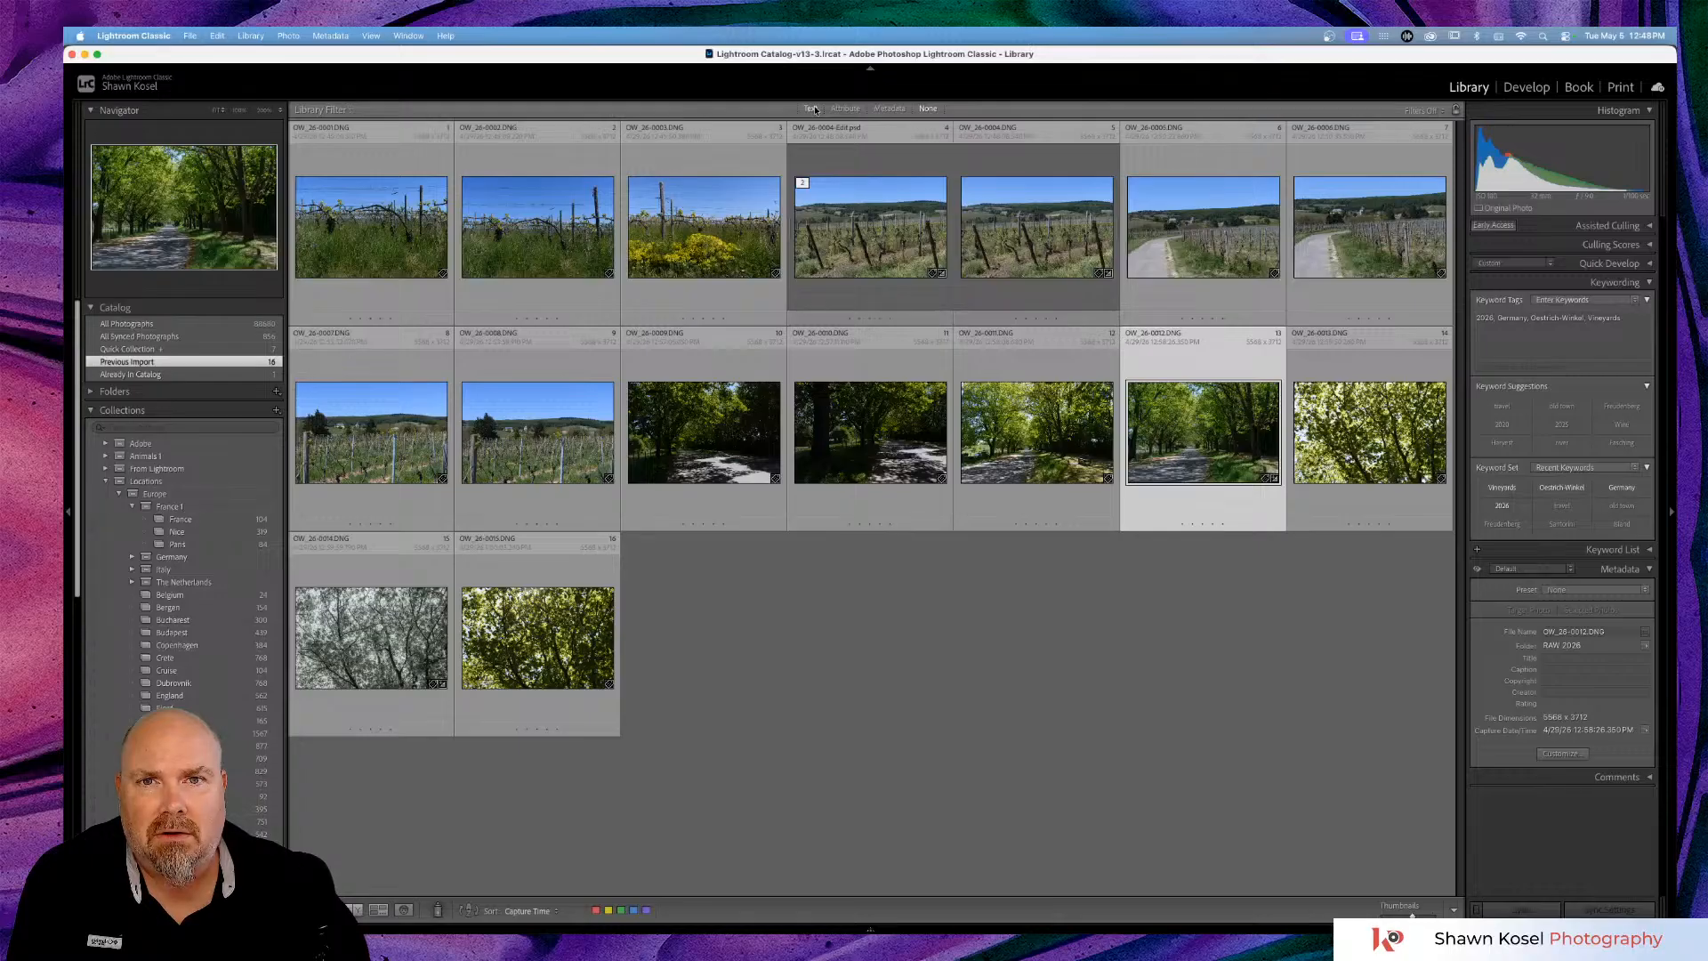
click(811, 109)
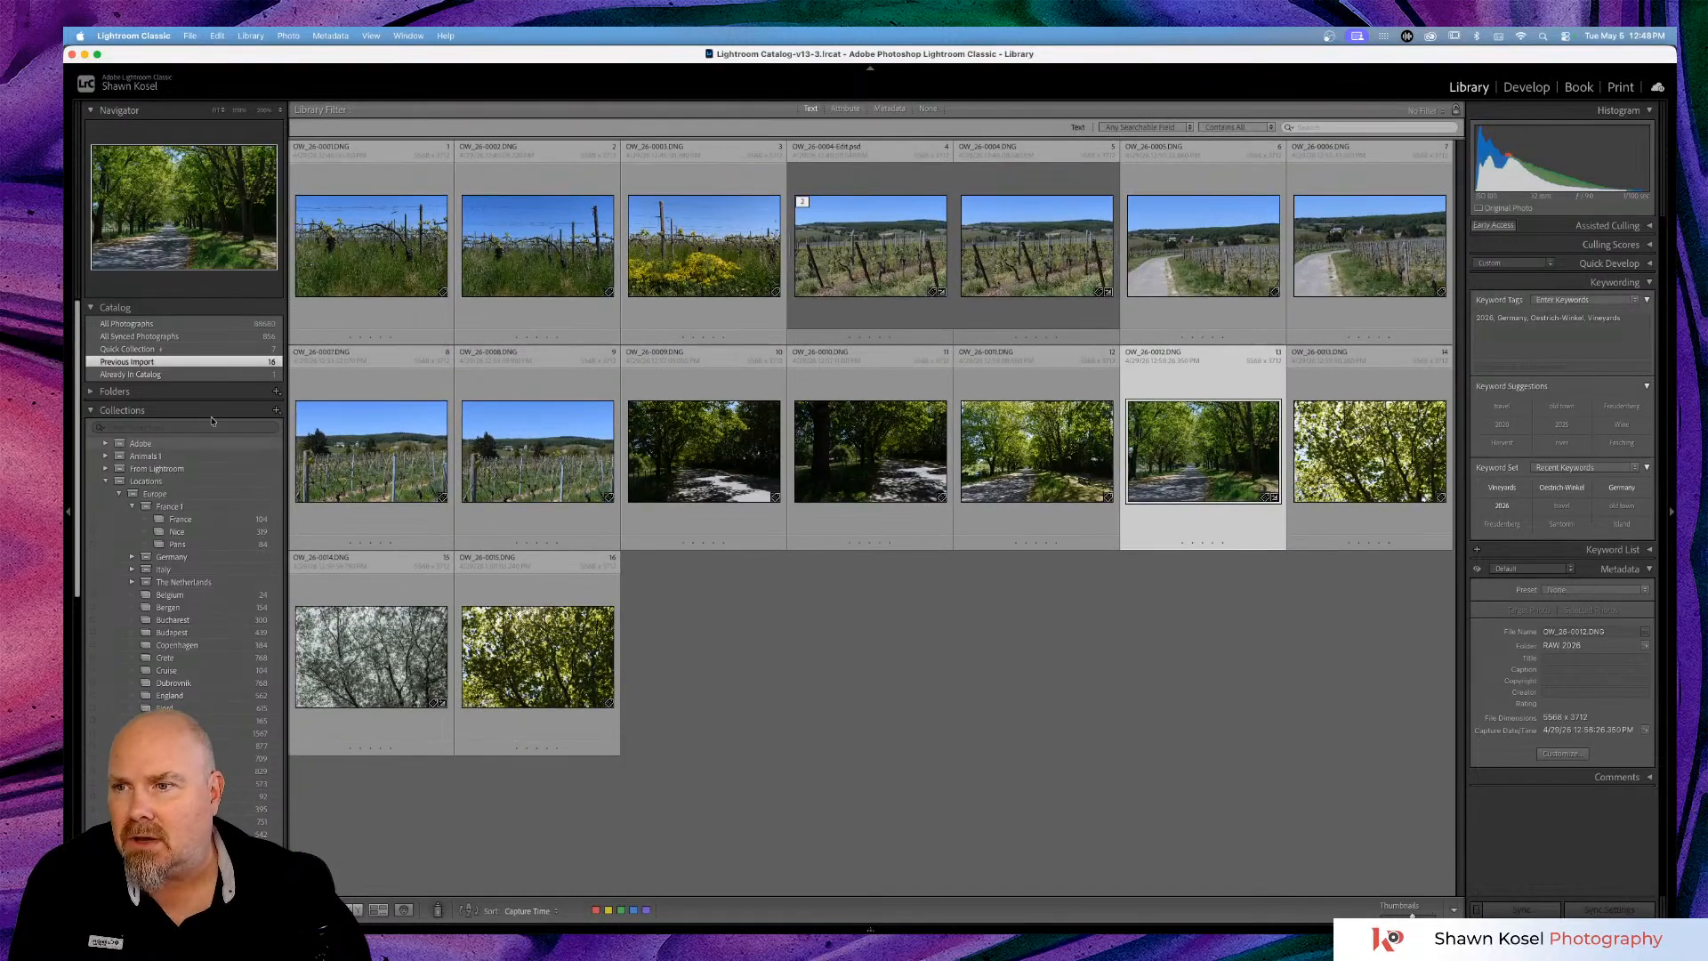
click(574, 696)
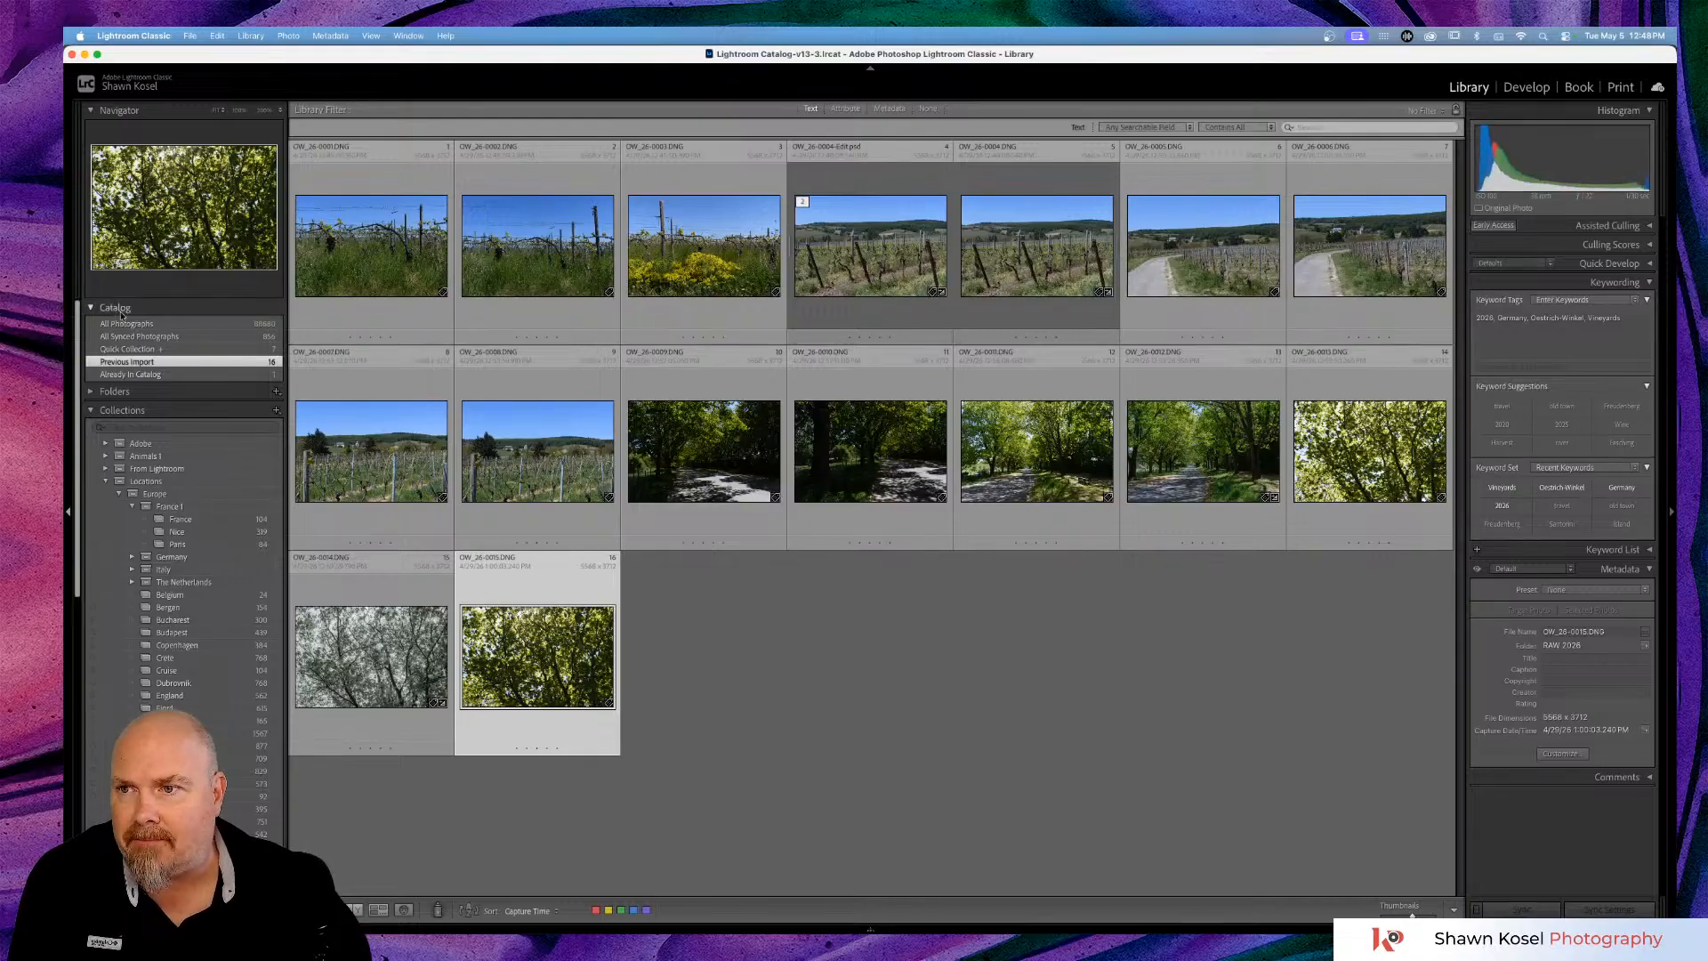
click(123, 325)
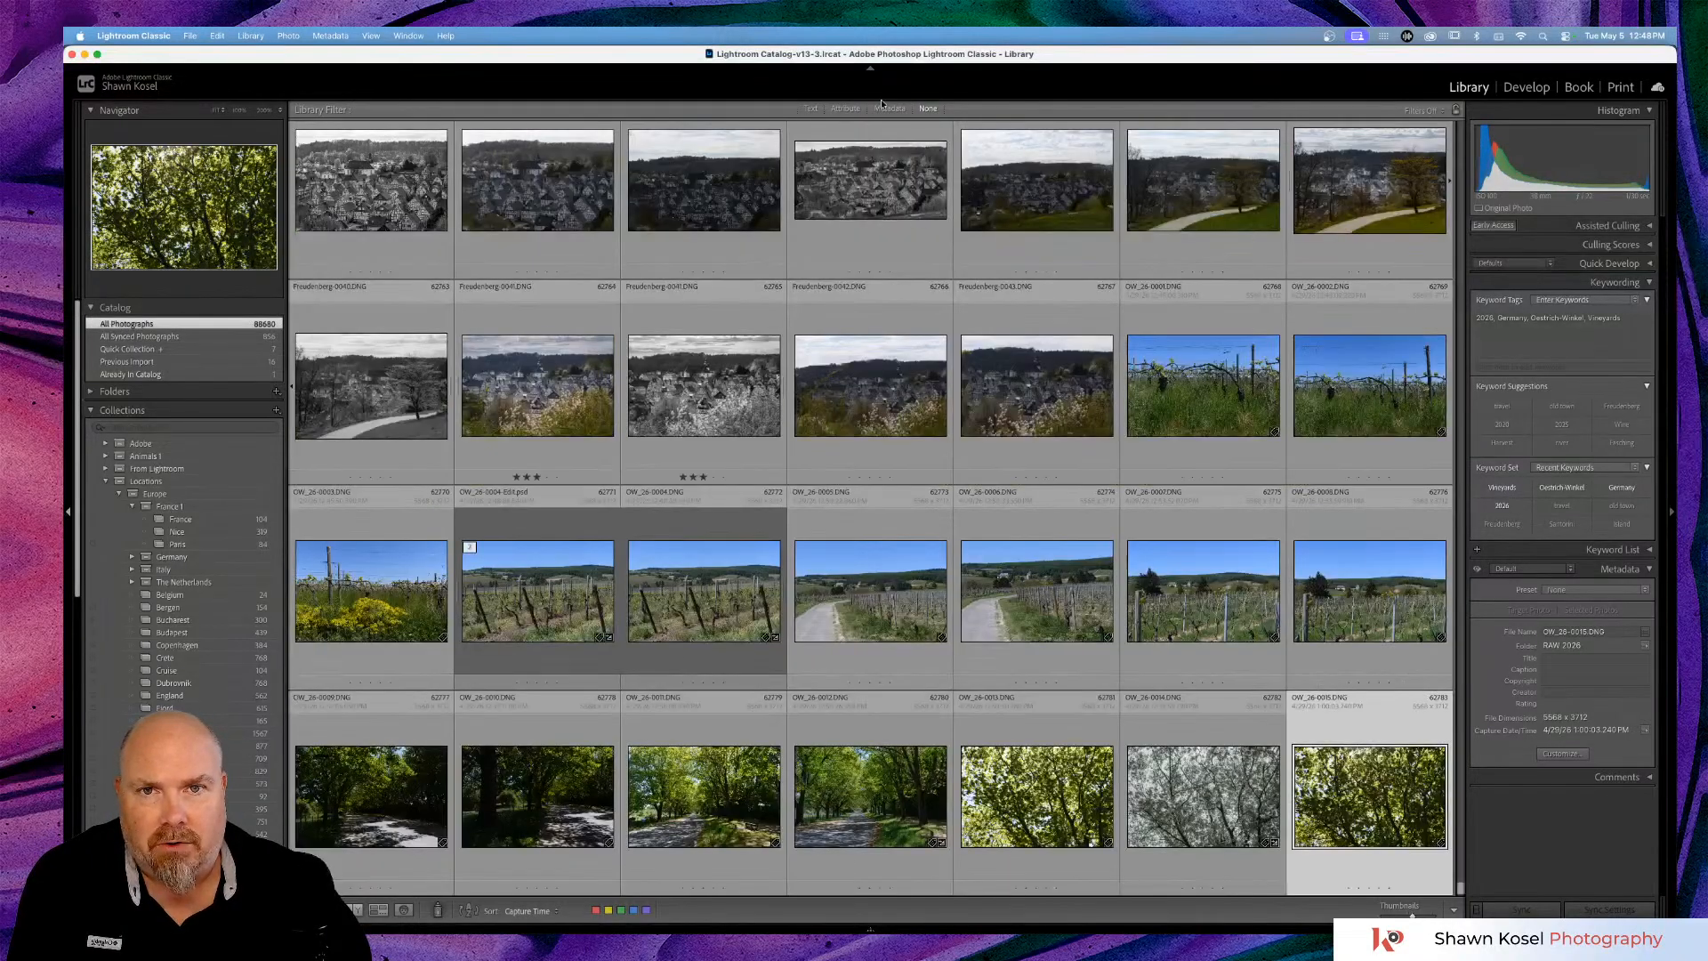
Filter all photographs by the text "Oestrich", look through the matching pictures and extend the search to "Oestrich-winkel".
click(817, 110)
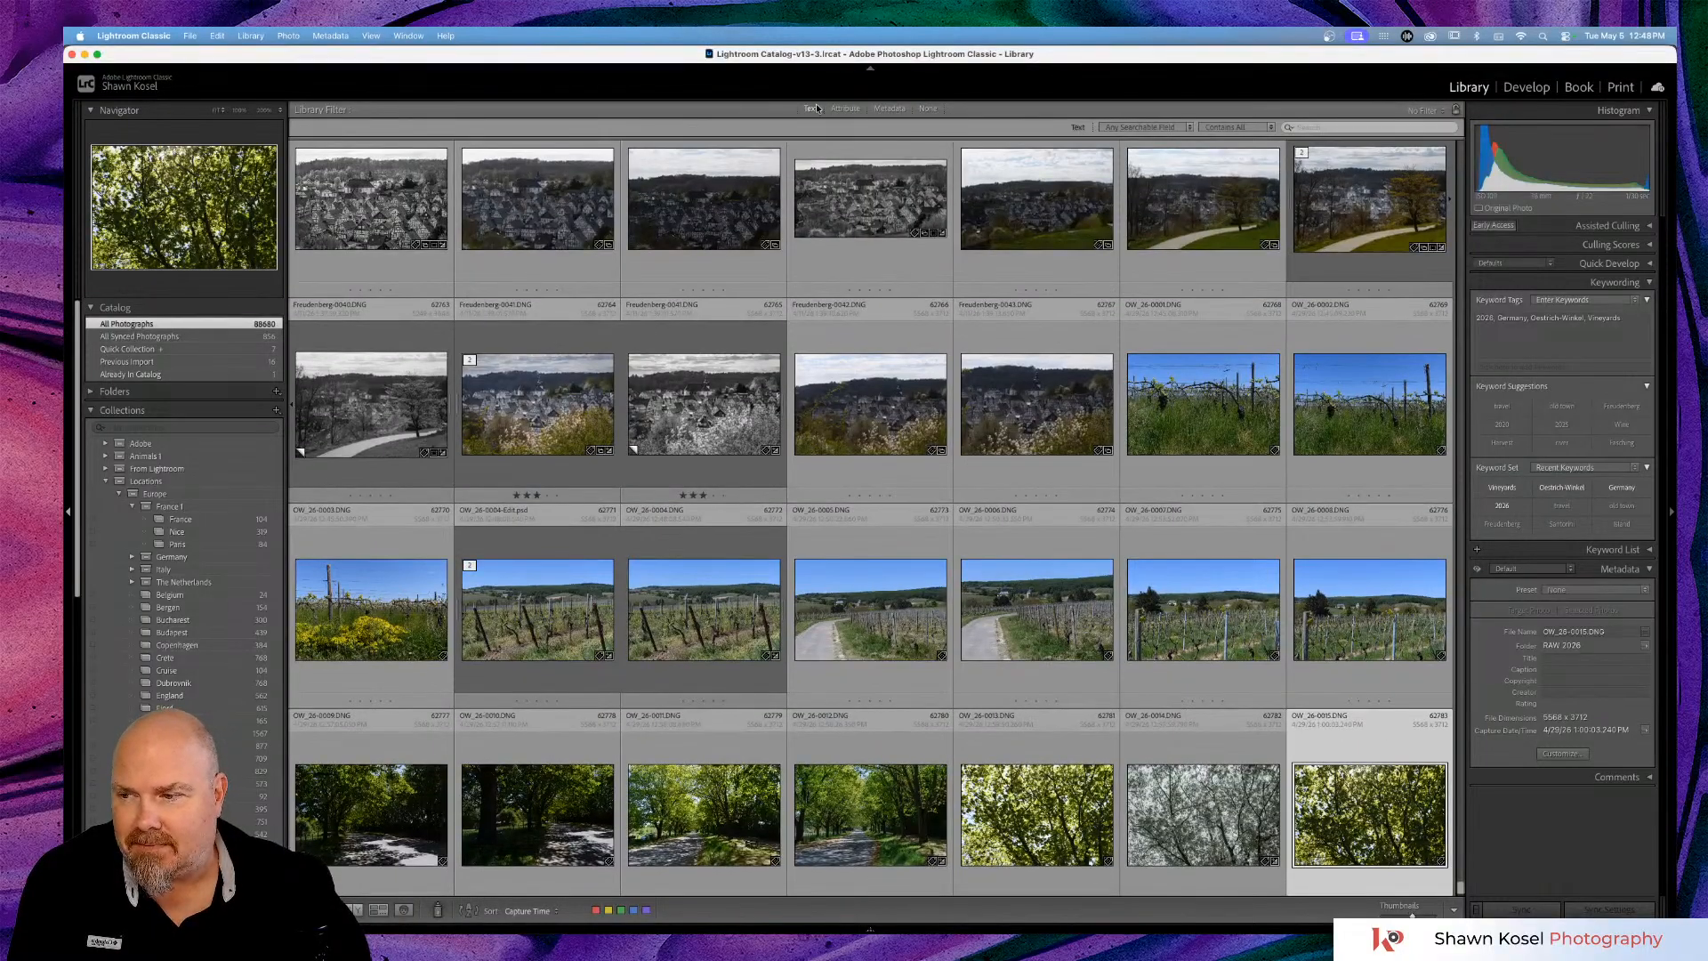
click(1330, 132)
text(O)
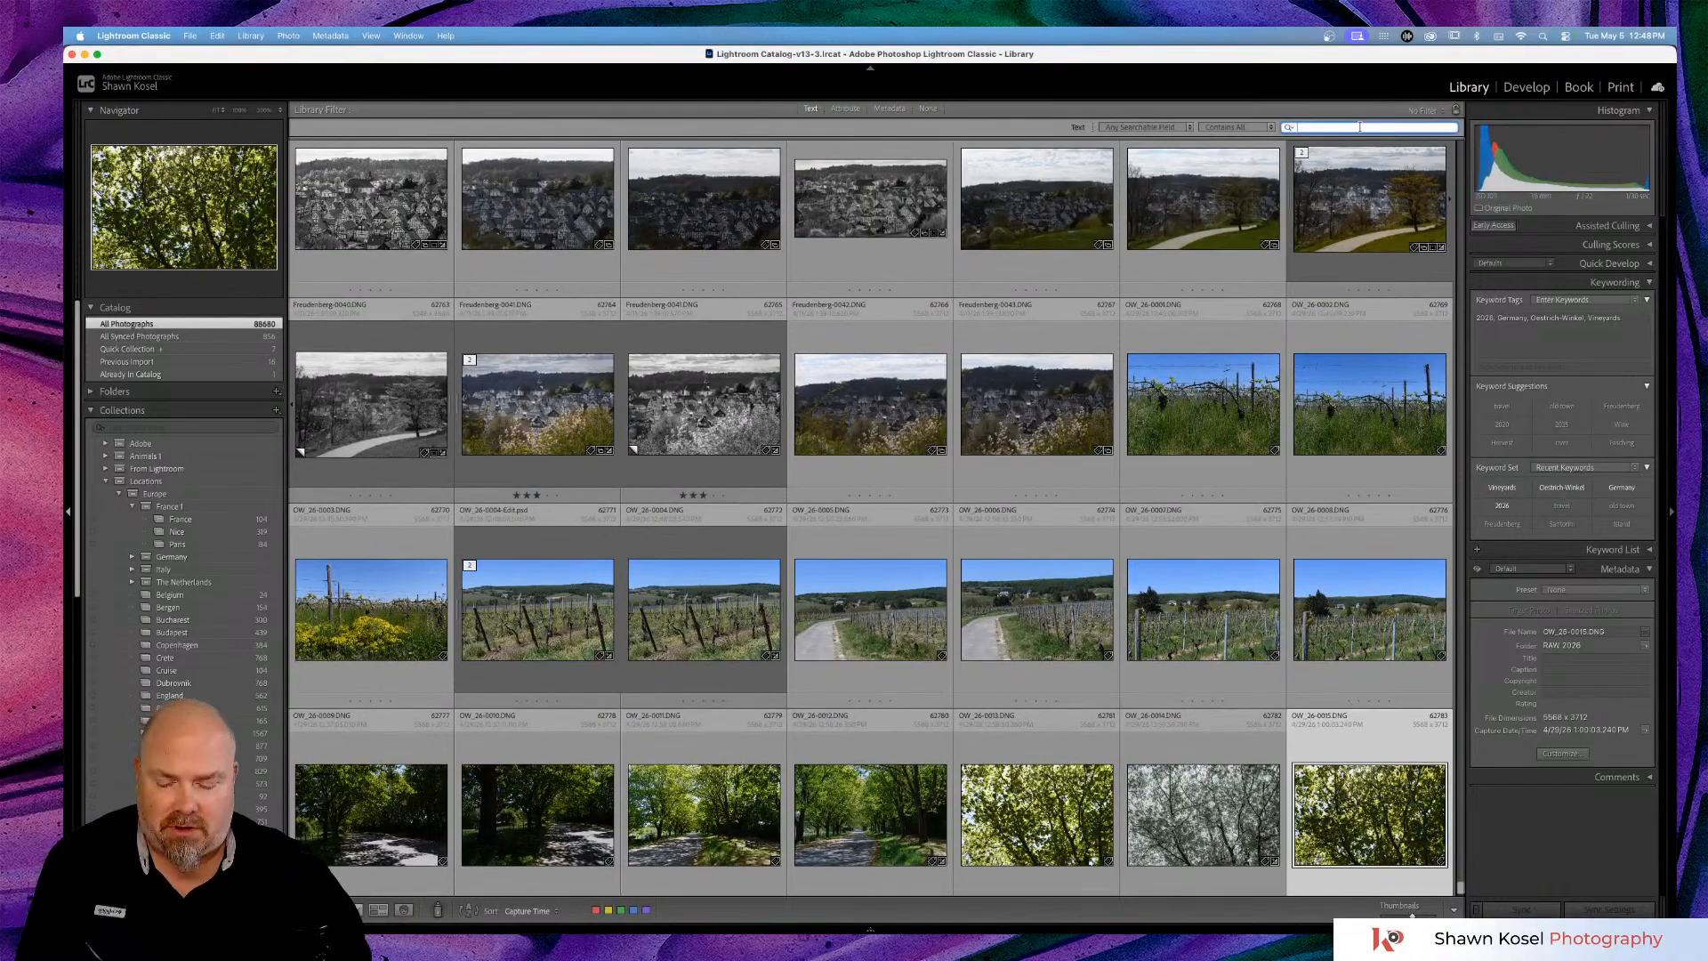
text(estrich)
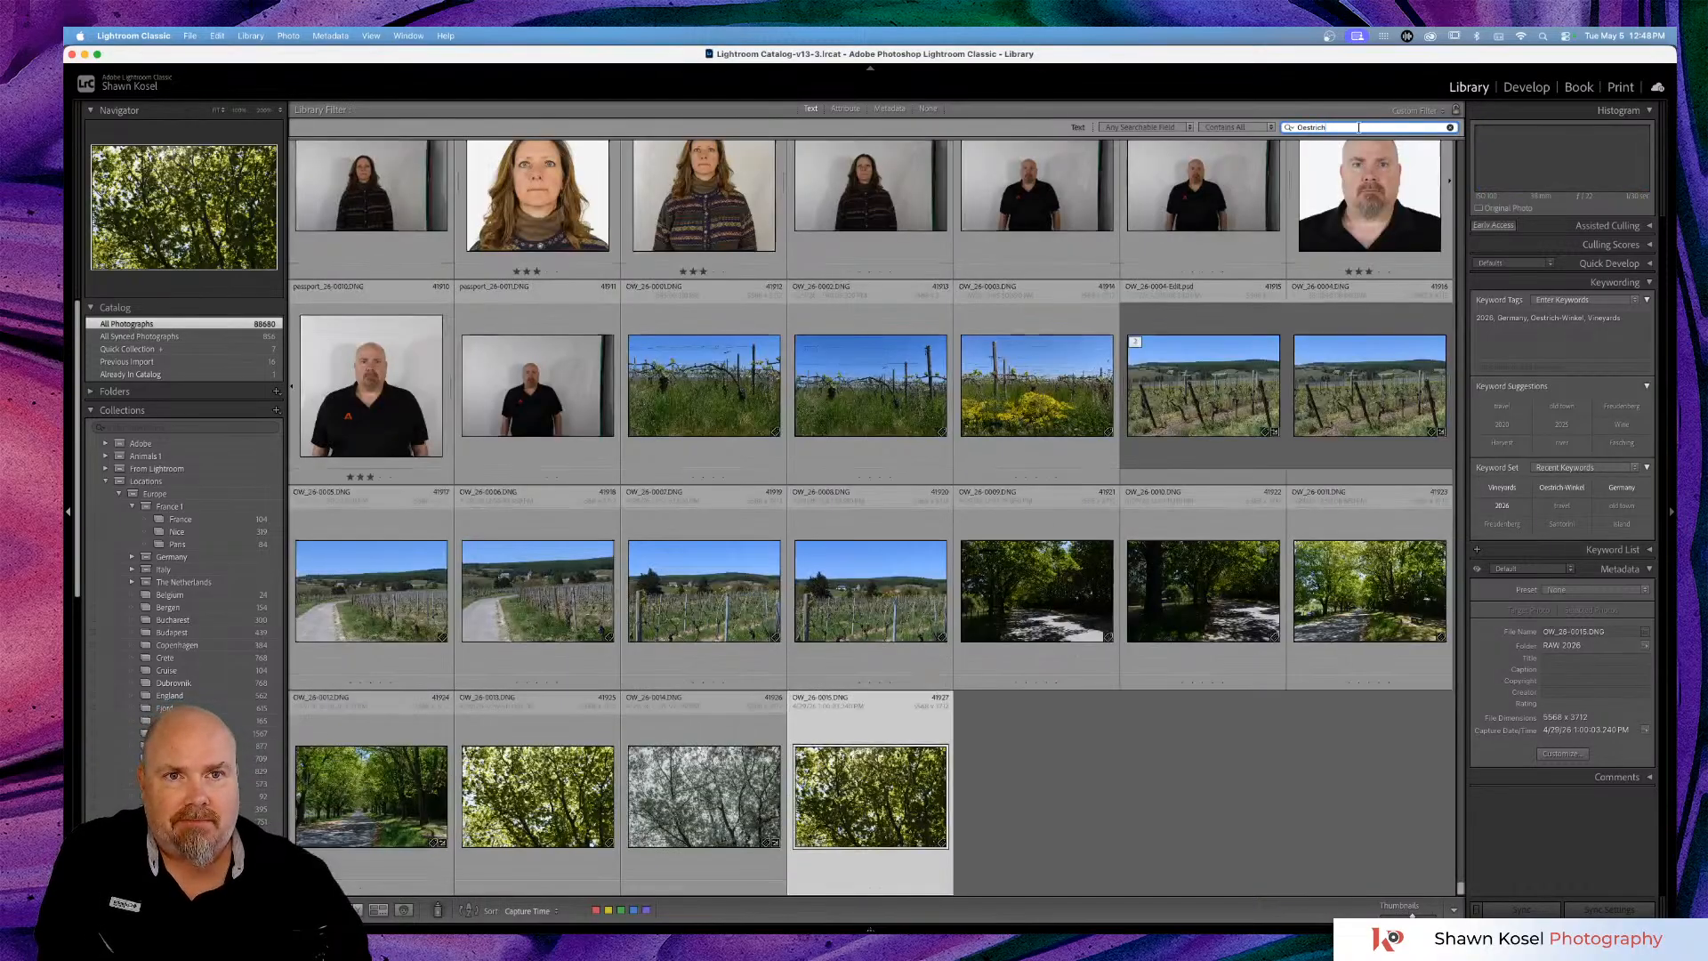
scroll(1023, 612, up, 10)
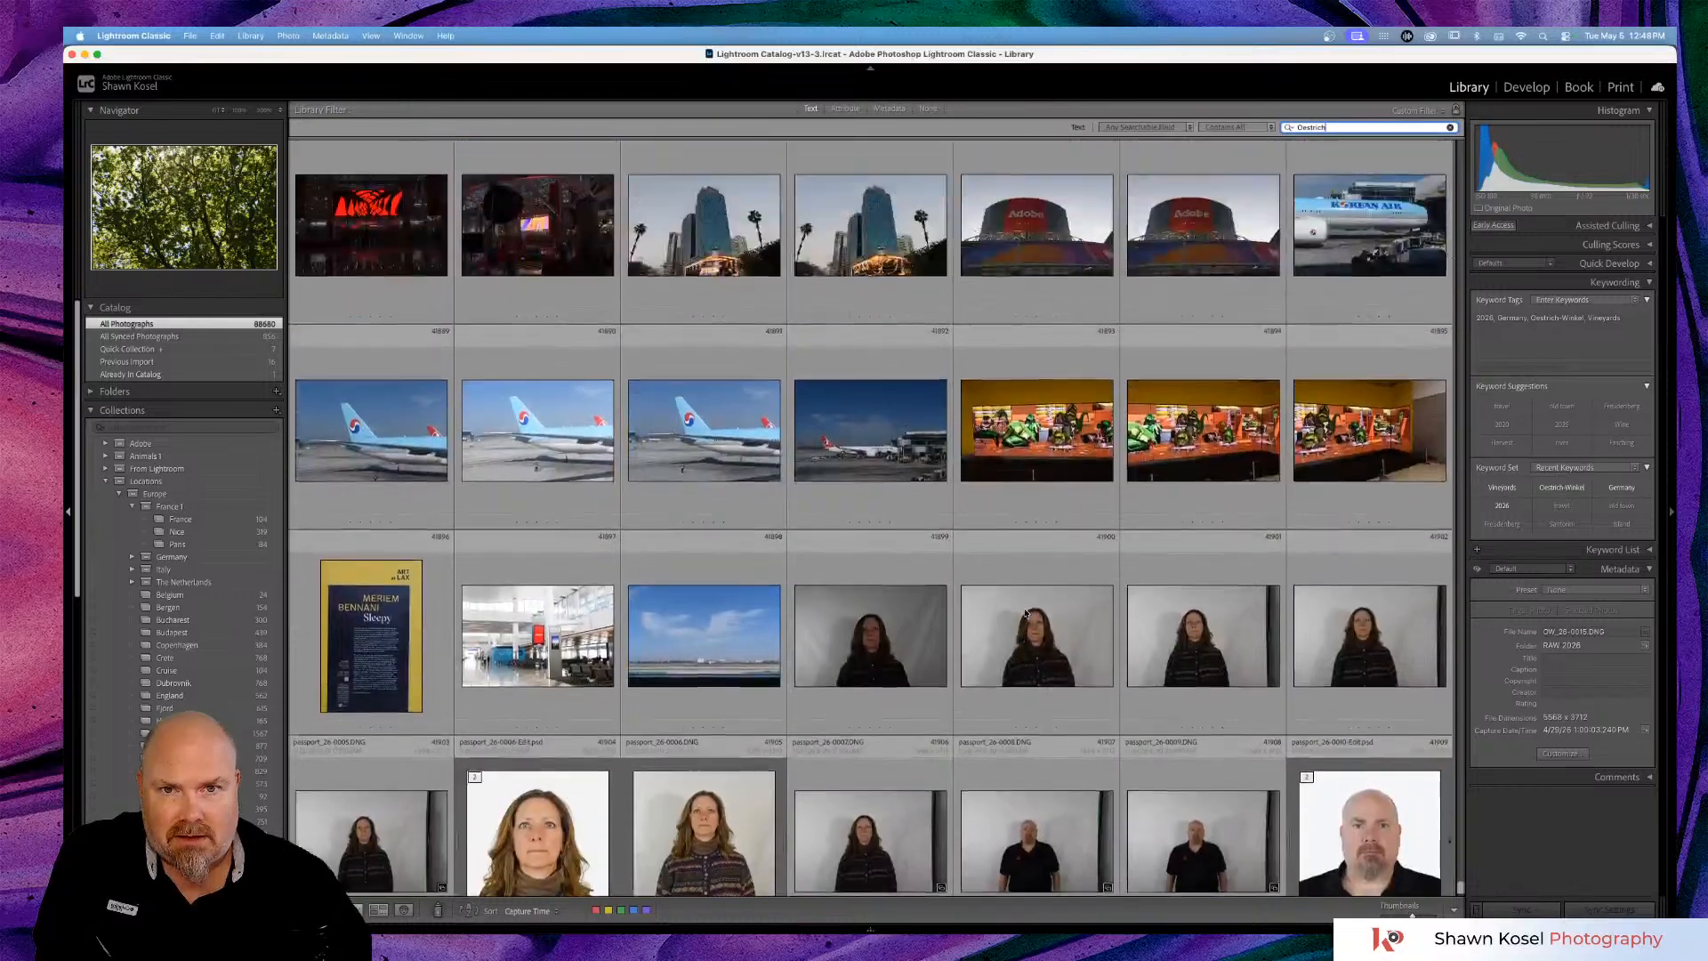
scroll(1025, 612, up, 5)
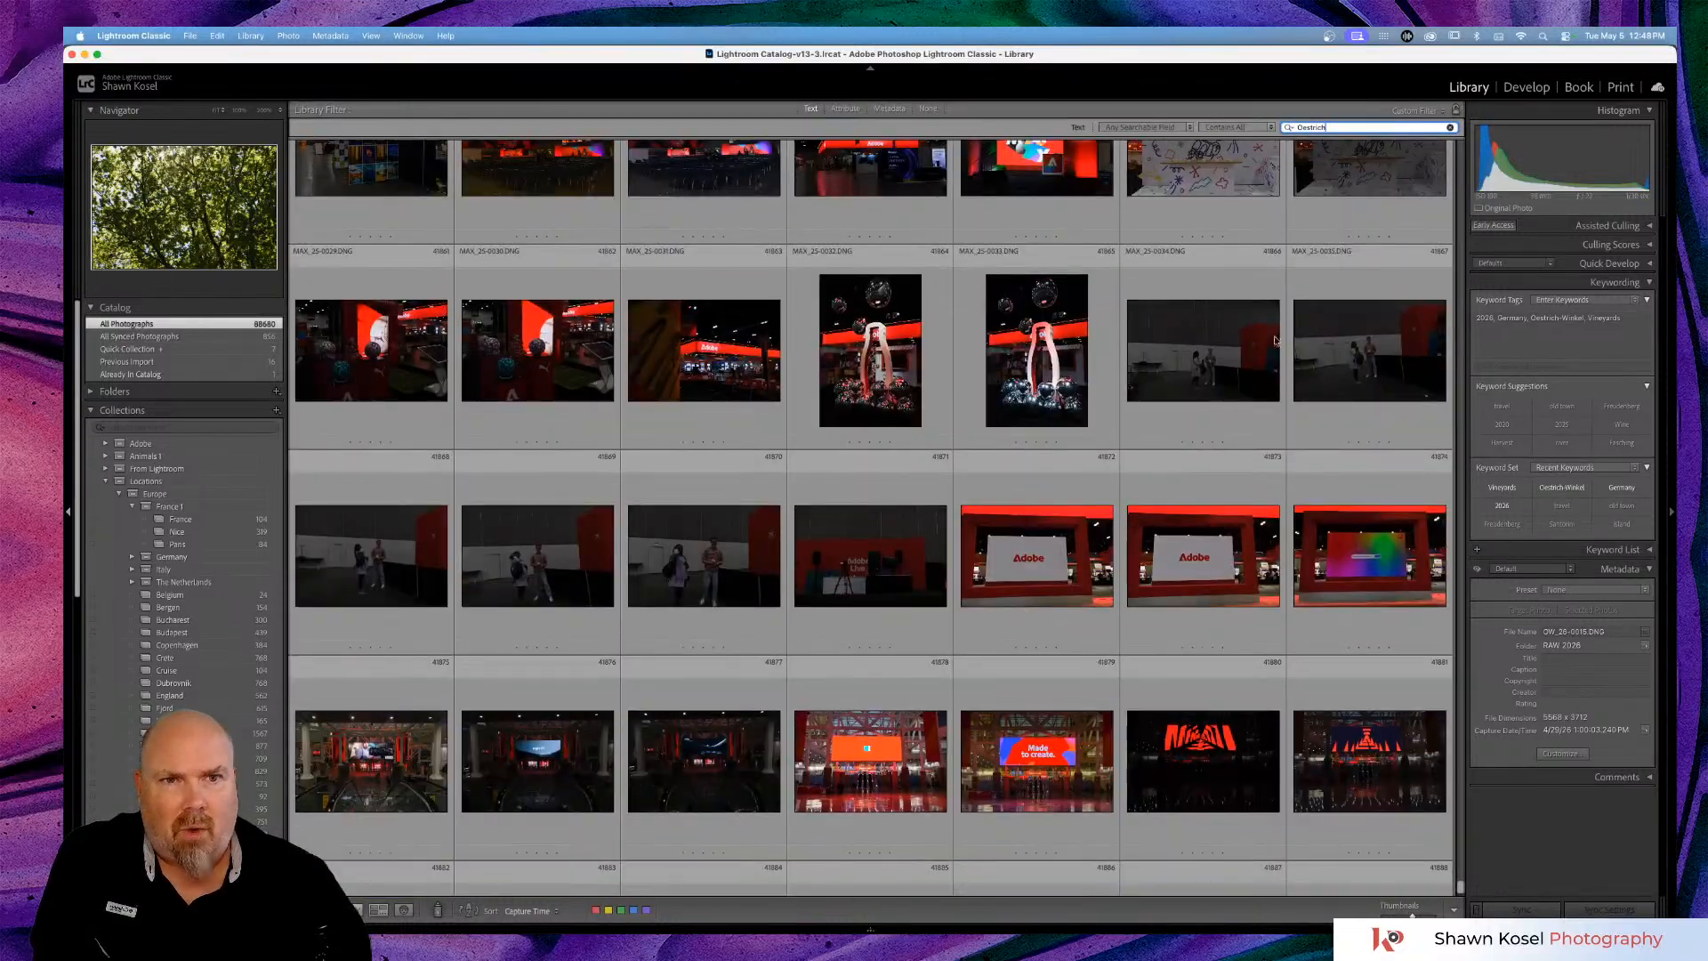
scroll(1331, 248, up, 2)
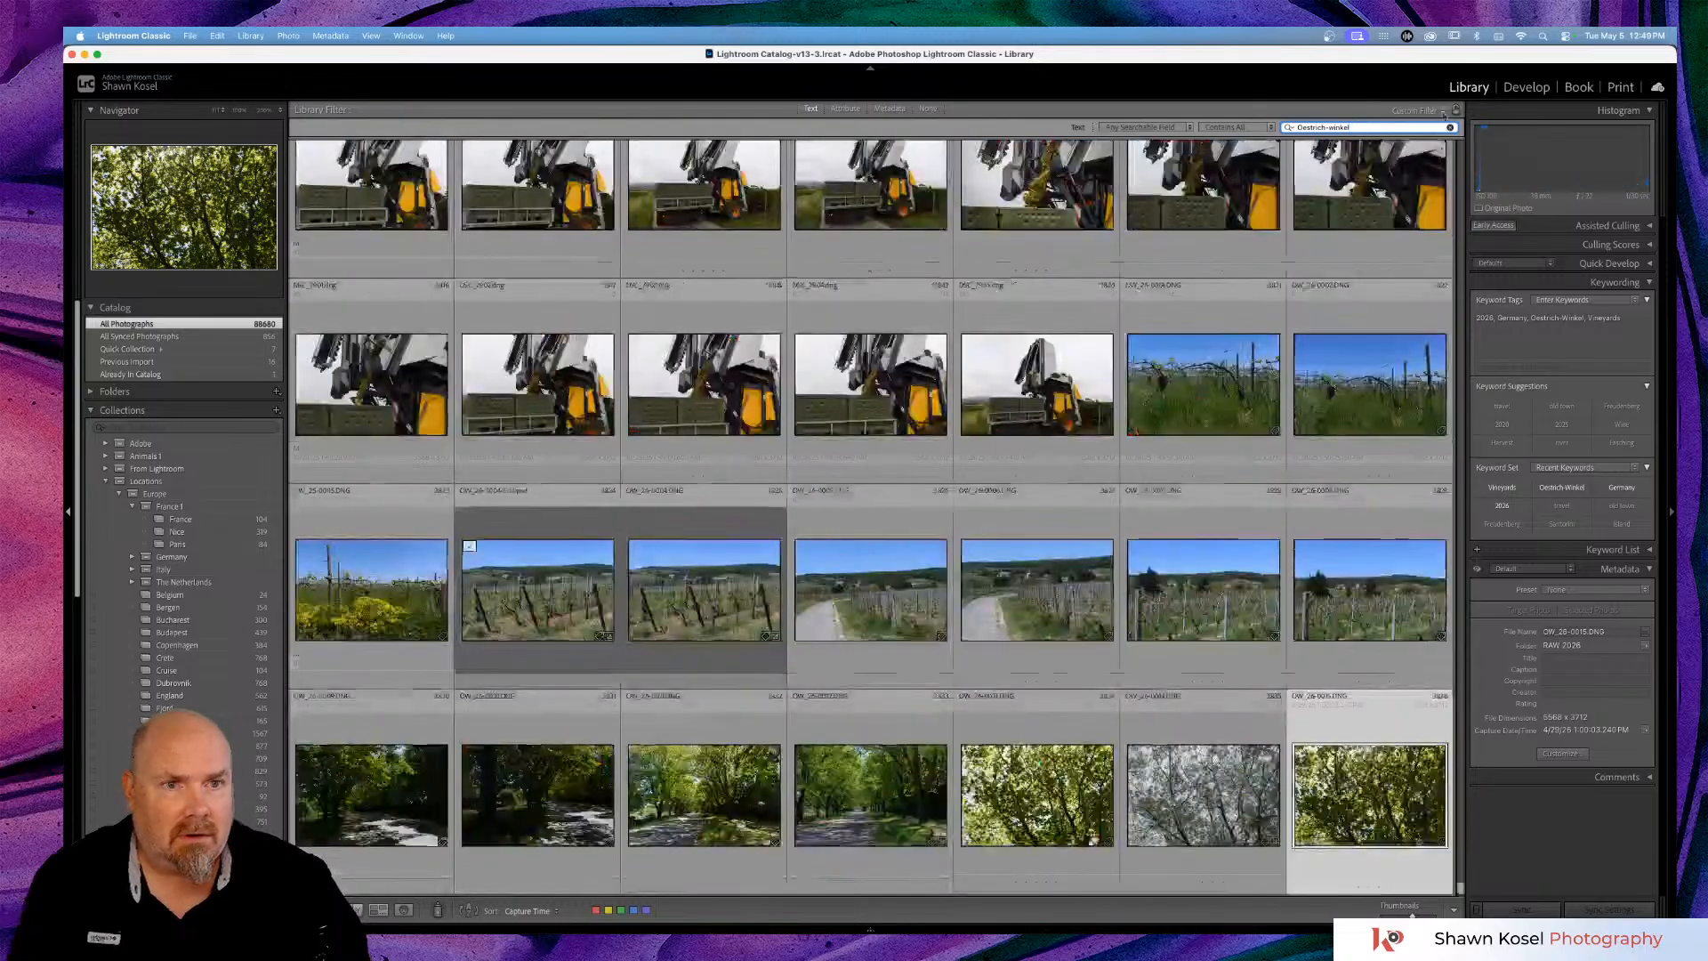
Clear the text filter, enter "oestrich-winkel" again and restrict the search to keywords.
click(1450, 128)
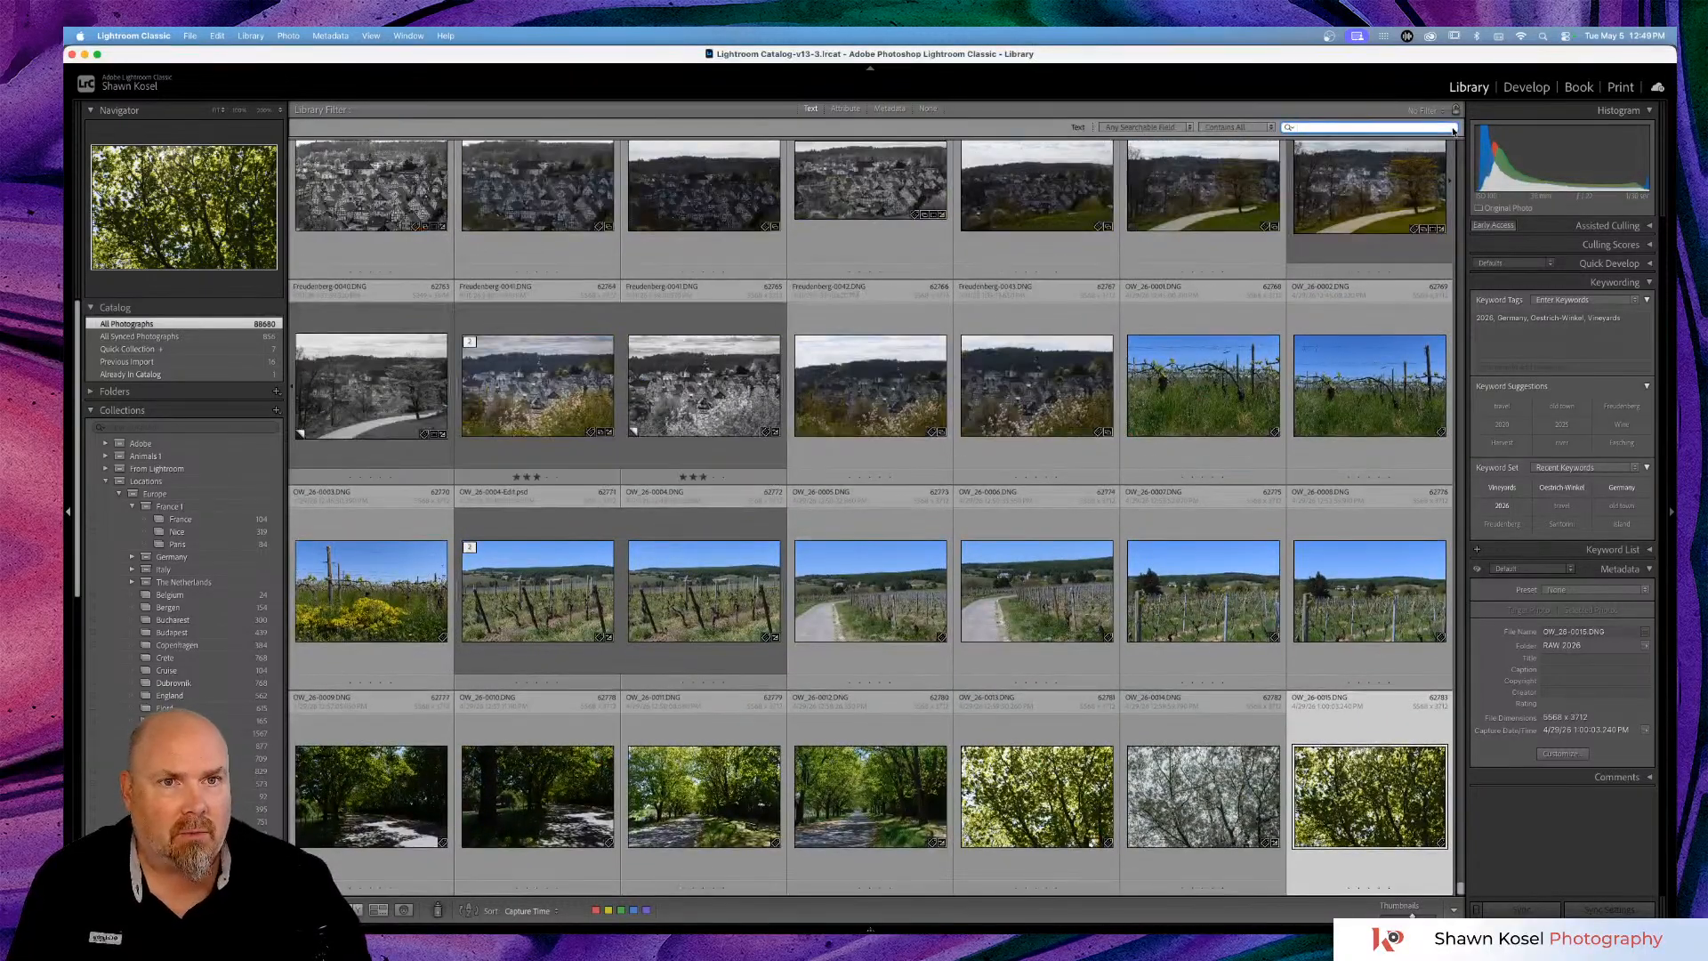
text(oest)
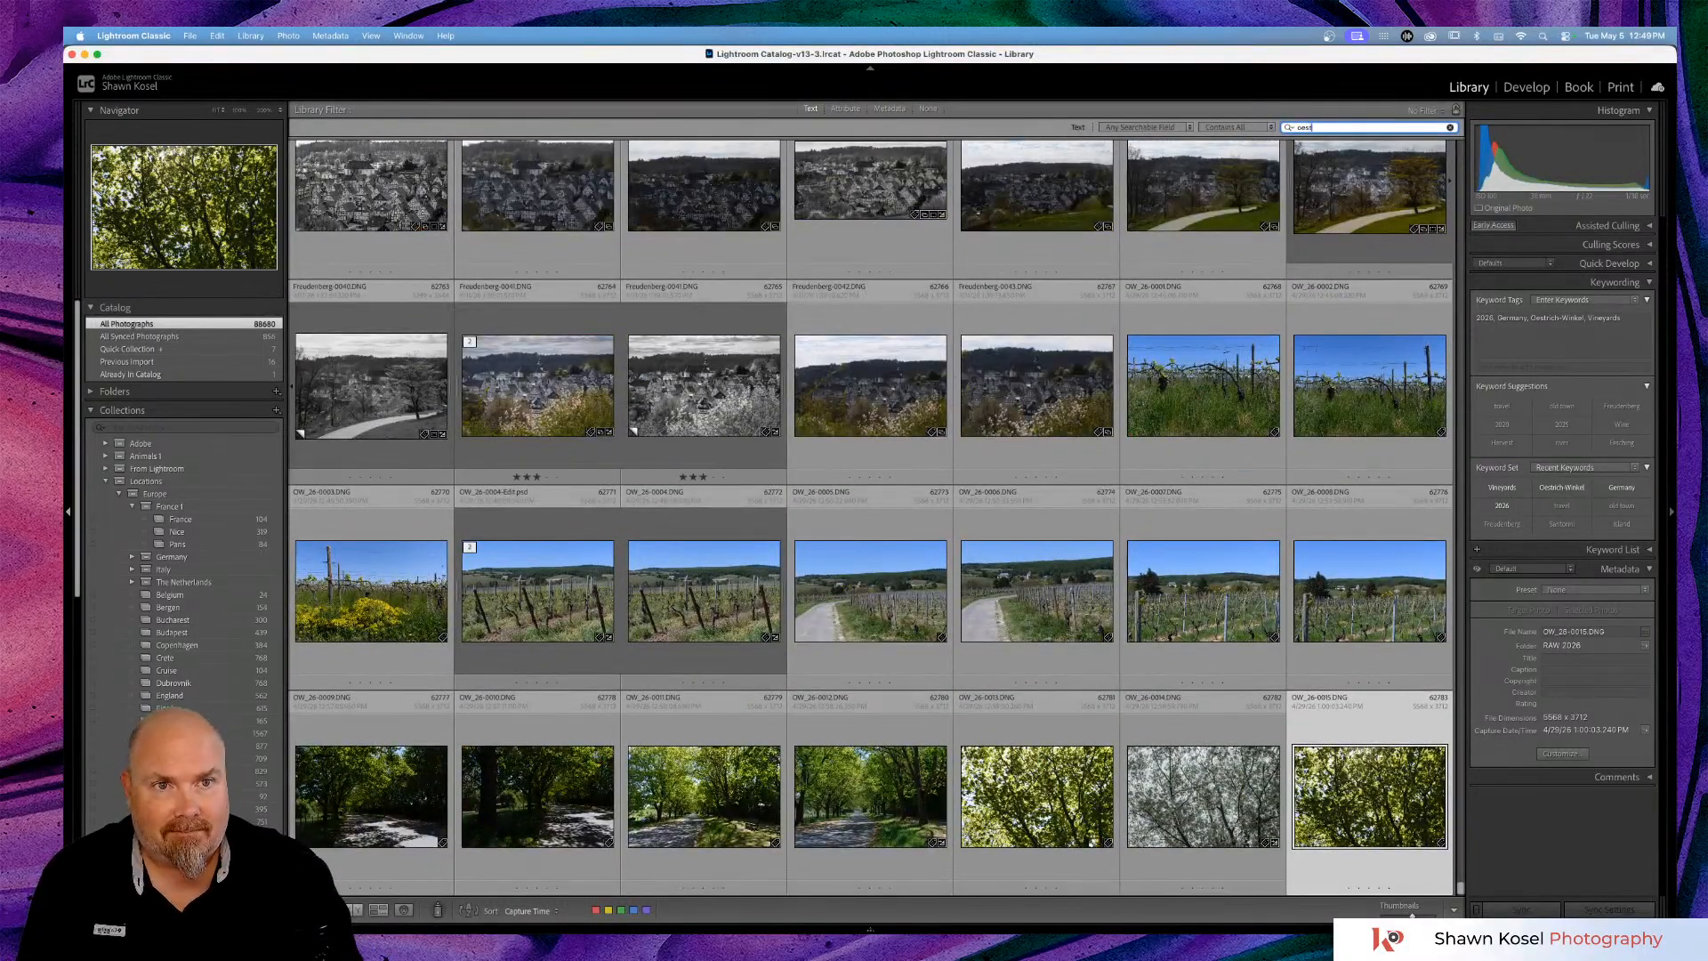
text(rich)
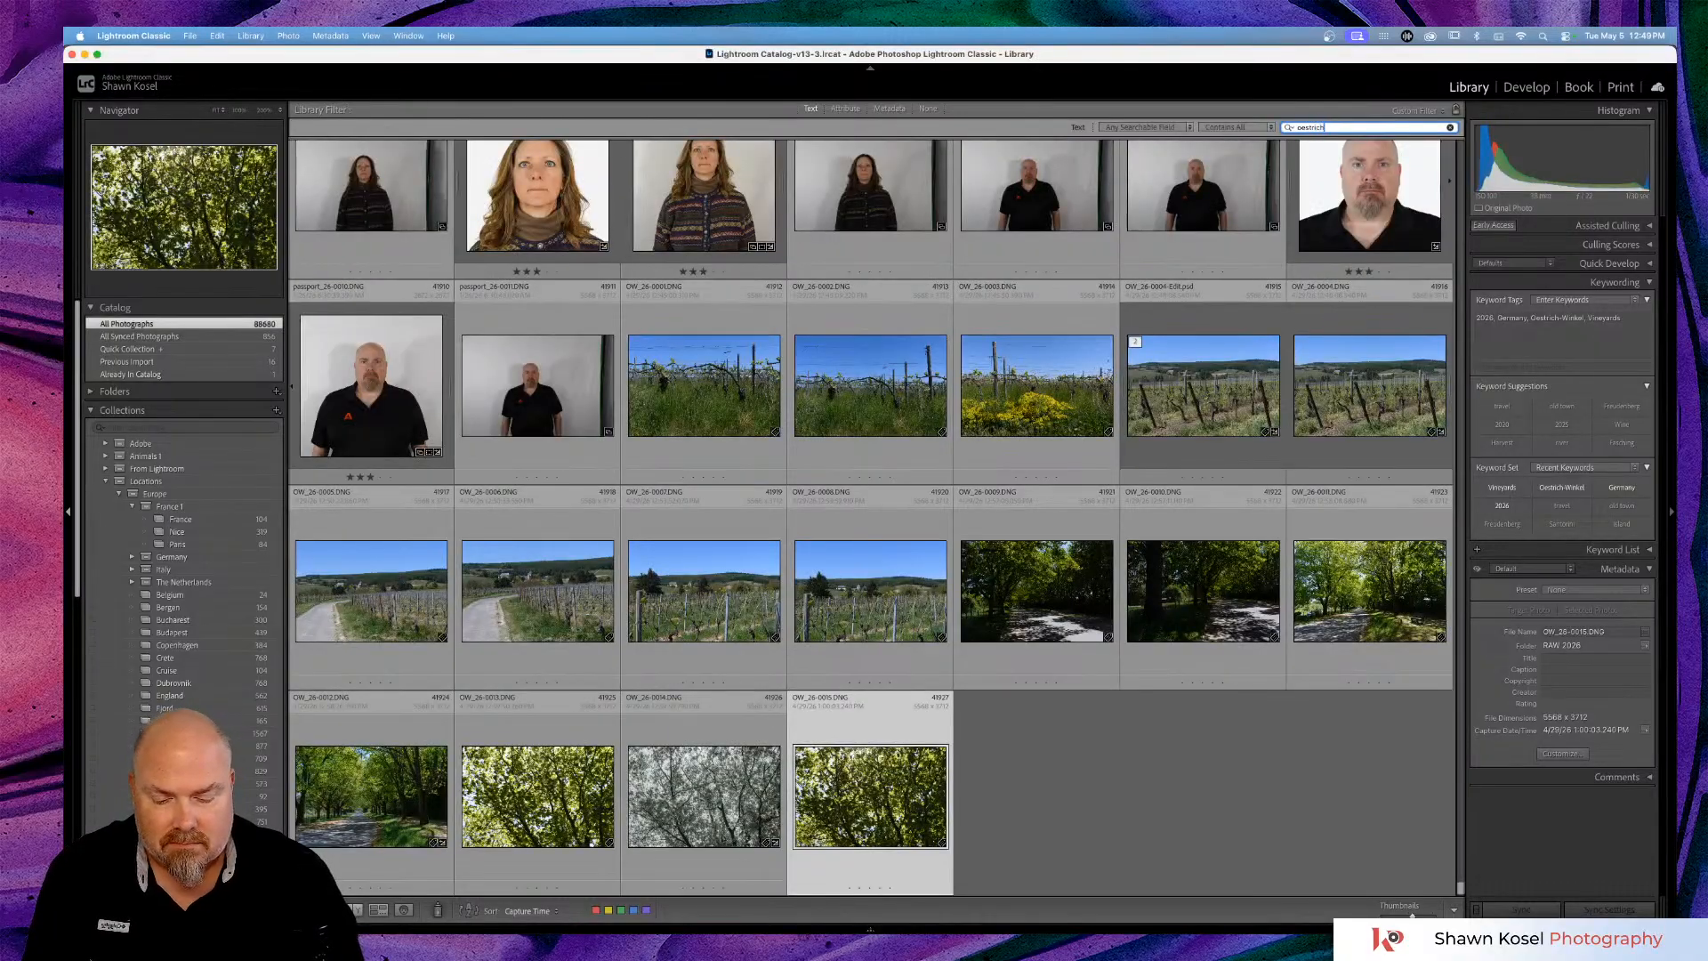
text(-winkel)
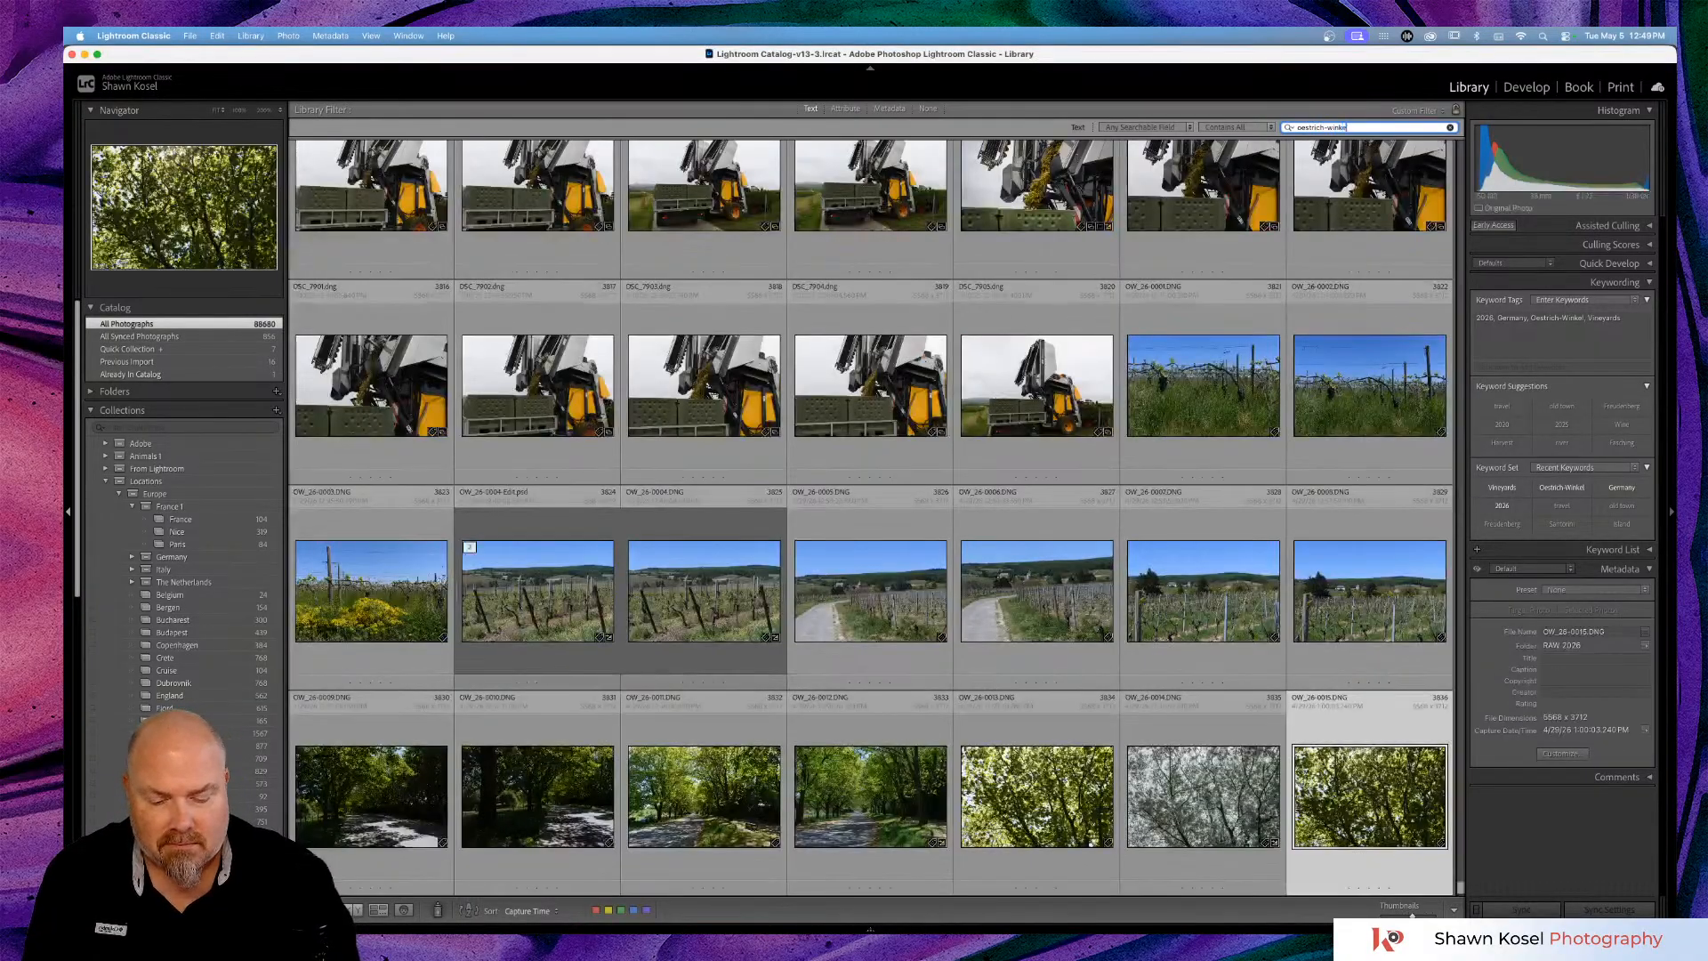
click(1189, 129)
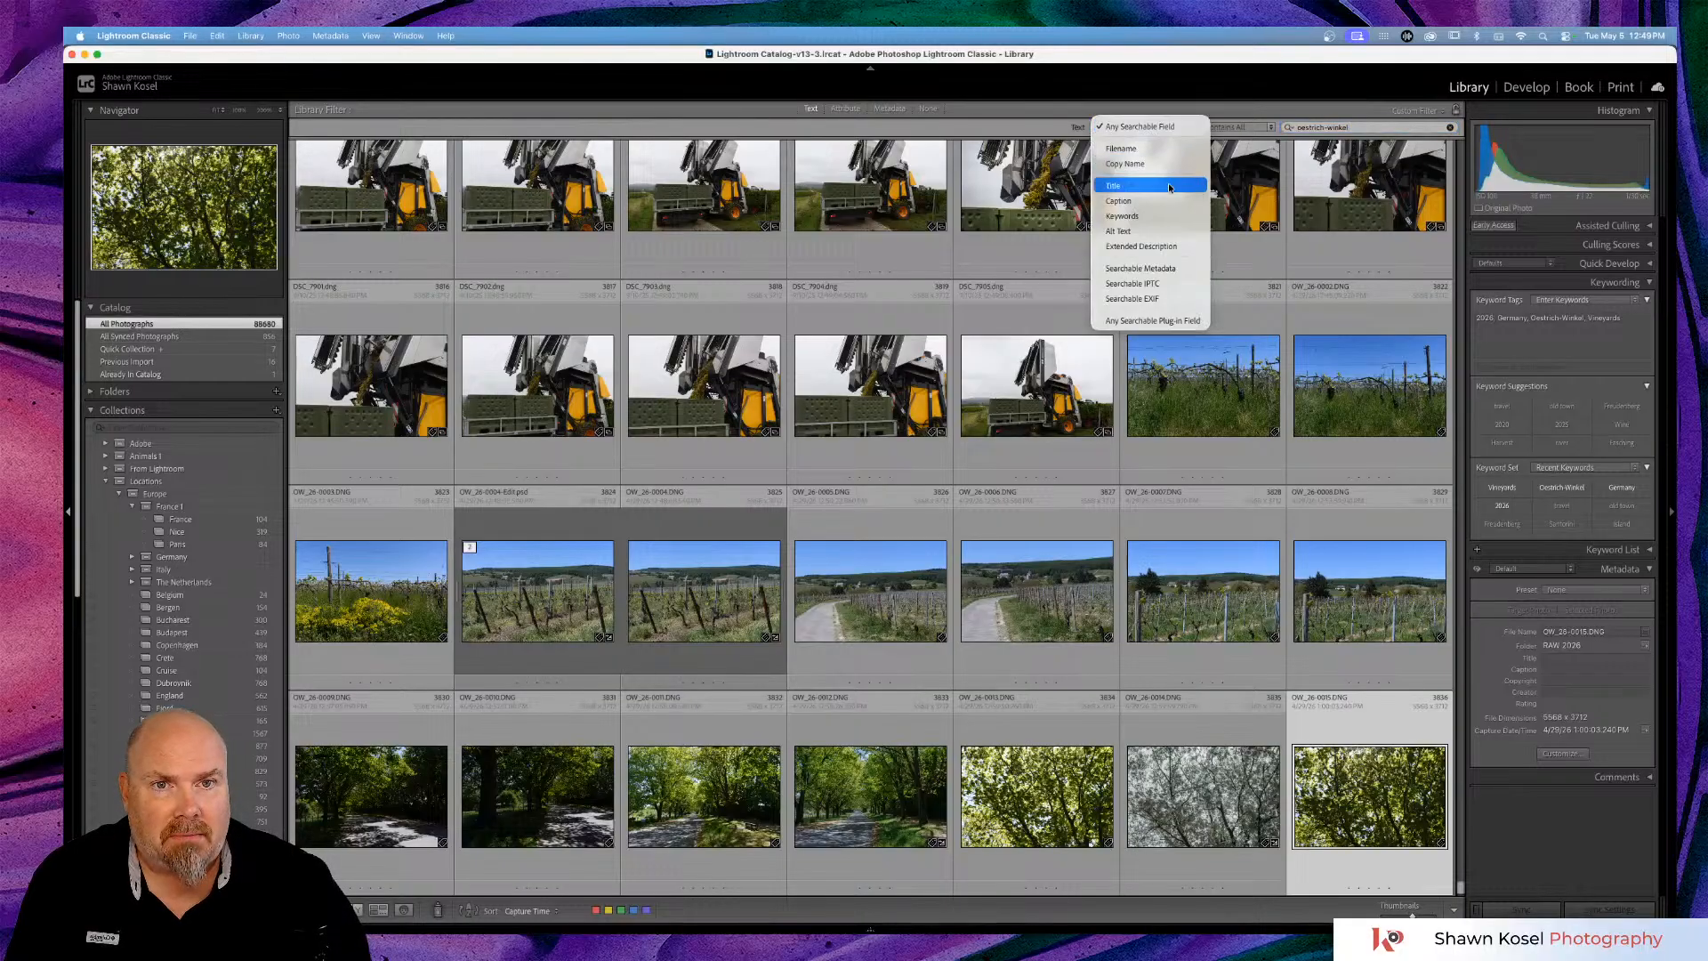
click(1174, 216)
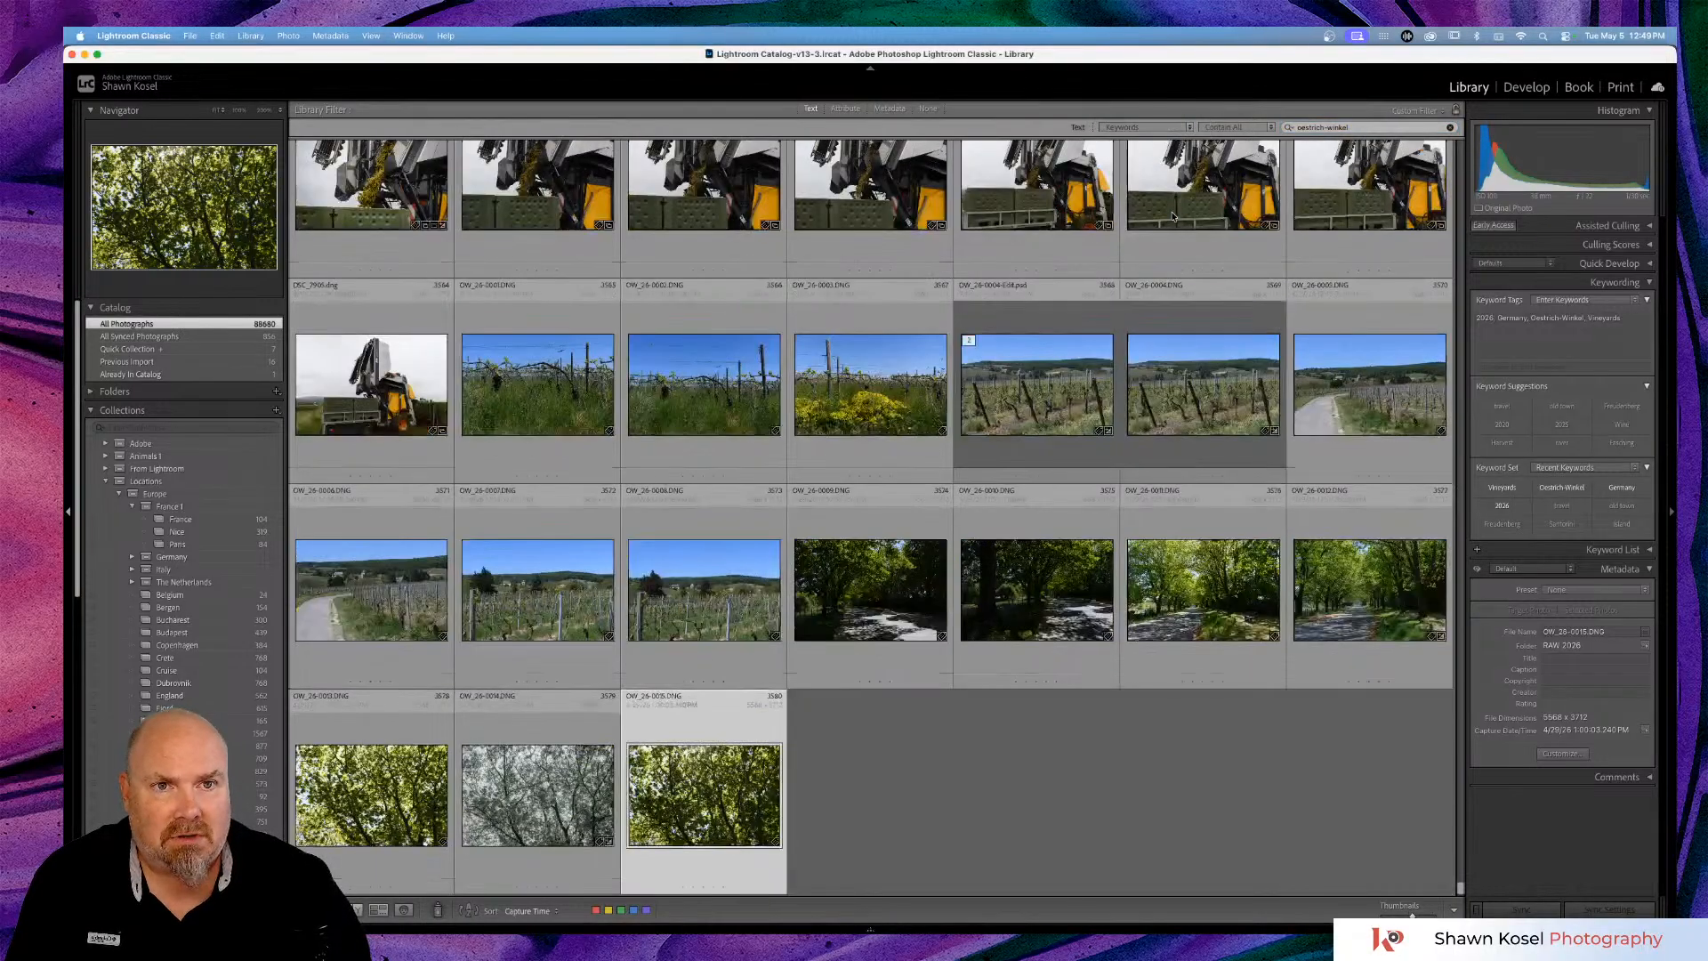
Look through the photos matching the oestrich-winkel keyword for a nature picture suitable for the poster.
scroll(965, 437, up, 5)
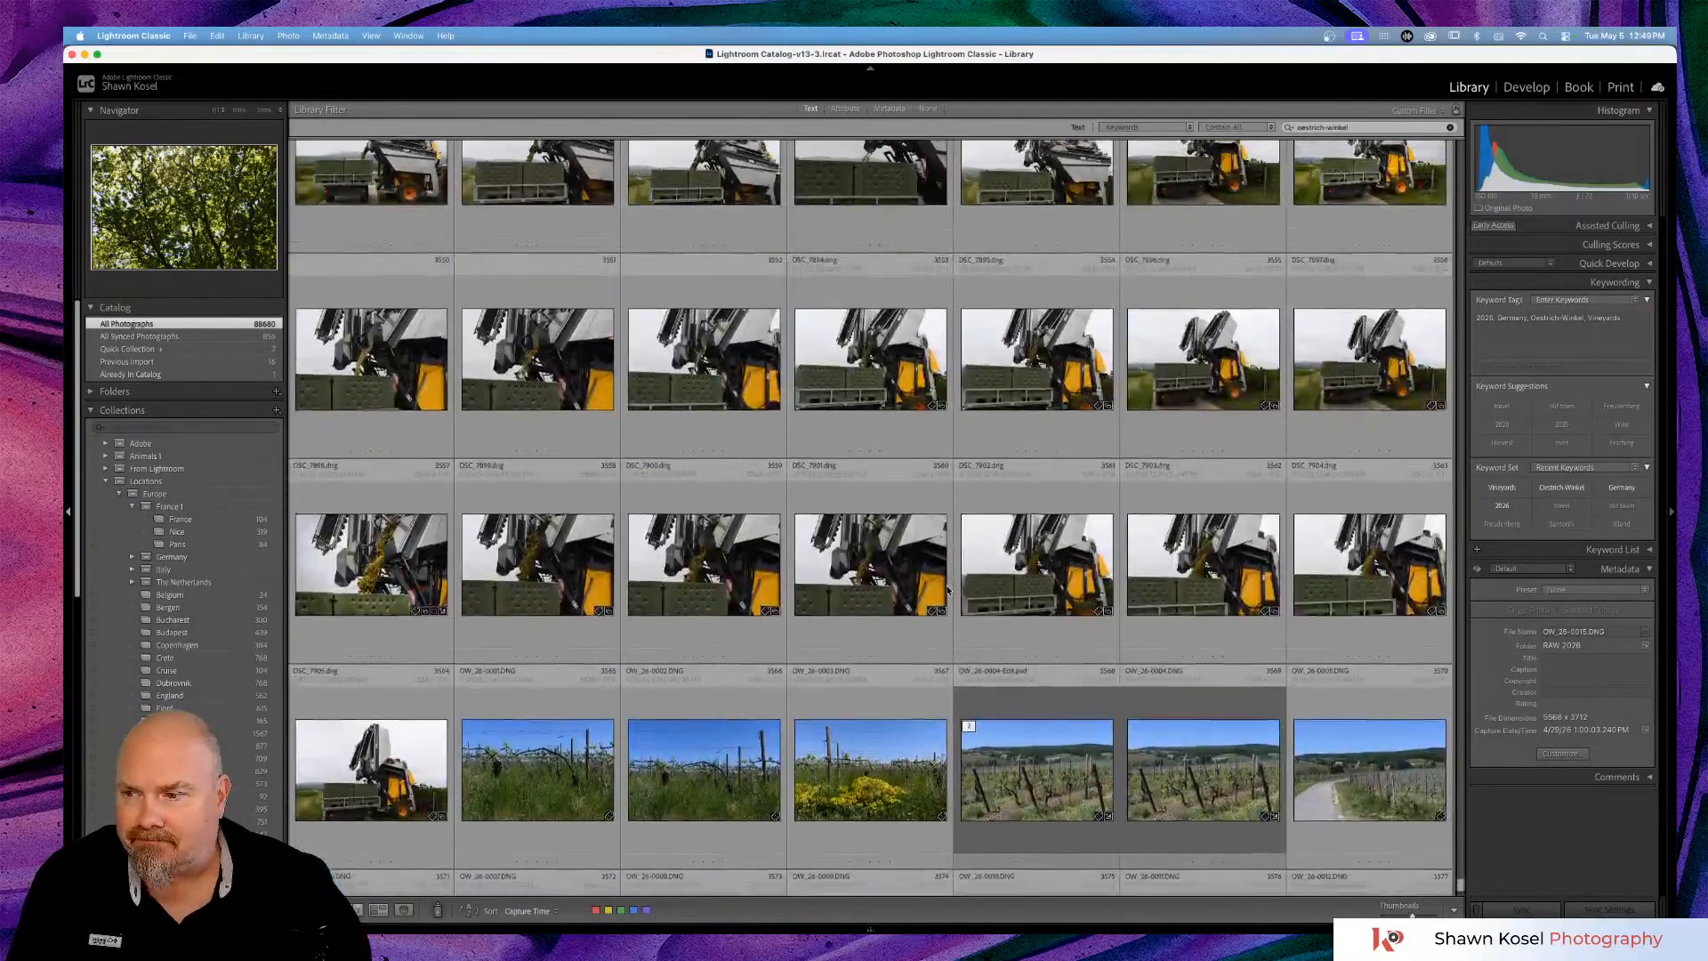
scroll(889, 590, up, 7)
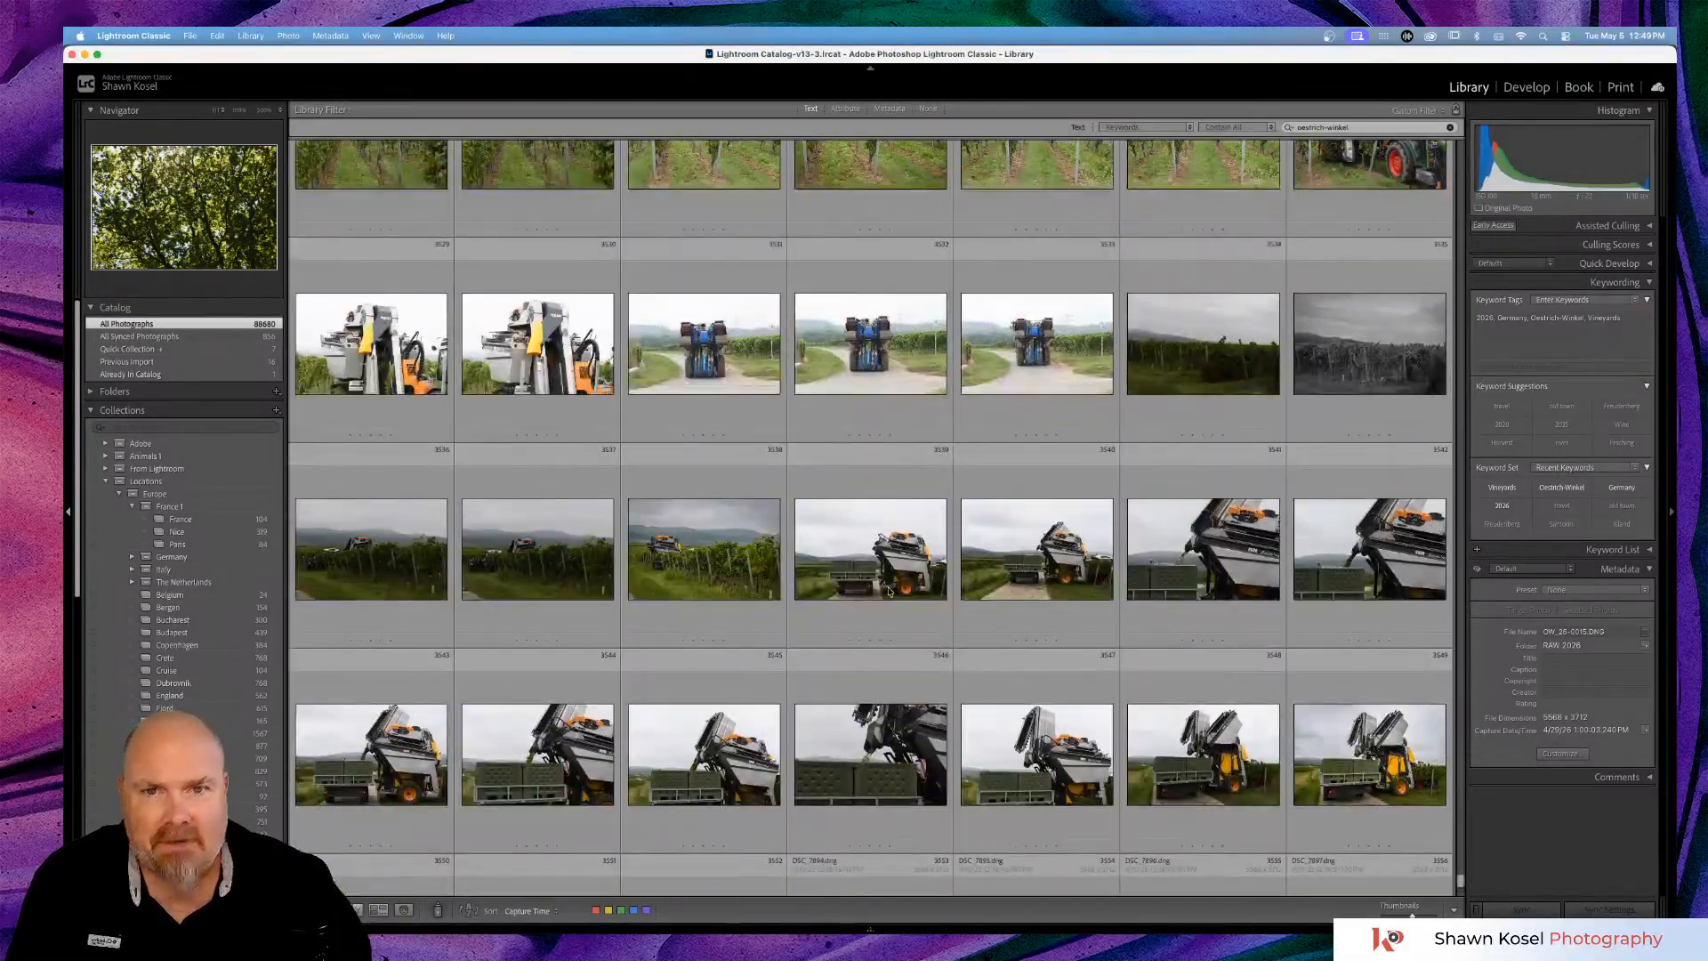
scroll(888, 590, up, 7)
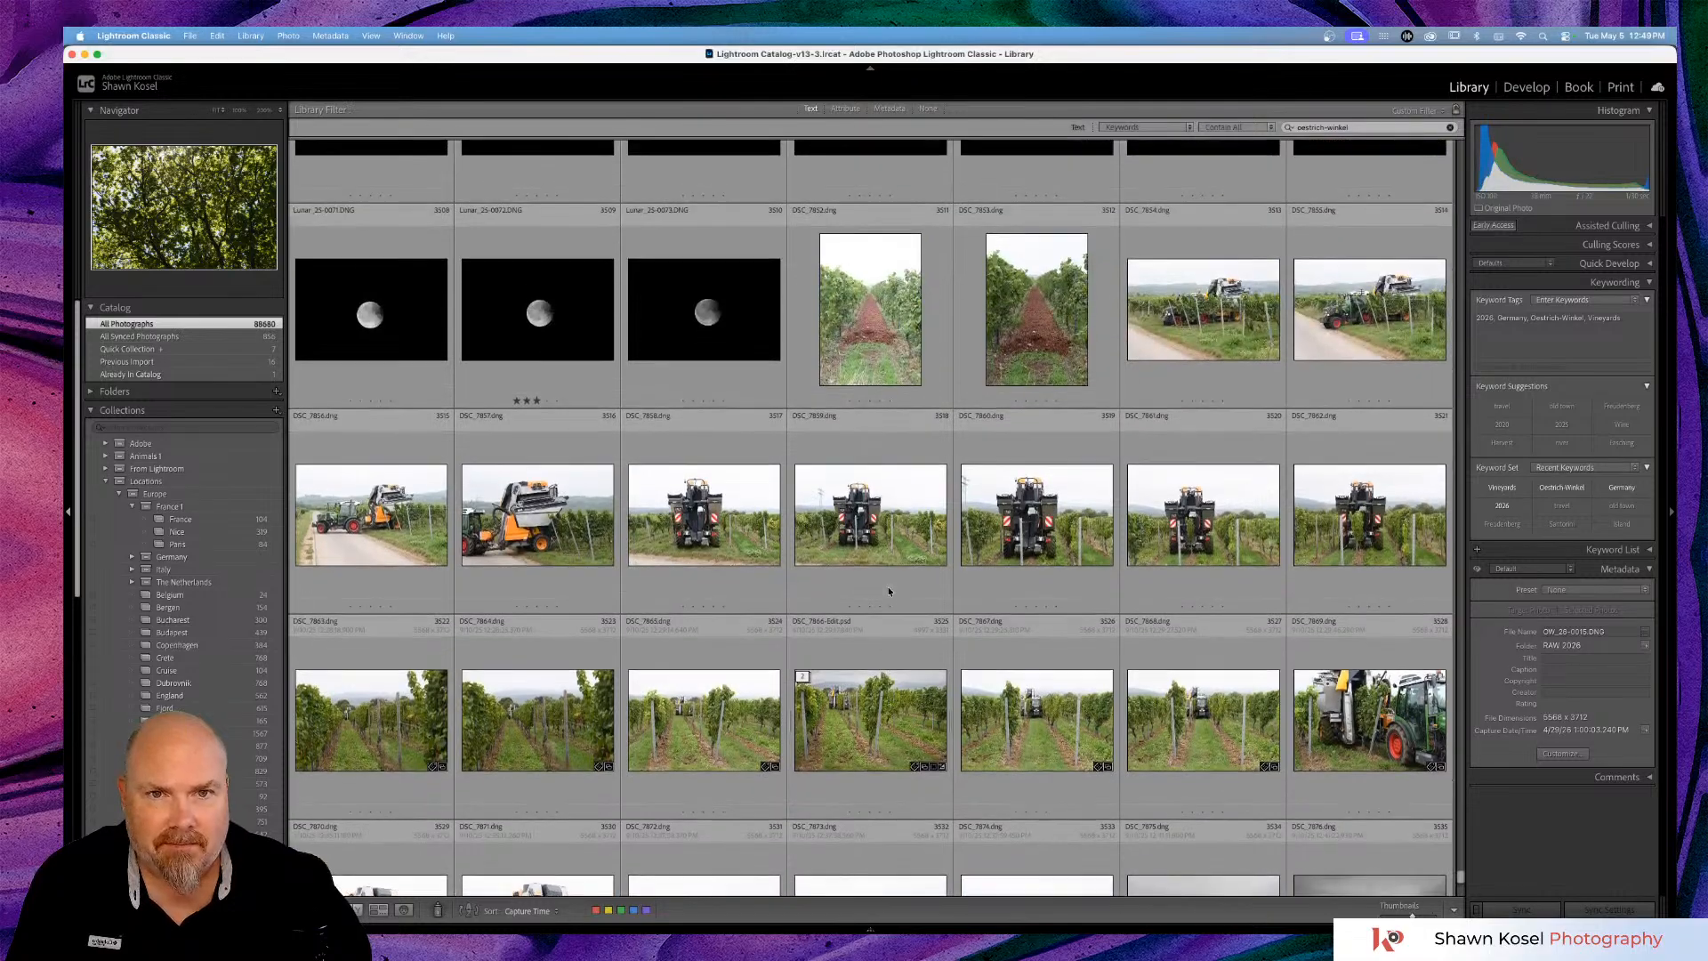
scroll(889, 591, up, 14)
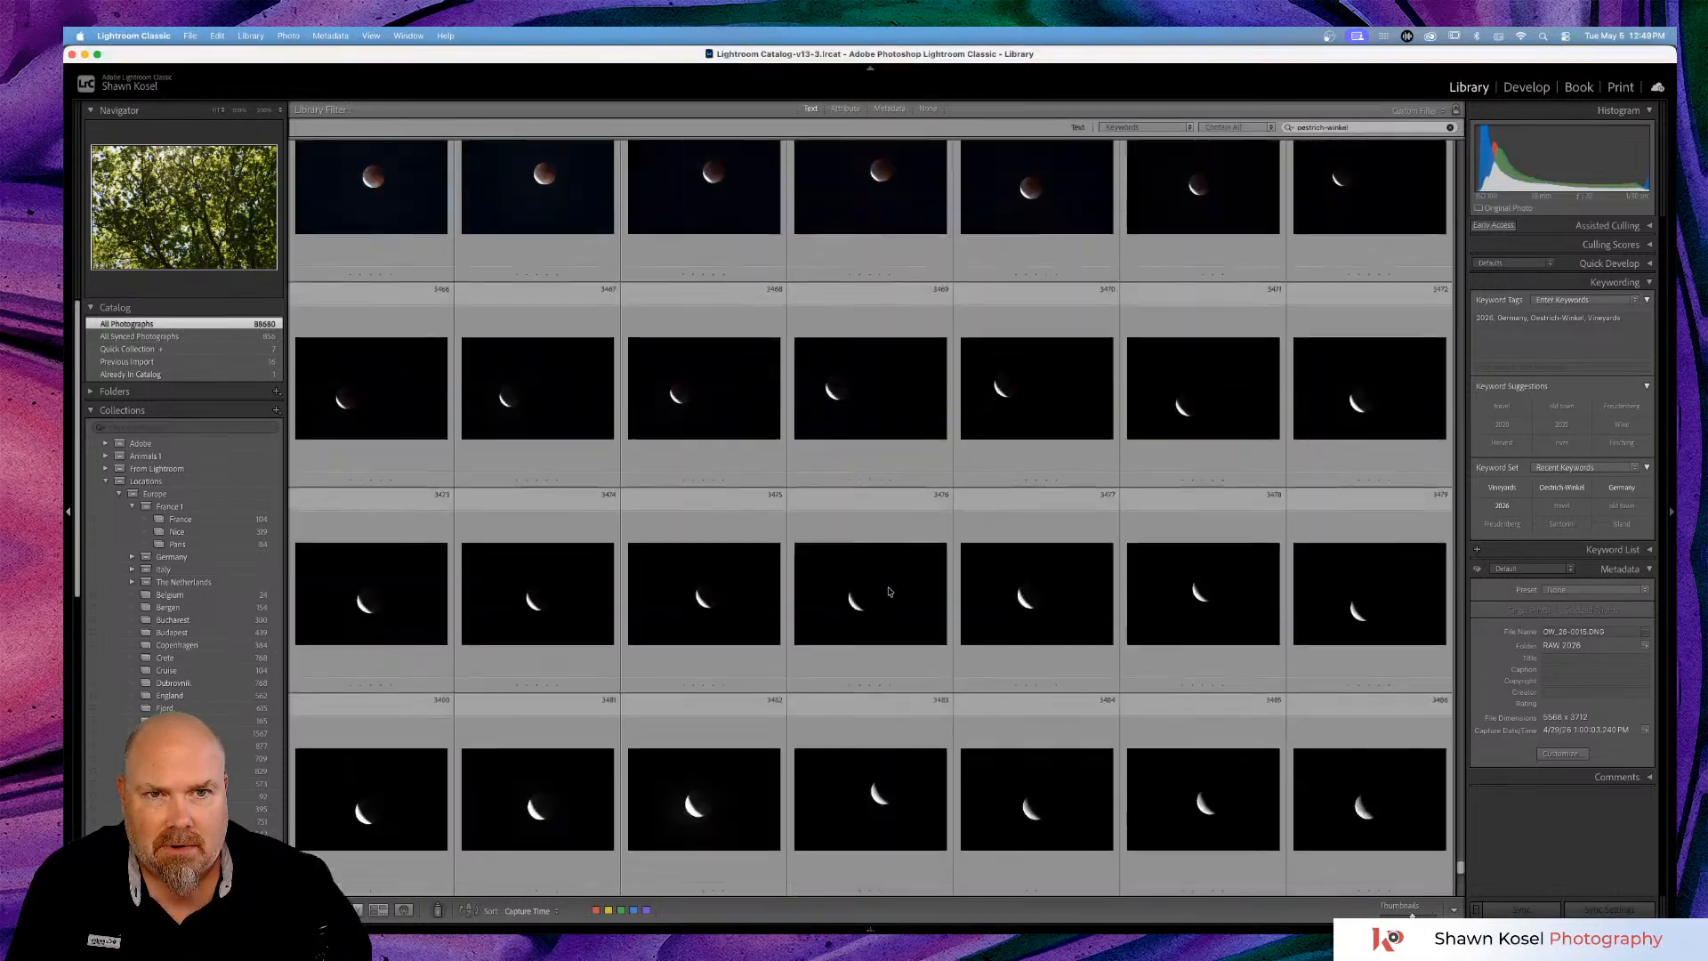
scroll(889, 592, up, 5)
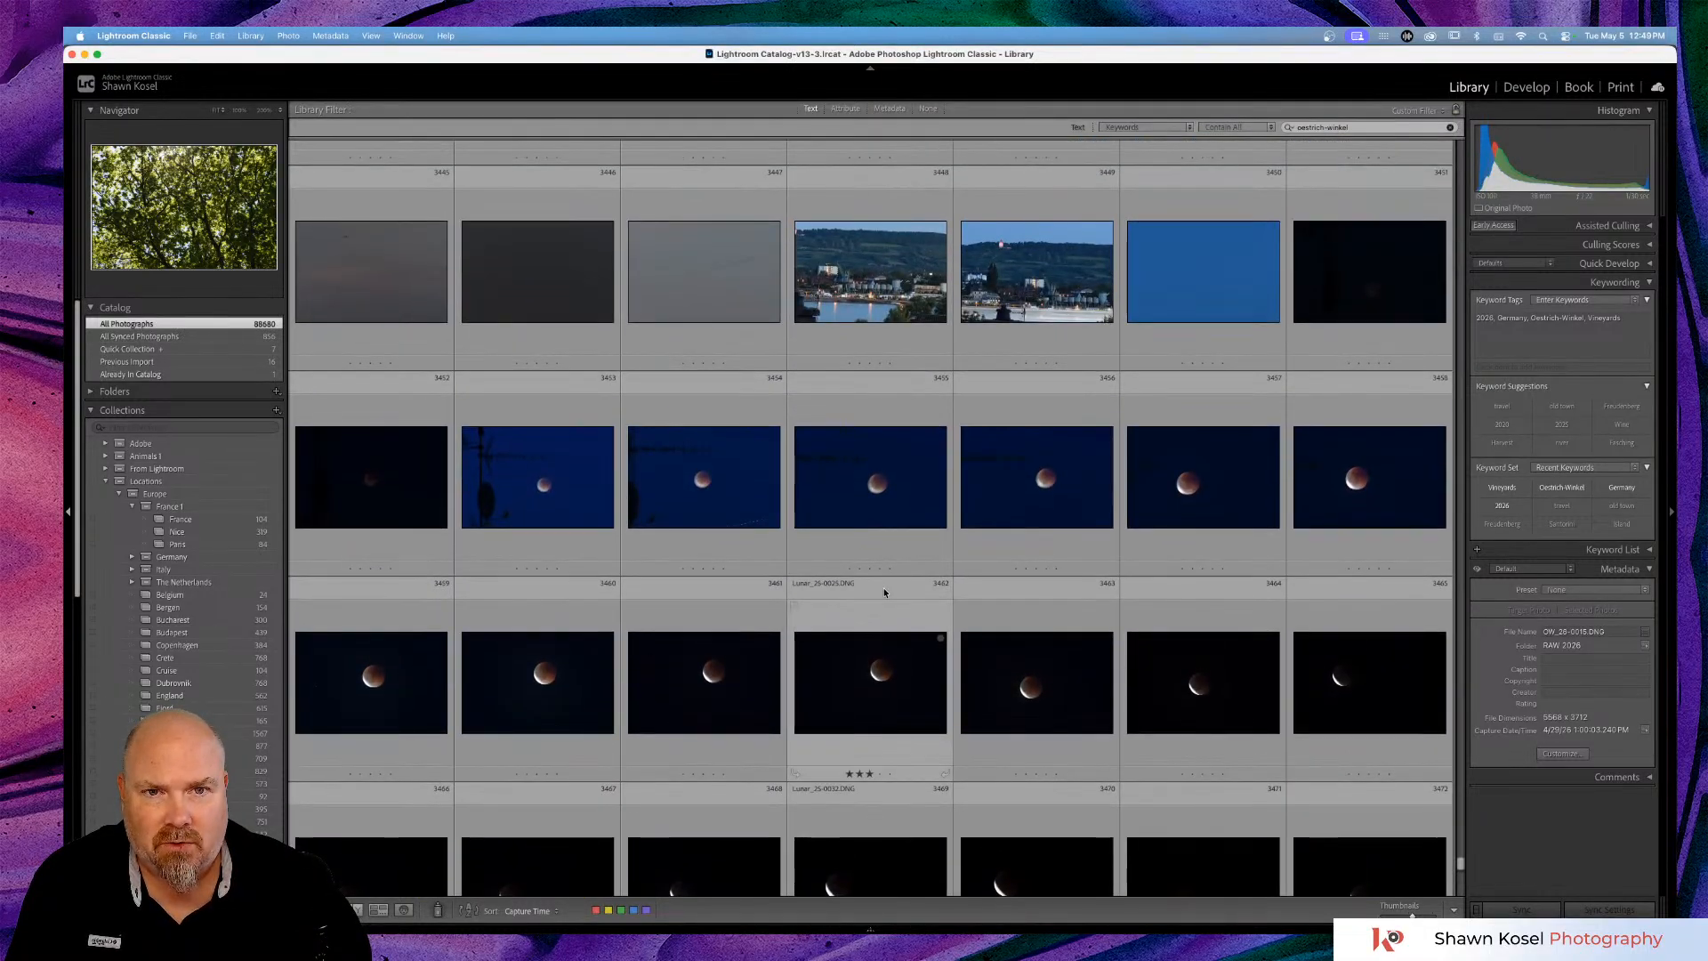
scroll(889, 534, up, 7)
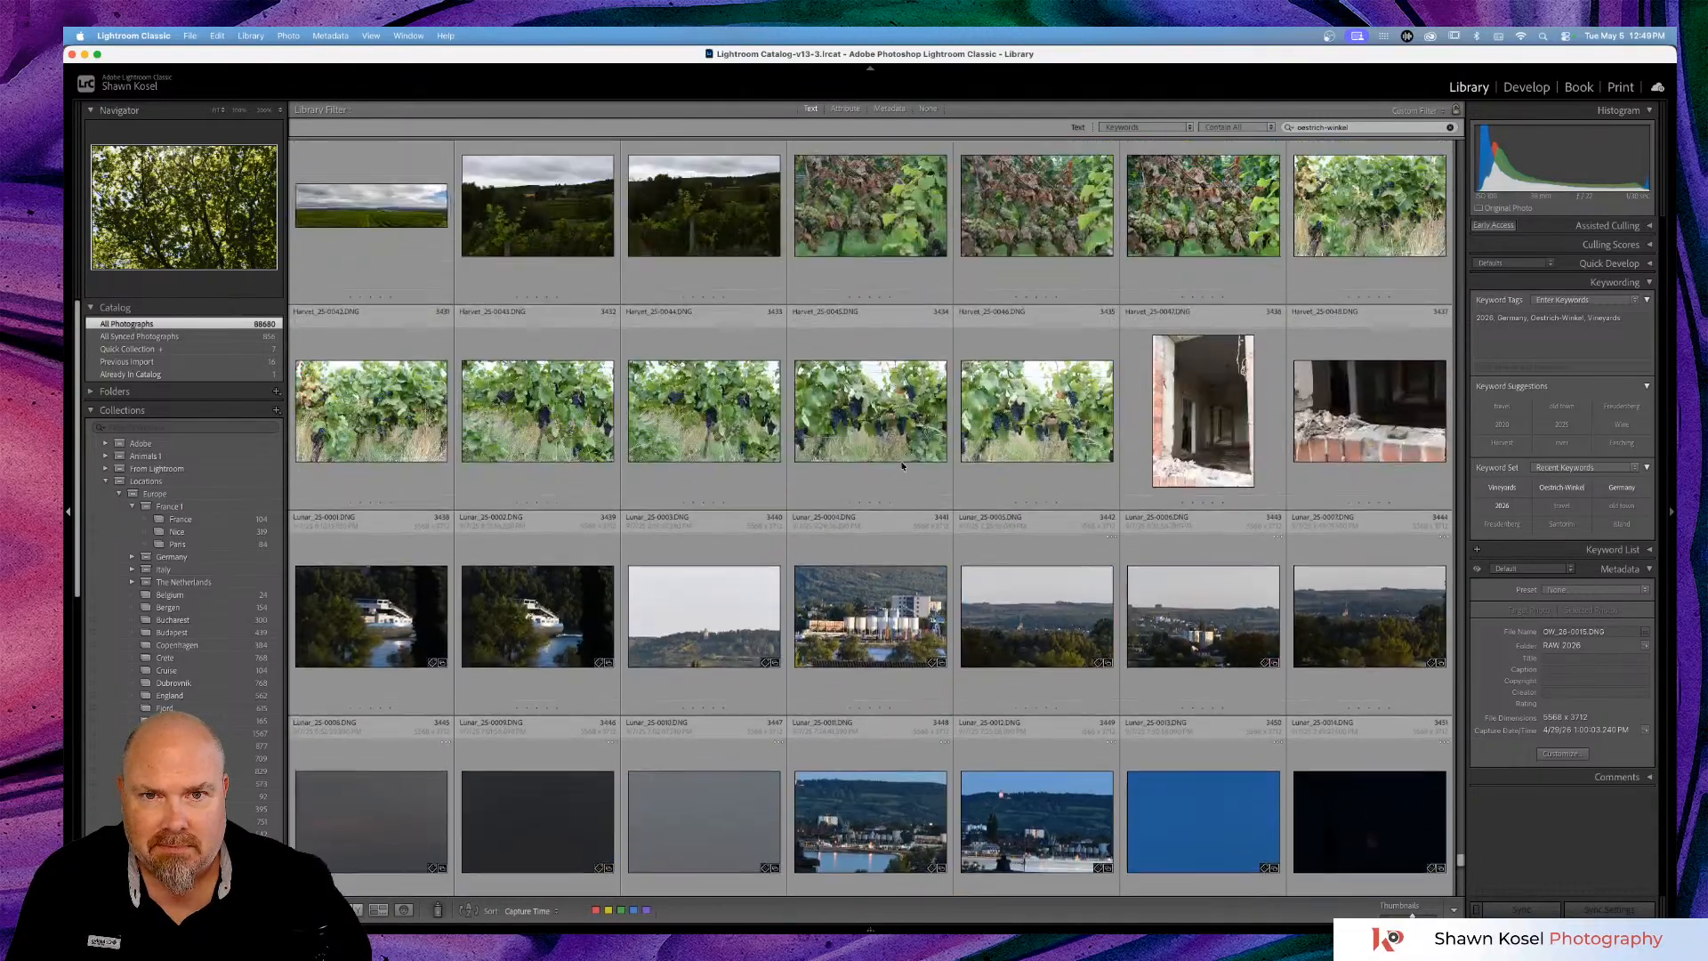
scroll(902, 466, up, 2)
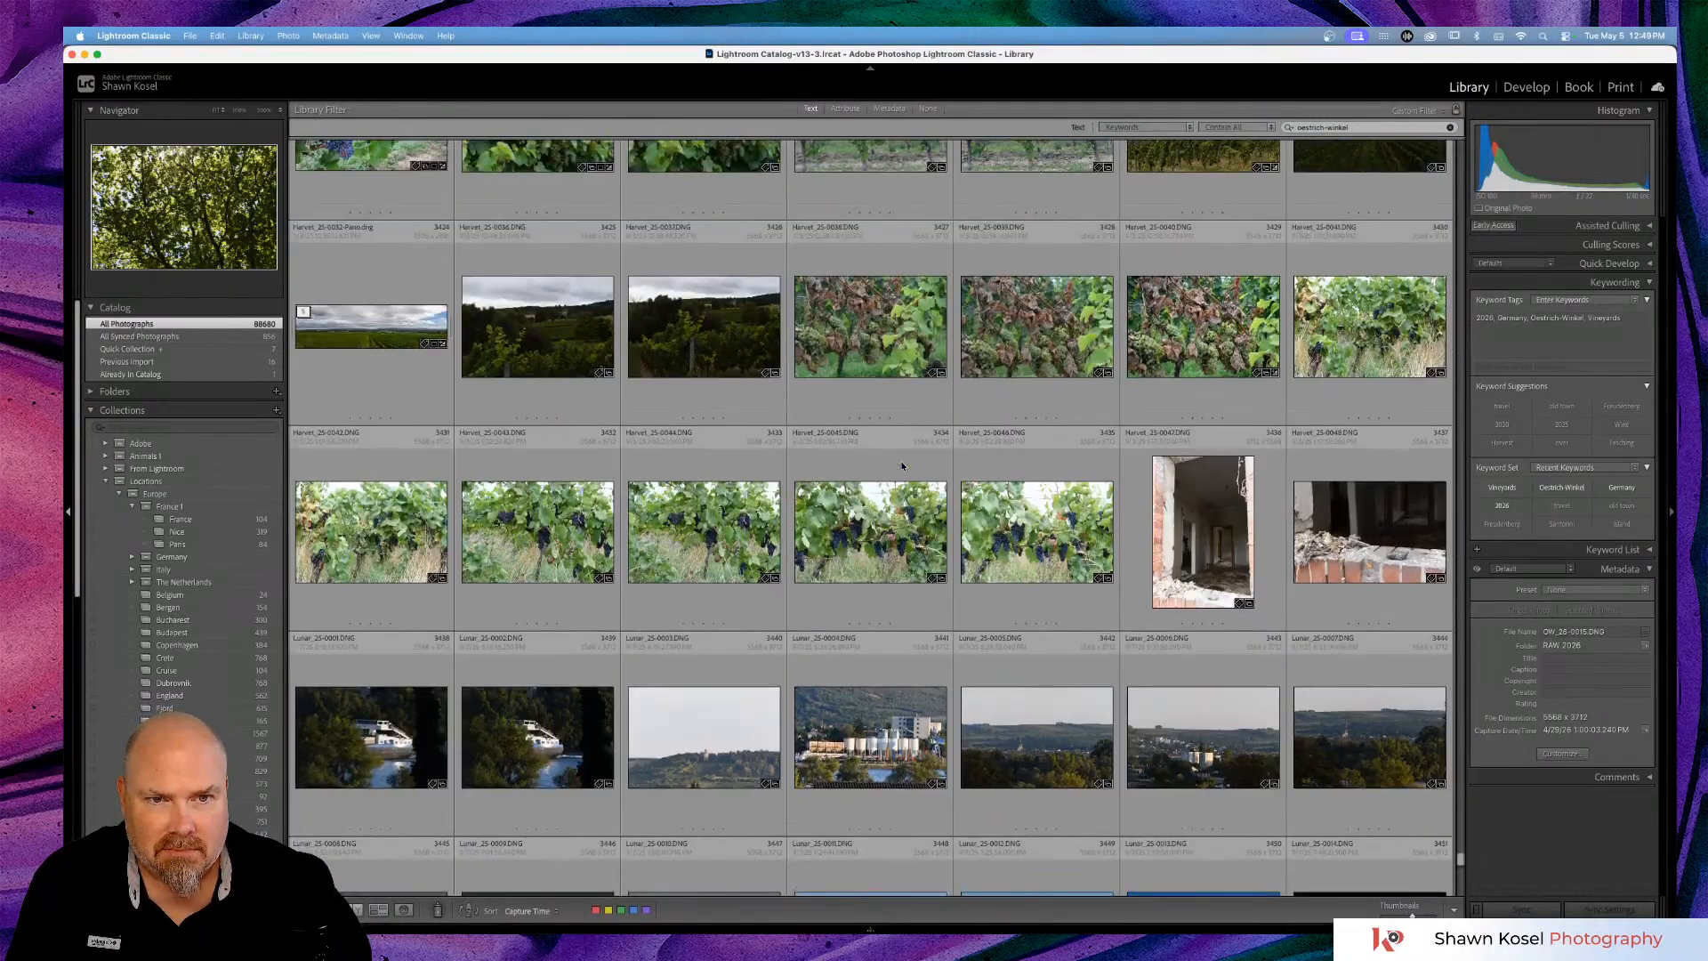
scroll(902, 465, up, 3)
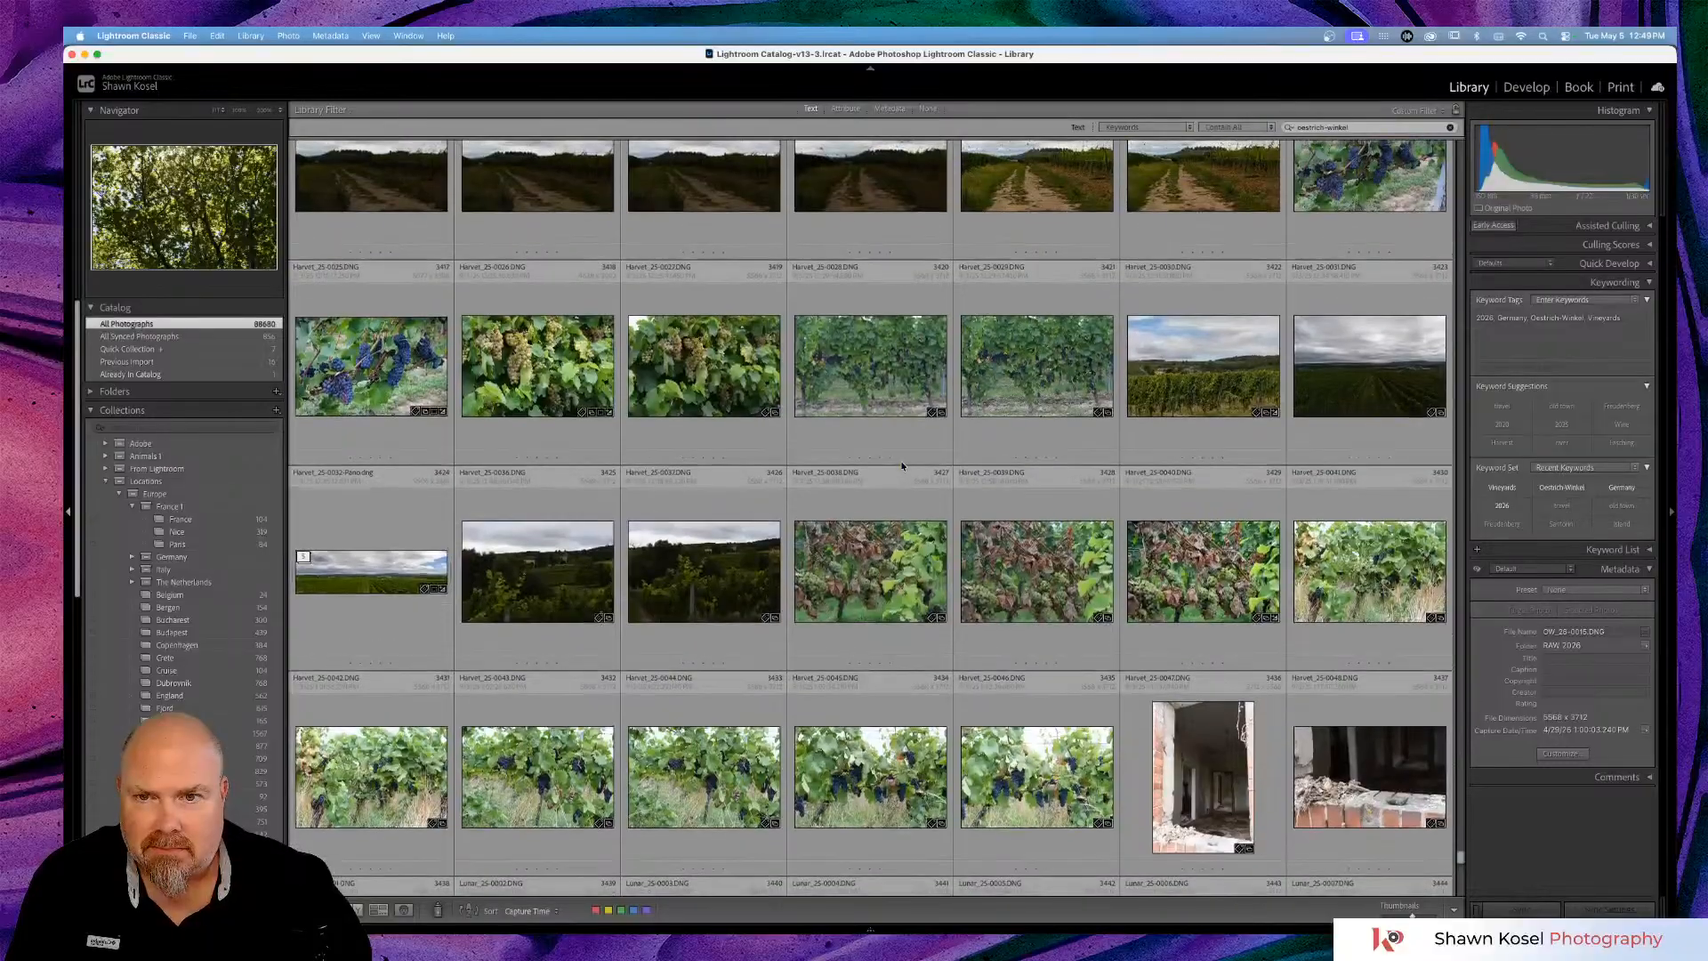
scroll(902, 465, up, 2)
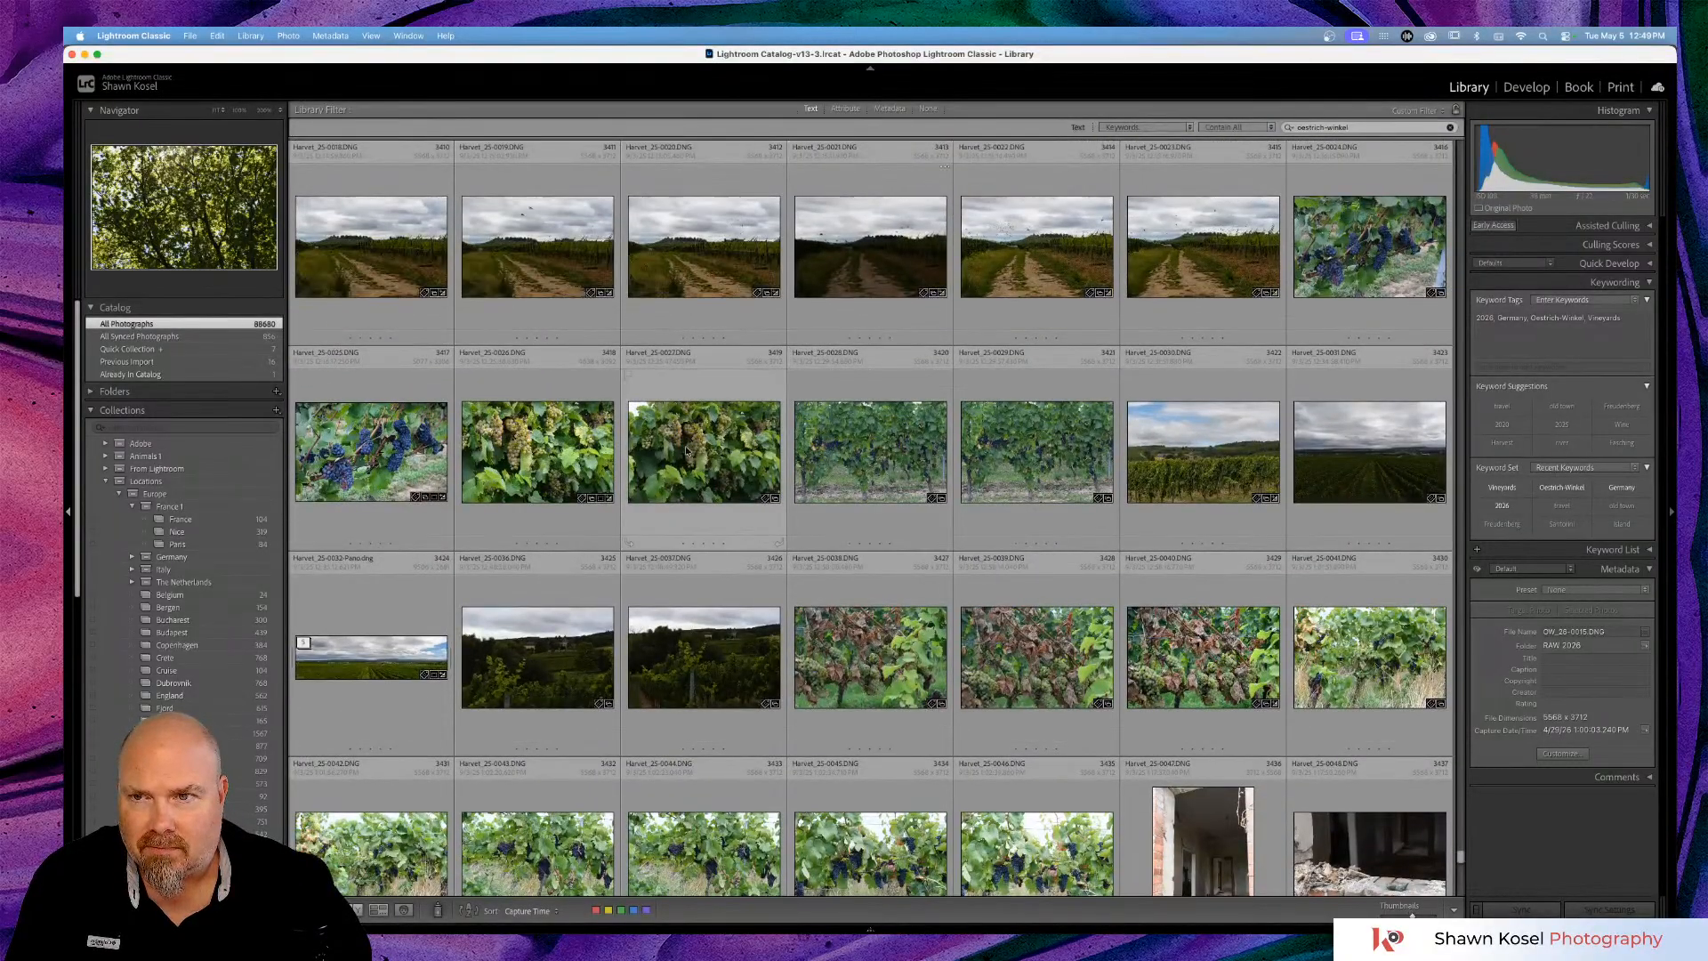
scroll(861, 443, up, 2)
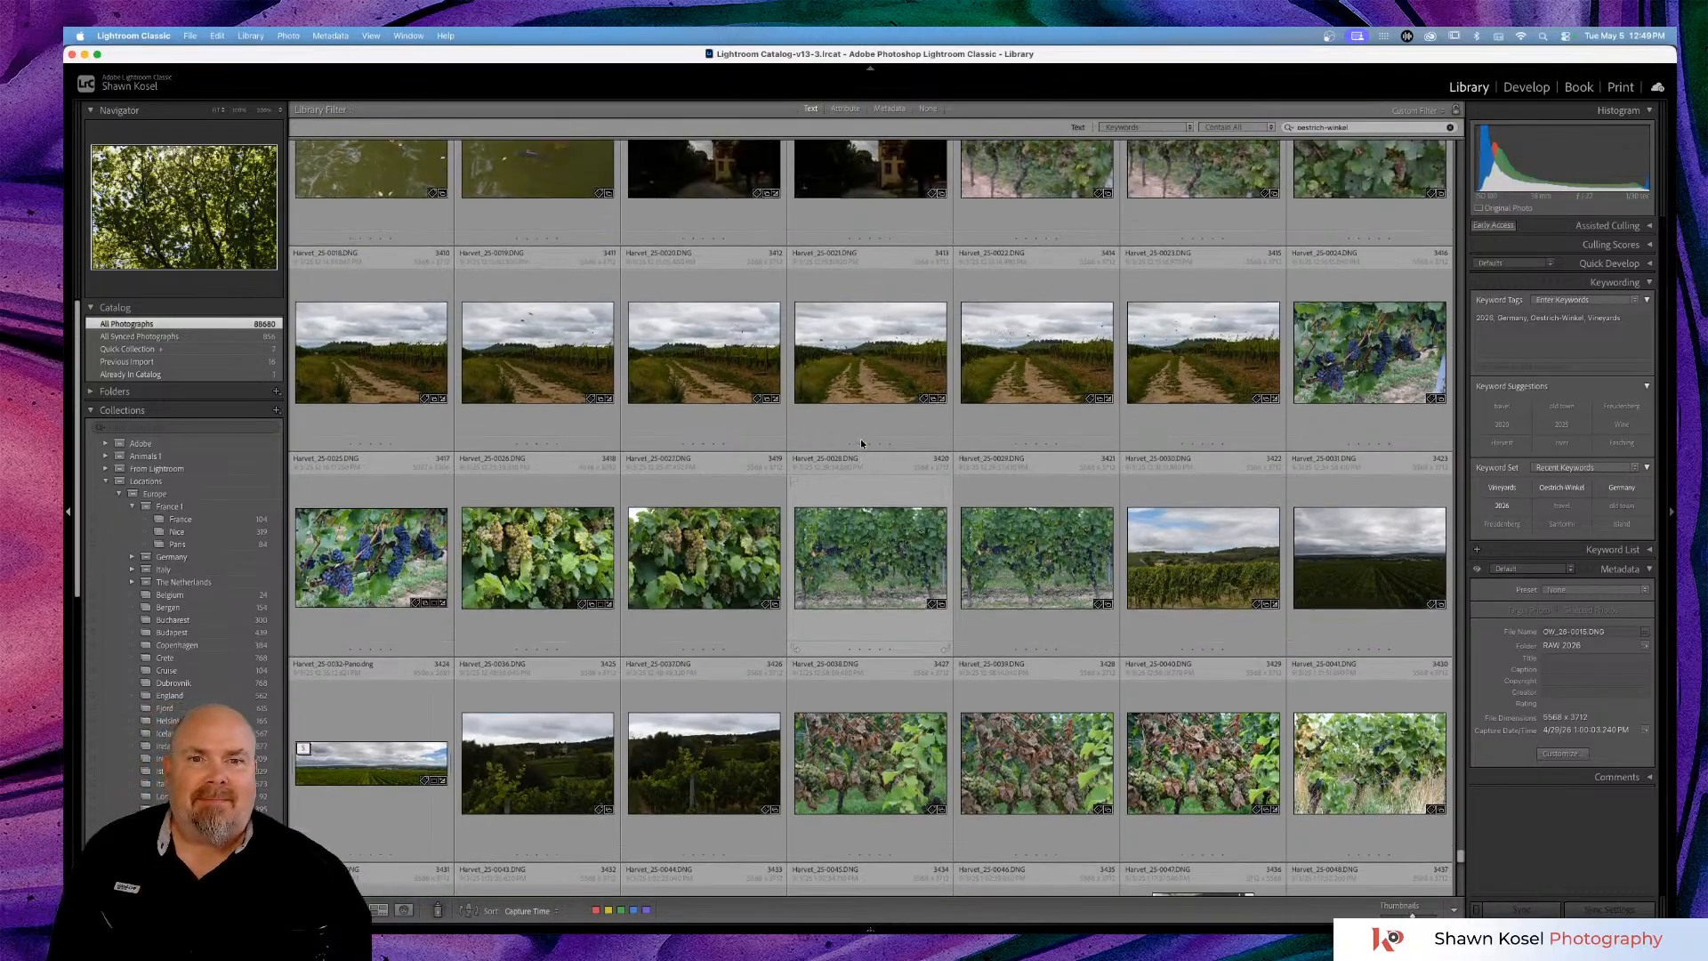
scroll(862, 440, up, 4)
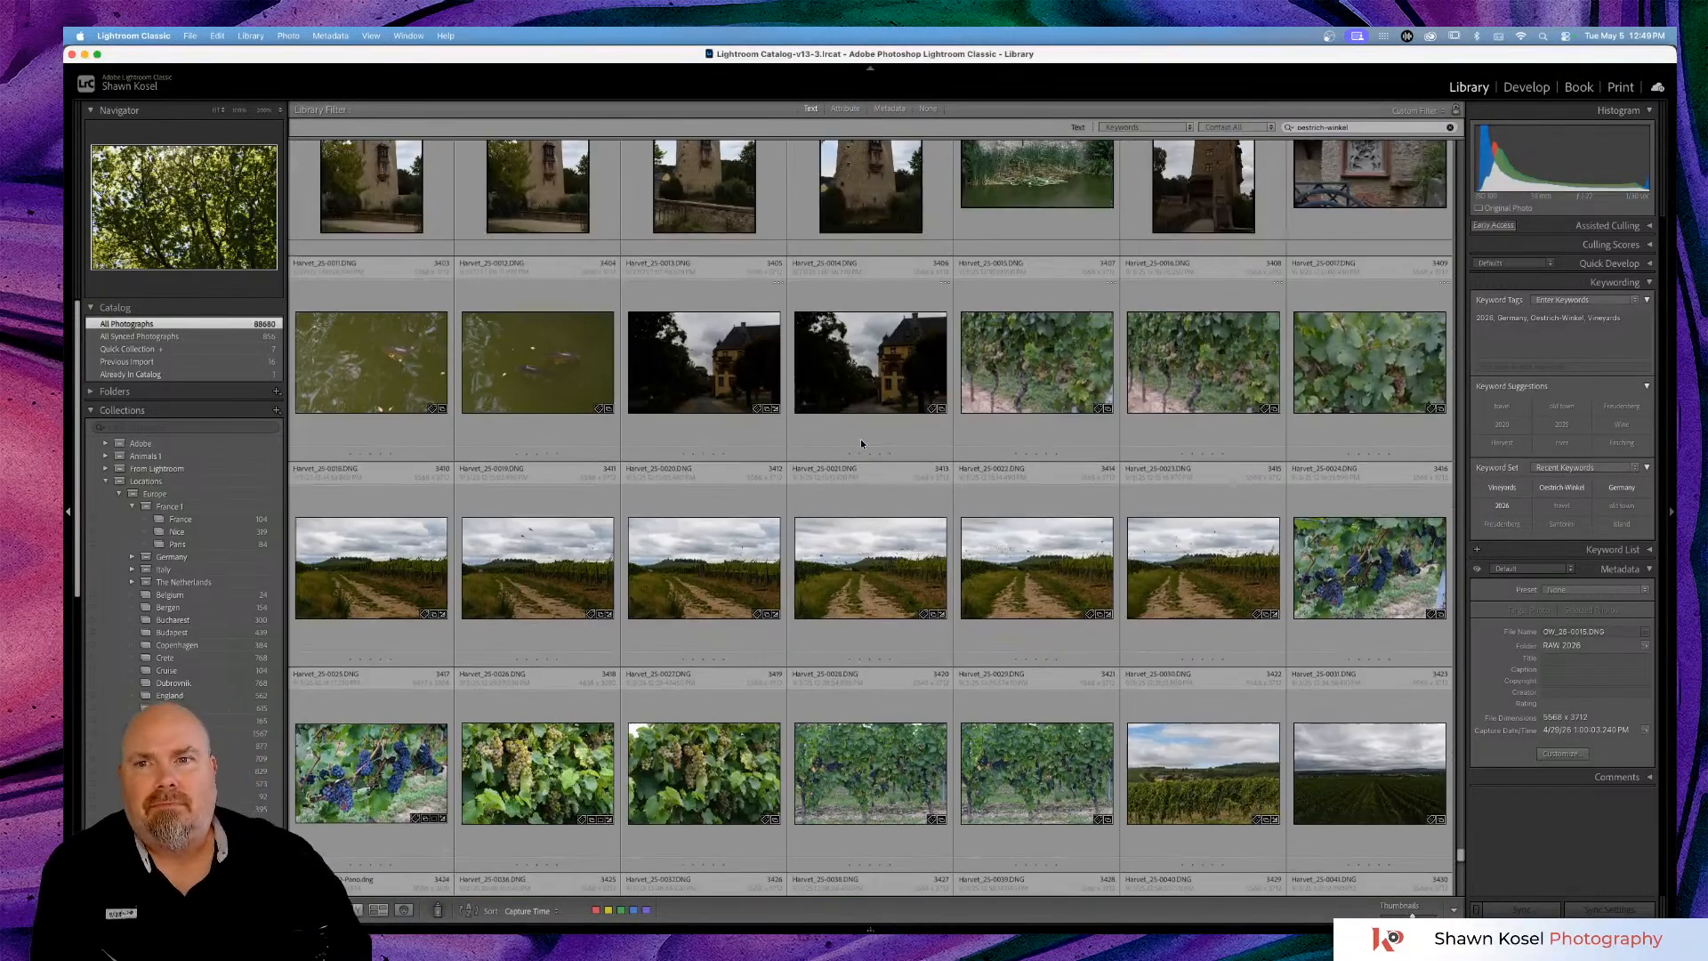
scroll(861, 439, up, 5)
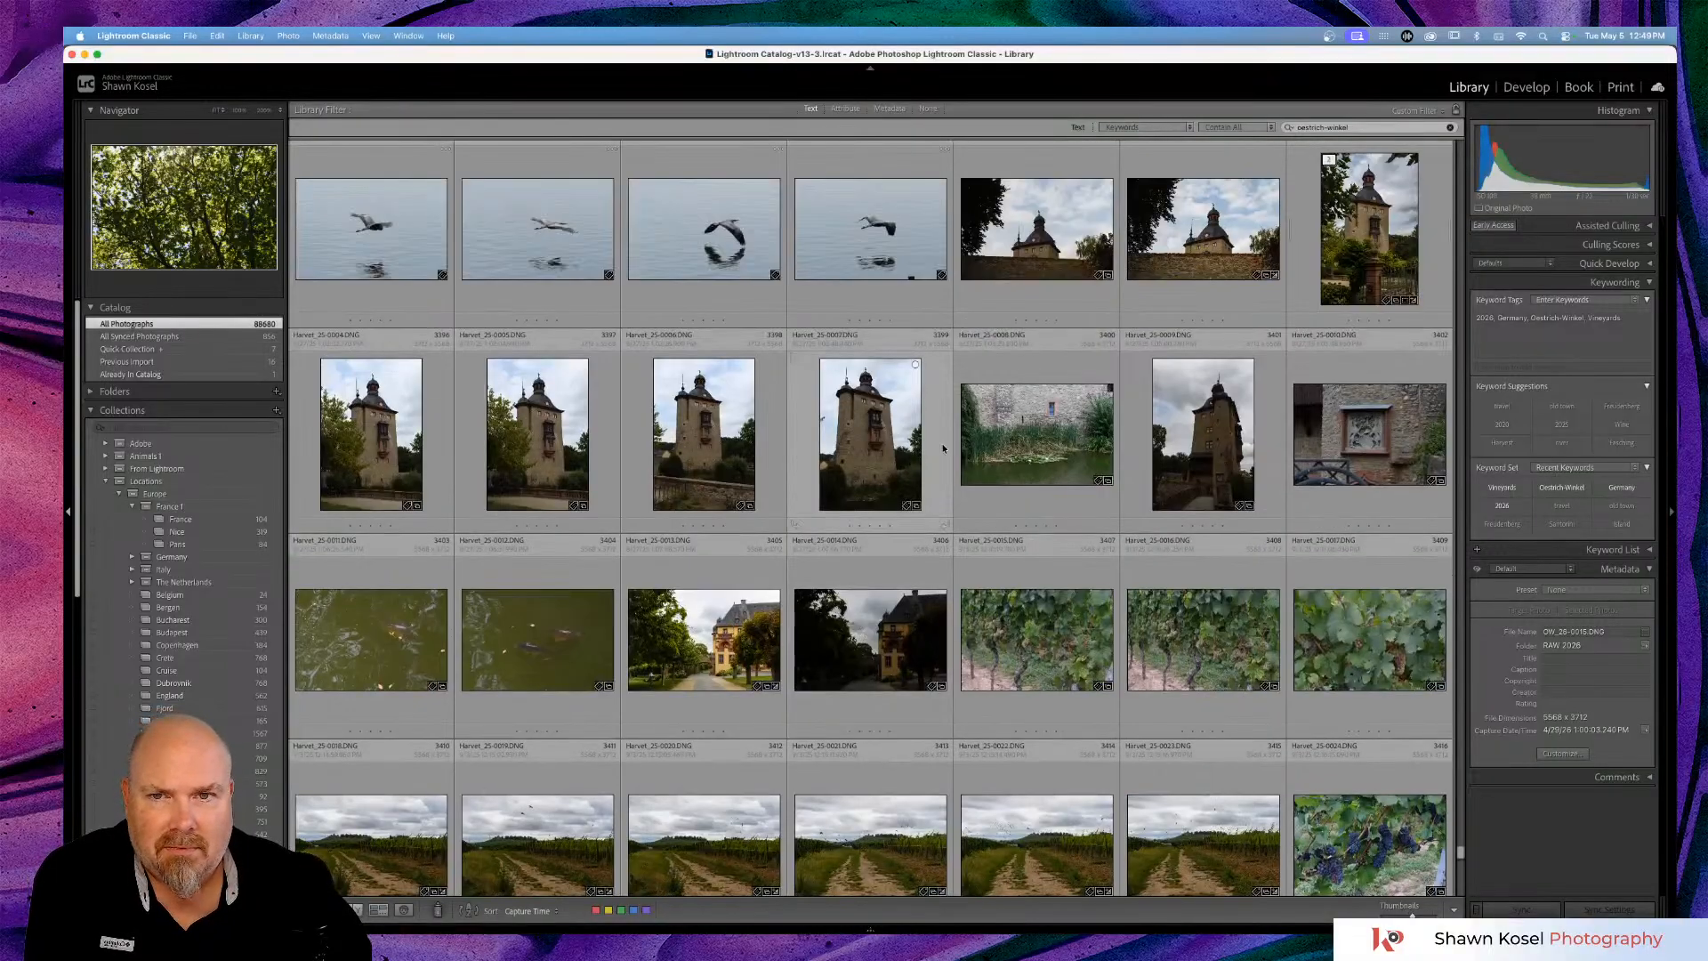
scroll(944, 448, up, 4)
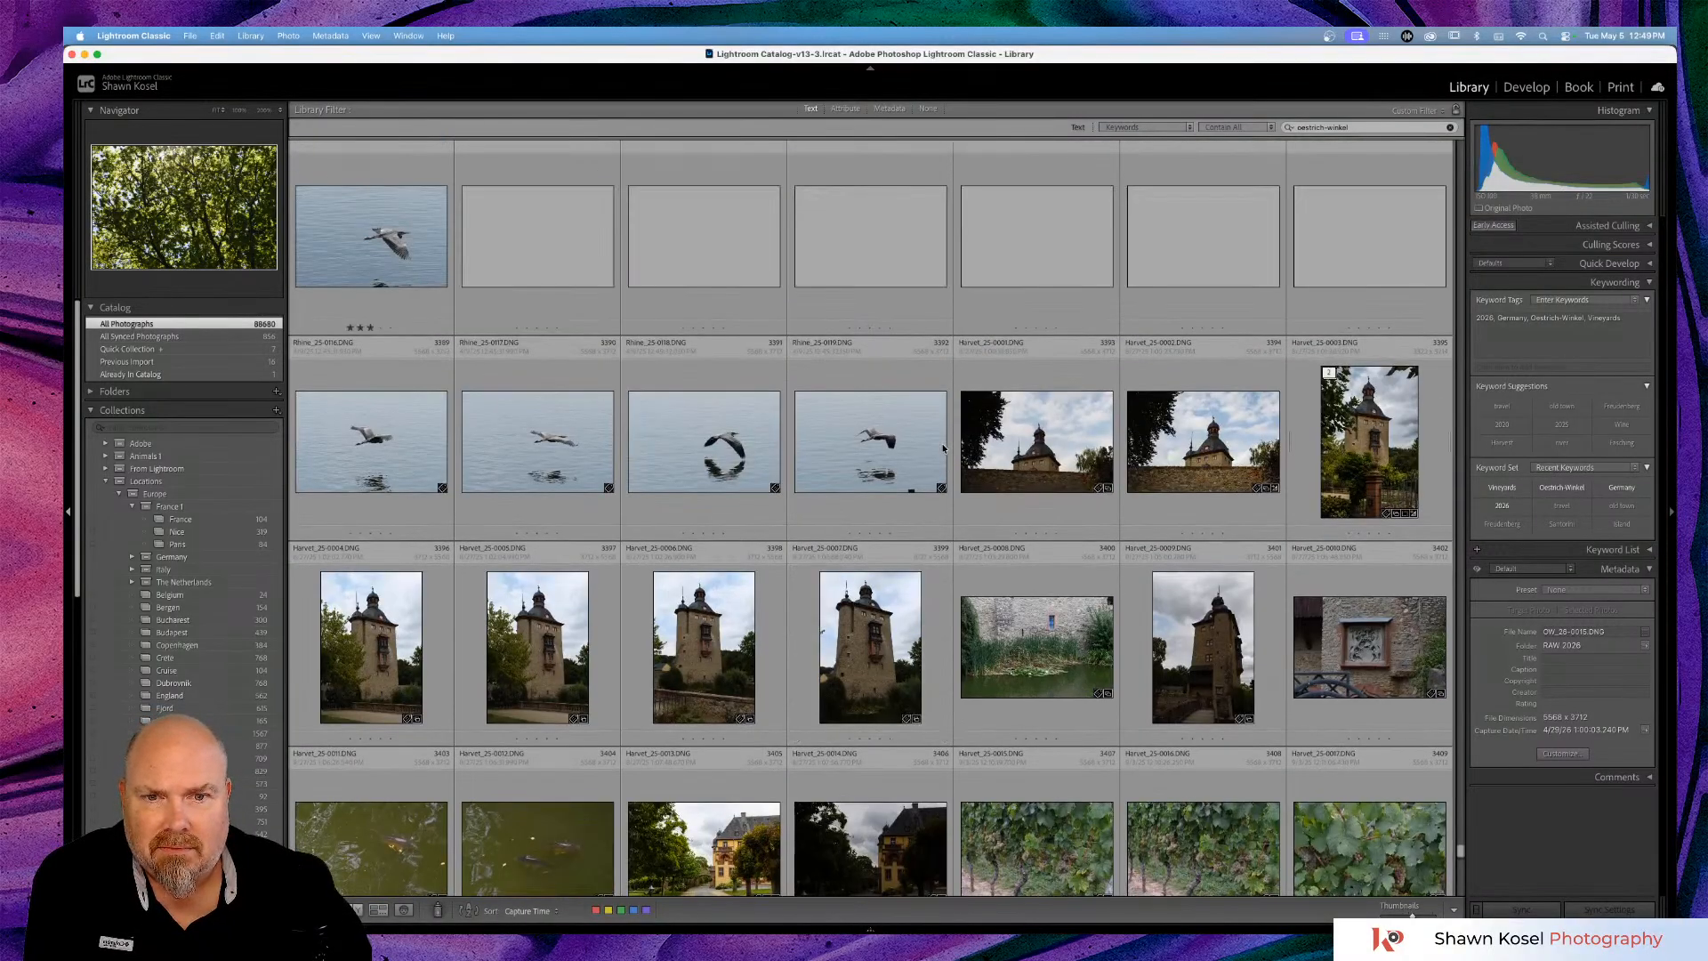
Select the upright stone tower photo Harvet_25-0007.DNG and change the keyword search to "vineyards".
click(881, 658)
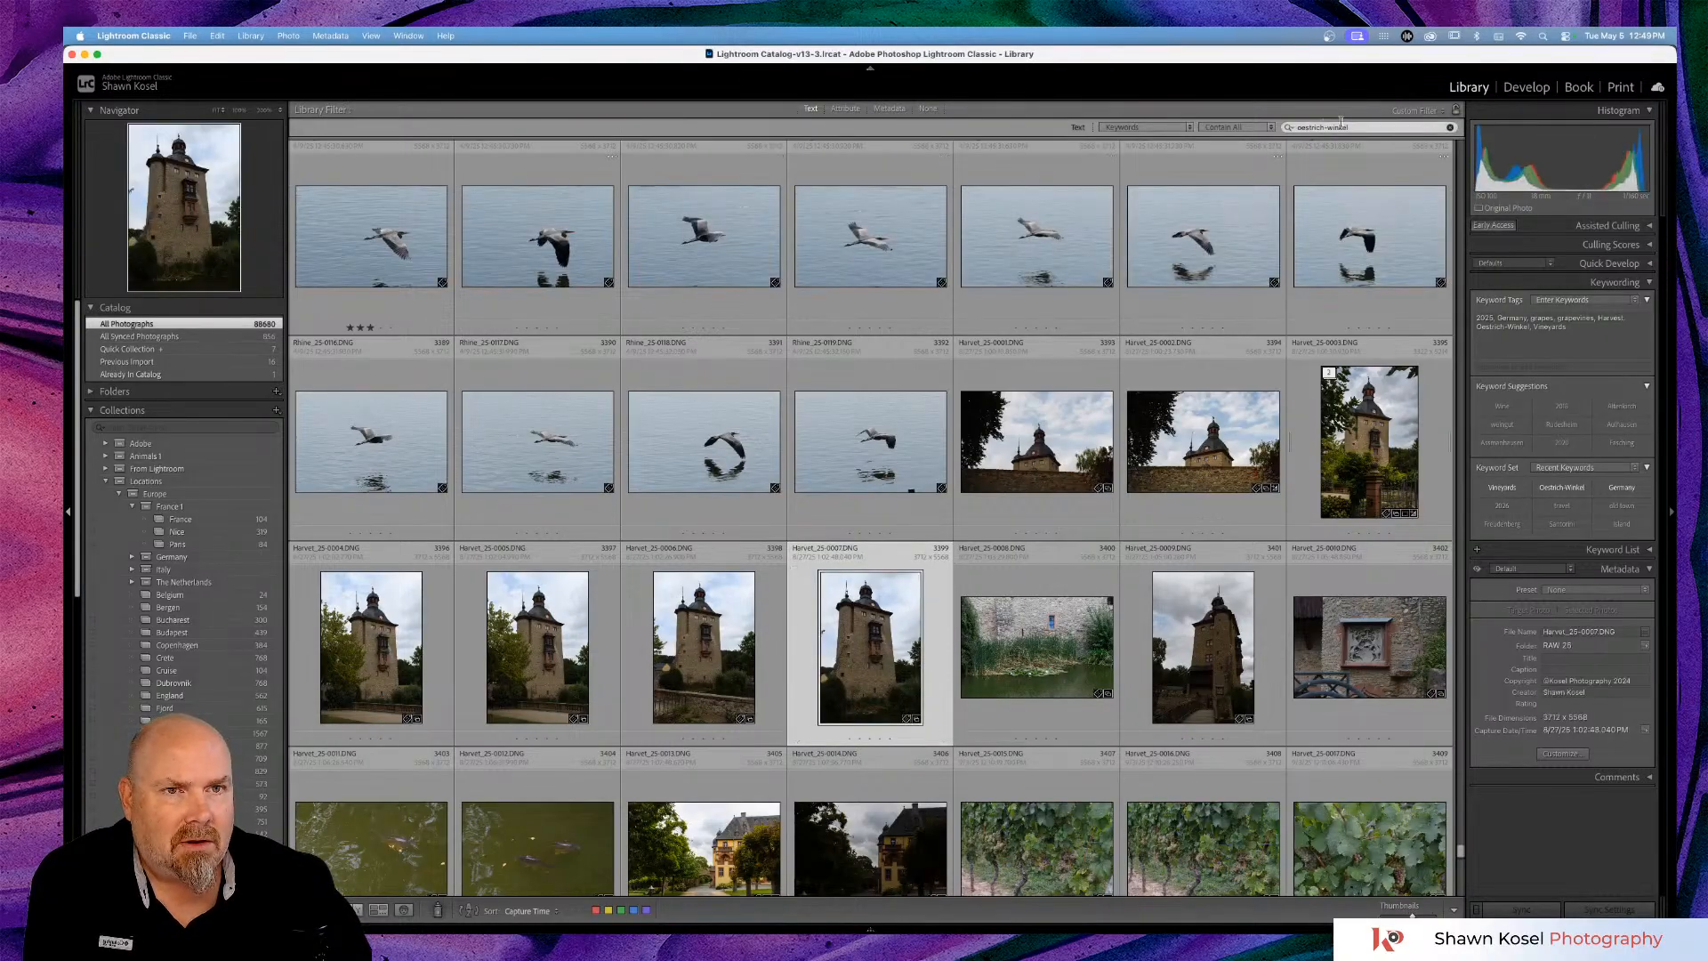
drag(1356, 127, 1287, 131)
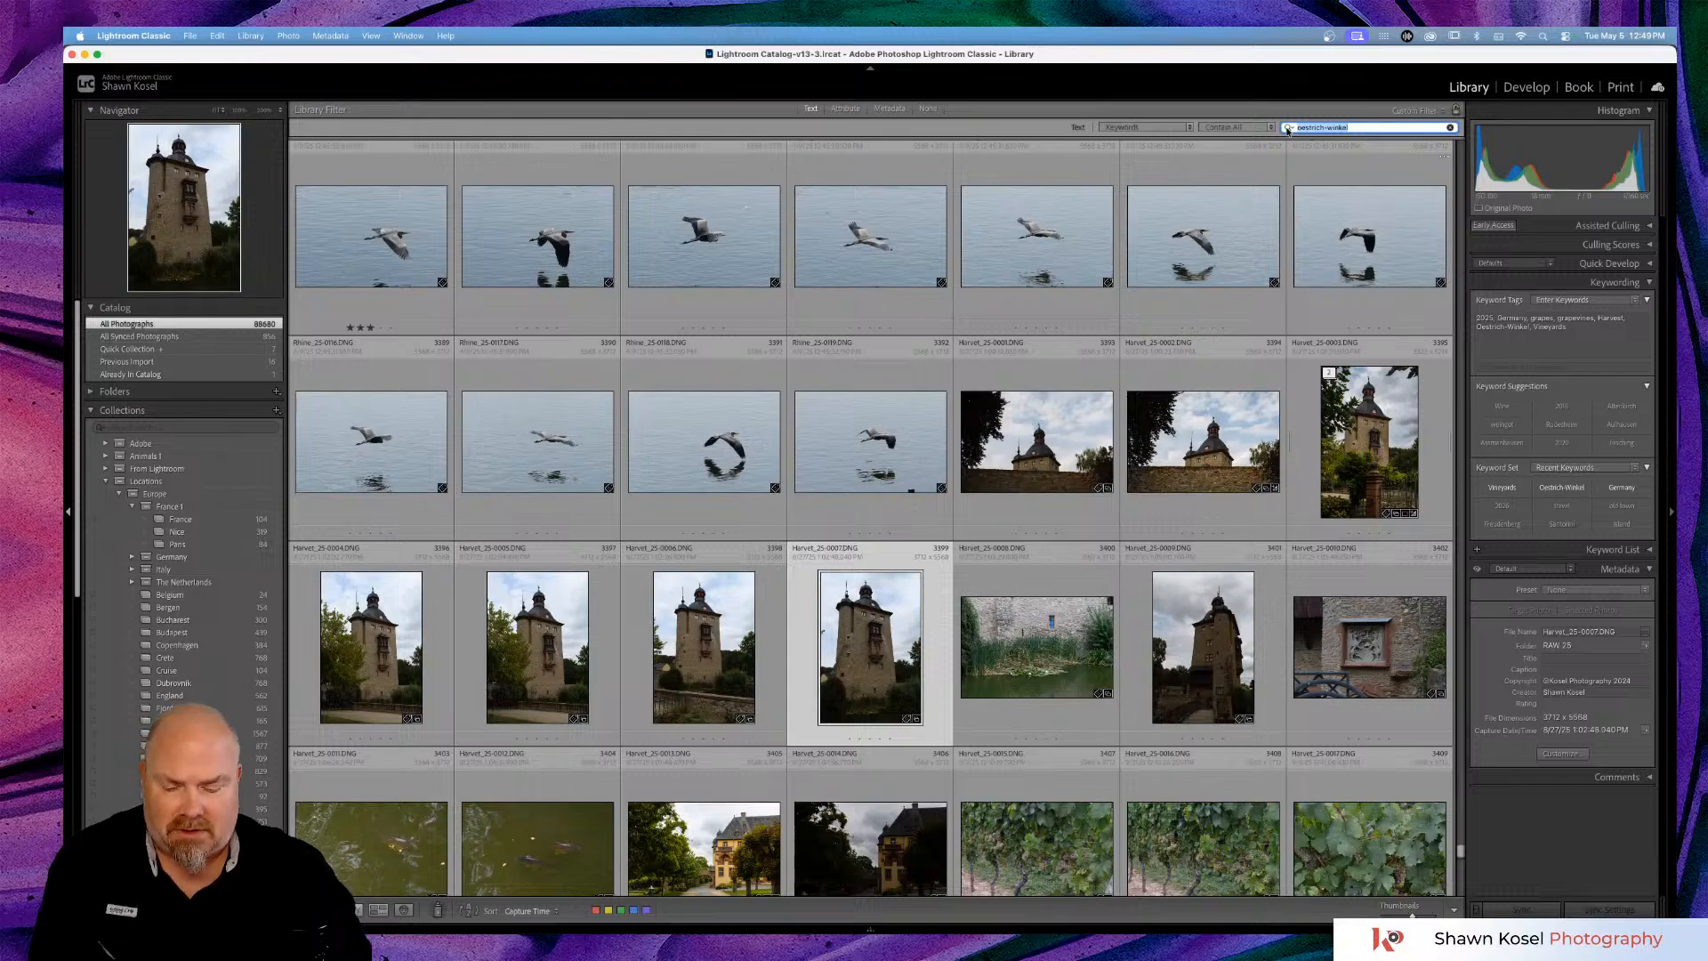
text(vineyards)
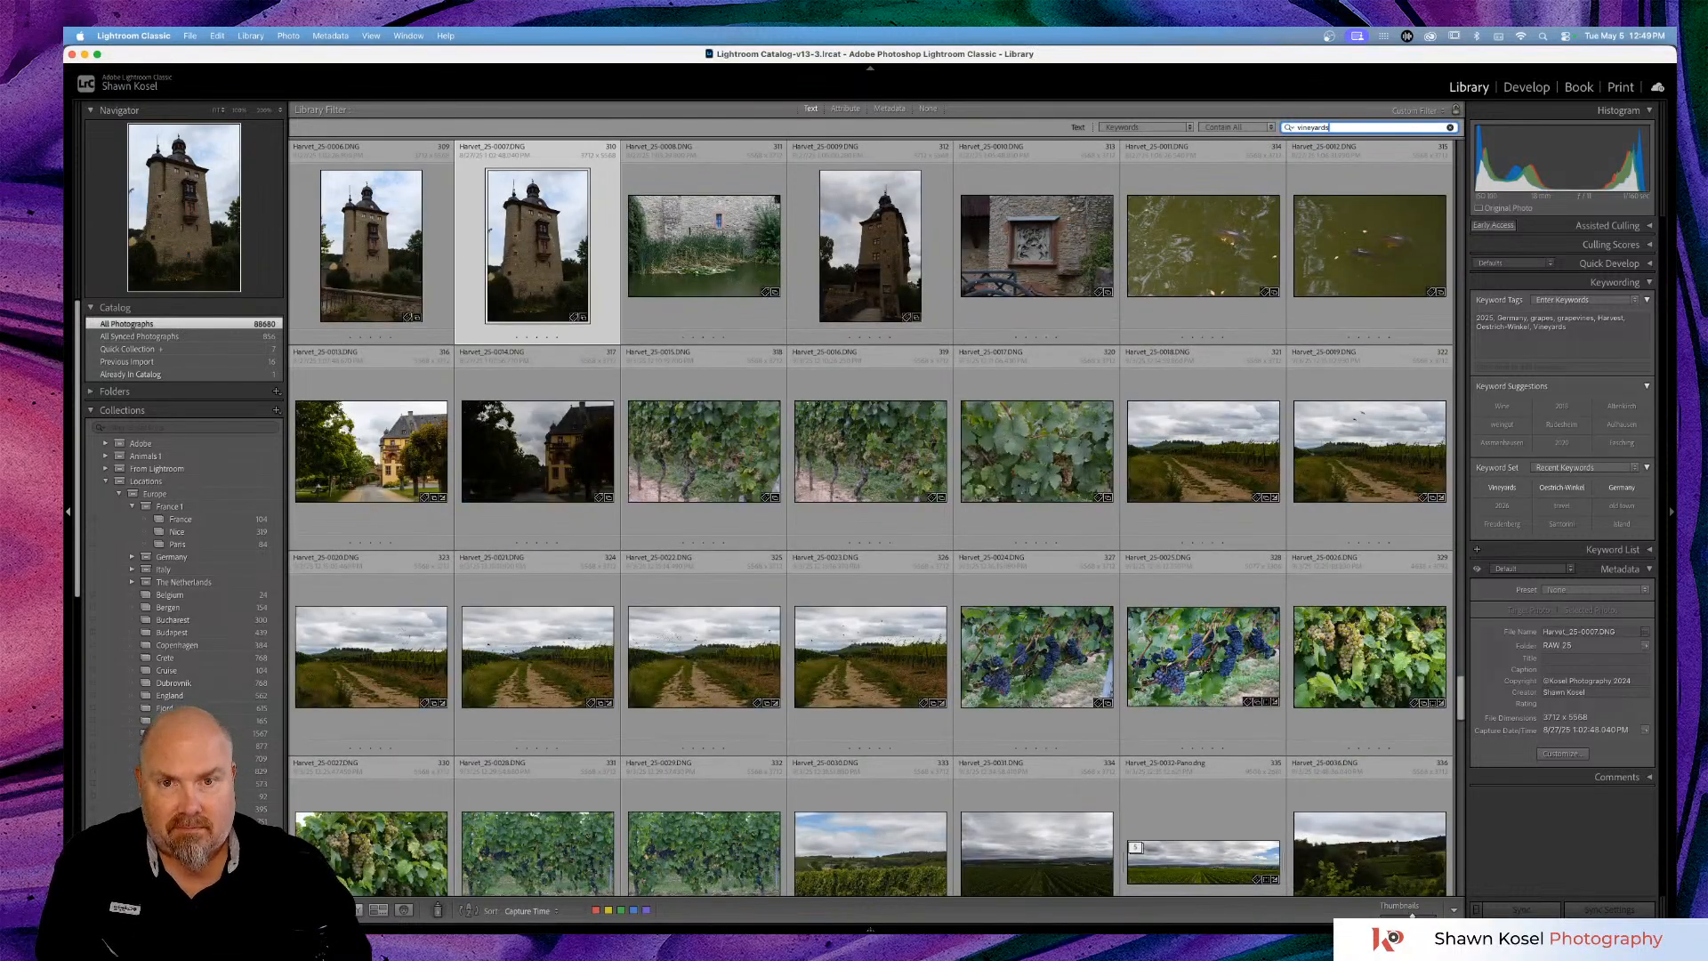
key(Return)
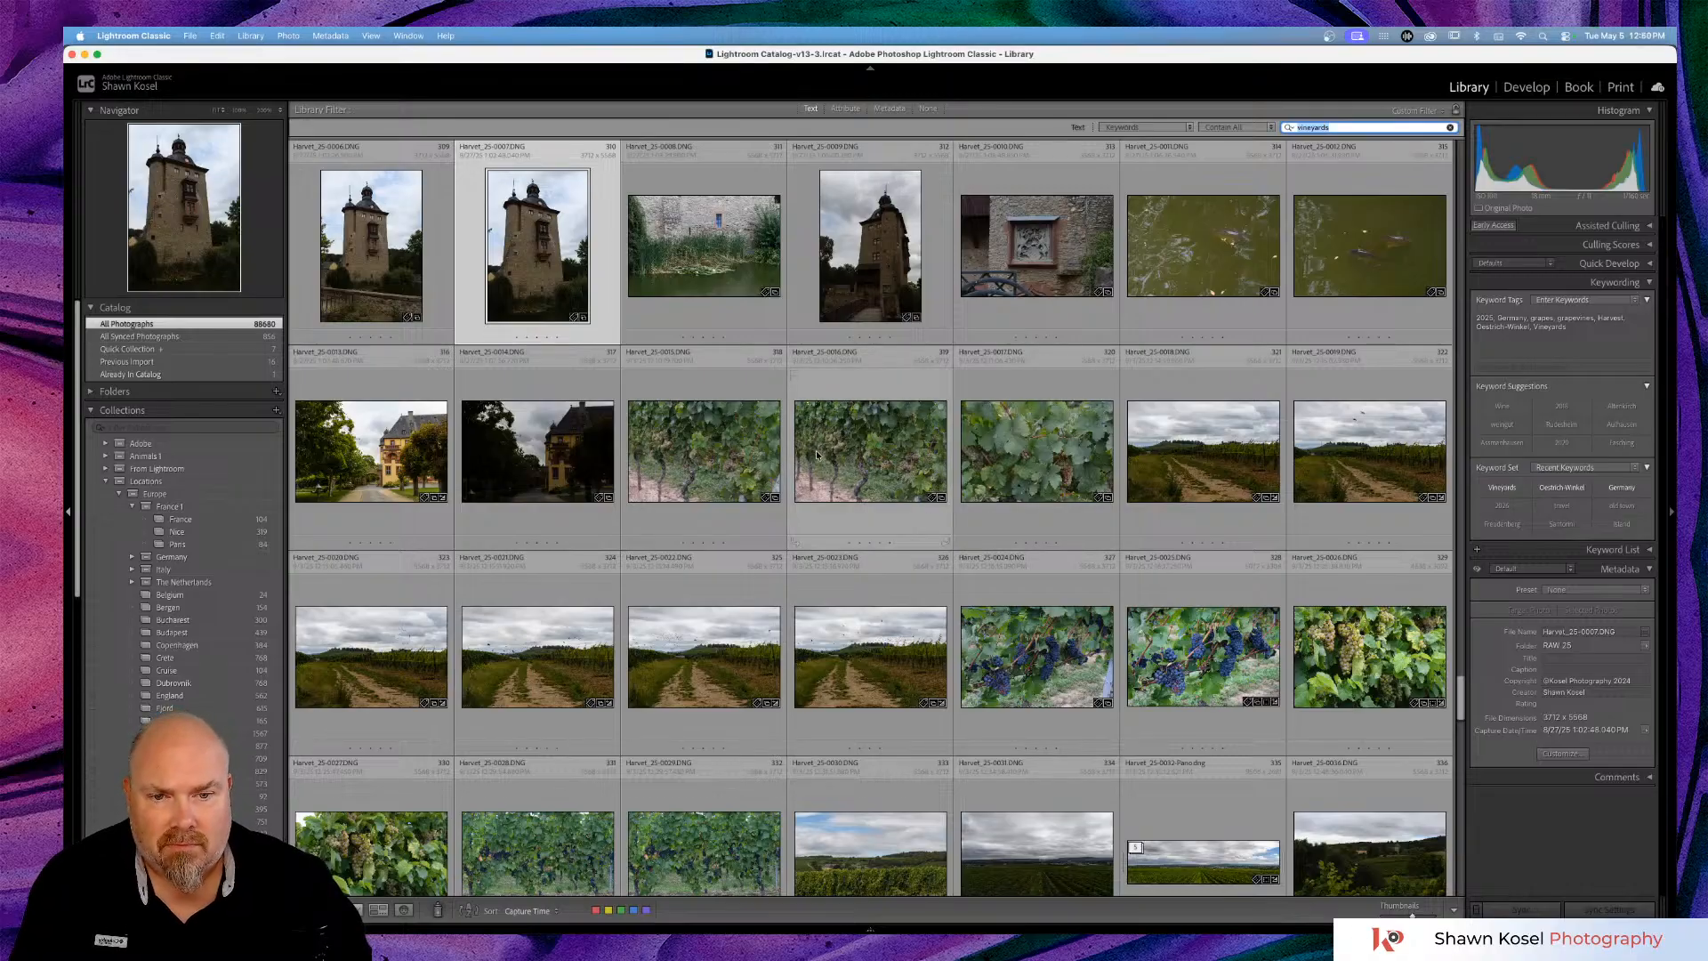
Browse the vineyards matches up to the blossom photos, view the second white-and-yellow blossom picture enlarged and return to the grid.
scroll(818, 449, up, 5)
scroll(826, 449, up, 1)
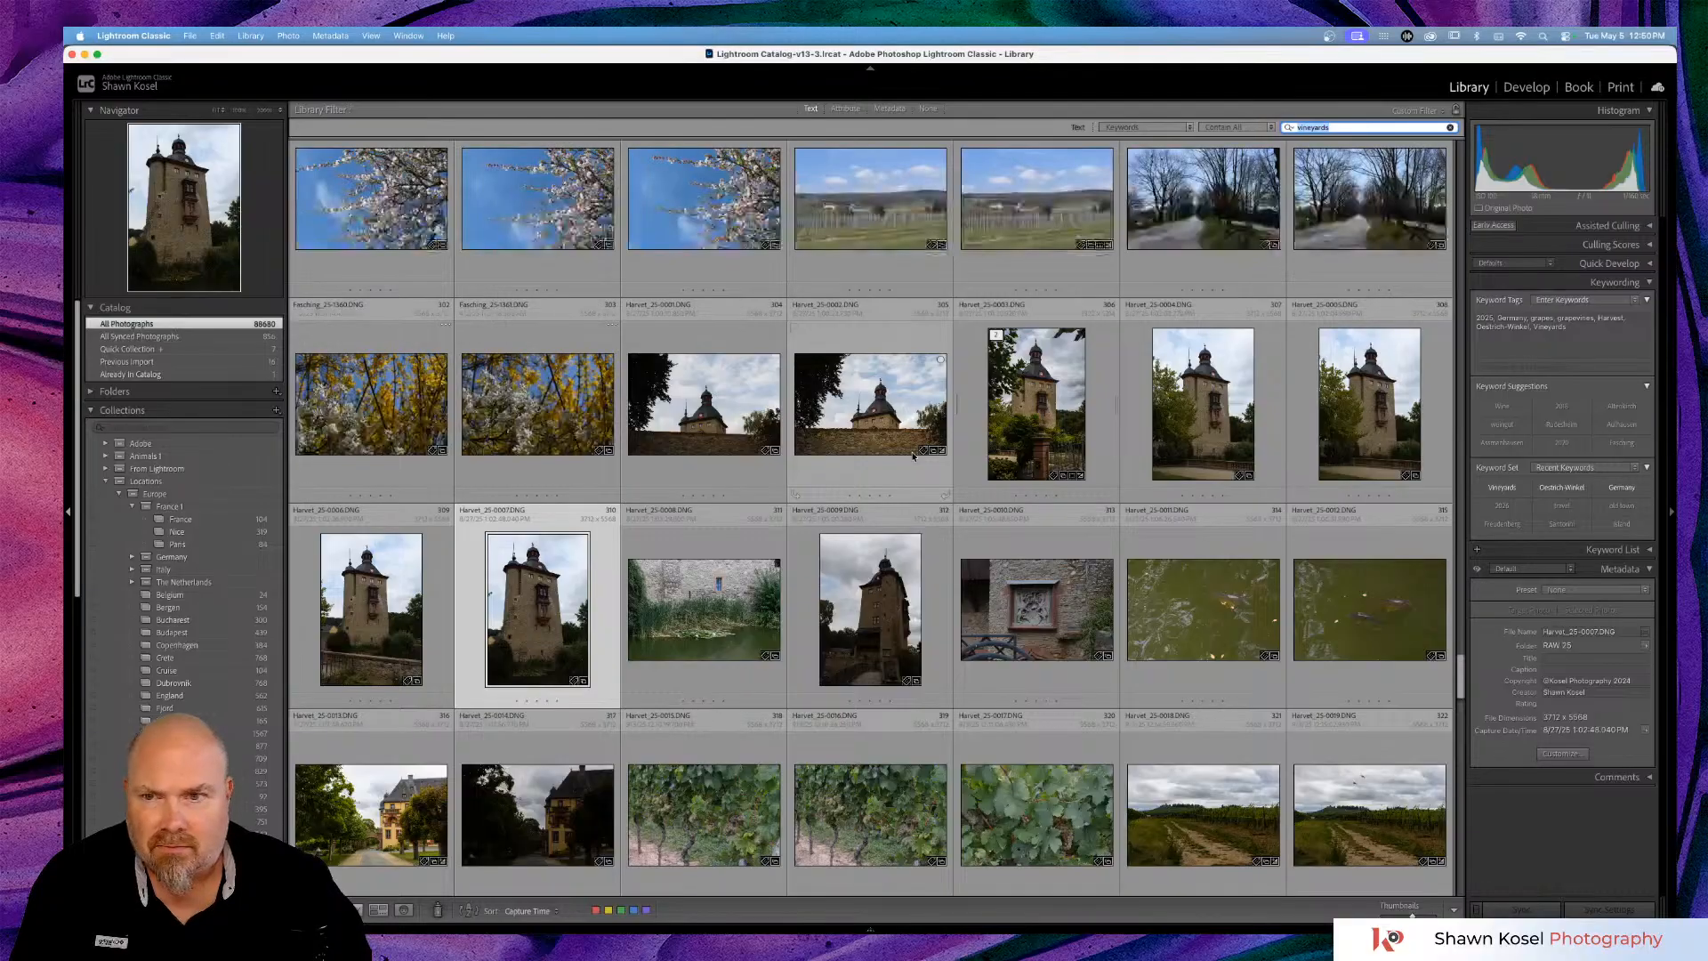
scroll(913, 455, up, 2)
scroll(913, 456, up, 4)
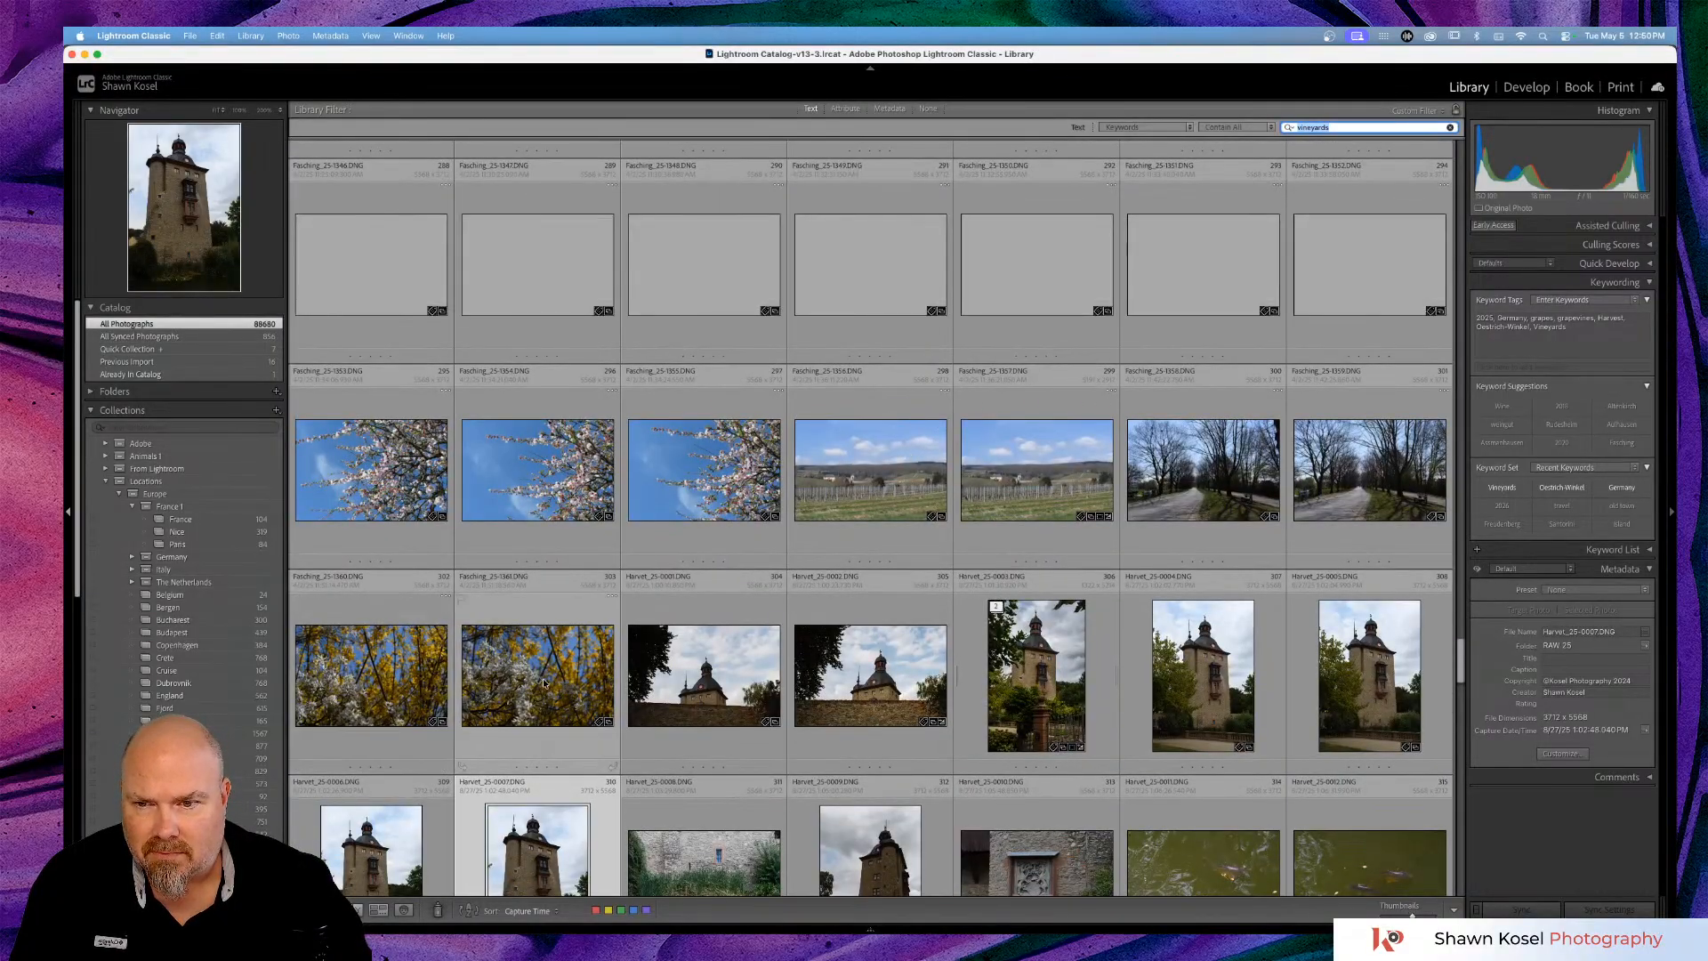
double_click(542, 678)
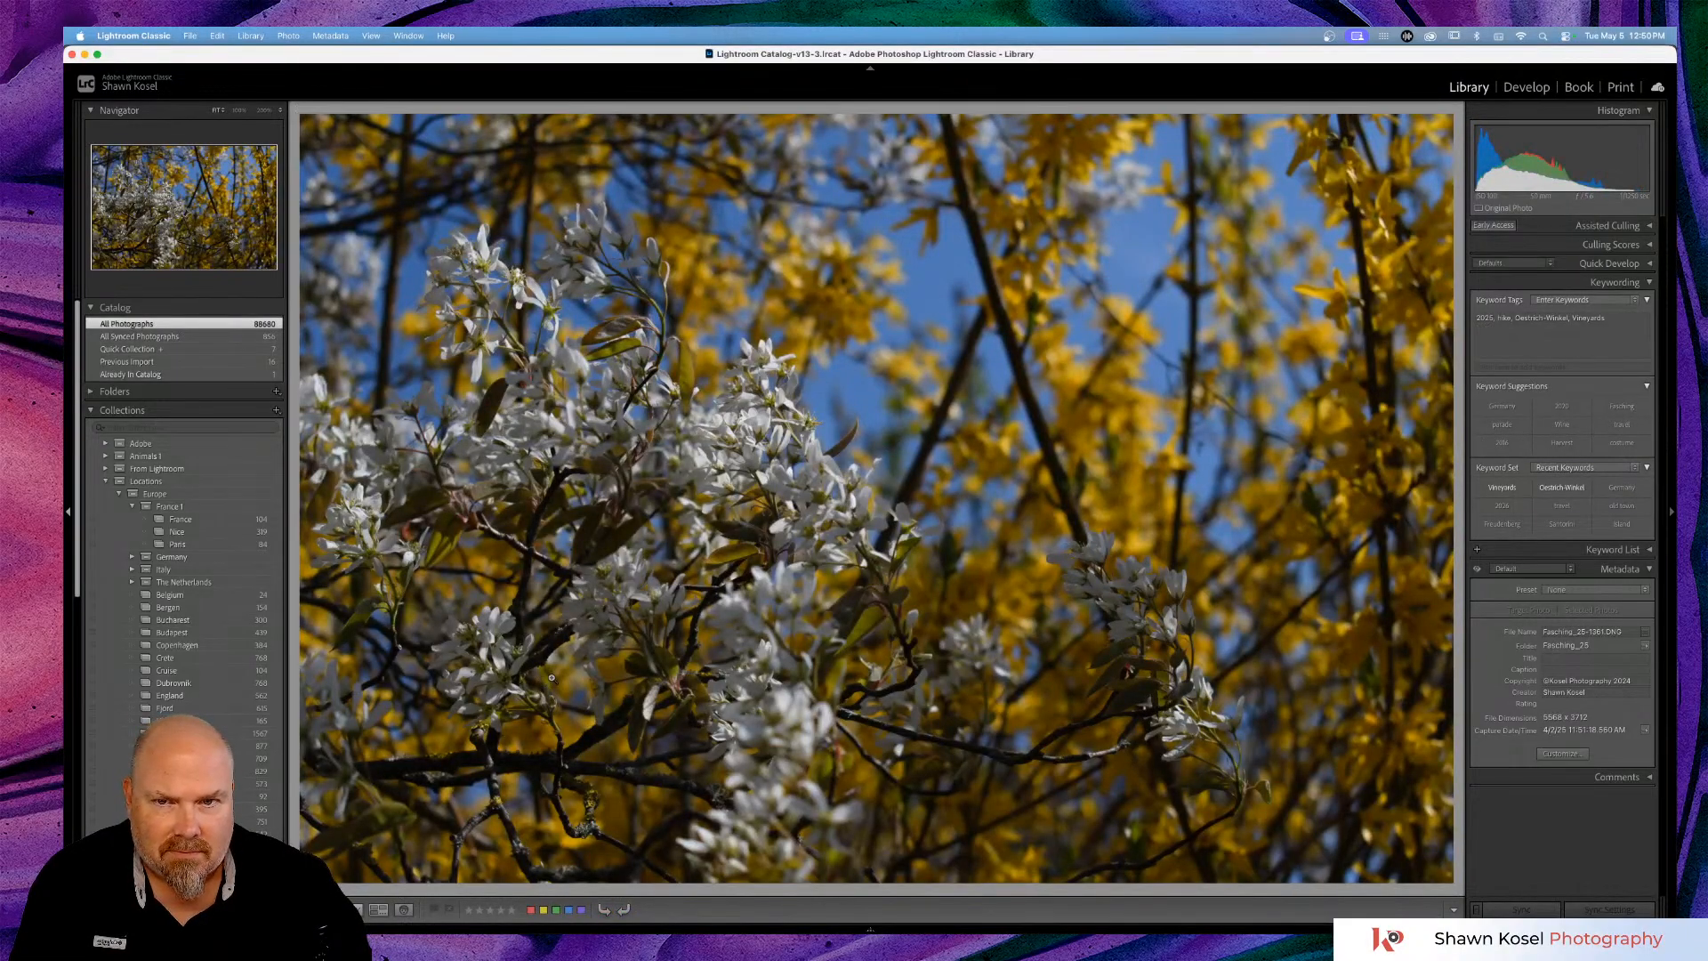
double_click(552, 678)
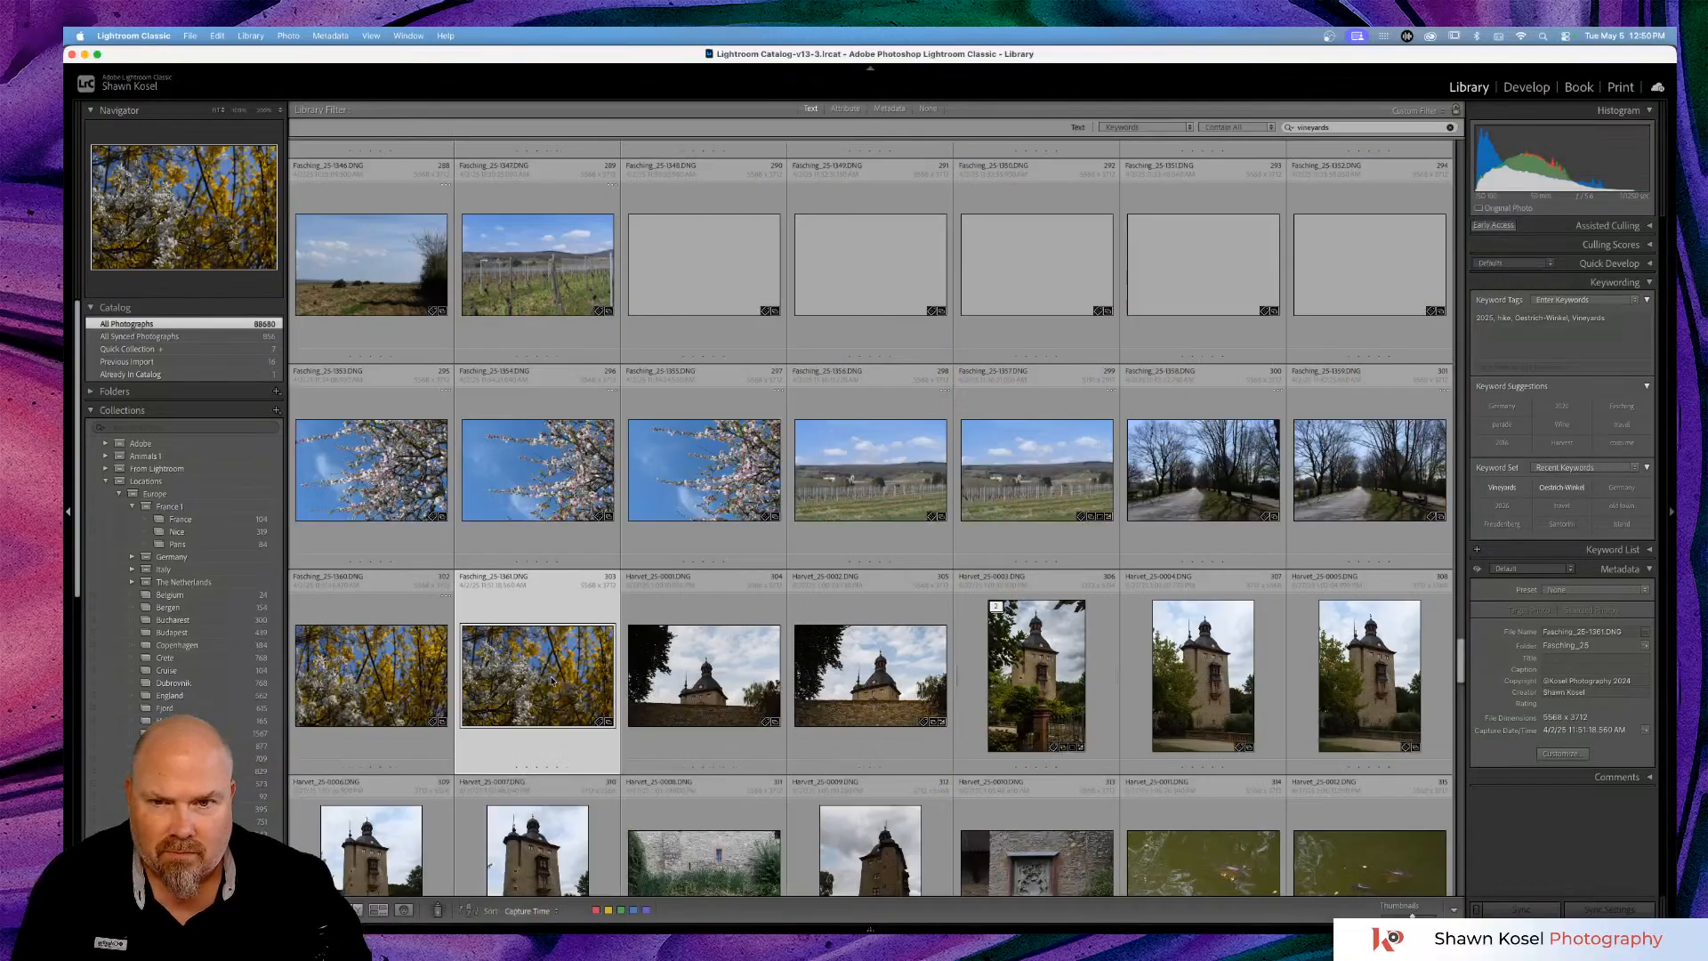
Examine the earlier vineyards matches, from the spring blossoms and vineyard paths back through the night sky series.
scroll(782, 569, up, 2)
scroll(783, 569, up, 2)
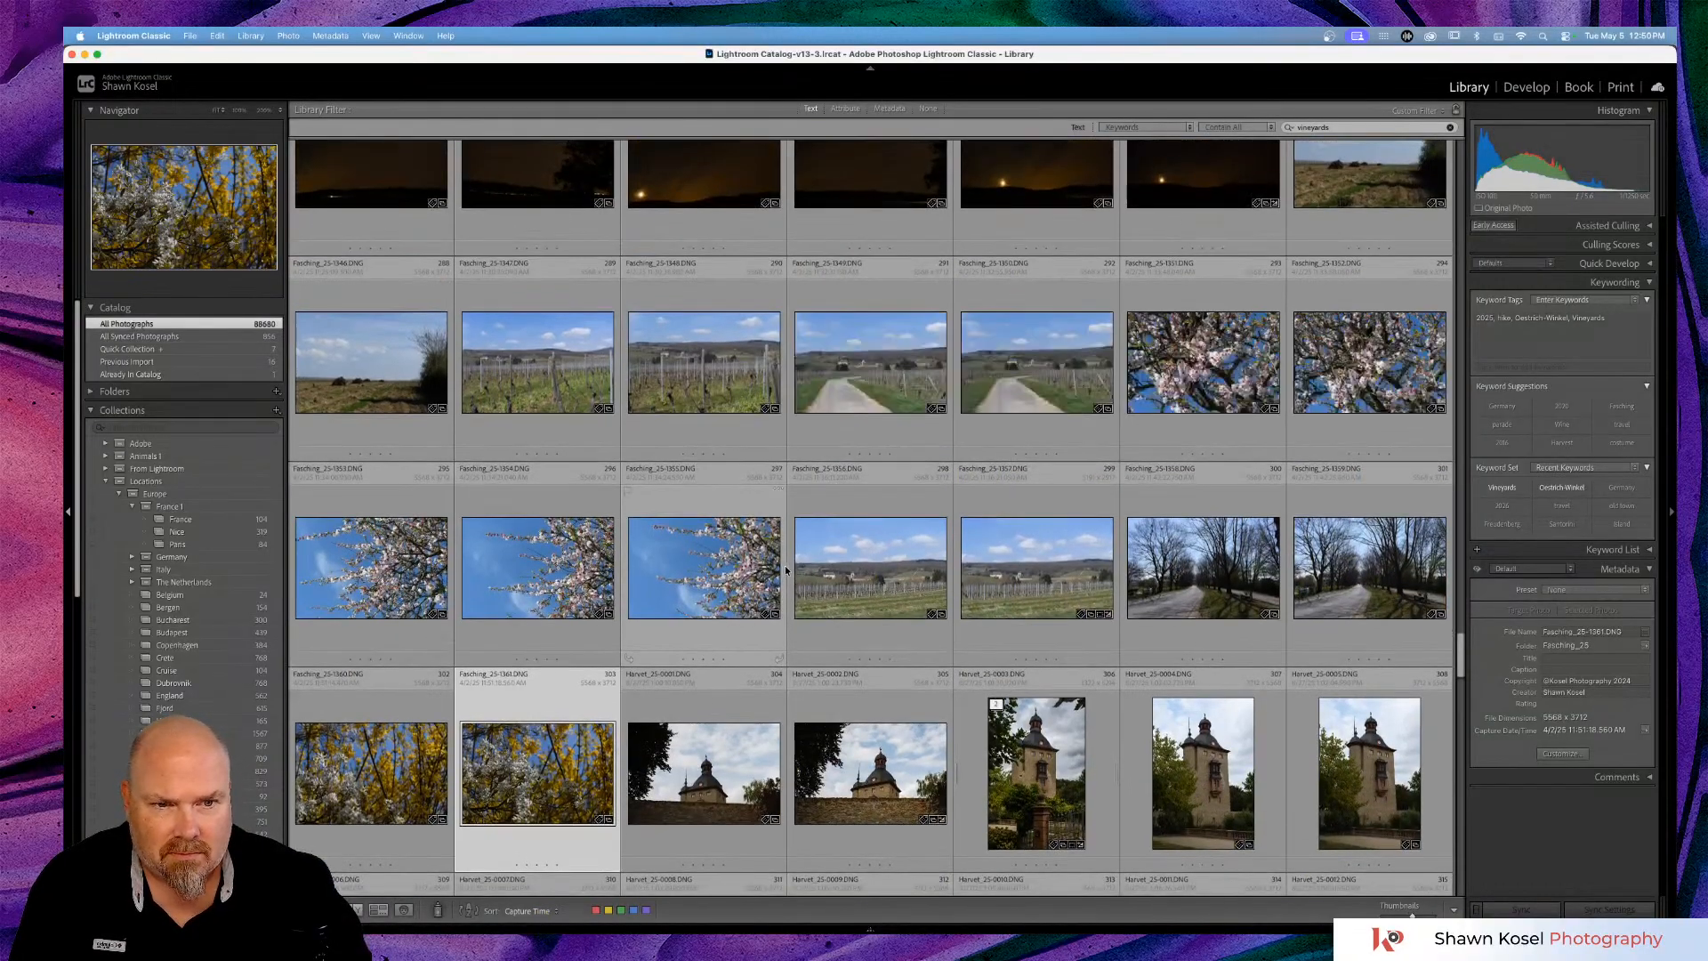
scroll(805, 569, up, 1)
scroll(805, 573, up, 1)
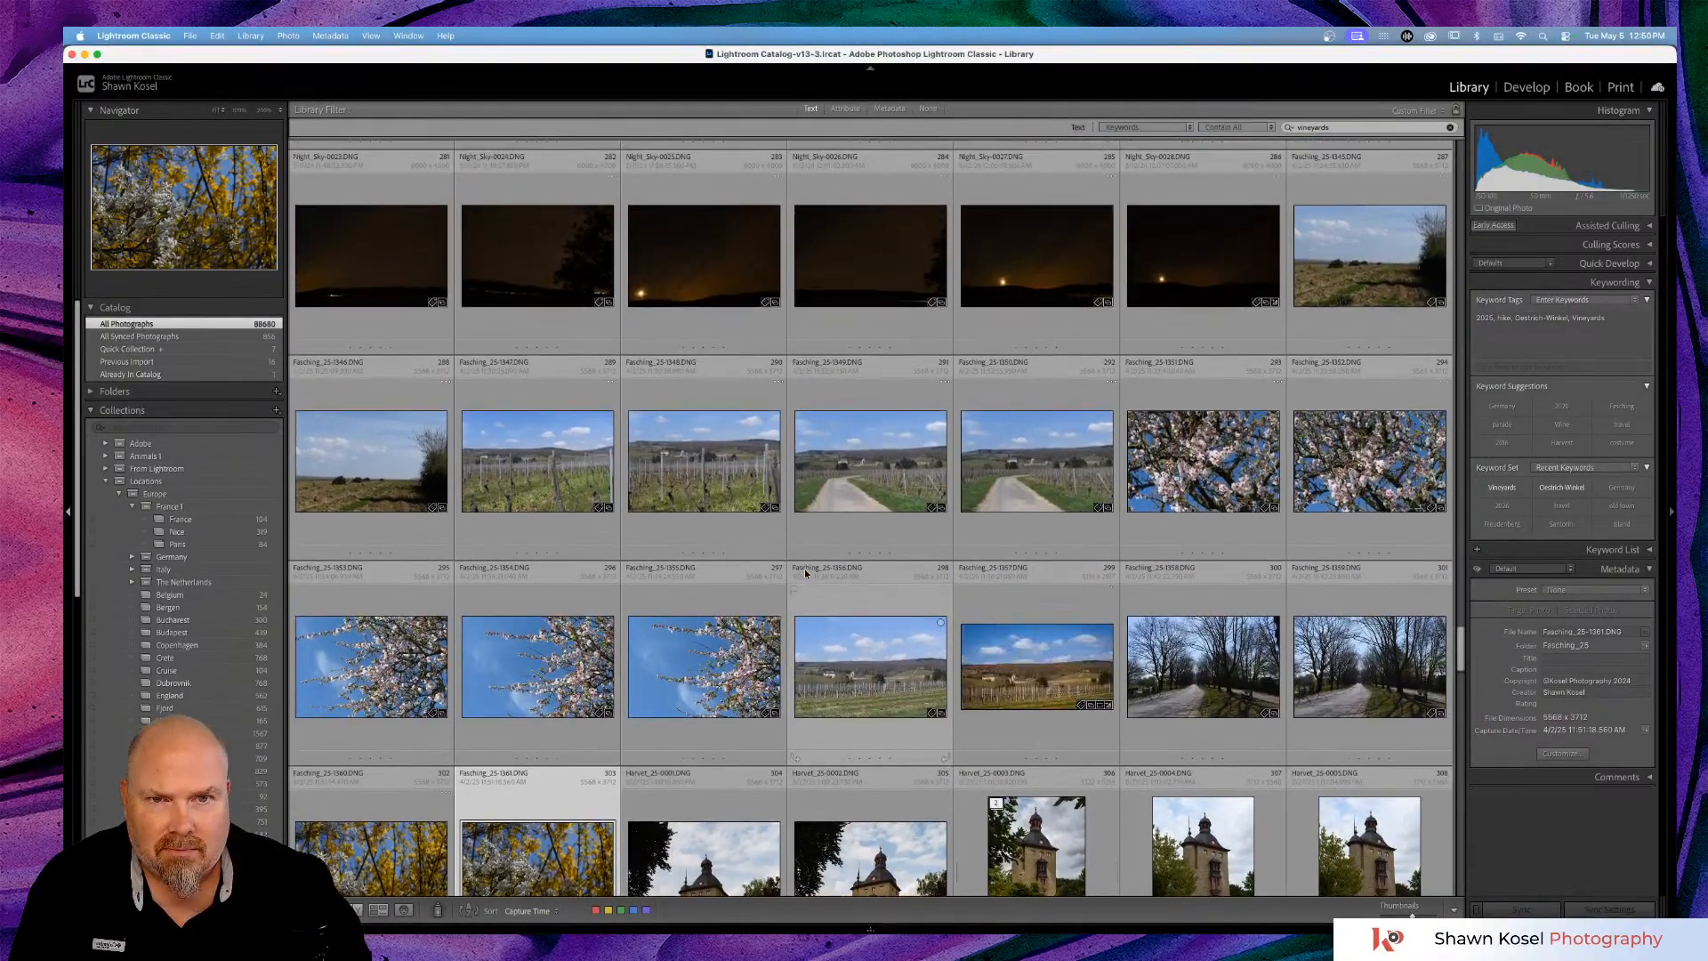
scroll(805, 573, up, 1)
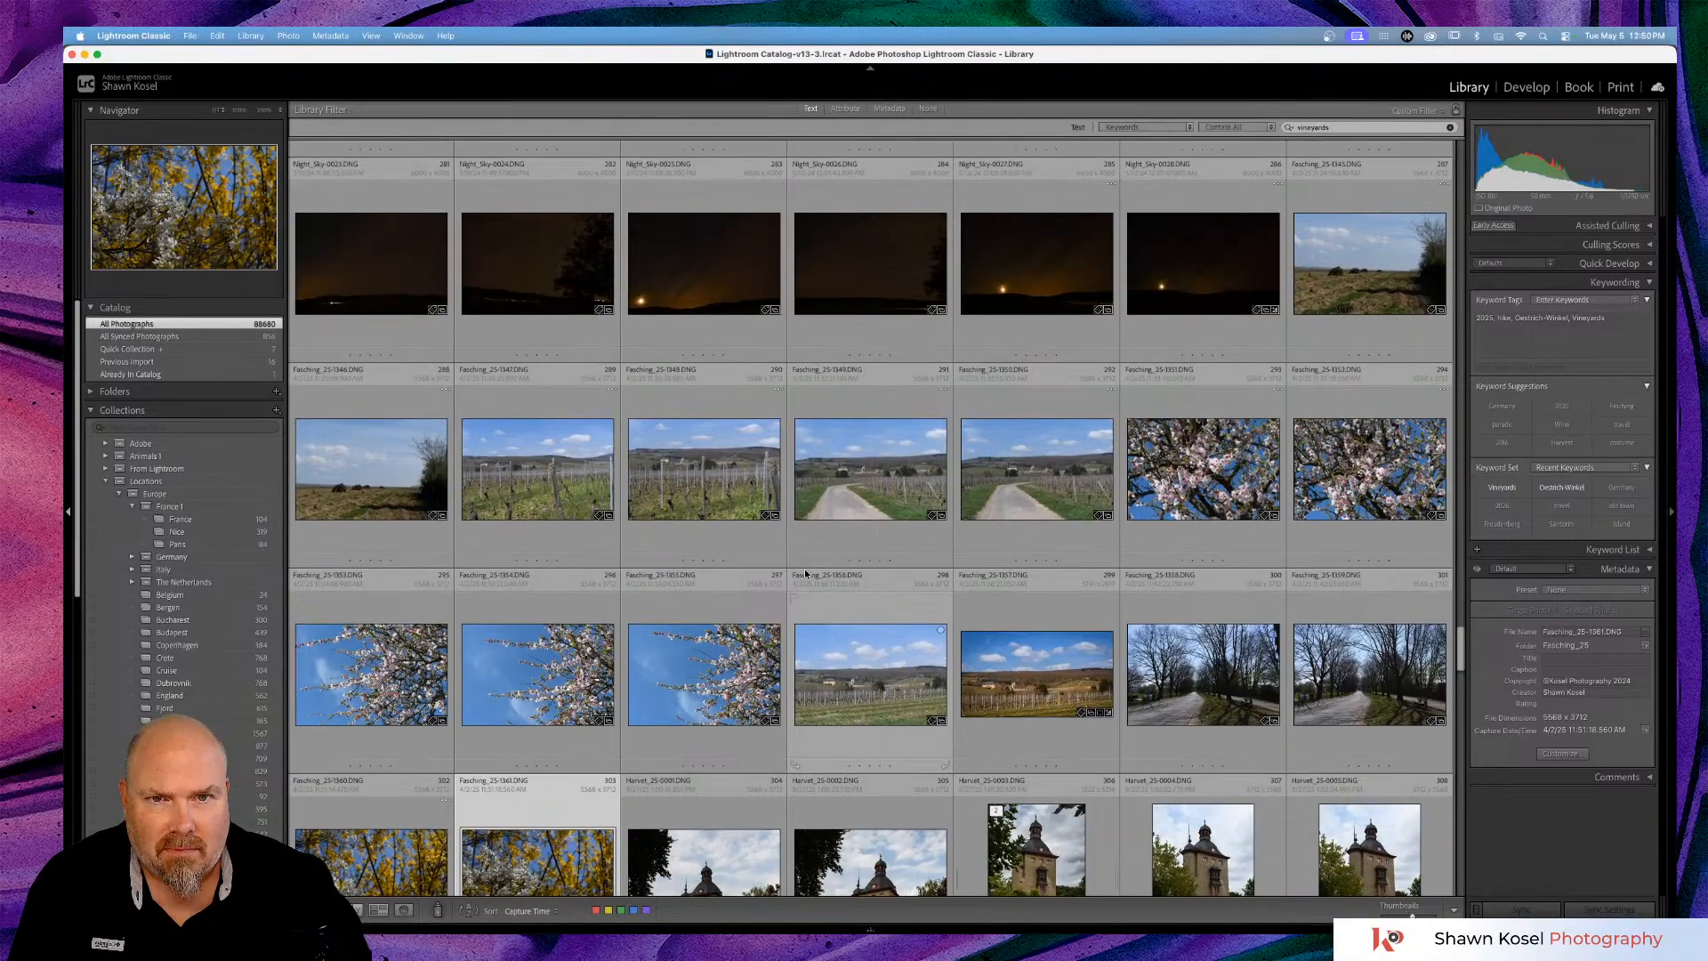
scroll(804, 569, up, 2)
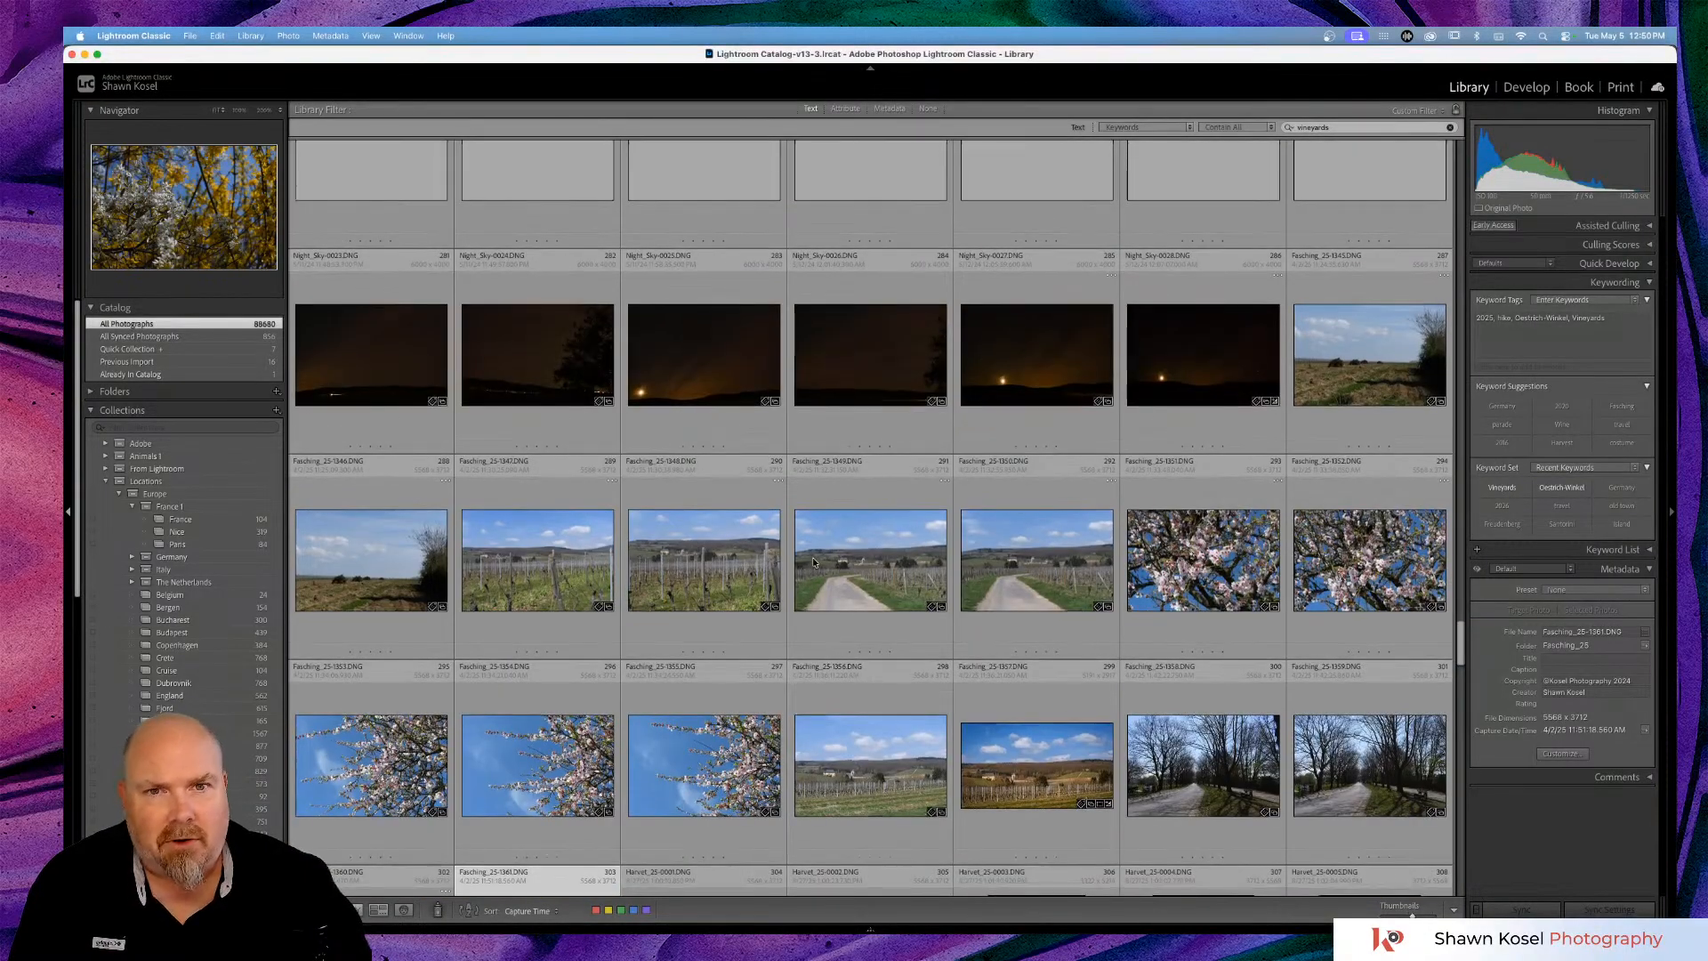
scroll(813, 557, up, 3)
scroll(813, 561, up, 1)
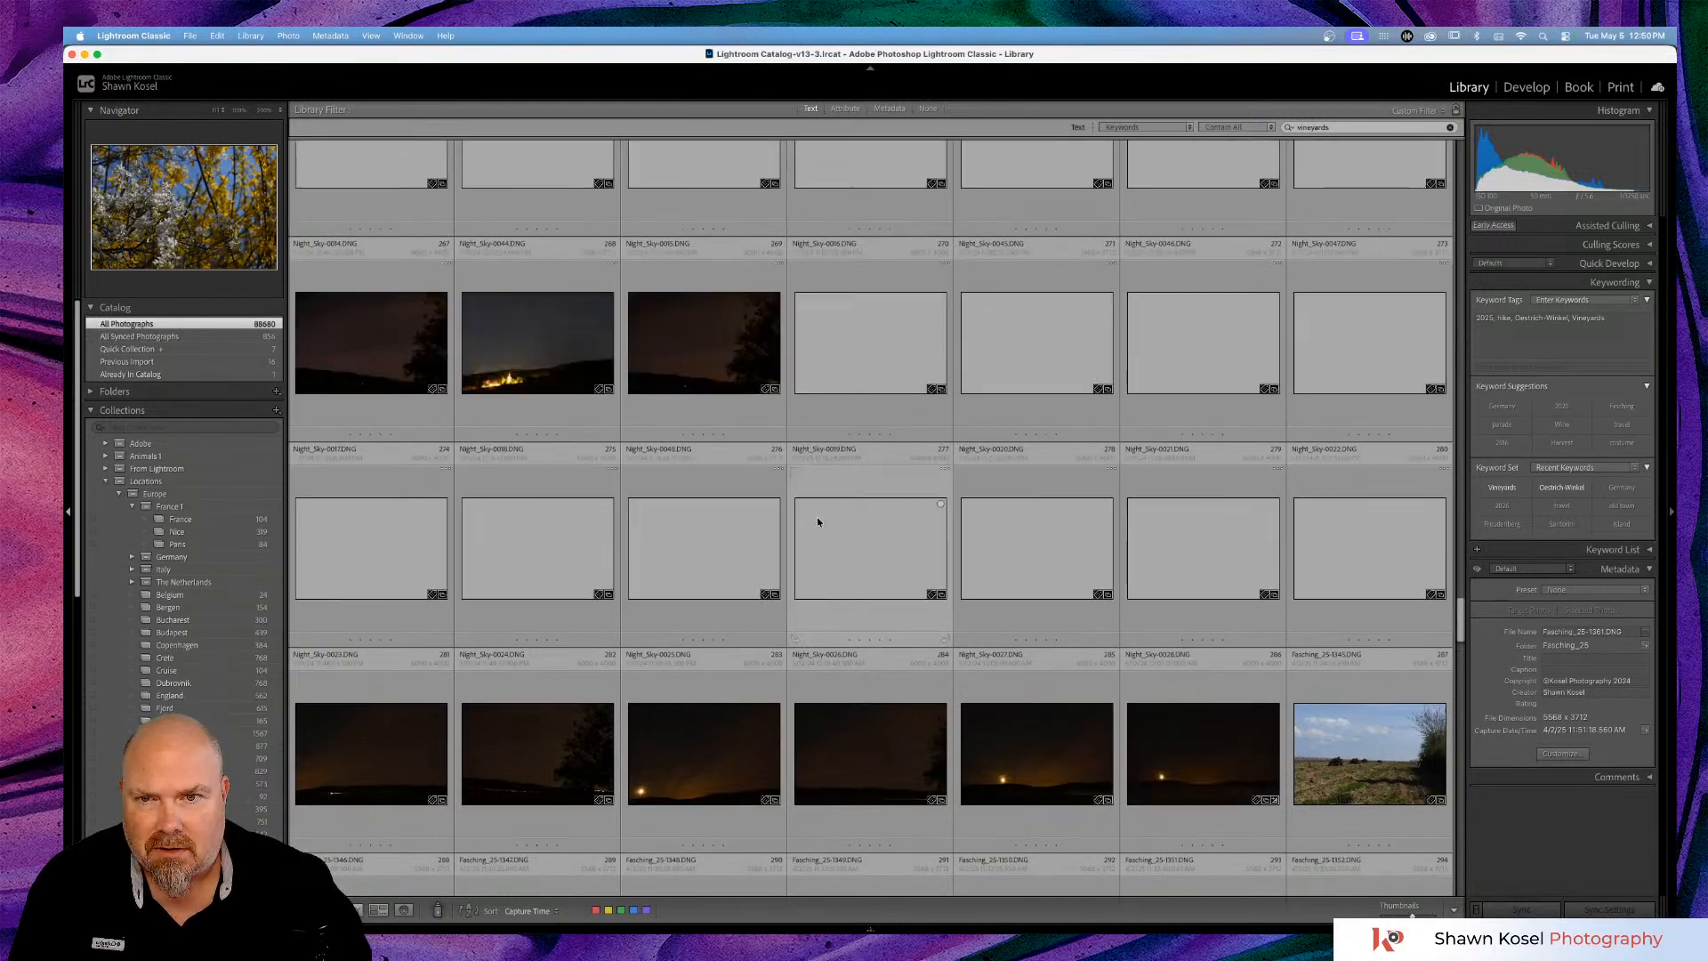
scroll(862, 516, up, 3)
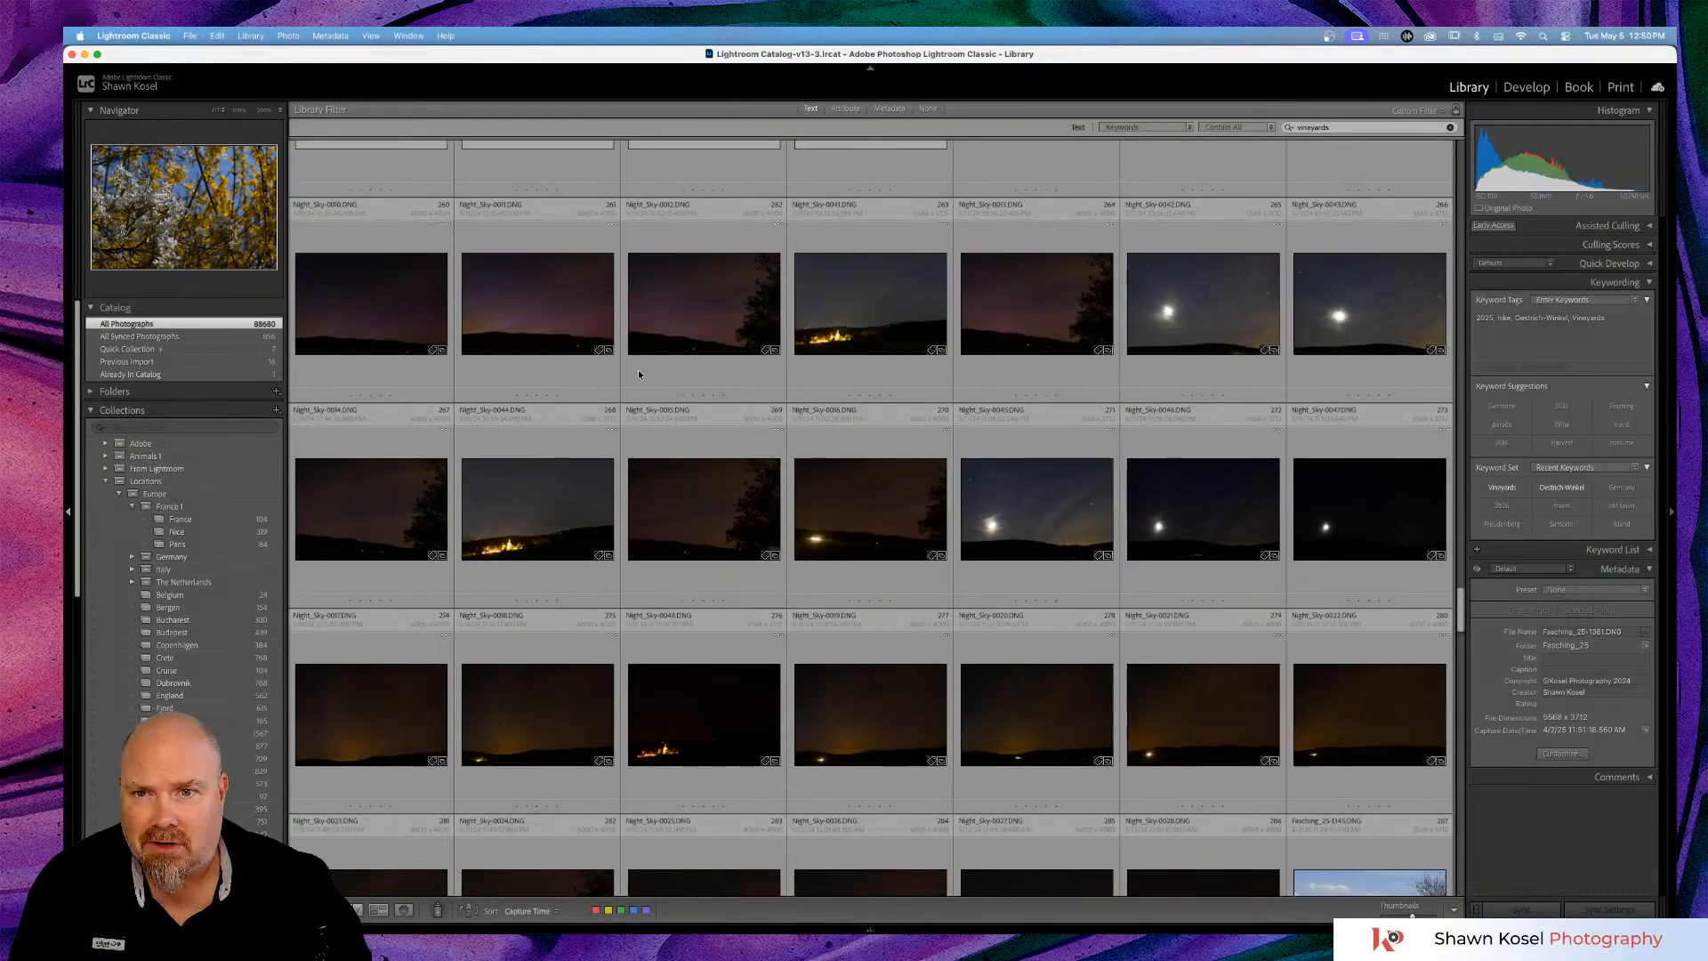
scroll(592, 316, up, 3)
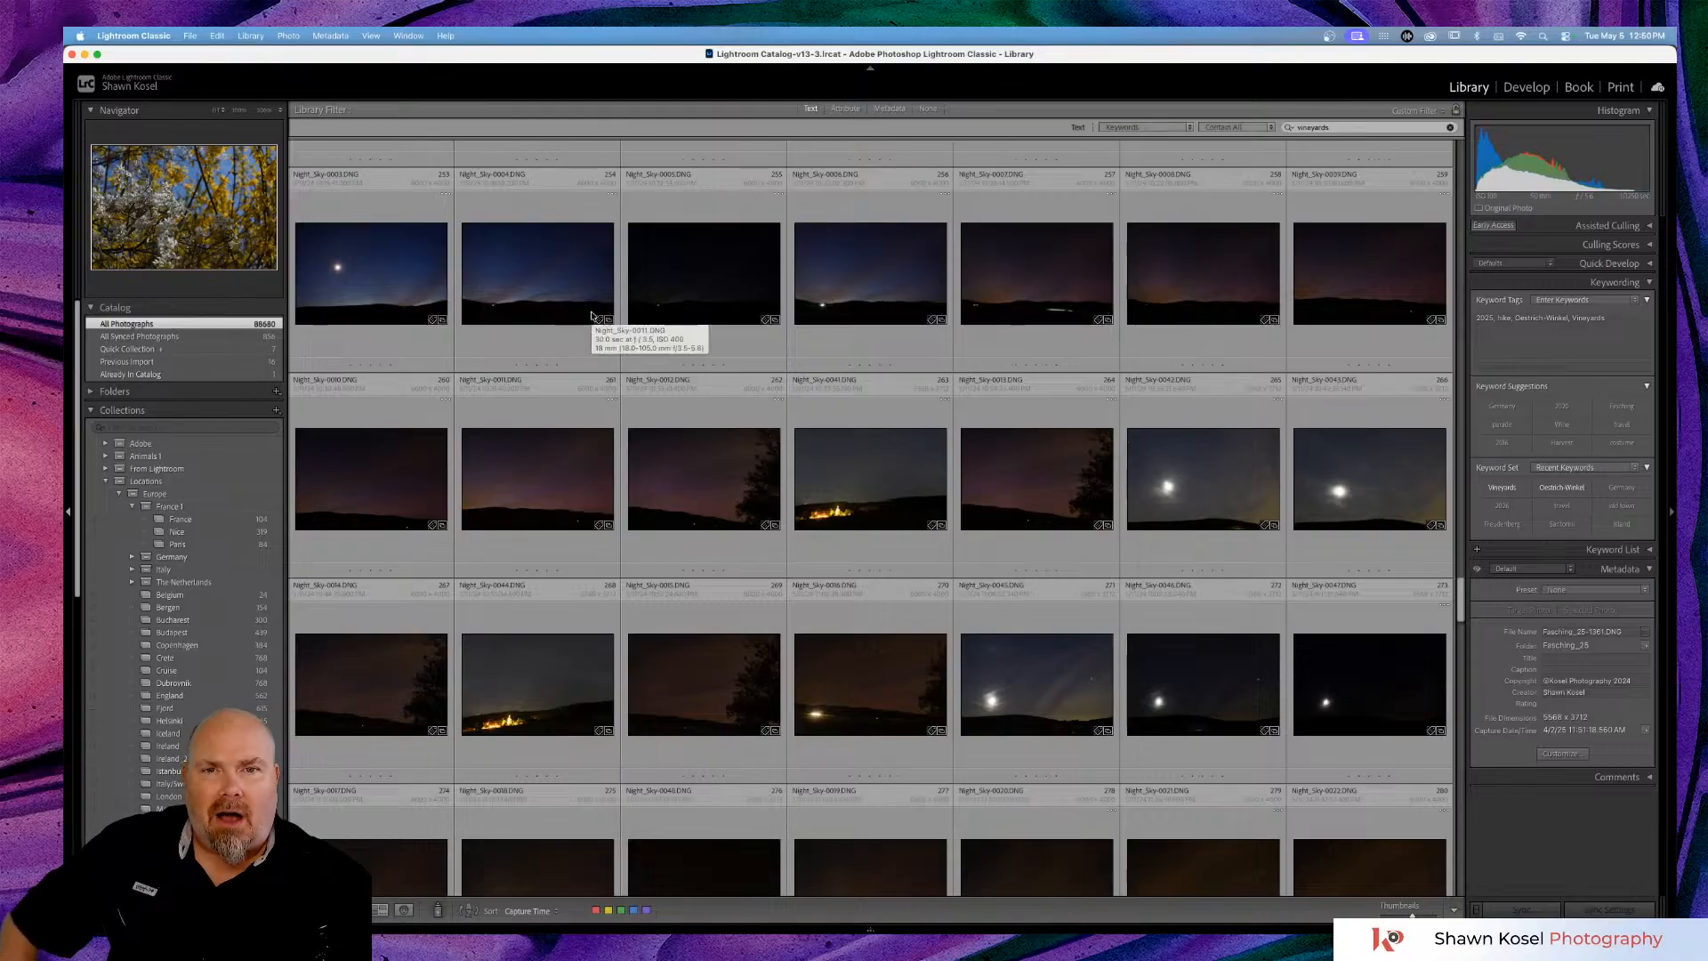
View Night_Sky-0006.DNG enlarged, display its exposure details and its capture date and dimensions, and return to the grid.
double_click(922, 291)
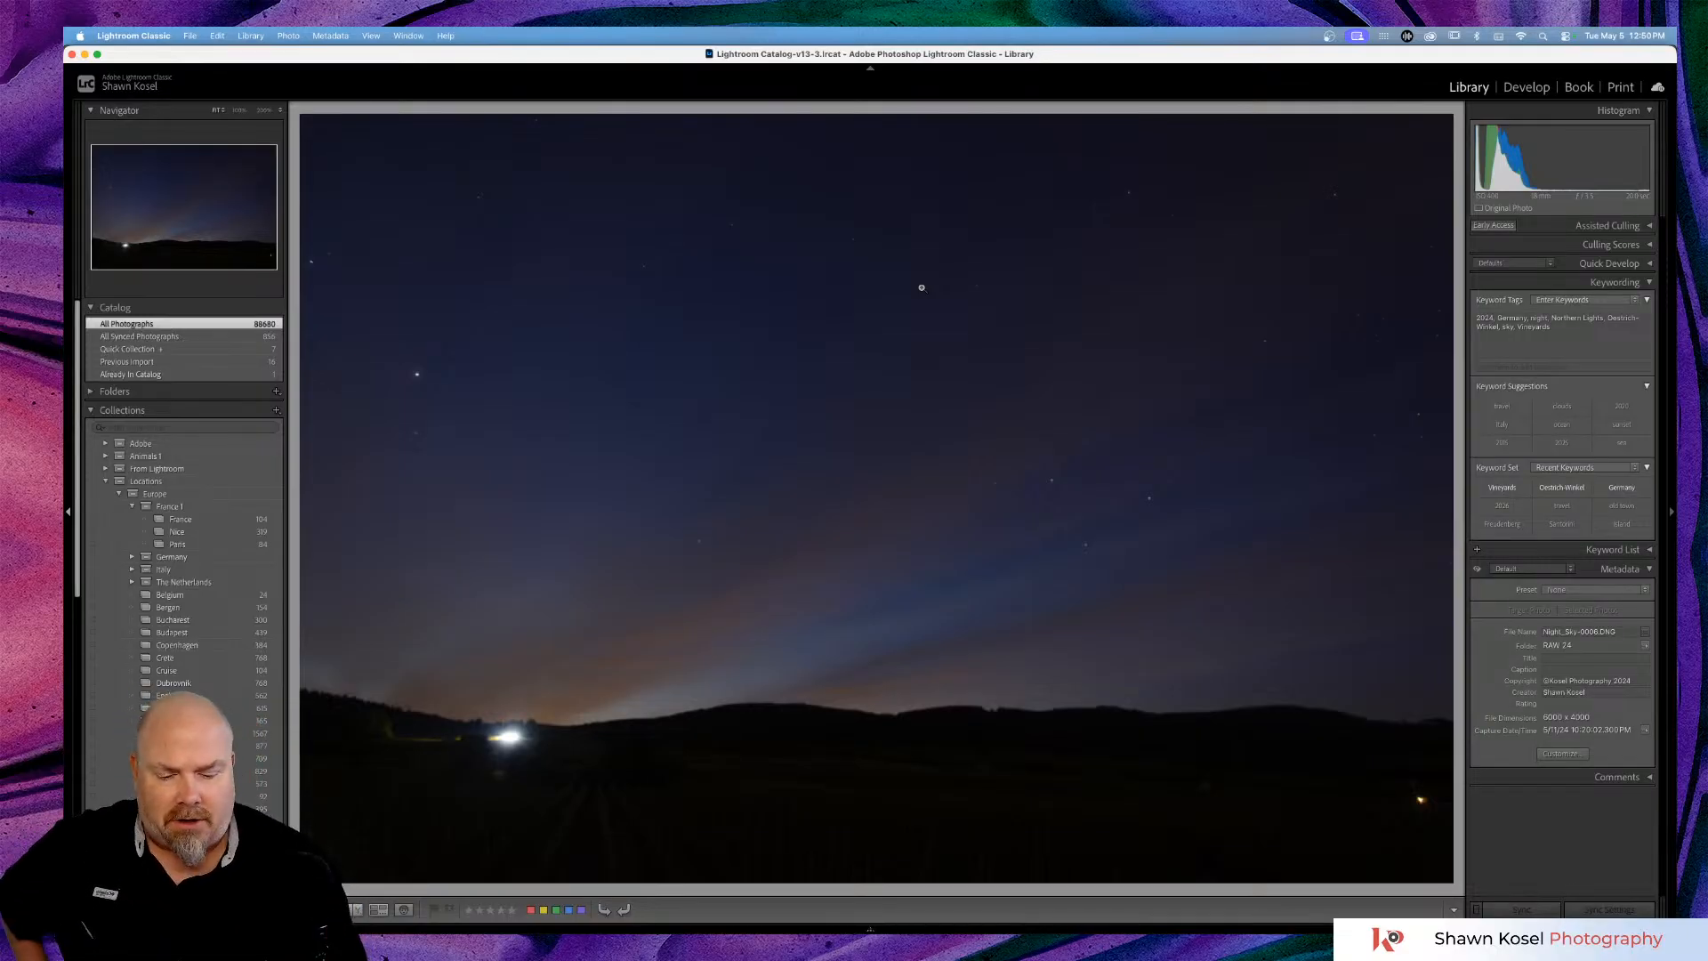
key(i)
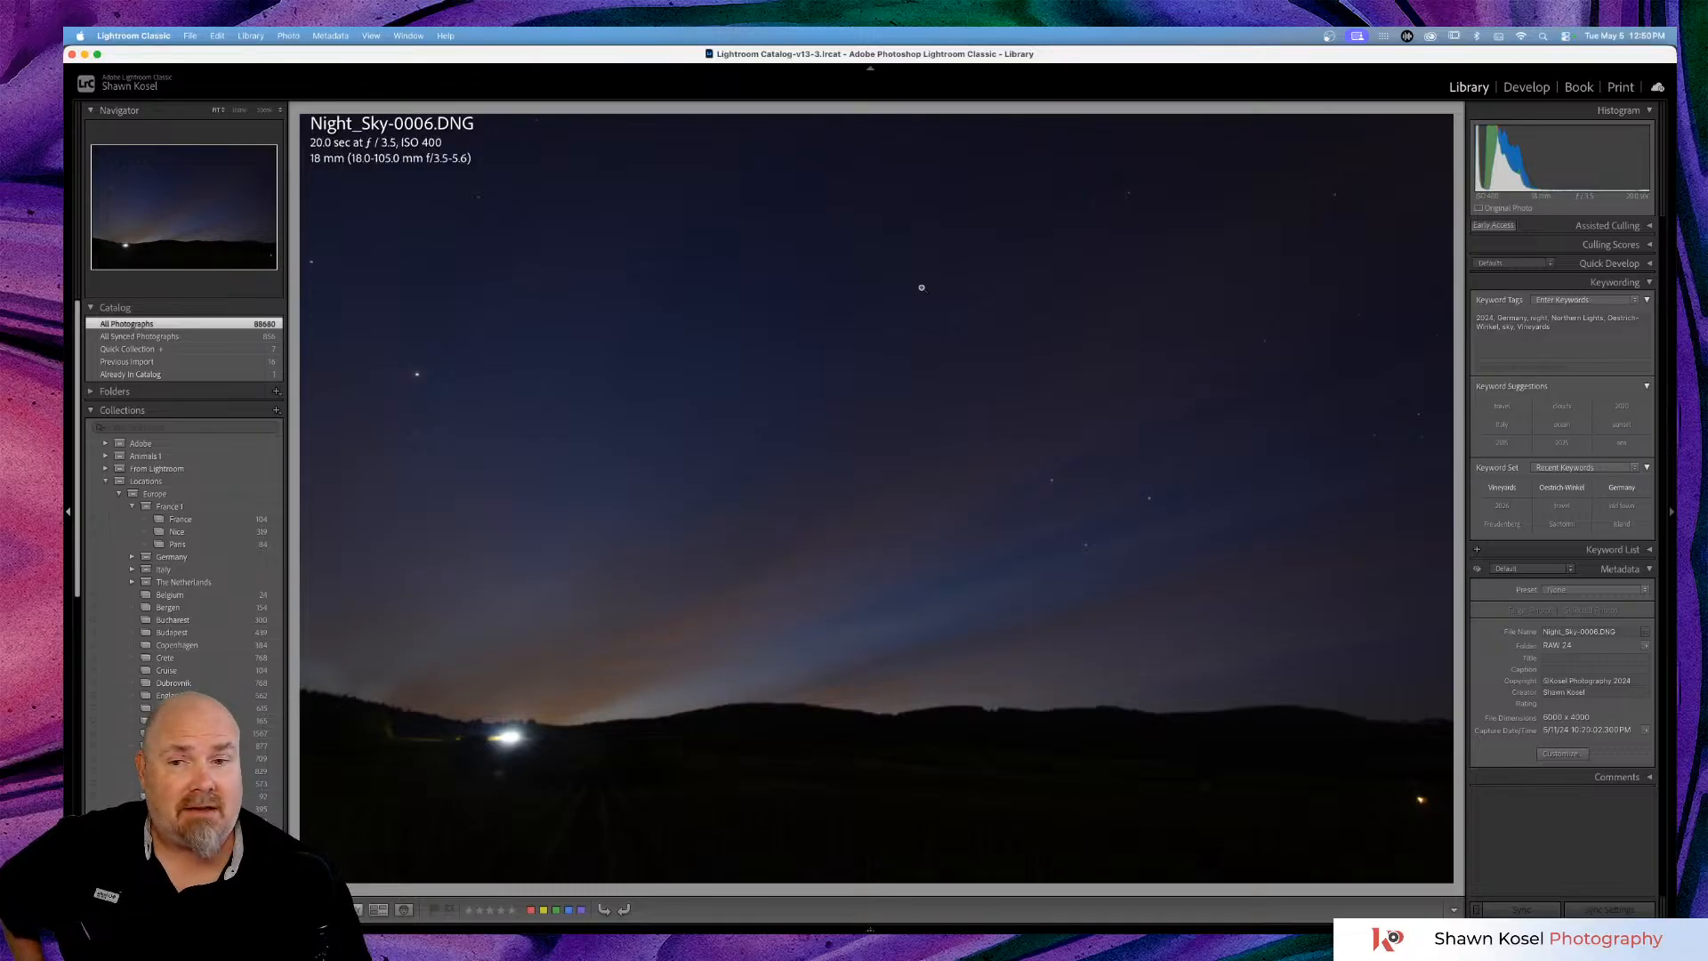
key(i)
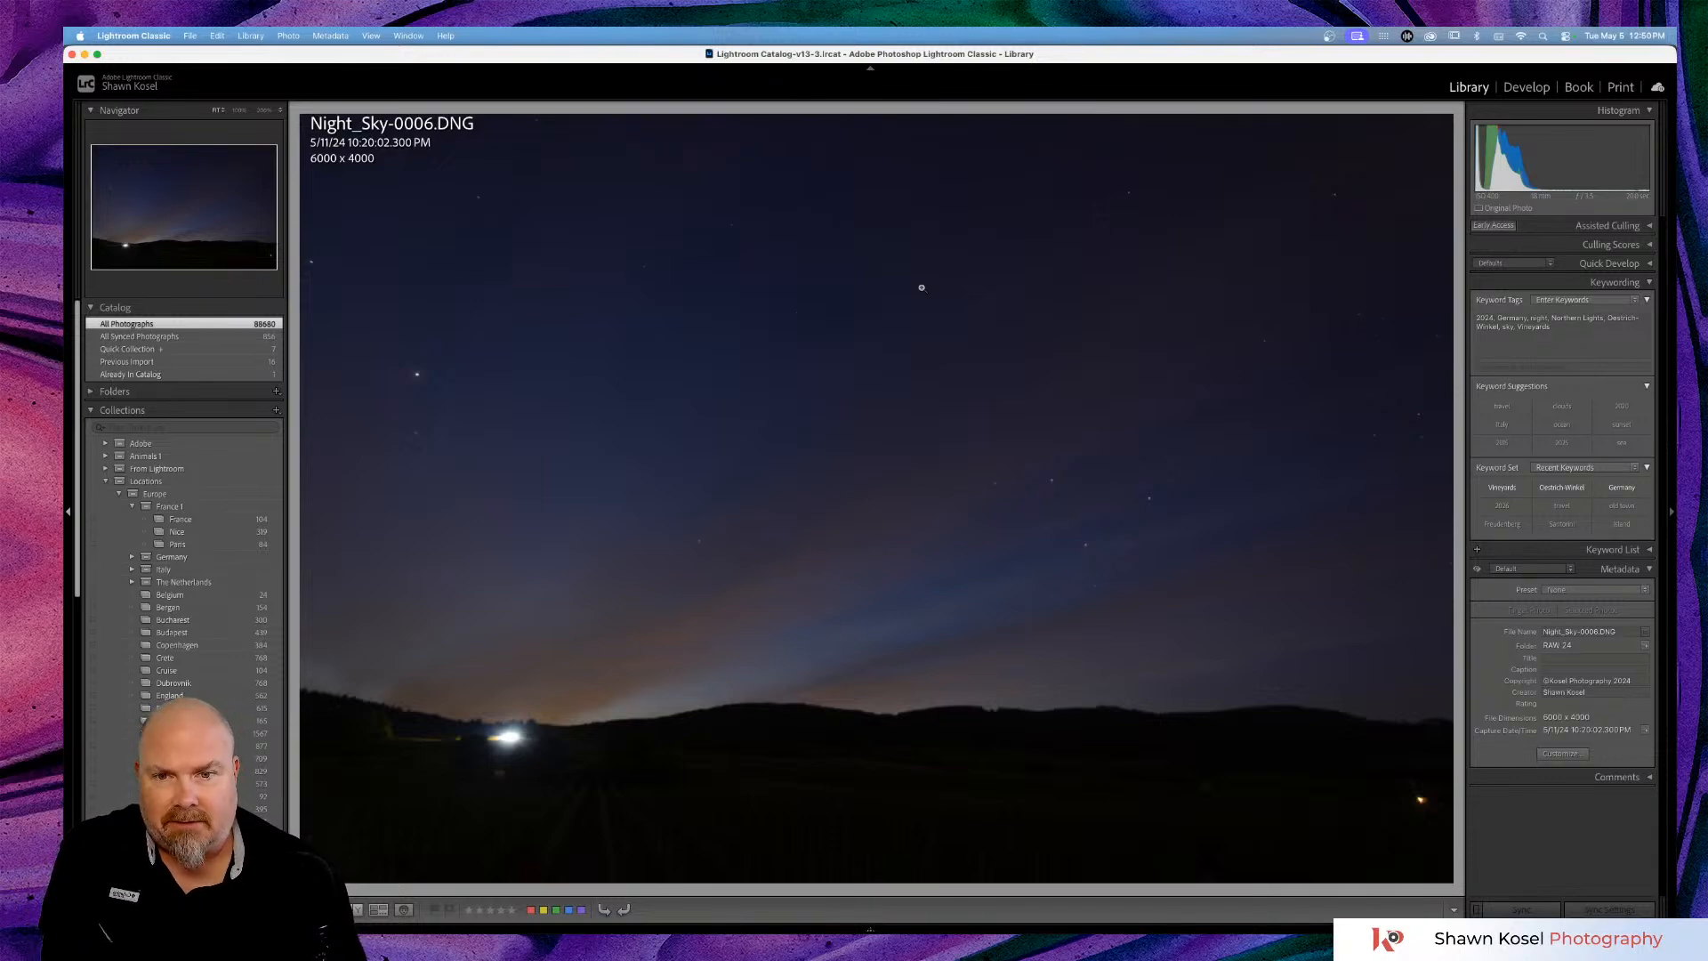
key(g)
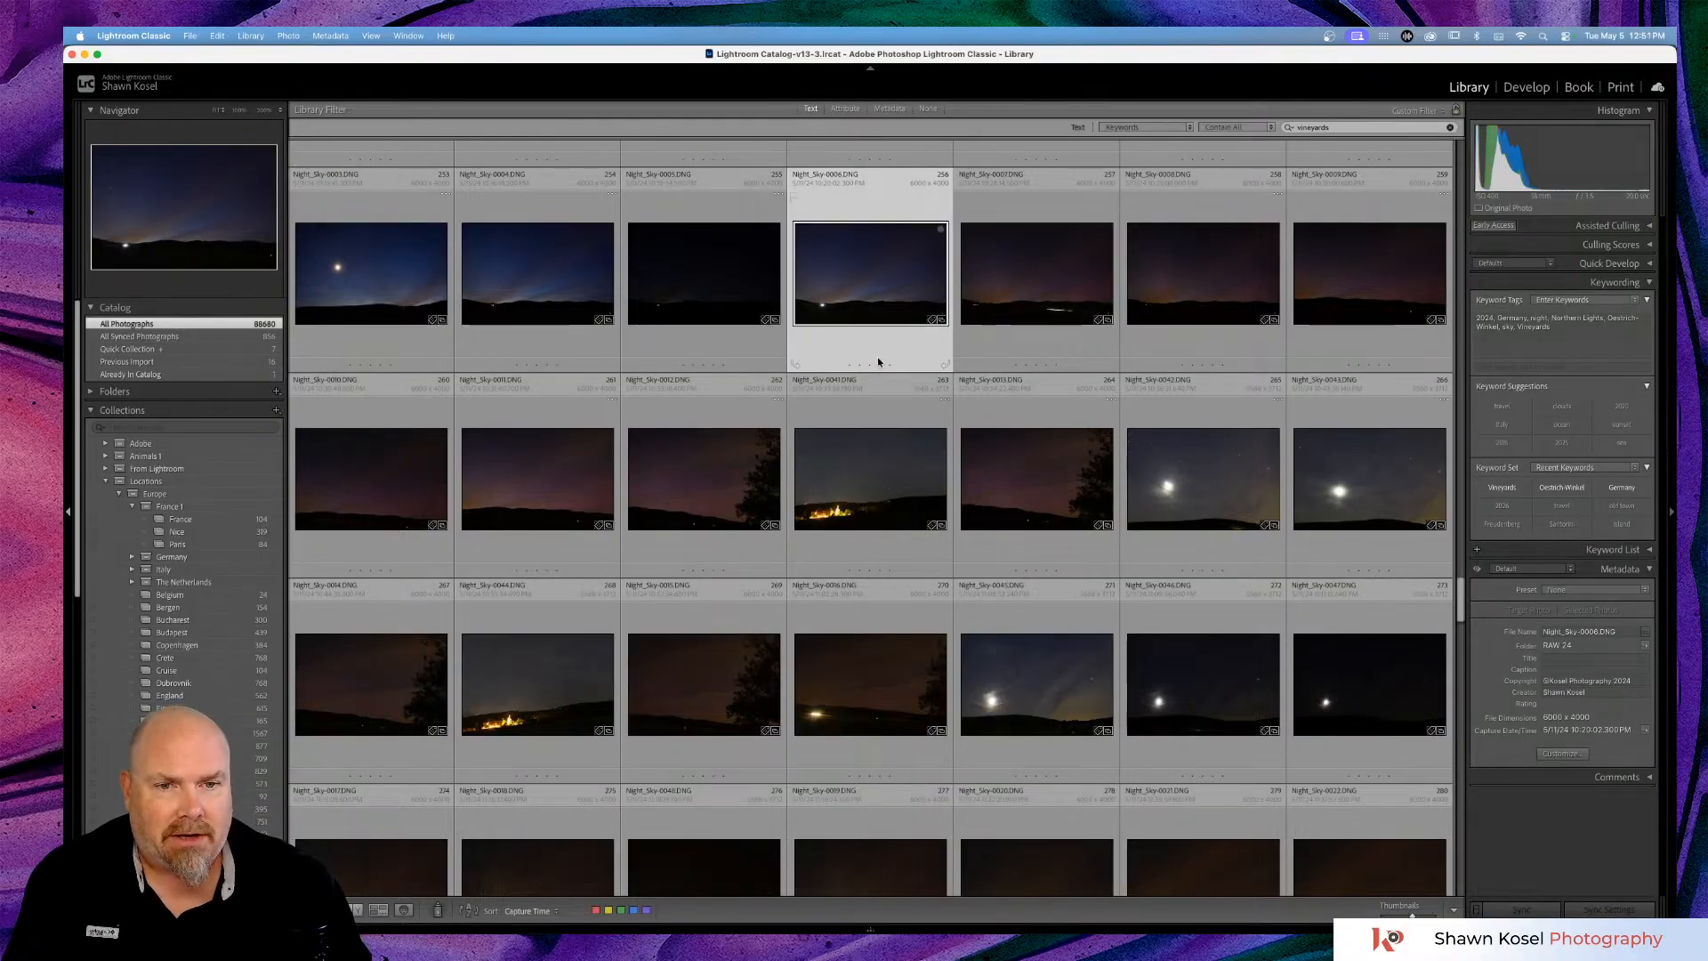
Examine the earlier vineyards matches, from the night sky series back through the snowy winter vineyard photos.
scroll(877, 361, up, 2)
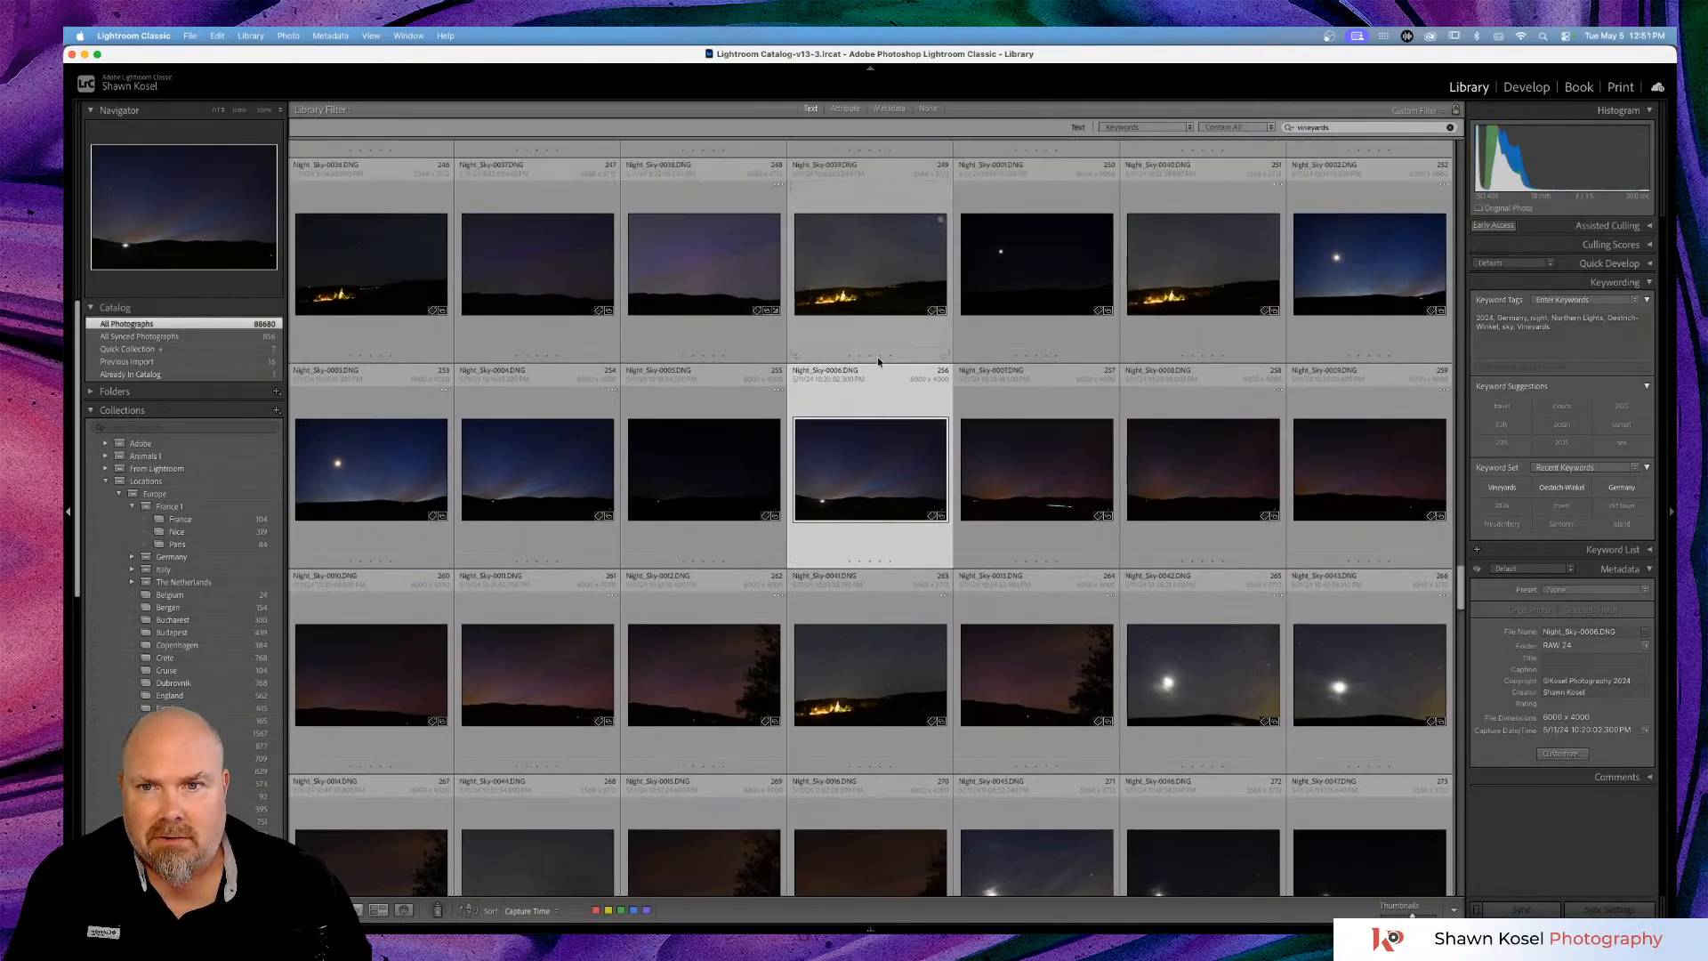
scroll(877, 359, up, 3)
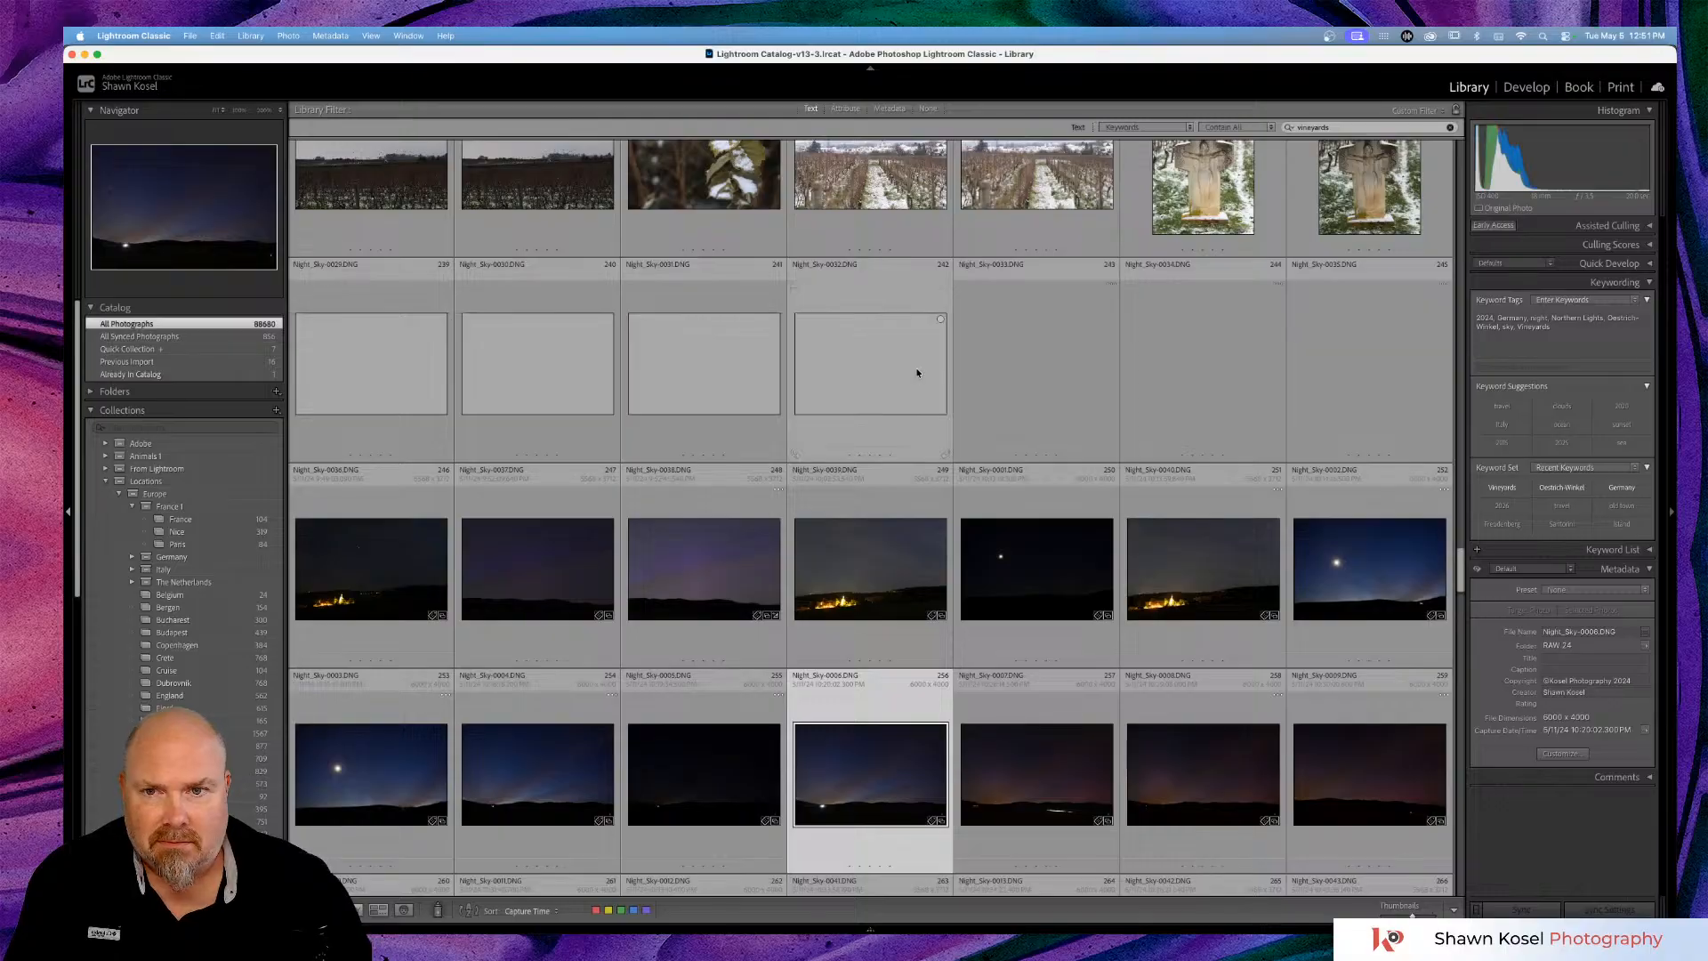
scroll(919, 396, up, 1)
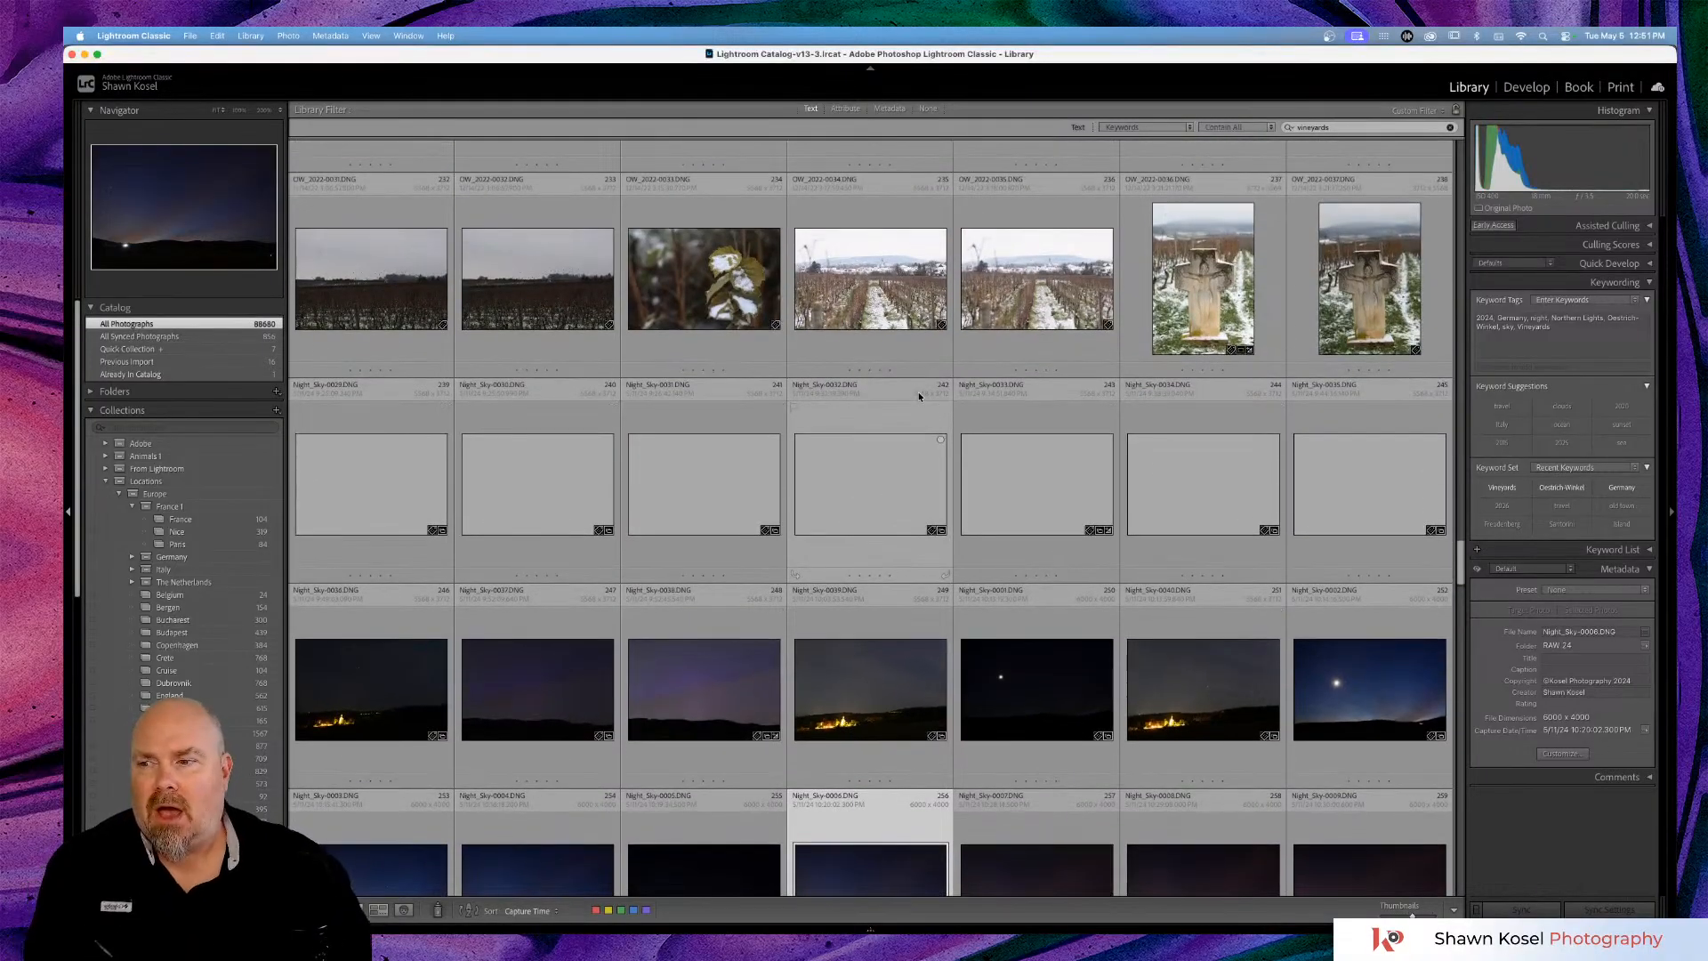
scroll(919, 396, up, 1)
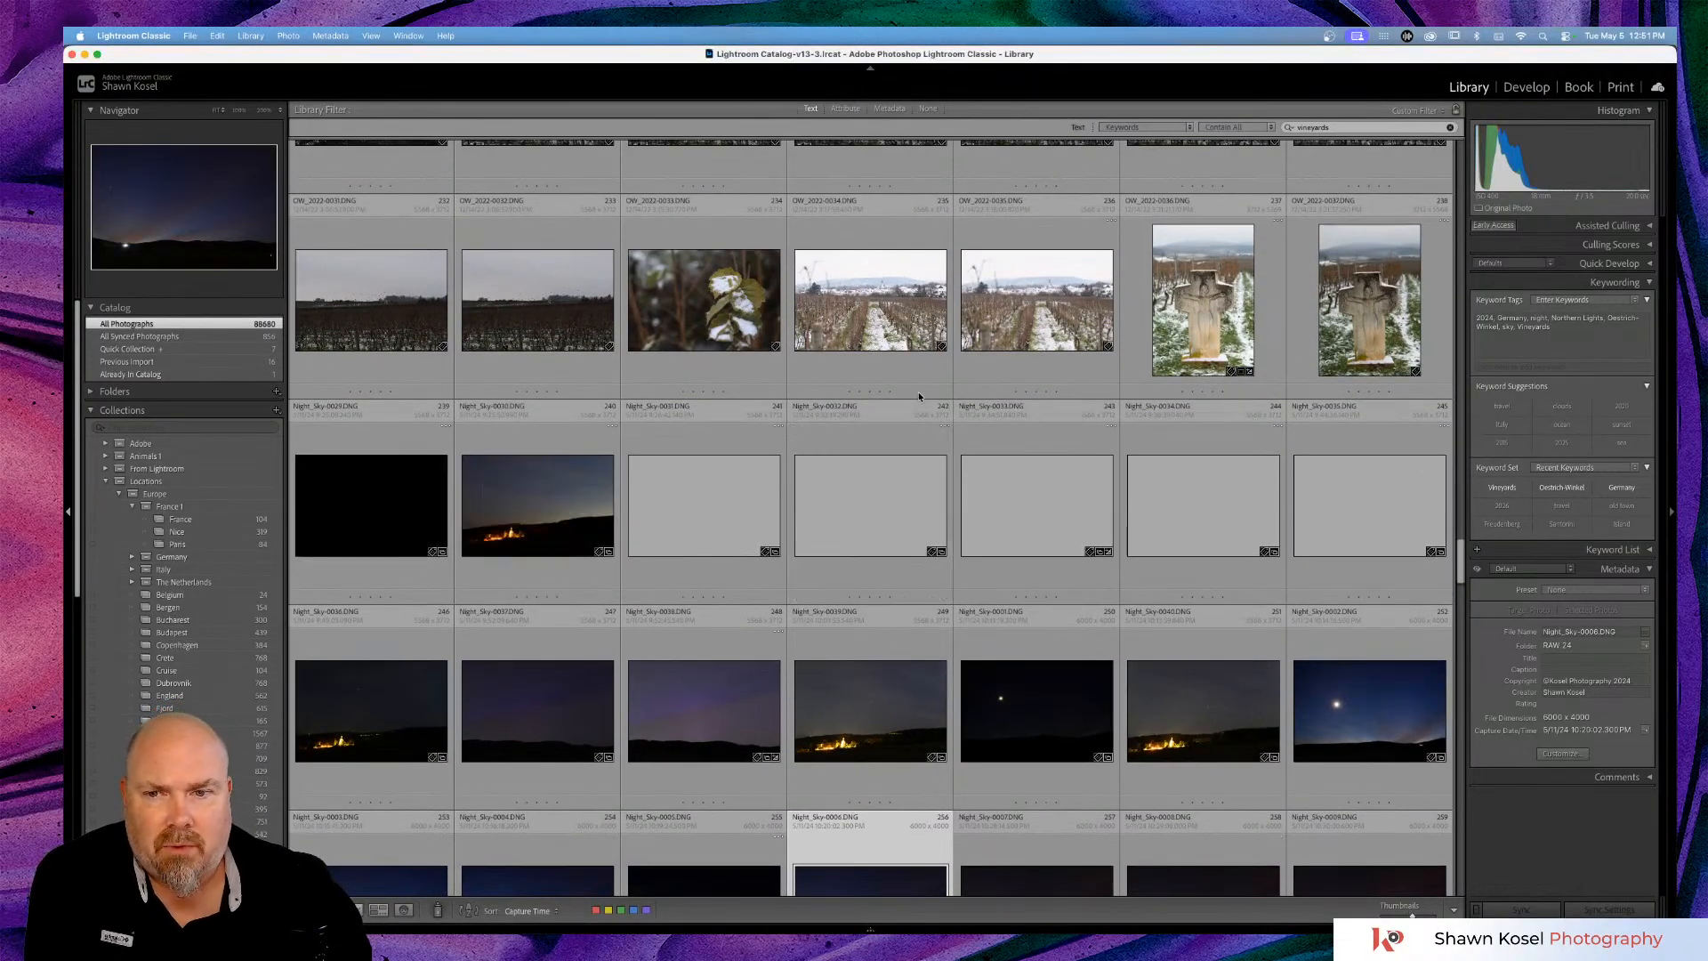
scroll(919, 396, up, 3)
scroll(919, 396, up, 1)
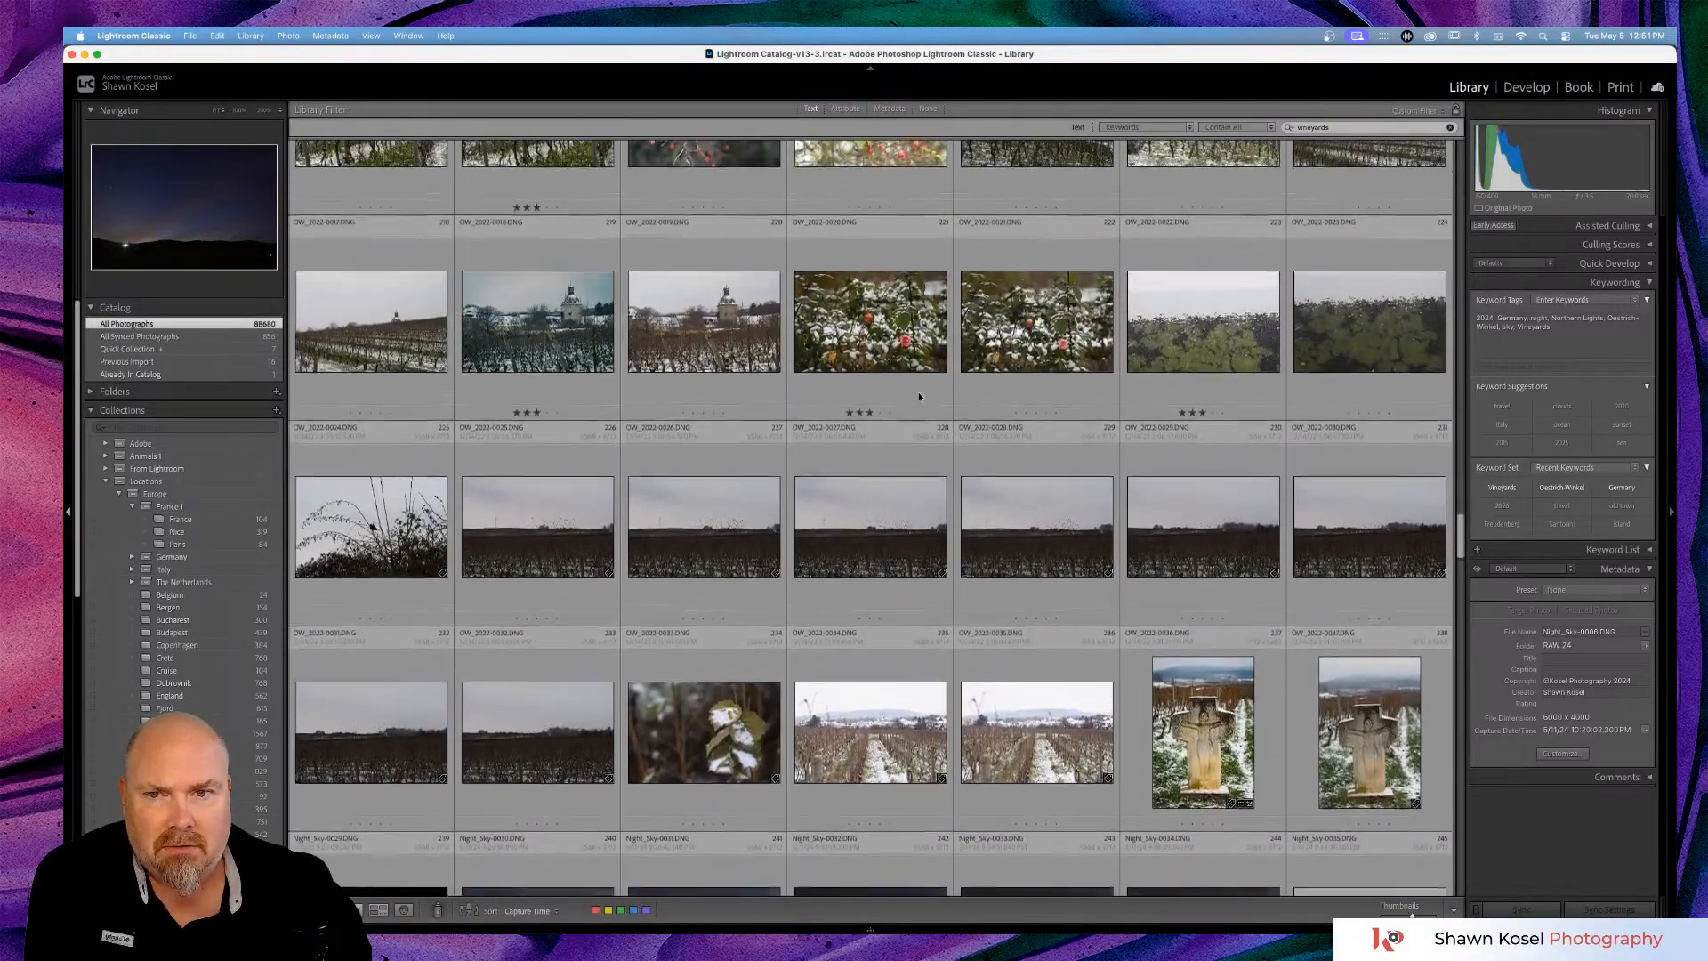
scroll(945, 379, up, 8)
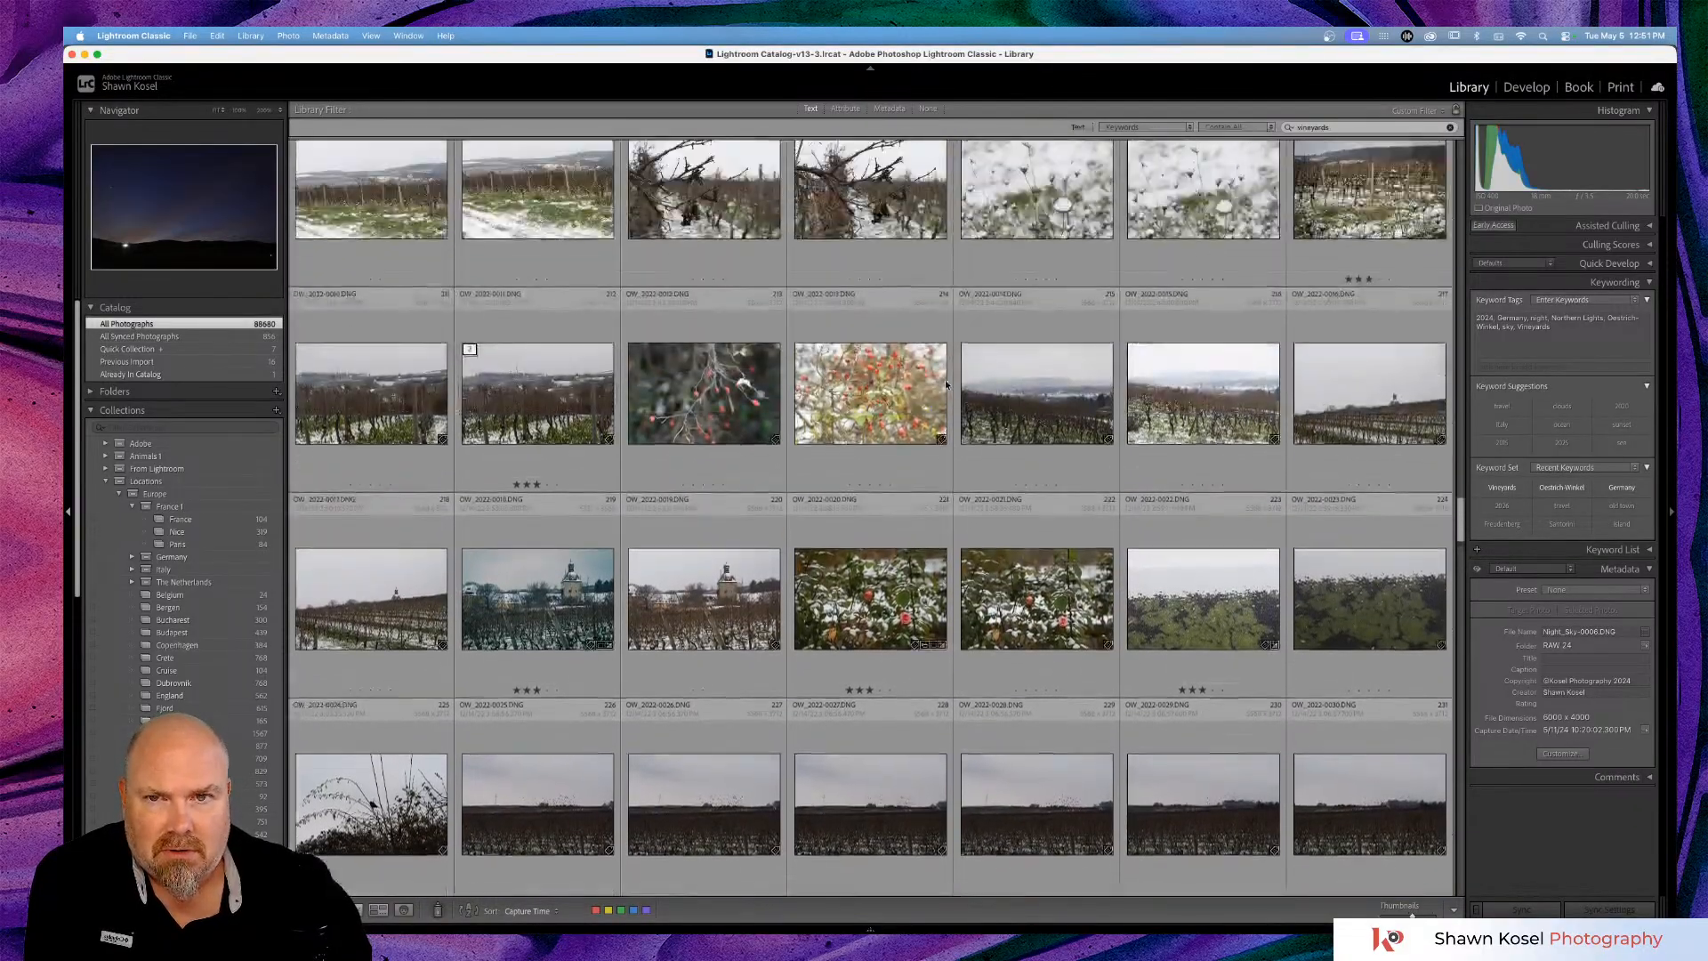
scroll(945, 384, up, 2)
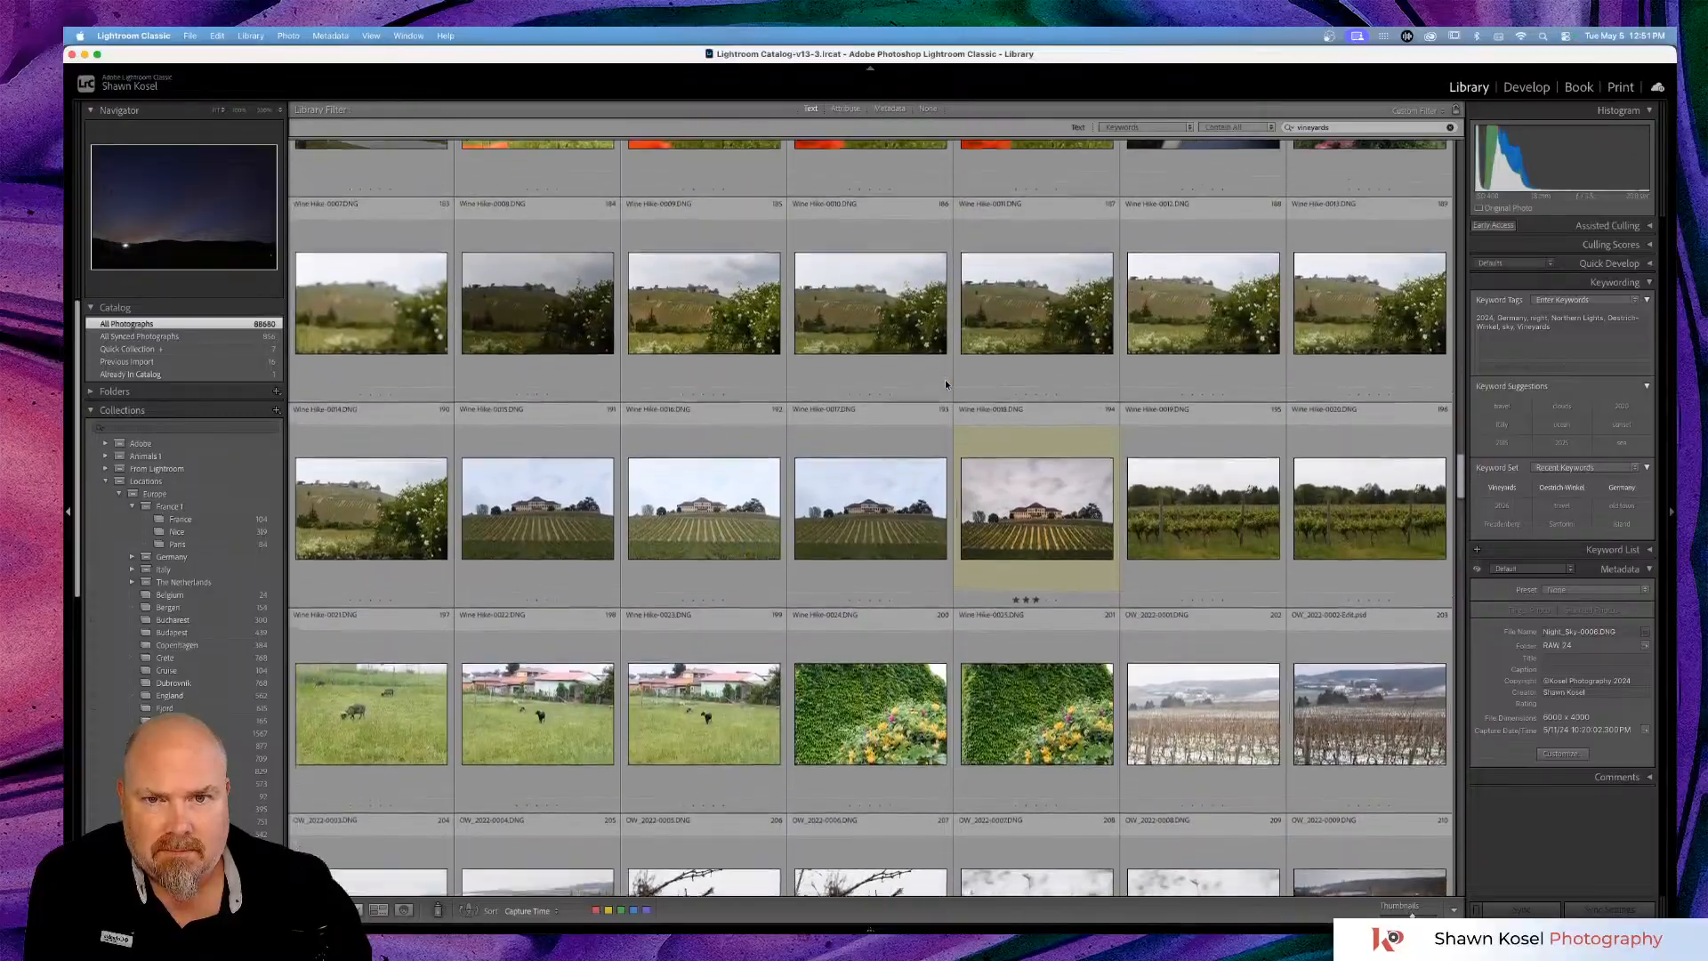
Browse back past the poppies to the golden autumn vineyards, view Weinstrass-0030.DNG enlarged and return to the grid.
scroll(946, 383, up, 4)
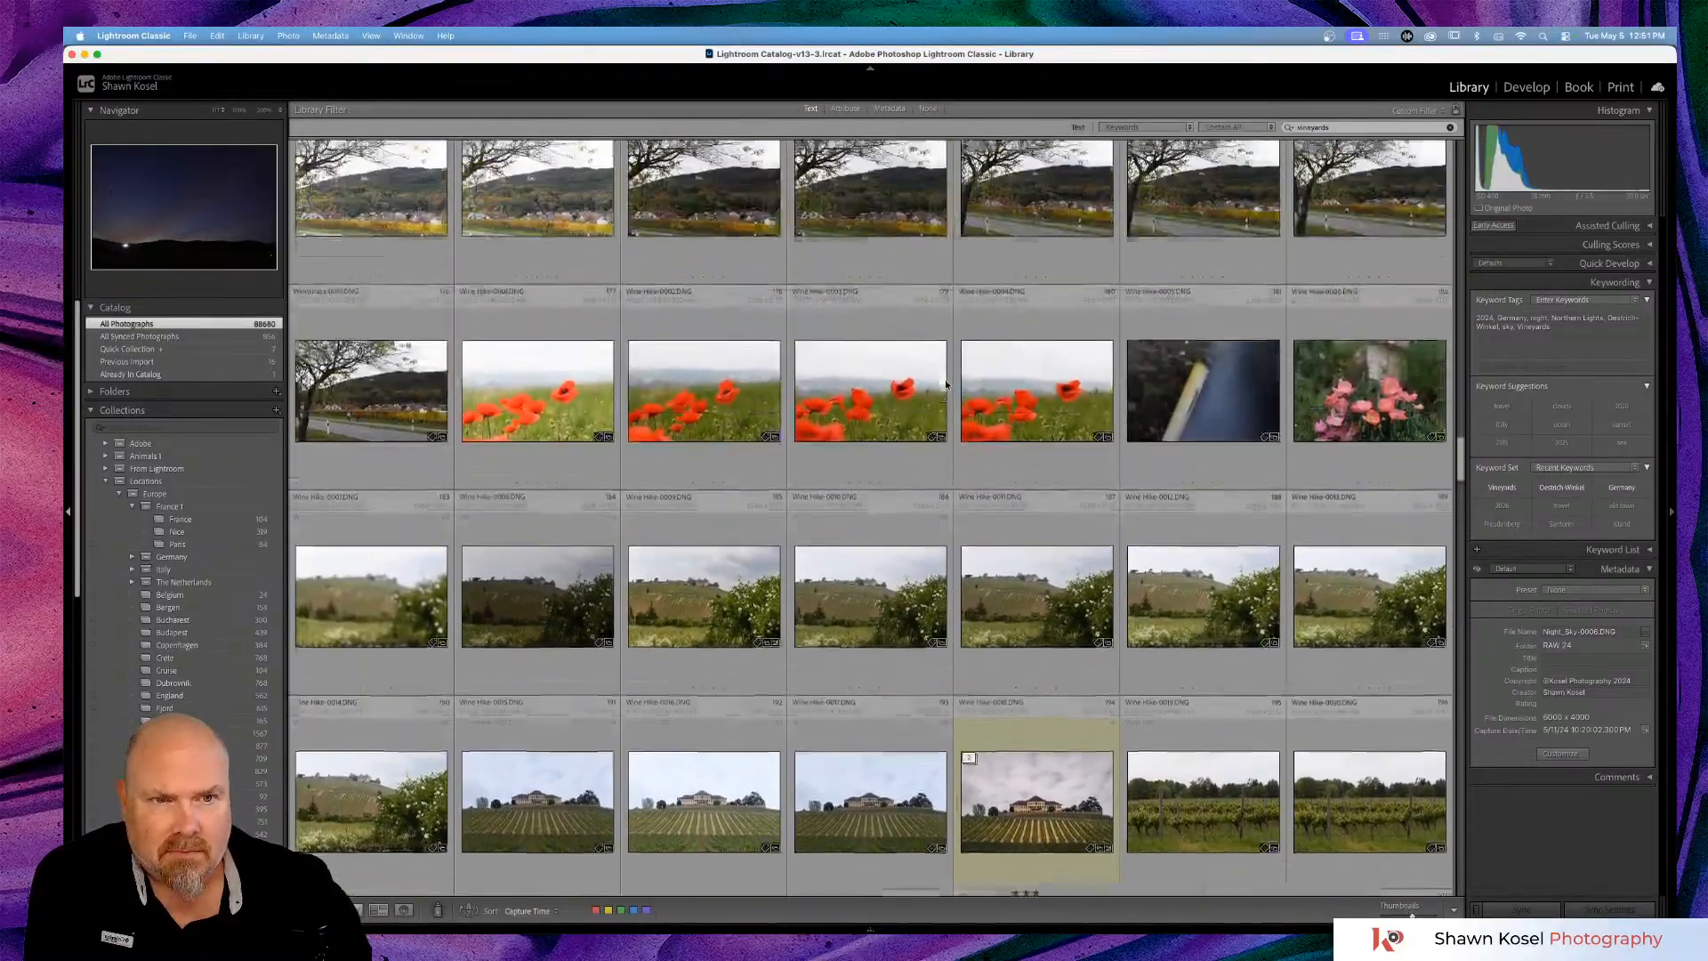
scroll(946, 383, up, 1)
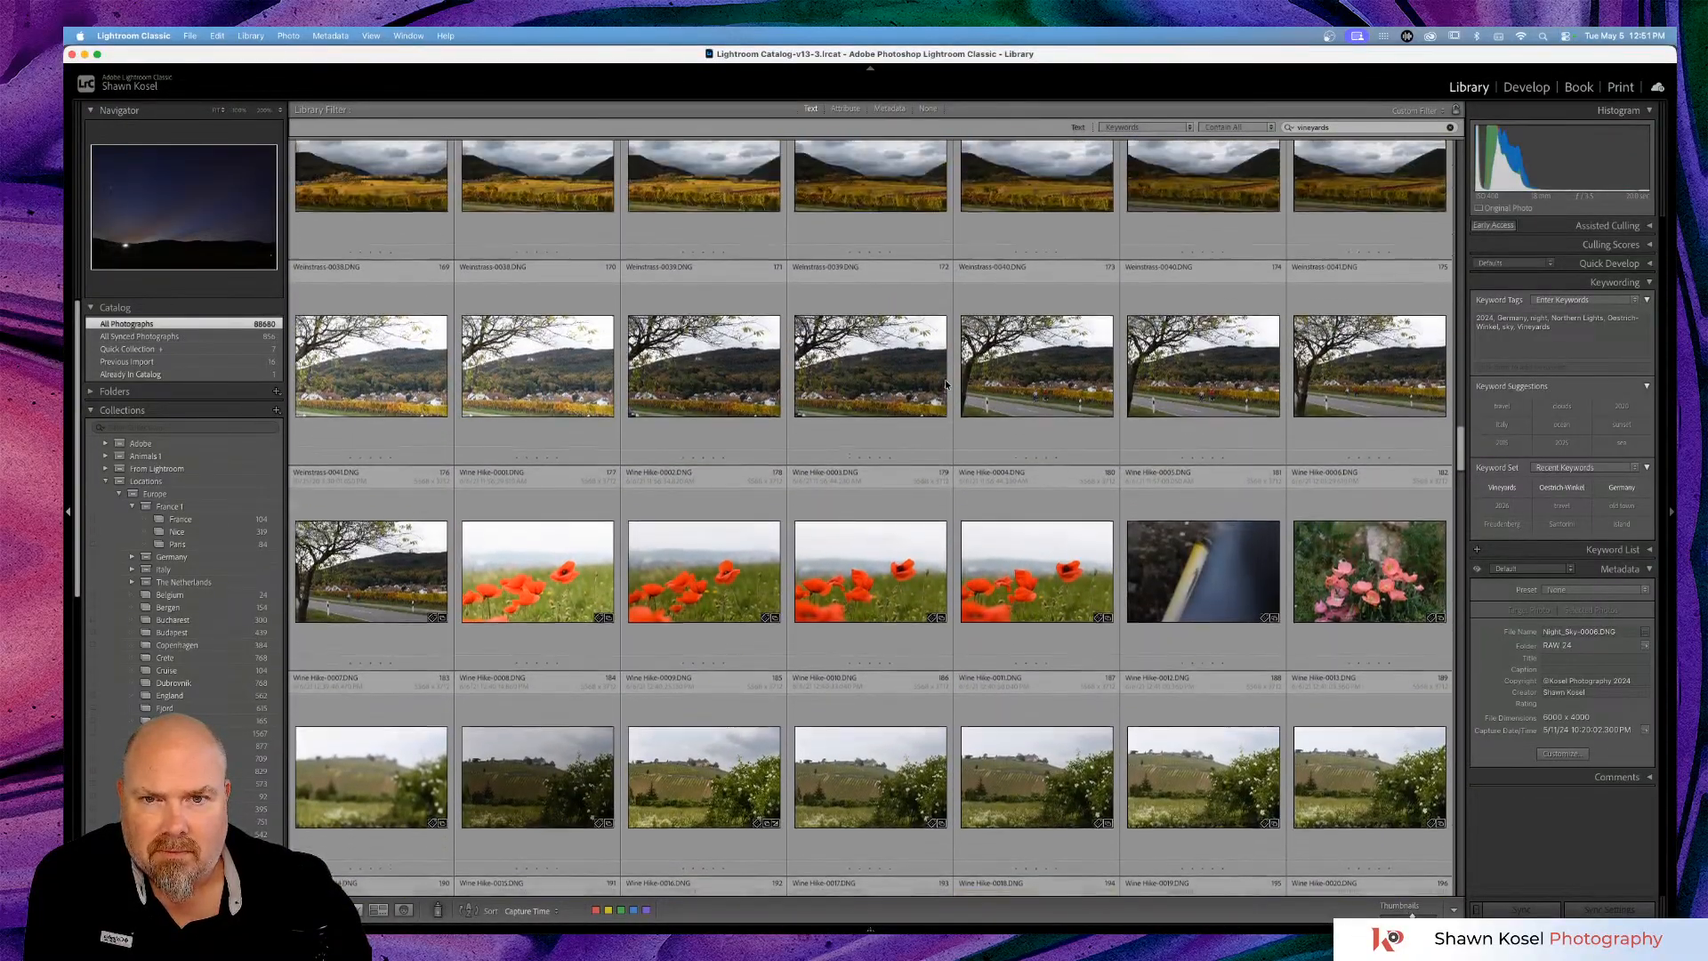
scroll(938, 387, up, 2)
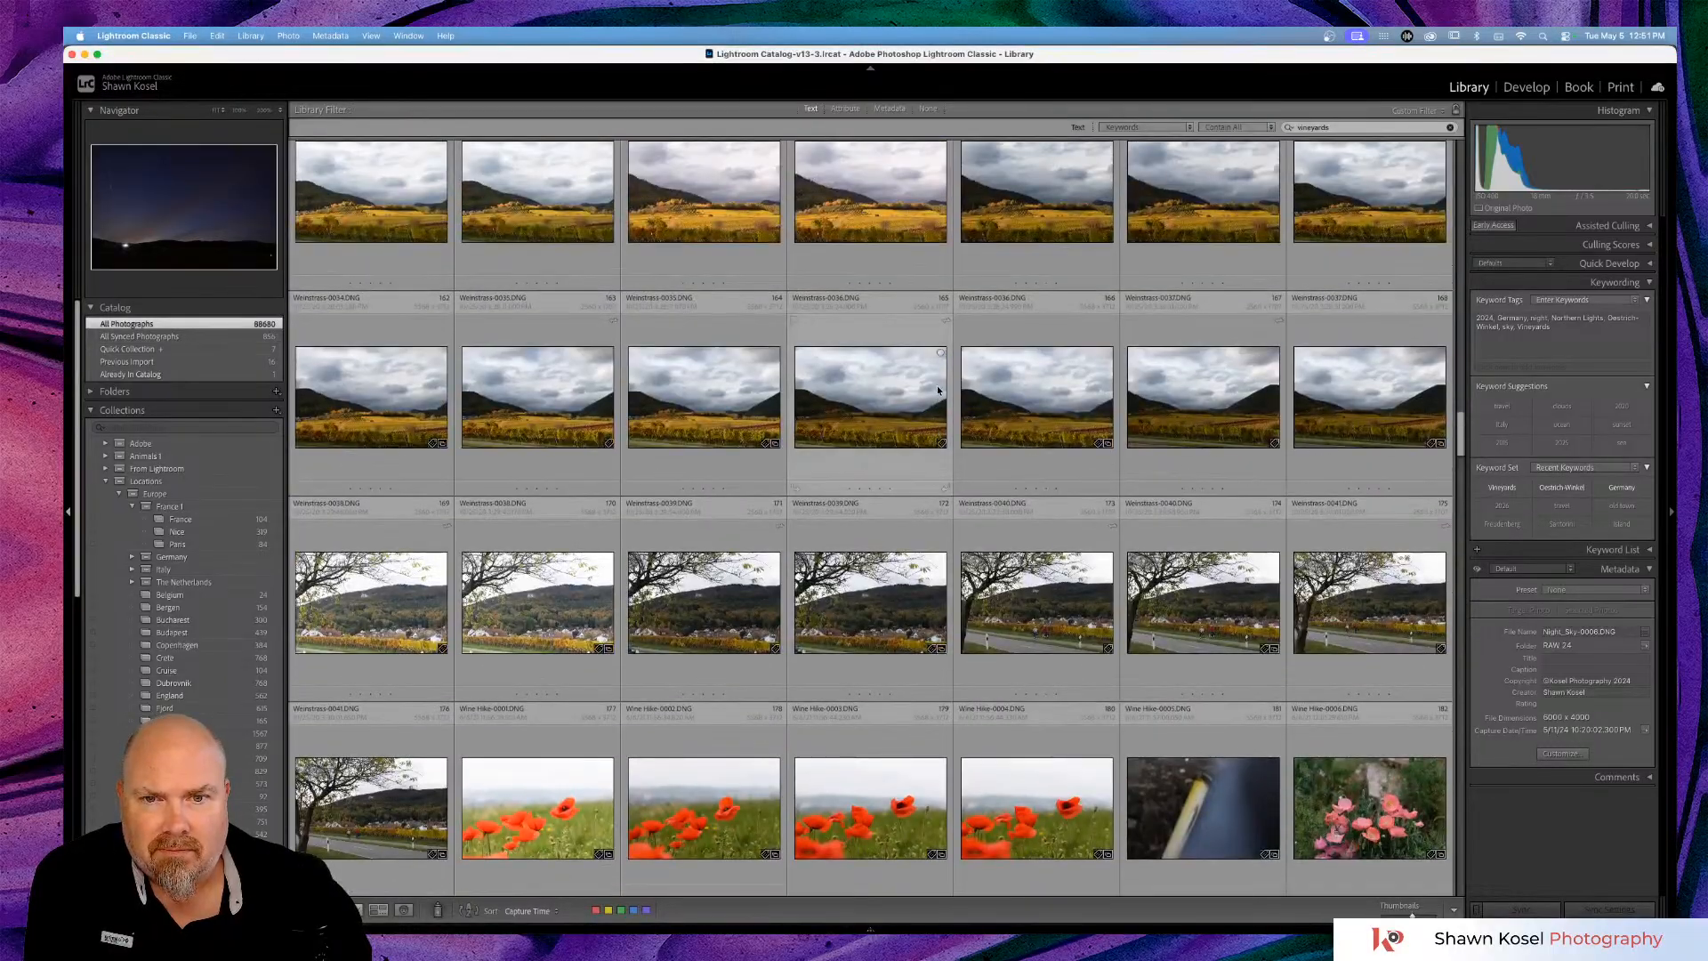
scroll(870, 438, up, 2)
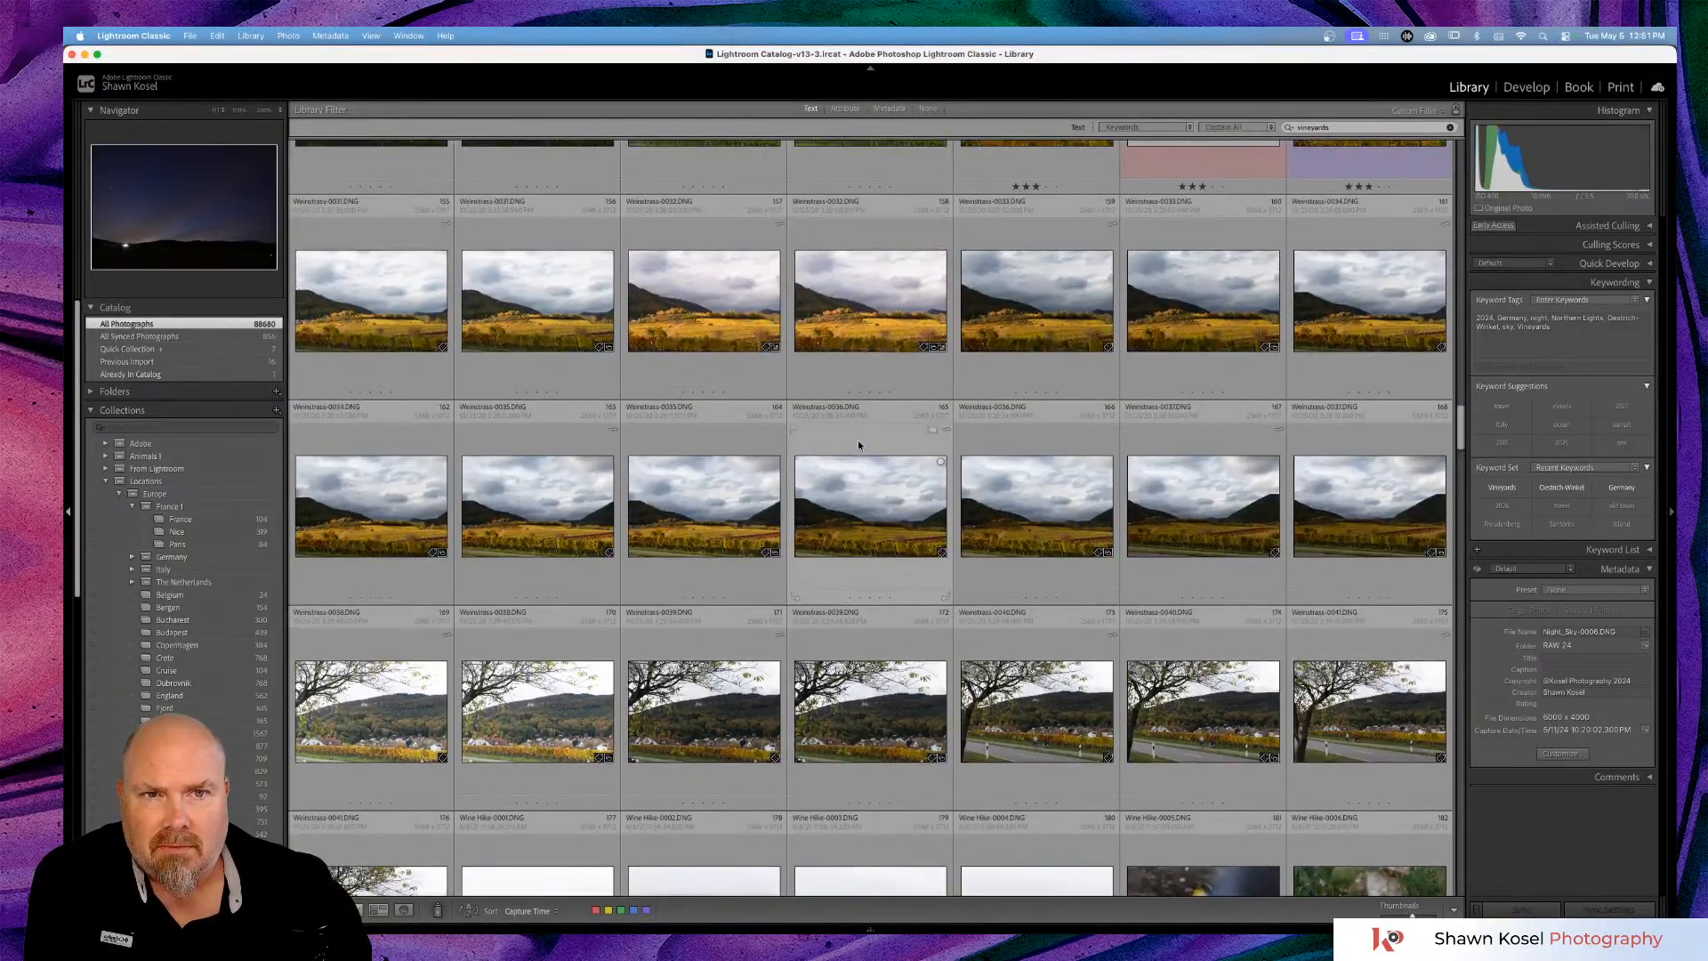
scroll(857, 440, up, 1)
scroll(868, 429, up, 1)
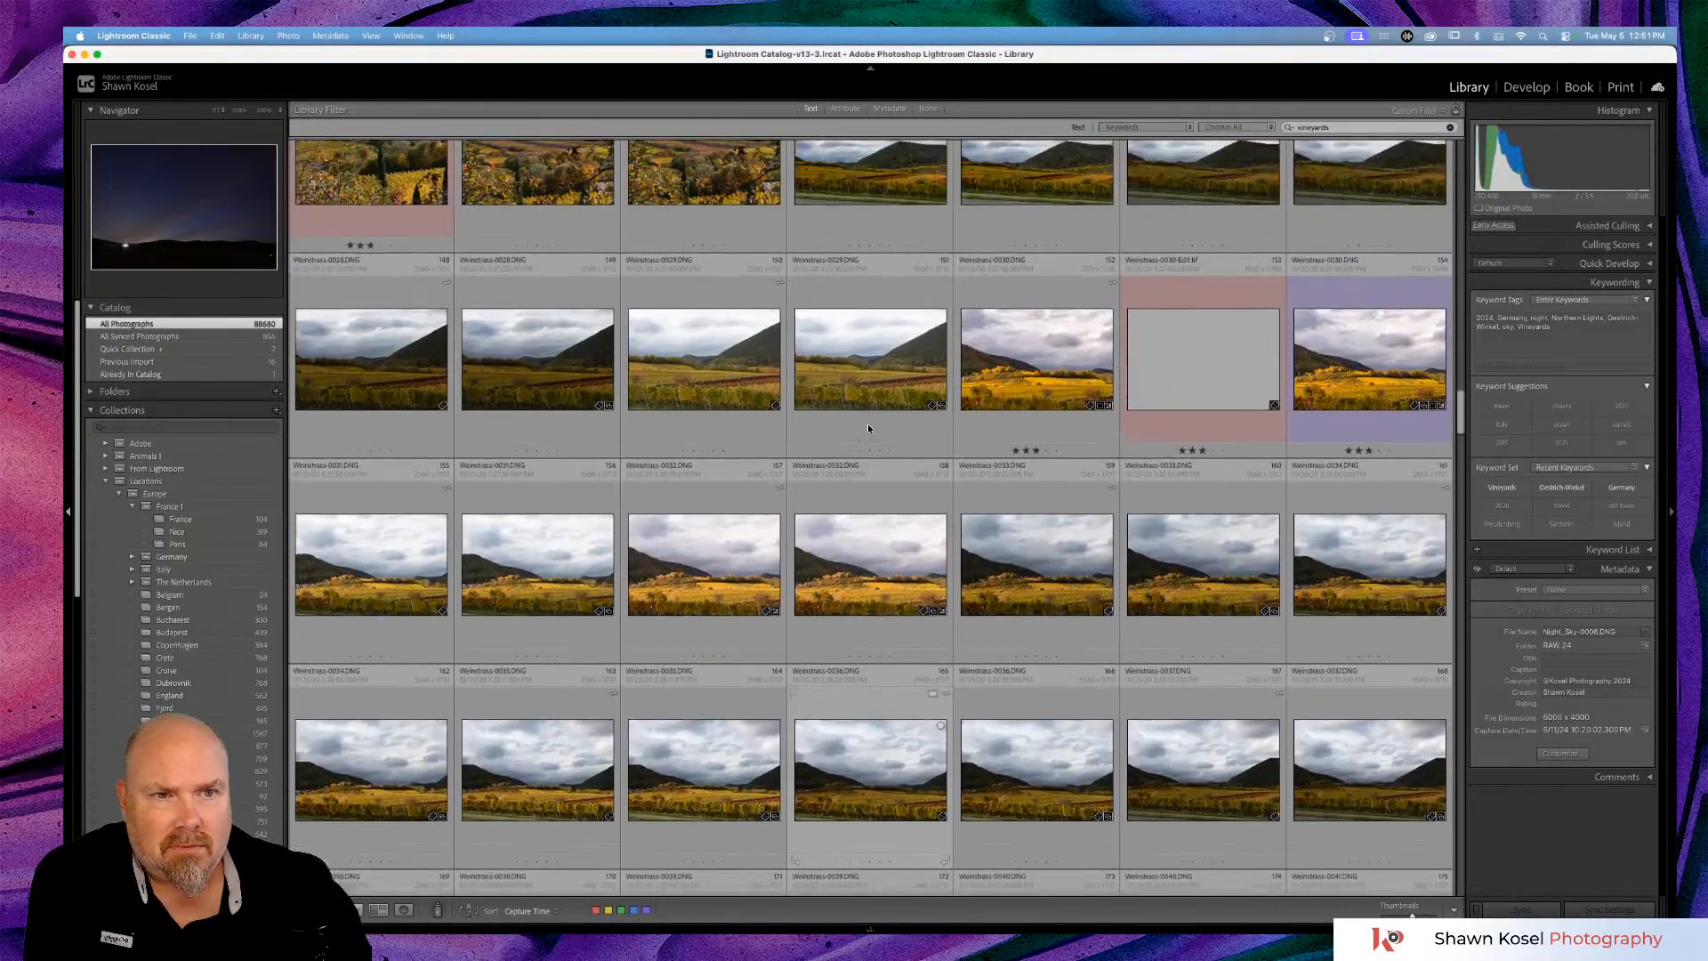
double_click(1357, 384)
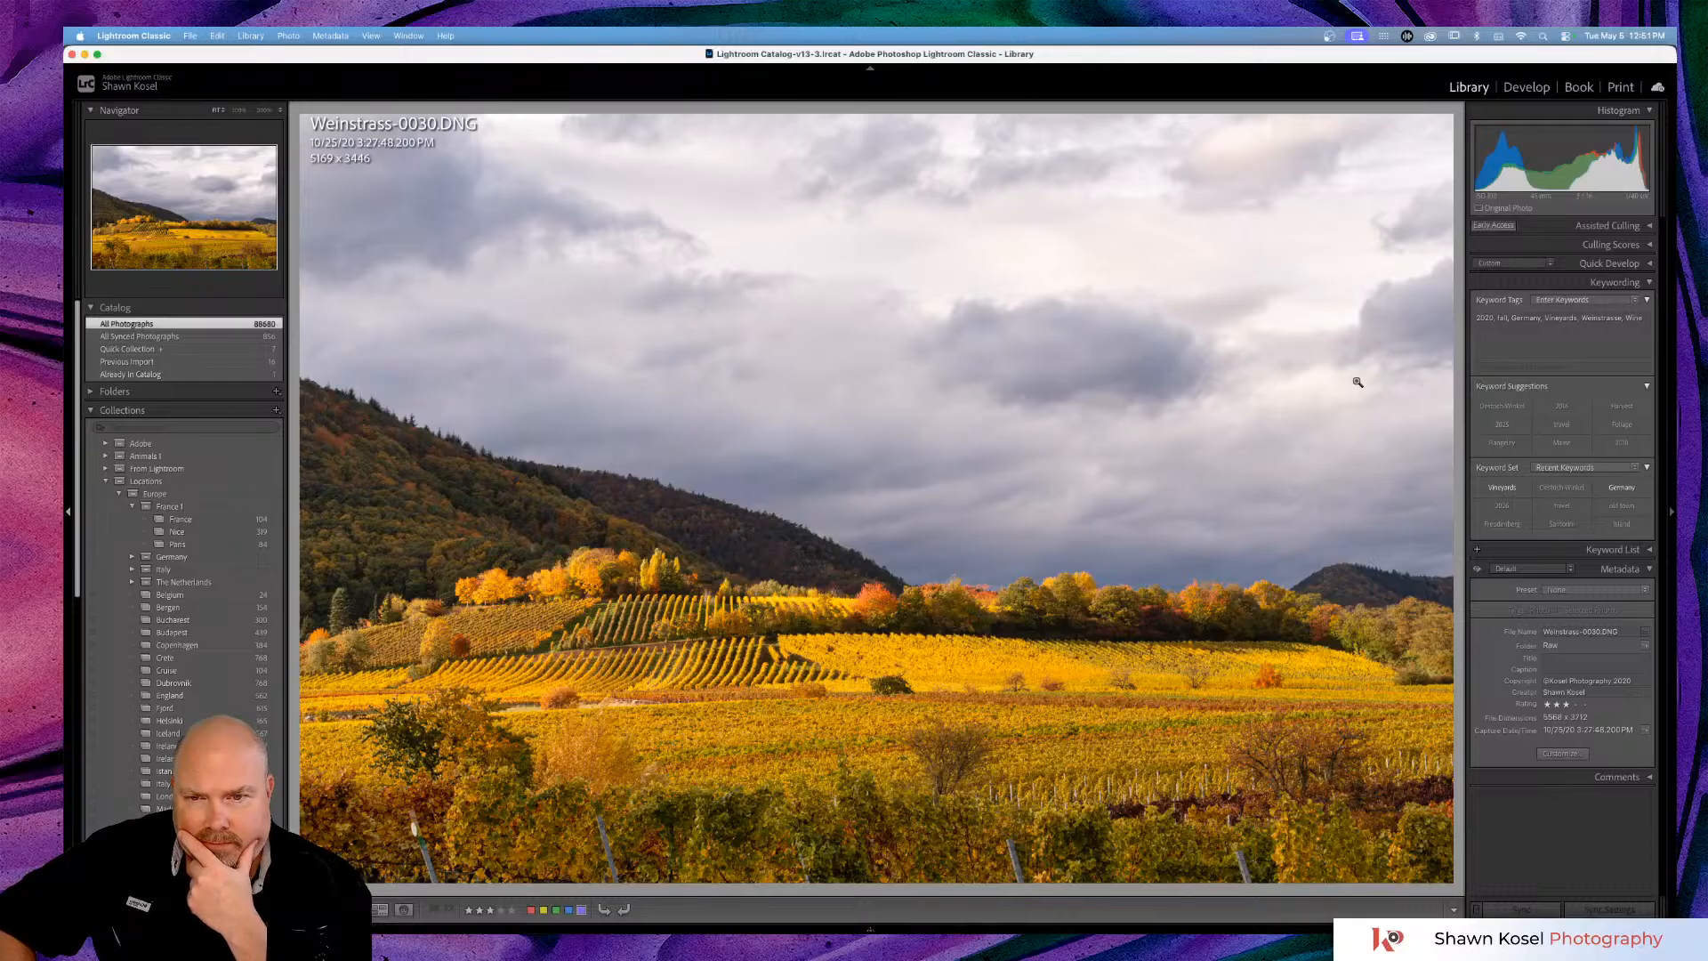
key(g)
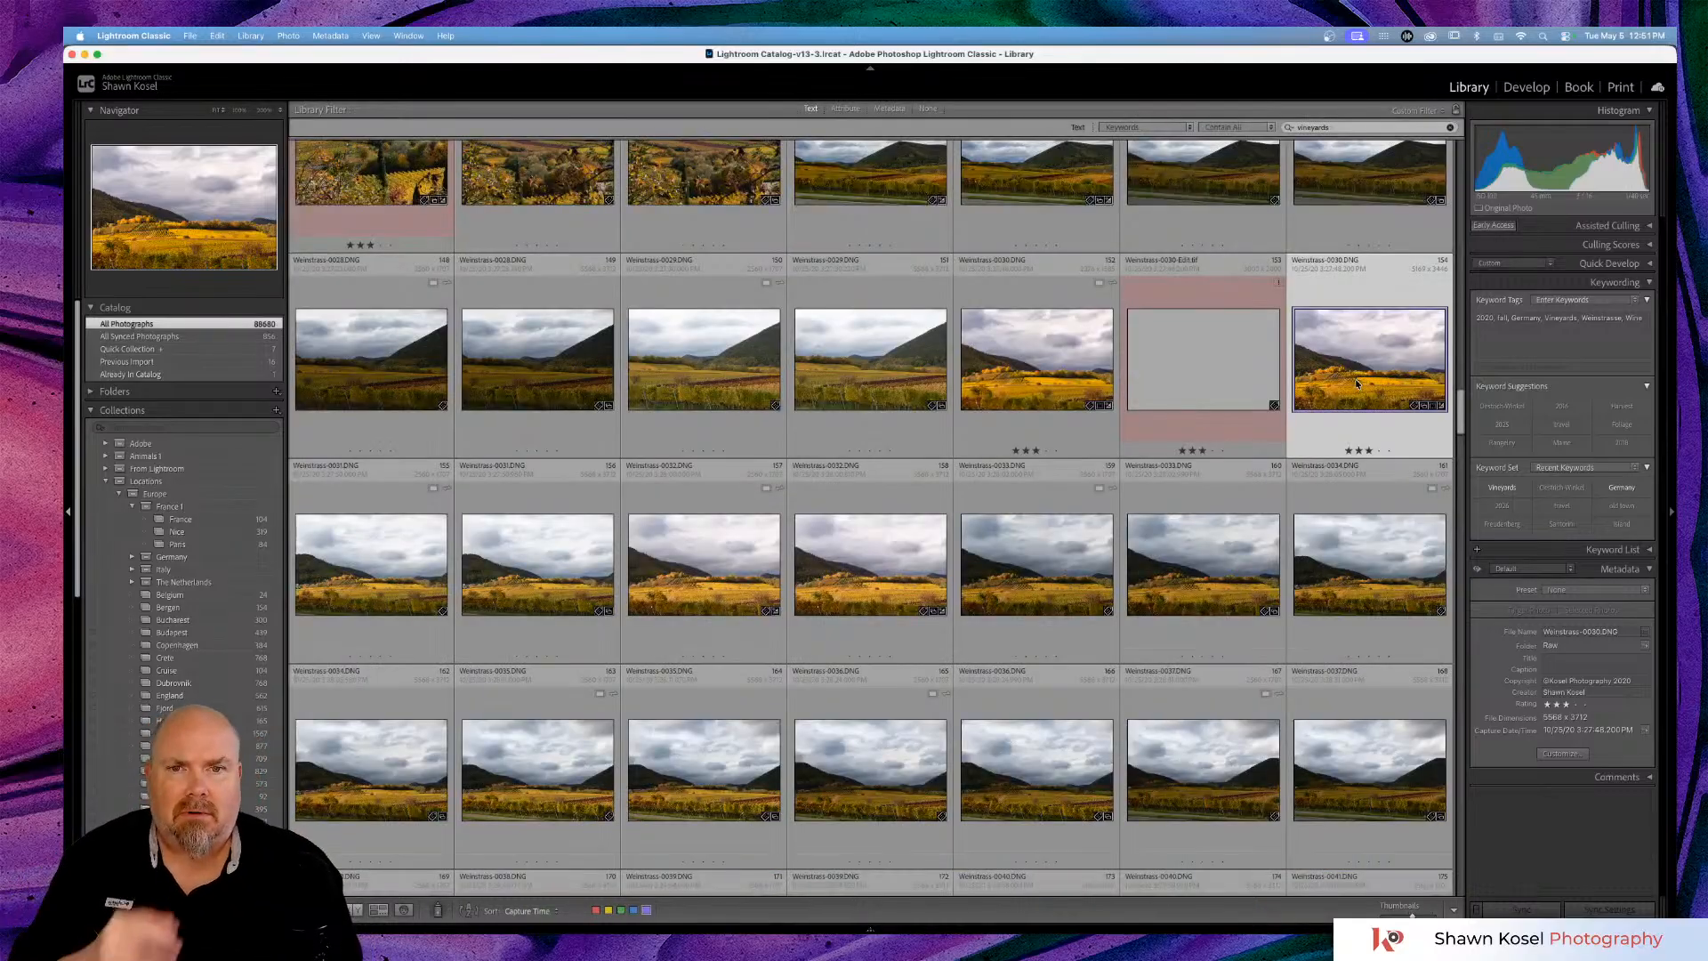
Examine the earlier vineyards matches, from the autumn landscapes back through the green vineyards and church tower to the wildflower photos.
scroll(992, 404, up, 2)
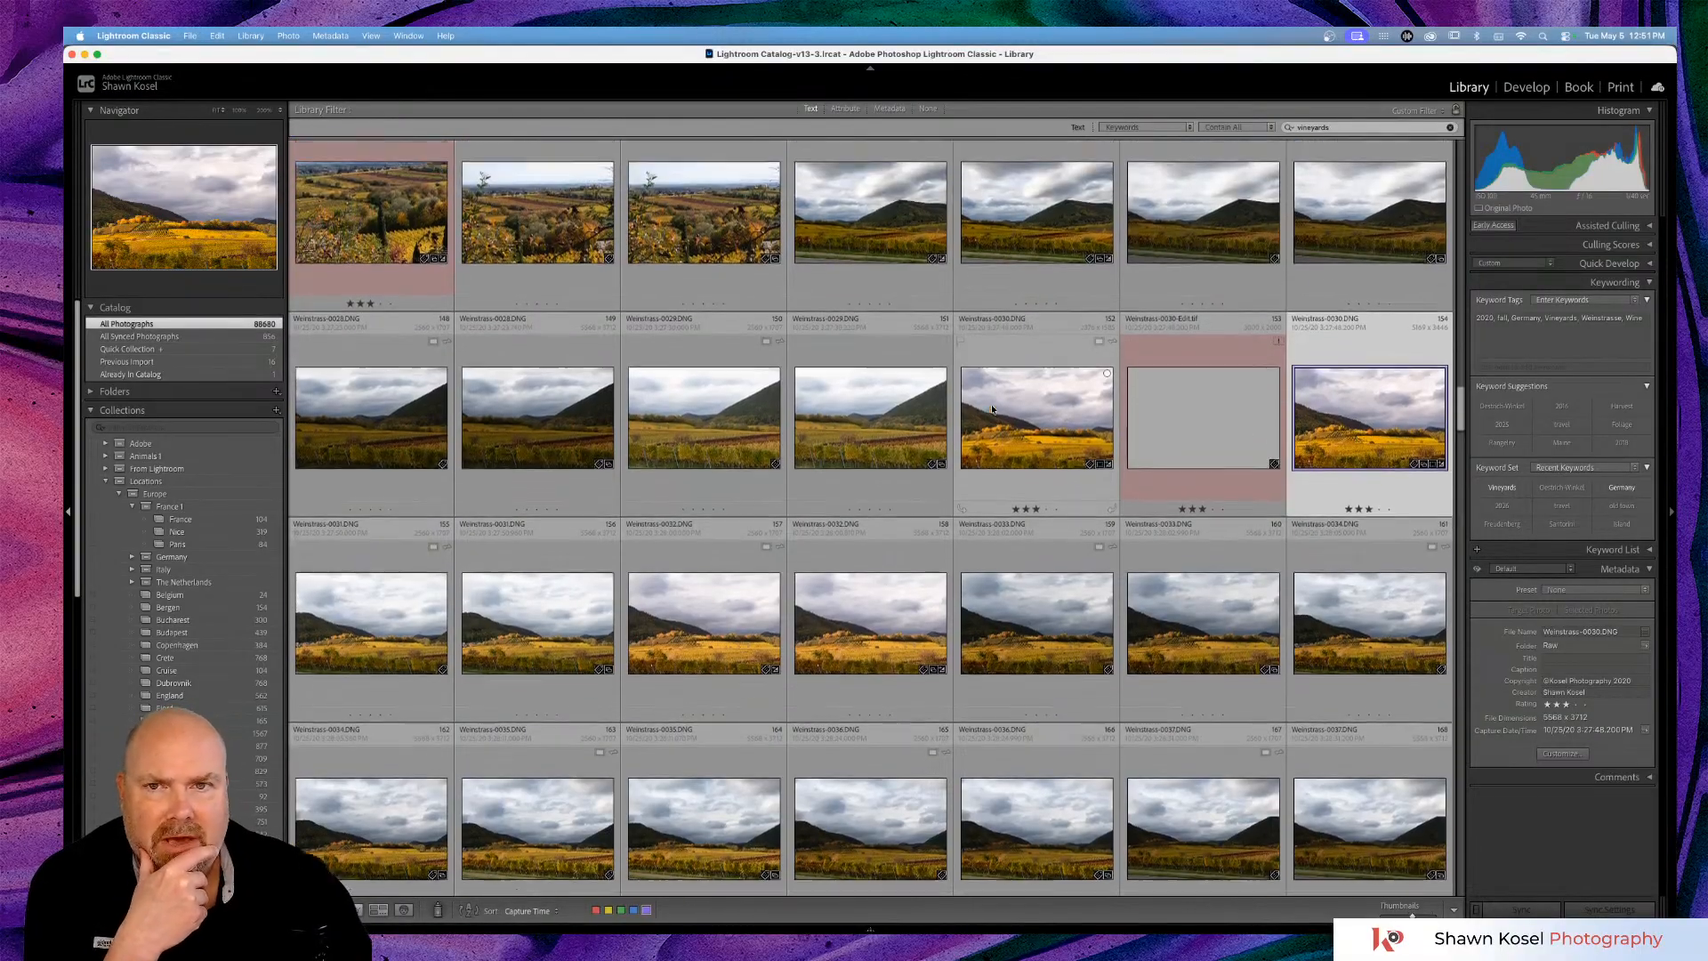
scroll(993, 410, up, 5)
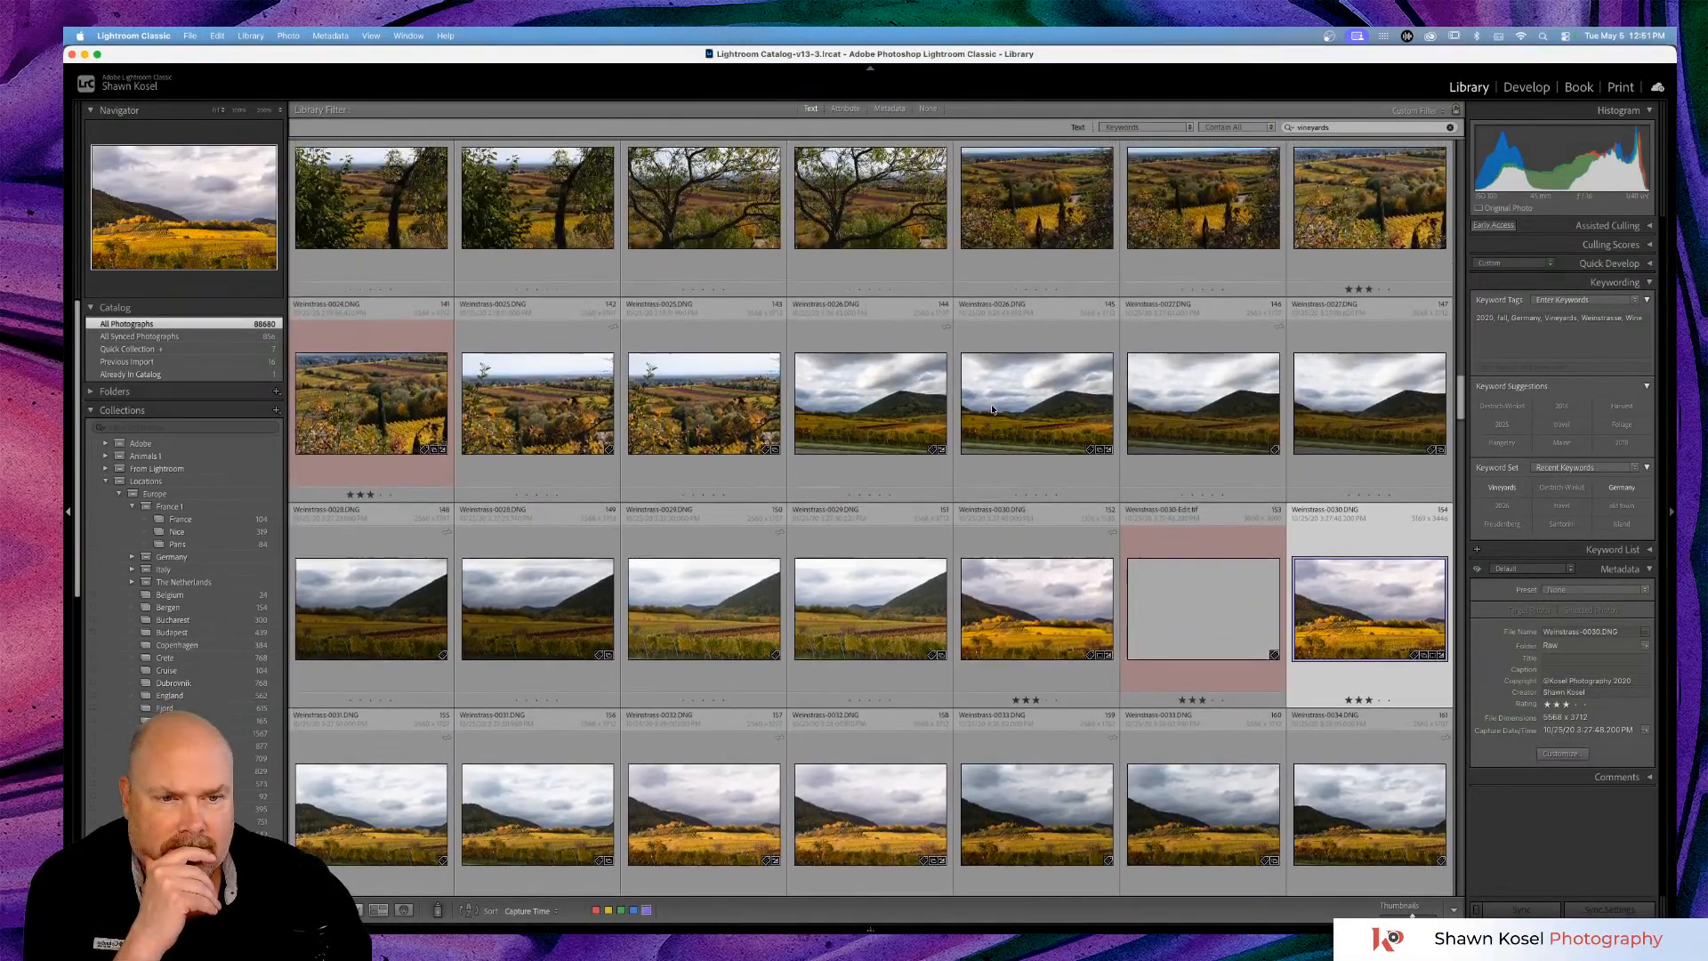
scroll(993, 409, up, 1)
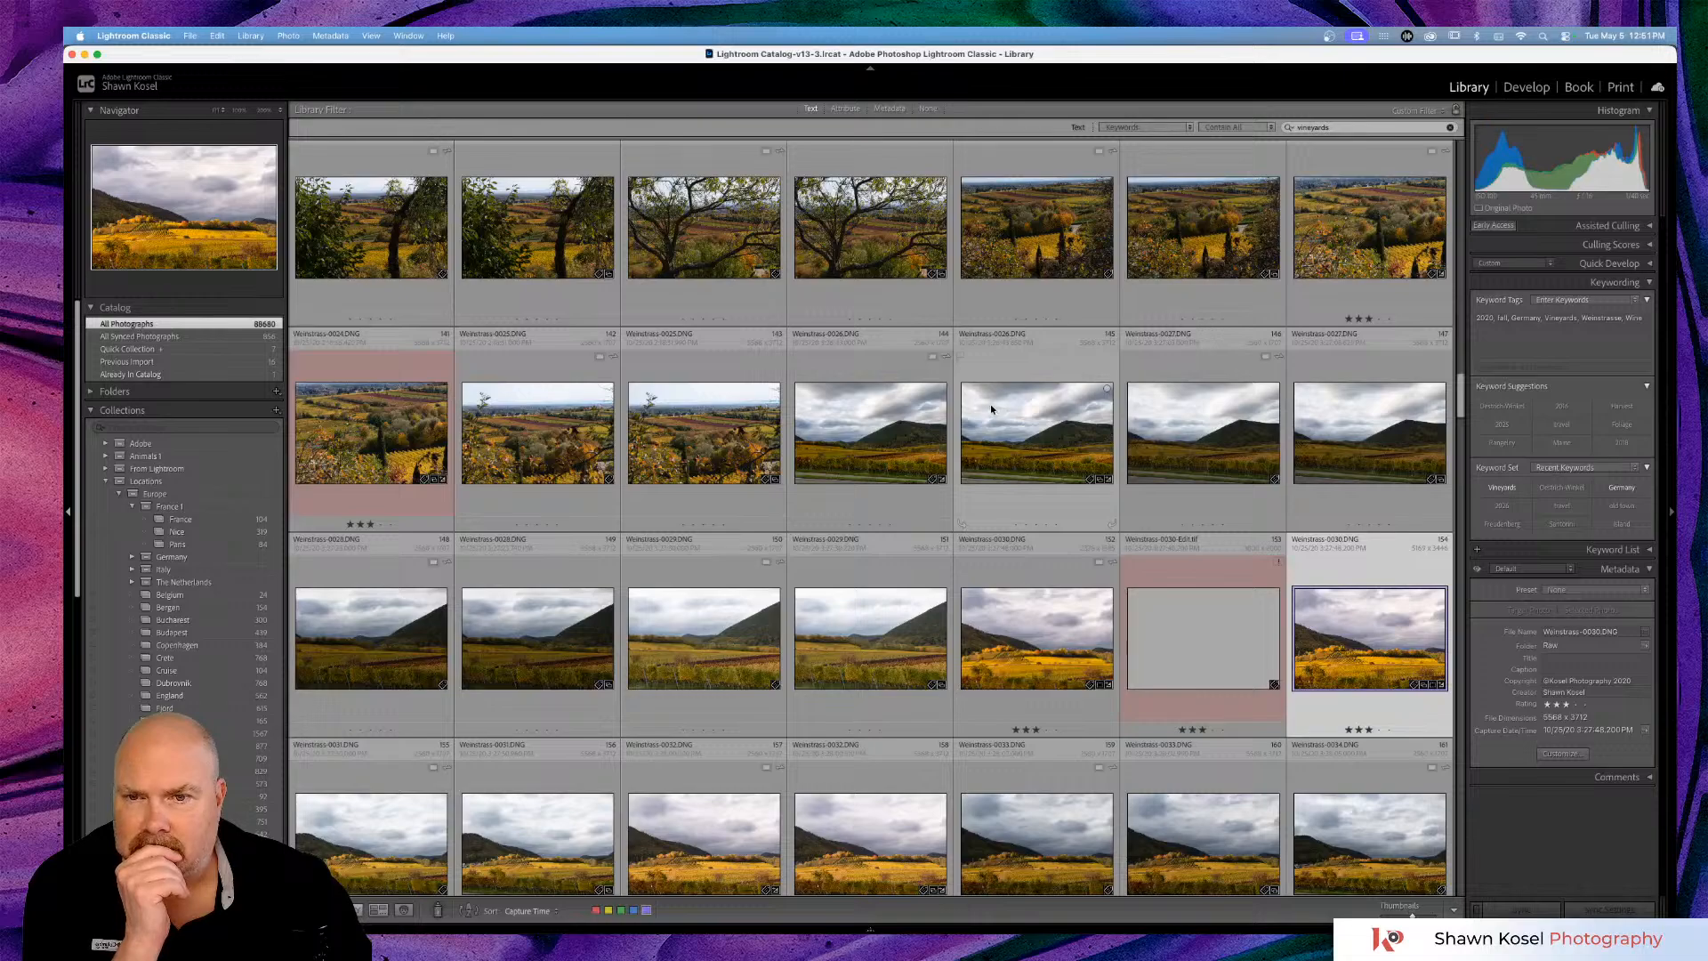
scroll(992, 409, up, 8)
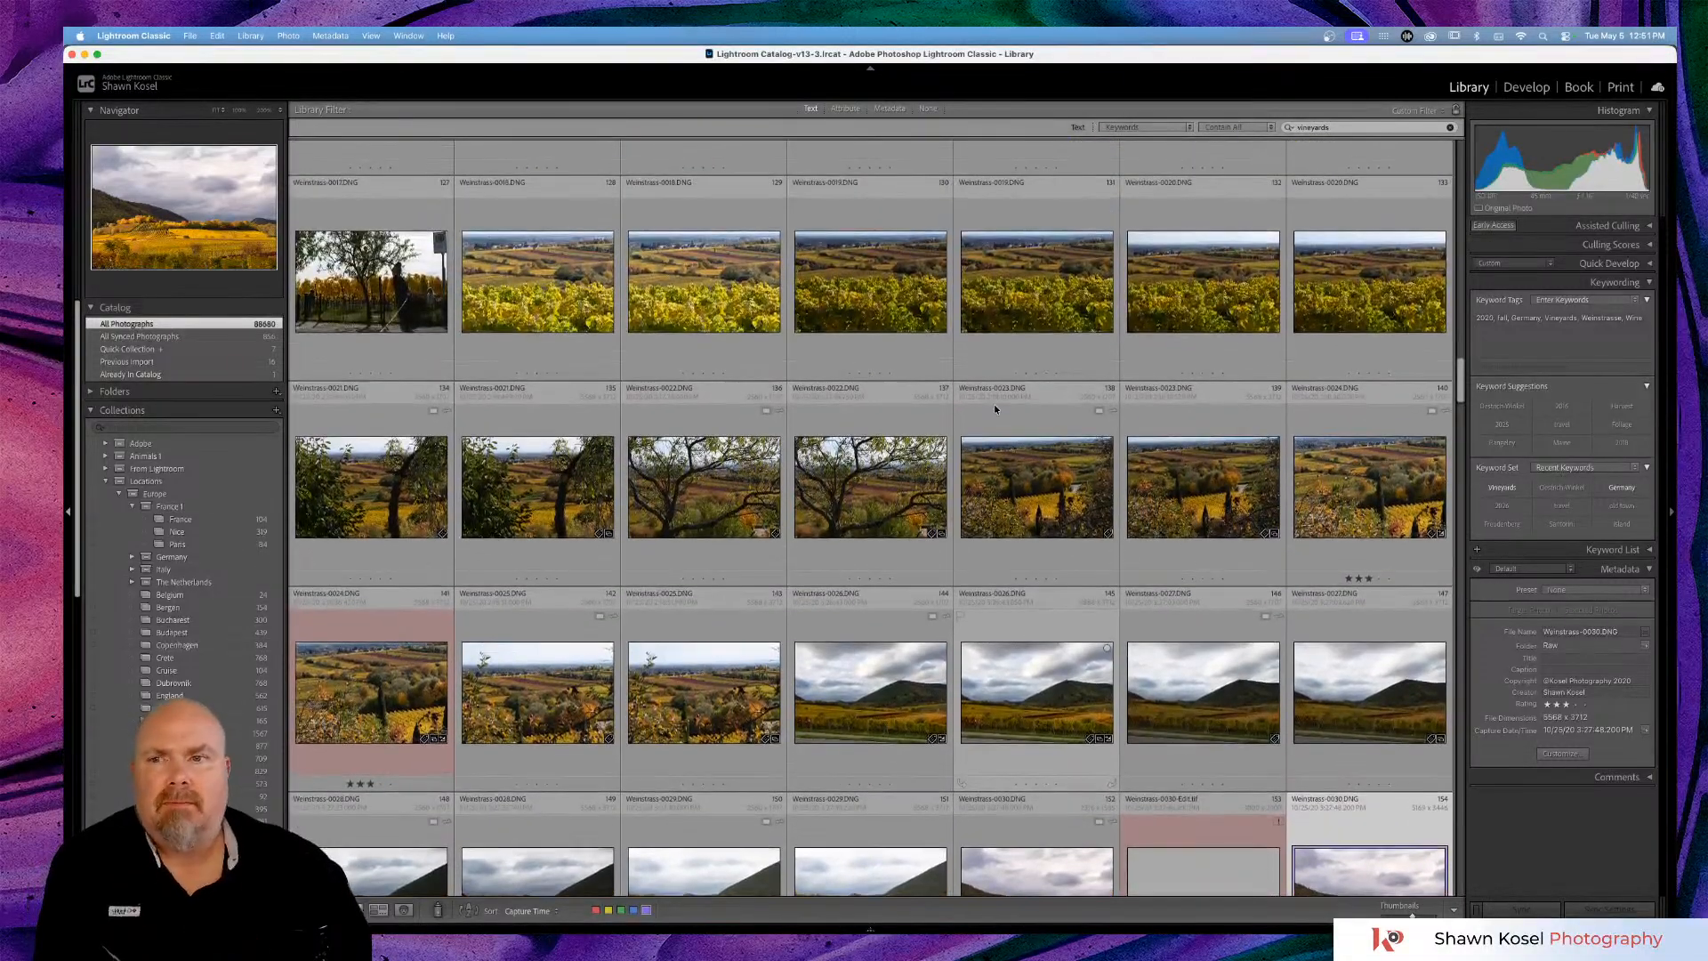
scroll(995, 407, up, 7)
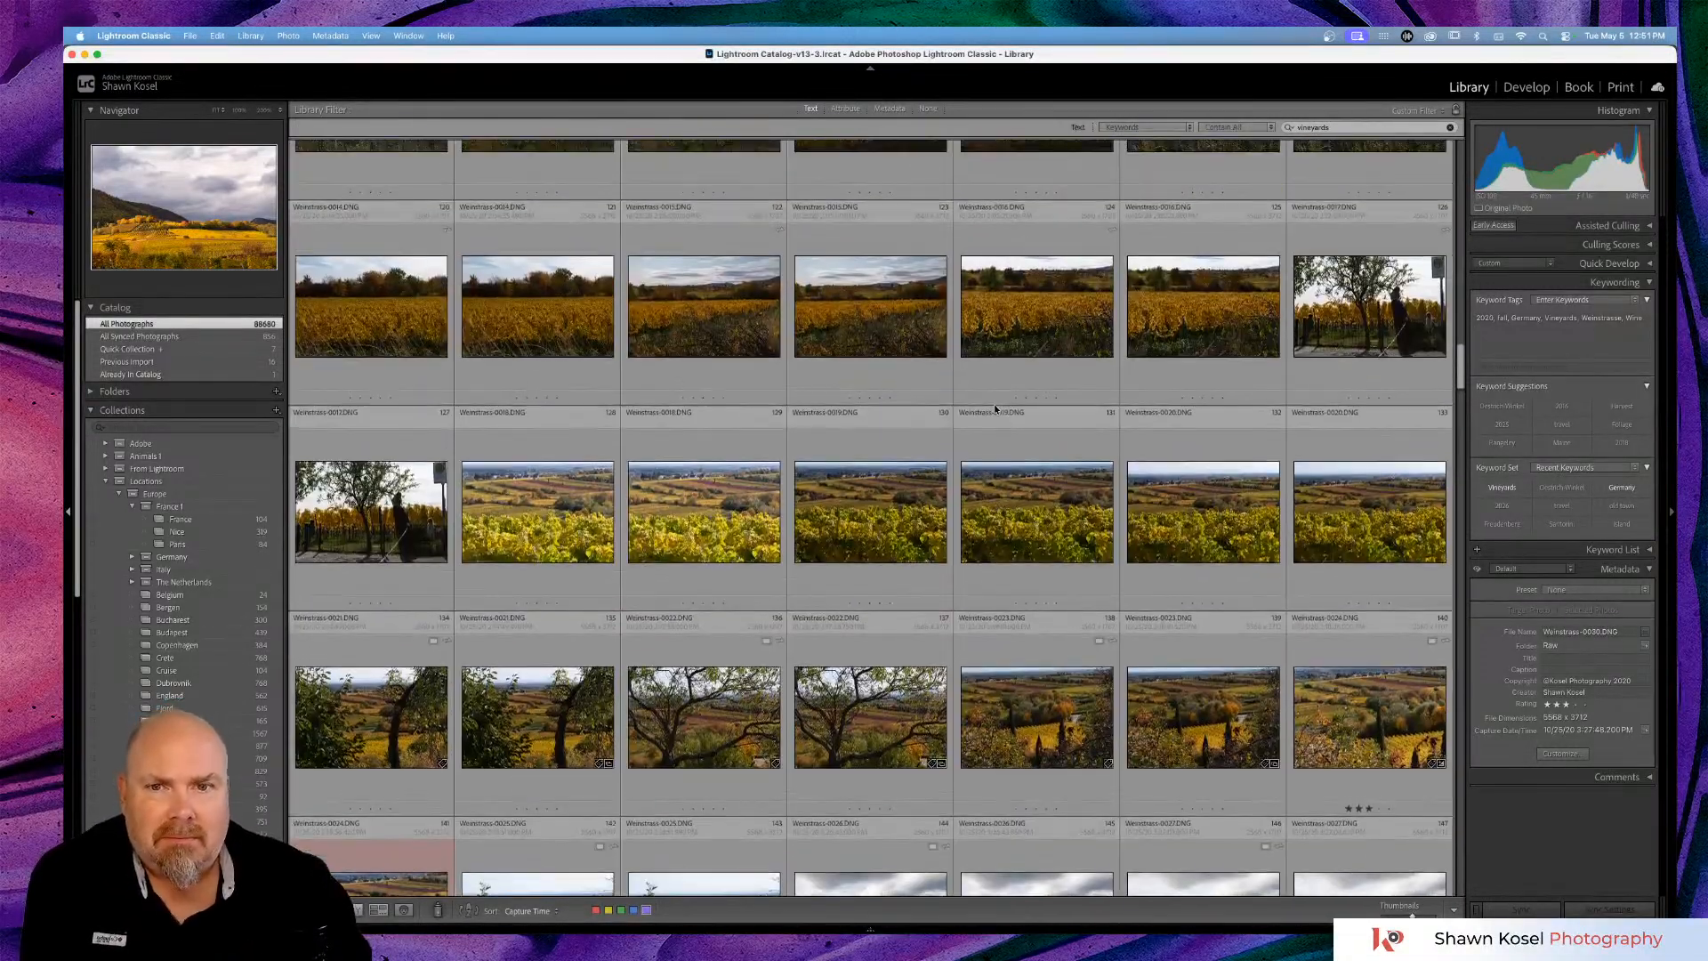
scroll(995, 409, up, 16)
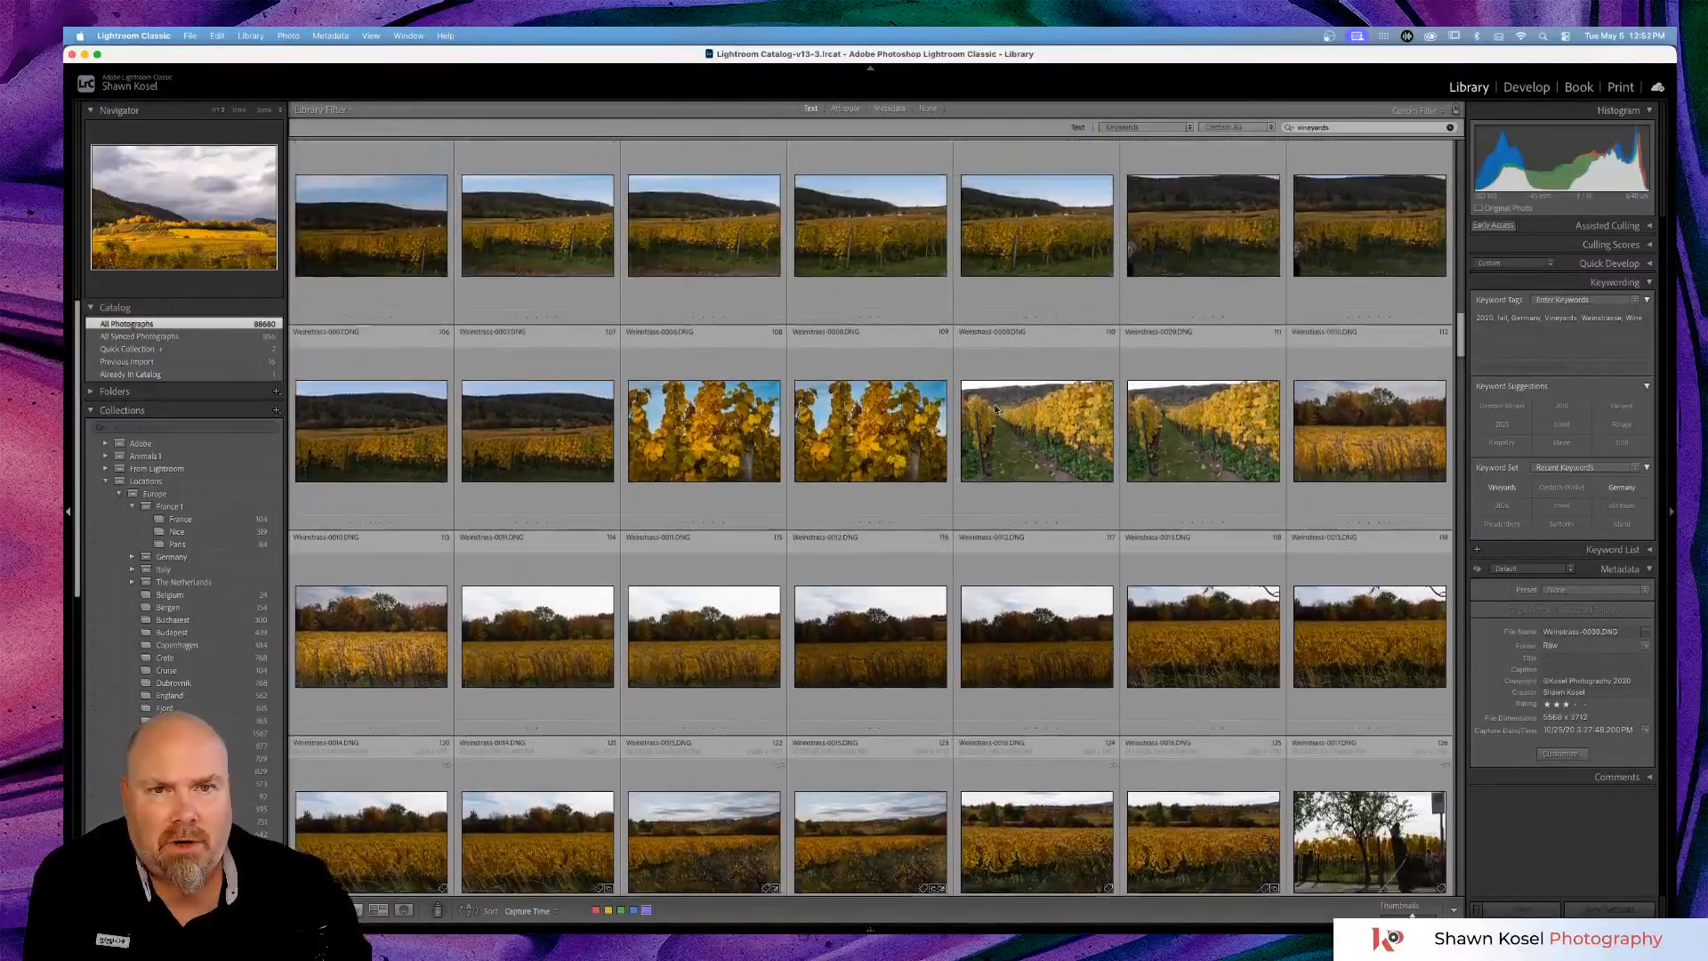
scroll(994, 409, up, 20)
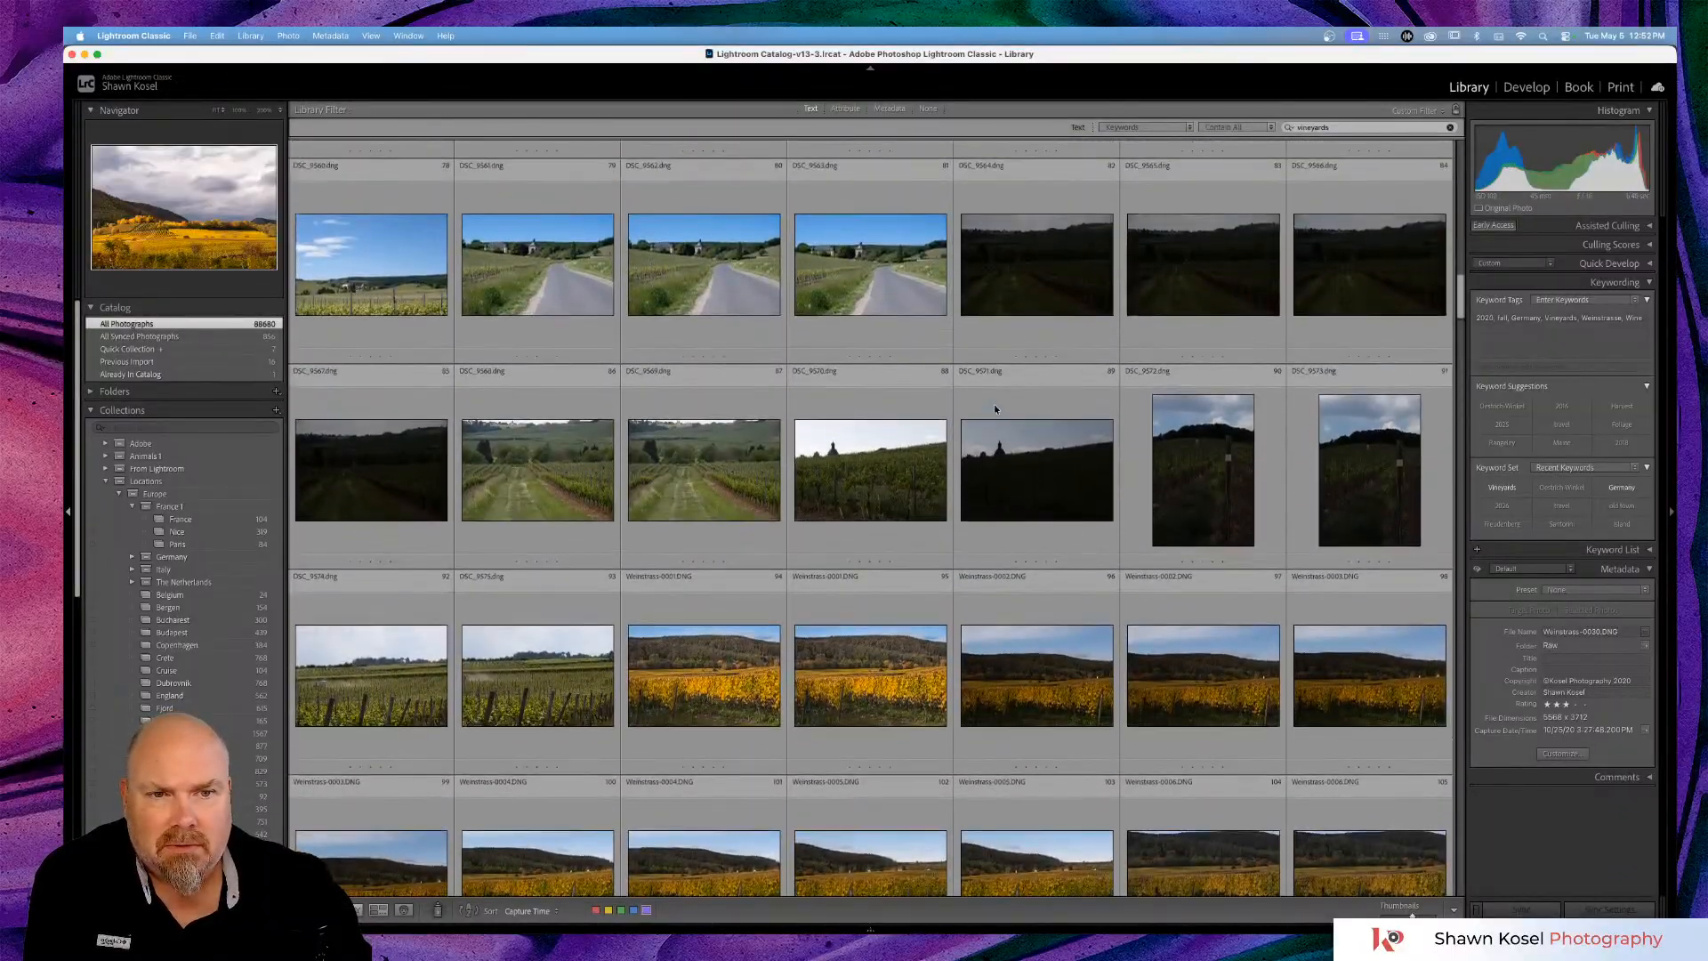
scroll(994, 408, up, 16)
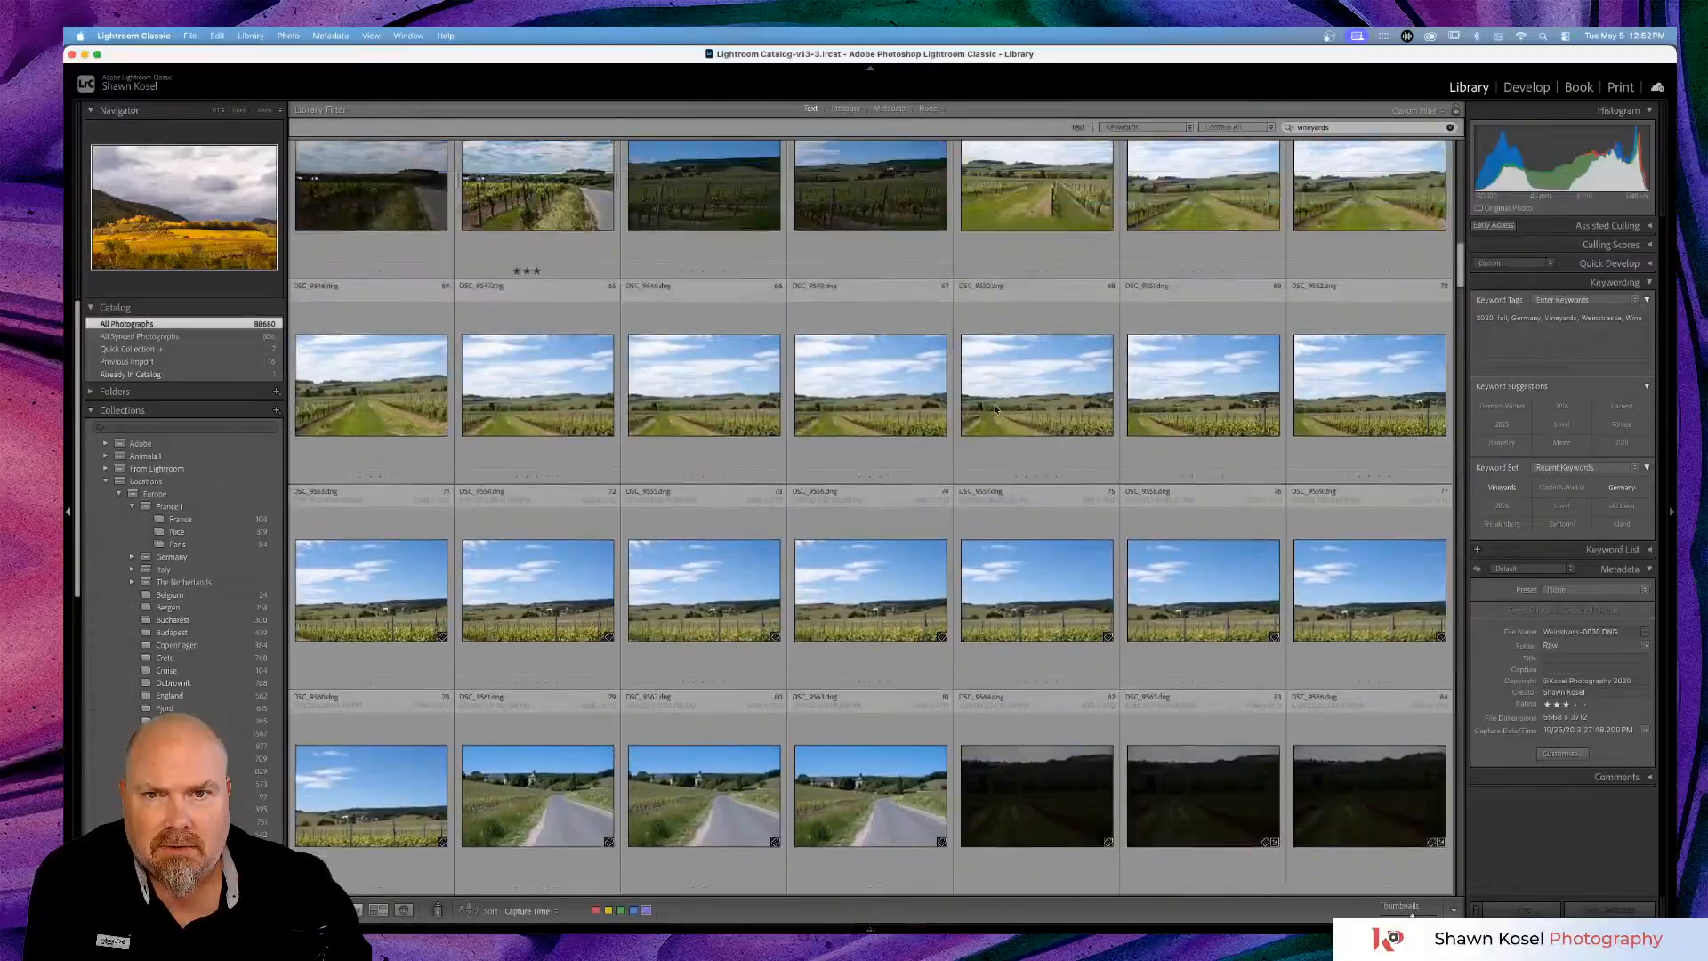
scroll(995, 409, up, 5)
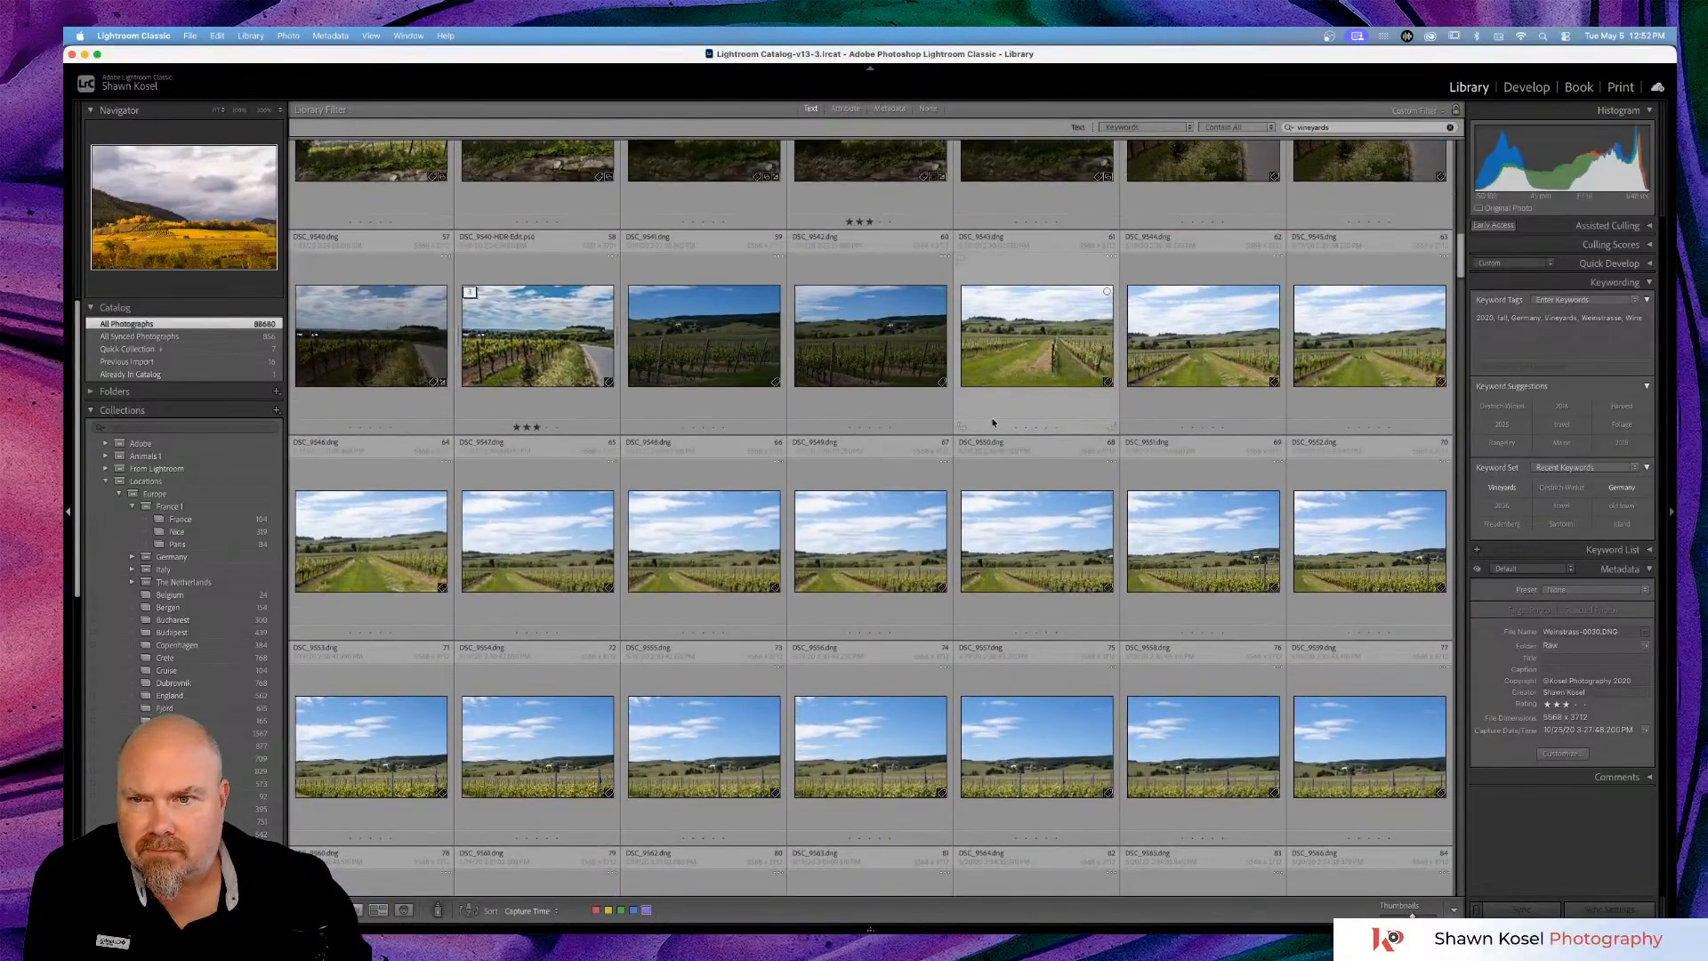
scroll(543, 348, up, 11)
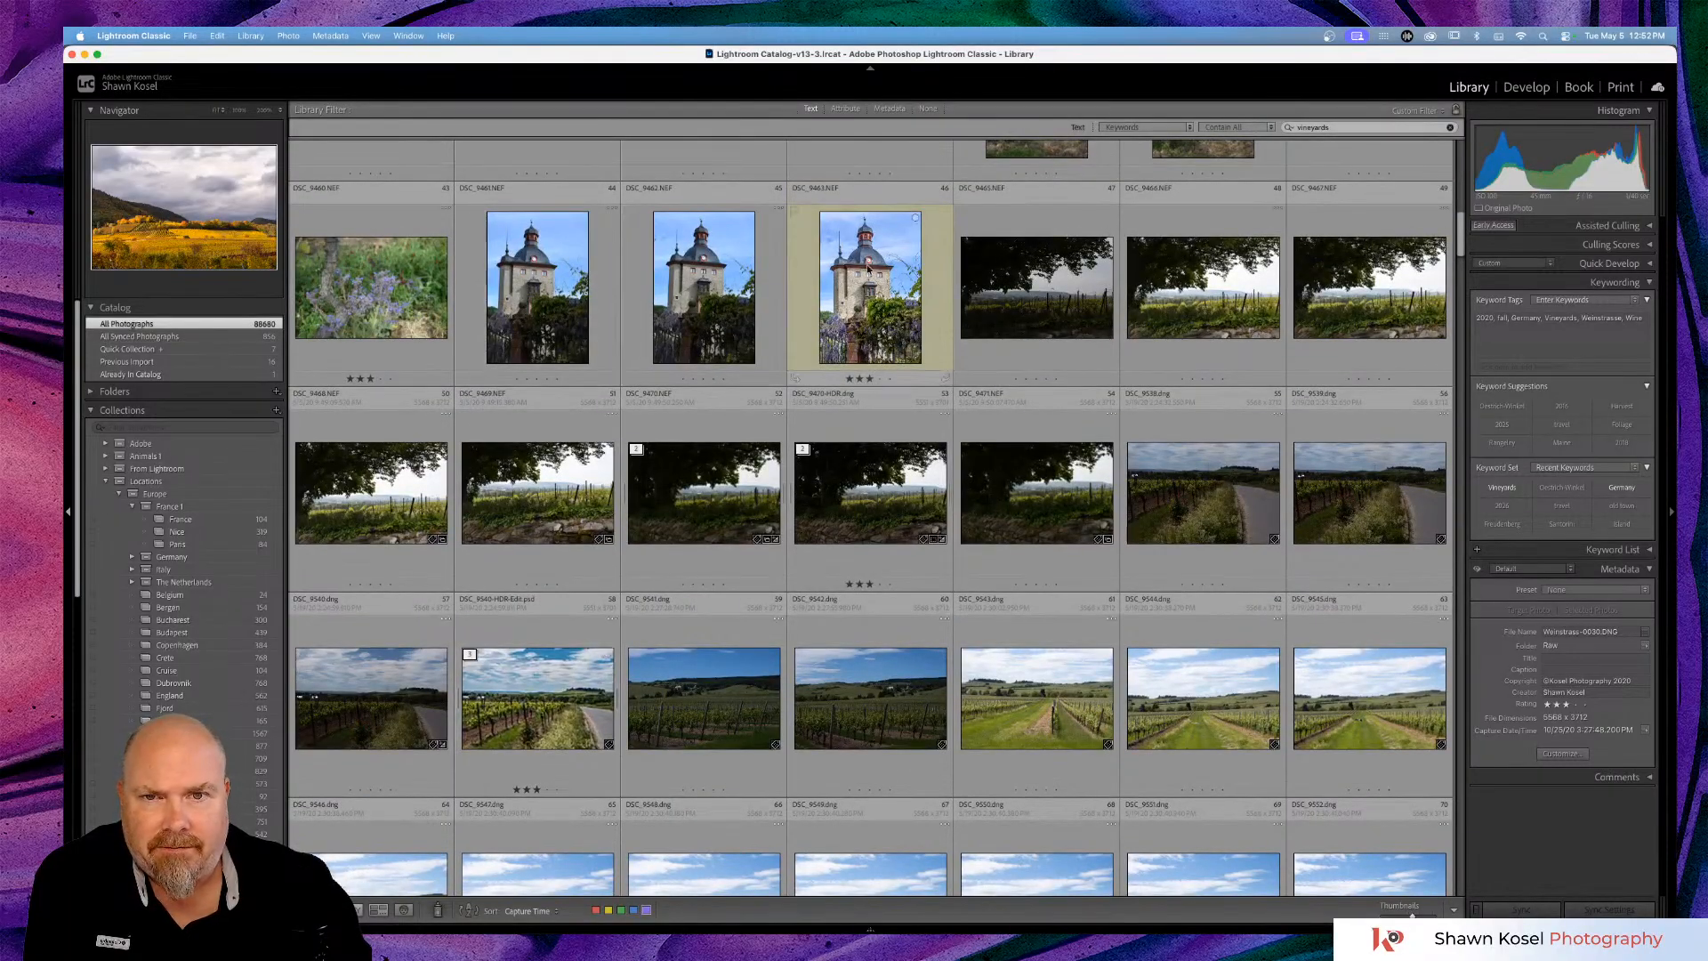
scroll(865, 267, up, 7)
scroll(865, 267, up, 5)
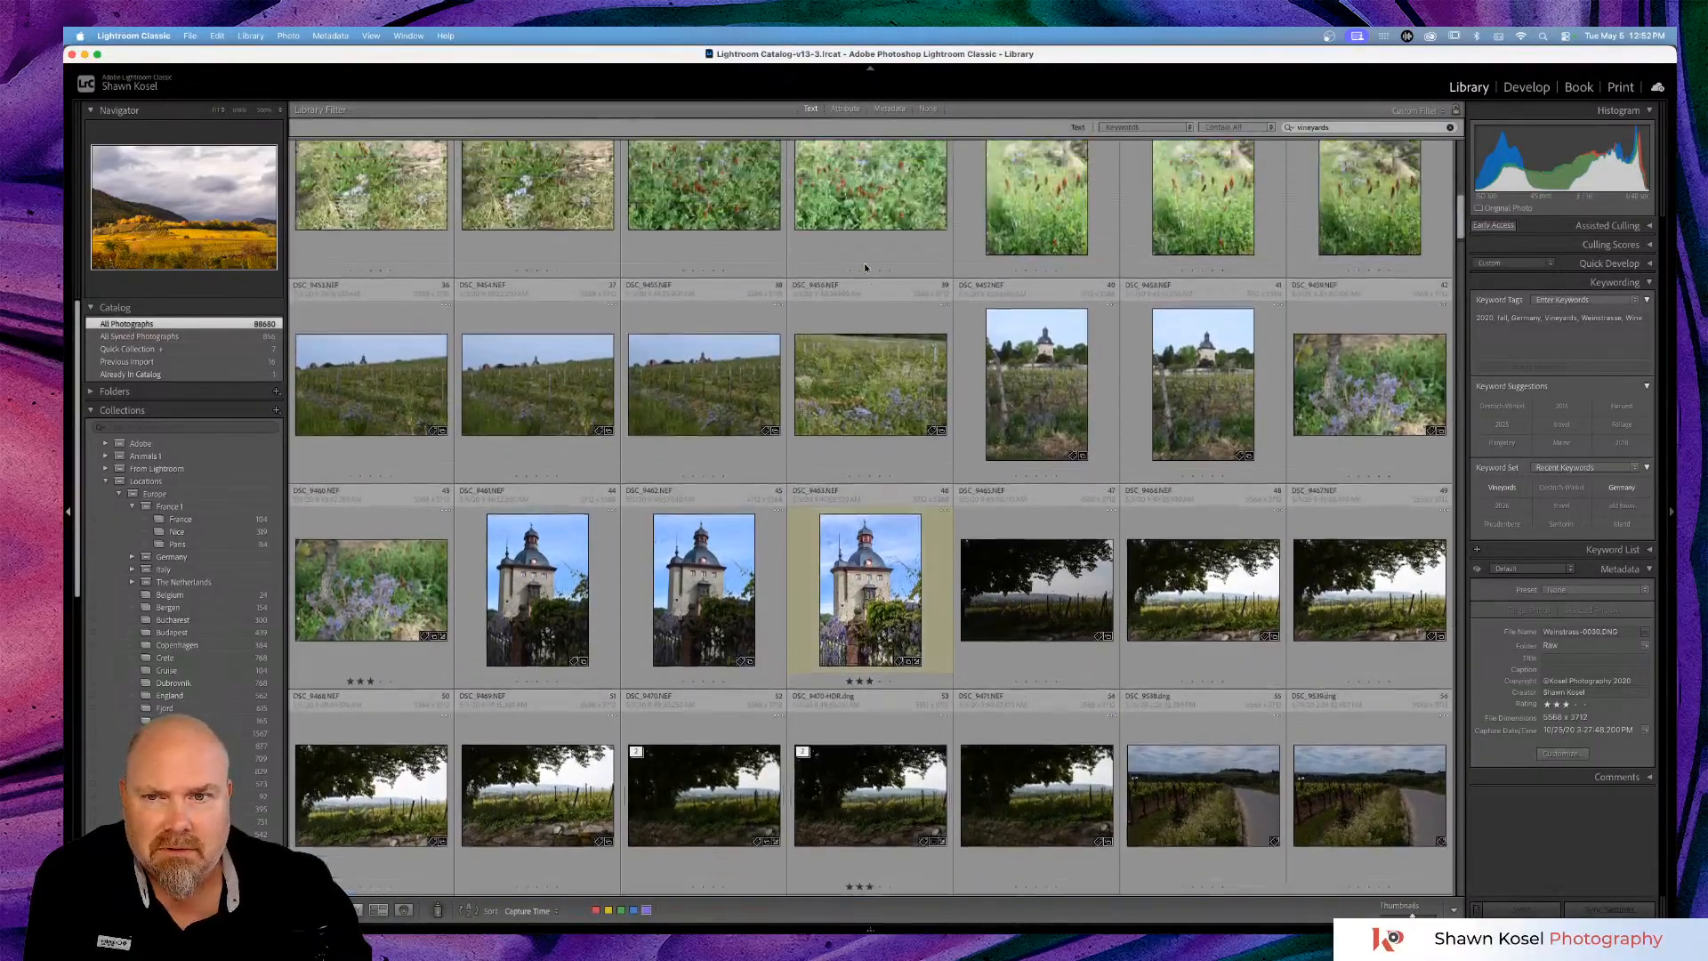
scroll(865, 267, up, 2)
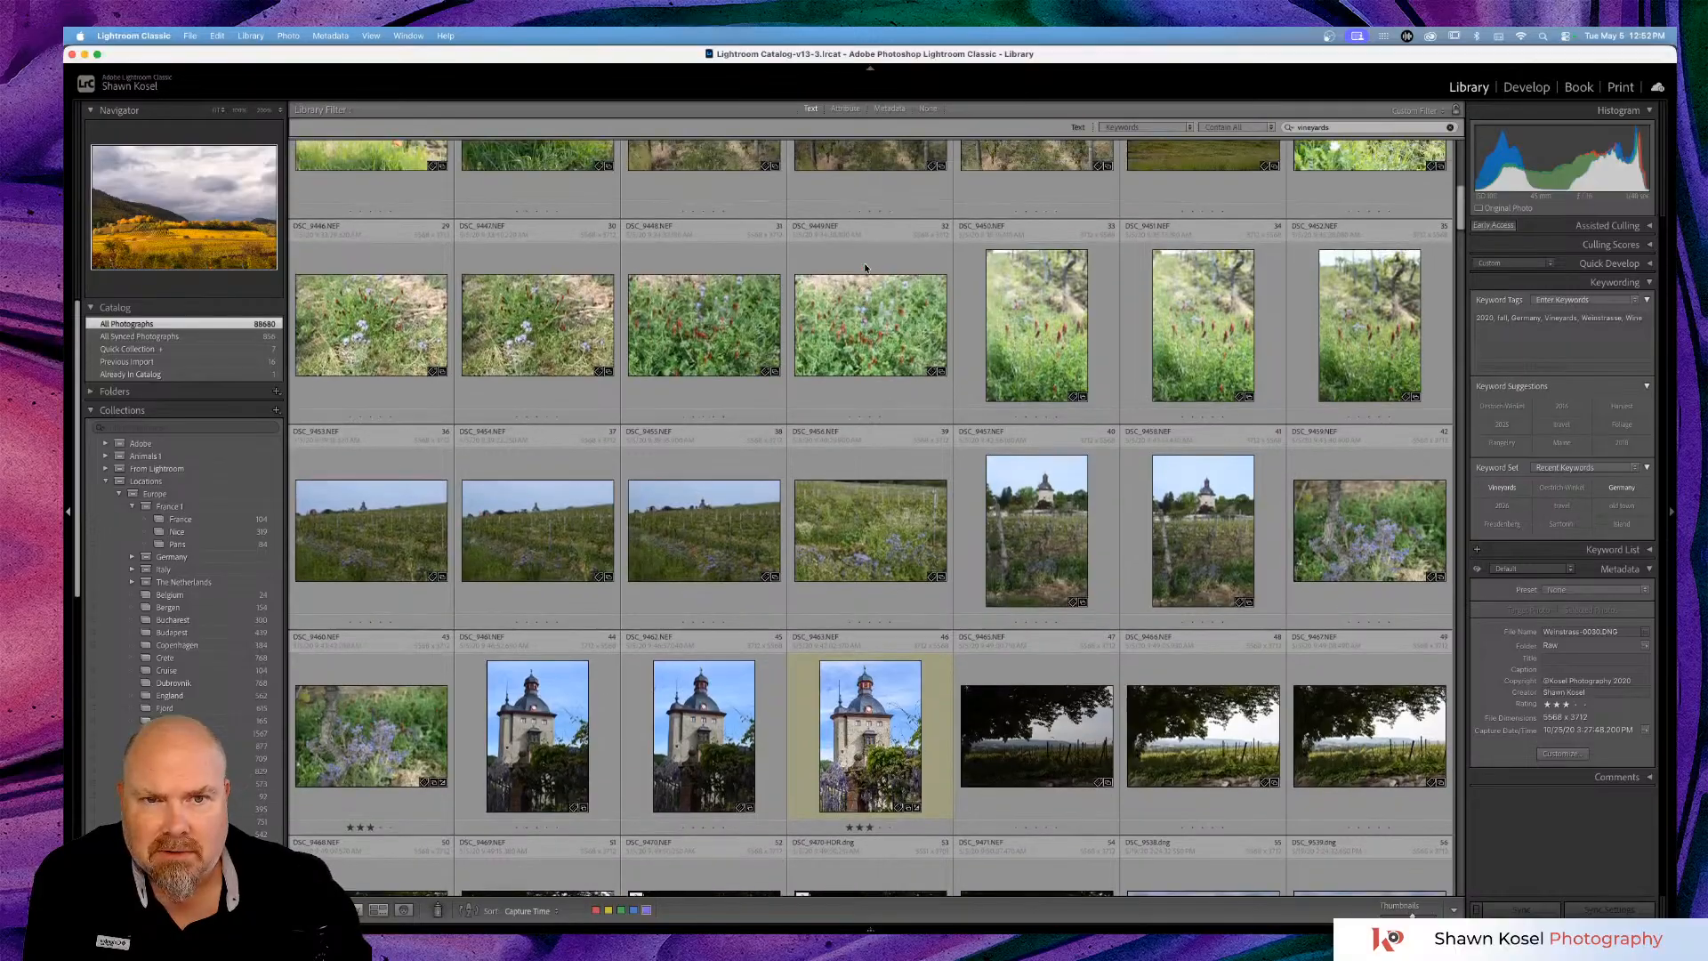
View the red wildflower photo DSC_9449.NEF enlarged and inspect several of its red flower heads up close.
double_click(877, 338)
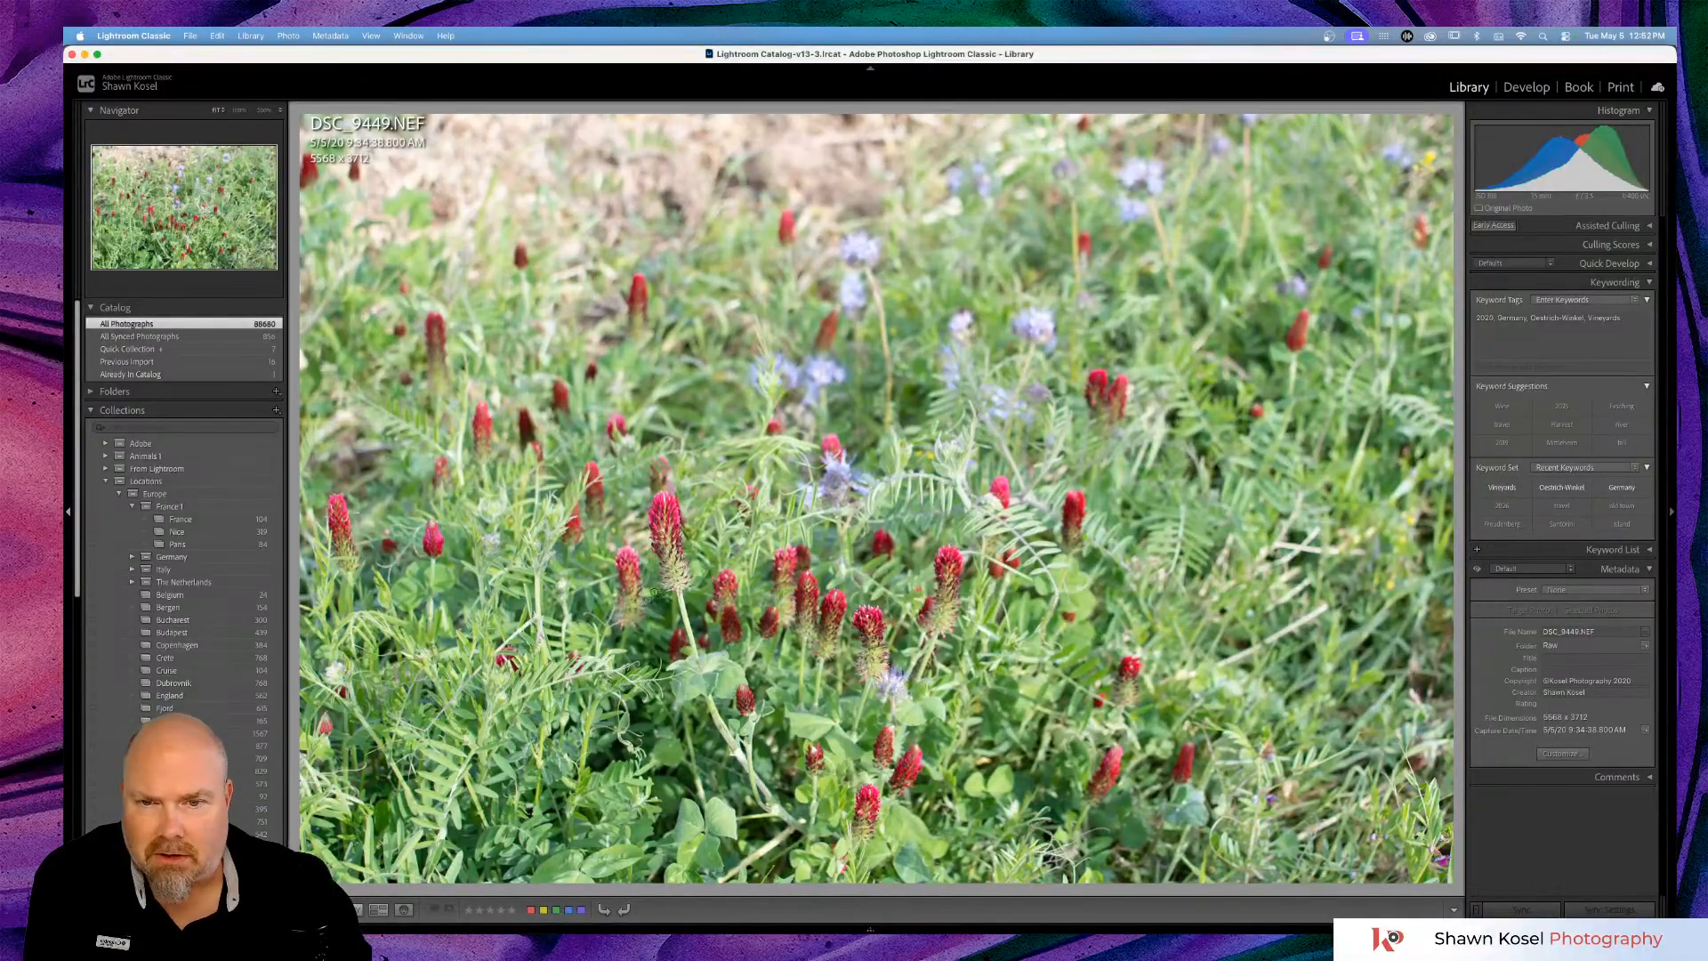
click(782, 620)
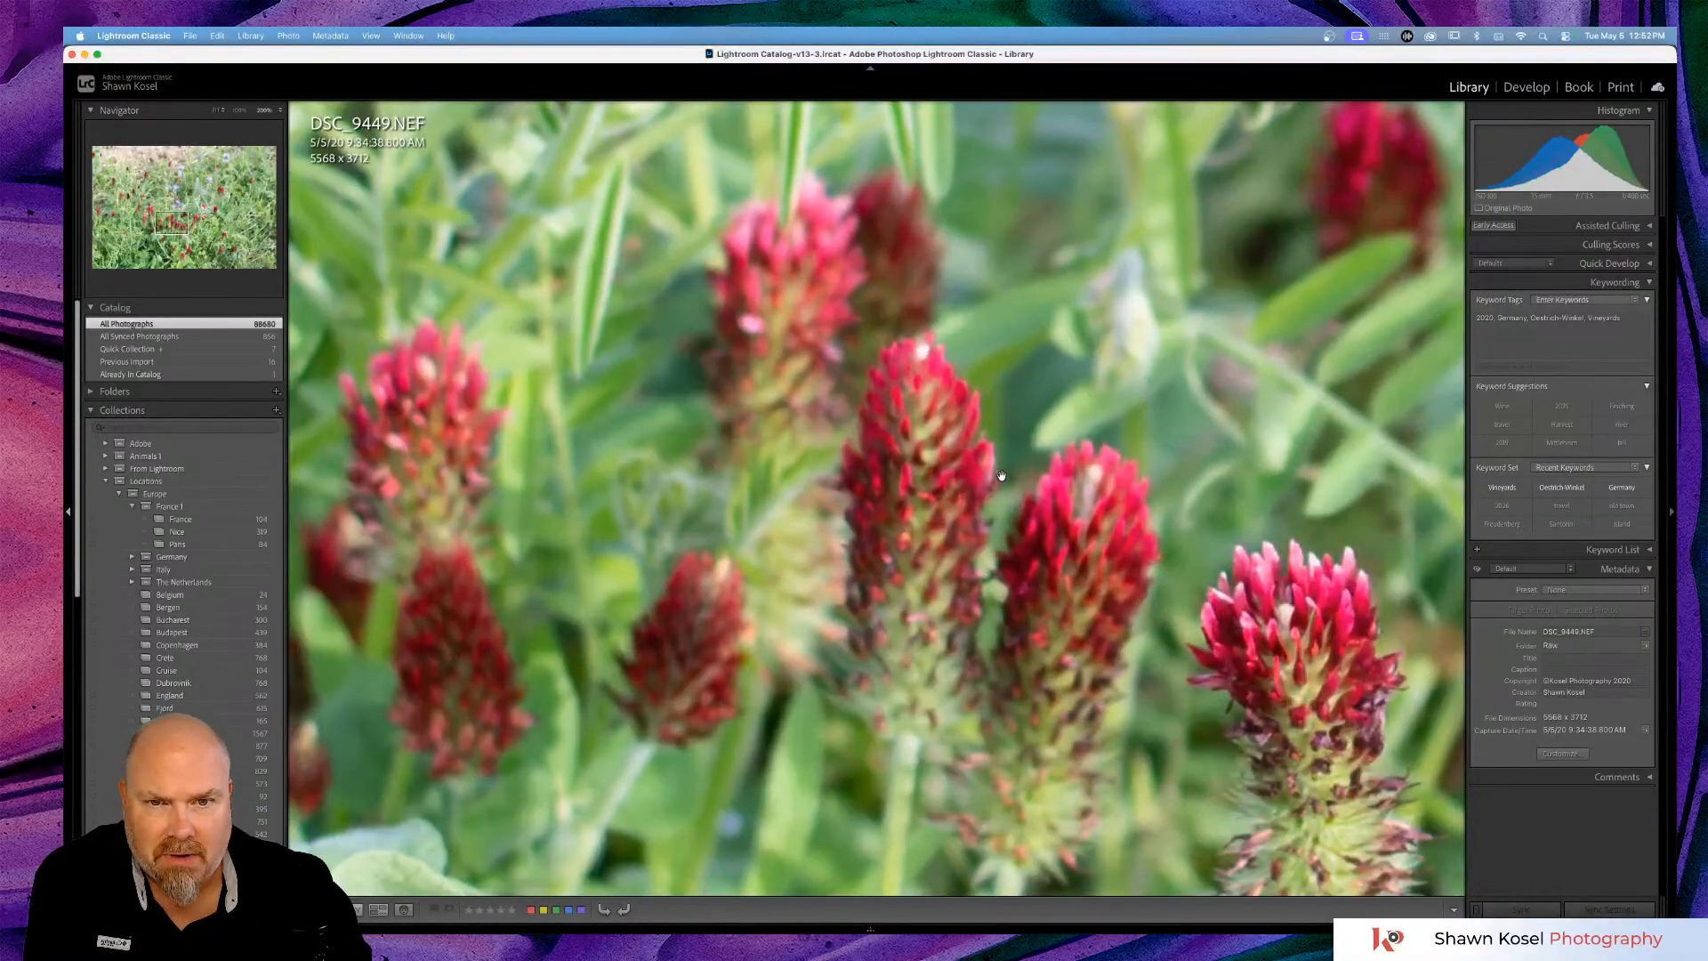
click(881, 529)
click(661, 526)
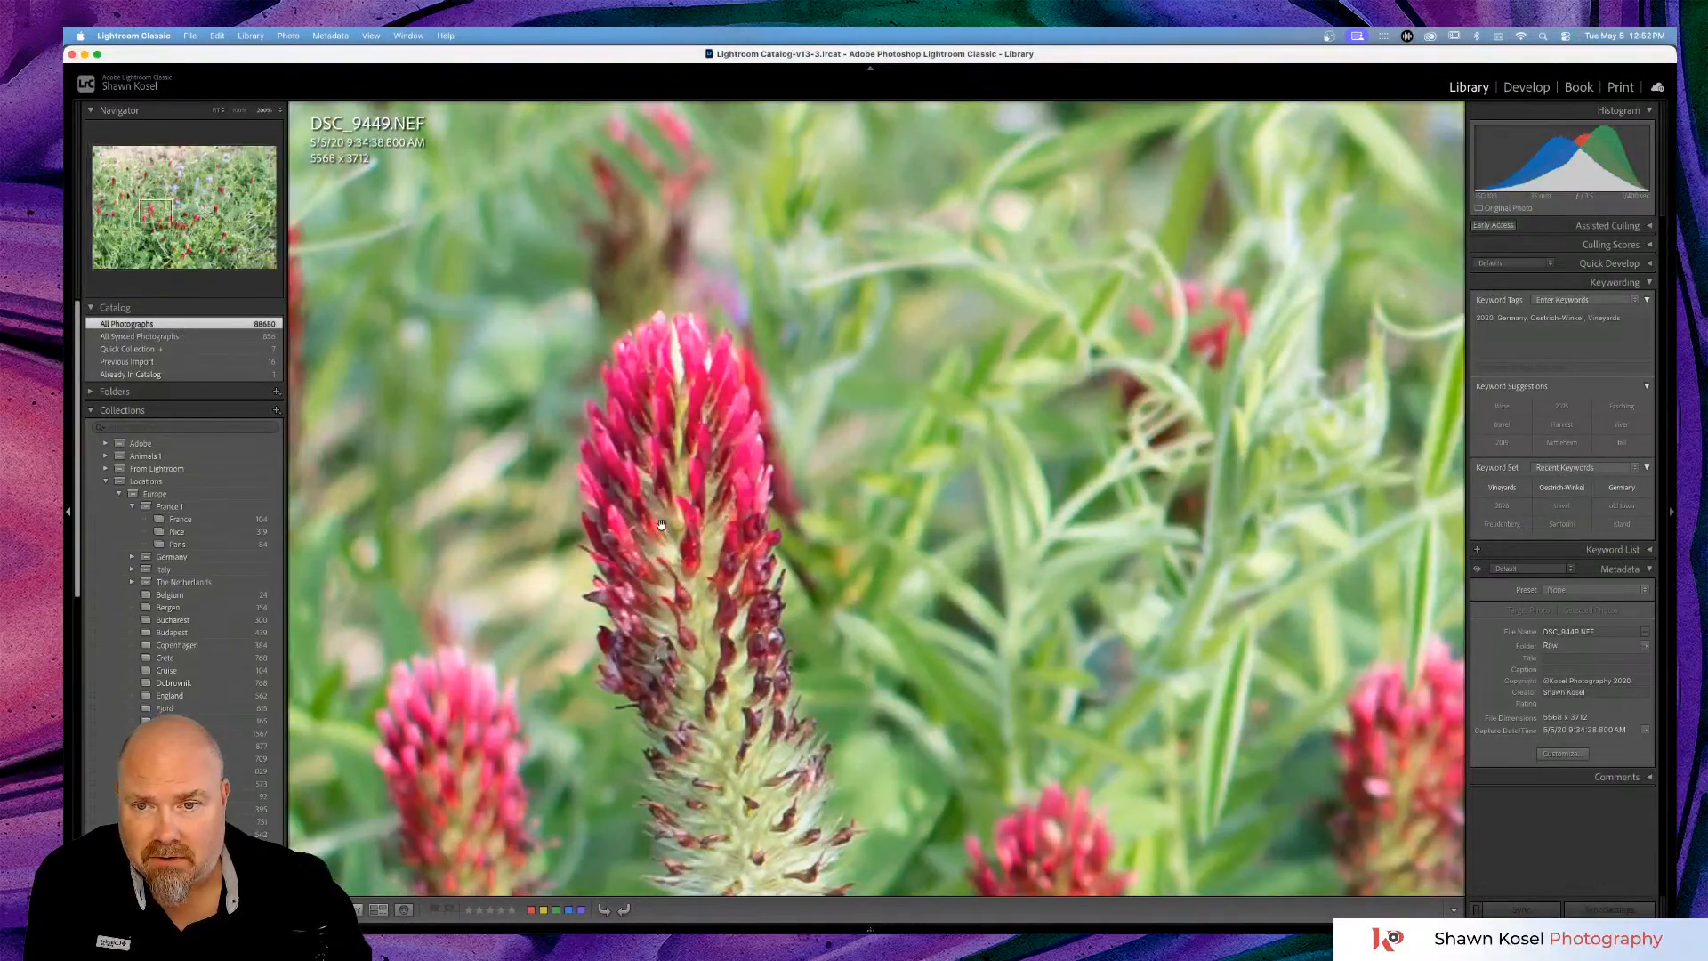
click(671, 549)
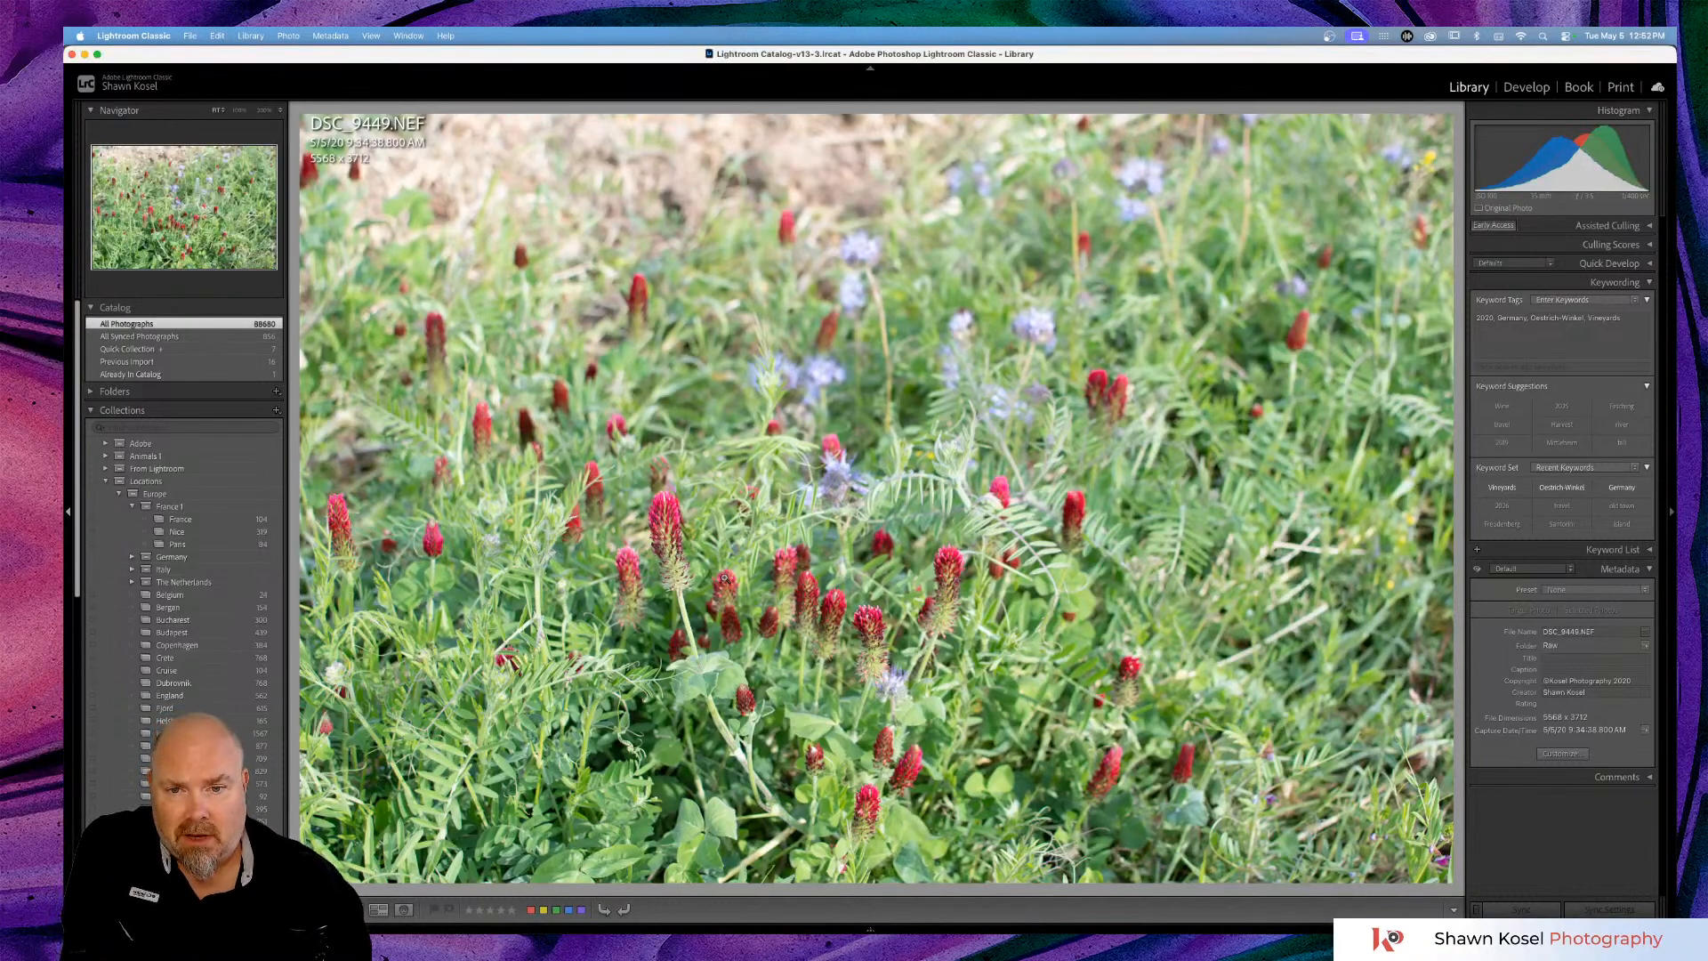
Inspect the pale blue-violet blossoms in DSC_9449.NEF up close and return to the grid.
click(1047, 317)
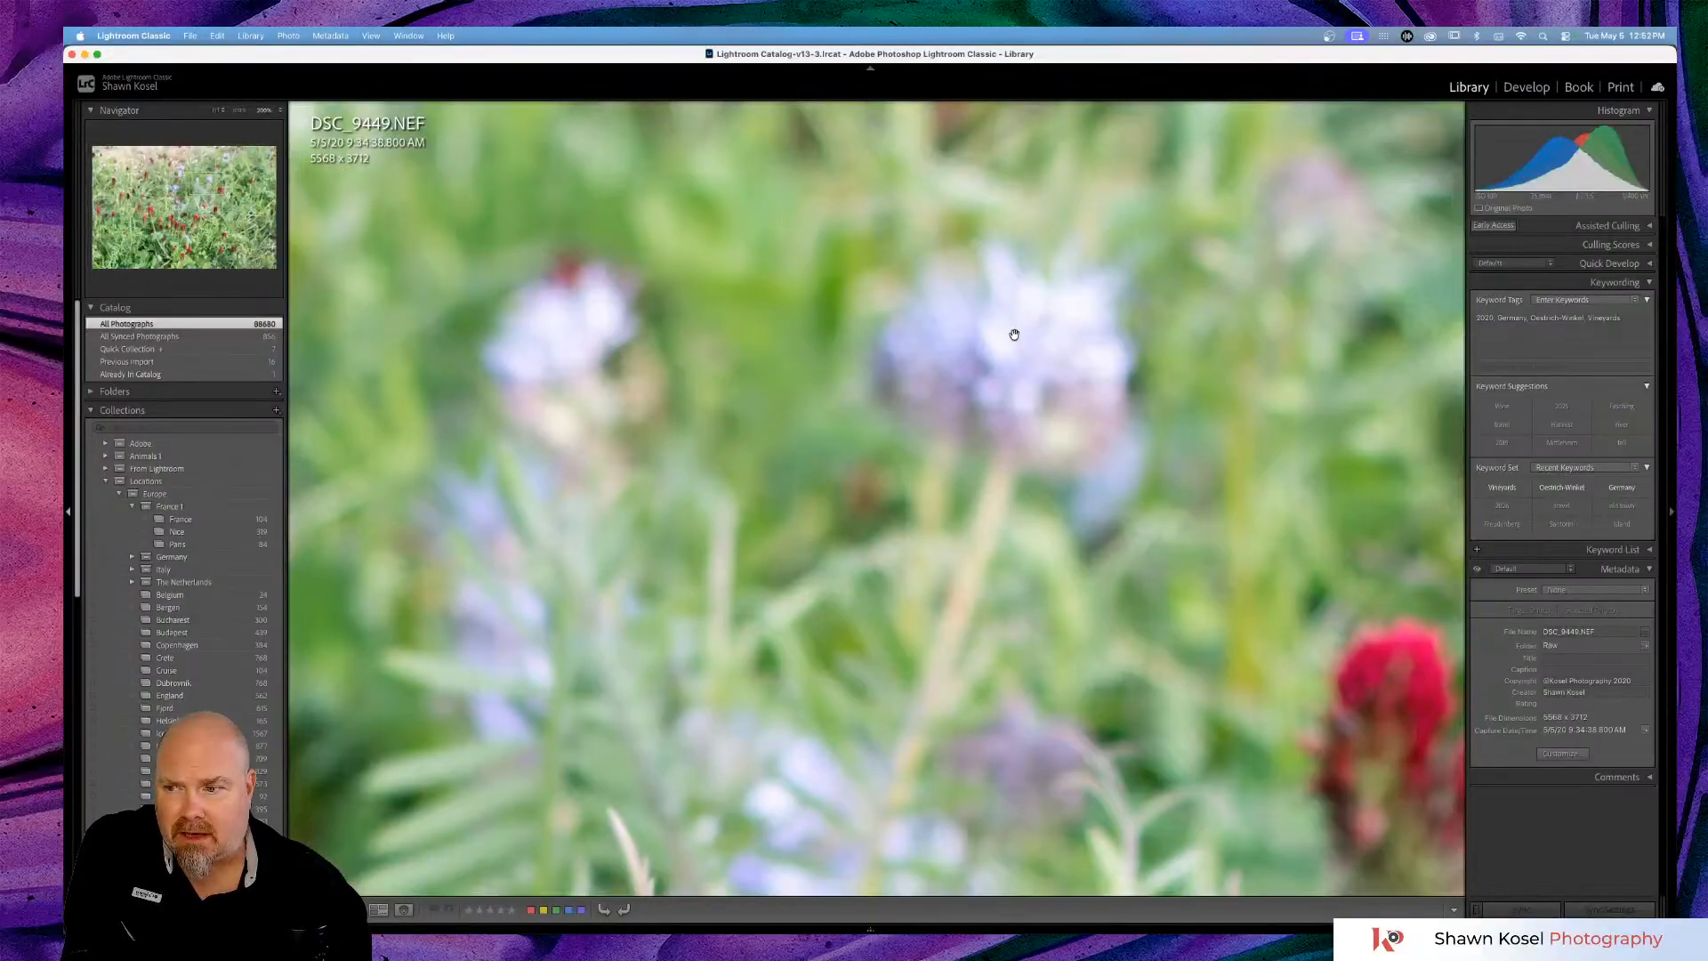
click(1014, 334)
key(g)
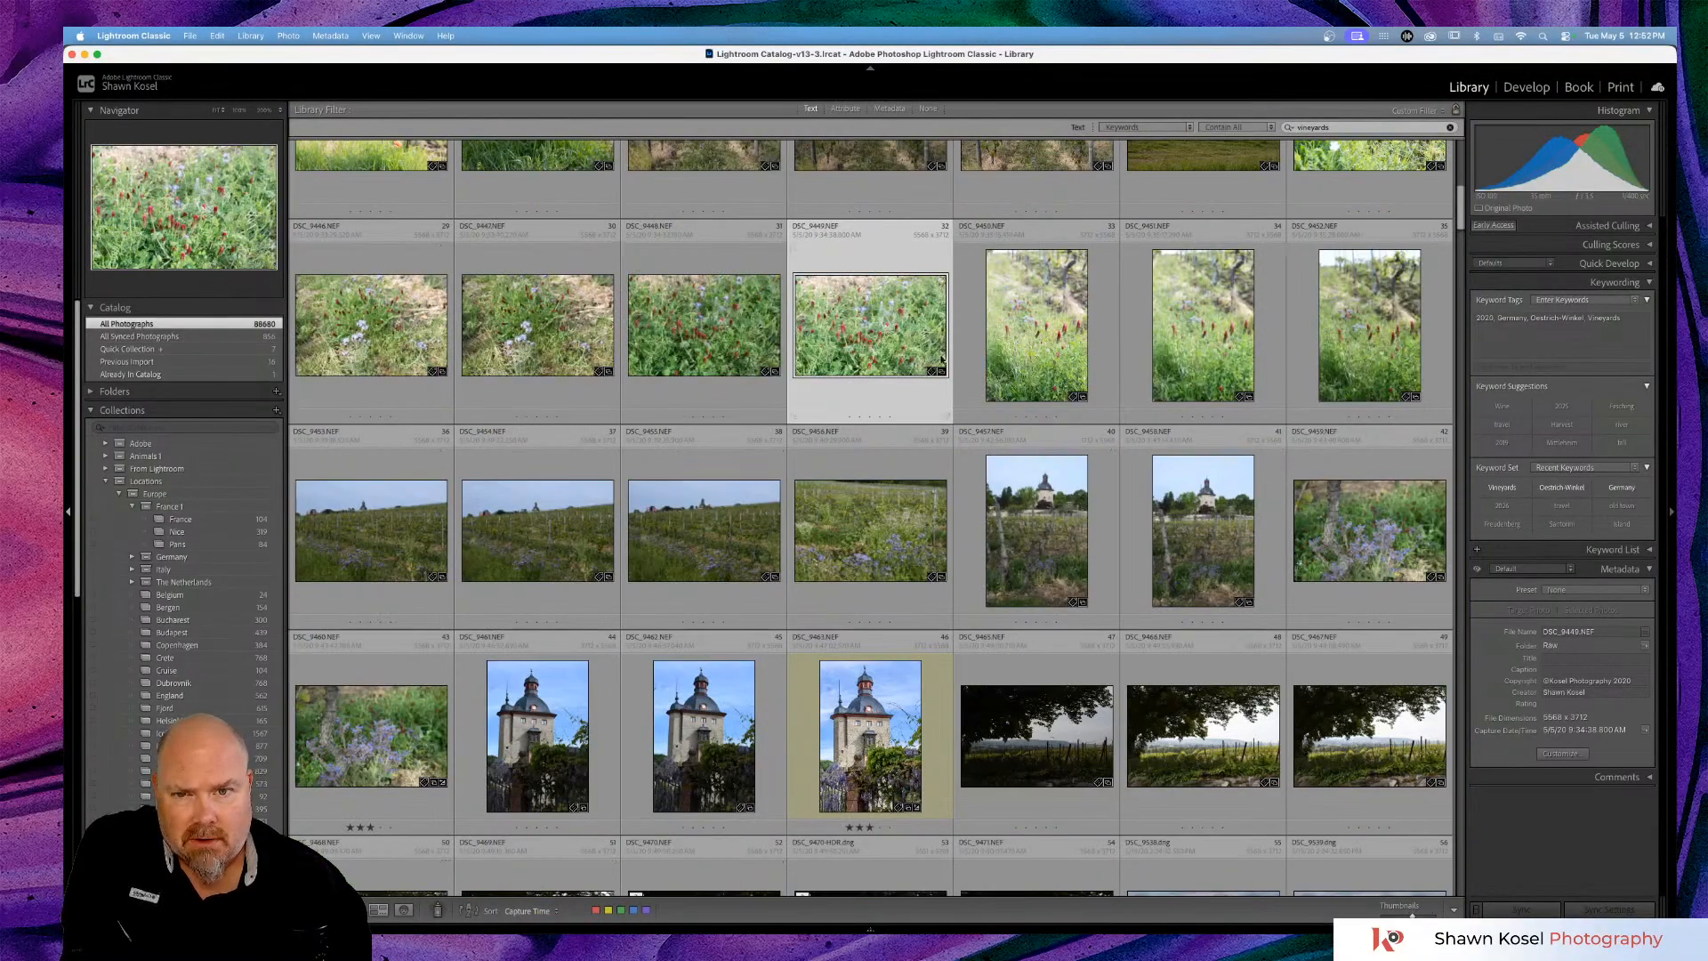
View the whole DSC_9449.NEF picture enlarged once more, return to the grid and browse back to the waterside stone wall photos.
double_click(865, 333)
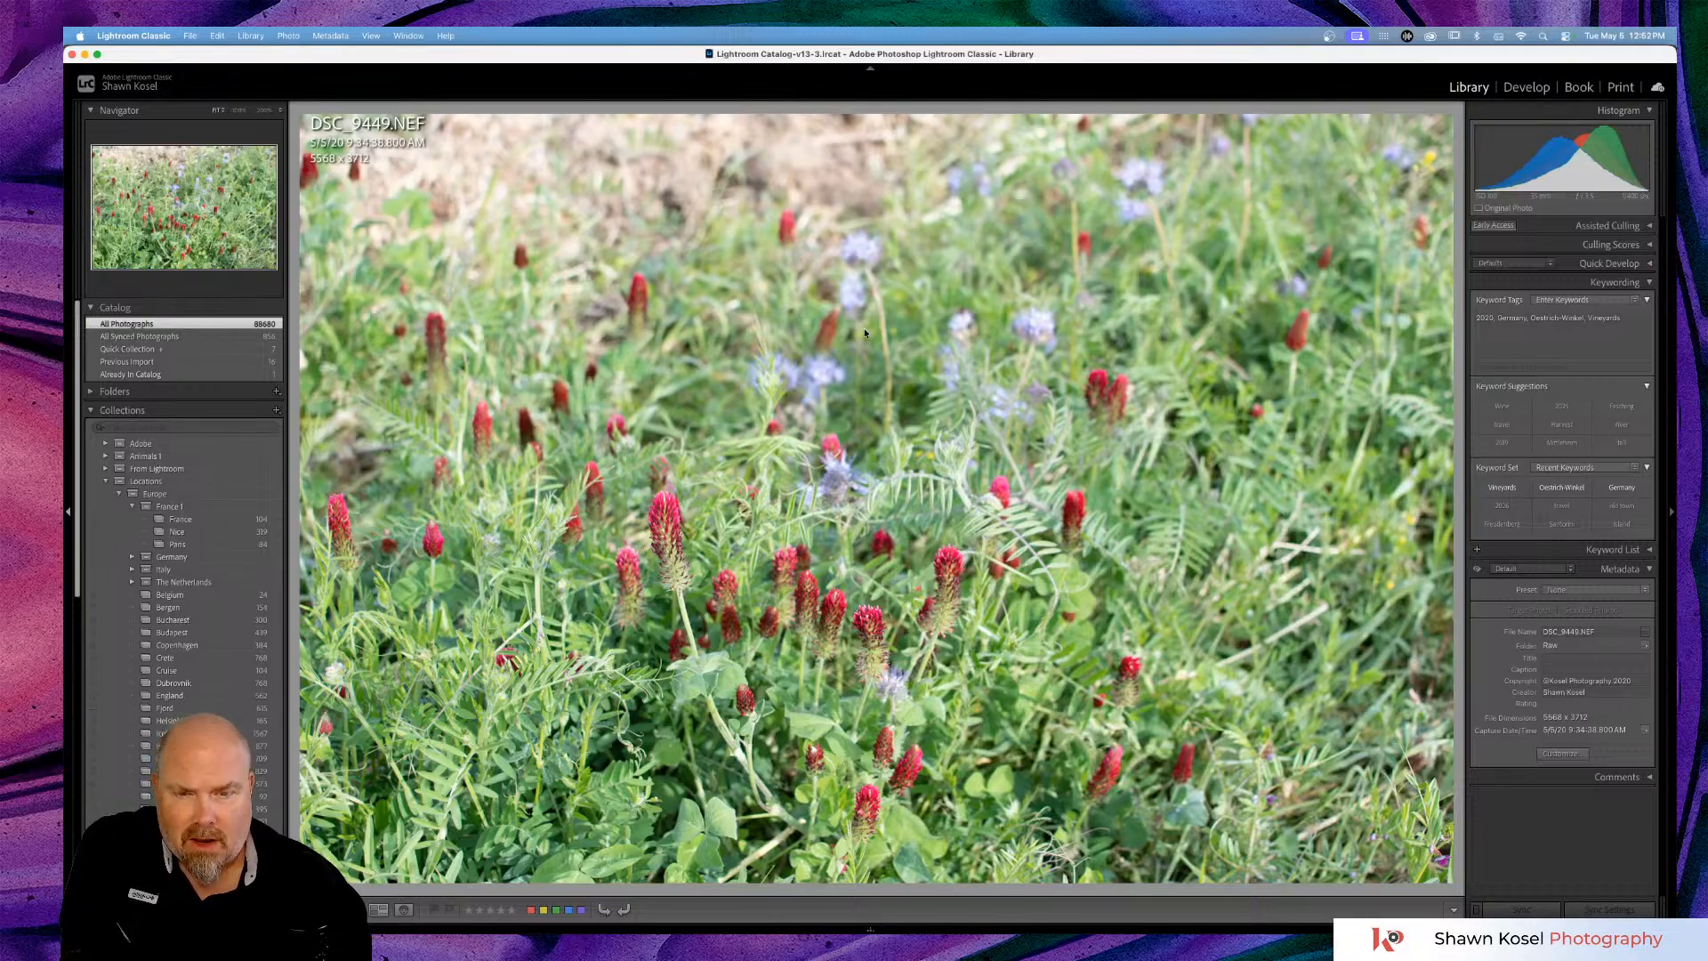
key(g)
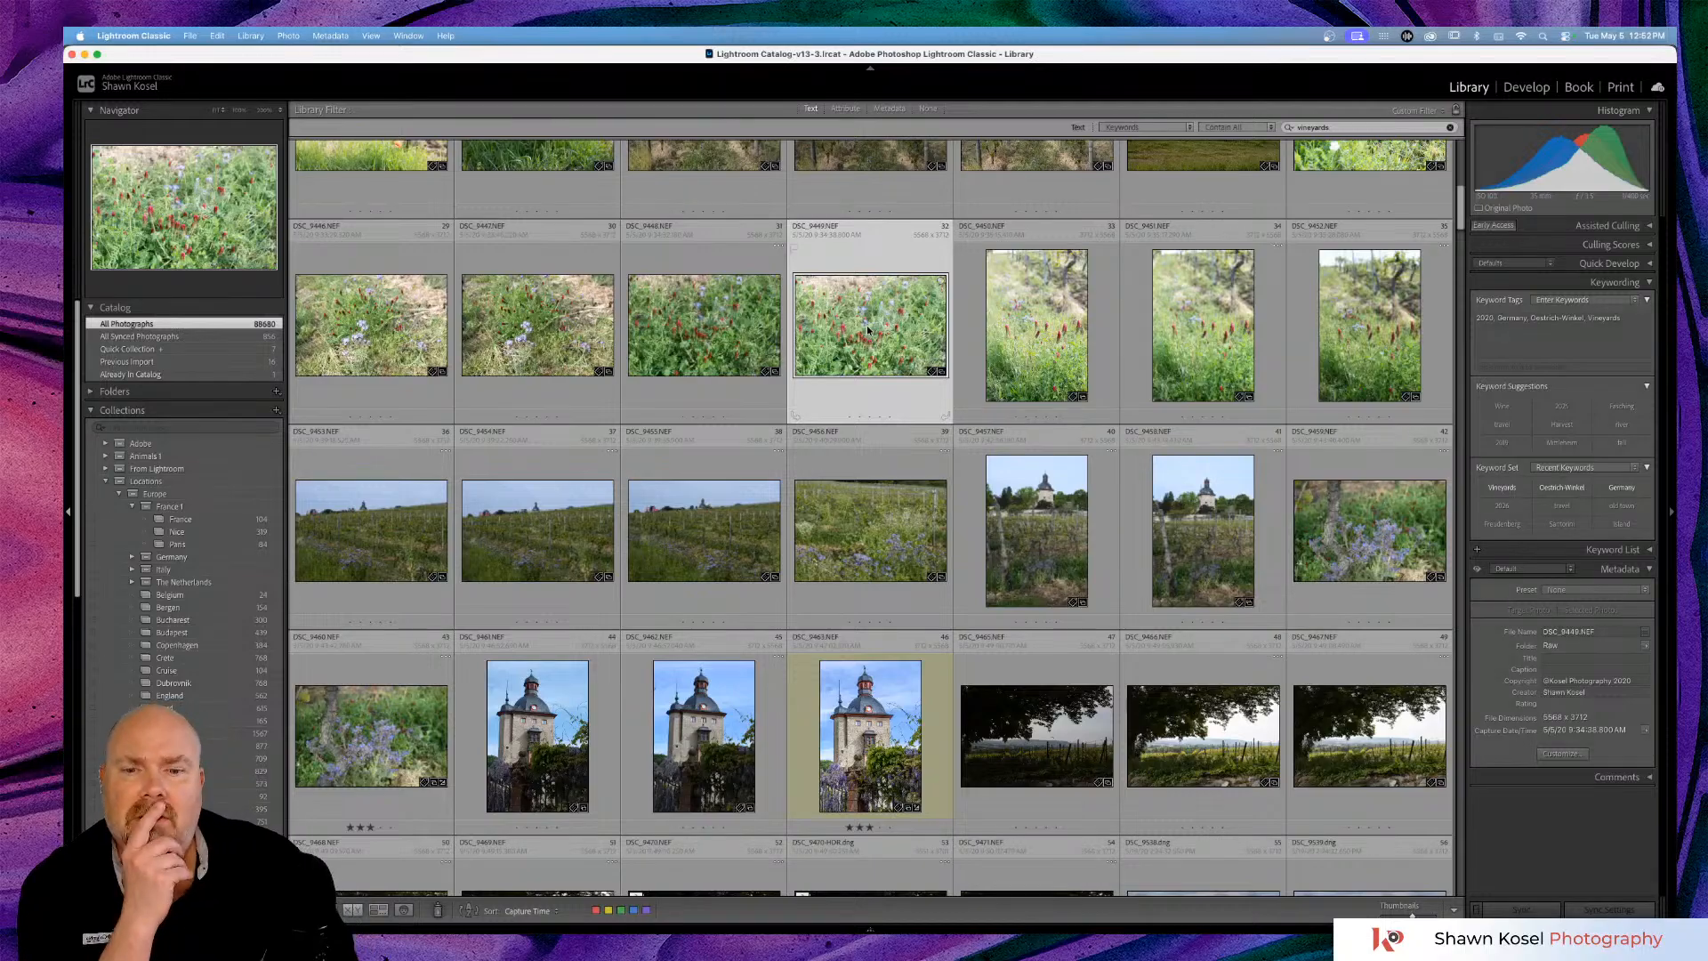
scroll(867, 331, up, 2)
scroll(868, 330, up, 5)
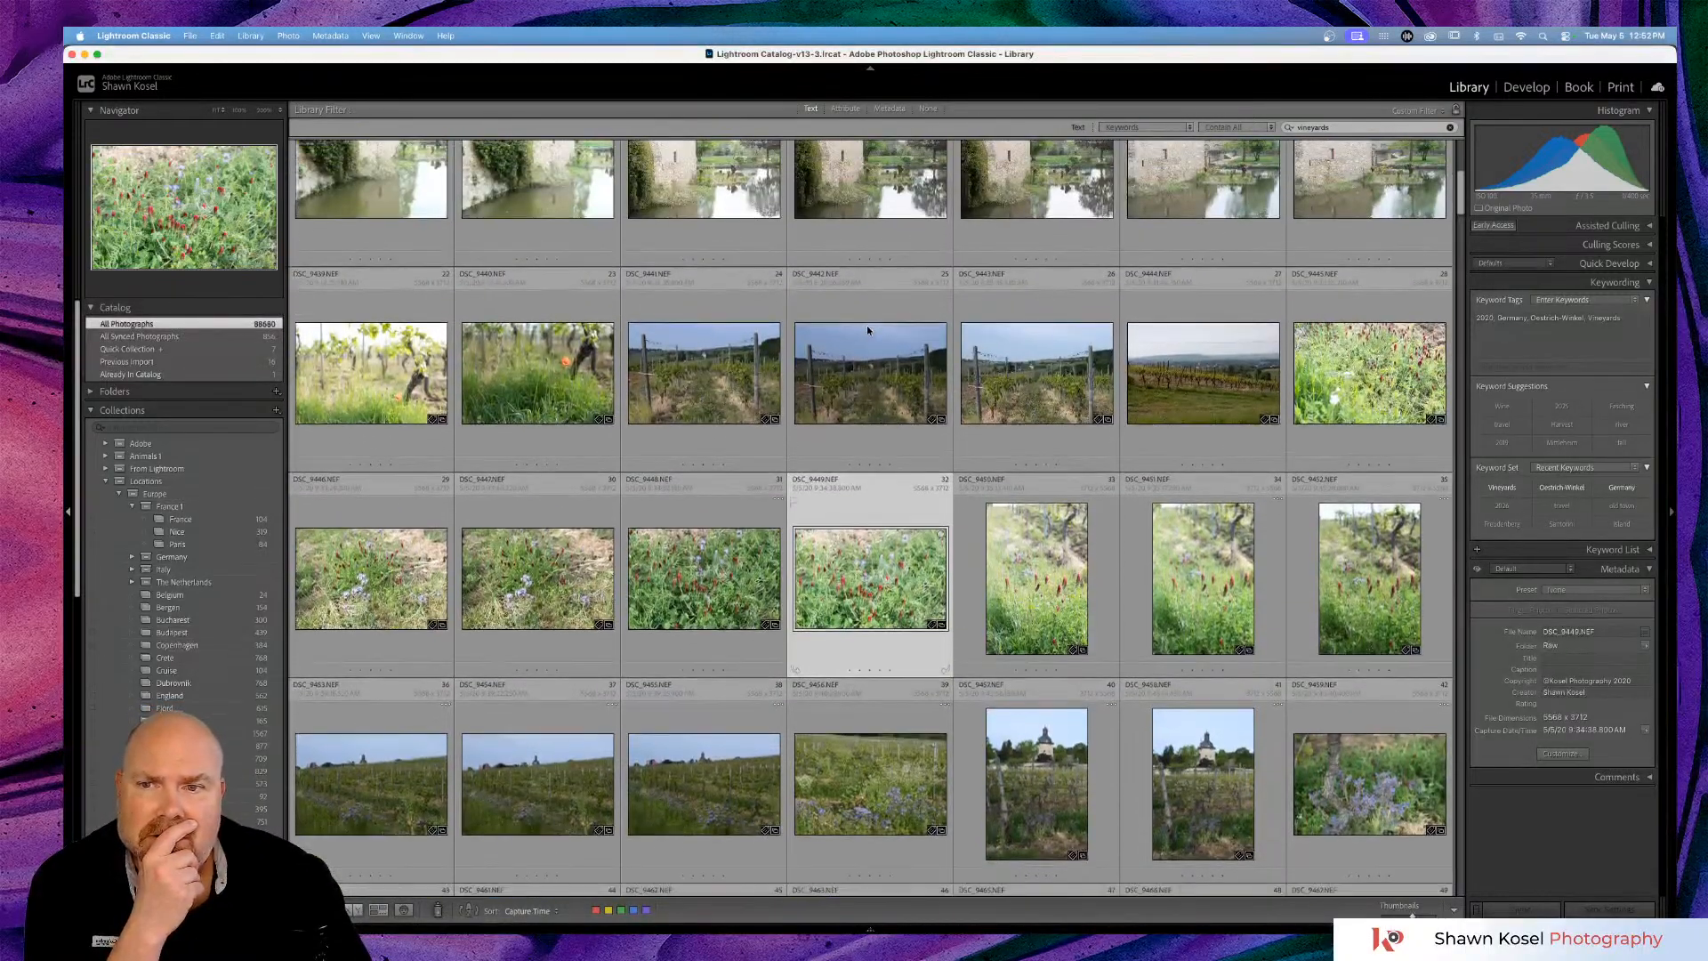
View the red wildflower photo DSC_9448.NEF enlarged and return to the grid with it selected.
scroll(868, 330, up, 3)
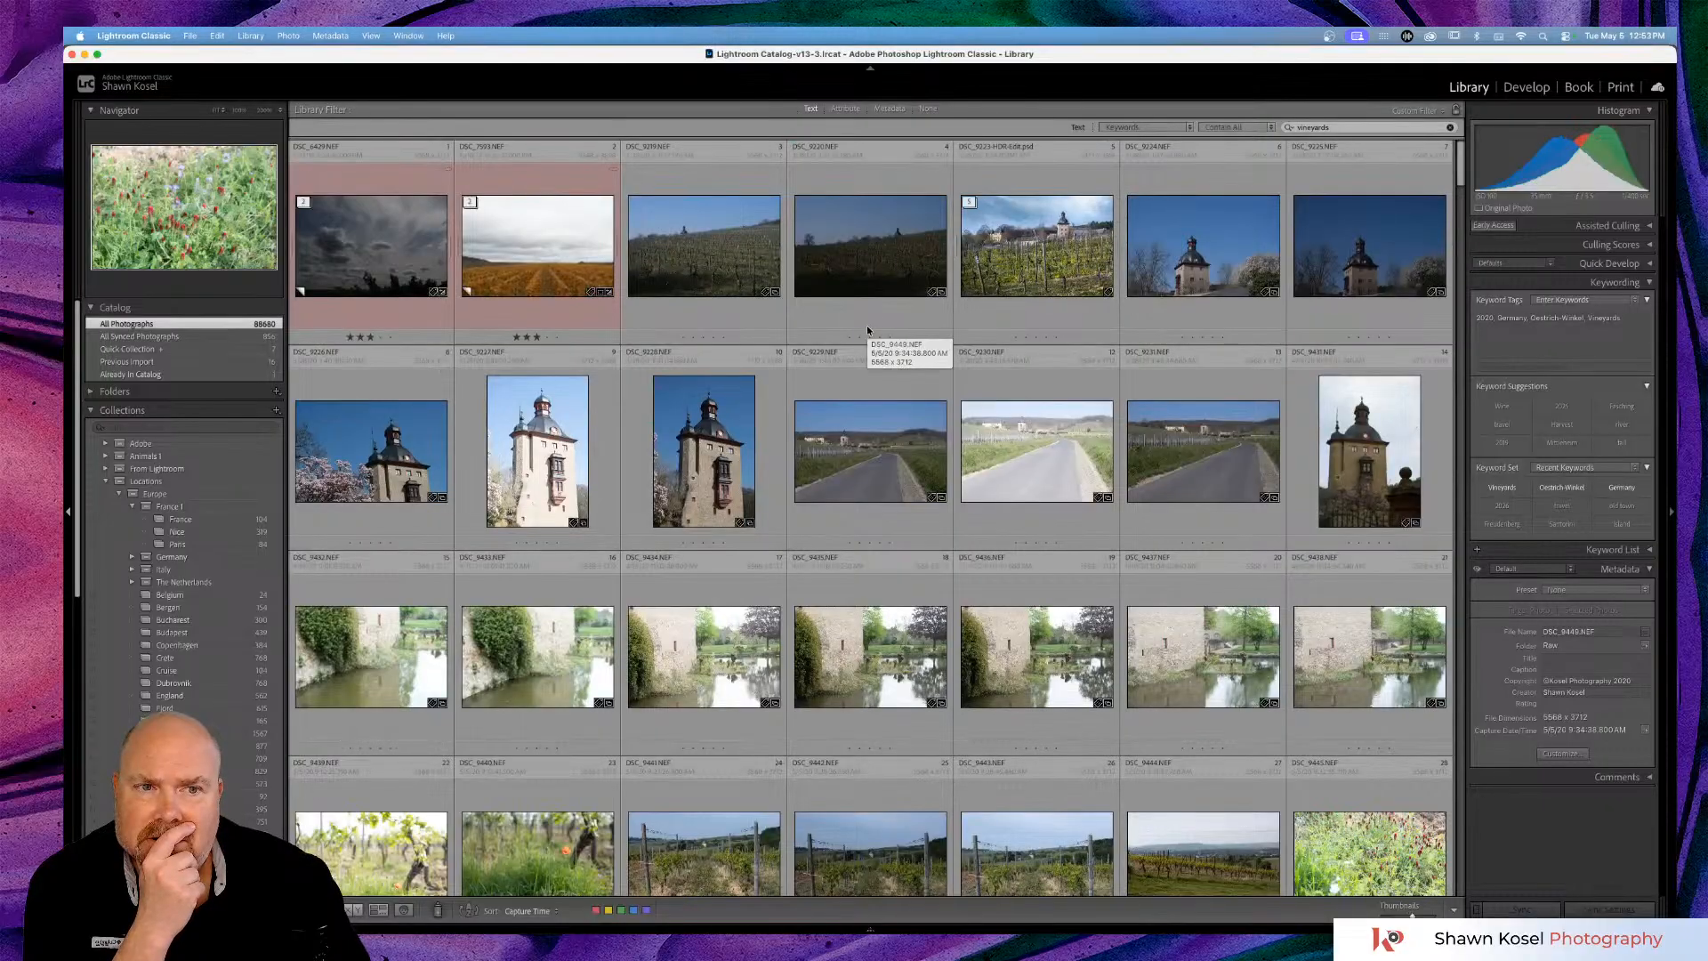
scroll(867, 330, down, 8)
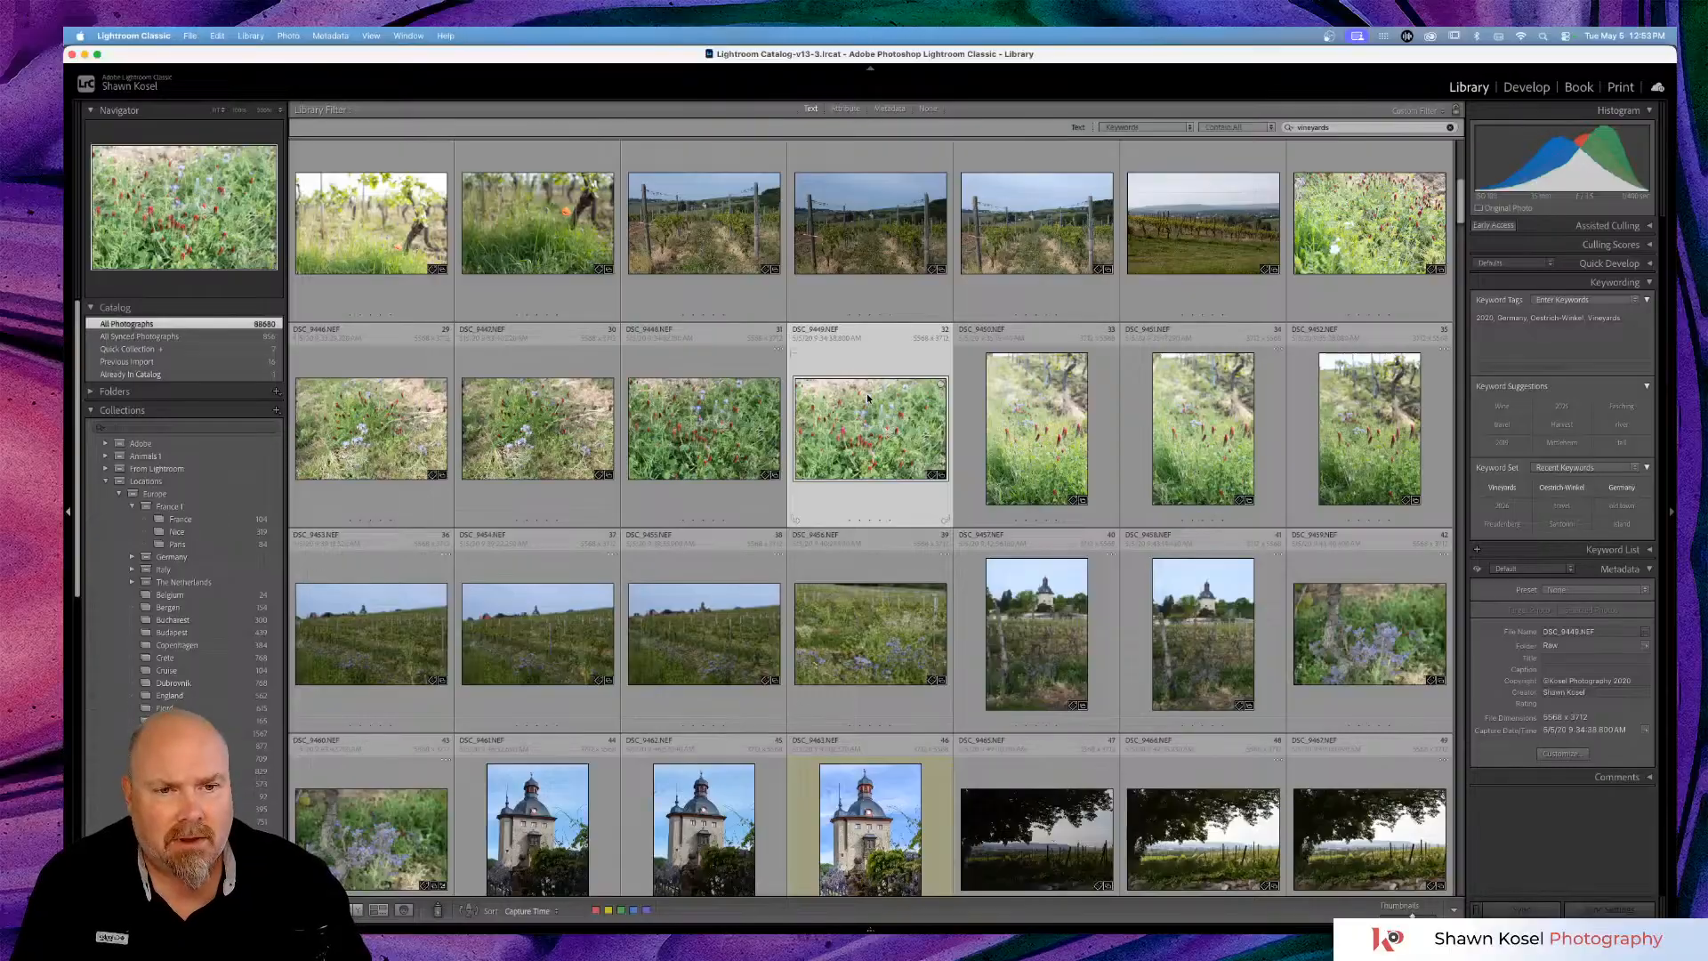
double_click(883, 398)
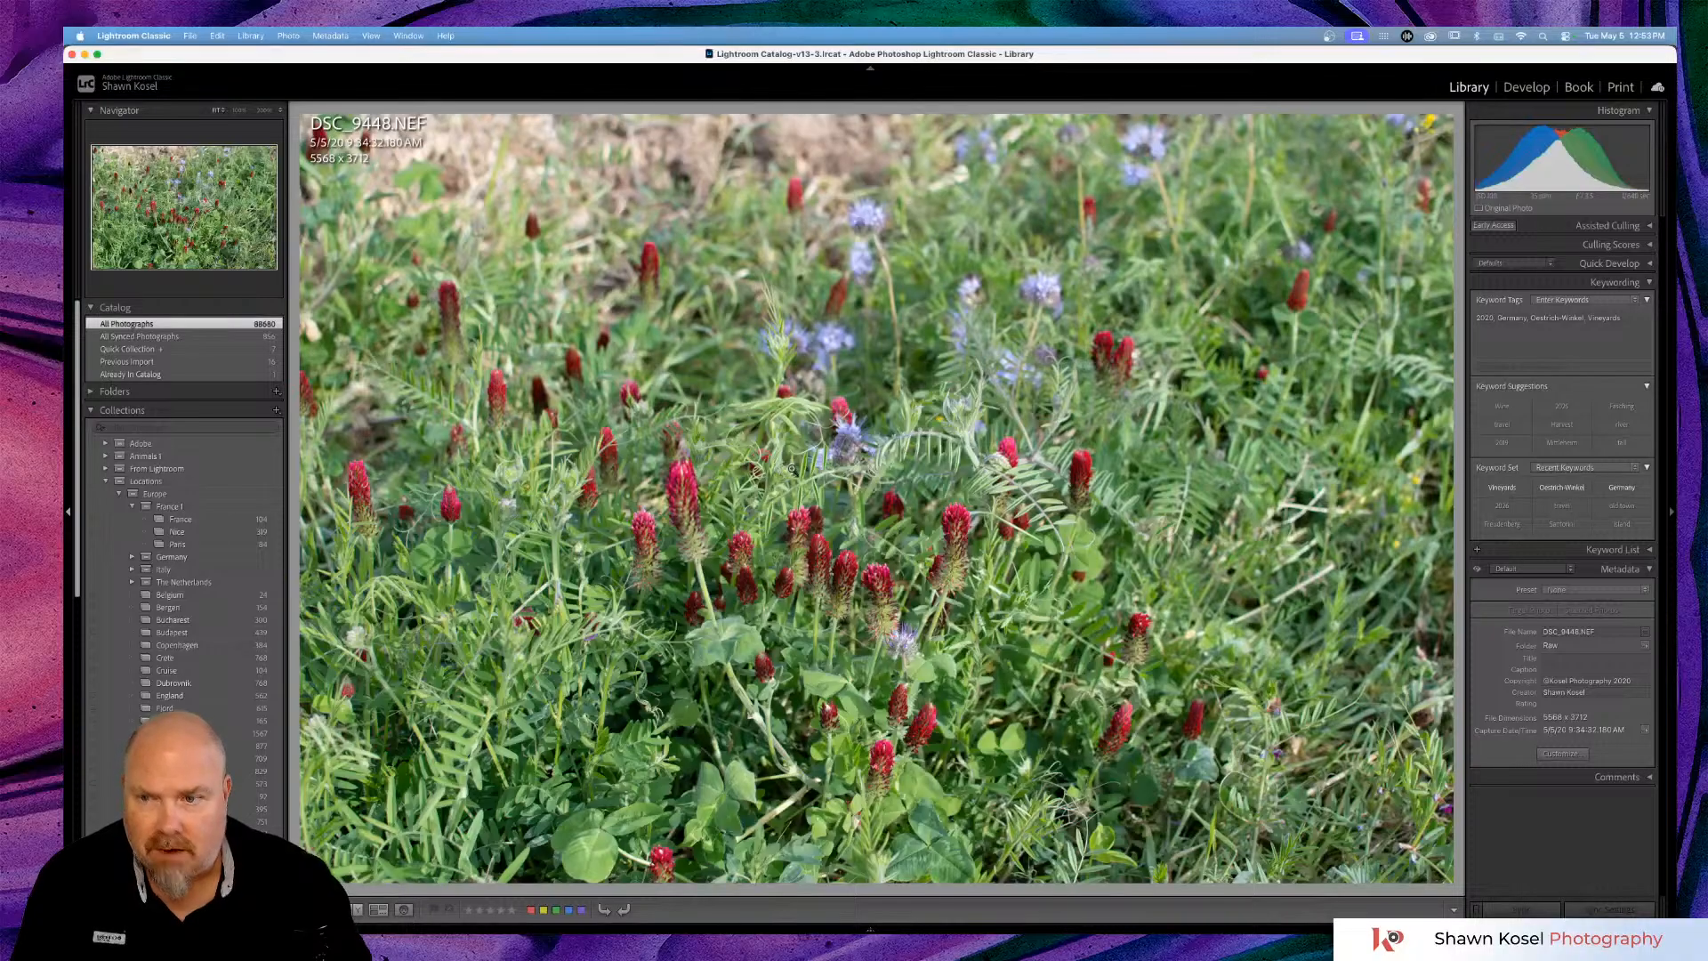
key(g)
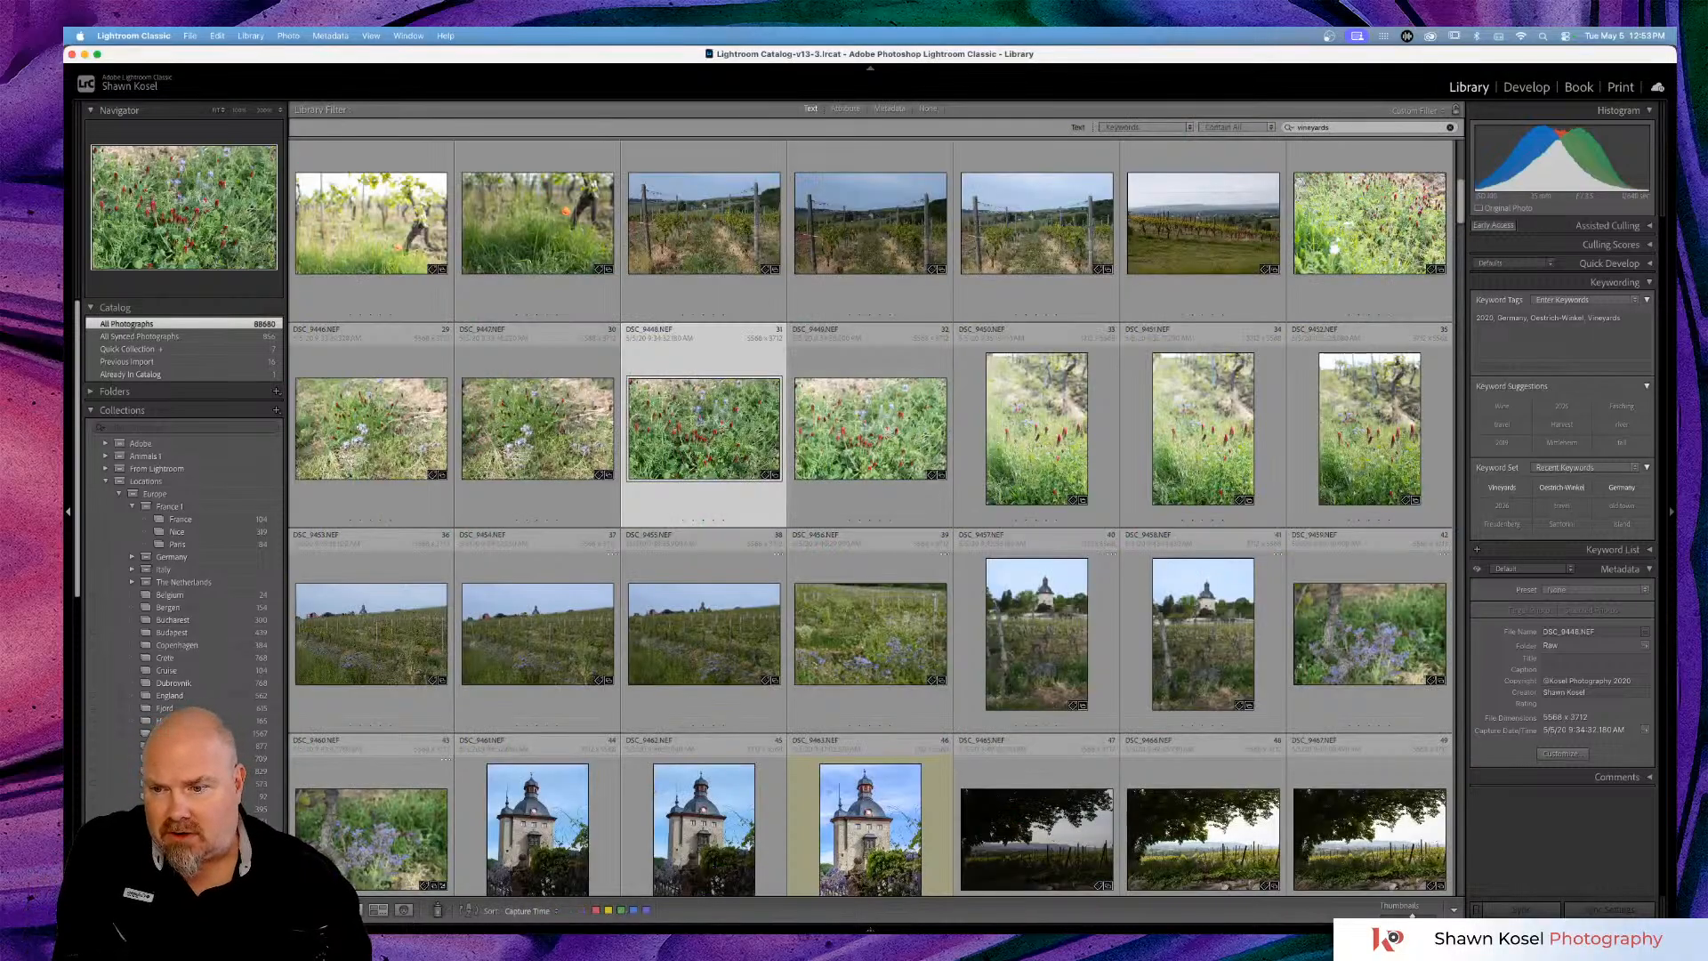
Cancel the single-photo export and add the purple-labelled, three-star golden vineyard landscape to the photo selection.
key(super+shift+e)
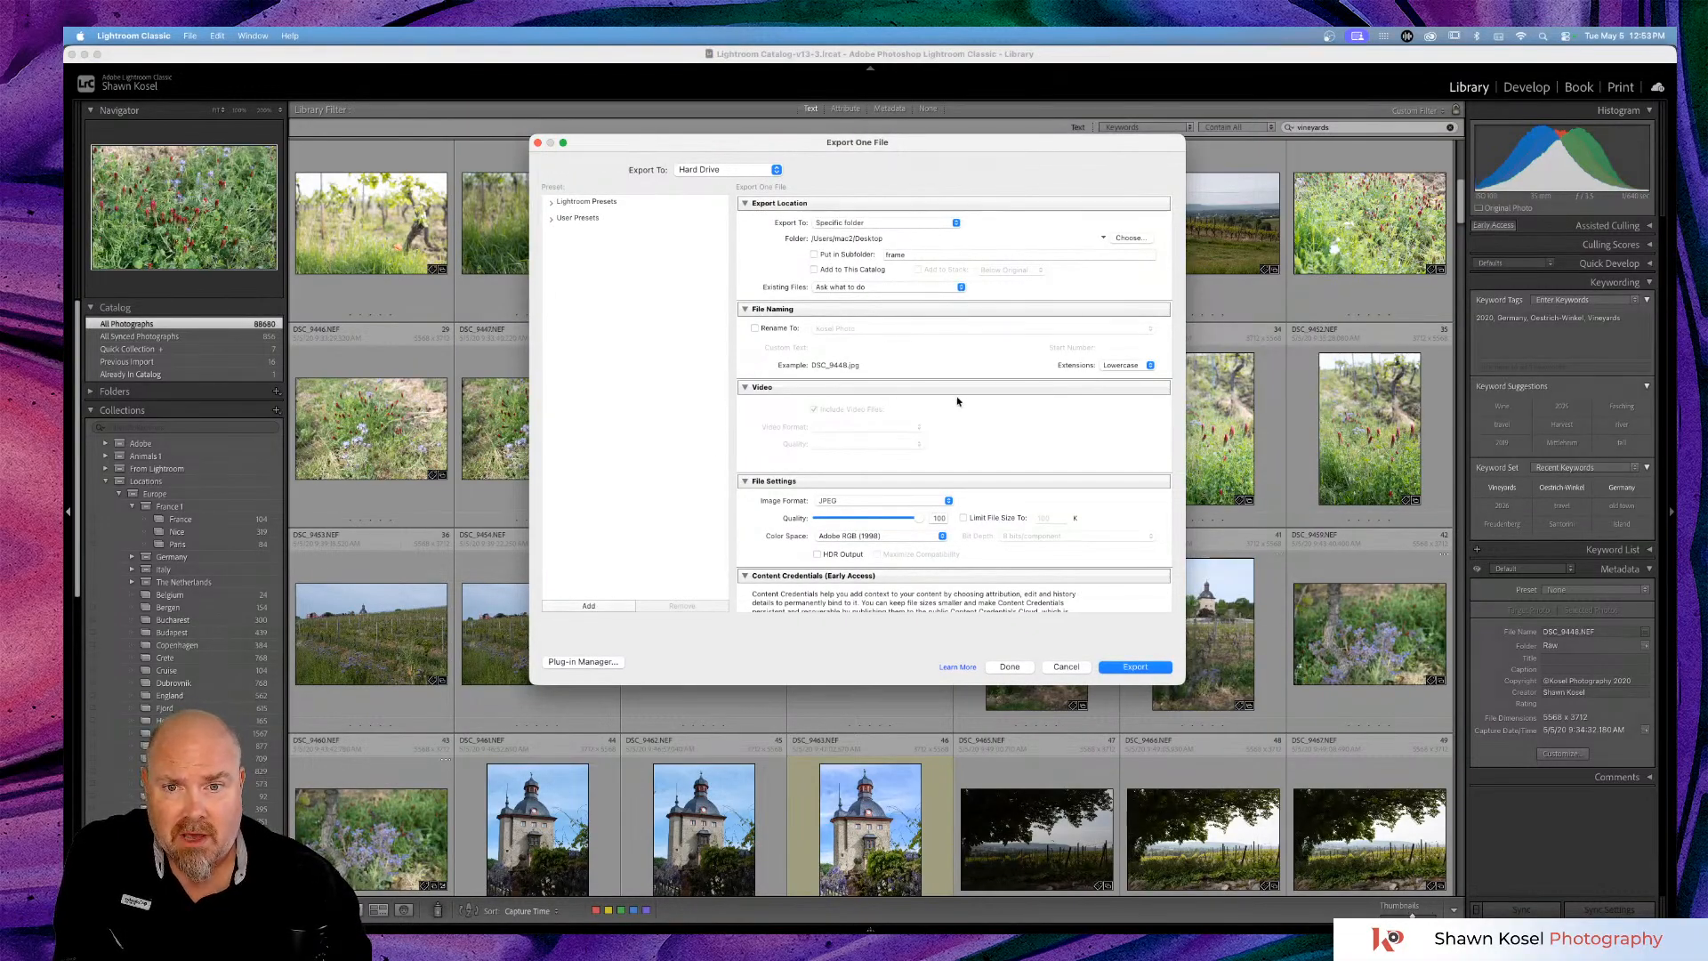
click(1064, 667)
scroll(955, 518, down, 10)
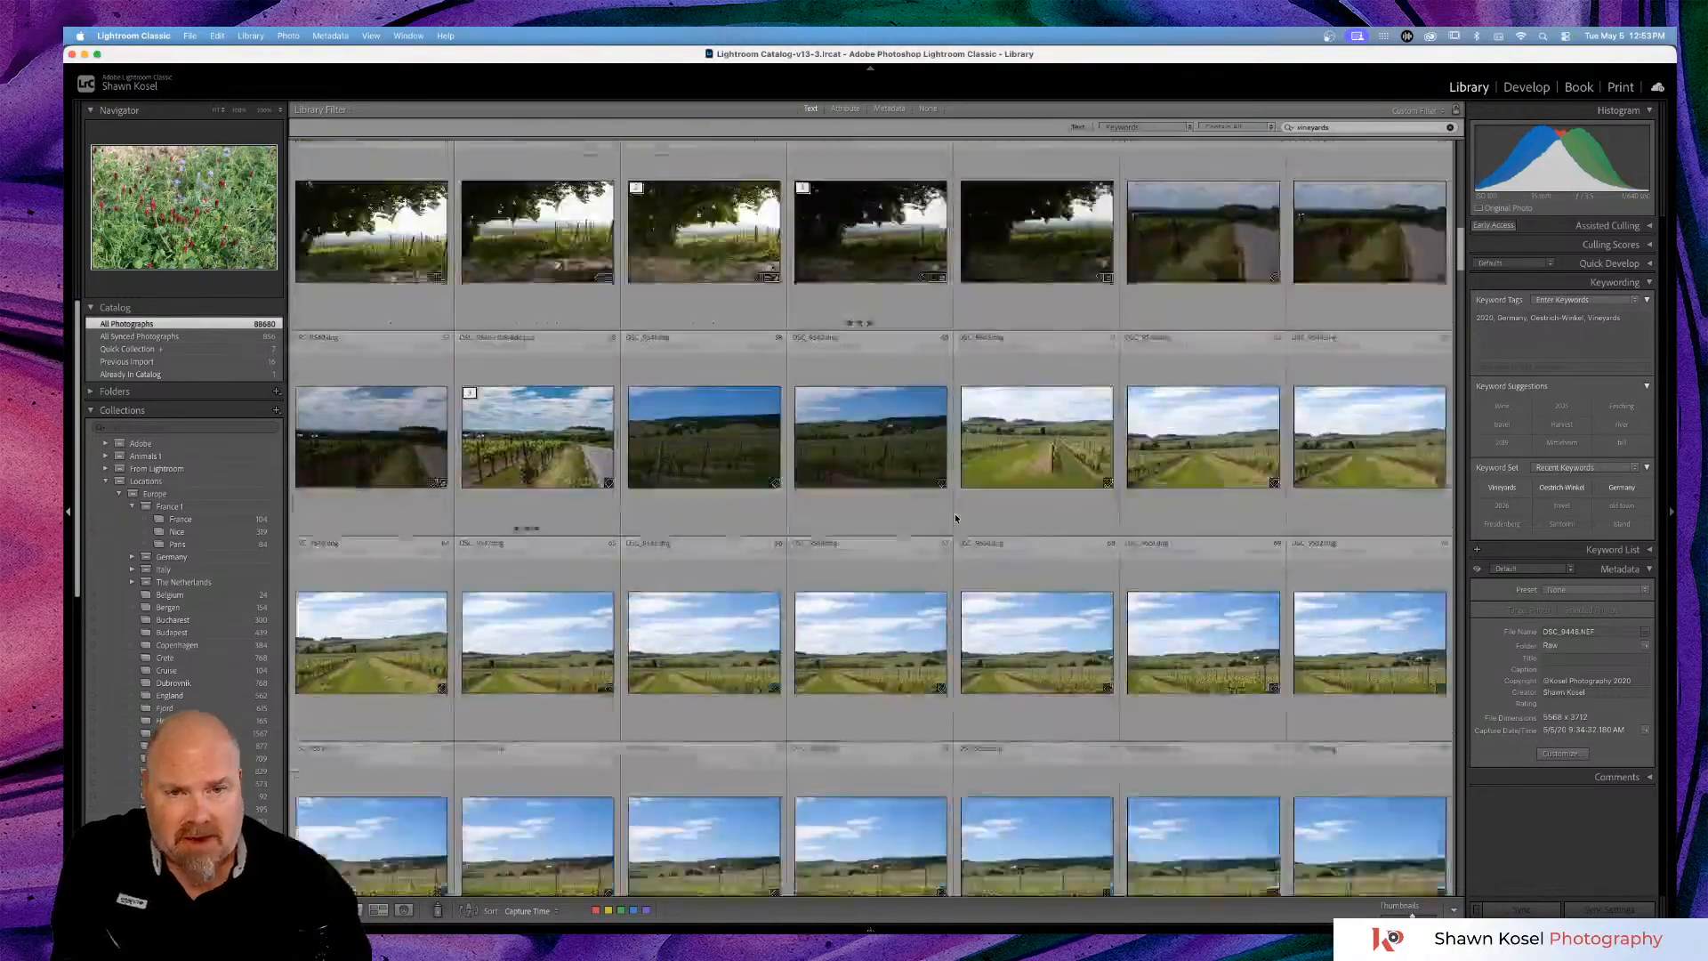
scroll(954, 514, down, 12)
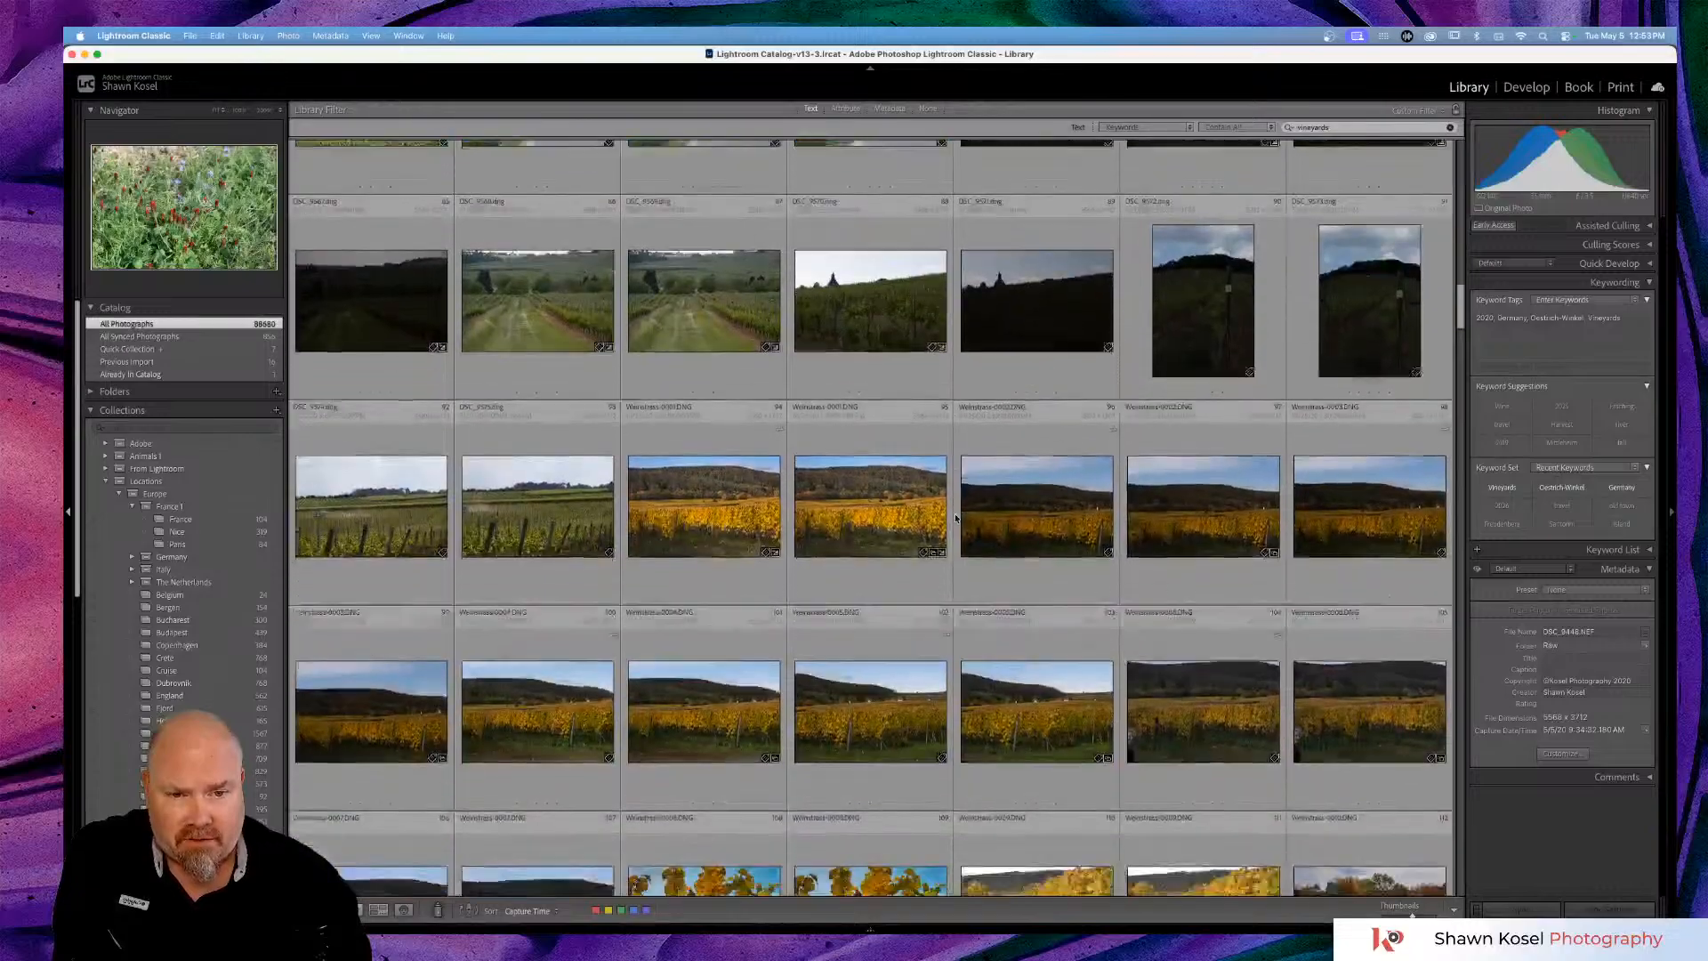
scroll(955, 518, down, 10)
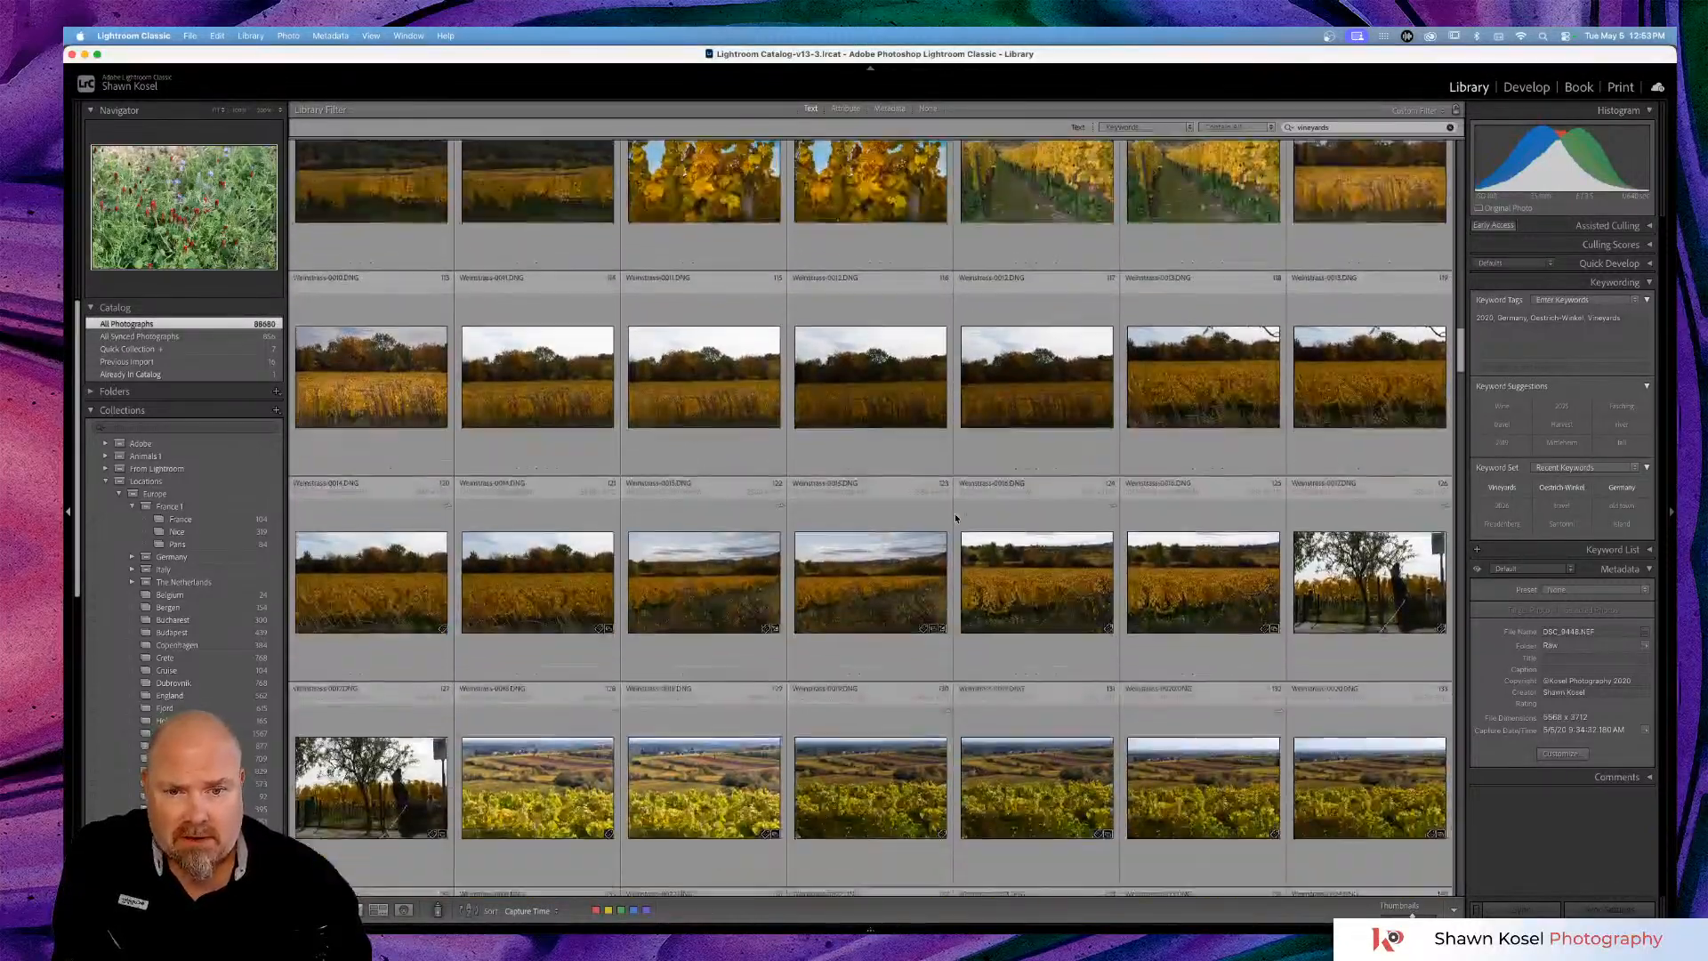
scroll(955, 517, down, 12)
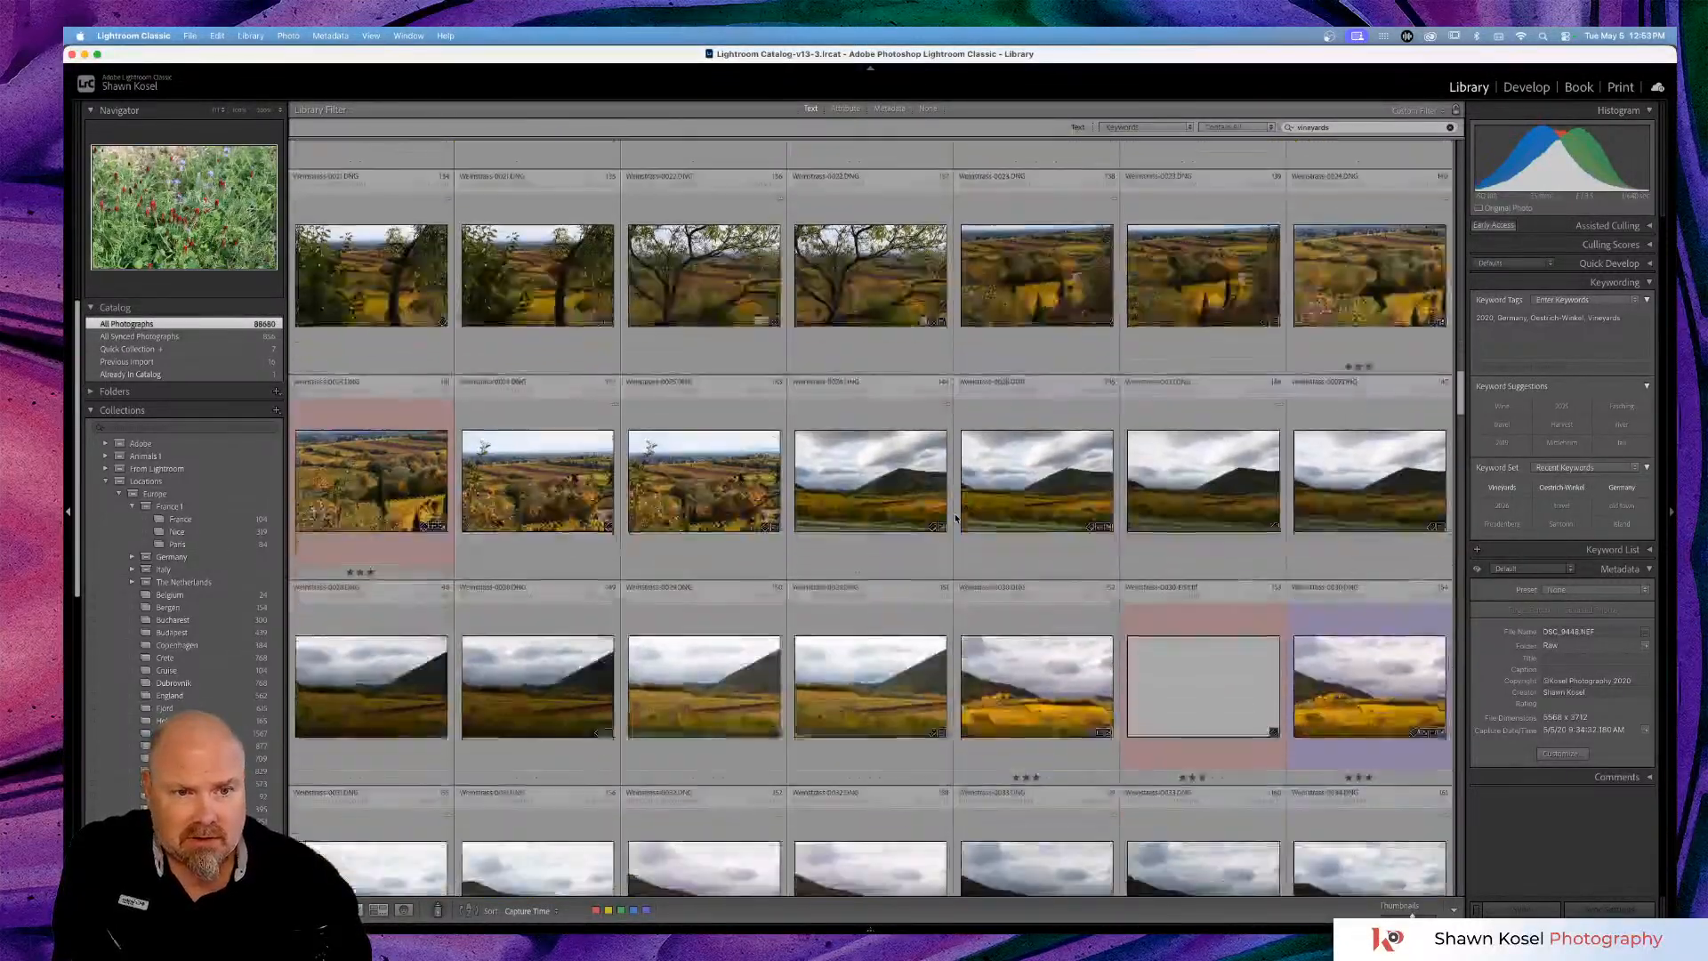
scroll(954, 514, down, 3)
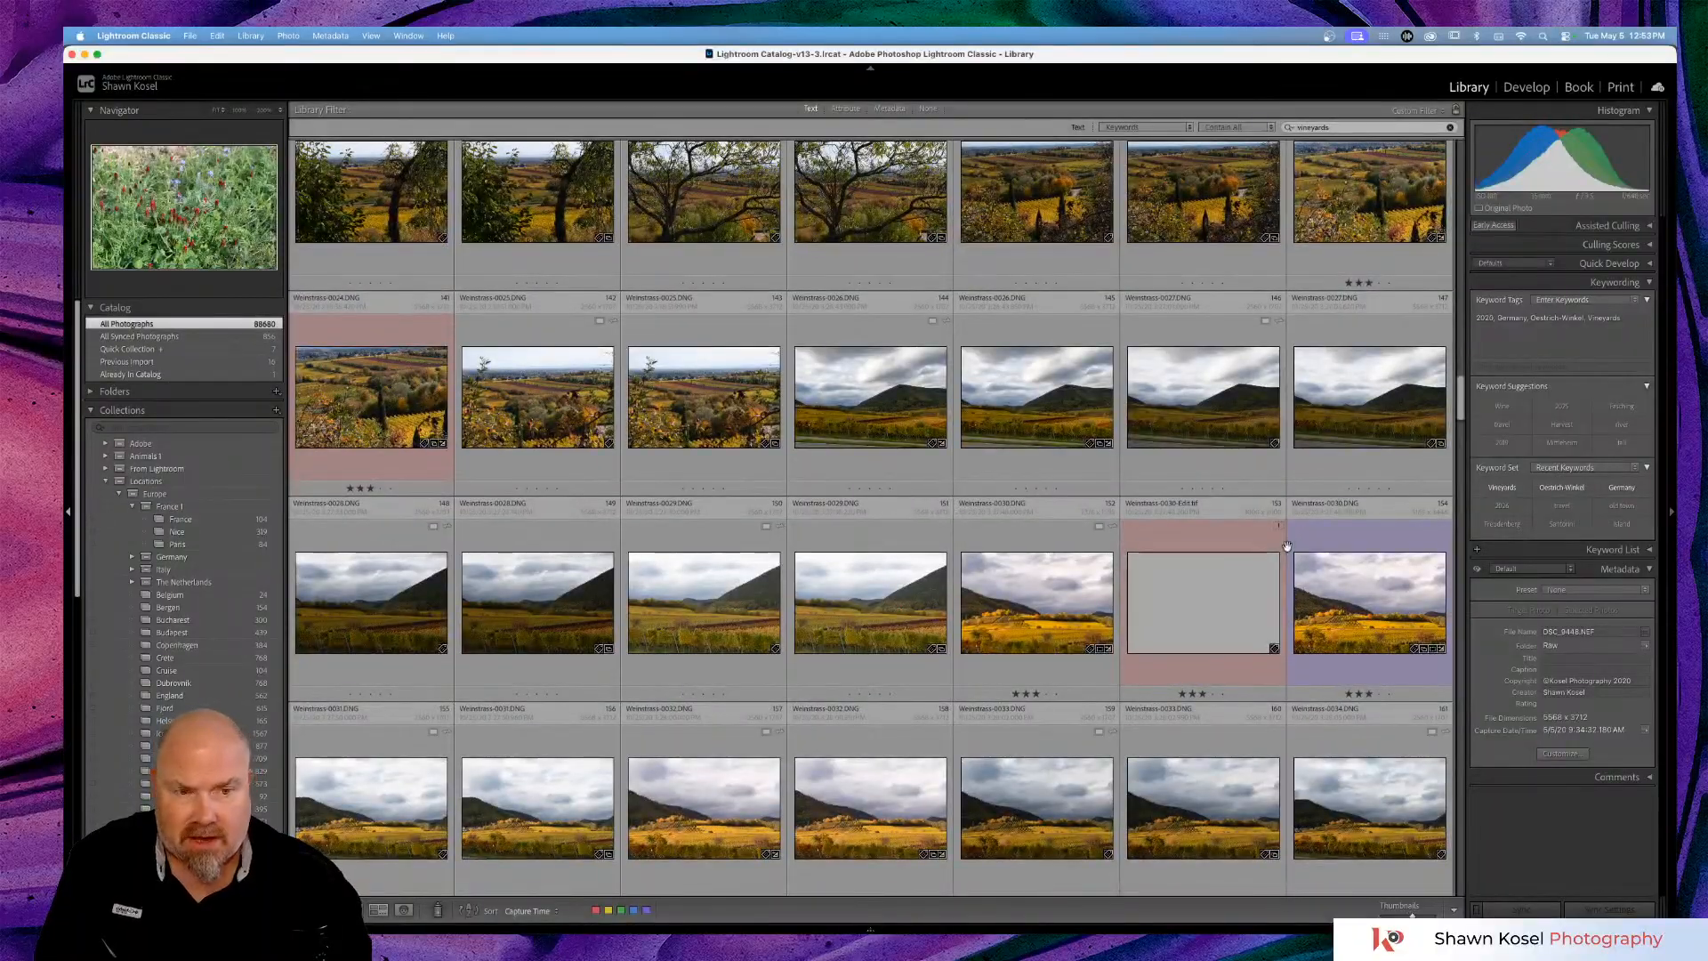
scroll(1287, 546, down, 12)
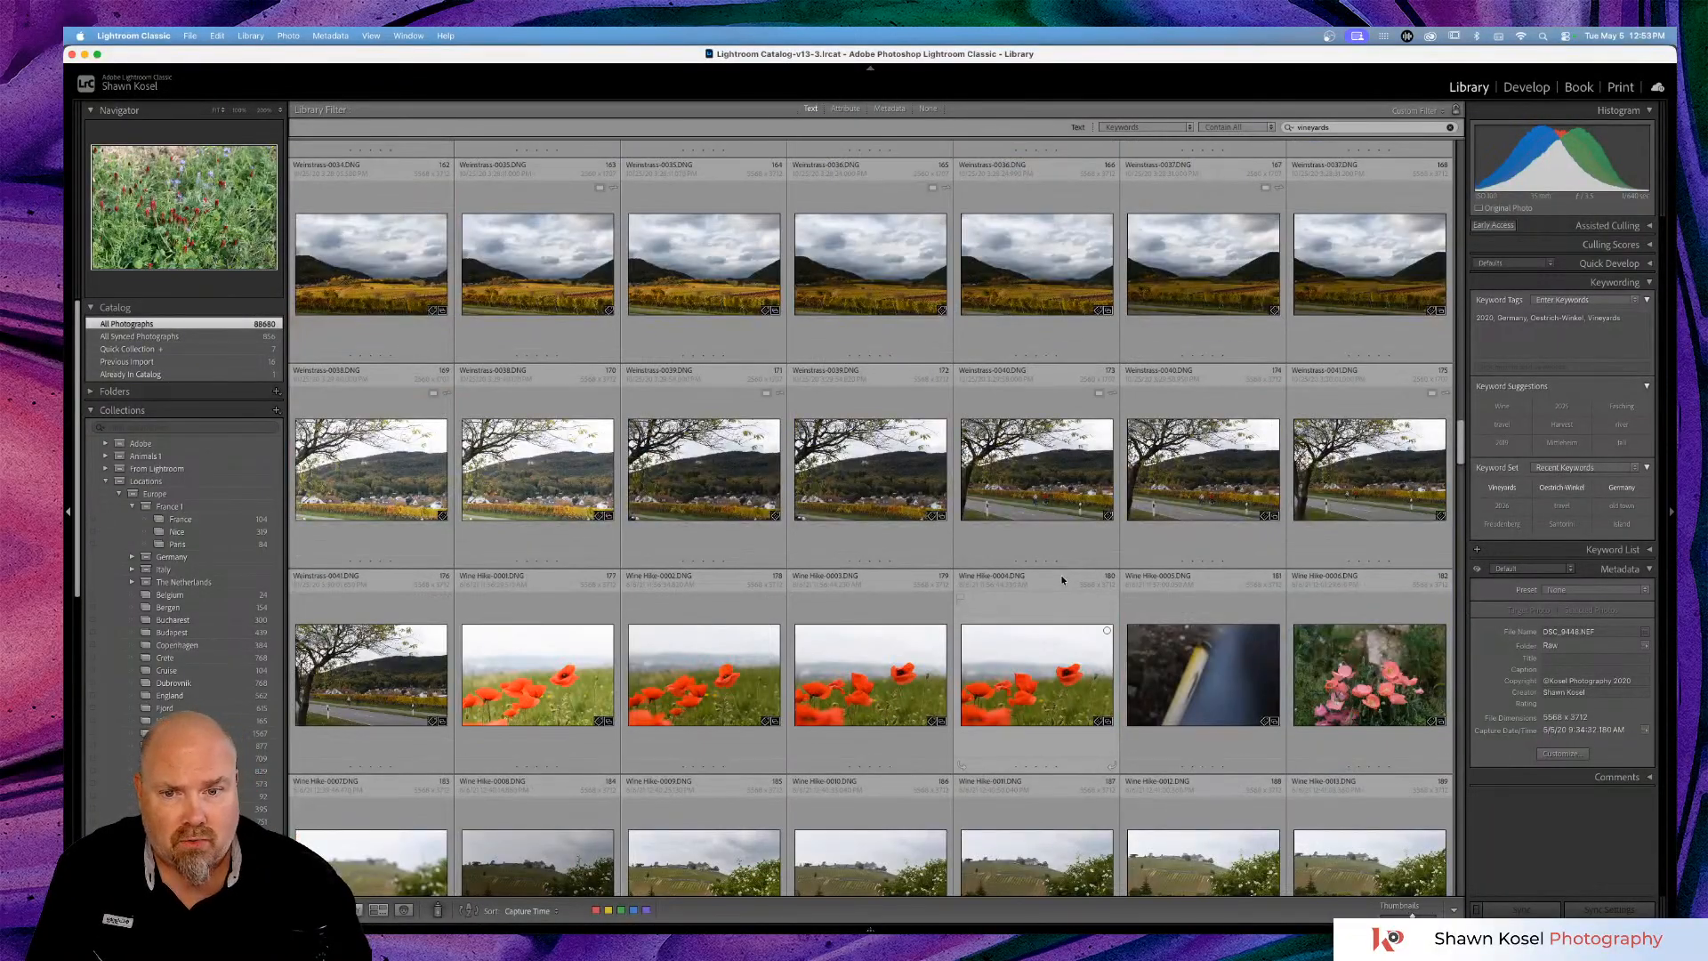
scroll(1062, 580, down, 5)
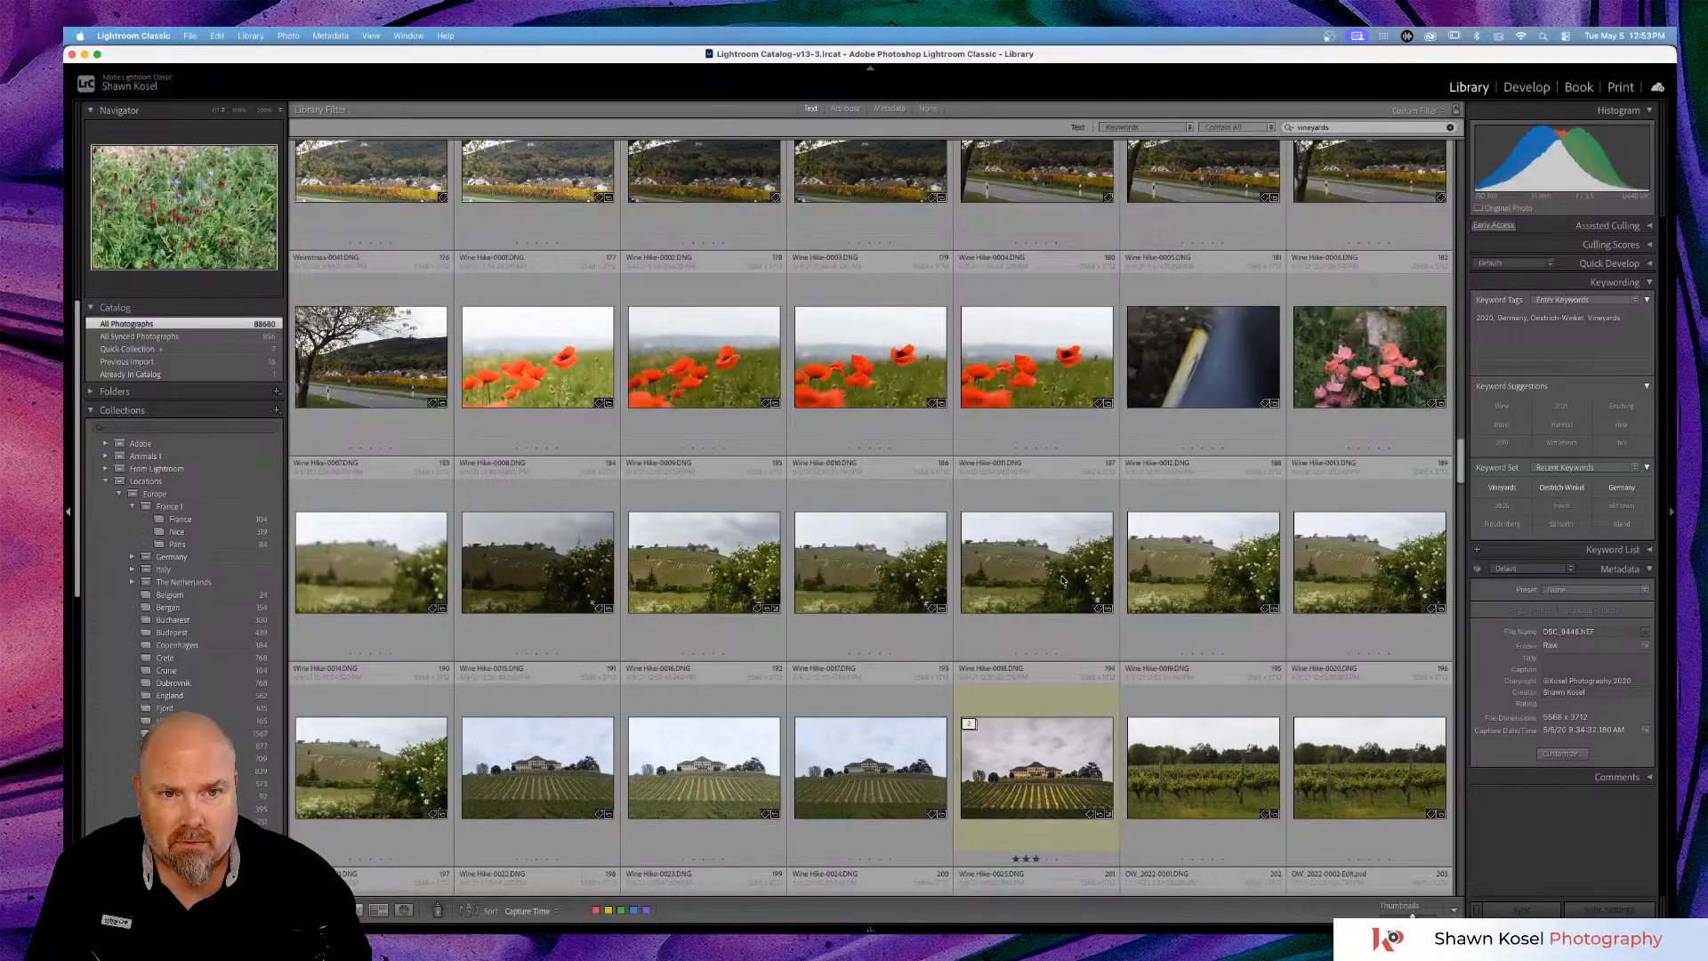
scroll(1061, 580, up, 15)
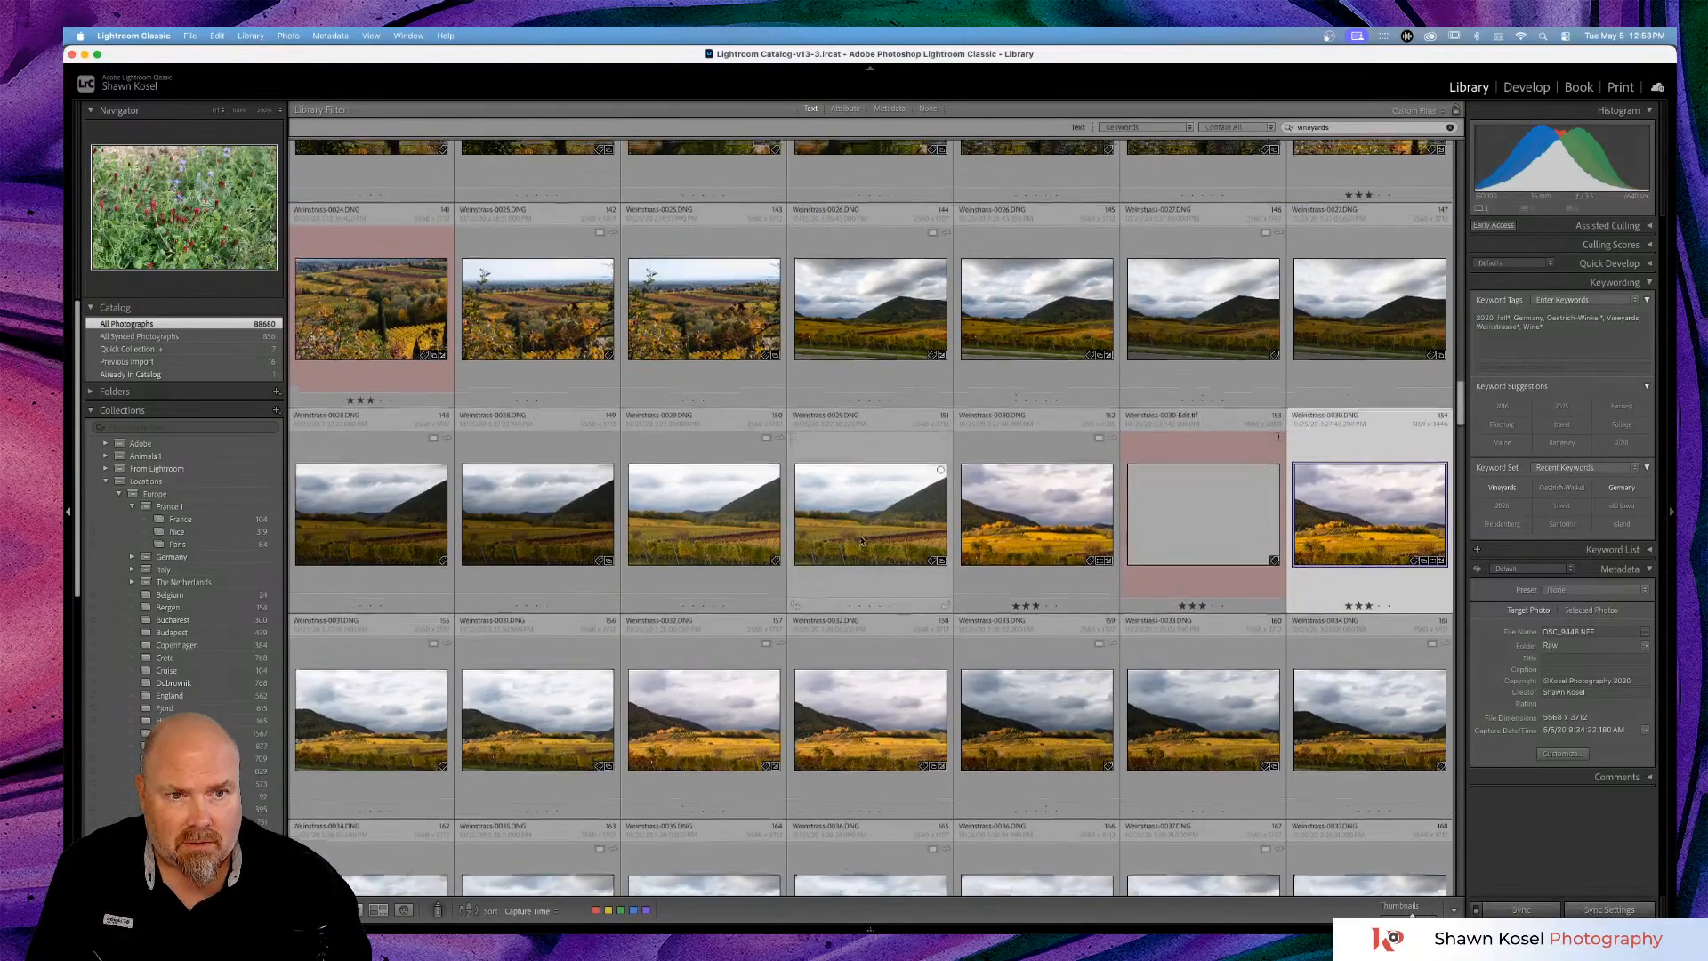
Open the export settings for the two selected photos and put the files in a Desktop subfolder named color.
scroll(861, 541, up, 4)
scroll(861, 540, up, 20)
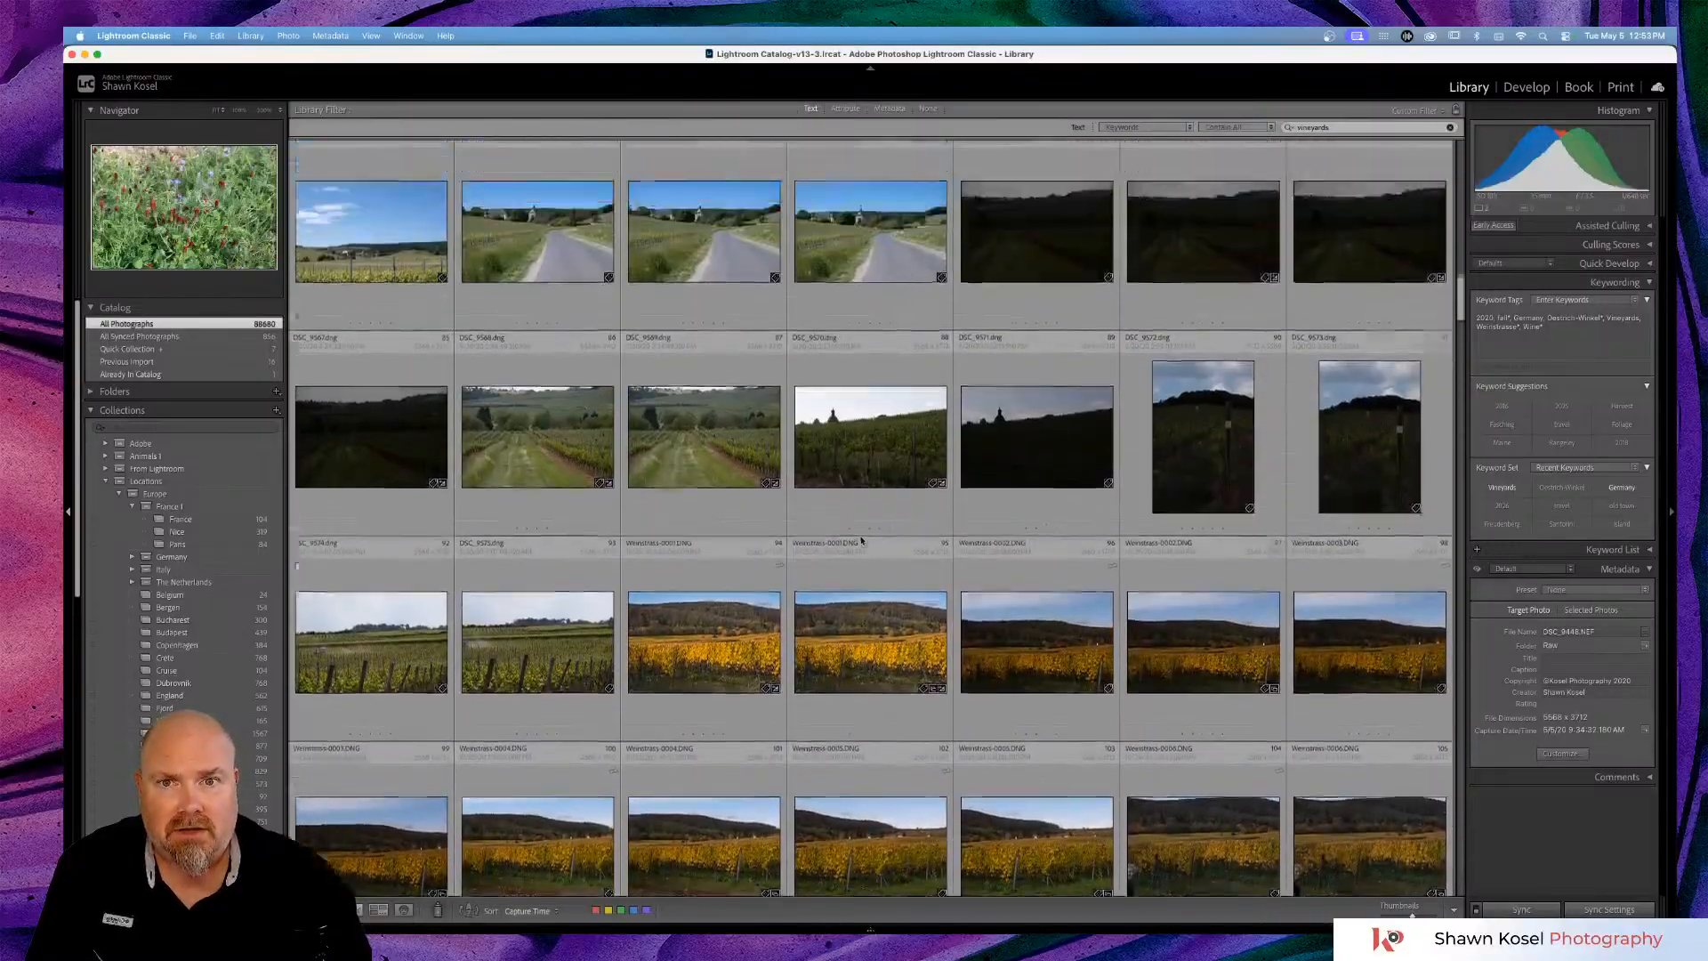
scroll(861, 540, up, 14)
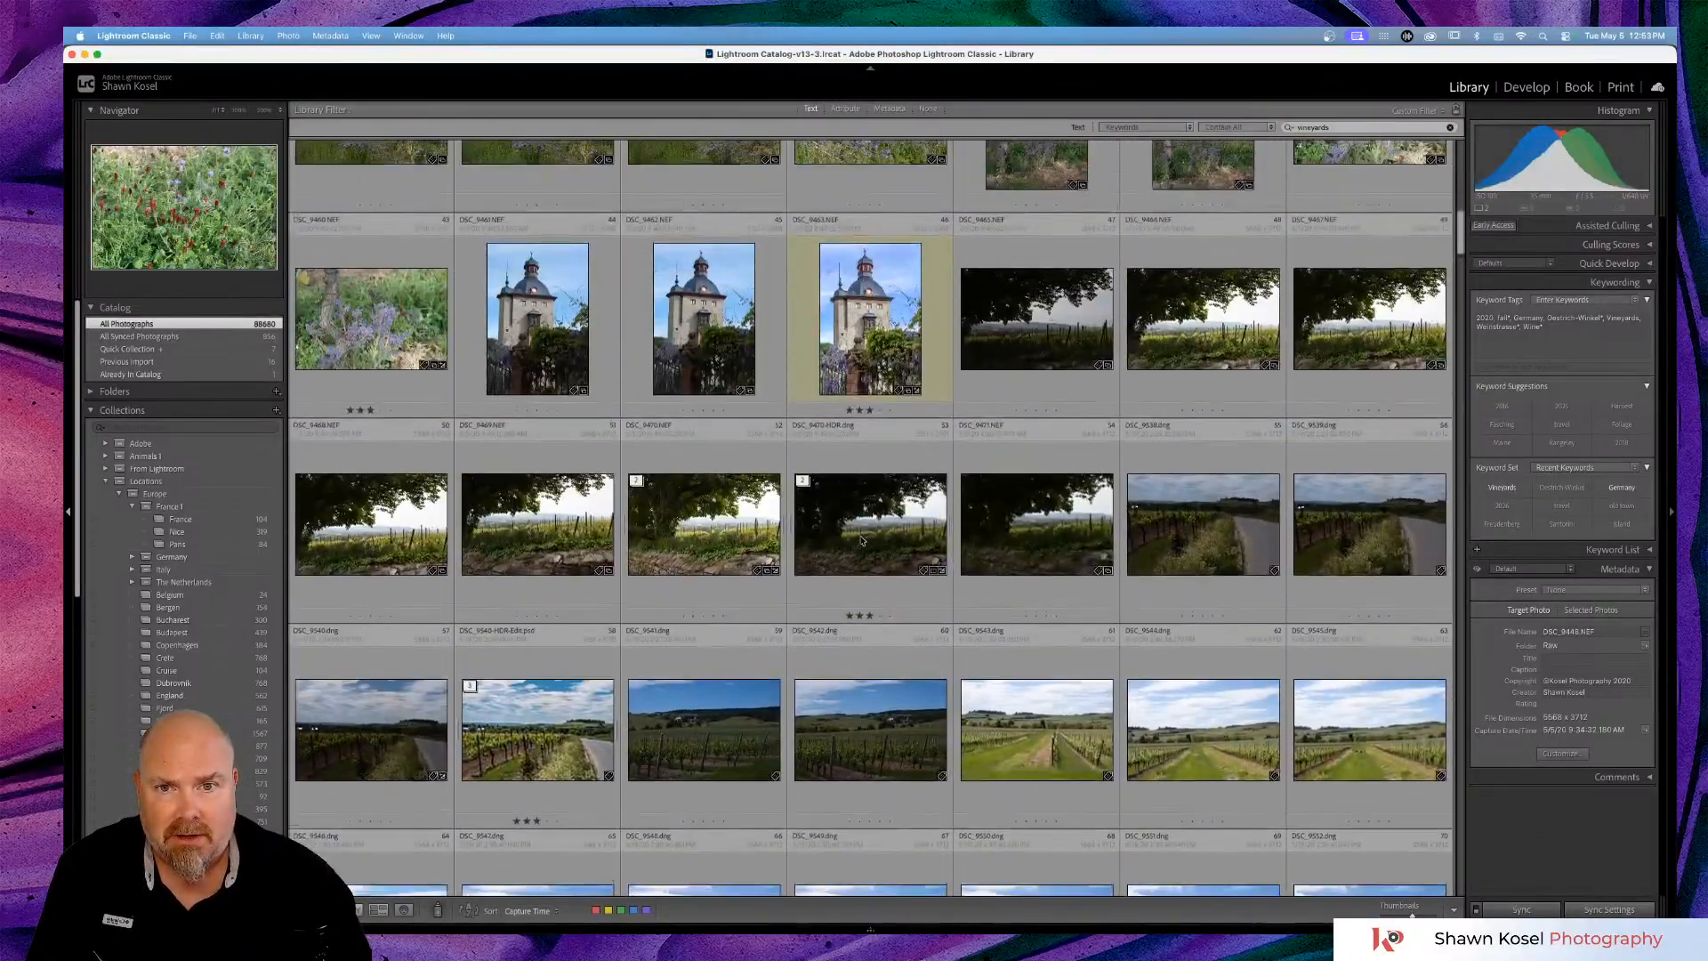
scroll(861, 540, up, 2)
scroll(859, 535, up, 1)
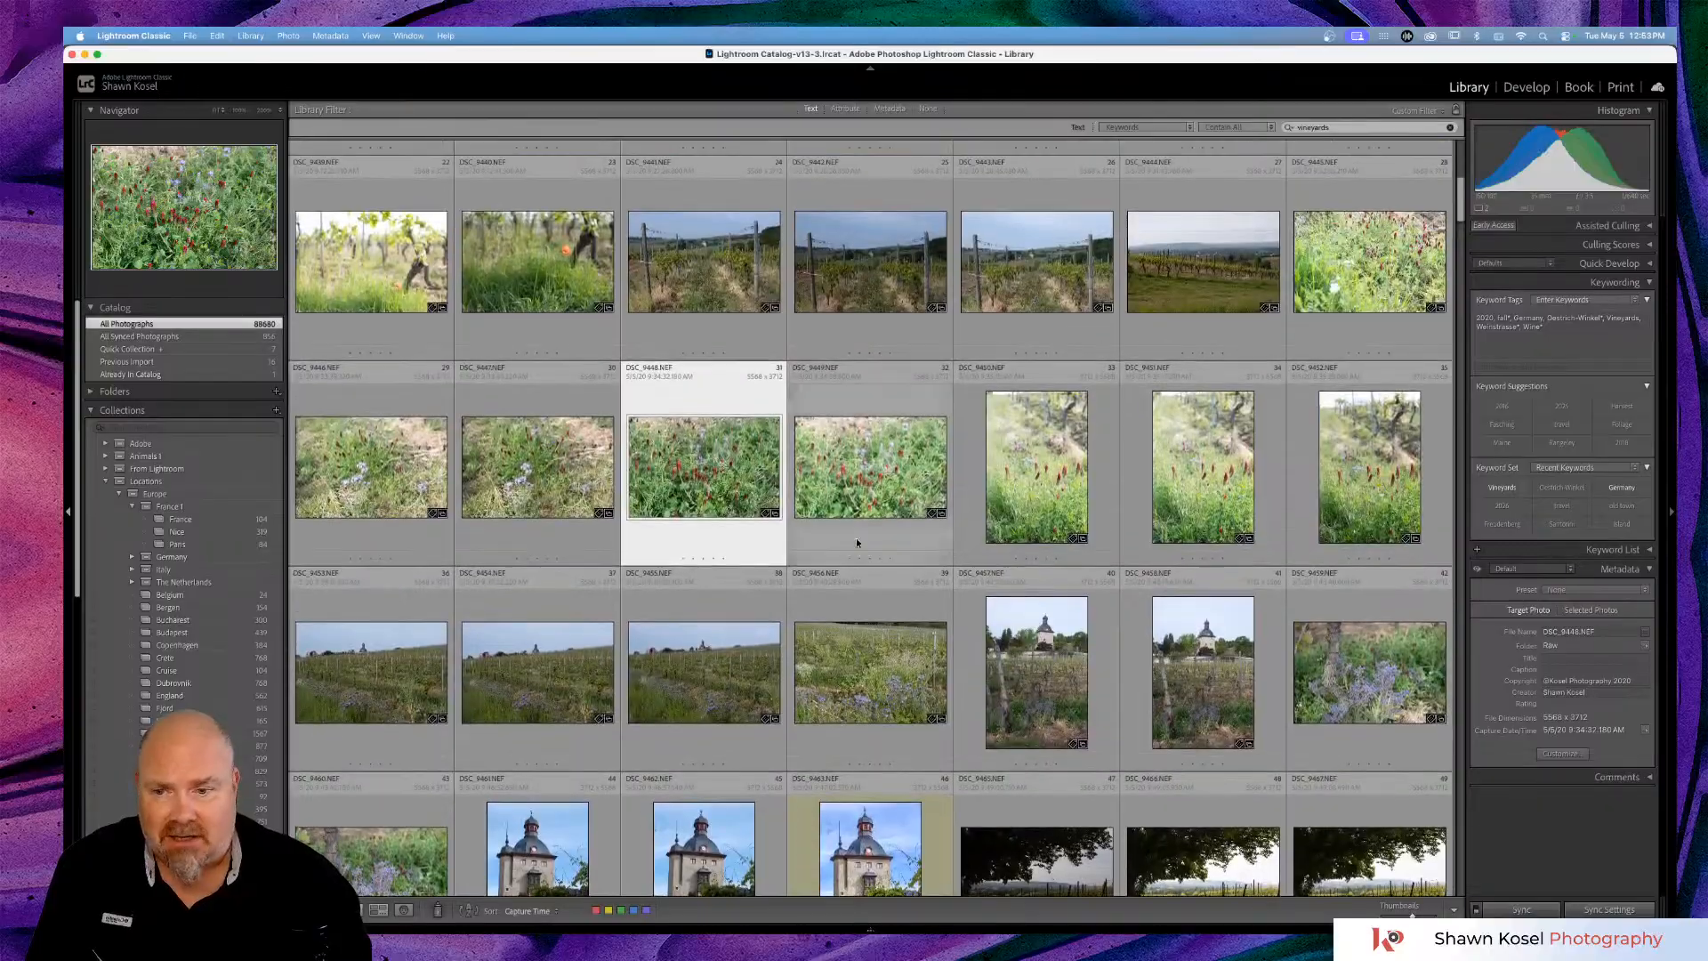
key(super+shift+e)
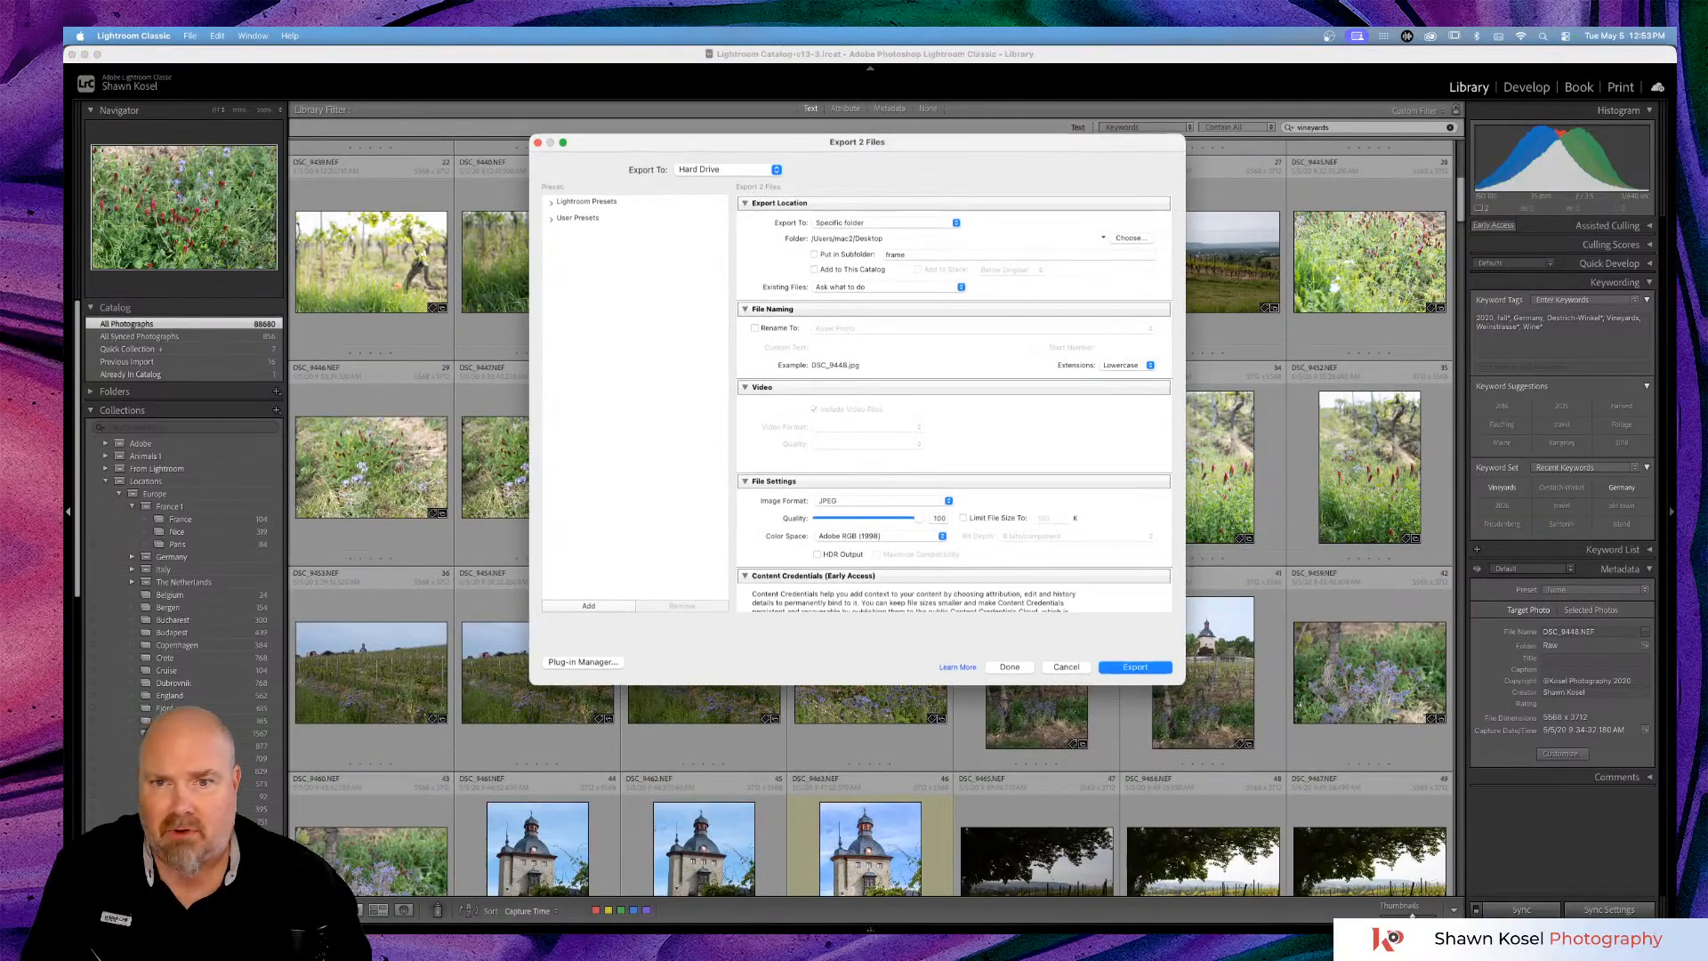
click(823, 257)
double_click(883, 256)
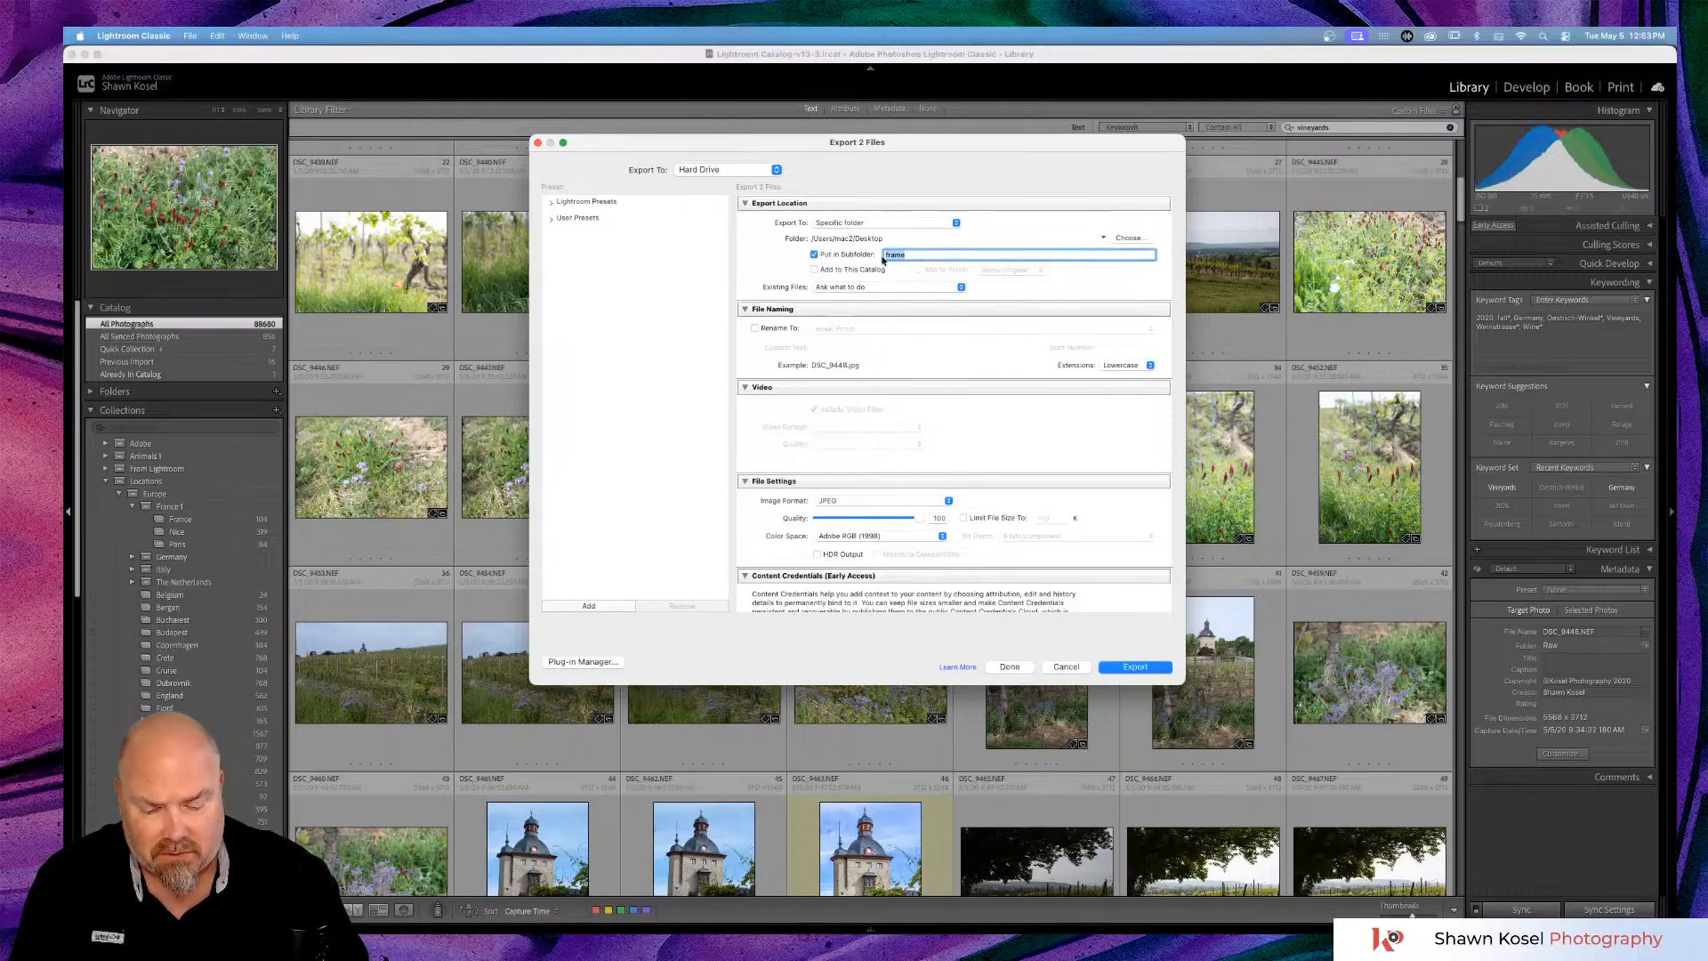
text(color)
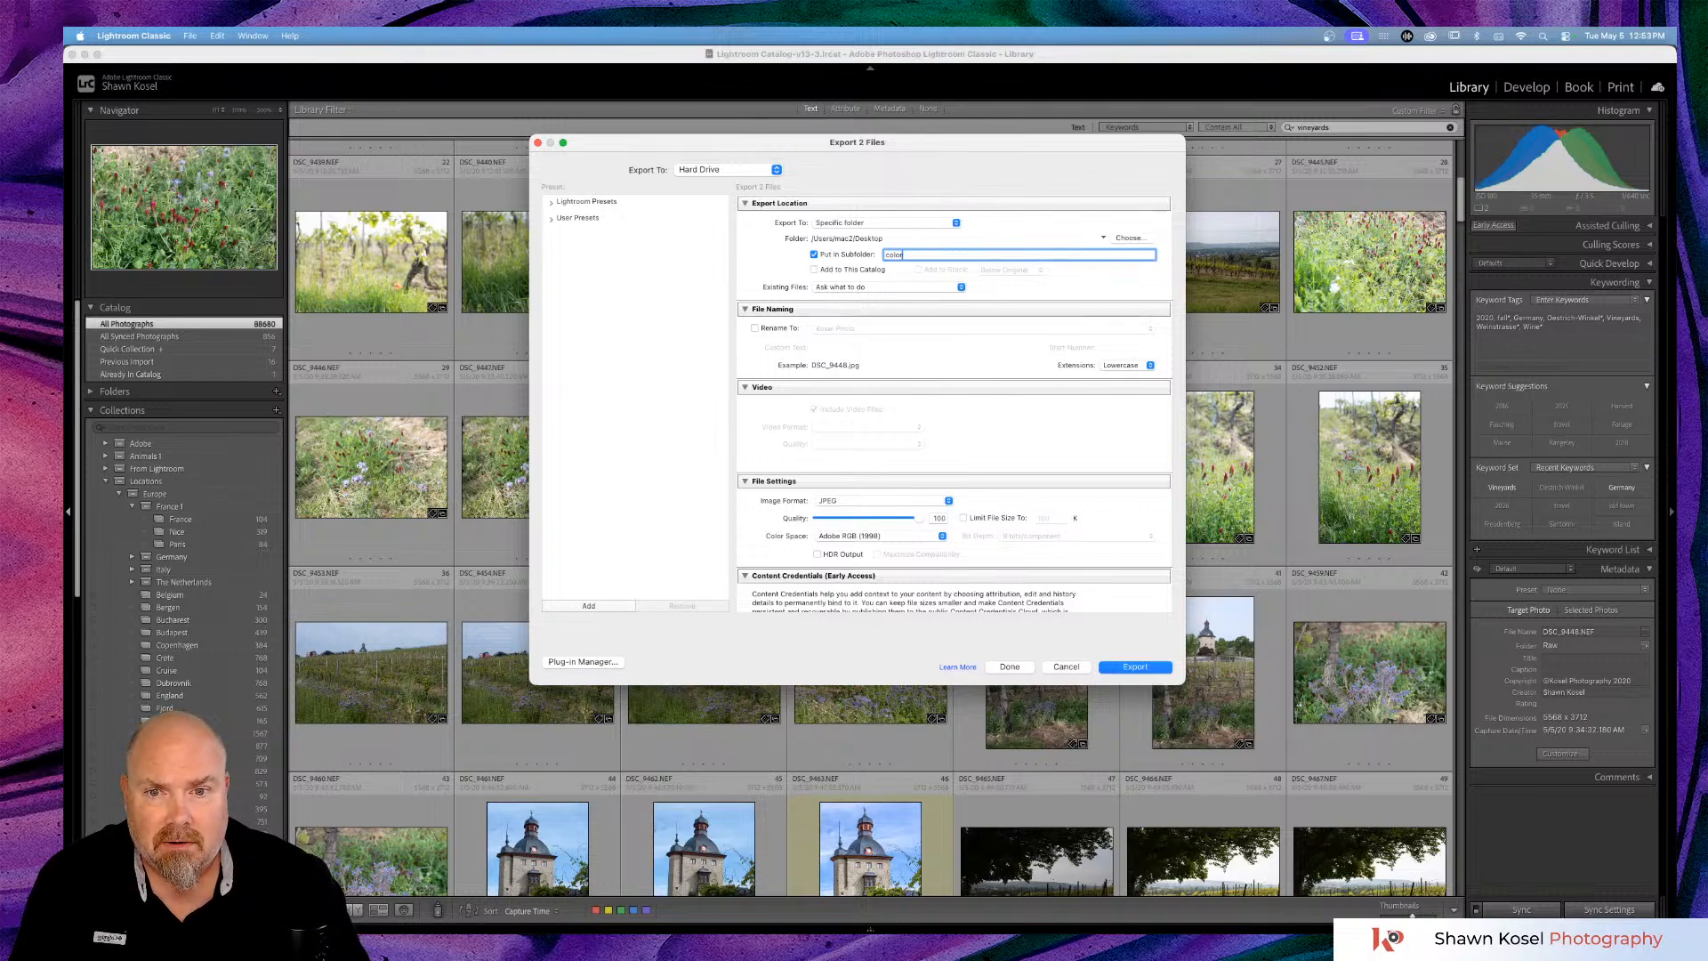
Set the export's long edge to 2000 pixels and export the two photos.
scroll(930, 478, down, 3)
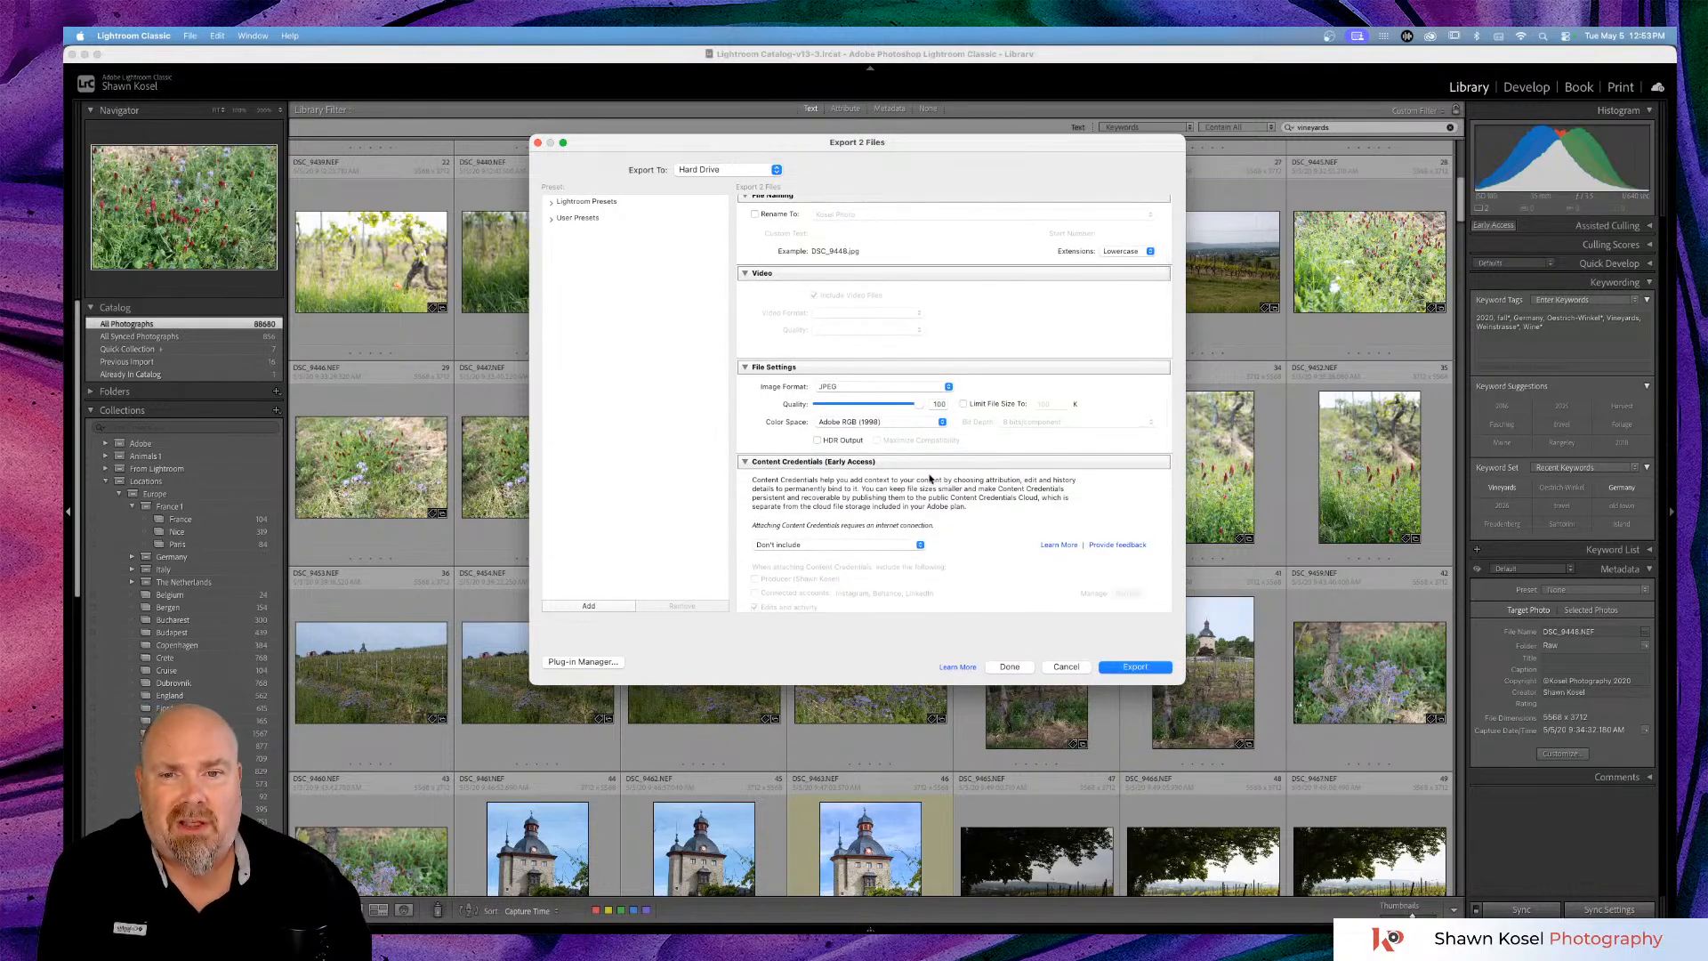
scroll(934, 445, up, 1)
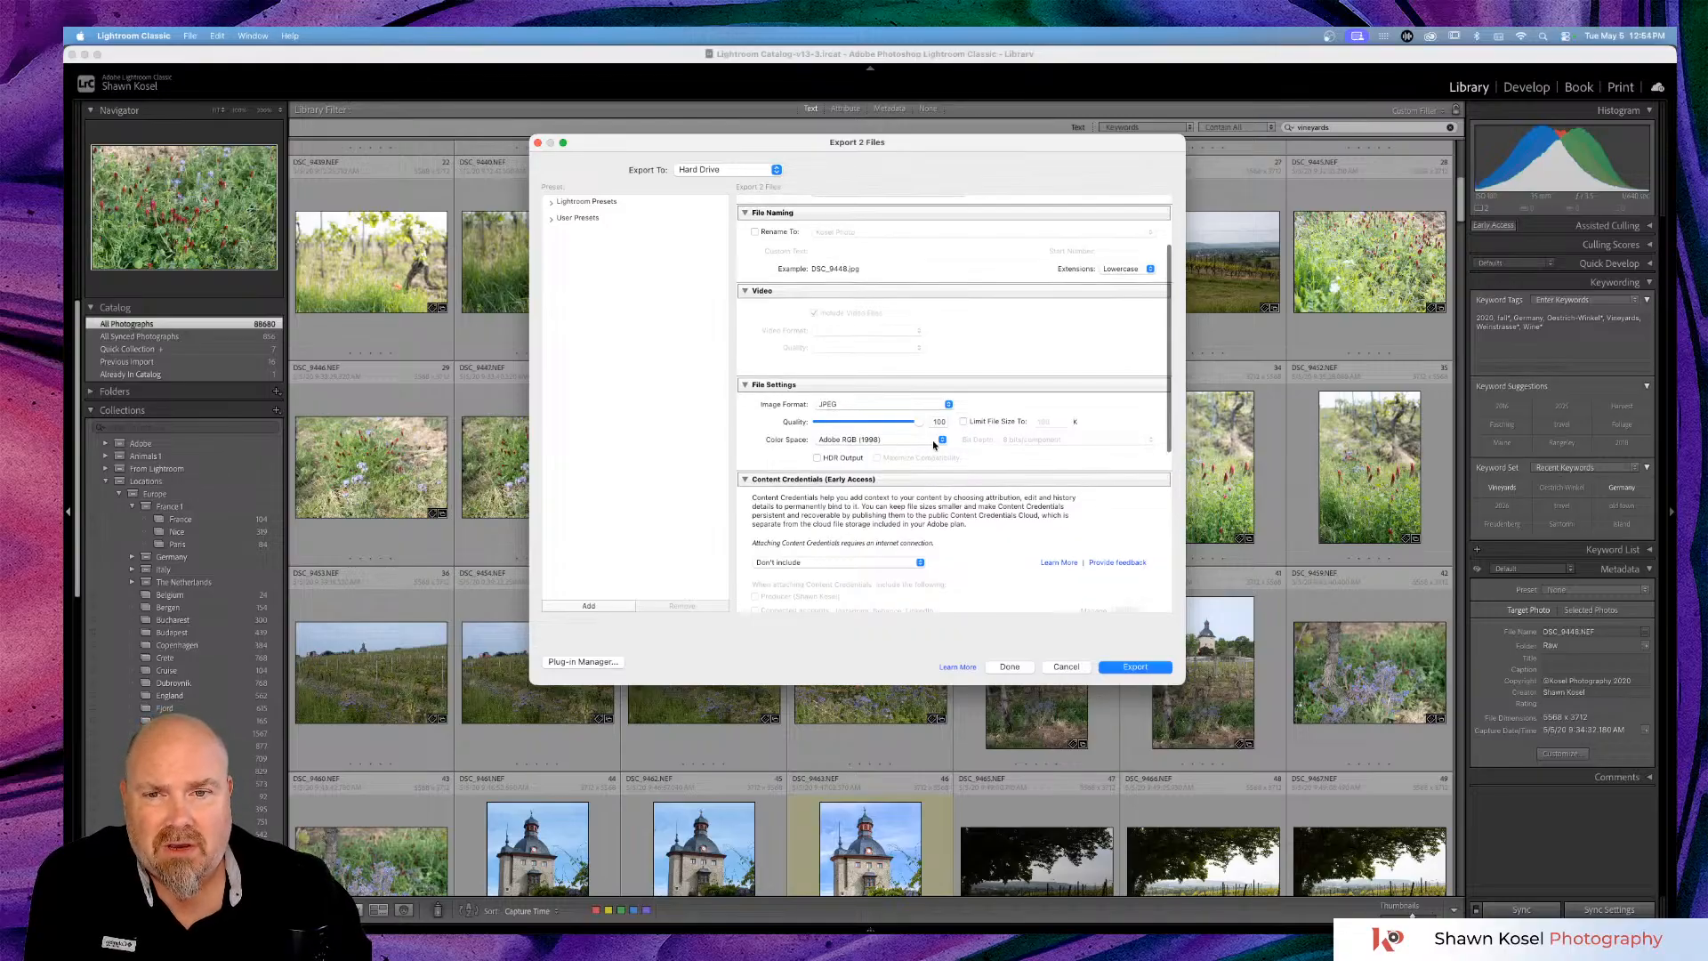
scroll(934, 445, down, 6)
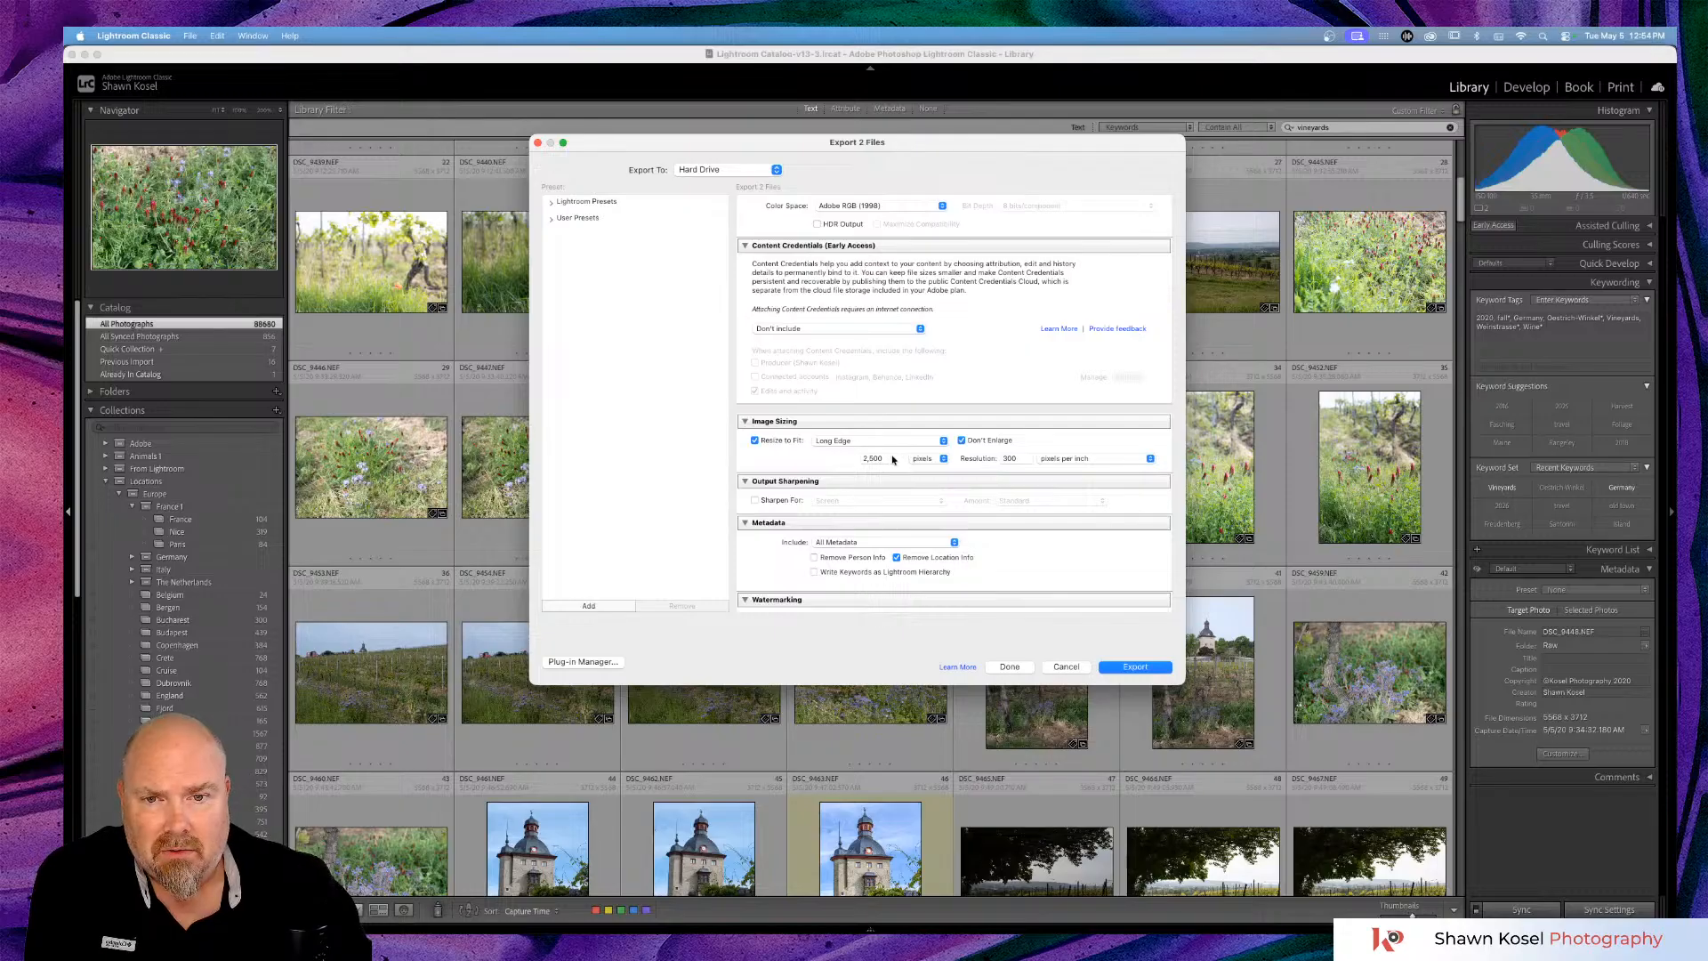
click(879, 459)
text(200)
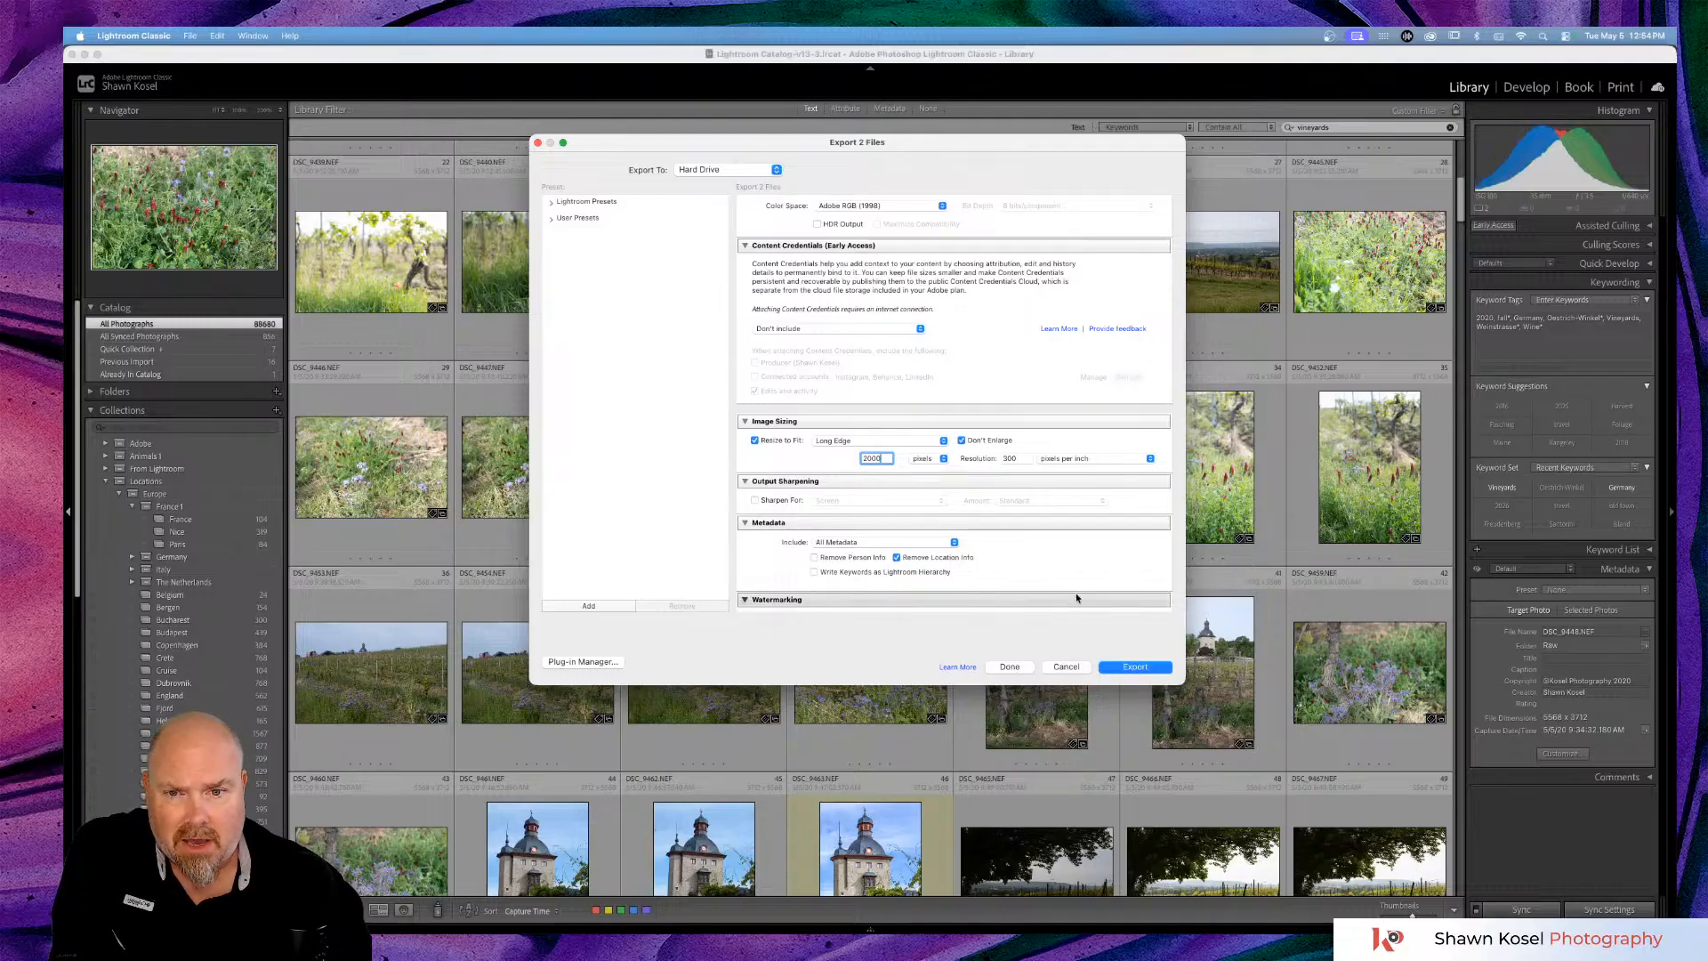
scroll(1132, 505, down, 5)
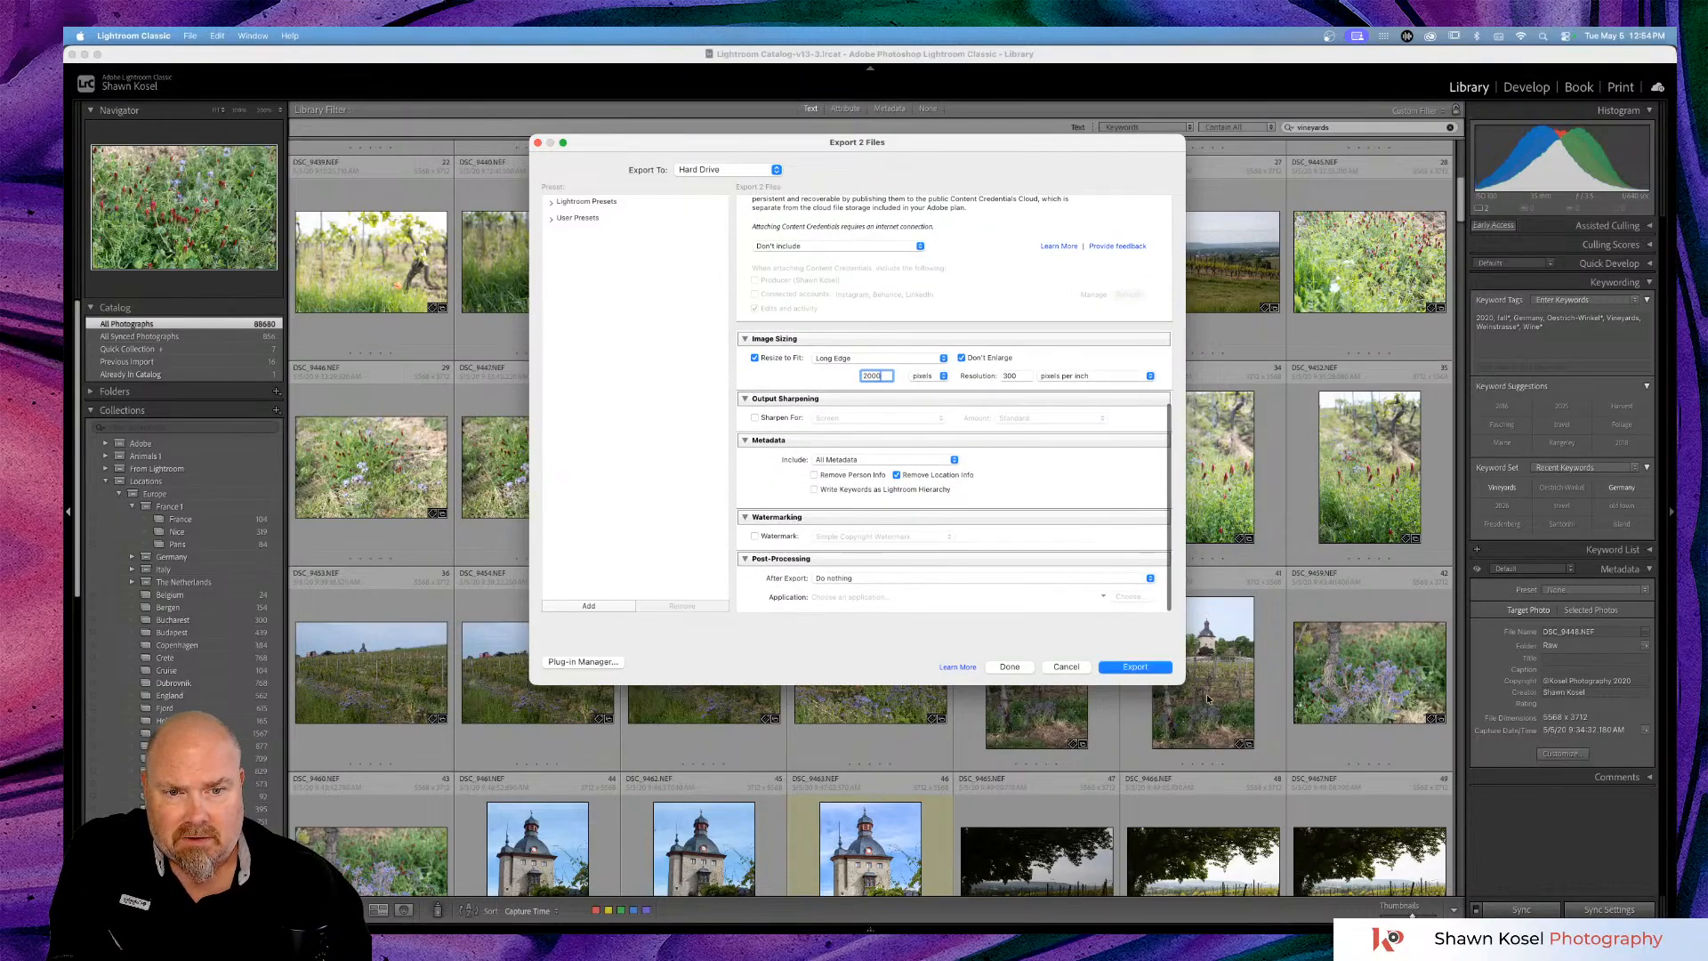
click(1144, 667)
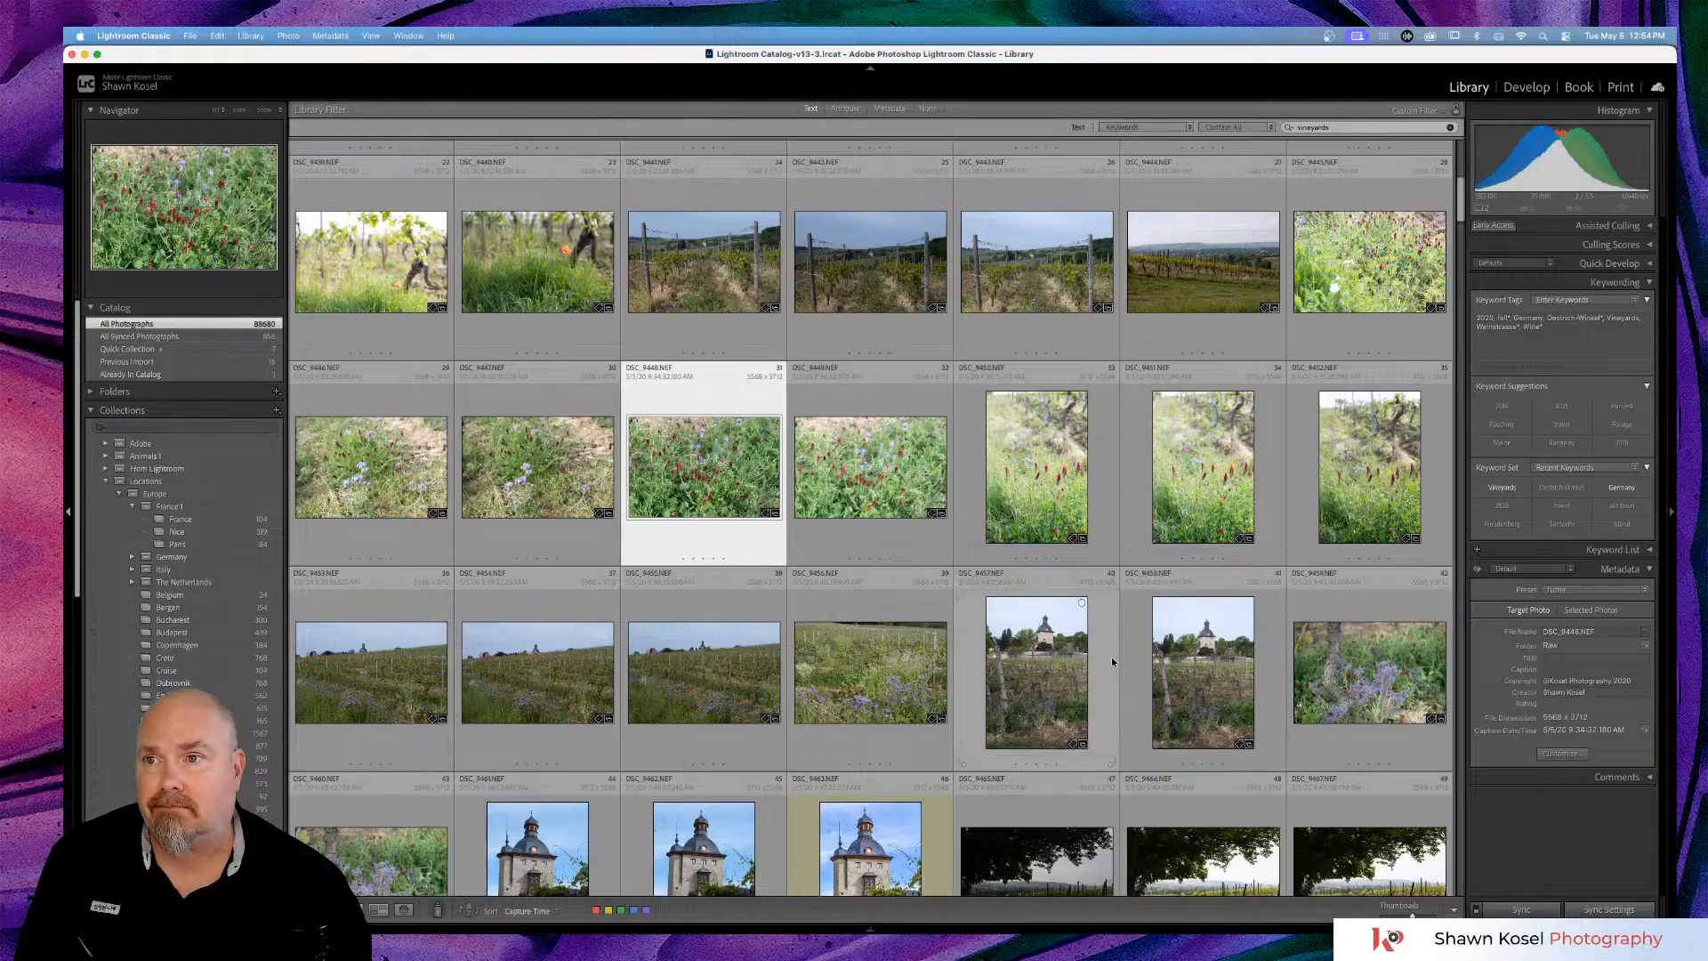
Quit Lightroom Classic, enlarge the T7 drive's Finder window and open the Kosel Photography folder.
click(134, 36)
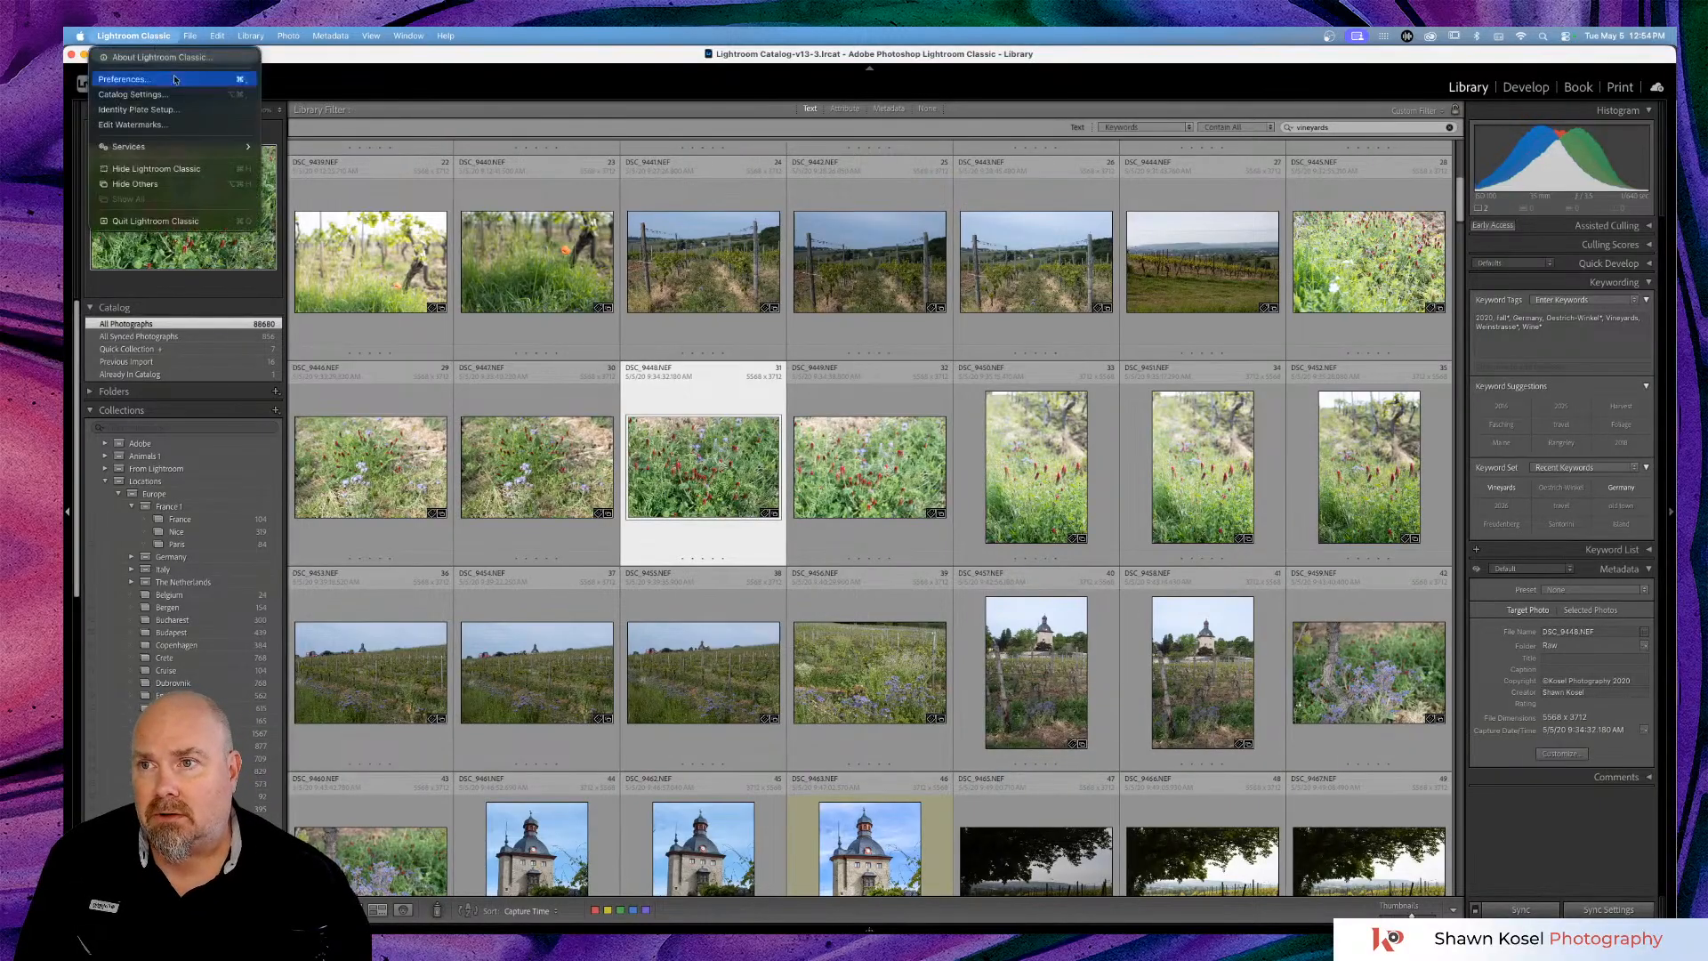
click(208, 219)
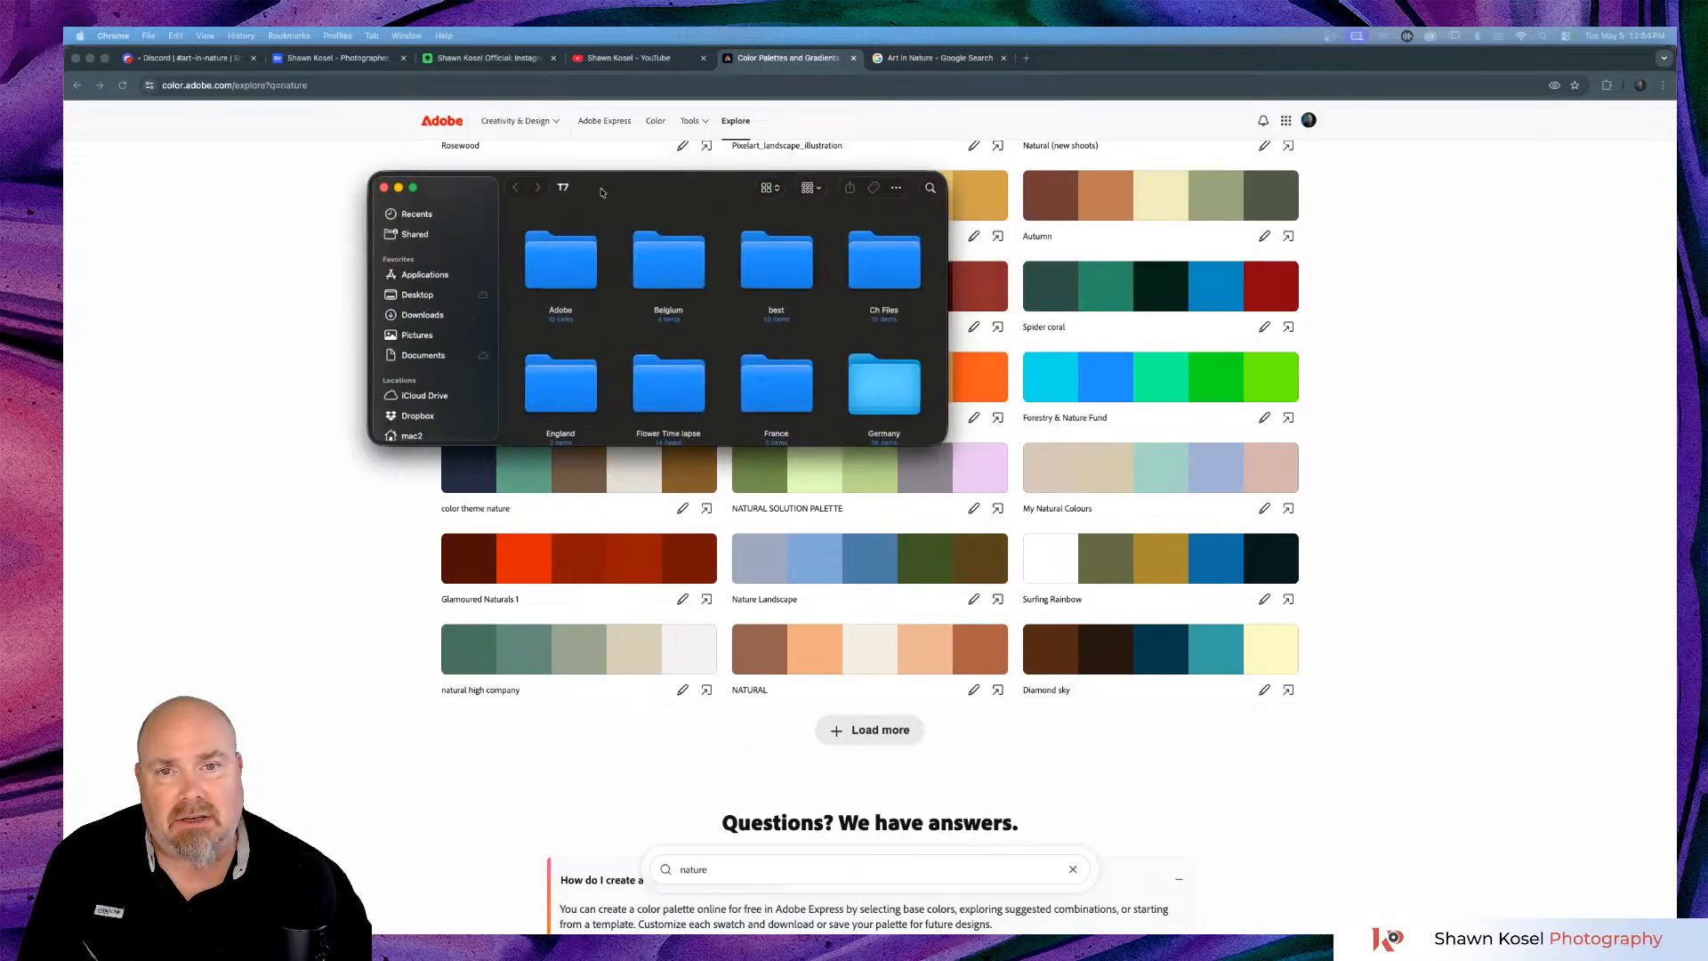
drag(598, 193, 466, 209)
drag(803, 451, 1442, 738)
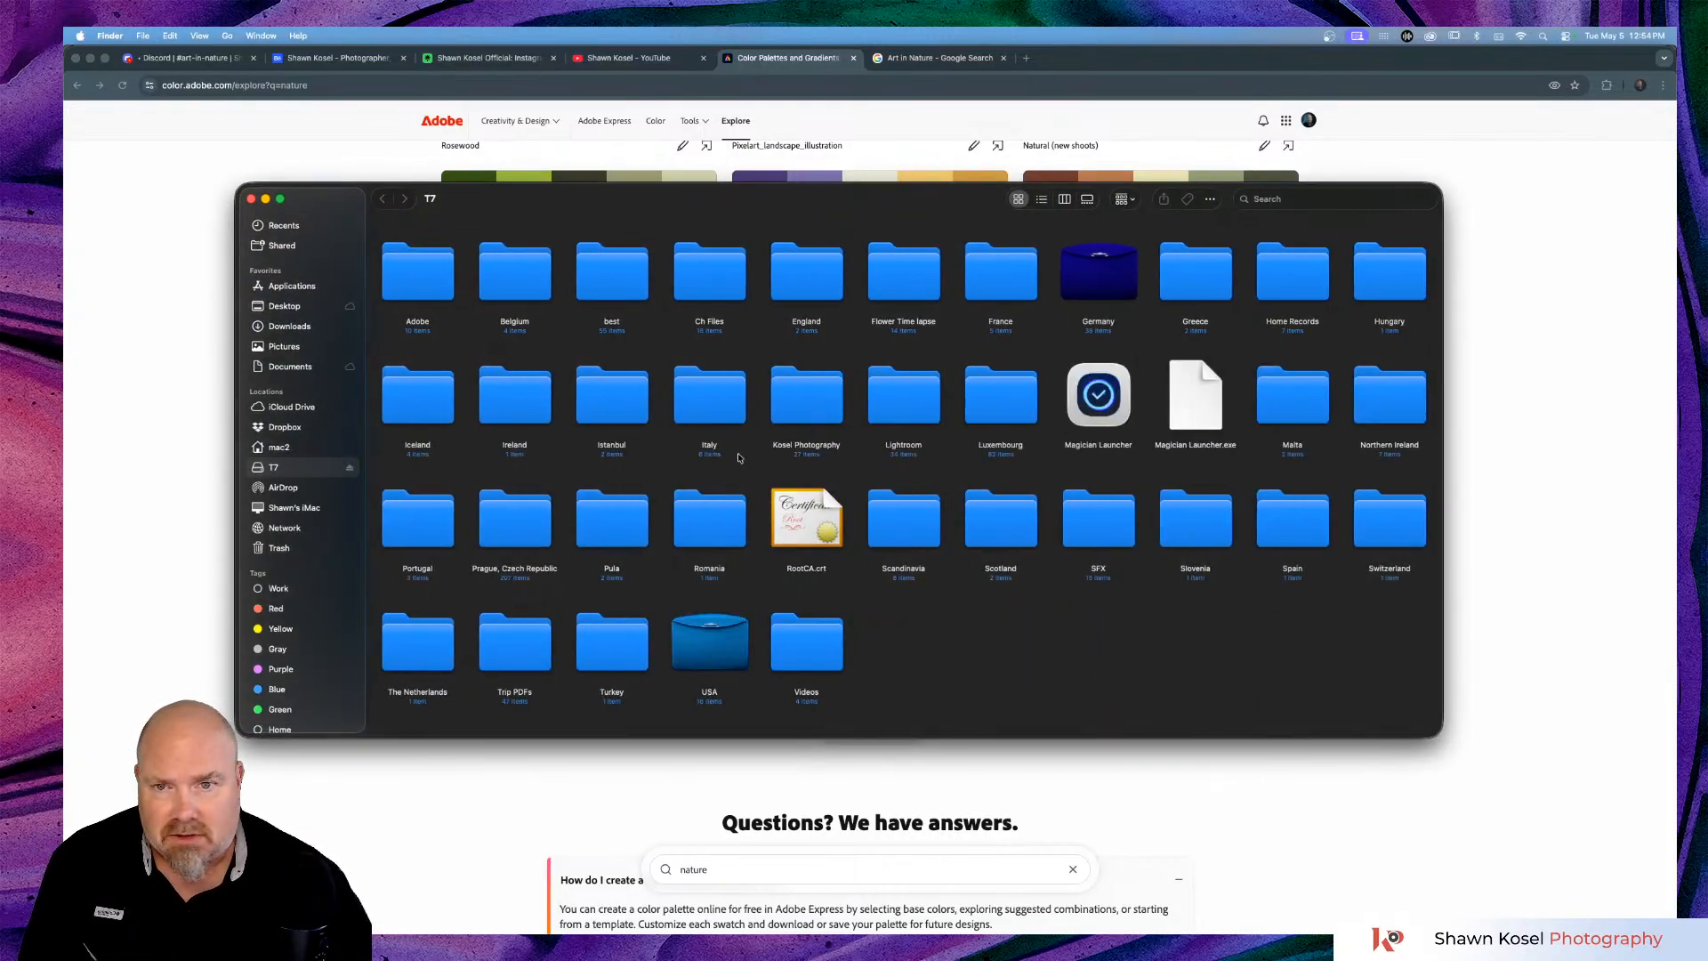
double_click(785, 409)
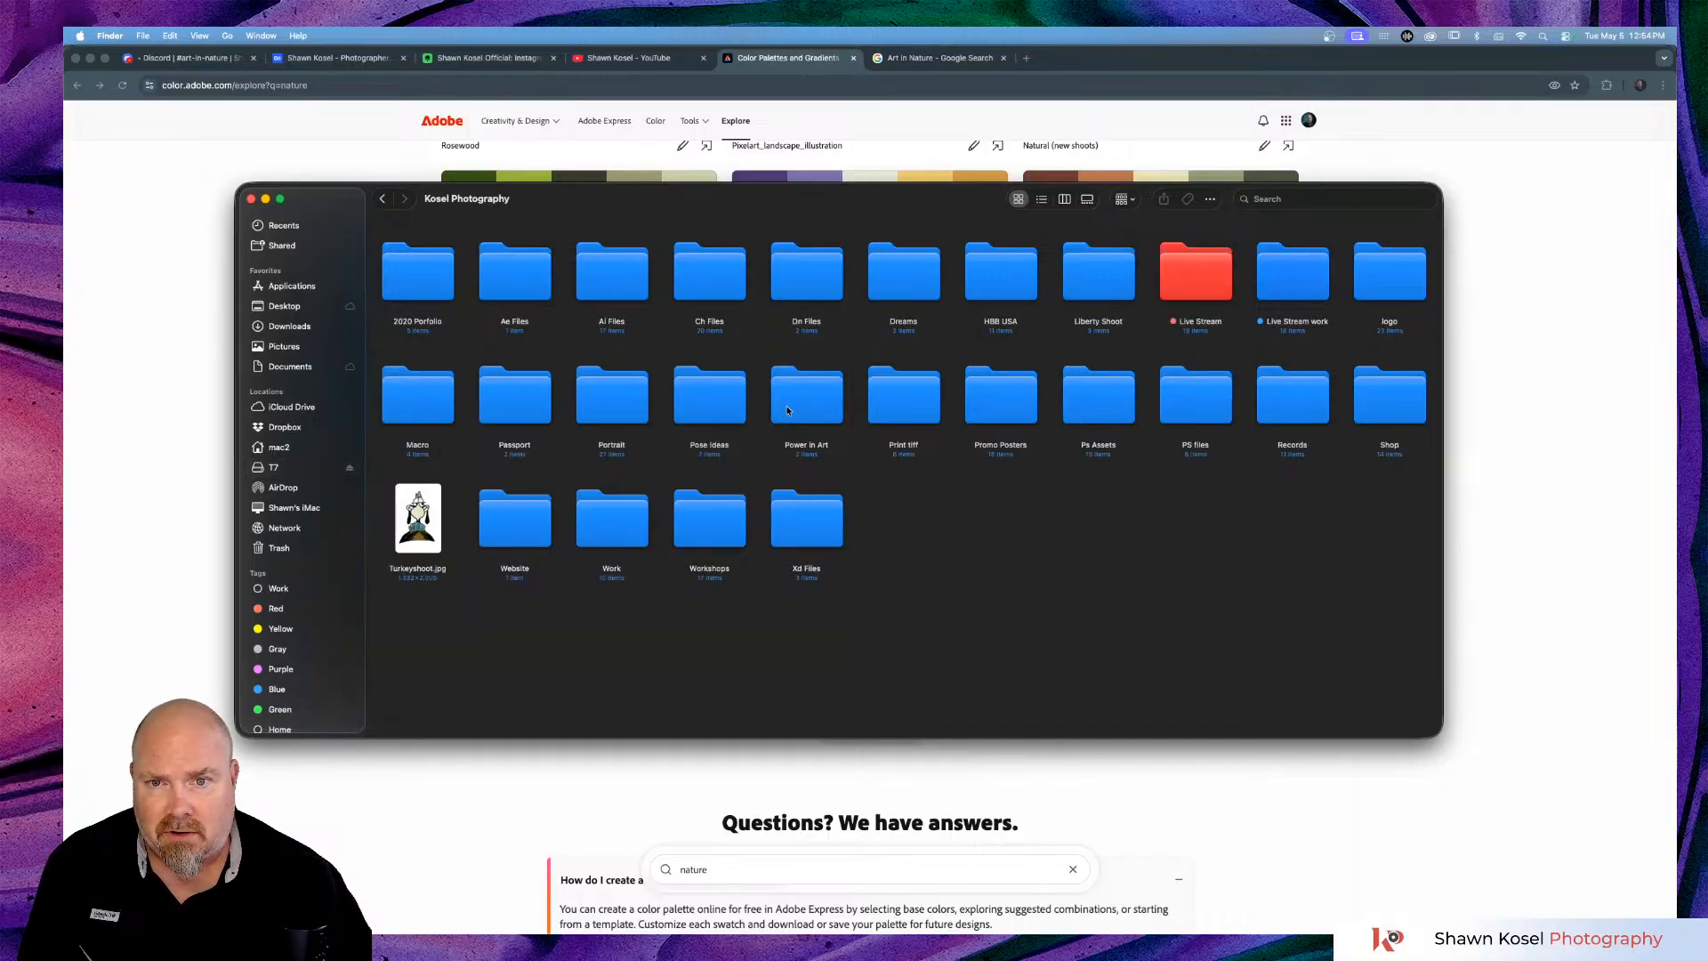
Create a folder named Art in Nature inside Kosel Photography and paste the copied color folder into it.
right_click(1021, 590)
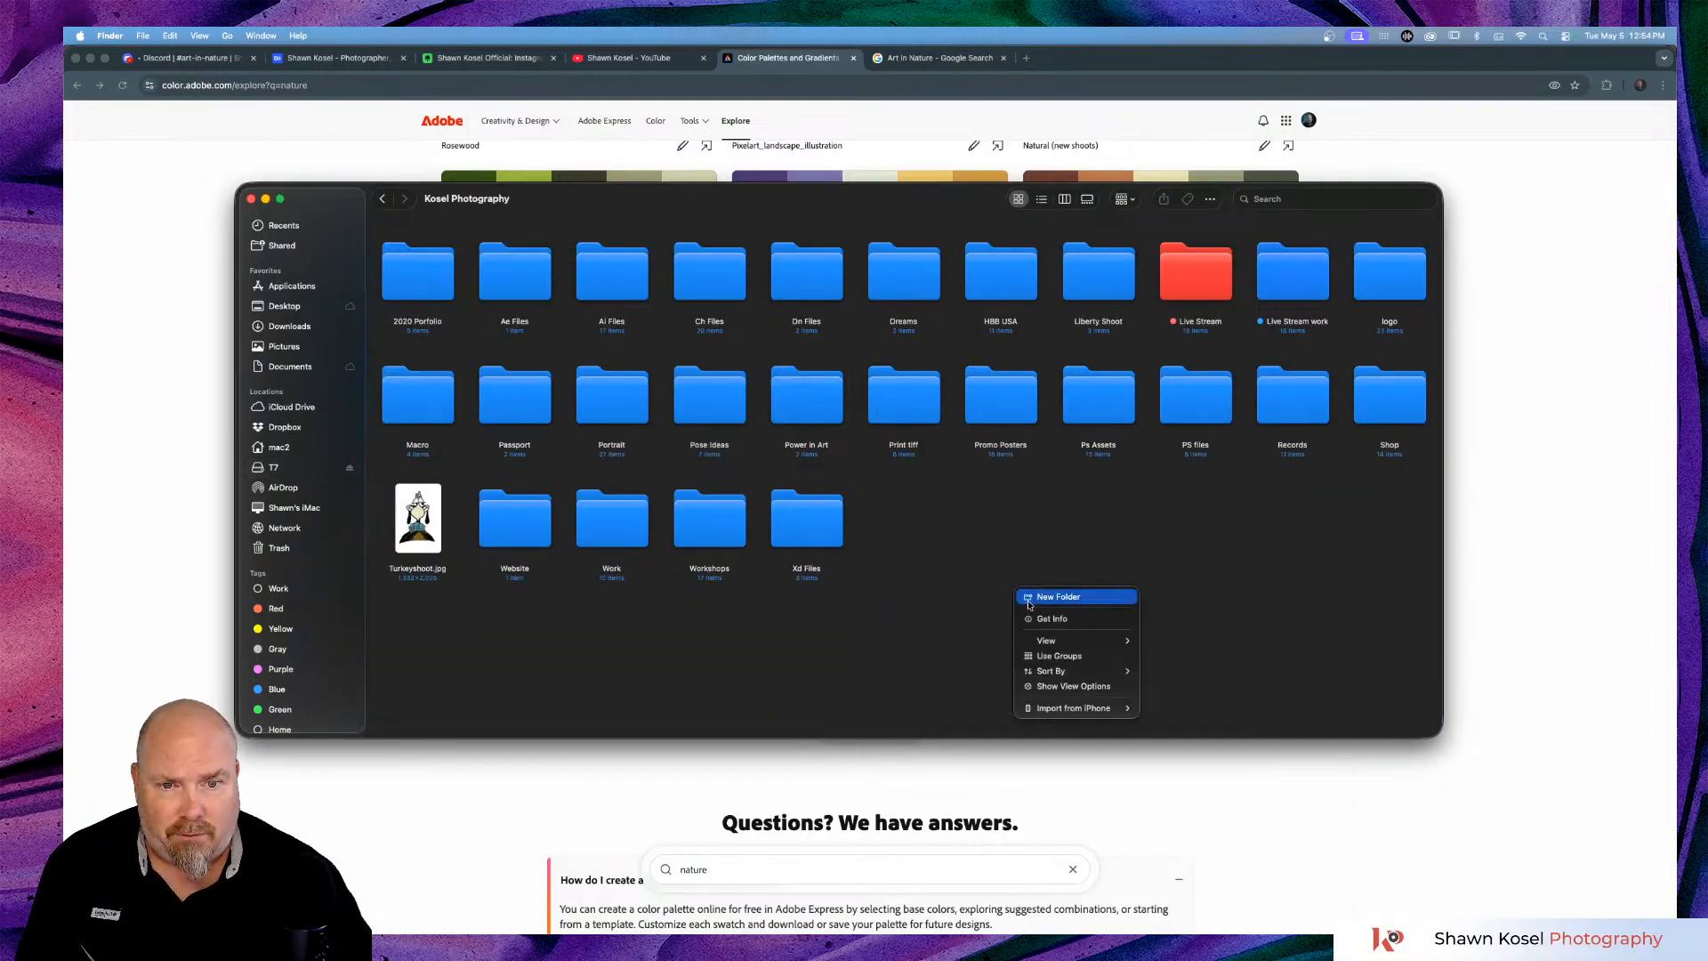
click(1030, 605)
text(A)
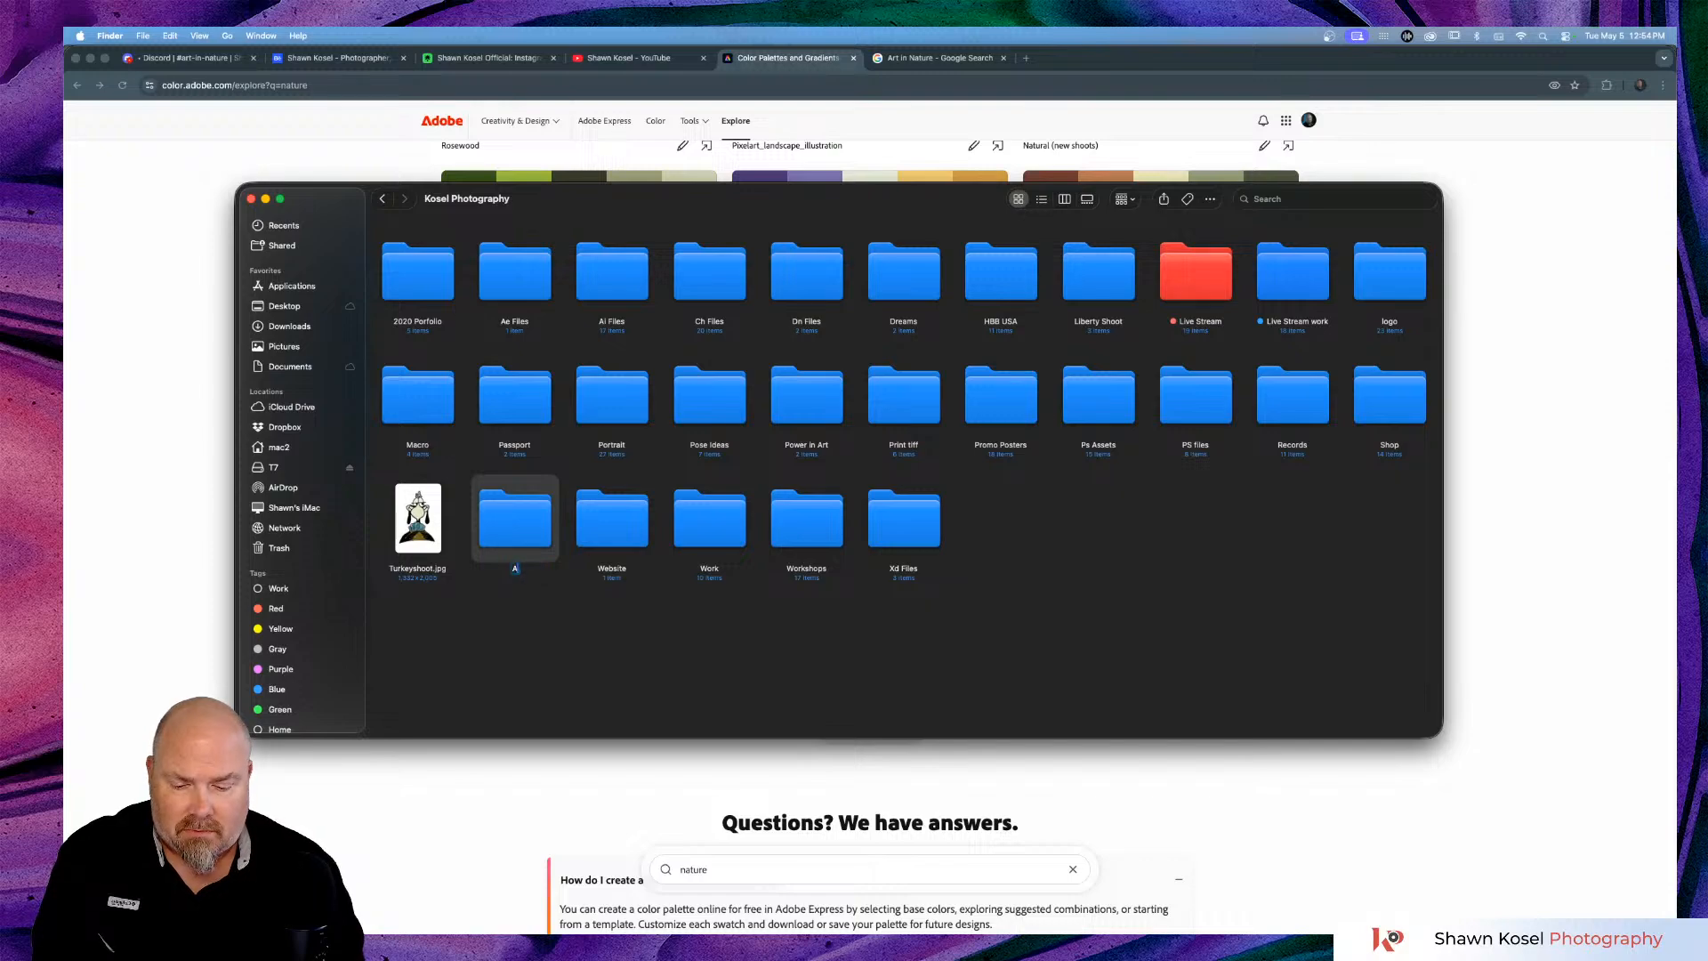
text(rt in Nature)
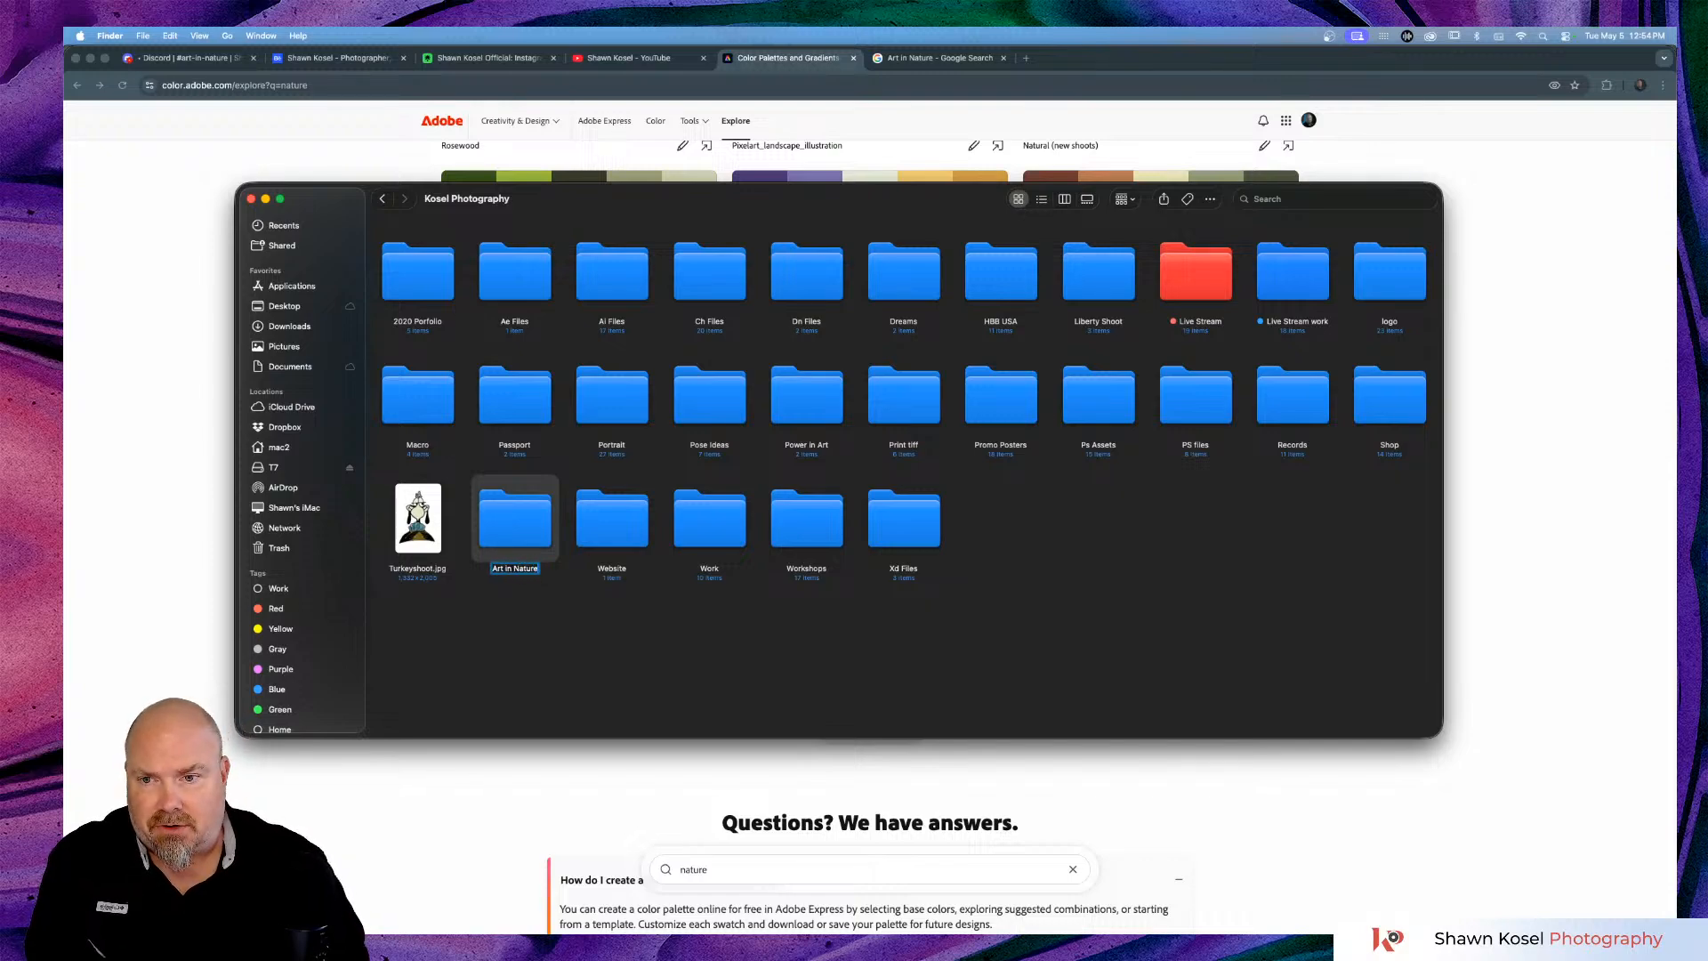
key(Return)
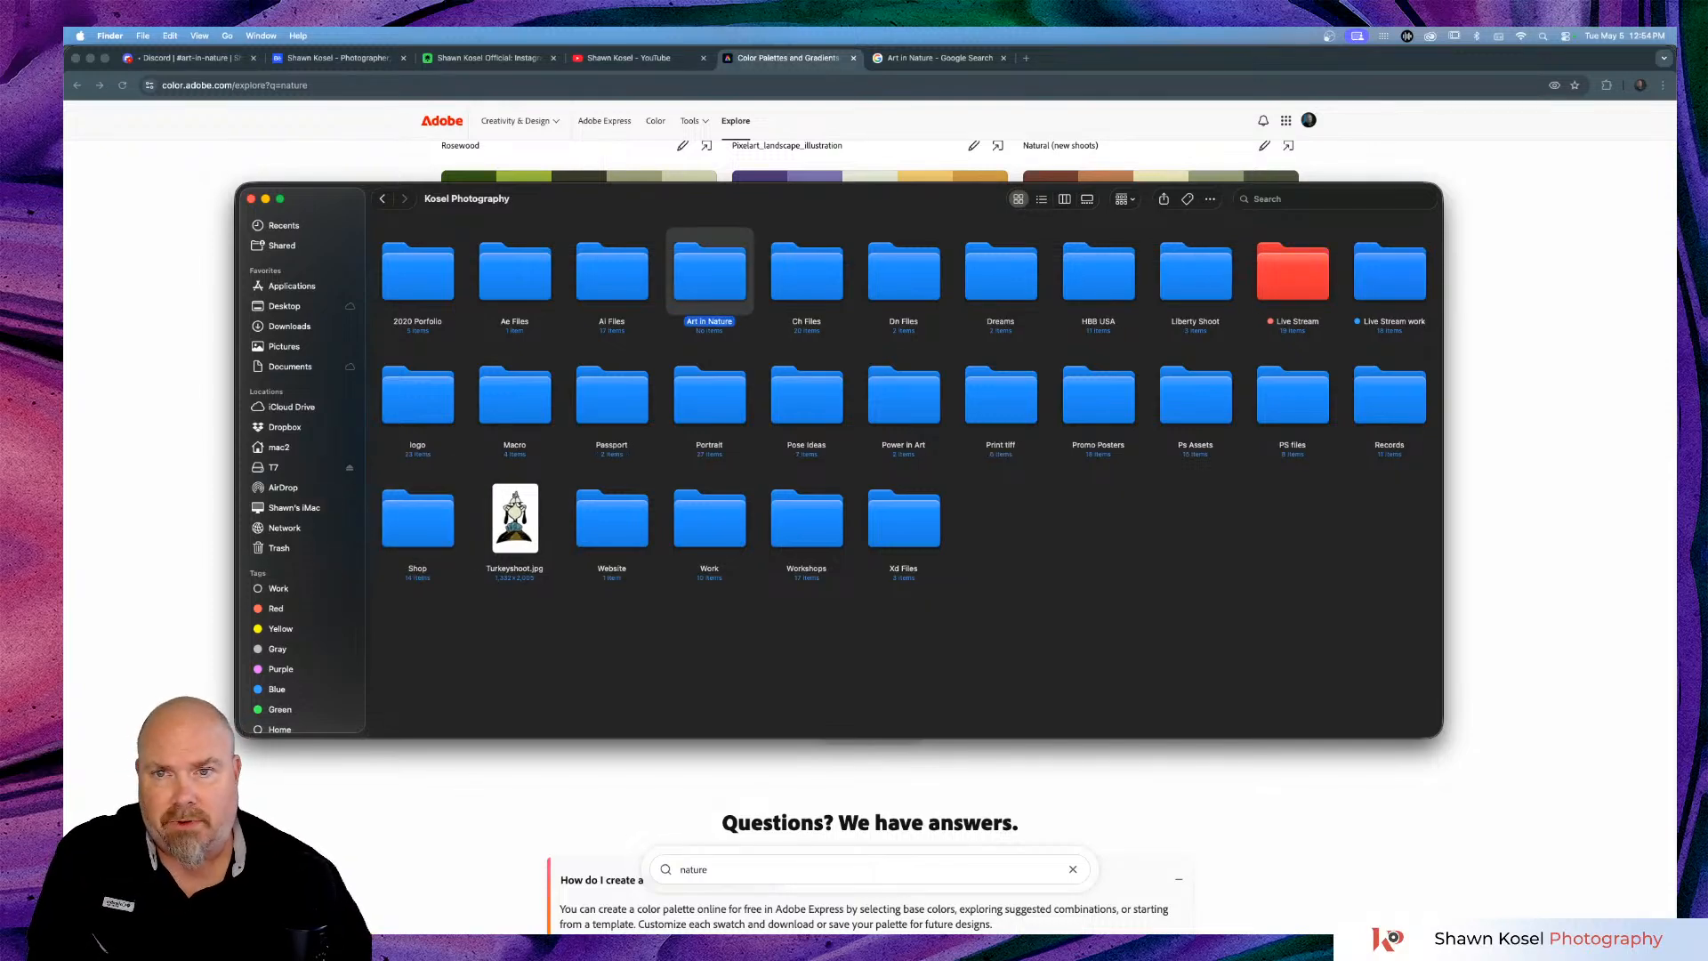
double_click(723, 284)
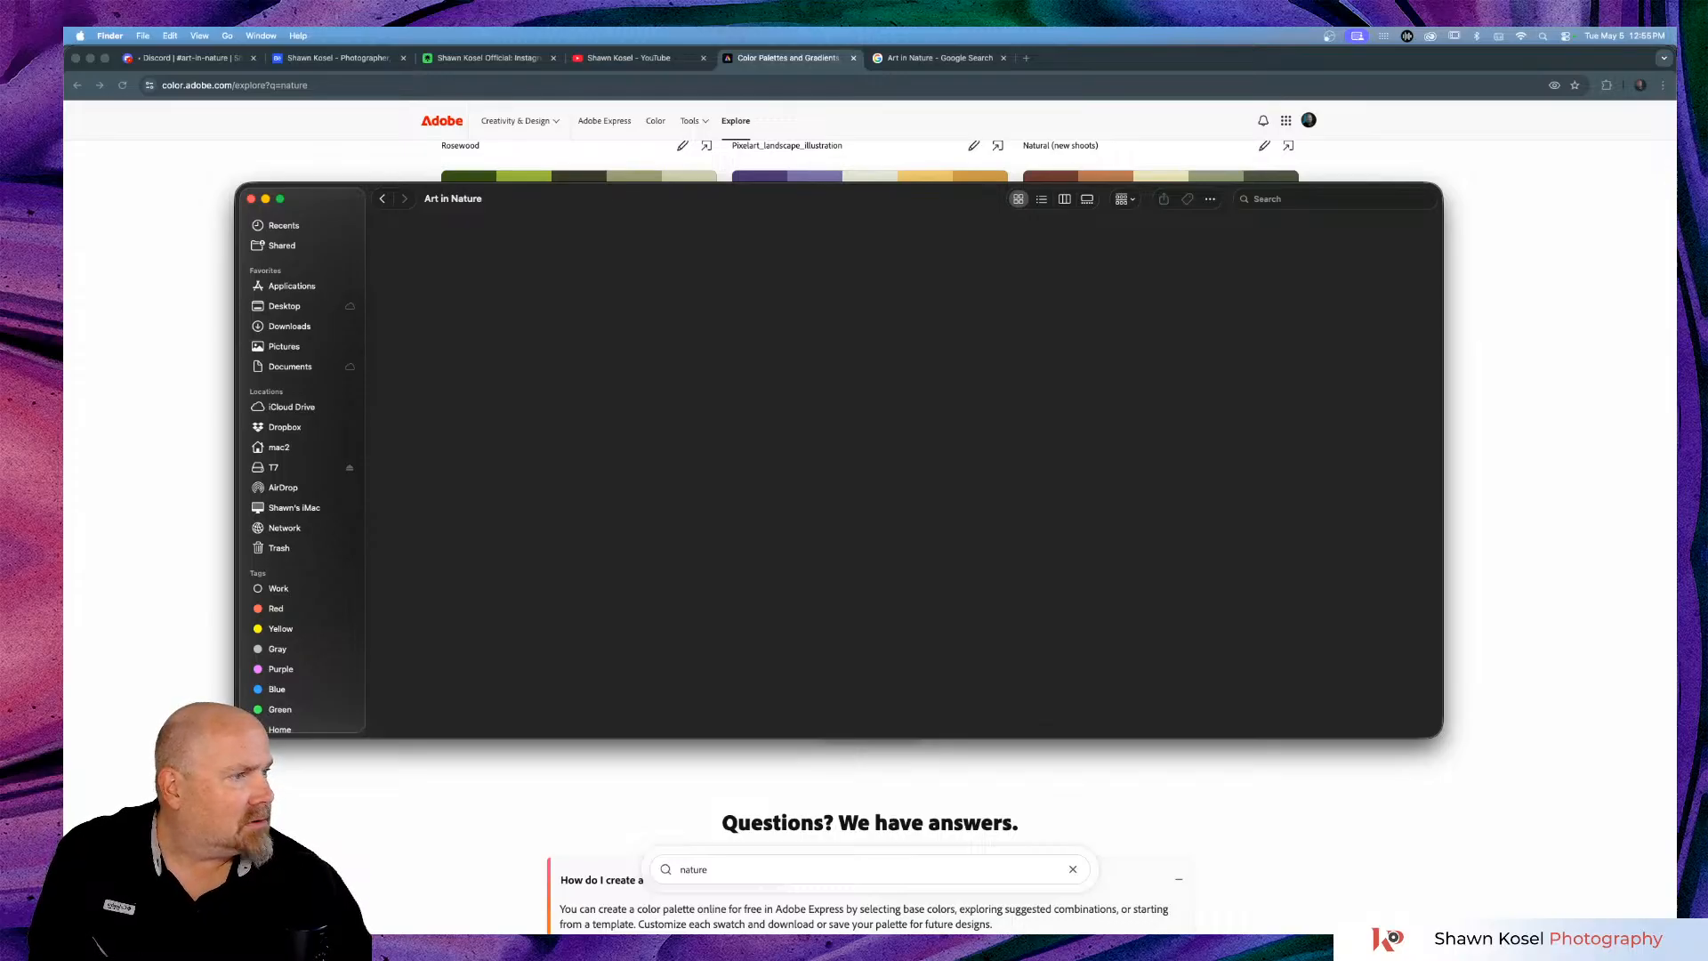
key(super+v)
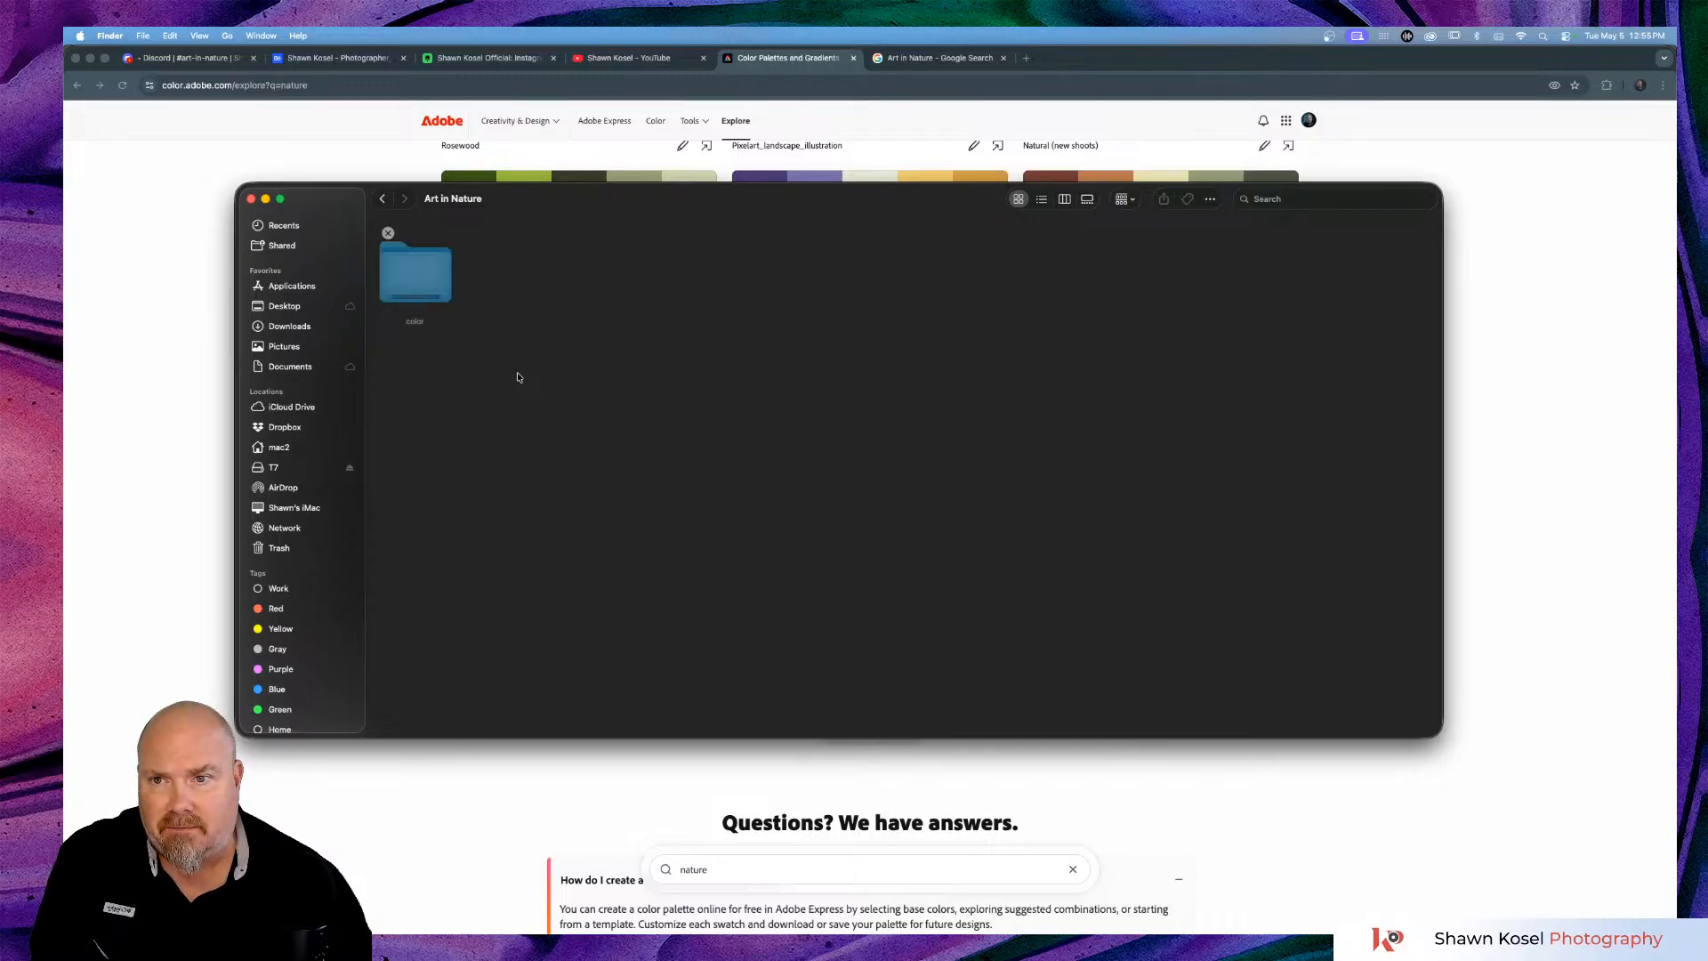
Close the Art in Nature Finder window and switch to Illustrator.
click(251, 199)
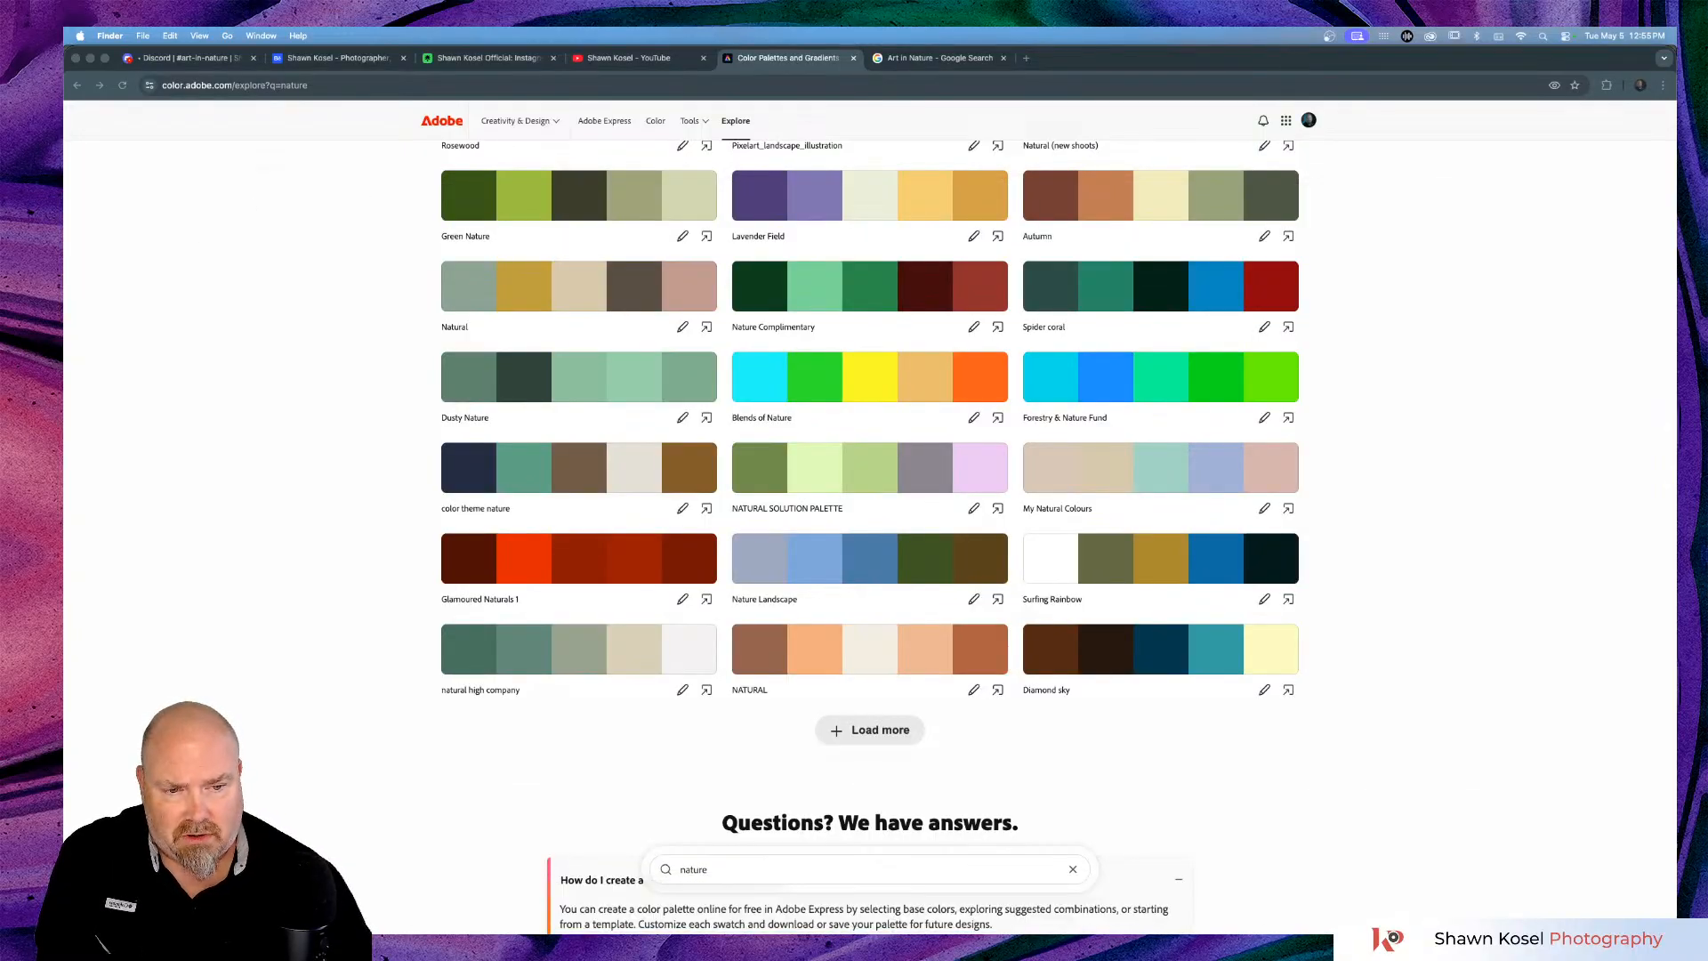
mouse_move(966, 911)
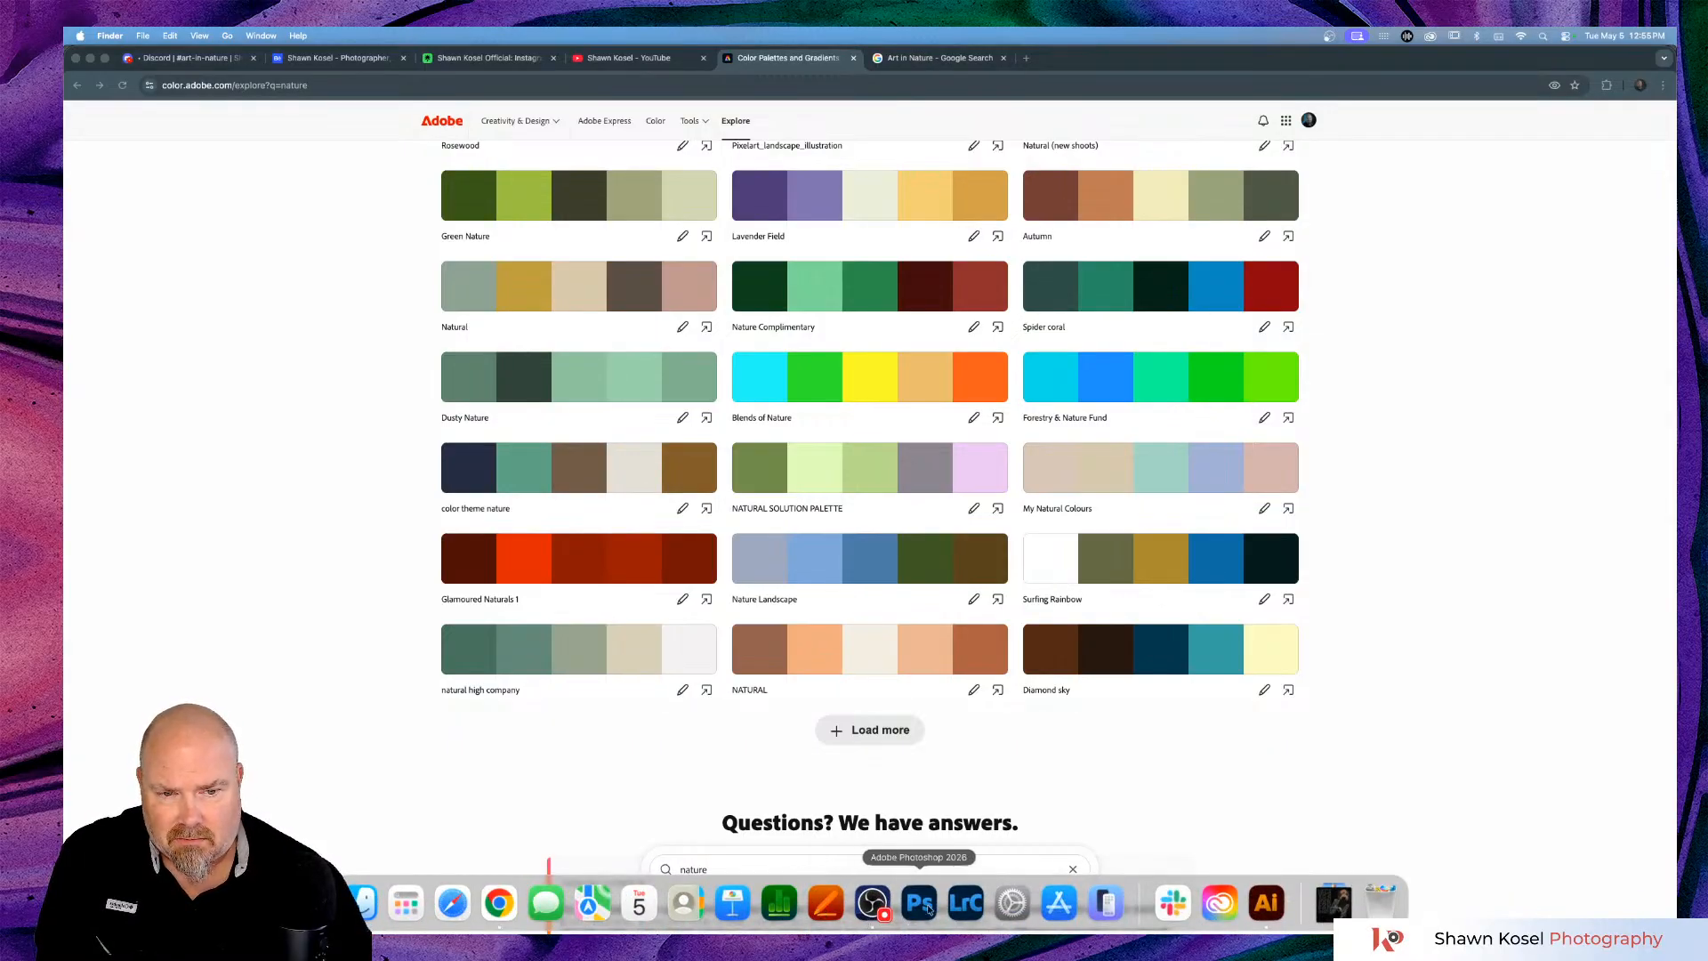
click(1251, 904)
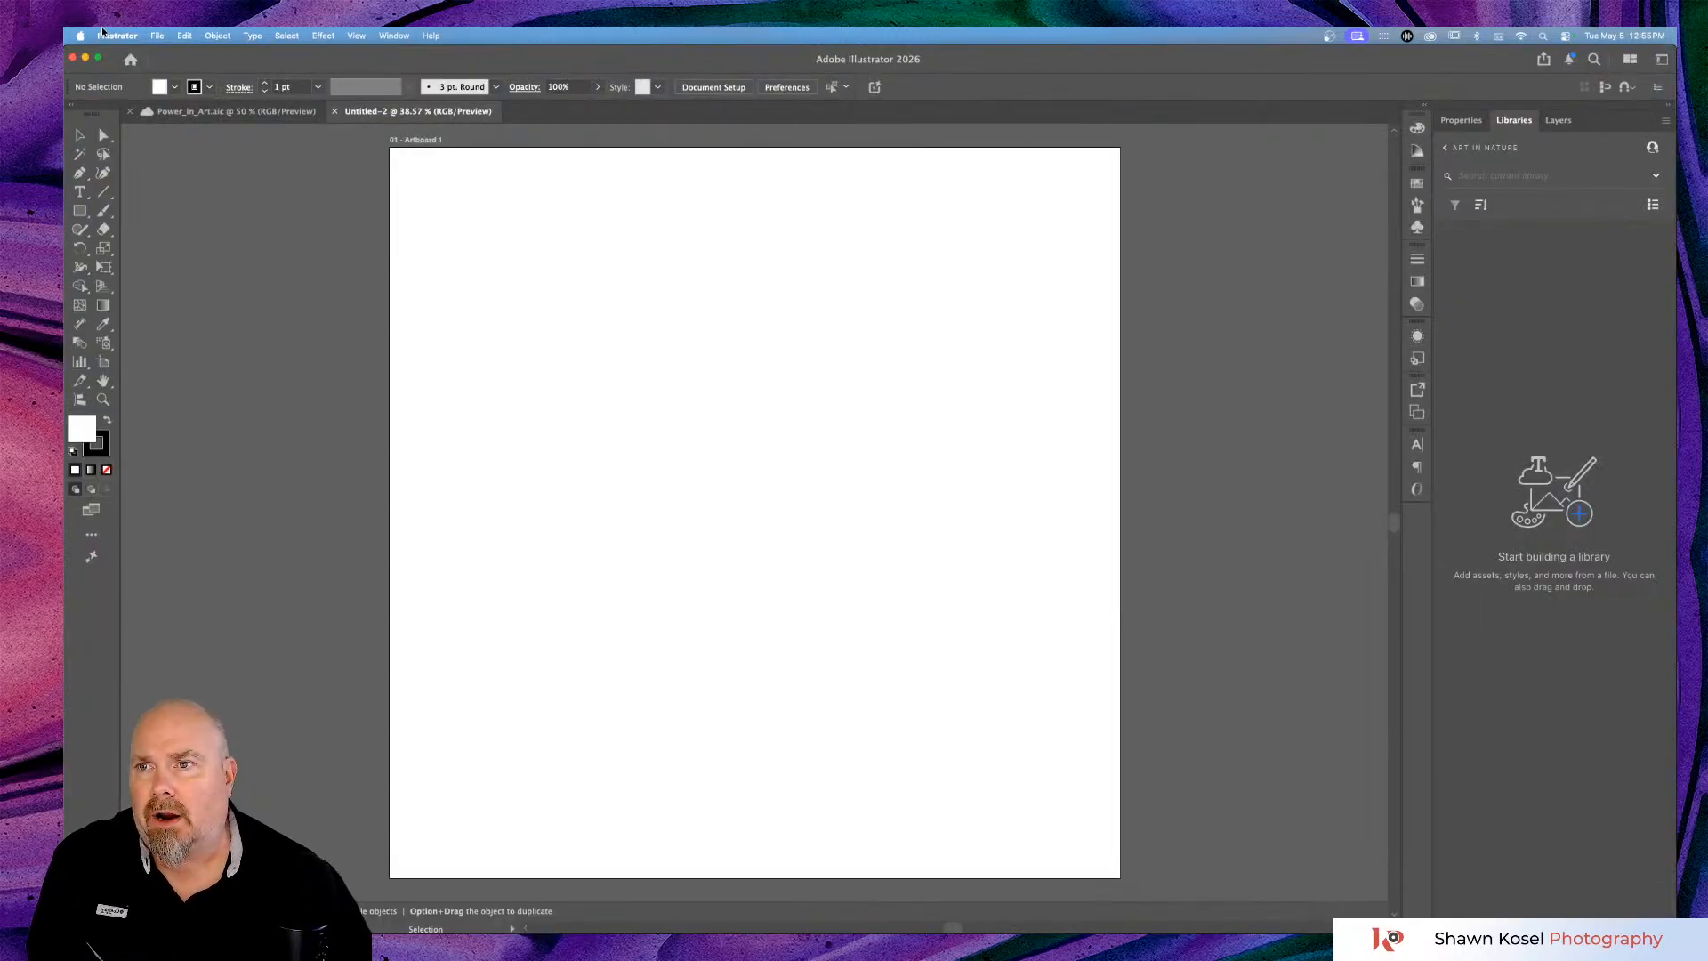
Save the untitled document to Adobe cloud storage under Your files with the name Art in Nature.
click(158, 37)
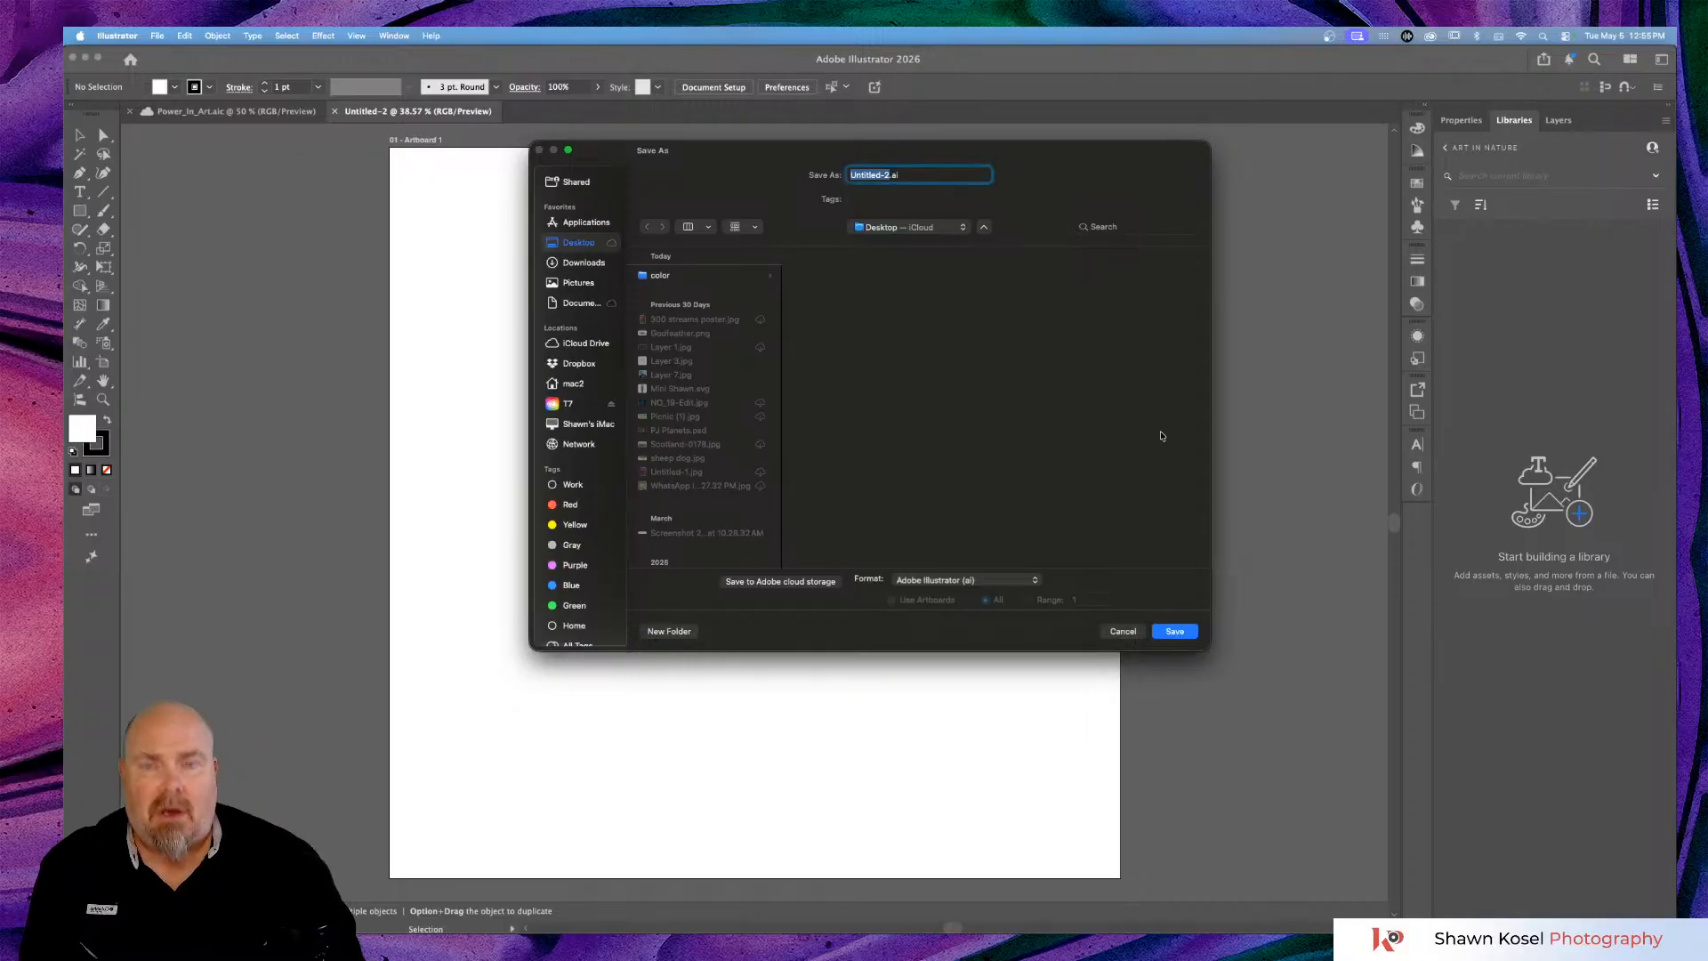
text(Art in Na)
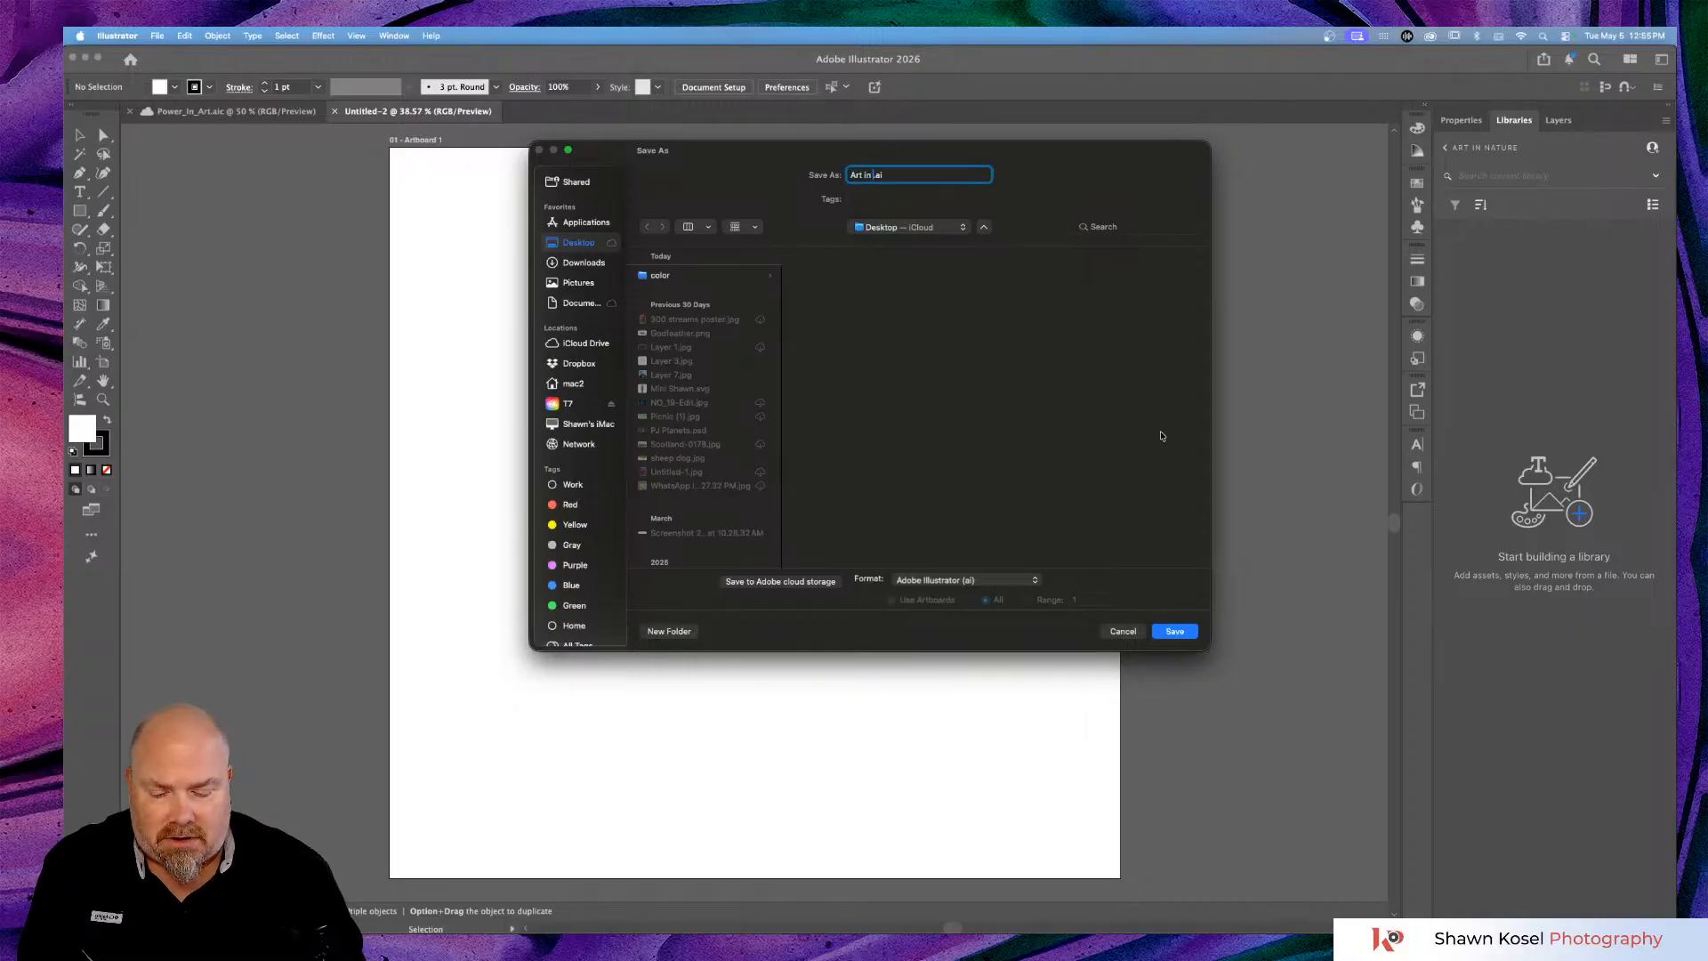
text(ture)
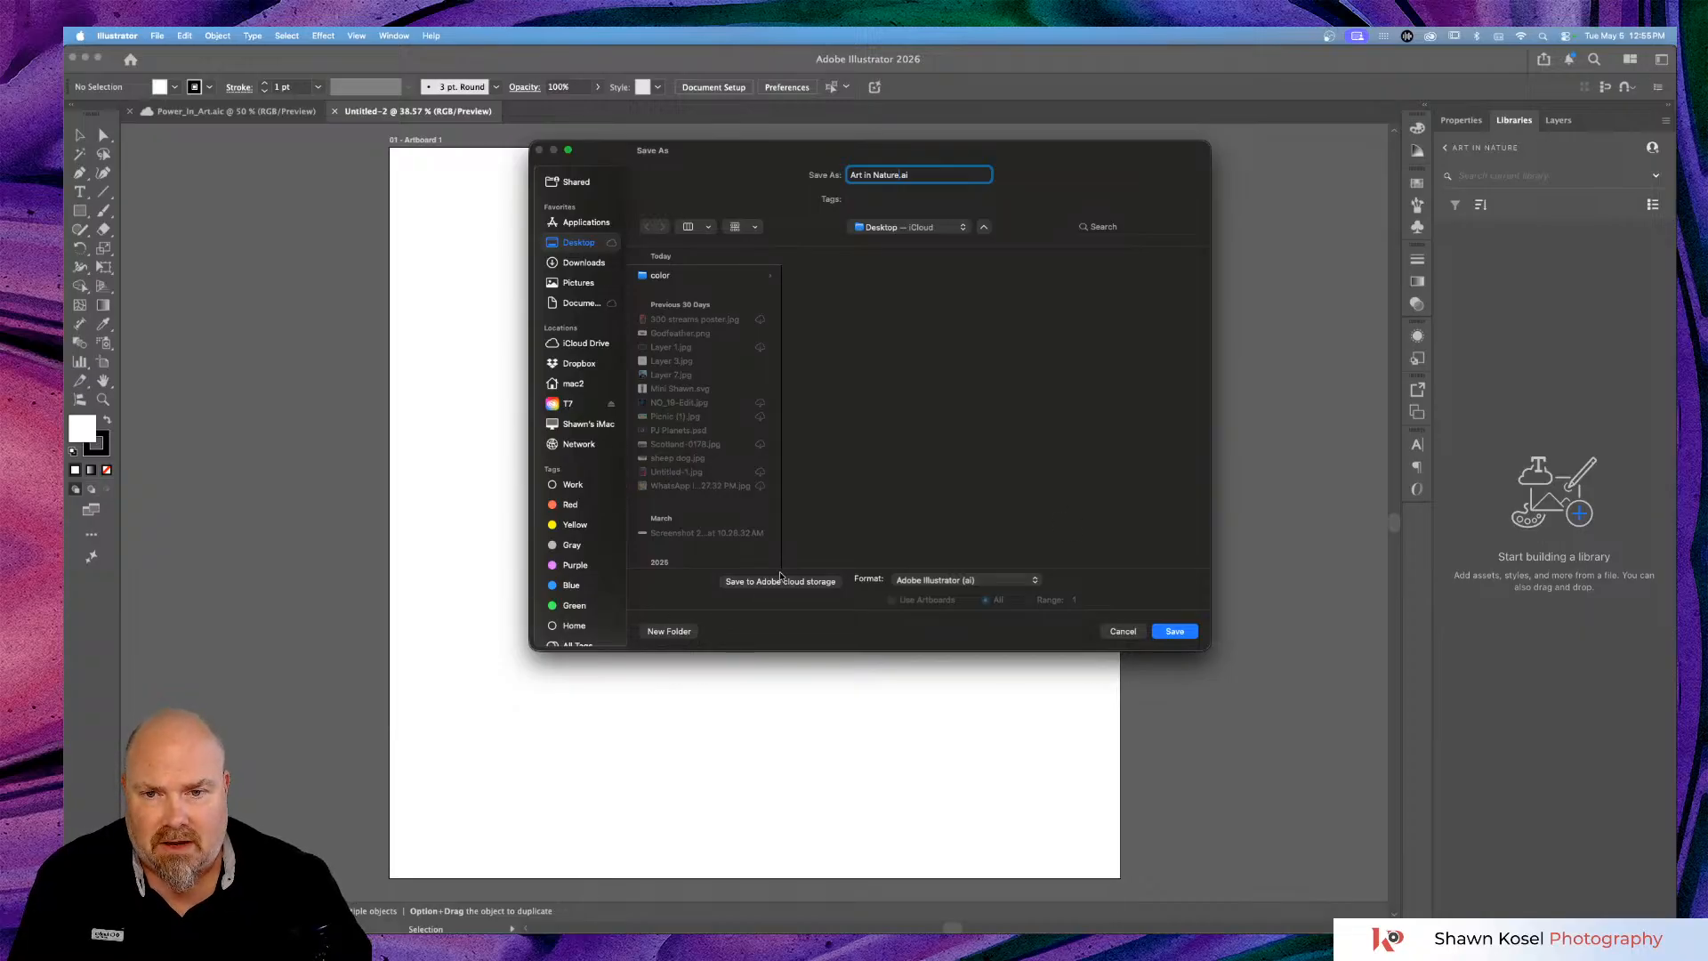
click(780, 580)
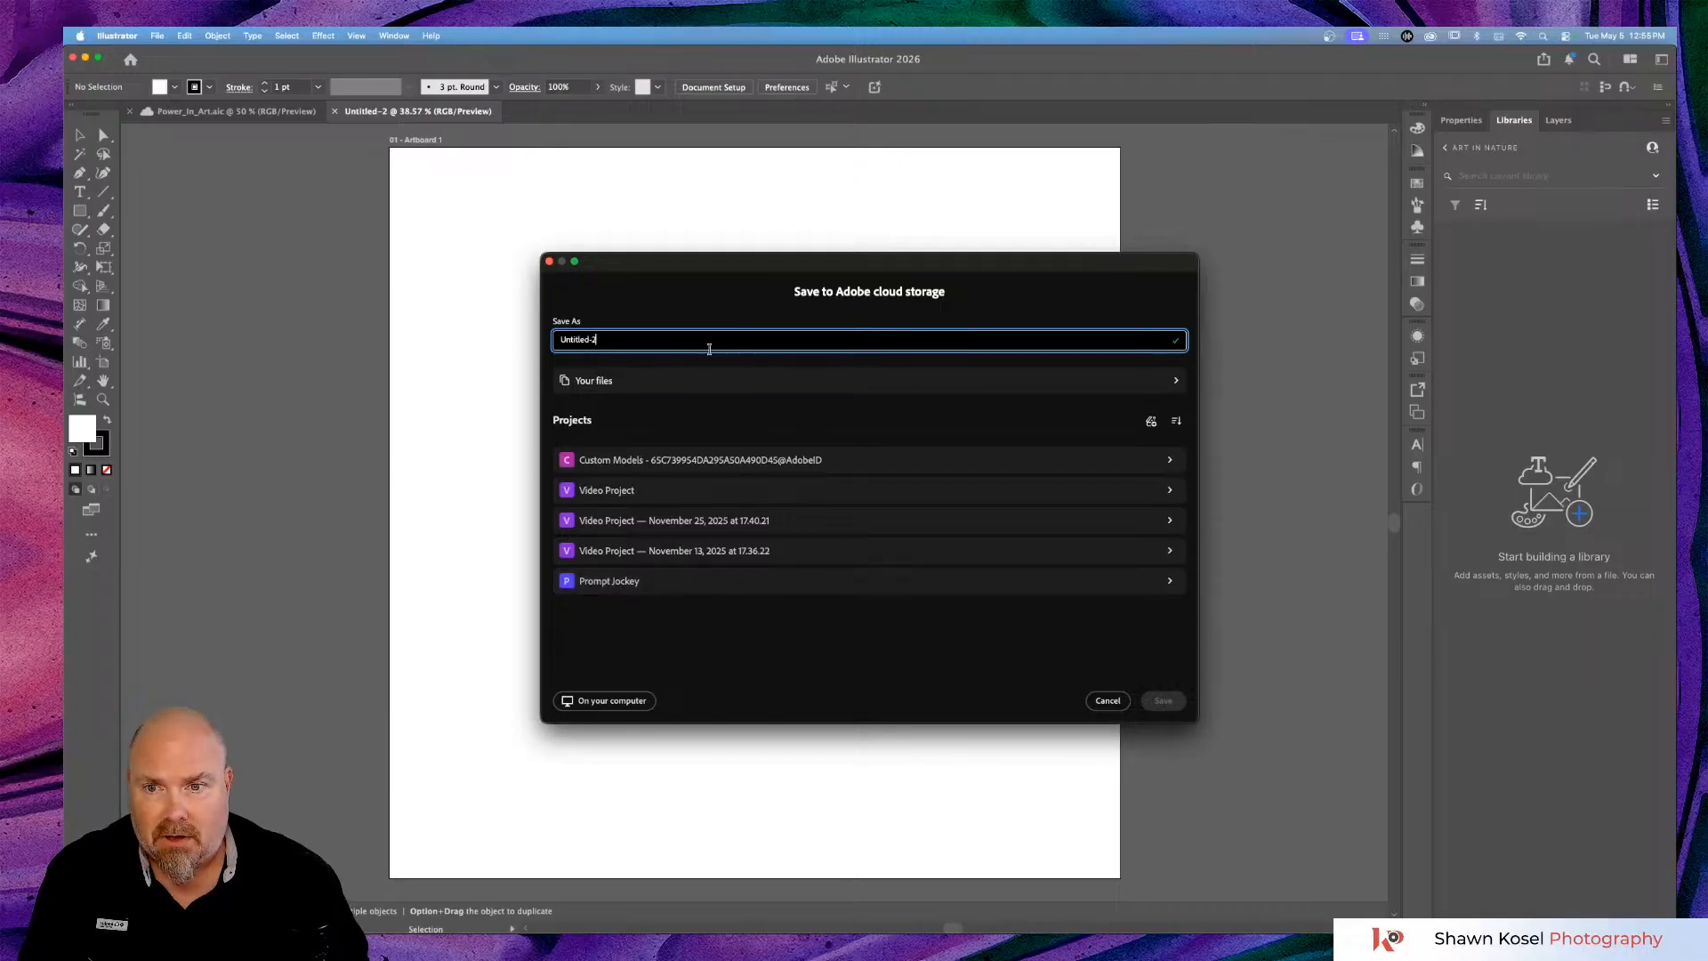
drag(598, 339, 547, 339)
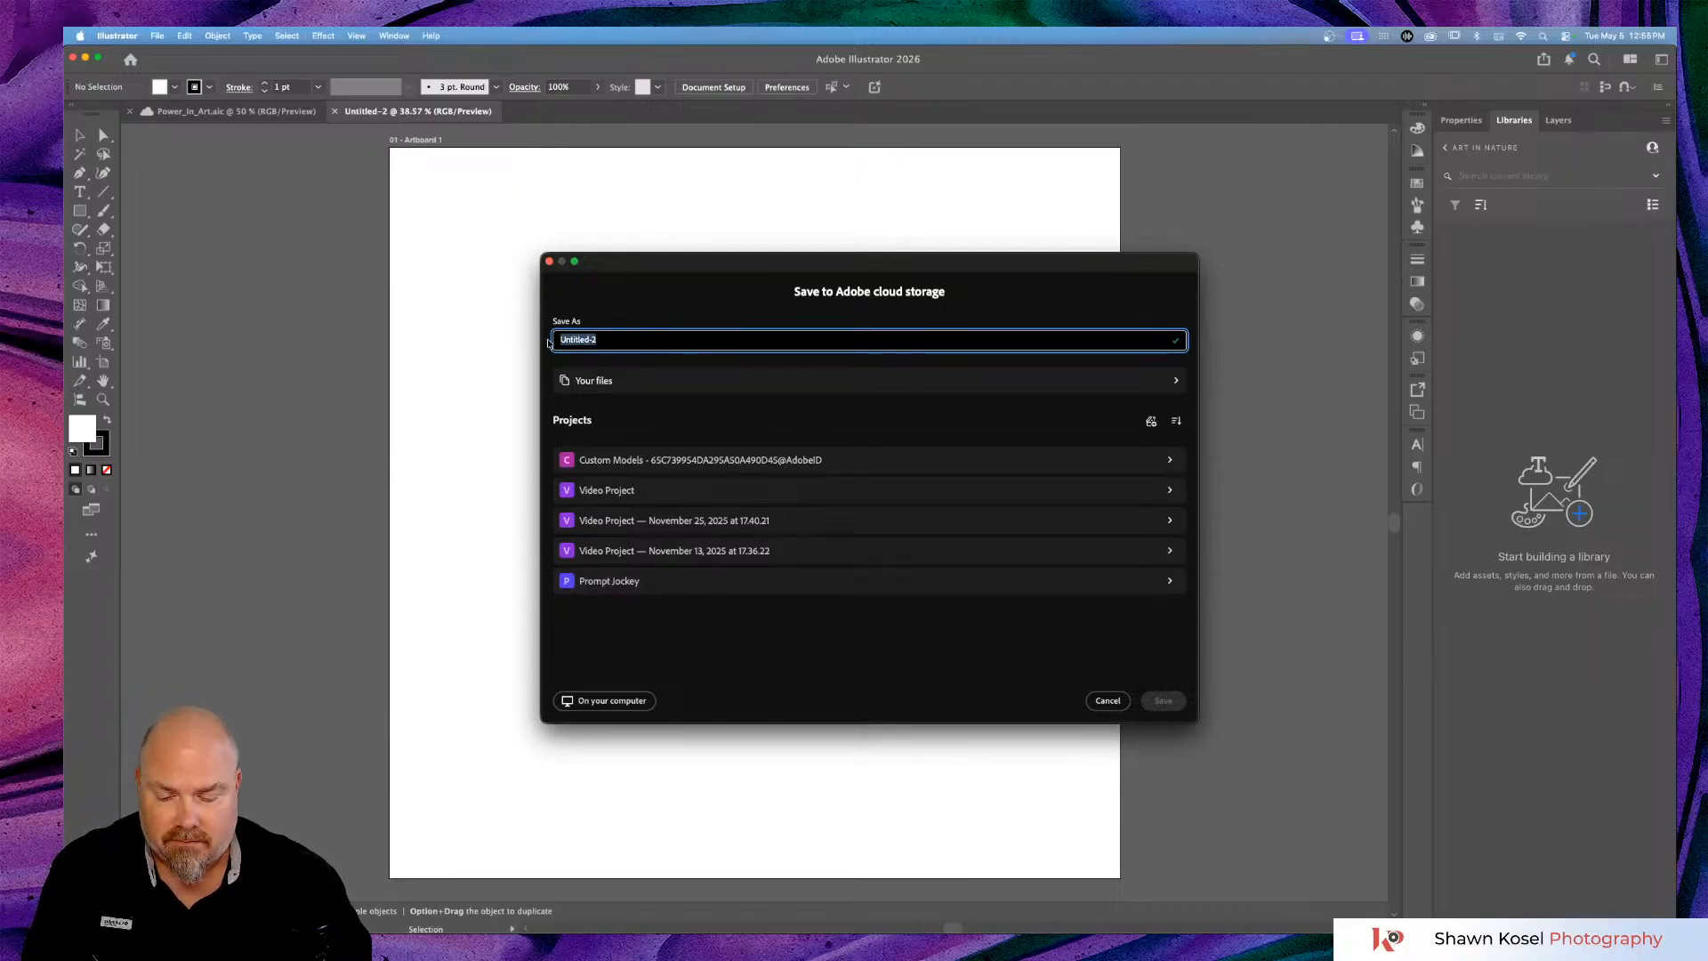
text(Art in Nature)
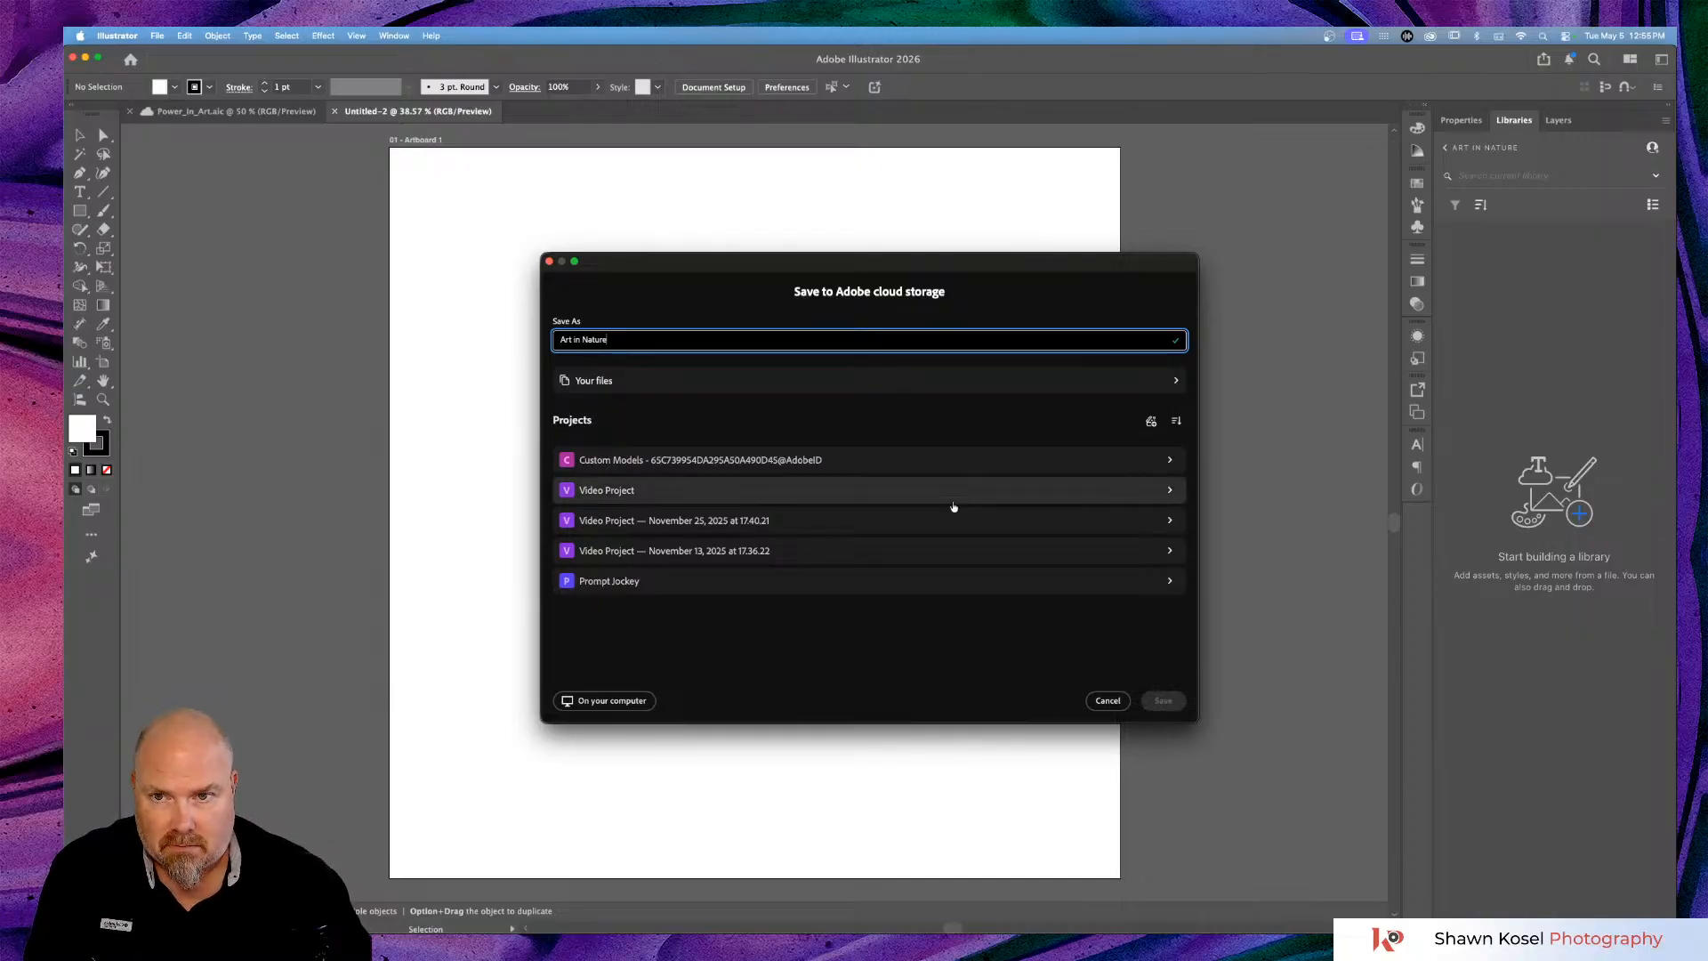
click(939, 418)
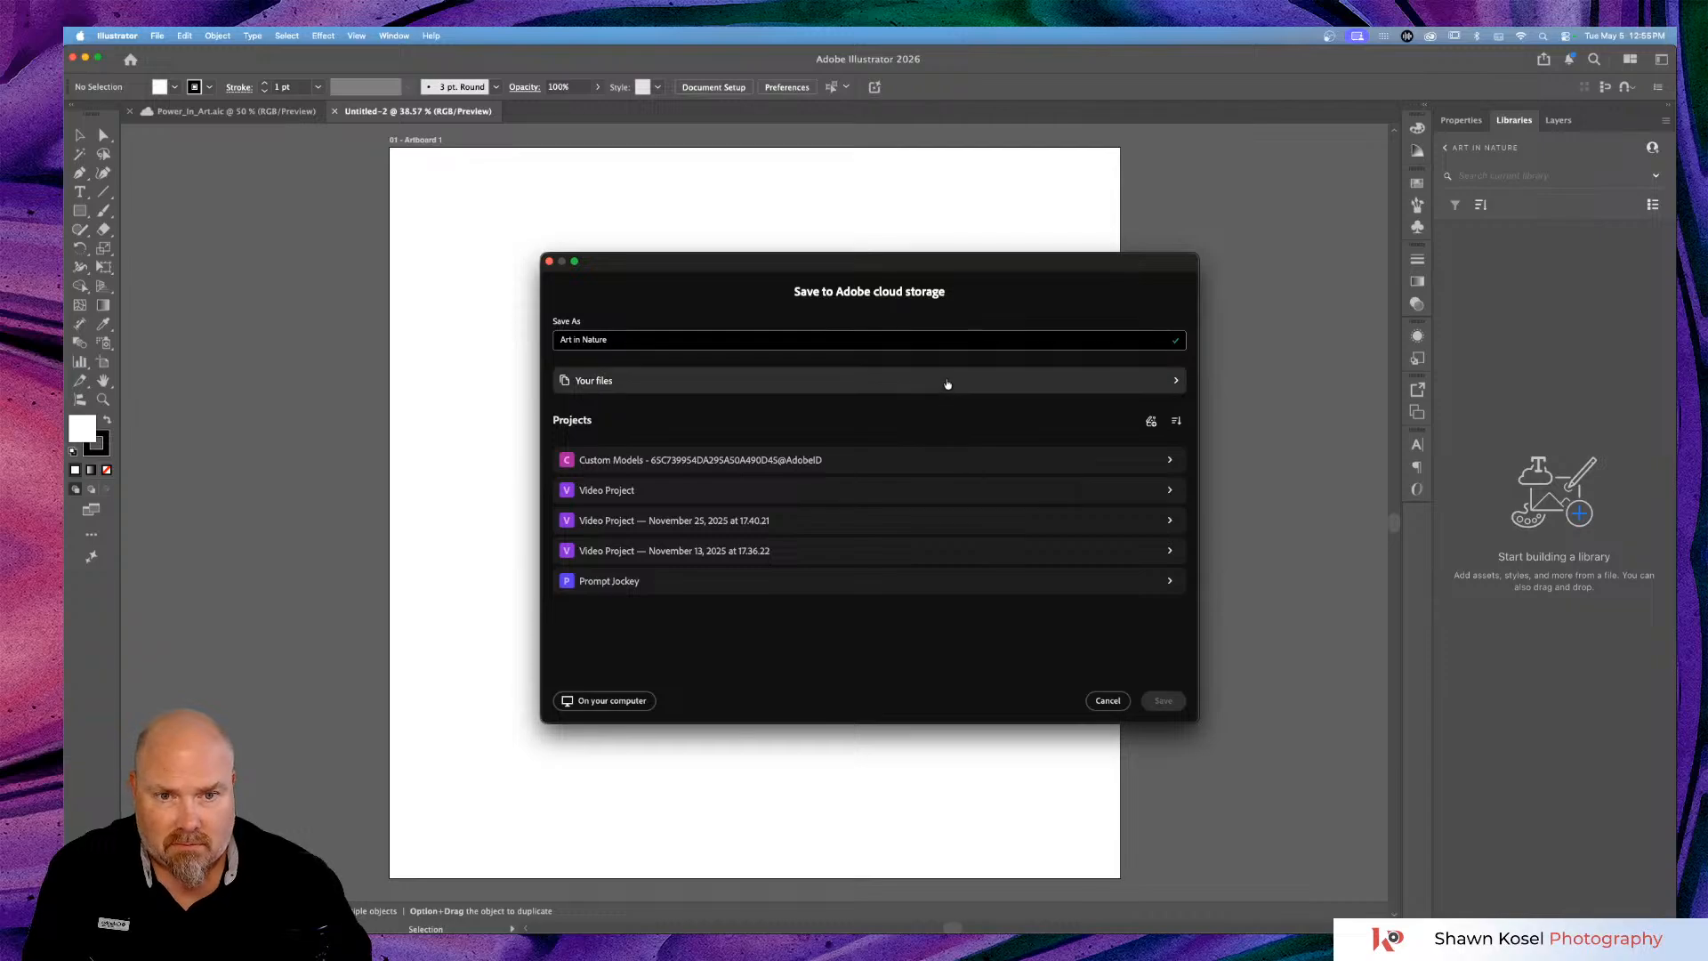
click(944, 381)
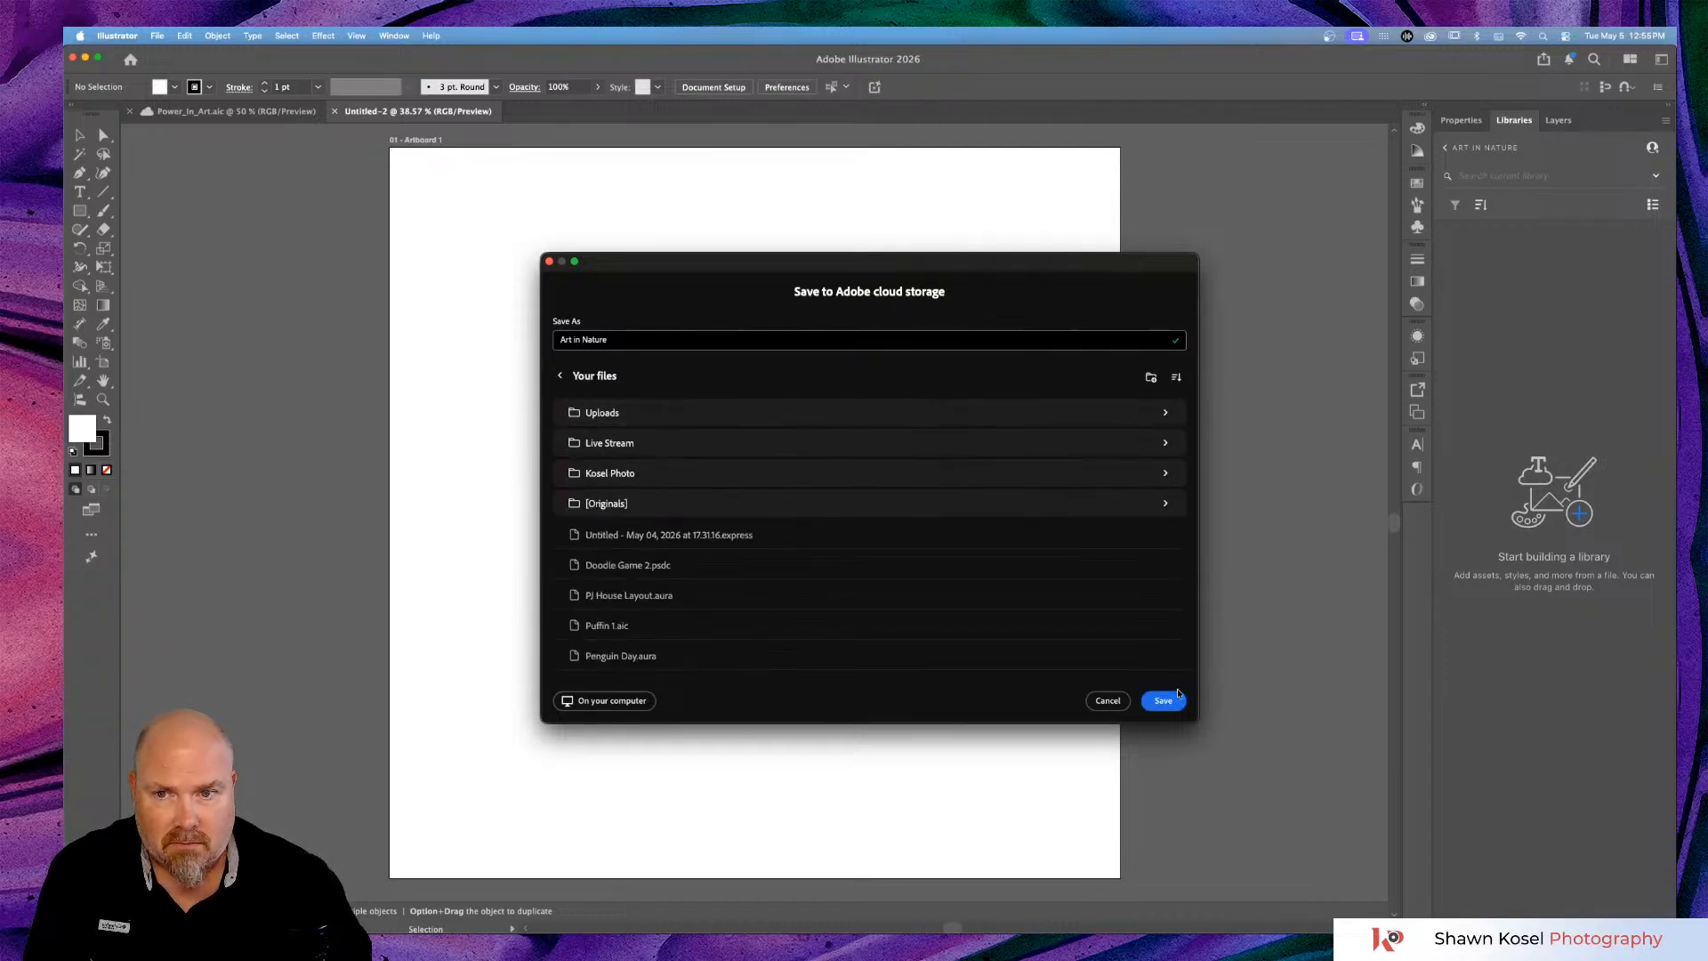
click(1165, 701)
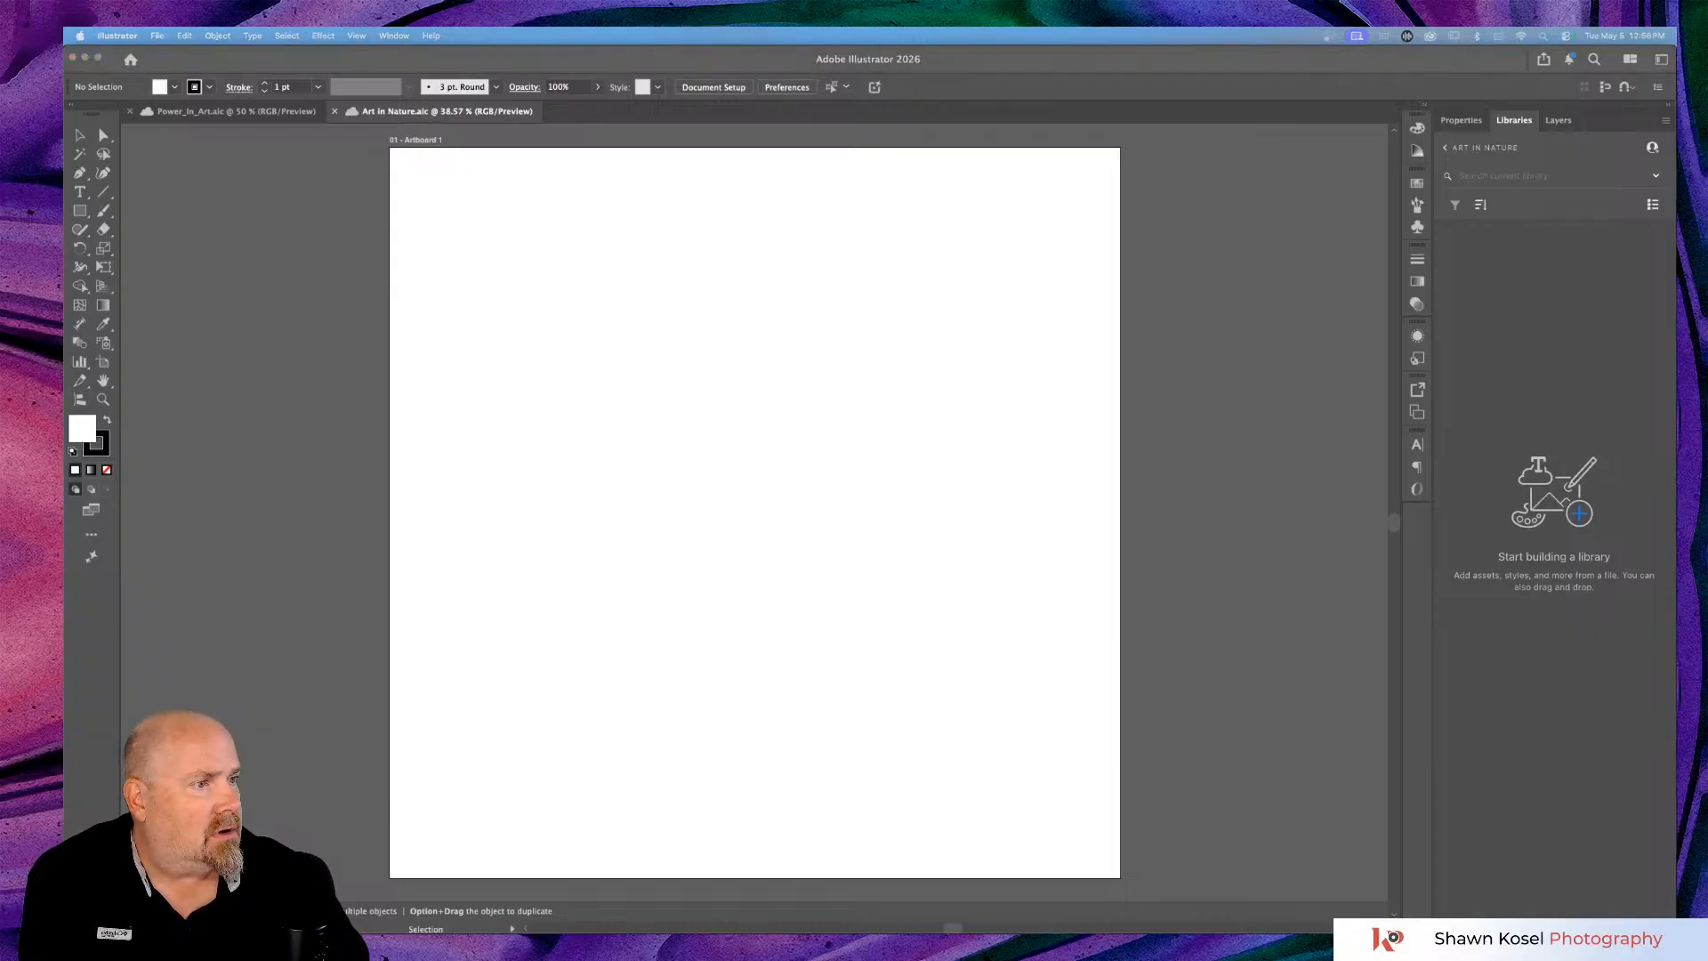
Add the two exported nature photos to the Art in Nature library as graphics.
drag(1676, 335, 1510, 335)
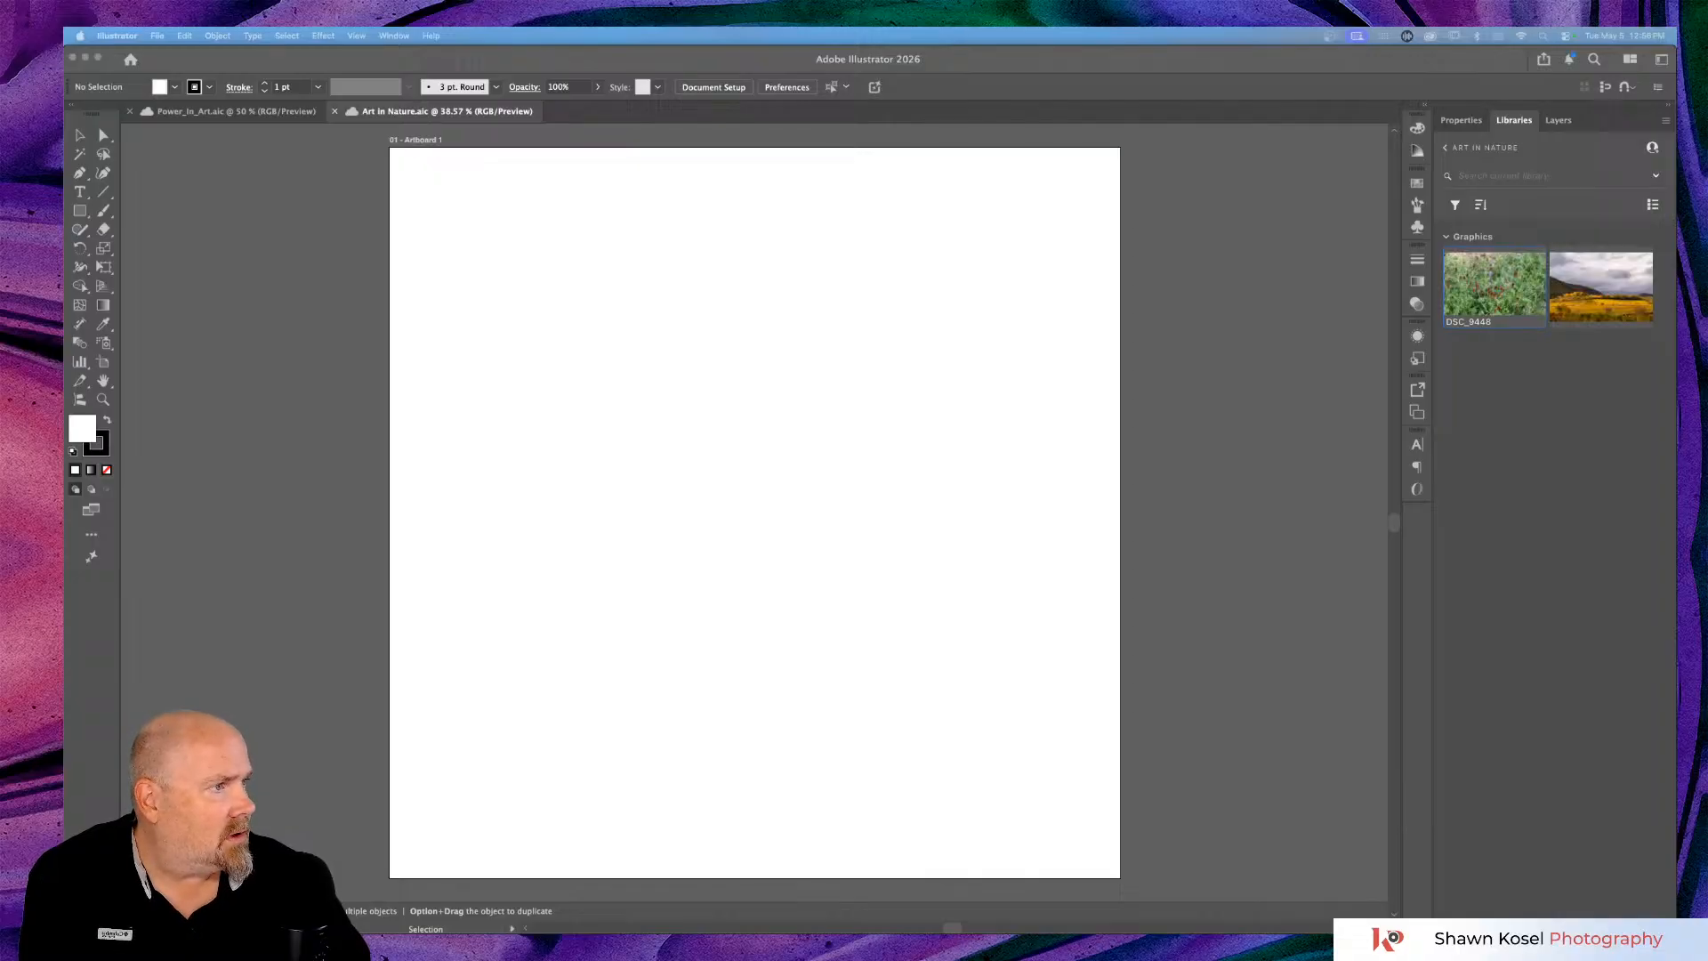
click(1166, 428)
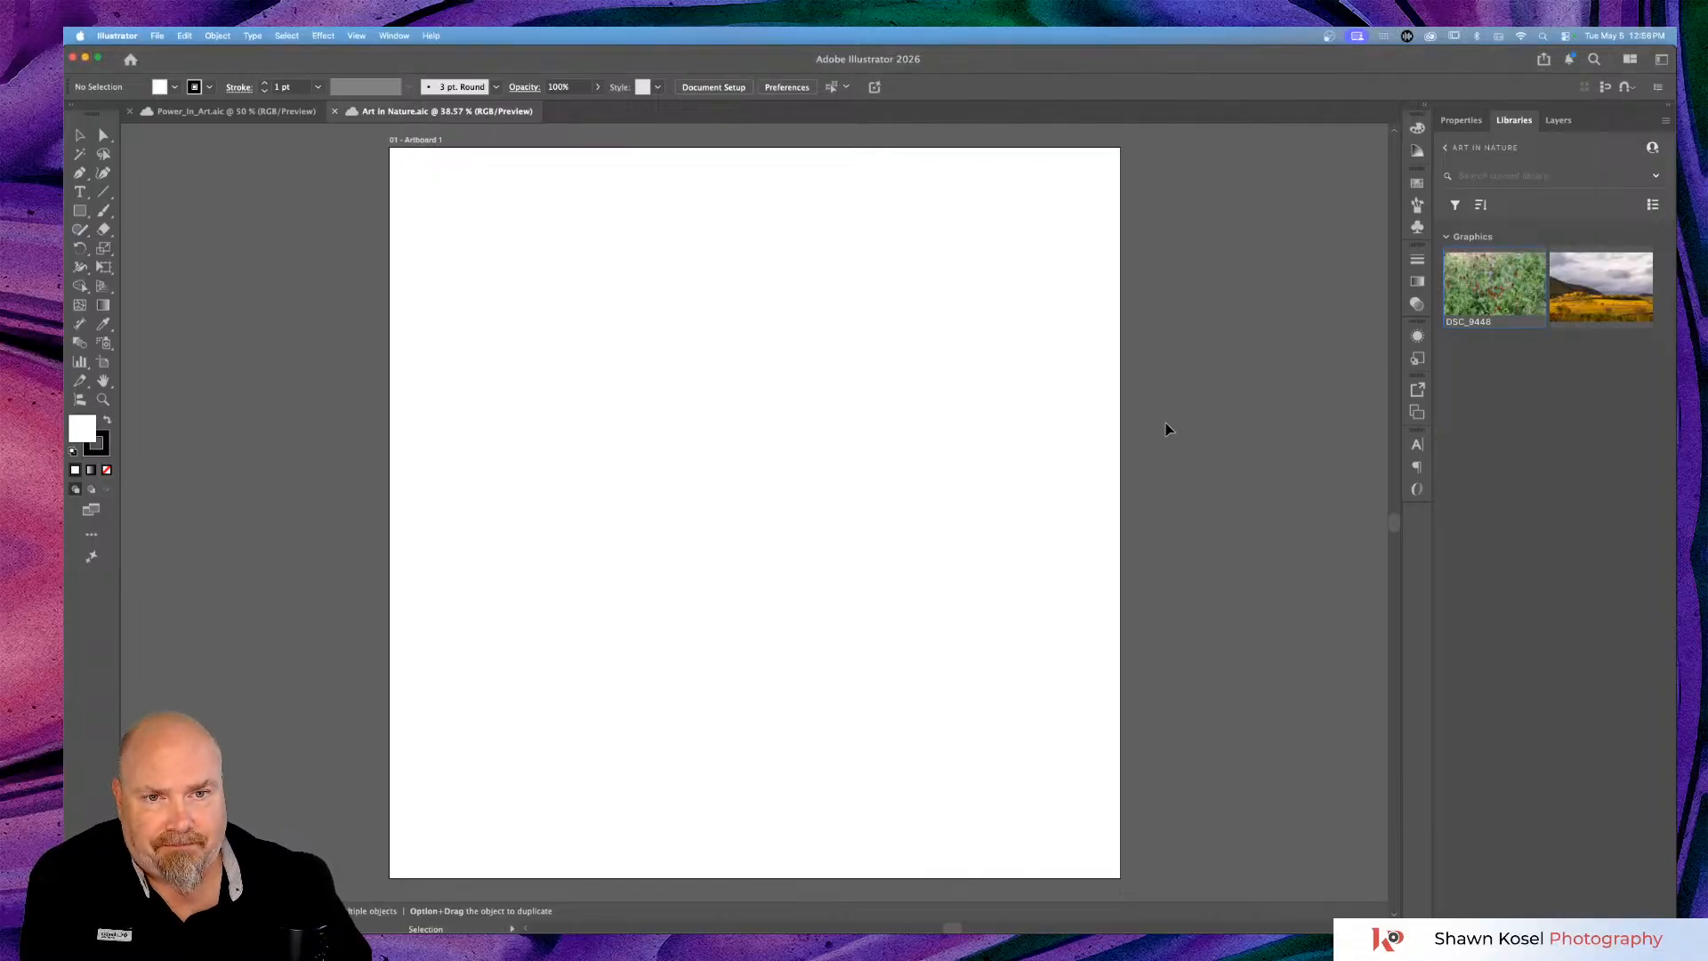
Place the flower photo and the vineyard photo from the library side by side outside the artboard, beyond its upper right corner.
key(super+minus)
key(super+minus)
key(super+minus)
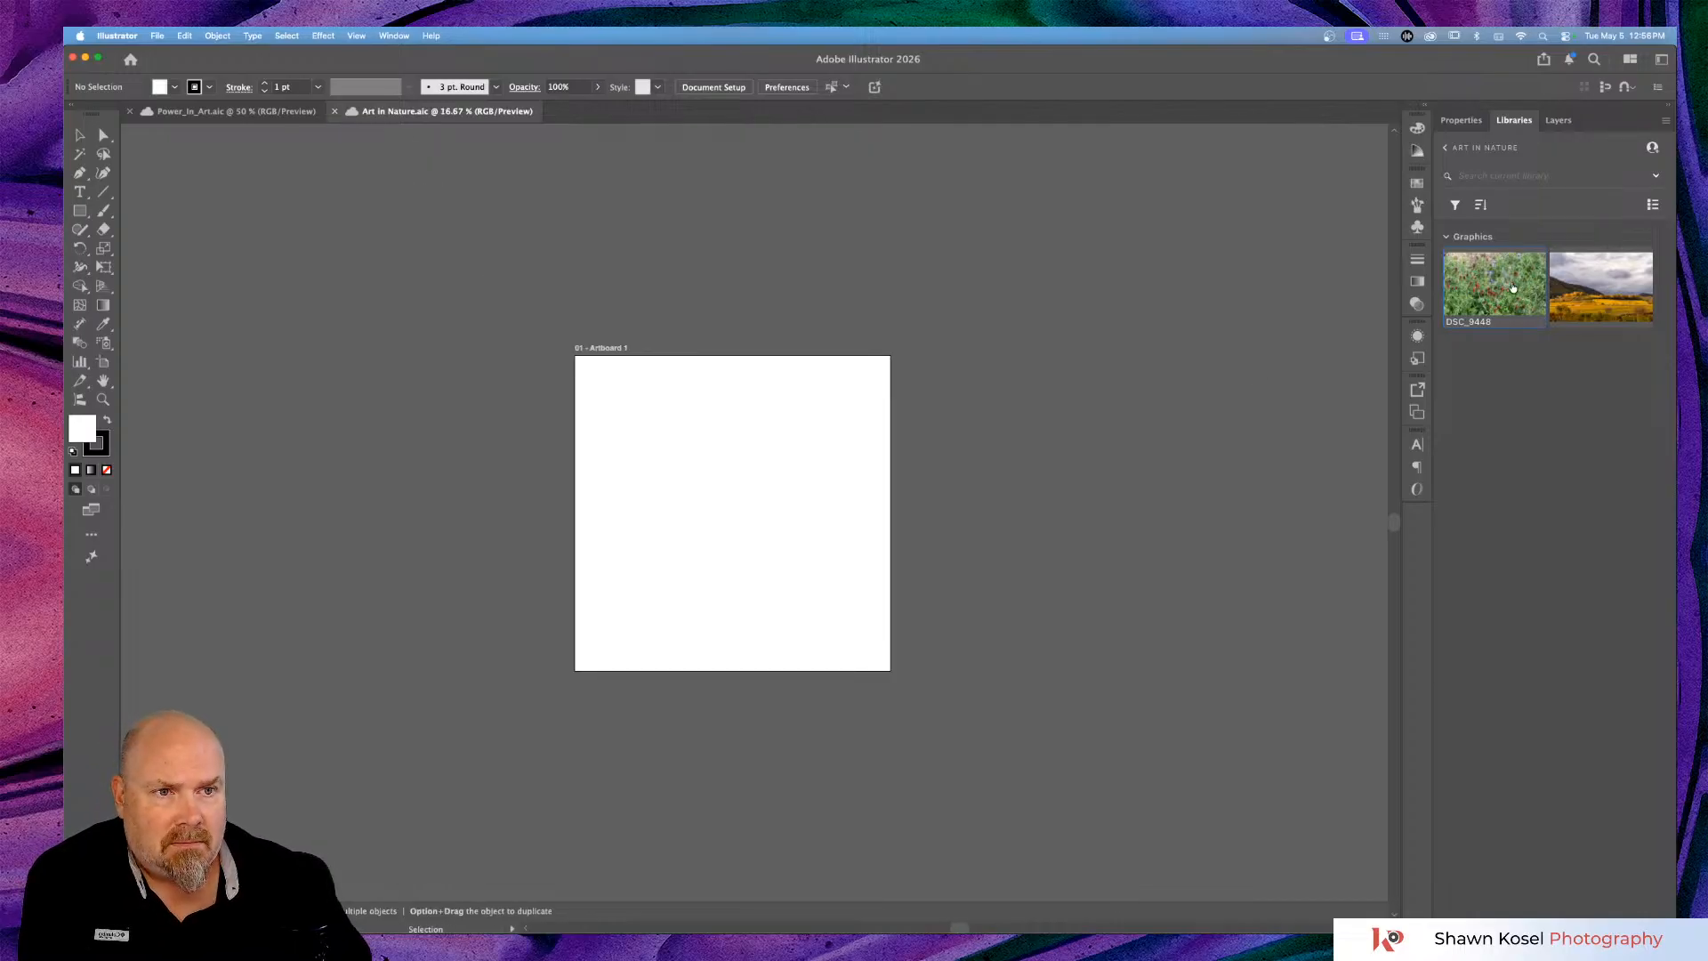
drag(1512, 287, 924, 254)
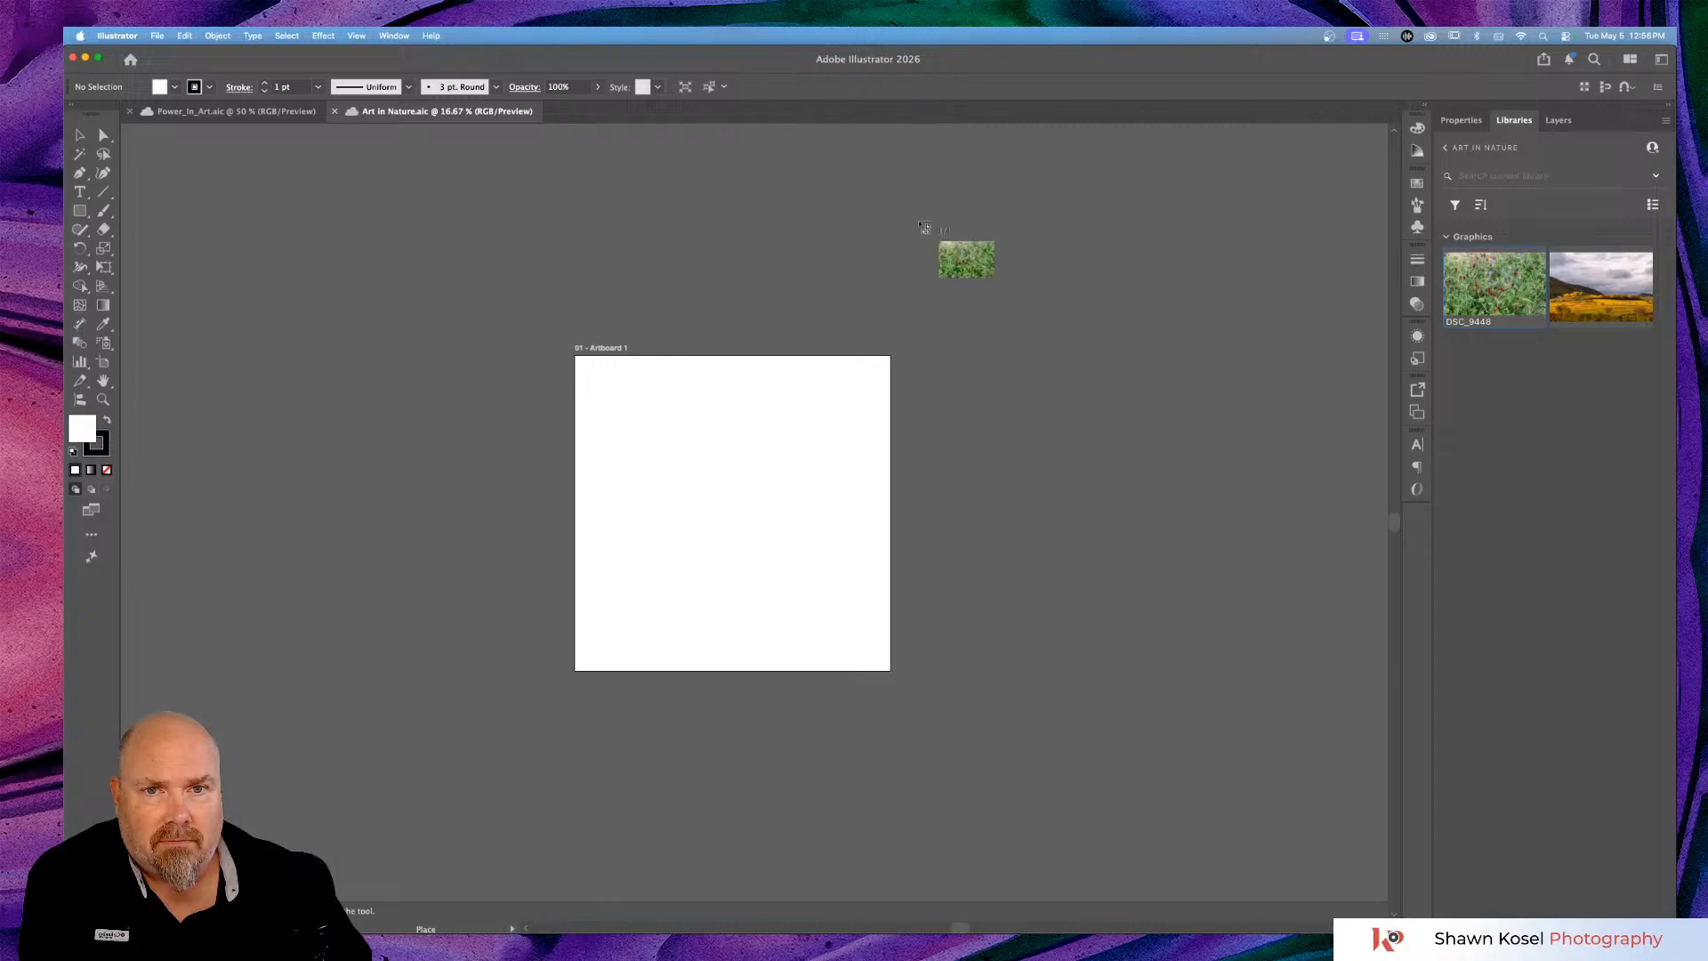
click(921, 217)
click(1036, 335)
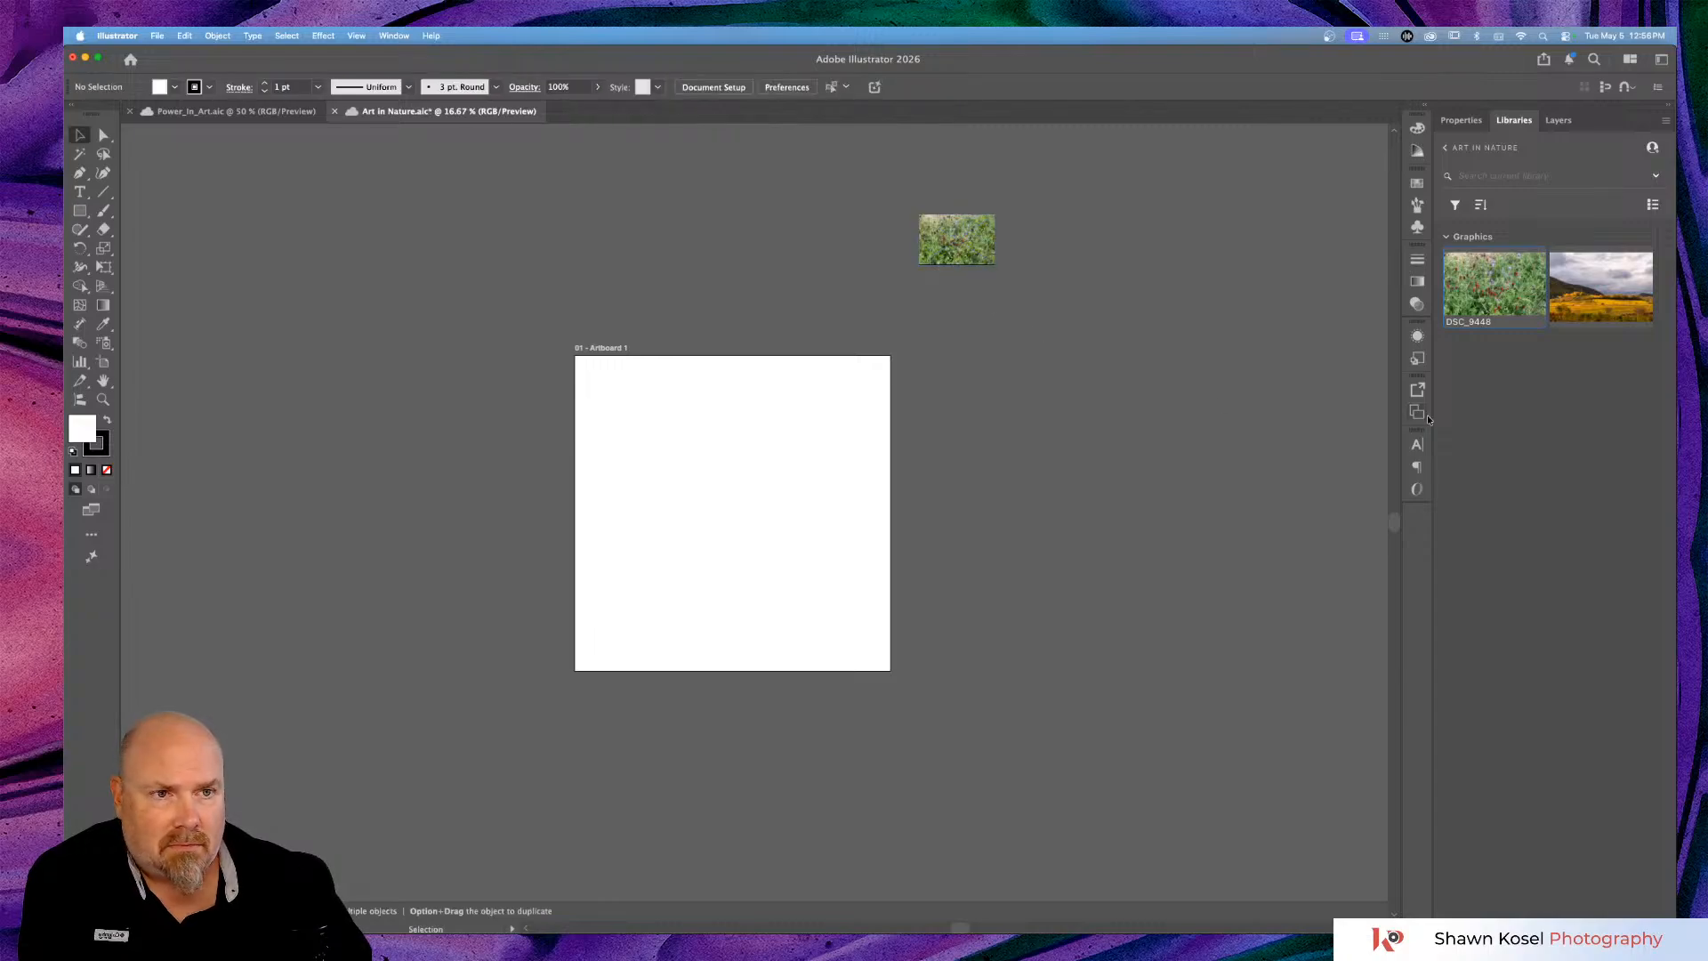
drag(1599, 288, 1034, 234)
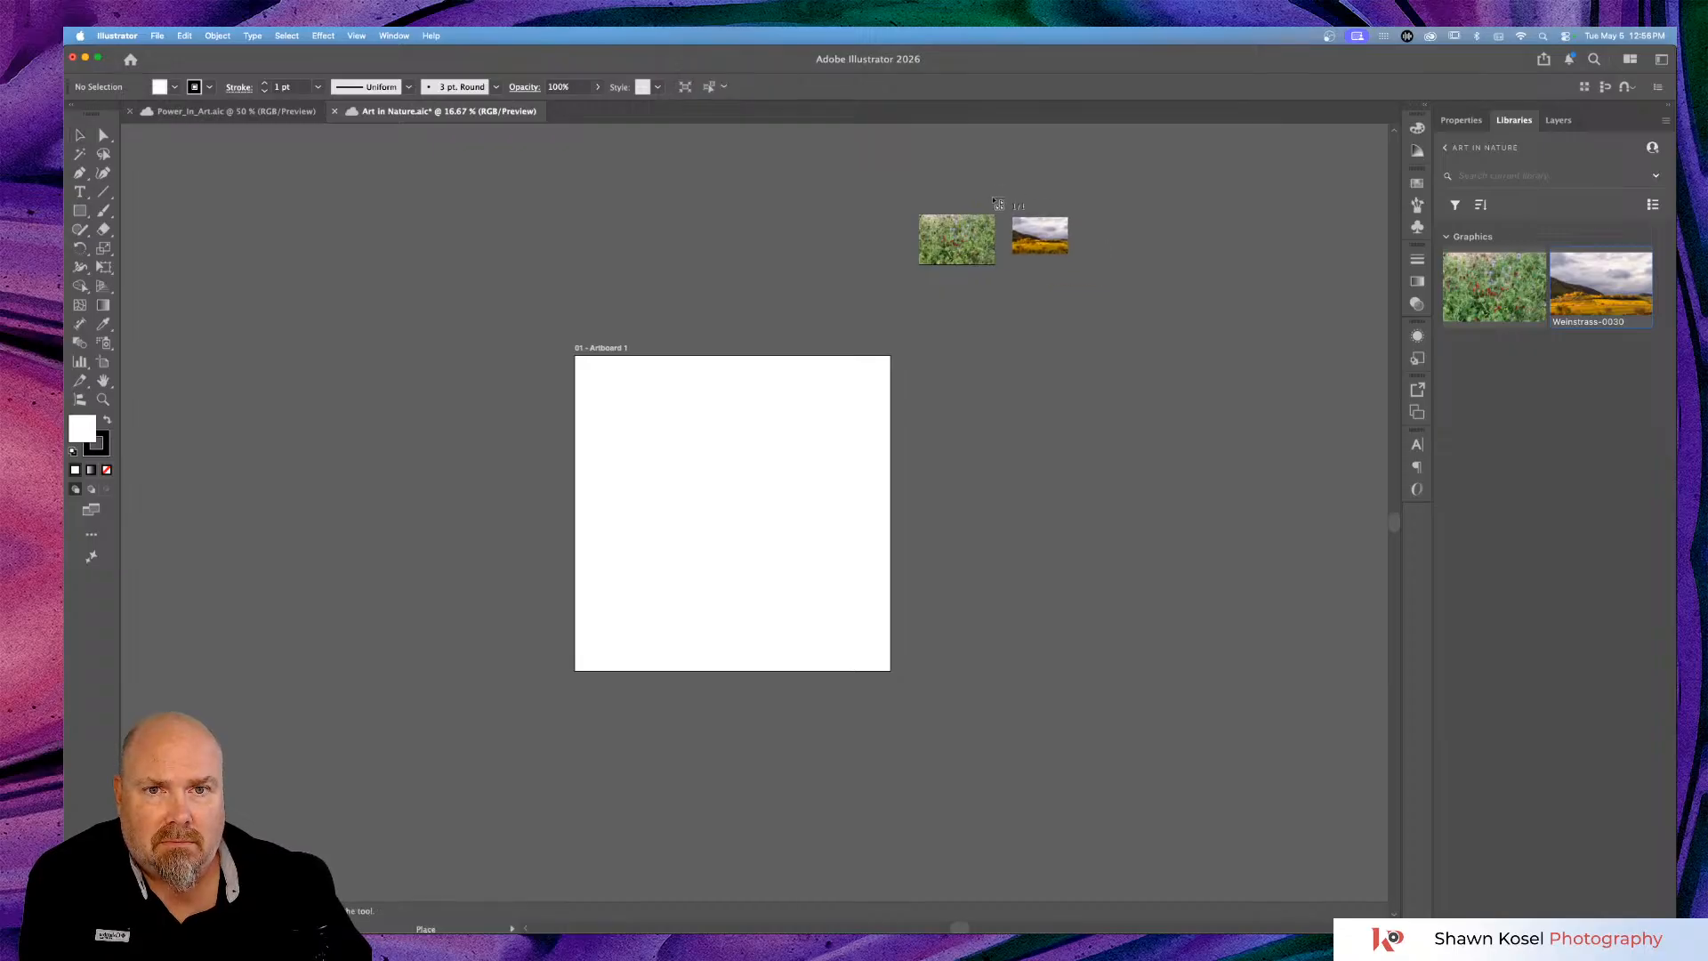
click(993, 198)
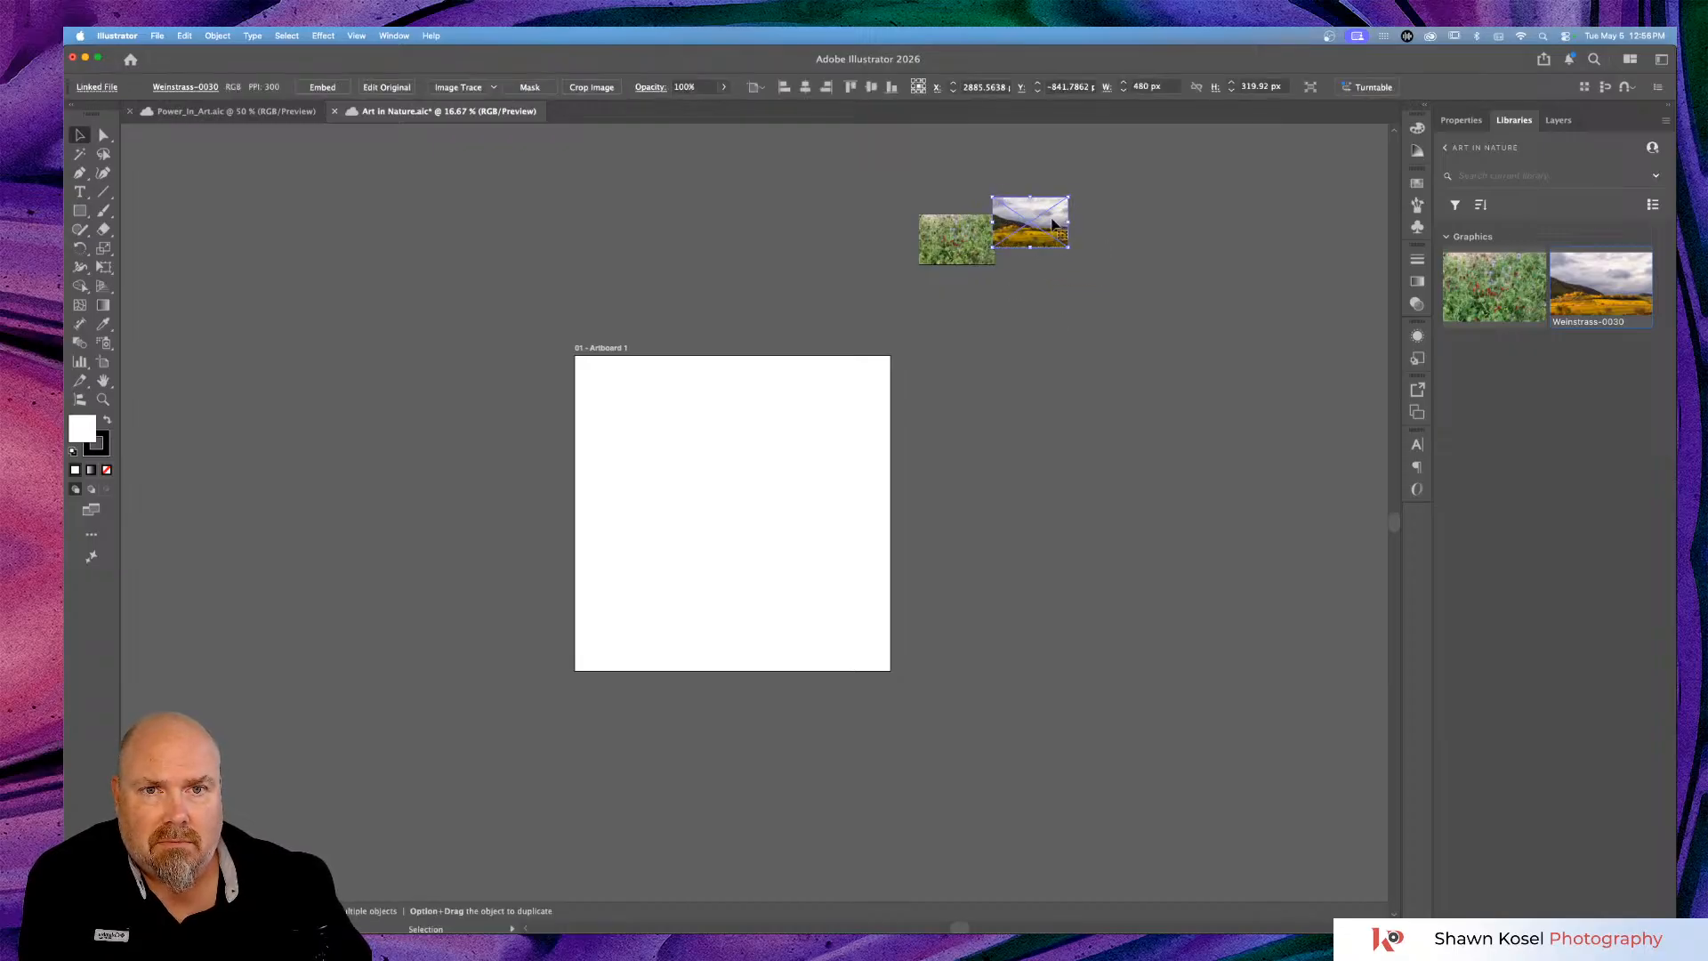
drag(1054, 228, 1064, 245)
click(1148, 219)
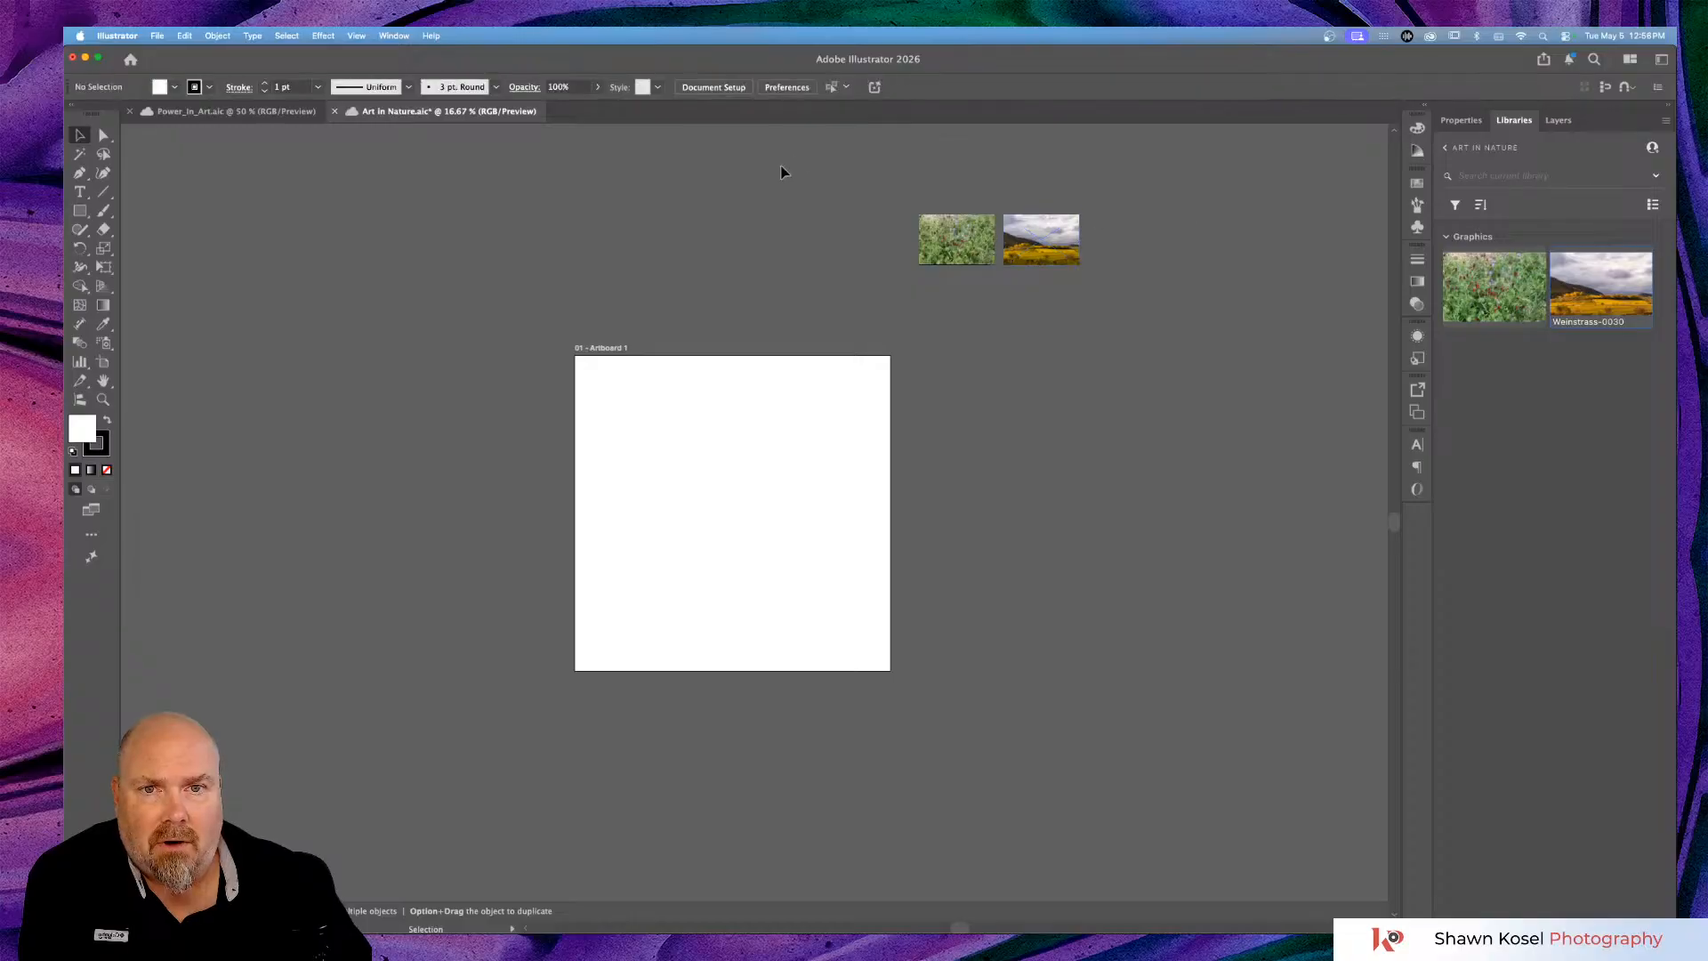
Embed both placed photos in the document and deselect them.
drag(888, 175, 1112, 290)
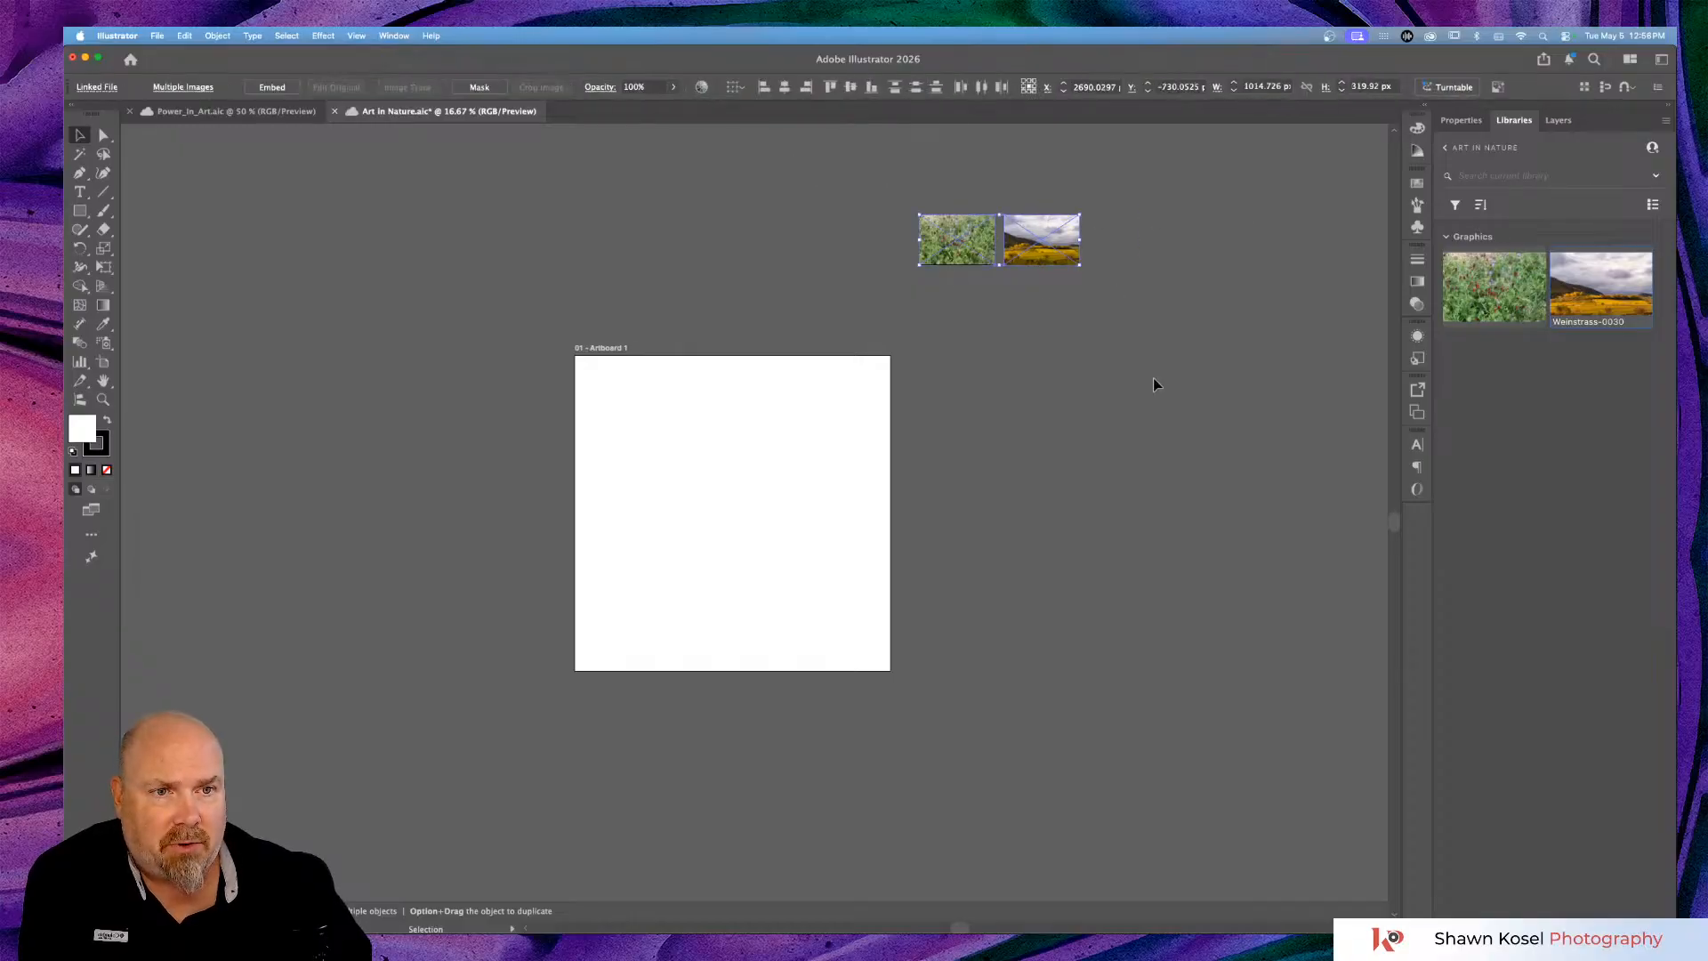
click(1471, 120)
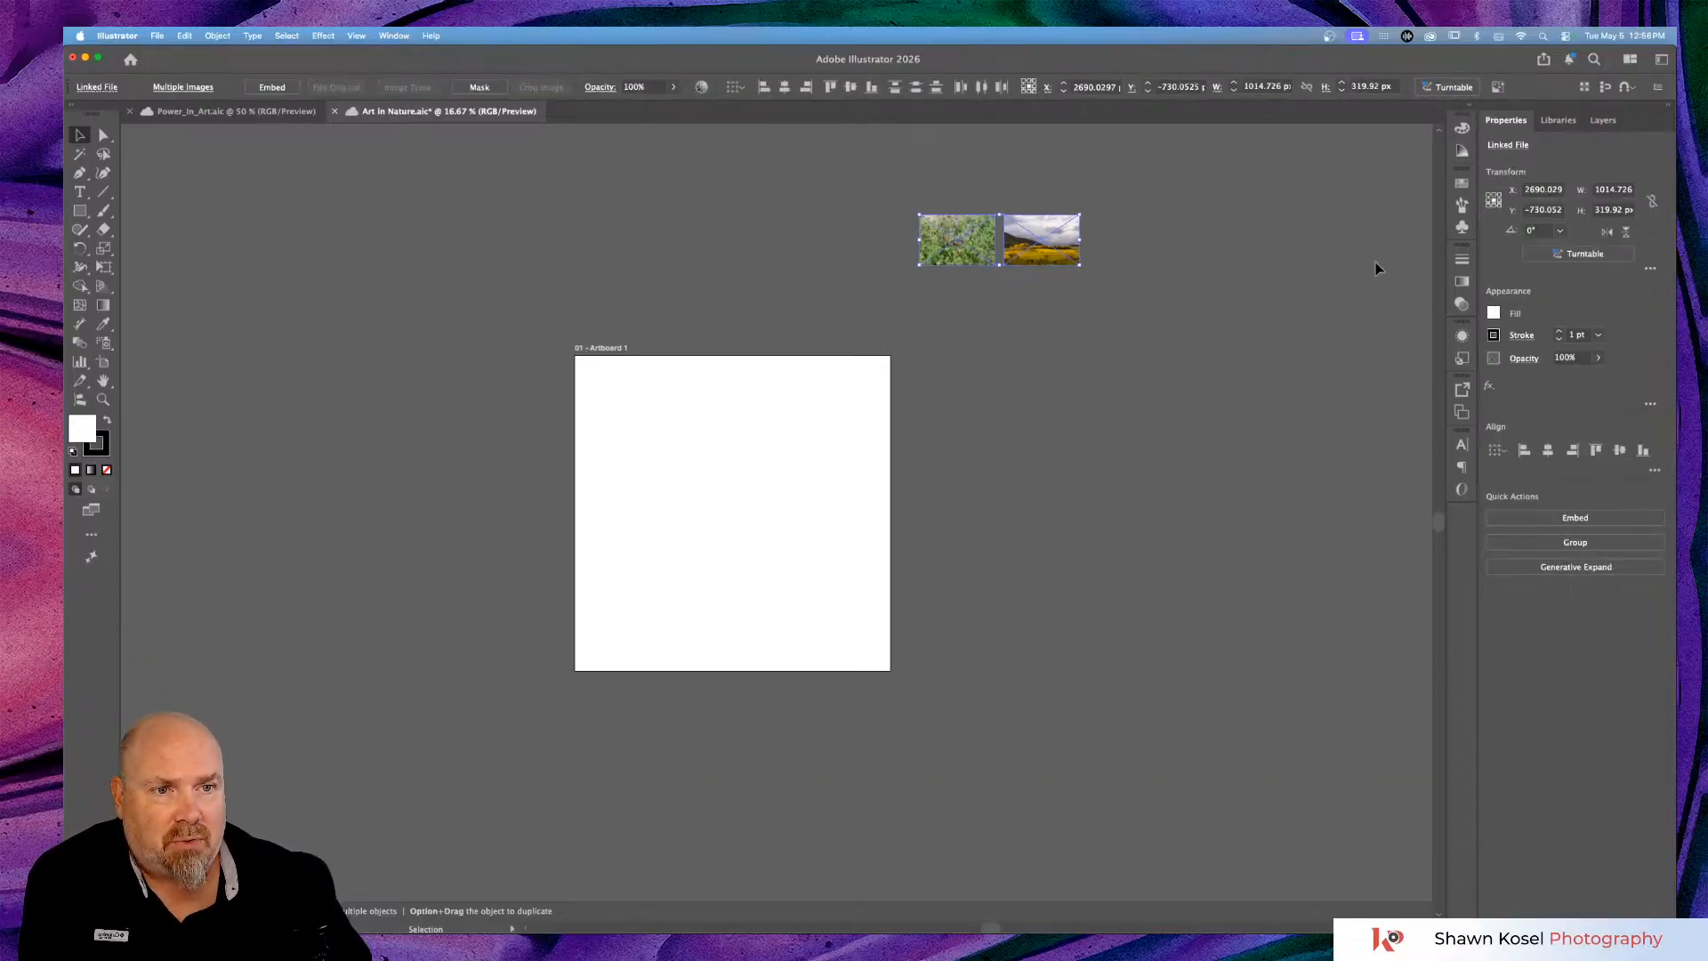
click(1503, 520)
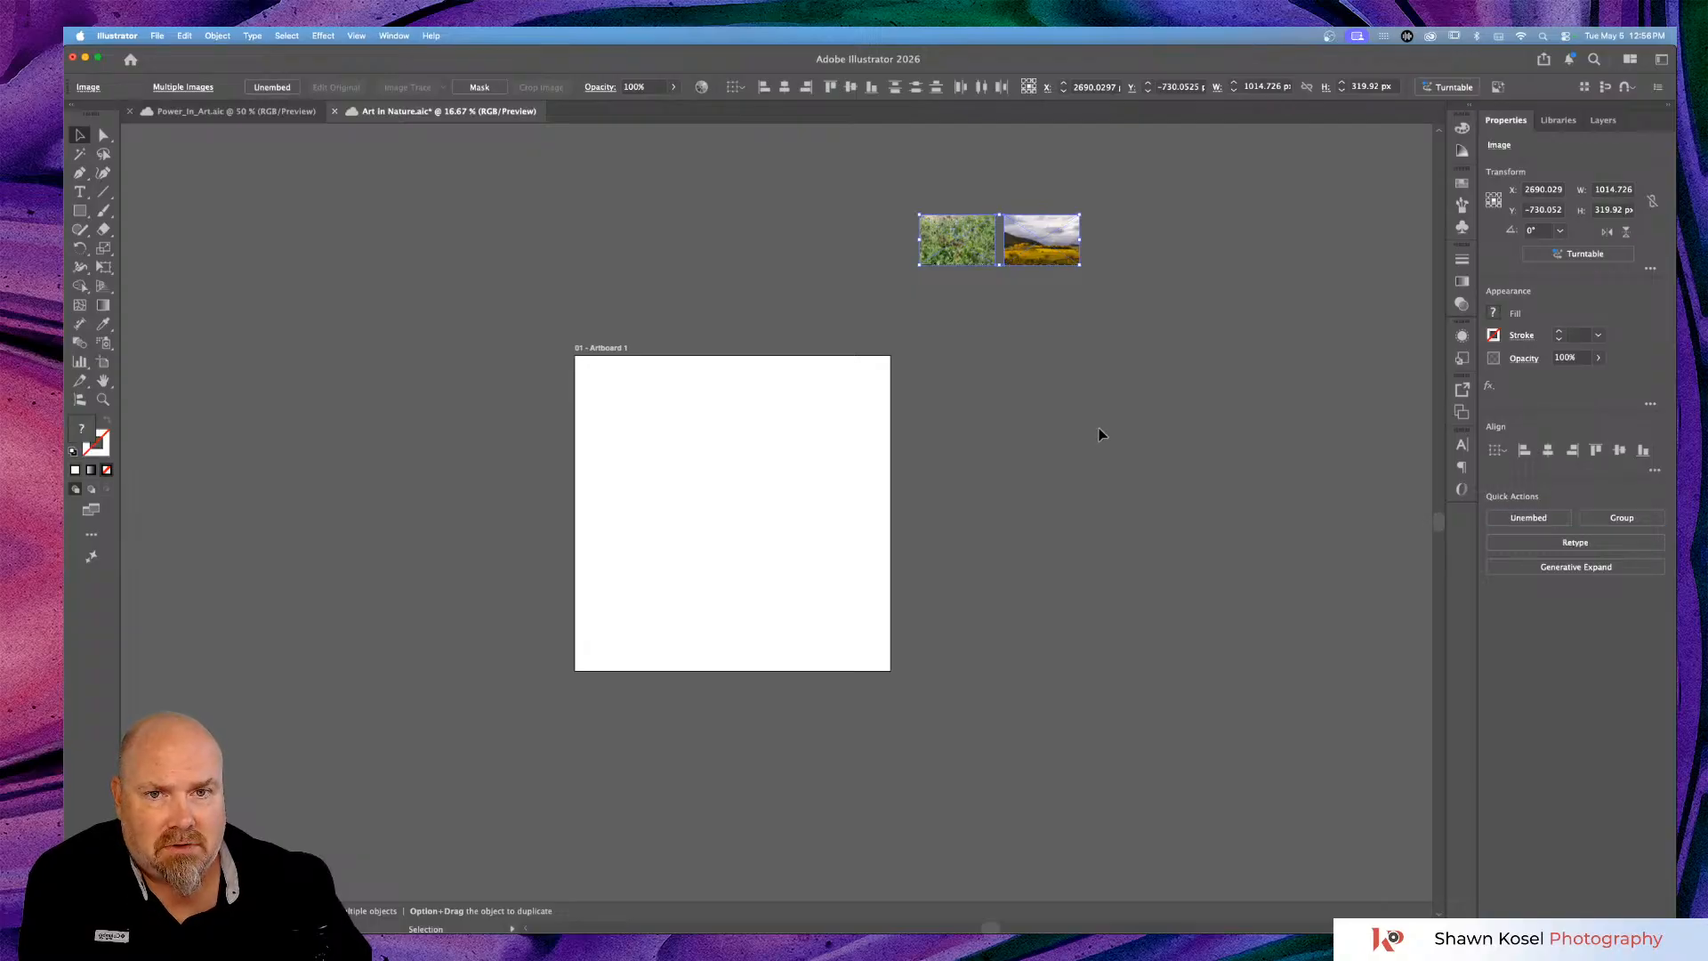
click(1064, 368)
Draw a white square about 227 px wide on the canvas below the flower photo.
key(super+equal)
key(super+equal)
key(super+equal)
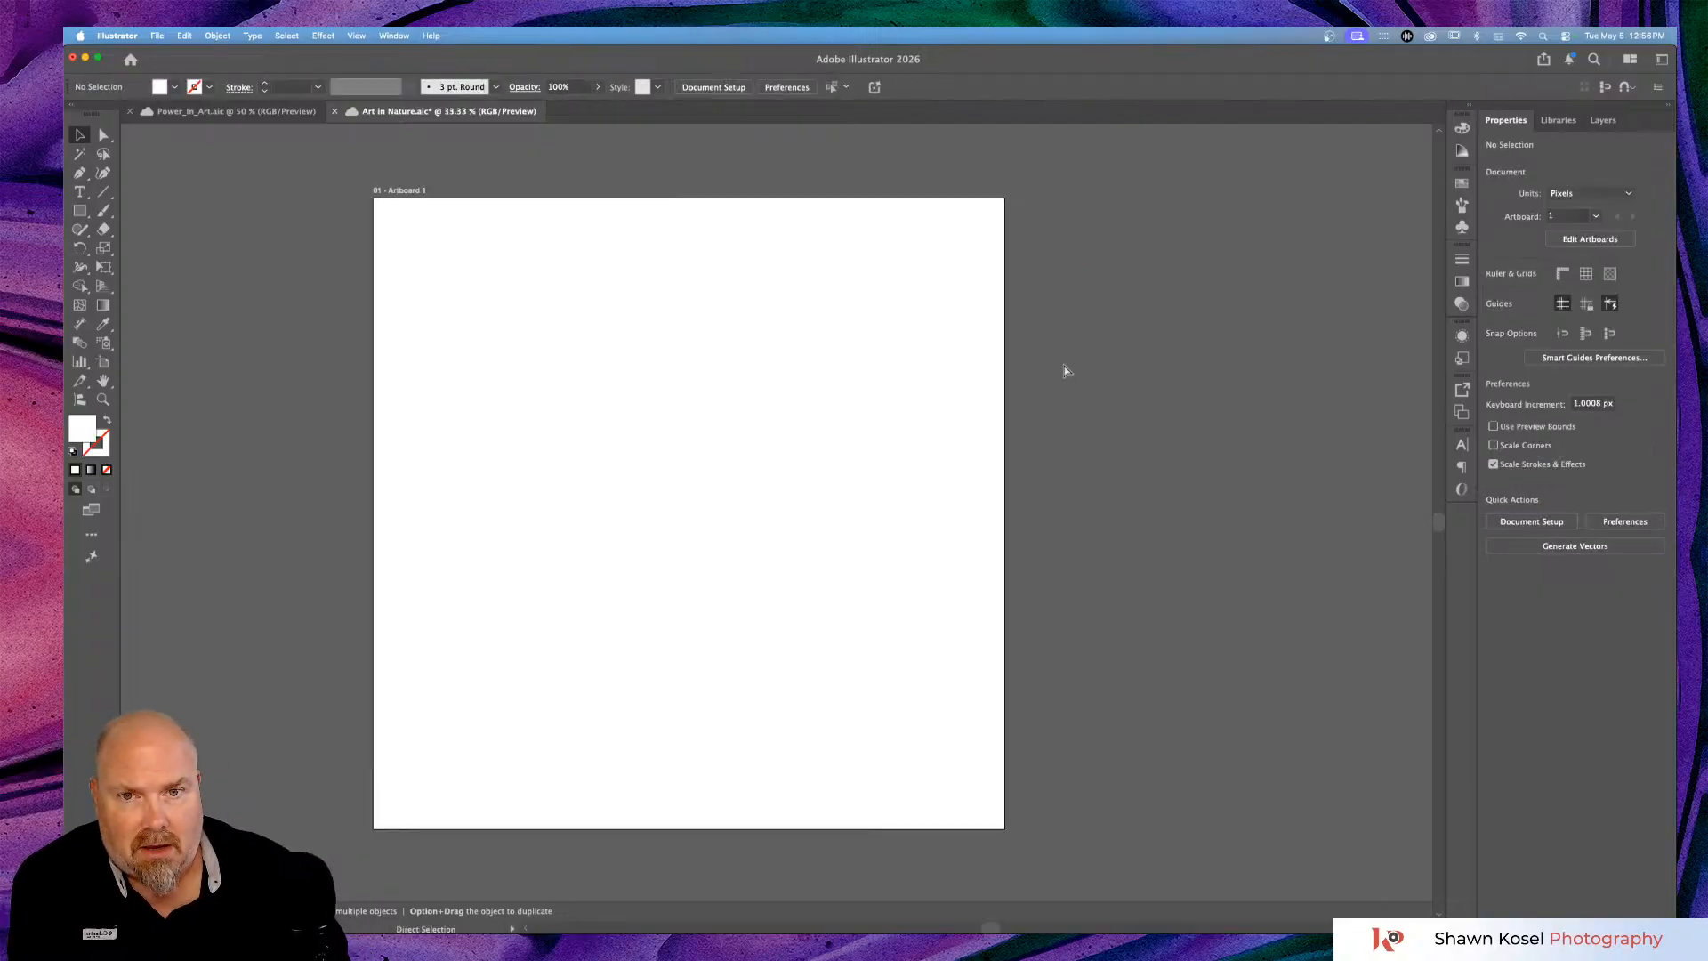
scroll(1064, 370, right, 4)
scroll(1064, 369, up, 10)
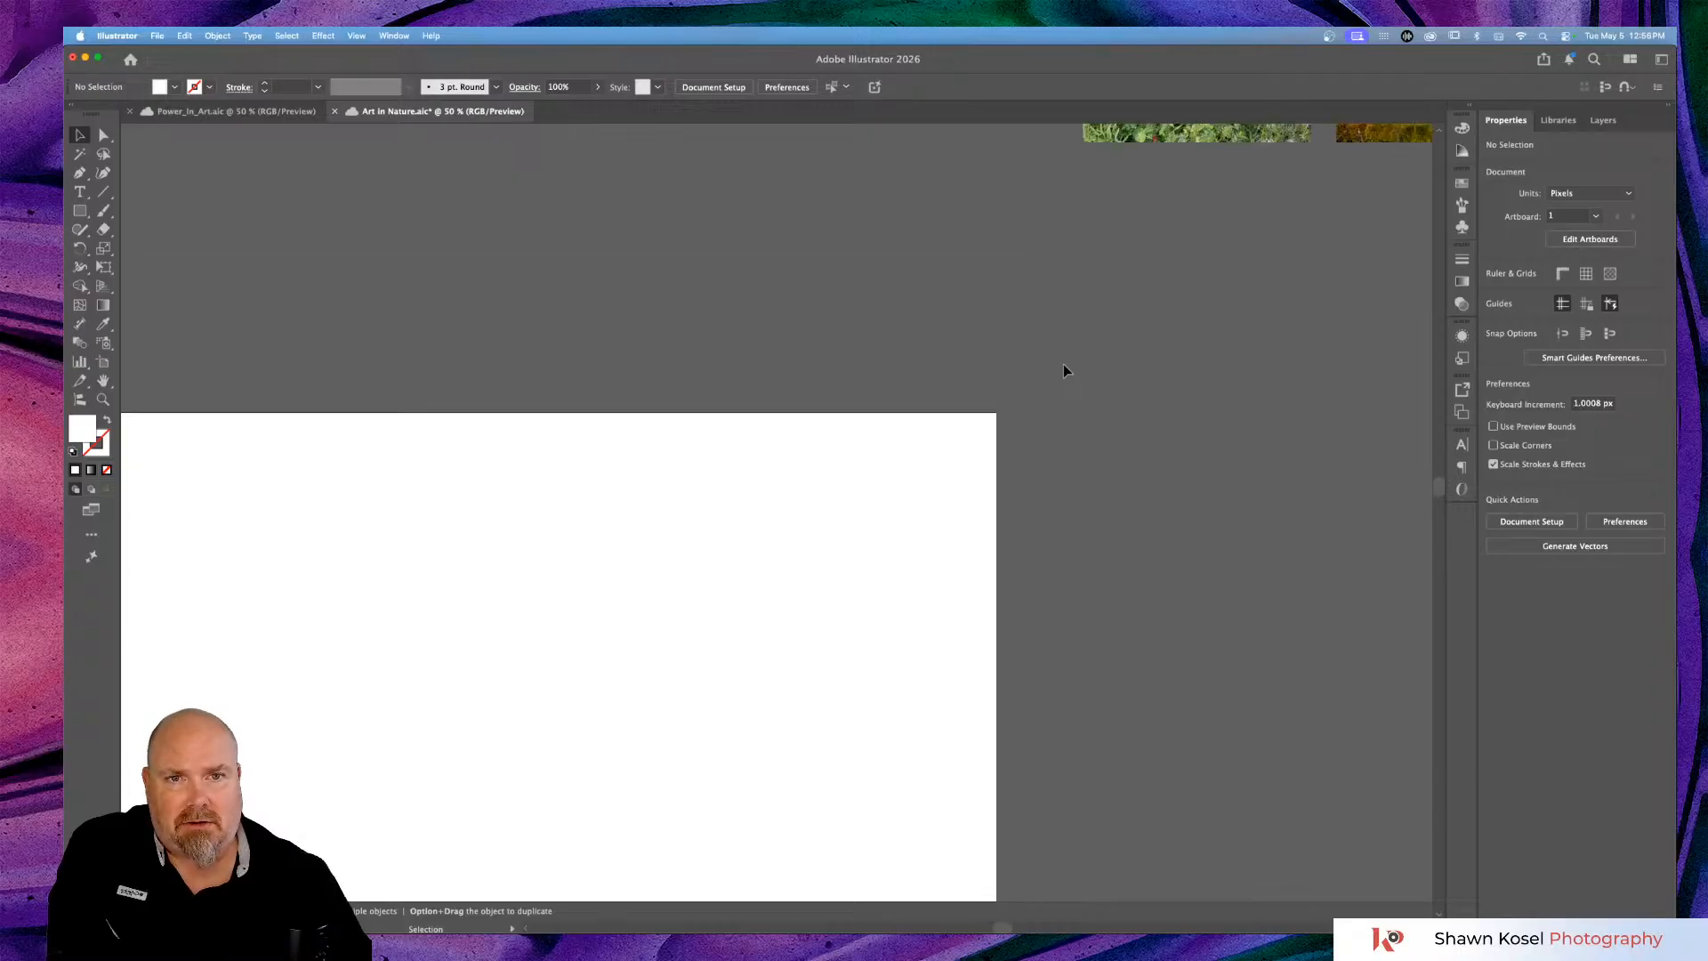
scroll(1064, 366, right, 4)
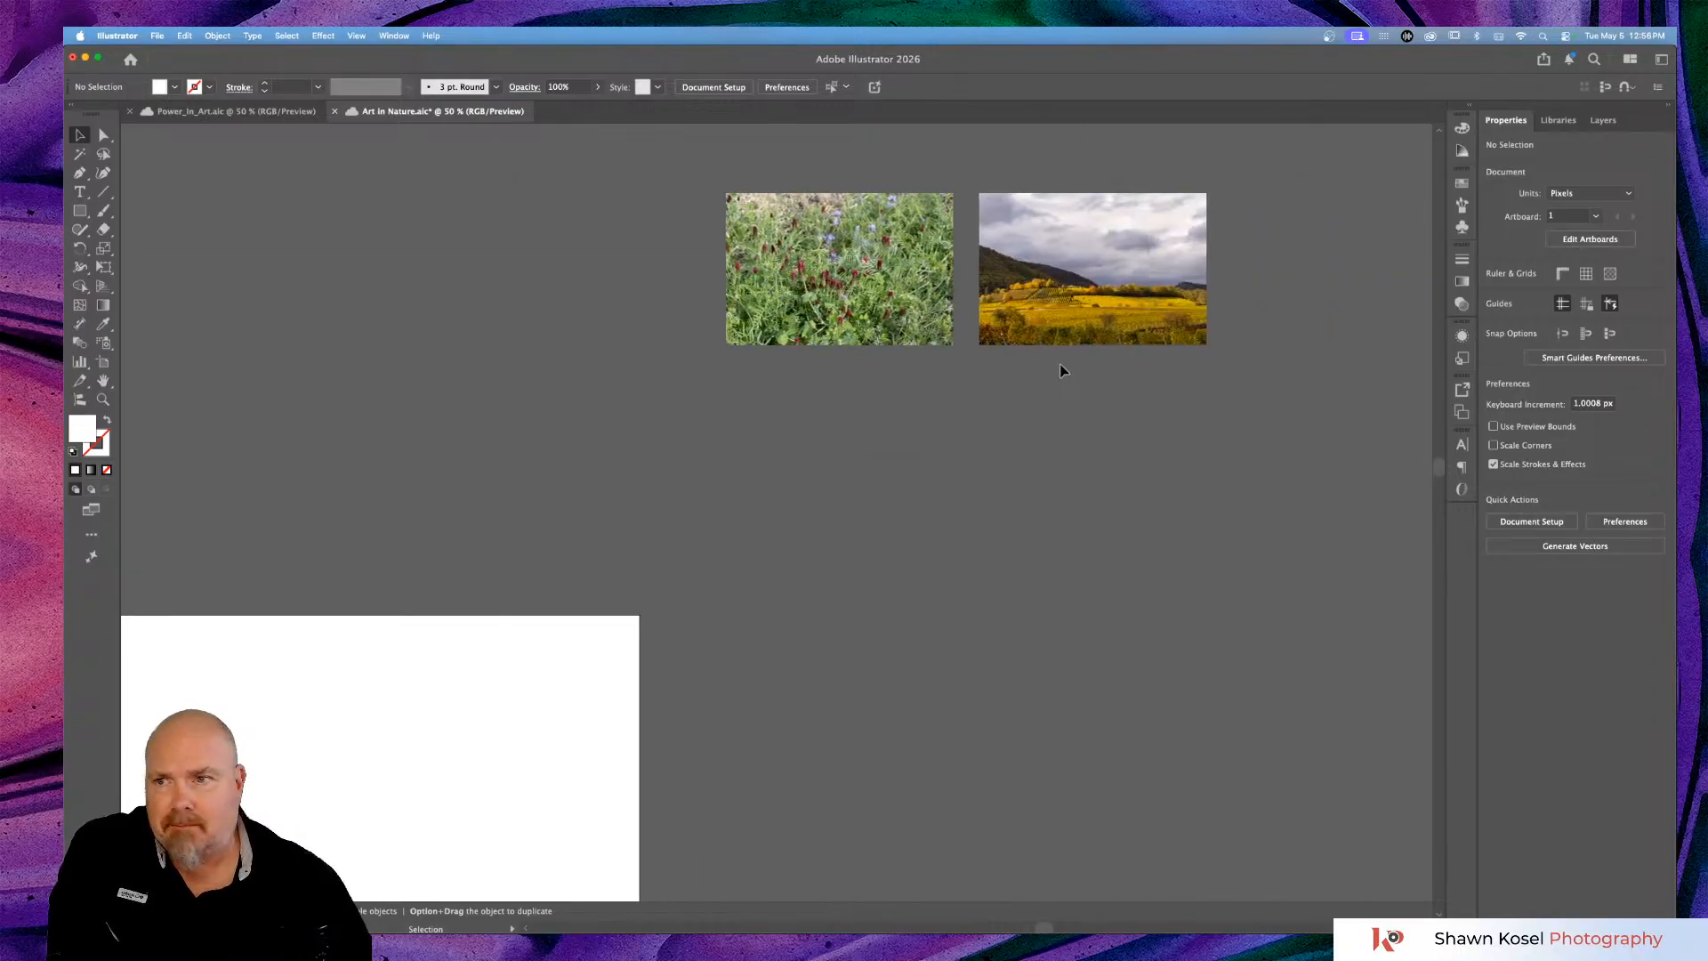
click(79, 212)
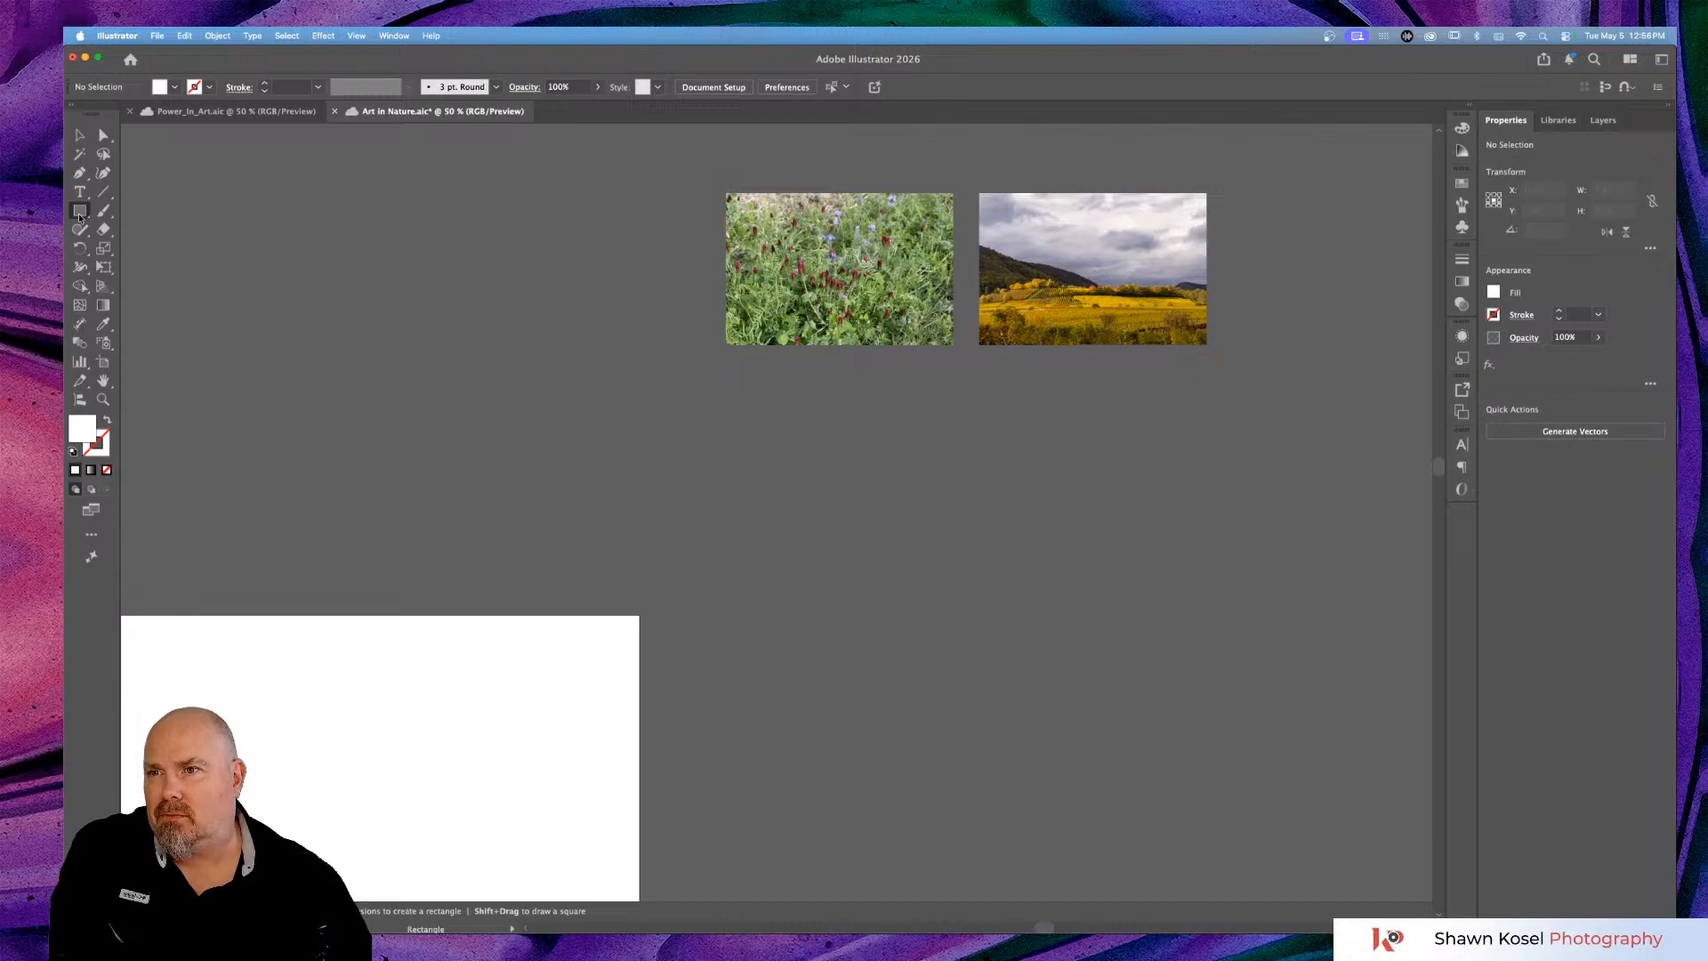
drag(744, 417, 850, 490)
scroll(964, 427, up, 2)
scroll(964, 427, right, 2)
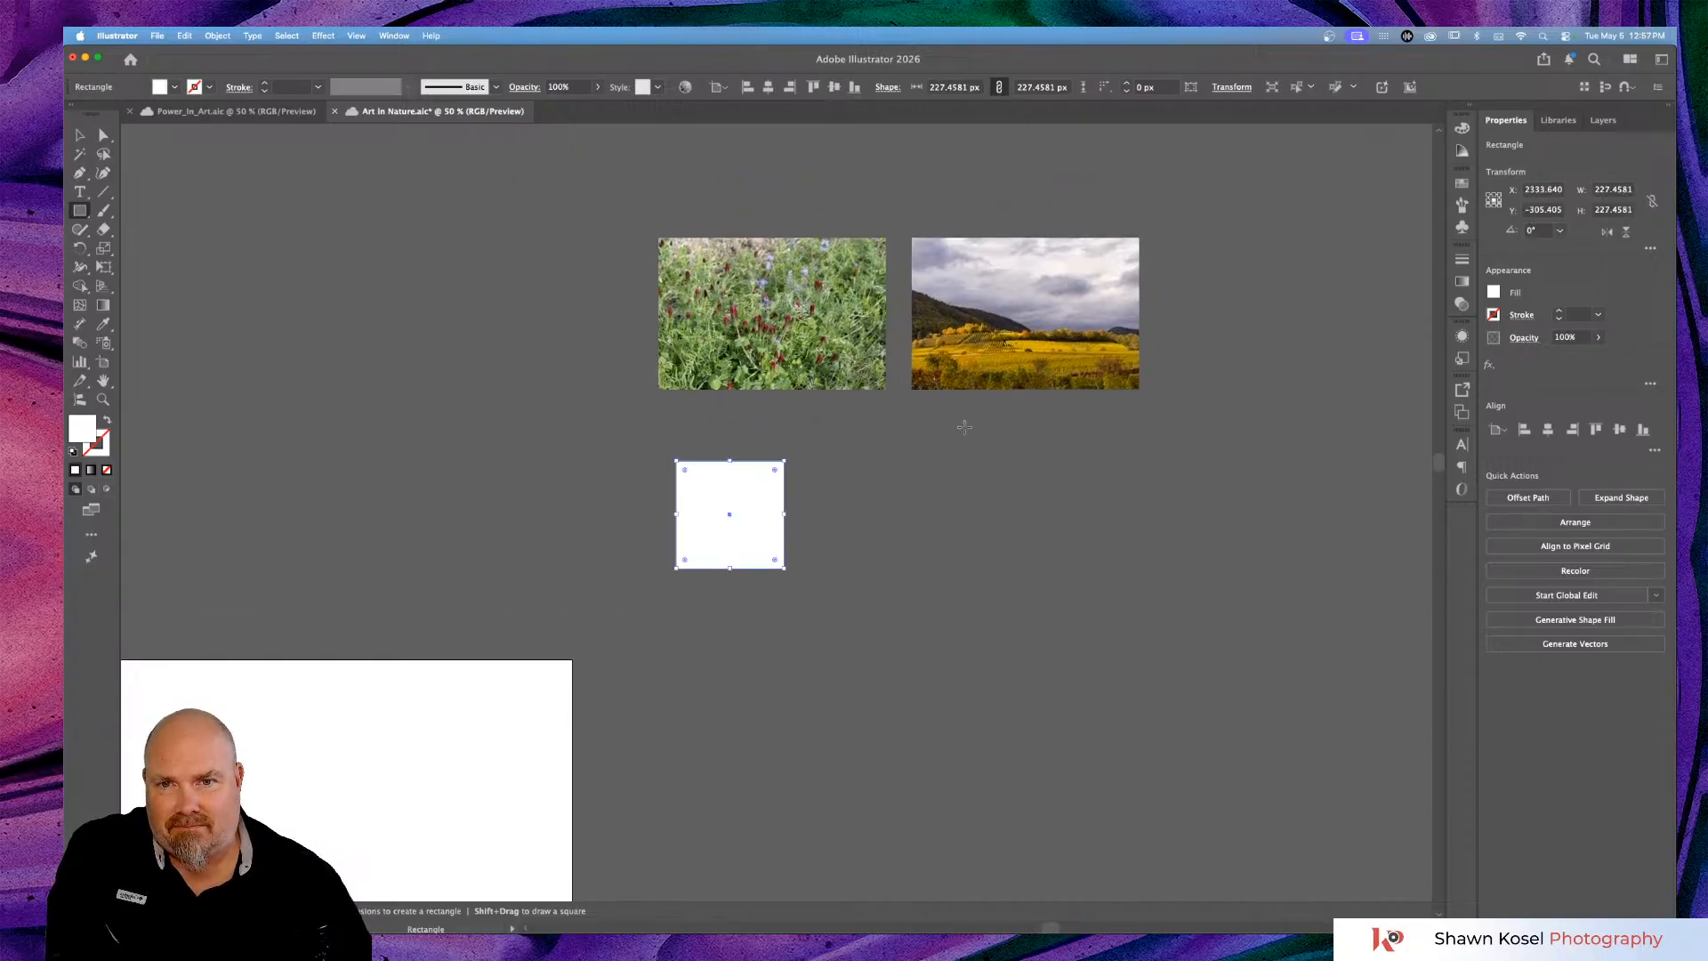
Move the white square up about 117 px so it sits just beneath the flower photo.
key(super+minus)
key(super+minus)
key(super+equal)
key(super+equal)
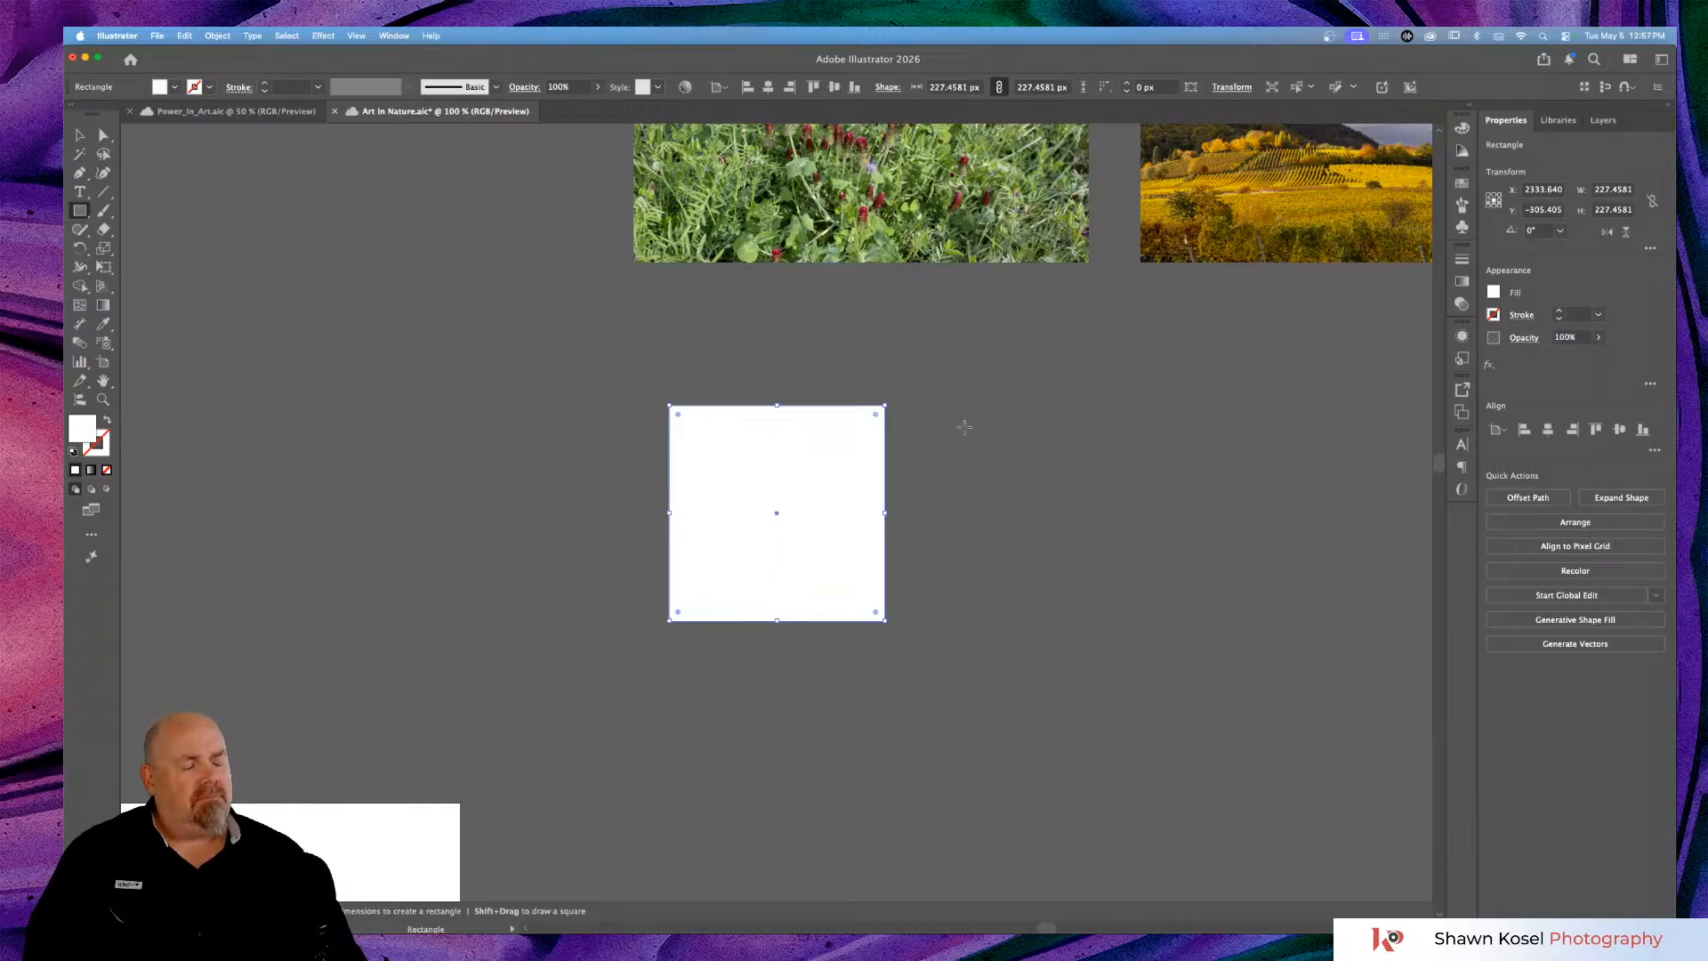
scroll(917, 440, right, 5)
scroll(916, 440, up, 3)
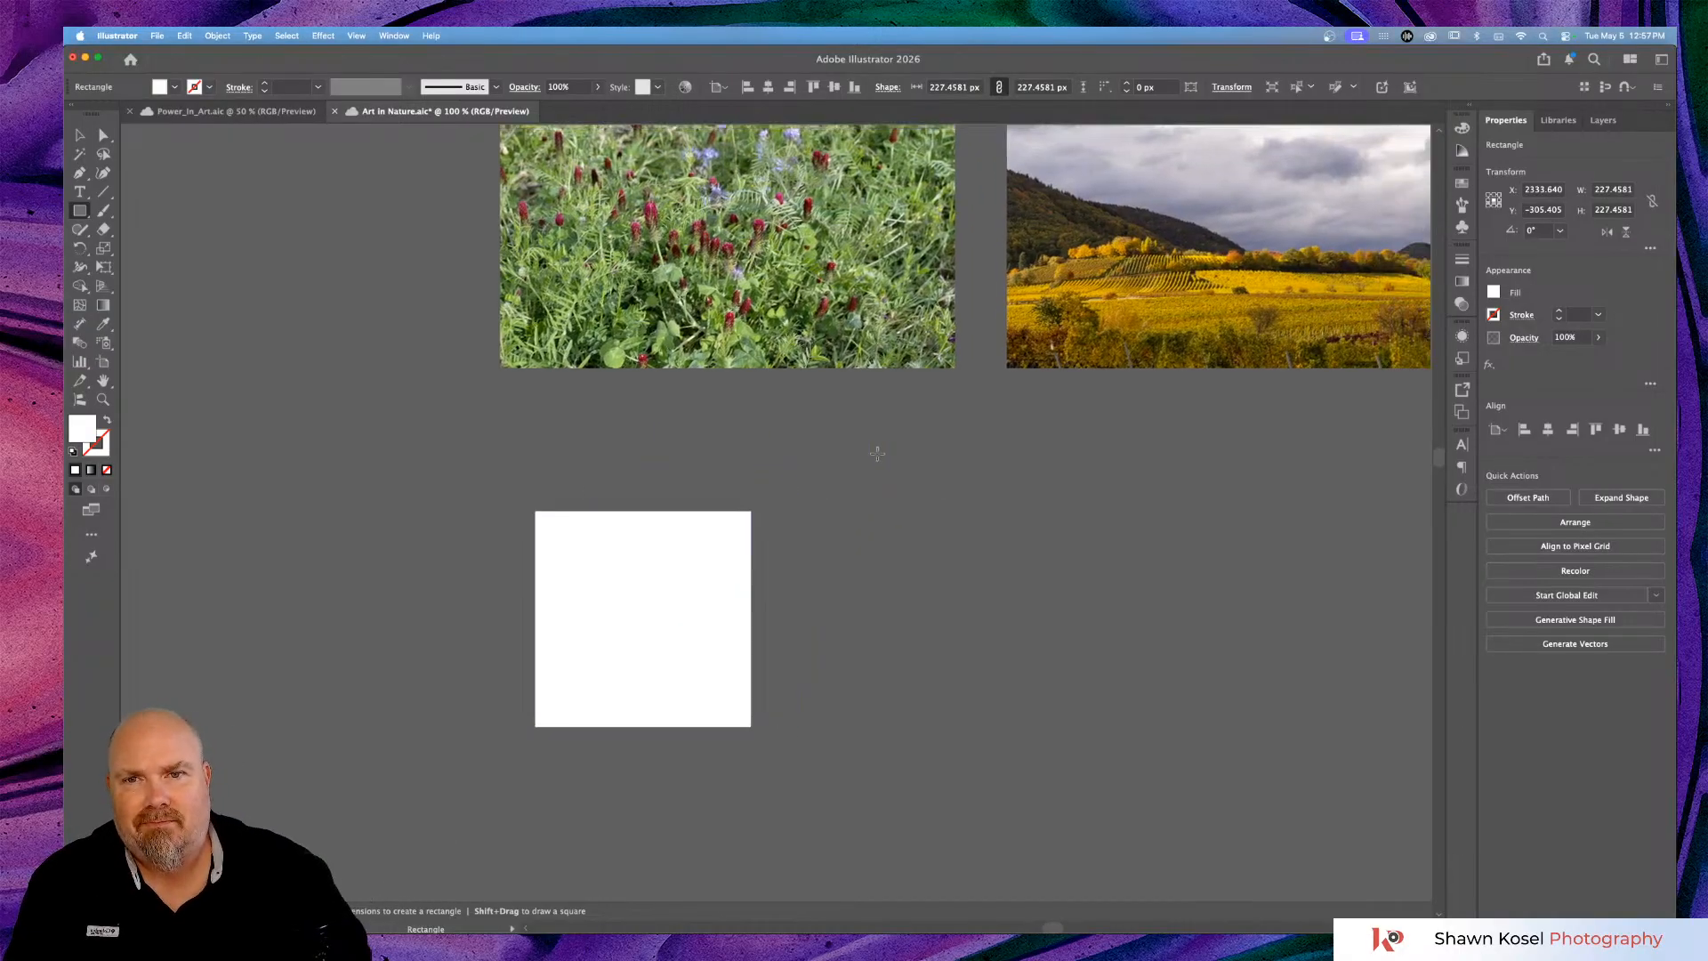
scroll(865, 454, up, 3)
scroll(866, 454, right, 2)
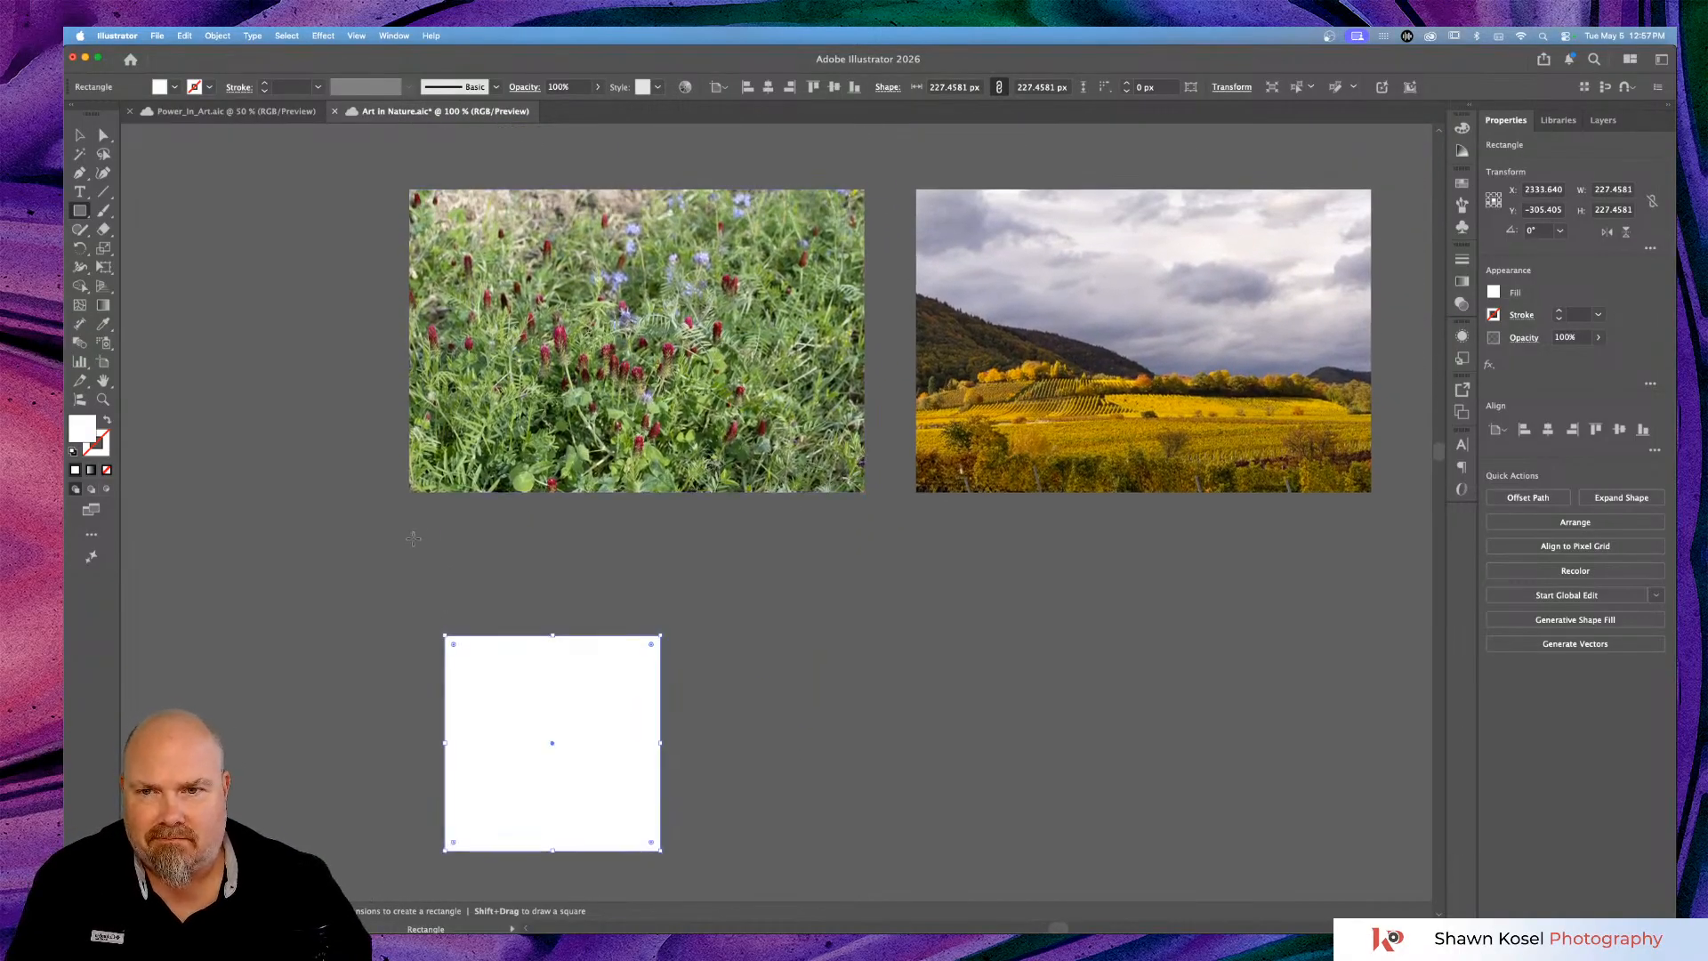
key(super+equal)
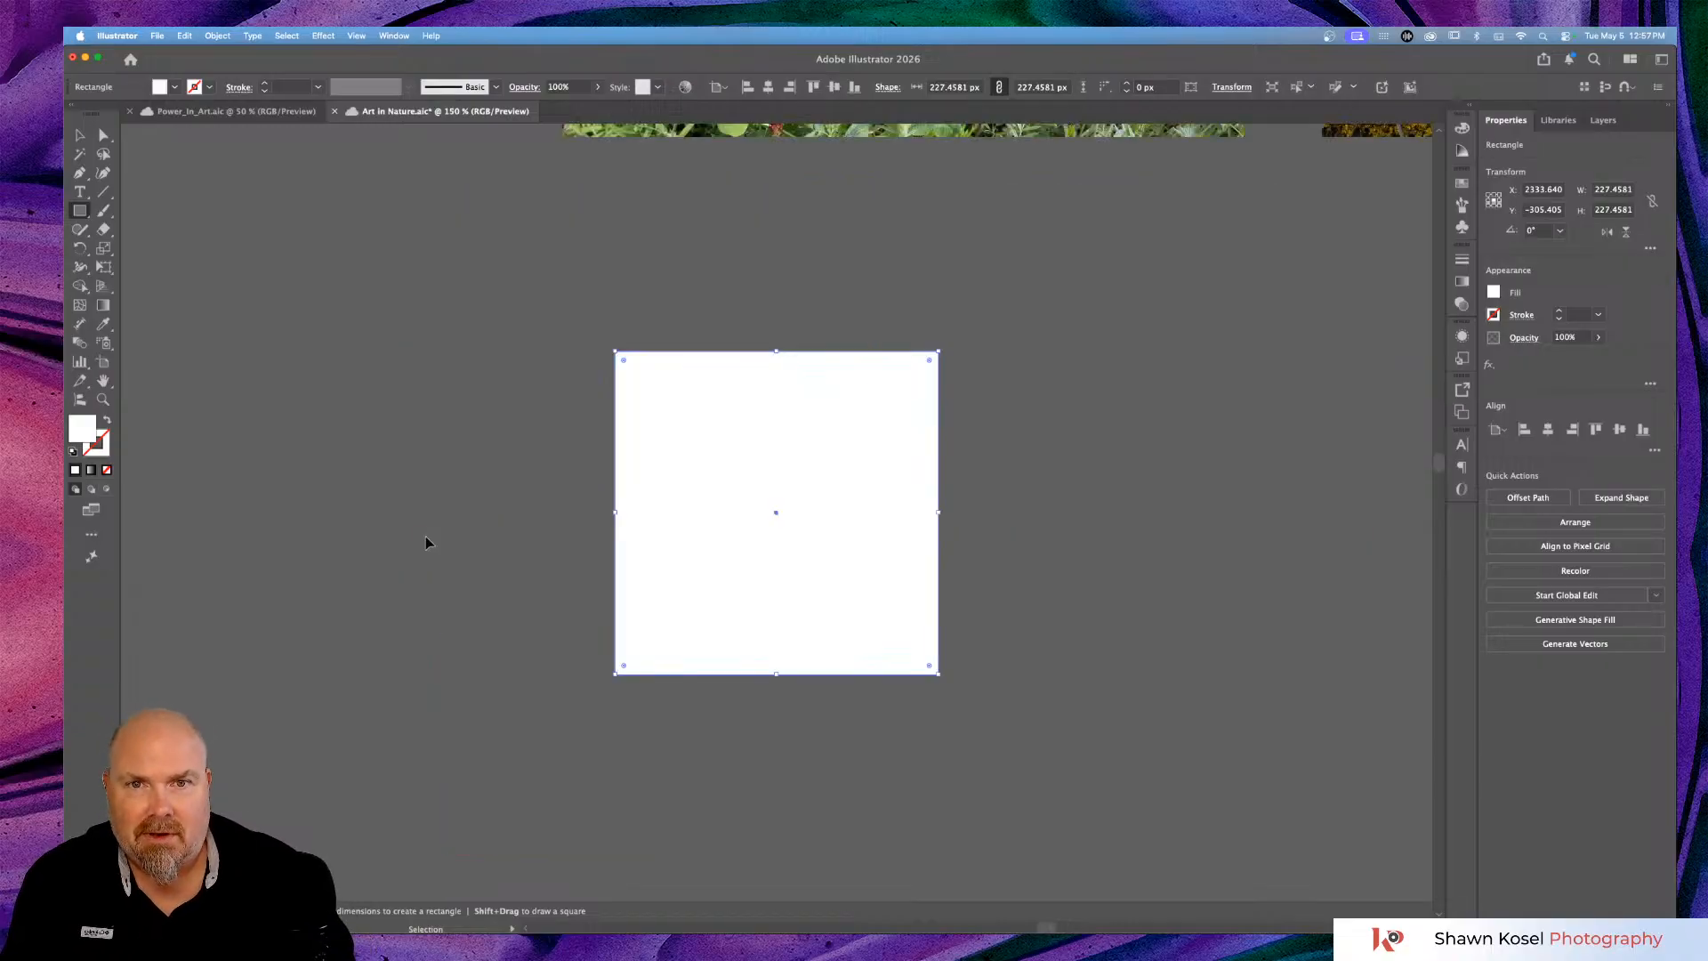
key(v)
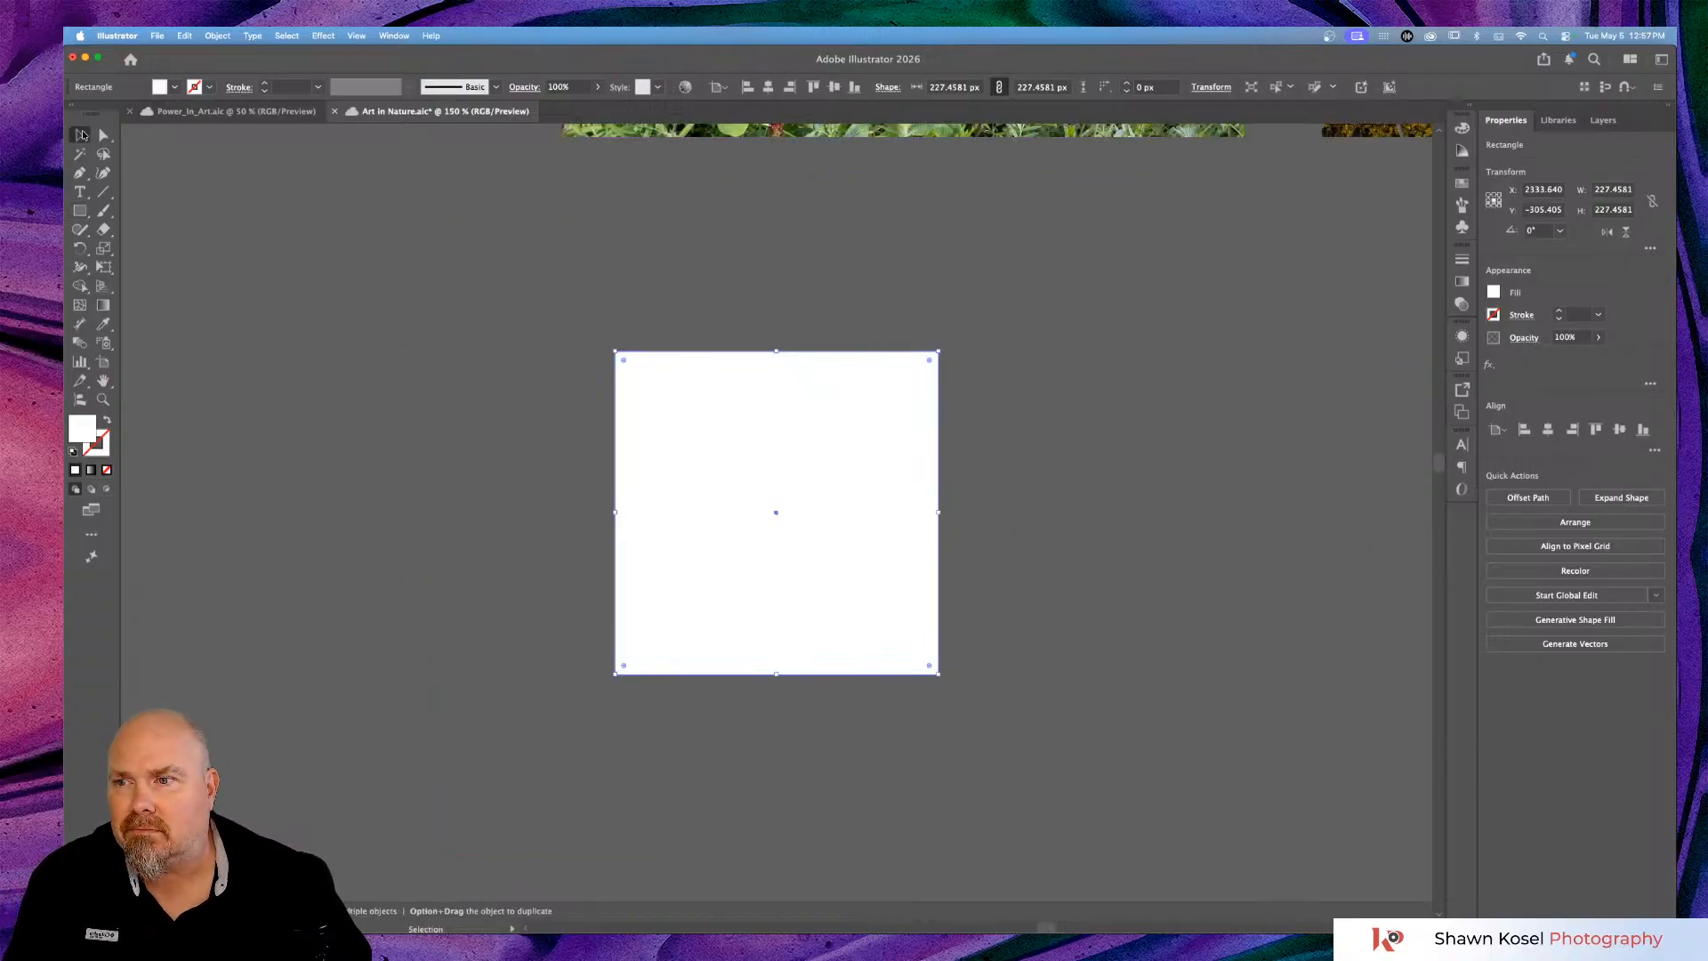
drag(771, 460, 790, 280)
scroll(1086, 453, up, 3)
scroll(1087, 453, right, 2)
scroll(1086, 454, up, 5)
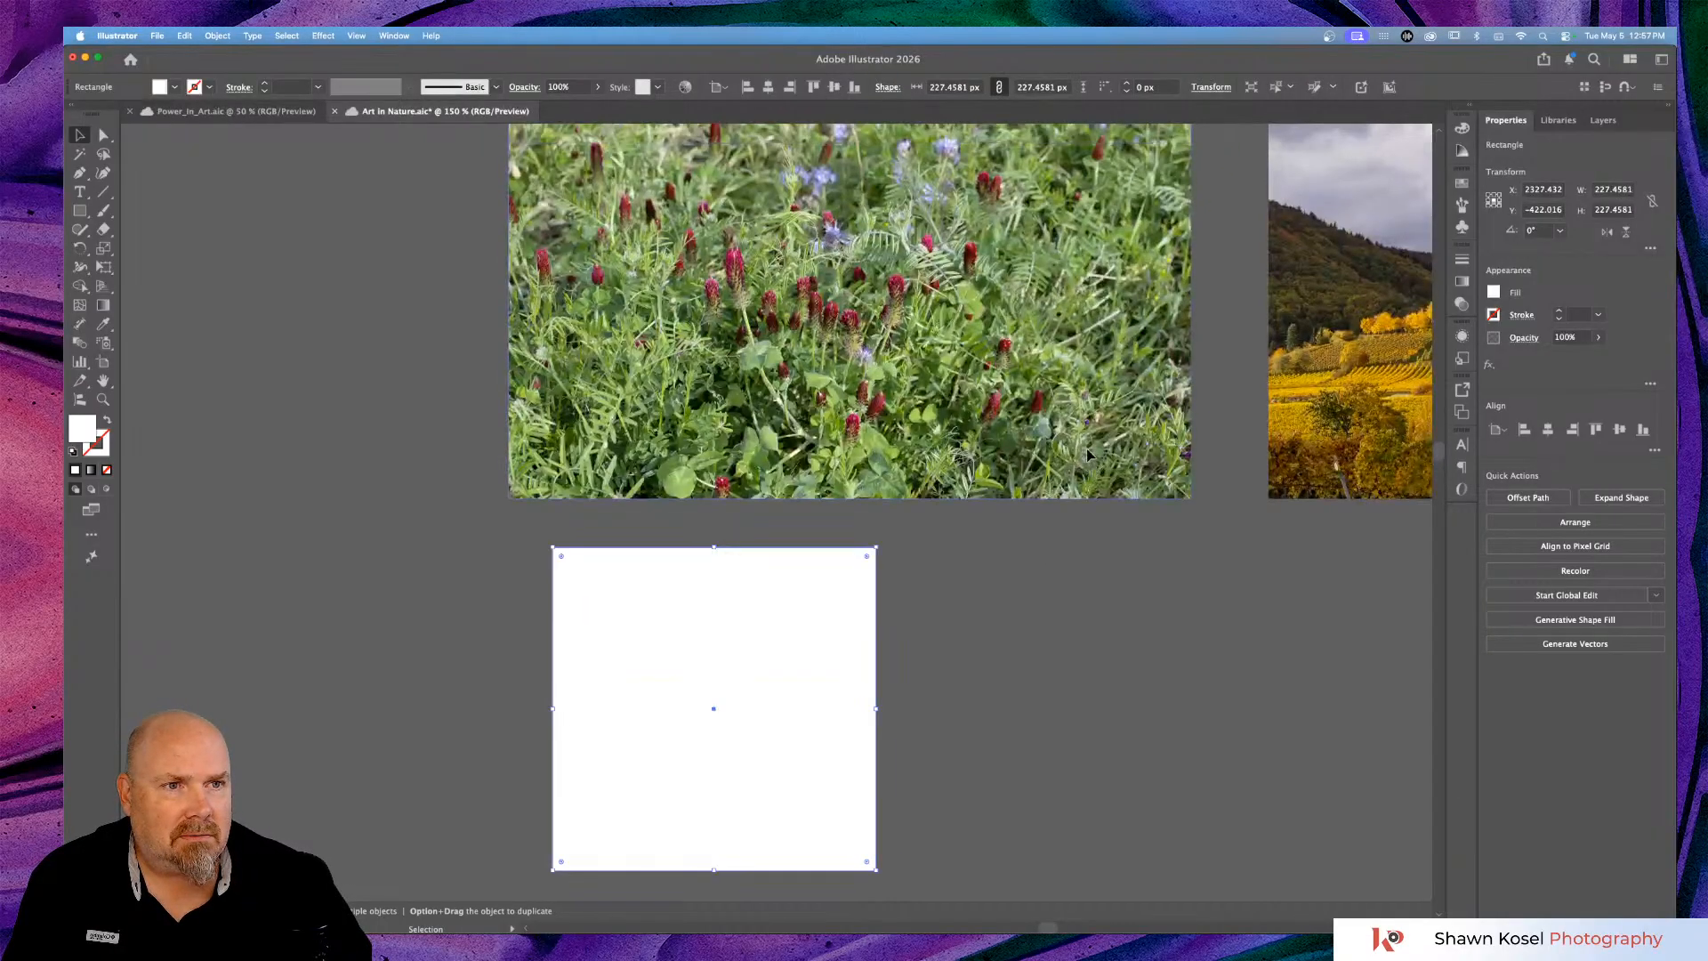
scroll(1086, 454, right, 2)
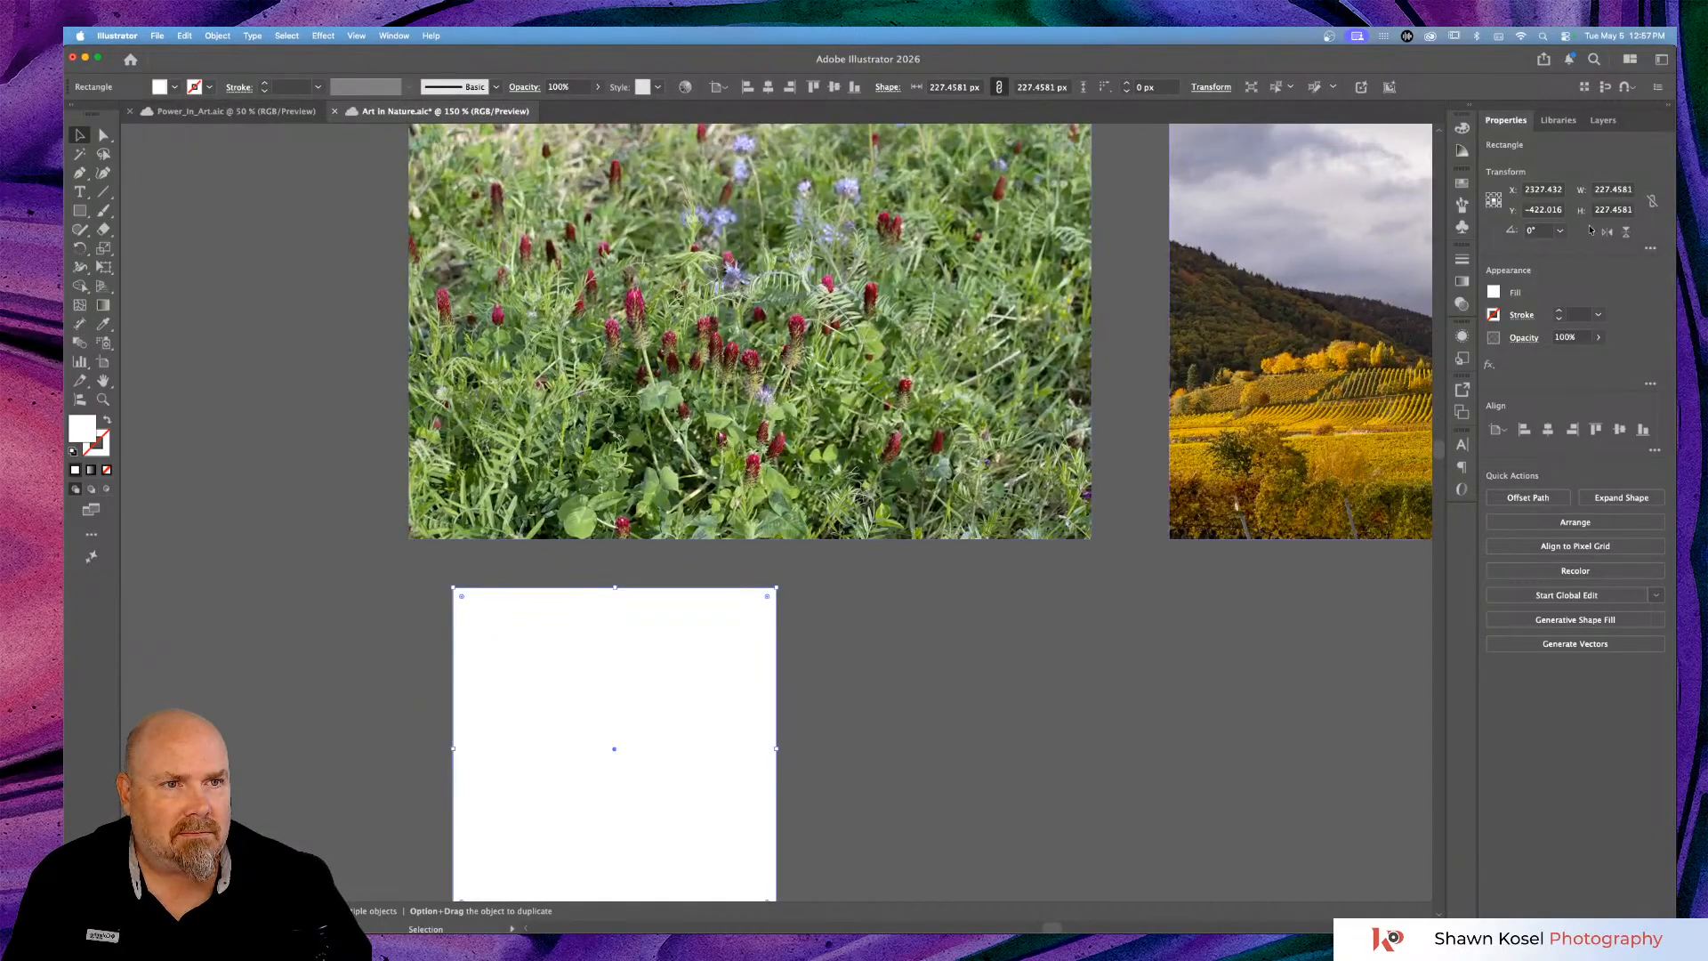
Link the white square's width and height and resize it to 250 px.
click(1651, 202)
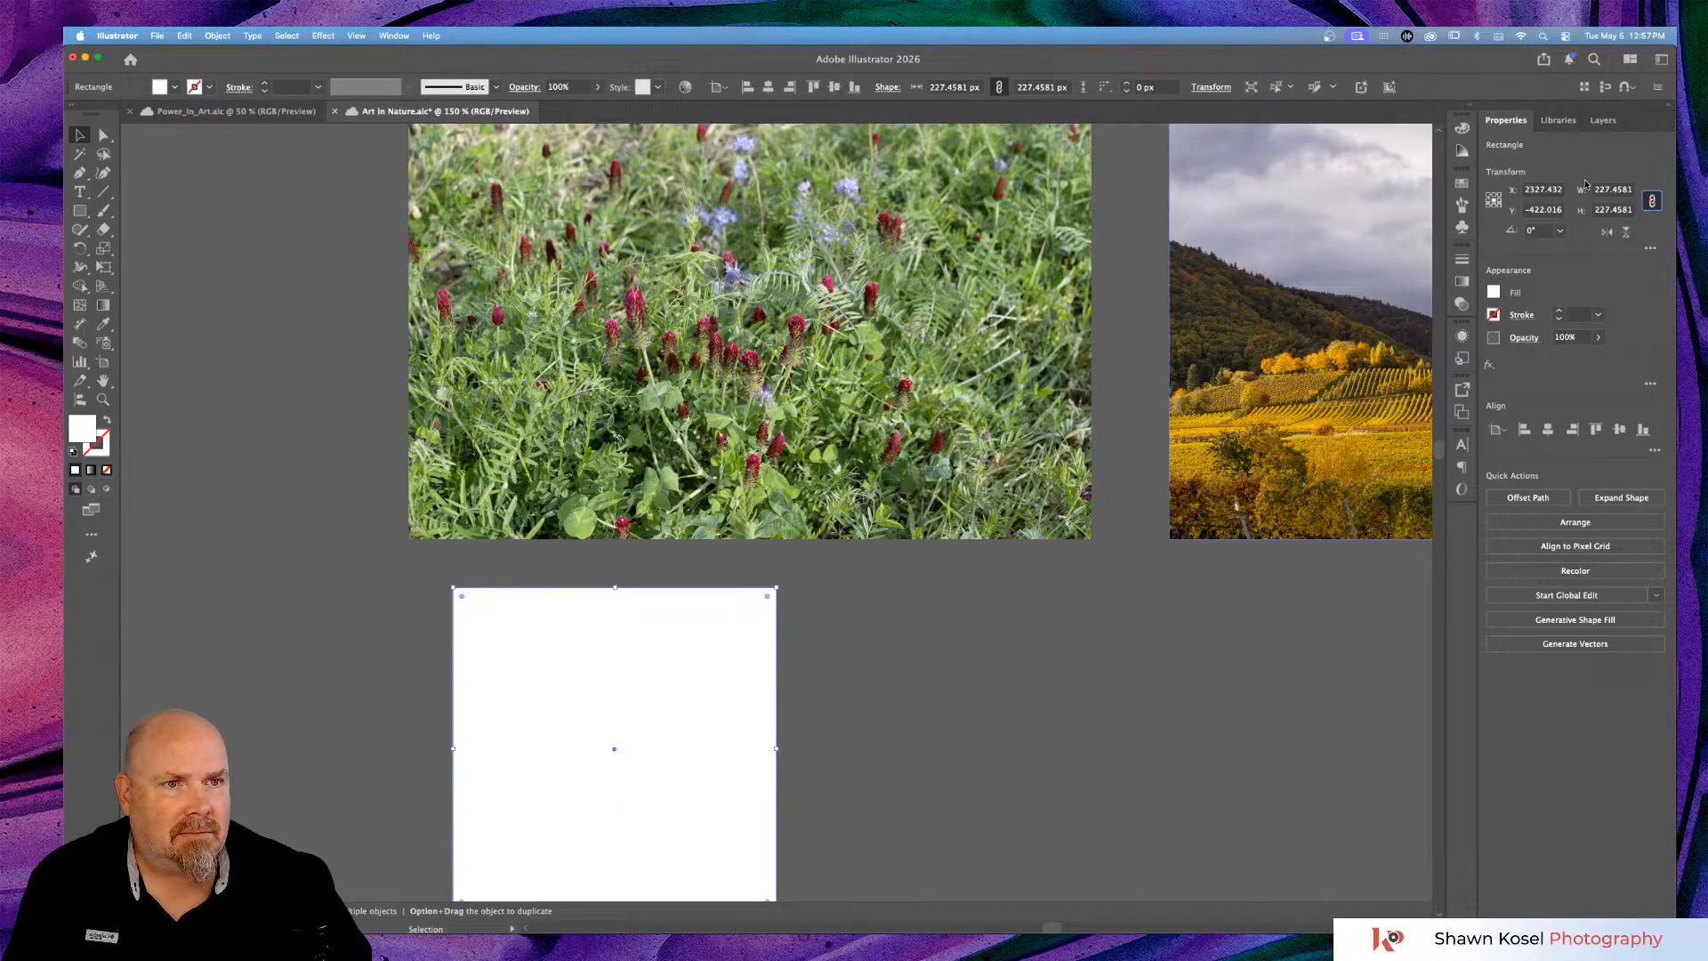
click(1613, 191)
double_click(1613, 190)
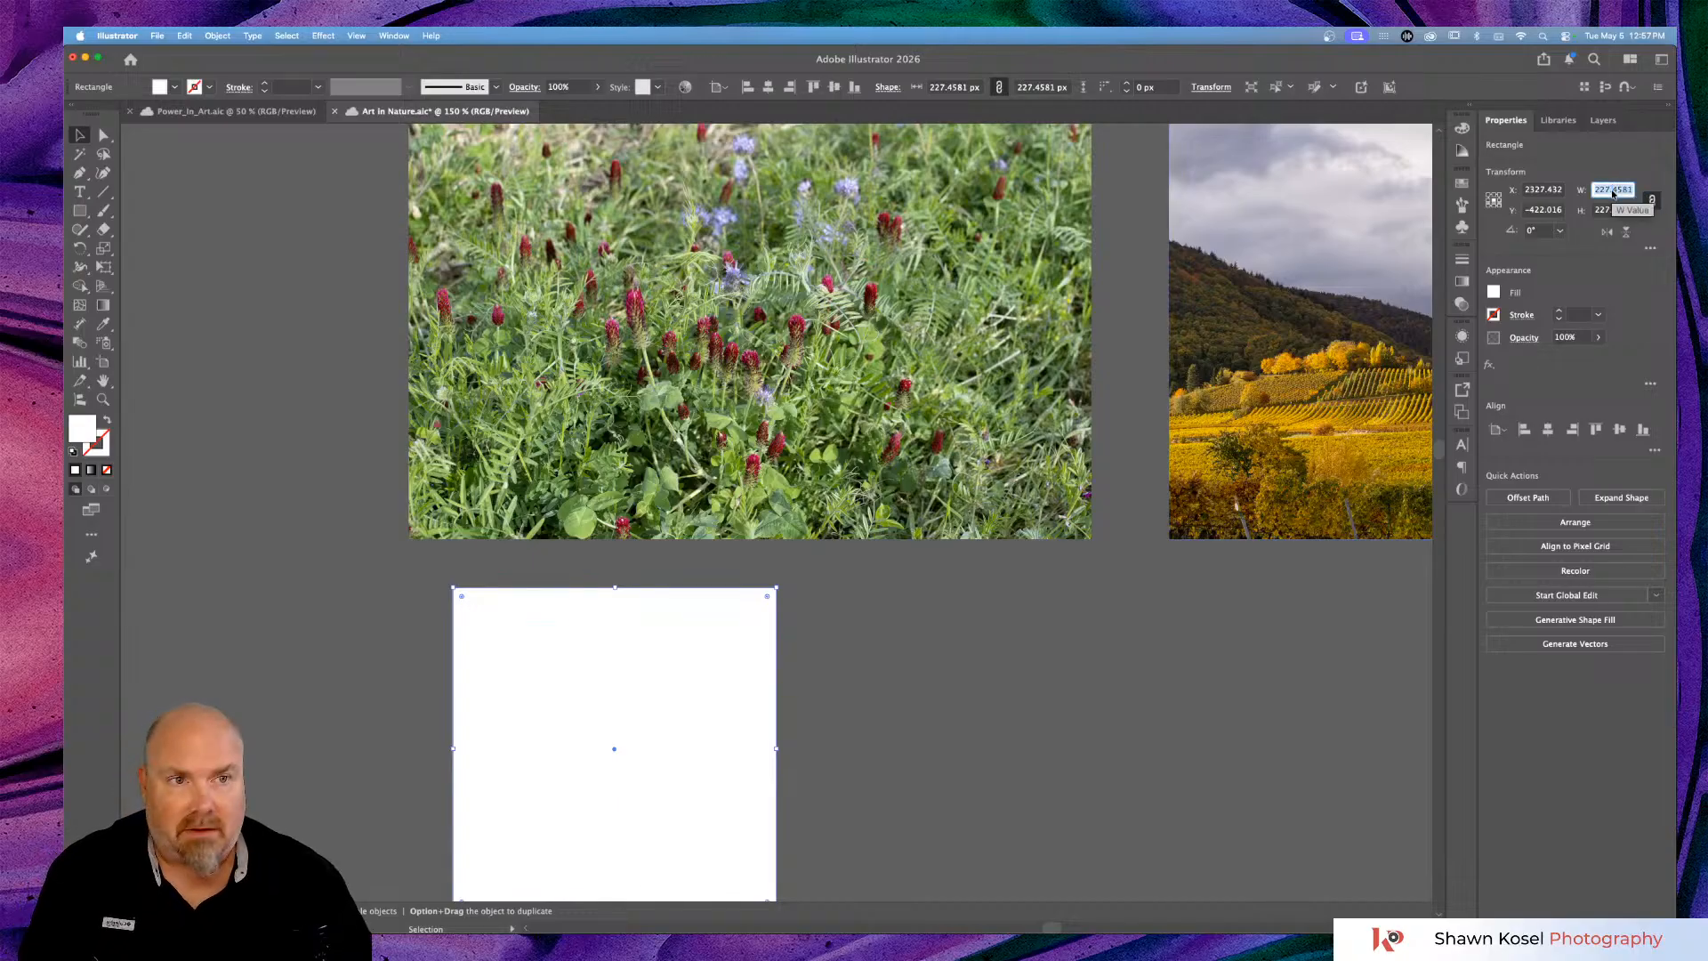
text(250)
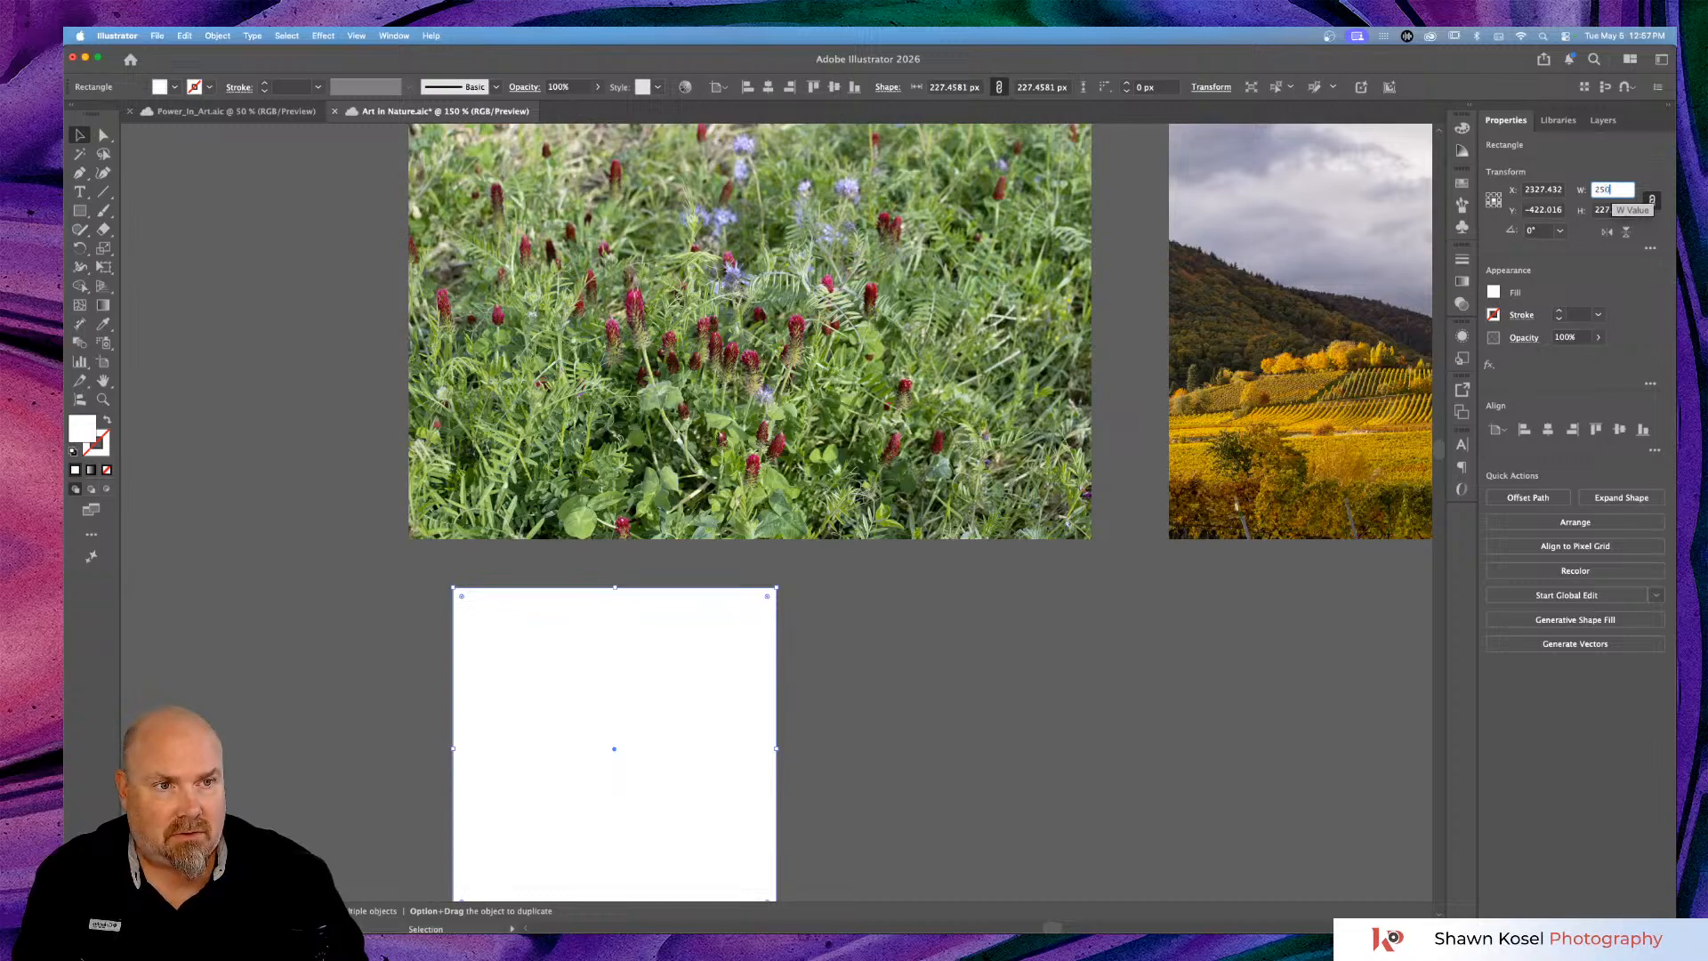
key(Return)
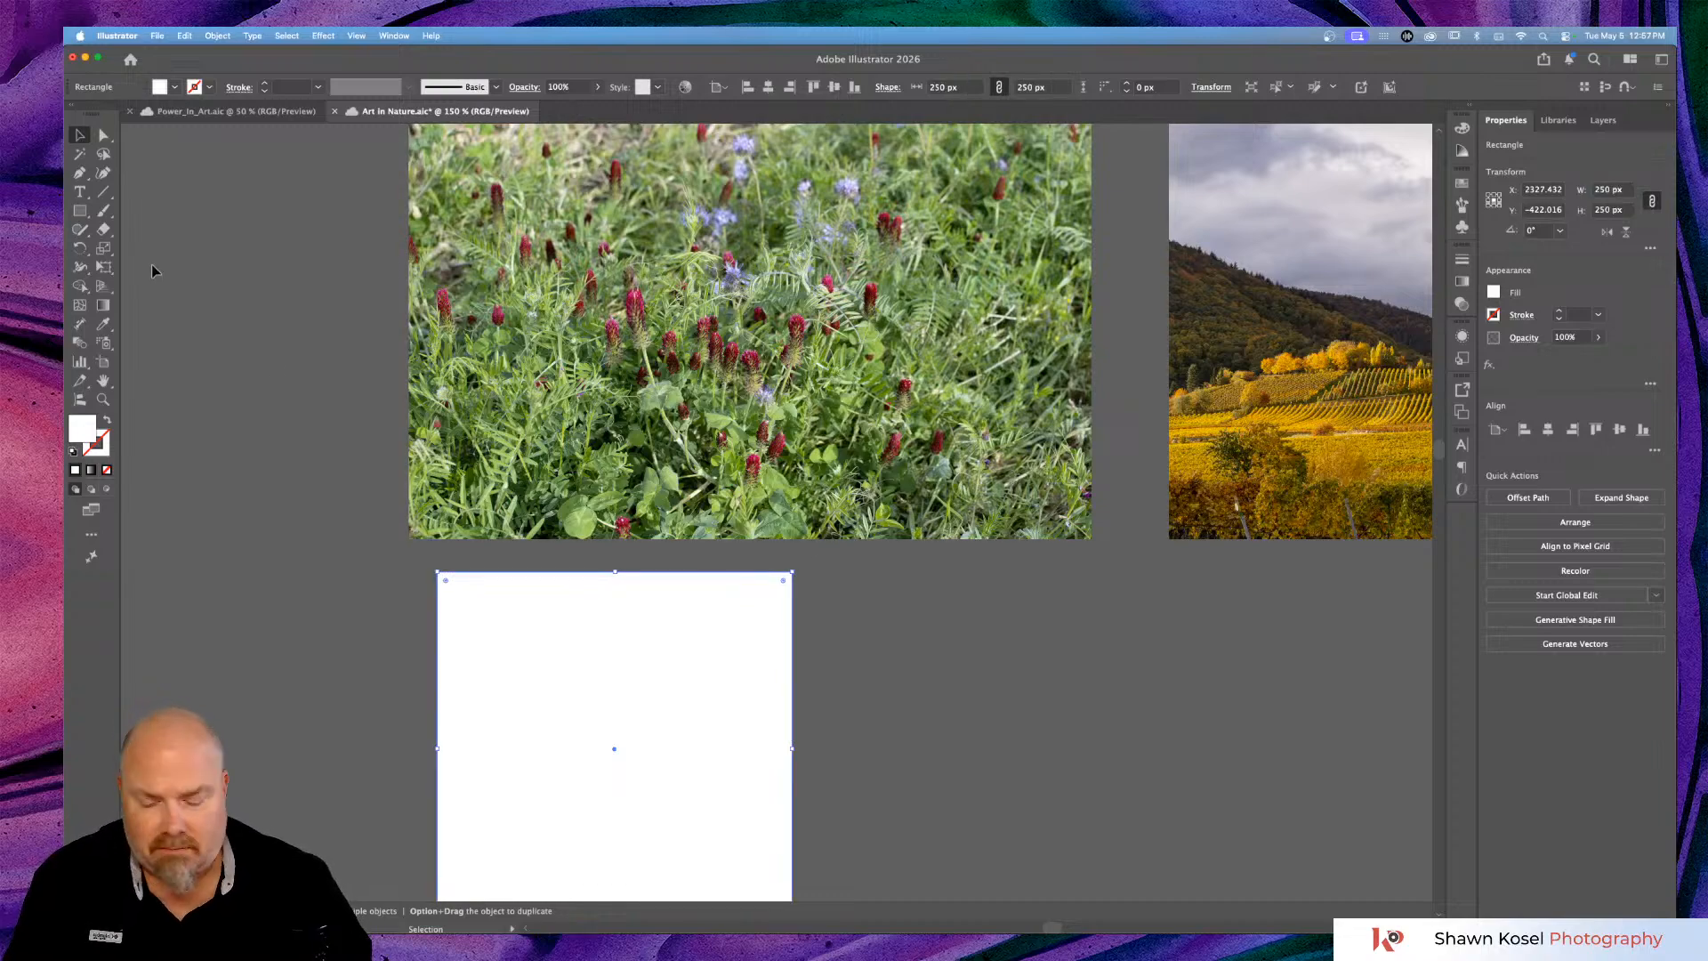
Fill the square with a dark red sampled with the Eyedropper from the crimson blossoms in the flower photo.
key(i)
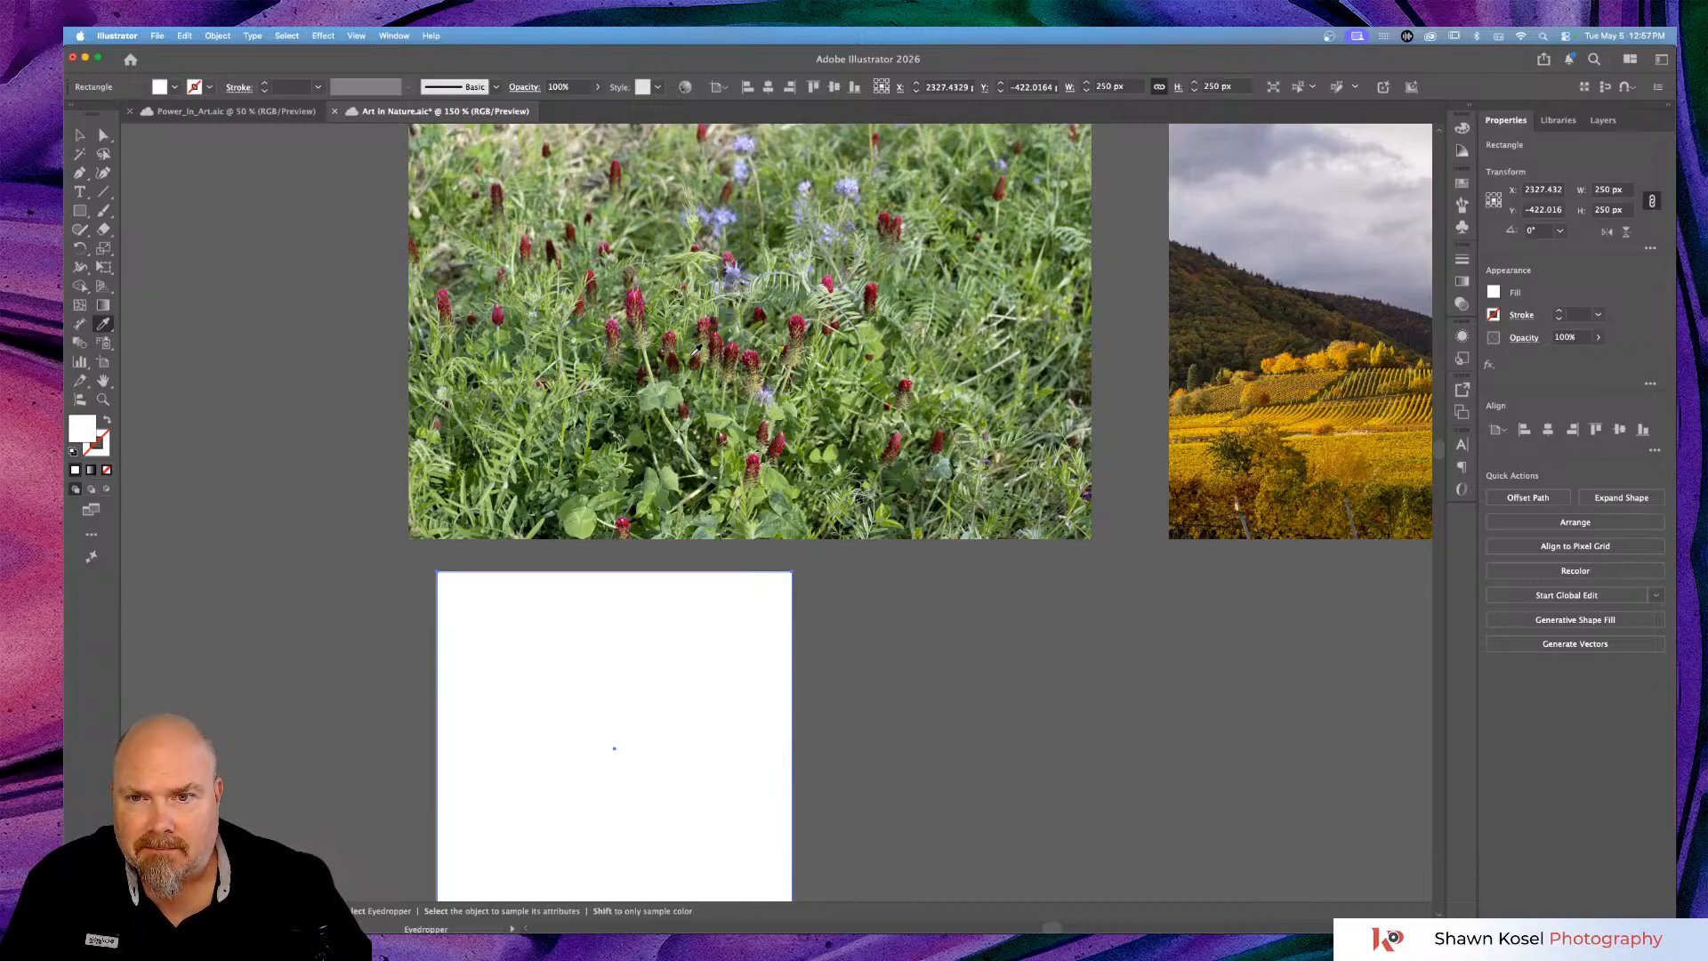
click(698, 357)
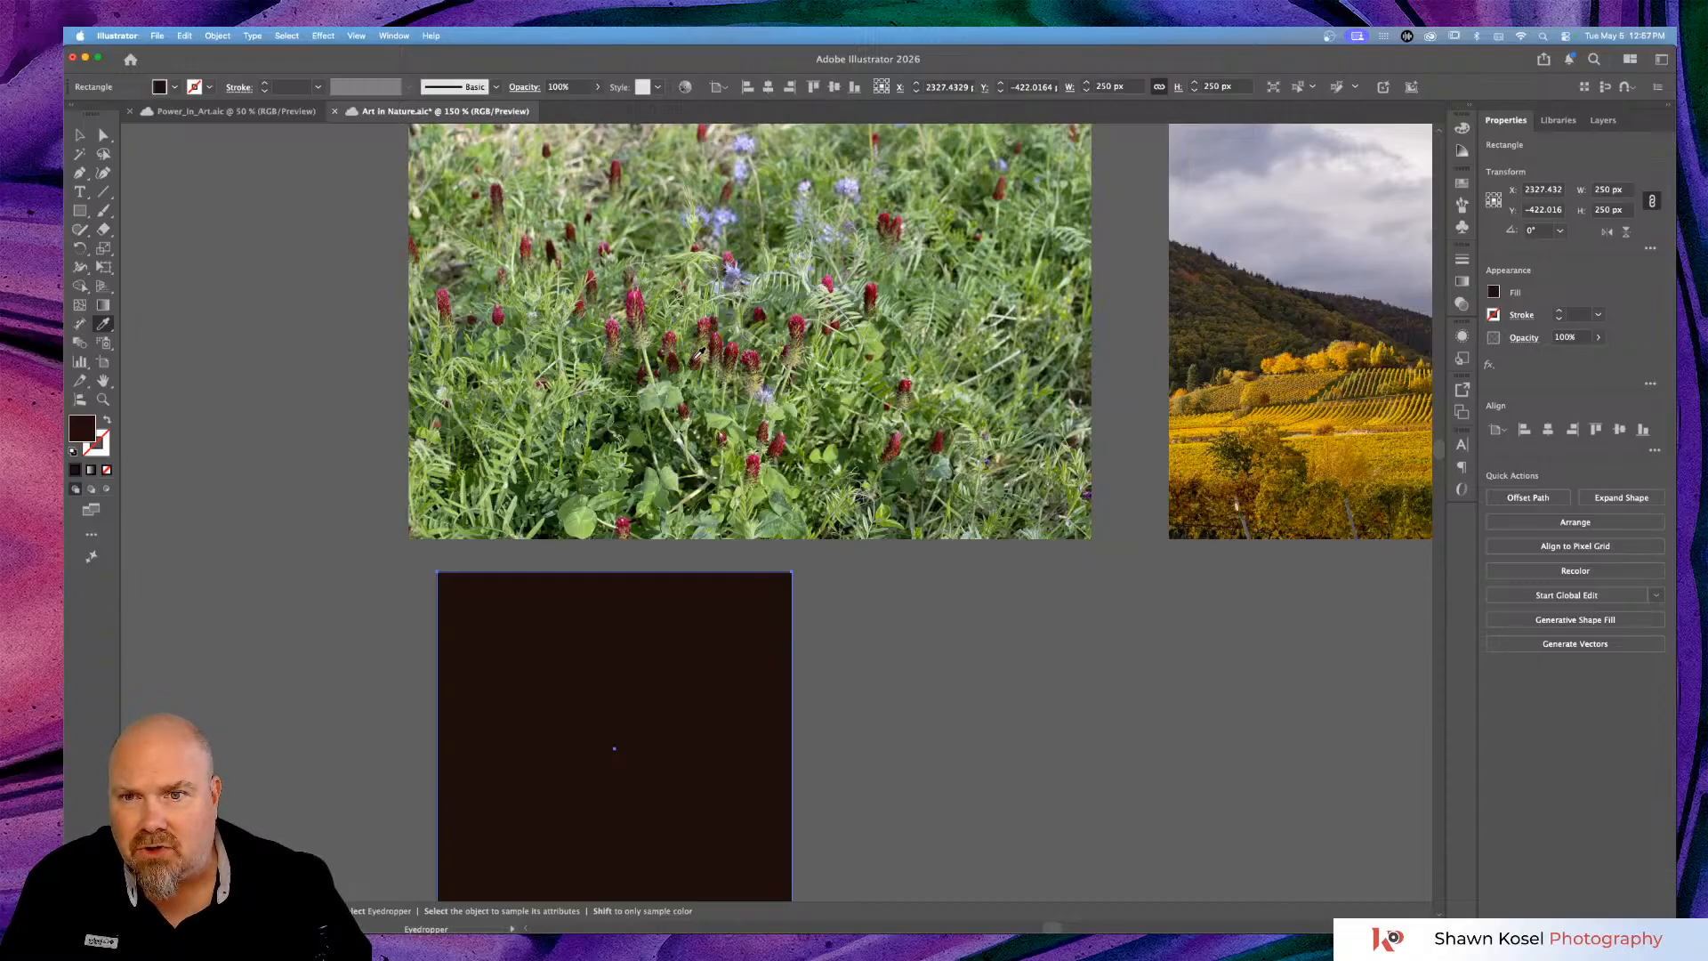
click(634, 295)
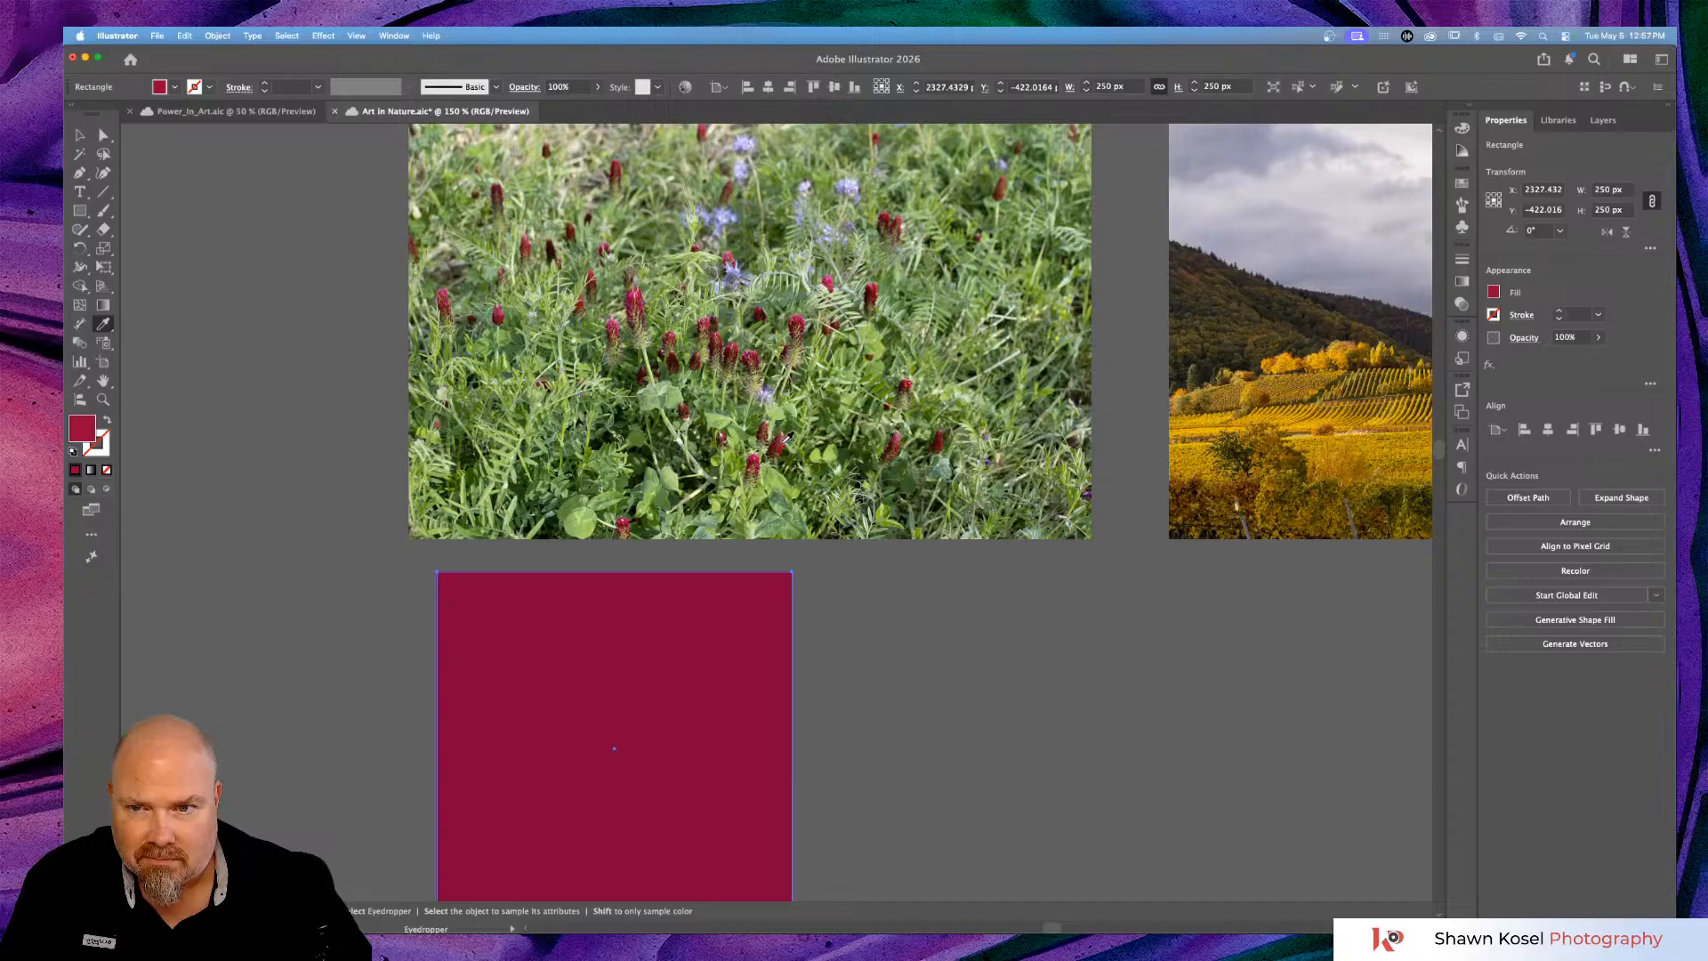
click(788, 436)
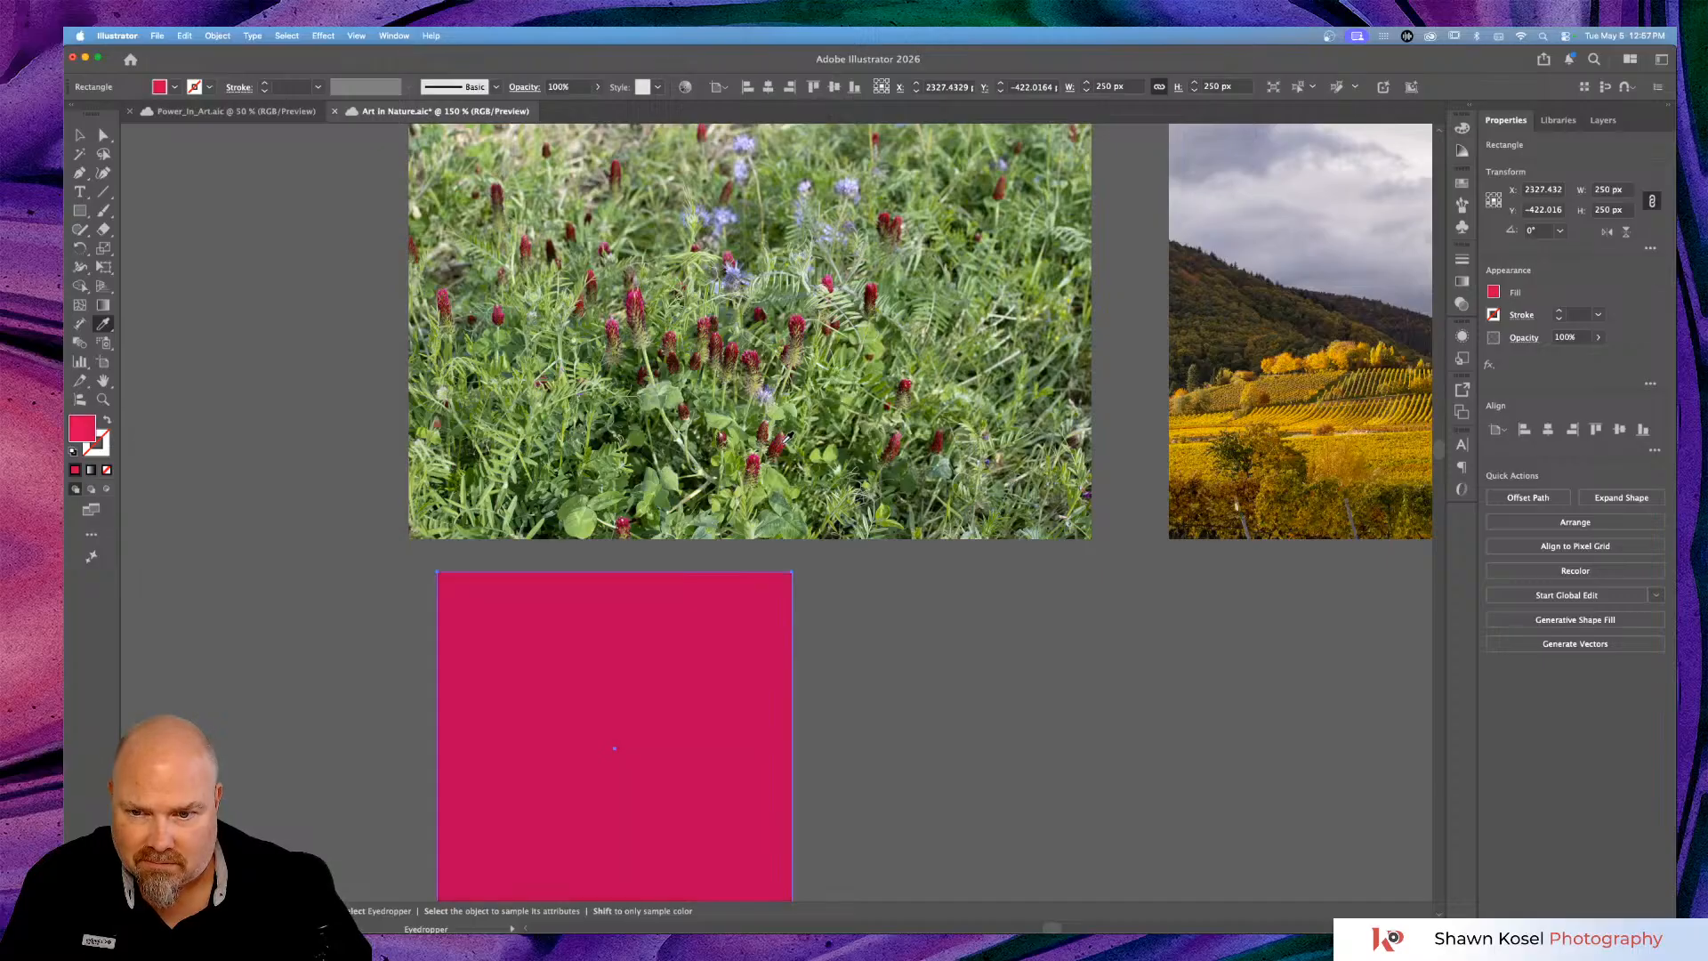
click(807, 317)
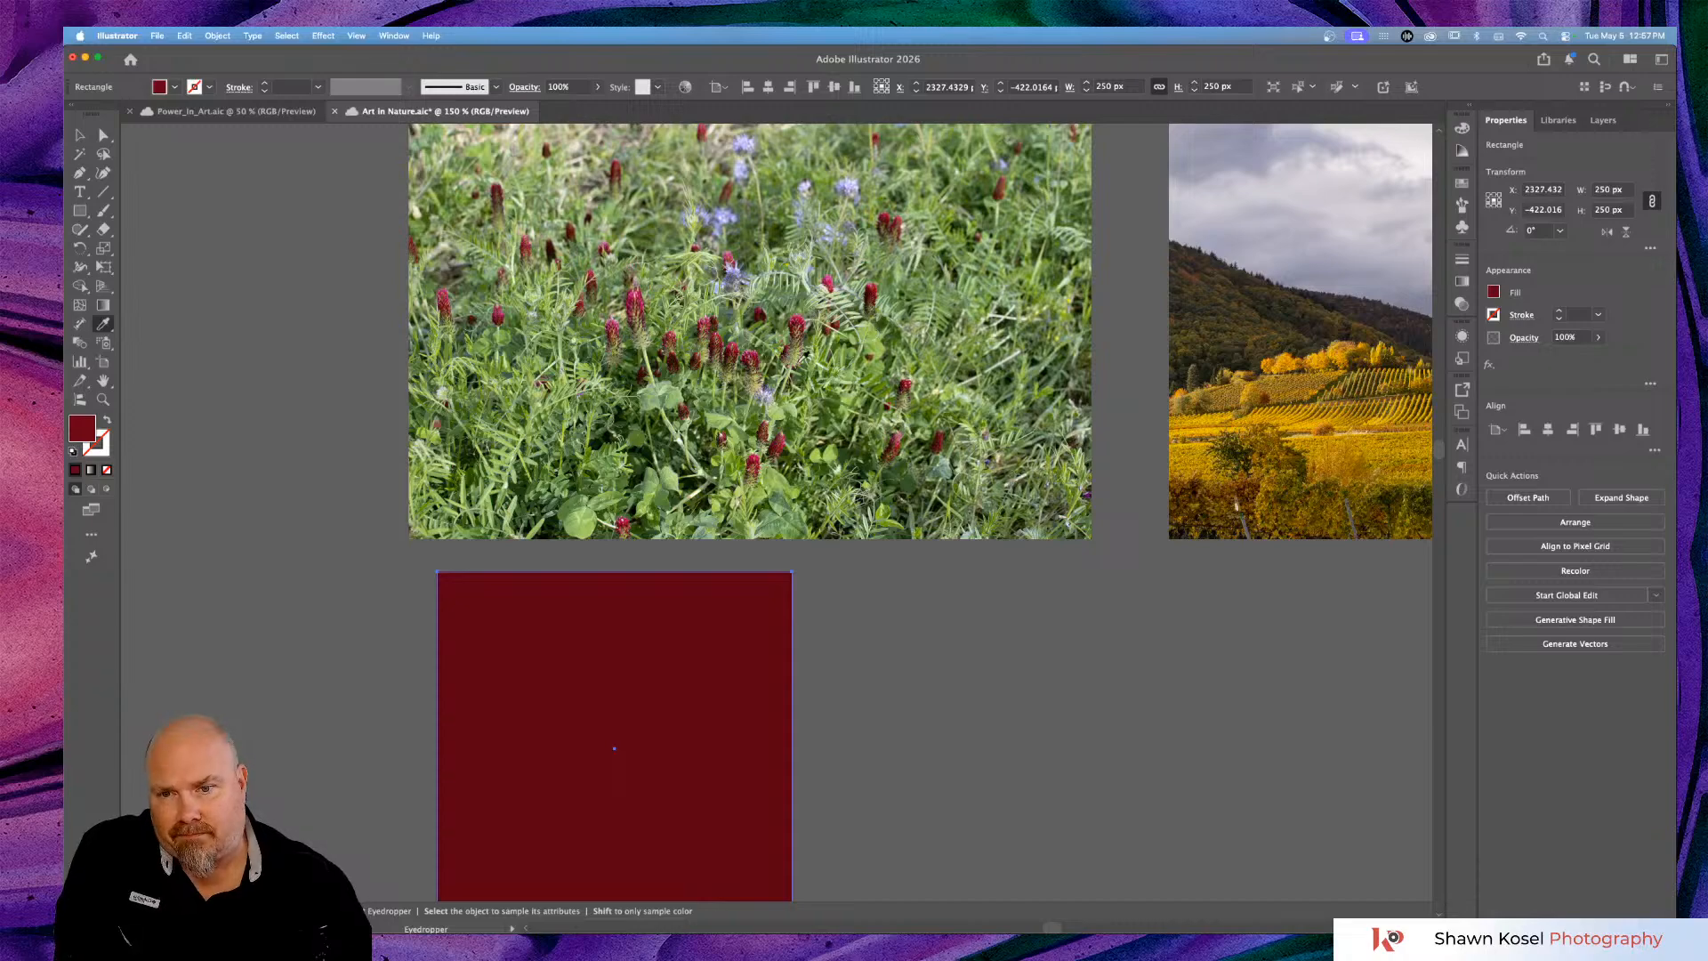
Duplicate the dark red square to its right and fill the copy with lavender sampled from the blue flowers in the photo.
scroll(923, 594, down, 5)
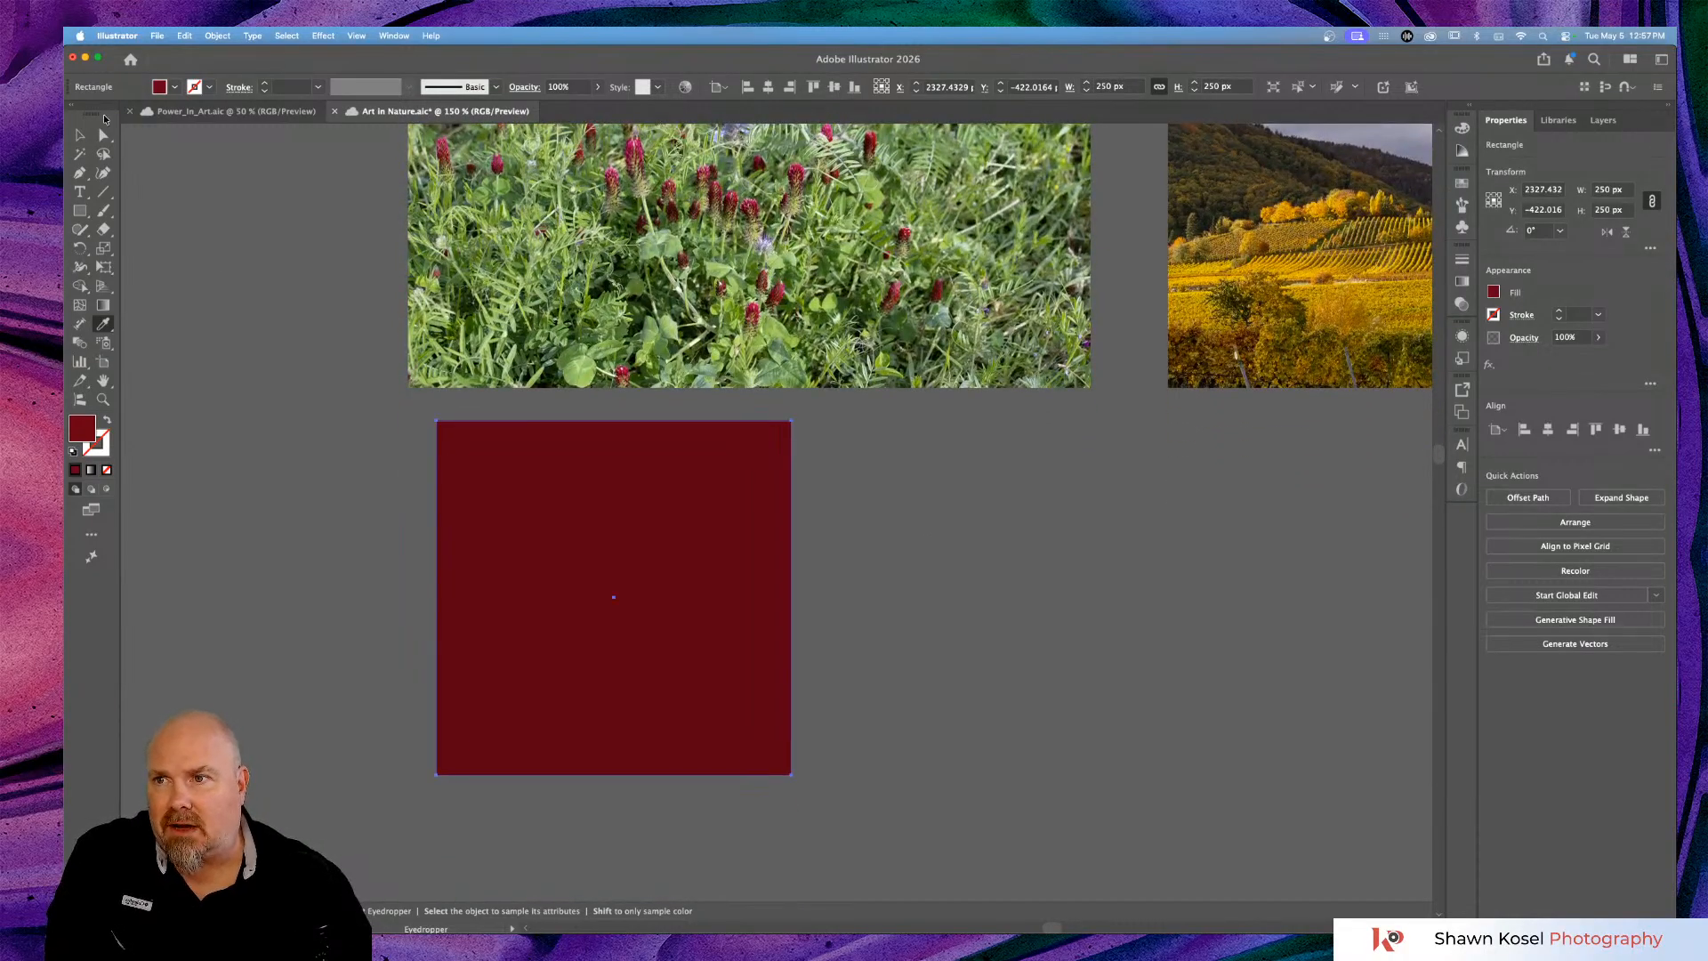
click(80, 135)
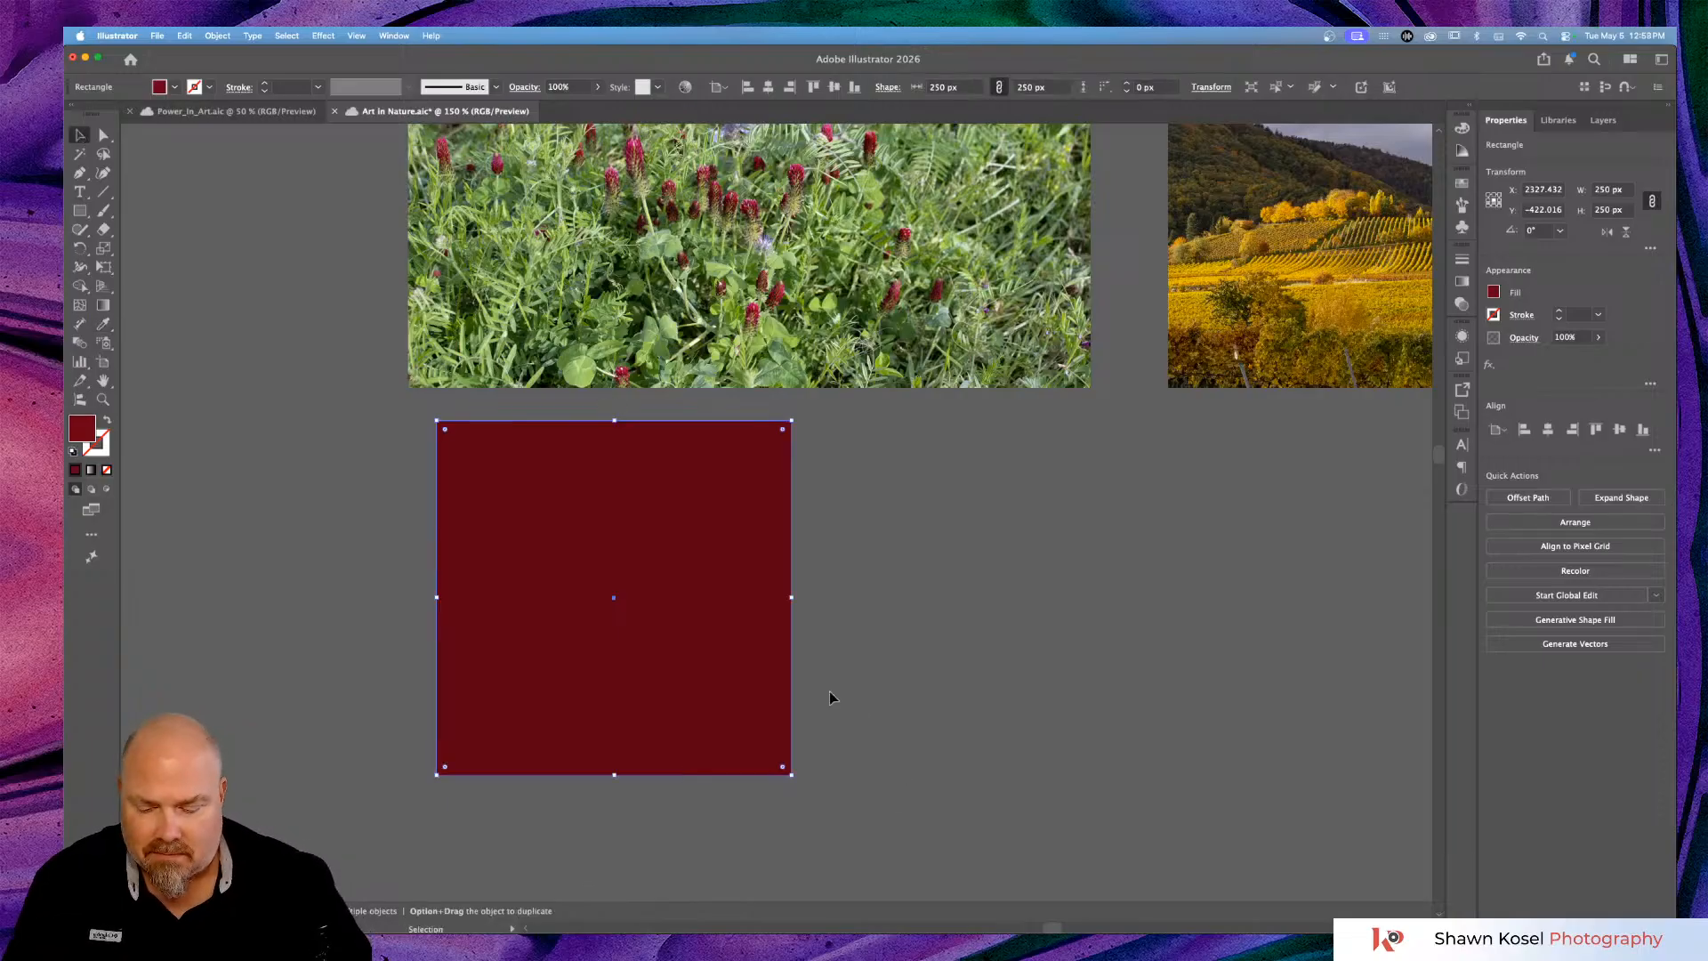
drag(751, 675, 1156, 675)
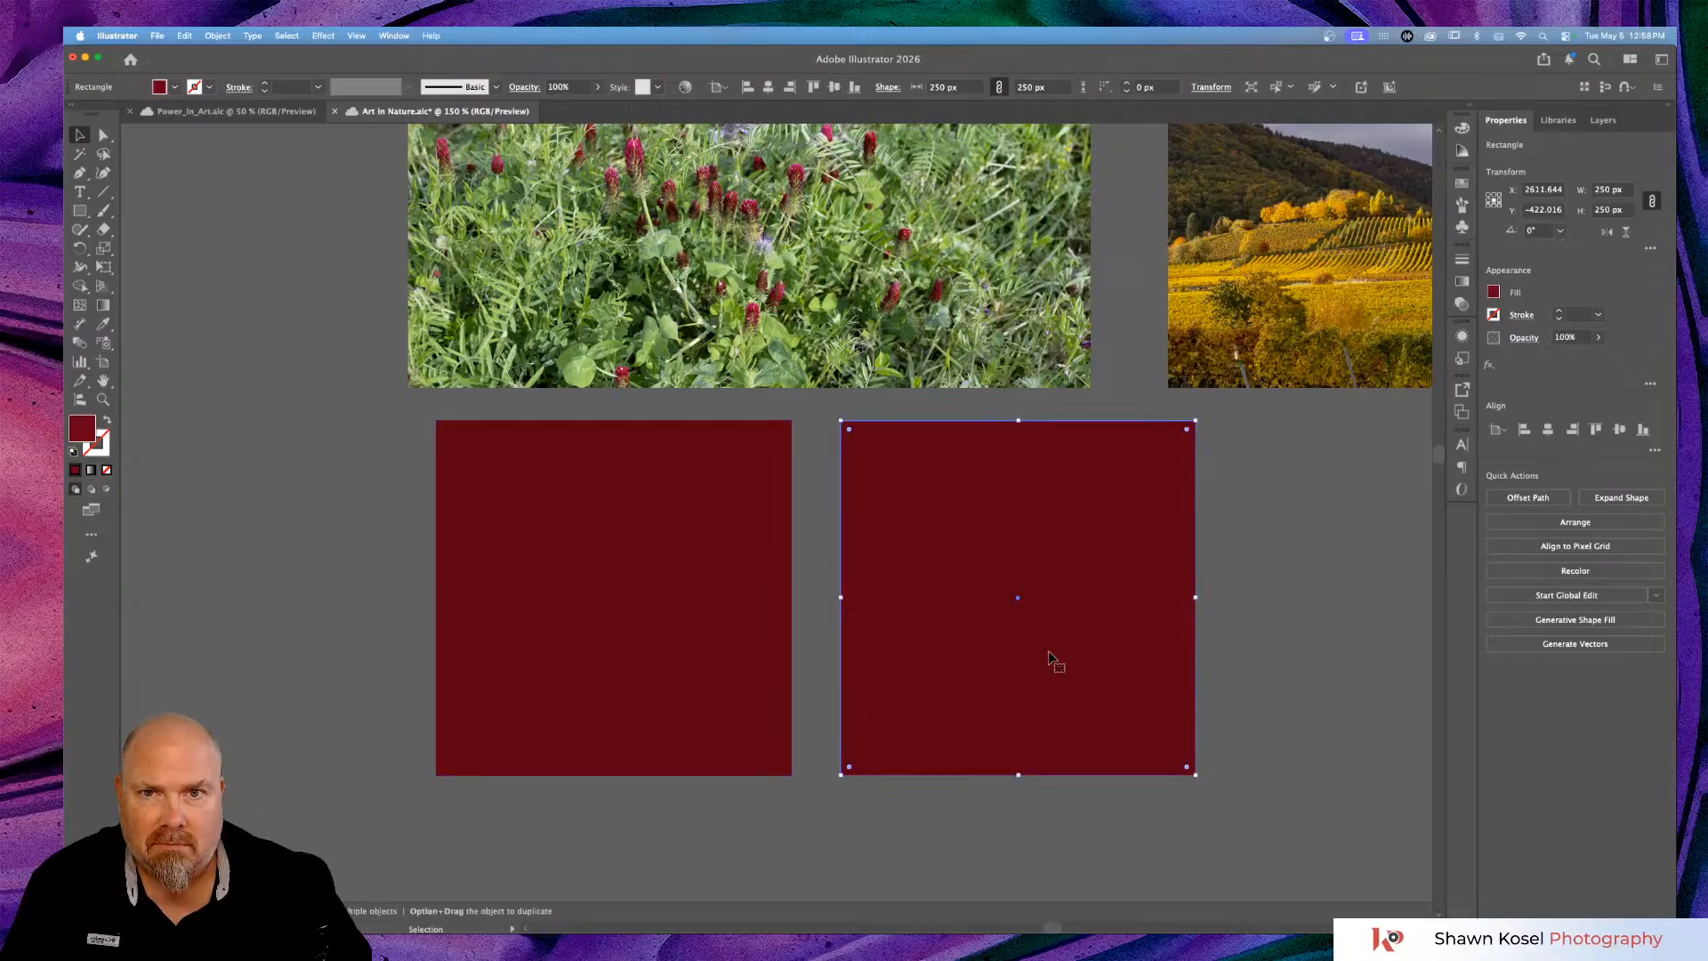
scroll(1052, 654, up, 5)
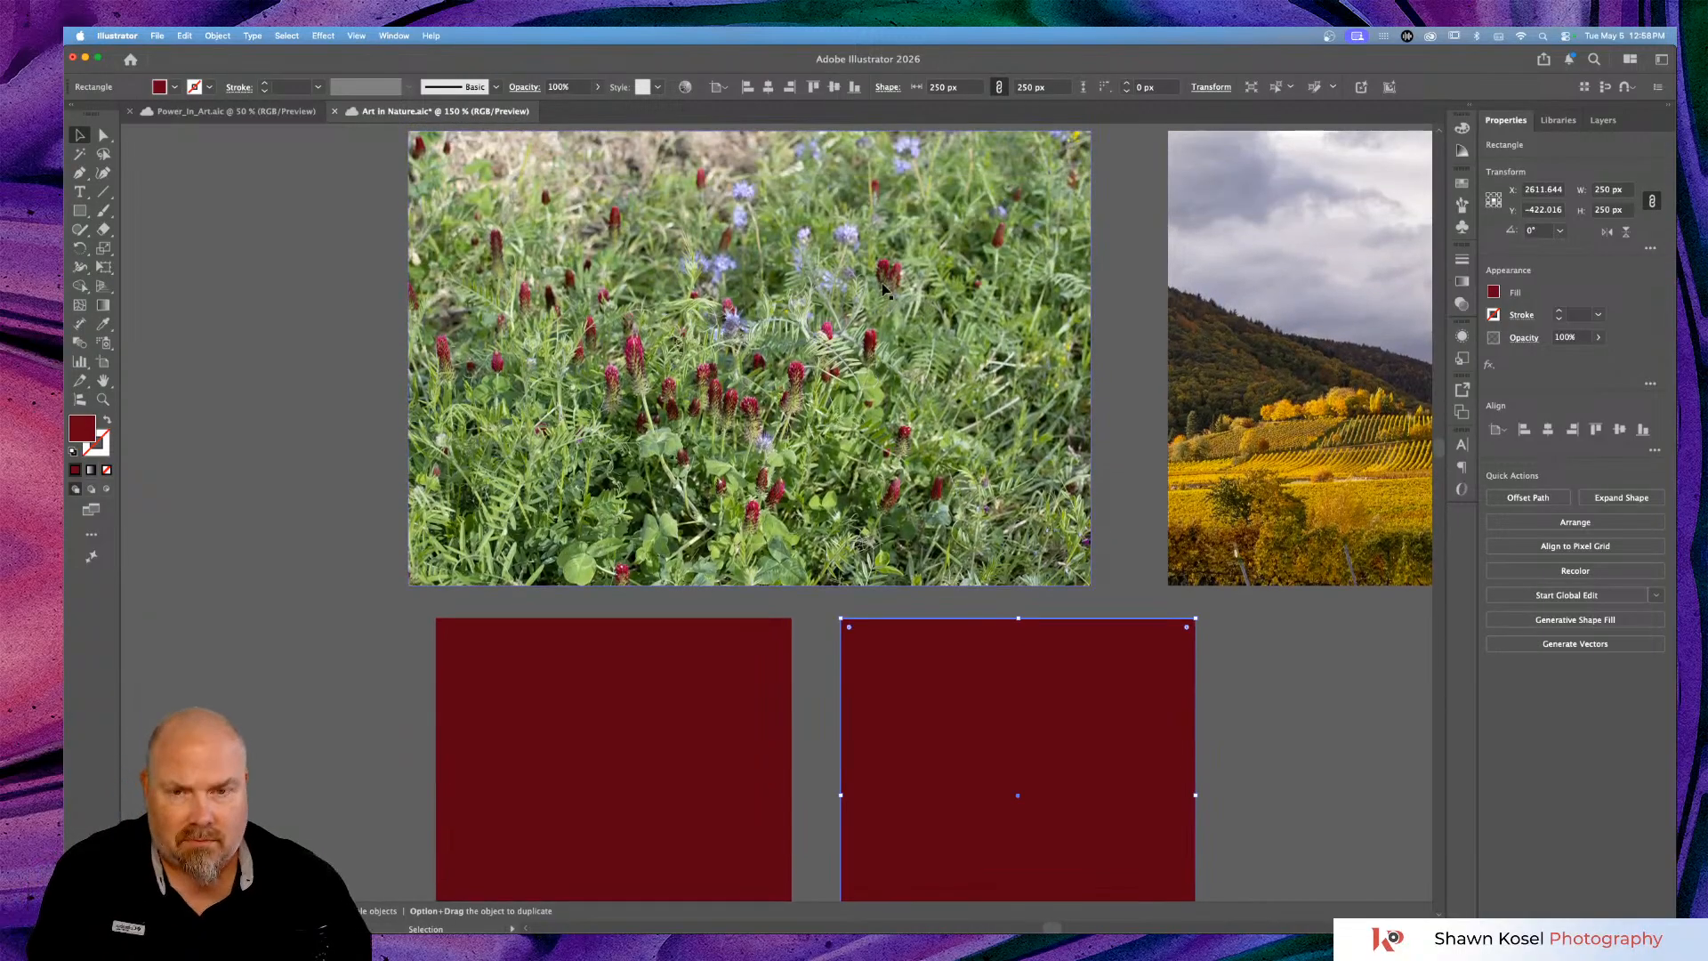
key(i)
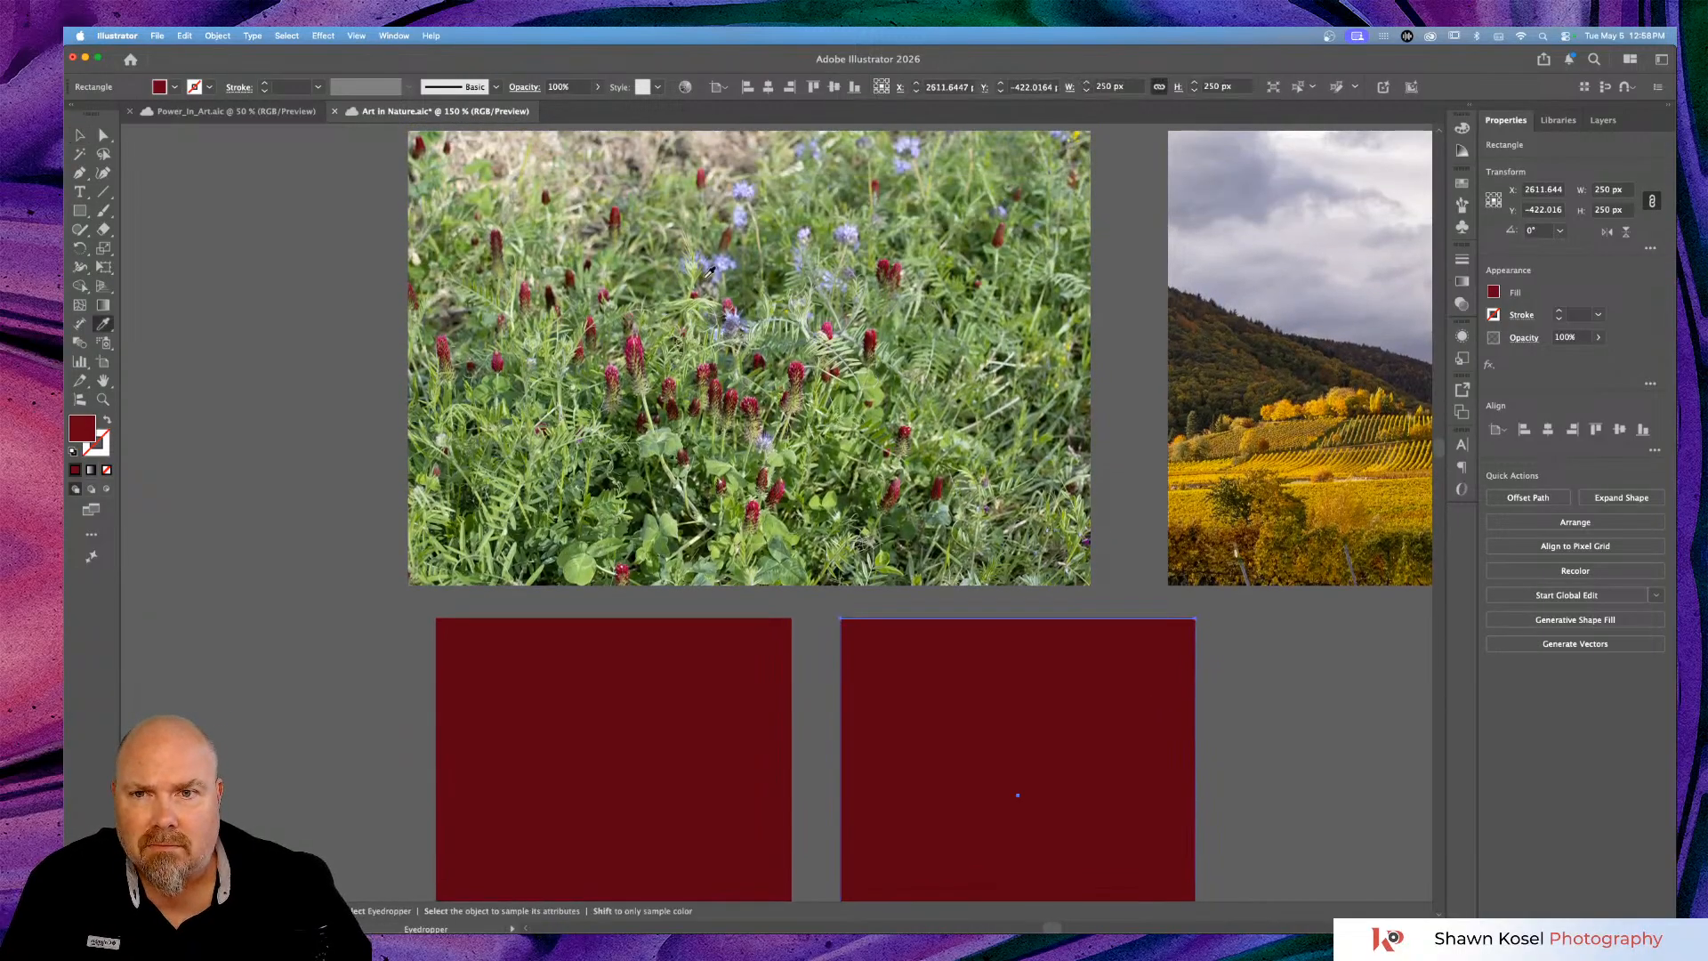
click(732, 259)
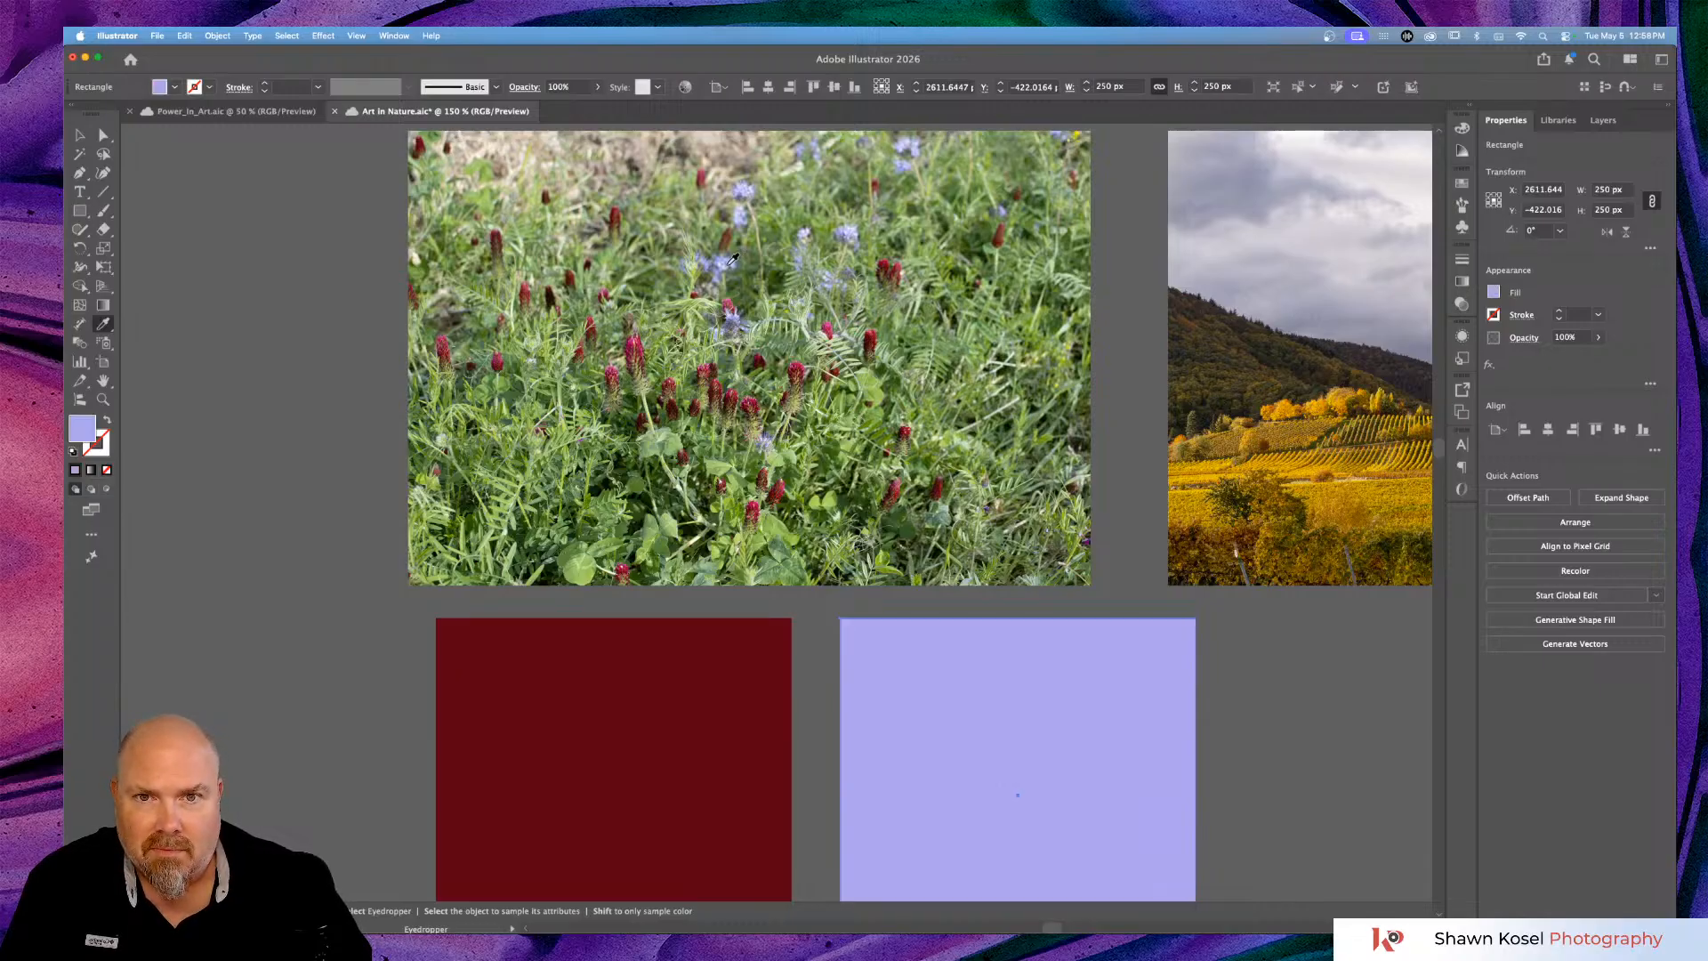
Duplicate the lavender square to its right in the same row, below the vineyard photo.
scroll(1048, 373, right, 5)
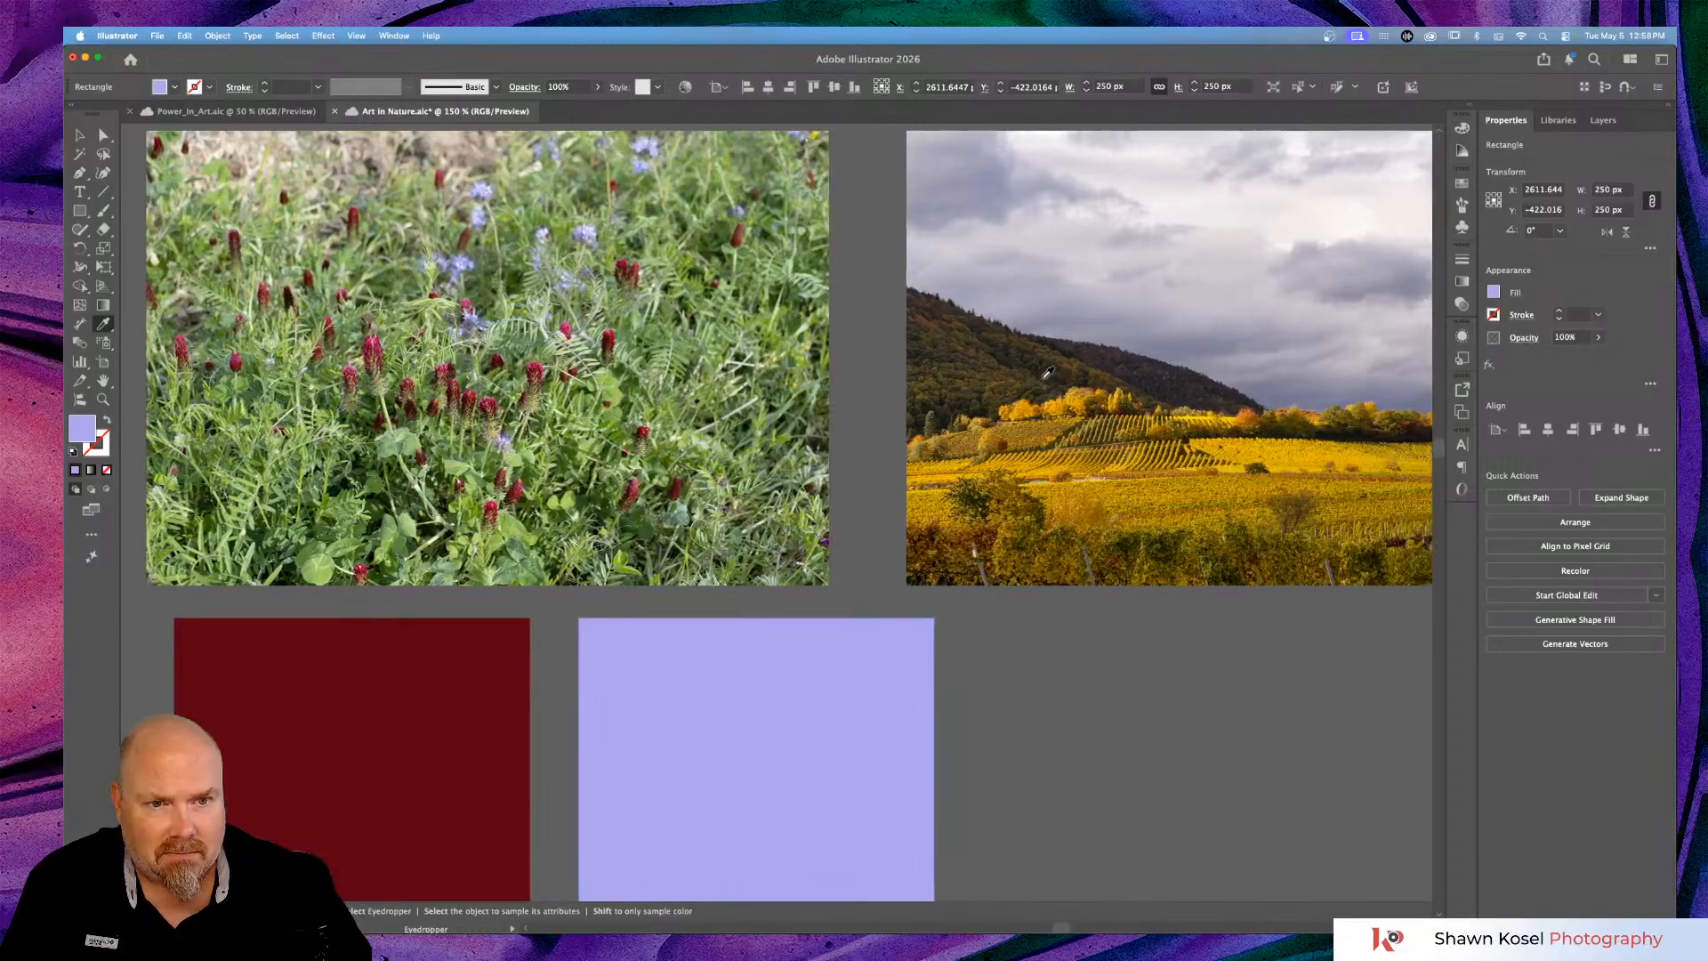
scroll(1048, 373, right, 6)
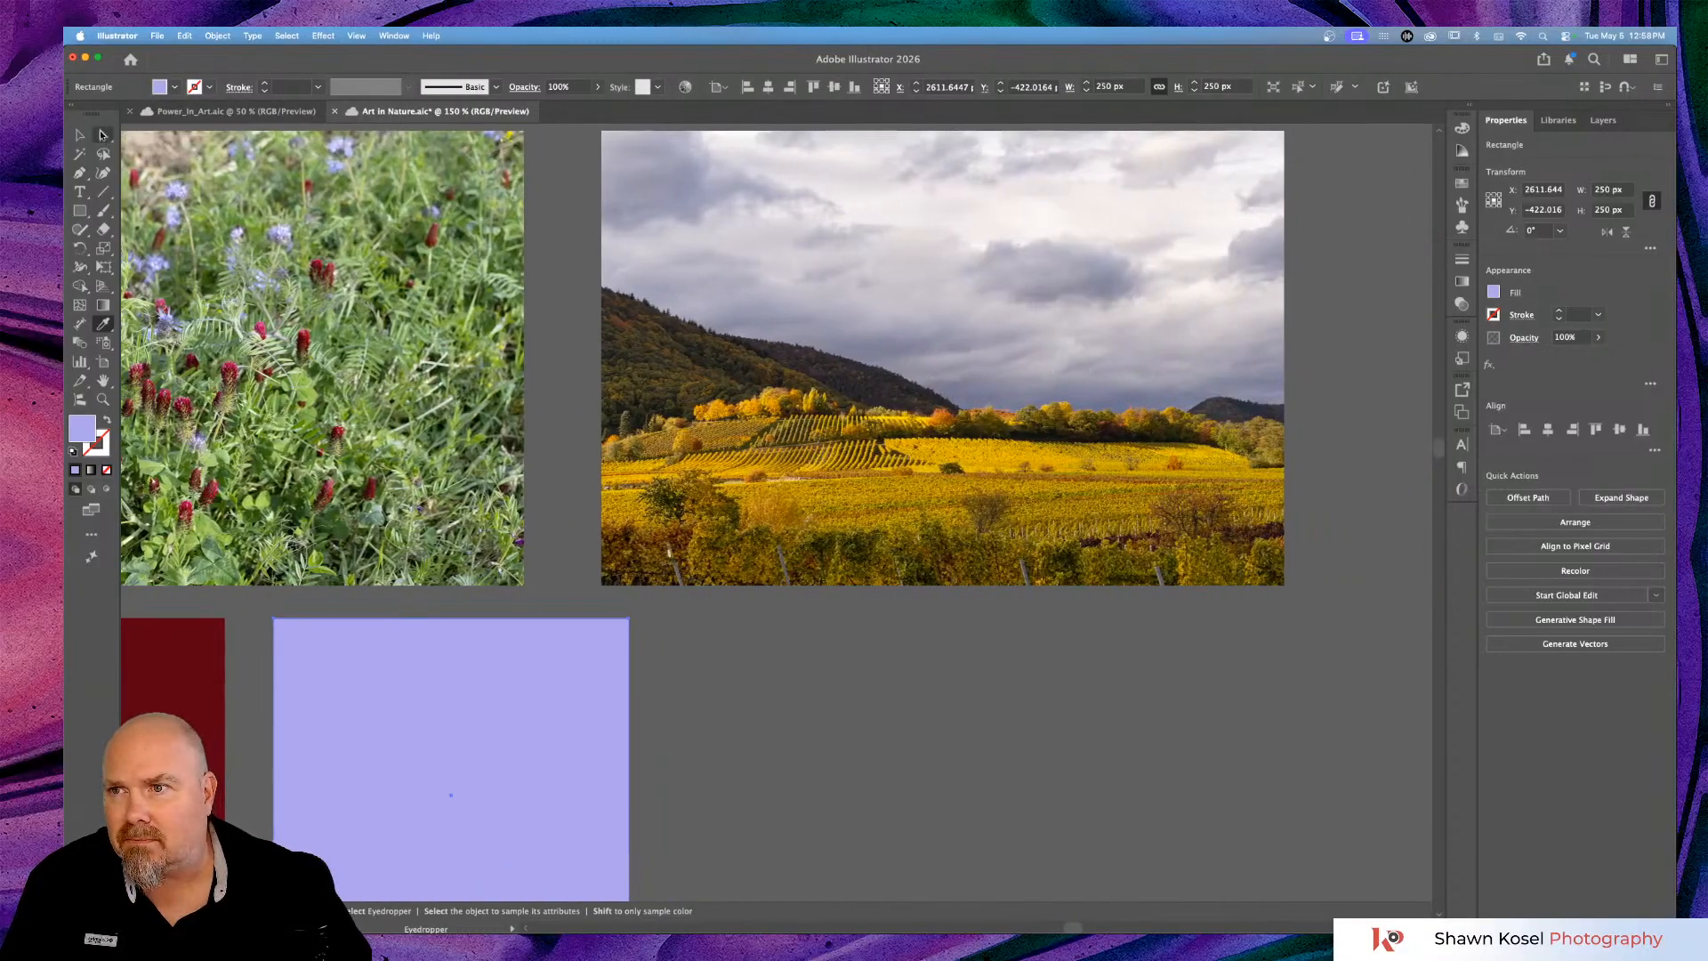
click(78, 135)
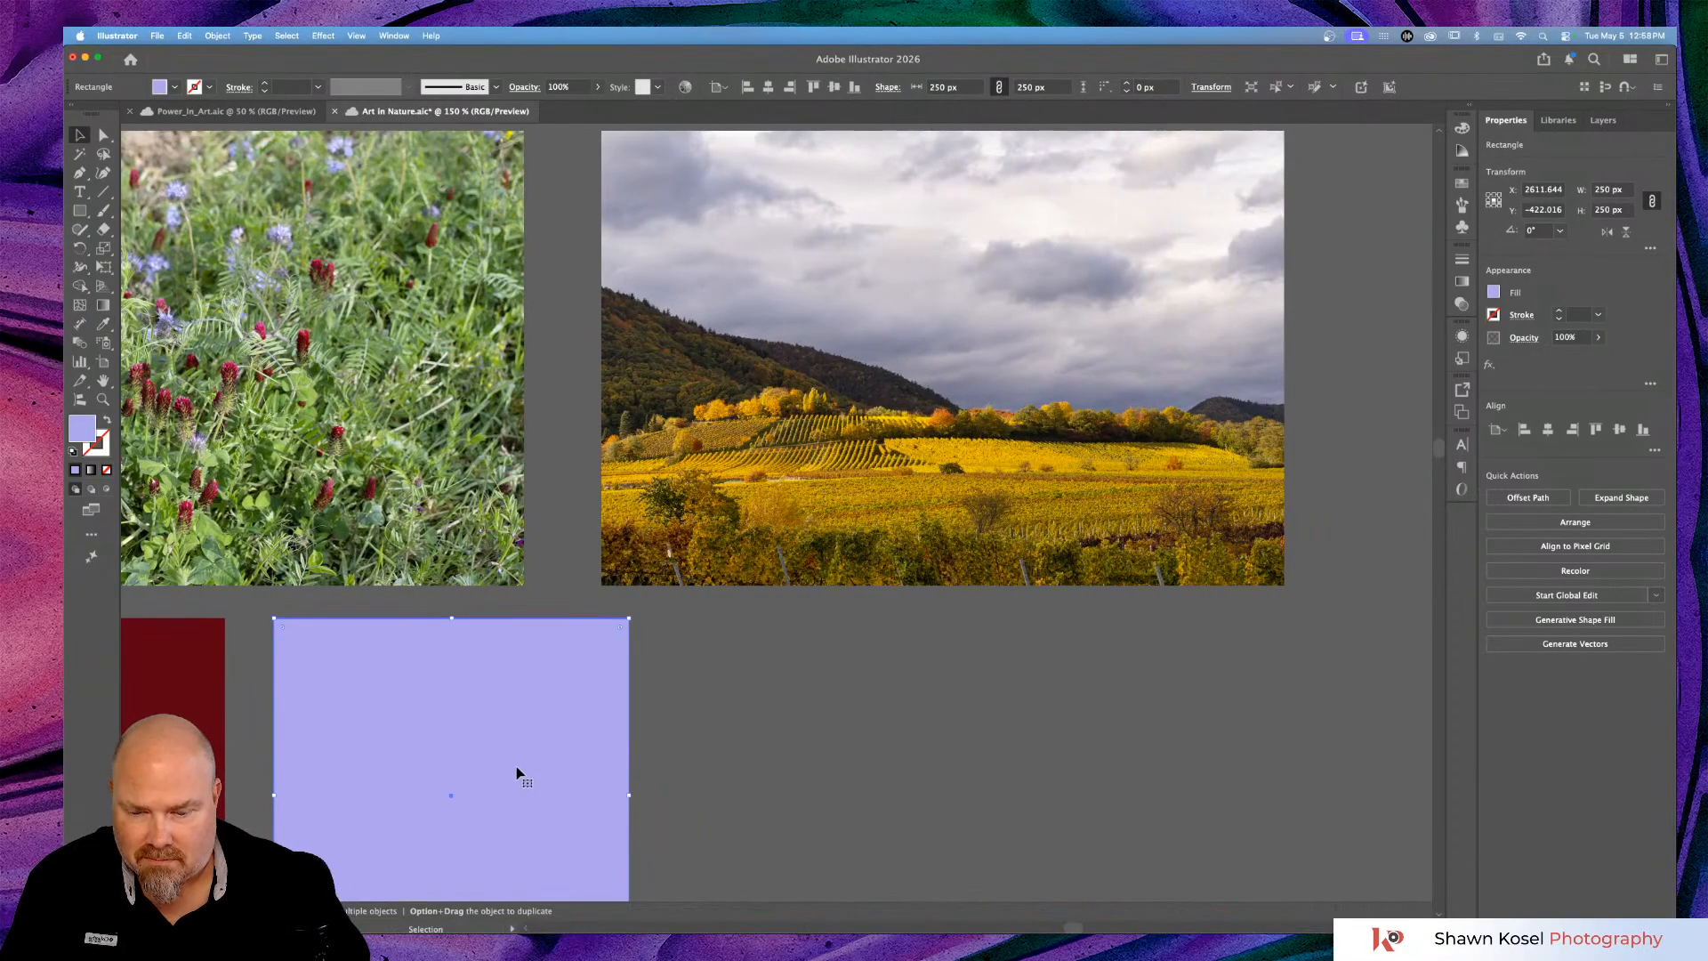
drag(499, 789, 907, 787)
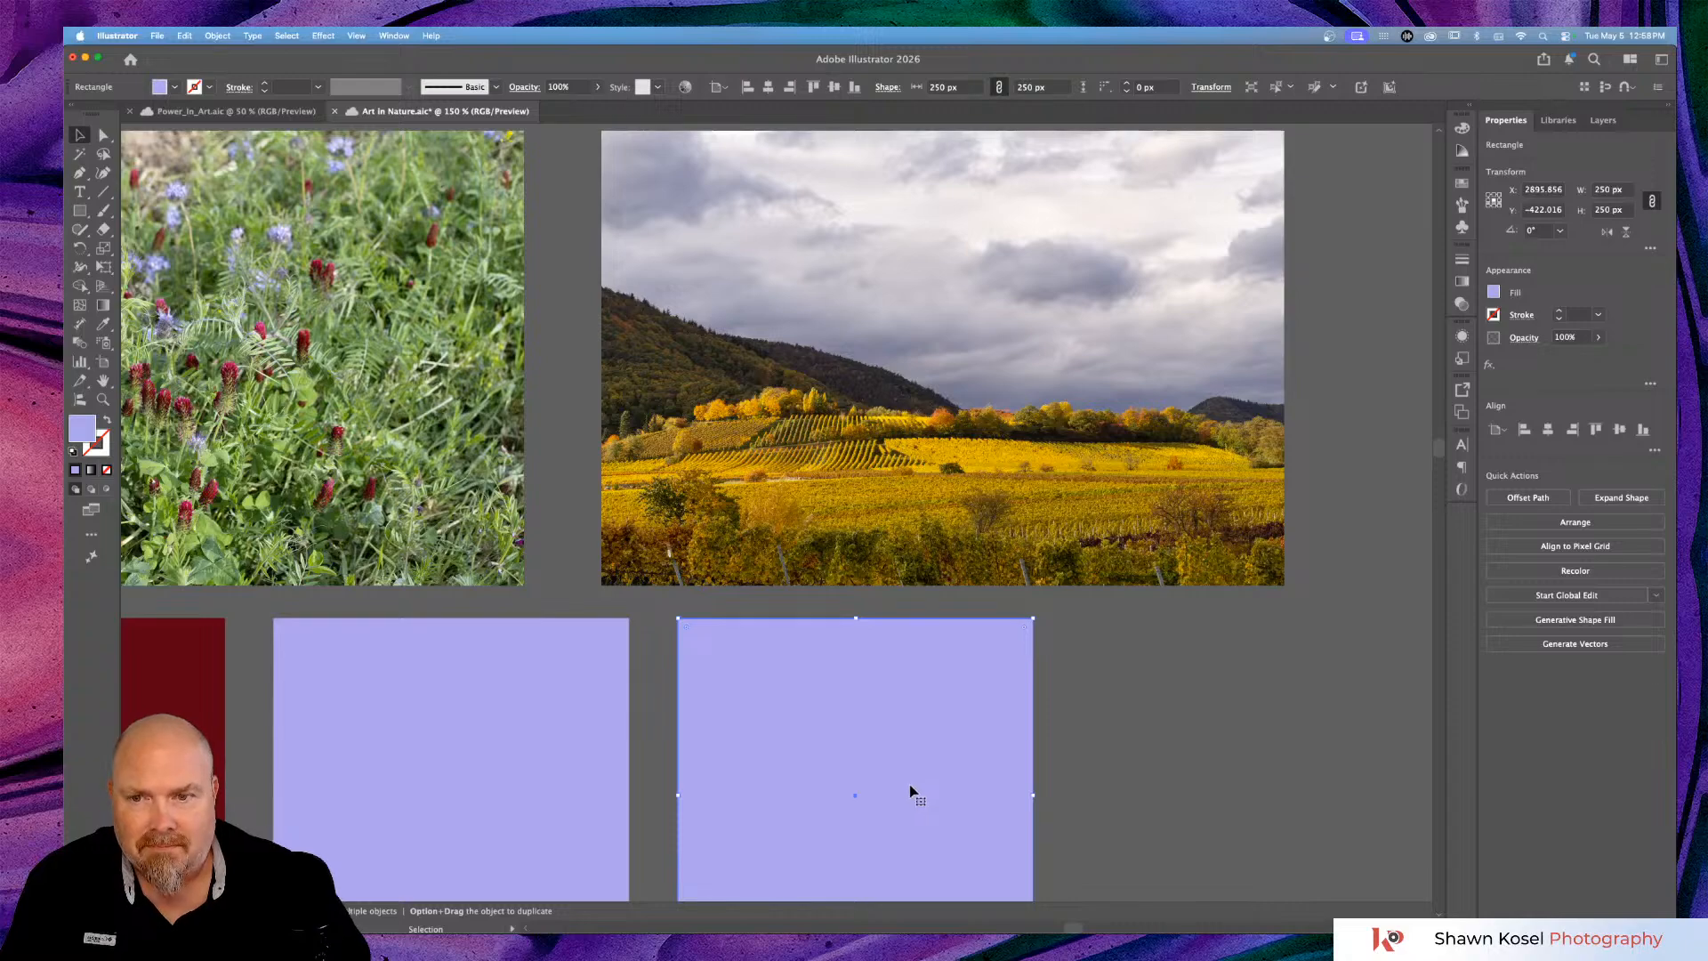
Fill the new third square with a pale off-white sampled from the bright clouds in the vineyard photo.
scroll(888, 611, right, 3)
scroll(888, 610, right, 2)
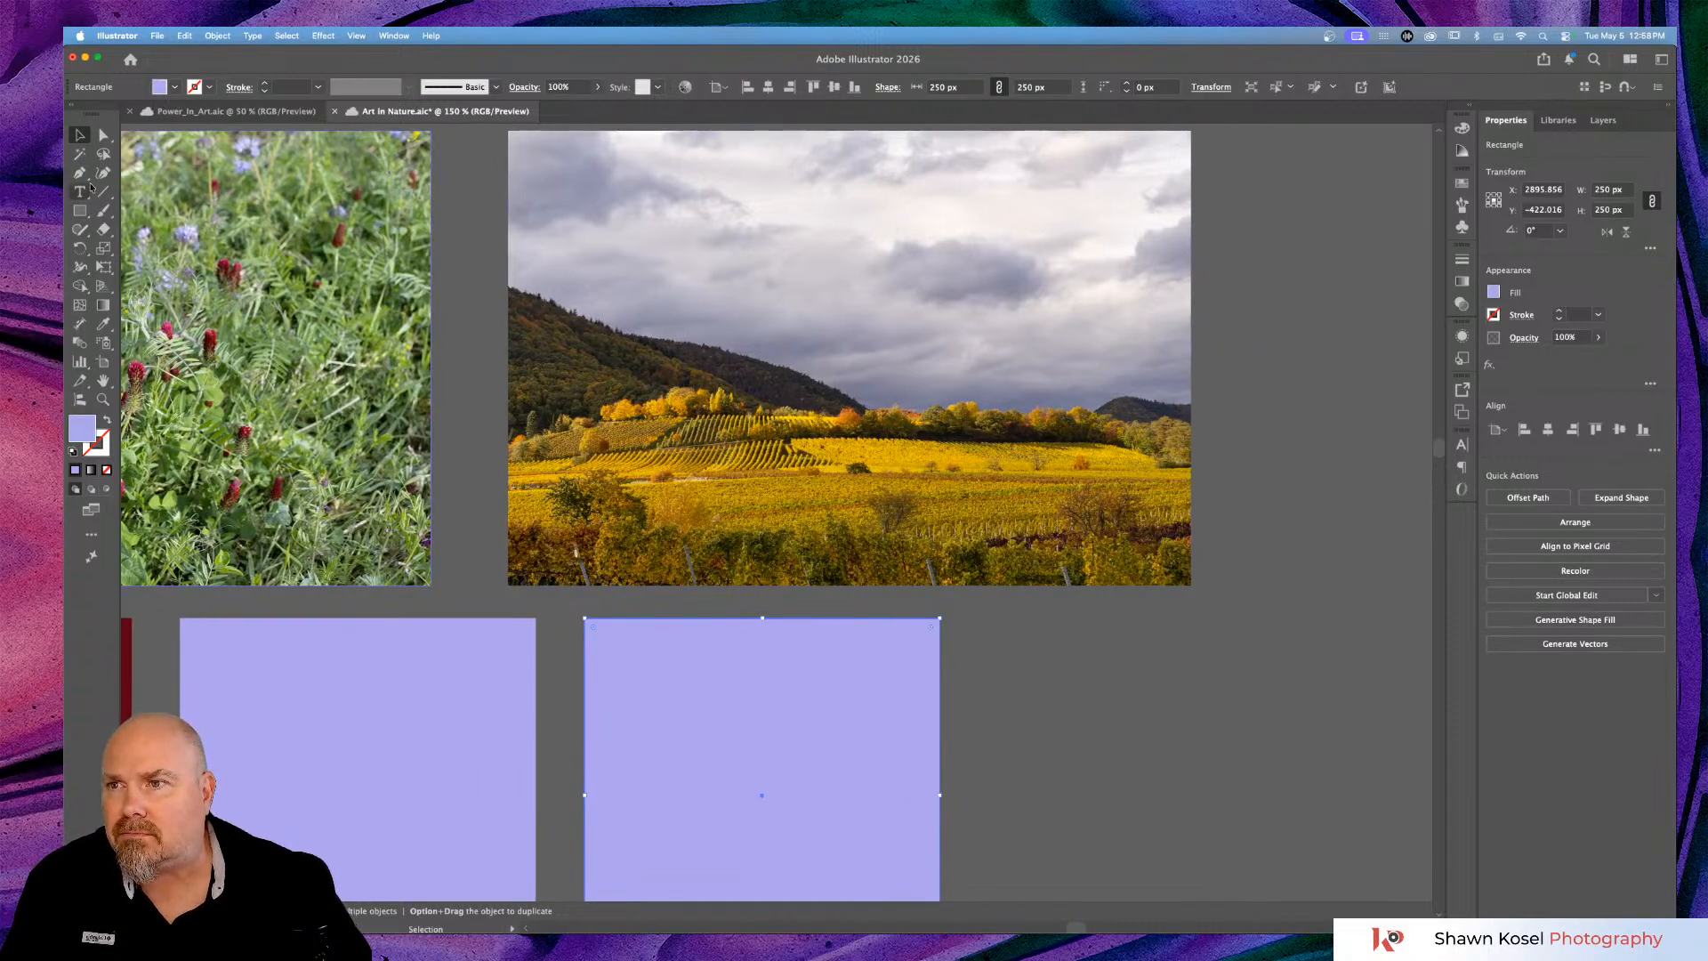
click(103, 324)
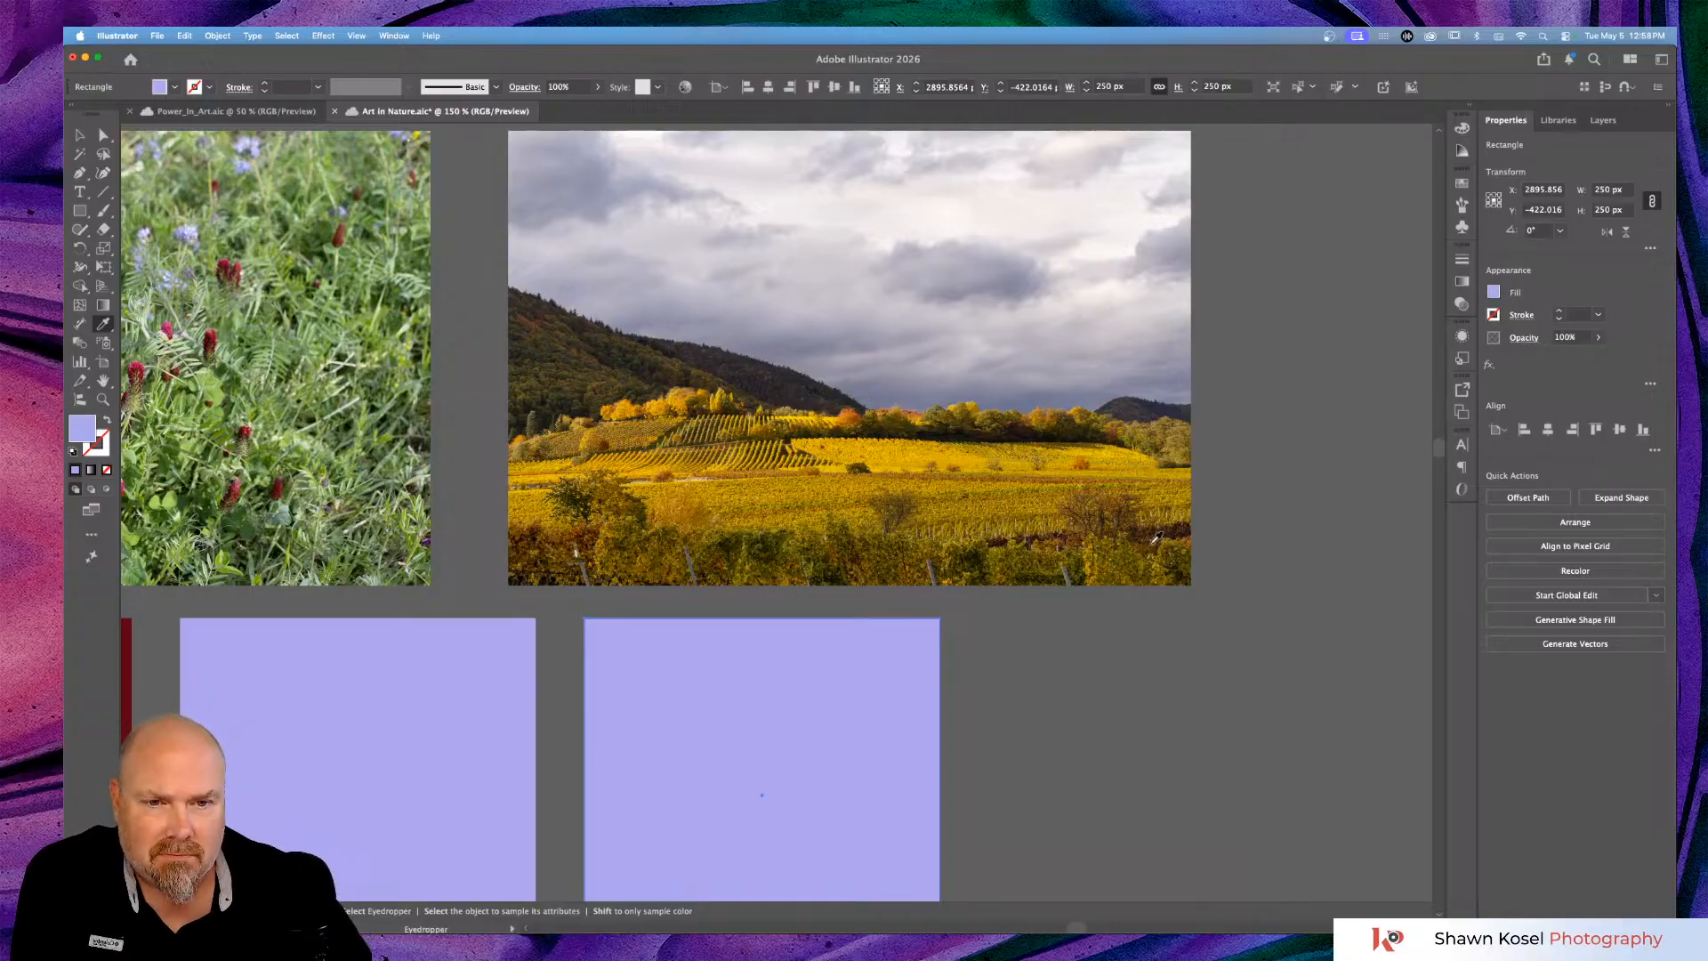
scroll(961, 425, down, 3)
scroll(960, 426, left, 2)
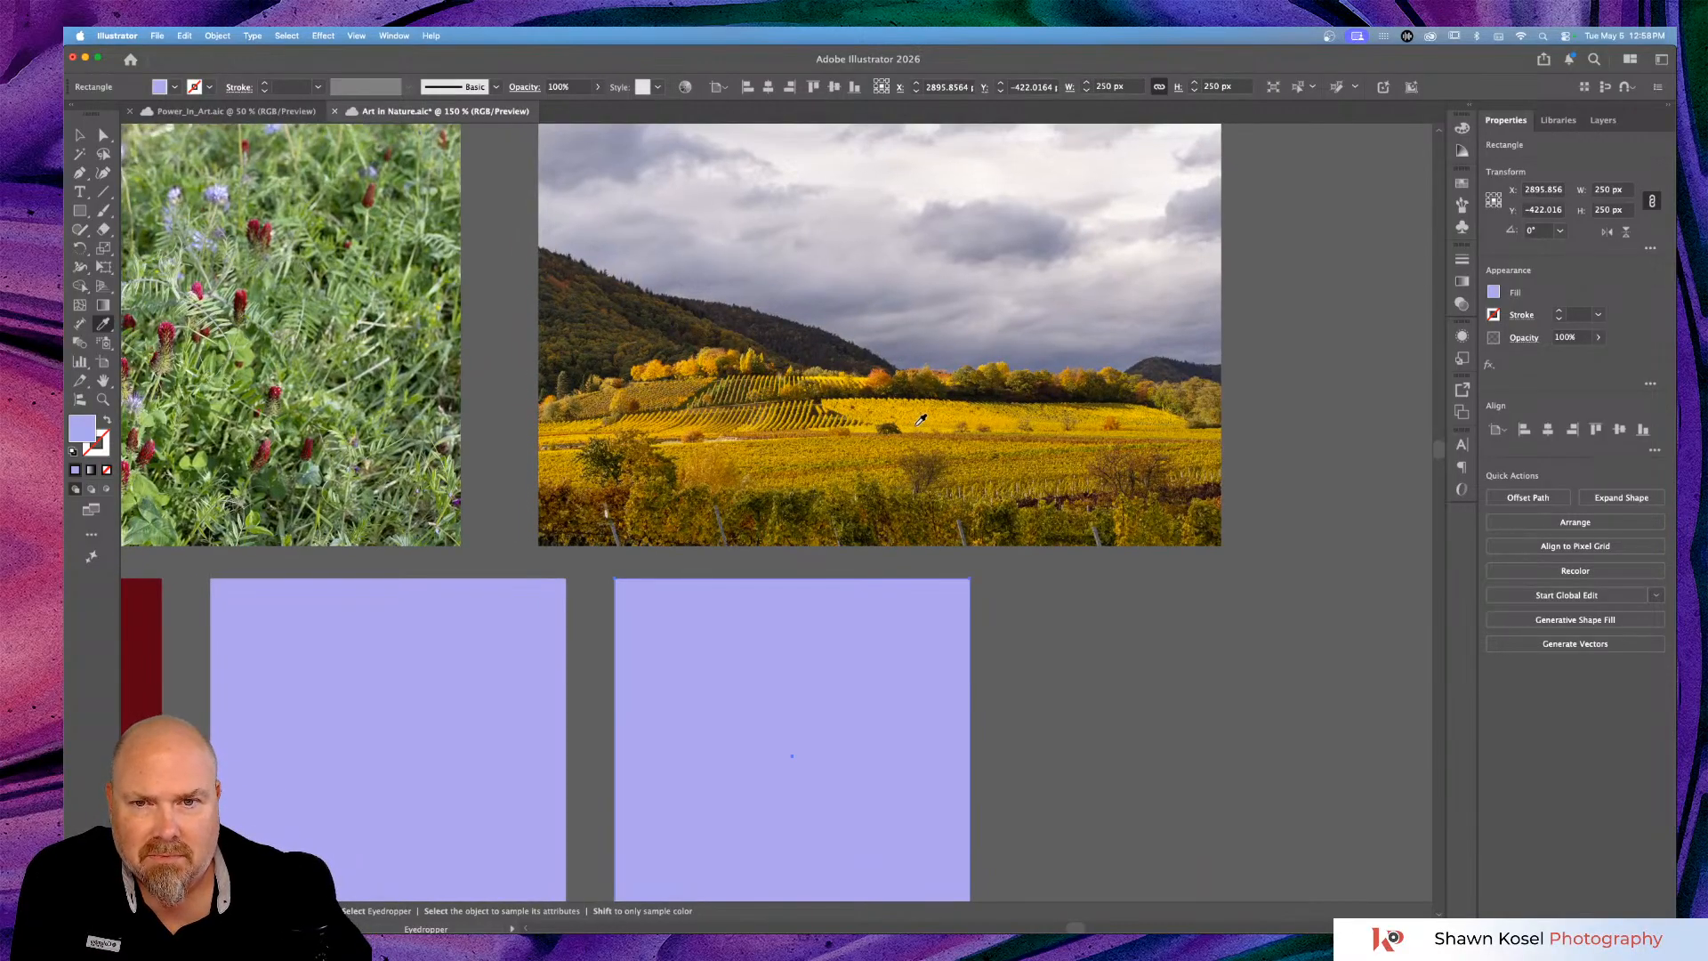
click(910, 177)
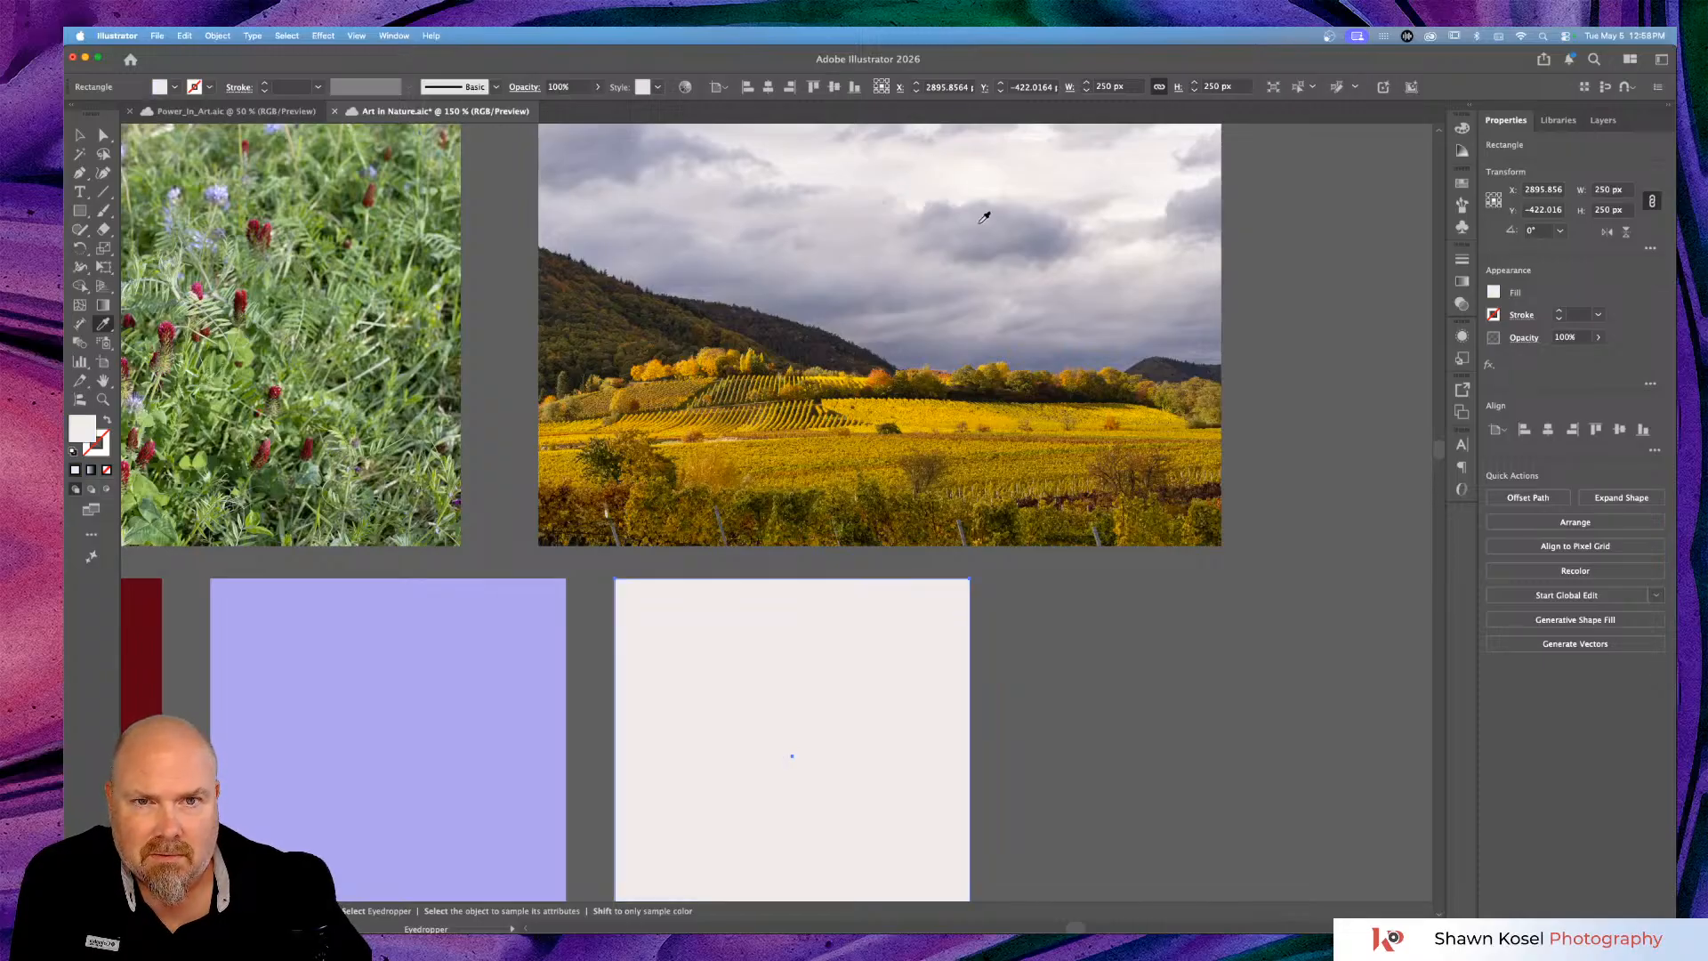
click(925, 214)
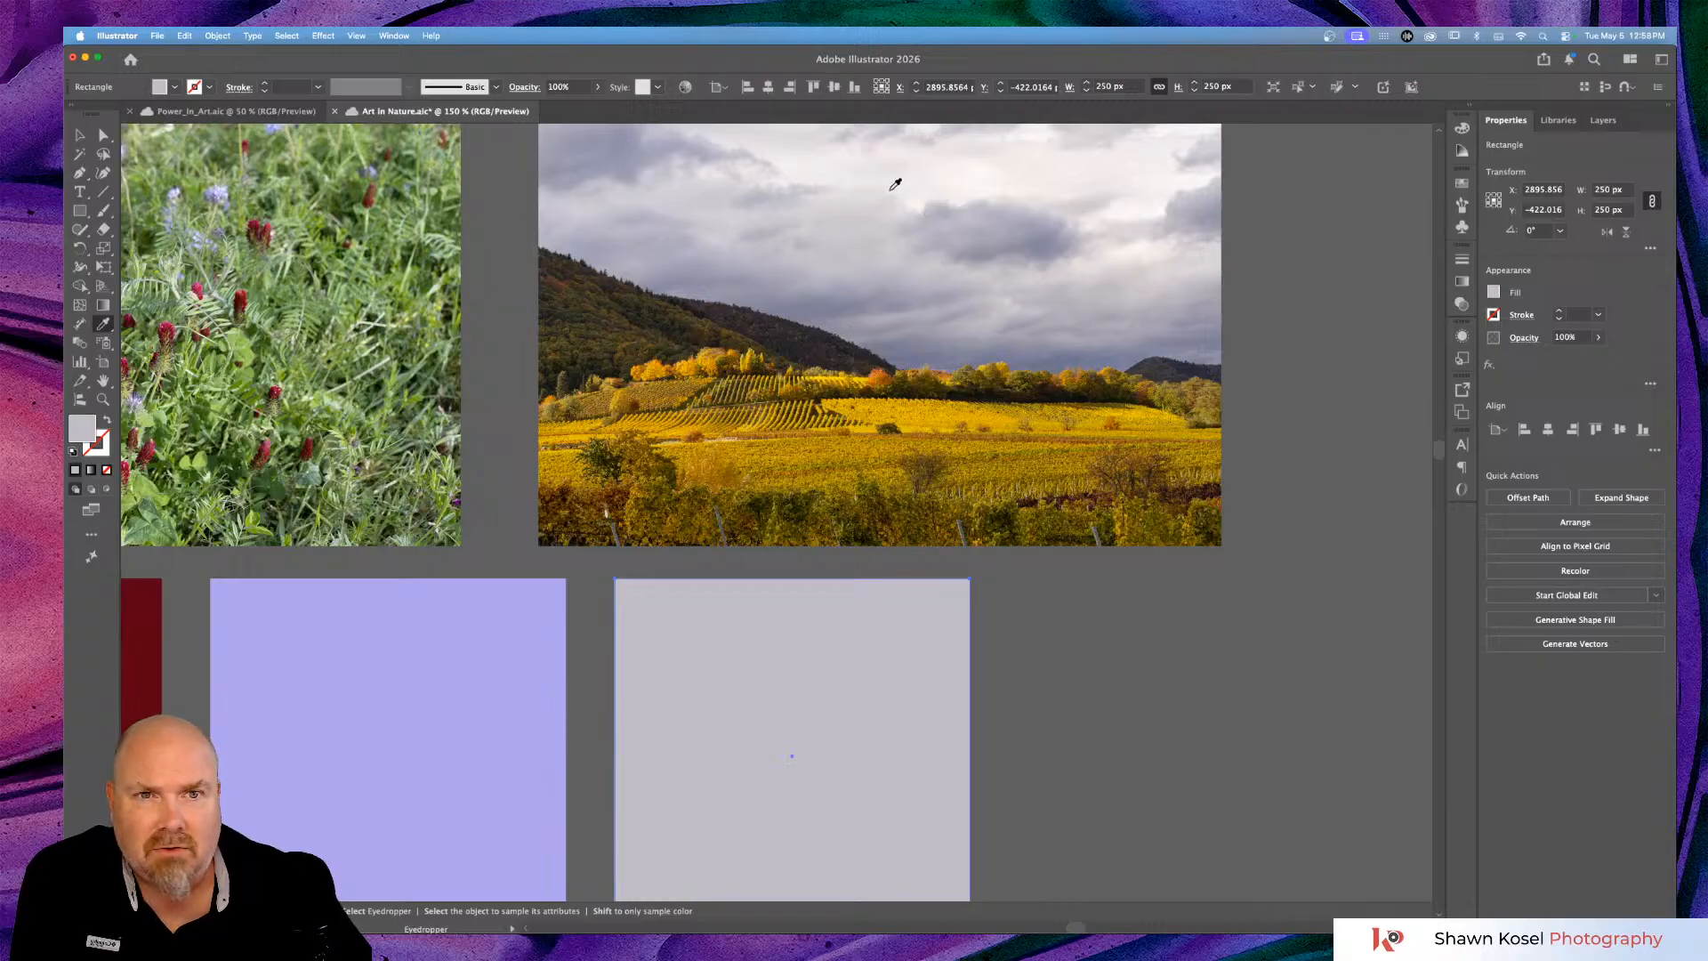
click(791, 143)
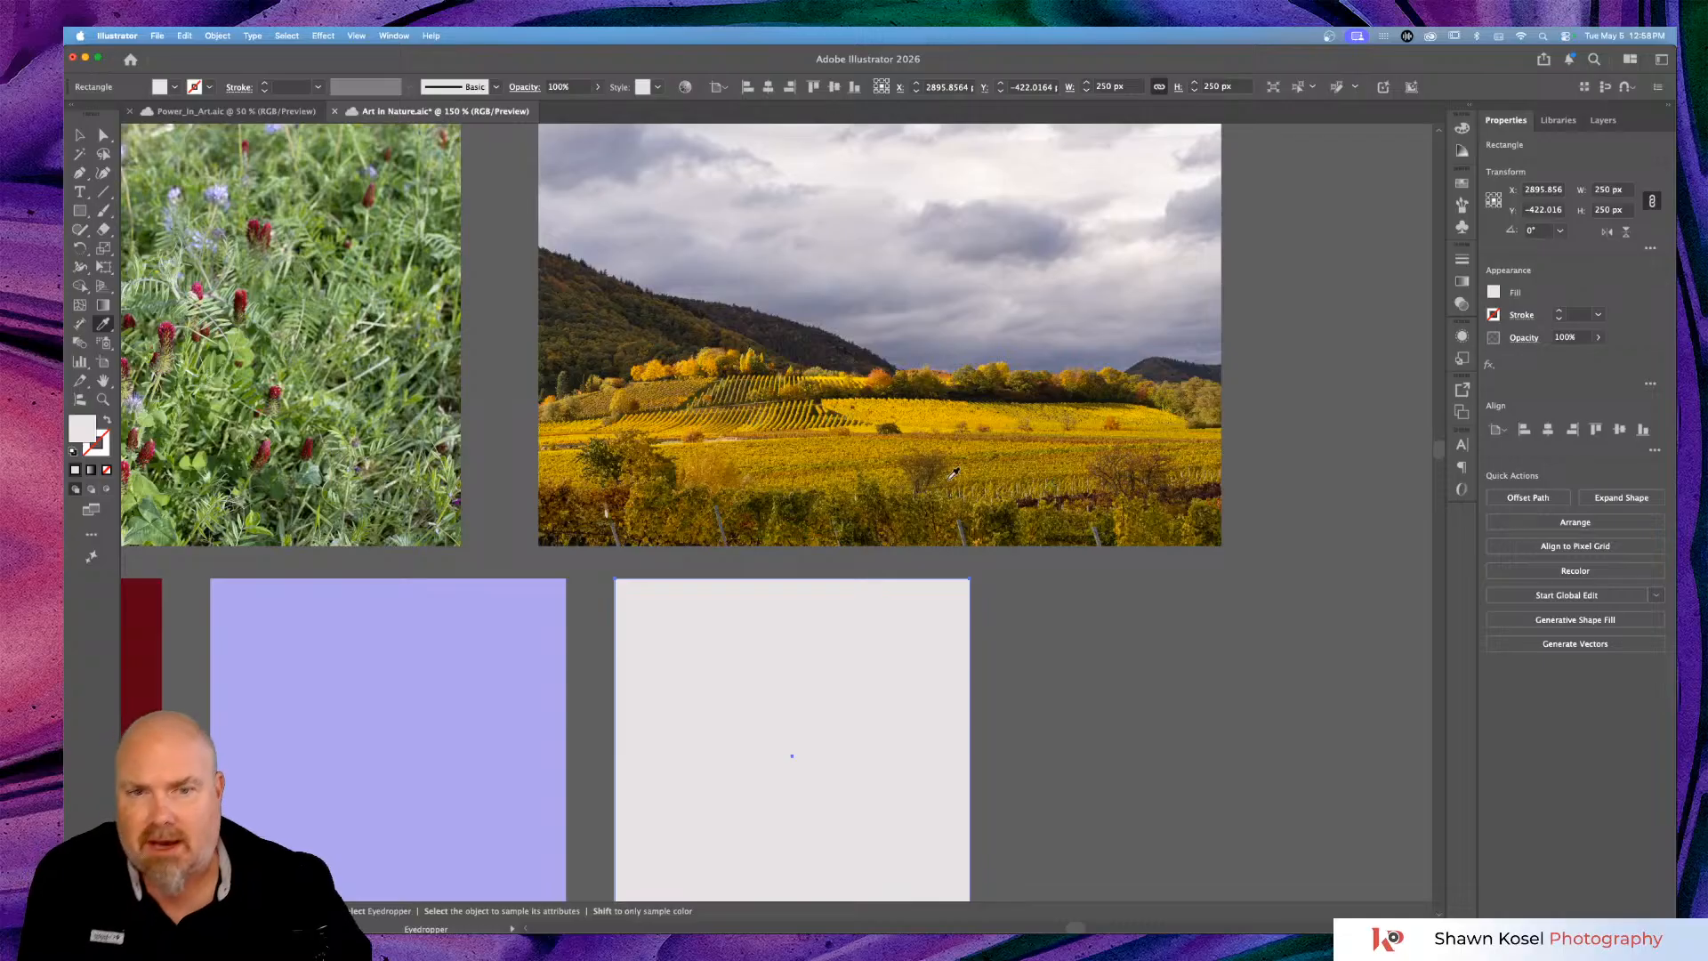
Duplicate the off-white square to its right as the fourth swatch in the row.
key(v)
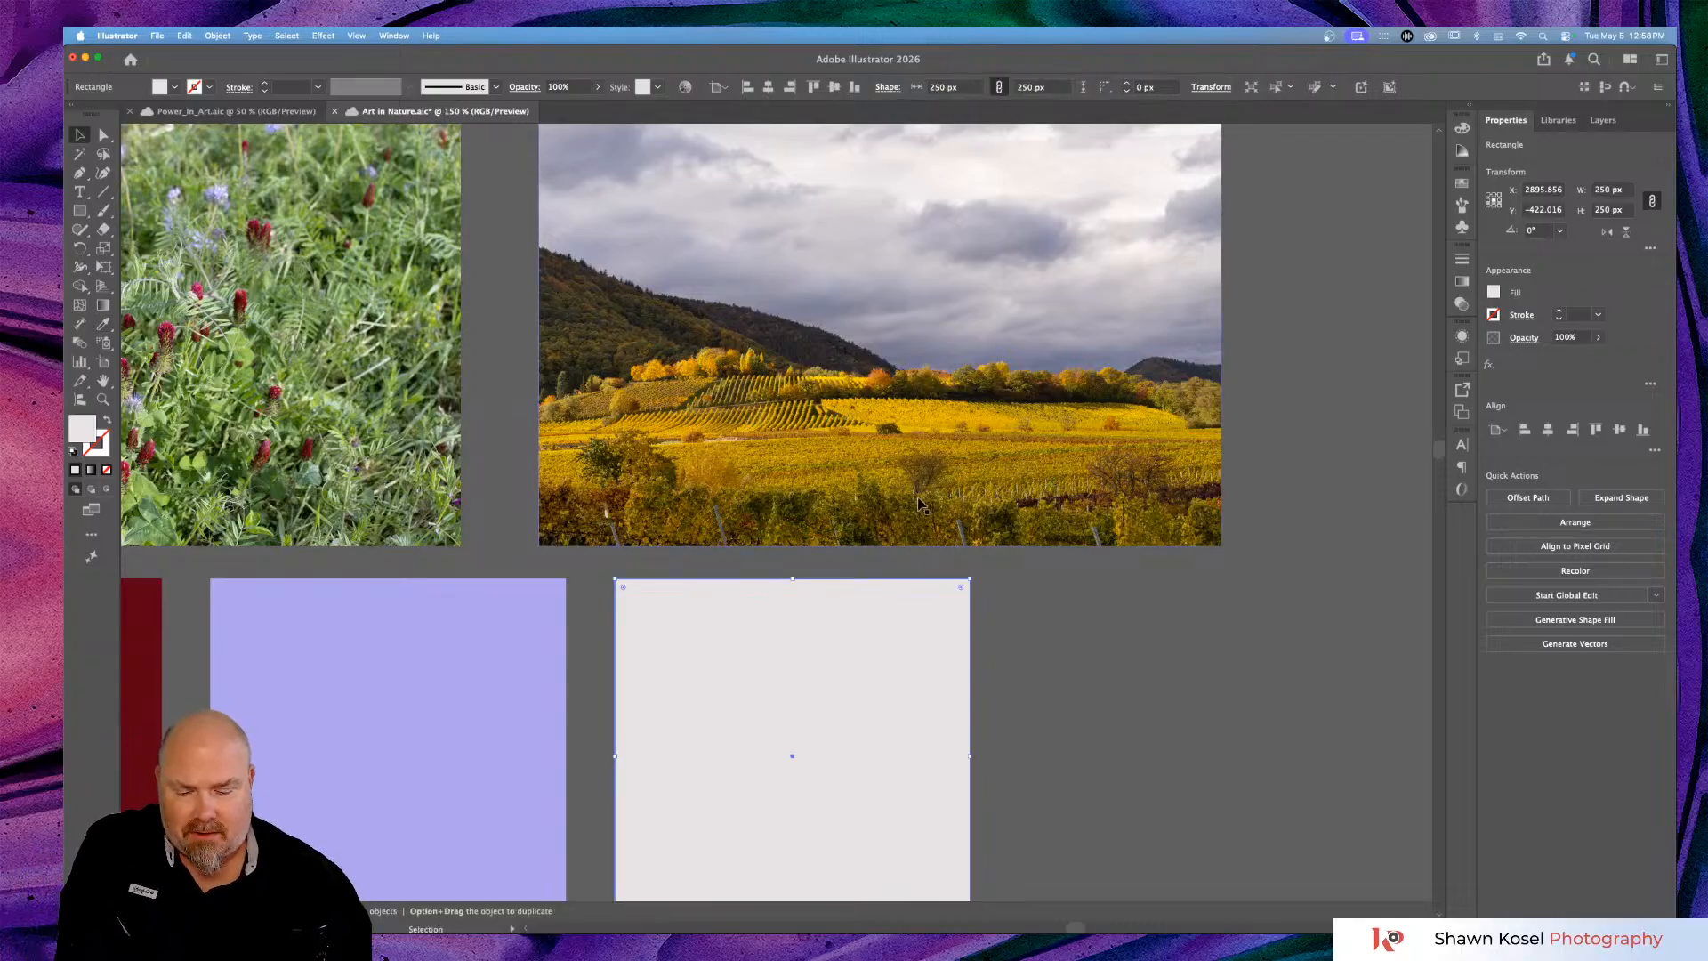
key(super+minus)
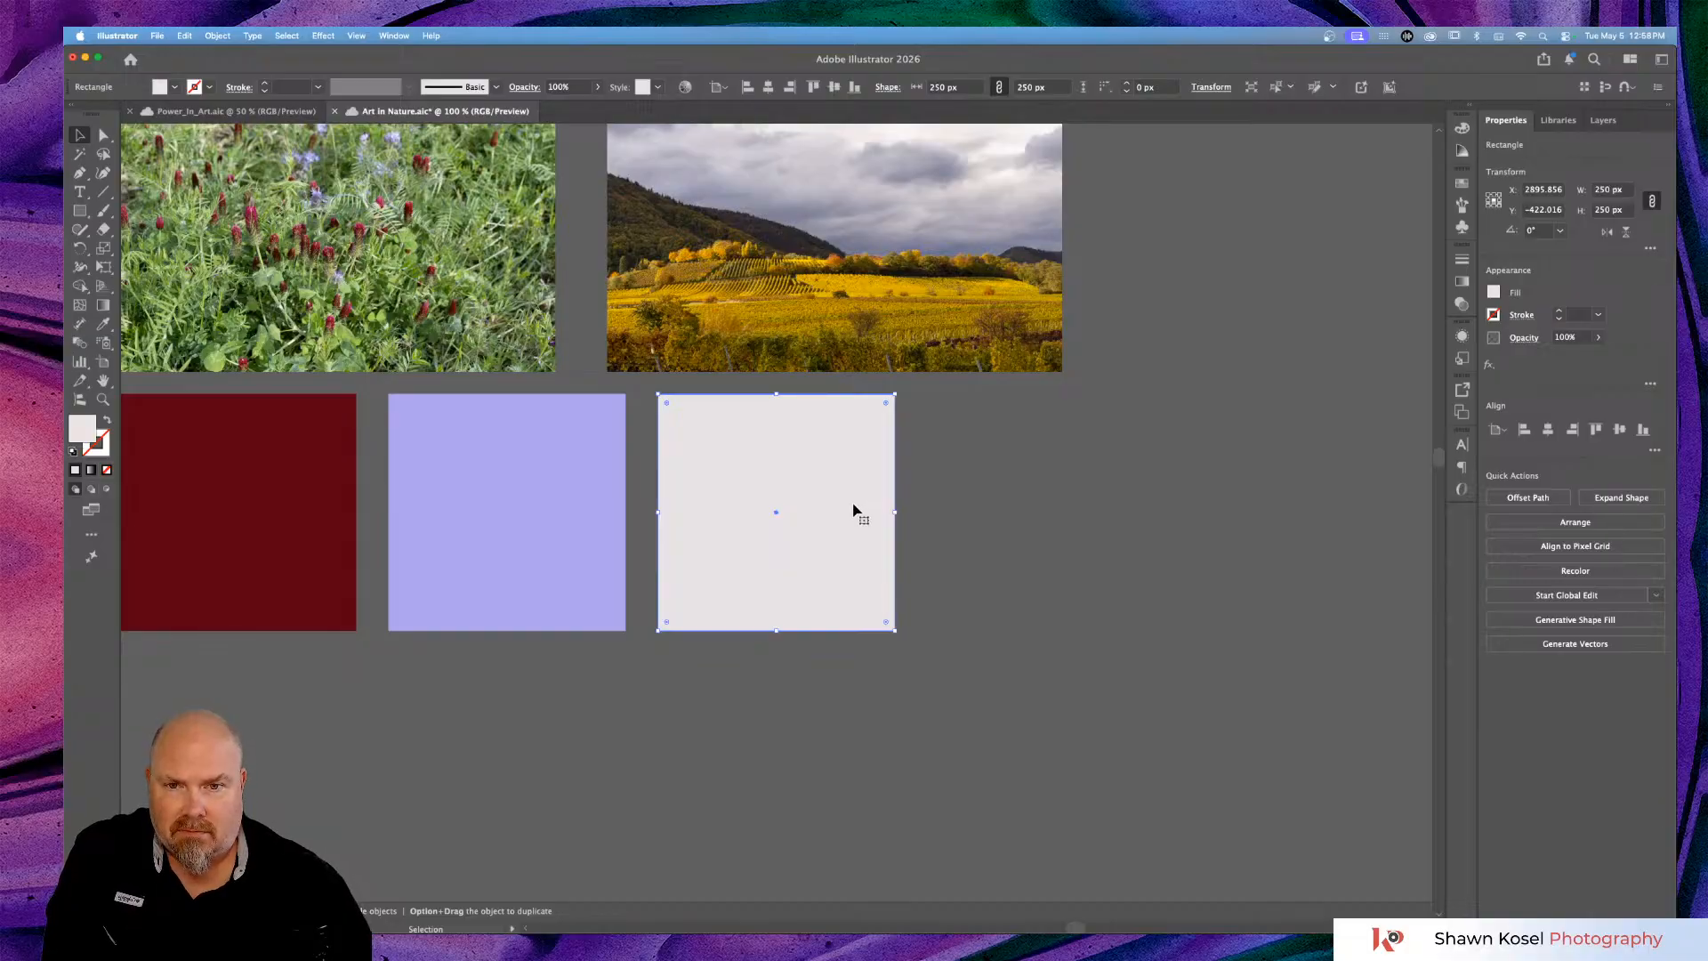
drag(851, 510, 1132, 512)
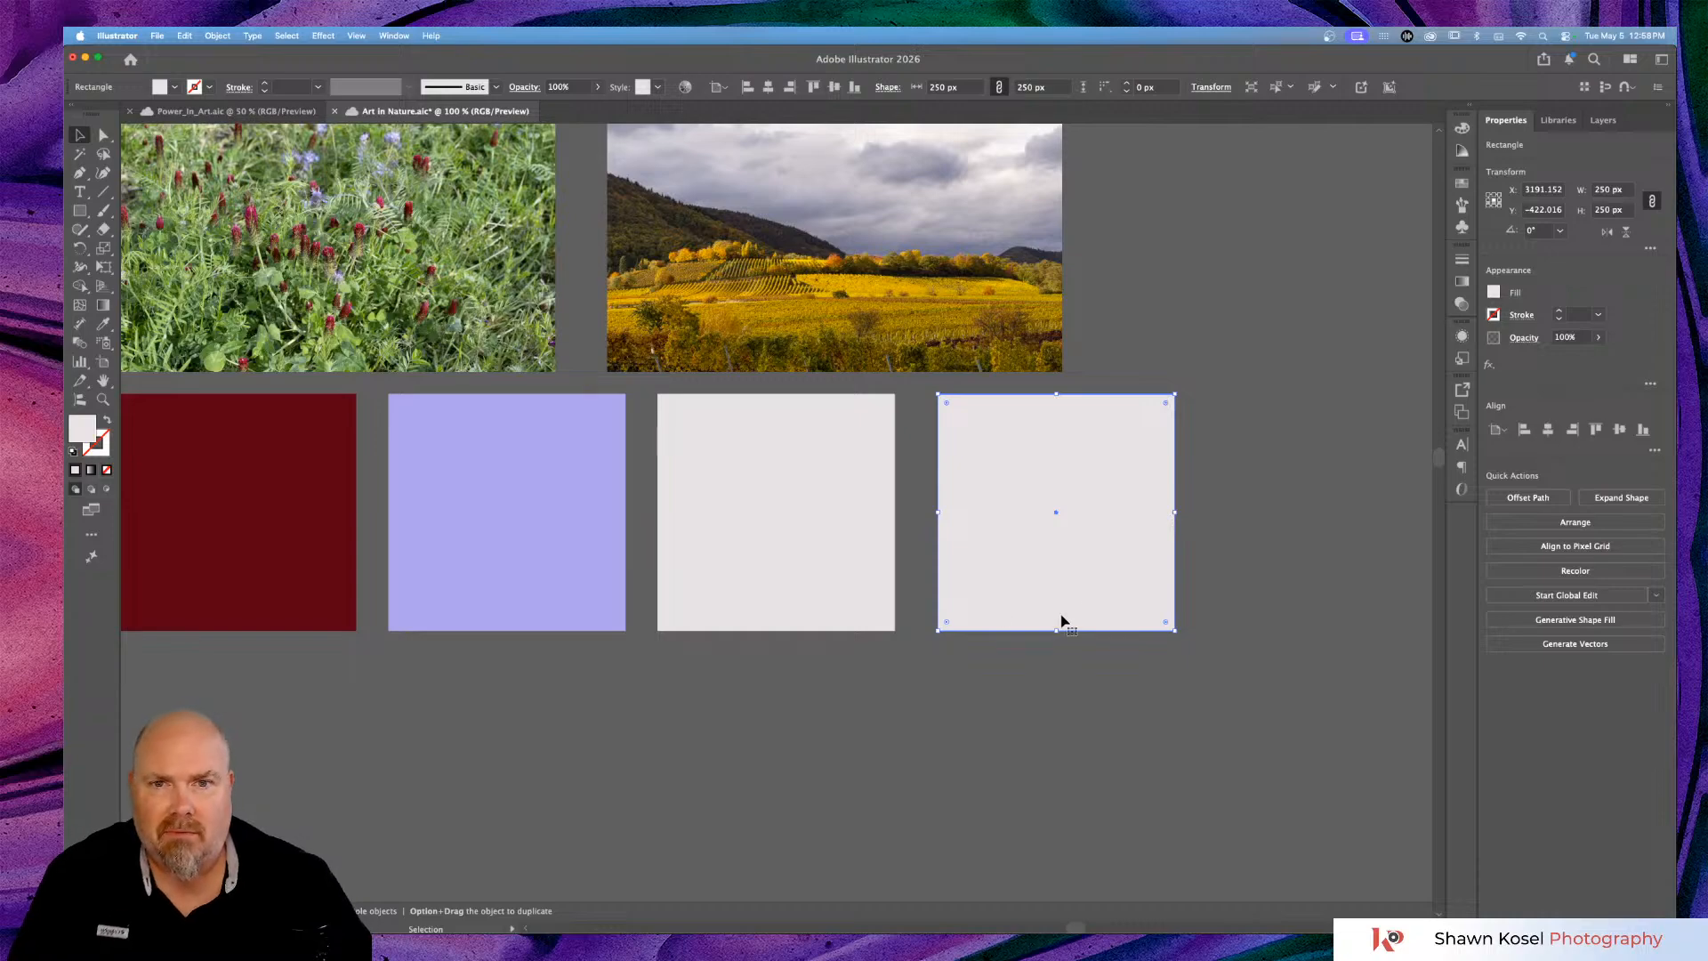
Recolor the third square golden yellow by sampling the vineyard field with the Eyedropper, and return to the Selection tool.
click(809, 456)
key(i)
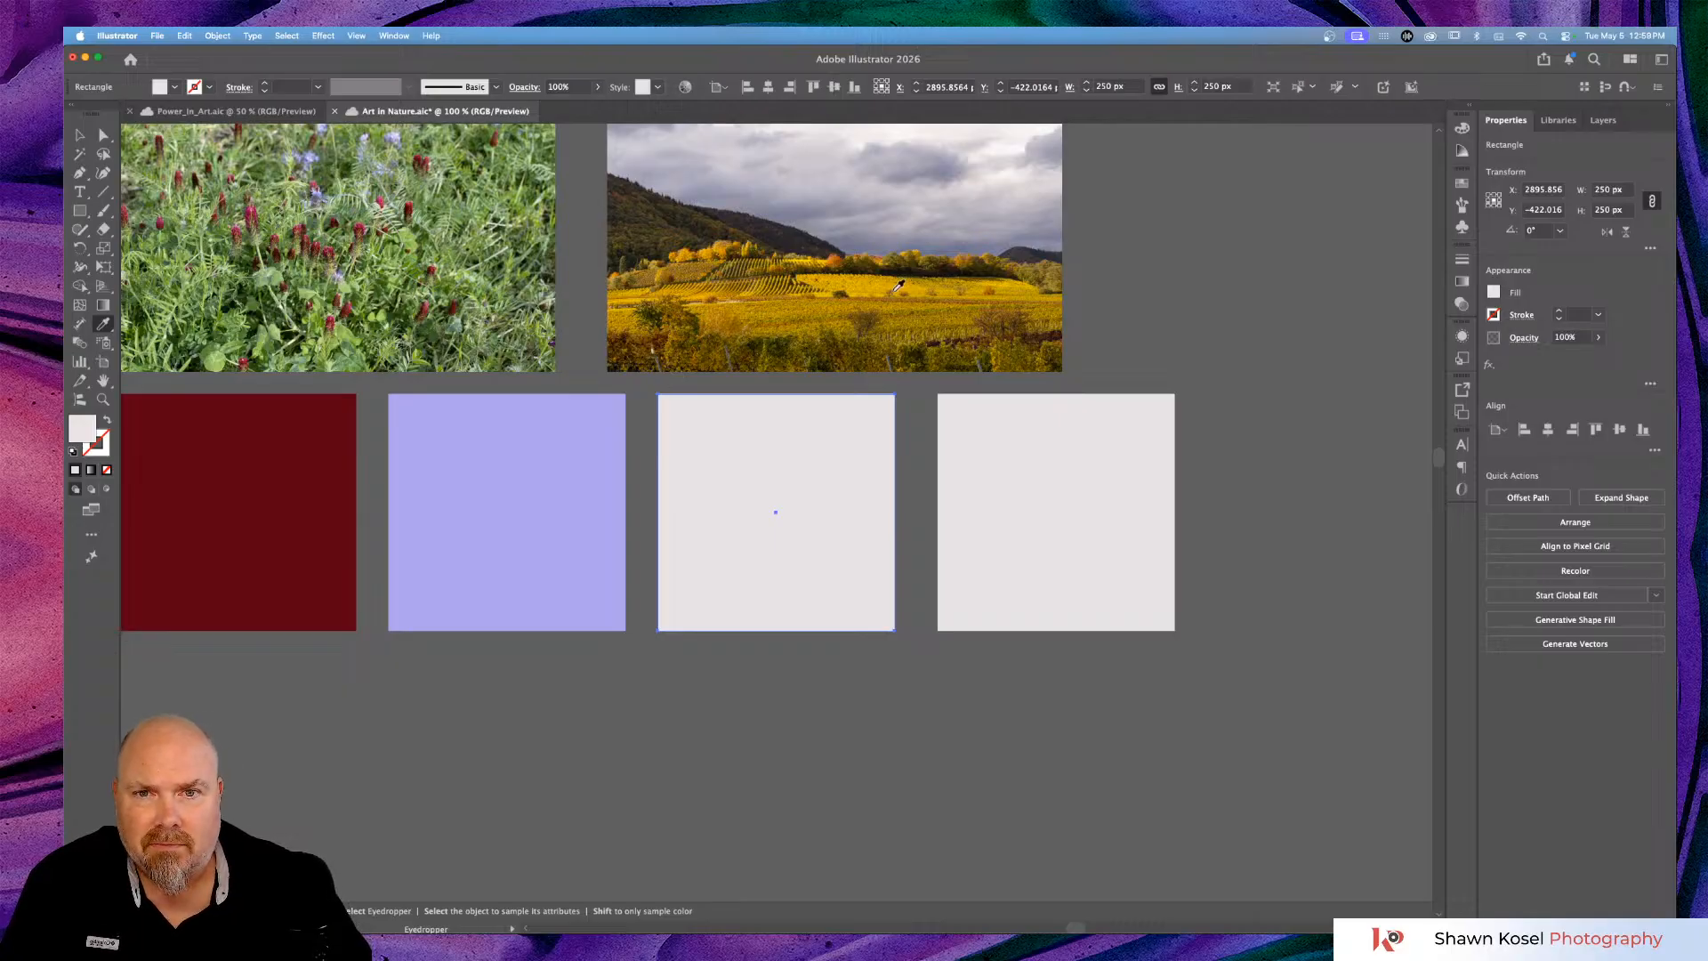
scroll(898, 285, left, 2)
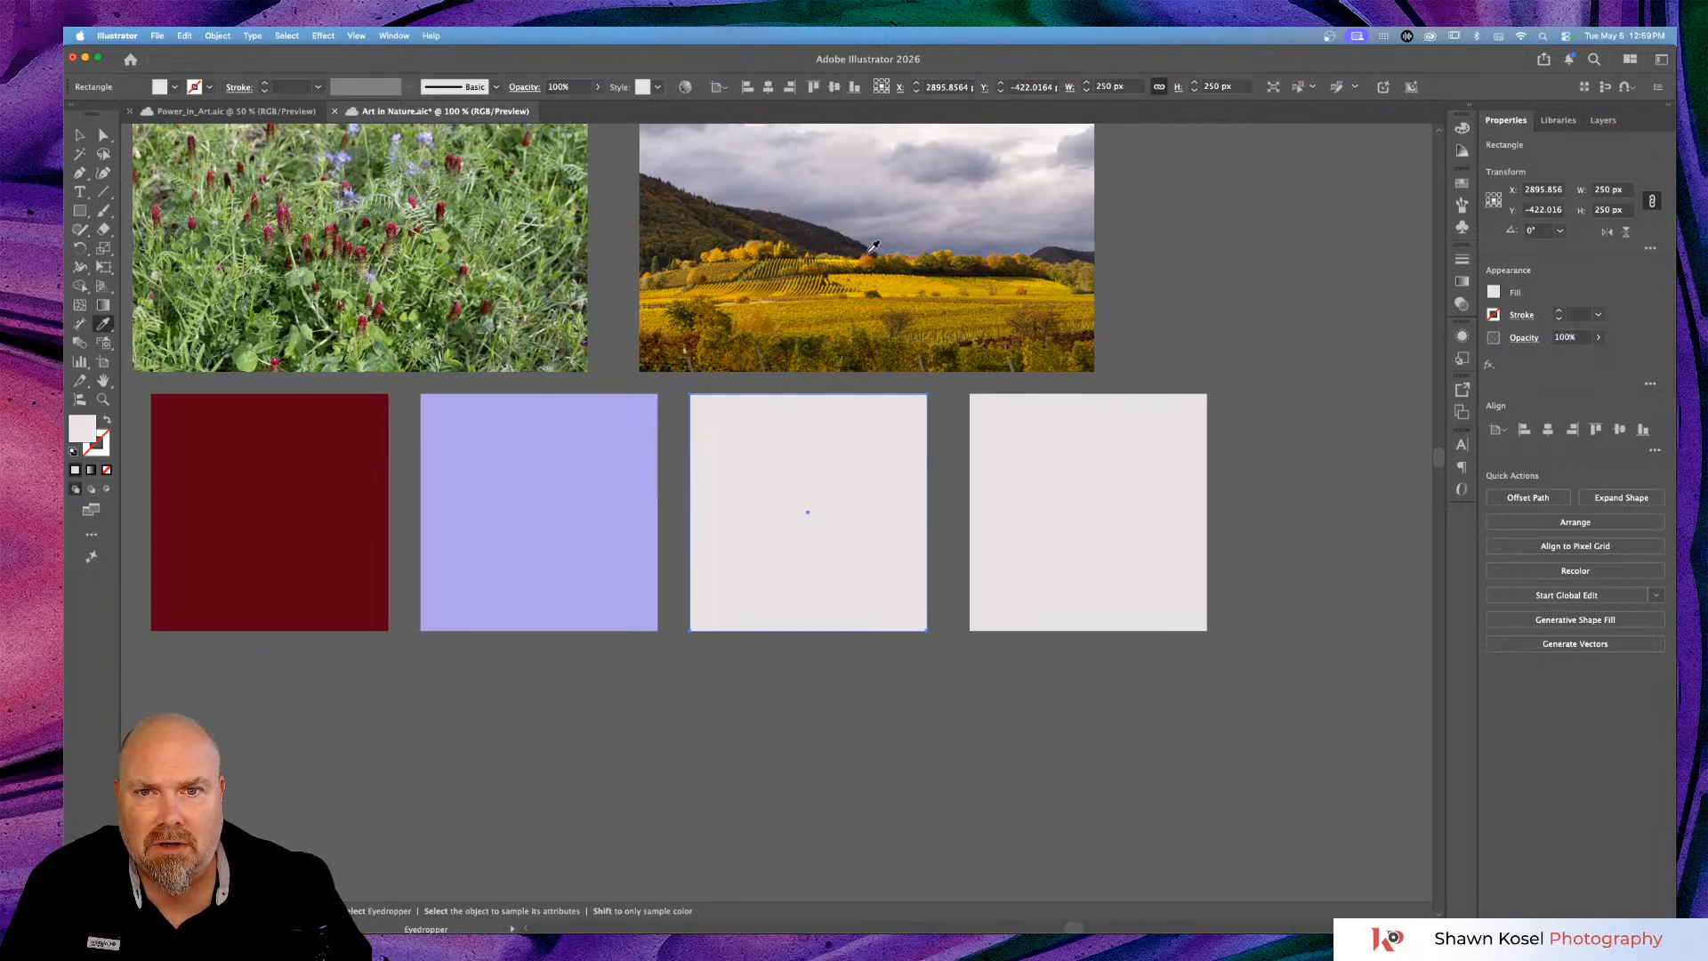
click(871, 255)
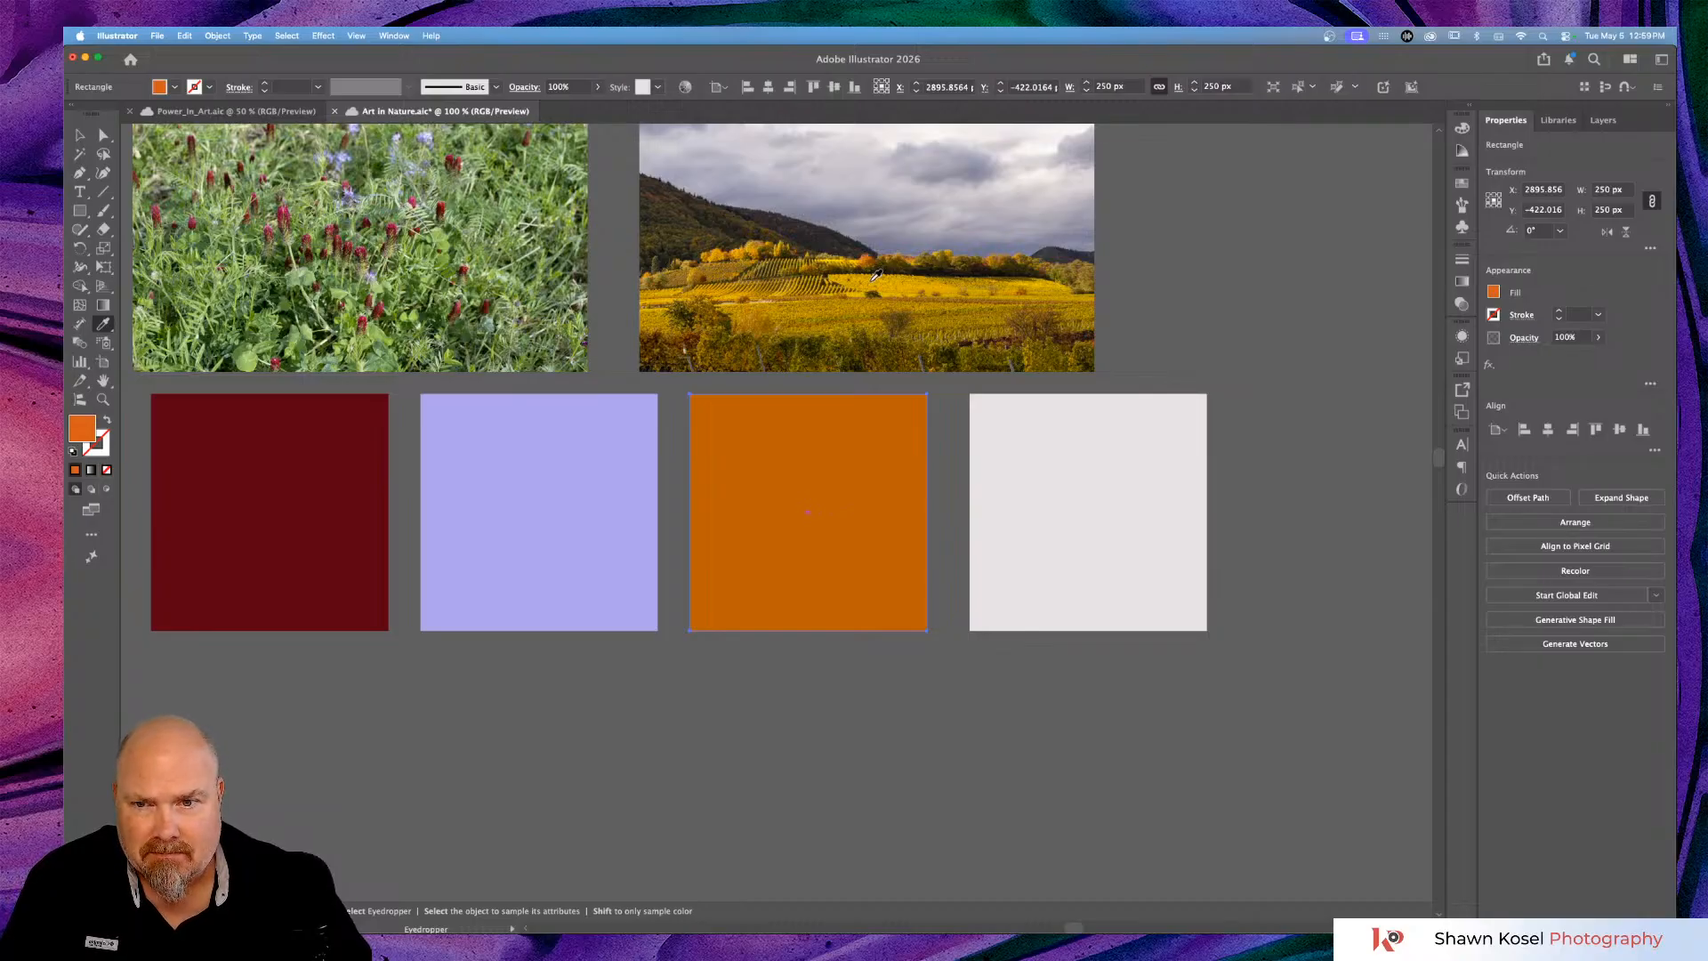
click(876, 276)
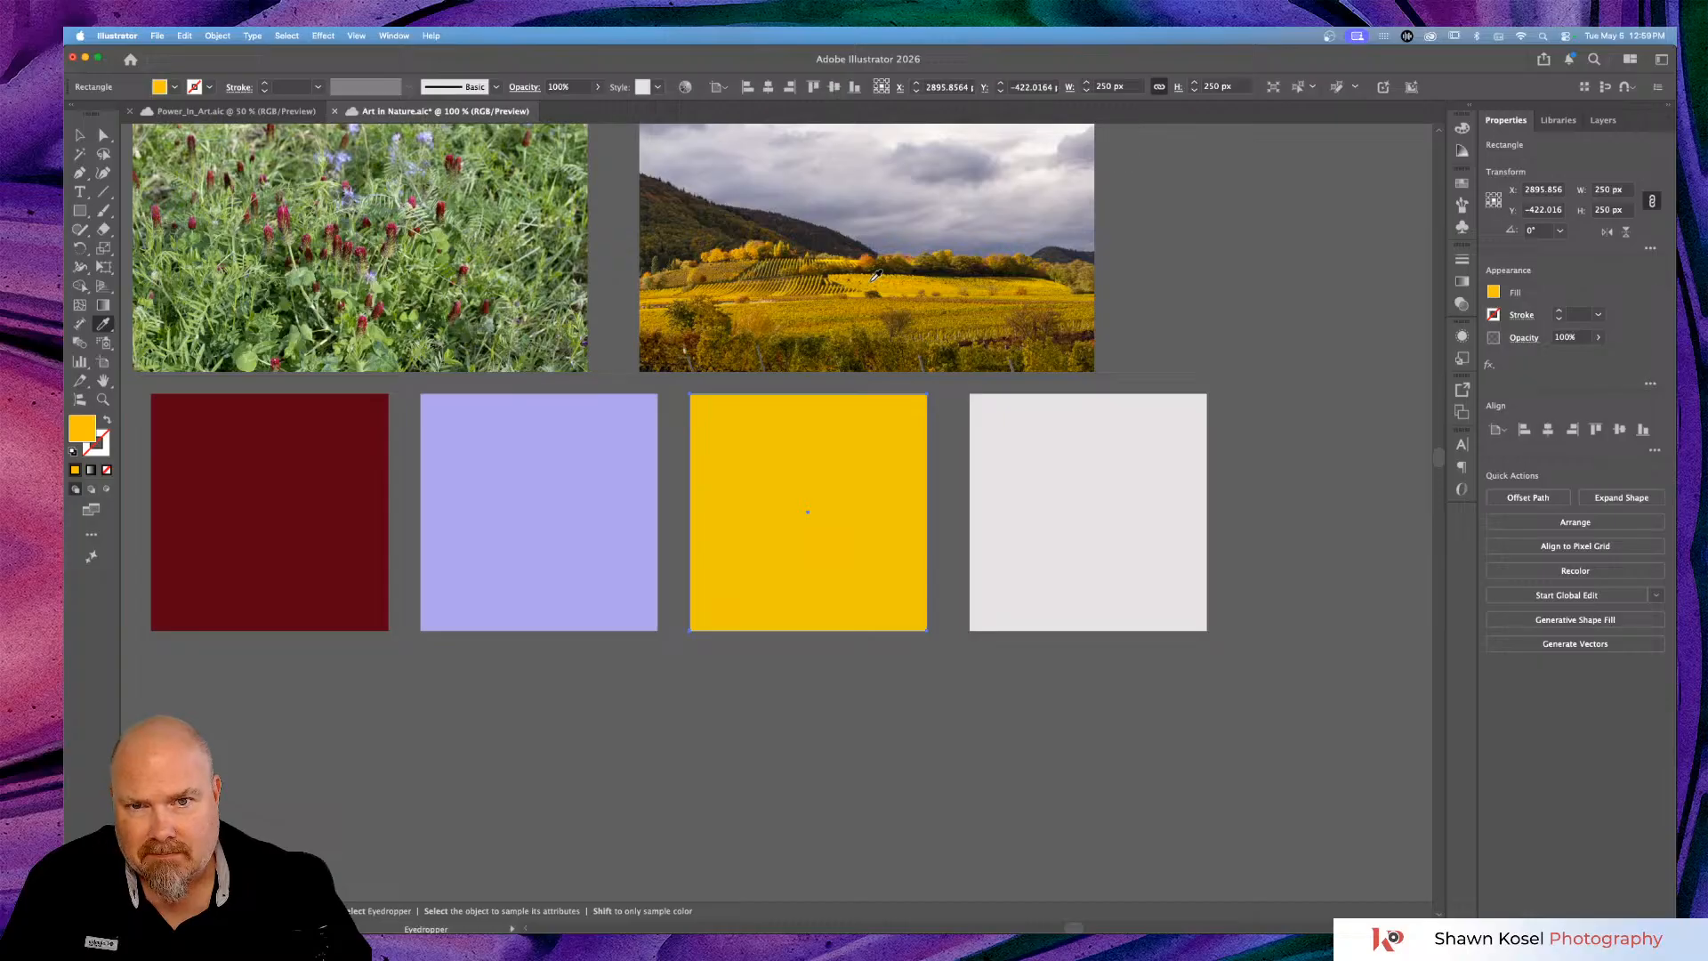
click(839, 291)
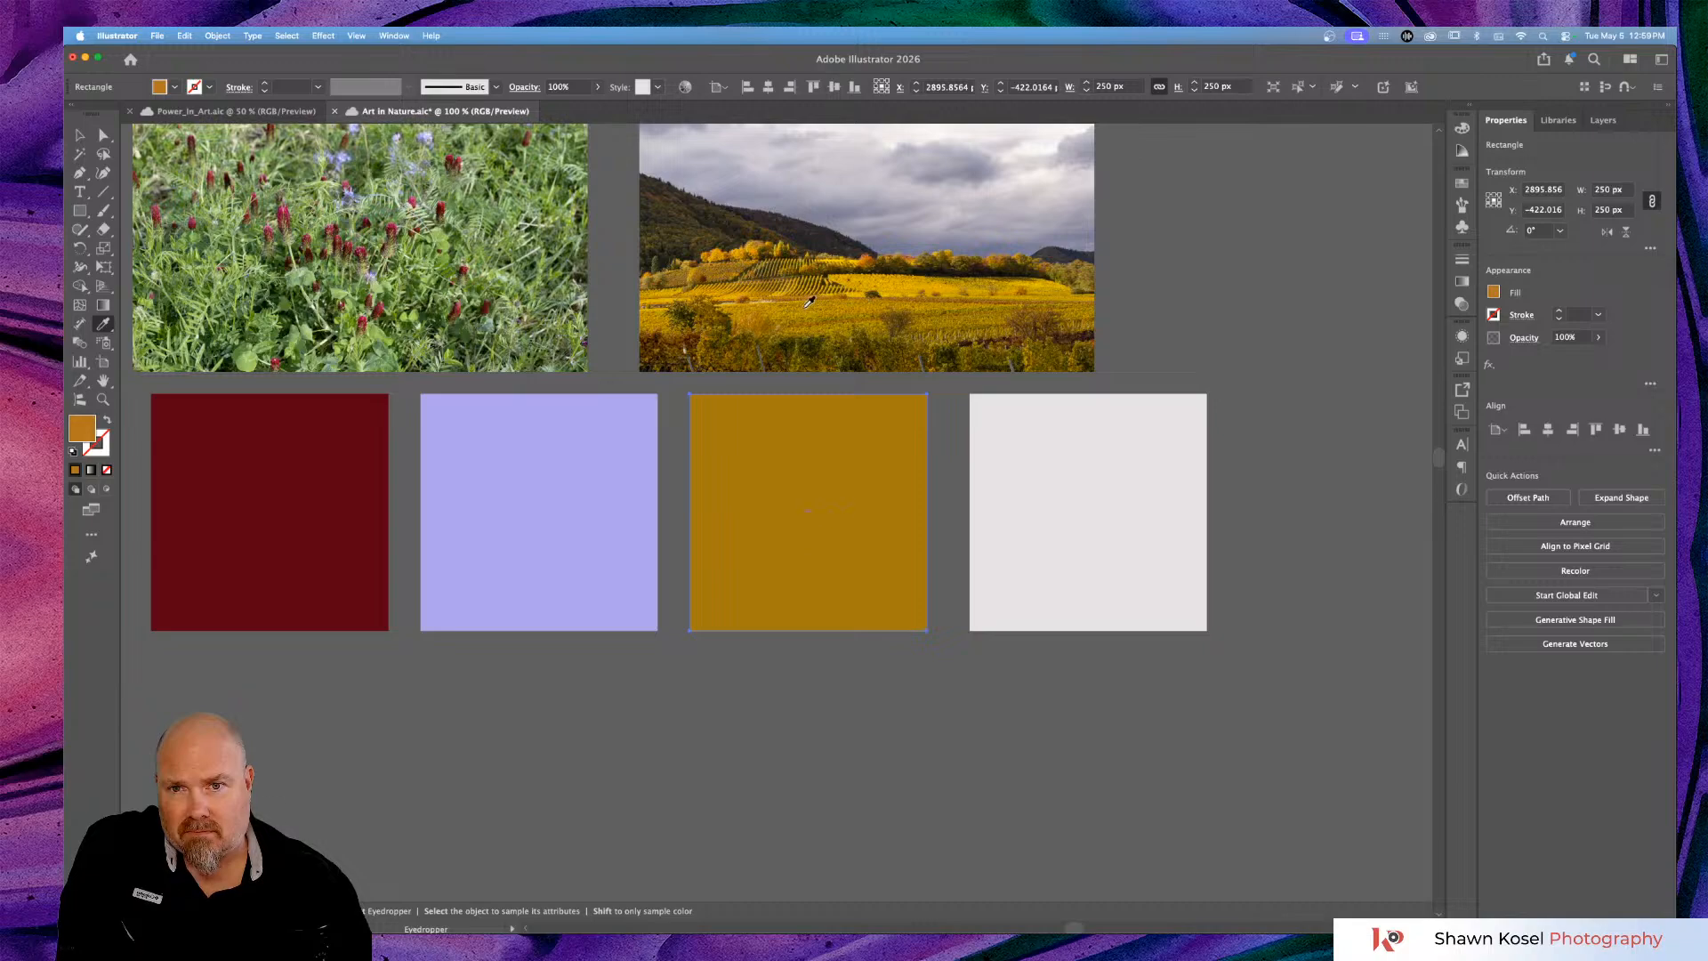
click(808, 302)
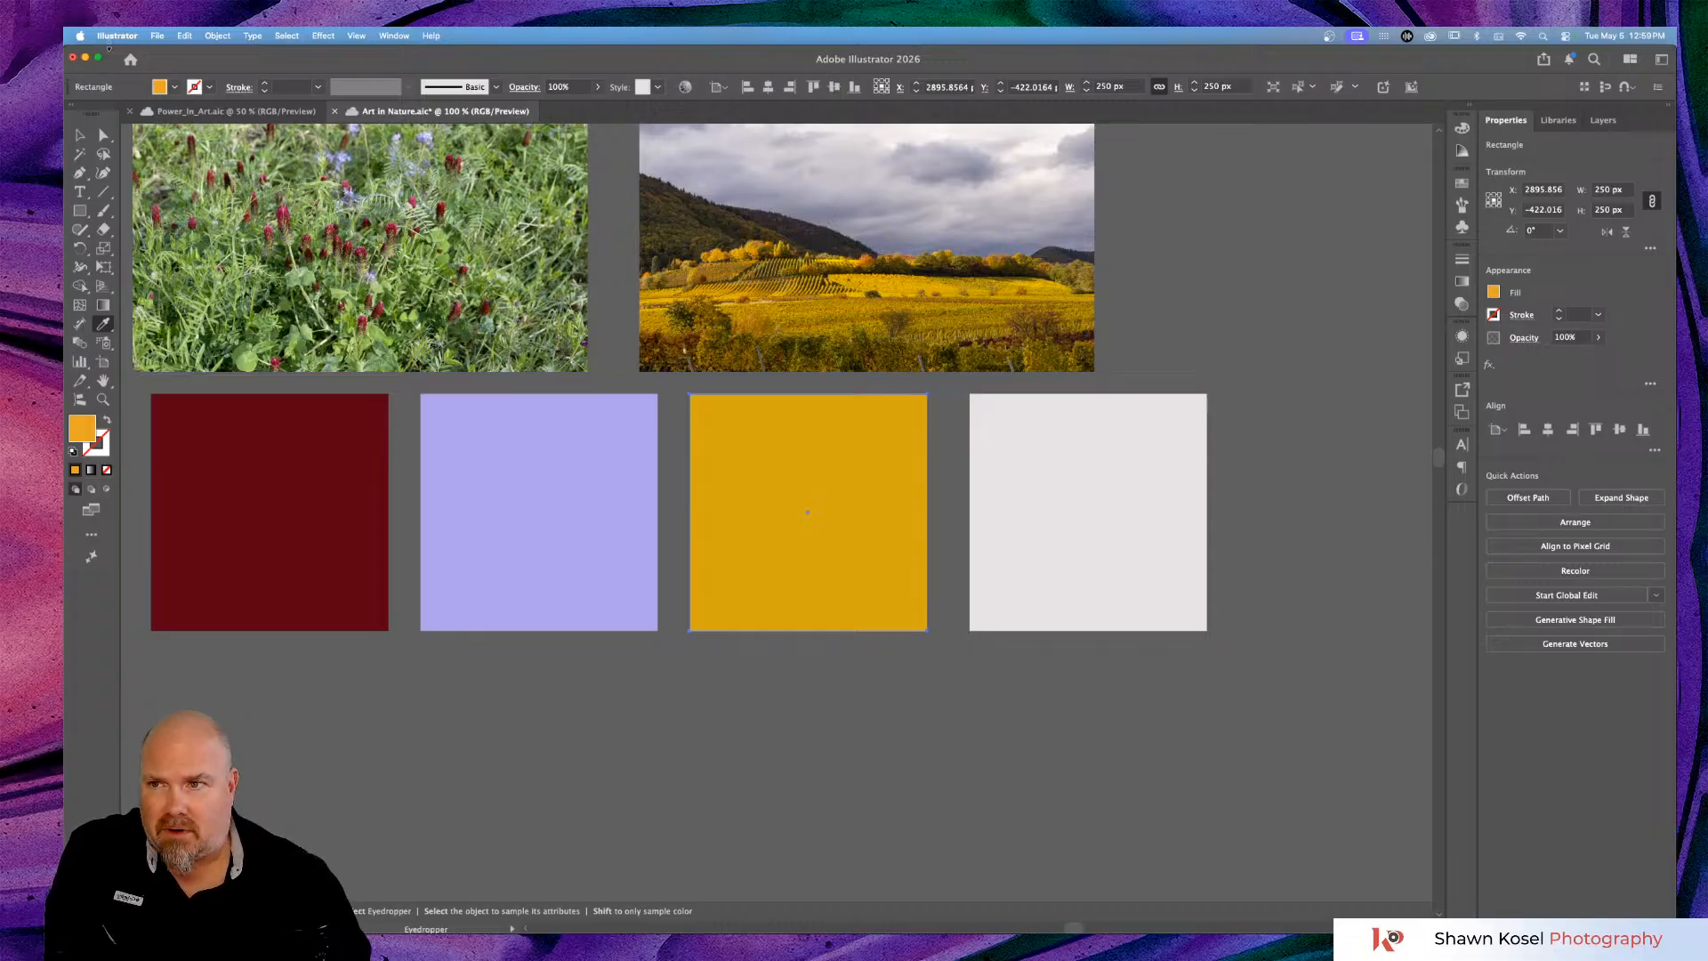
click(80, 134)
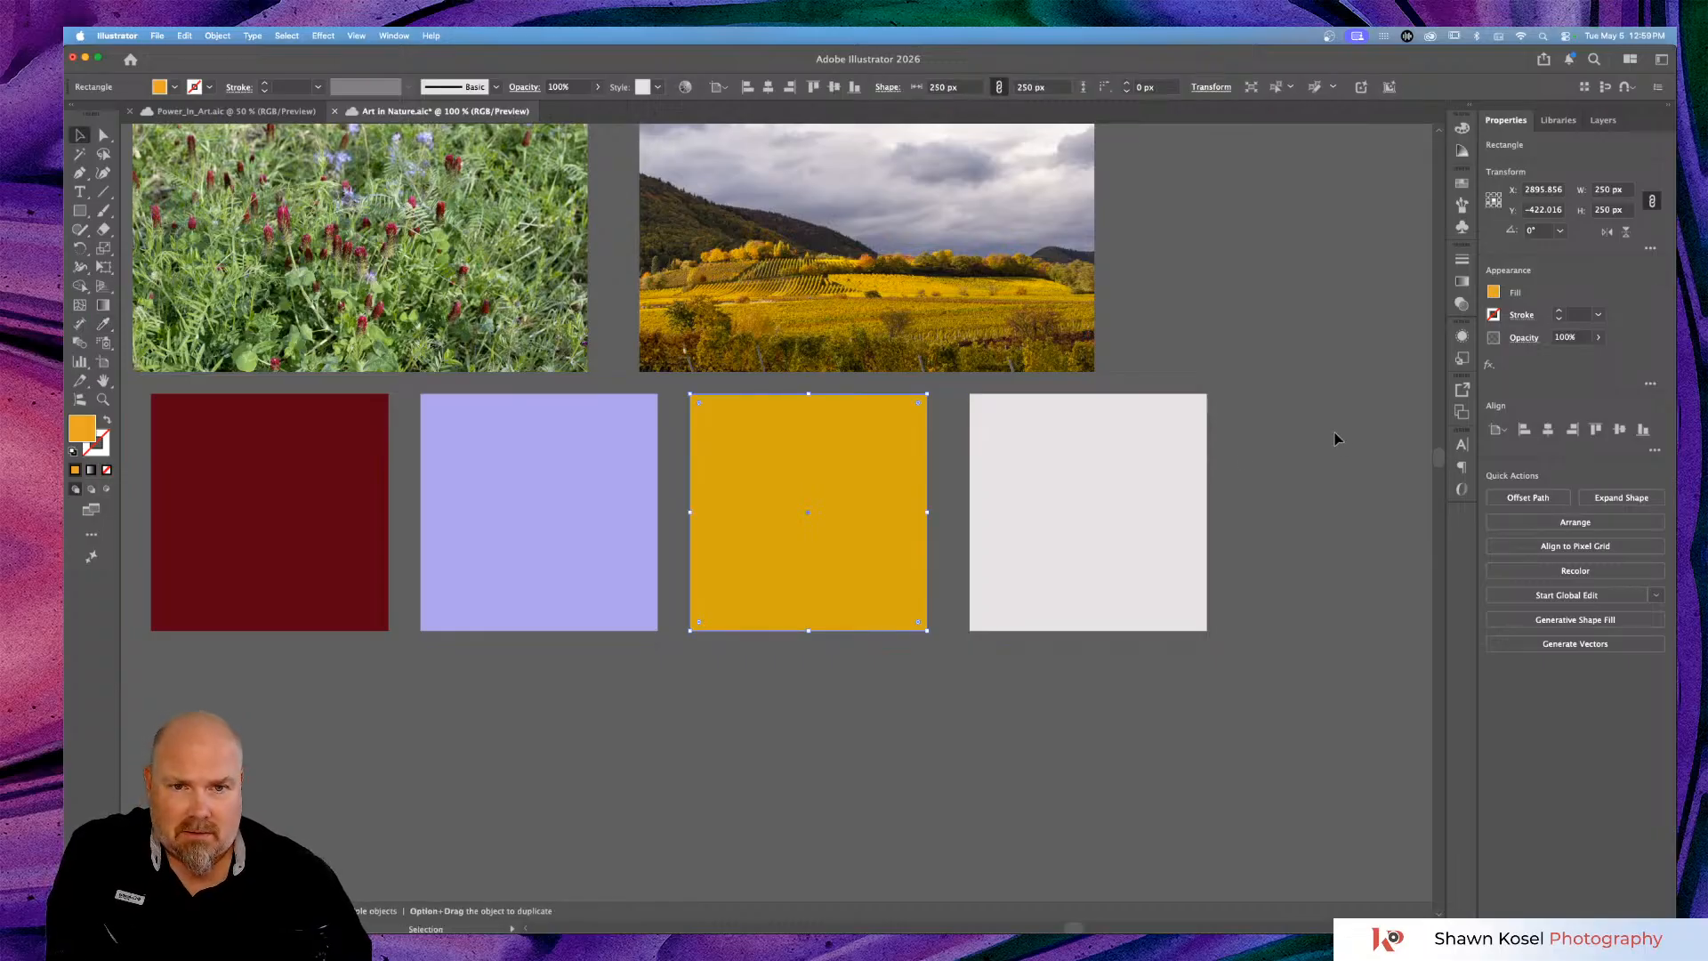
Duplicate the off-white square to its right as the fifth swatch, and fill the fourth with very dark brown sampled from the vineyard photo.
click(1108, 481)
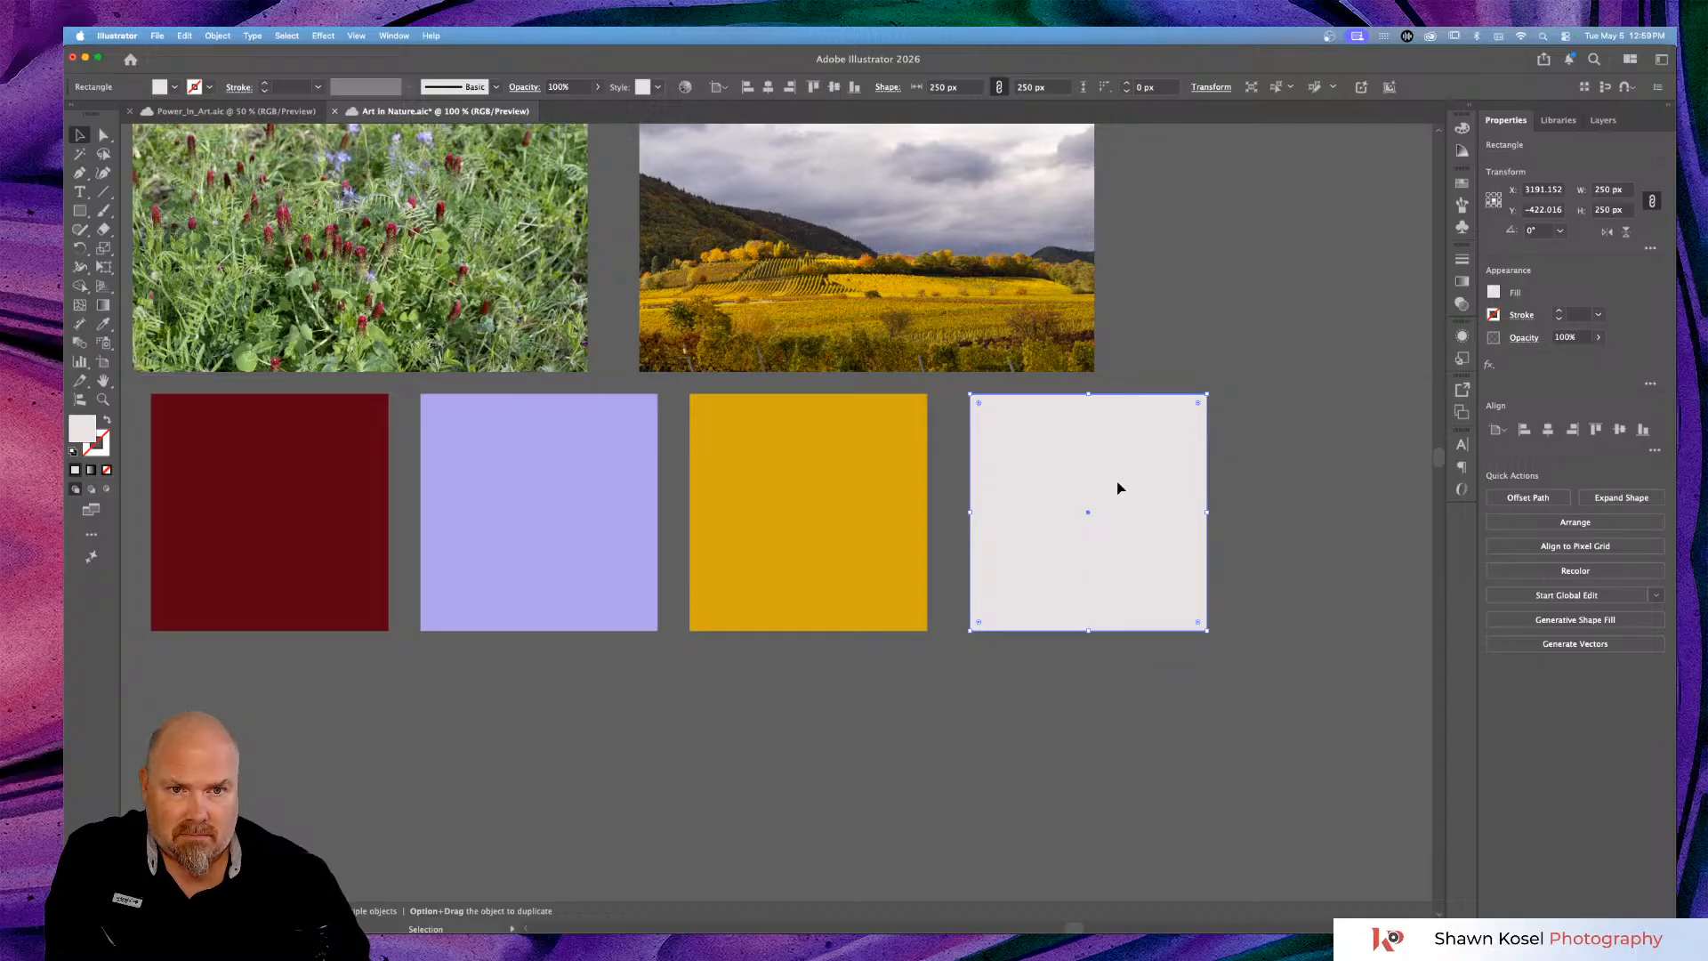
drag(1119, 487, 1394, 485)
click(1141, 496)
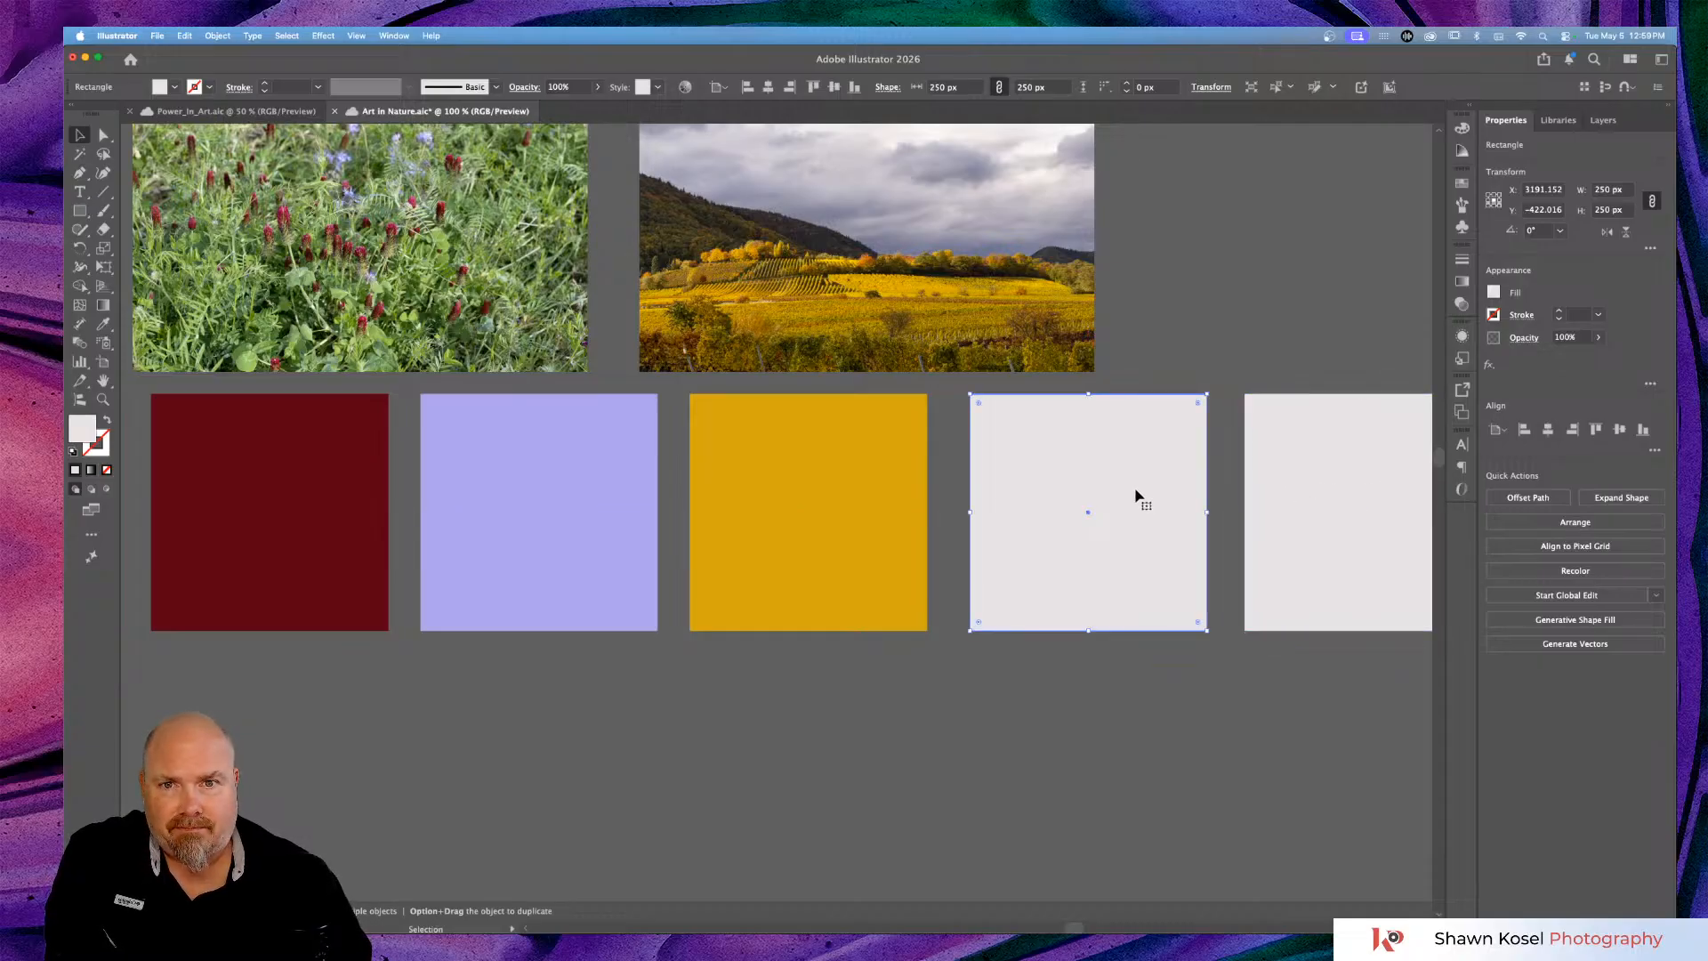
key(i)
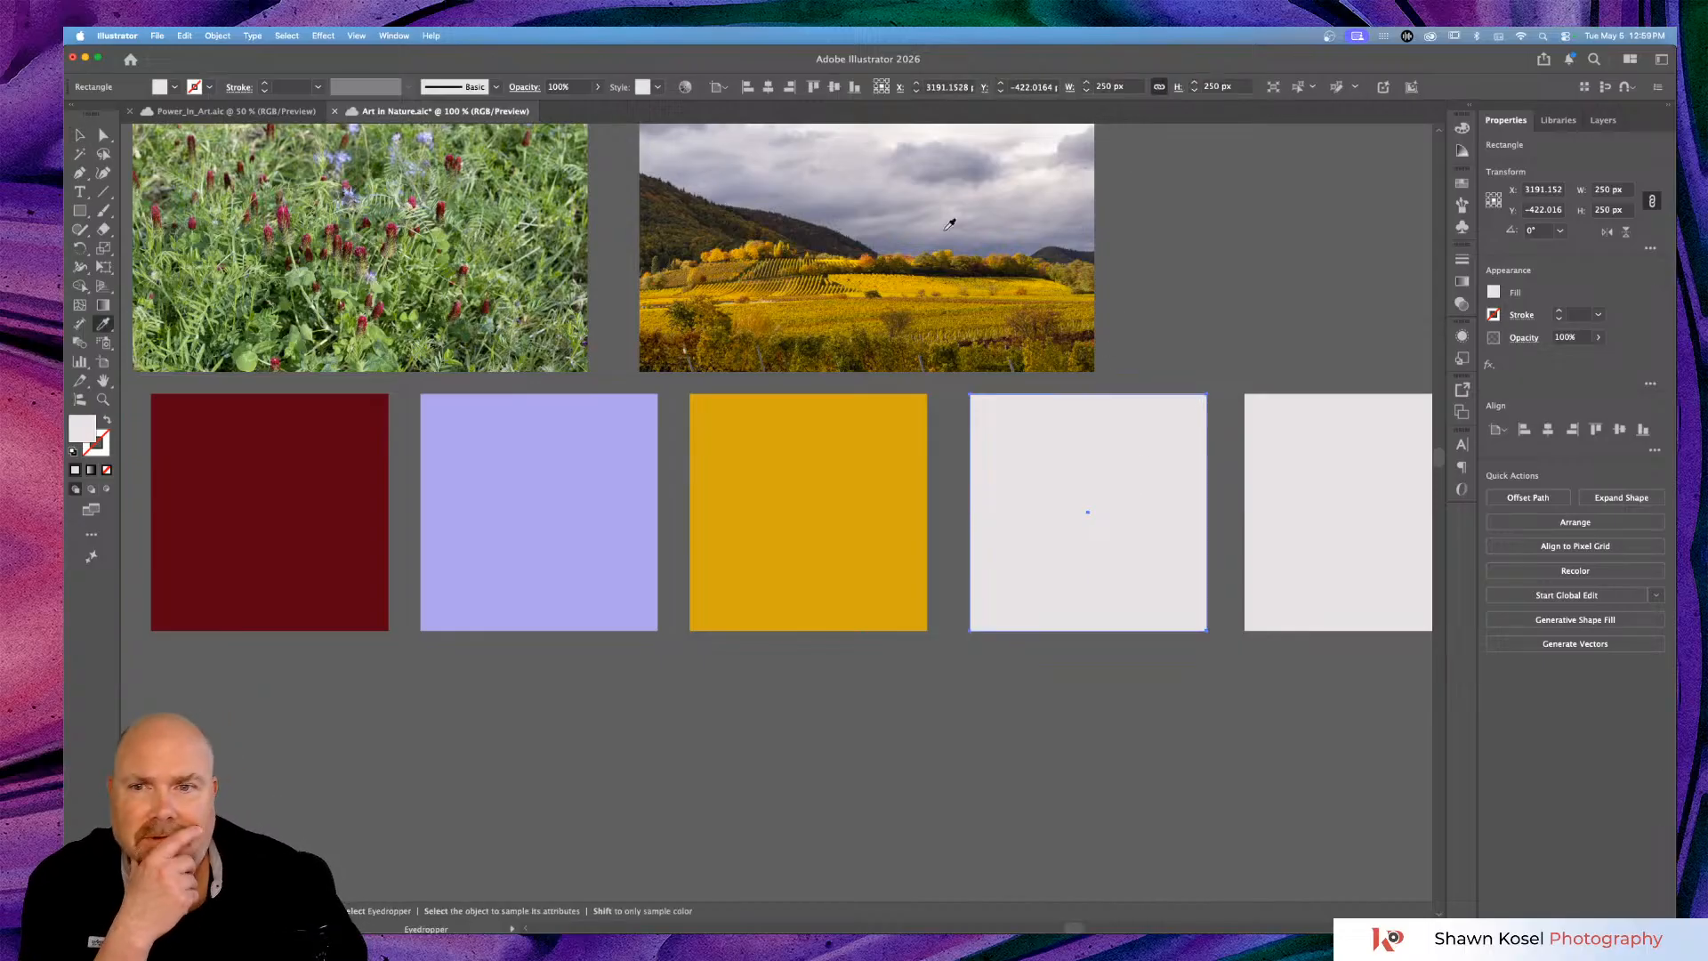
click(663, 334)
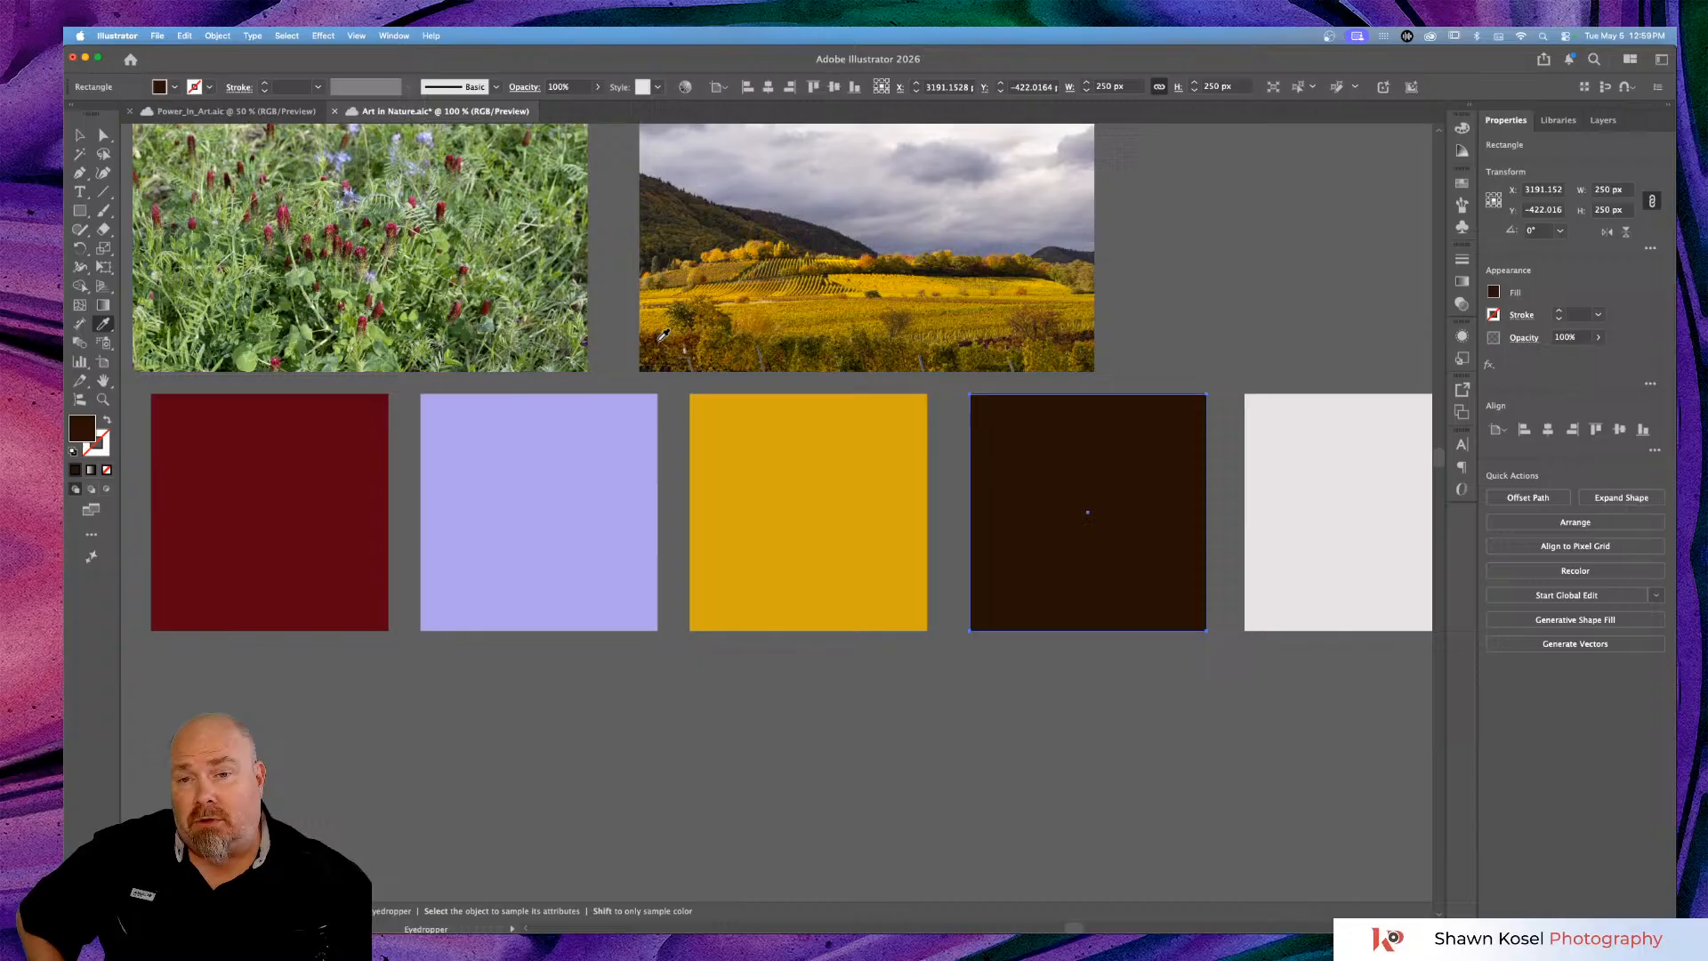
Resample the third square's fill with the Eyedropper from the sunlit vineyard field, settling on a brighter golden yellow.
click(77, 134)
click(779, 484)
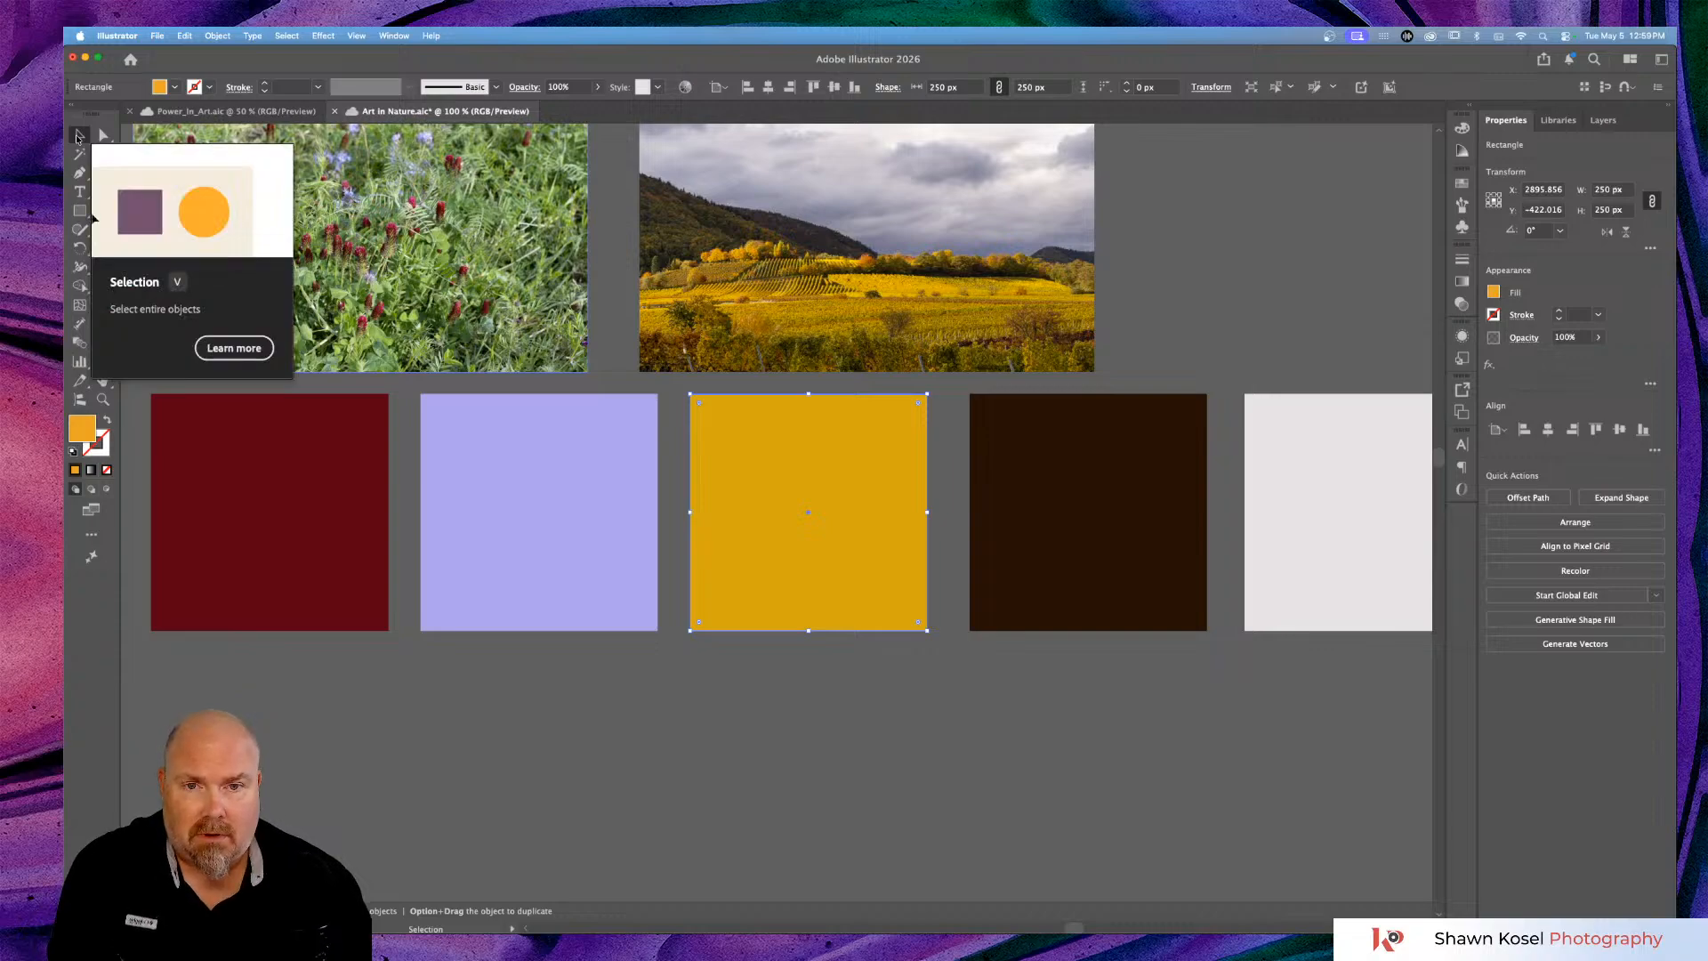
key(i)
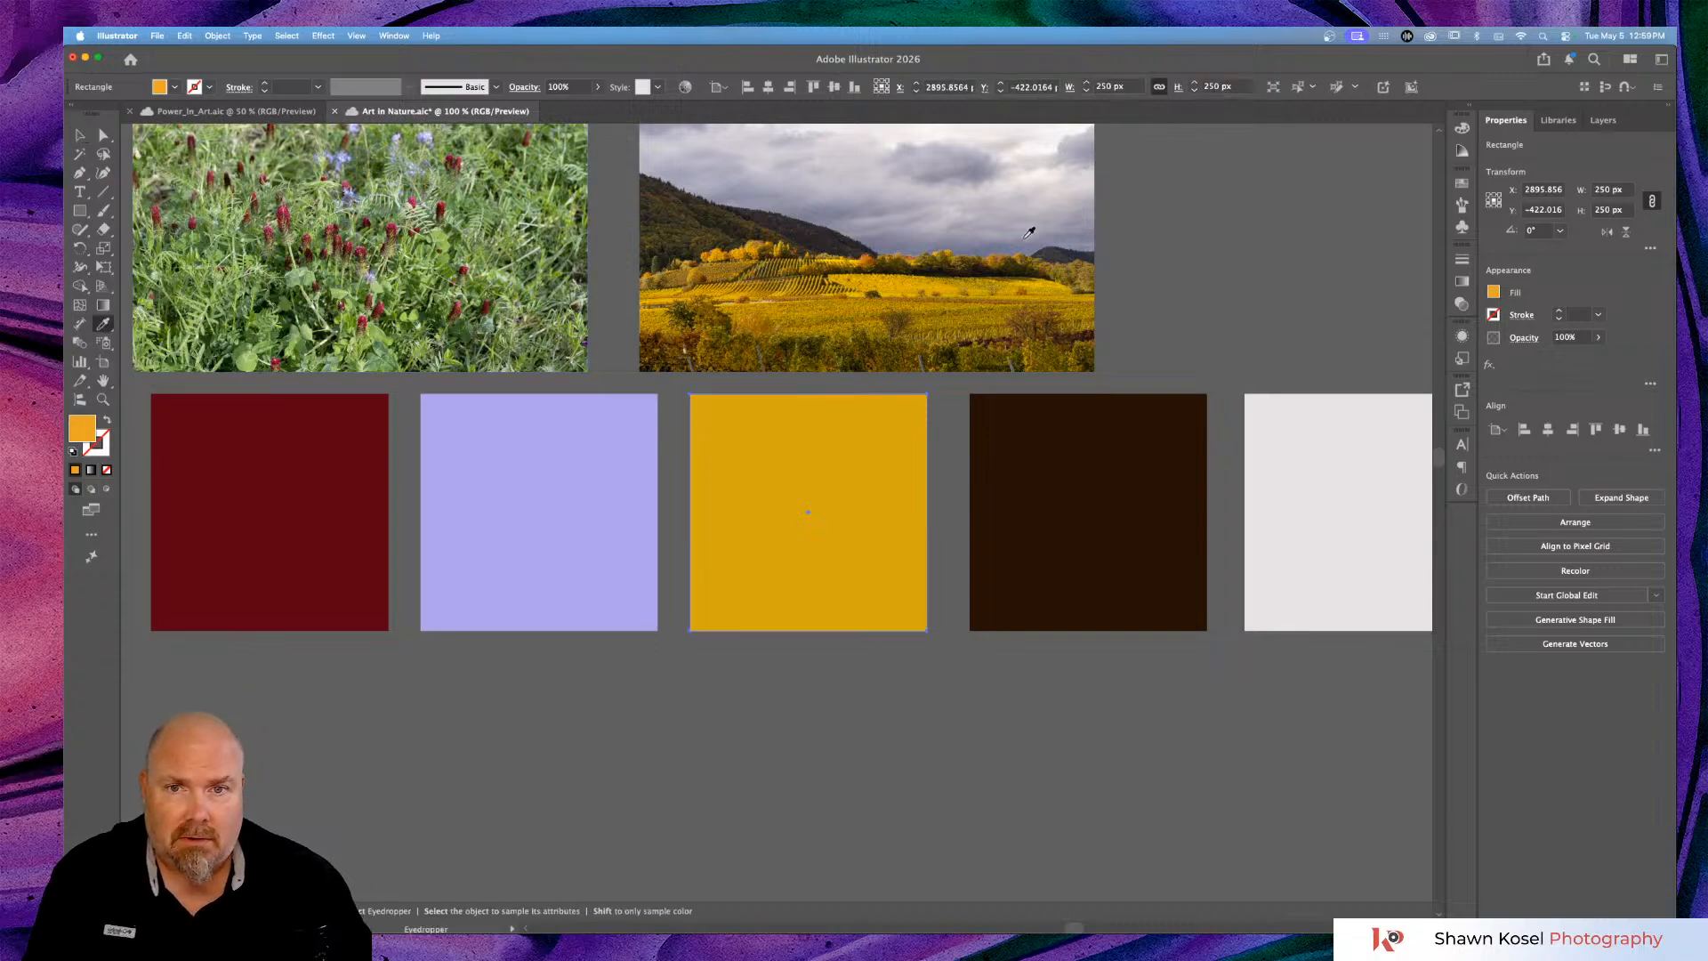
click(869, 283)
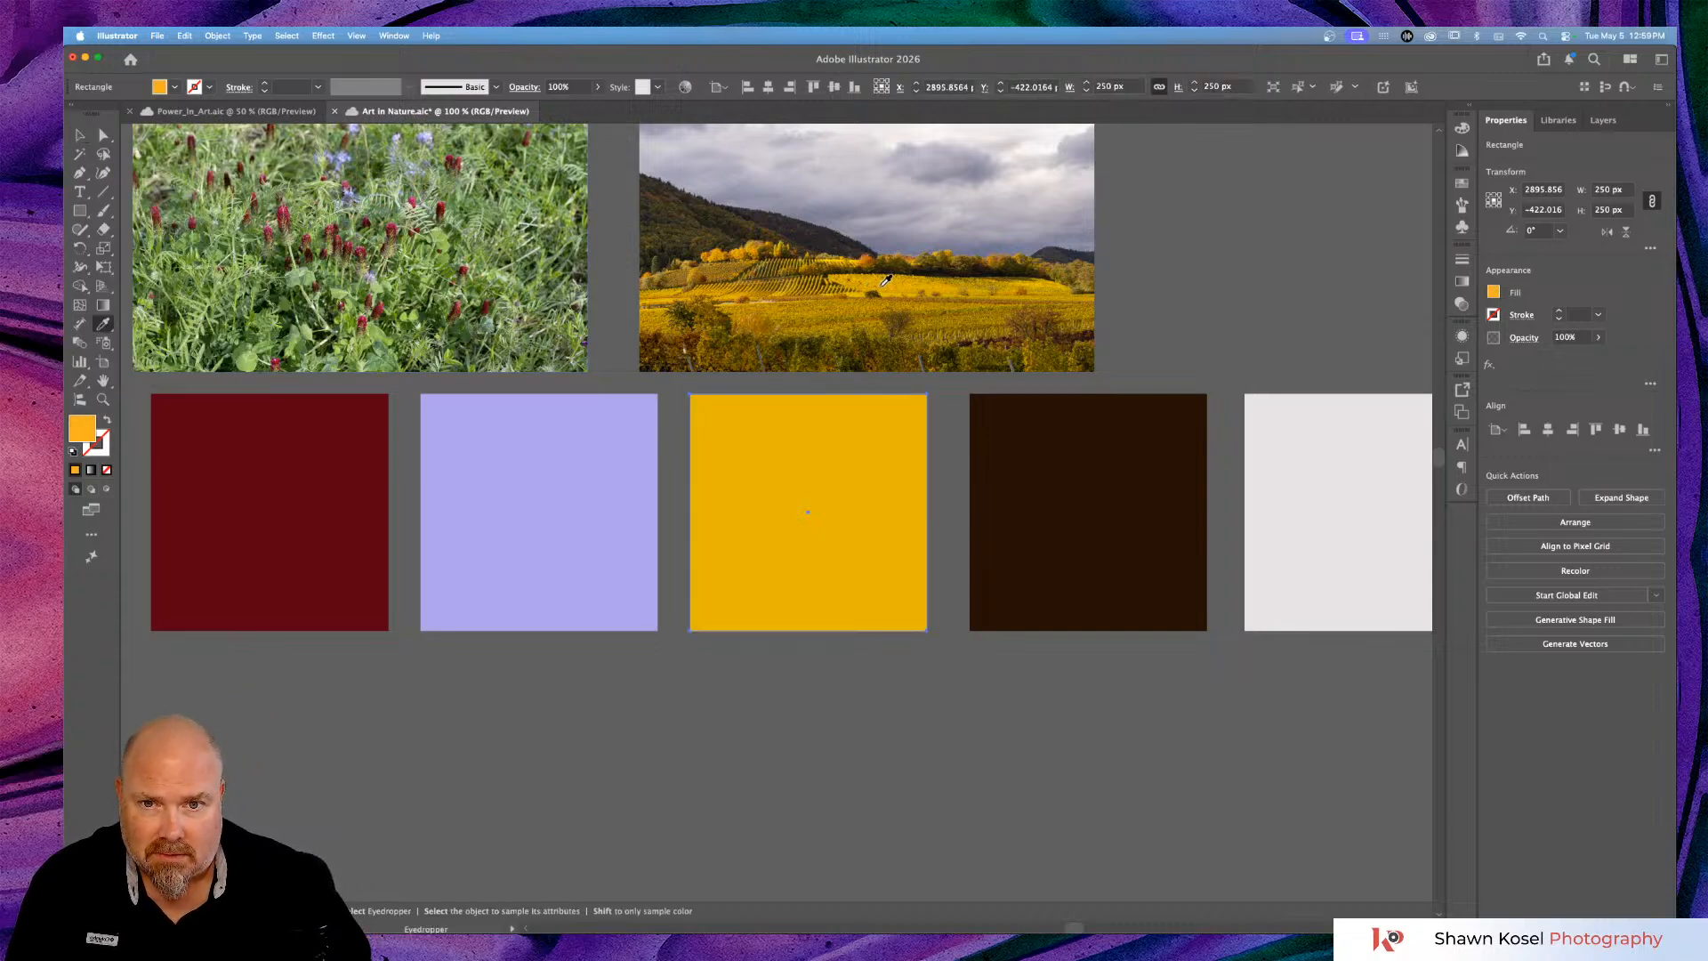
click(886, 281)
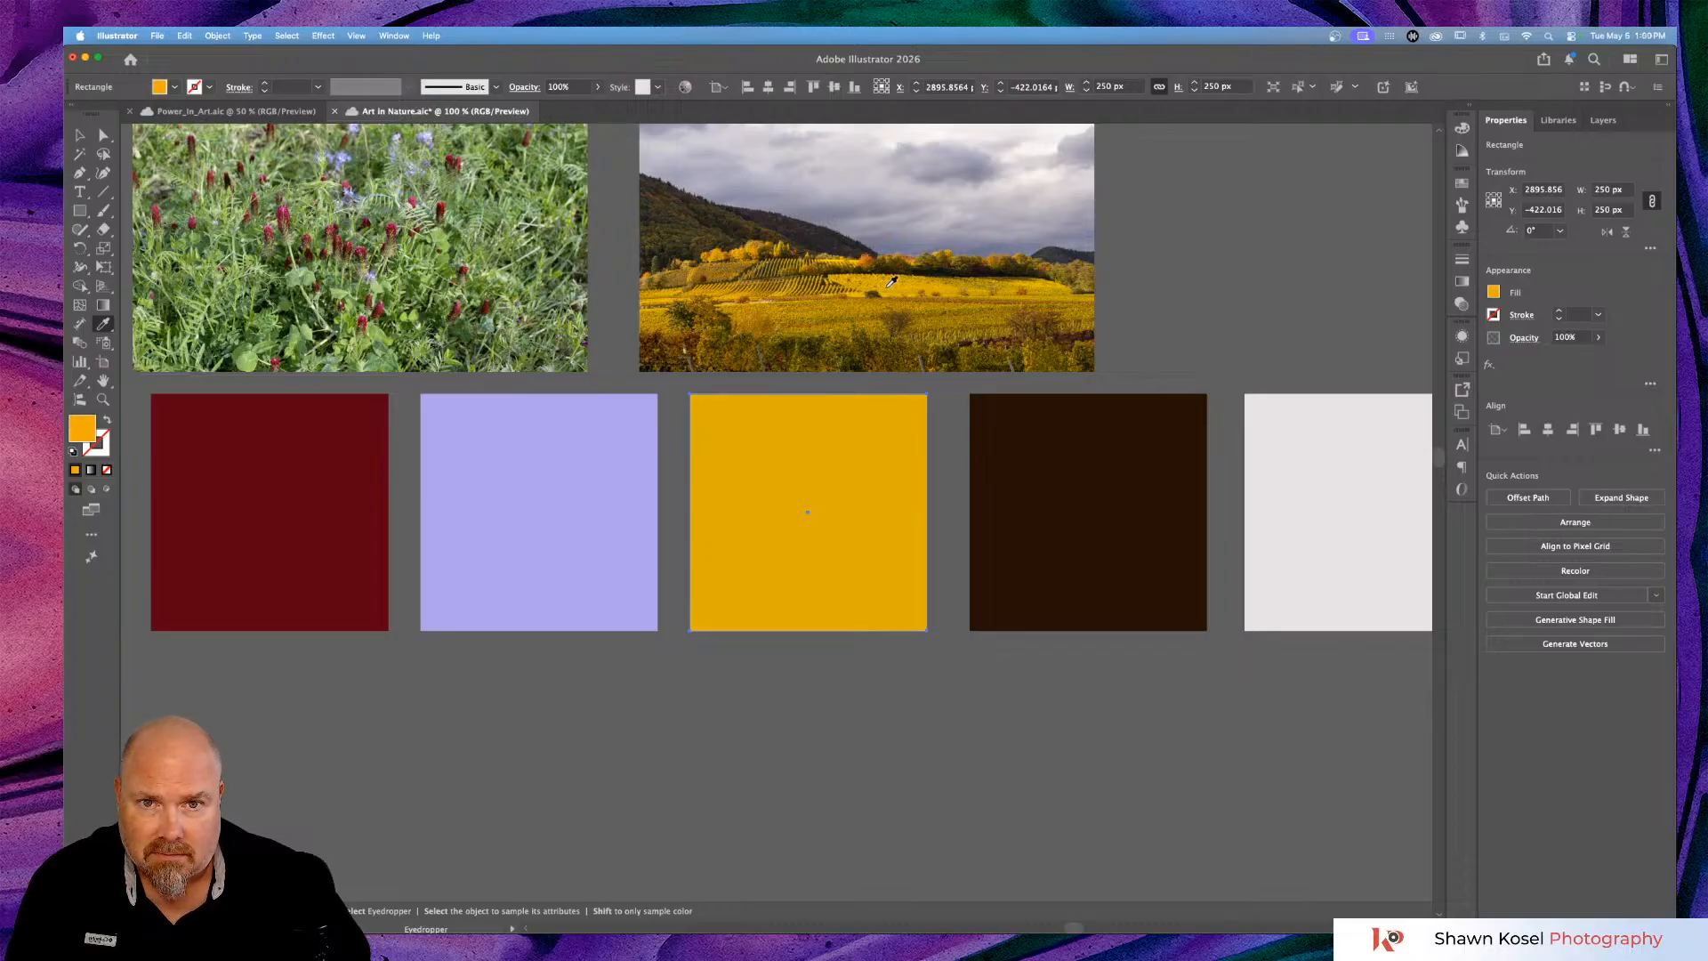
click(904, 286)
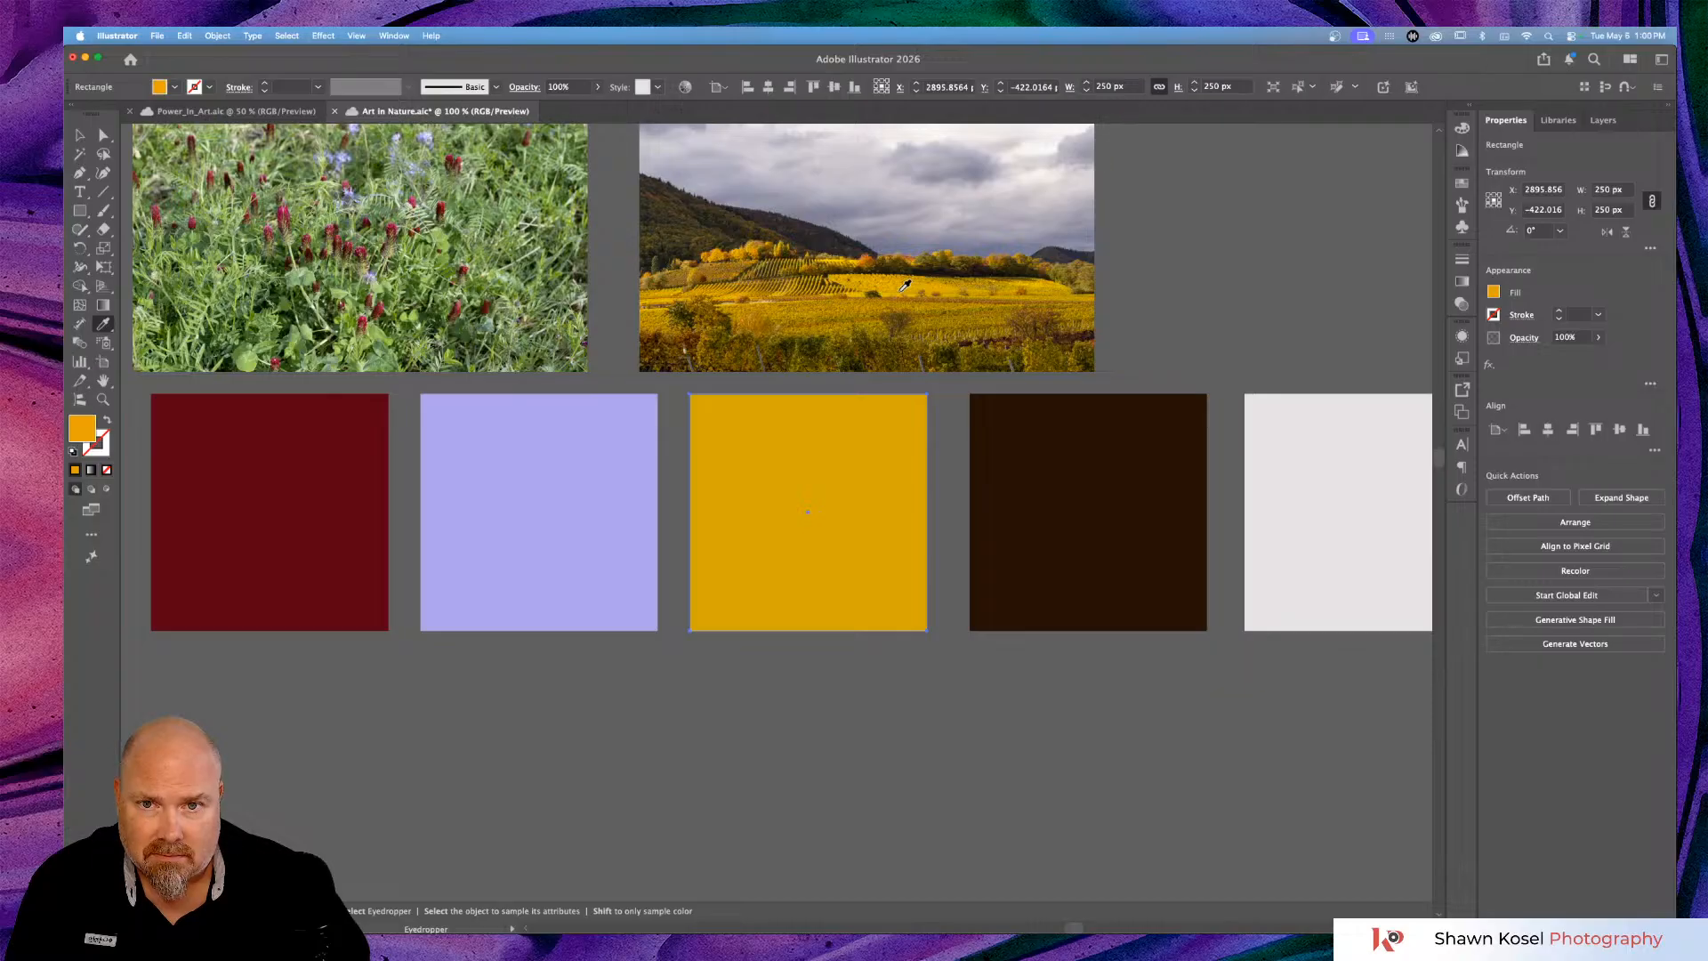
click(830, 304)
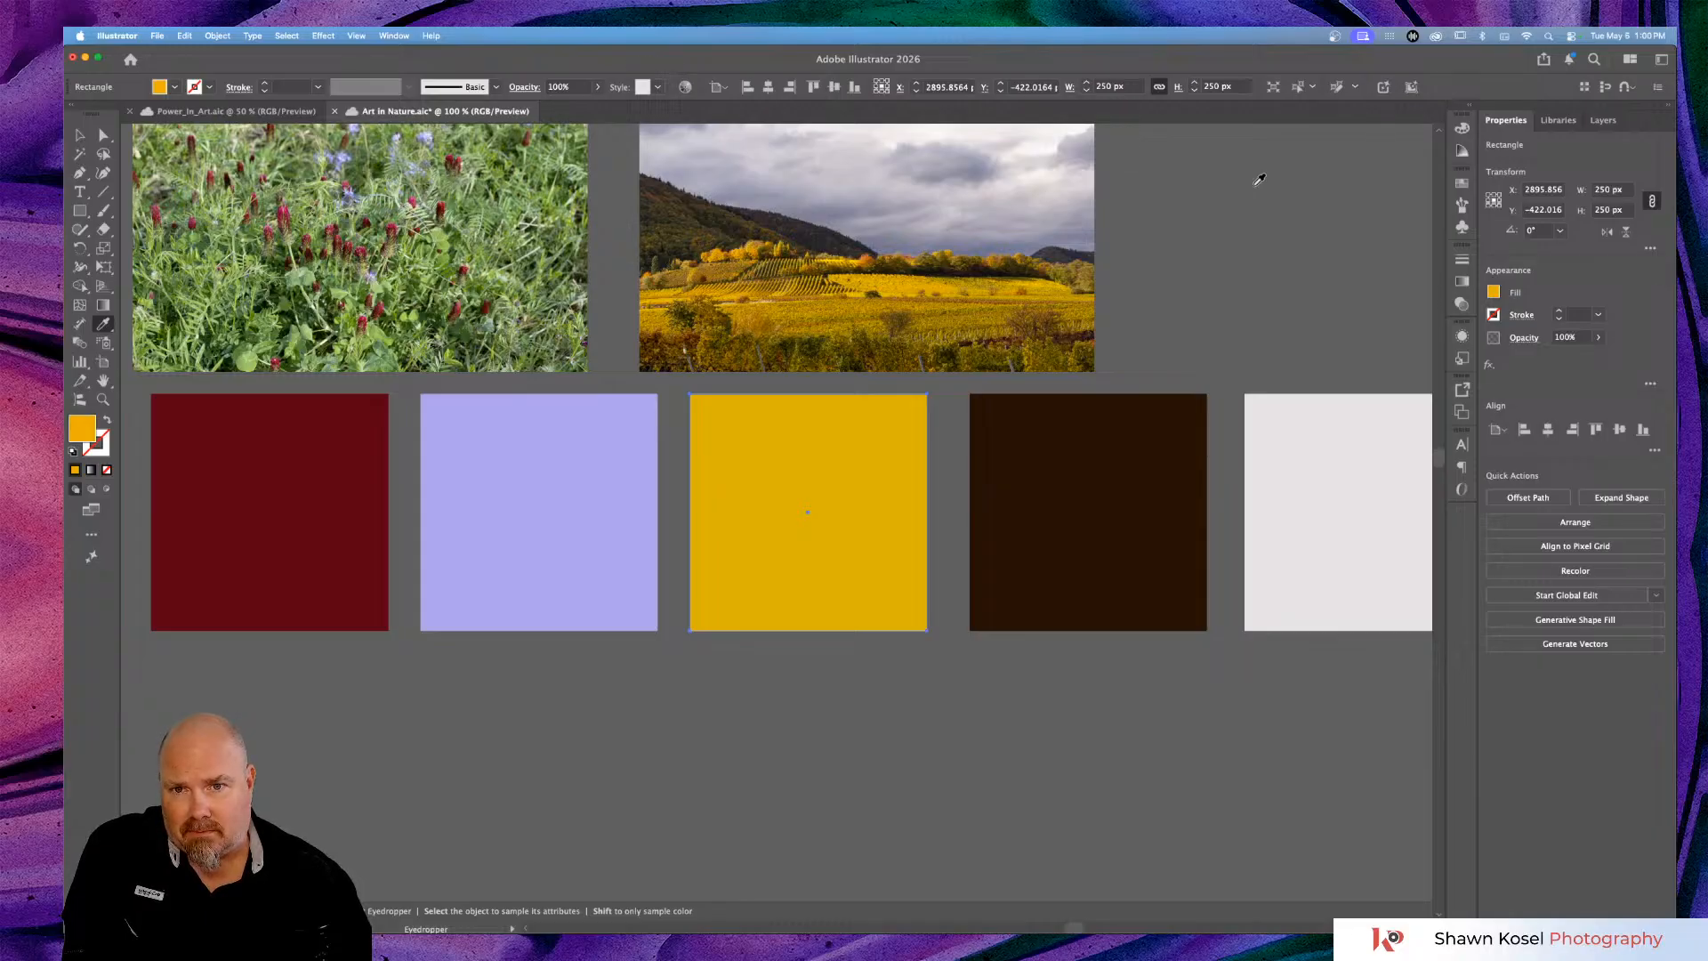
scroll(1260, 179, left, 1)
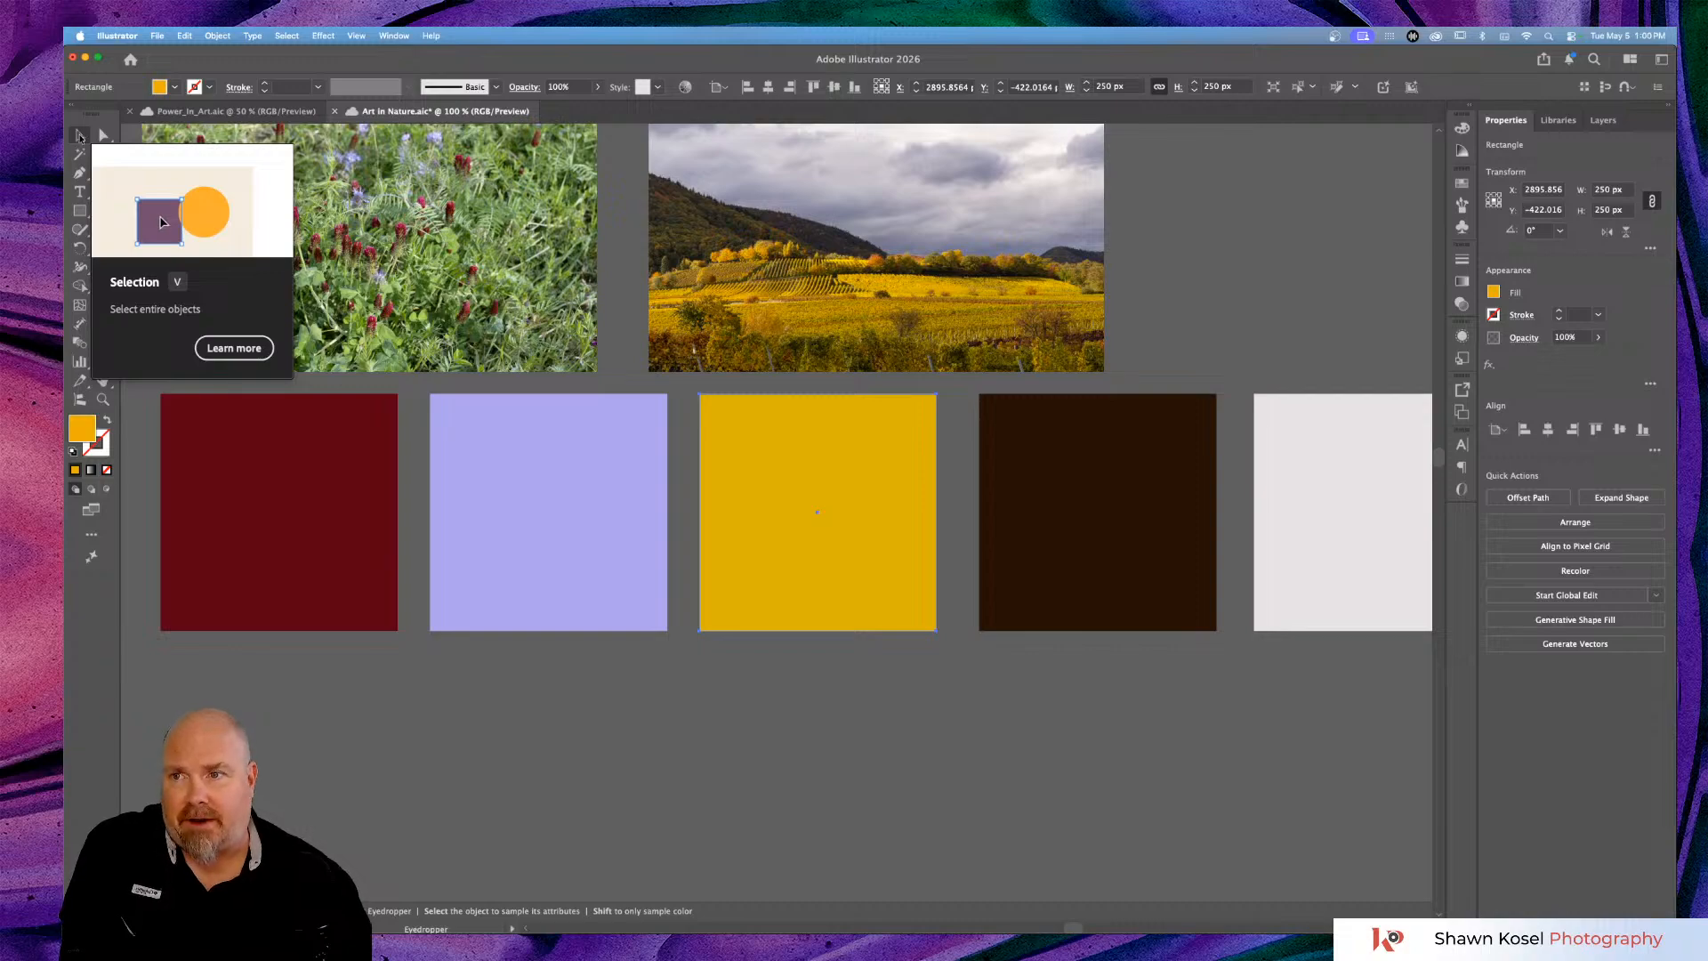
Recolor the fourth square medium brown by sampling the foreground shrubs at the vineyard photo's edge.
click(80, 135)
click(1072, 447)
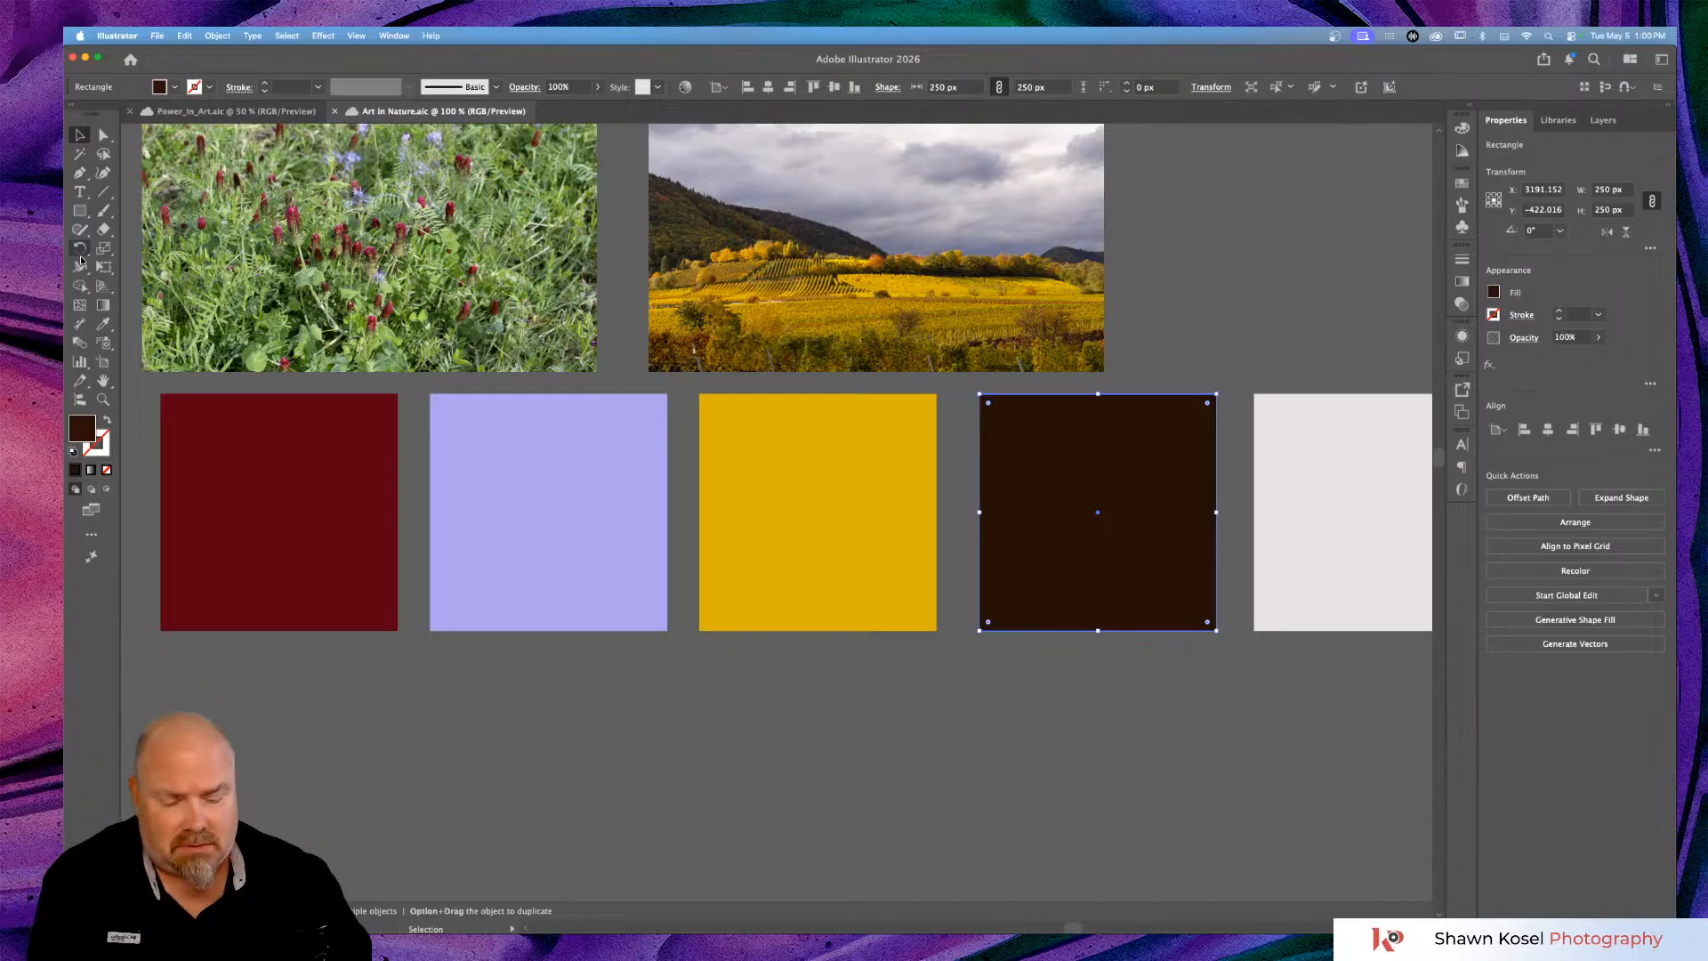
key(i)
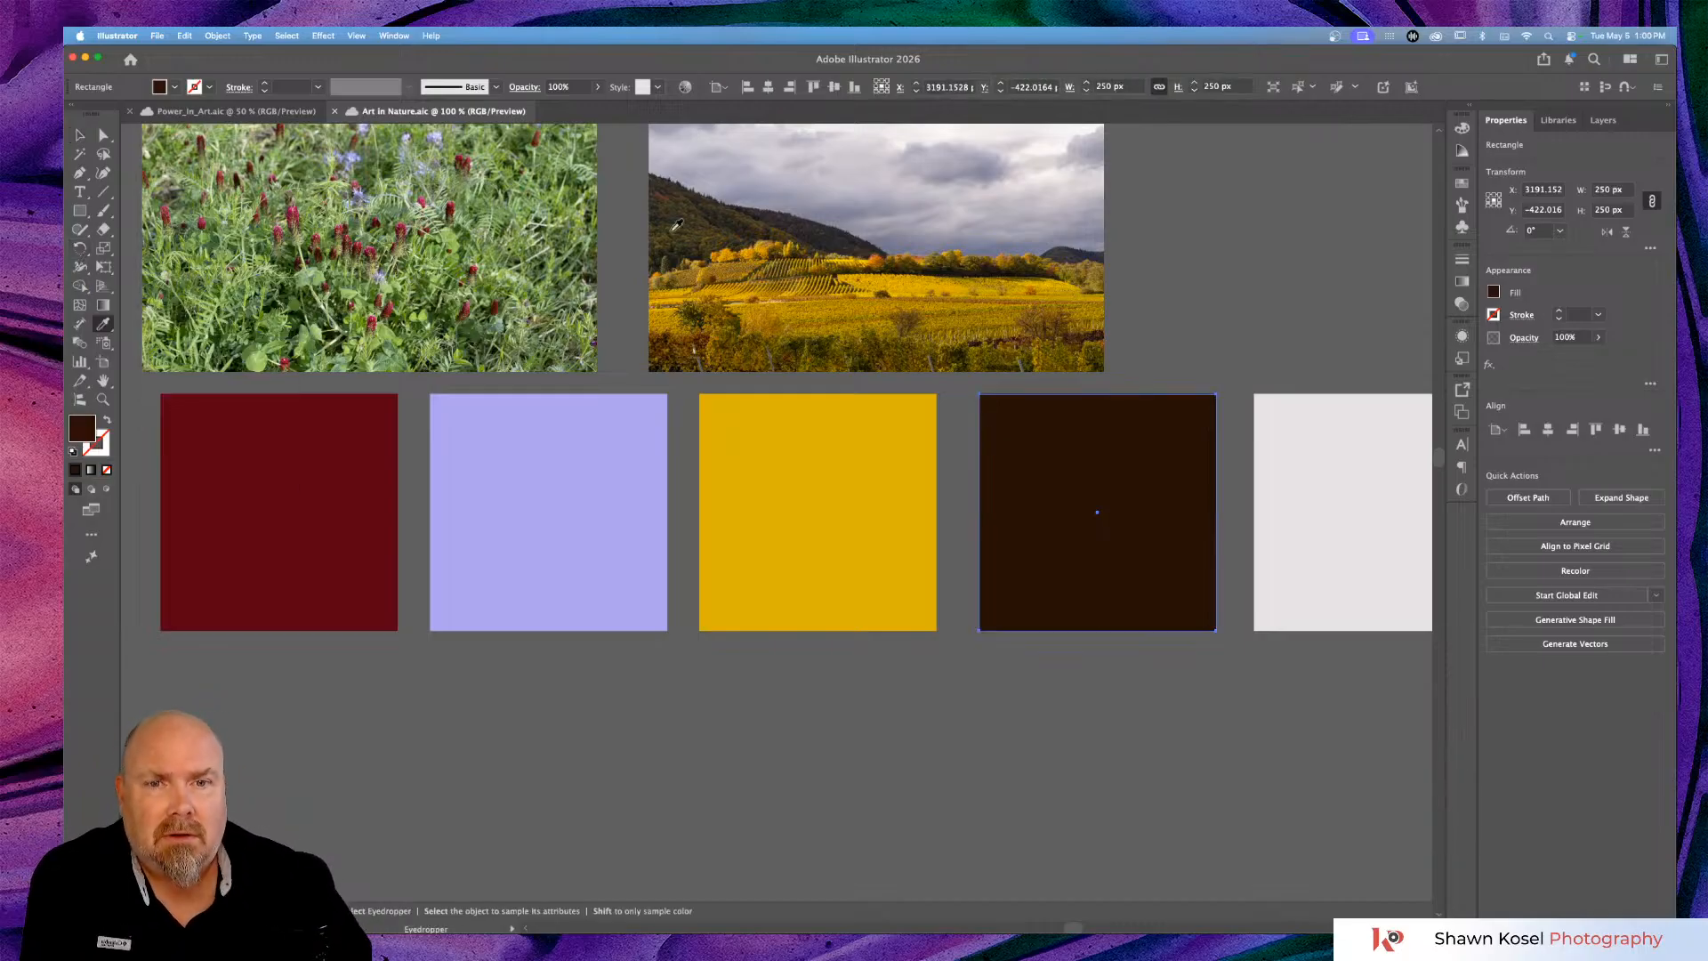
click(1100, 331)
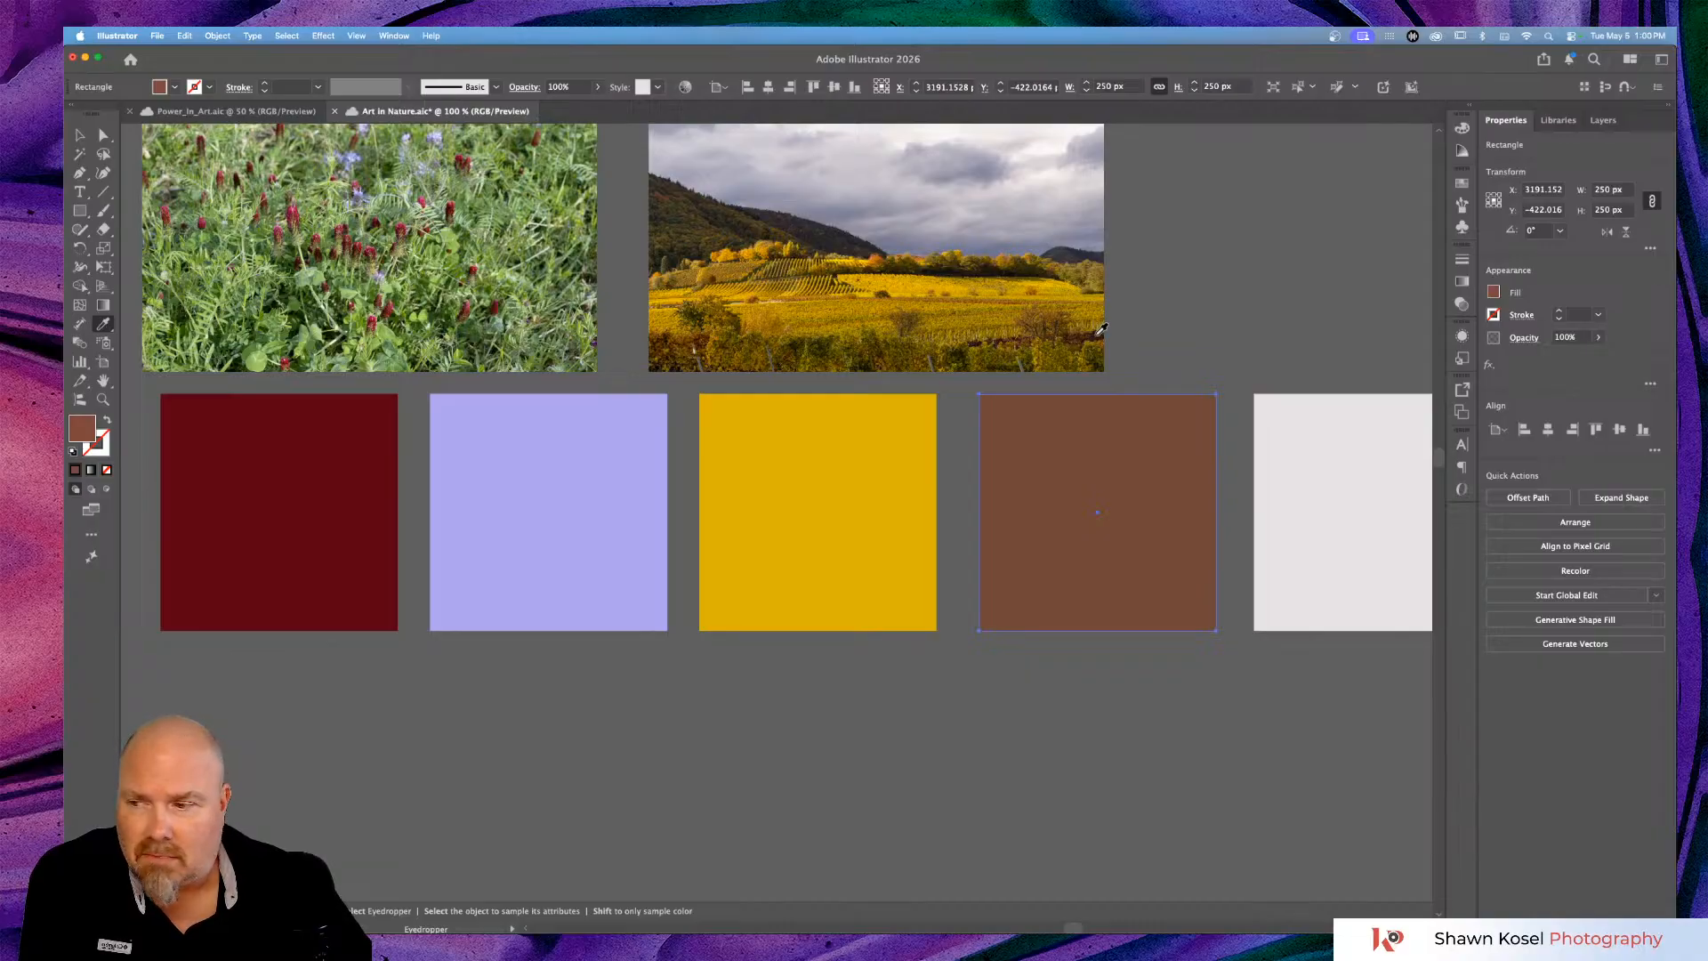
Try orange and brown samples from the vineyard photo on the fourth square, settle on dark olive green, and deselect it with the Selection tool.
scroll(1101, 331, right, 2)
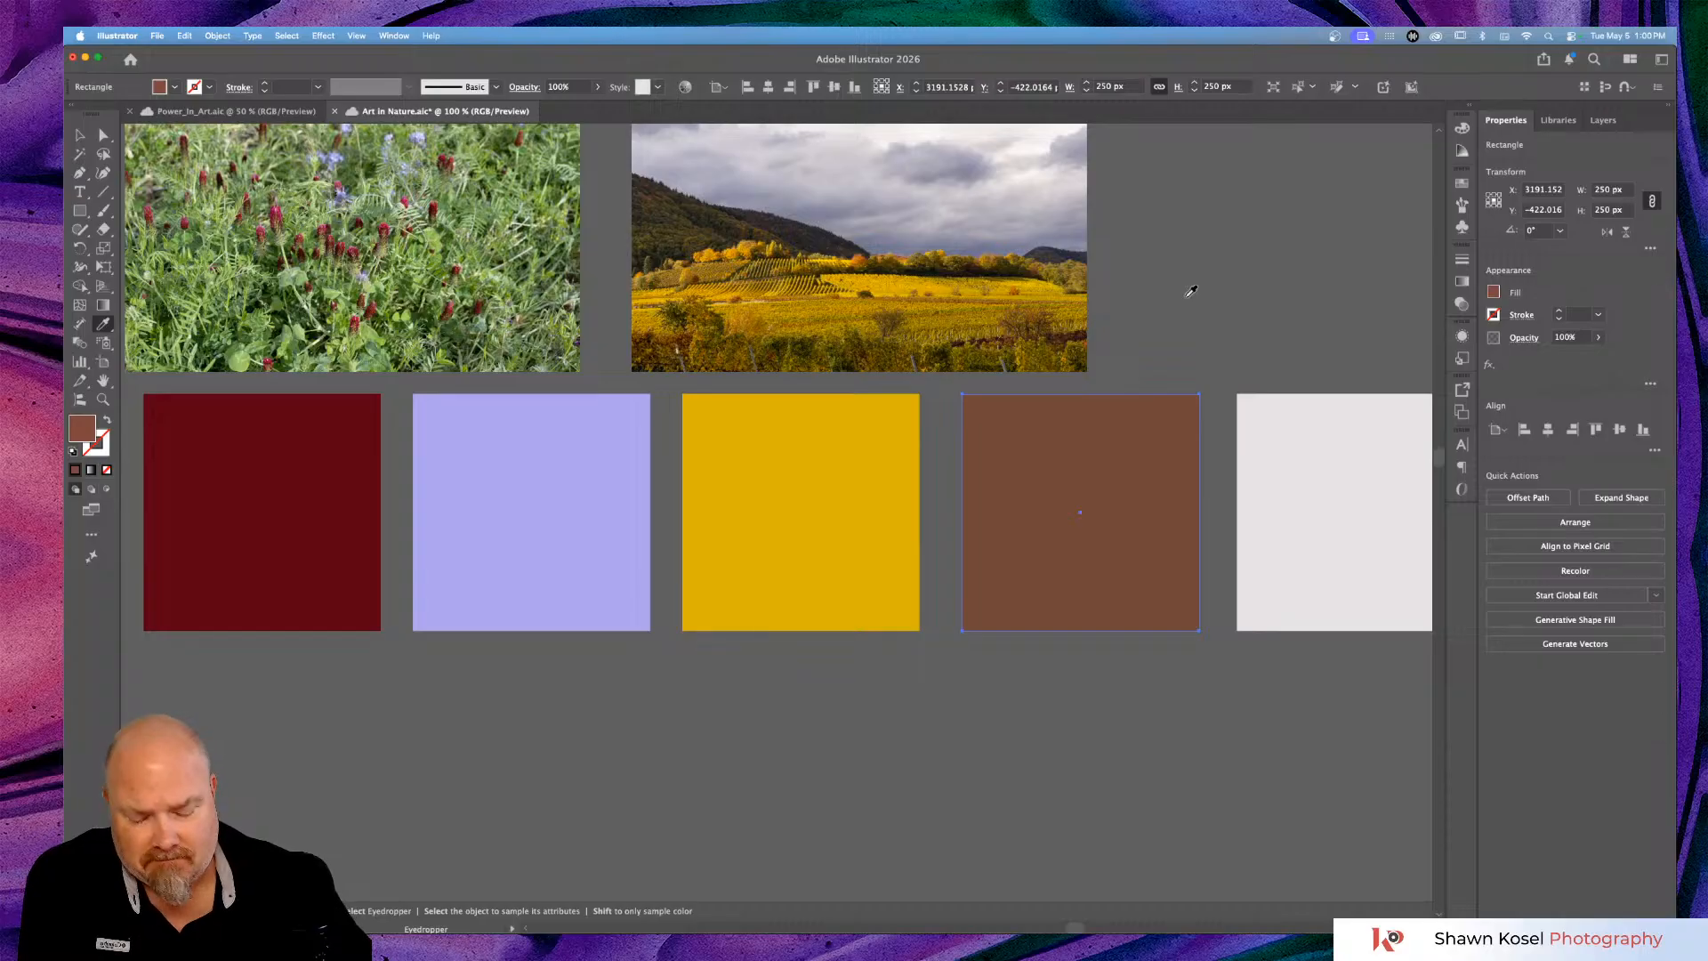
key(super+minus)
key(super+equal)
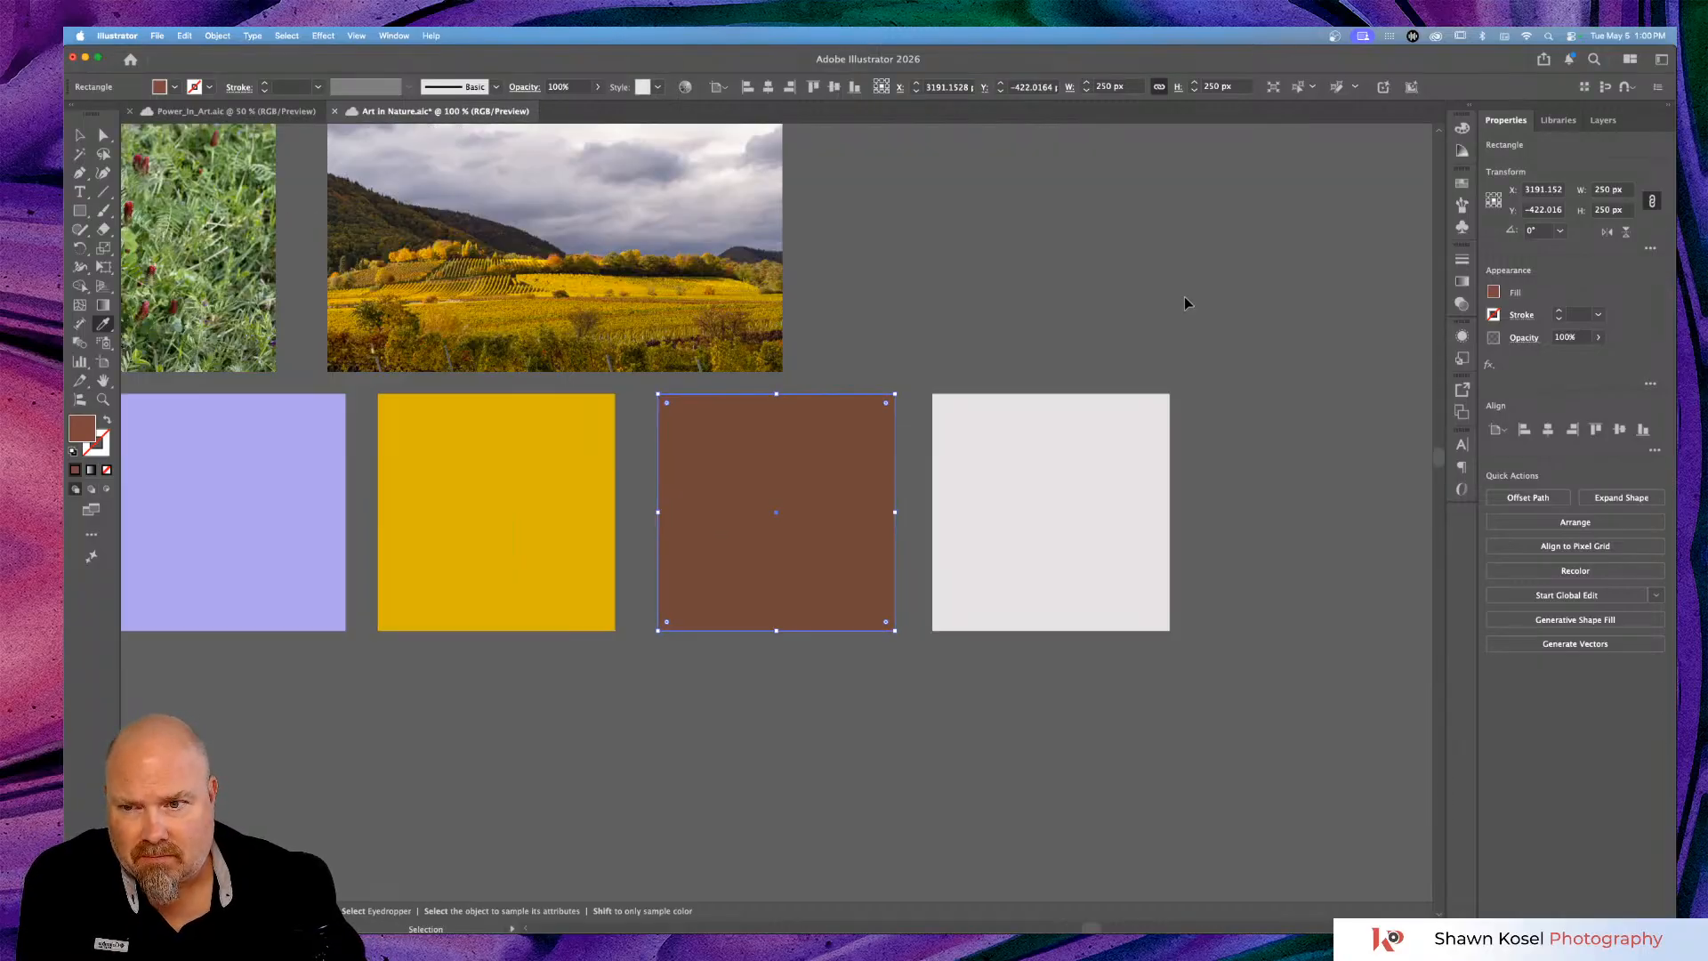
scroll(1198, 285, left, 5)
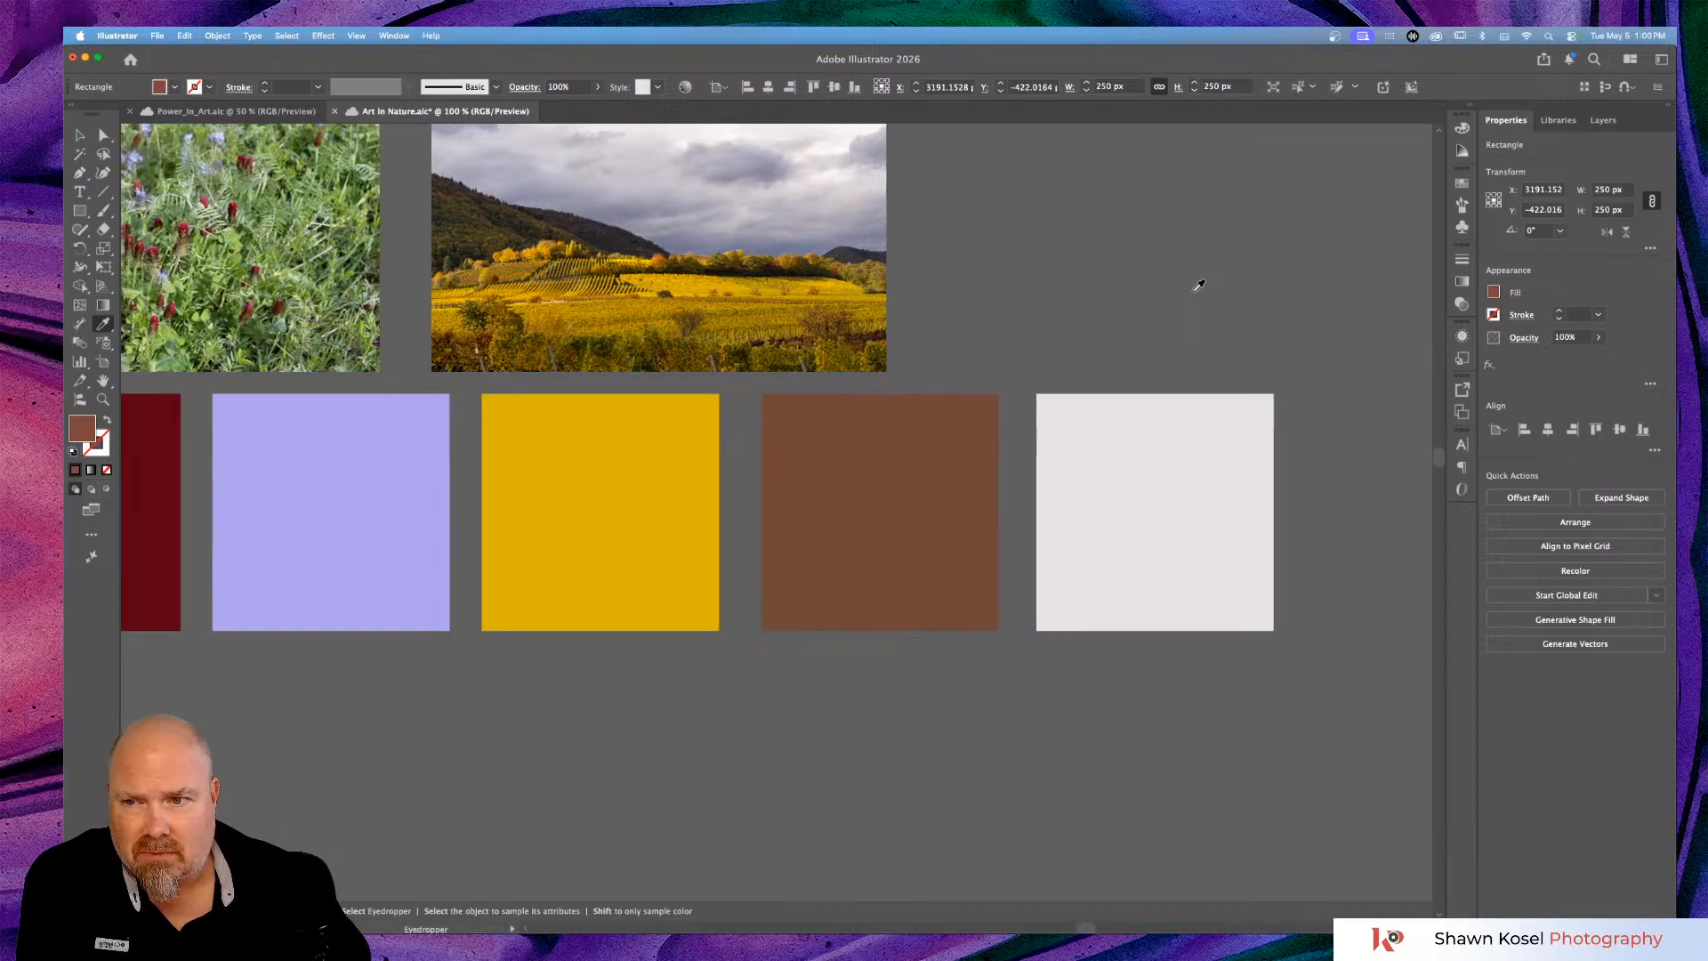
scroll(1199, 285, left, 3)
scroll(1199, 285, up, 1)
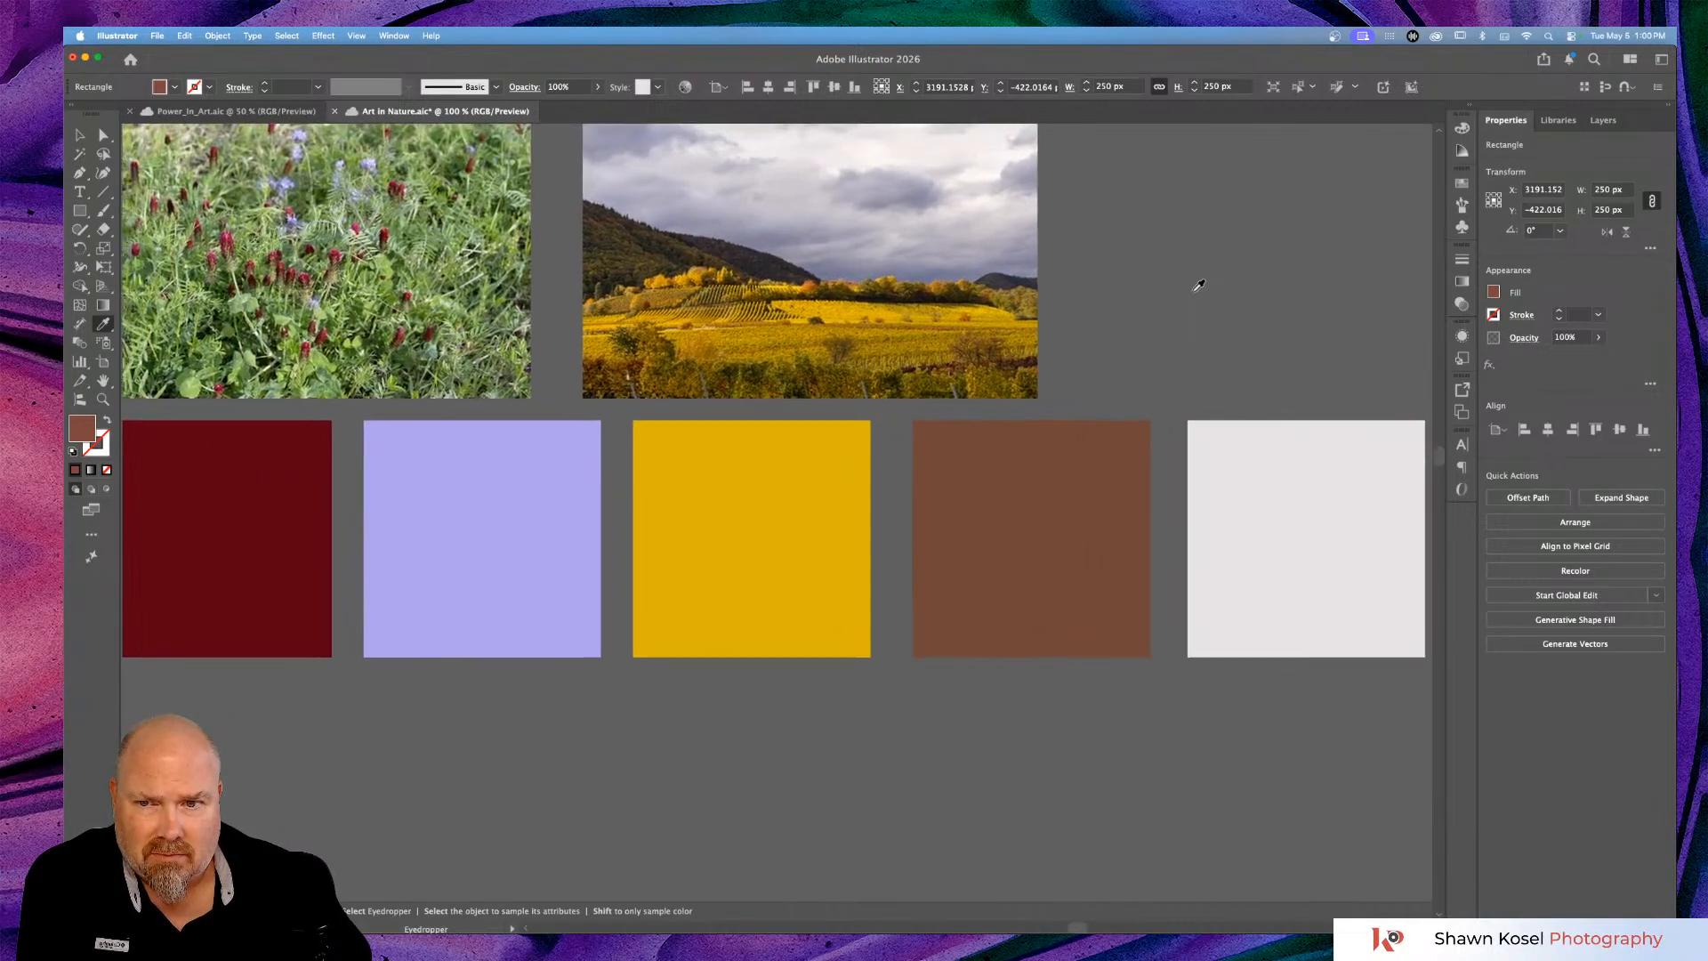
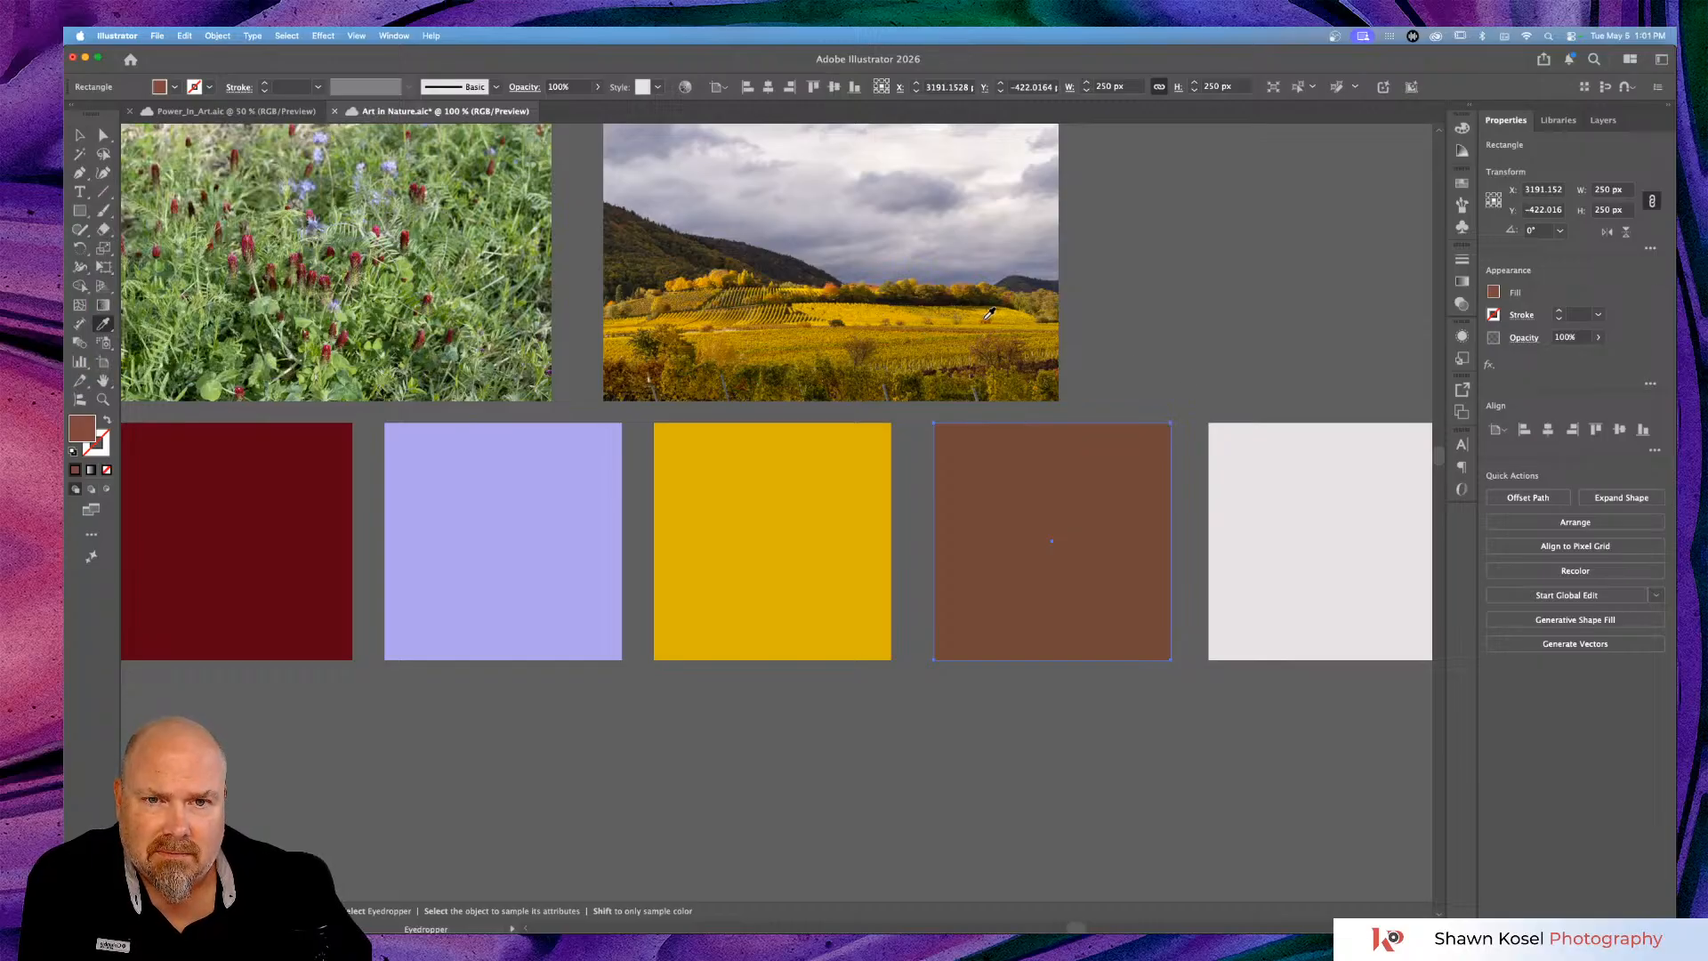
click(987, 316)
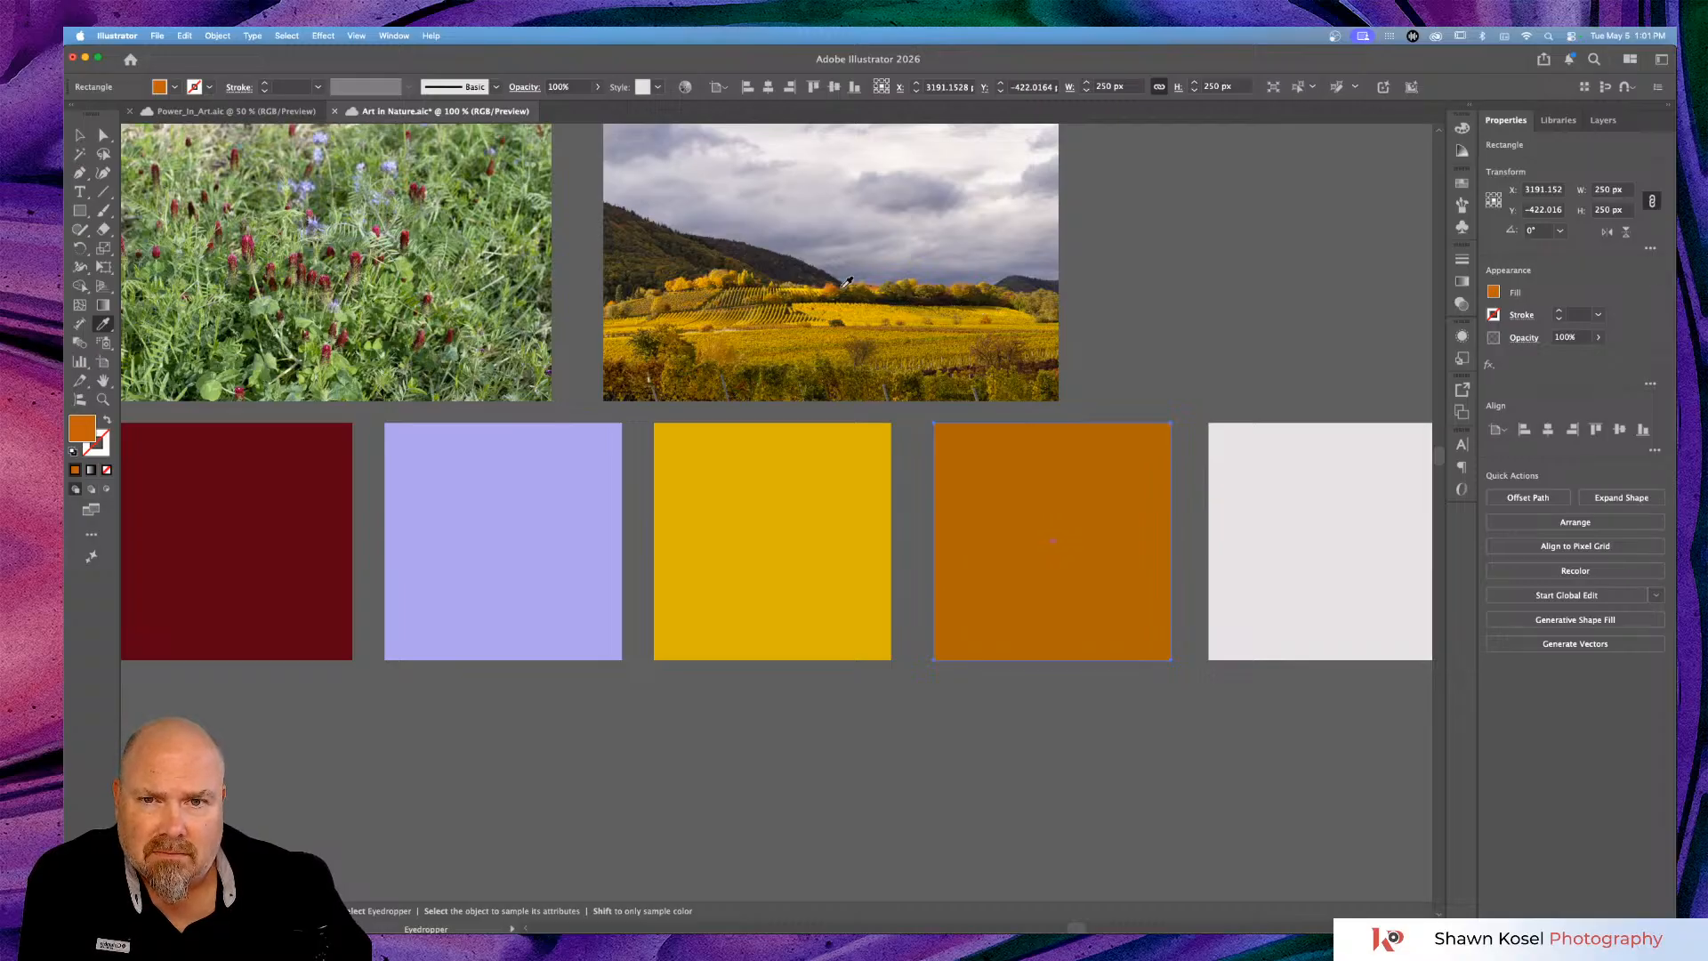
click(1032, 371)
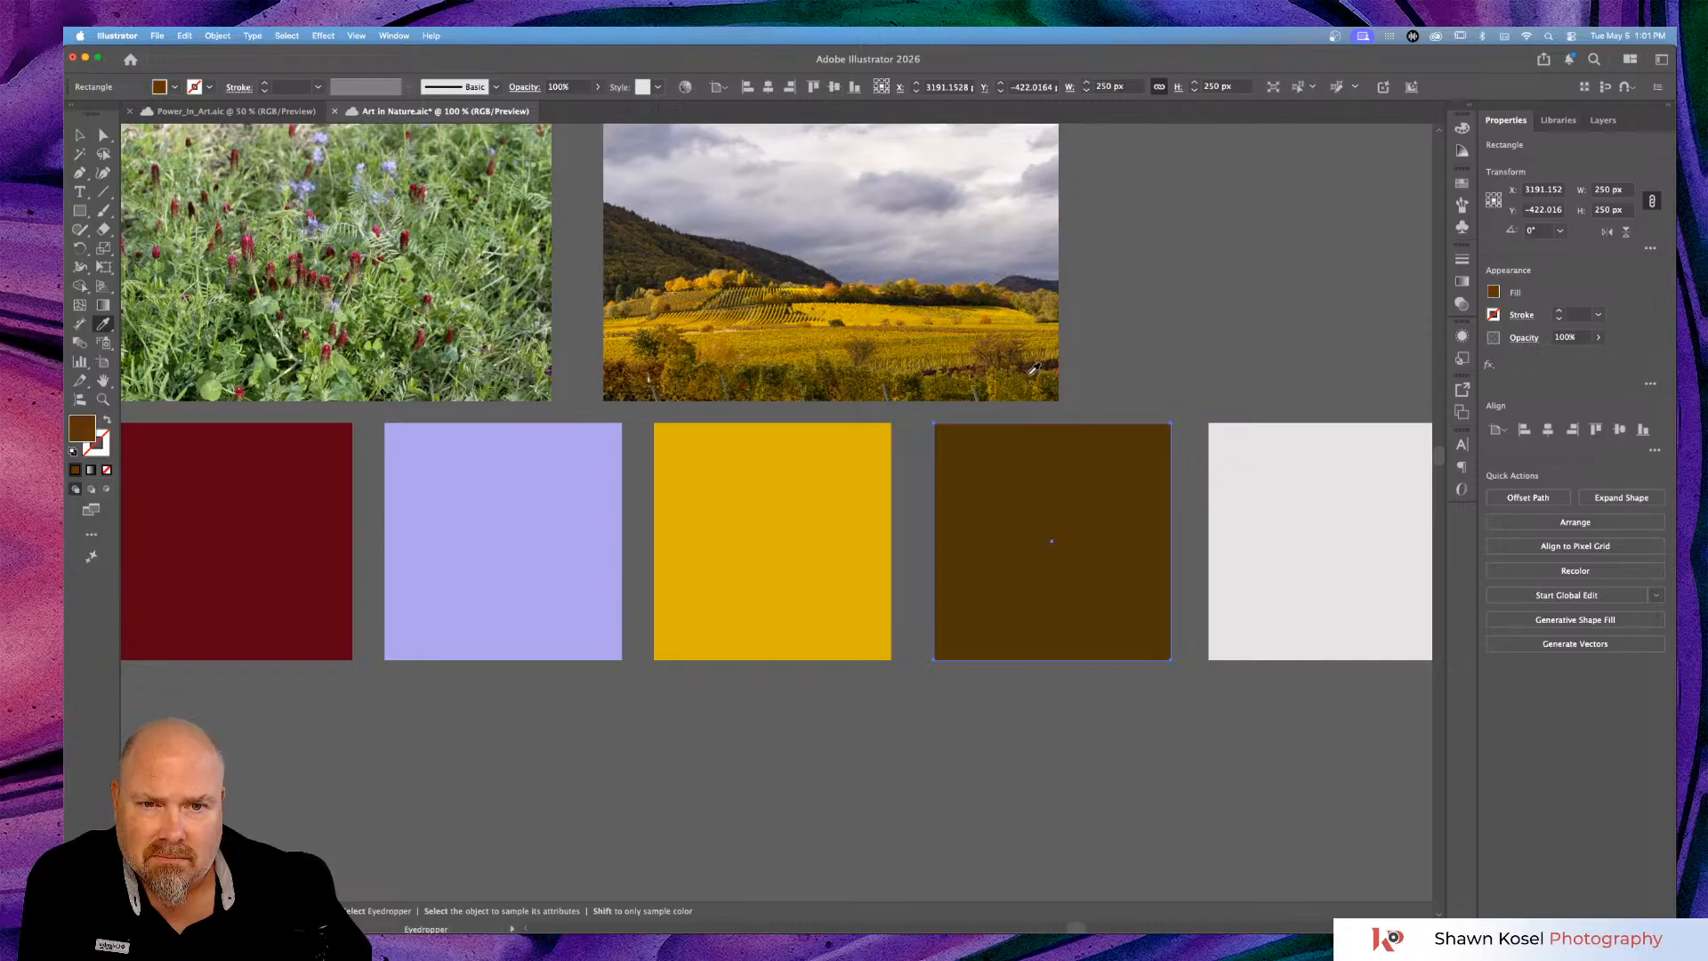
click(1028, 366)
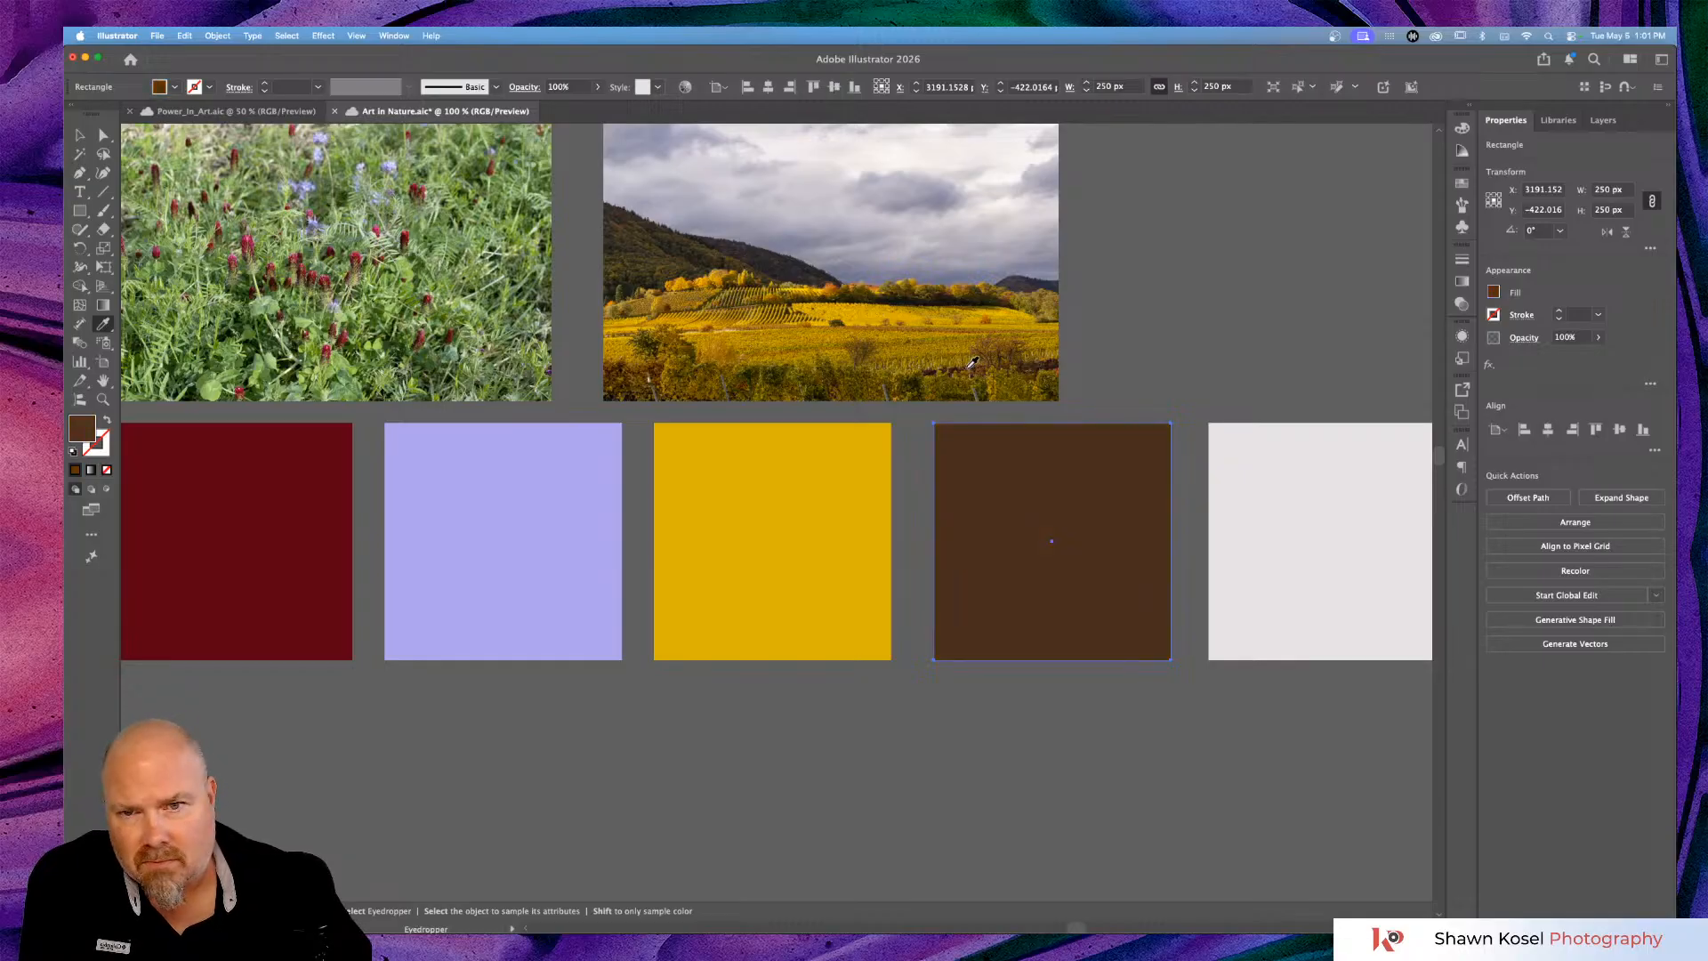
click(829, 363)
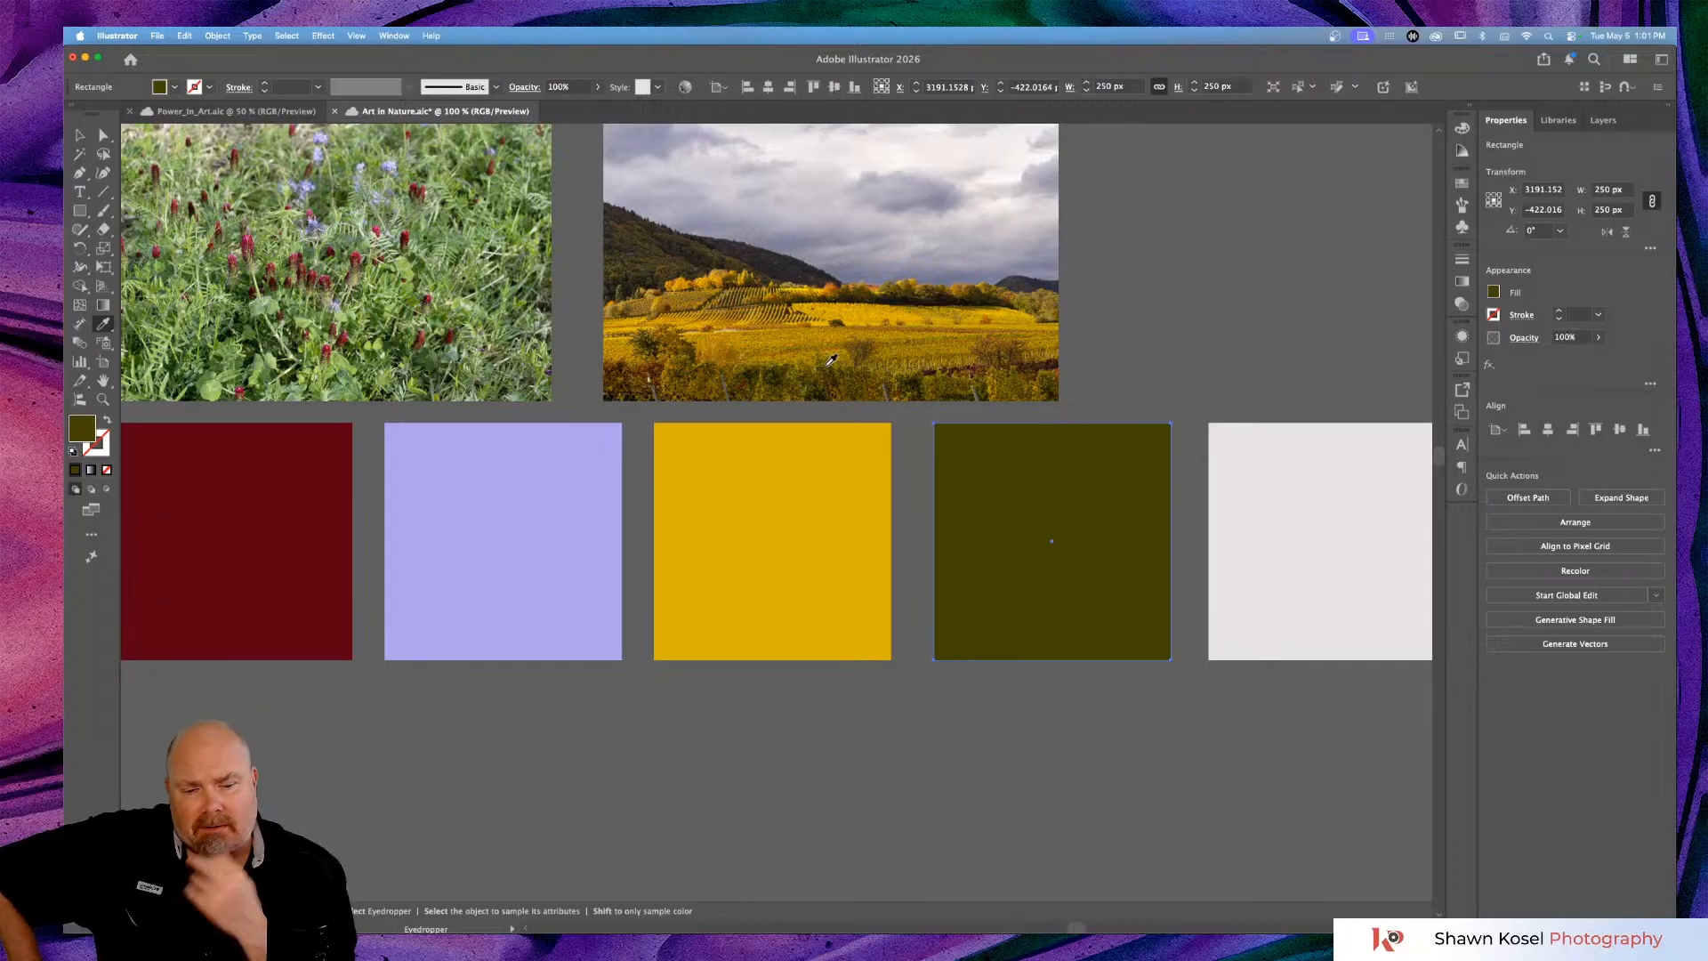
scroll(837, 350, left, 3)
scroll(836, 350, up, 1)
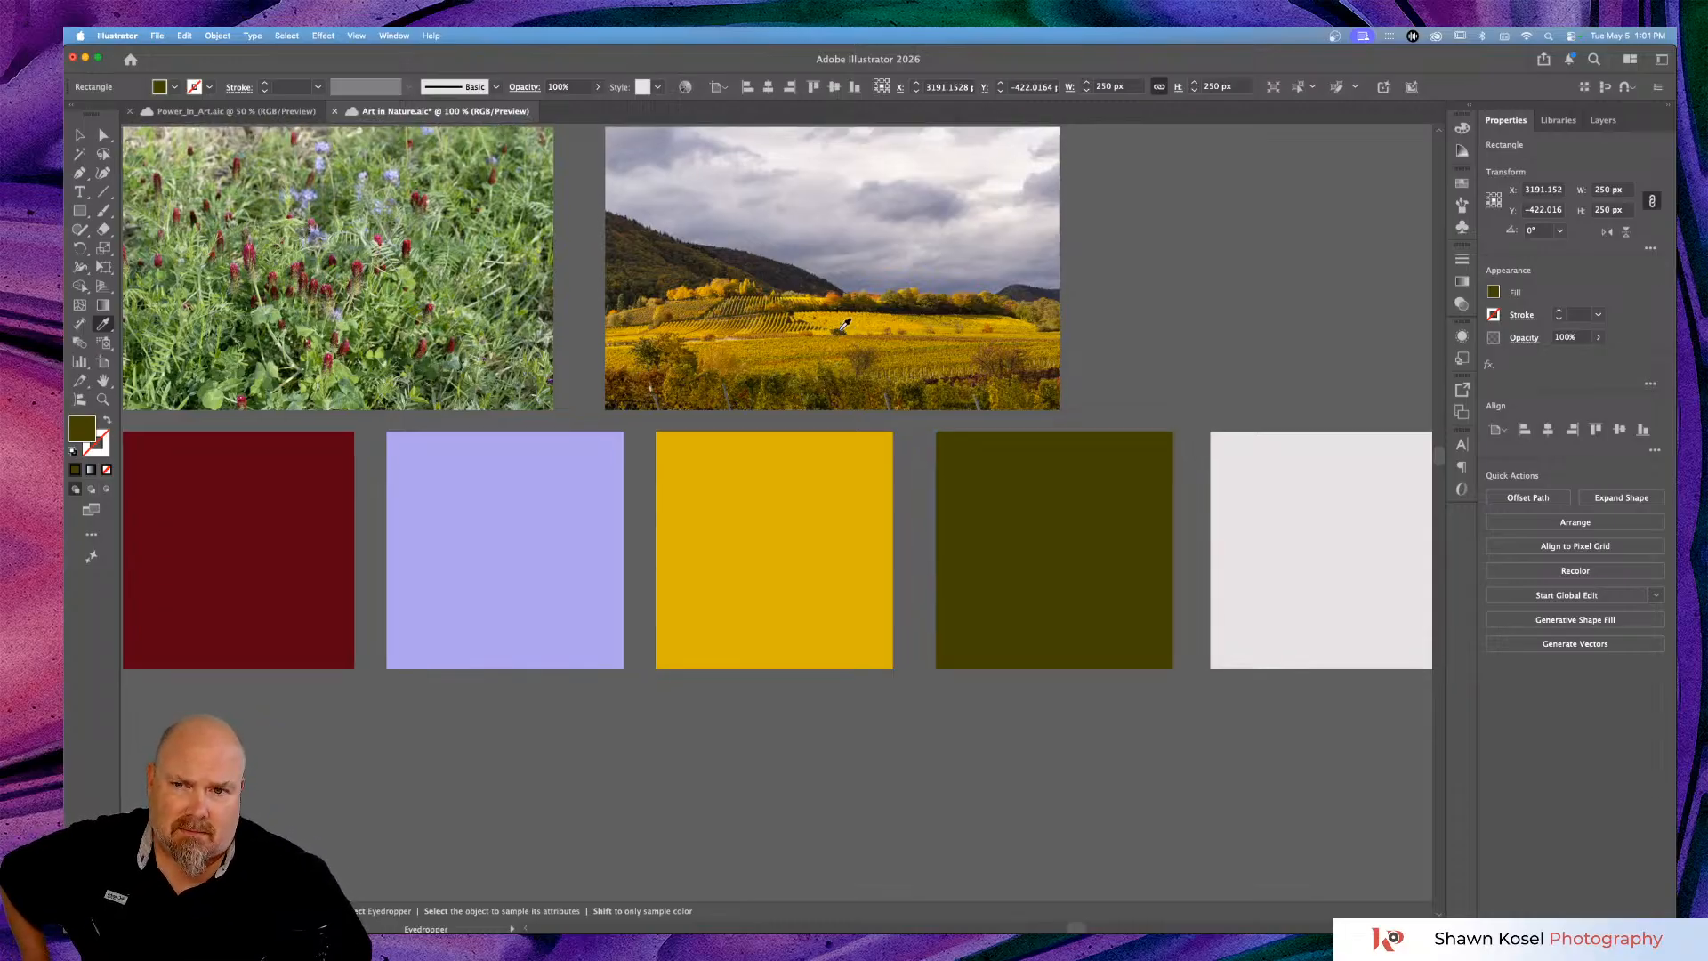
scroll(845, 323, up, 1)
scroll(846, 323, right, 1)
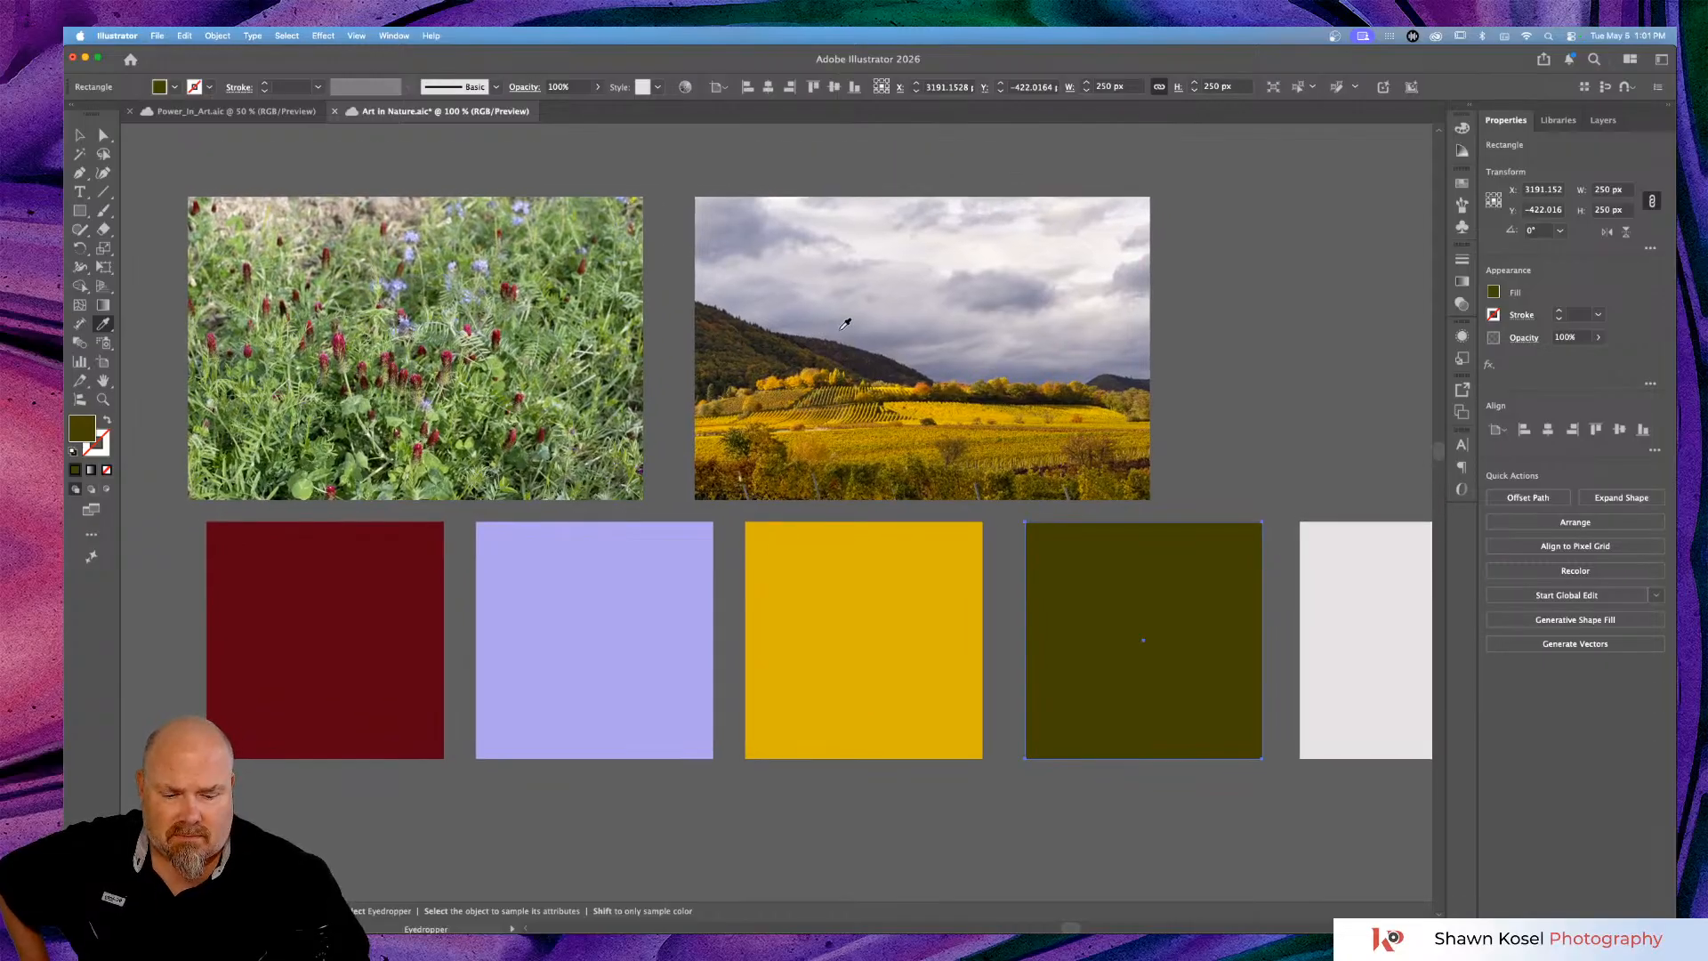
key(v)
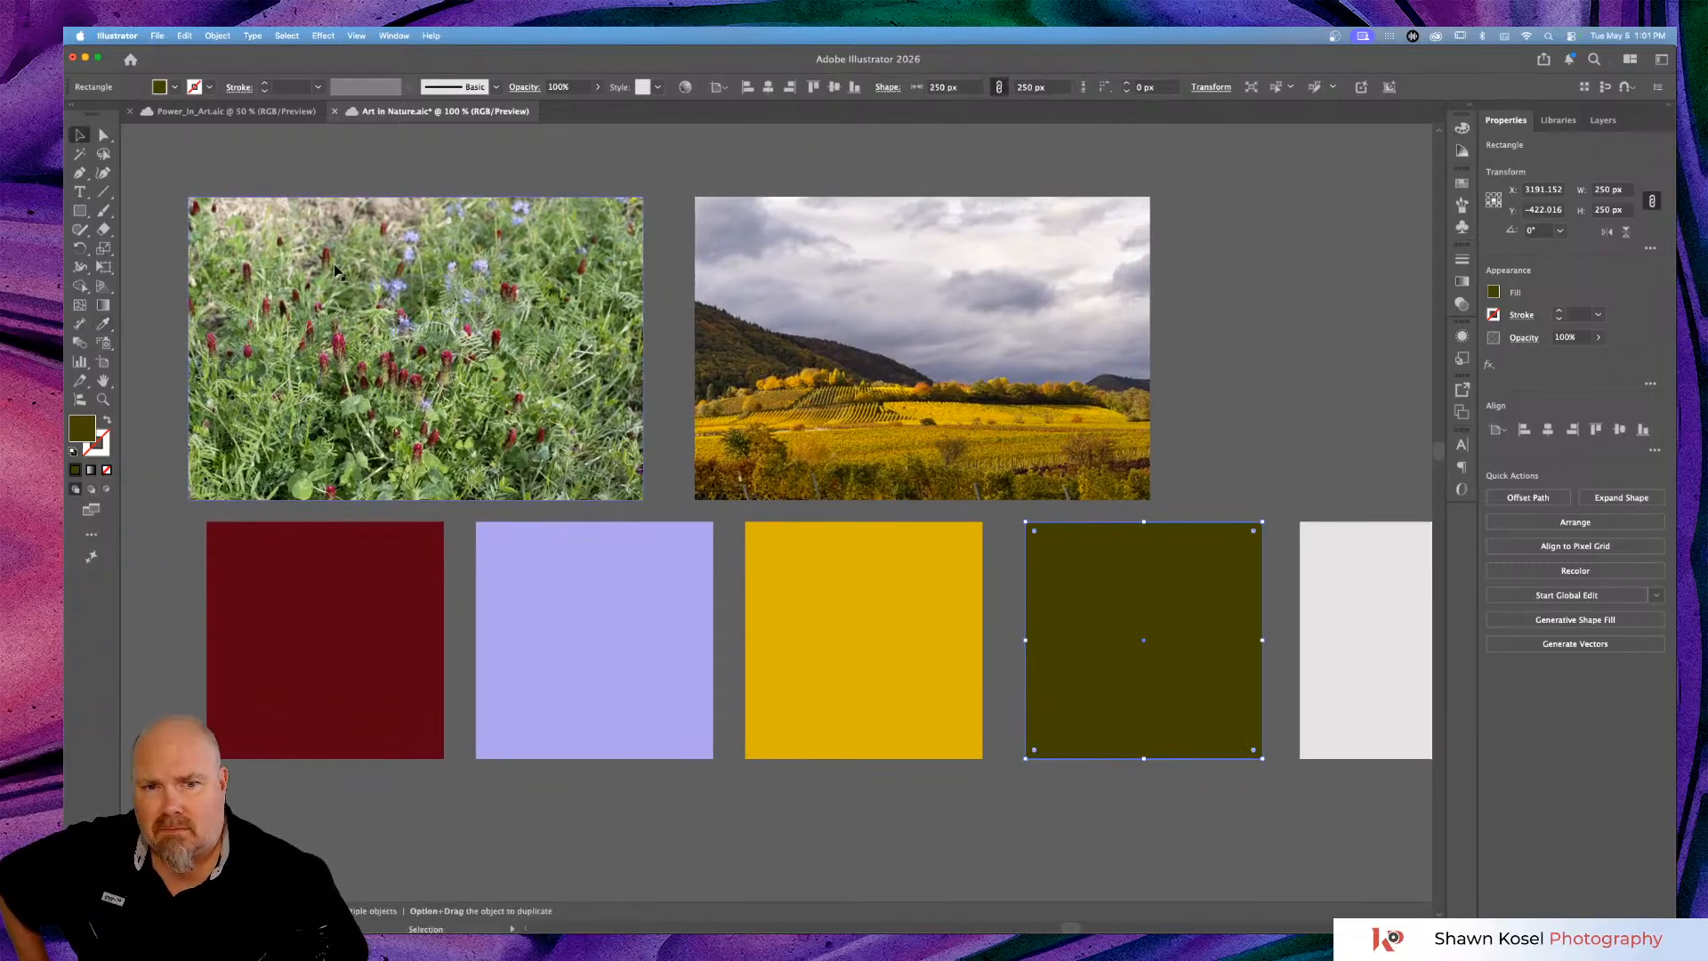
click(1288, 332)
Review the whole row of swatches beneath both photos, selecting the five squares together and clearing the selection.
scroll(1284, 331, down, 3)
scroll(1283, 328, right, 1)
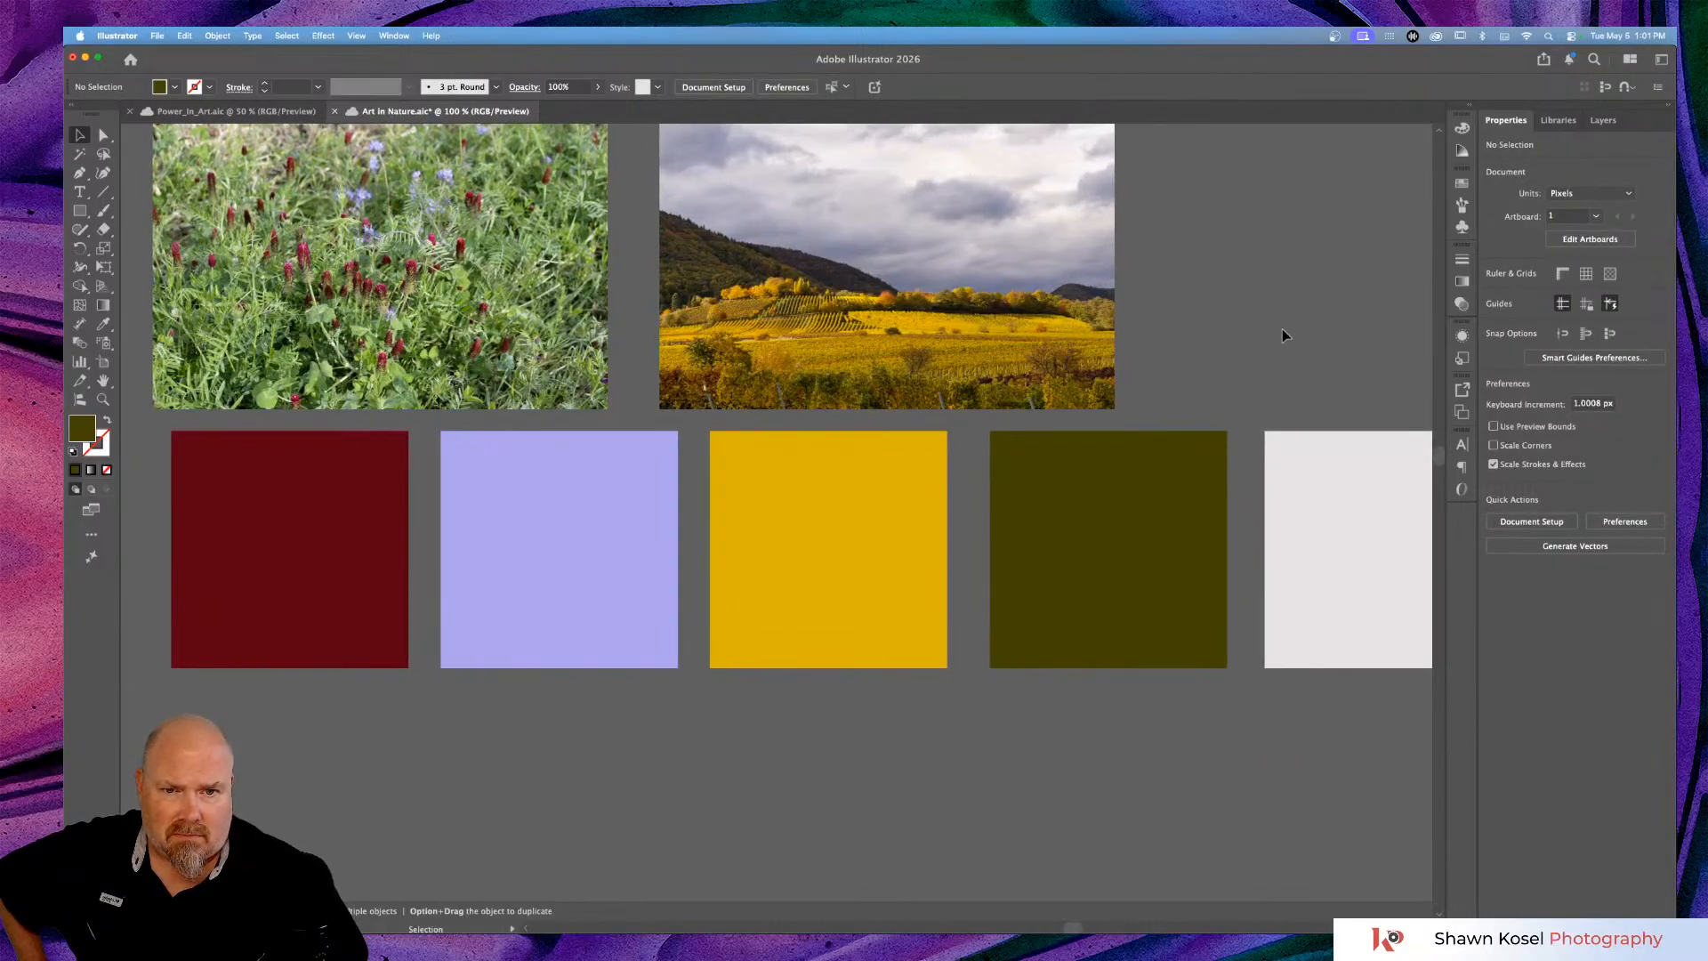
key(super+minus)
key(super+minus)
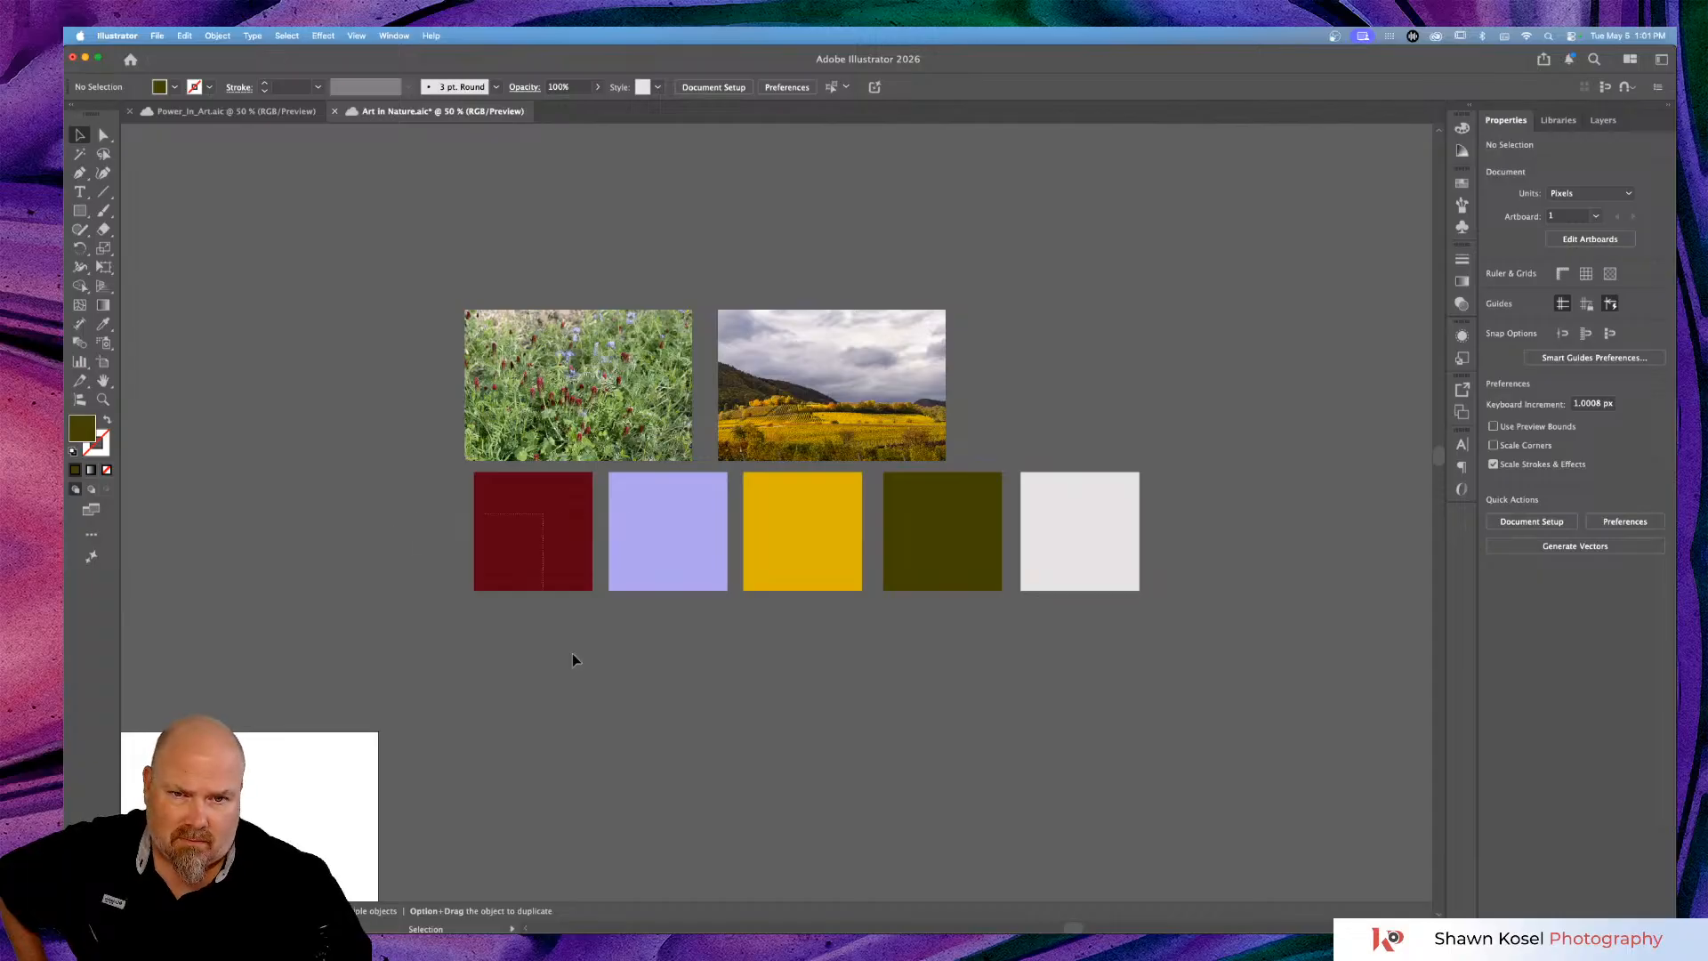
key(super+a)
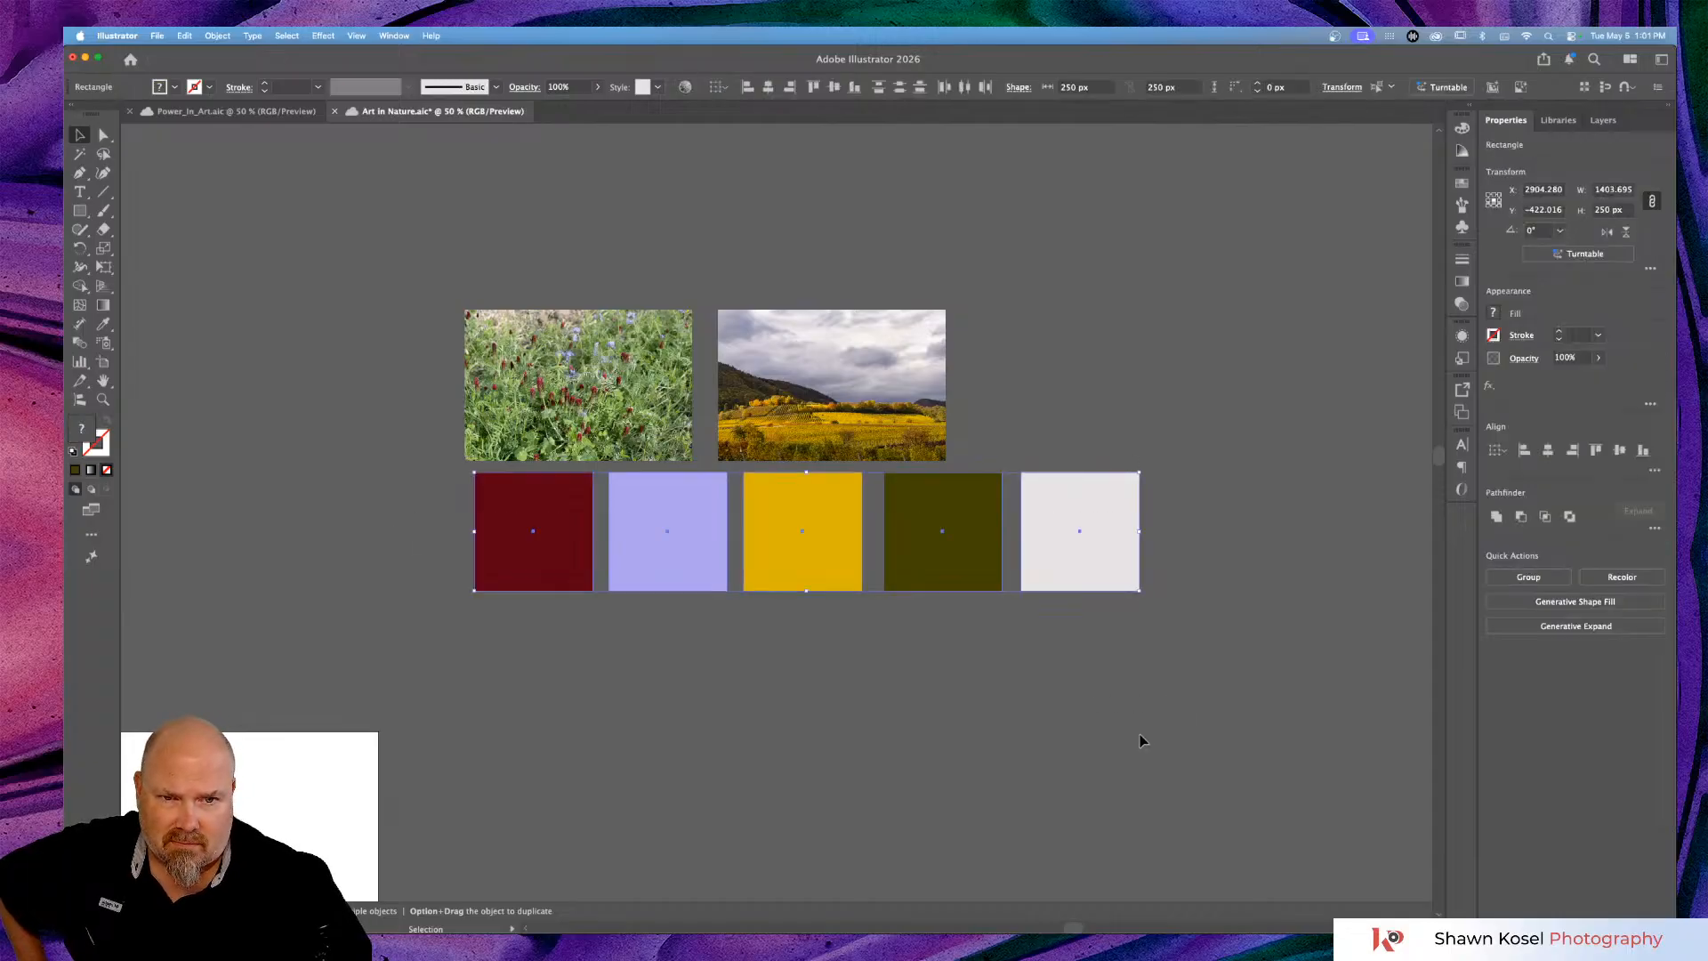
scroll(1164, 500, up, 1)
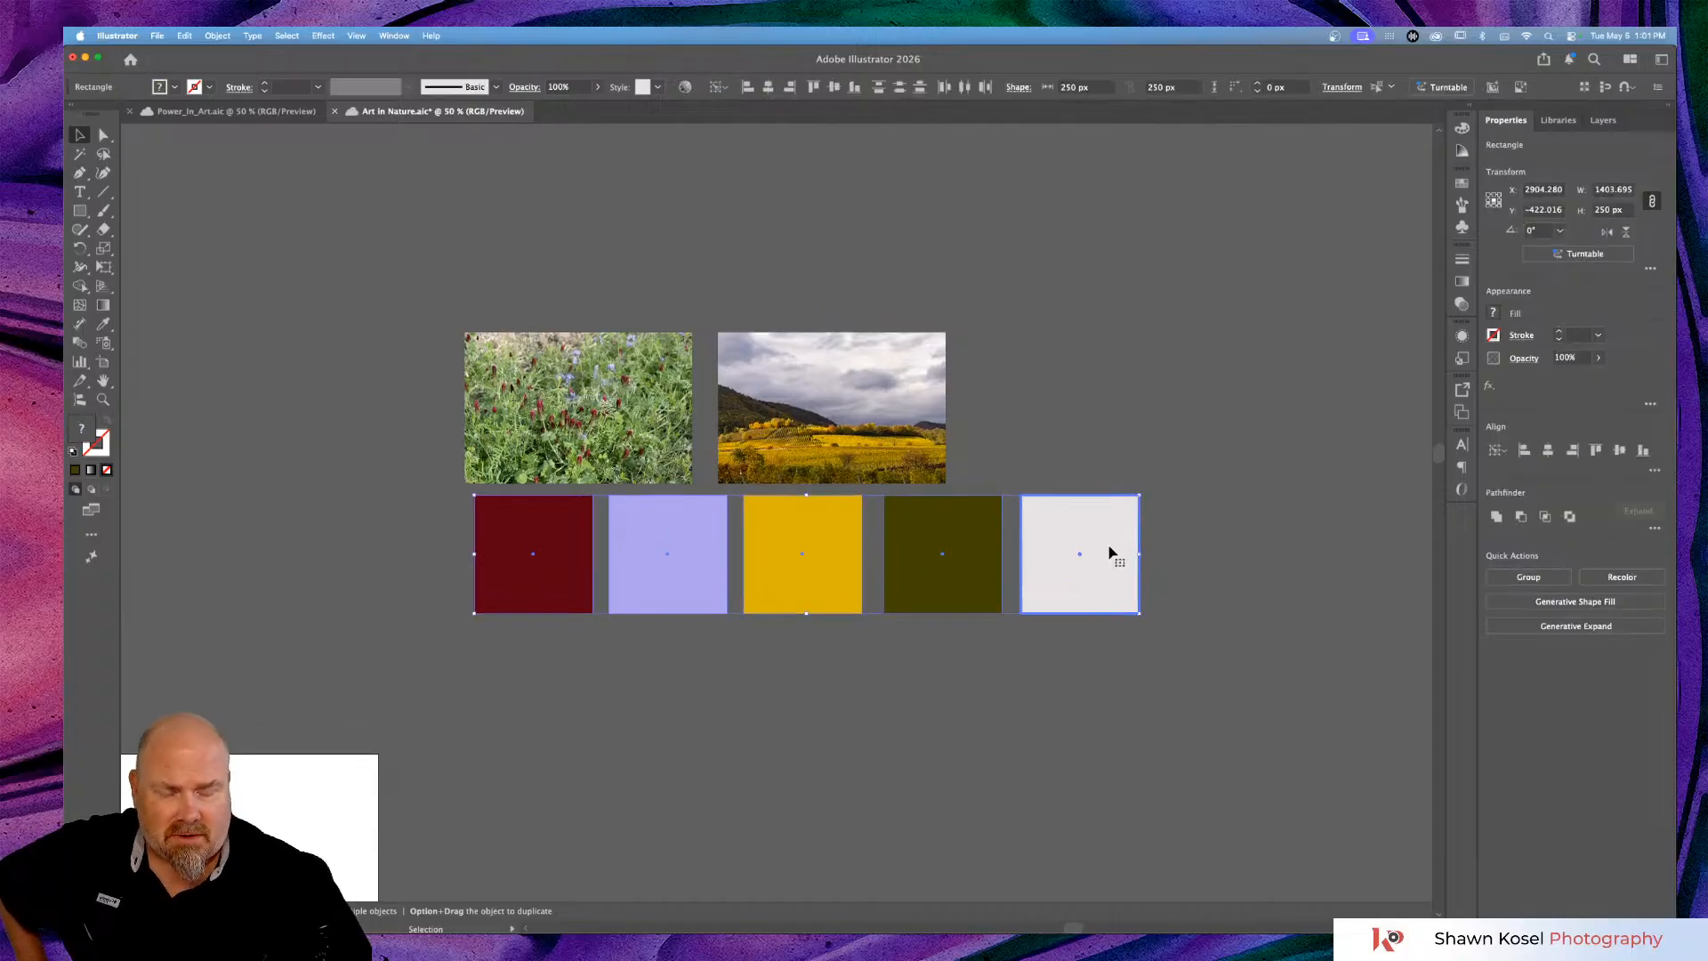
click(1141, 465)
Sample several cloud tones from the vineyard photo with the Eyedropper for the fifth square's fill, settling on a light gray.
click(1117, 546)
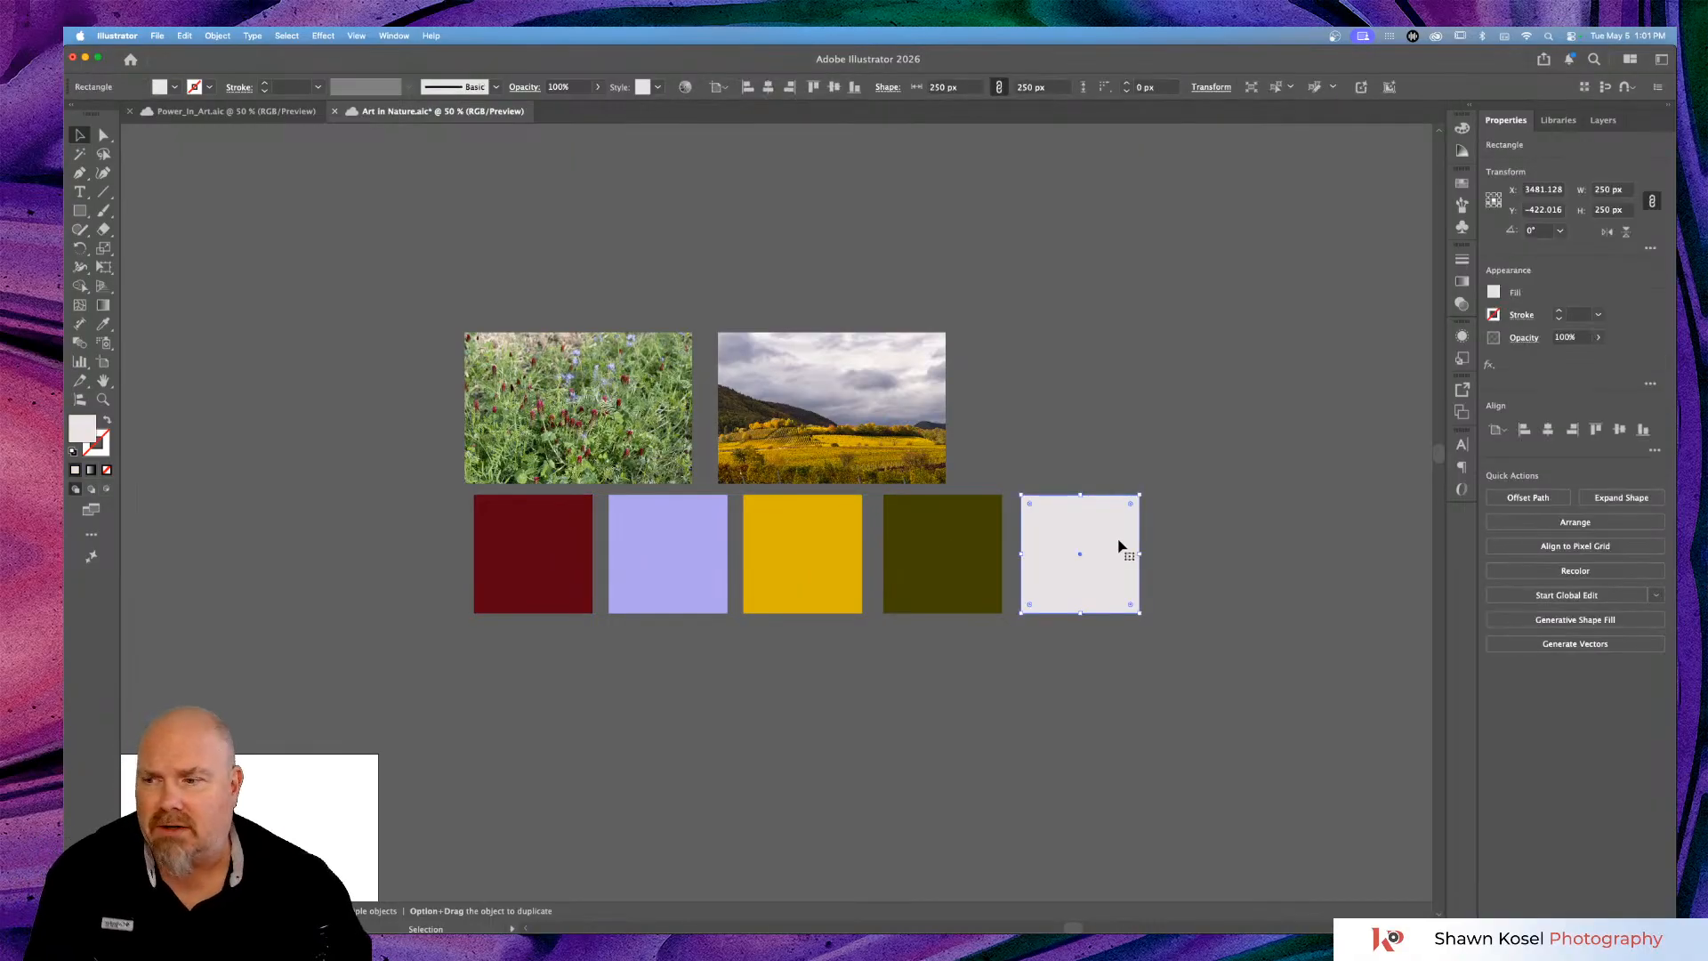
scroll(1119, 546, right, 1)
key(super+1)
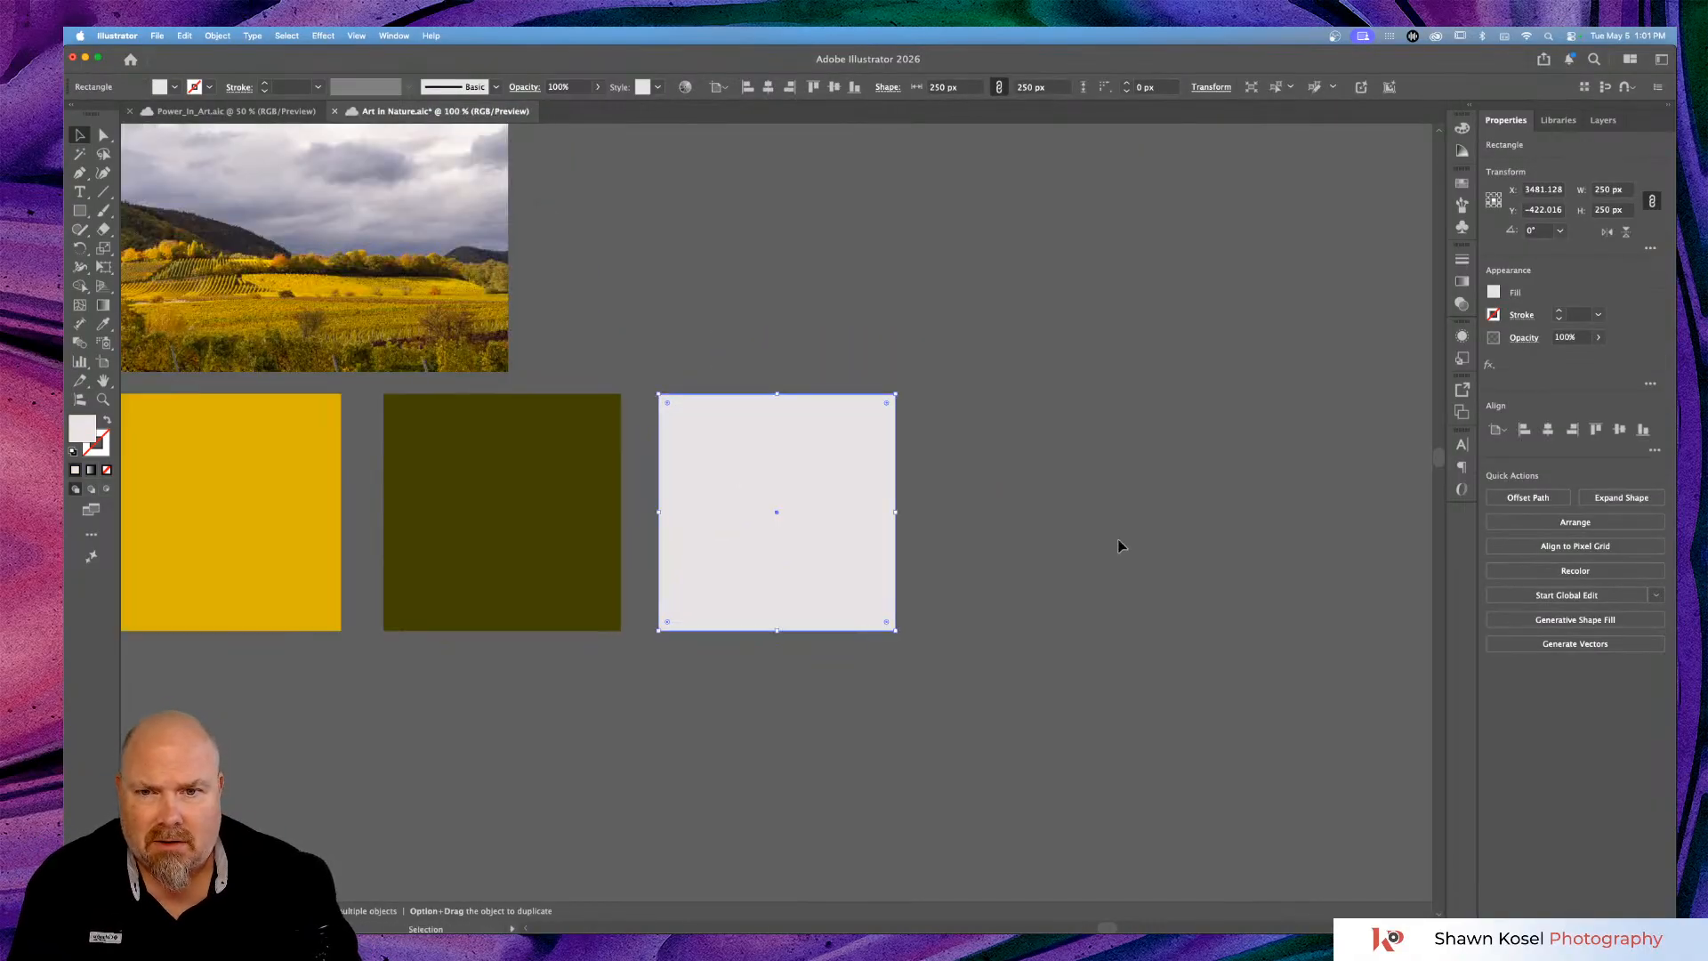
scroll(1123, 538, left, 10)
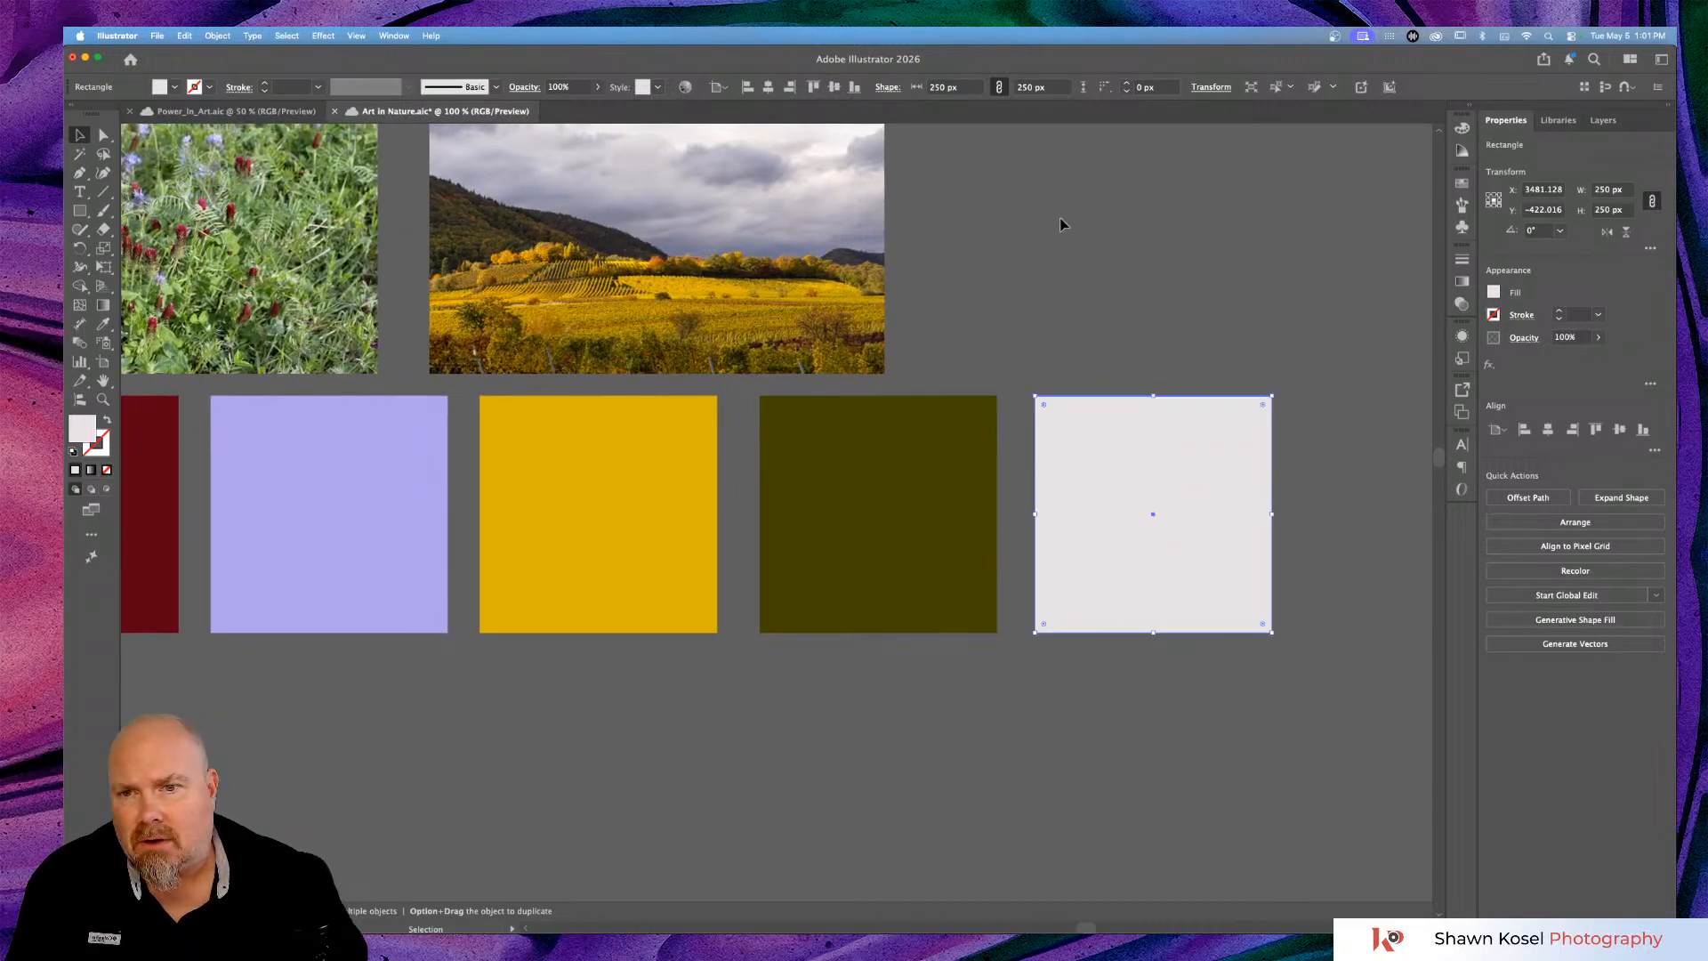
scroll(1061, 222, up, 3)
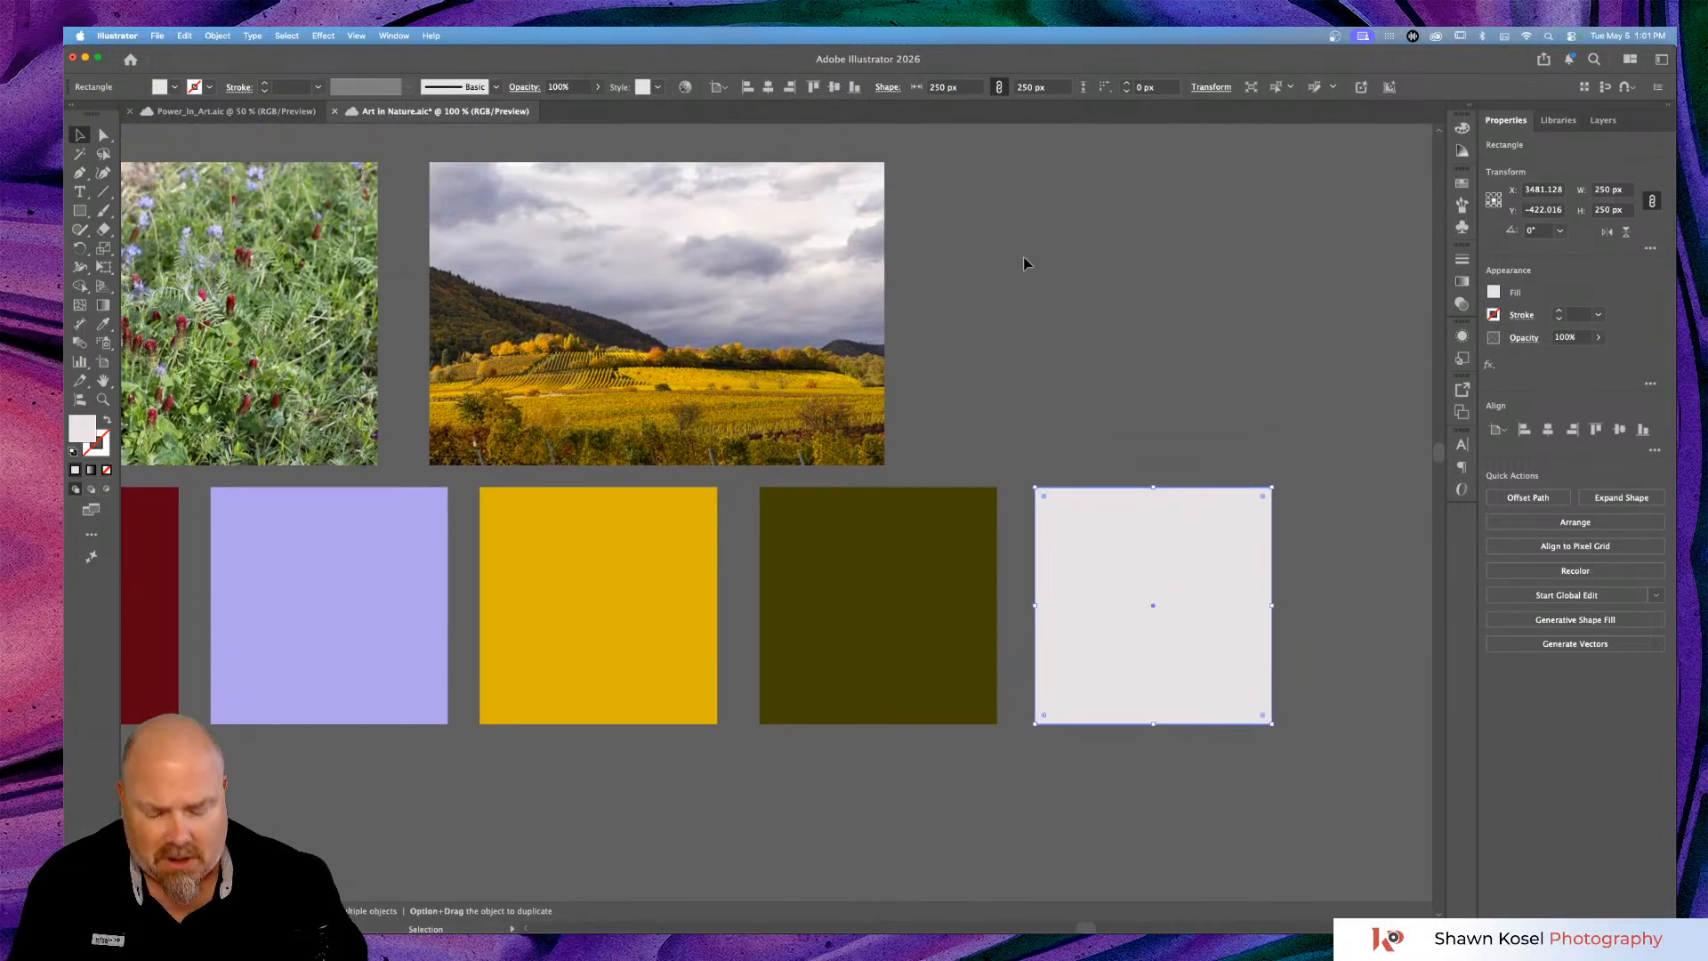
key(i)
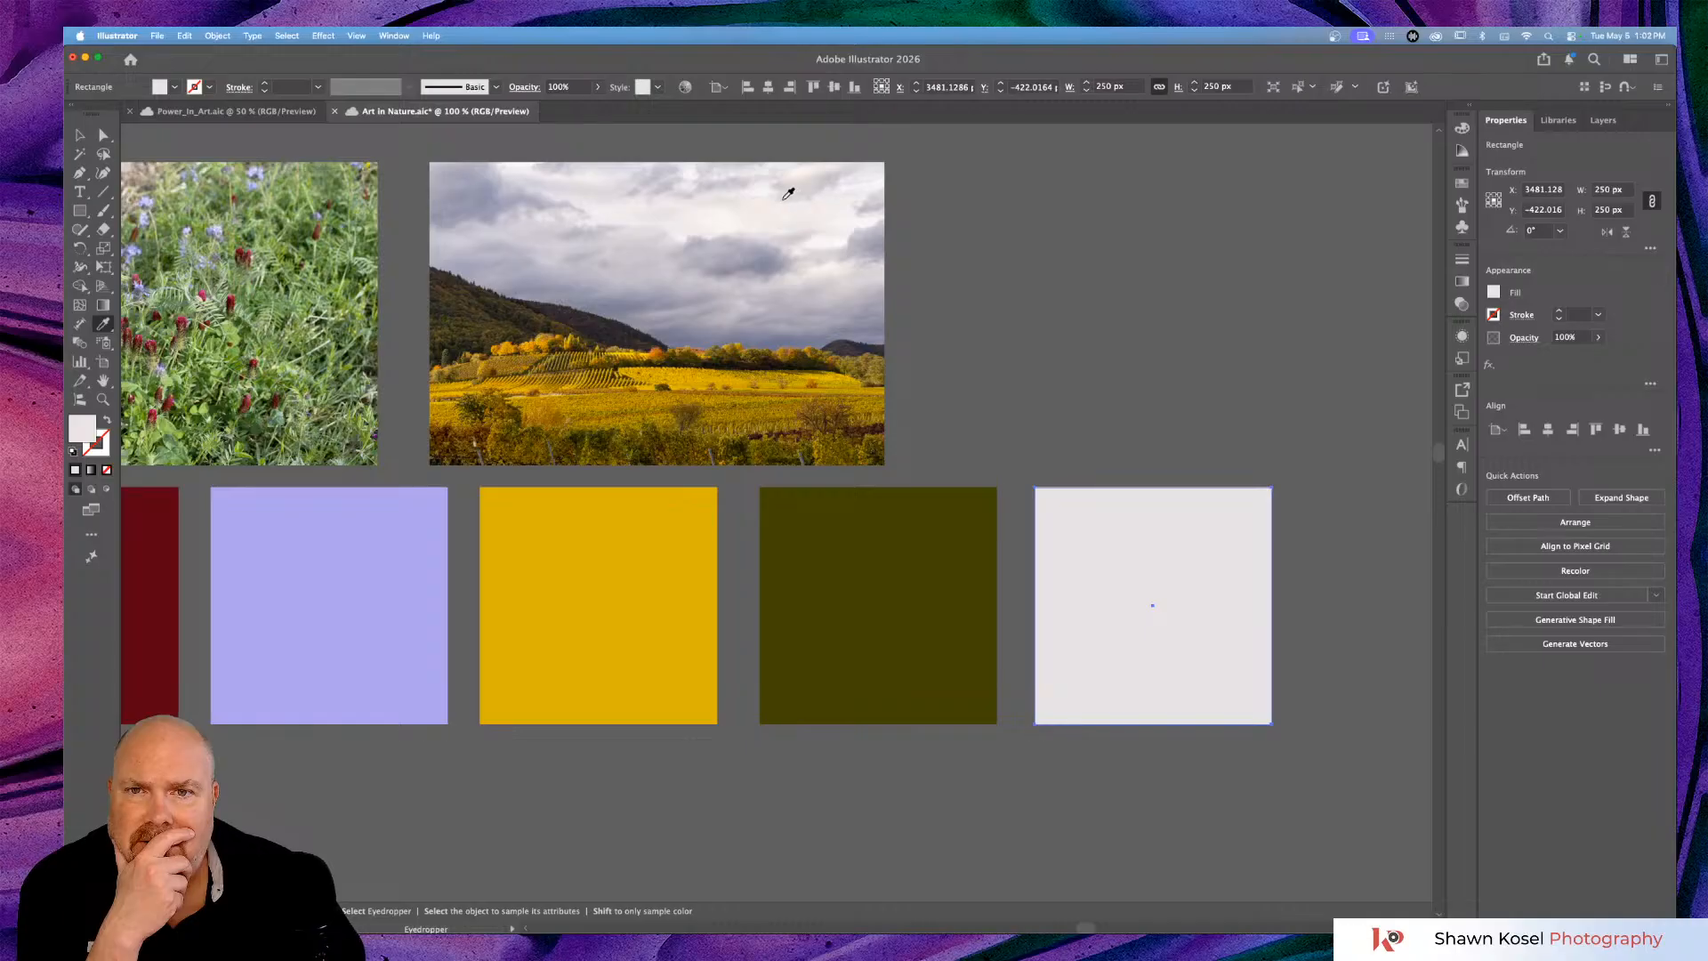
click(765, 192)
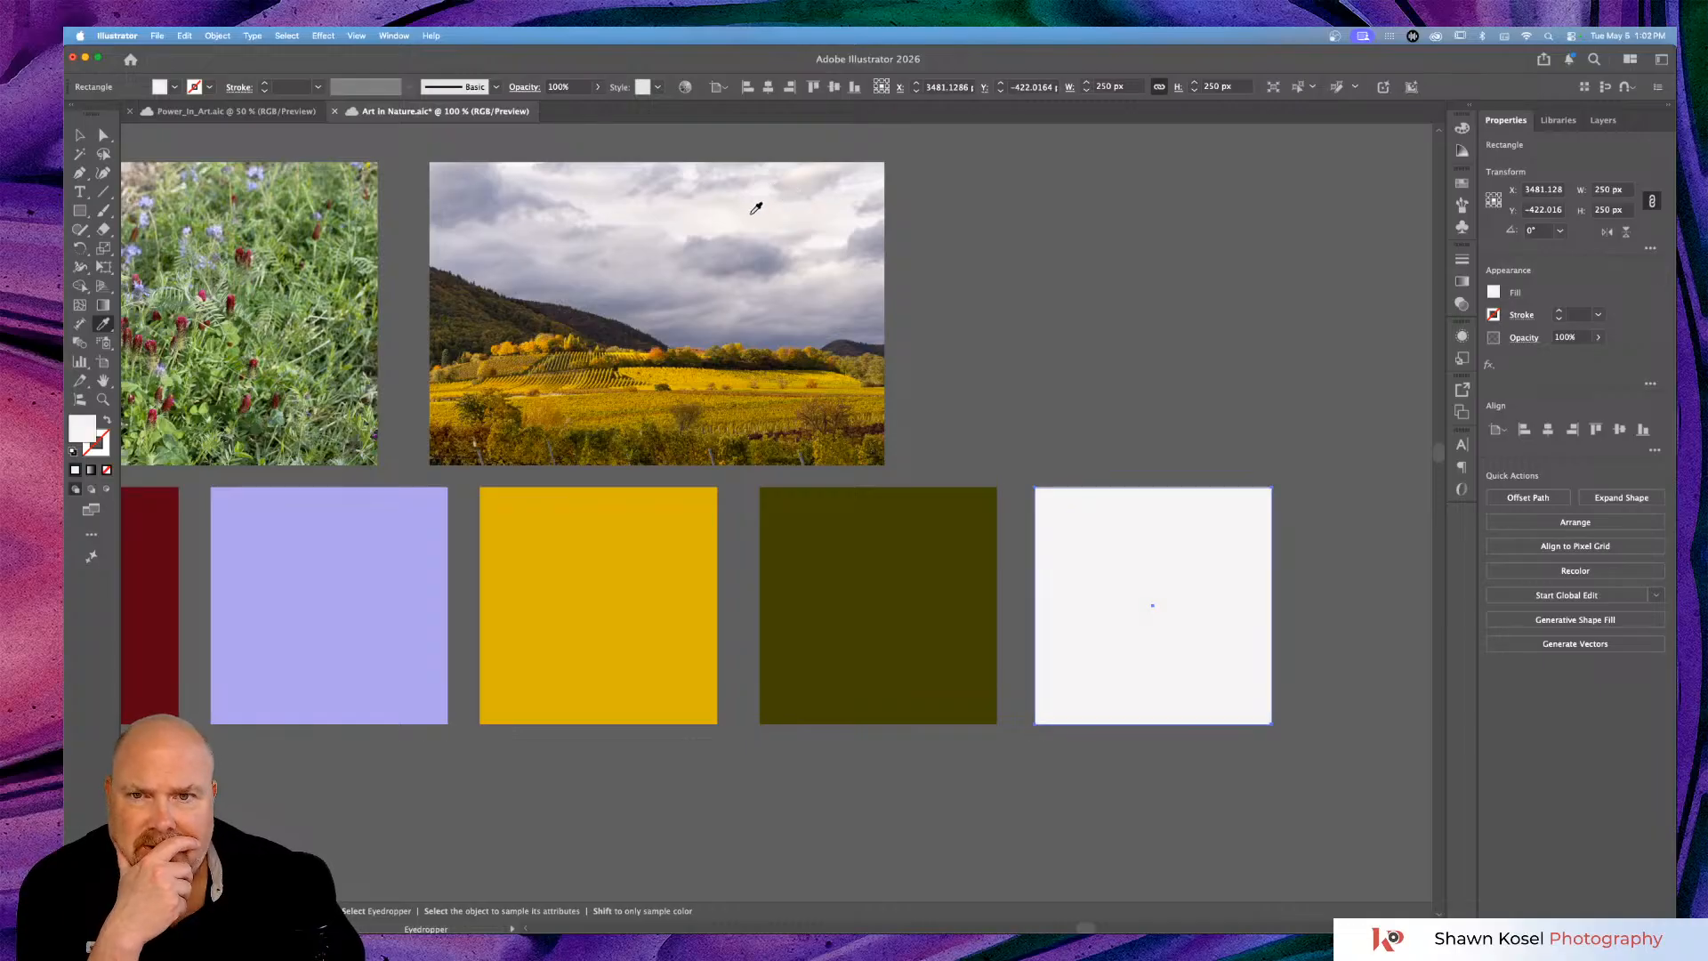
click(756, 208)
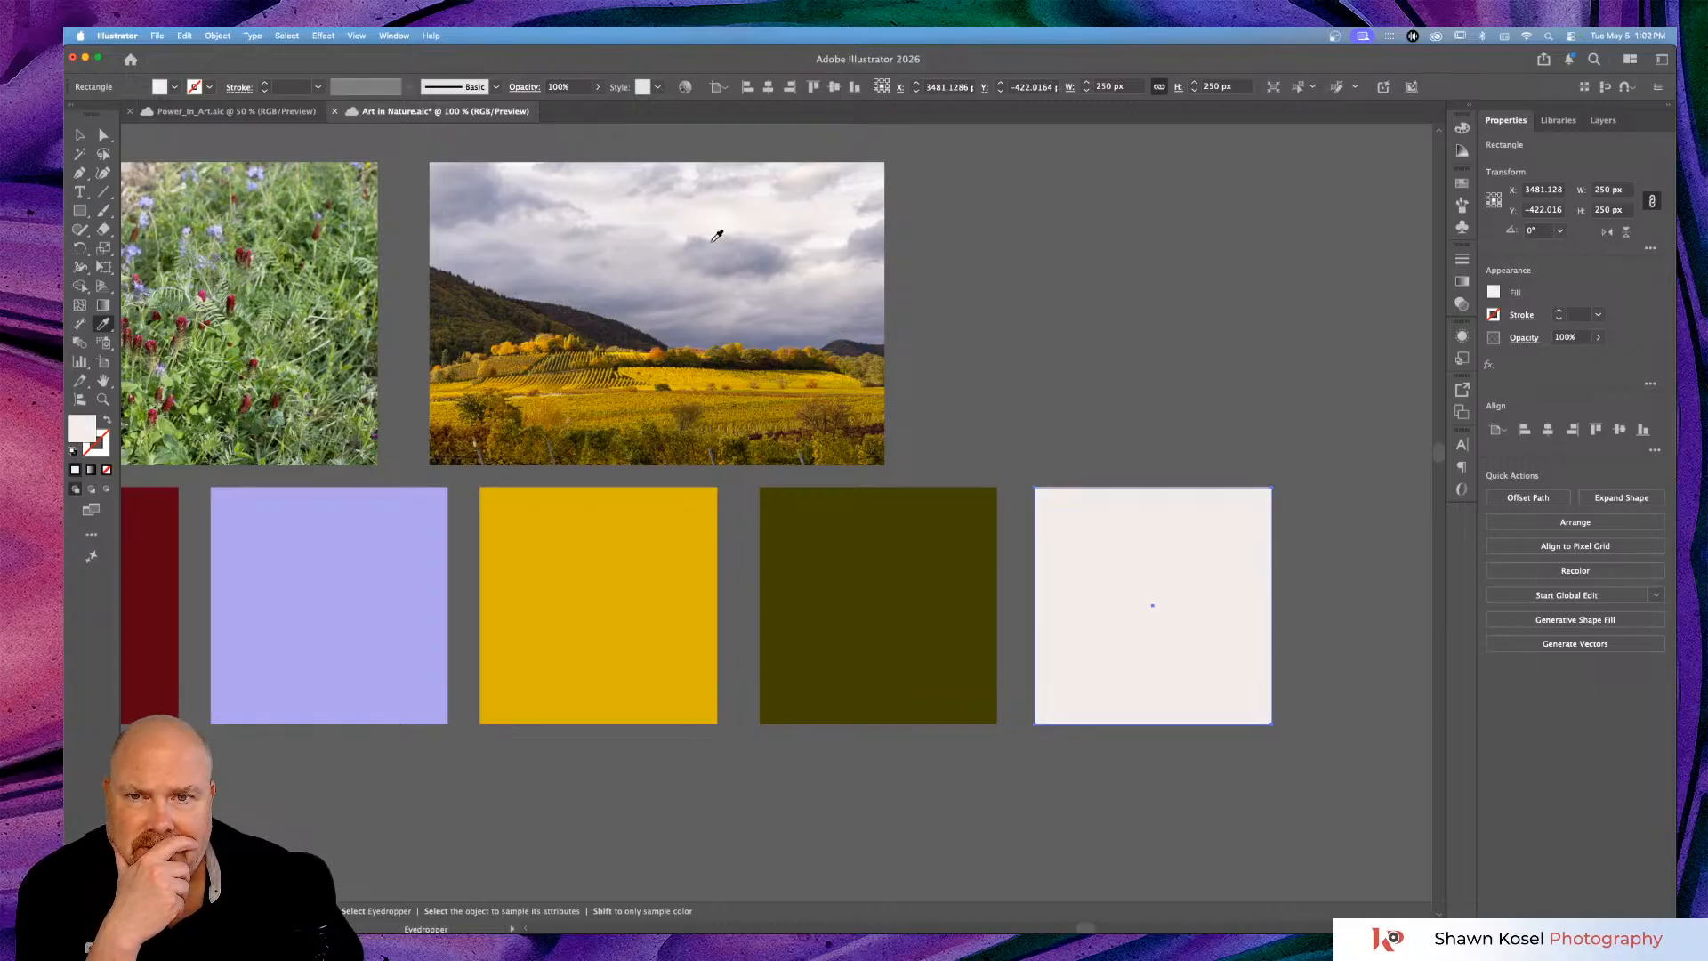
click(717, 236)
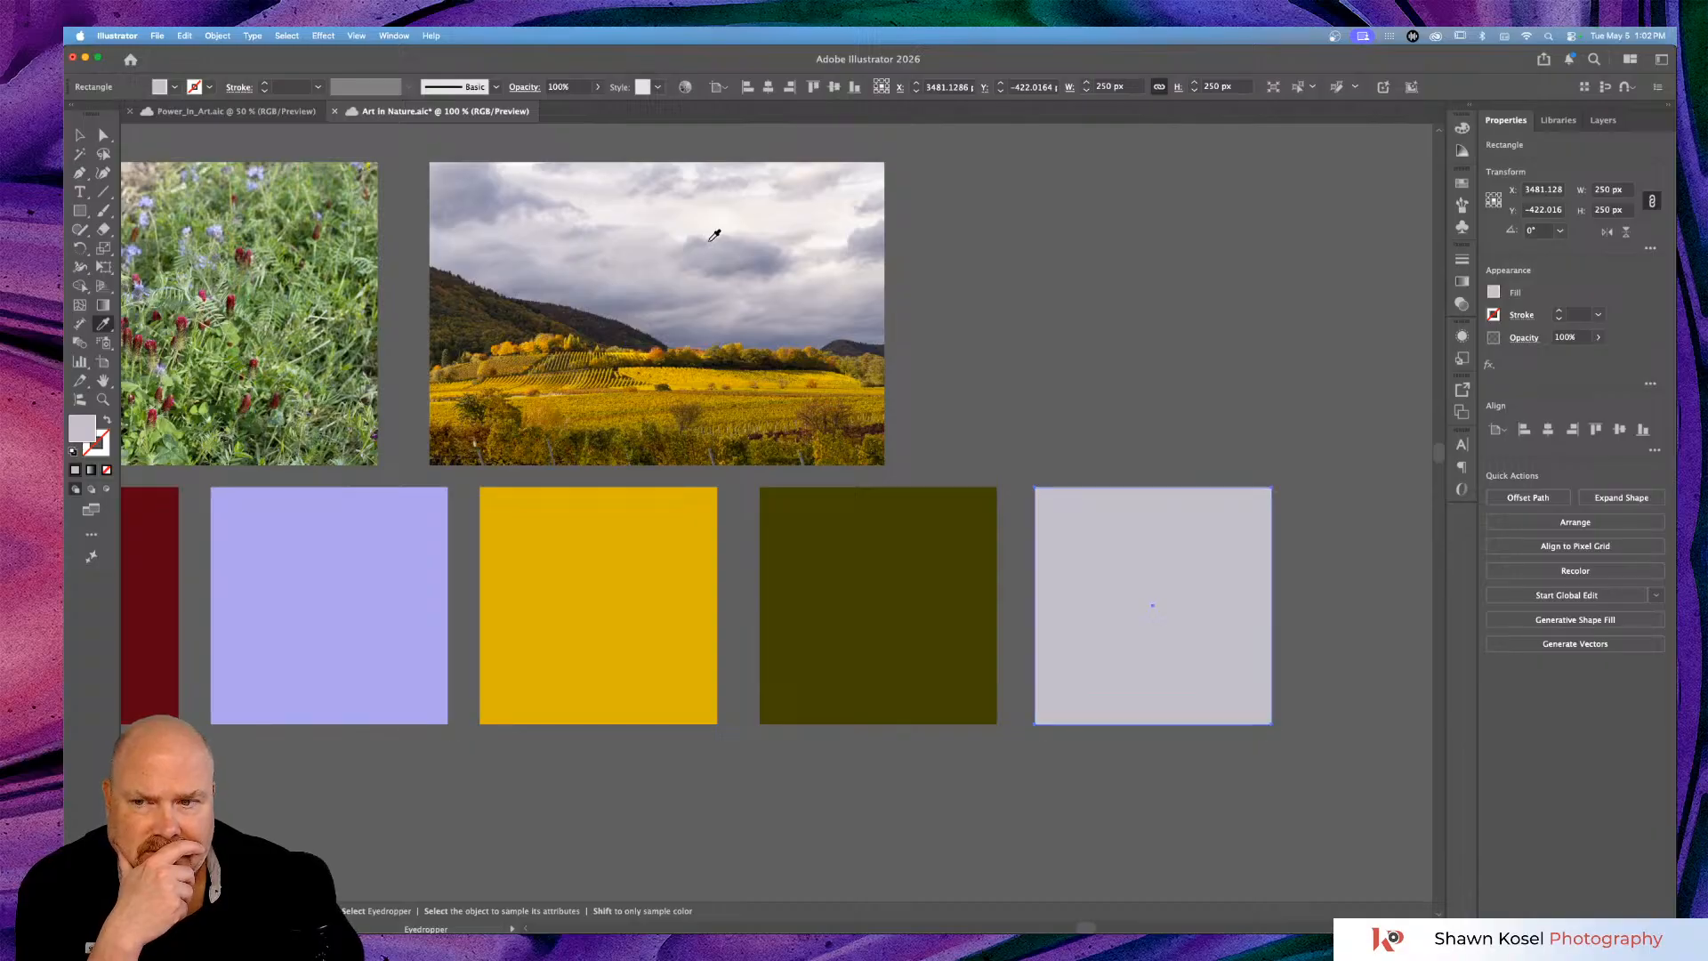
click(674, 218)
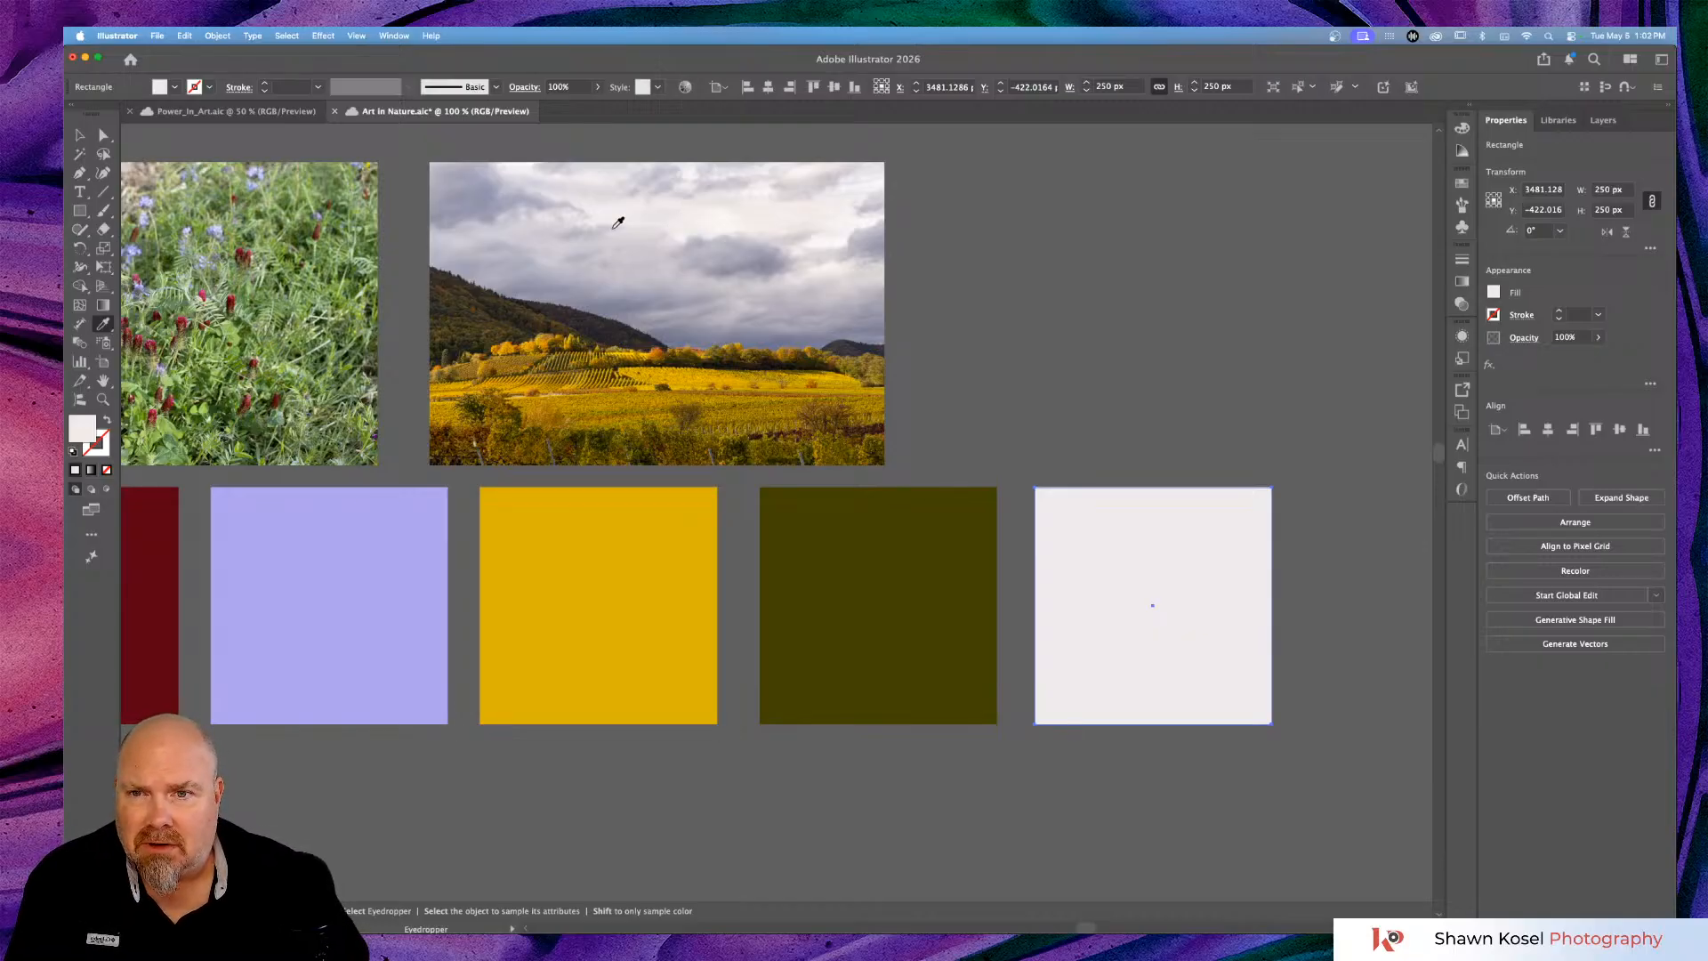
scroll(618, 222, left, 5)
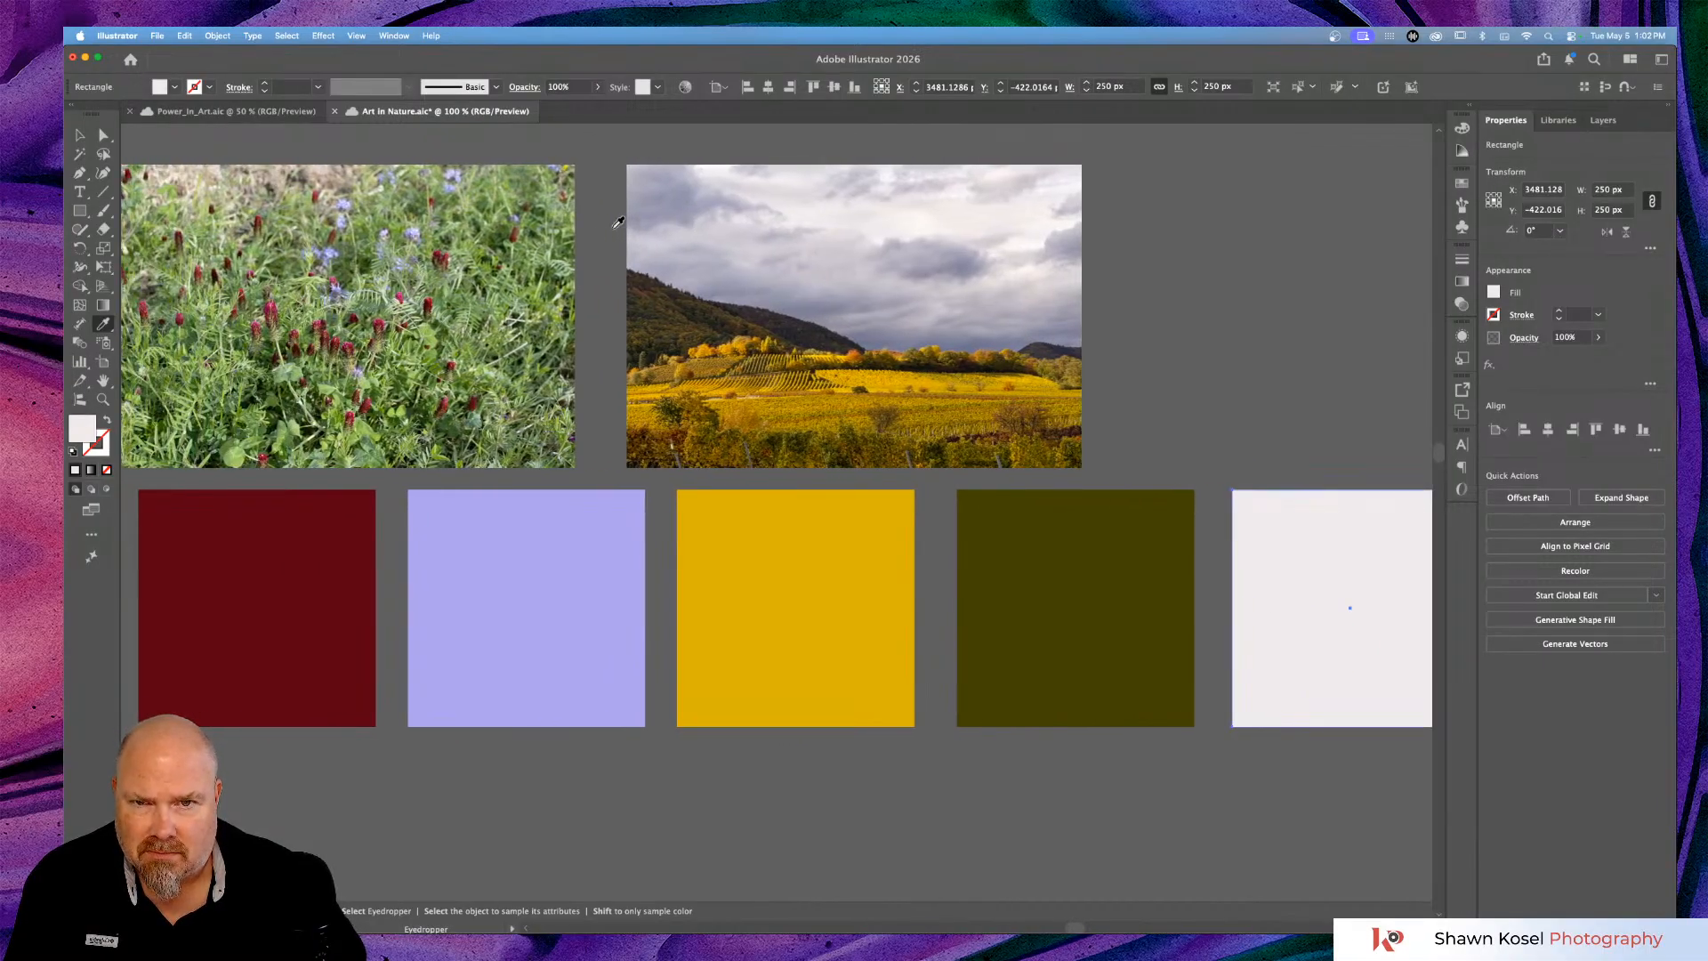
click(758, 185)
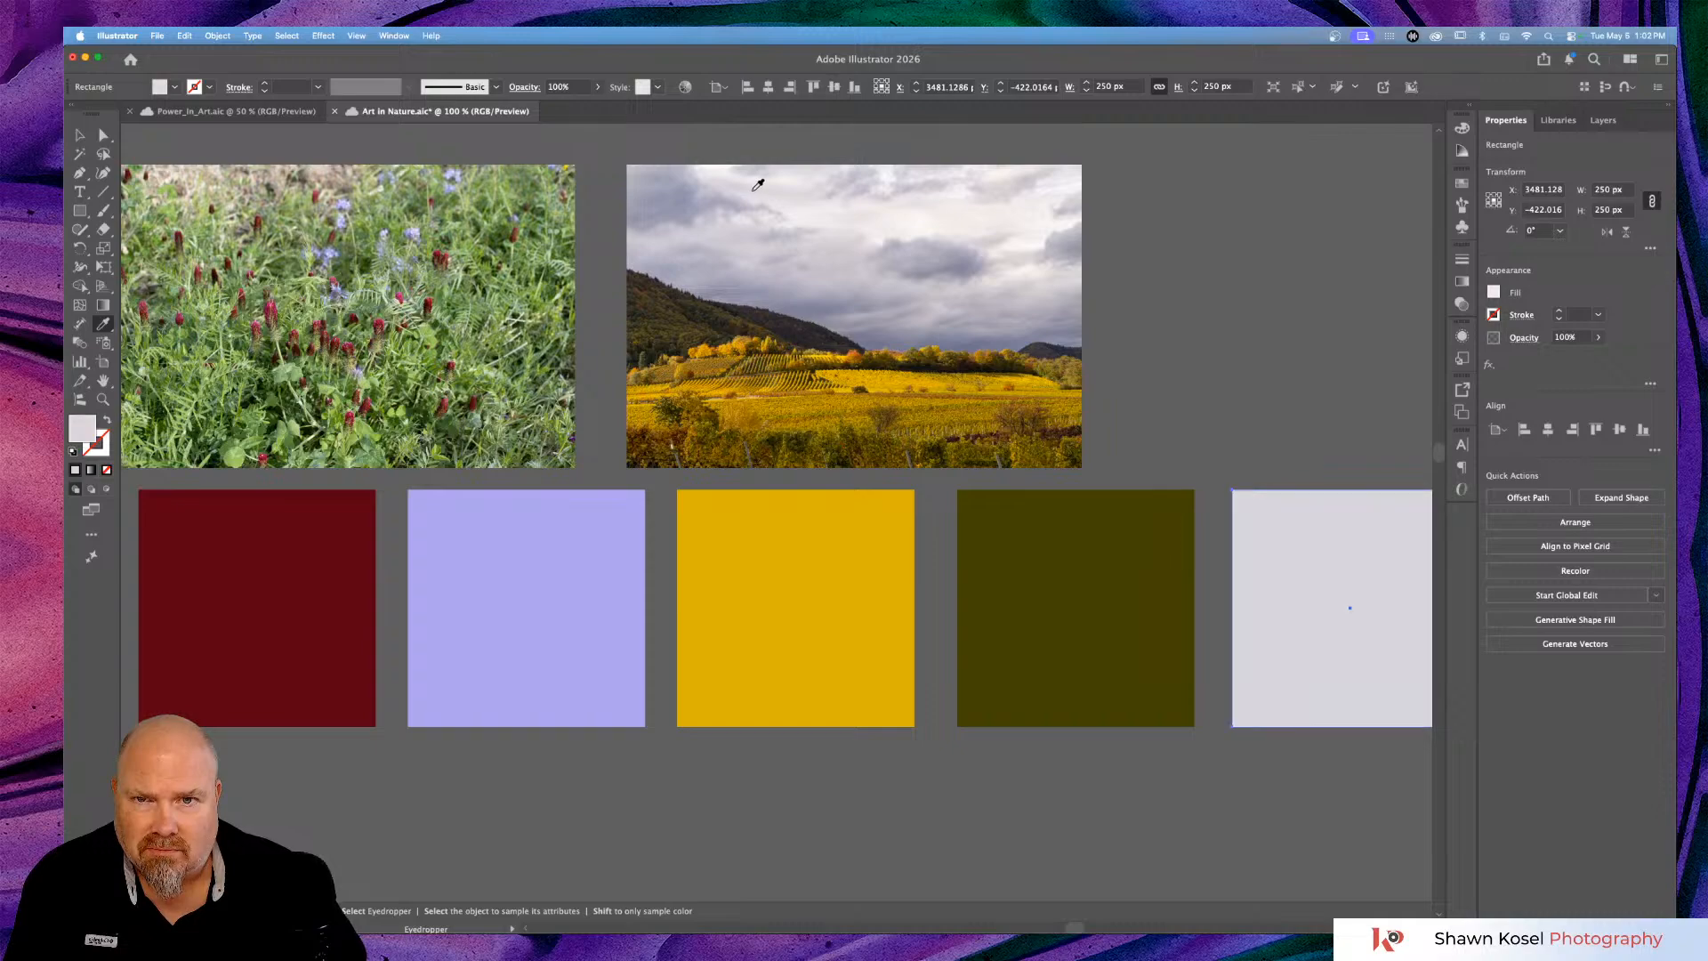
scroll(758, 178, right, 2)
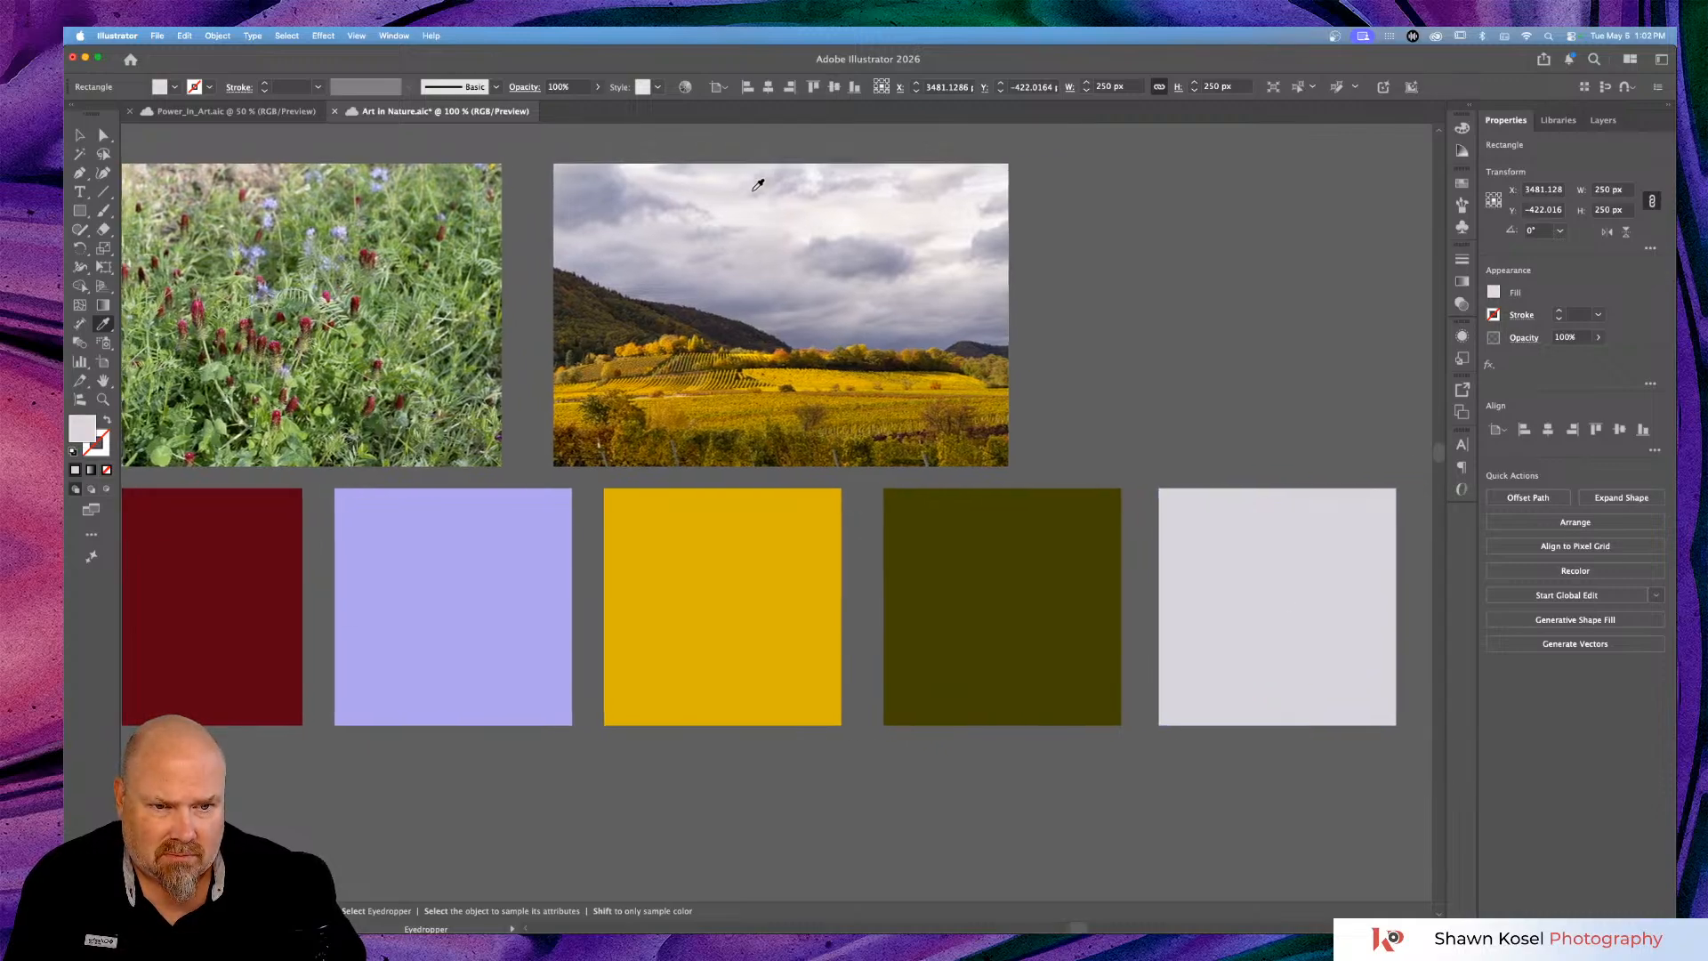
Shift the fifth square's fill to a hue of 242° with a pale lavender-blue tint in the Color Picker, and deselect it.
double_click(81, 425)
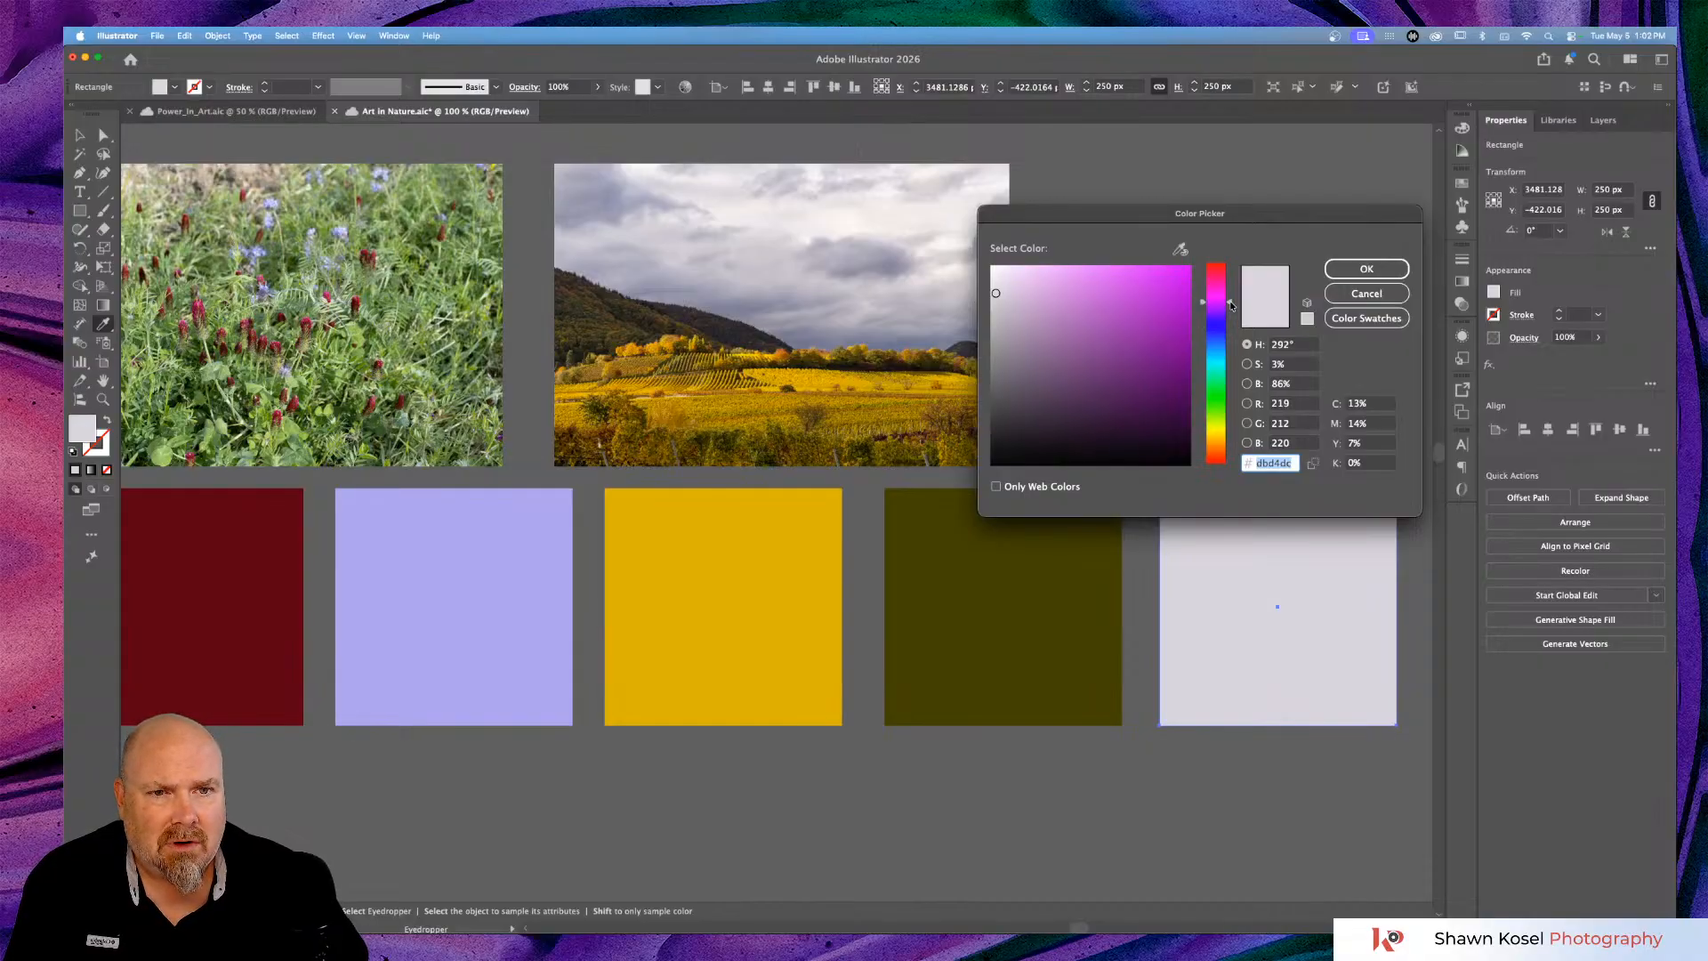
drag(1231, 305, 1230, 328)
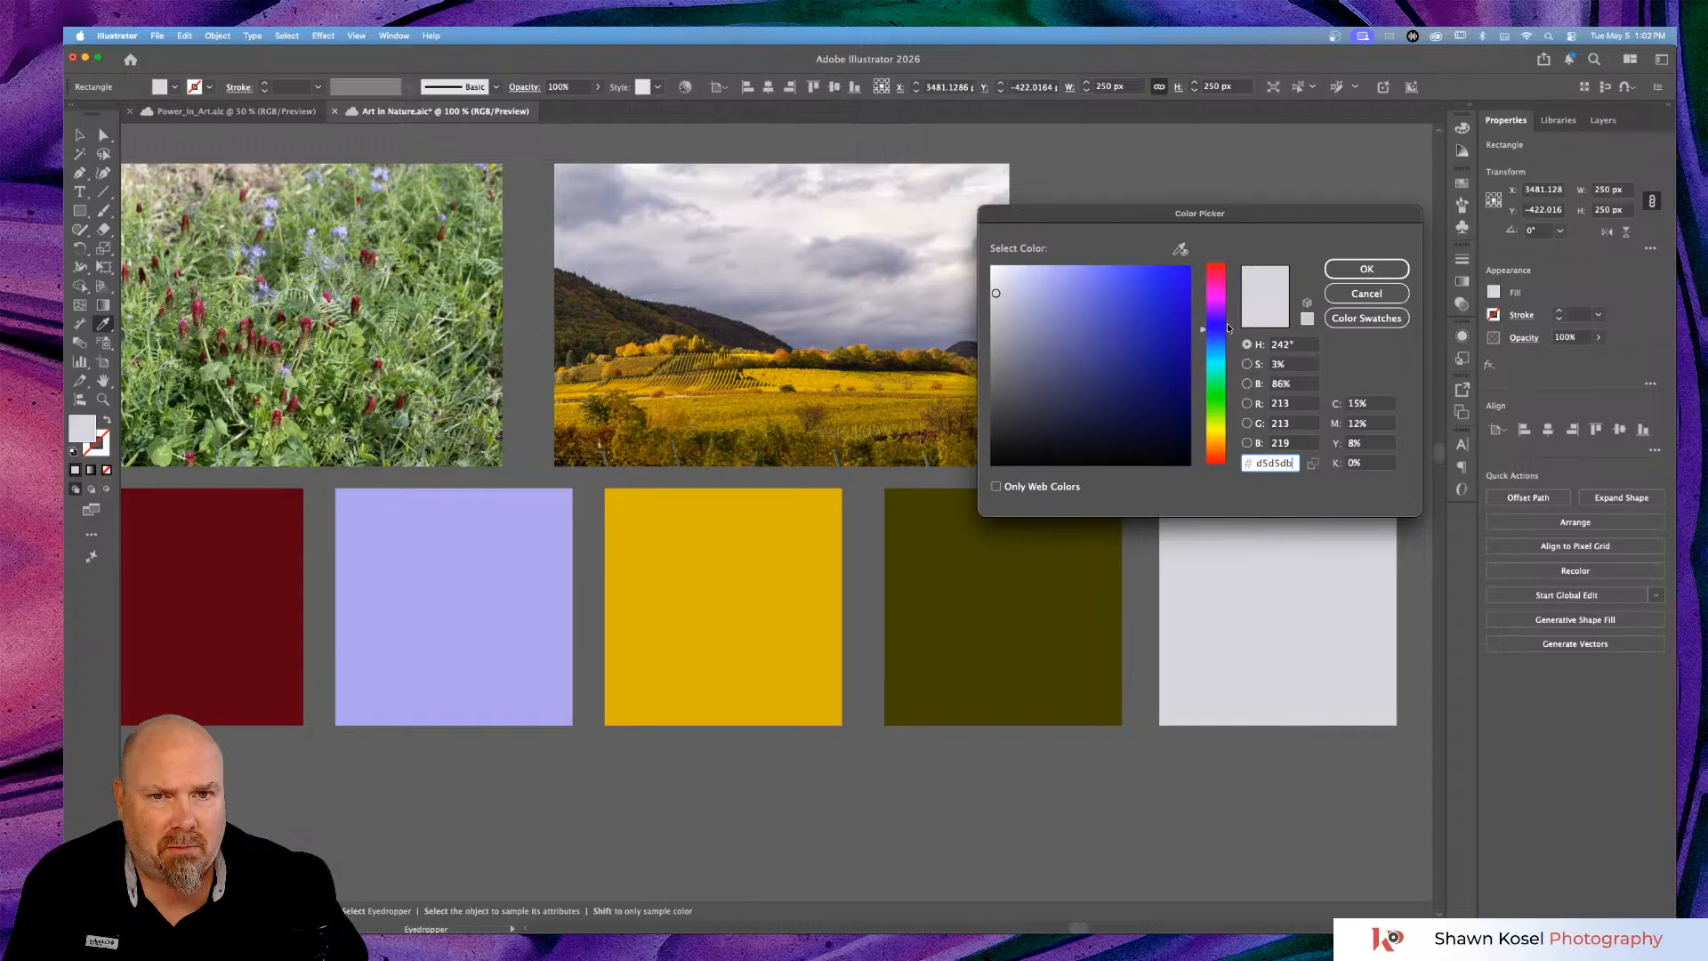
click(1015, 292)
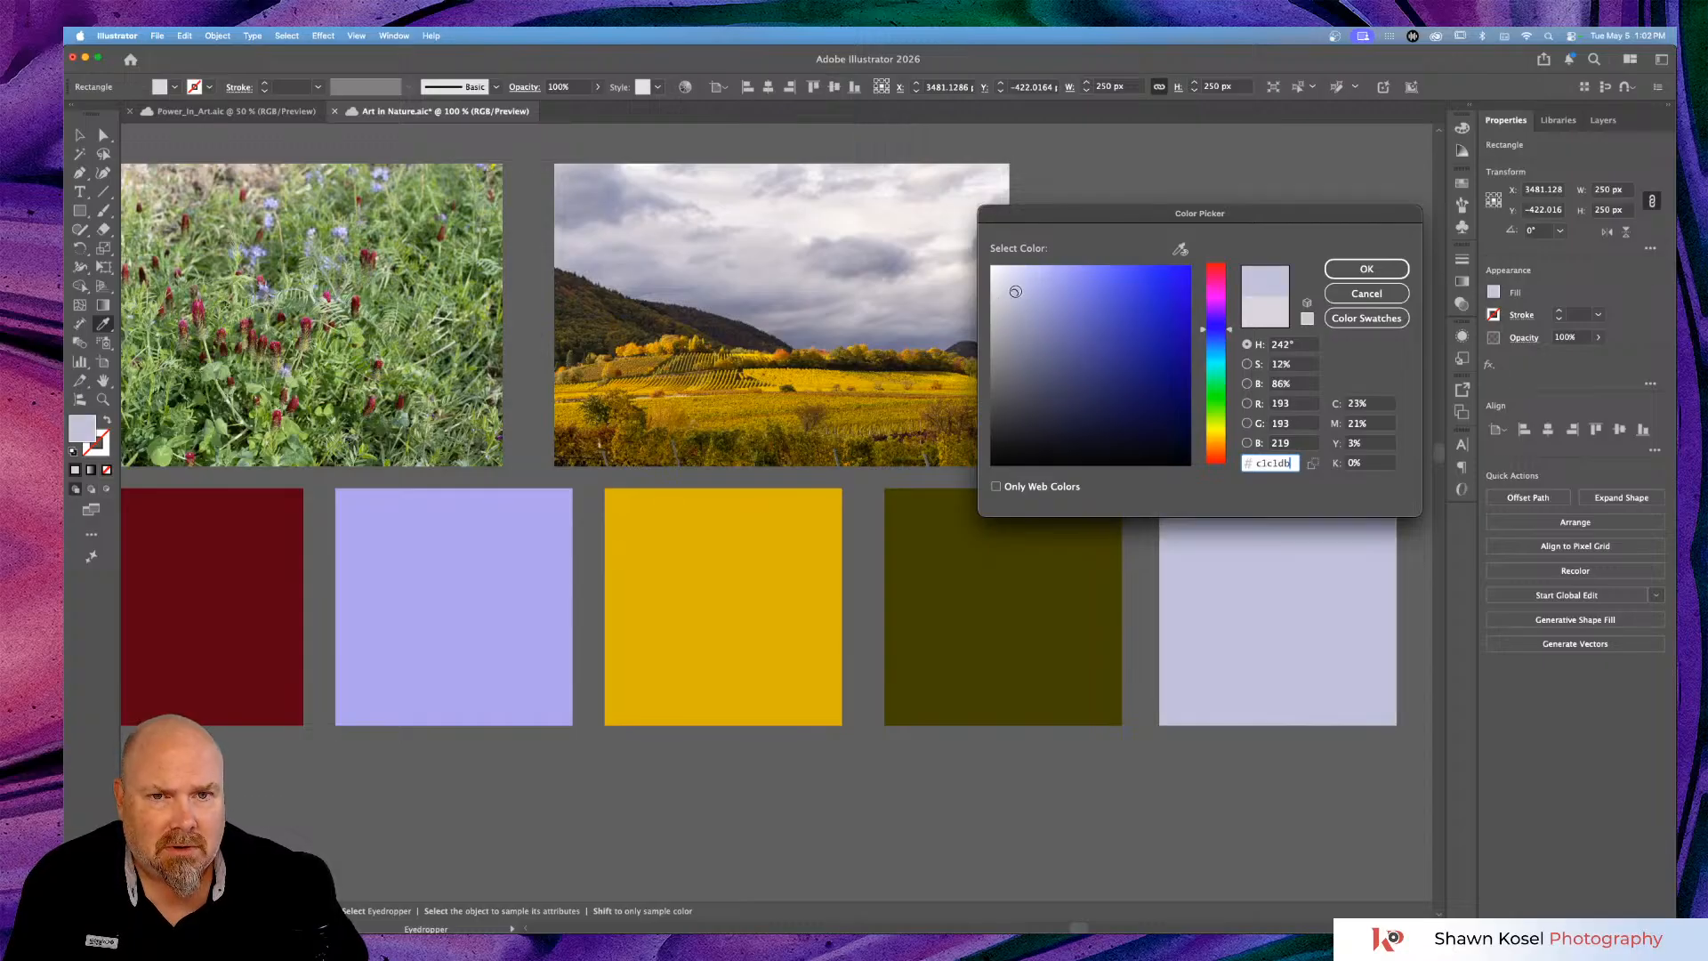
drag(1015, 292, 1010, 281)
click(1367, 269)
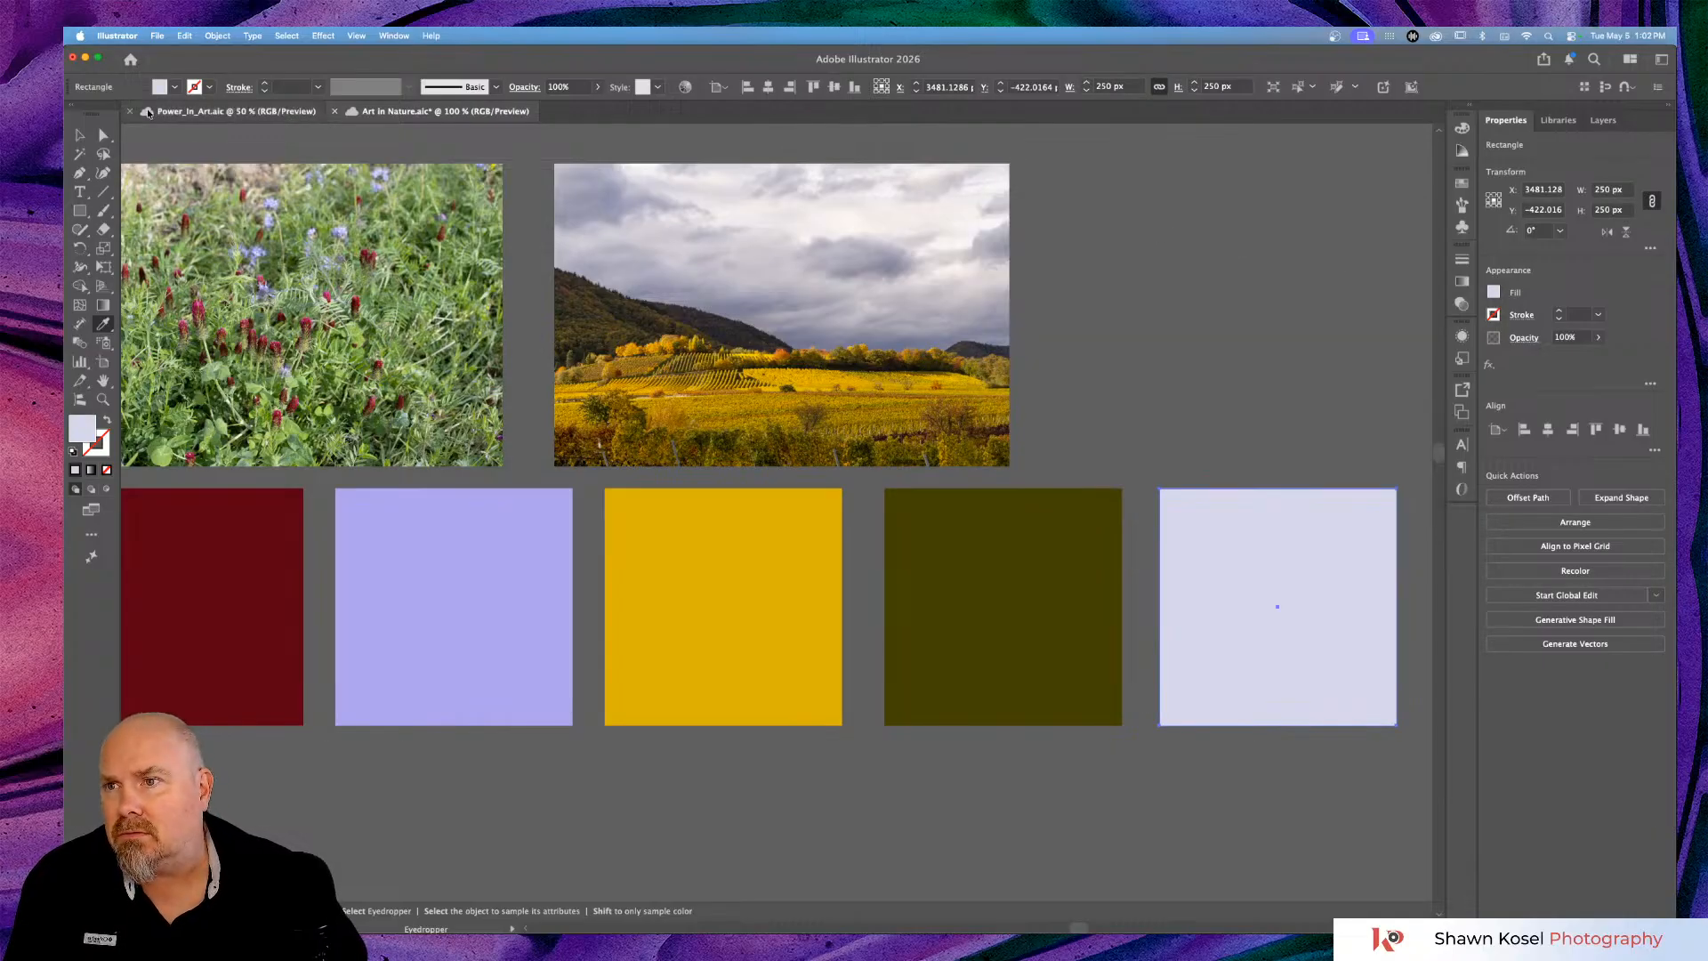
click(78, 134)
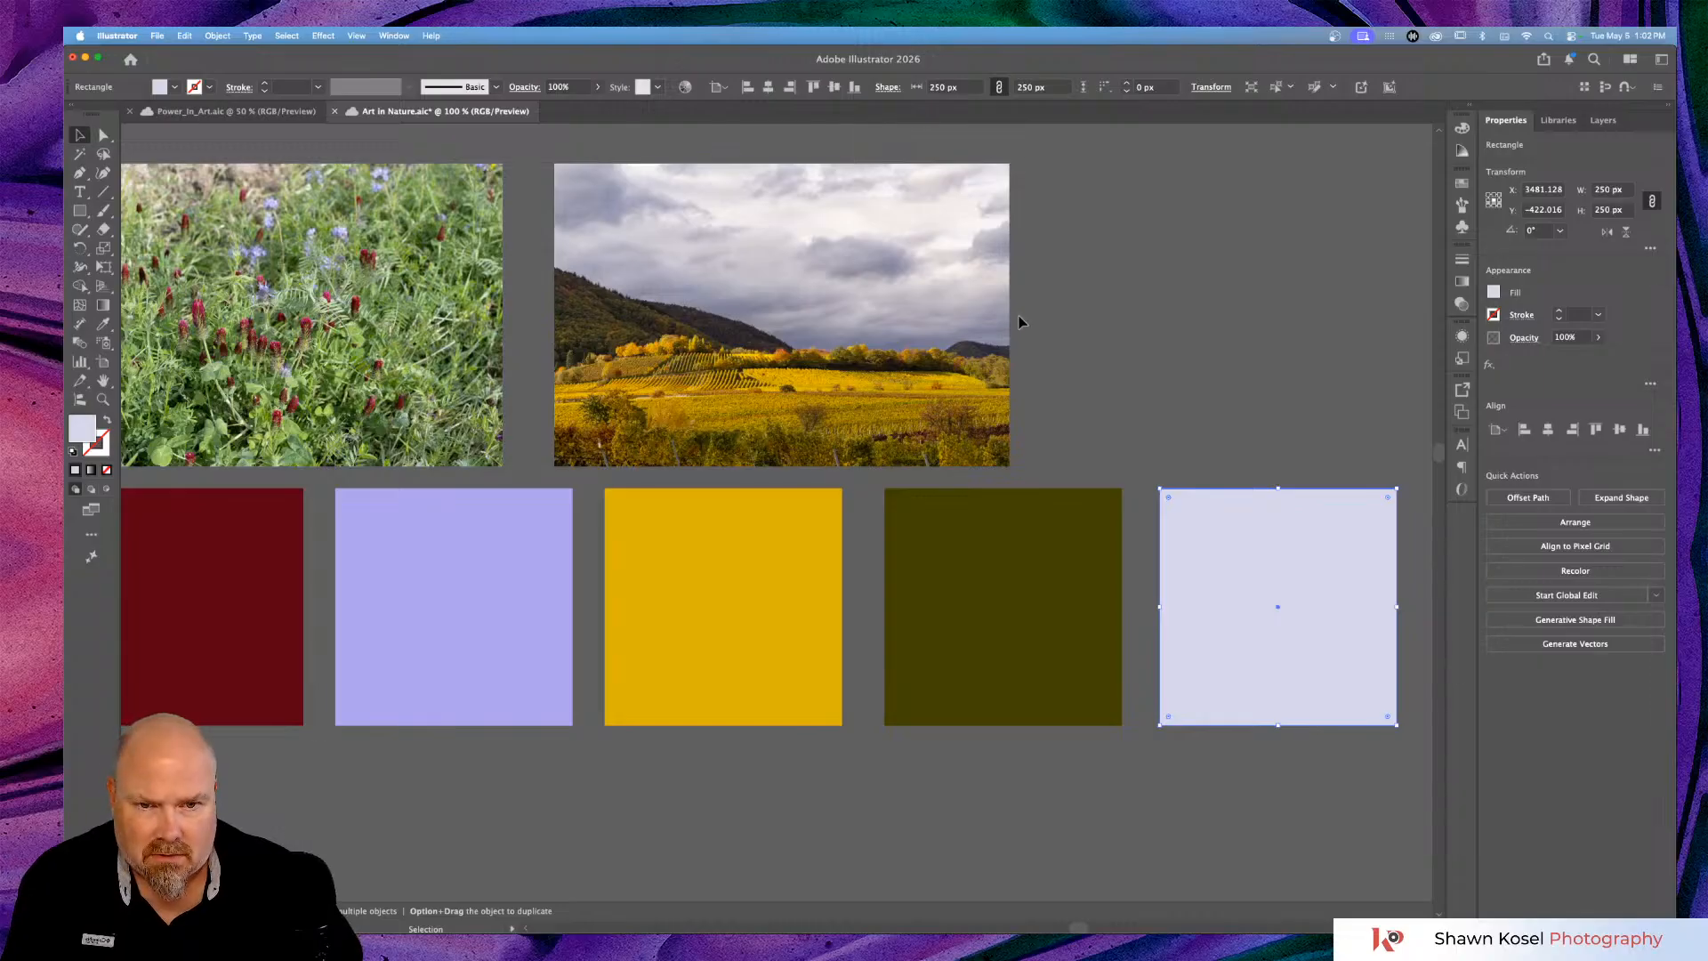
click(1193, 312)
scroll(1193, 307, down, 2)
scroll(1192, 308, left, 2)
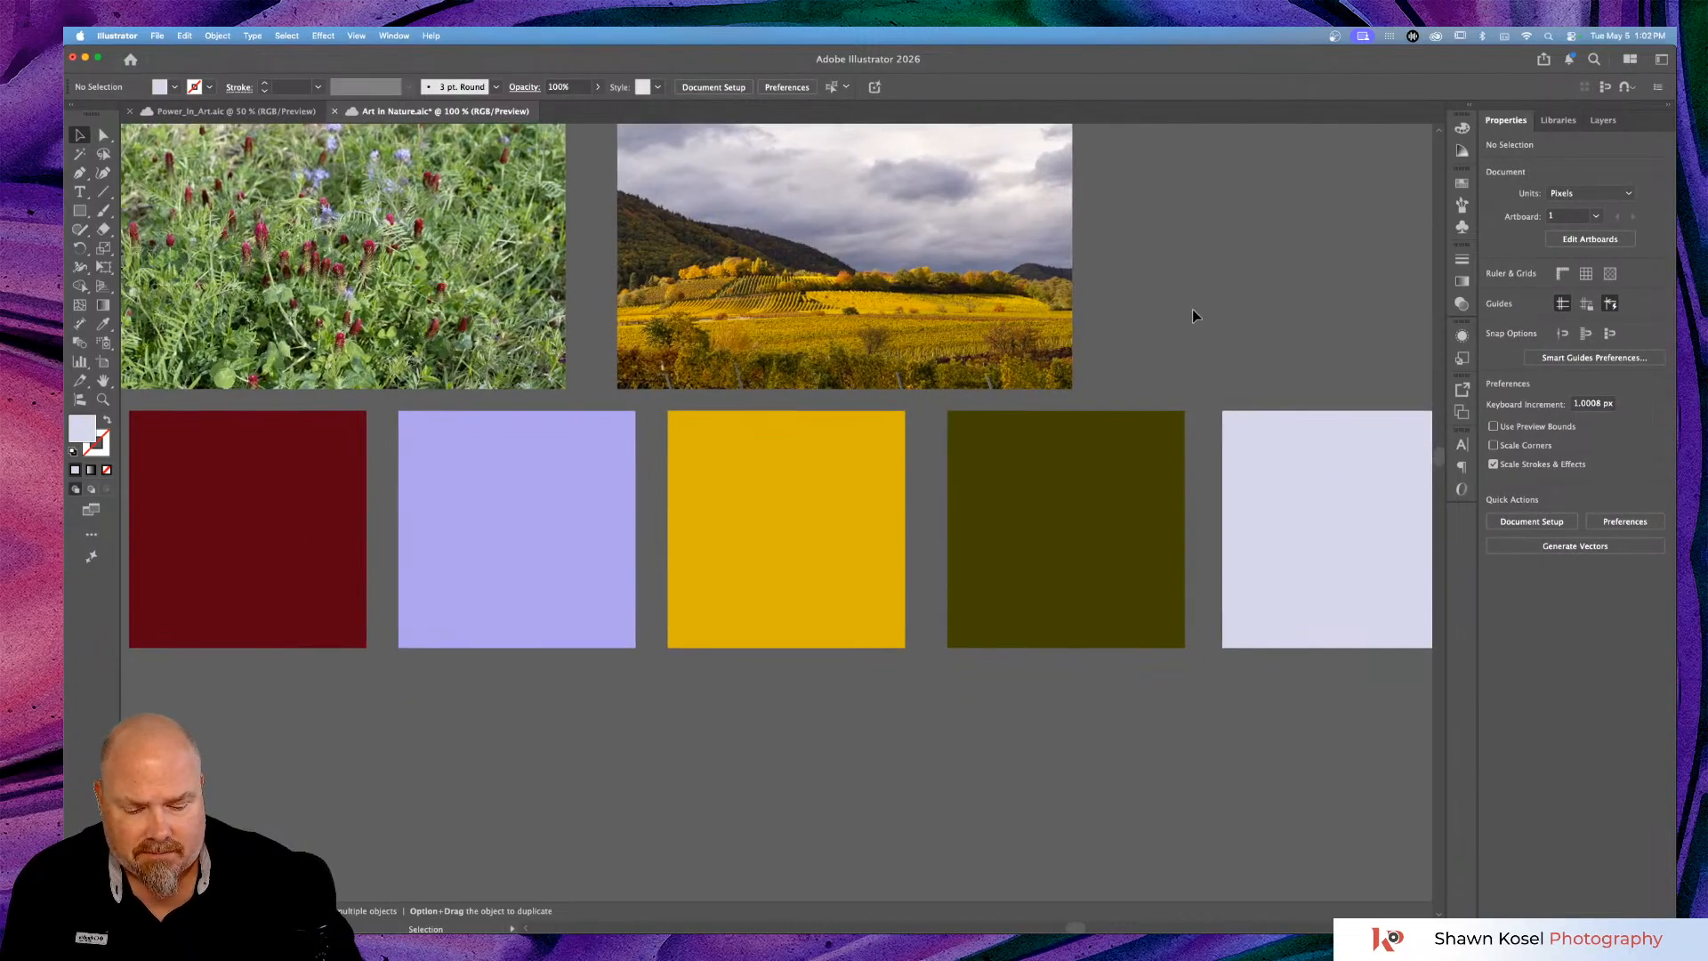
key(super+minus)
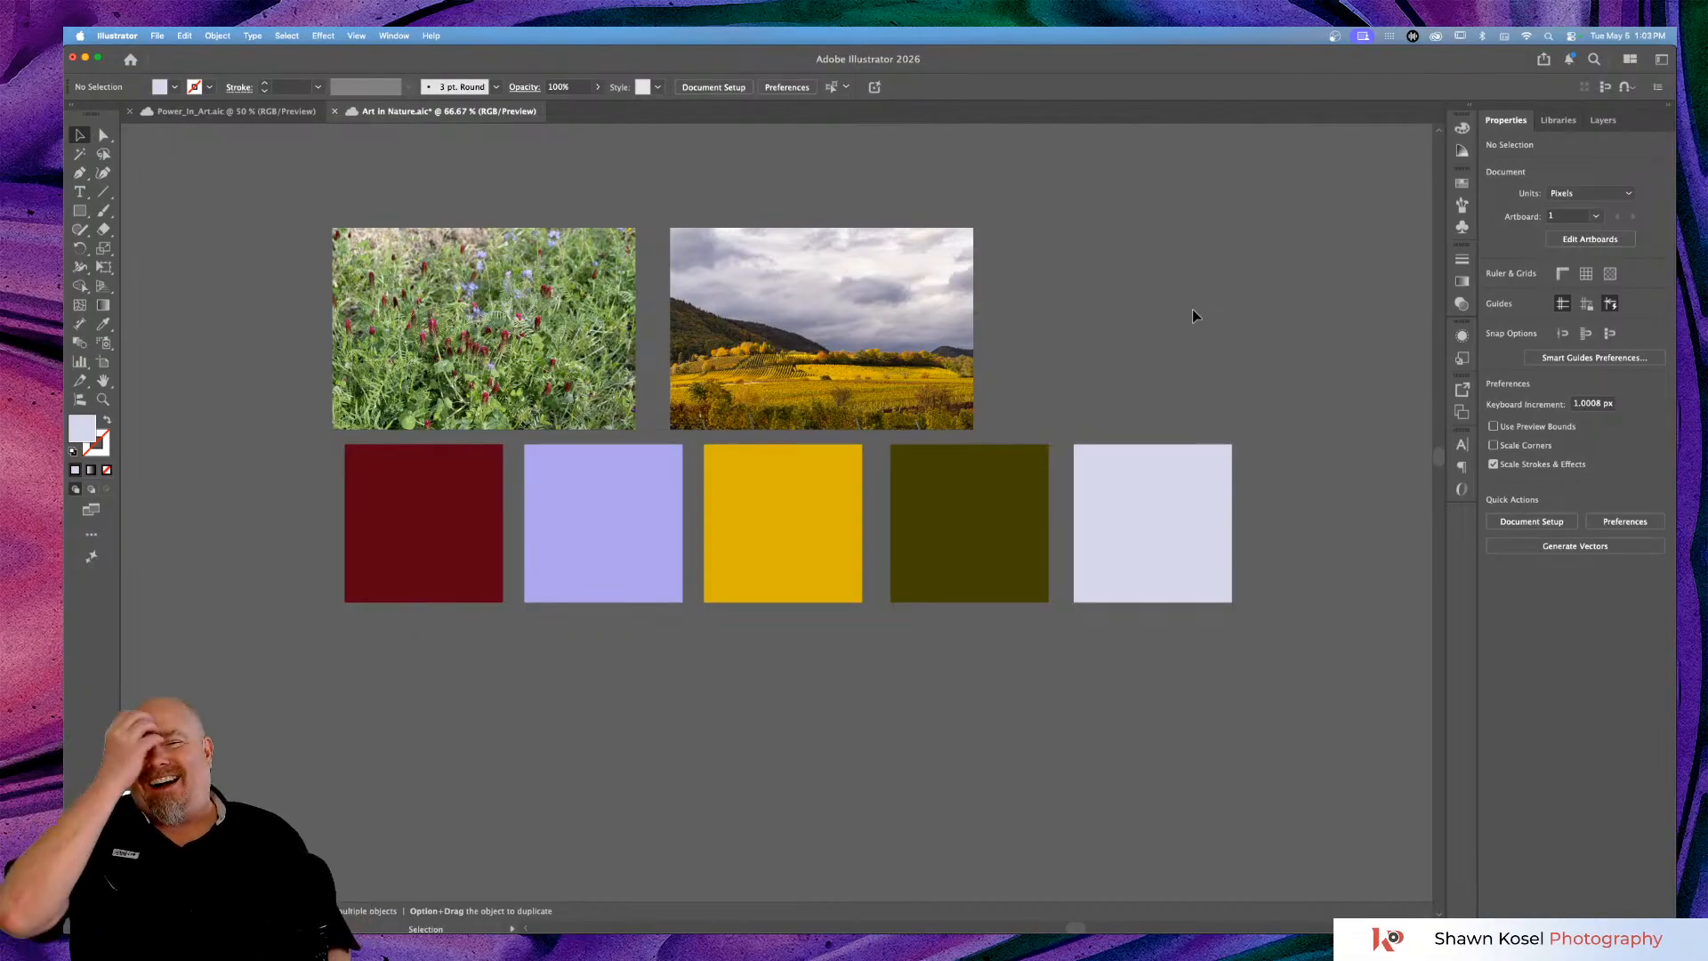
key(super+minus)
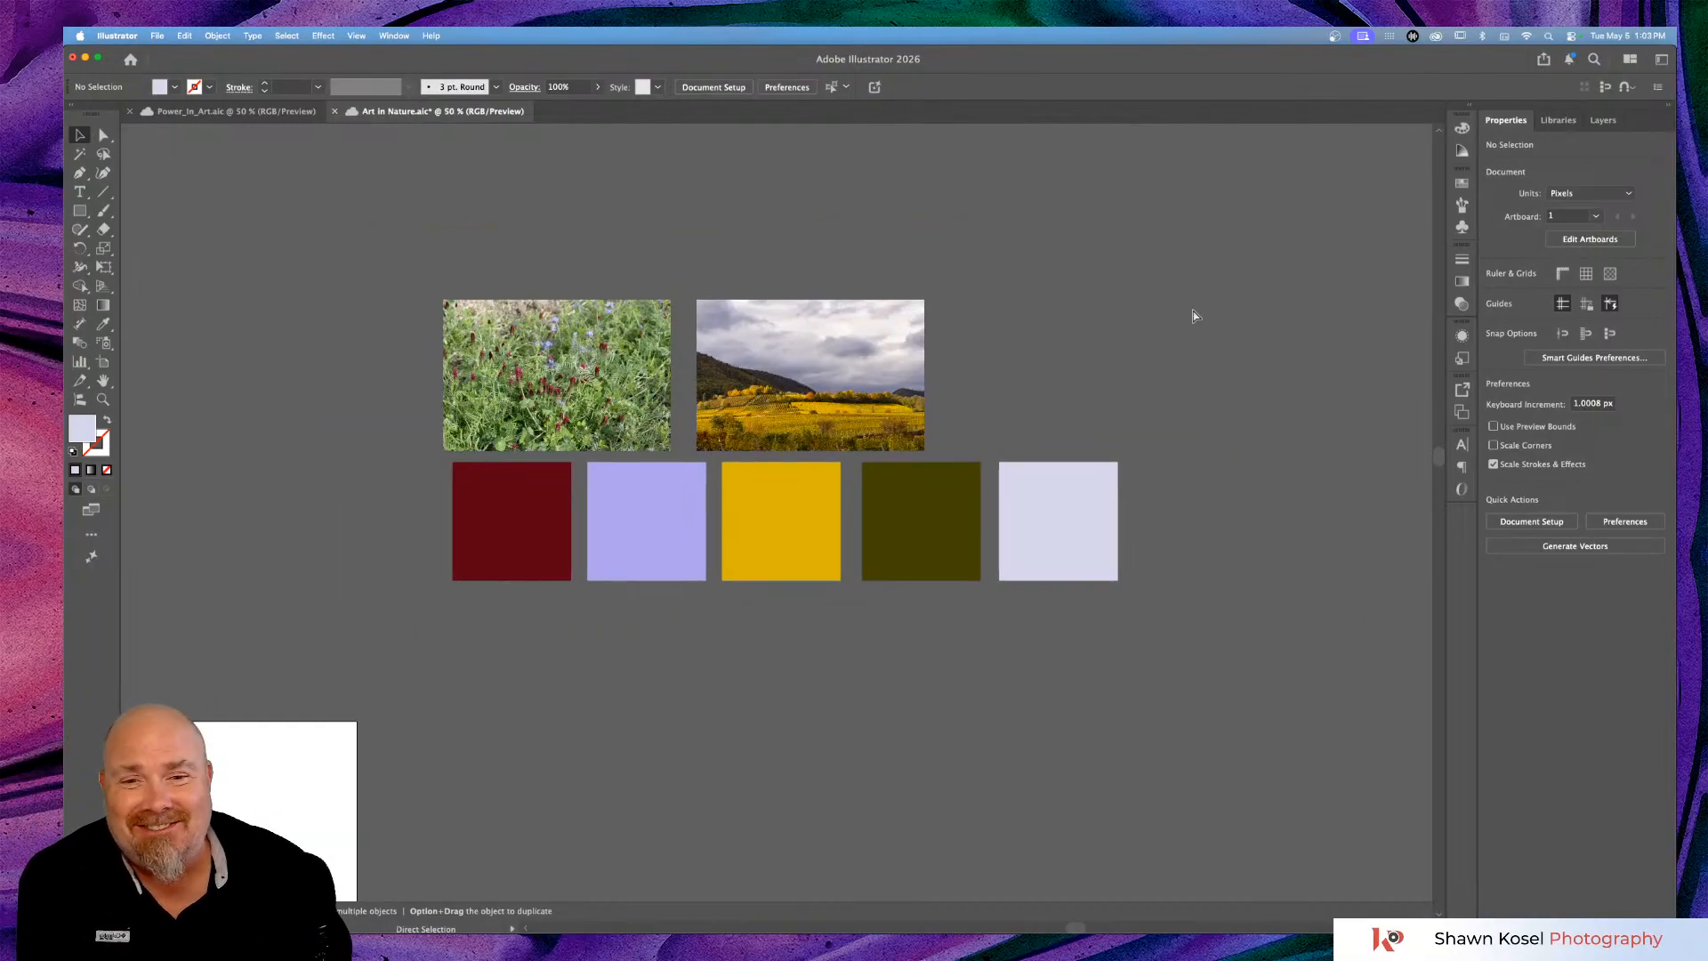
key(super+equal)
key(super+equal)
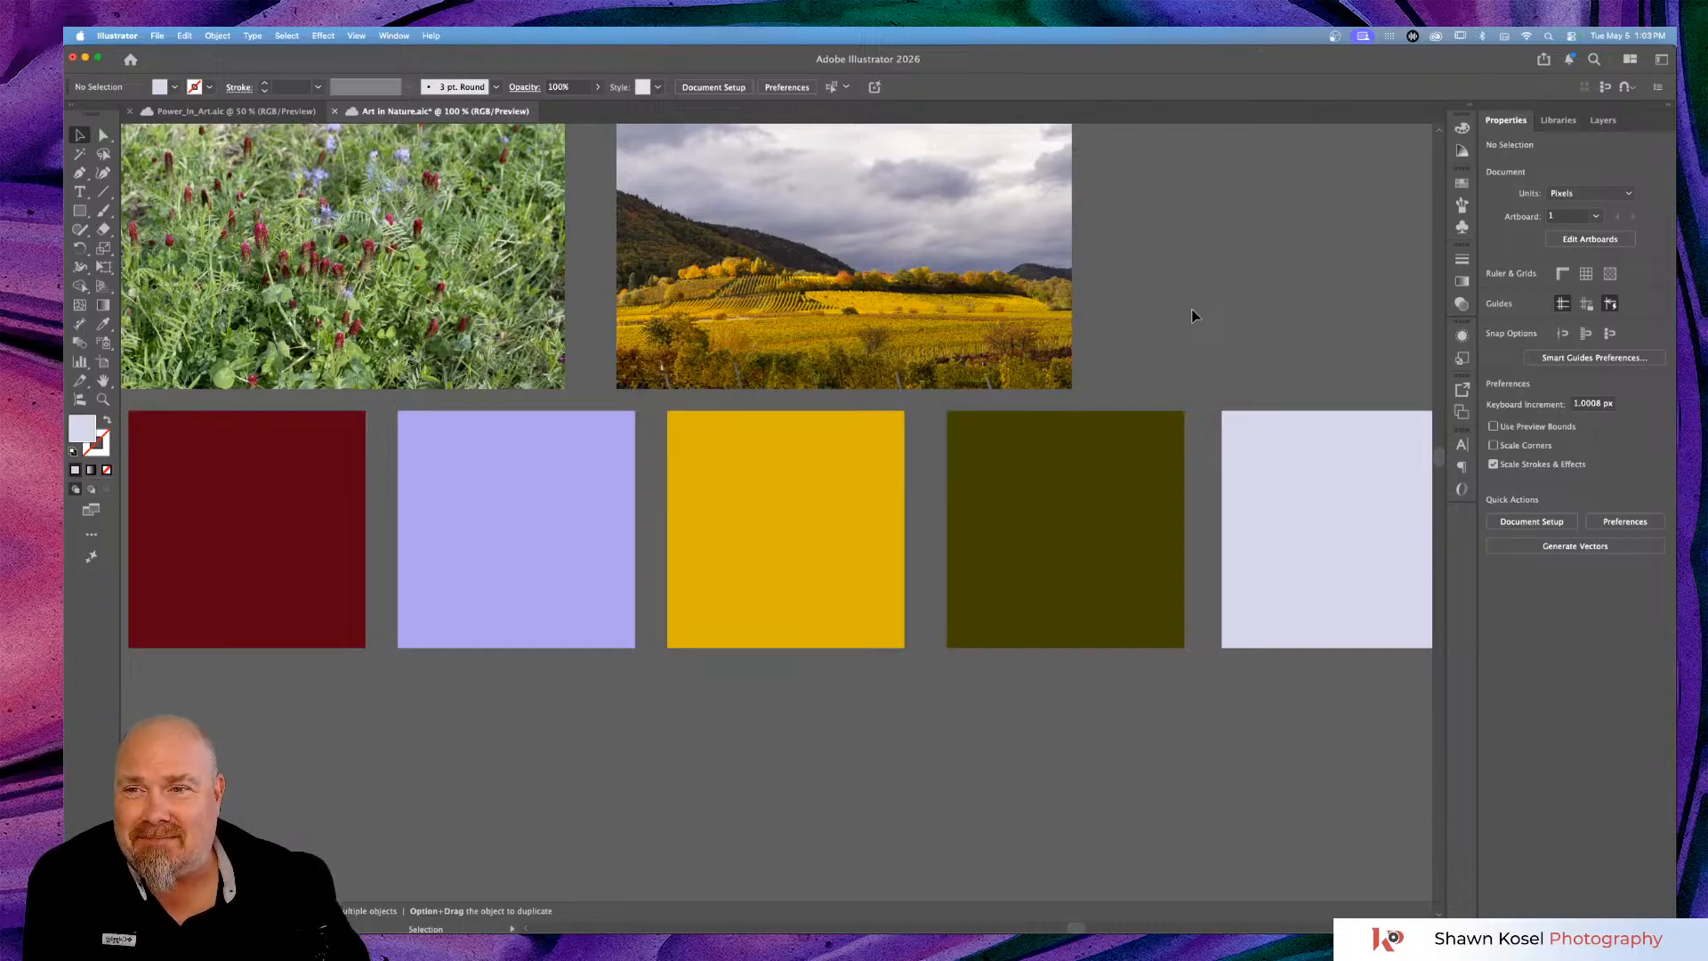
Recolor the fourth square light green by sampling the foliage in the flower photo with the Eyedropper, and deselect it.
scroll(1192, 315, up, 2)
click(1112, 592)
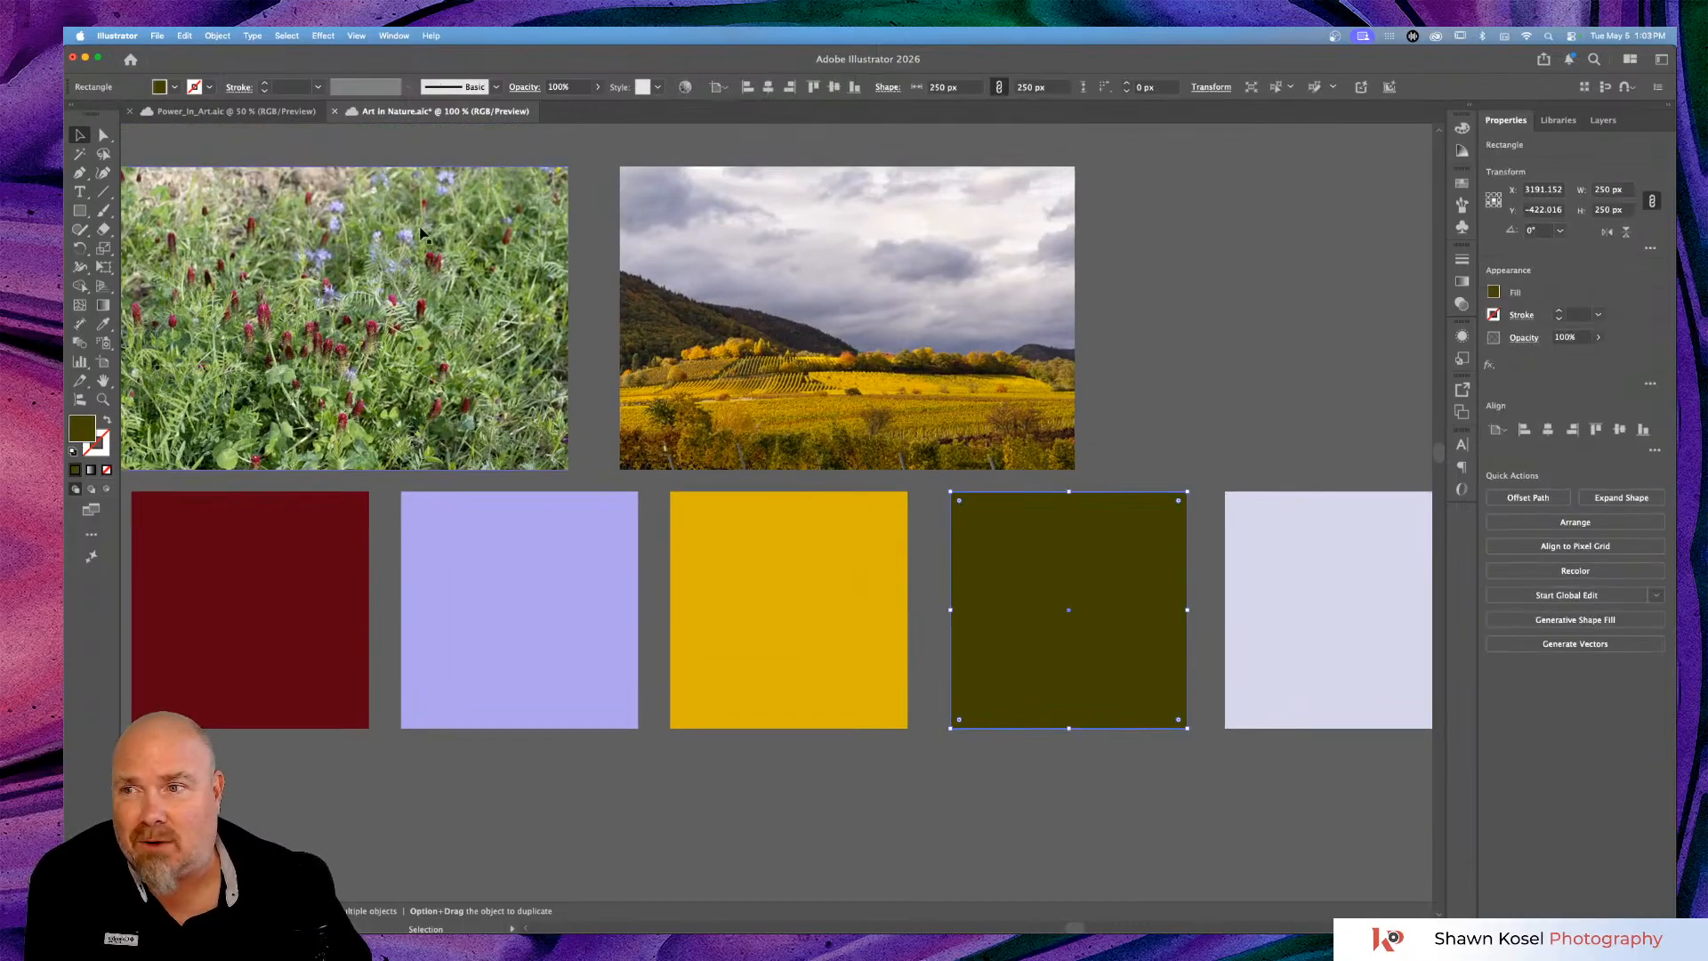
key(i)
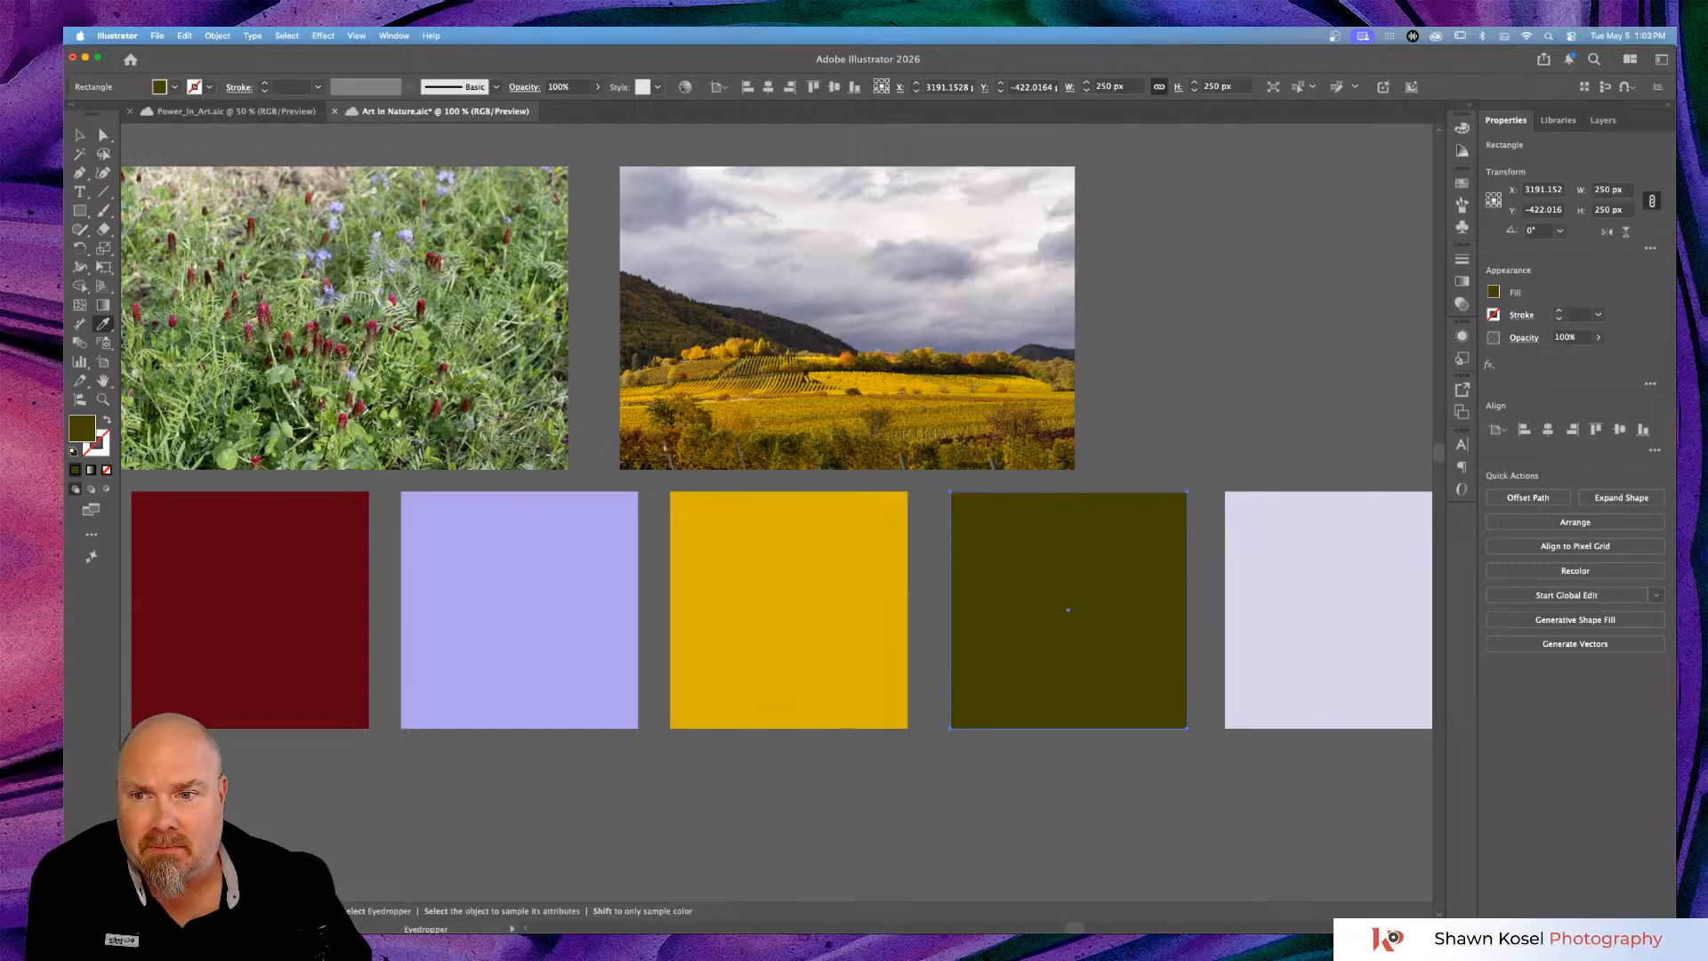
click(364, 428)
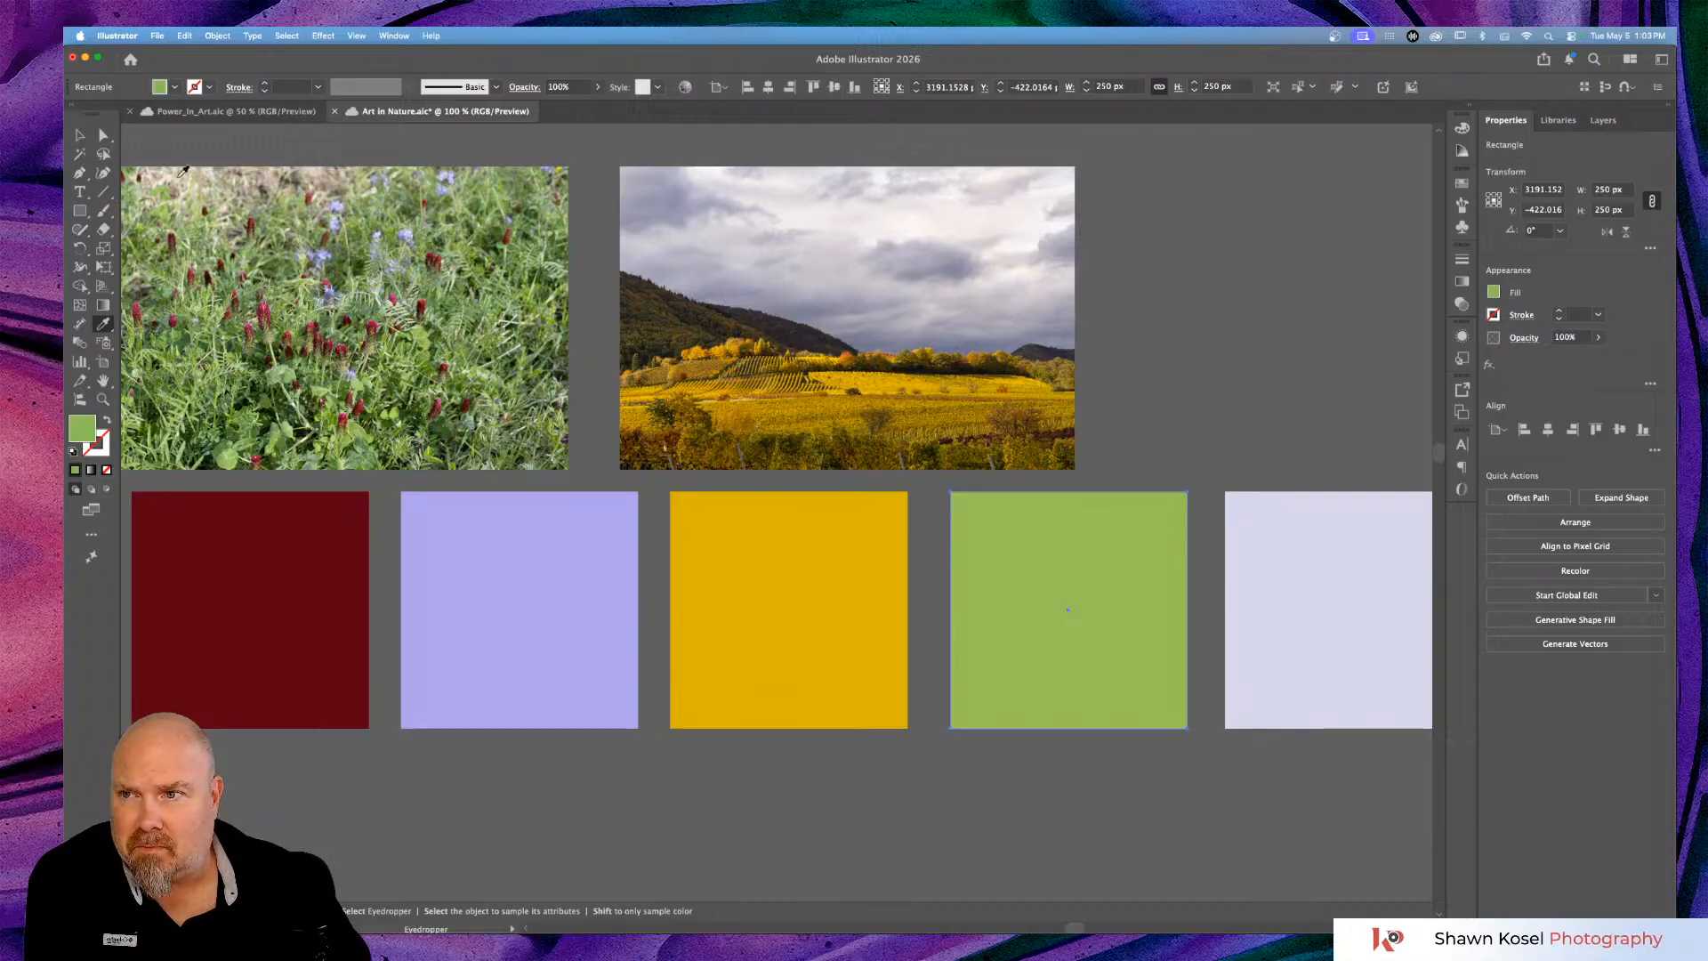
click(79, 134)
click(1181, 296)
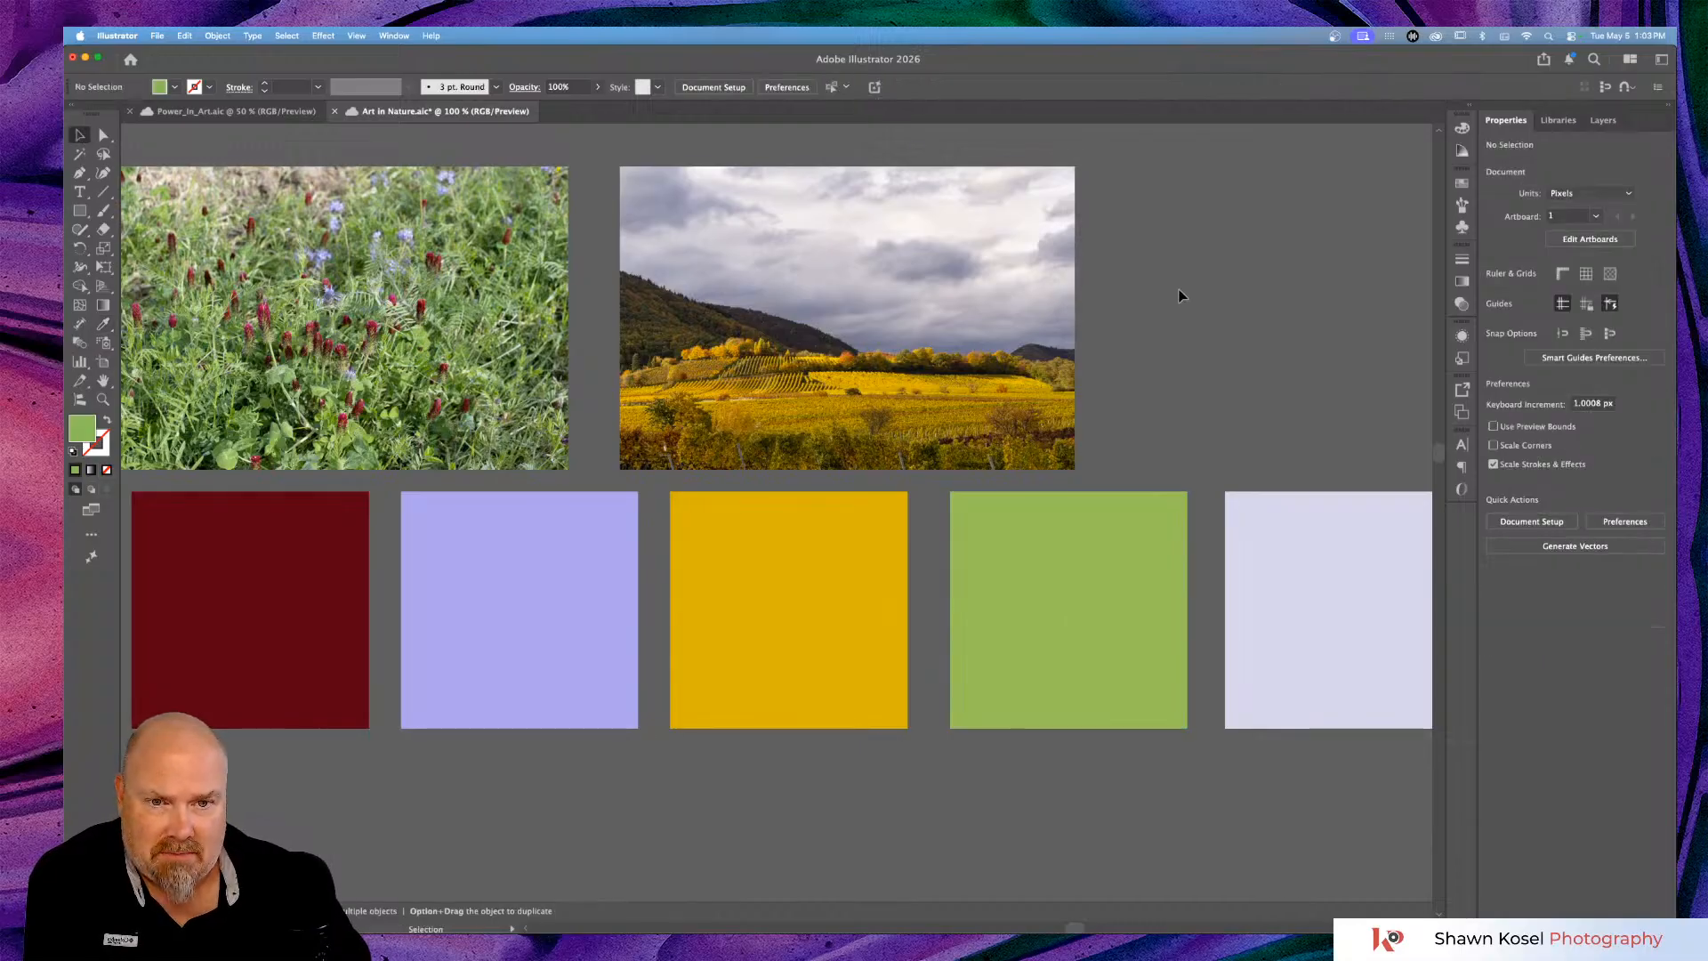
key(super+minus)
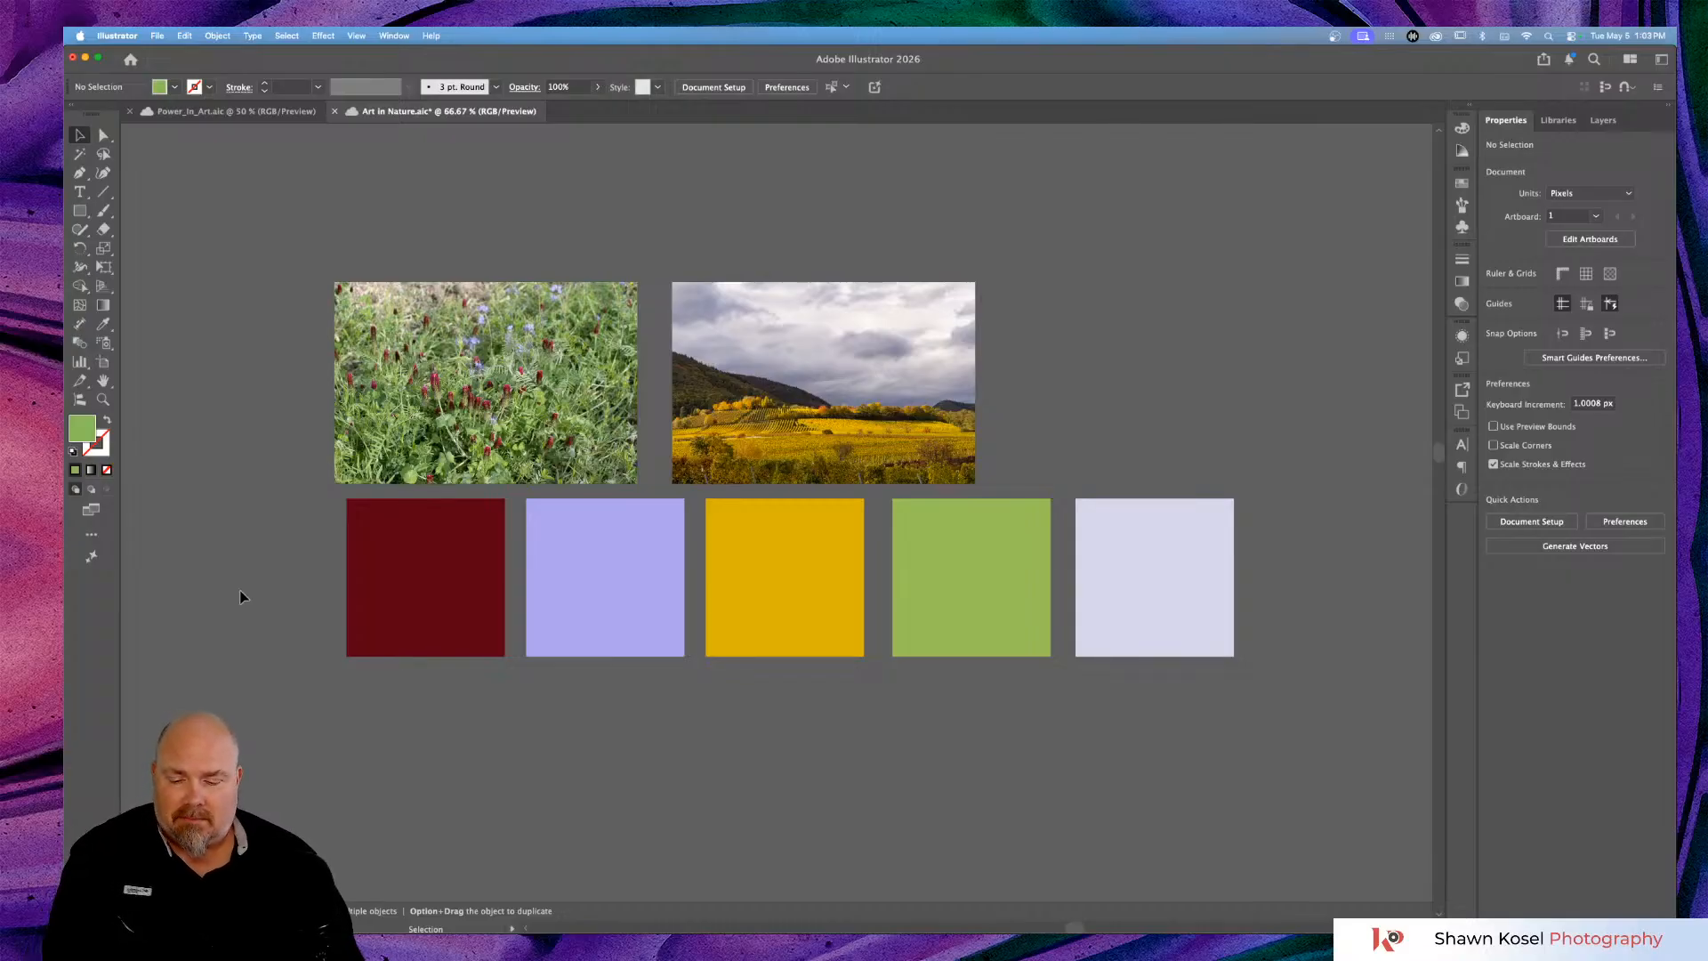
key(a)
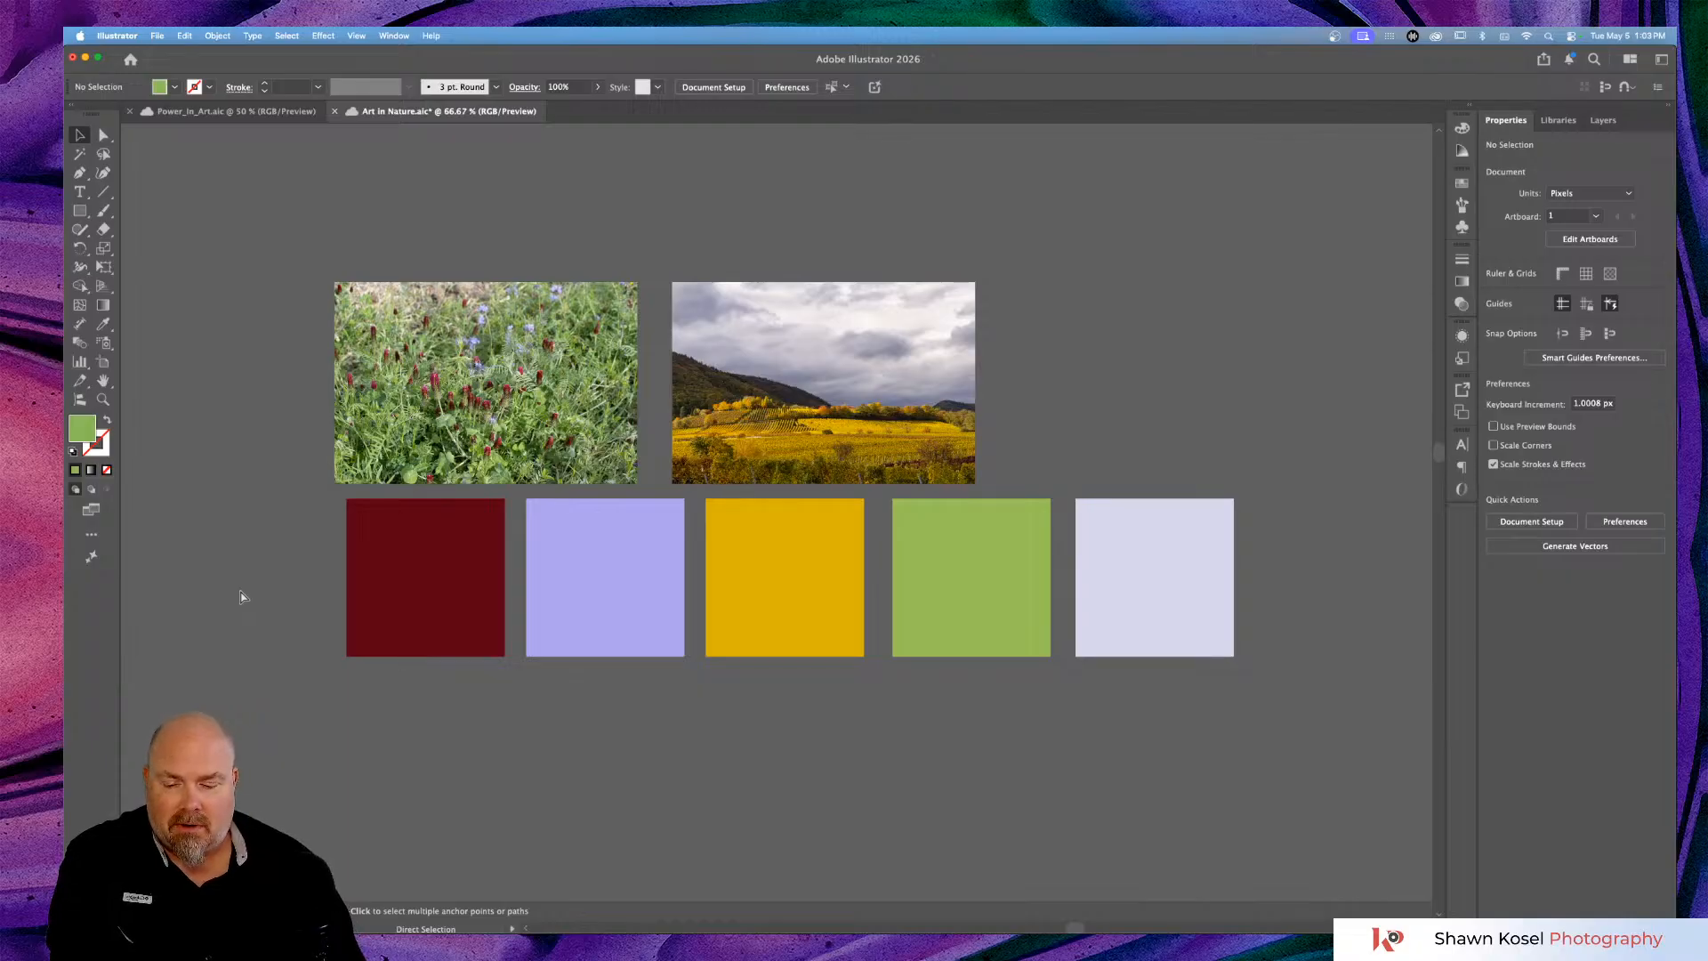
Undo the latest fill changes on the fourth and fifth color squares.
key(super+z)
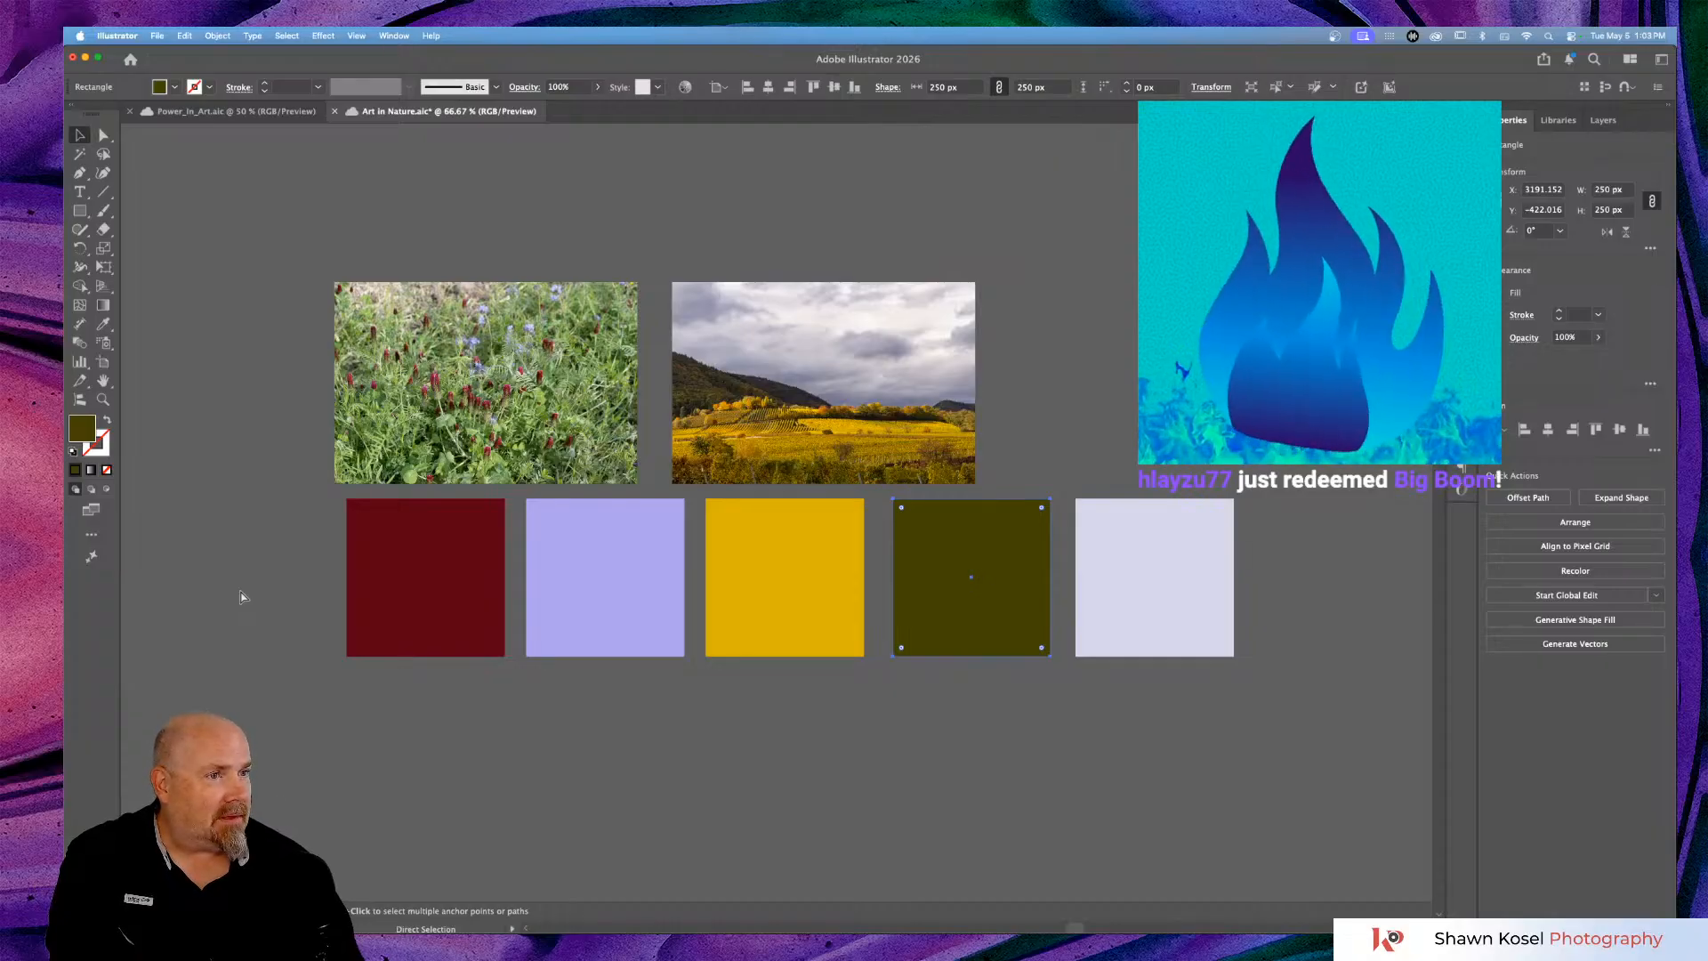
key(super+z)
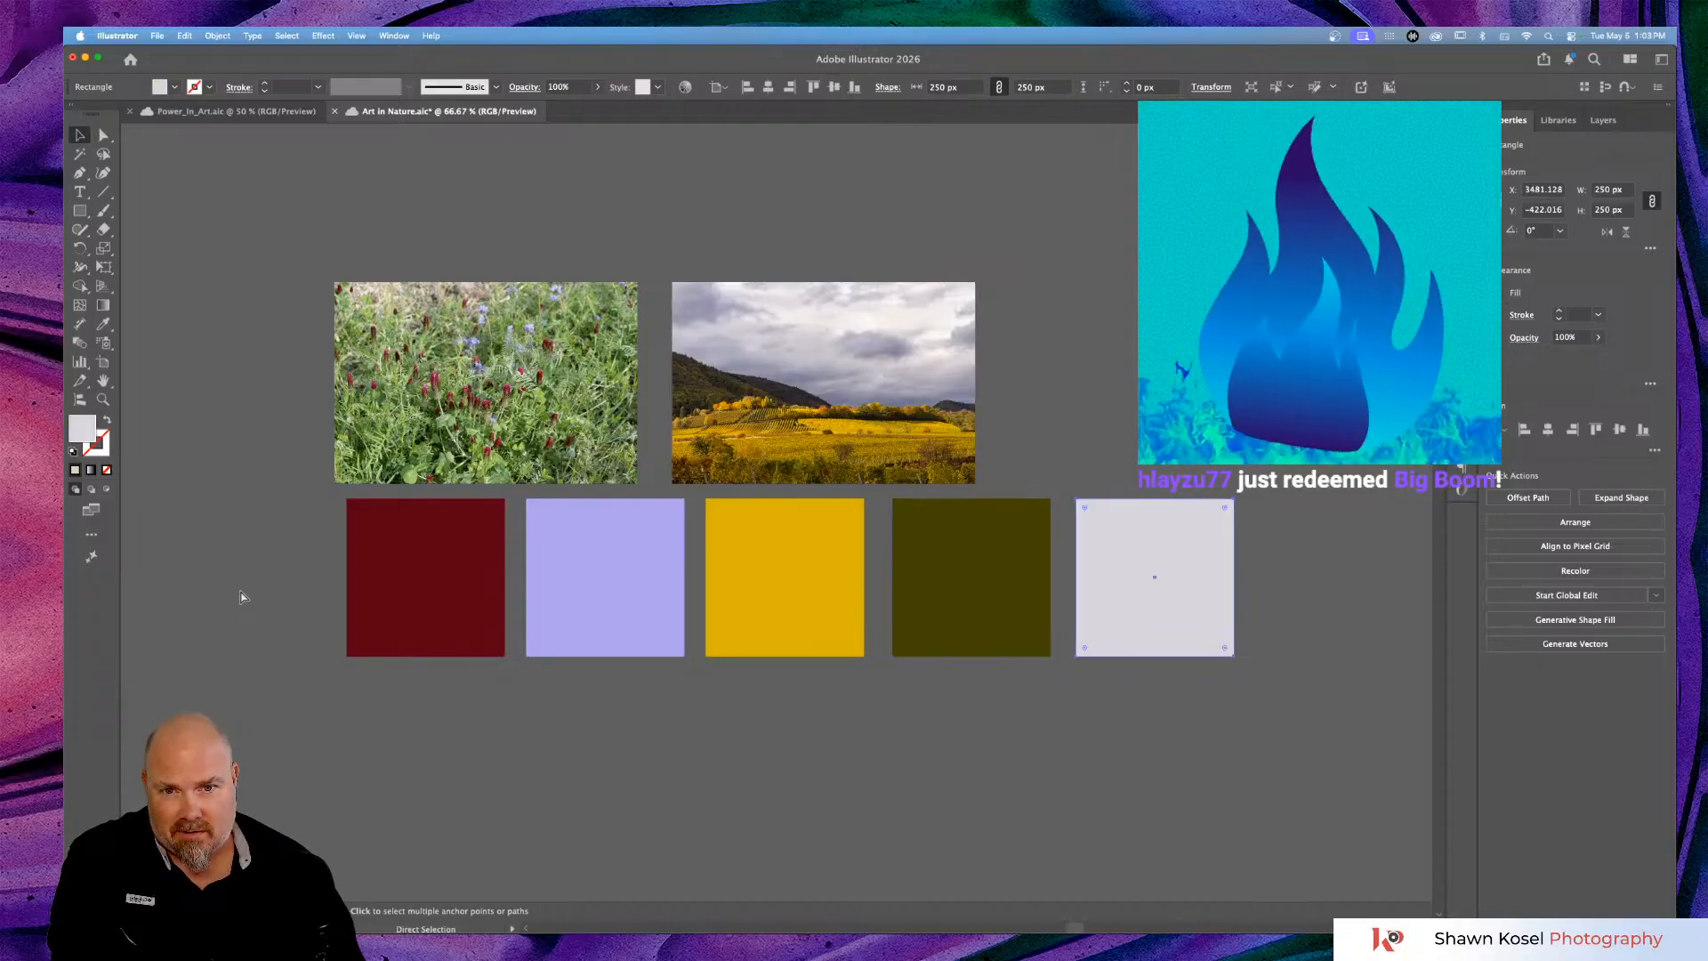
key(super+z)
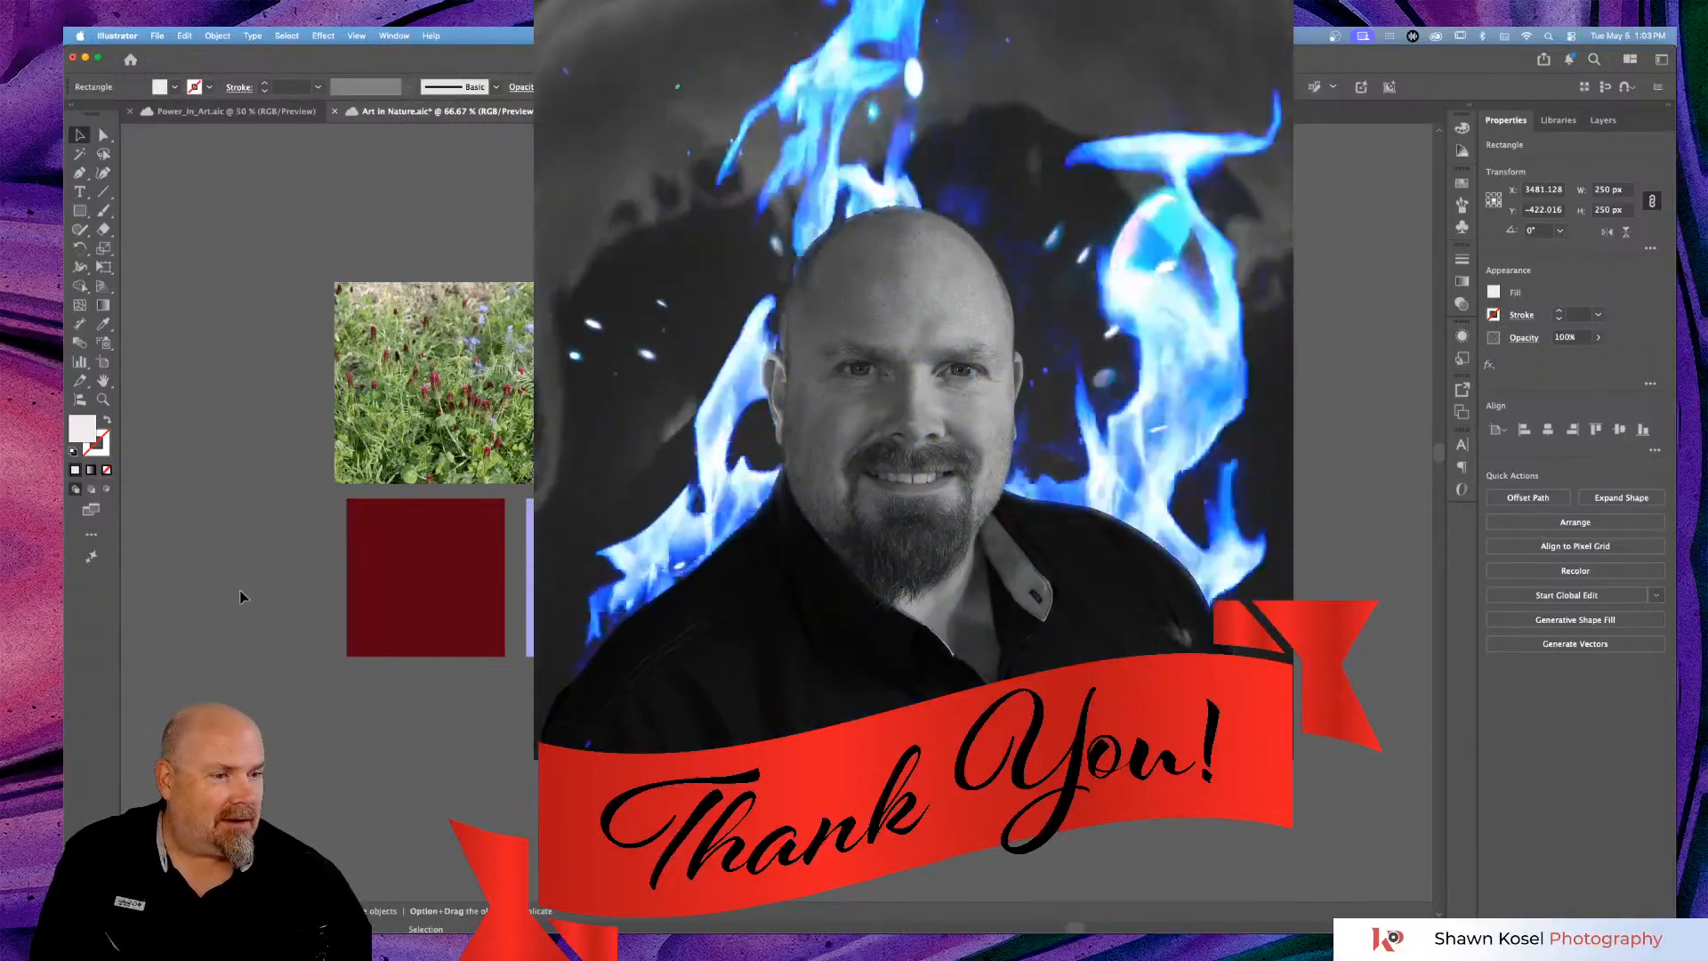
key(a)
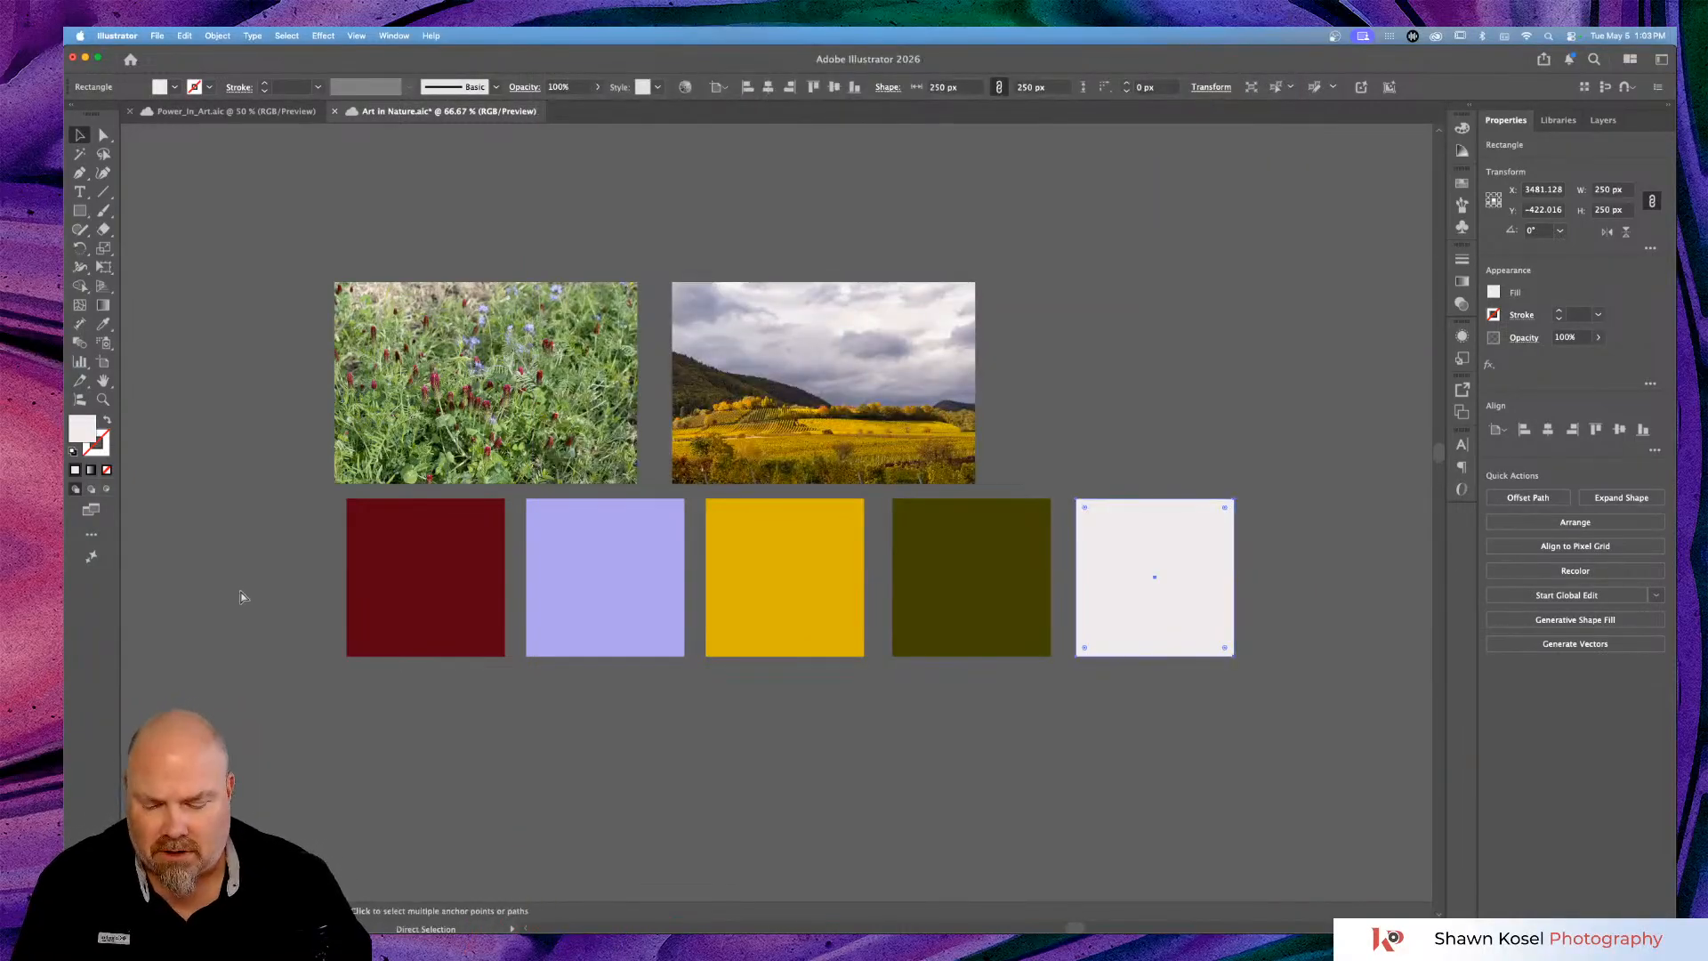
Fill the dark olive square with a light green sampled from the foliage in the flower photo.
key(v)
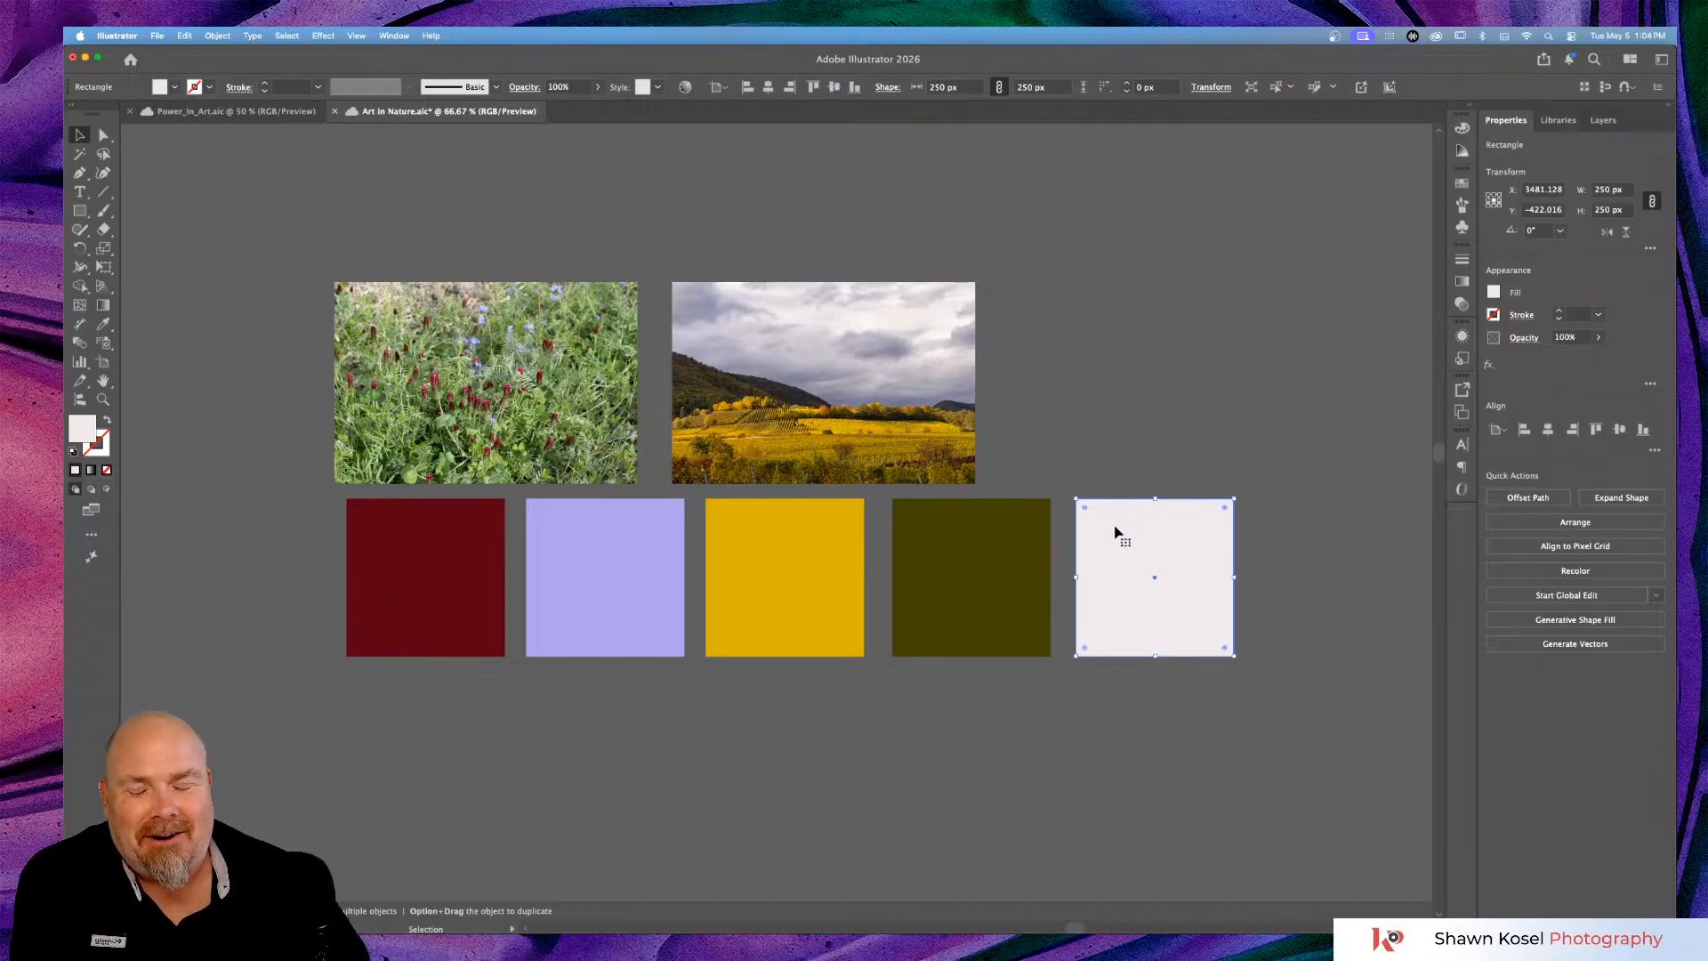
click(1036, 545)
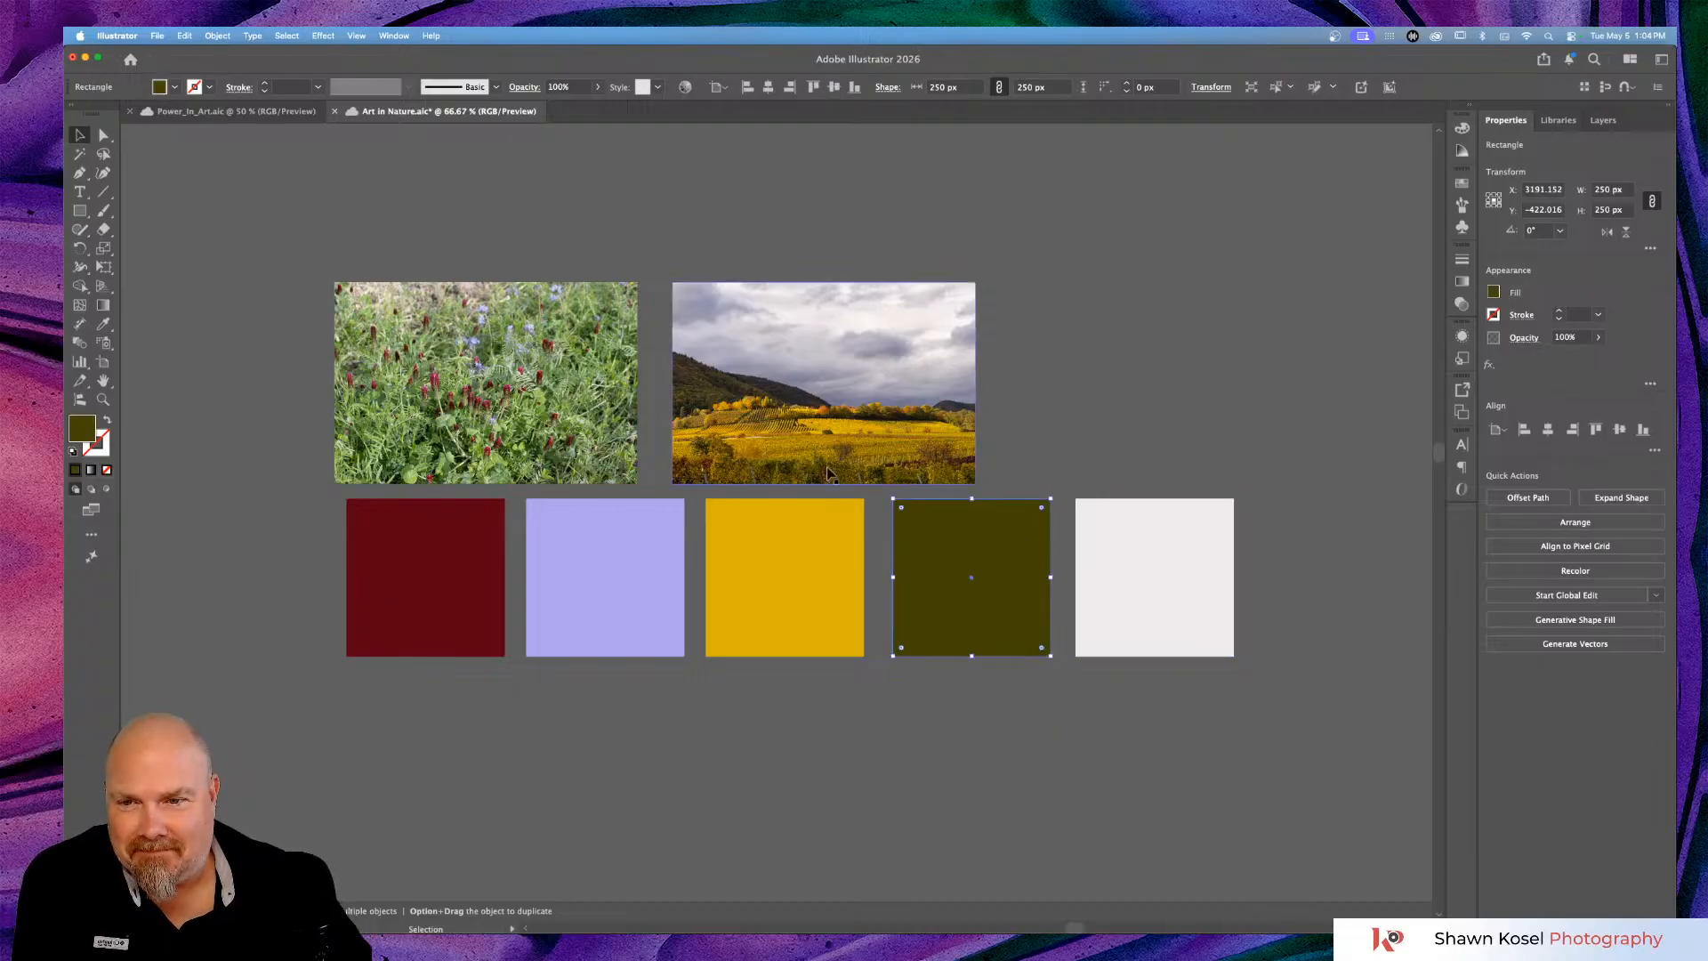
key(i)
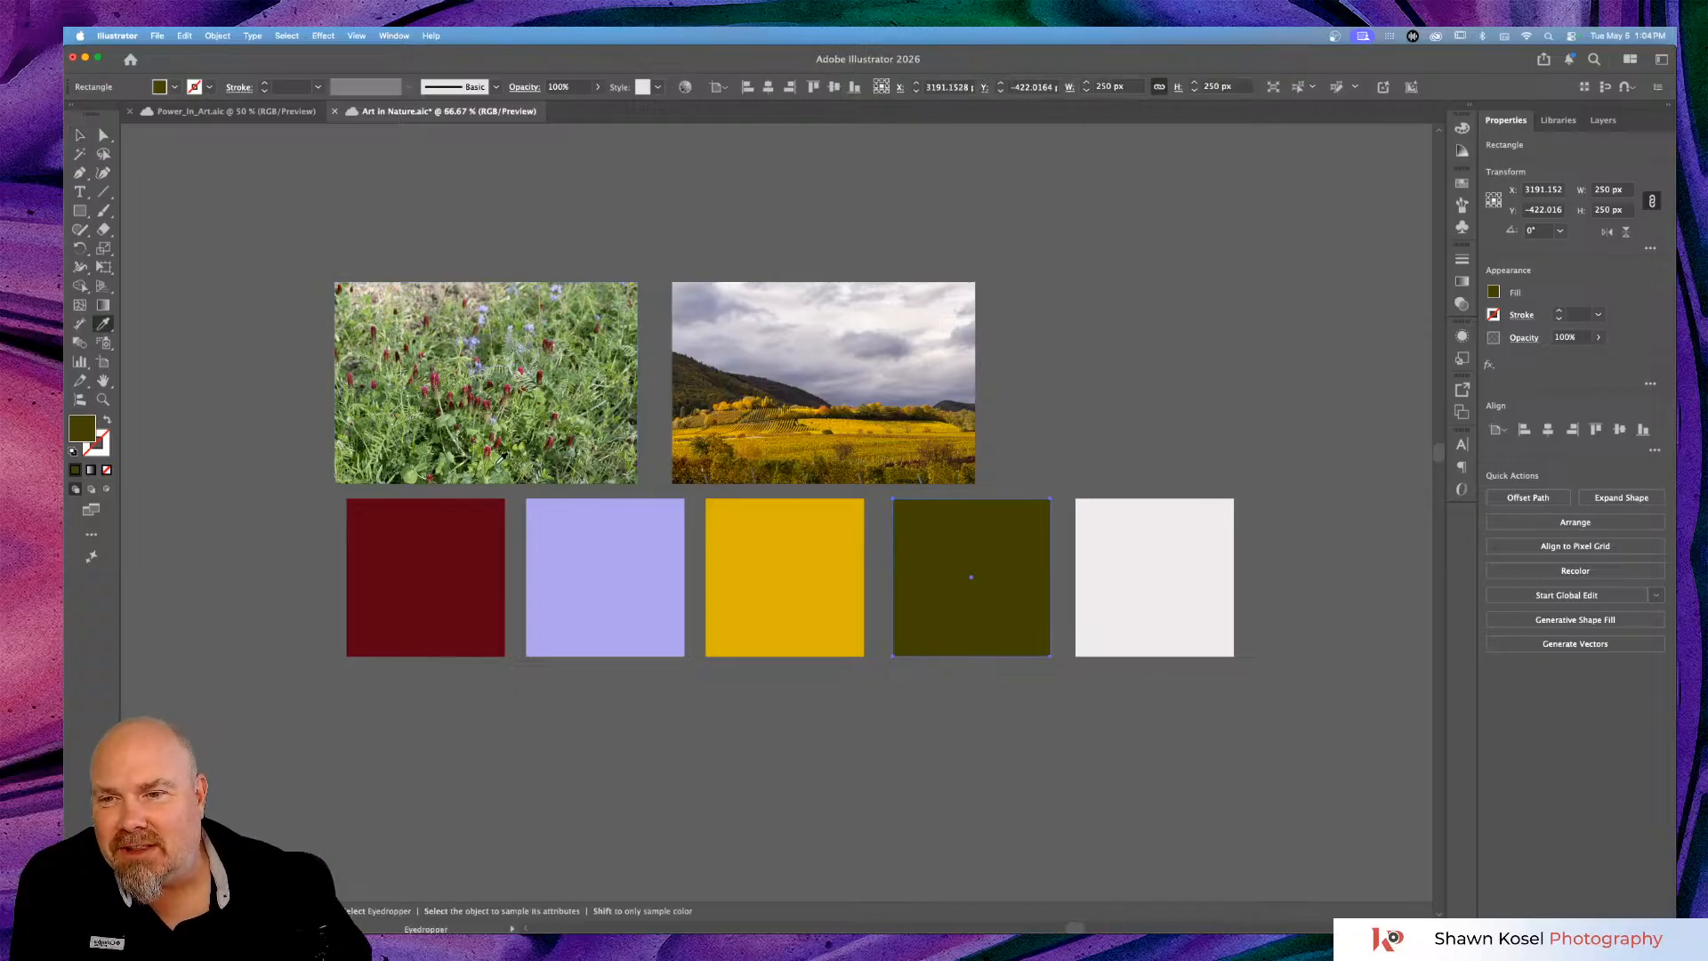
click(503, 450)
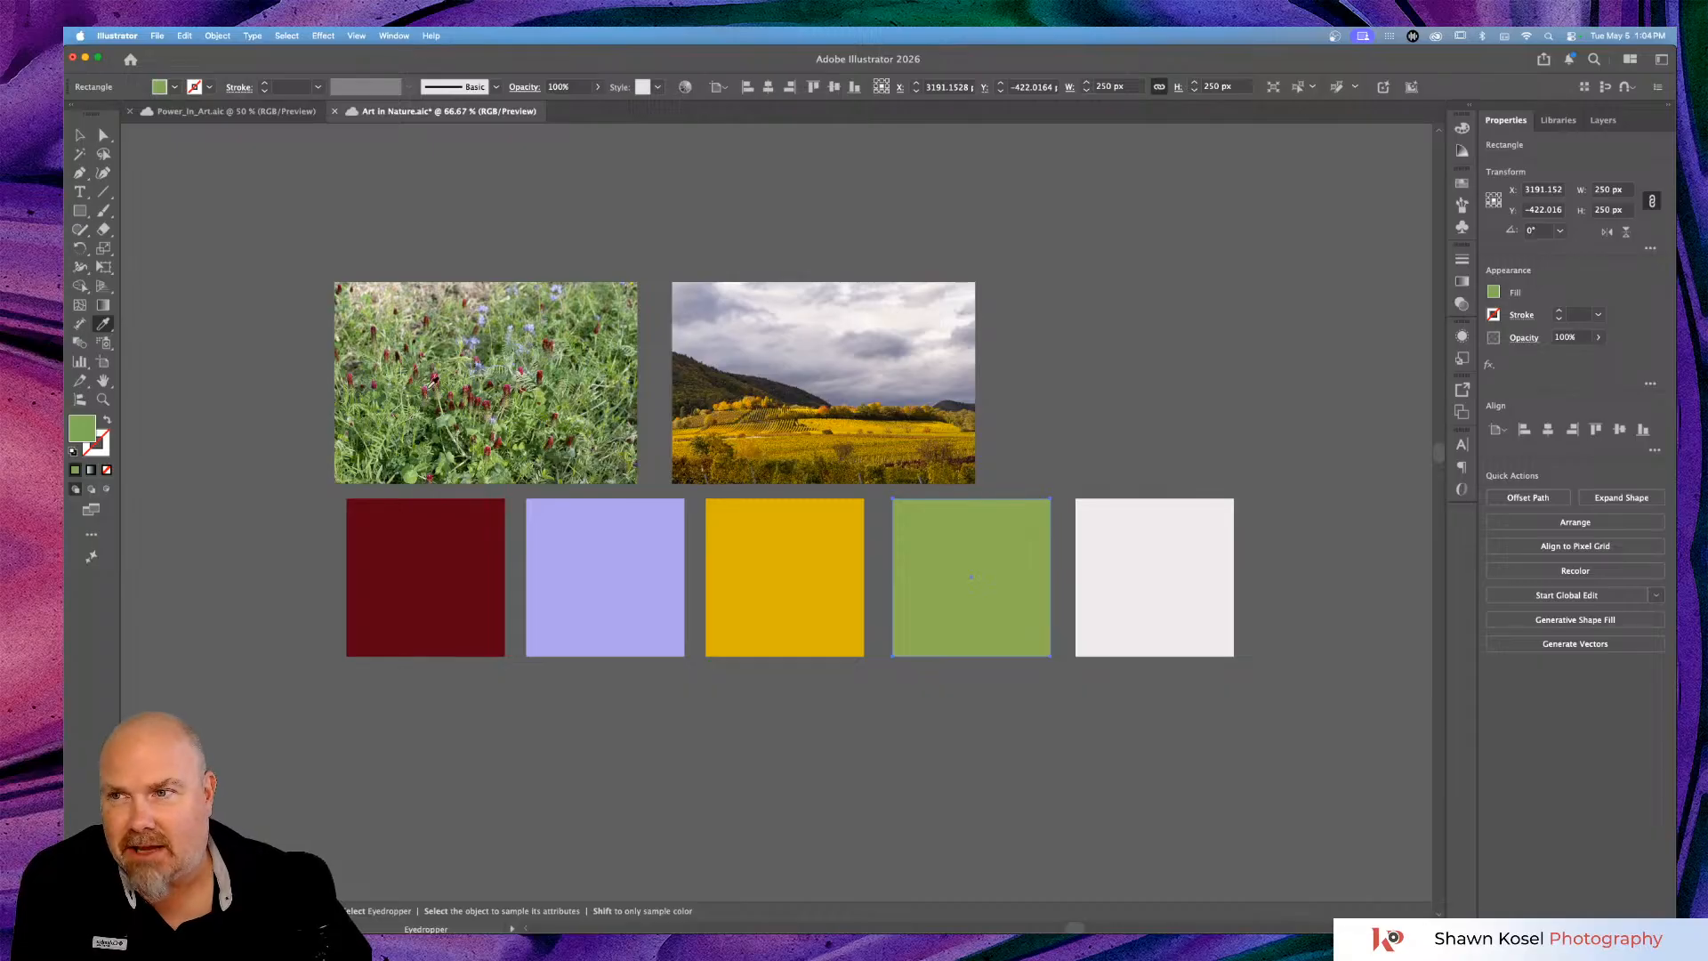
click(82, 136)
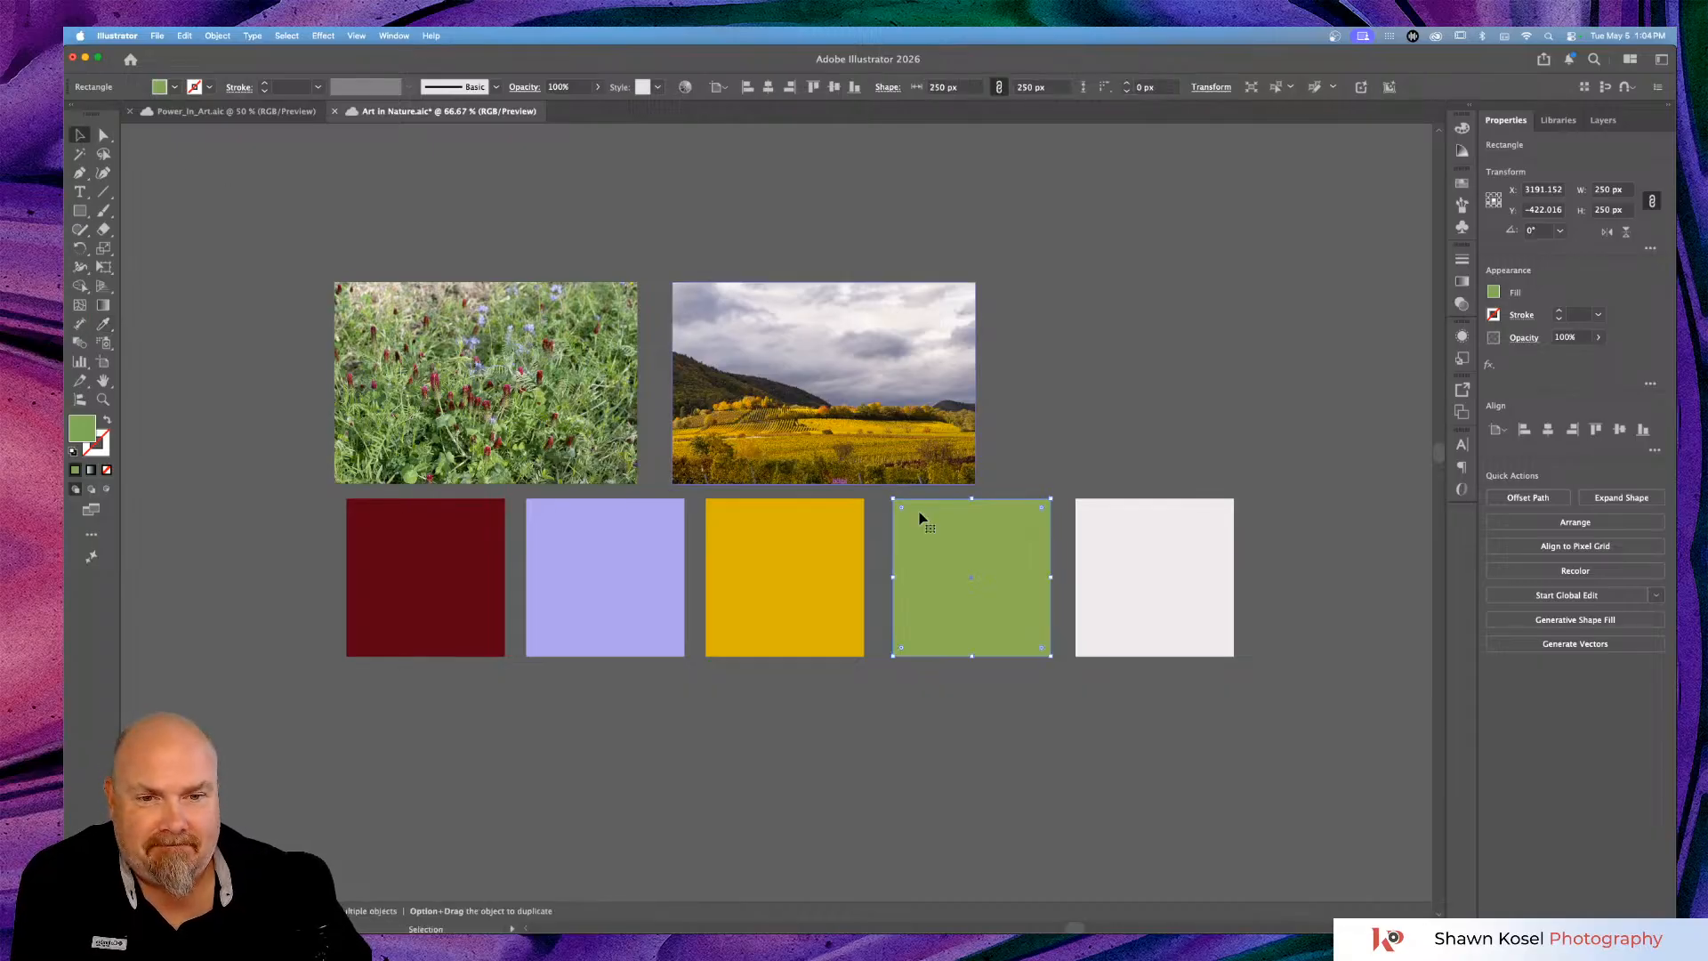
Set the near-white square's fill to the pale lavender dddcf4, with a hue of 245° and 10% saturation.
click(1146, 566)
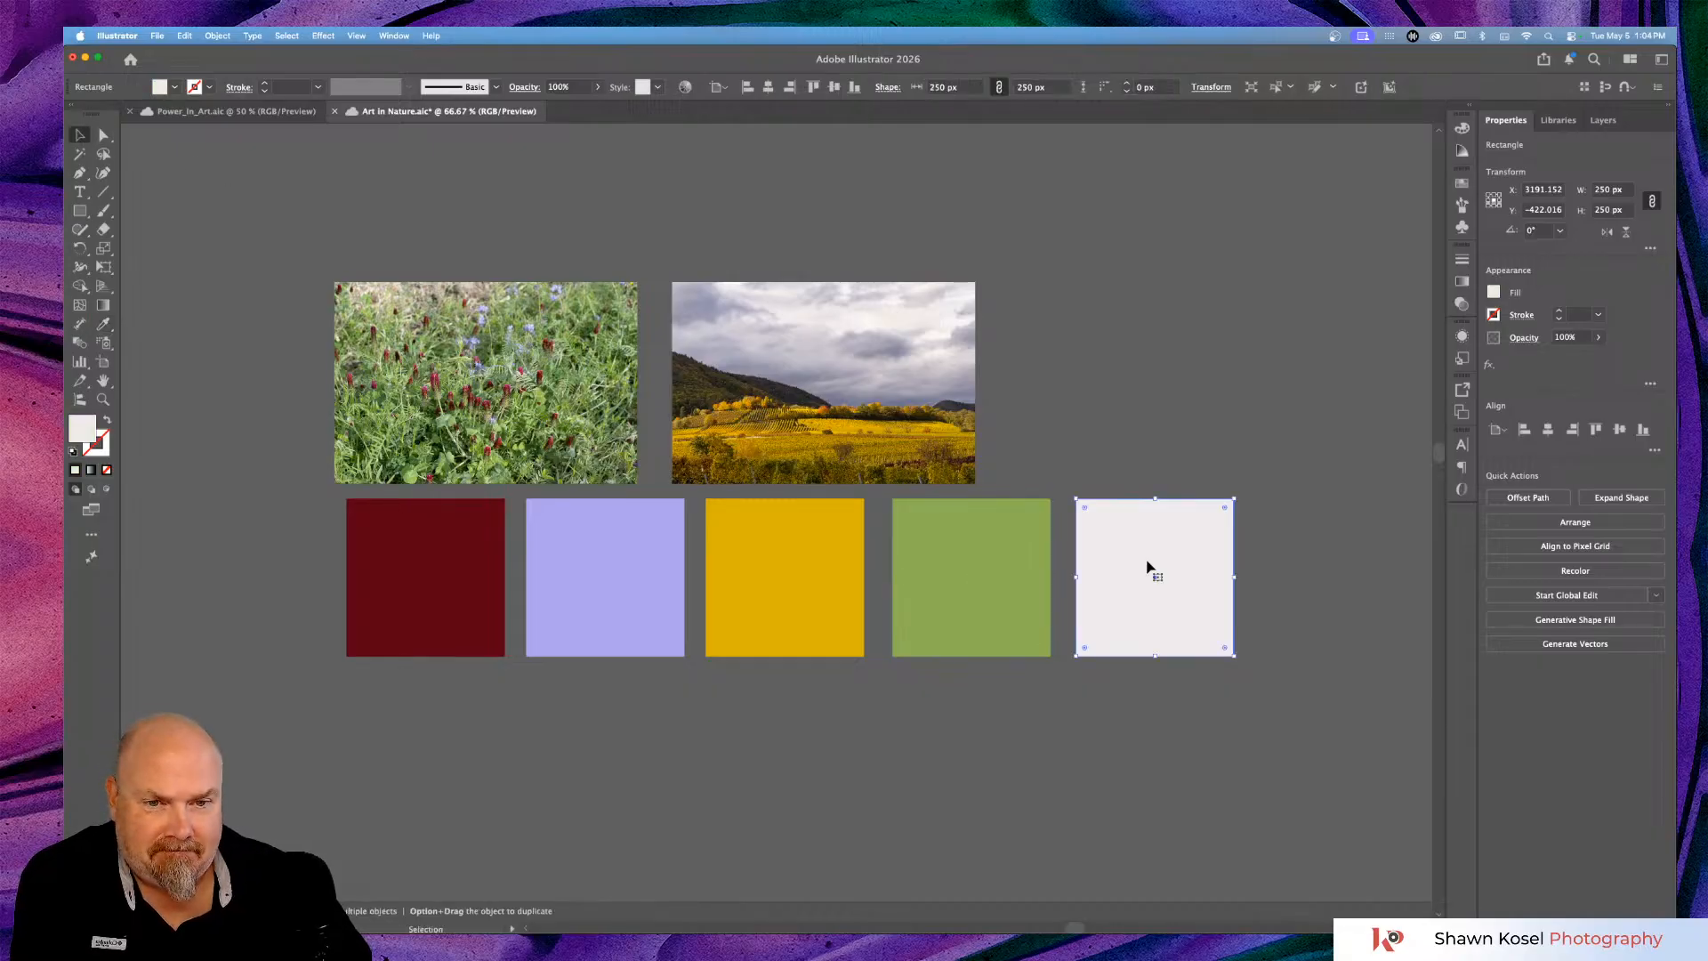
double_click(77, 436)
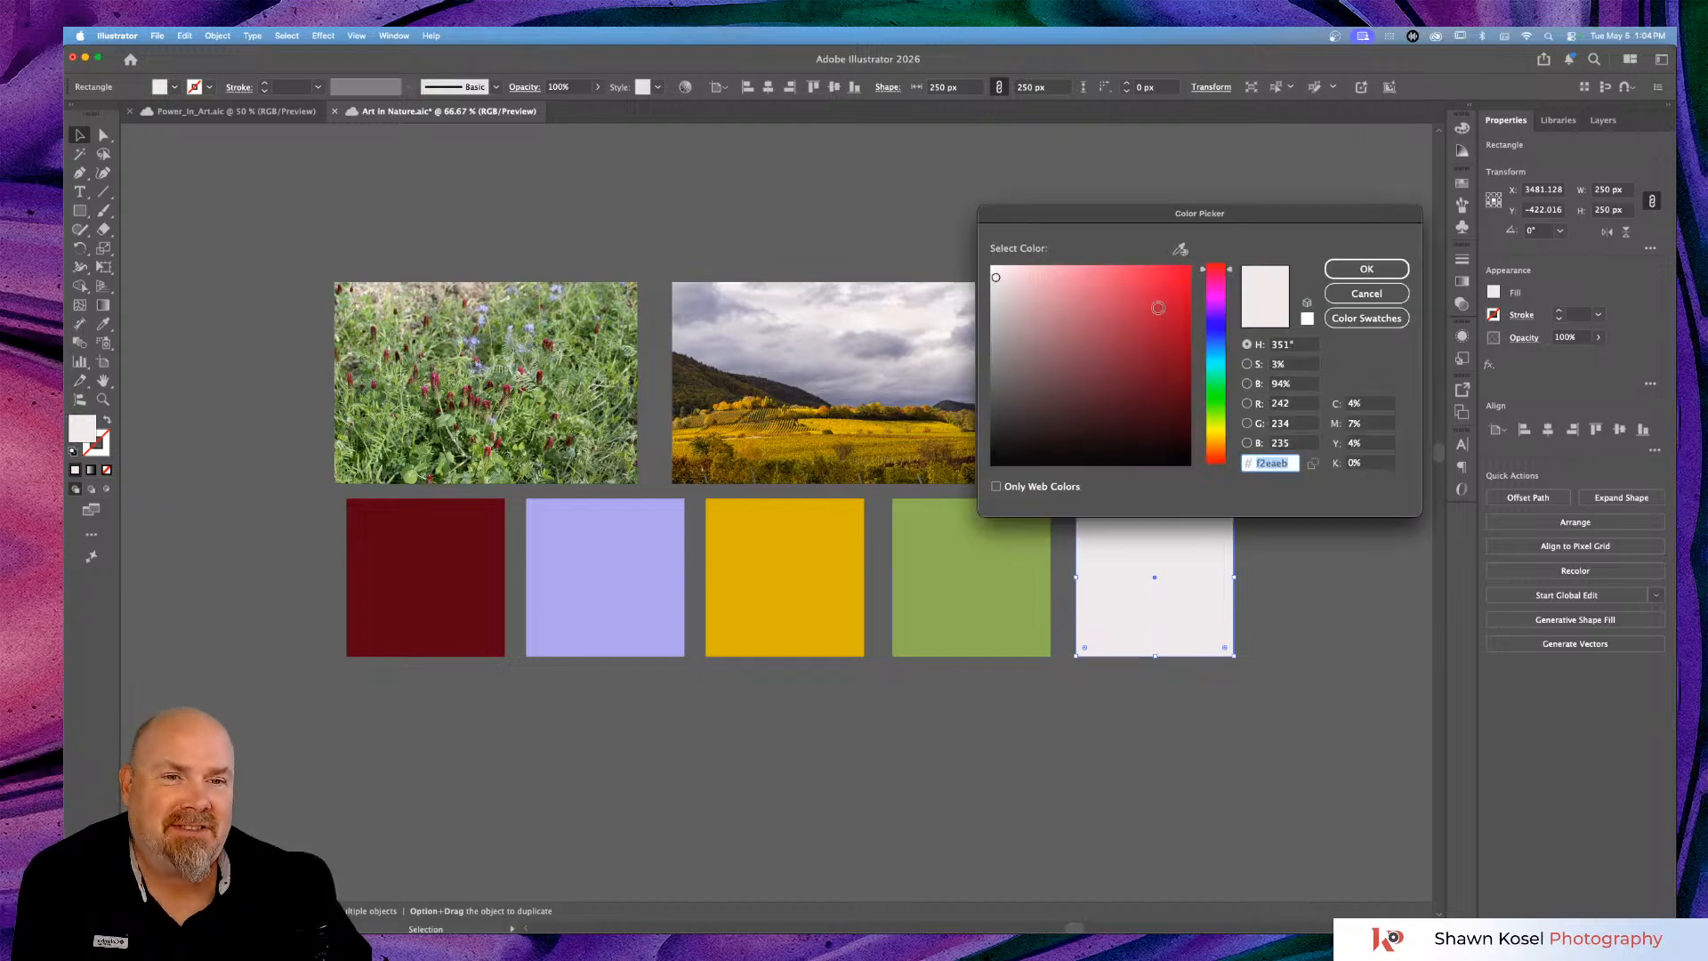
drag(1232, 273, 1232, 326)
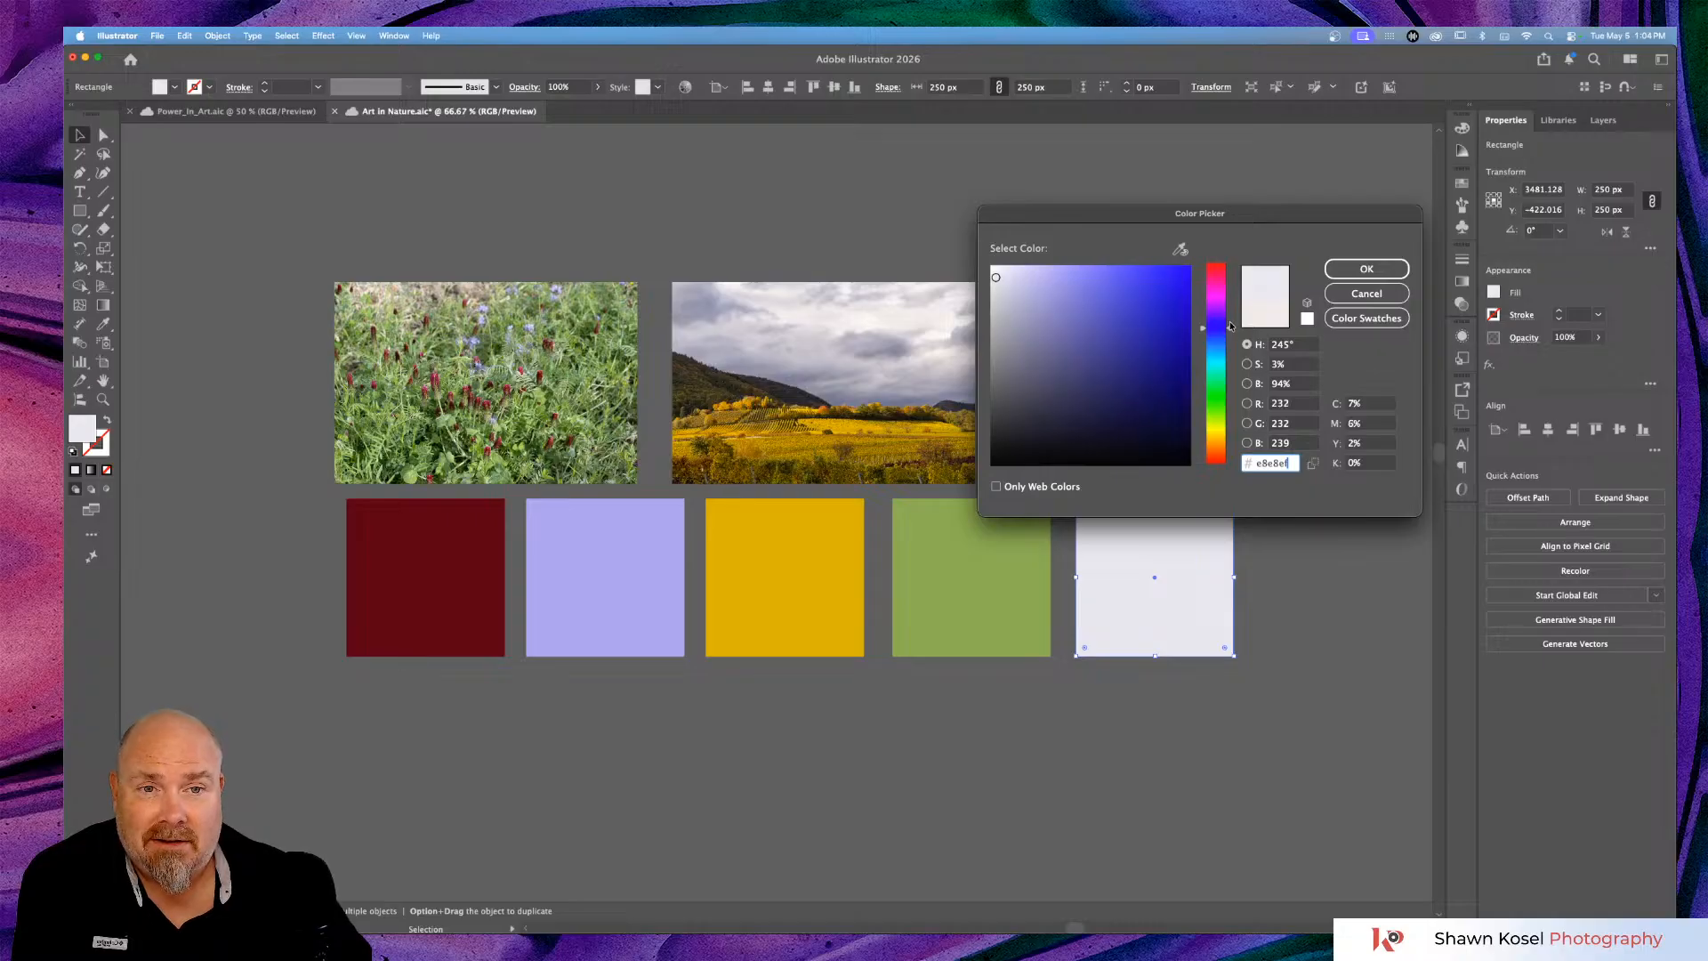
click(1016, 279)
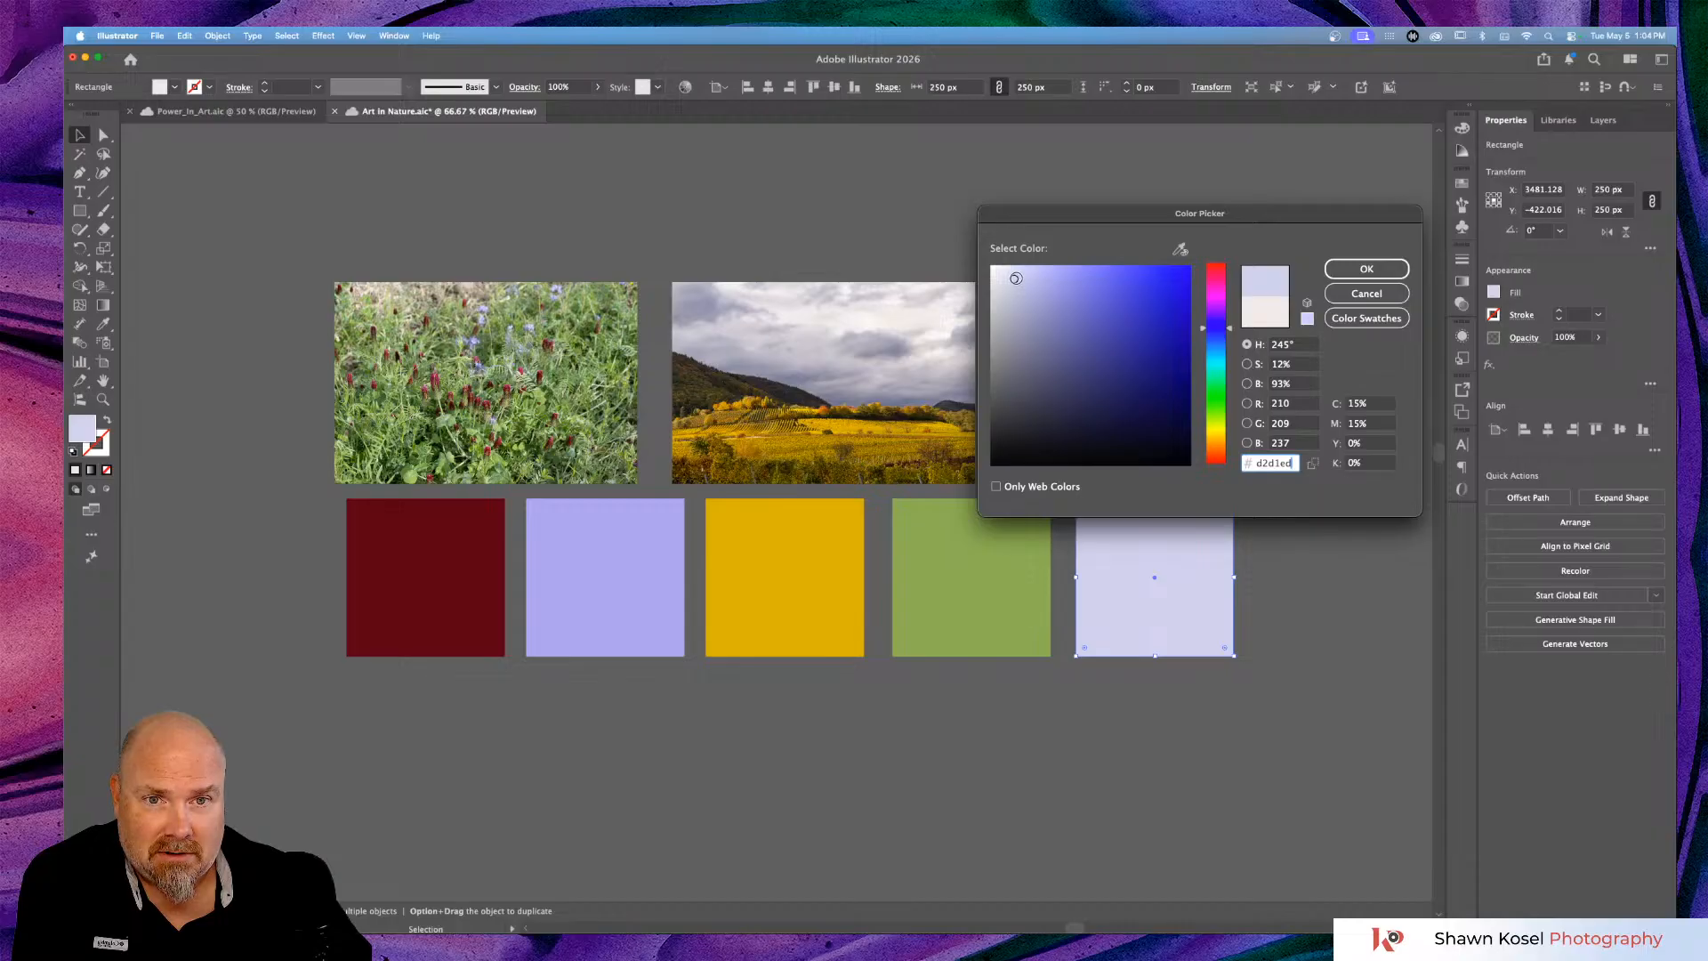
click(1012, 277)
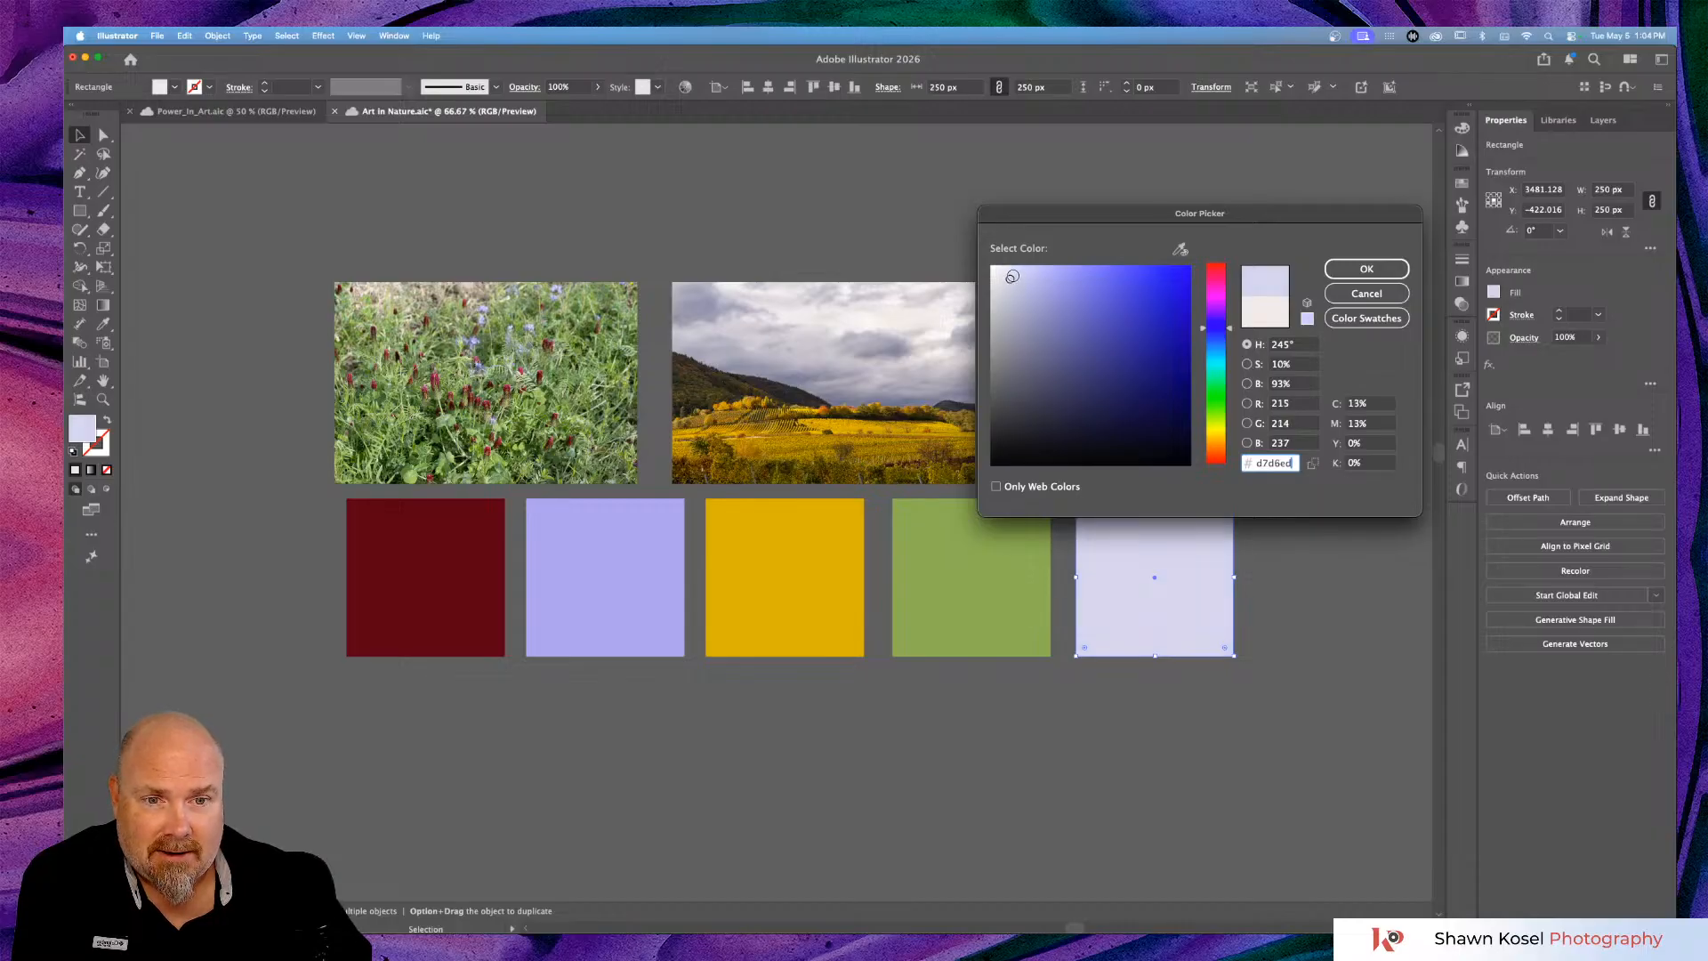
click(1012, 275)
drag(1013, 276, 1012, 274)
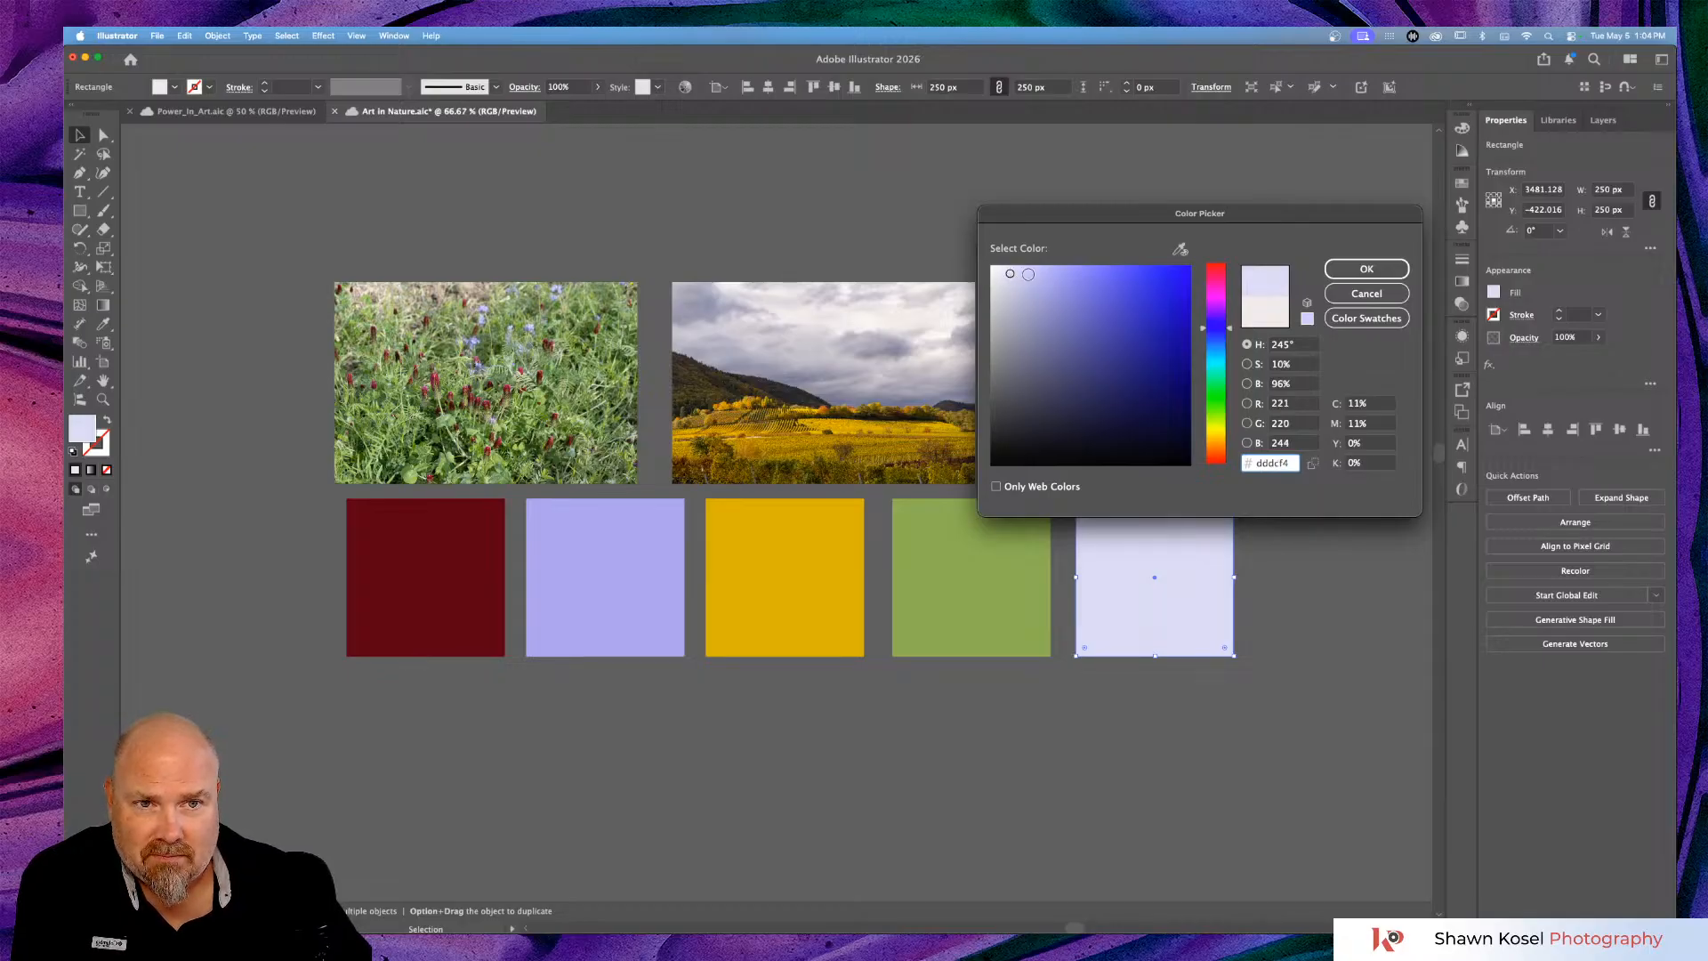
click(1343, 267)
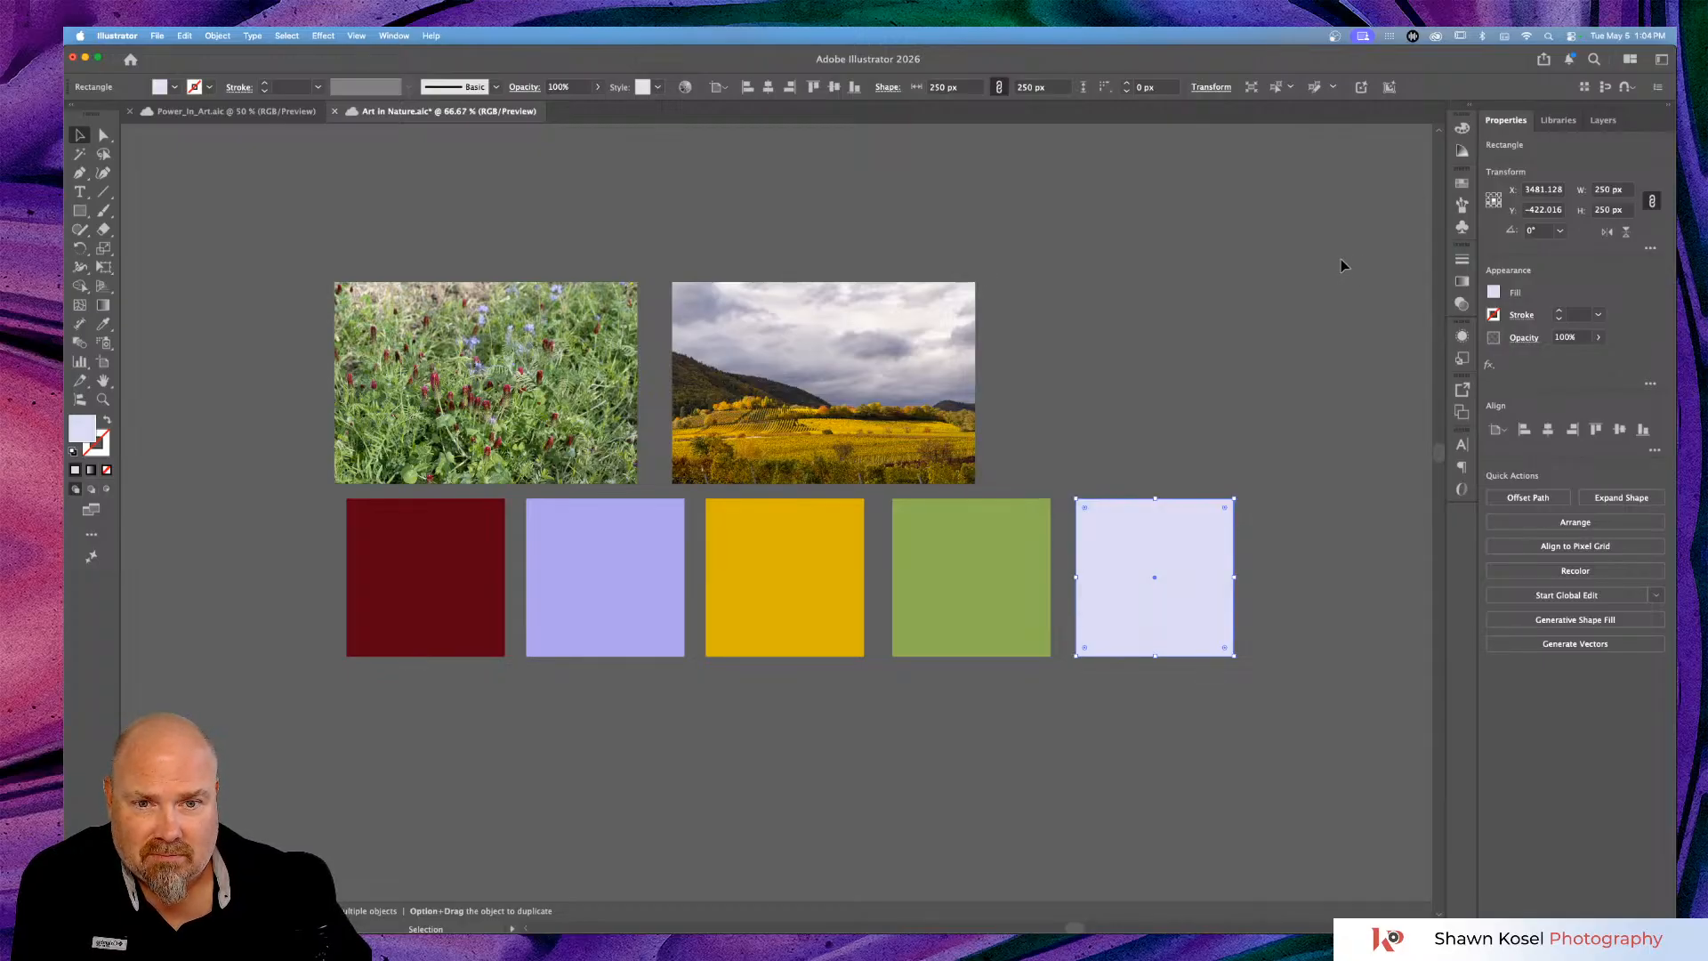
click(1133, 292)
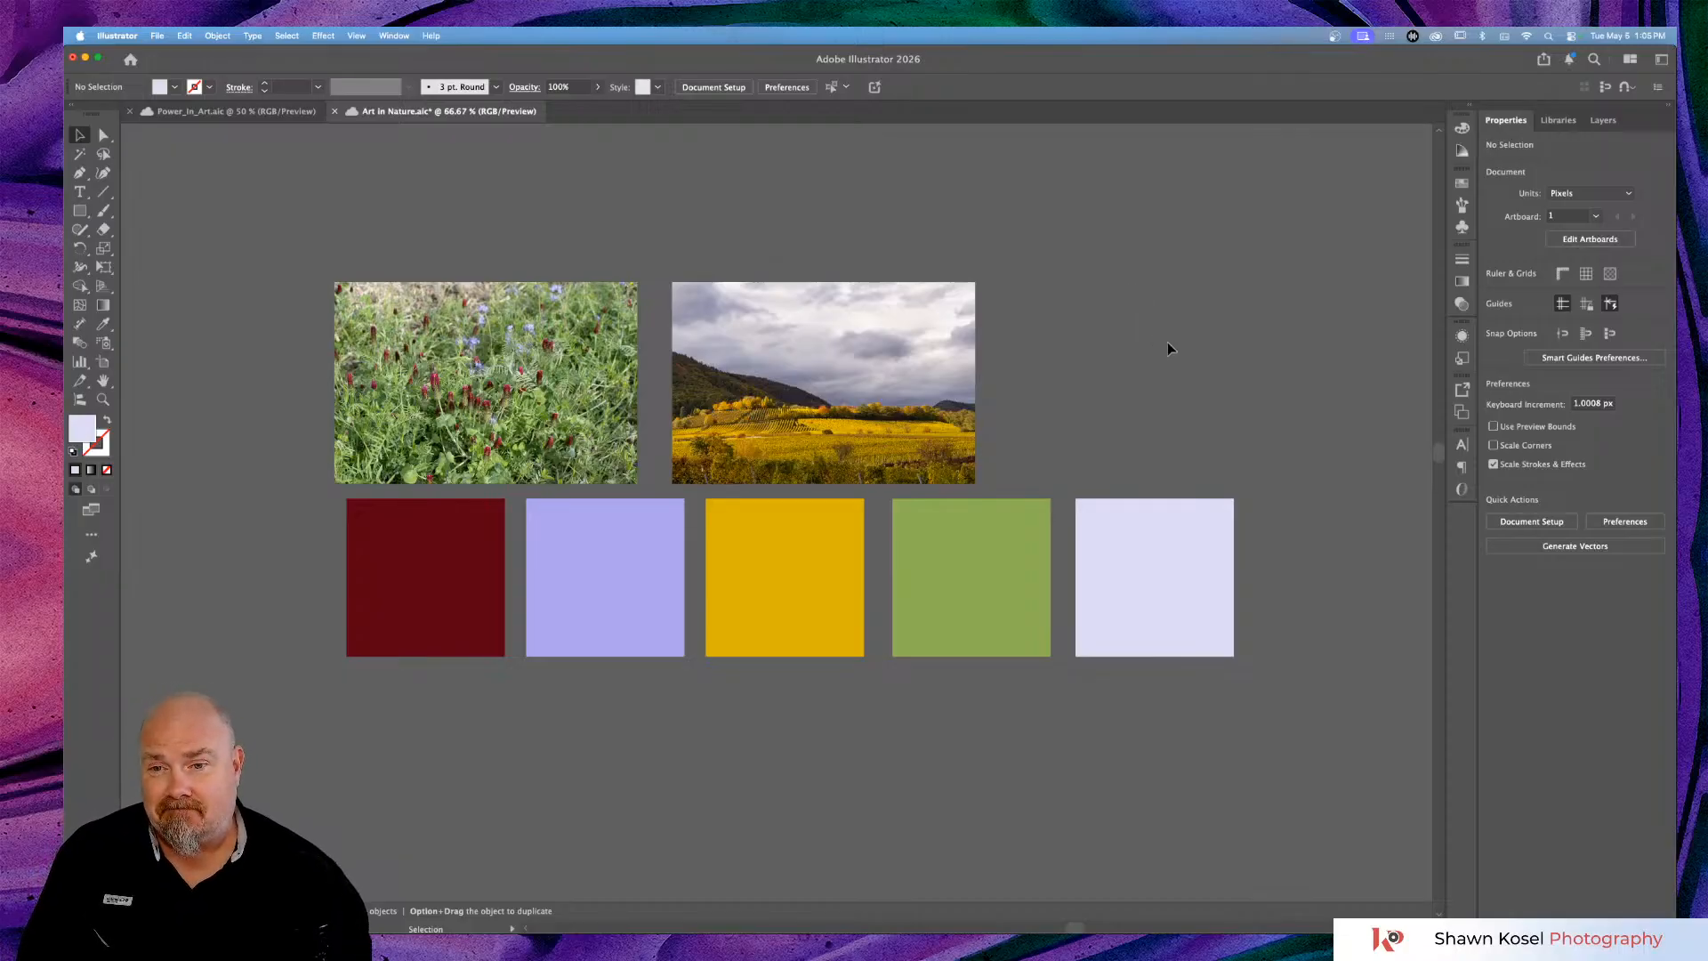
Select all five color squares and distribute them horizontally by their centers.
scroll(1167, 347, down, 3)
scroll(1167, 347, left, 3)
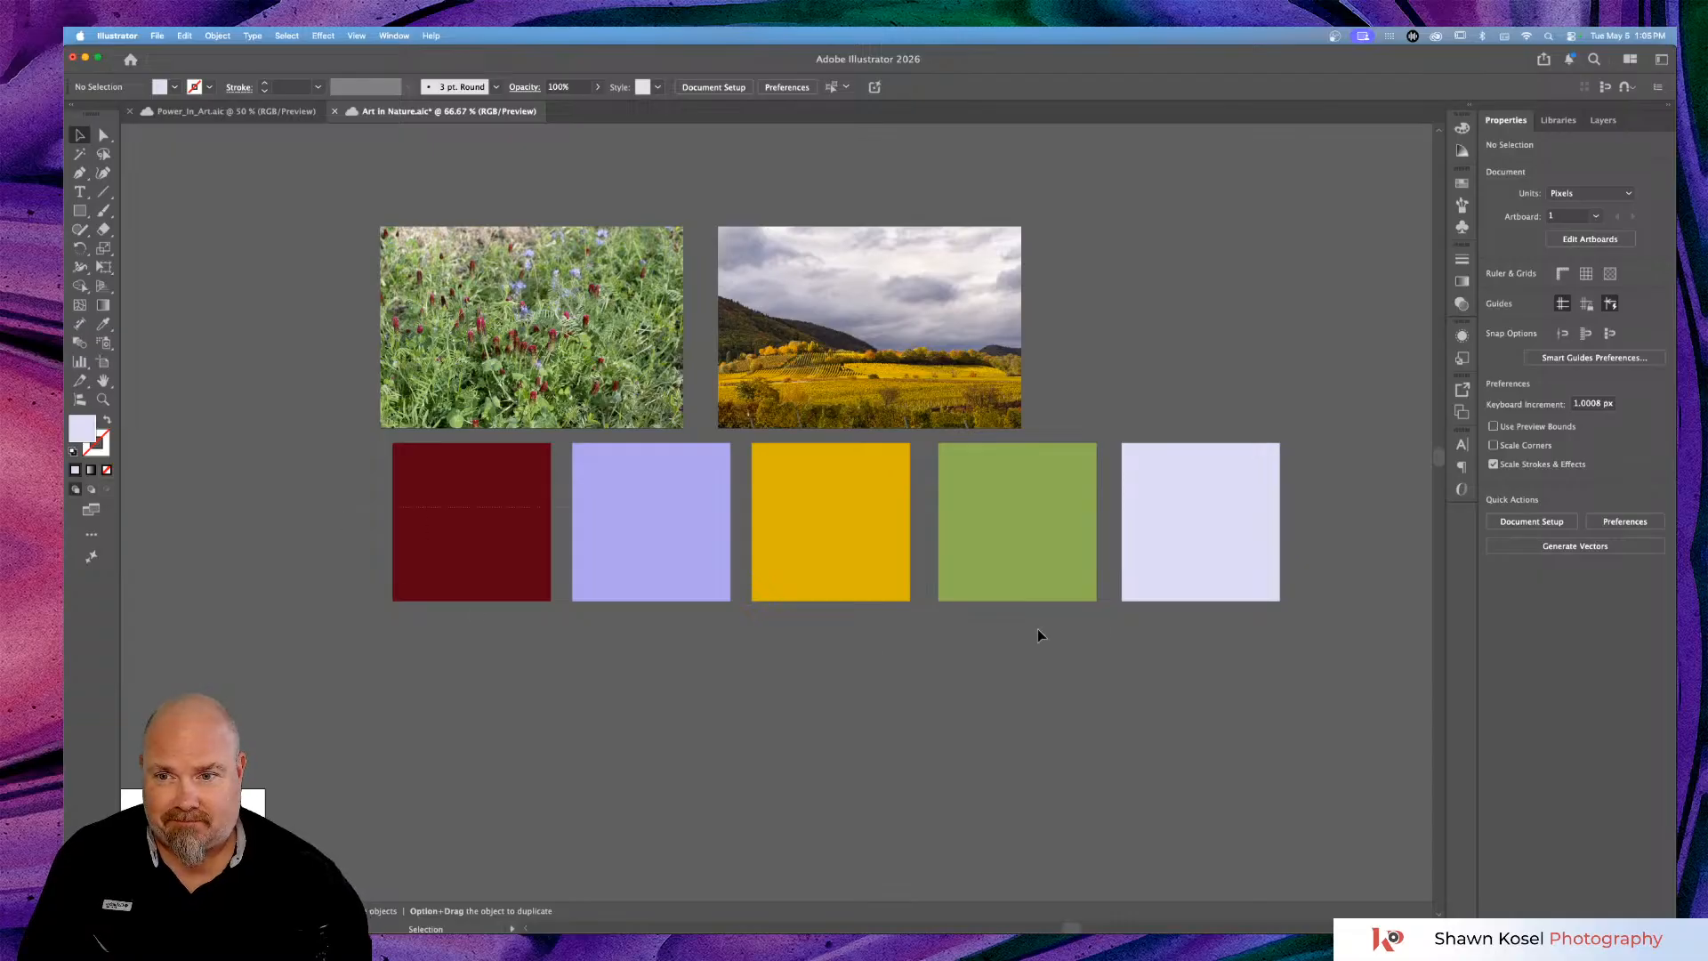
key(super+a)
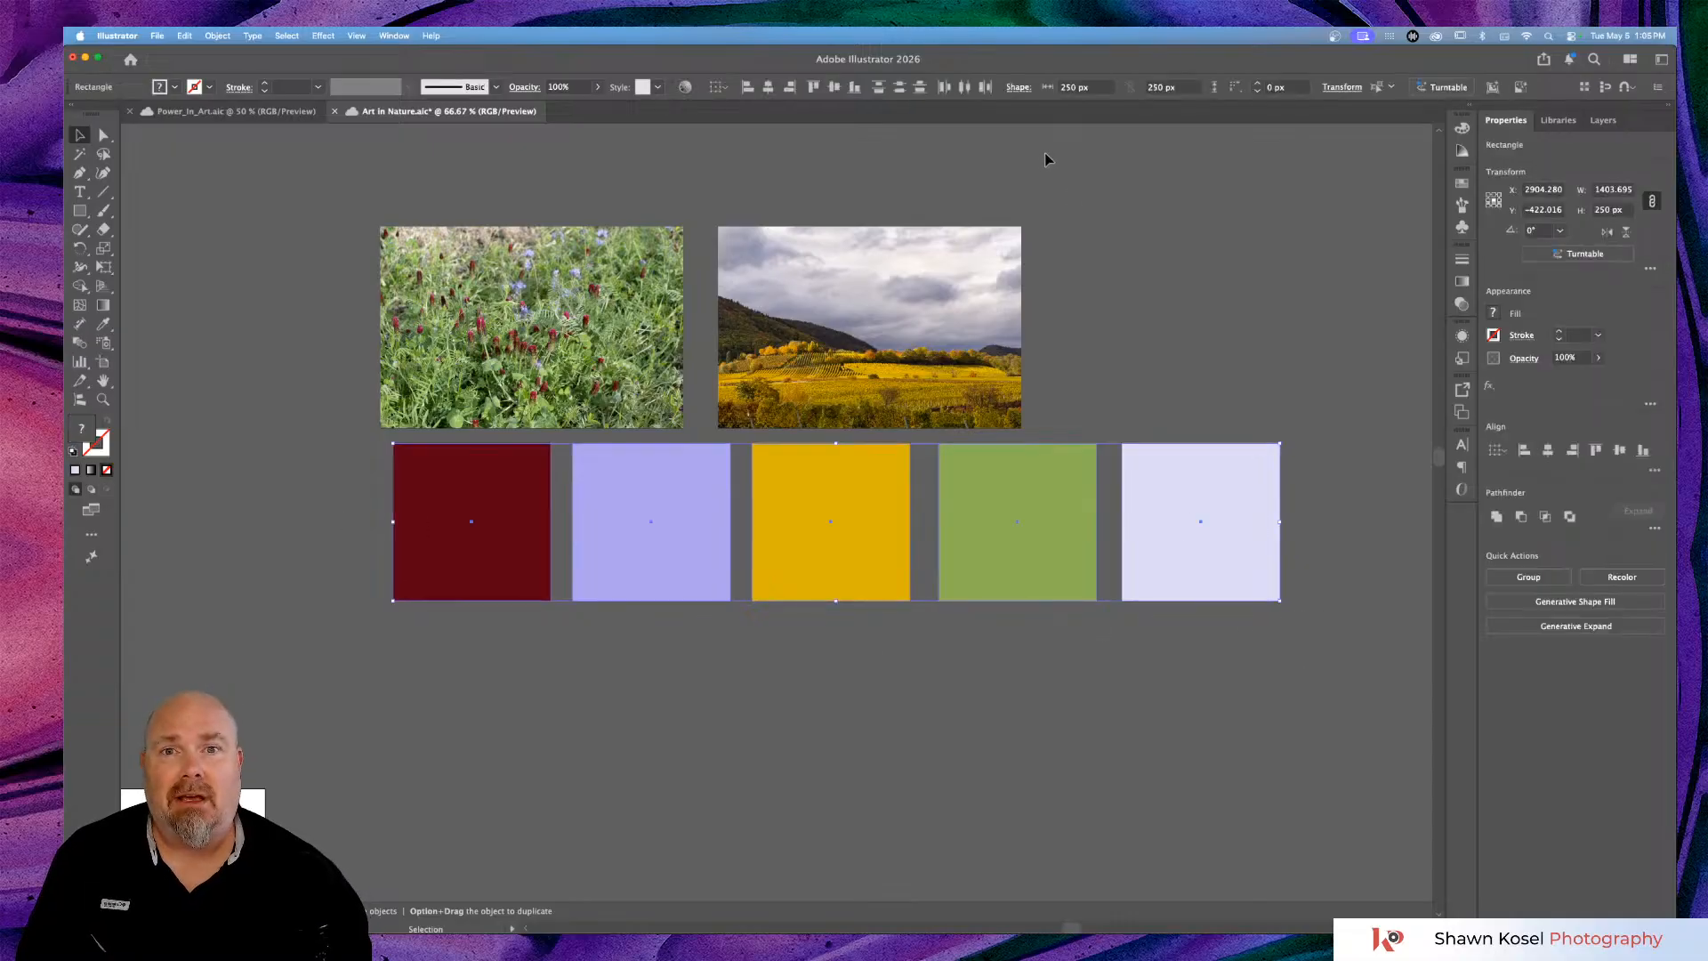
click(967, 86)
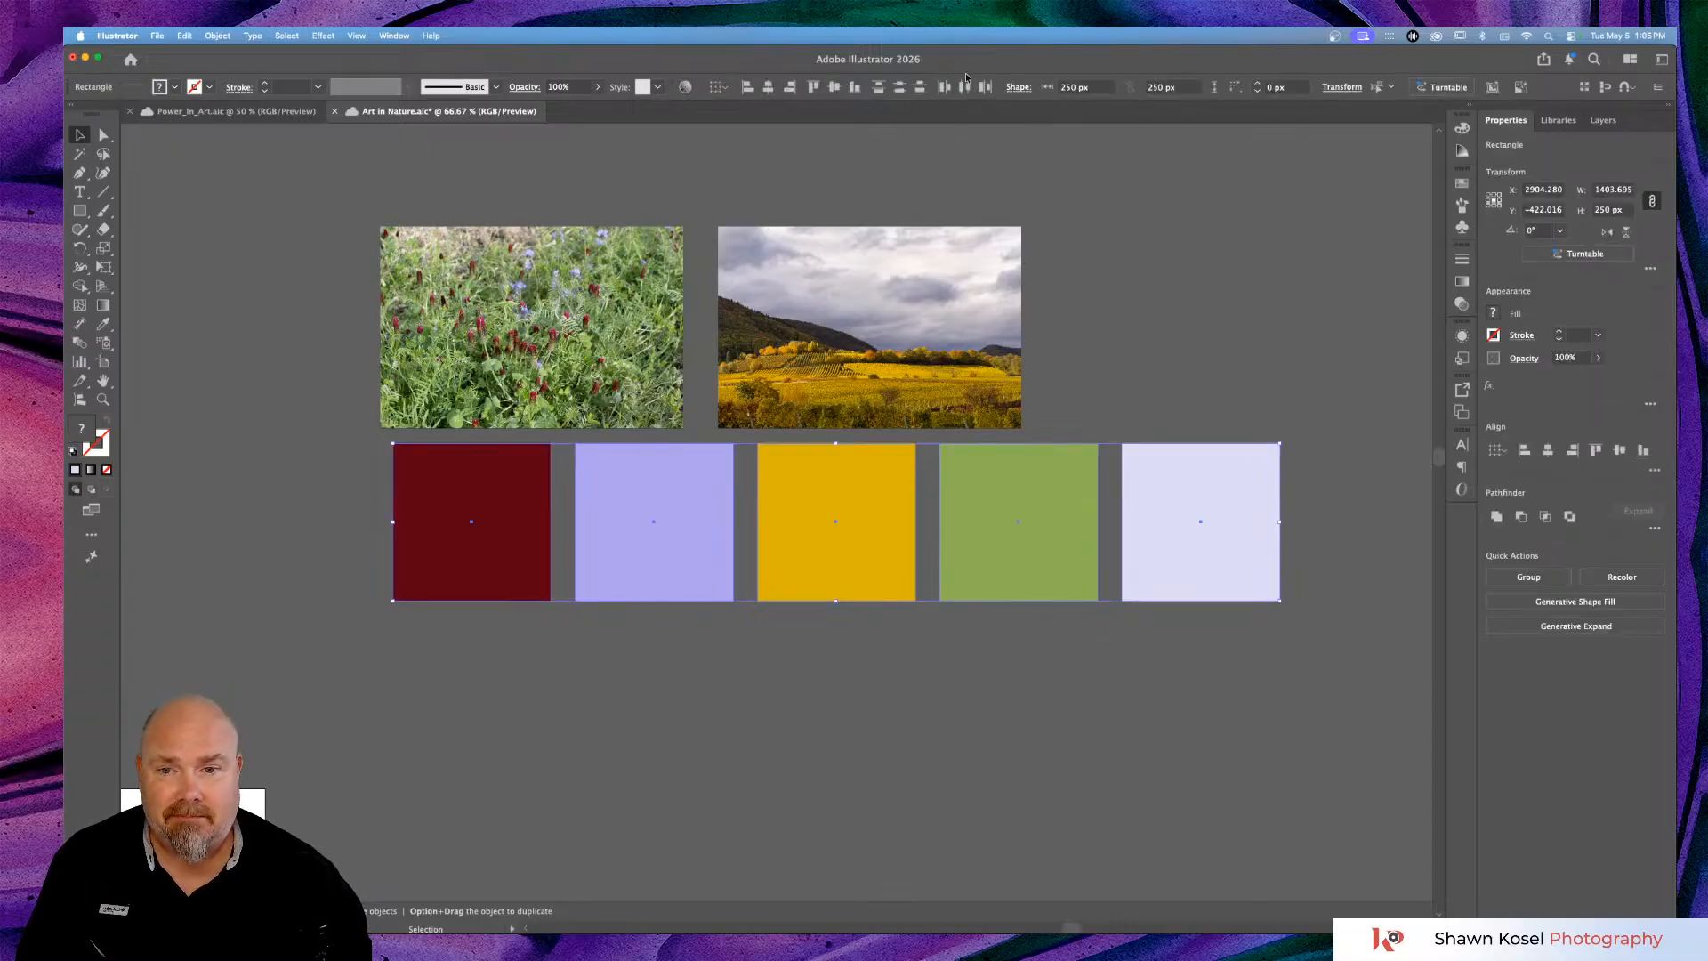
Add the row of color squares to the Art in Nature library as a graphic and deselect the squares.
click(1558, 120)
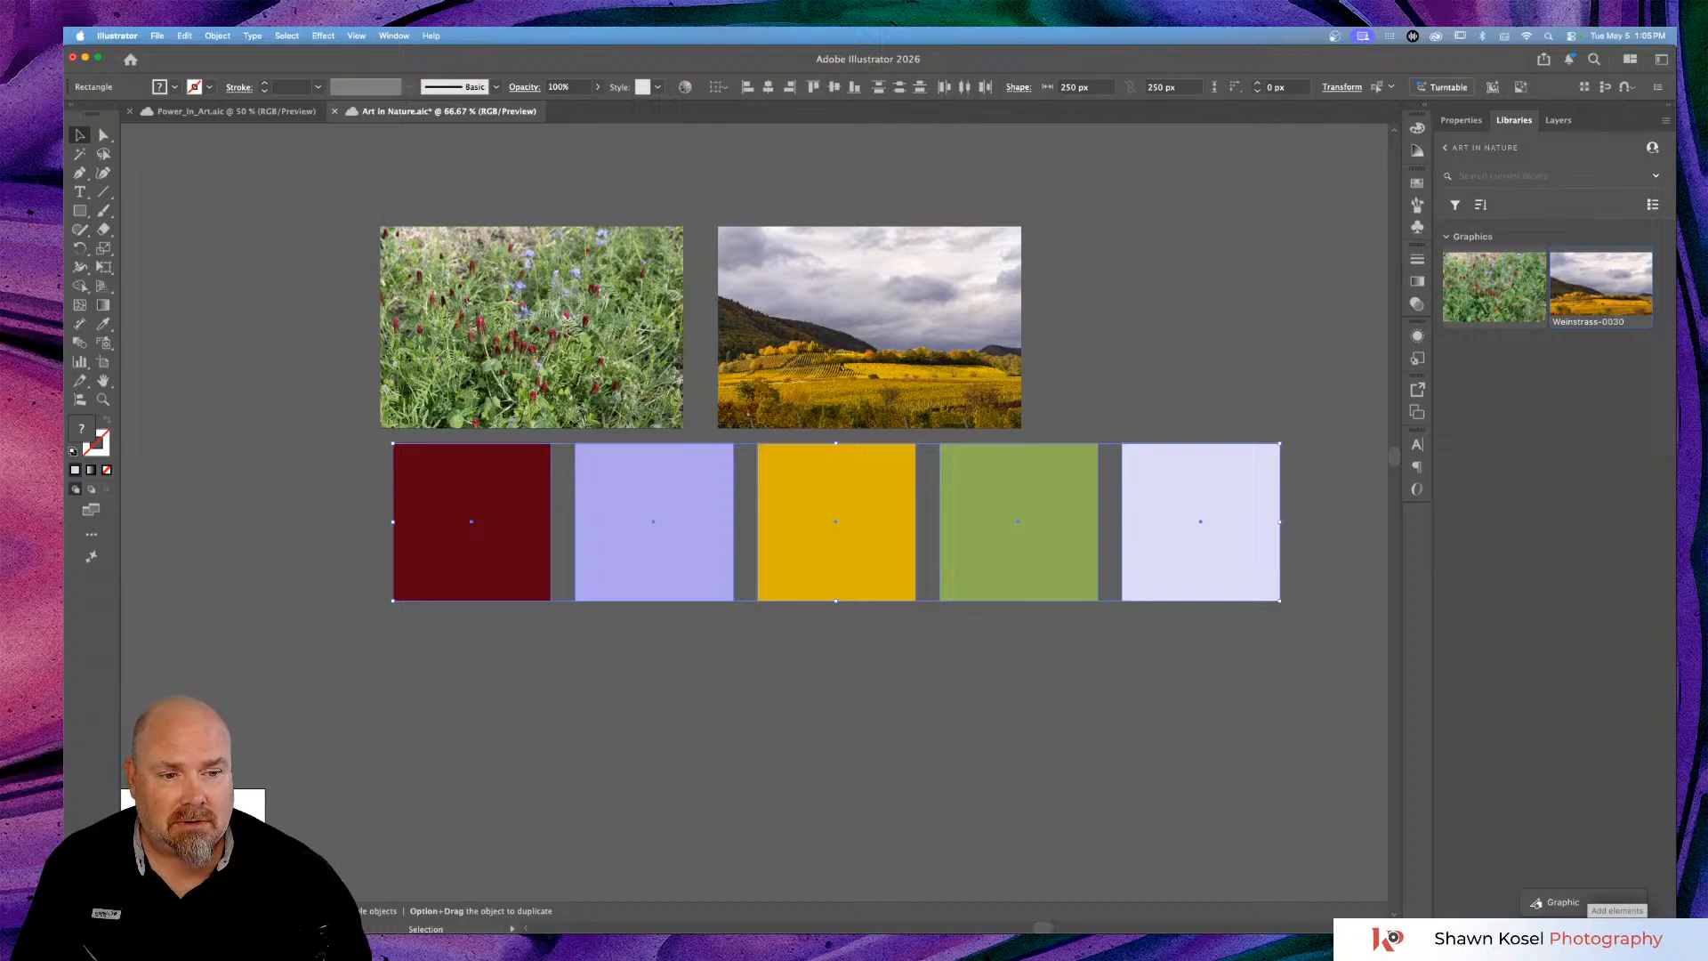
click(1561, 903)
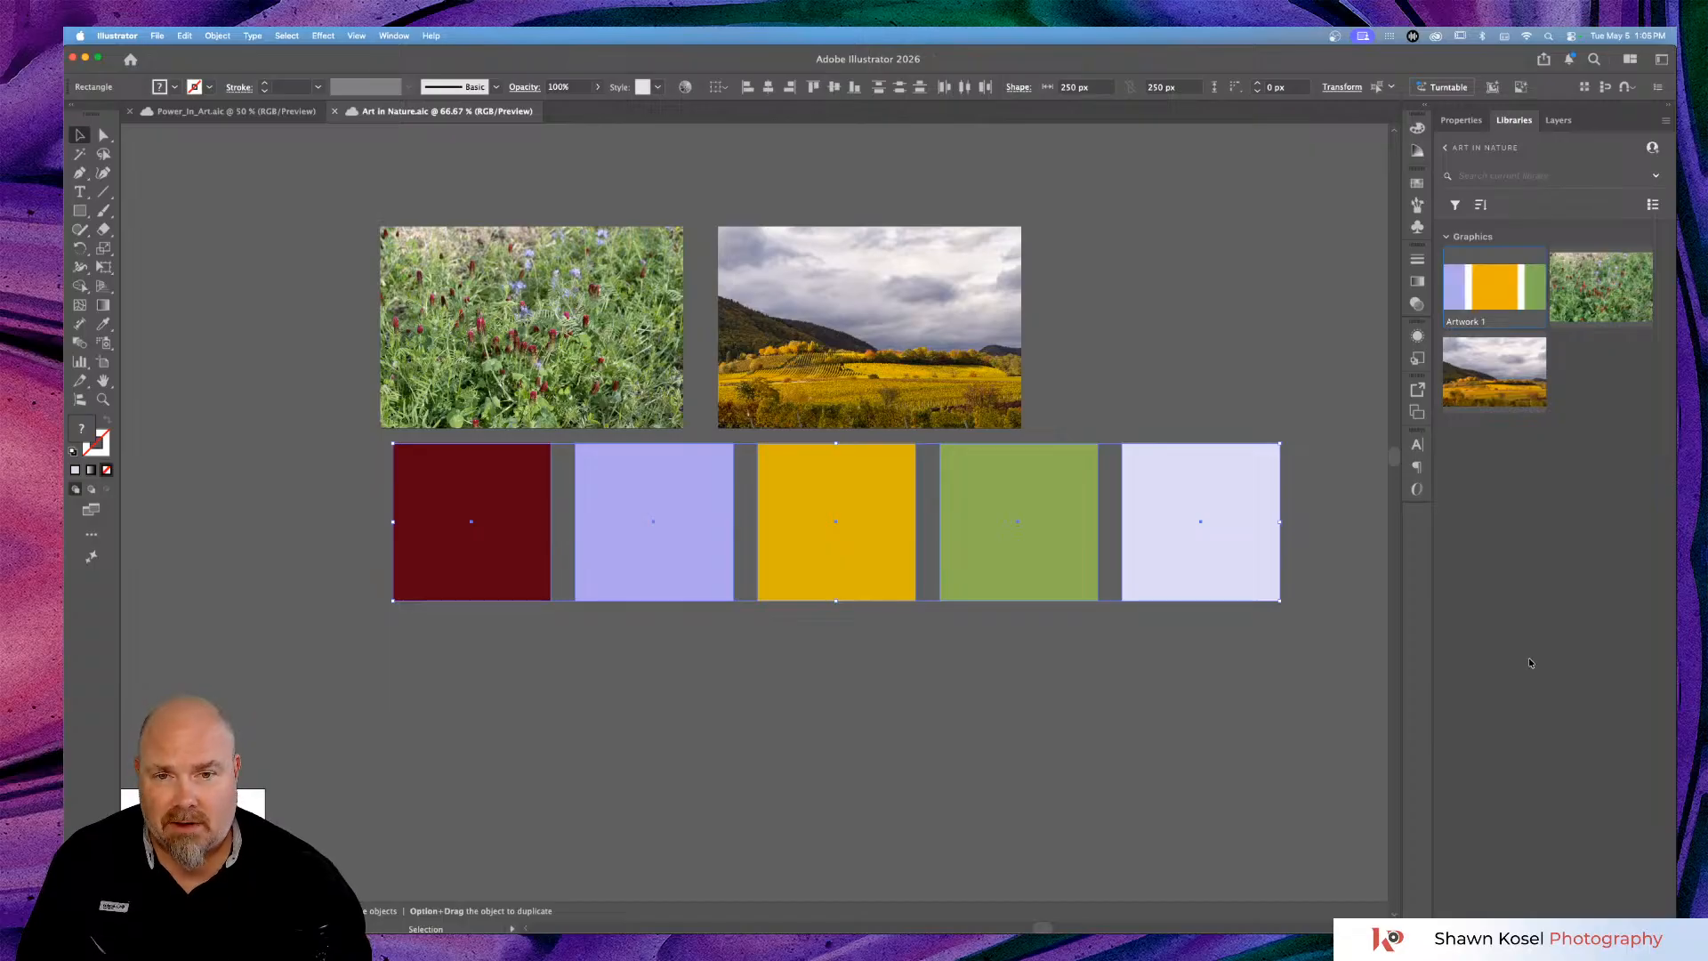
click(961, 701)
Duplicate the dark red square into a free spot before the row, with a gap similar to the others.
scroll(961, 707, down, 2)
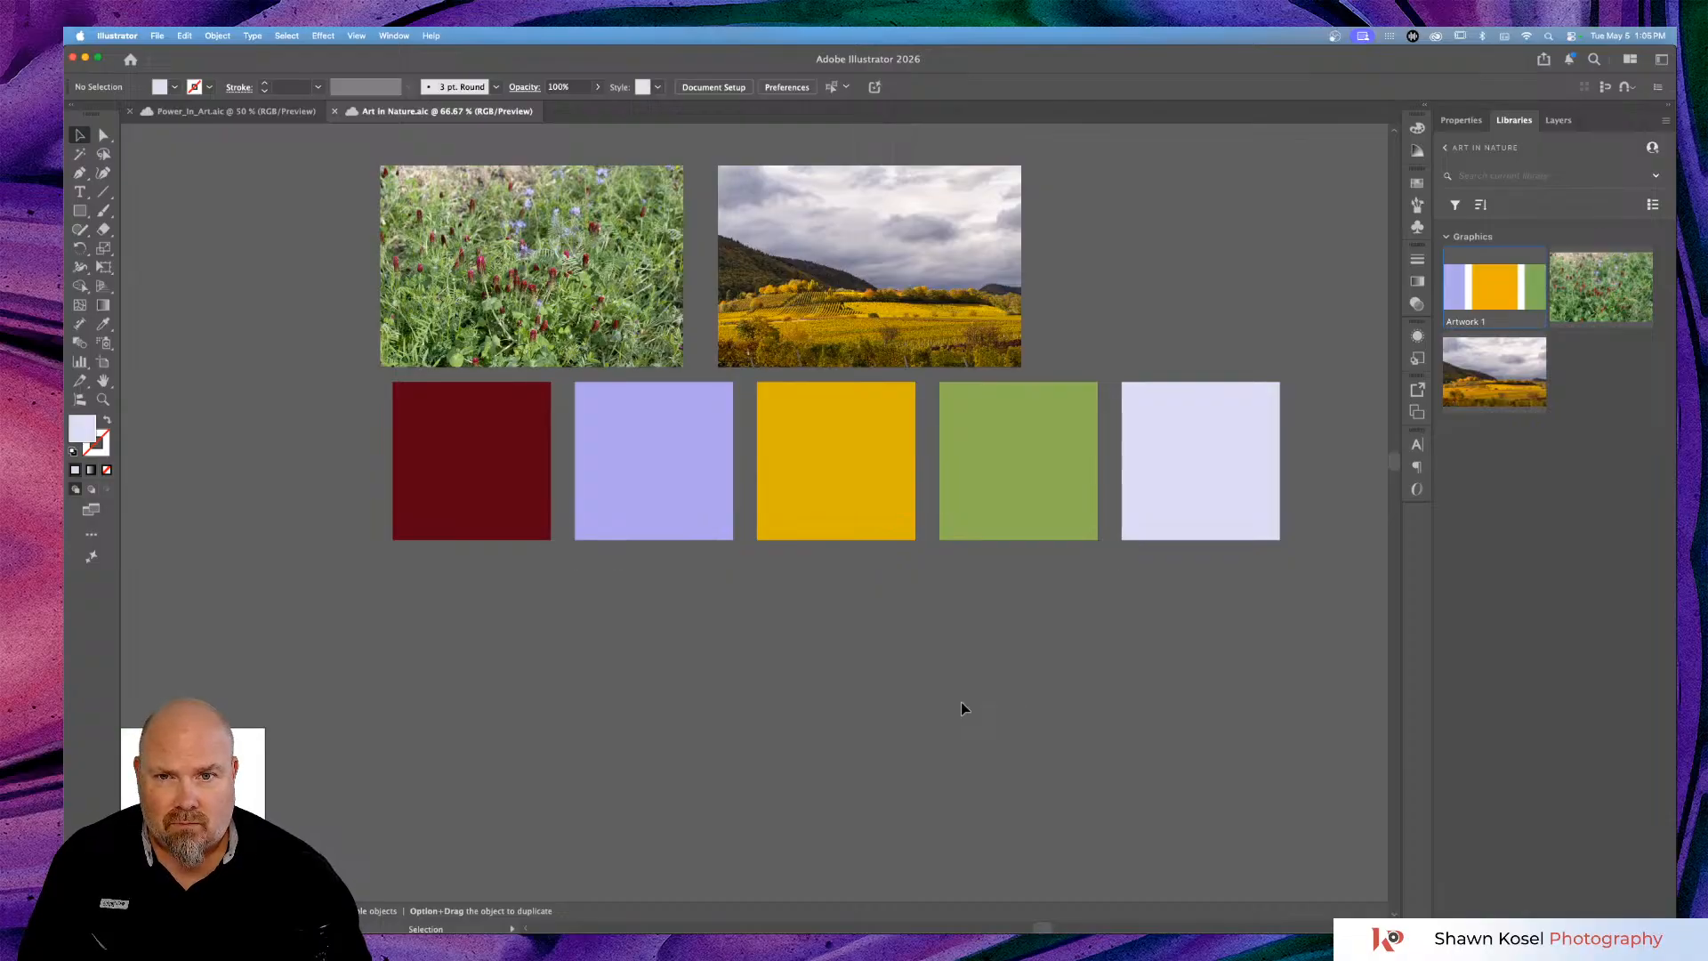
click(478, 485)
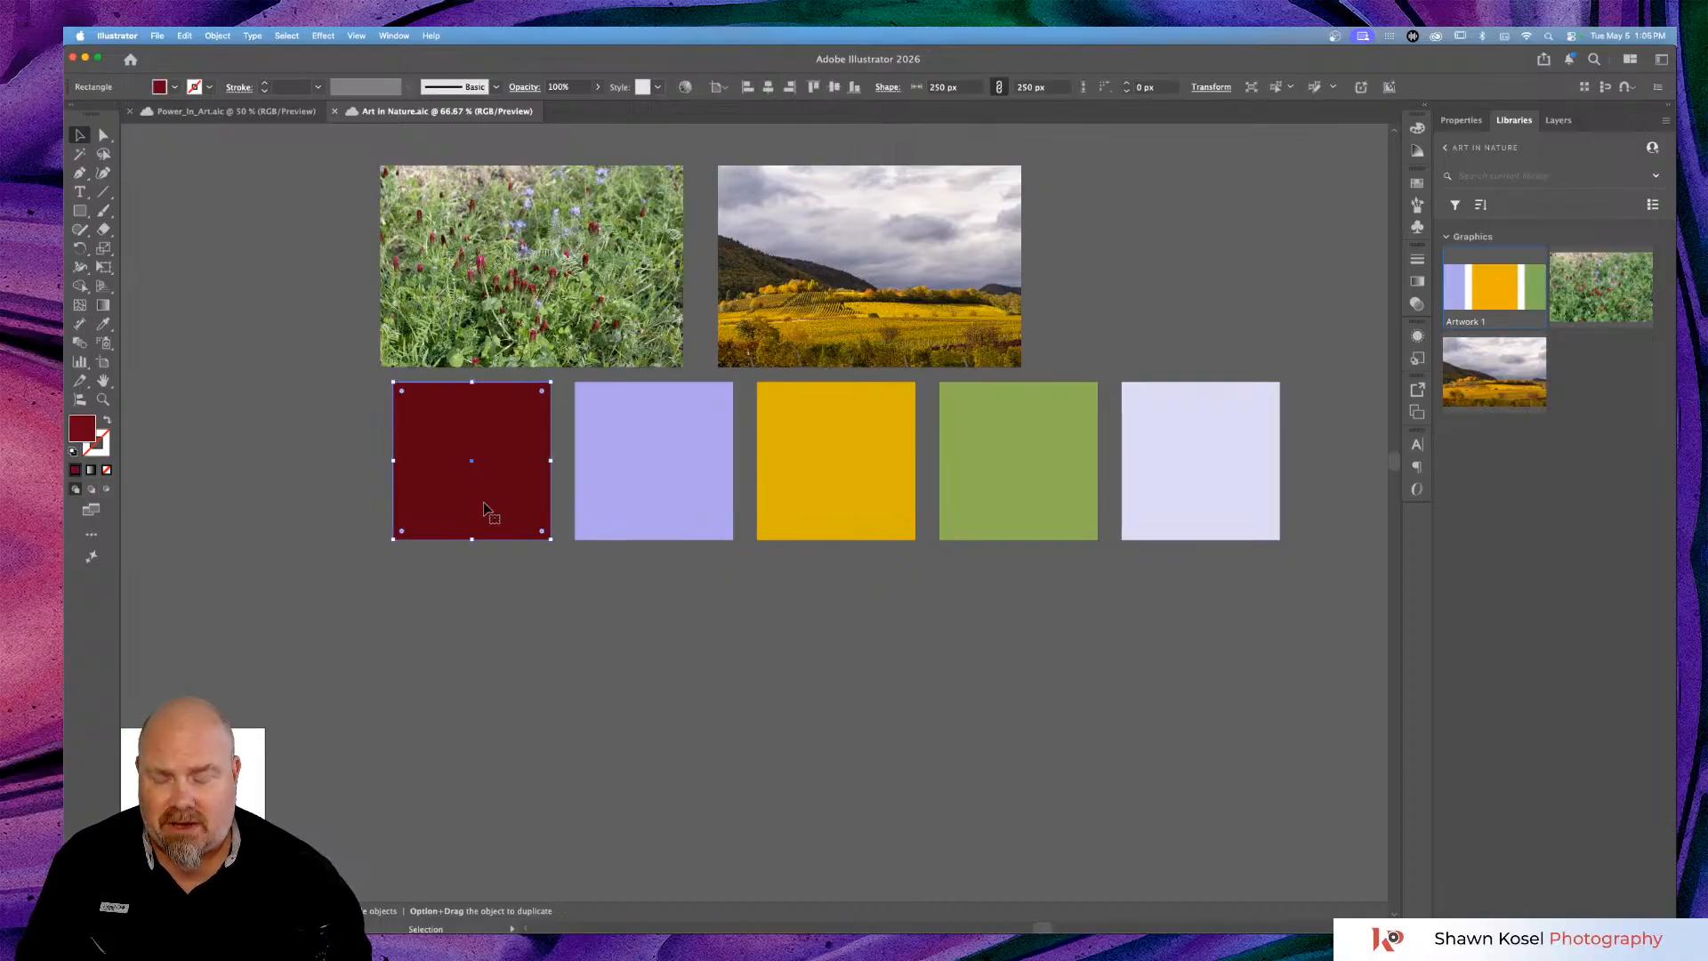
drag(483, 508, 305, 504)
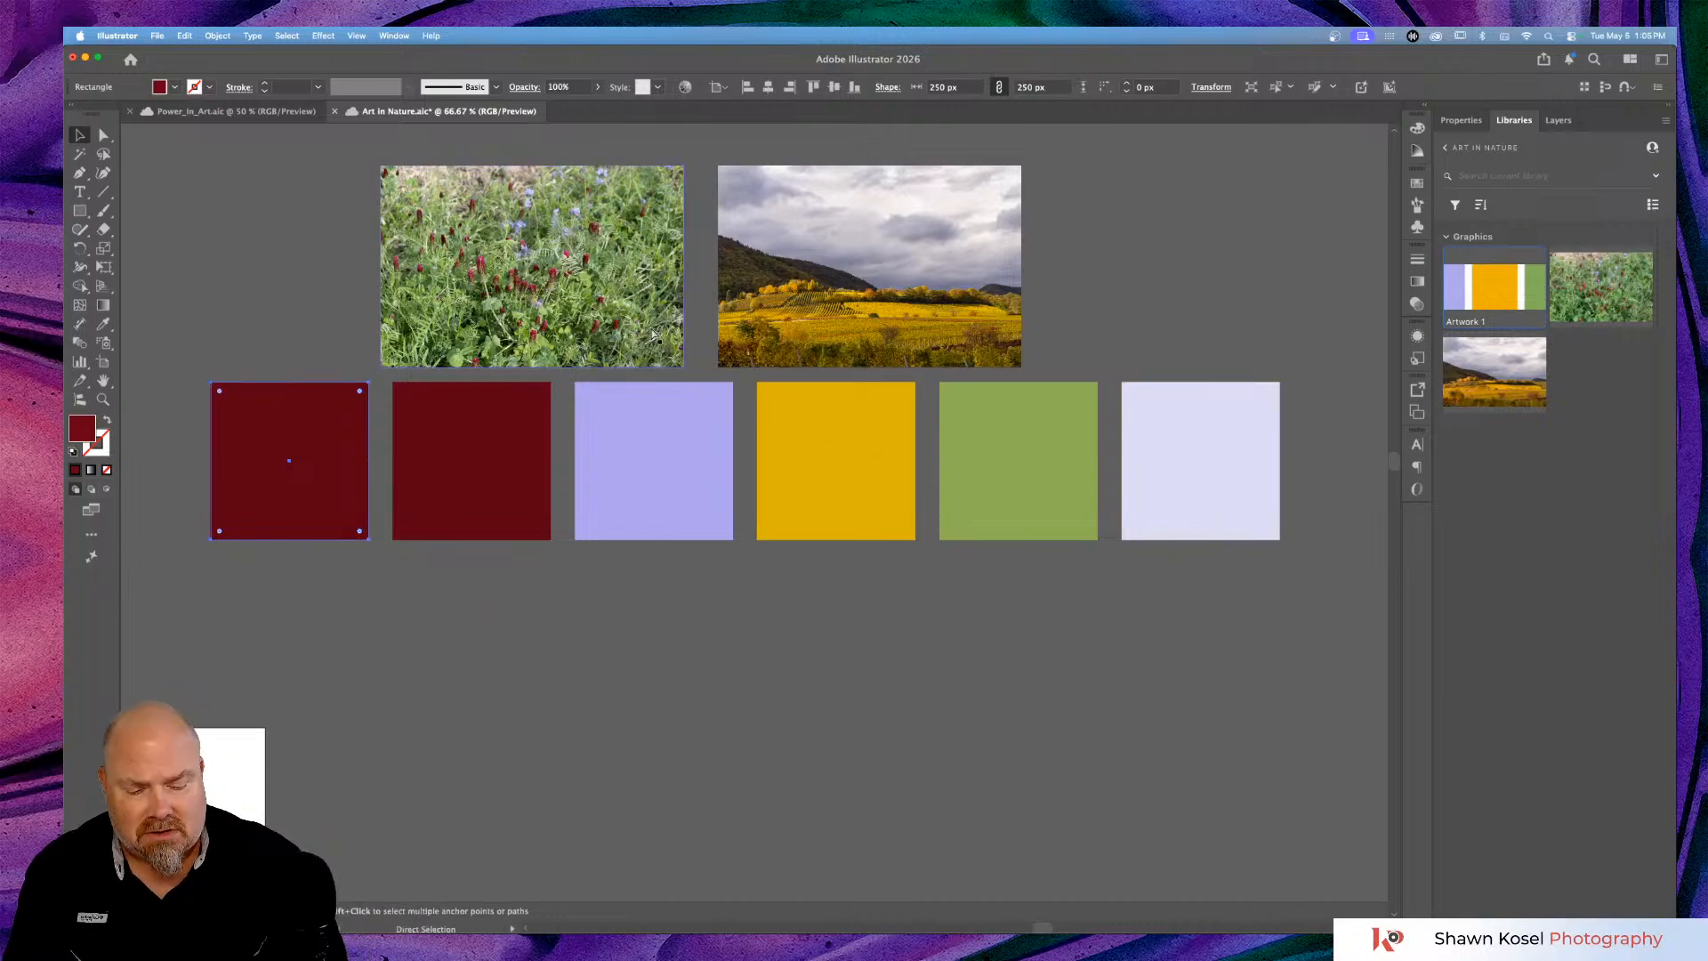
Fill the duplicated square with the dark charcoal 343034 sampled from the shadowed hill in the landscape photo.
key(super+equal)
key(v)
scroll(650, 329, up, 2)
scroll(649, 329, right, 3)
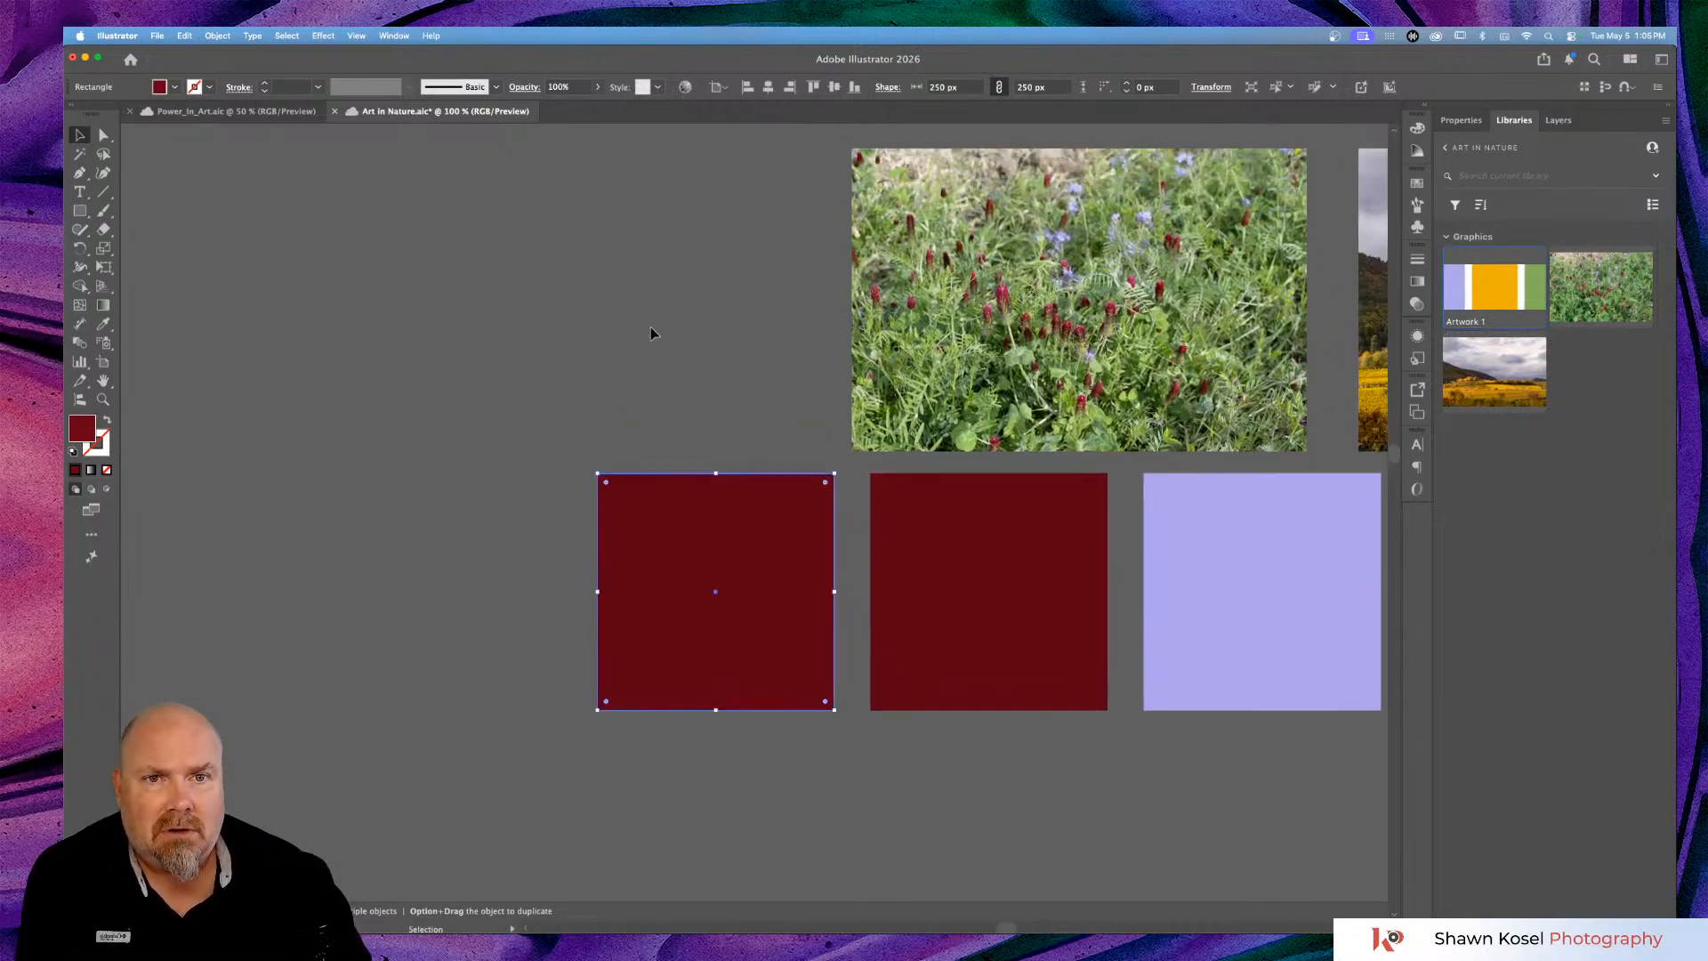
scroll(648, 333, right, 5)
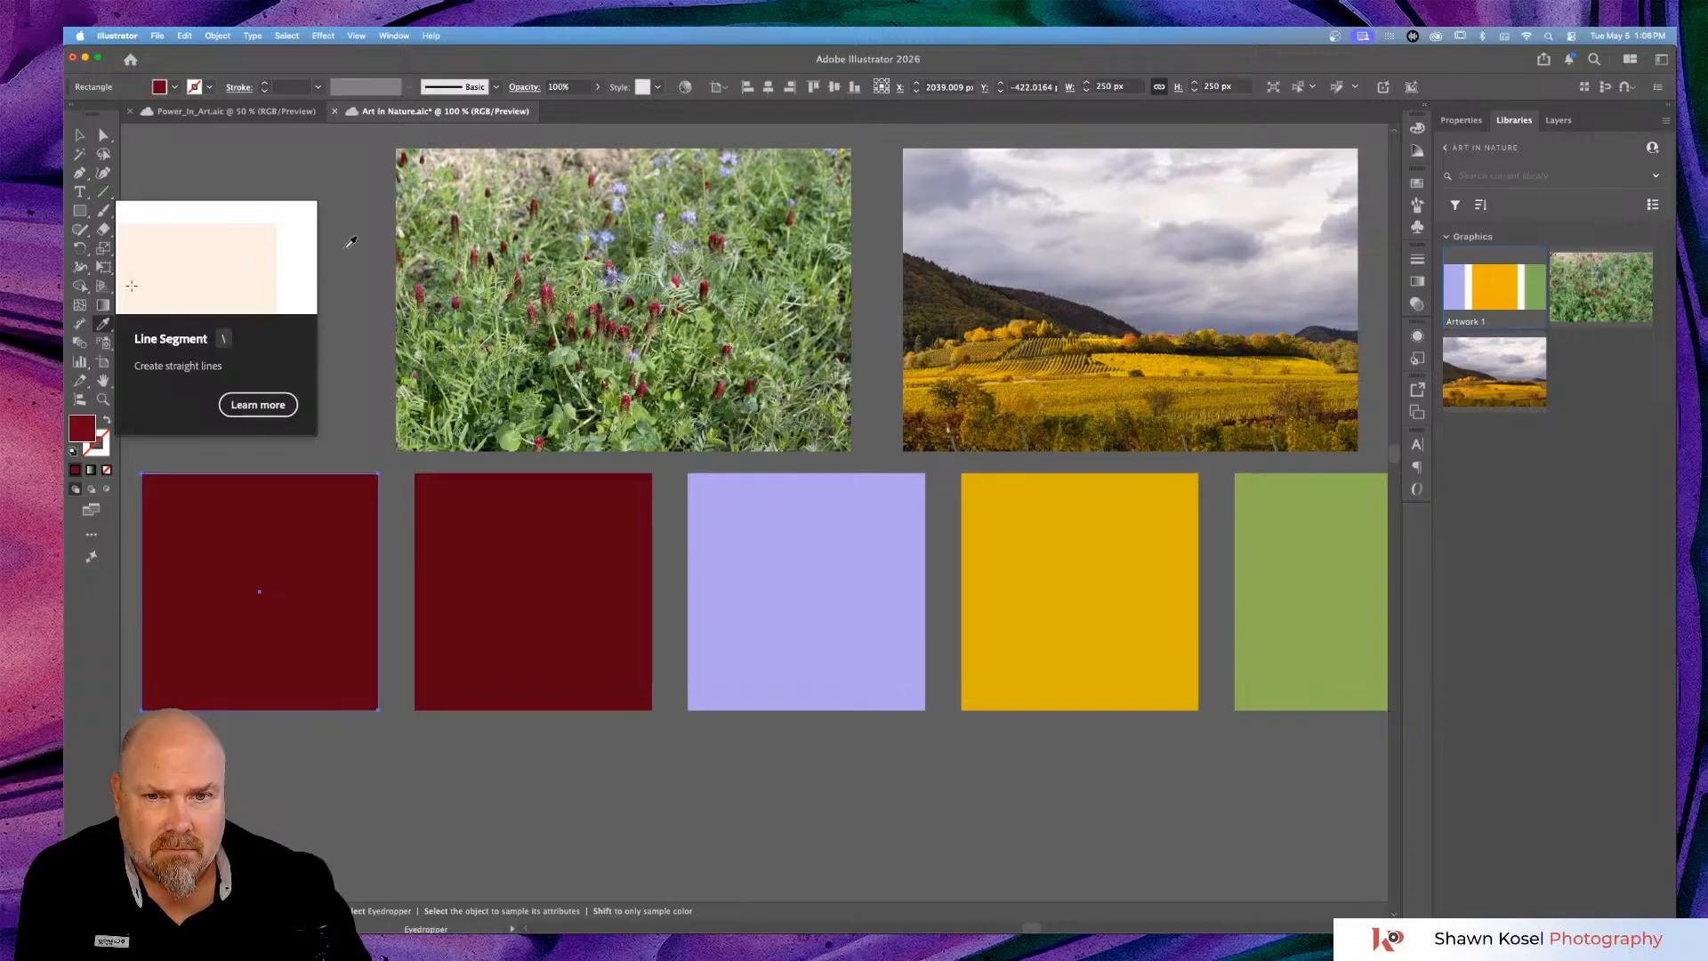
key(i)
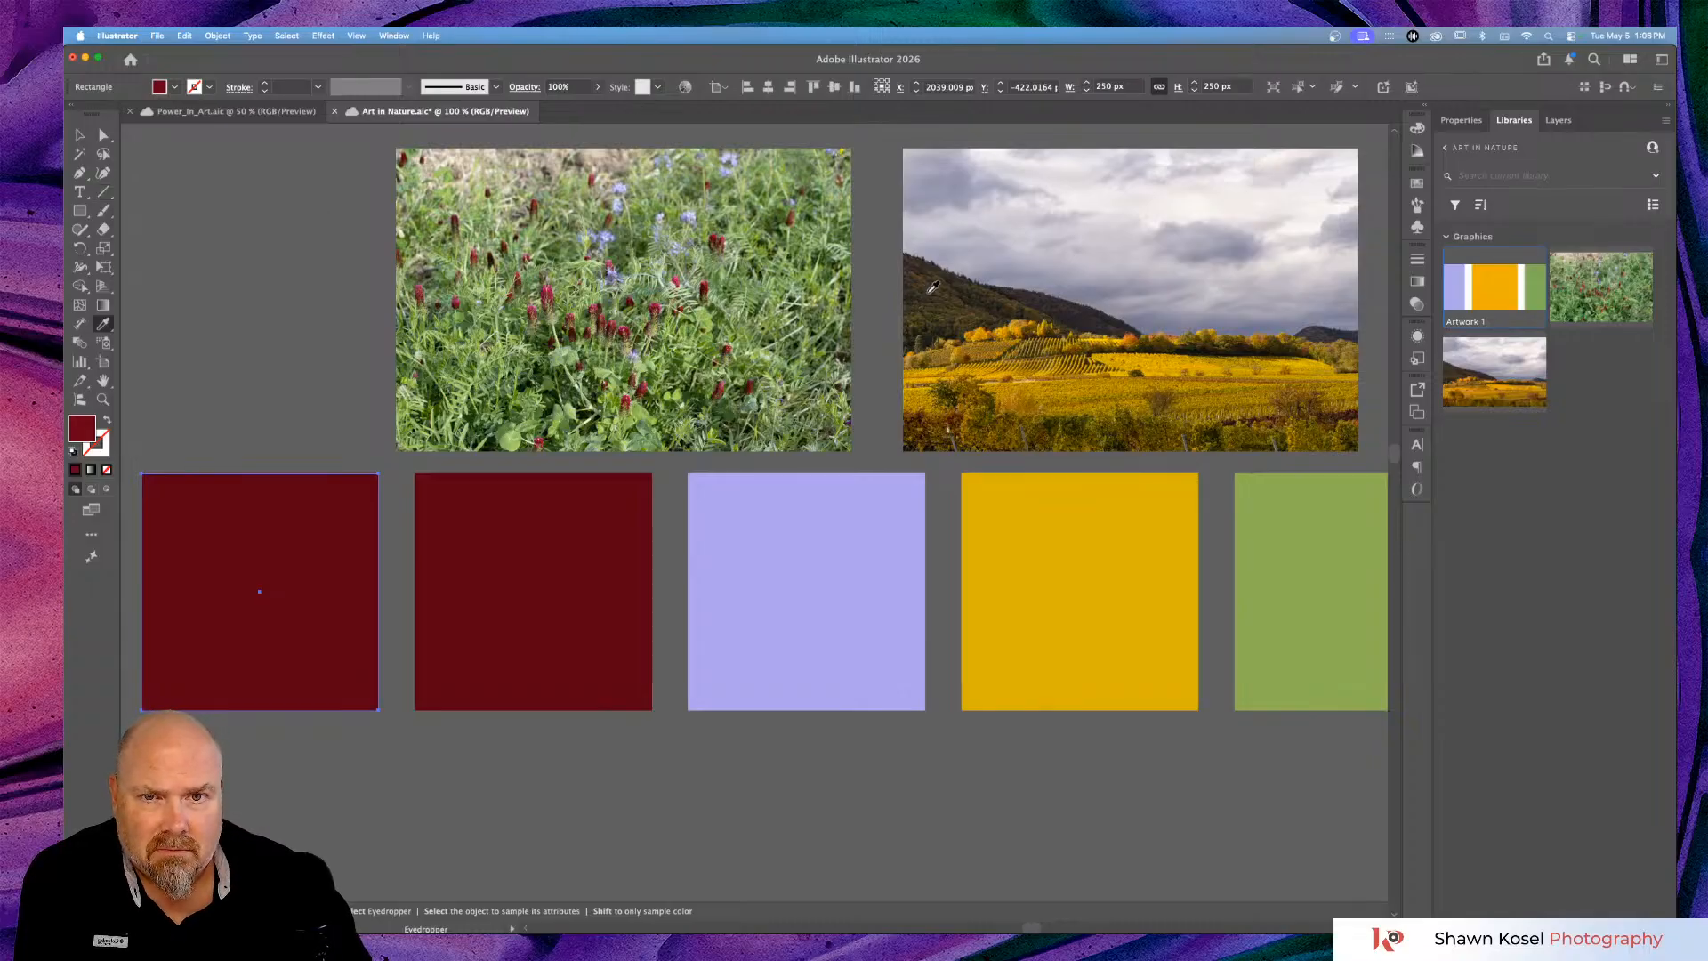
click(930, 288)
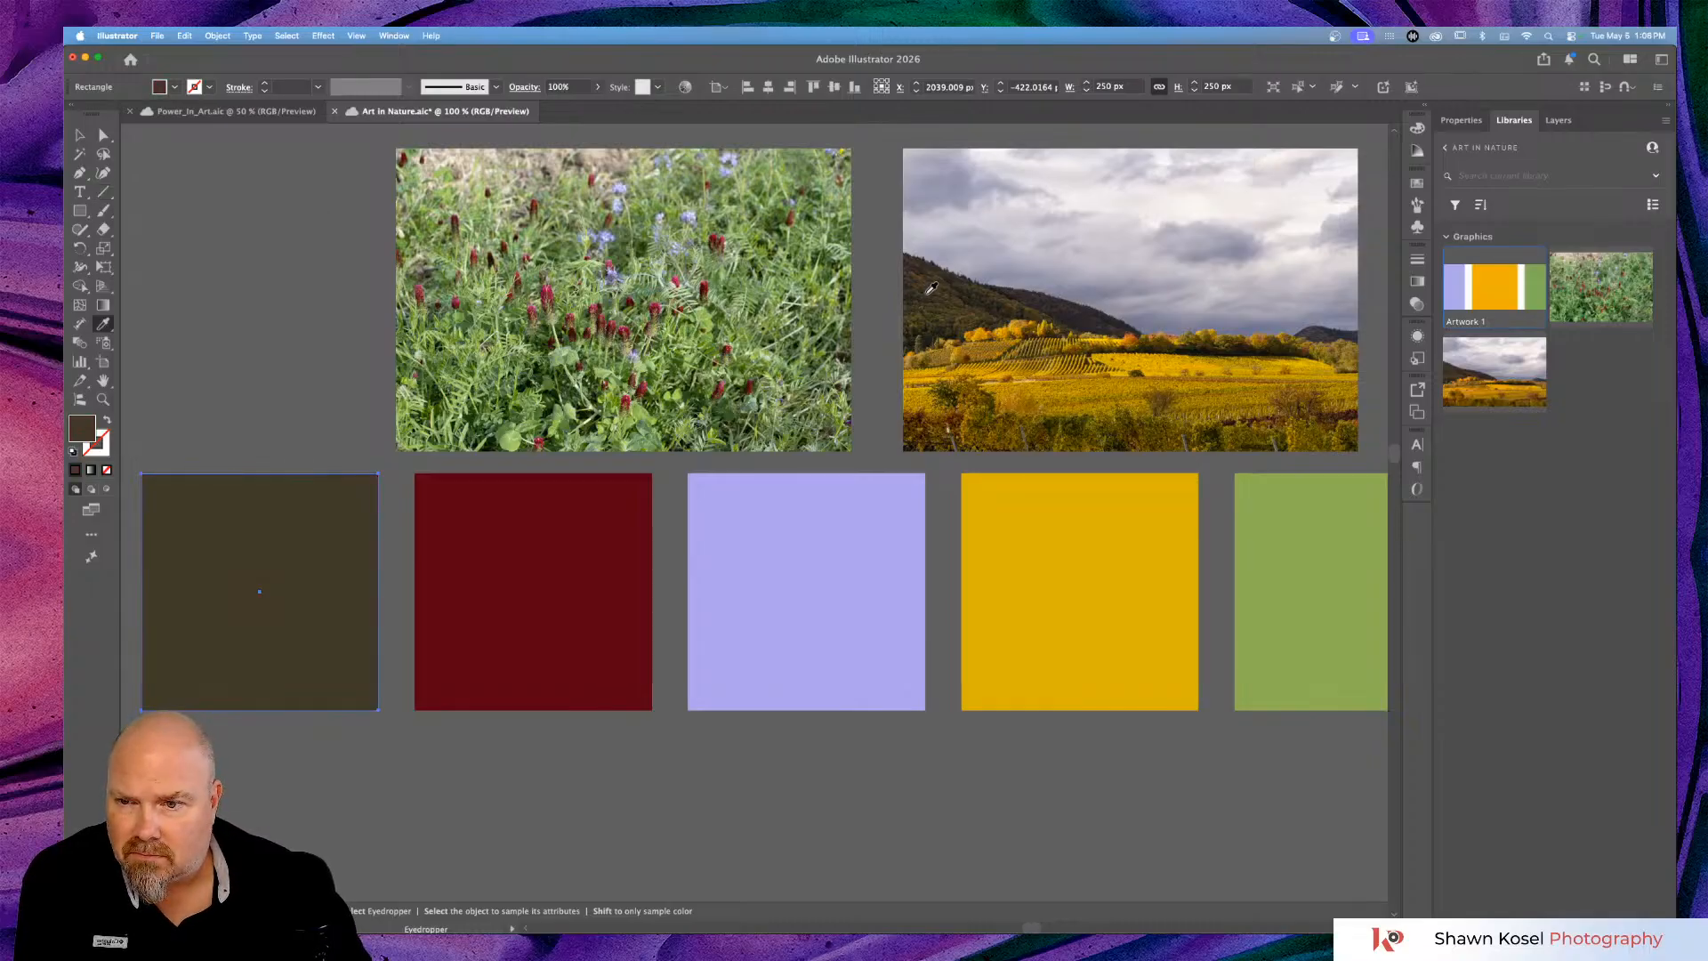
scroll(930, 288, right, 1)
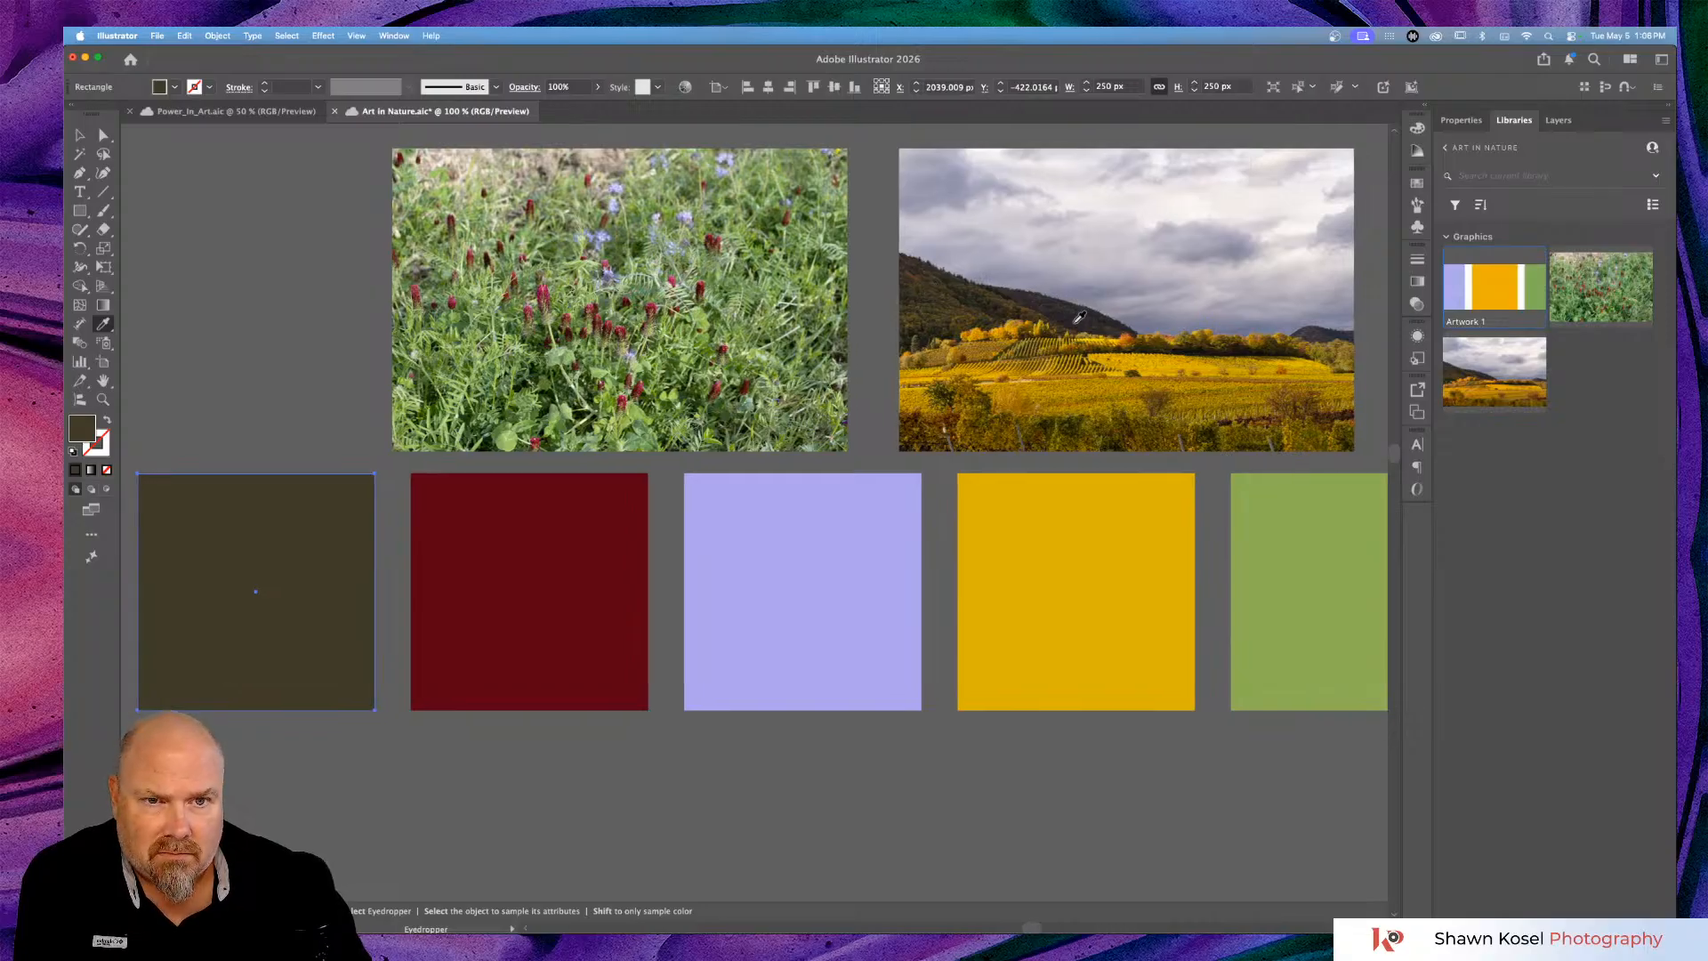
click(1097, 310)
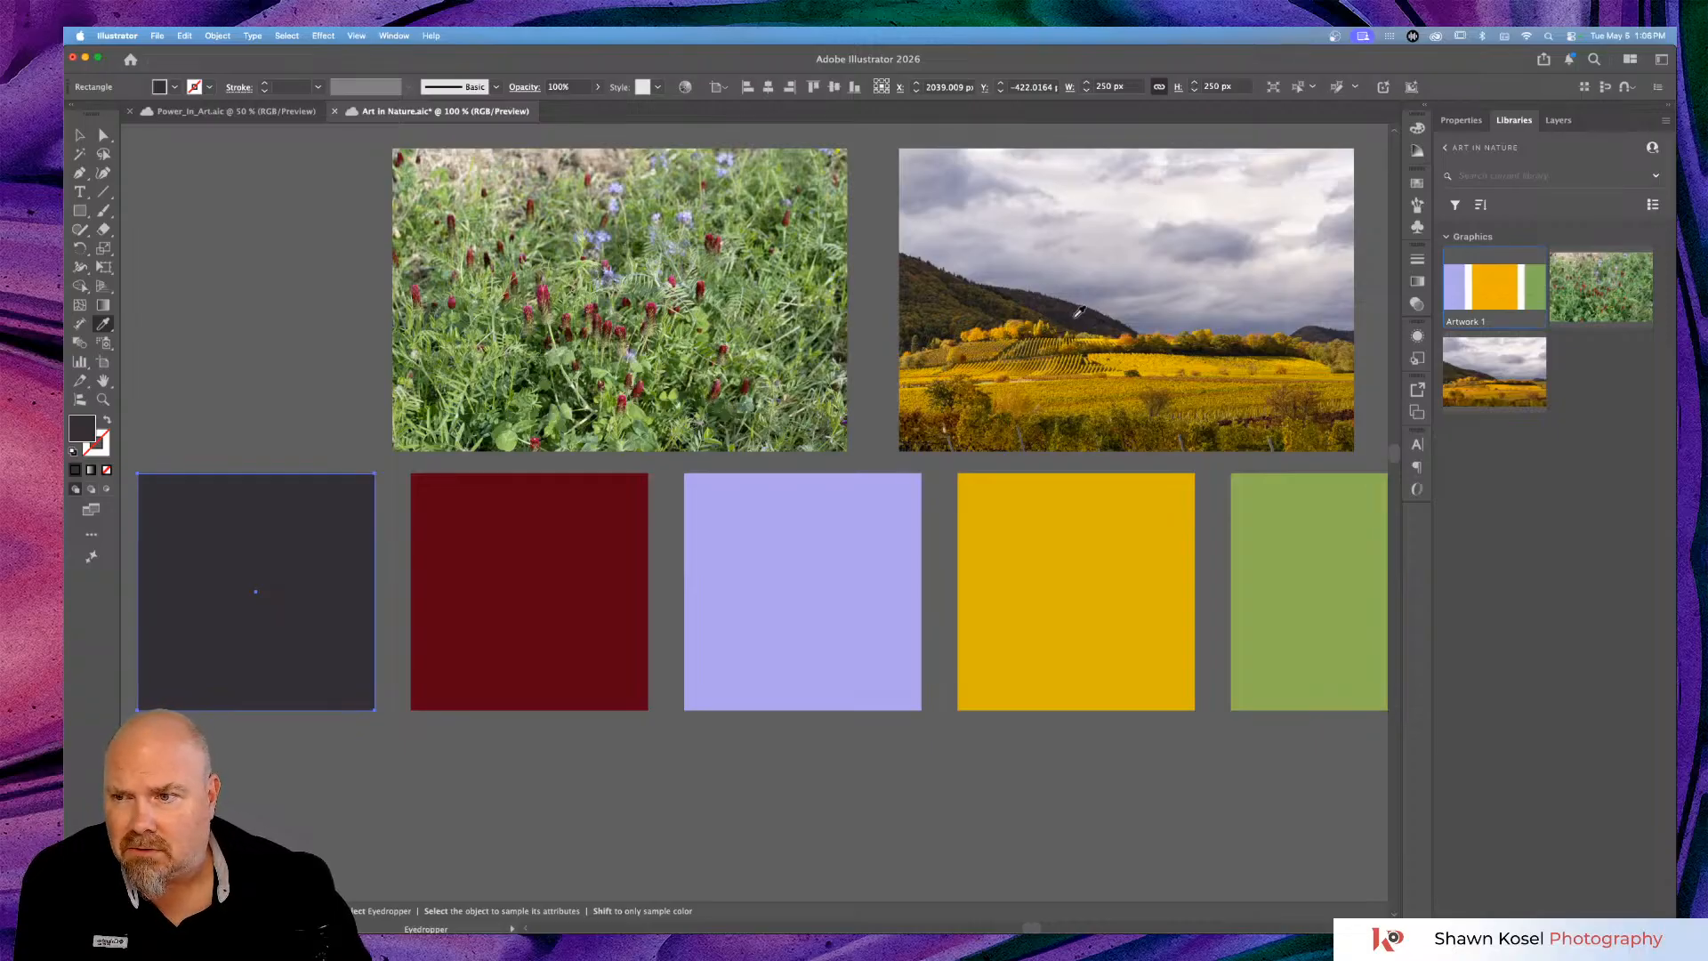
Examine the charcoal square's fill values in the Color Picker and compare the square with the photos and other swatches.
scroll(235, 264, left, 5)
scroll(236, 264, left, 6)
scroll(235, 265, down, 3)
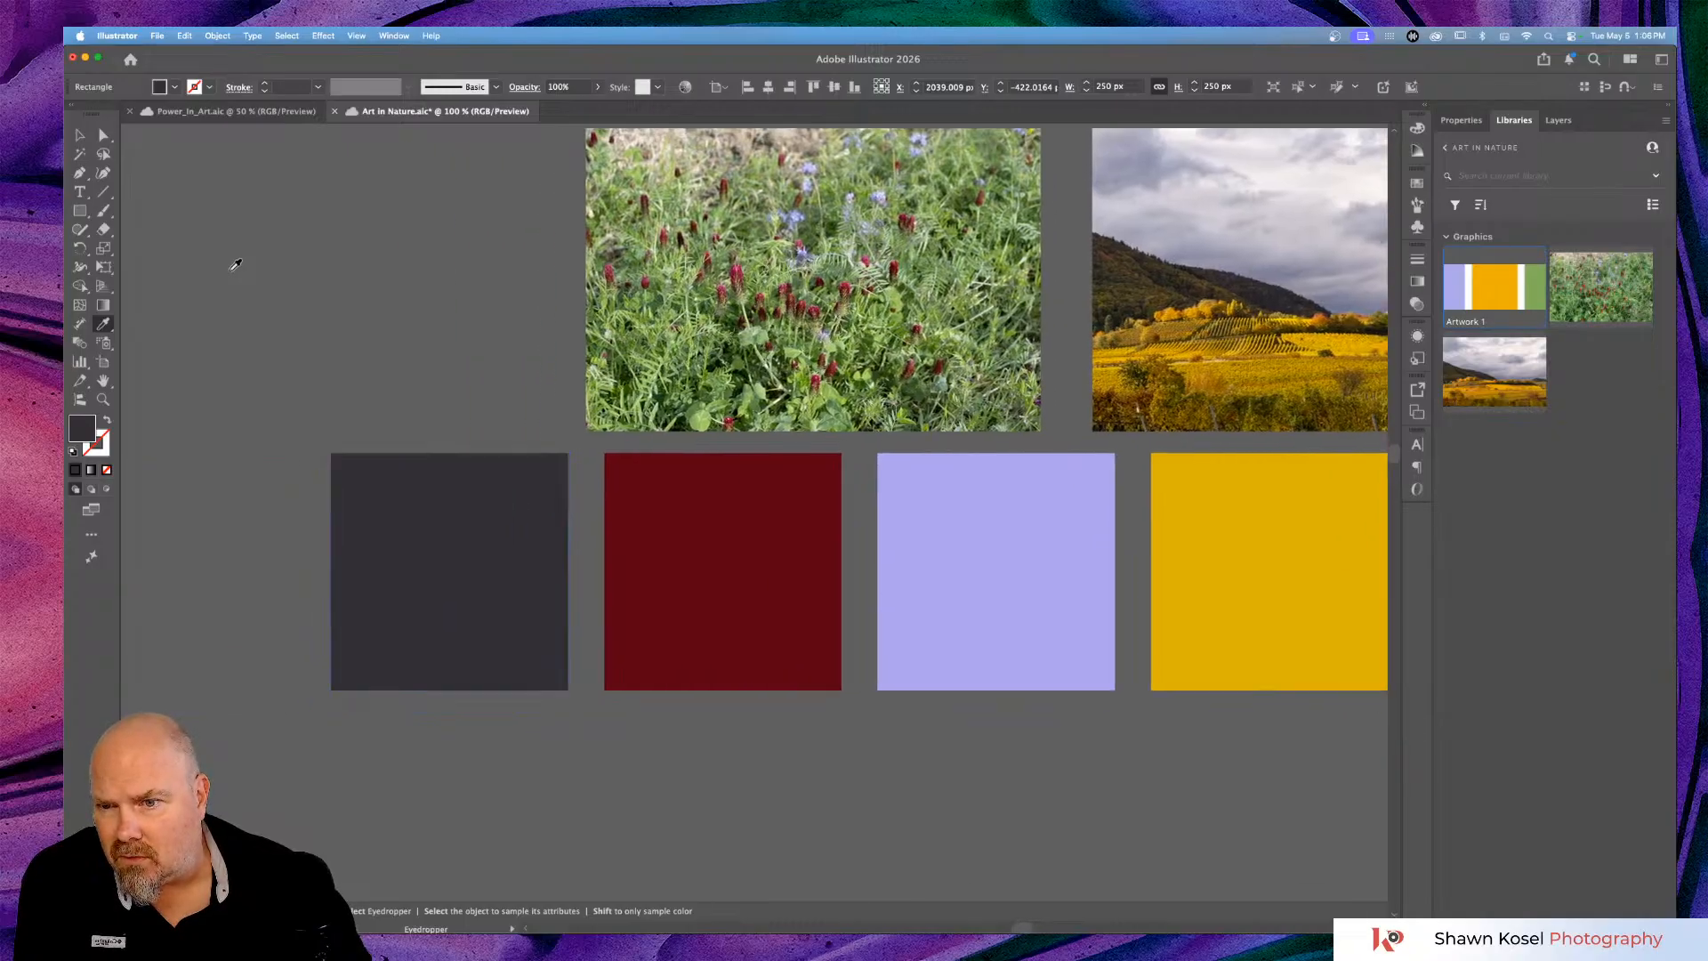
double_click(84, 427)
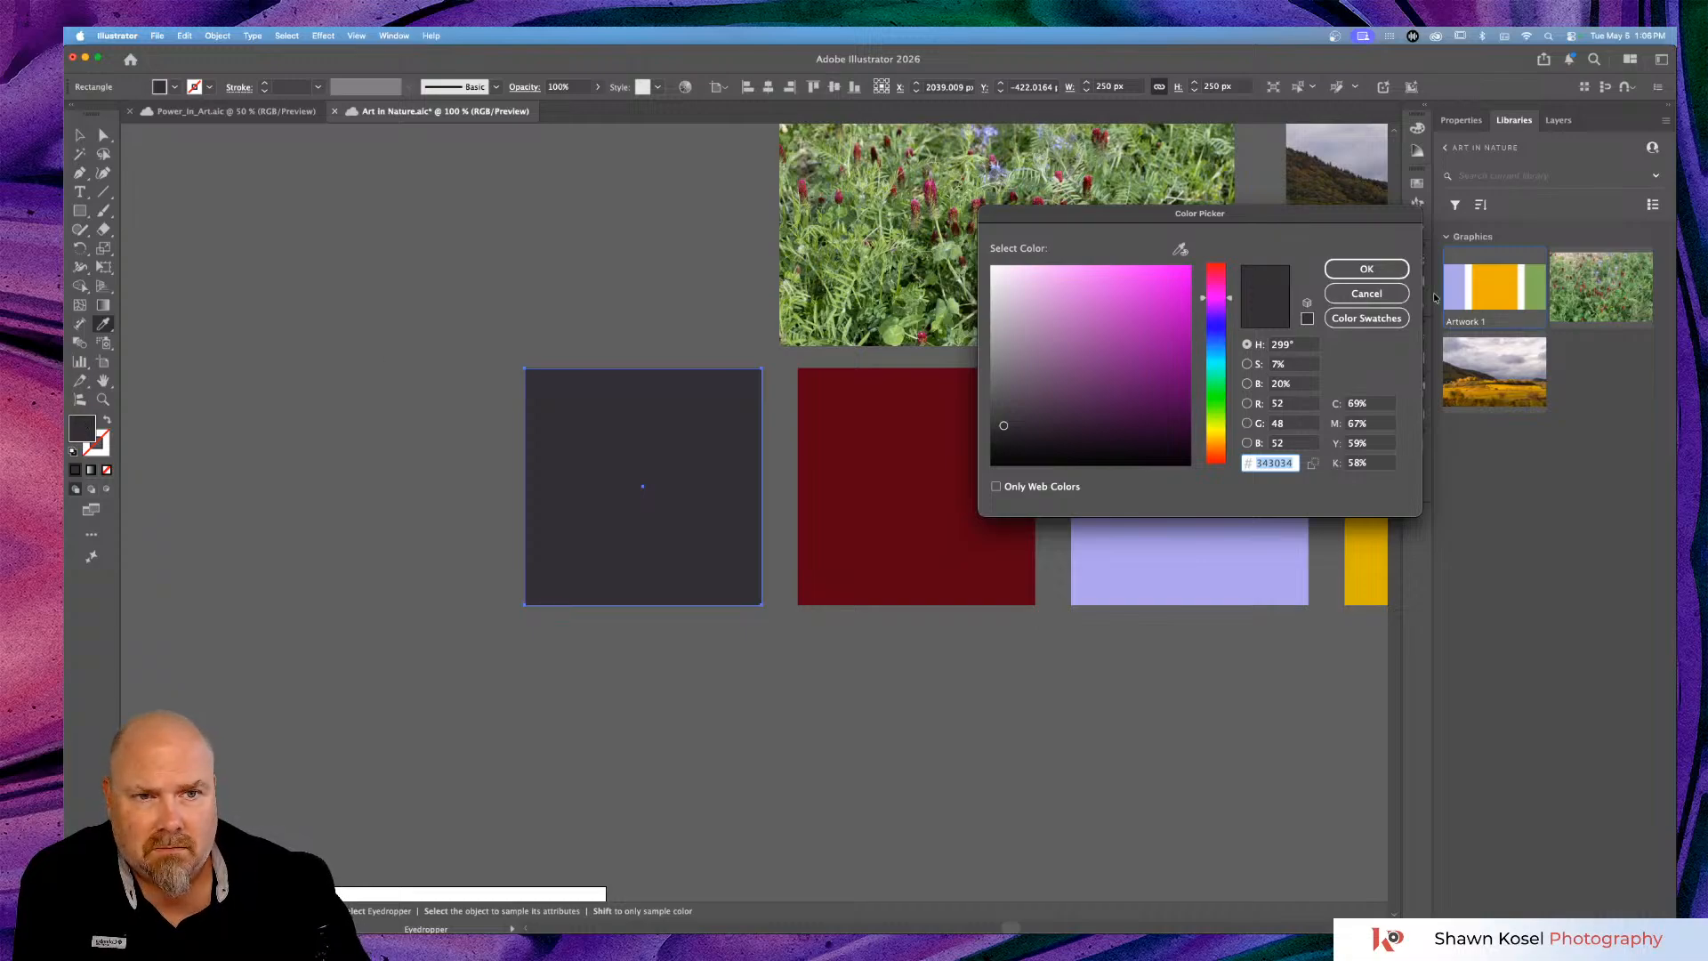
click(1367, 269)
scroll(1119, 348, right, 3)
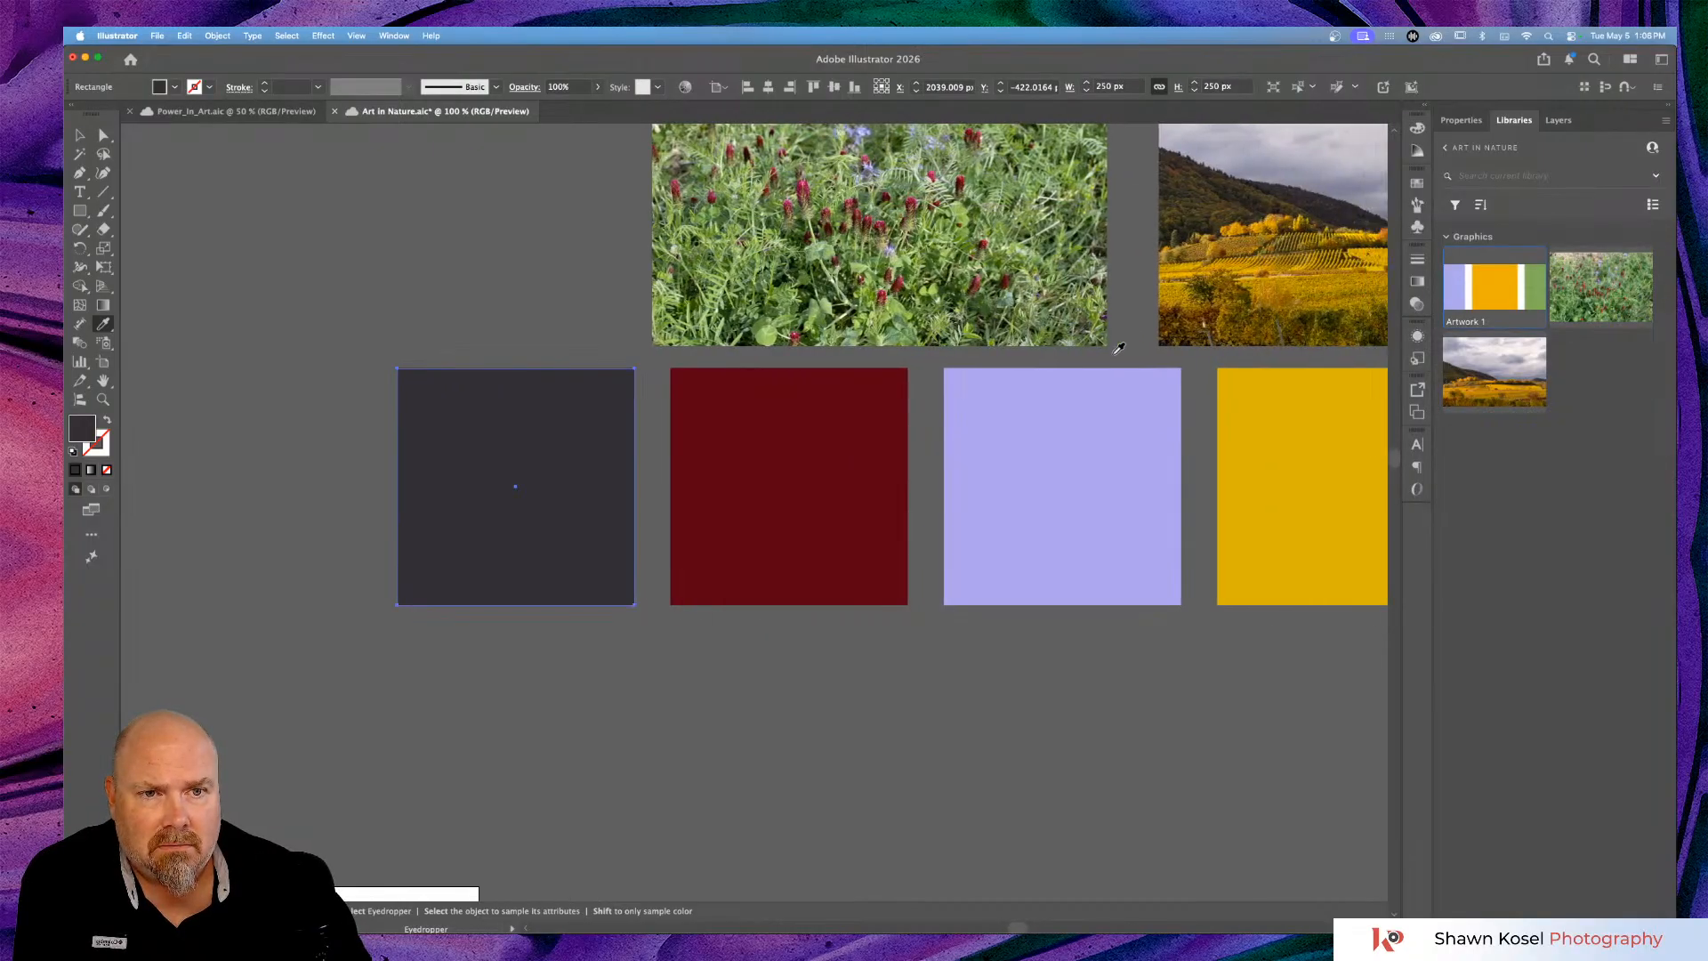
scroll(1119, 348, right, 5)
scroll(1119, 348, left, 4)
scroll(1119, 347, up, 1)
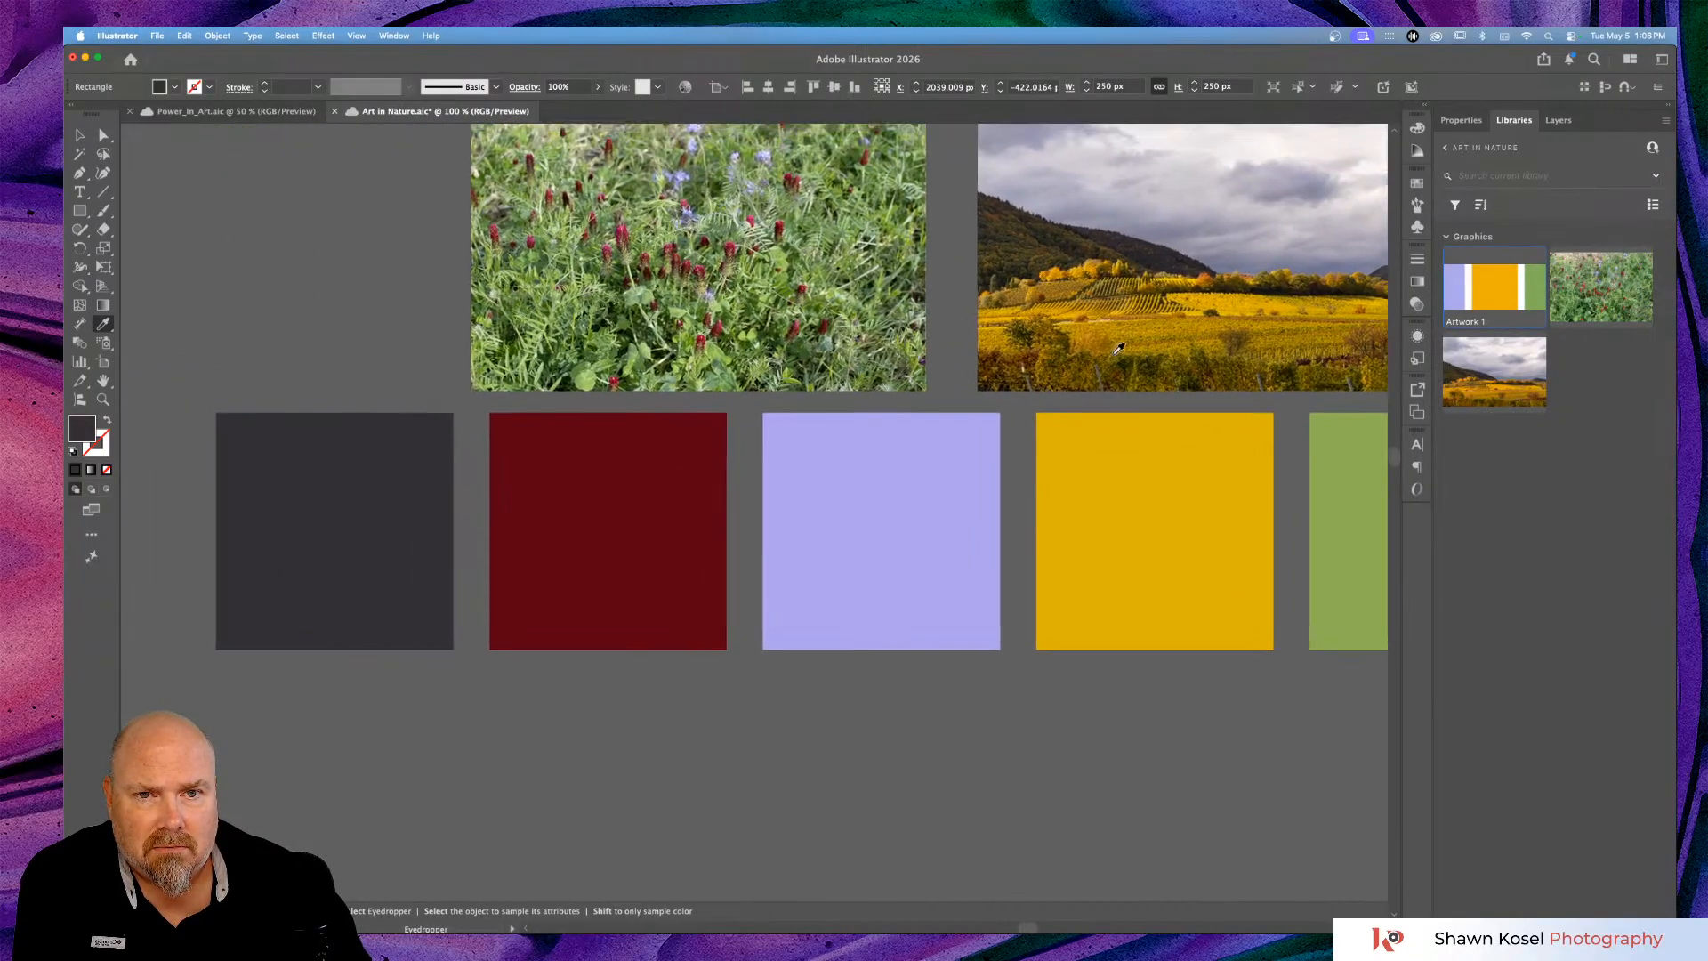
Refill the square before the dark red one with a dark olive sampled from the landscape photo and deselect it.
scroll(1119, 348, up, 2)
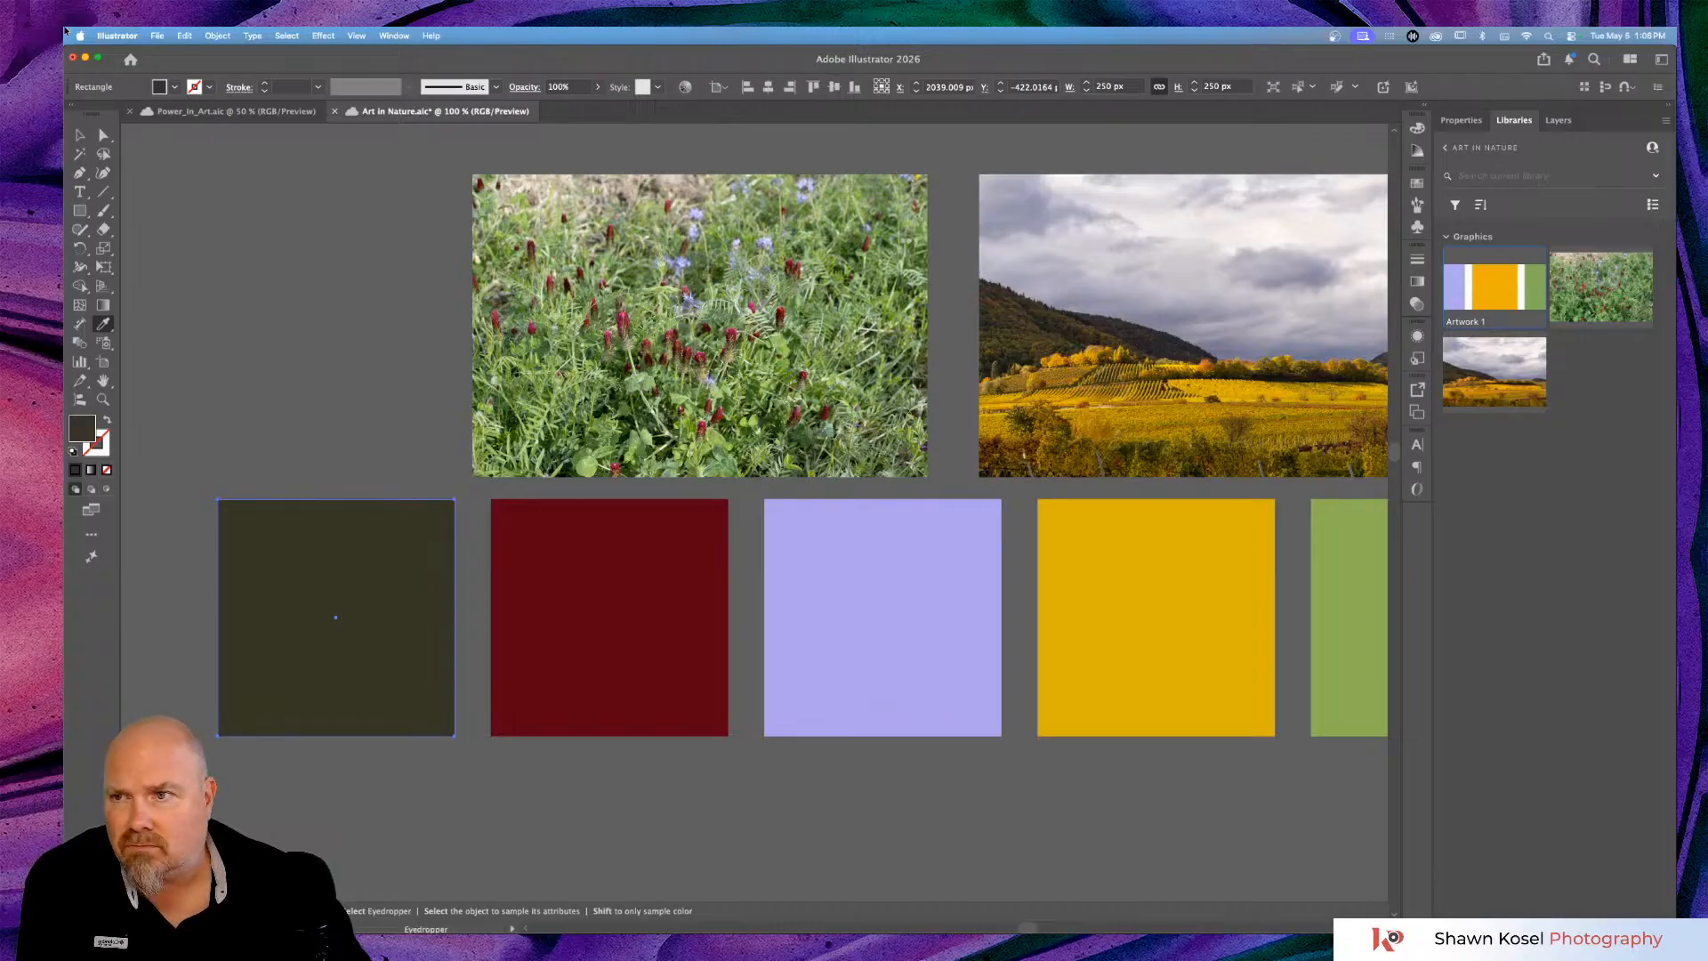
click(83, 135)
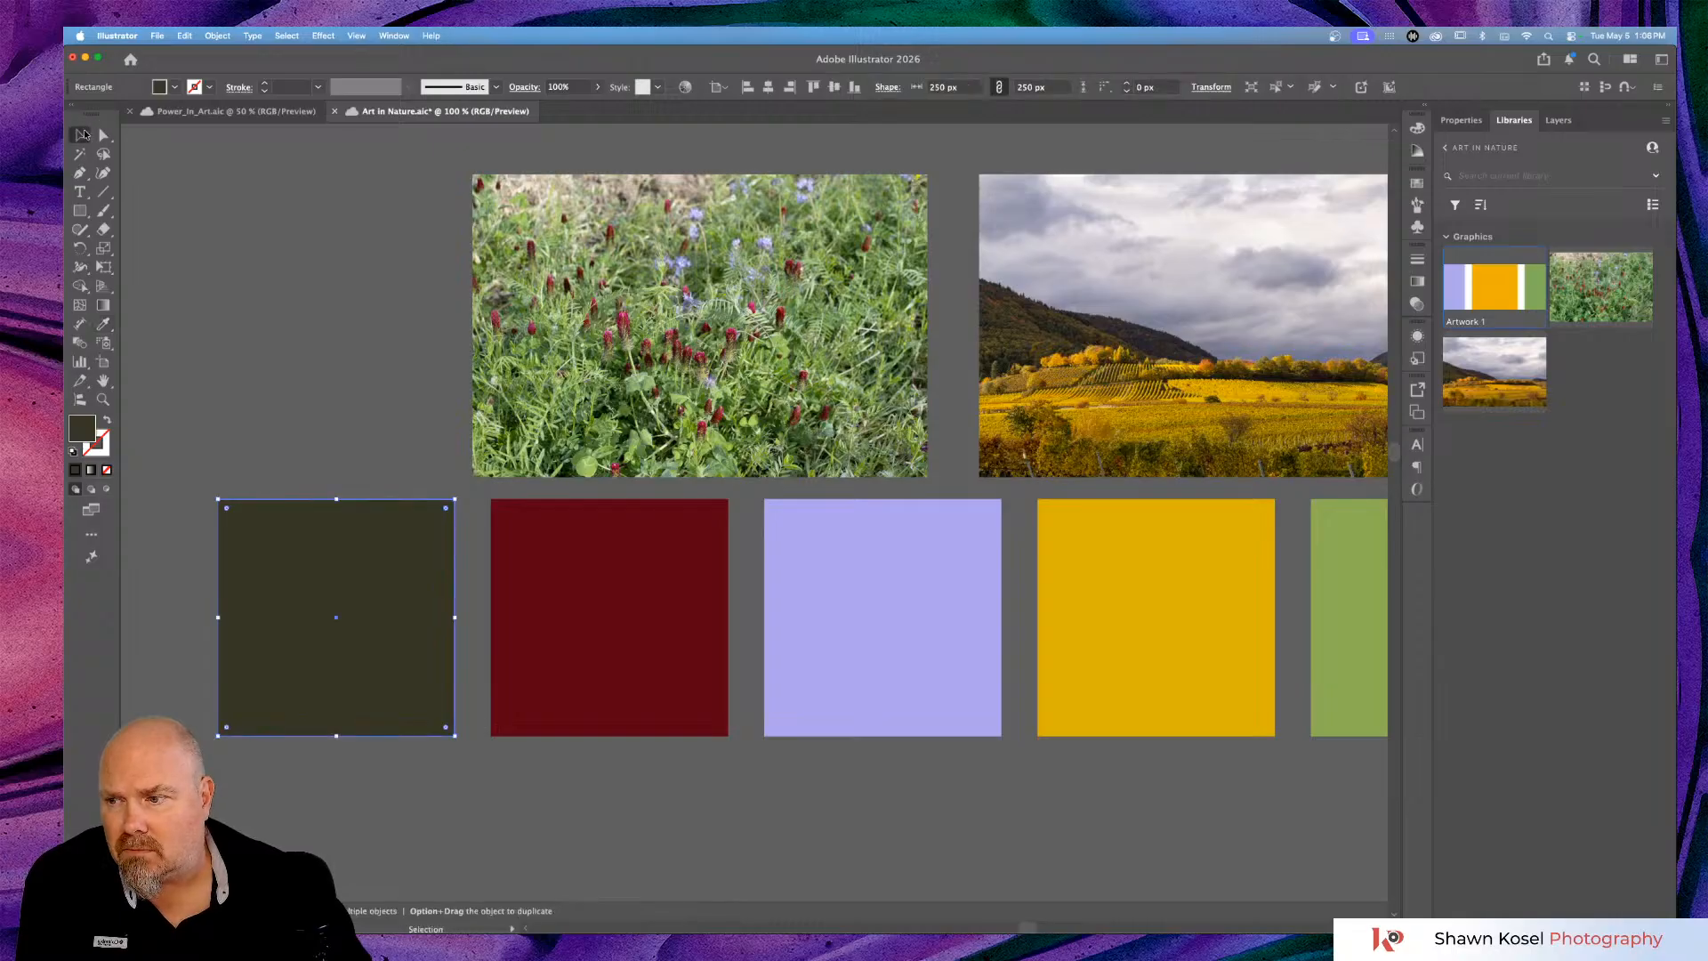
click(230, 210)
scroll(233, 206, down, 2)
scroll(233, 206, right, 2)
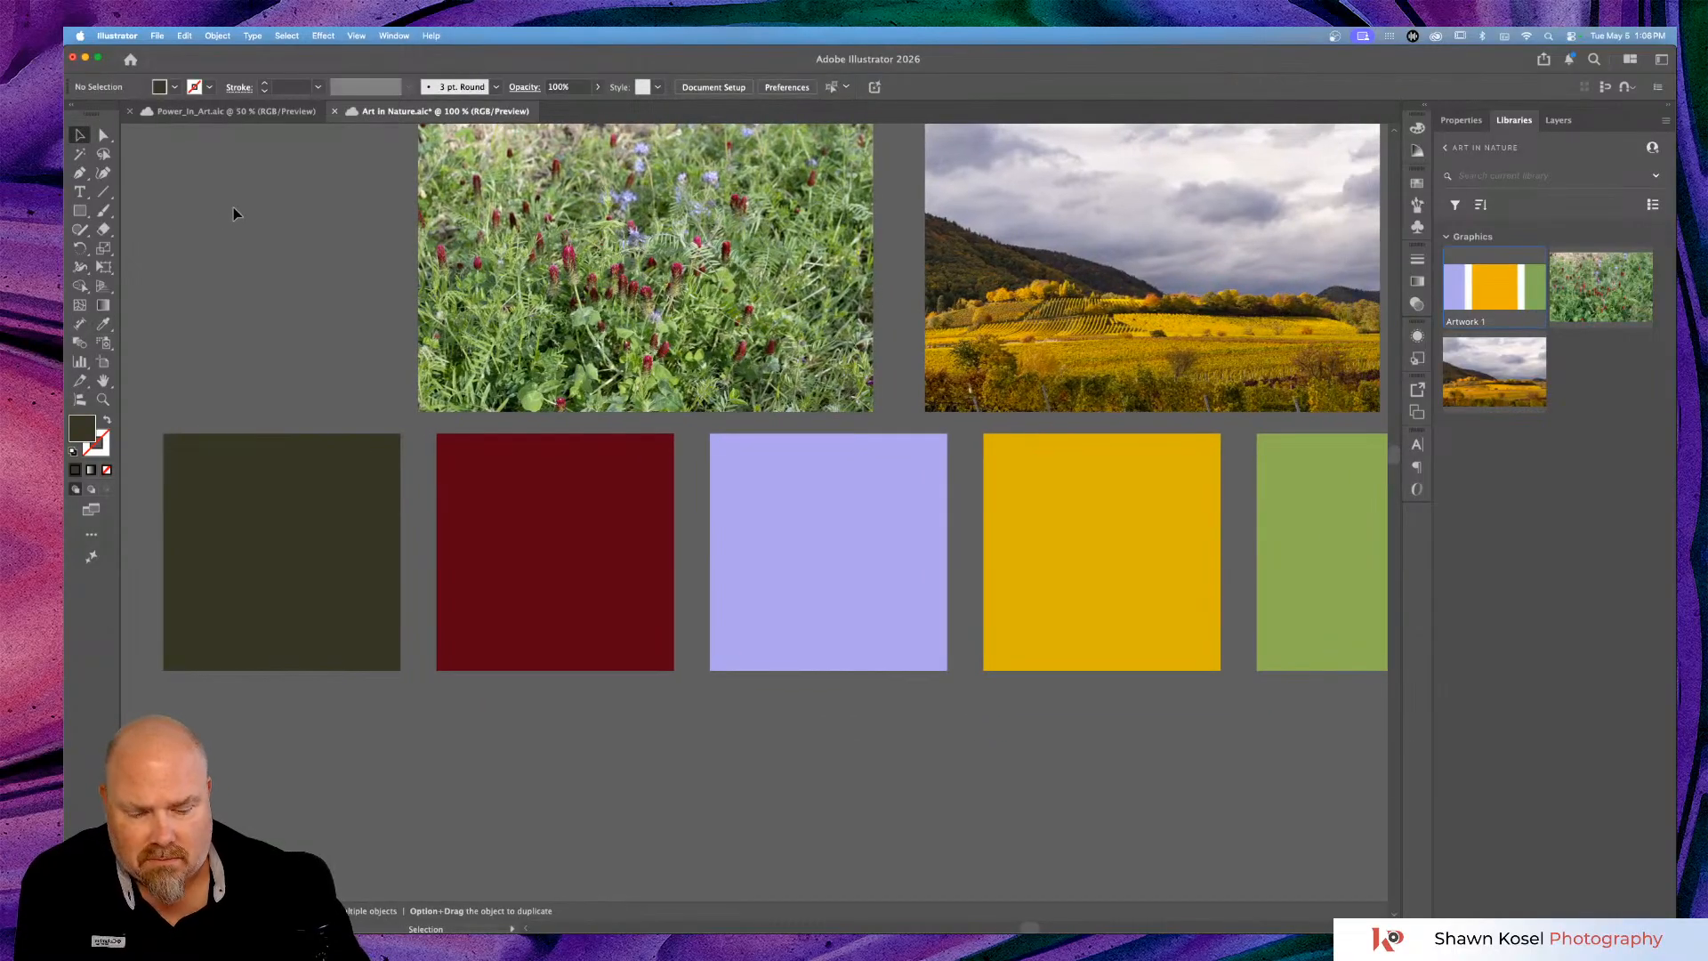
Add the dark olive square's fill color to the Art in Nature library and deselect the square.
key(super+minus)
key(super+minus)
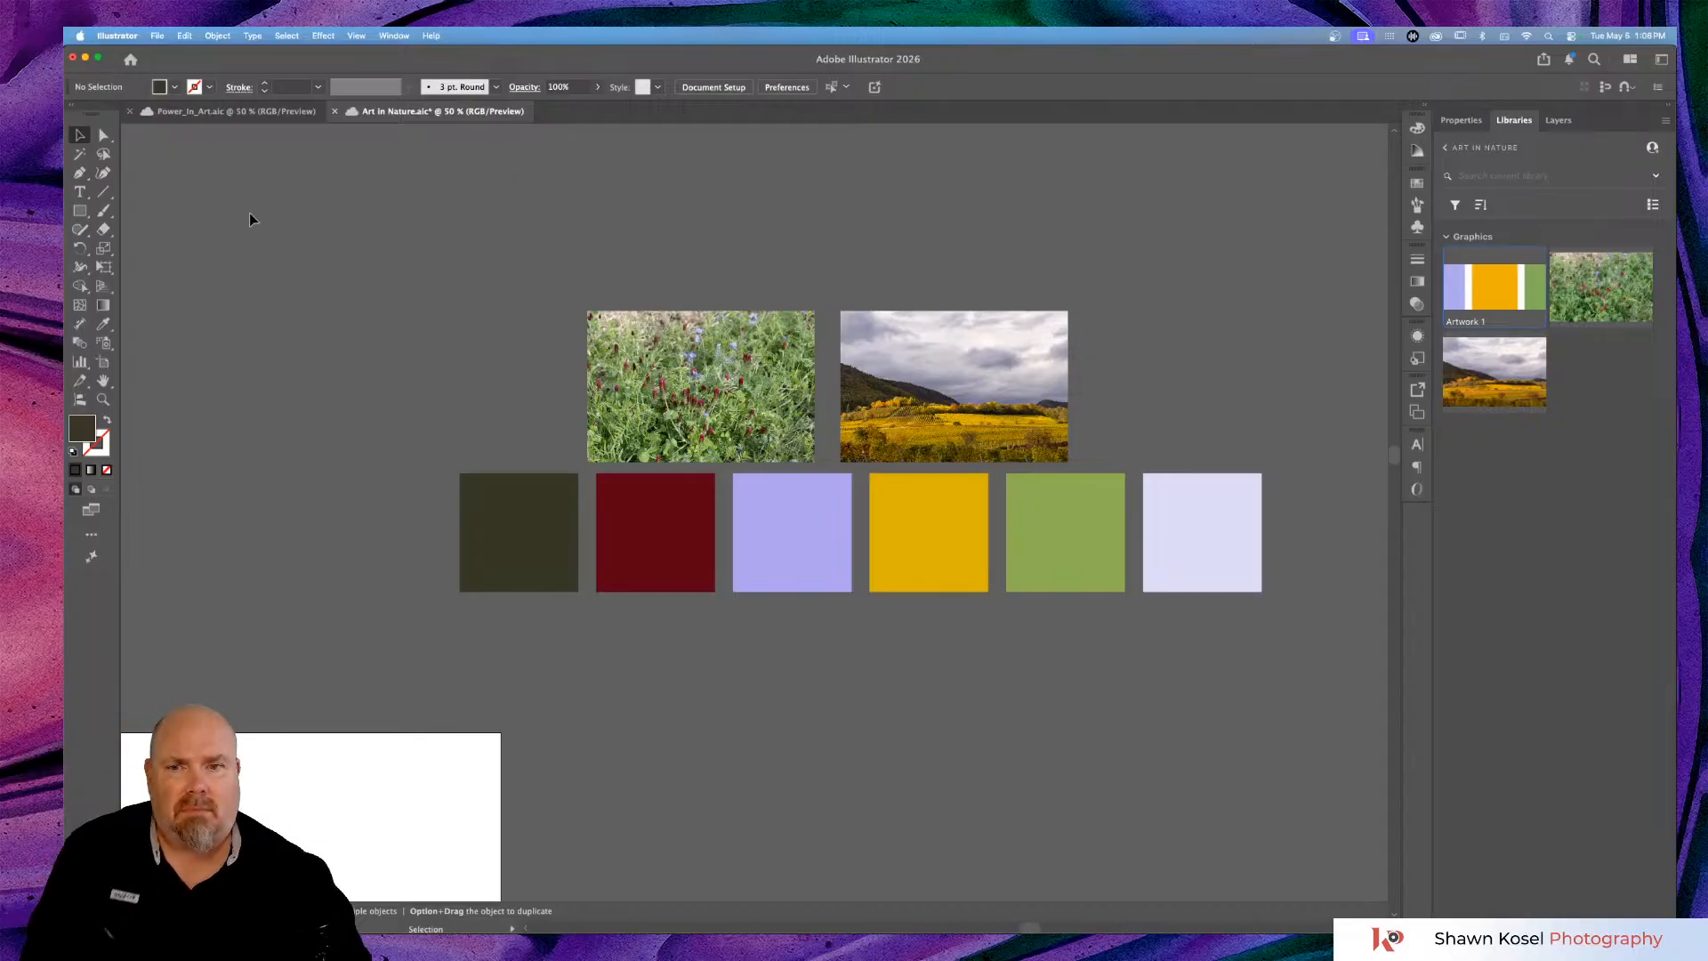
click(523, 534)
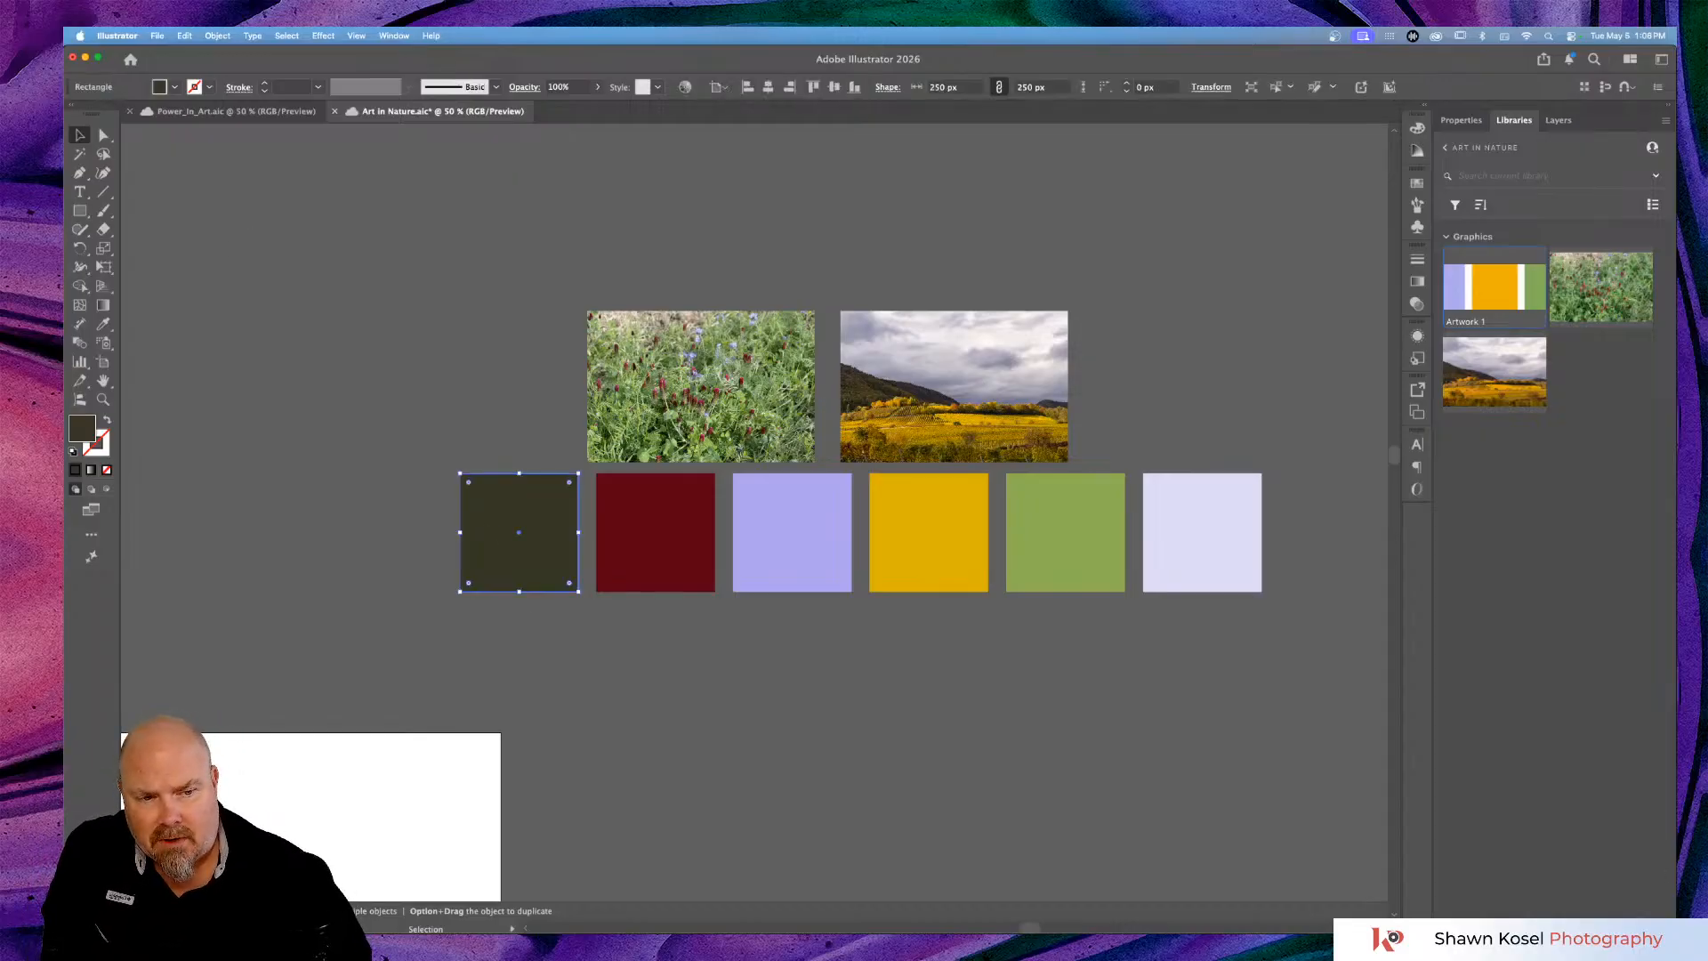
click(1607, 925)
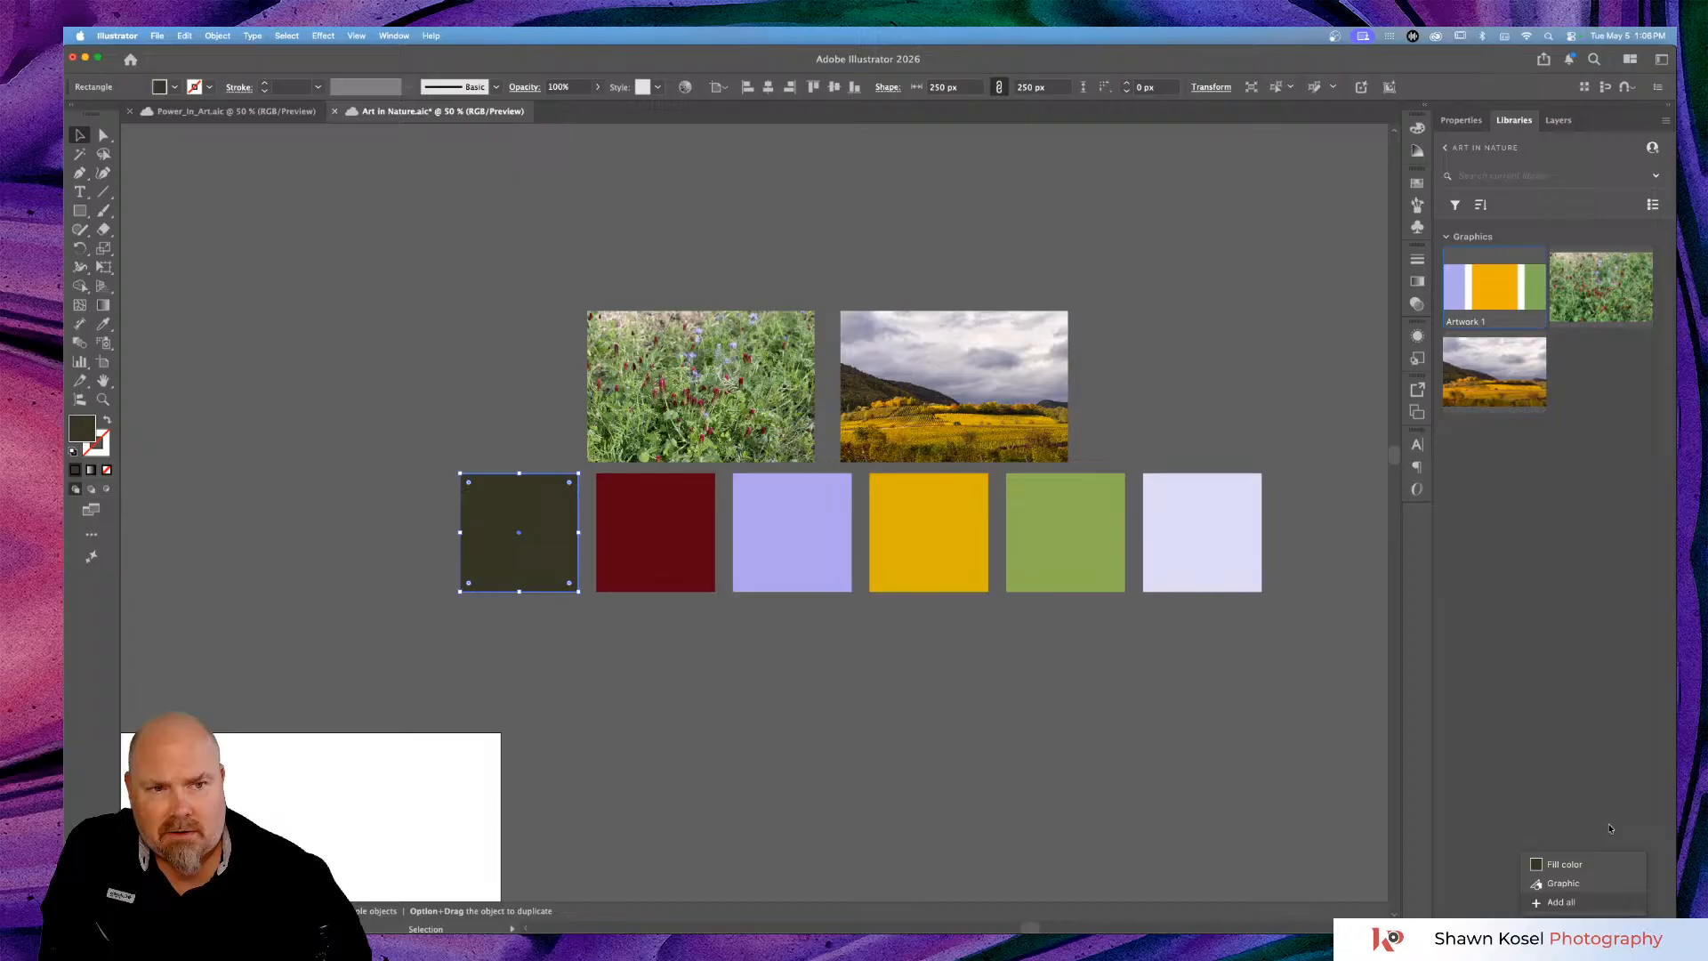
click(1565, 865)
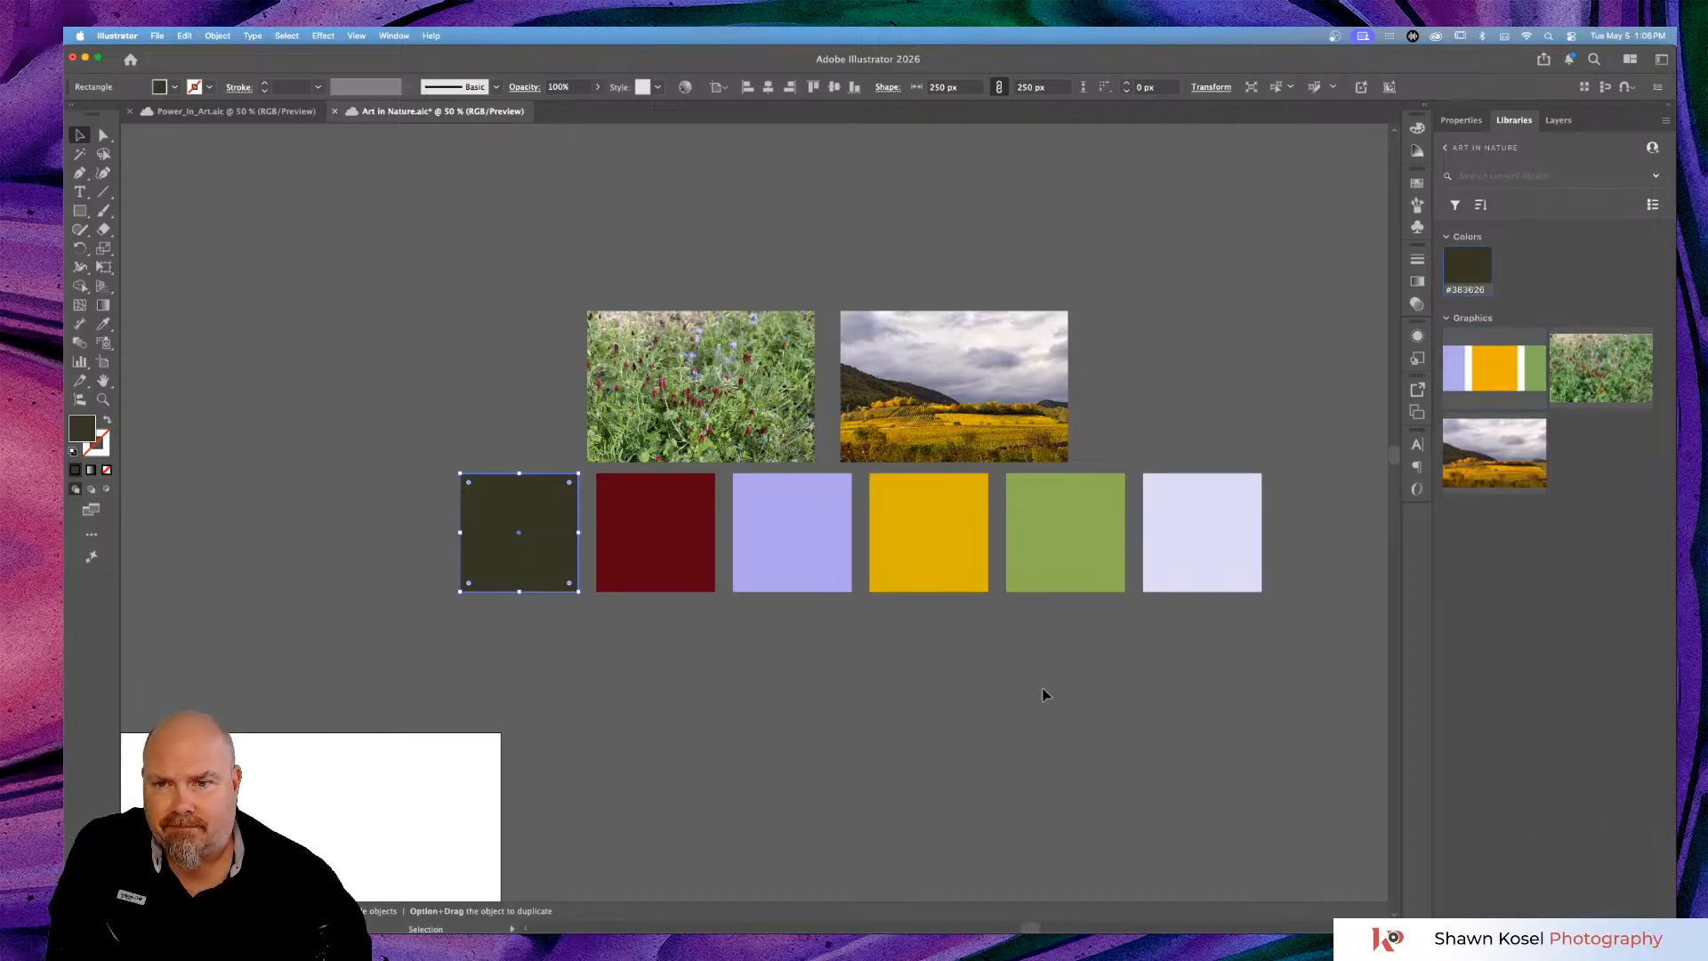
click(872, 679)
scroll(876, 680, right, 2)
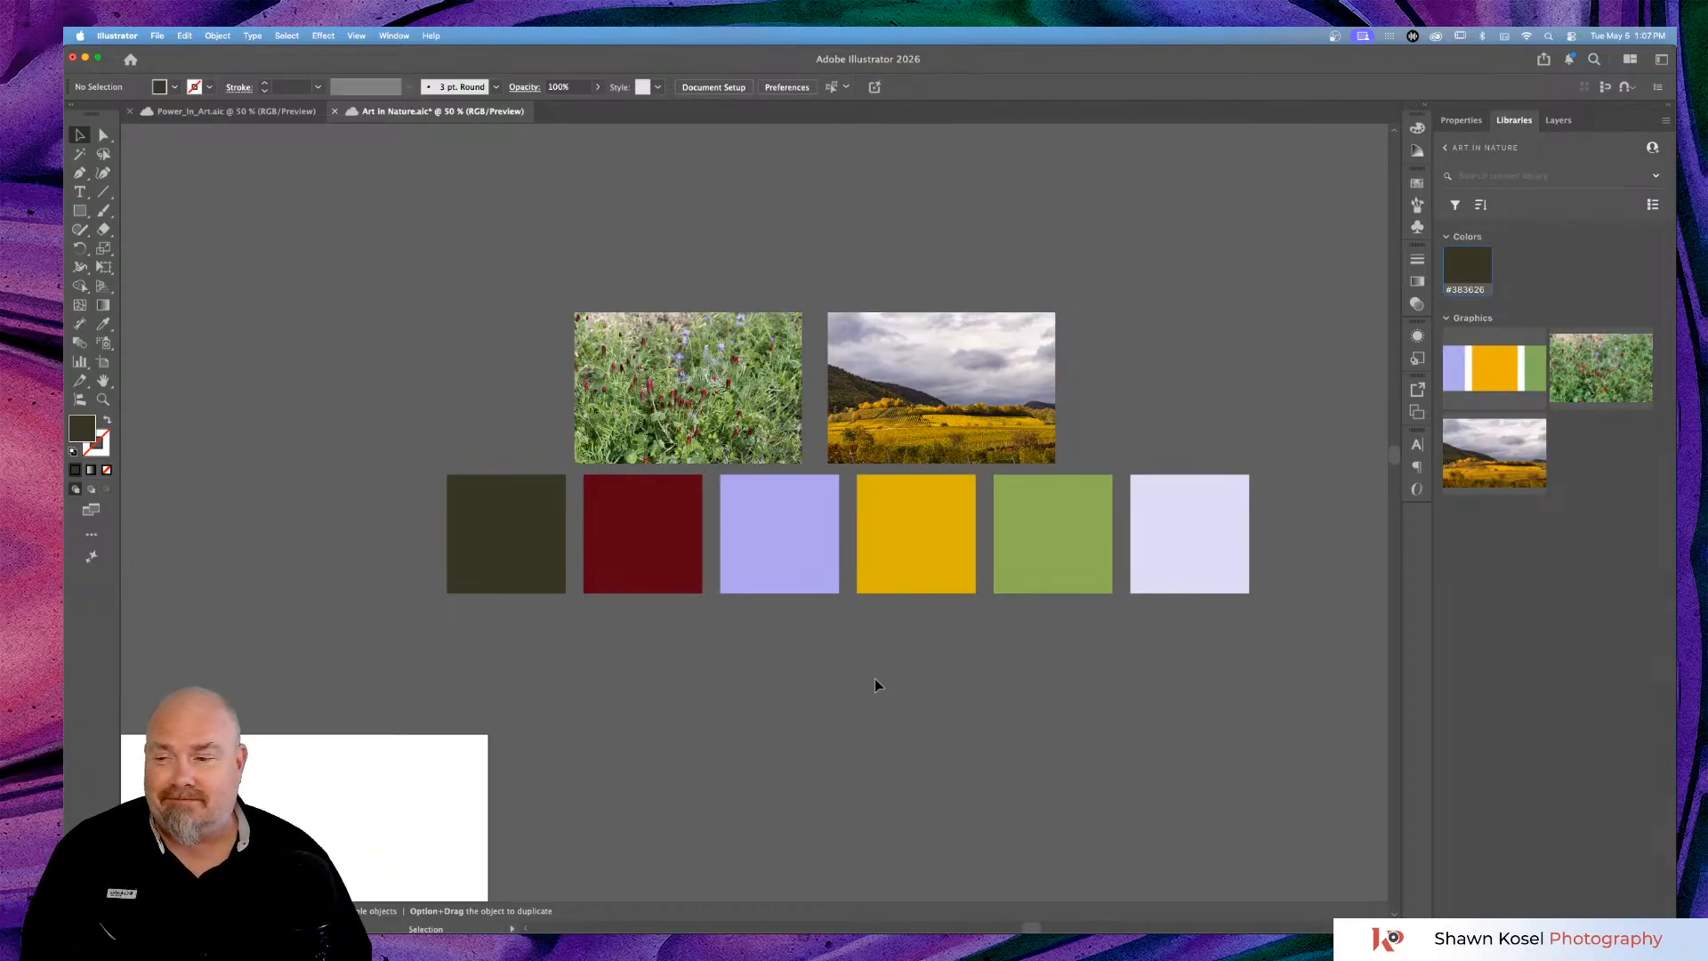
Move the whole row of six color squares away from the photos to just above the artboard and deselect it.
key(super+minus)
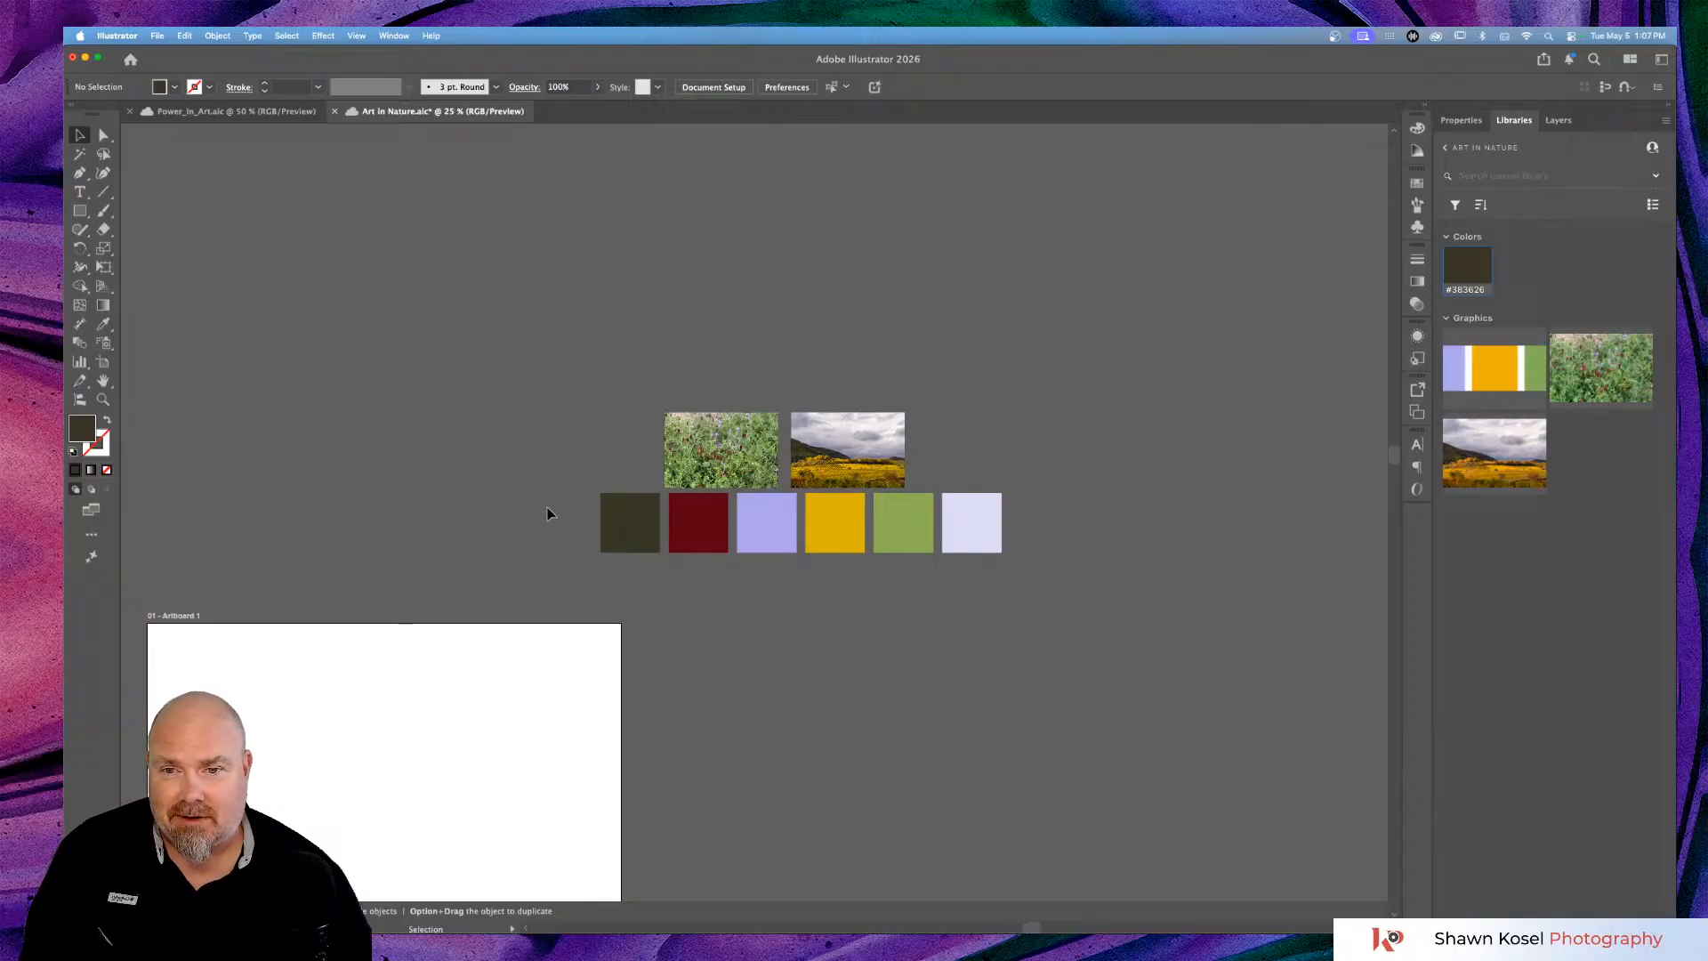
drag(1137, 559, 1137, 558)
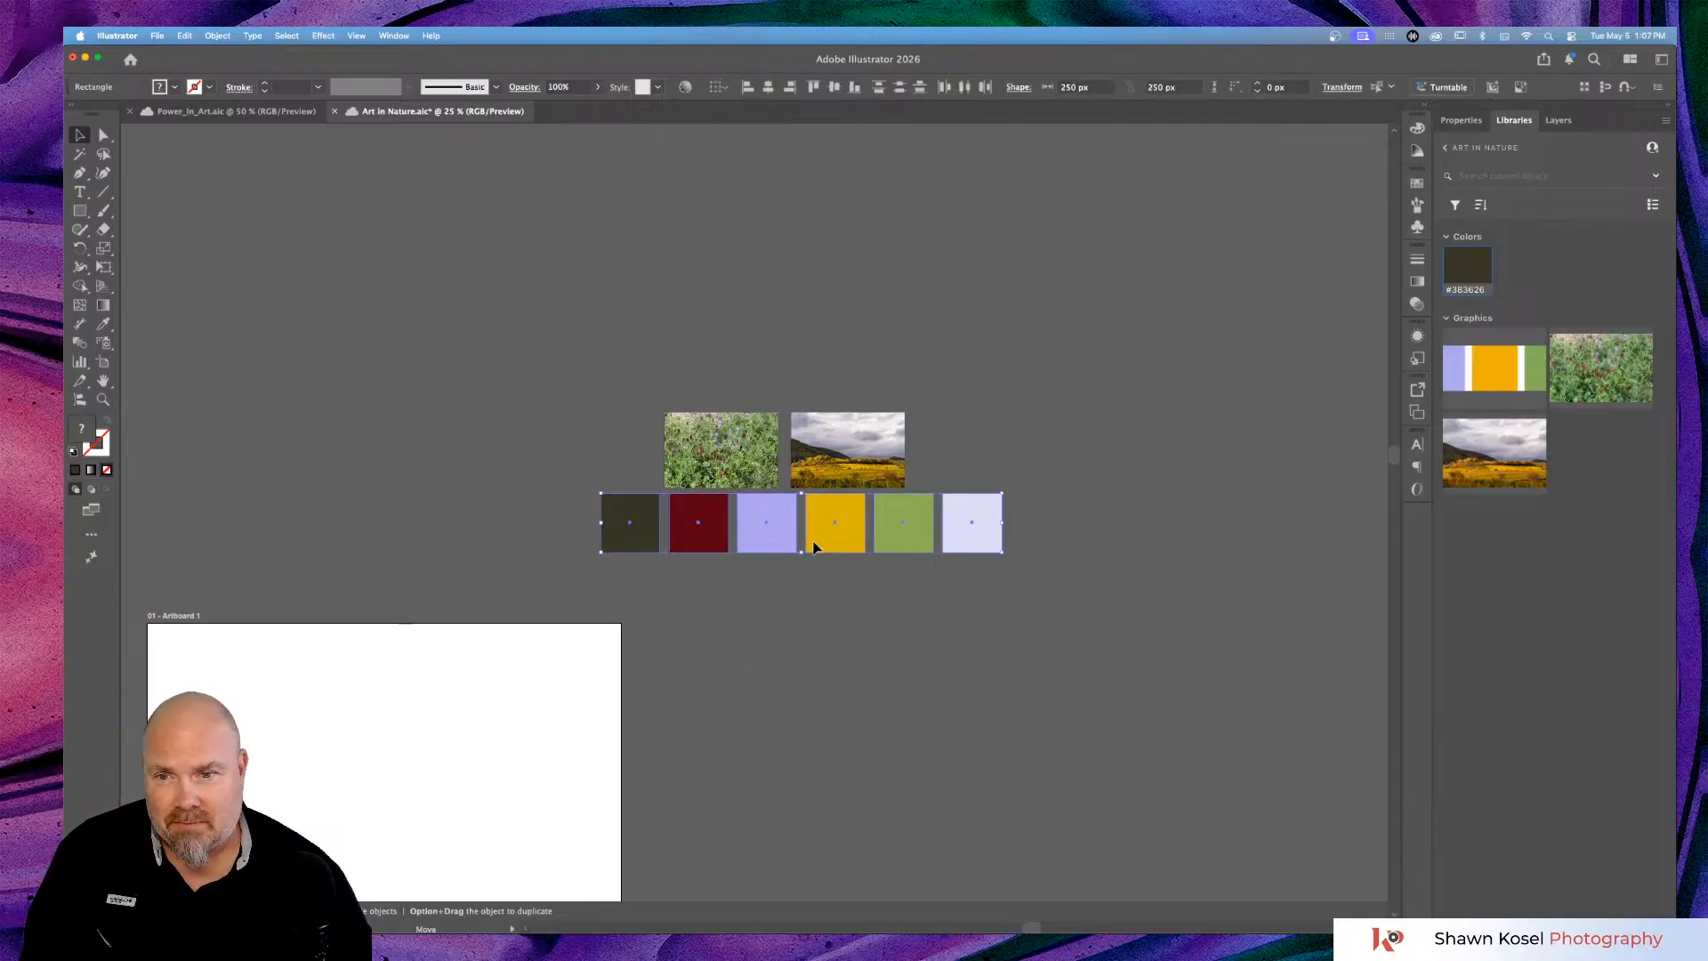
drag(817, 541, 577, 585)
click(1000, 660)
scroll(823, 676, down, 4)
scroll(823, 676, left, 3)
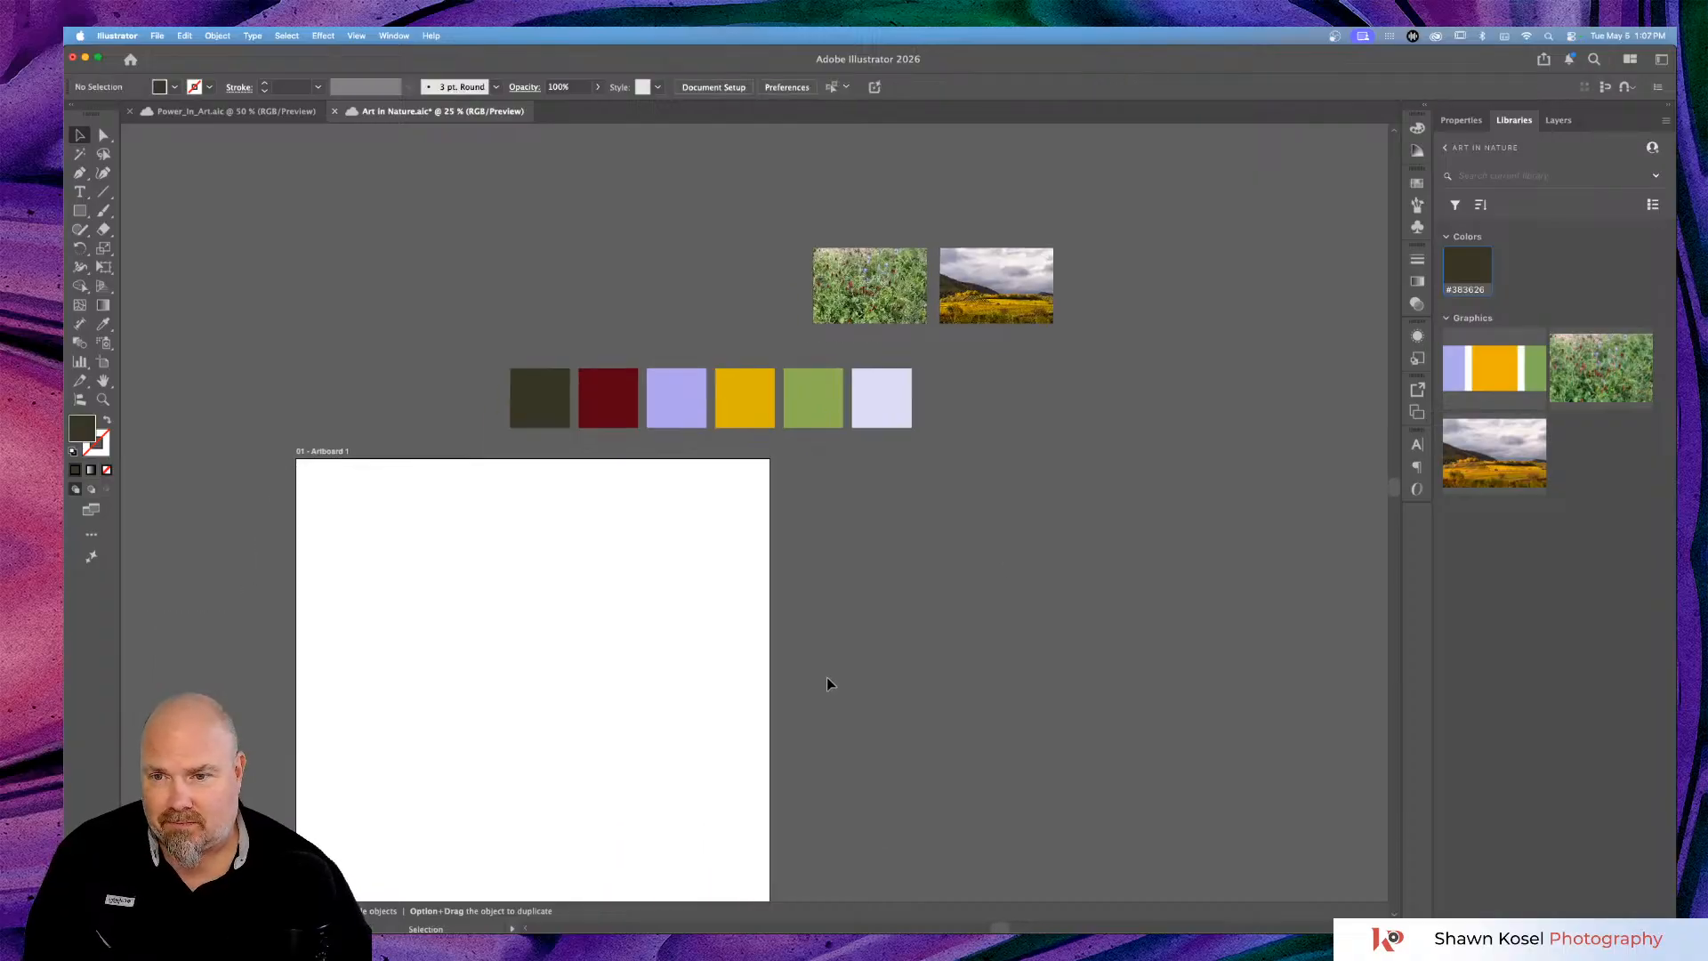
Add the point text "Art in Nature" in the upper part of the artboard.
scroll(827, 683, down, 3)
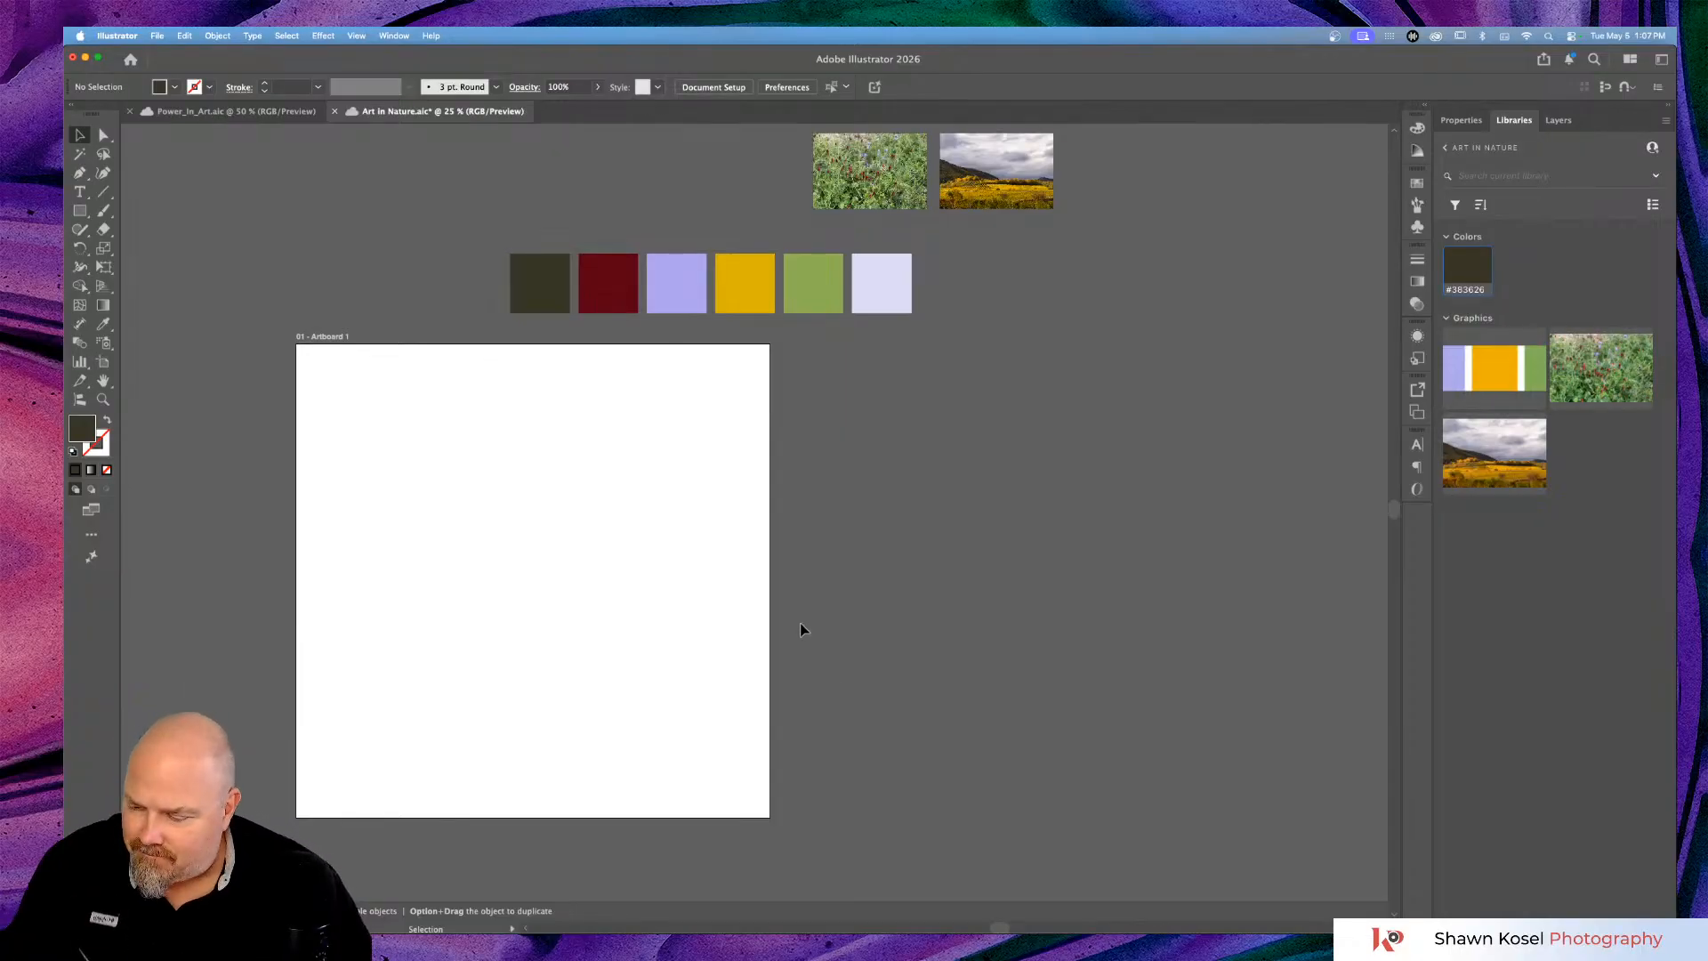
scroll(727, 614, left, 3)
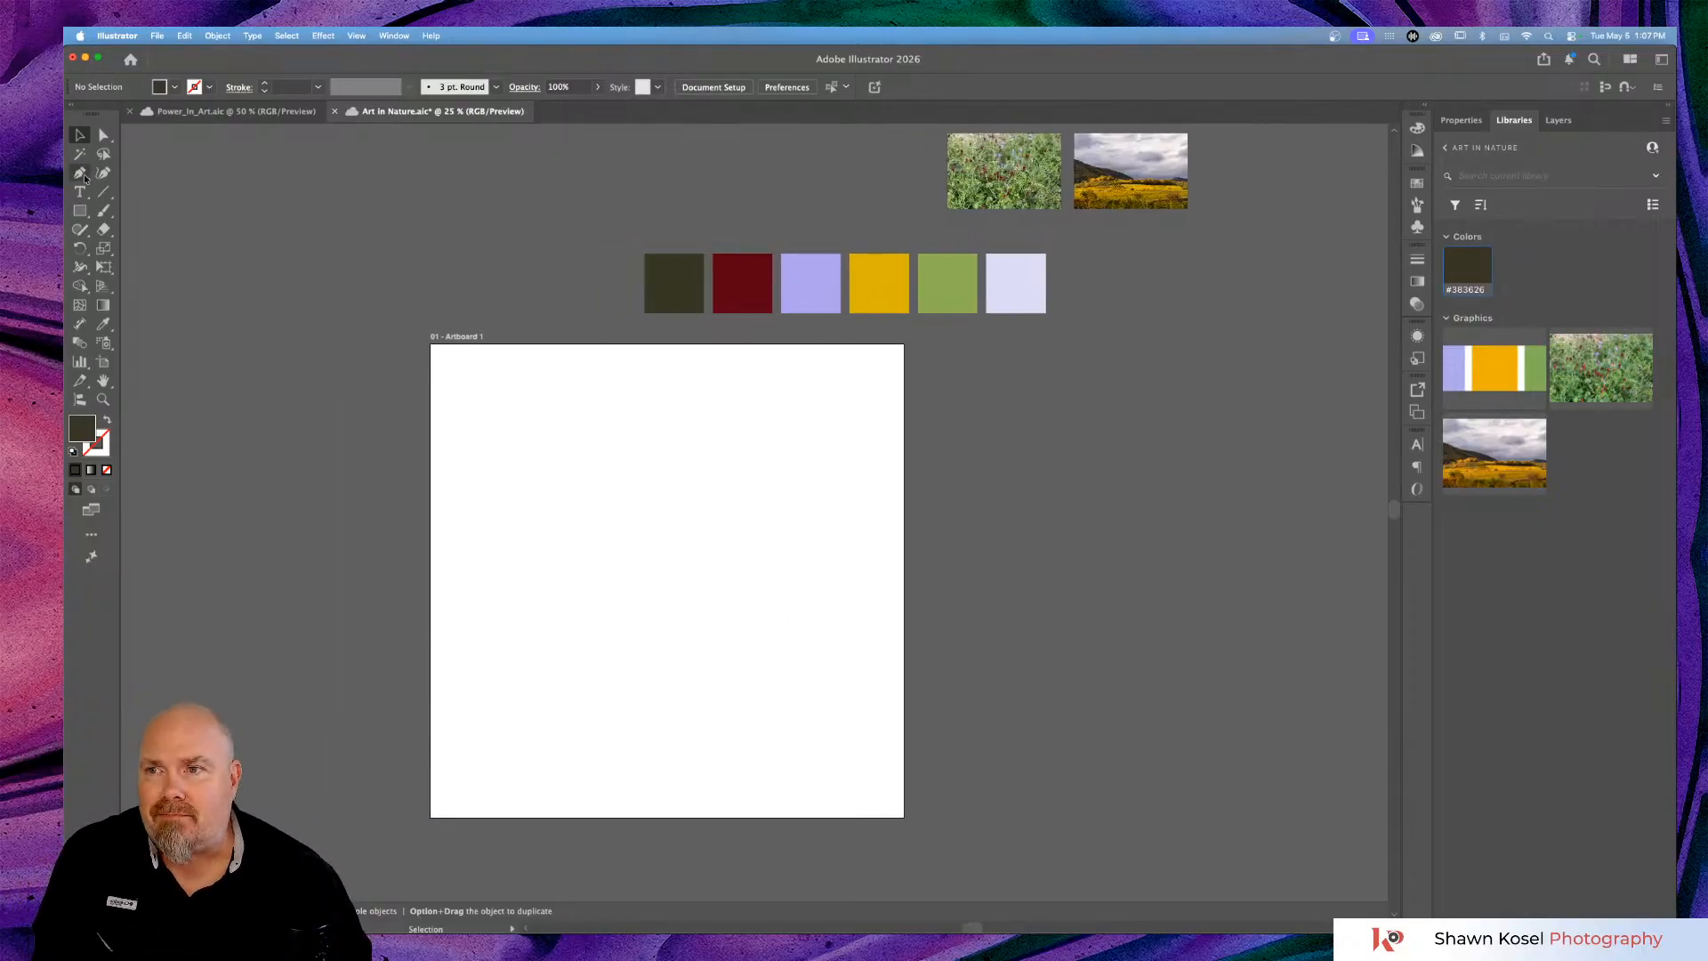
key(t)
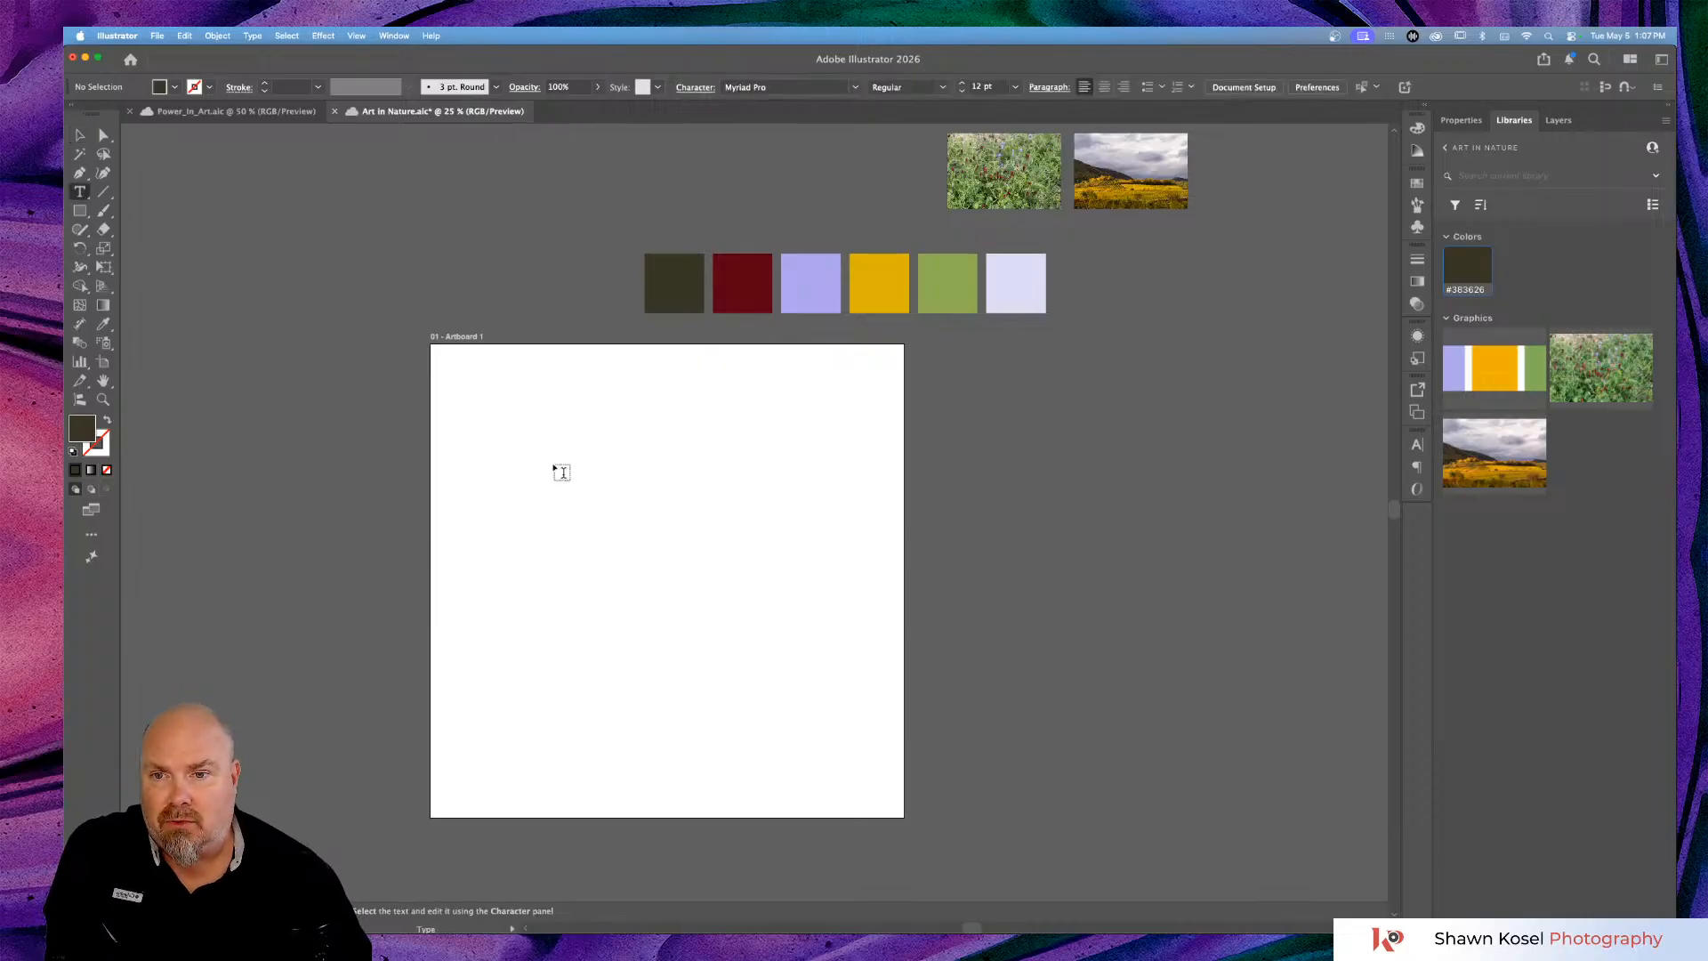
click(561, 472)
scroll(1179, 465, left, 2)
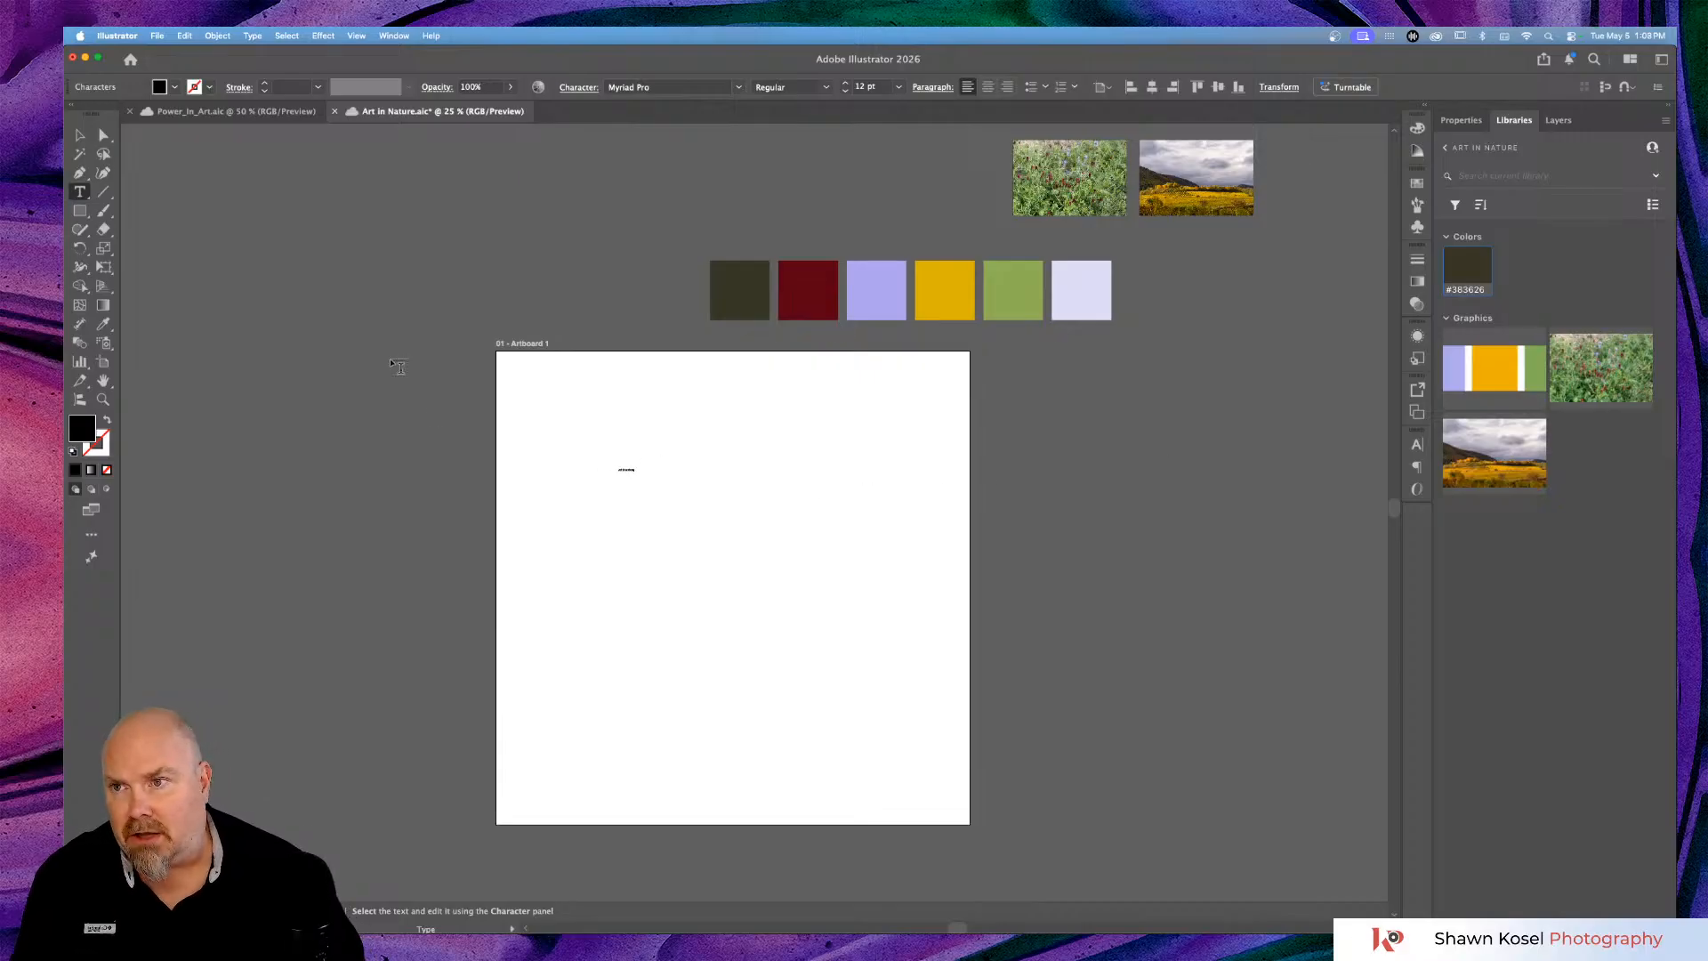
key(Escape)
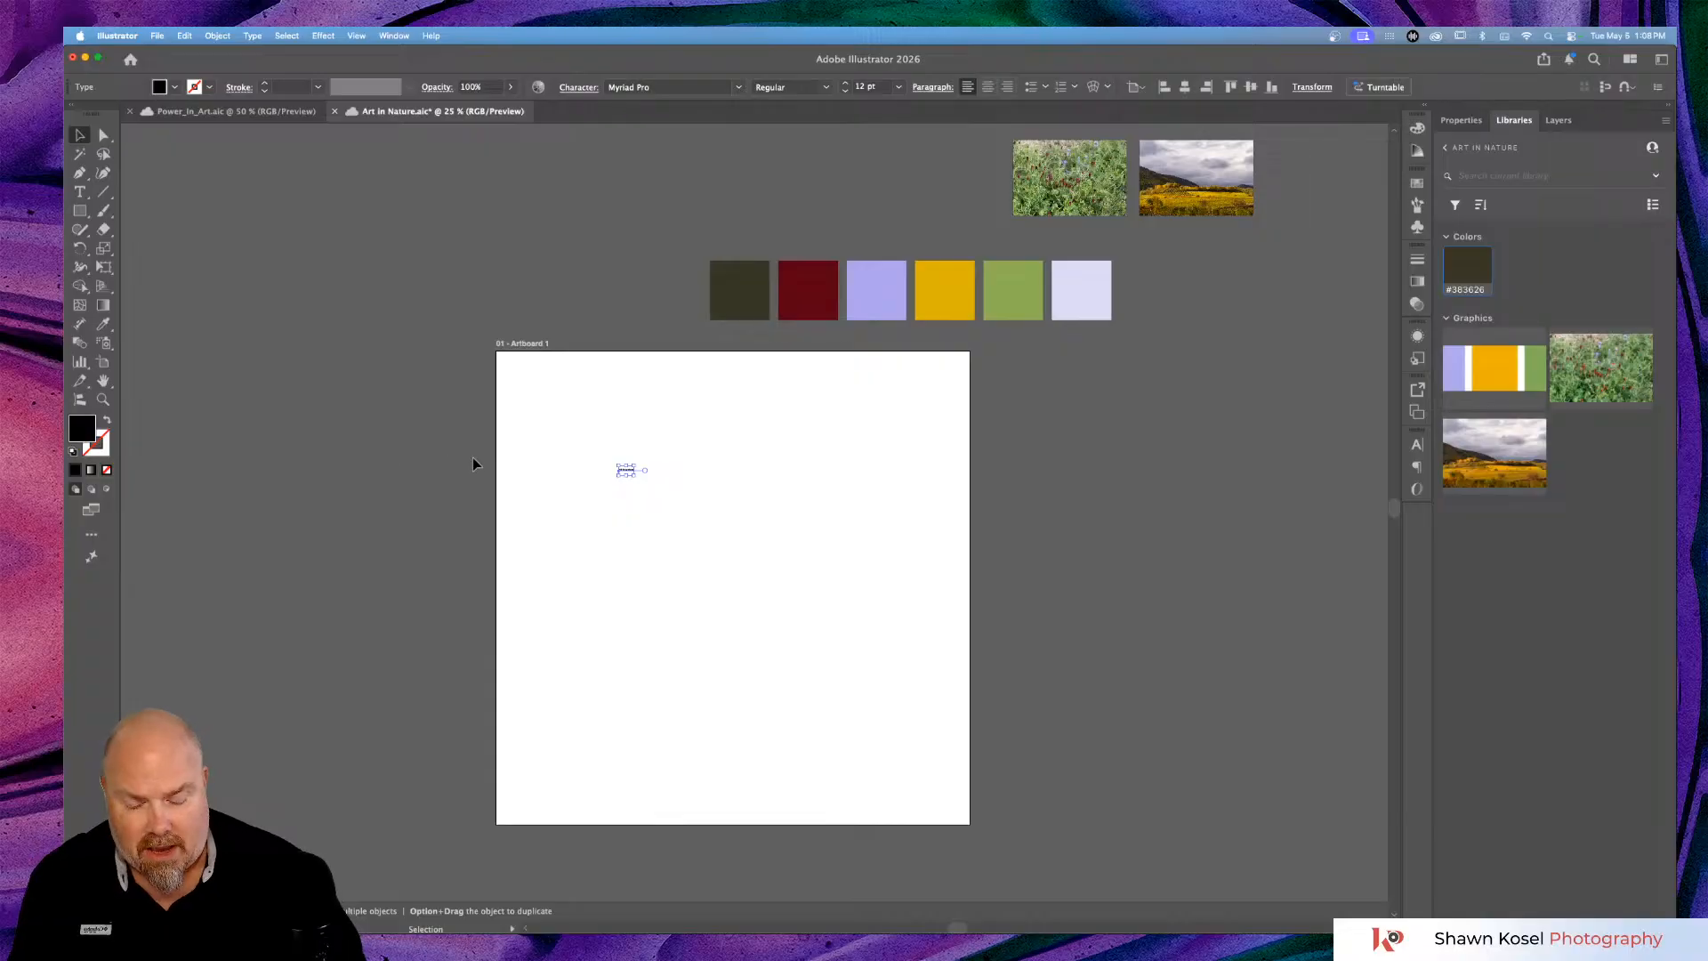
key(super+1)
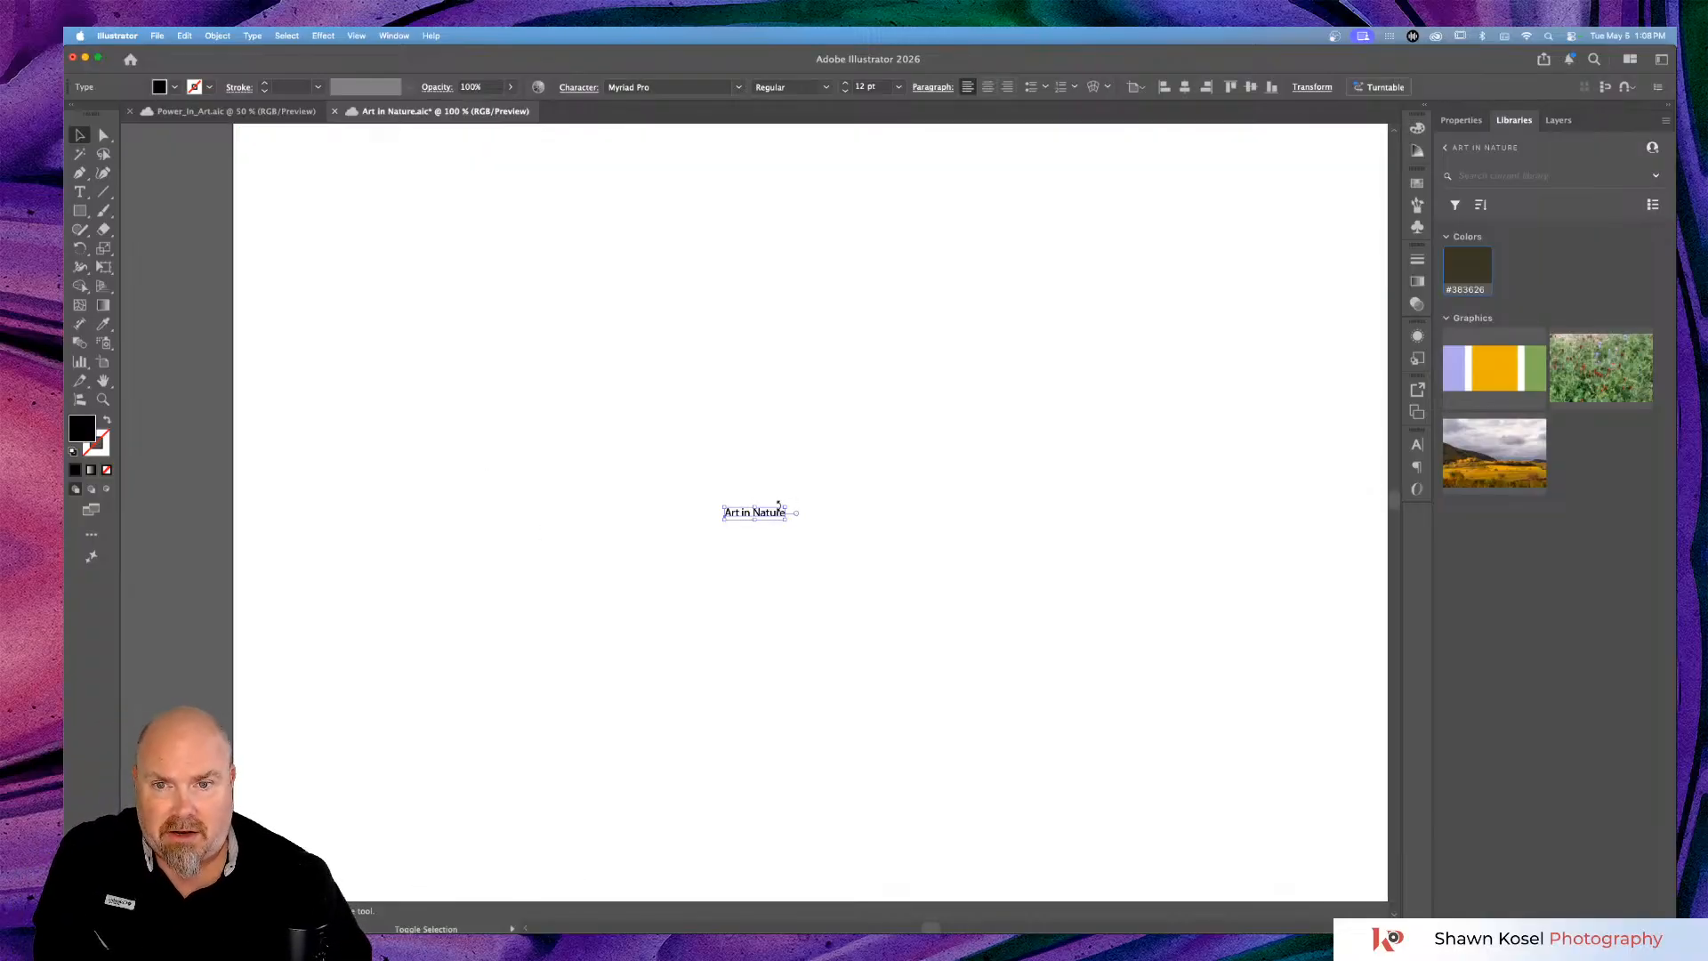
Enlarge the "Art in Nature" text to about 278 pt and center it near the artboard's upper edge.
drag(786, 507, 1125, 308)
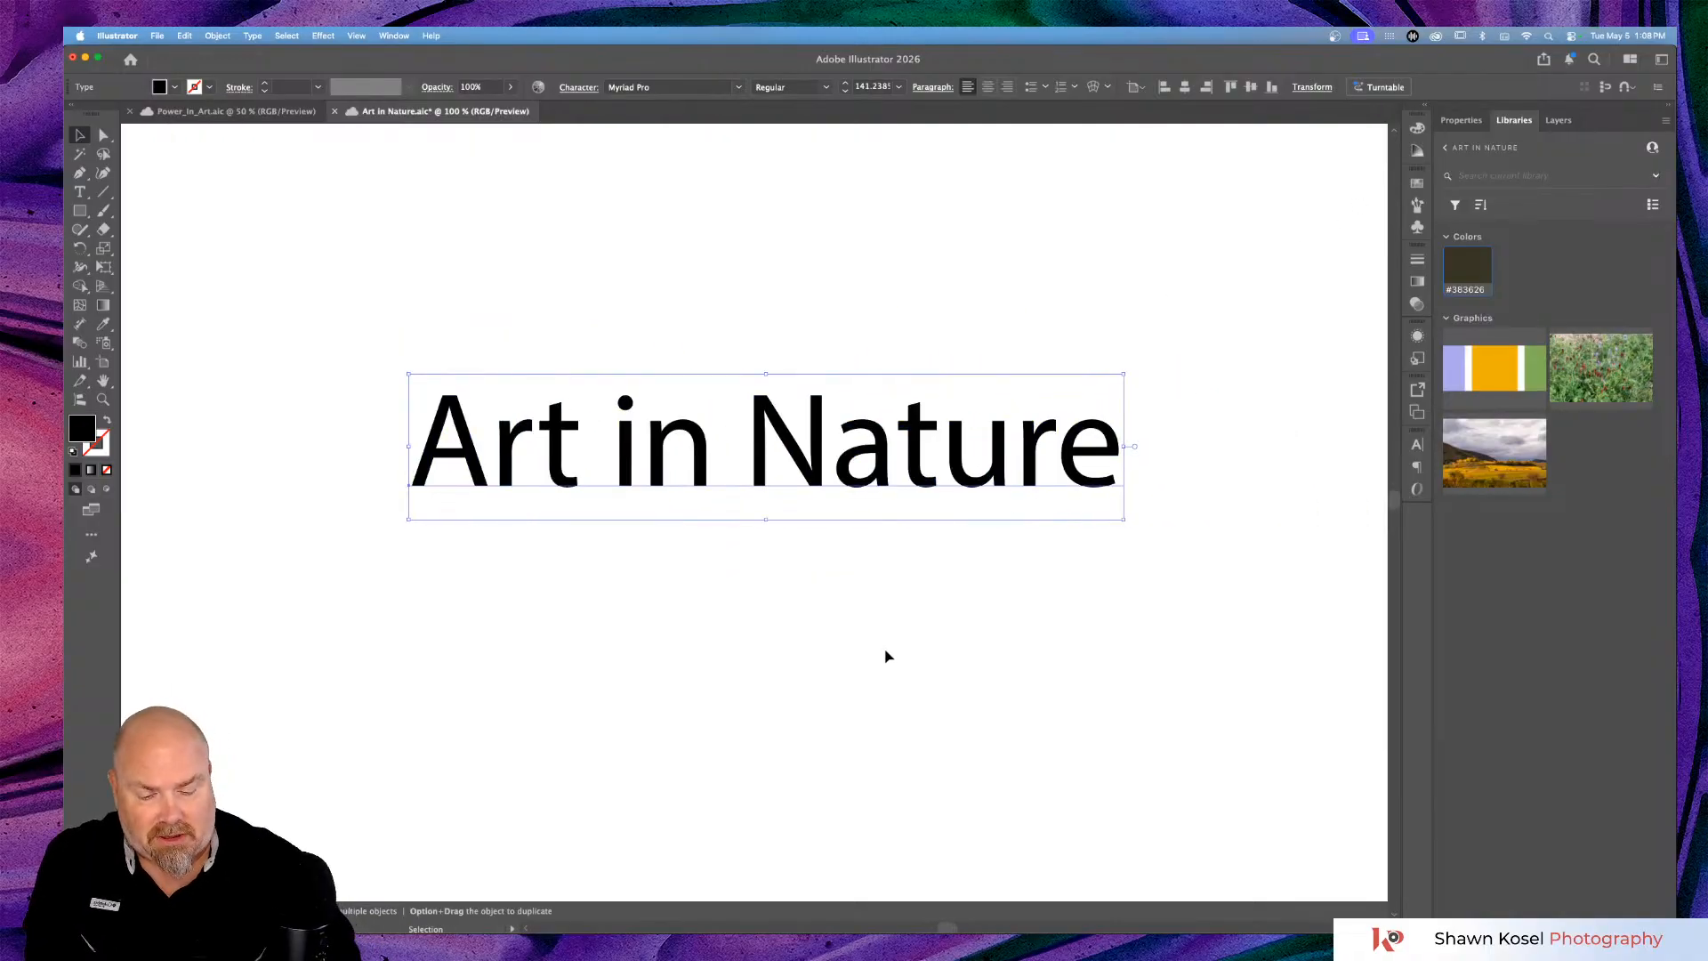
key(super+minus)
key(super+minus)
key(super+minus)
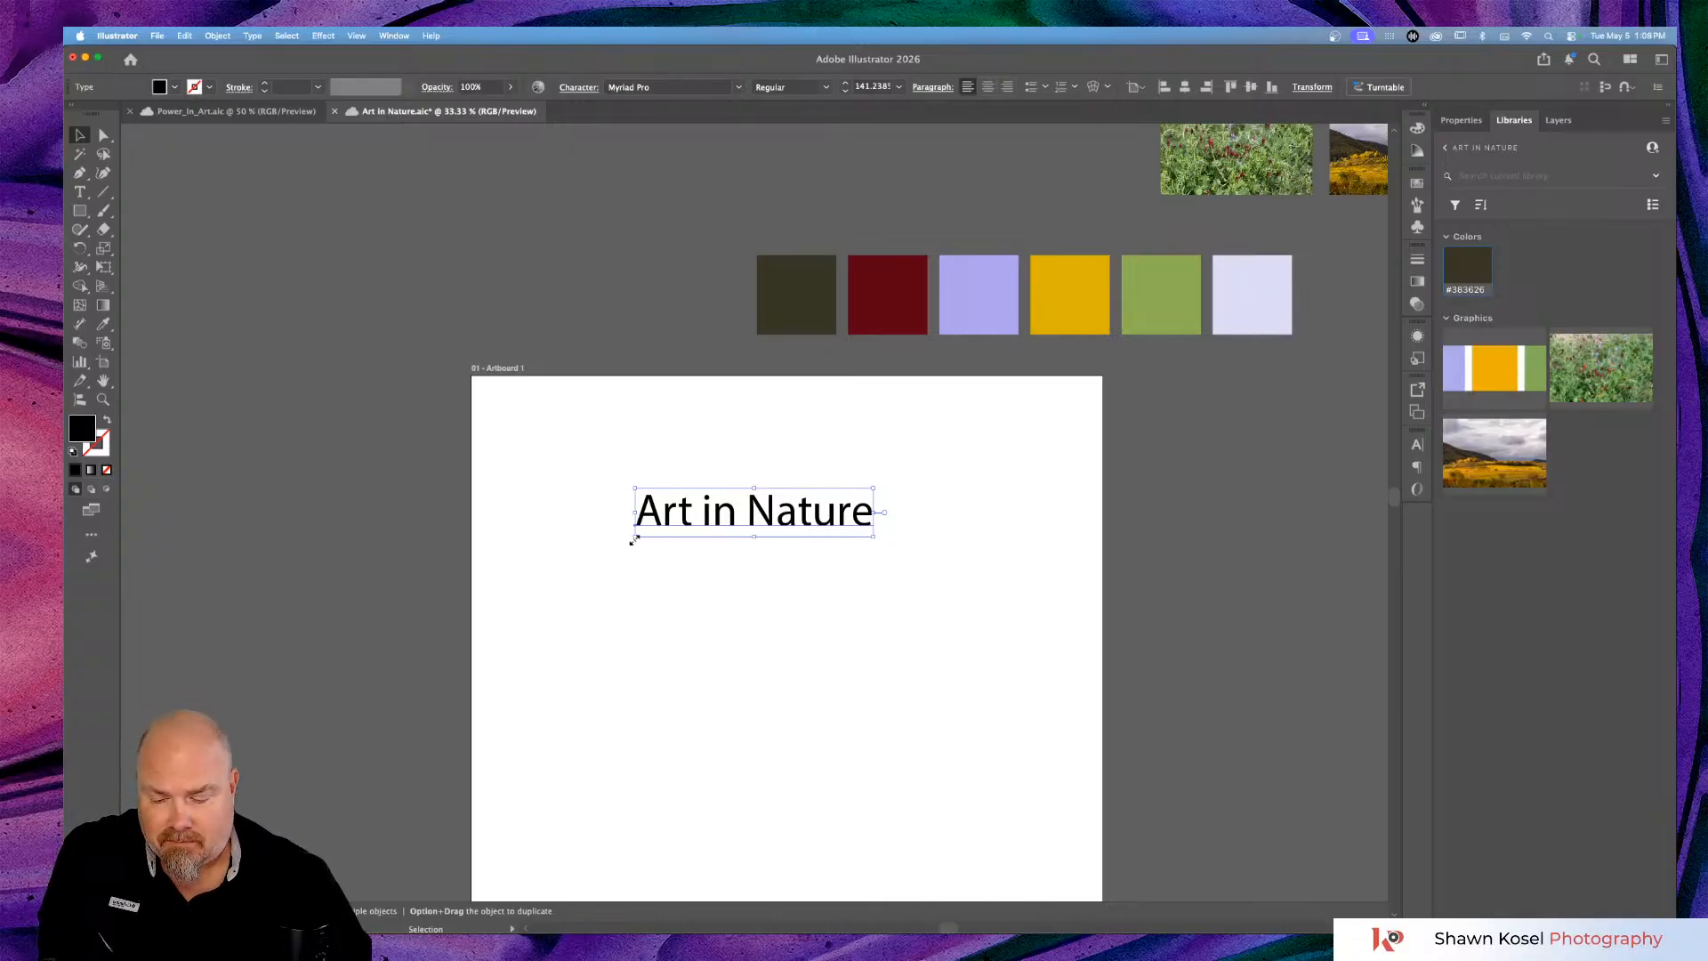
drag(633, 538, 522, 628)
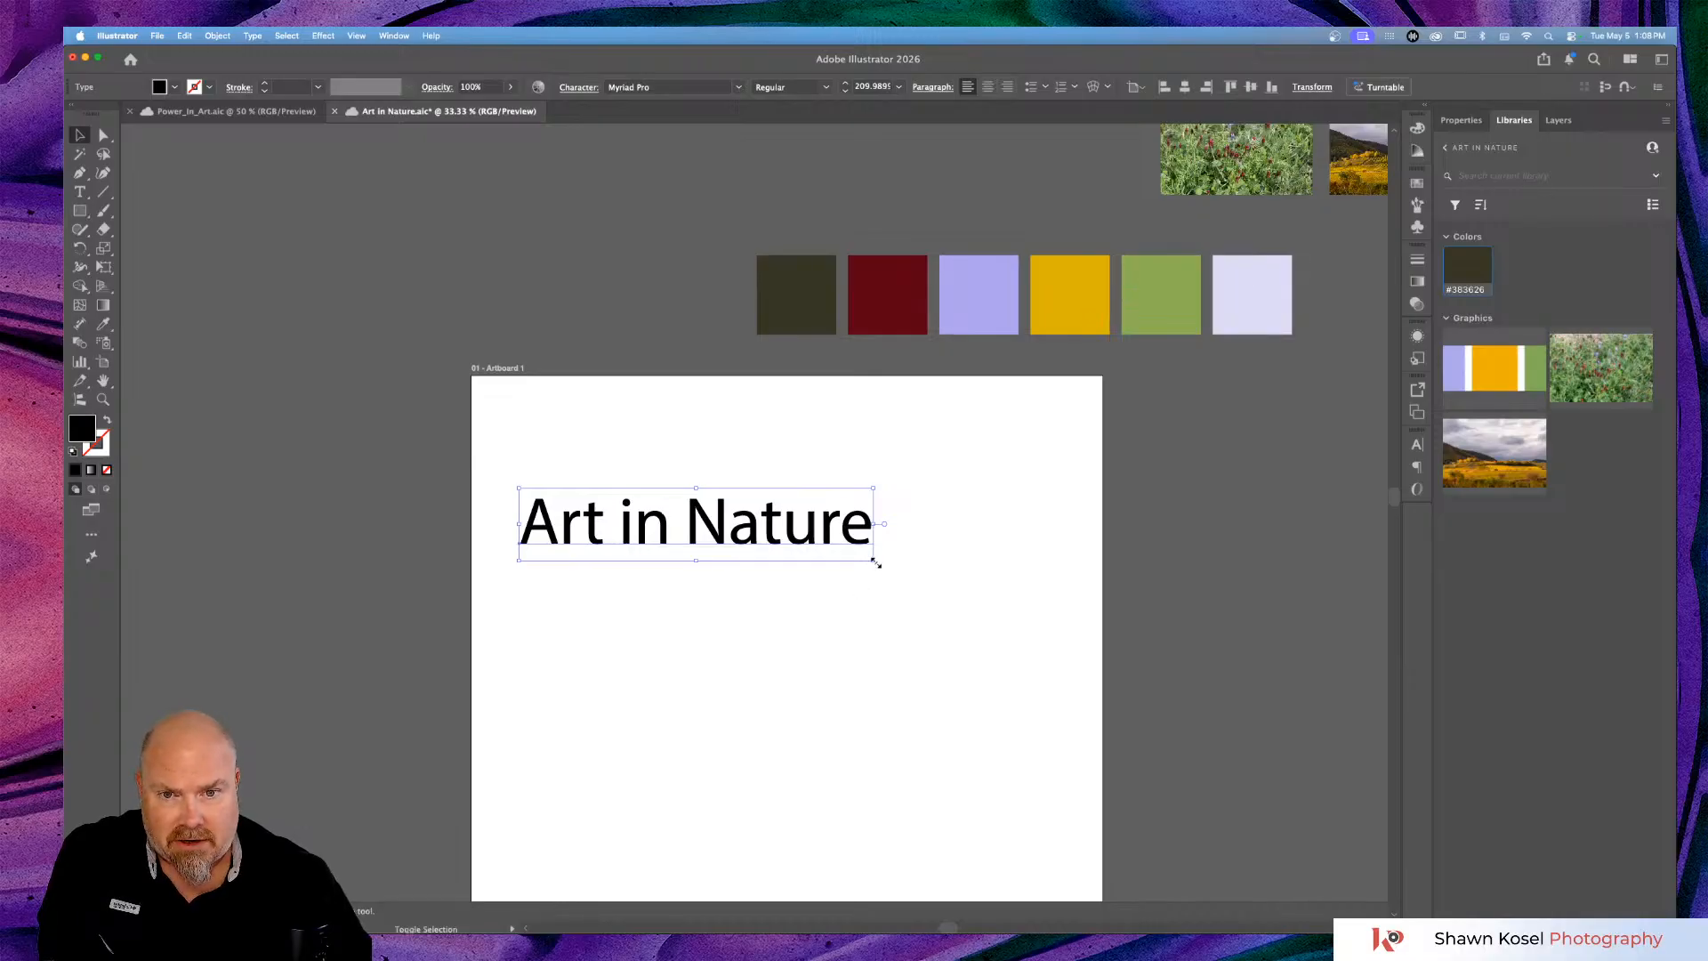
drag(876, 563, 988, 638)
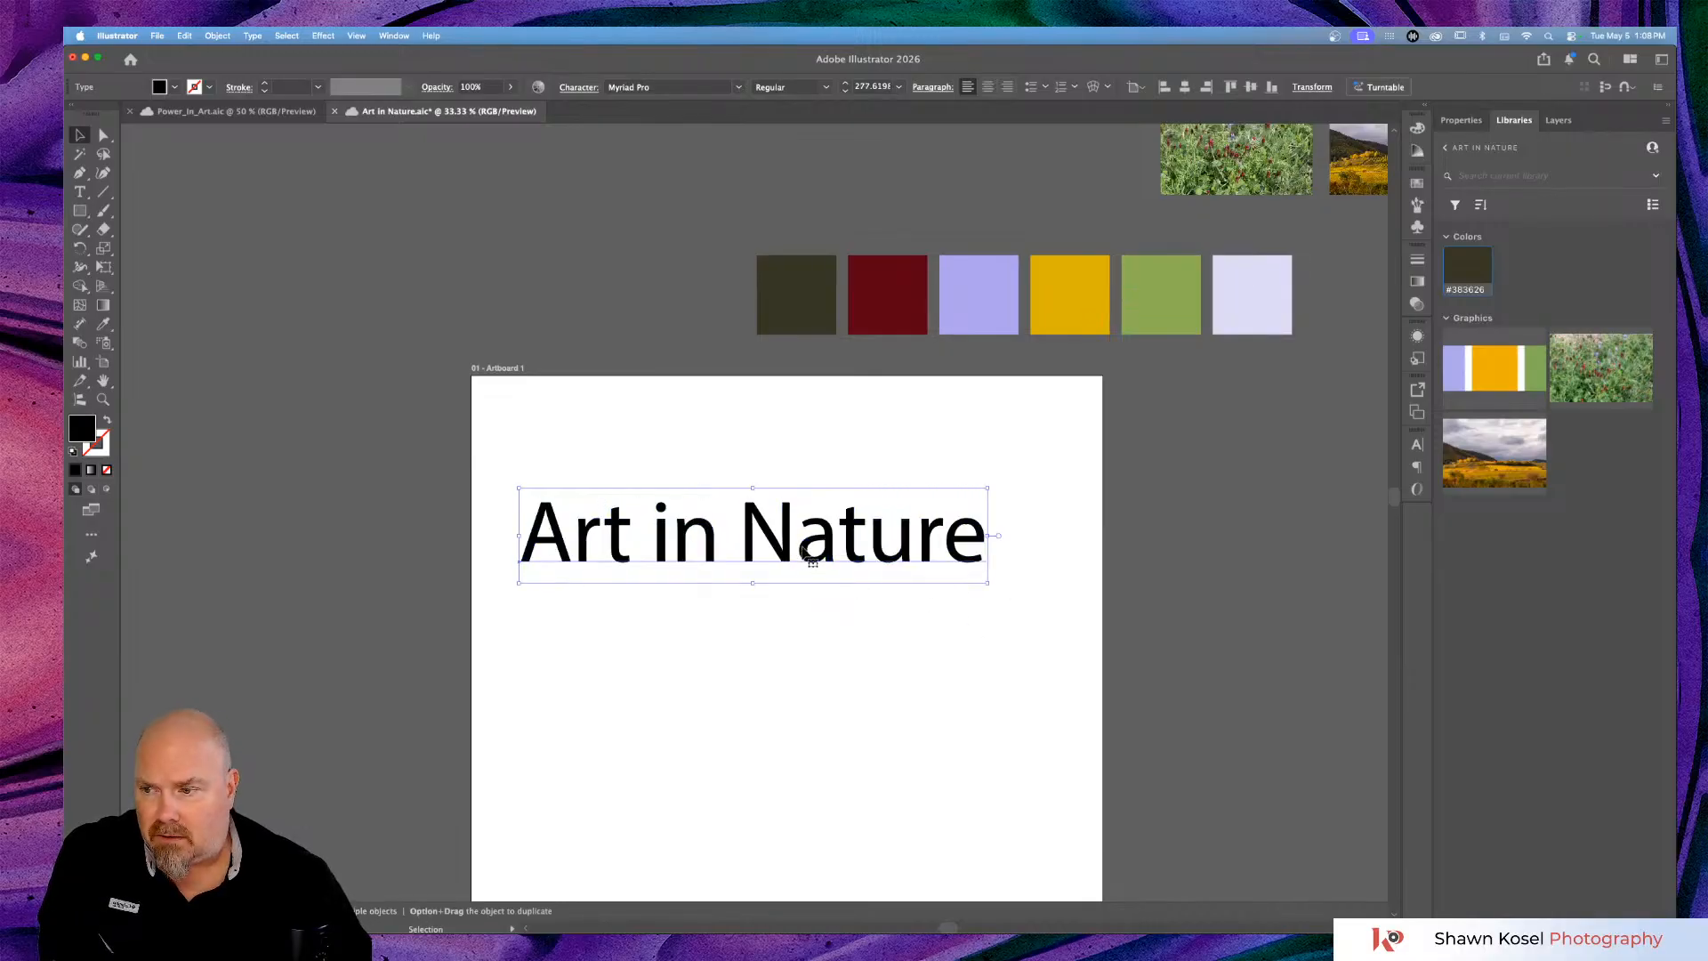
drag(810, 556, 838, 503)
click(1170, 589)
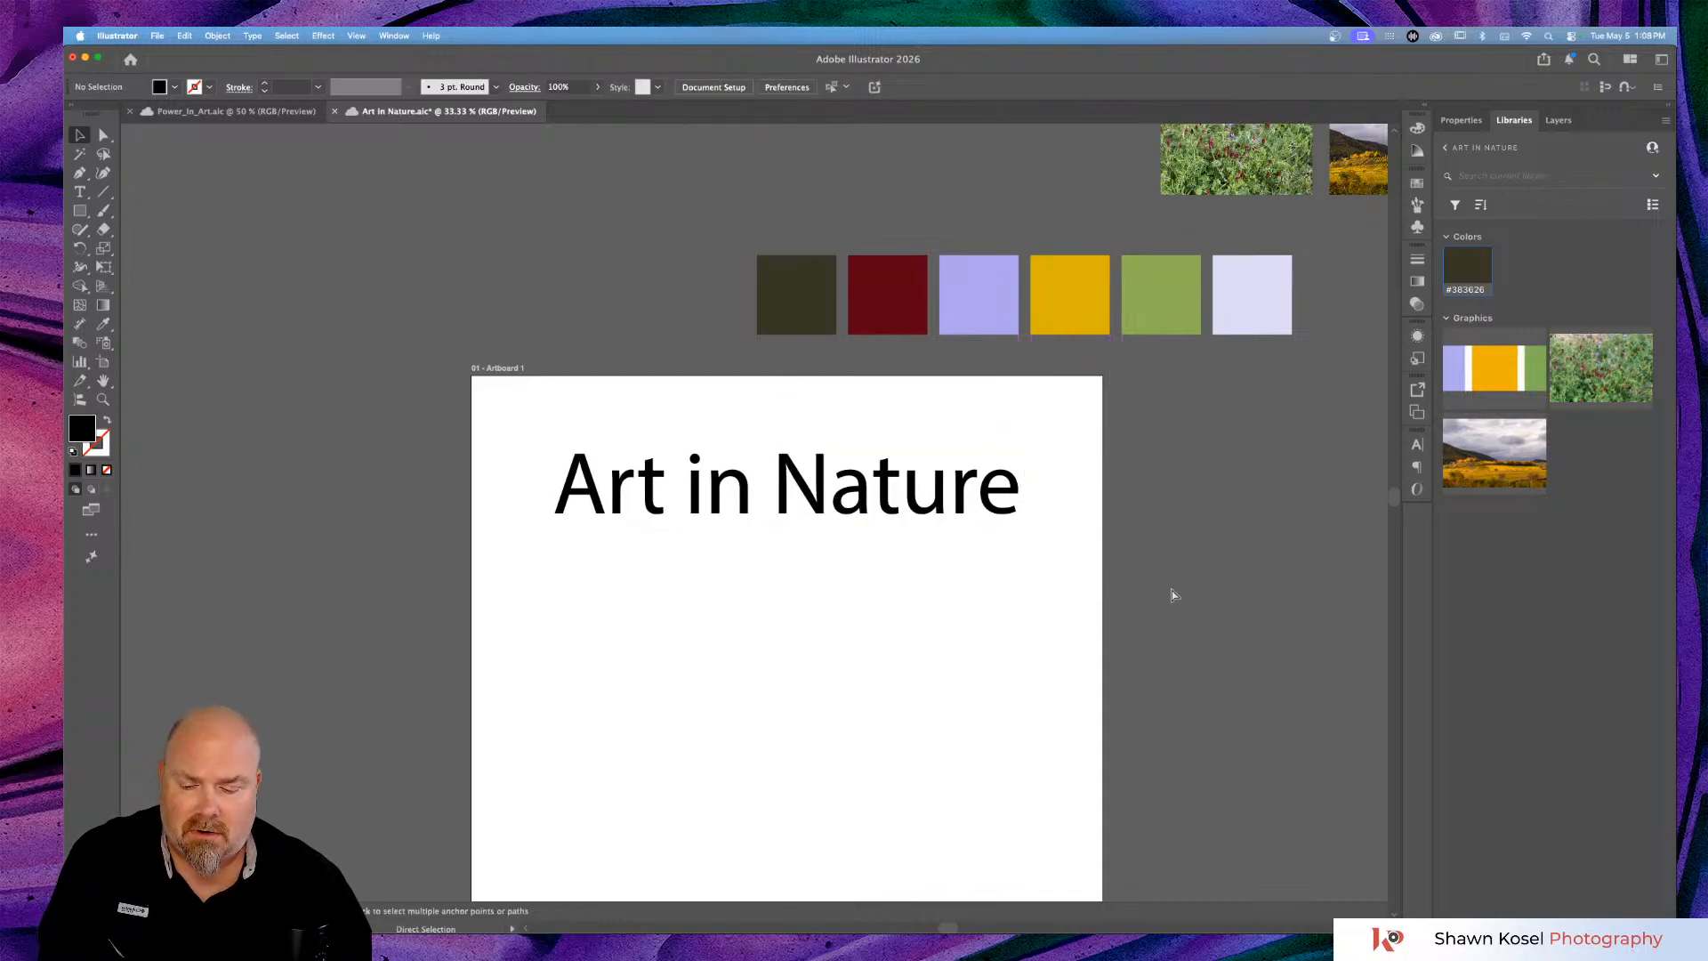
Switch to Chrome, close the Adobe Color page and open fonts.adobe.com/fonts in a new tab.
key(super+Tab)
key(super+Tab)
key(super+Tab)
key(super+Tab)
key(super+Tab)
key(super+Tab)
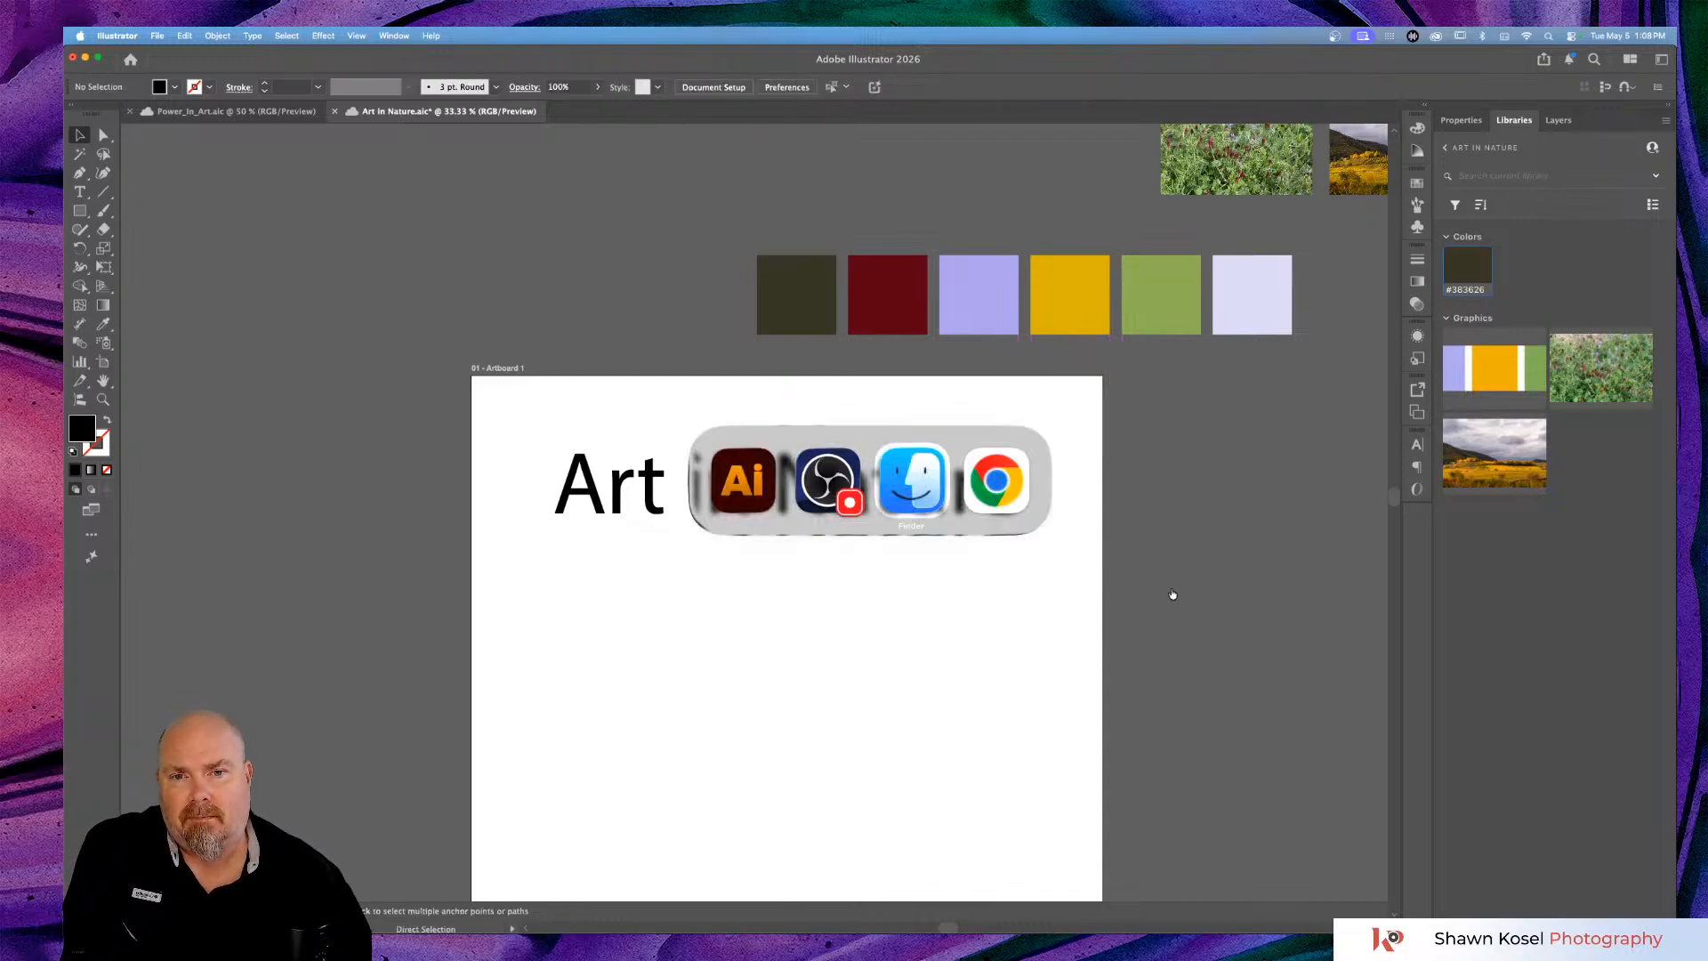
key(super+Tab)
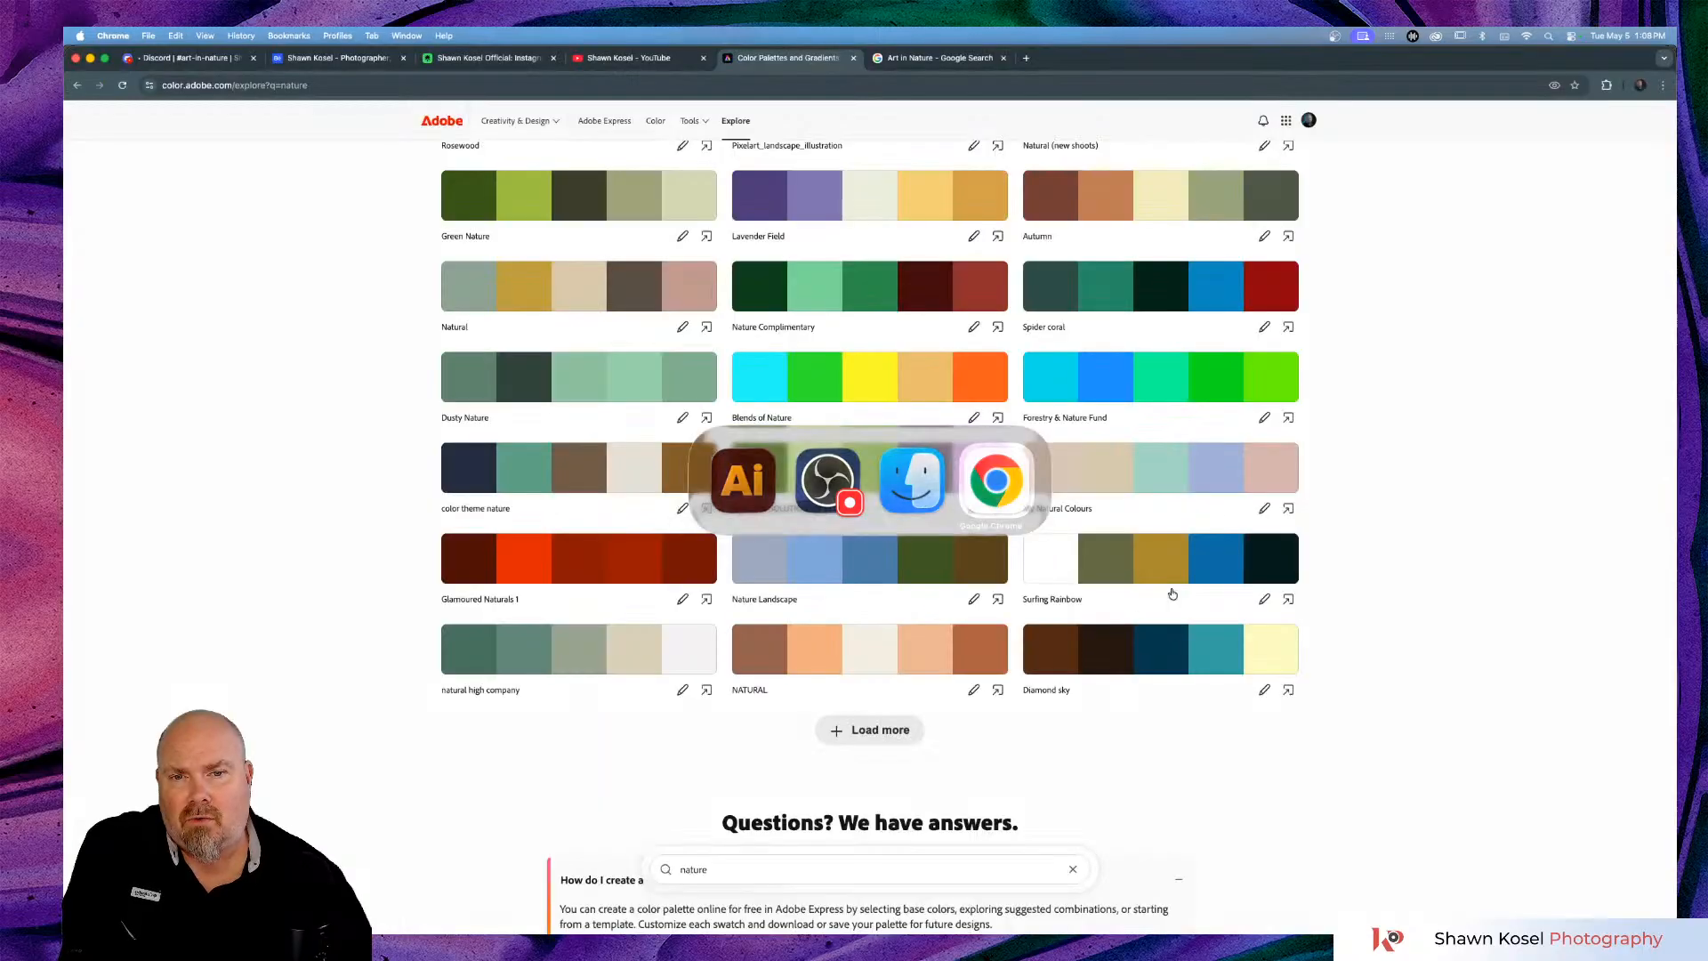
click(855, 58)
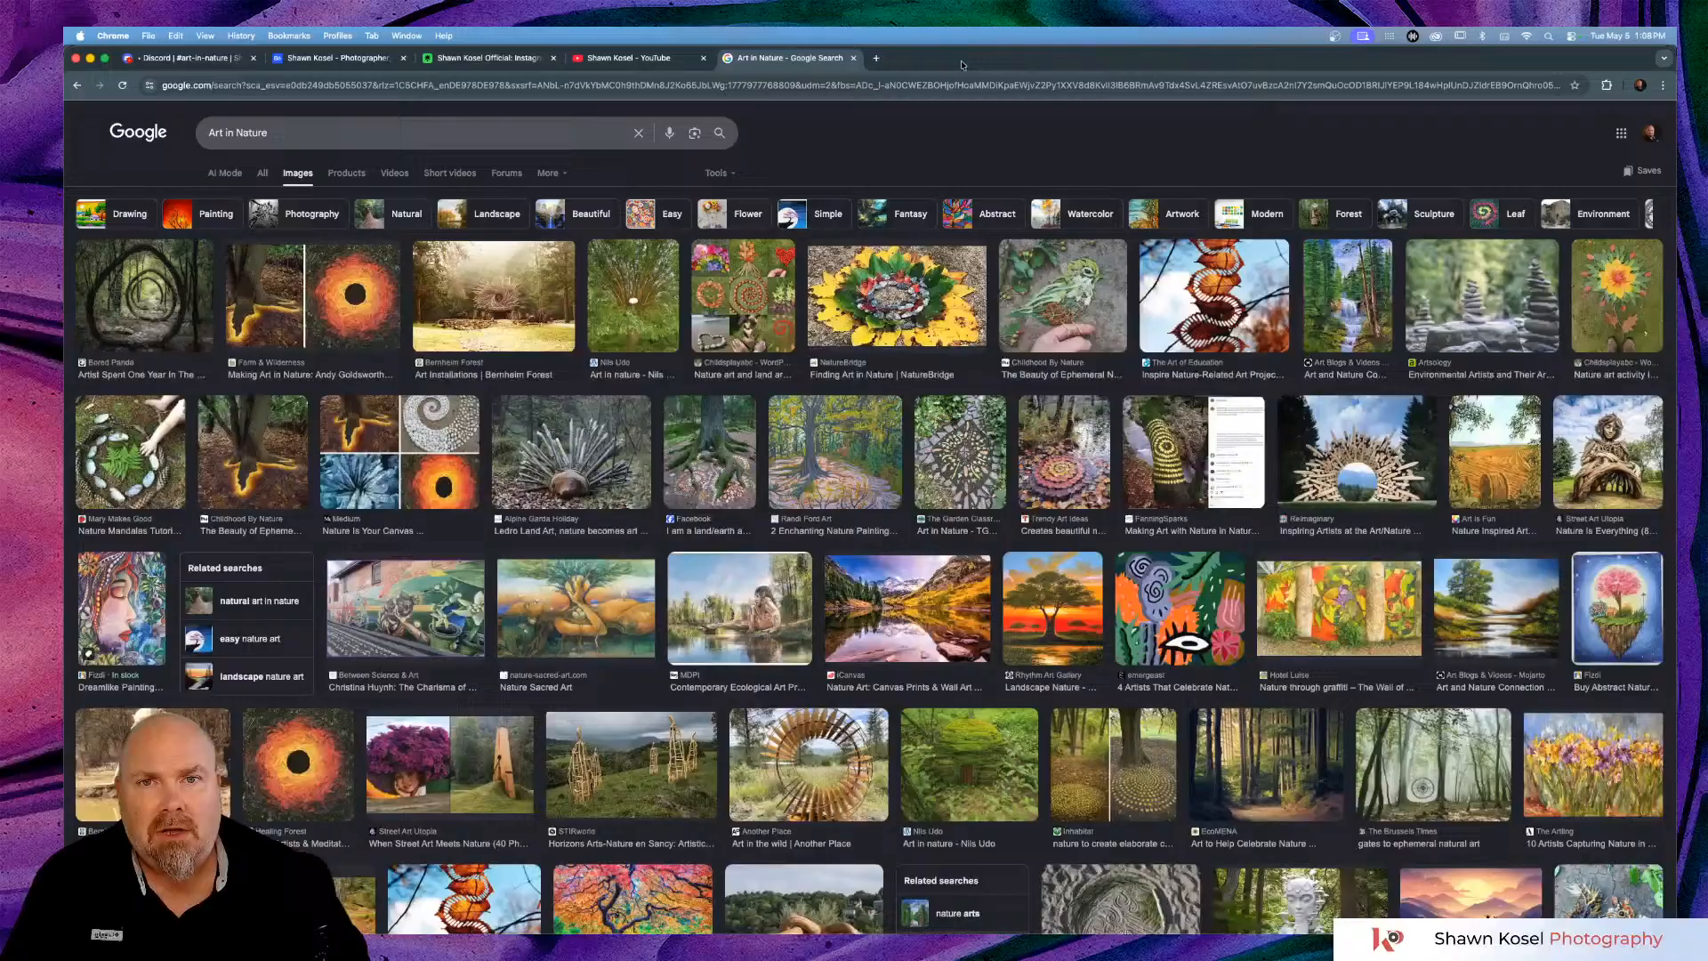
click(876, 58)
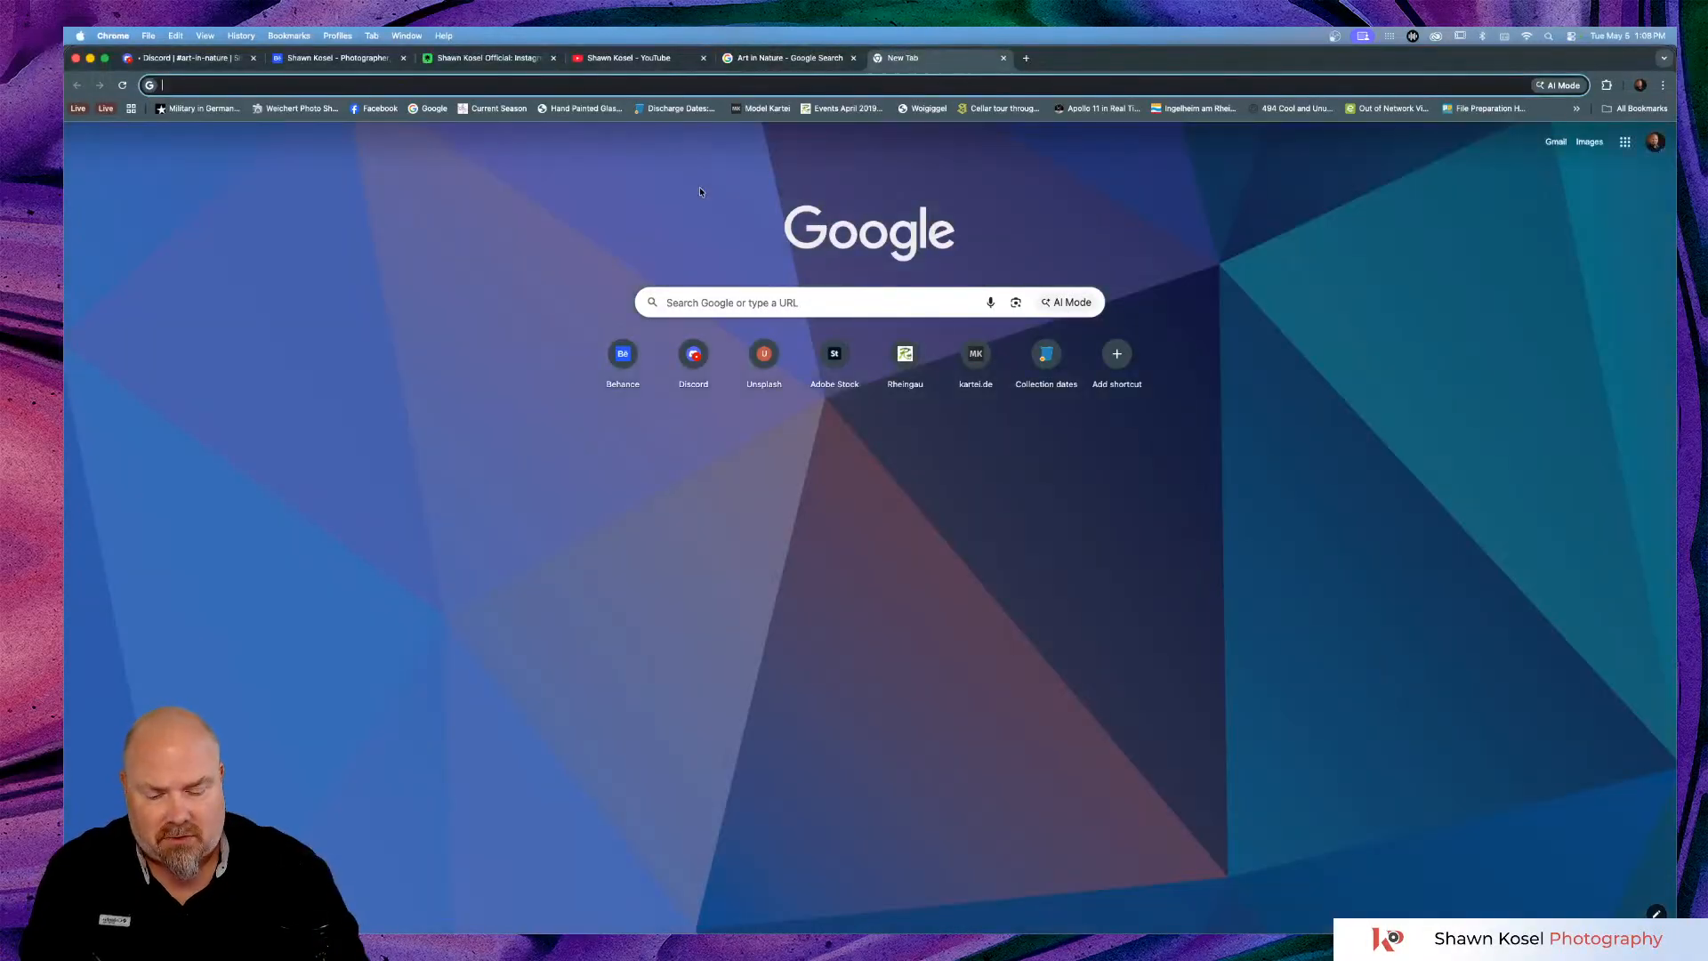
text(fonts.adobe.com/fonts)
key(Return)
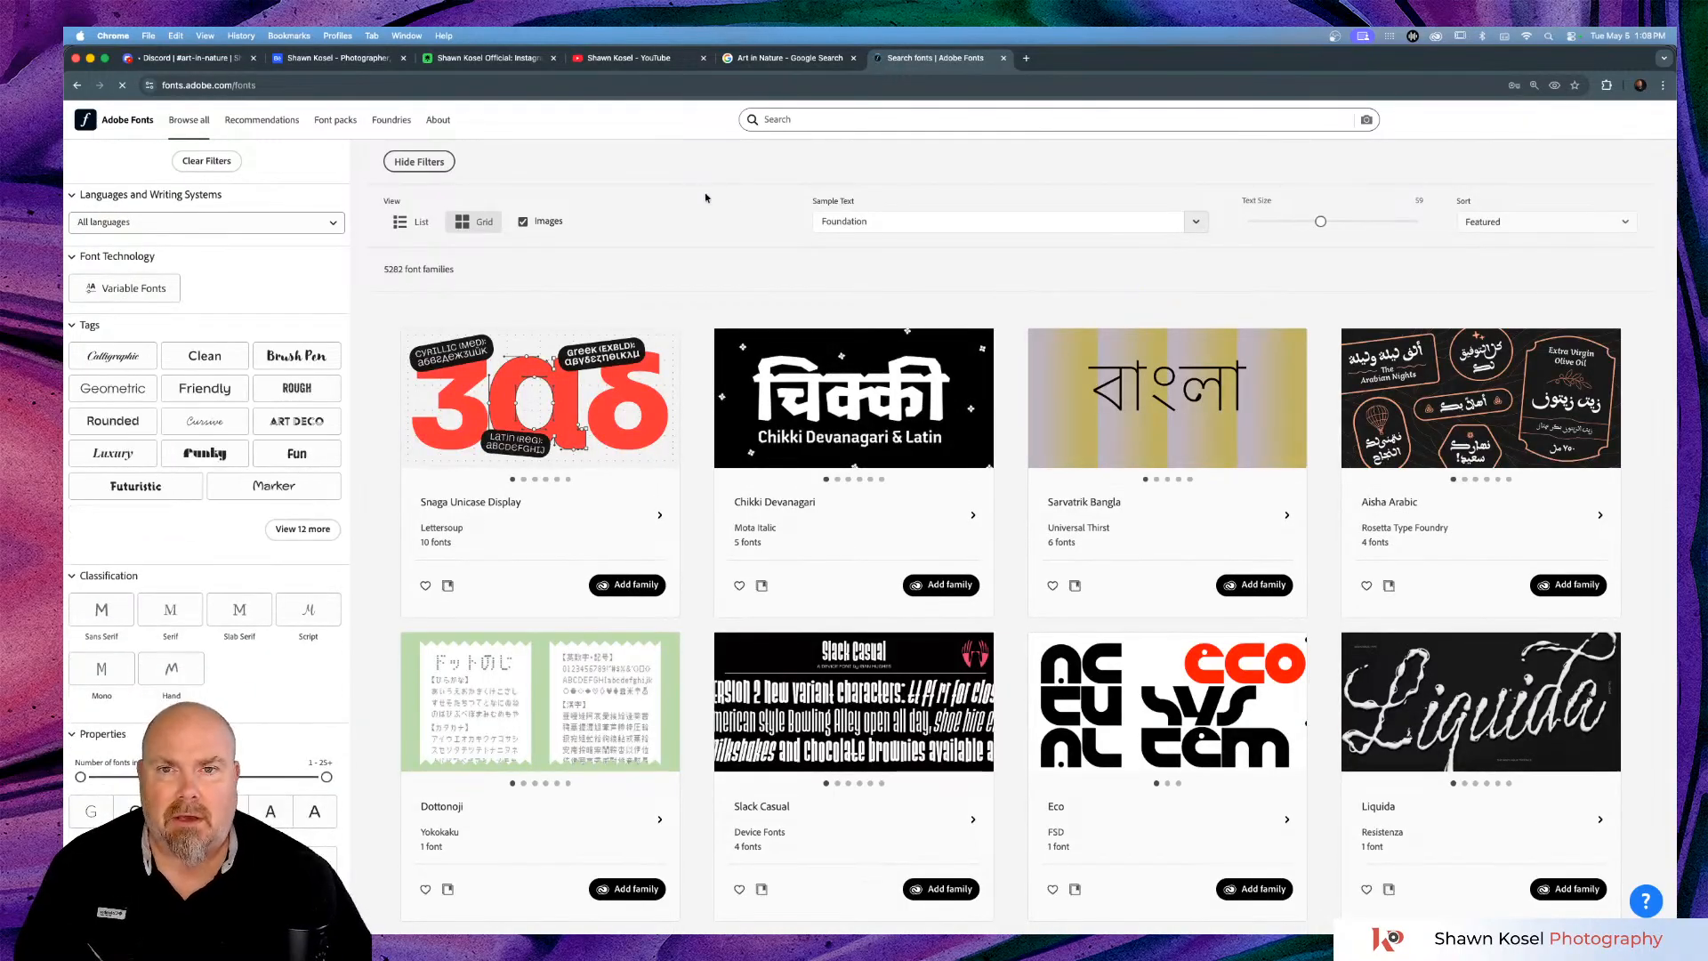
Set the sample text for the font previews to "Art in Nature".
click(882, 219)
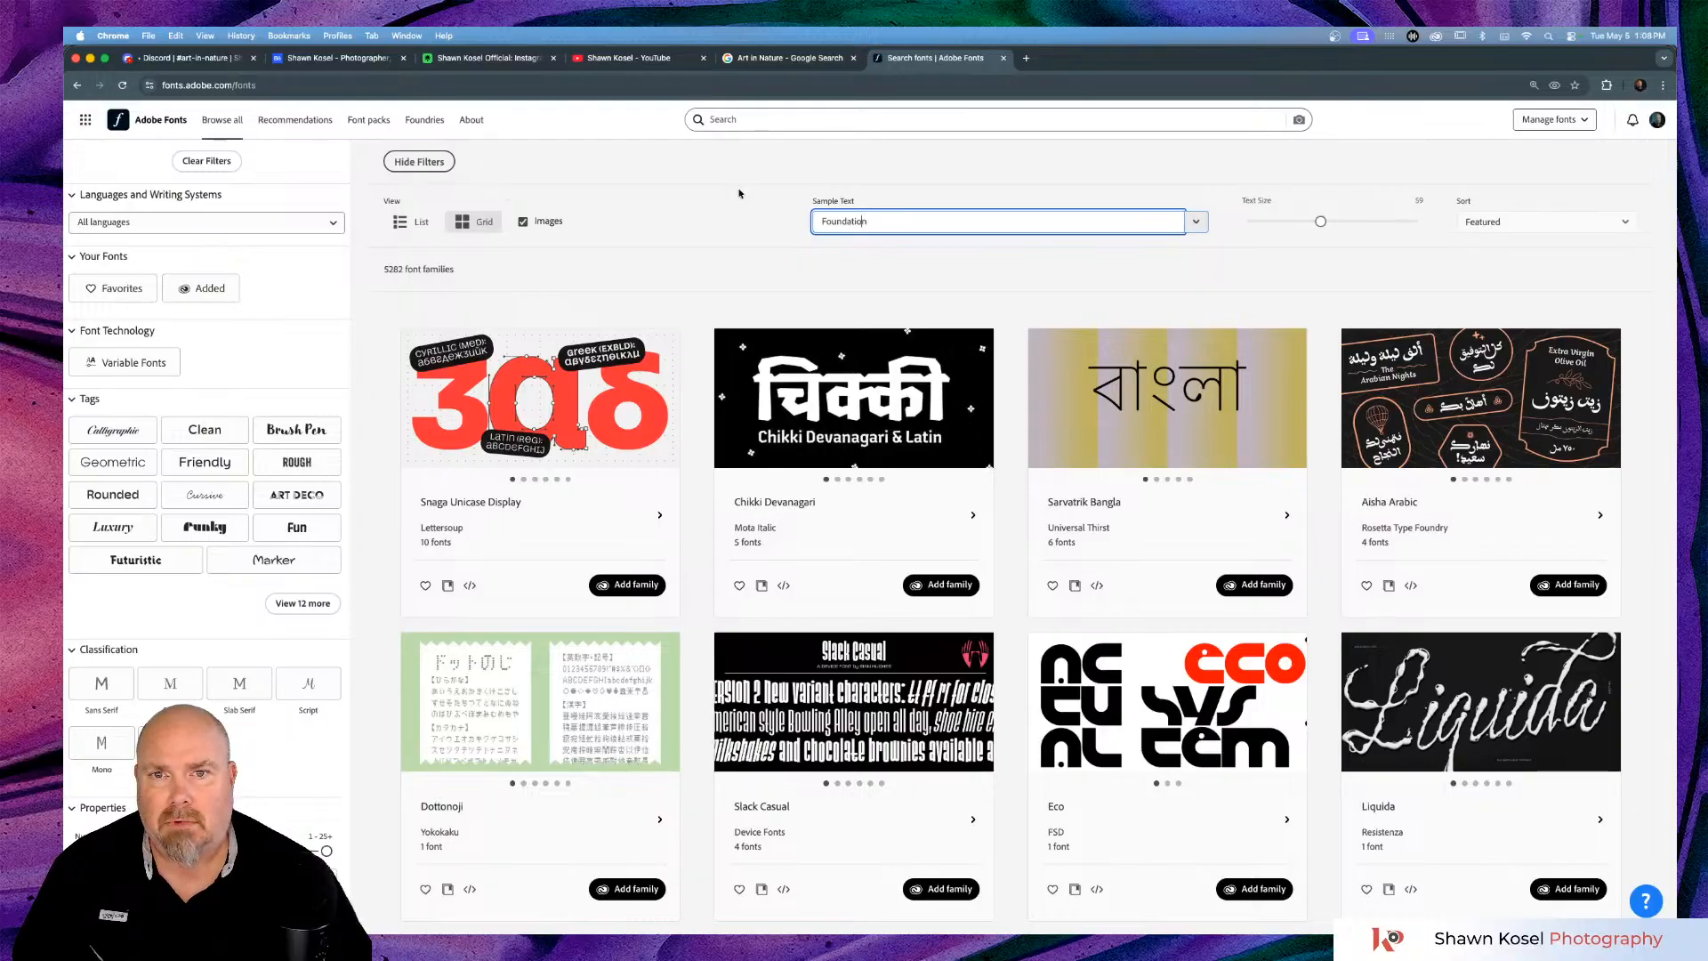
drag(890, 220, 781, 221)
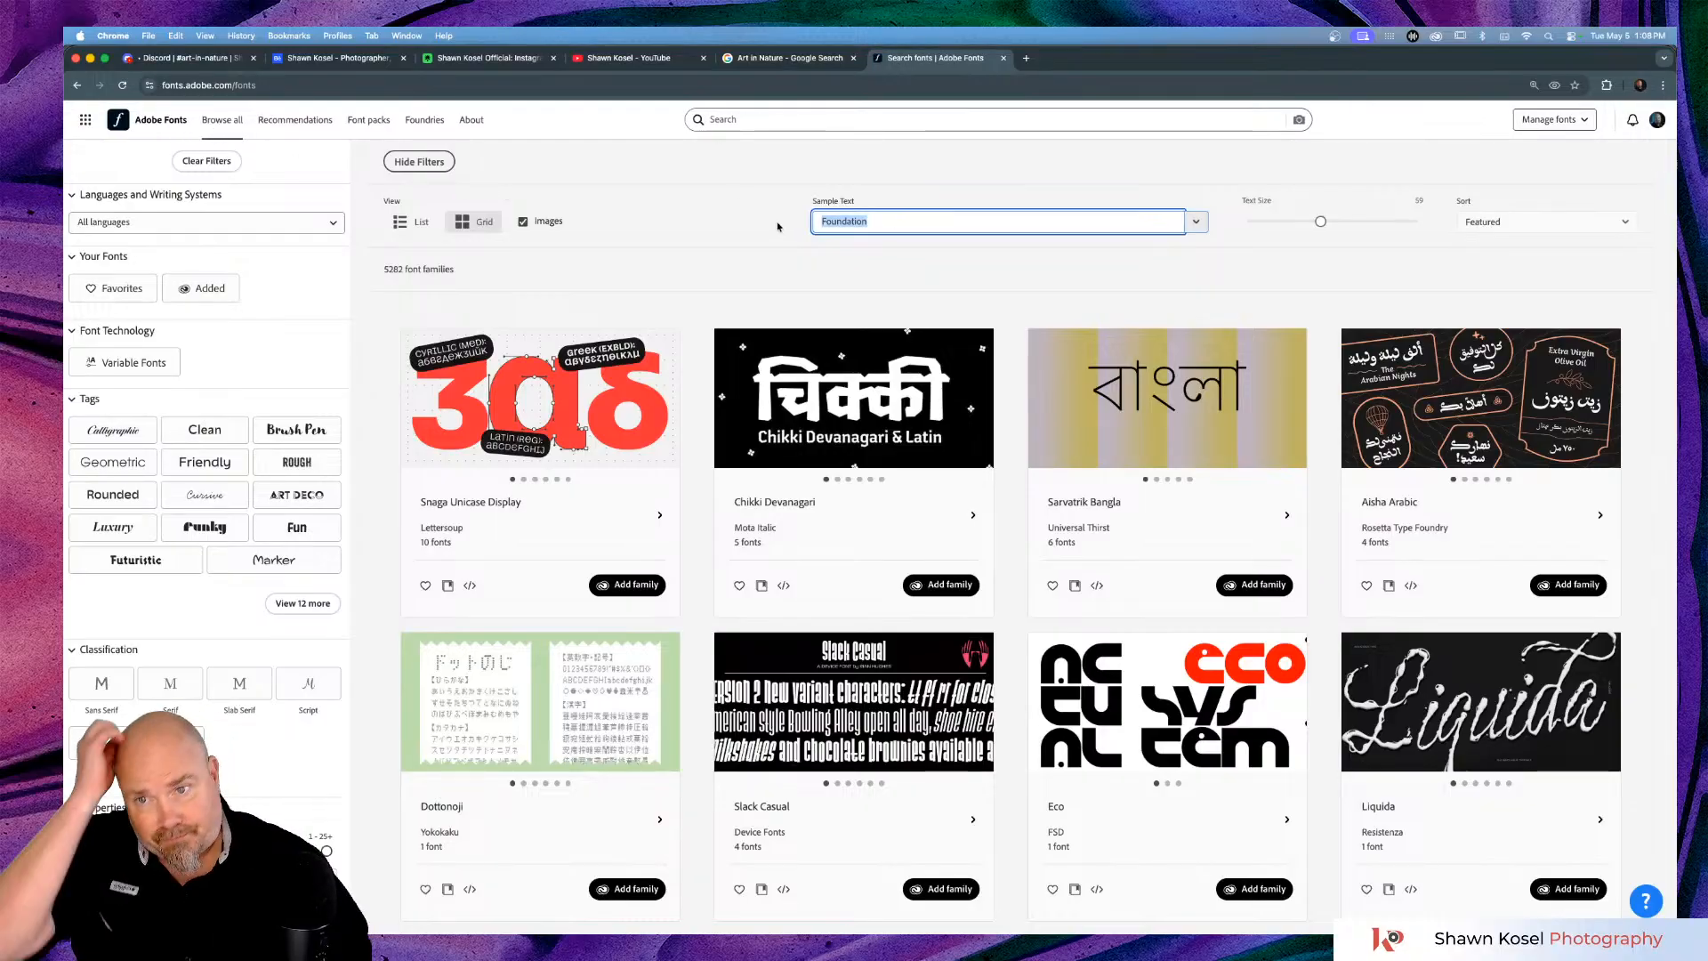
text(A)
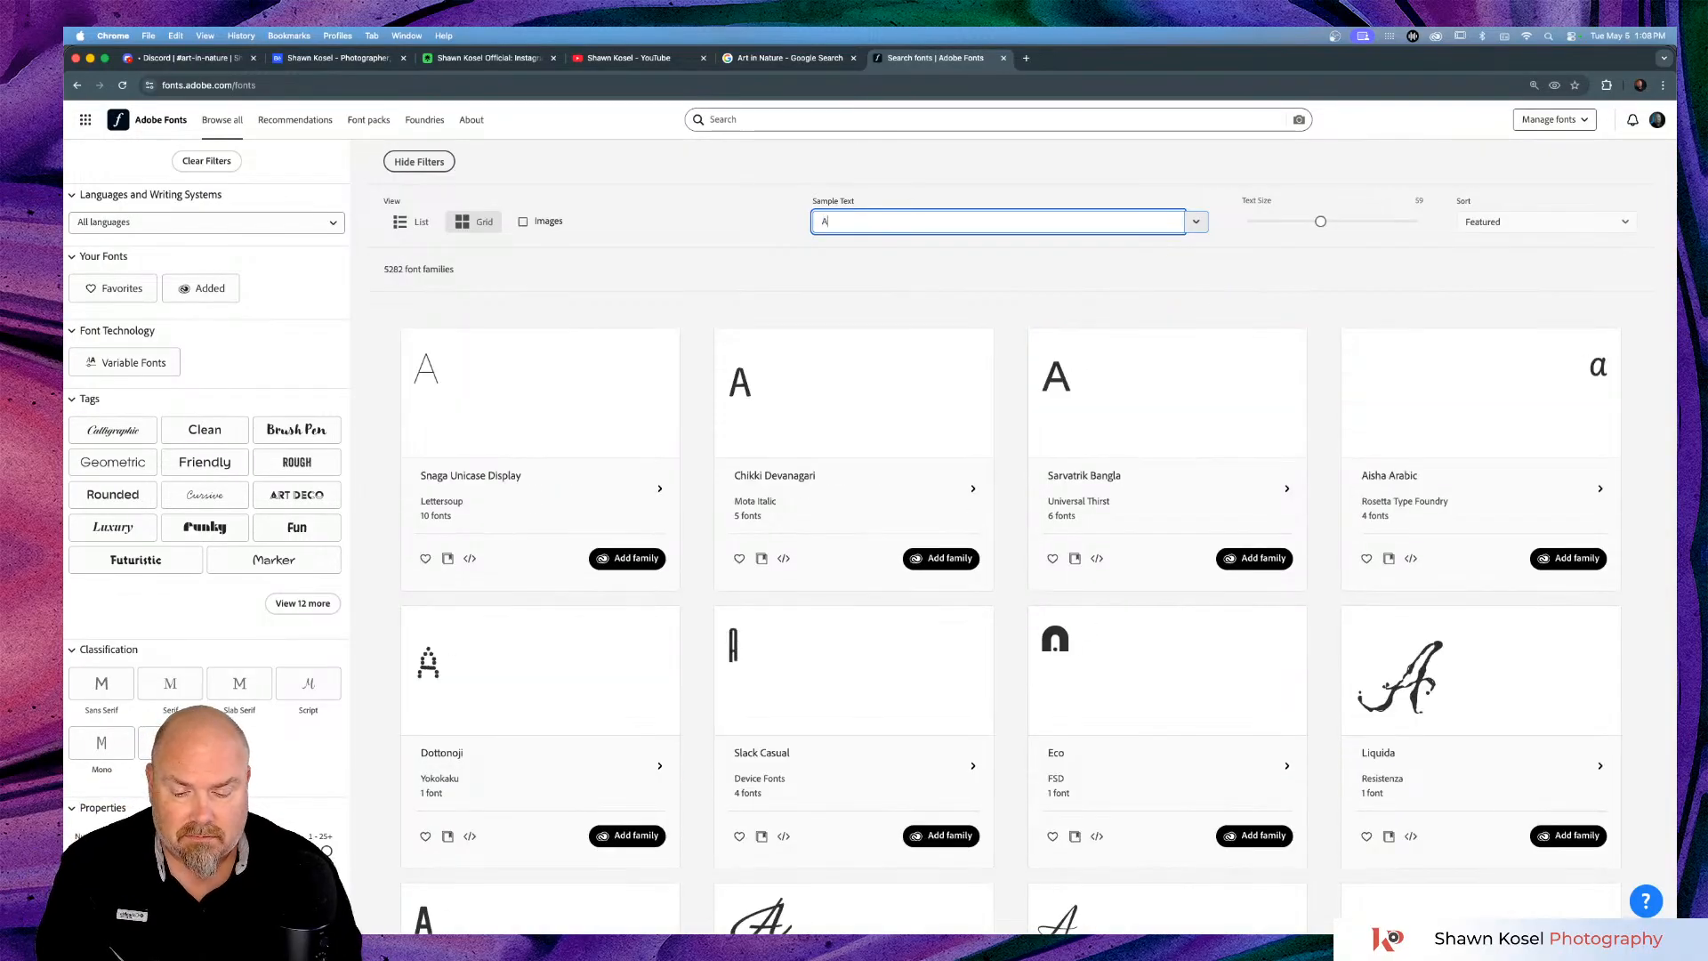
text(rt In)
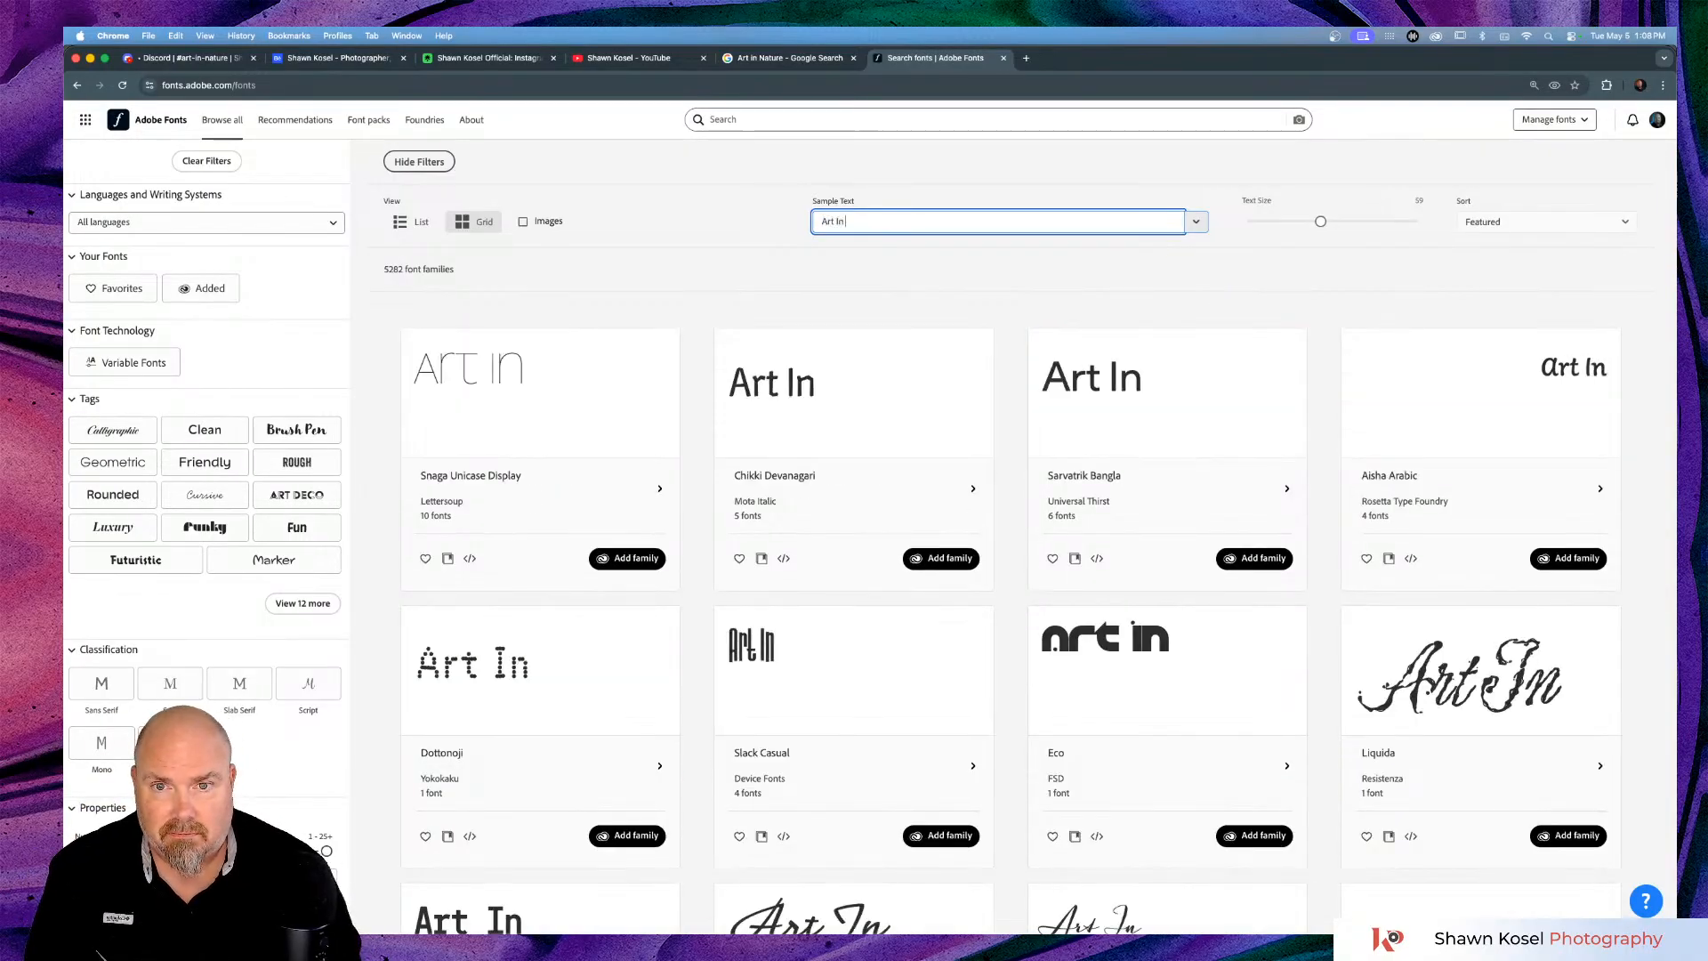
key(BackSpace)
key(BackSpace)
text(in)
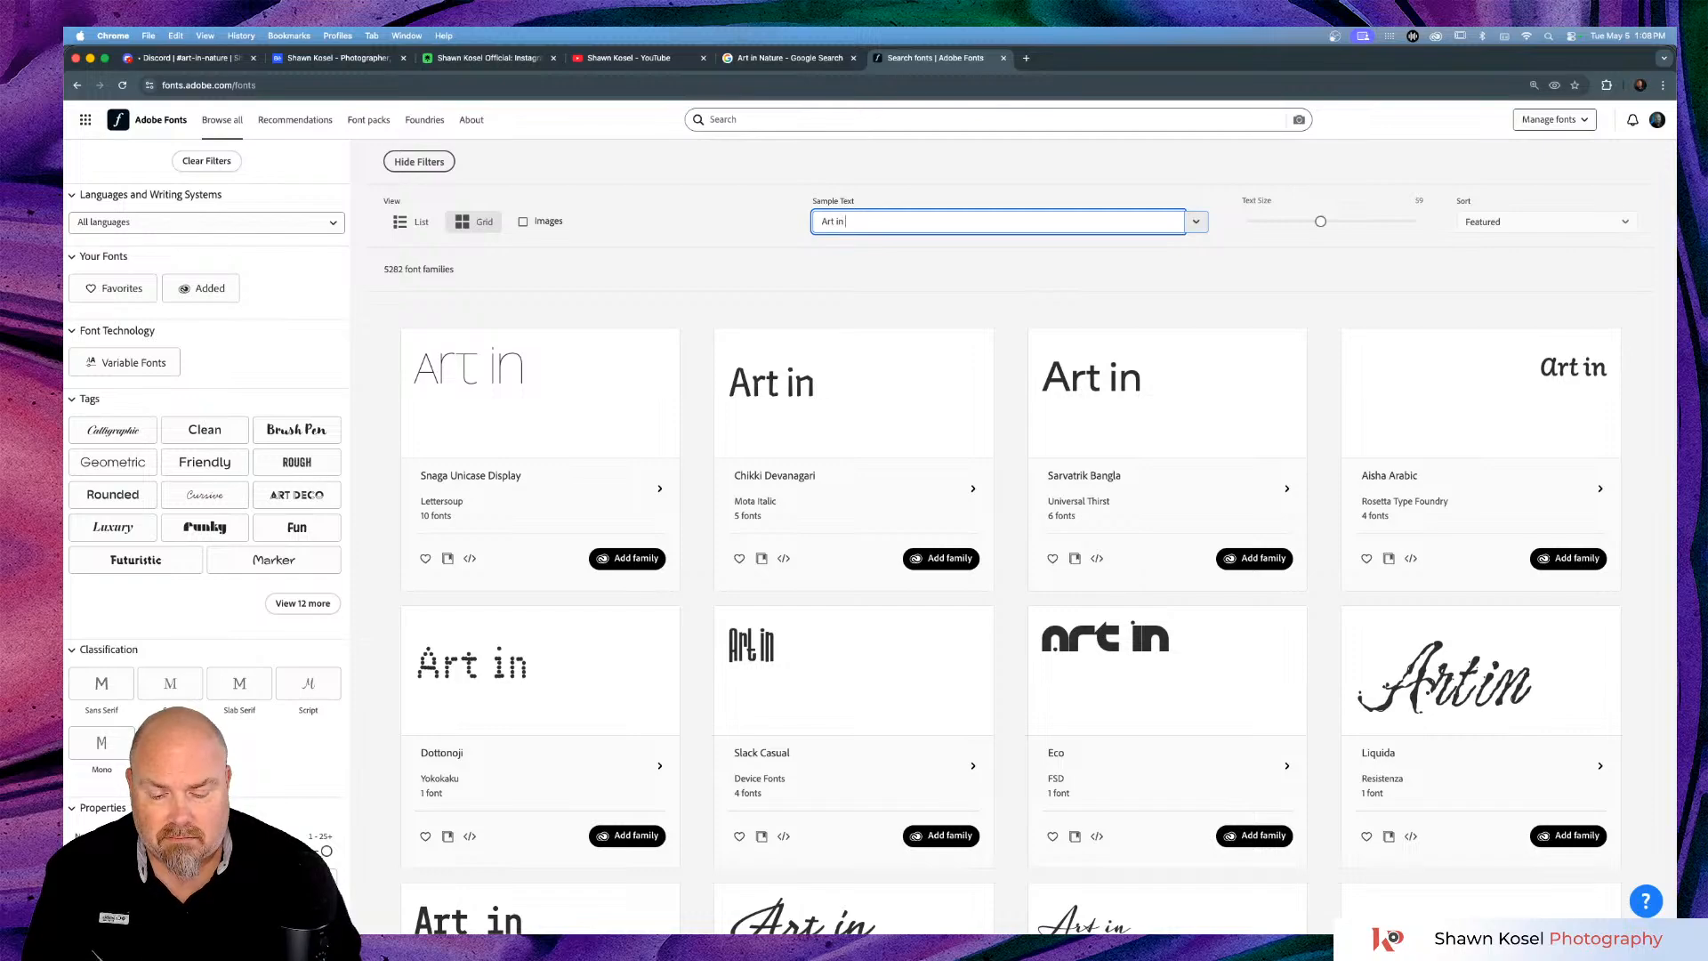
text( Nature)
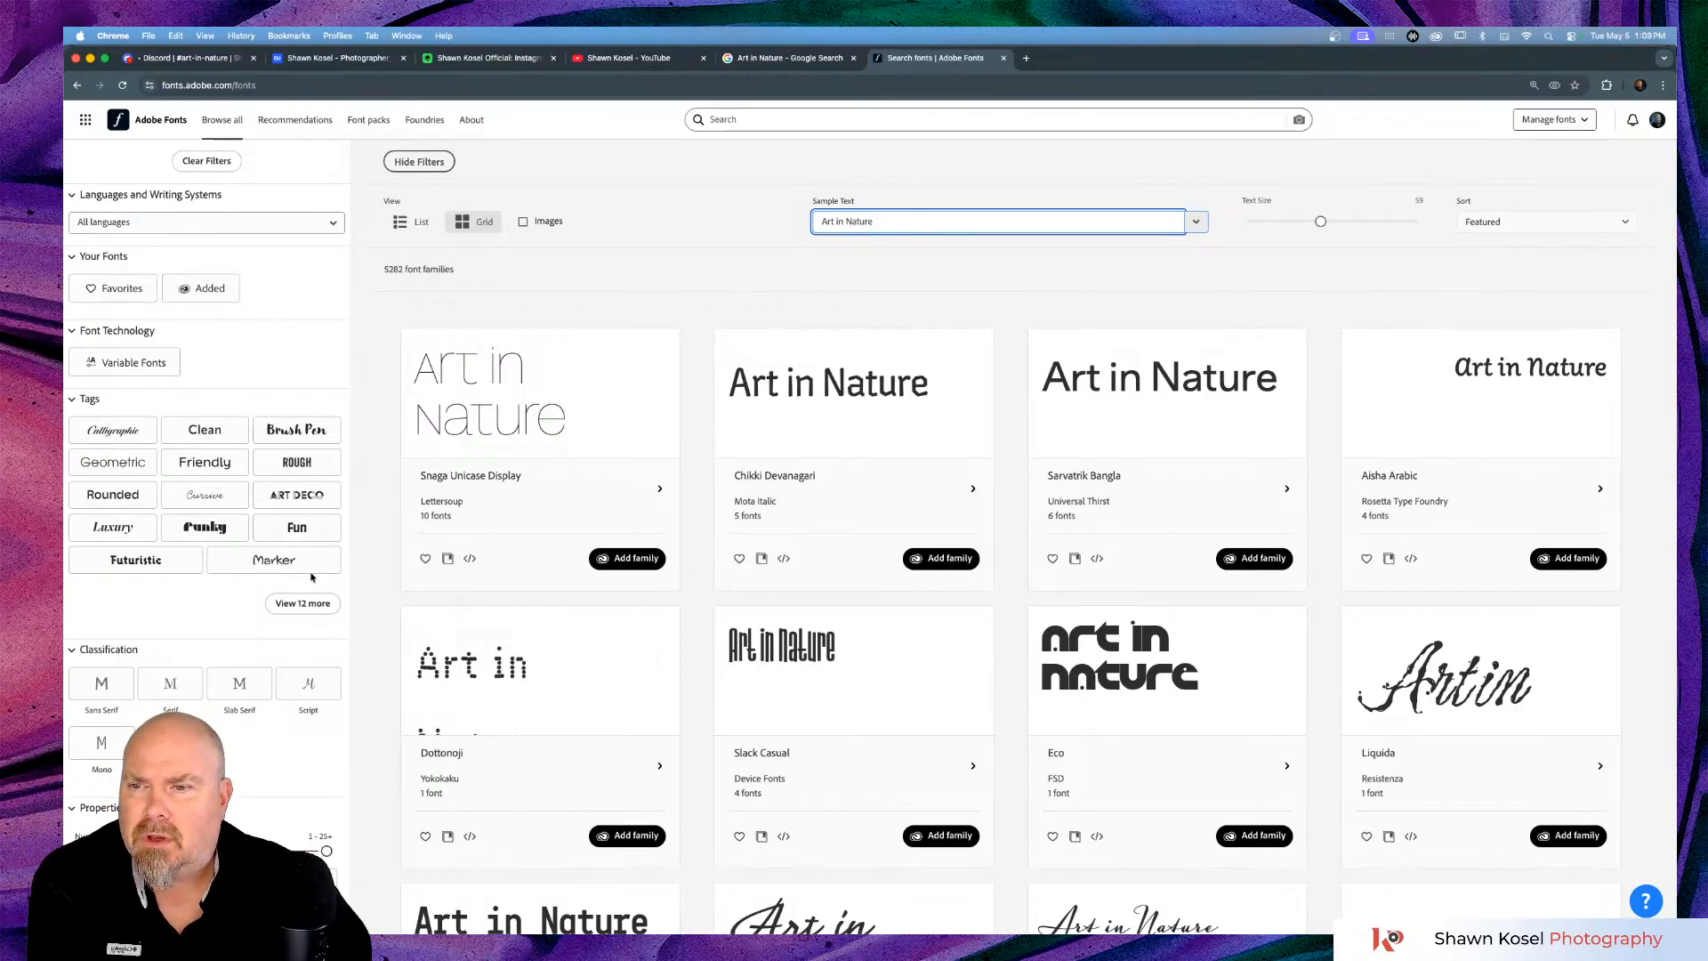
click(1611, 232)
click(1532, 303)
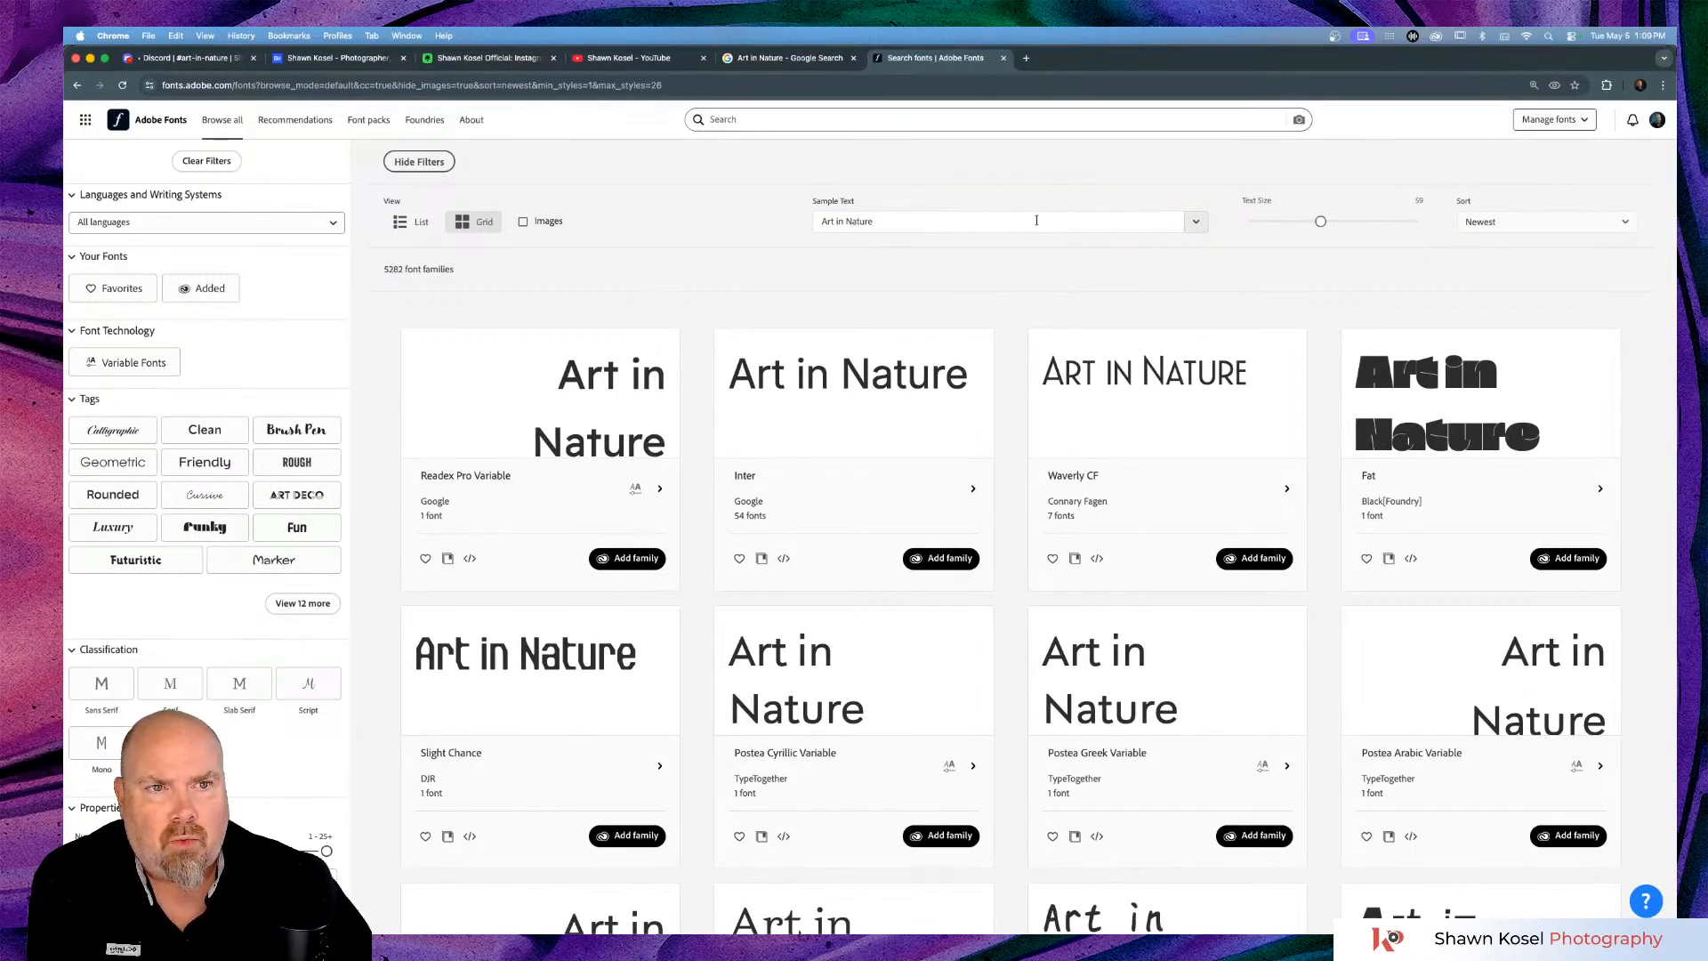
click(1515, 223)
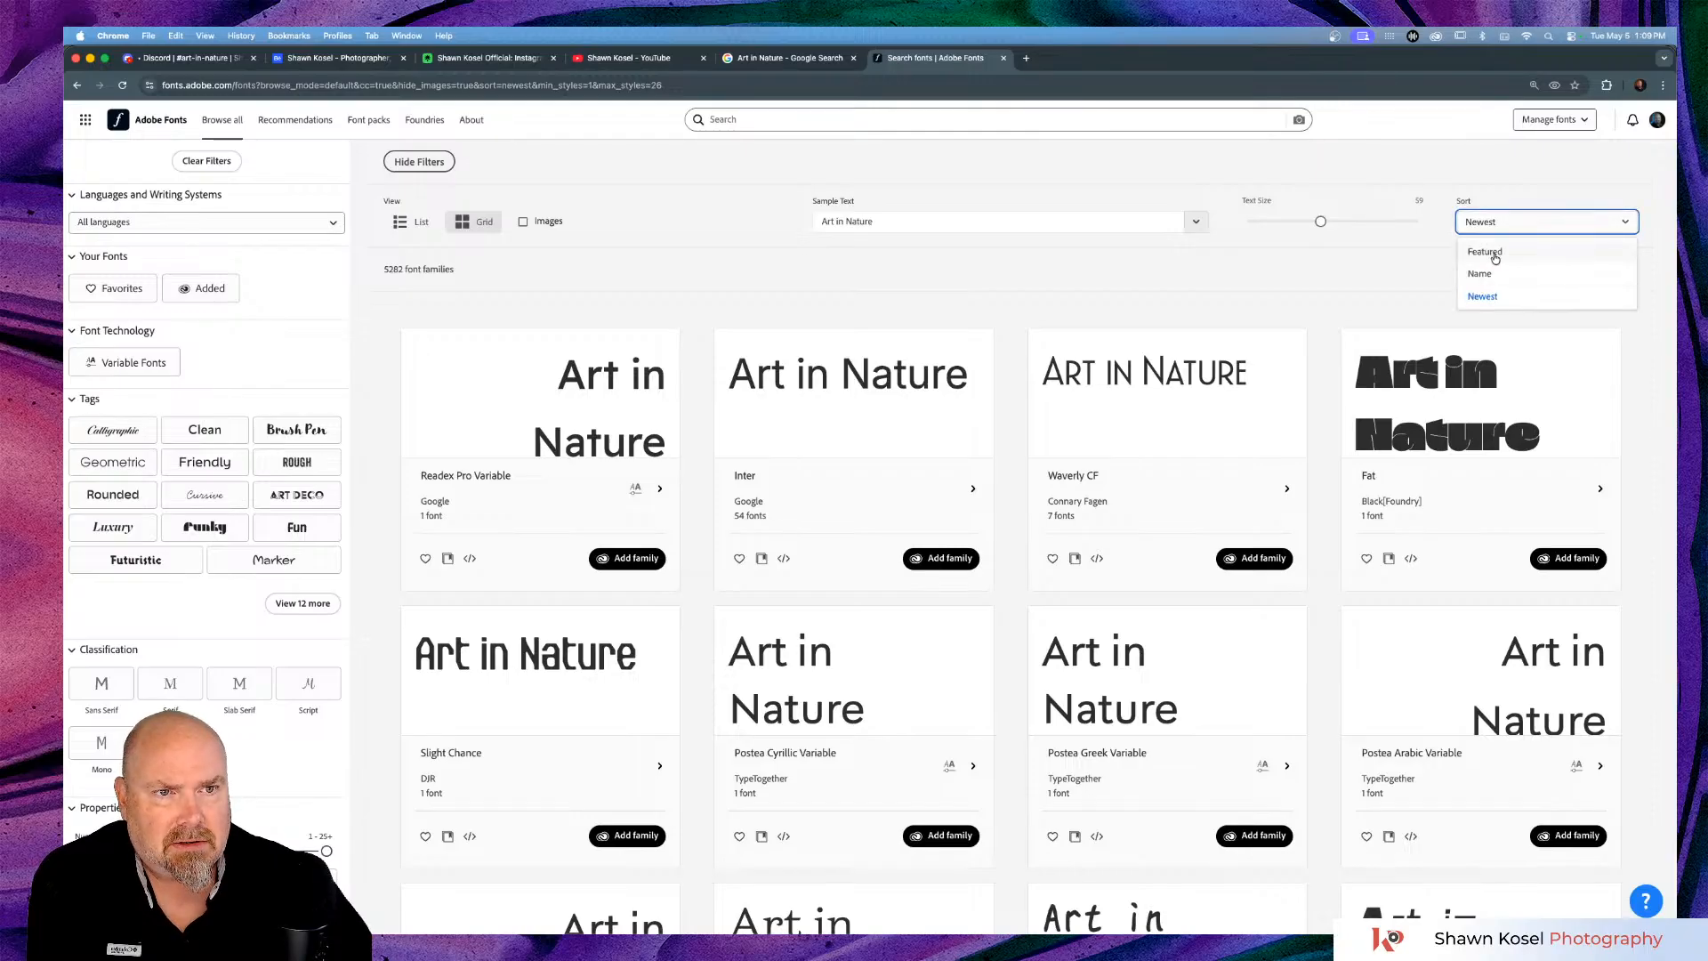
click(1496, 253)
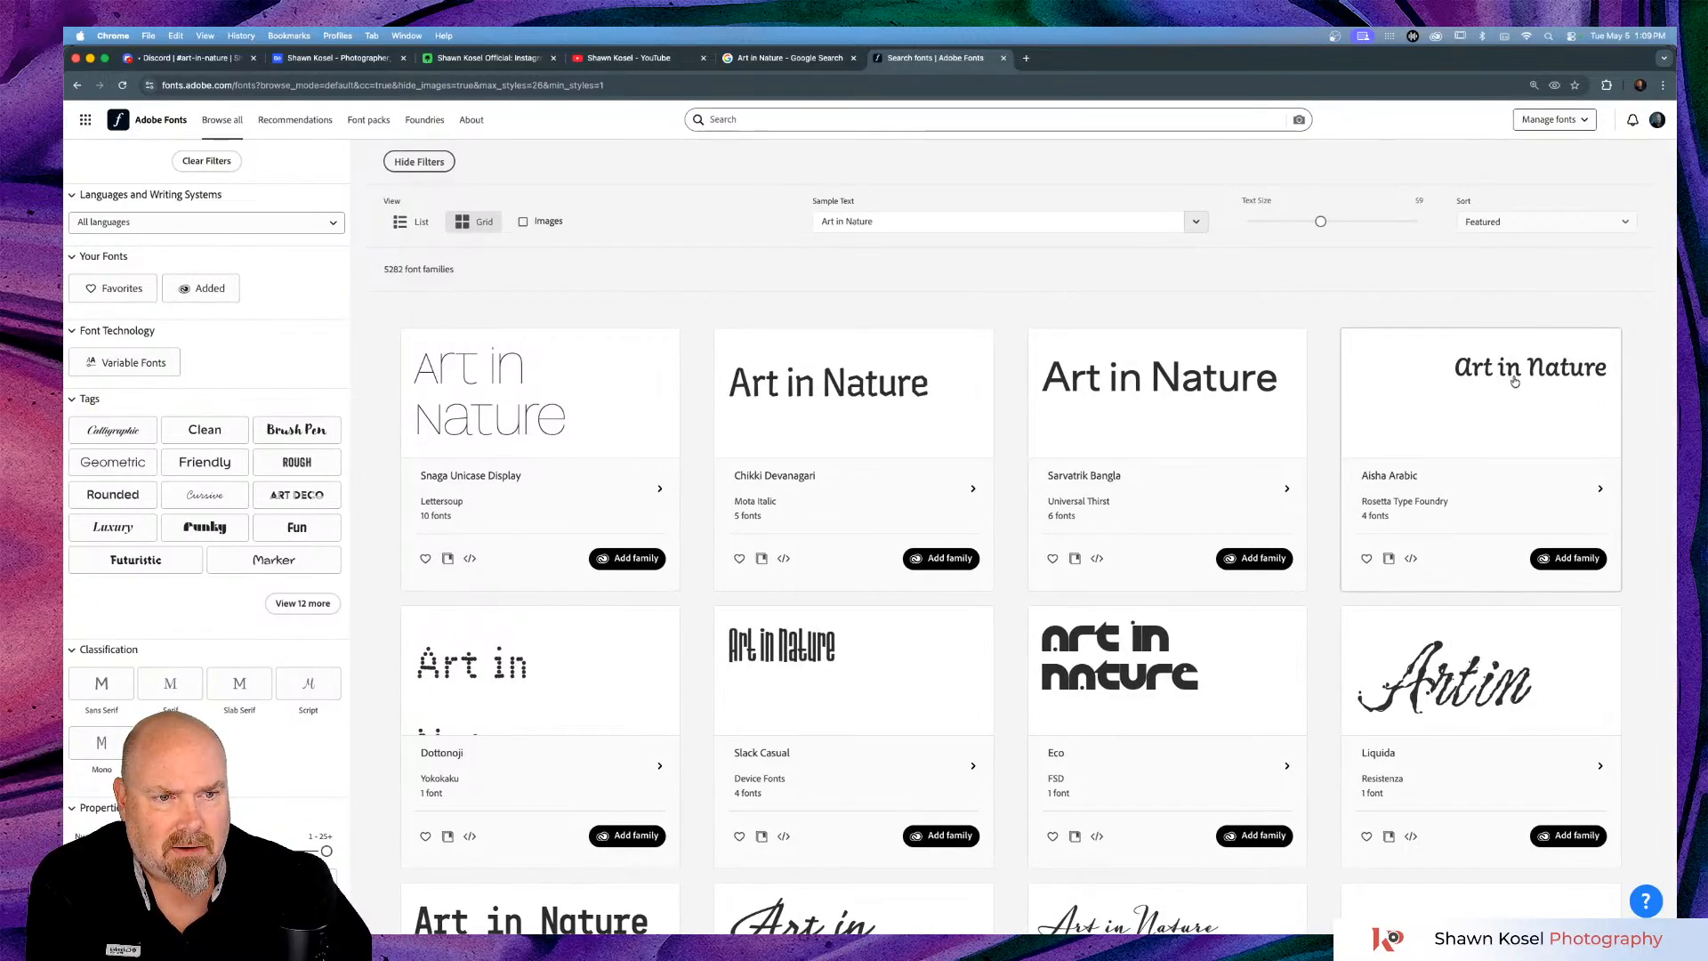
Add the Aisha Arabic font family to the Adobe apps and dismiss the confirmation.
click(1593, 566)
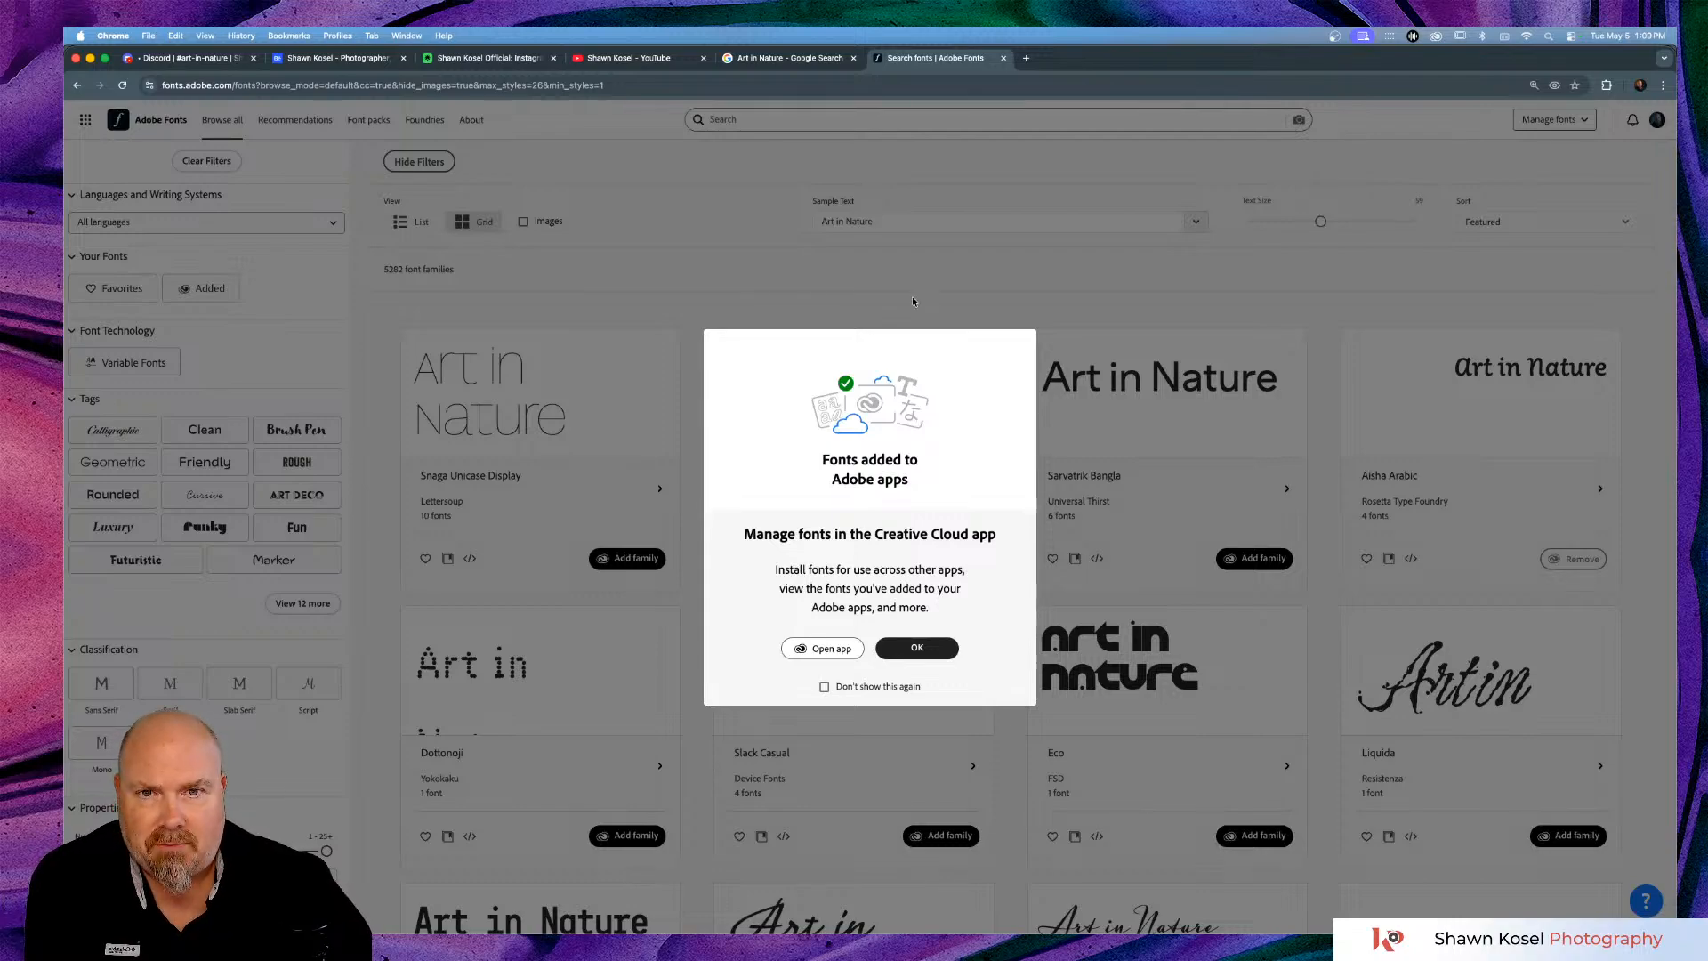
click(924, 645)
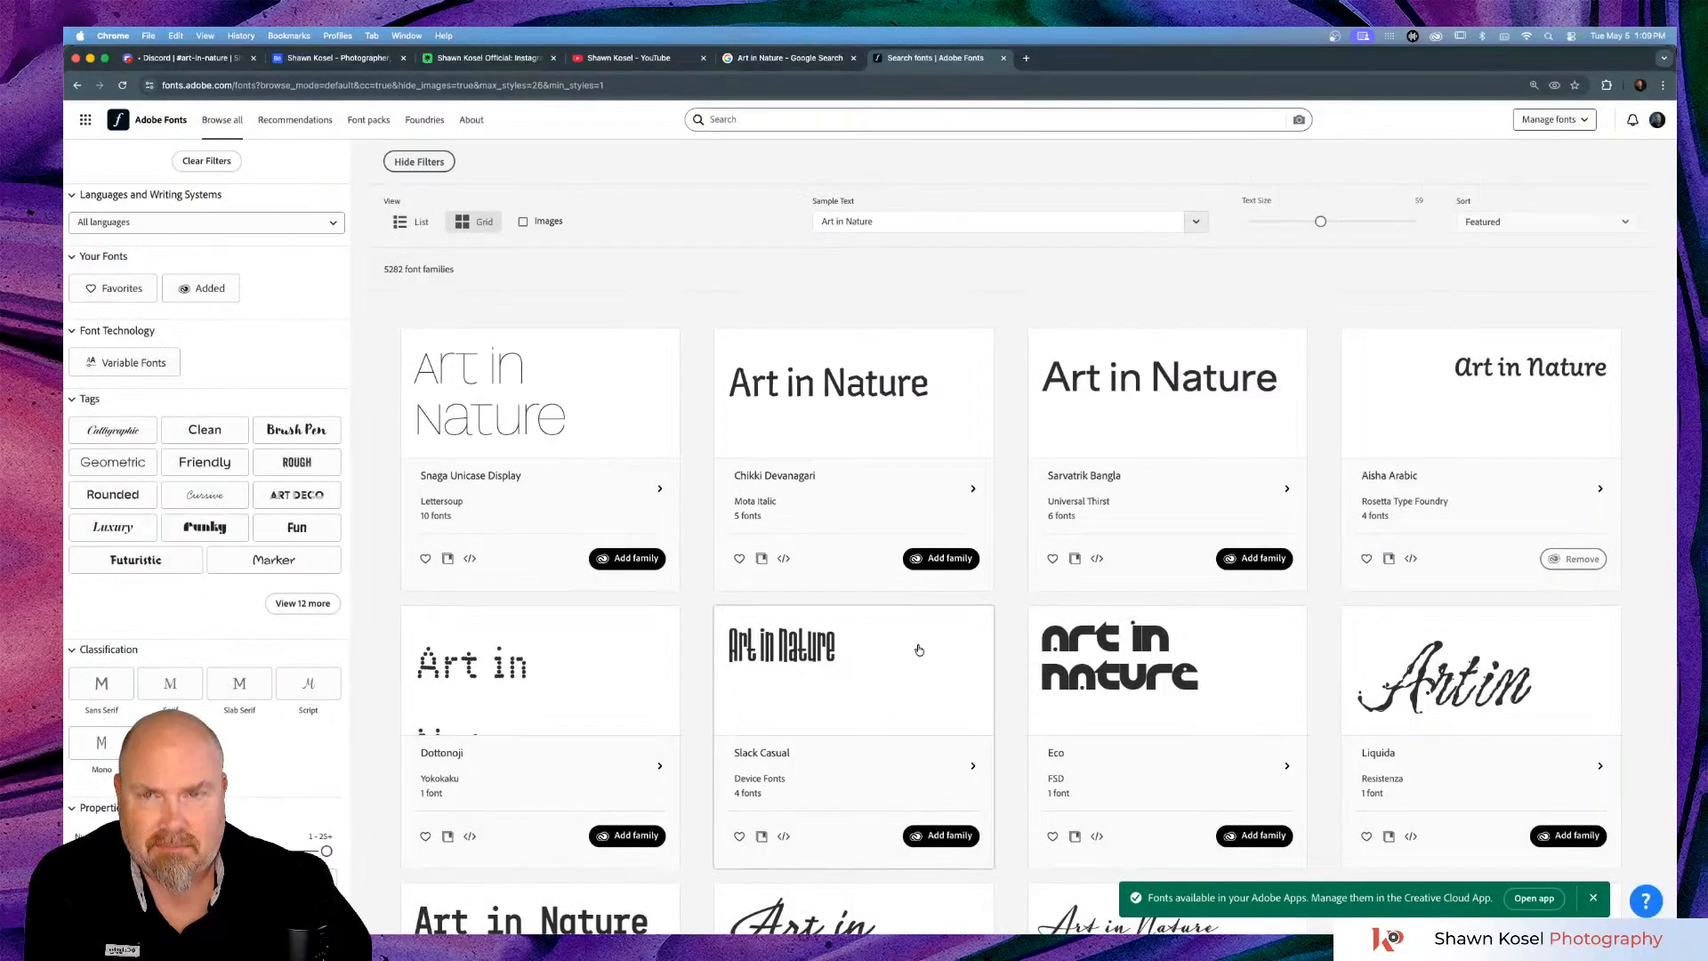
Switch to Illustrator and set the "Art in Nature" title's font to Aisha Arabic Extrabold.
key(super+Tab)
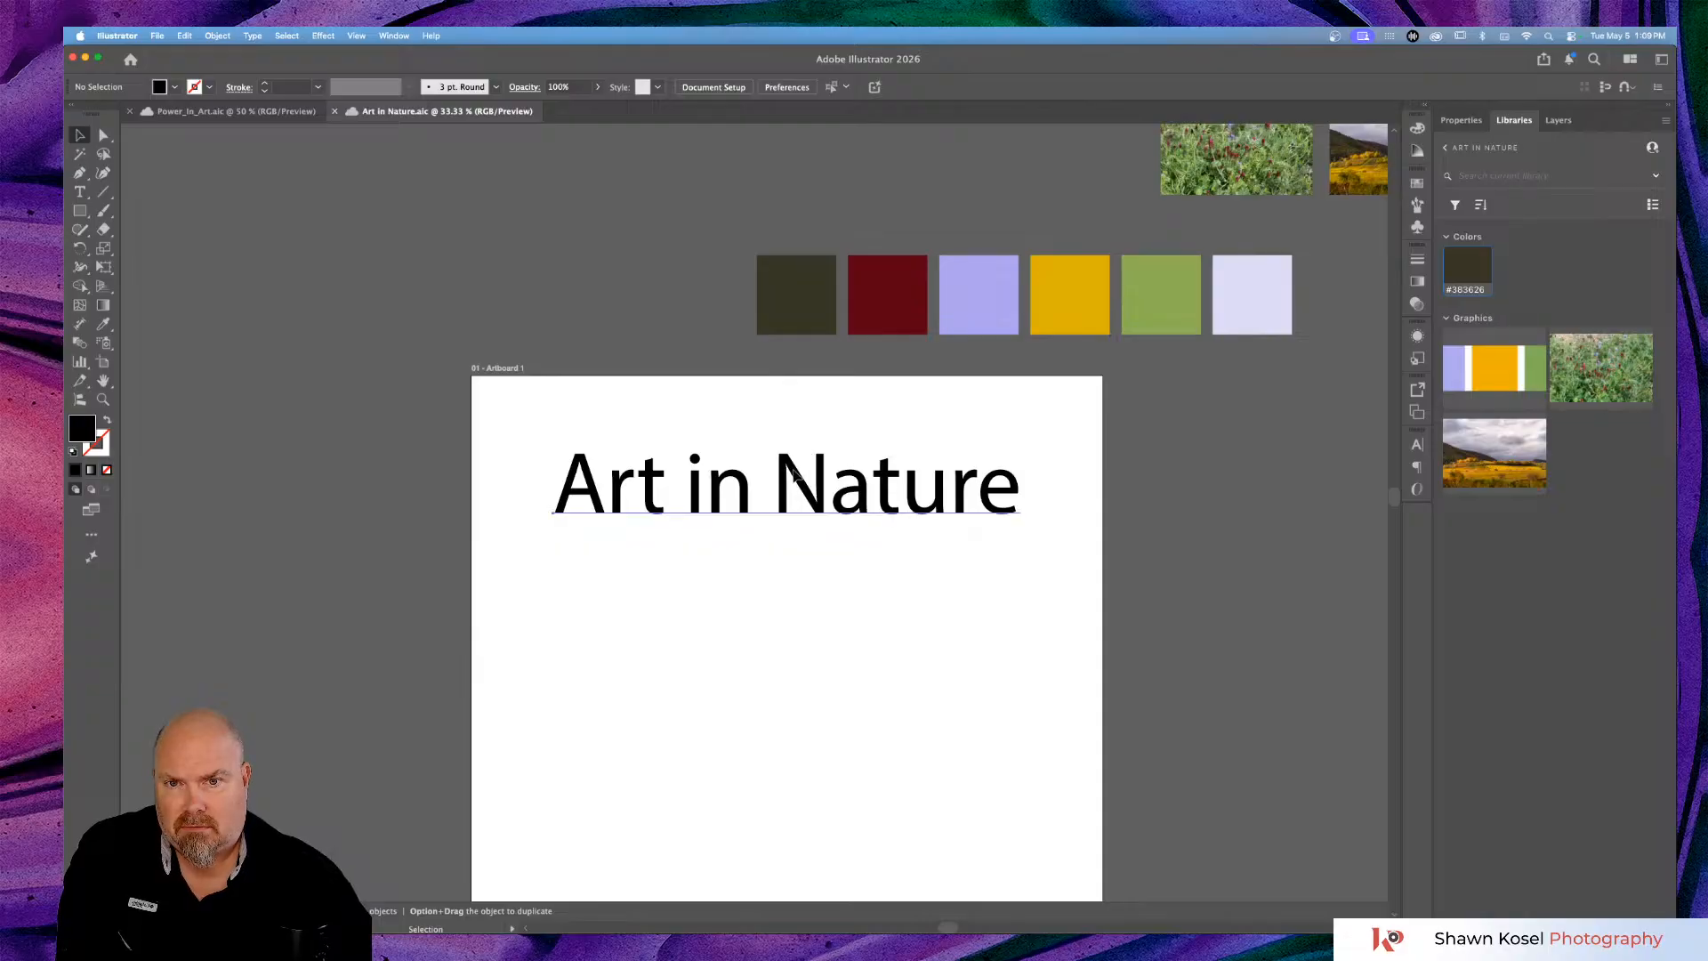
click(803, 453)
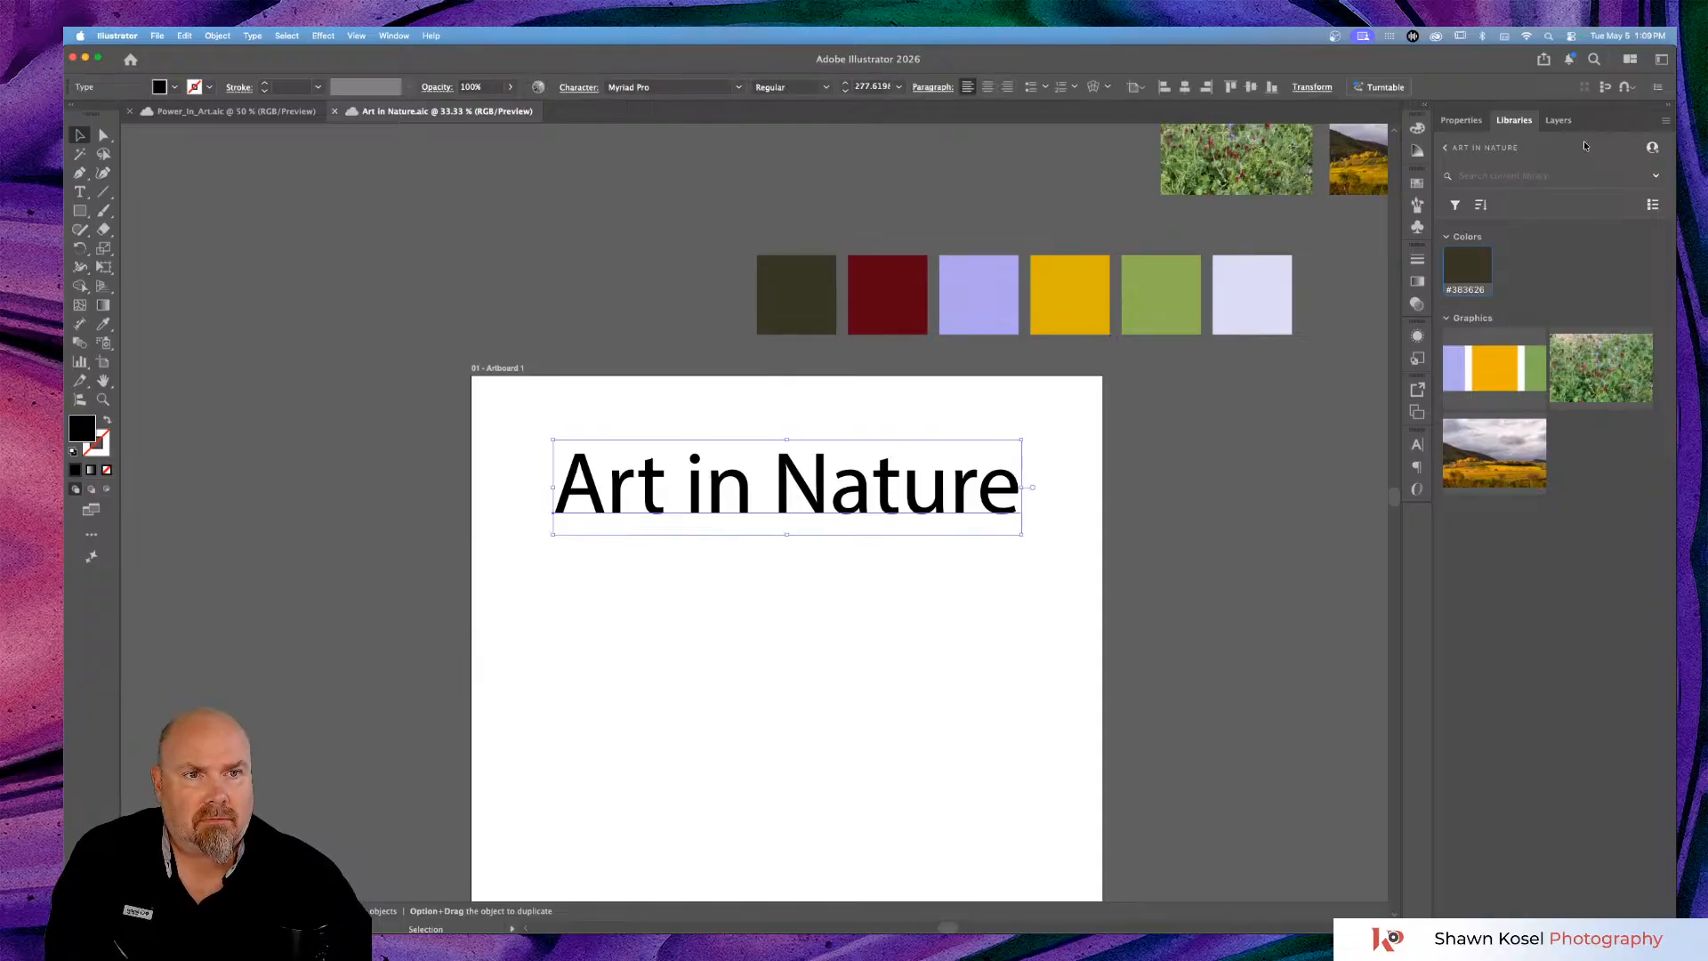
click(1461, 119)
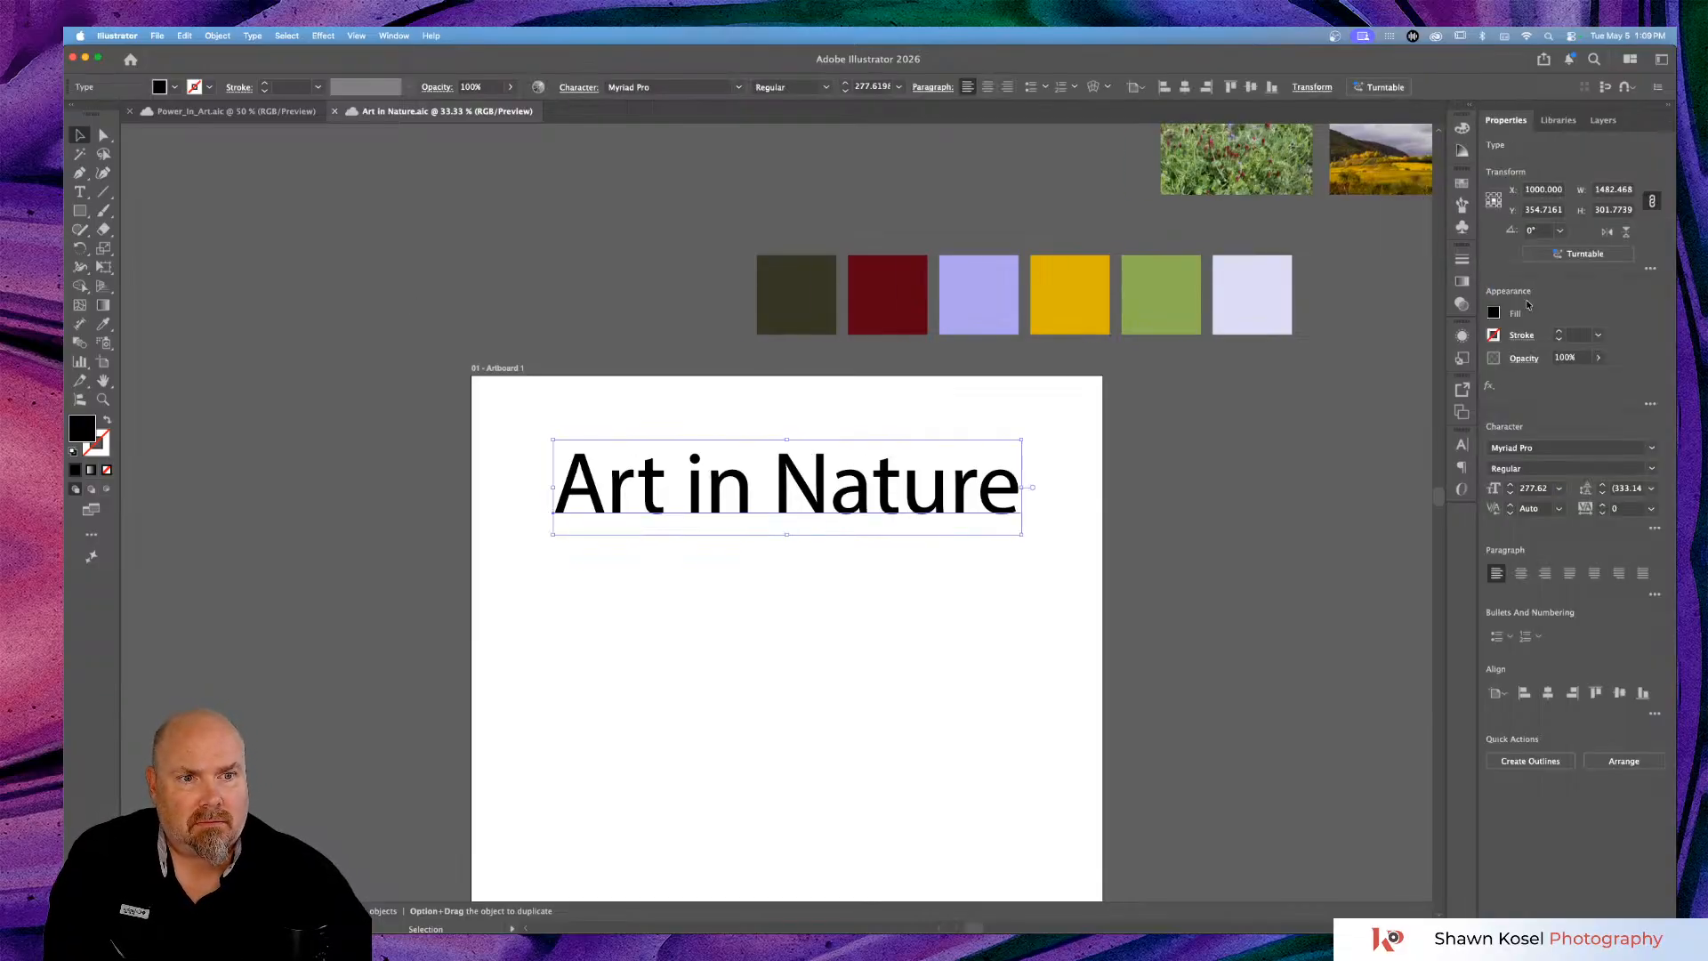
click(1536, 448)
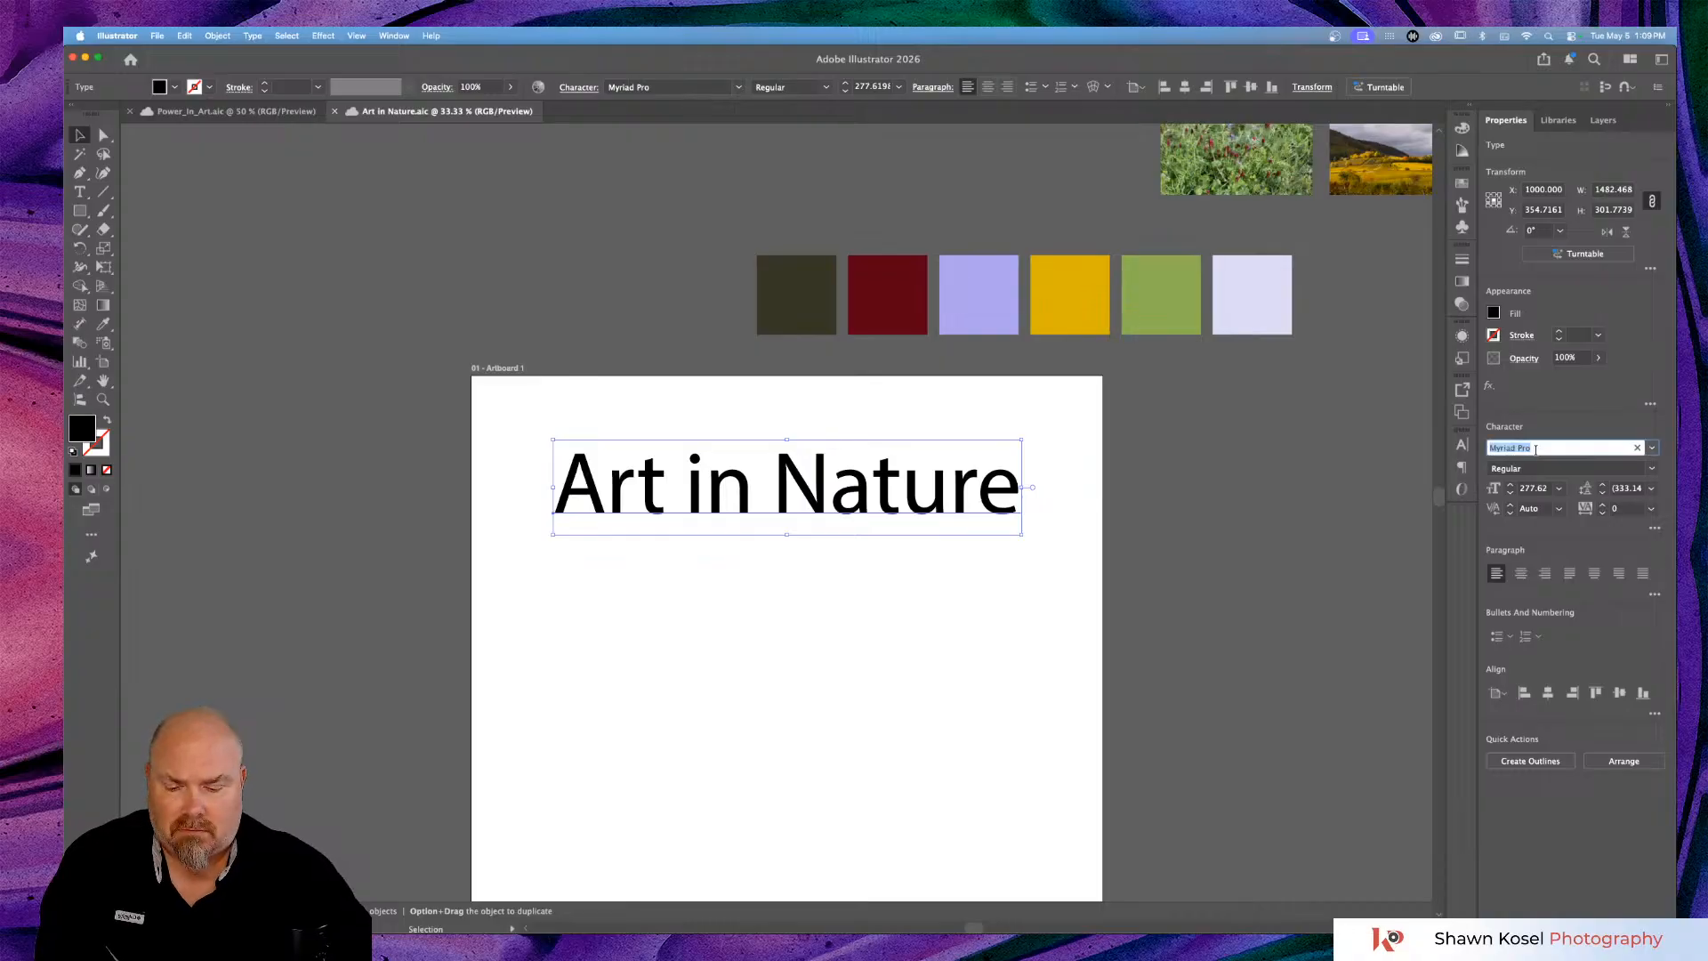
text(Aisha)
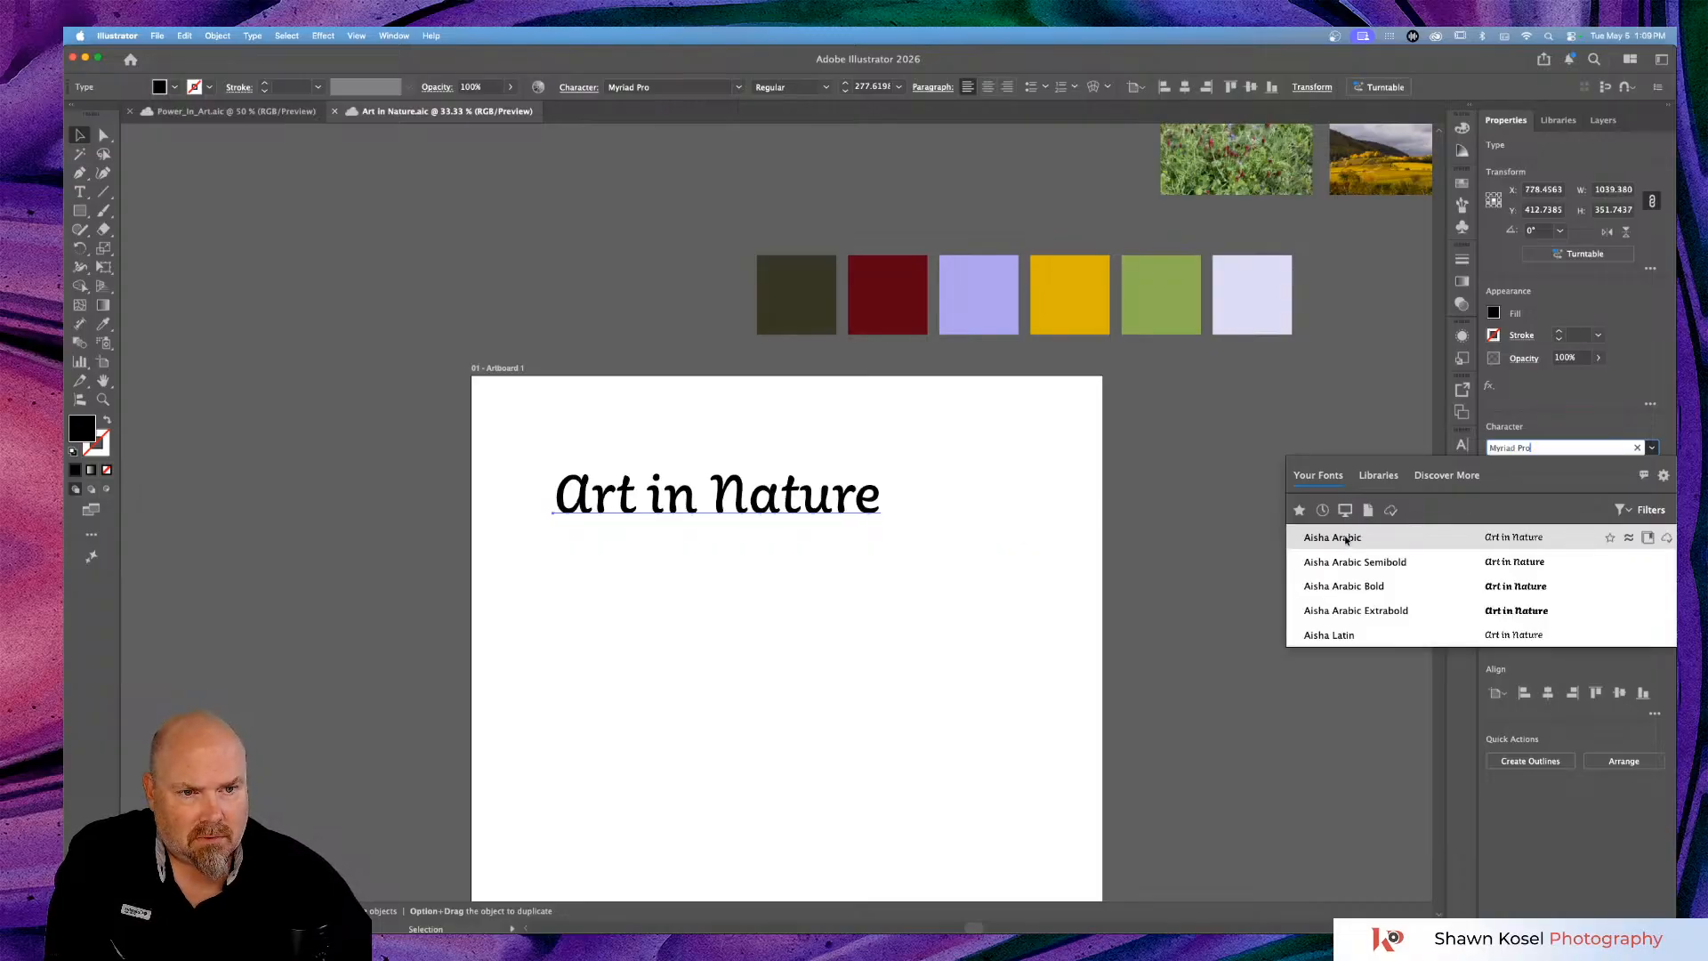
click(1345, 610)
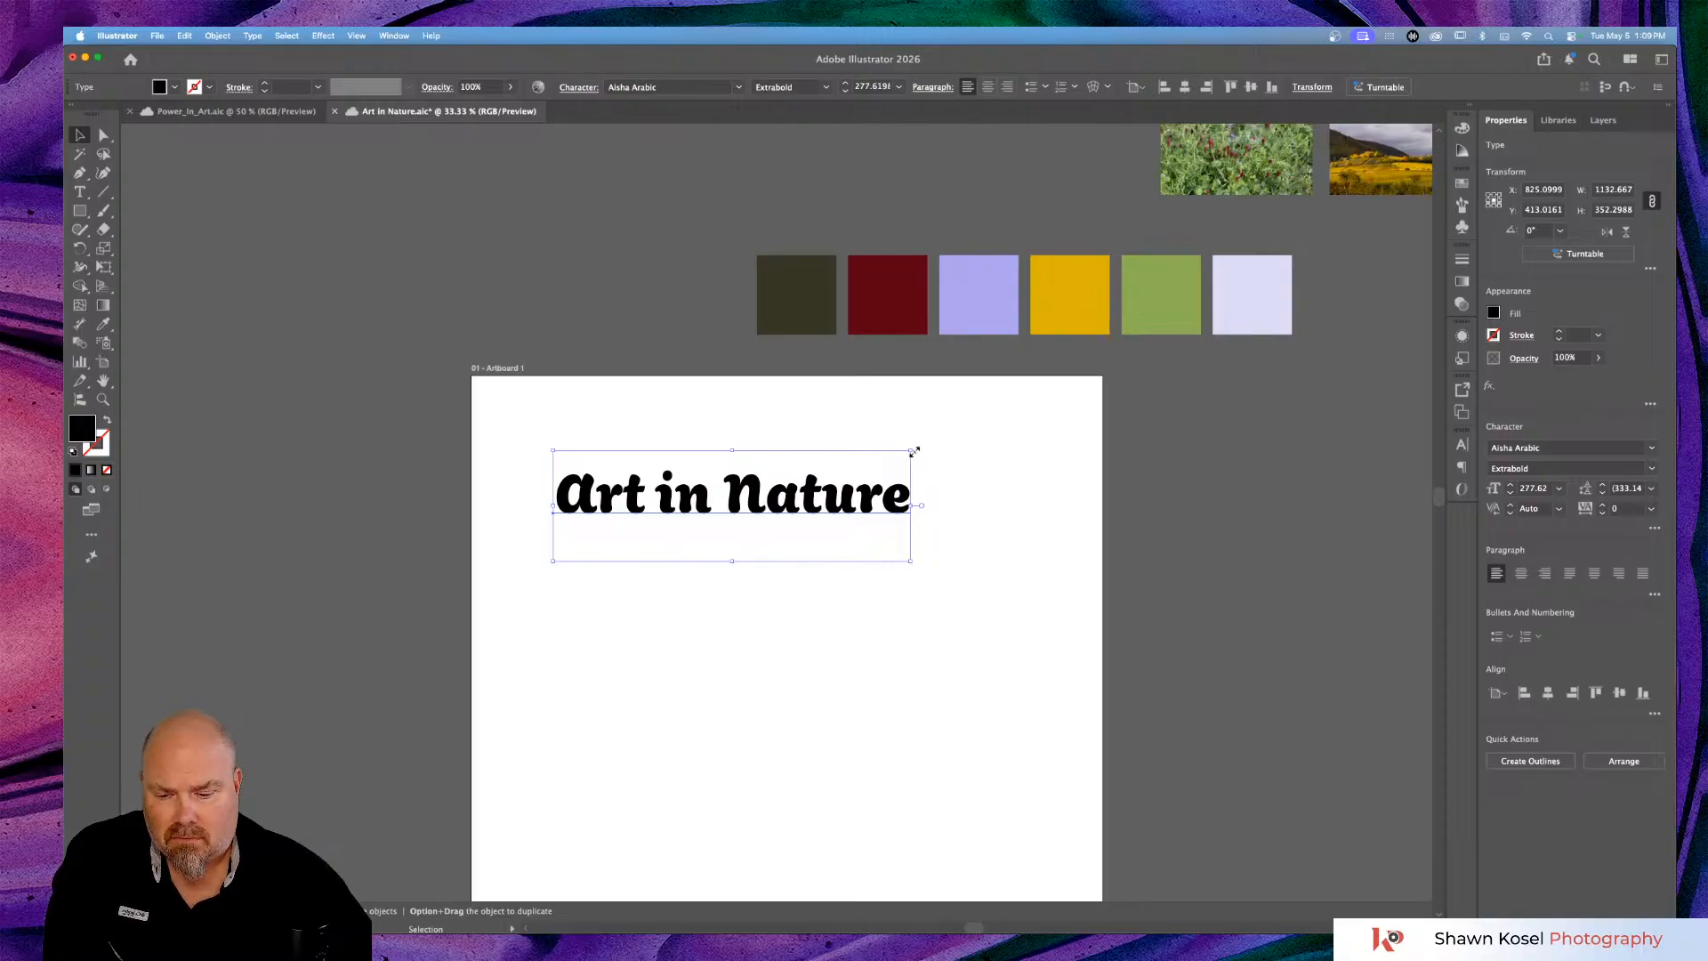
Enlarge the "Art in Nature" title proportionally to about 357 pt and deselect it.
drag(914, 452, 1035, 426)
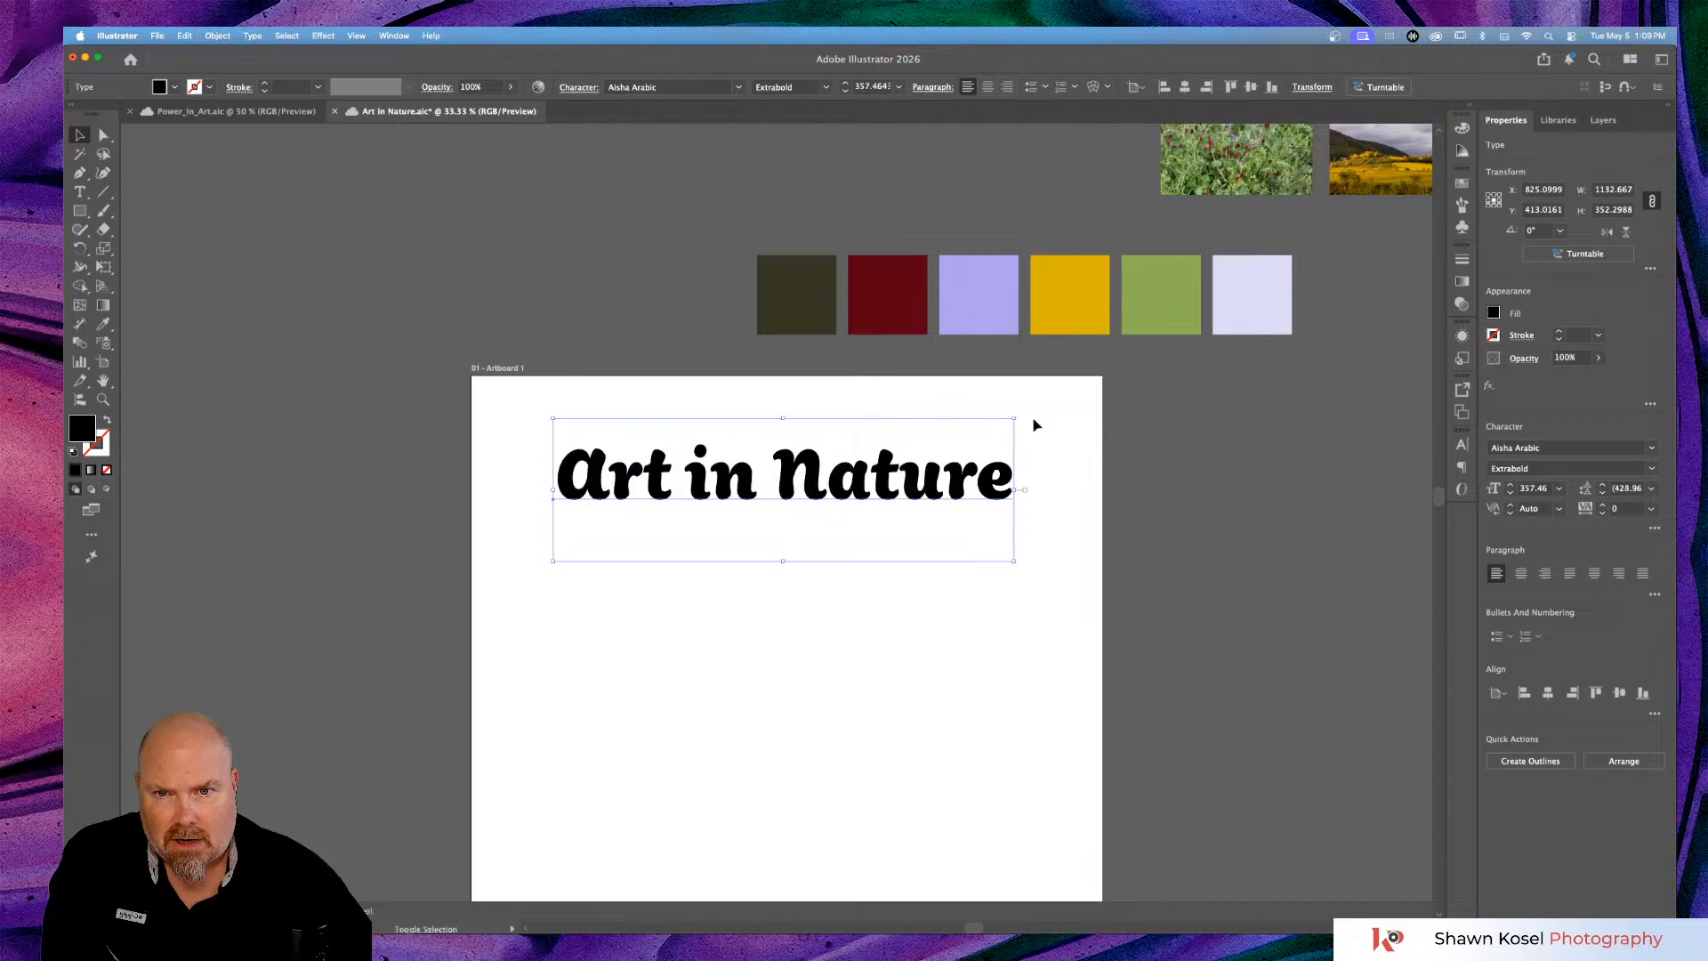
click(1175, 532)
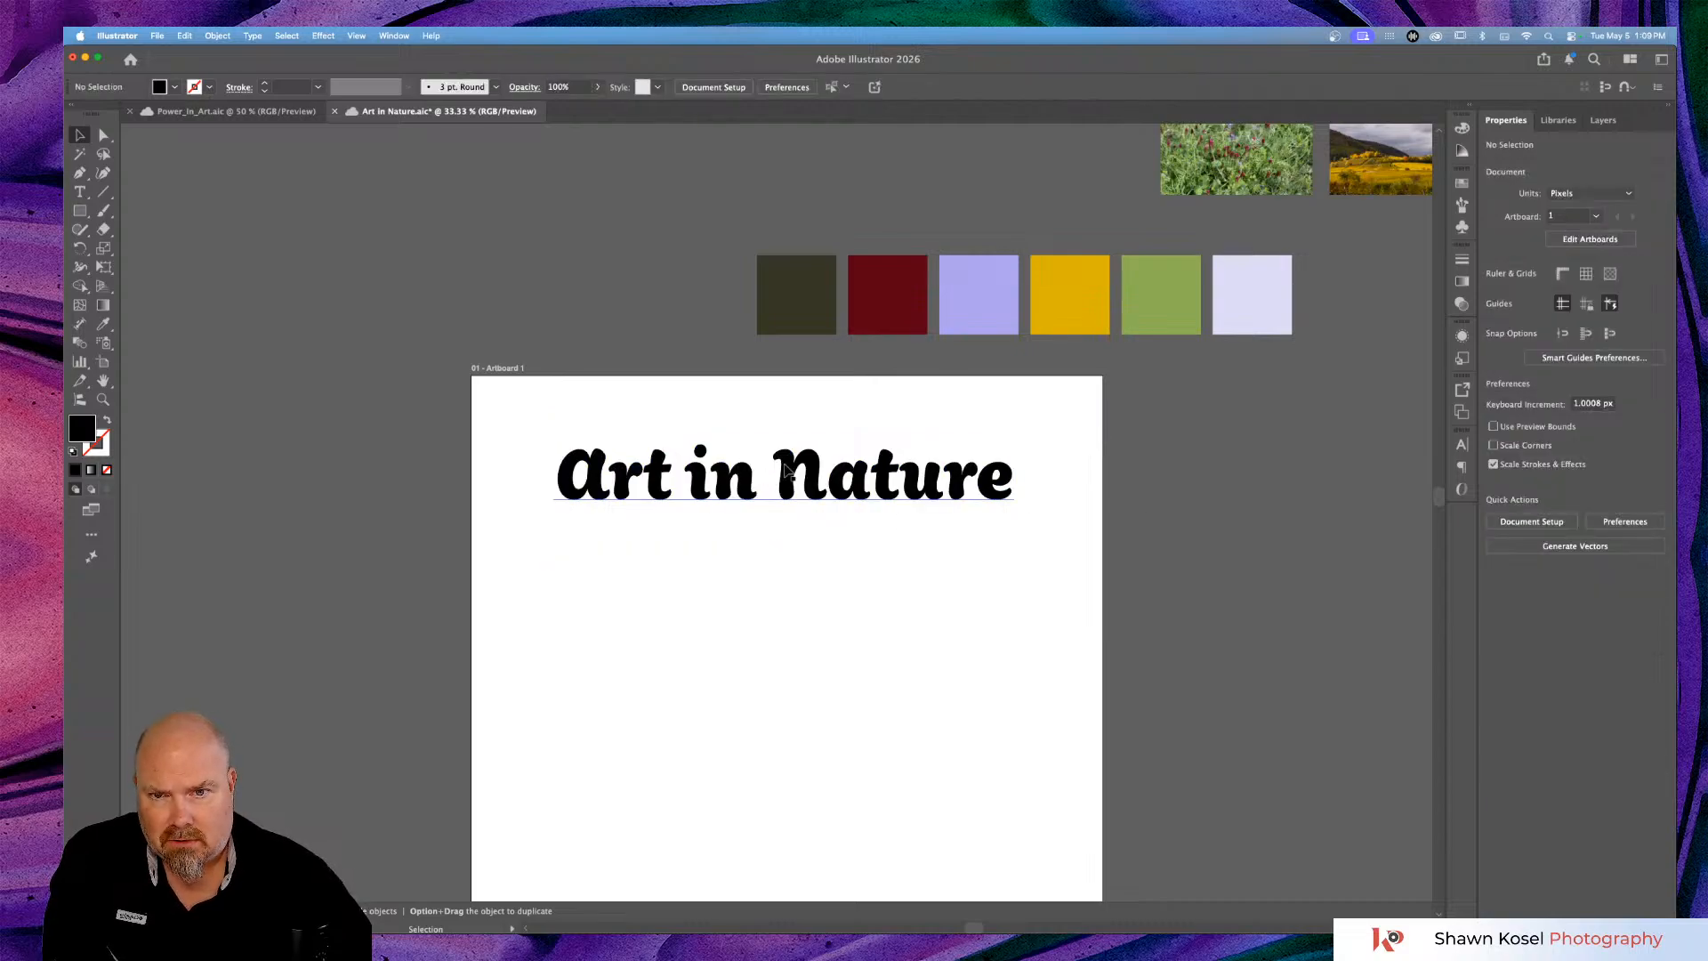
scroll(787, 471, left, 6)
click(972, 481)
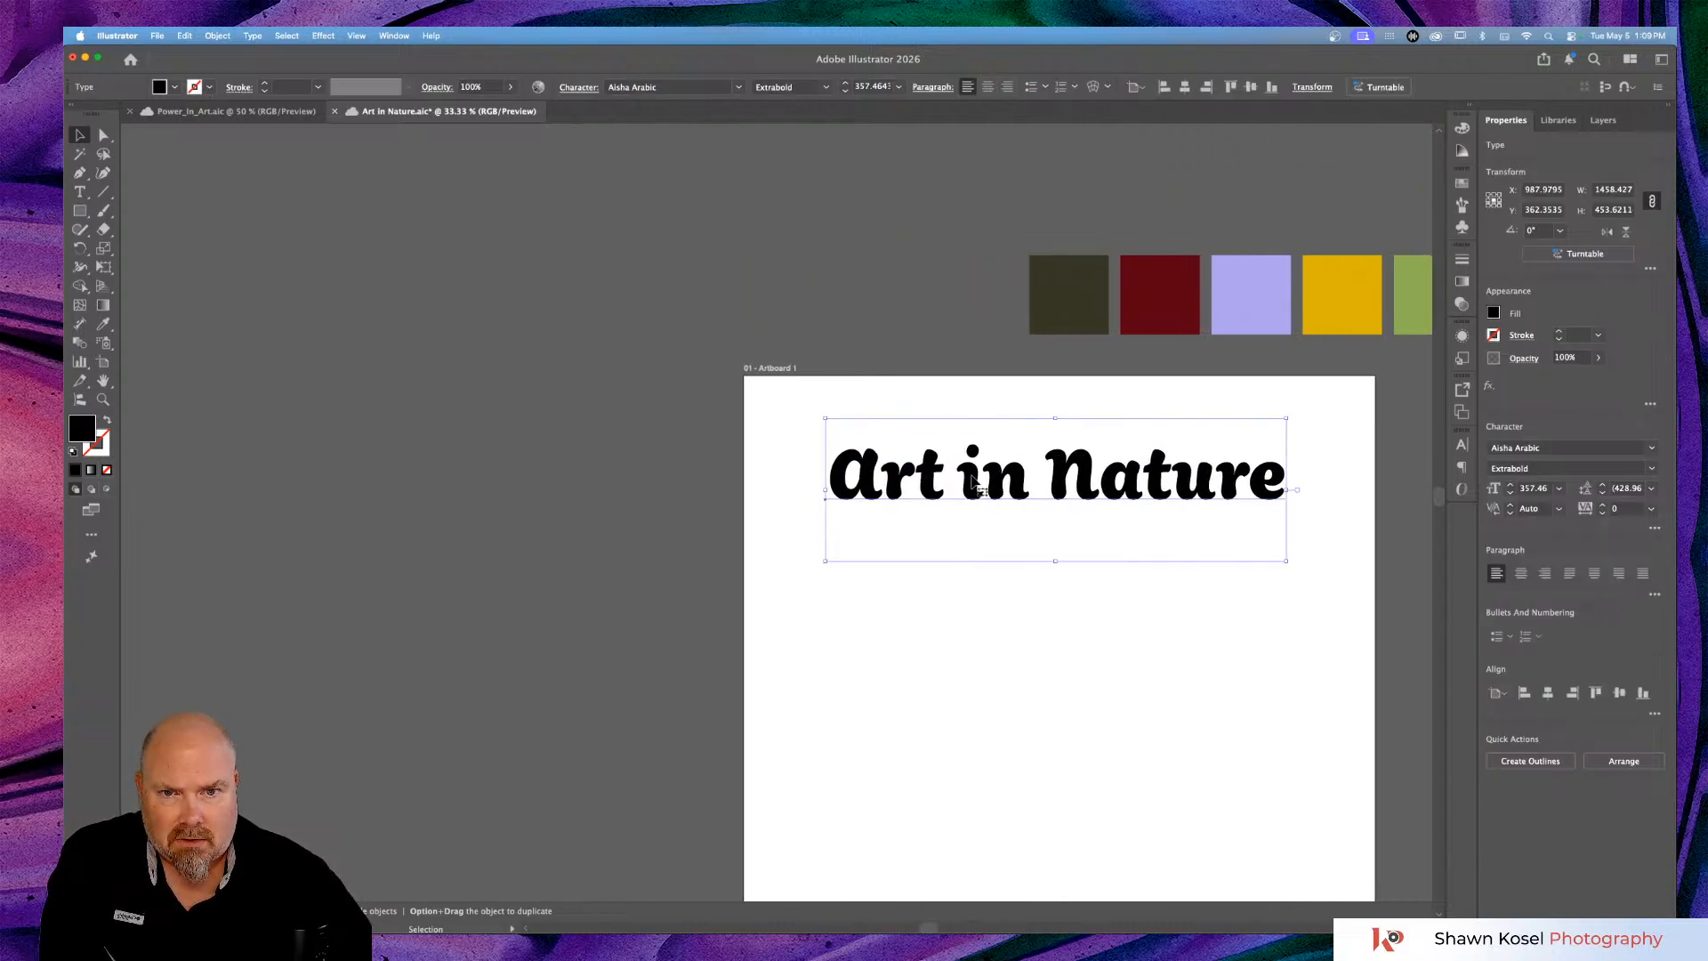
key(super+equal)
key(super+equal)
key(super+equal)
key(super+equal)
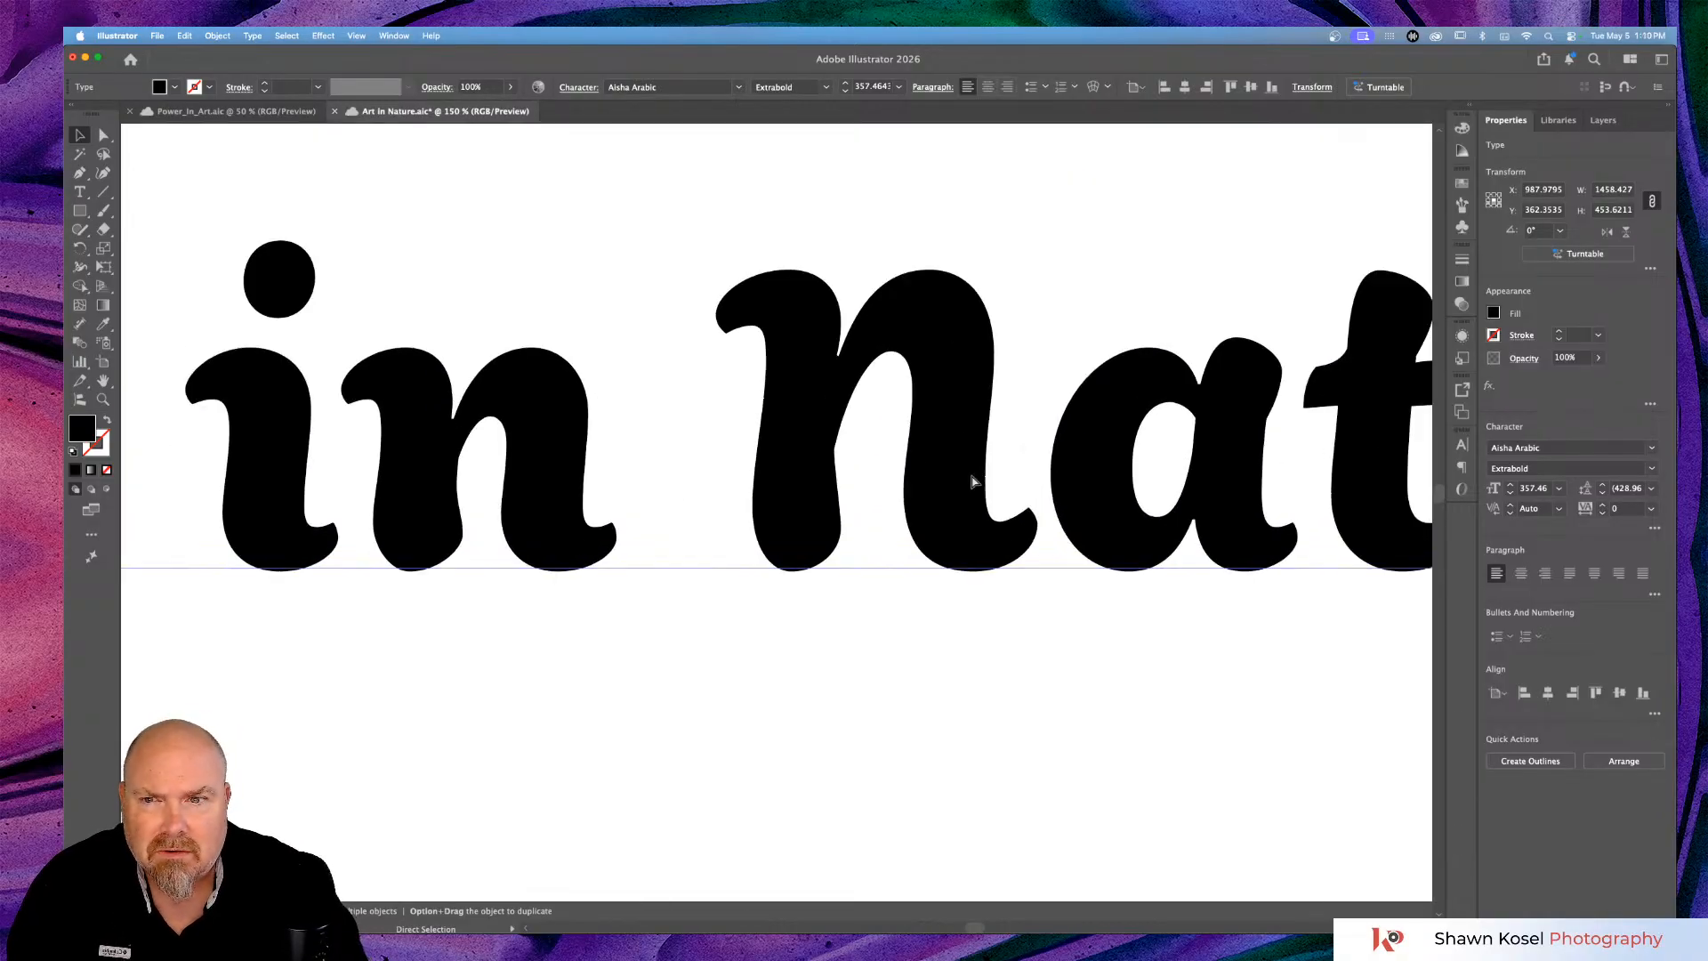
key(super+minus)
key(super+minus)
key(super+minus)
key(super+minus)
key(super+minus)
key(super+minus)
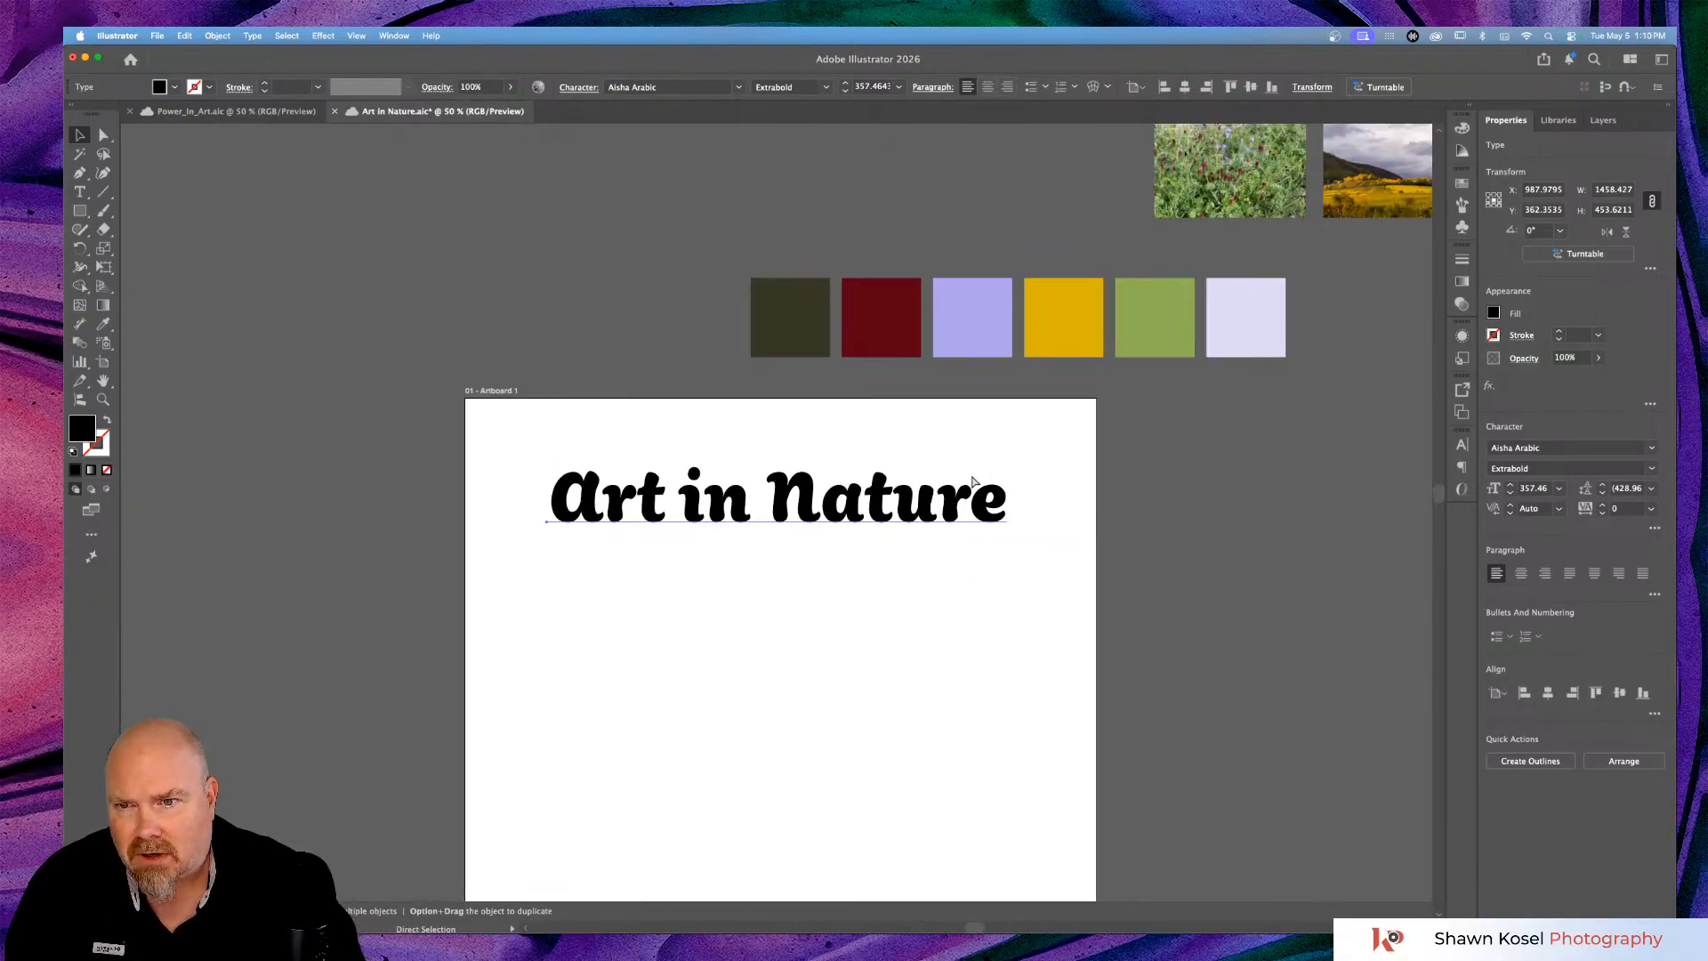
key(super+equal)
key(super+equal)
key(super+equal)
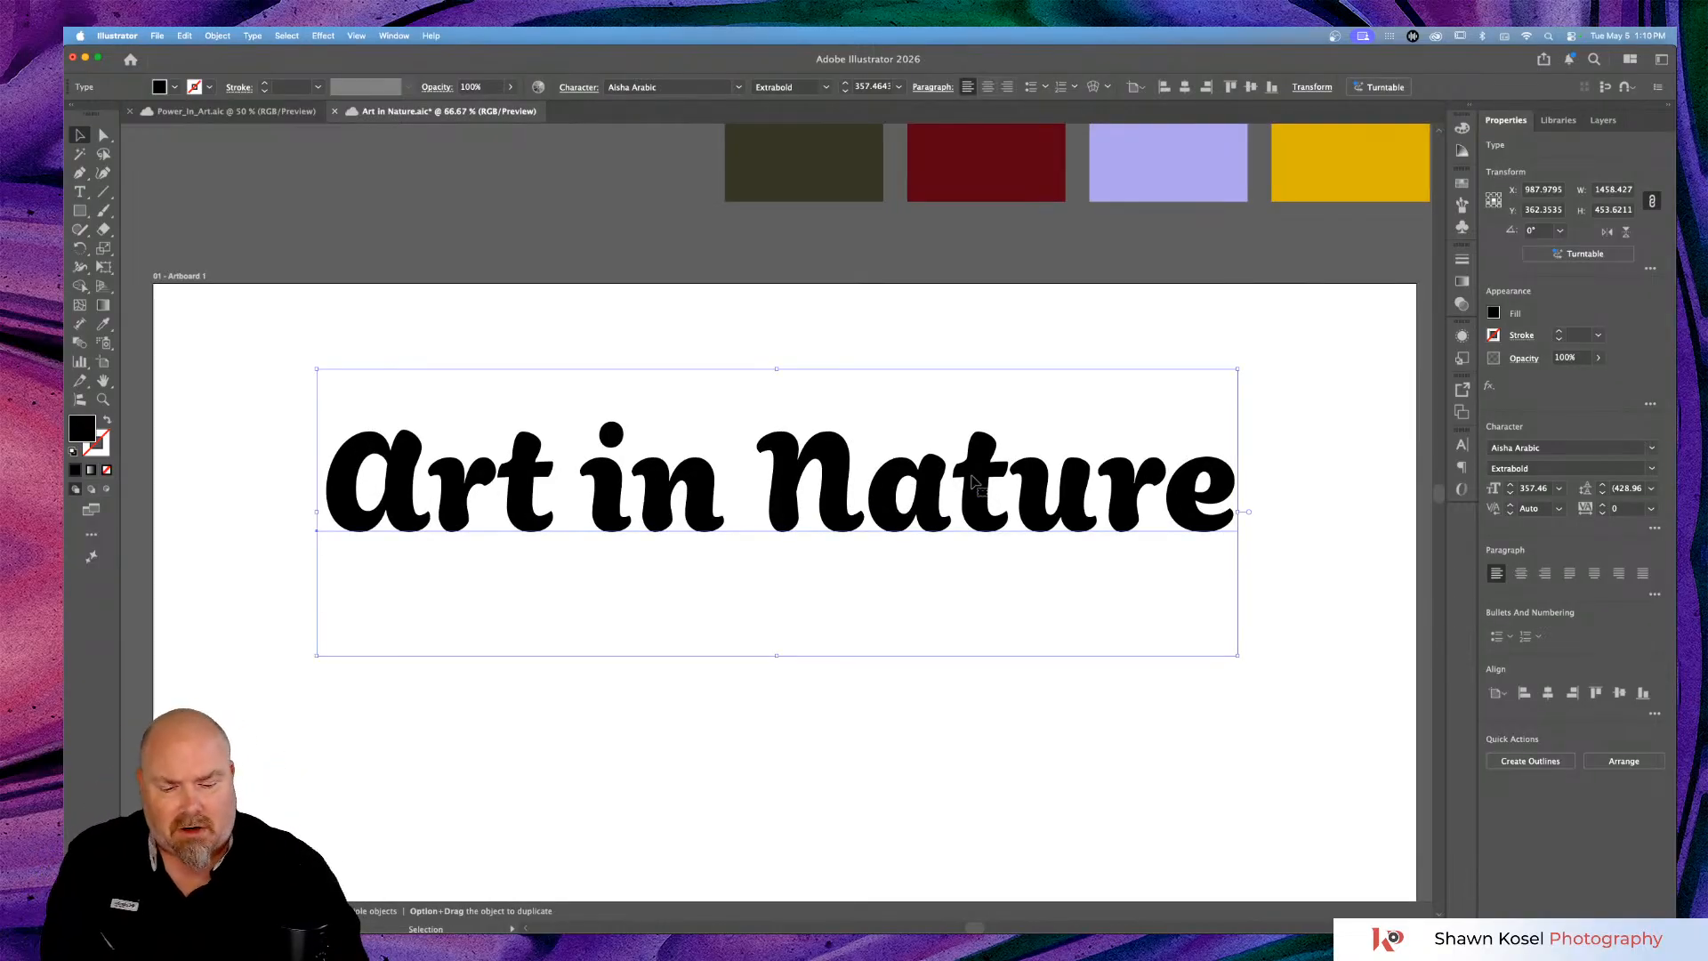
key(super+minus)
key(super+minus)
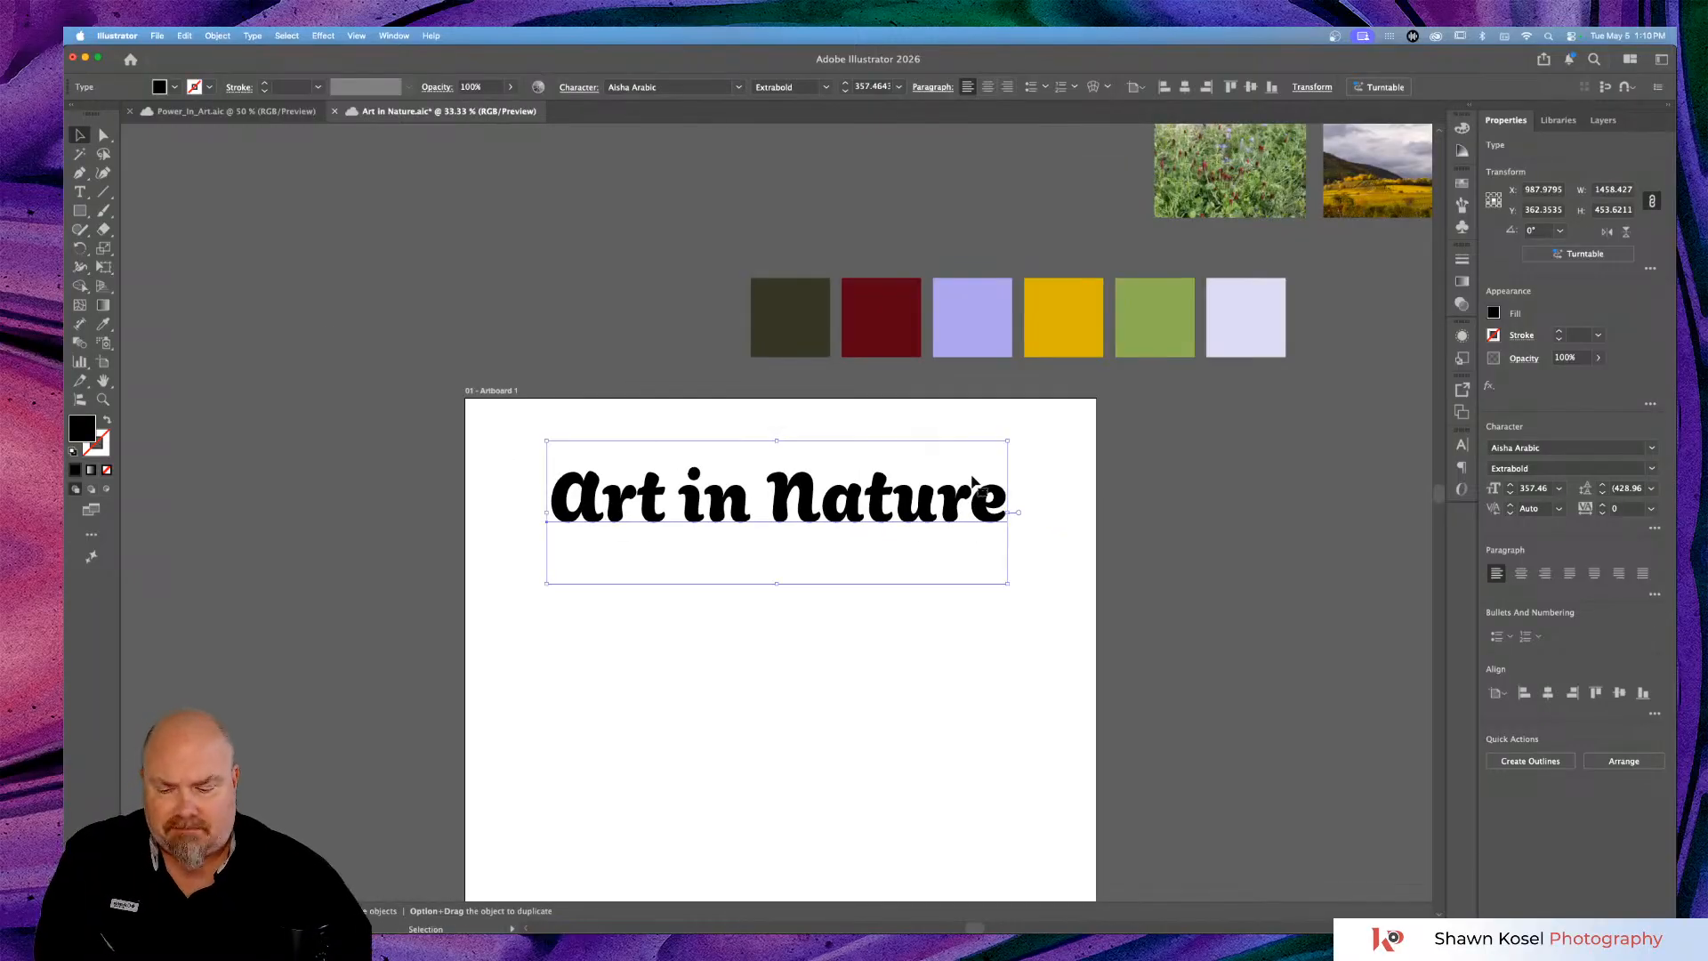
Place two stacked copies of the "Art in Nature" title on the canvas to the artboard's upper left and save the document.
drag(831, 480, 273, 236)
scroll(409, 392, left, 10)
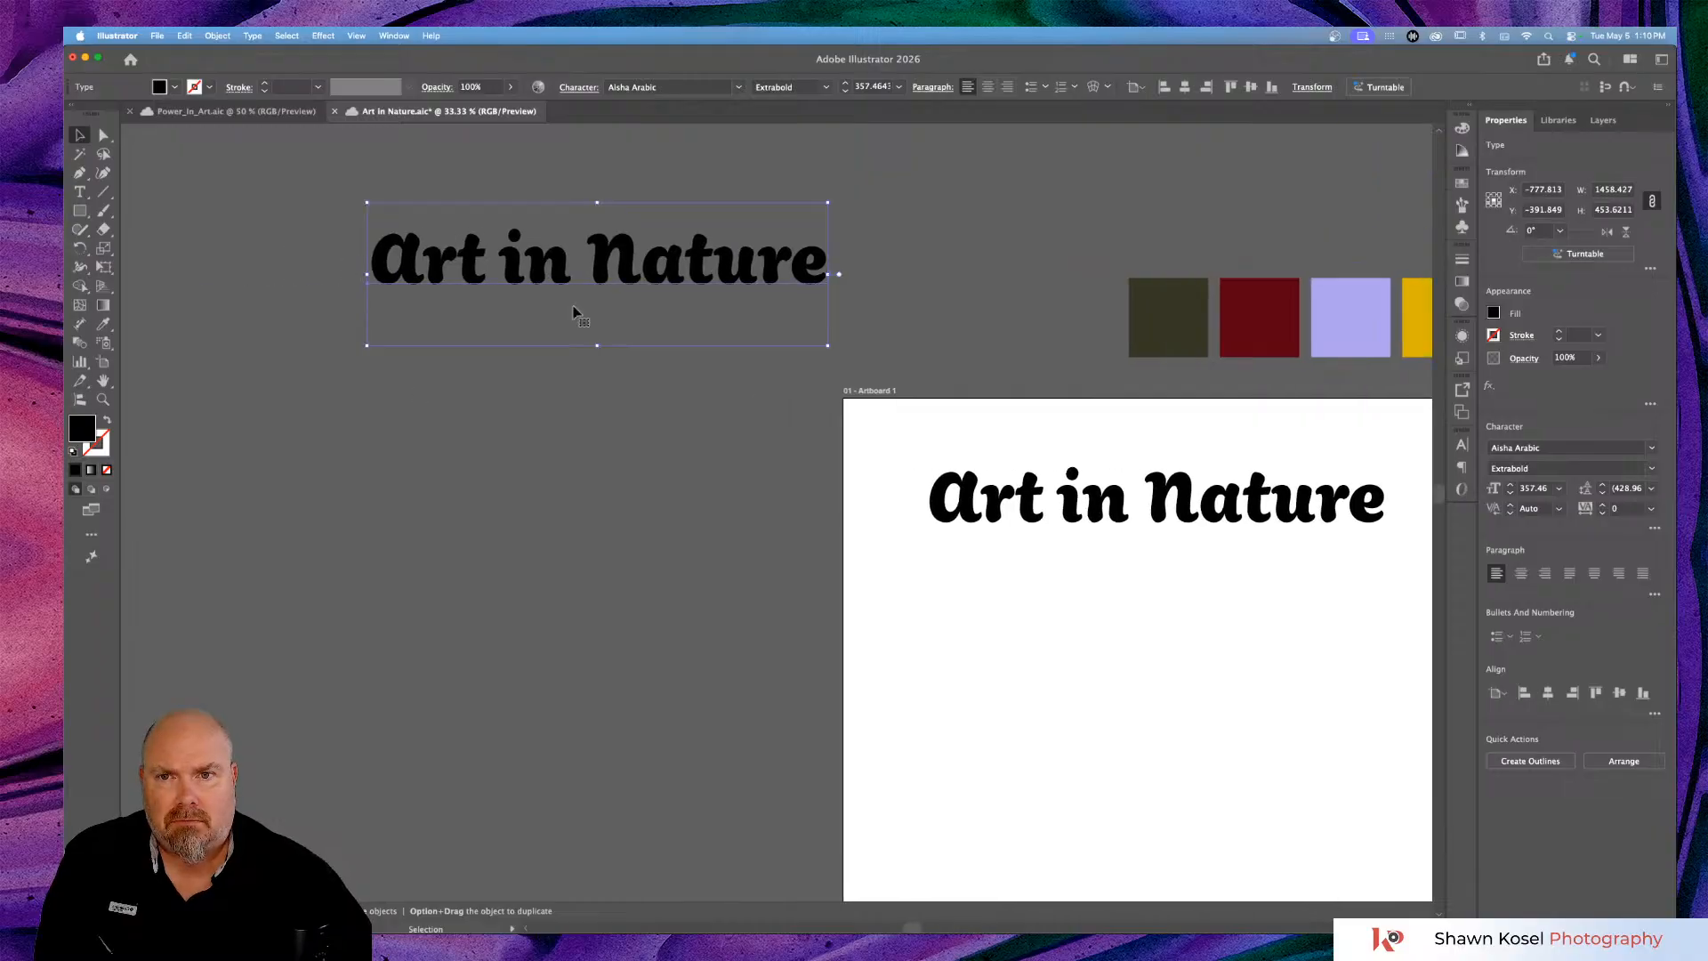
drag(648, 265, 519, 259)
scroll(541, 392, left, 2)
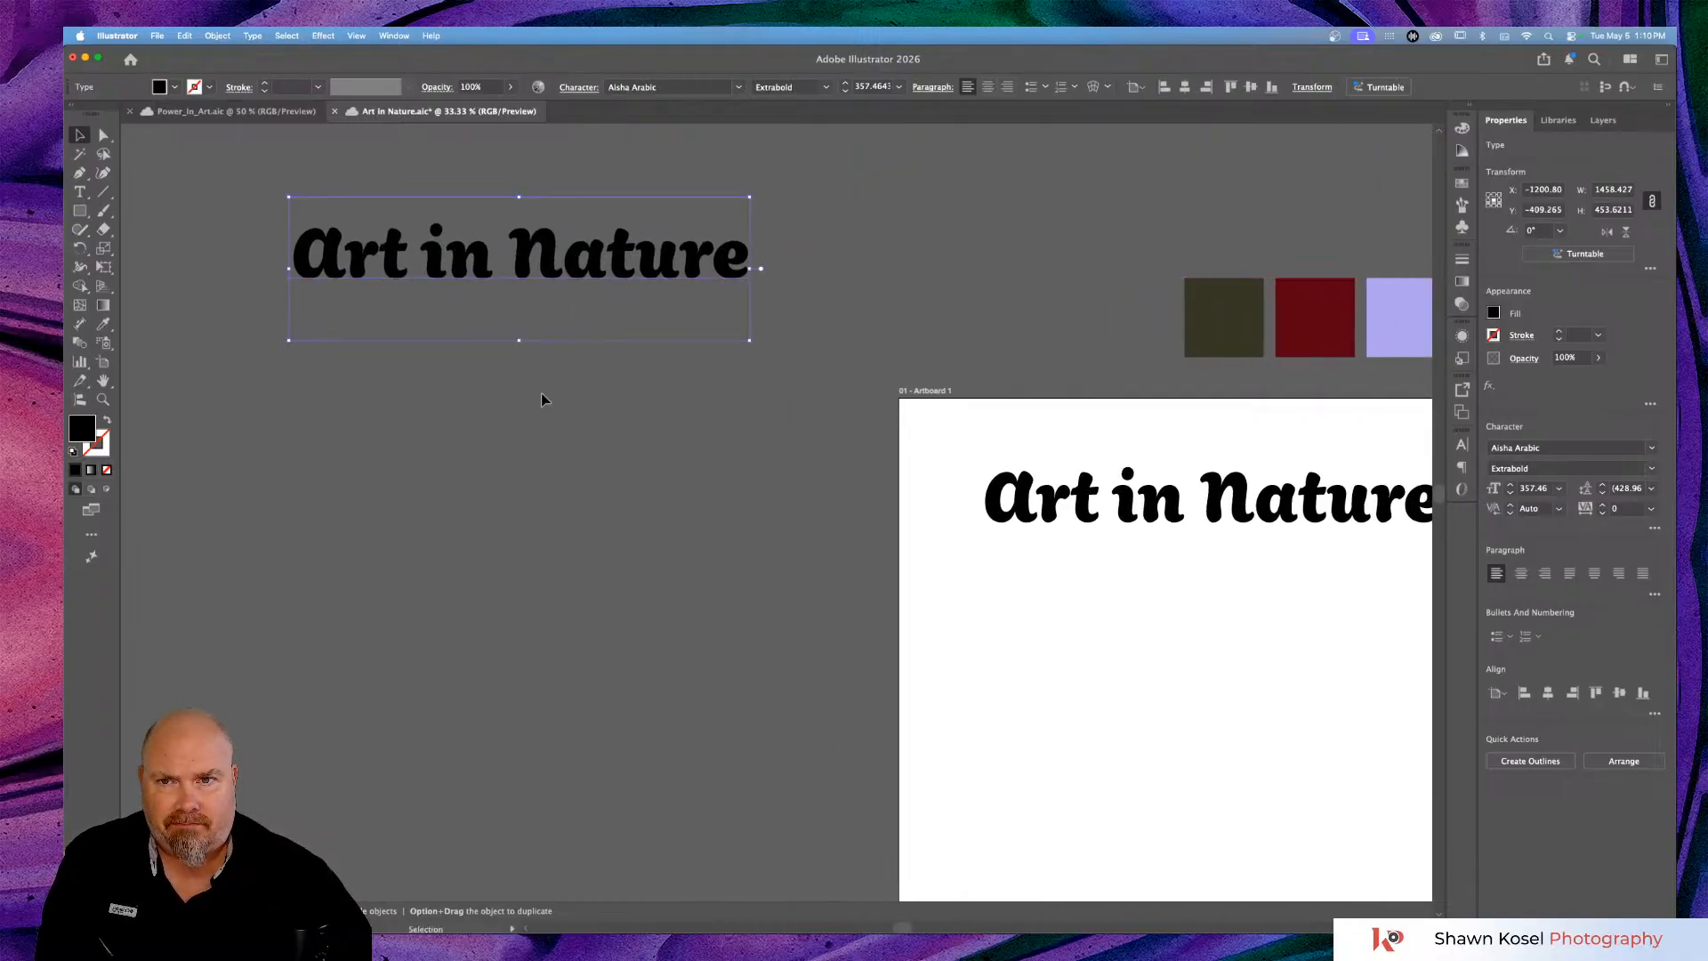
drag(593, 269, 593, 358)
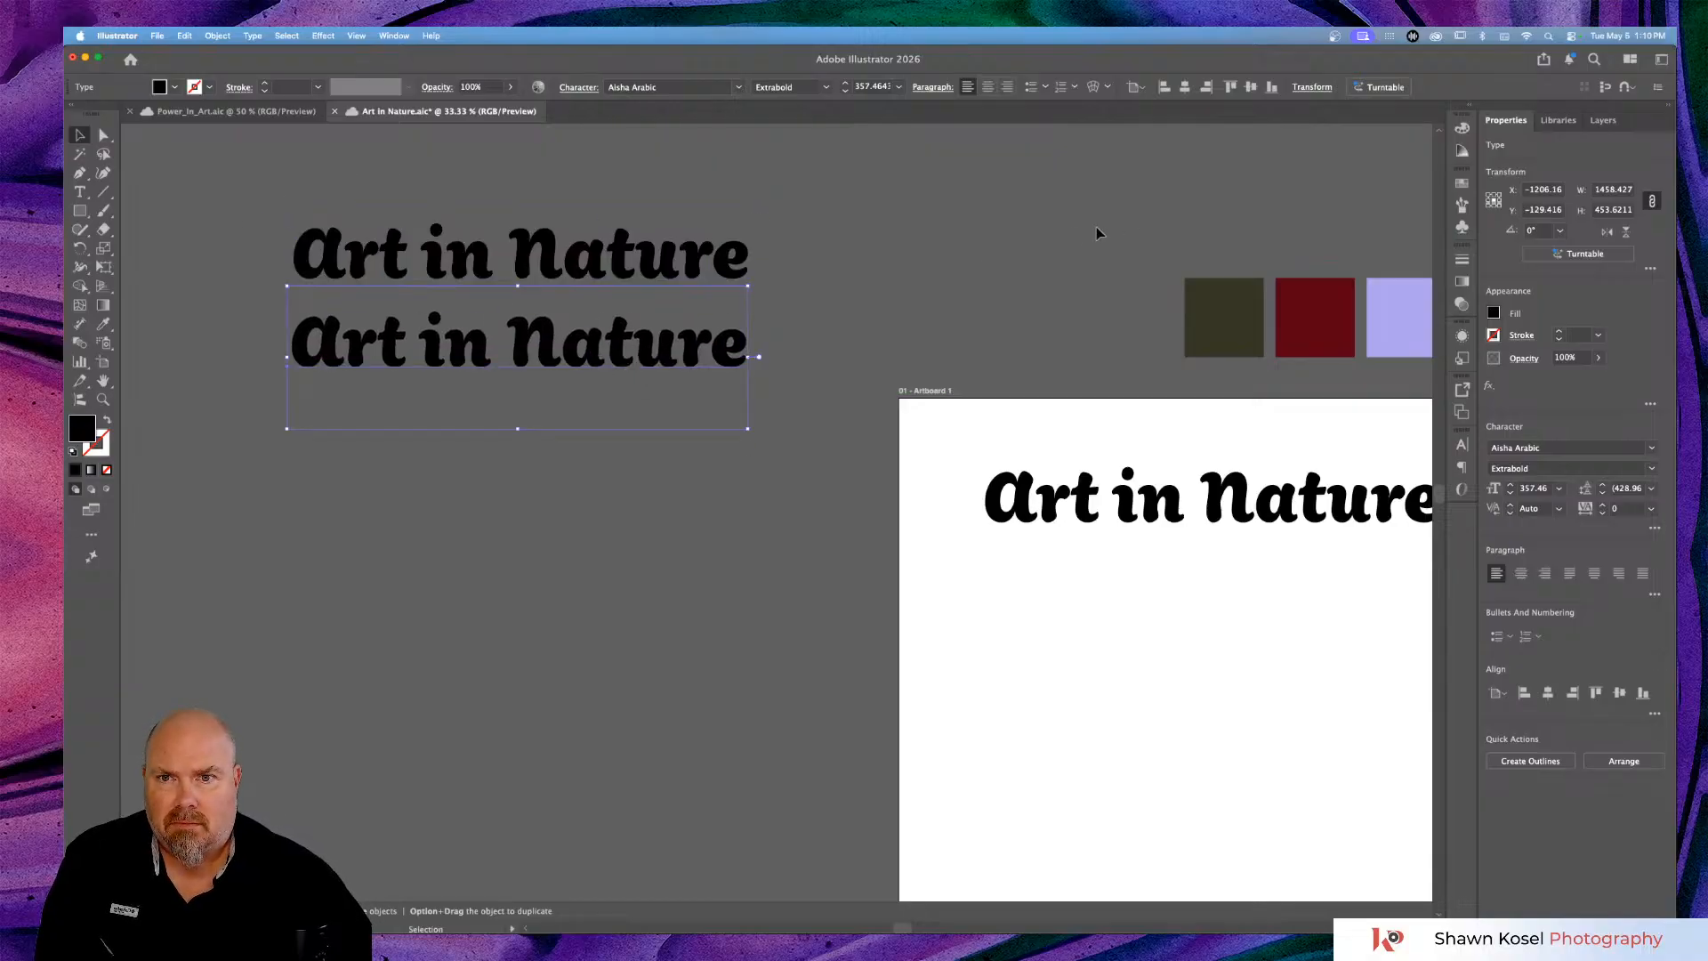
click(965, 246)
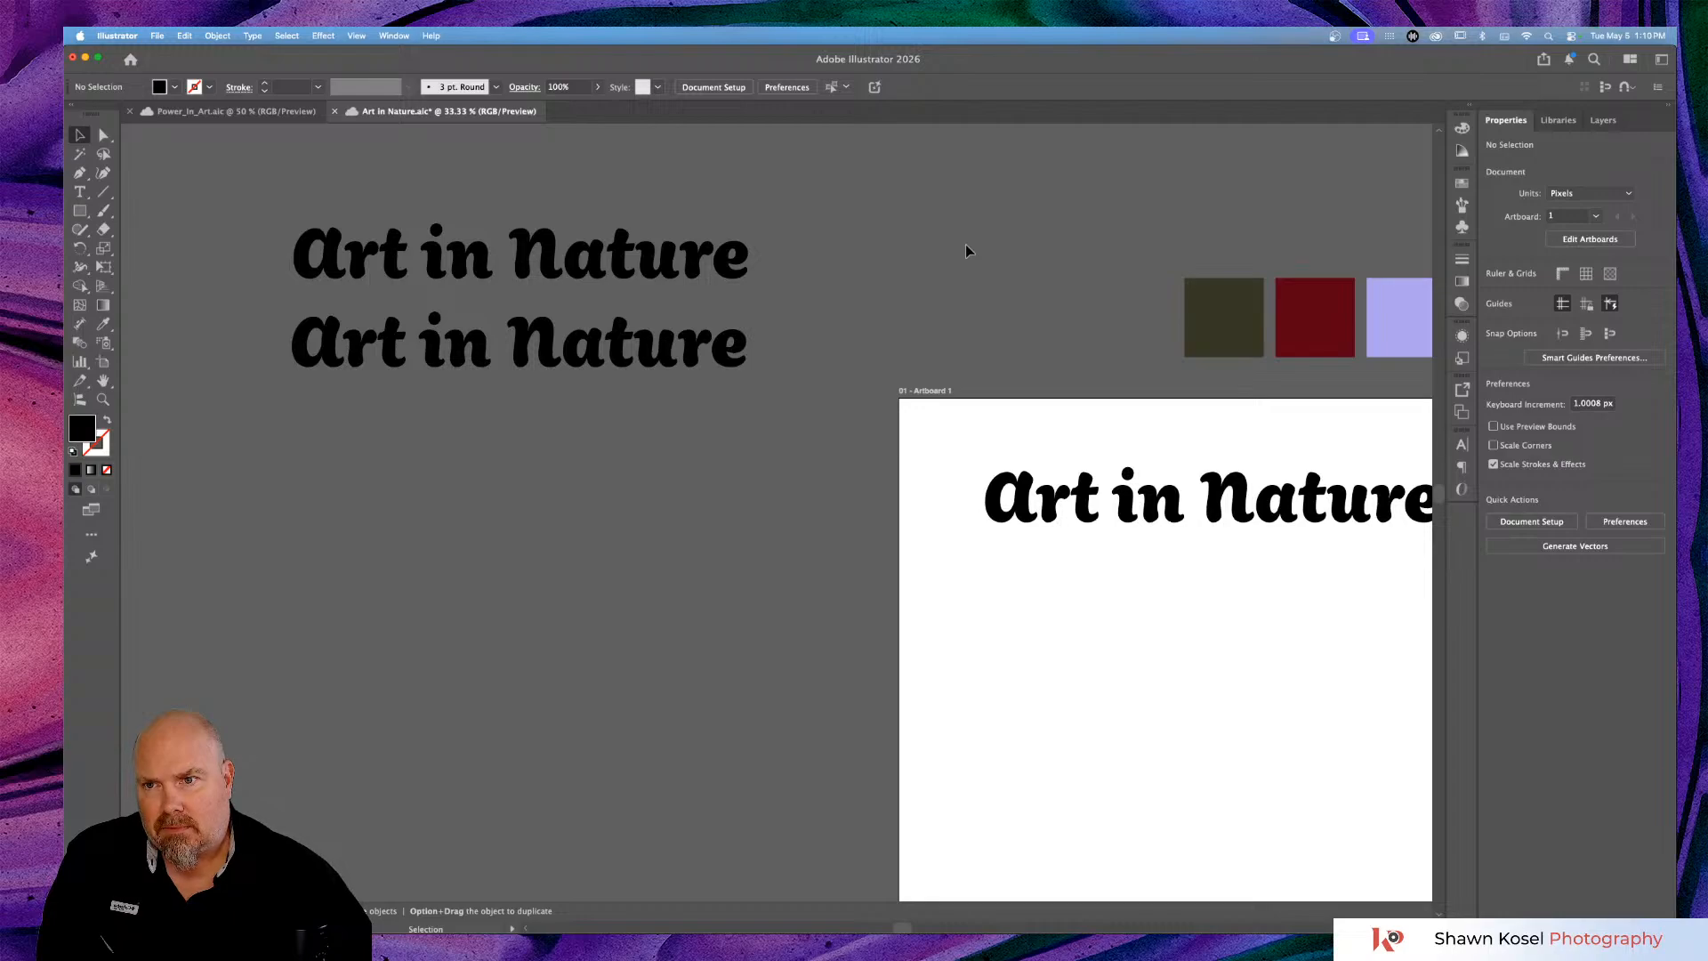
key(super+s)
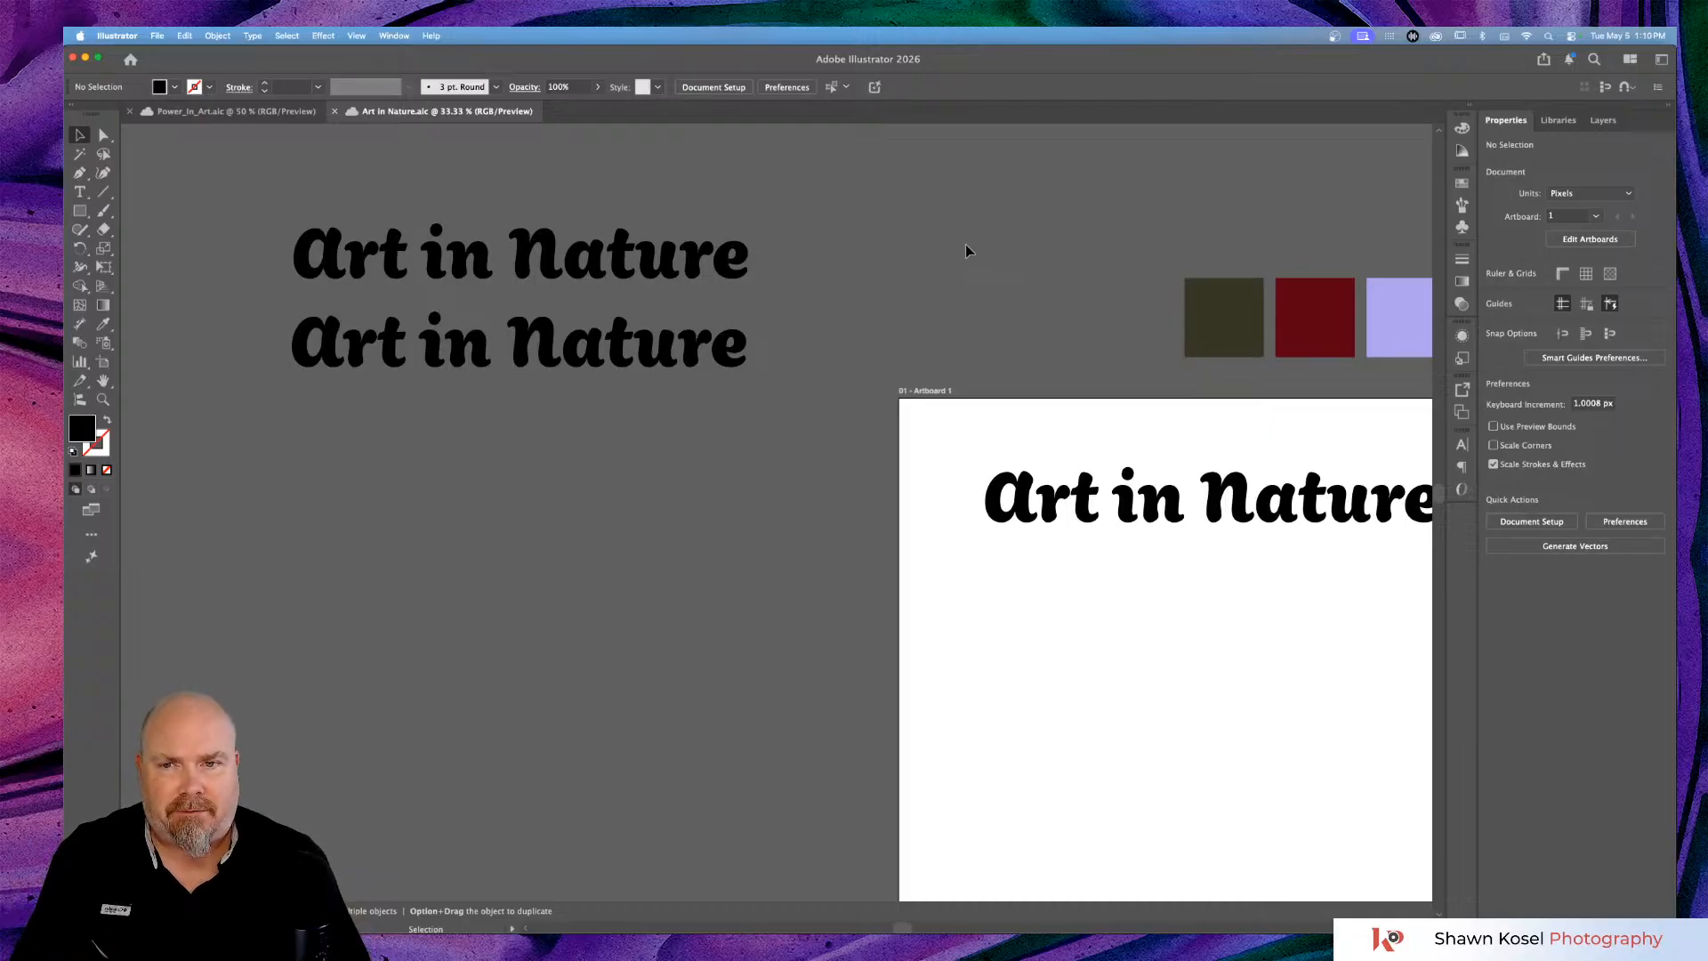
Switch to Chrome and sort the Adobe Fonts families by Newest.
key(super+Tab)
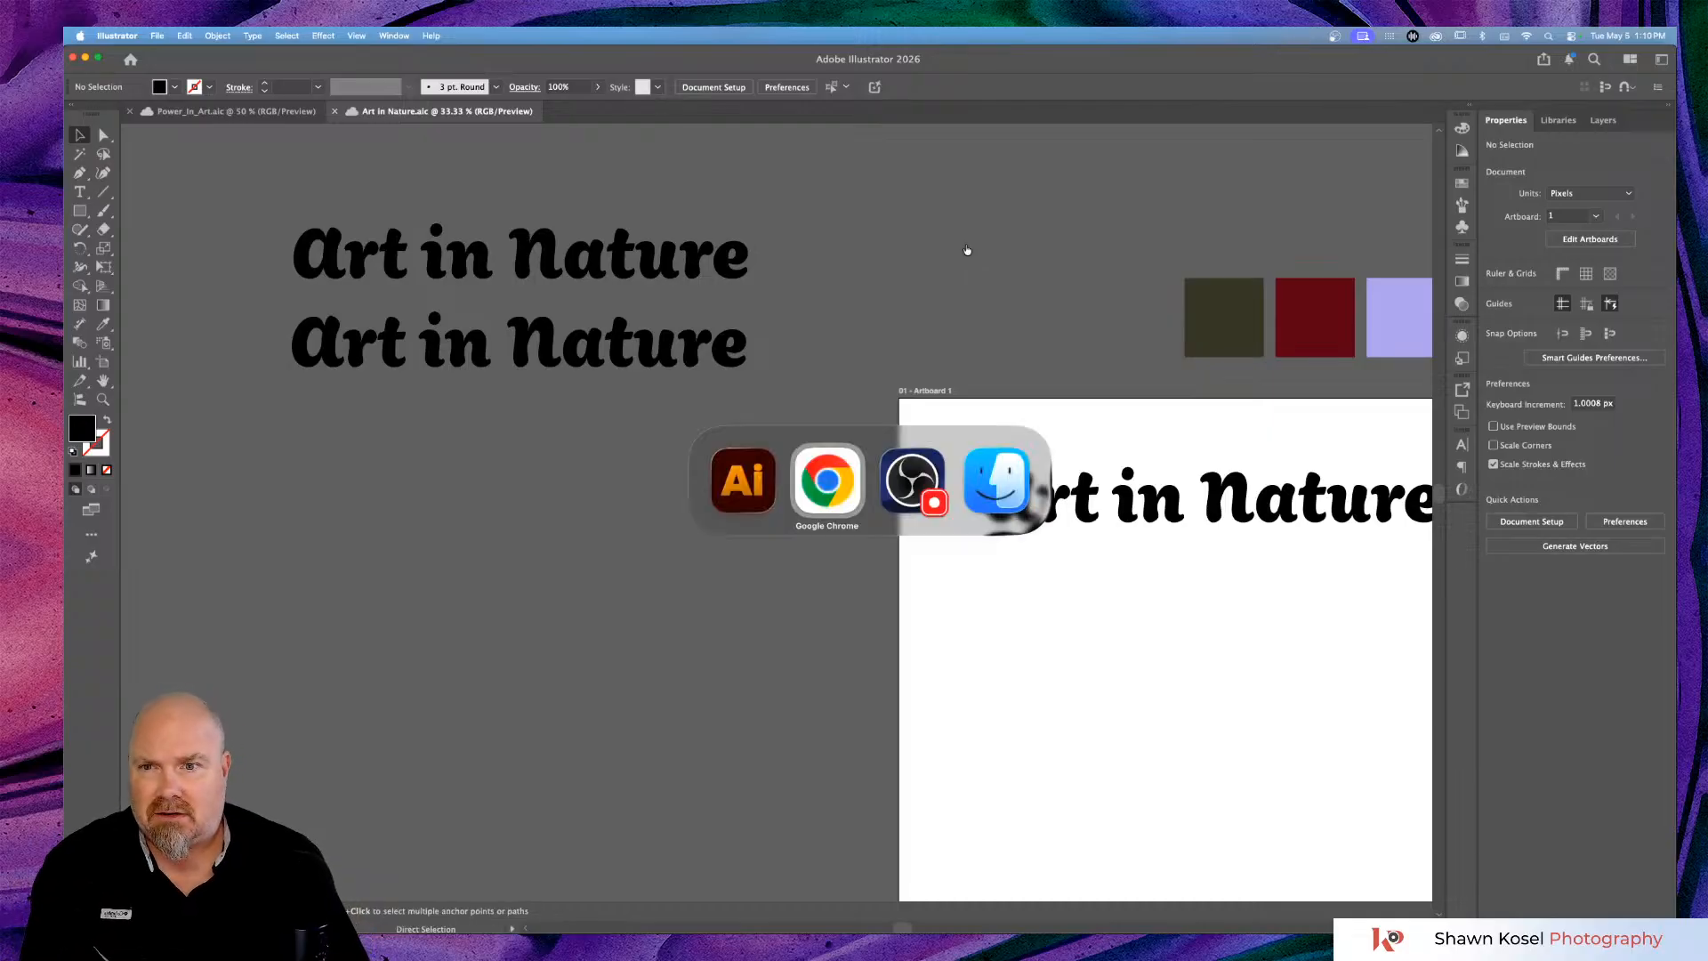
key(super+Tab)
key(super+Tab)
key(super+Tab)
key(super+Tab)
key(super+Tab)
key(super+Tab)
key(super+Tab)
key(super+Tab)
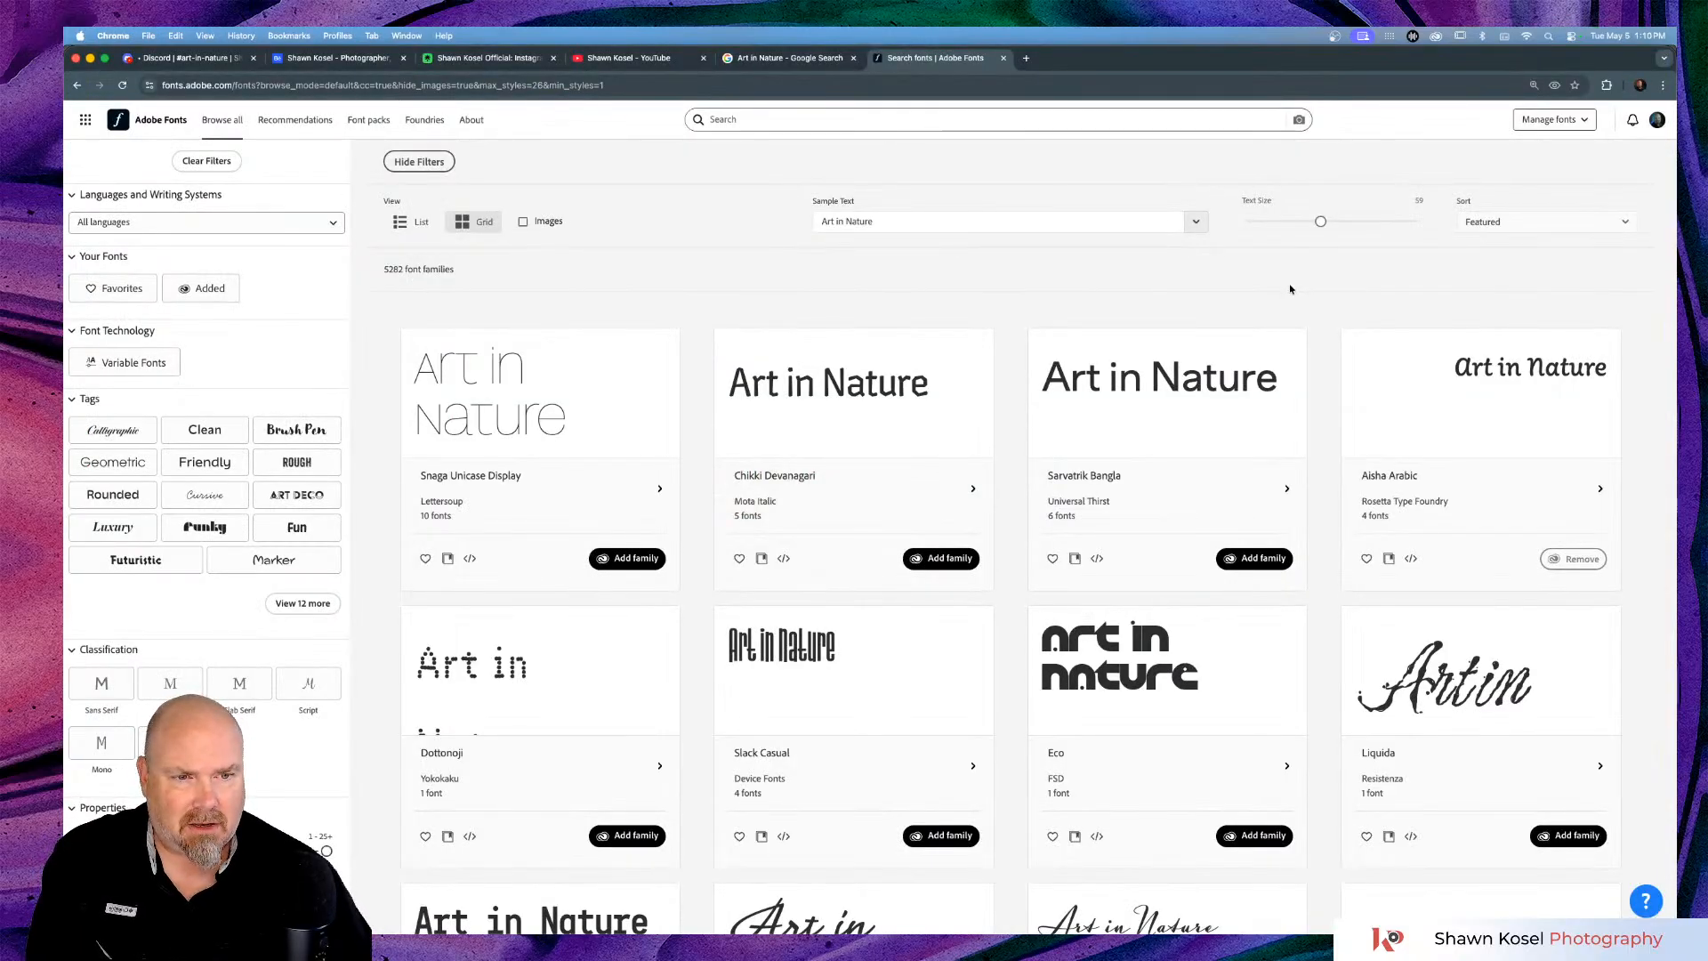
scroll(1291, 289, down, 5)
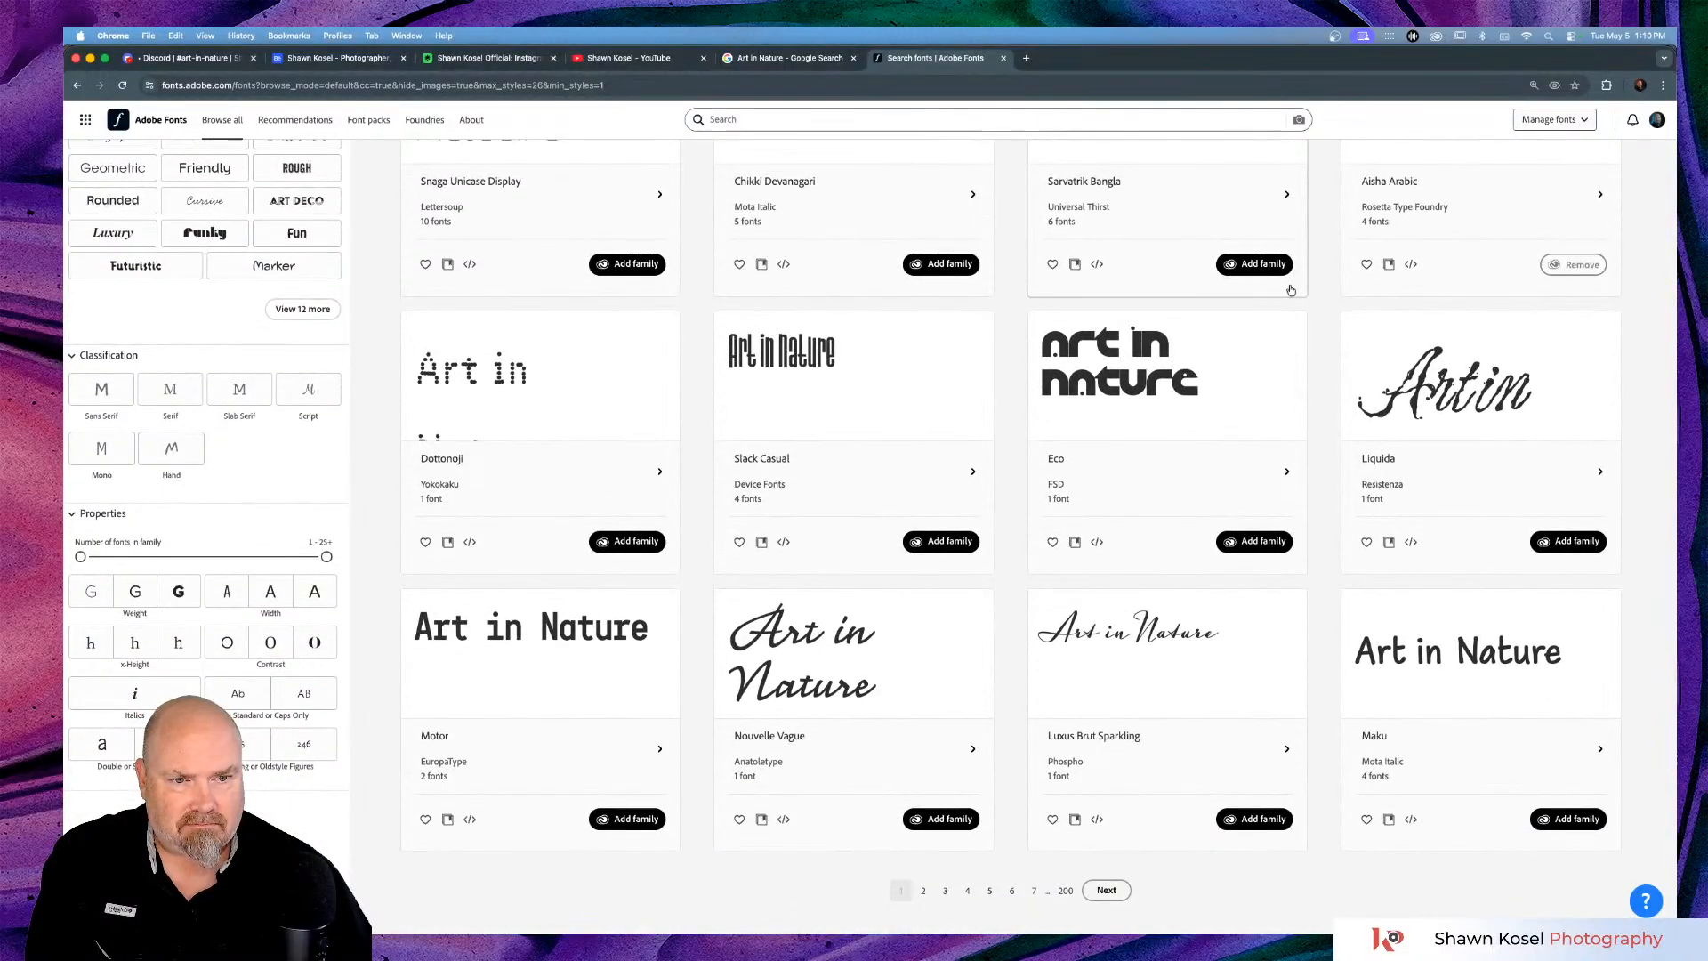
scroll(1291, 289, up, 5)
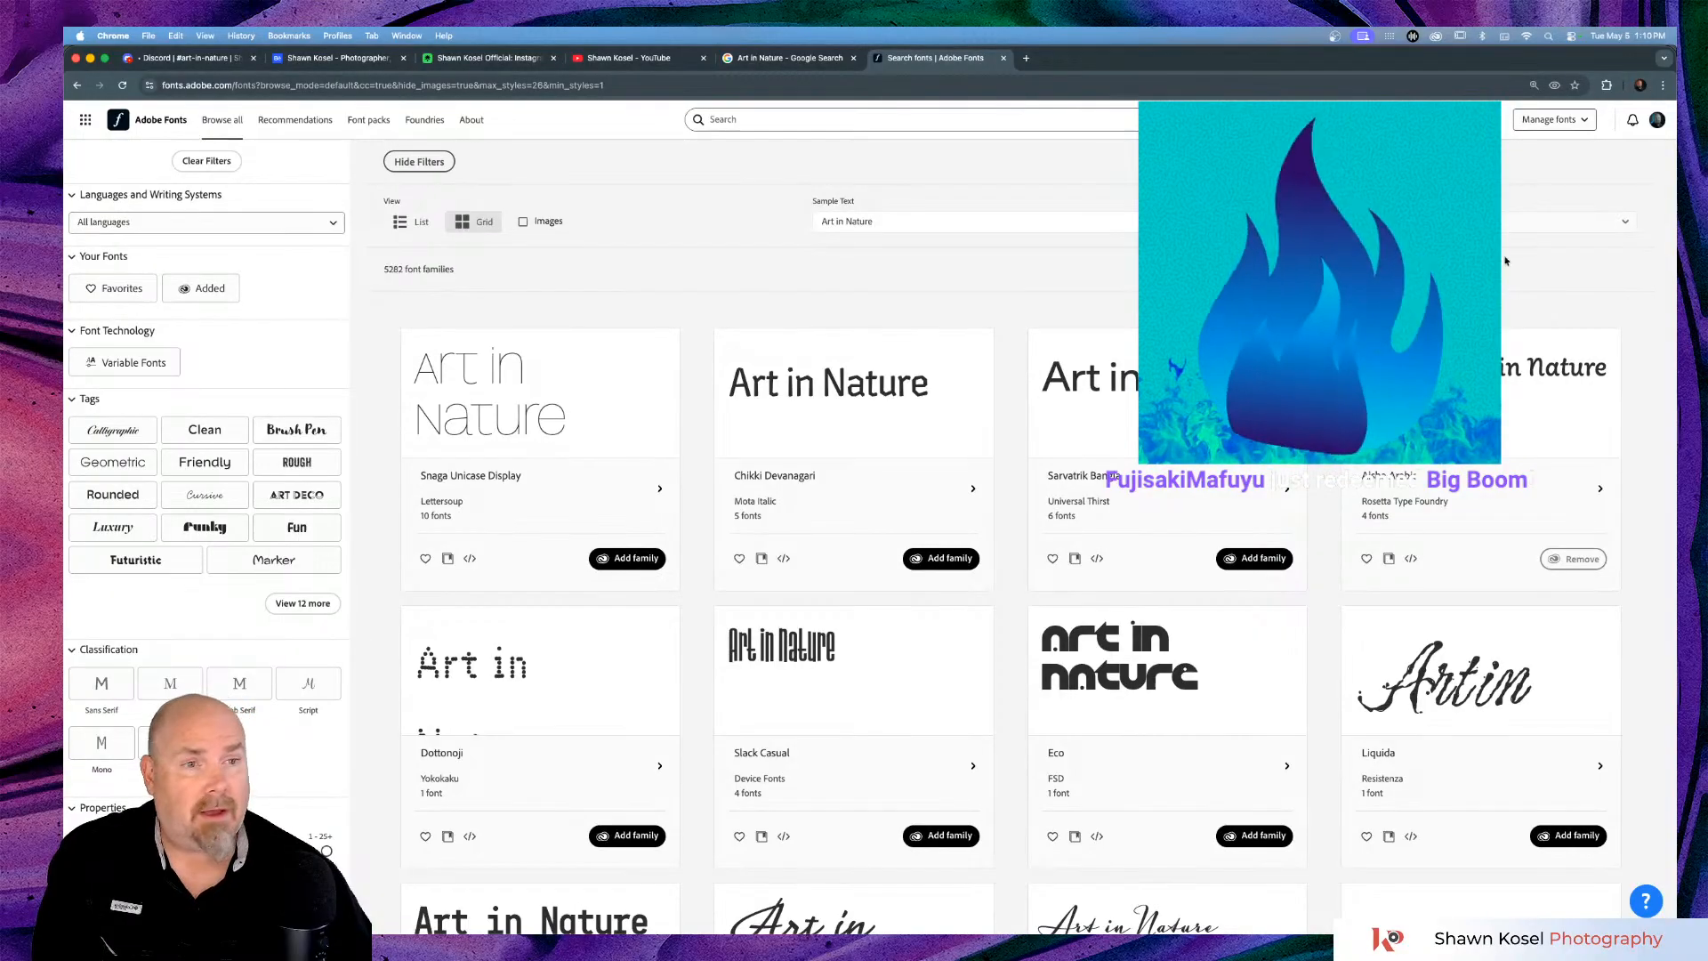
click(1567, 236)
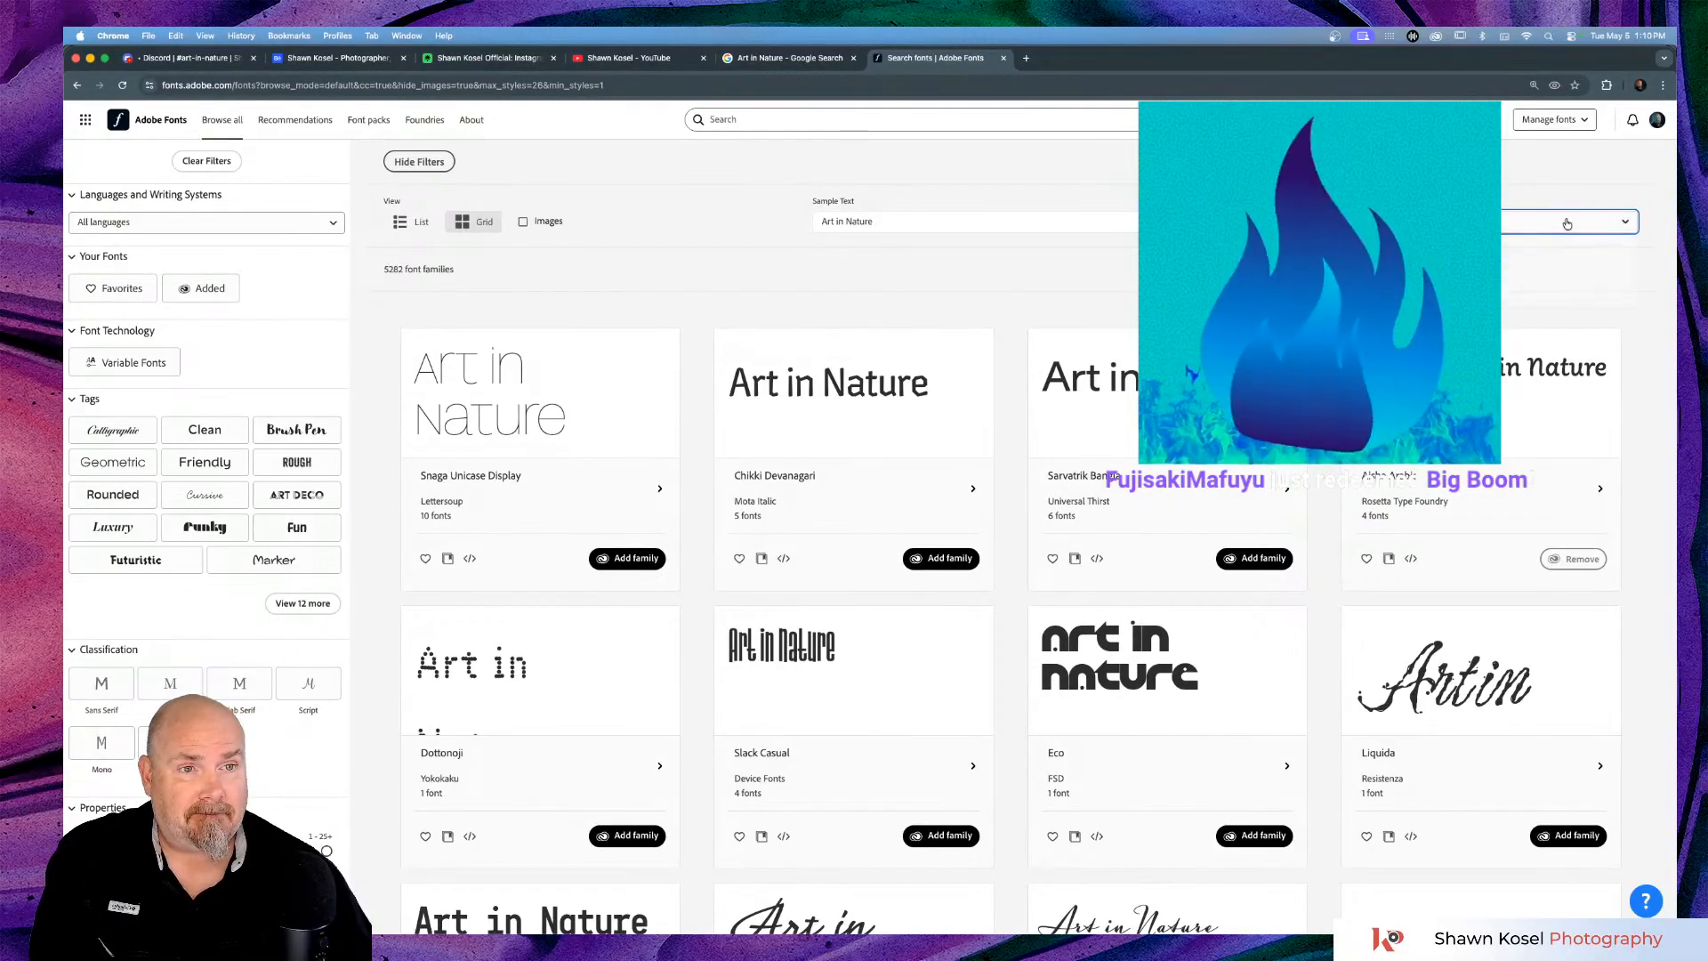
click(1517, 296)
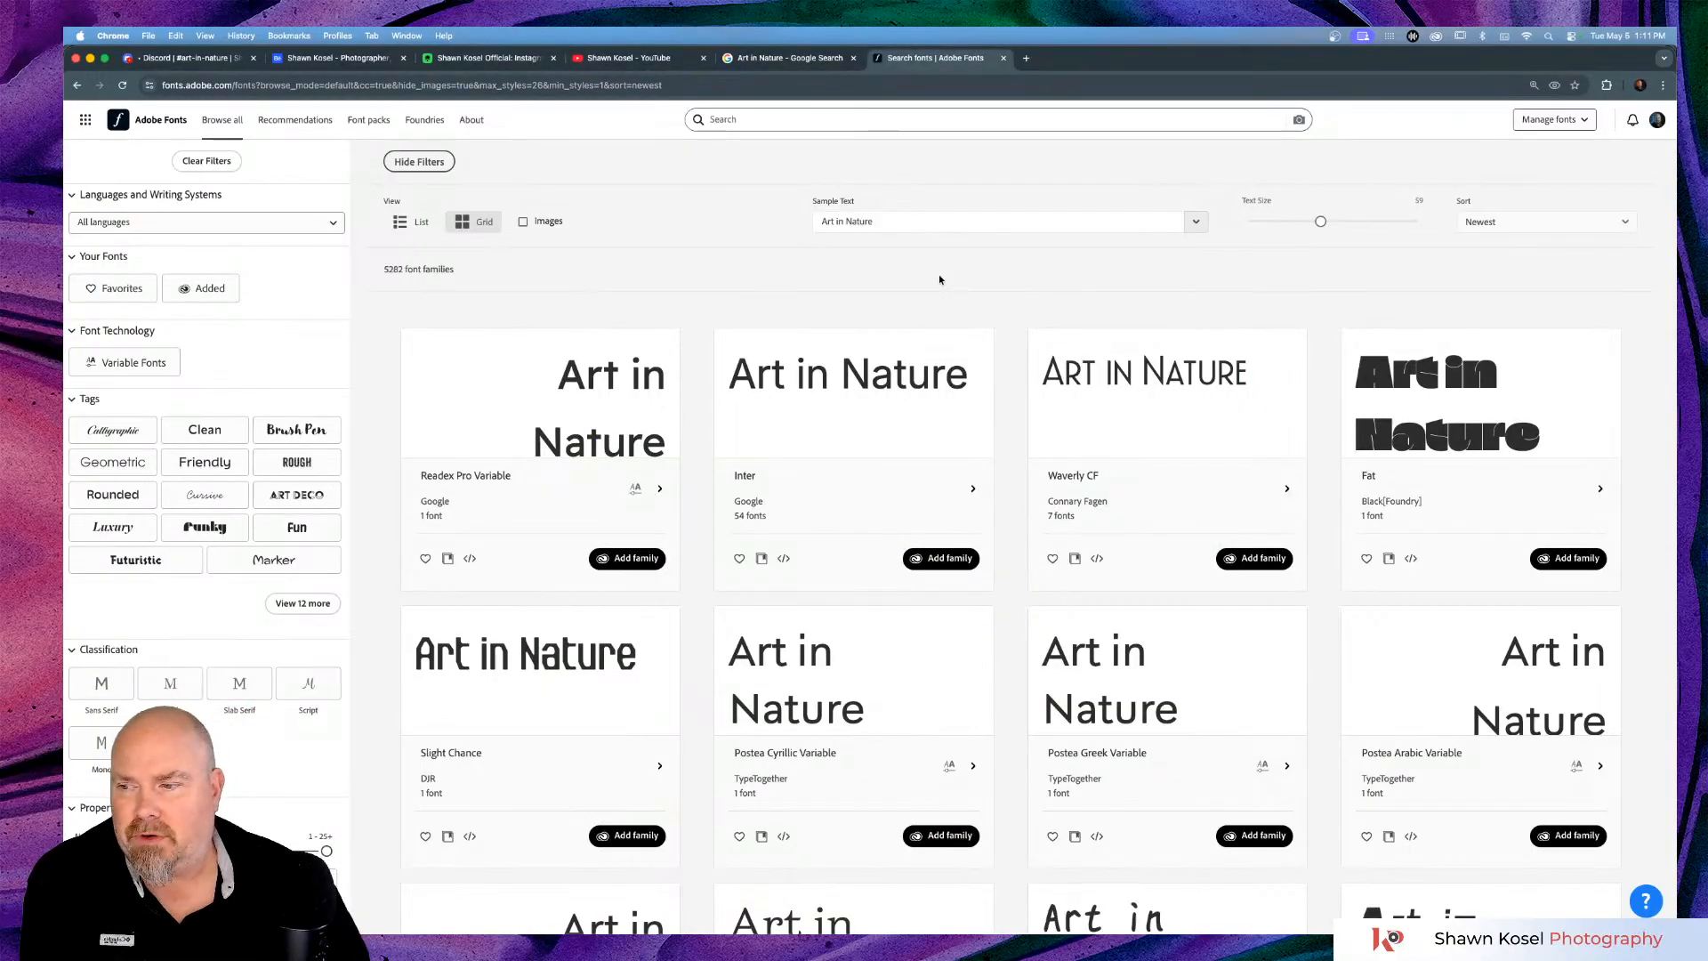
Look through the first page of newest font families previewing "Art in Nature" and go to page 2.
scroll(840, 324, down, 3)
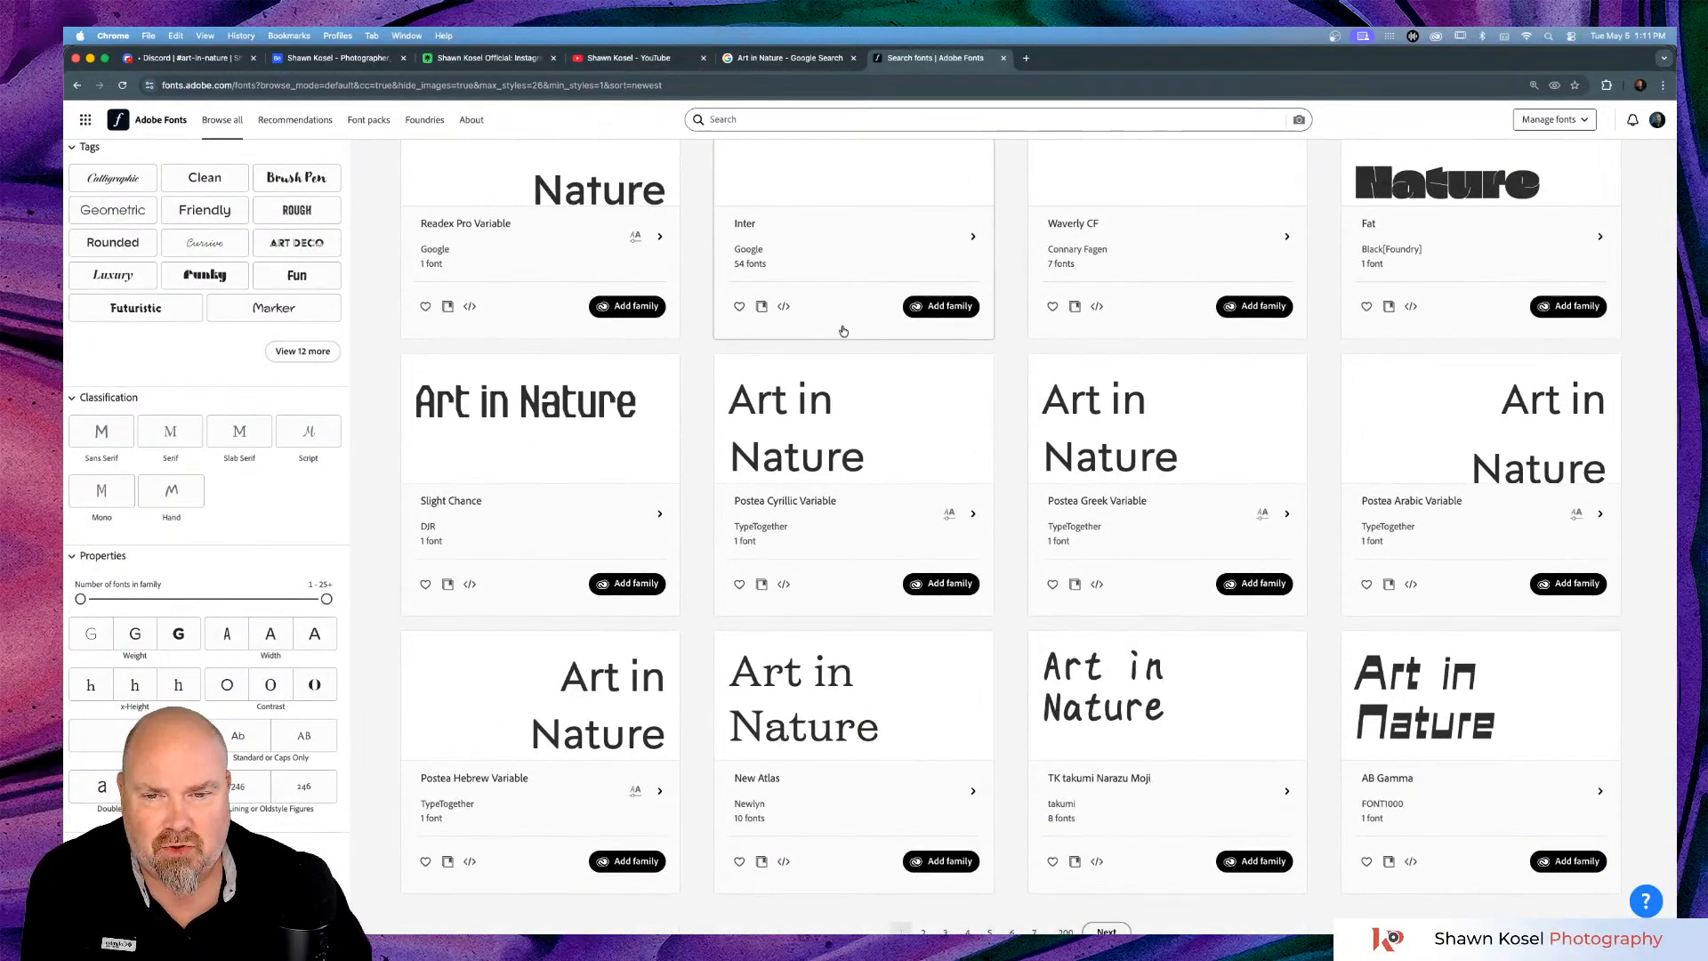
scroll(843, 331, down, 4)
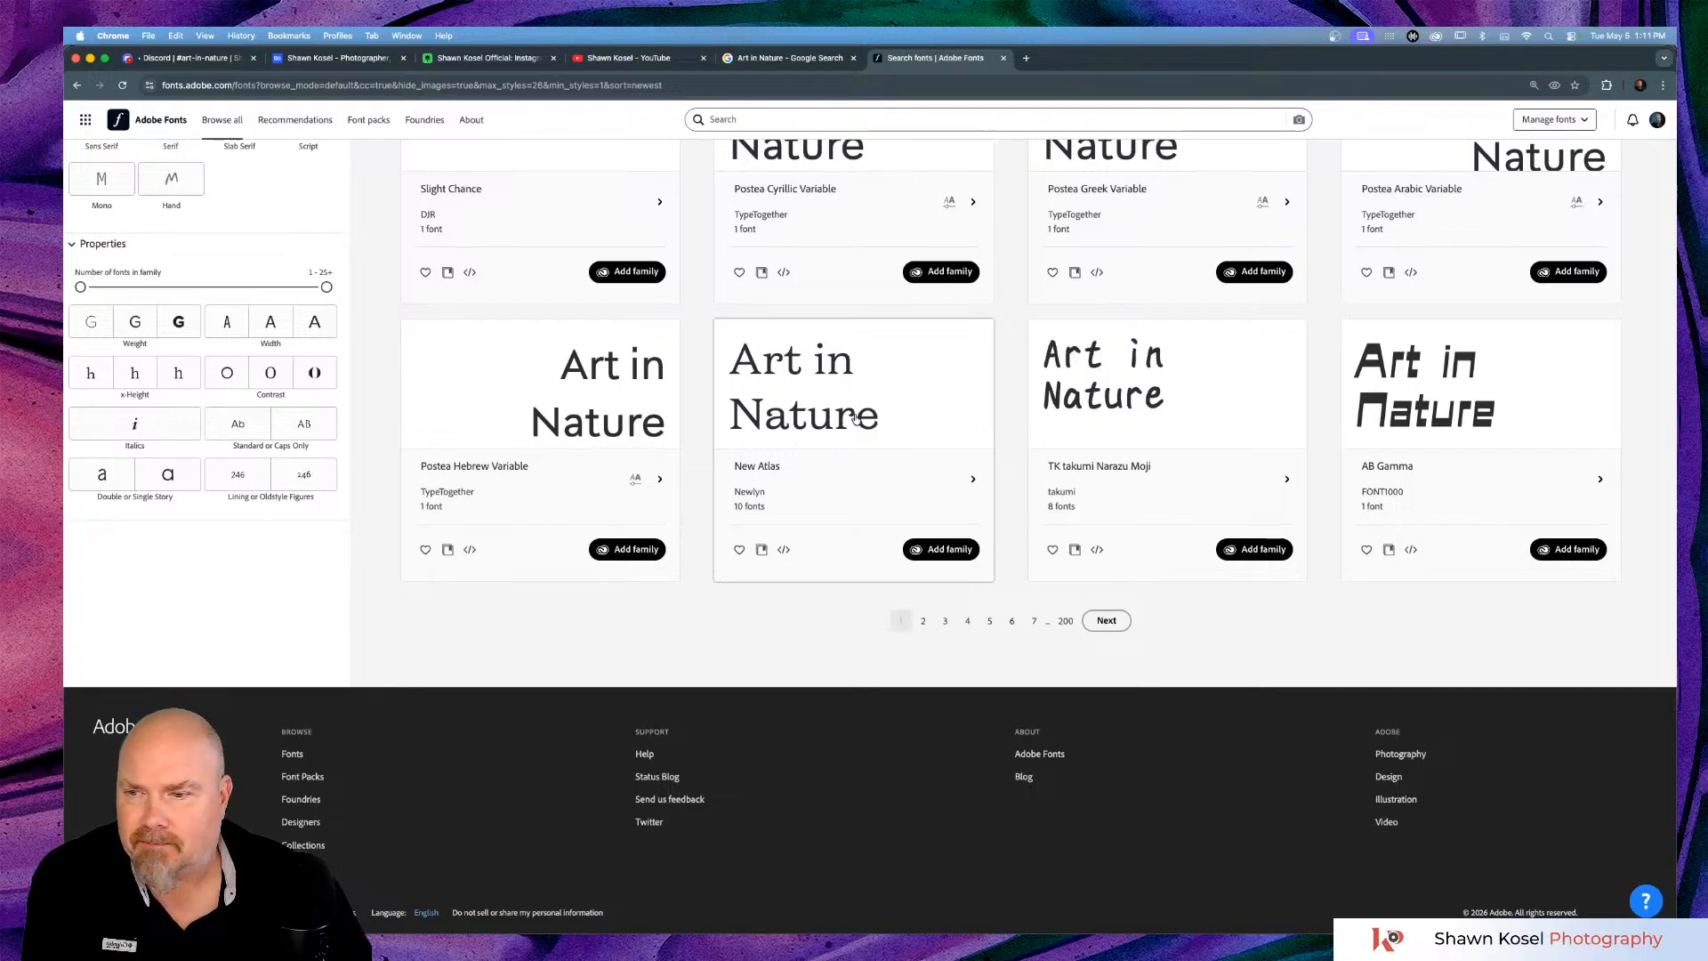
scroll(853, 419, up, 2)
scroll(853, 420, down, 2)
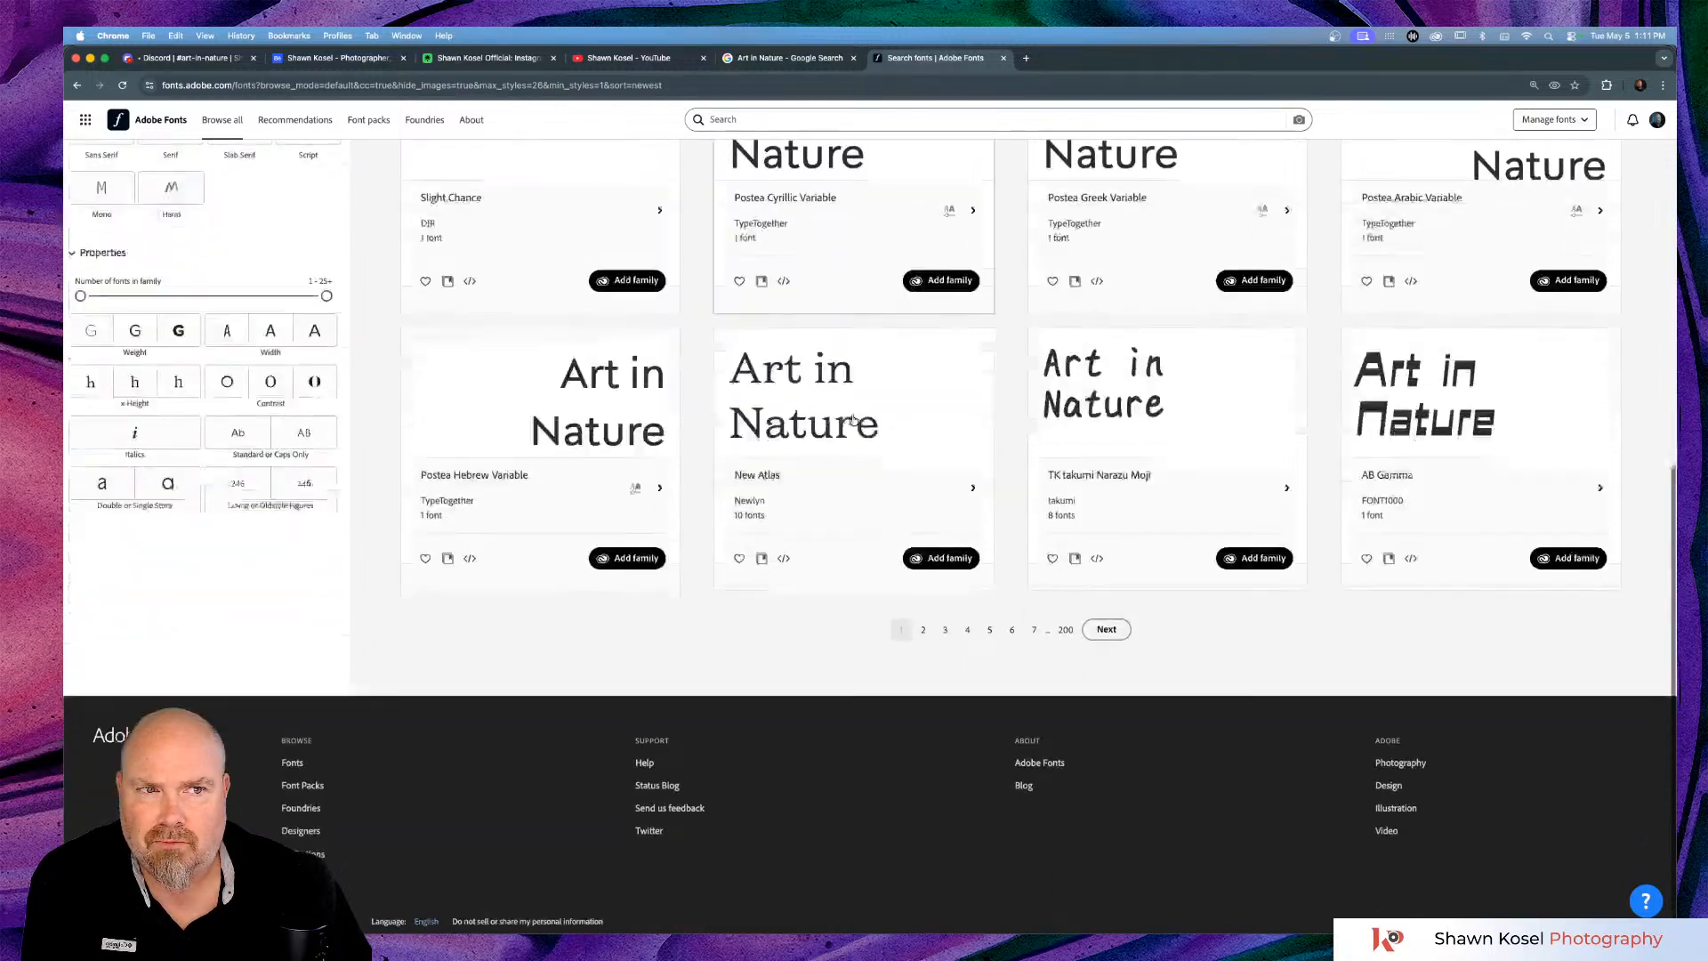
click(1105, 621)
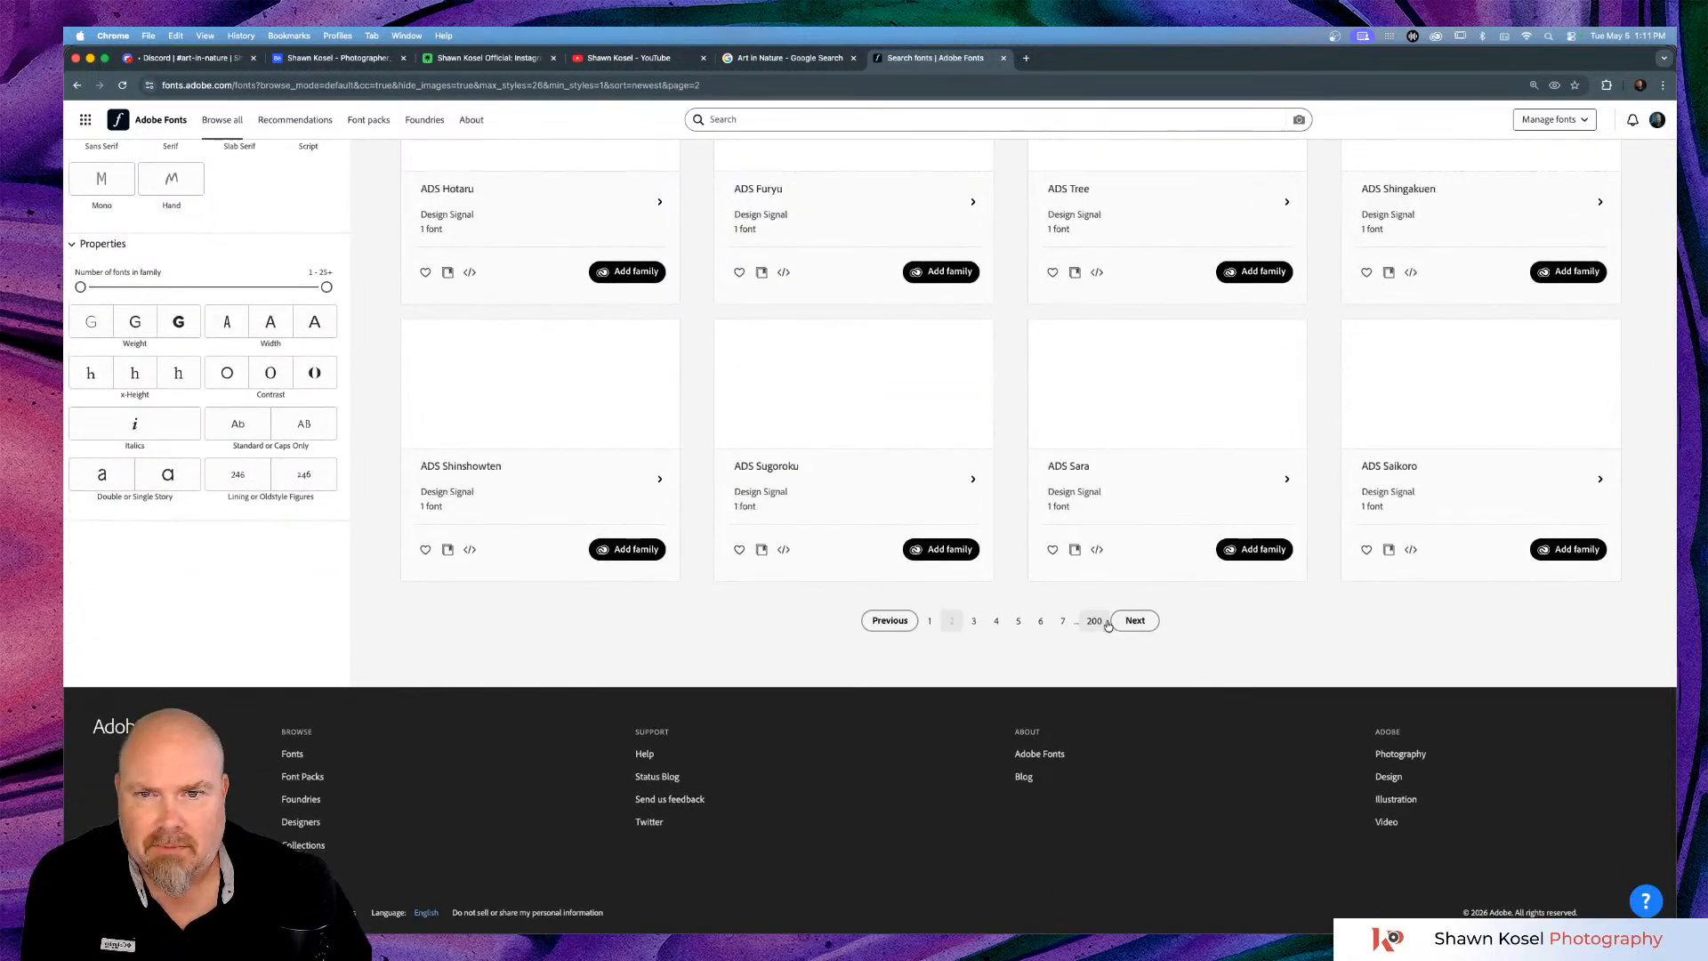
Examine the "Art in Nature" previews on page 2, including a close-up of ADS Hotaru.
scroll(1023, 427, up, 6)
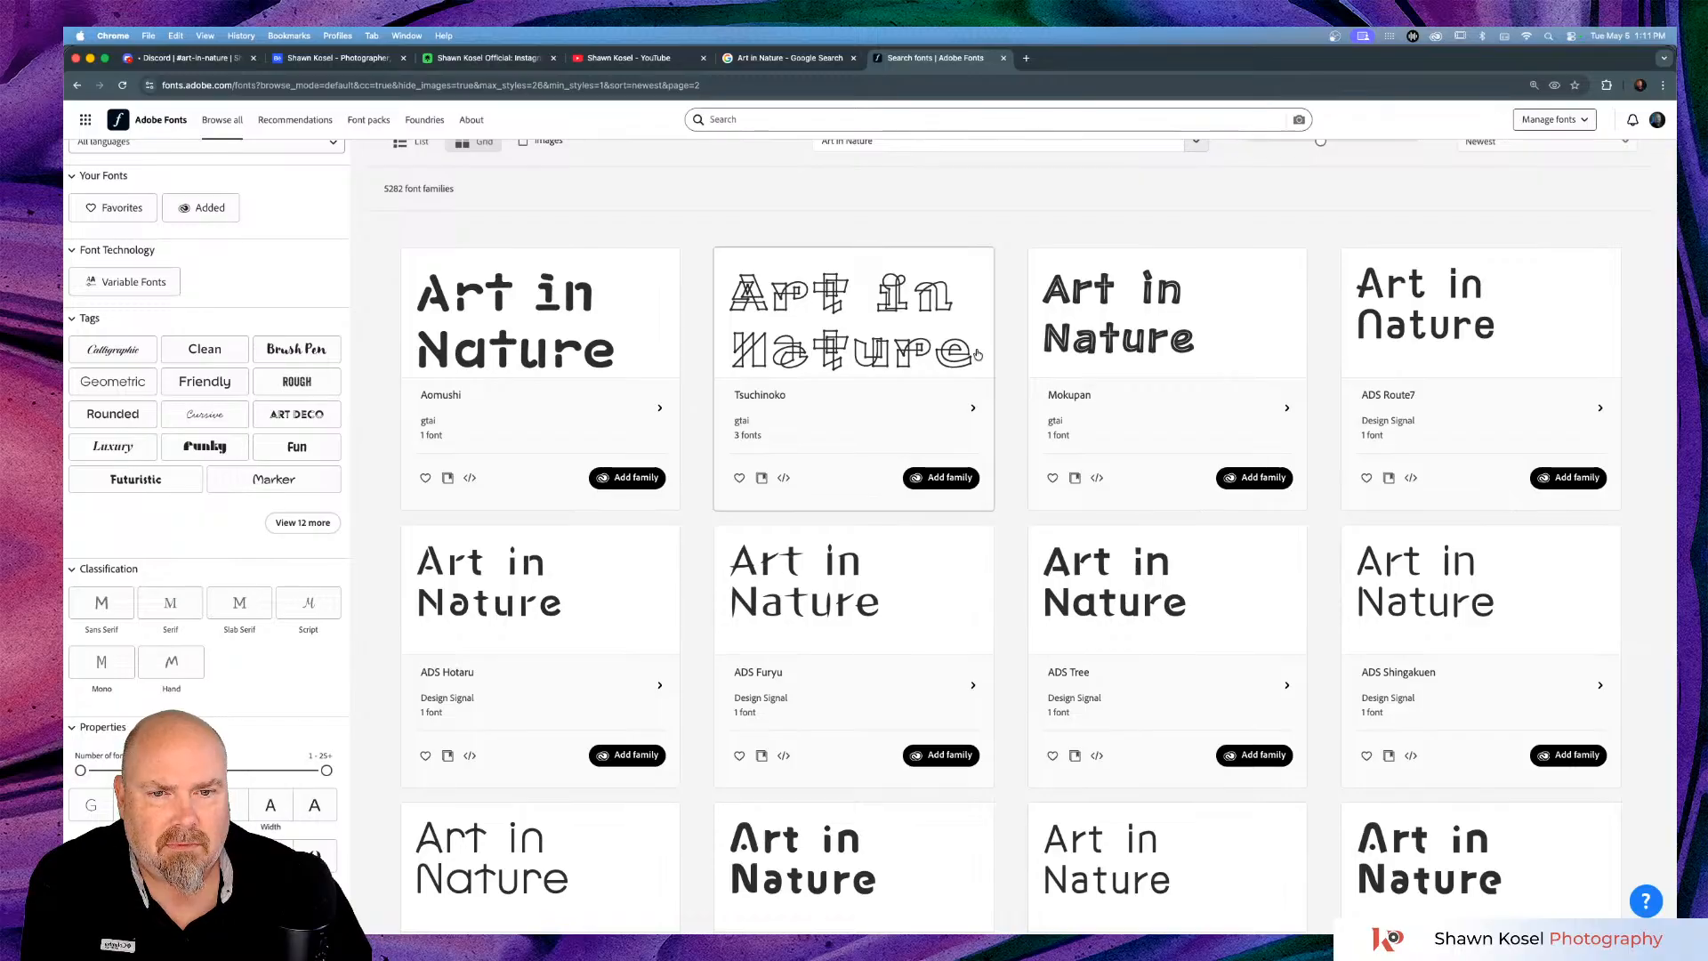
scroll(977, 354, down, 3)
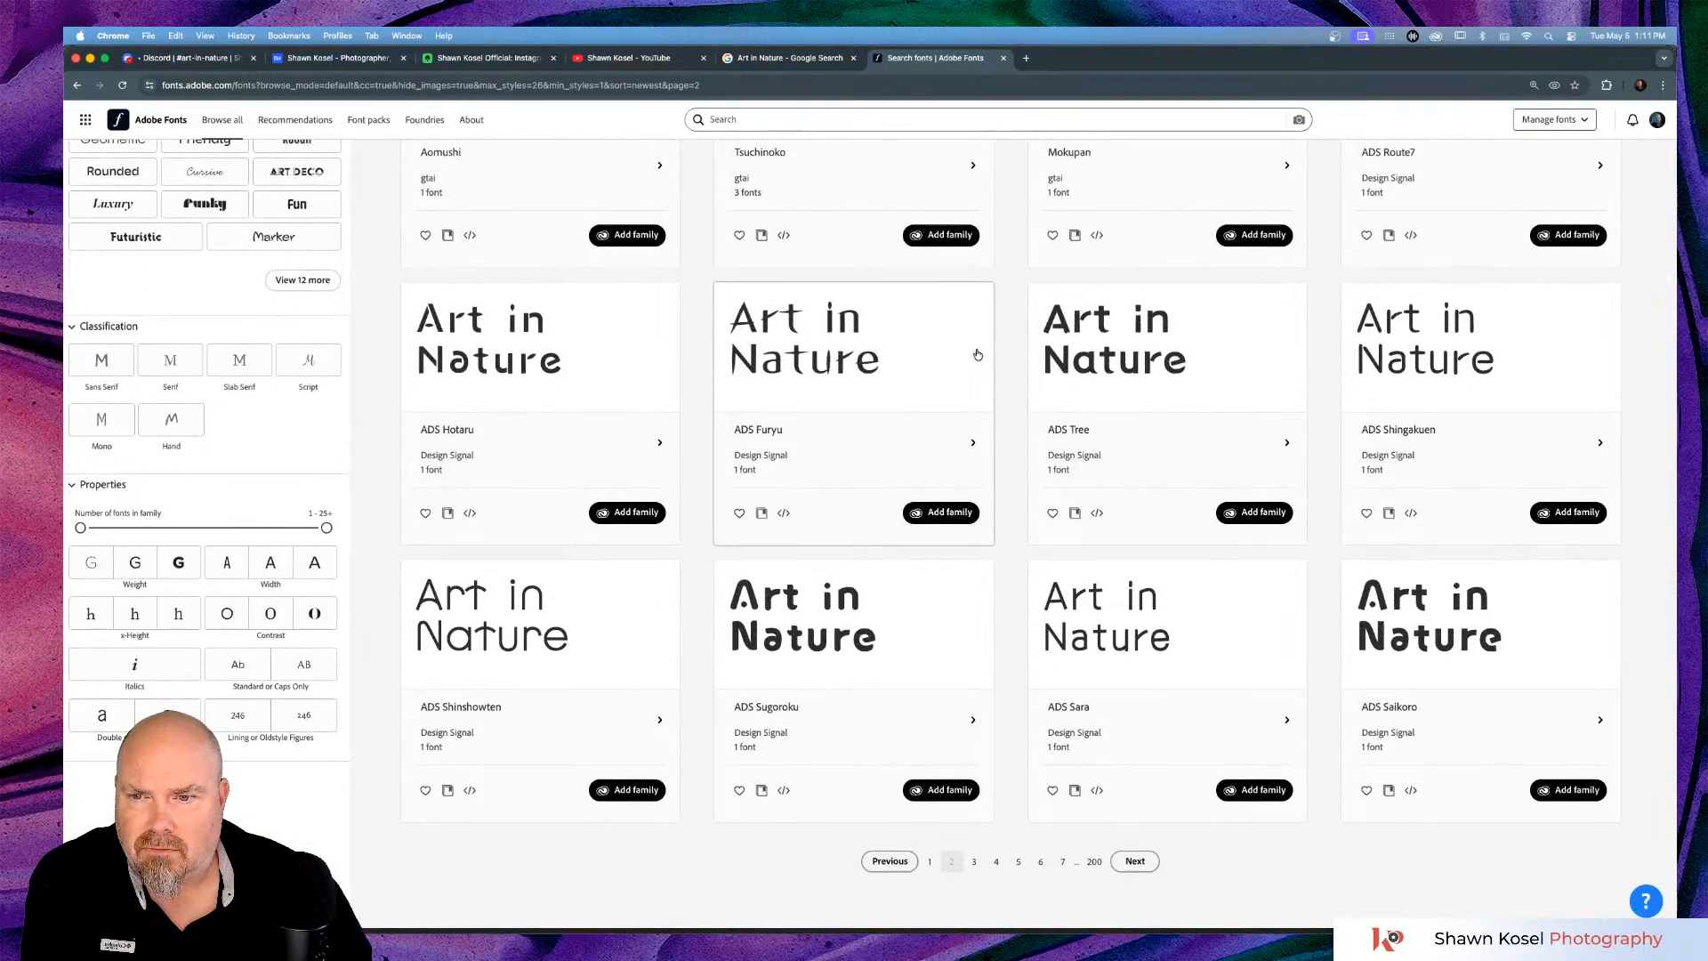
scroll(977, 354, down, 3)
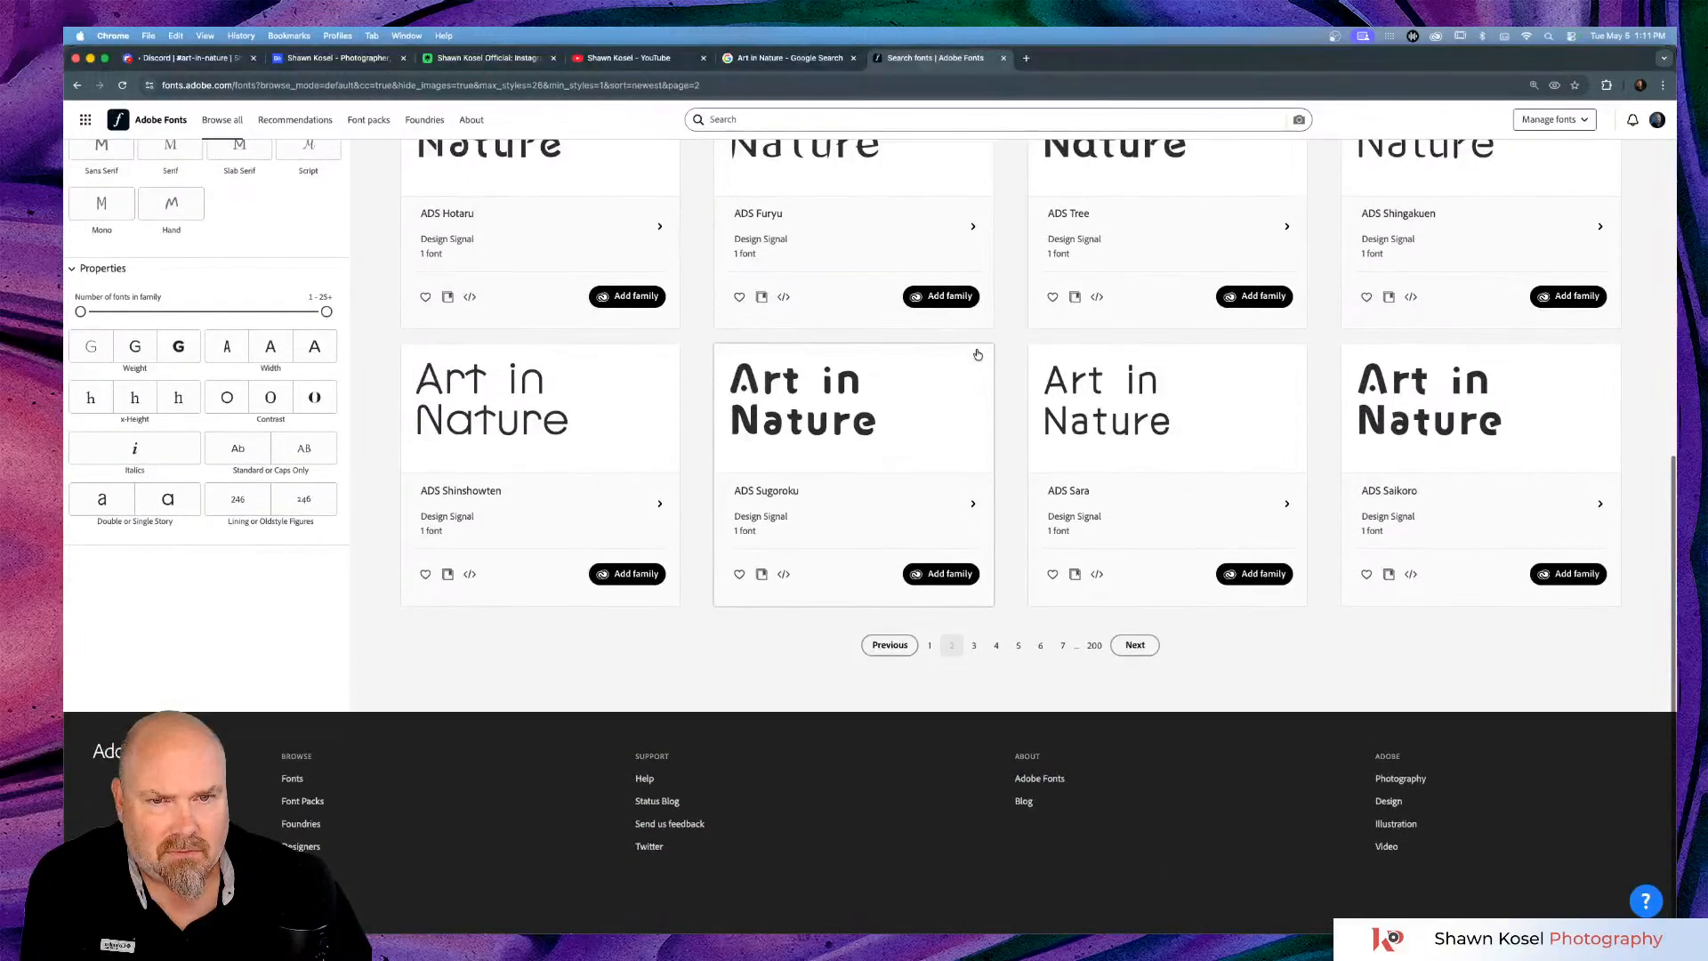
scroll(977, 354, up, 2)
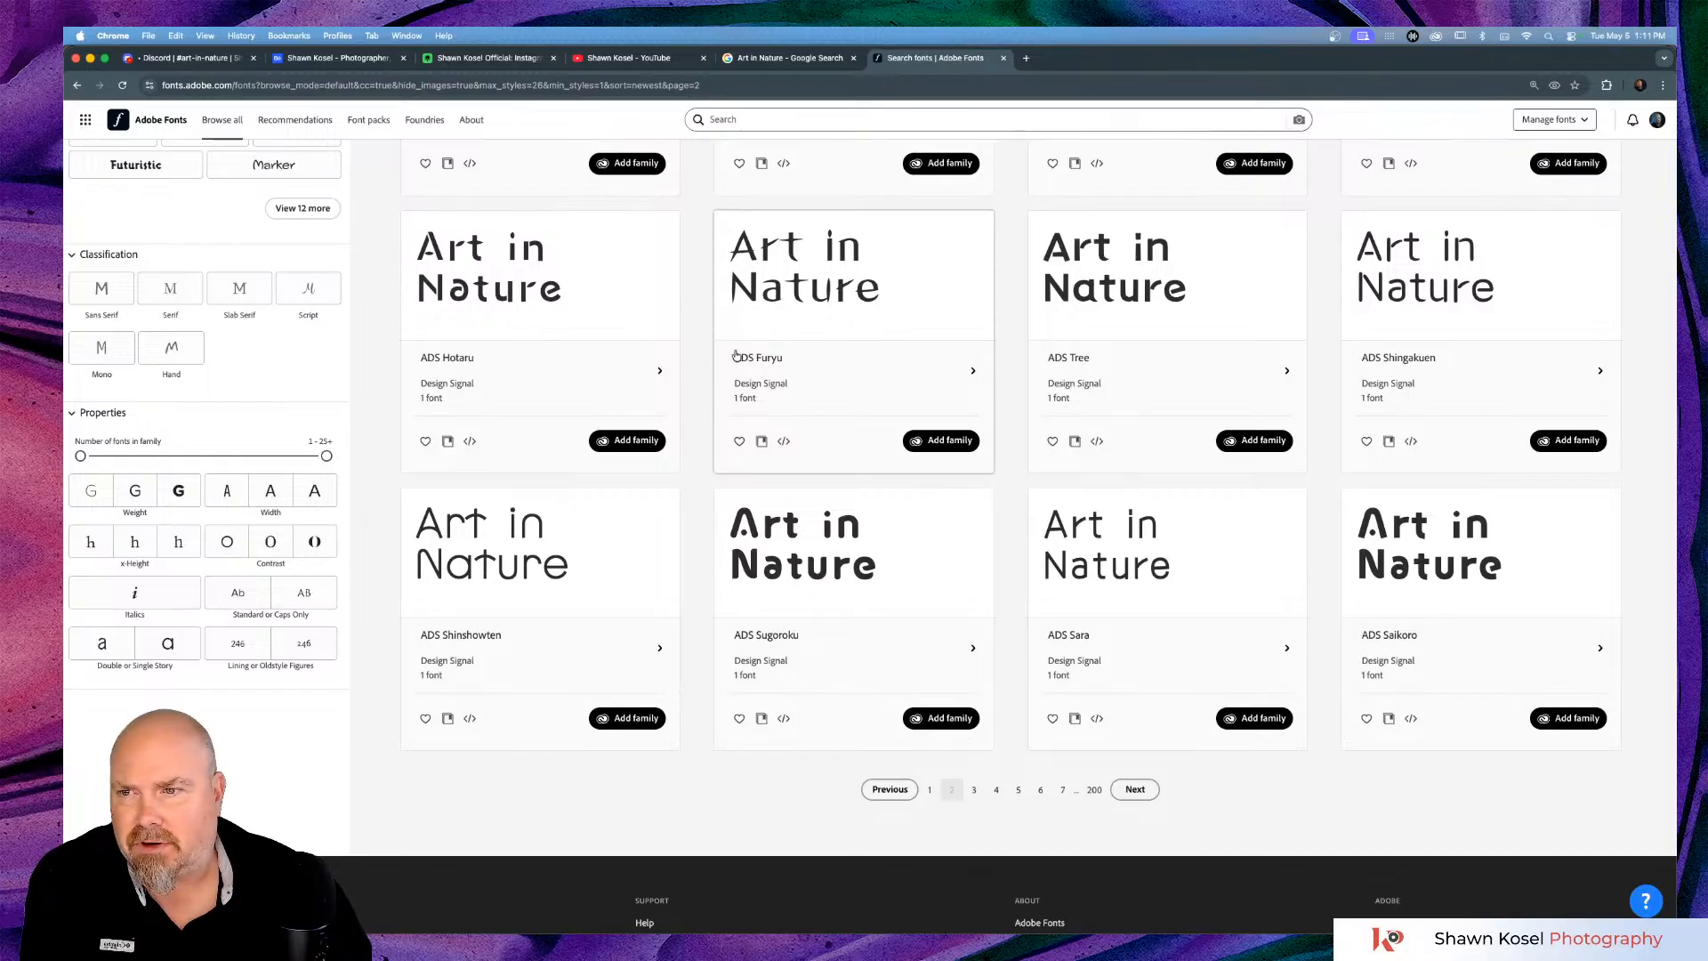
scroll(389, 341, up, 5)
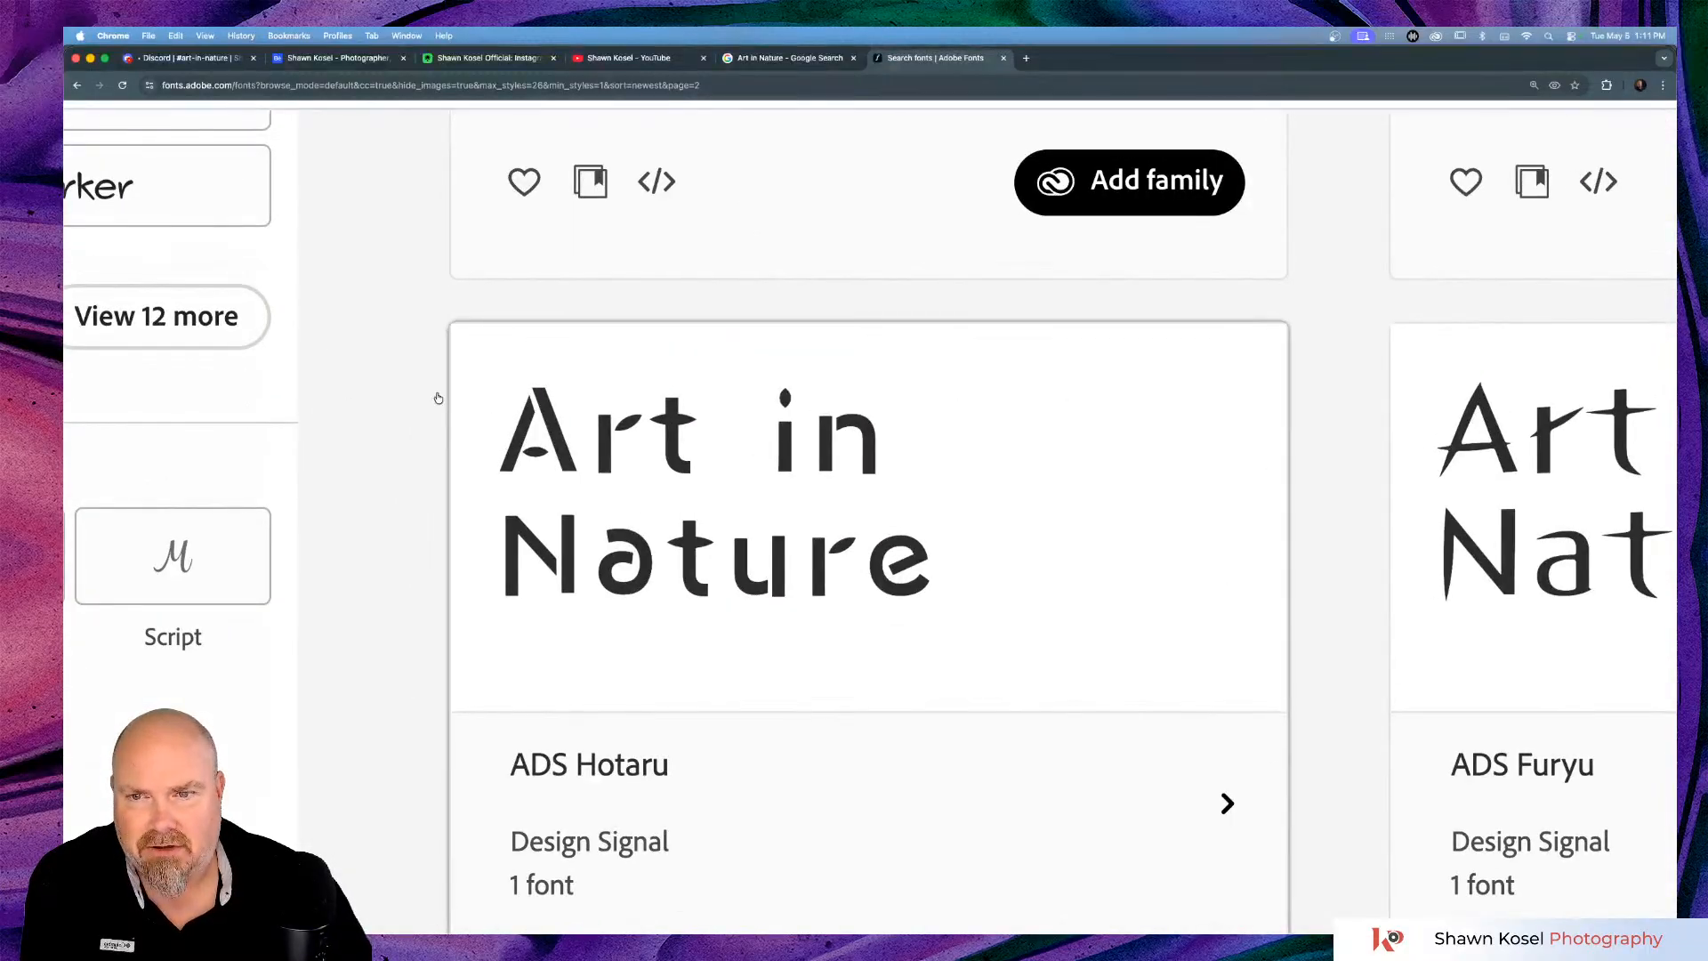
scroll(434, 396, down, 5)
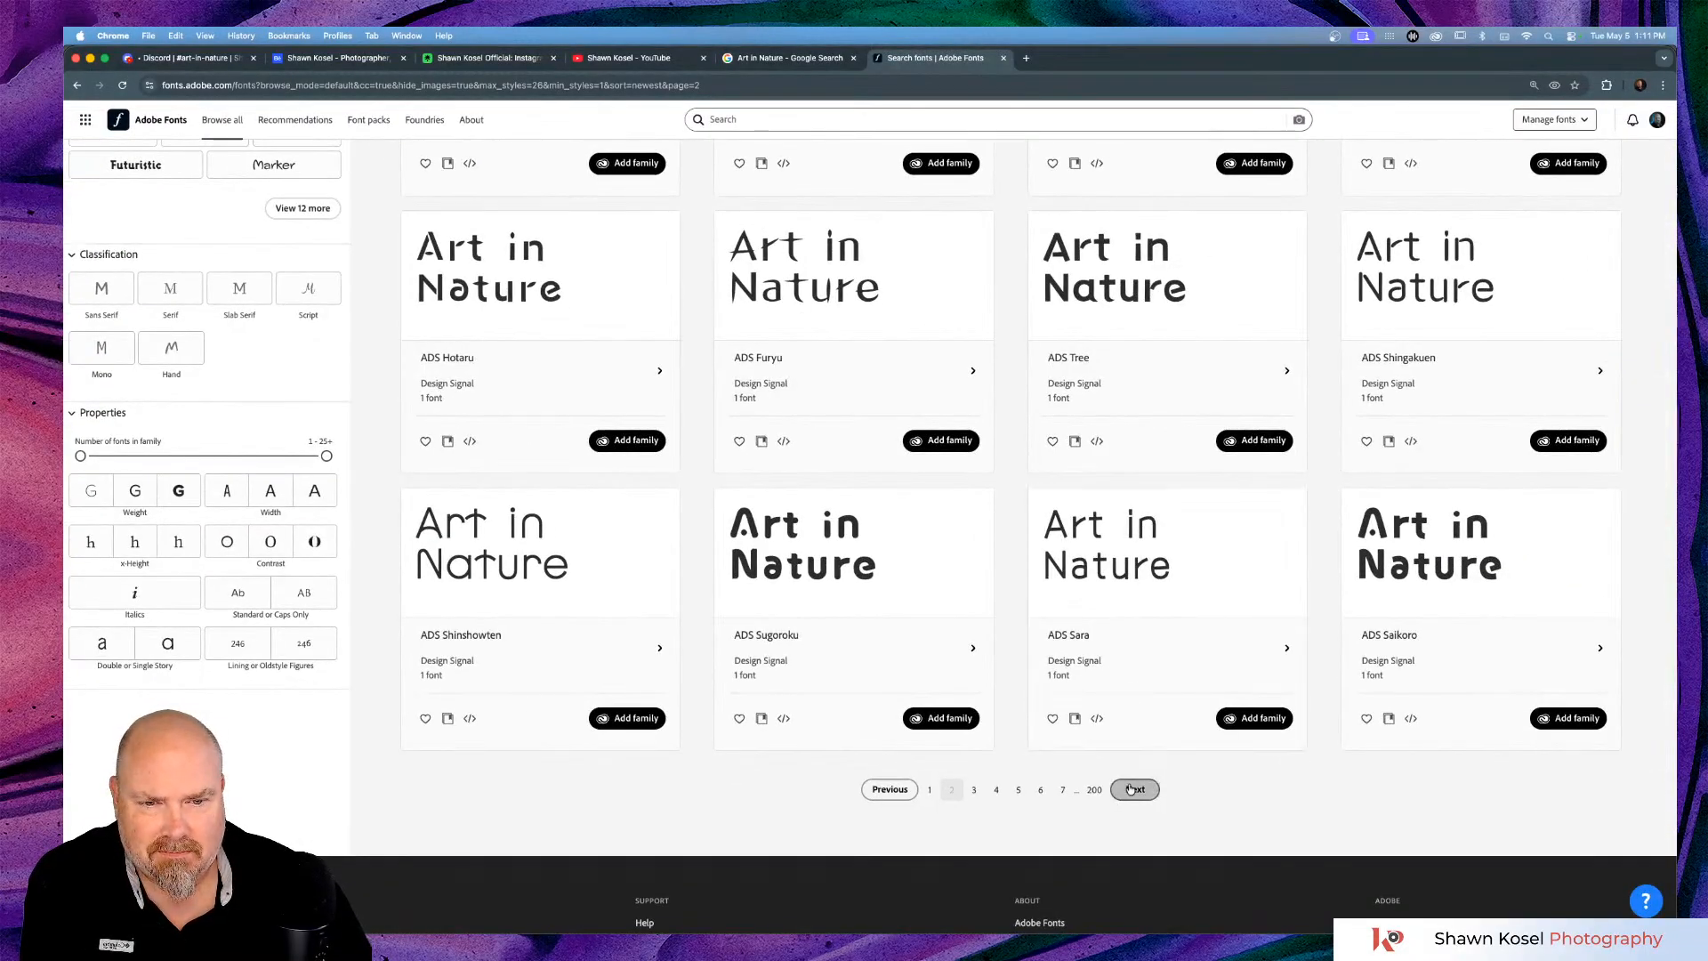
Look through page 3 of the newest font families and expand the full list of font tags.
click(1132, 789)
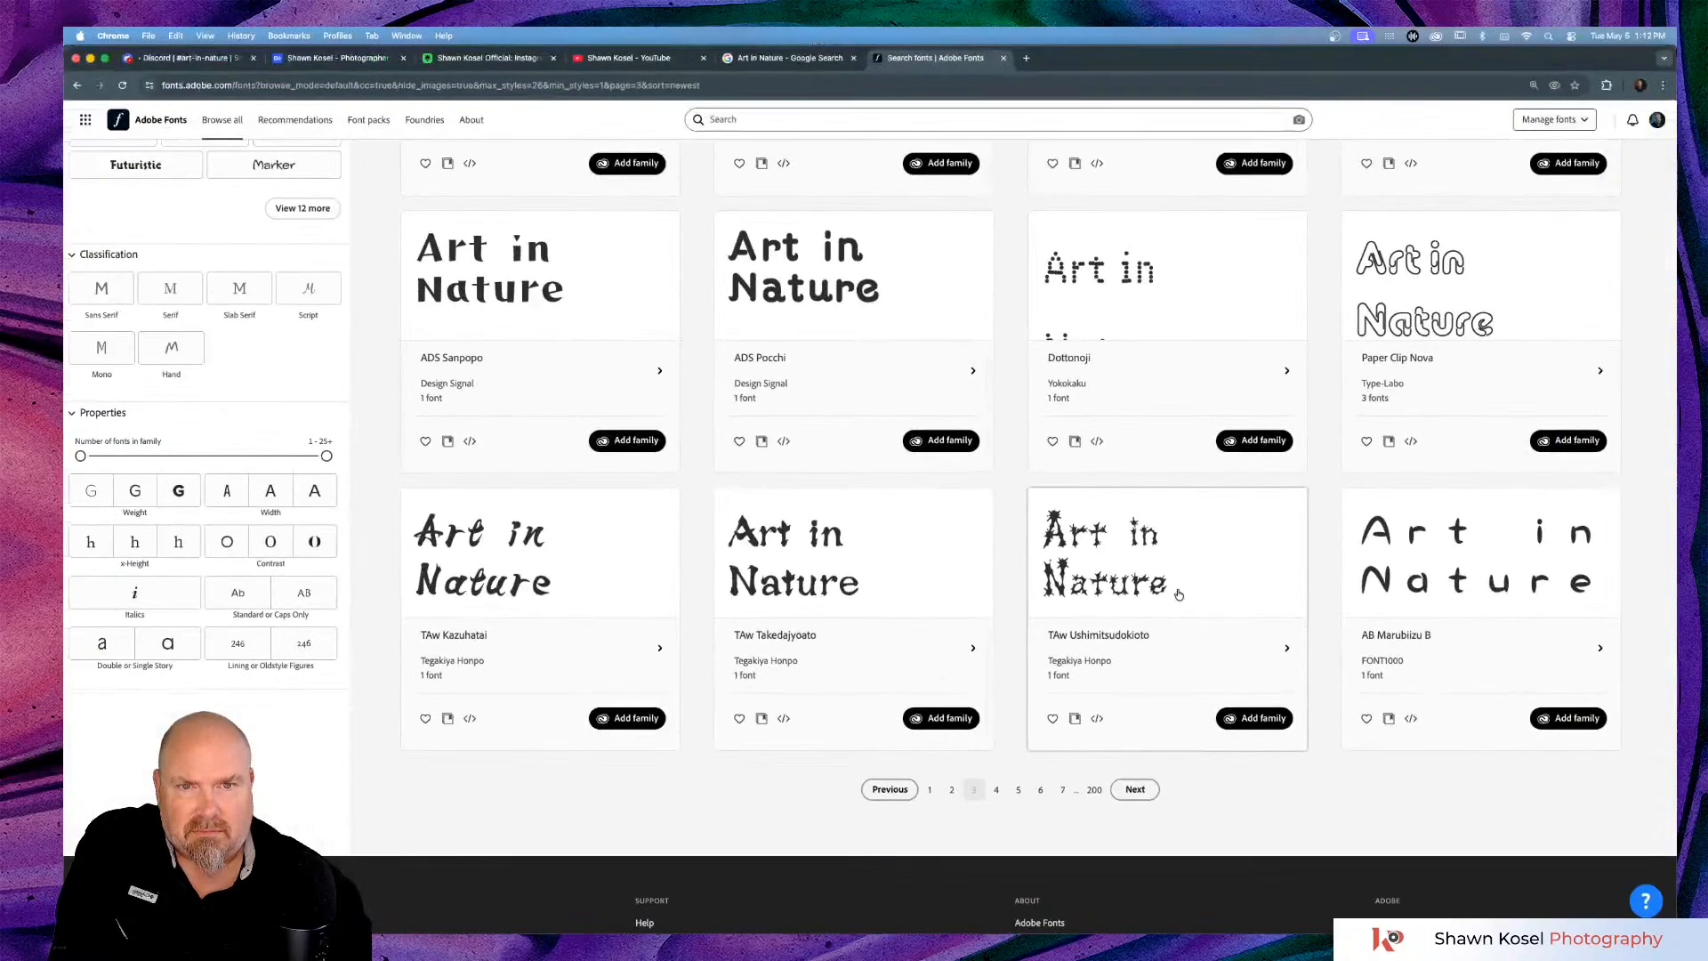
scroll(1179, 594, up, 5)
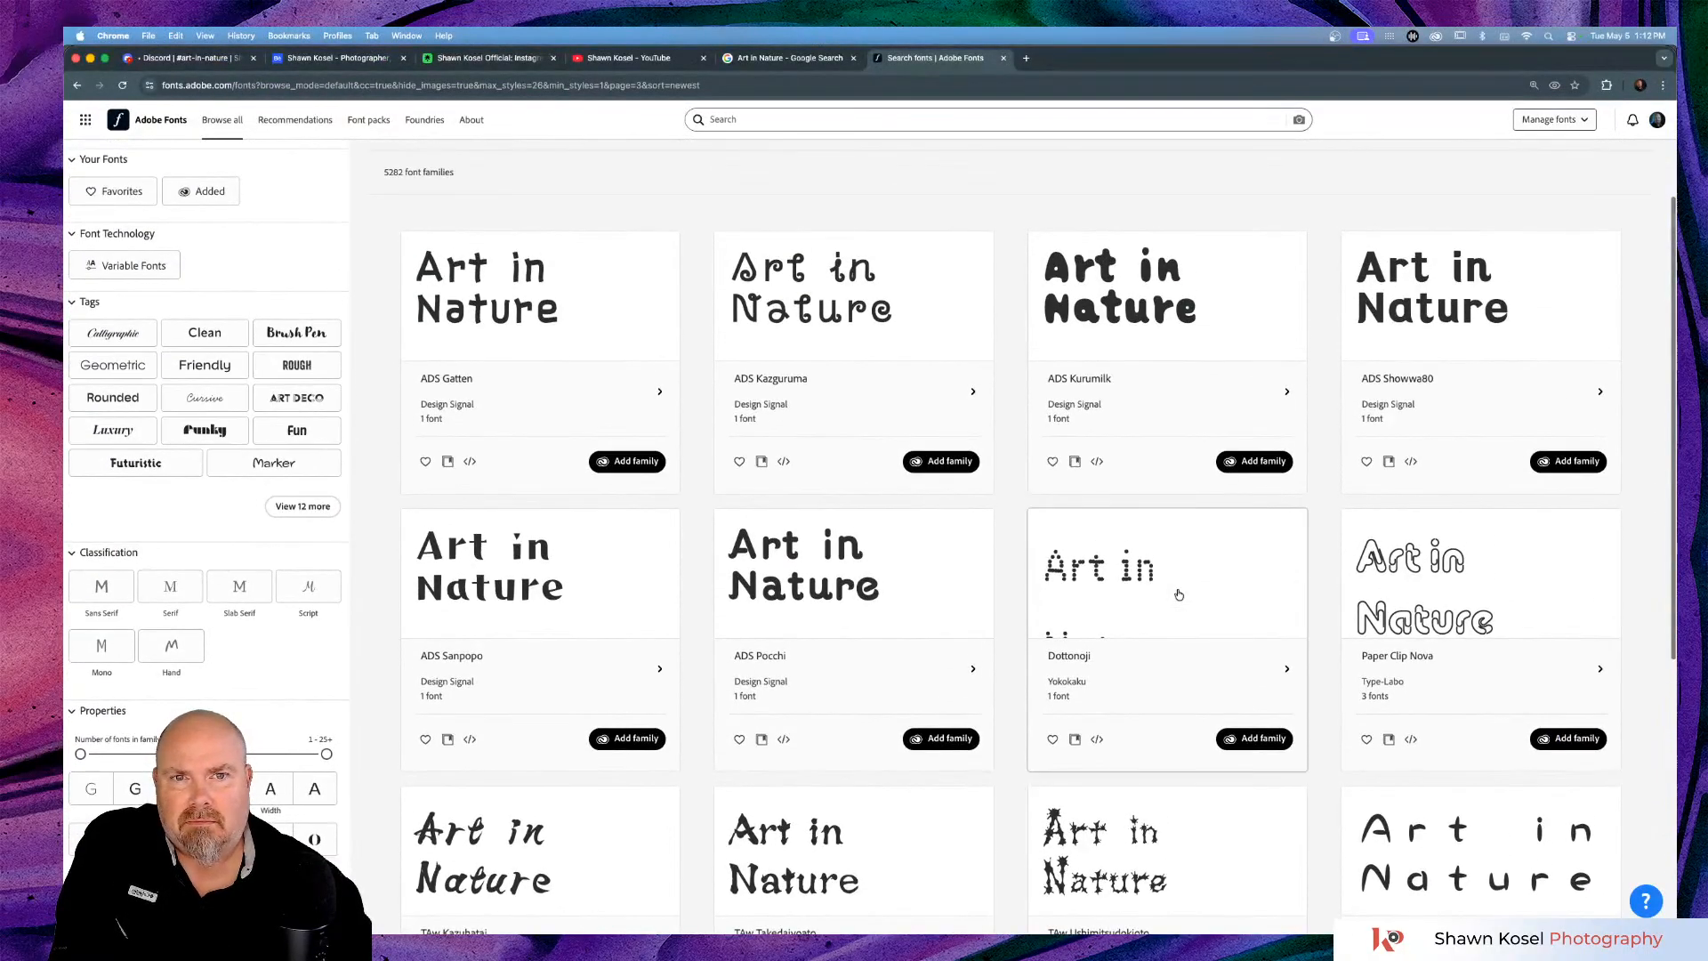
scroll(1179, 594, up, 1)
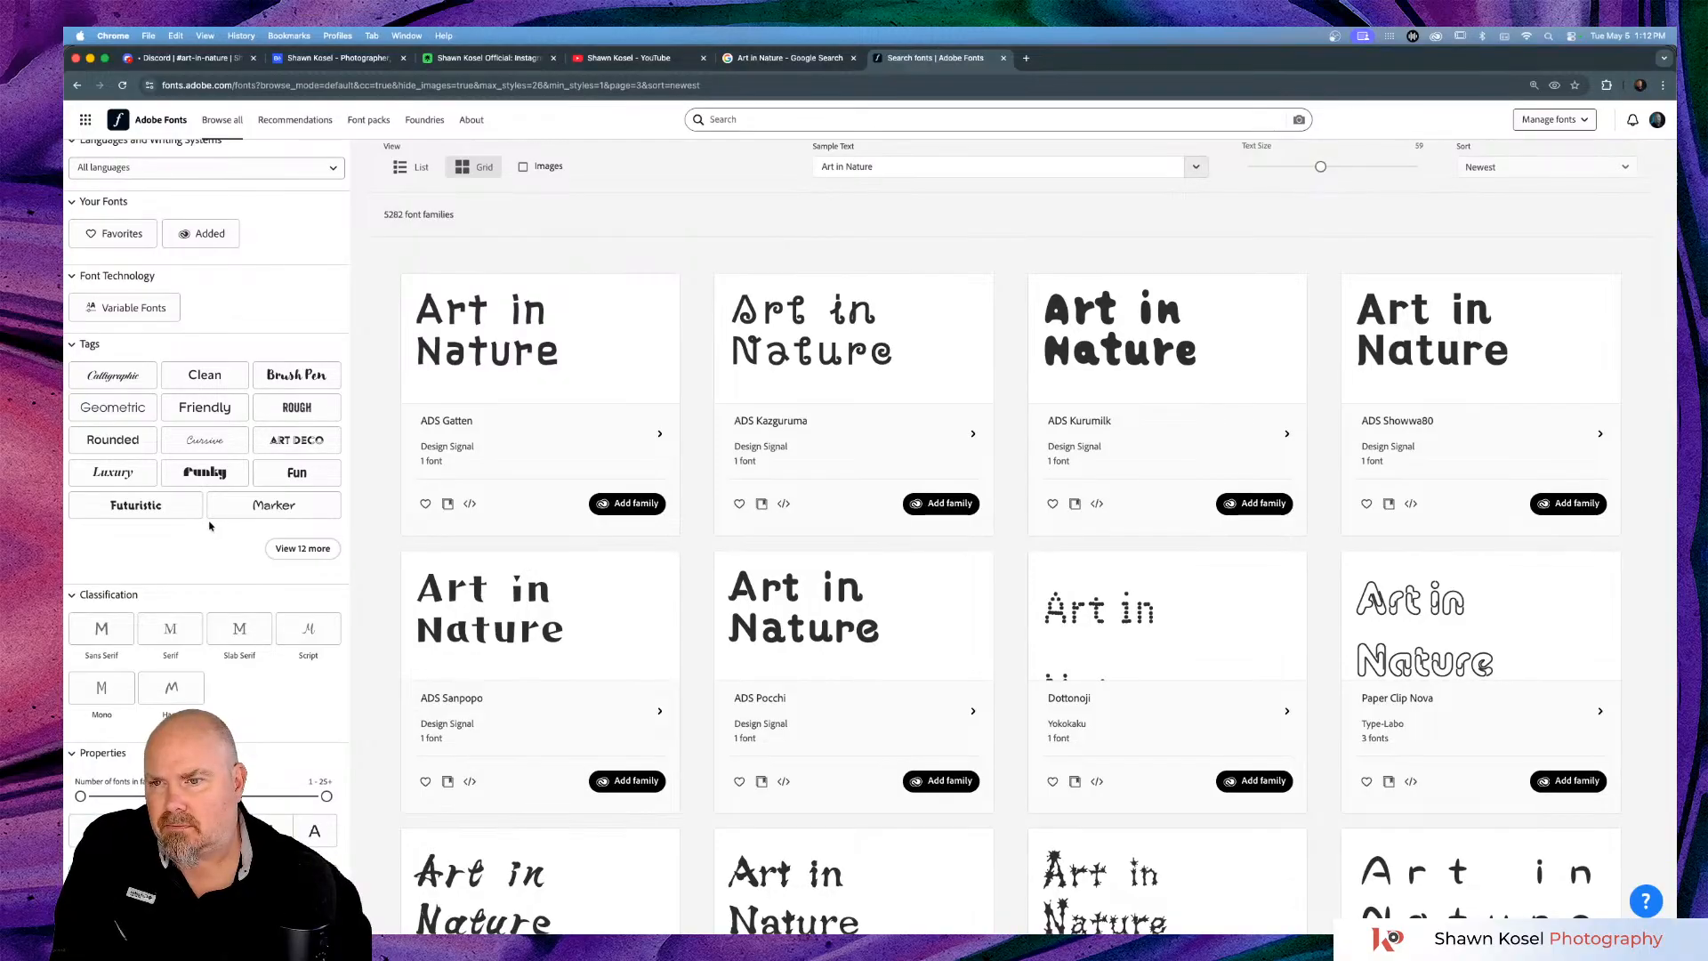
click(305, 549)
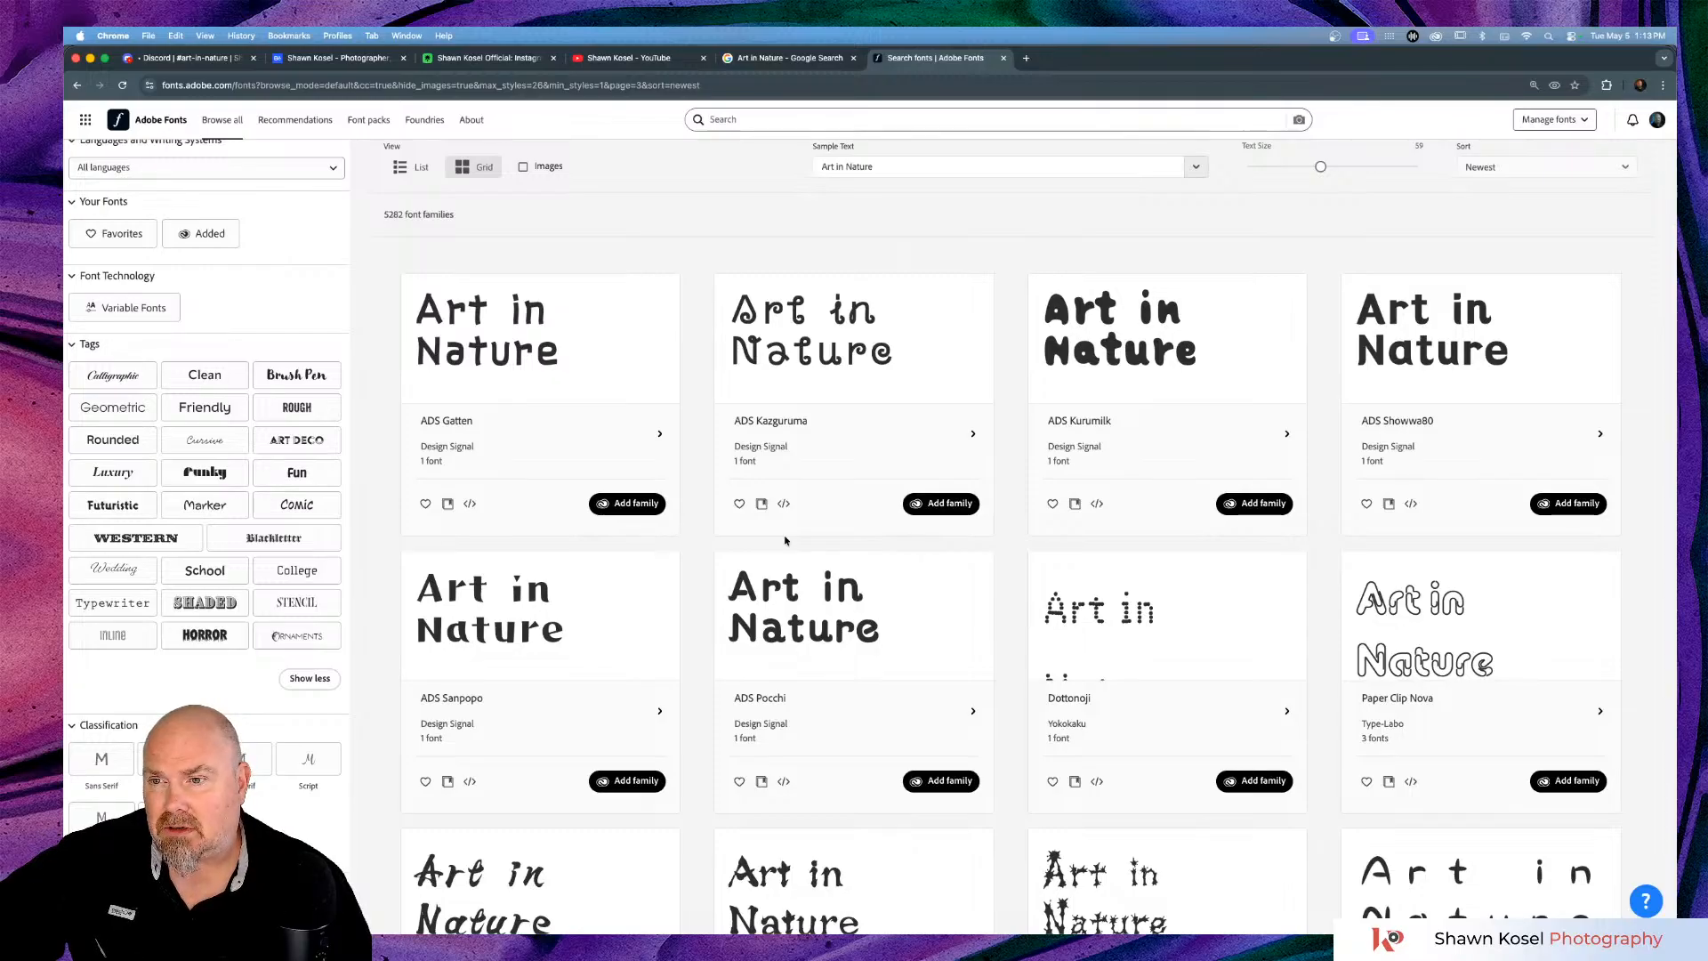
Filter the font families to variable fonts and look through the first page of previews.
scroll(786, 540, down, 1)
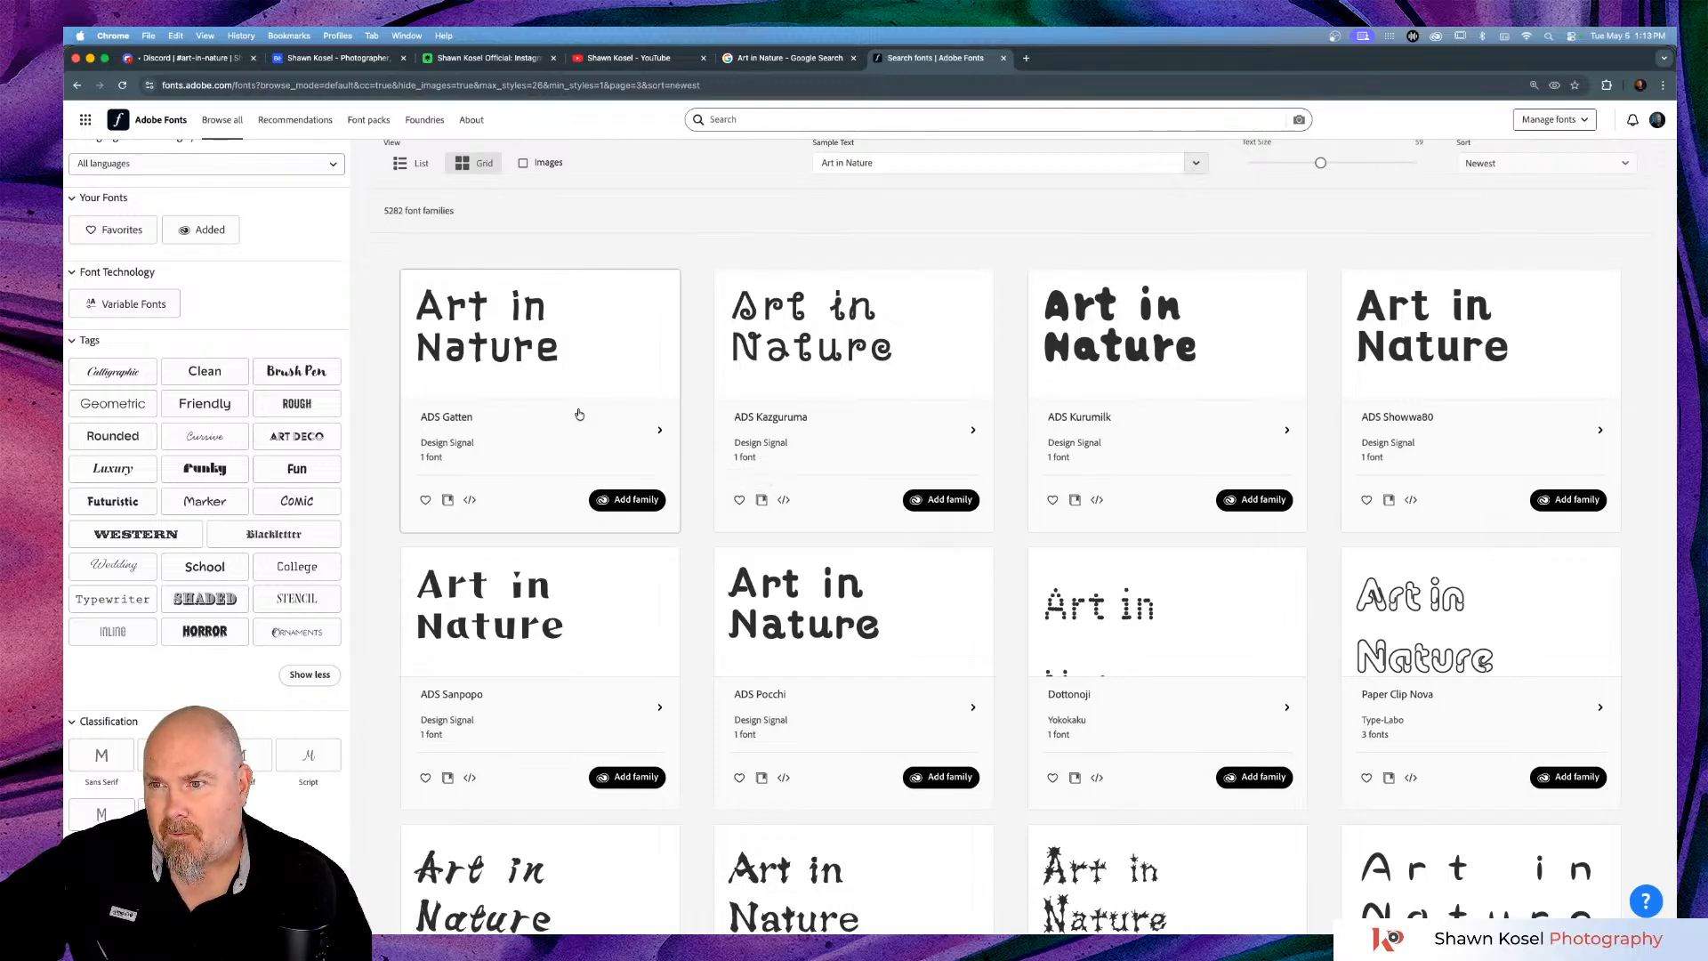
click(151, 306)
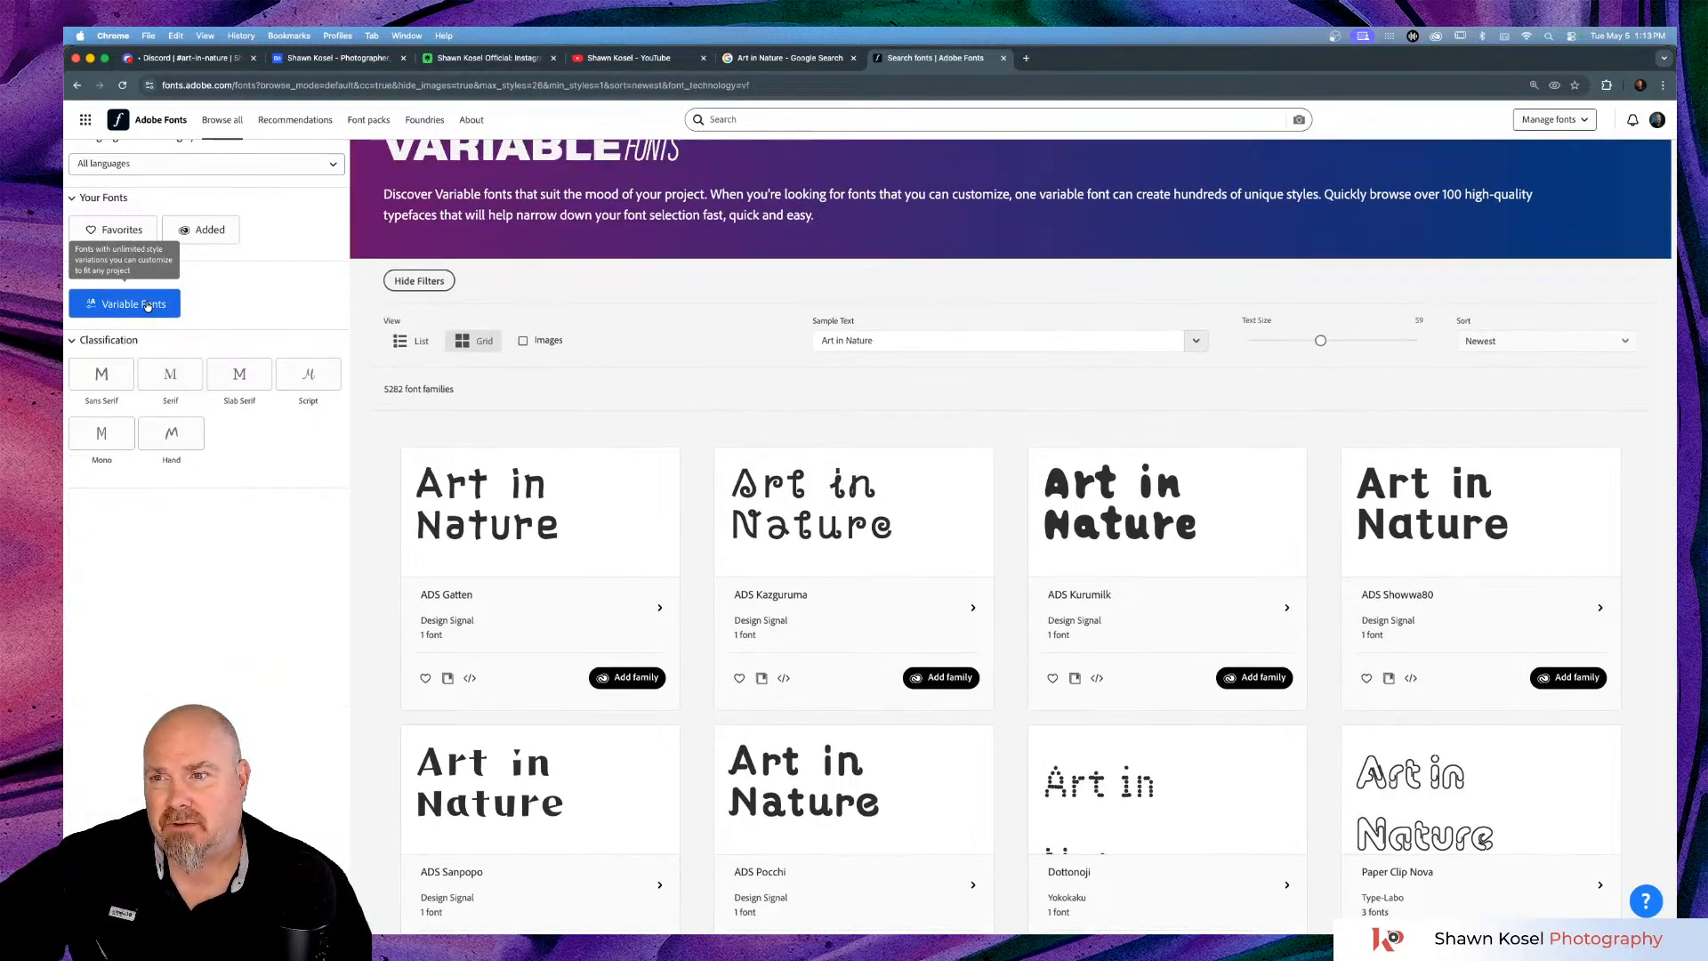
scroll(1038, 443, down, 5)
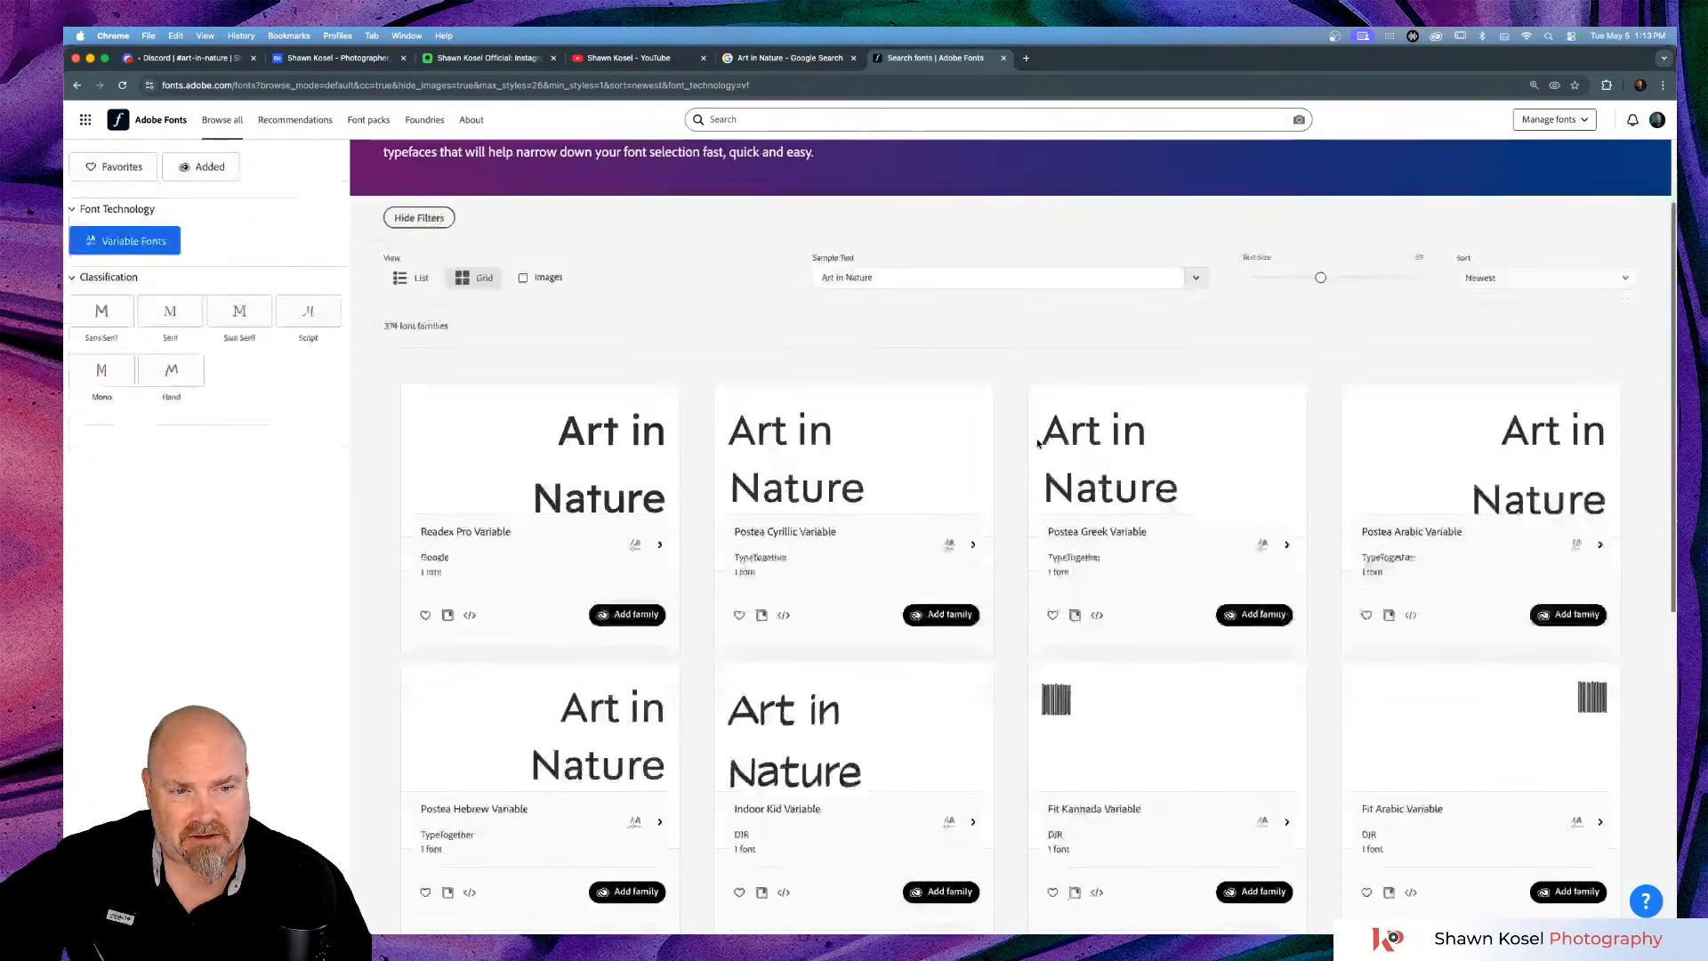
scroll(1025, 443, down, 2)
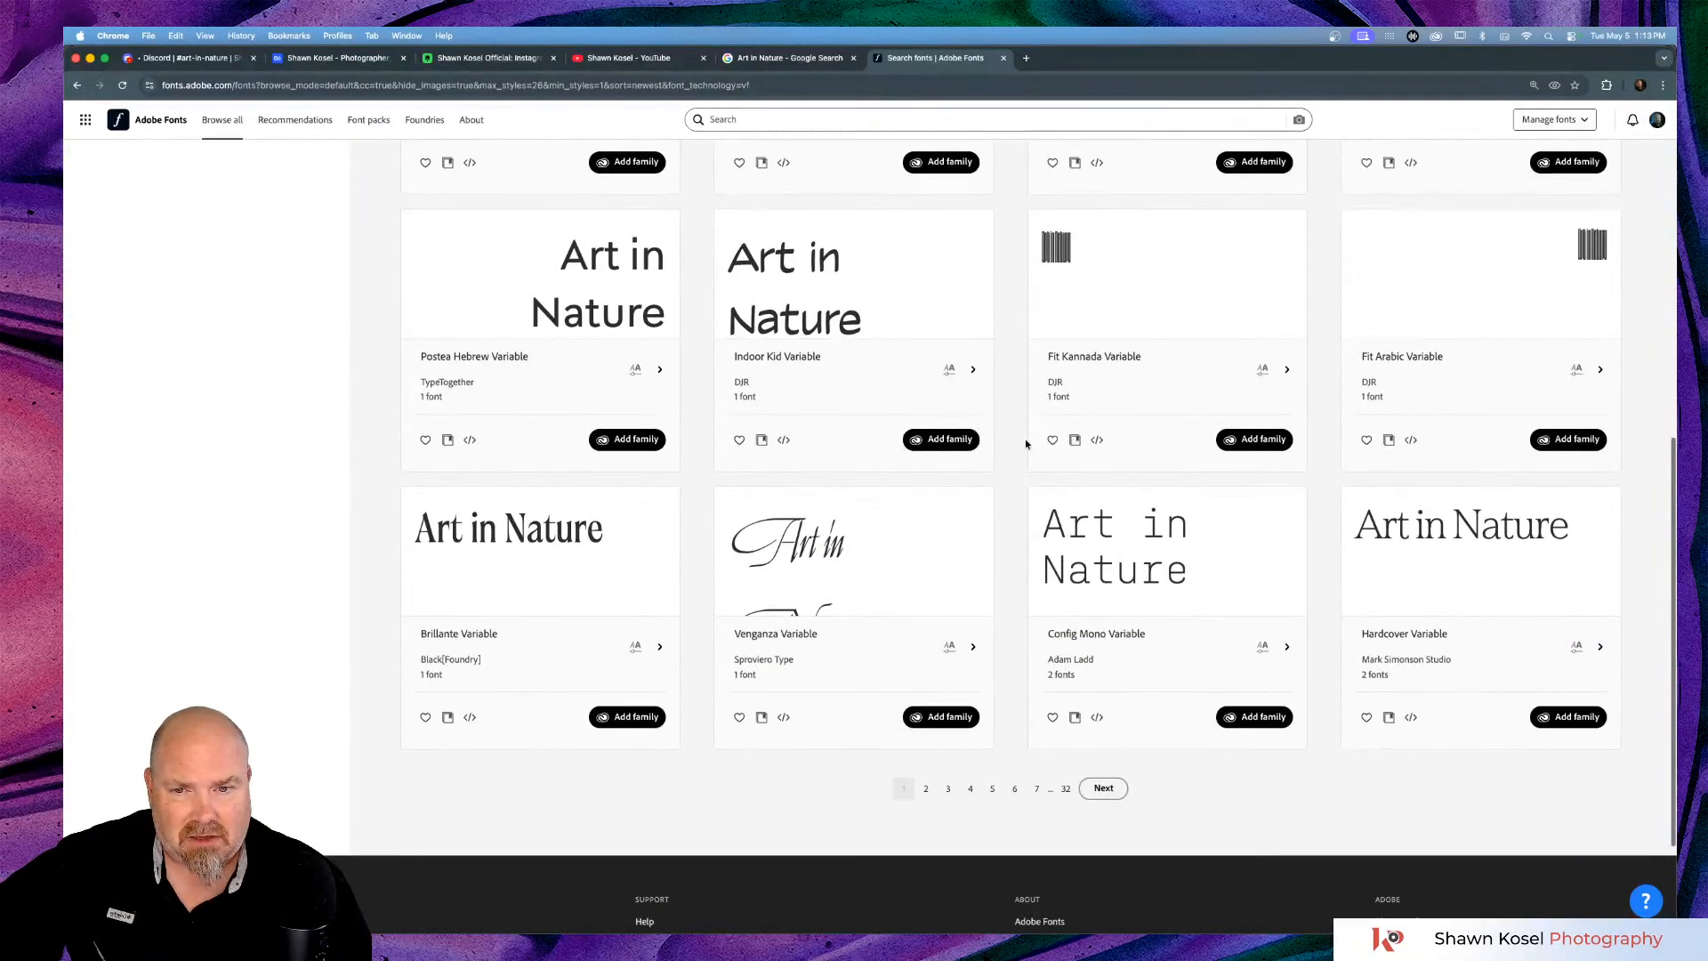
scroll(1025, 443, down, 3)
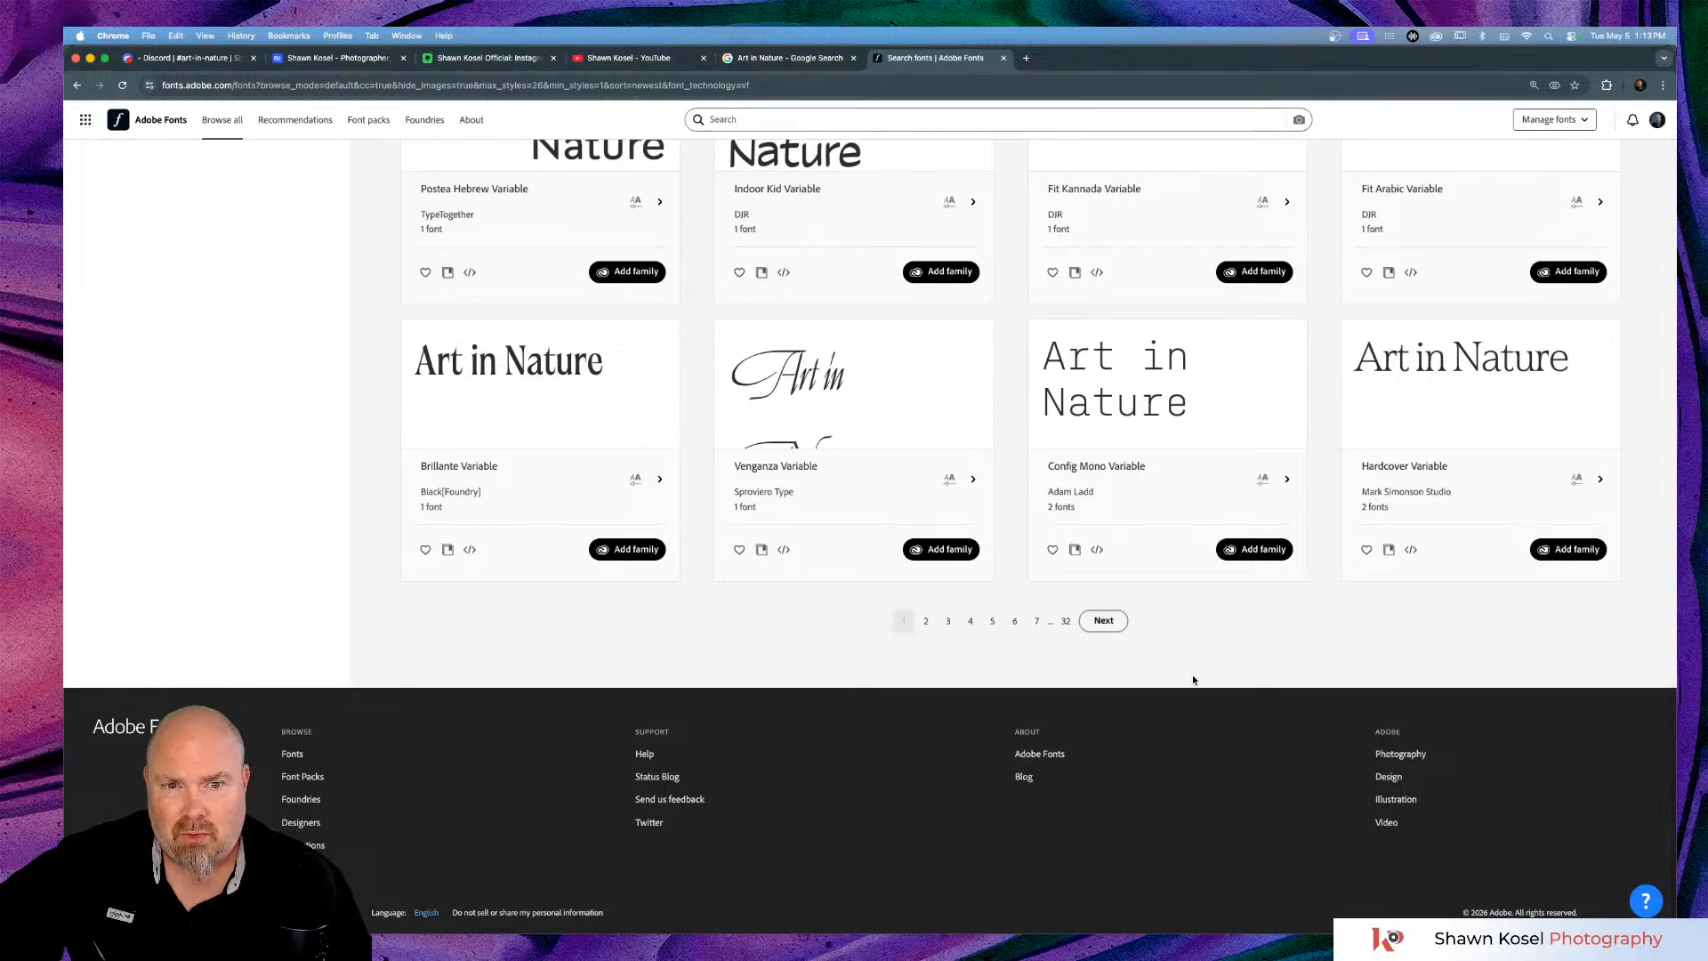
Go to page 2 of the variable fonts and examine its "Art in Nature" previews.
click(1109, 623)
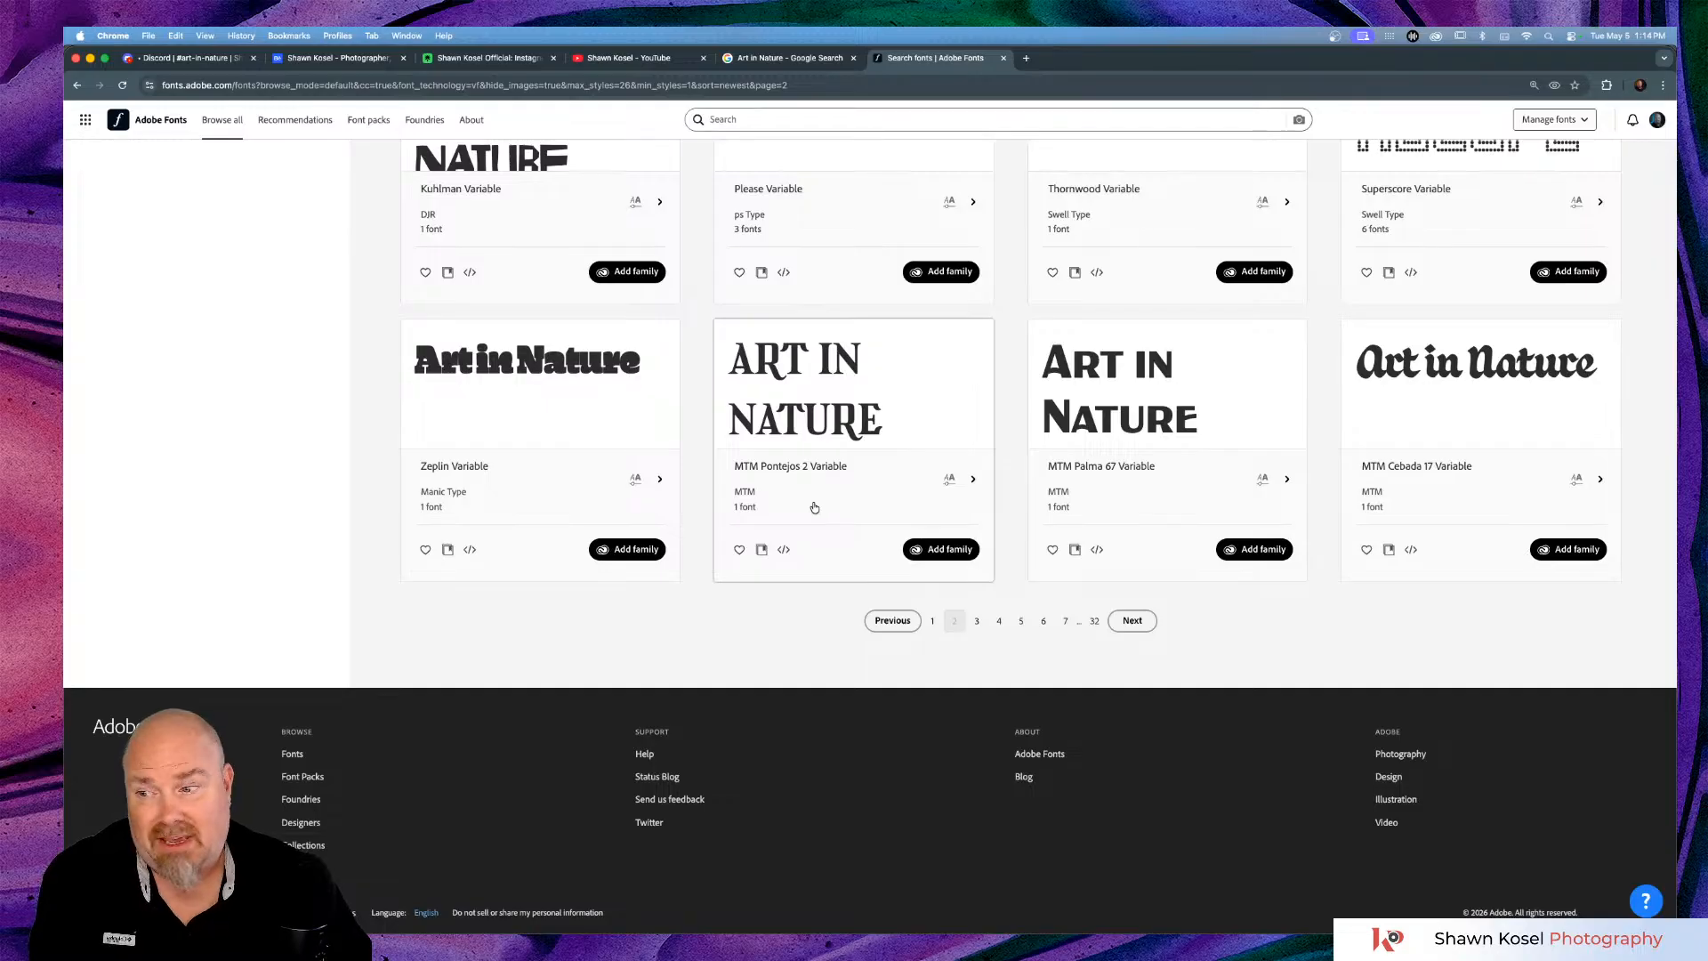
scroll(814, 508, up, 3)
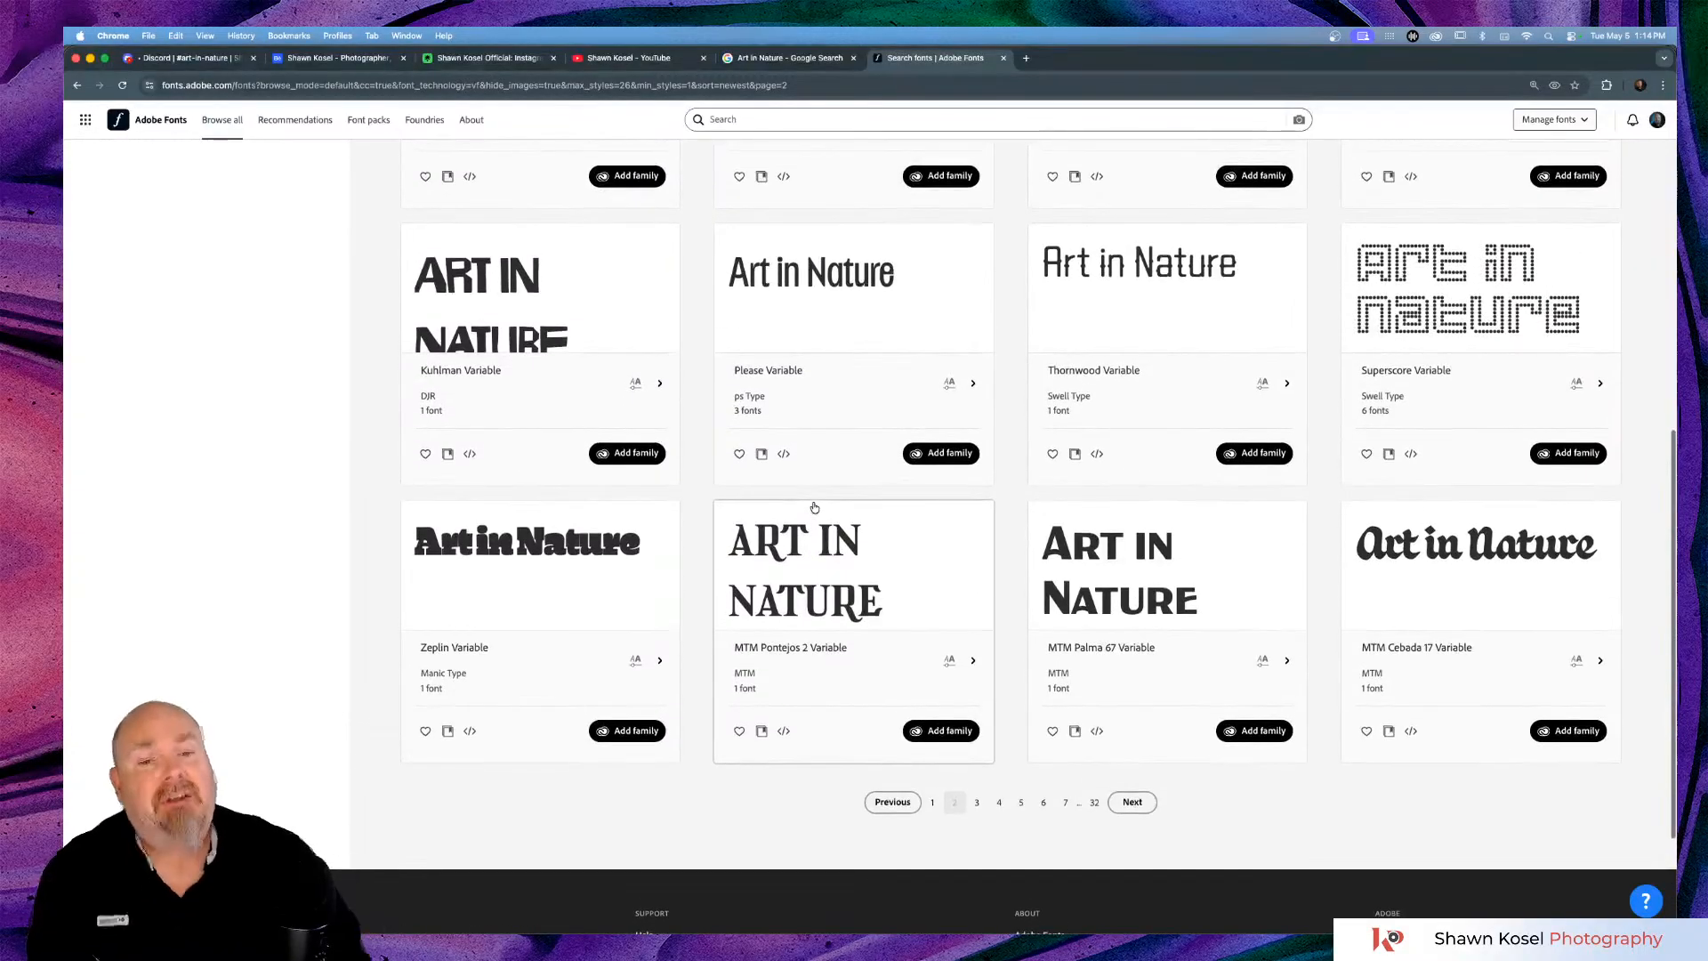
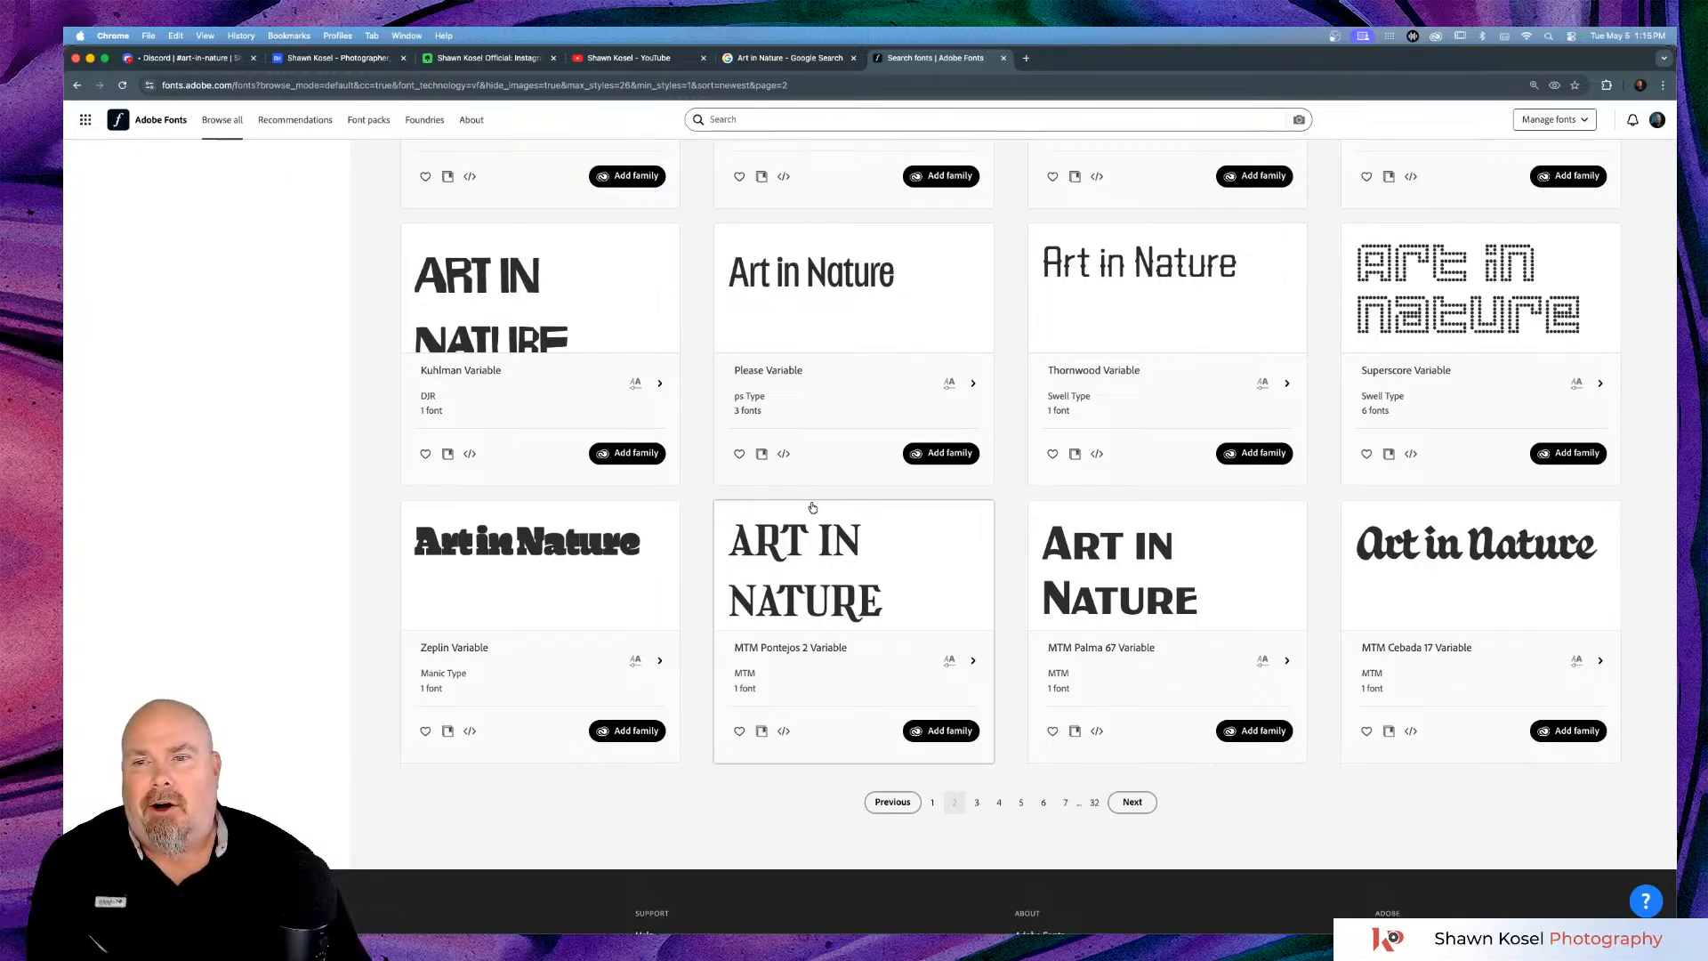
scroll(572, 499, up, 10)
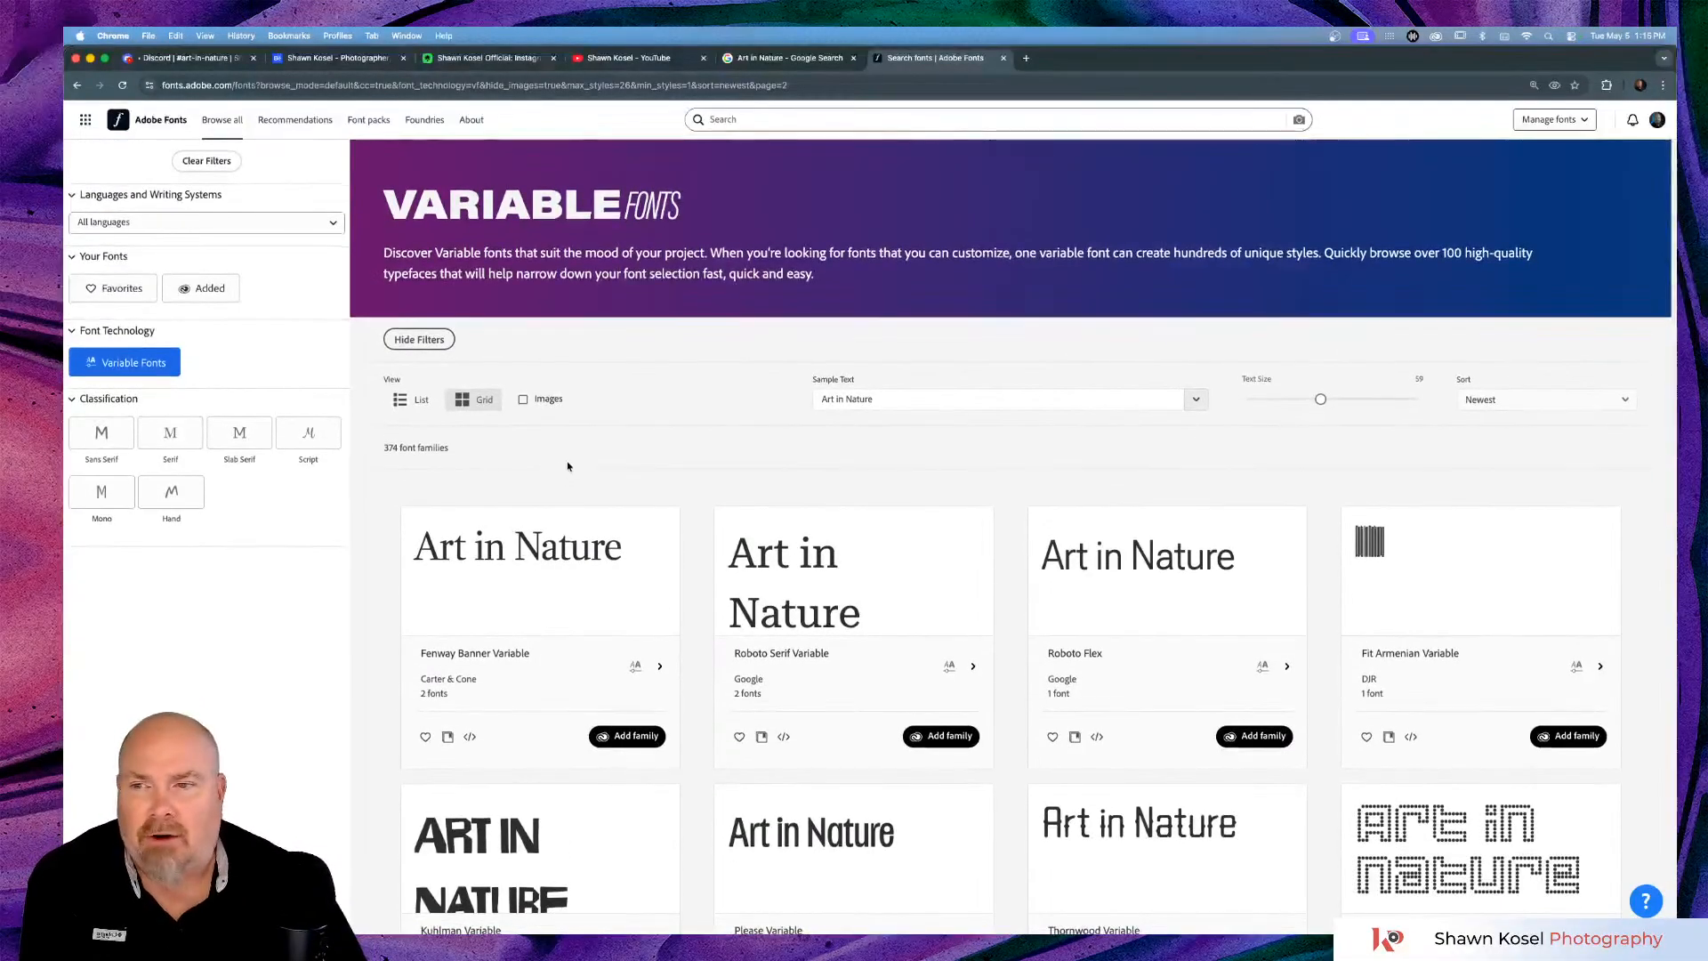
scroll(965, 443, down, 3)
scroll(964, 445, down, 5)
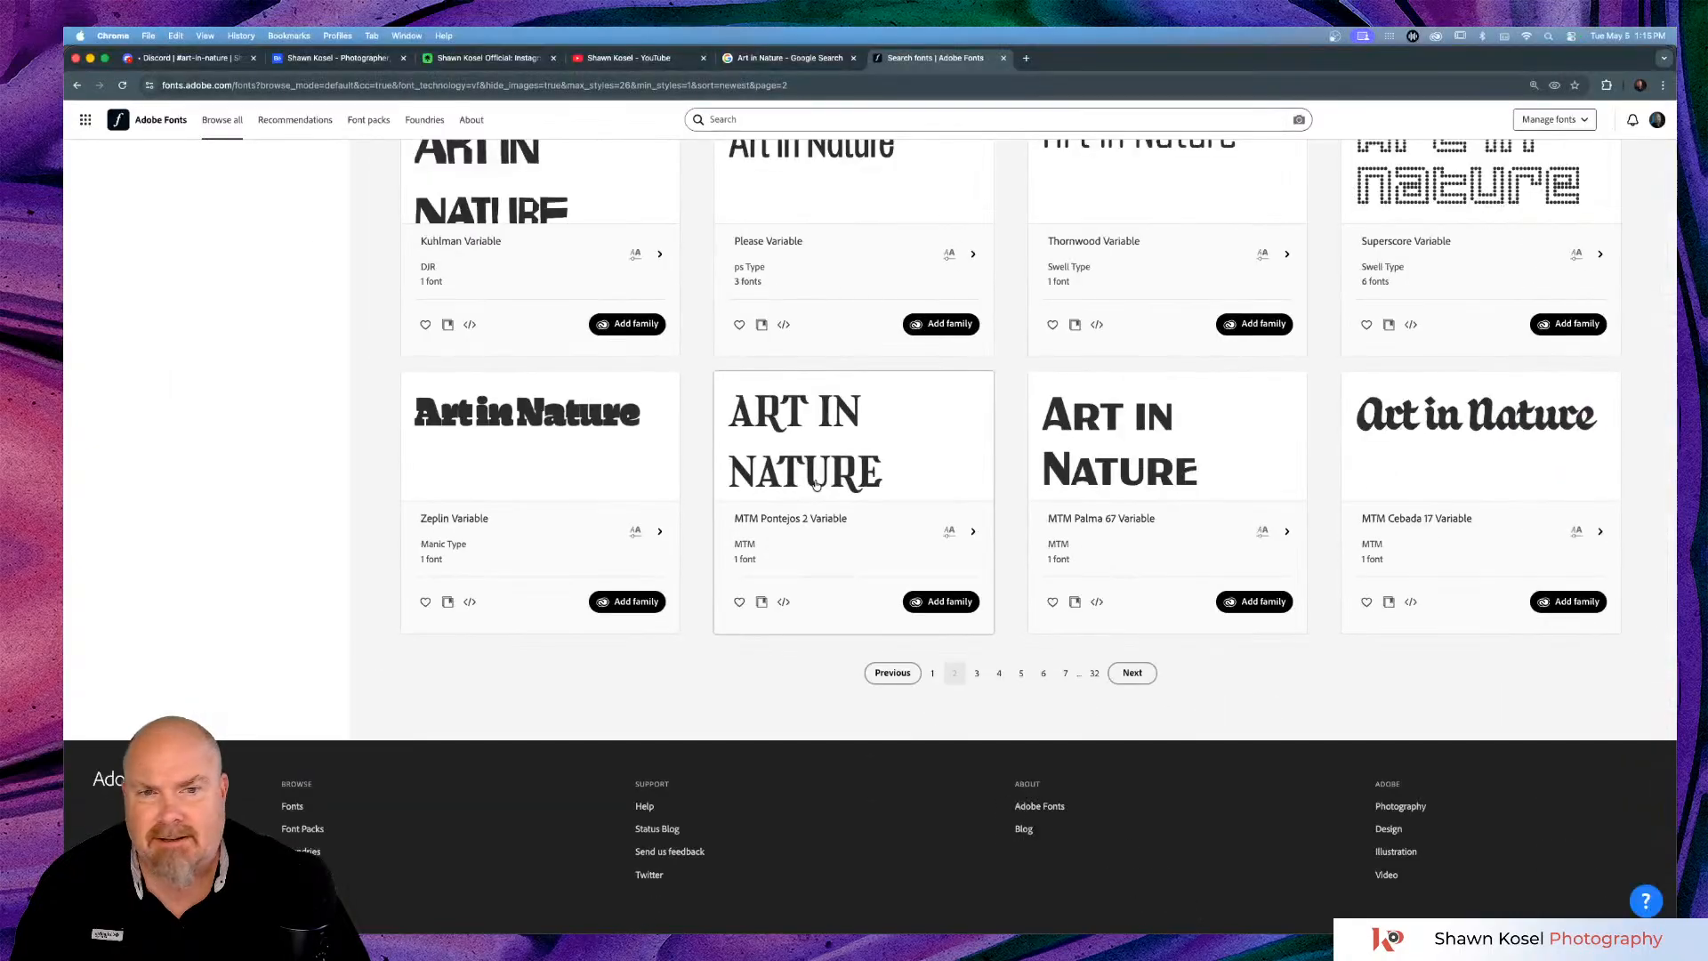
Go to page 3 of the variable fonts and compare its "Art in Nature" previews.
click(1139, 674)
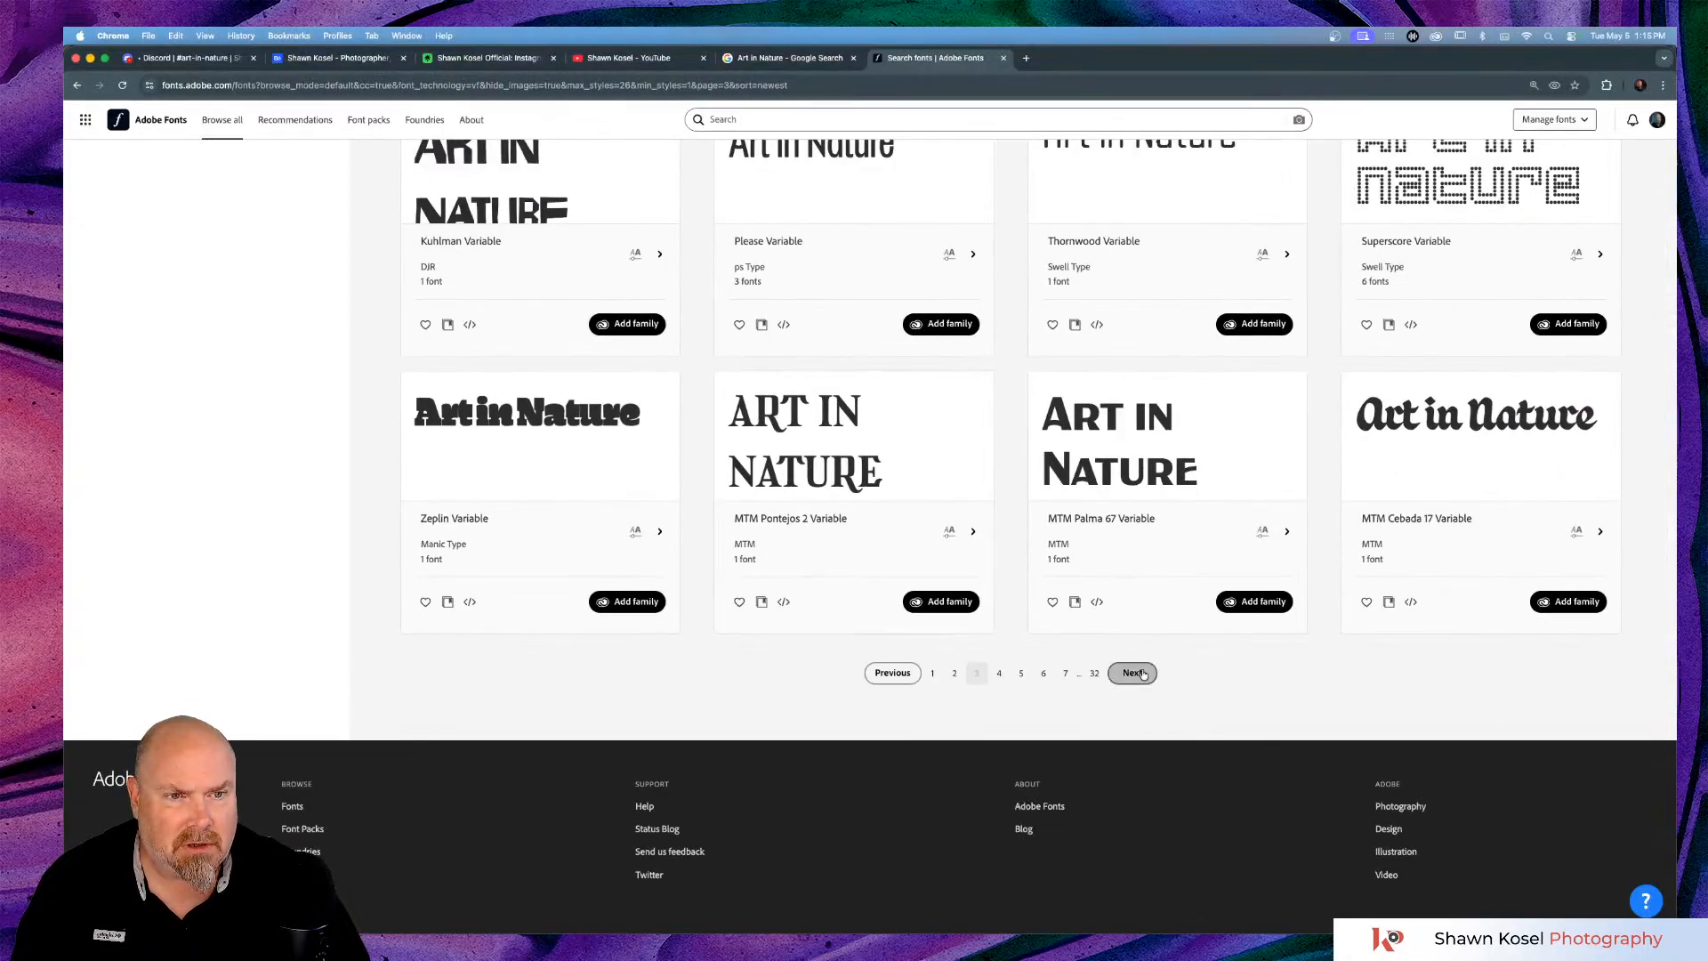
scroll(937, 452, up, 3)
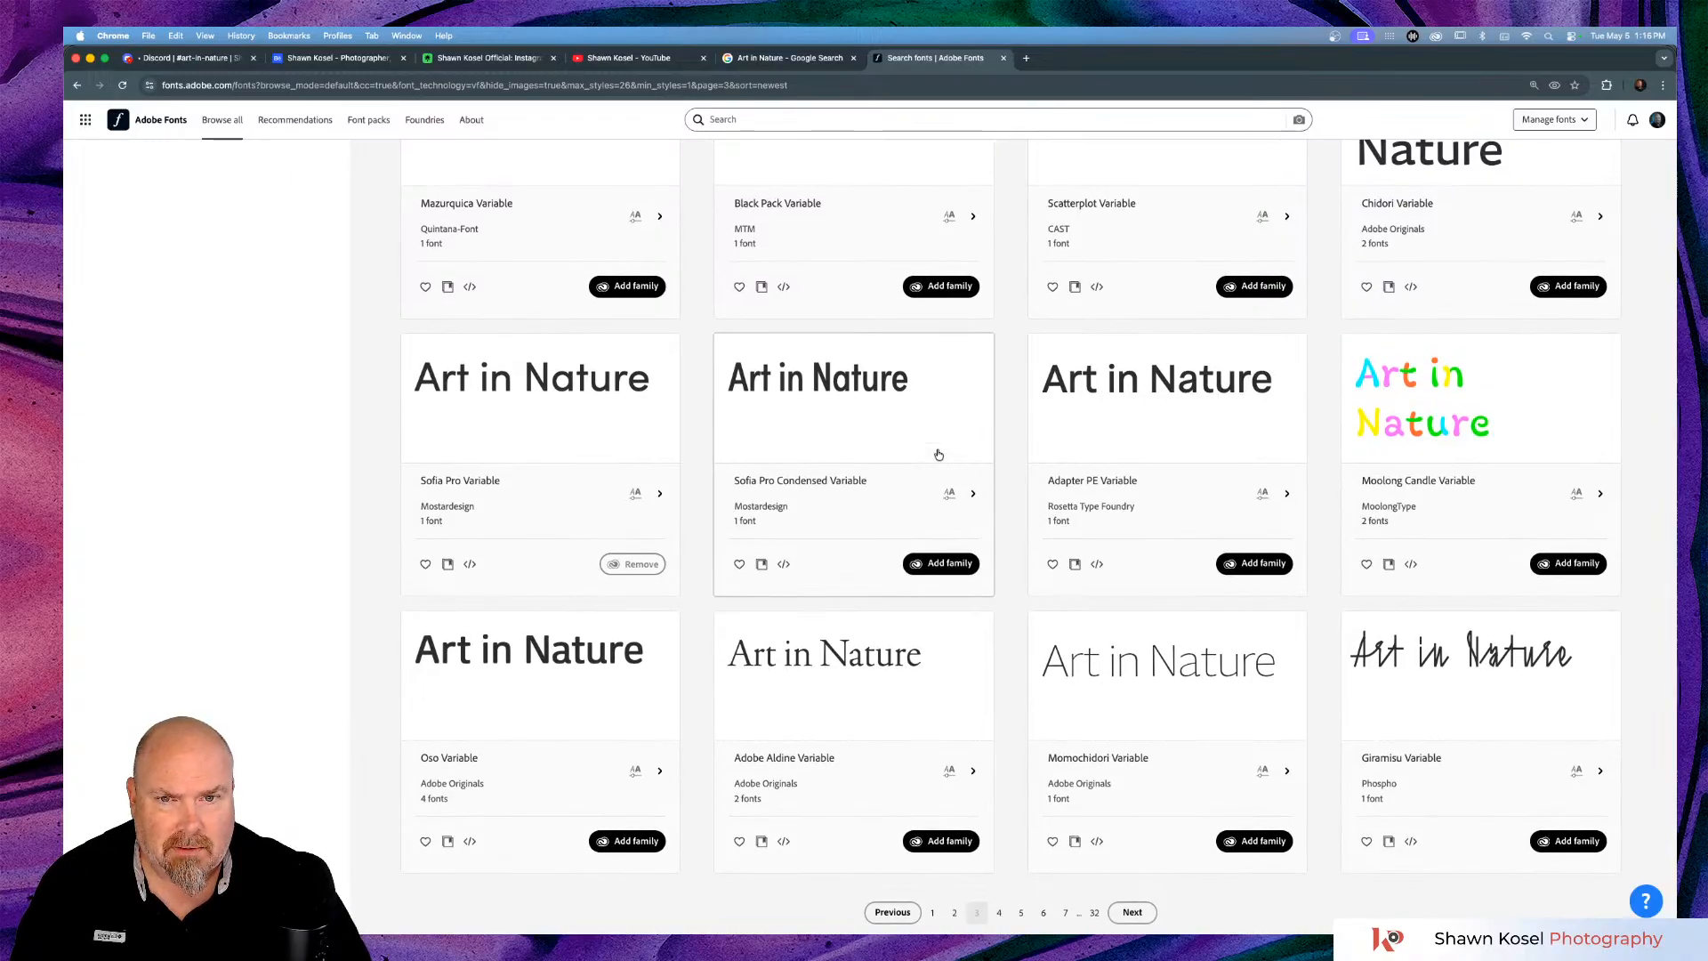
scroll(938, 454, up, 4)
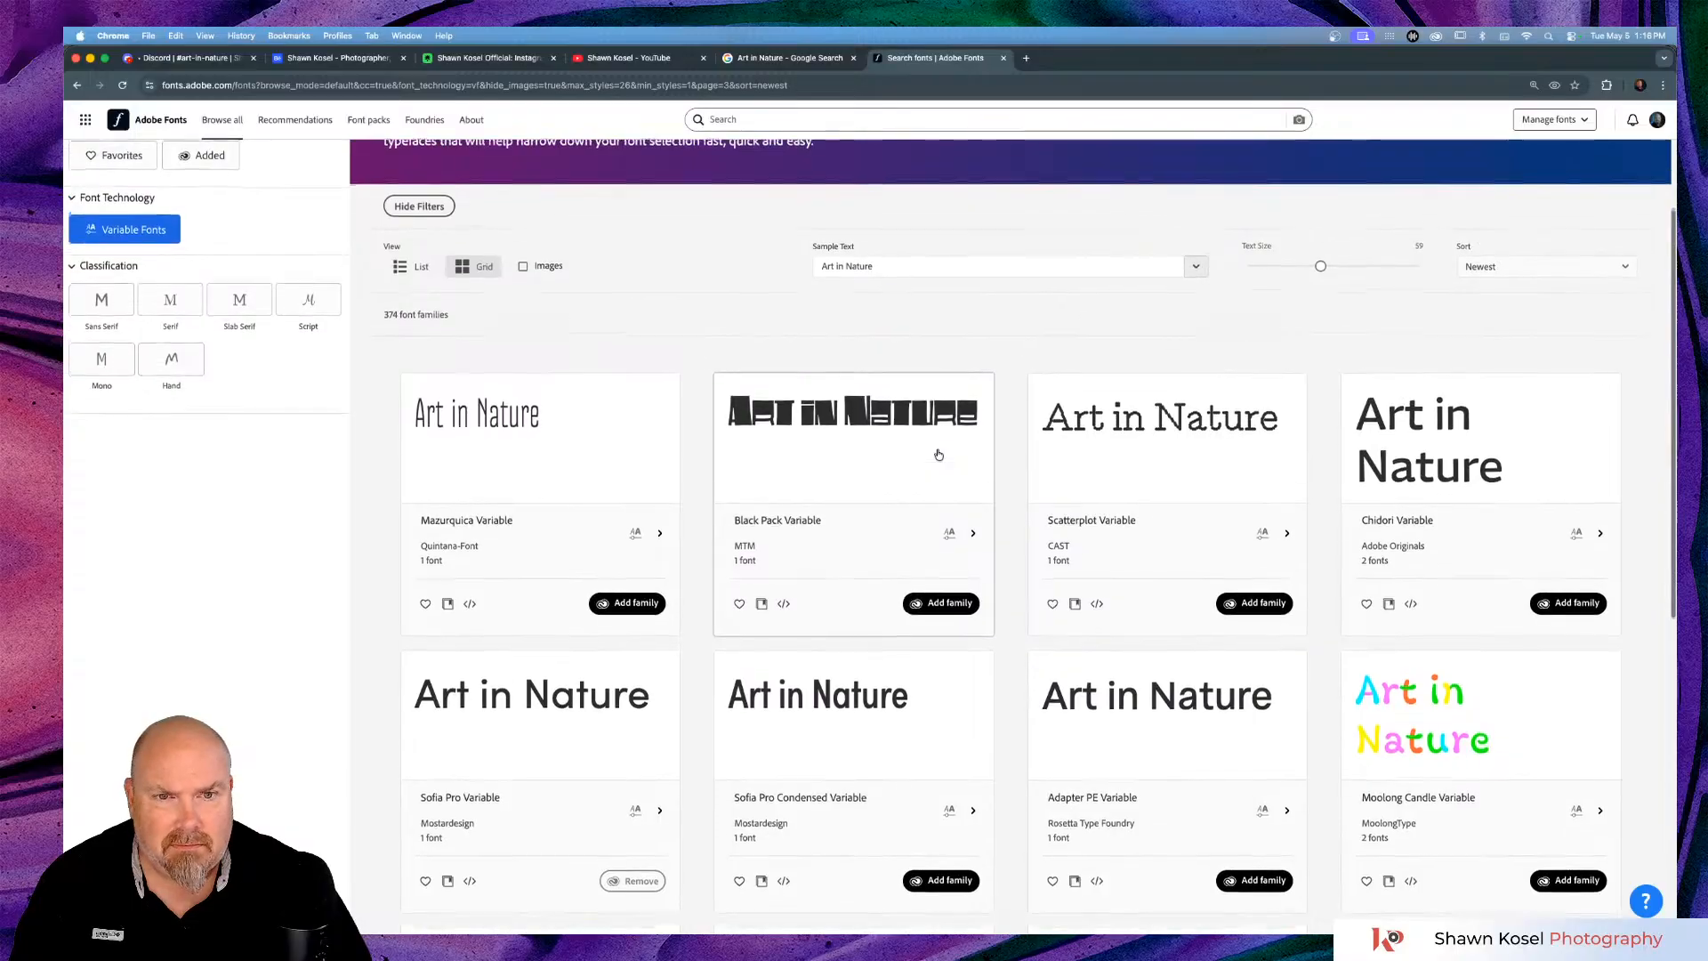
scroll(938, 454, down, 7)
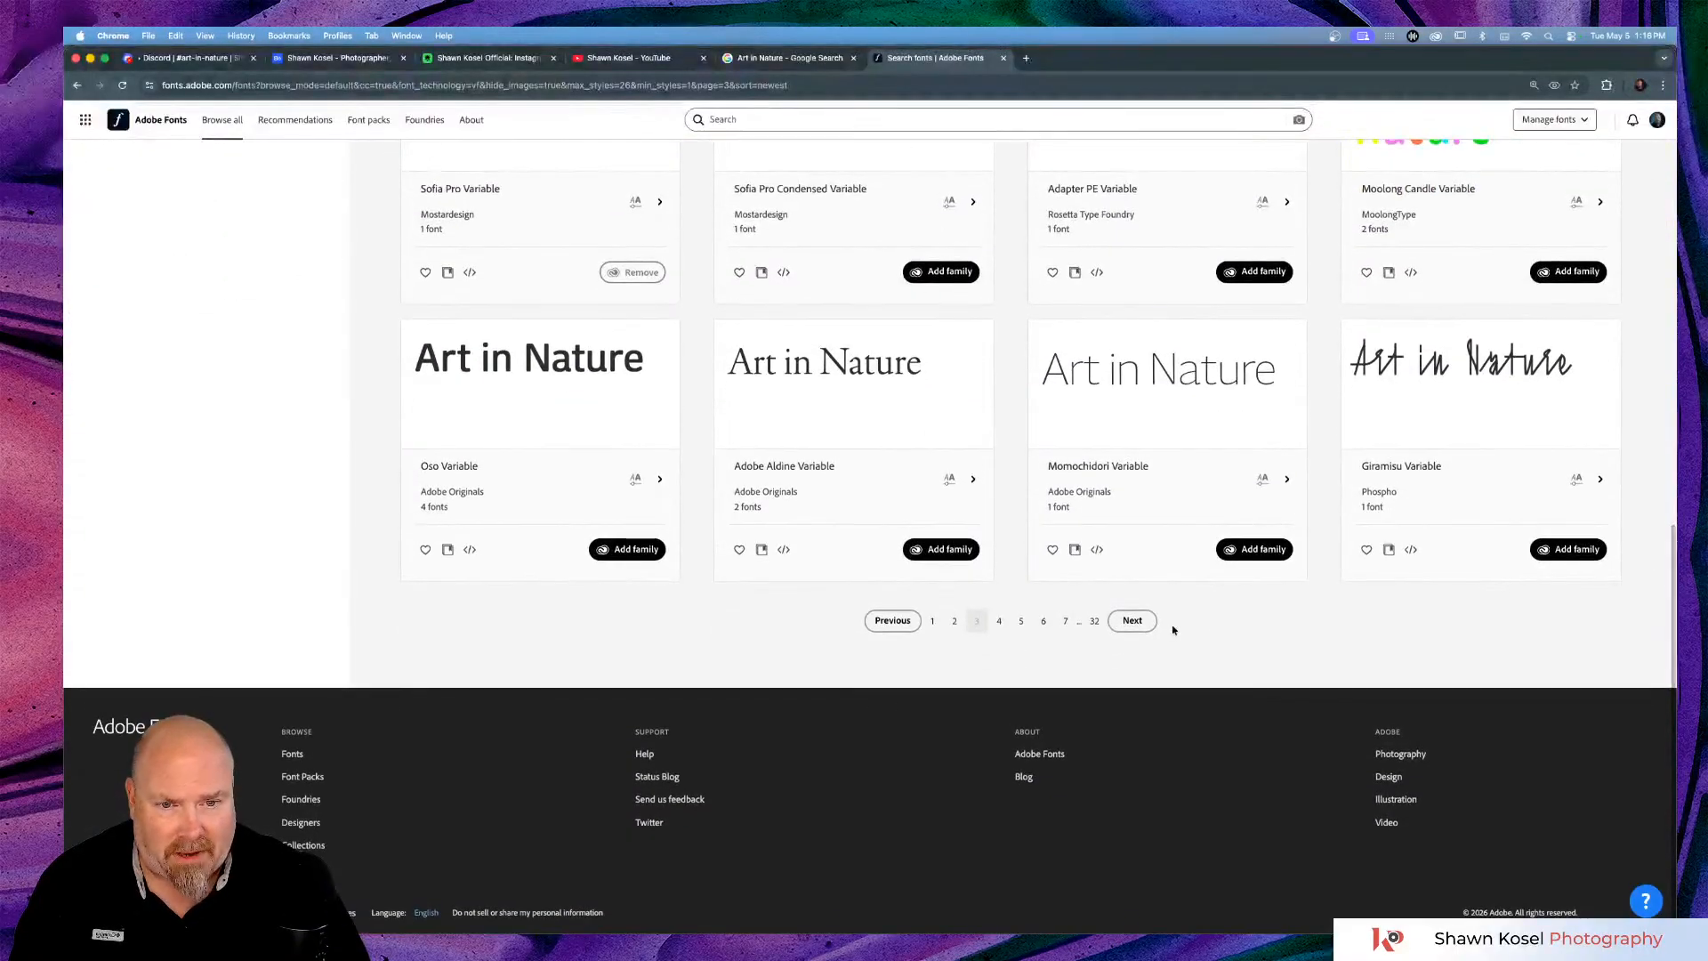
Go to page 4 of the variable fonts and open the Grappa Variable family.
click(1135, 619)
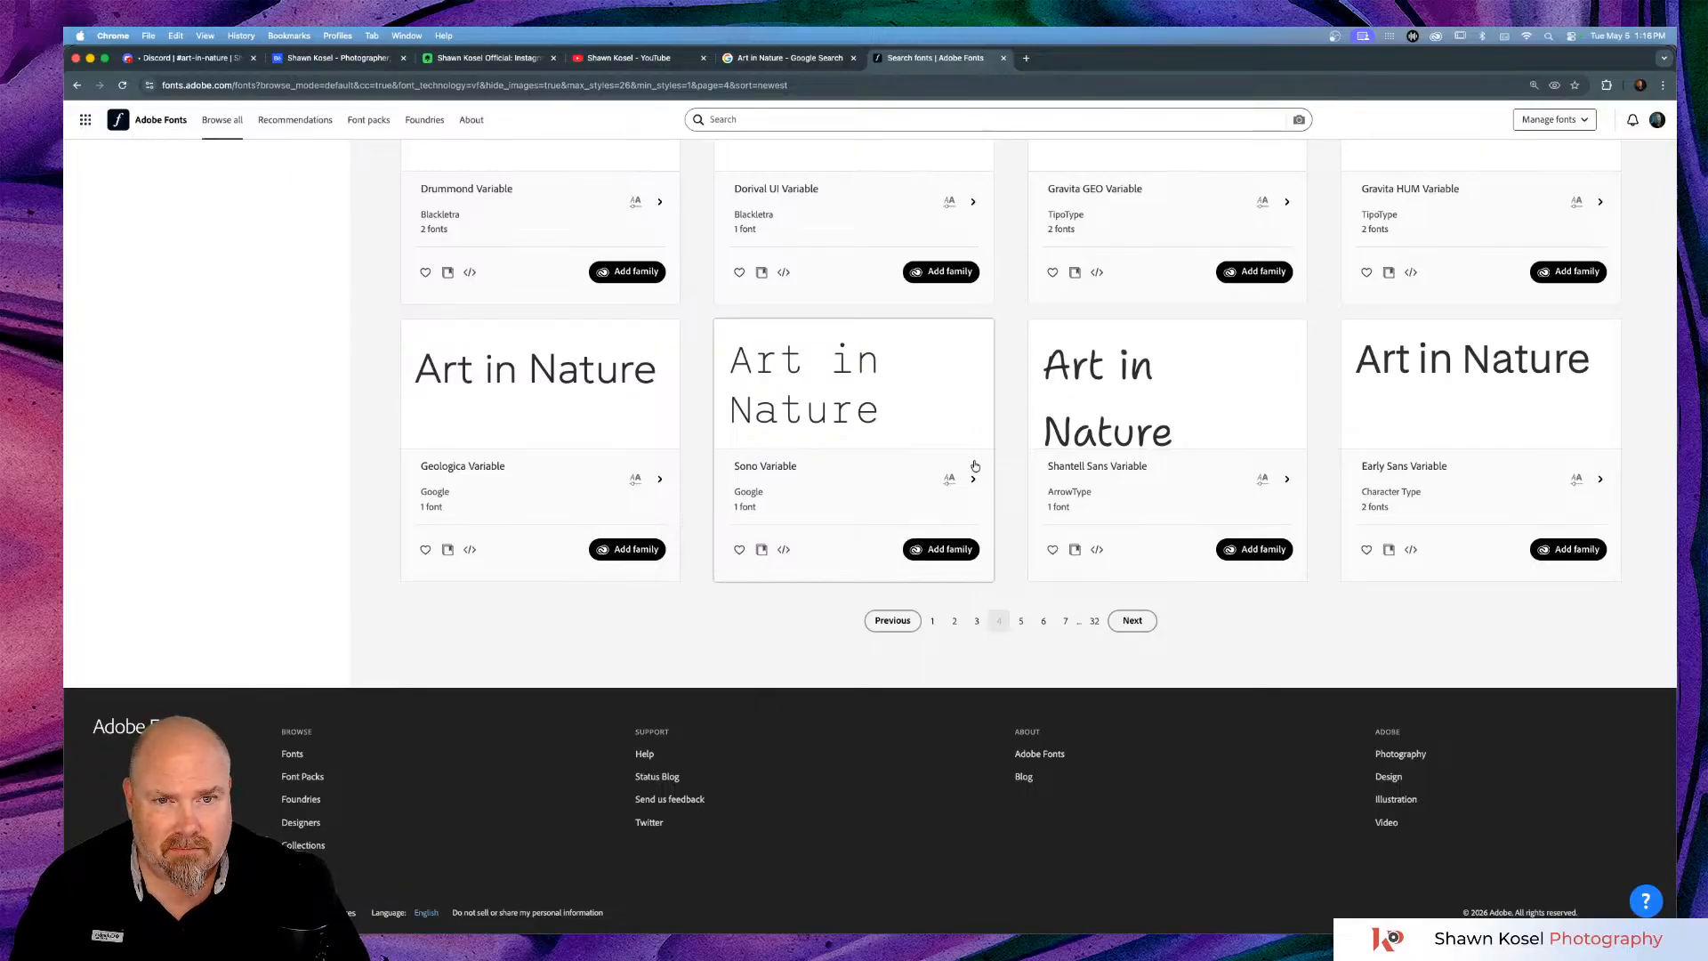
scroll(975, 465, up, 5)
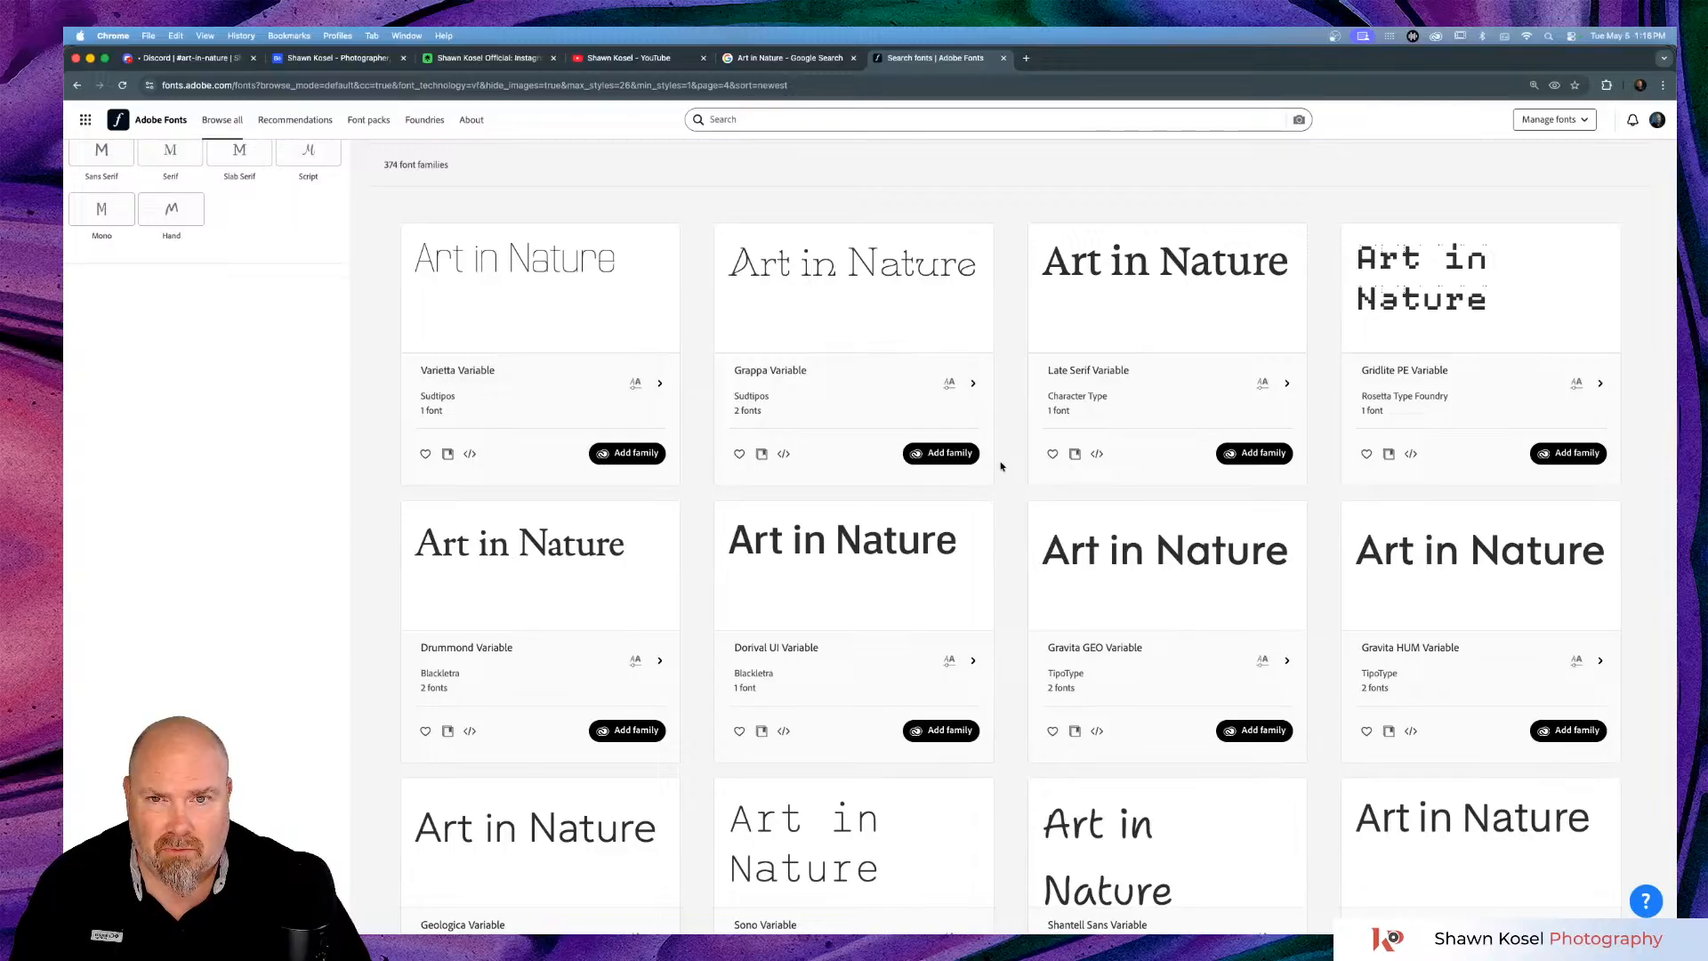
click(857, 267)
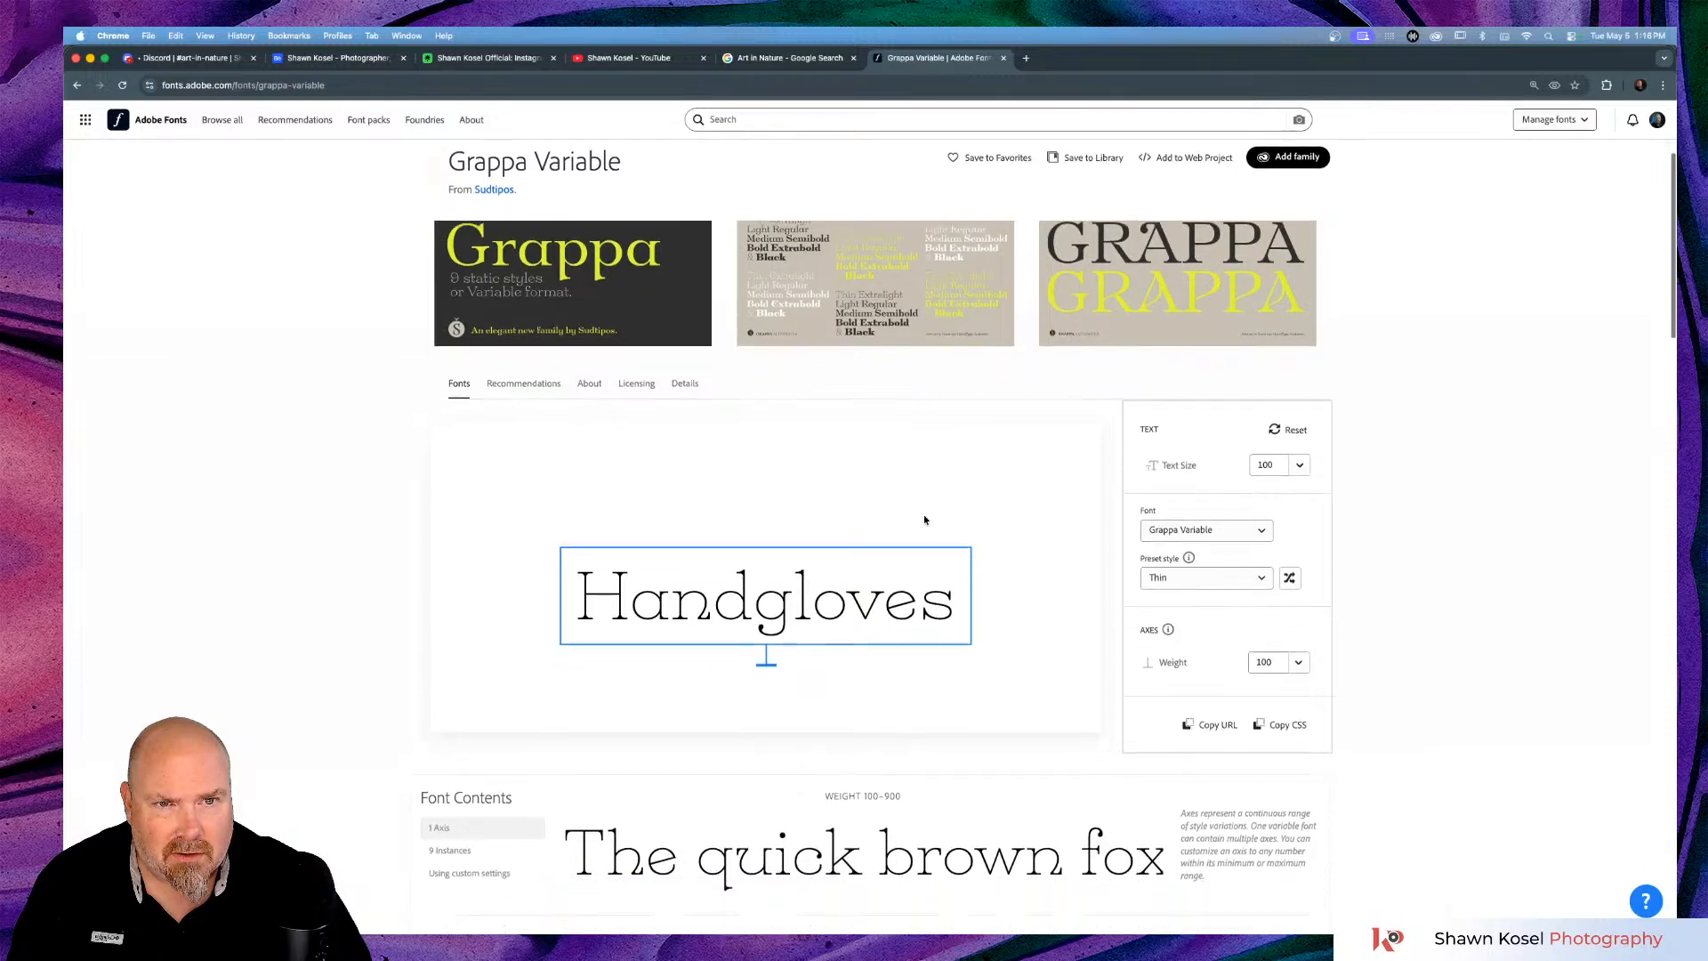
Set the Grappa Variable sample's weight to 815 and look over the rest of the family page.
scroll(923, 517, down, 4)
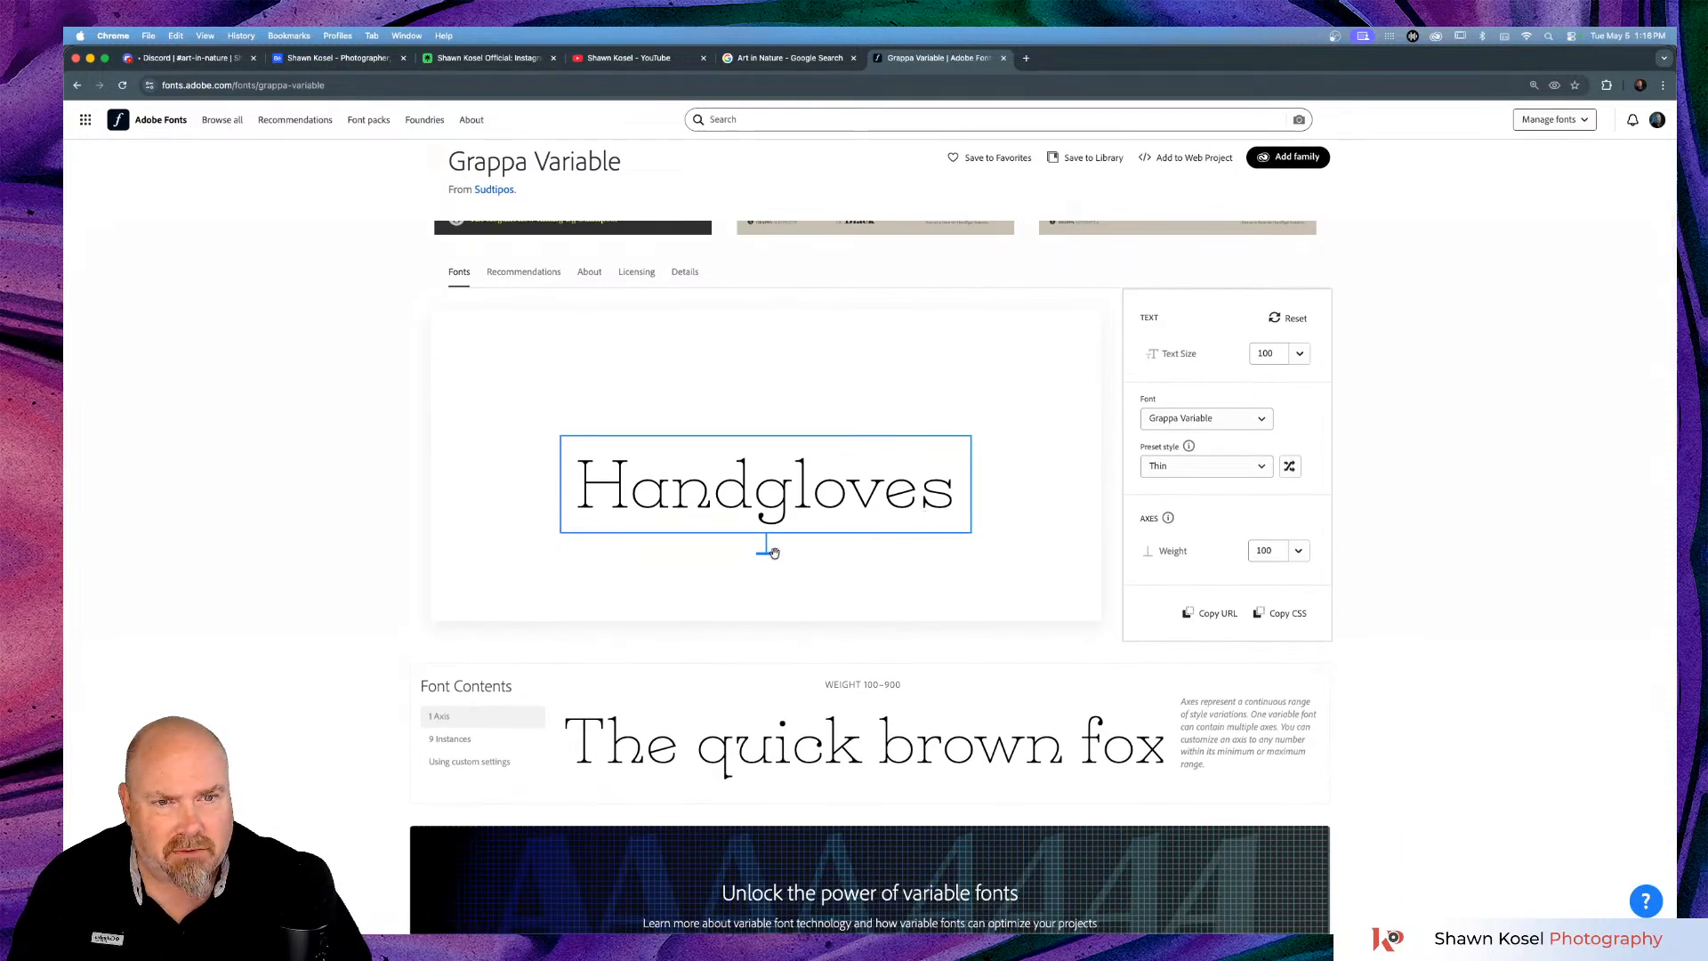
drag(774, 553, 766, 676)
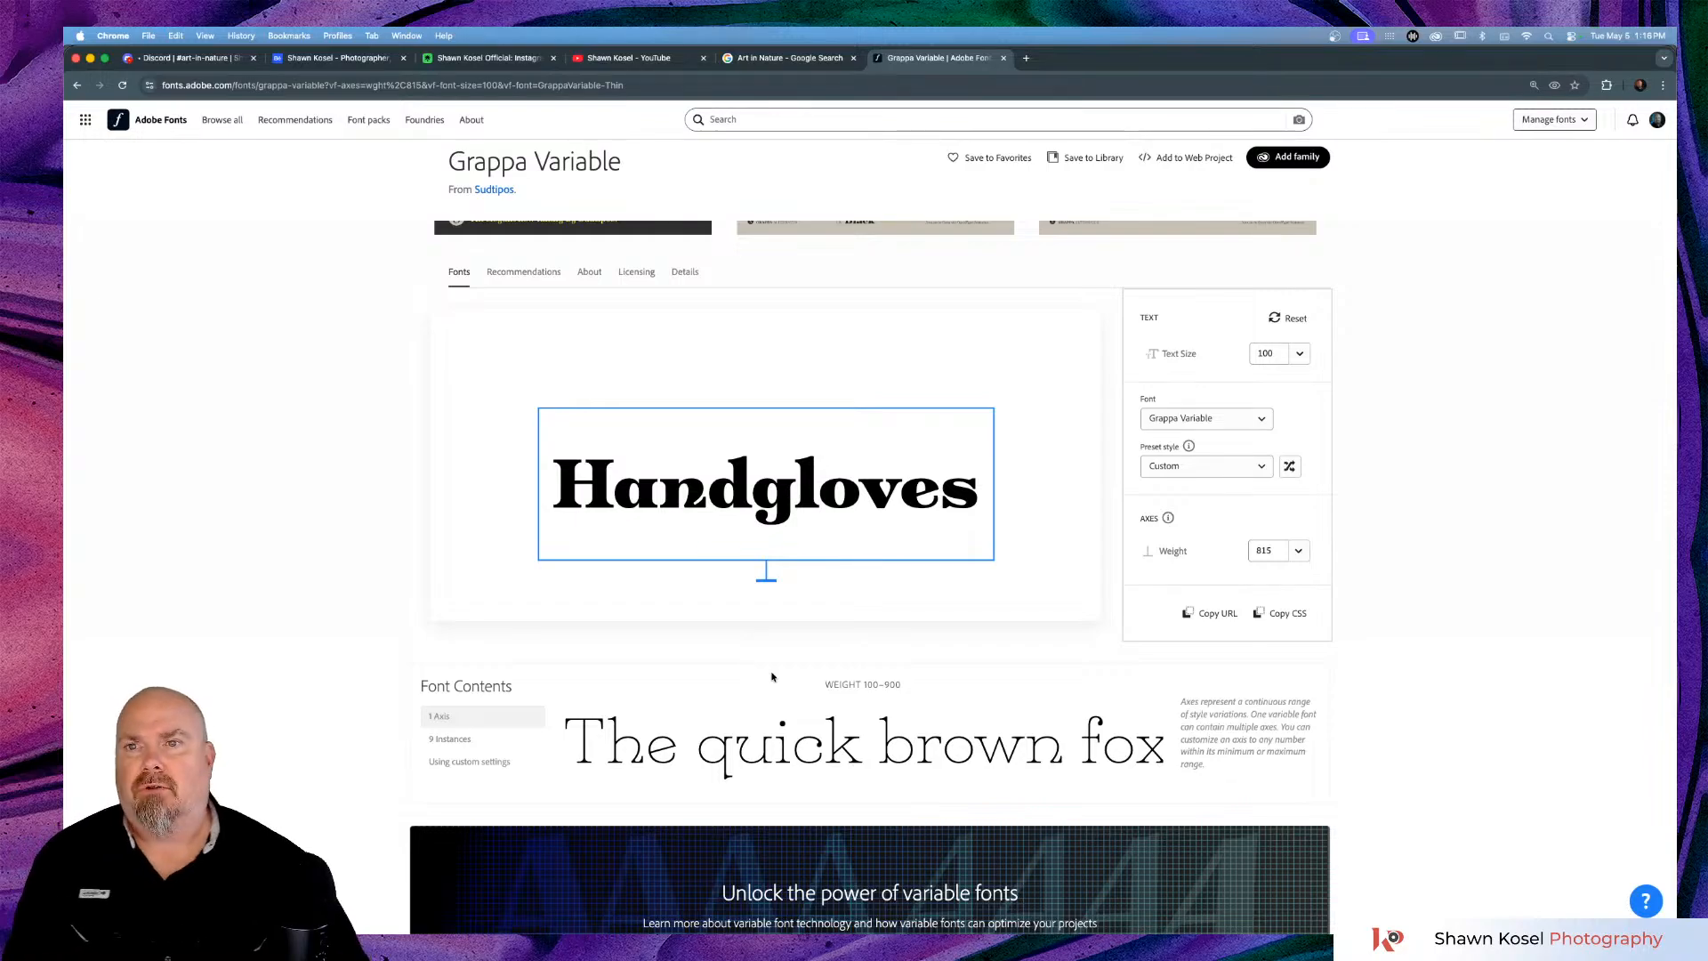
scroll(796, 563, down, 4)
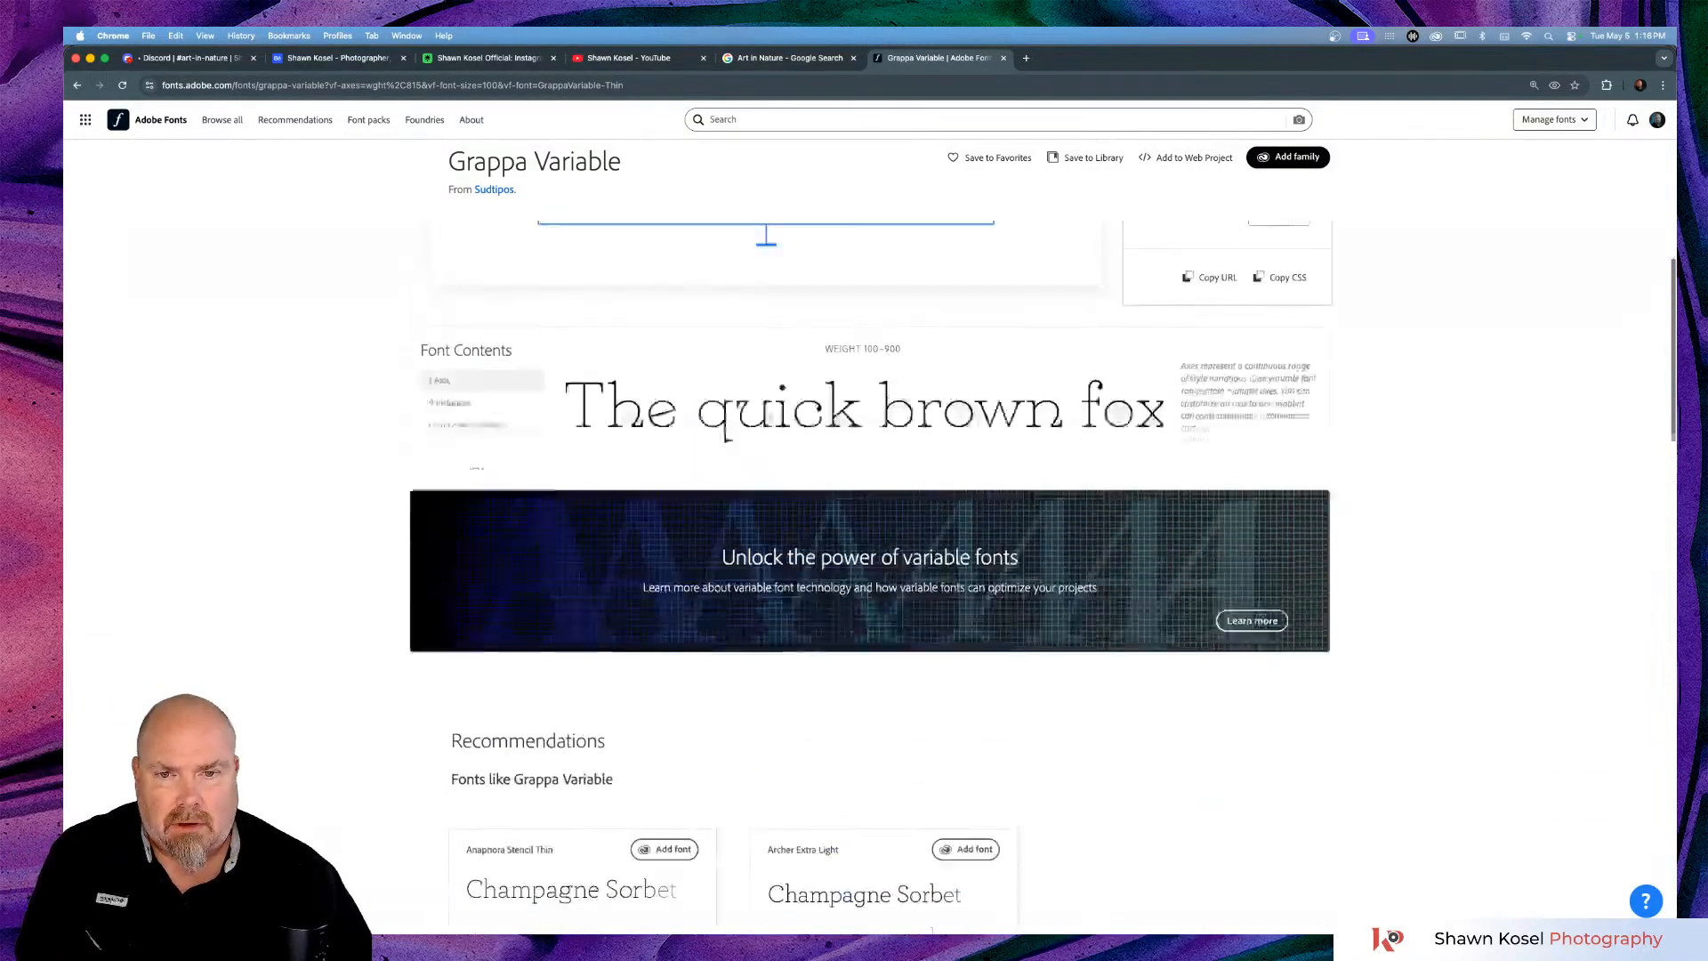
scroll(954, 398, up, 6)
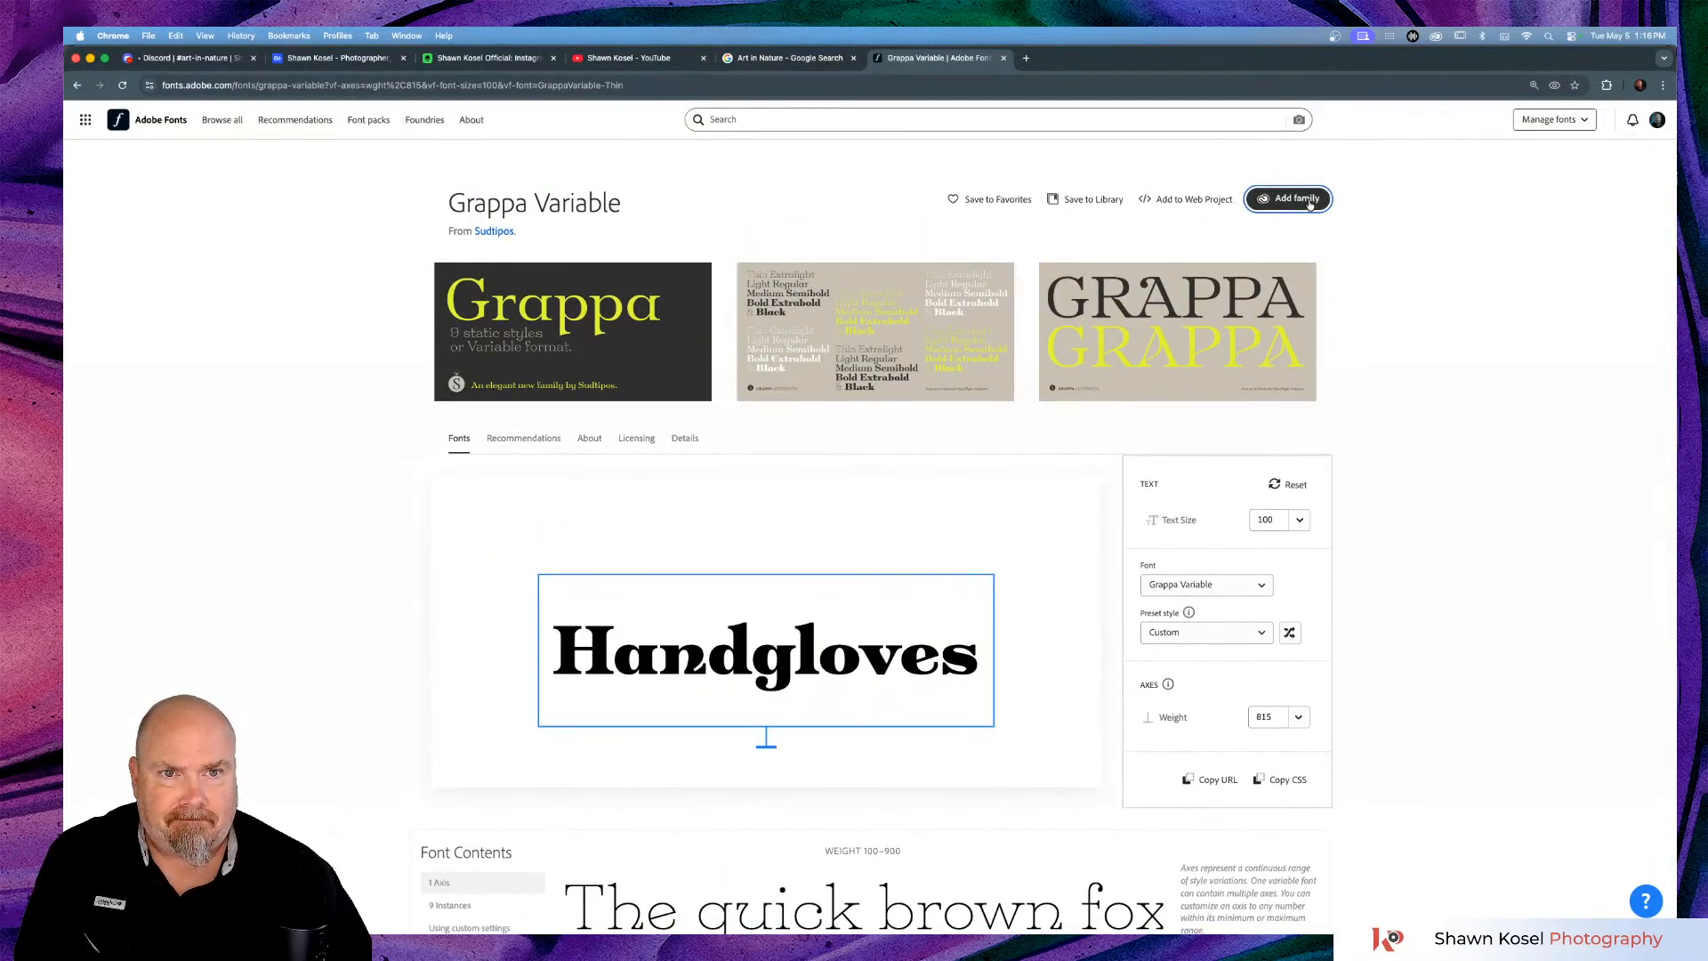
Add the Grappa Variable family, switch to Illustrator and open the font choice of the lower "Art in Nature" copy beside the artboard.
click(1308, 202)
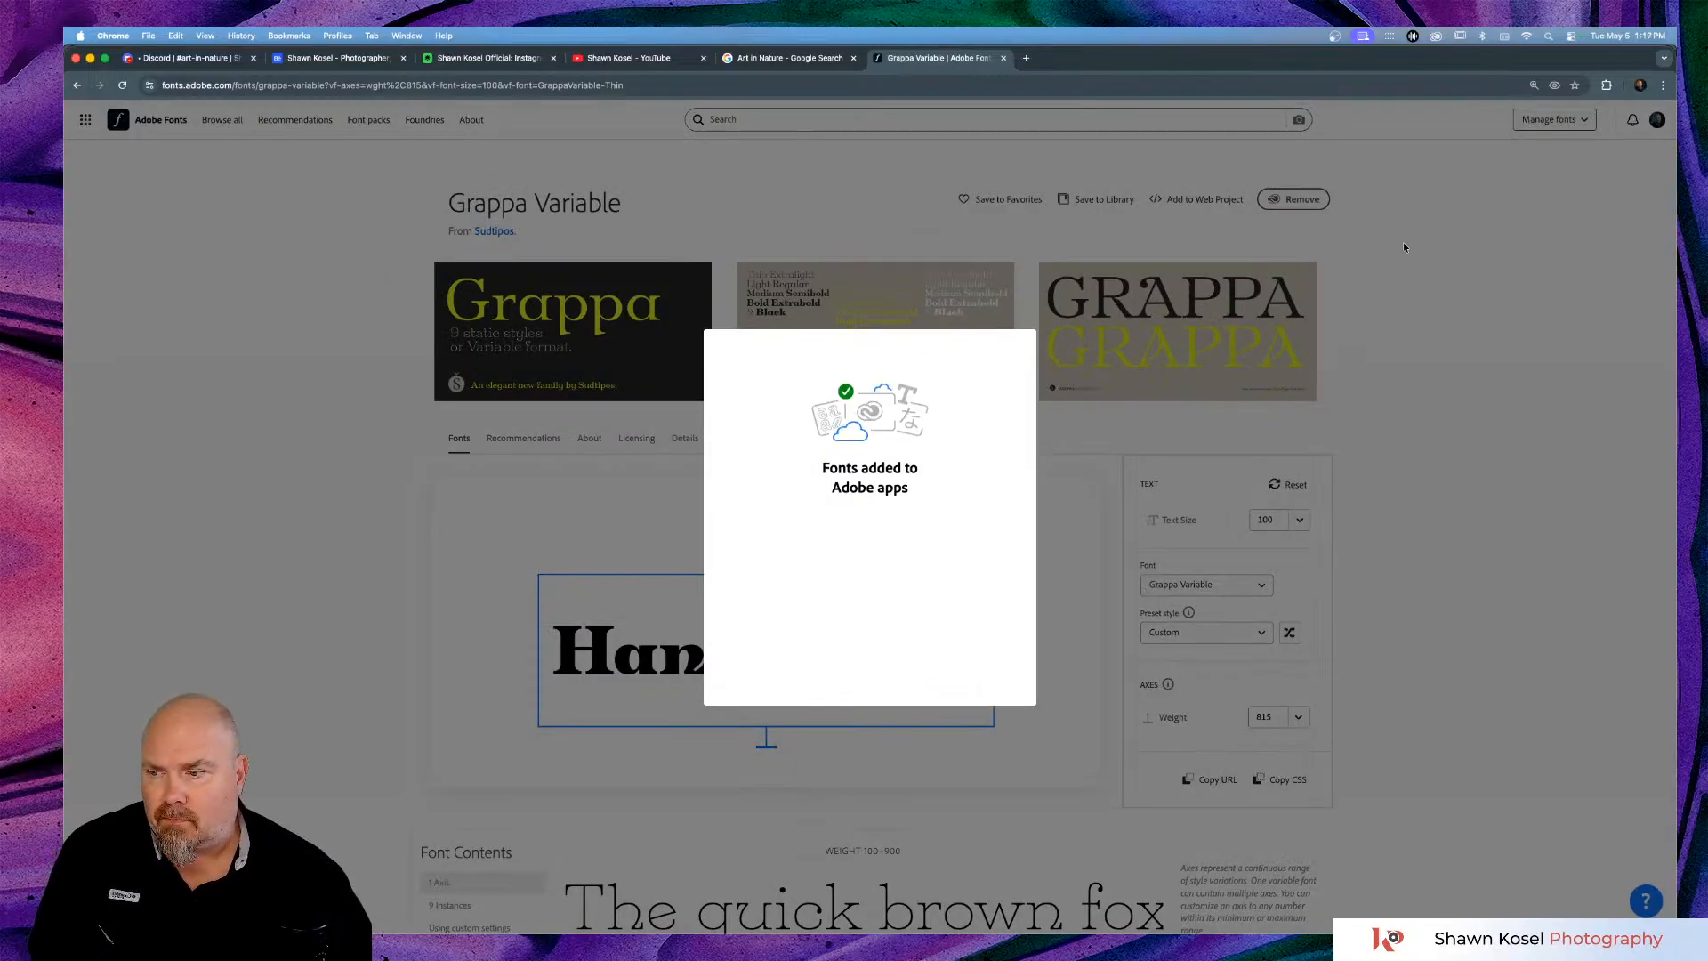
key(super+Tab)
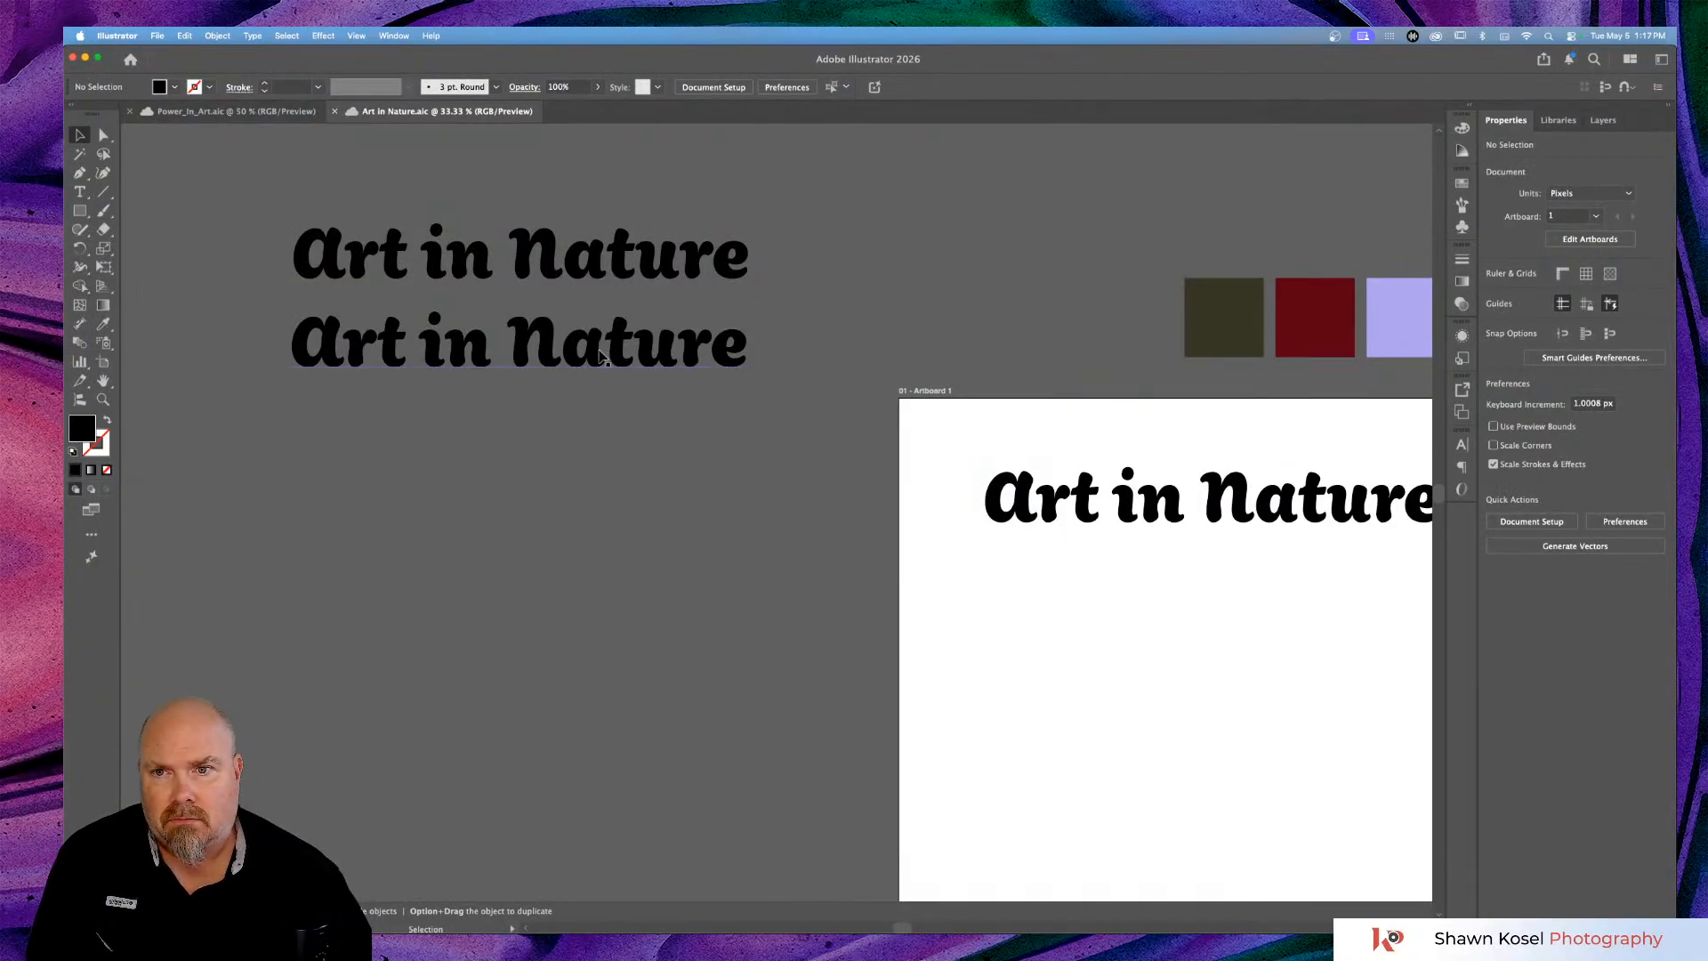
click(602, 354)
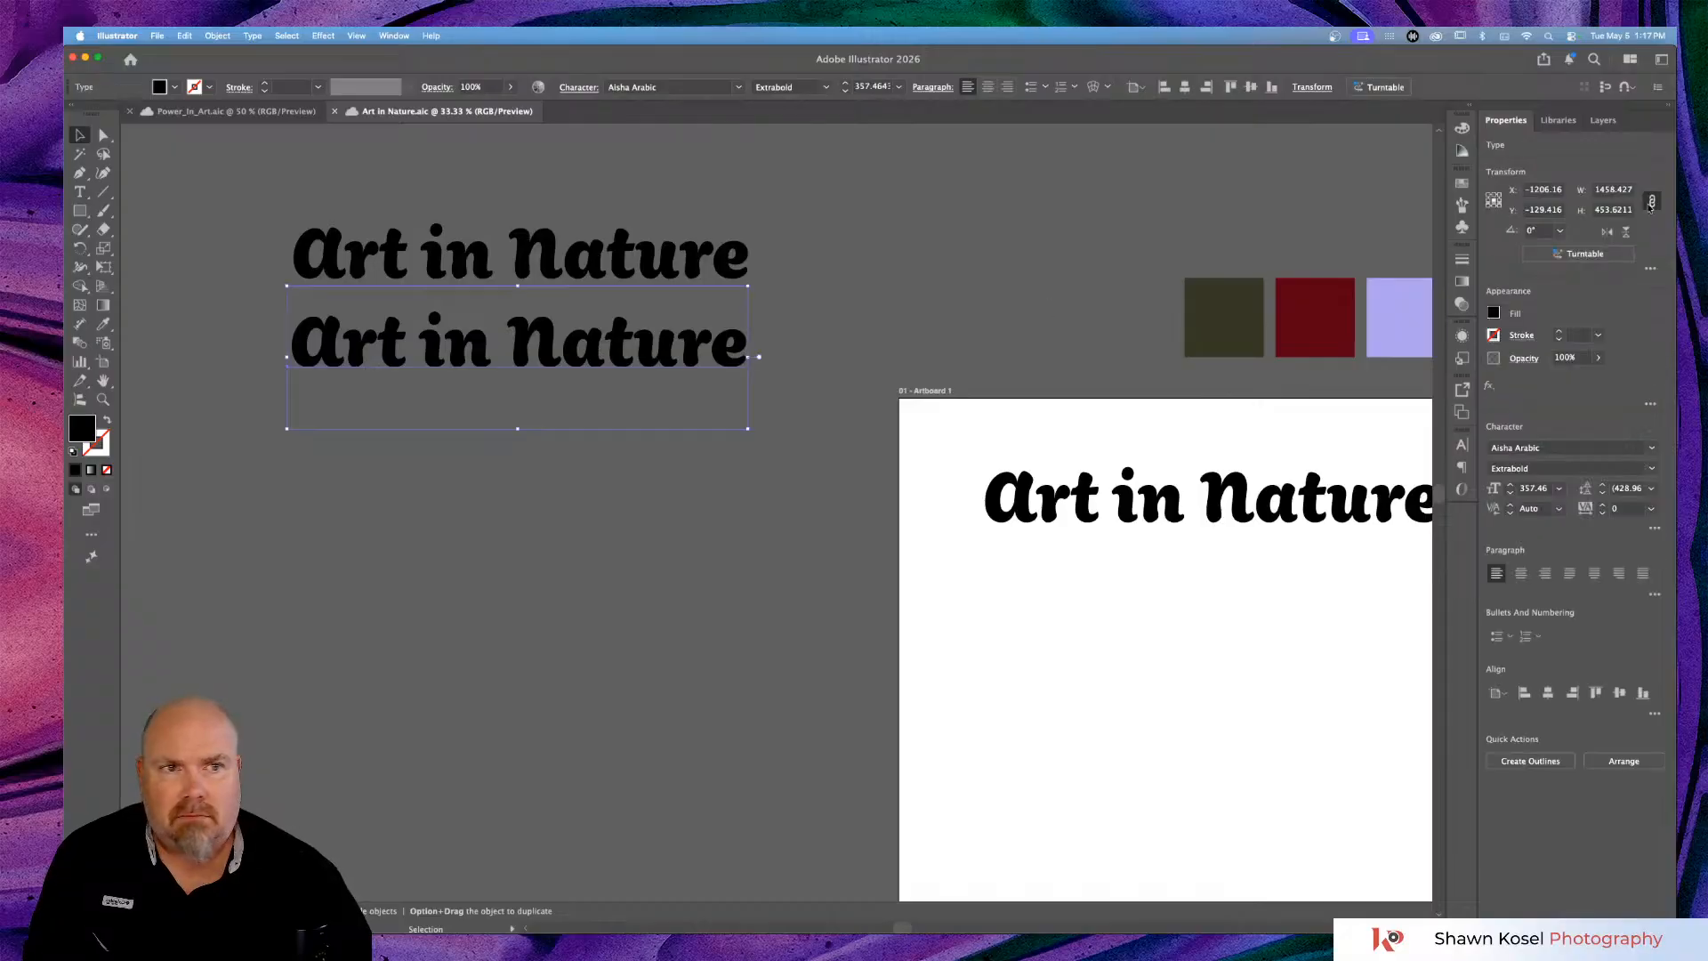
click(1548, 447)
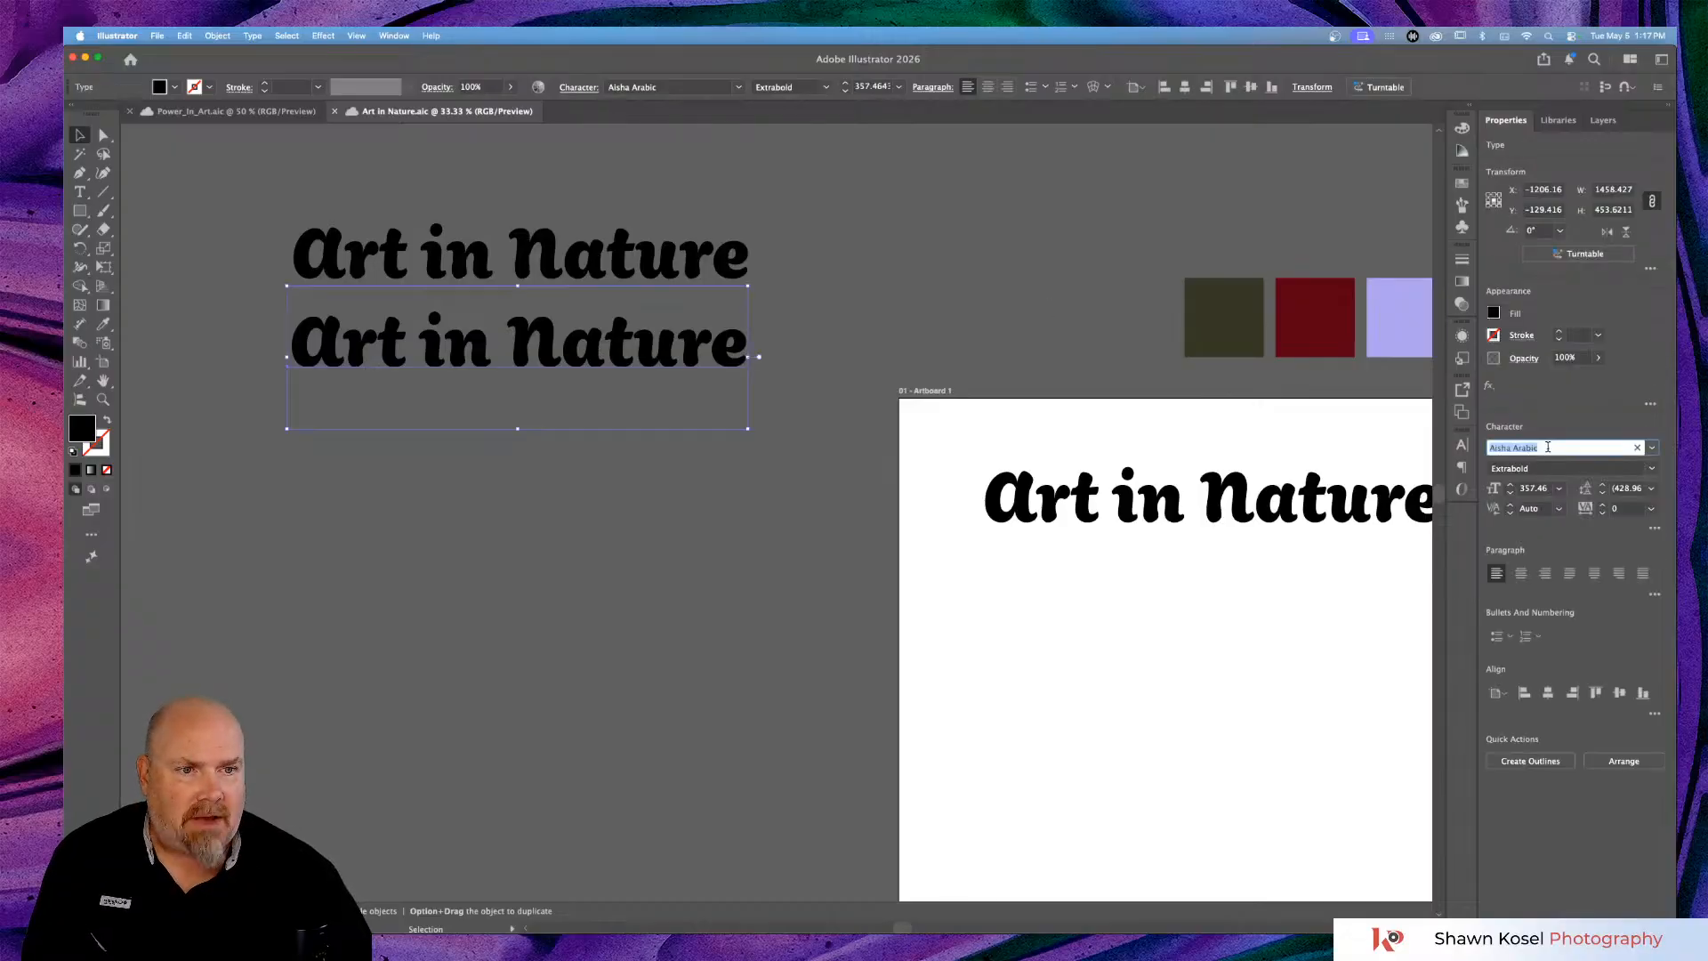
text(grappa)
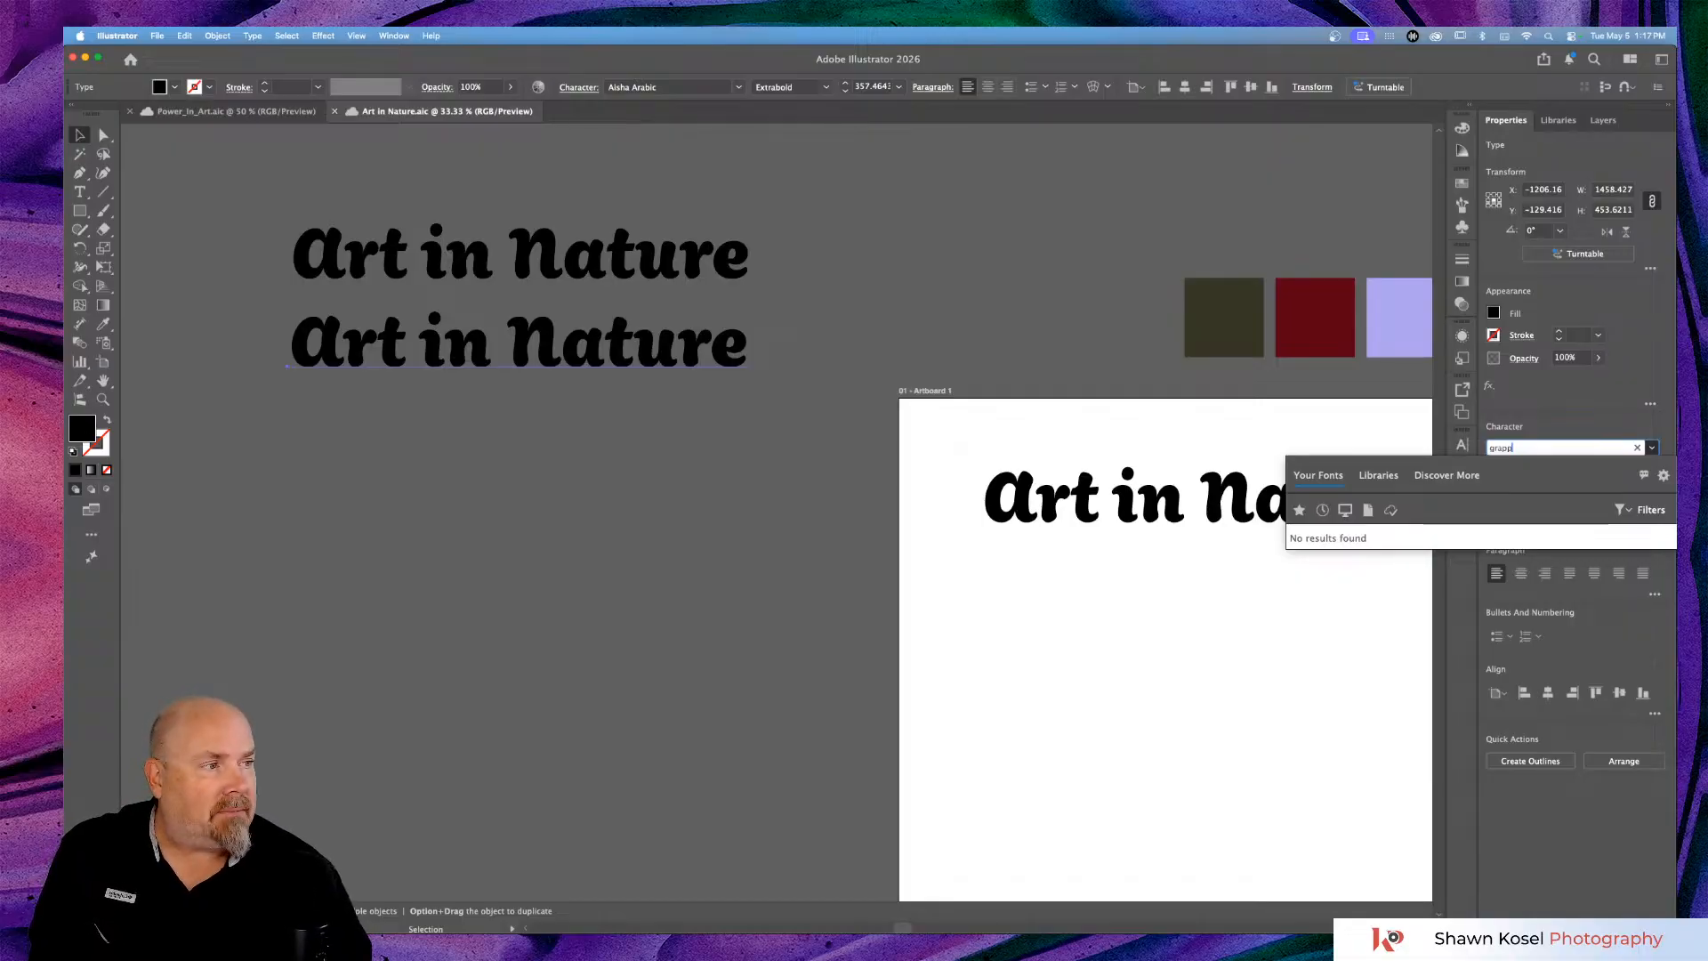
key(BackSpace)
key(BackSpace)
key(BackSpace)
key(BackSpace)
key(BackSpace)
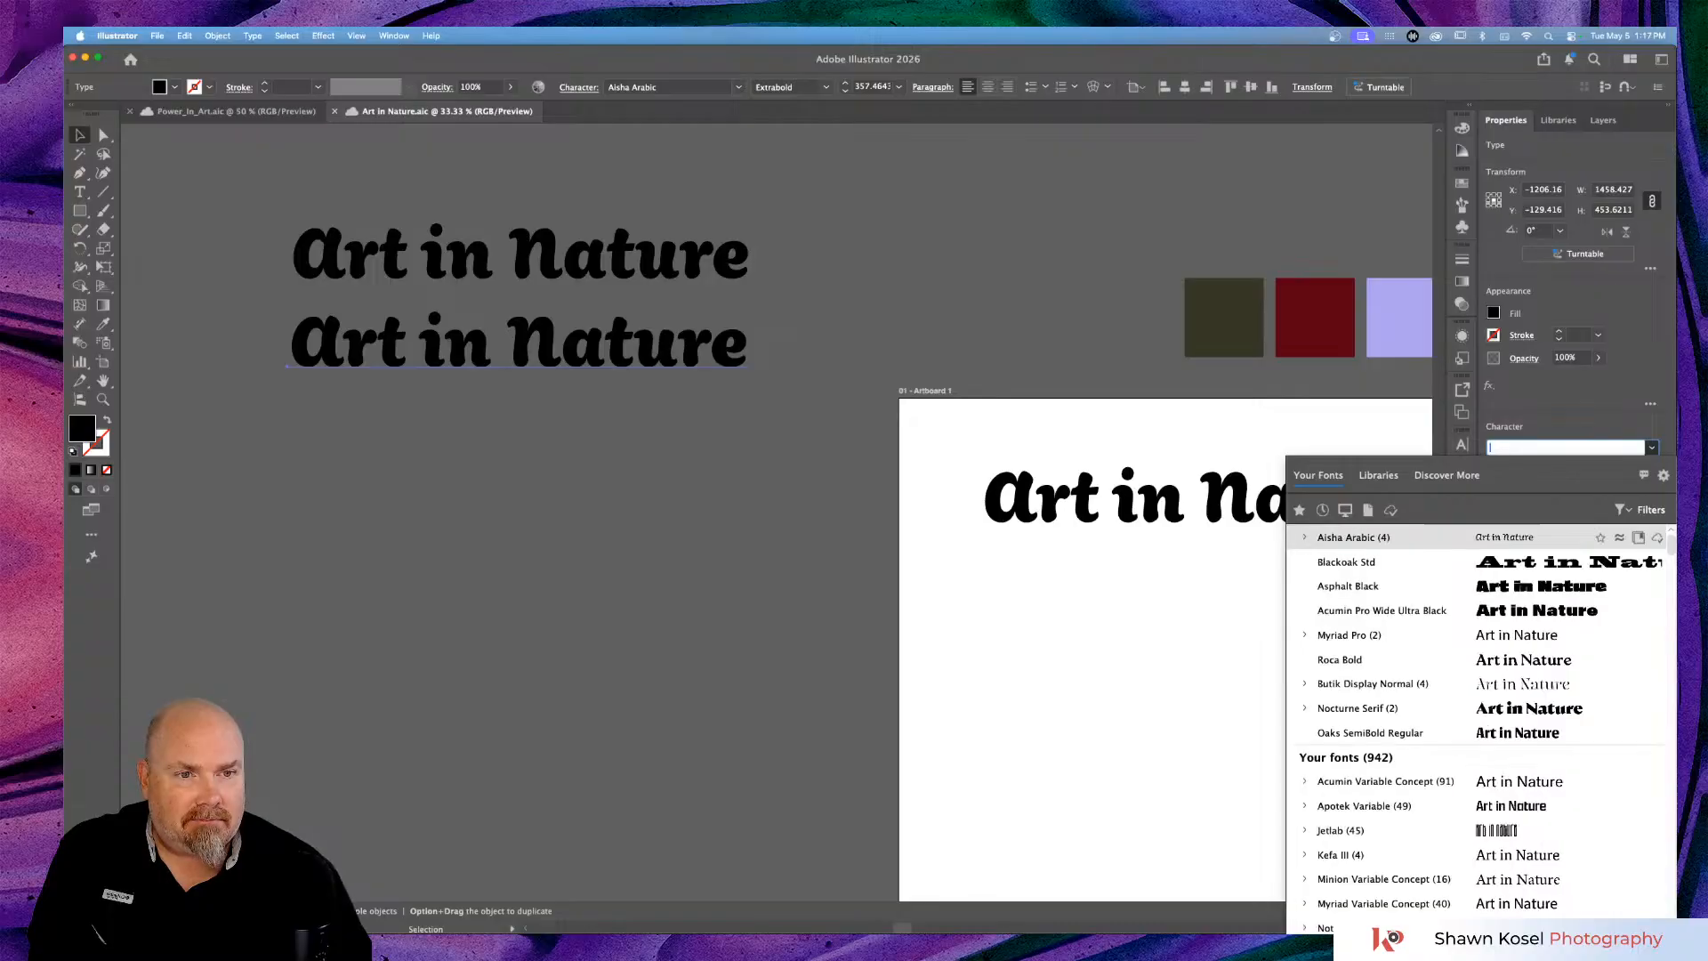
text(gra)
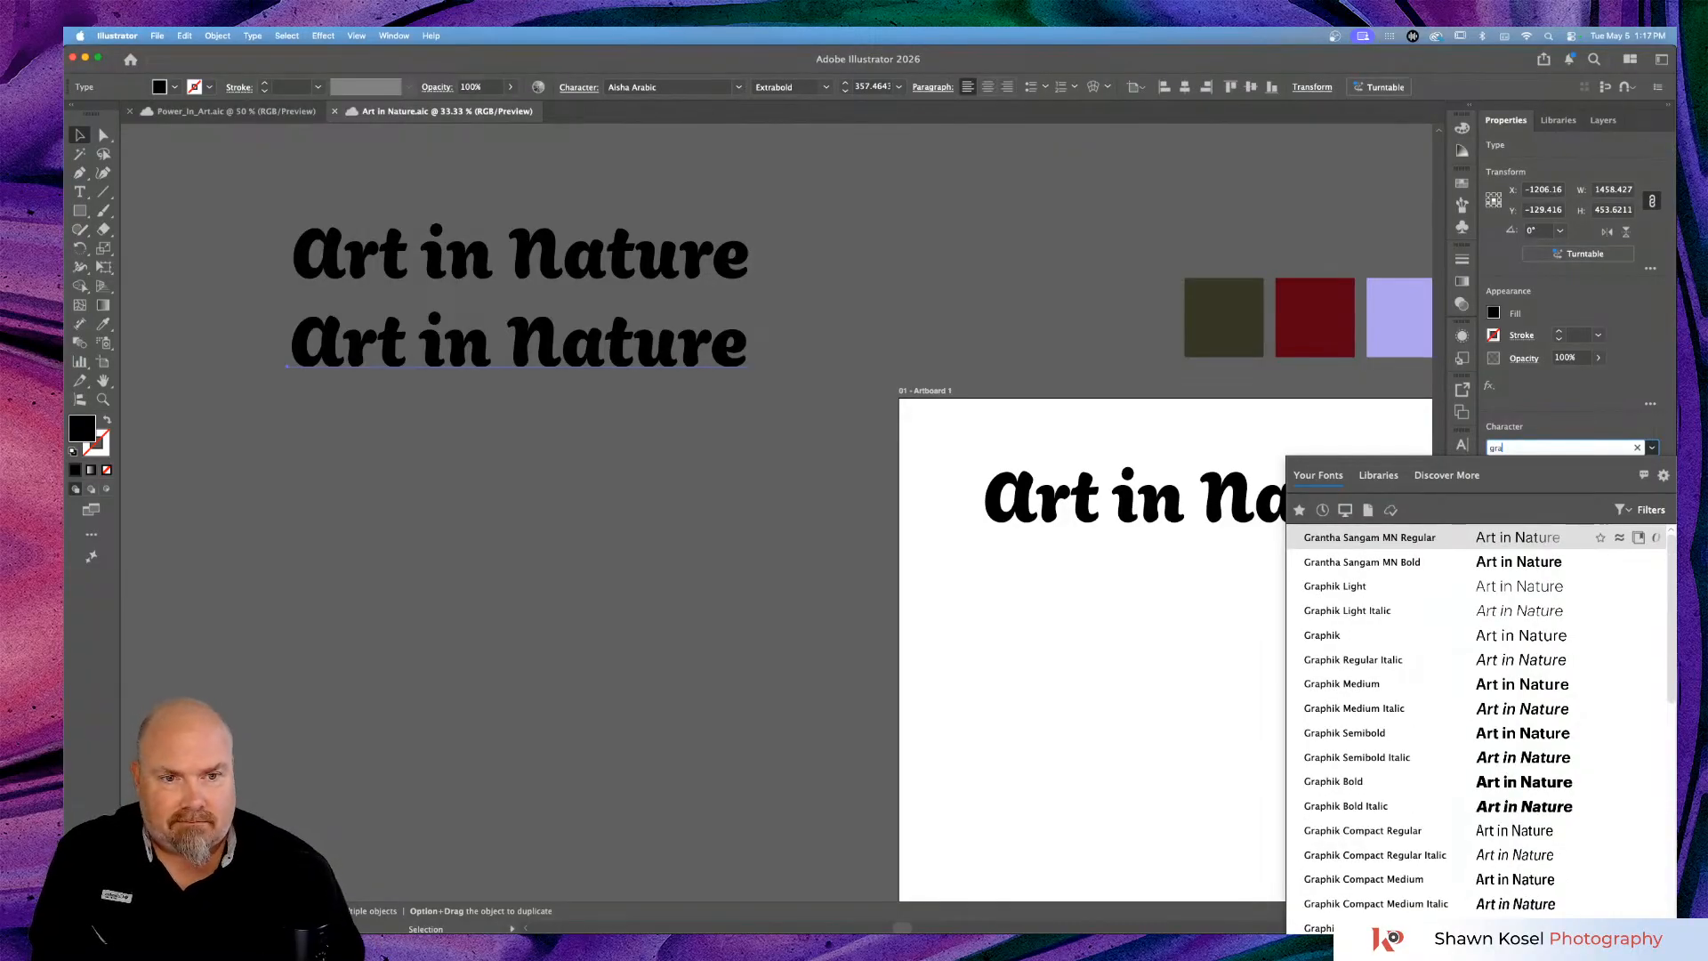
text(pp)
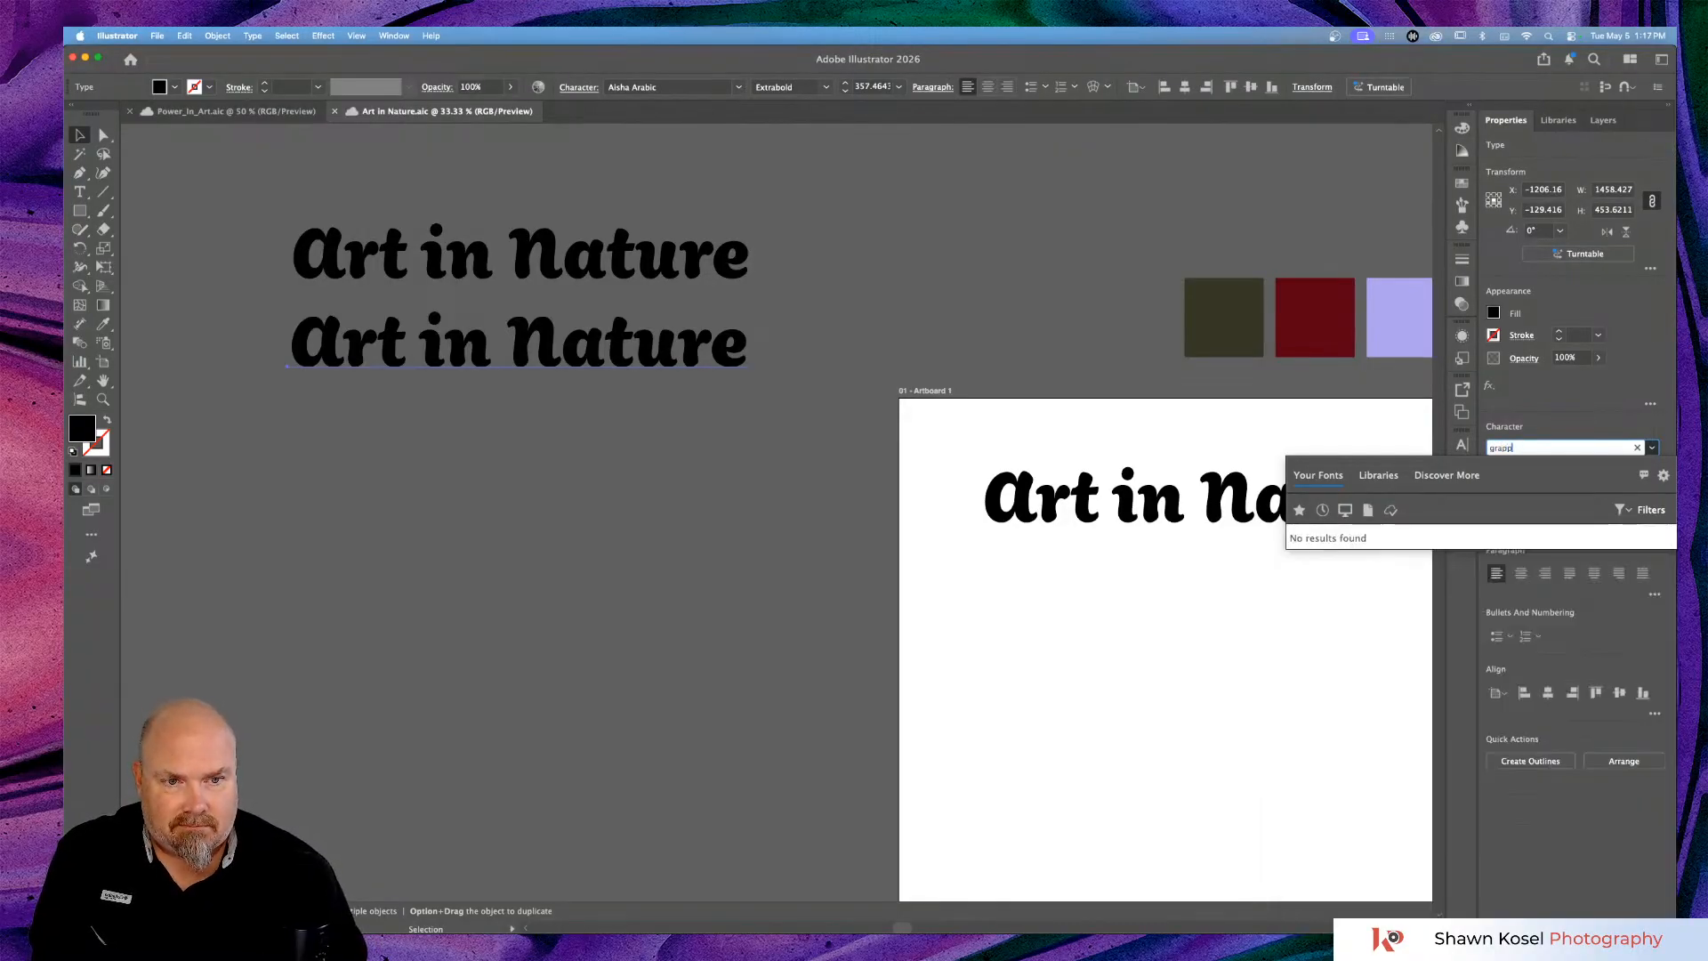
text(a Arabica)
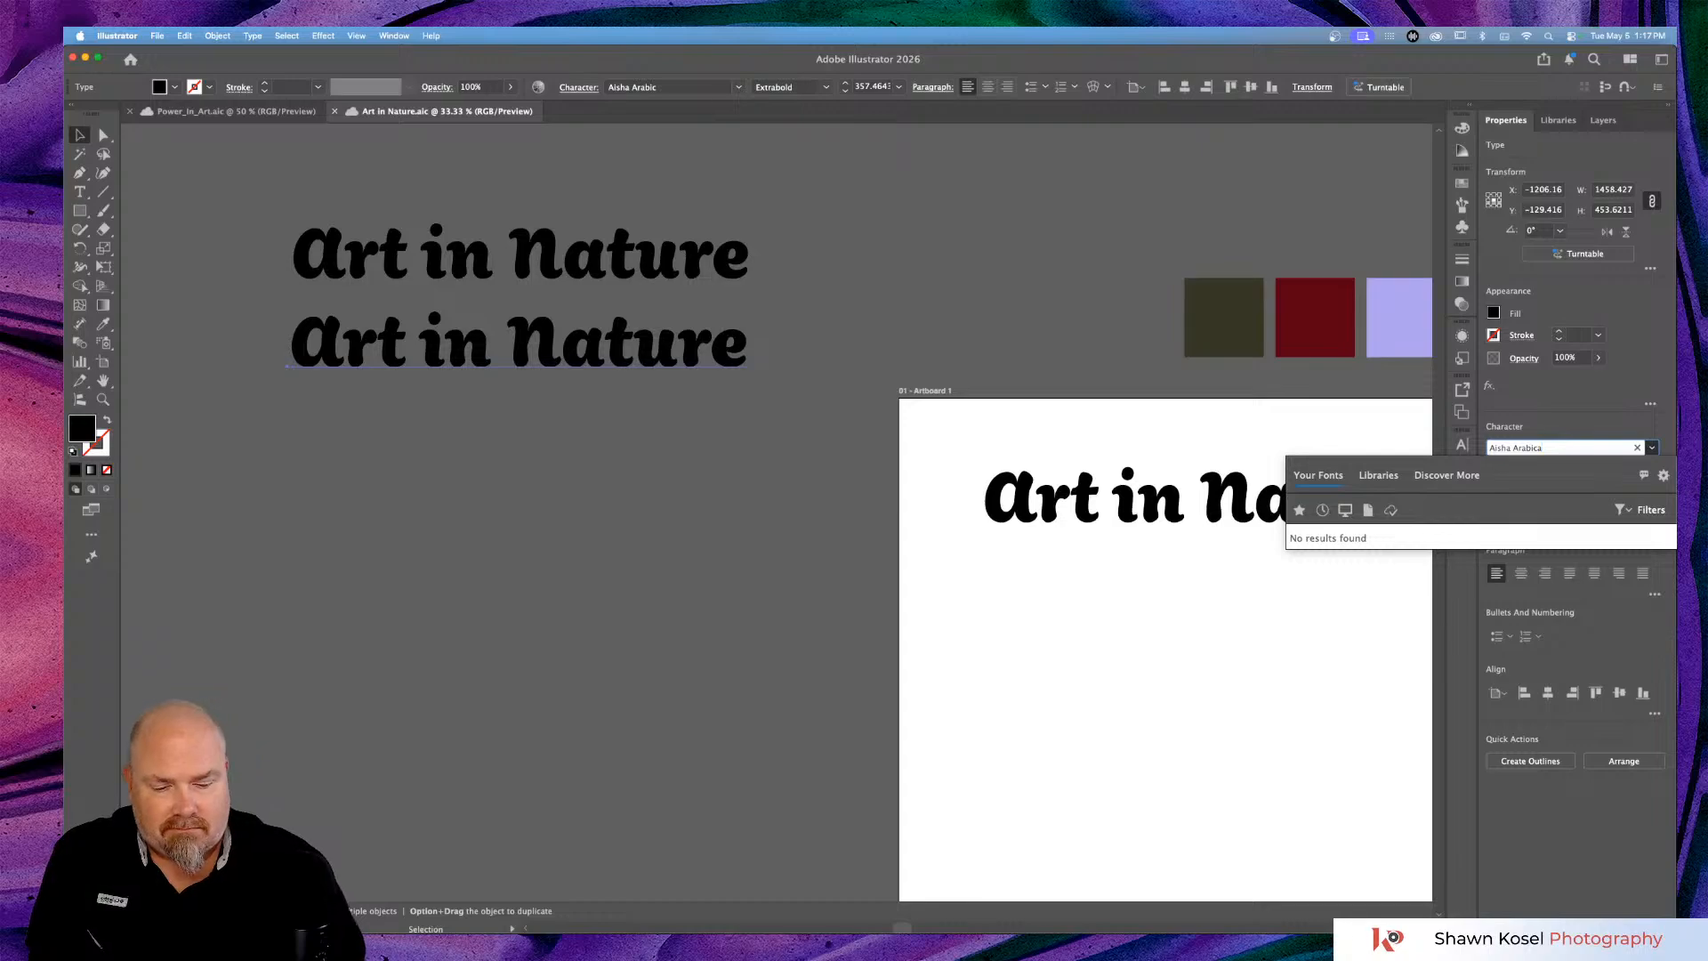
key(BackSpace)
key(BackSpace)
key(BackSpace)
key(BackSpace)
key(BackSpace)
key(BackSpace)
key(BackSpace)
key(BackSpace)
key(BackSpace)
key(BackSpace)
key(BackSpace)
key(BackSpace)
key(BackSpace)
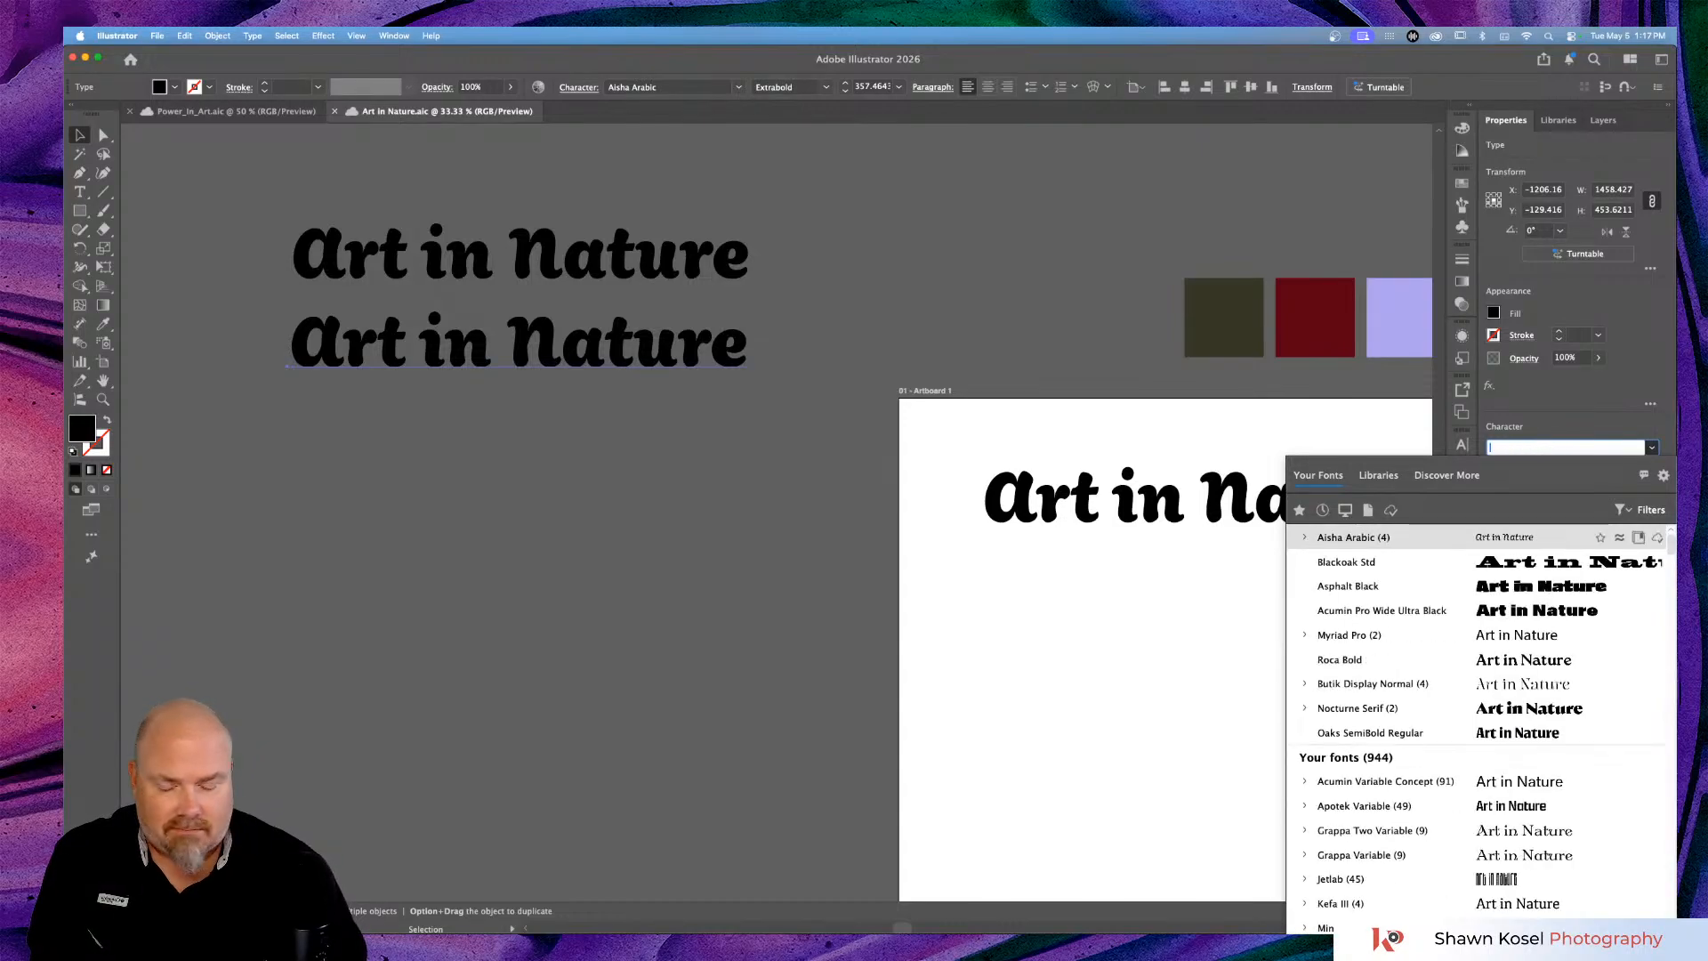
Apply Grappa Two Variable Black to the selected copy and scale it to about 252 pt beneath the upper off-artboard copy.
text(grap)
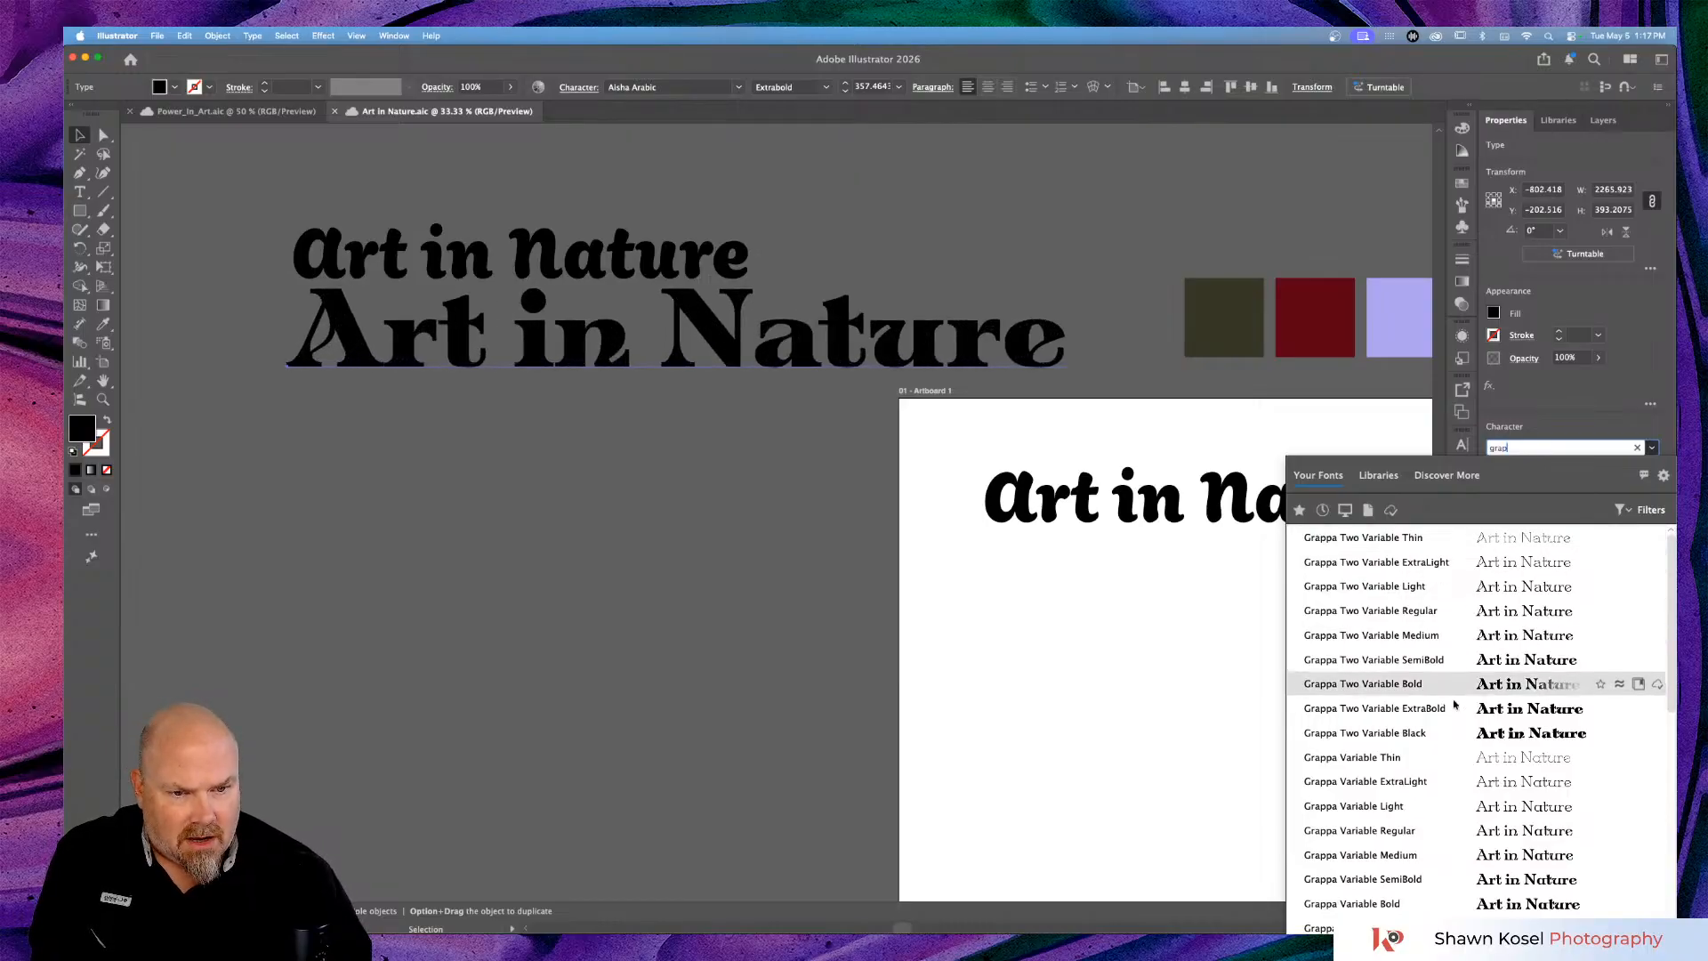
click(1405, 736)
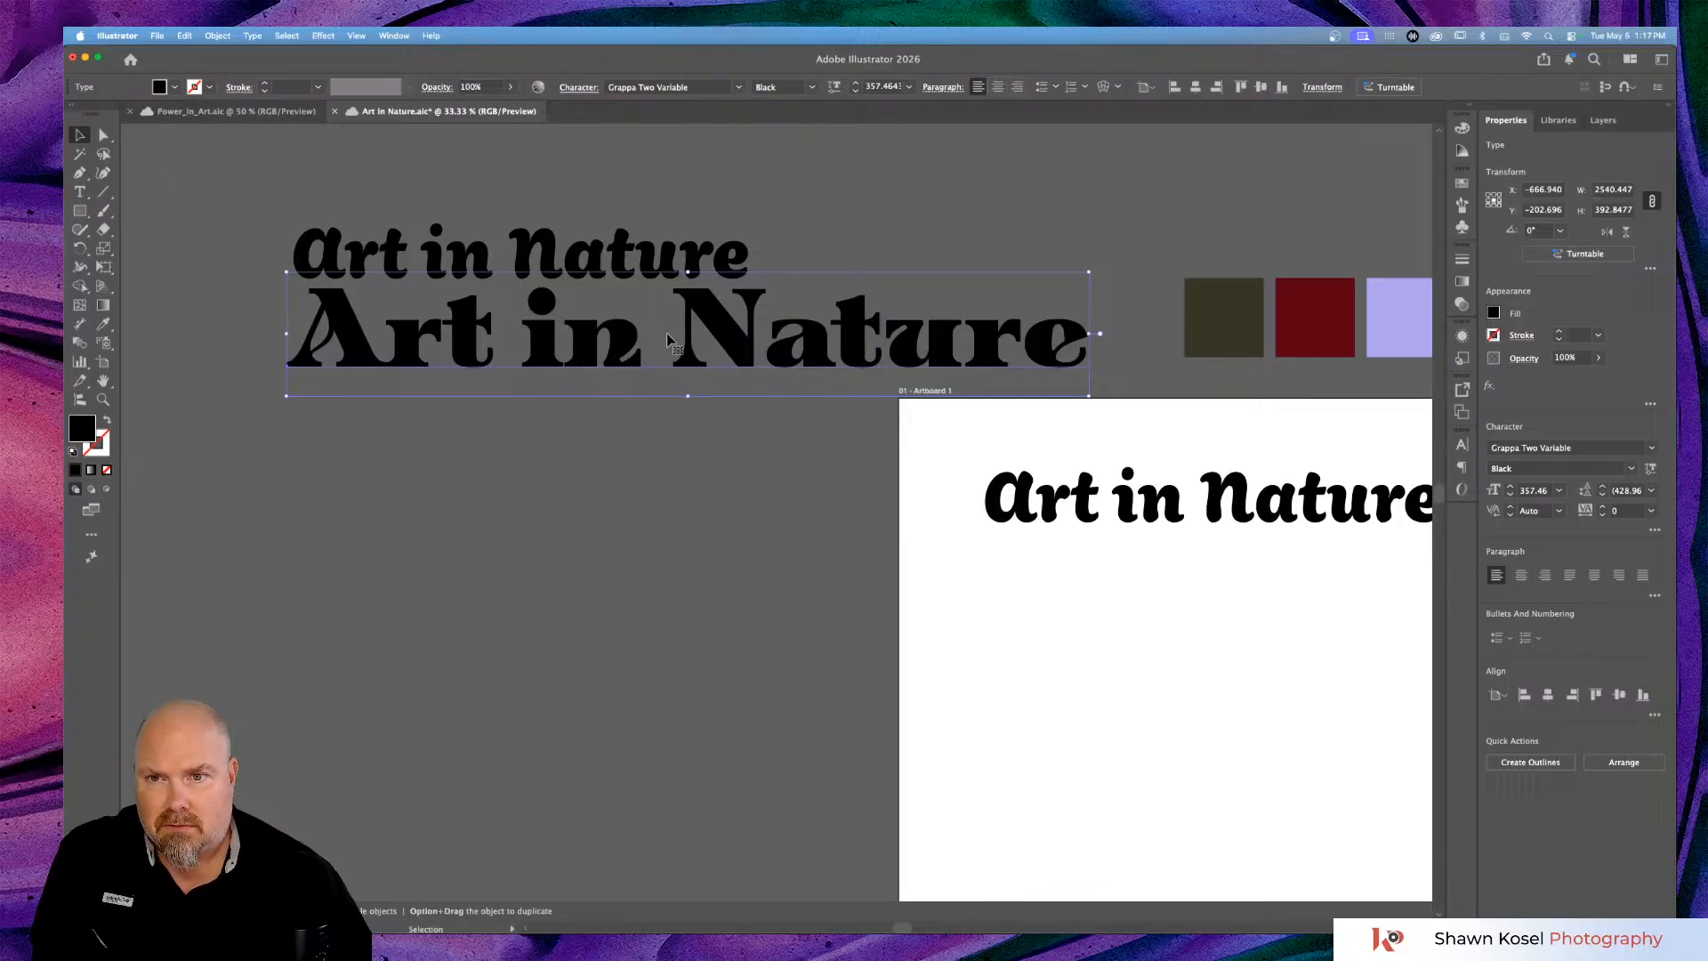
drag(704, 347, 507, 358)
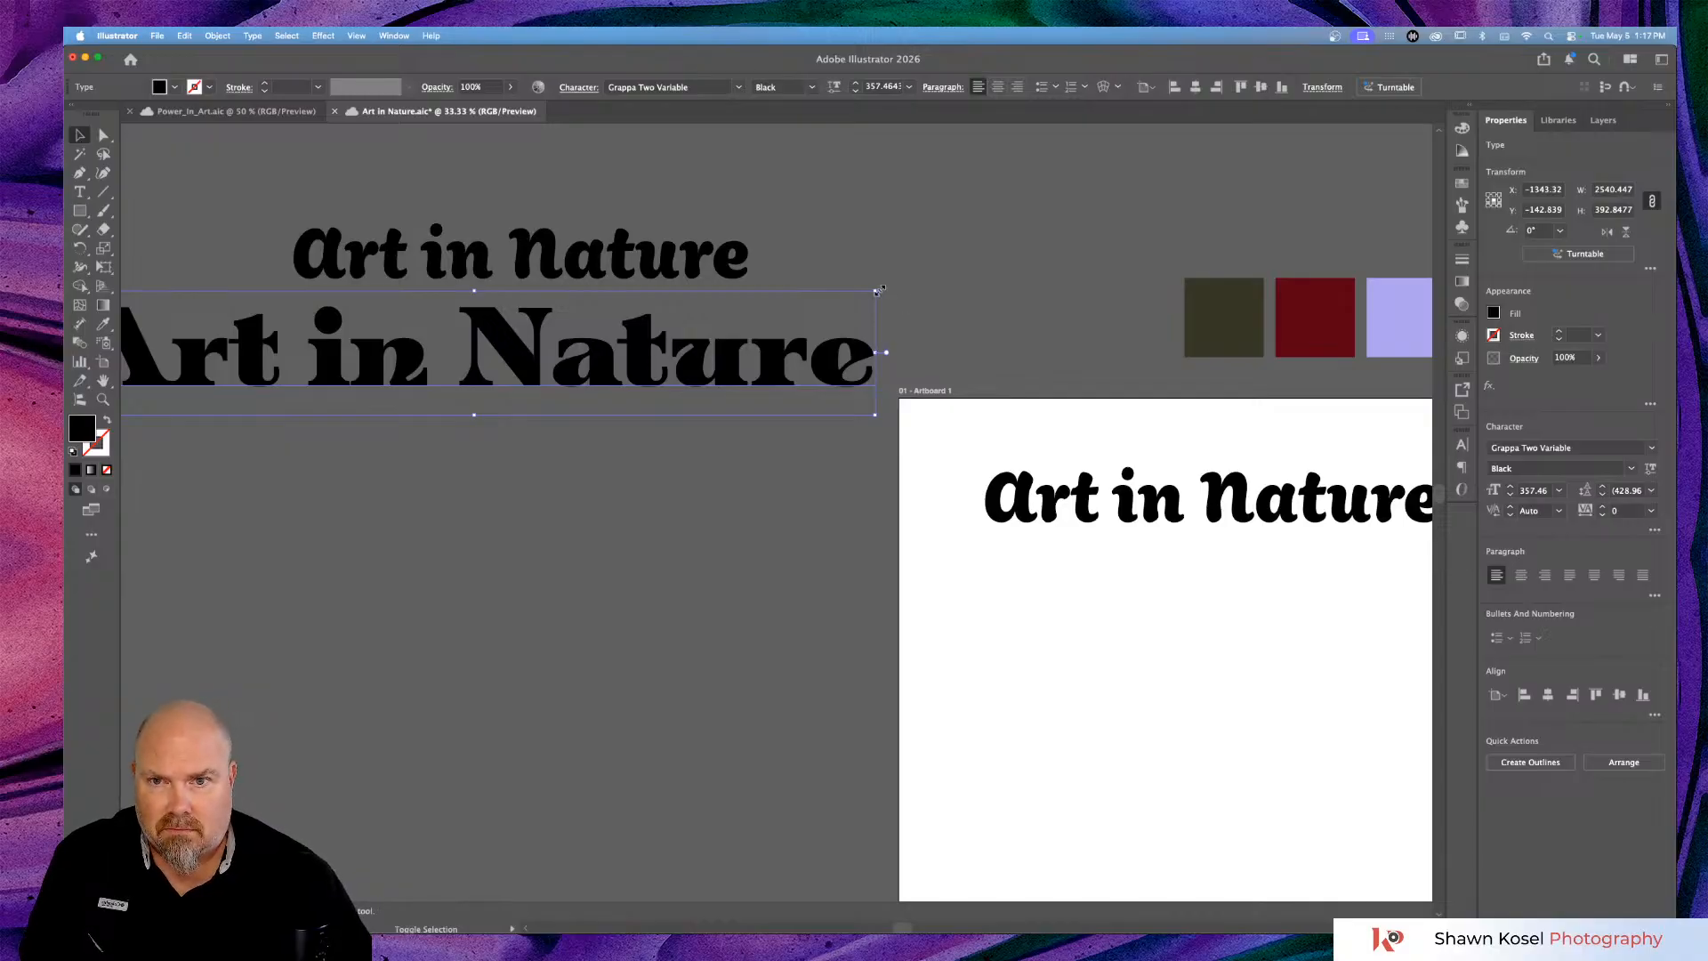
drag(879, 290, 639, 327)
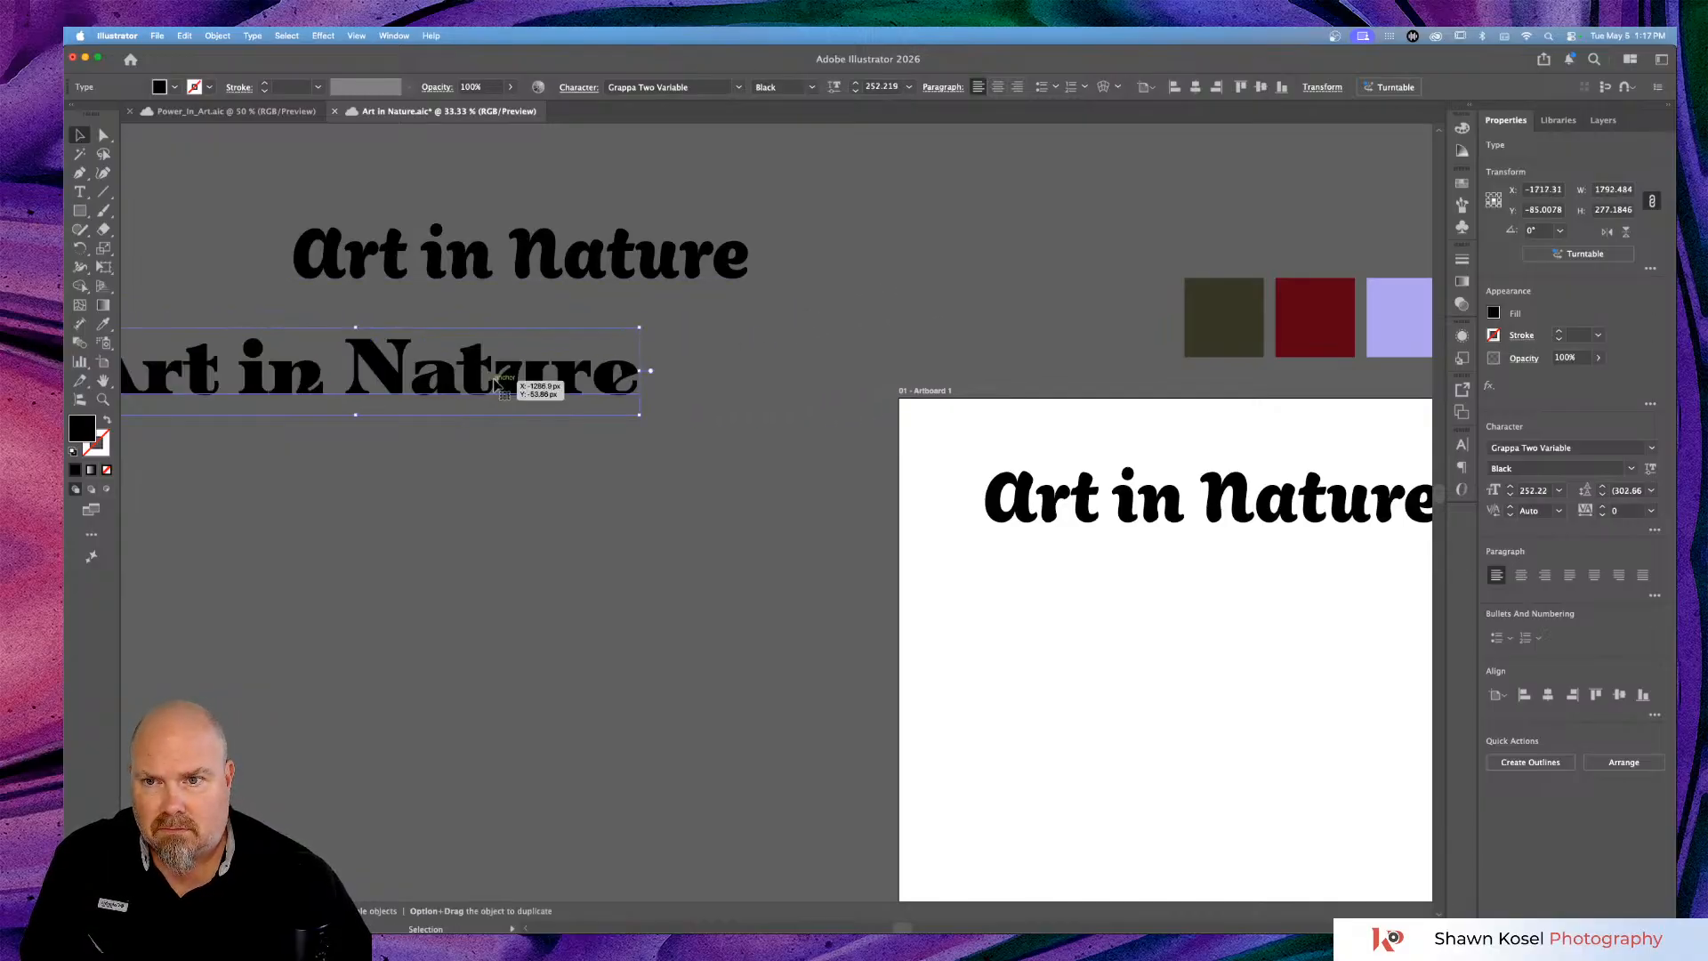
drag(495, 383, 703, 349)
click(573, 534)
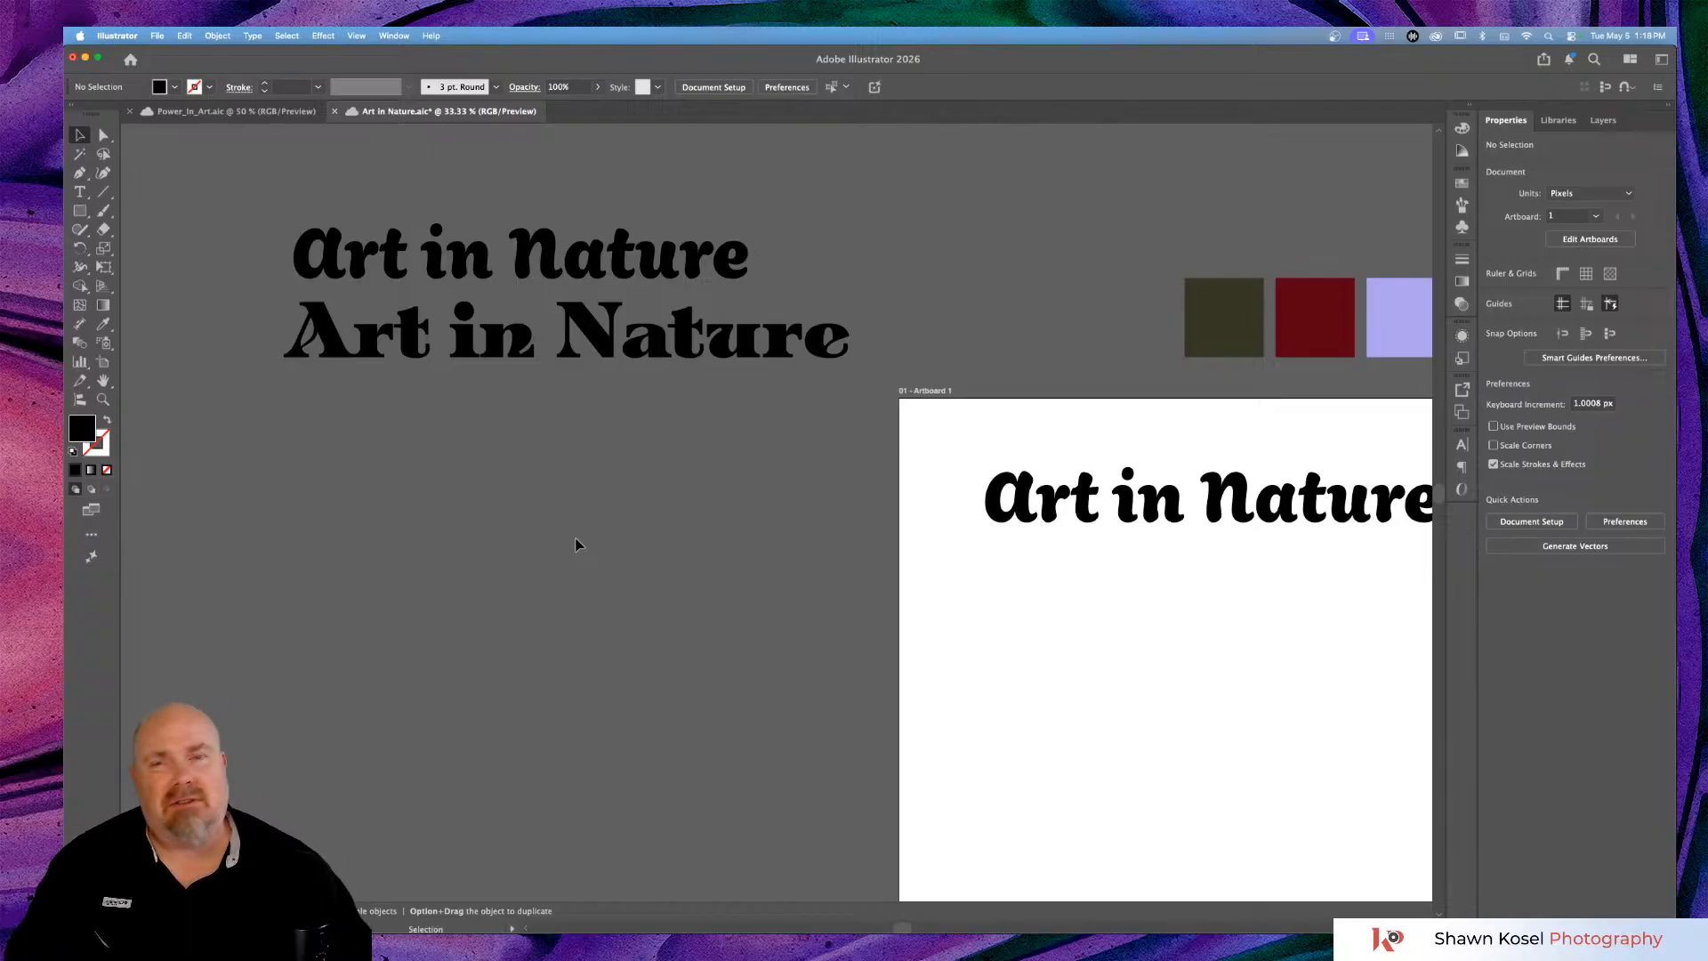
Switch to Adobe Fonts in Chrome, browse all fonts and reveal the additional tag filters.
key(a)
key(super+Tab)
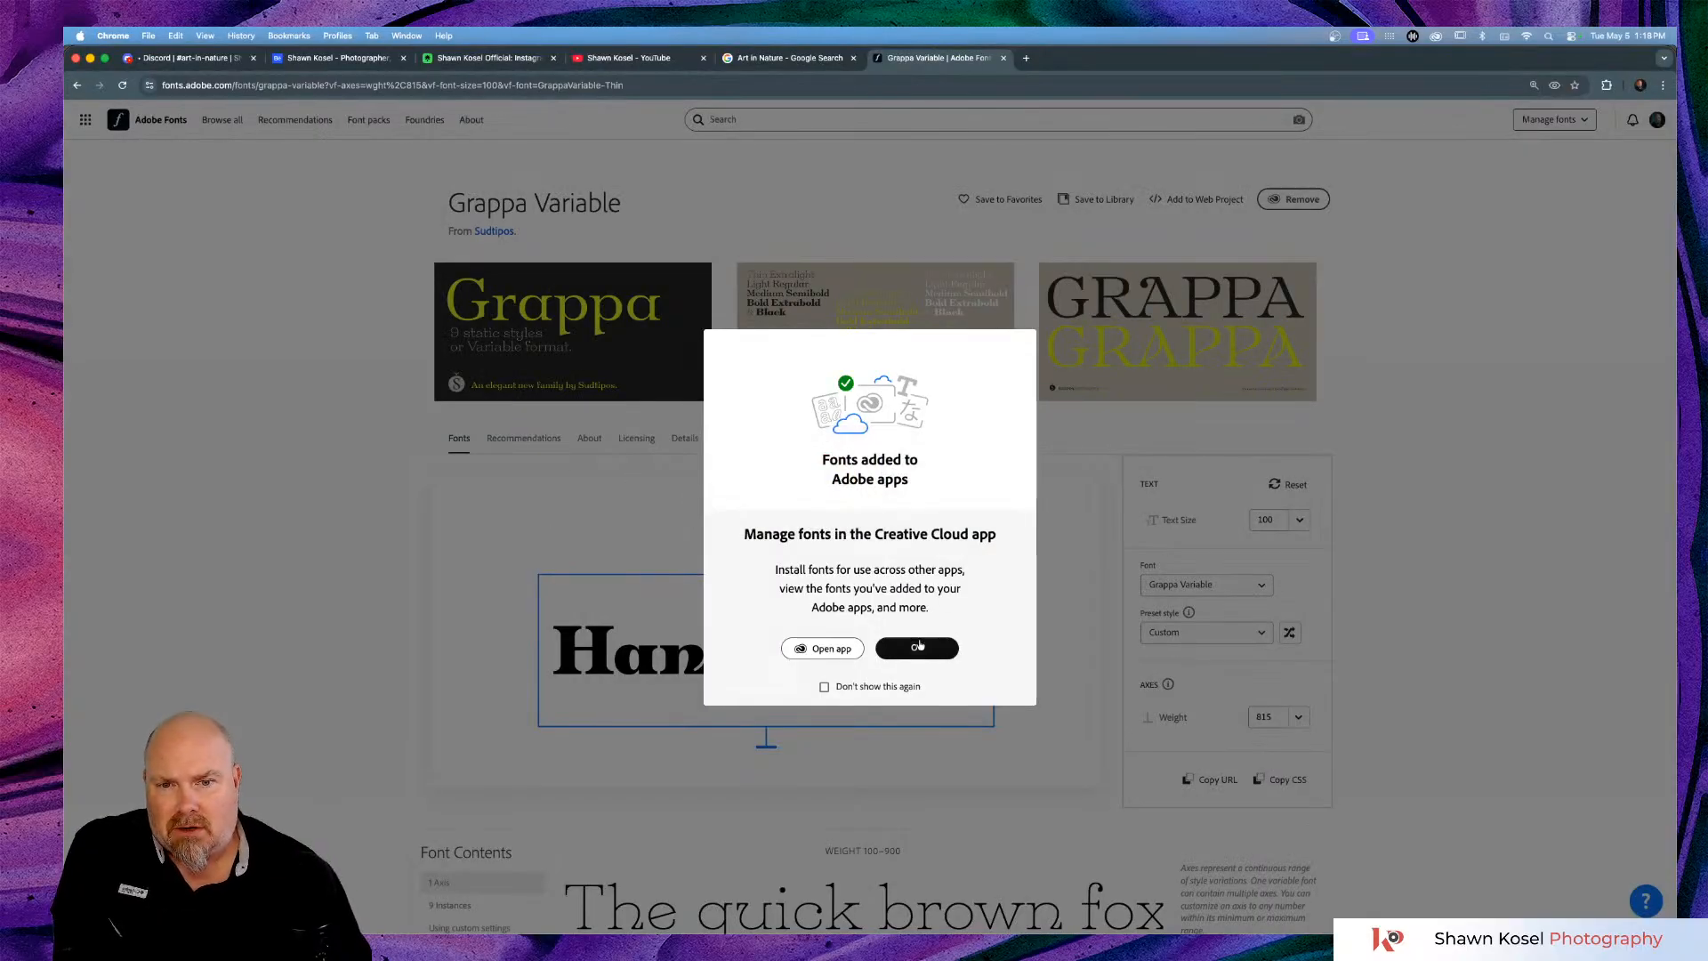
click(918, 646)
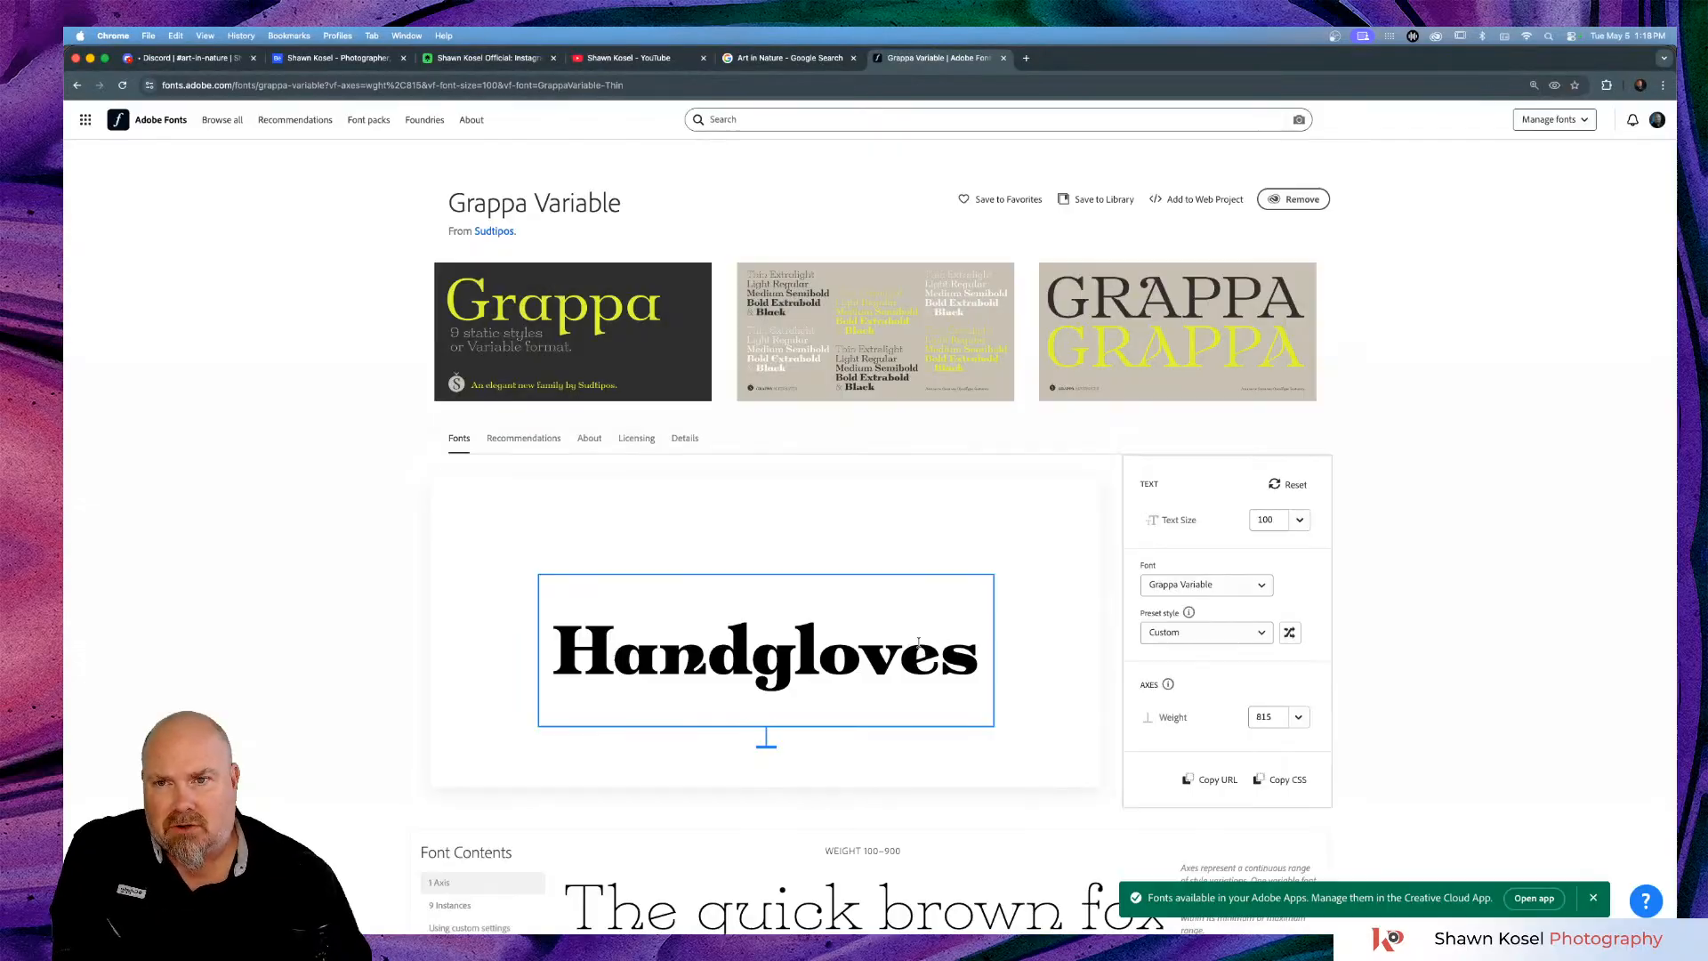
click(230, 124)
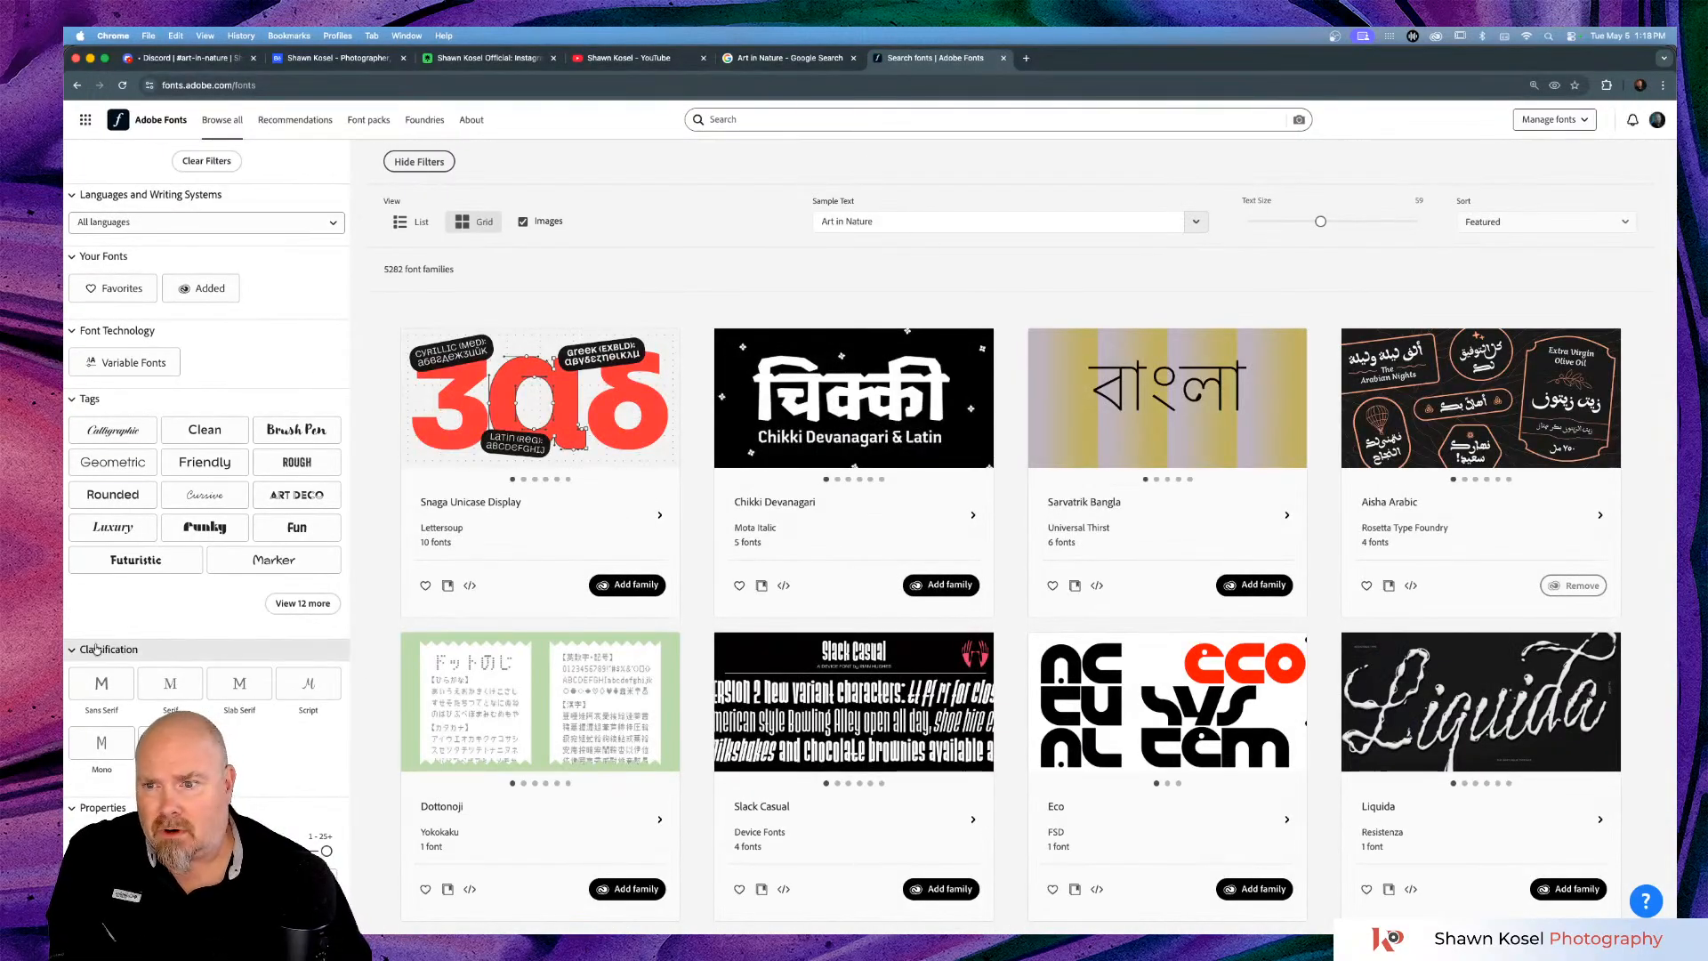
click(302, 603)
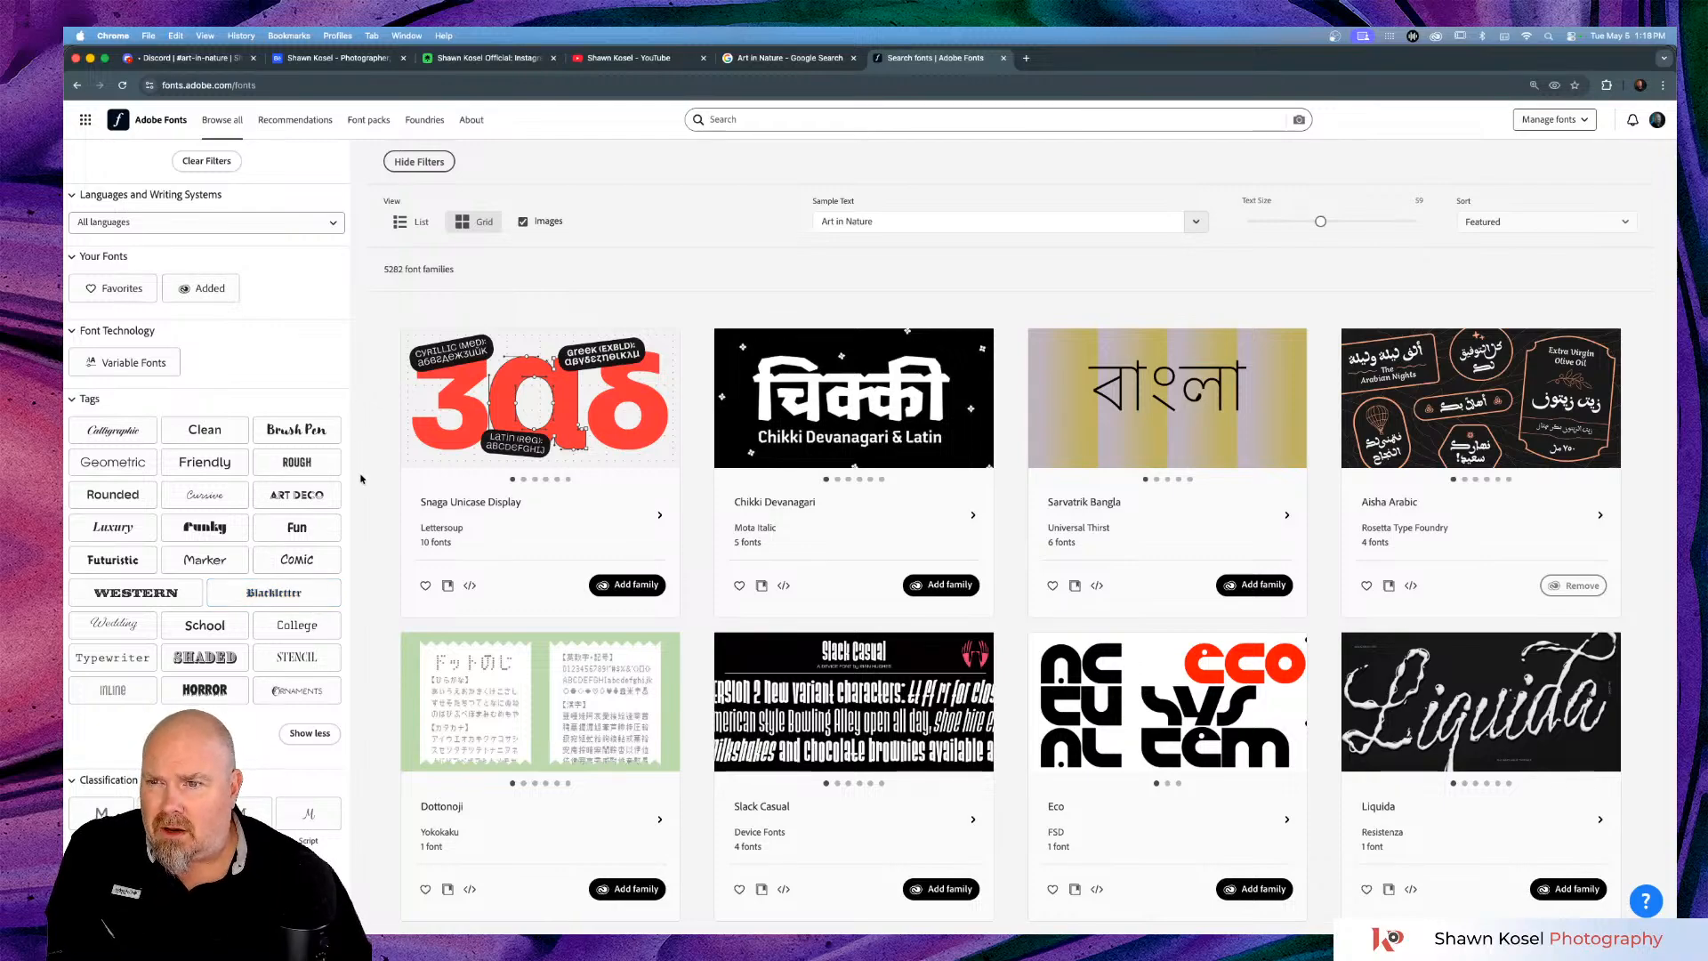
Search Adobe Fonts for "nature" and add the Fiora Monograms font from its family page.
click(805, 113)
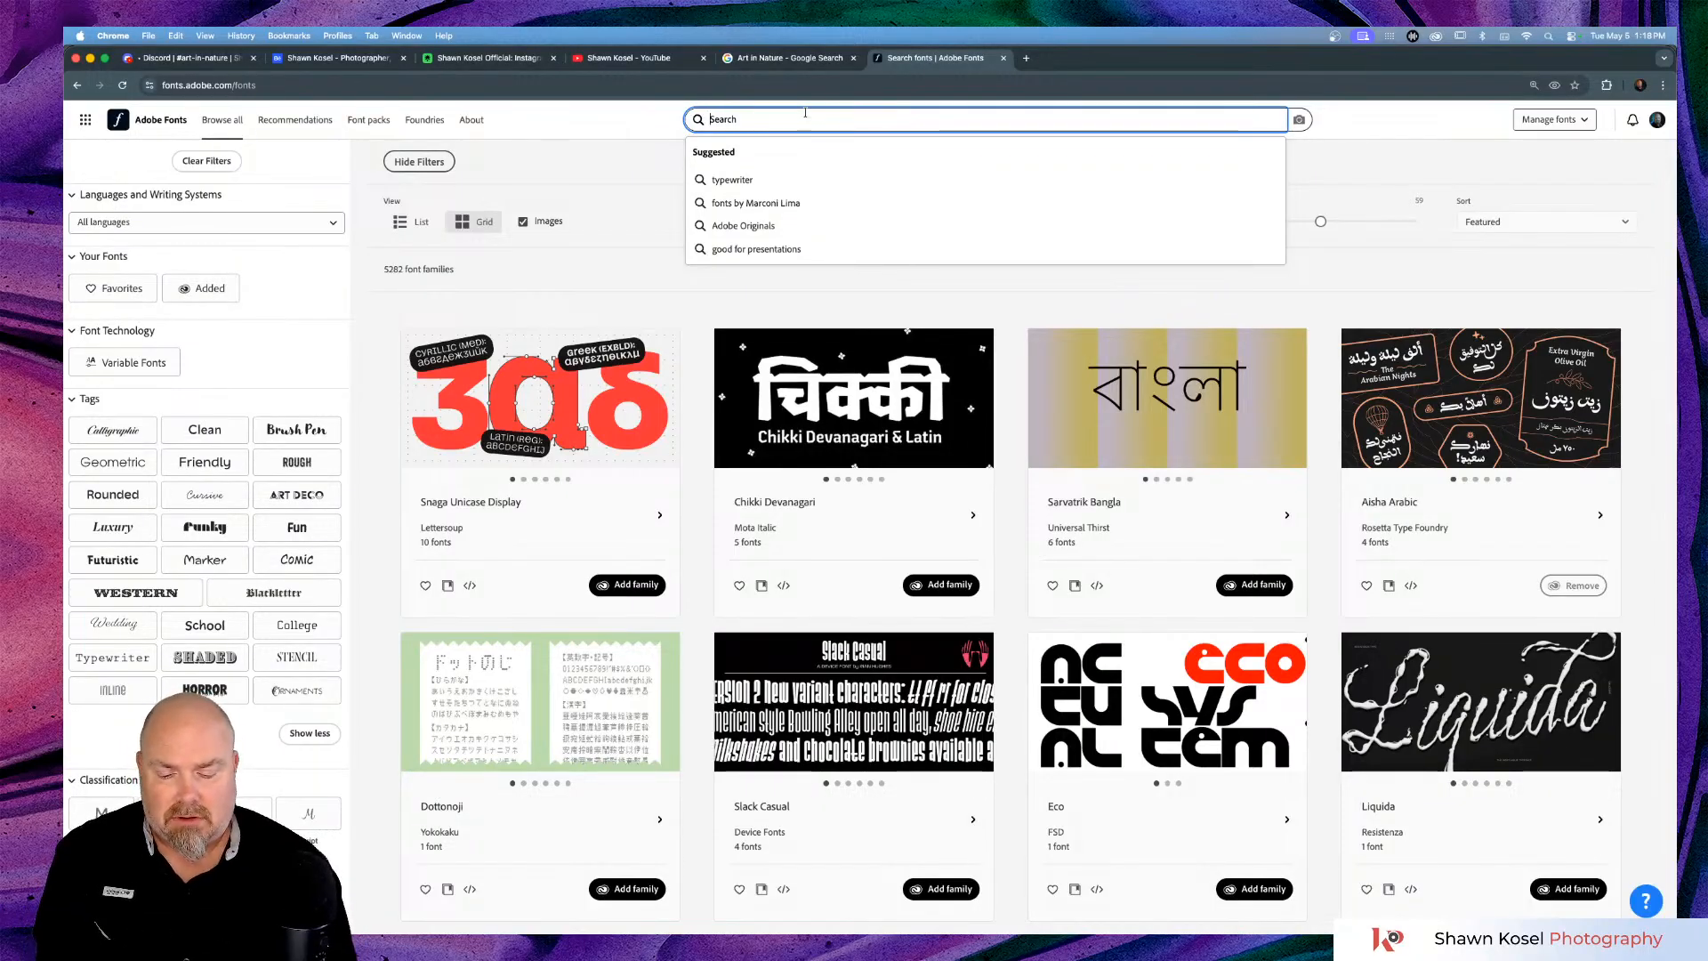
text(nature)
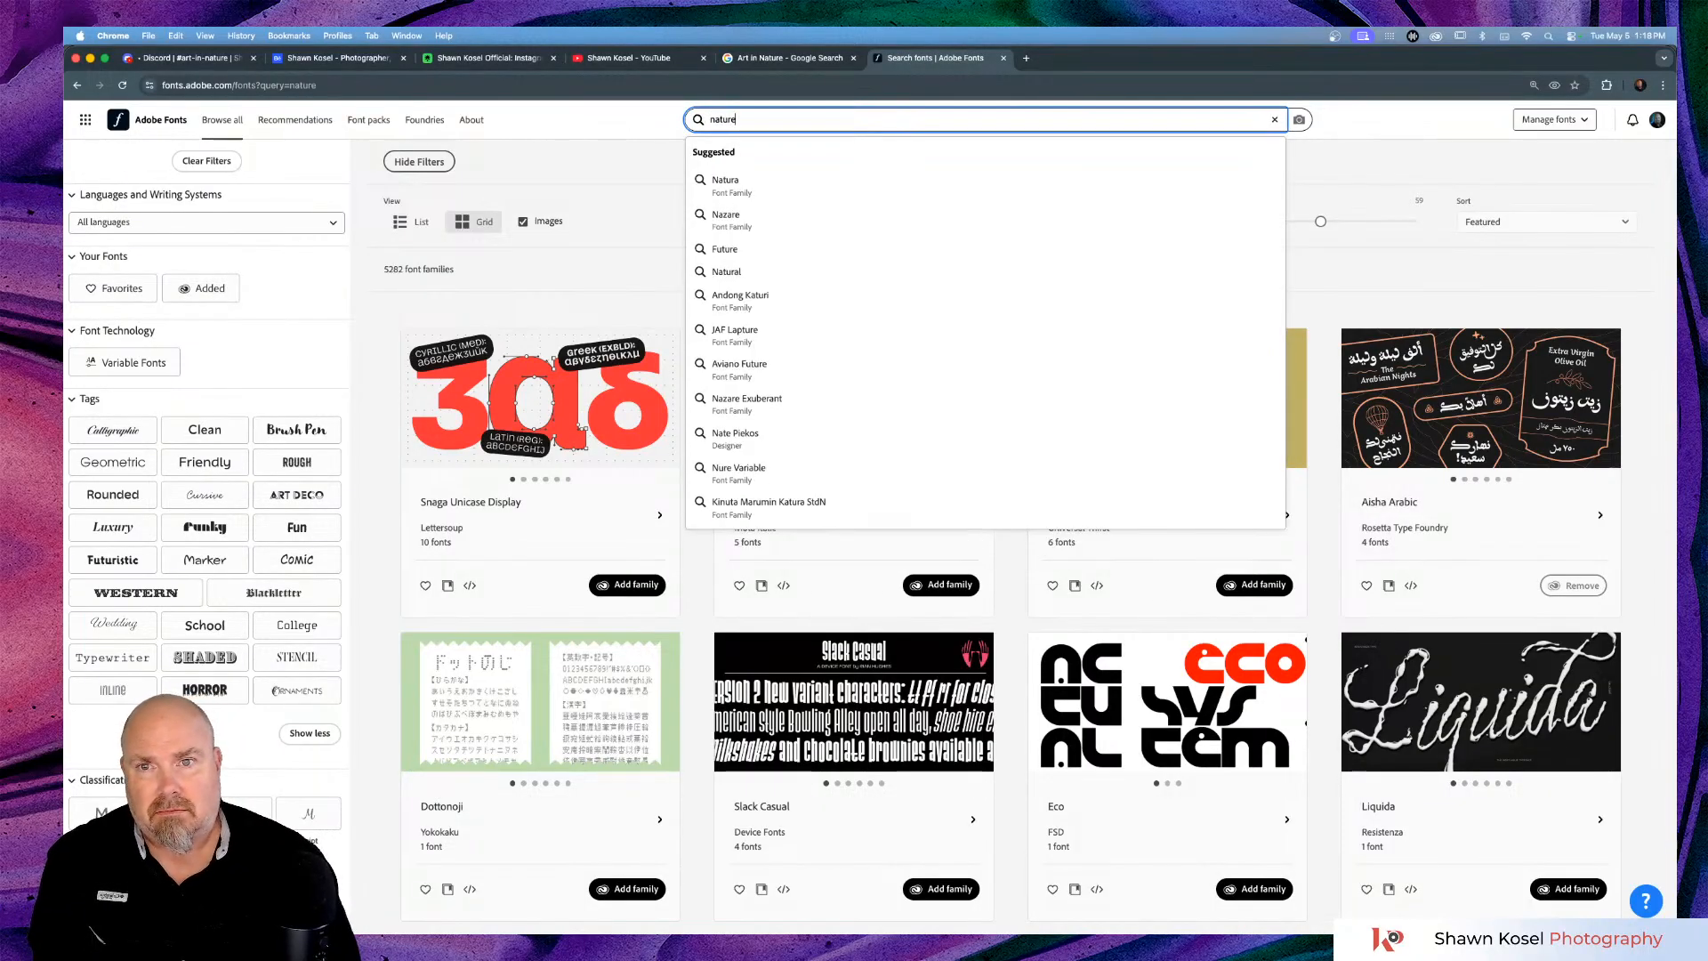
key(Return)
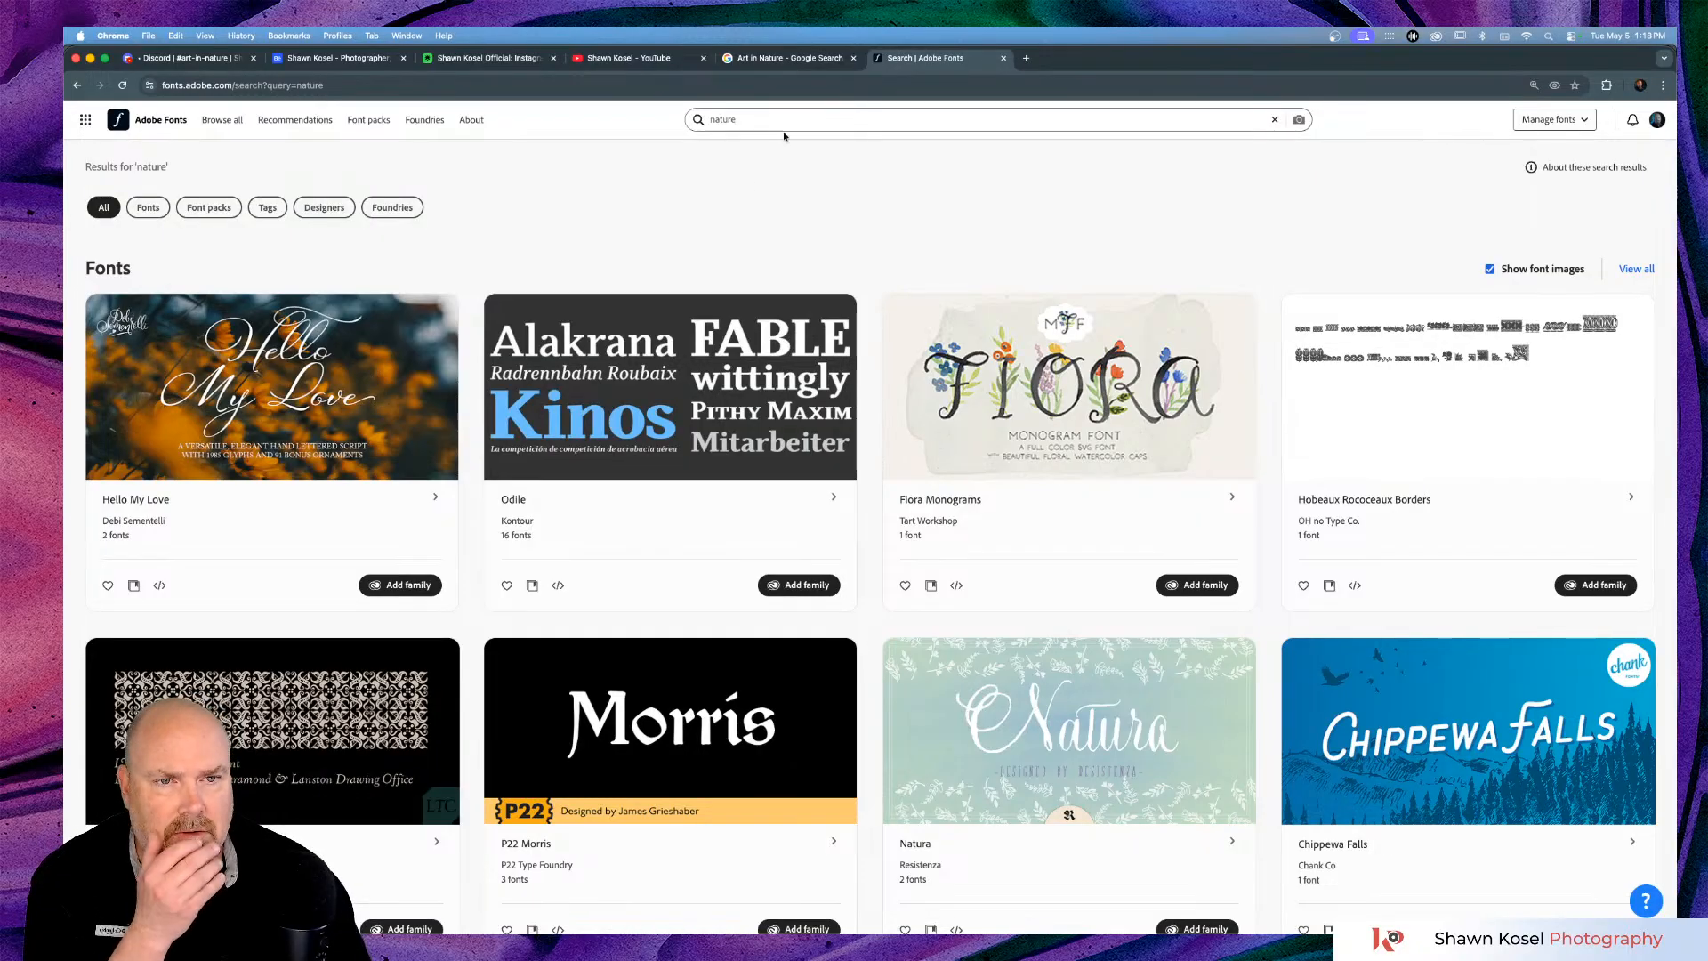
click(1002, 403)
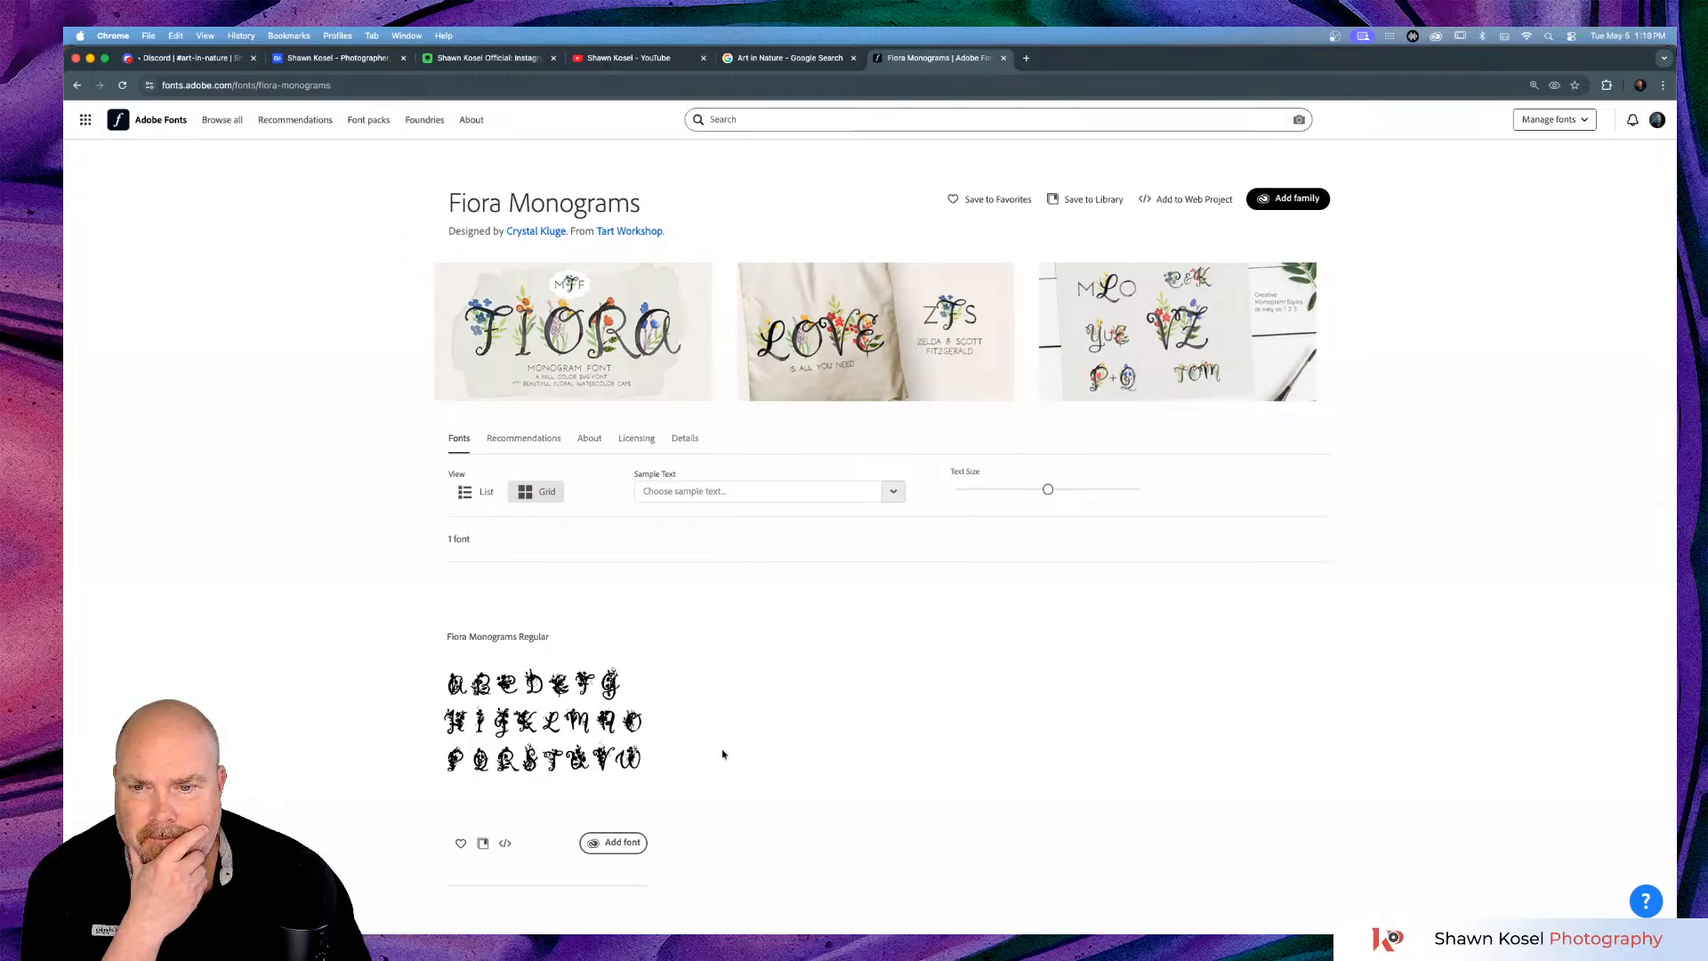
click(612, 843)
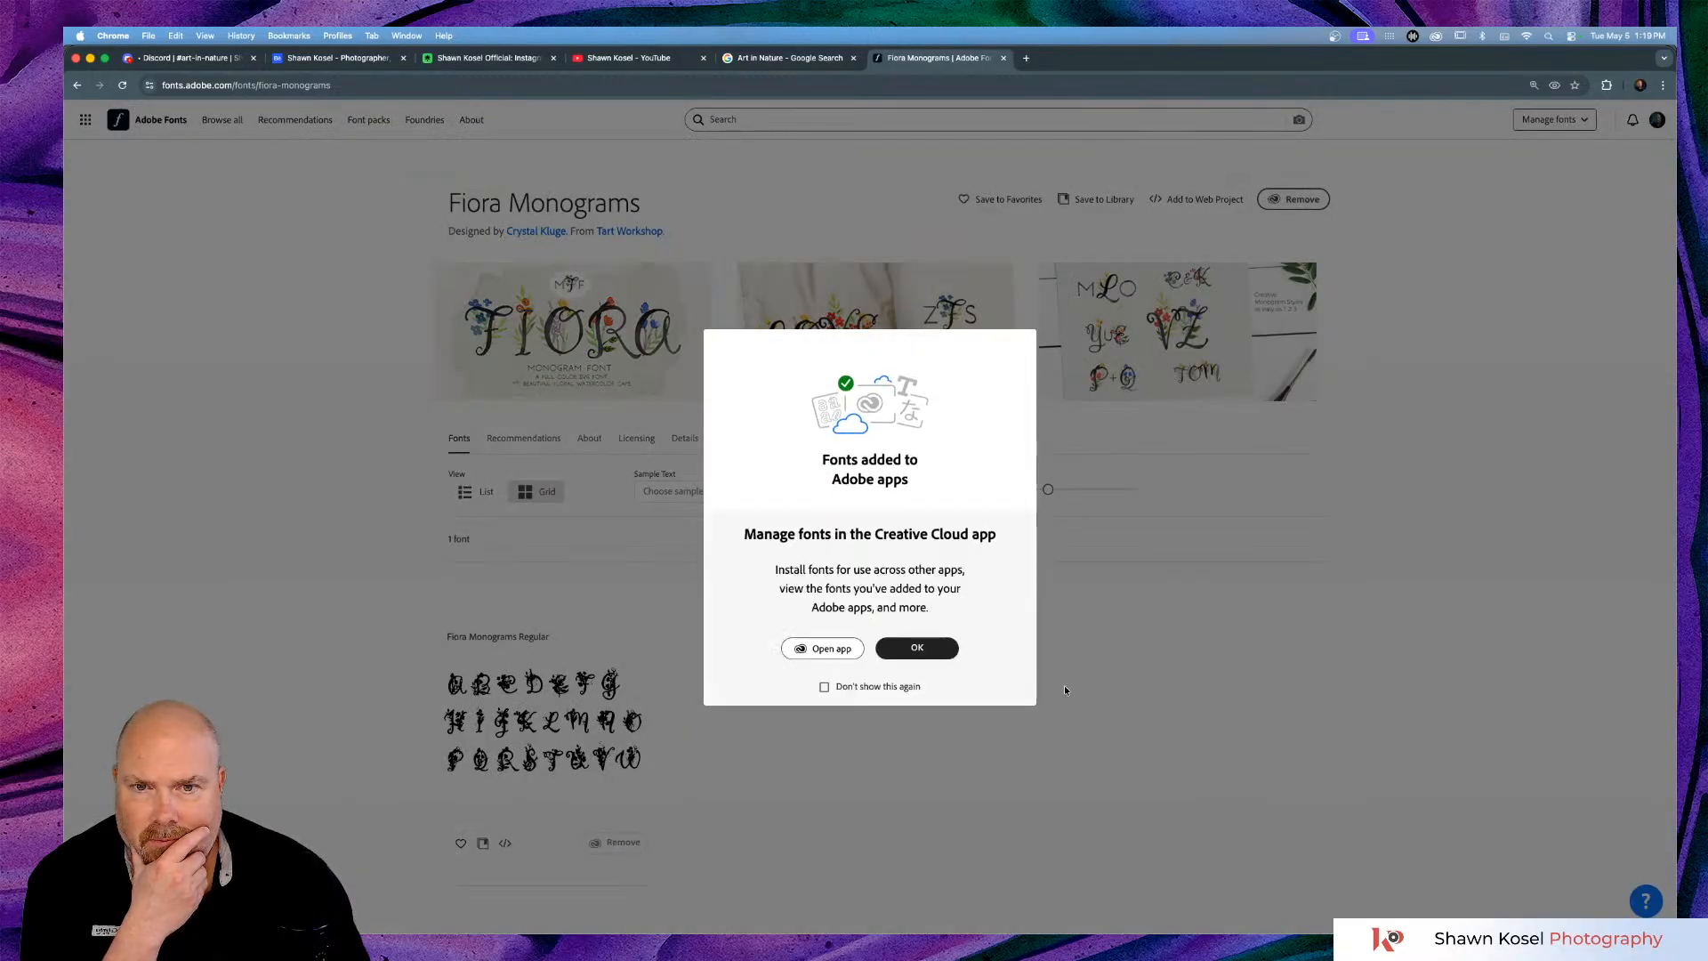
click(935, 653)
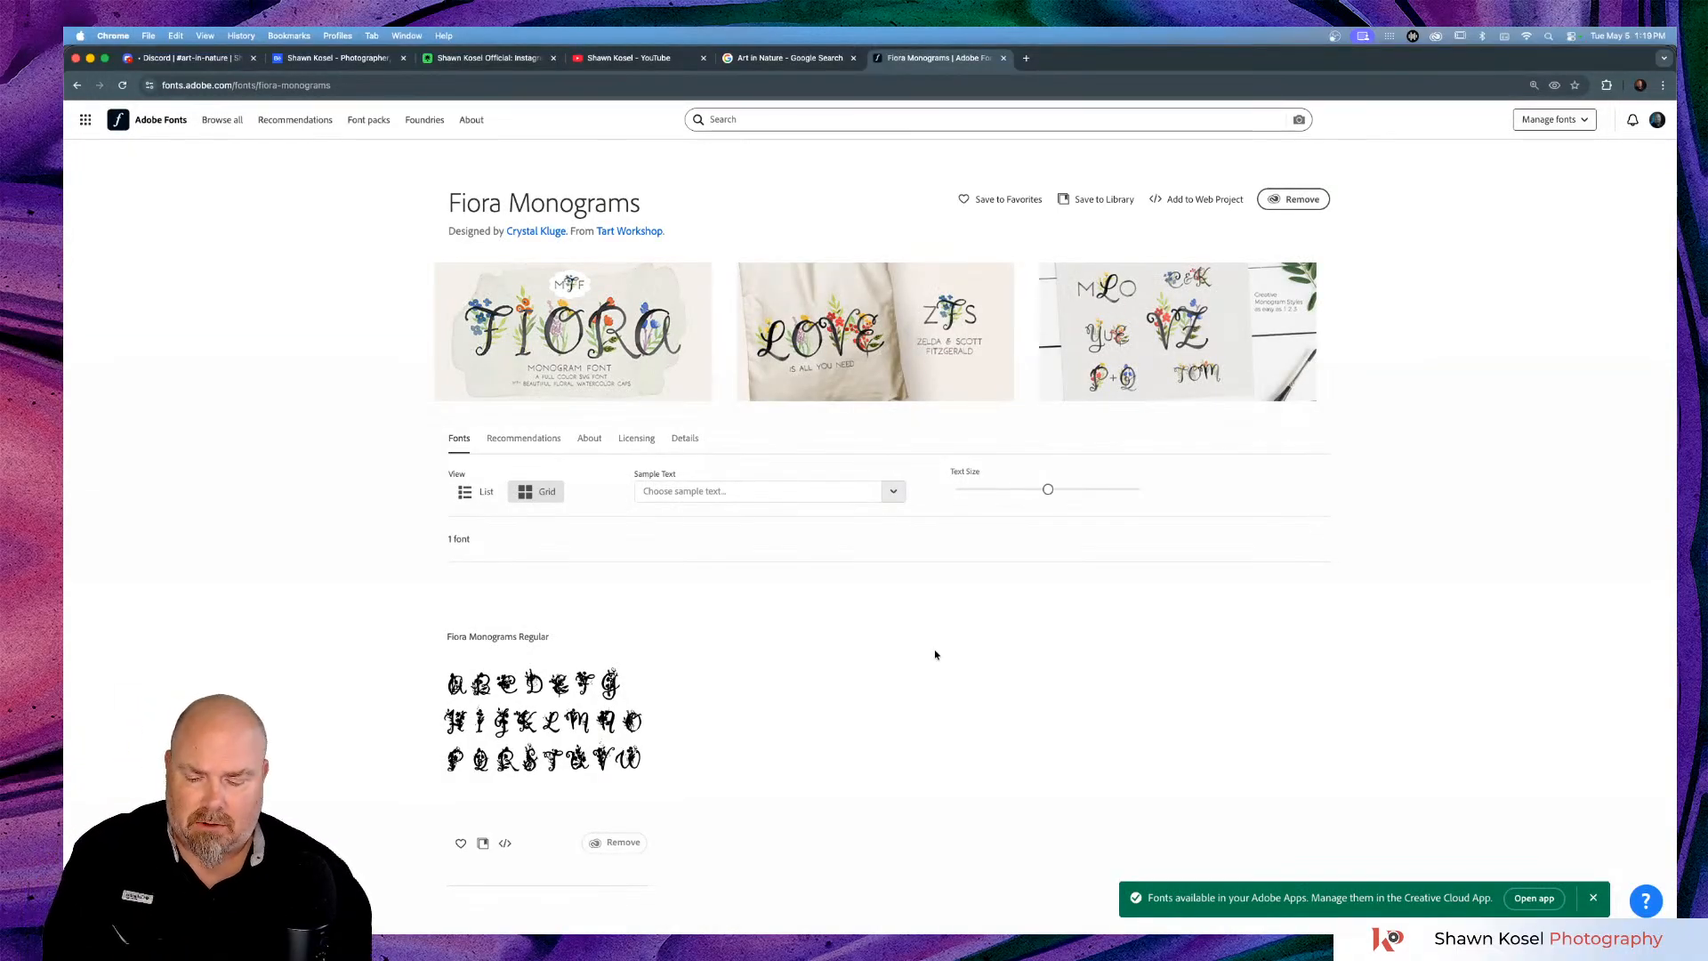
Switch to Illustrator and duplicate the Grappa Two Variable "Art in Nature" copy directly below itself.
key(super+Tab)
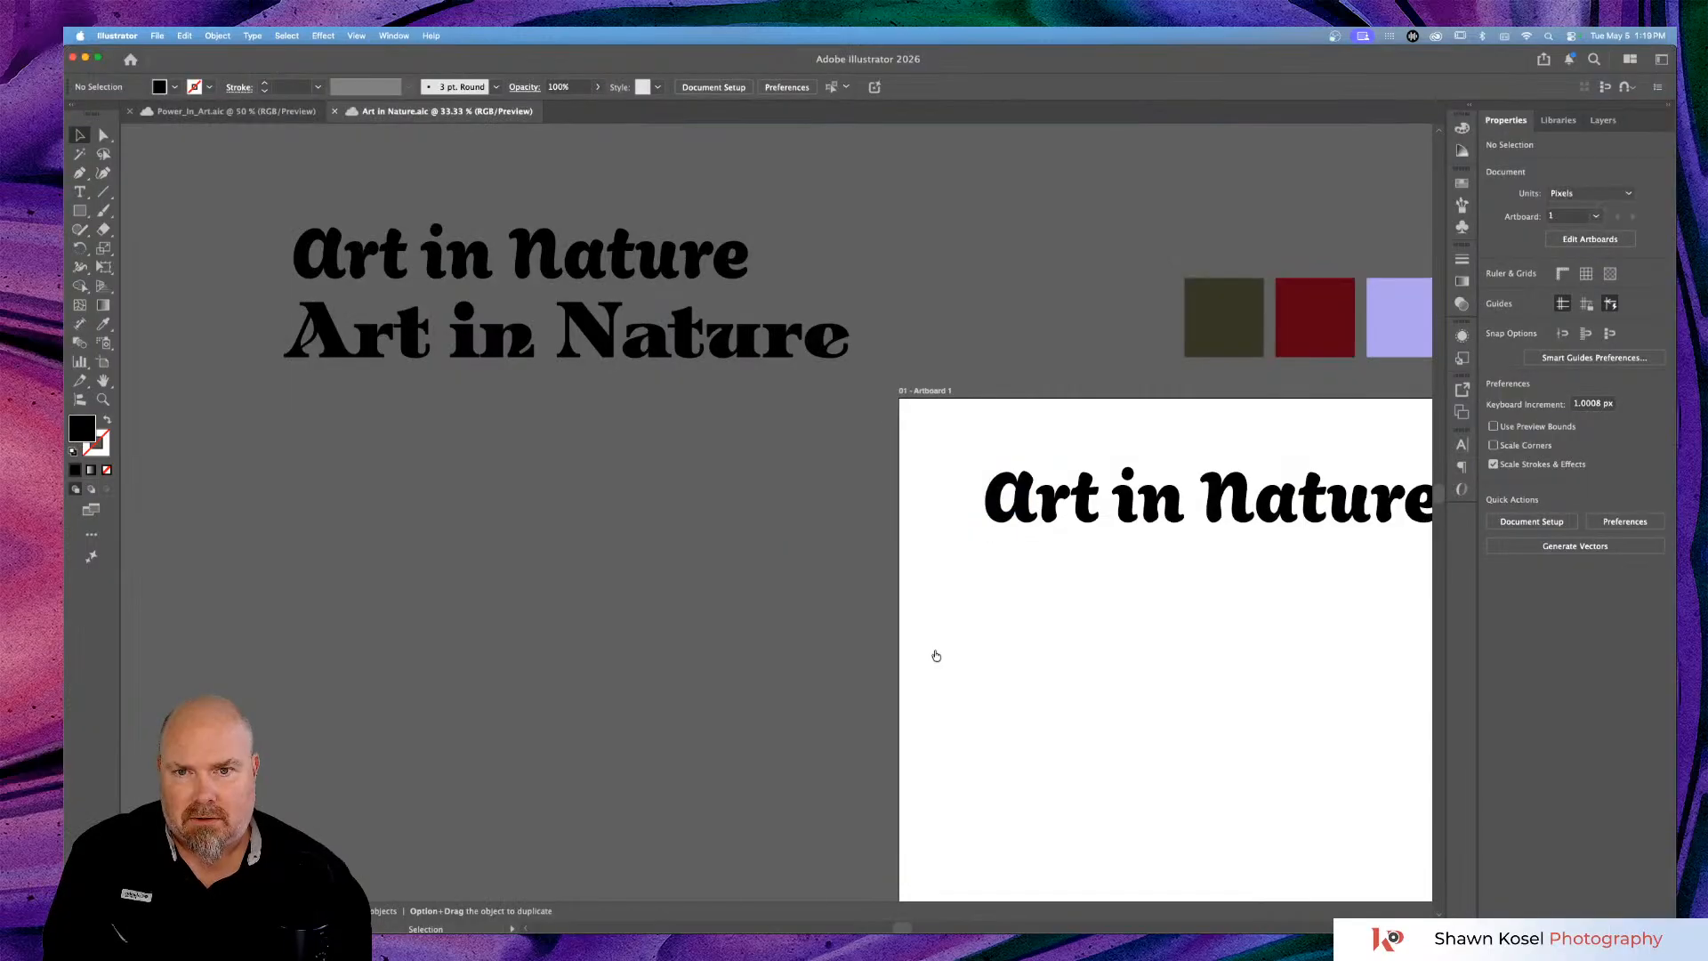
click(683, 352)
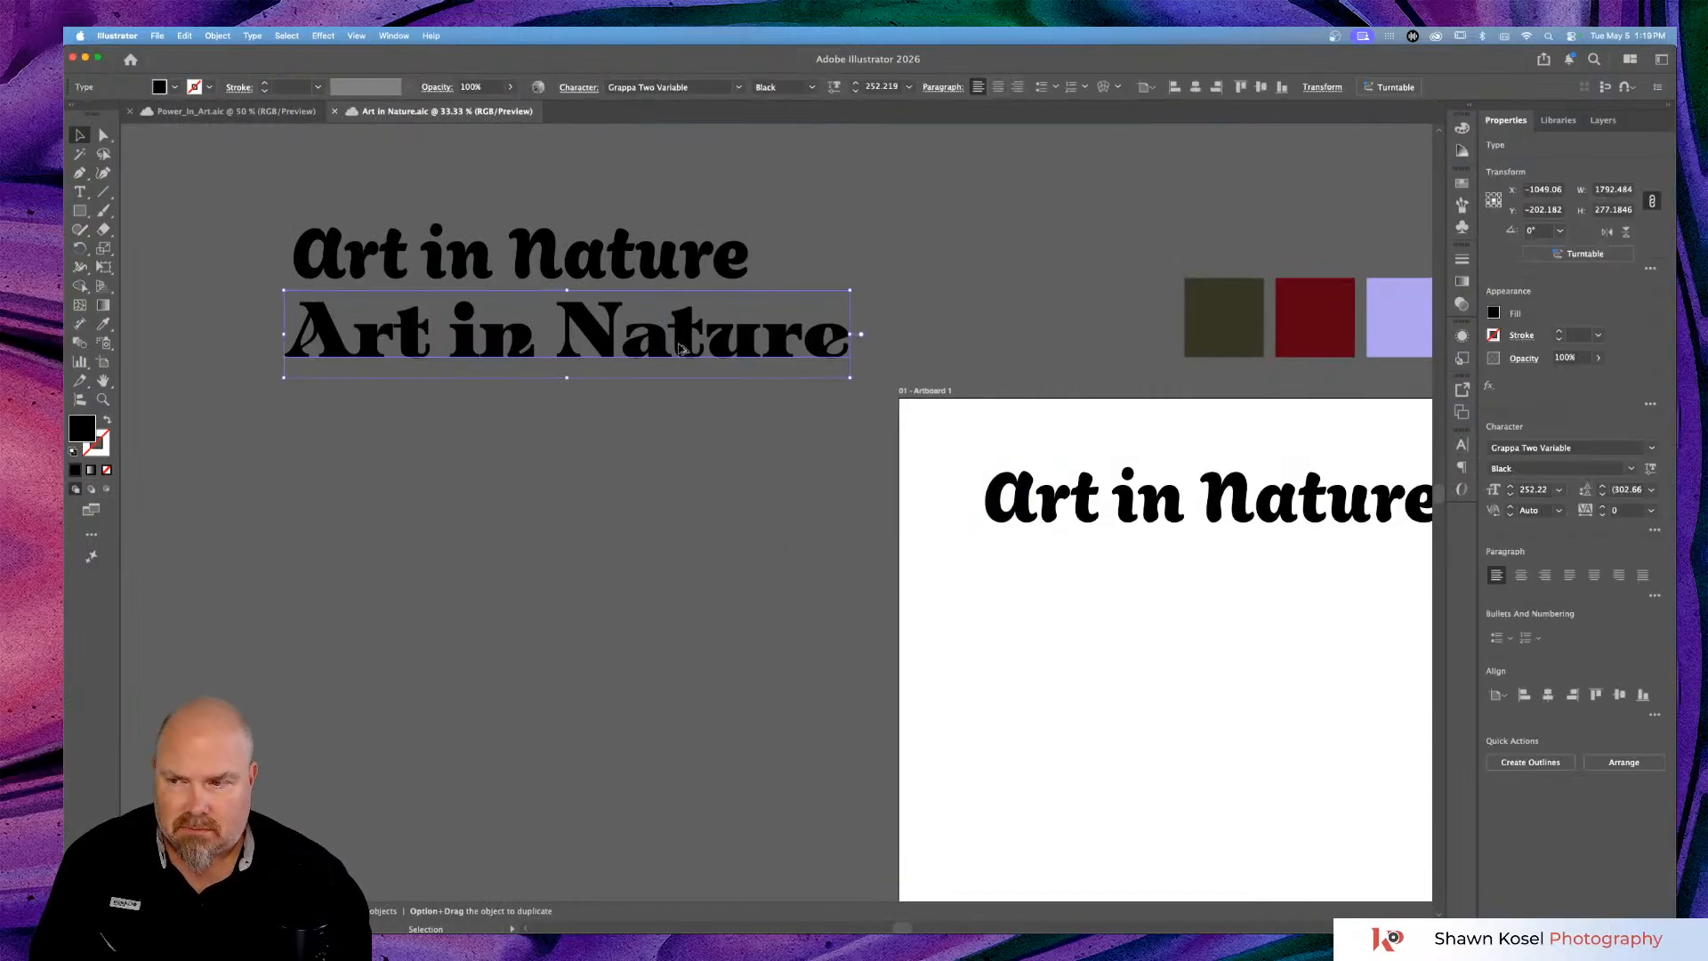
drag(685, 356, 673, 436)
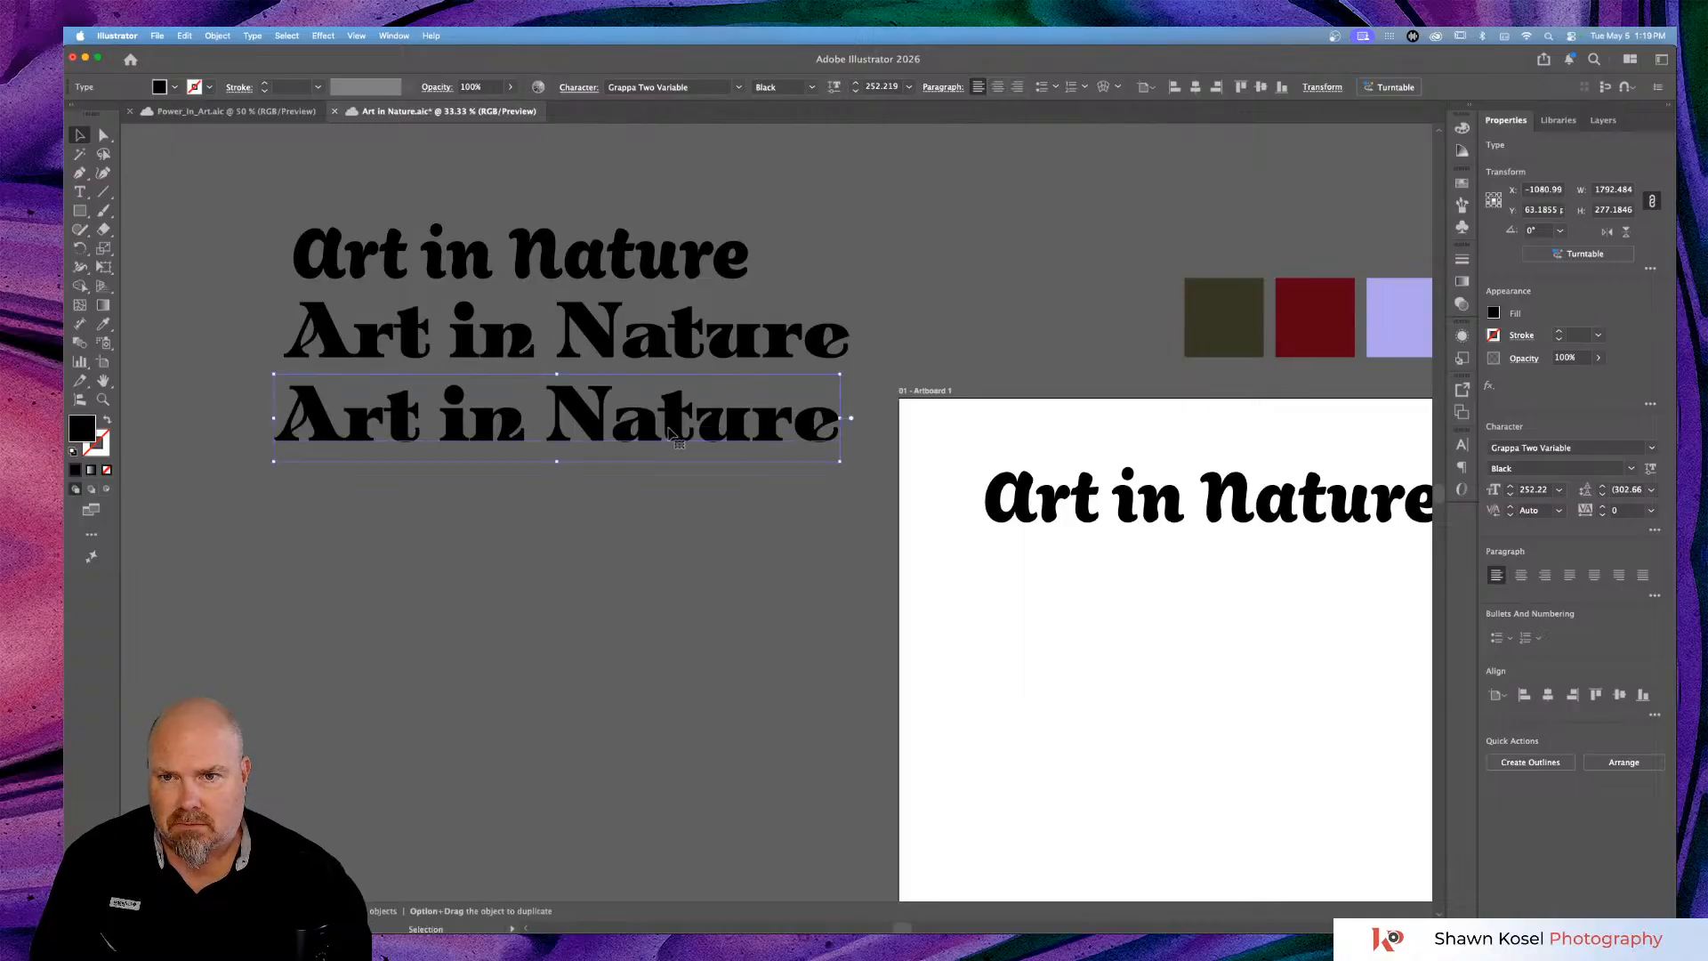
Change all the text of the new lowest "Art in Nature" copy to the Fiora Monograms font.
key(t)
triple_click(721, 430)
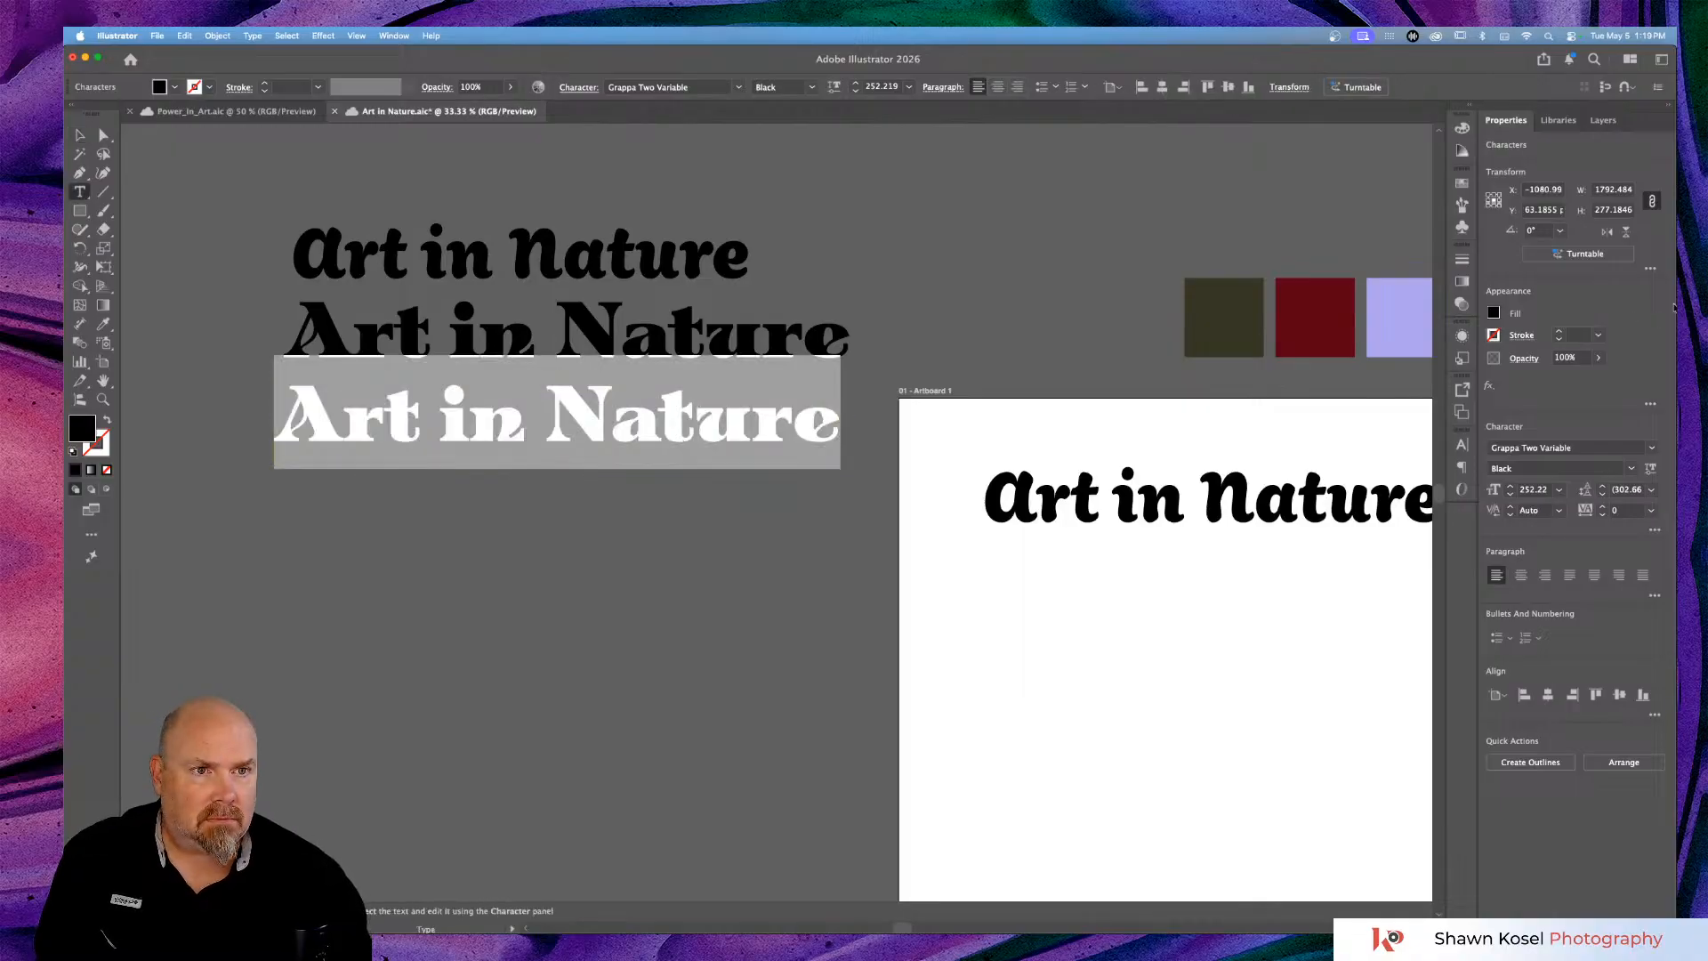
click(1576, 452)
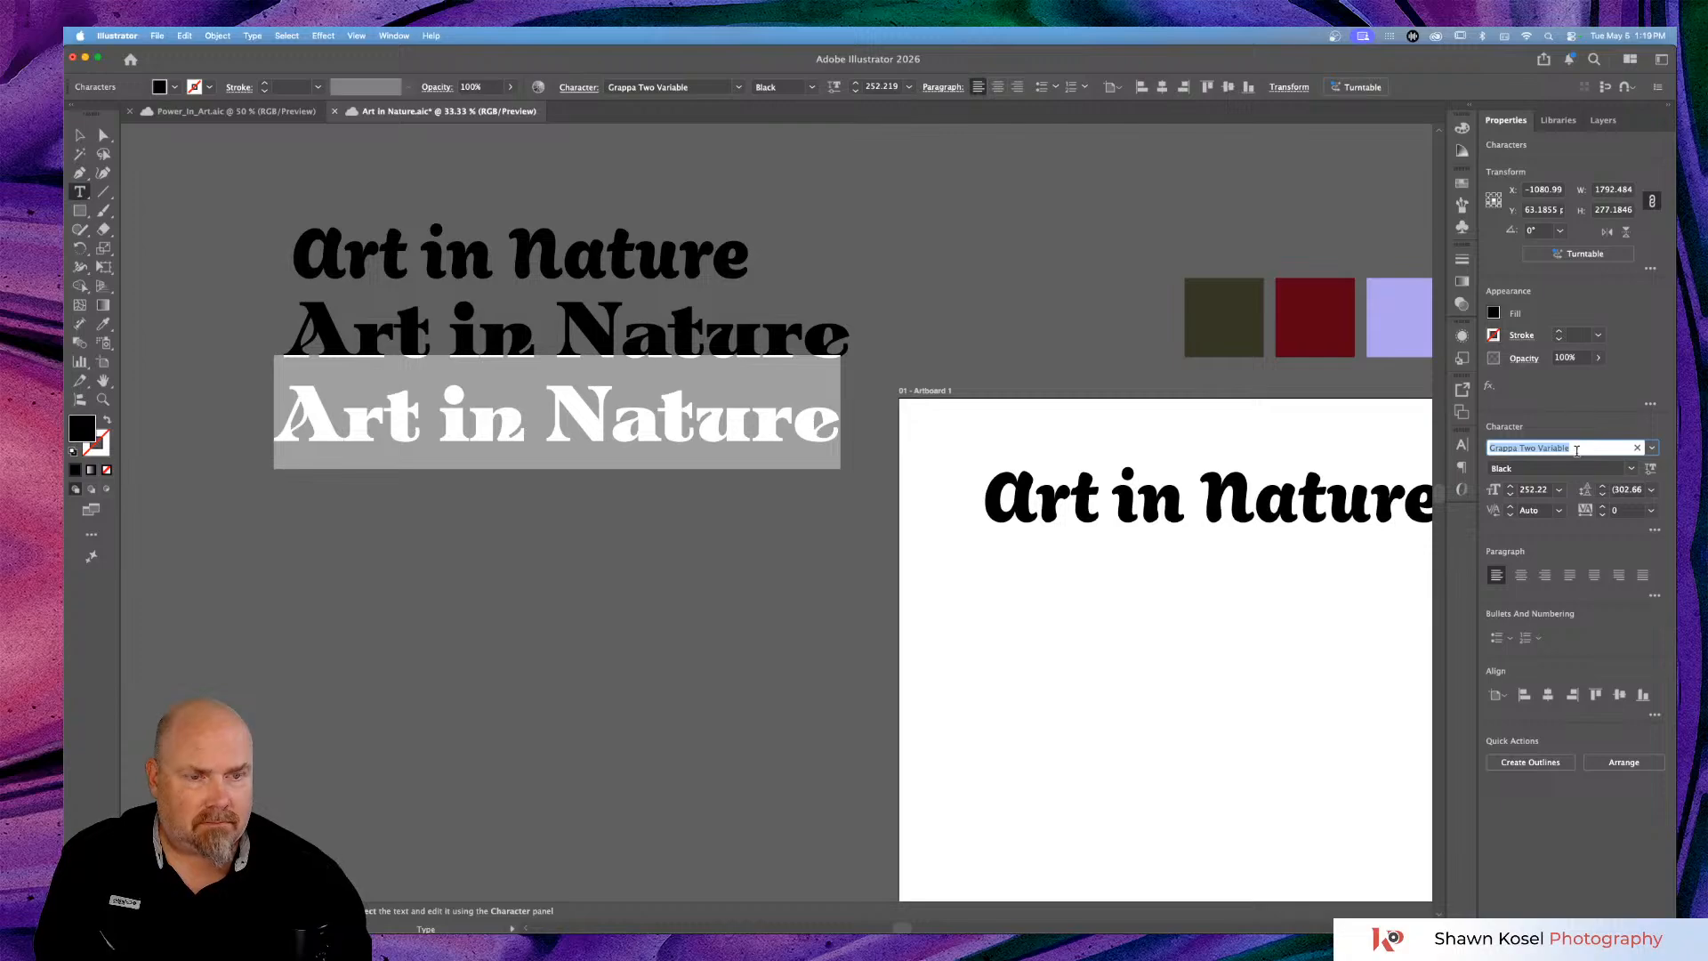
text(Fio)
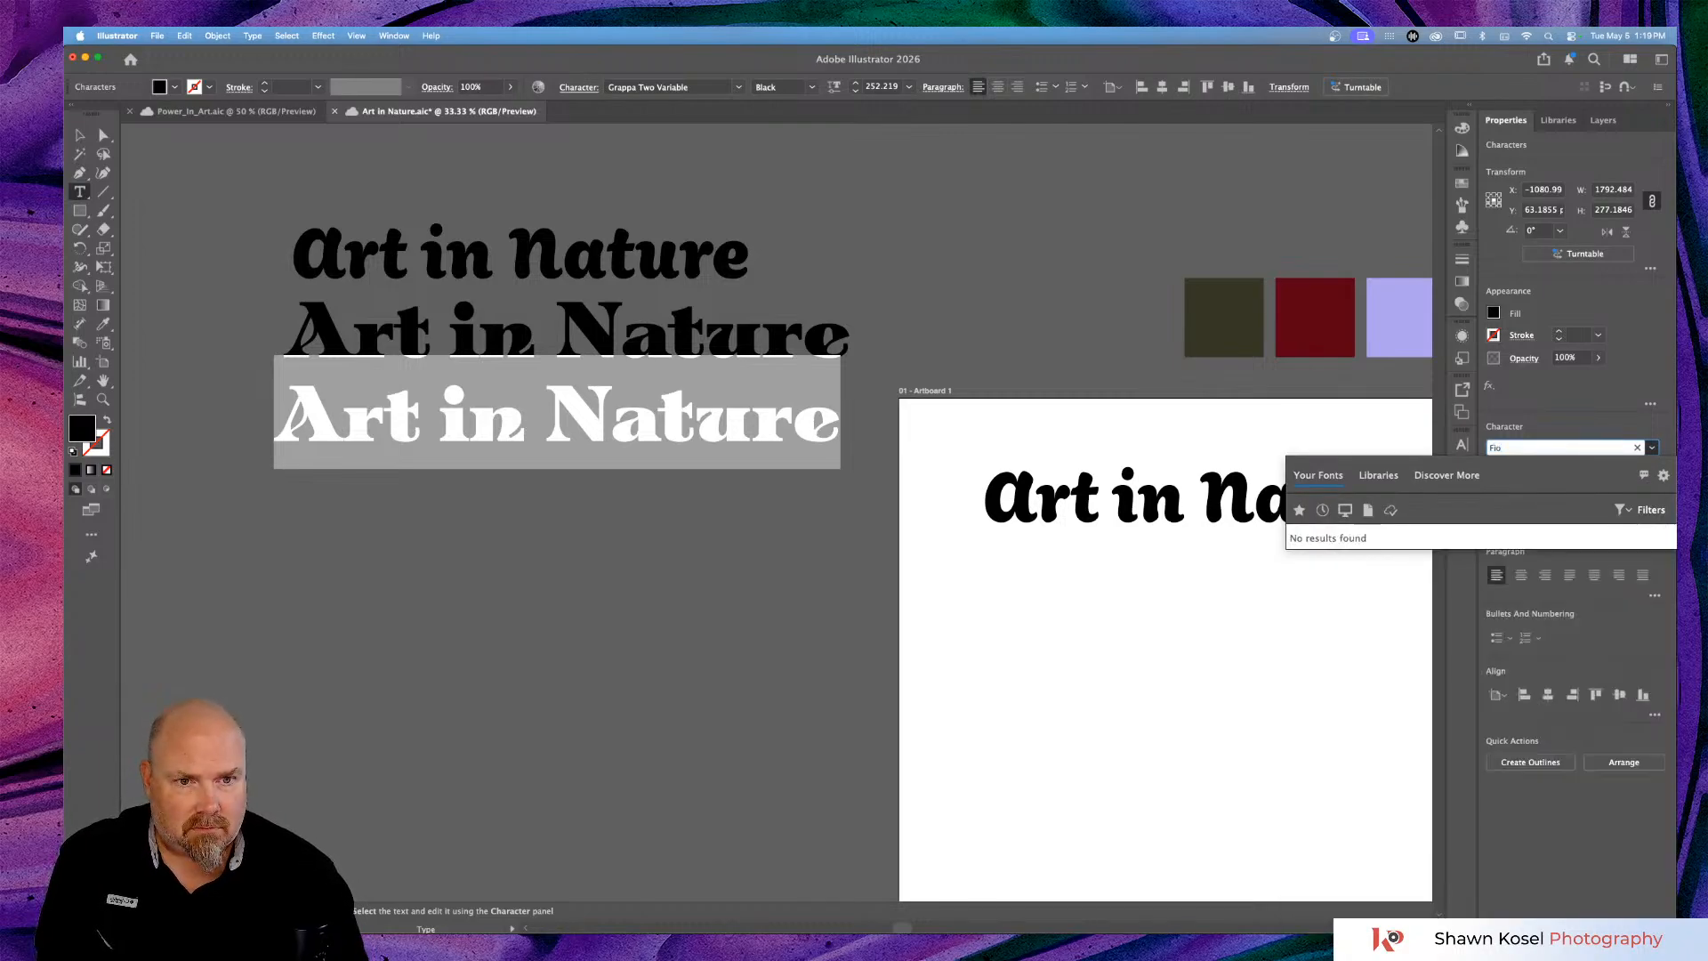
text(r)
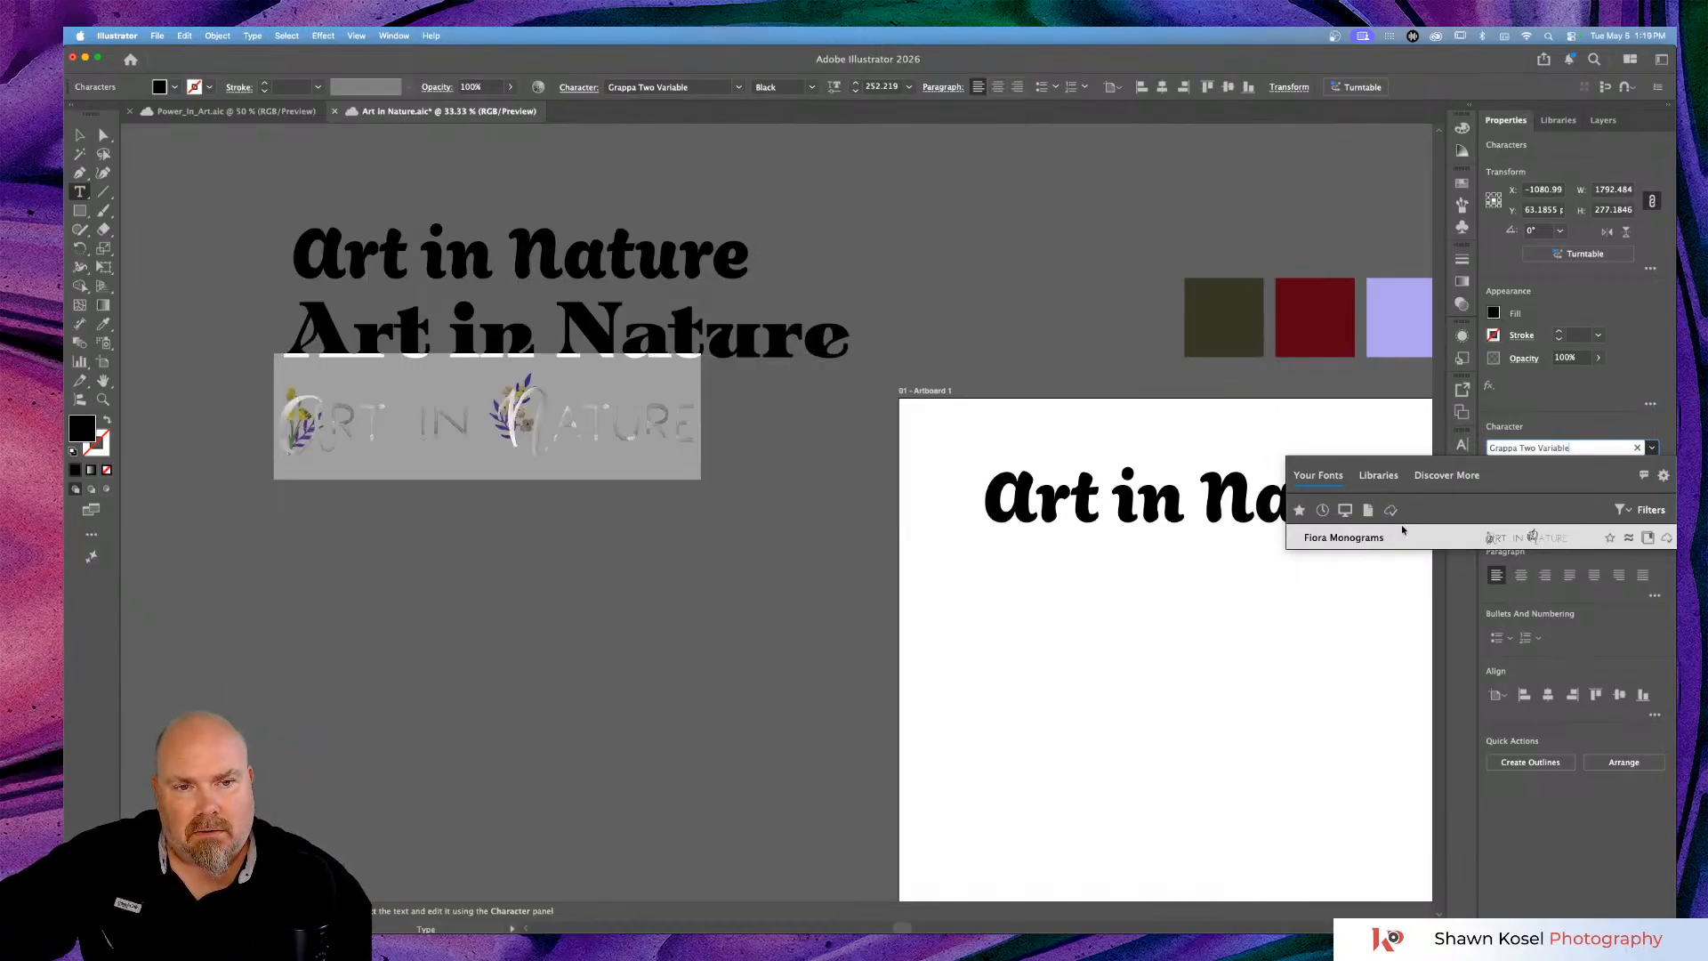
click(1359, 538)
key(Escape)
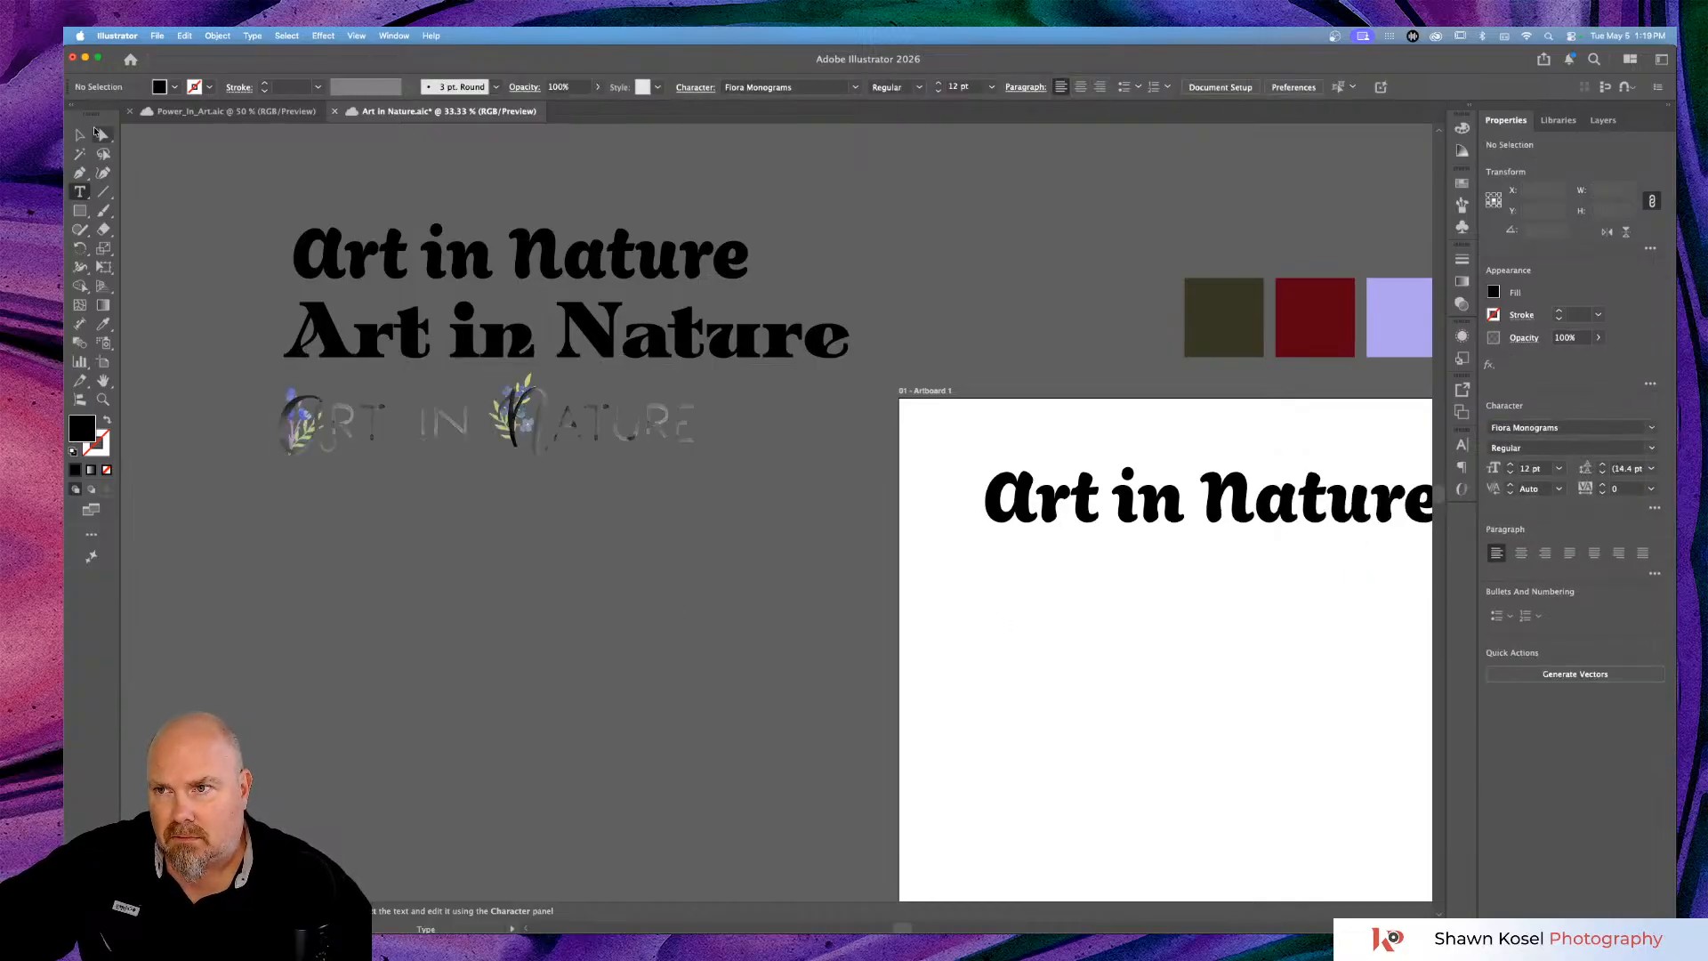
Move the Fiora Monograms copy onto the artboard, beneath the existing "Art in Nature" title.
click(80, 134)
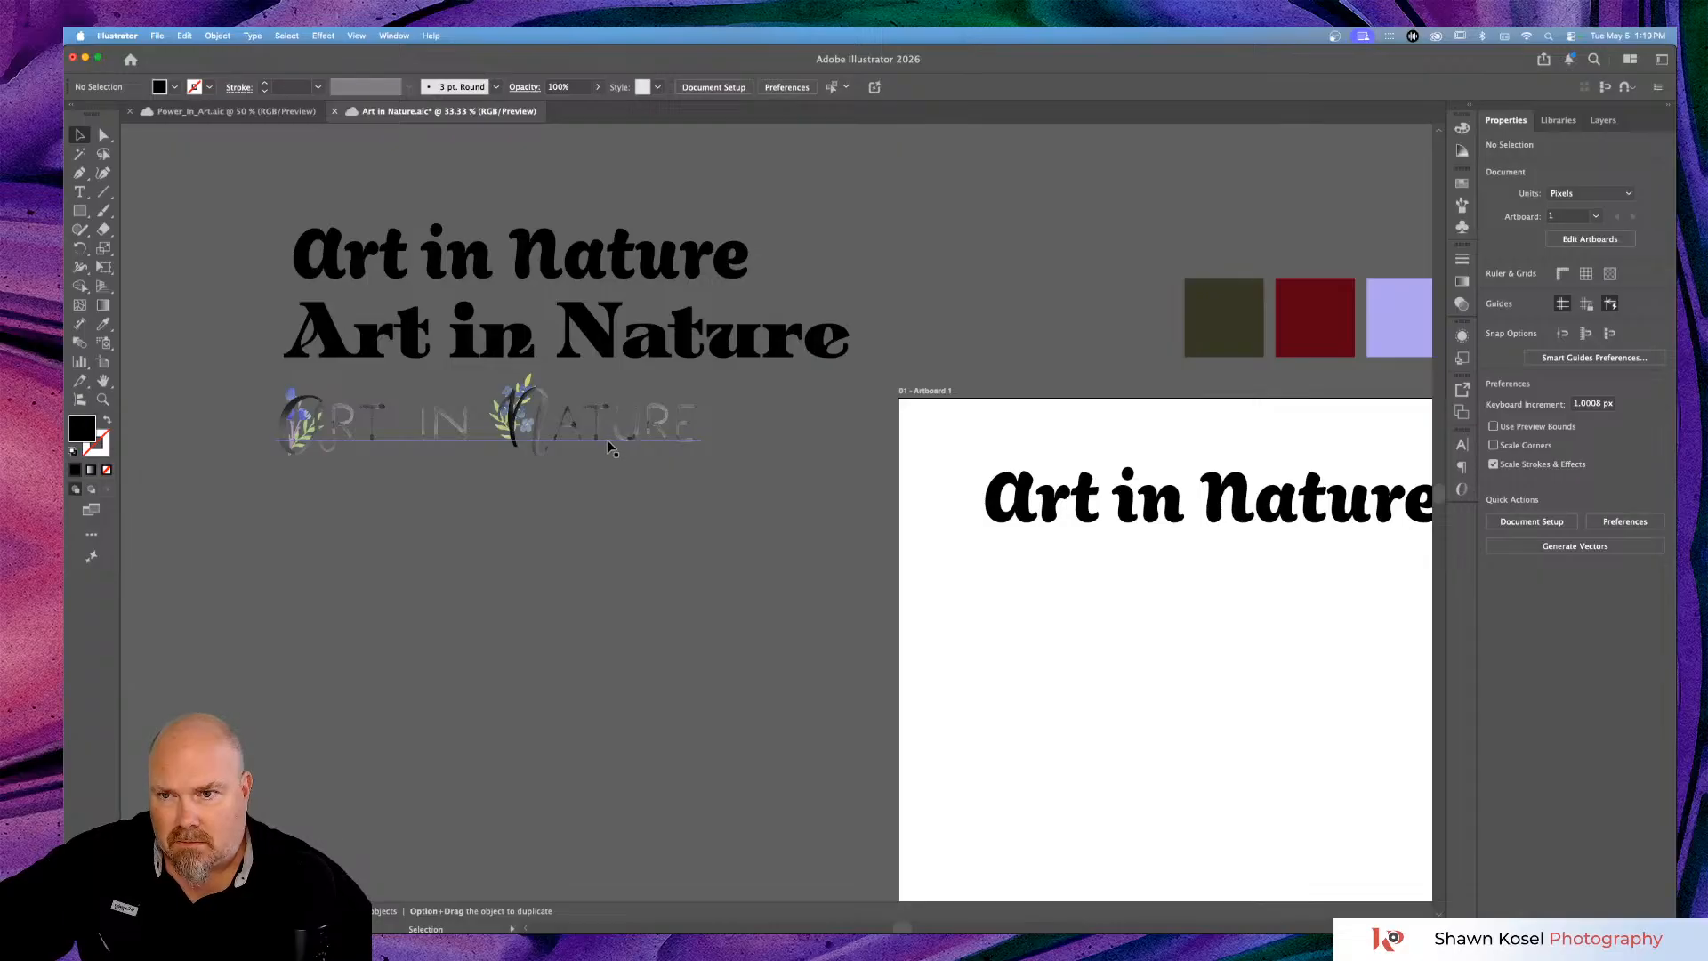
drag(612, 434, 1288, 630)
scroll(1253, 689, right, 3)
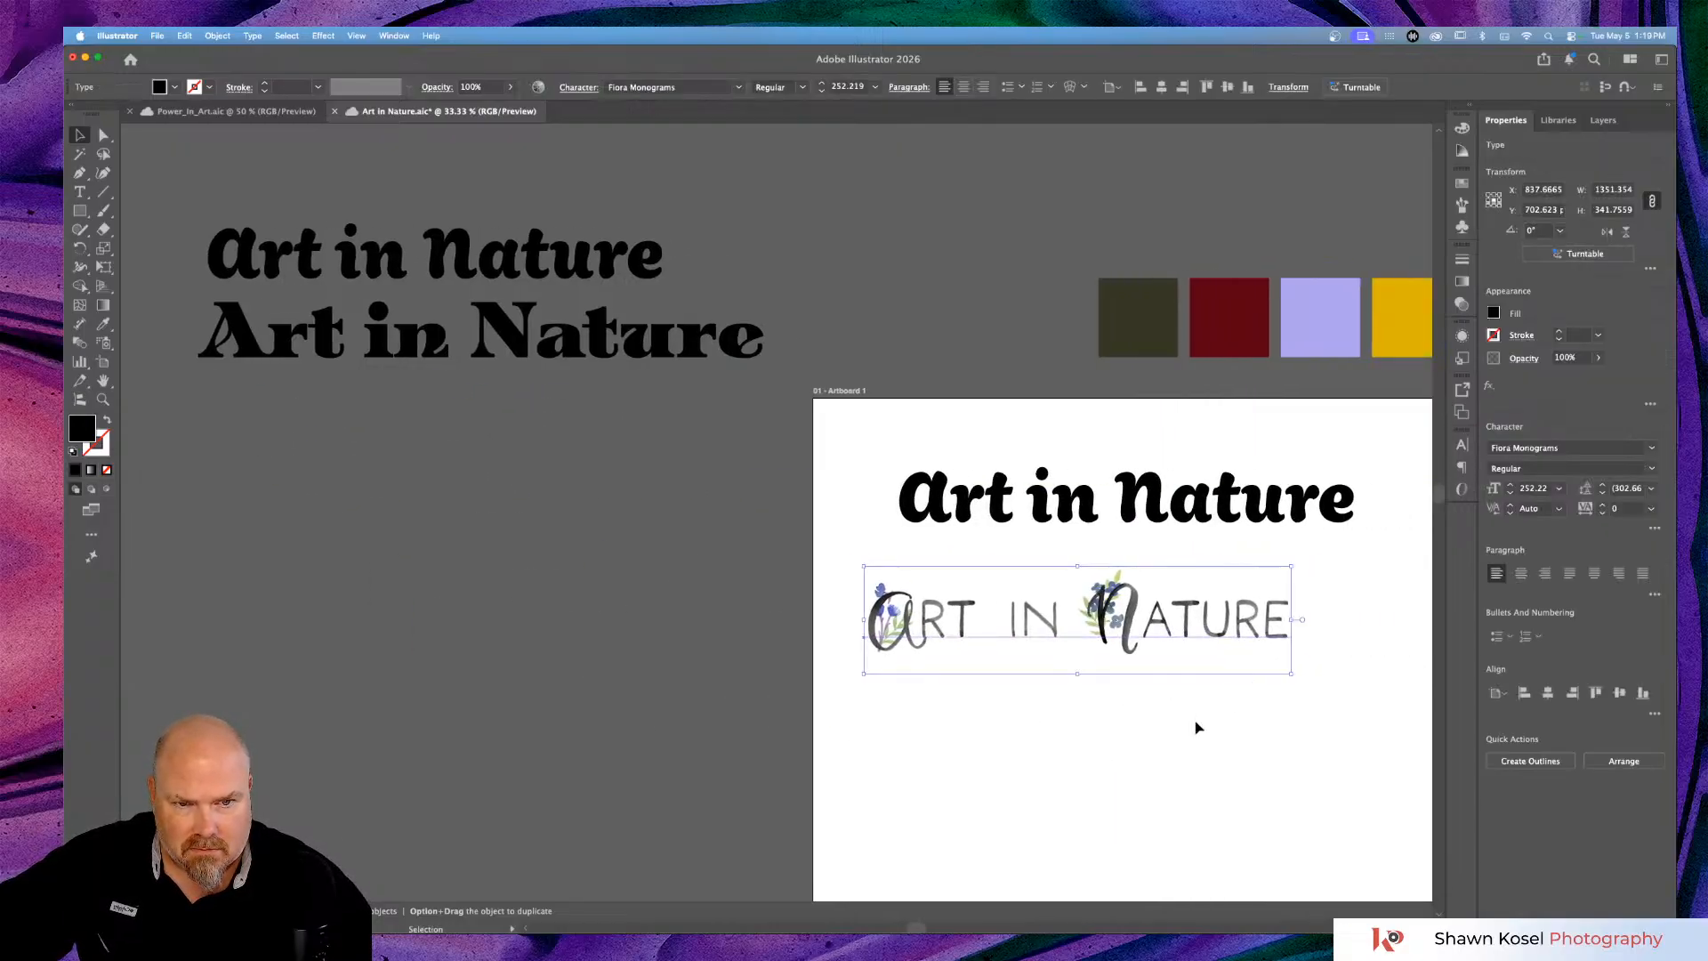
Examine the Fiora Monograms "Art in Nature" title up close on the artboard, beneath the existing title.
click(1119, 761)
scroll(1118, 758, right, 2)
scroll(1119, 759, down, 2)
scroll(1119, 758, right, 2)
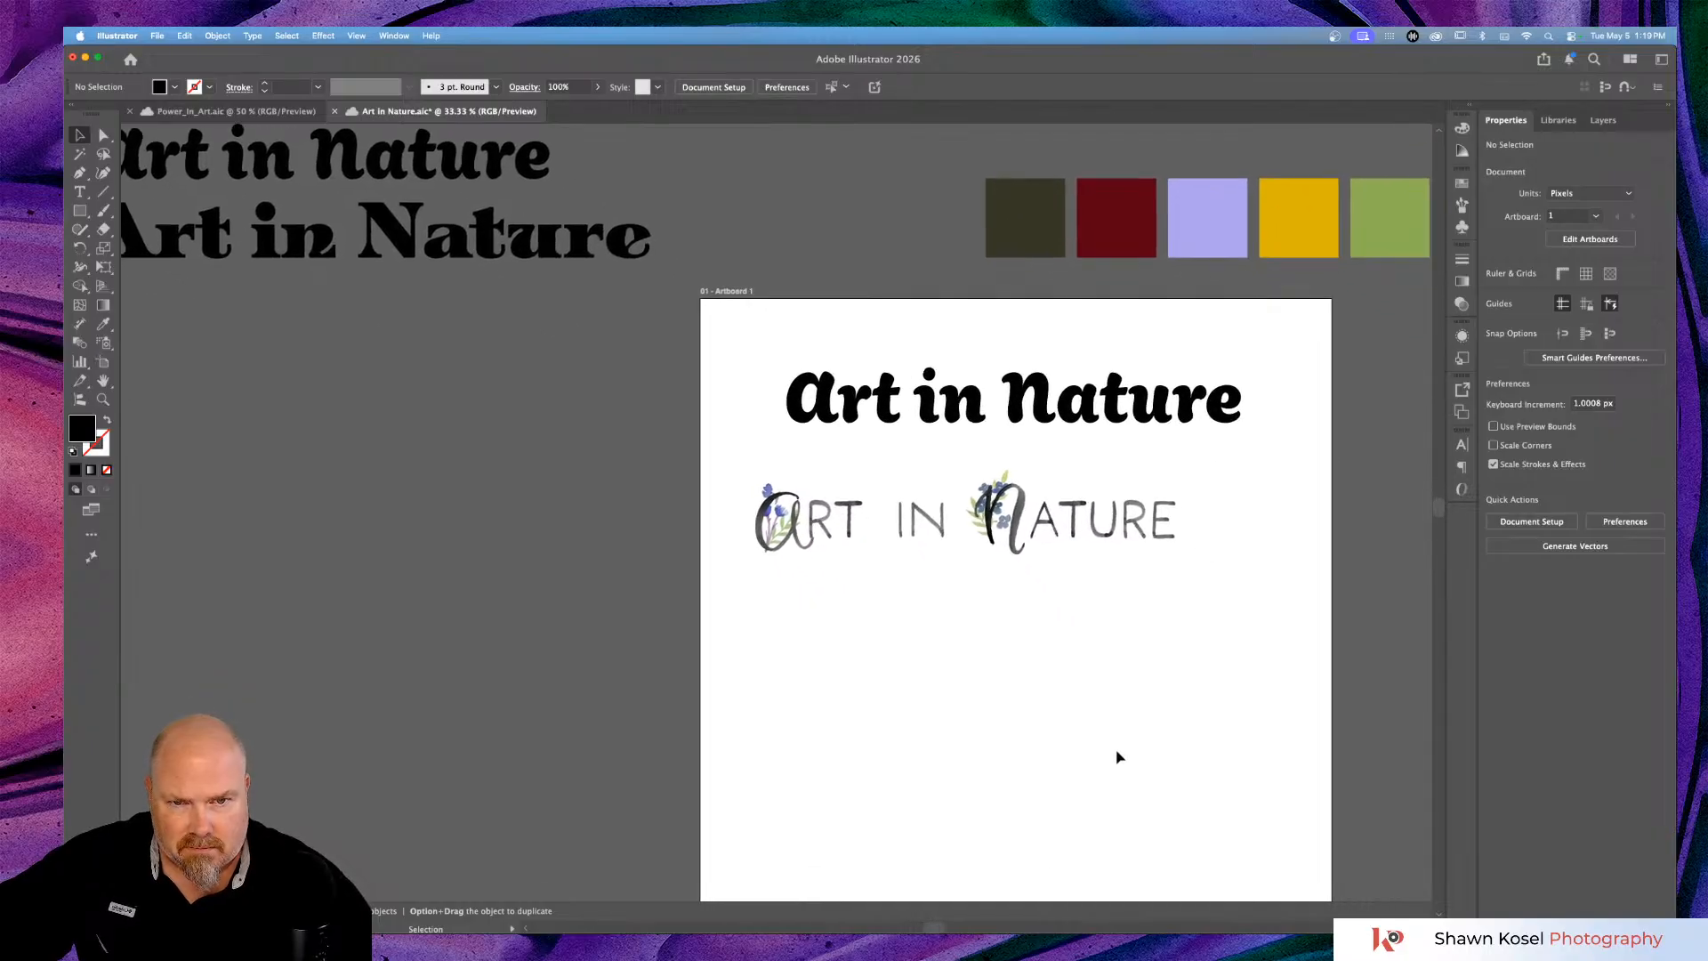
key(super+equal)
key(super+equal)
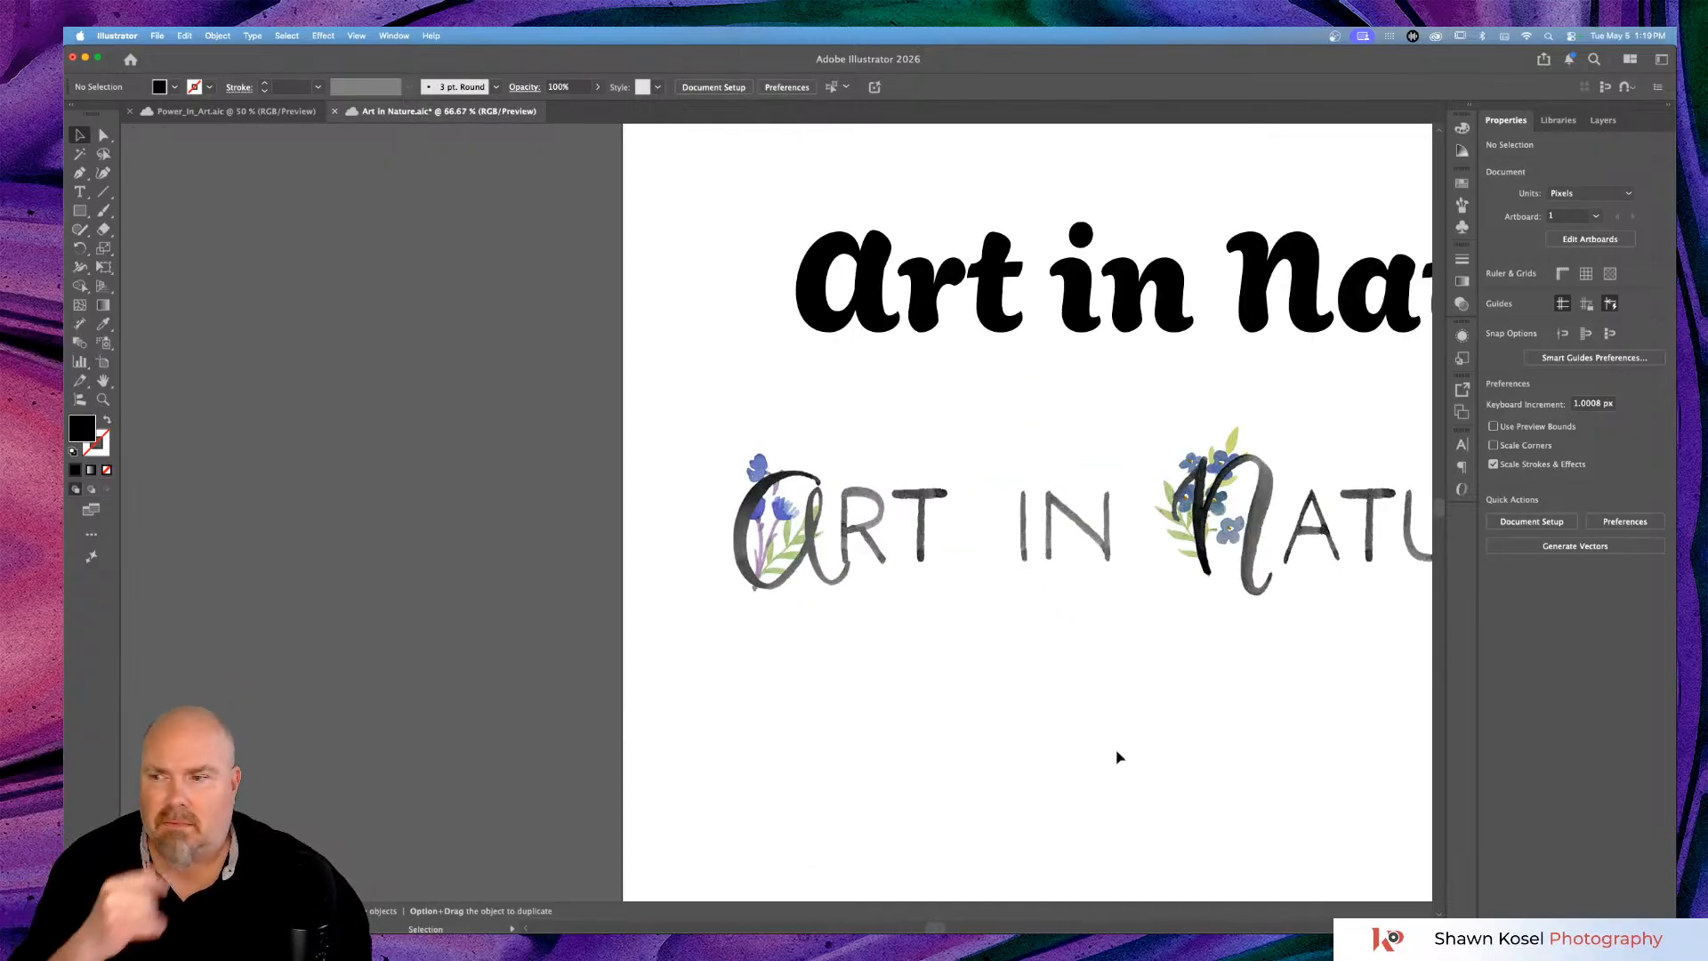
scroll(1119, 757, right, 2)
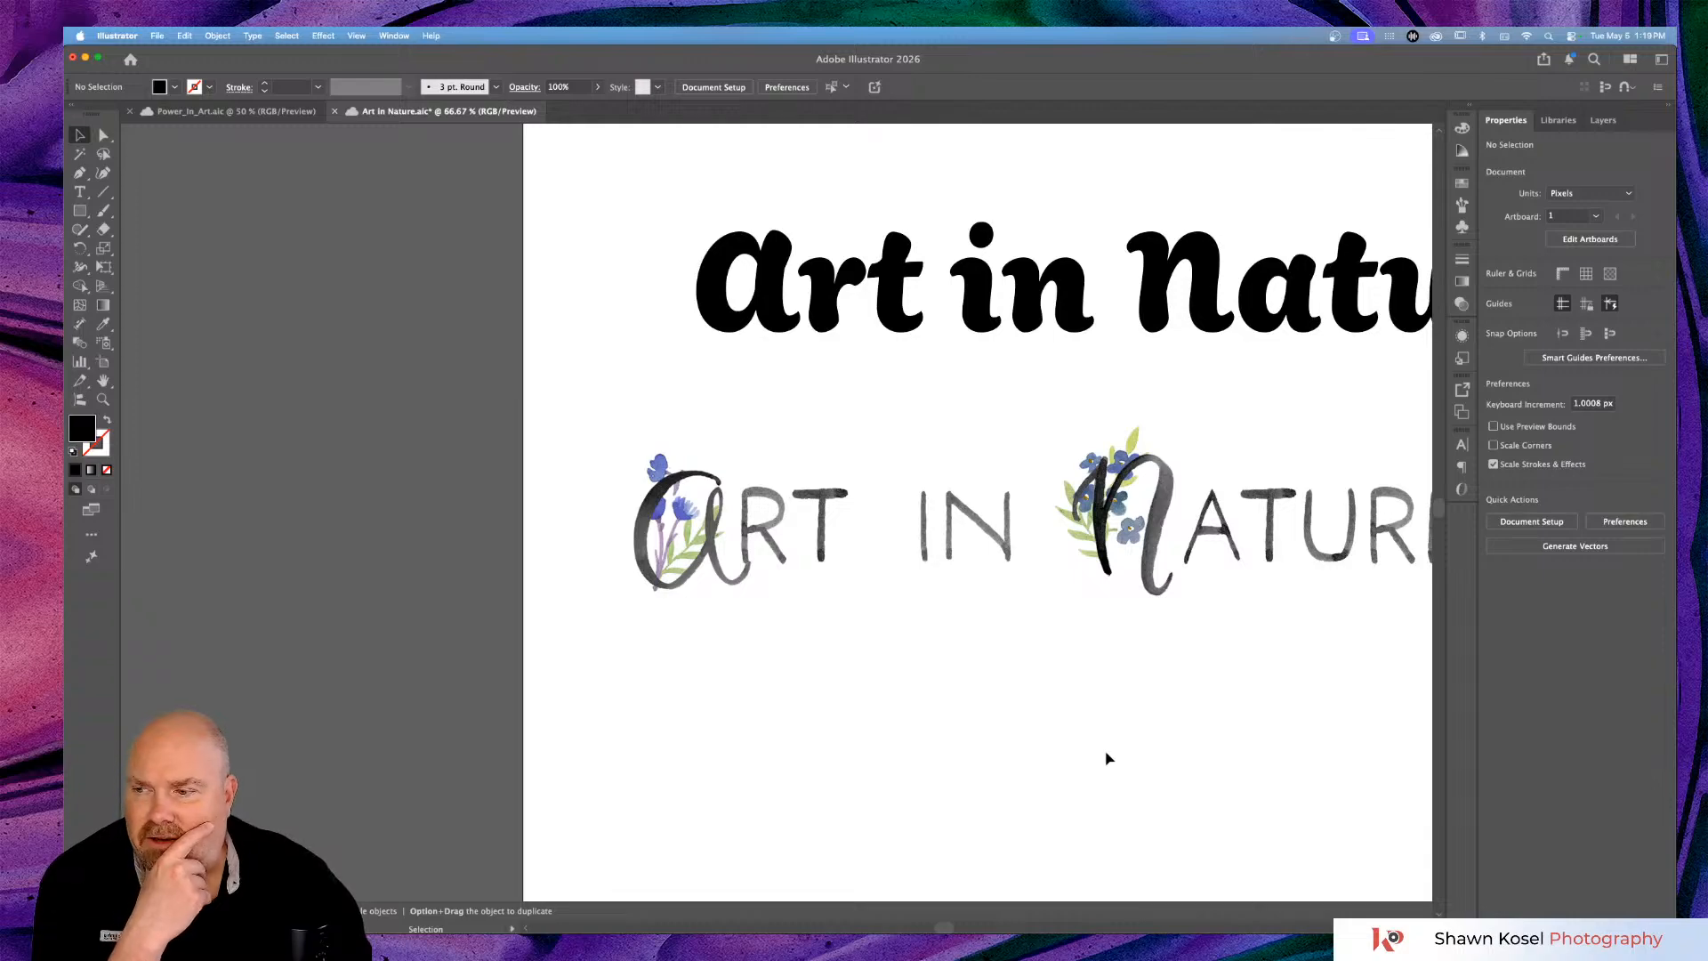
scroll(1048, 695, right, 2)
scroll(1048, 695, right, 3)
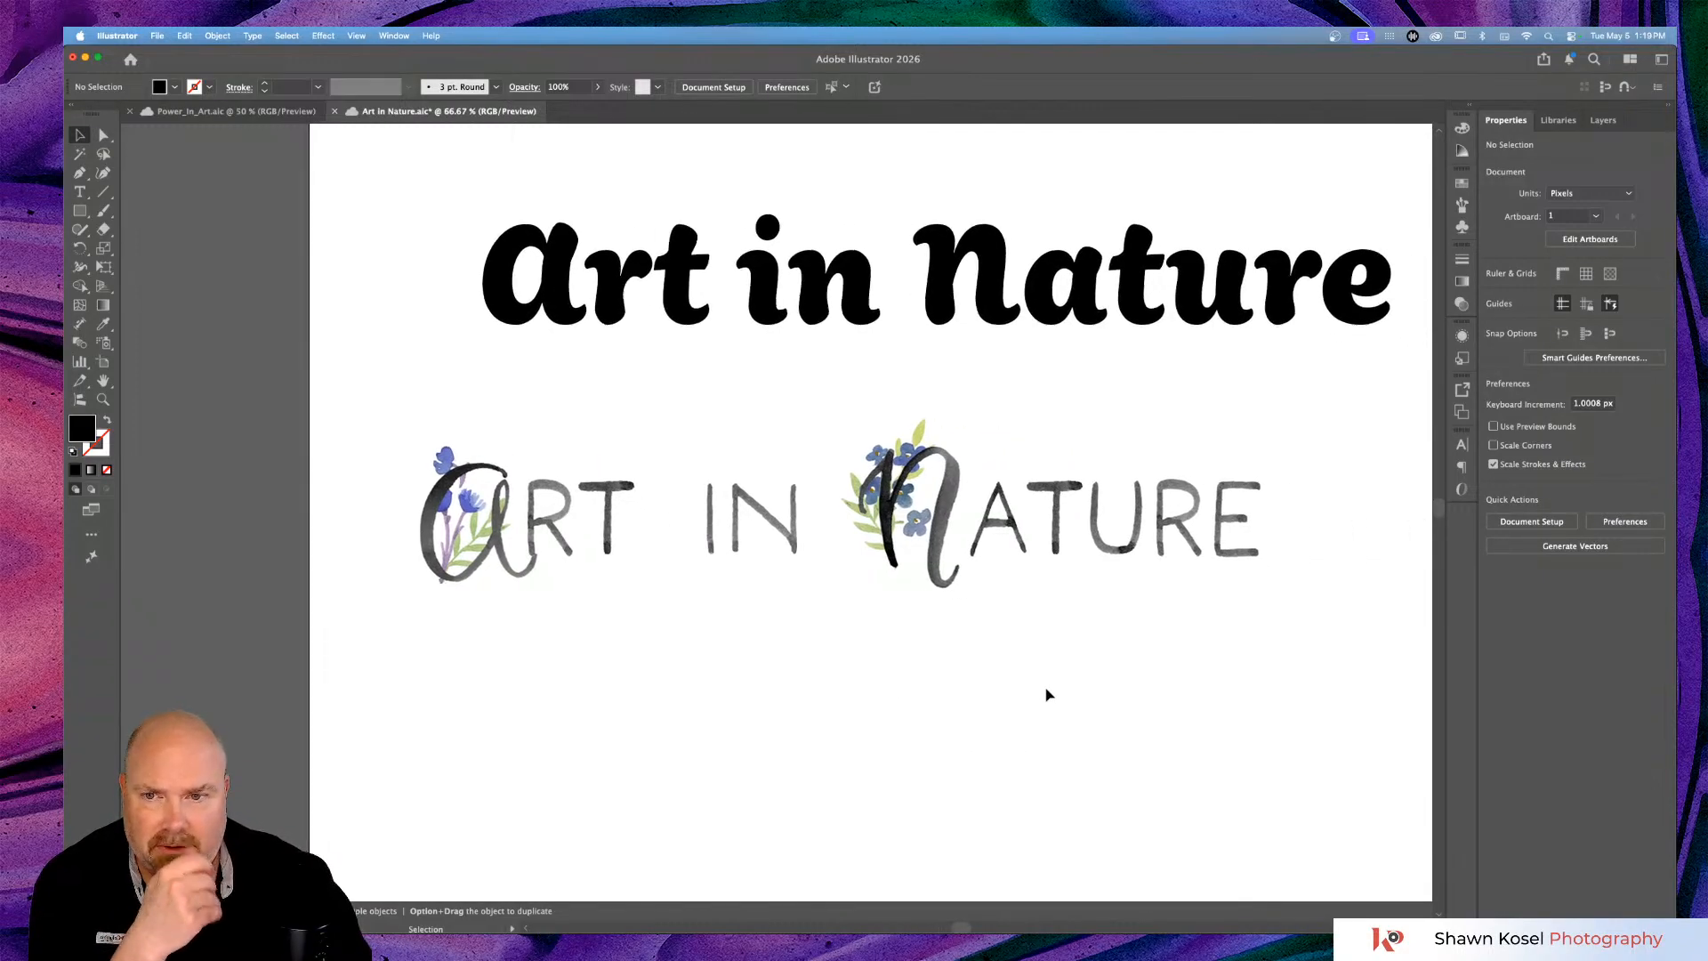
scroll(1048, 694, down, 2)
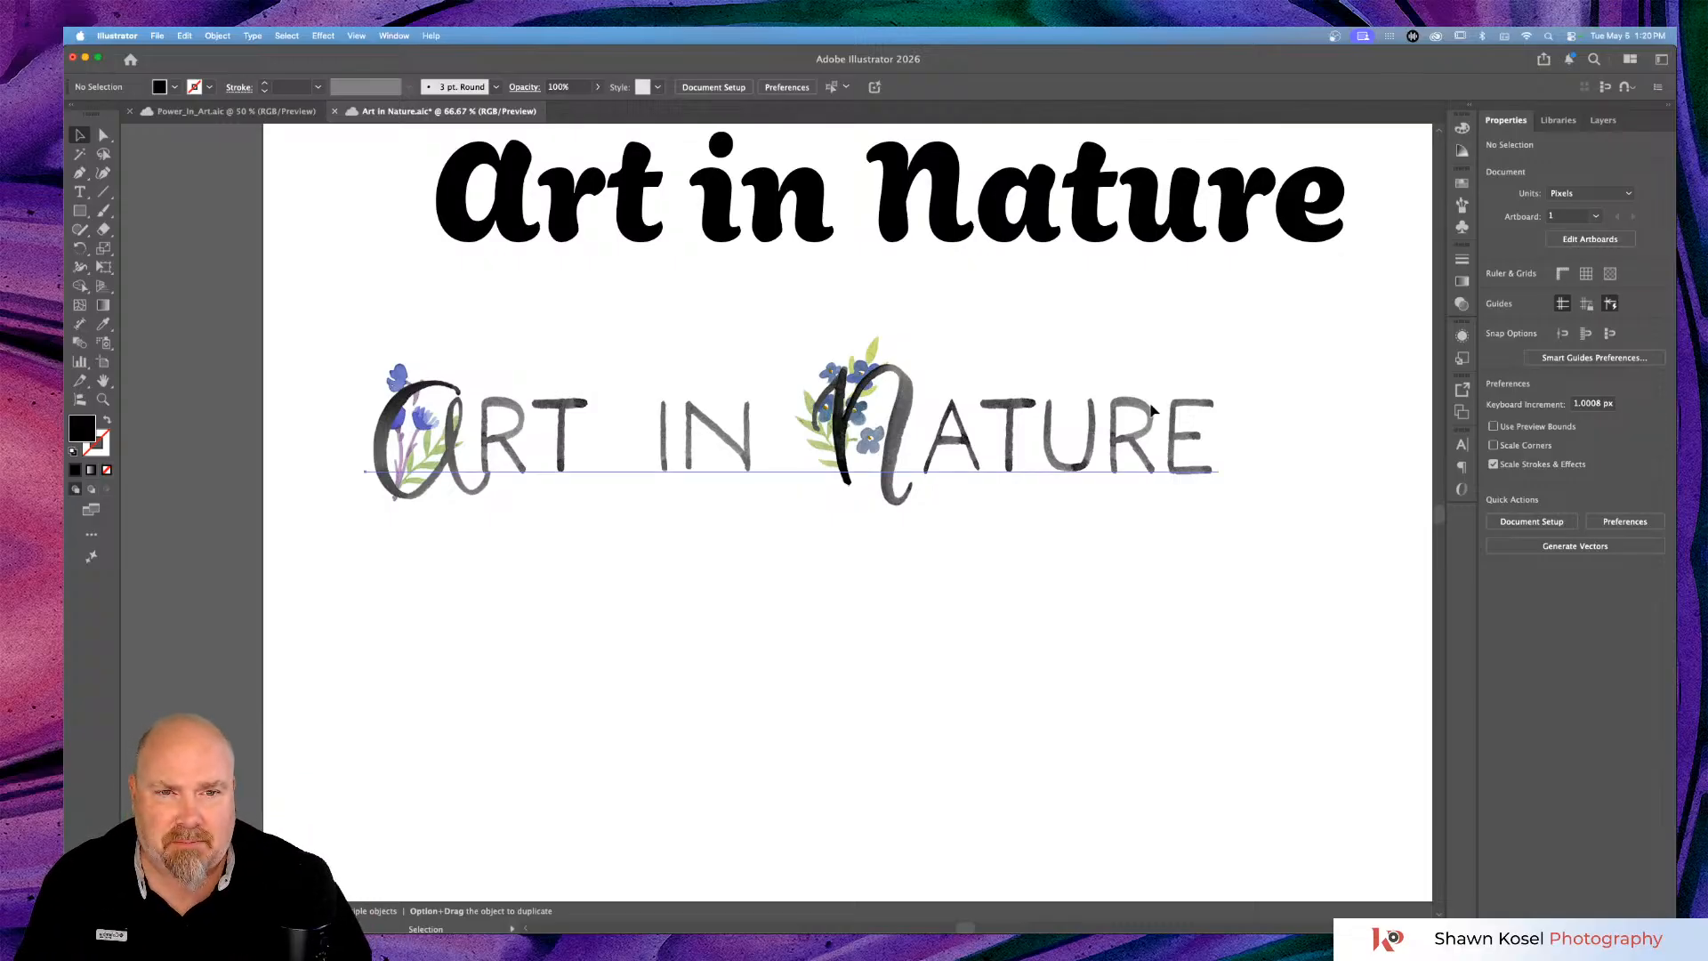
Apply All Caps to the Fiora Monograms "Art in Nature" title.
click(1154, 418)
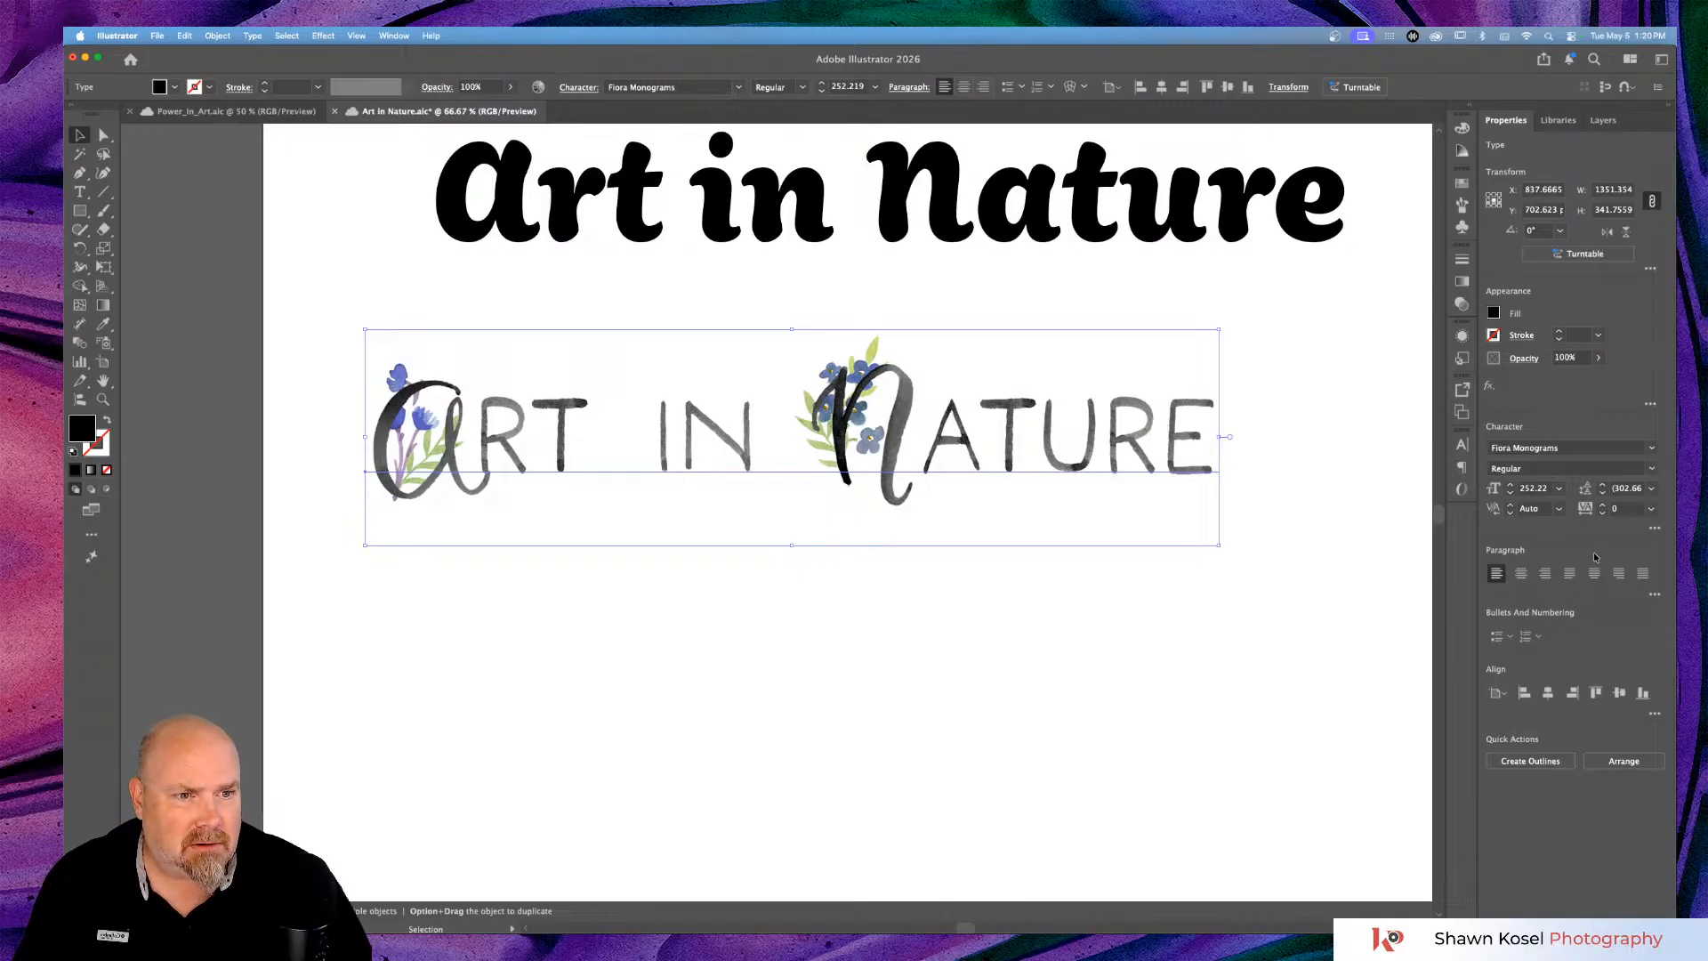
click(1655, 529)
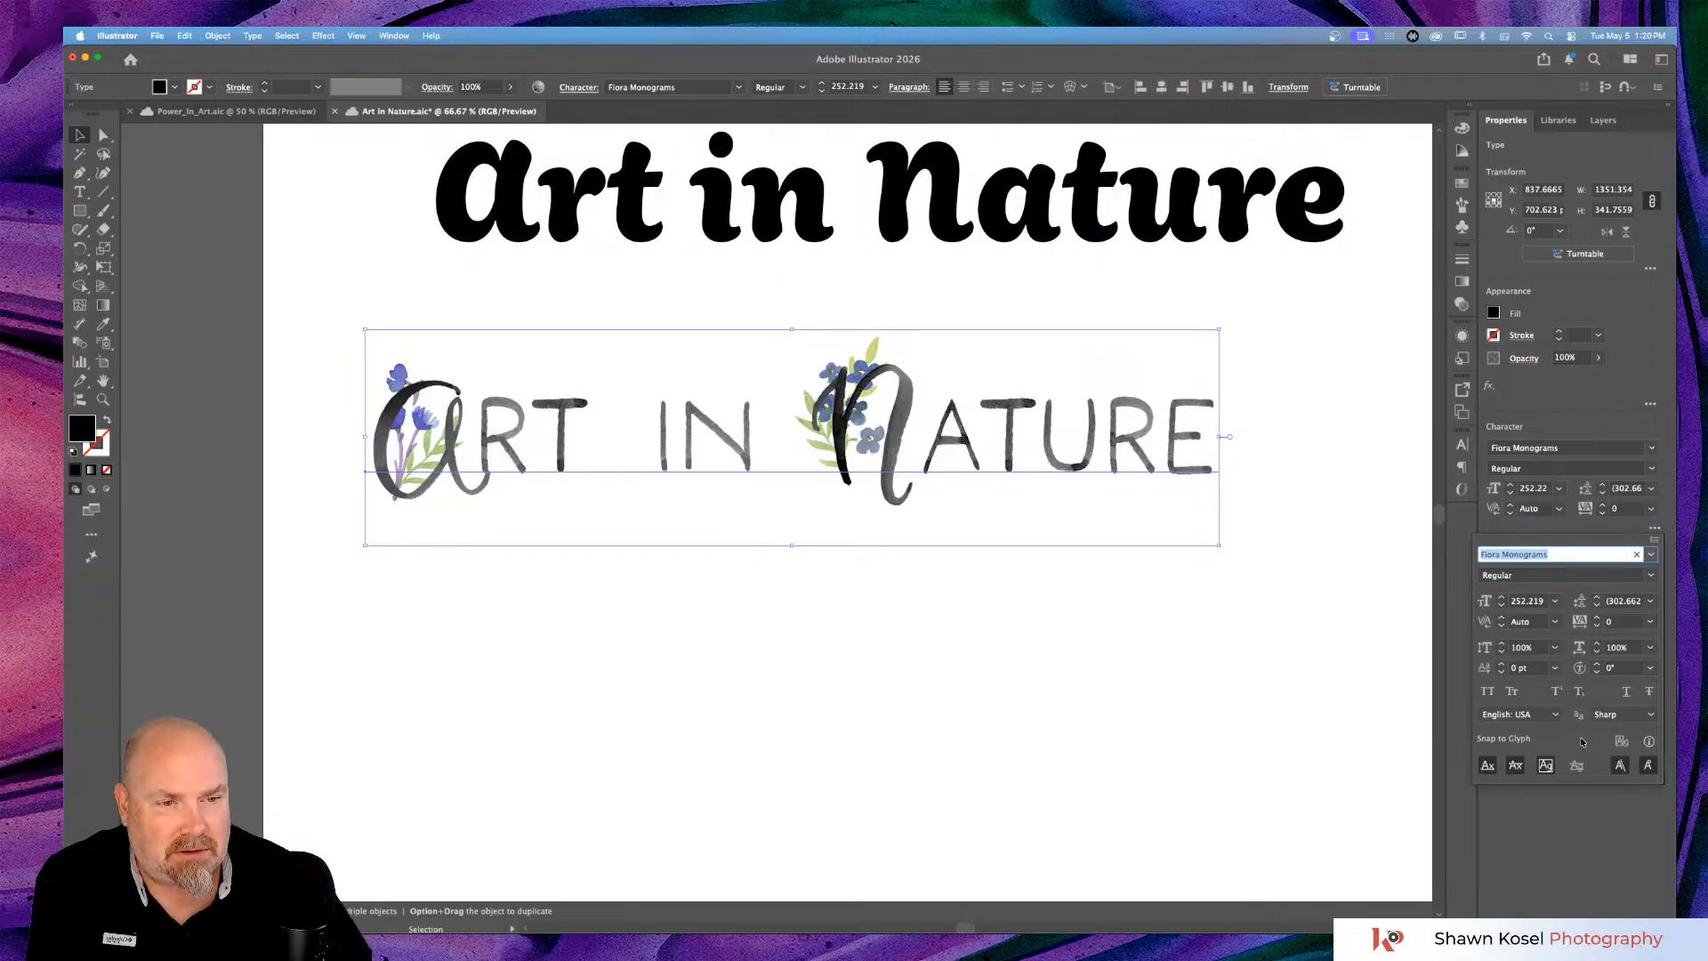
click(1557, 823)
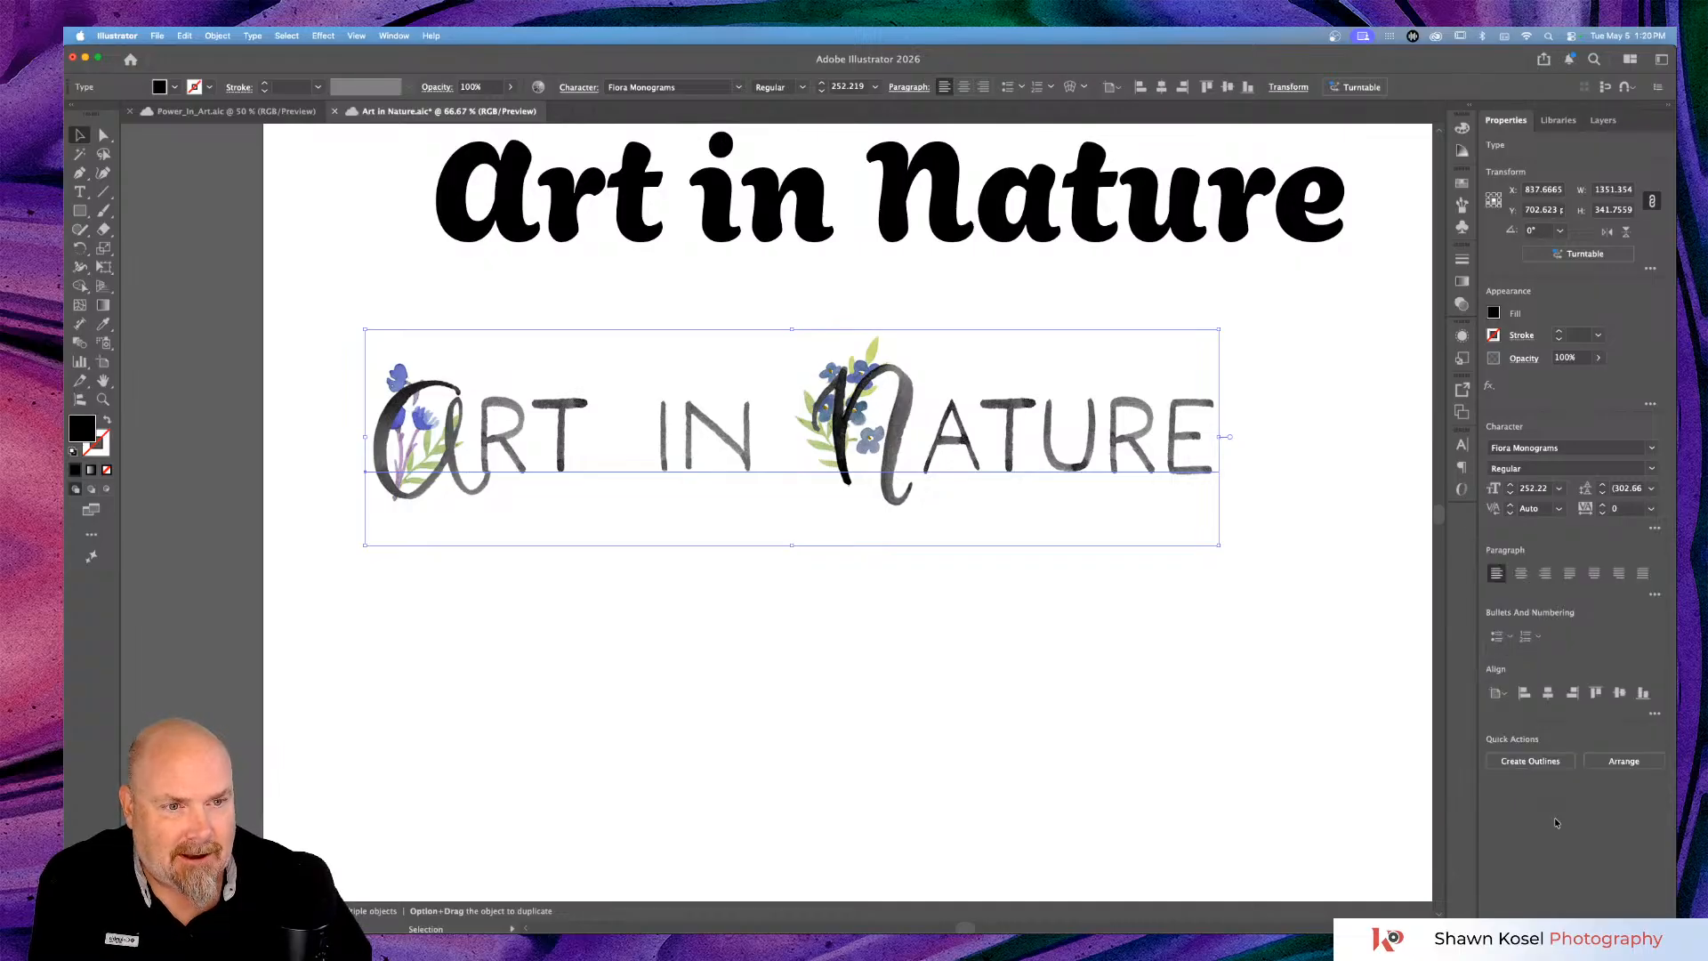
click(1655, 527)
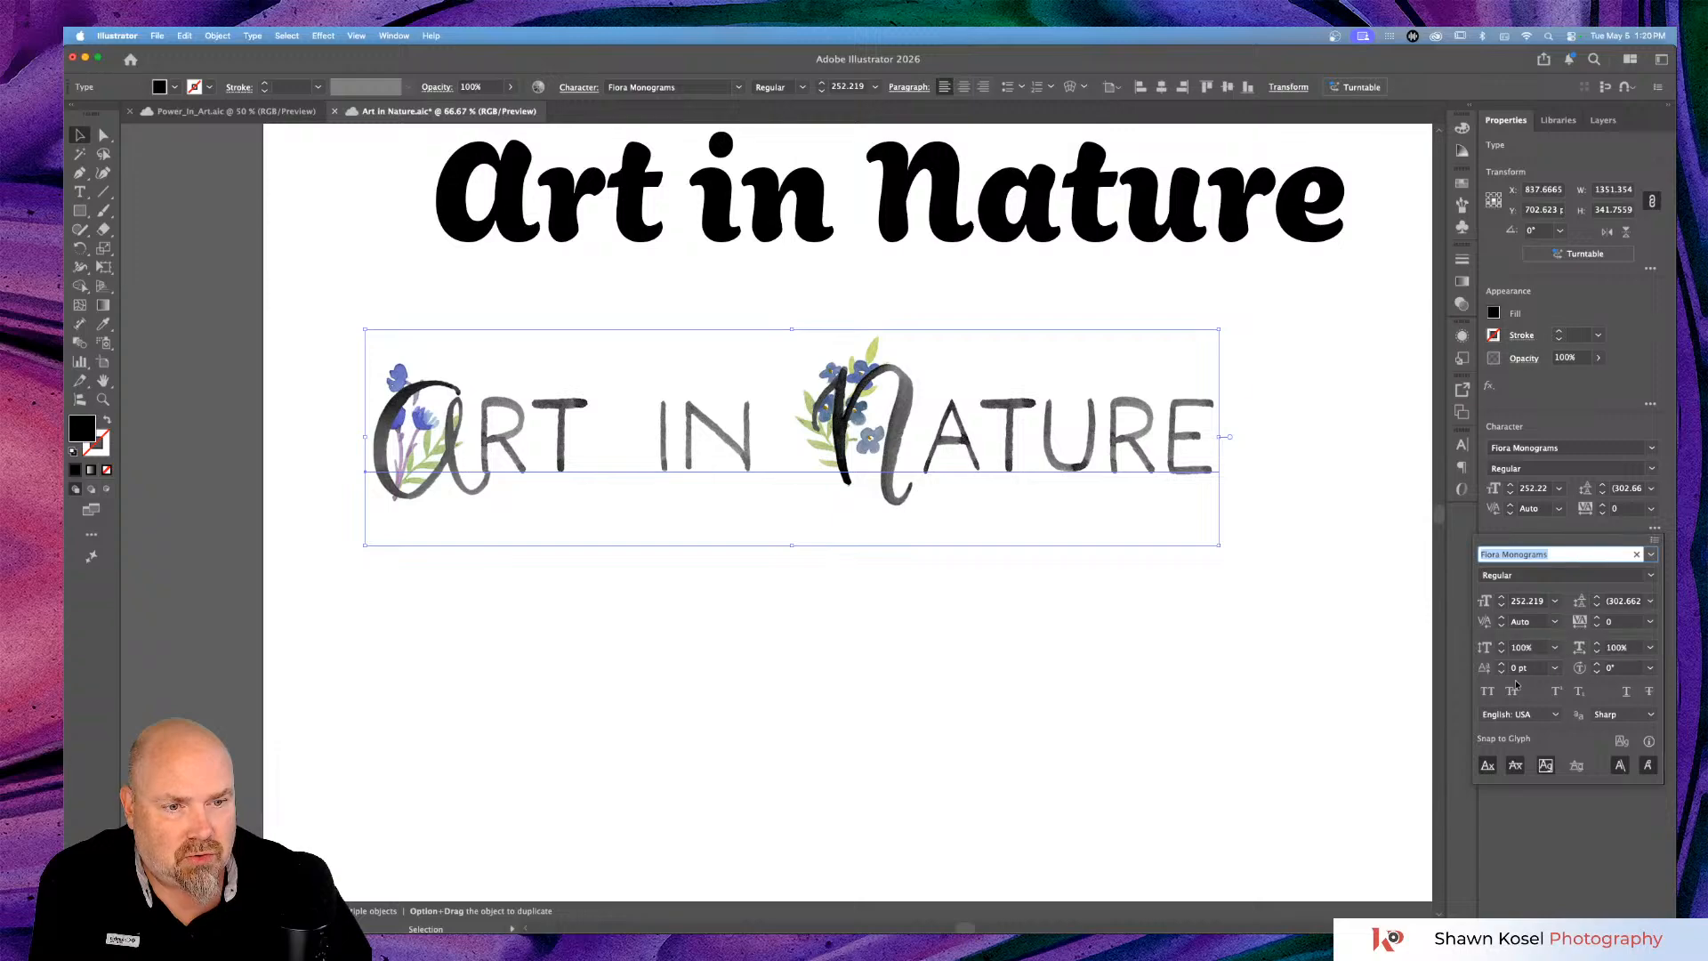
click(1488, 692)
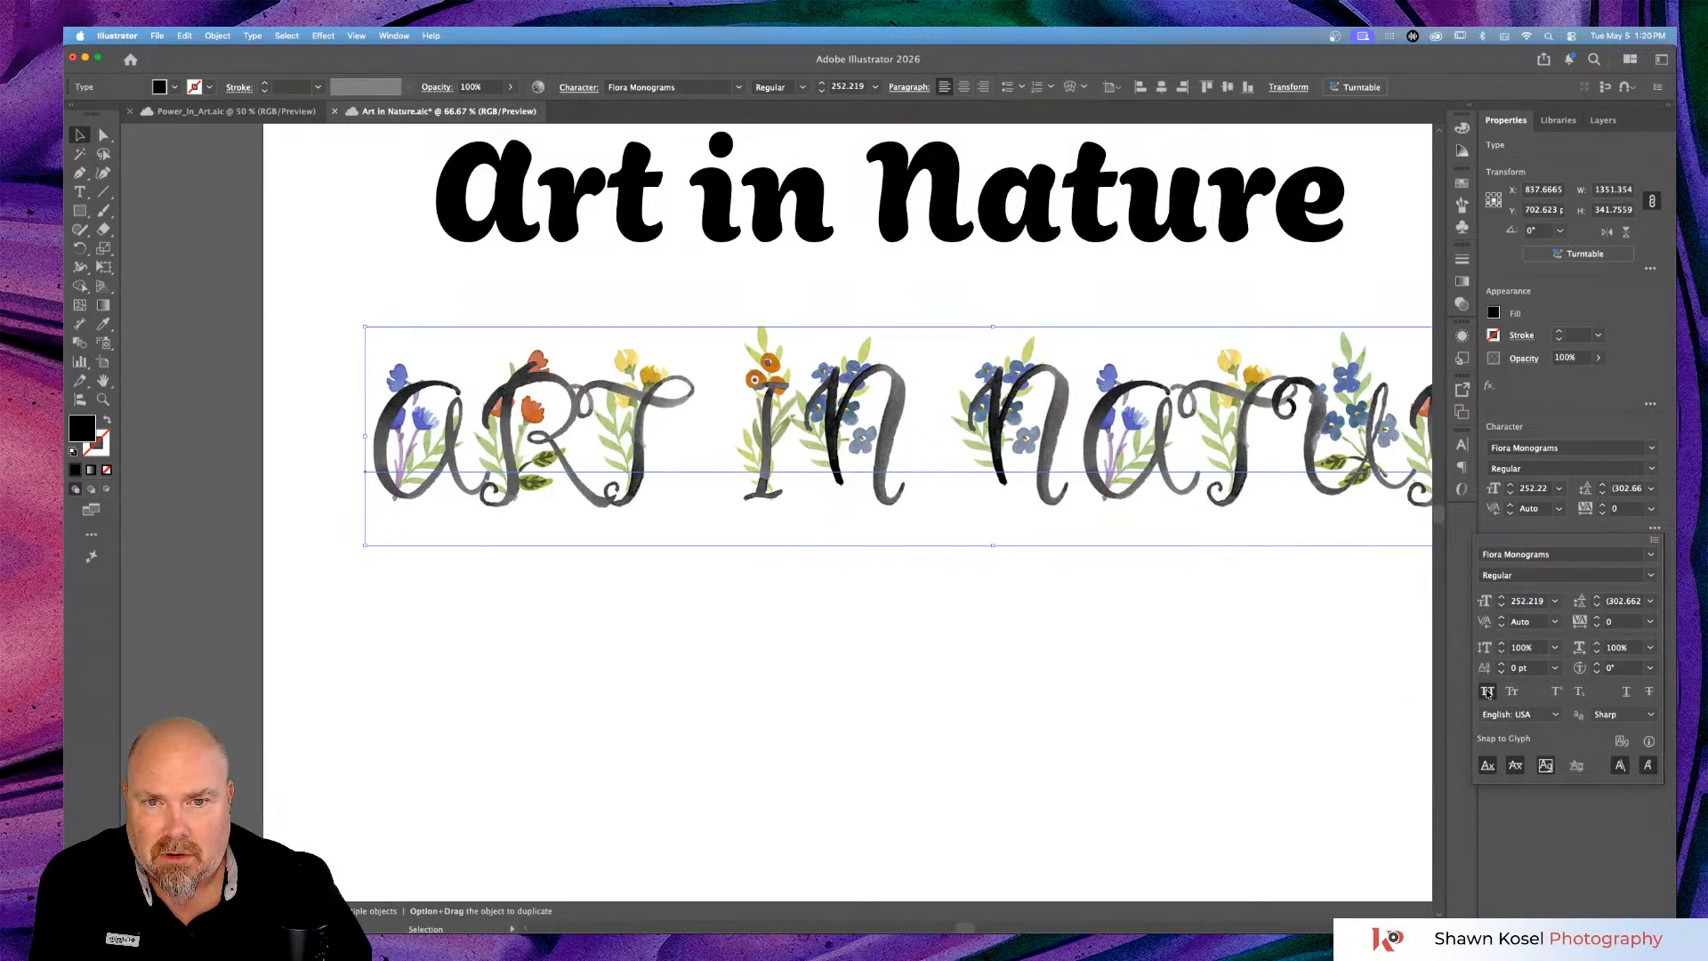
Scale the all-caps Fiora Monograms title down proportionally to about 1469 px wide so it fits on the artboard.
scroll(1077, 652, right, 3)
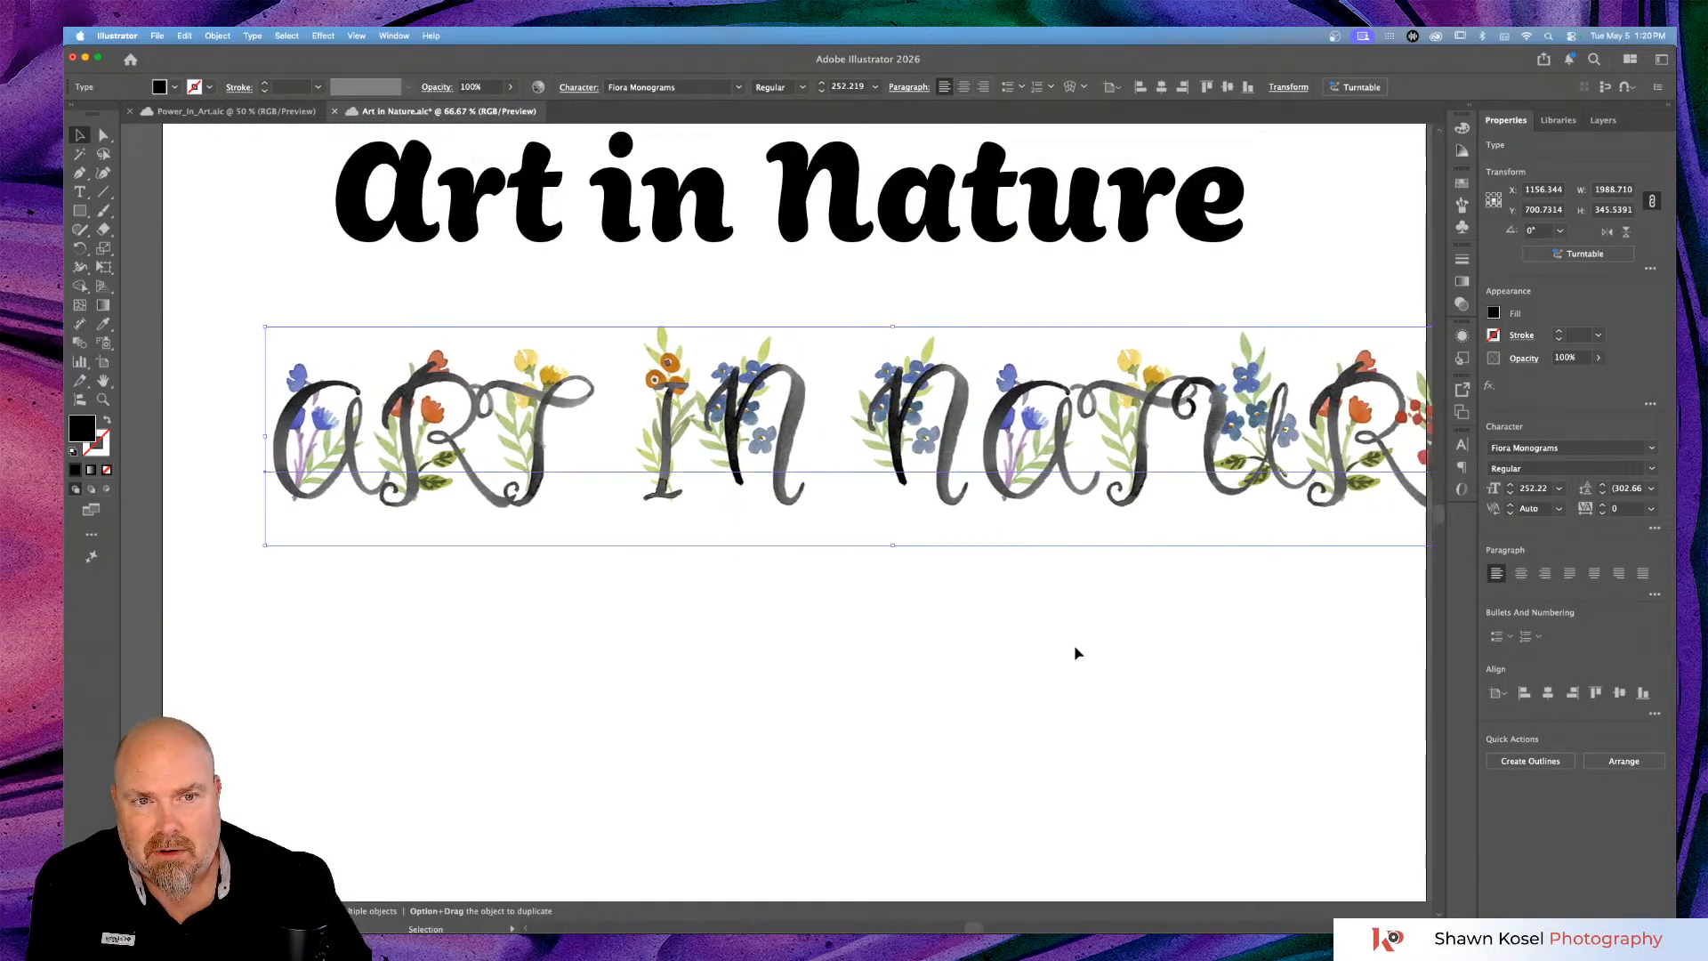
key(super+minus)
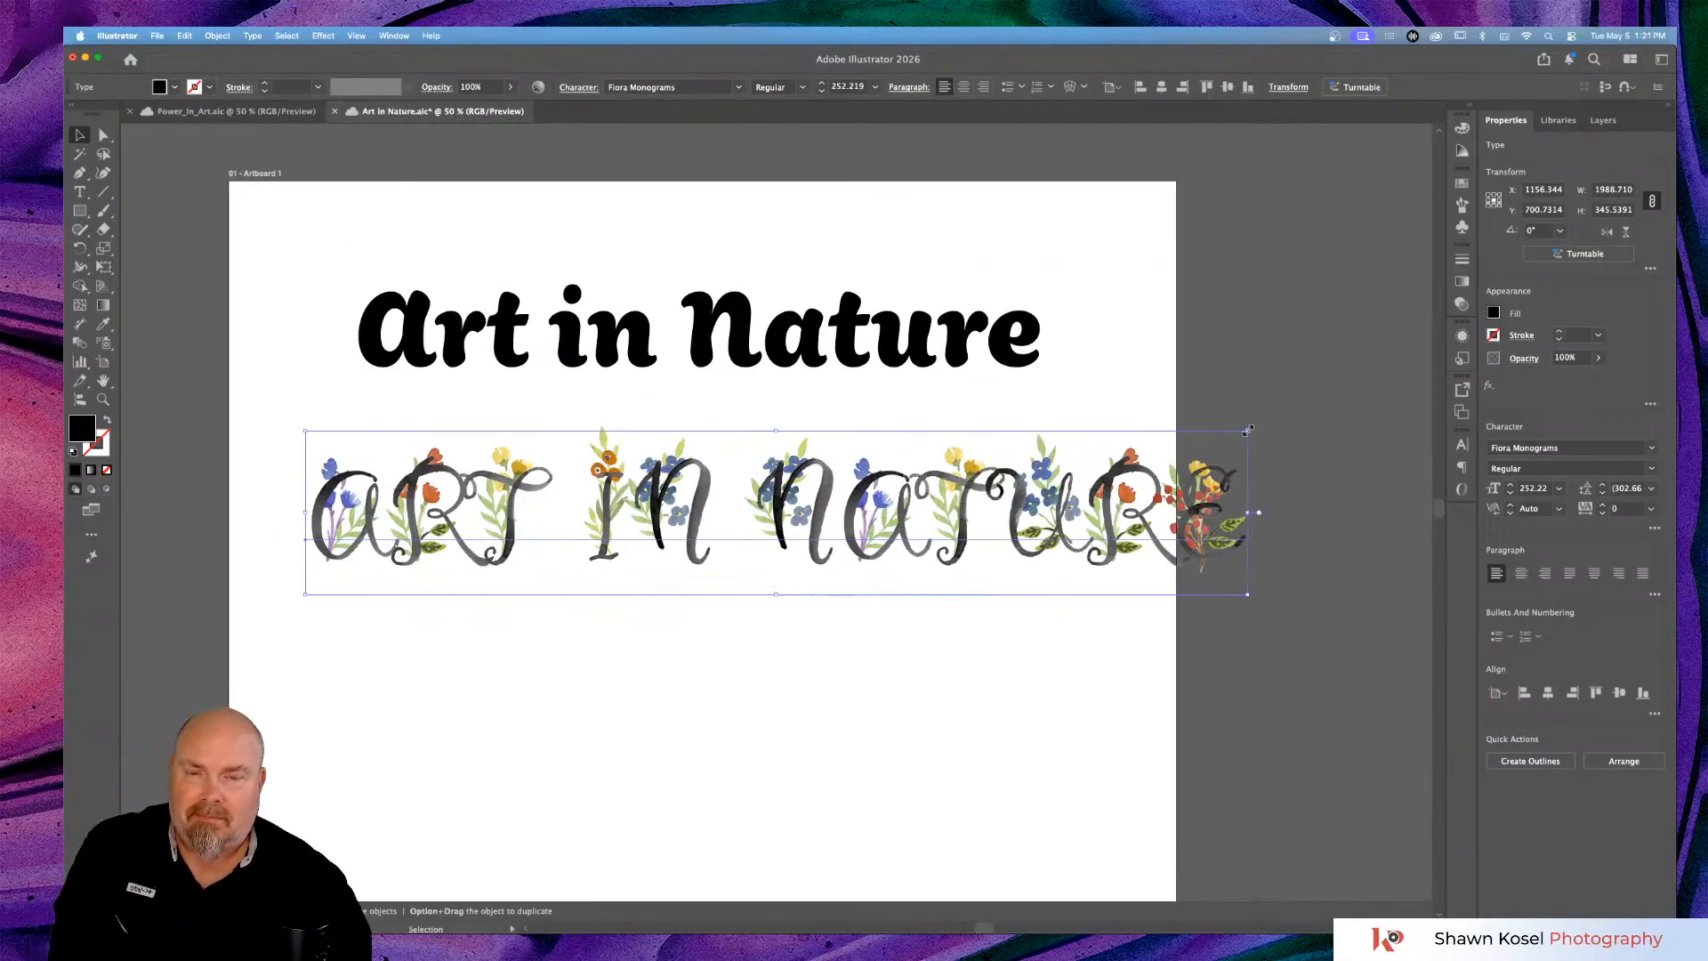
drag(1248, 431, 1136, 472)
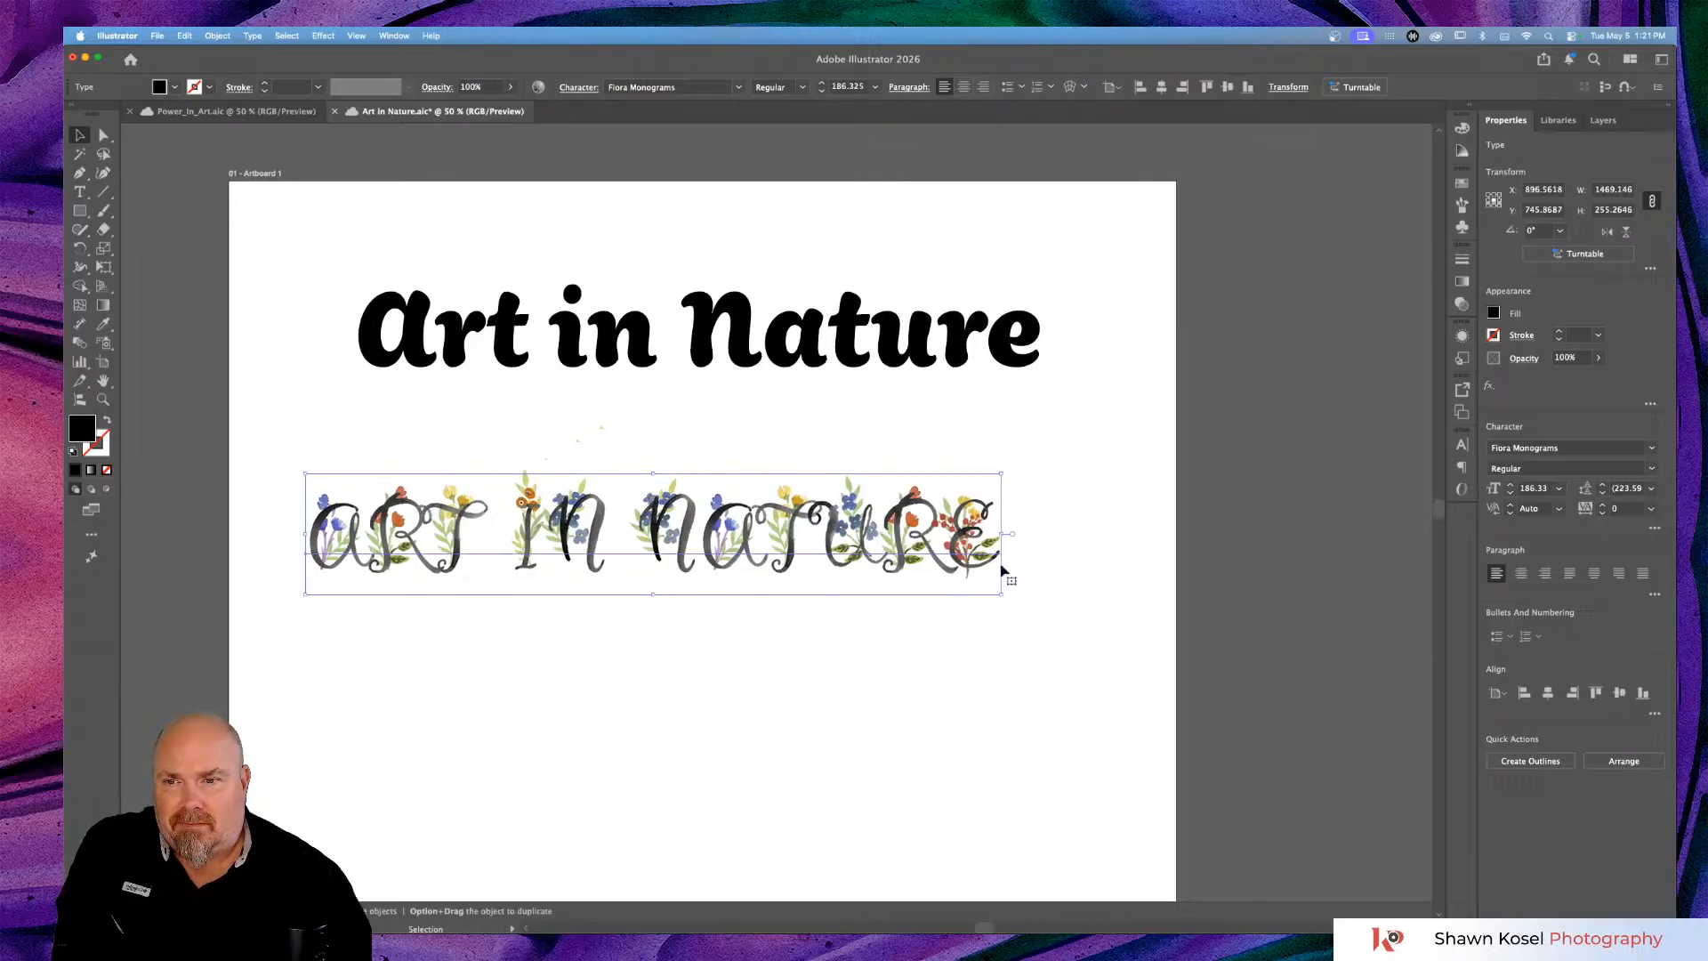
scroll(877, 618, left, 1)
click(886, 638)
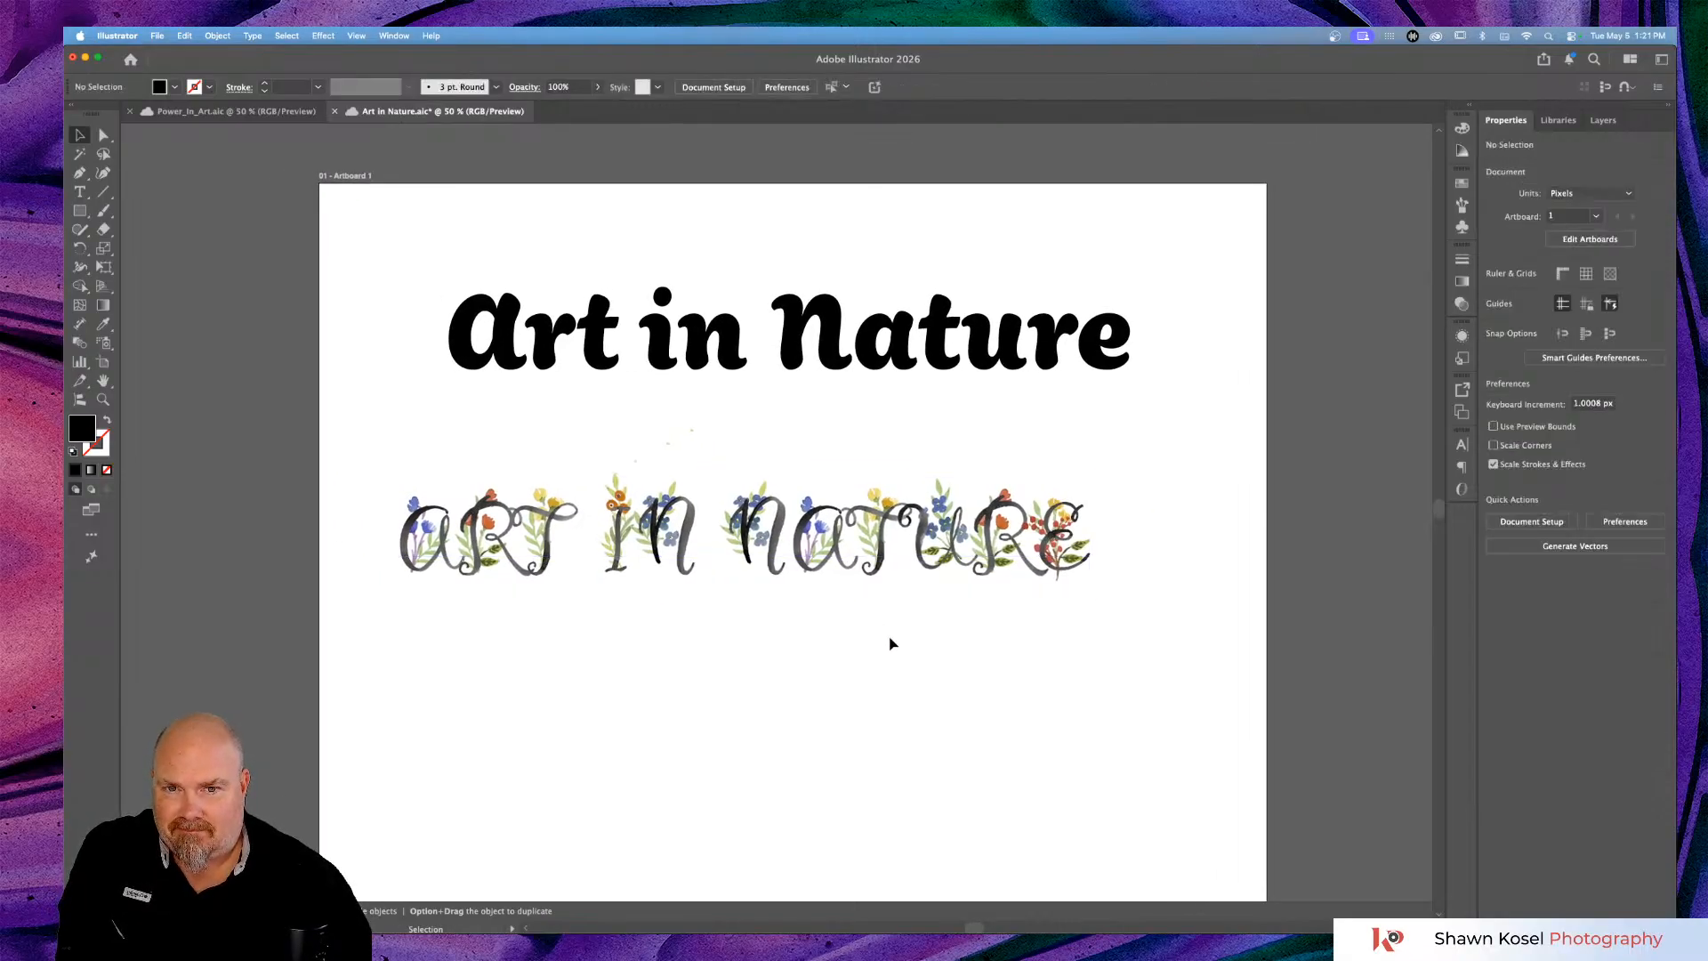
Inspect the floral capital letters of the resized Fiora Monograms title at a larger magnification.
scroll(891, 642, left, 1)
key(super+equal)
key(super+equal)
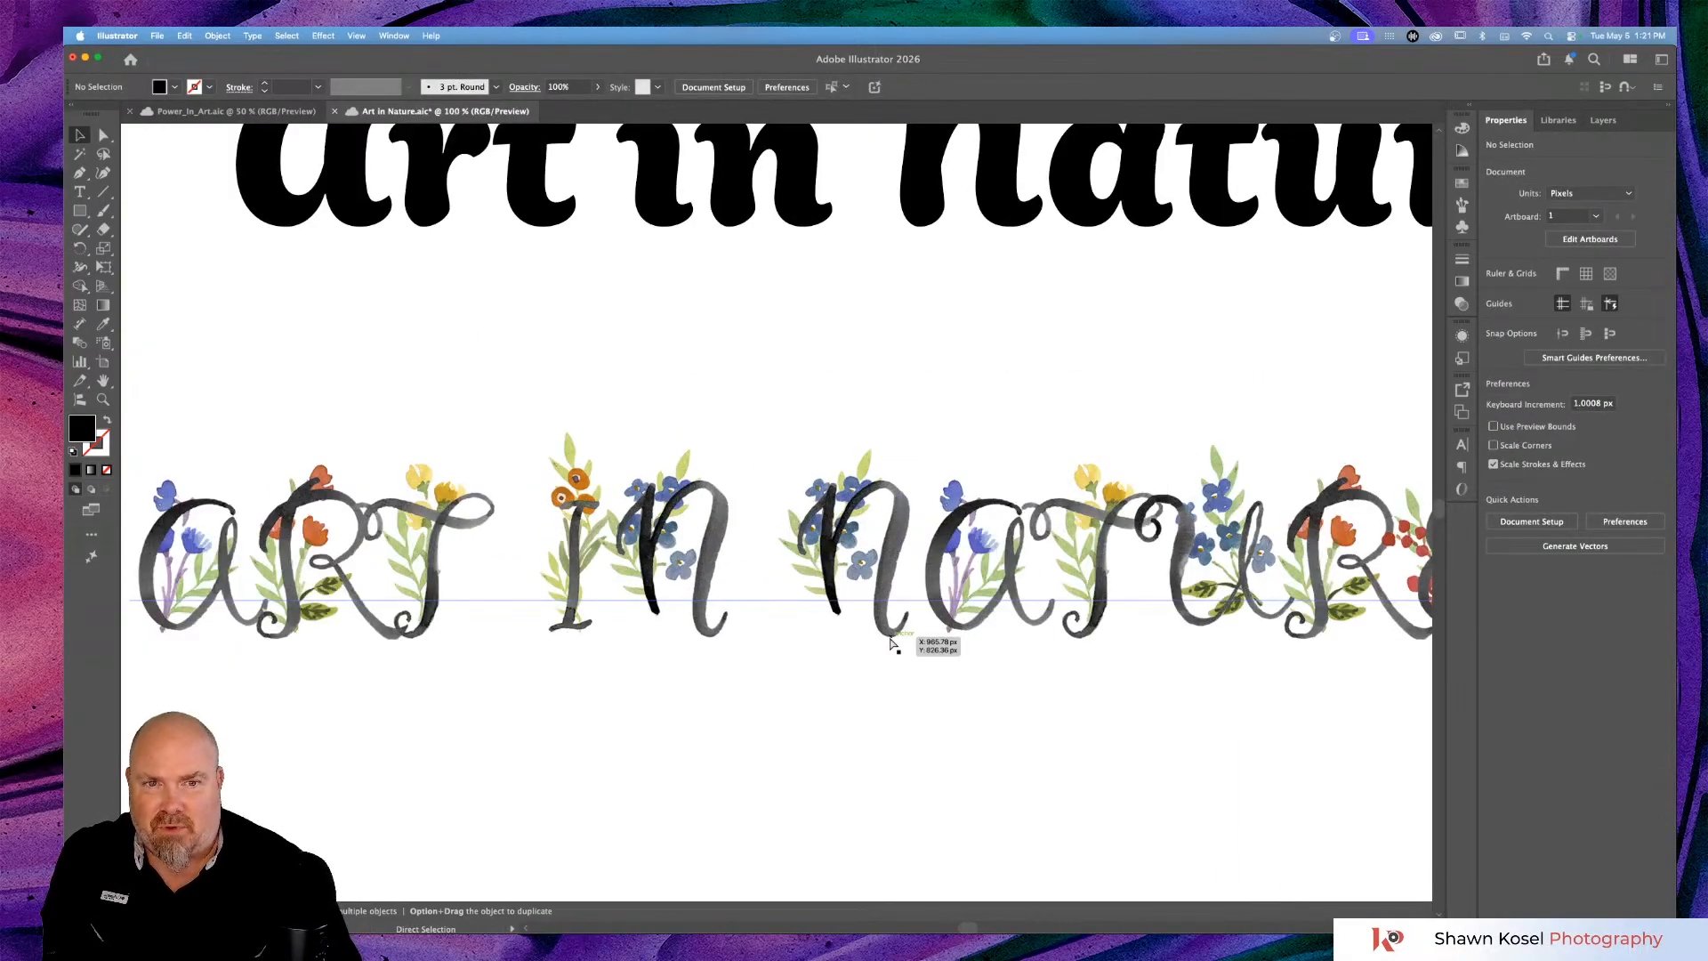
key(super+minus)
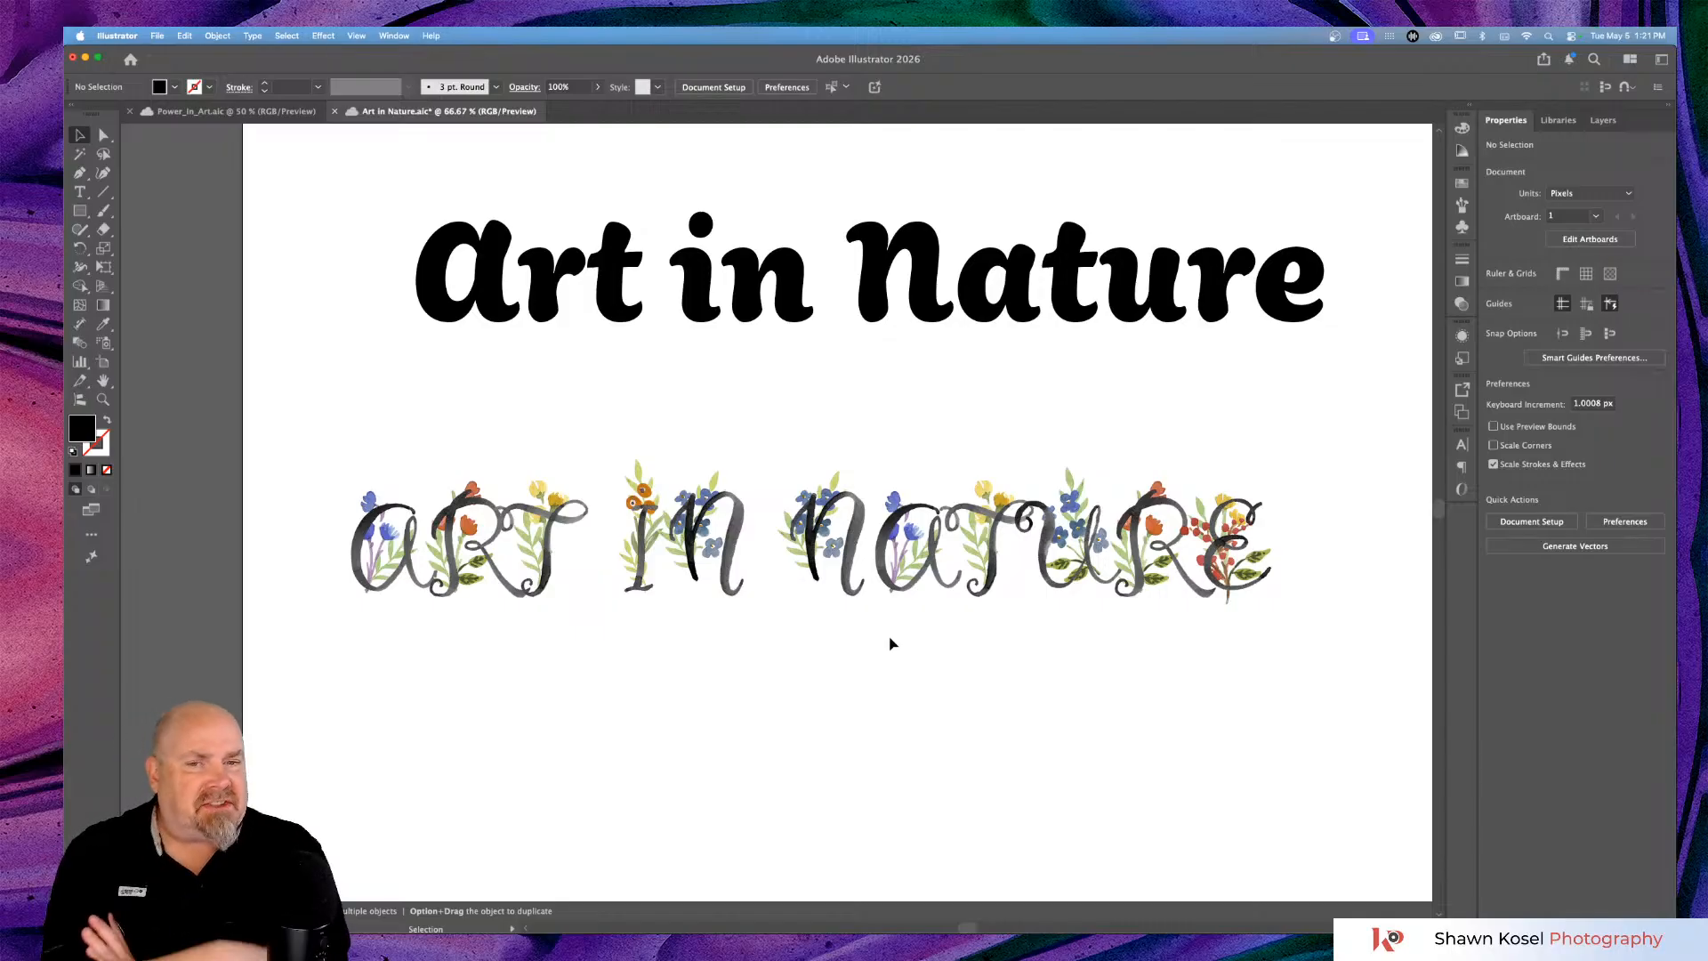
key(super+Tab)
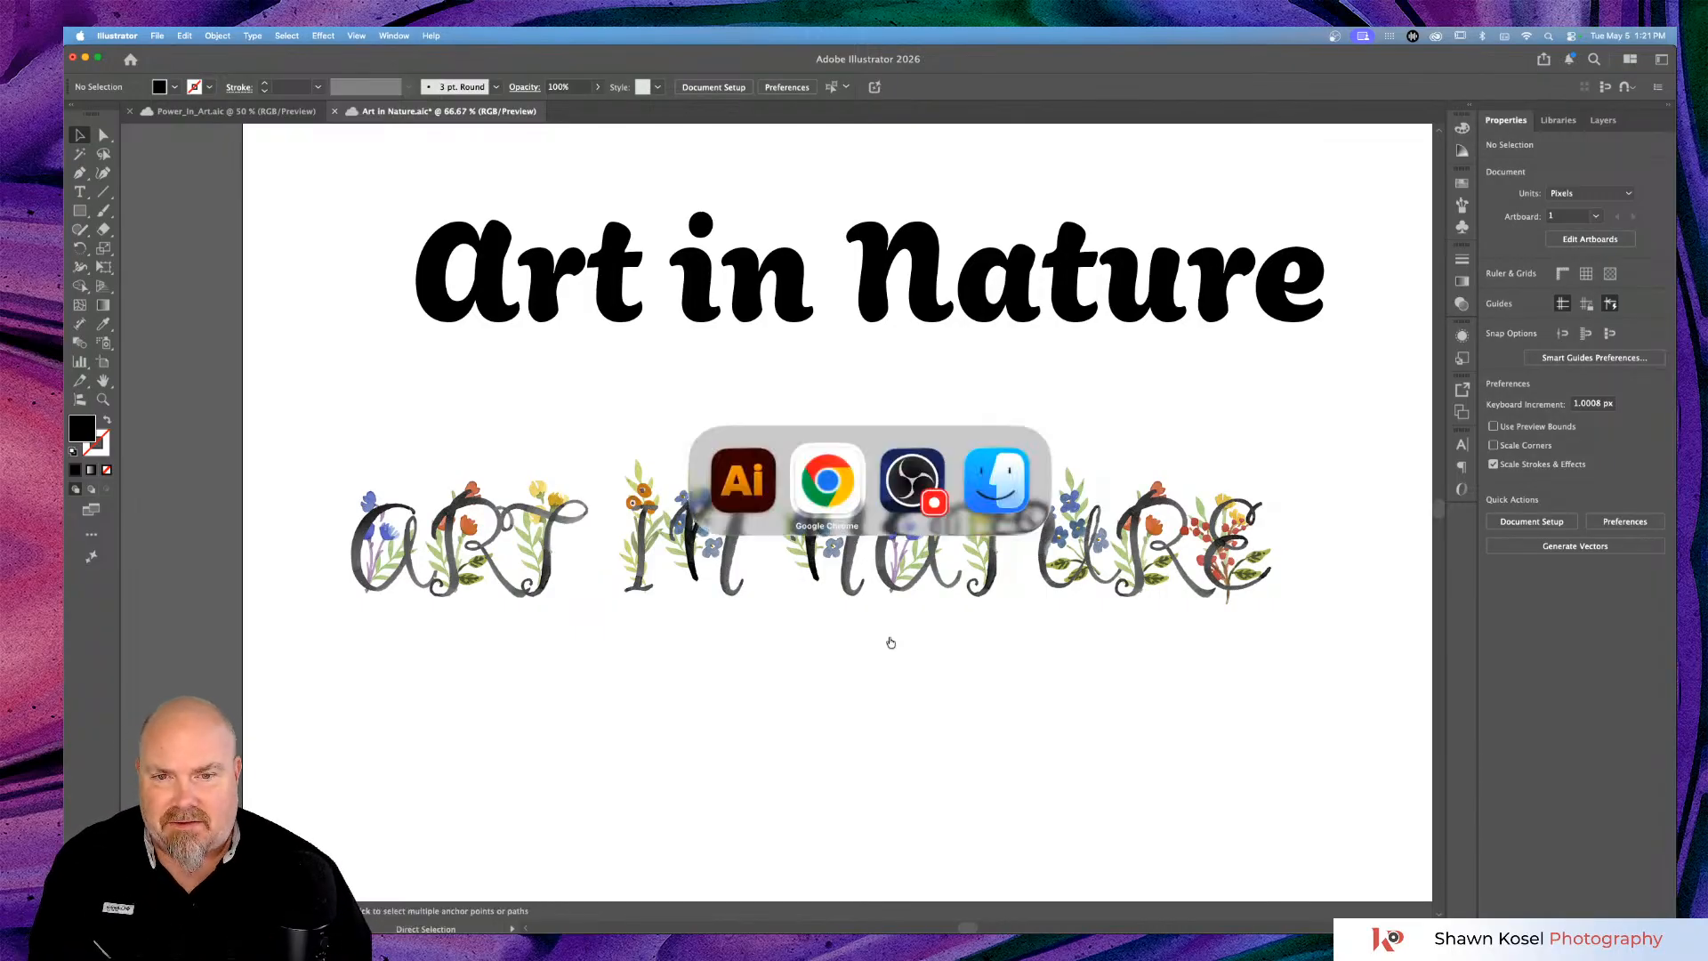
key(super+Tab)
key(super+Tab)
key(super+Tab)
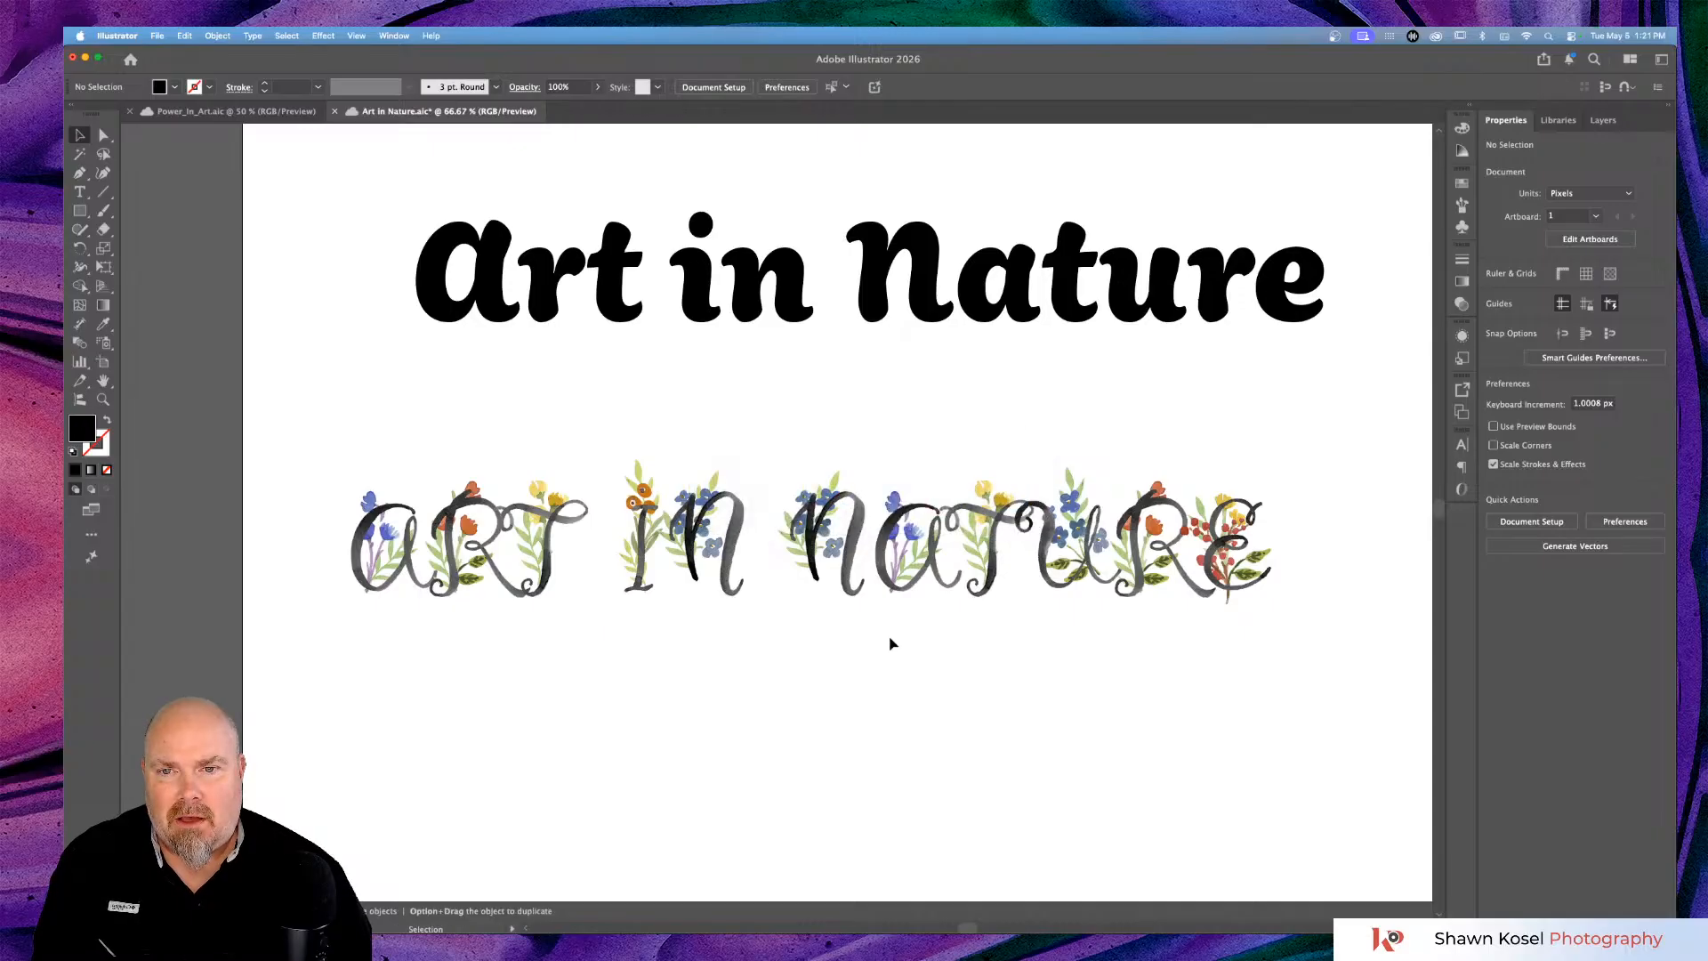
Move the Fiora Monograms title off the artboard, directly beneath the two other "Art in Nature" copies.
key(super+minus)
key(super+minus)
key(super+minus)
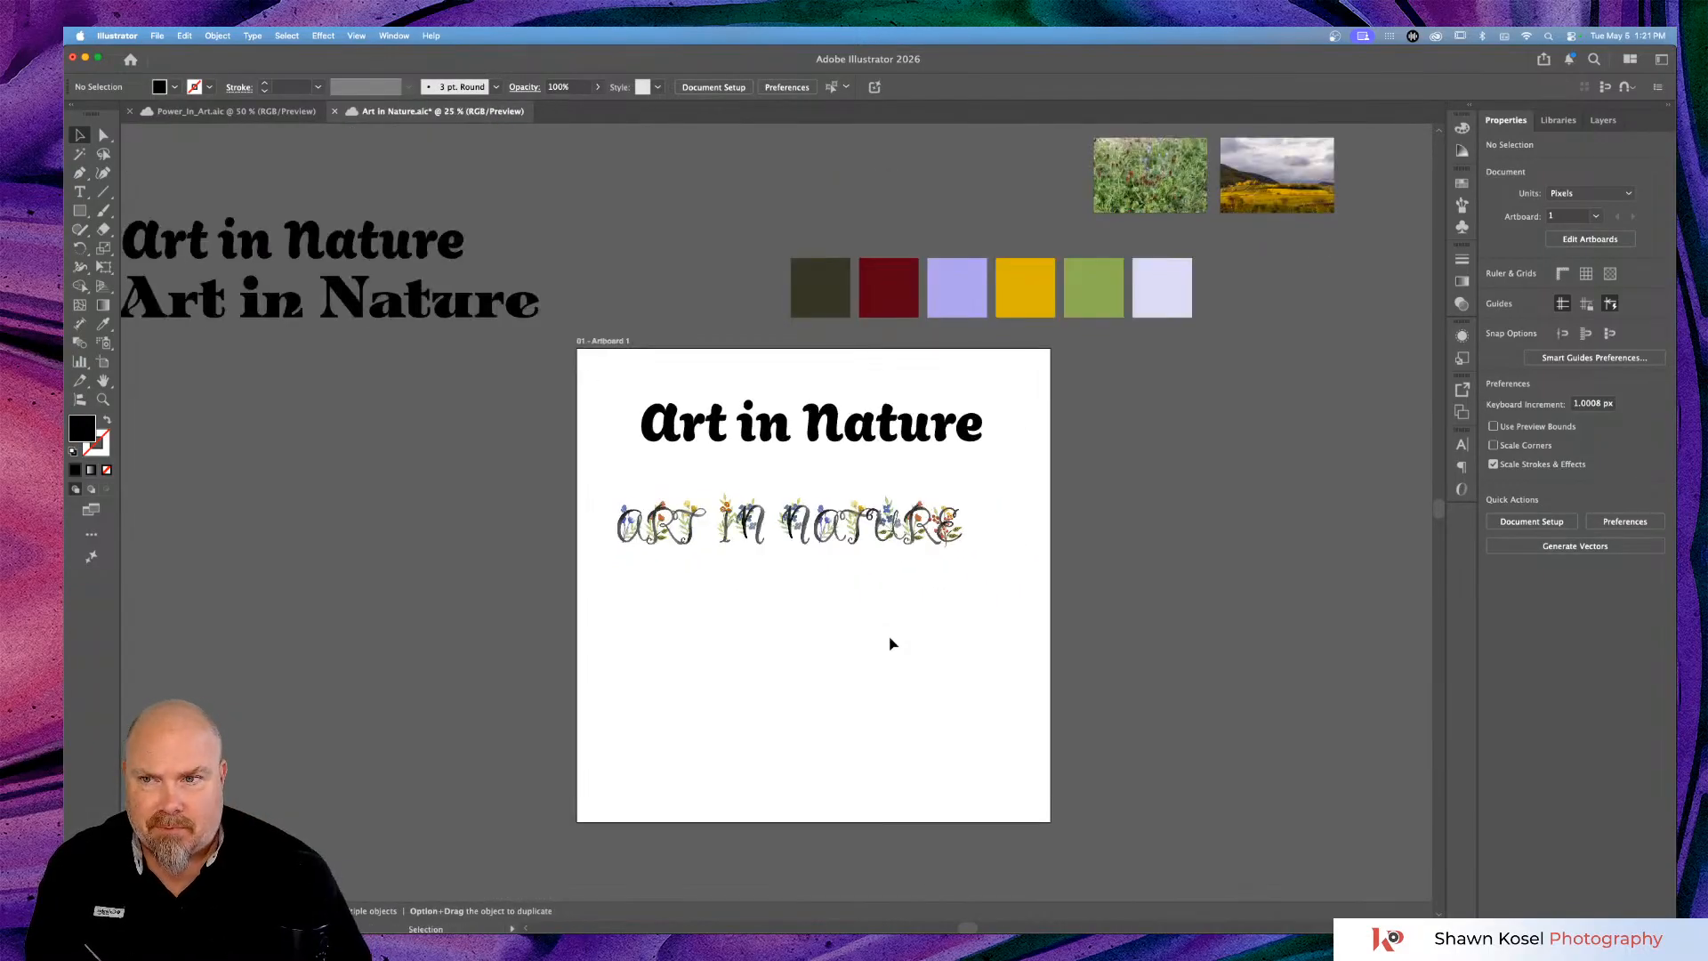
scroll(775, 579, left, 1)
scroll(774, 579, left, 3)
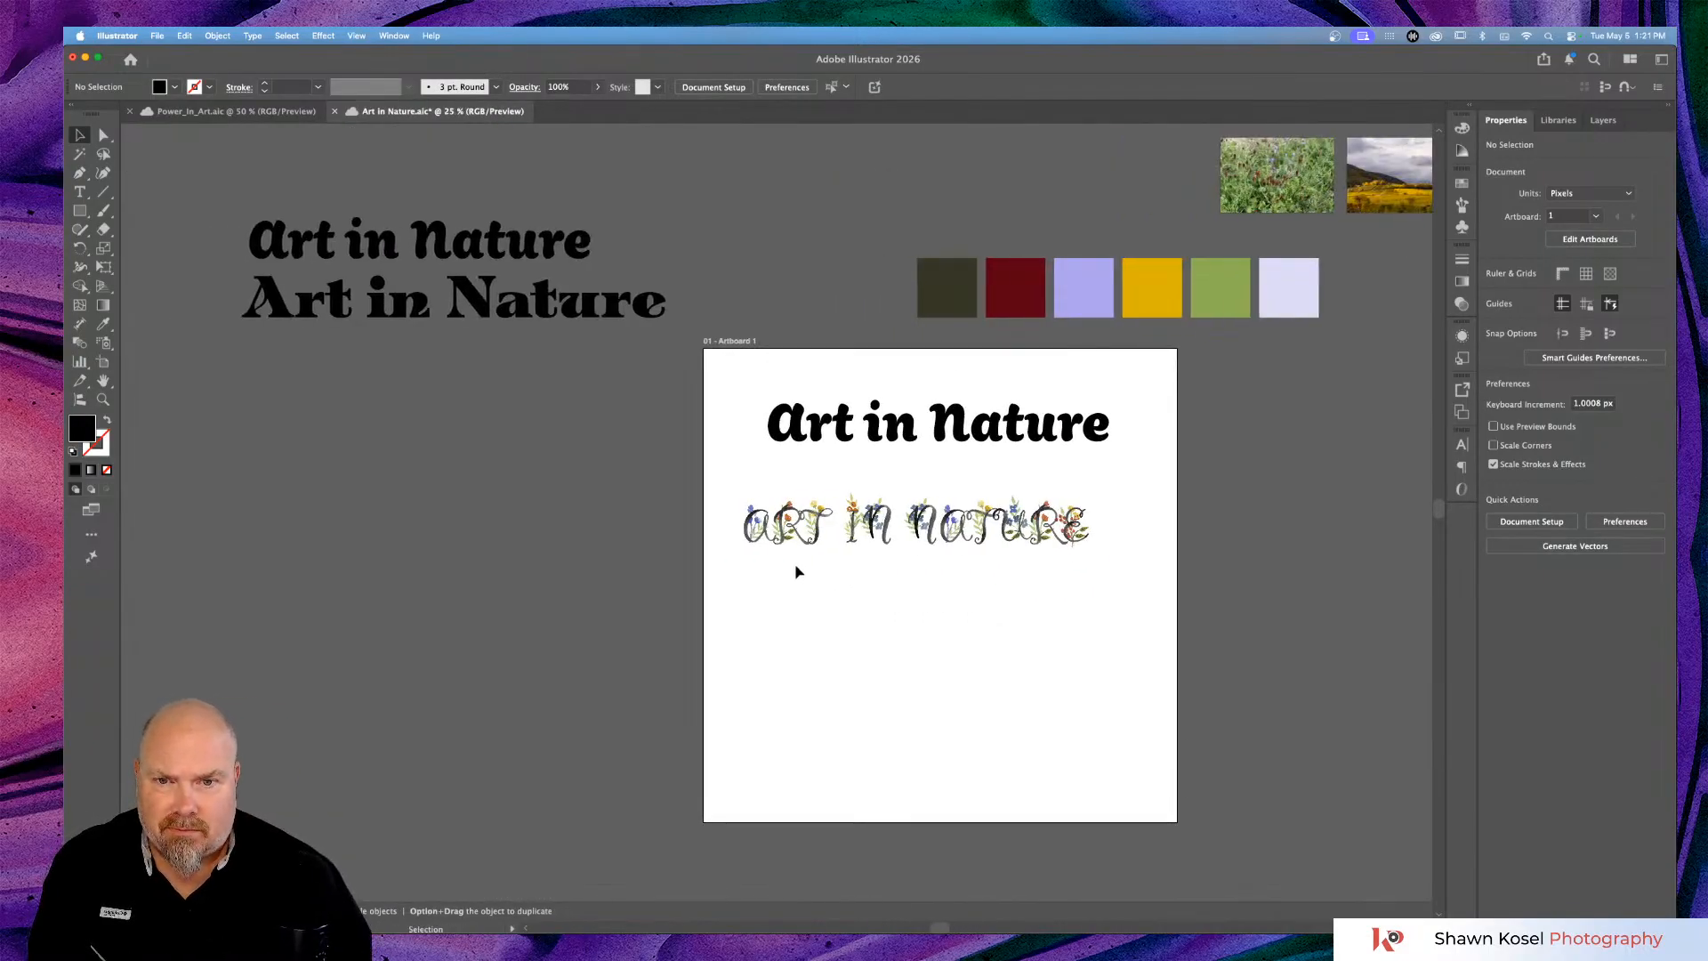
click(857, 531)
drag(857, 531, 342, 371)
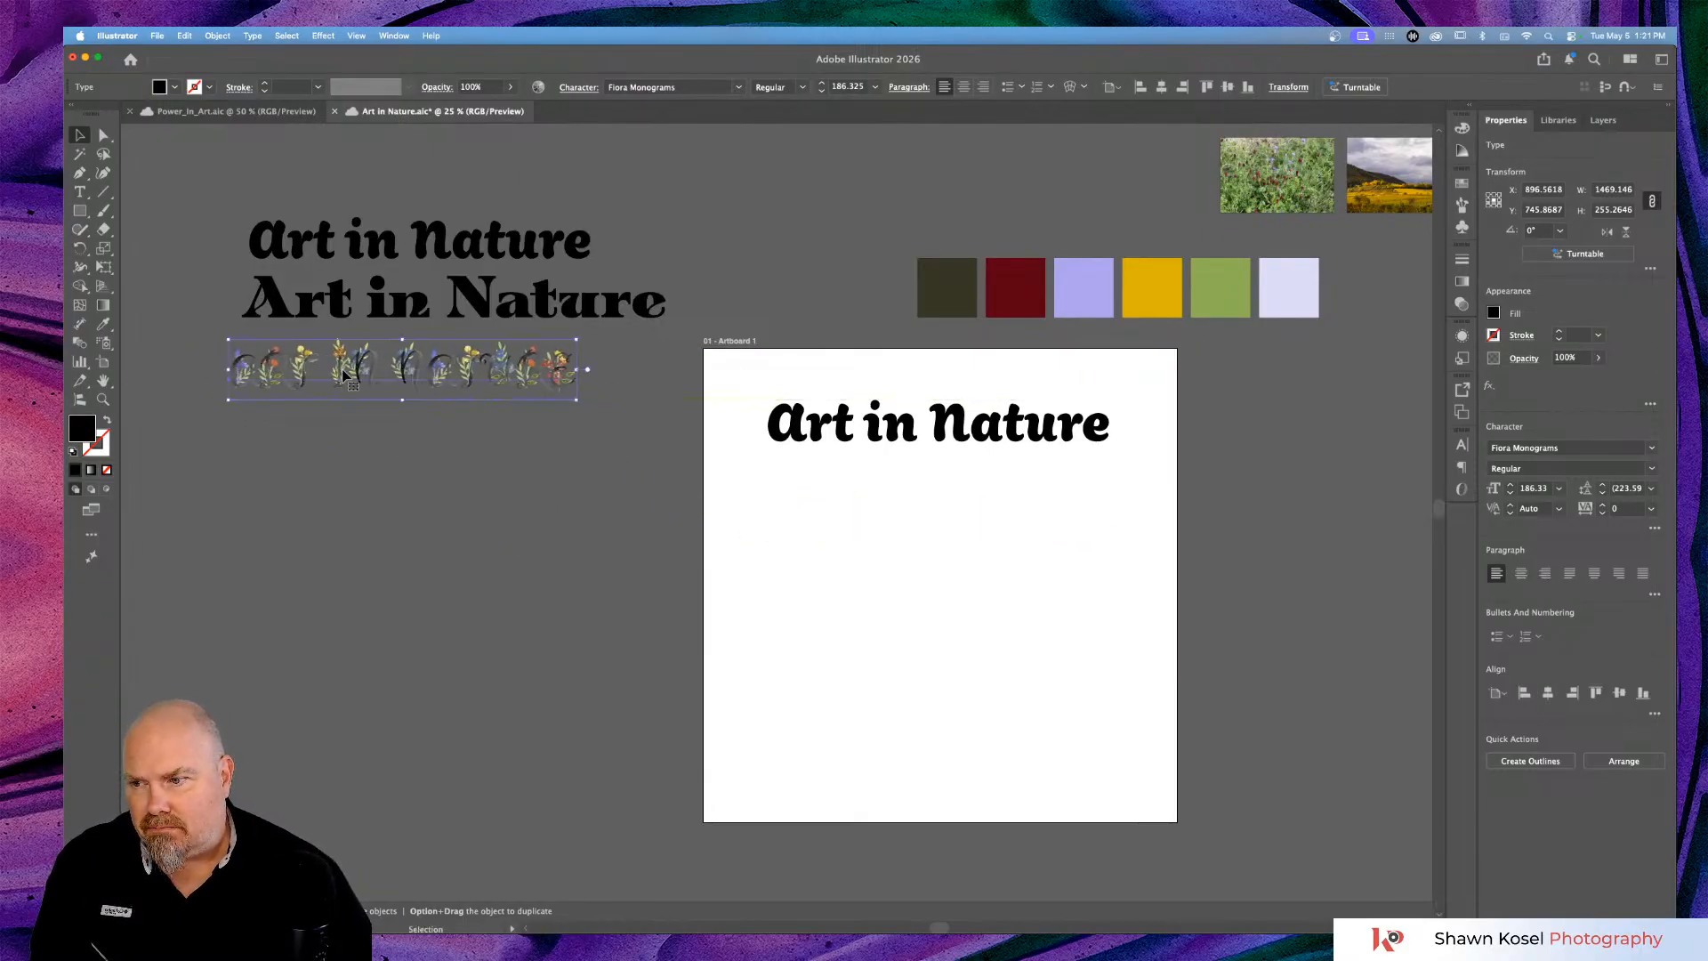
click(379, 540)
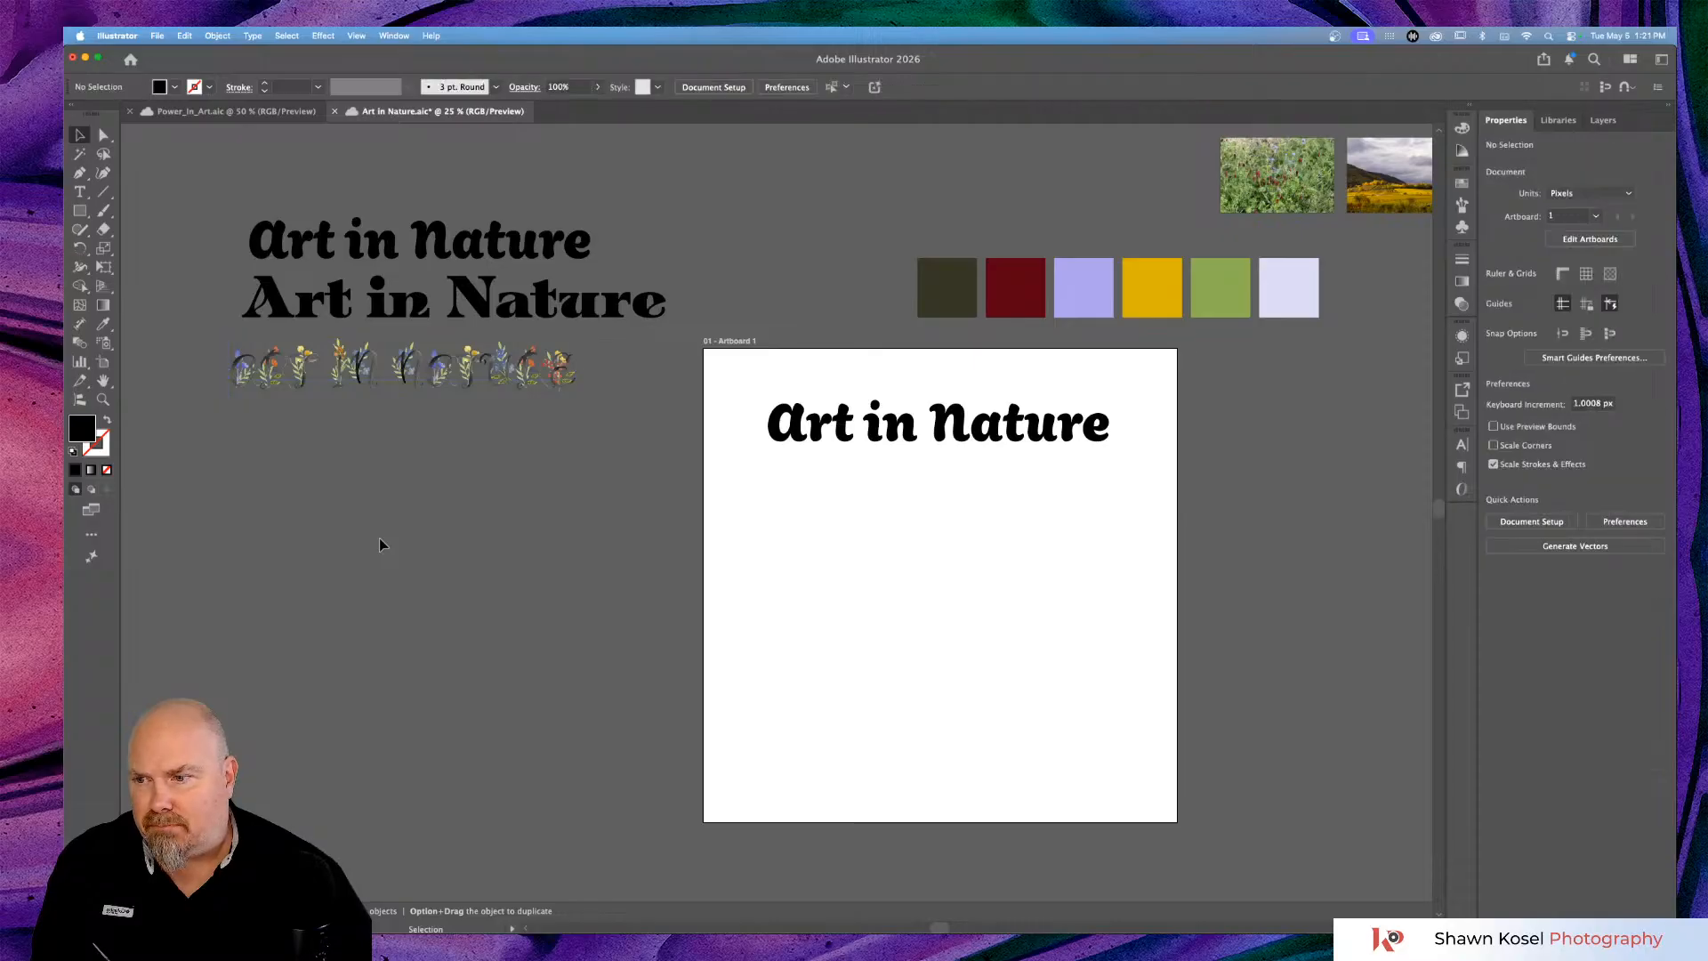
Duplicate the artboard's Aisha Arabic "Art in Nature" title to the pasteboard, below the Fiora Monograms version.
scroll(356, 546, left, 3)
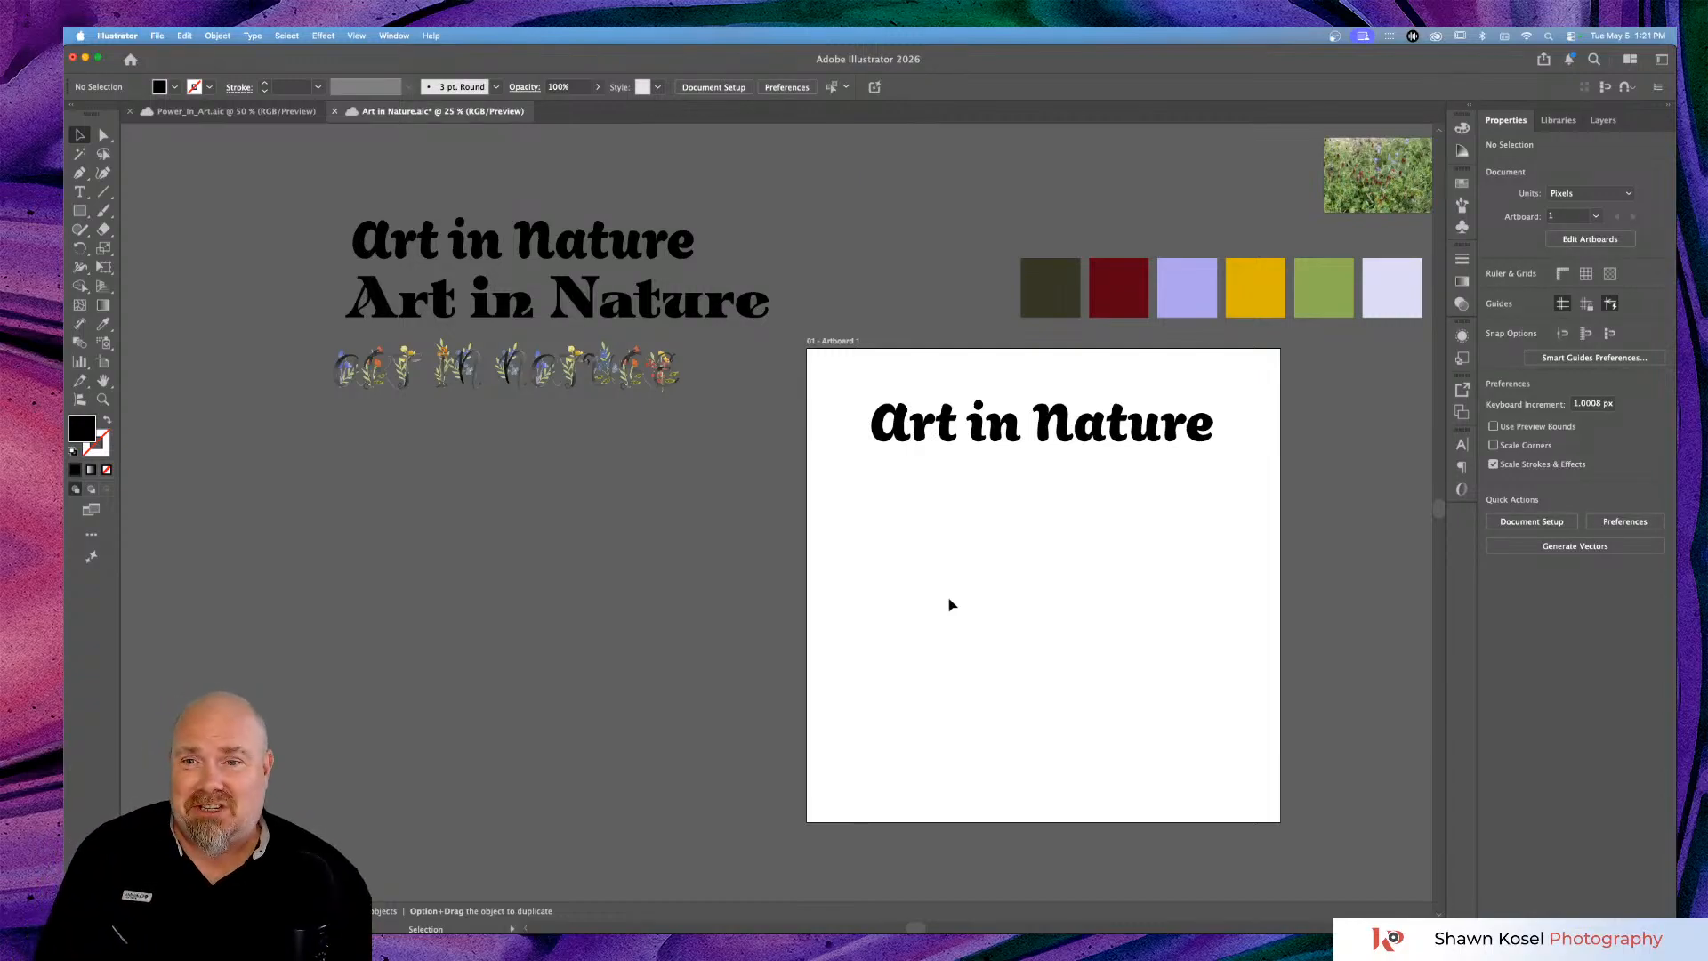
click(1018, 422)
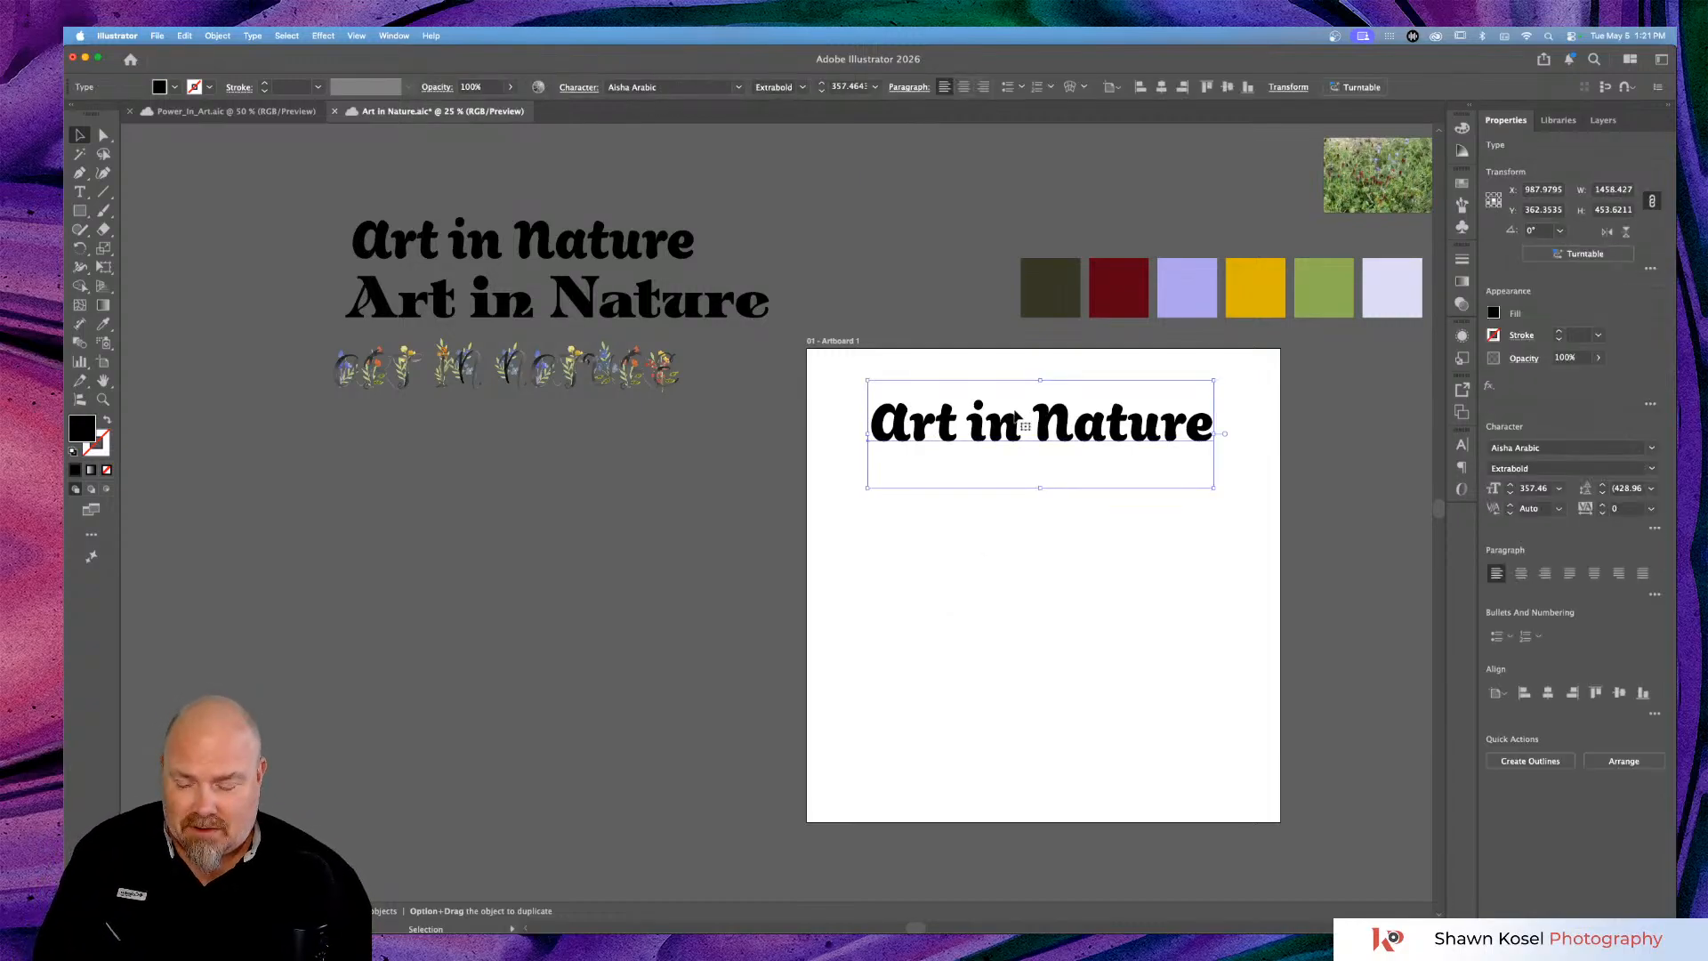
drag(1019, 436, 498, 455)
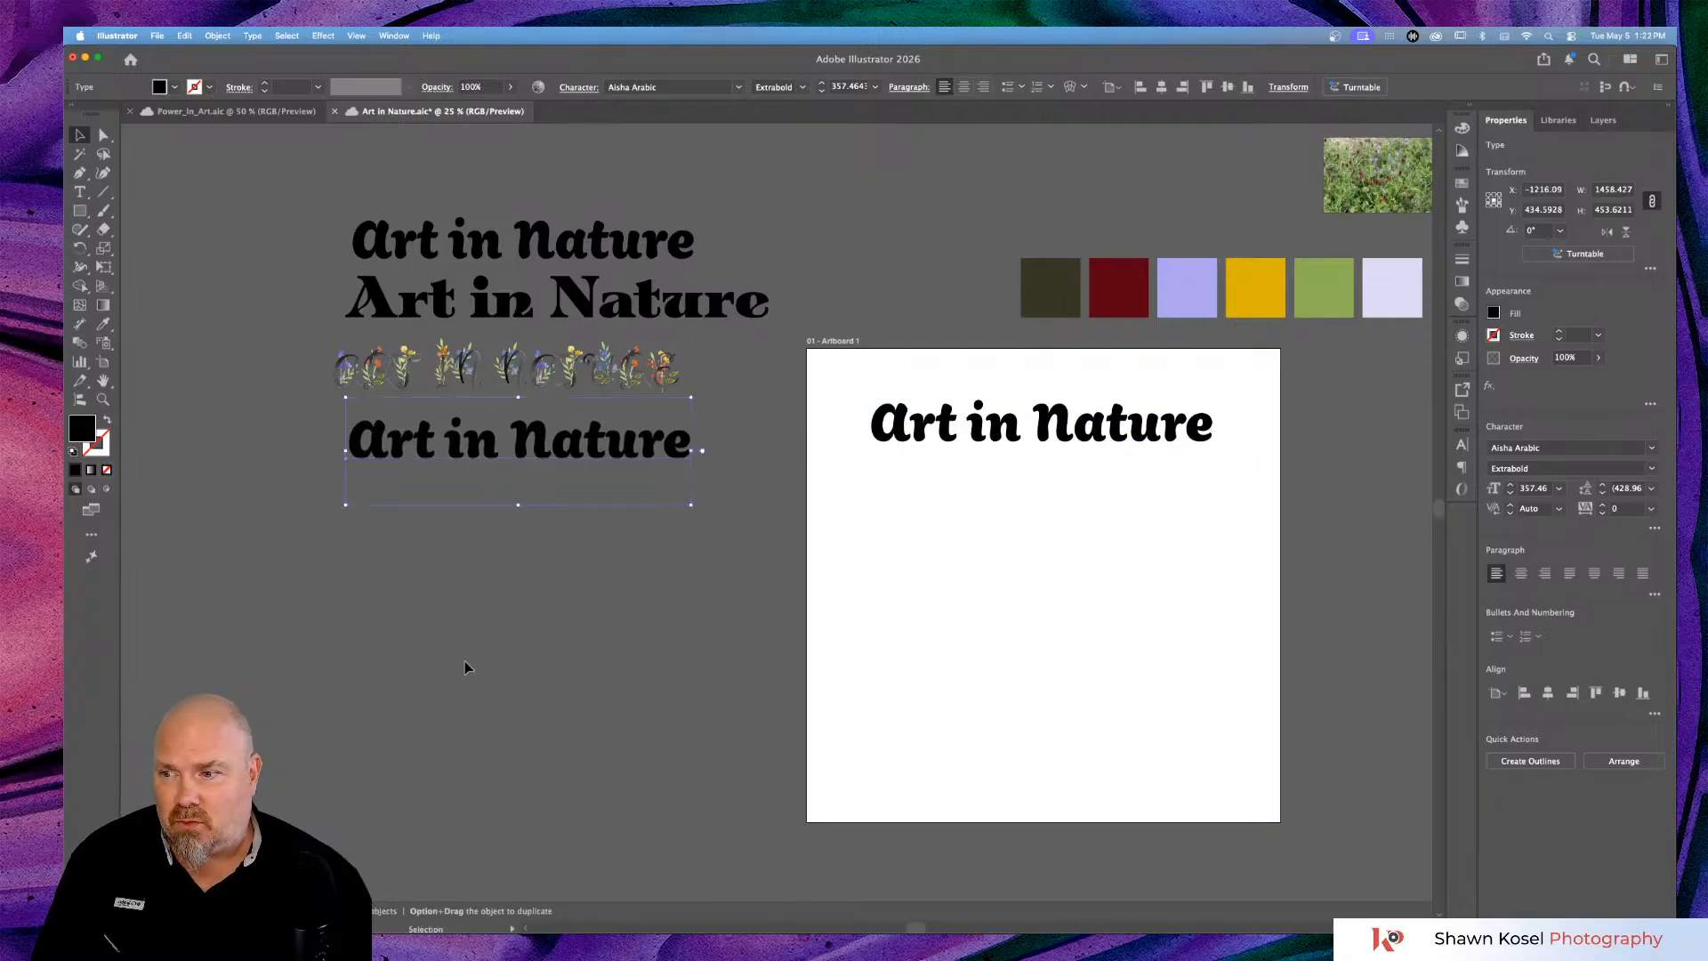
Switch to Chrome, return to the Adobe Fonts results for "nature" and browse the fonts, font packs and tags.
key(super+Tab)
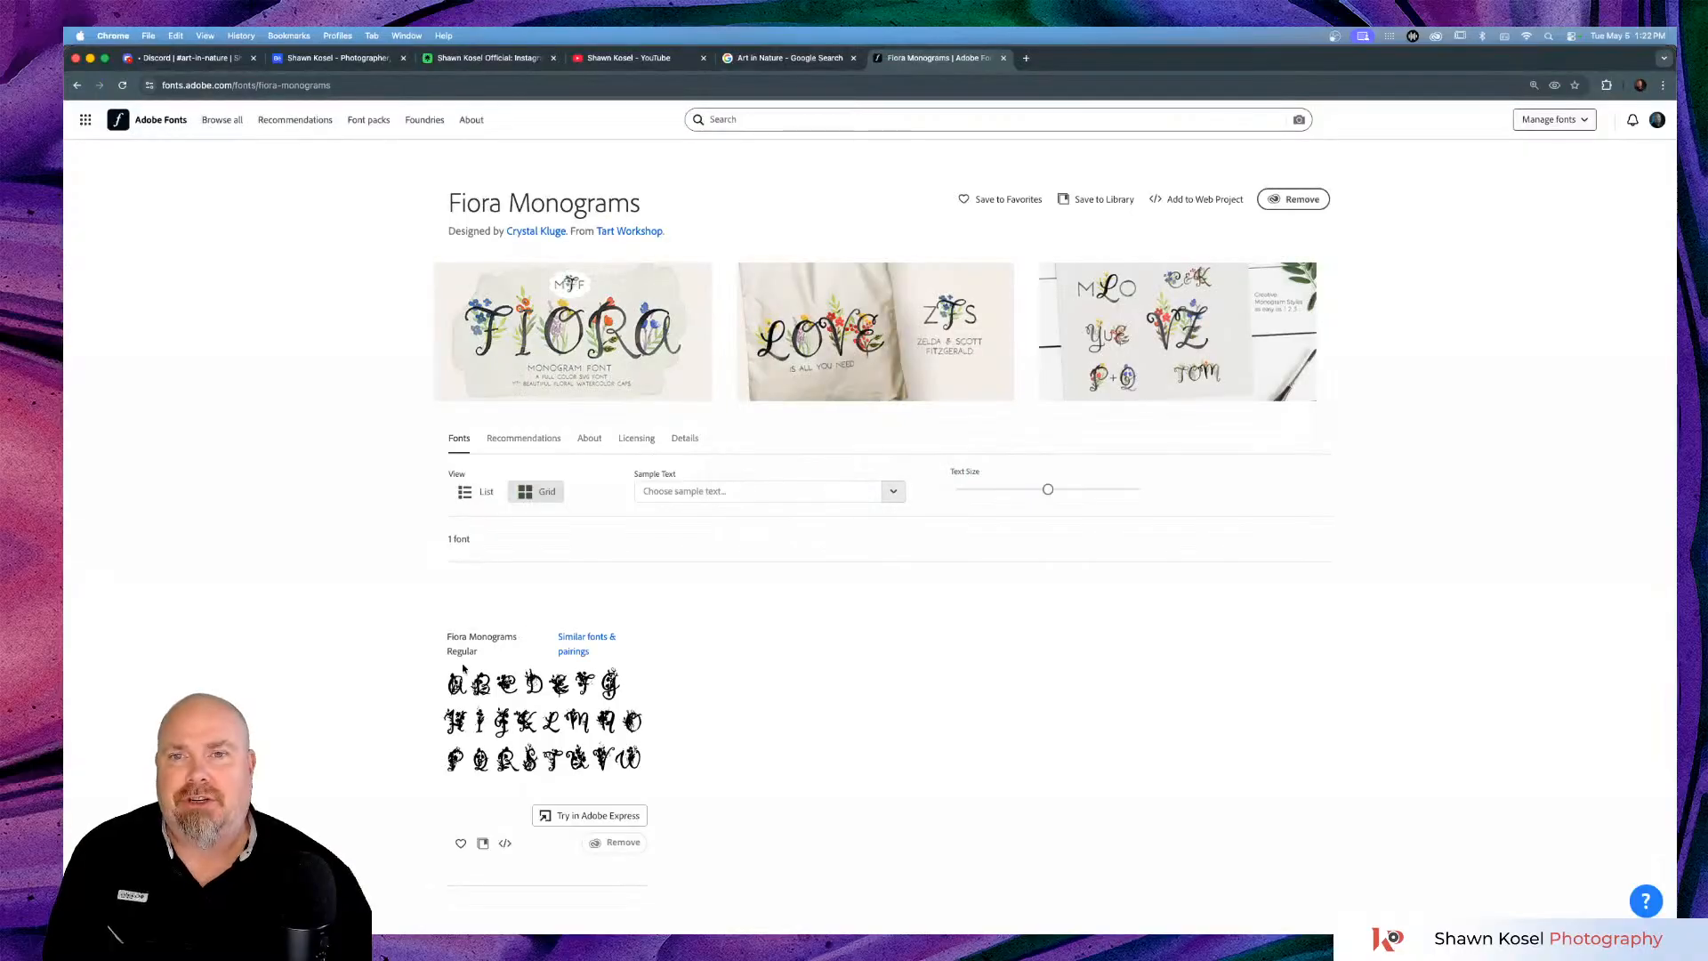
click(78, 86)
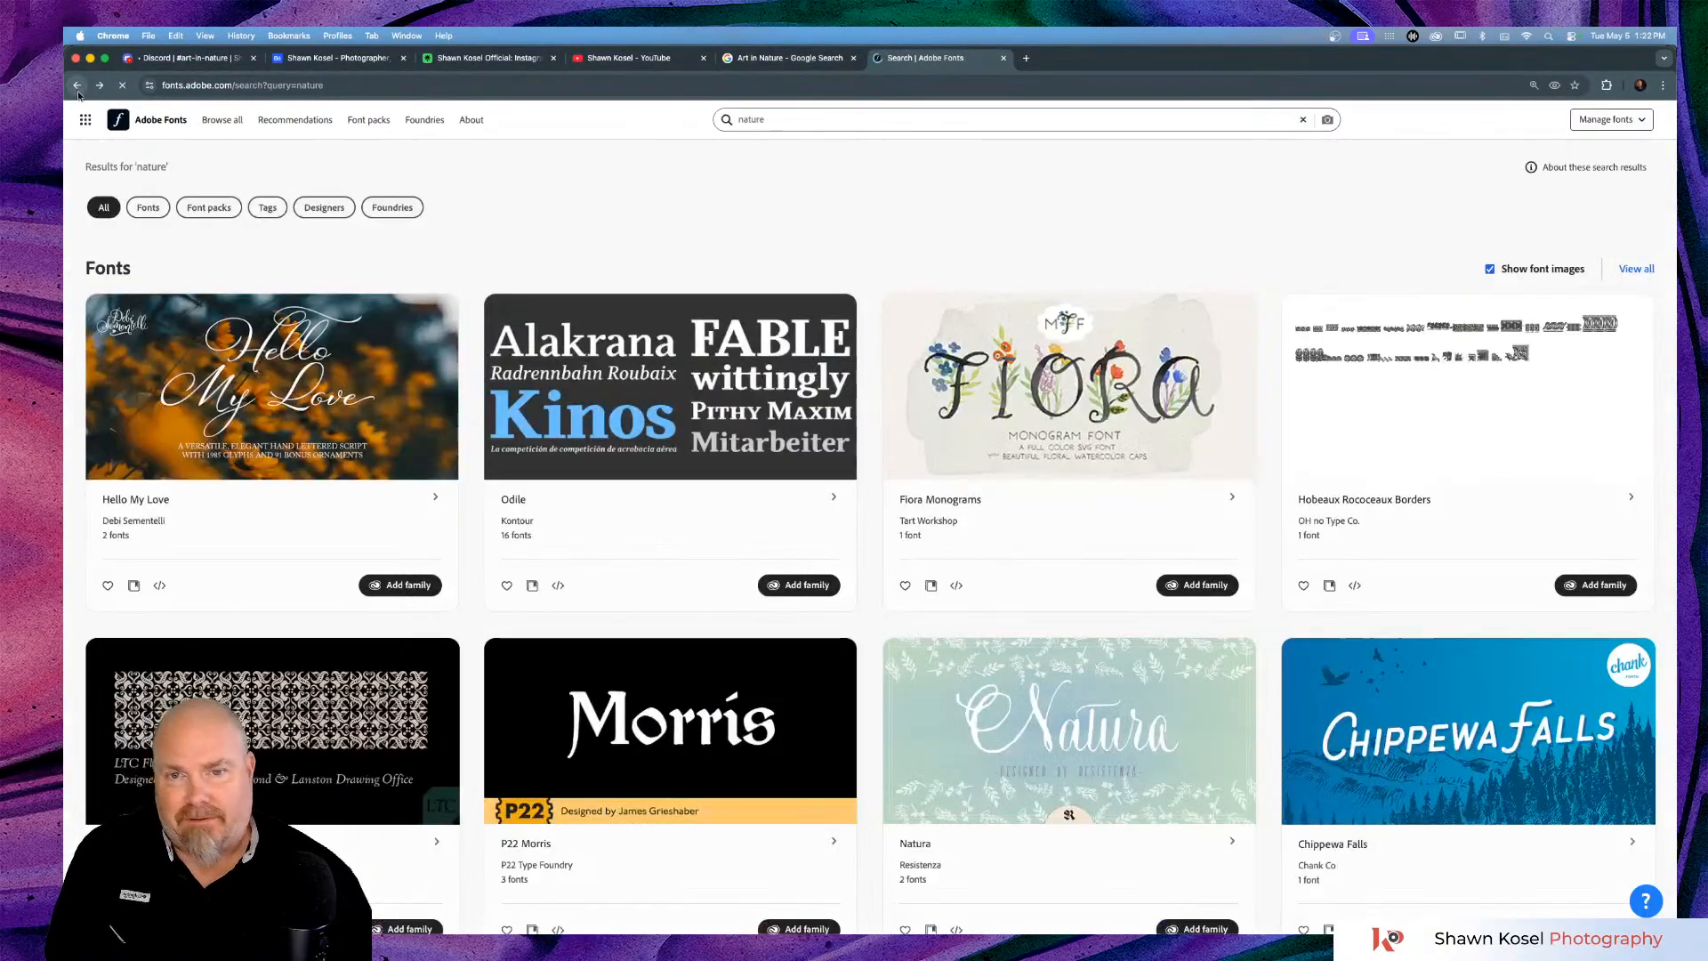
scroll(1075, 455, down, 5)
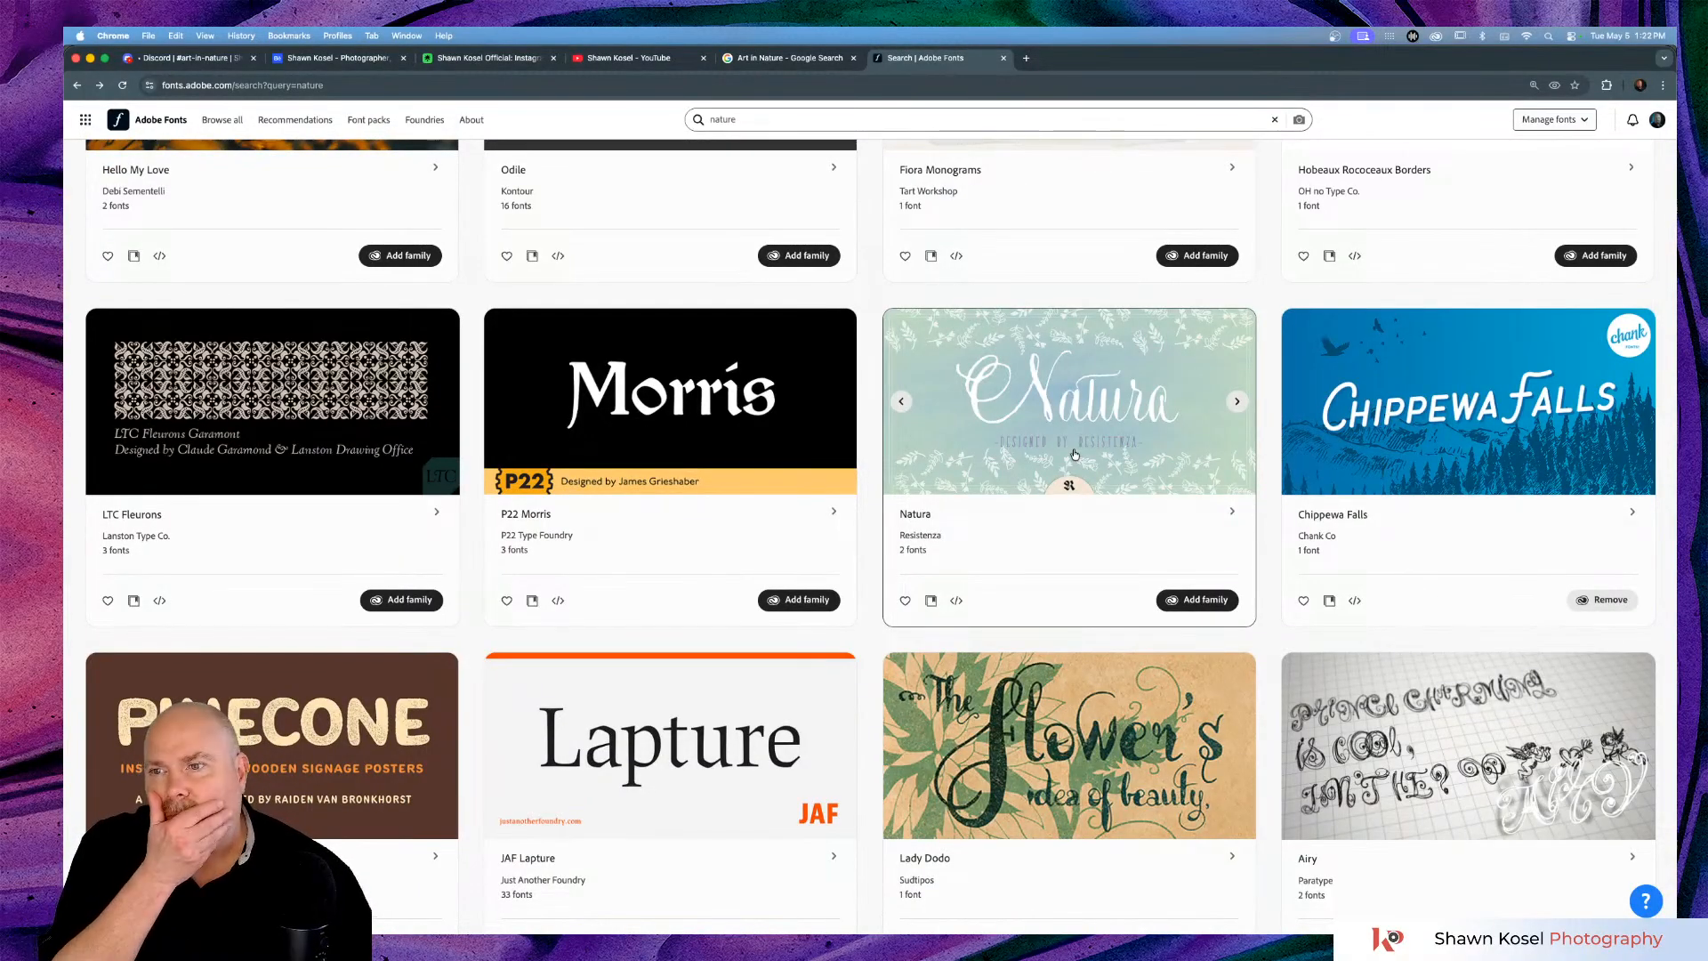
scroll(1073, 455, down, 3)
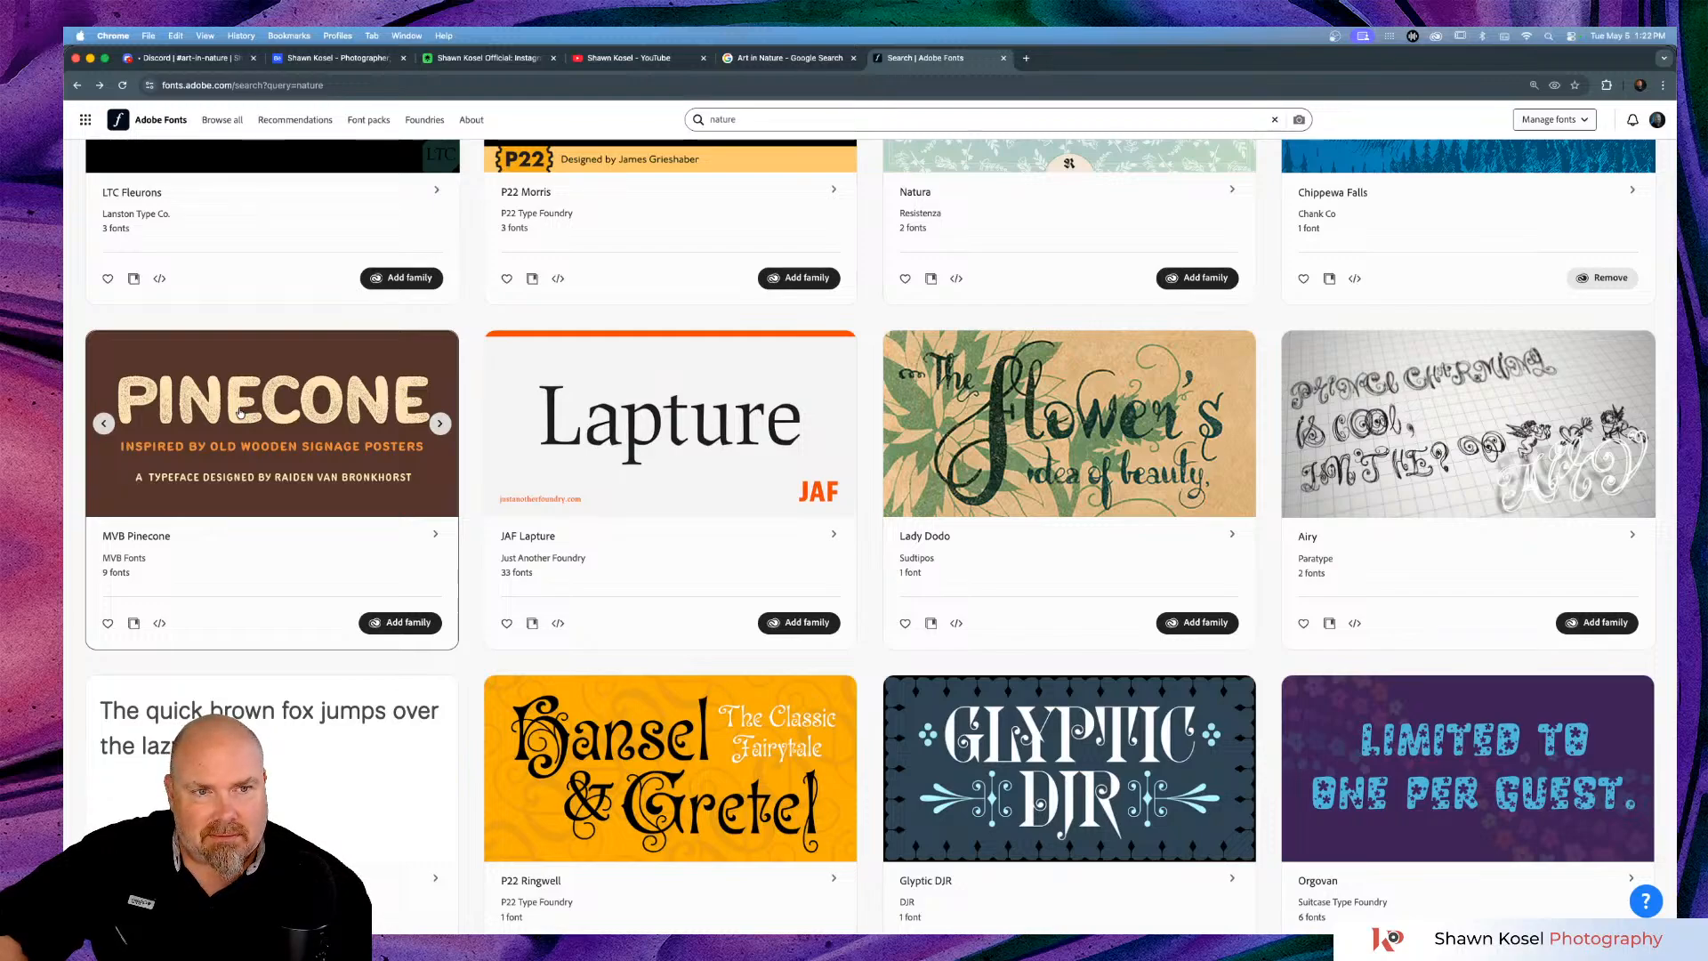
scroll(239, 412, down, 3)
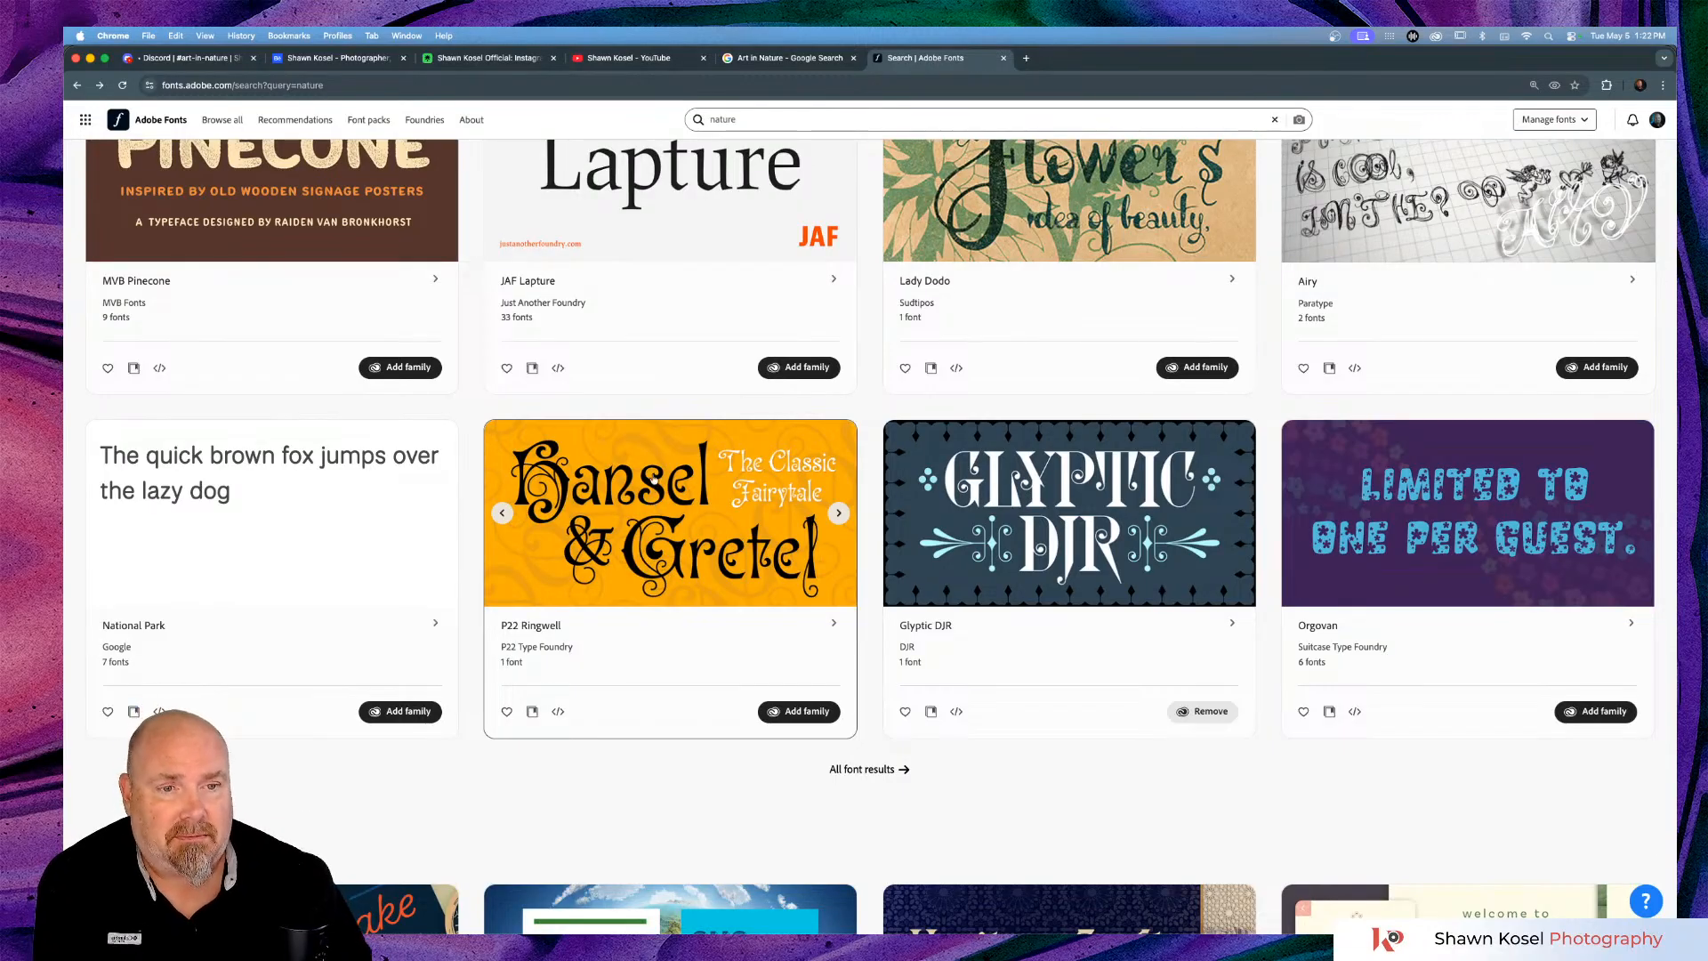
scroll(659, 445, down, 2)
scroll(659, 442, down, 3)
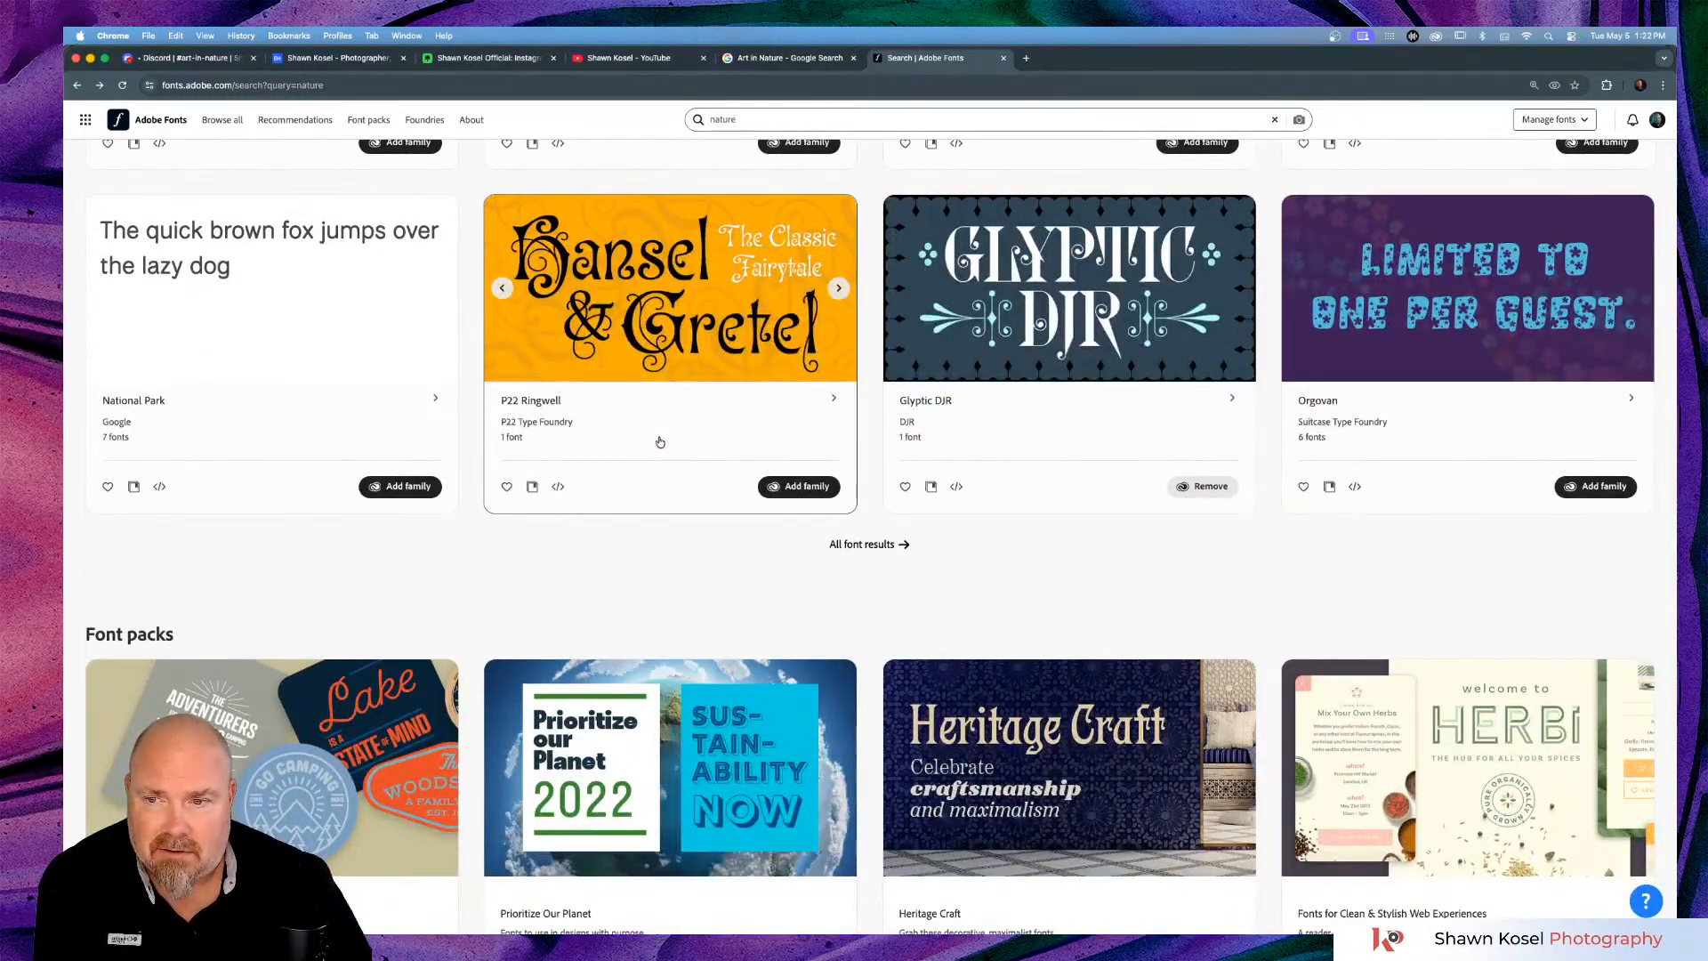
scroll(660, 442, down, 3)
scroll(660, 442, down, 3)
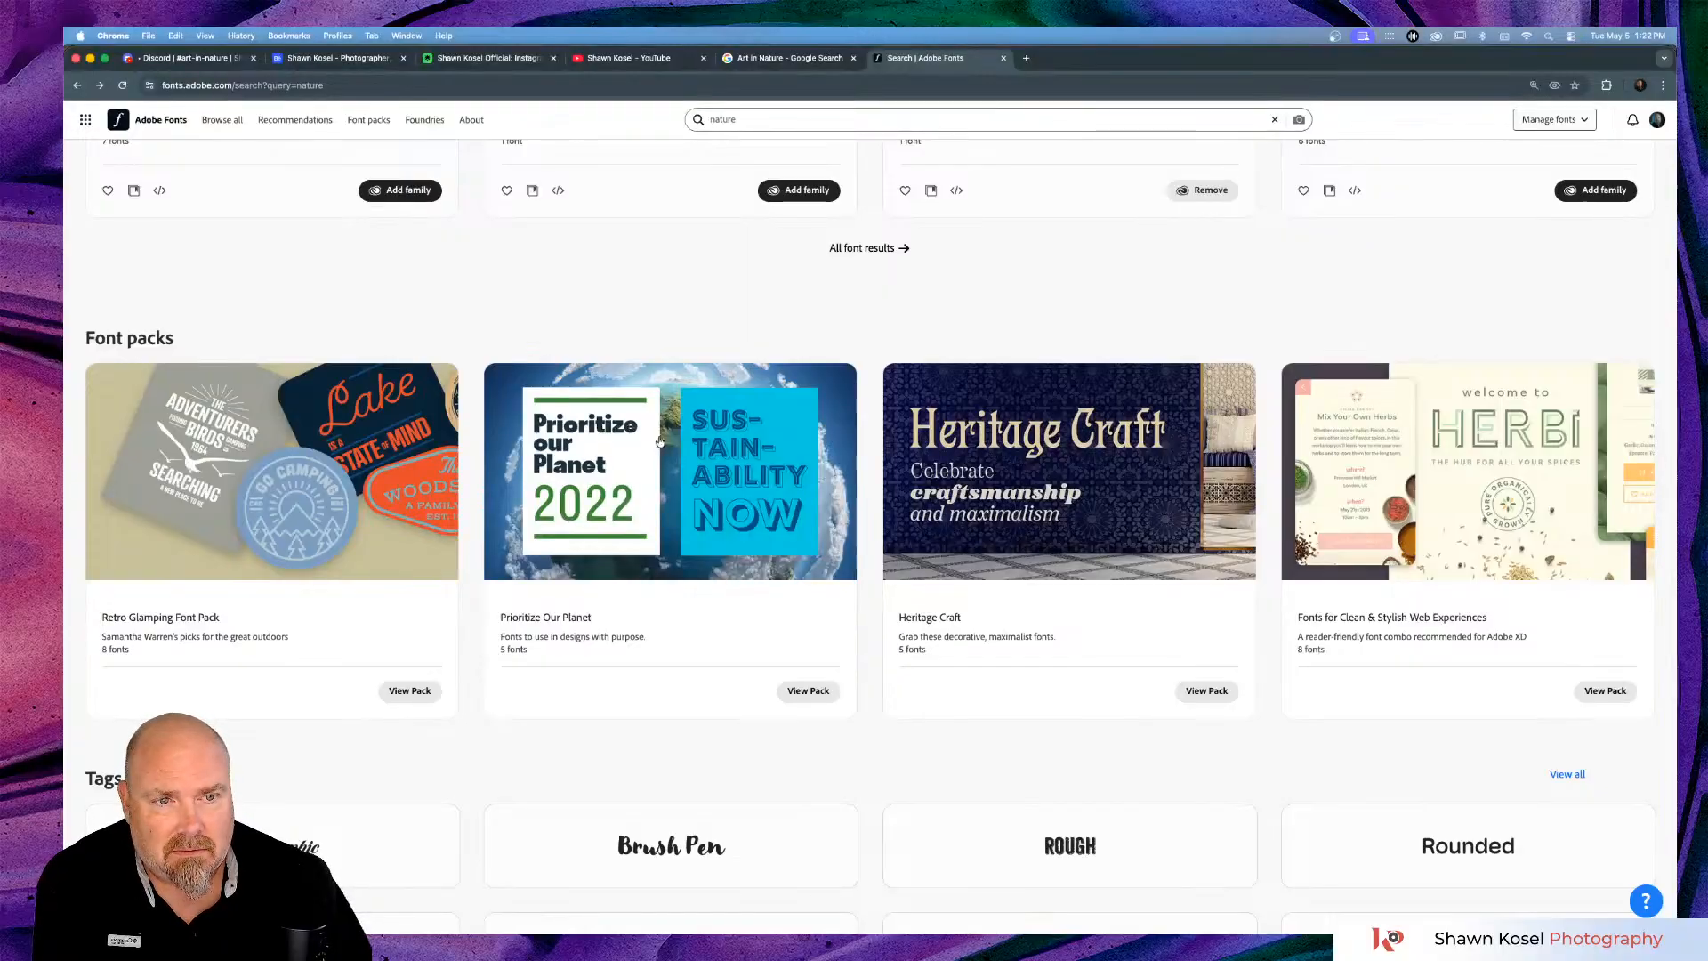
scroll(660, 442, down, 3)
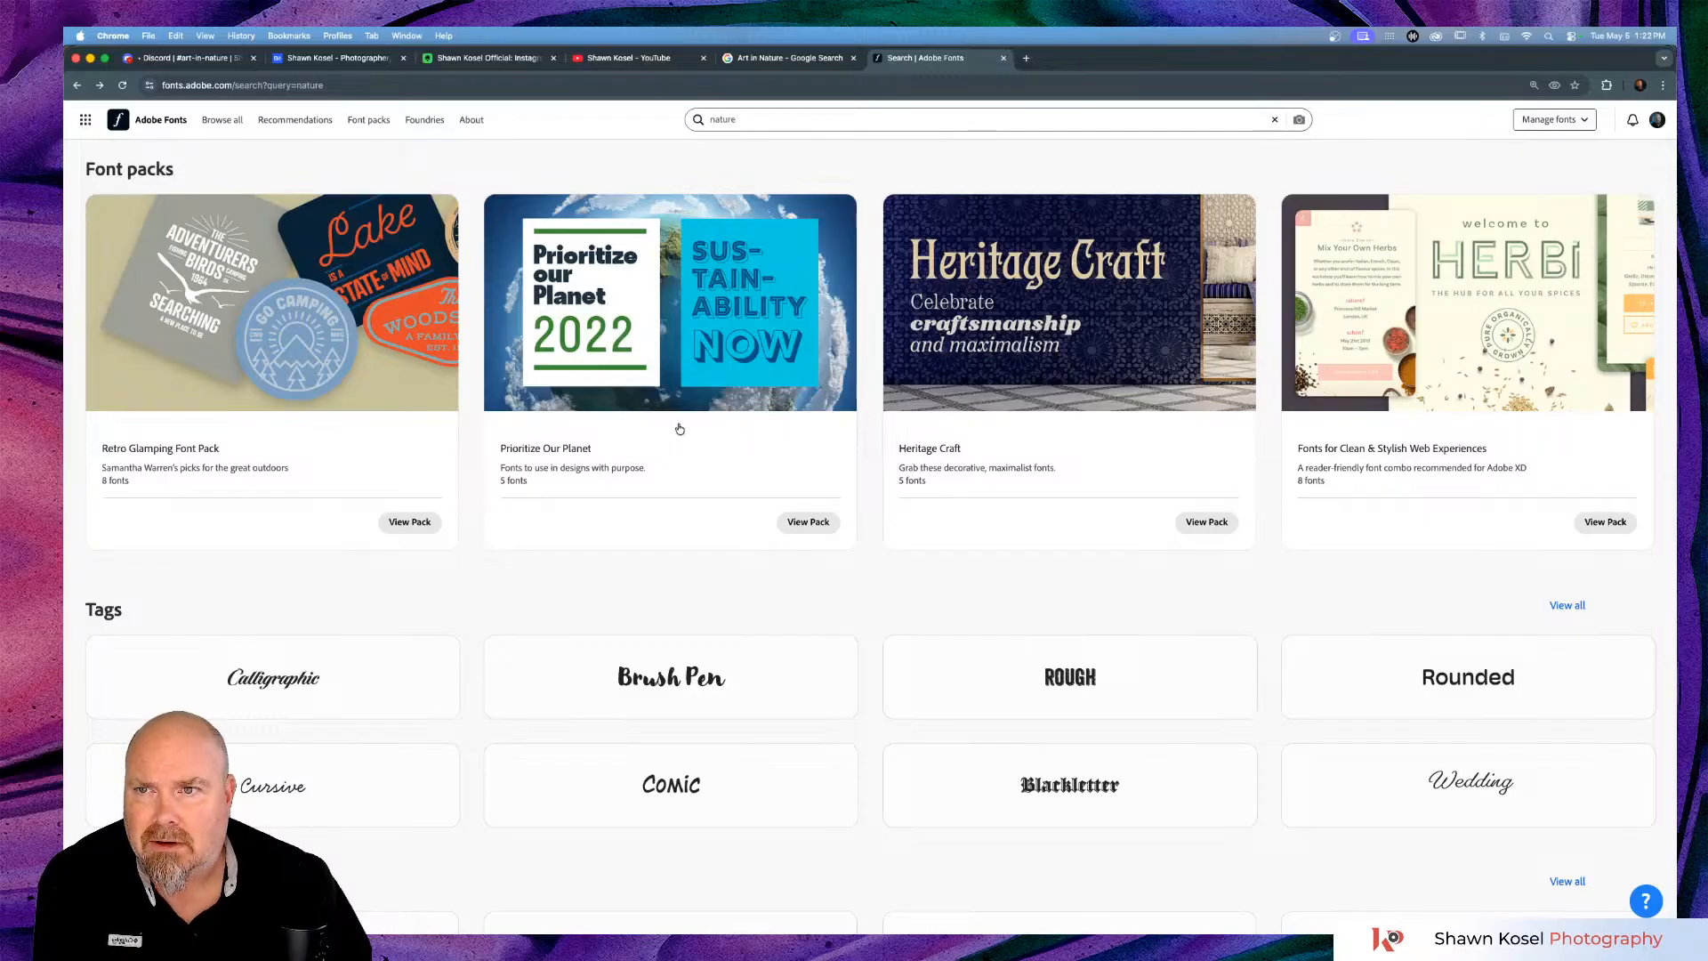
scroll(680, 430, up, 5)
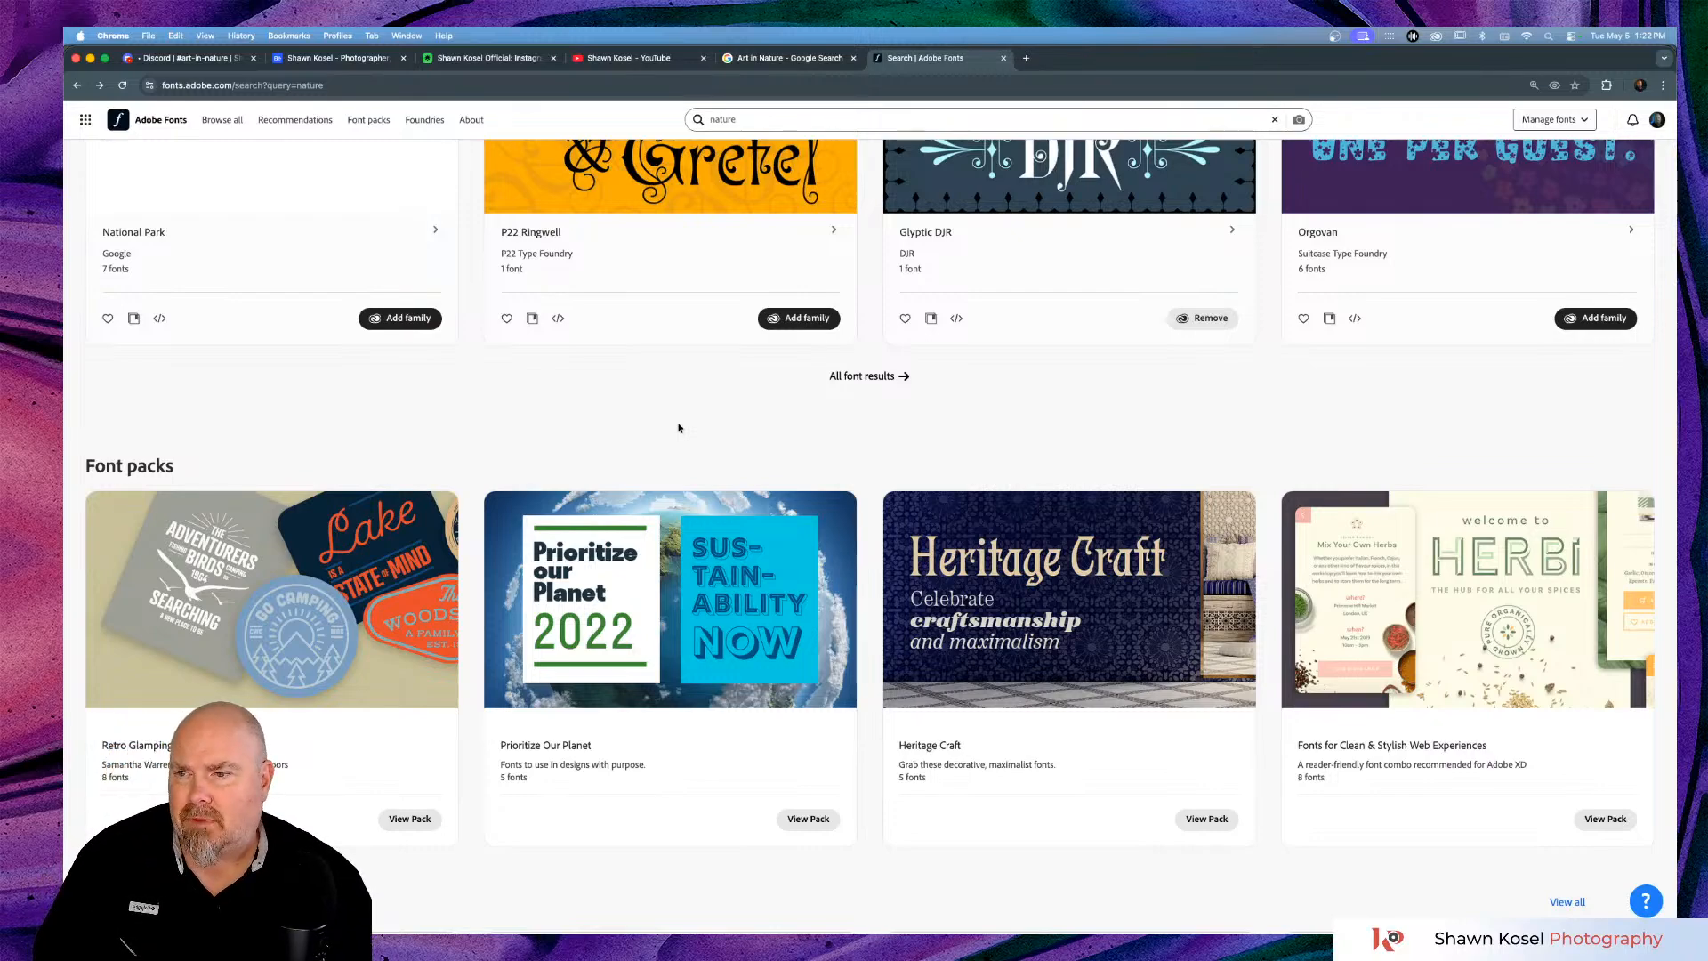
scroll(663, 427, up, 20)
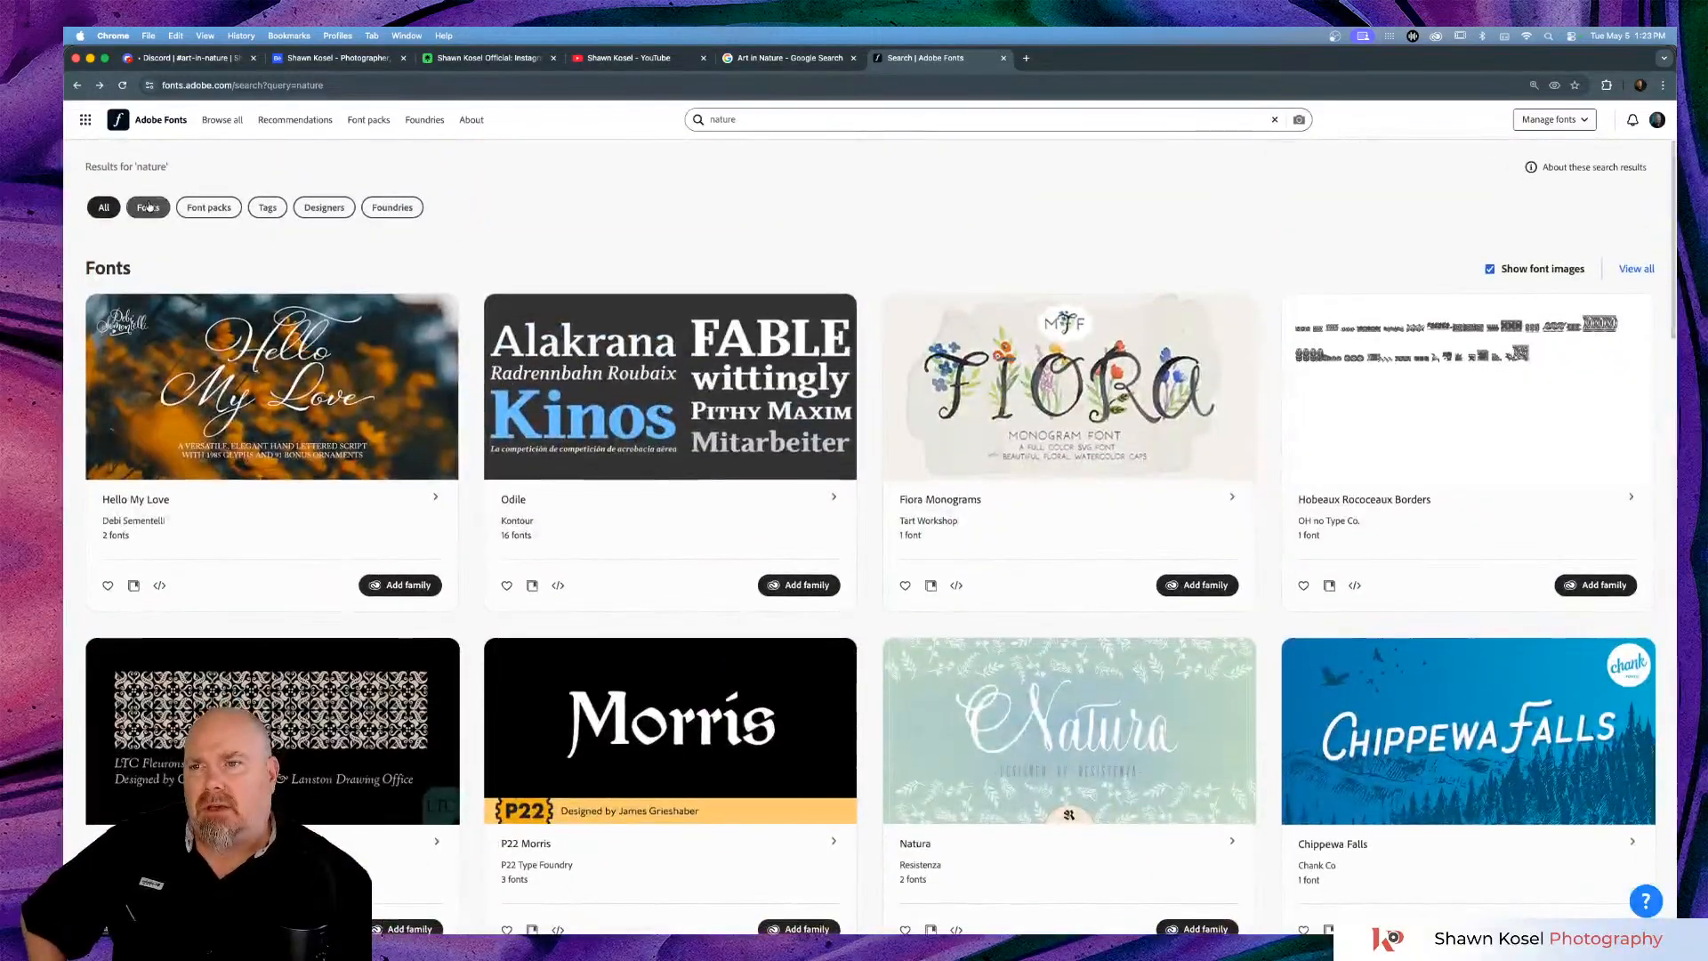
Open the full font catalogue with its extended tags, and look through the first page of curated font packs.
click(212, 127)
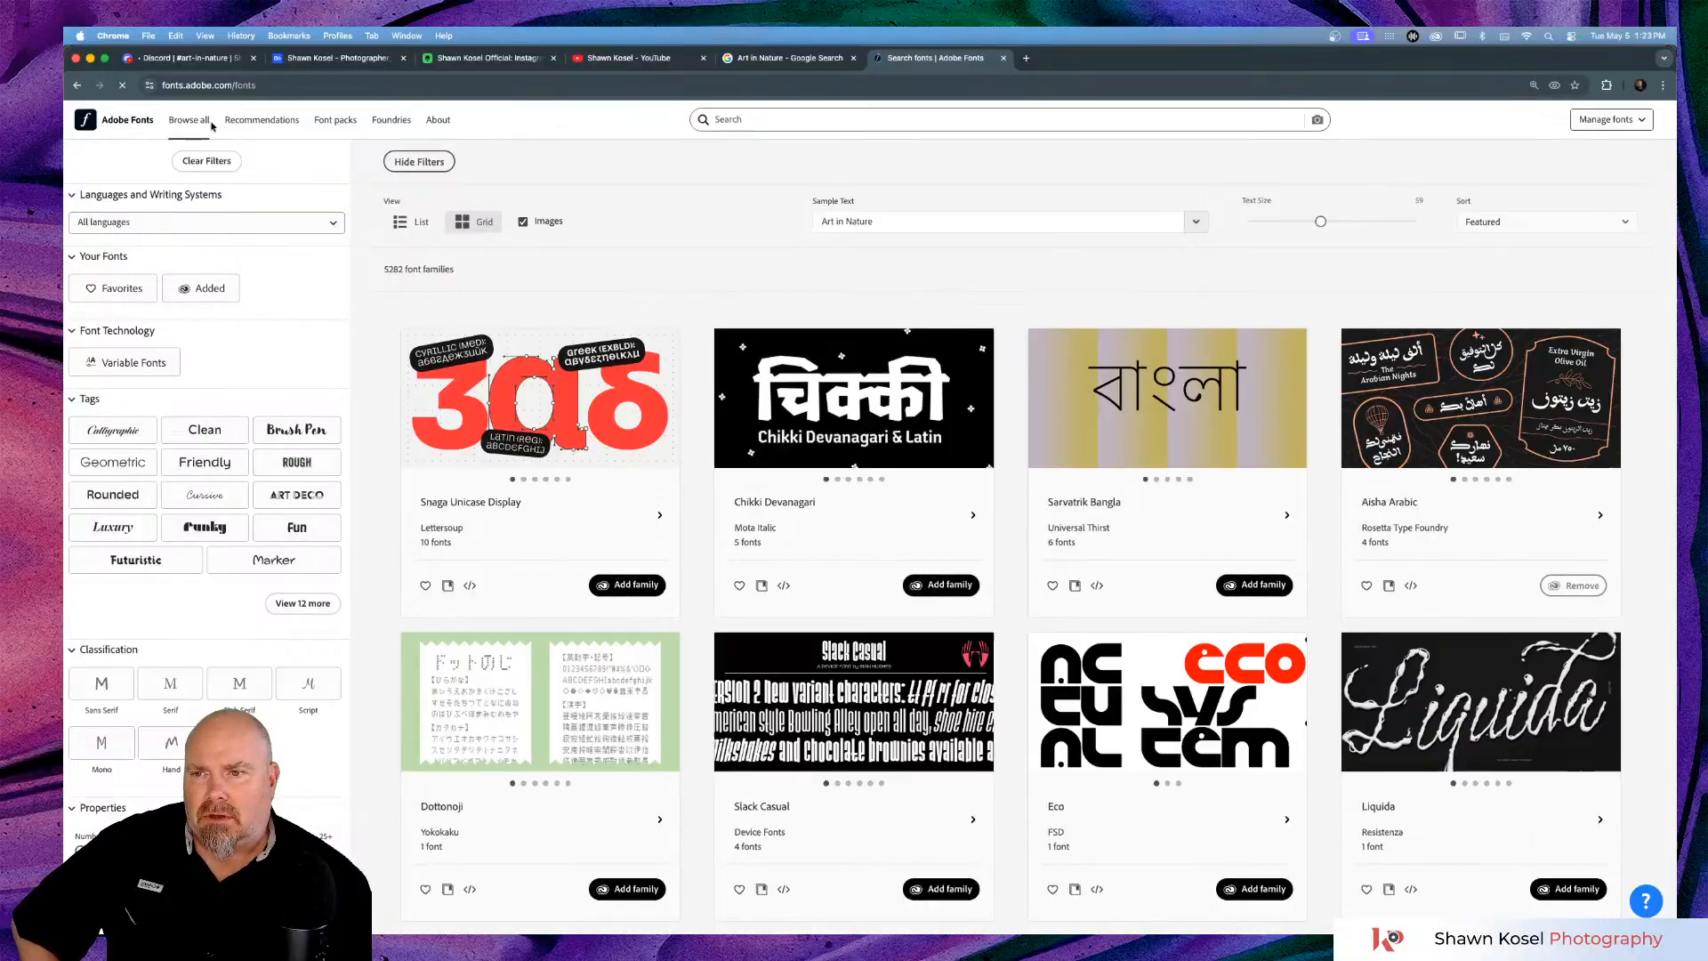
click(305, 607)
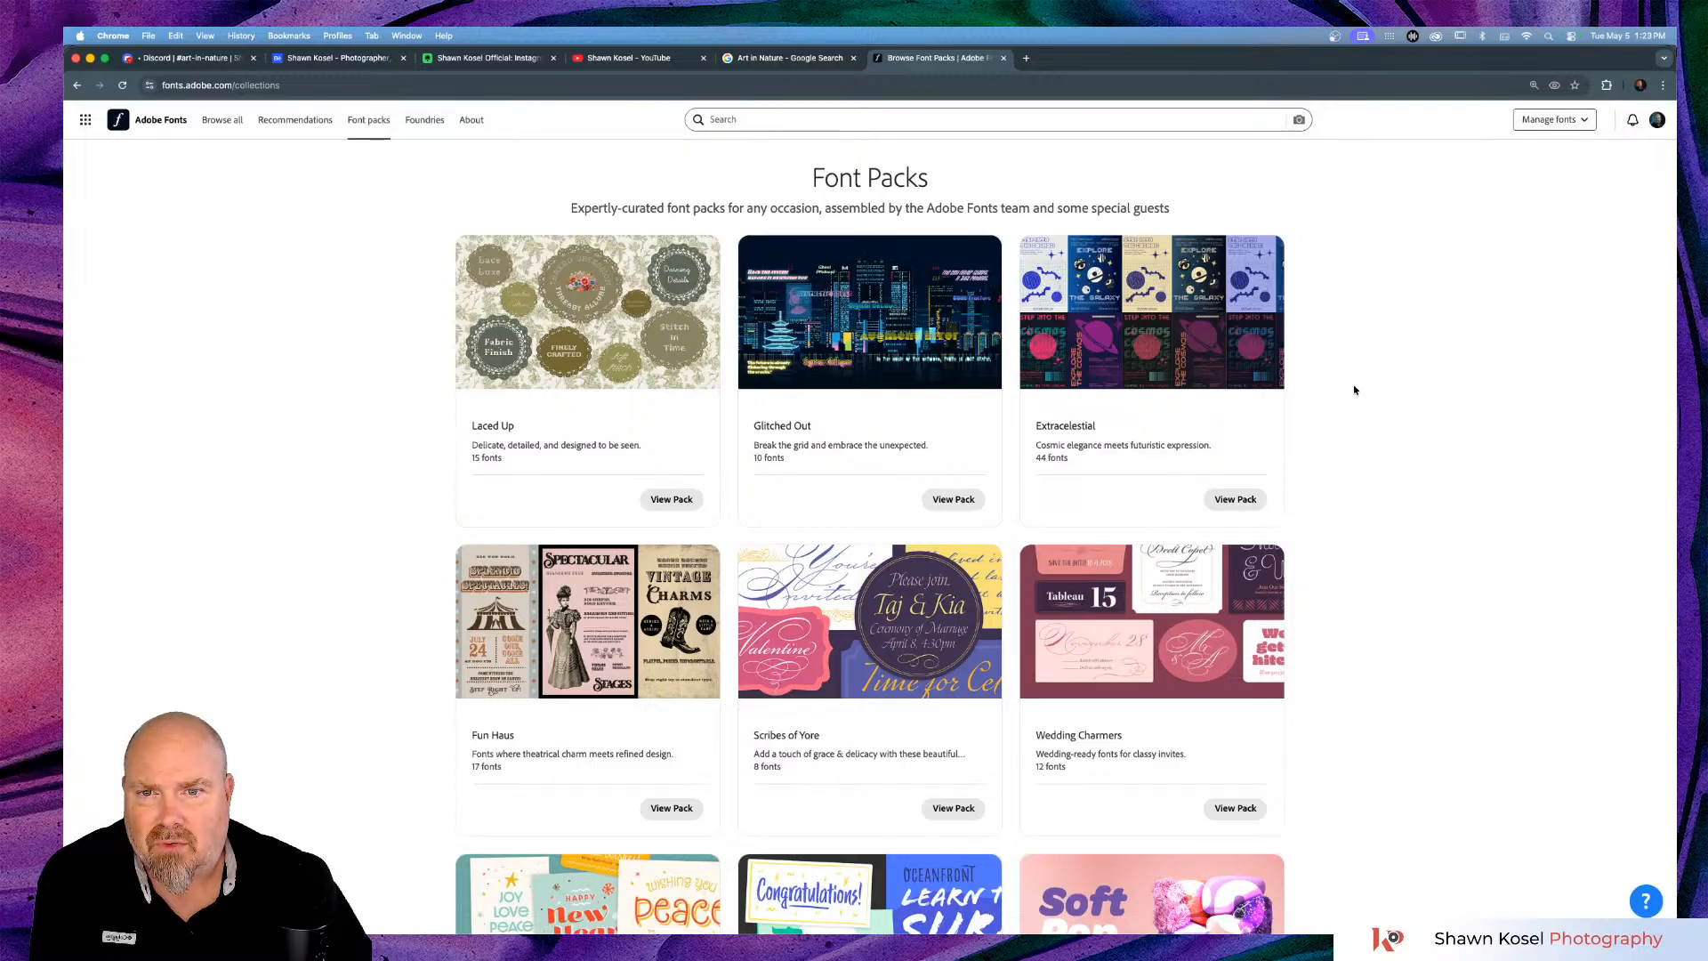
scroll(1355, 389, down, 3)
scroll(1355, 390, down, 1)
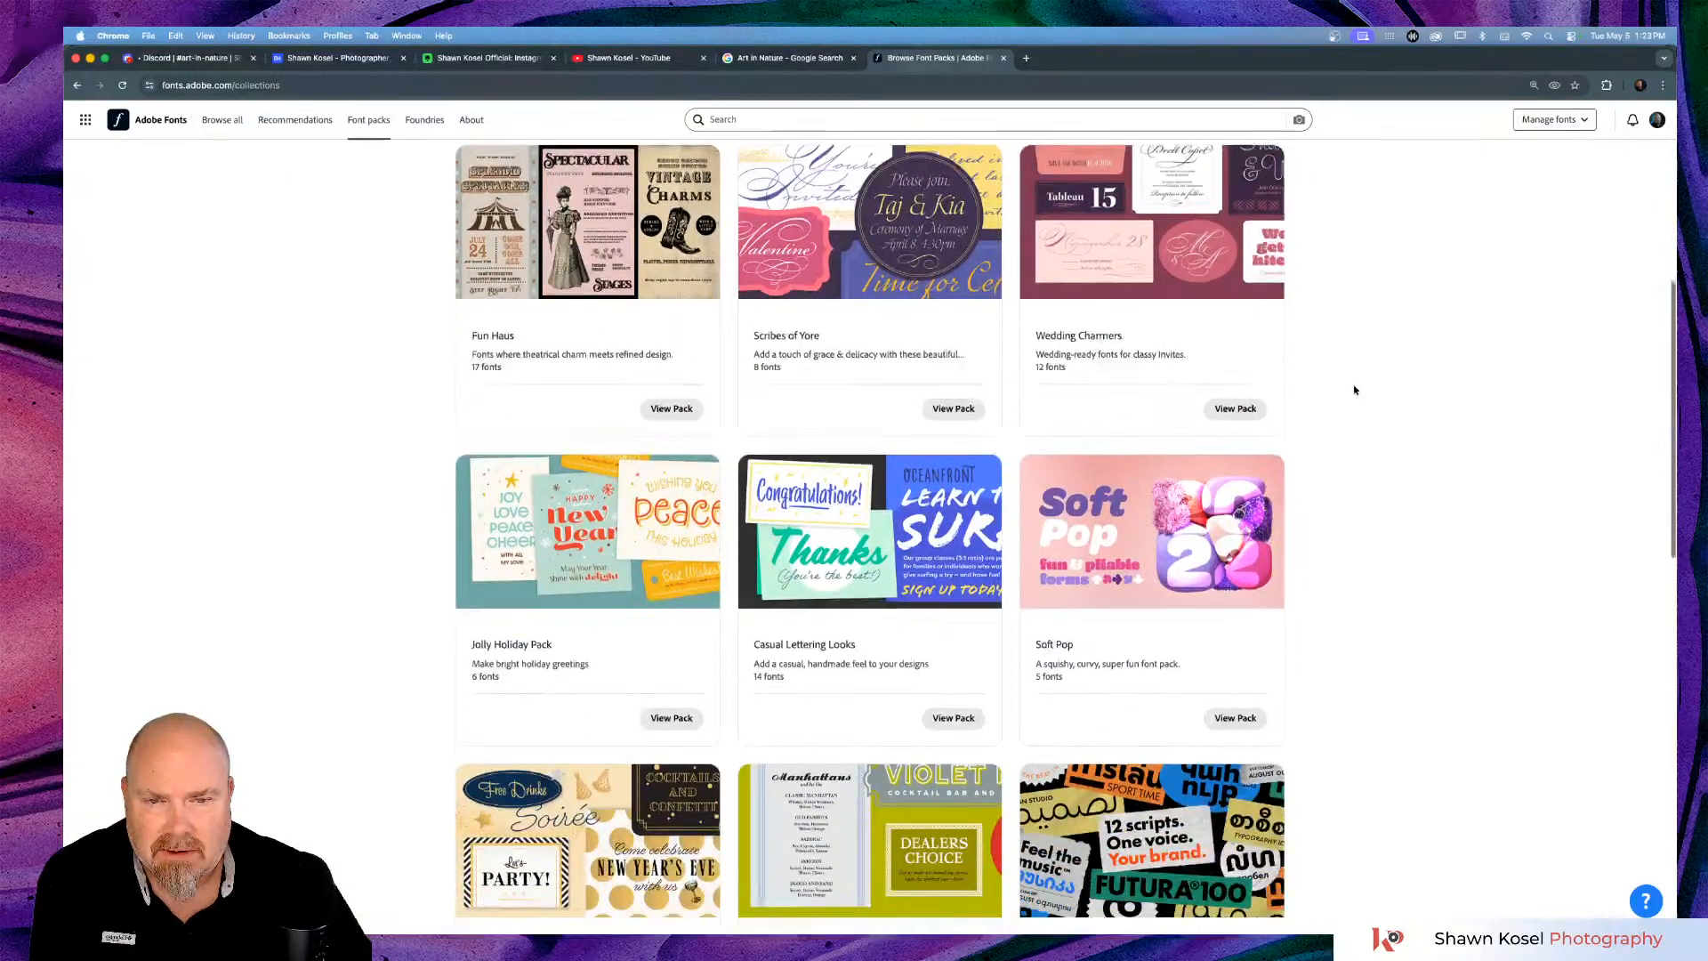
scroll(1355, 389, down, 1)
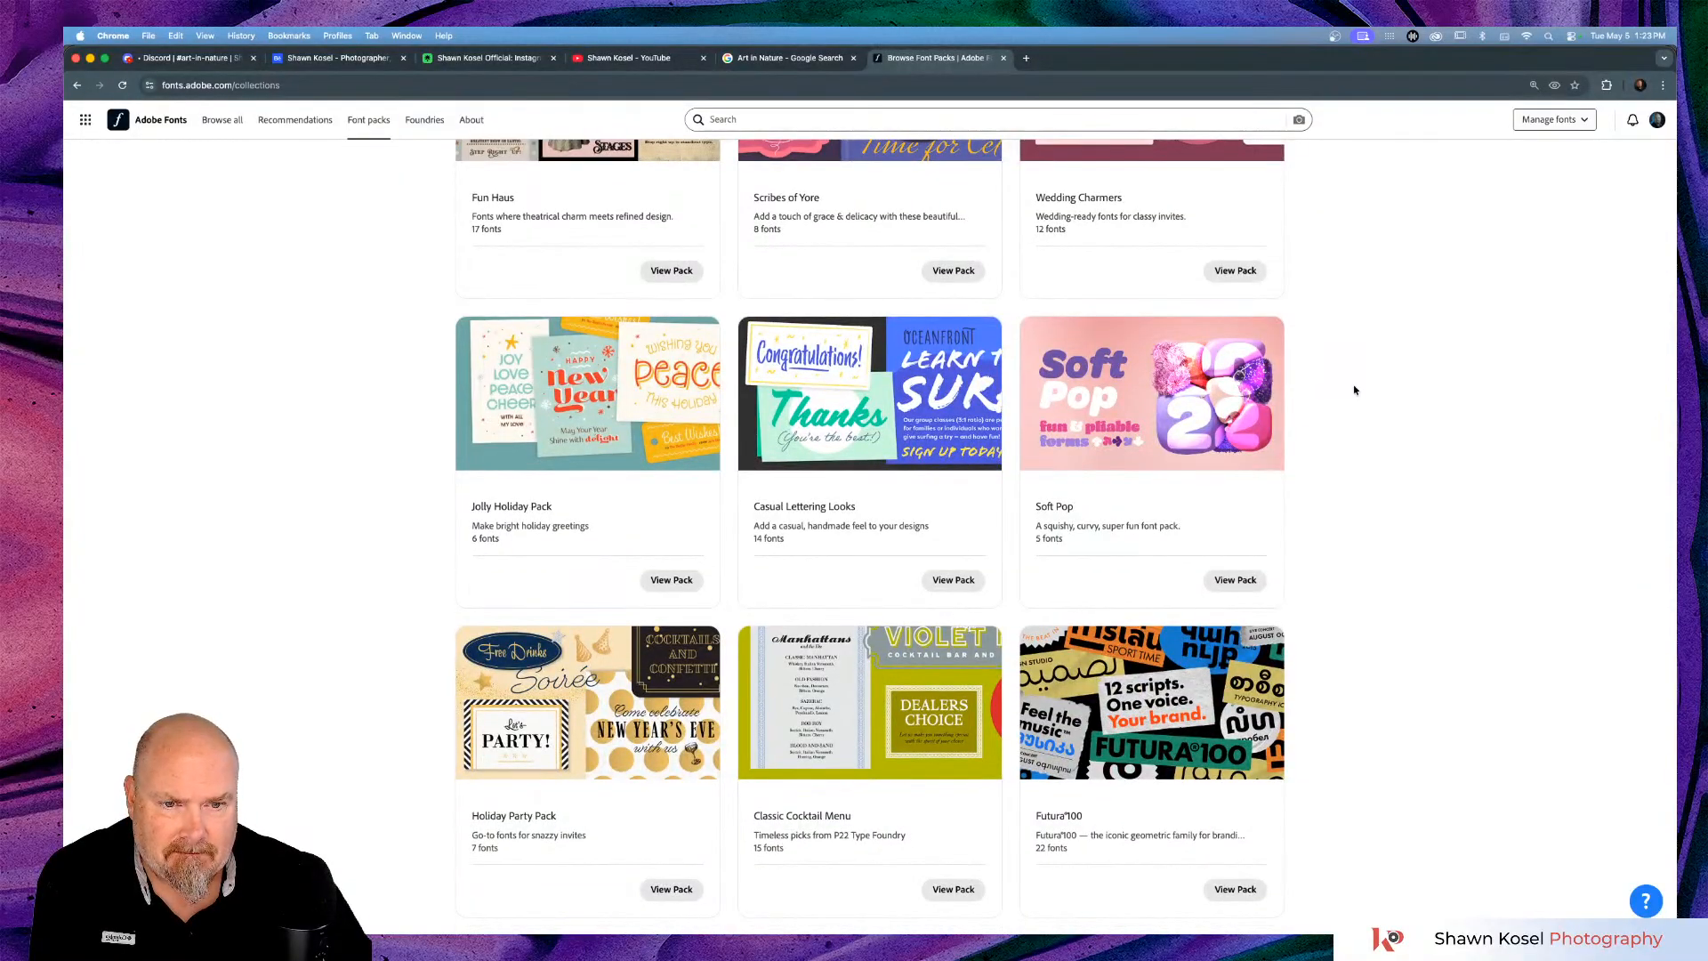
scroll(1355, 390, down, 2)
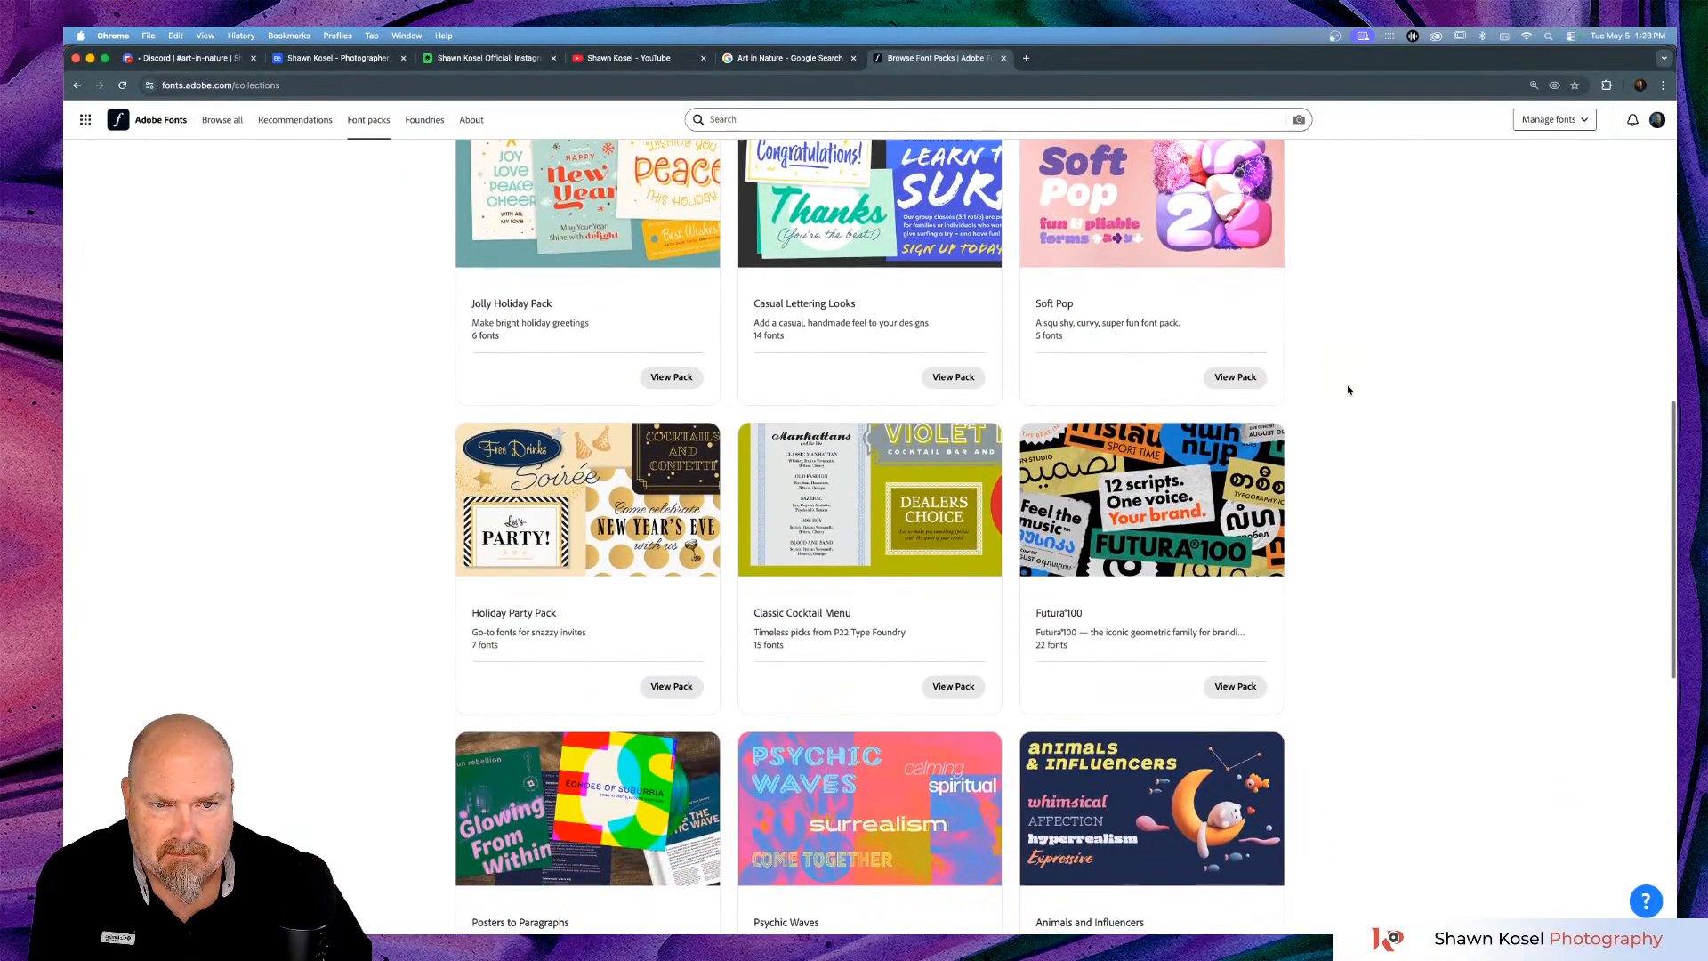
scroll(1348, 390, down, 2)
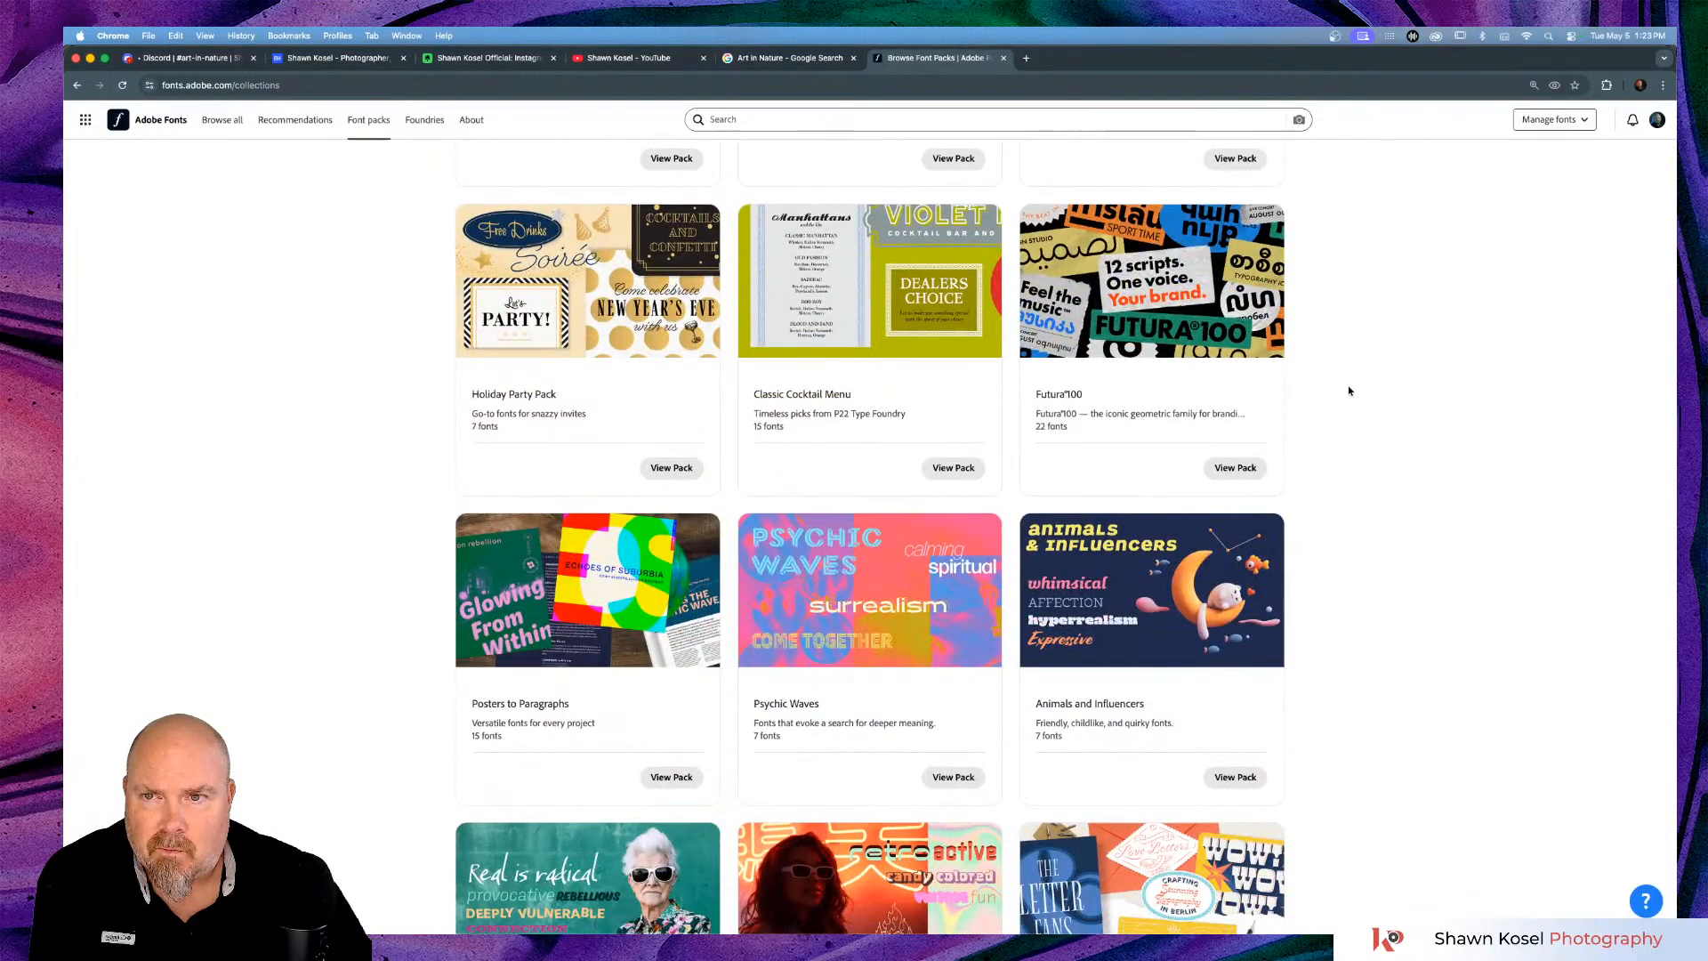
scroll(1348, 390, down, 2)
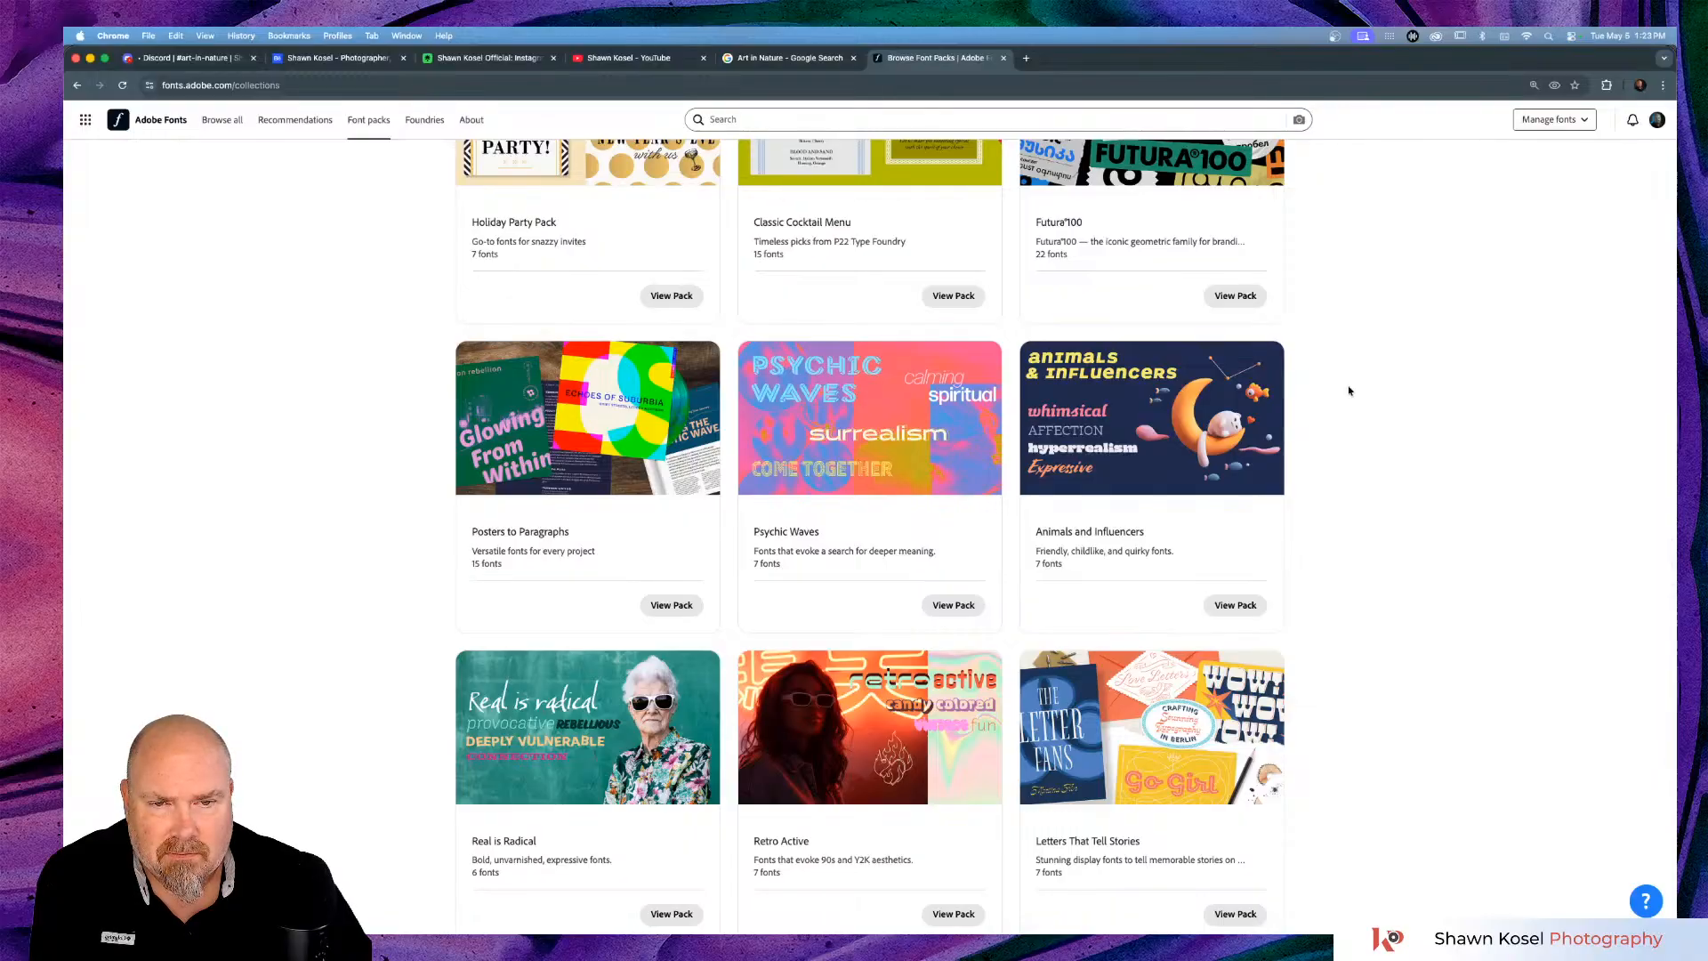
scroll(1349, 390, down, 2)
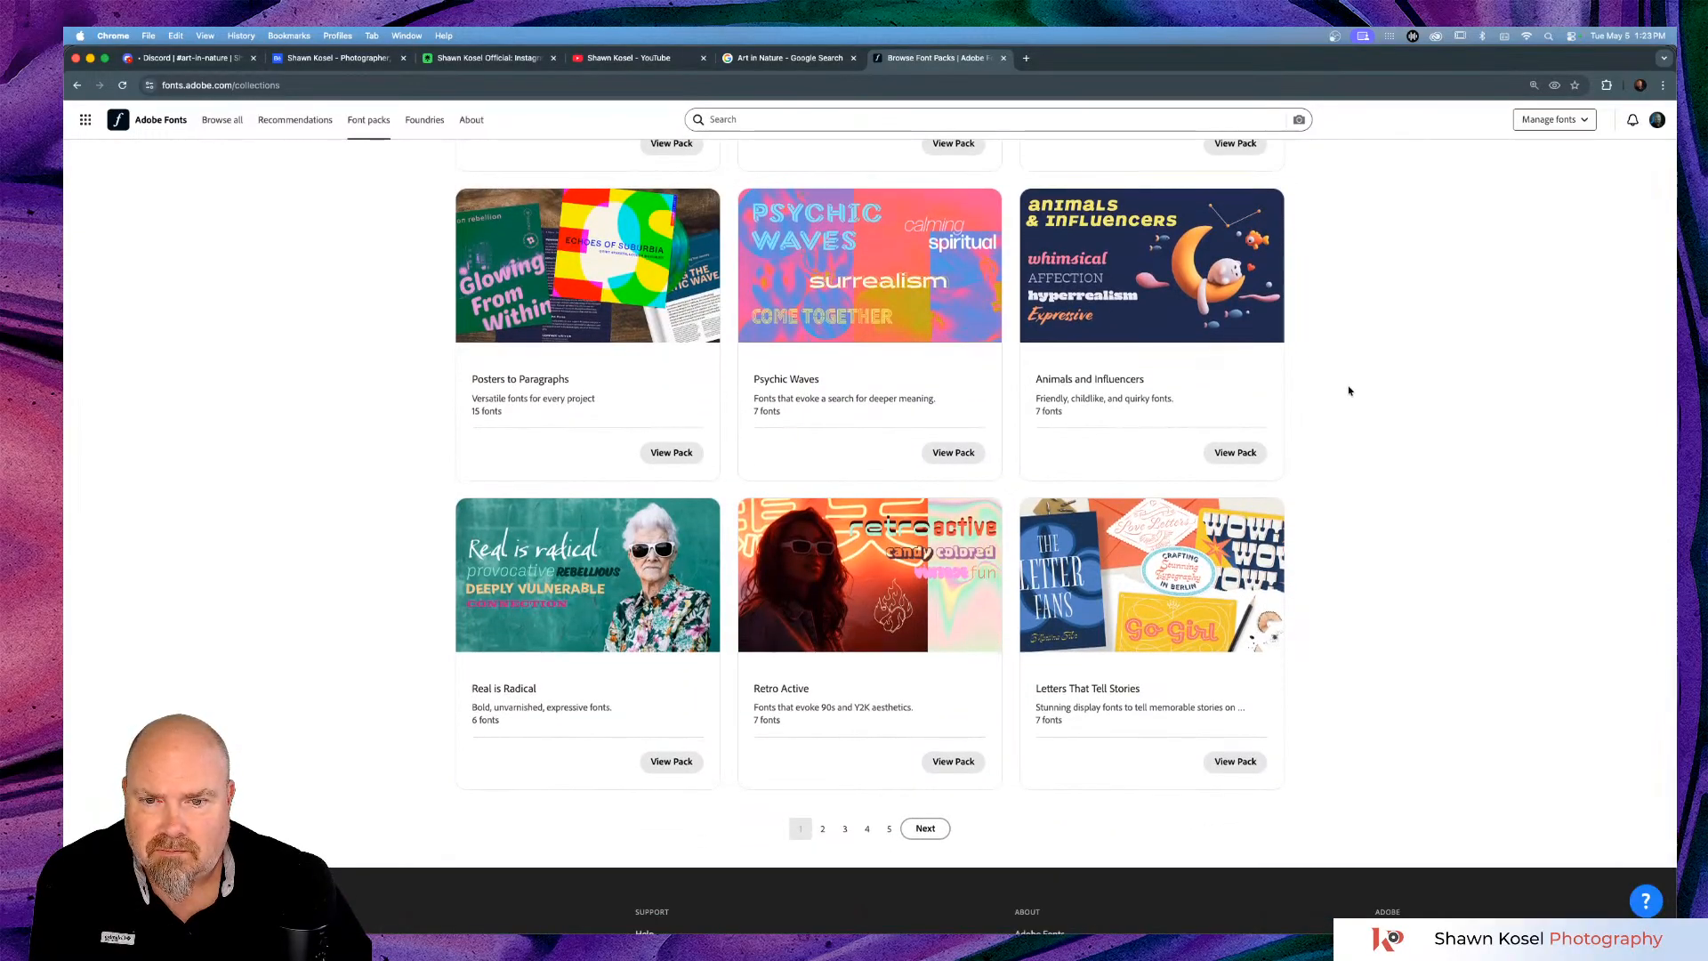
scroll(1349, 390, down, 2)
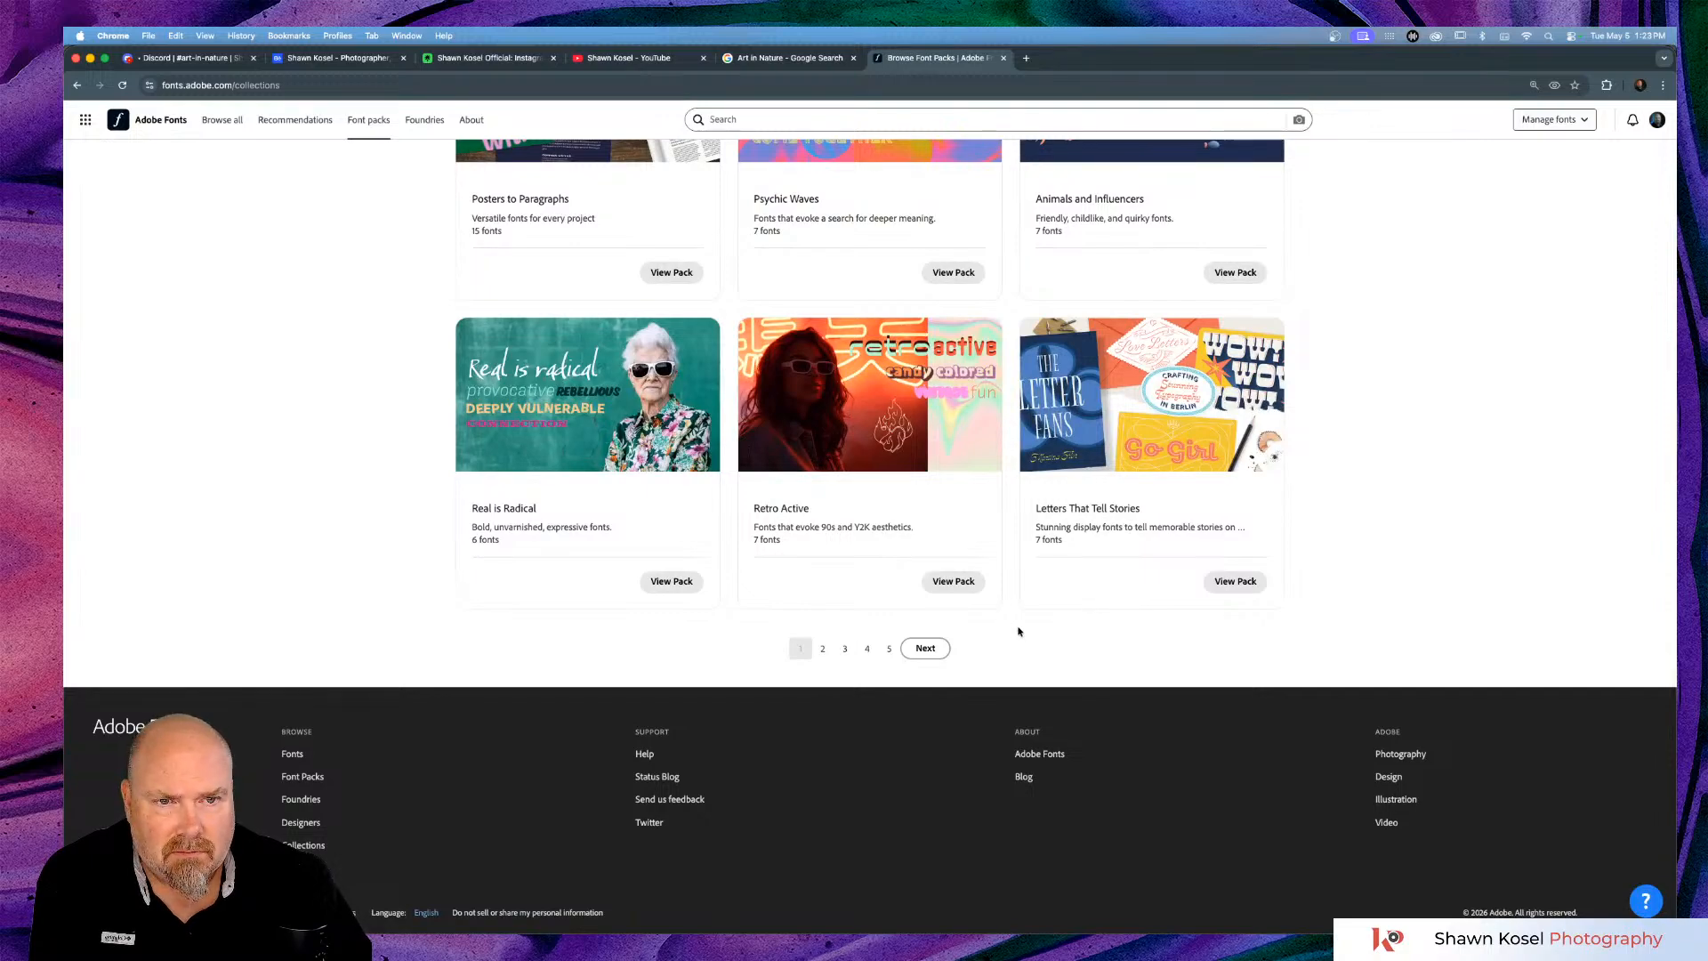
Go to the second page of font packs and open the "Synaesthesic Fonts to Stimulate the Senses" pack at its font list.
click(938, 647)
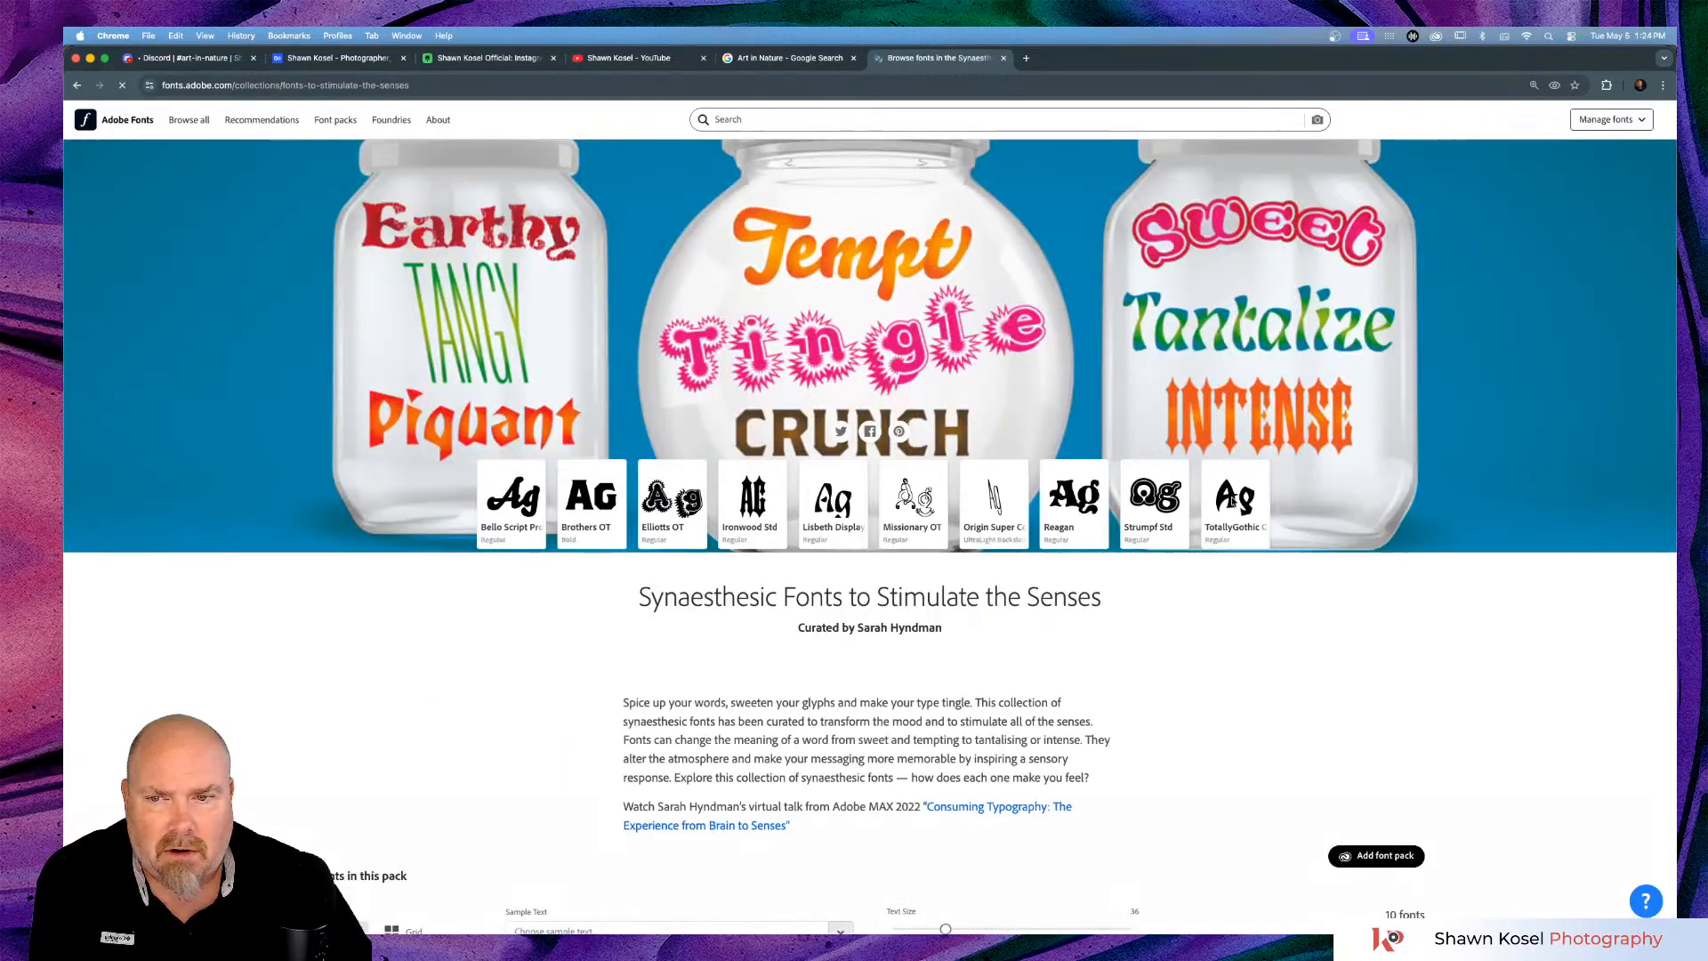
scroll(826, 558, down, 5)
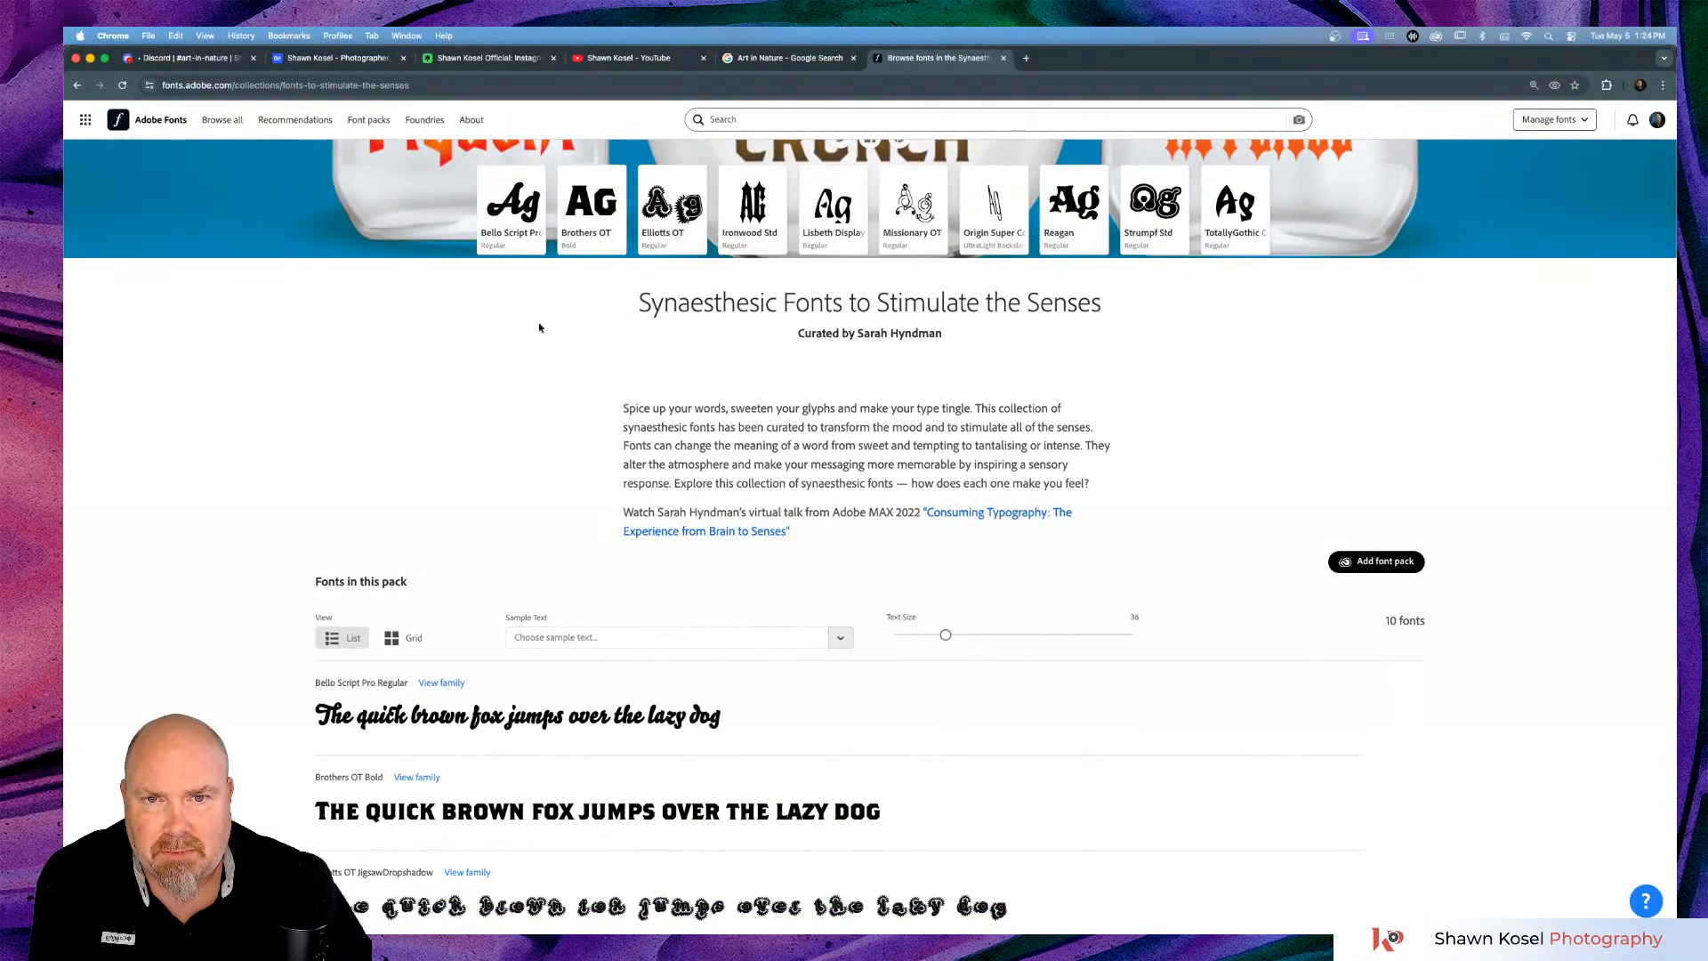
scroll(539, 328, down, 3)
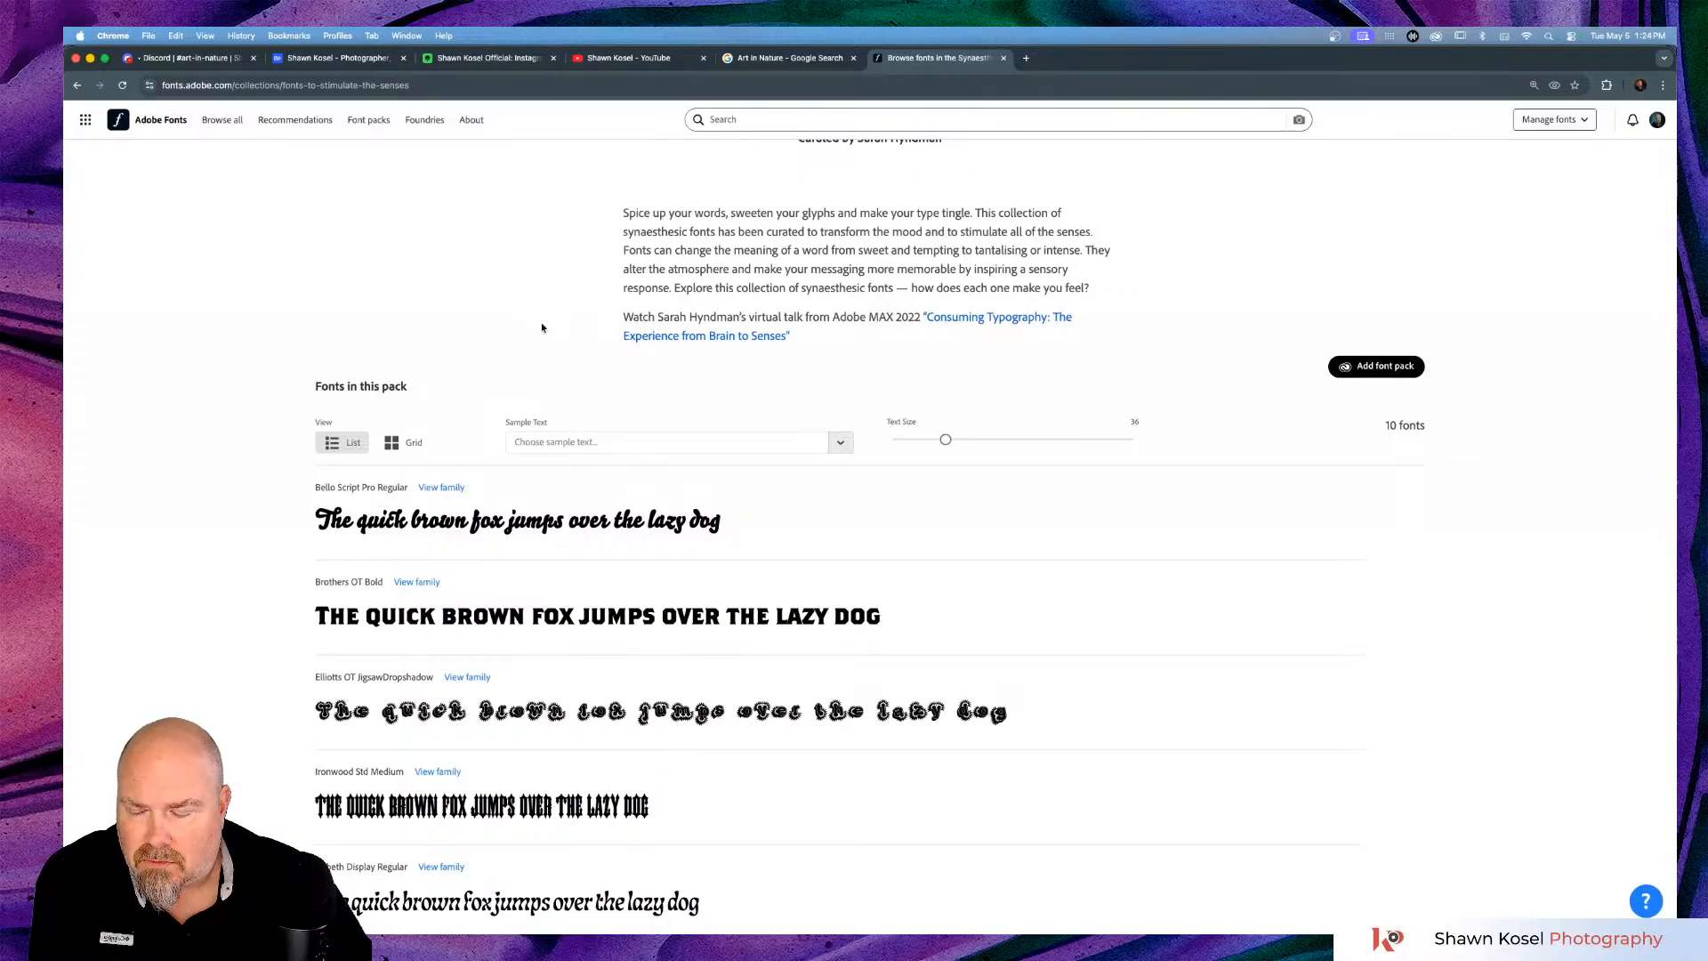
scroll(542, 328, down, 3)
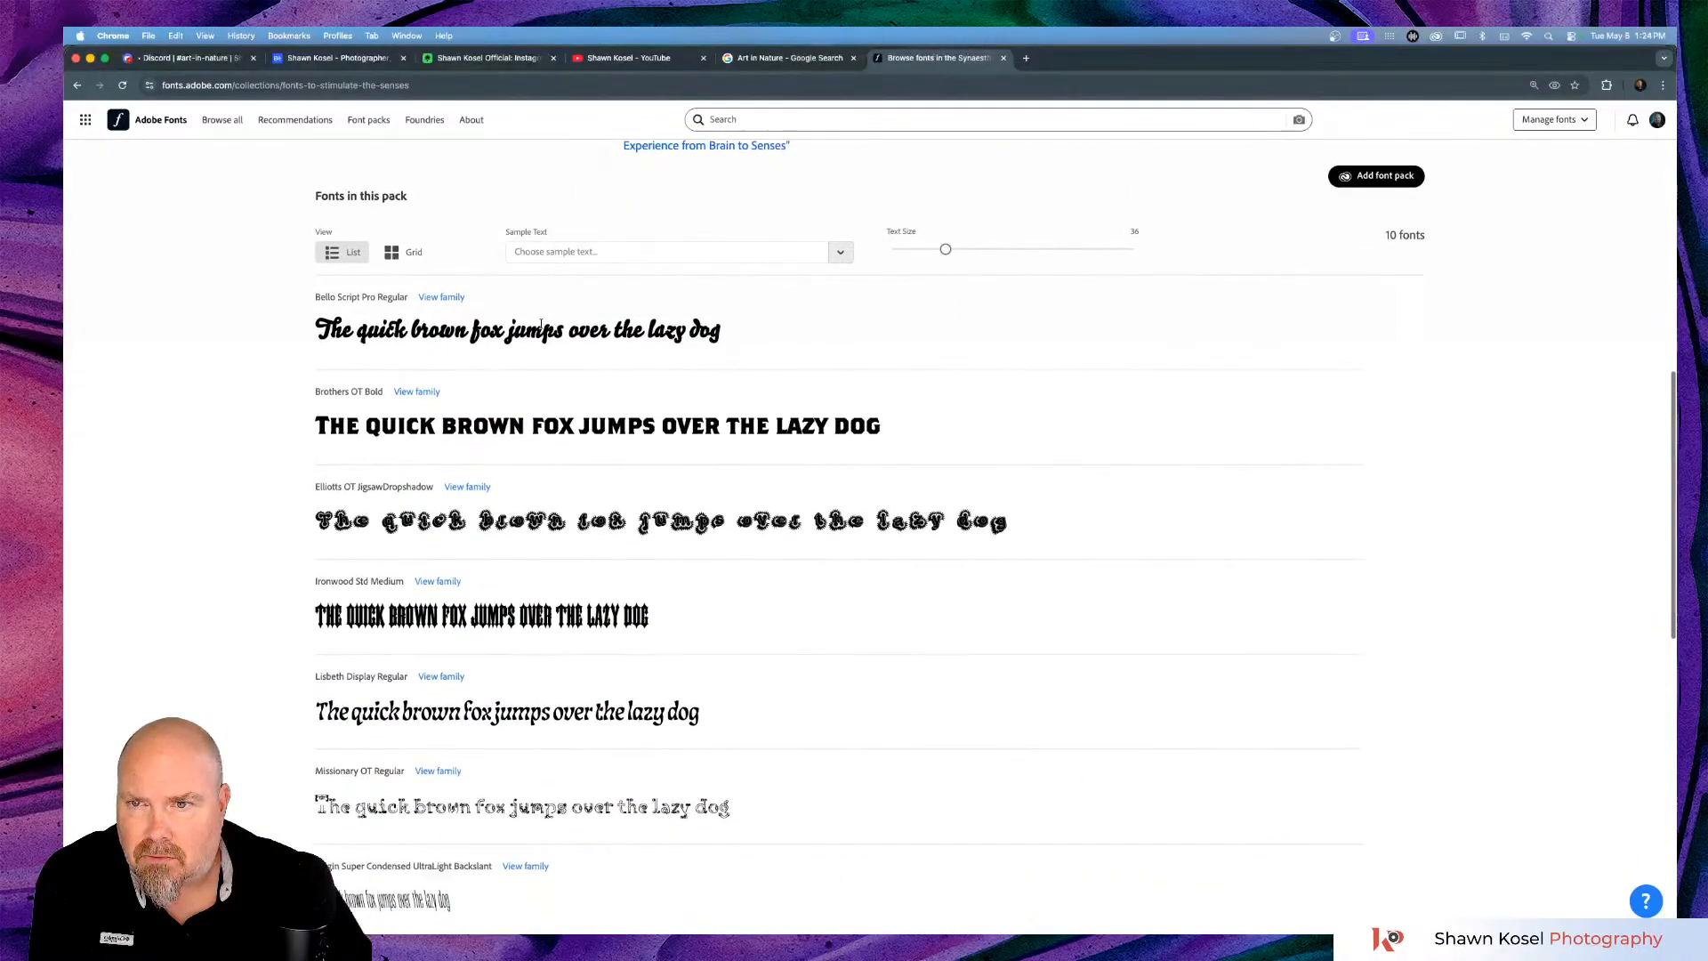
Preview the pack's fonts with the sample text "Art in Nature" at a text size of 94.
click(656, 250)
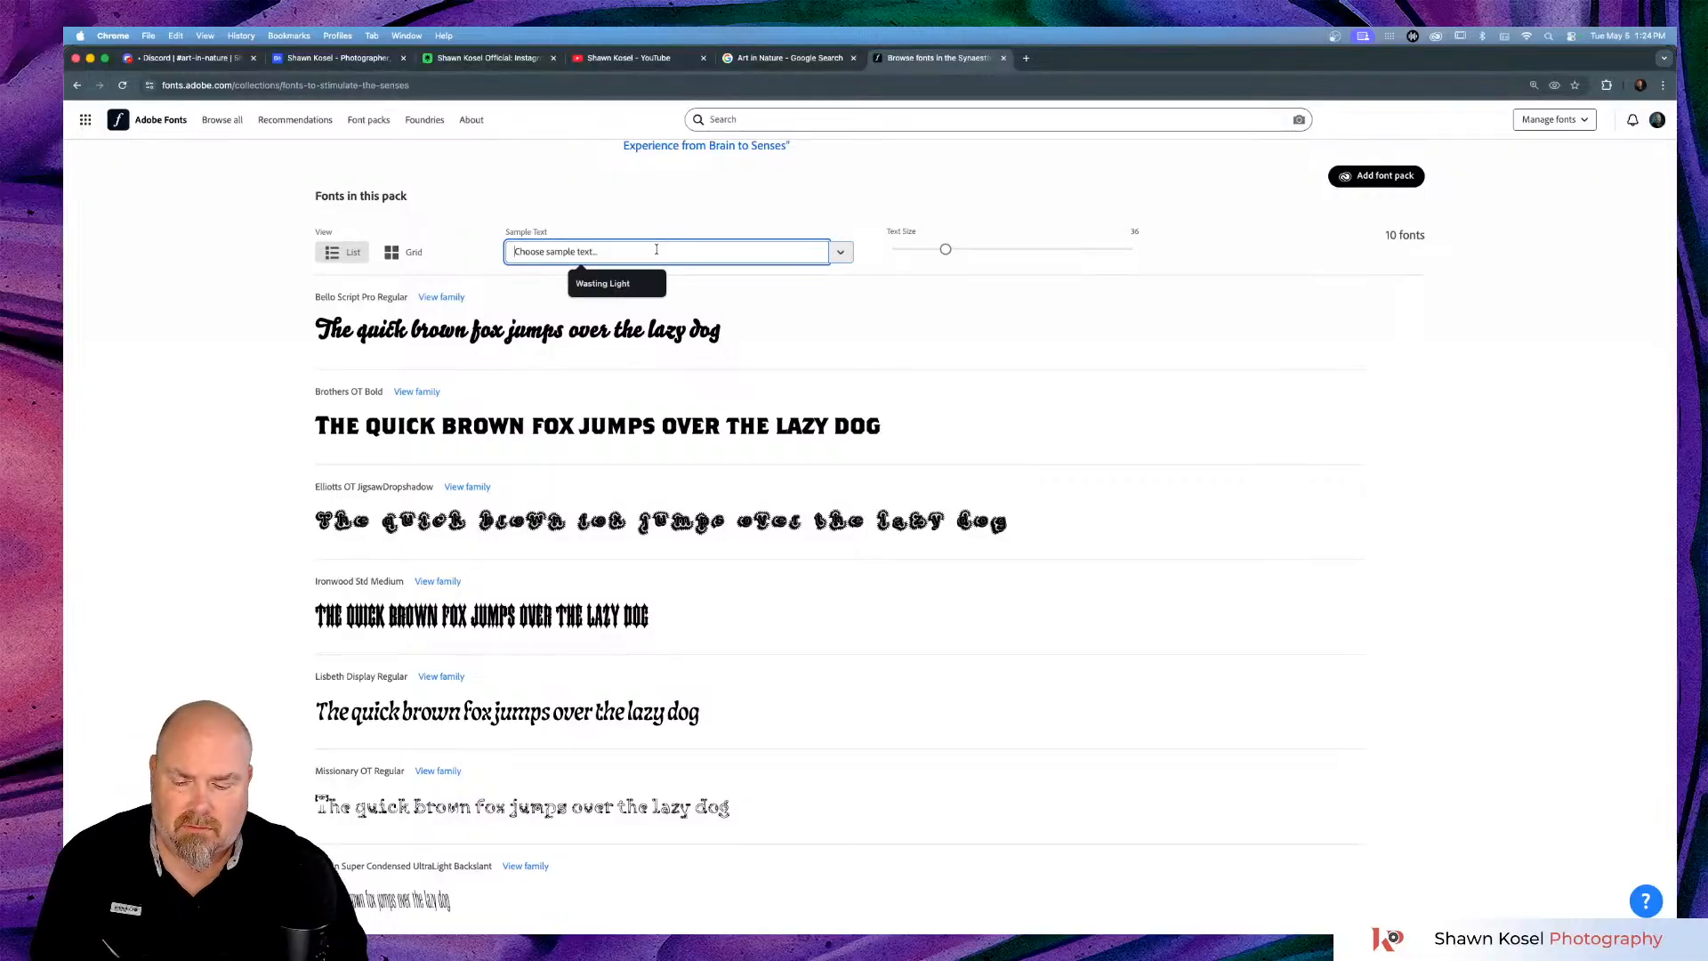
text(Art in )
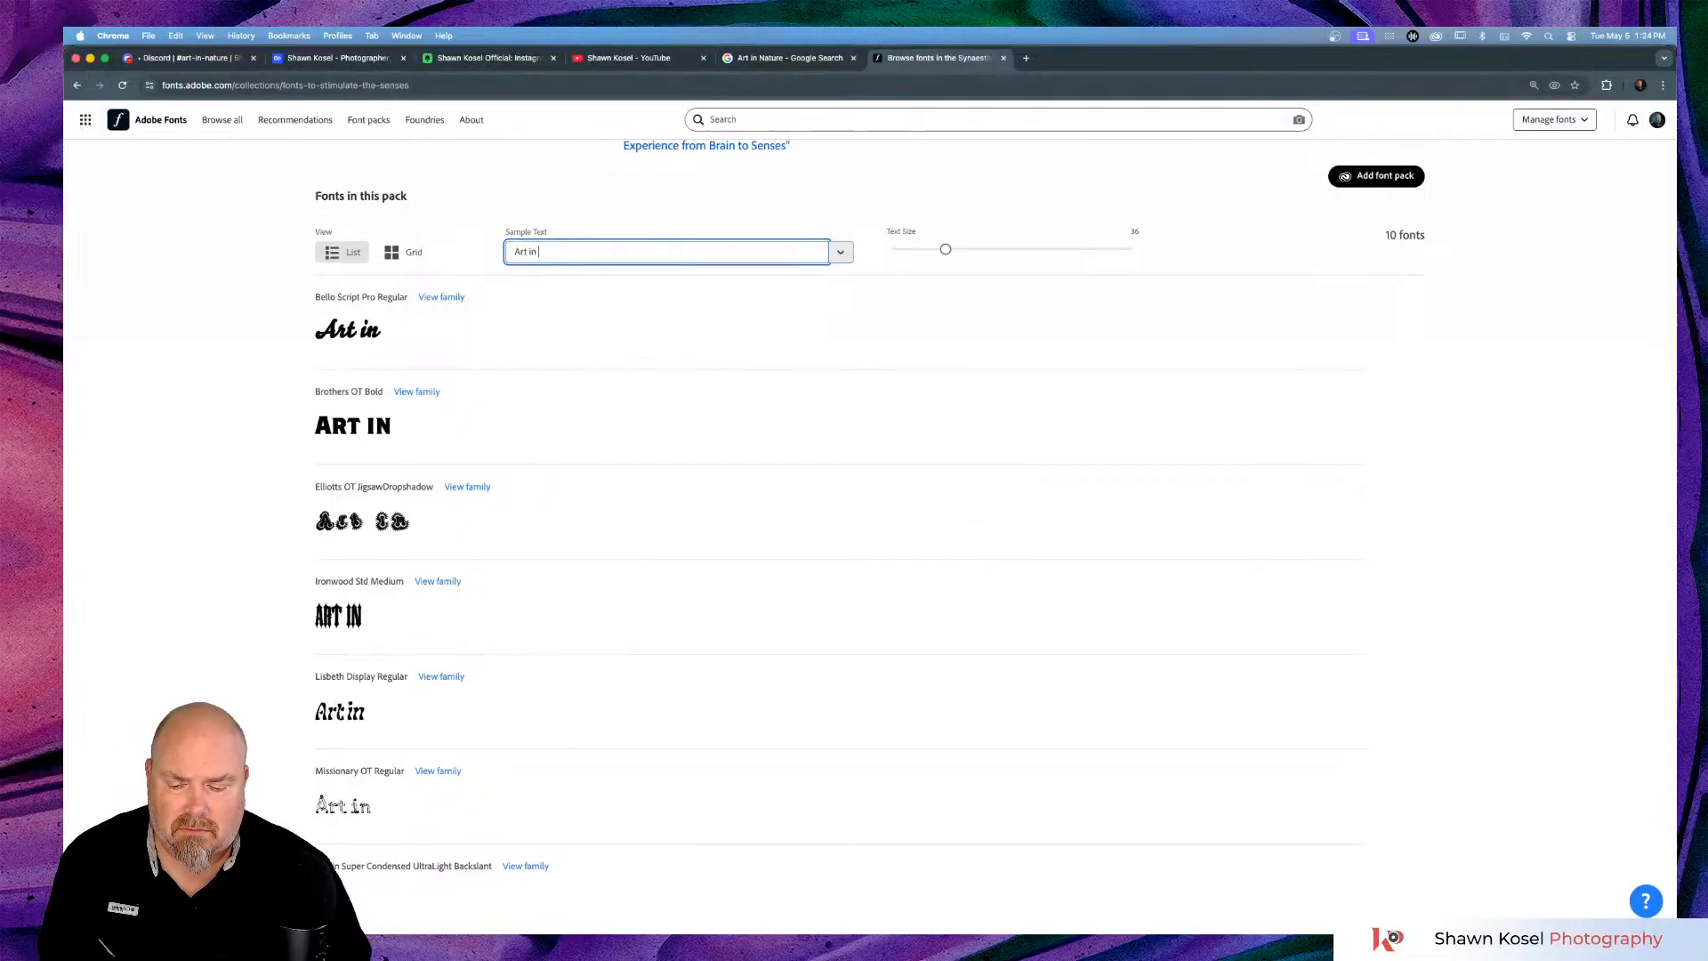
text(Nature)
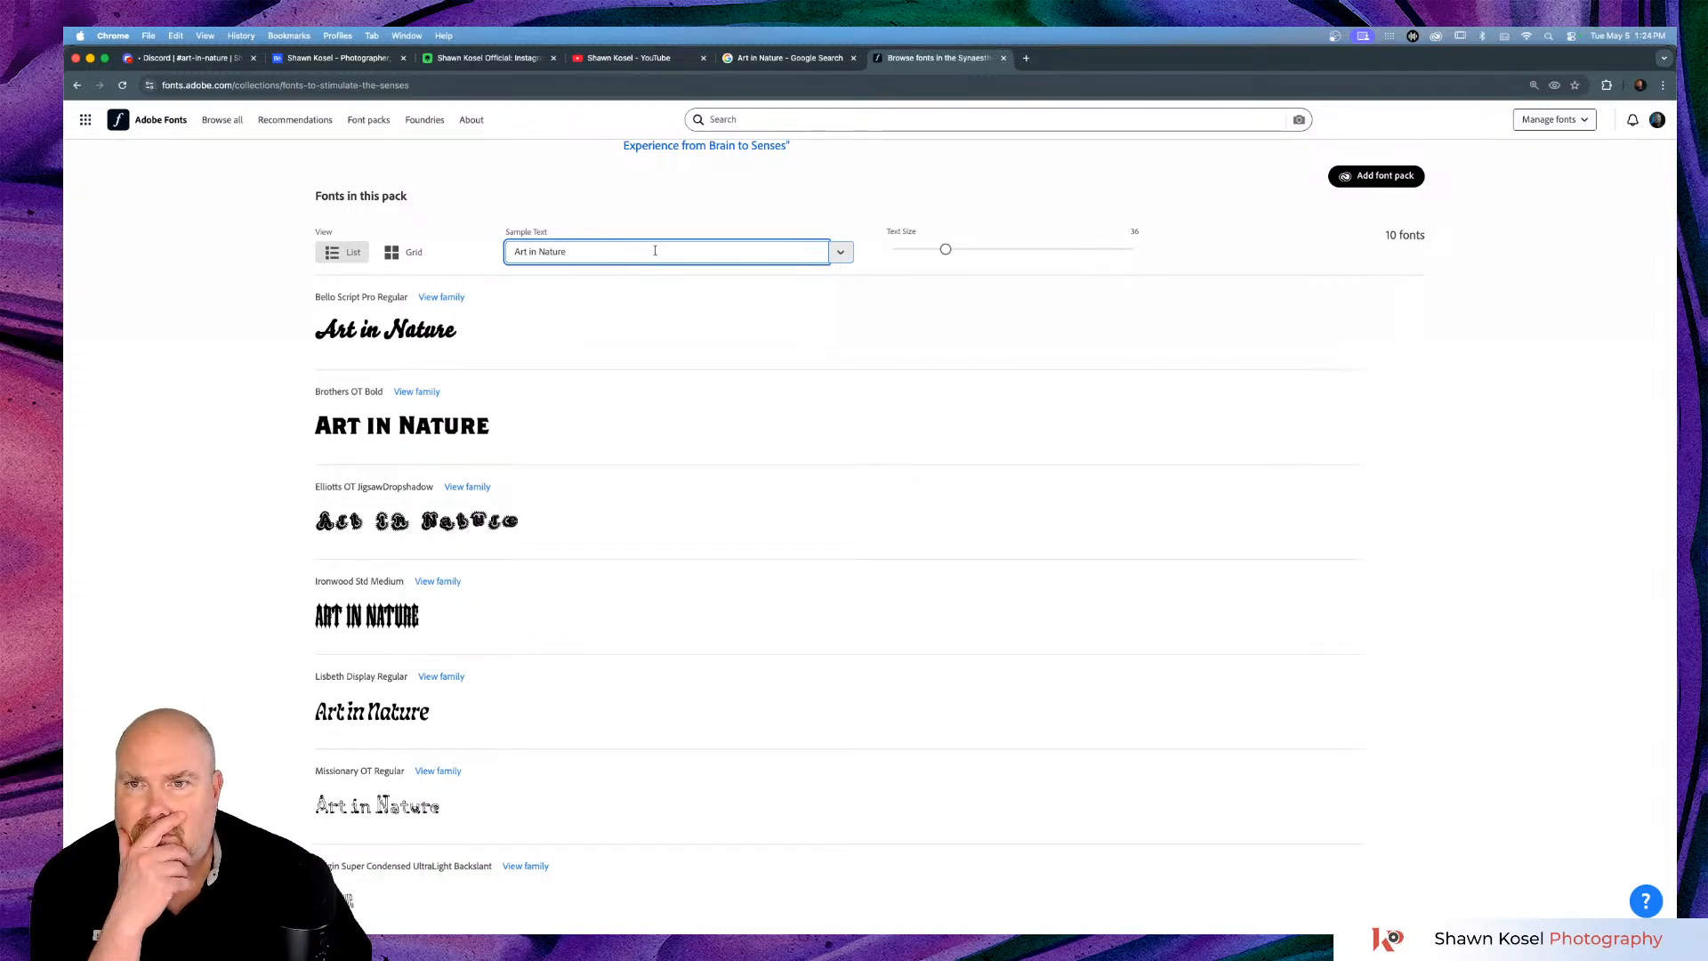
drag(946, 254, 1072, 246)
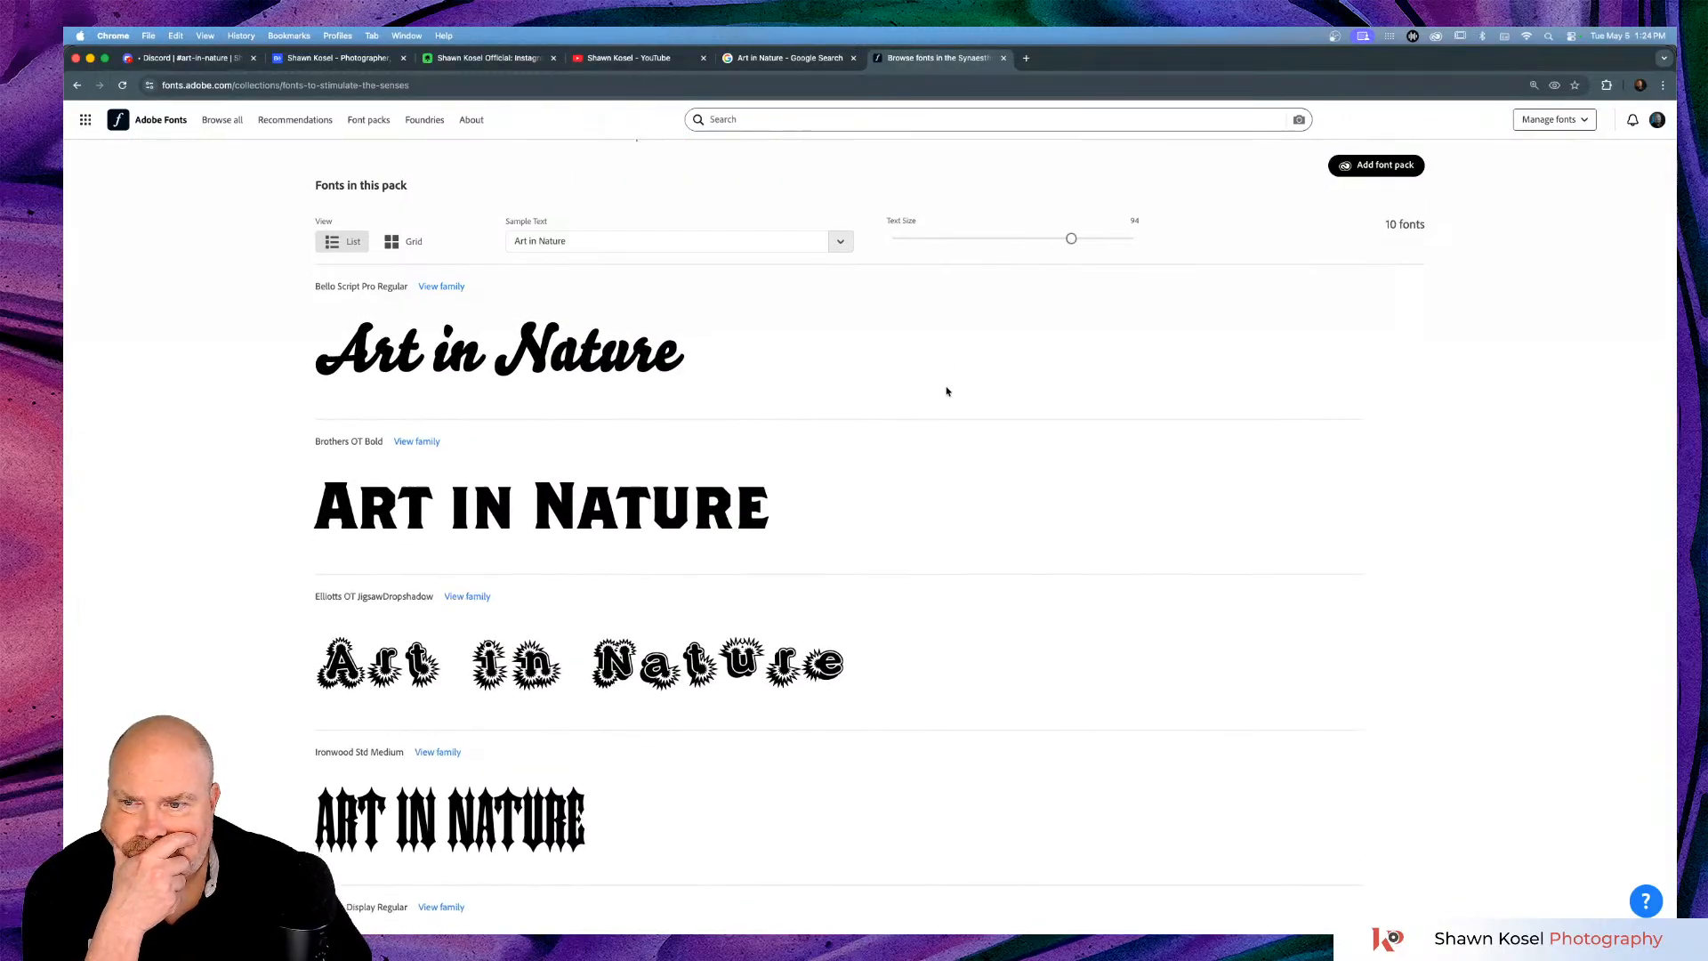
Examine how the "Art in Nature" sample looks in each font of the pack.
scroll(947, 392, down, 3)
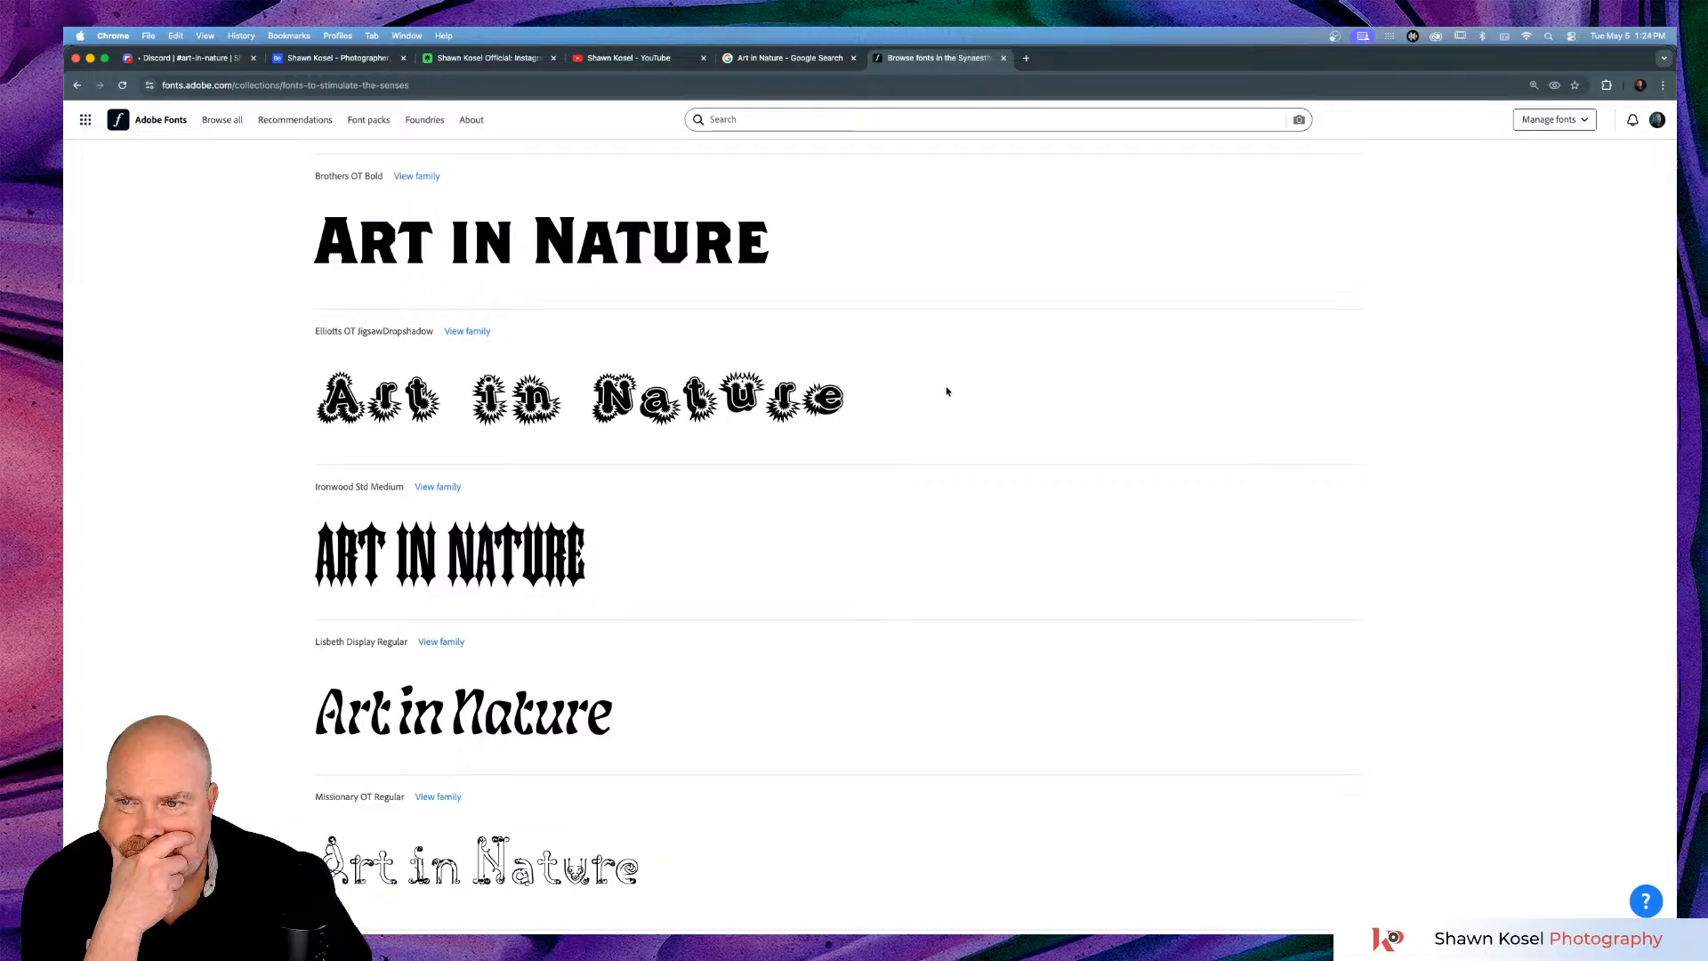
scroll(946, 392, down, 3)
scroll(946, 392, down, 3)
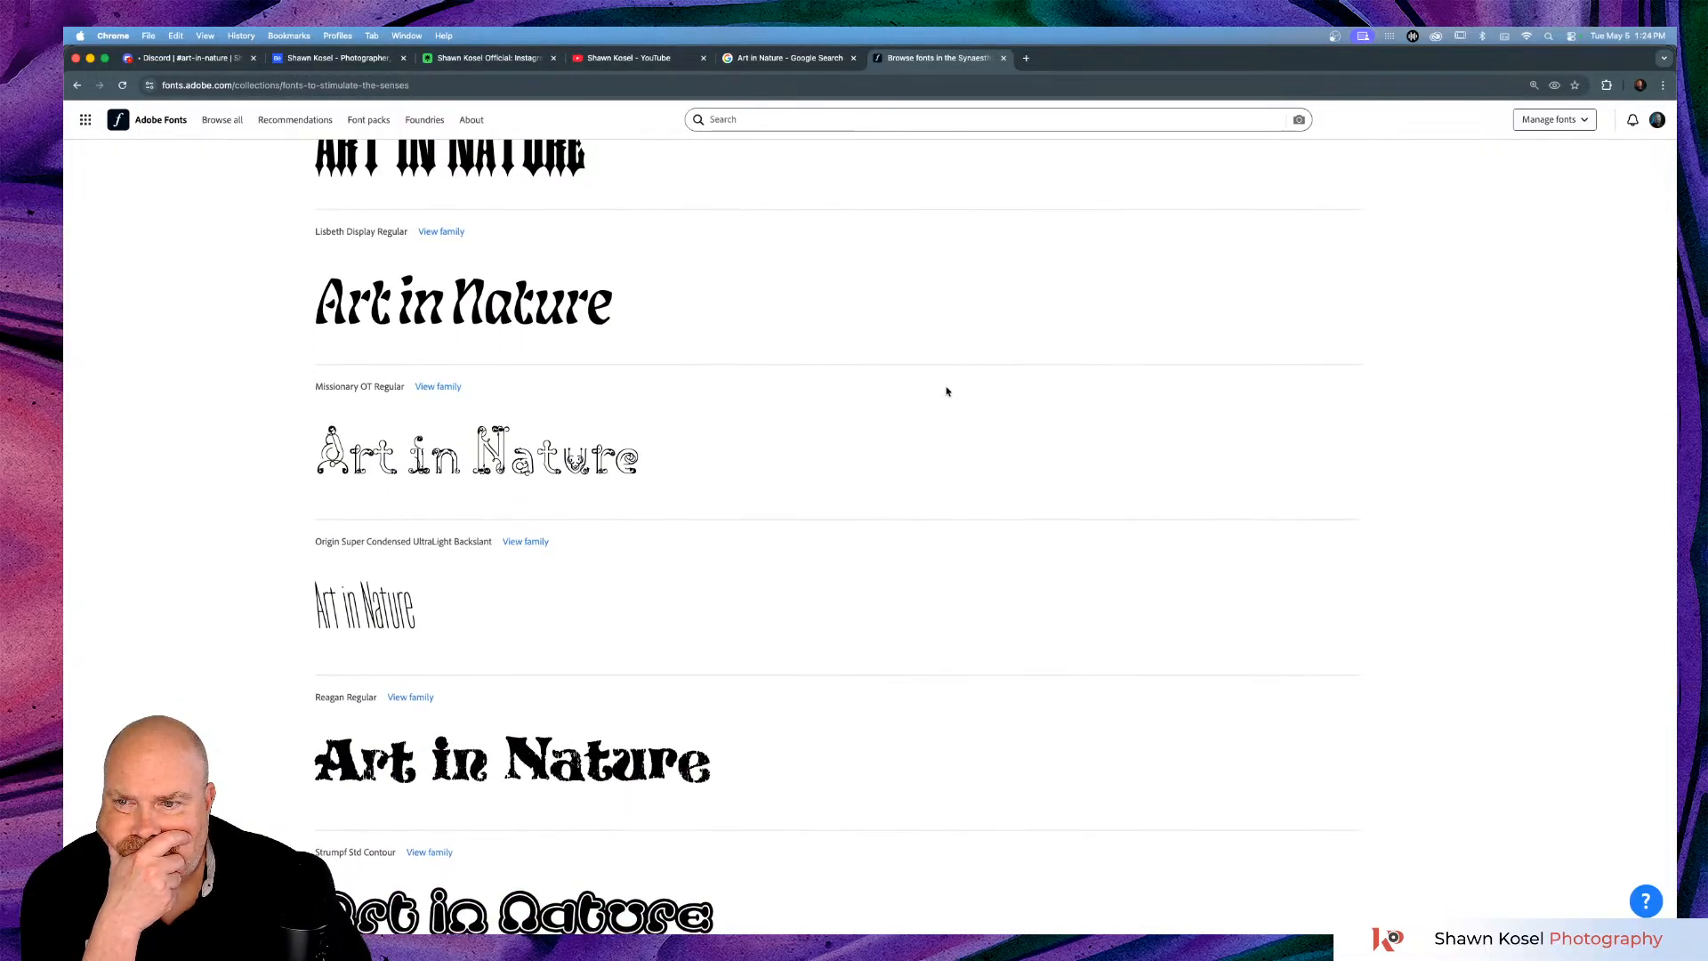
scroll(947, 391, down, 3)
scroll(947, 391, down, 3)
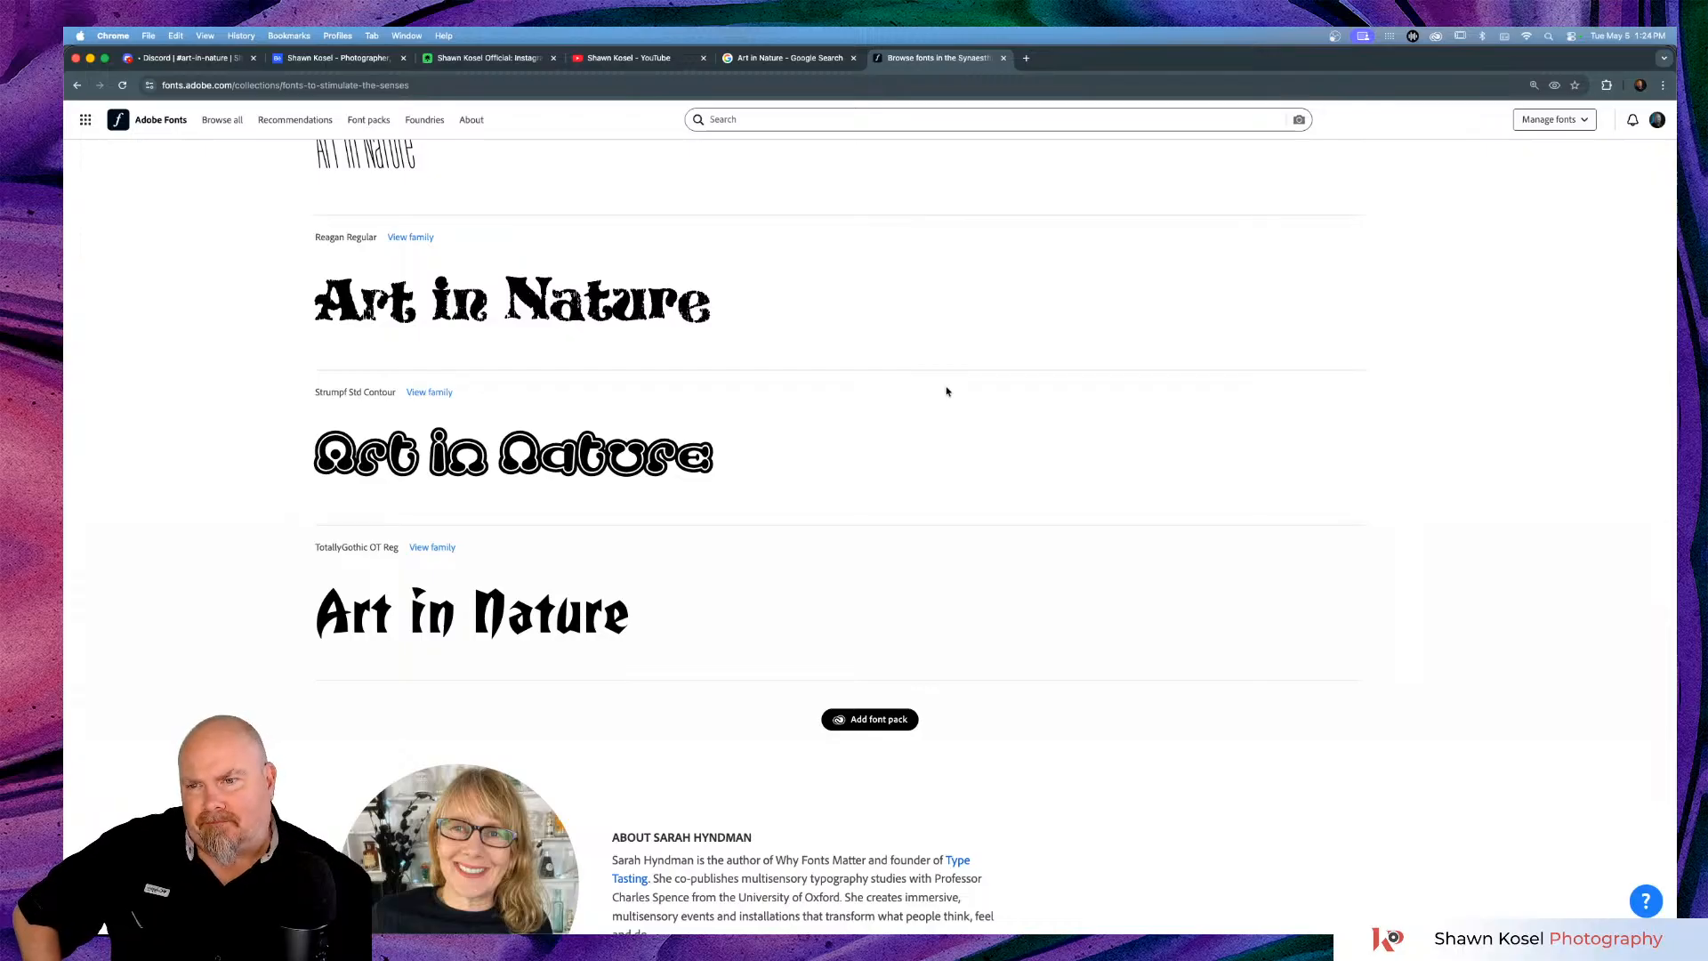
scroll(911, 389, up, 3)
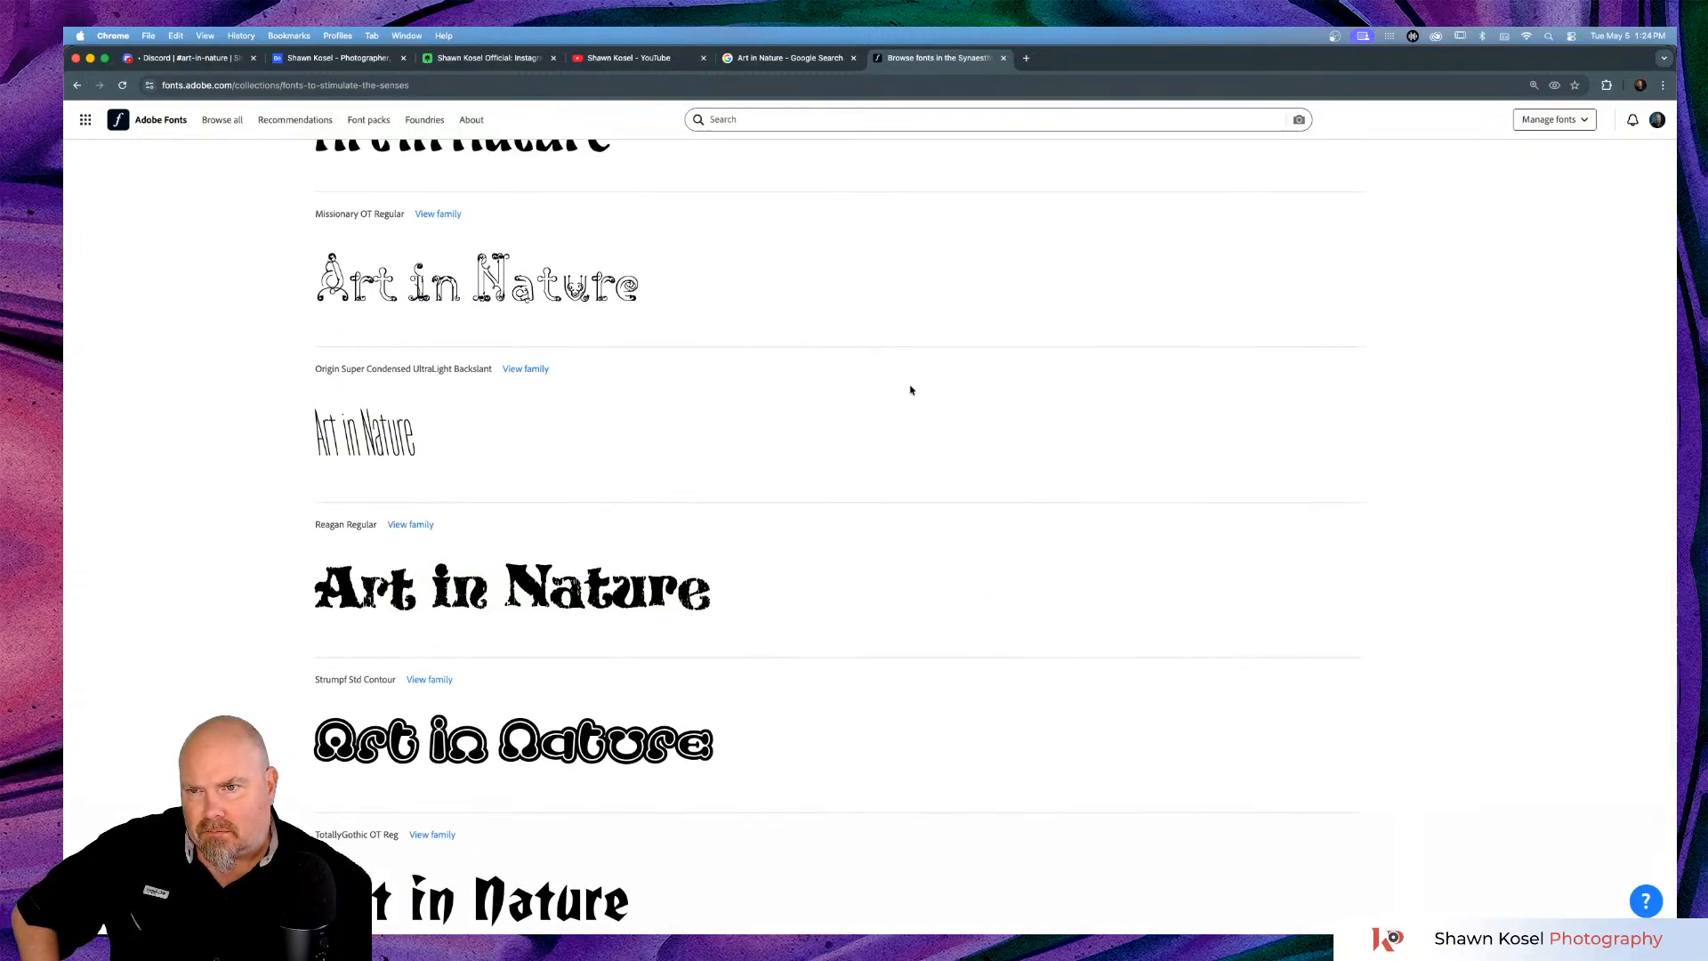
scroll(911, 390, up, 2)
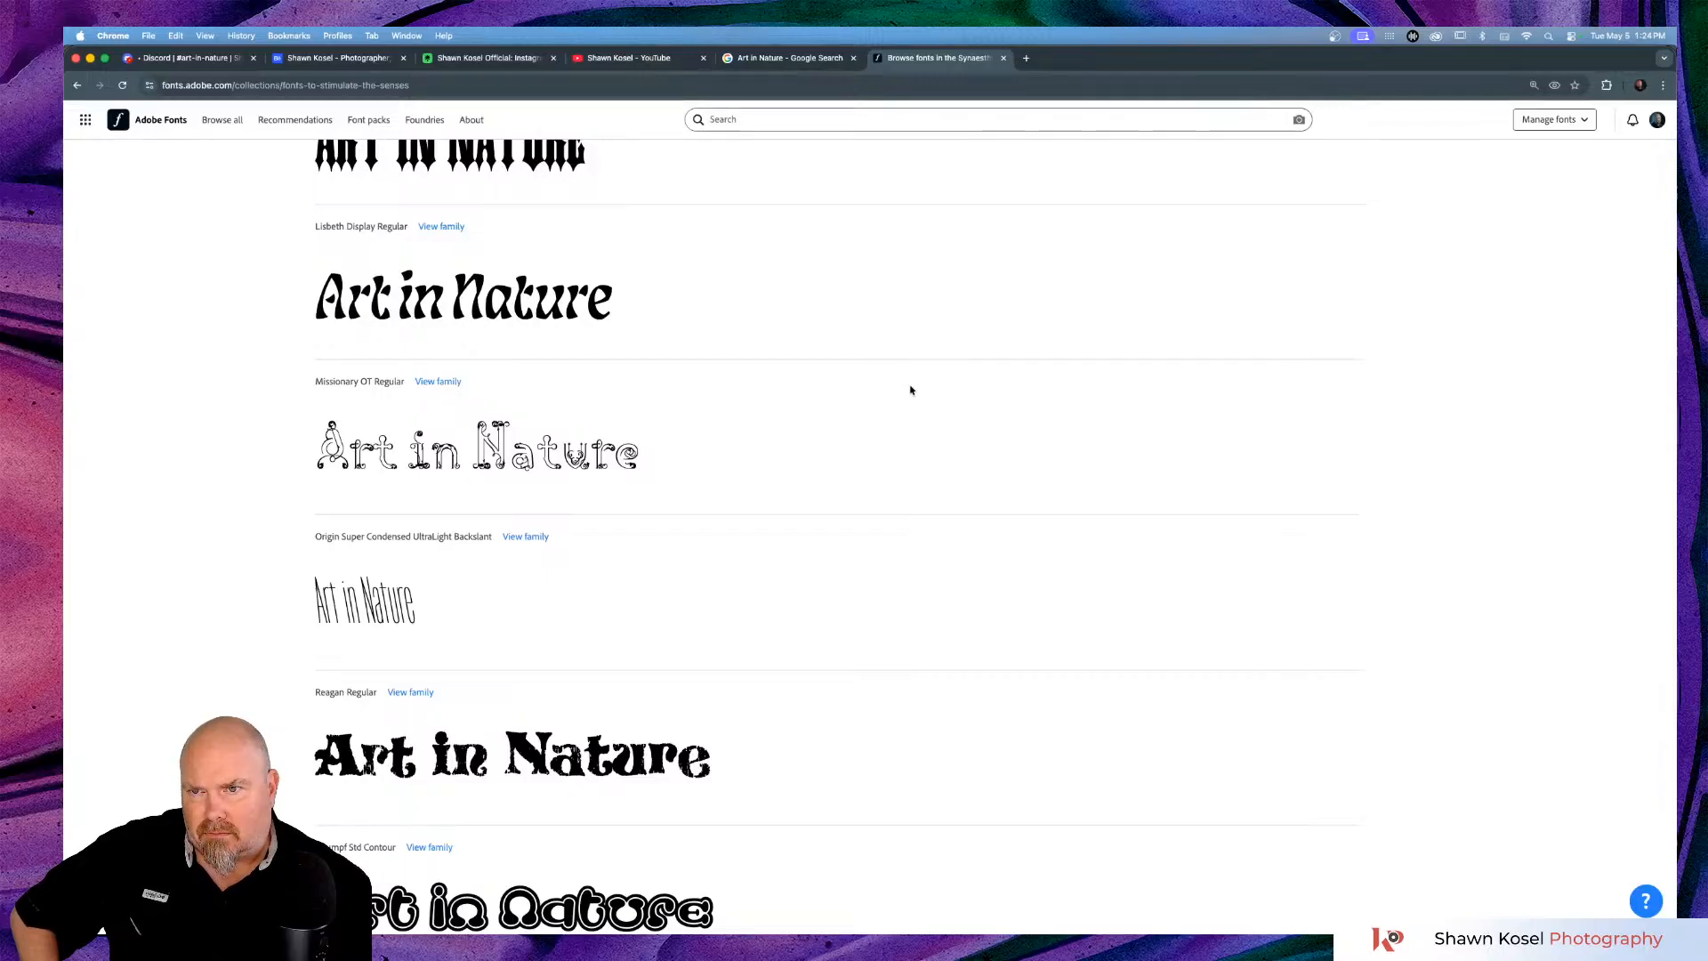
scroll(911, 390, up, 3)
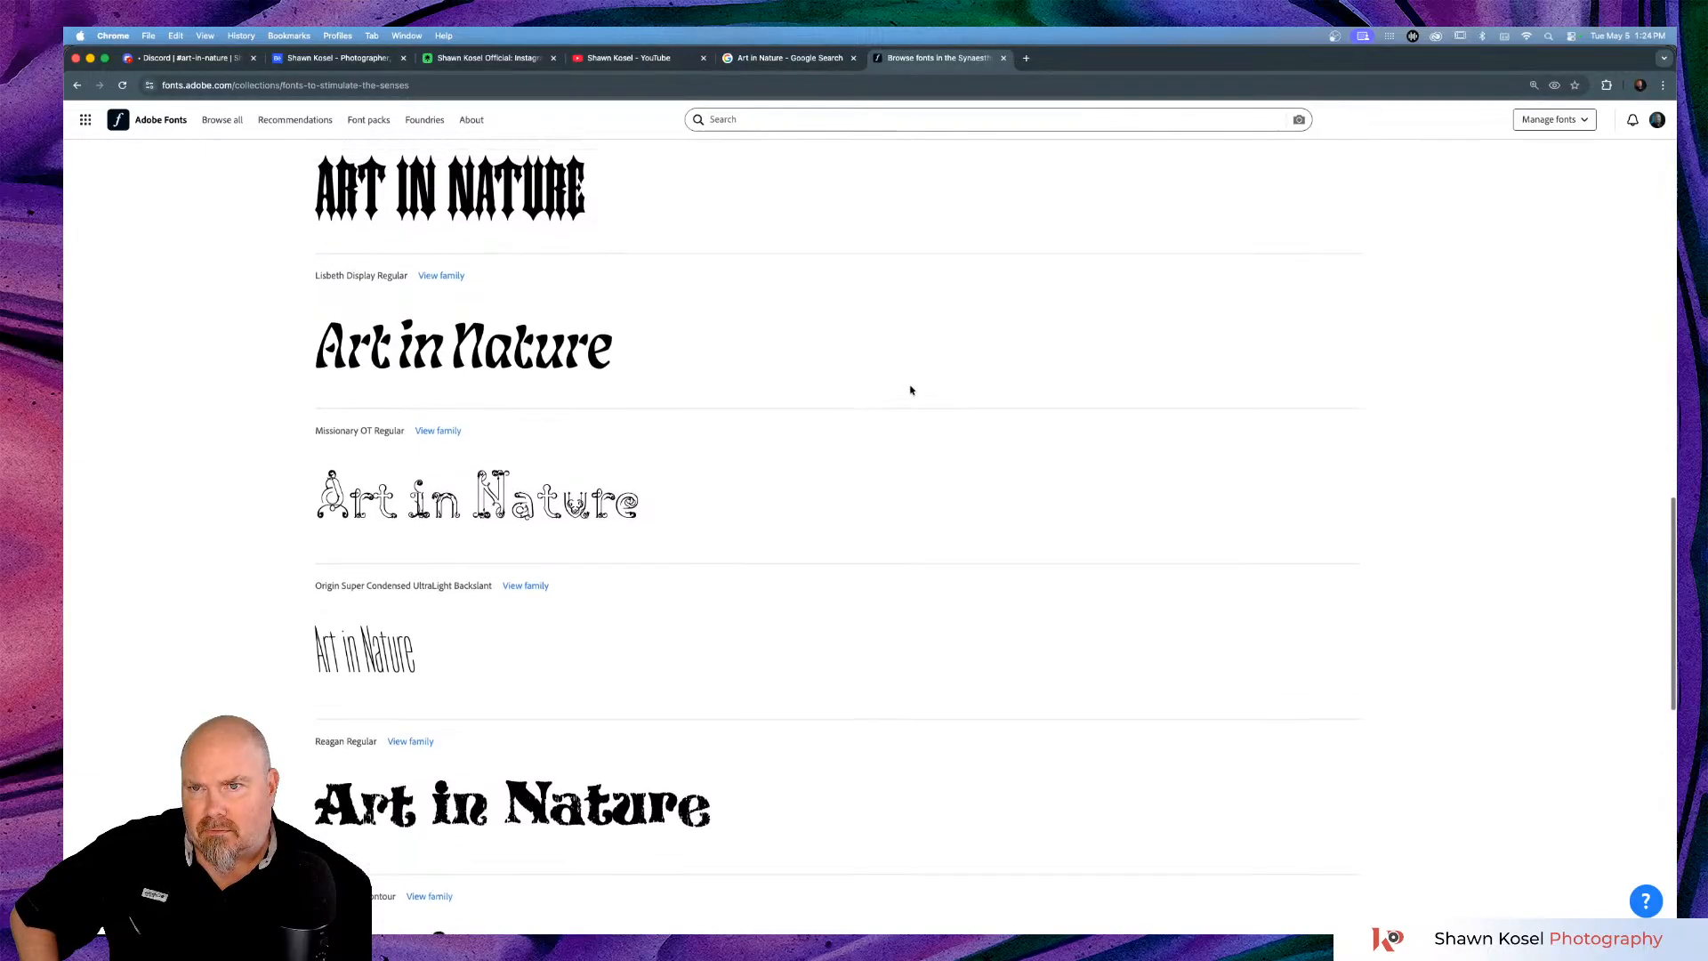
Return to the font packs overview, look through its second page and open the third page.
click(78, 86)
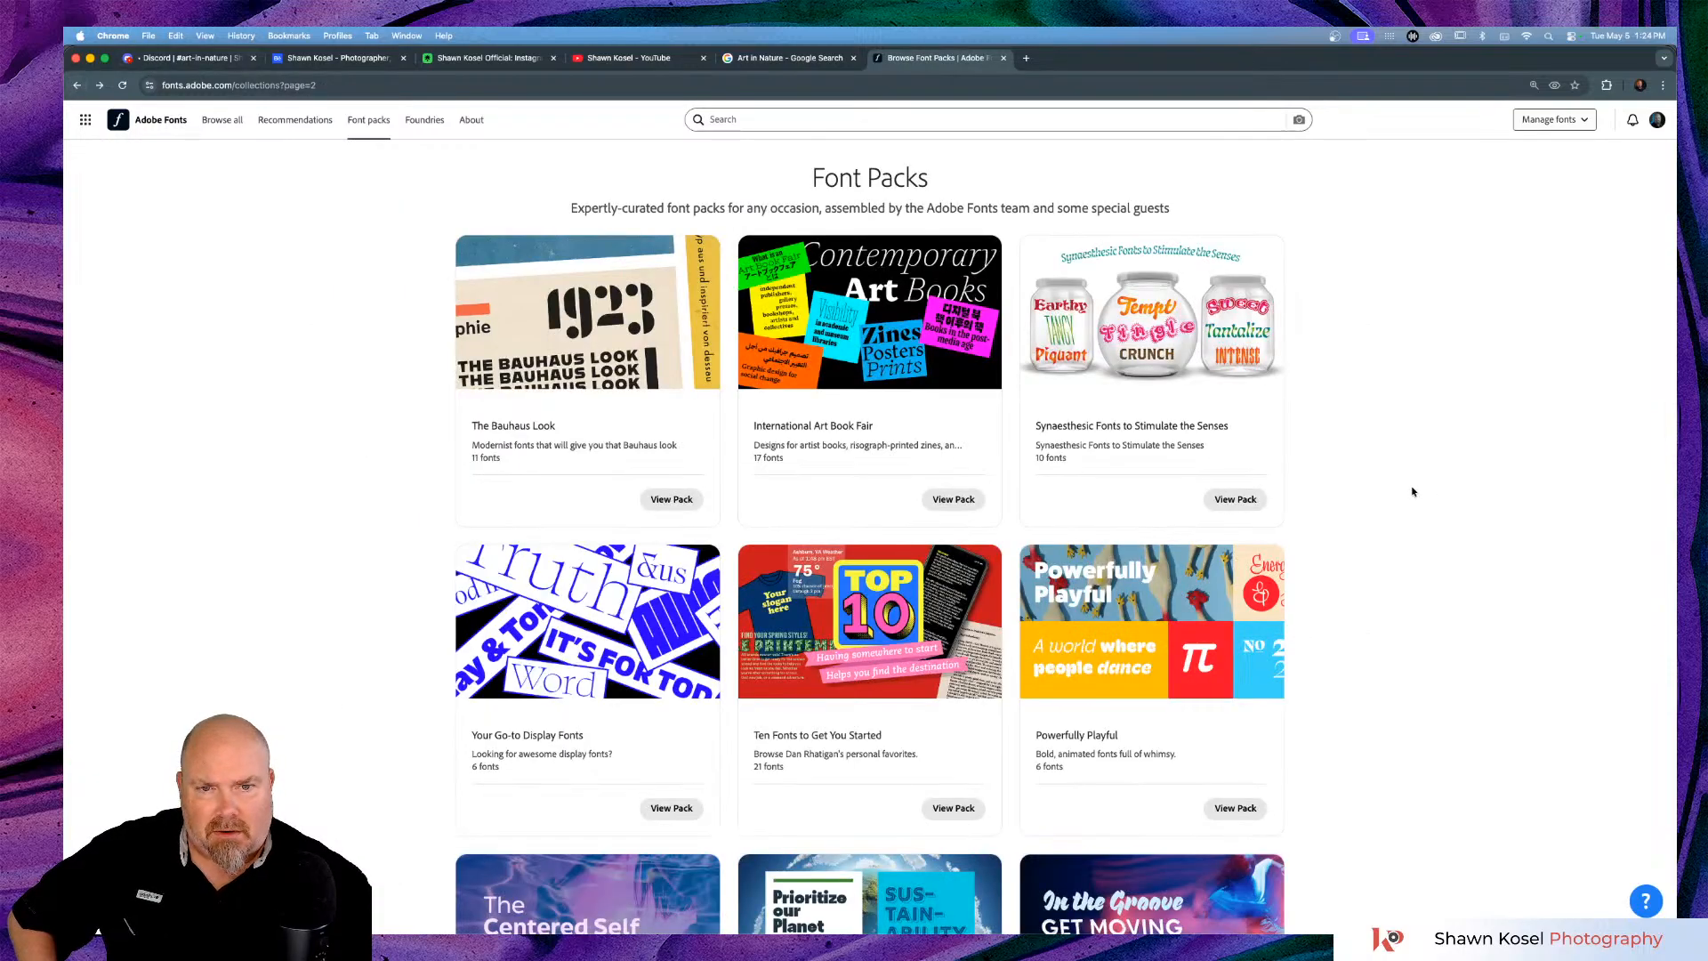
scroll(1408, 491, down, 3)
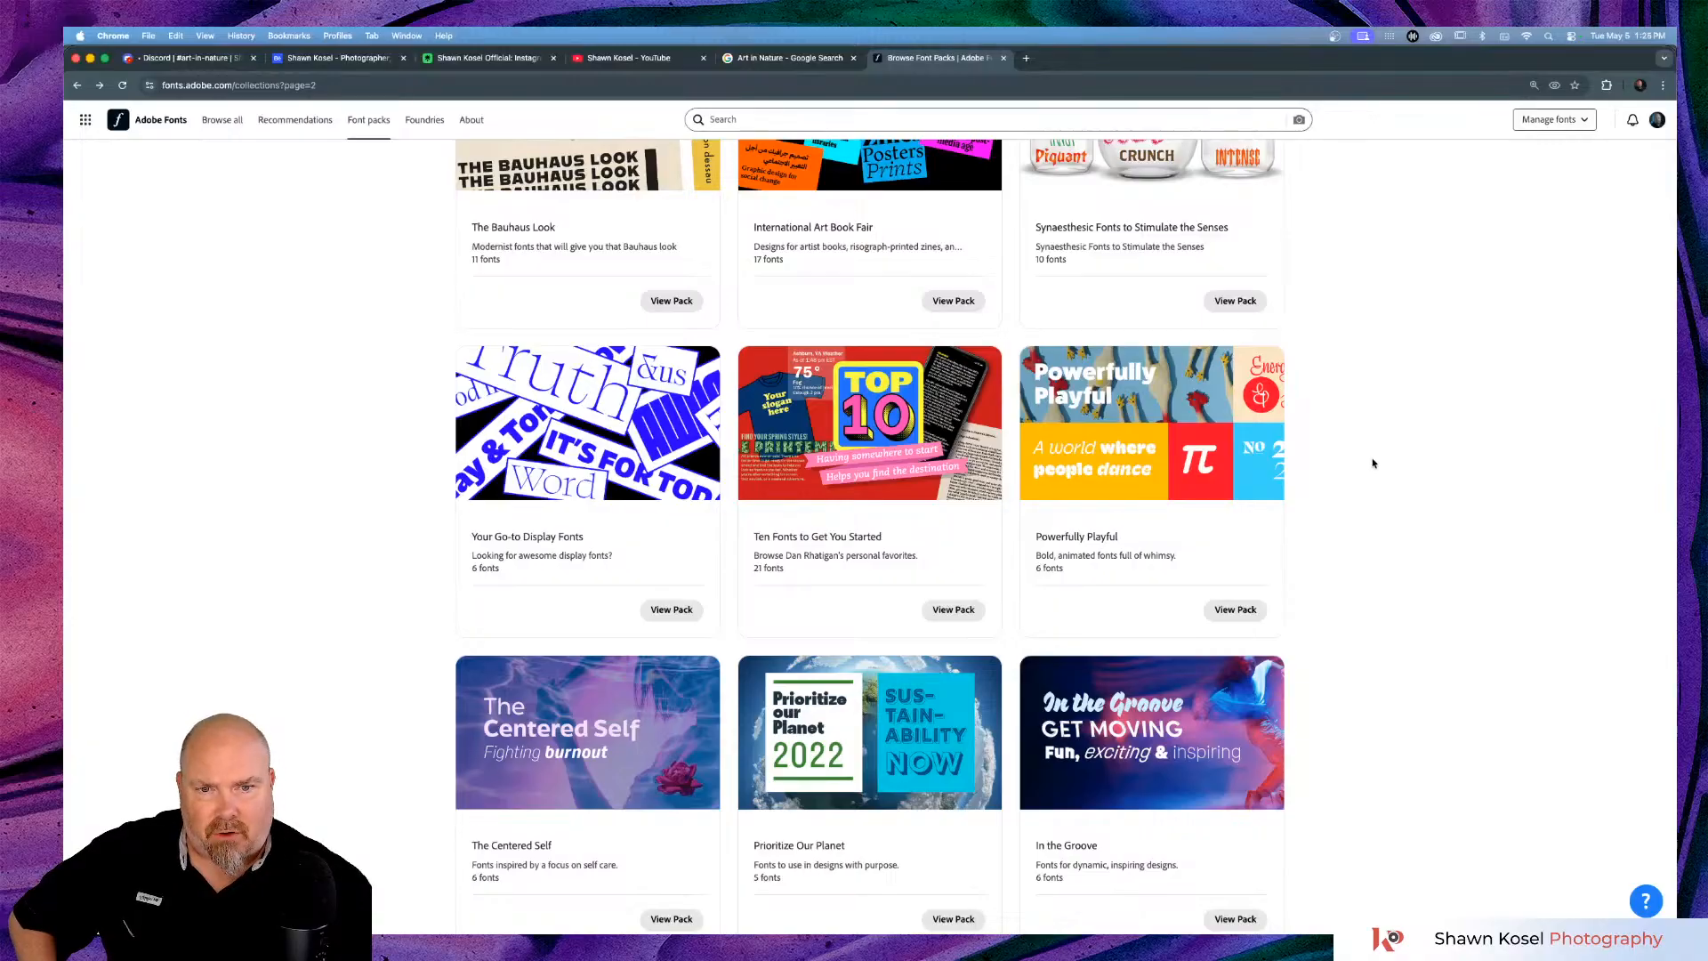
scroll(1372, 464, down, 2)
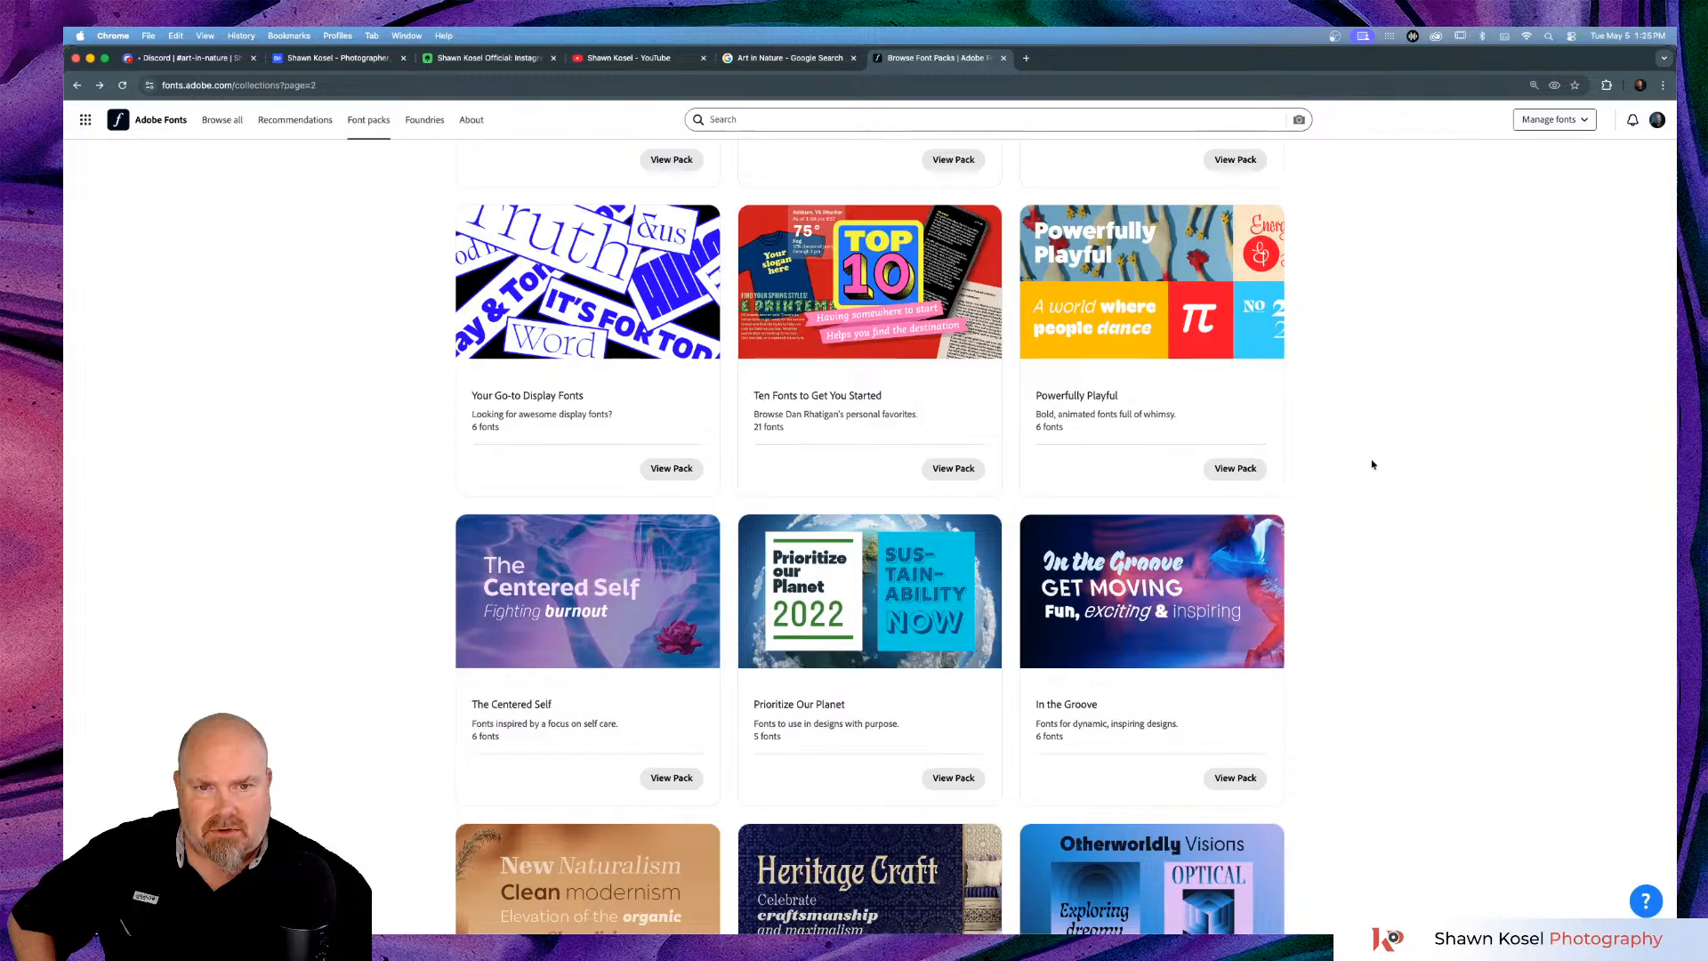
scroll(1372, 465, down, 4)
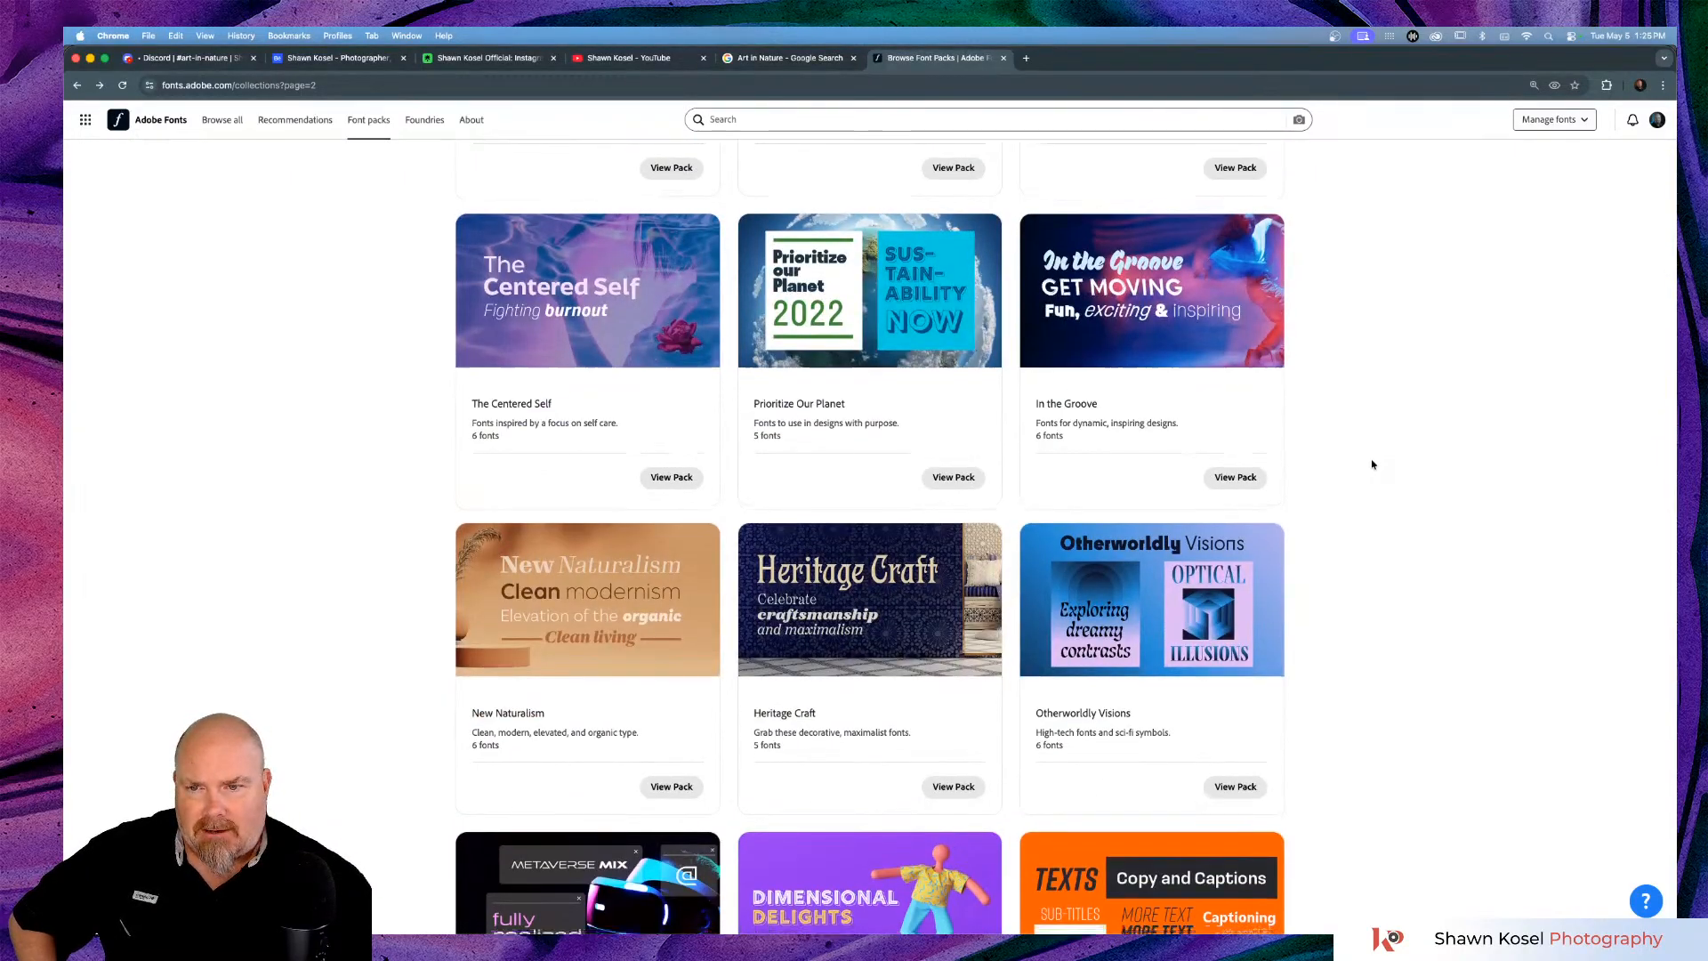
scroll(1372, 464, down, 6)
scroll(1372, 464, down, 5)
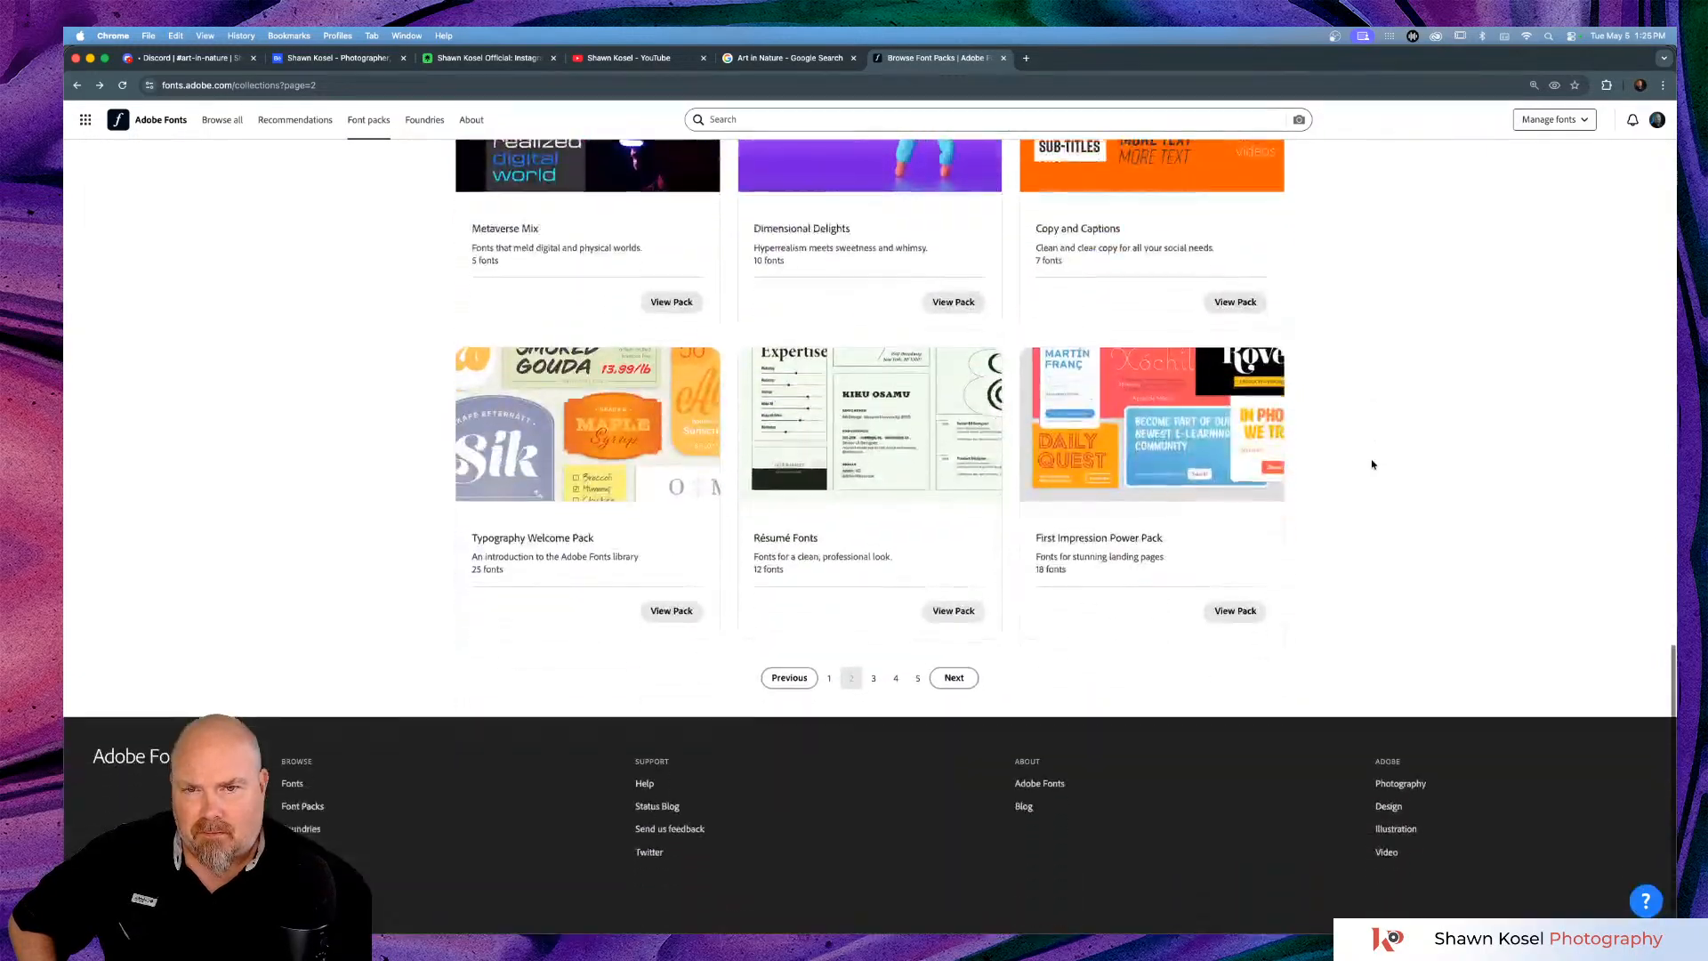
click(940, 647)
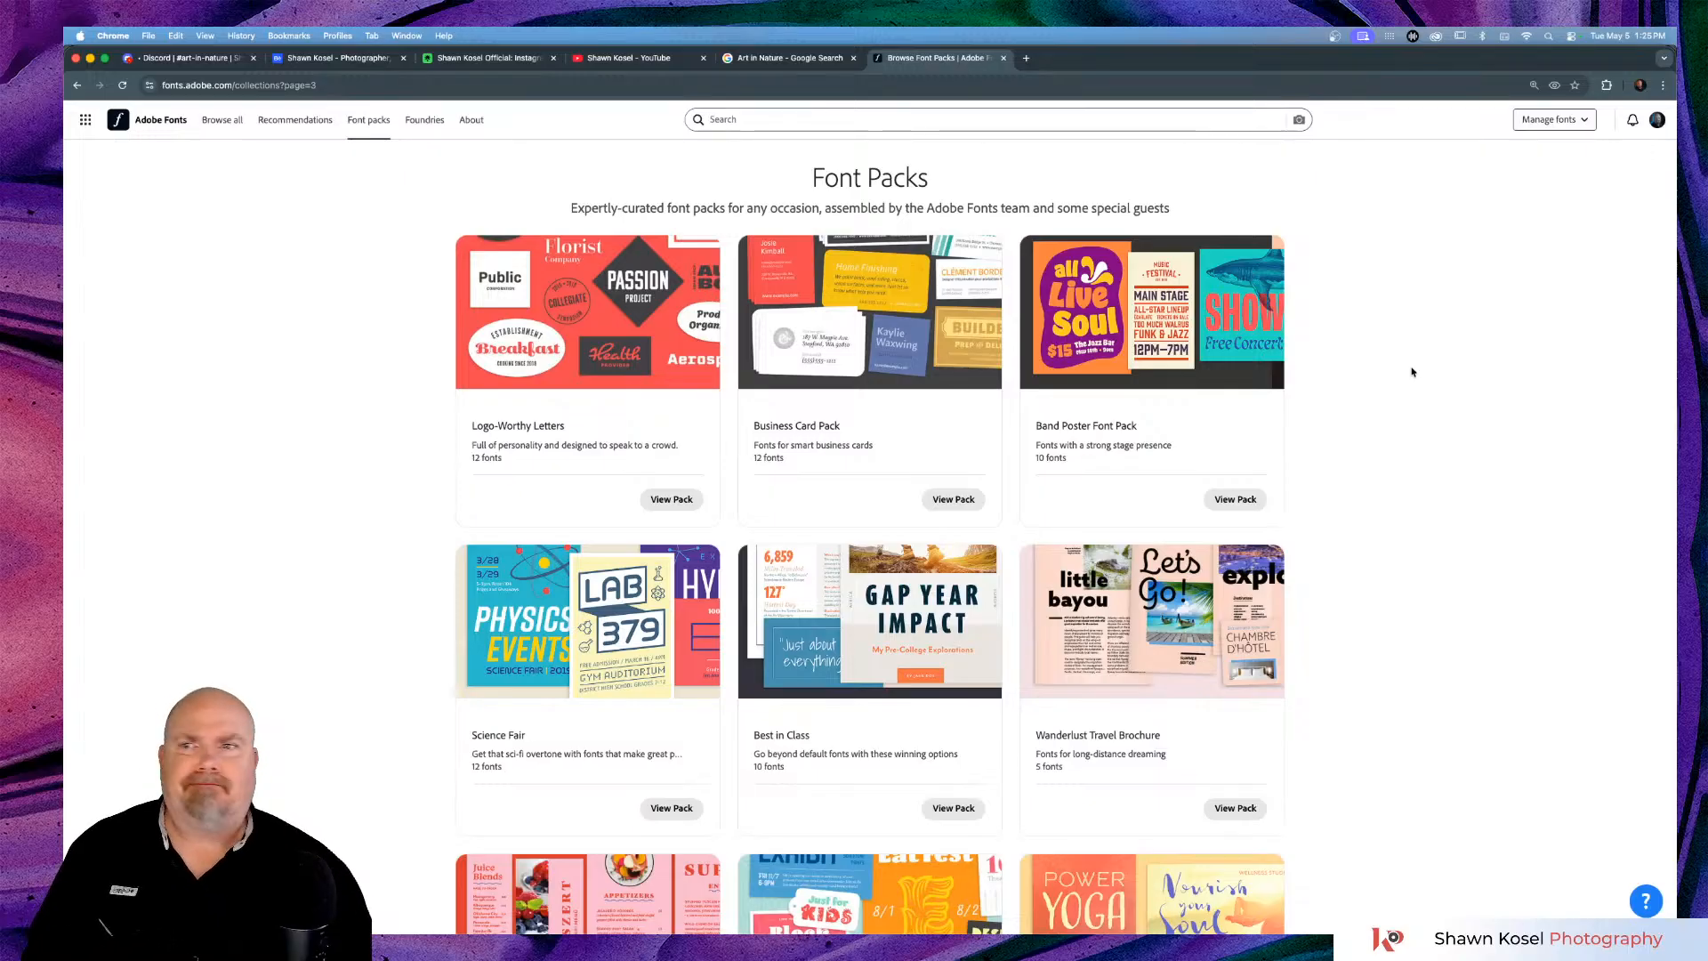
Switch to Discord, open the community-artwork channel and look back through its shared artwork from April 2026 to October 2025.
click(233, 62)
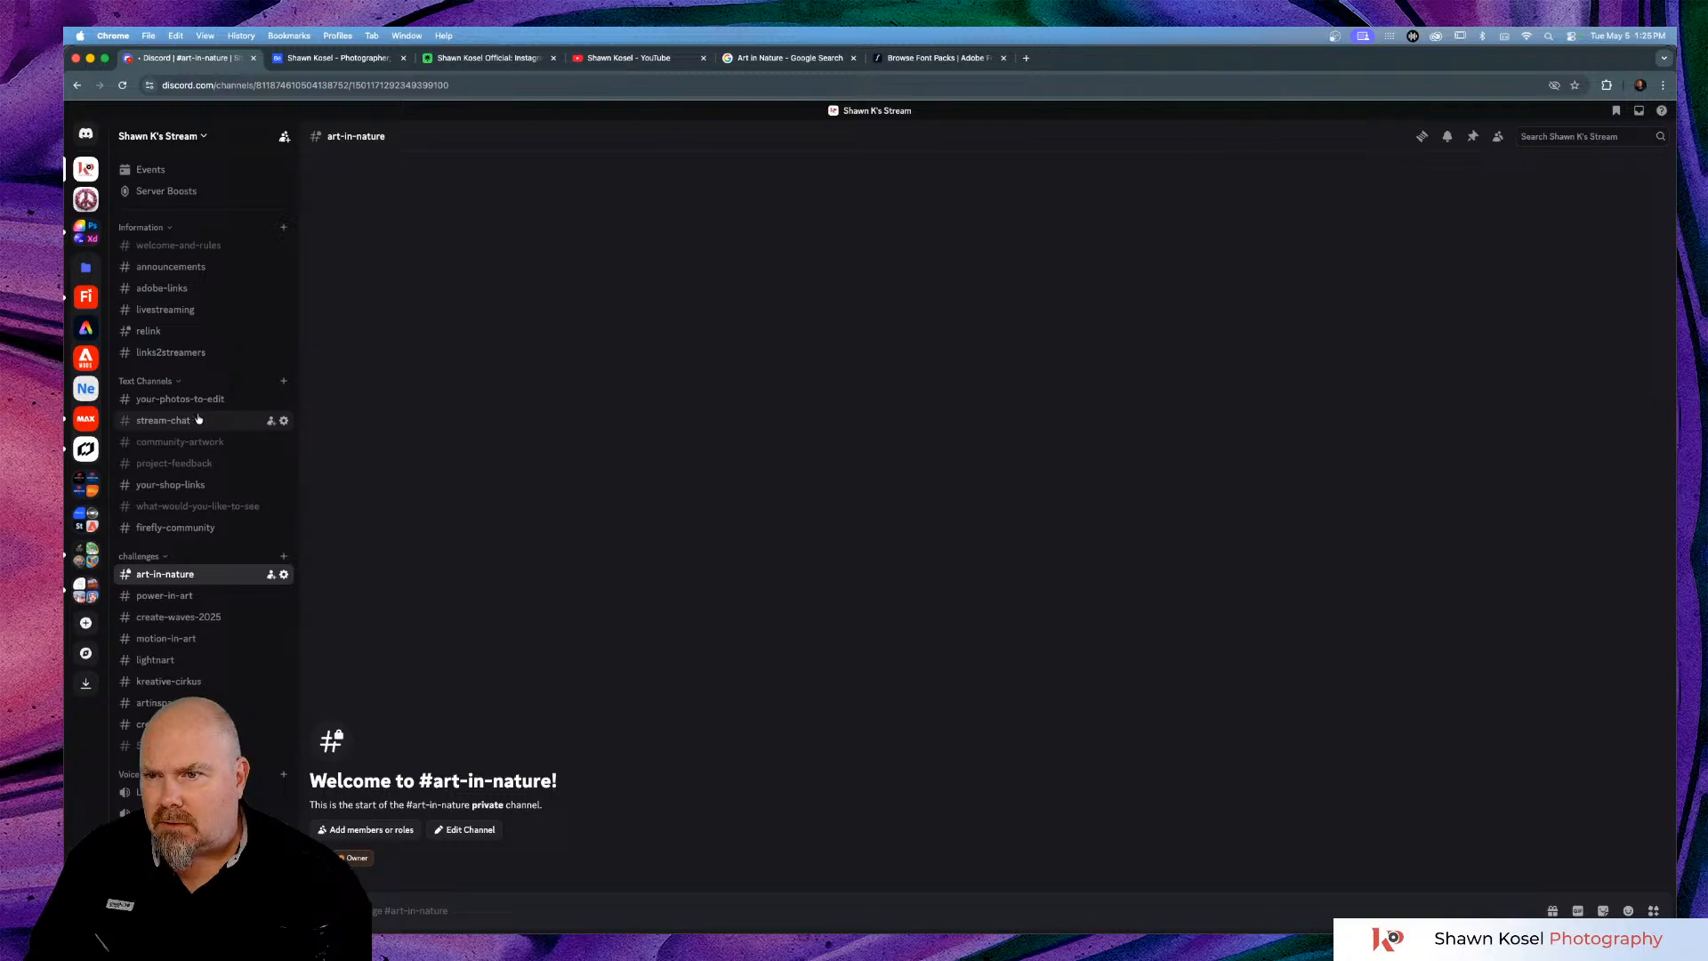
click(182, 442)
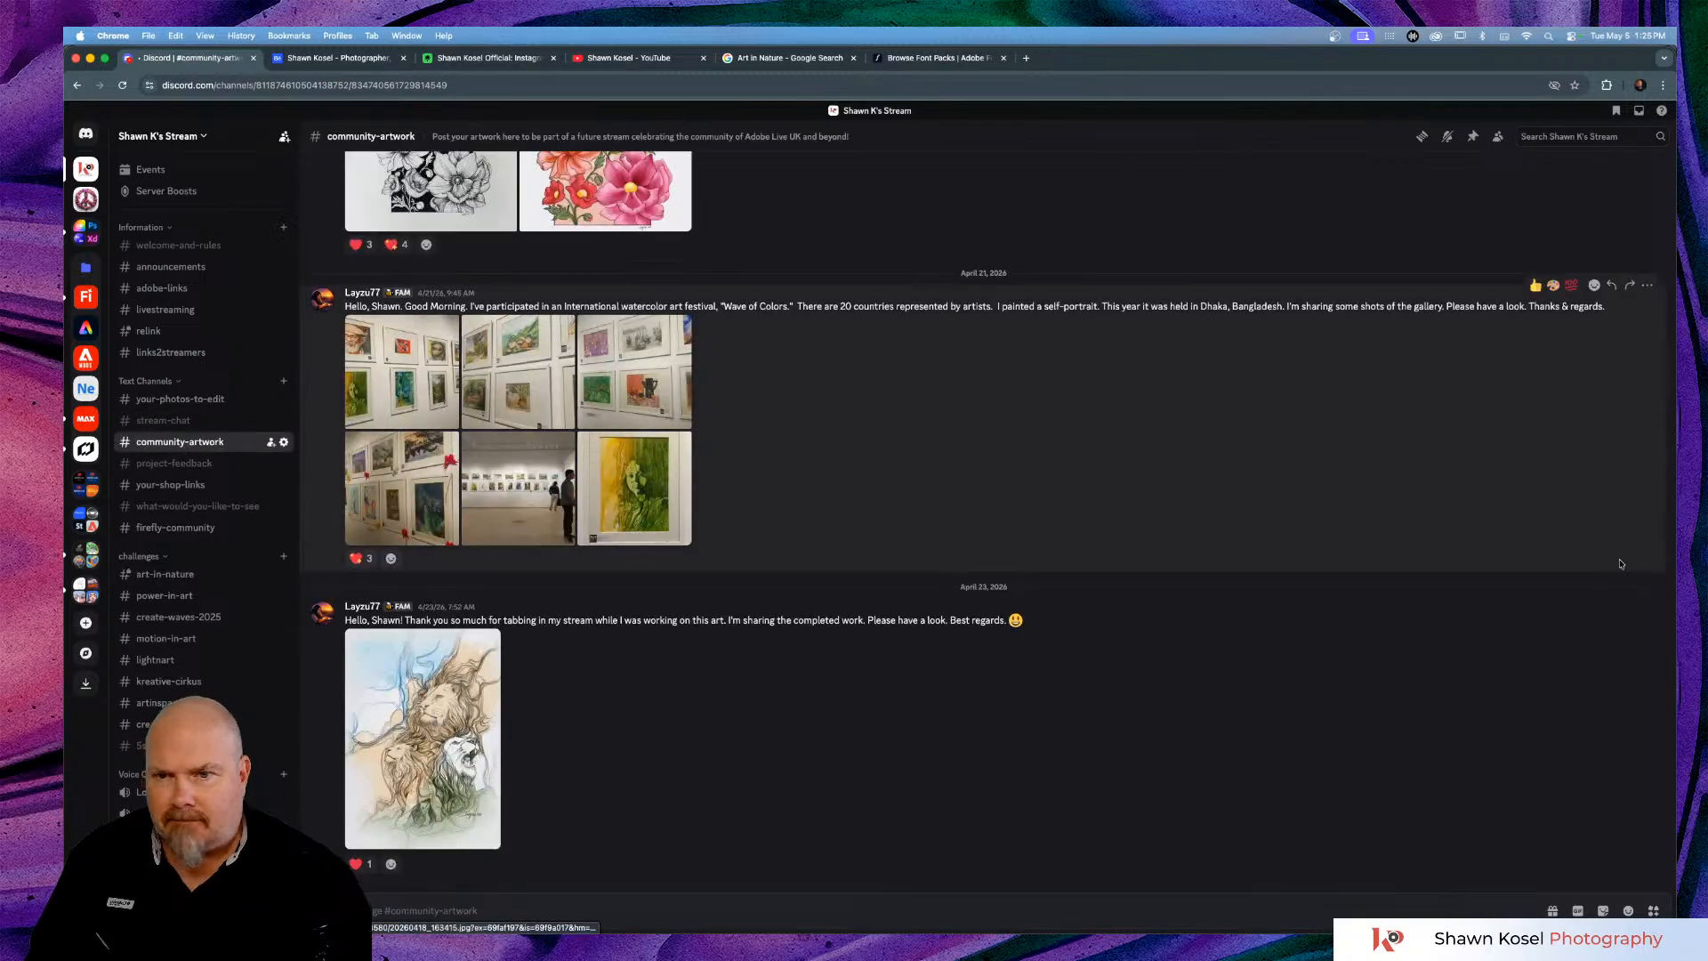
scroll(1207, 544, up, 15)
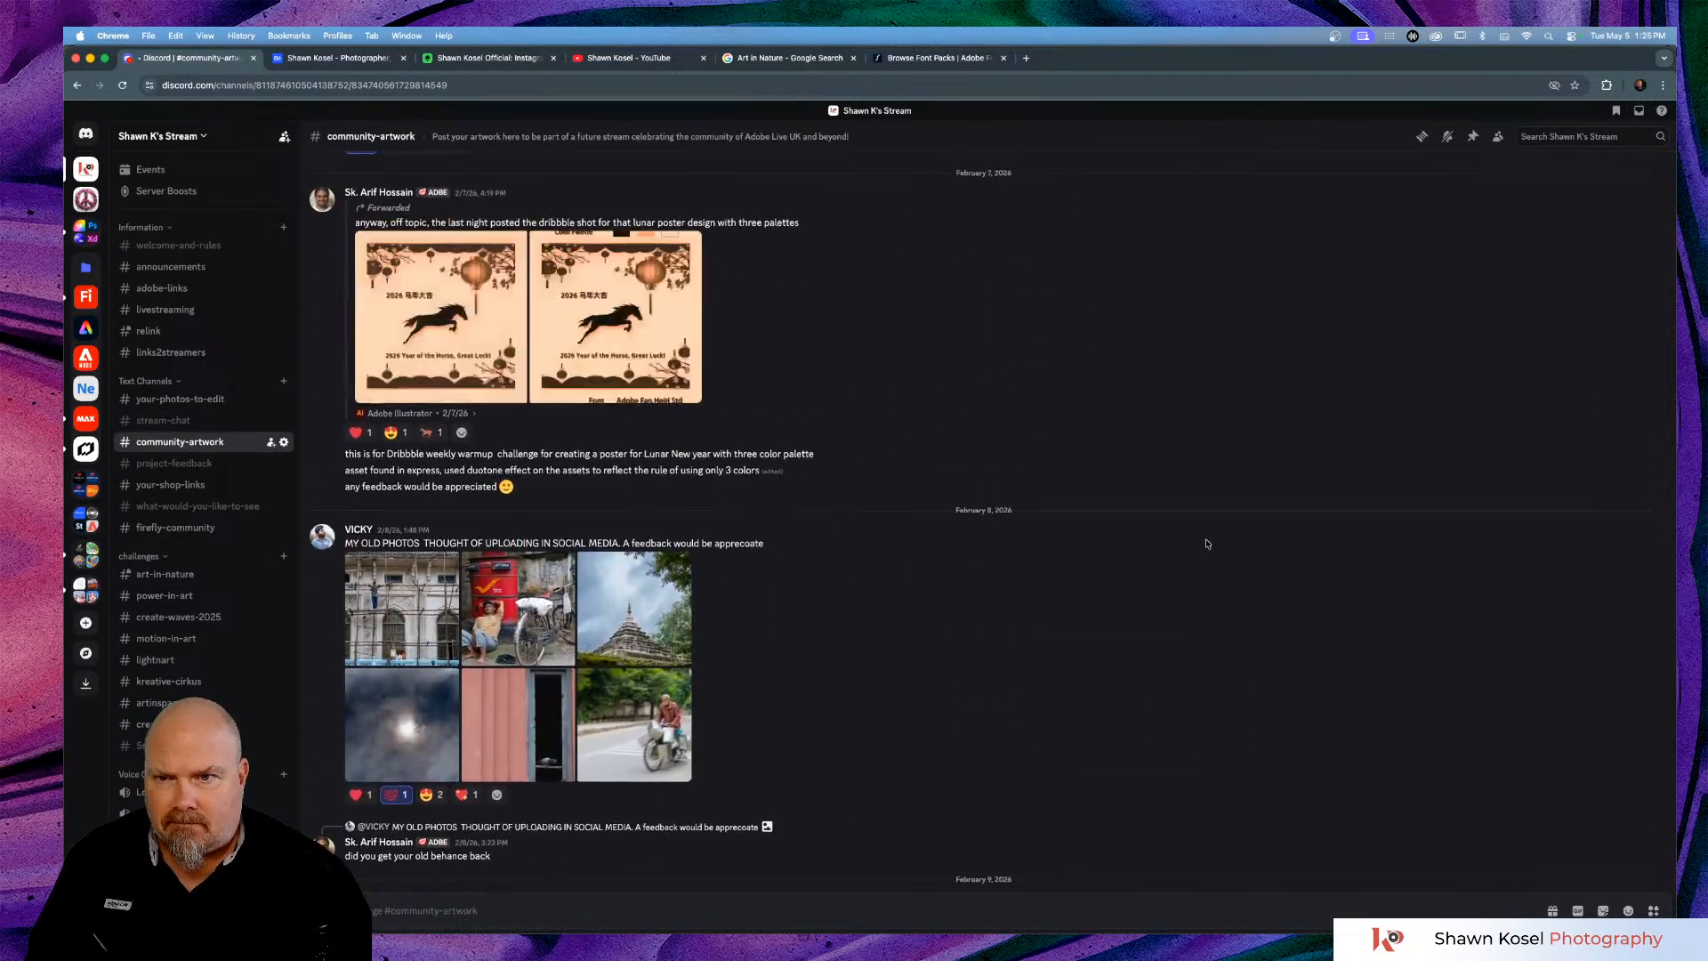
scroll(1207, 544, up, 15)
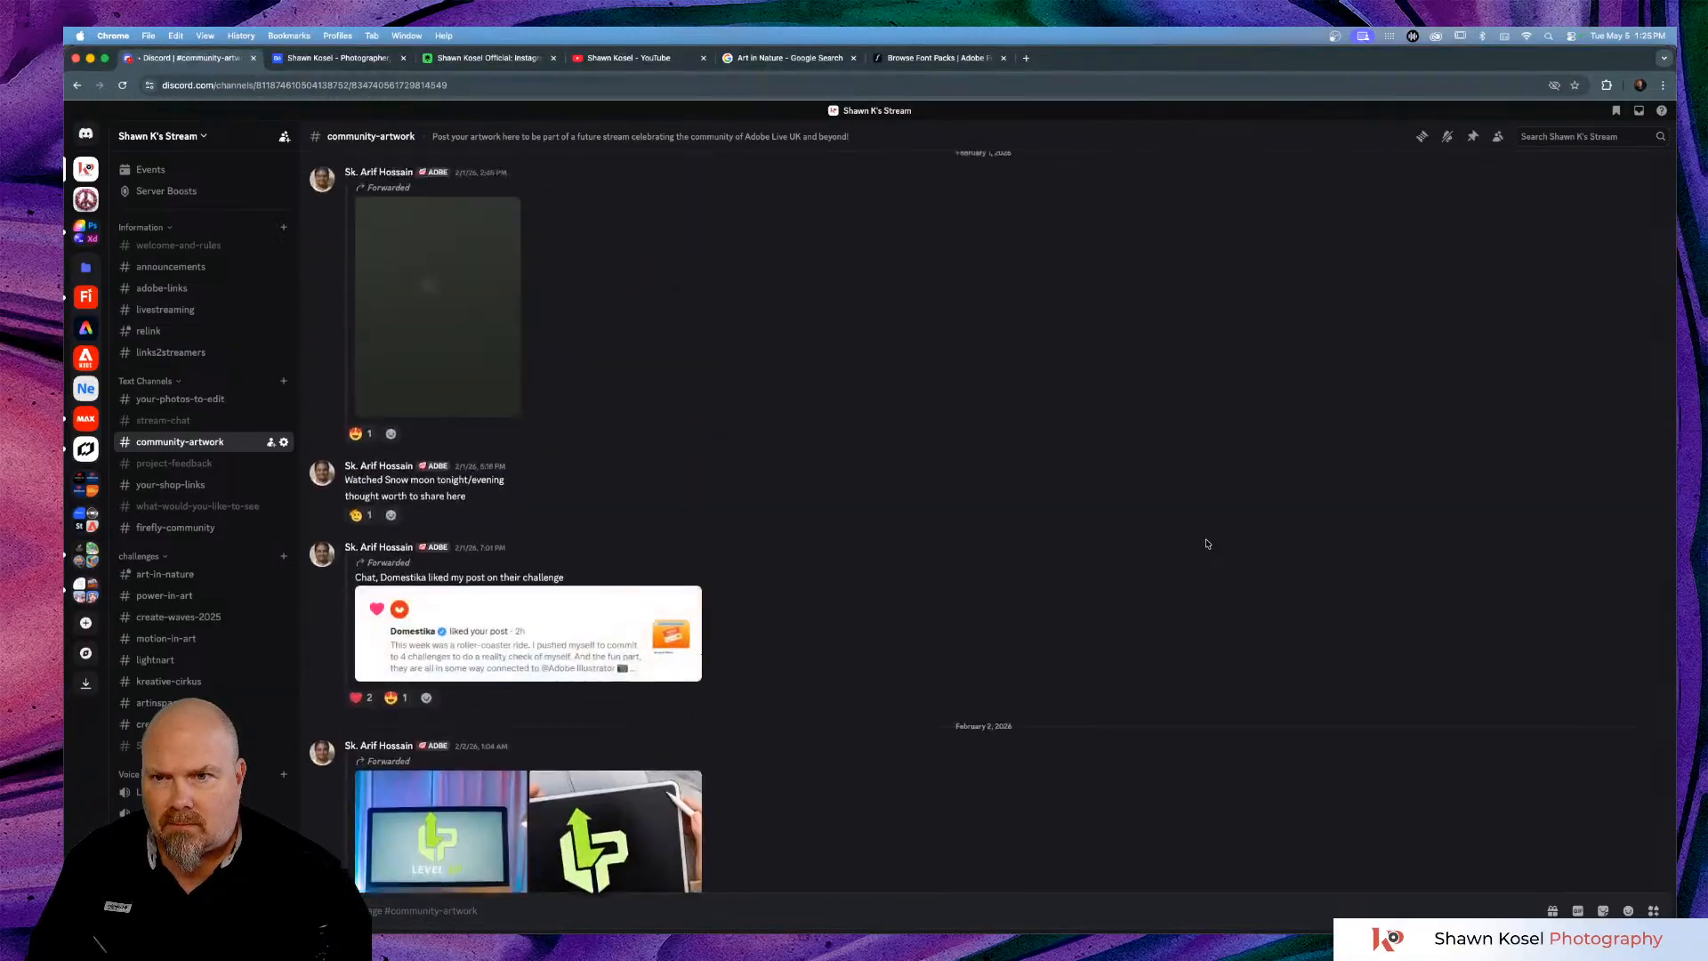
scroll(1207, 544, up, 15)
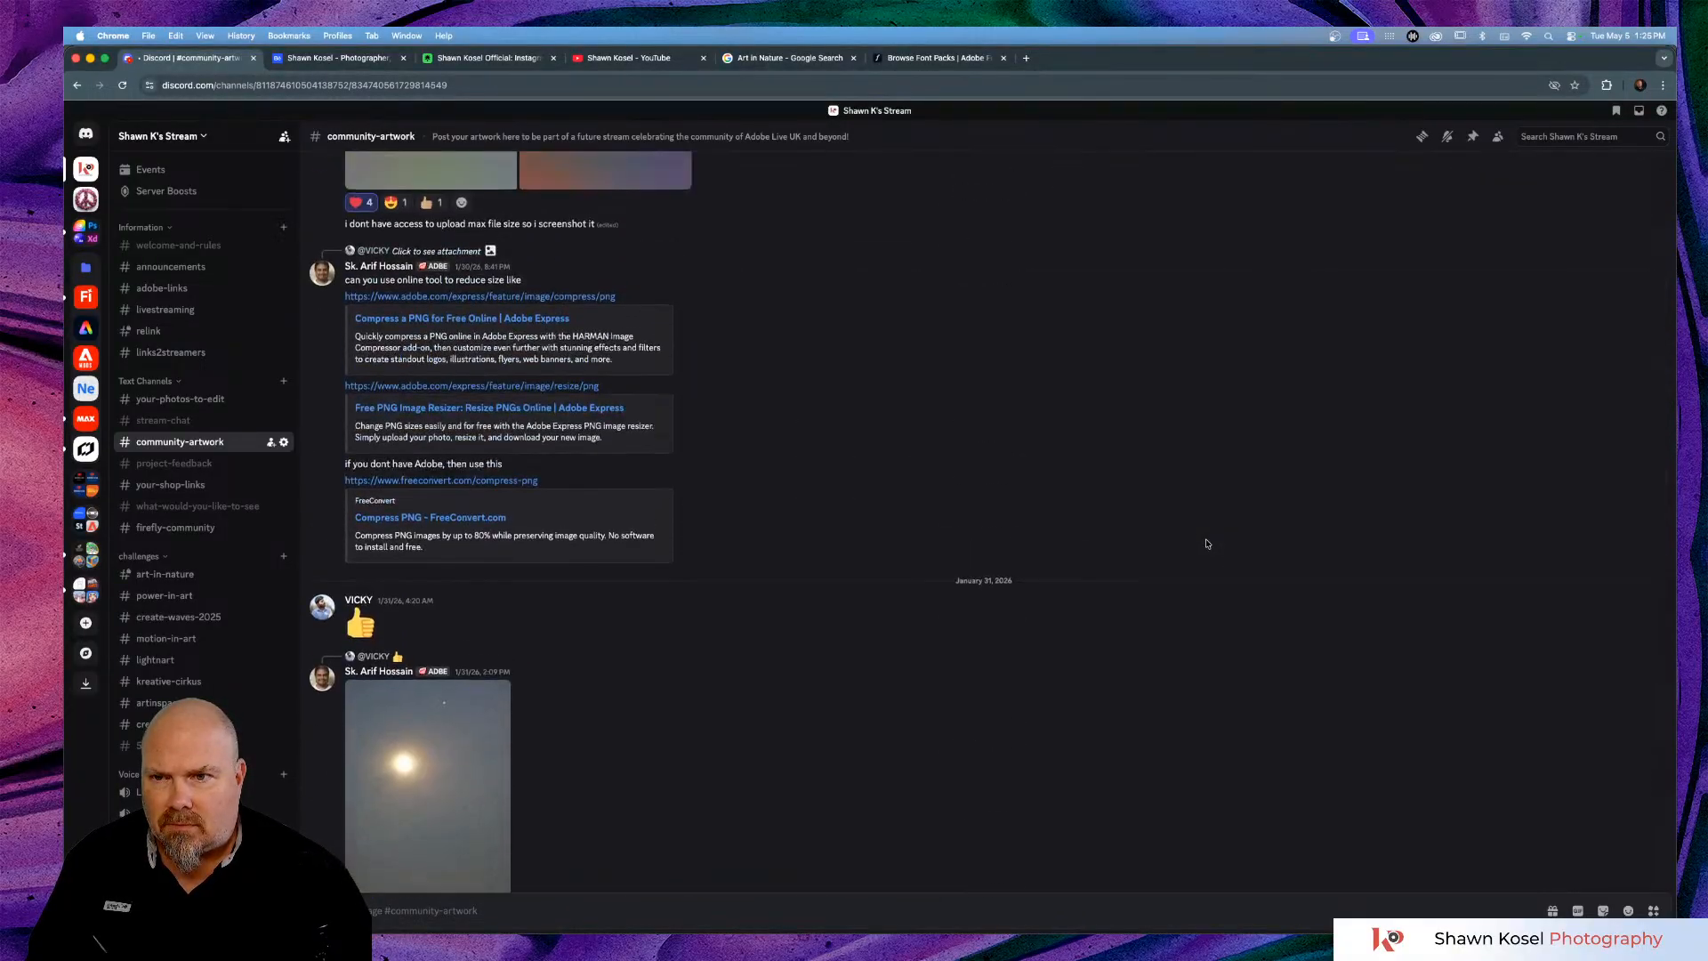
scroll(1207, 544, up, 8)
scroll(1208, 544, up, 1)
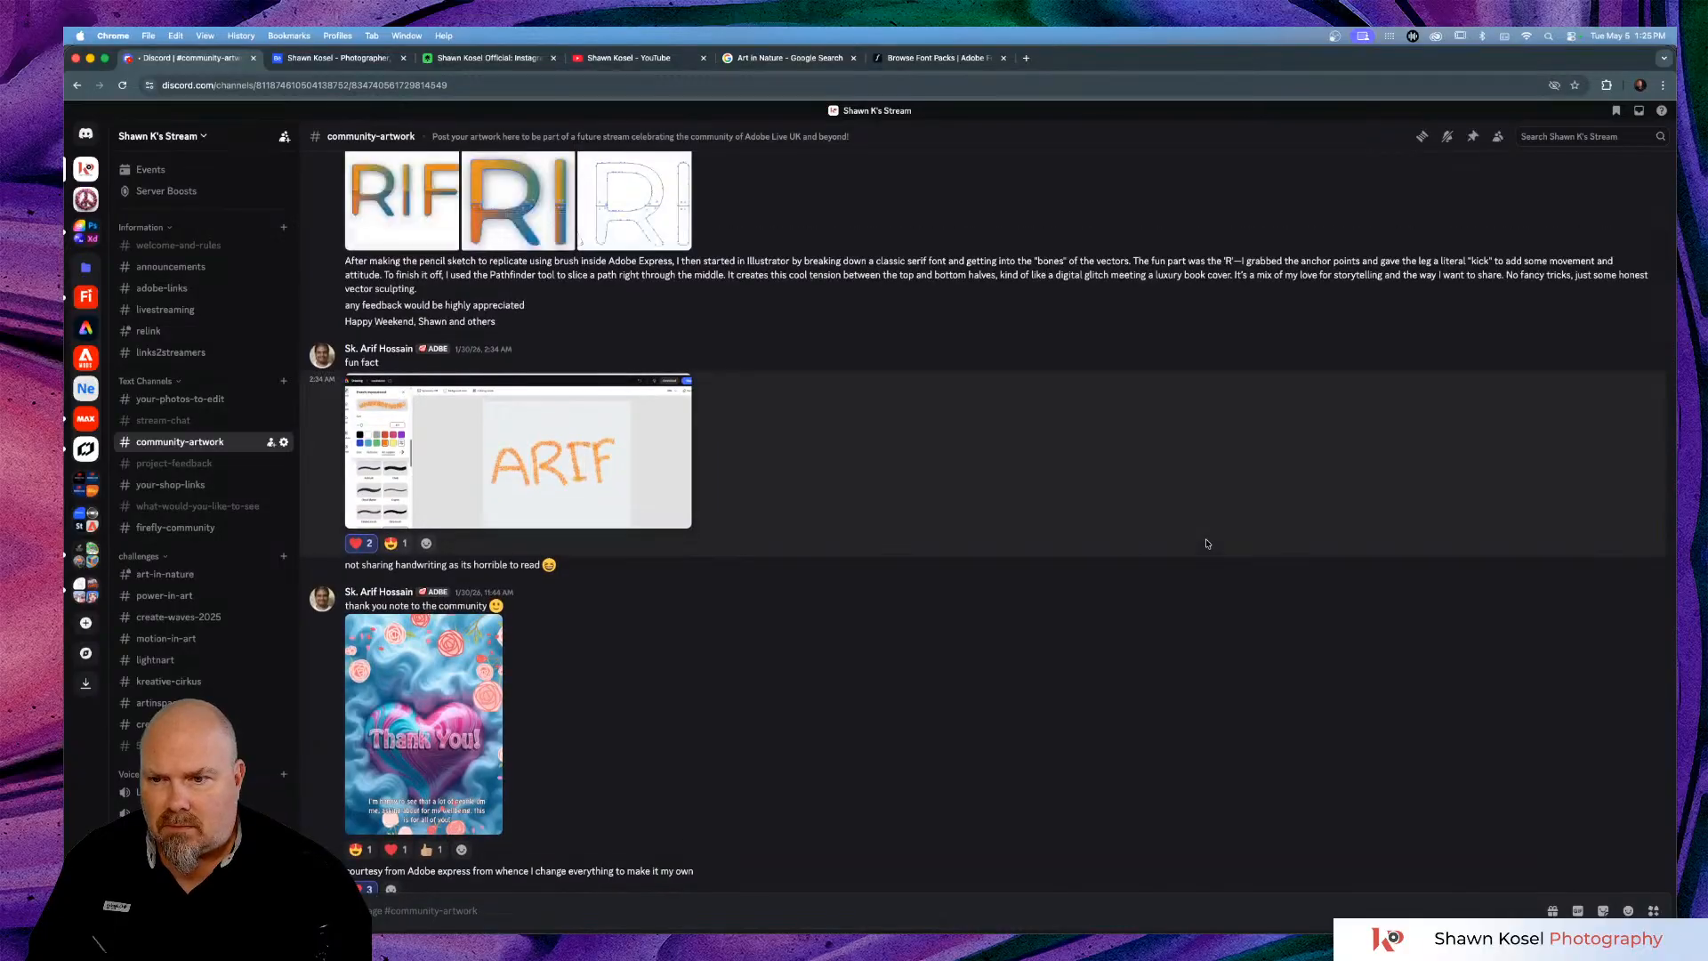
scroll(1208, 544, up, 15)
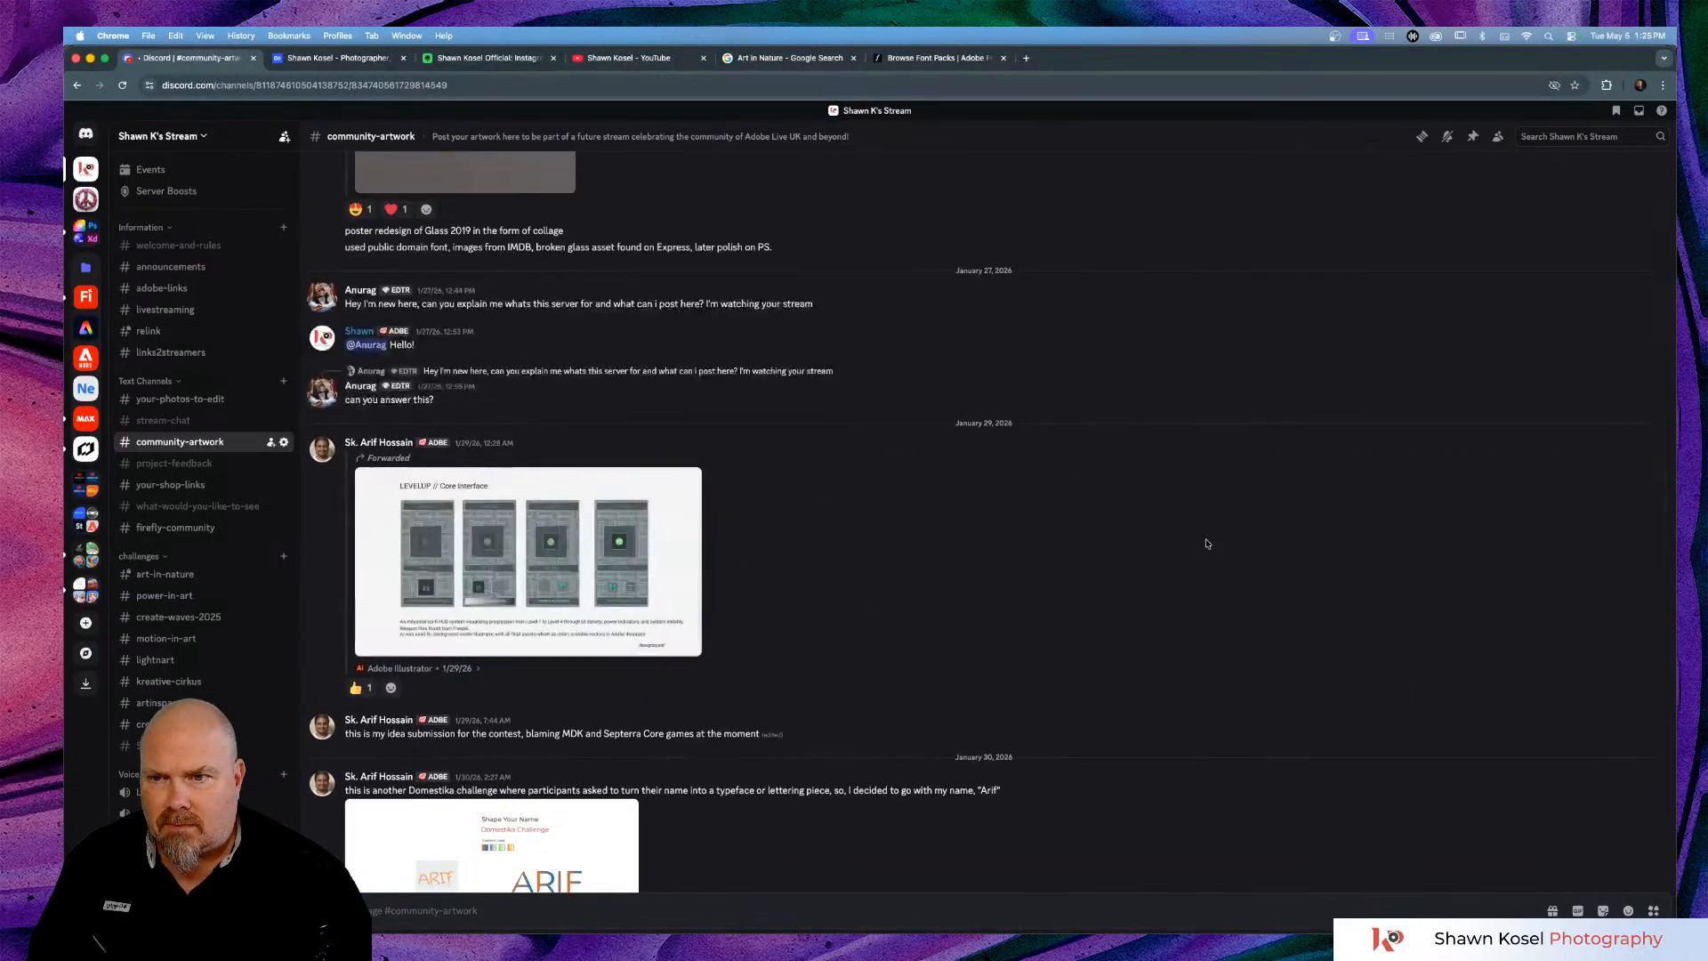
scroll(1208, 544, up, 15)
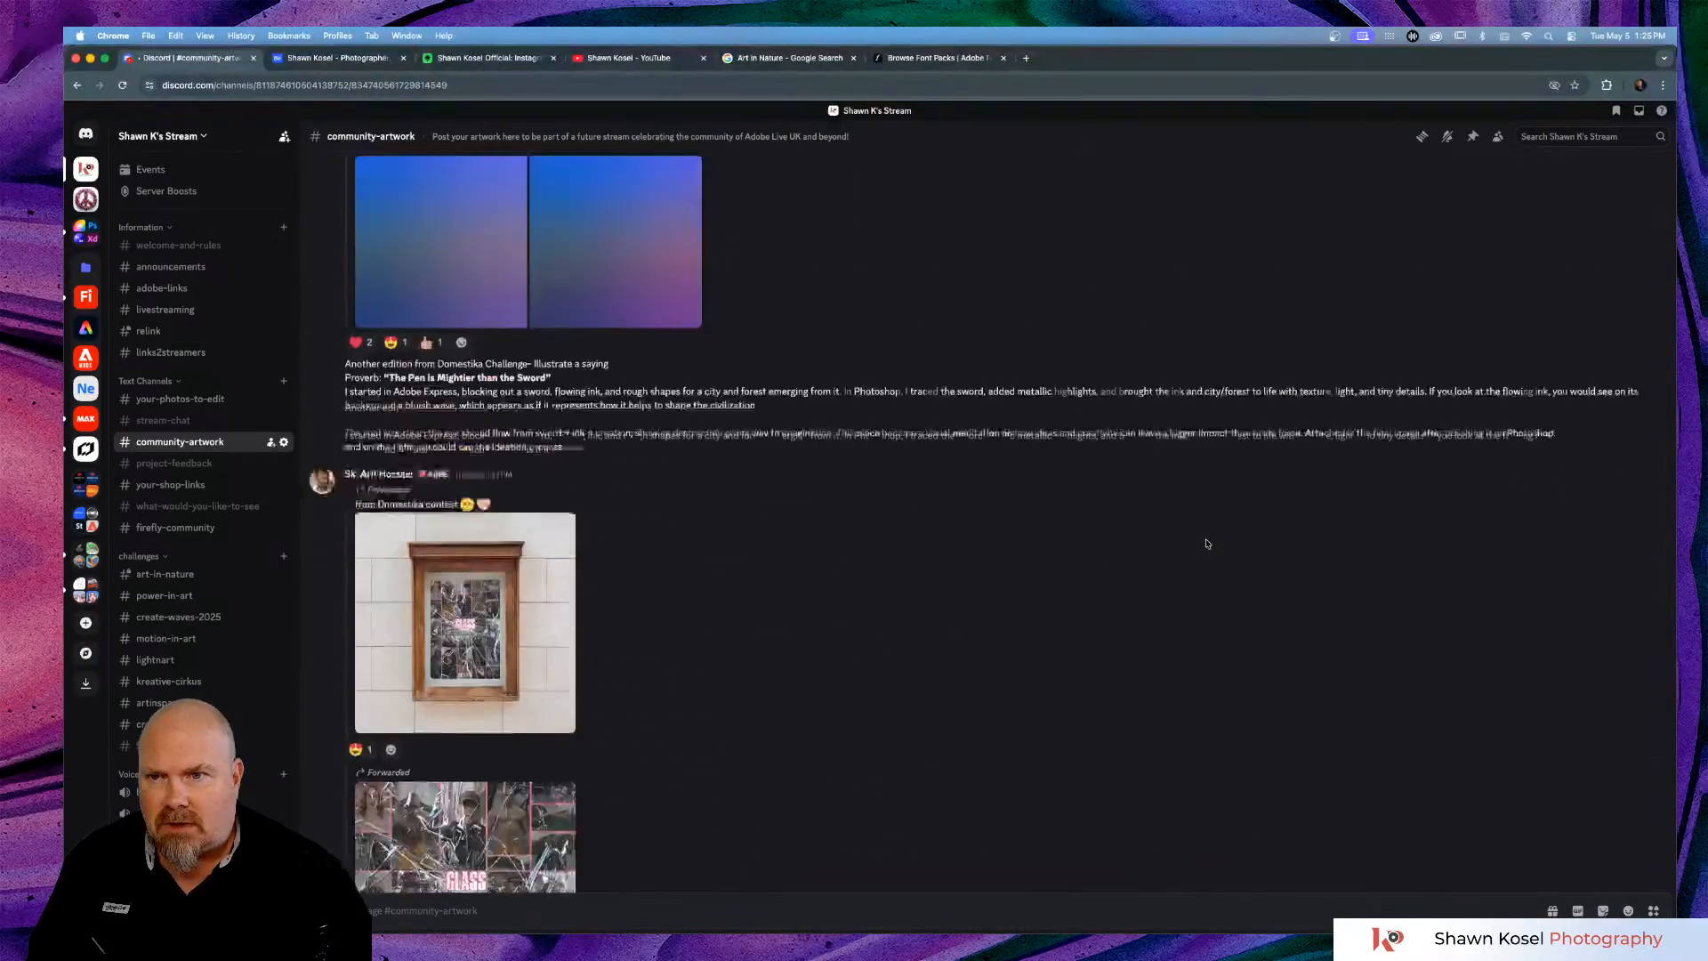
scroll(1207, 543, up, 10)
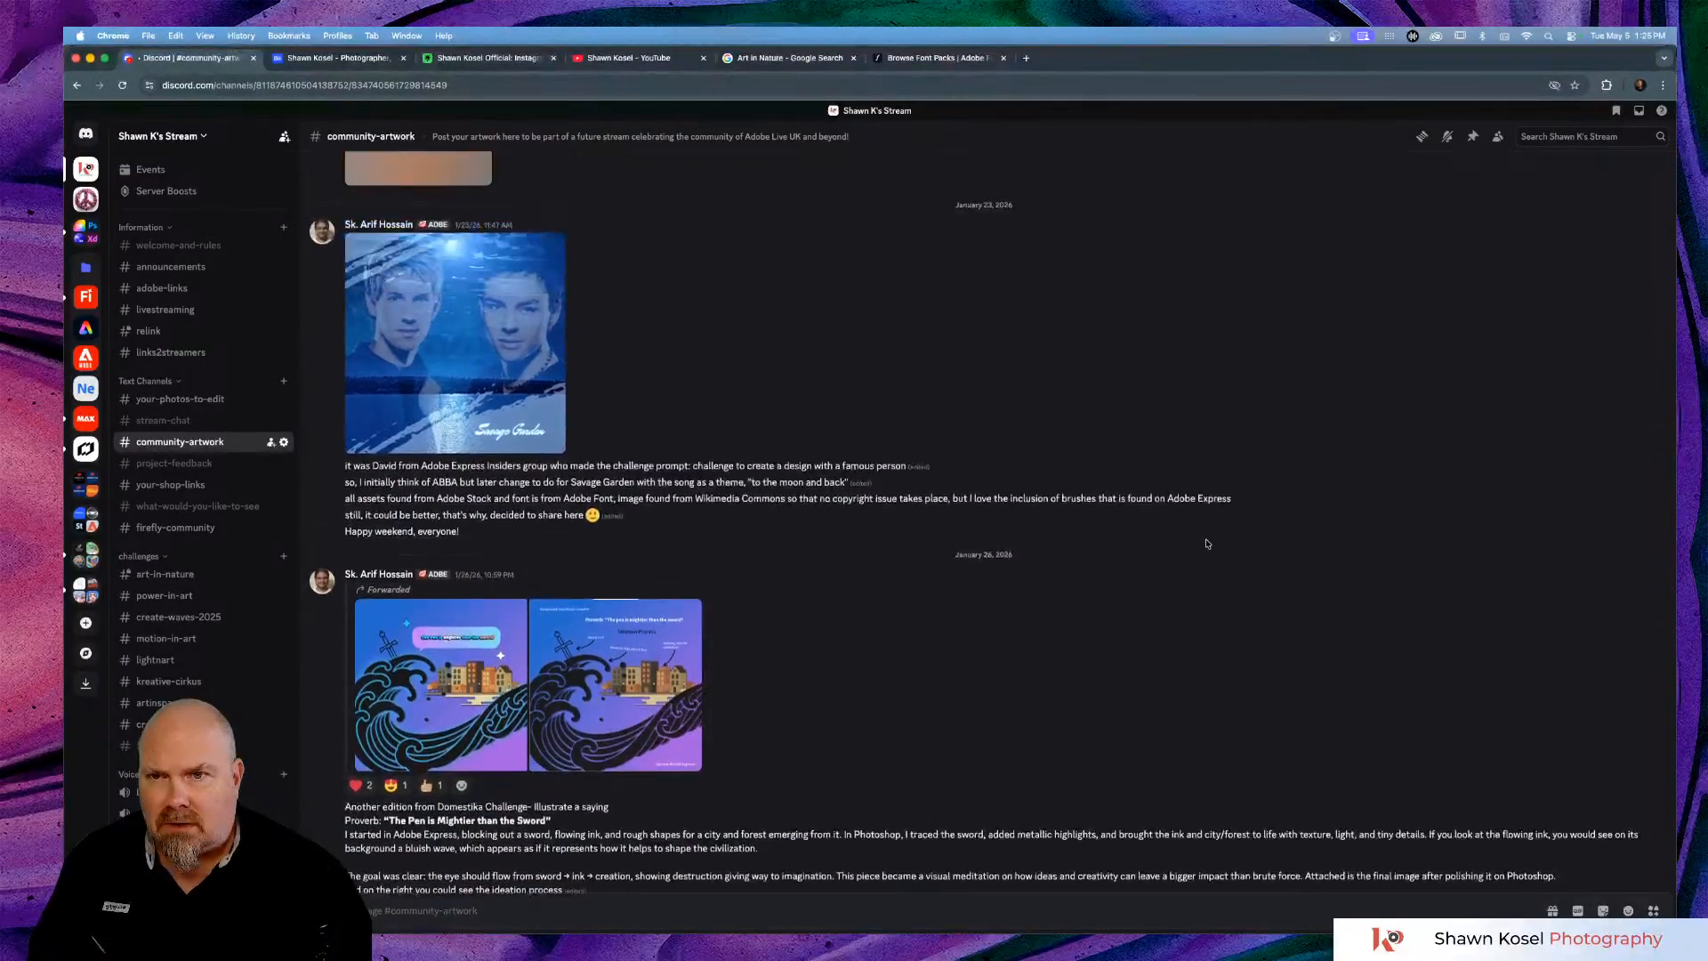
scroll(1207, 544, up, 15)
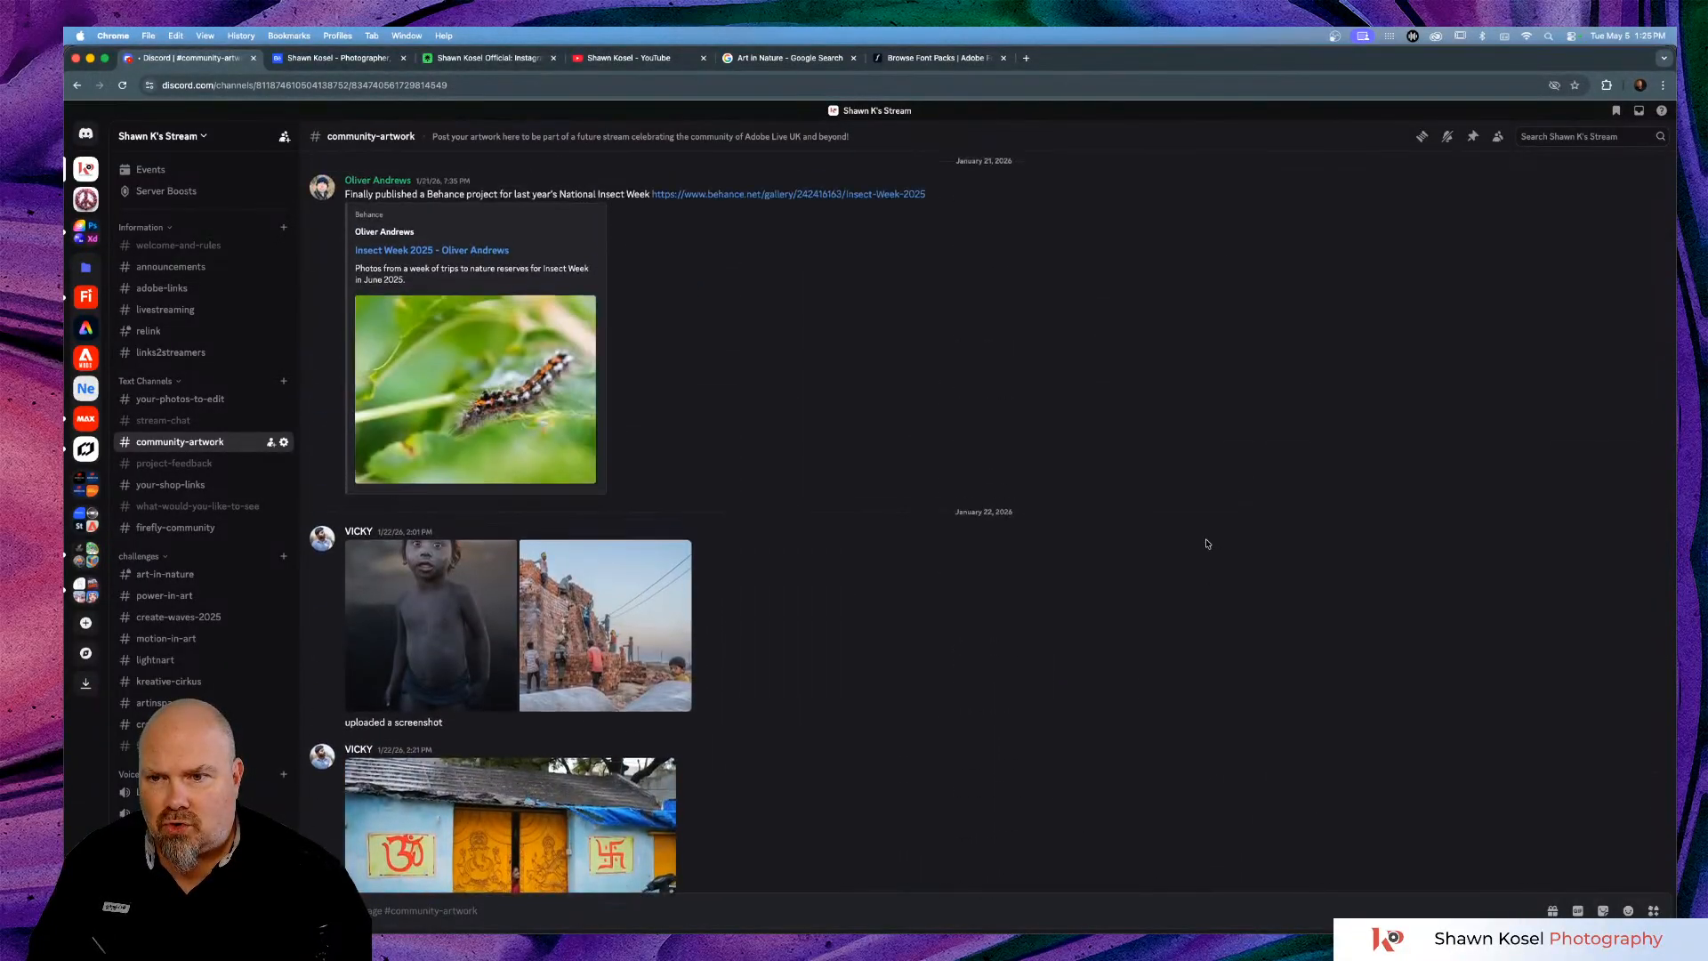
scroll(1208, 543, up, 15)
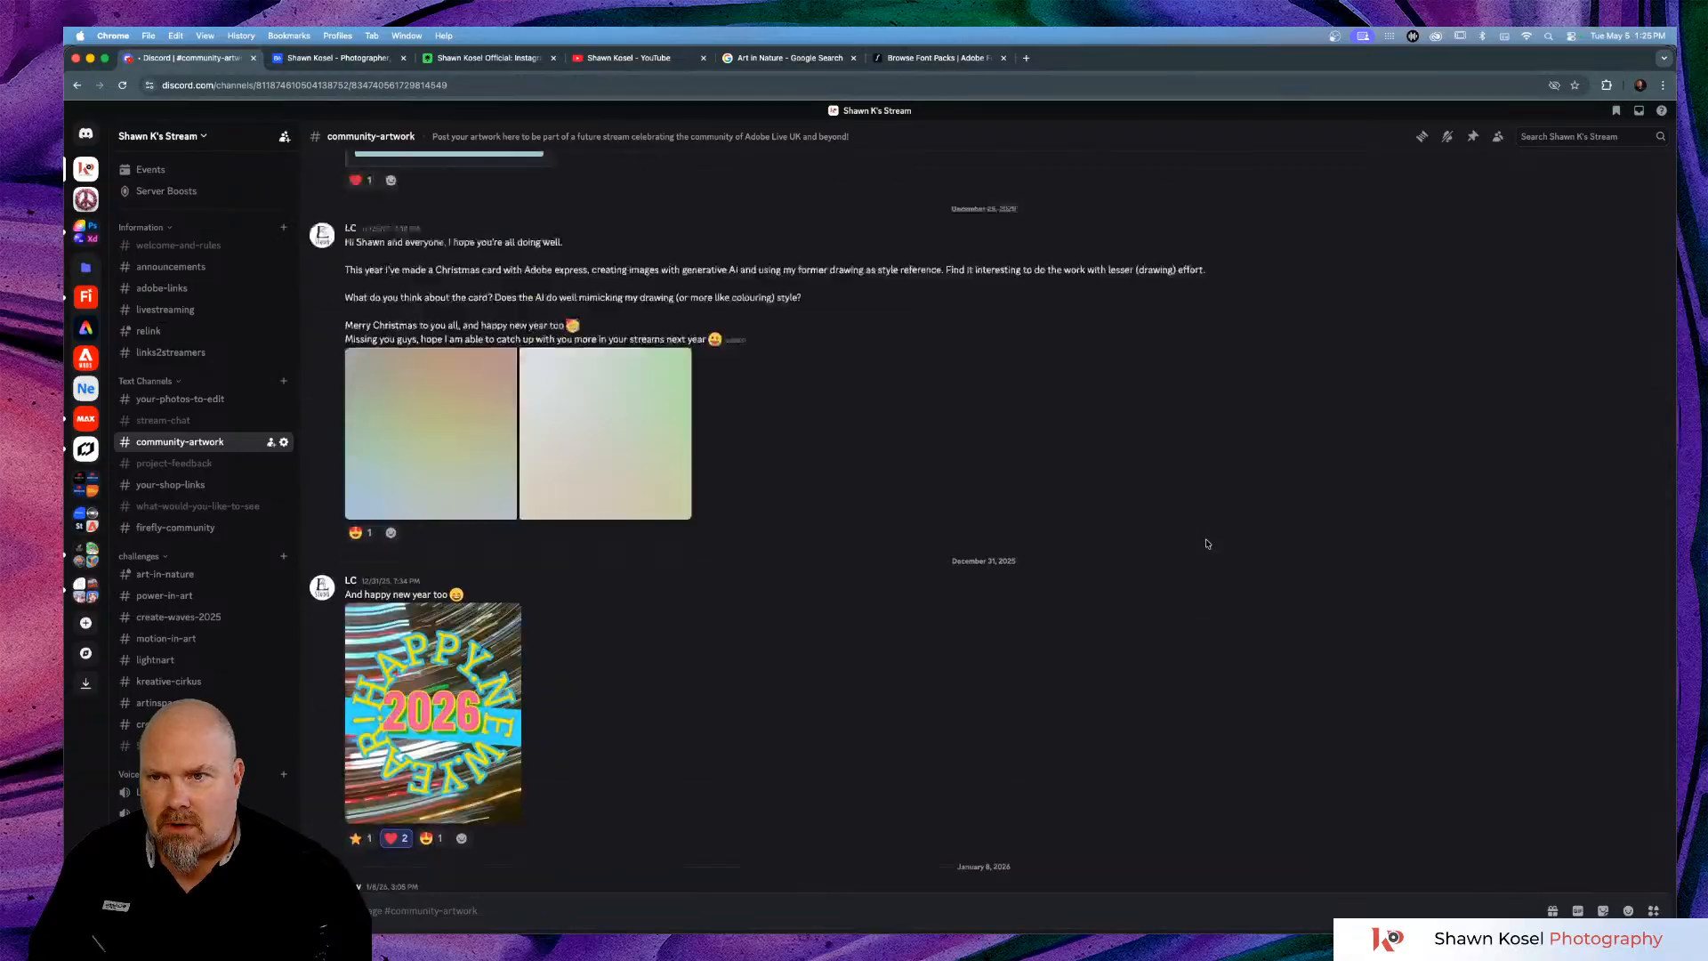
scroll(1207, 544, up, 15)
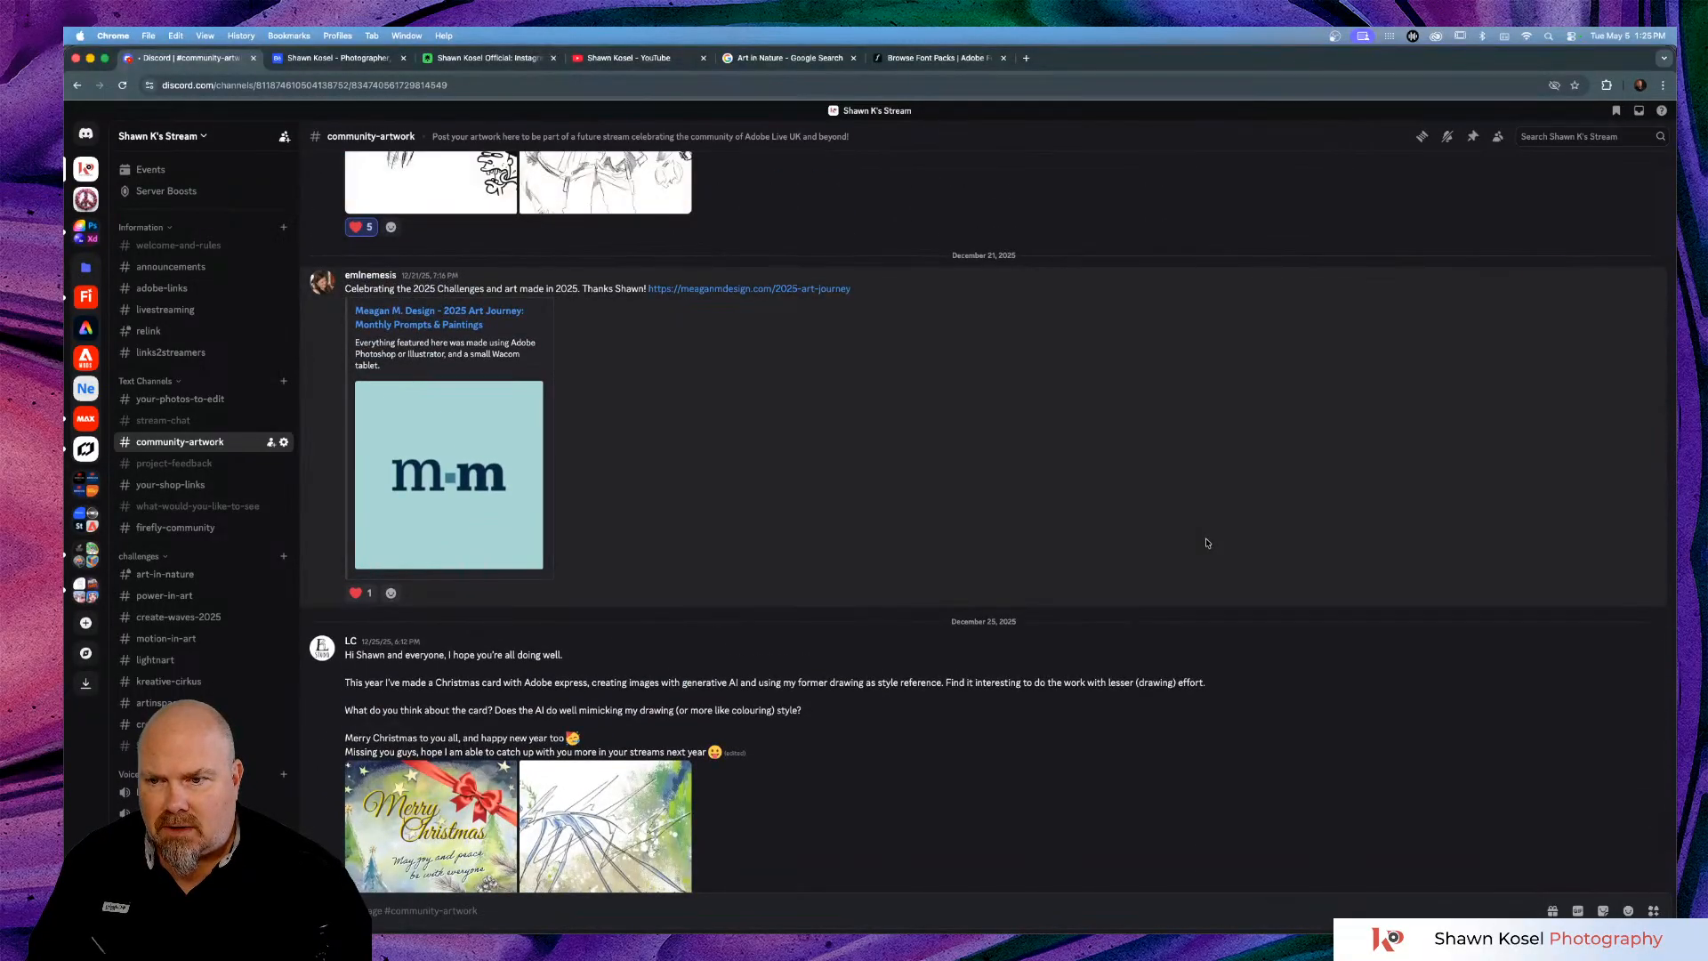
scroll(1208, 543, up, 10)
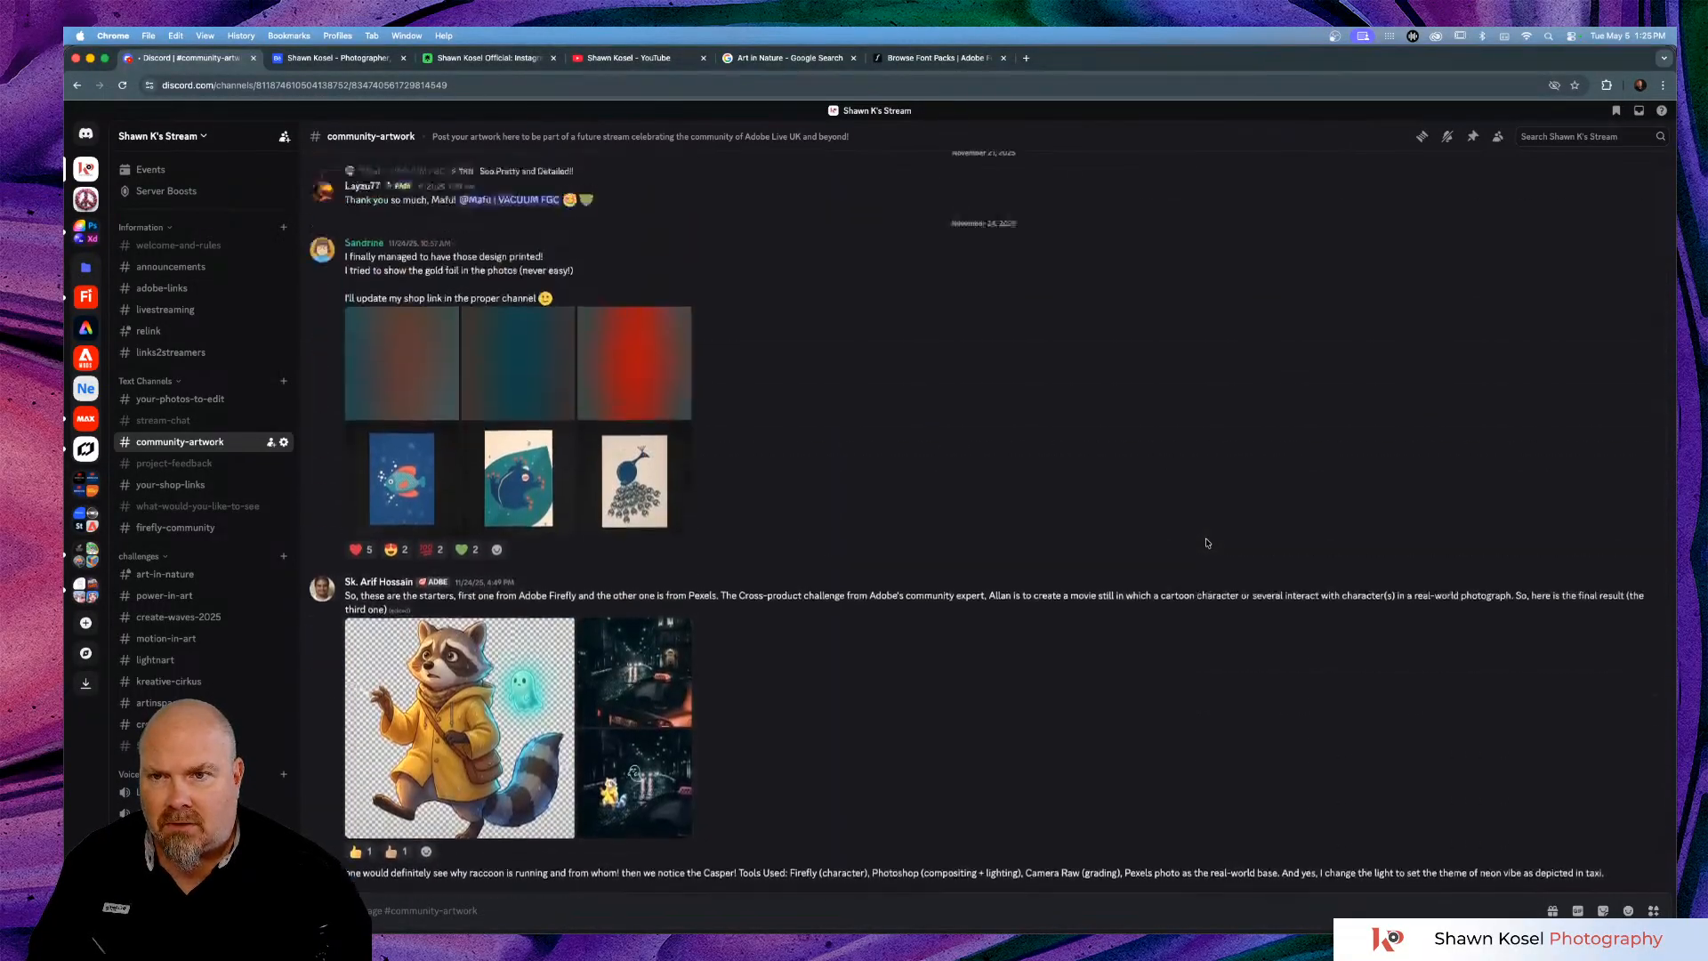
scroll(1208, 543, up, 15)
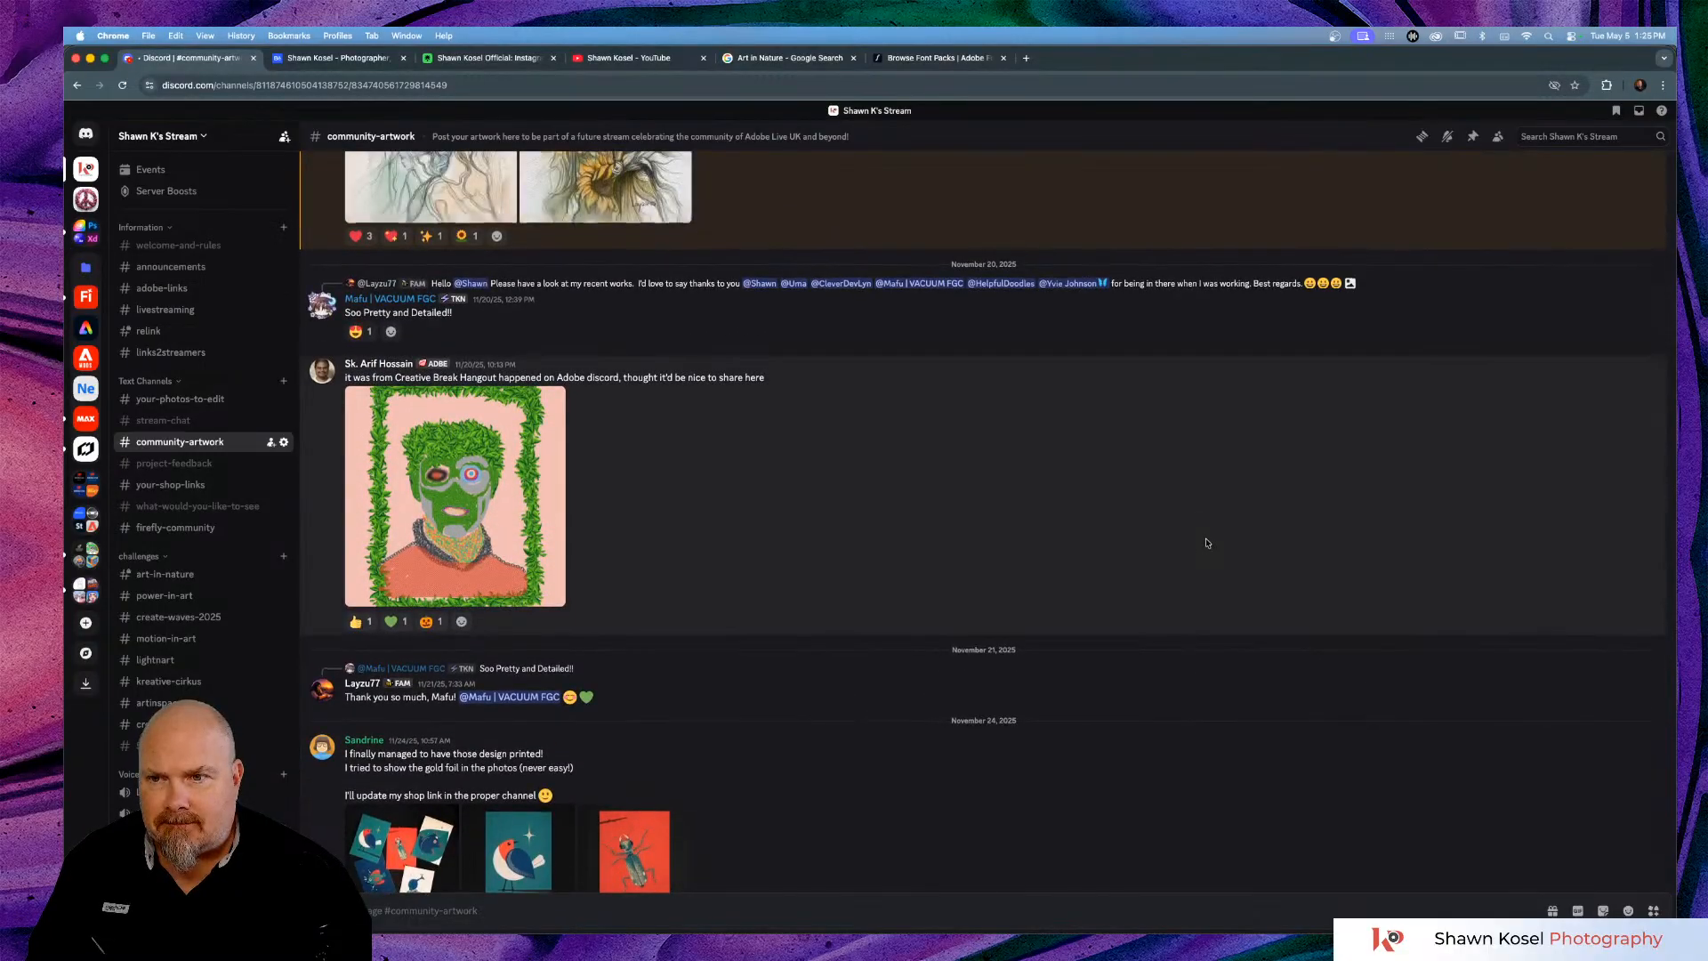
scroll(1207, 543, up, 15)
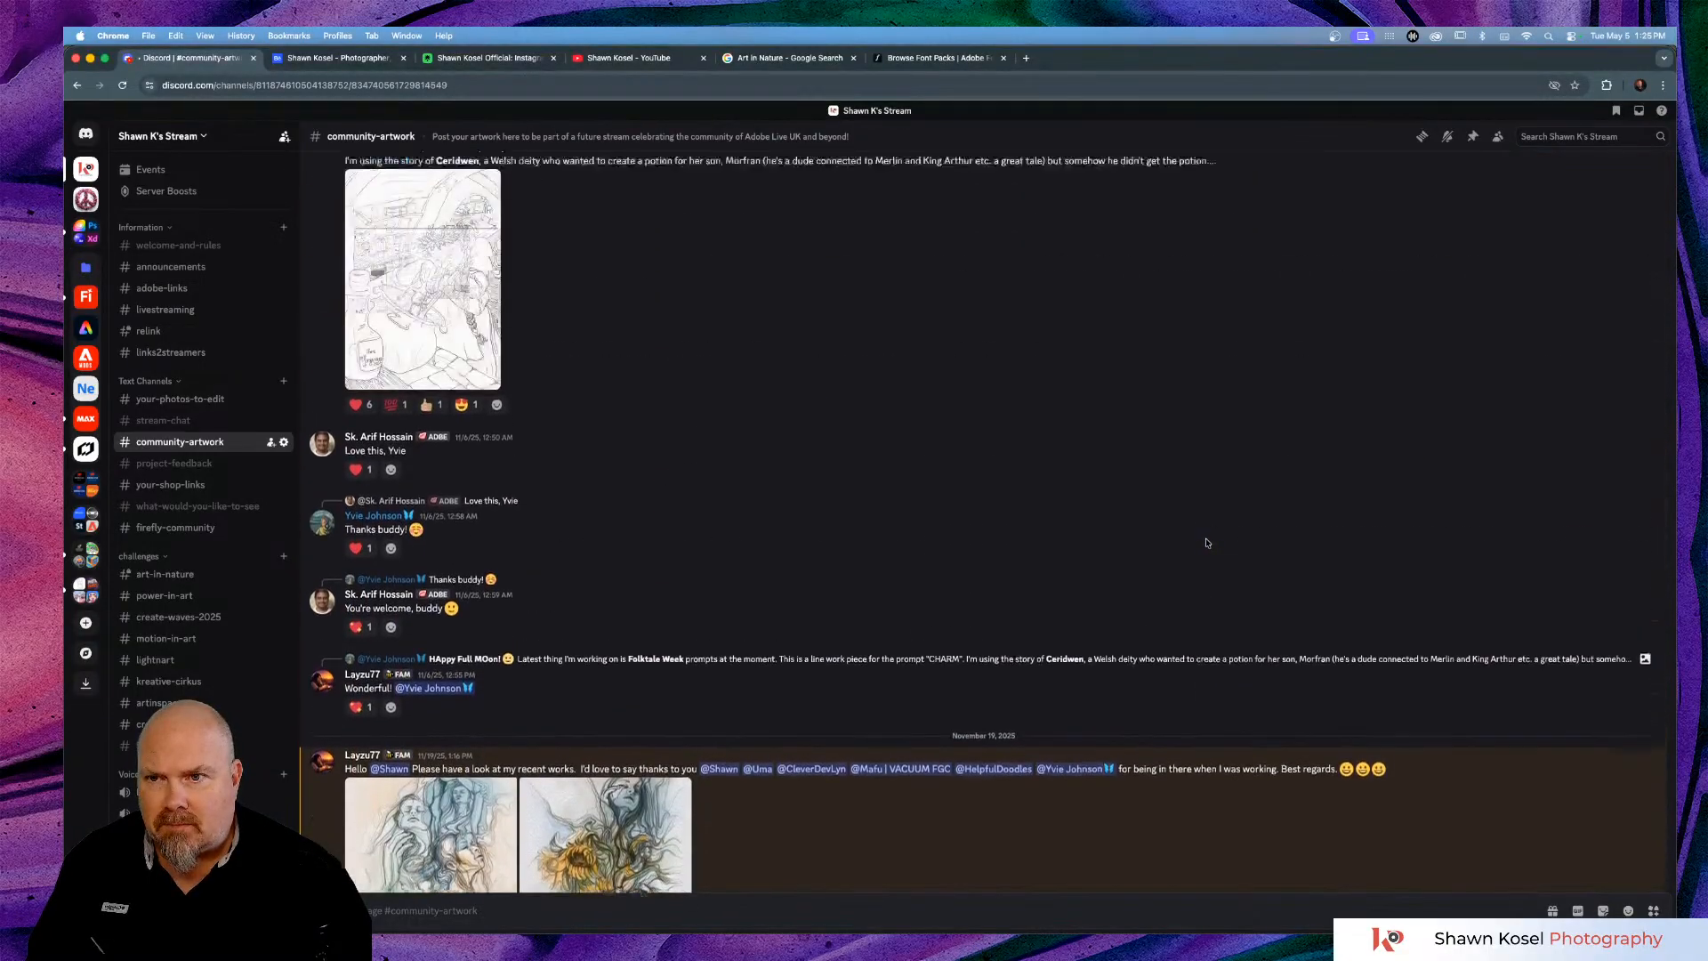
scroll(1208, 543, up, 15)
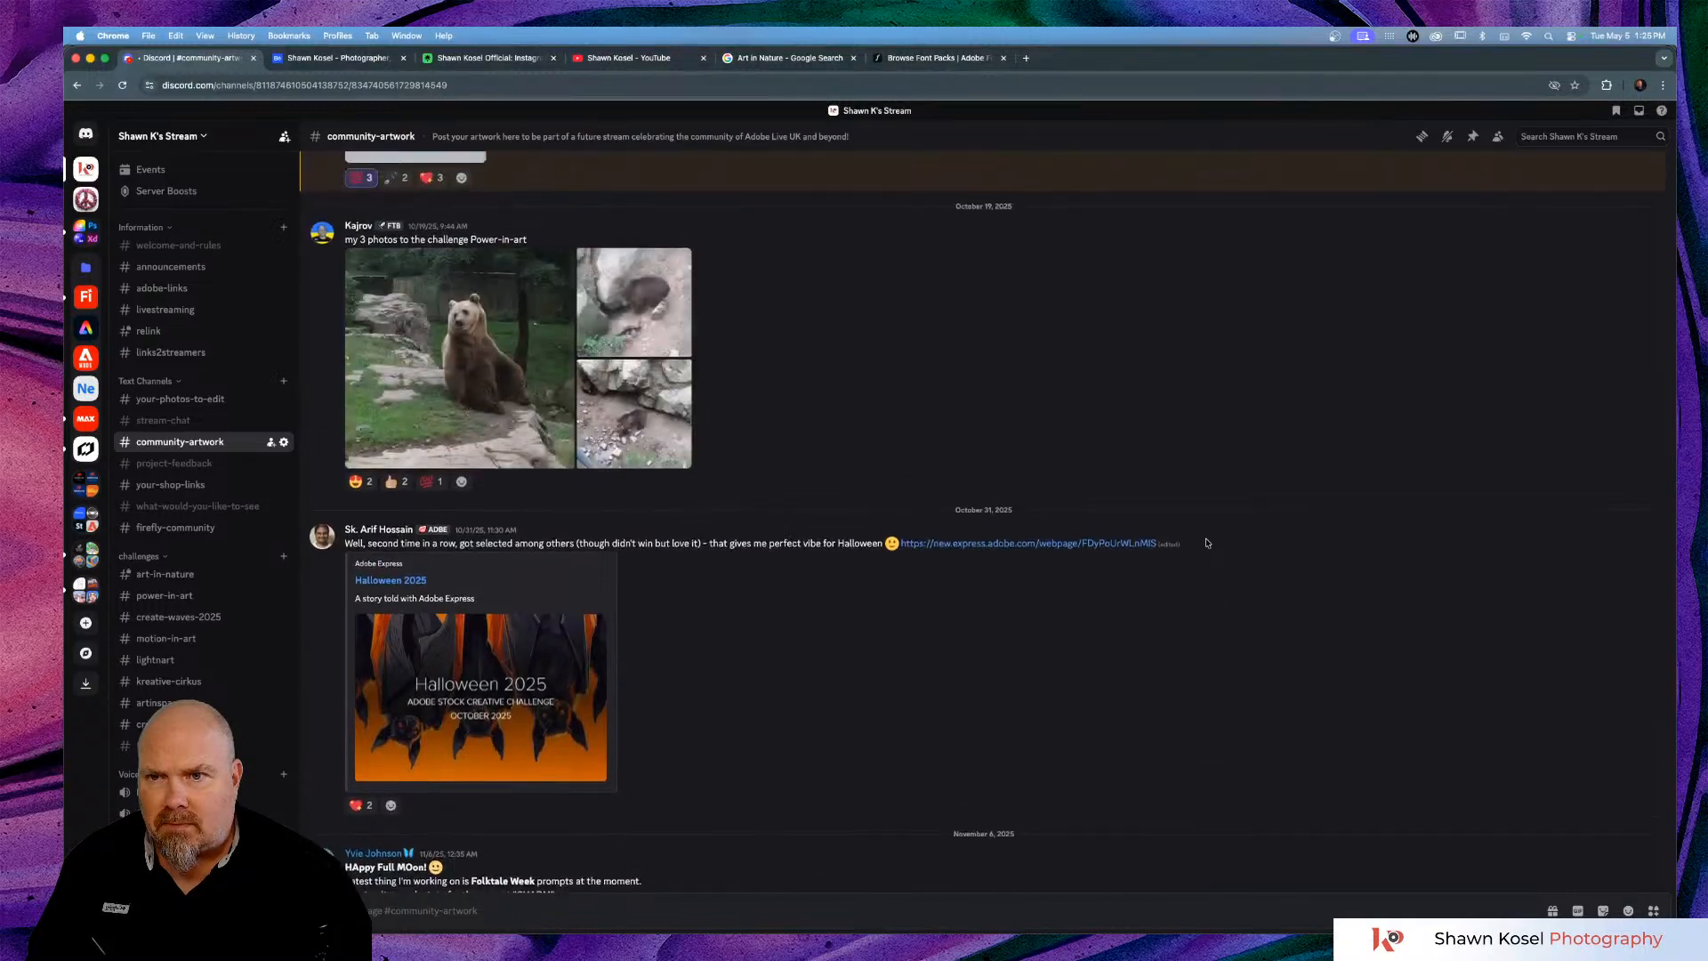
scroll(1208, 543, up, 15)
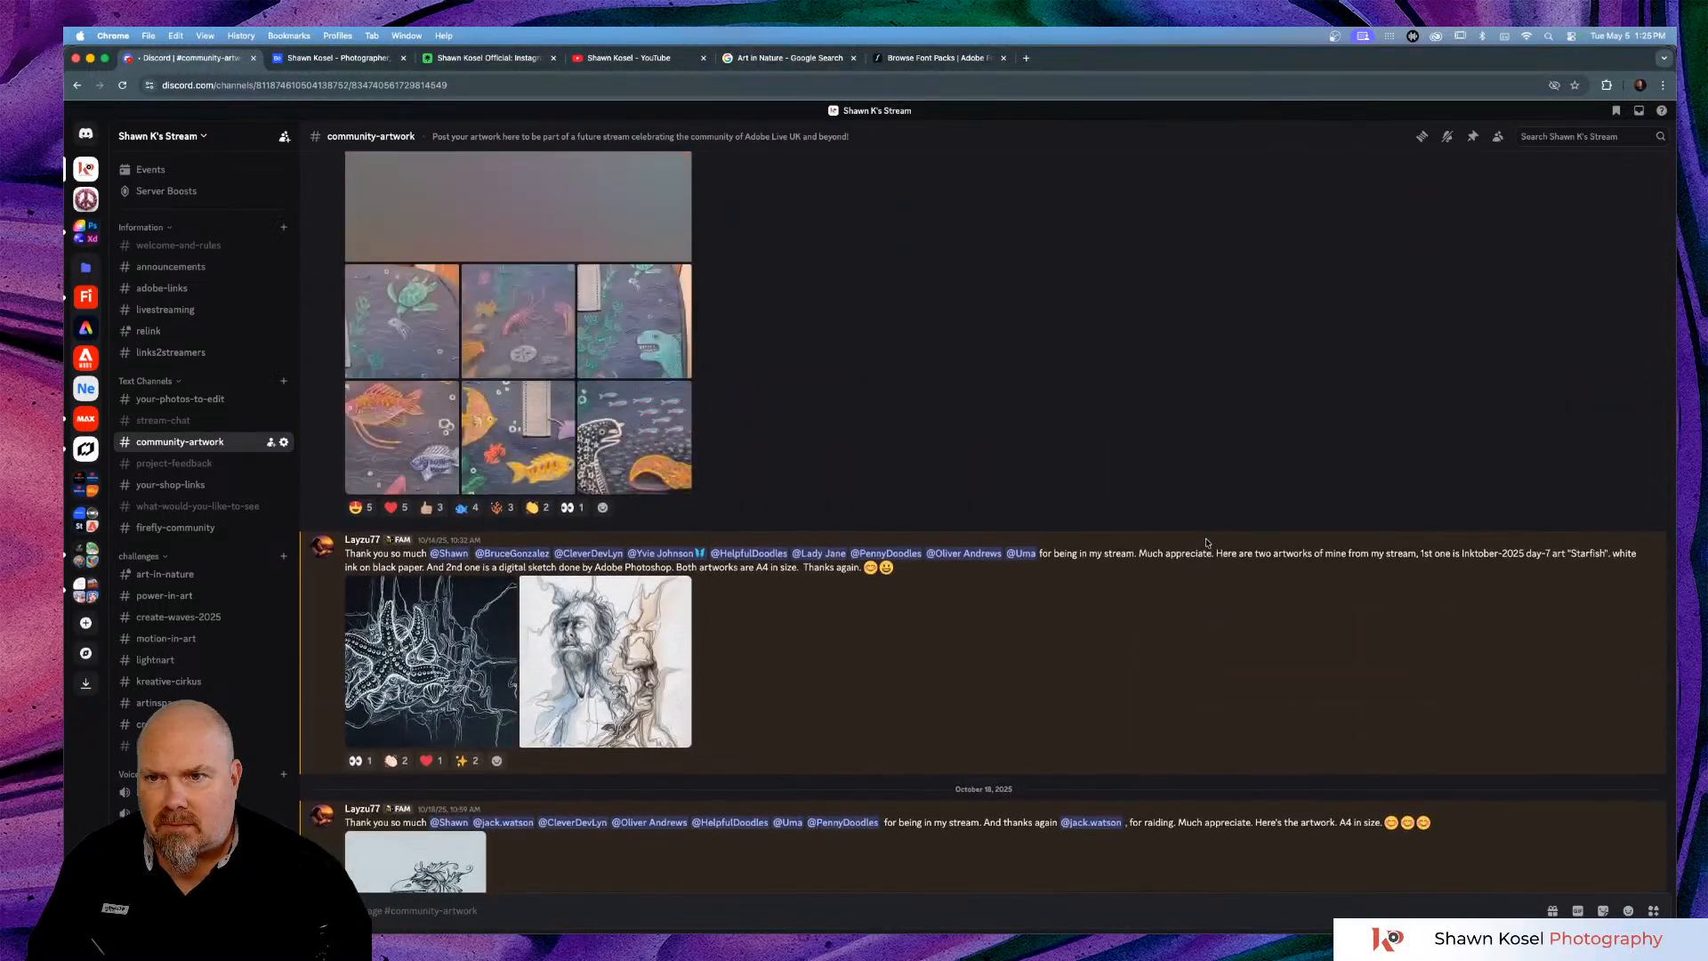
scroll(1207, 542, up, 15)
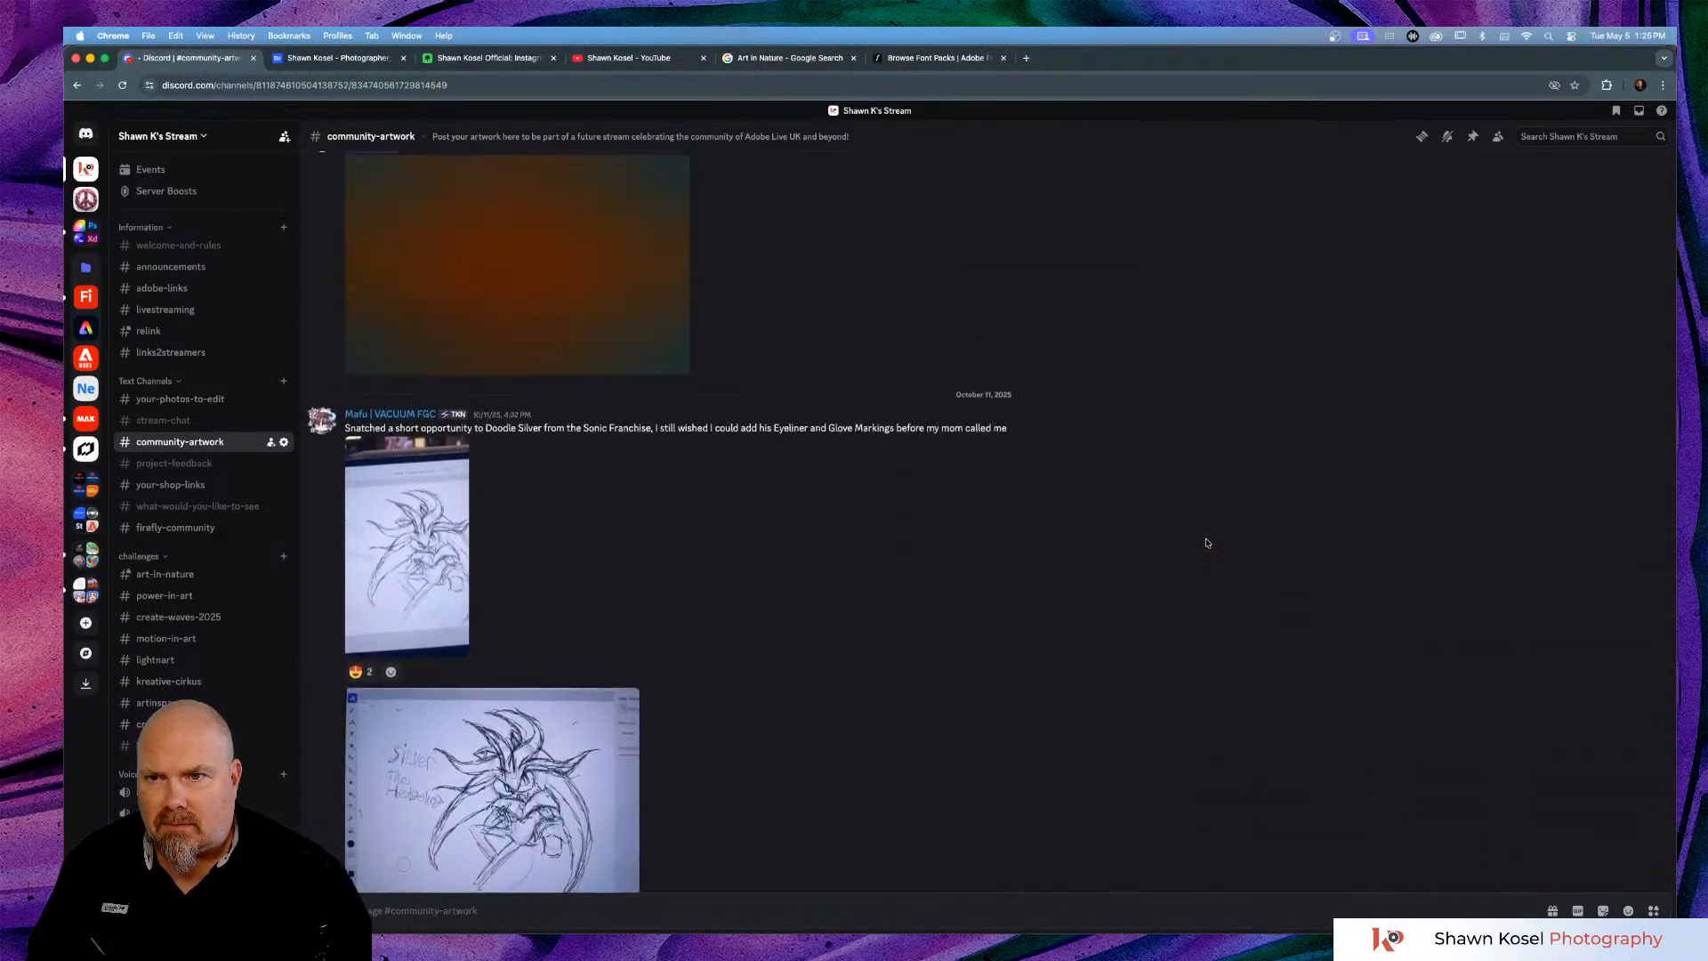
scroll(1208, 542, up, 4)
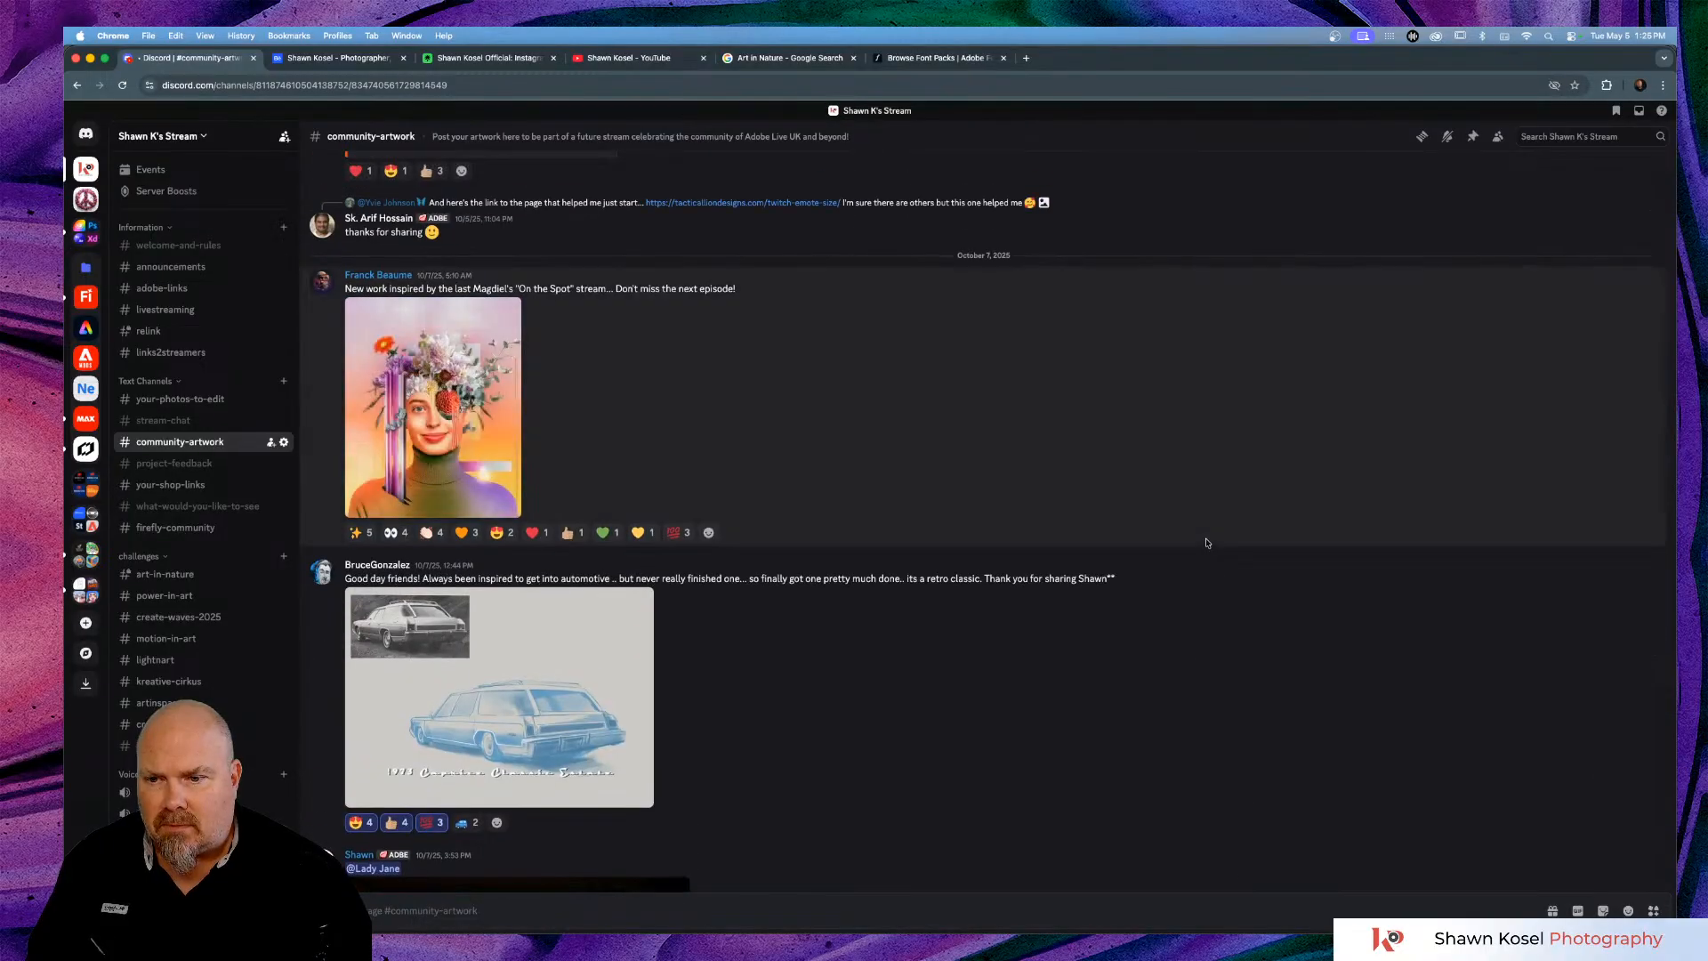
Look further back through the community-artwork channel's shared artwork from October to early September 2025, and return to the newest messages.
scroll(1207, 543, up, 10)
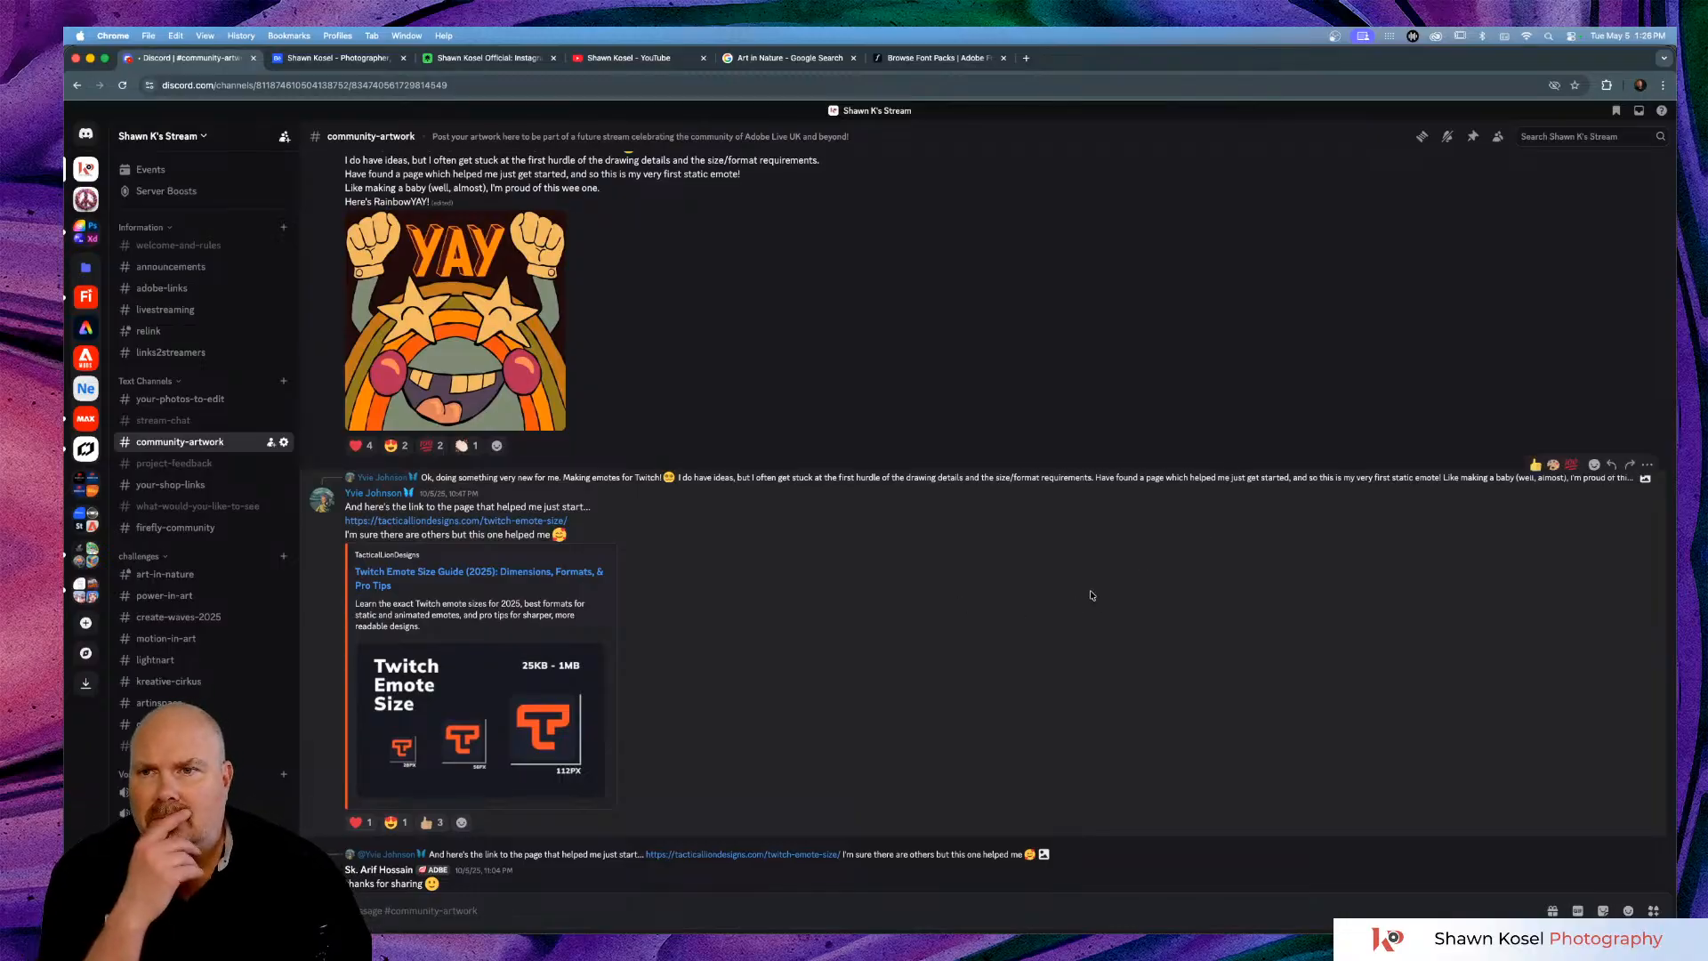
scroll(1090, 596, up, 5)
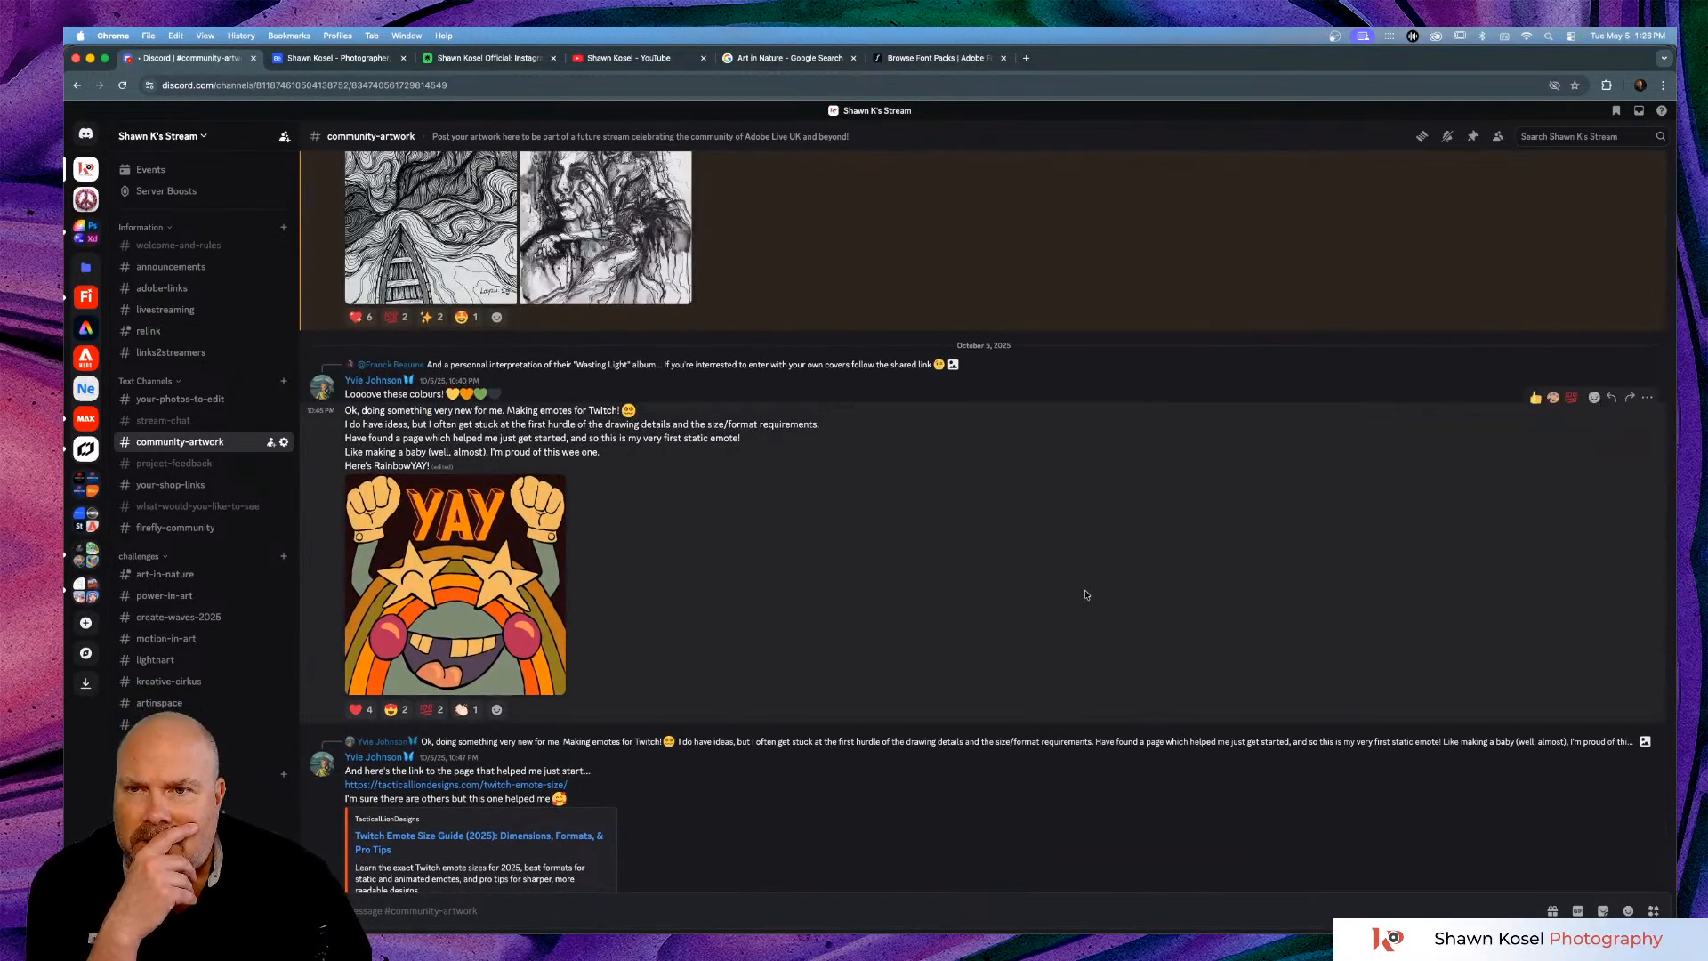
scroll(1085, 594, up, 10)
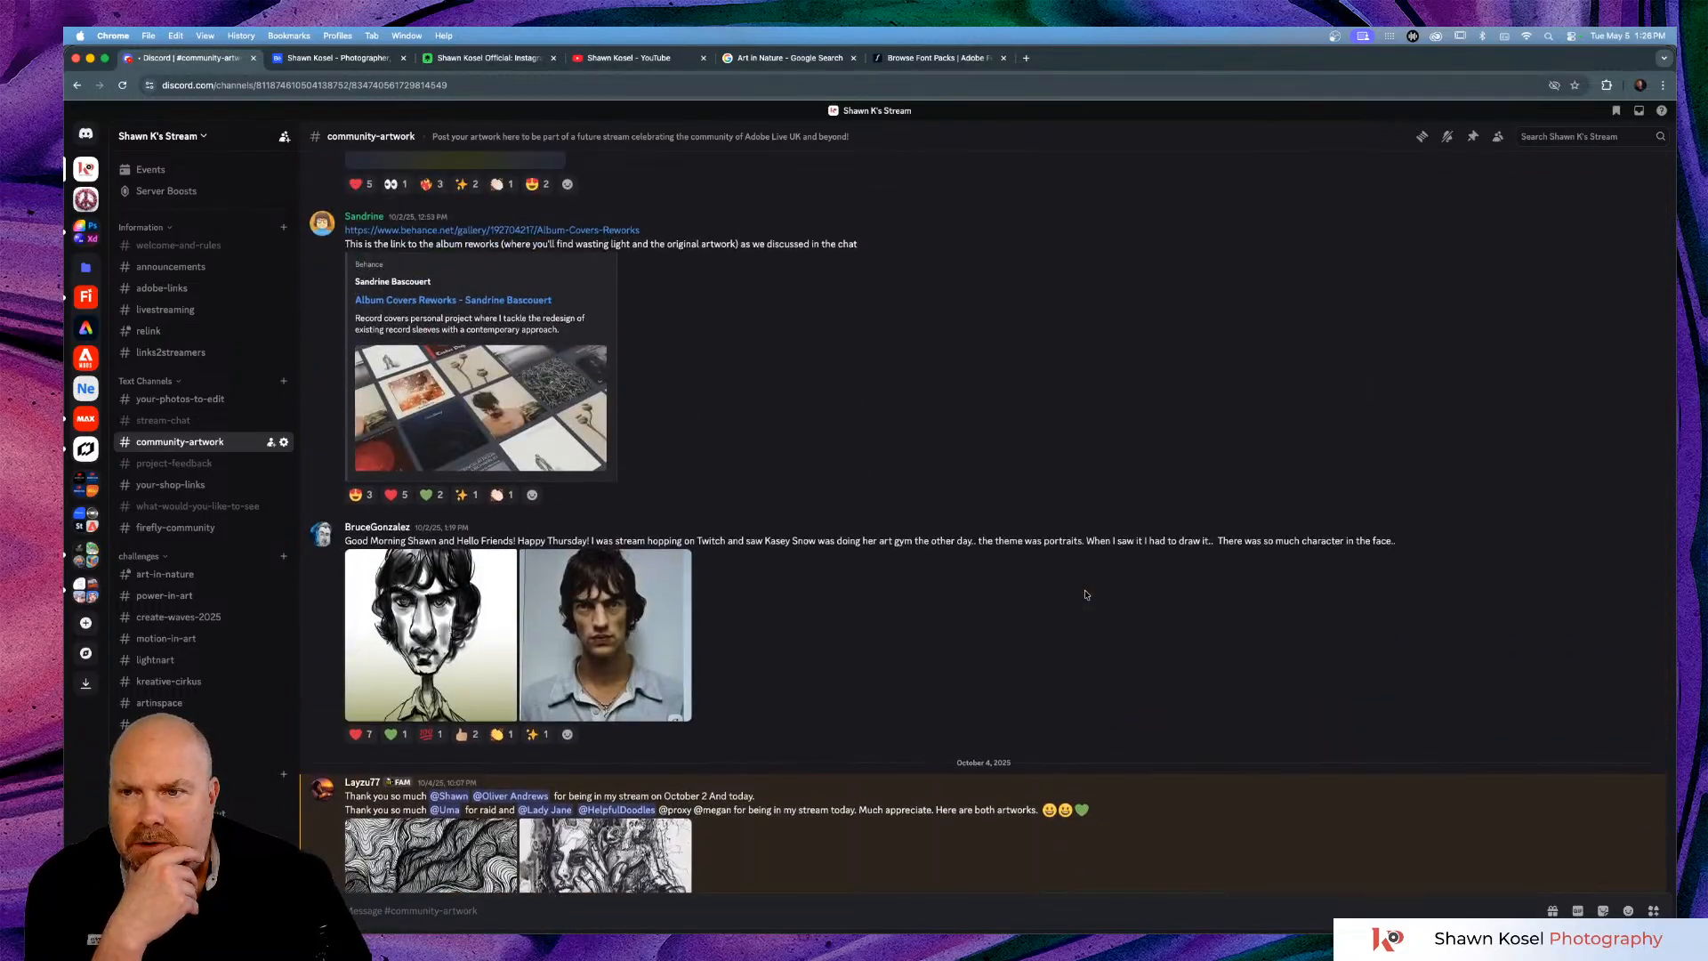
scroll(1085, 594, up, 5)
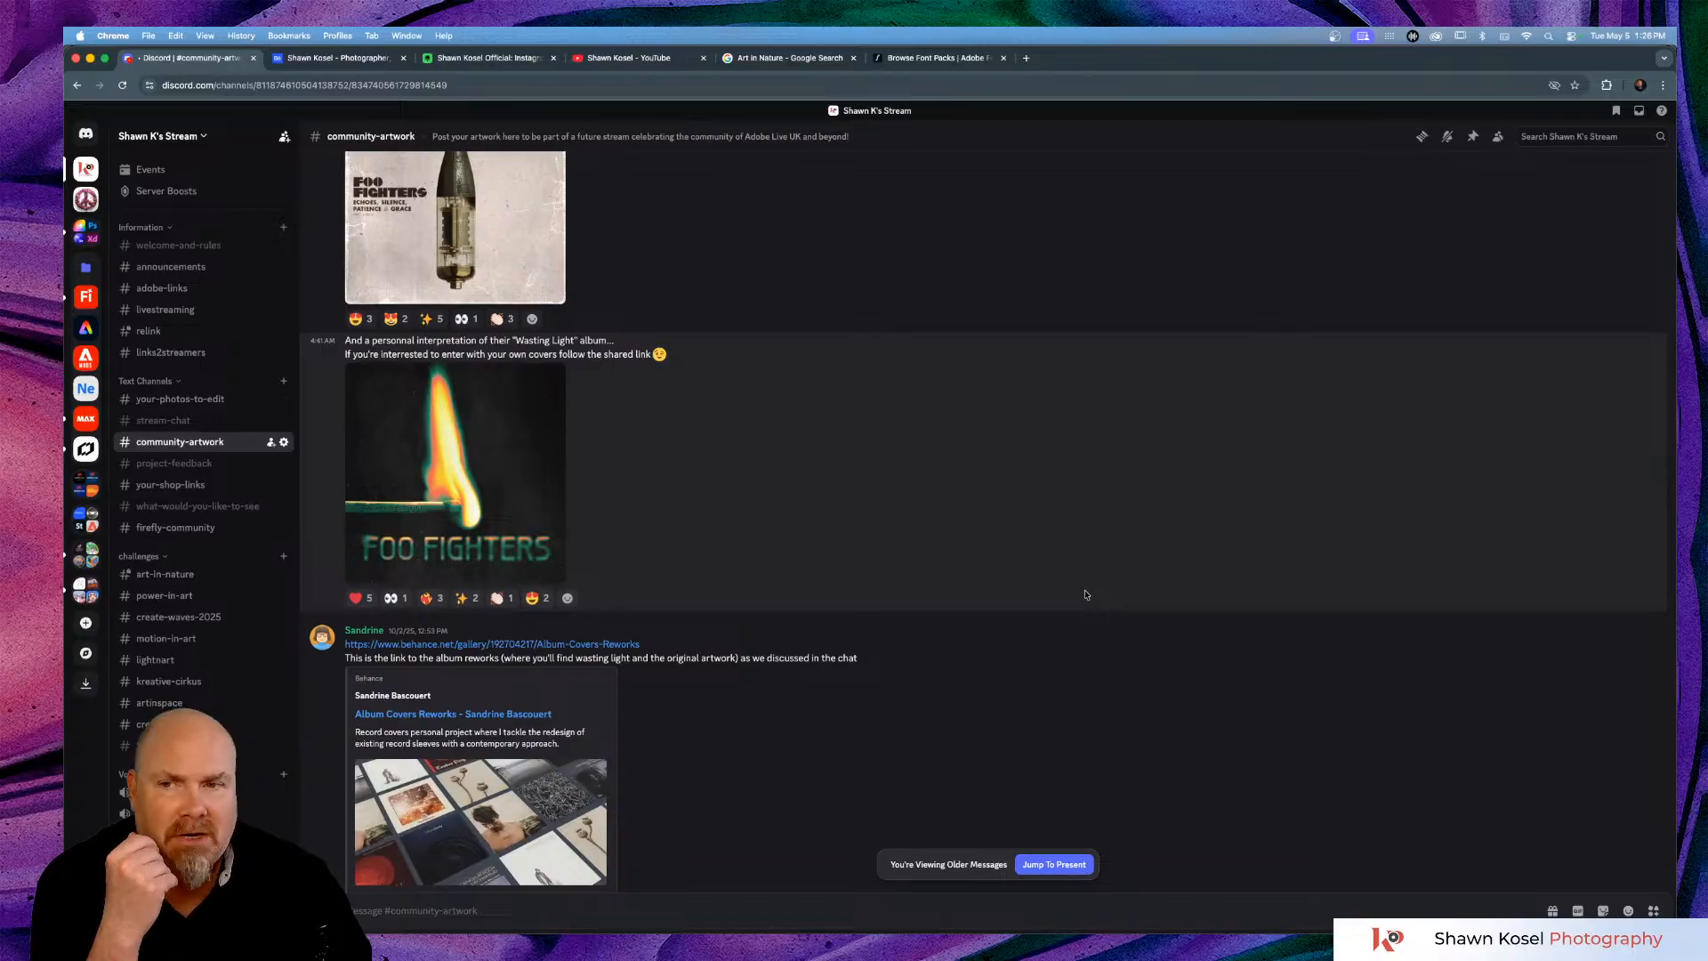
scroll(1085, 594, up, 8)
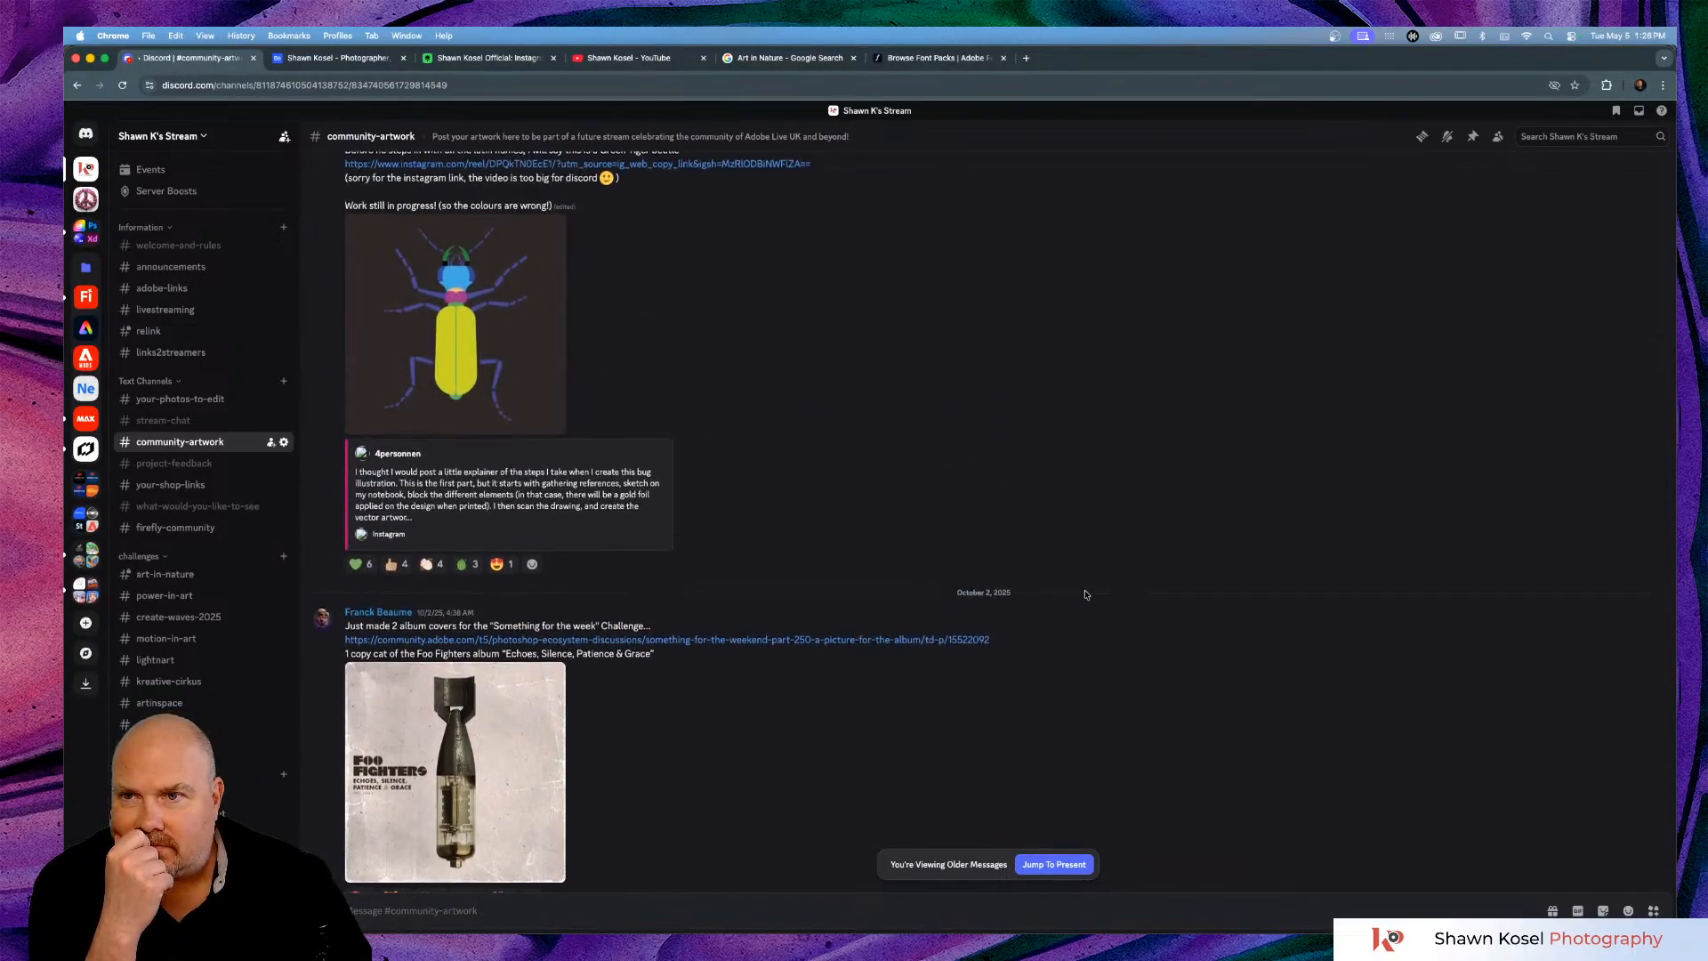
scroll(1085, 594, up, 9)
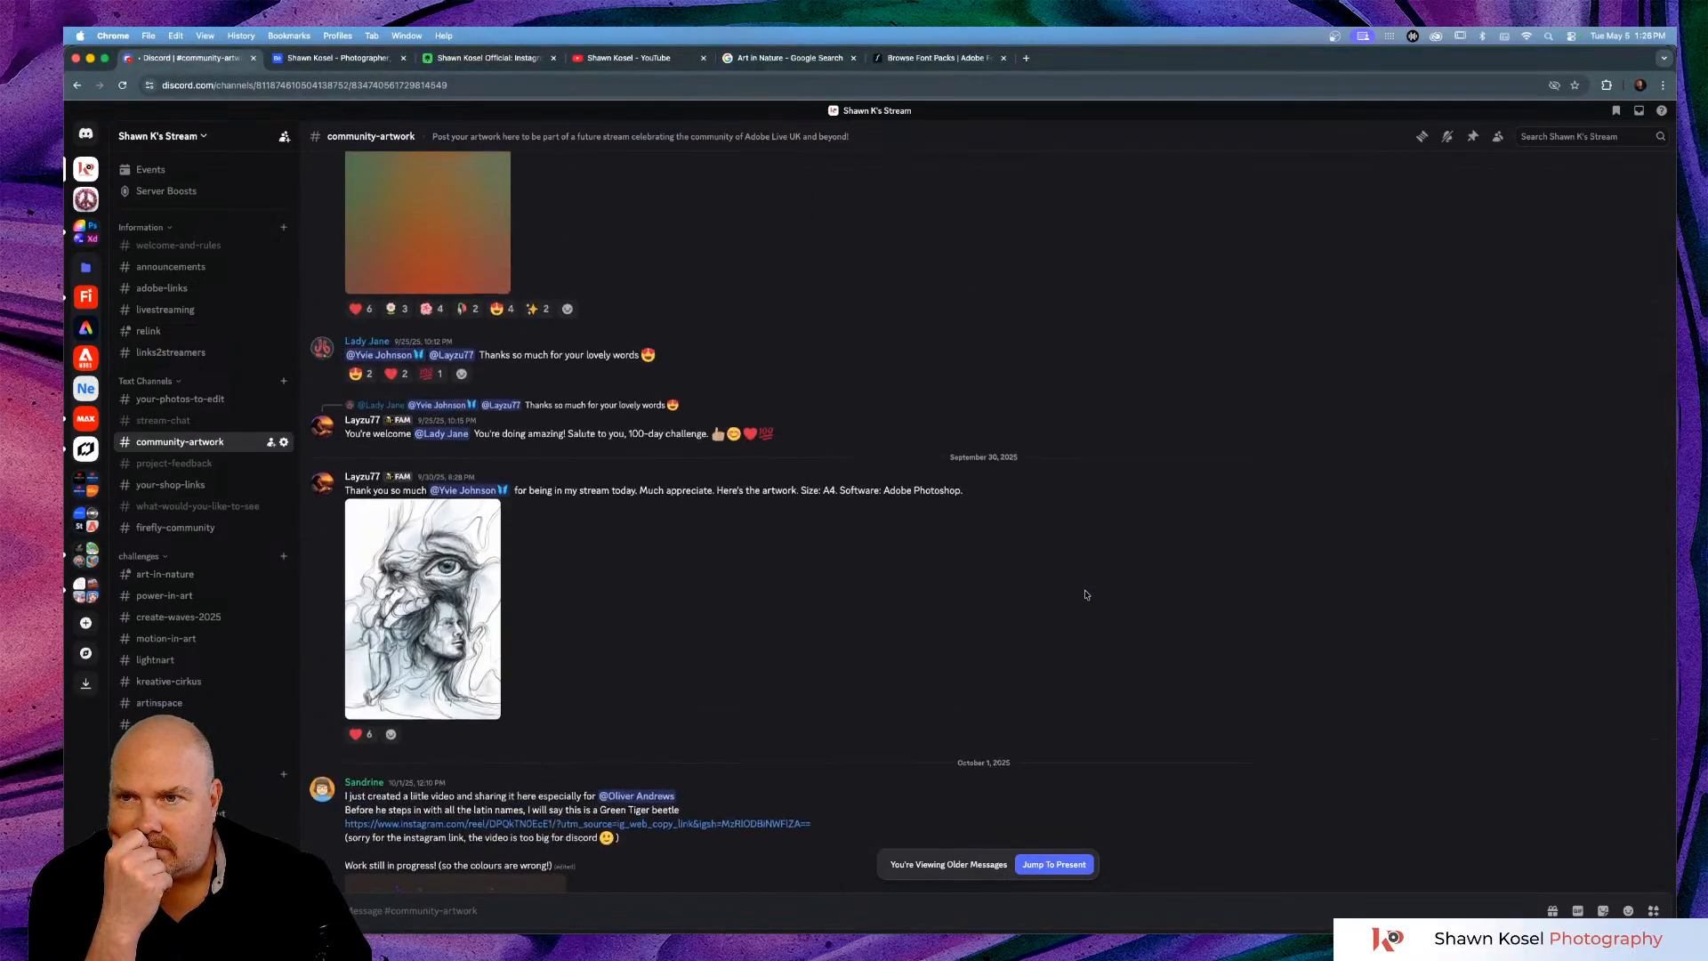
scroll(1086, 595, up, 4)
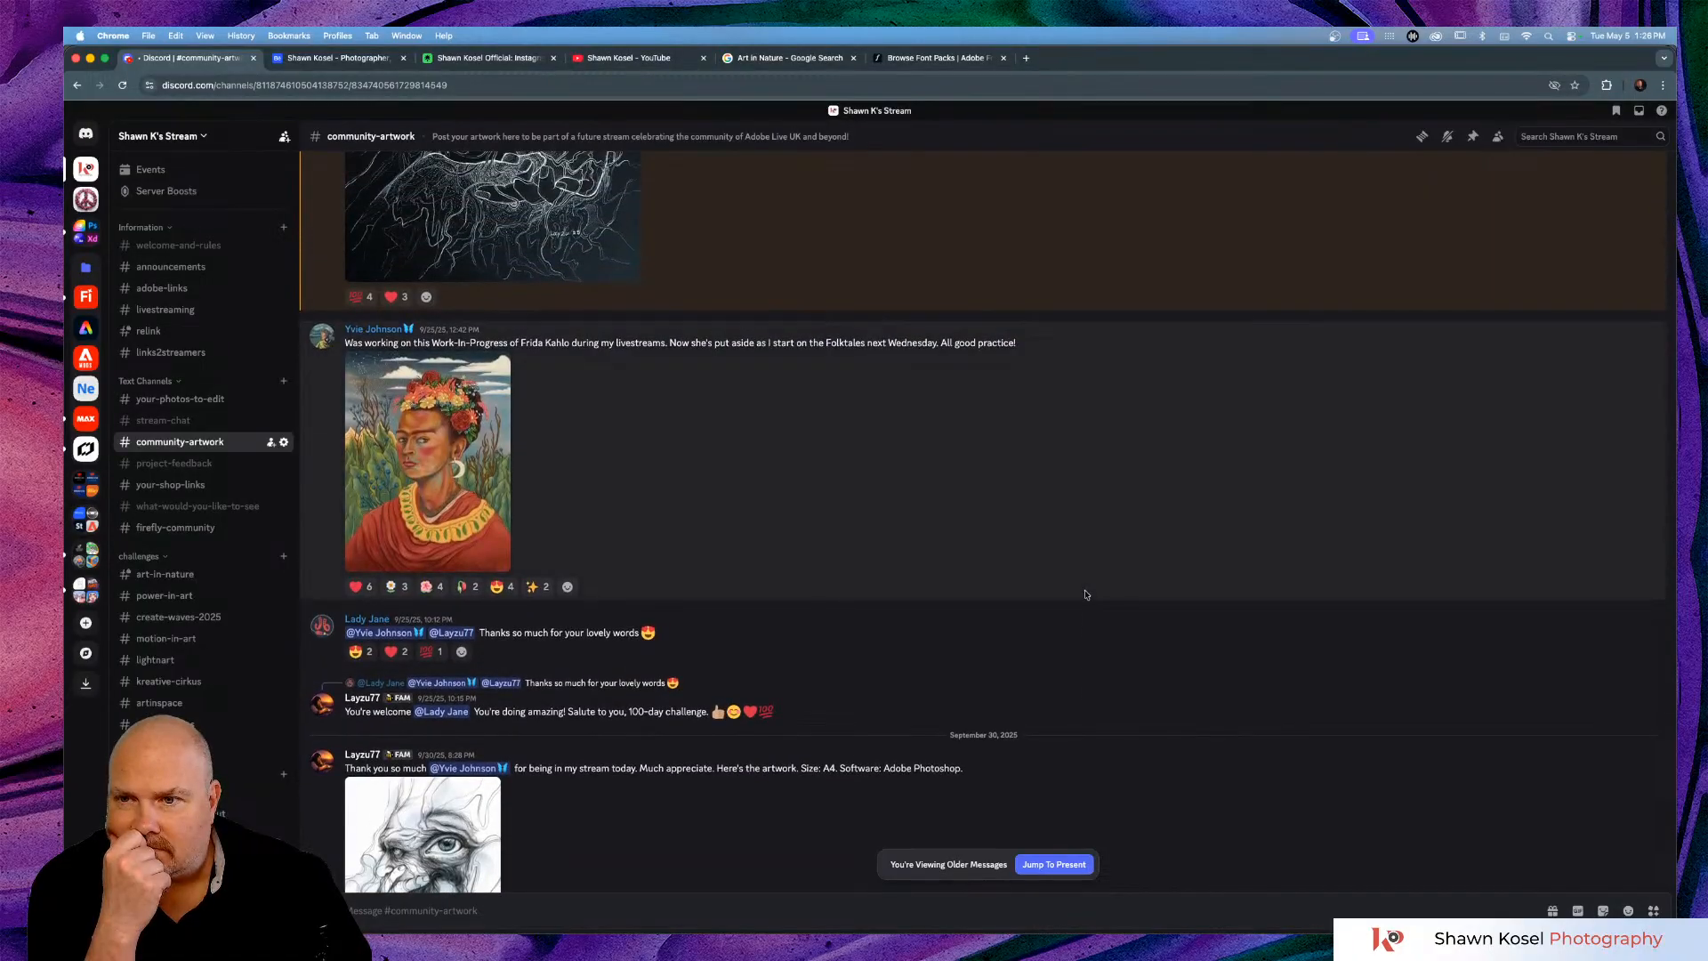
scroll(1085, 595, up, 15)
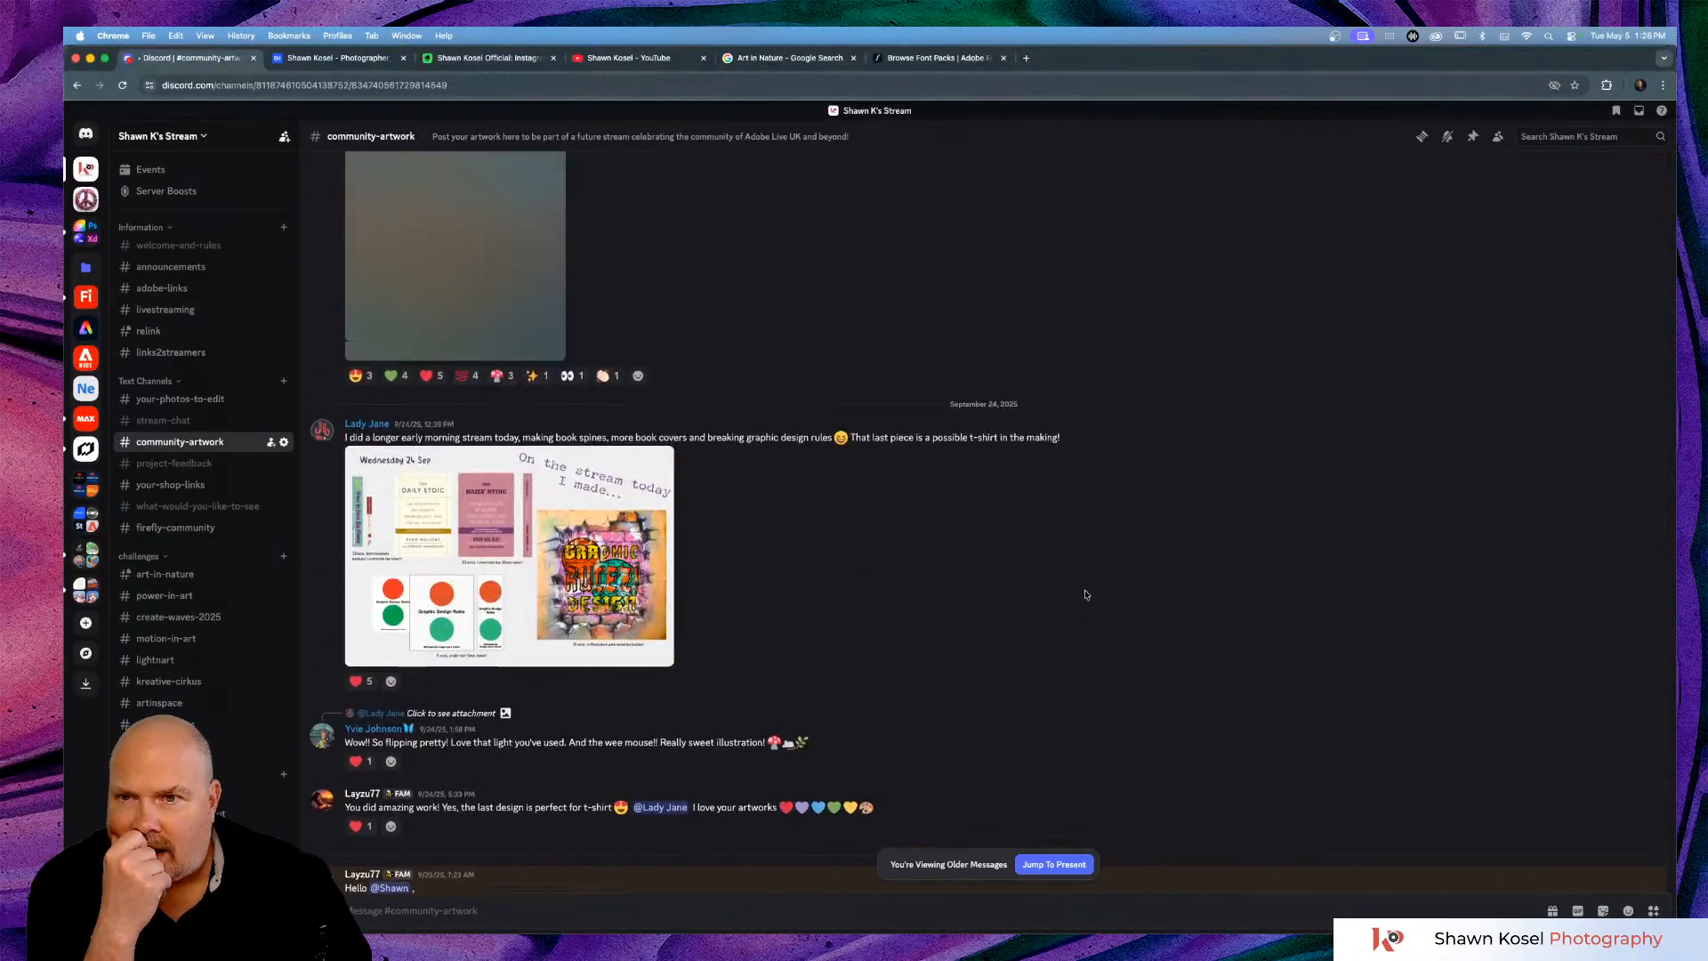
scroll(1054, 622, down, 7)
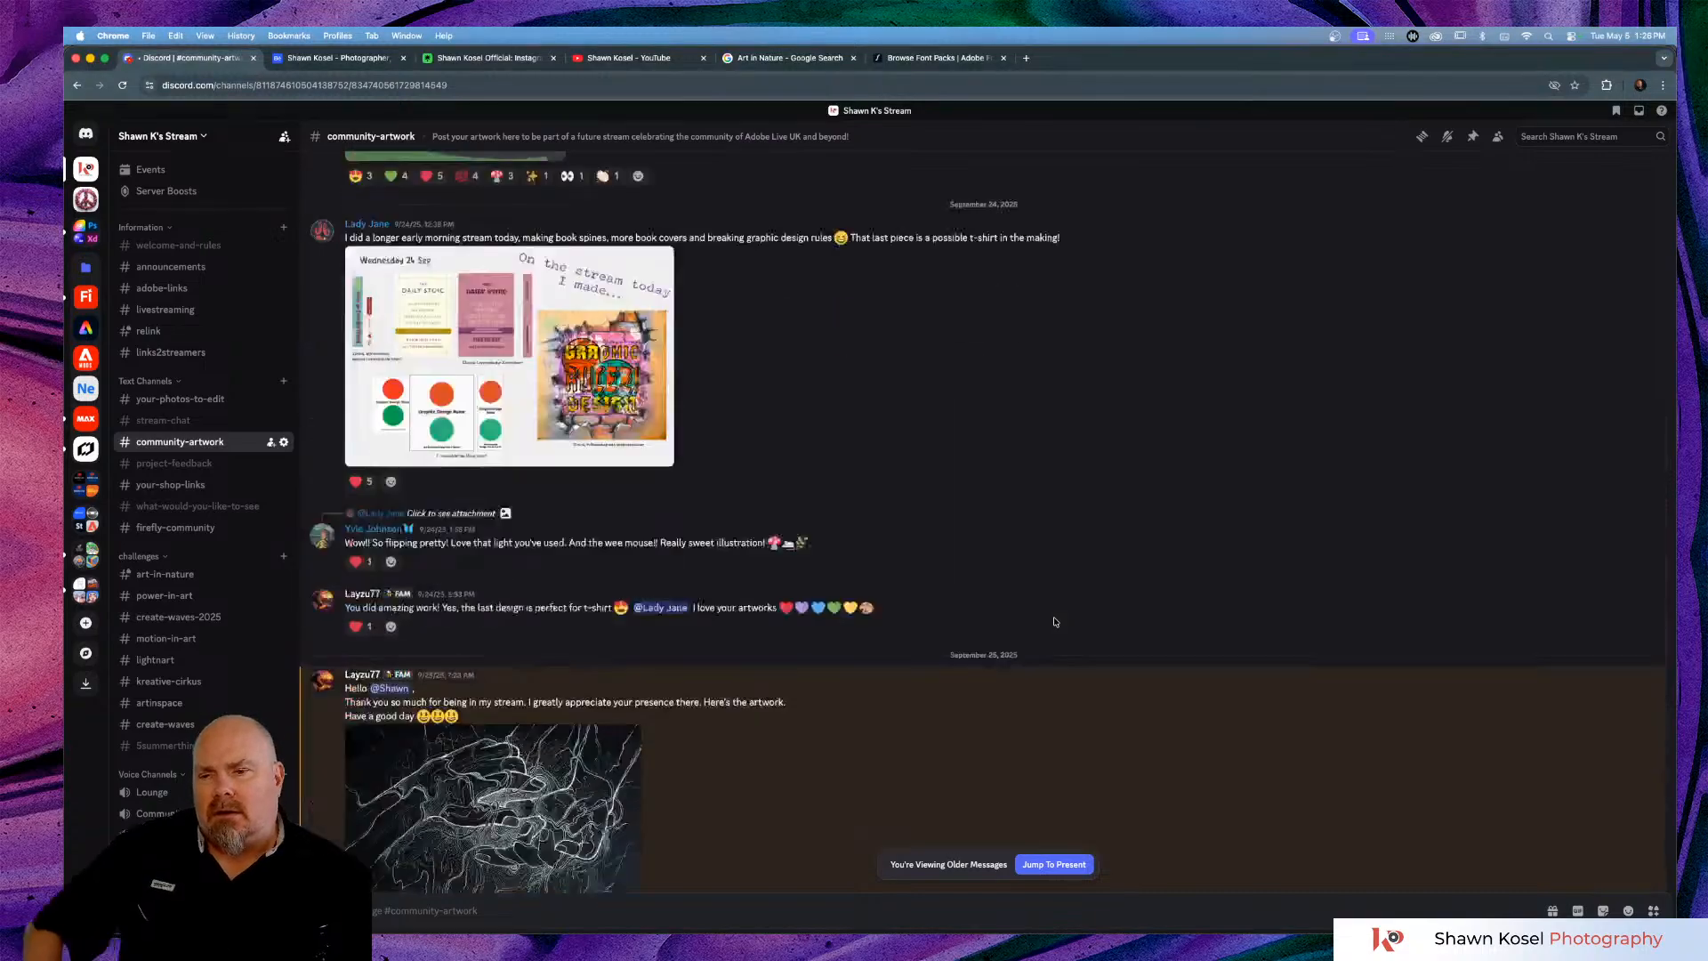
scroll(1050, 601, down, 1)
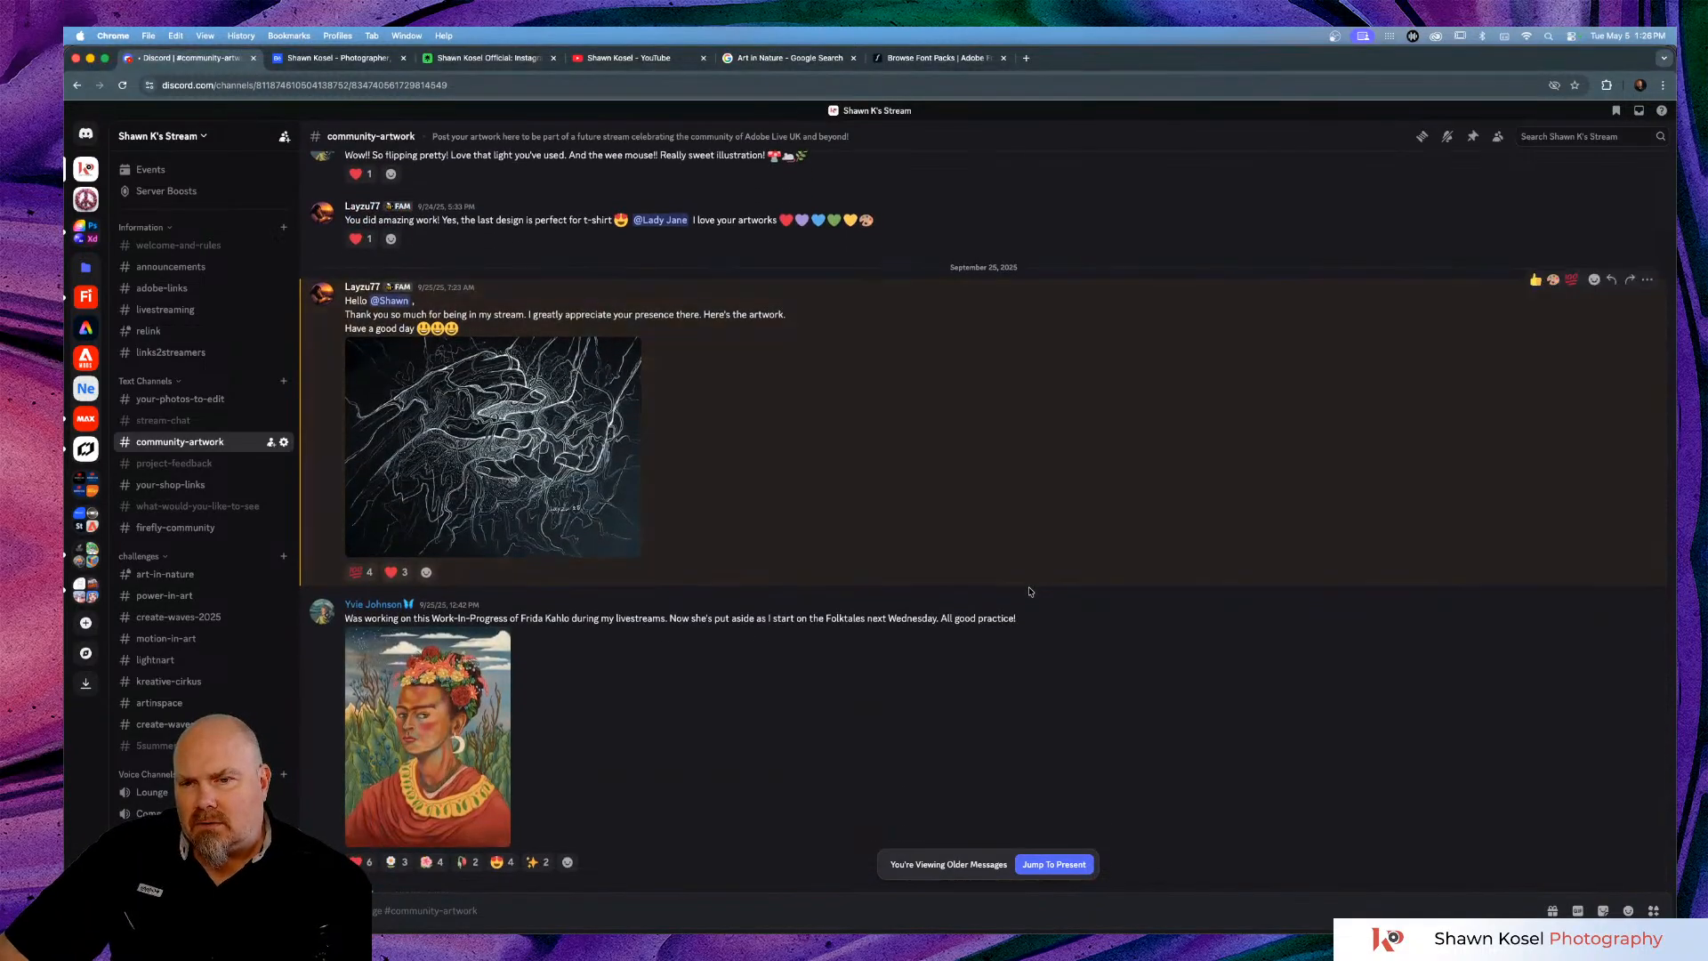
scroll(1029, 591, up, 12)
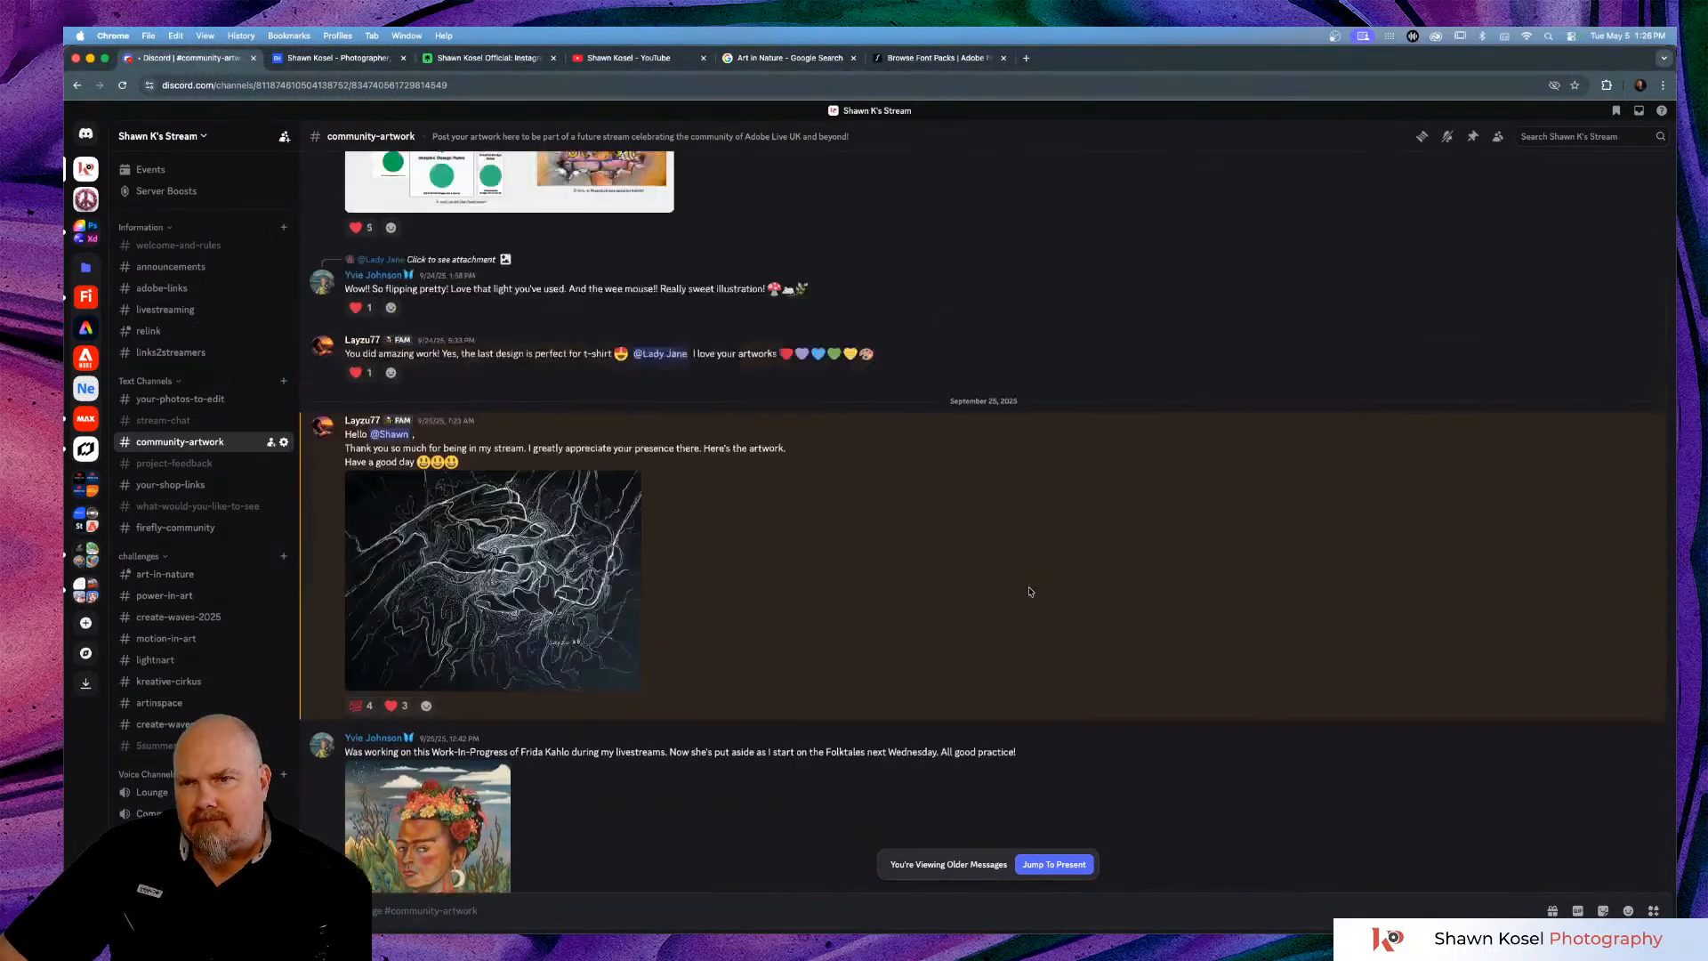
scroll(1029, 592, up, 10)
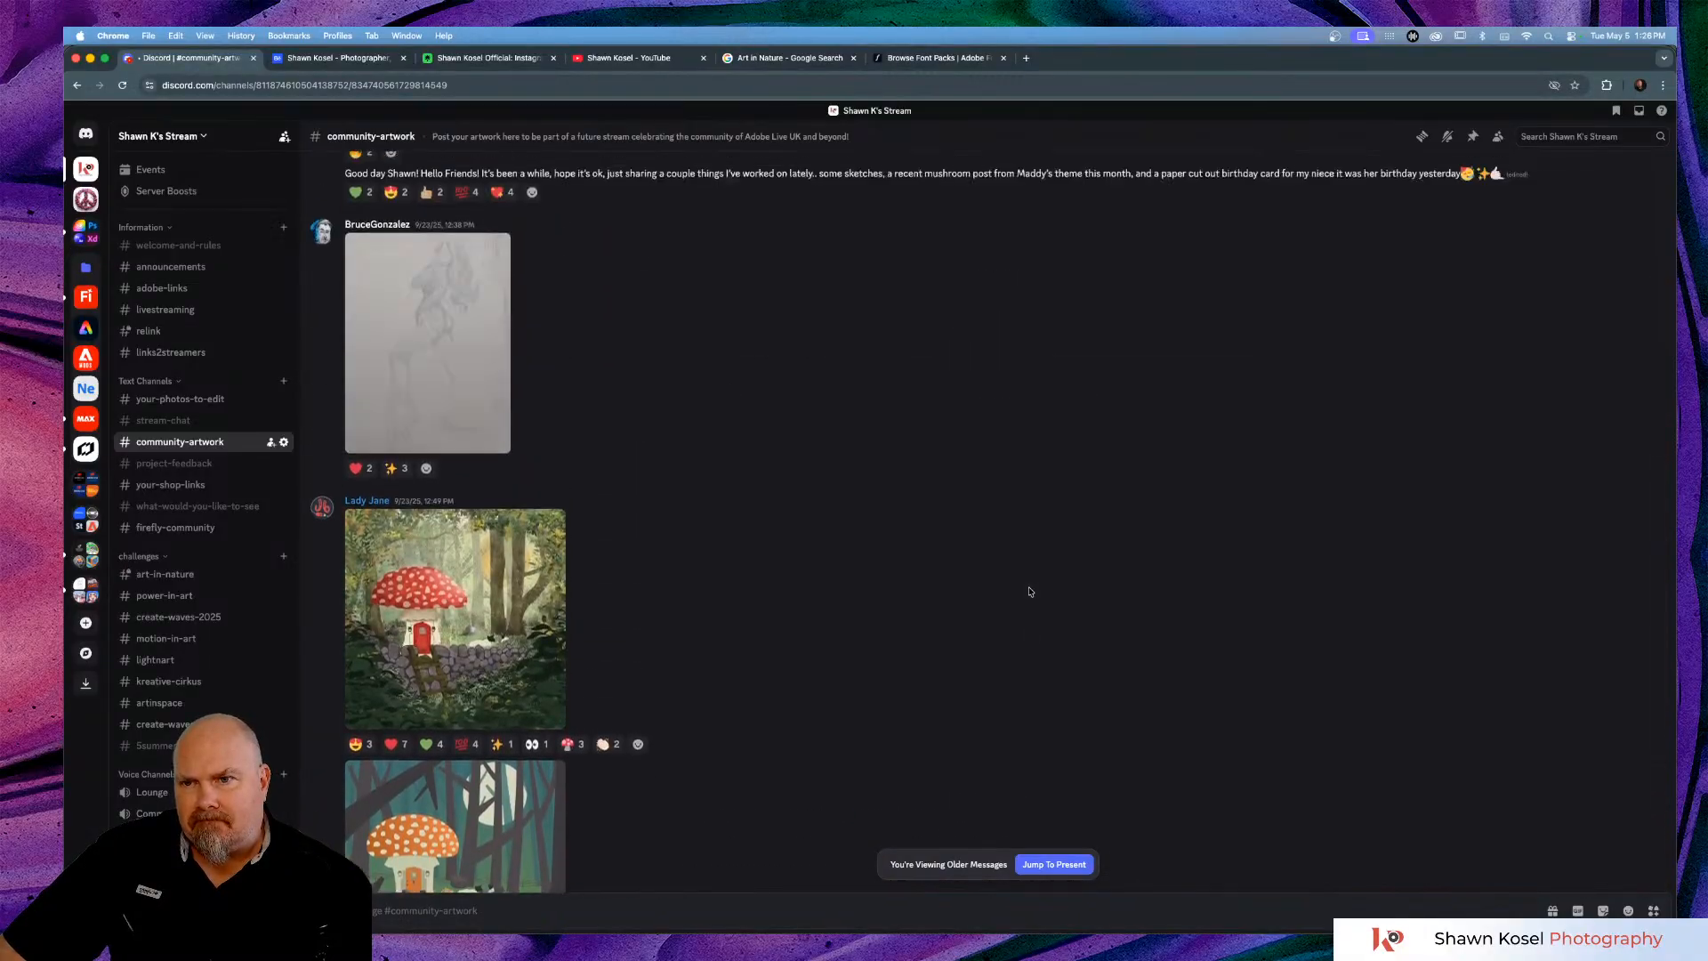
scroll(1029, 592, up, 5)
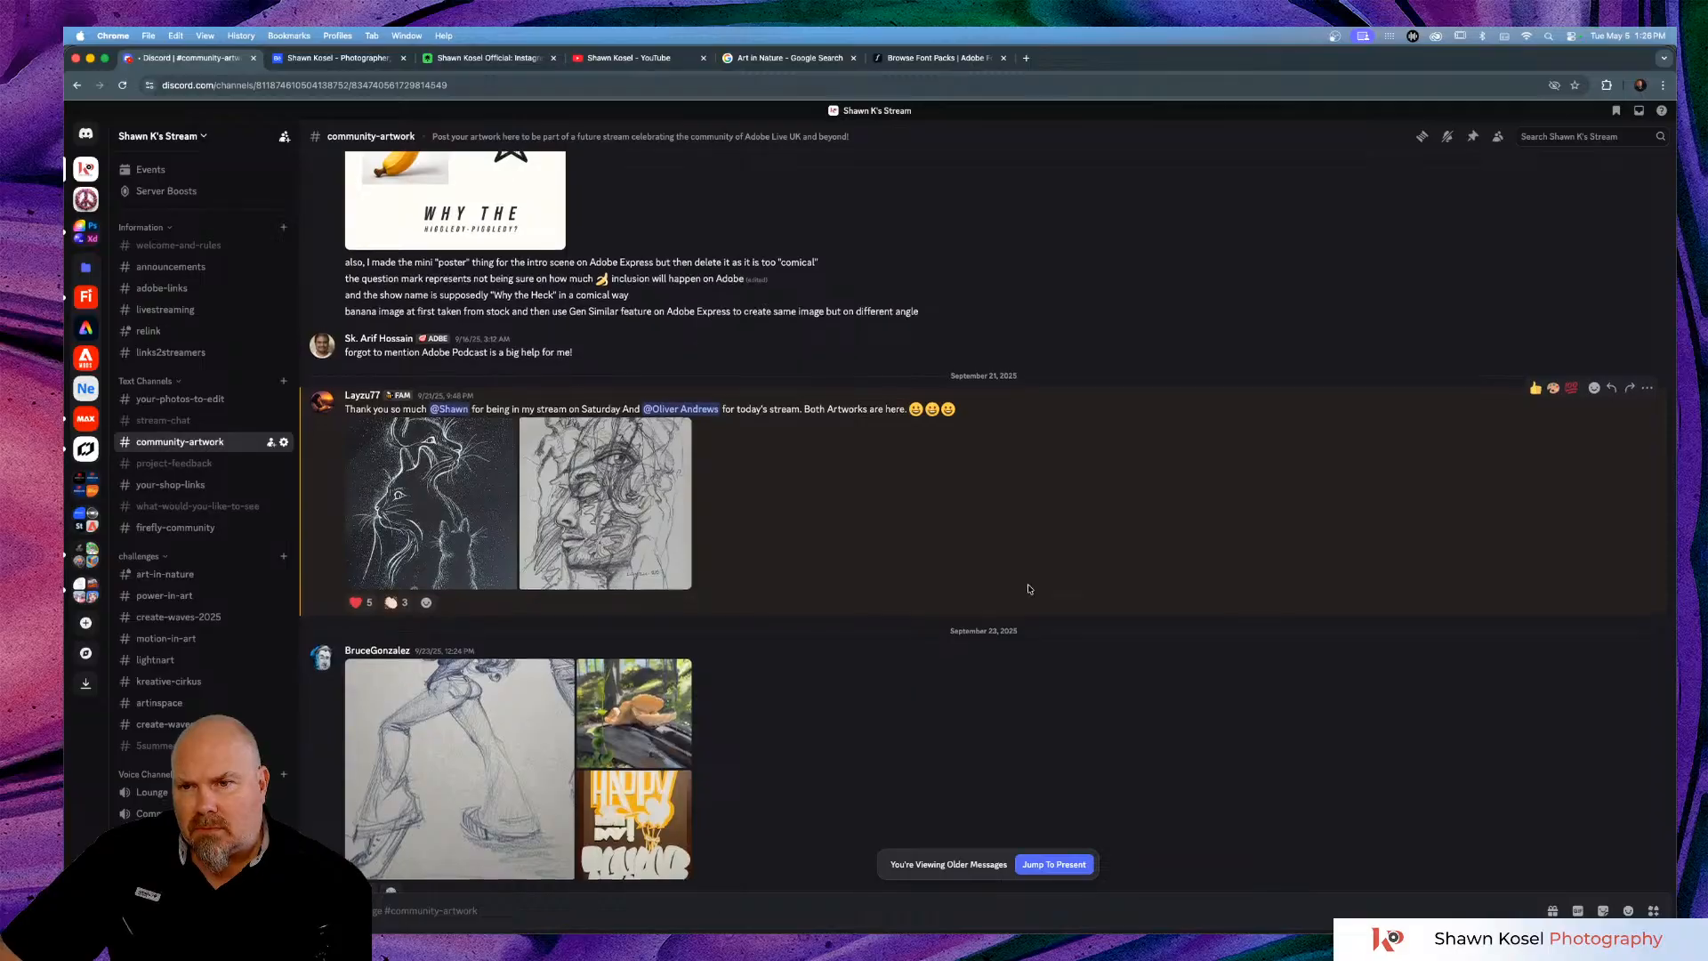
scroll(1030, 590, up, 8)
scroll(1030, 589, up, 8)
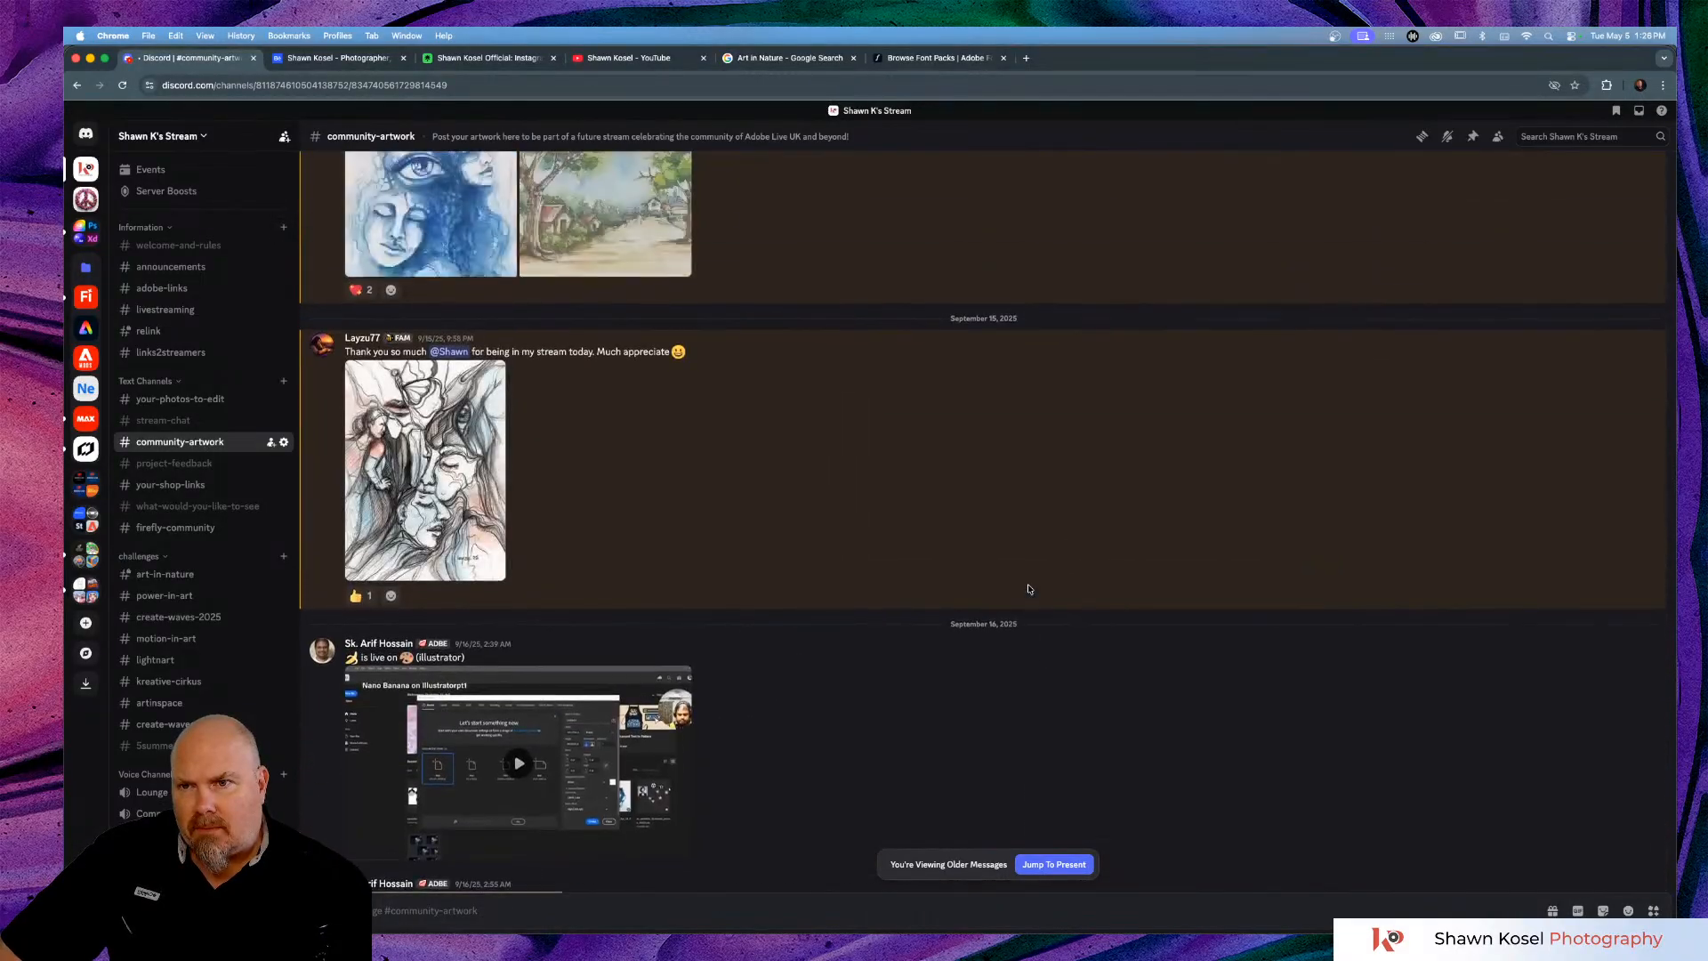
scroll(1030, 589, up, 10)
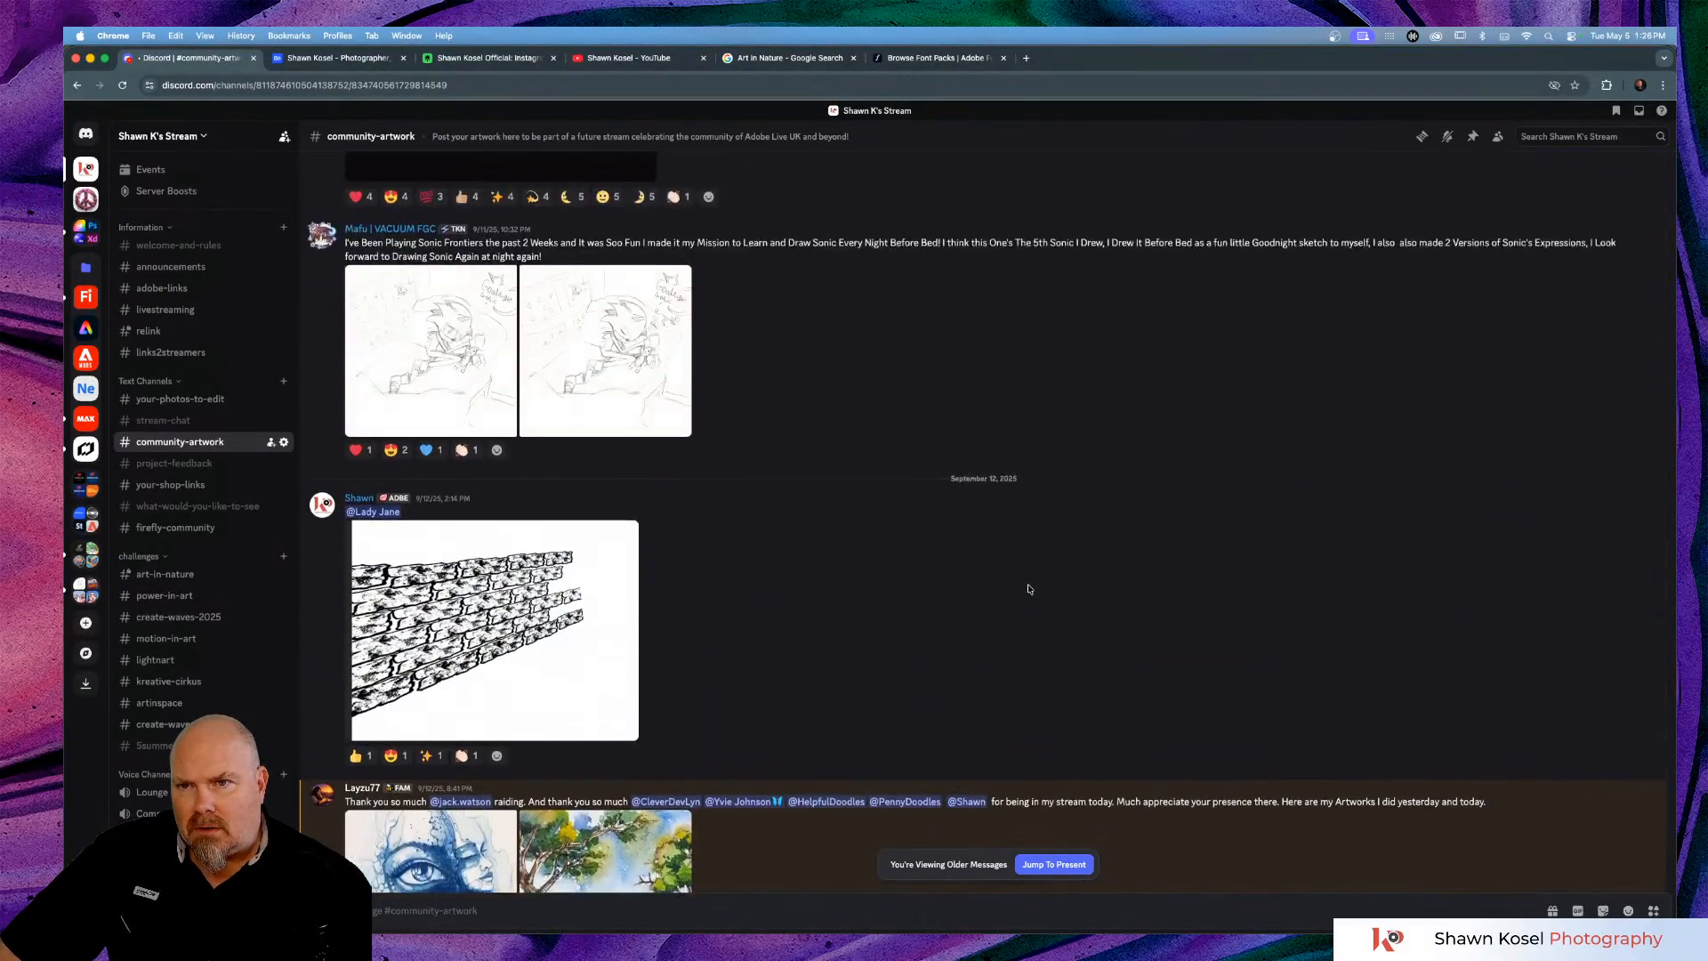
scroll(1029, 589, up, 10)
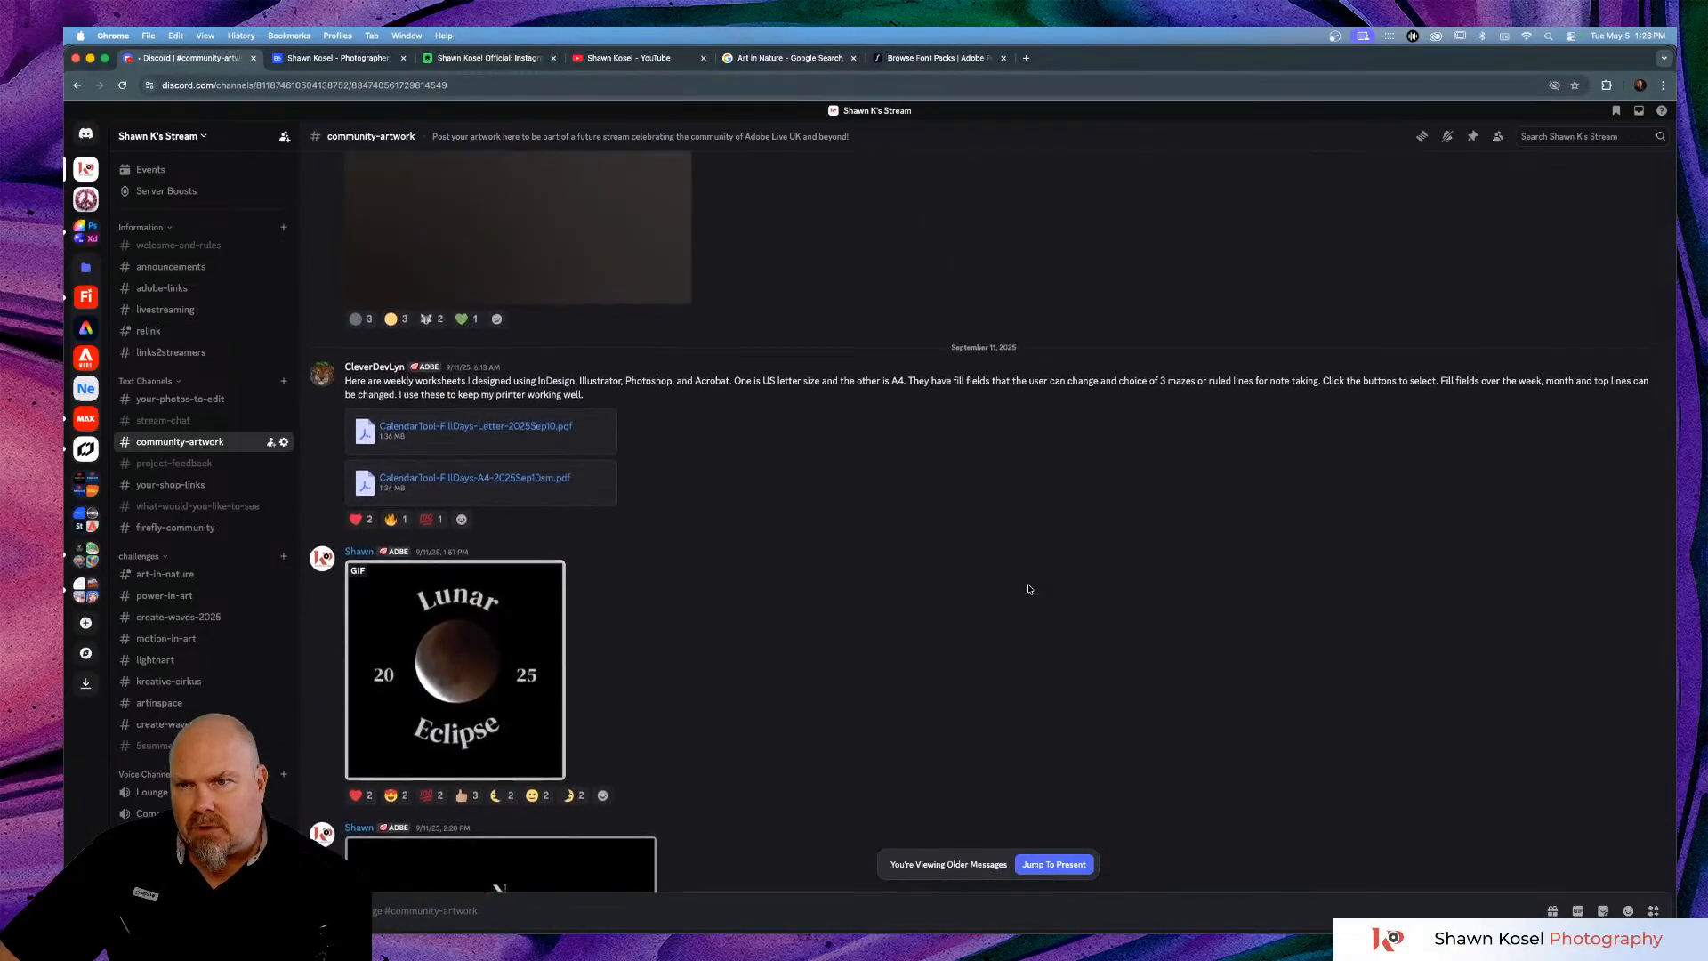
scroll(1024, 592, up, 2)
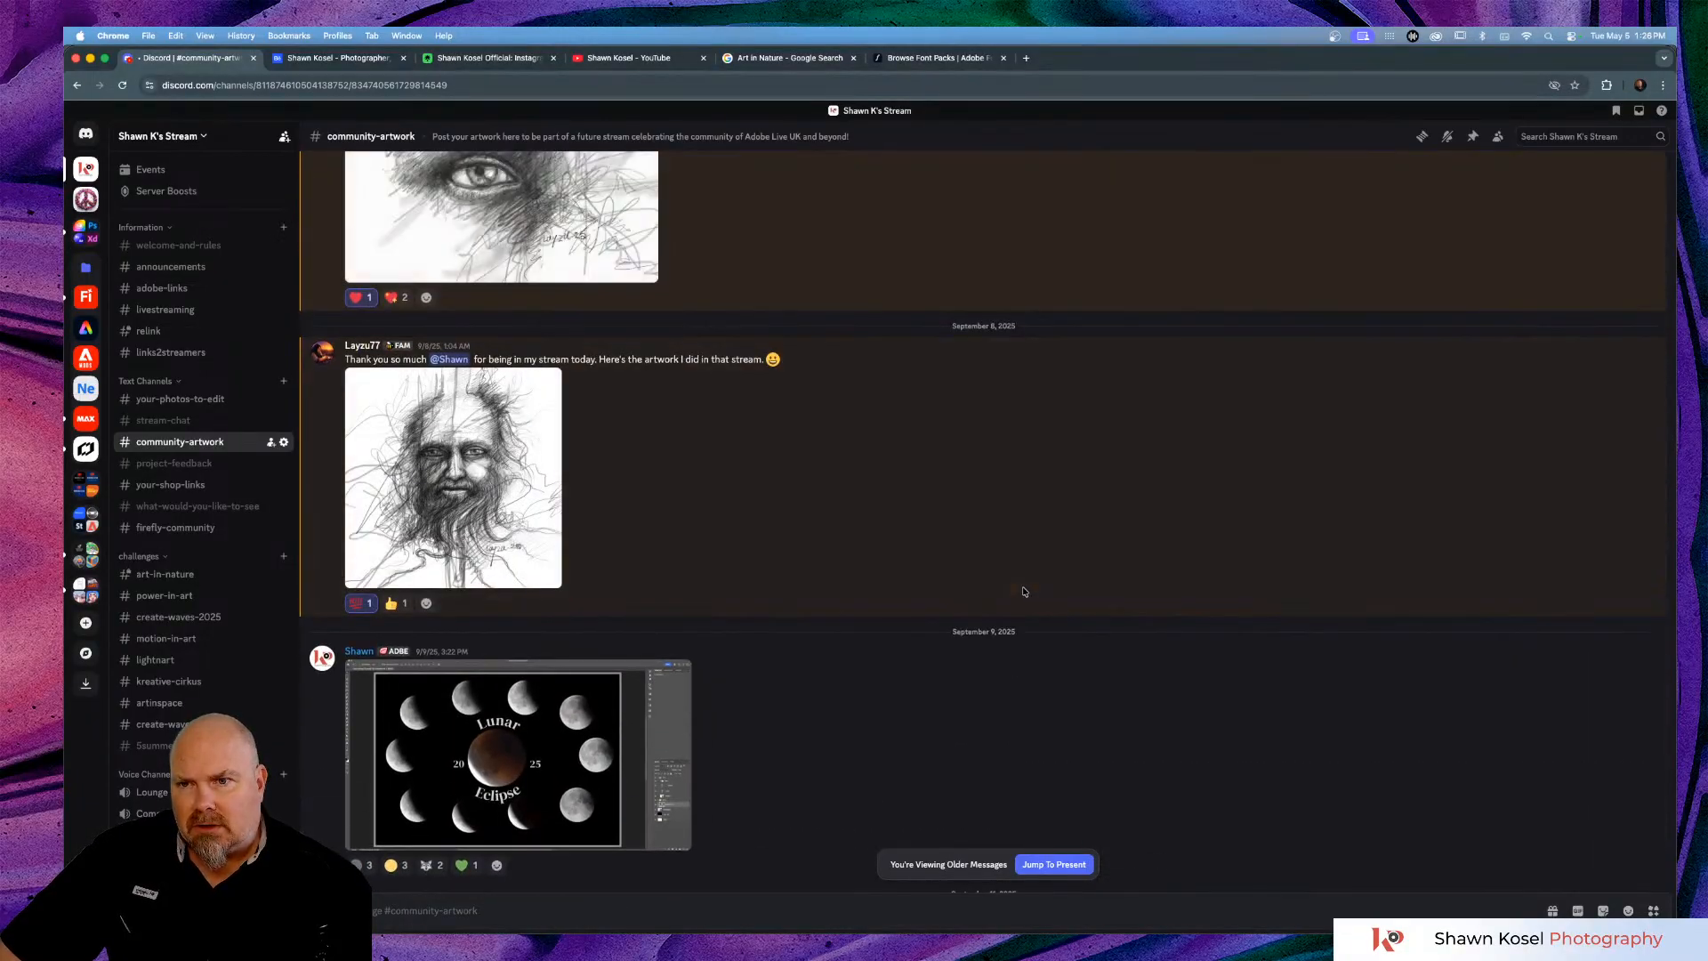
click(1070, 867)
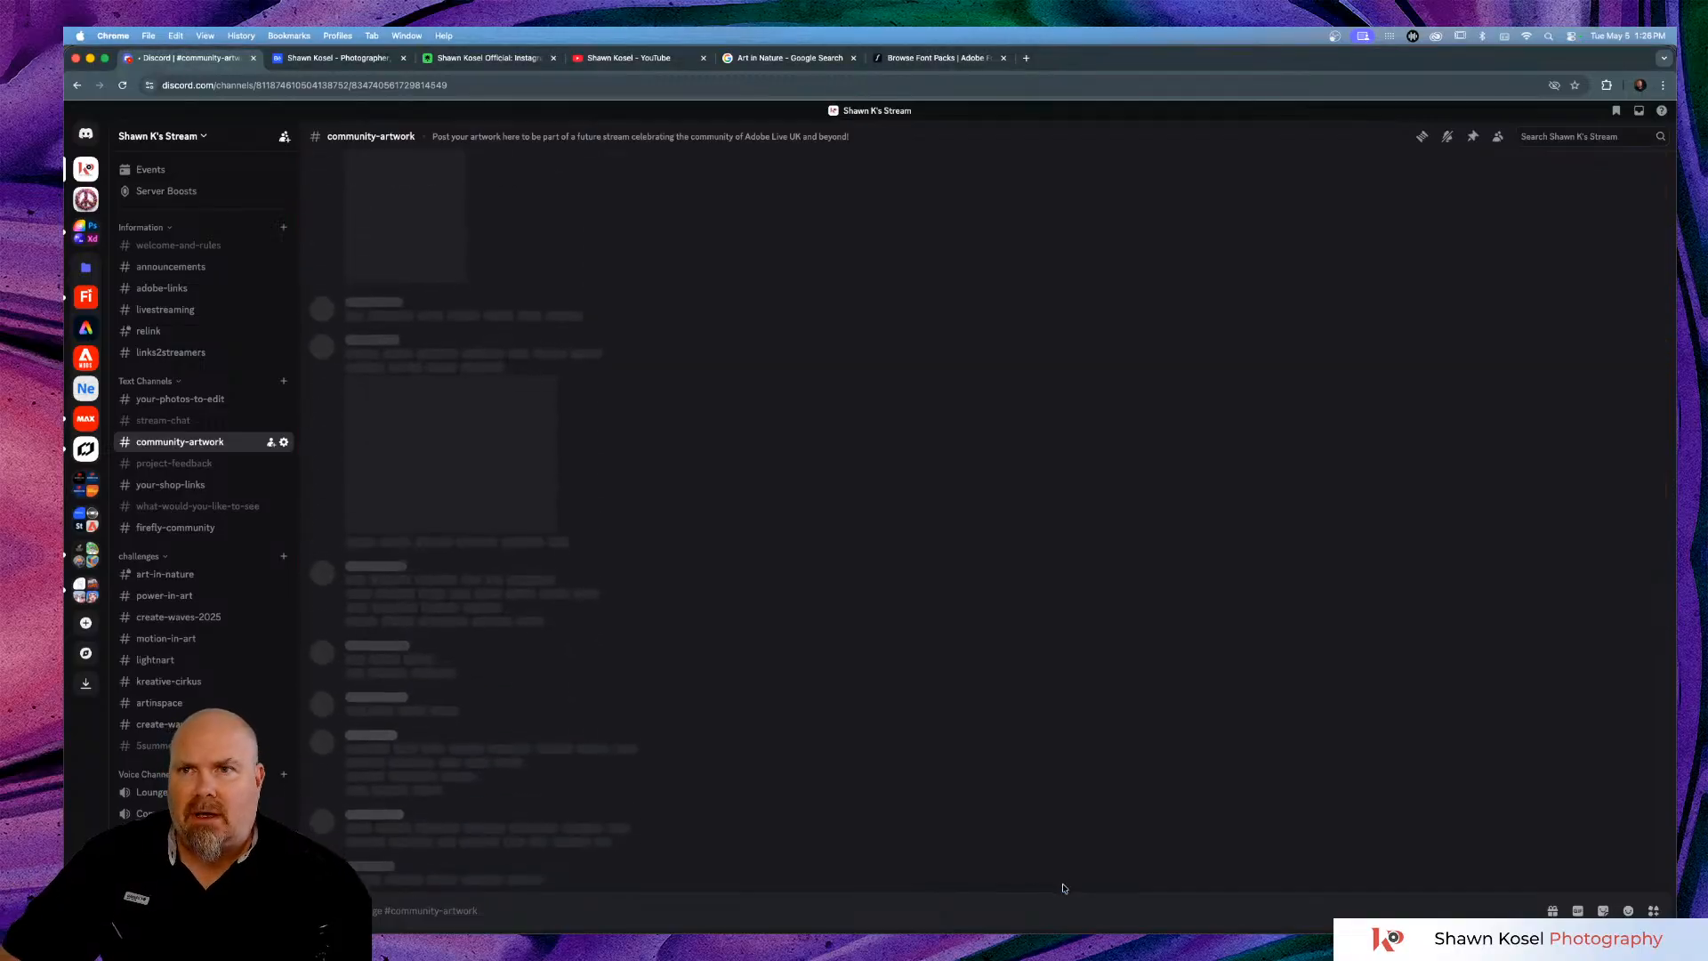
Switch back to Adobe Fonts, look through the third page of font packs and open the fourth page.
click(920, 59)
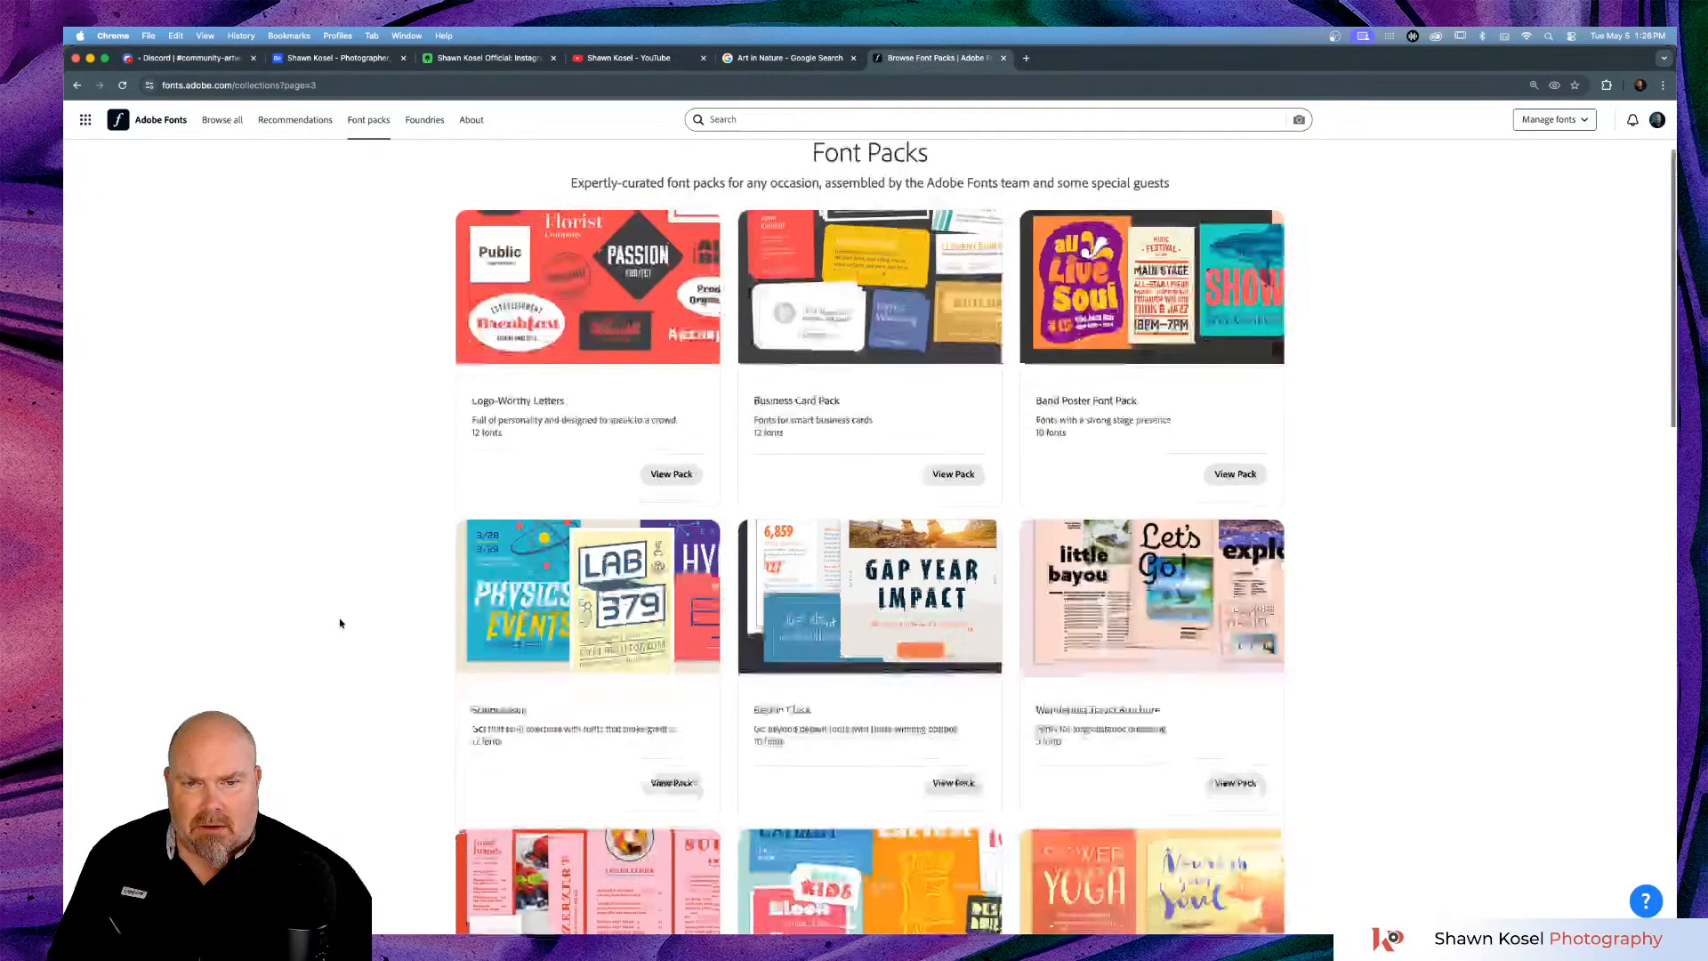
scroll(339, 626, down, 4)
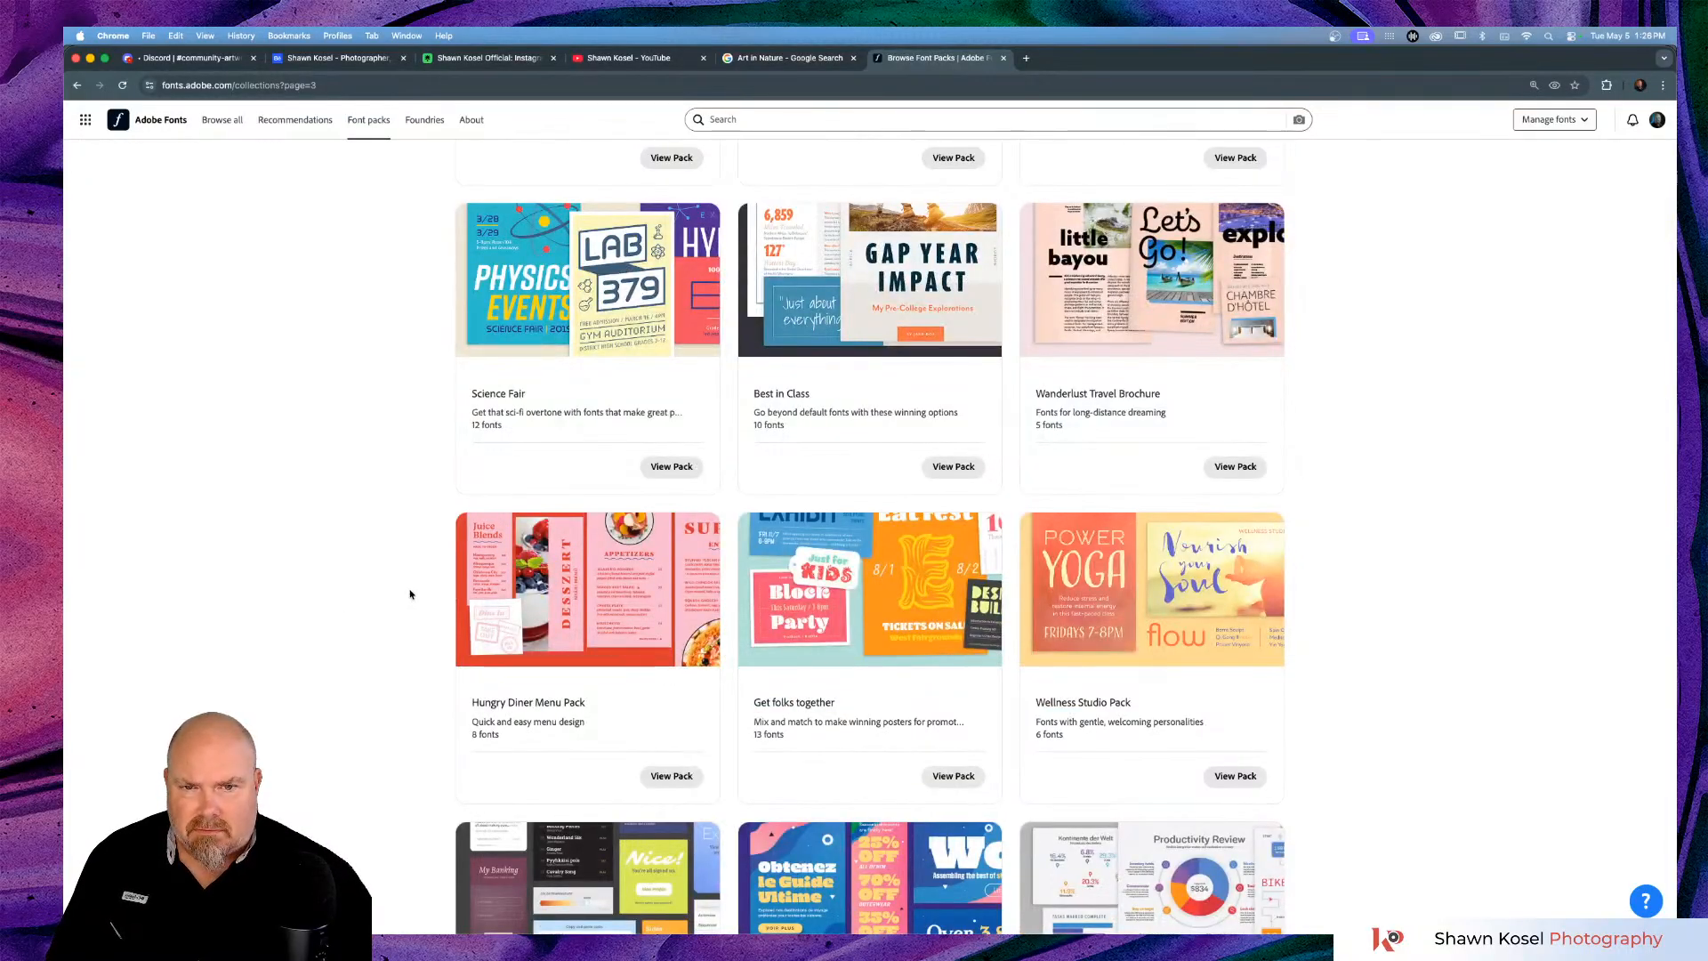
scroll(410, 595, down, 4)
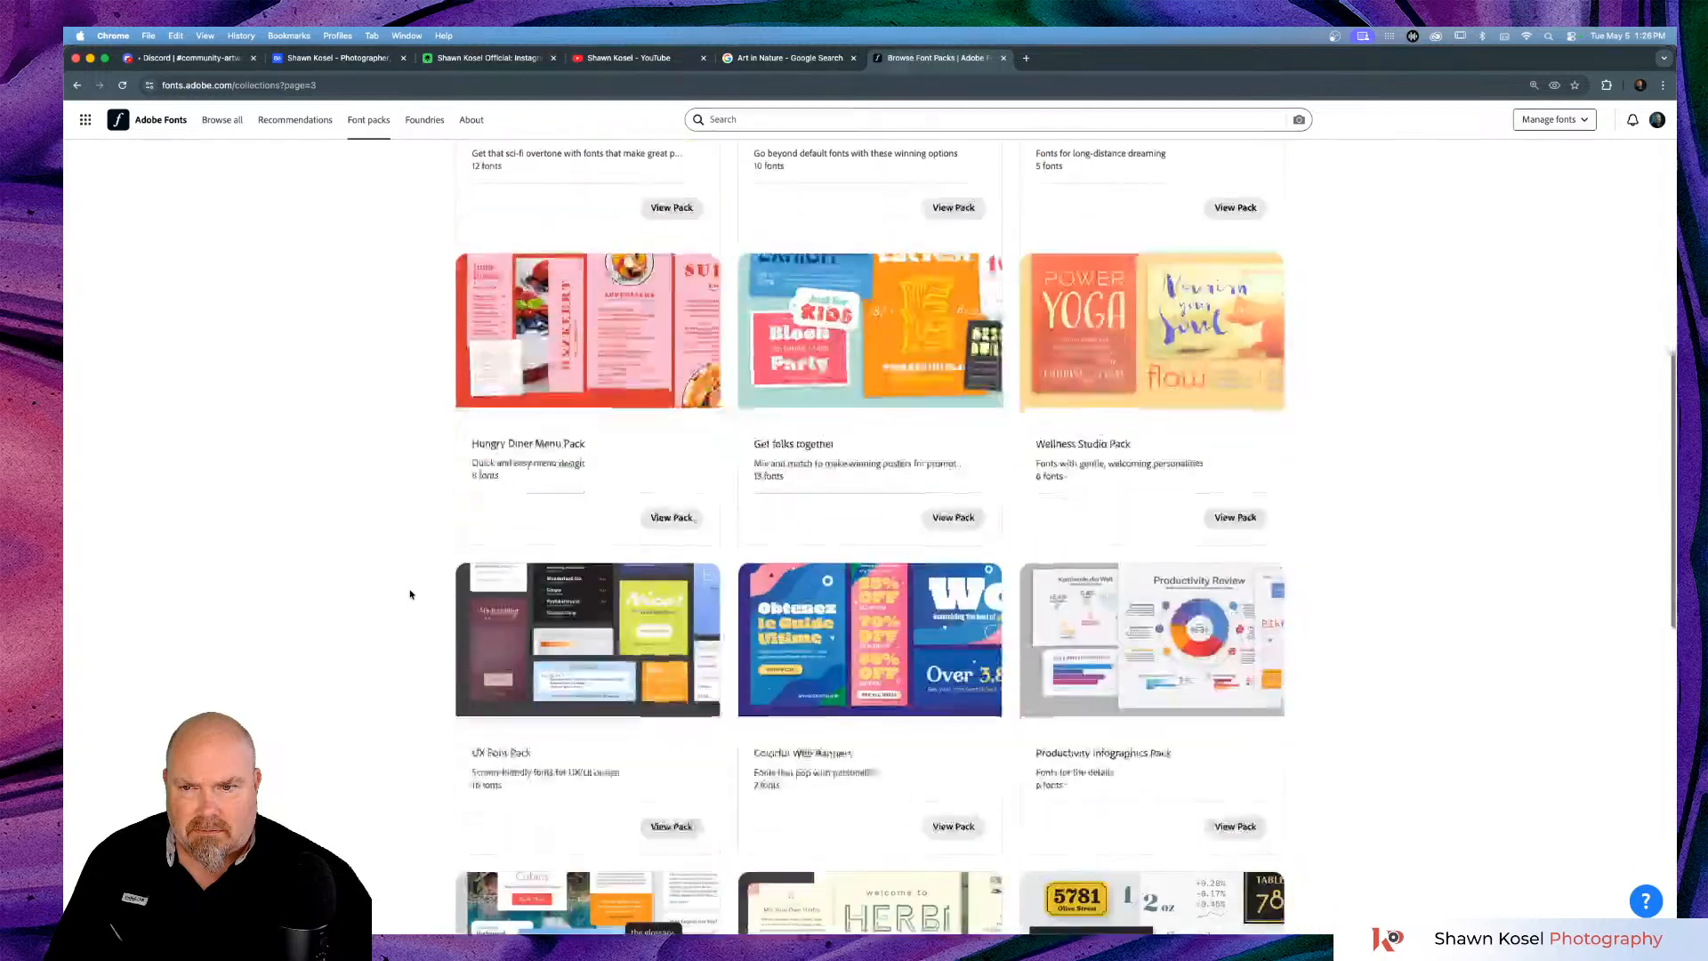
scroll(411, 594, down, 6)
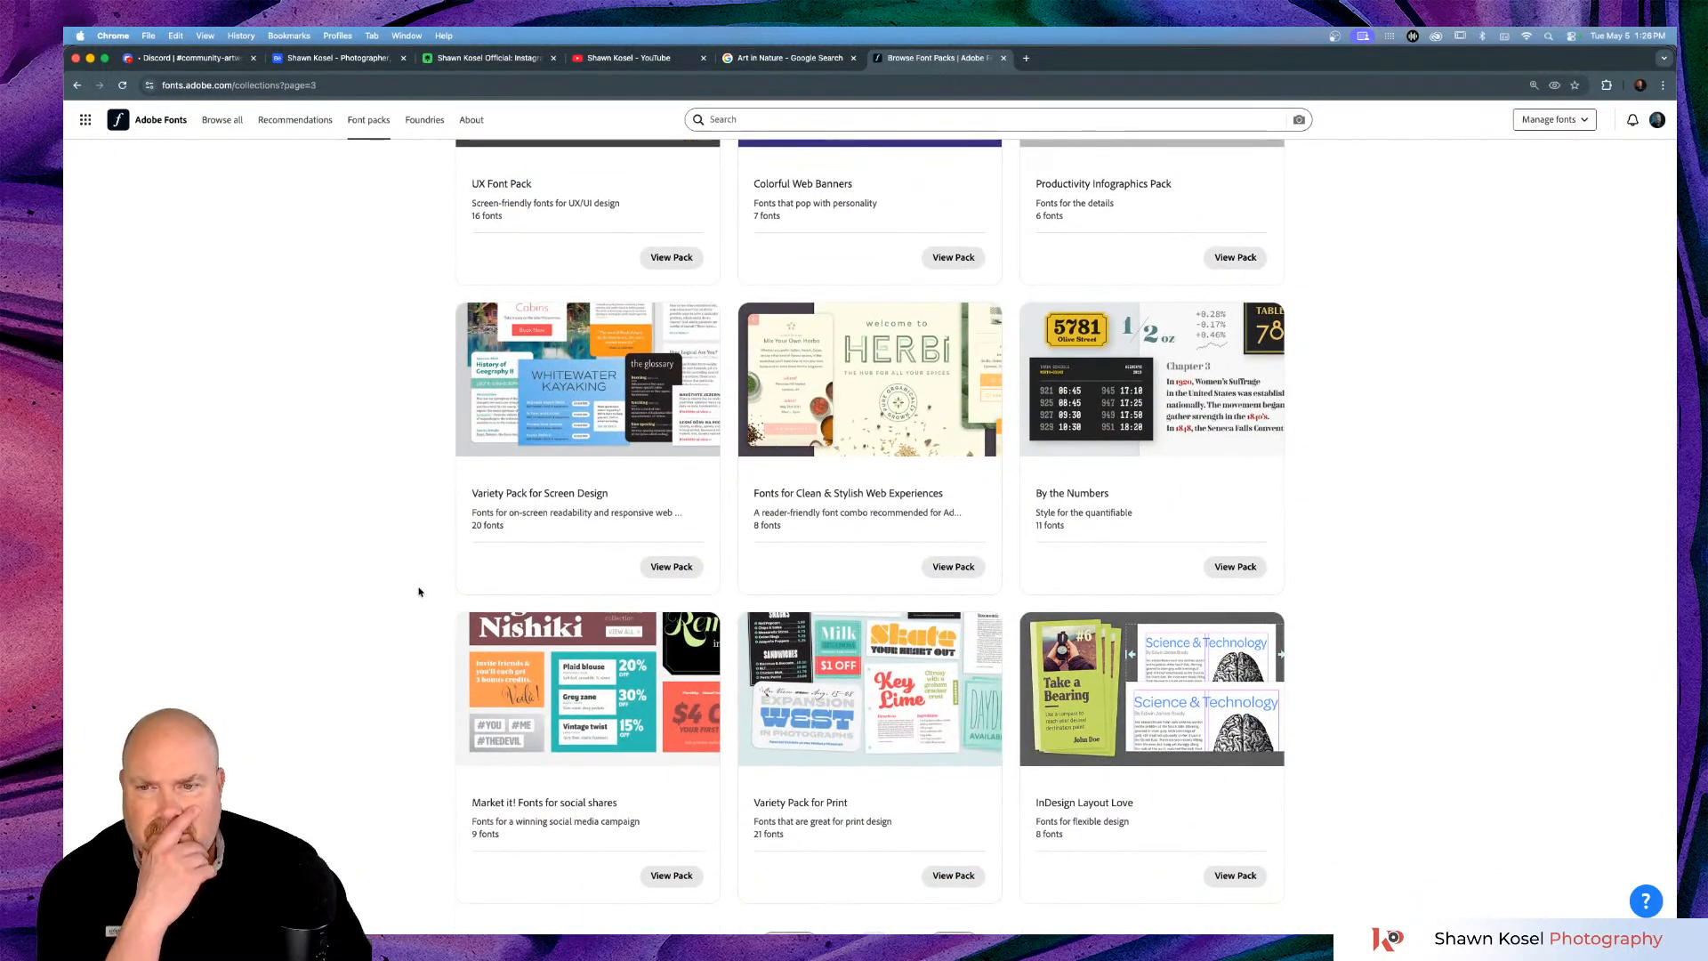
scroll(419, 592, down, 4)
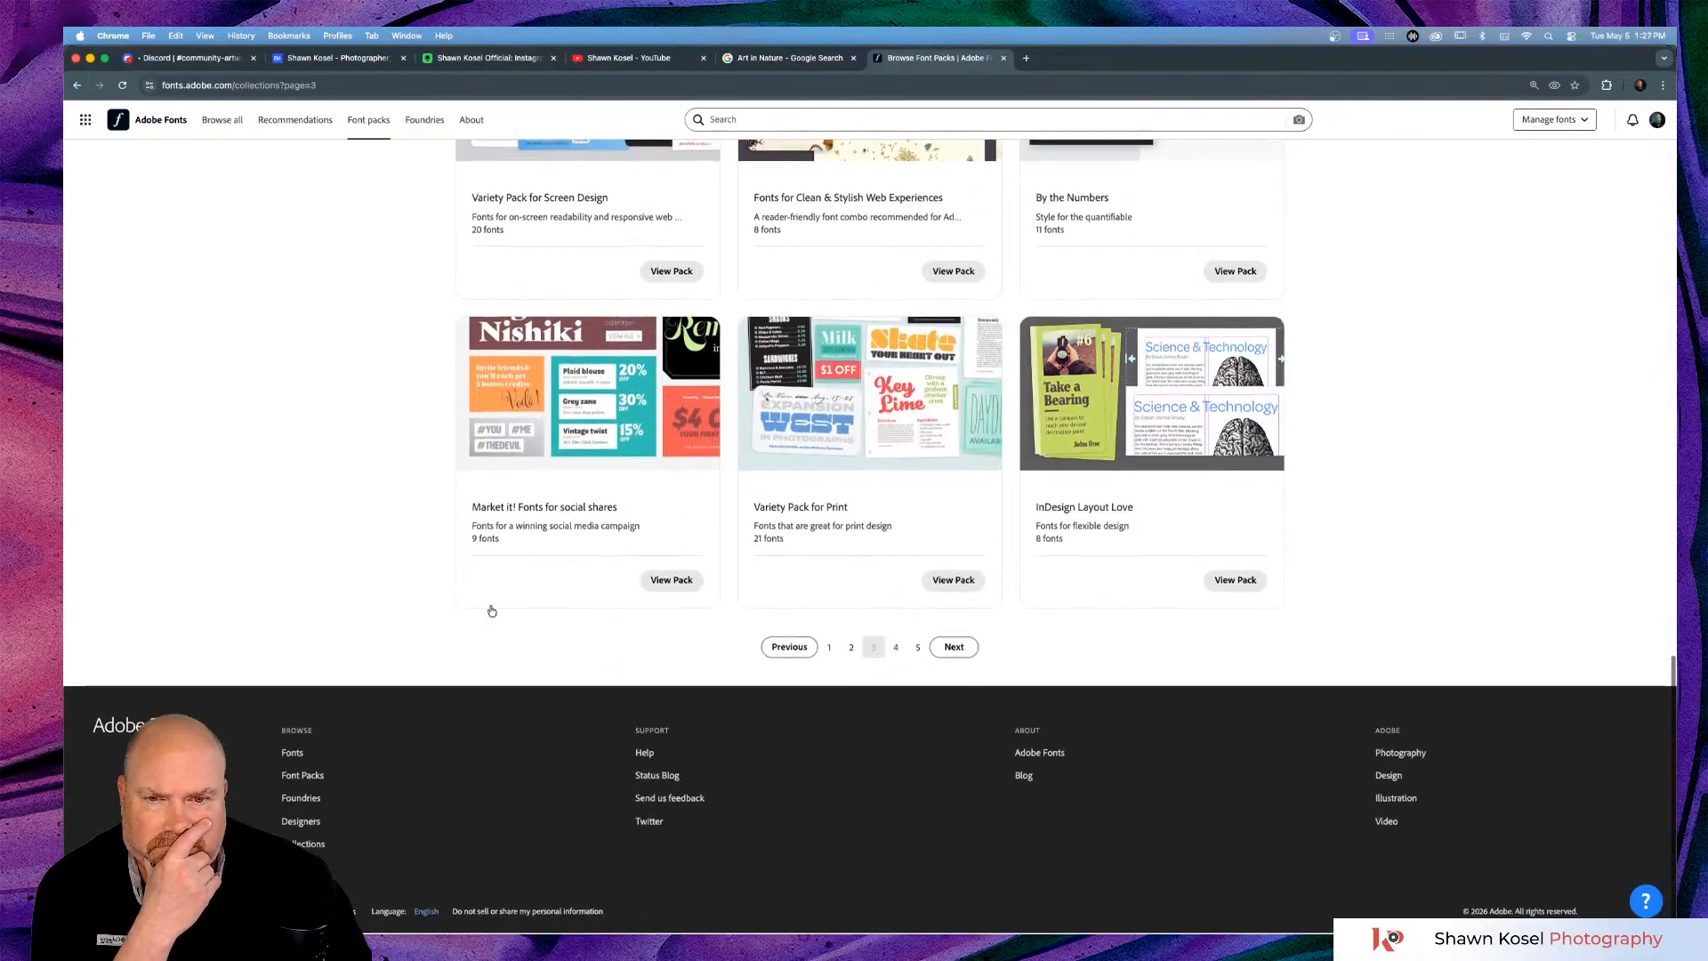
click(948, 656)
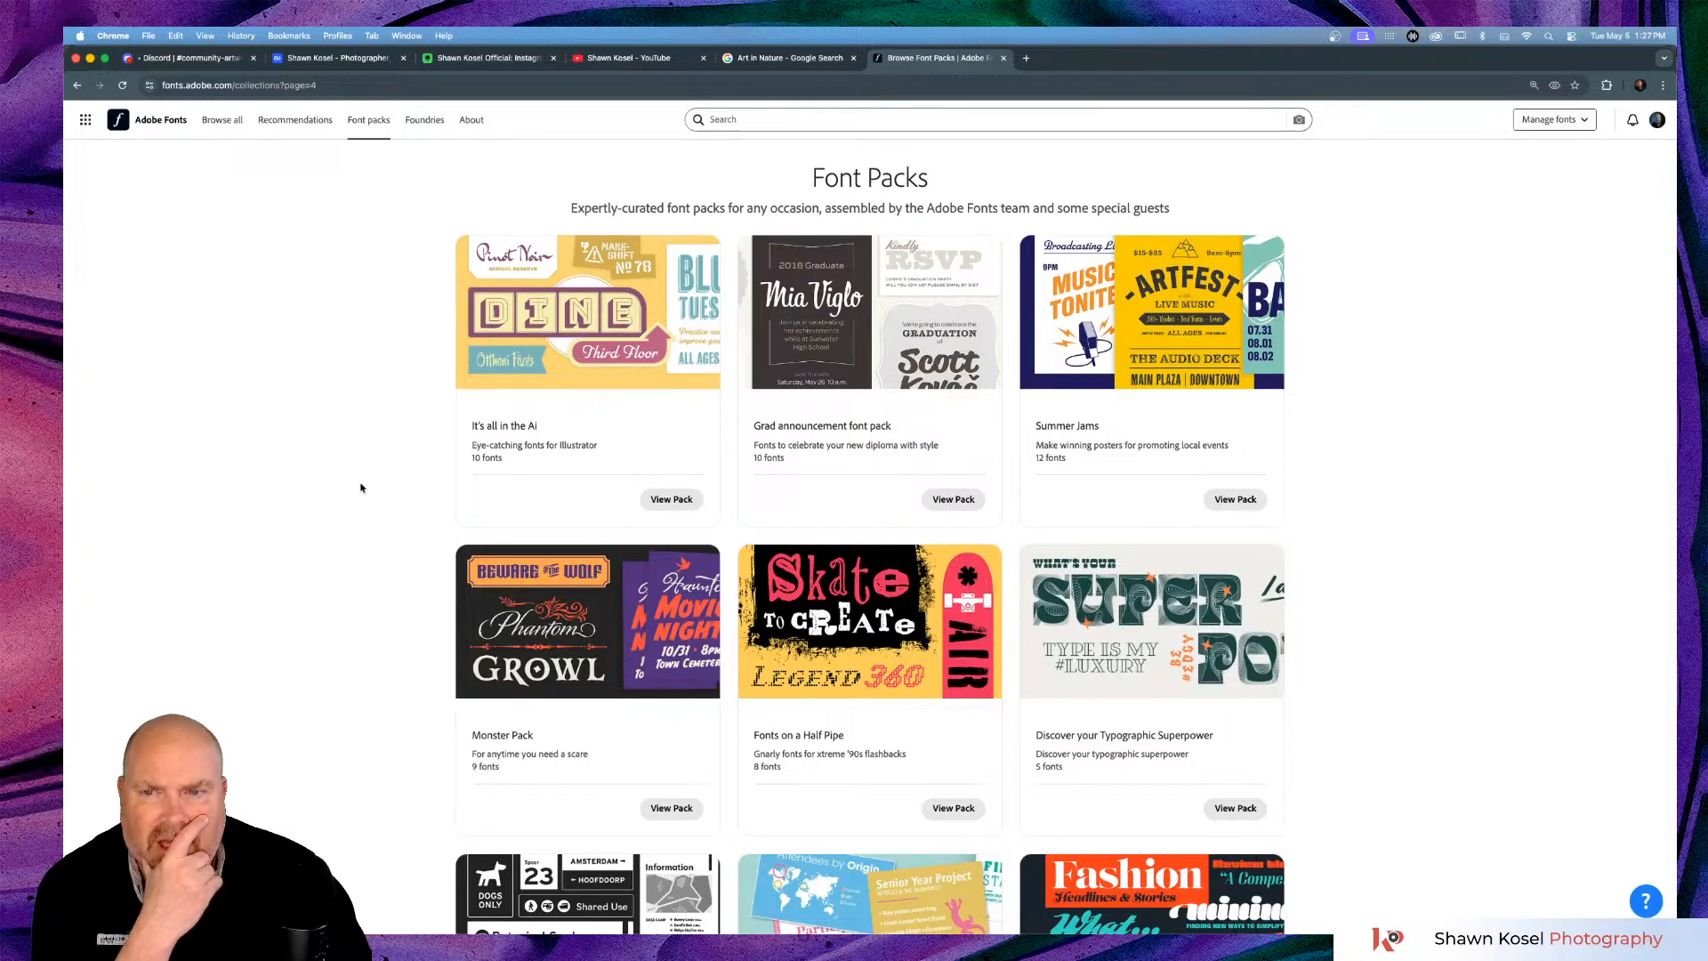
Look through the fourth page of font packs and open the fifth page.
scroll(360, 487, down, 4)
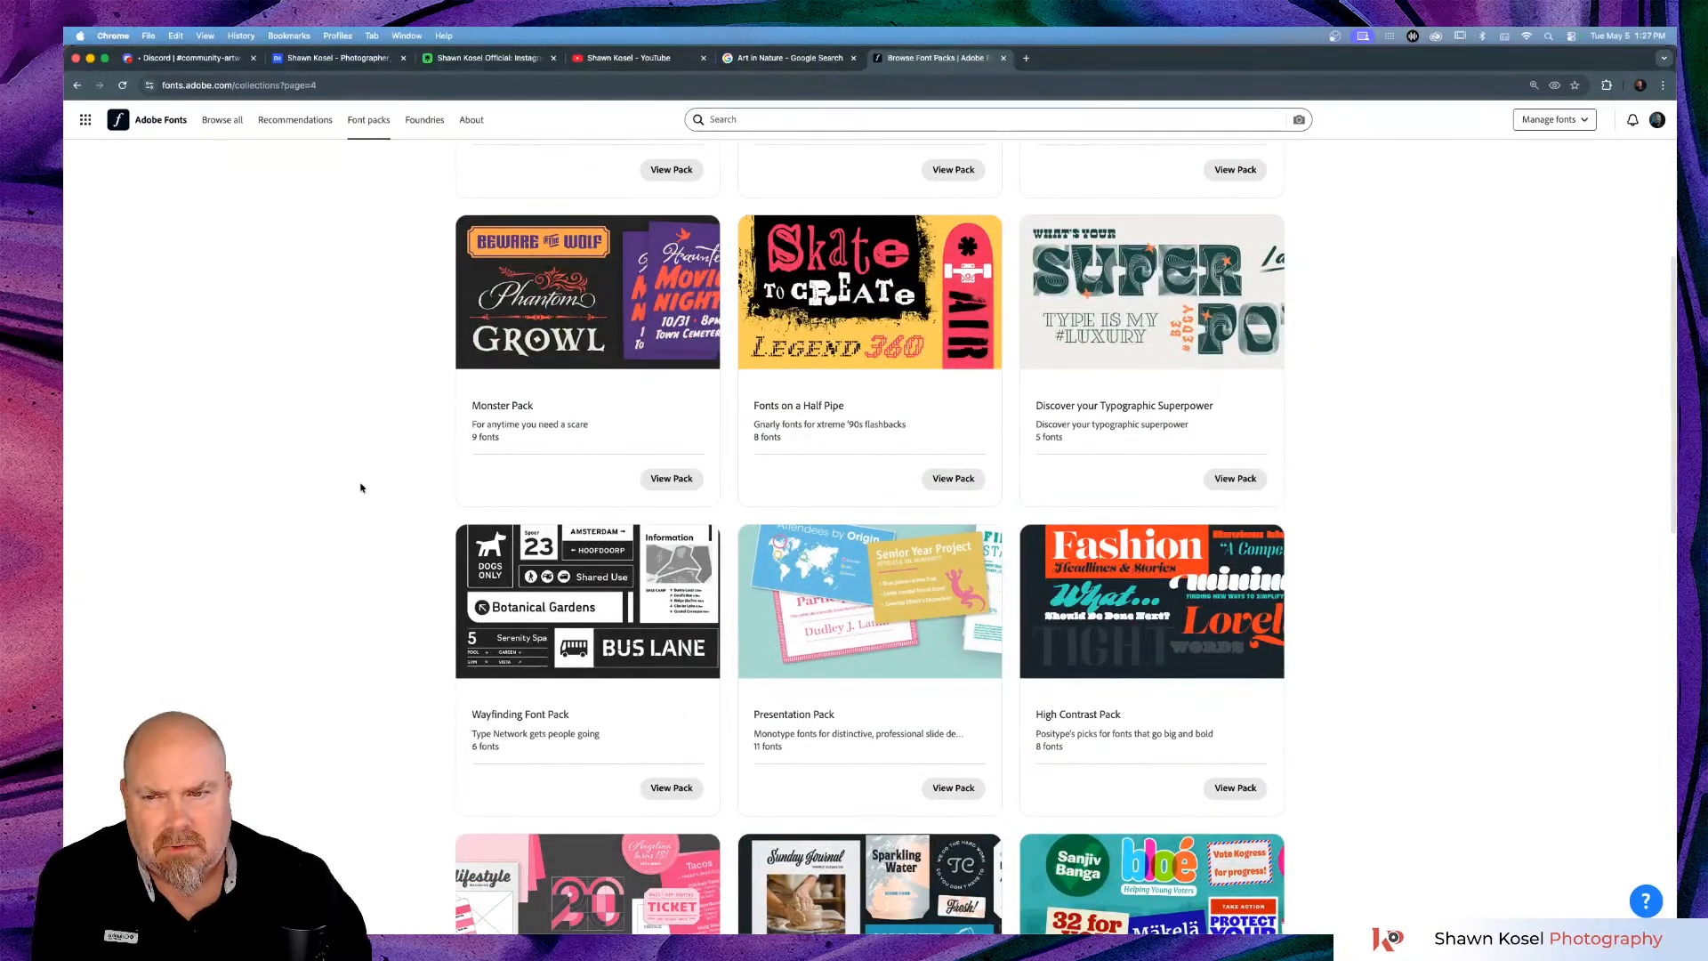
scroll(362, 486, down, 5)
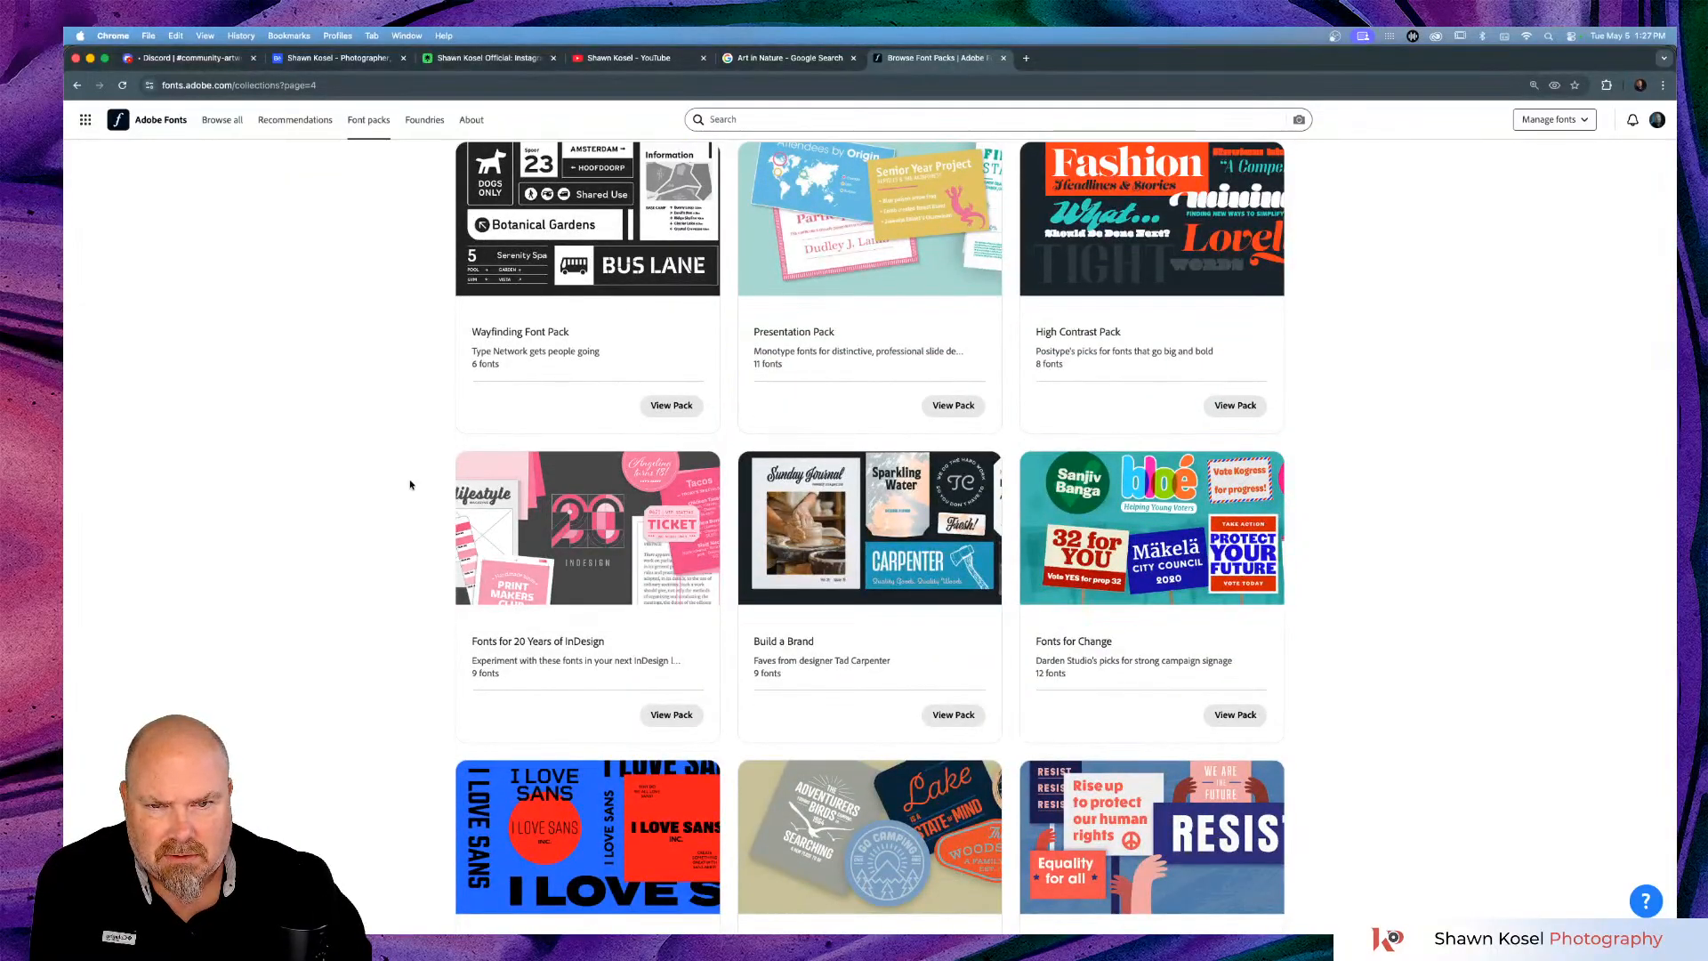
scroll(410, 485, down, 8)
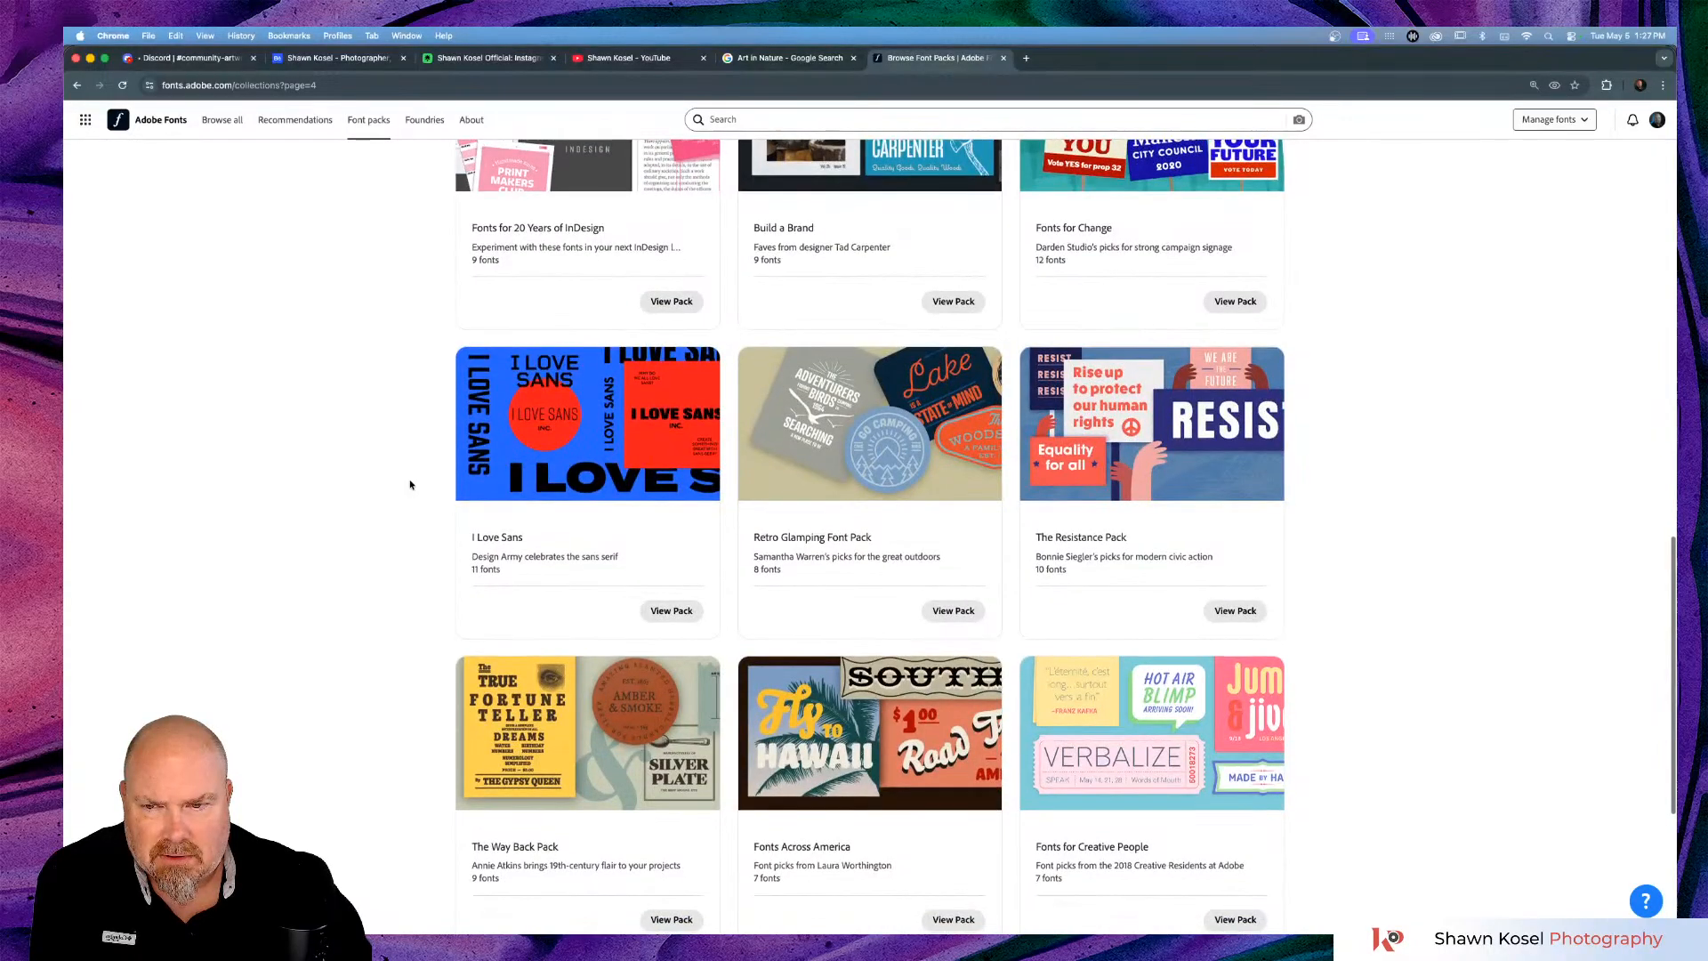
scroll(410, 485, down, 2)
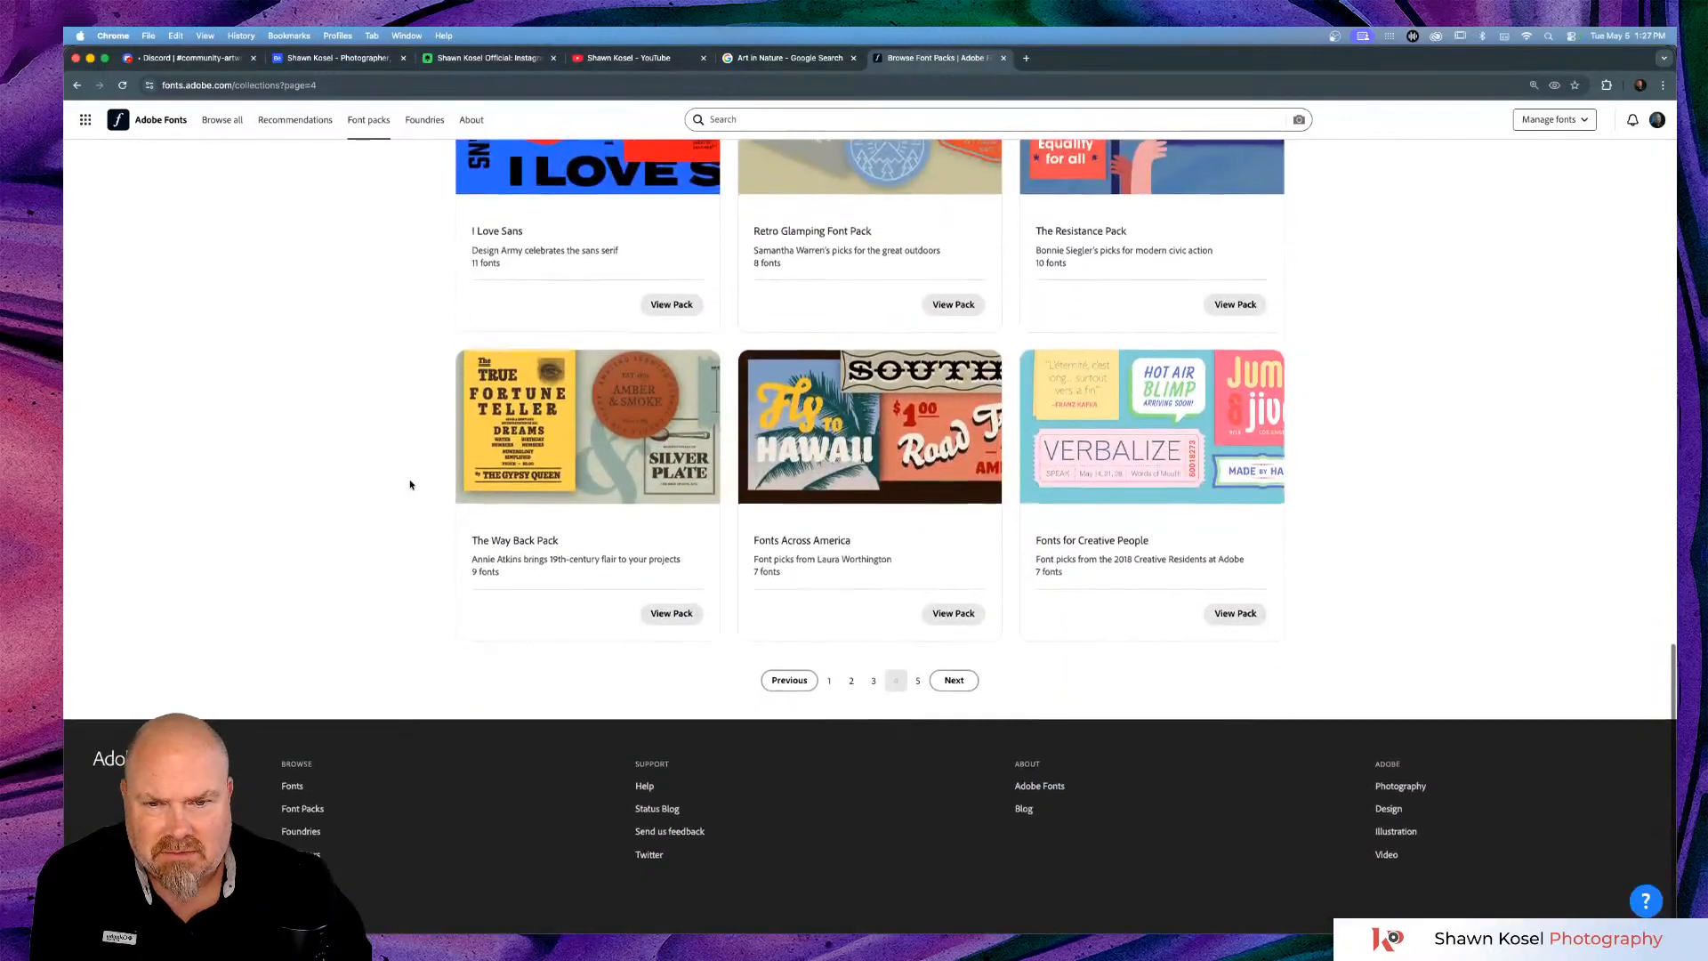
click(945, 682)
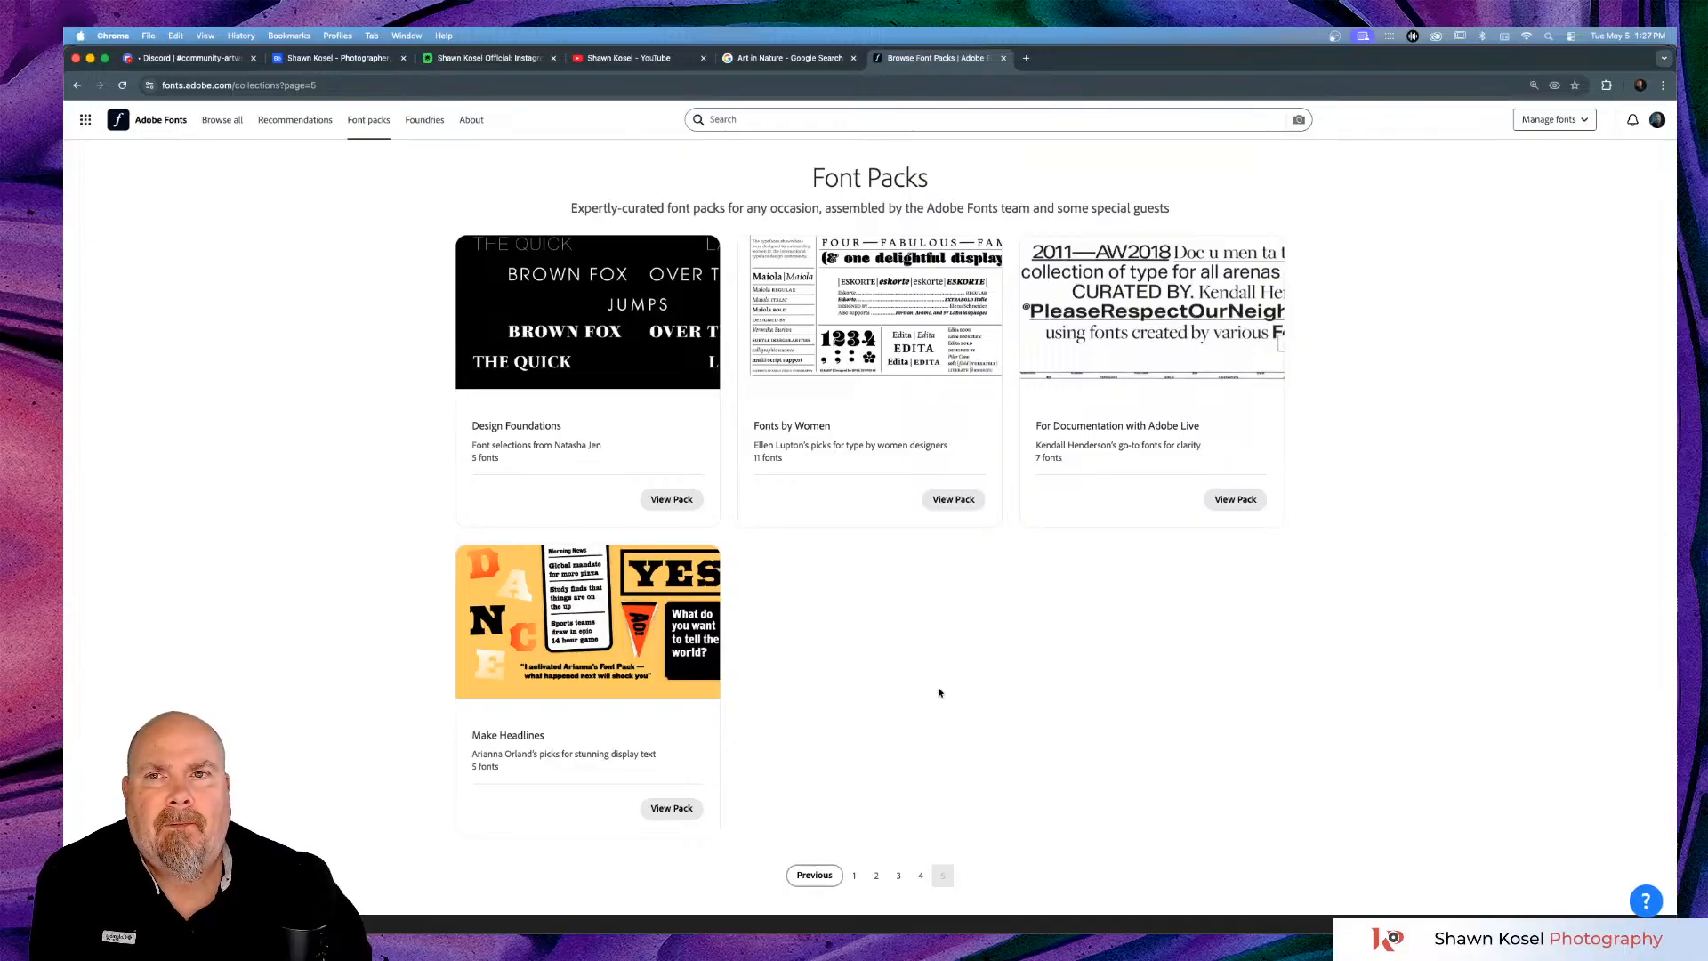
Search Google for "nature fonts" in a new browser tab and look through the image results.
click(1027, 59)
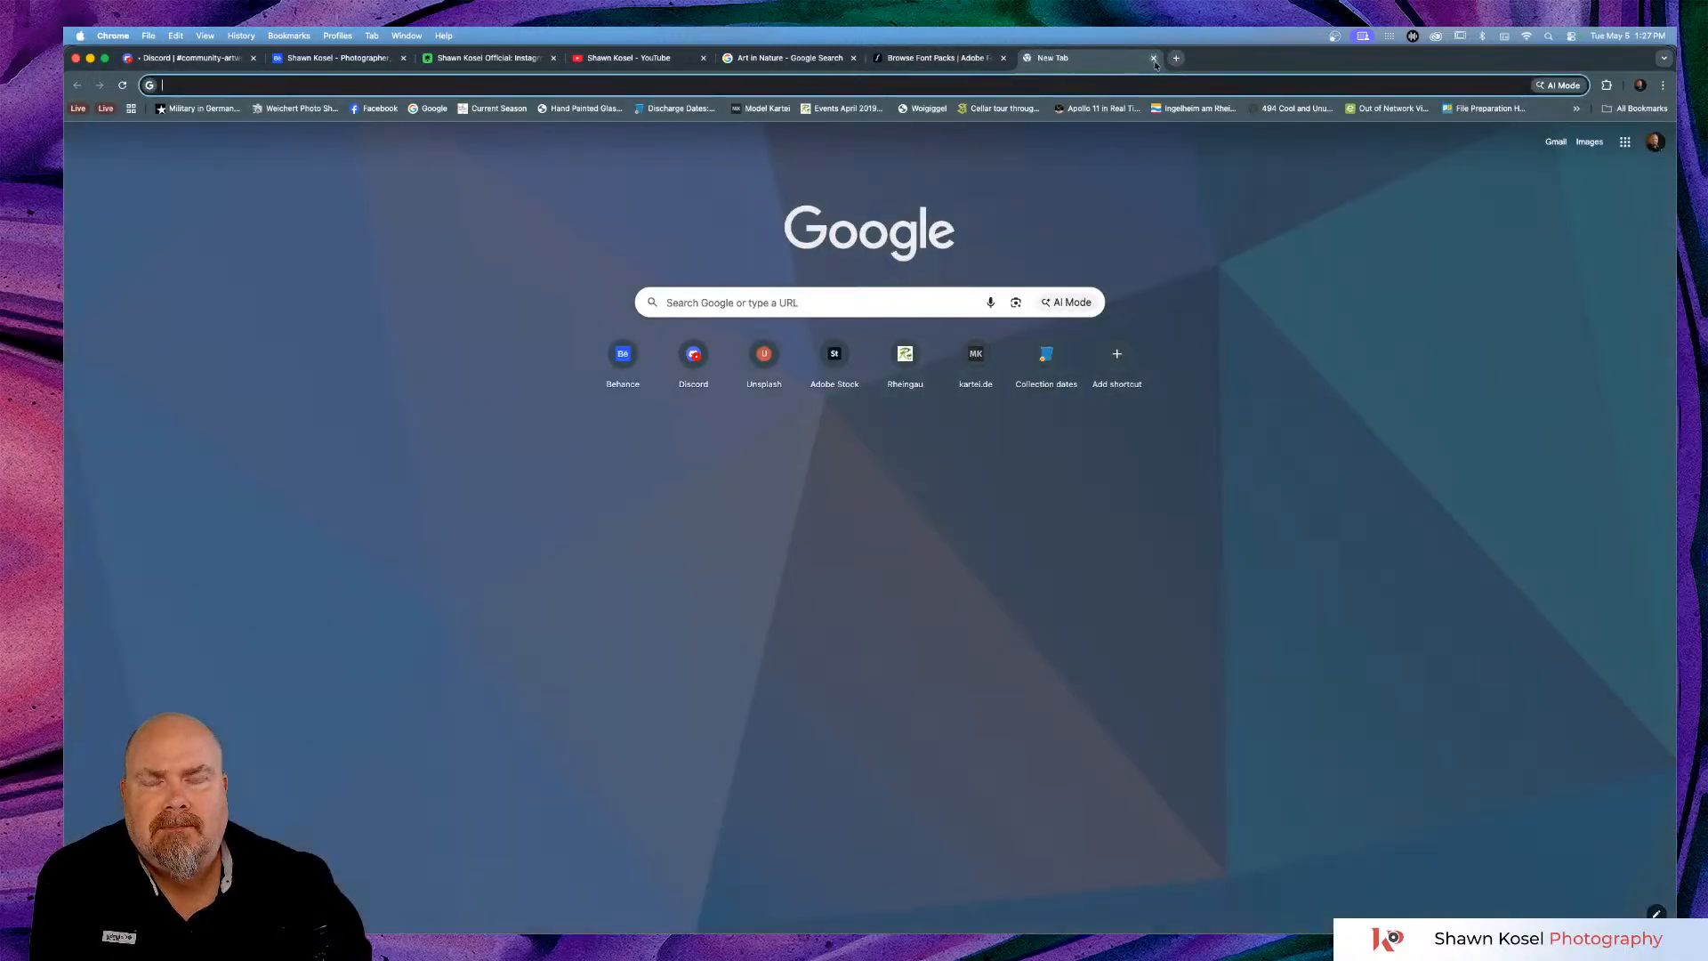
click(759, 299)
text(n)
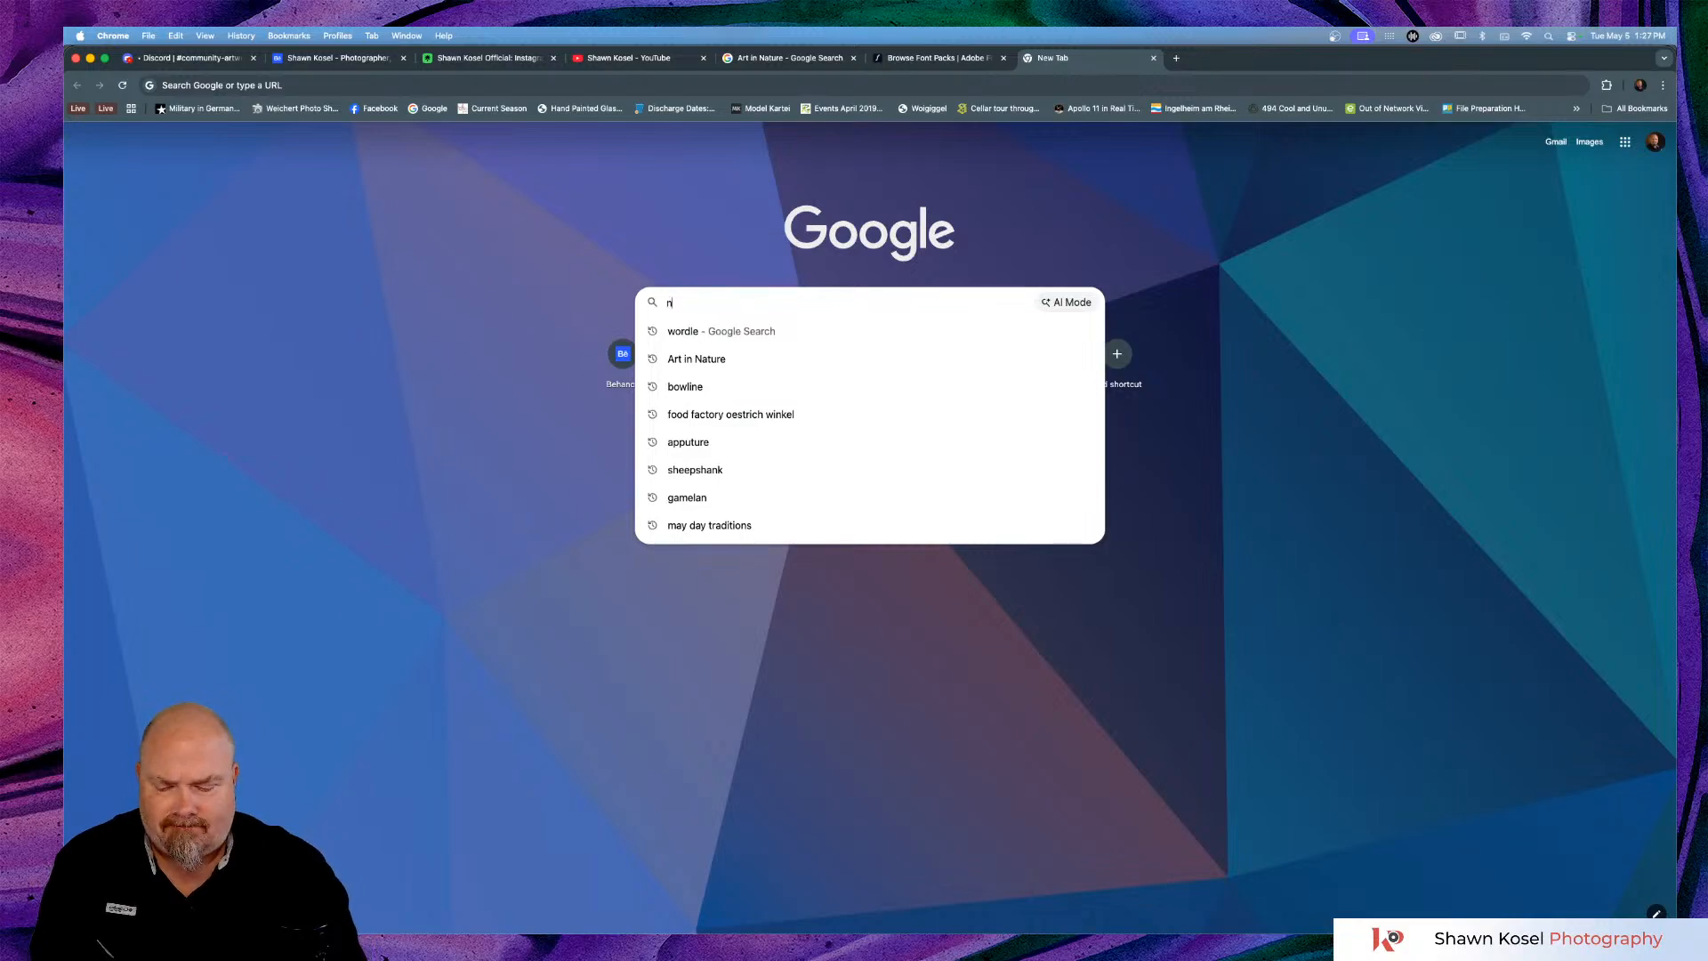
text(ature fonts)
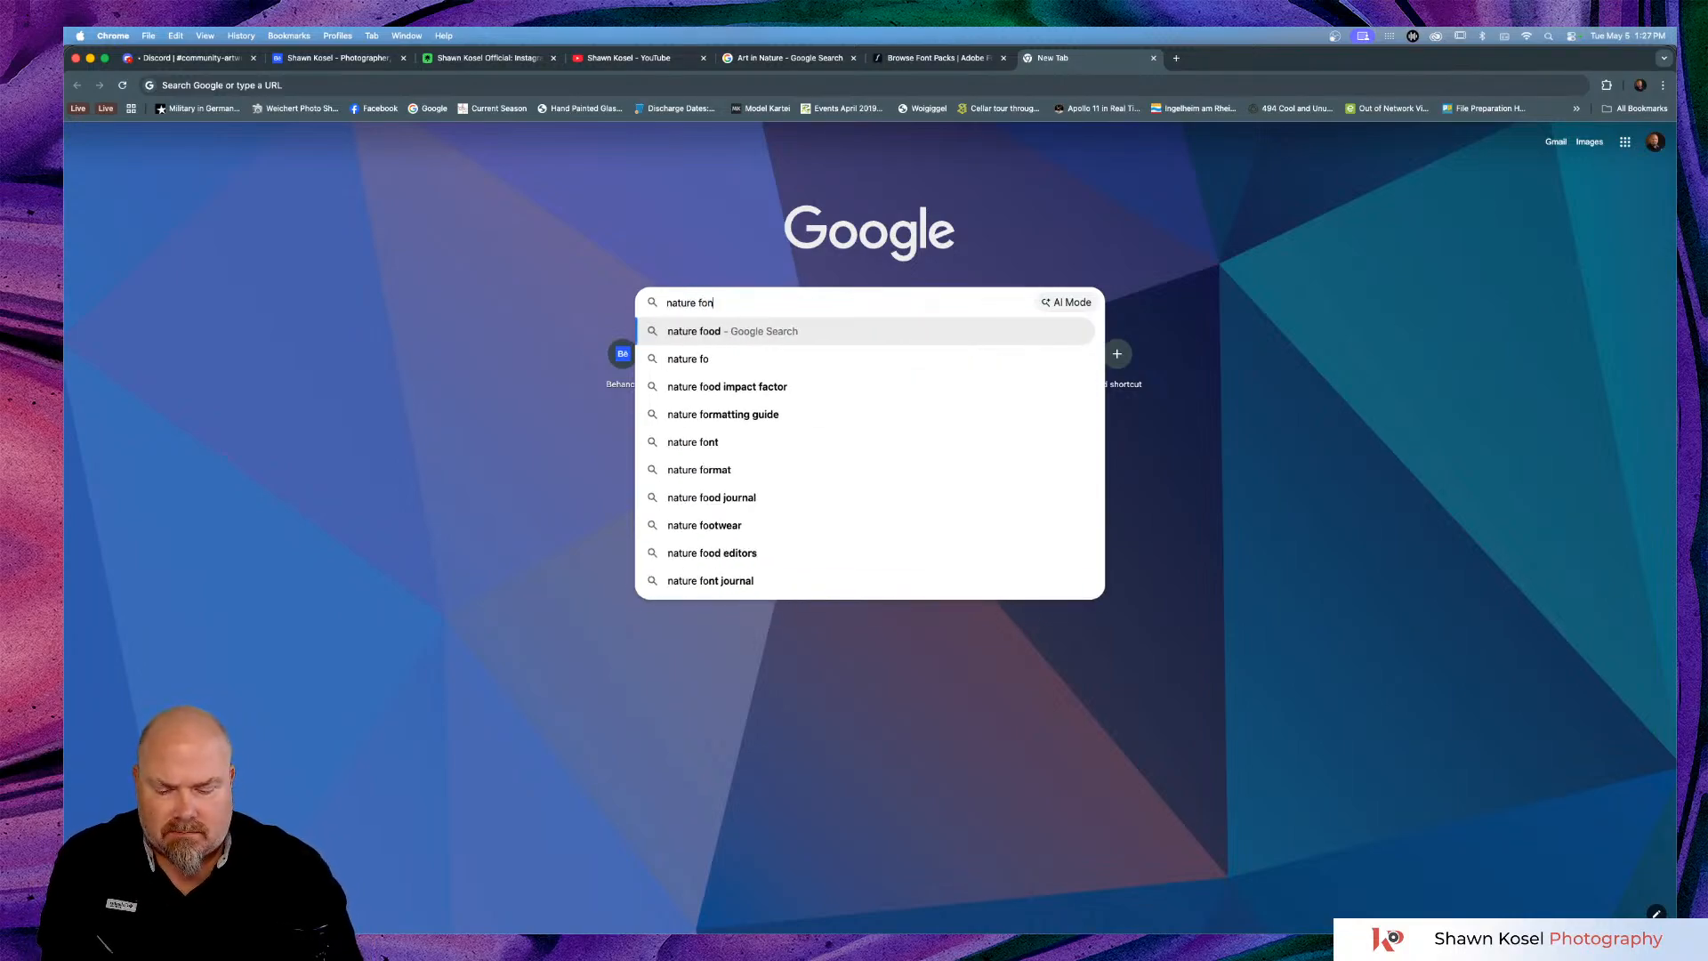
key(Return)
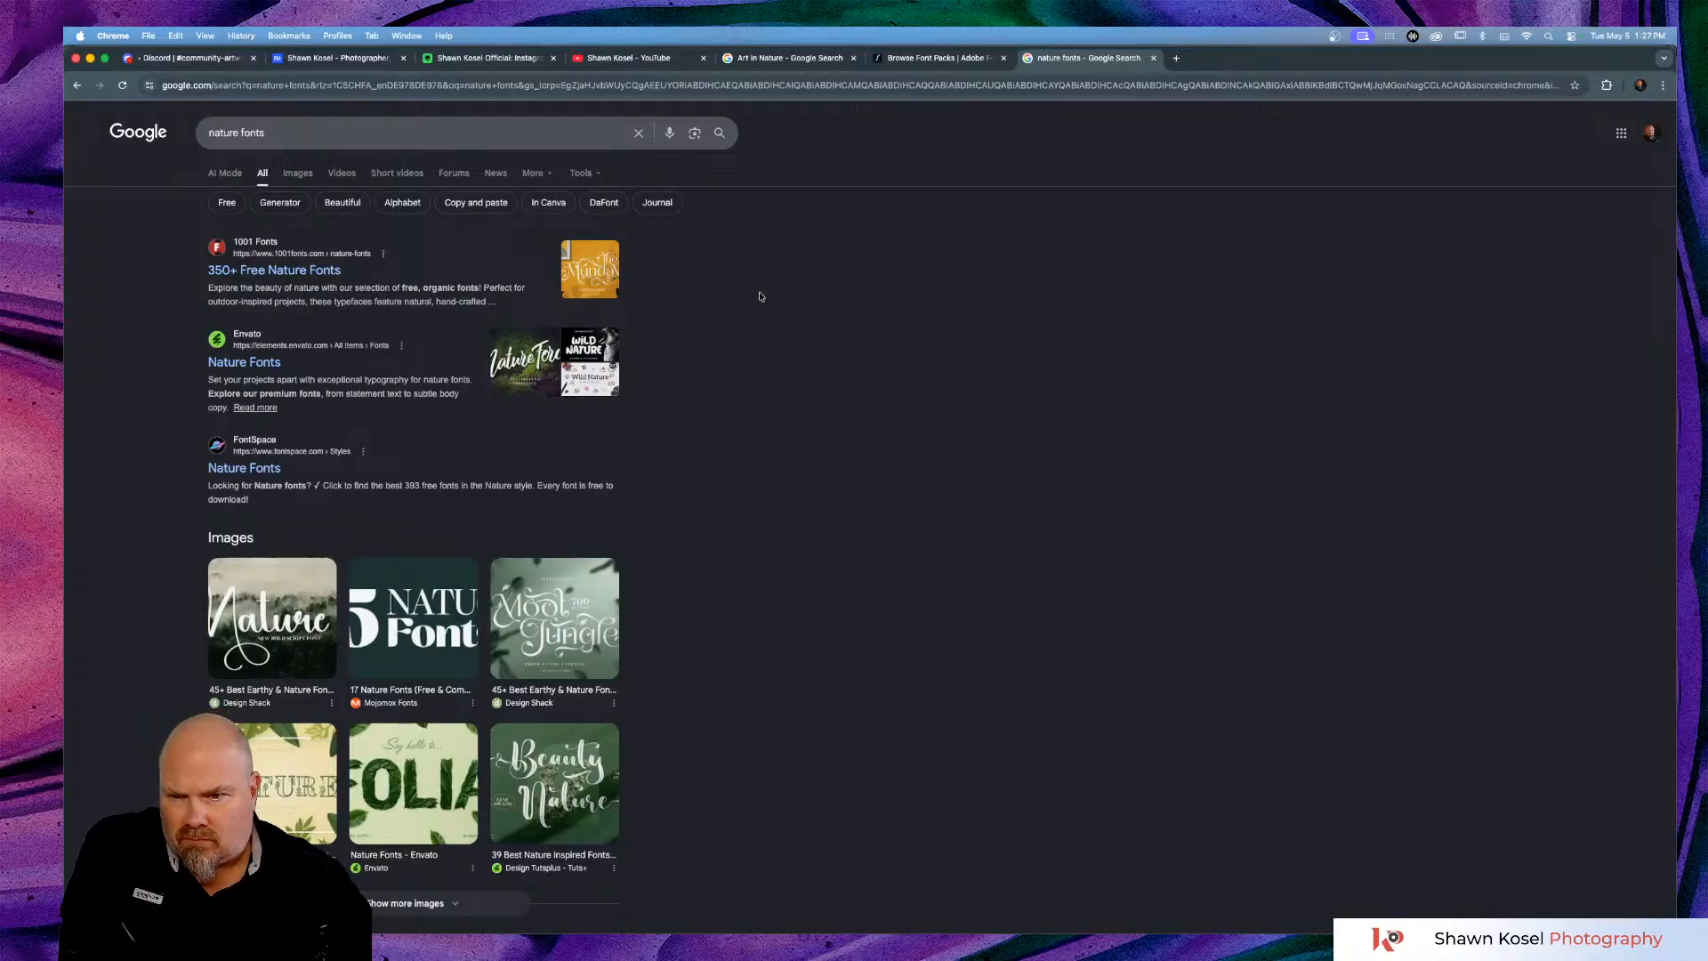
click(304, 178)
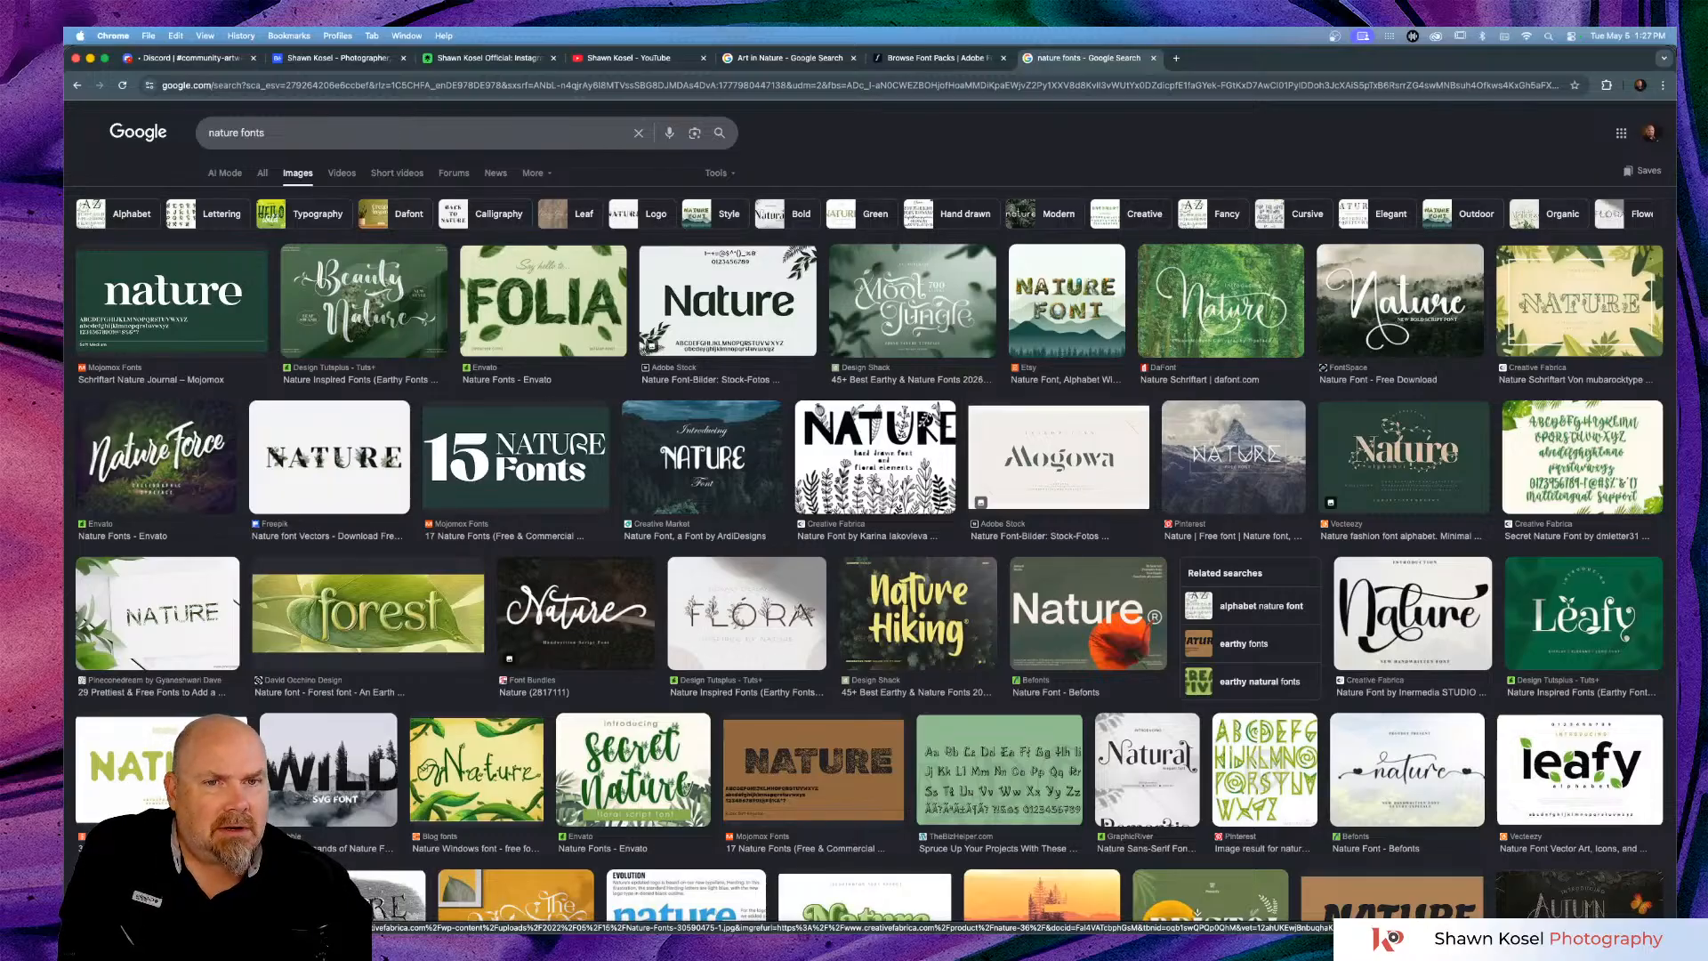
scroll(875, 487, down, 3)
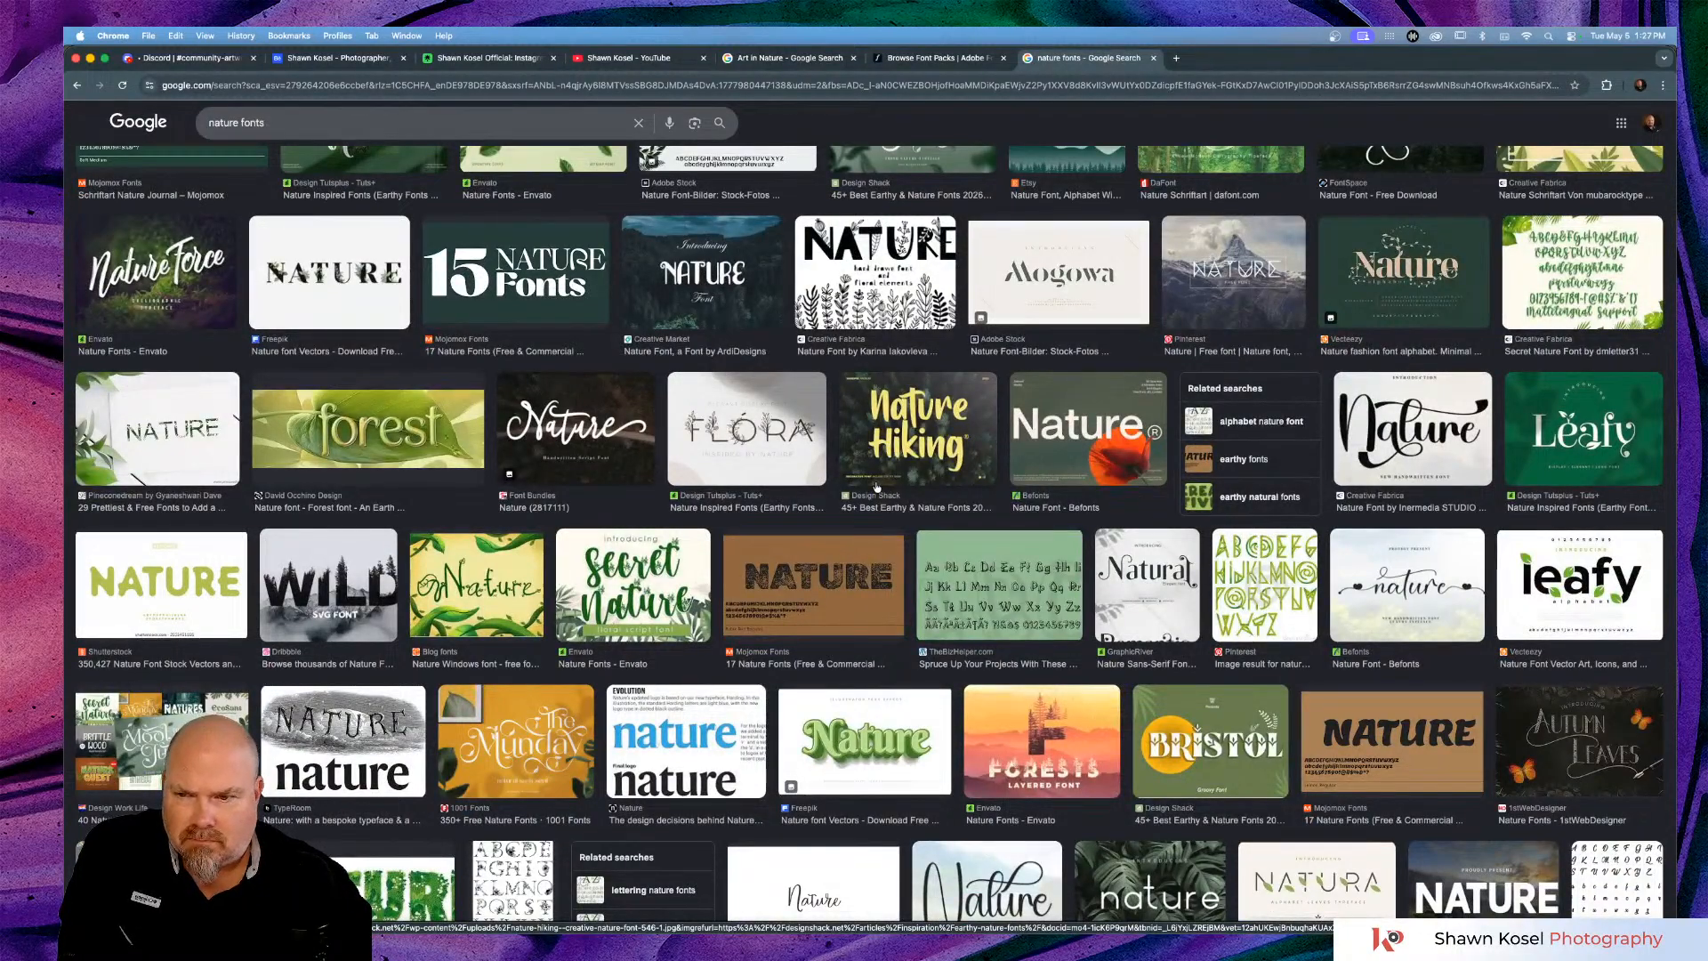
Look further down through the Google image results for "nature fonts" for lettering inspiration.
scroll(877, 487, down, 2)
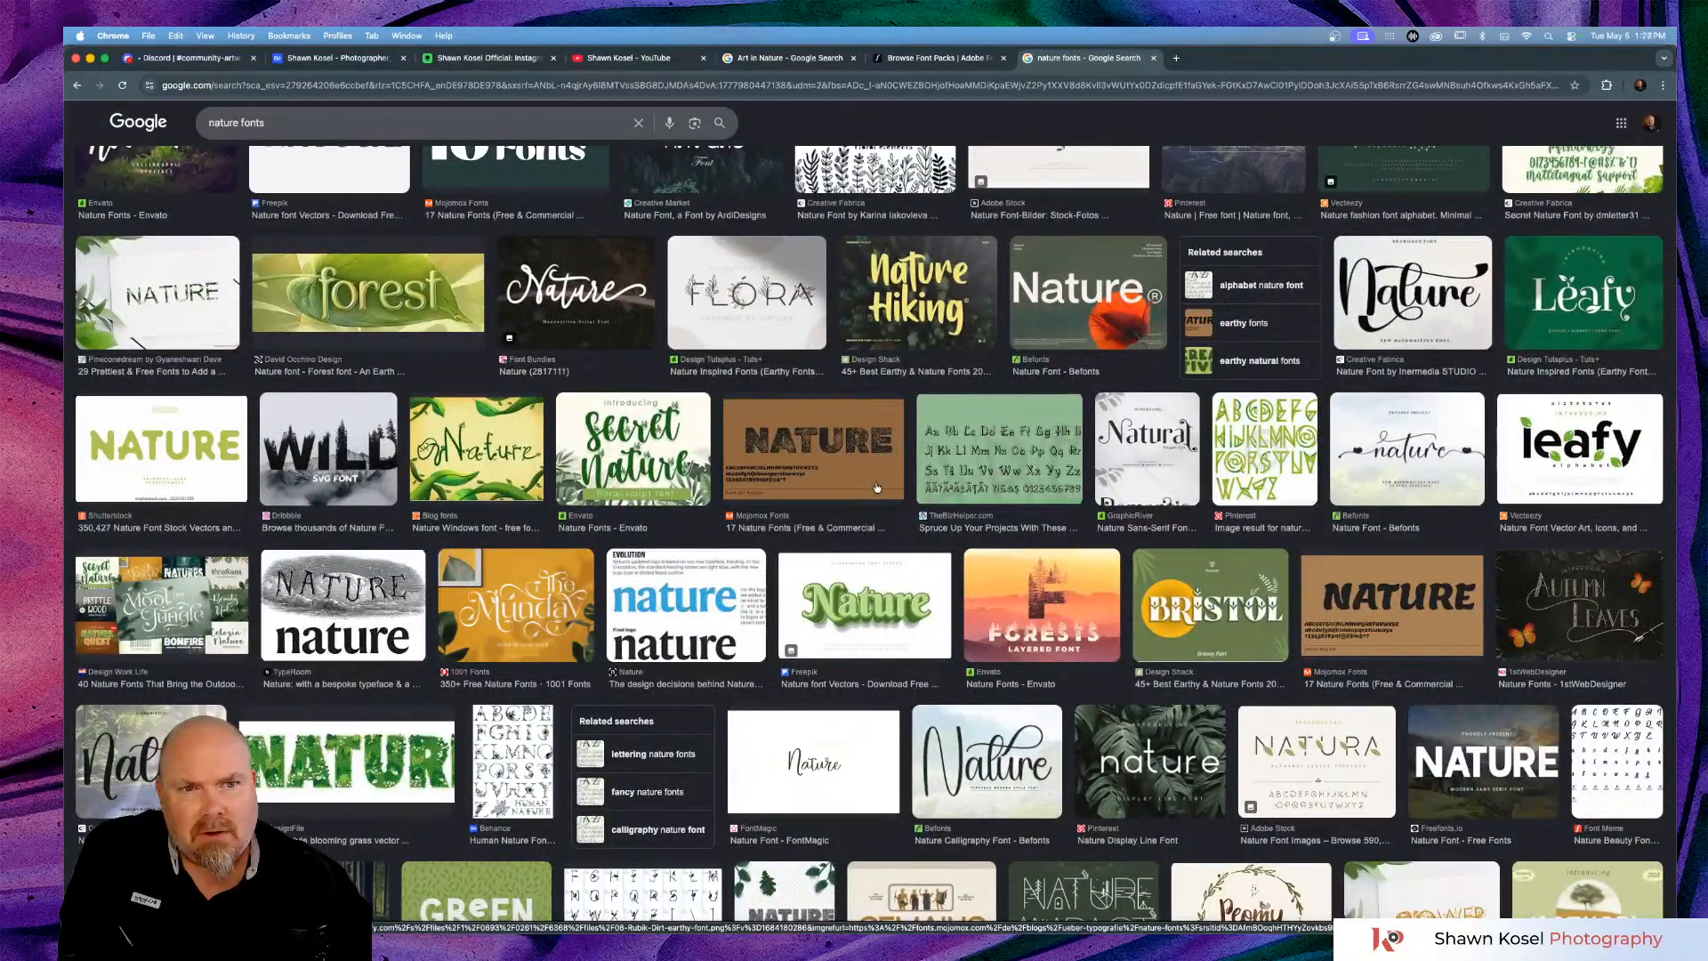
scroll(876, 488, down, 4)
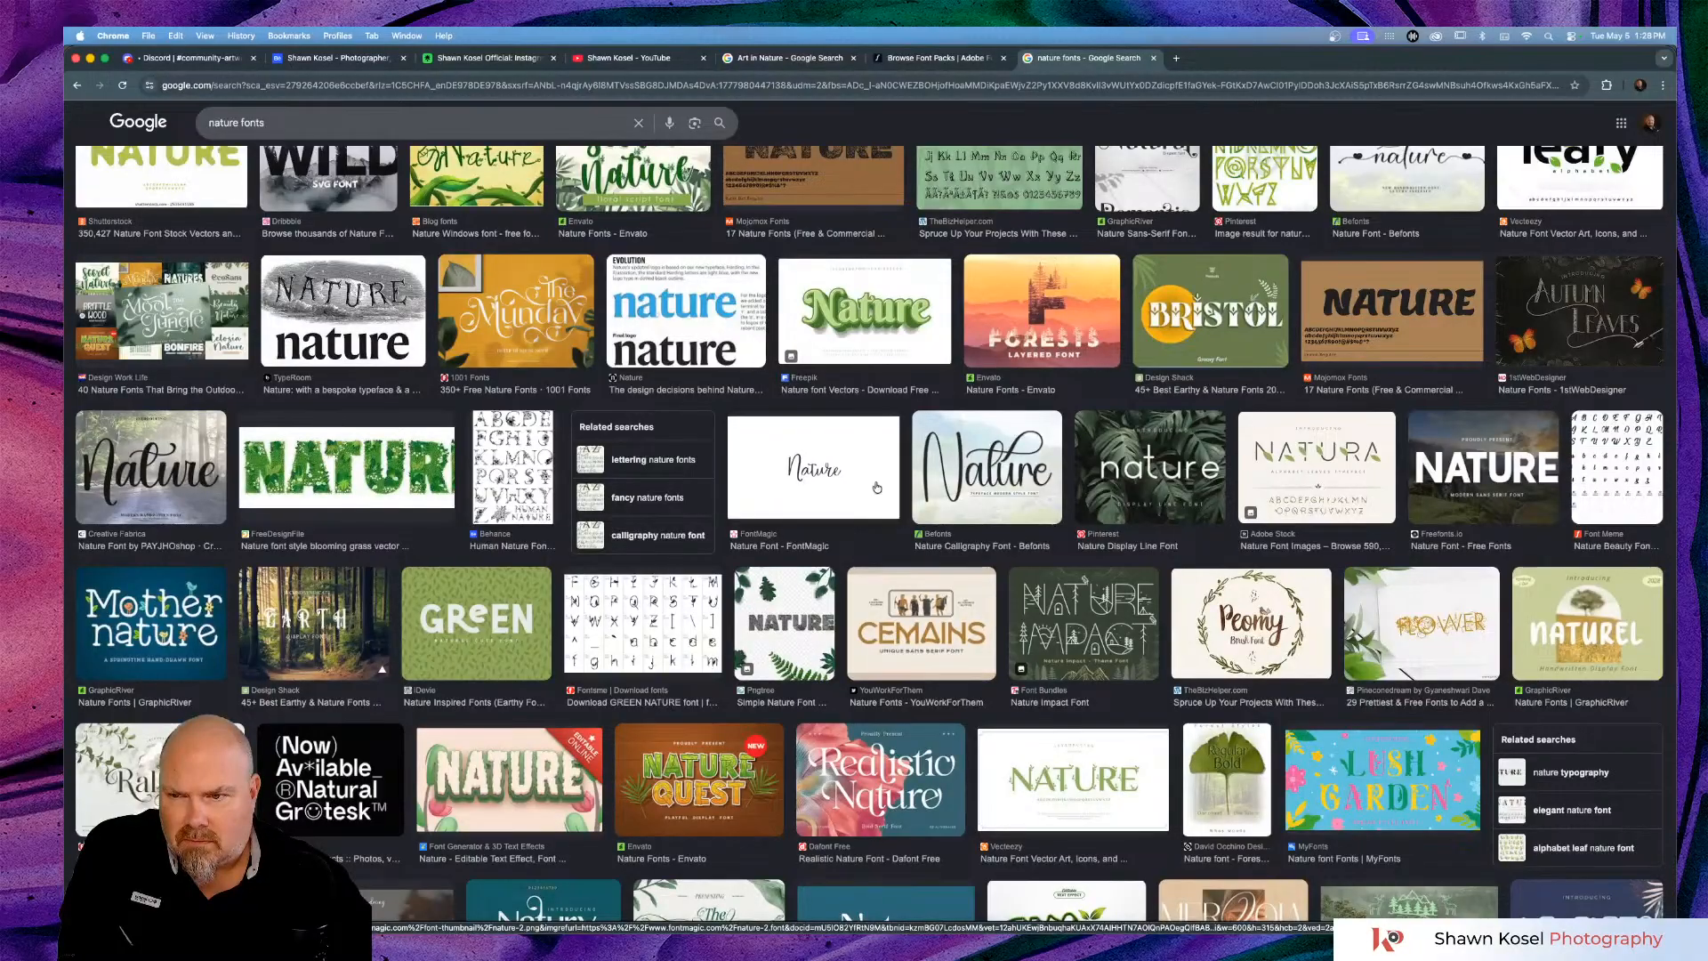
scroll(876, 488, down, 2)
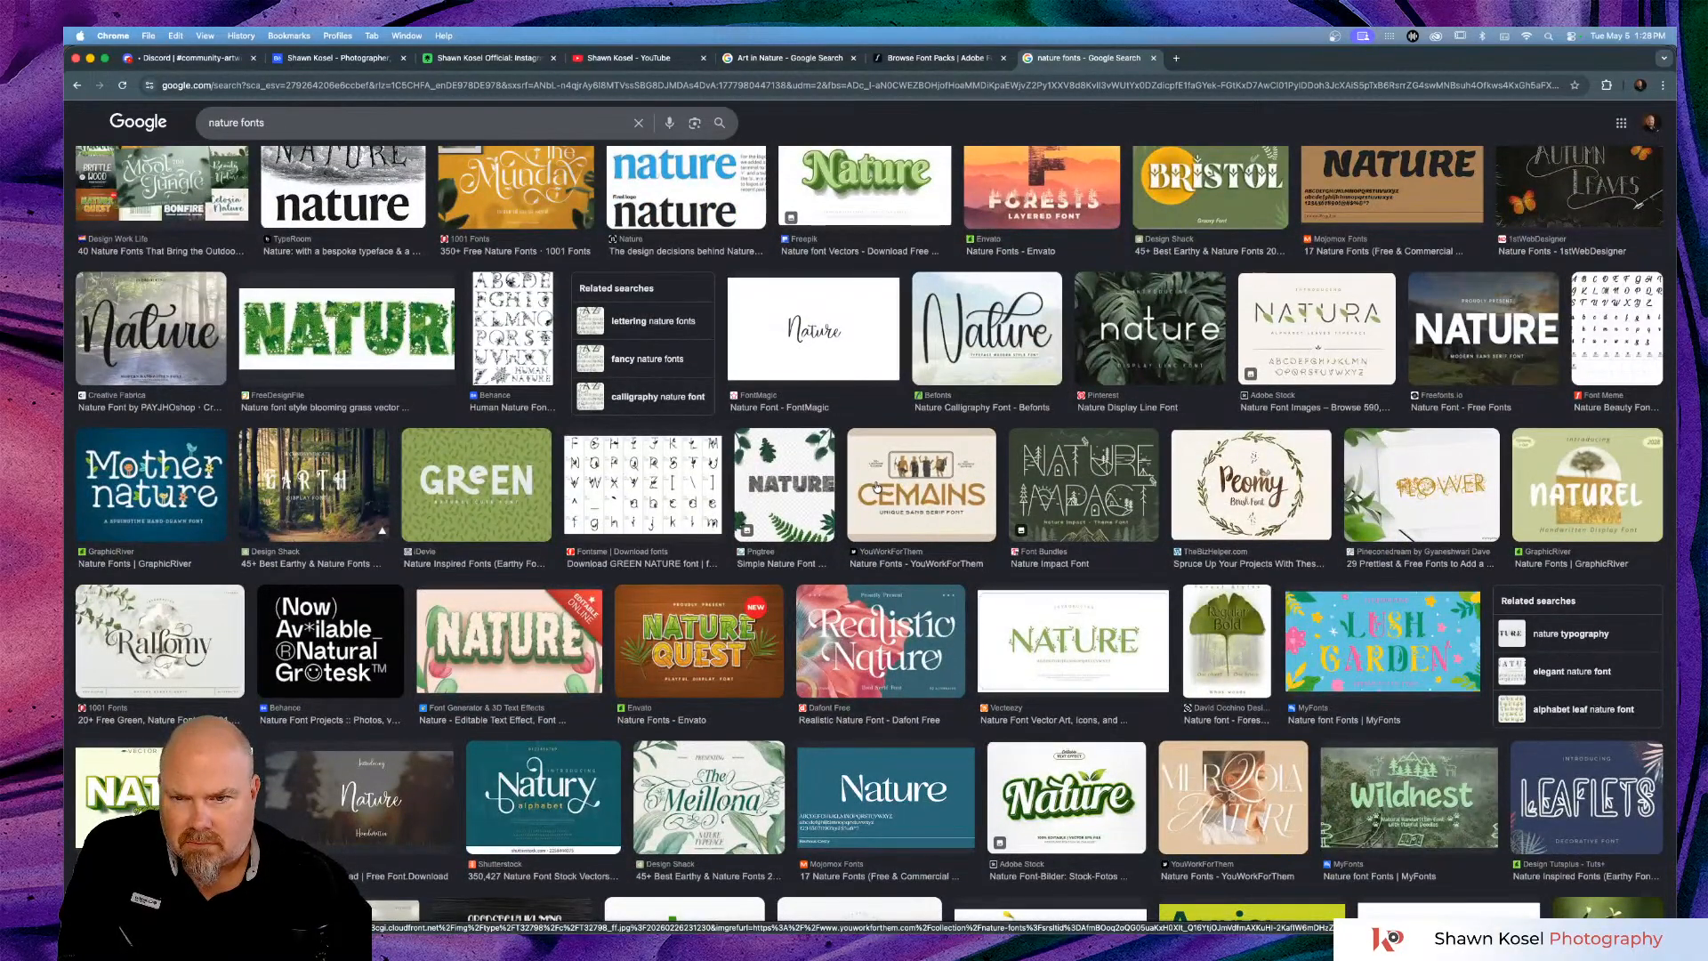
scroll(876, 487, down, 2)
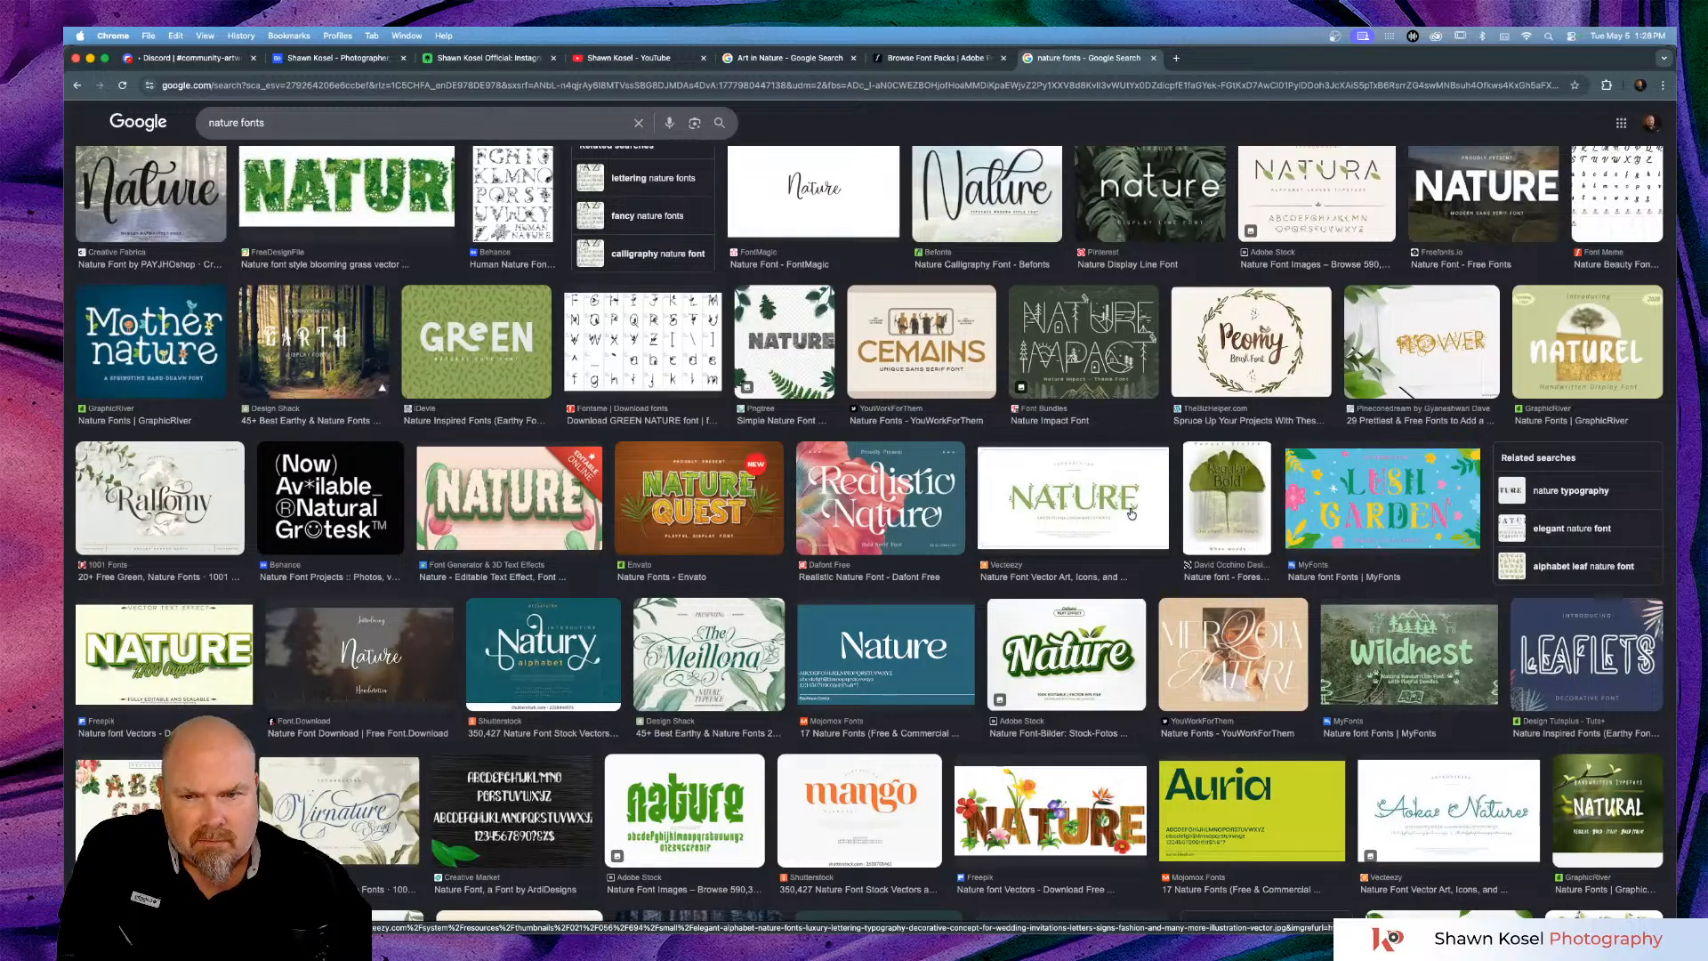
scroll(1130, 513, down, 2)
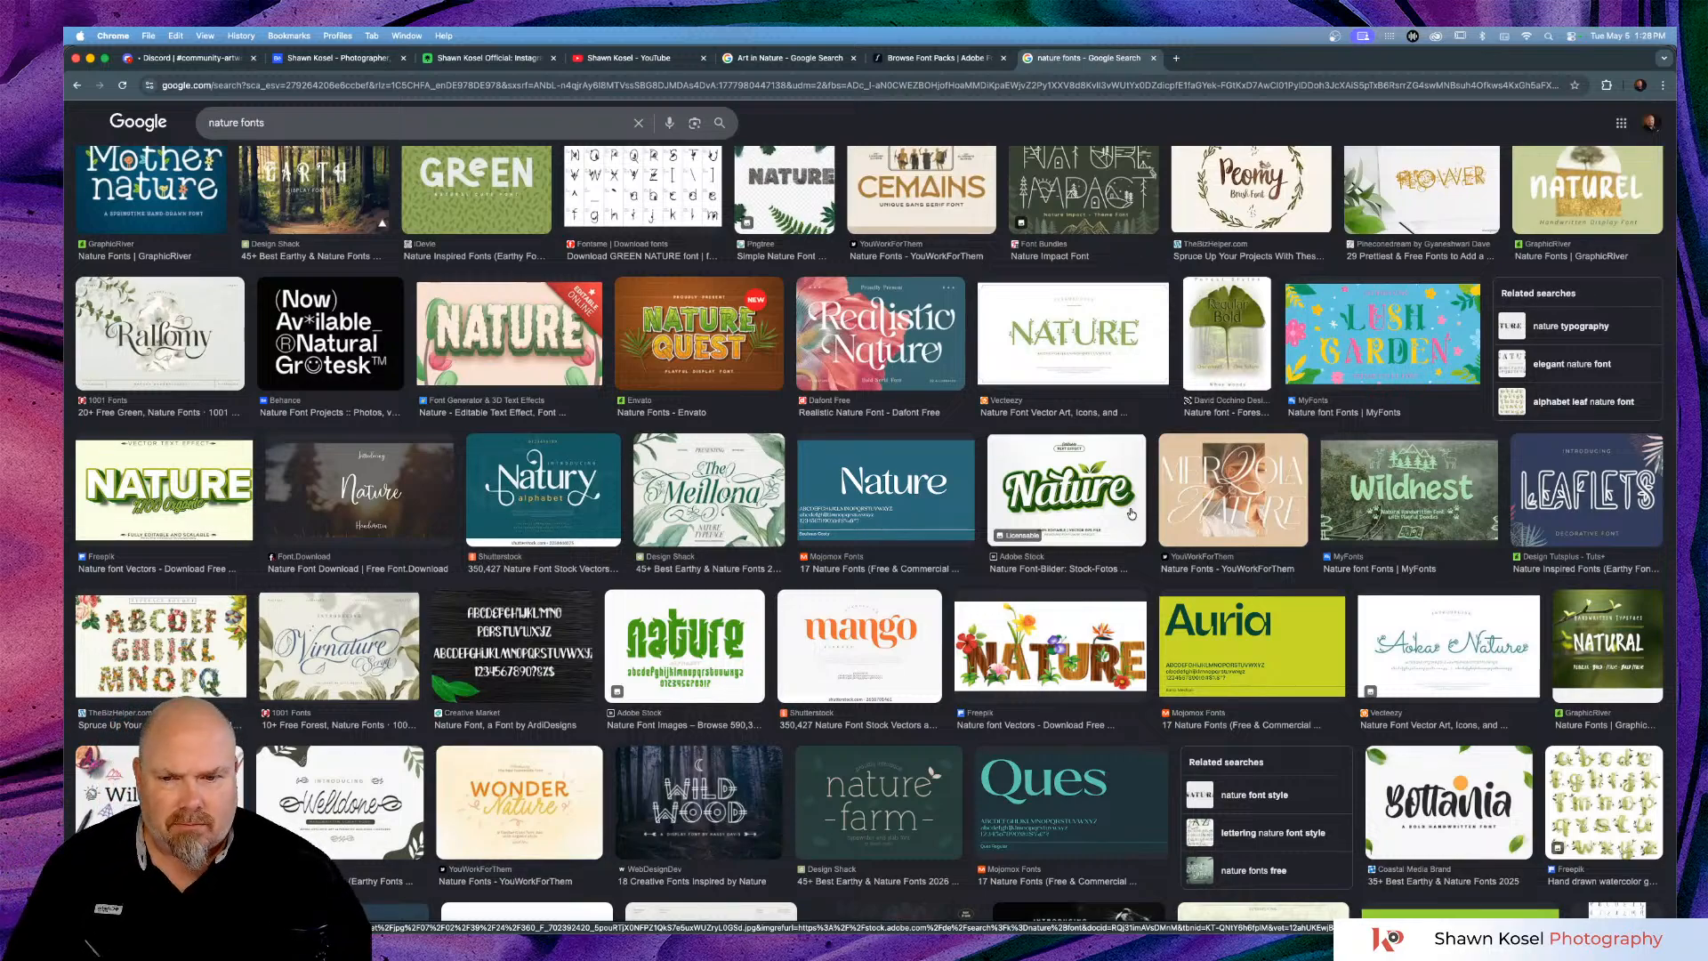
scroll(1131, 513, down, 5)
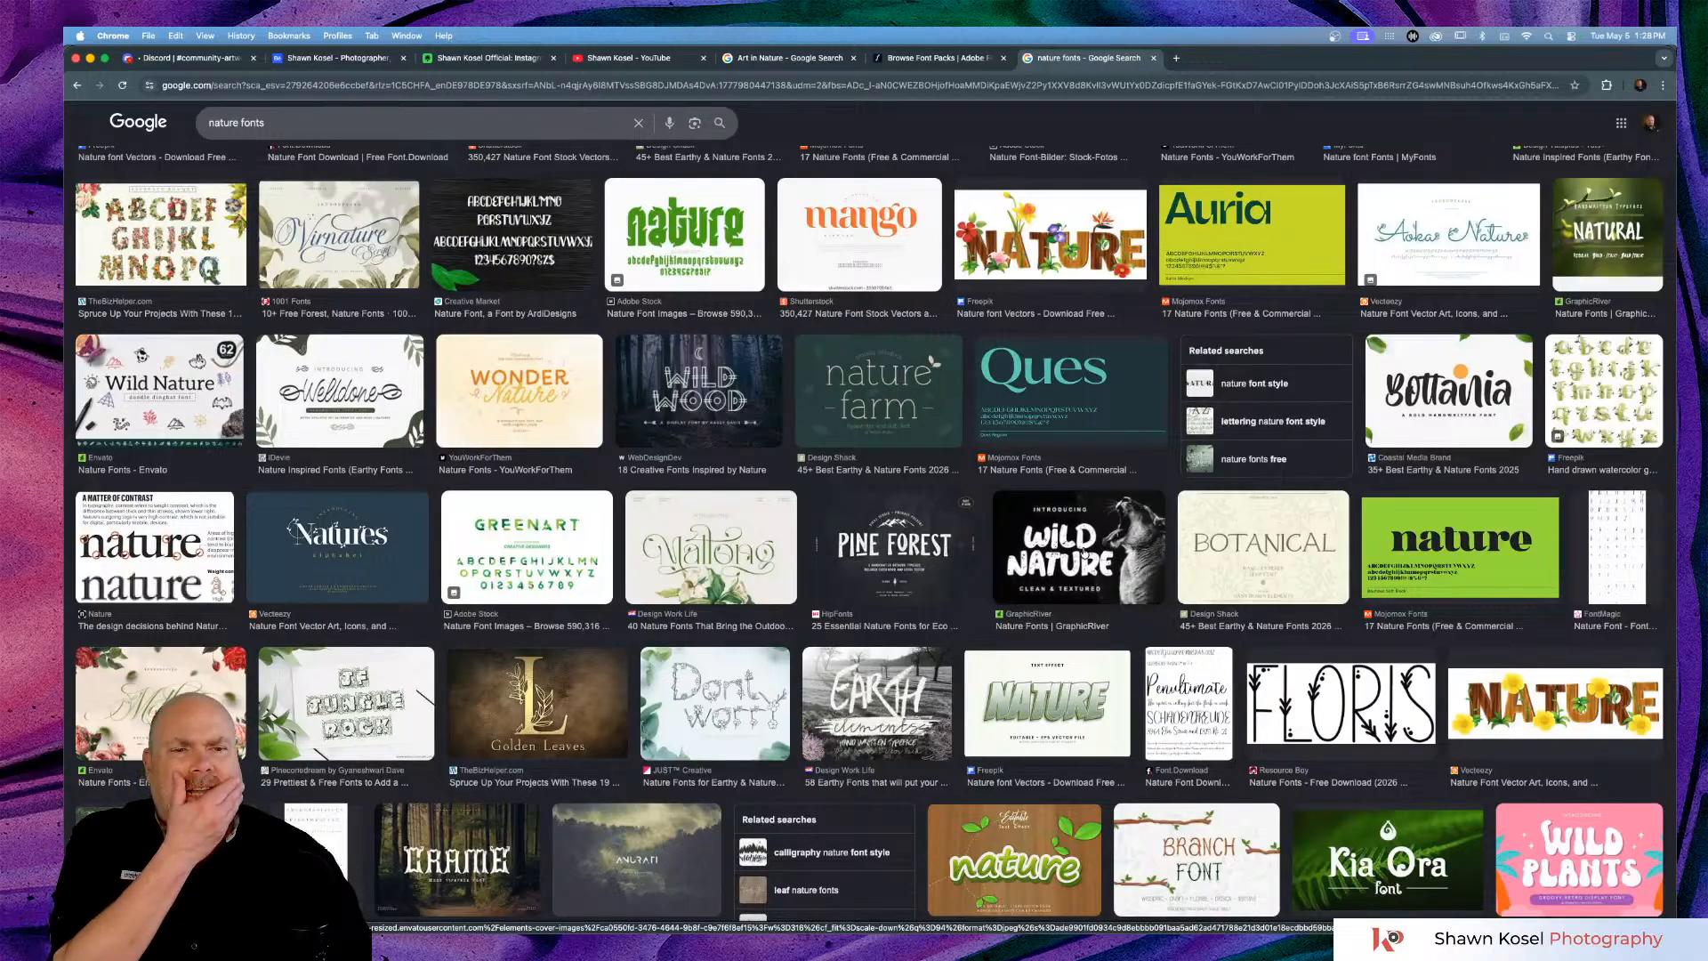
scroll(1083, 554, down, 4)
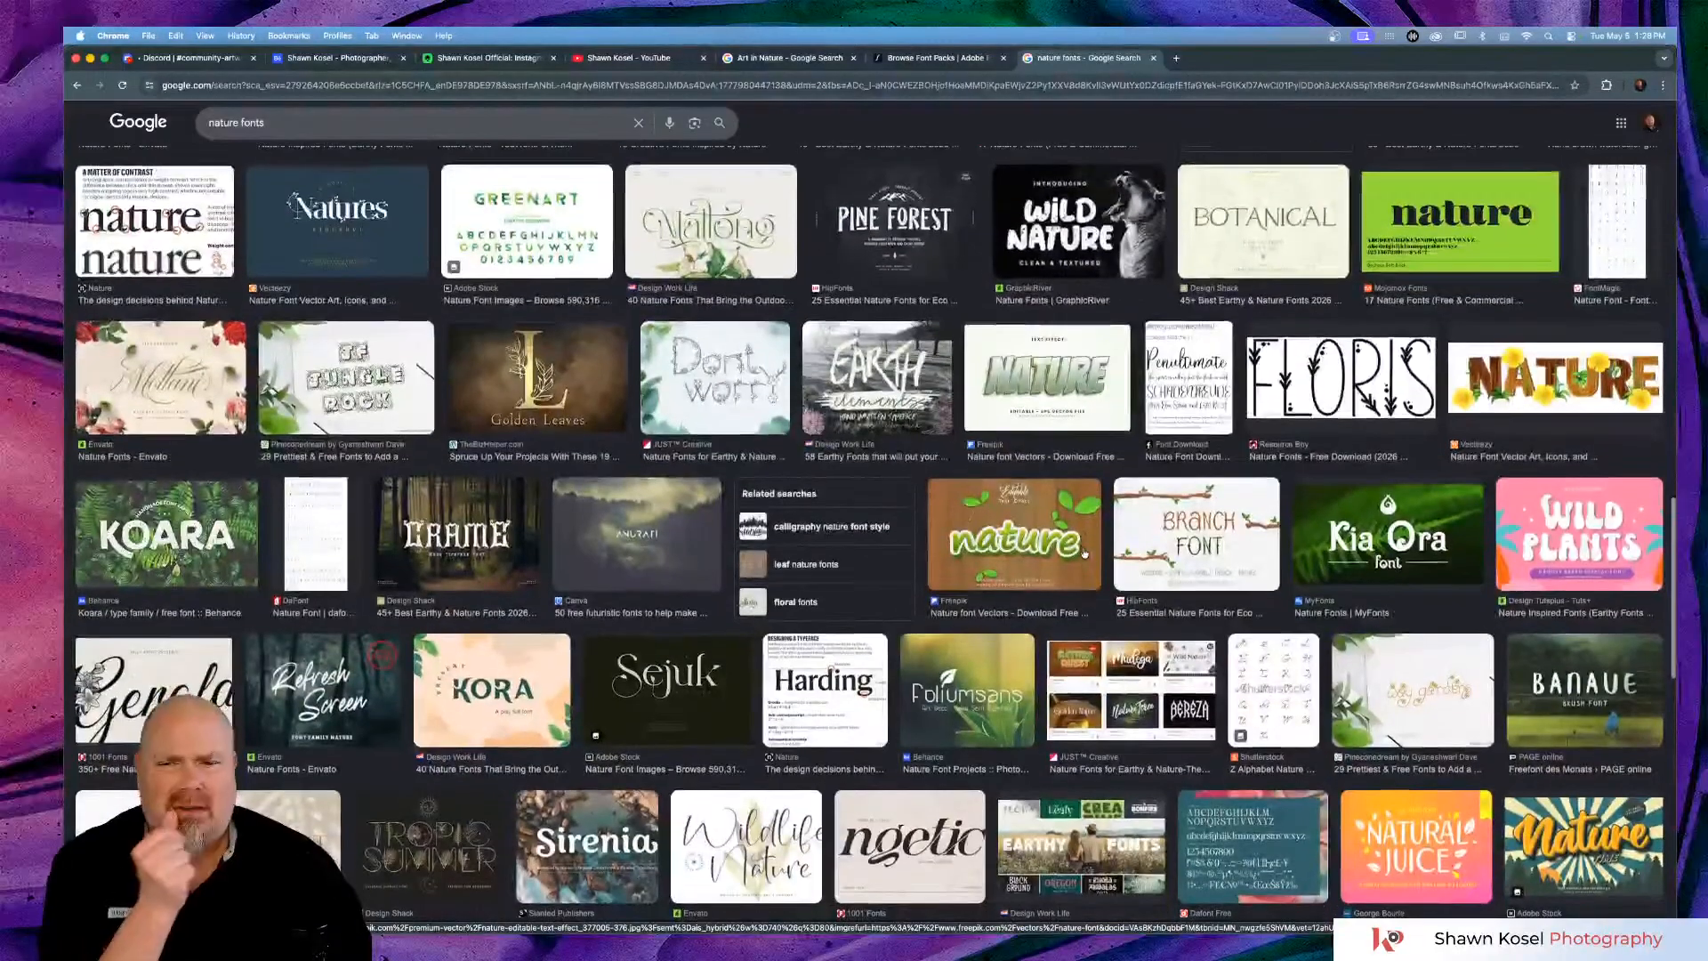
scroll(1084, 553, down, 3)
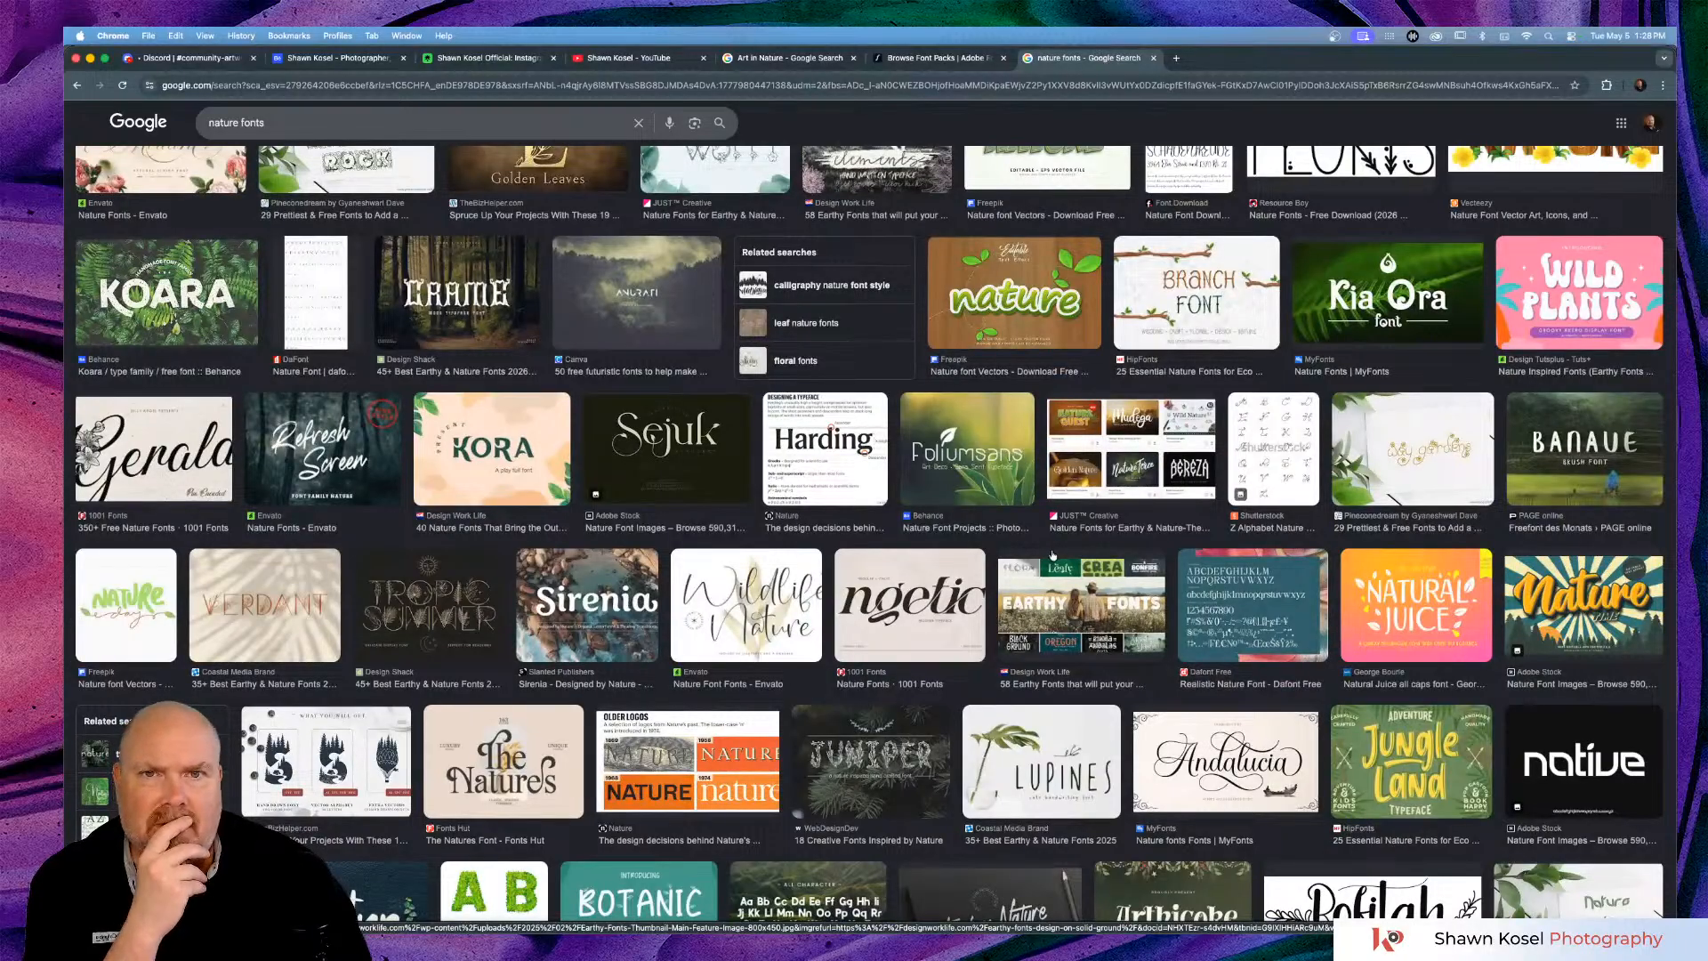
Switch back to Adobe Fonts, browse all fonts filtered by the Calligraphic tag, and look through the first results page.
click(983, 61)
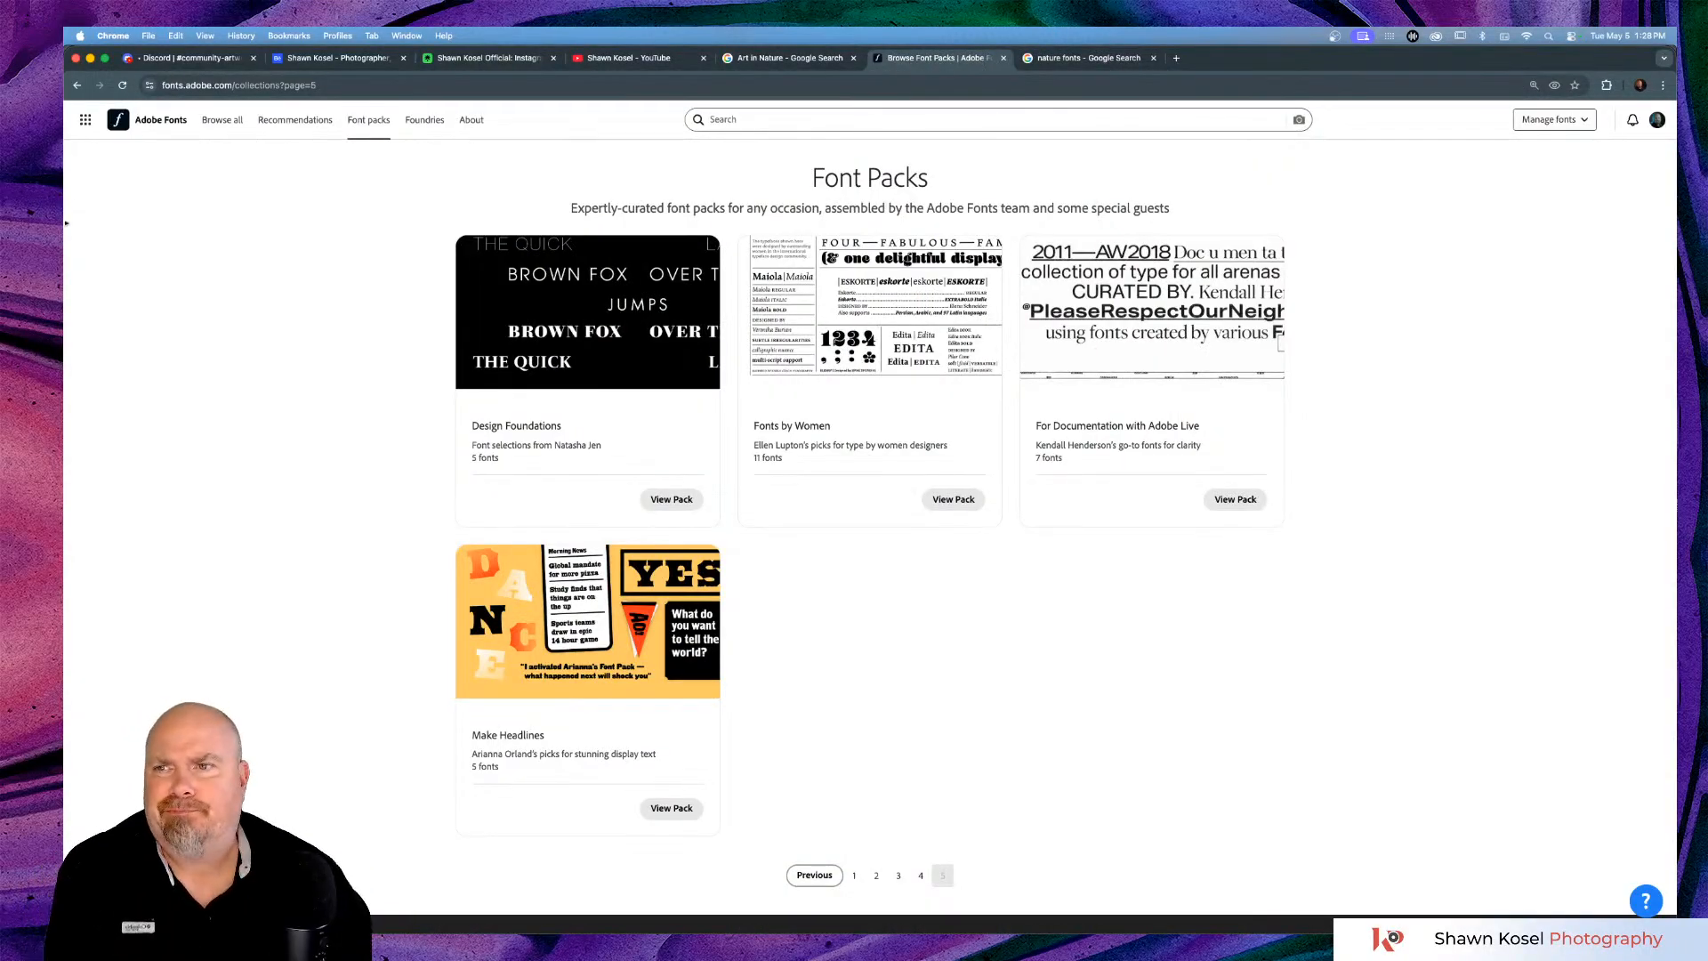
click(216, 121)
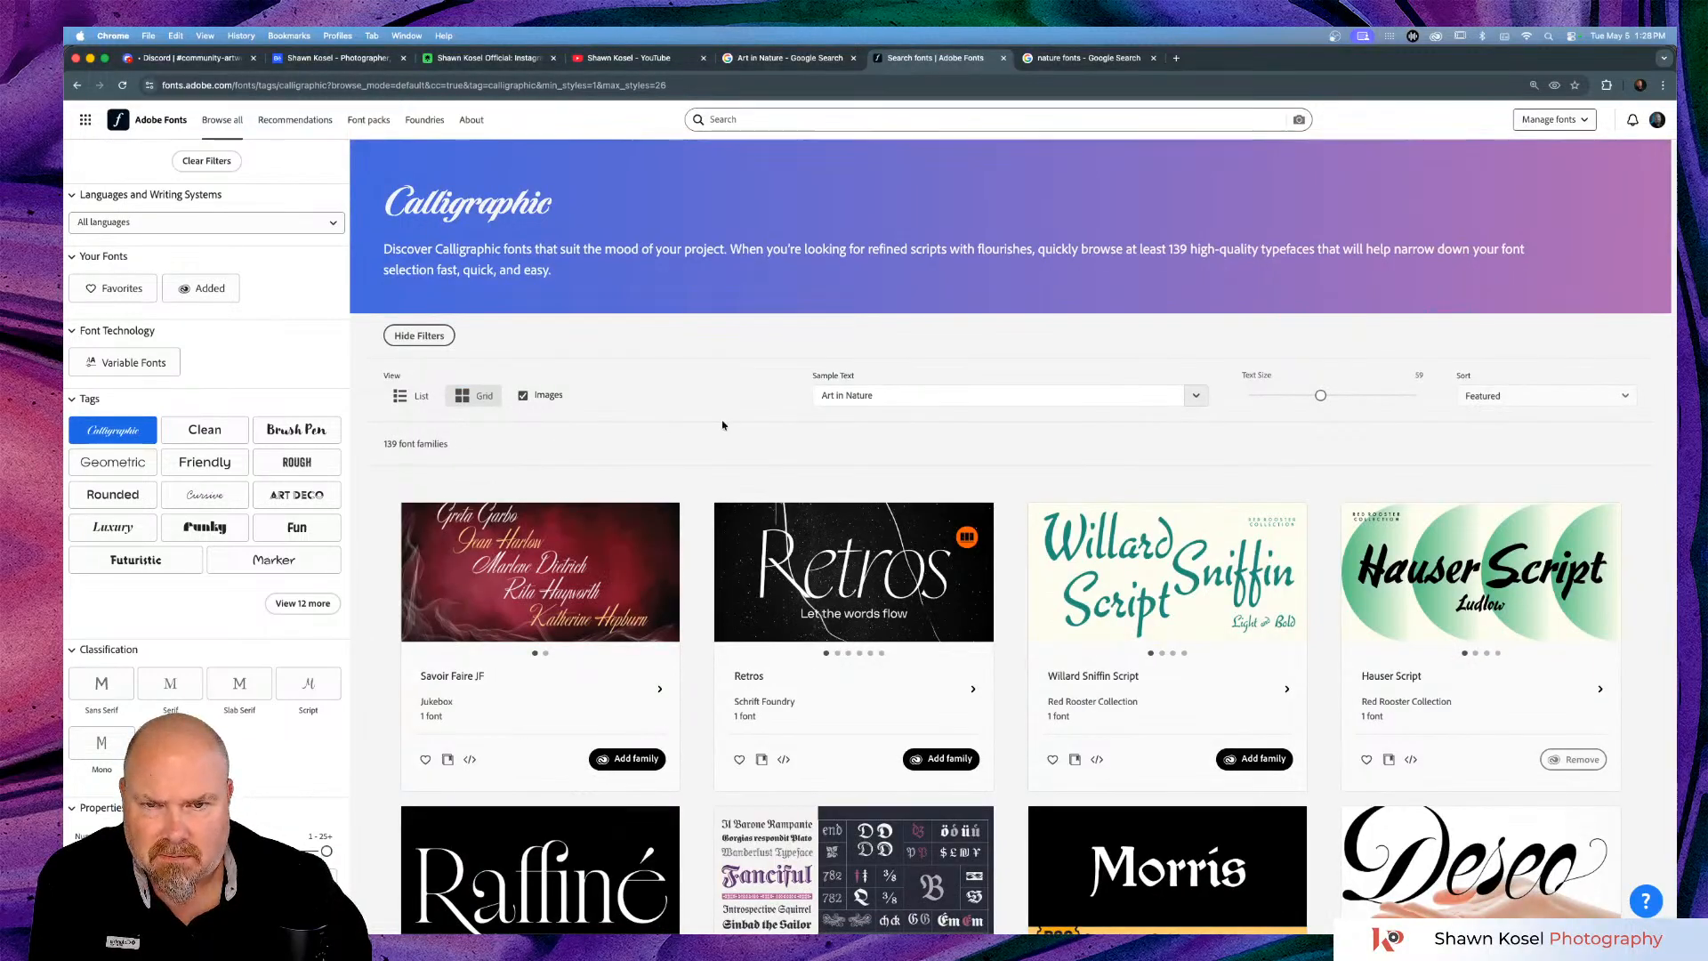
scroll(722, 426, down, 2)
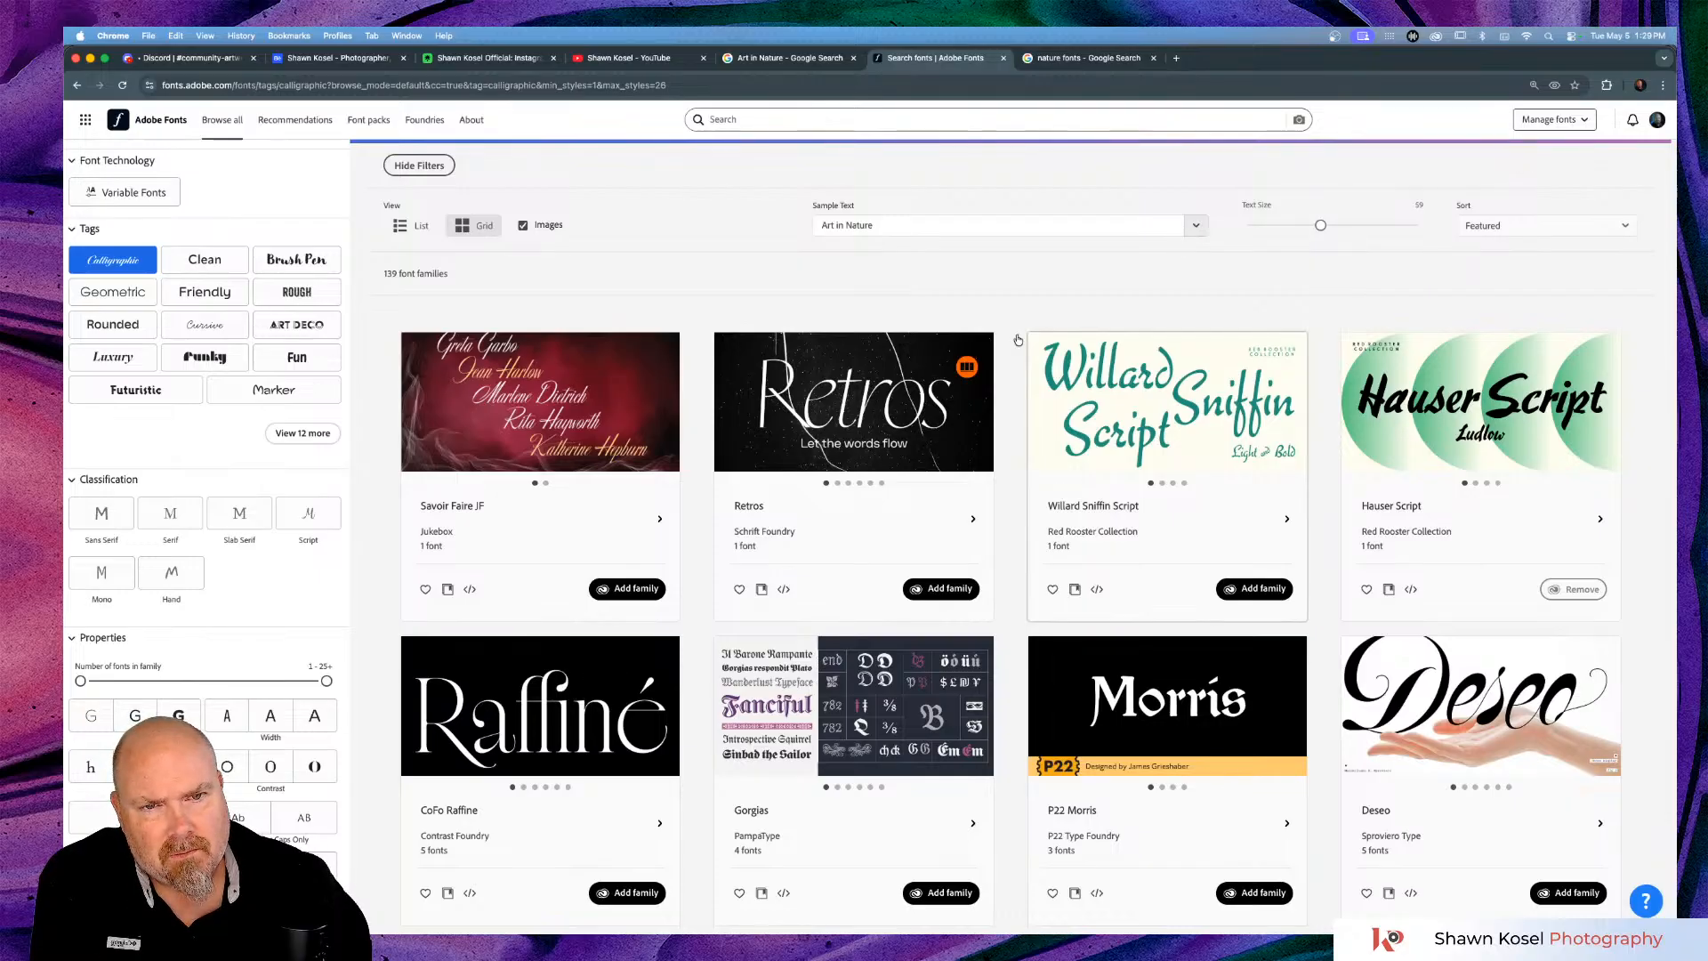
scroll(1017, 333, down, 2)
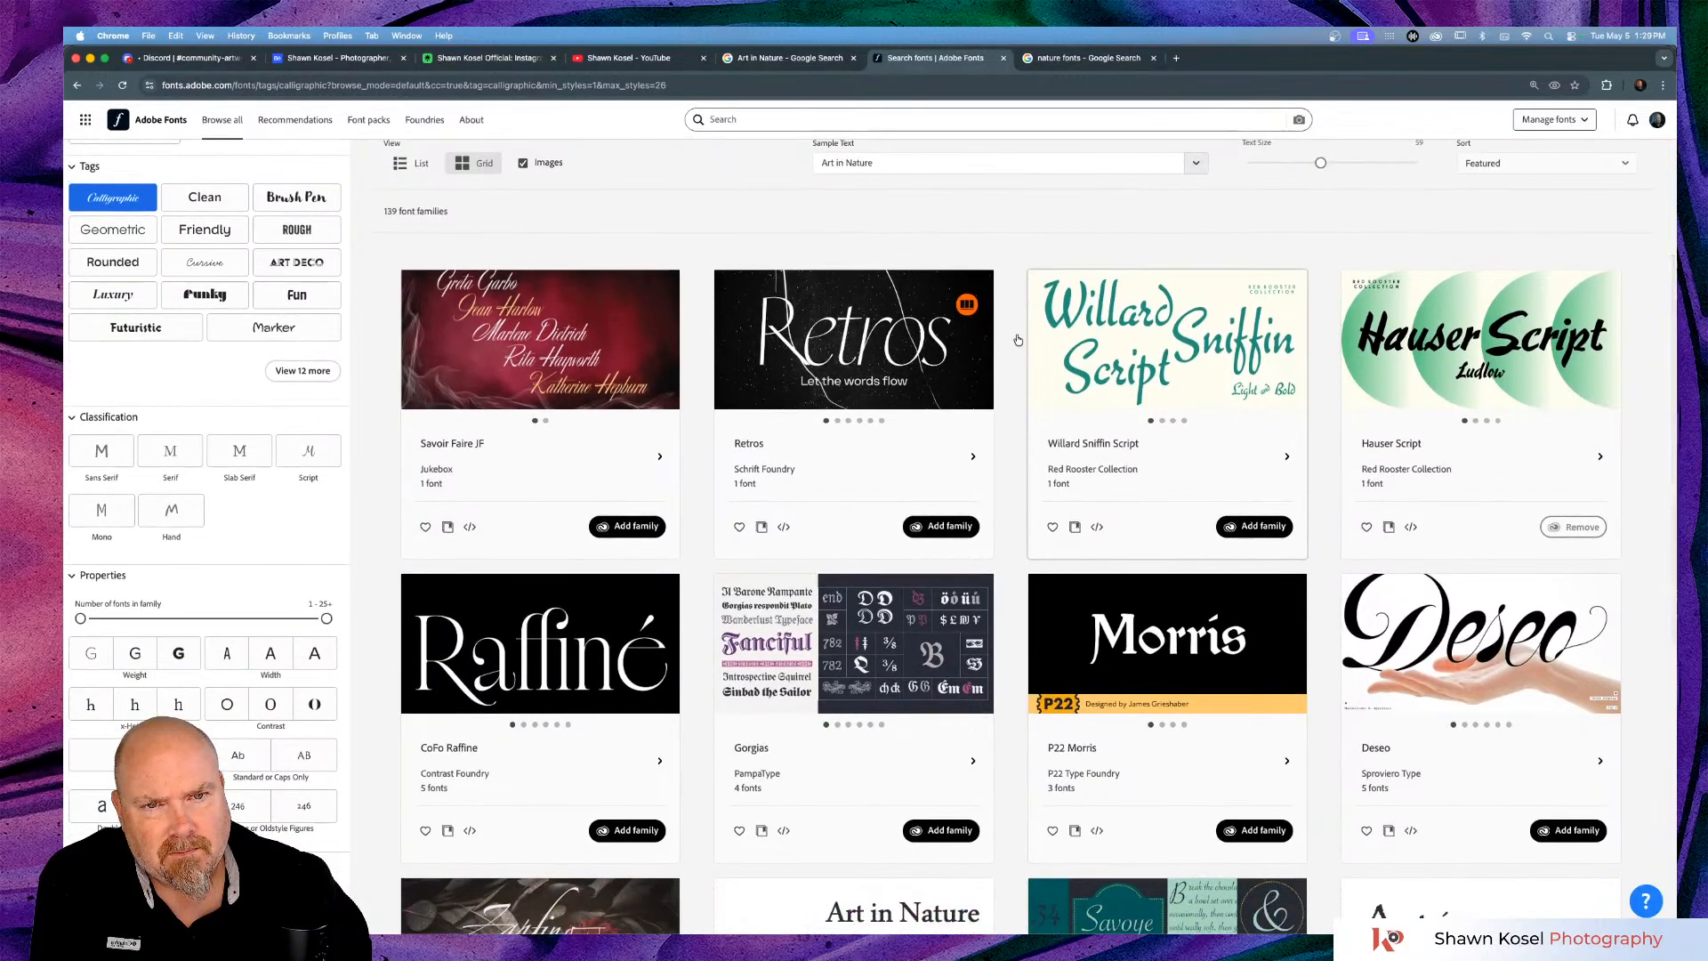
scroll(1017, 339, down, 4)
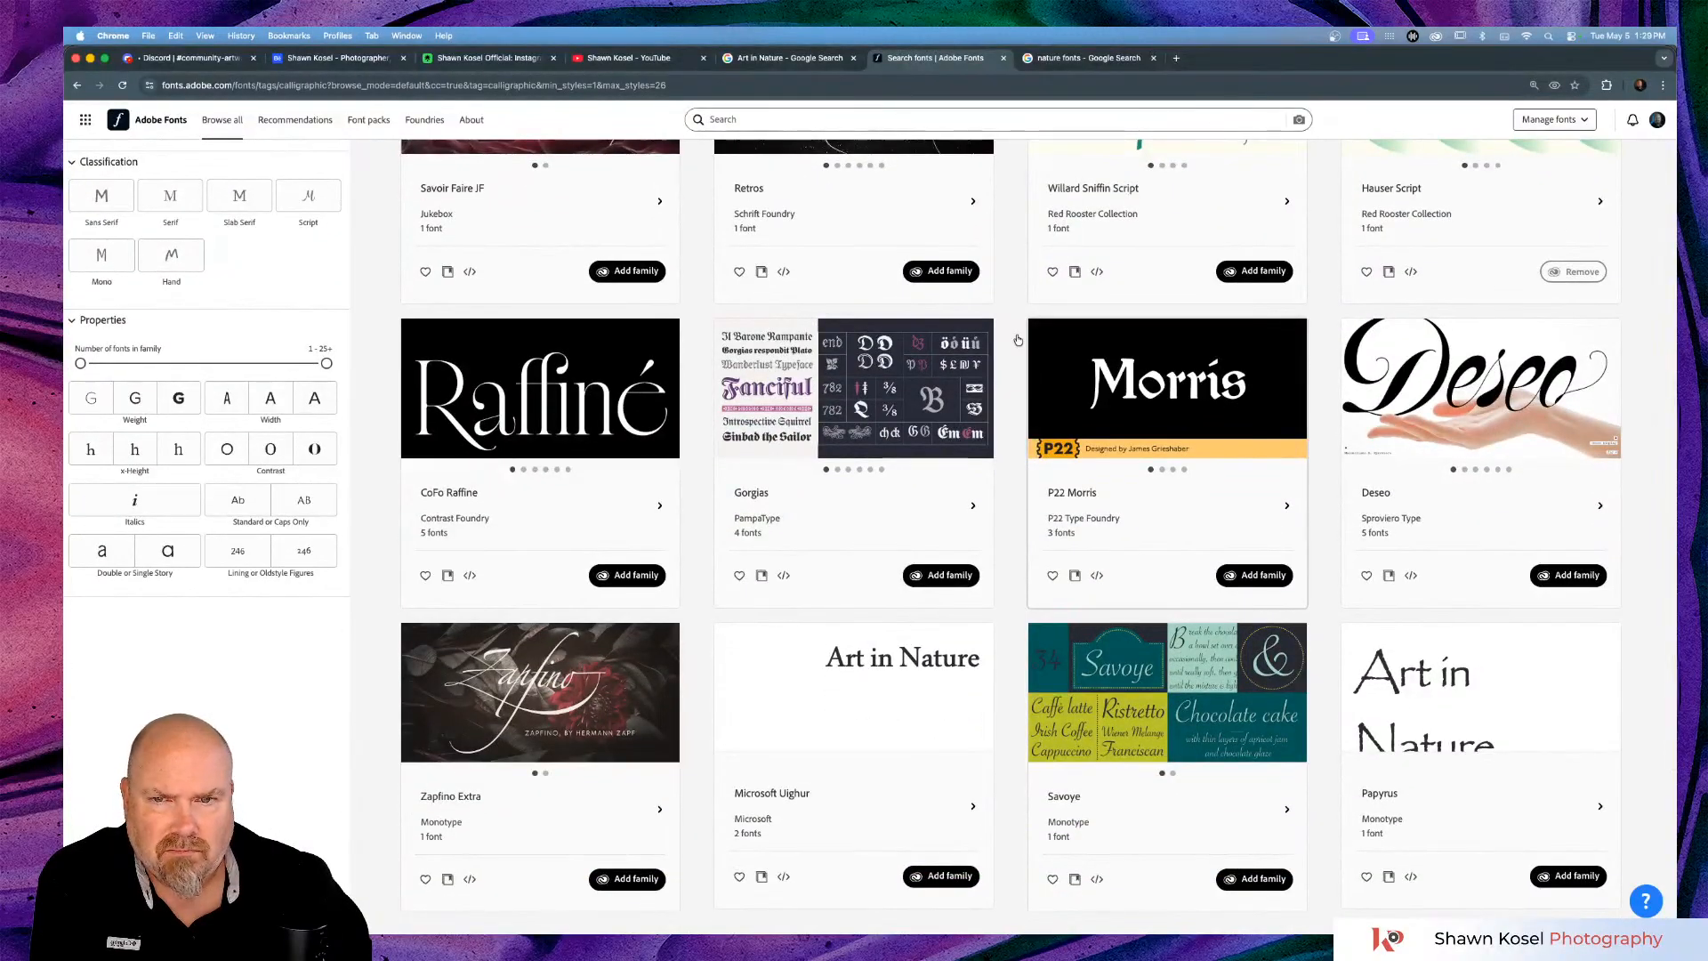
scroll(1018, 339, down, 4)
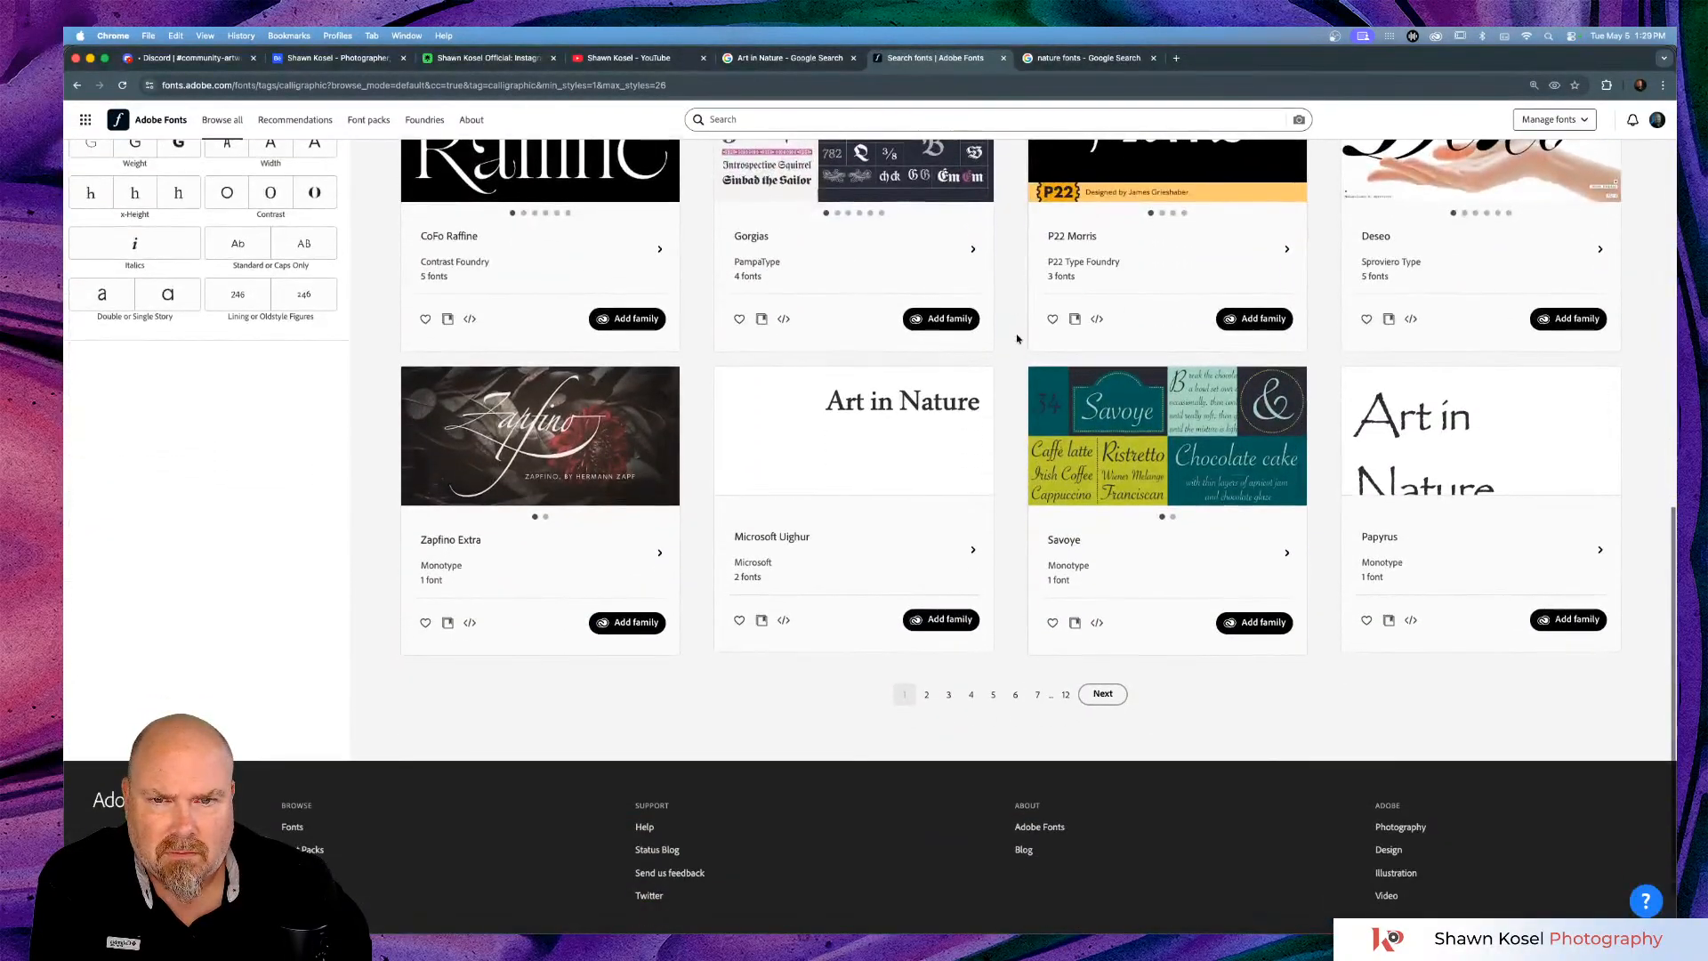
scroll(1017, 338, down, 1)
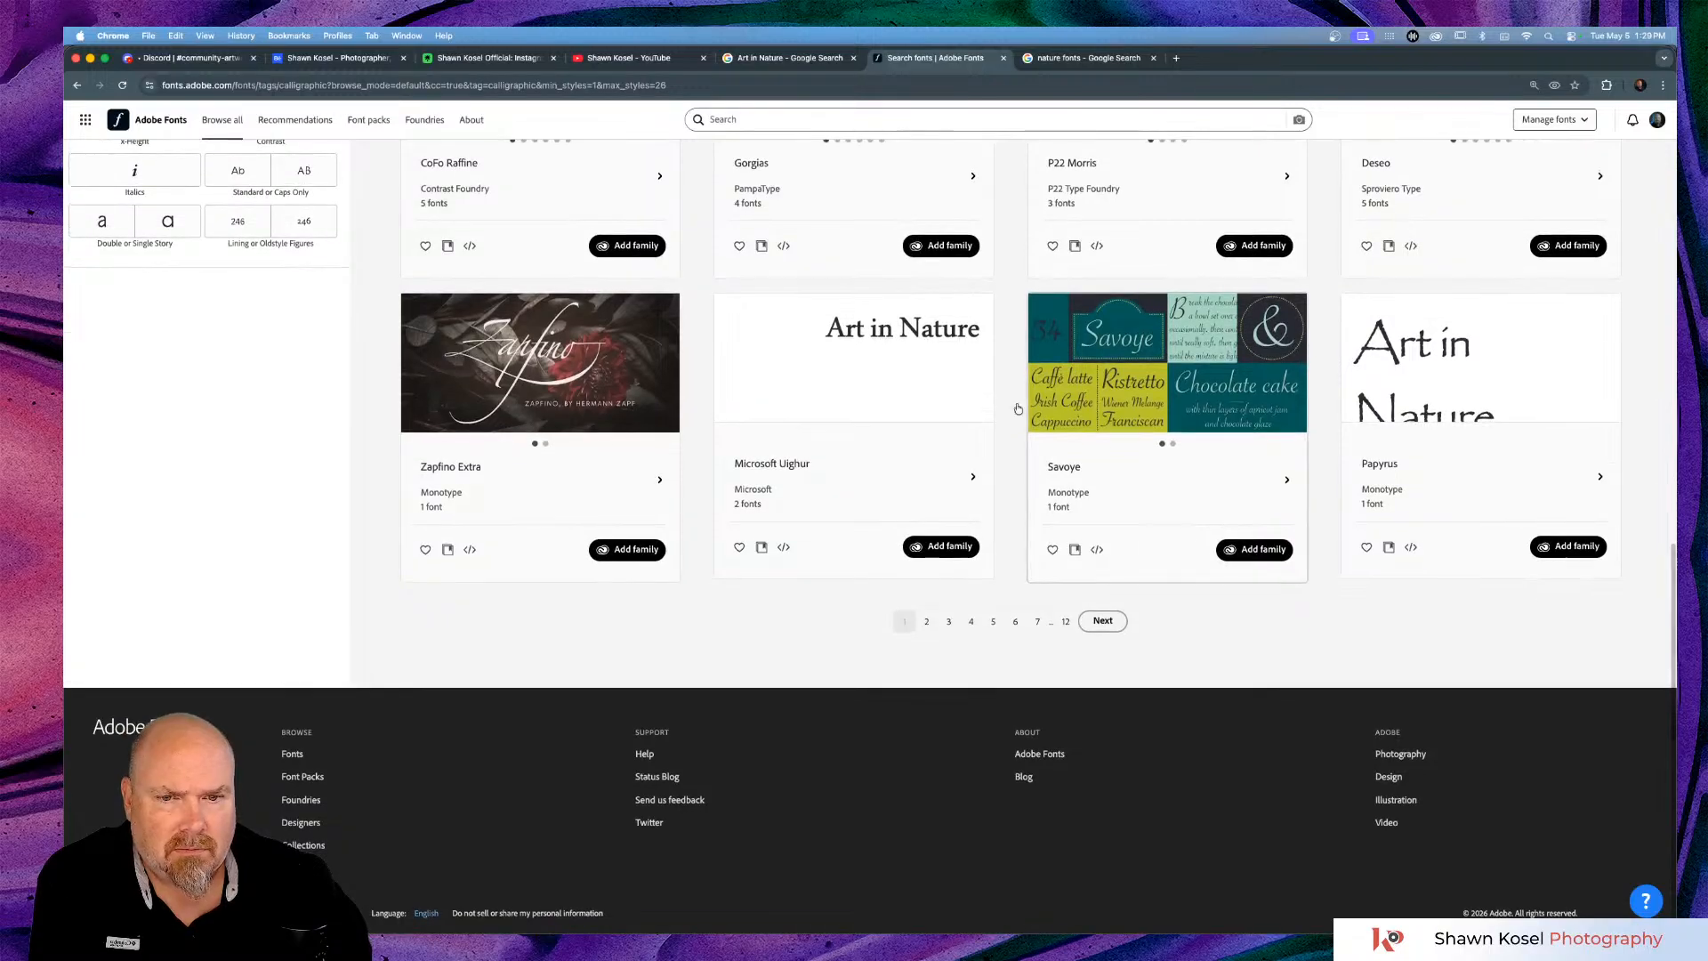
scroll(1157, 561, up, 11)
scroll(1156, 562, down, 1)
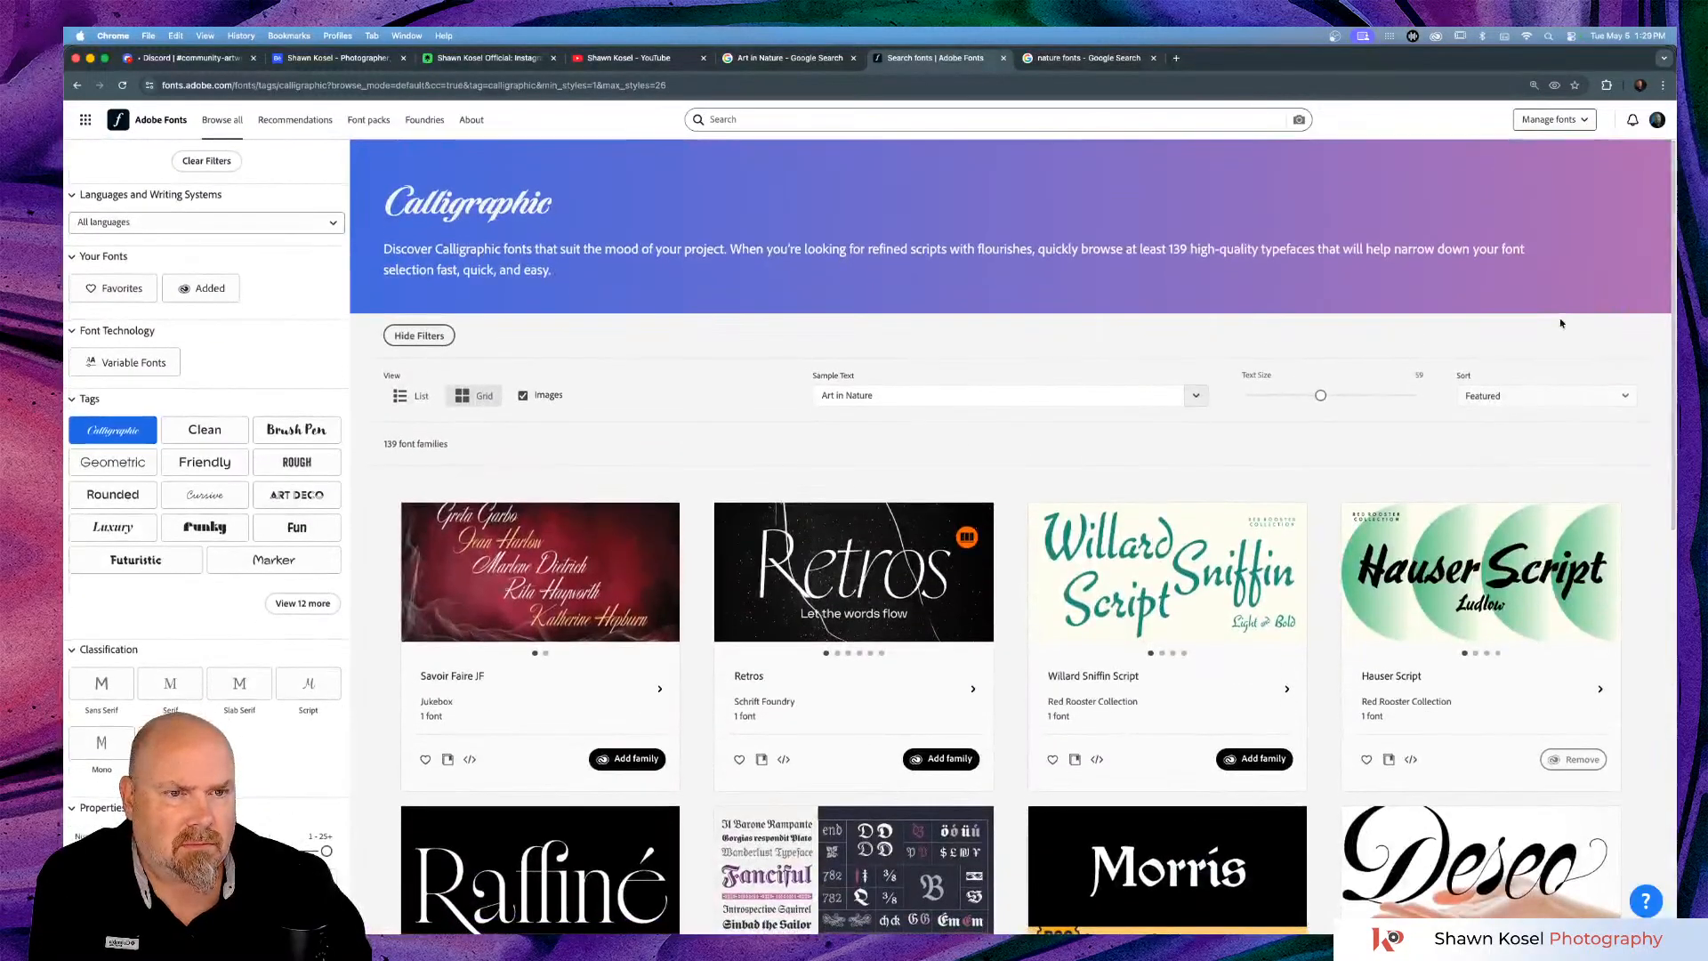
Sort the Calligraphic fonts by Newest and open the second results page.
click(1550, 405)
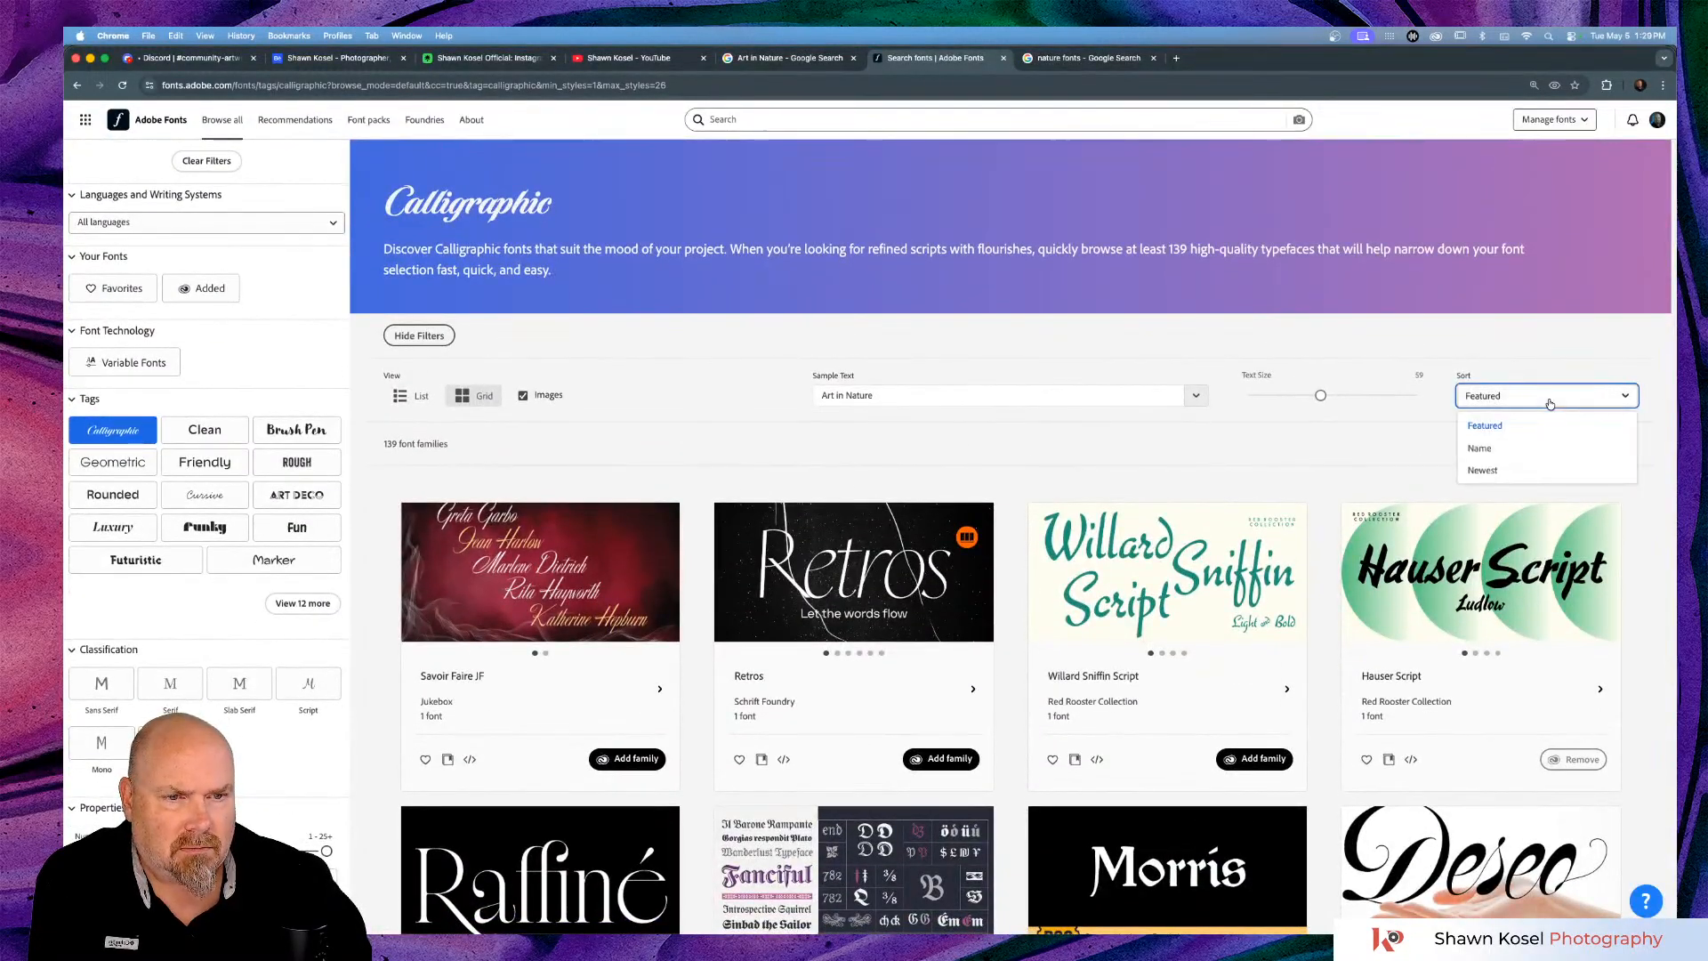
click(1484, 469)
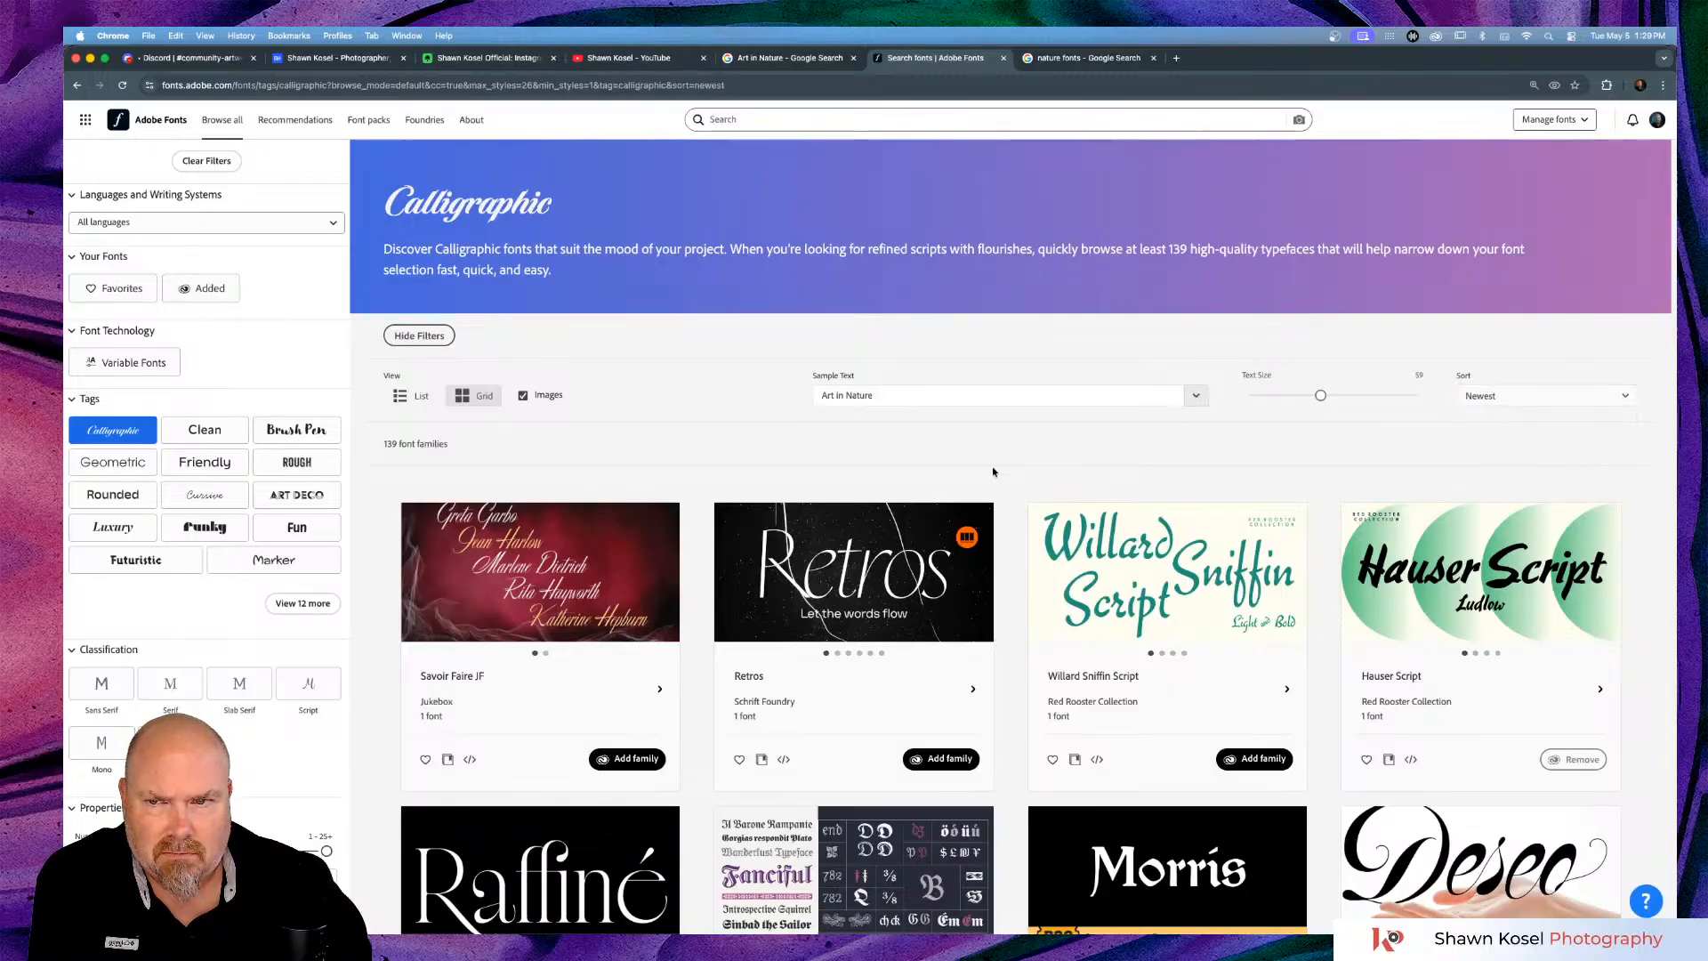
scroll(1016, 475, down, 10)
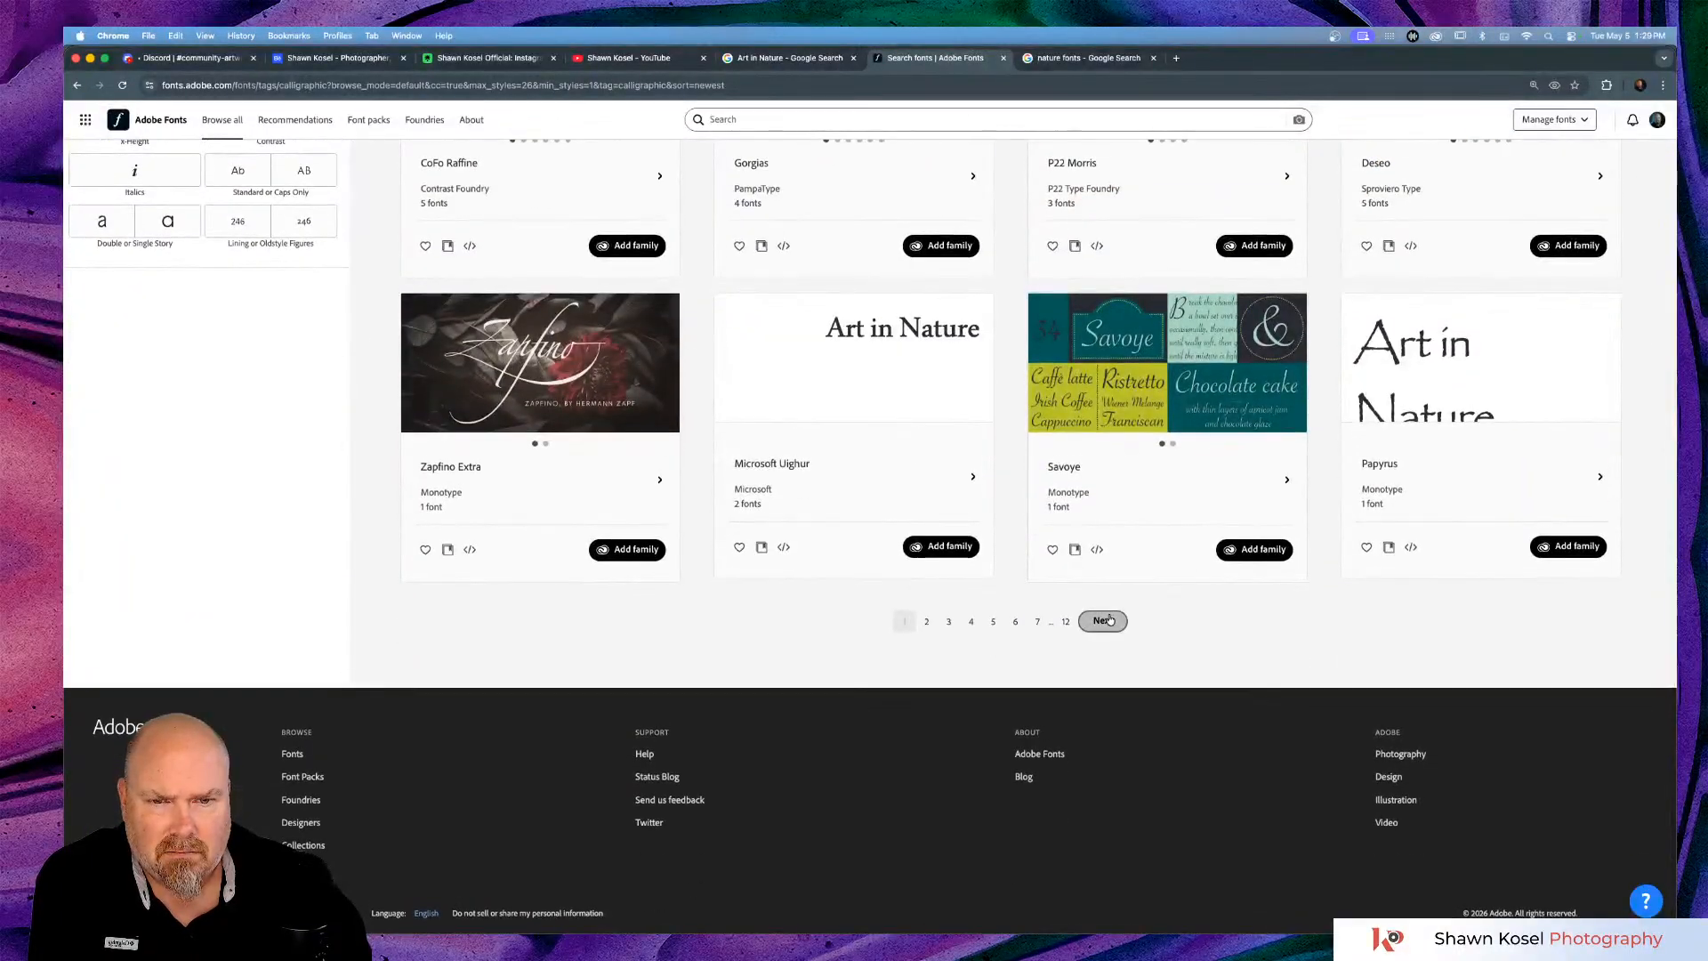
click(1111, 620)
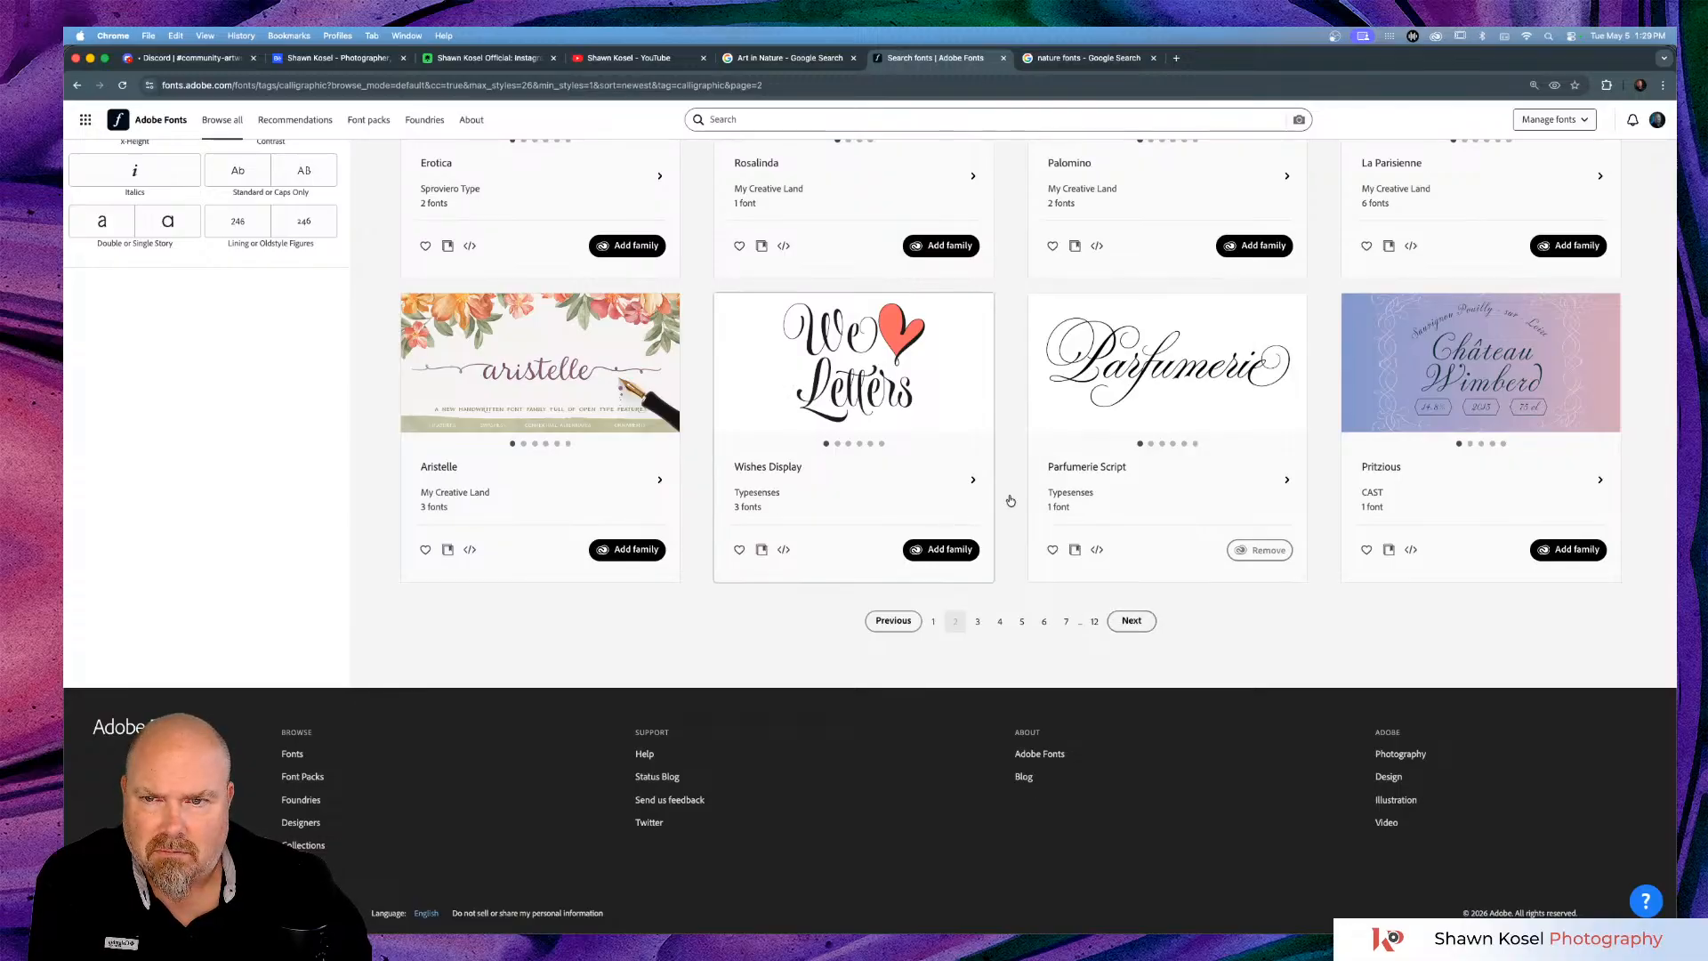
Look through the second and third pages of Calligraphic fonts.
scroll(1011, 500, up, 4)
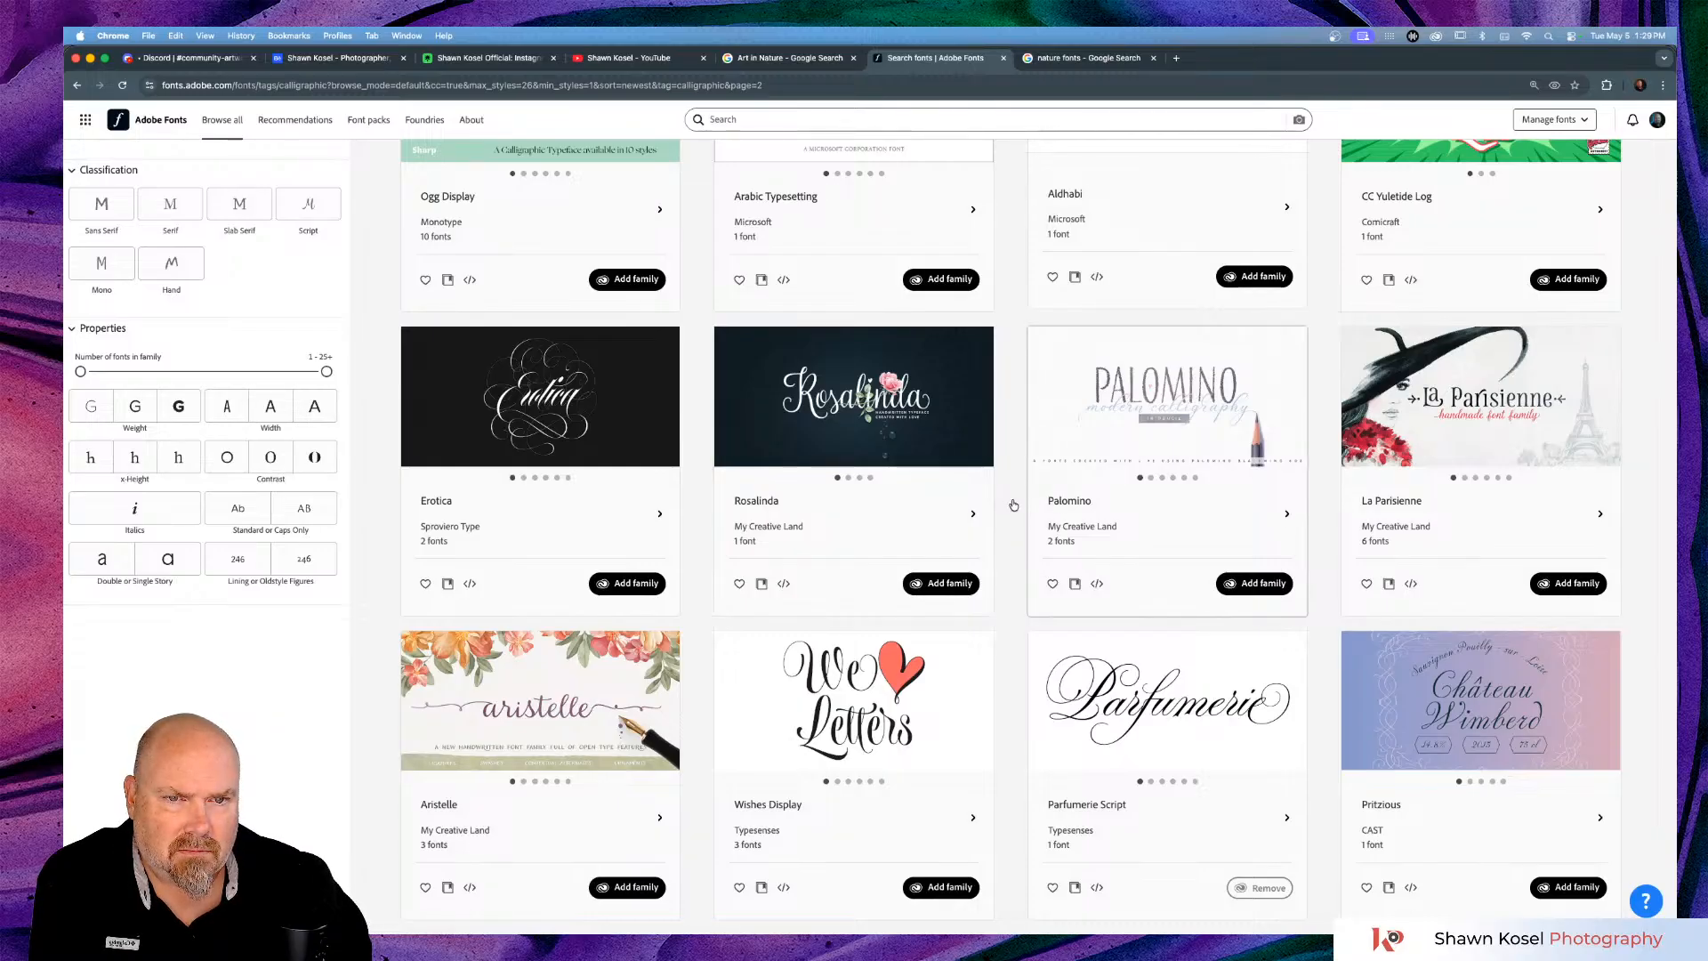
scroll(1014, 506, up, 3)
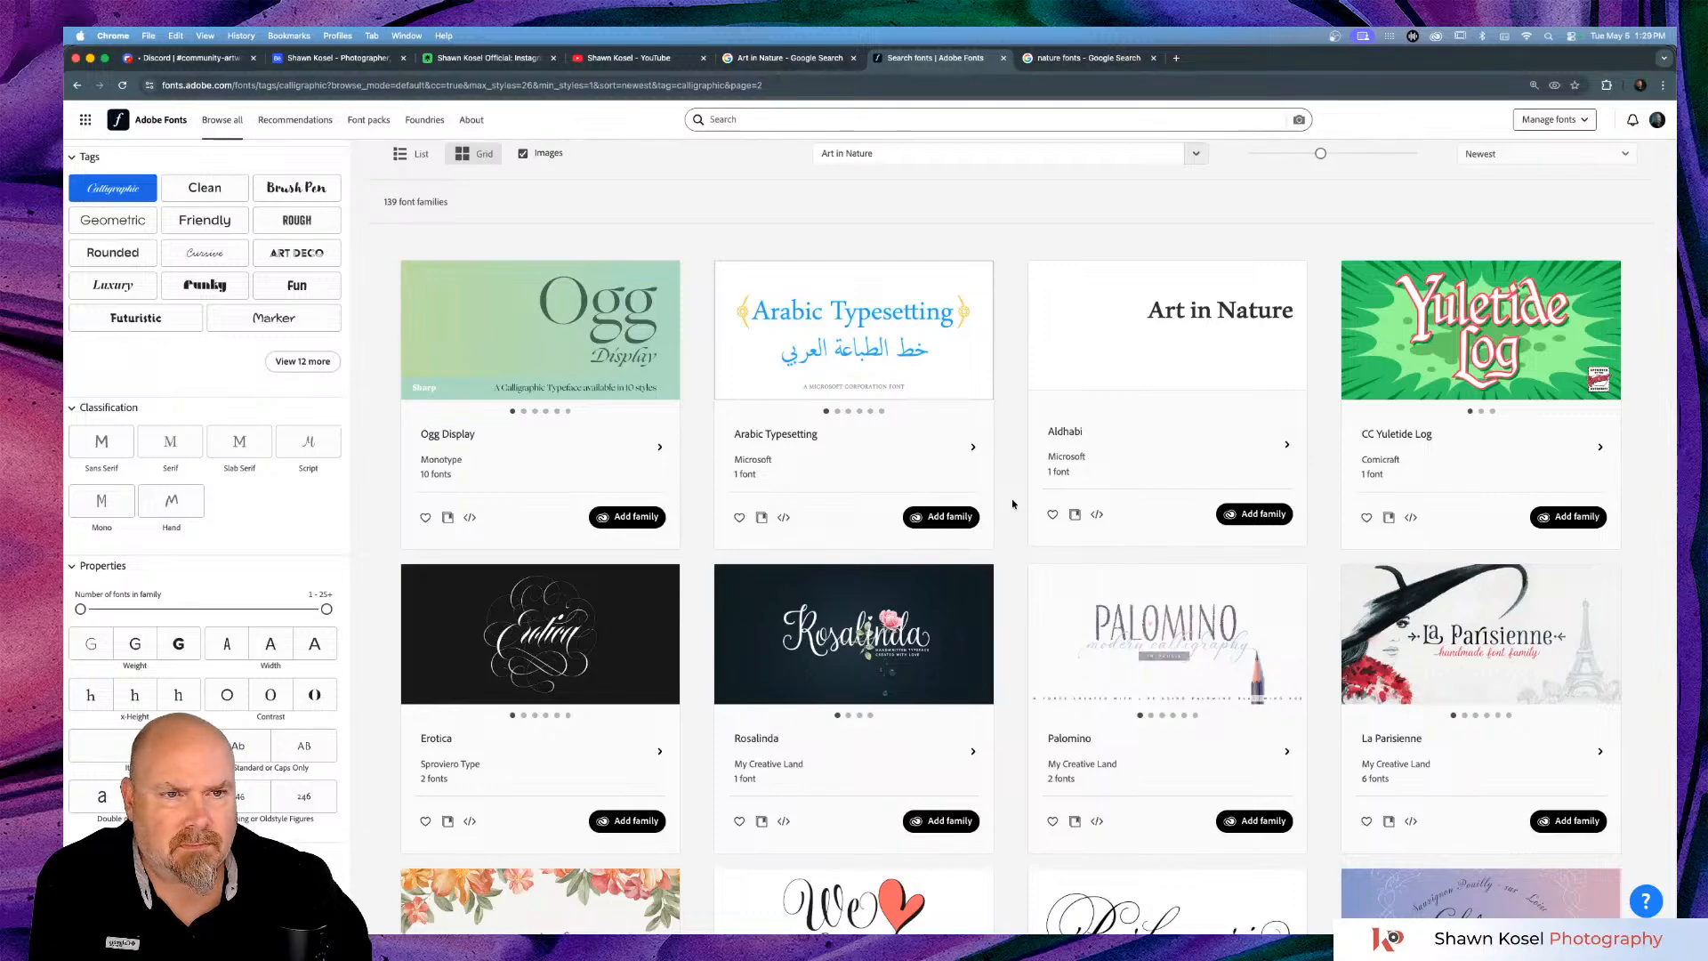
scroll(1017, 499, down, 2)
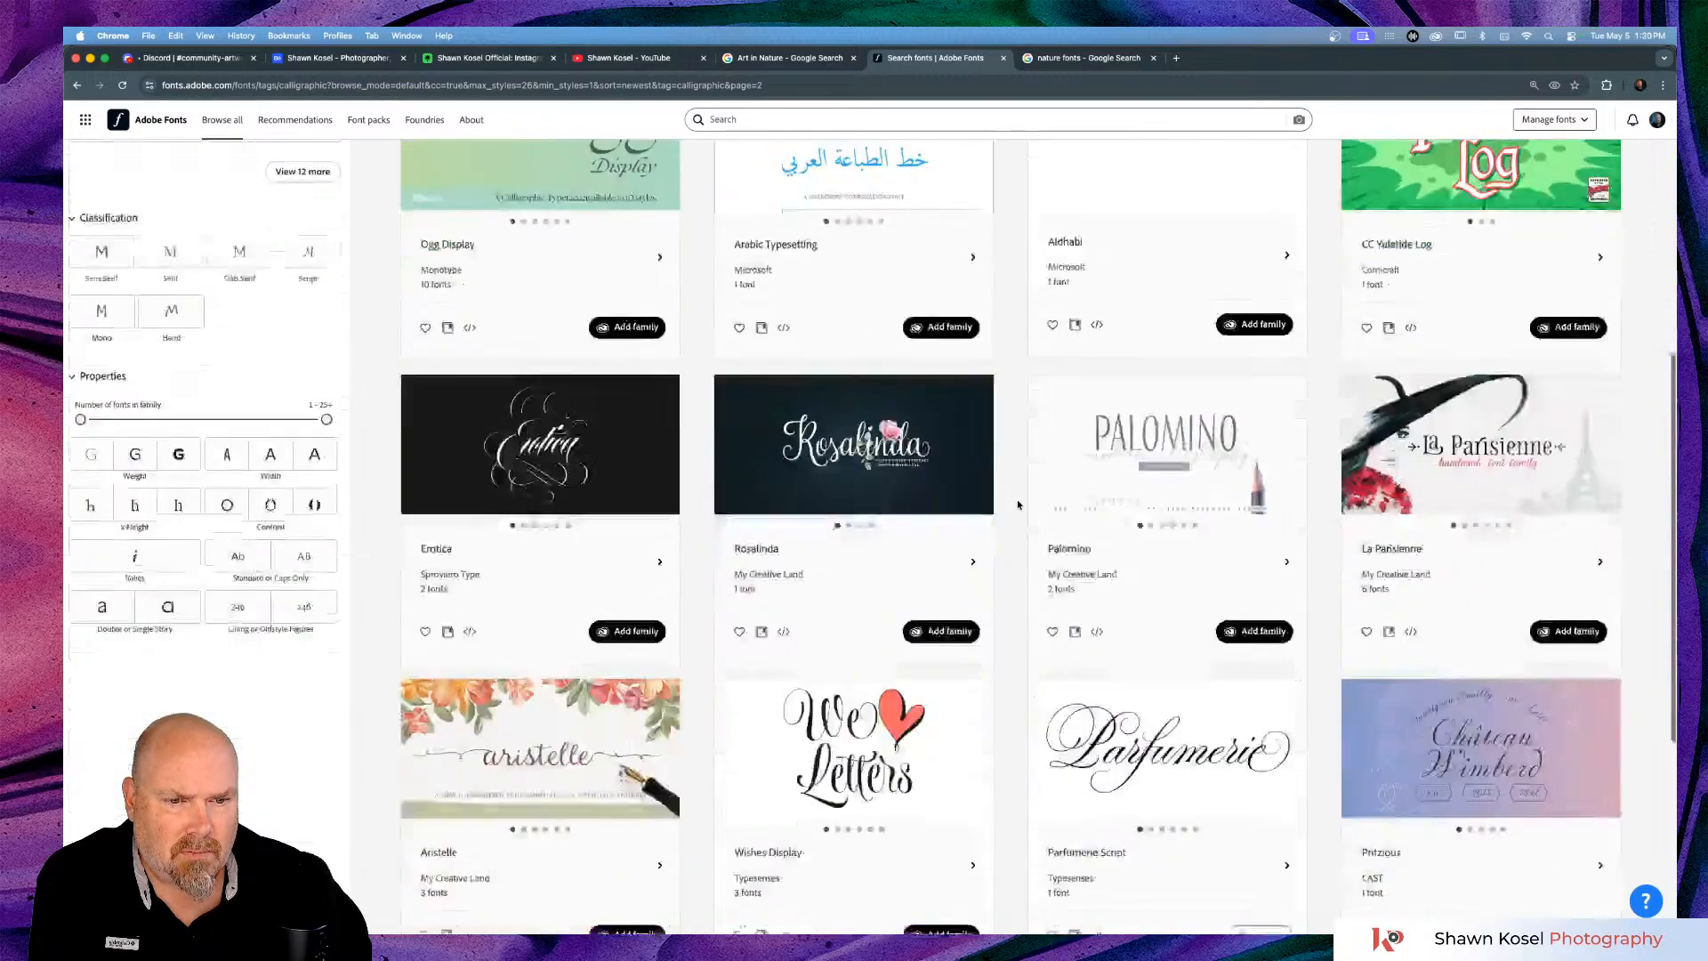
scroll(1018, 504, down, 4)
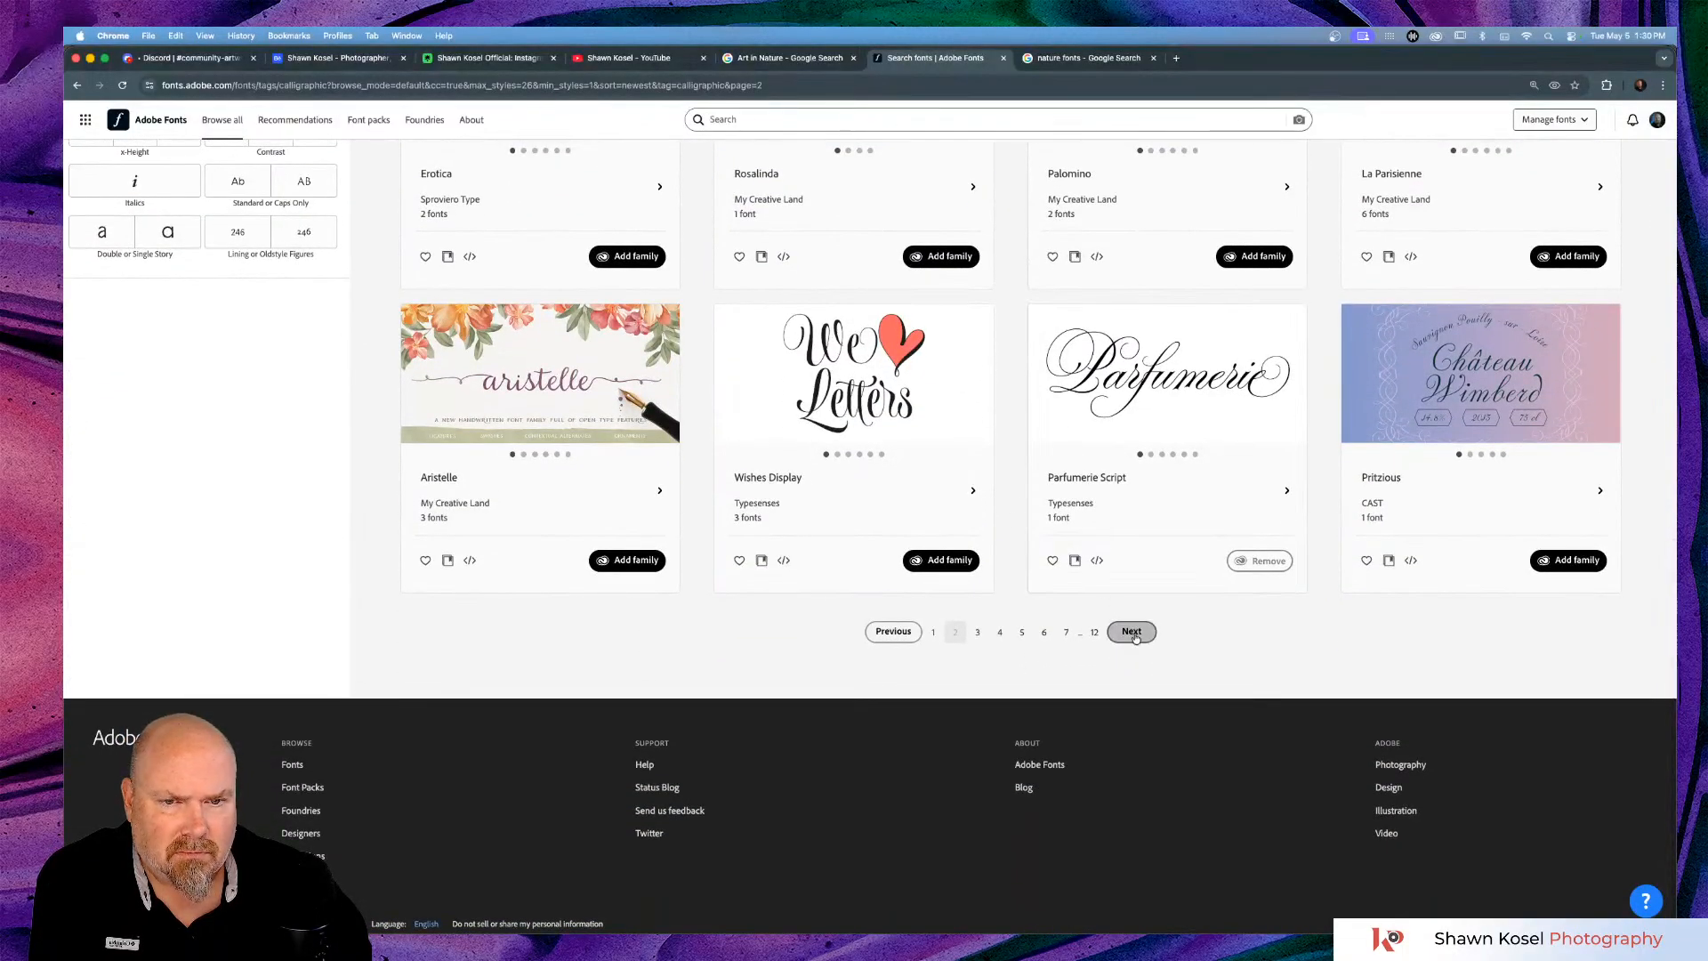
click(1131, 631)
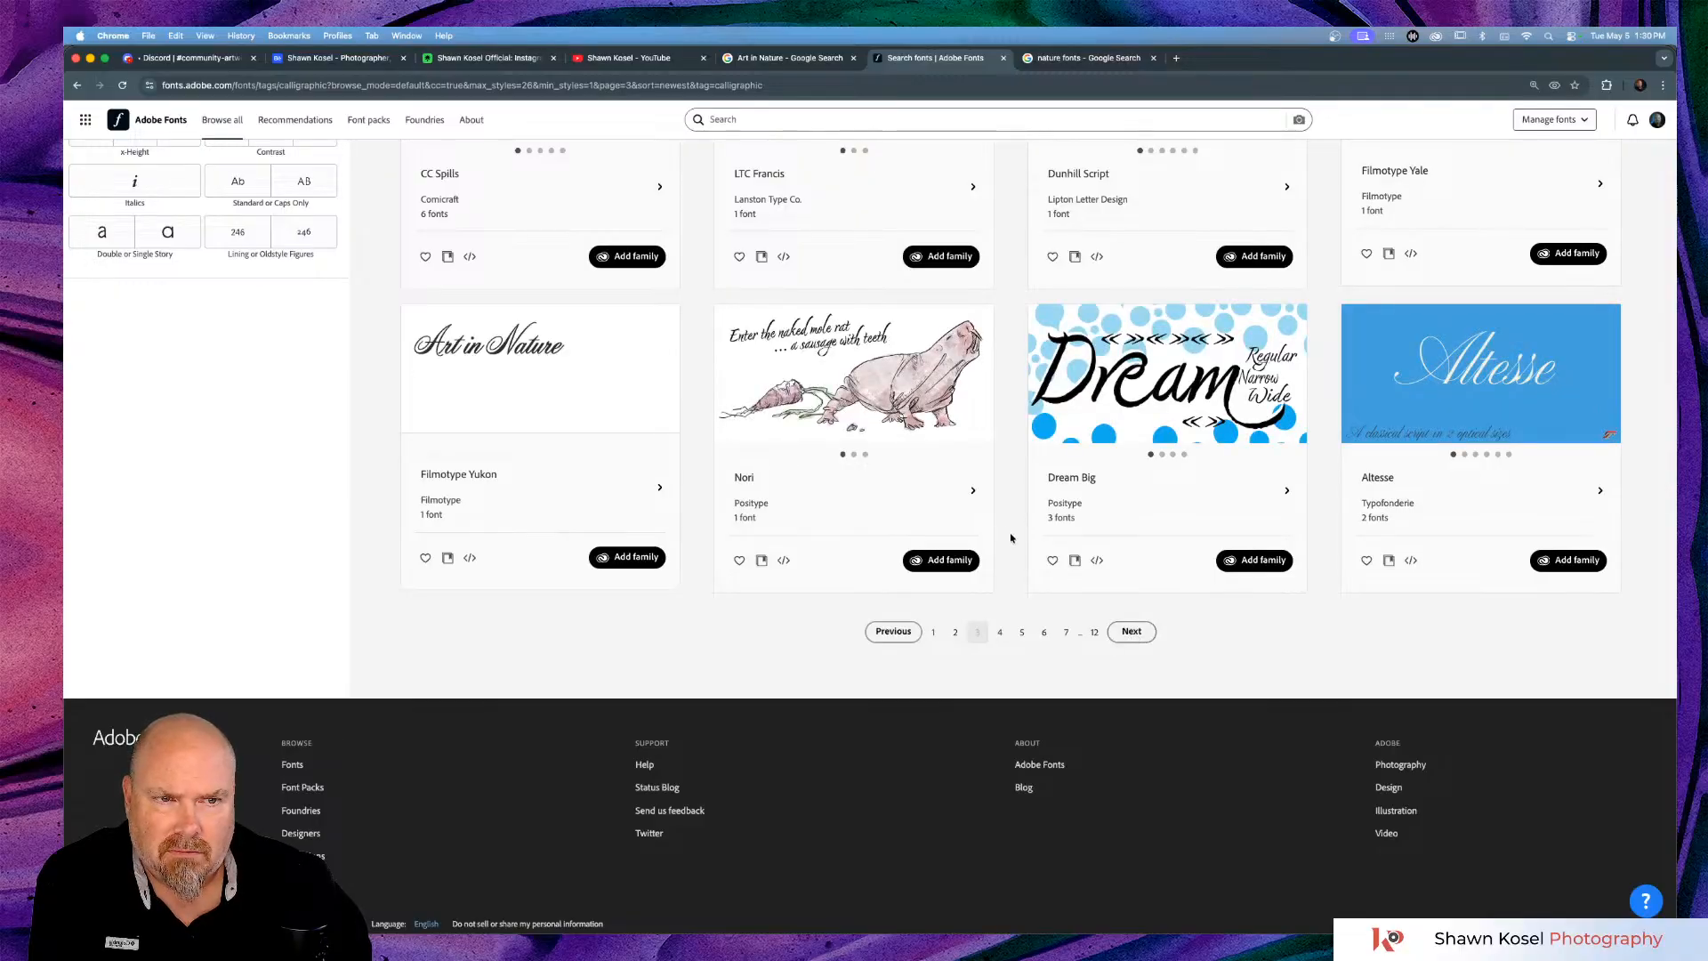
scroll(1011, 537, up, 6)
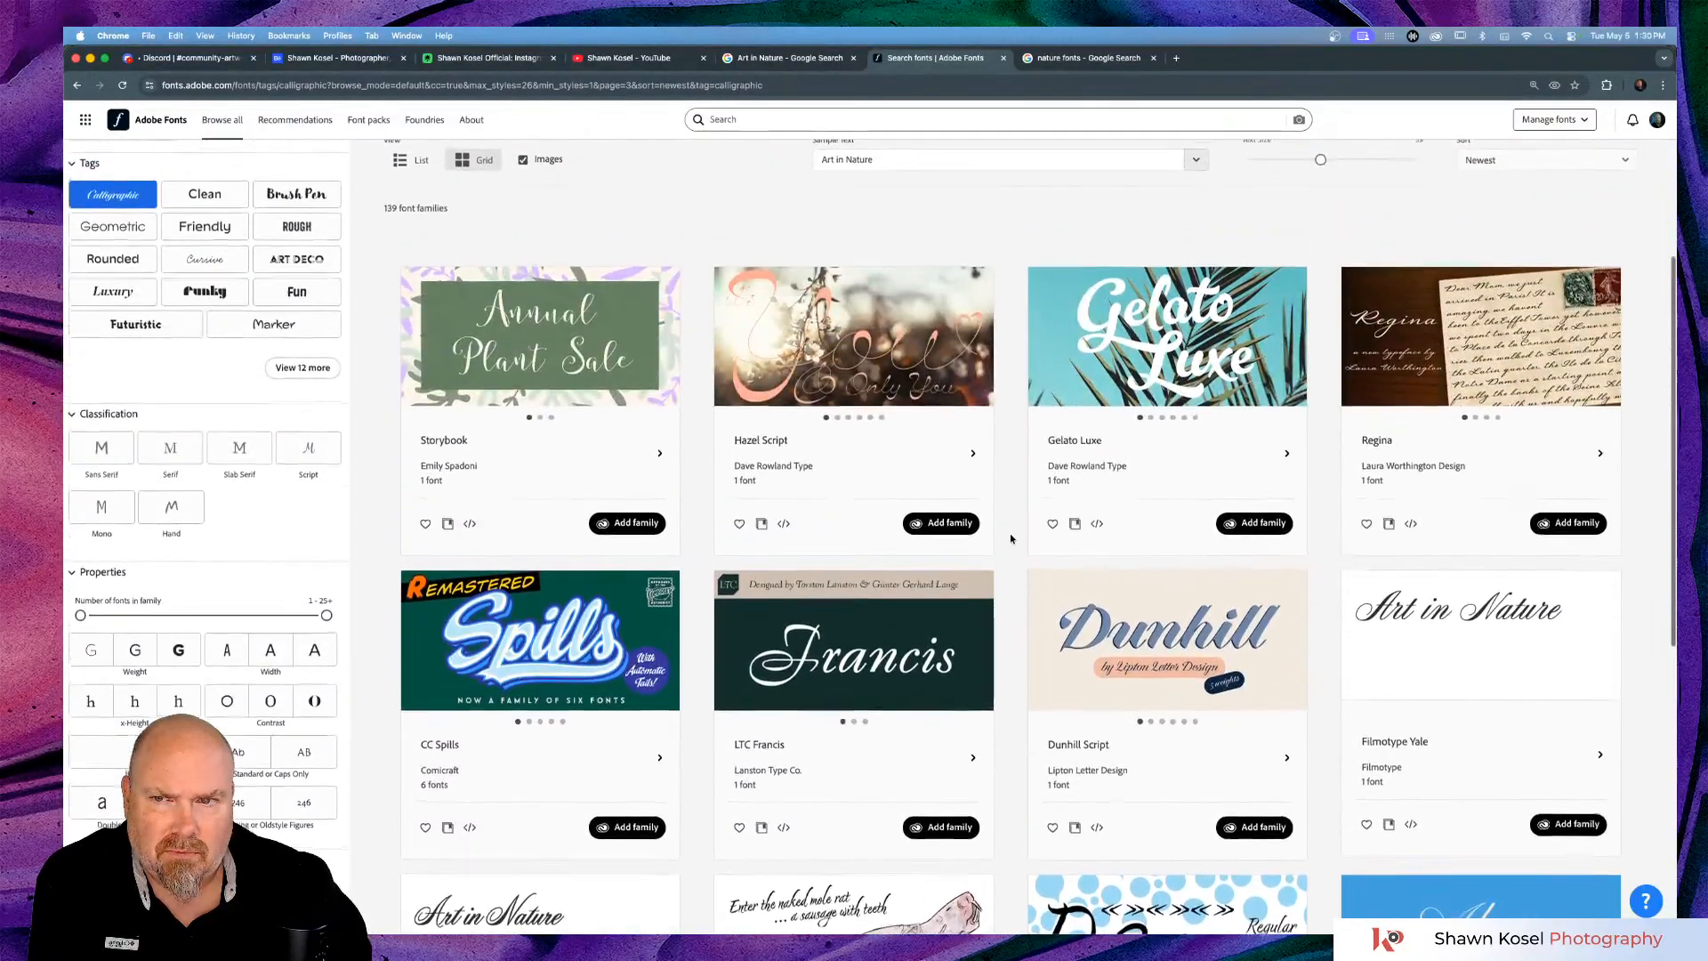
scroll(1011, 537, up, 3)
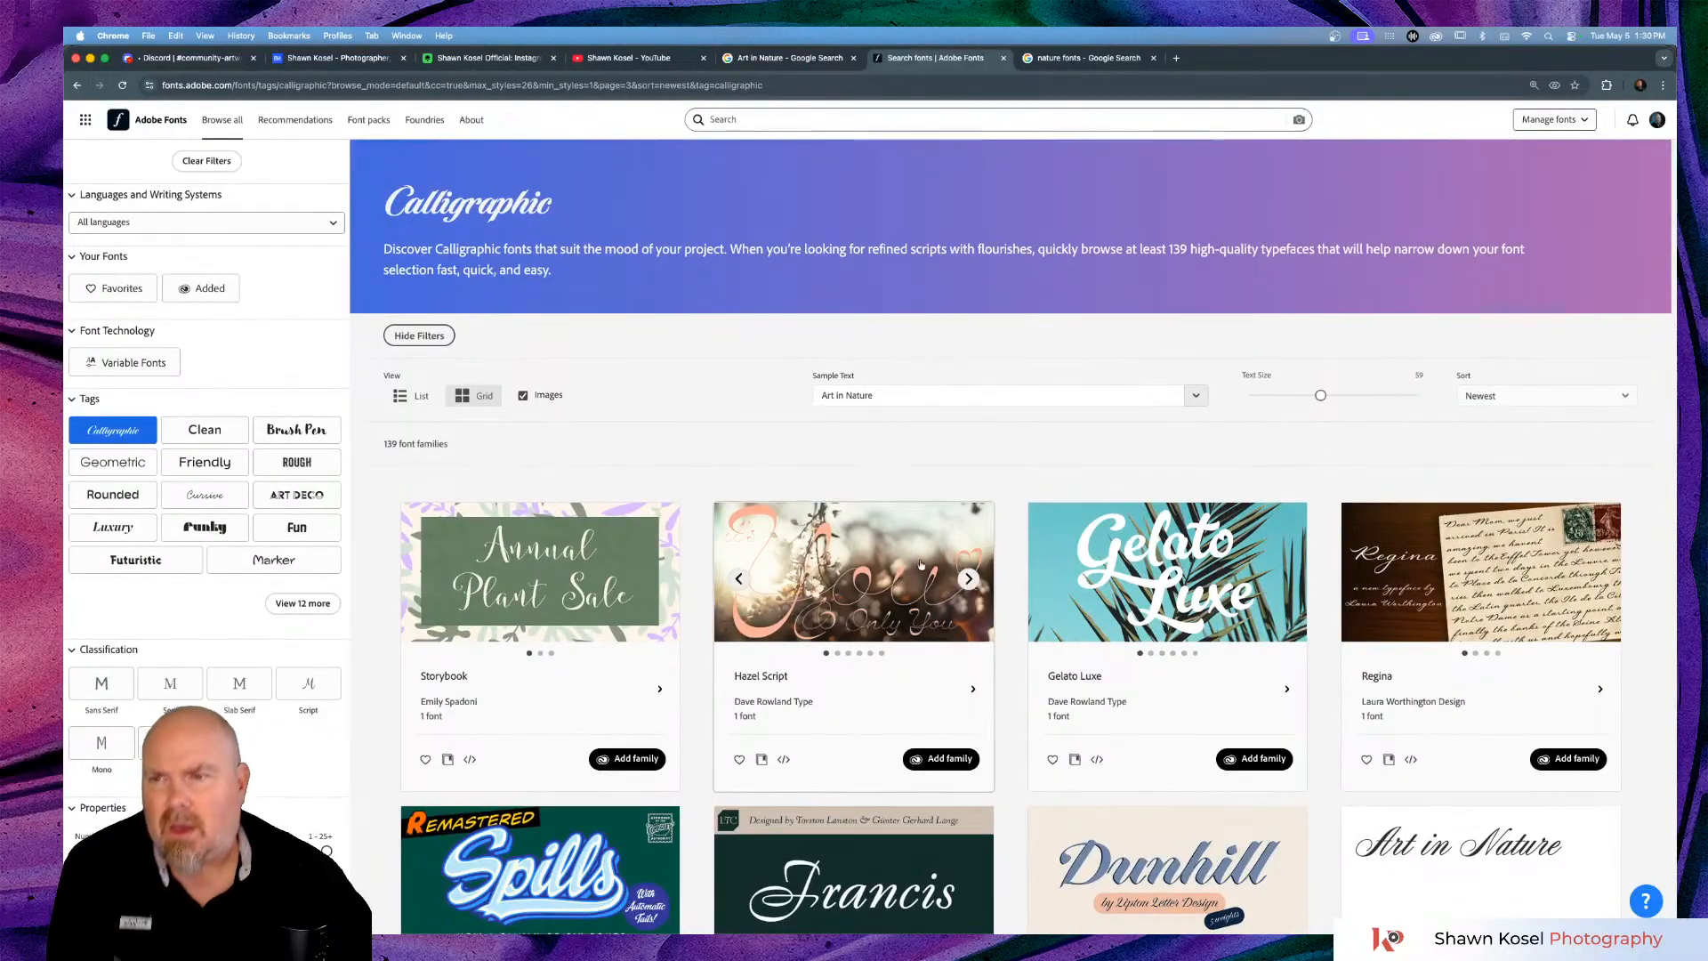
Expand the full list of font tags and replace the Calligraphic filter with Brush Pen.
click(294, 605)
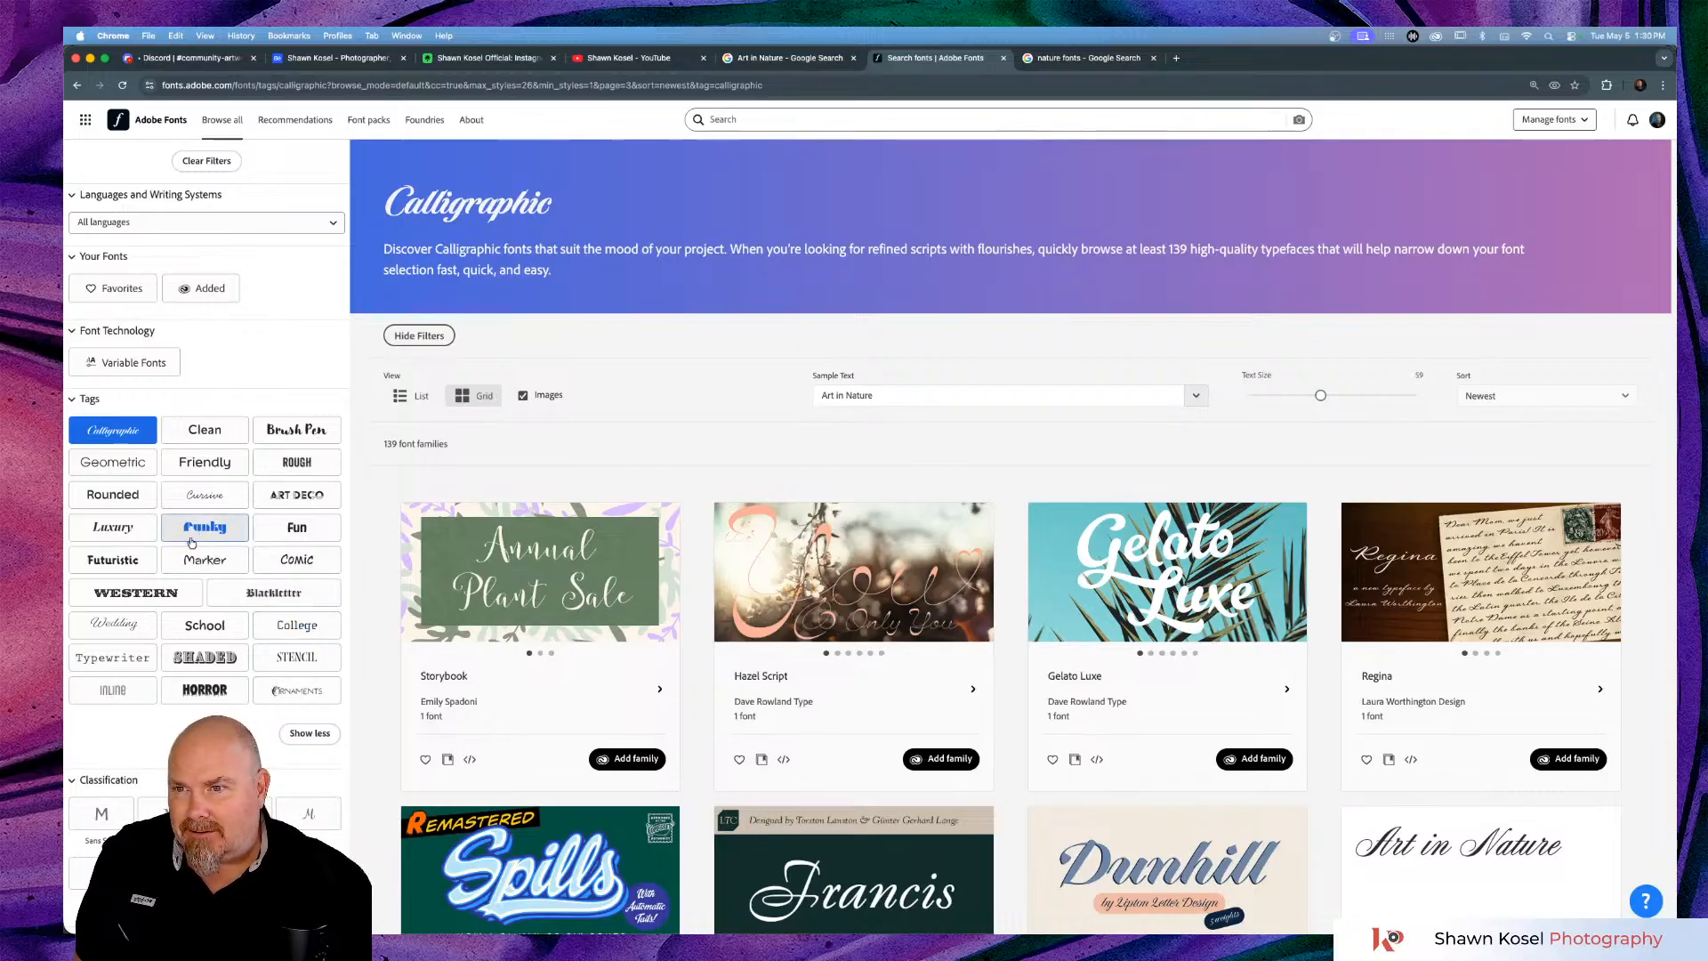
click(113, 430)
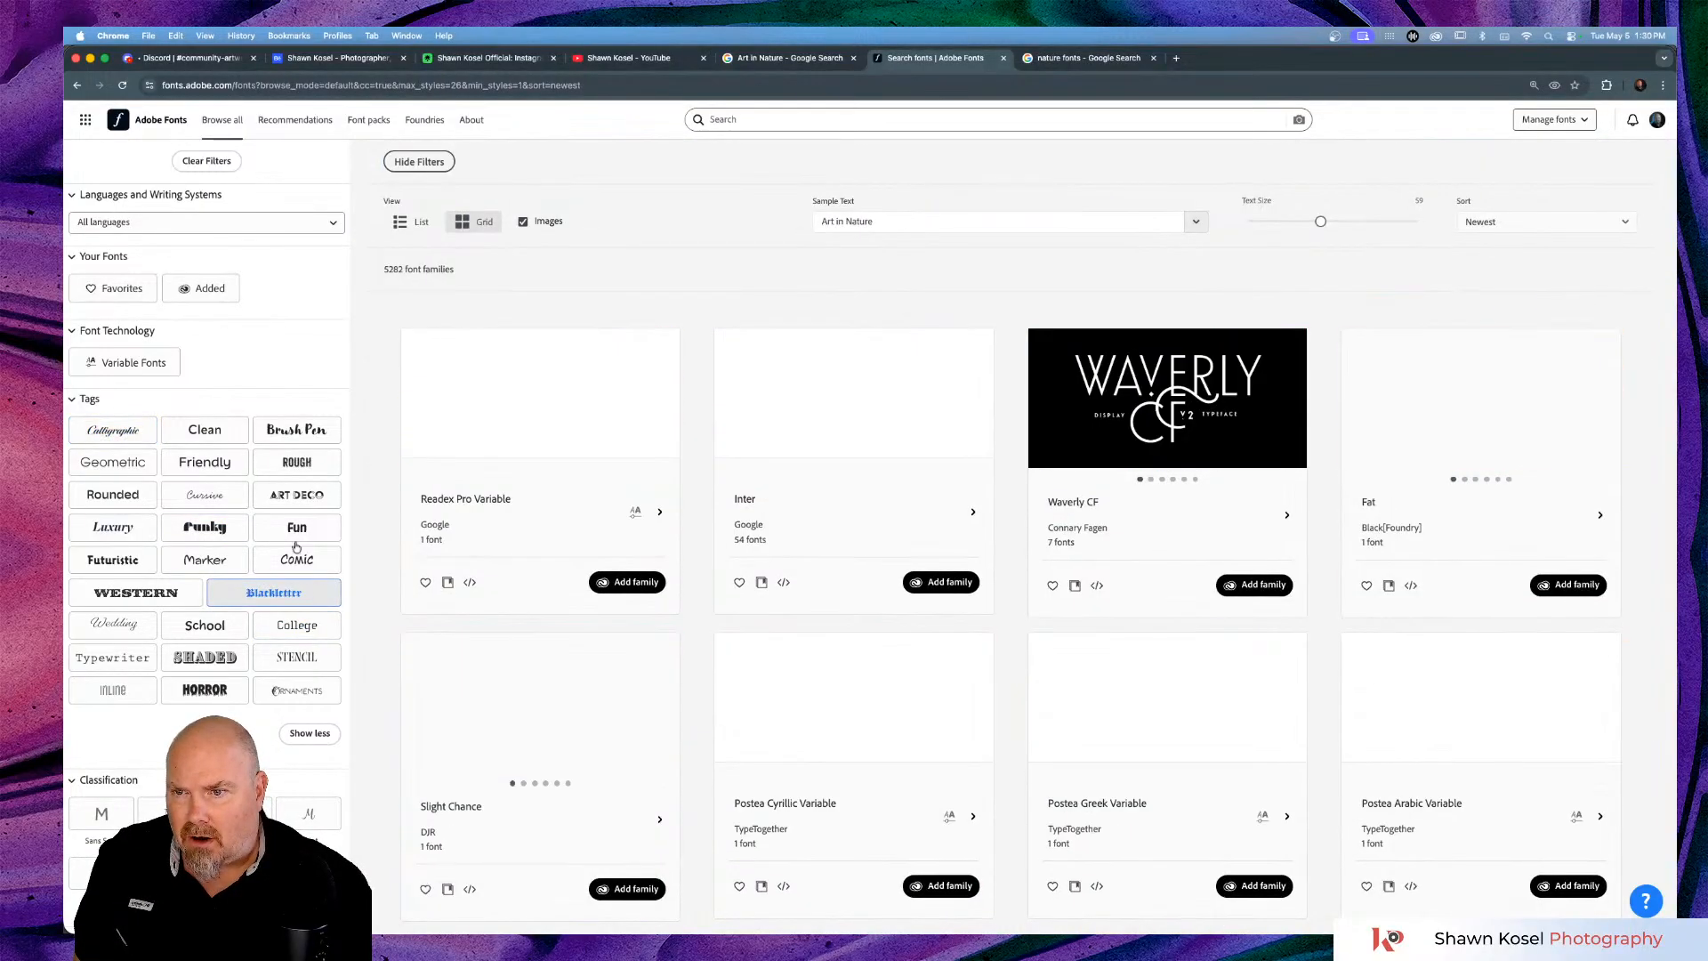
click(277, 441)
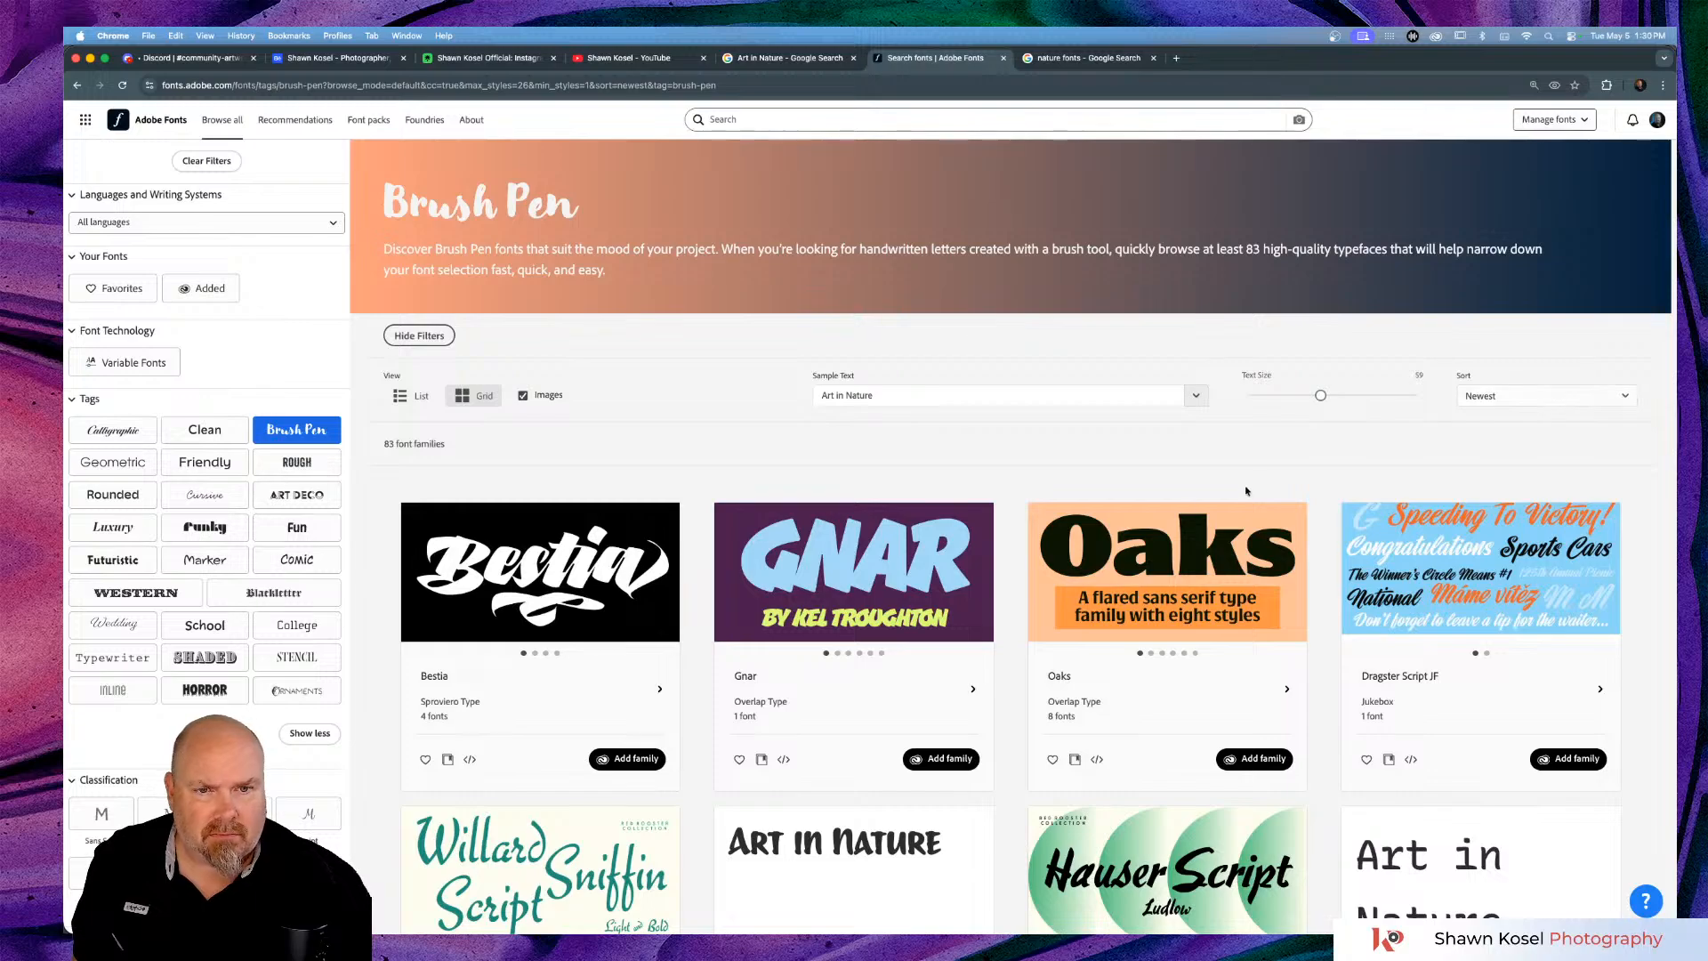
Look through the first page of Brush Pen fonts, open the second page and examine its fonts.
scroll(995, 493, down, 5)
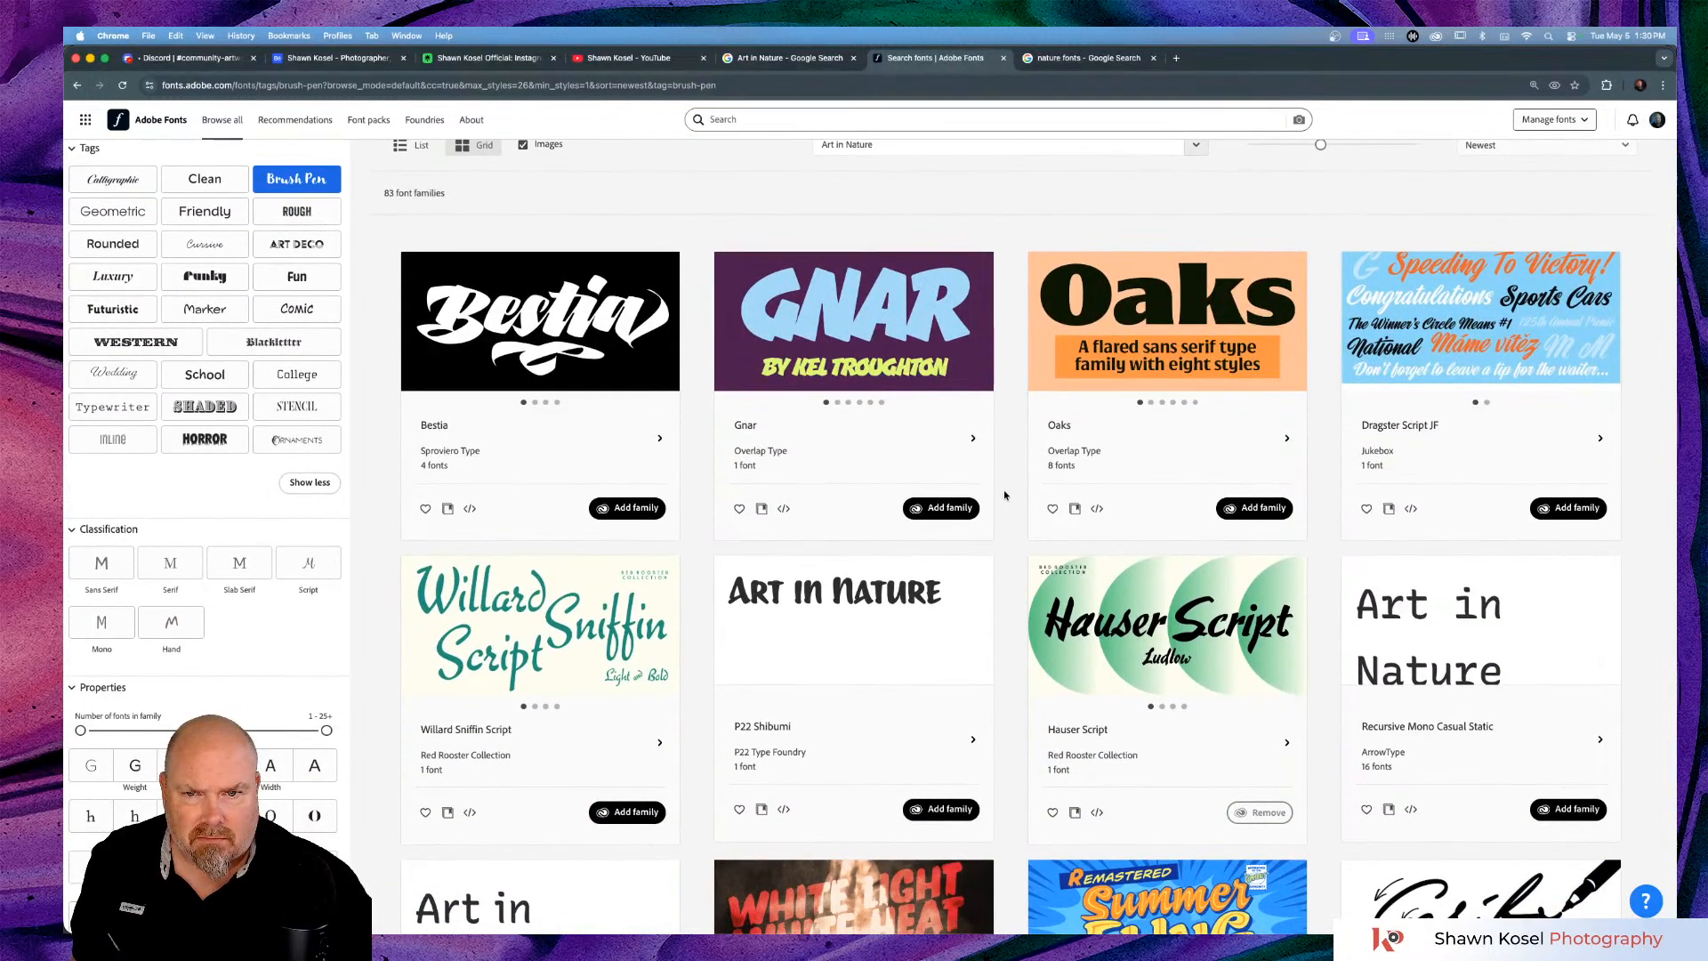
scroll(1006, 494, down, 3)
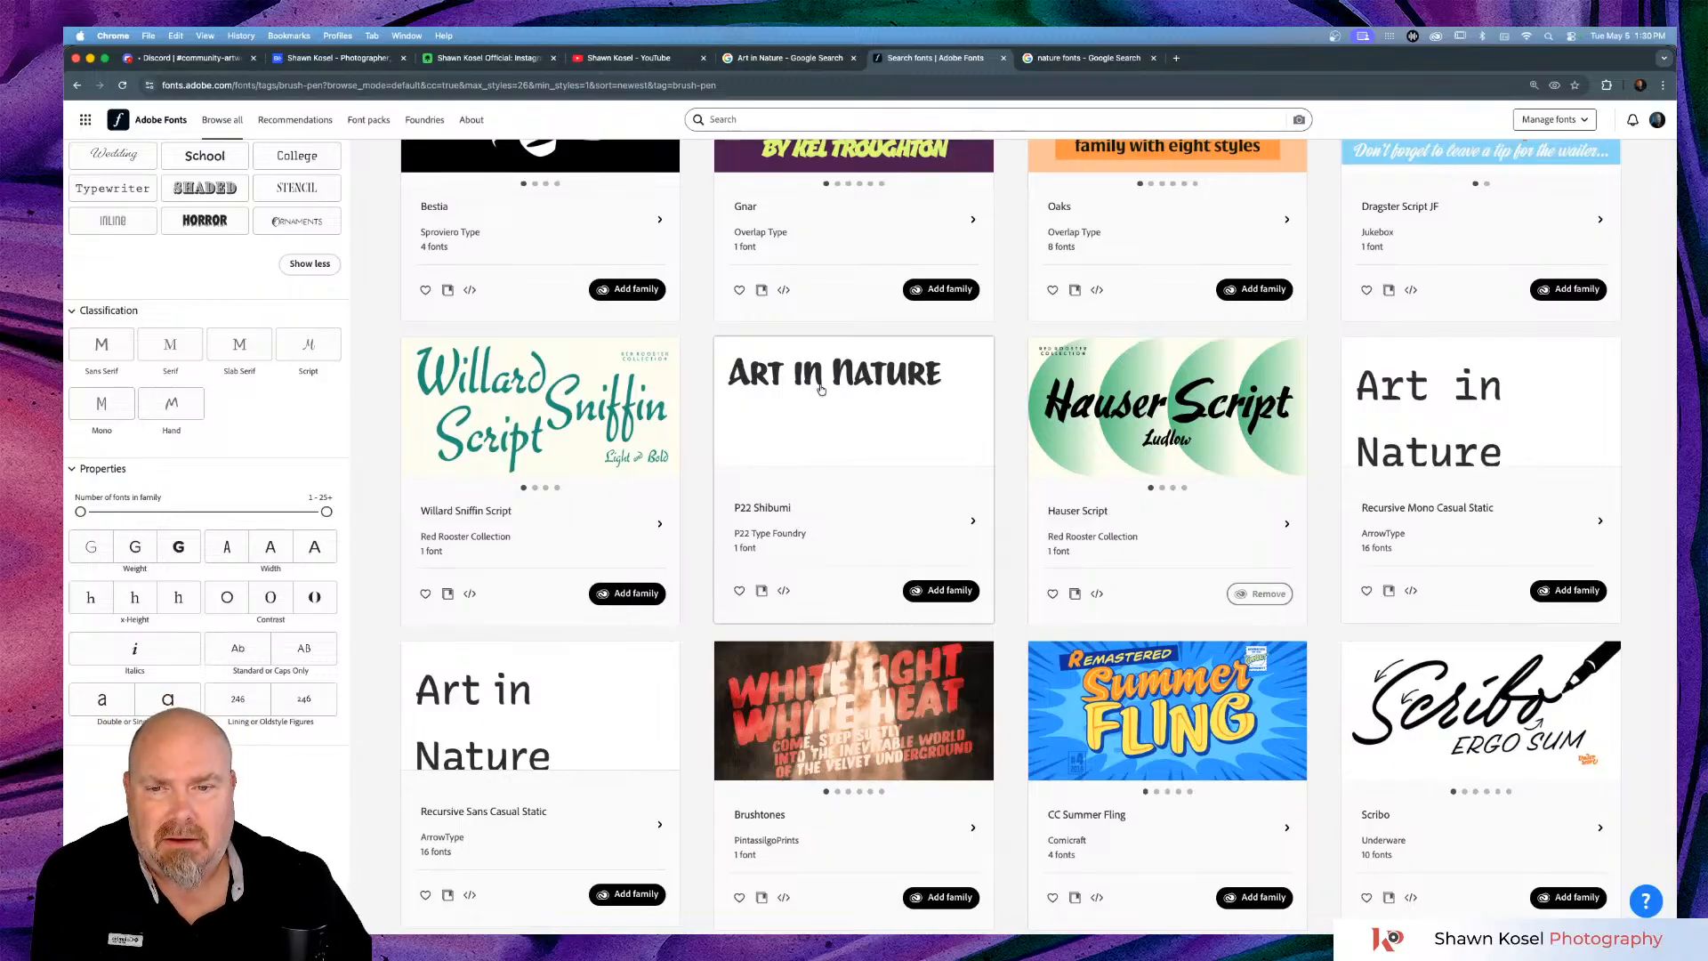
scroll(907, 418, down, 5)
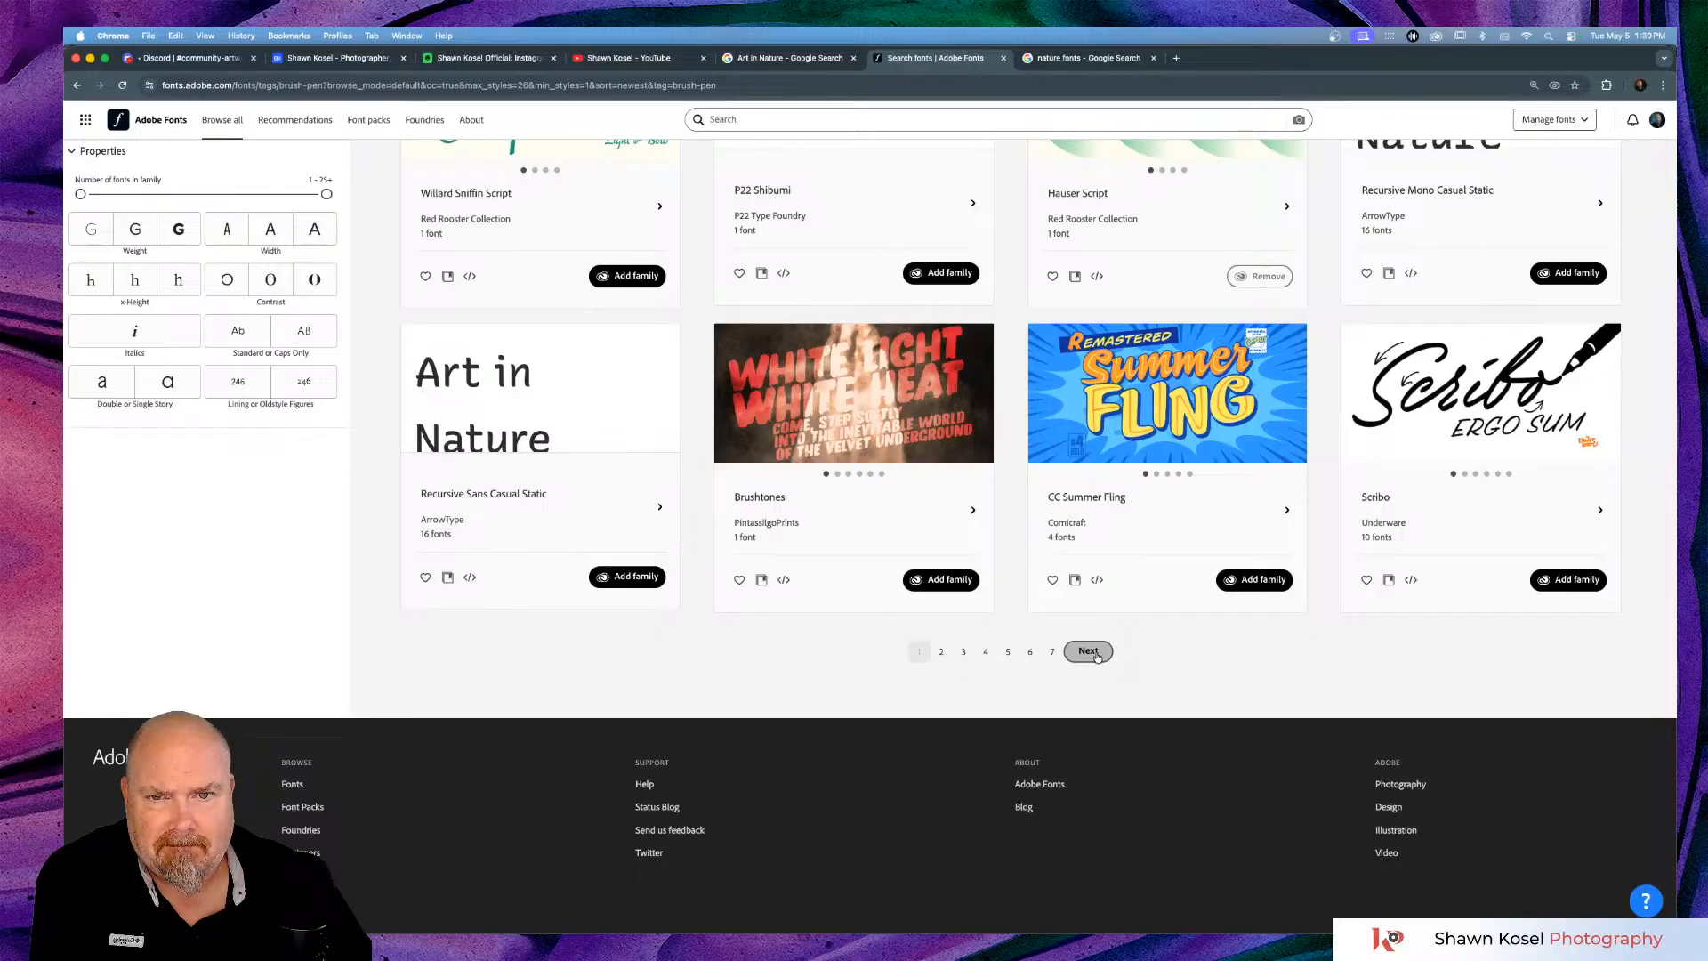
click(1098, 657)
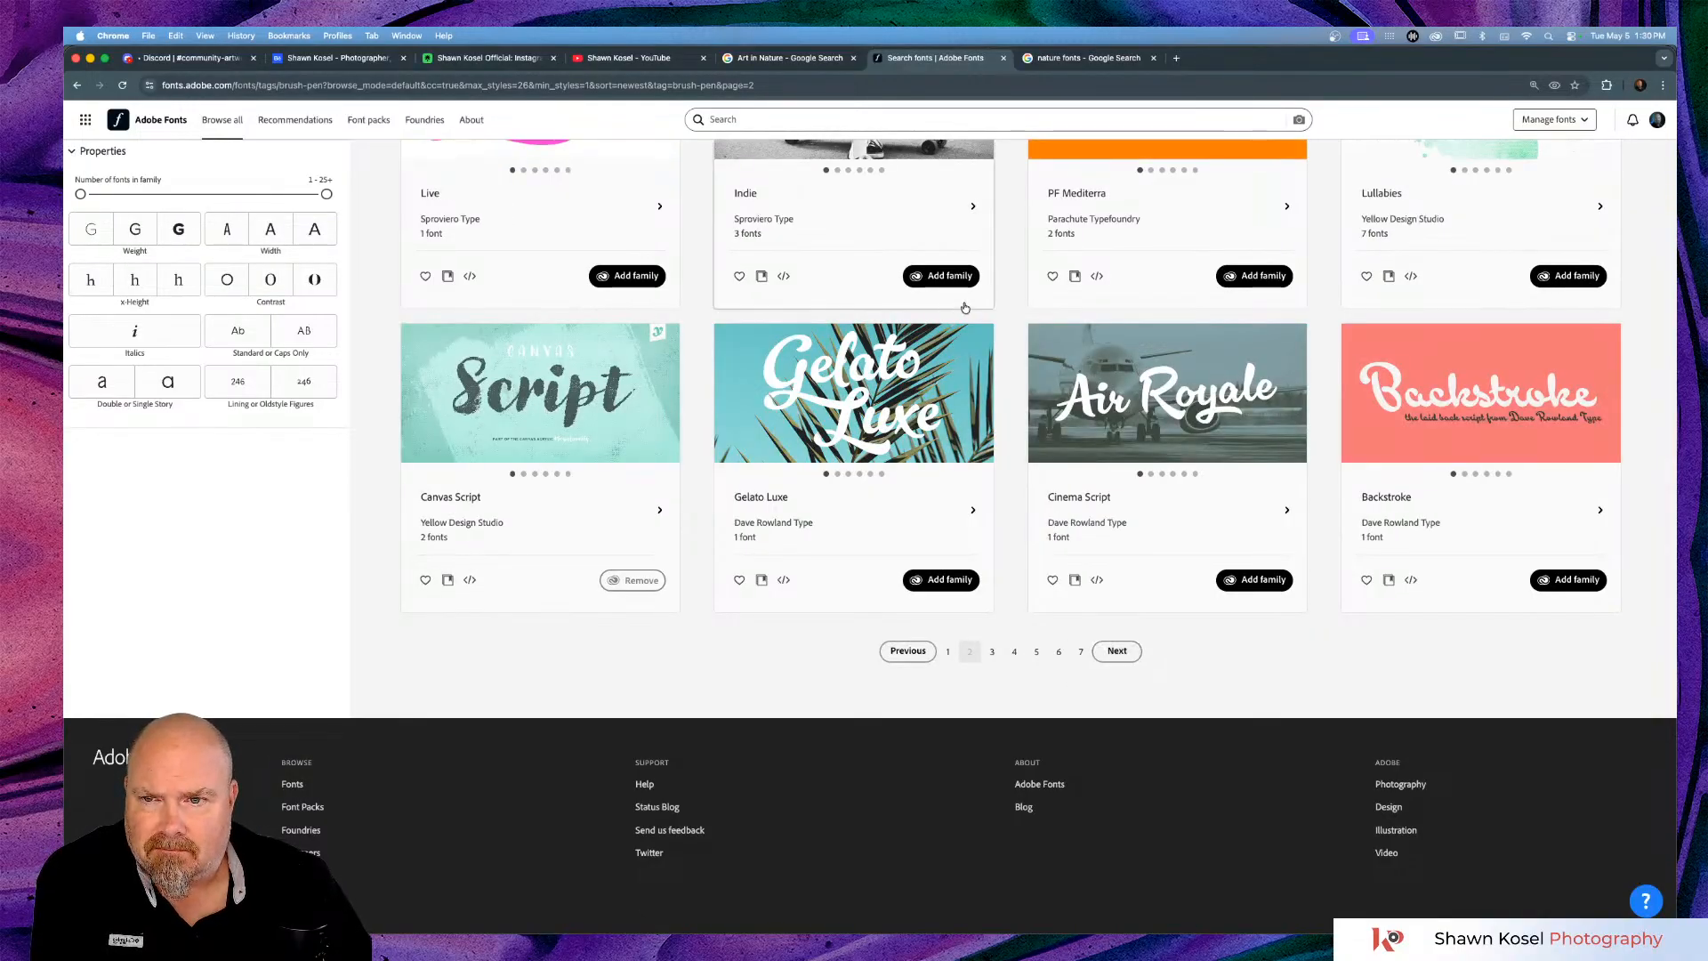
scroll(1019, 331, up, 3)
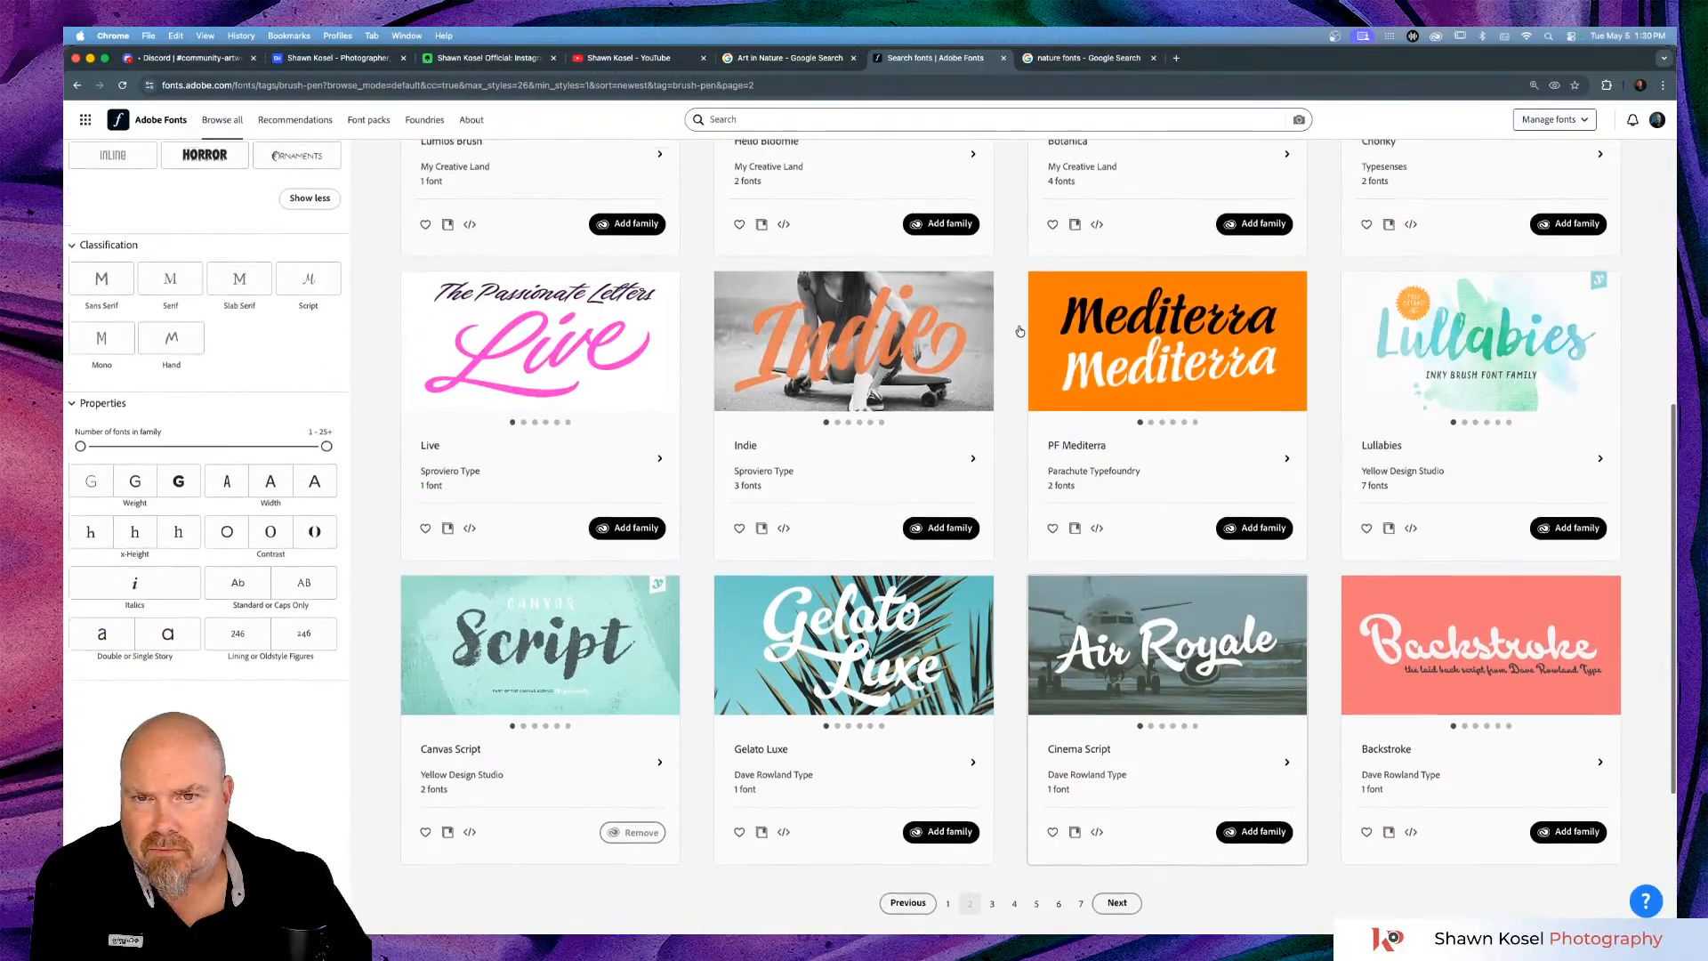
Add the Botanica font family to the Adobe apps and acknowledge the fonts-added message.
scroll(1020, 331, up, 5)
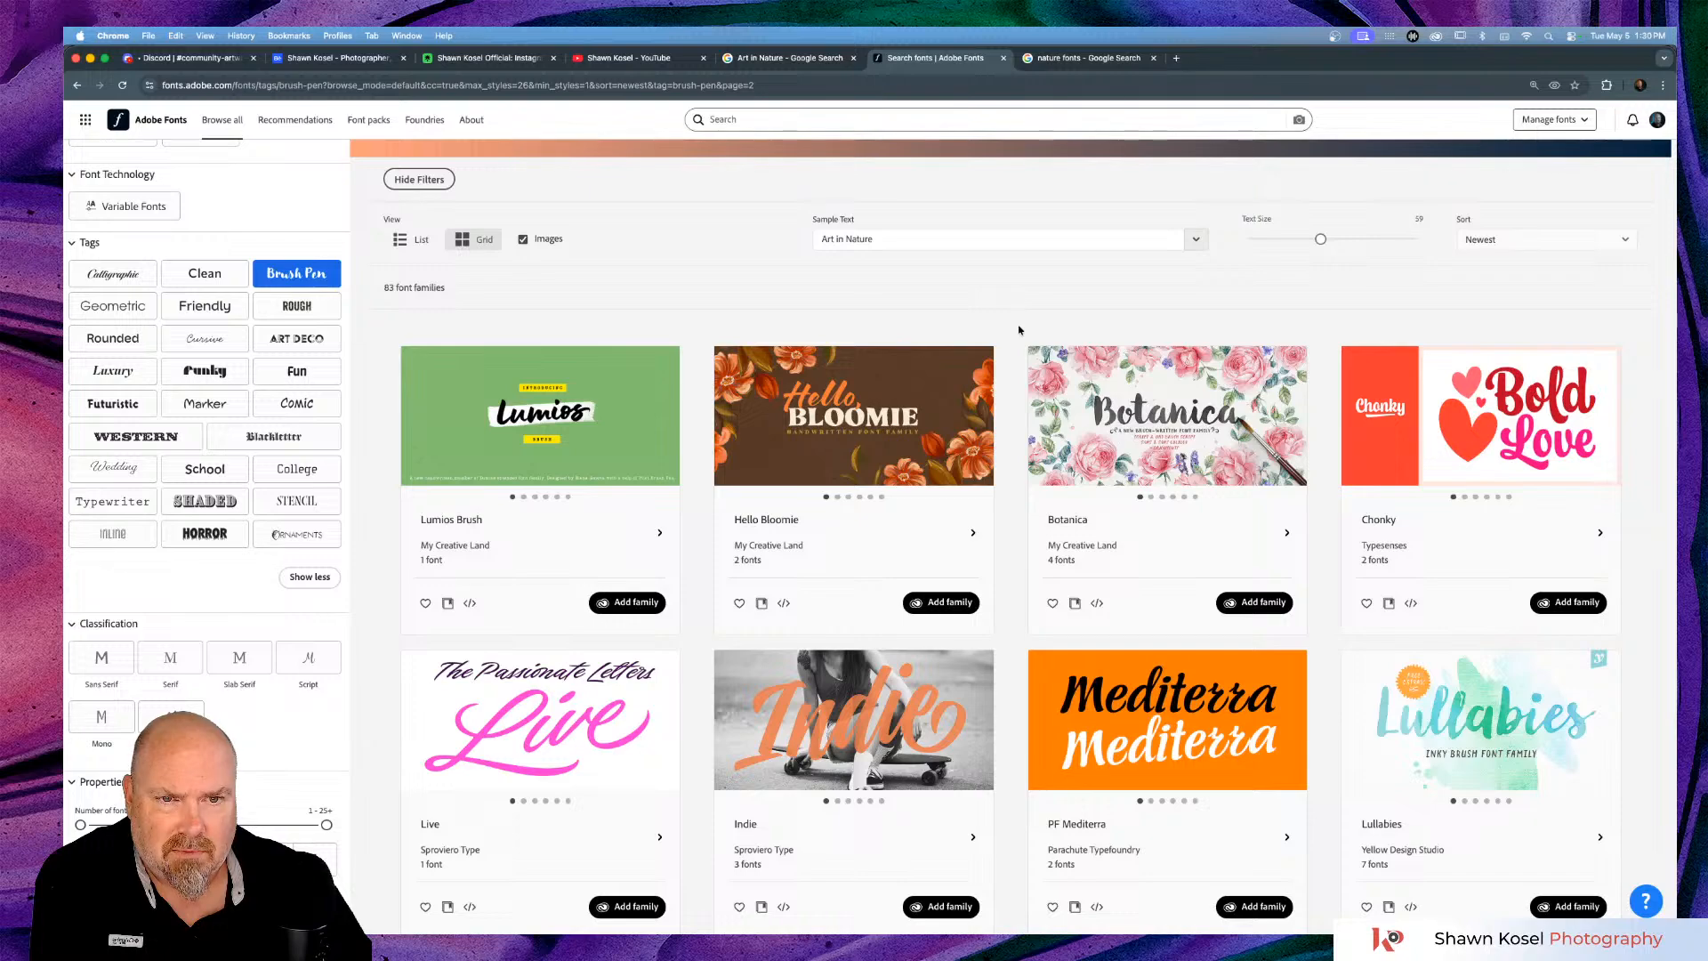
mouse_move(1190, 447)
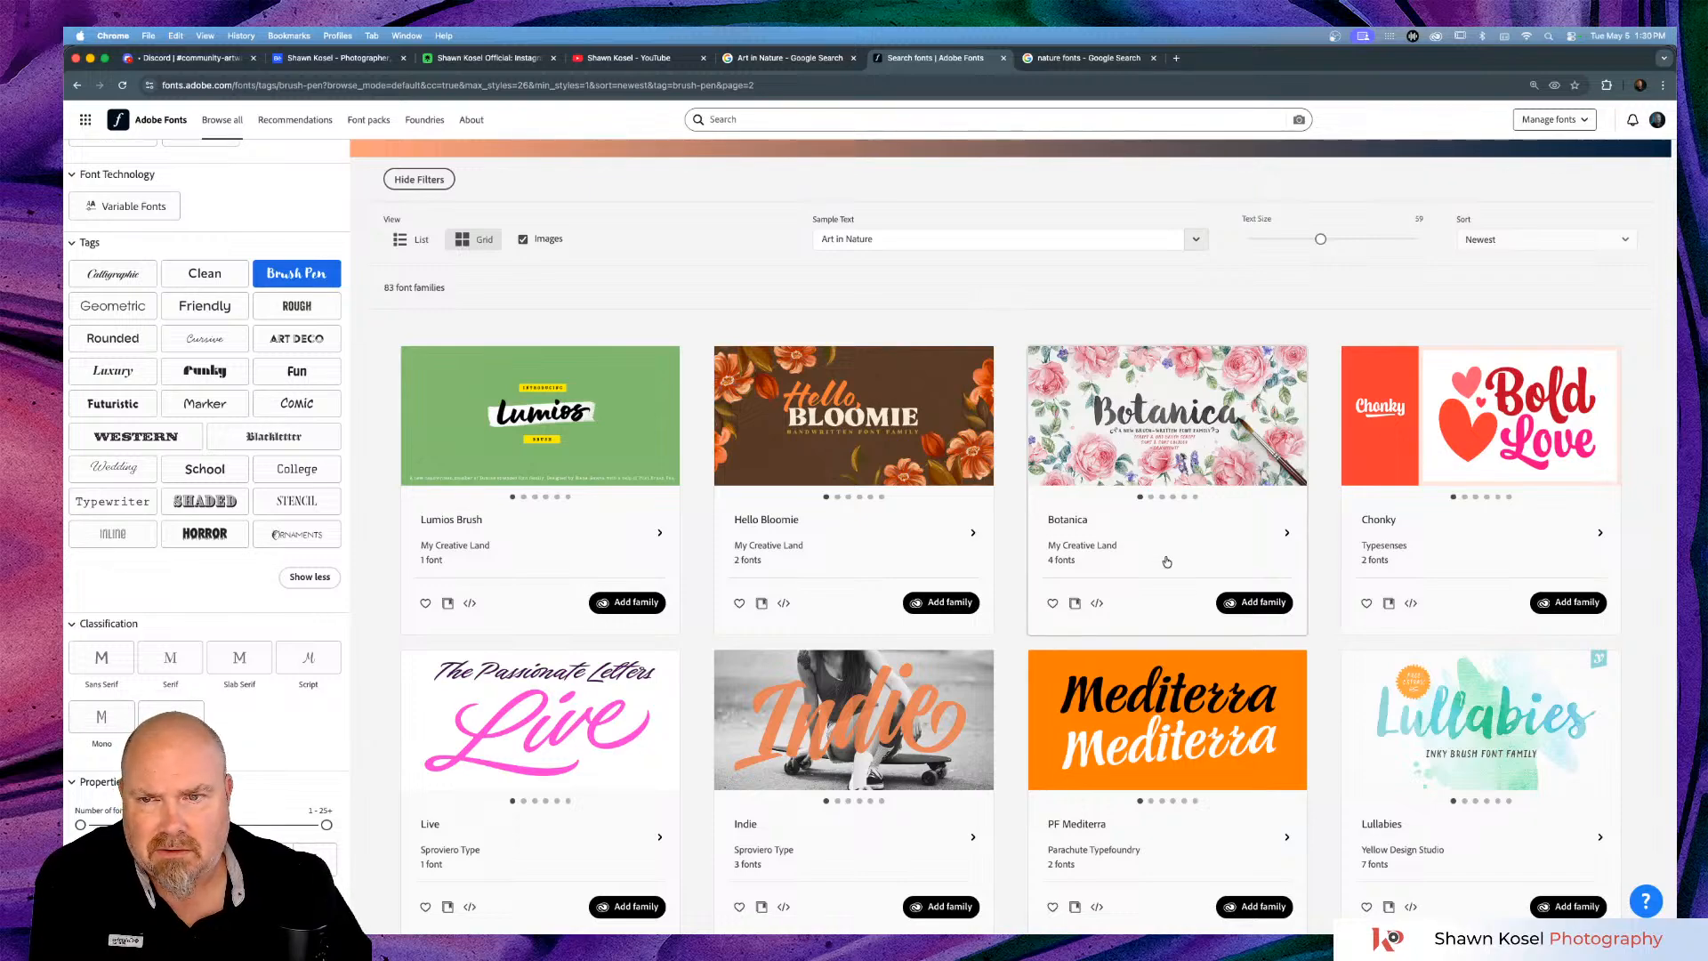
click(1248, 603)
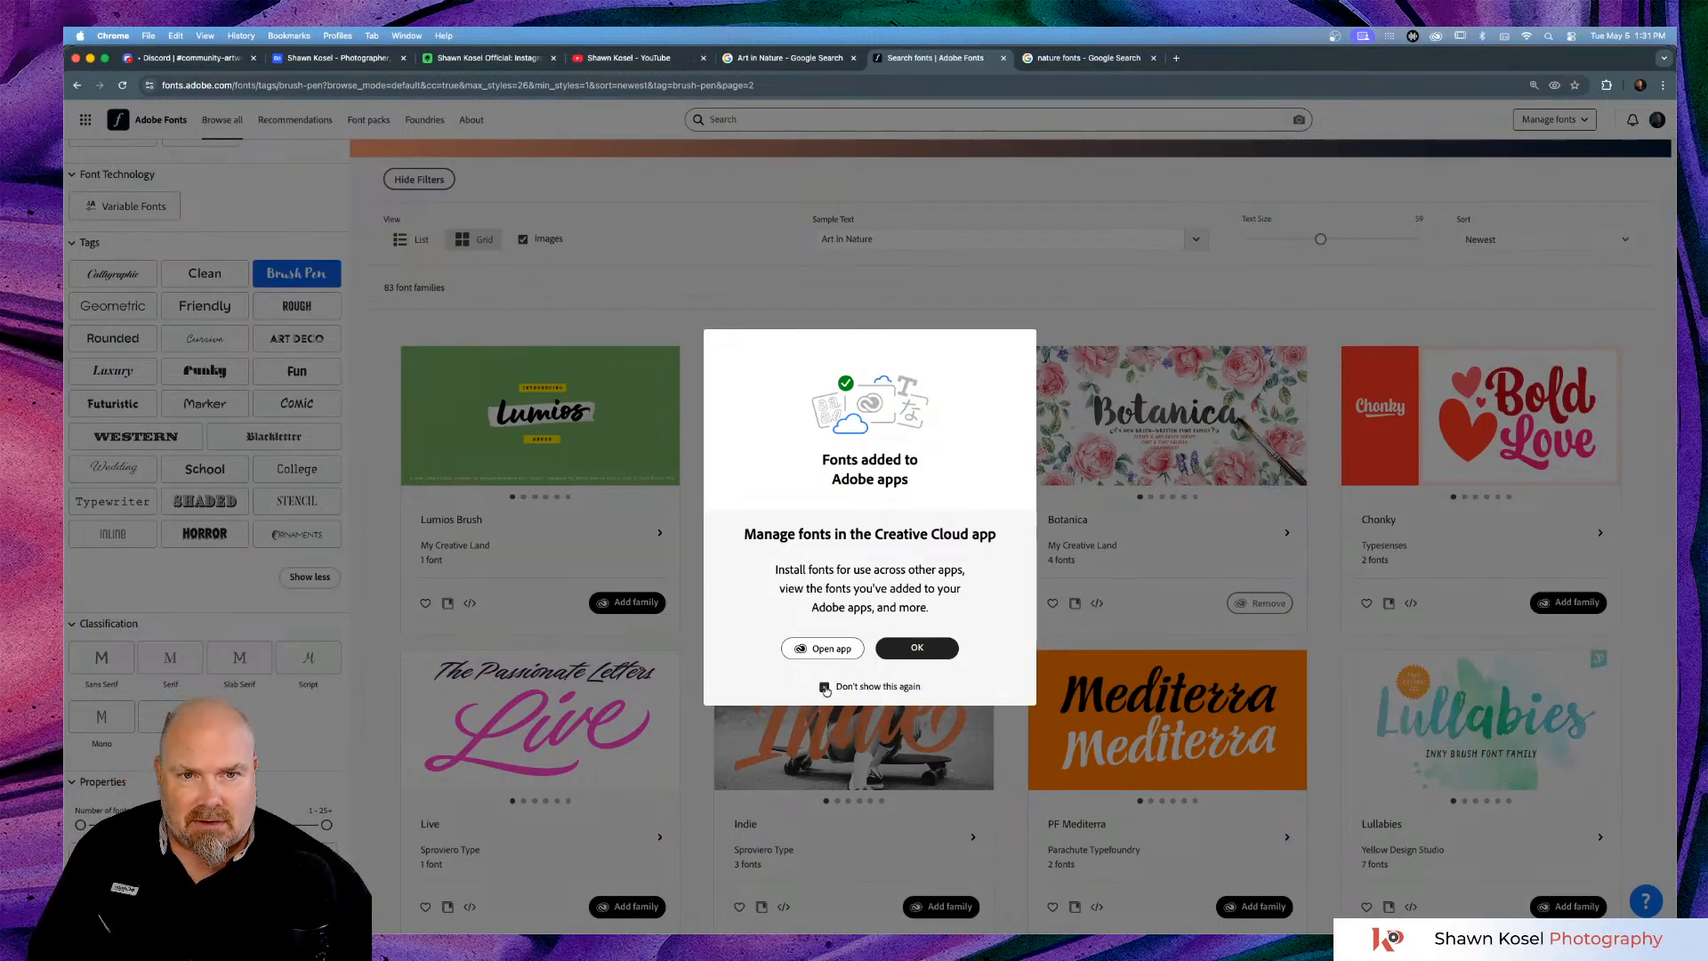
click(824, 688)
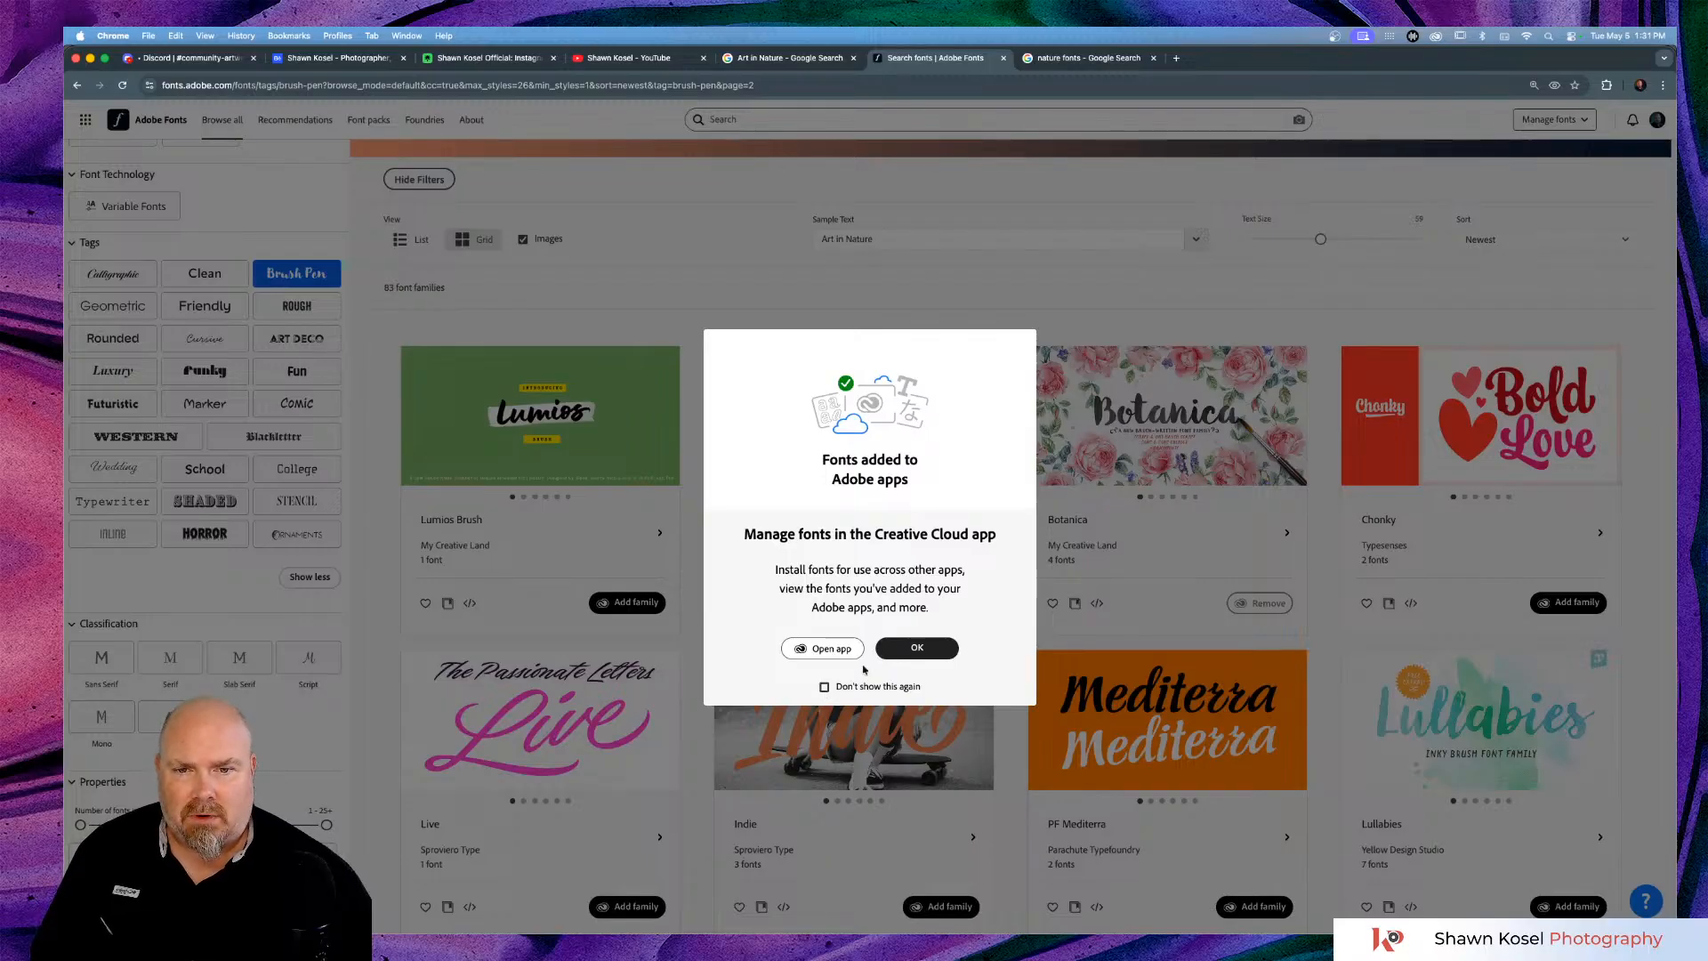
click(915, 648)
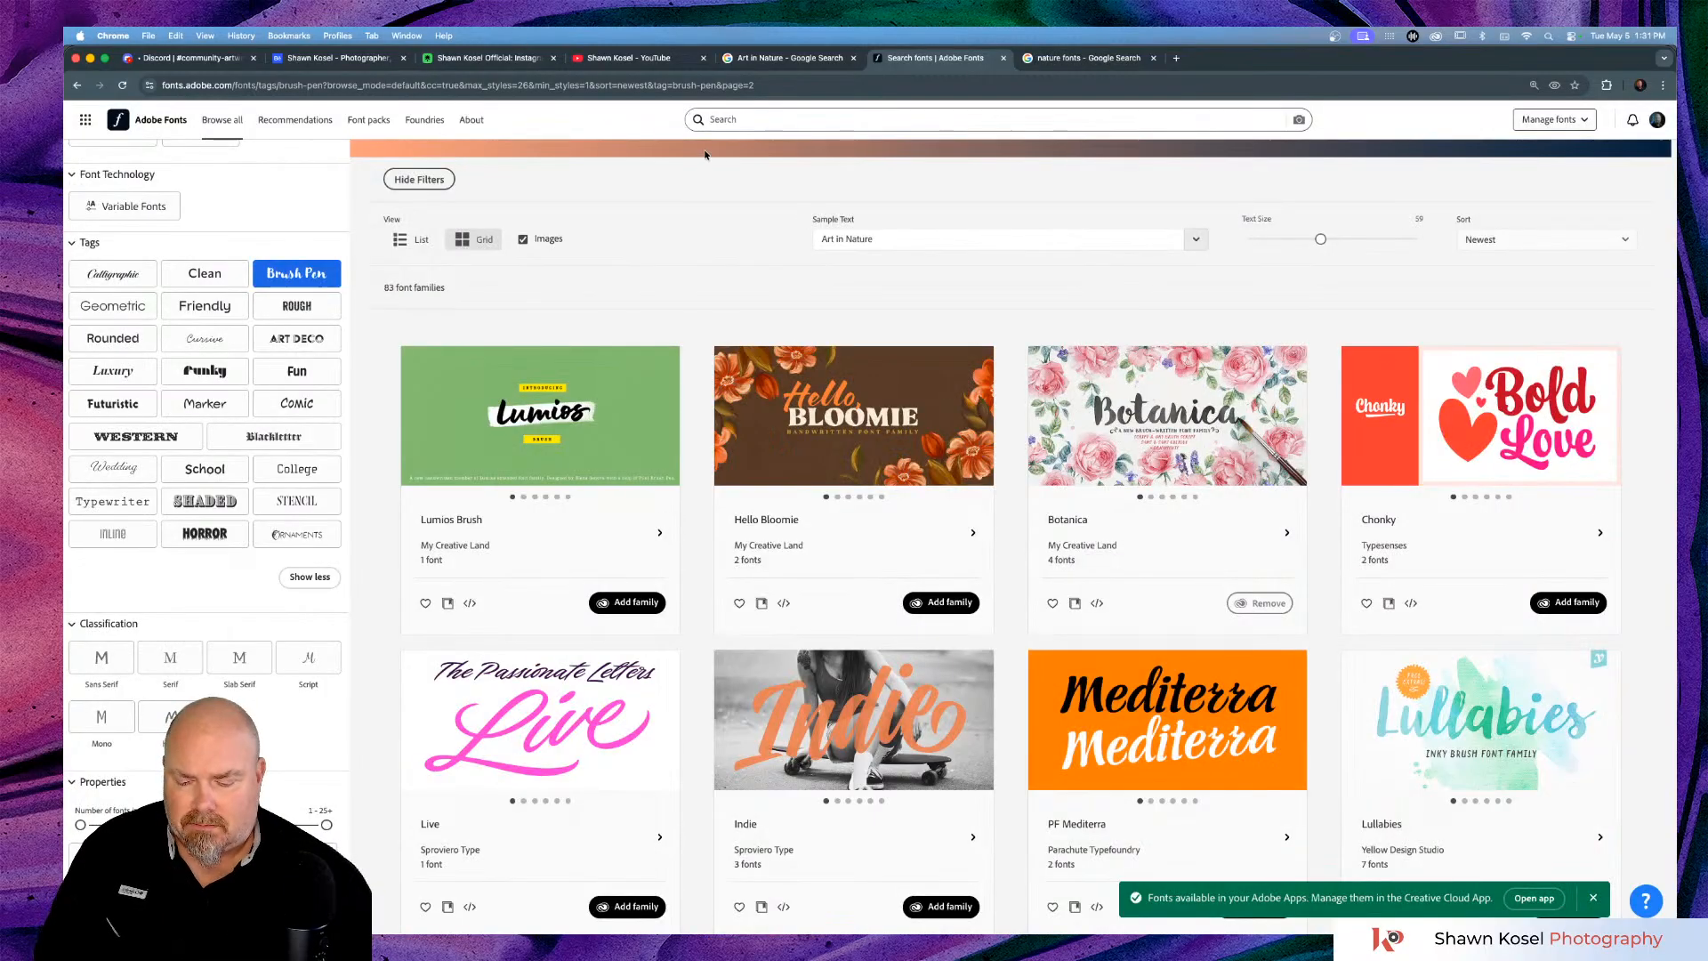
Switch to Illustrator and select all characters of the lowest "Art in Nature" line for a font change.
key(super+Tab)
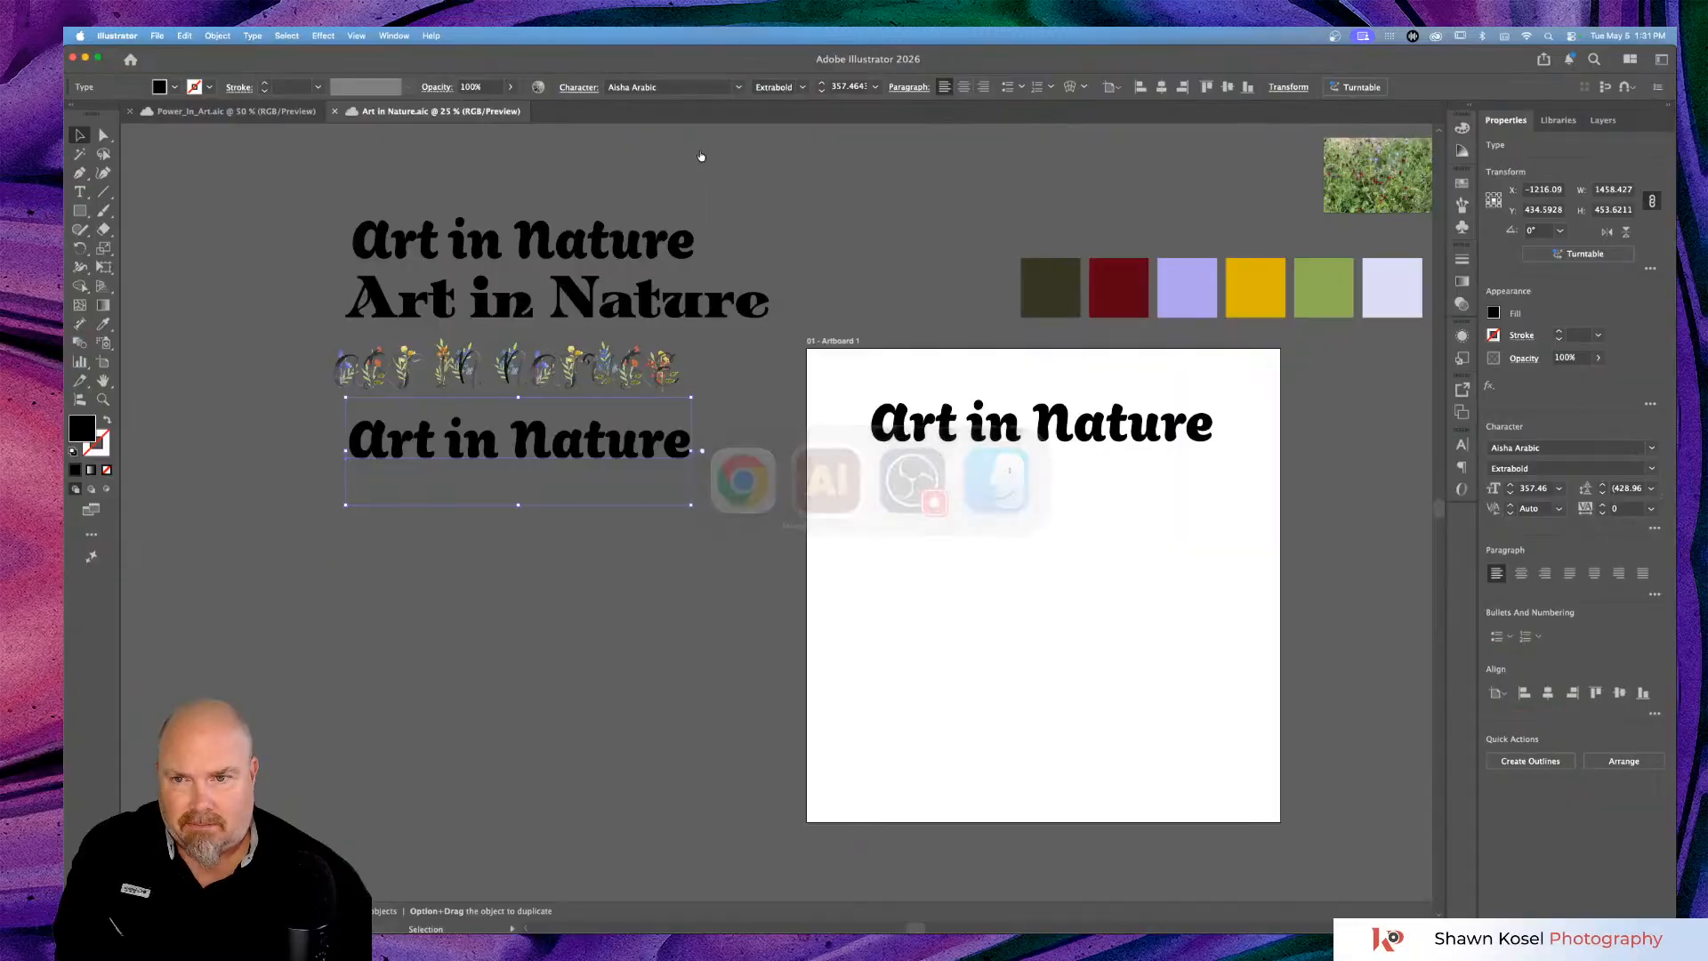
triple_click(554, 442)
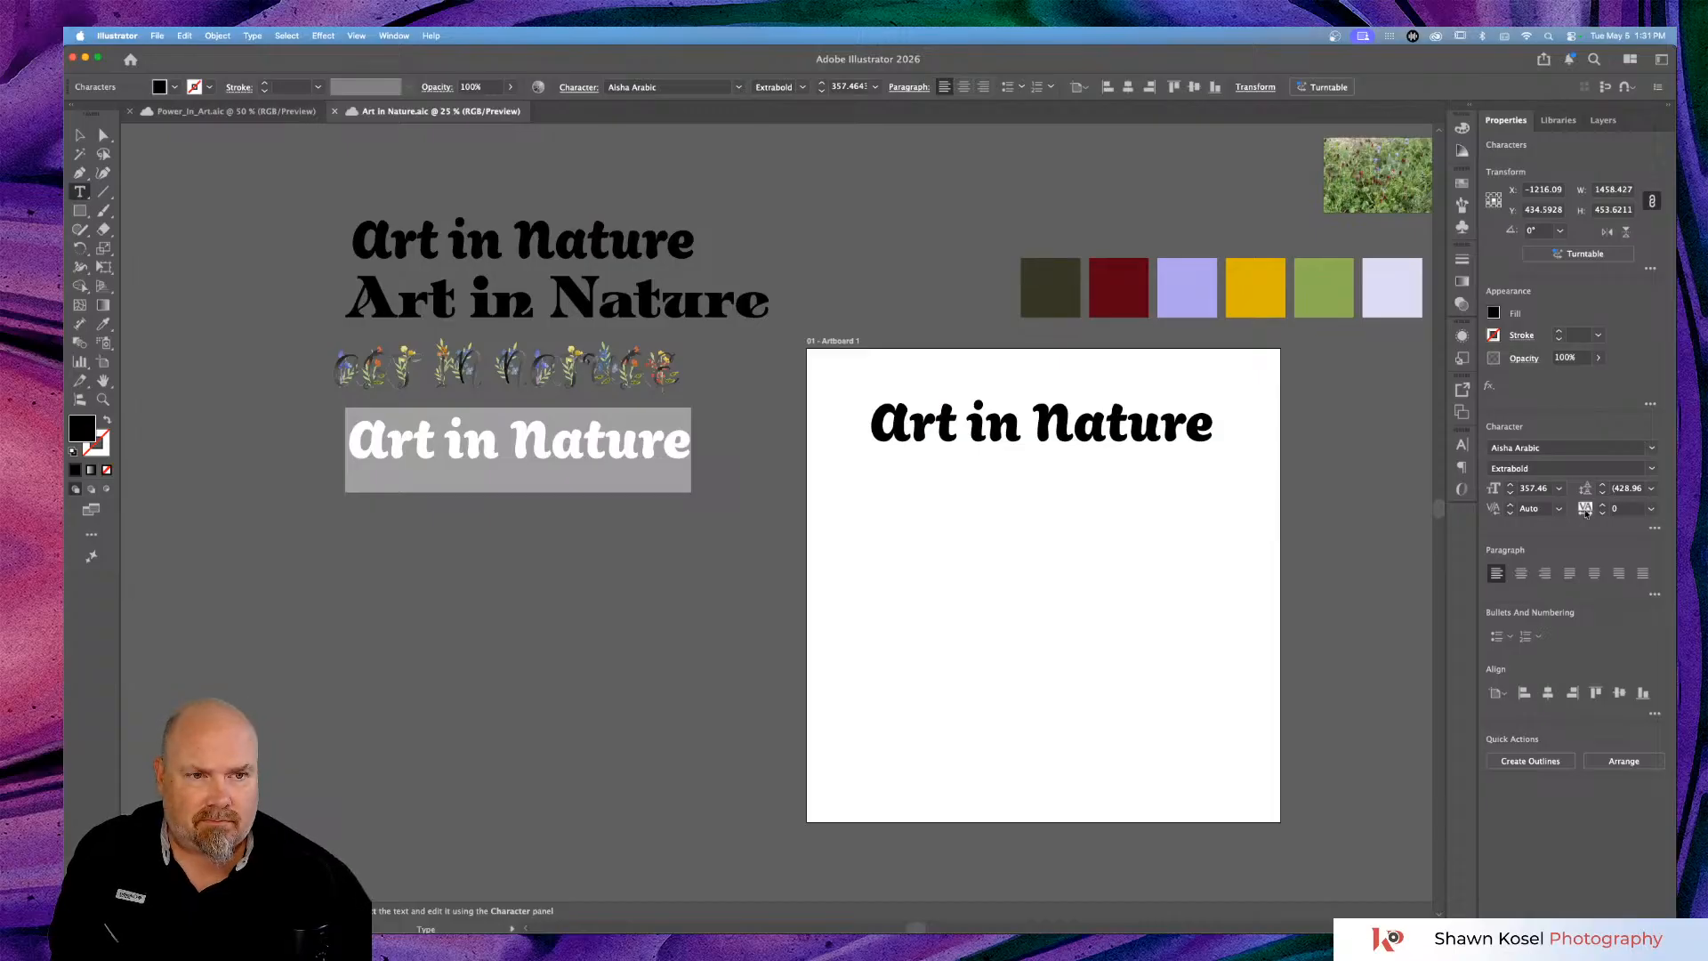
click(1543, 468)
click(1551, 447)
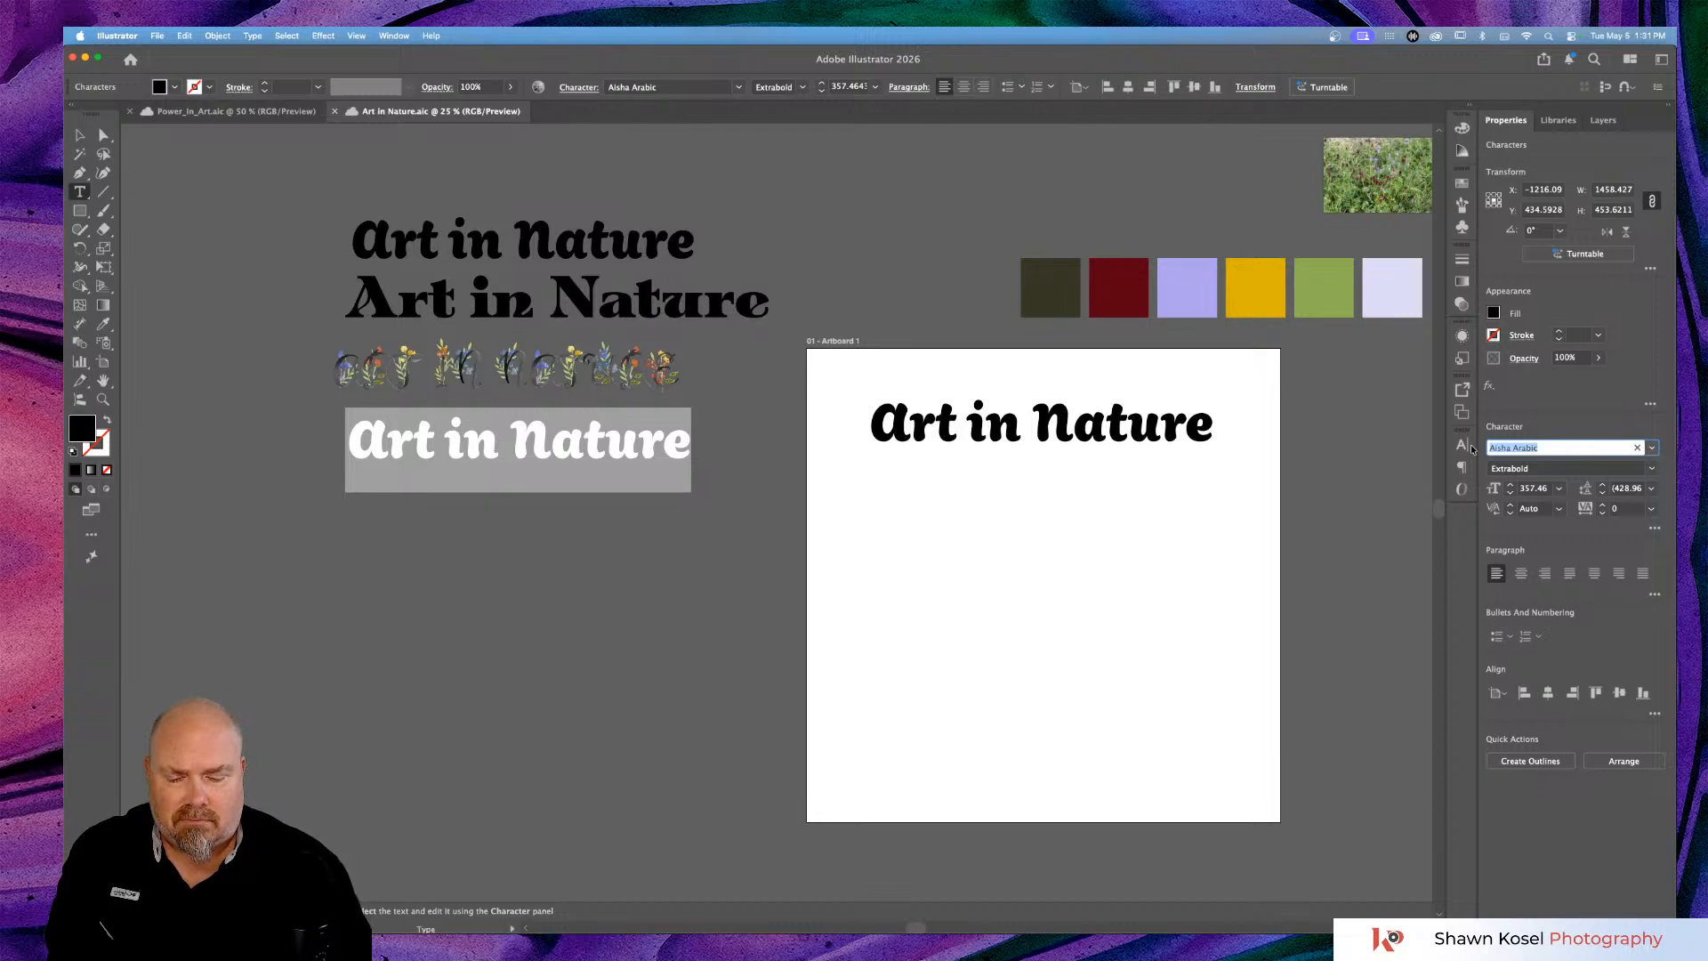
Try to find the new font by searching for "bitonica", clearing the query and retrying with "bitoni".
text(biton)
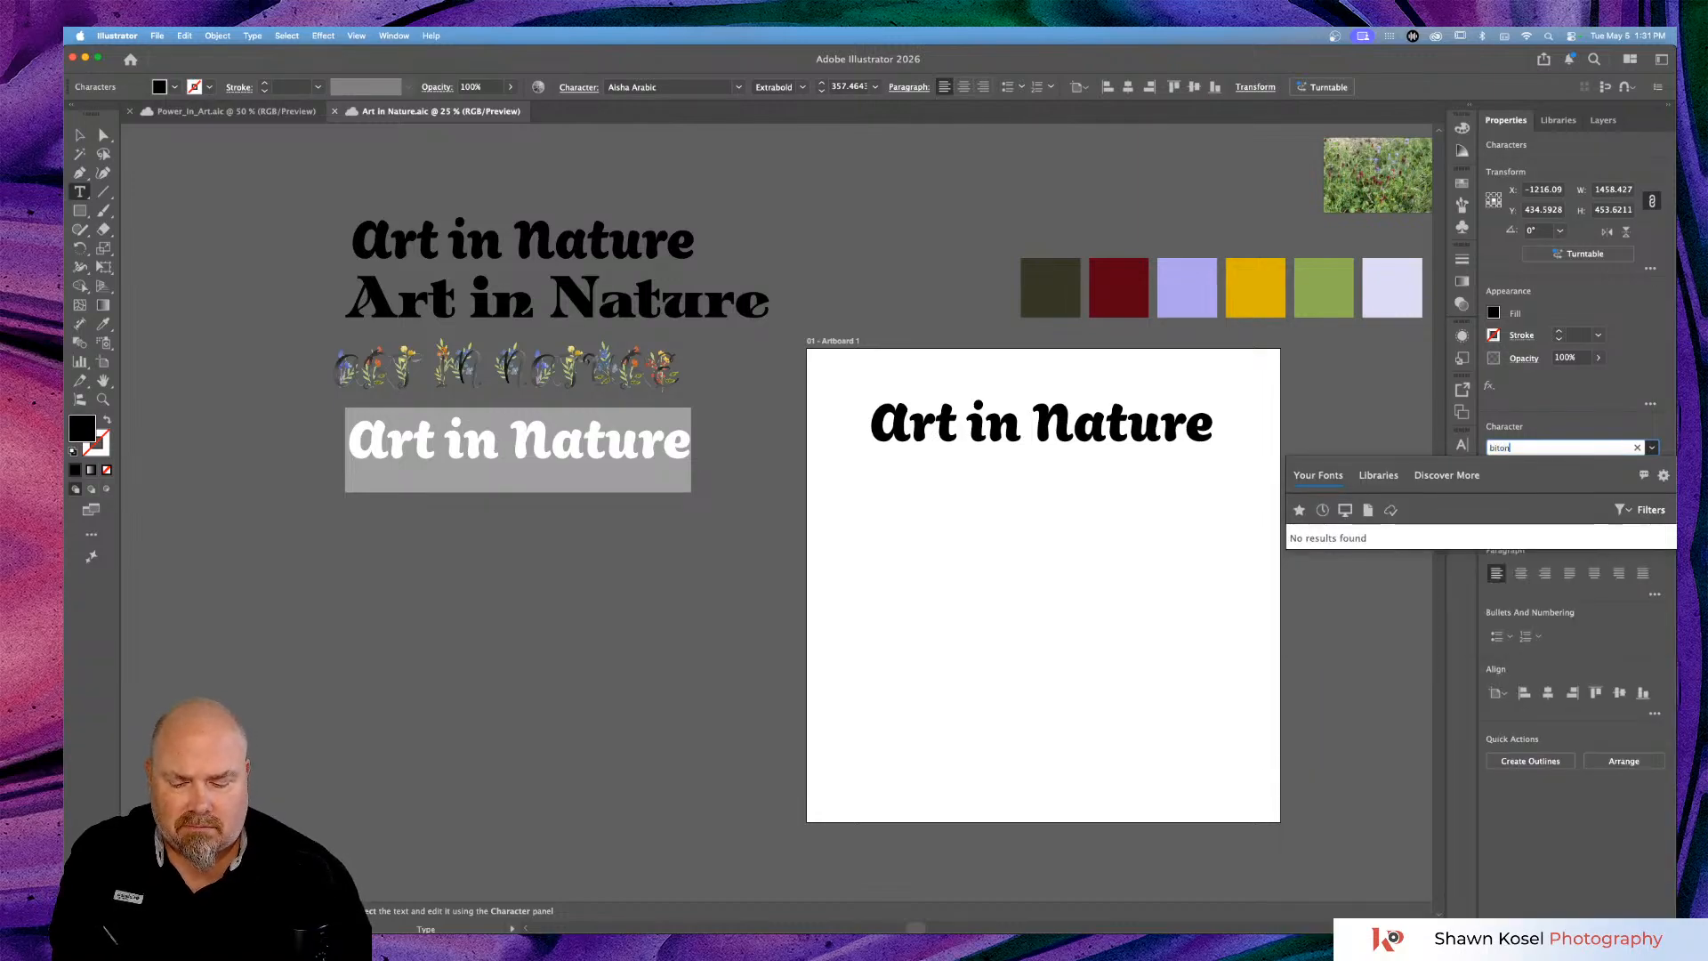
text(ic)
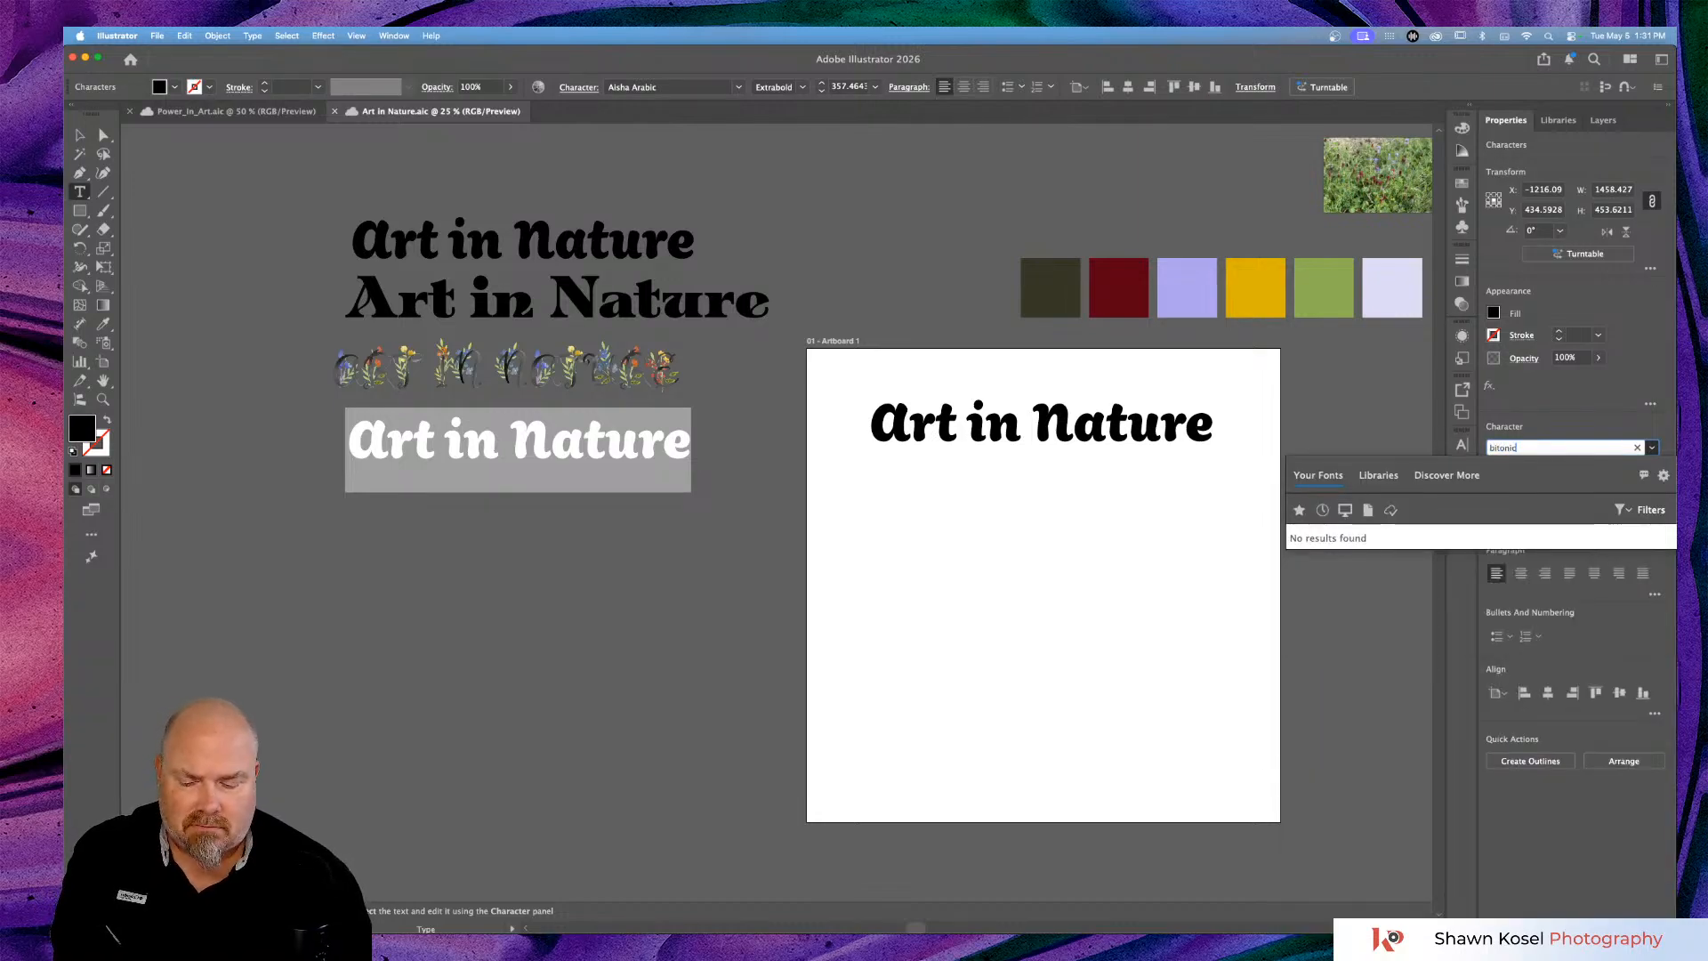
text(a)
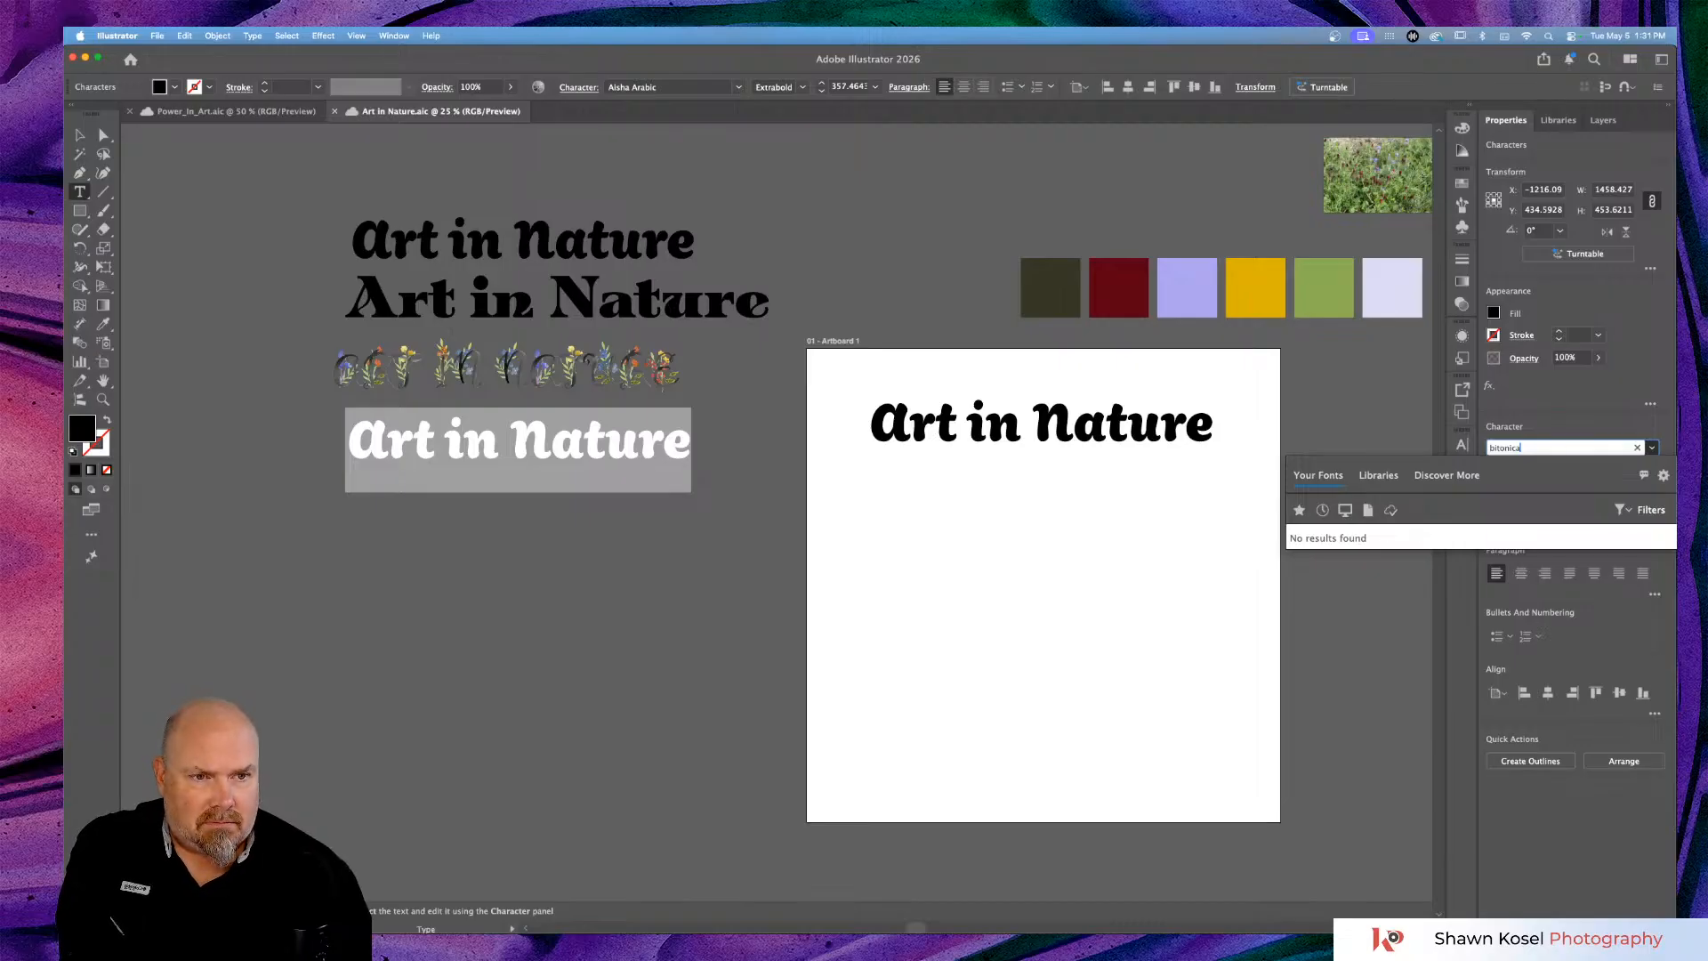
key(Return)
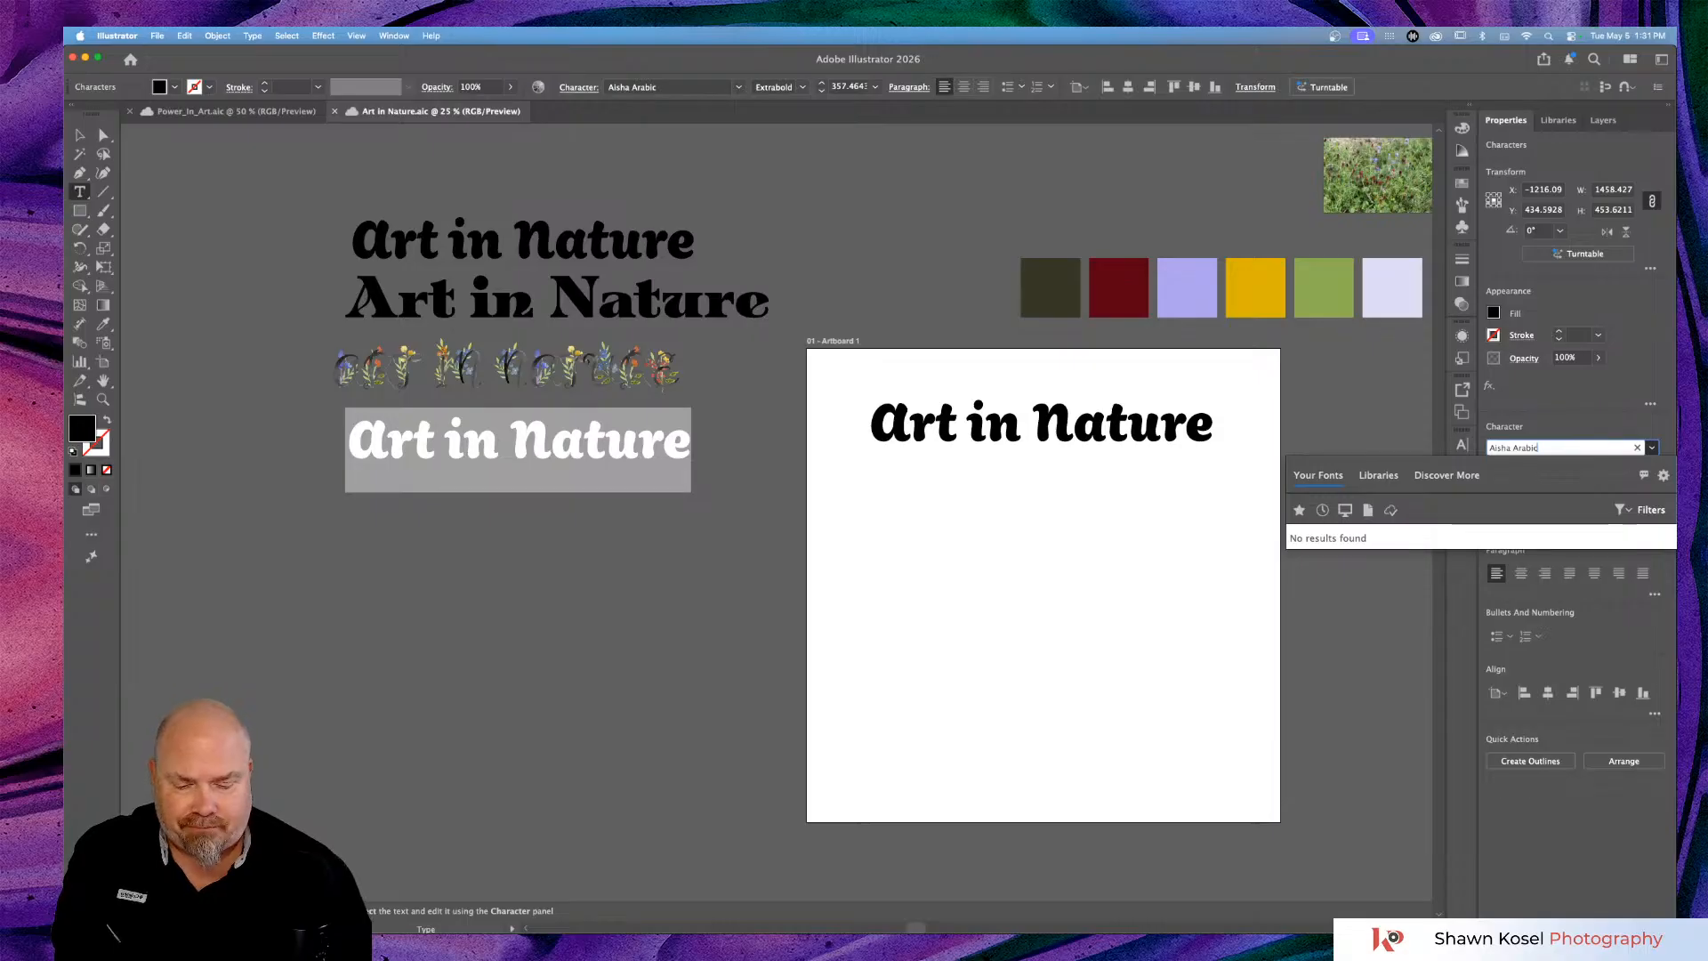
key(BackSpace)
key(BackSpace)
key(BackSpace)
key(BackSpace)
key(BackSpace)
key(BackSpace)
key(BackSpace)
key(BackSpace)
key(BackSpace)
key(BackSpace)
key(BackSpace)
key(BackSpace)
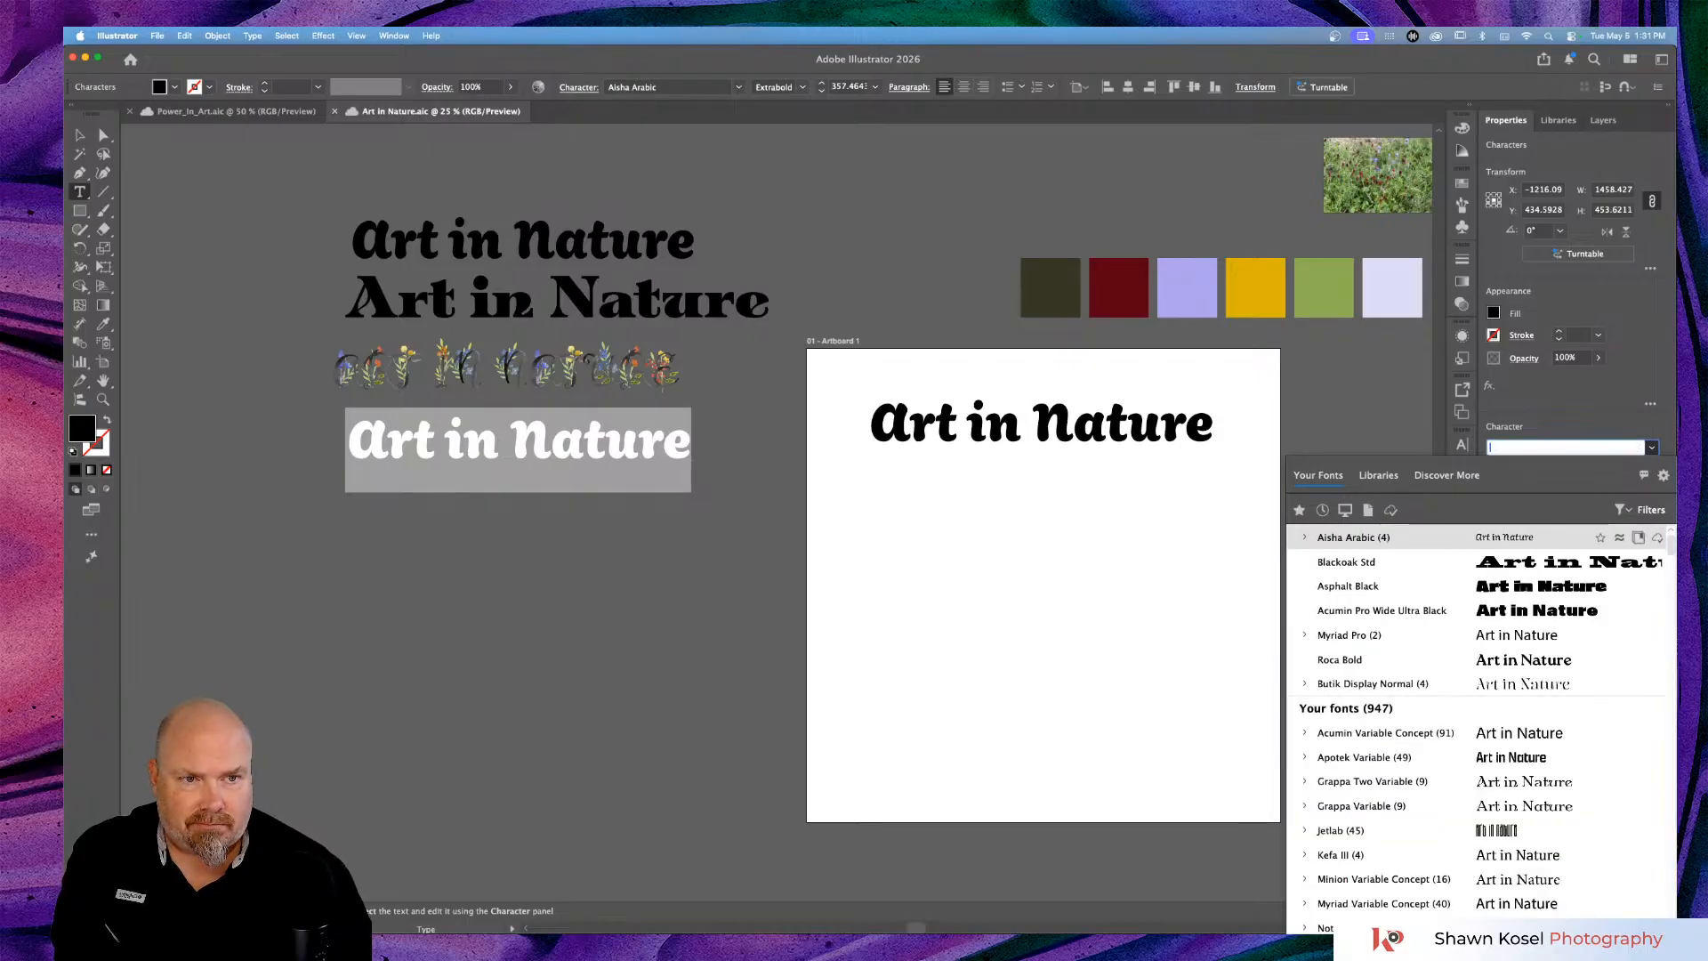
text(ni)
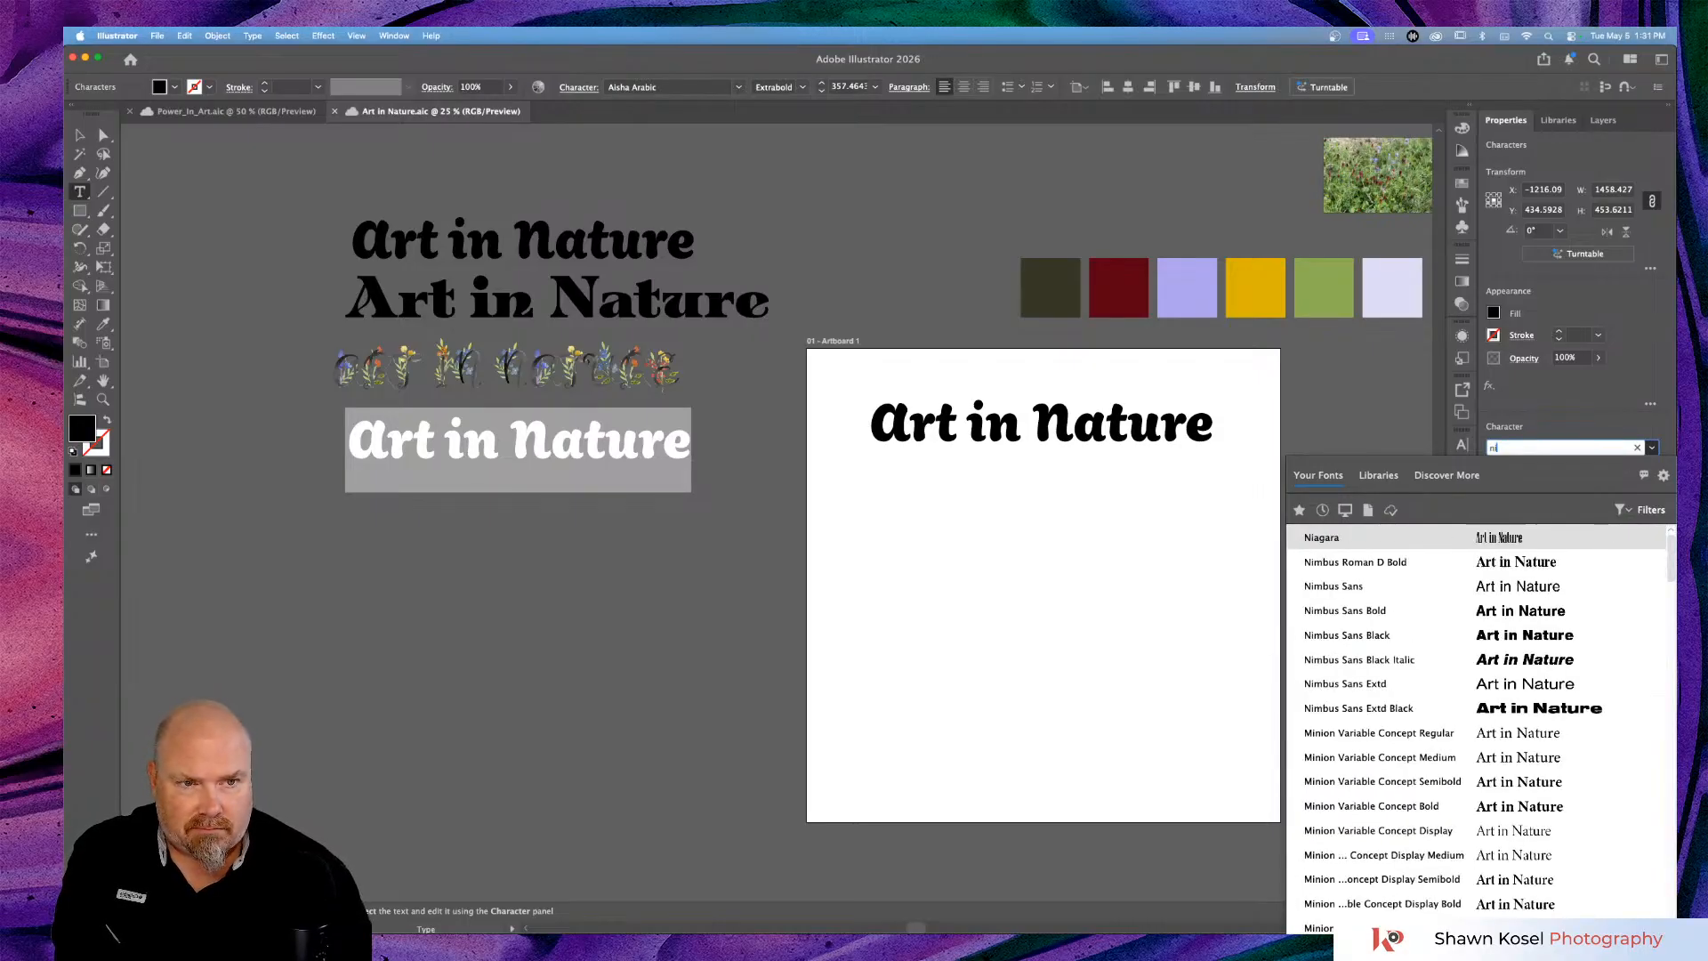
key(BackSpace)
key(BackSpace)
text(bi)
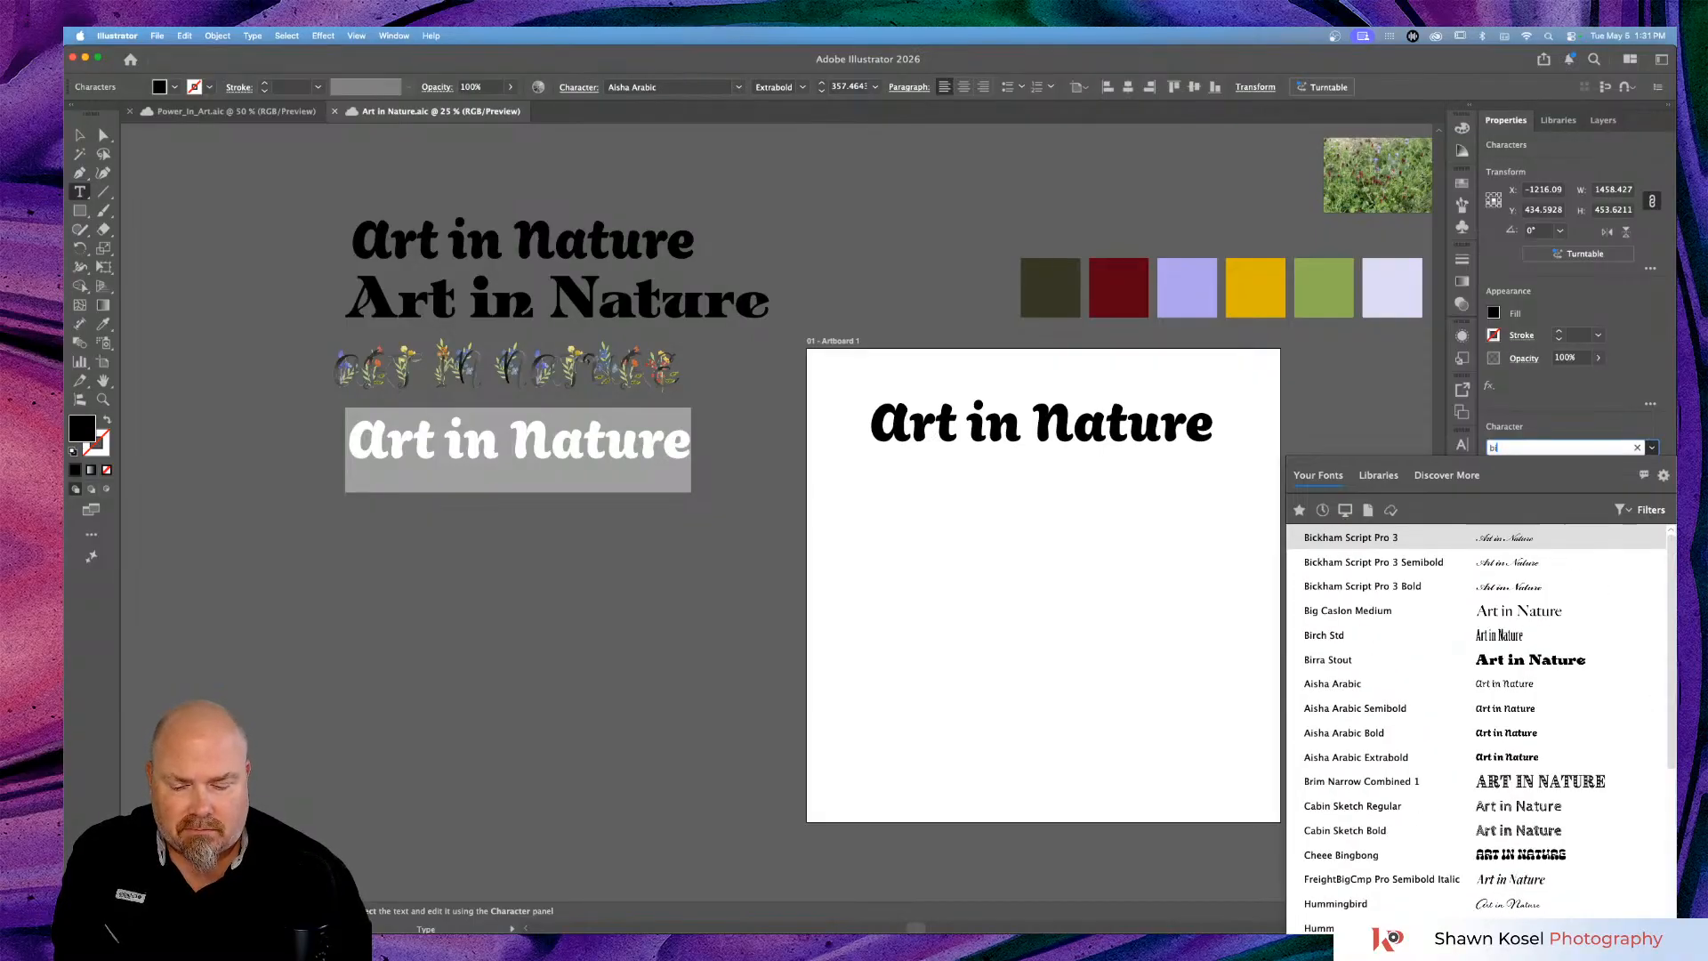
text(t)
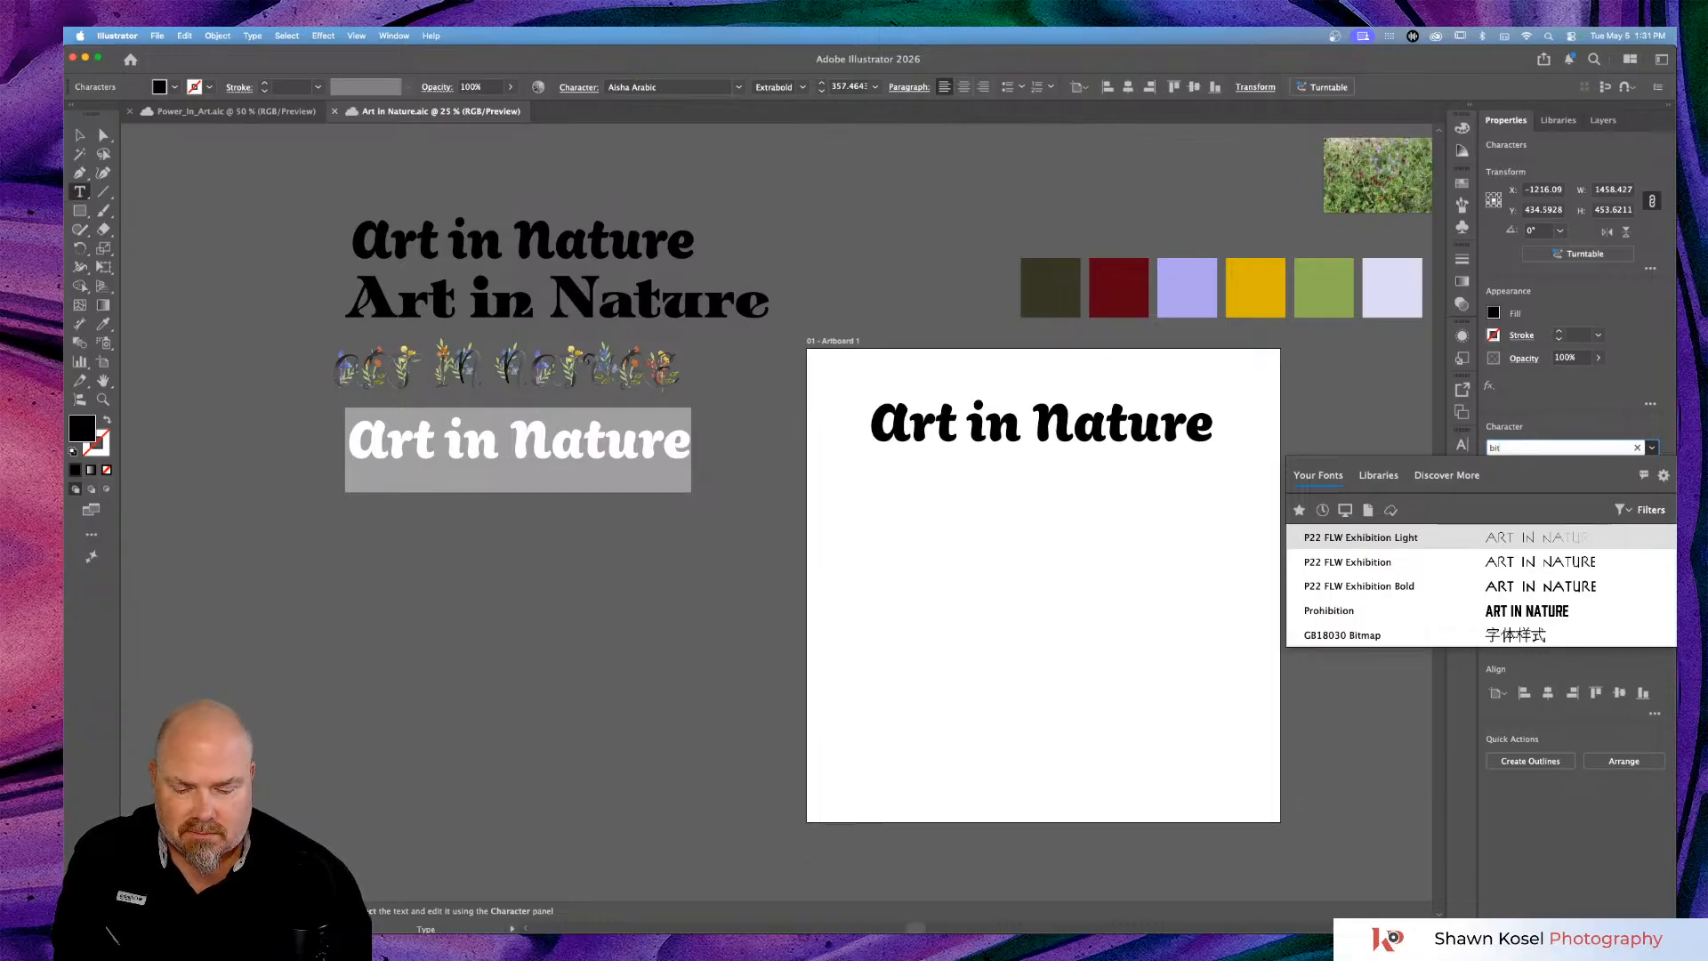
text(oni)
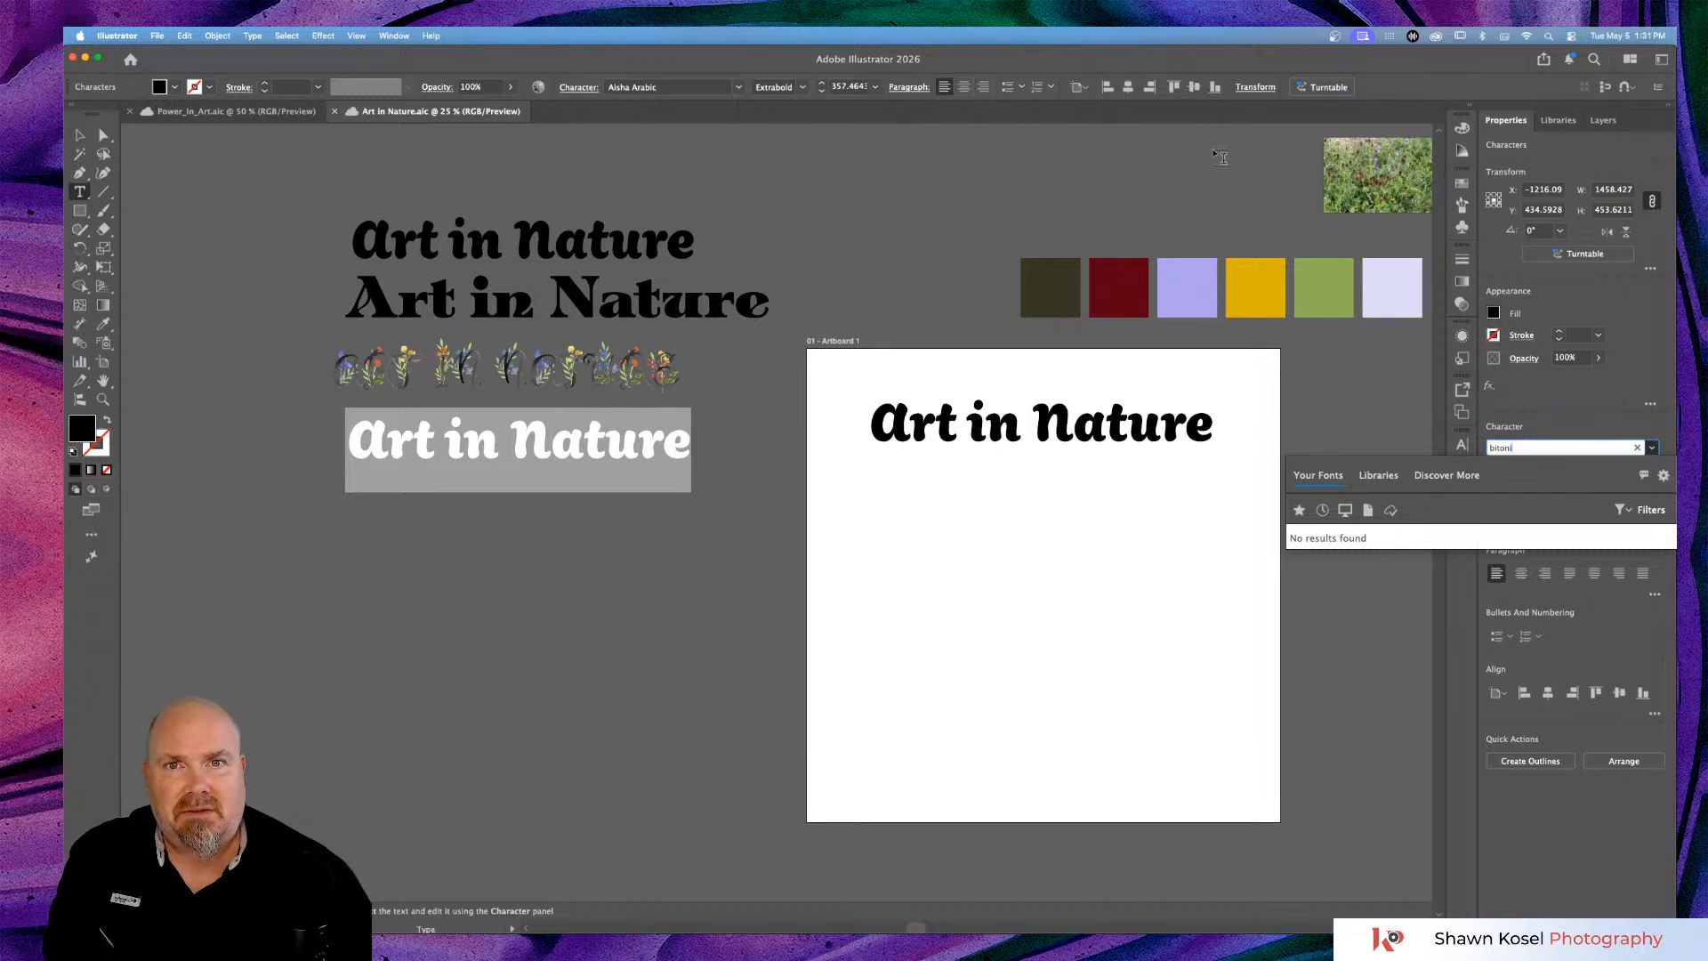
Check the added family's name on the Adobe Fonts page and set the selected text's font to Botanica Script Dry Brush.
drag(1184, 66, 478, 171)
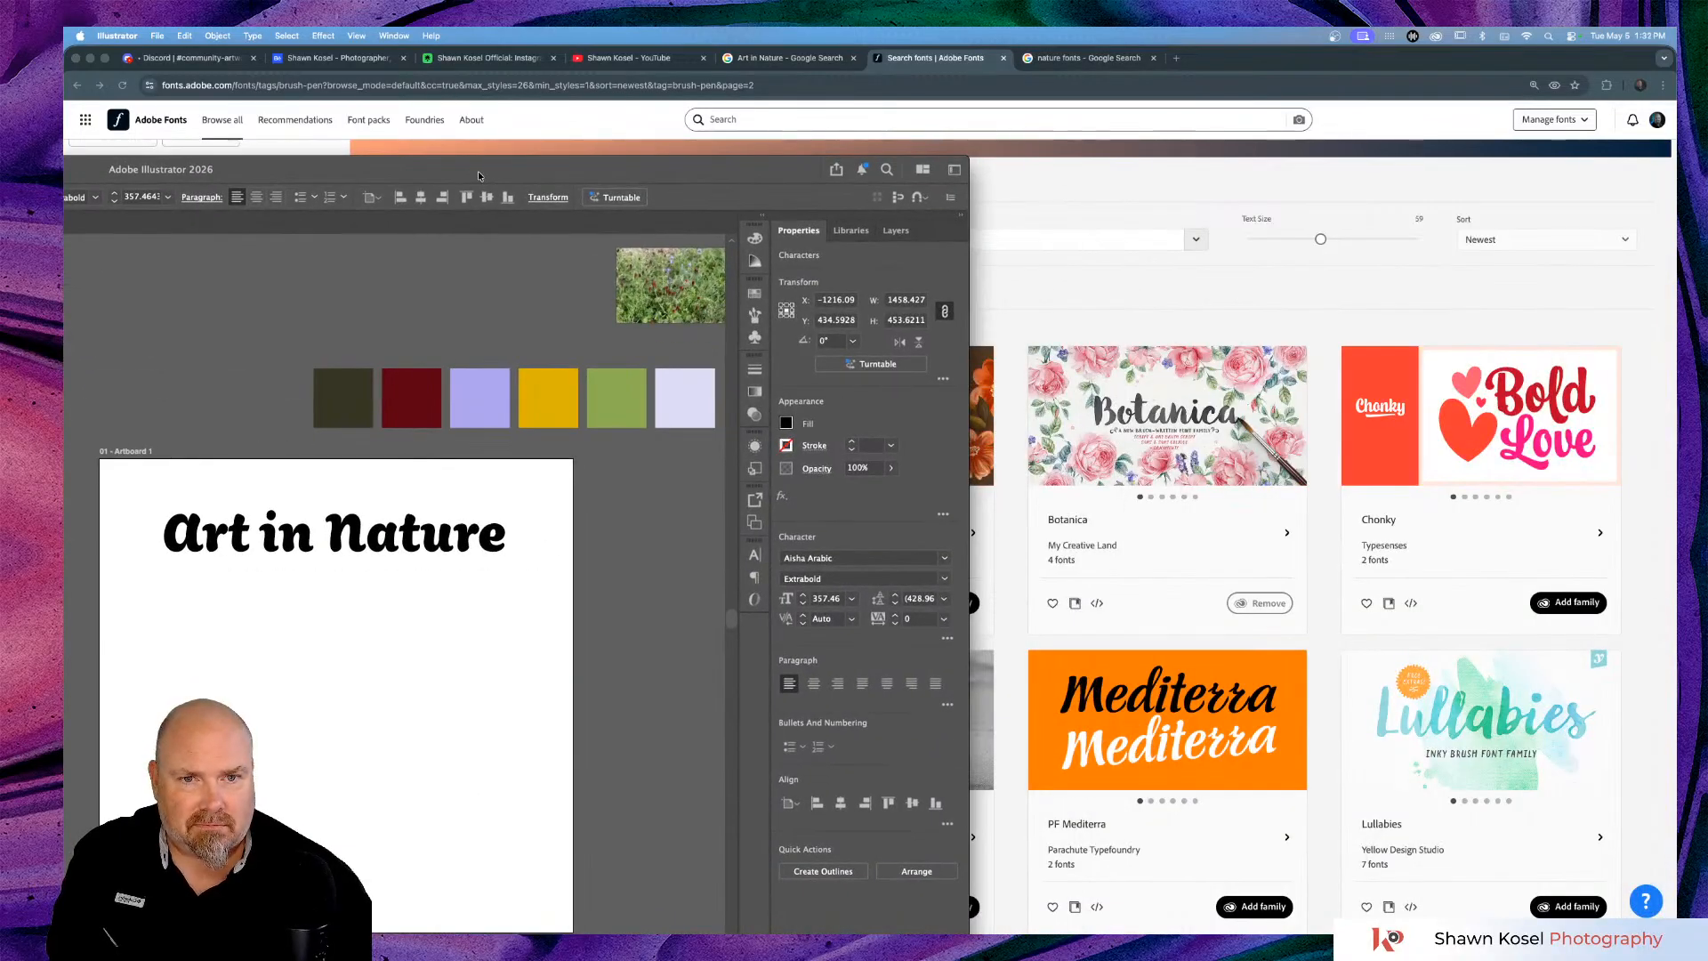
double_click(478, 171)
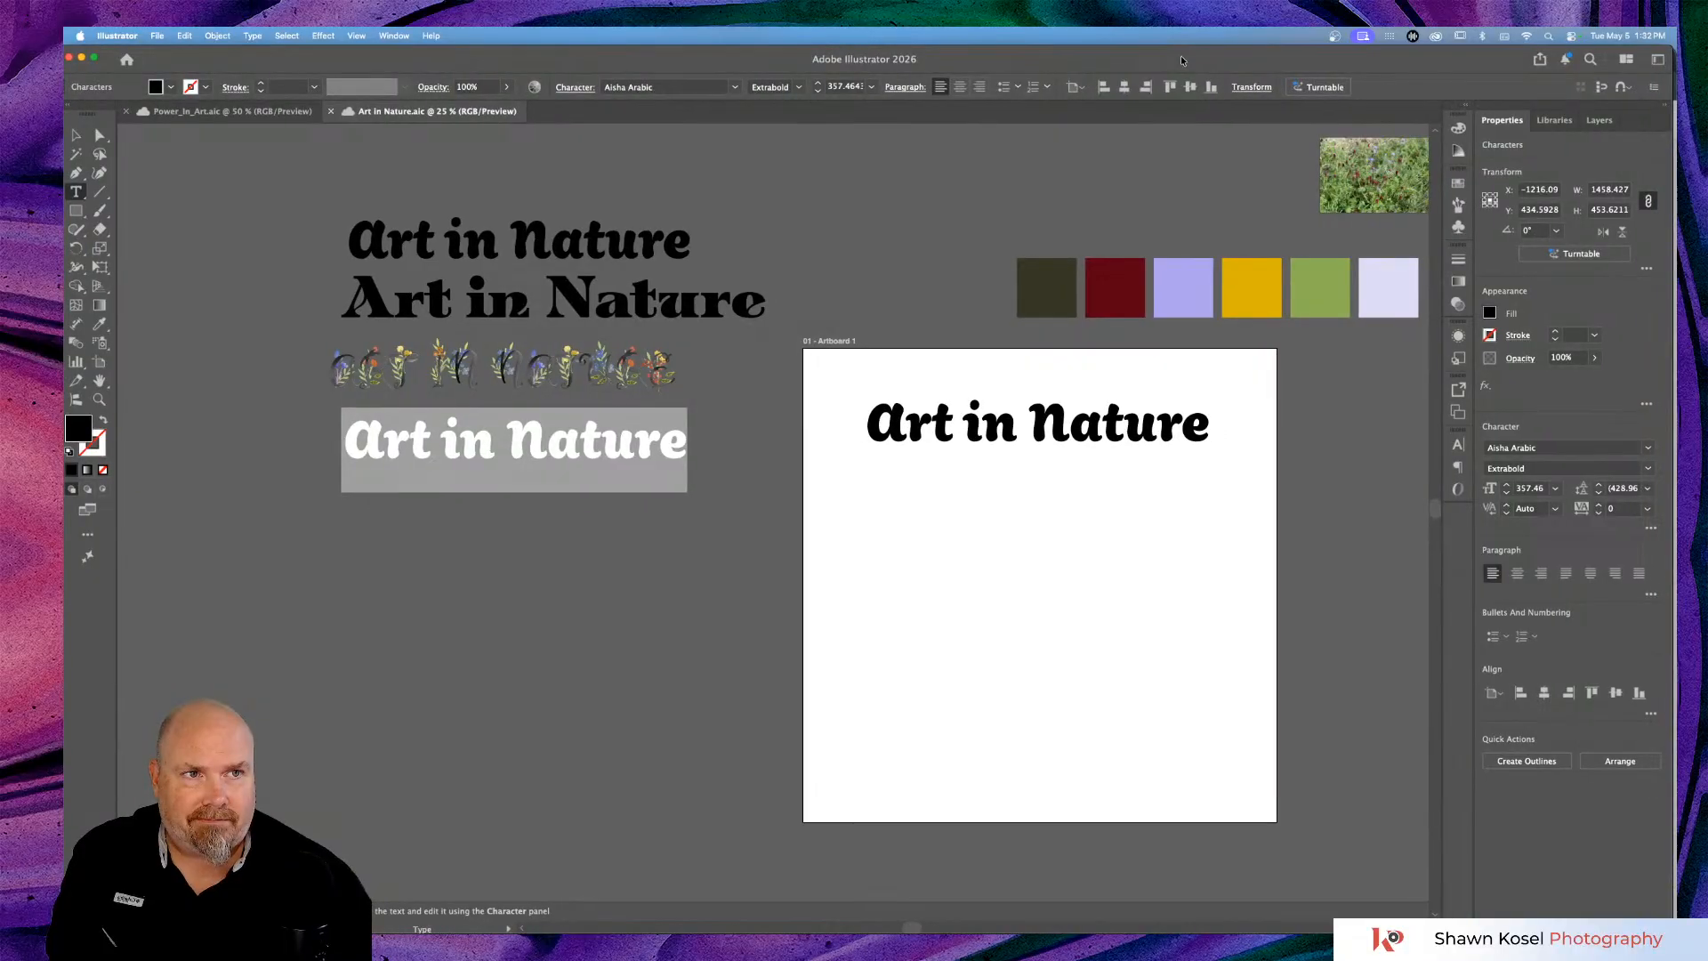
click(1555, 448)
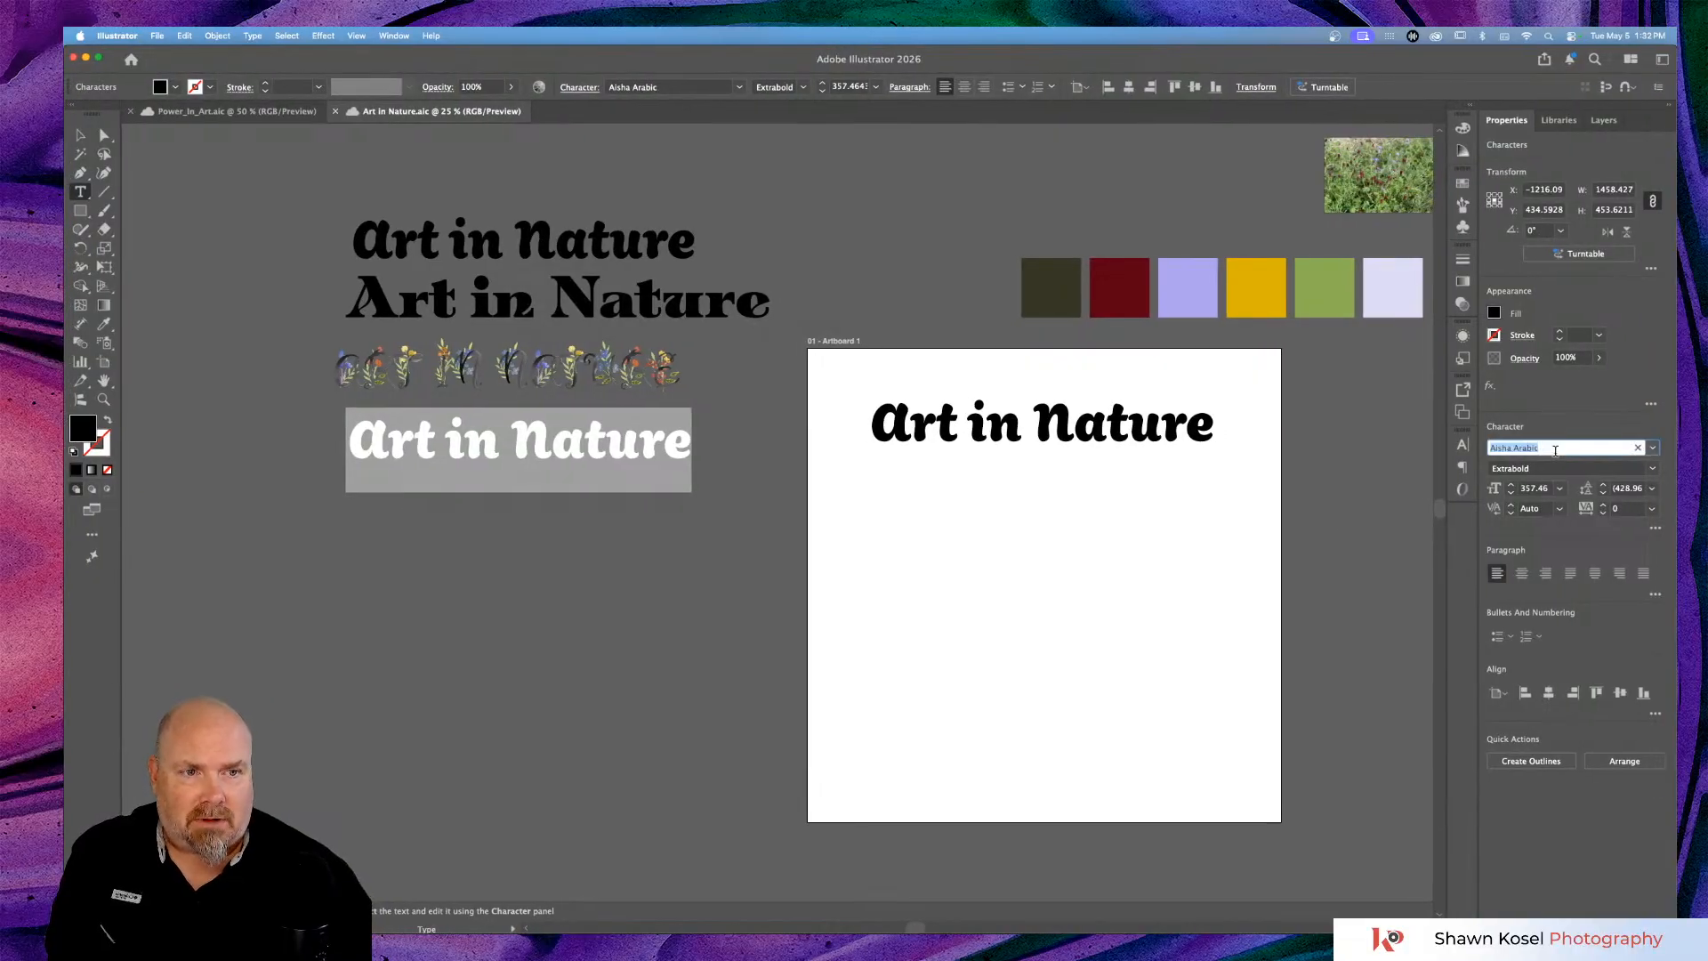
text(bot)
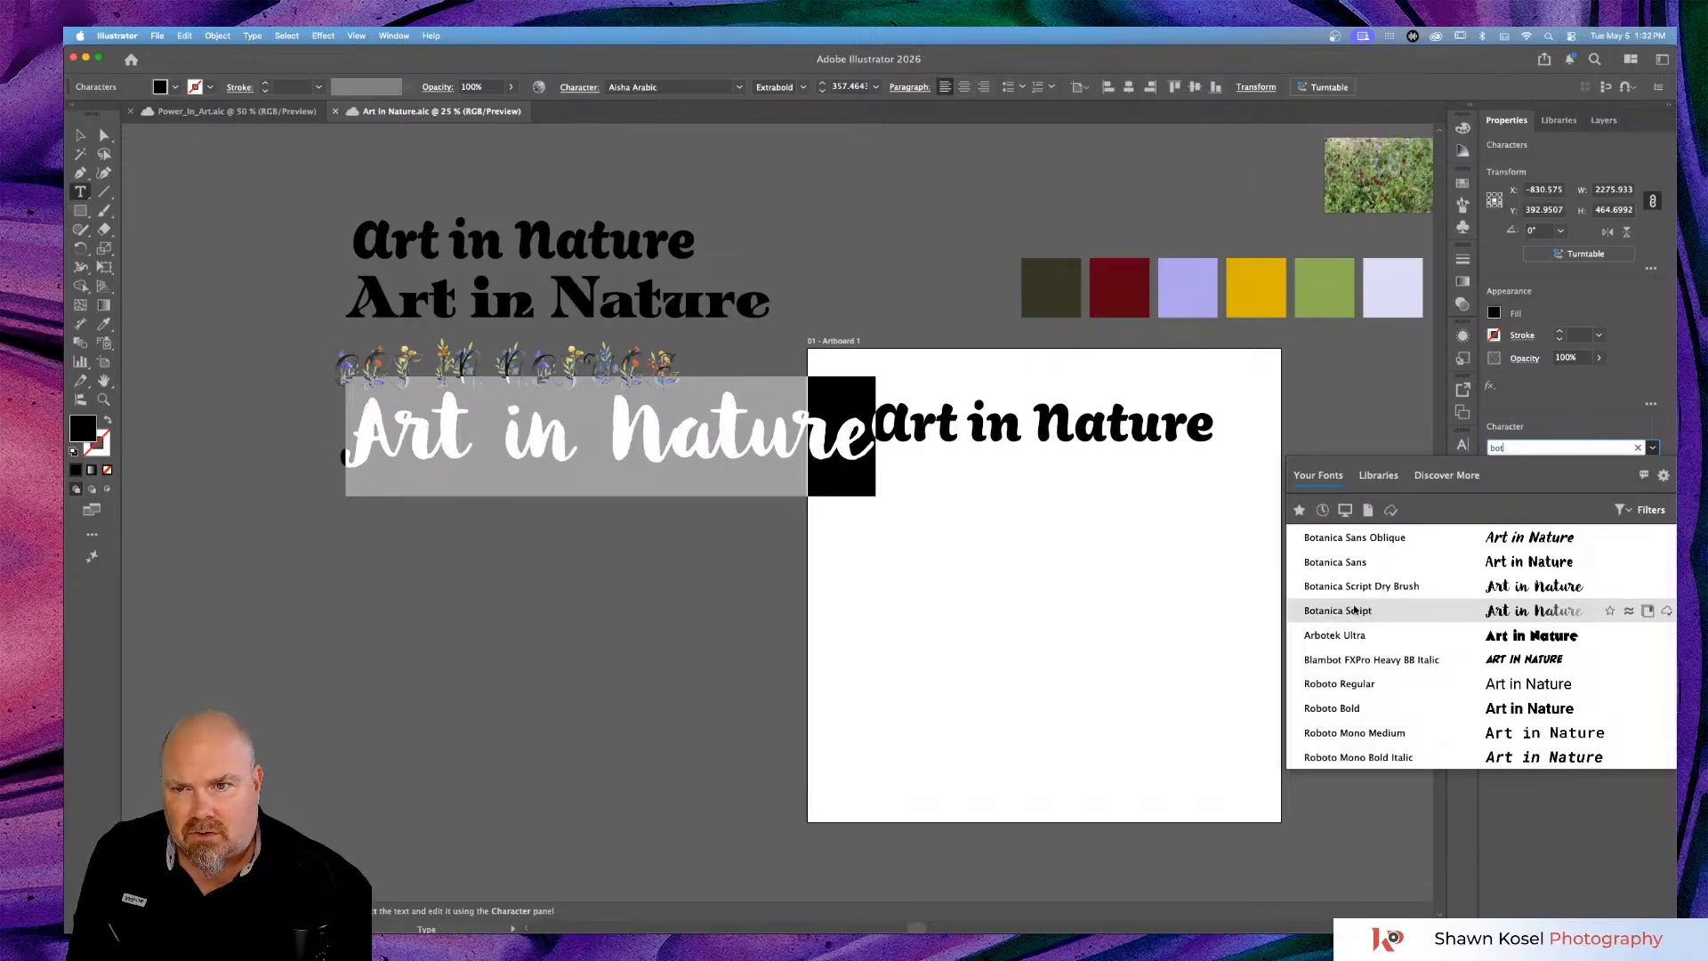
click(1355, 587)
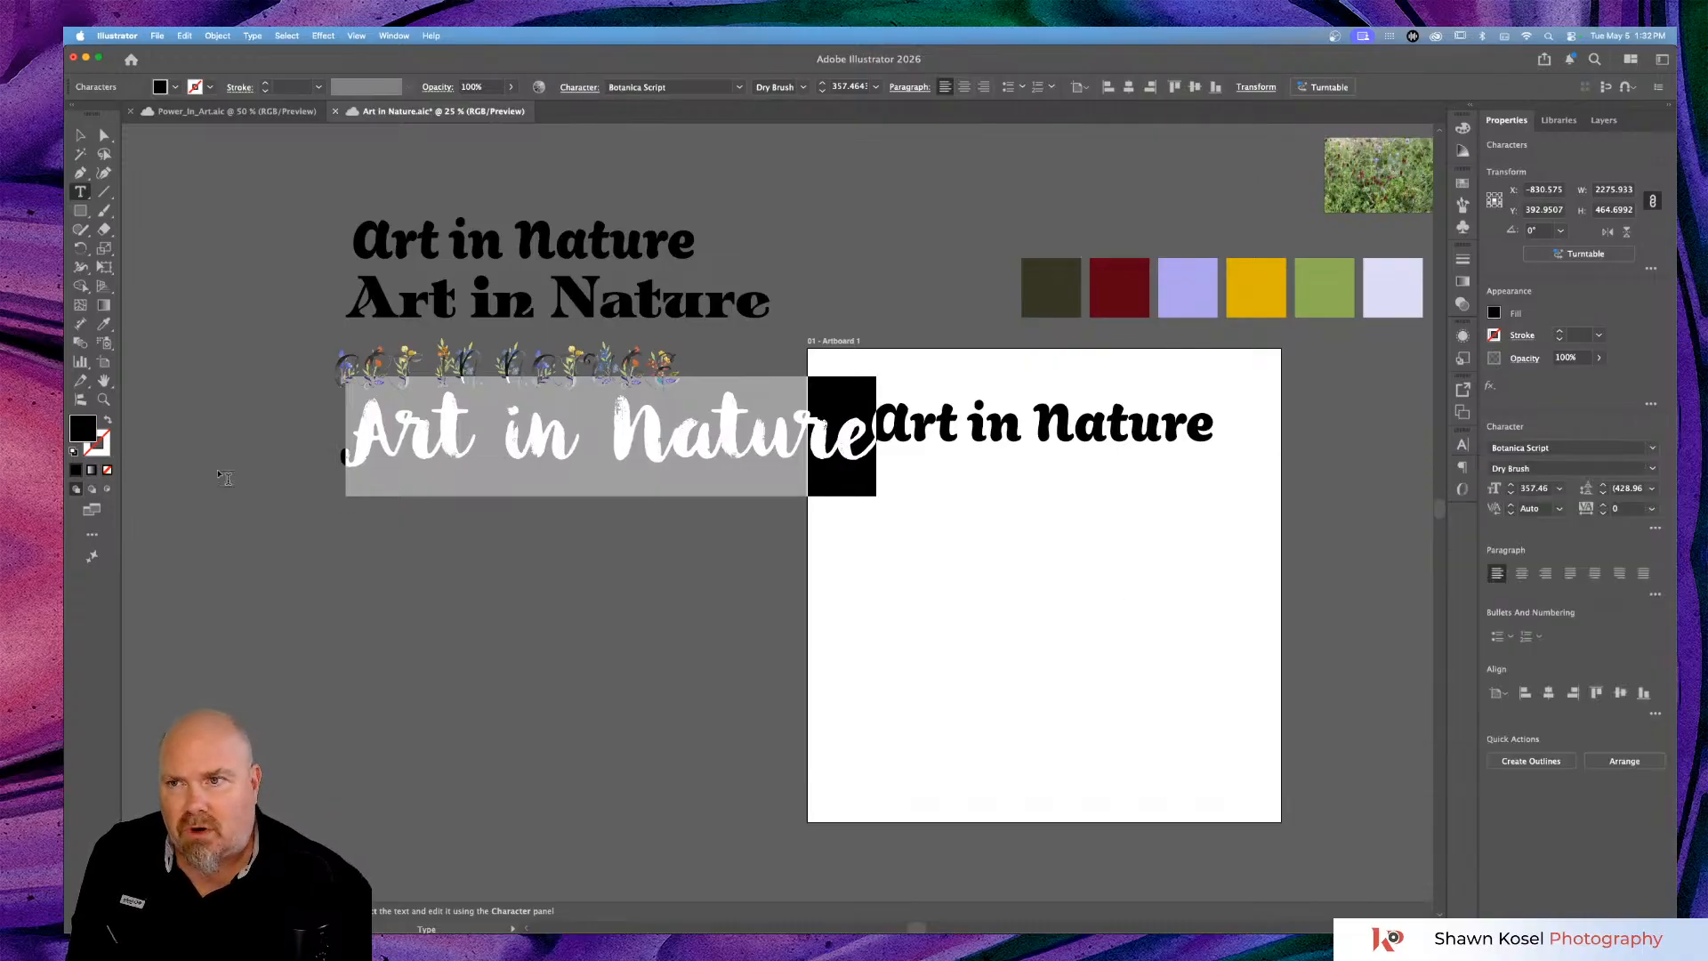
Move the Botanica Script line down and away from the floral lettering and the artboard.
click(80, 134)
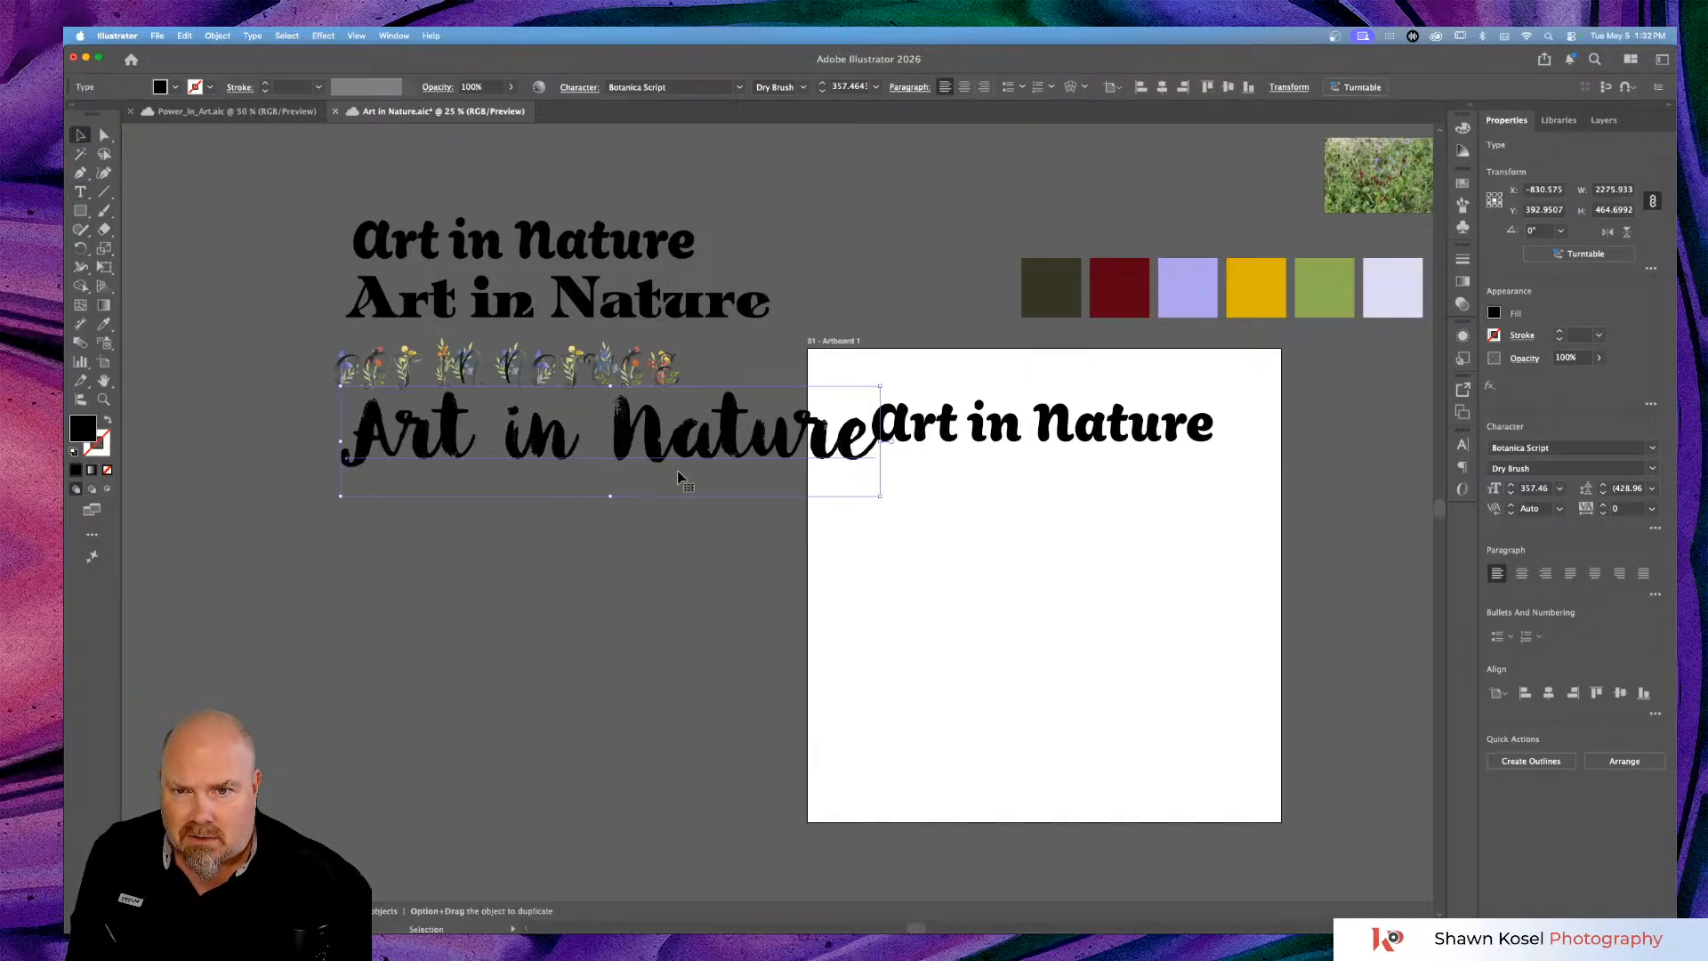
mouse_move(690, 455)
mouse_down()
mouse_move(589, 531)
mouse_move(548, 520)
mouse_up()
click(473, 673)
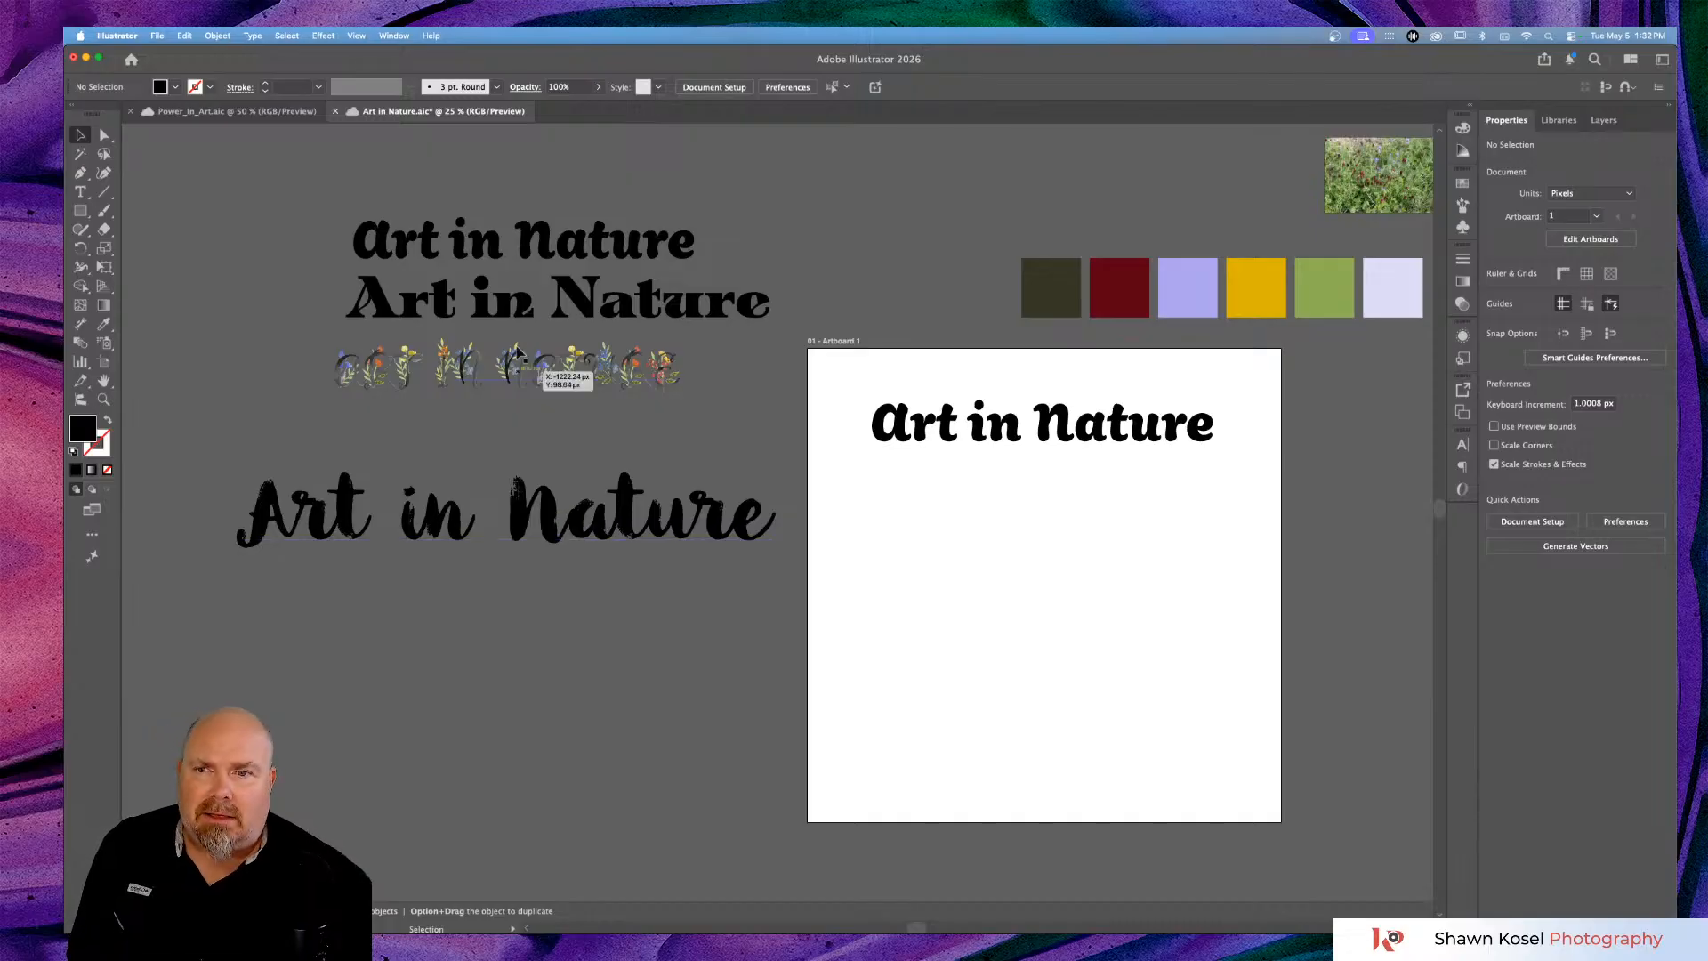
Try the floral Fiora Monograms line on the artboard, and place it above the artboard beside the reference photo.
click(547, 375)
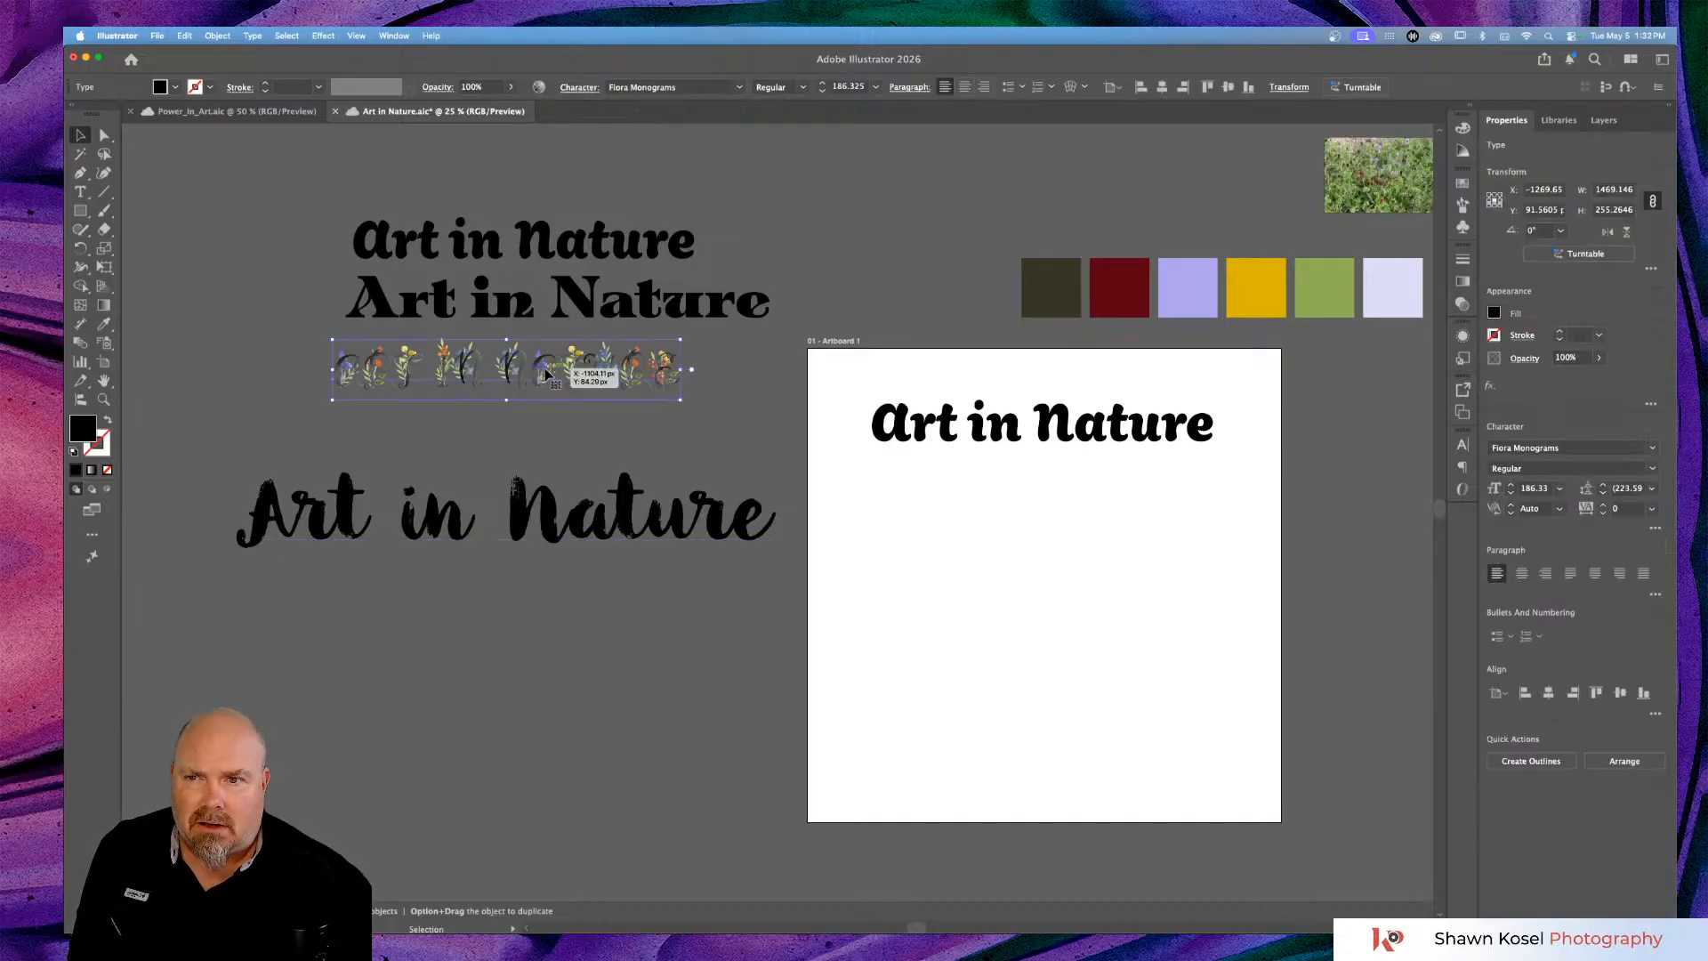
drag(546, 375, 1073, 500)
click(1064, 640)
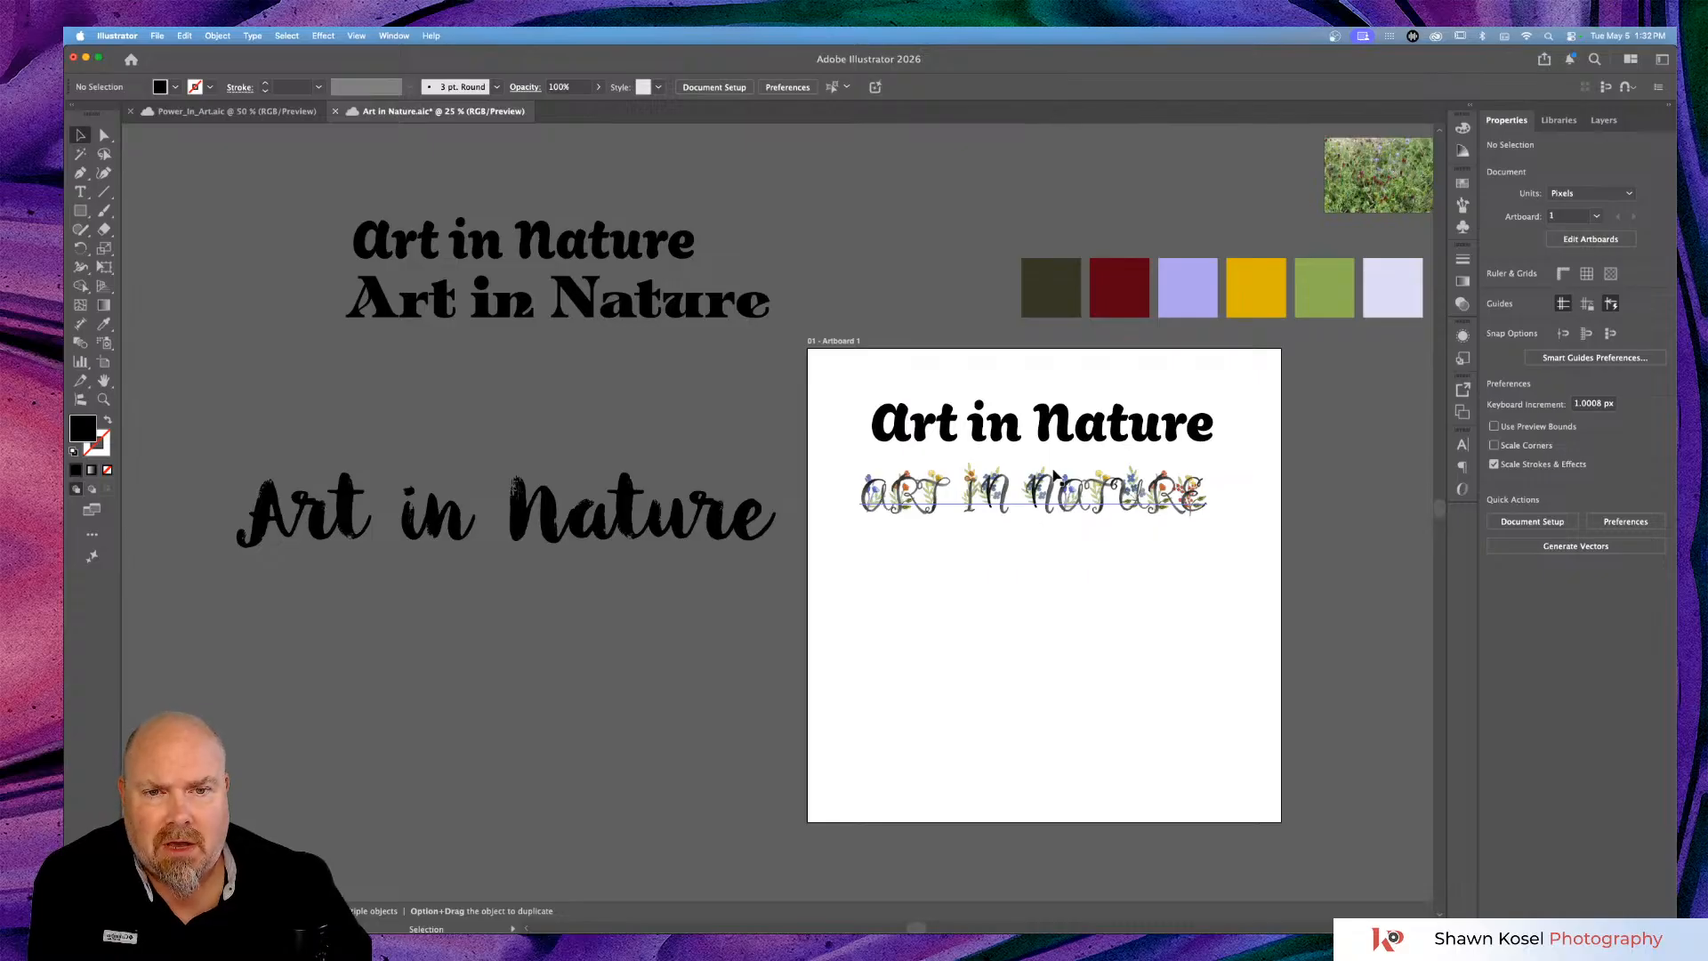
mouse_move(1048, 485)
mouse_down()
mouse_move(952, 313)
mouse_move(952, 160)
mouse_up()
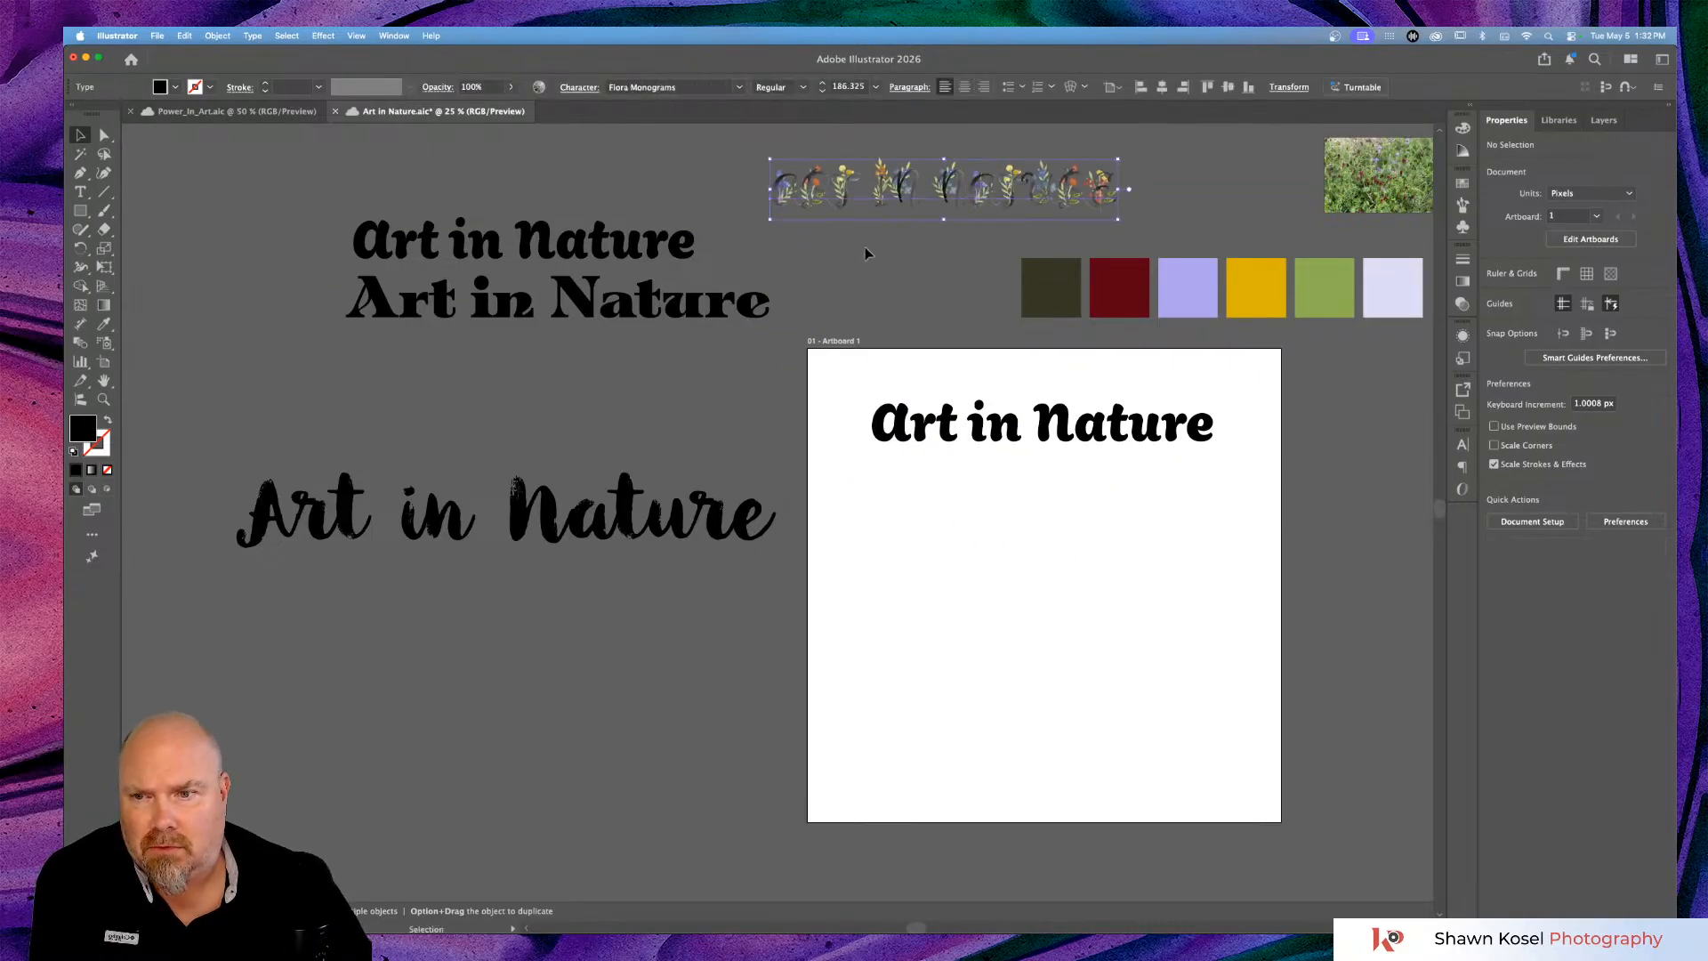
Move the Botanica Script line up directly beneath the second "Art in Nature" sample.
mouse_move(623, 525)
mouse_down()
mouse_move(650, 485)
mouse_move(654, 380)
mouse_move(643, 393)
mouse_up()
click(559, 591)
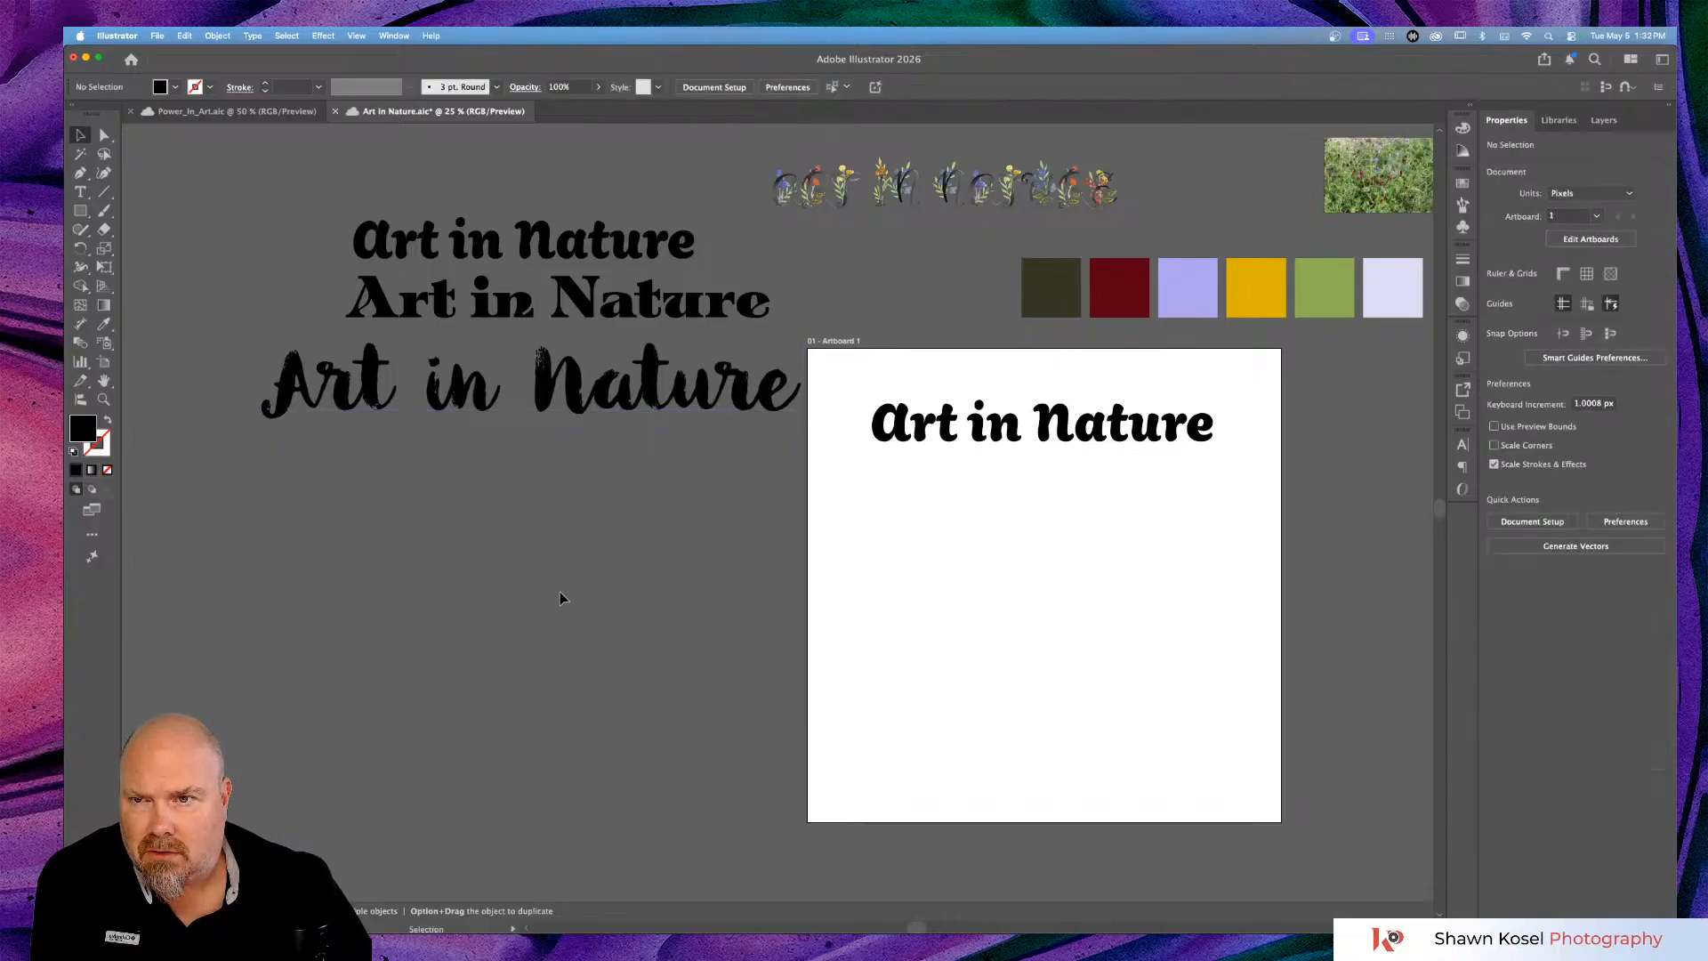
scroll(559, 591, up, 2)
scroll(559, 591, up, 1)
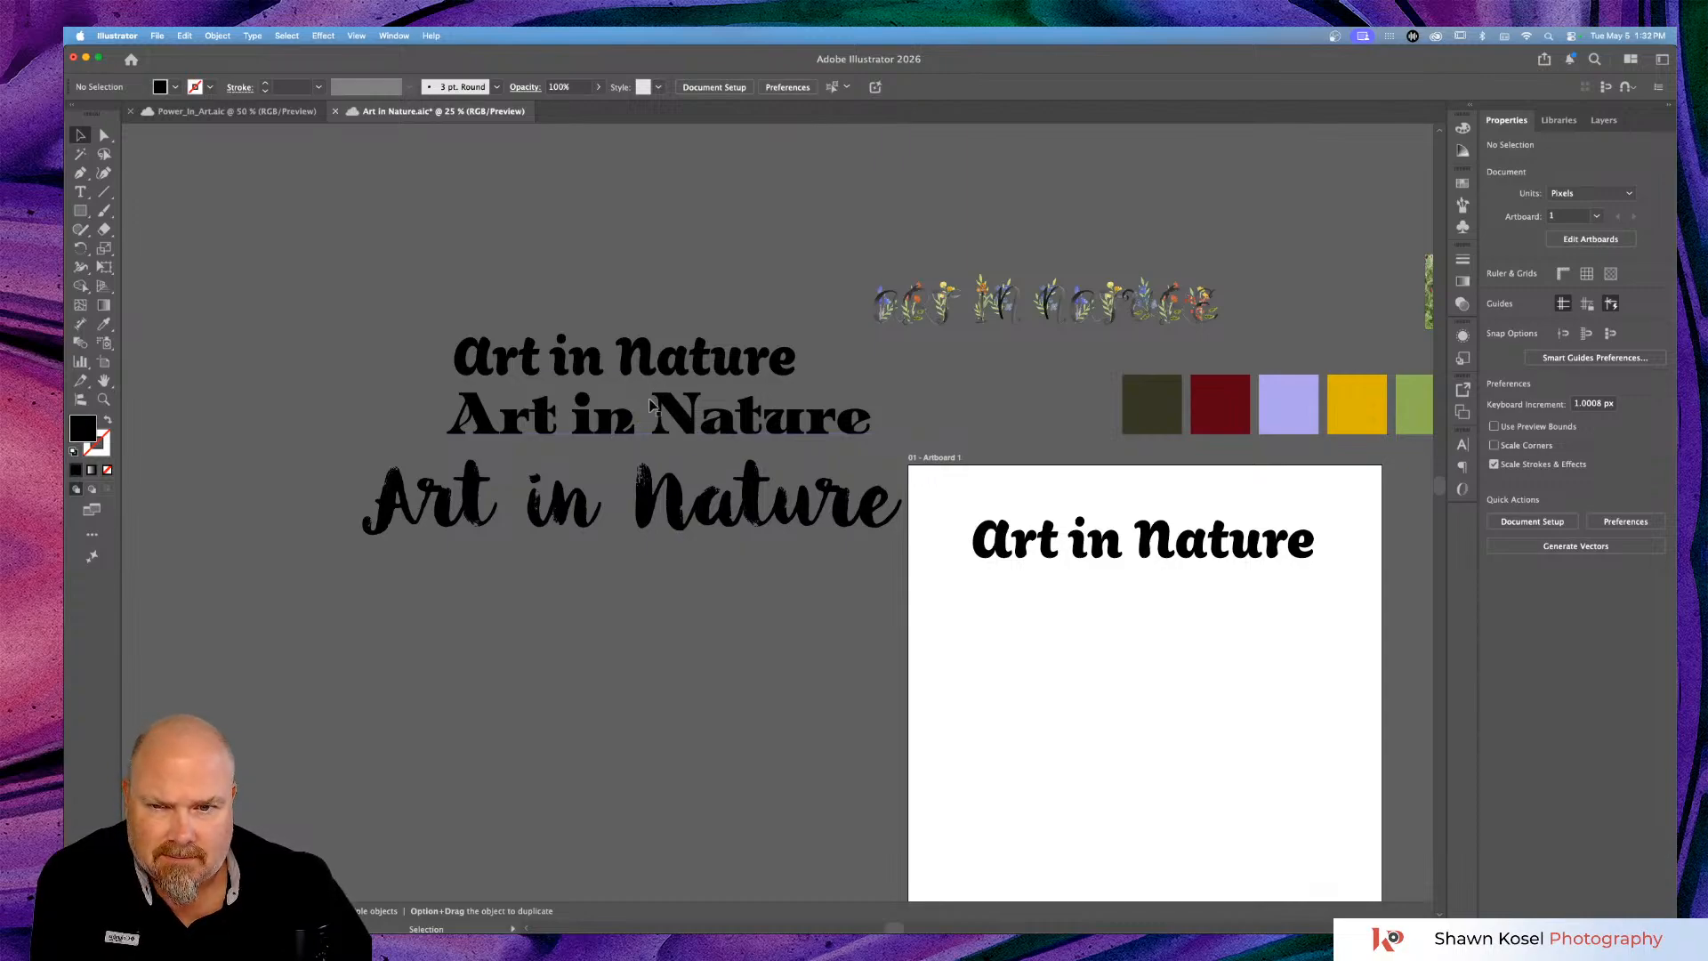
Change the Botanica Script line's font style to Regular and deselect it.
click(730, 514)
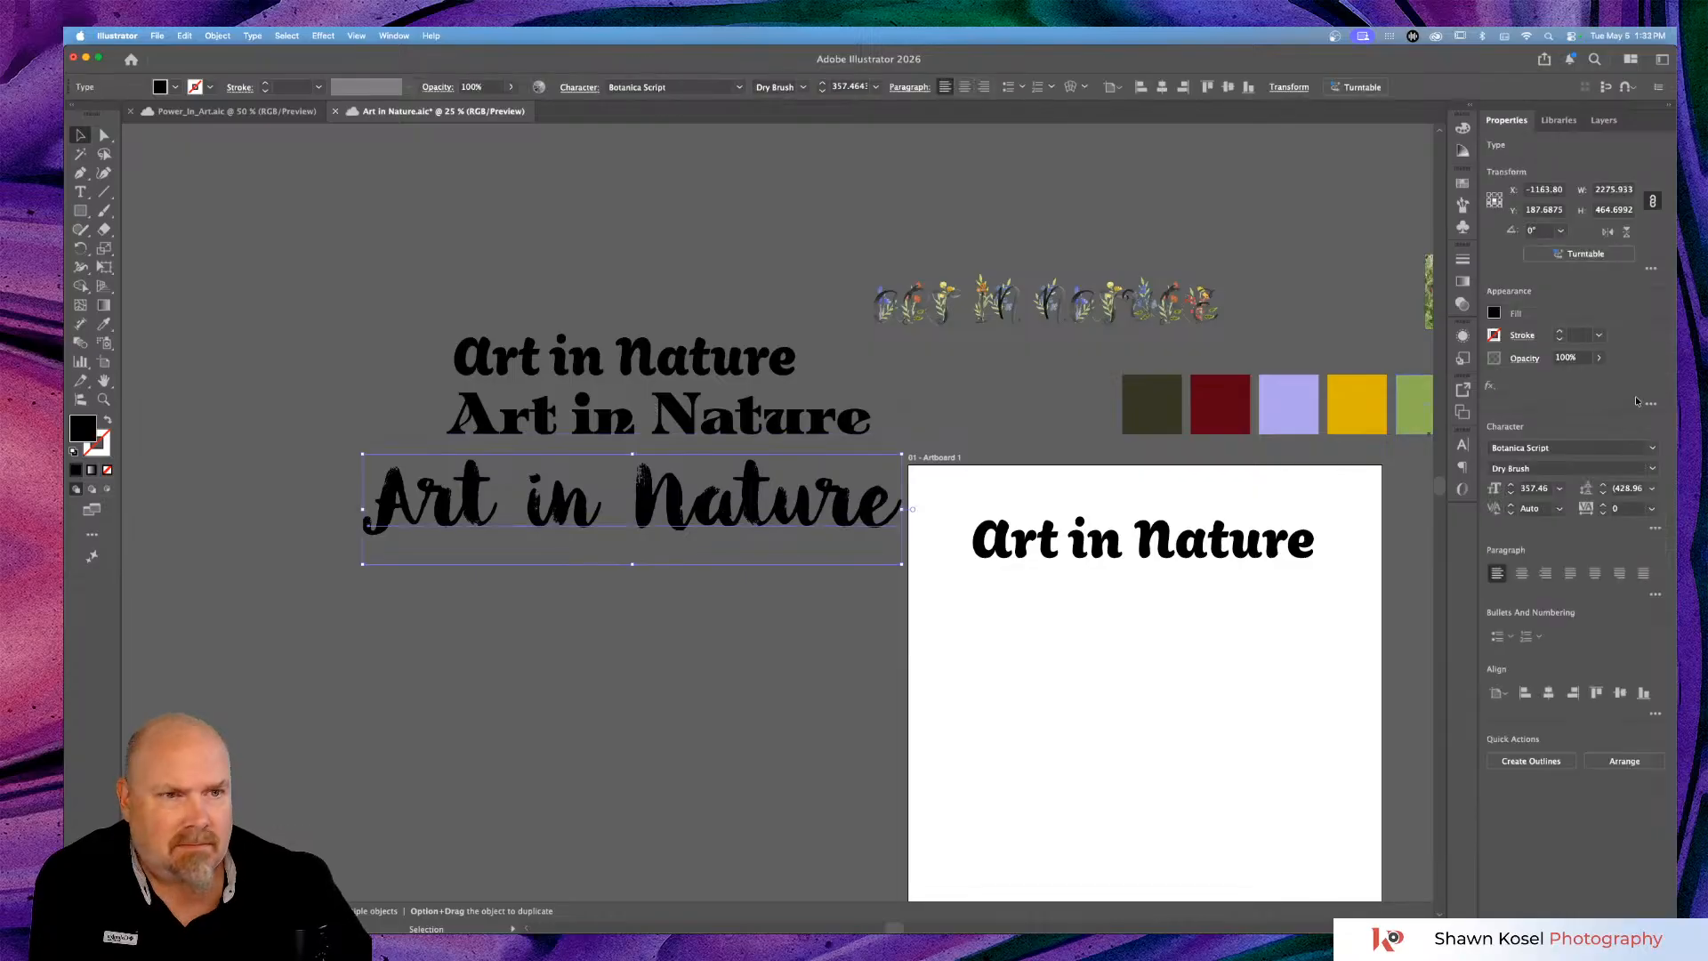
click(1653, 469)
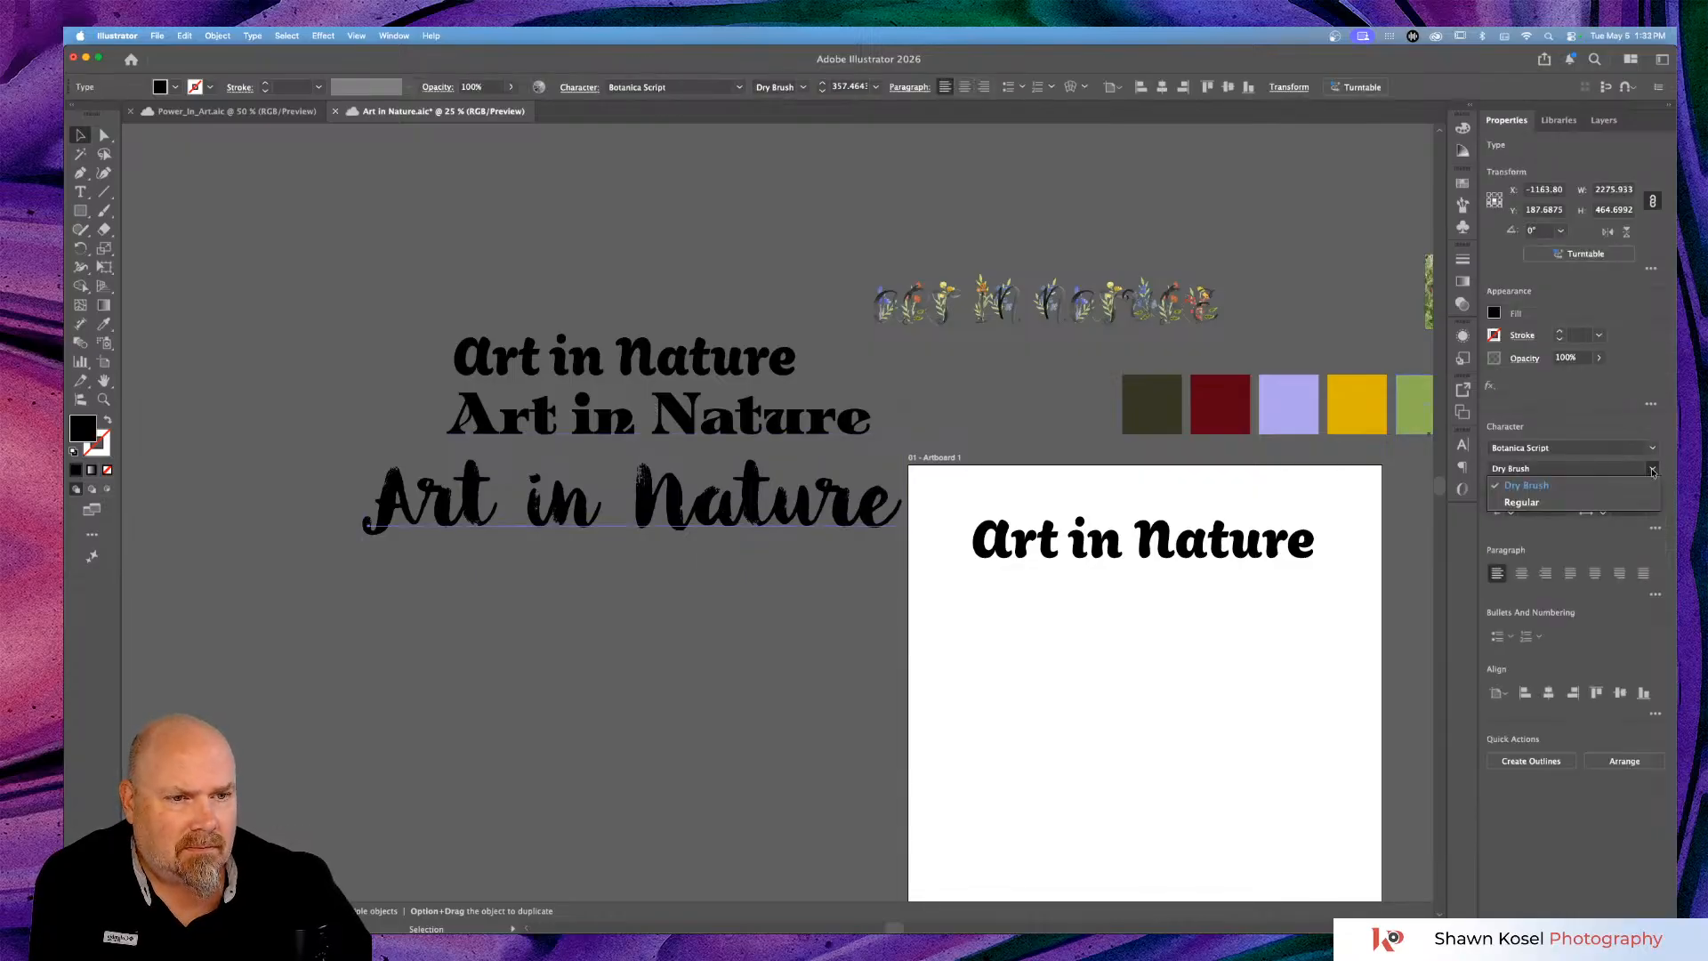
click(1522, 503)
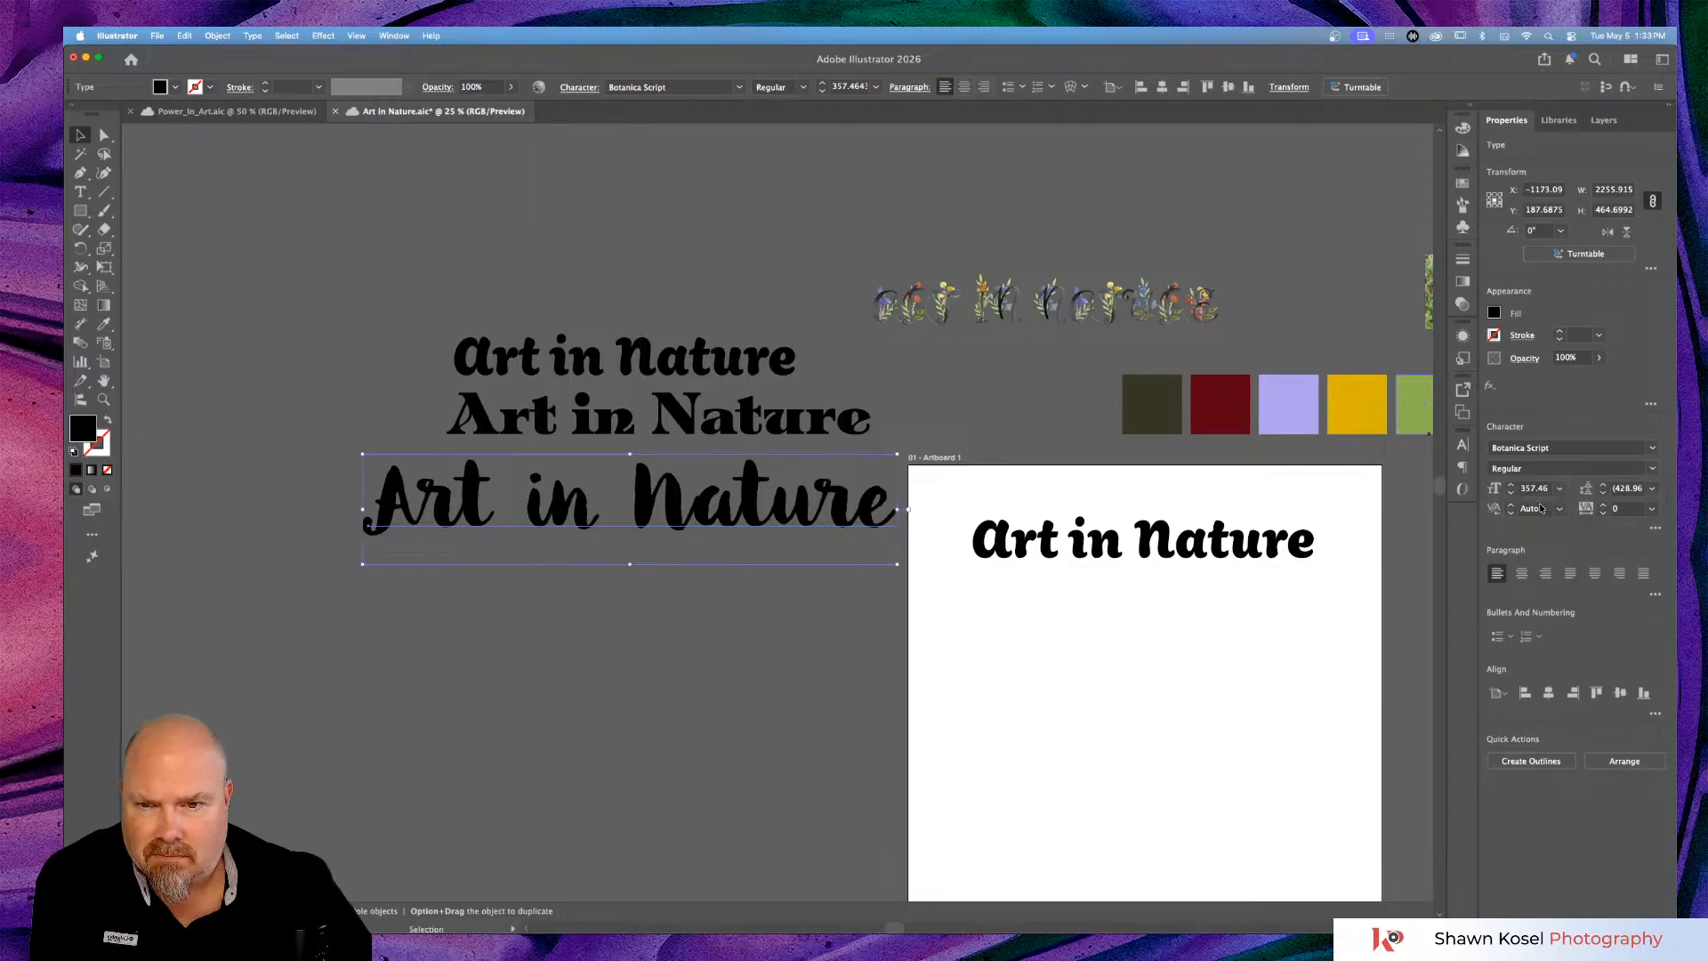
click(492, 706)
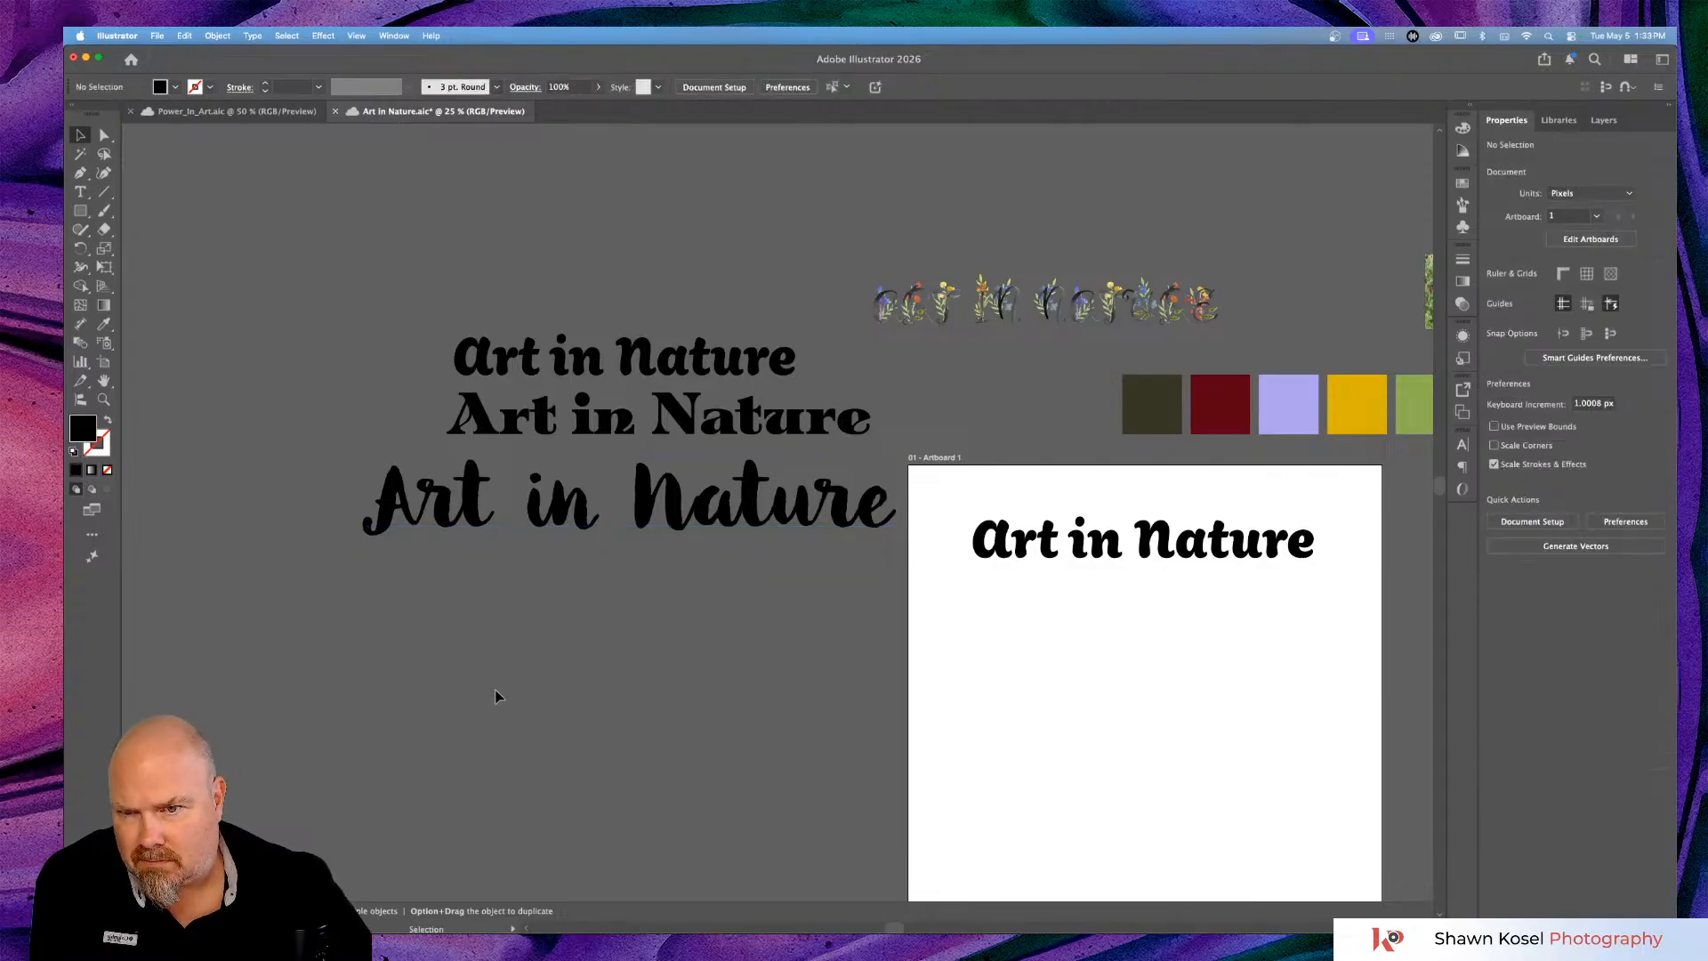
scroll(495, 696, left, 5)
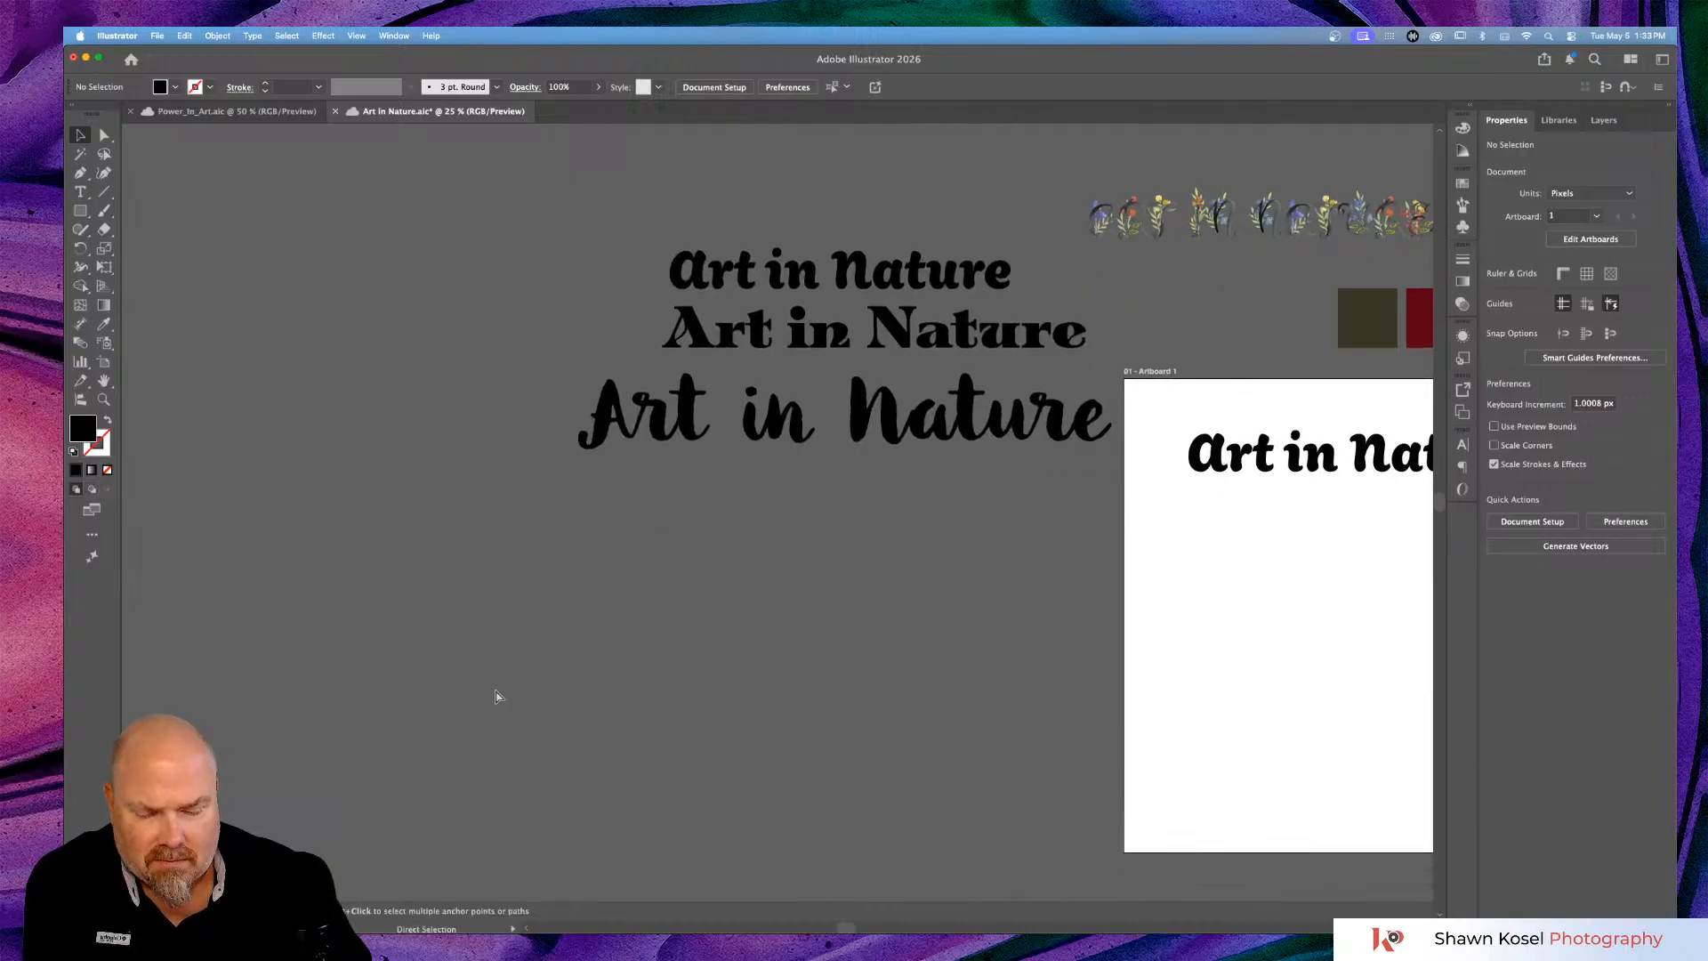
key(super+equal)
key(super+equal)
key(super+minus)
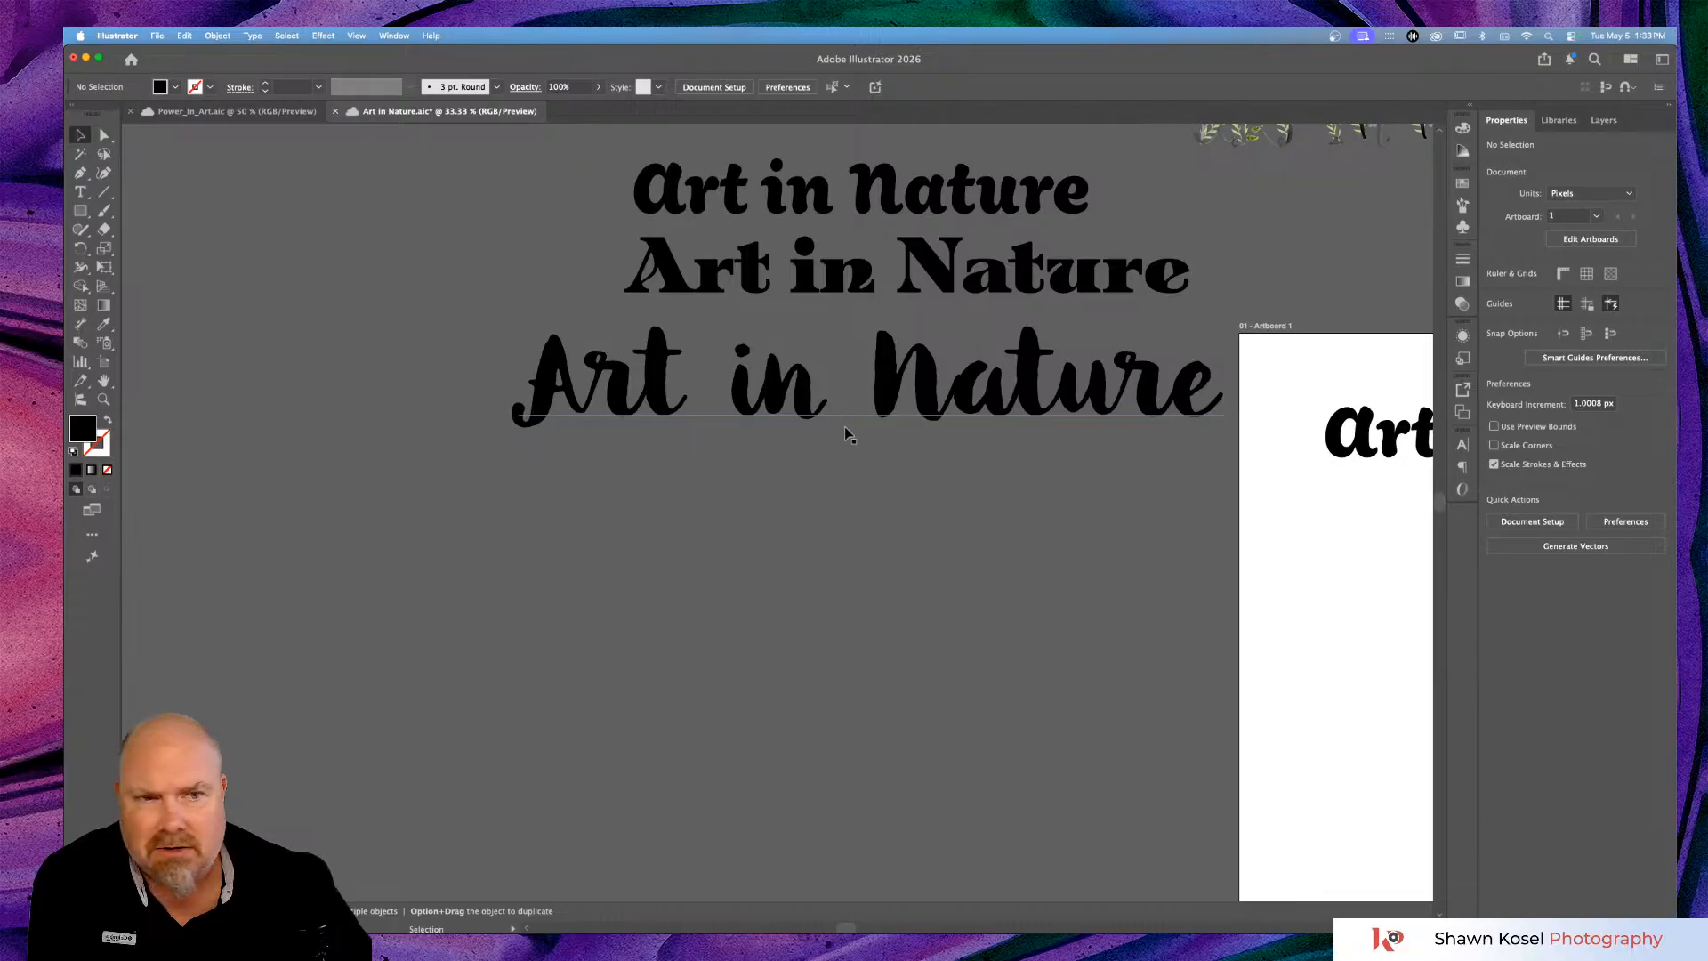
Switch to Adobe Fonts in Chrome and examine the brush-pen families on result pages 2 and 3 for lettering candidates.
scroll(845, 434, right, 2)
scroll(845, 435, up, 5)
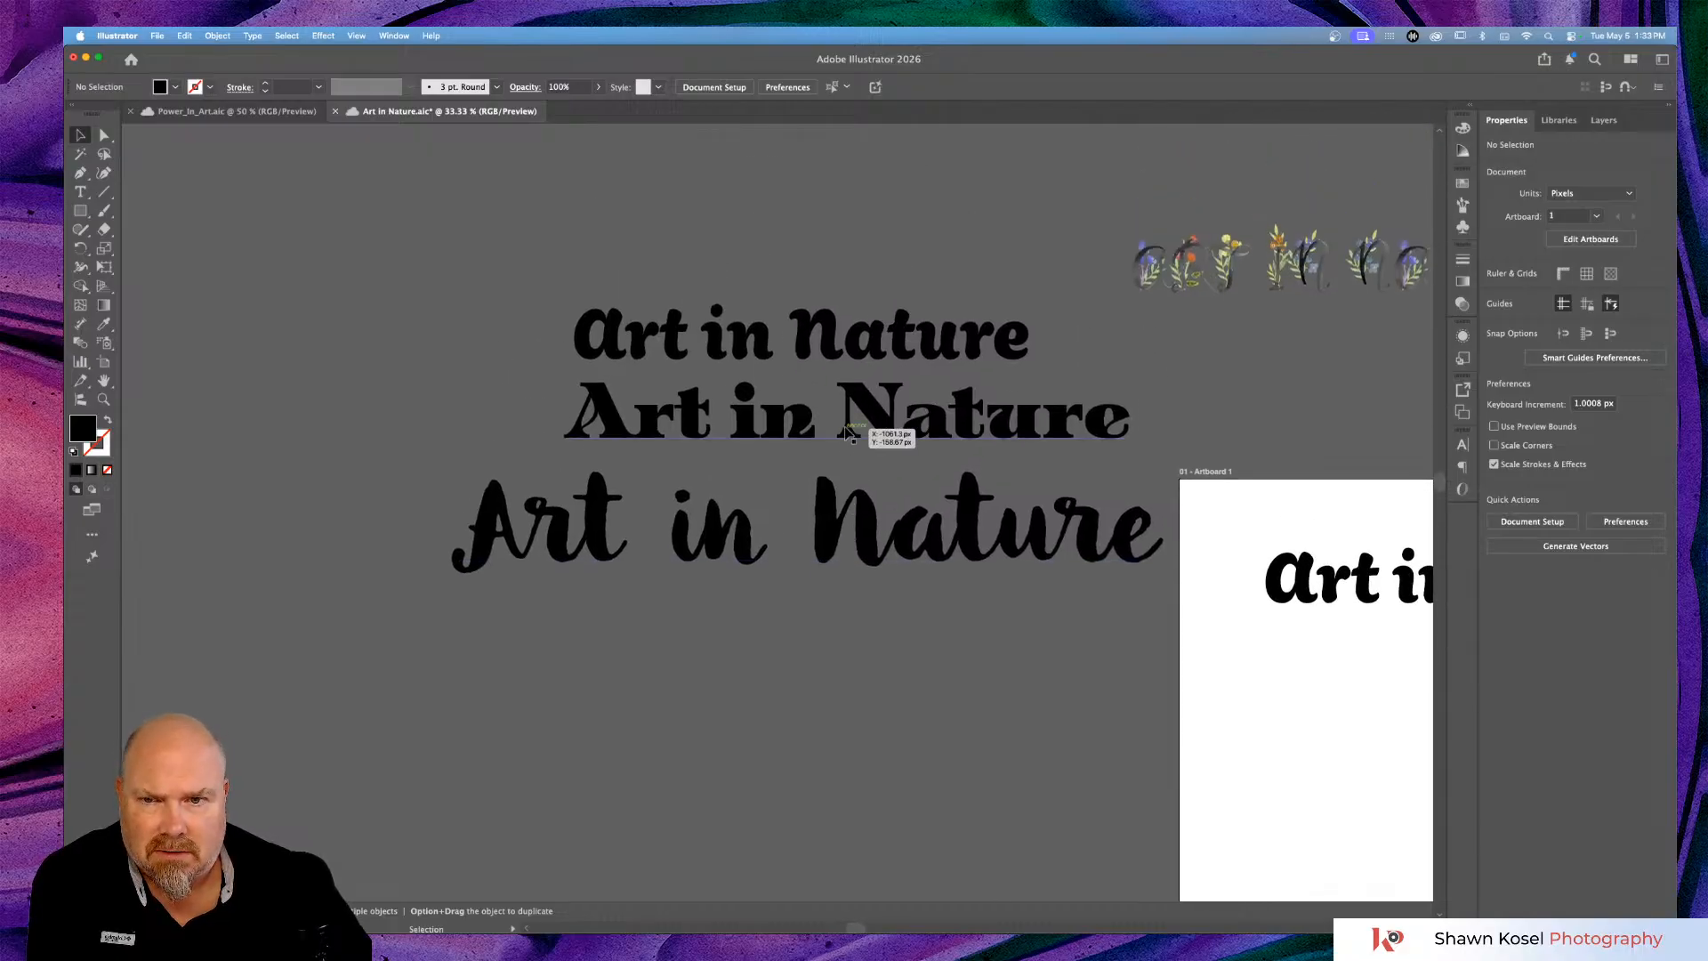
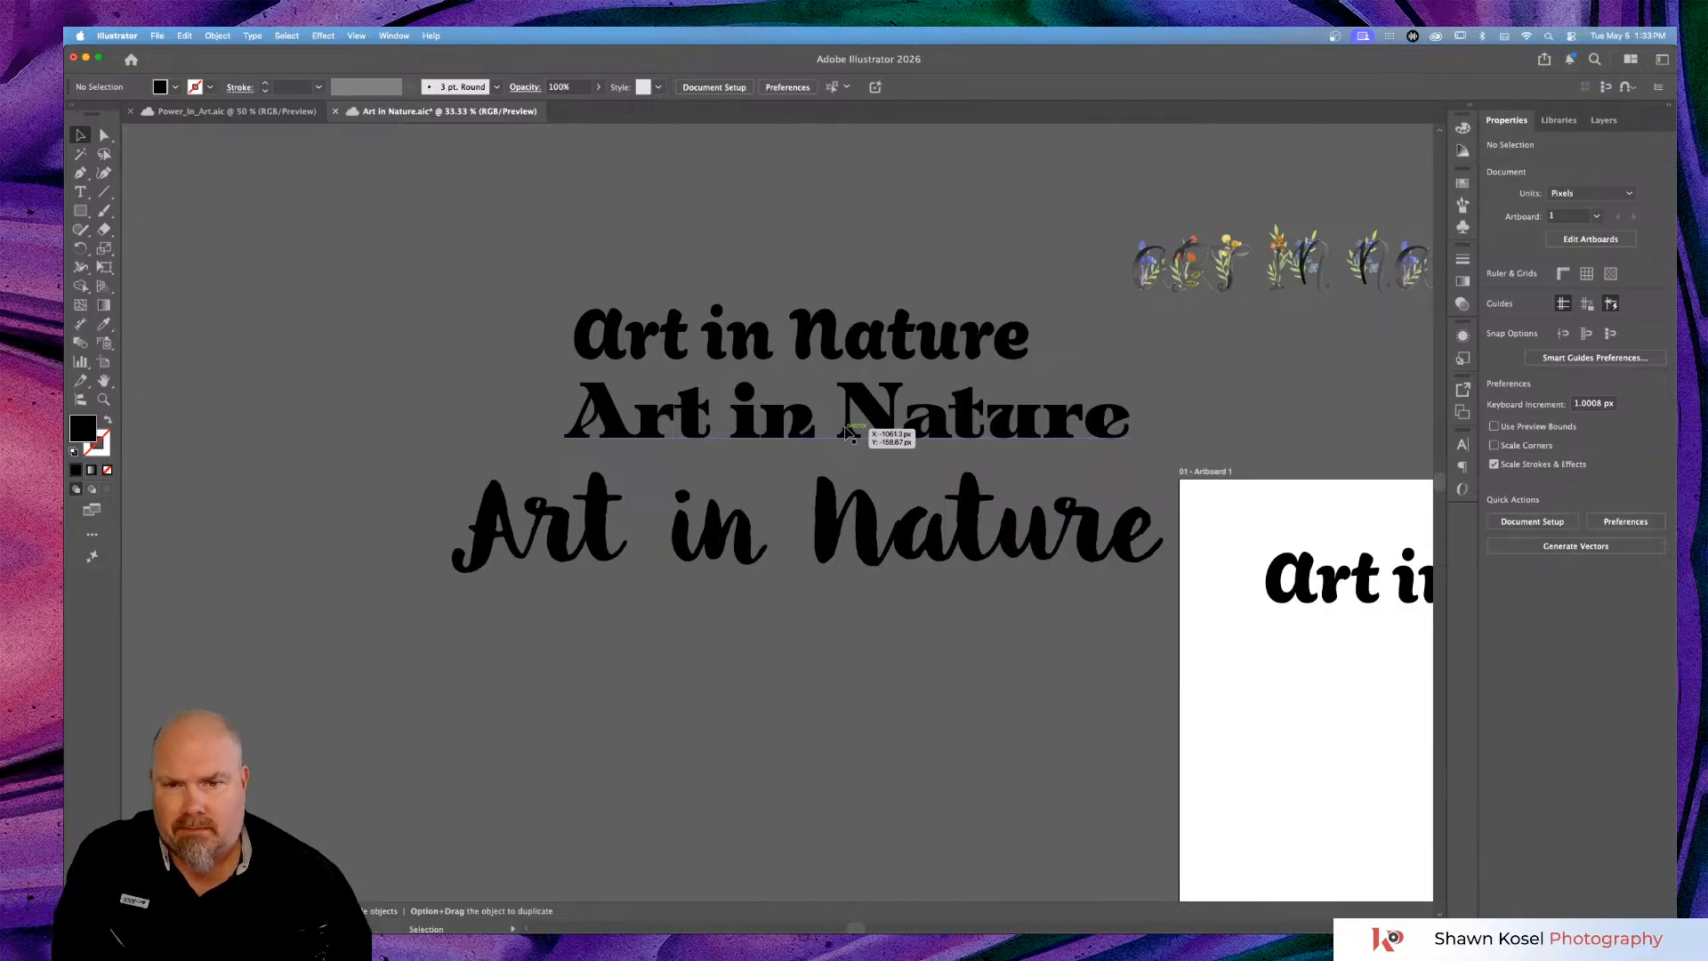
key(a)
key(super+Tab)
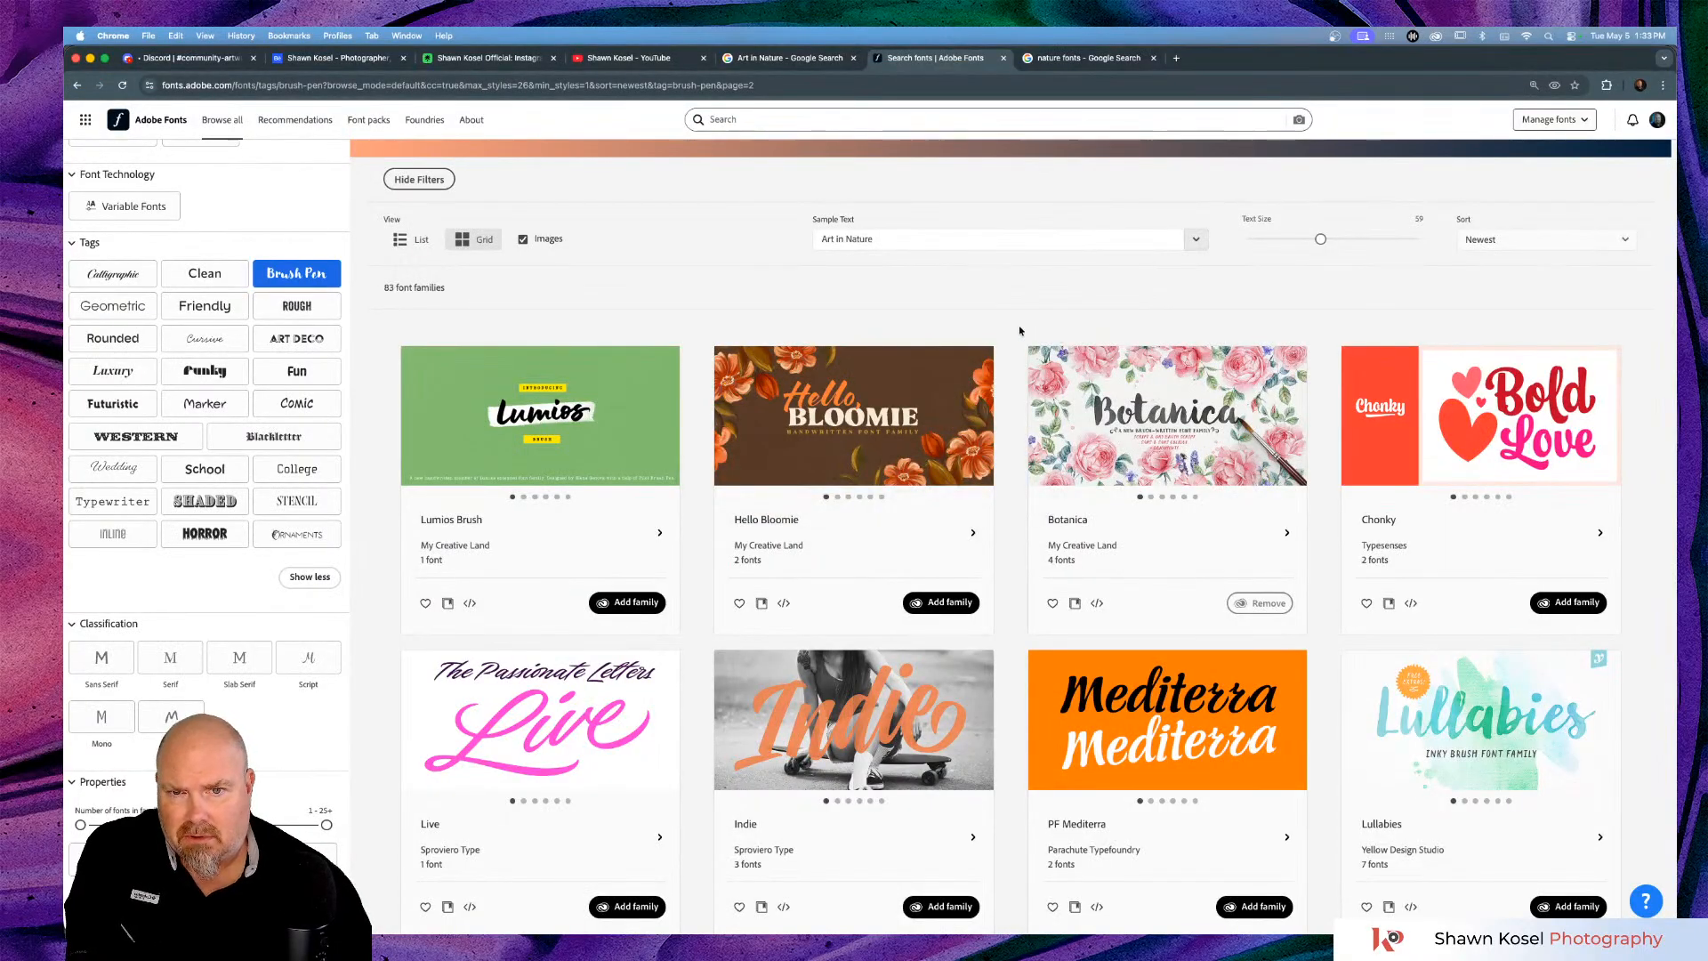
scroll(1019, 331, down, 1)
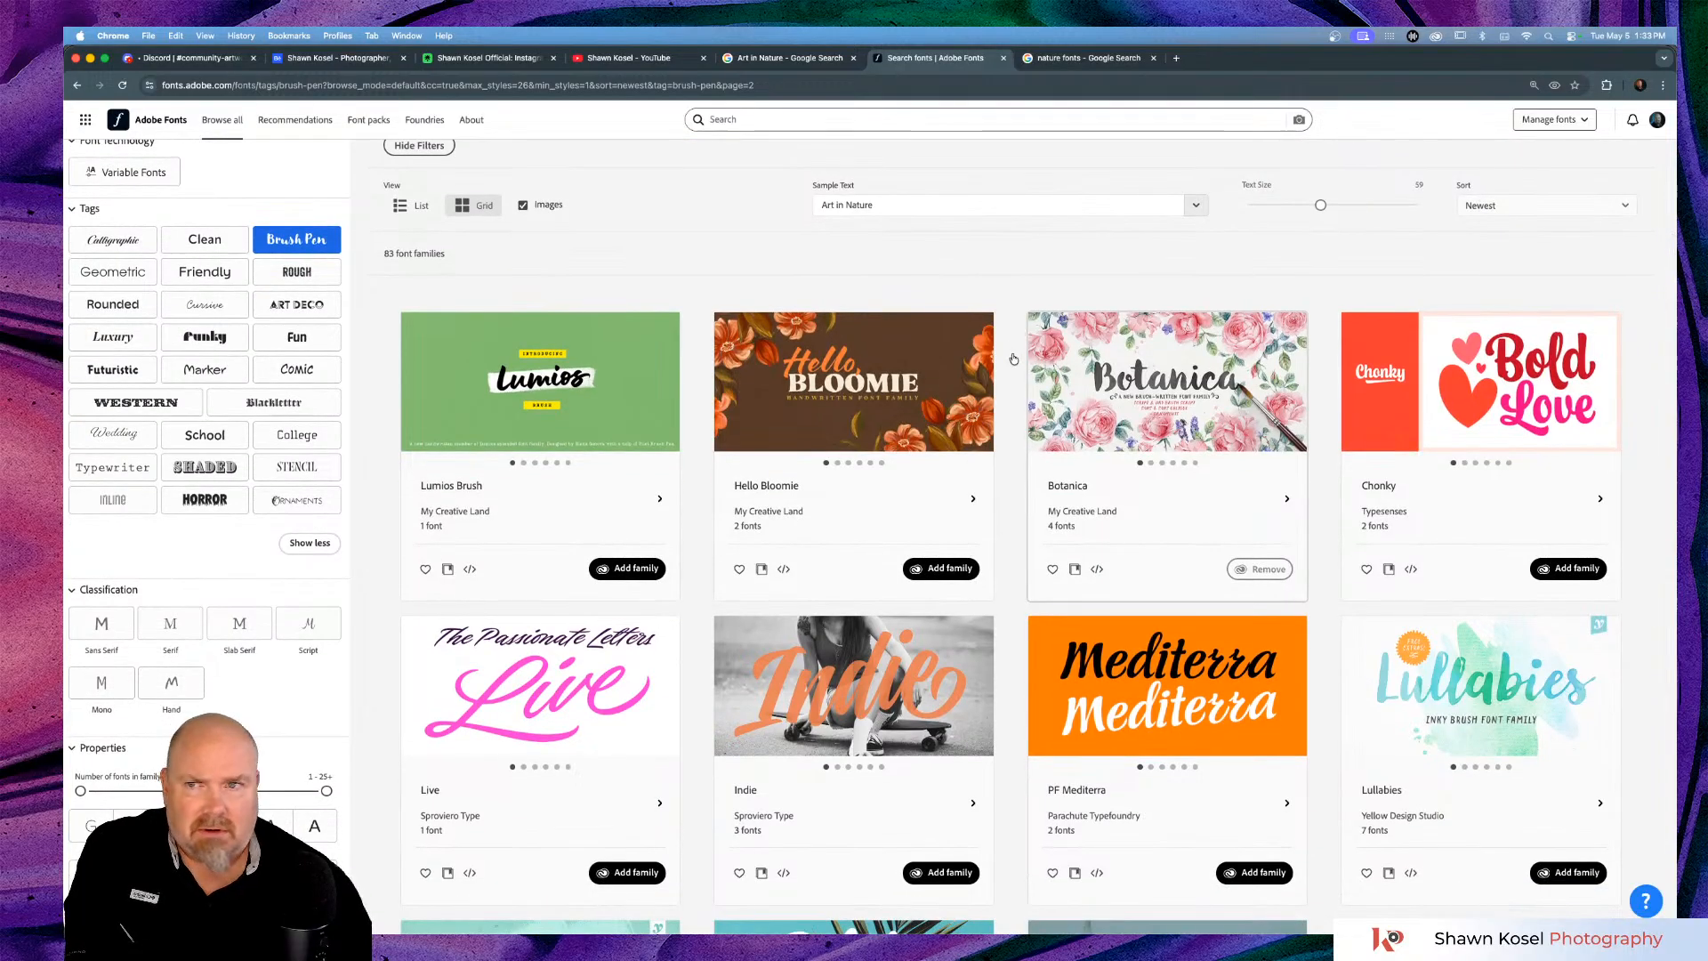
scroll(1014, 360, down, 5)
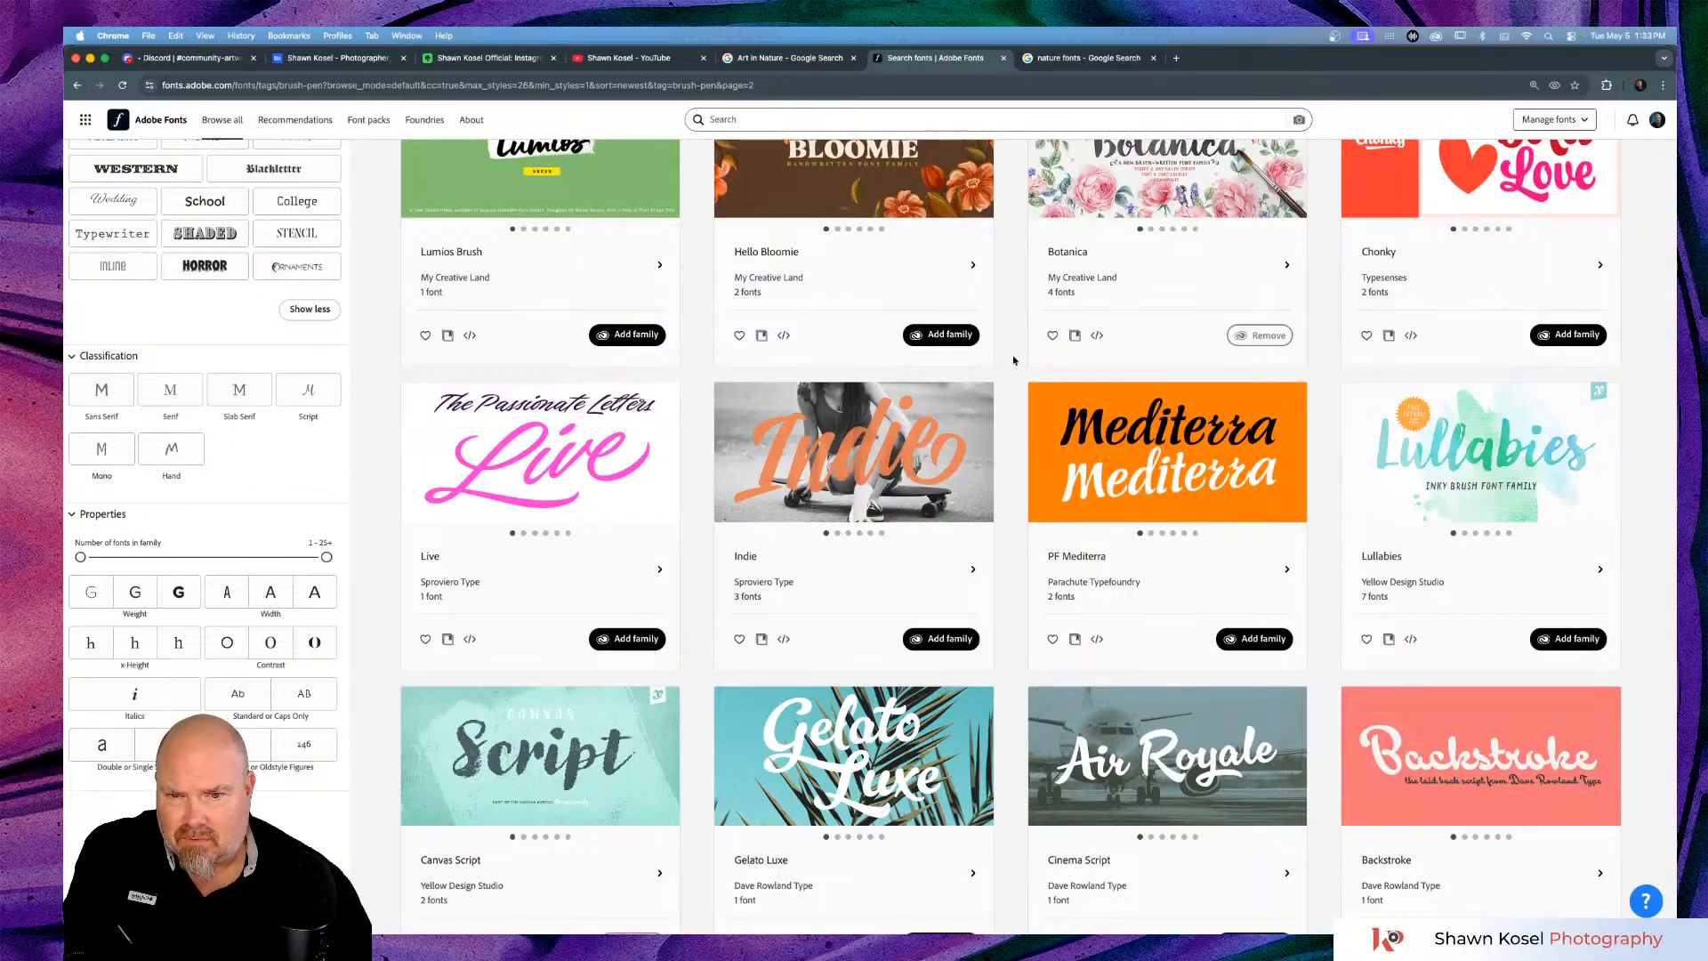
scroll(1013, 361, down, 6)
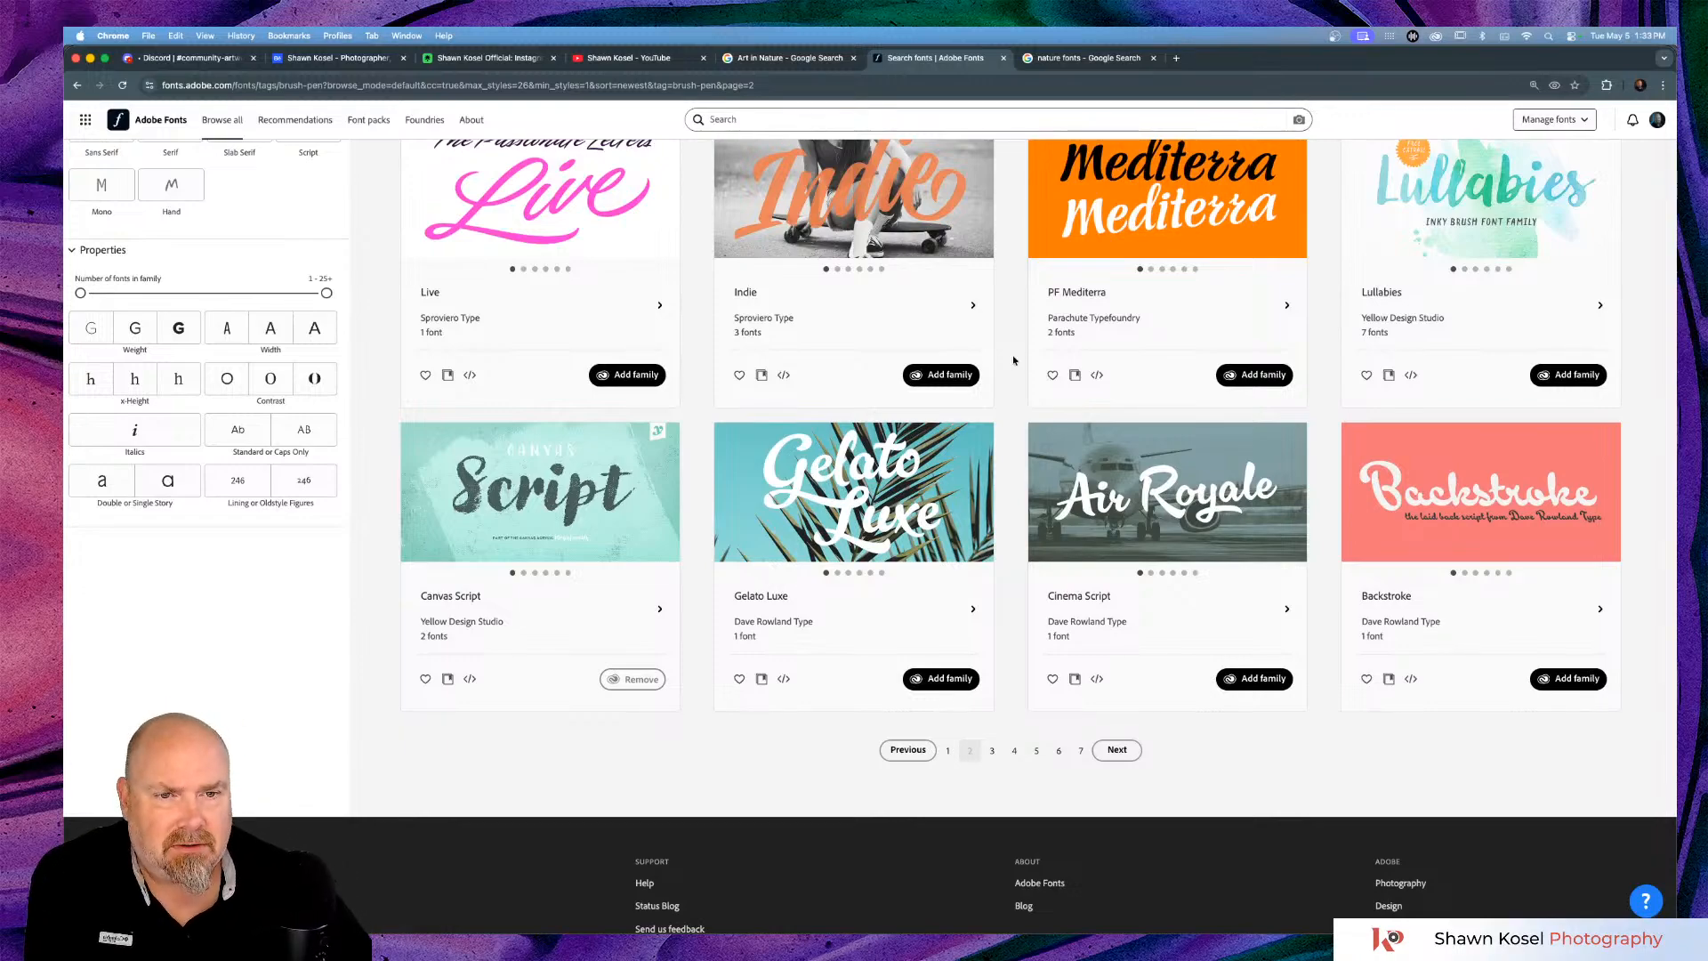
click(1117, 750)
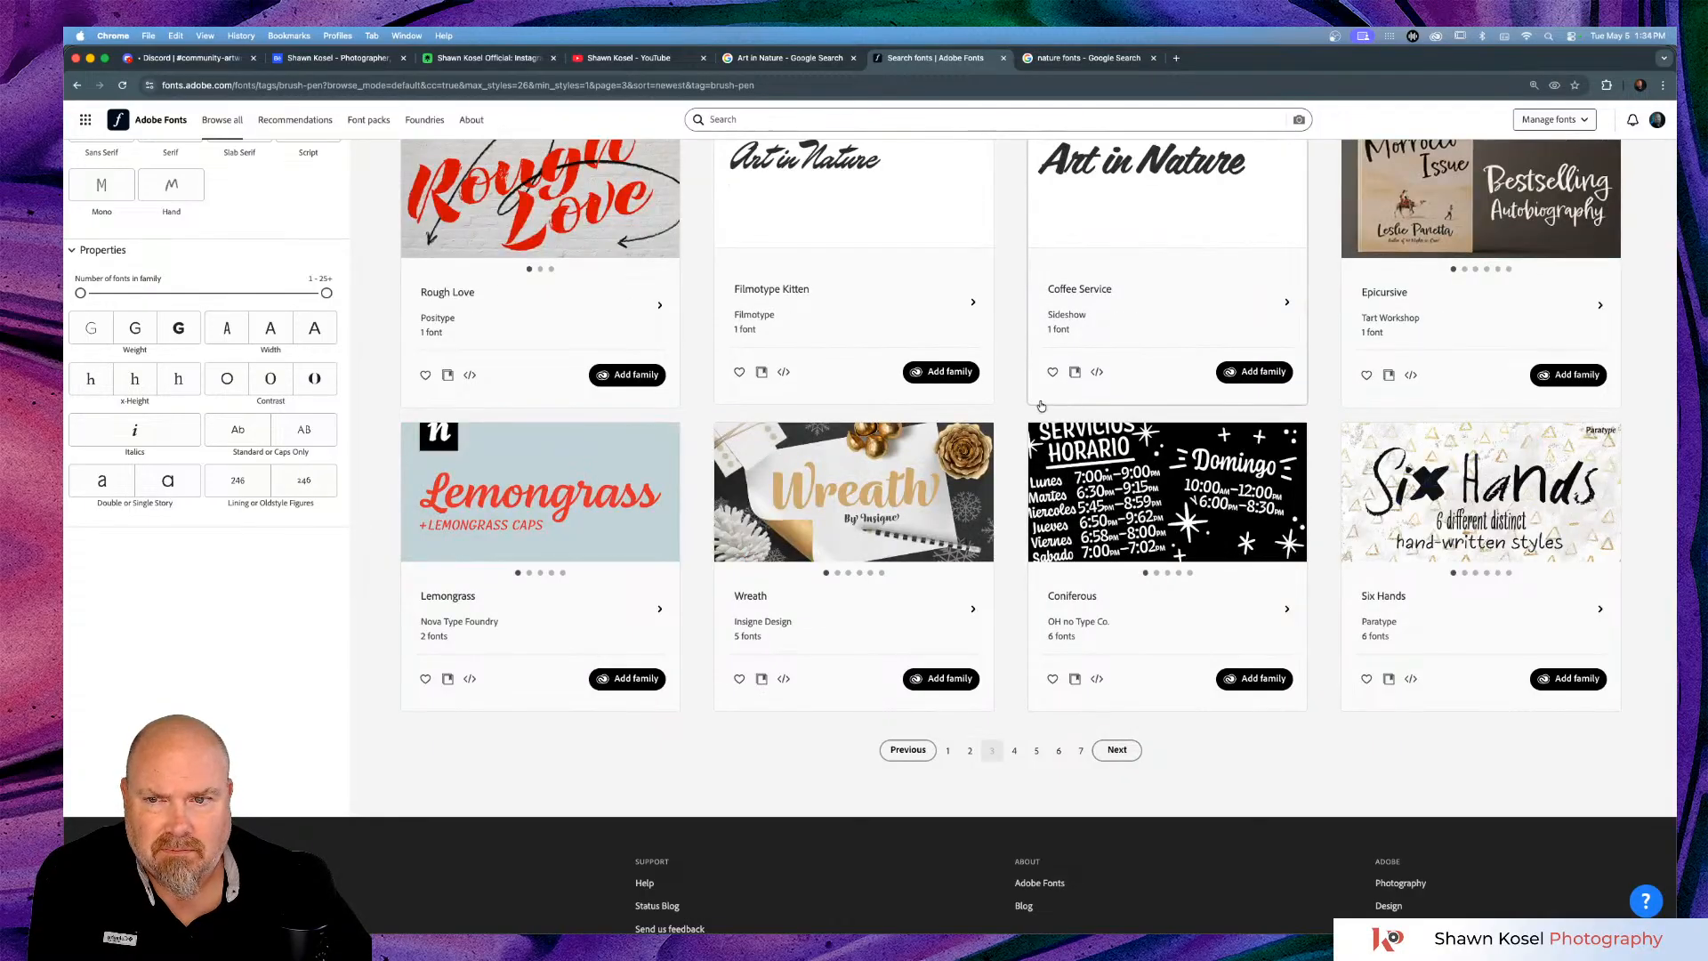
scroll(1040, 405, up, 5)
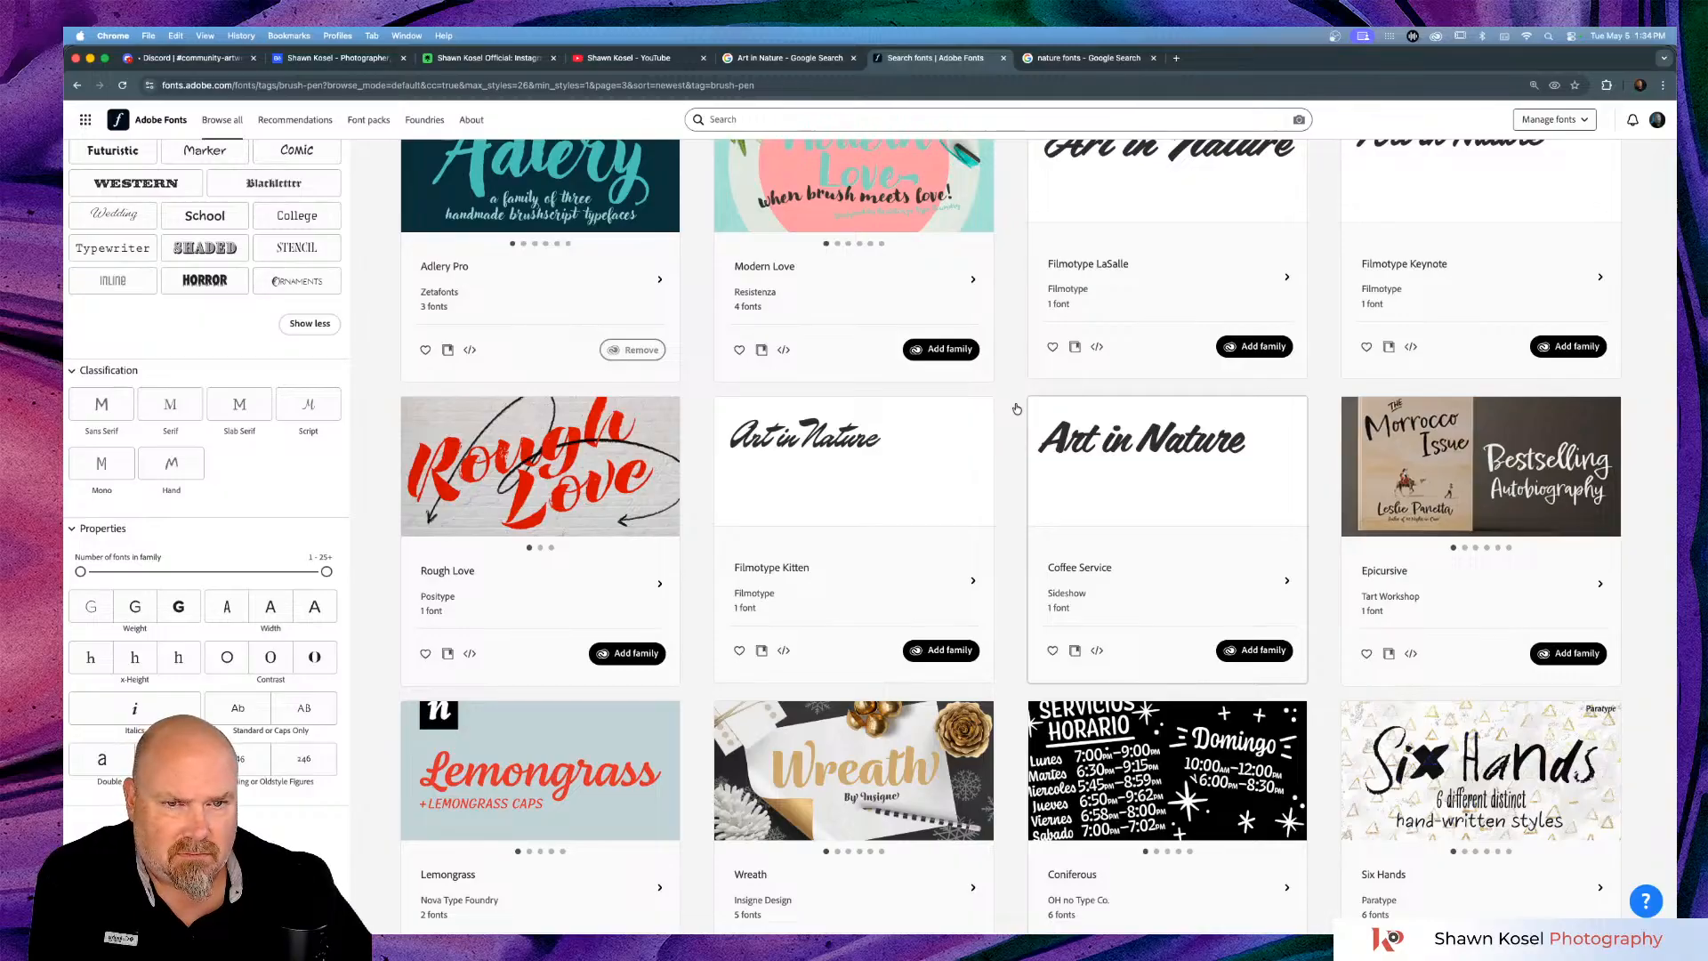
scroll(1017, 409, up, 3)
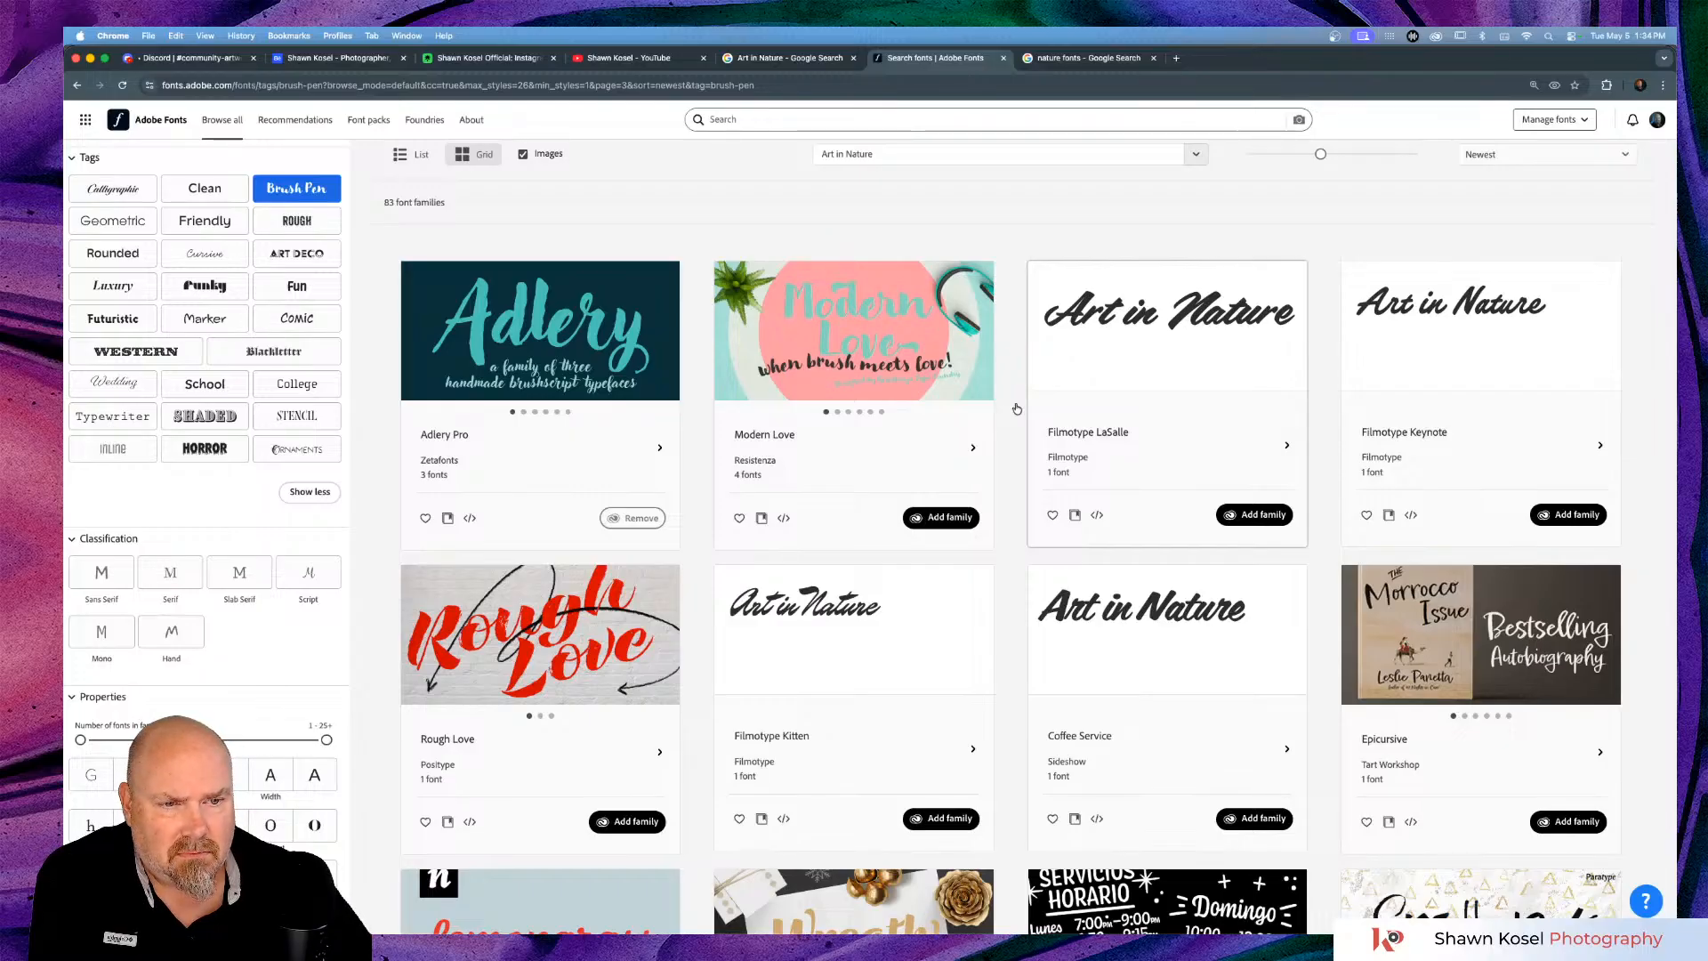
scroll(1017, 409, down, 3)
scroll(1017, 409, down, 1)
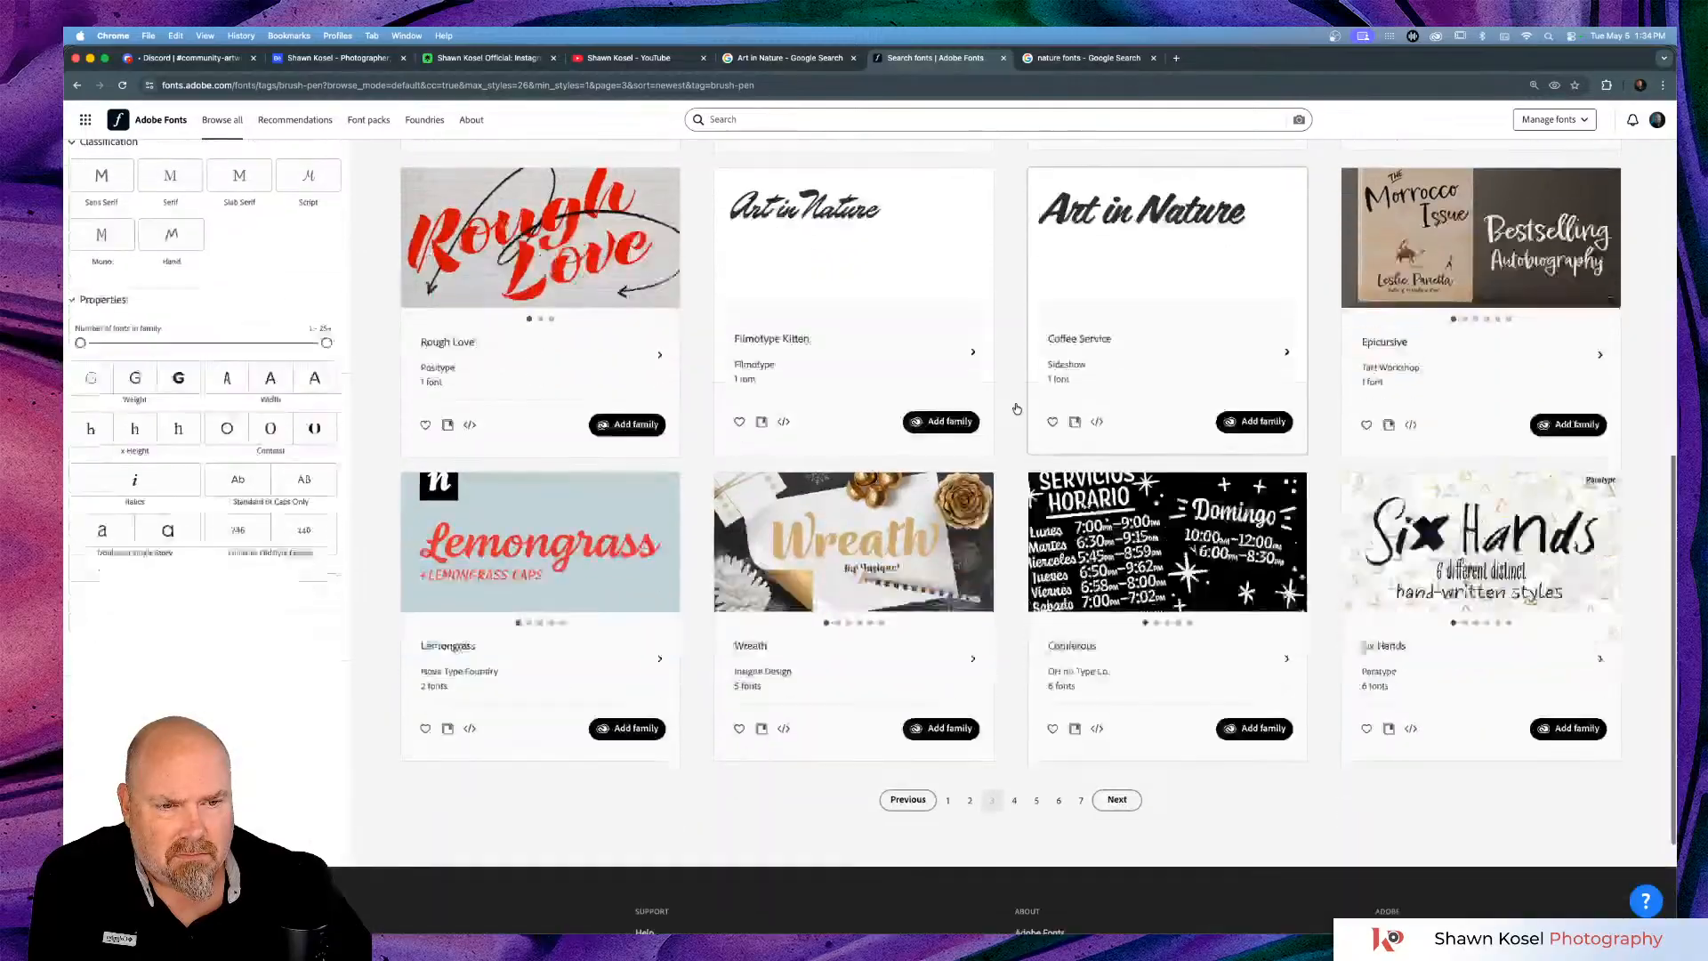
scroll(1017, 408, down, 2)
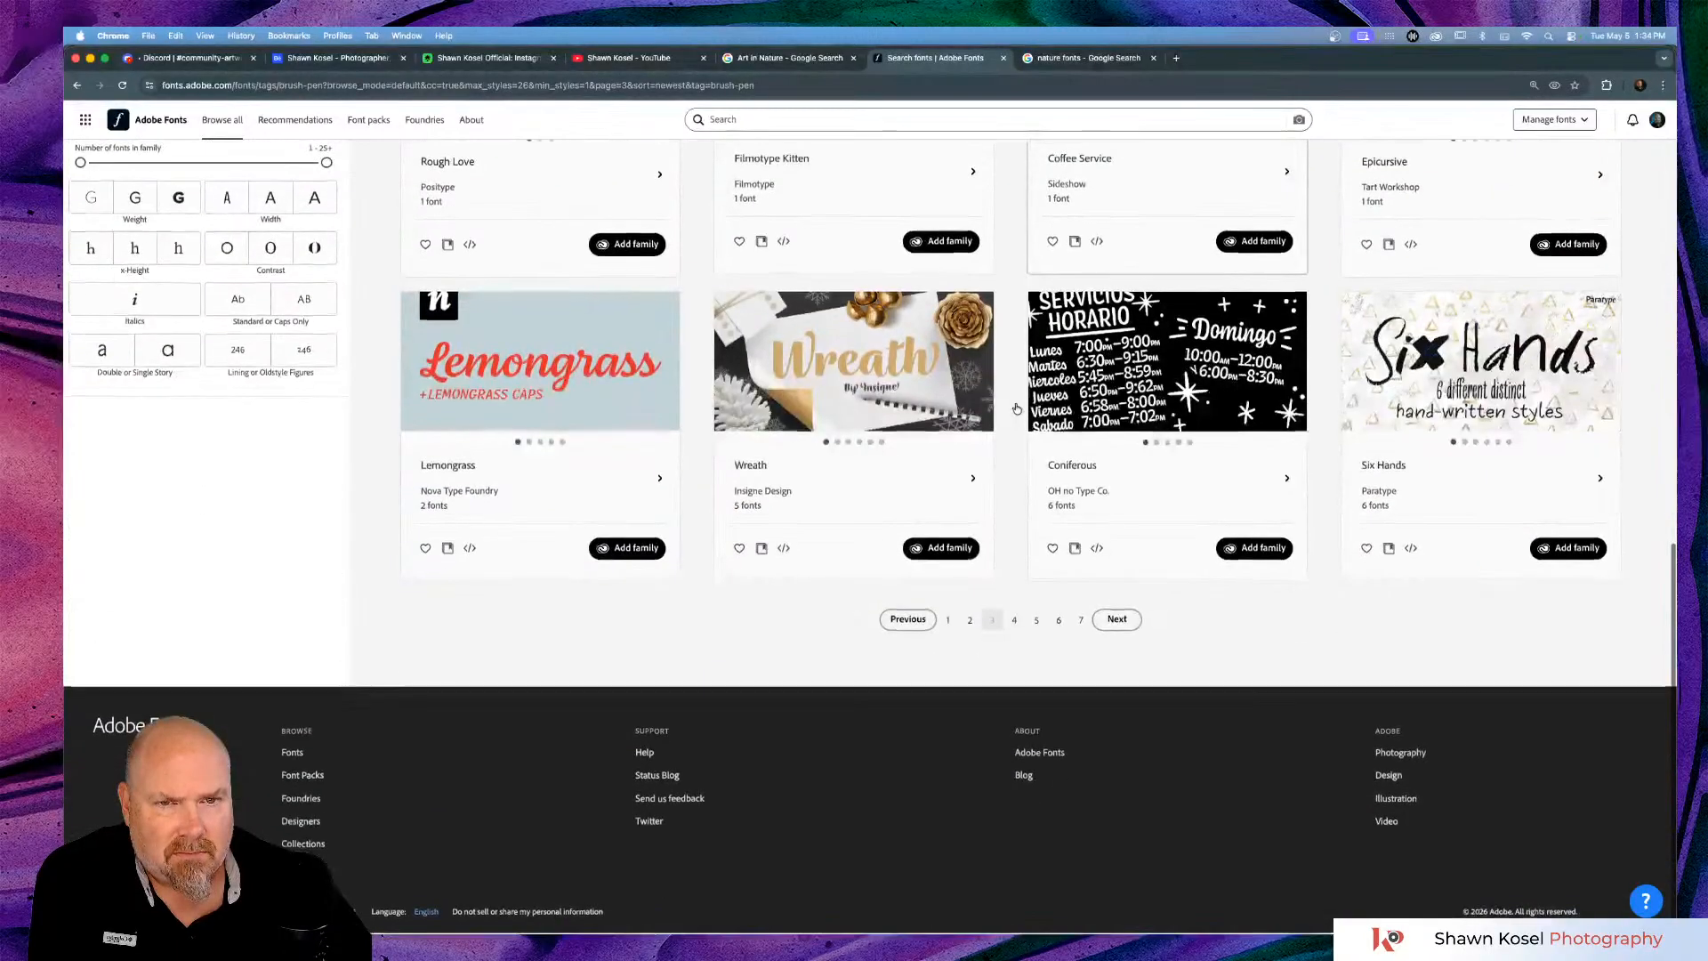
Examine the brush-pen families on result pages 4 and 5 for further "Art in Nature" lettering candidates.
click(1121, 621)
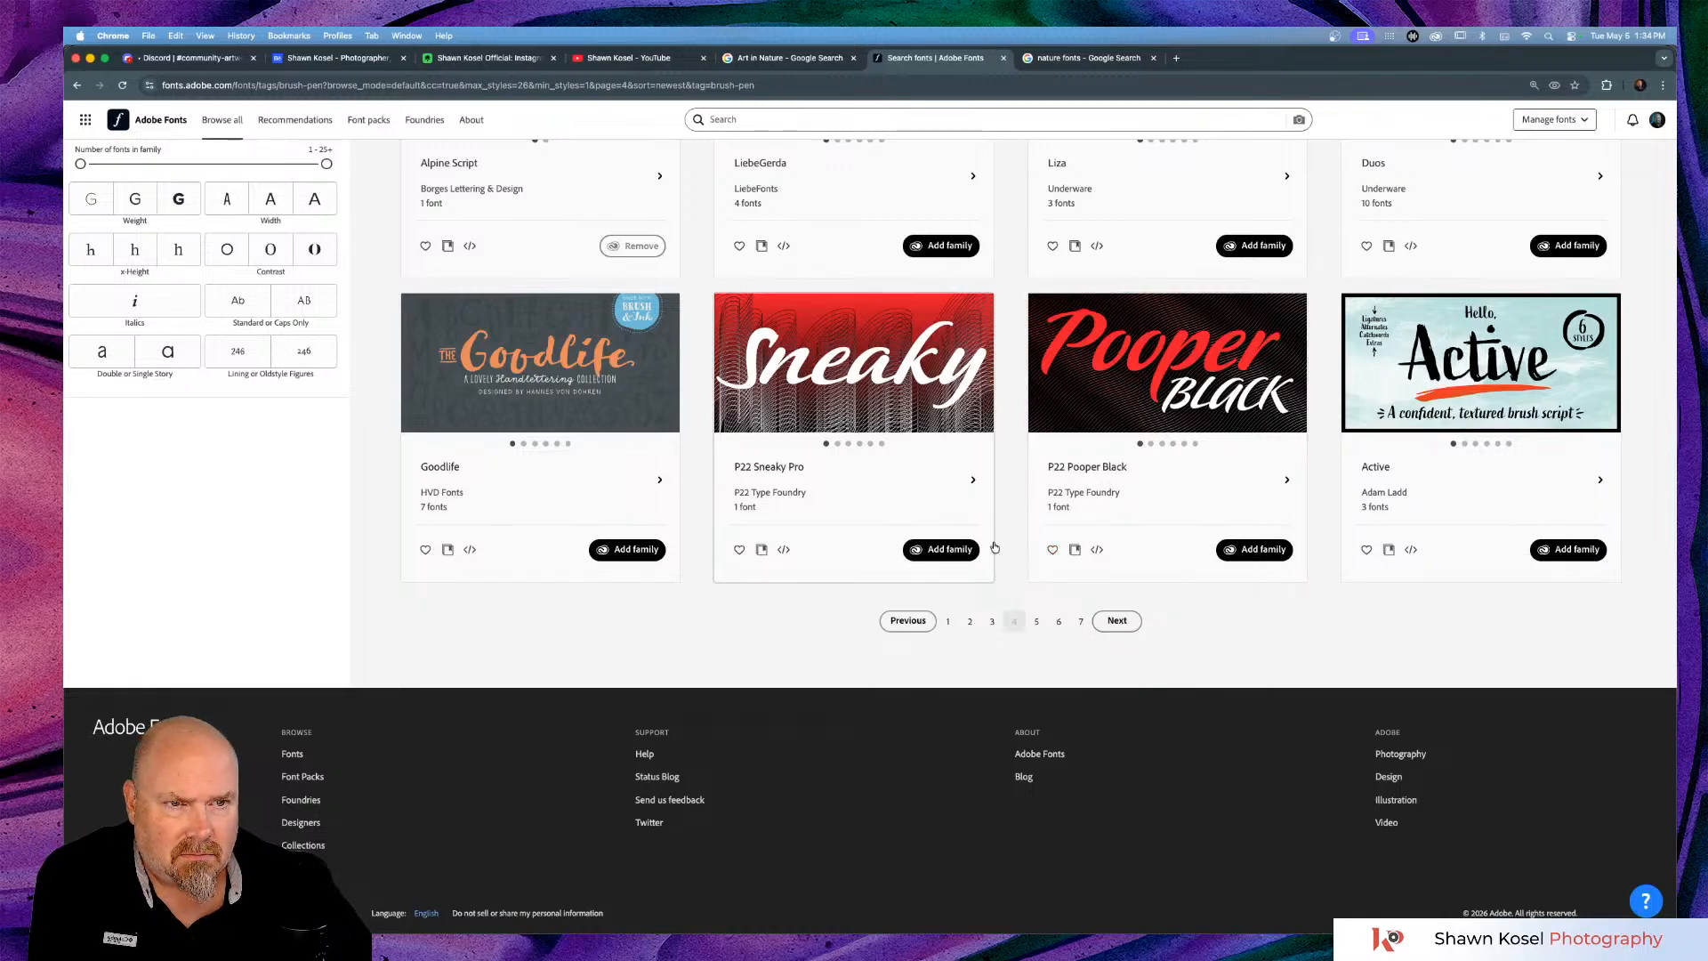
scroll(994, 546, up, 3)
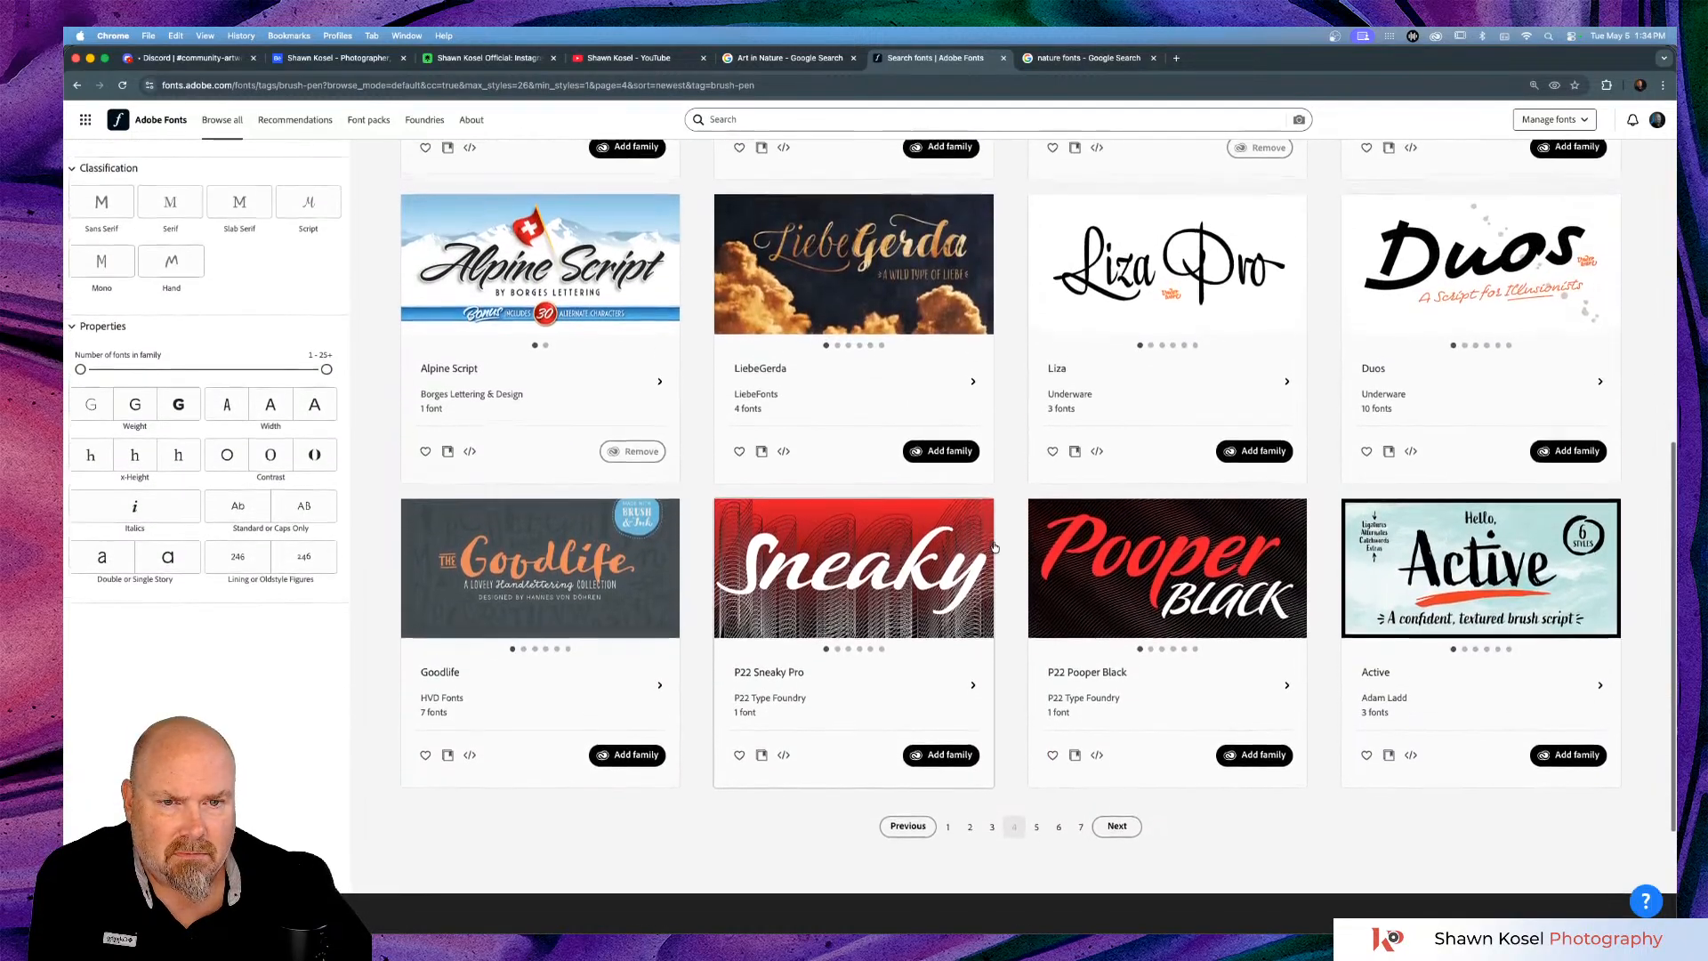
scroll(995, 547, up, 2)
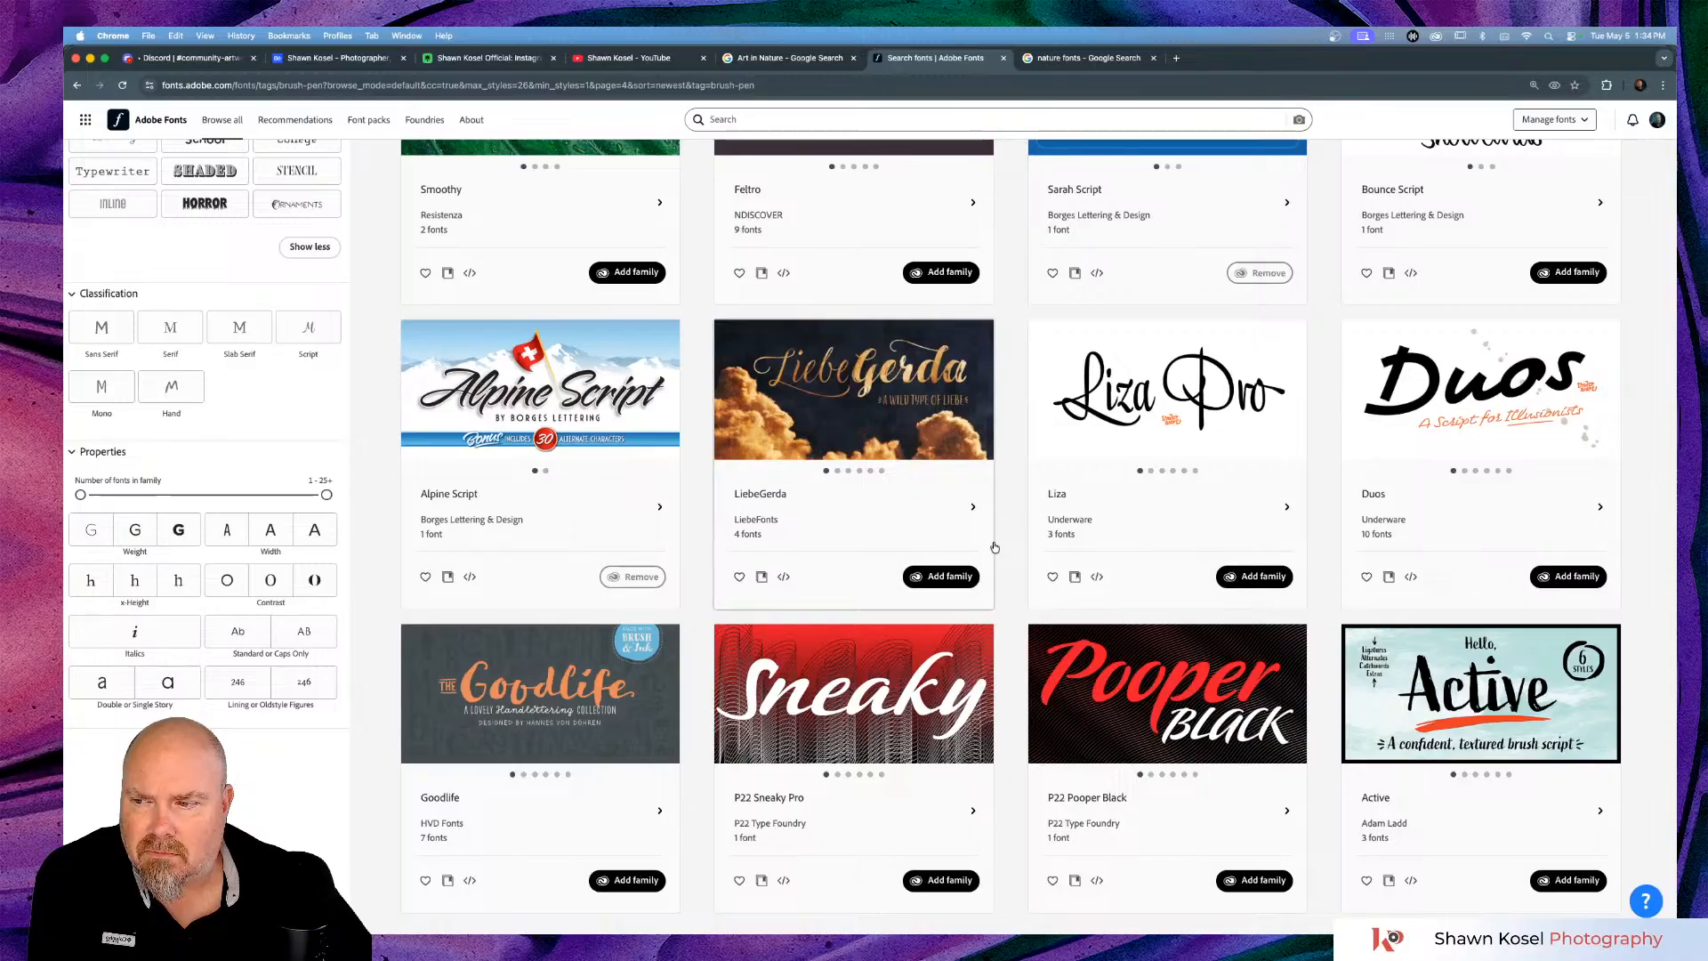
scroll(995, 546, up, 2)
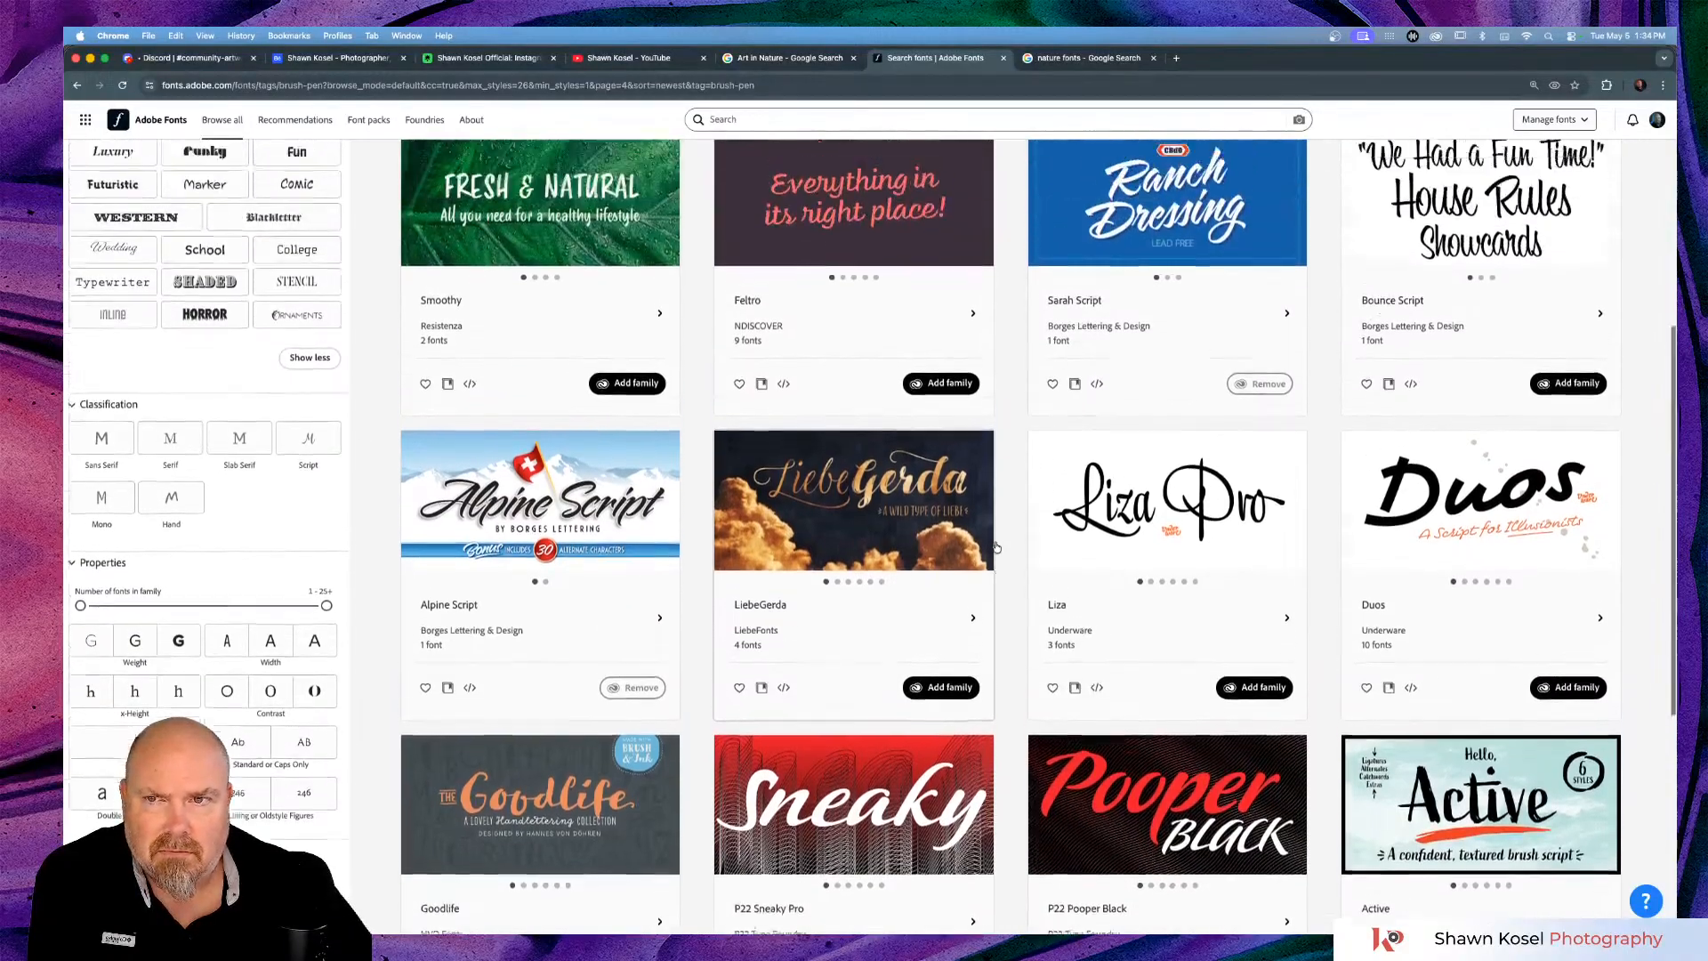
scroll(996, 546, up, 2)
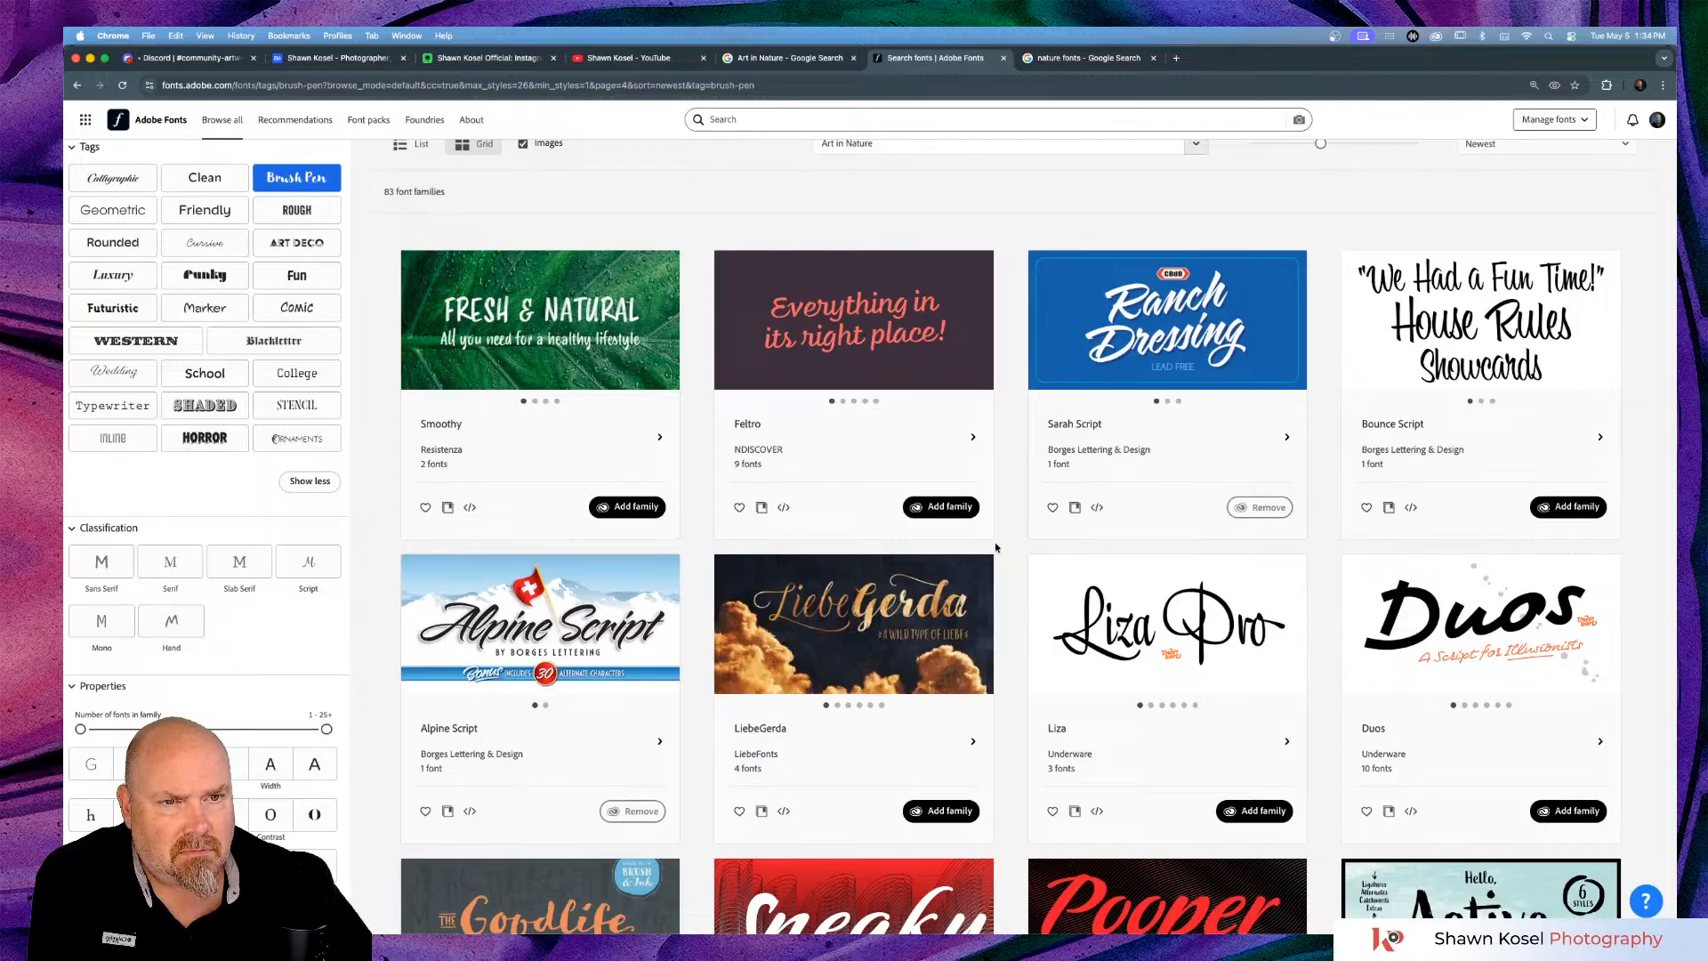
scroll(994, 547, down, 8)
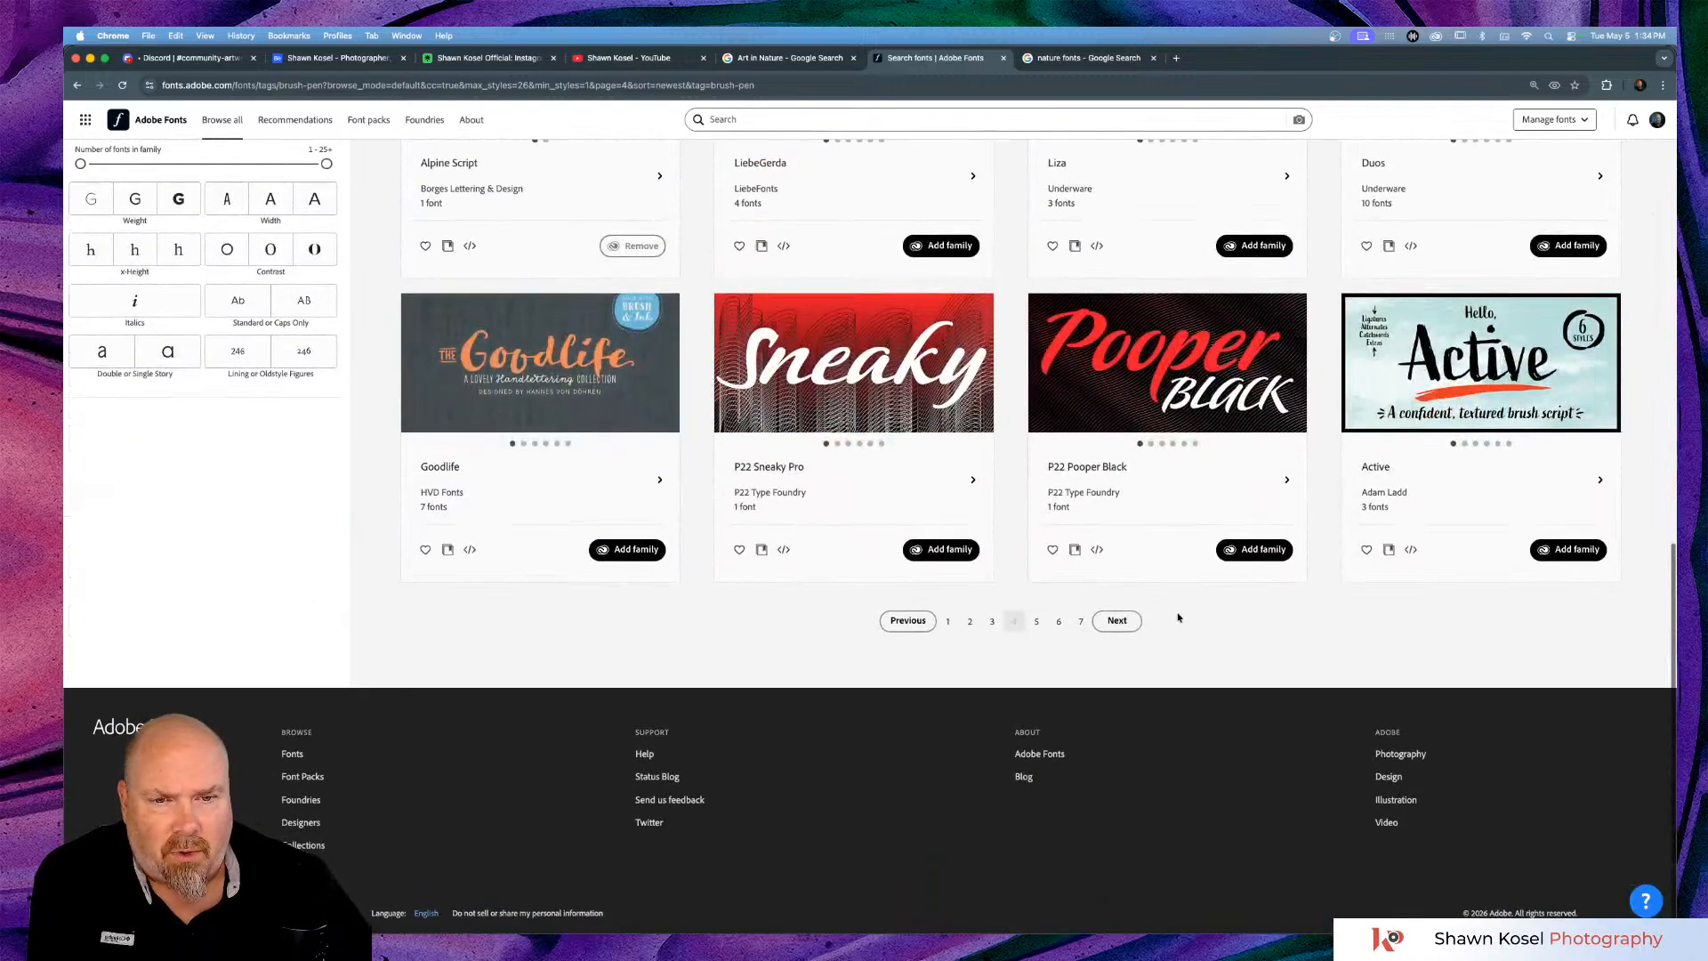
click(1119, 621)
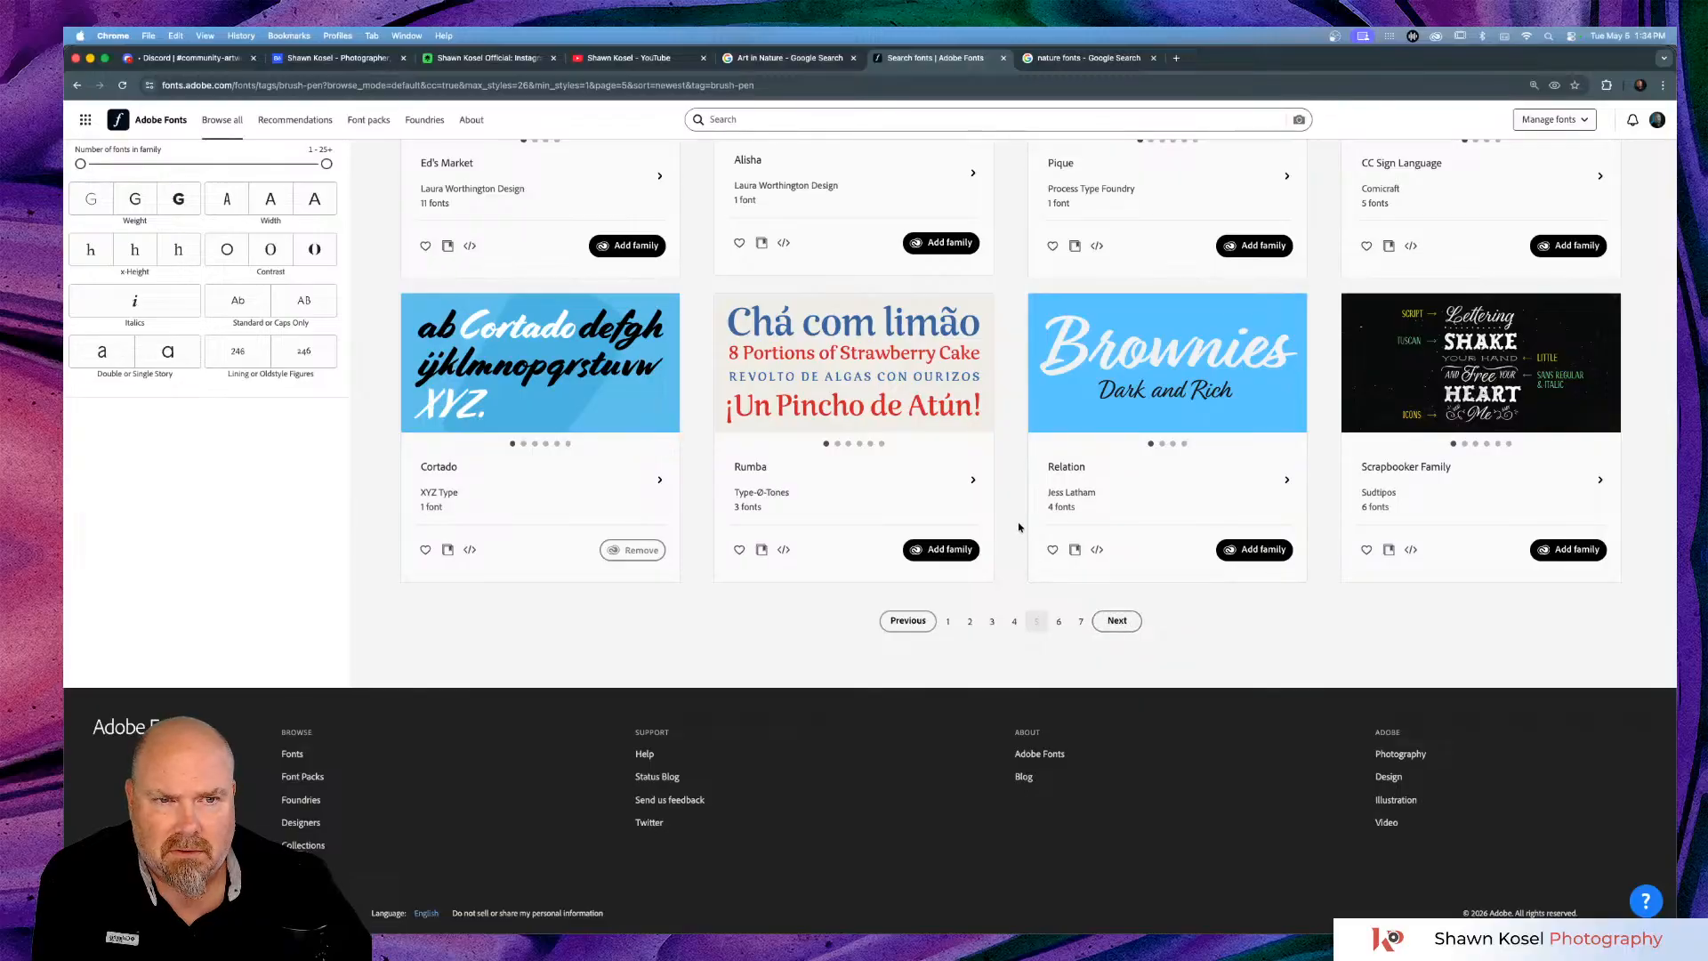
scroll(1019, 528, up, 4)
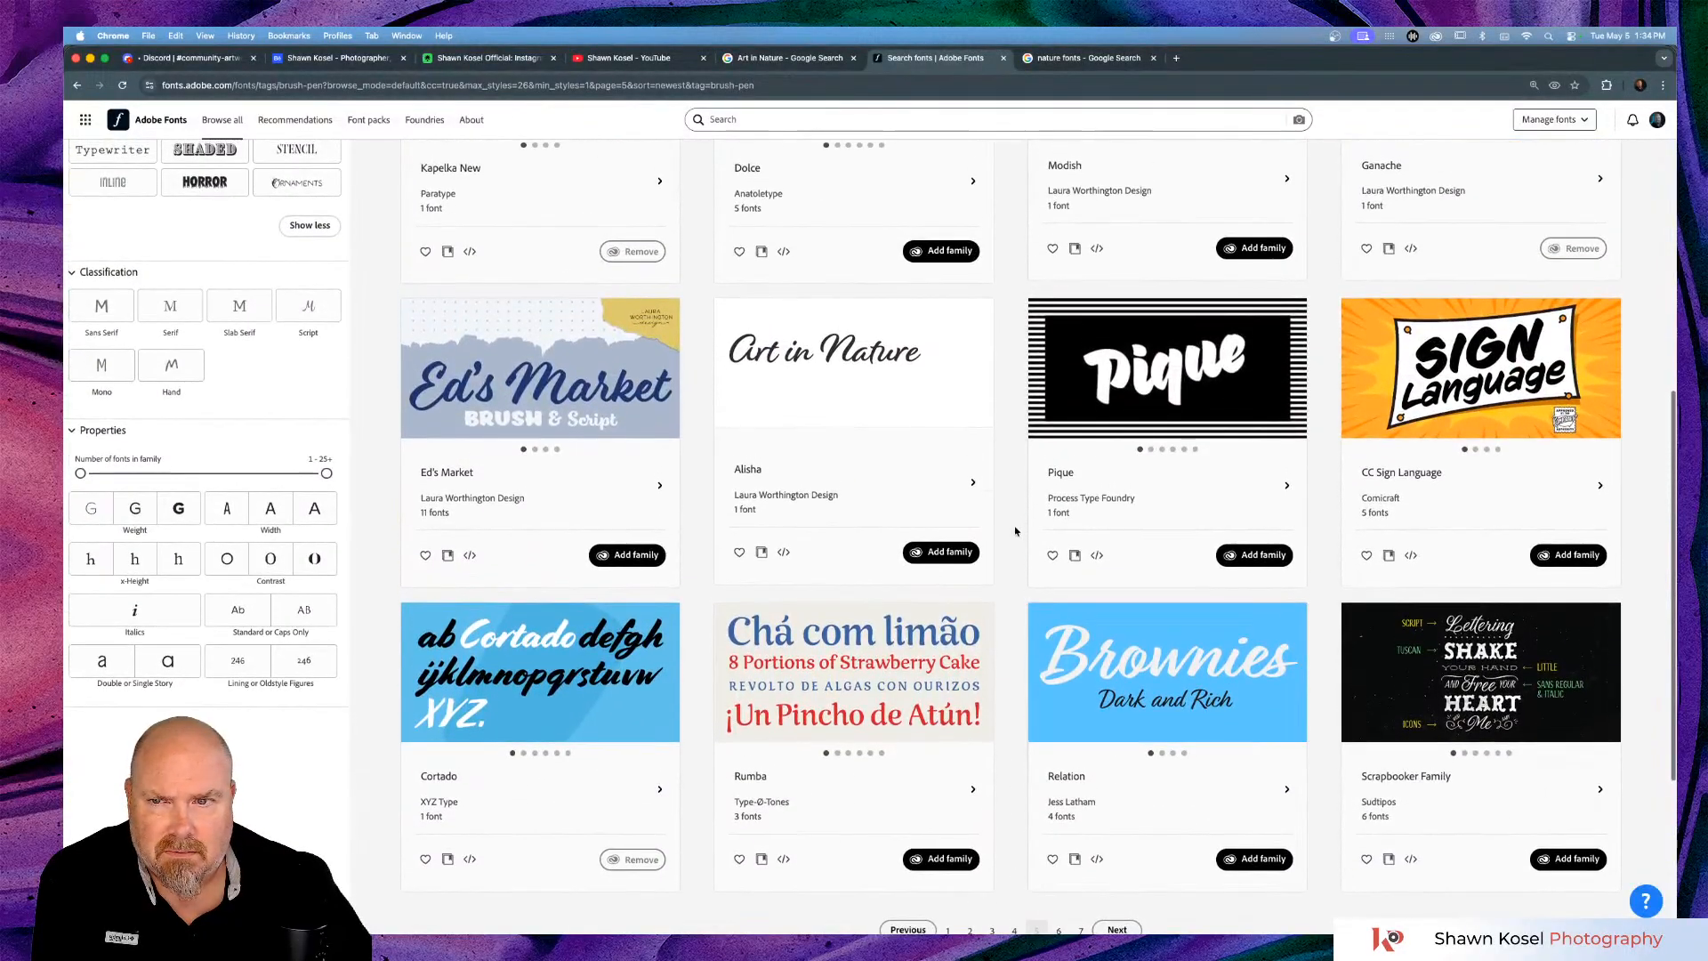
scroll(1015, 531, up, 5)
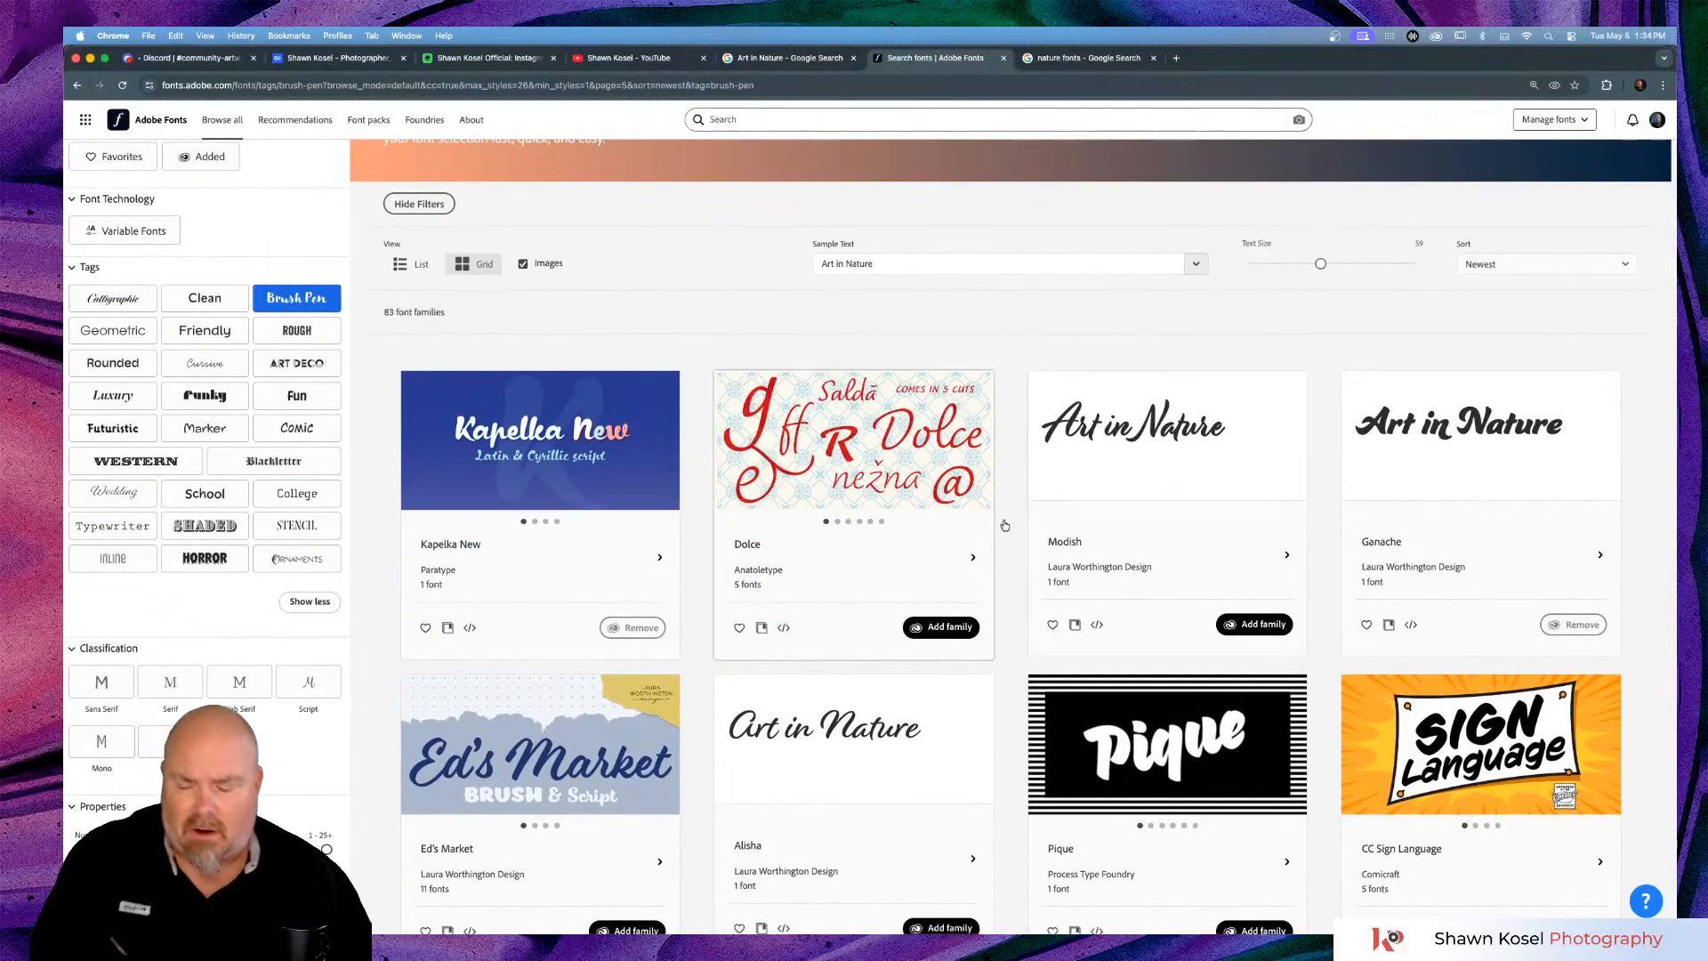
Switch back to Illustrator, change the Botanica Script line's font style to Dry Brush and deselect it.
key(super+Tab)
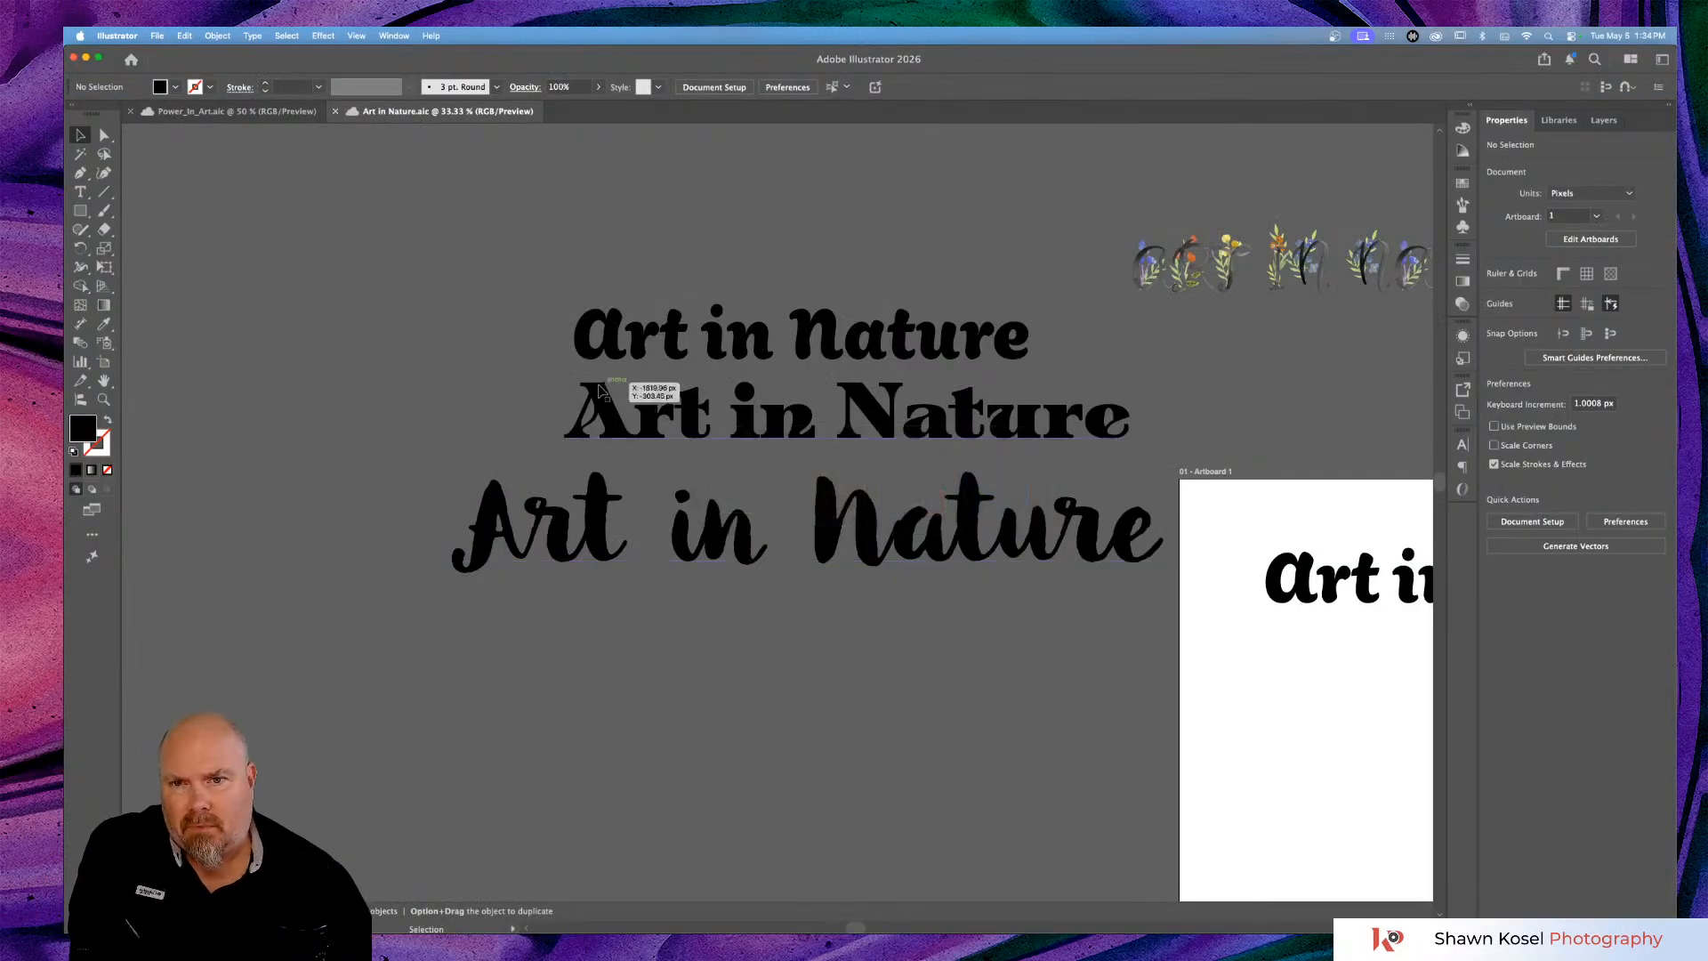
click(823, 525)
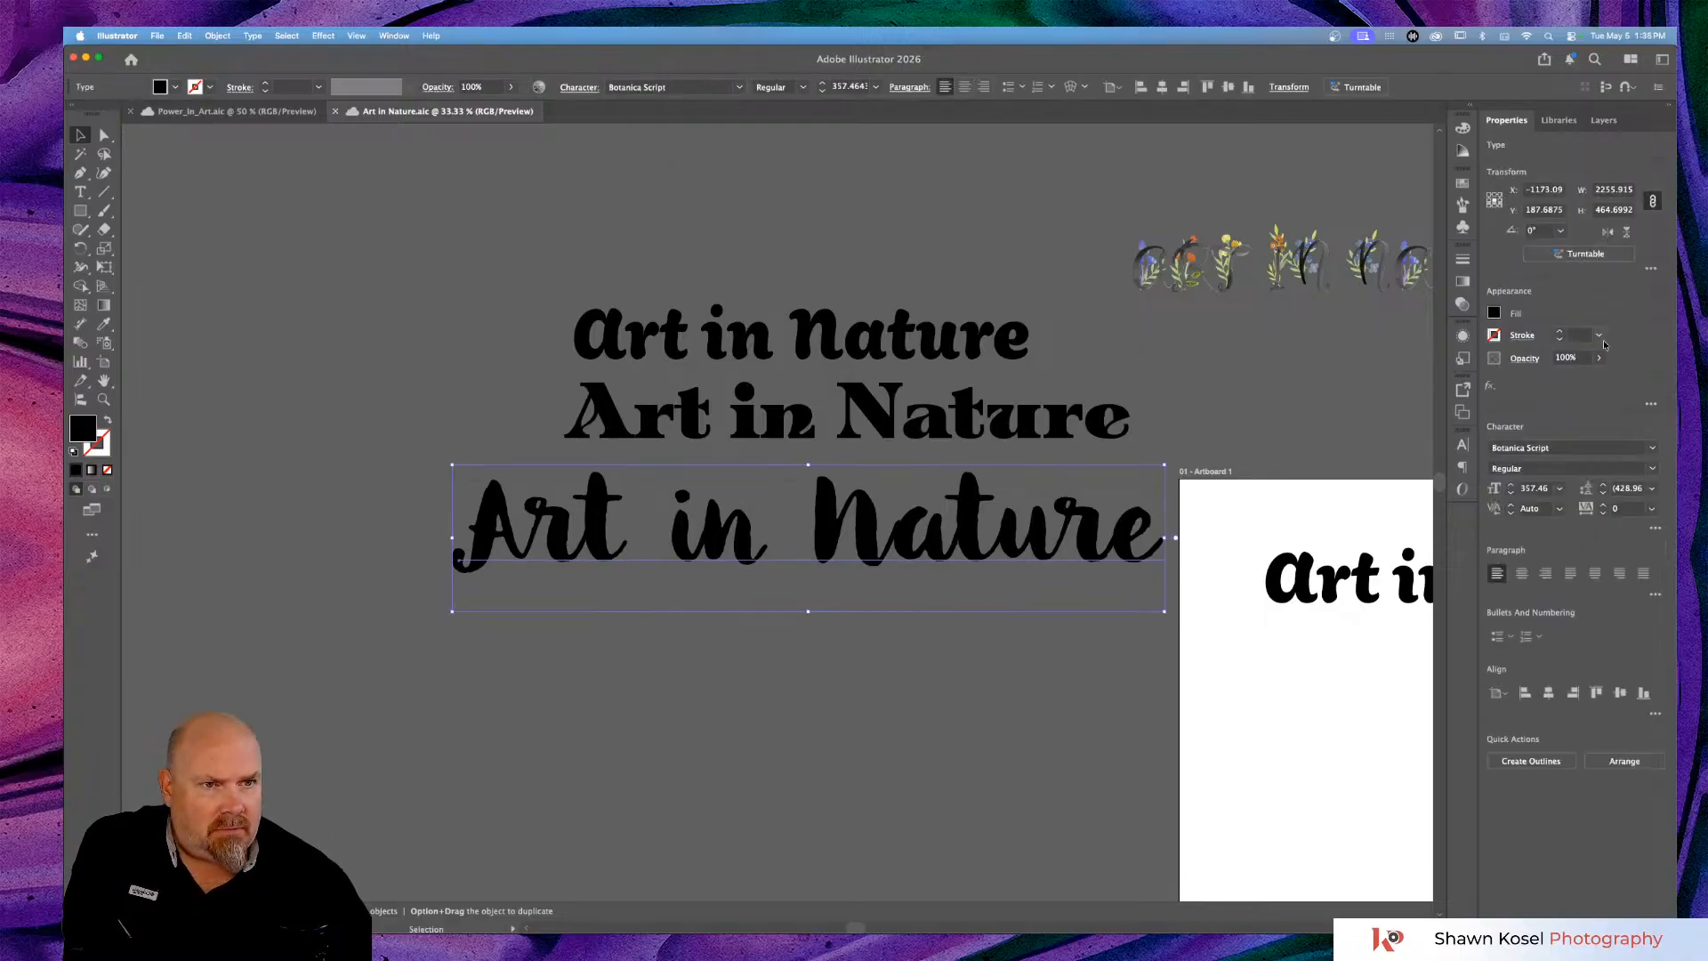
click(1652, 468)
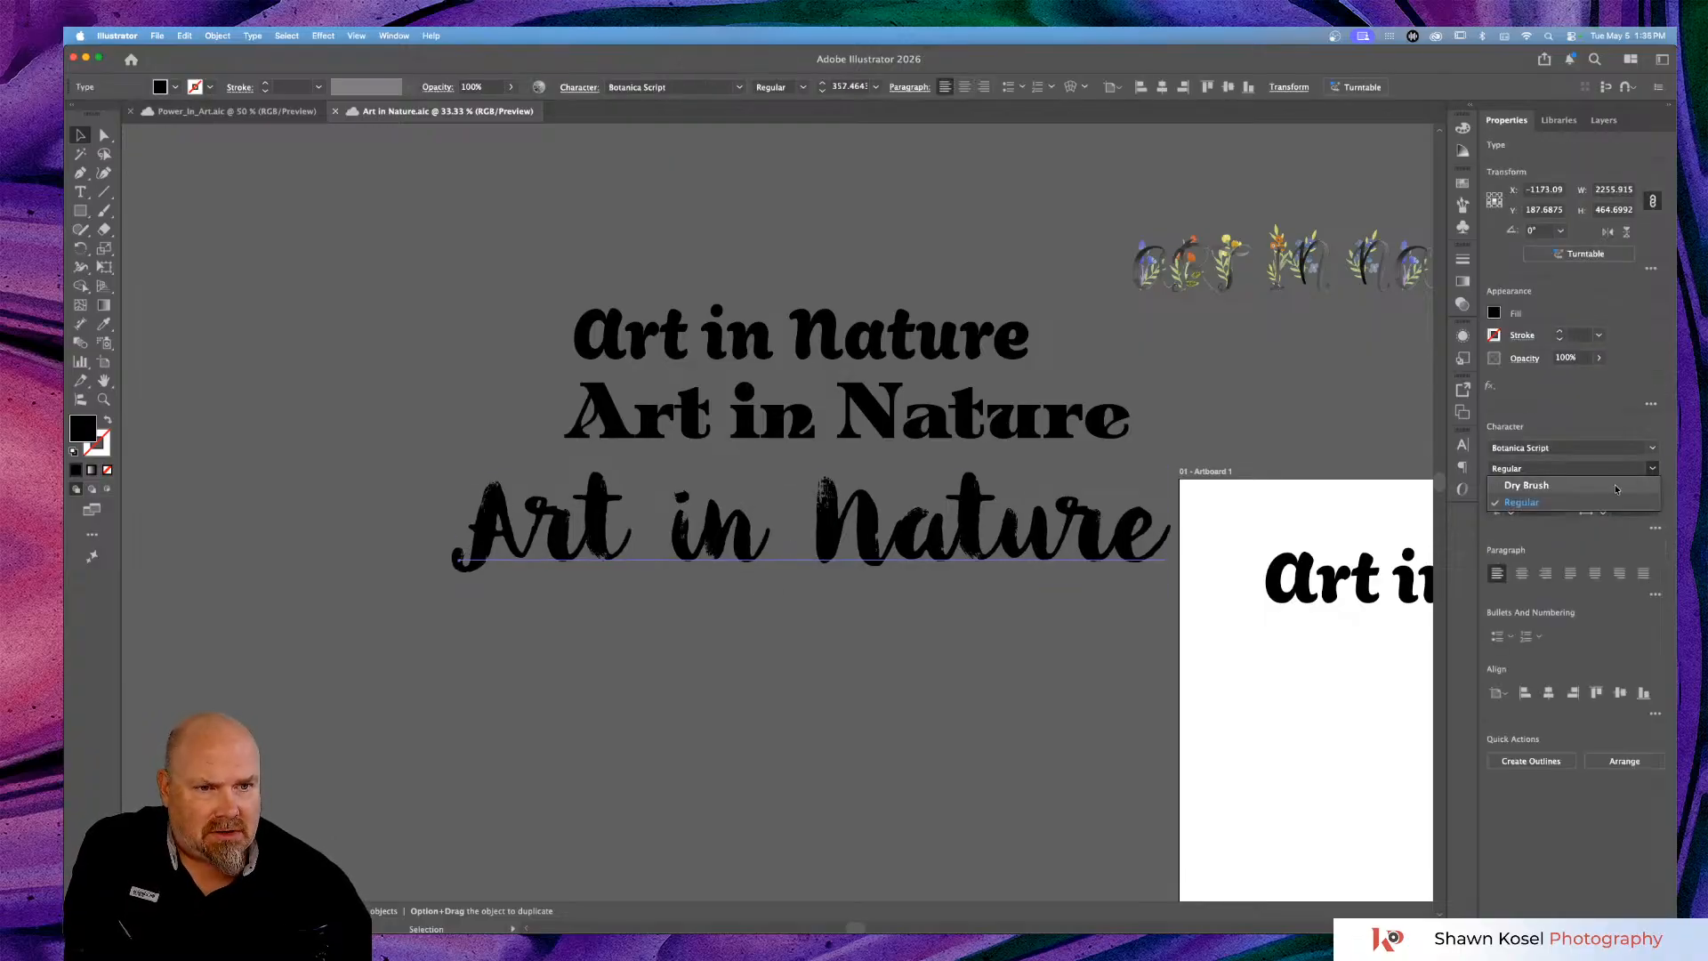
click(1615, 487)
click(628, 713)
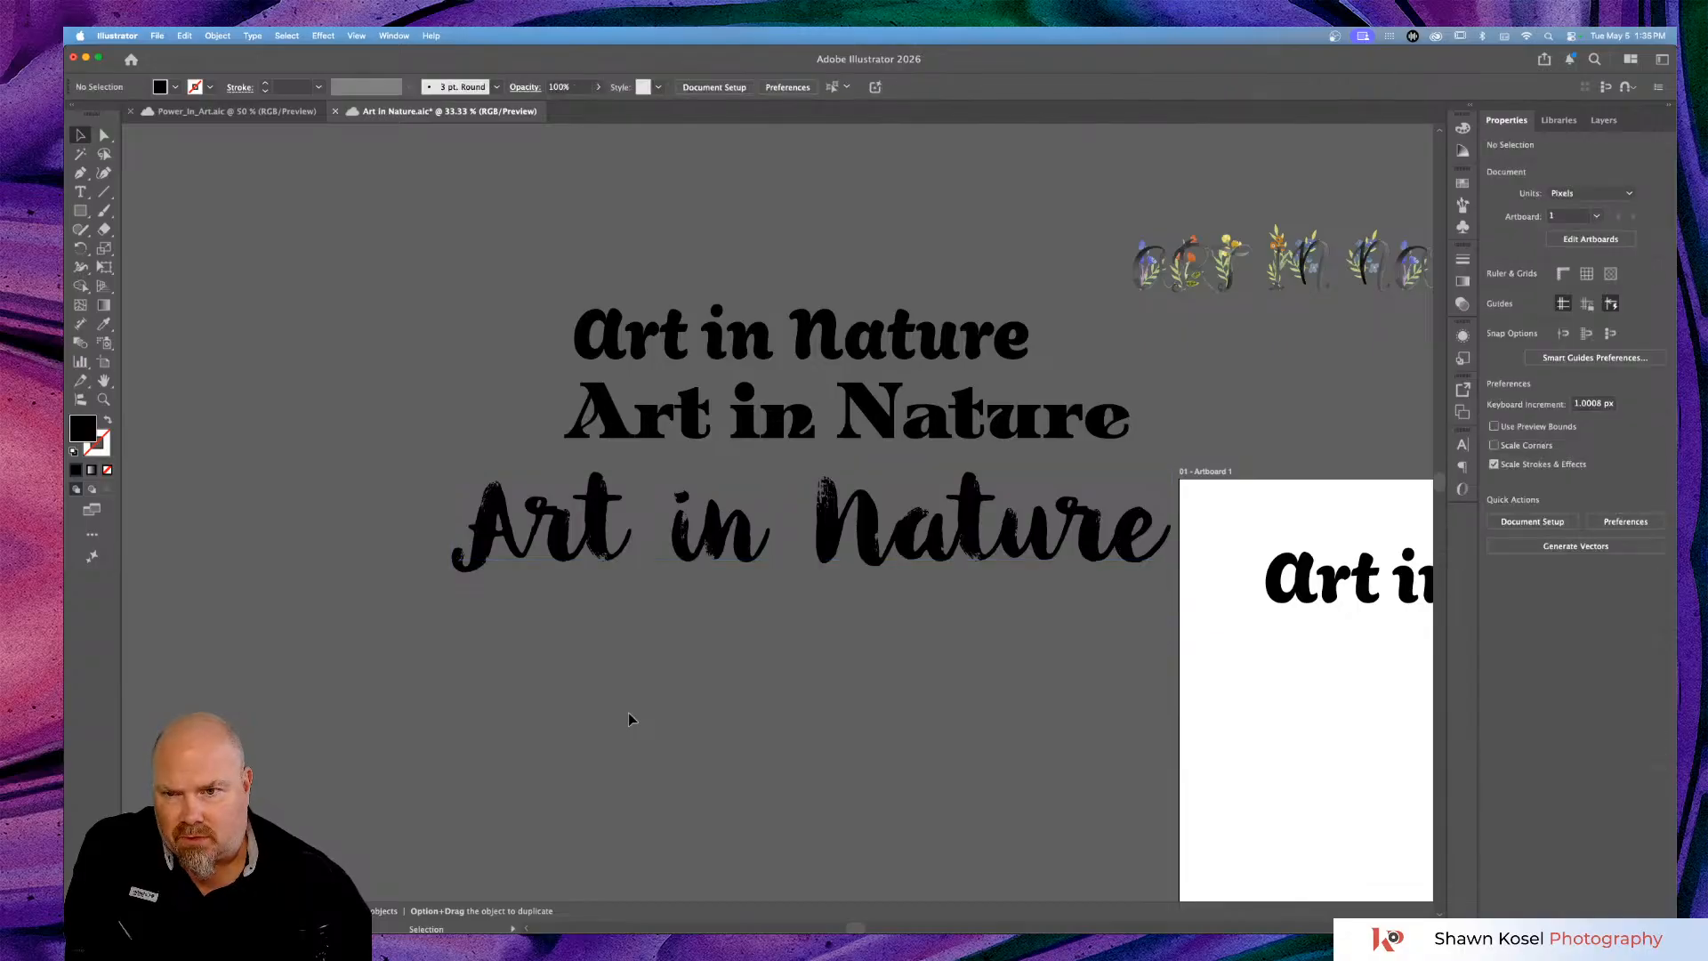
Move the two upper "Art in Nature" samples together up and away from the artboard, and delete the Aisha Arabic text on the artboard.
scroll(442, 305, up, 3)
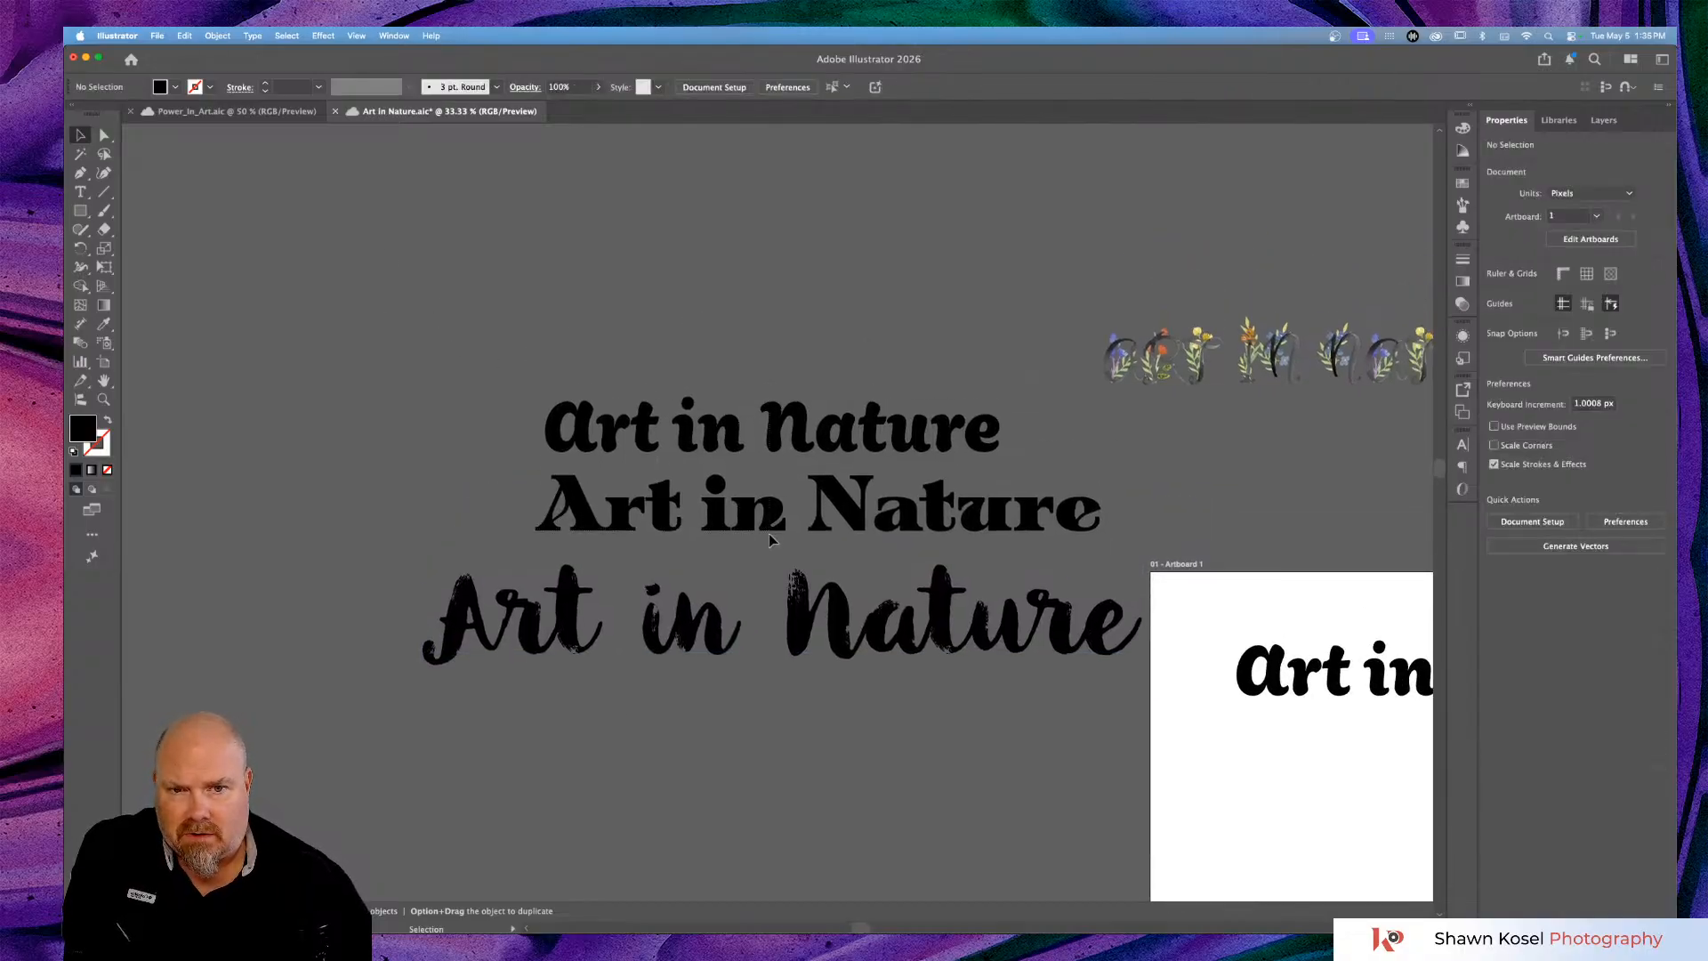
drag(753, 496, 528, 288)
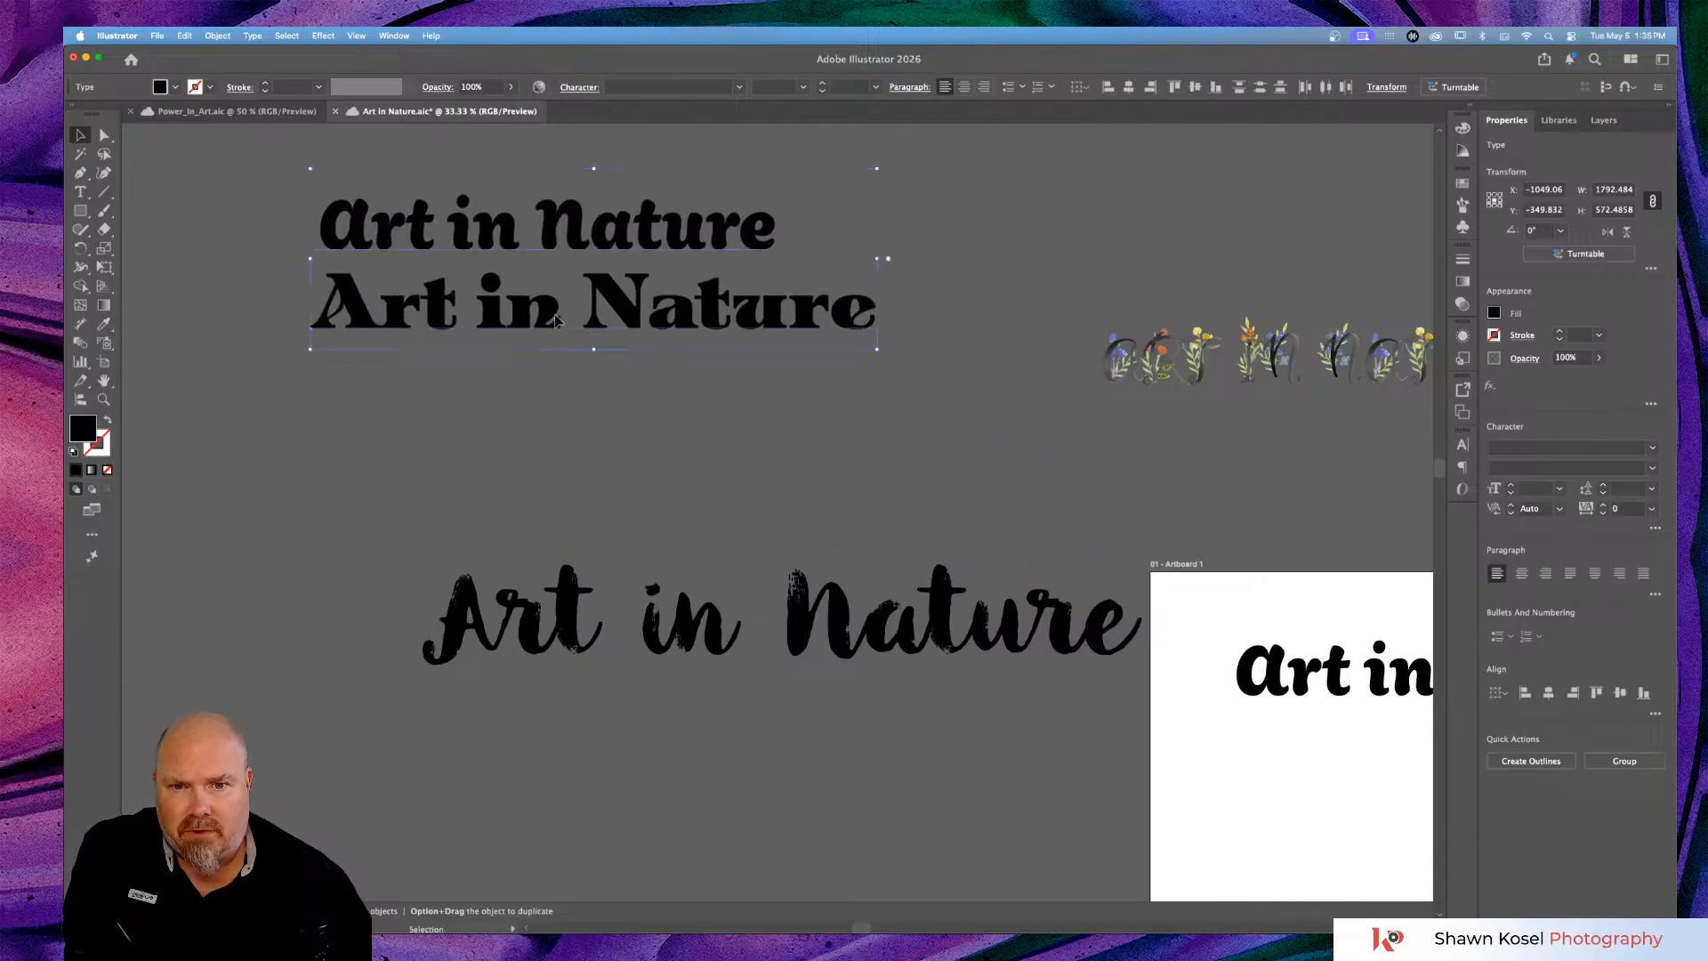
click(1299, 691)
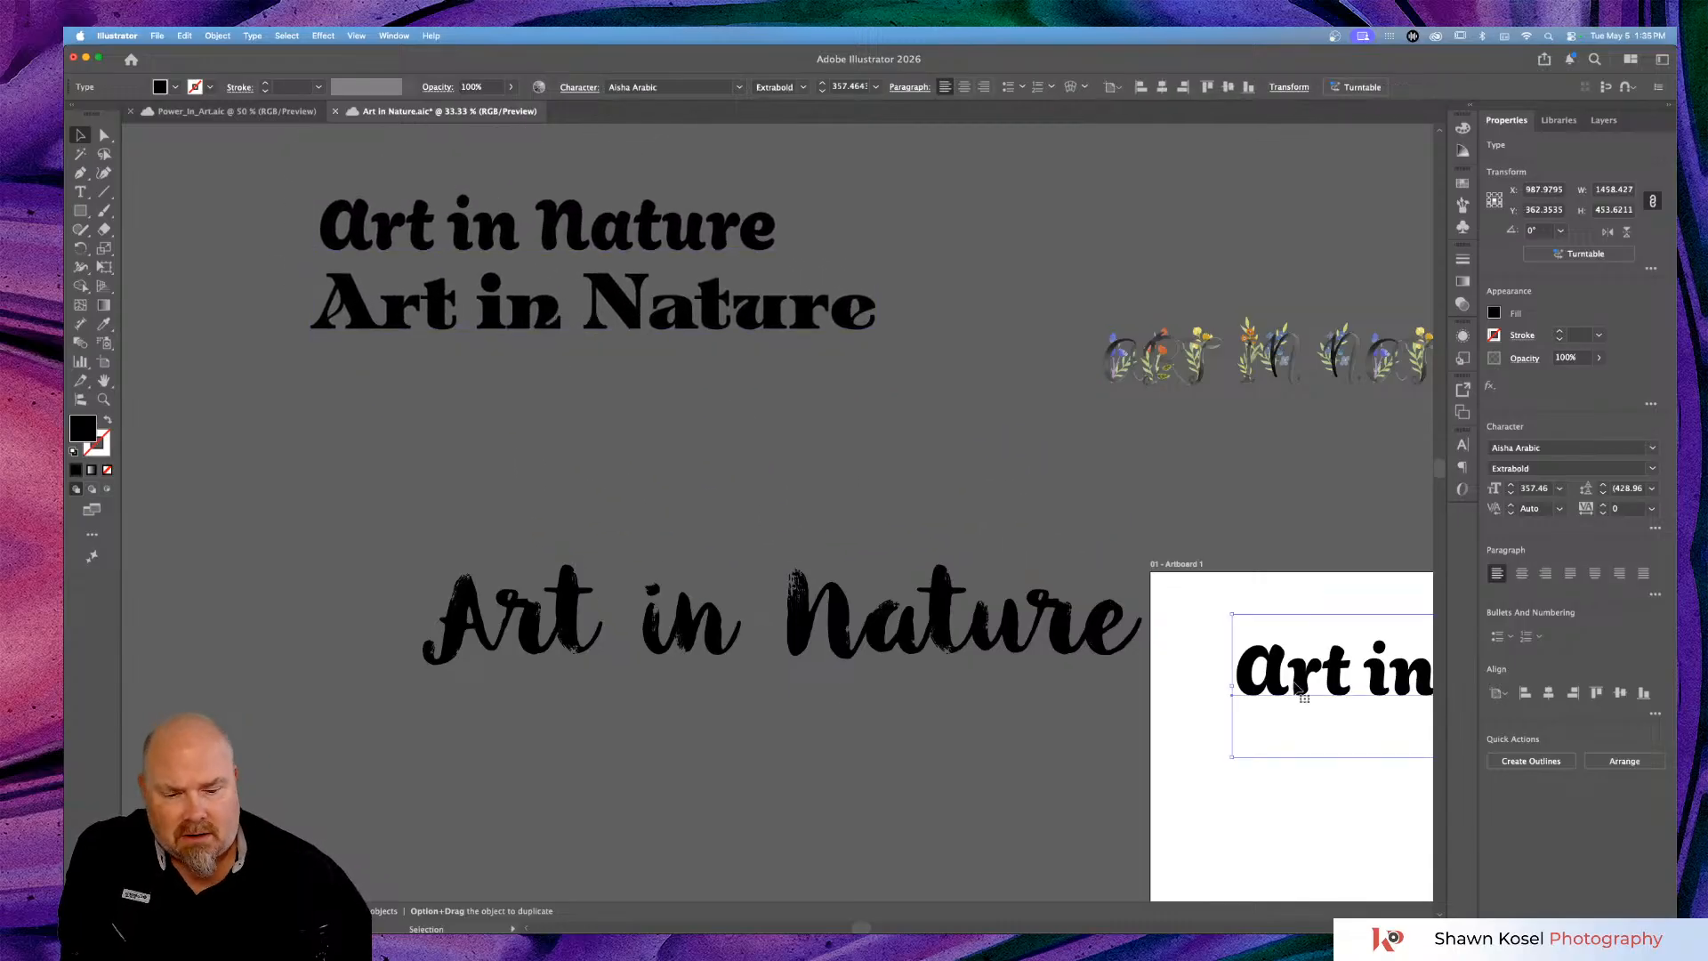
key(Delete)
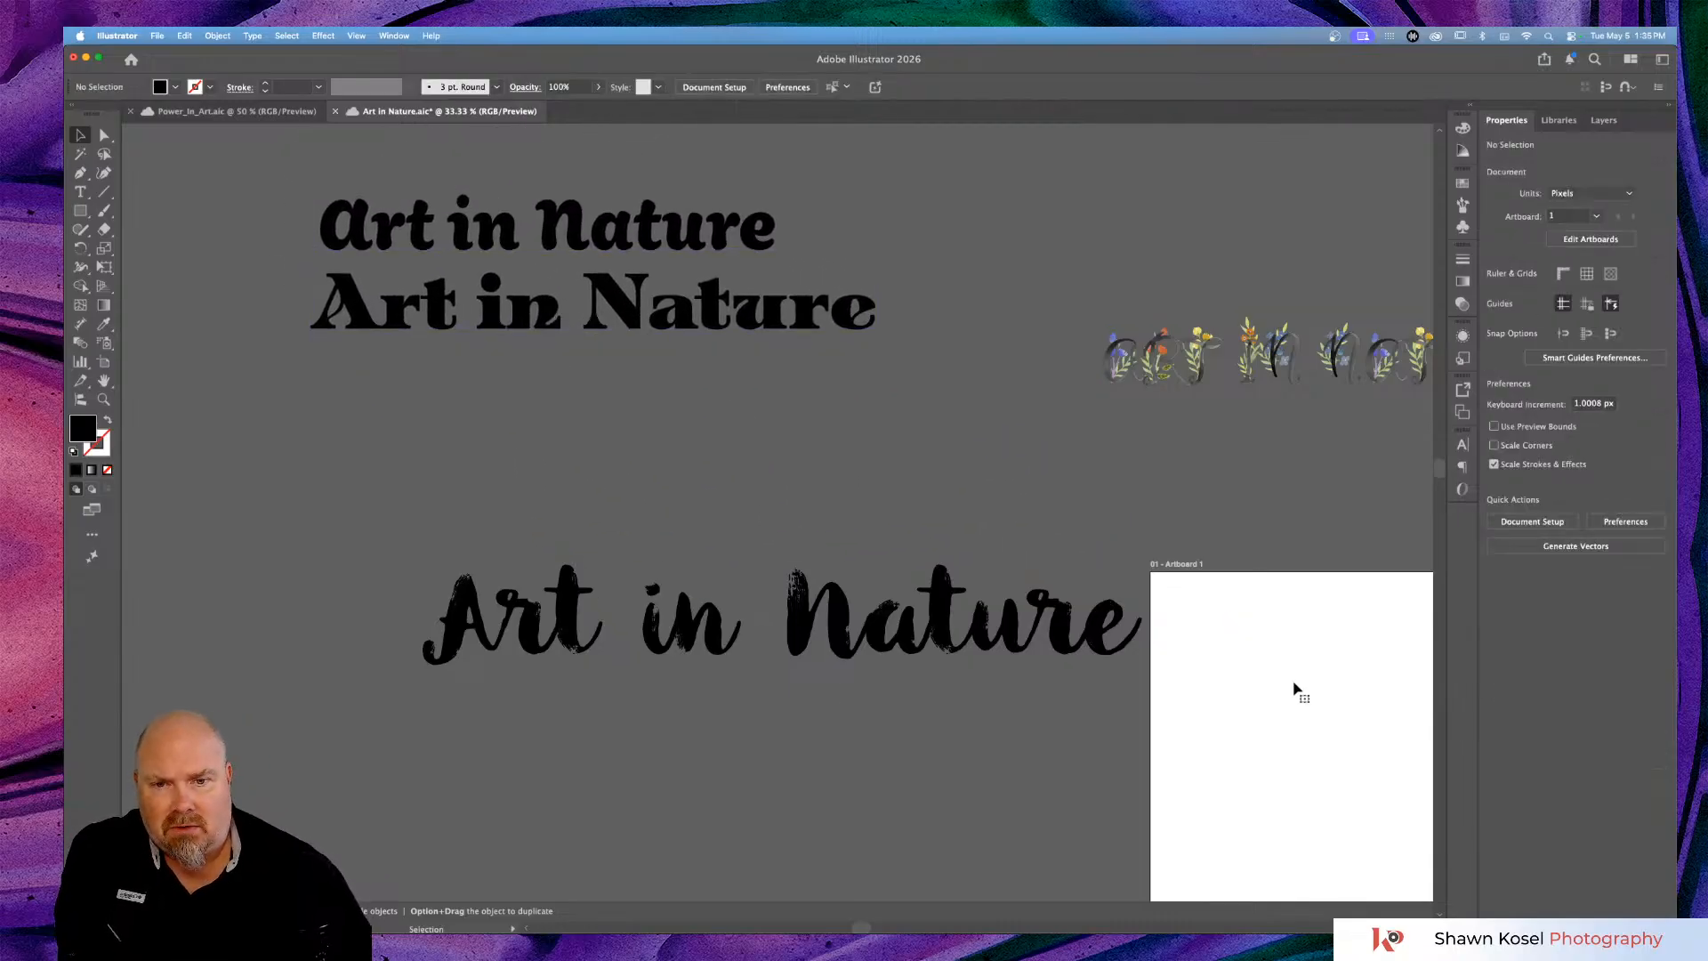
Move the Botanica Script line beneath the other two samples and add it to the Art in Nature library as a text asset.
click(943, 625)
drag(944, 626, 785, 424)
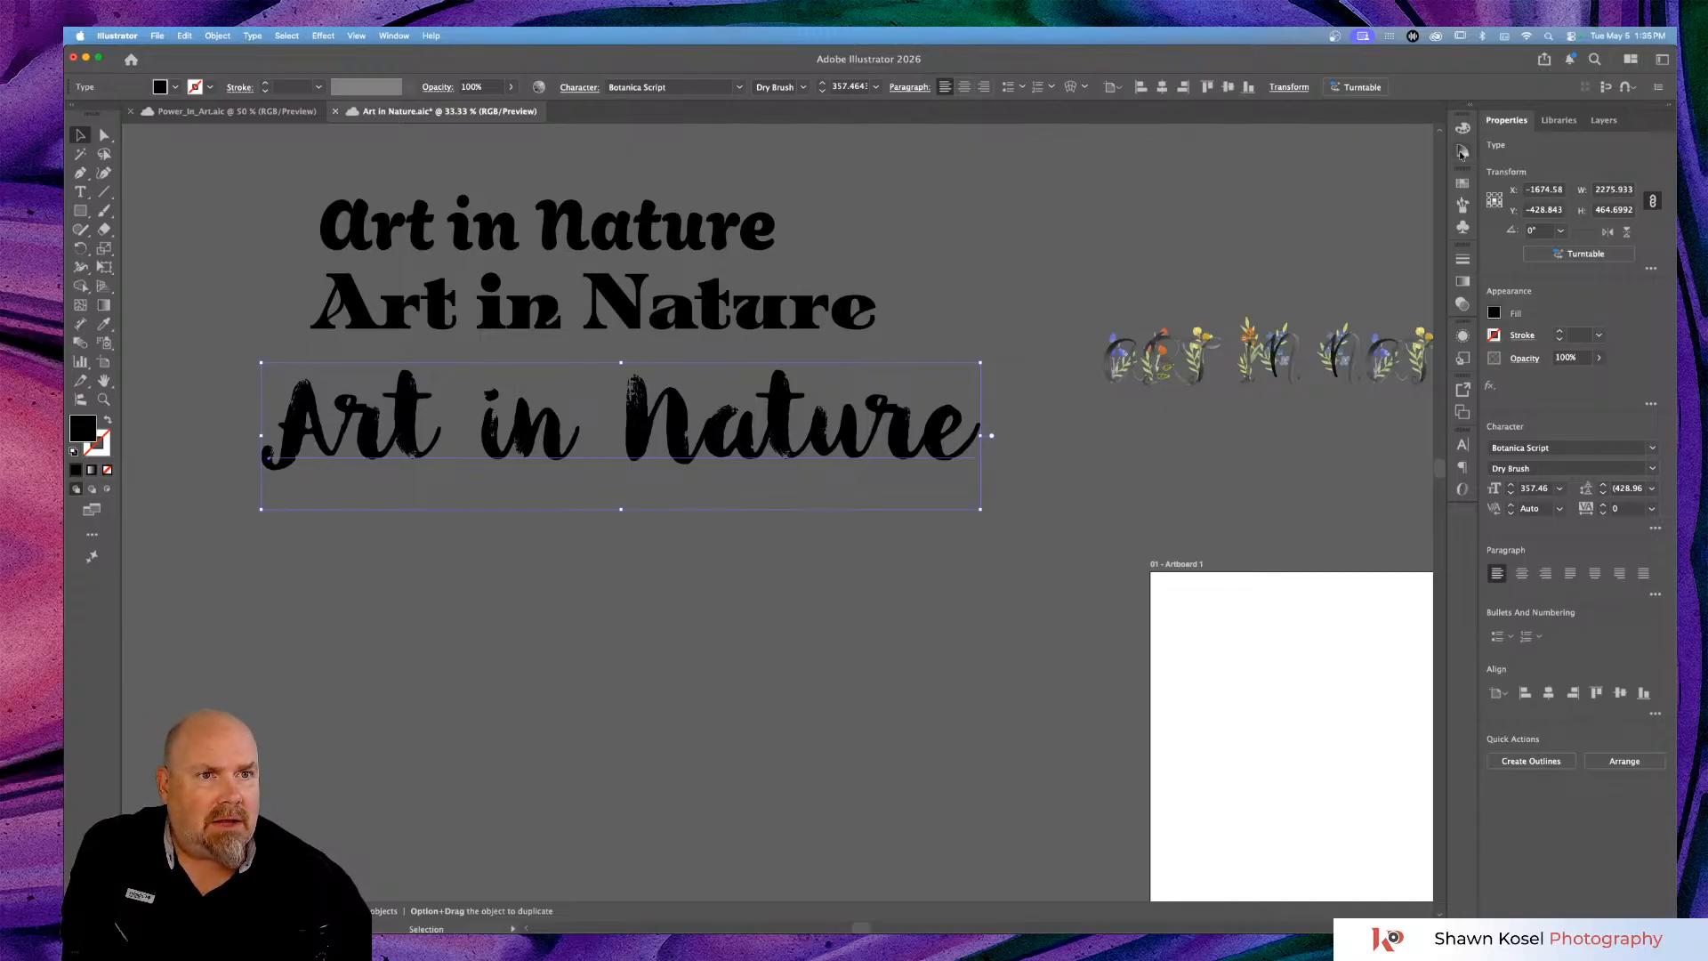
click(1559, 120)
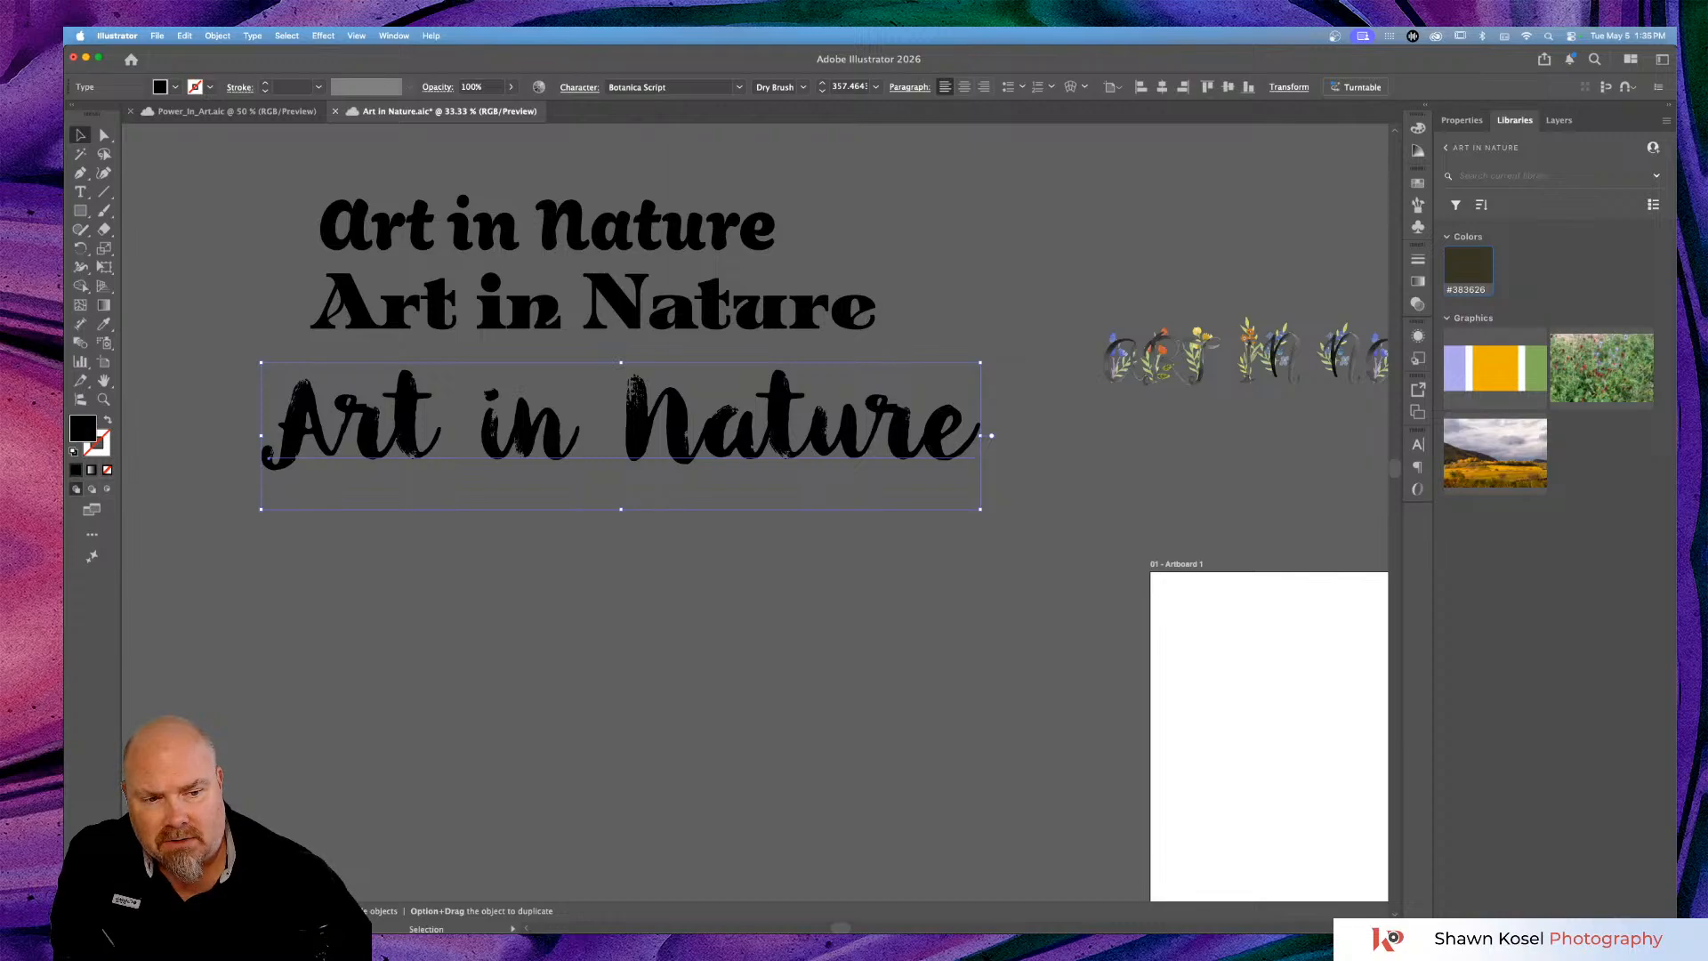
click(1635, 926)
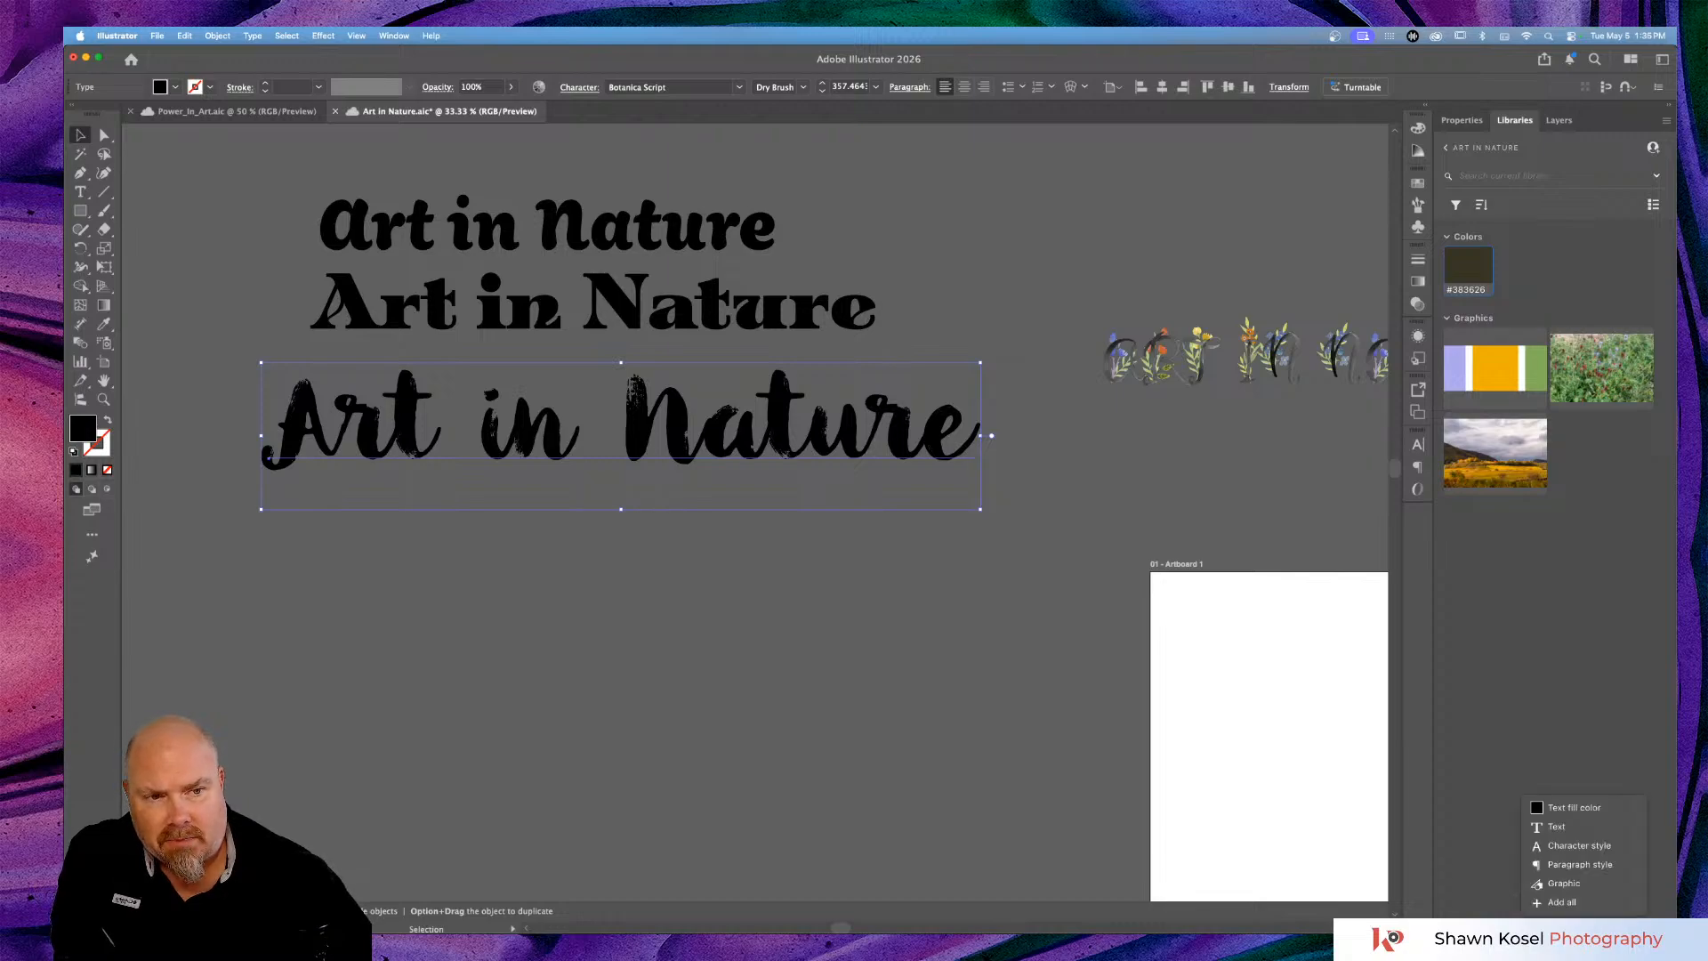
click(1571, 828)
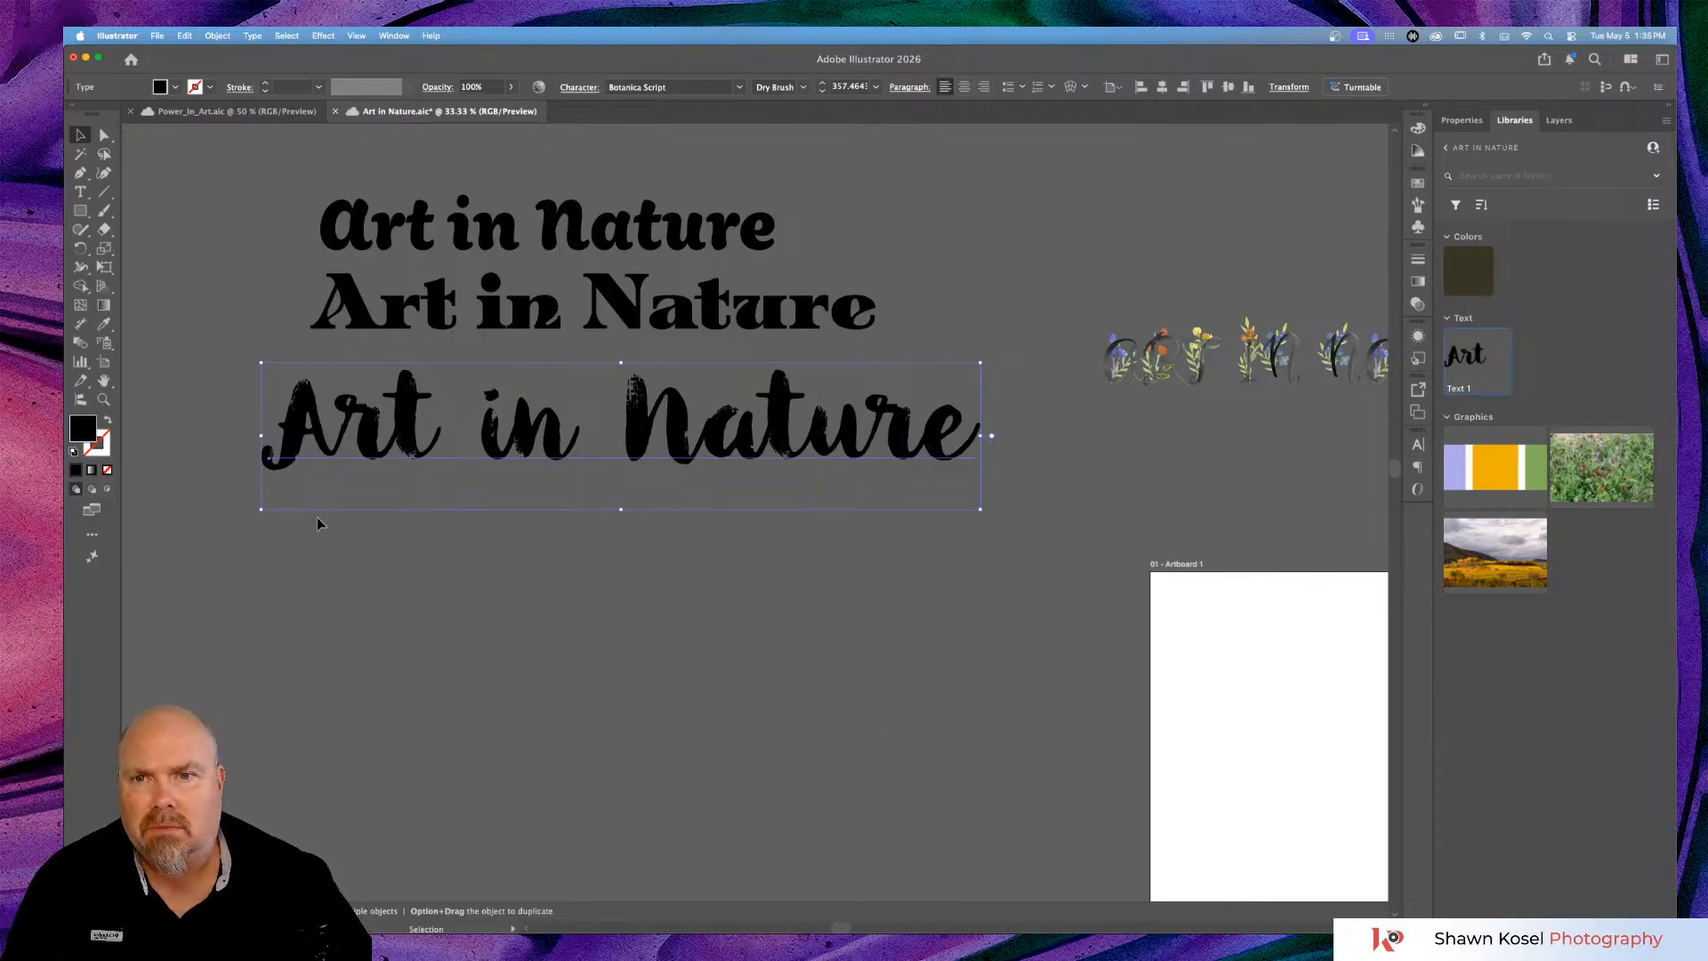
click(398, 553)
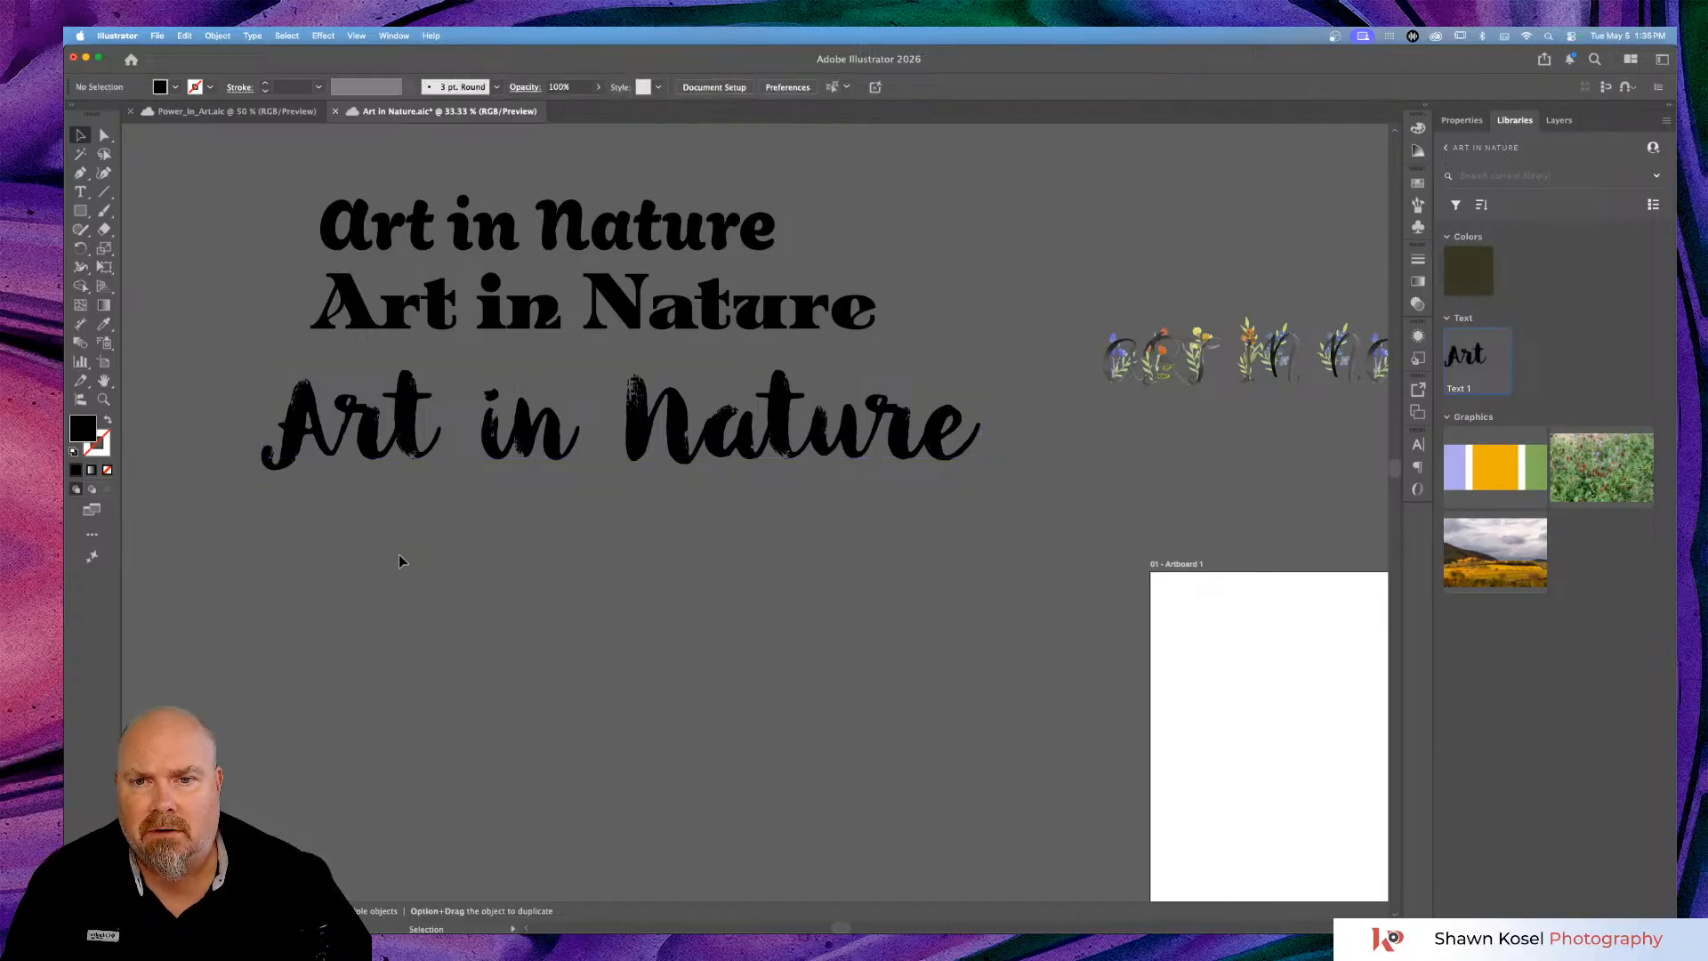
Place a duplicate of the Botanica Script Dry Brush line across the upper part of the artboard.
key(super+minus)
key(super+minus)
key(super+minus)
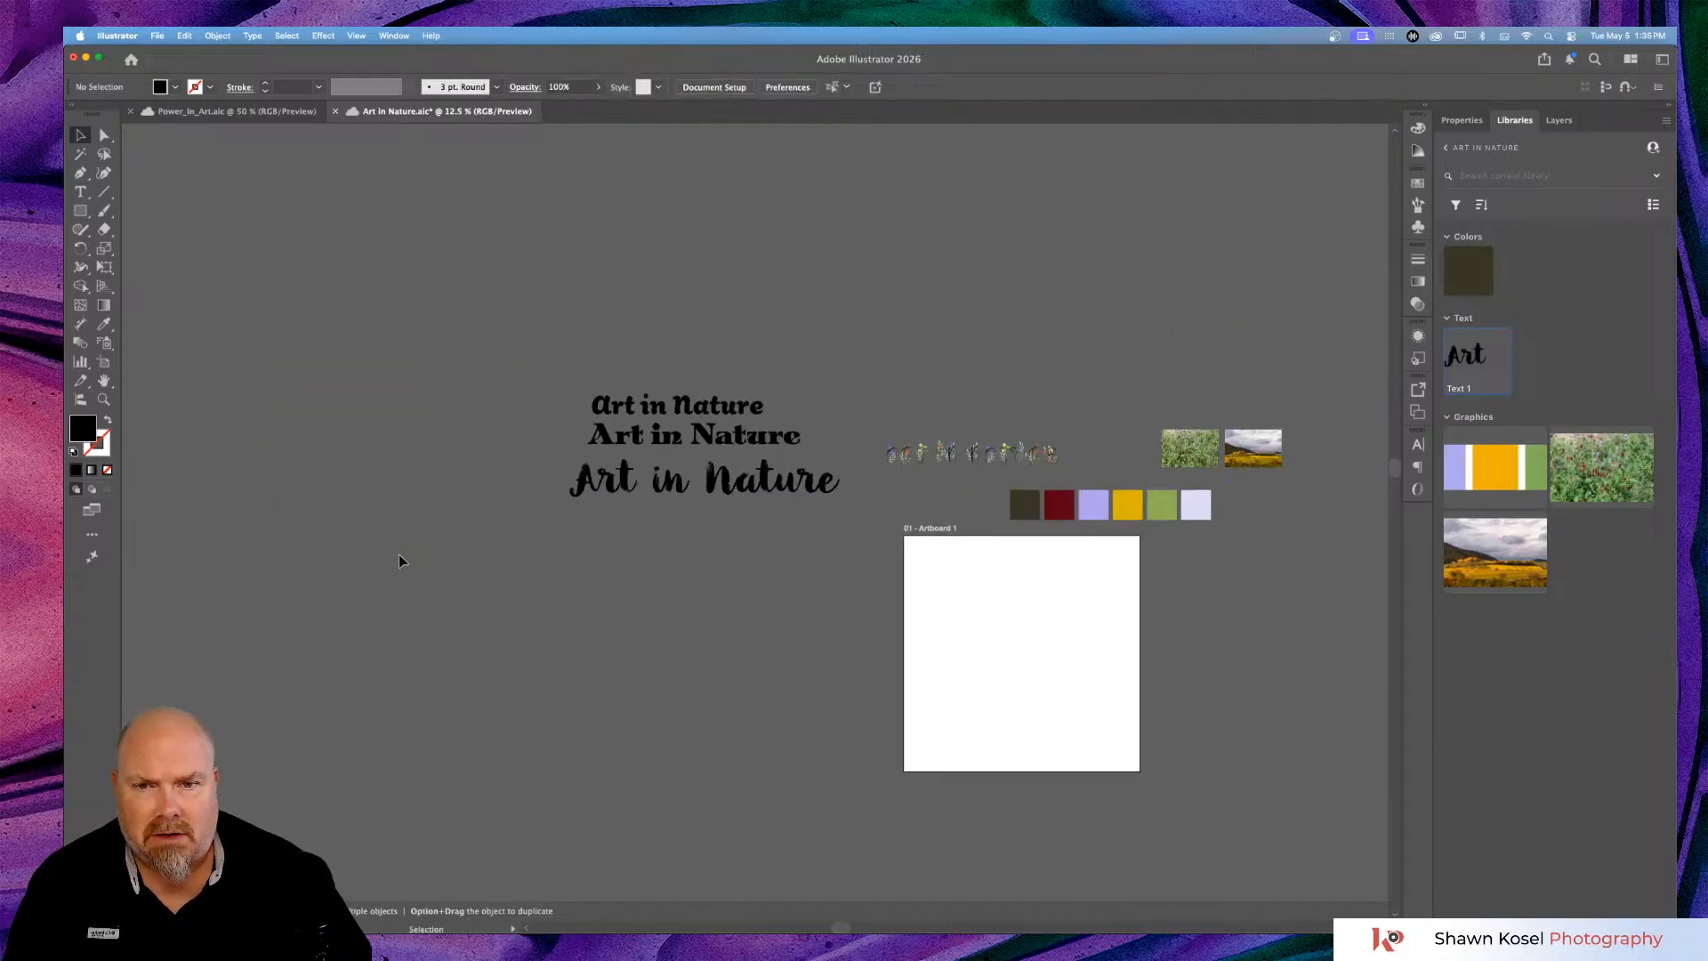
drag(669, 486, 989, 584)
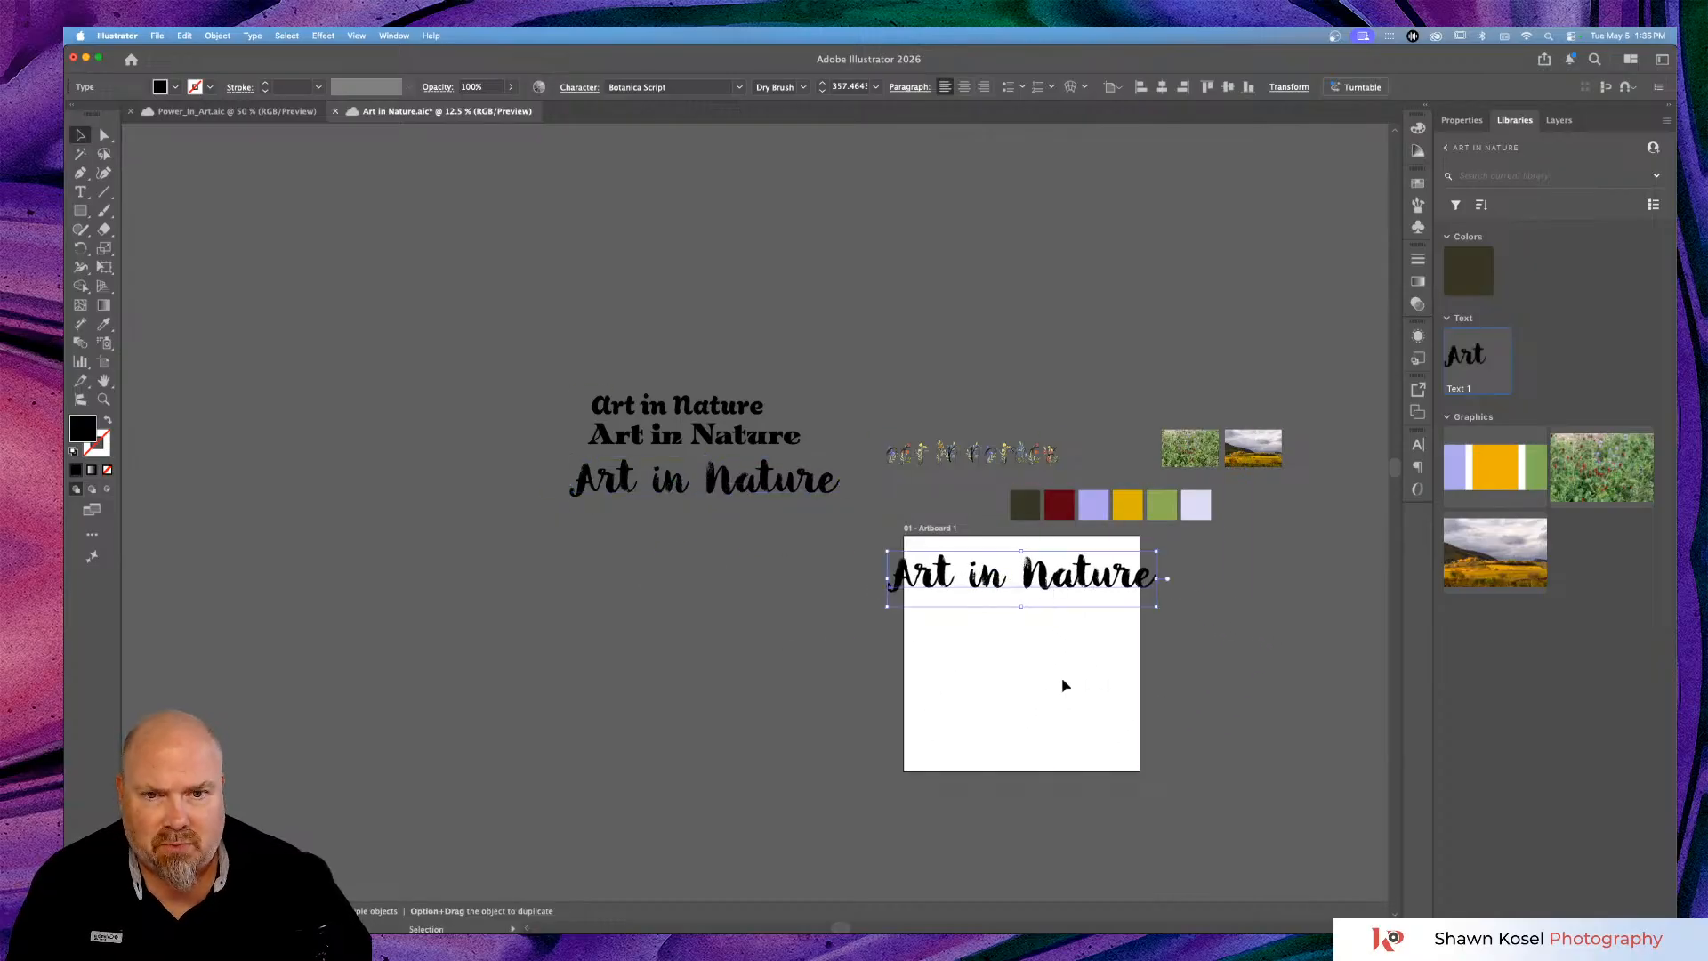
Deselect the artboard text, switch to Adobe Fonts in Chrome and open the Botanica family from page 2 of the Brush Pen results.
click(819, 625)
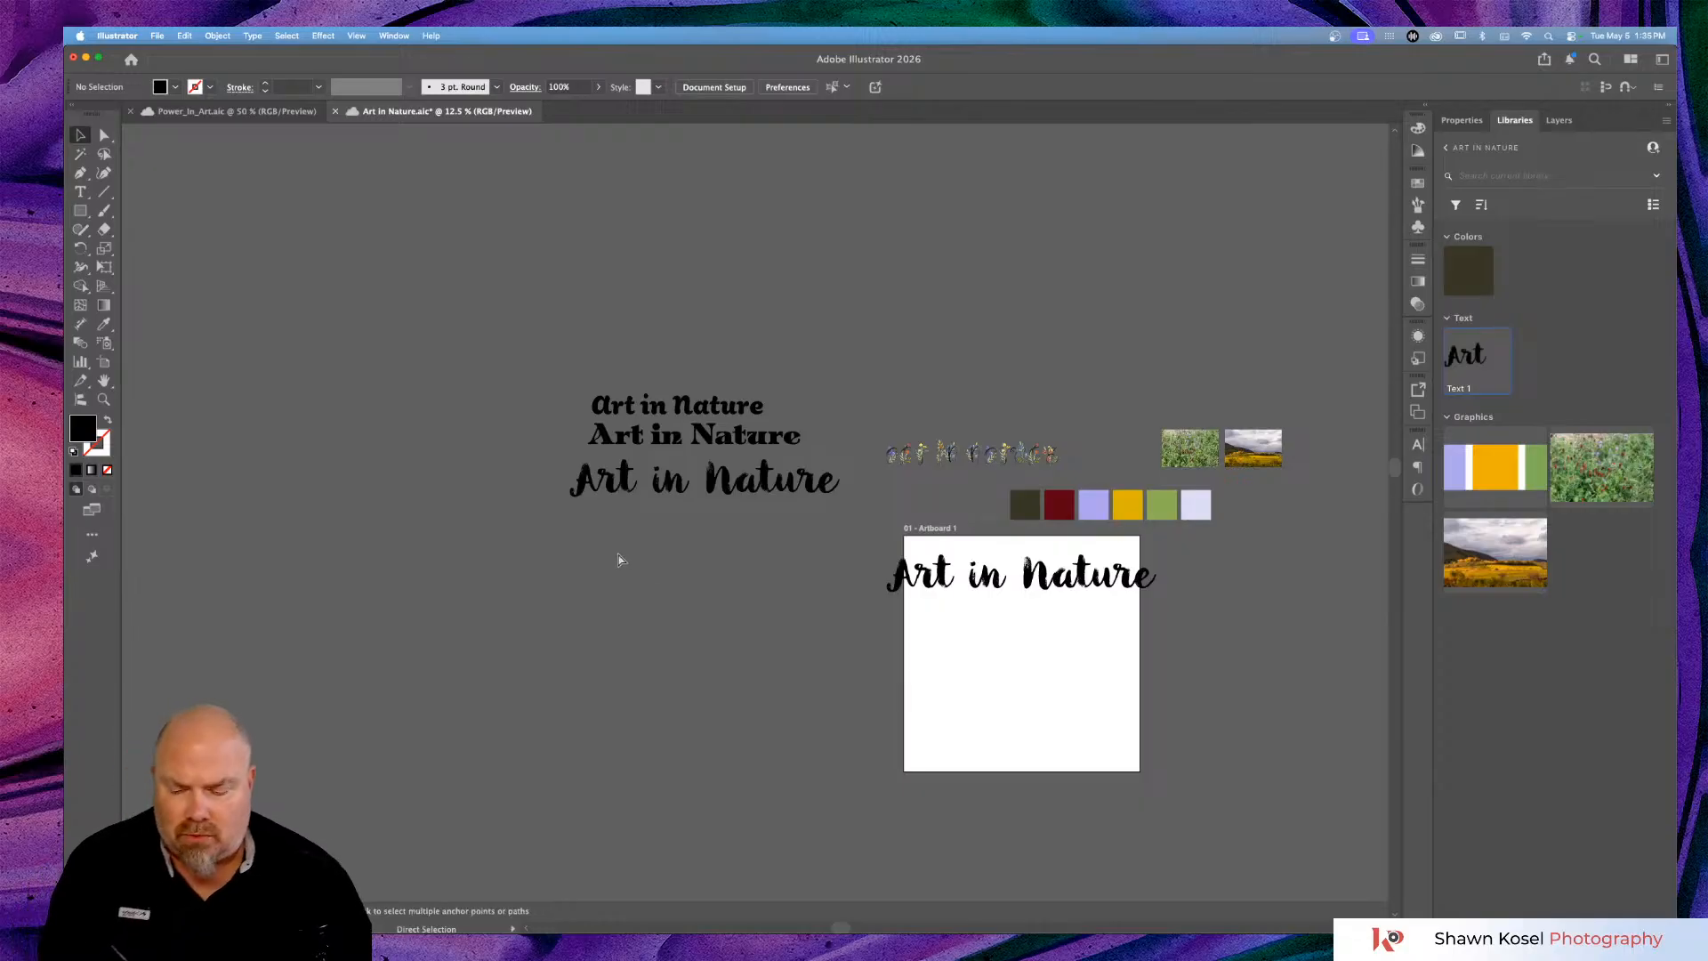
key(super+Tab)
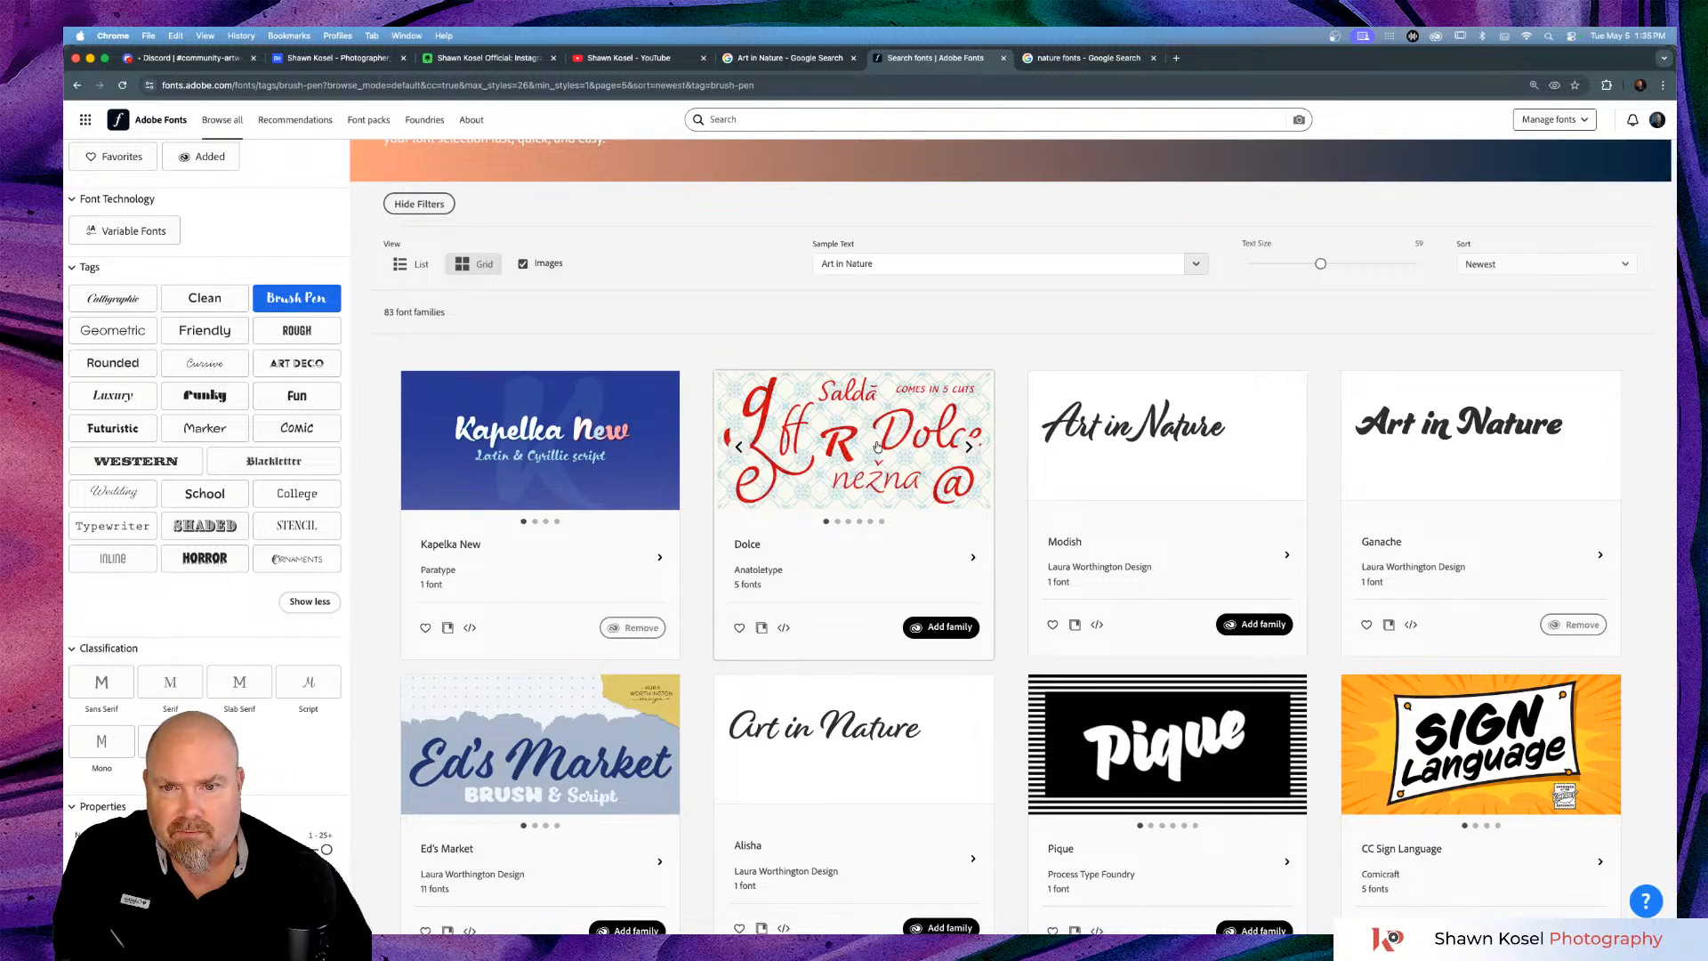
scroll(877, 447, down, 10)
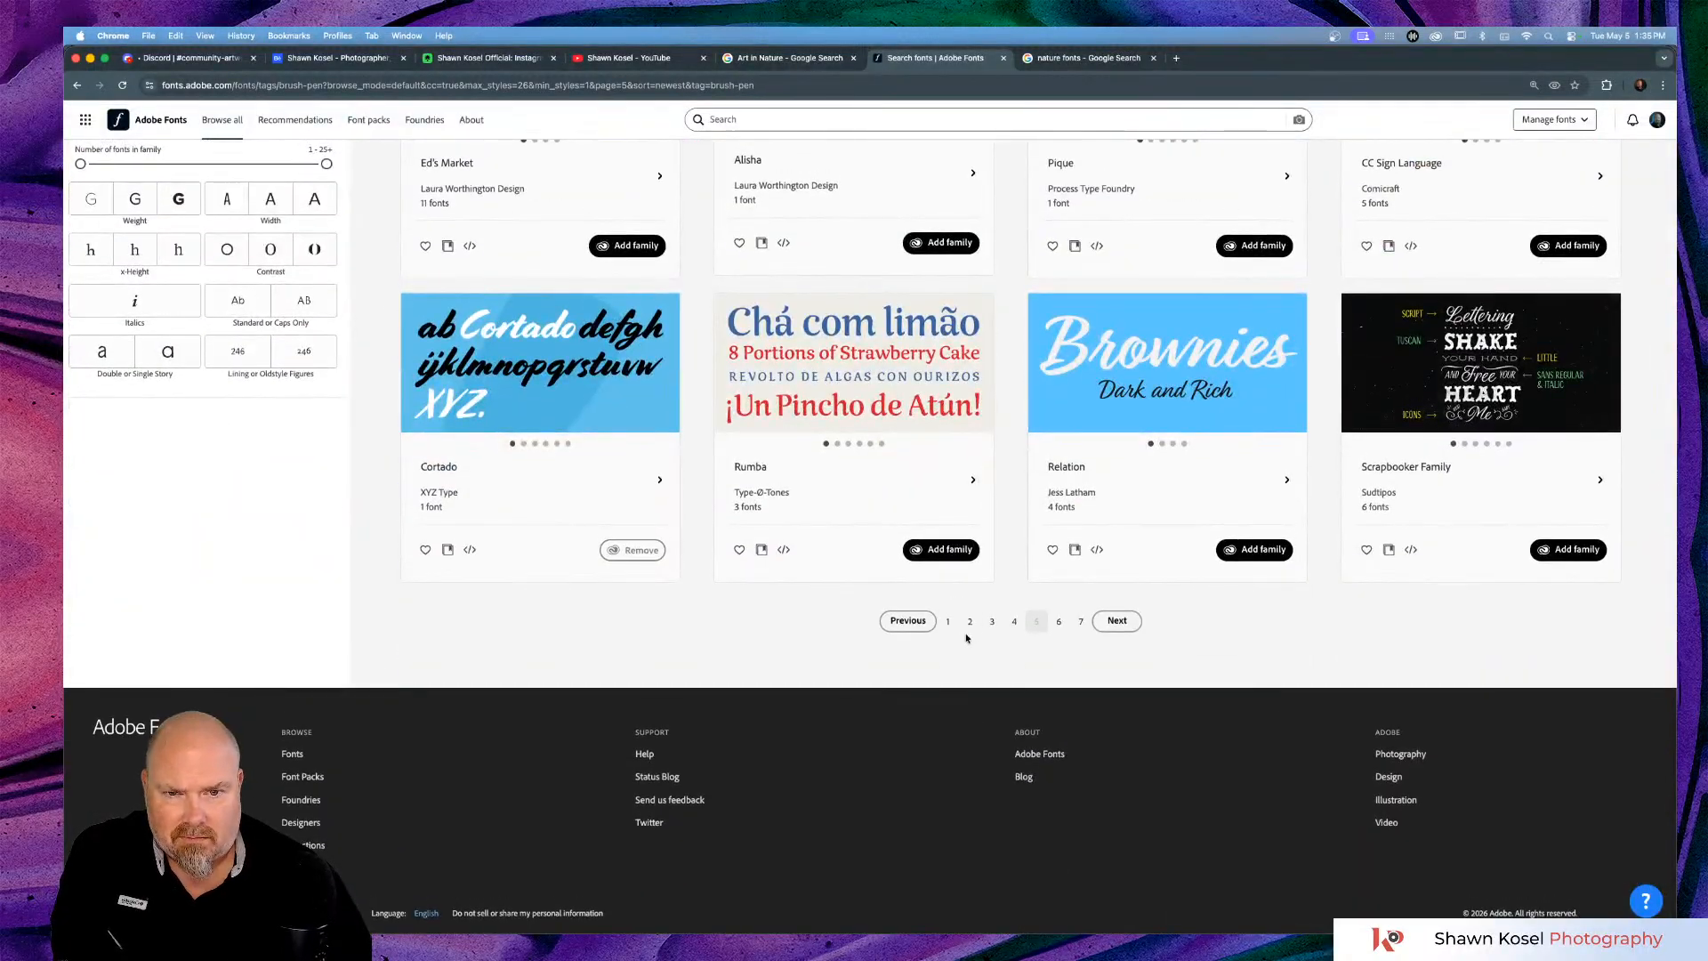
click(972, 621)
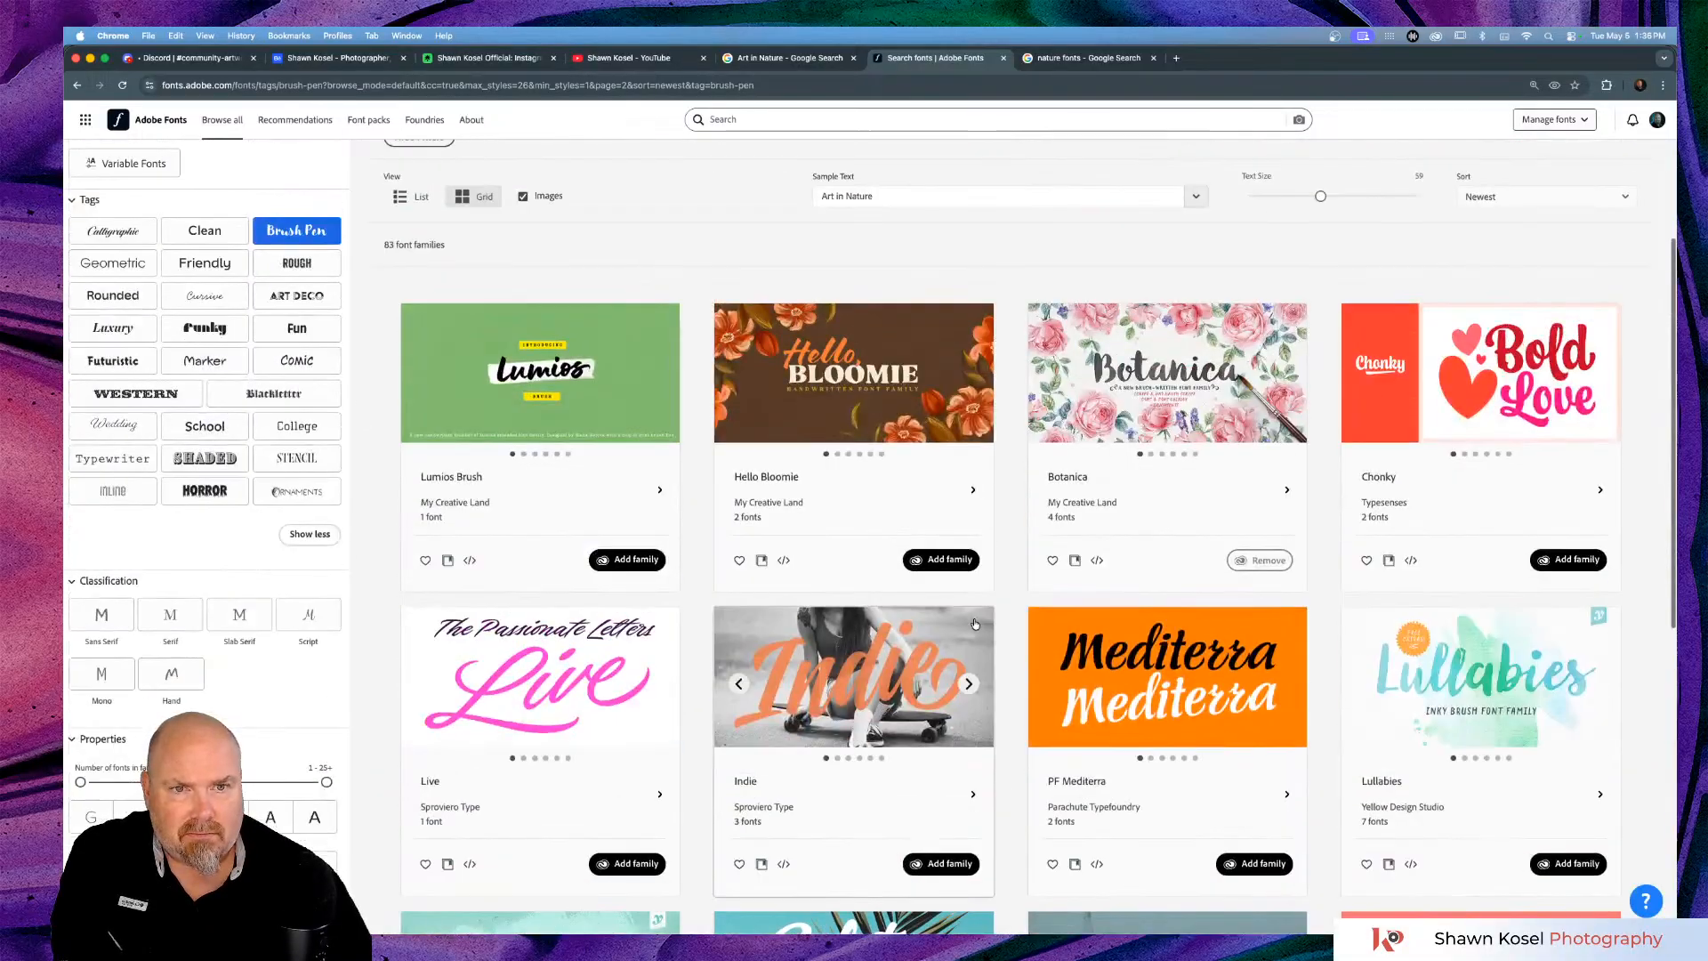
click(1156, 377)
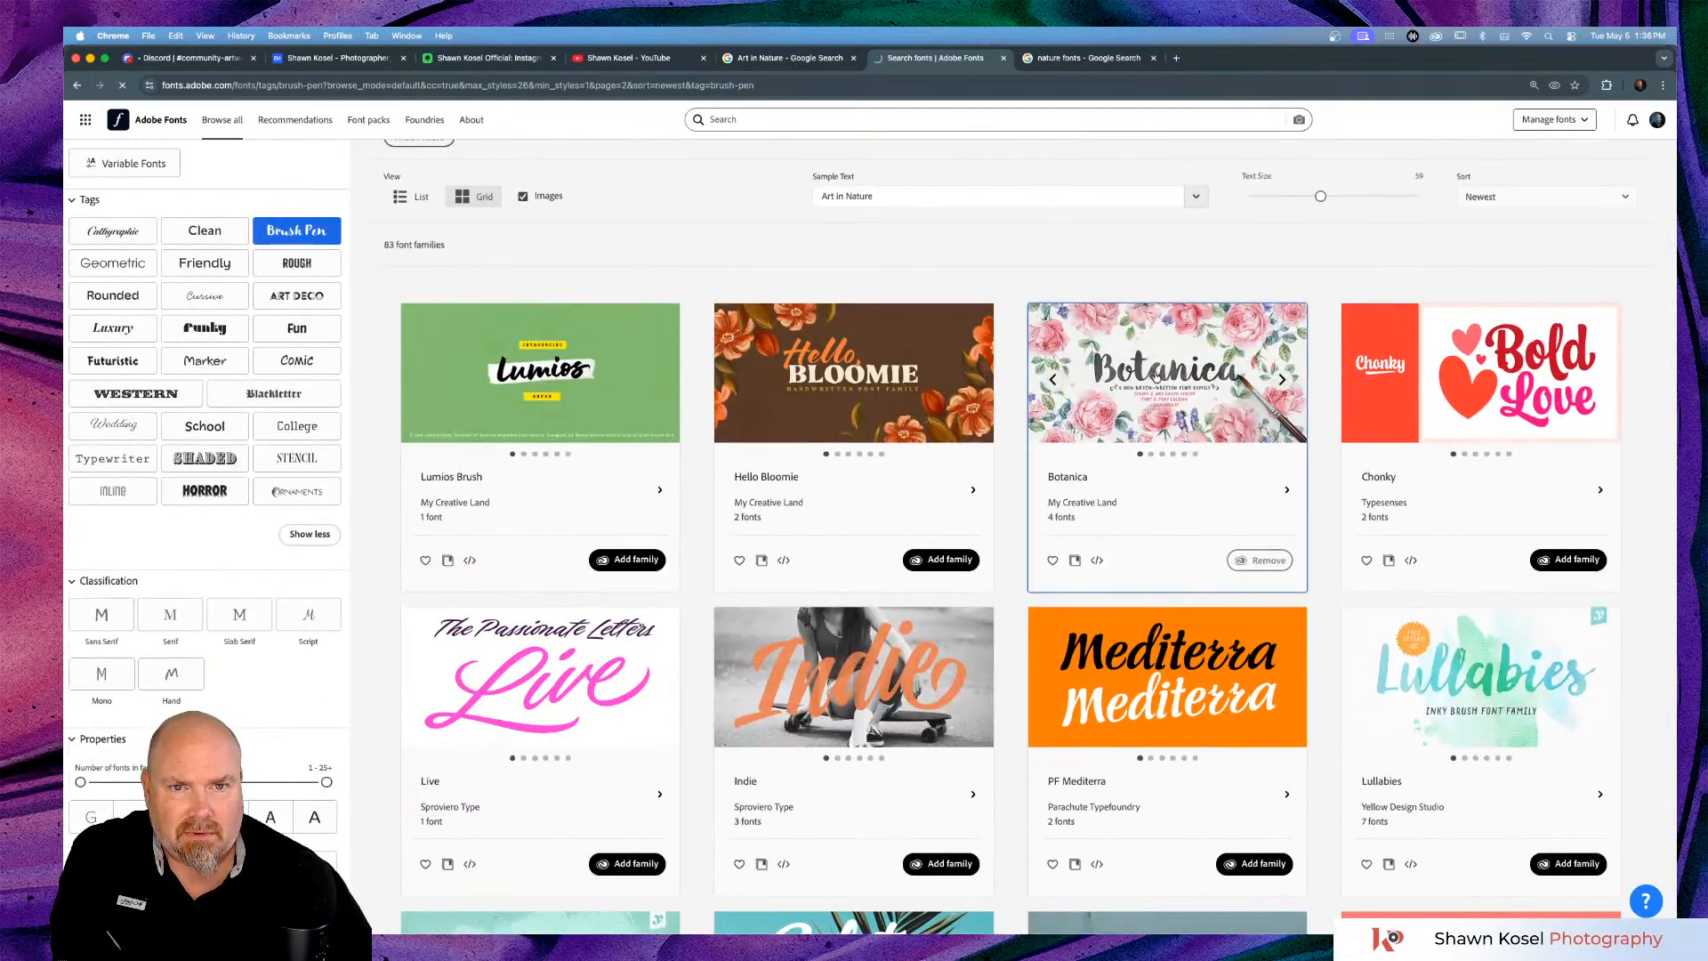
Examine the Botanica page's font samples, similar fonts, licensing, usage details and glyph support, and return to the unfiltered font listing.
scroll(1081, 394, down, 5)
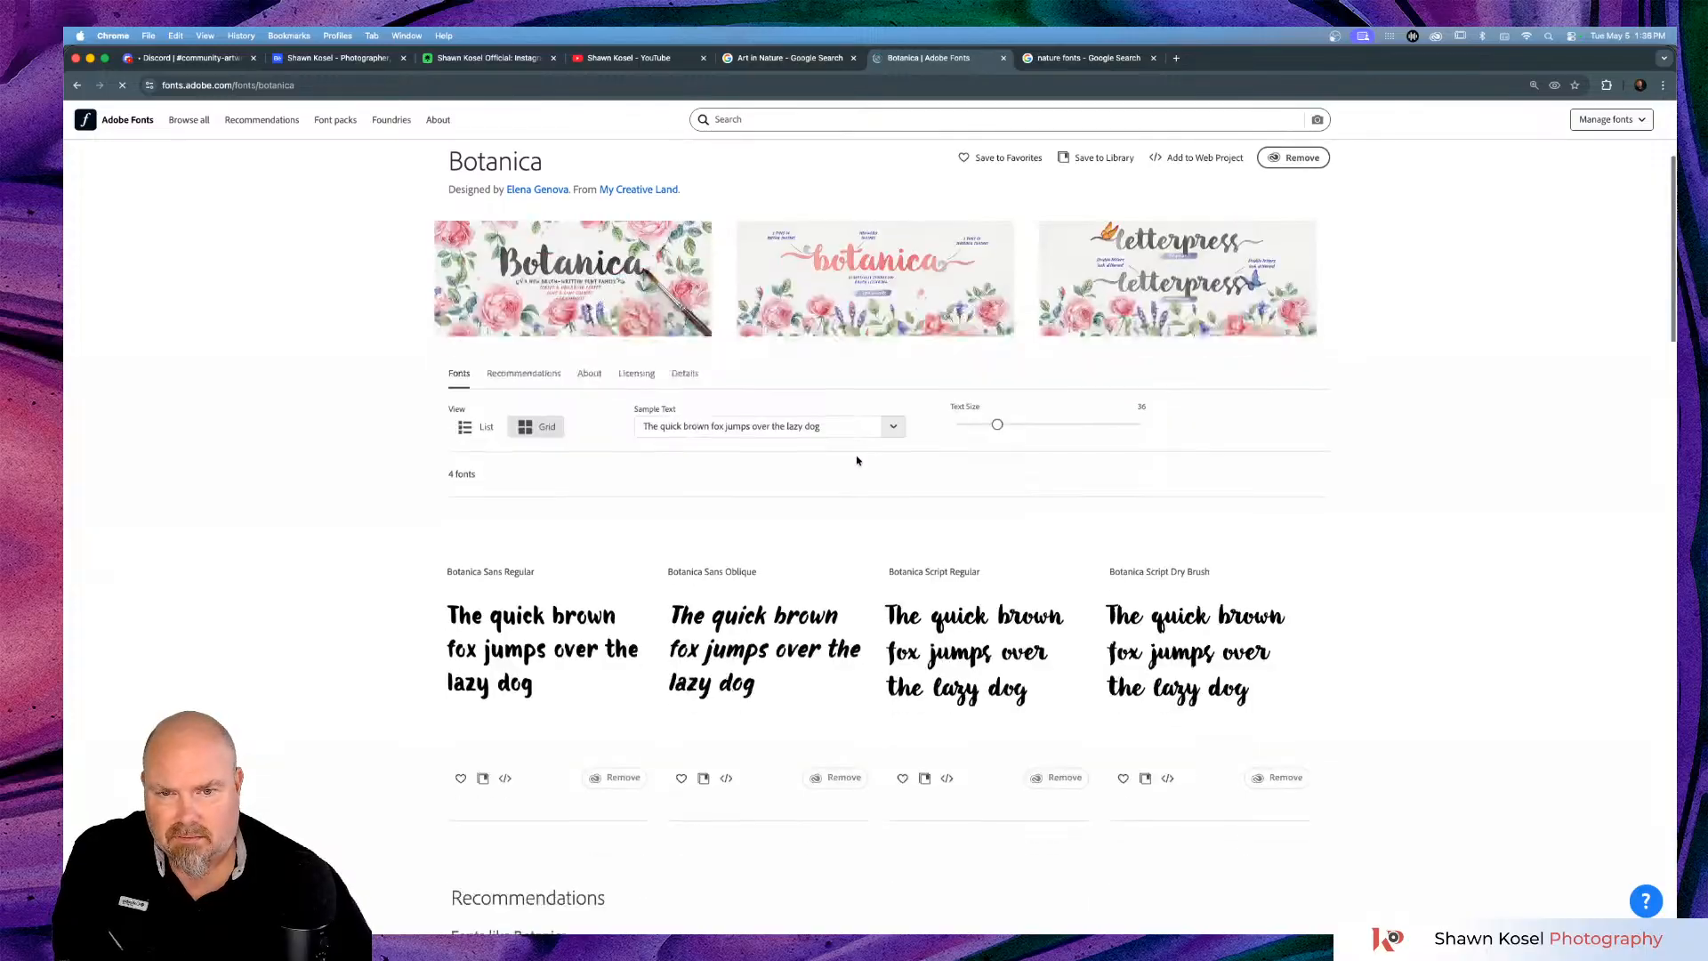
scroll(857, 460, down, 3)
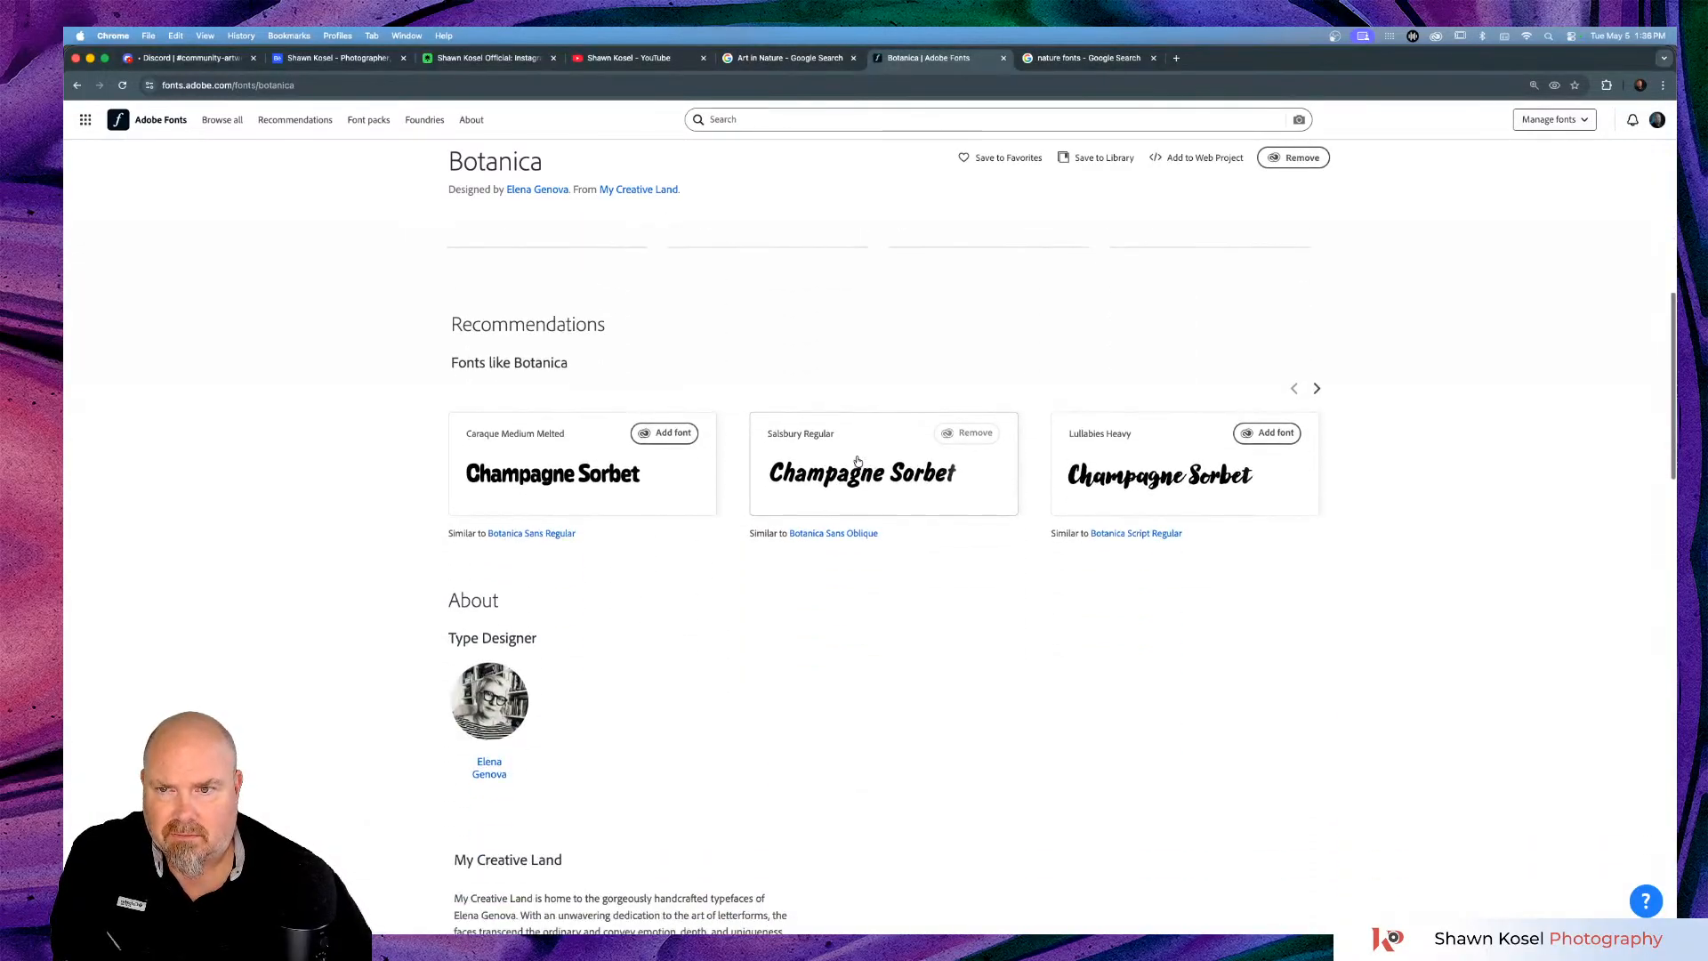
scroll(856, 460, down, 3)
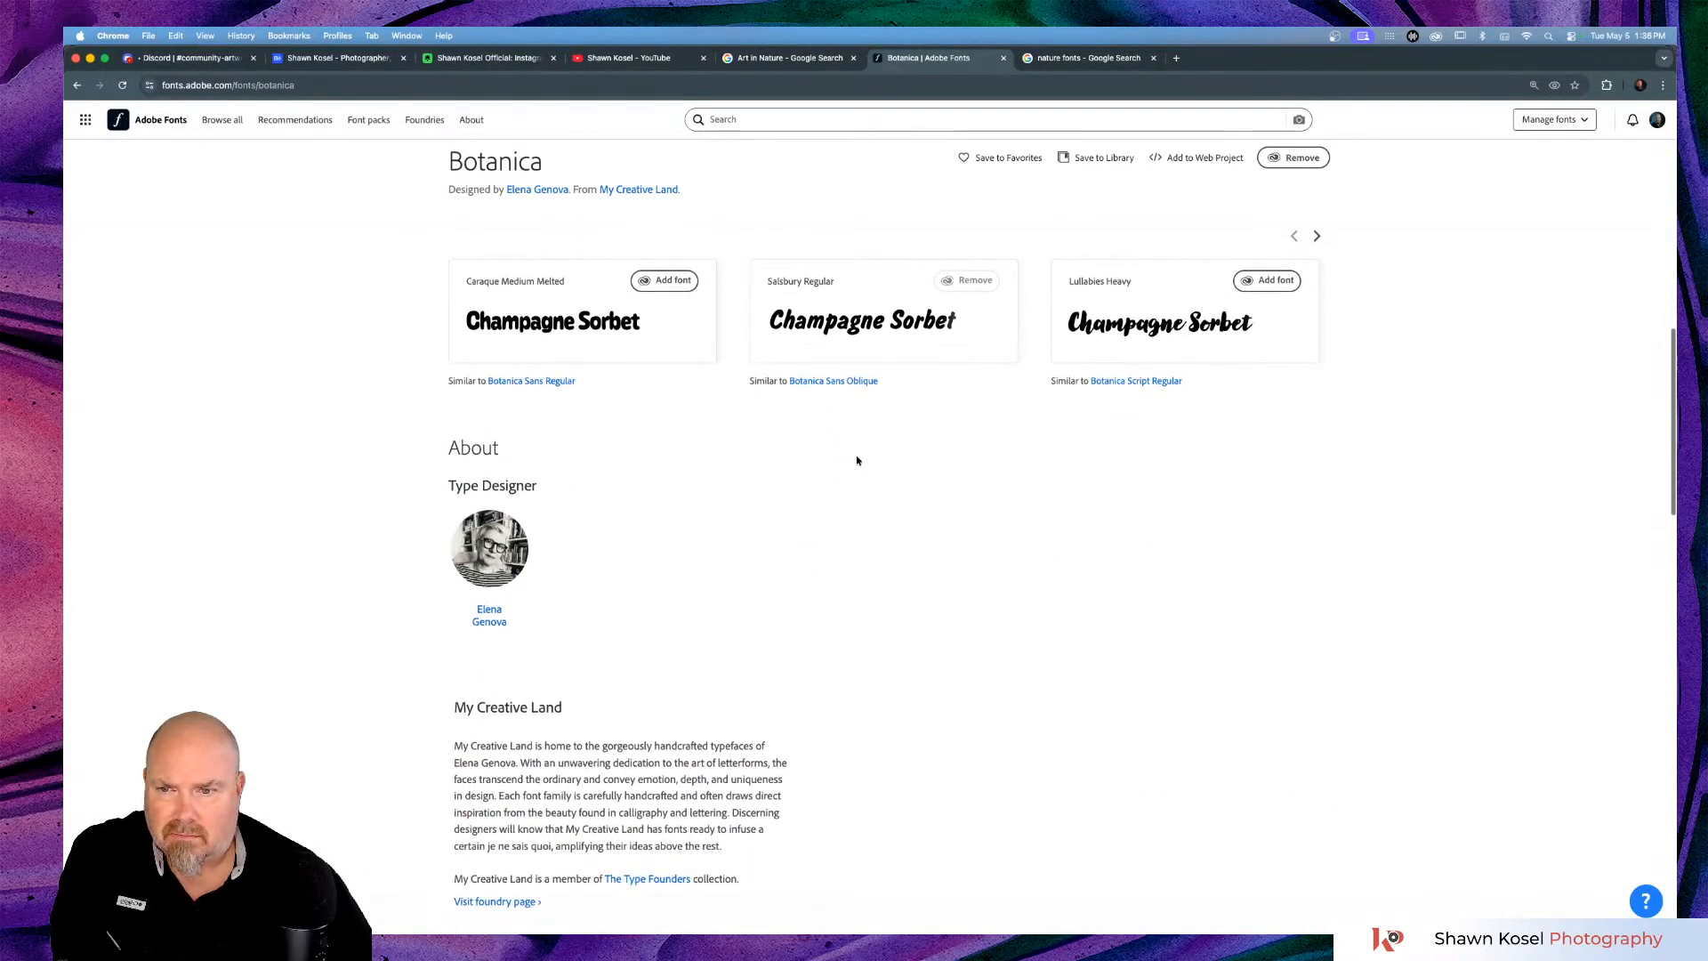
scroll(857, 460, down, 8)
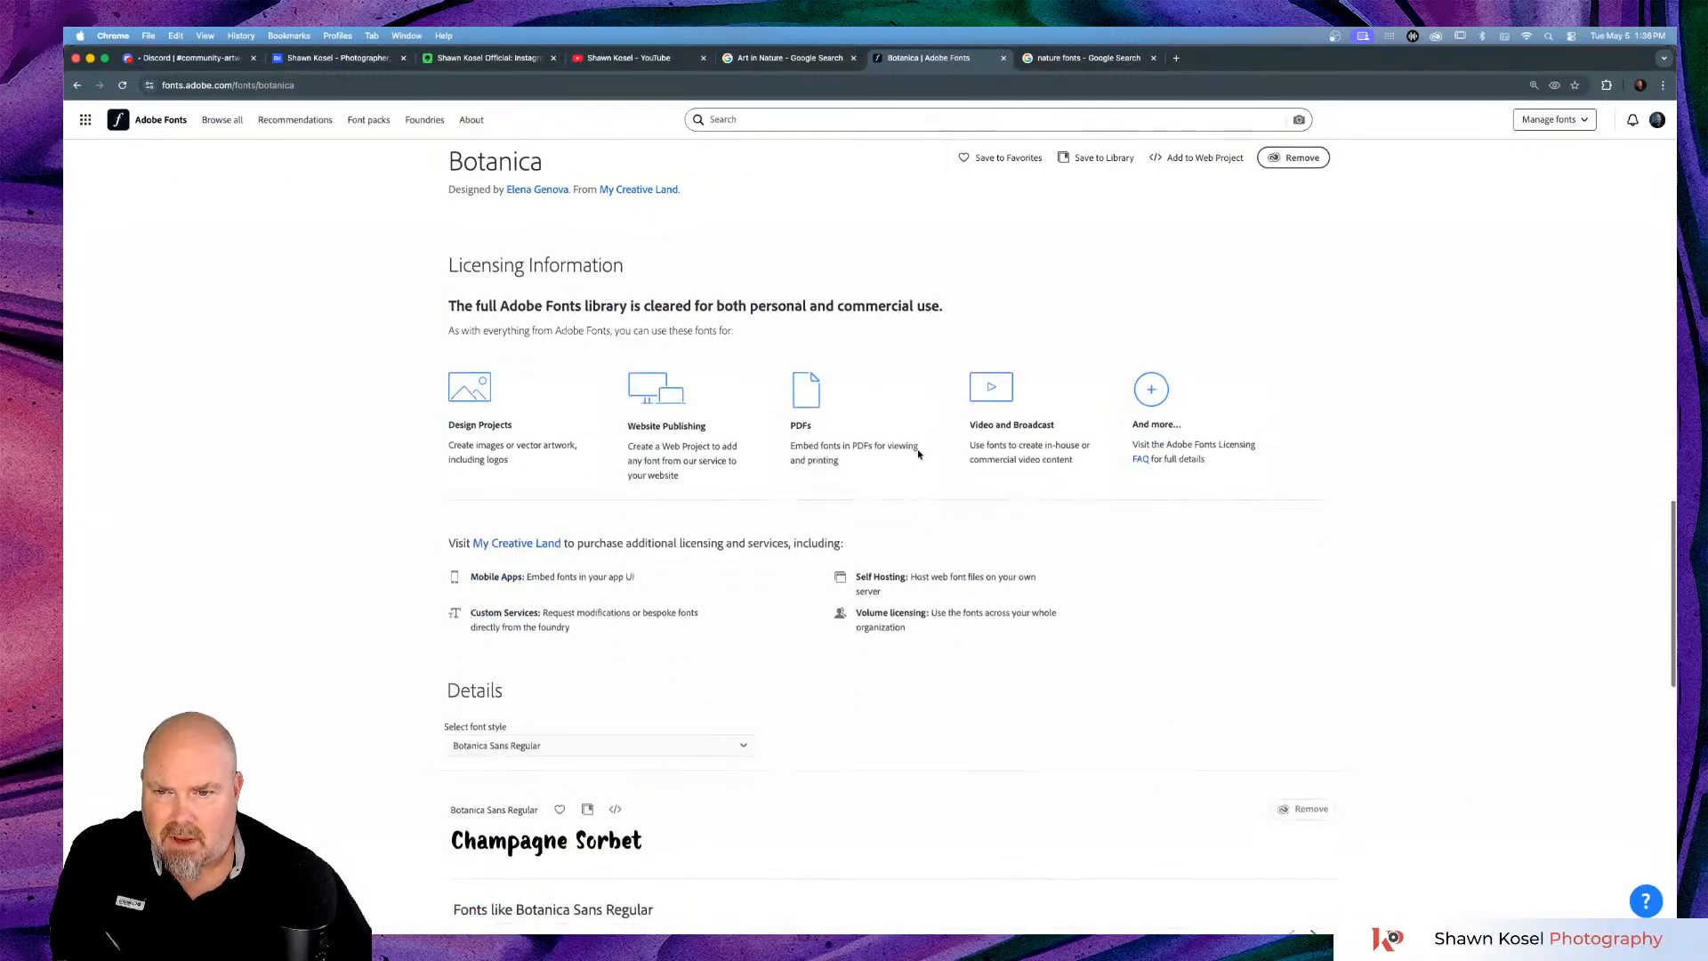
scroll(919, 455, down, 2)
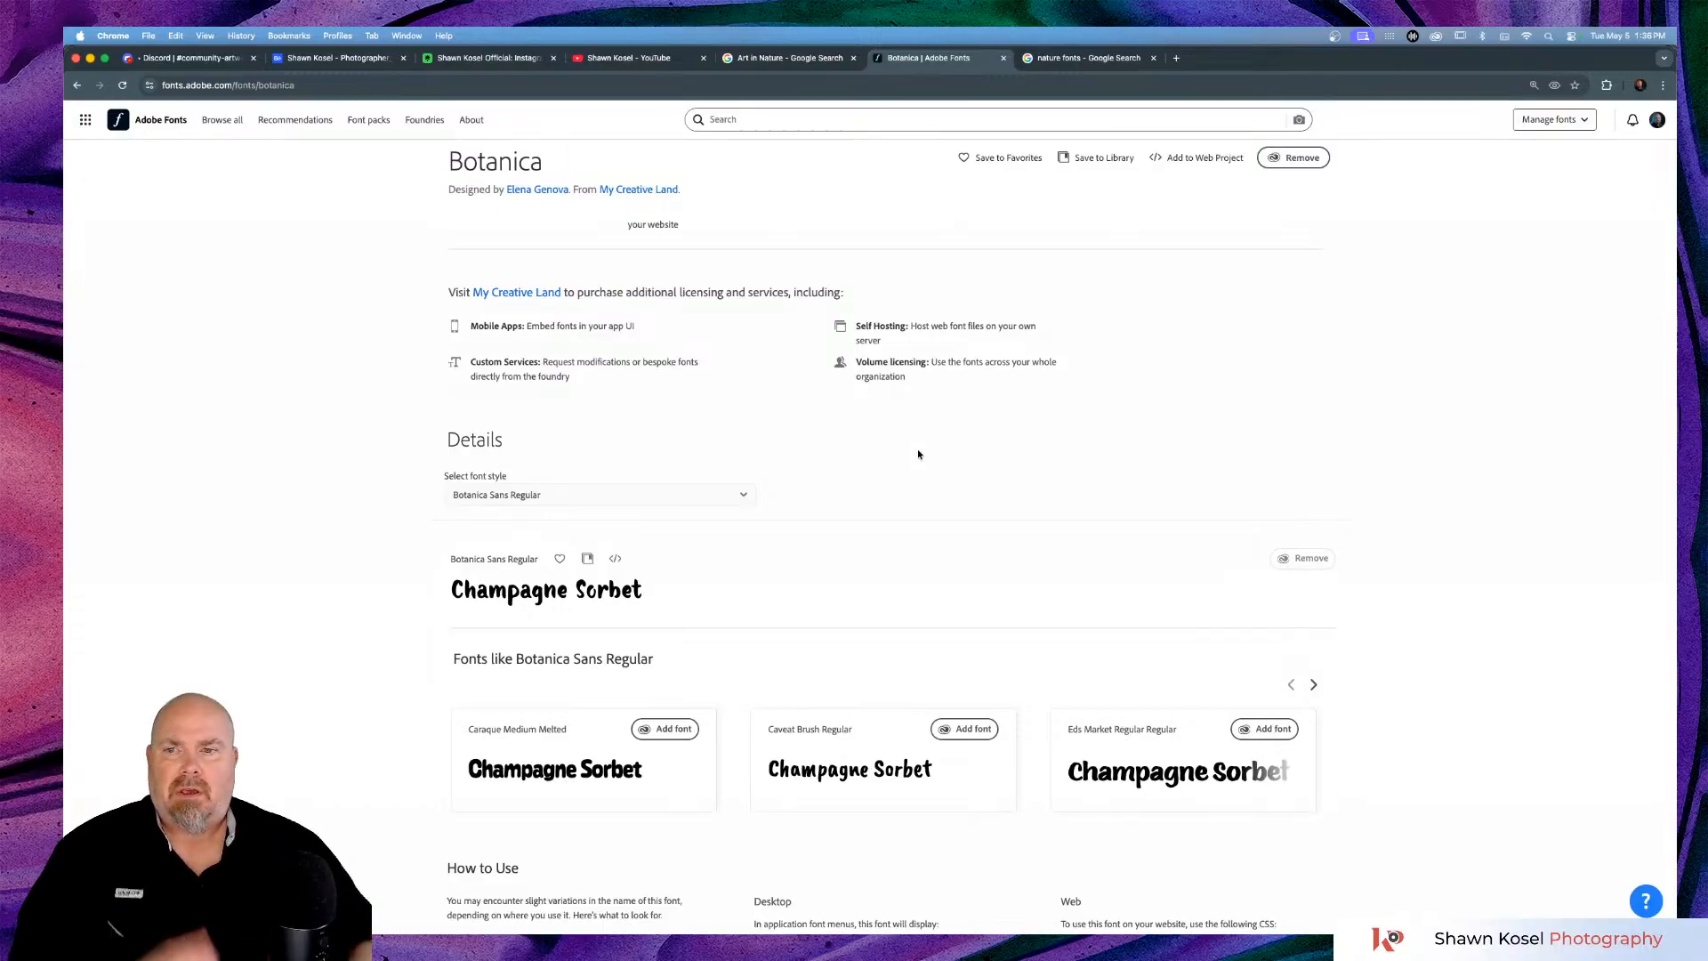
scroll(919, 455, down, 6)
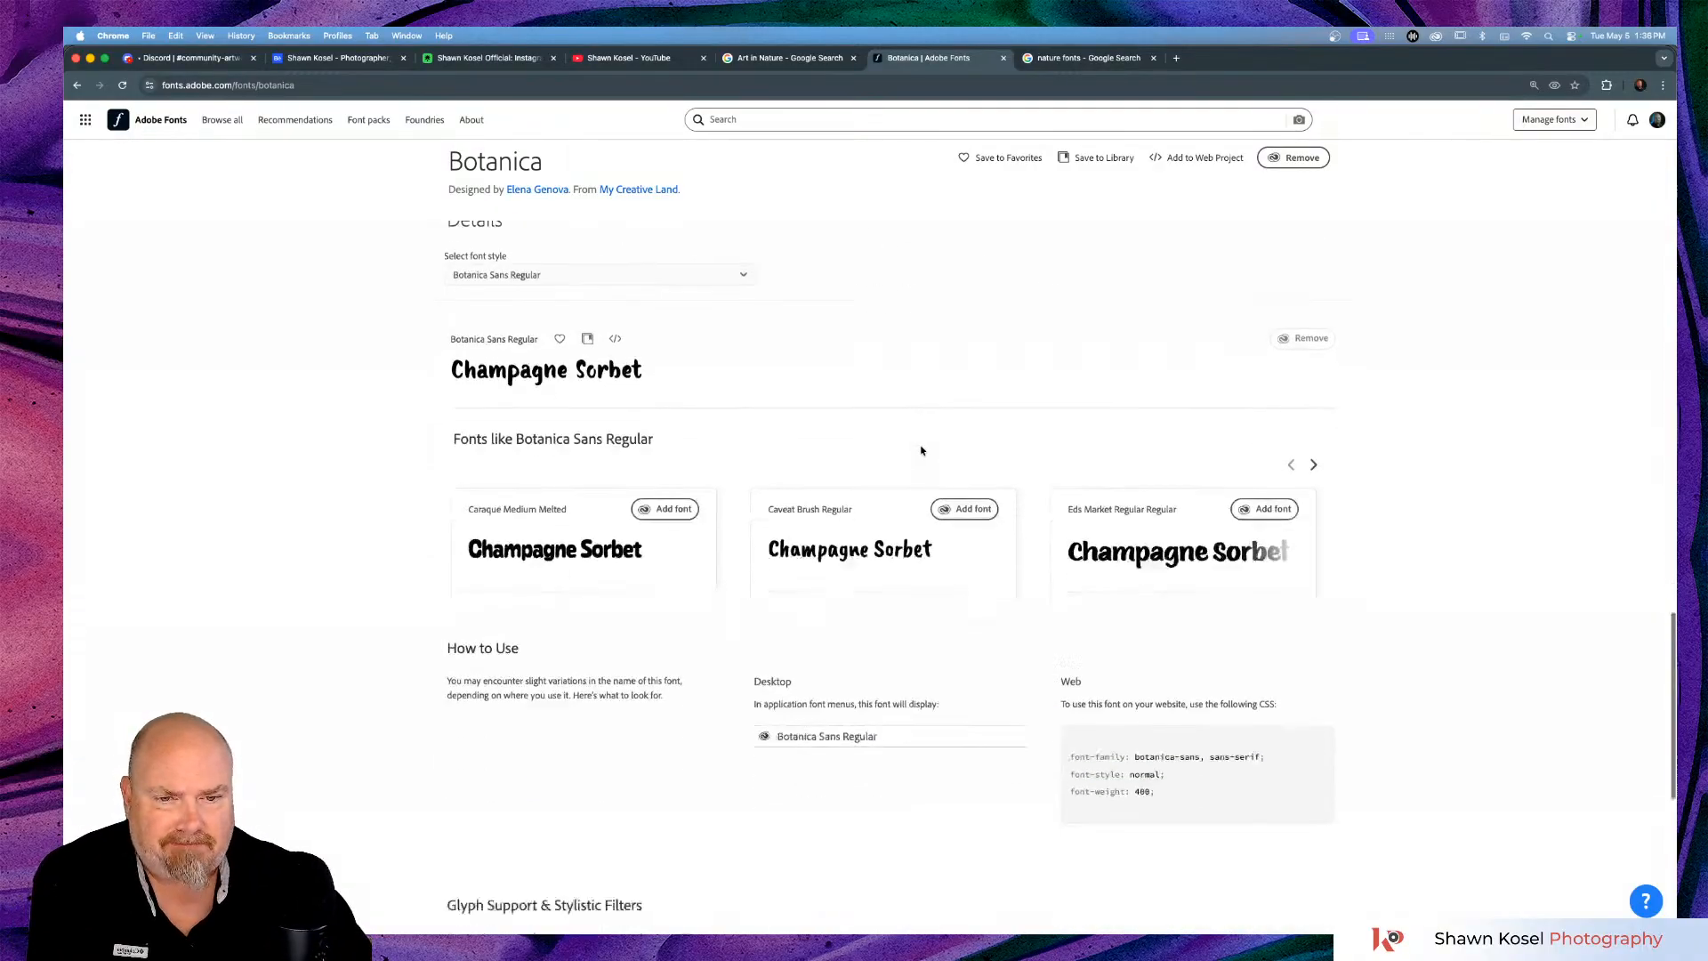
scroll(921, 451, down, 1)
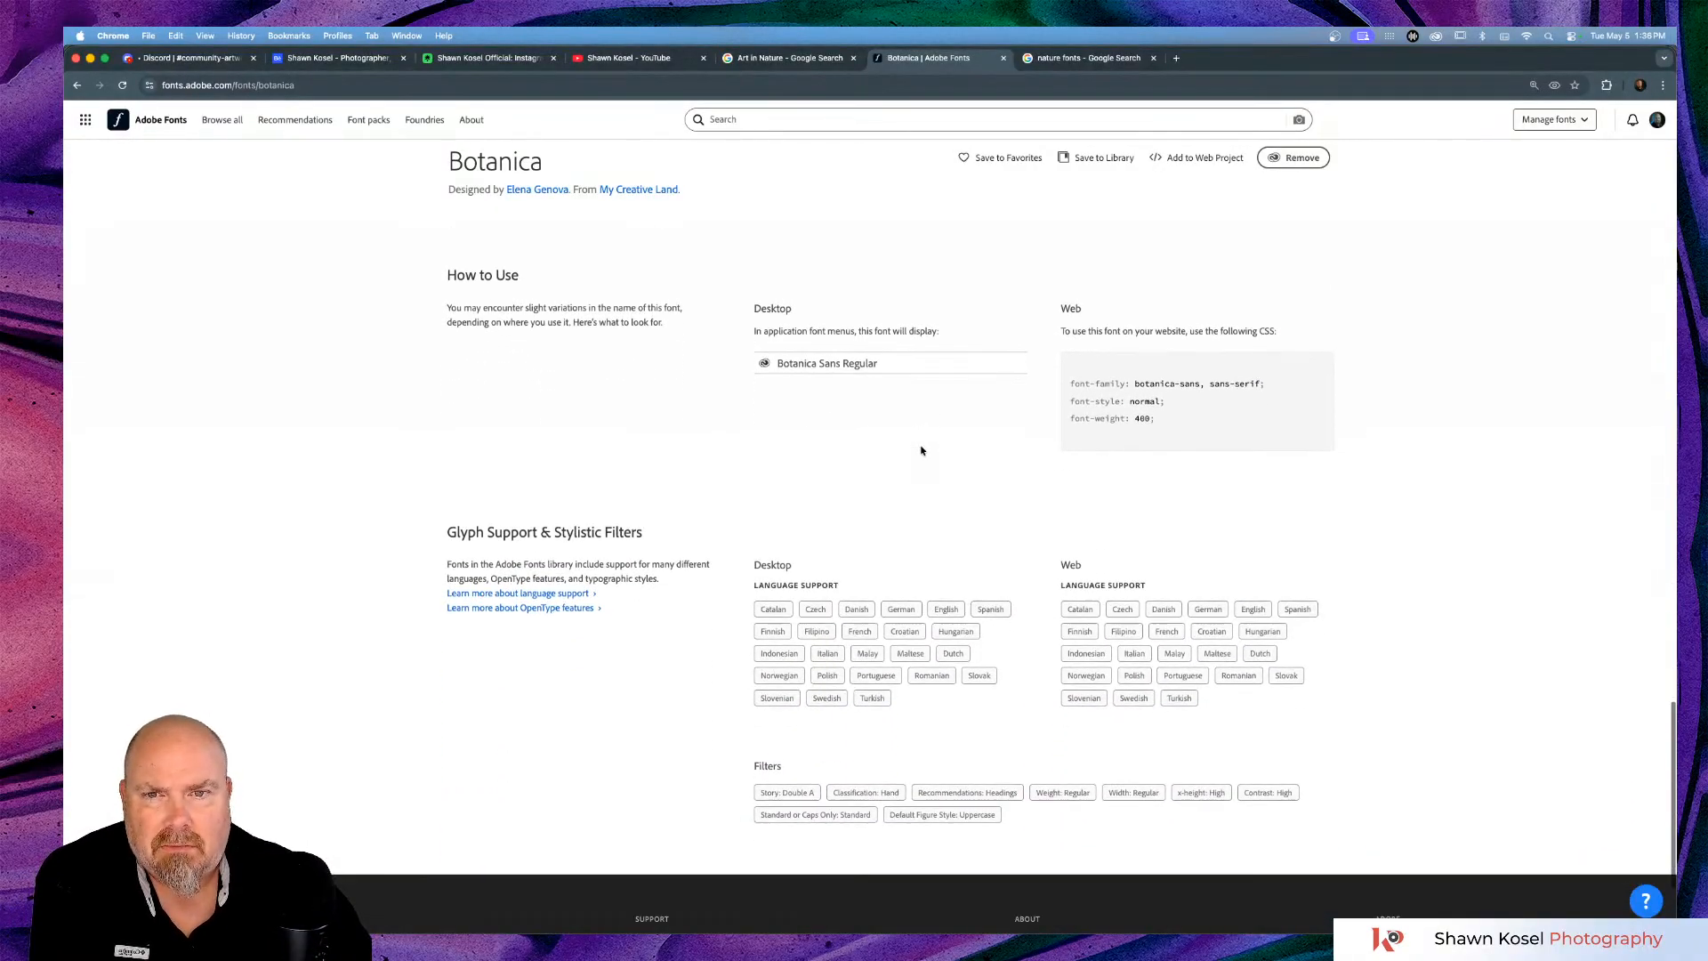
scroll(921, 450, up, 20)
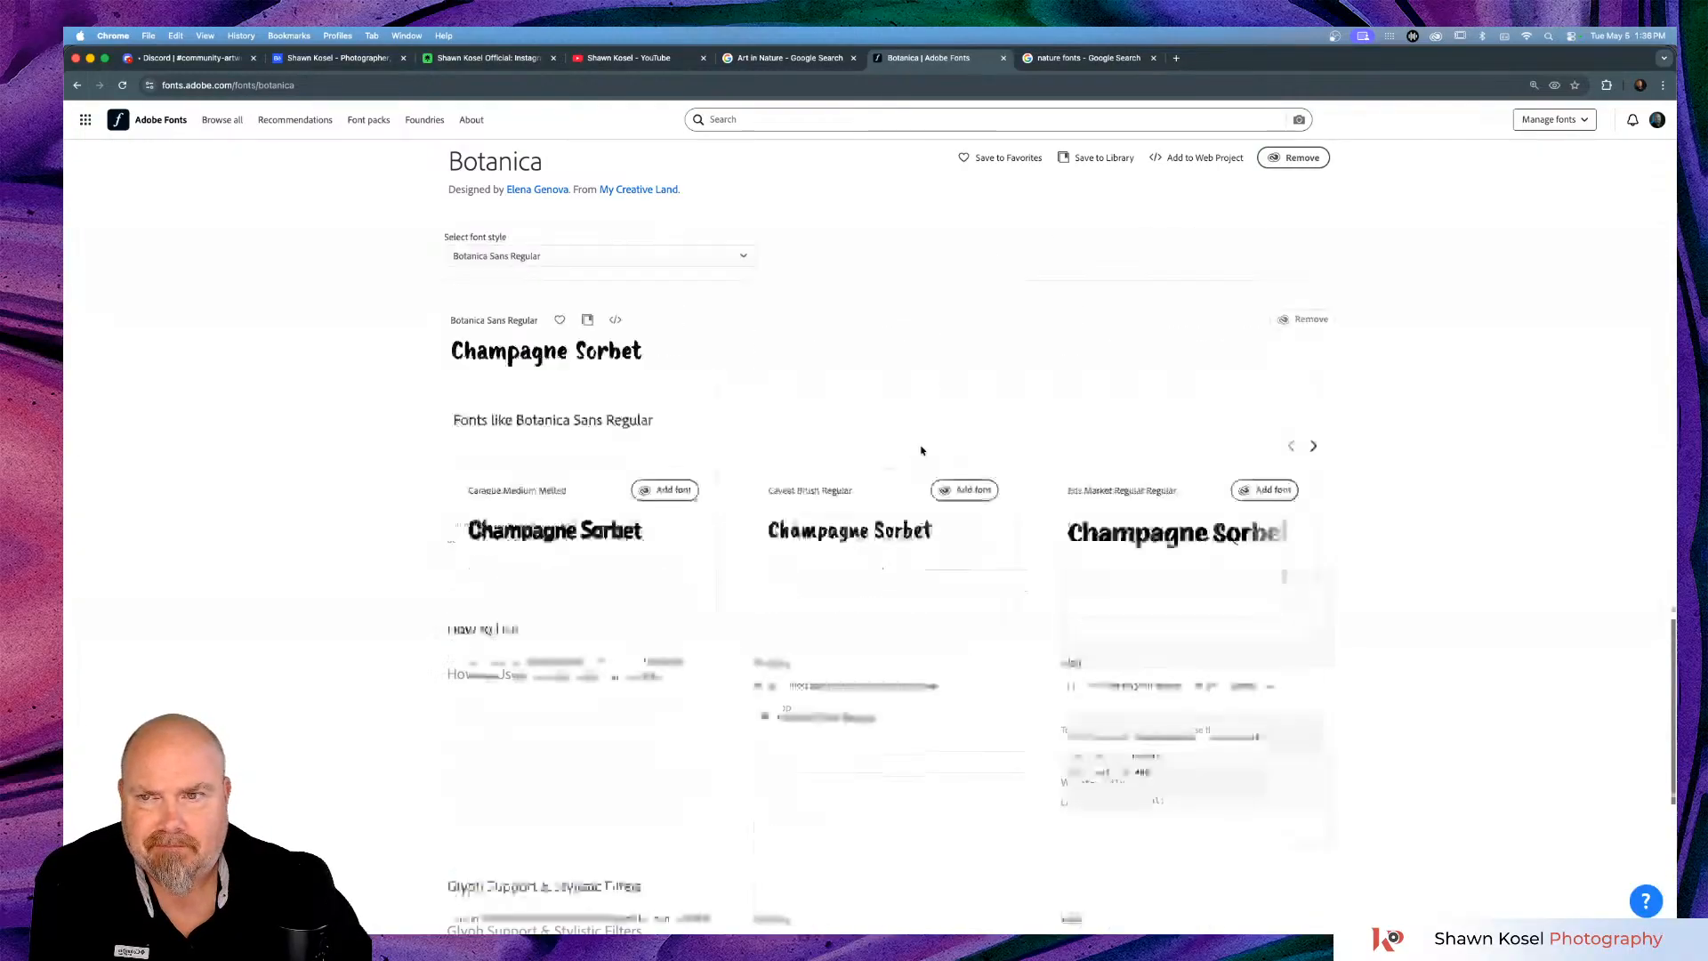
scroll(921, 450, up, 6)
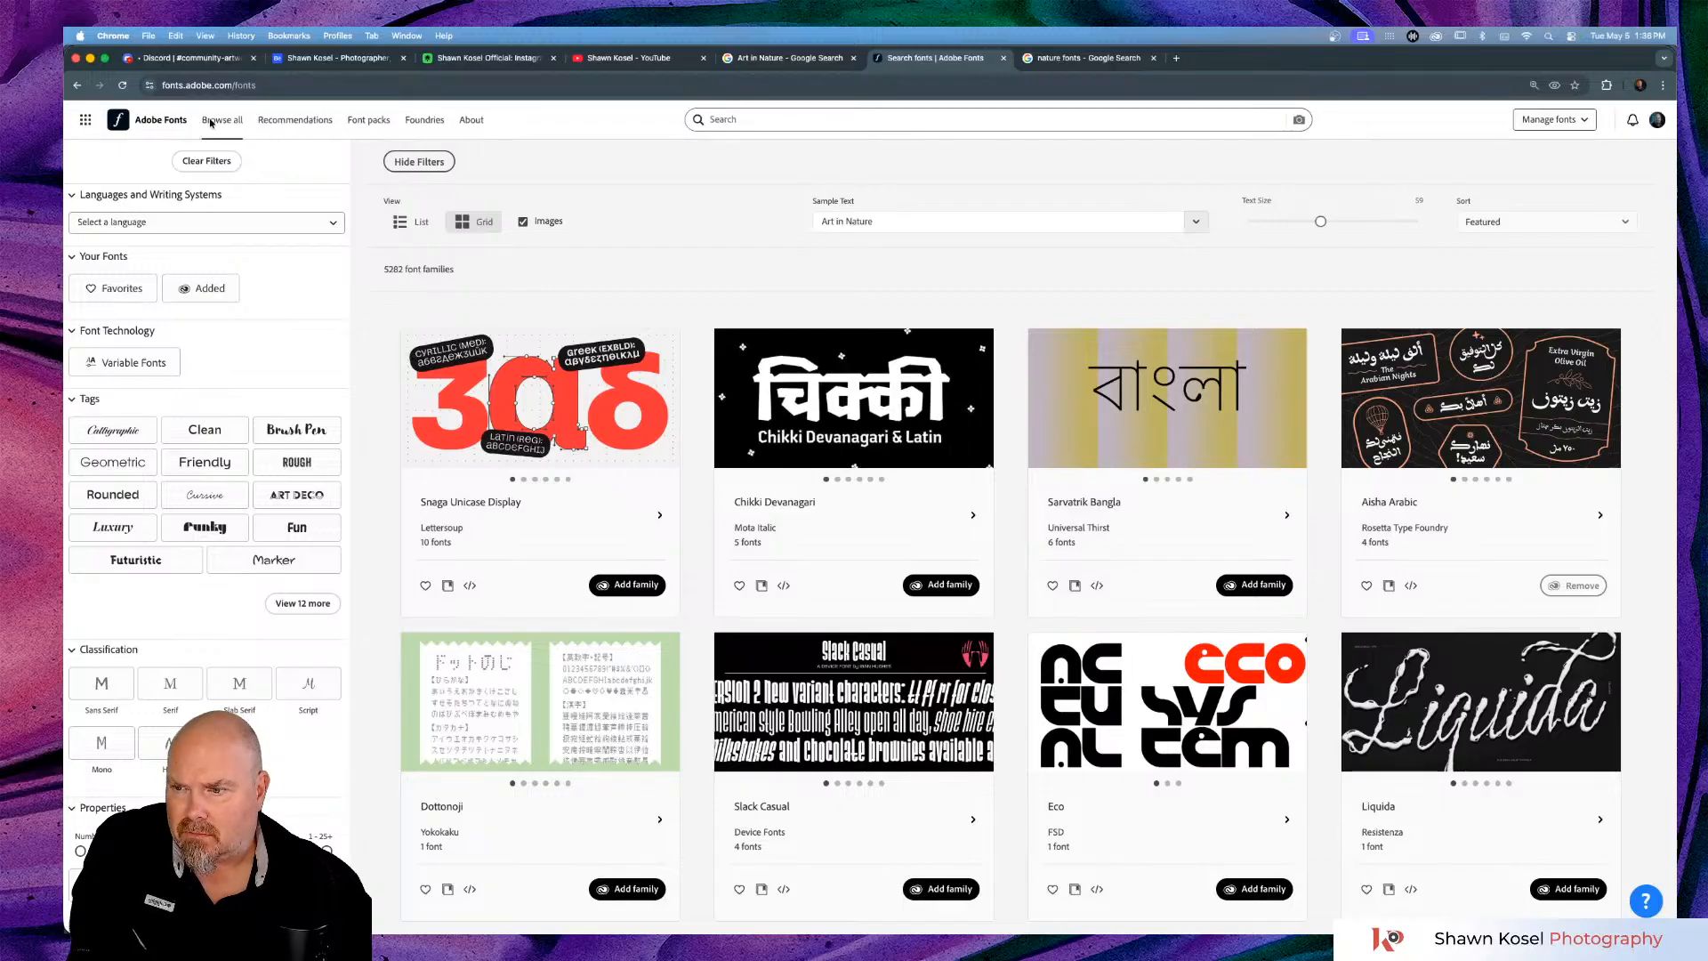
Switch to Illustrator, scale the artboard's "Art in Nature" line to about 281 pt so it fits the width, and move it near the artboard's upper edge.
key(super+Tab)
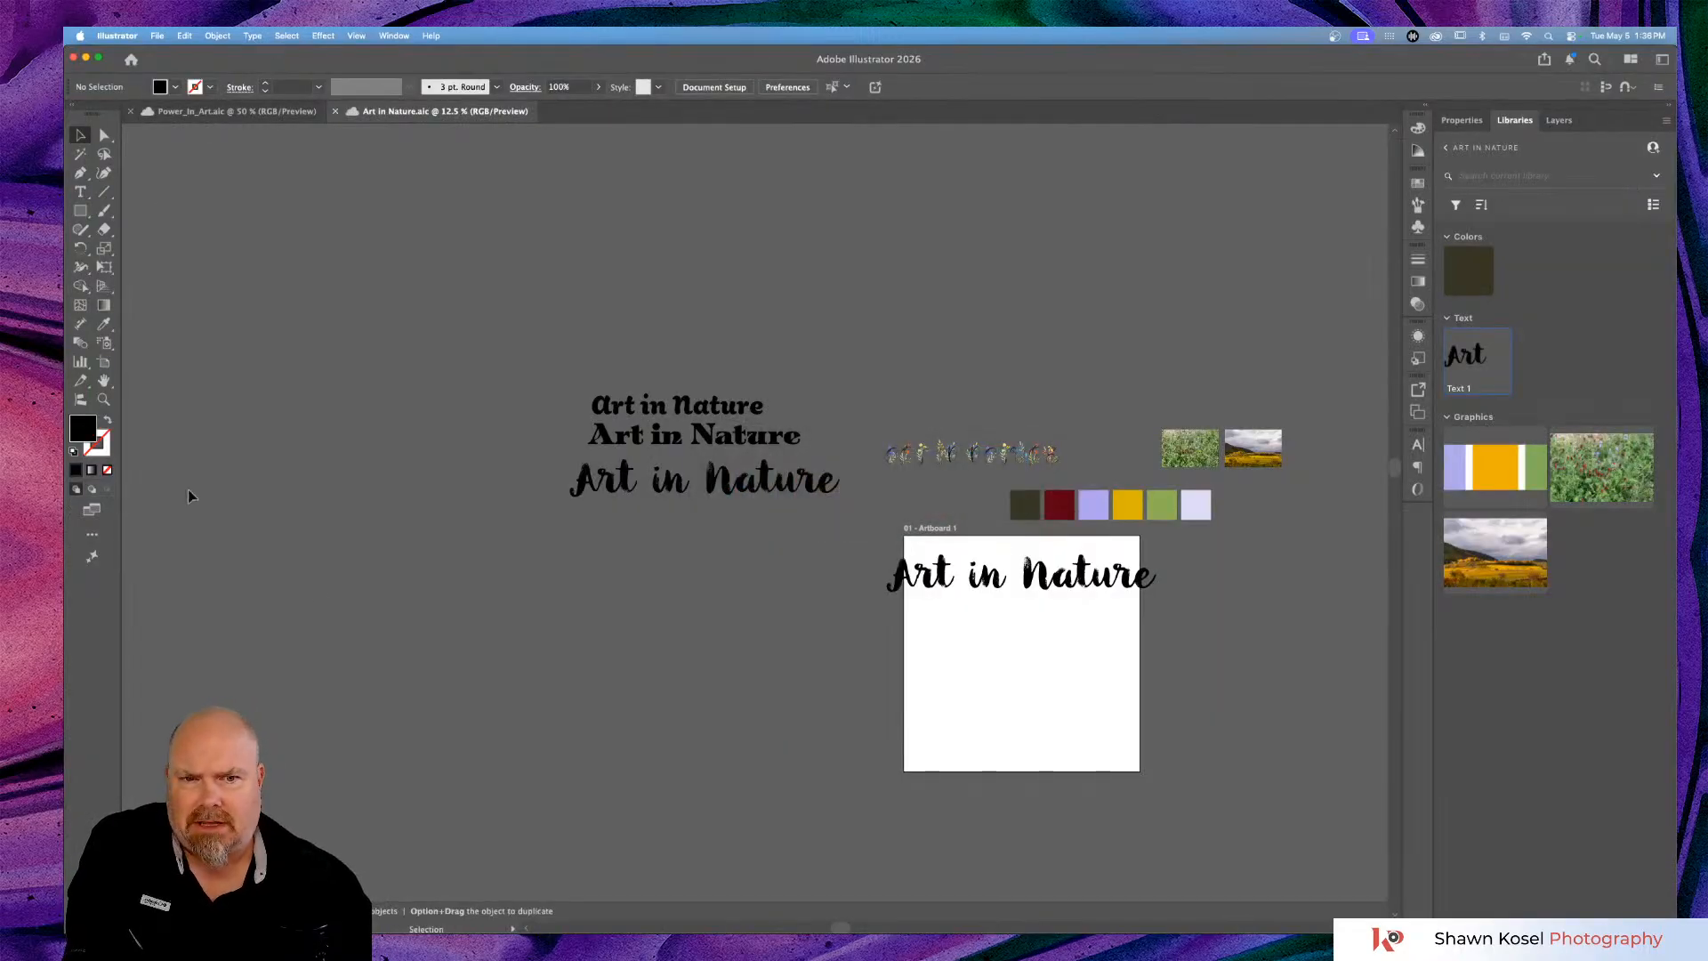
key(super+equal)
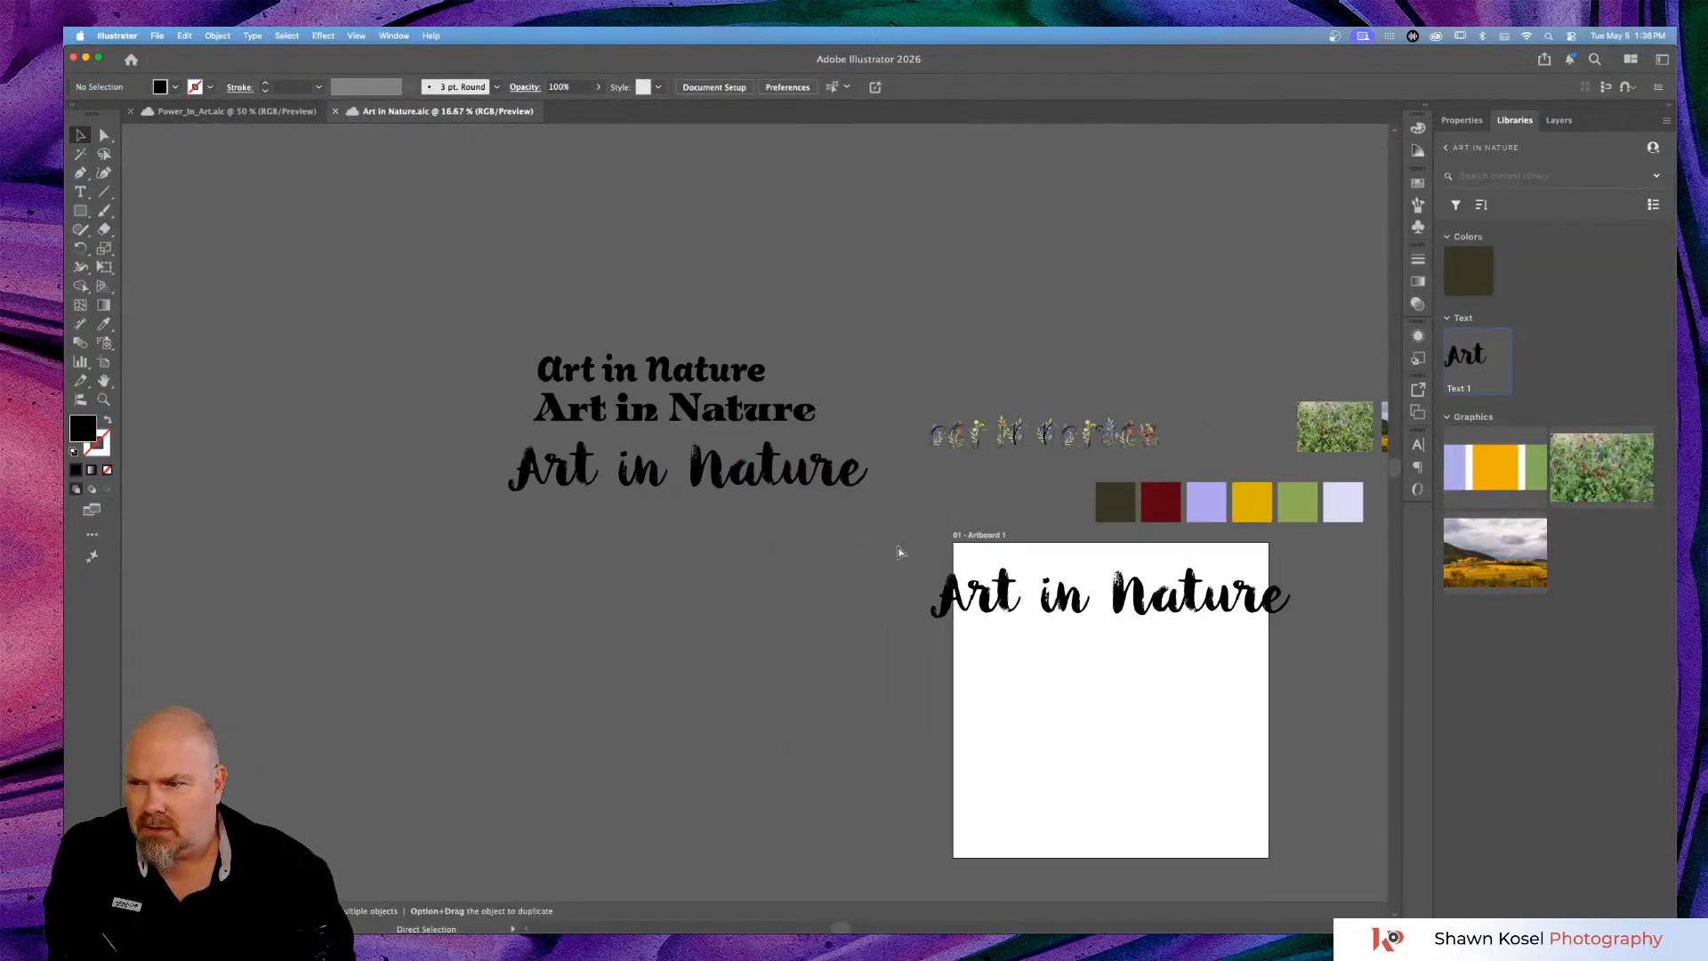
scroll(854, 543, right, 5)
scroll(854, 543, down, 3)
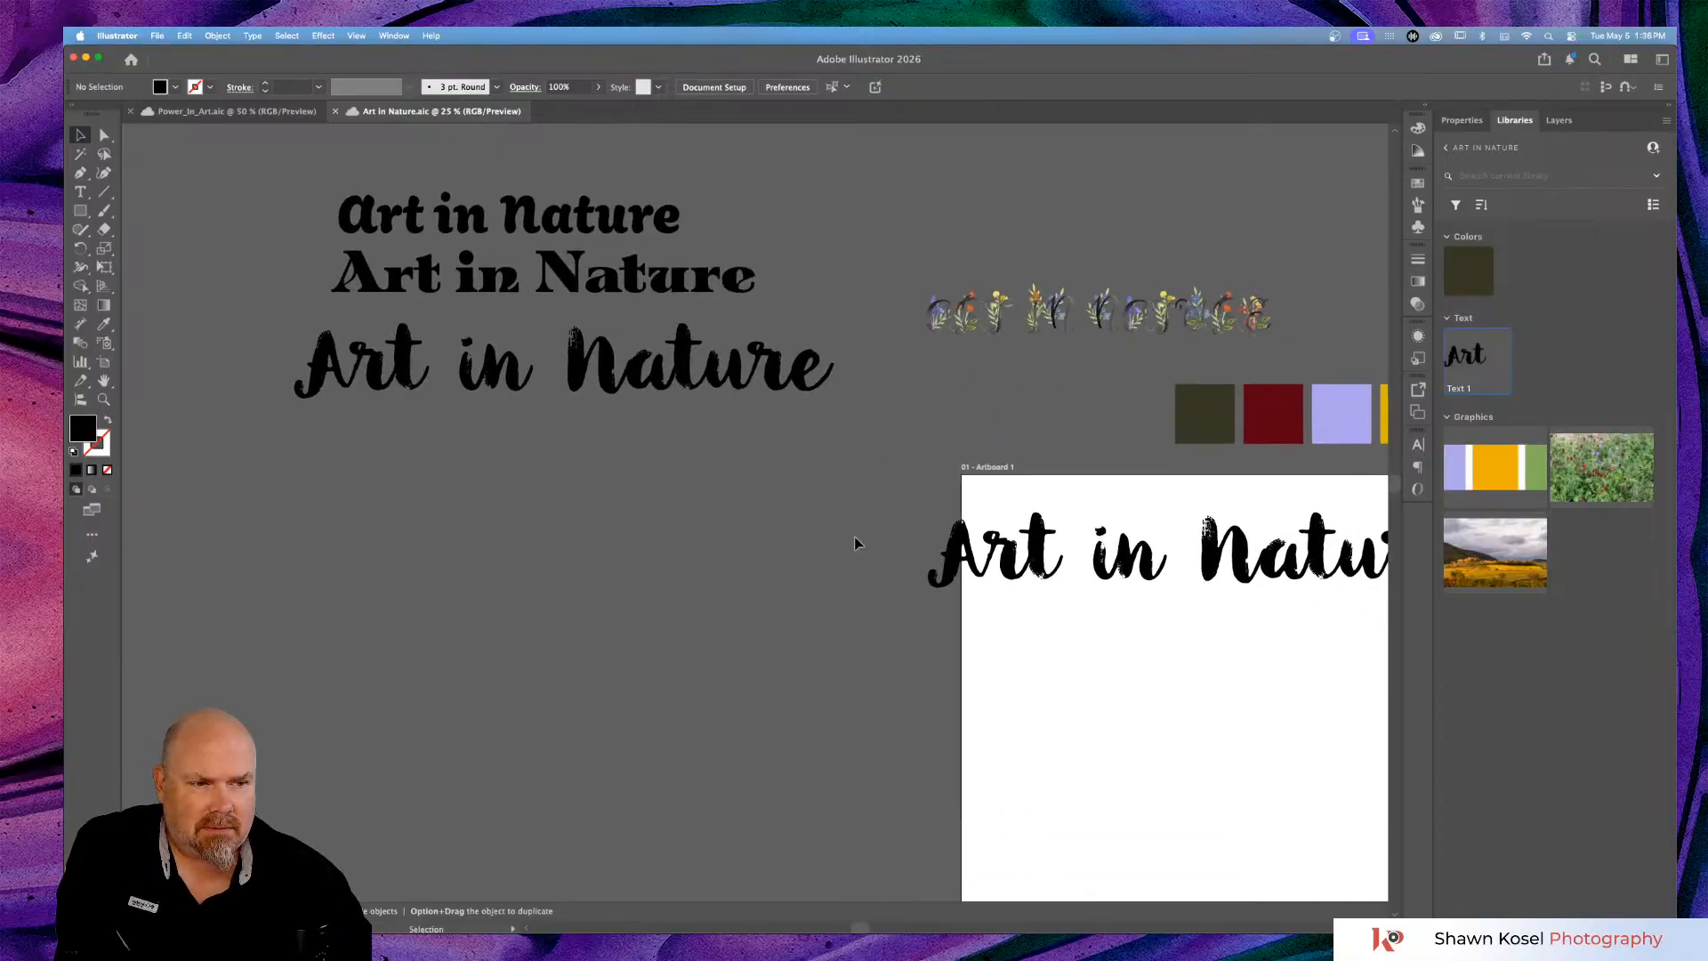
scroll(850, 545, down, 1)
scroll(849, 544, right, 1)
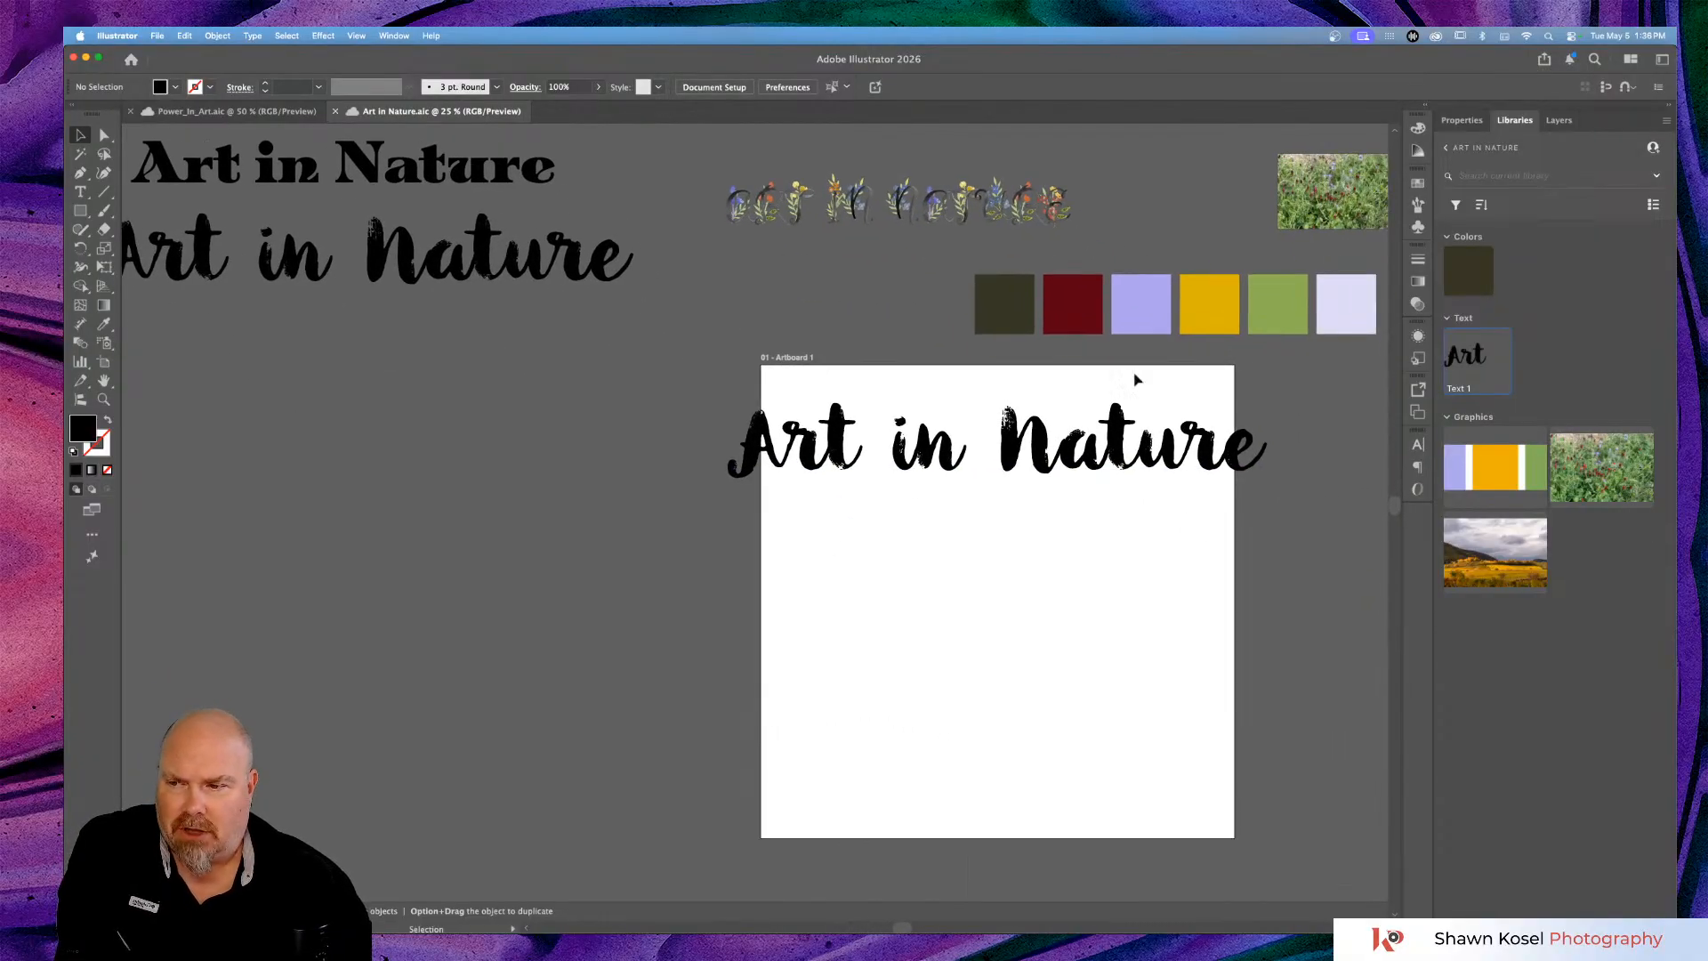
click(1059, 453)
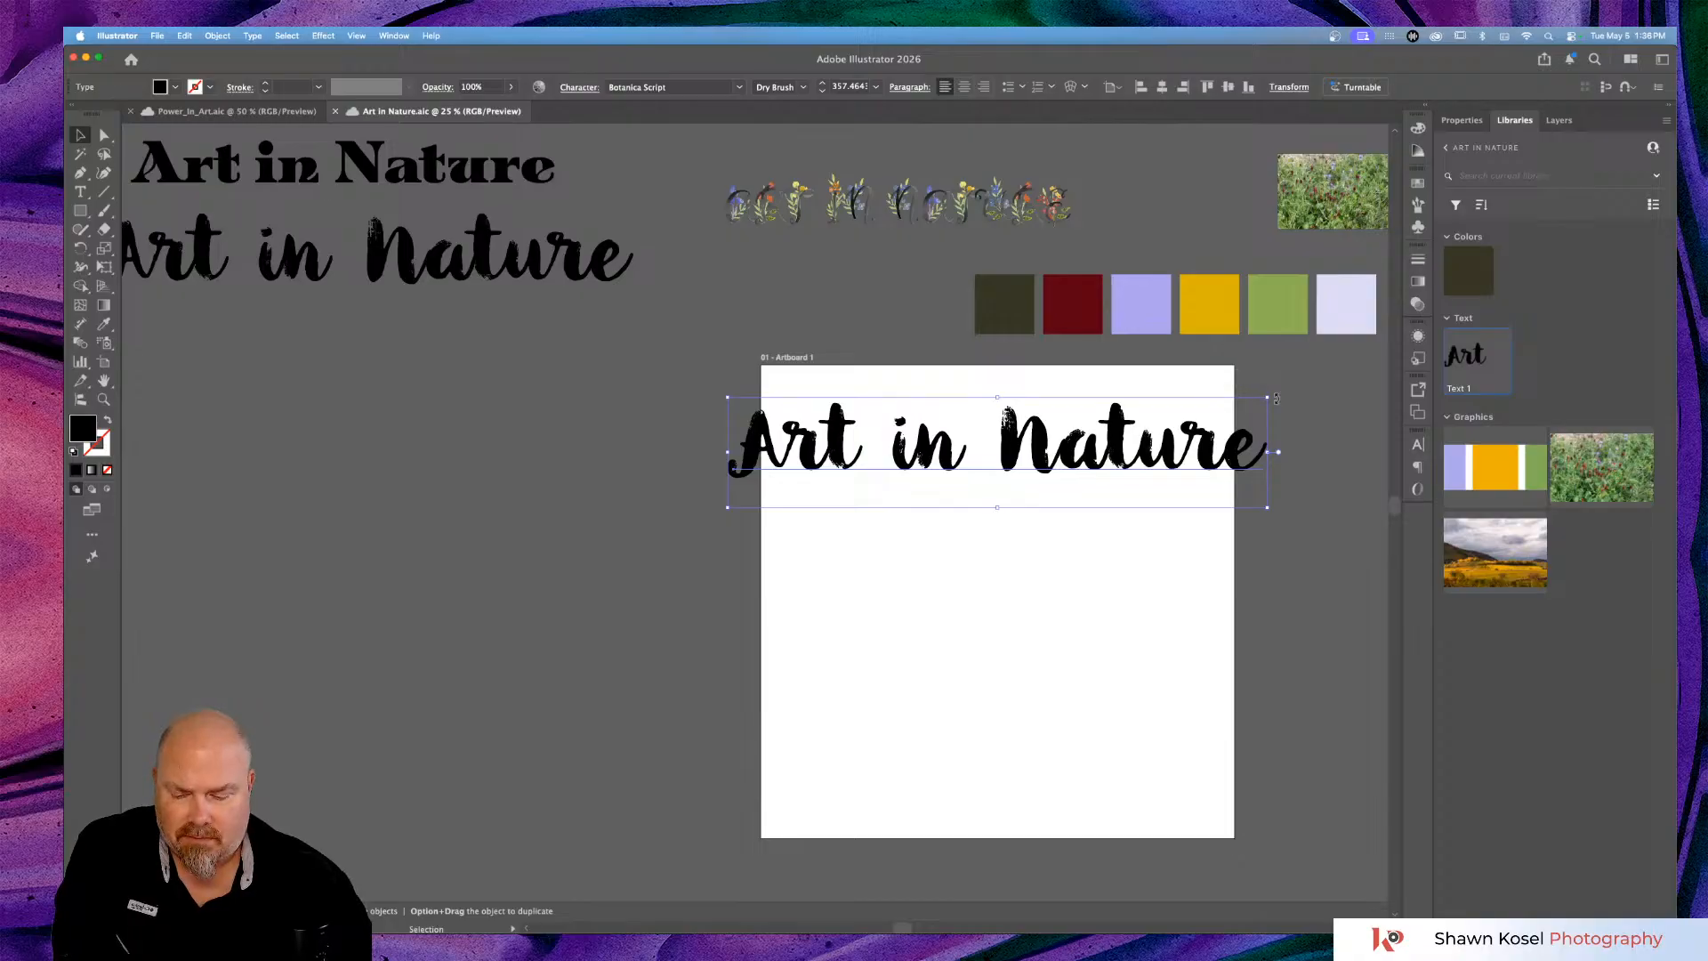
drag(1271, 396, 1218, 411)
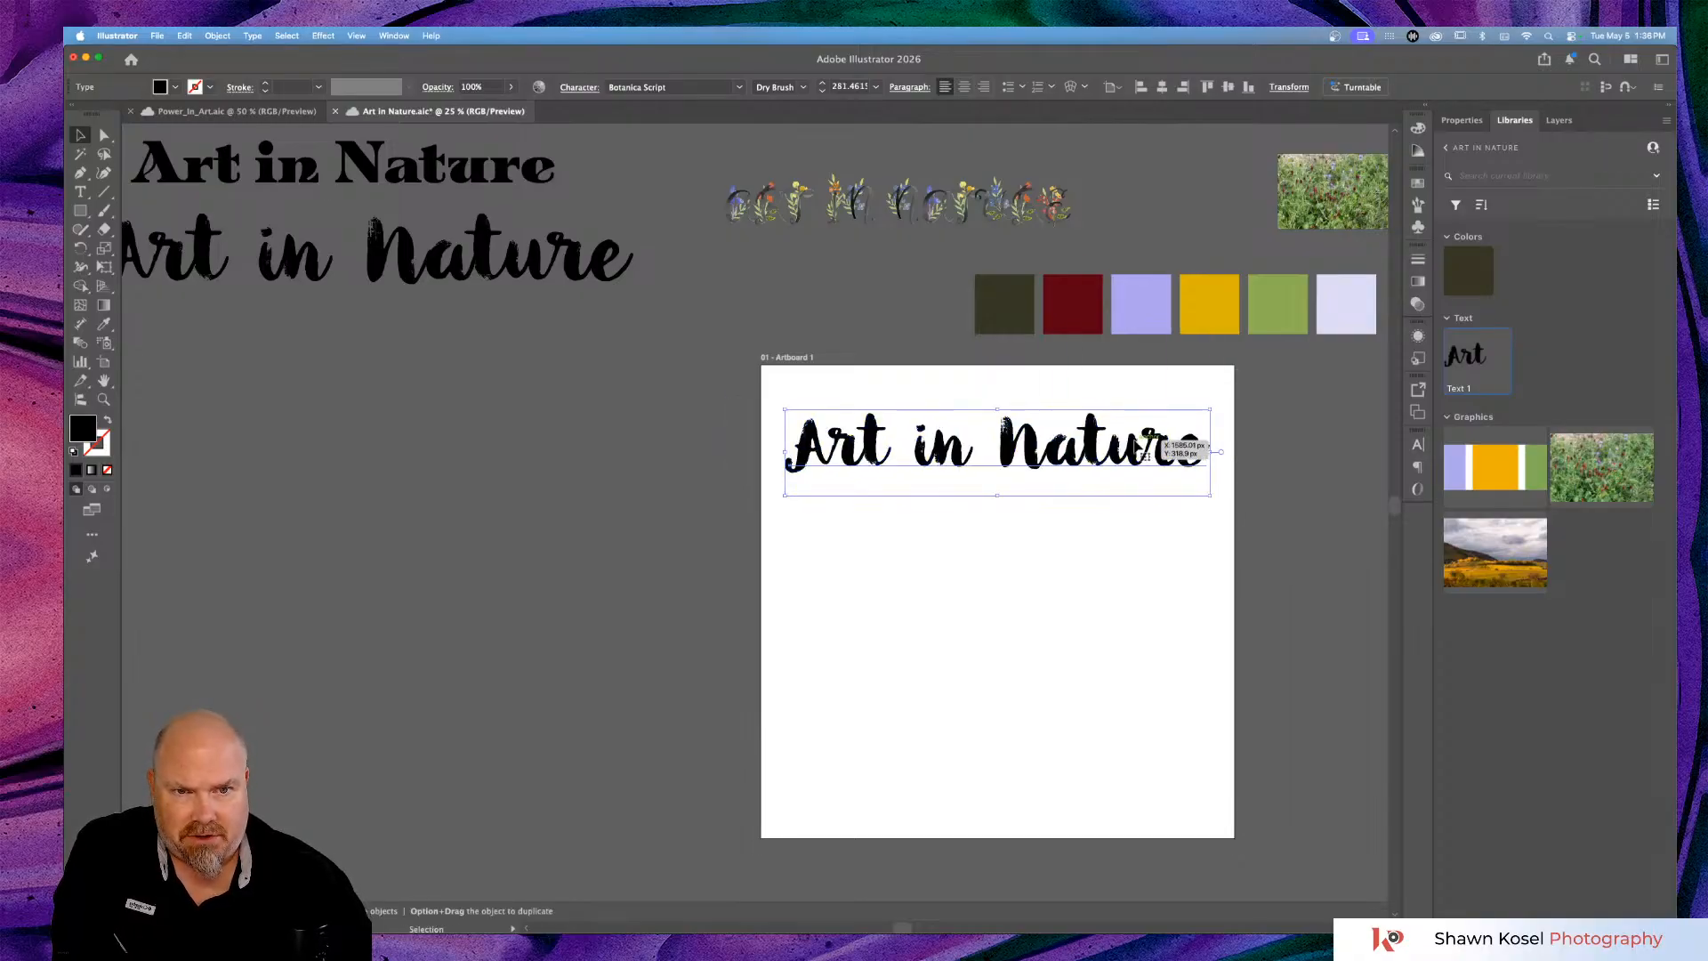
drag(1139, 449, 1103, 433)
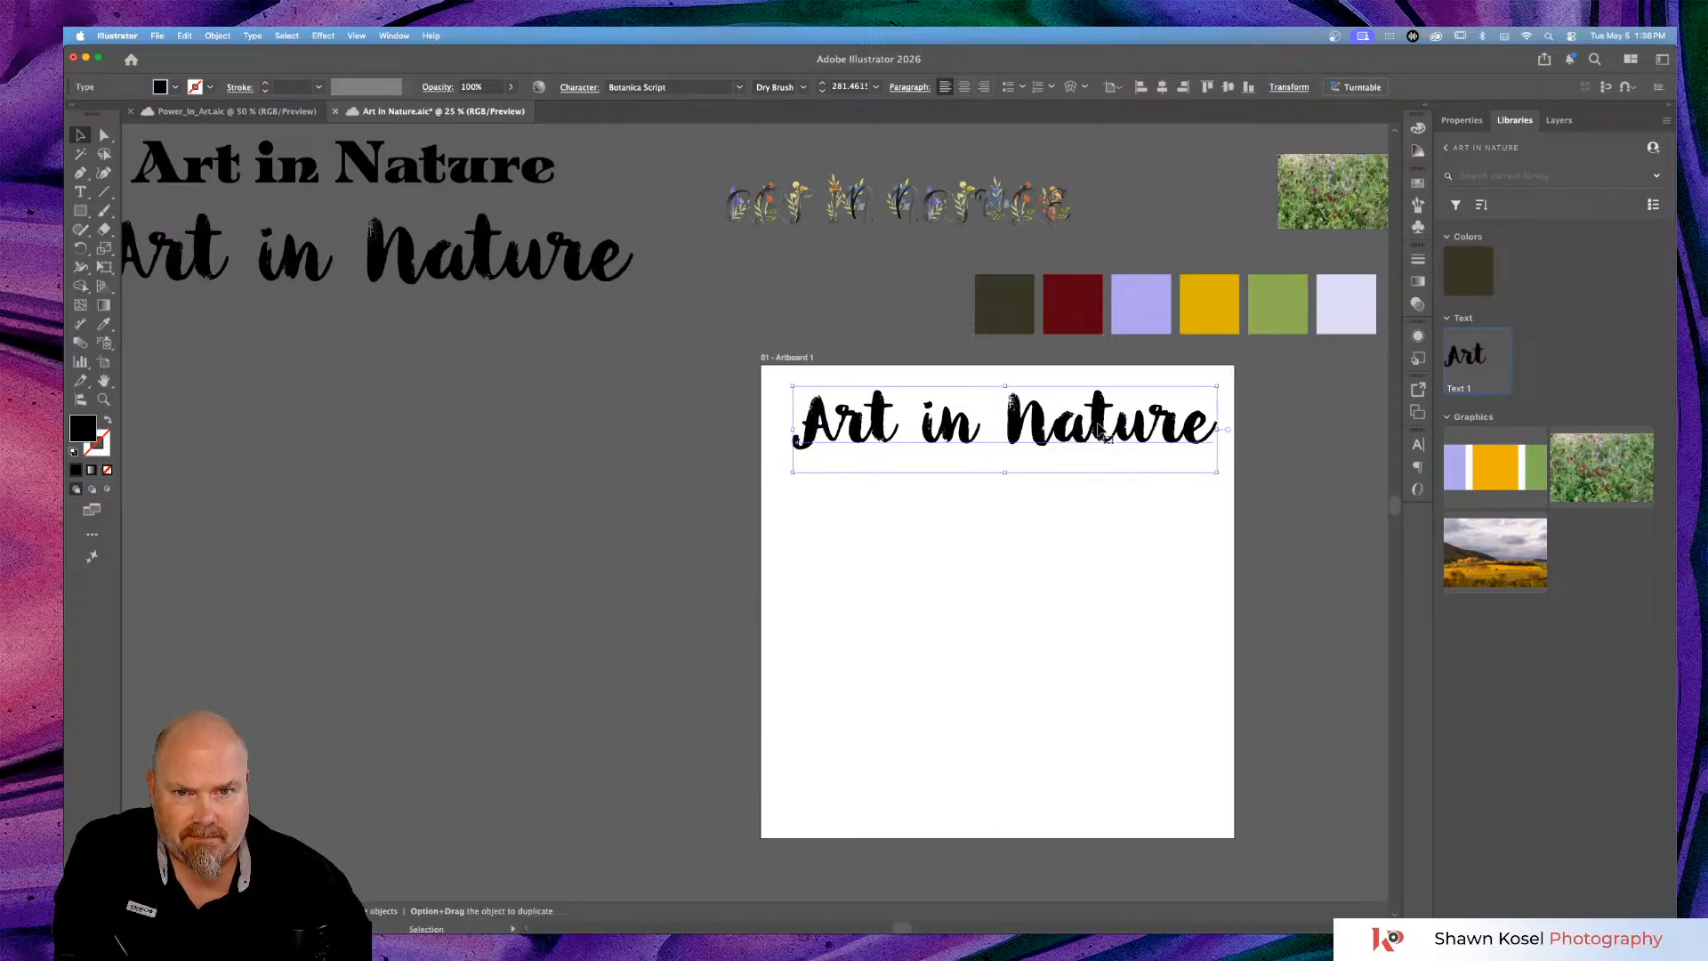
click(1088, 615)
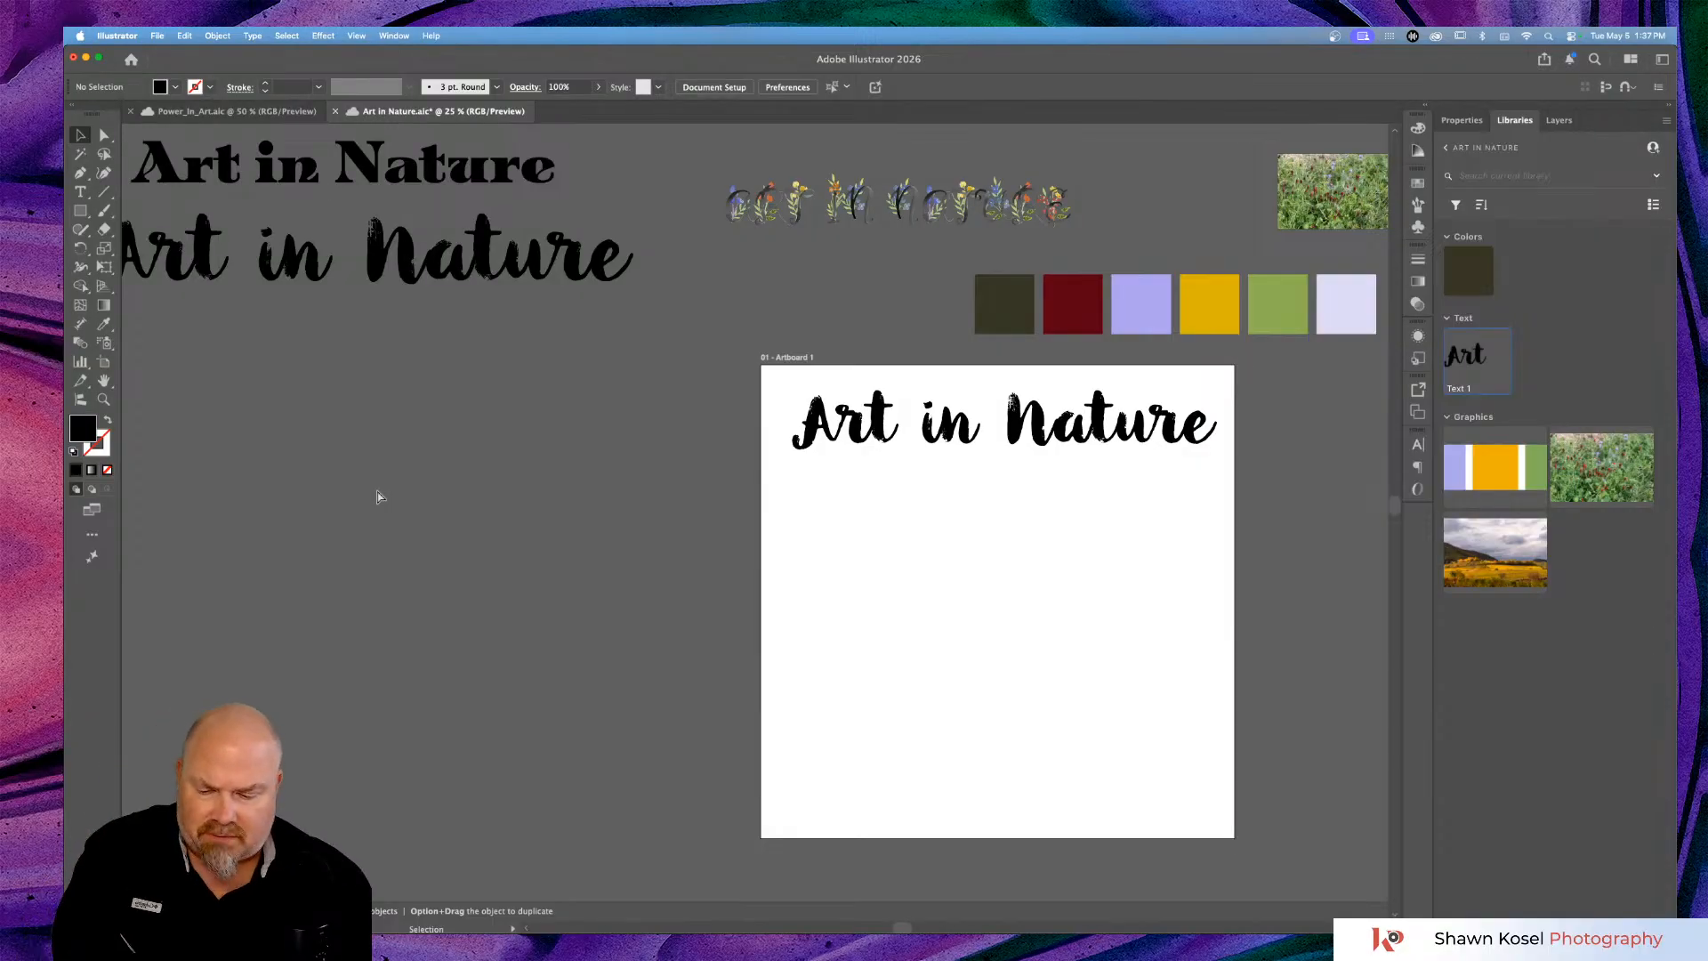
Switch to Adobe Fonts in Chrome and filter all fonts by medium contrast and the Sans Serif classification.
key(super+Tab)
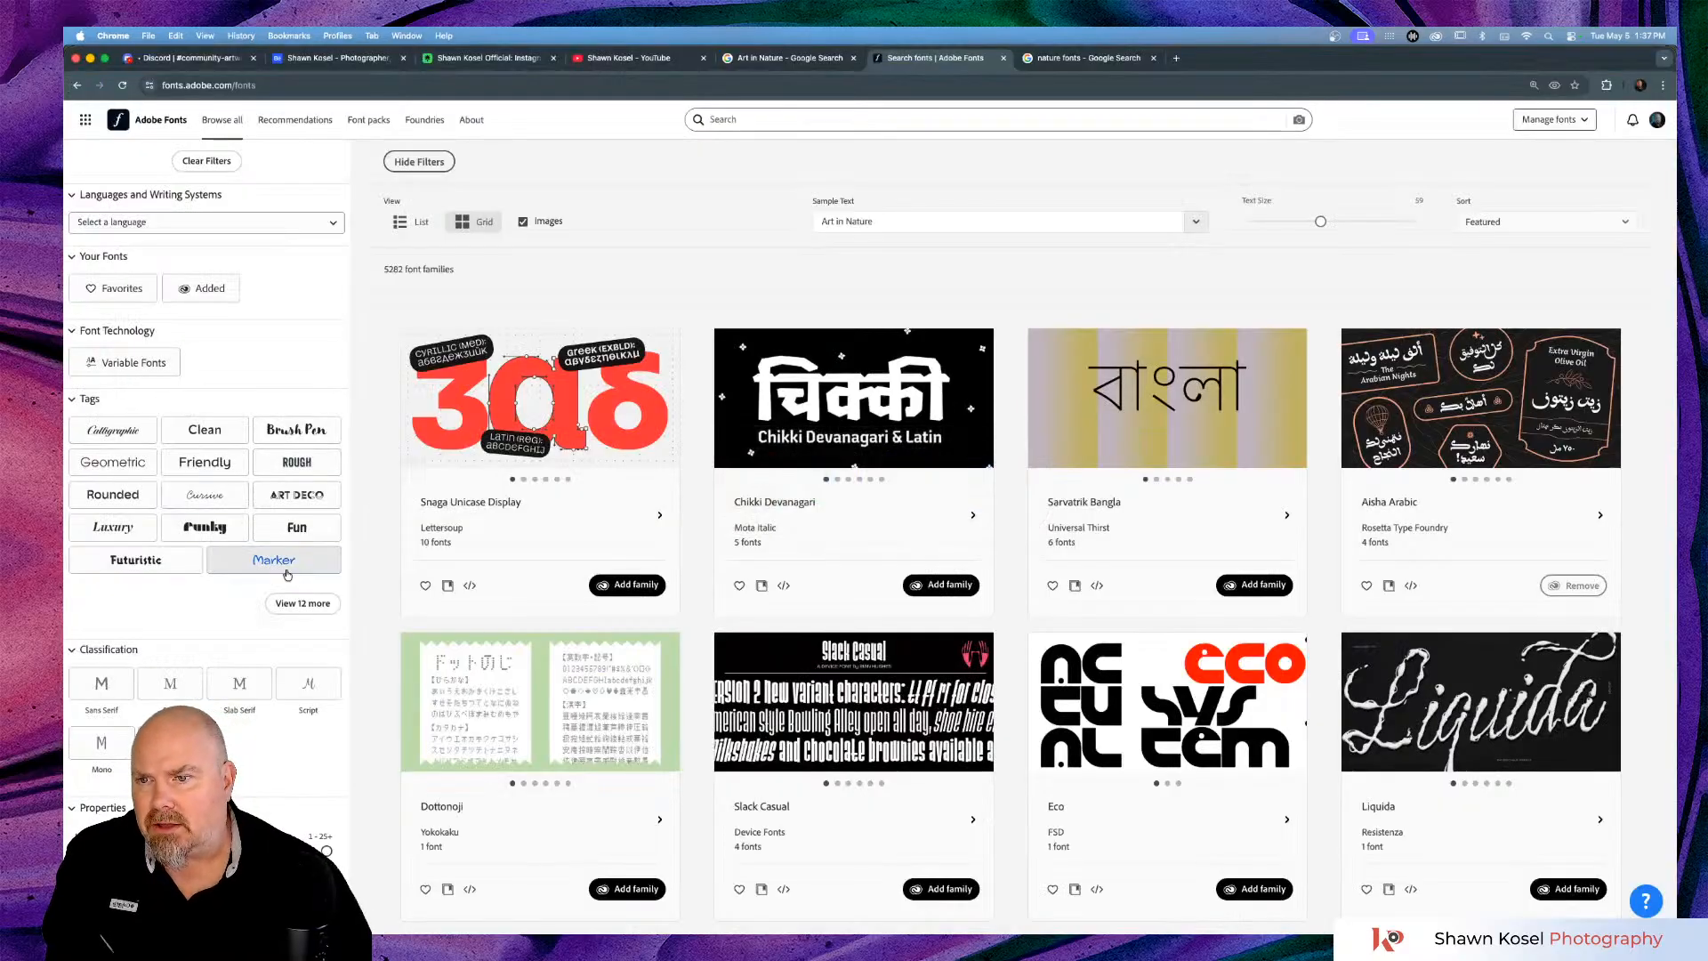
scroll(217, 533, down, 3)
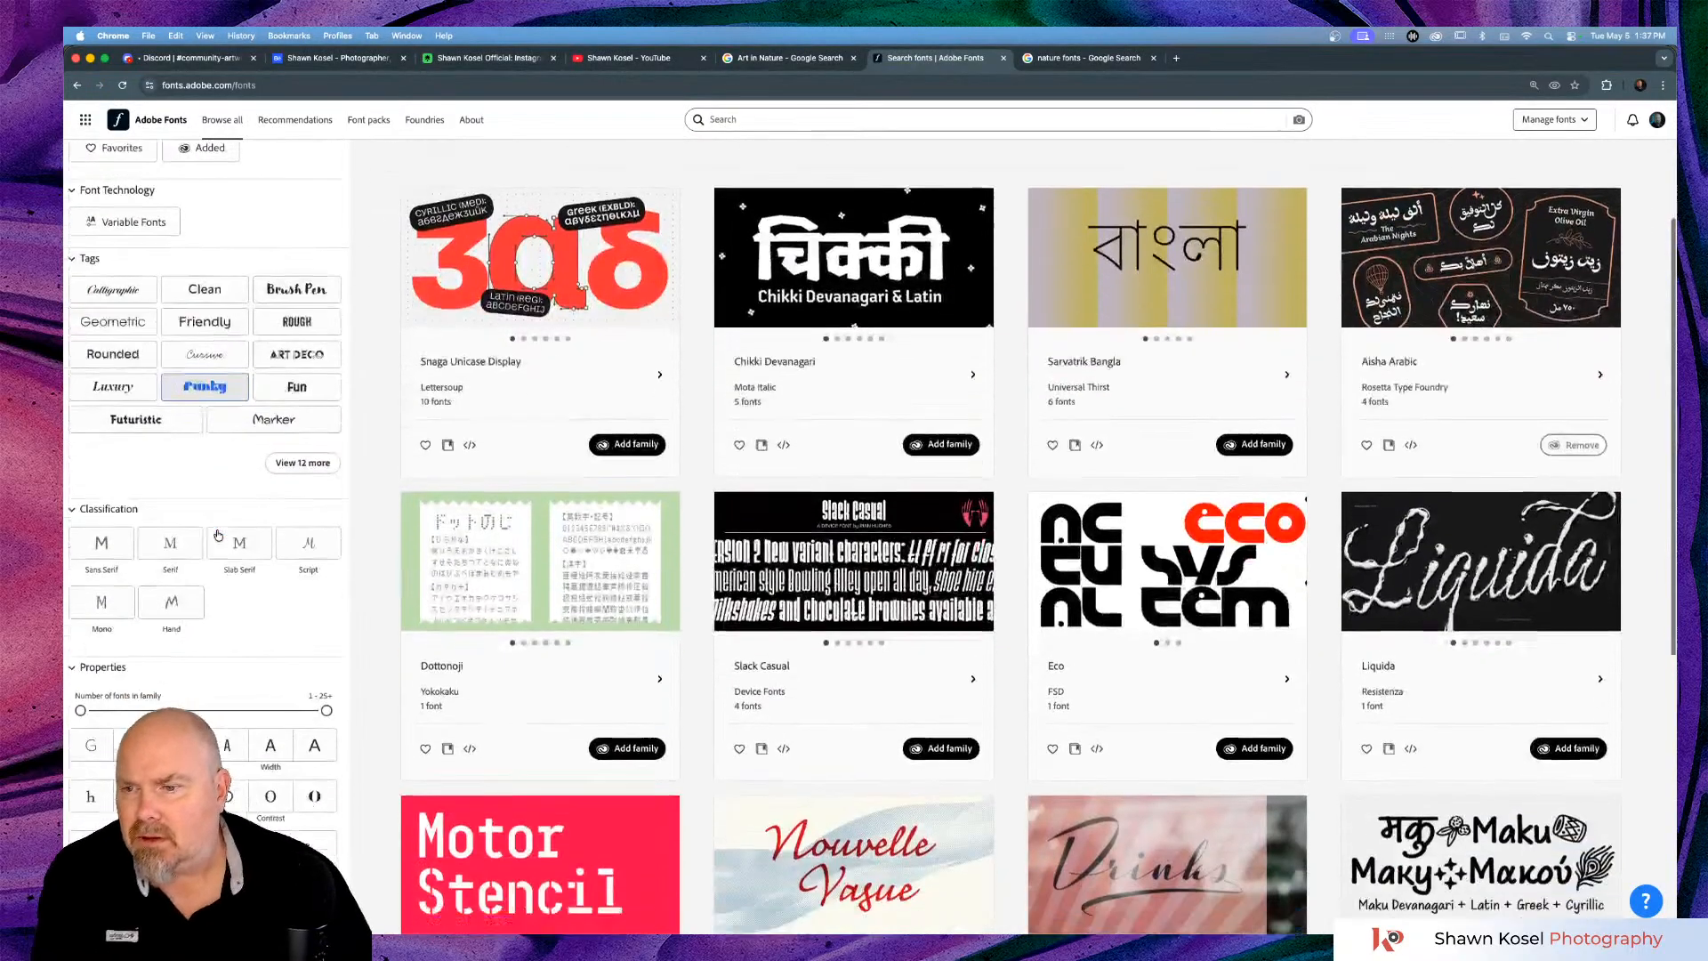
scroll(218, 534, down, 3)
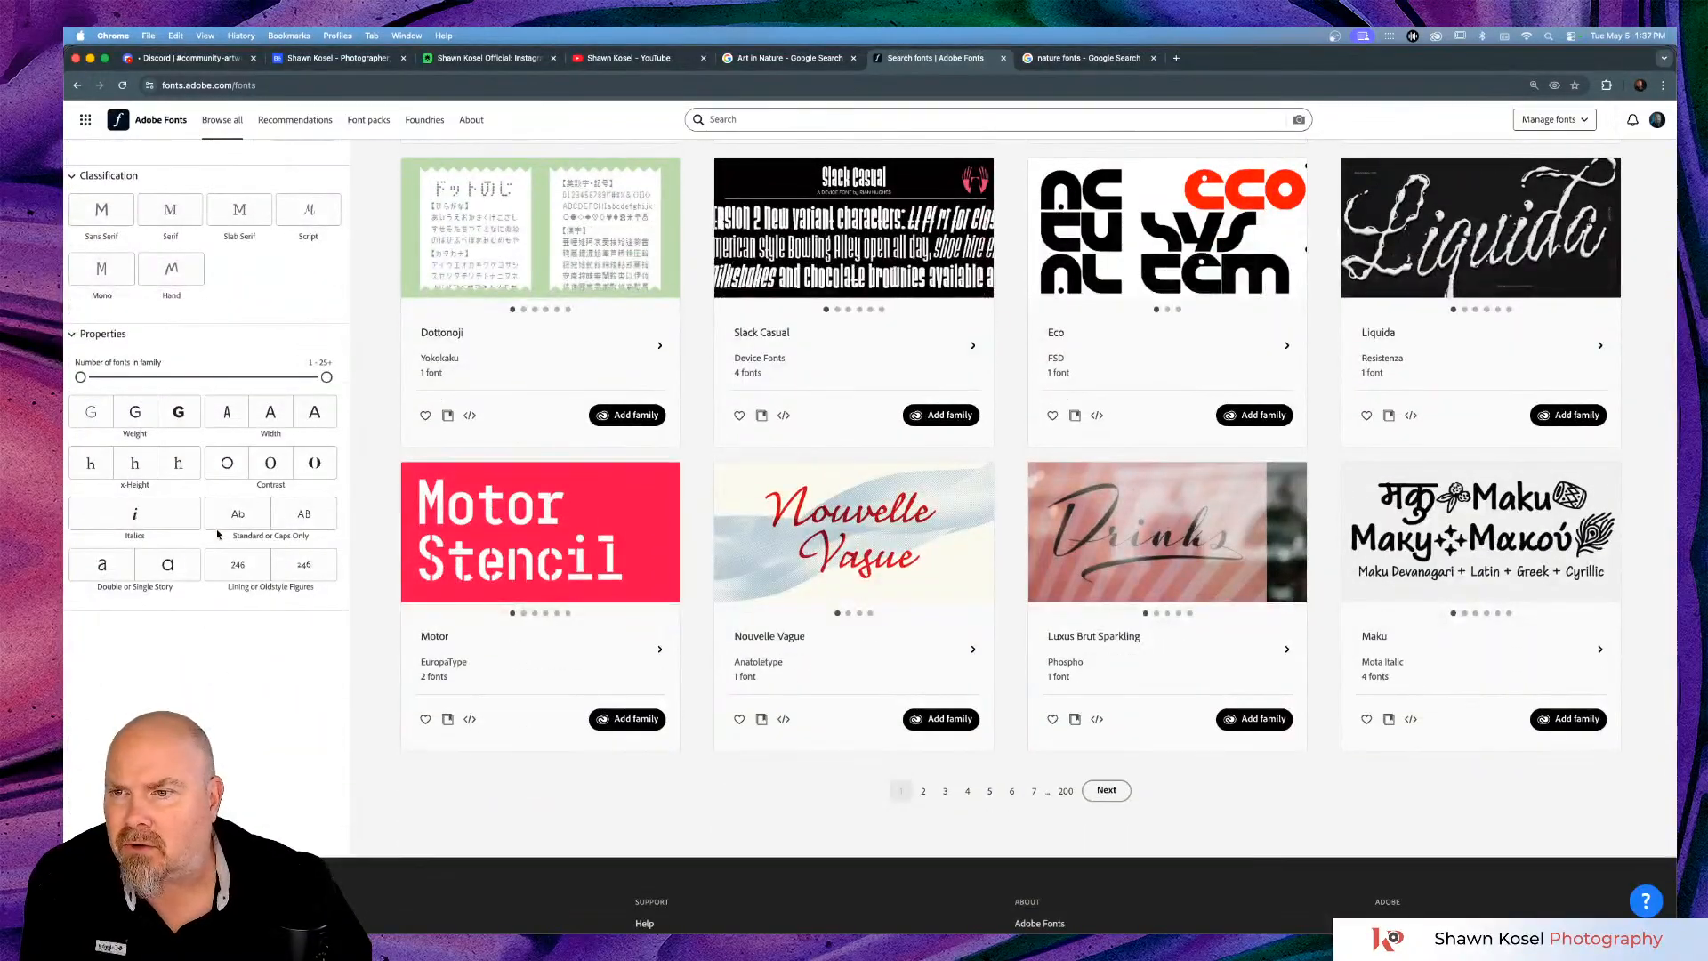
click(282, 462)
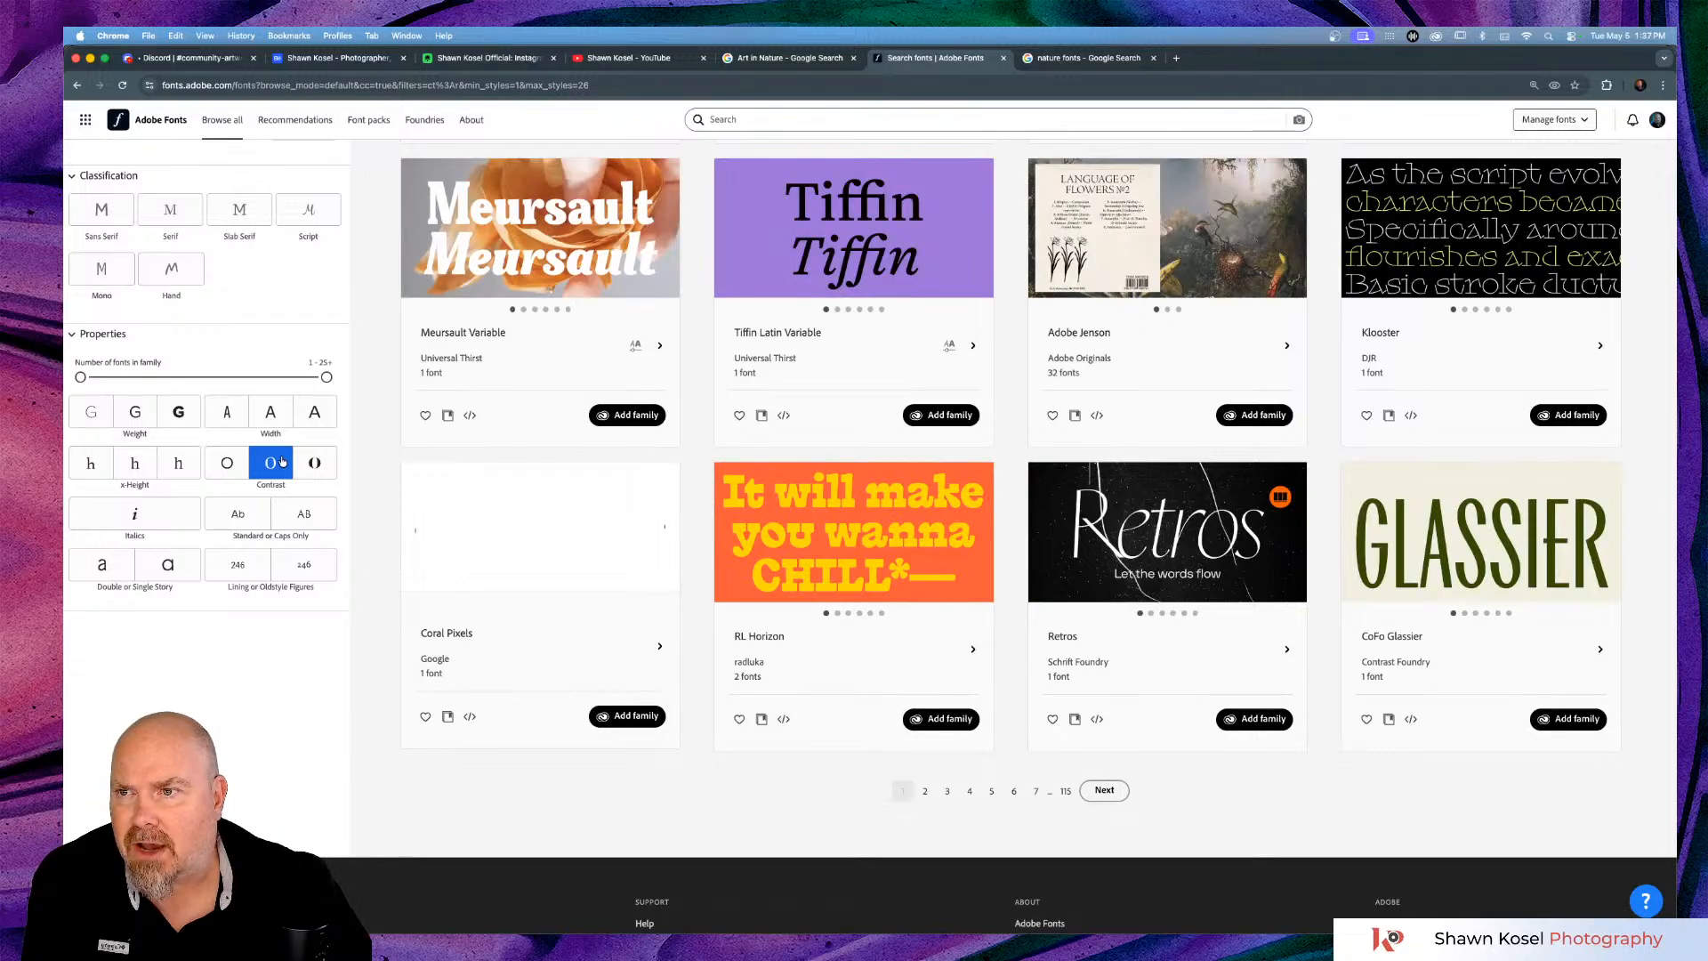
click(89, 218)
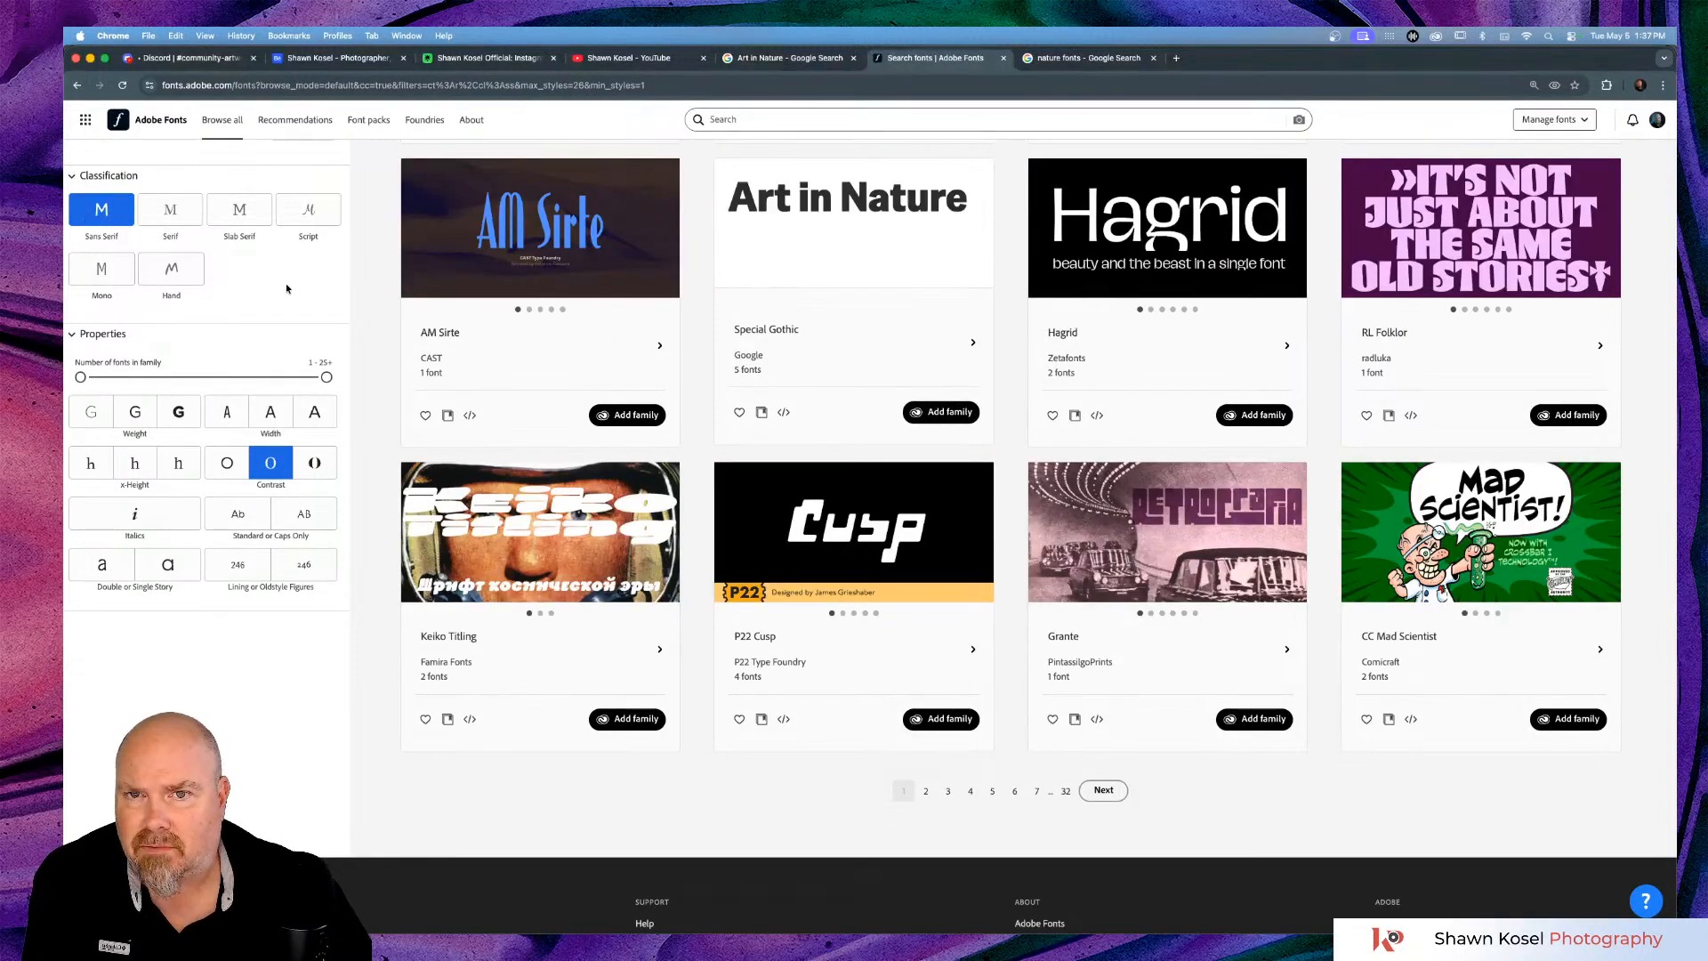
scroll(289, 288, up, 5)
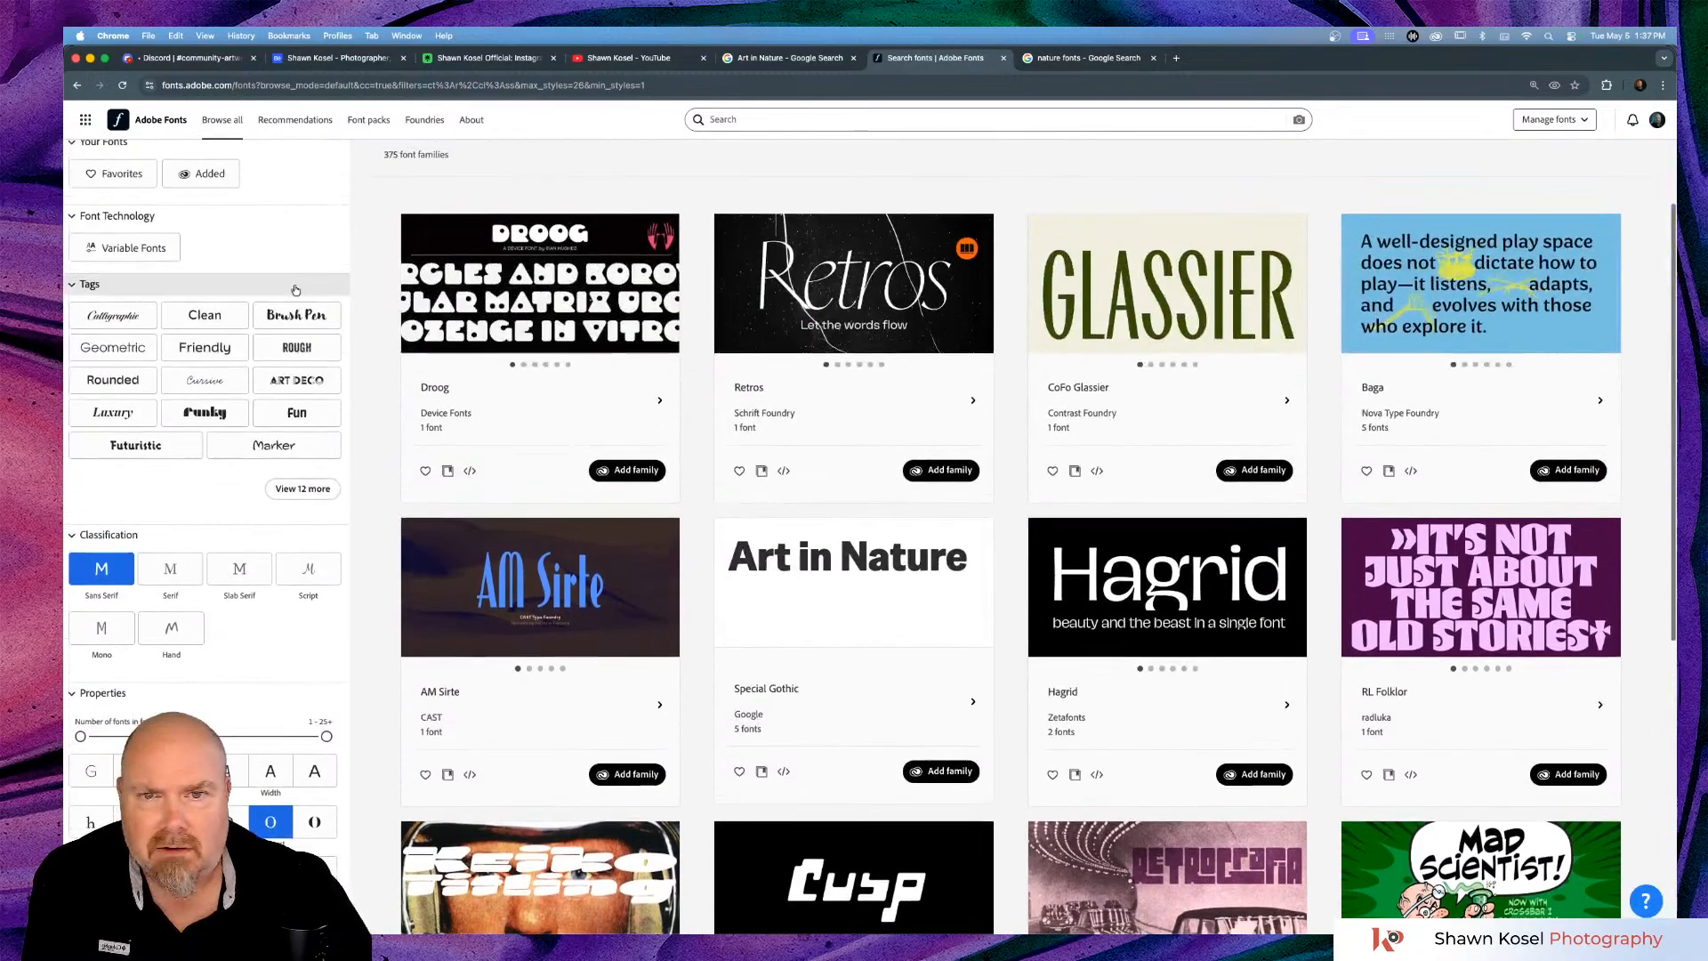
scroll(295, 290, up, 2)
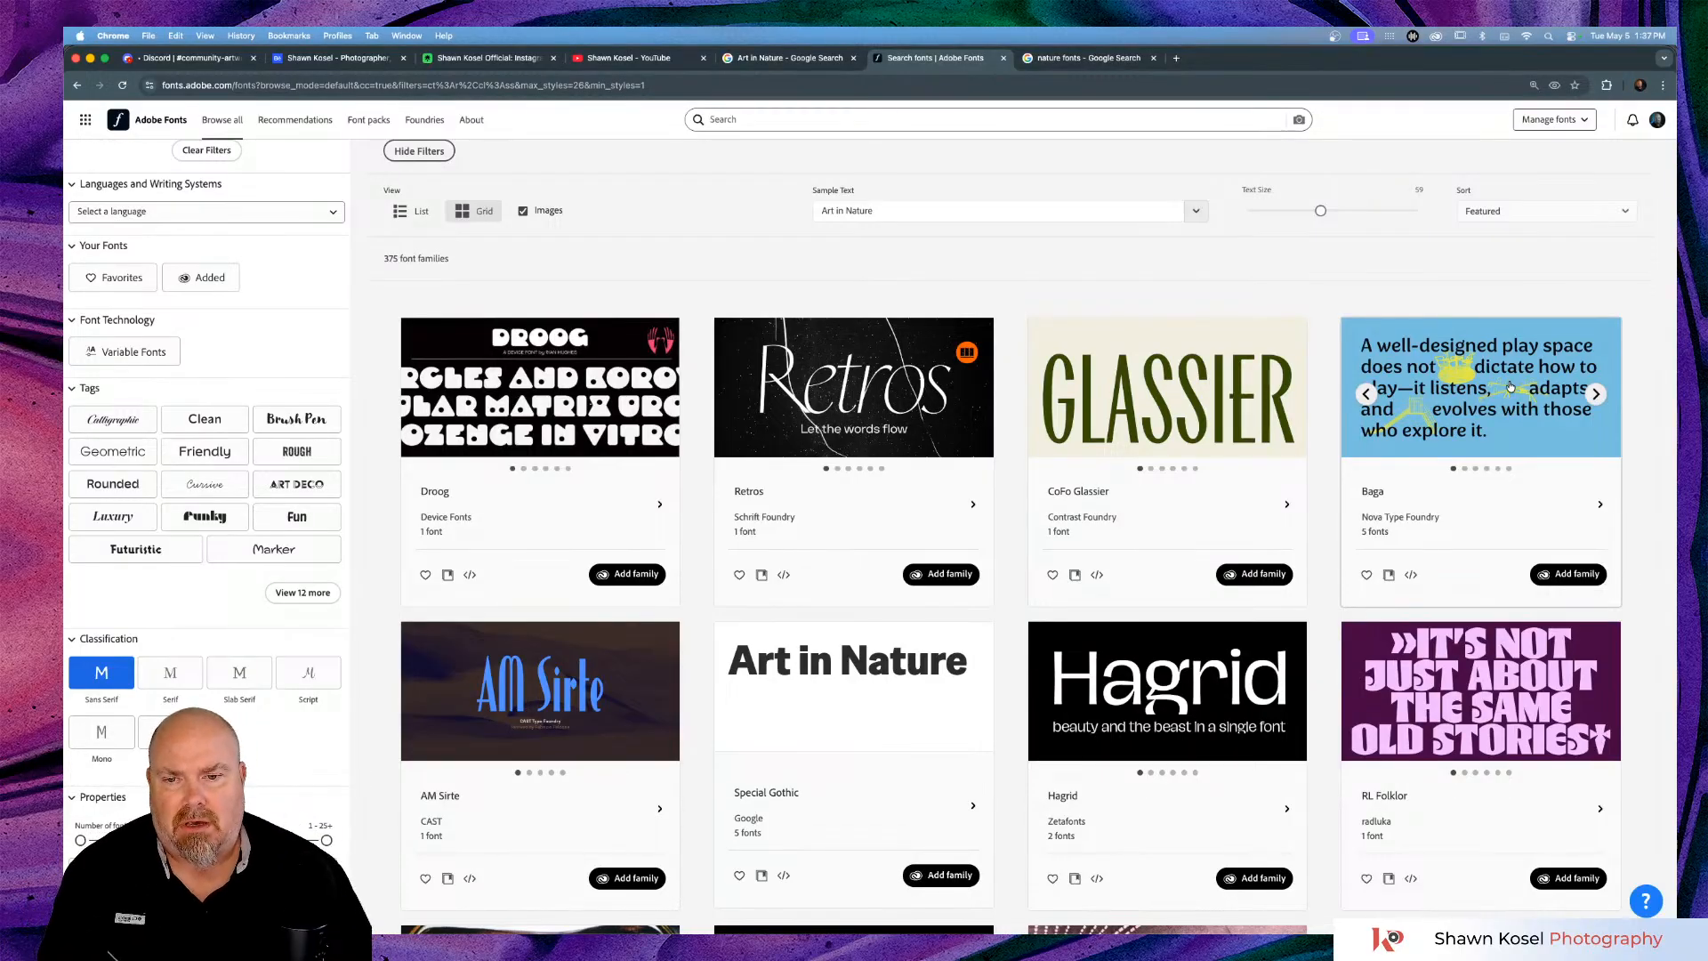
Switch to Illustrator, draw a placeholder text area about 2243 × 1030 px below the lettering samples and set its font size to 72 pt.
key(super+Tab)
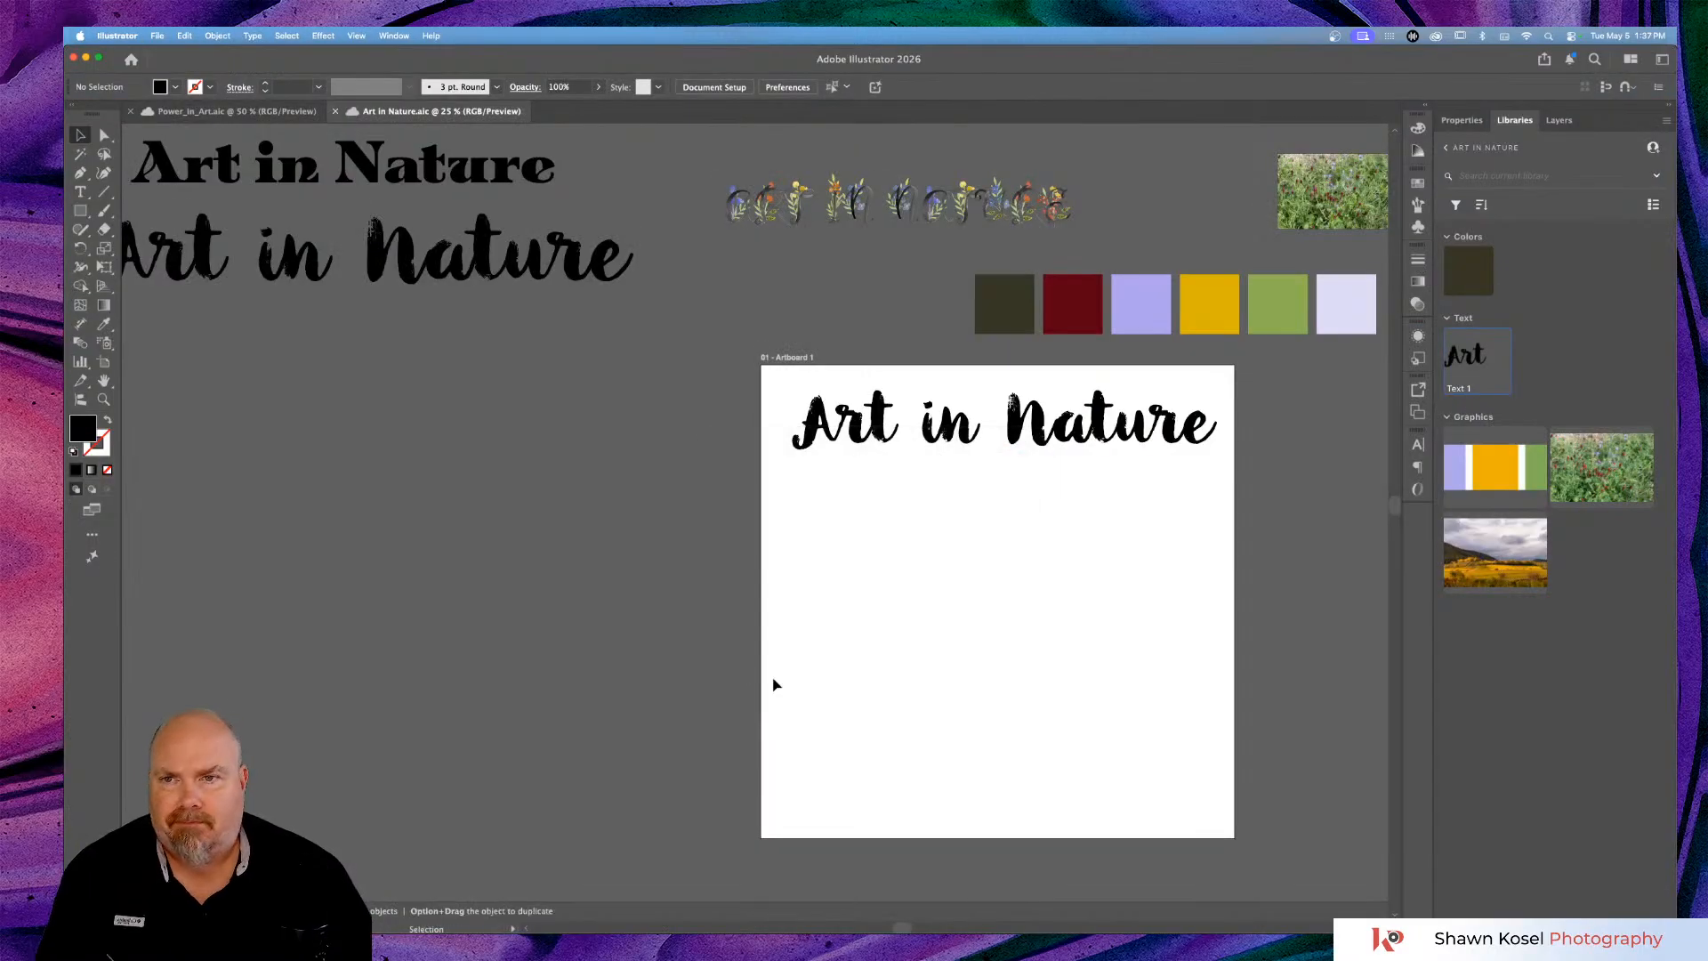
scroll(199, 459, left, 3)
key(t)
drag(209, 386, 741, 626)
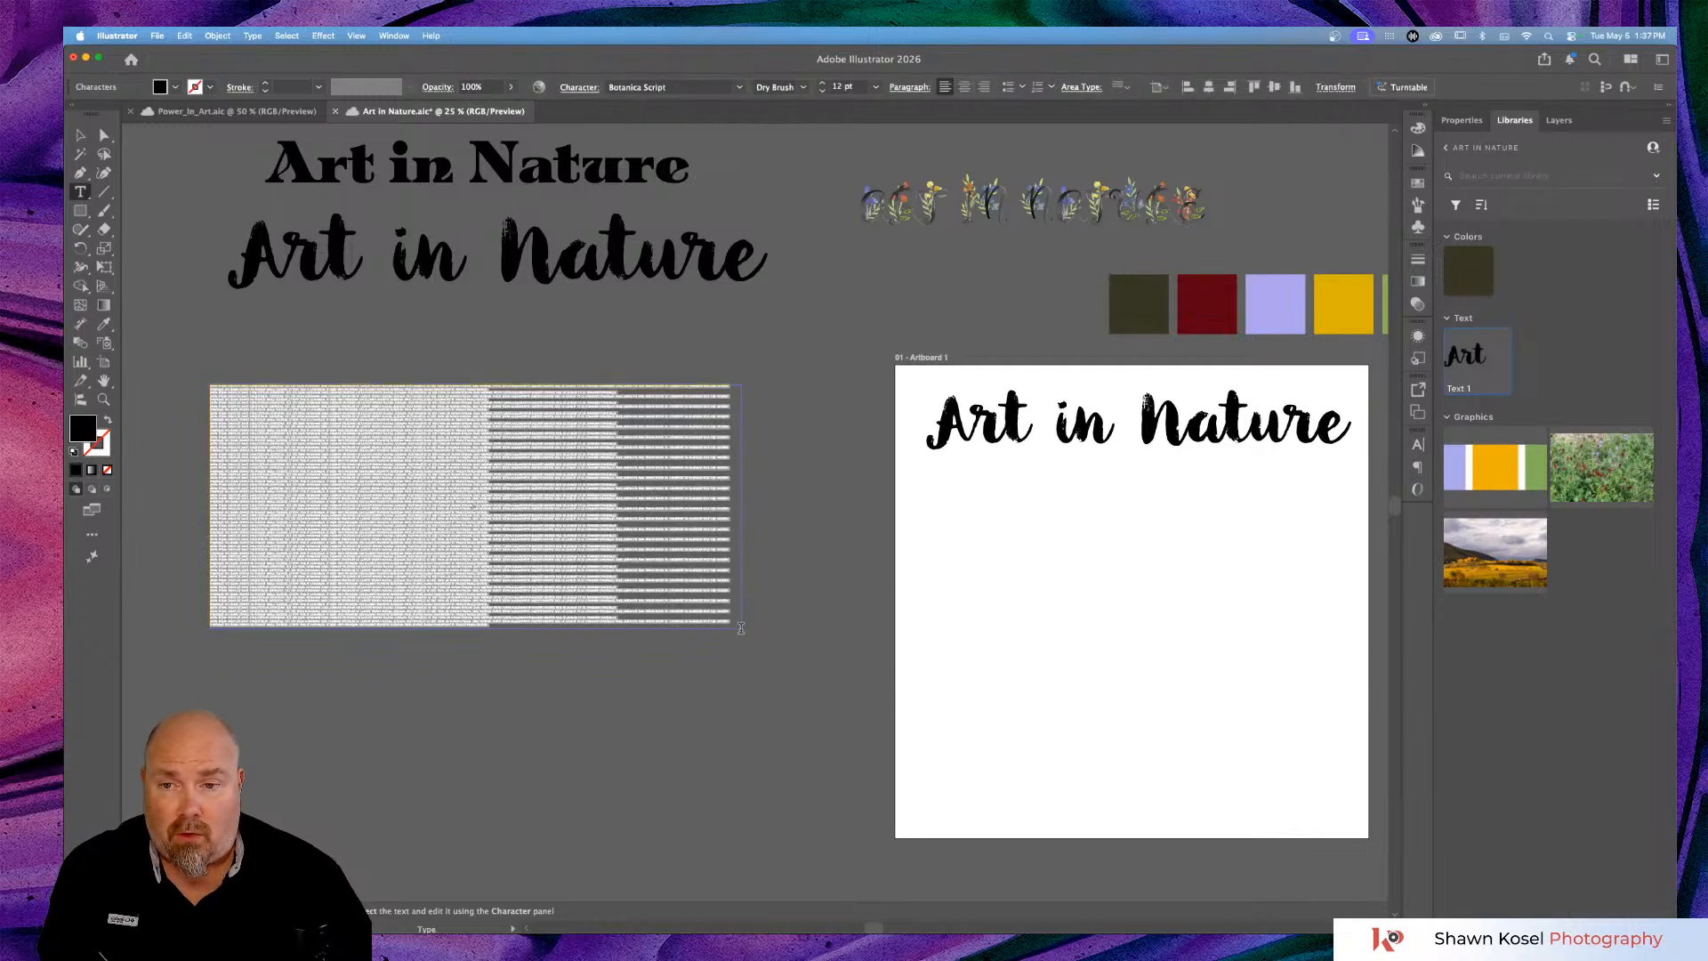
click(1460, 120)
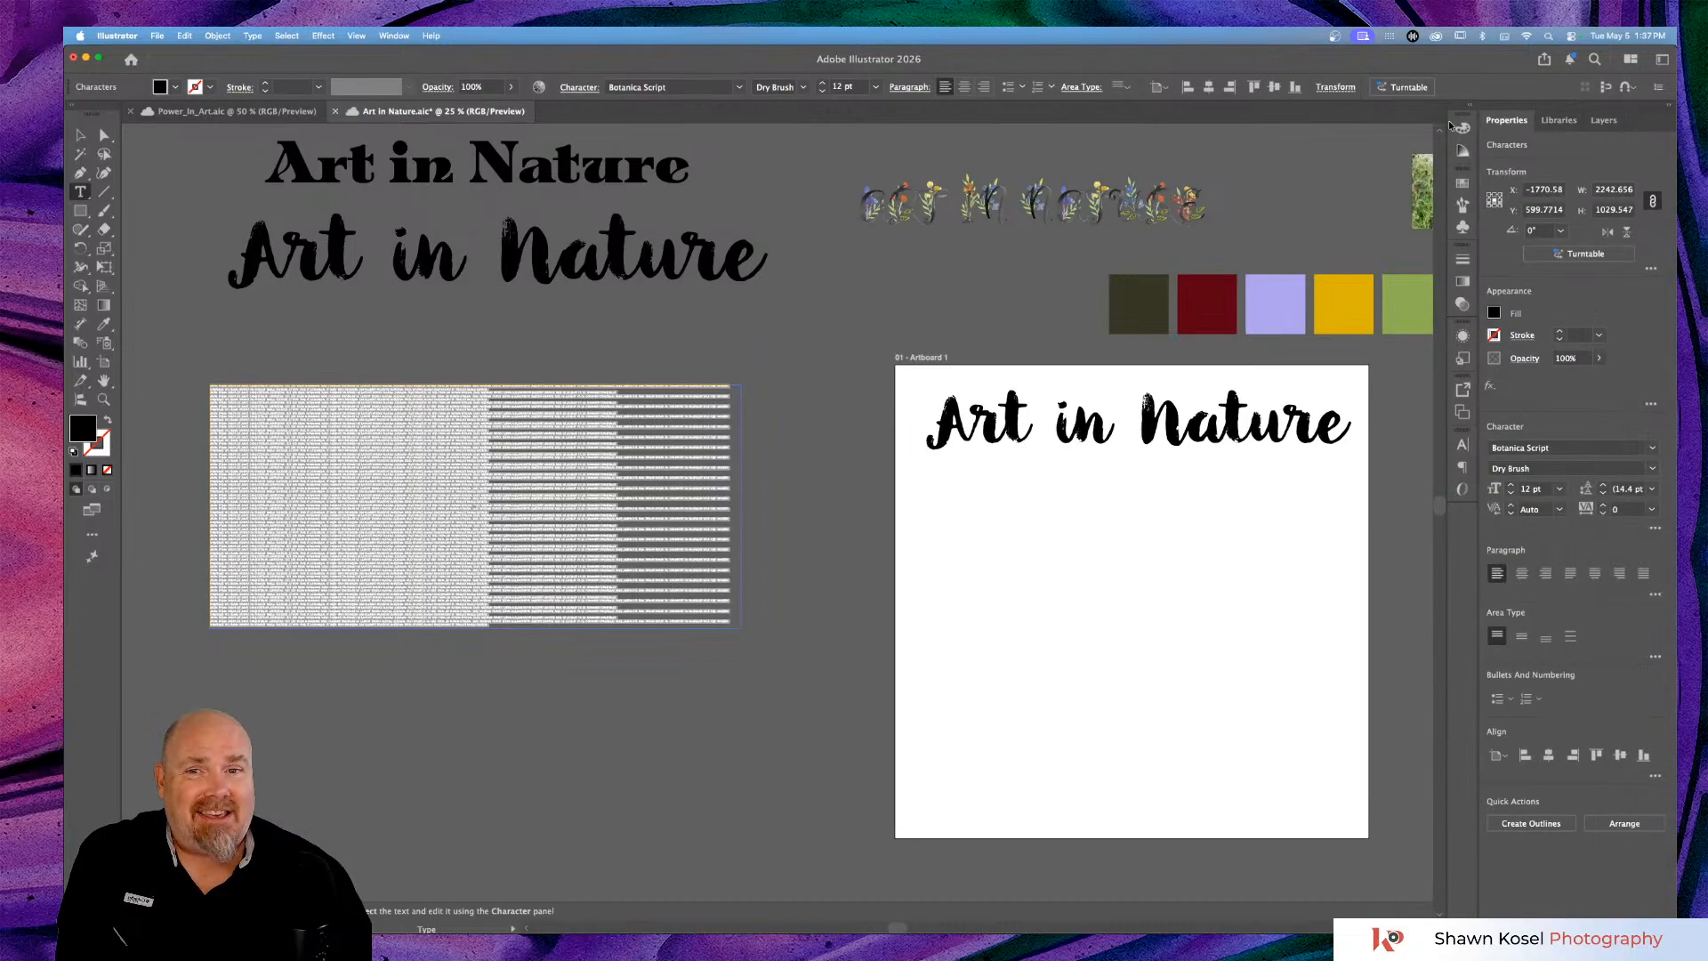
click(1559, 490)
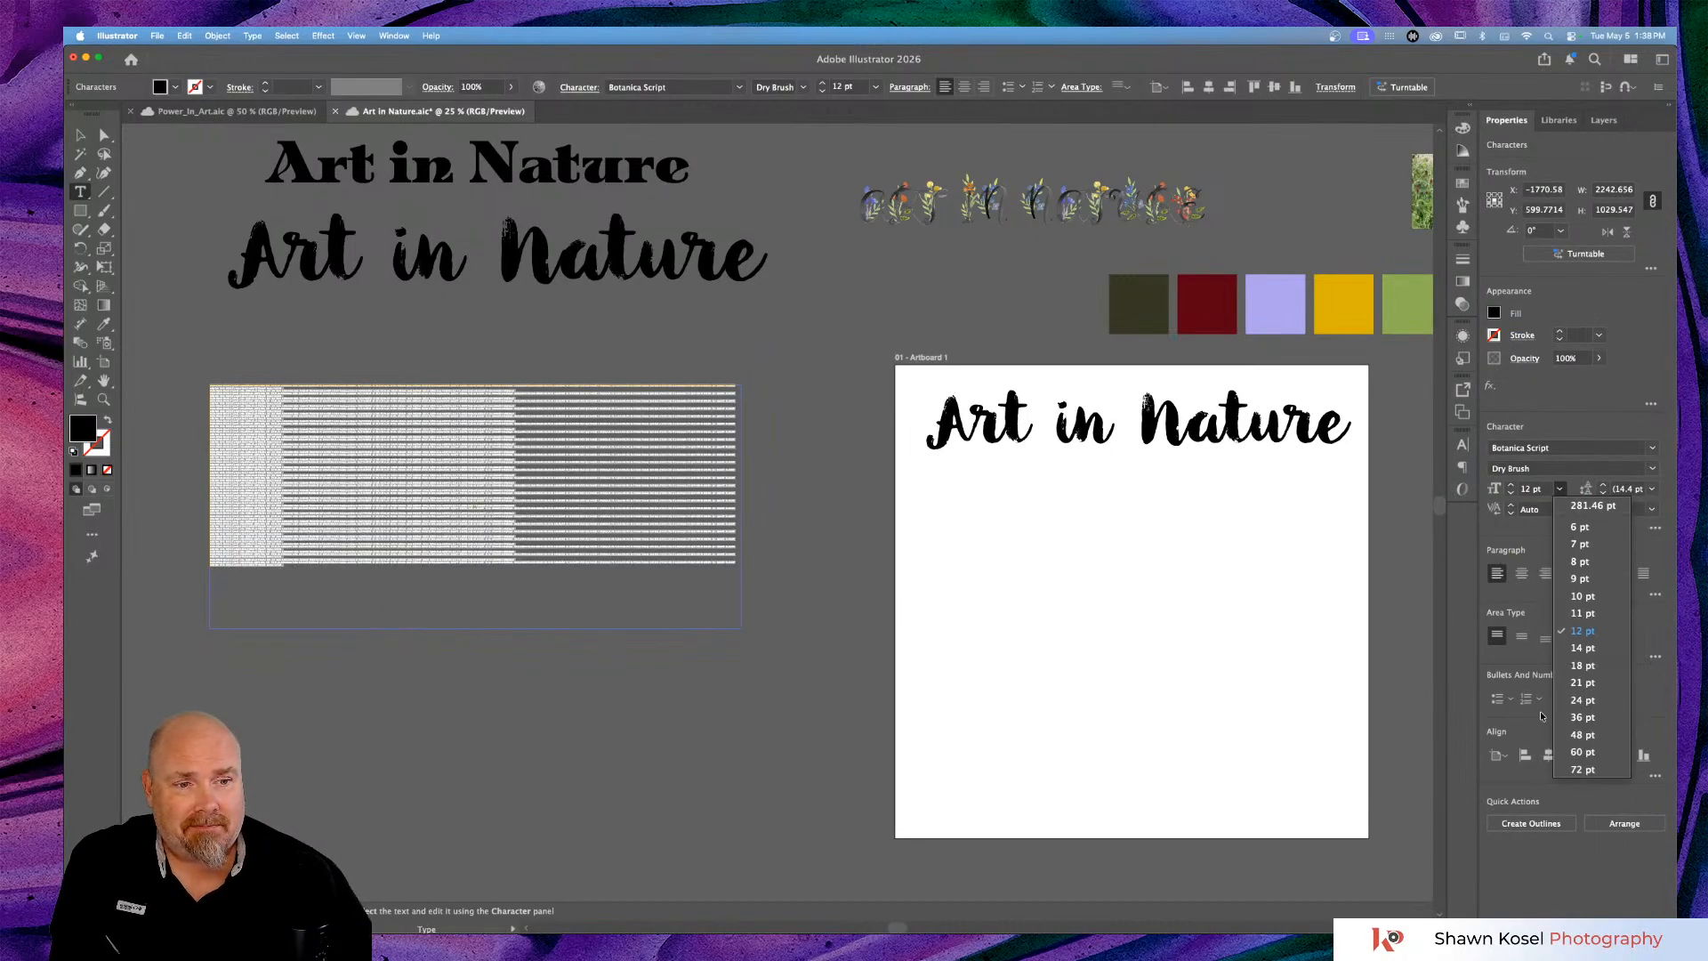
click(1583, 770)
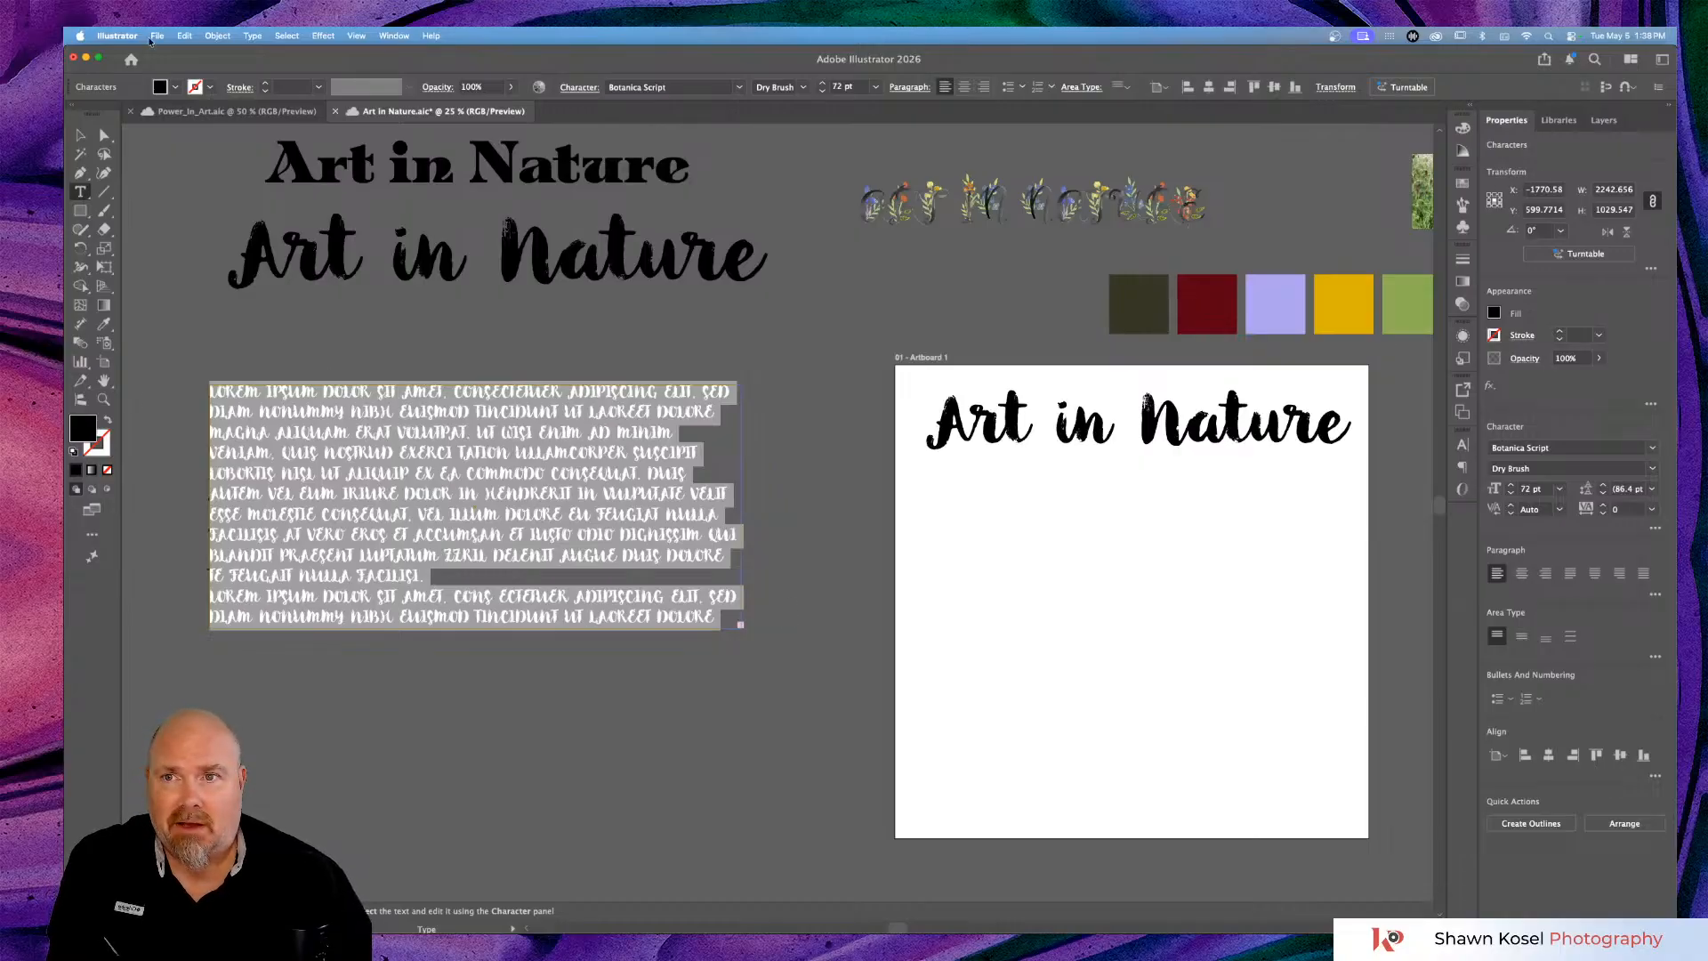
Switch to Adobe Fonts in Chrome and add the Baga font family for use in Adobe apps.
key(super+Tab)
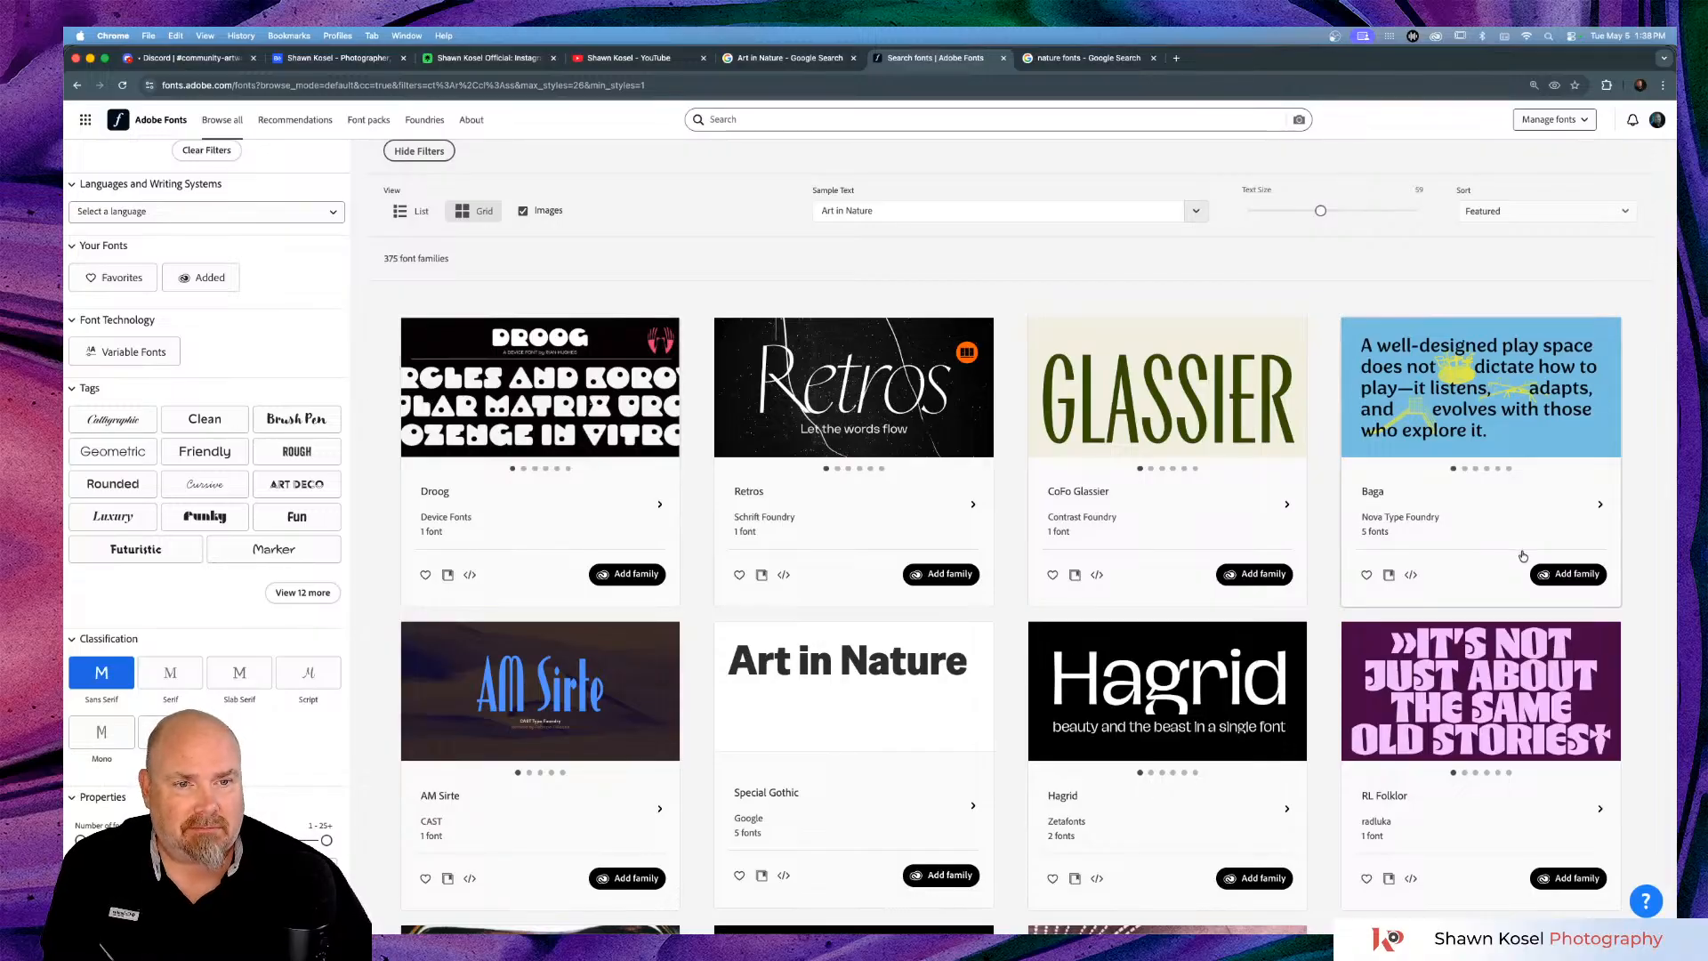
click(1558, 581)
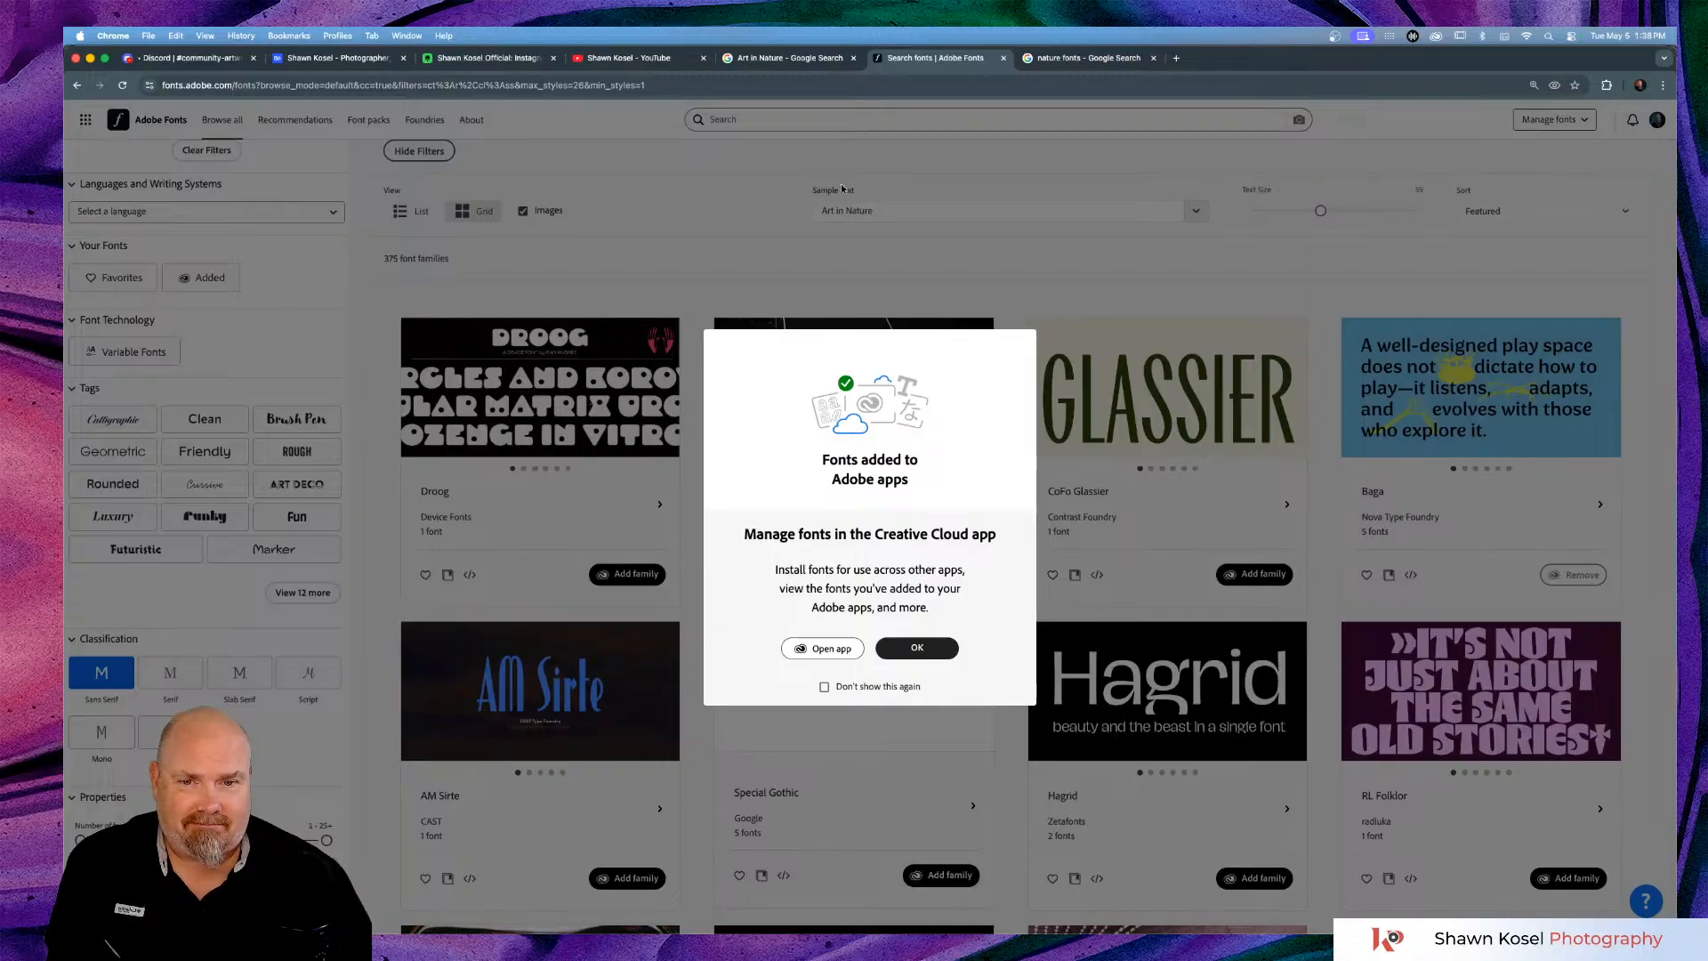
click(922, 648)
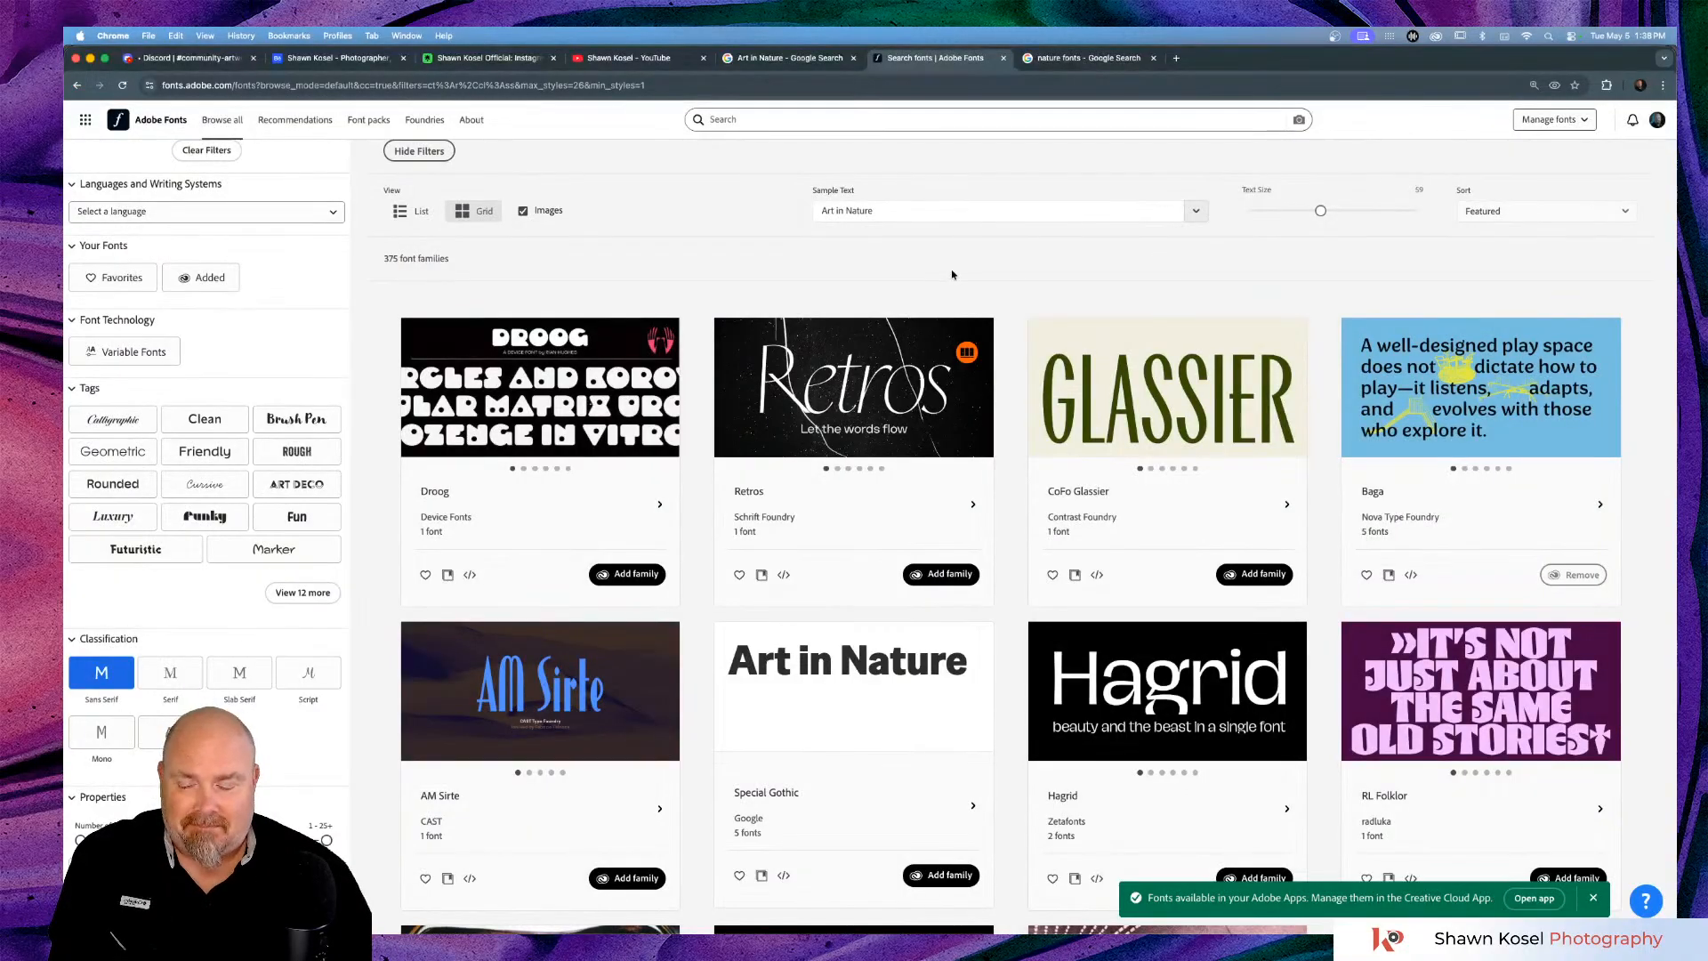
Switch to Illustrator and set the selected placeholder text's font to Baga Semibold.
key(super+Tab)
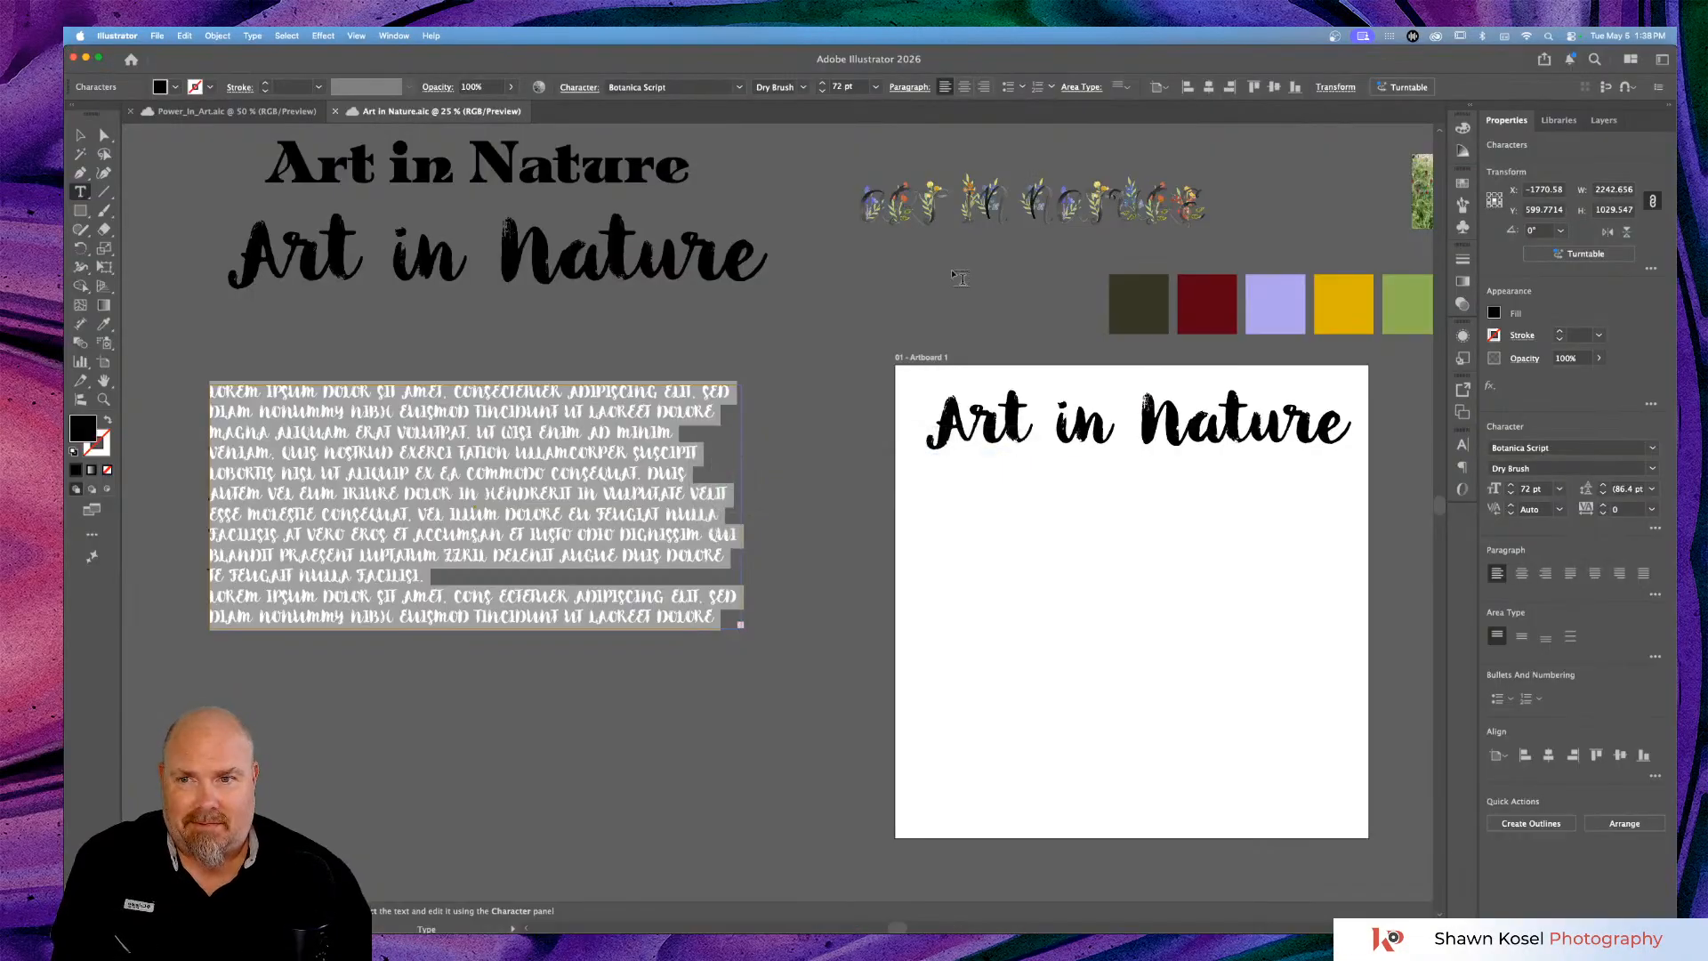
click(1565, 447)
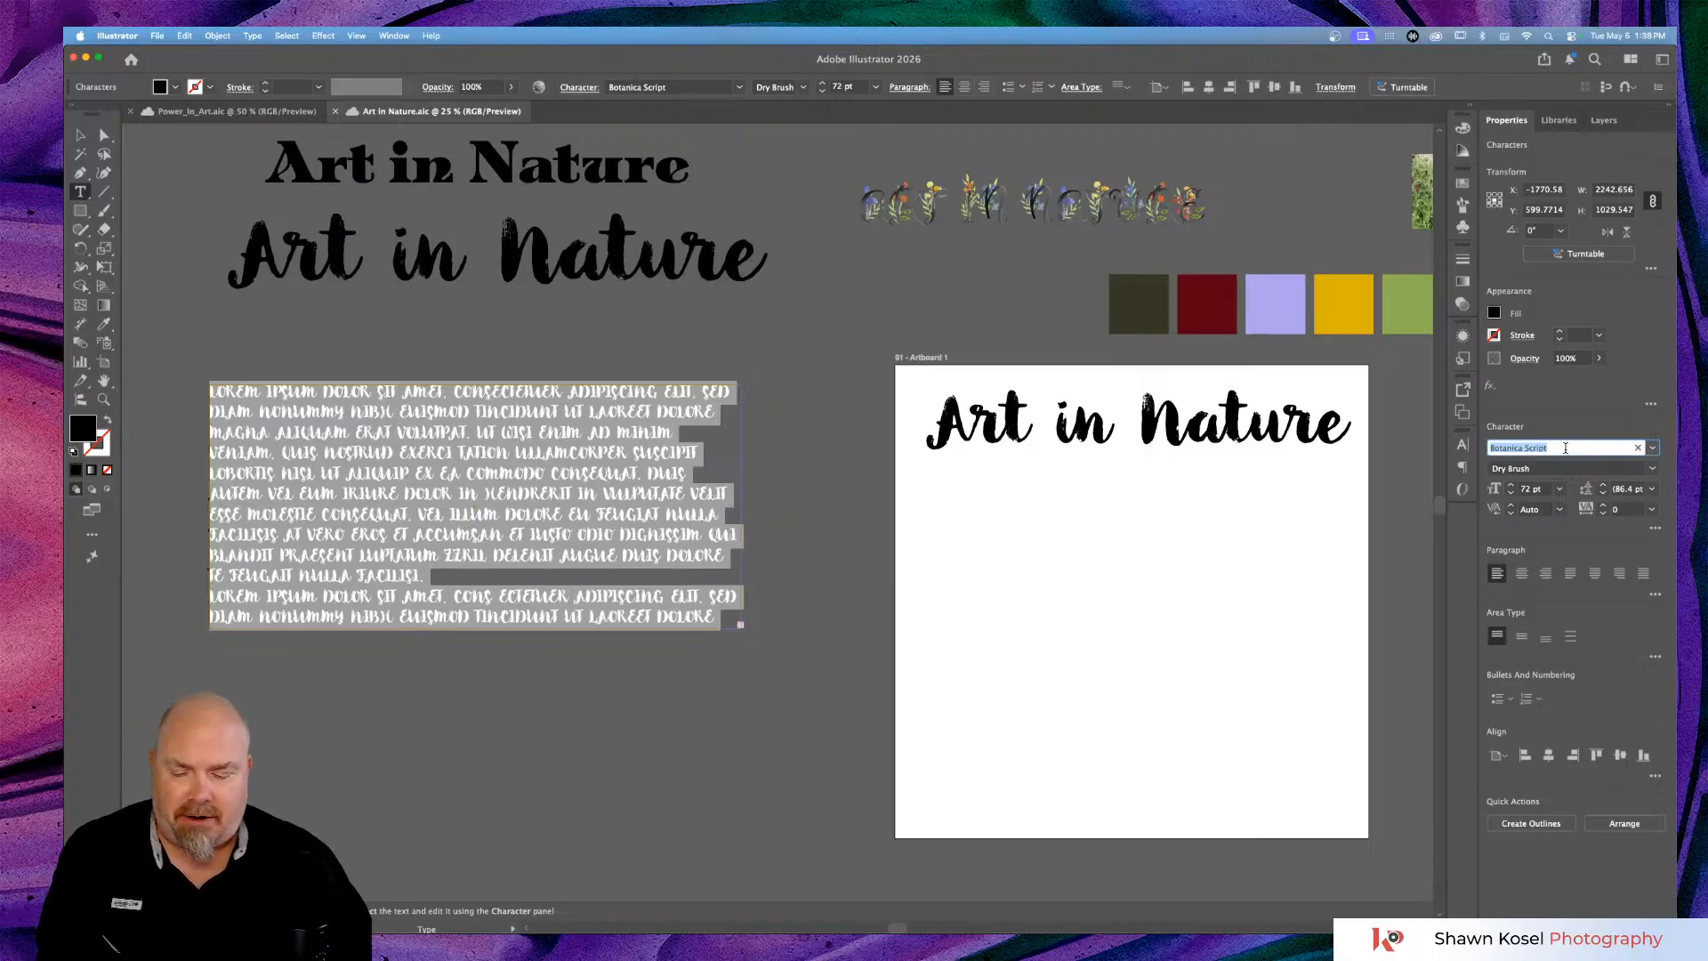
text(ba)
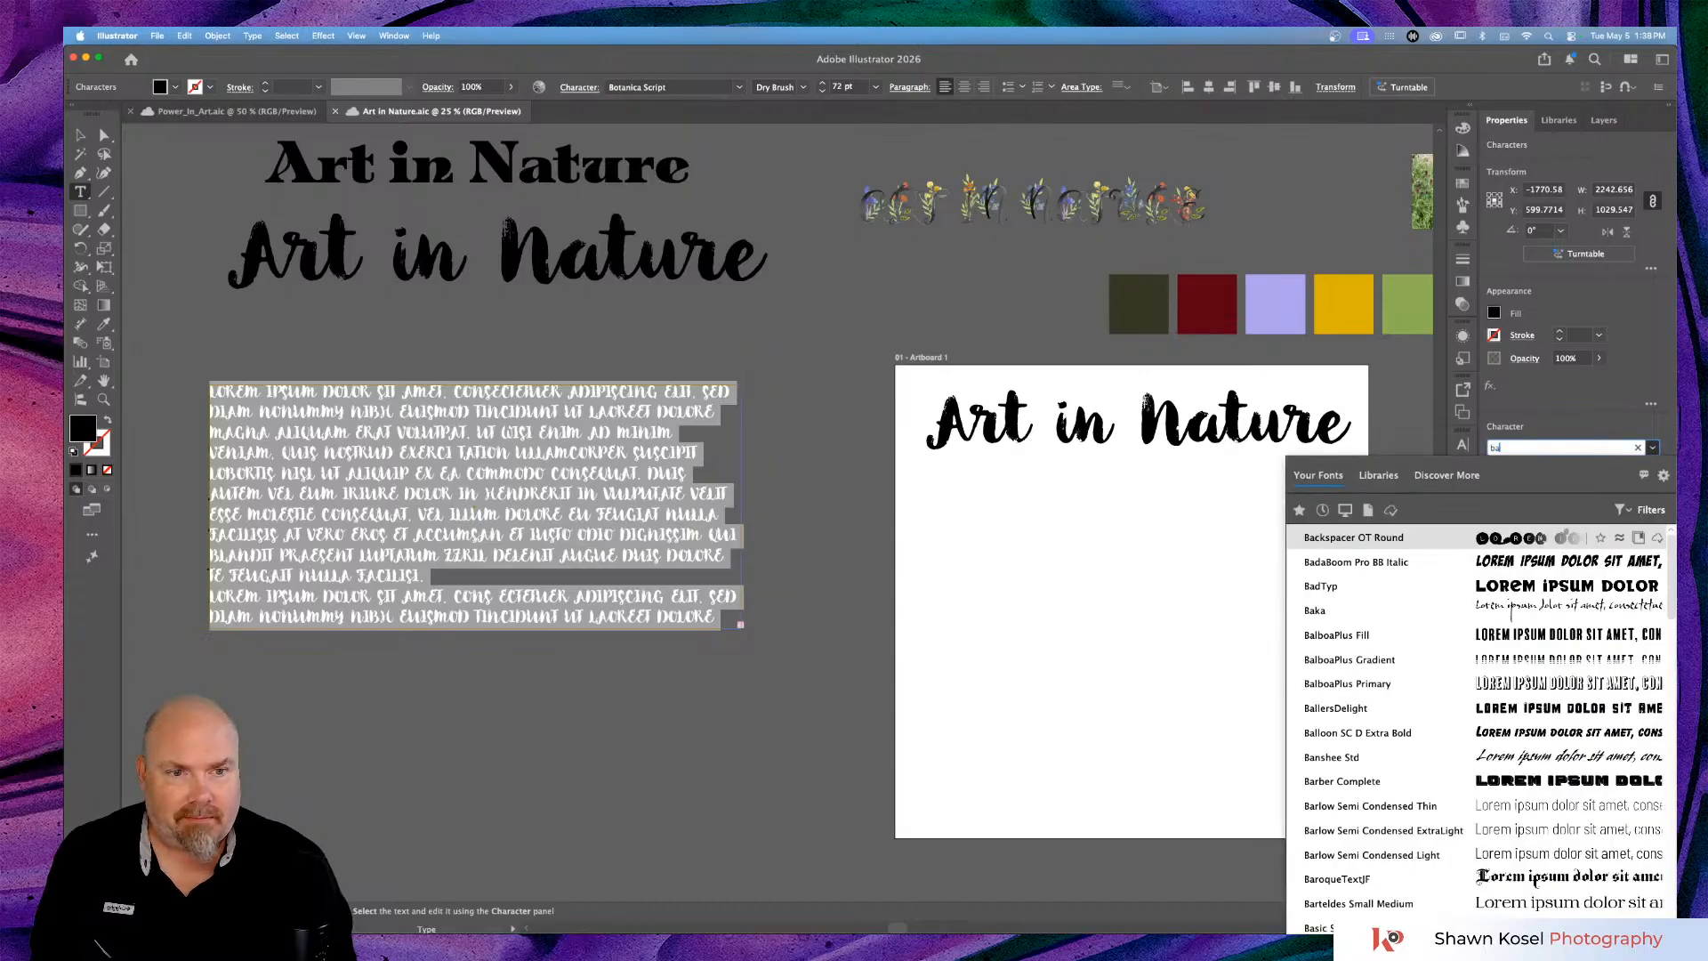
text(gg)
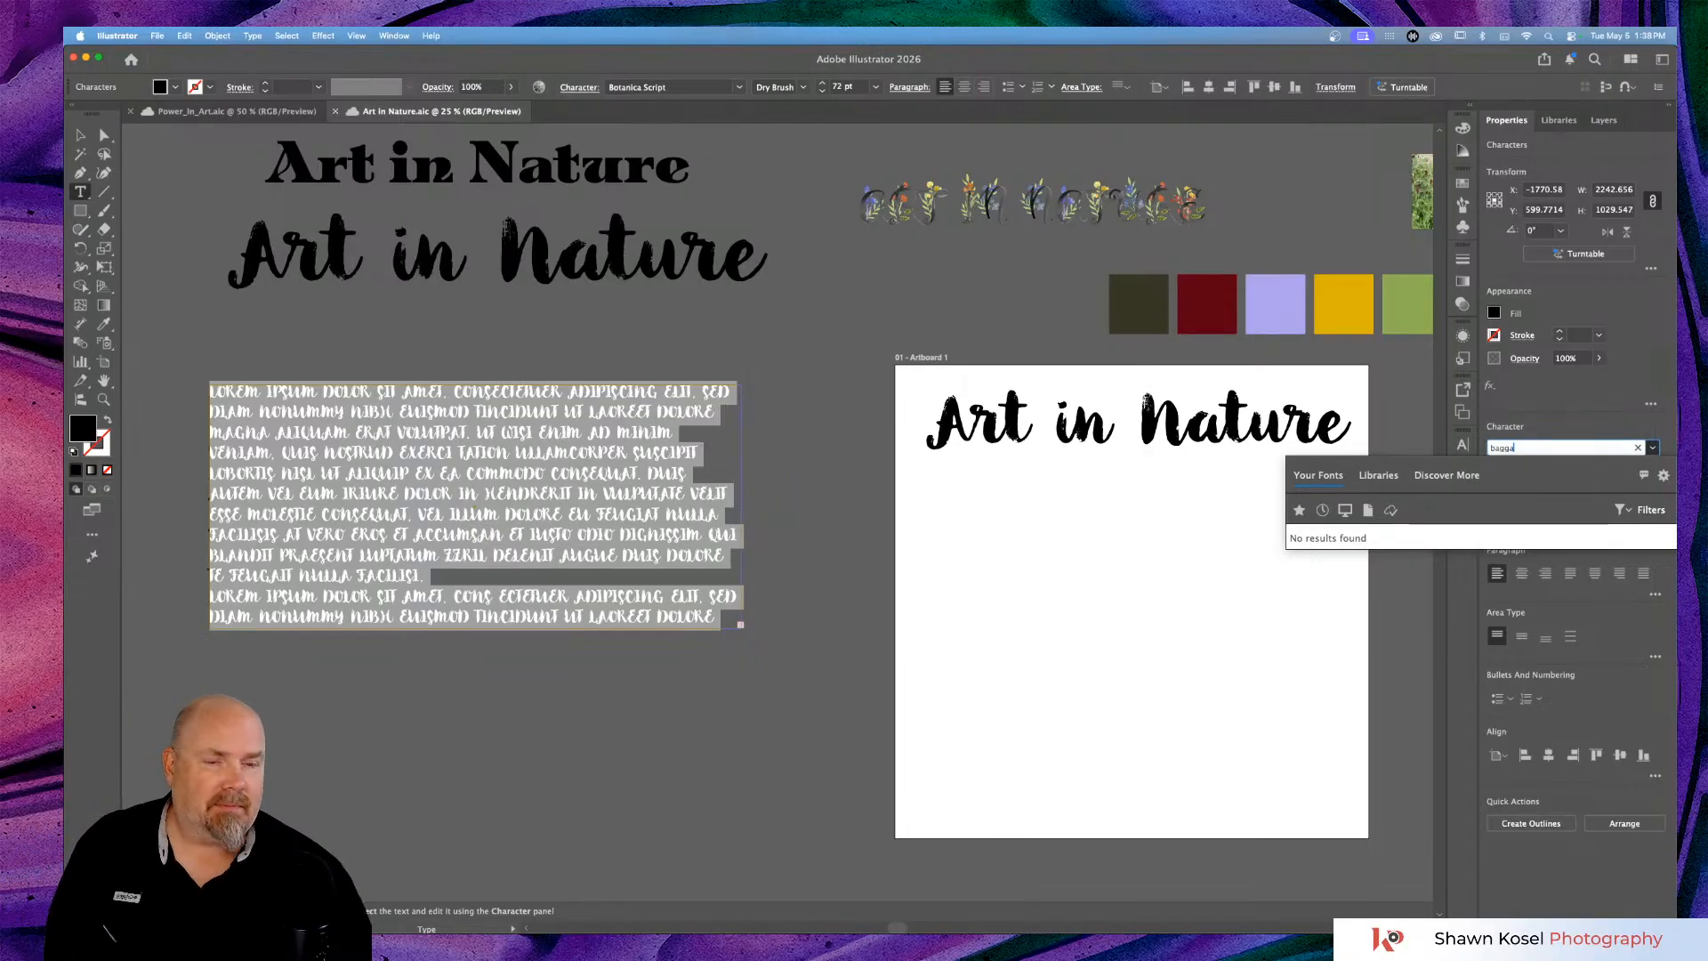
click(1527, 449)
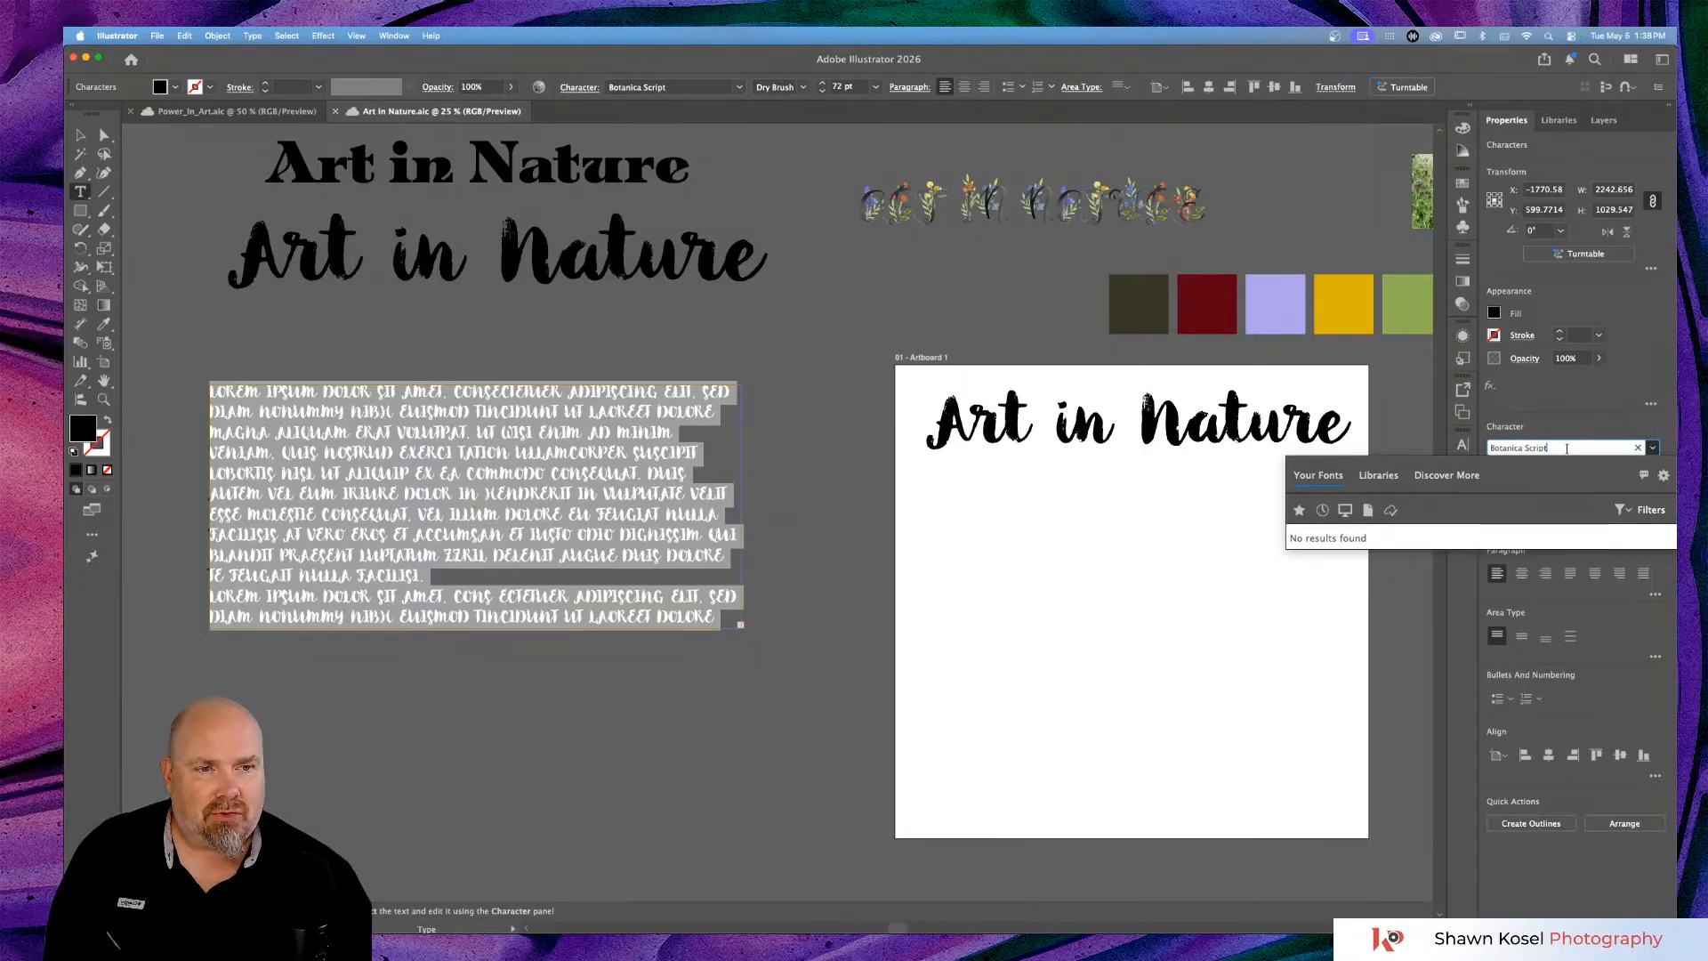
drag(1543, 447, 1485, 448)
text(bag)
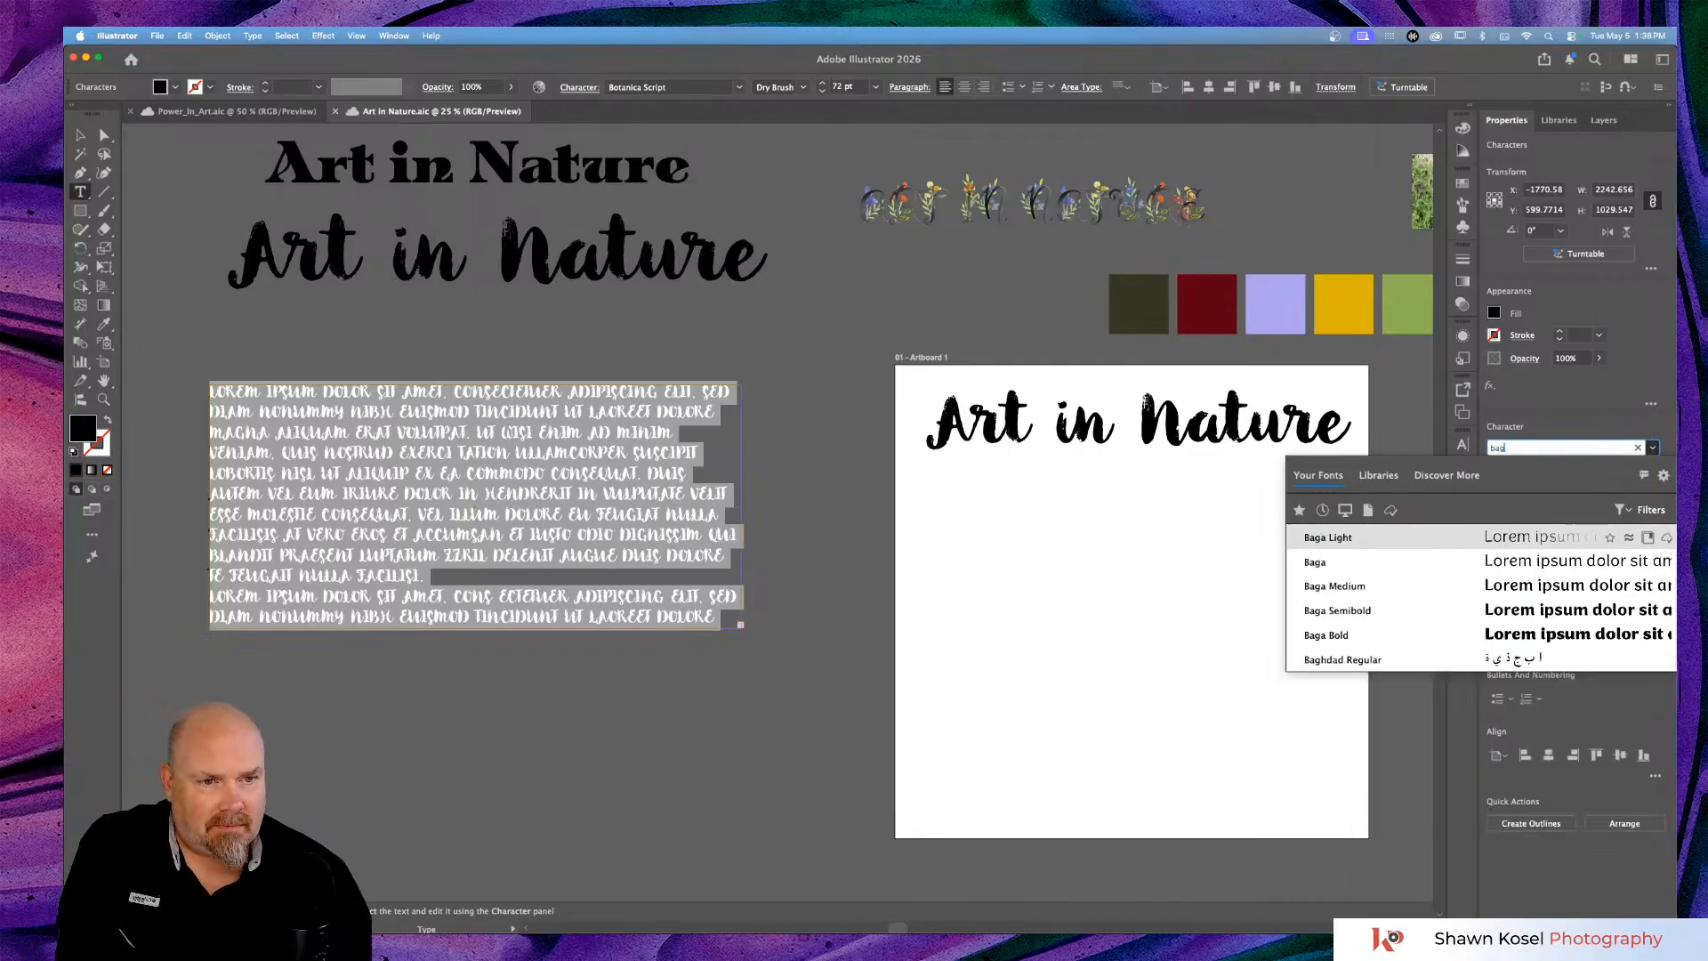
click(1364, 611)
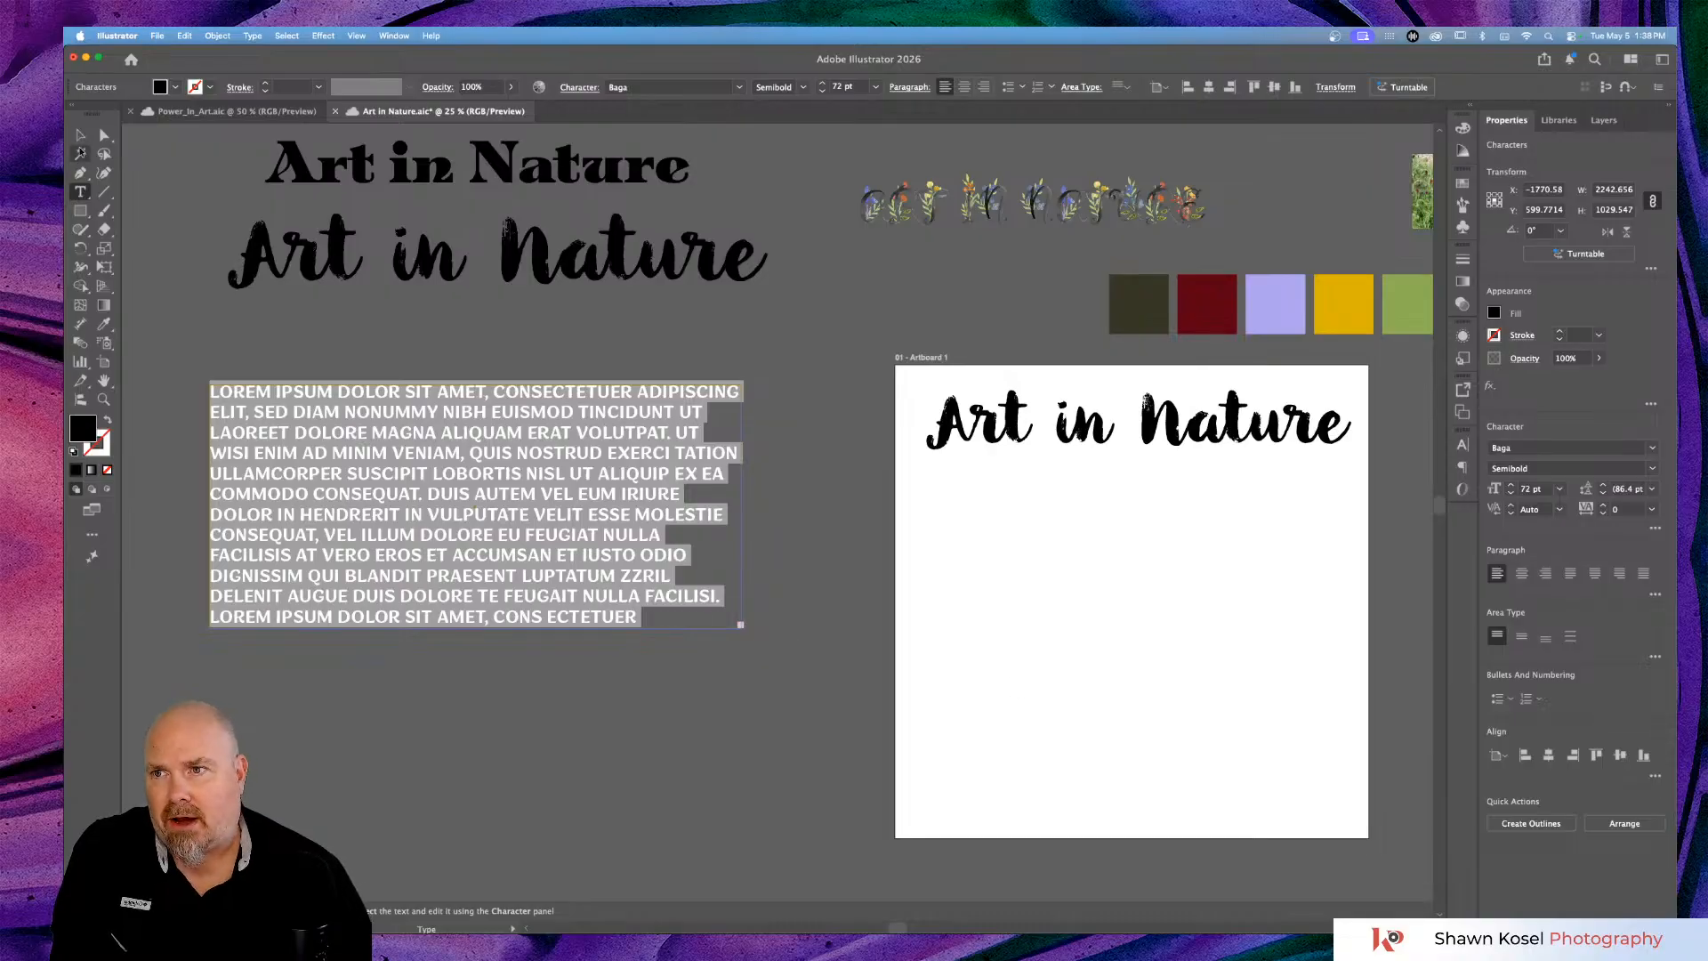
Move the placeholder text block up to sit directly beneath the large Botanica Script "Art in Nature" sample.
click(80, 135)
click(487, 816)
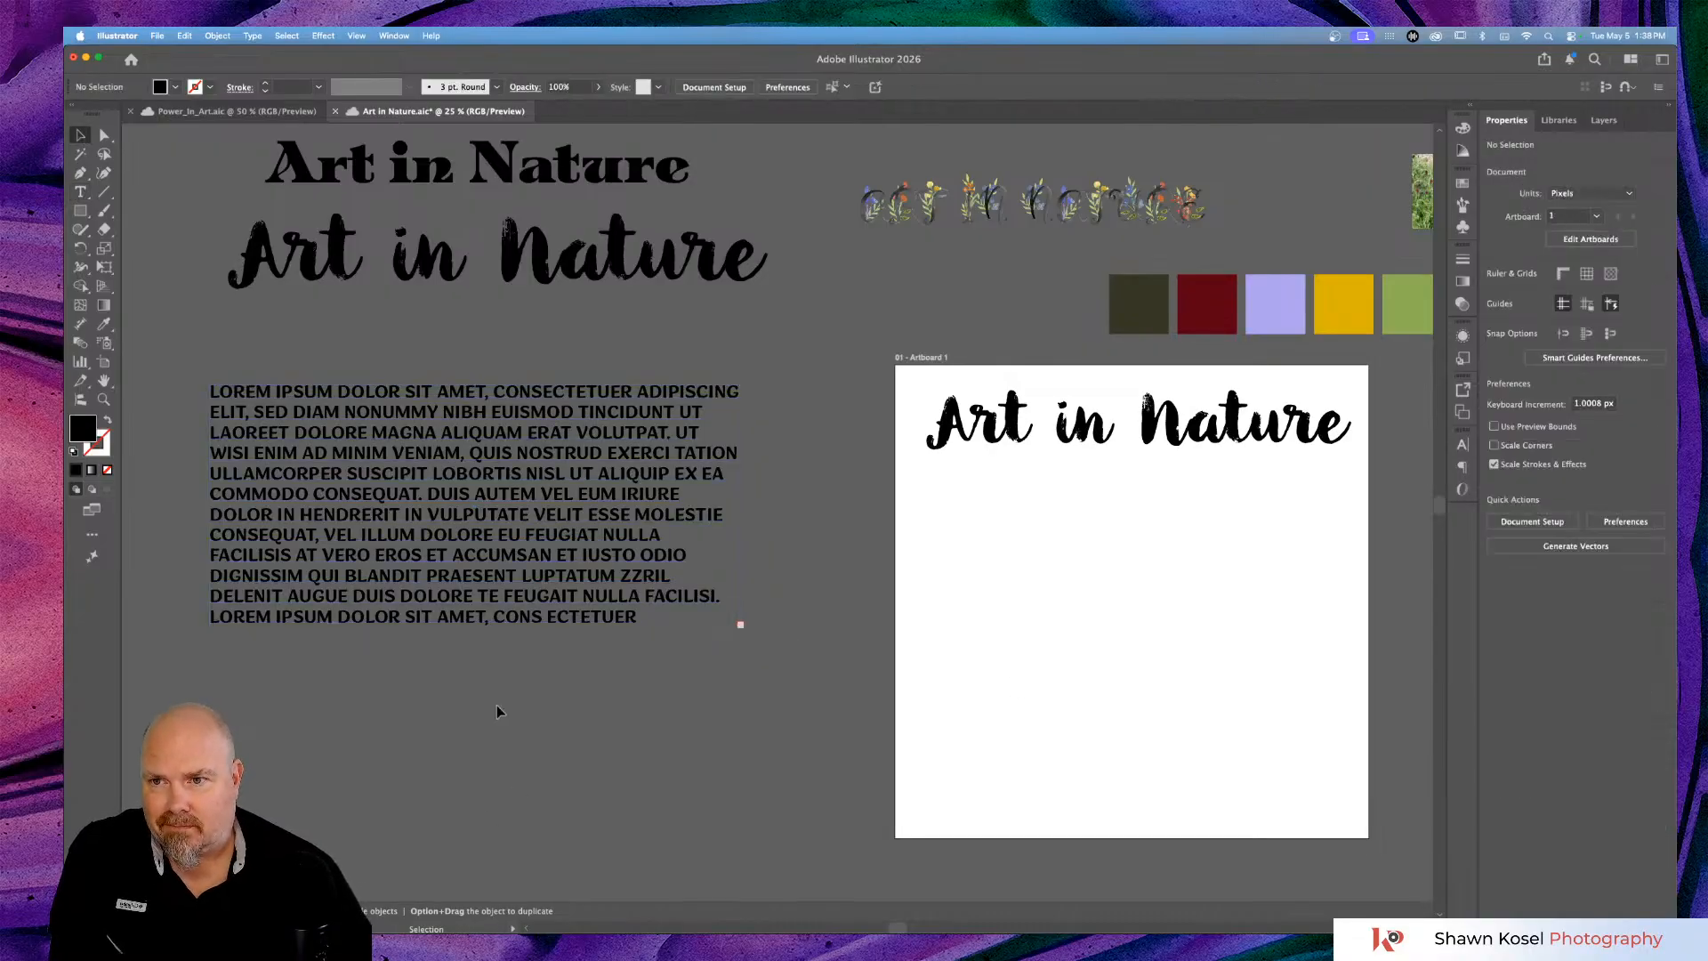
click(457, 463)
drag(456, 457, 472, 393)
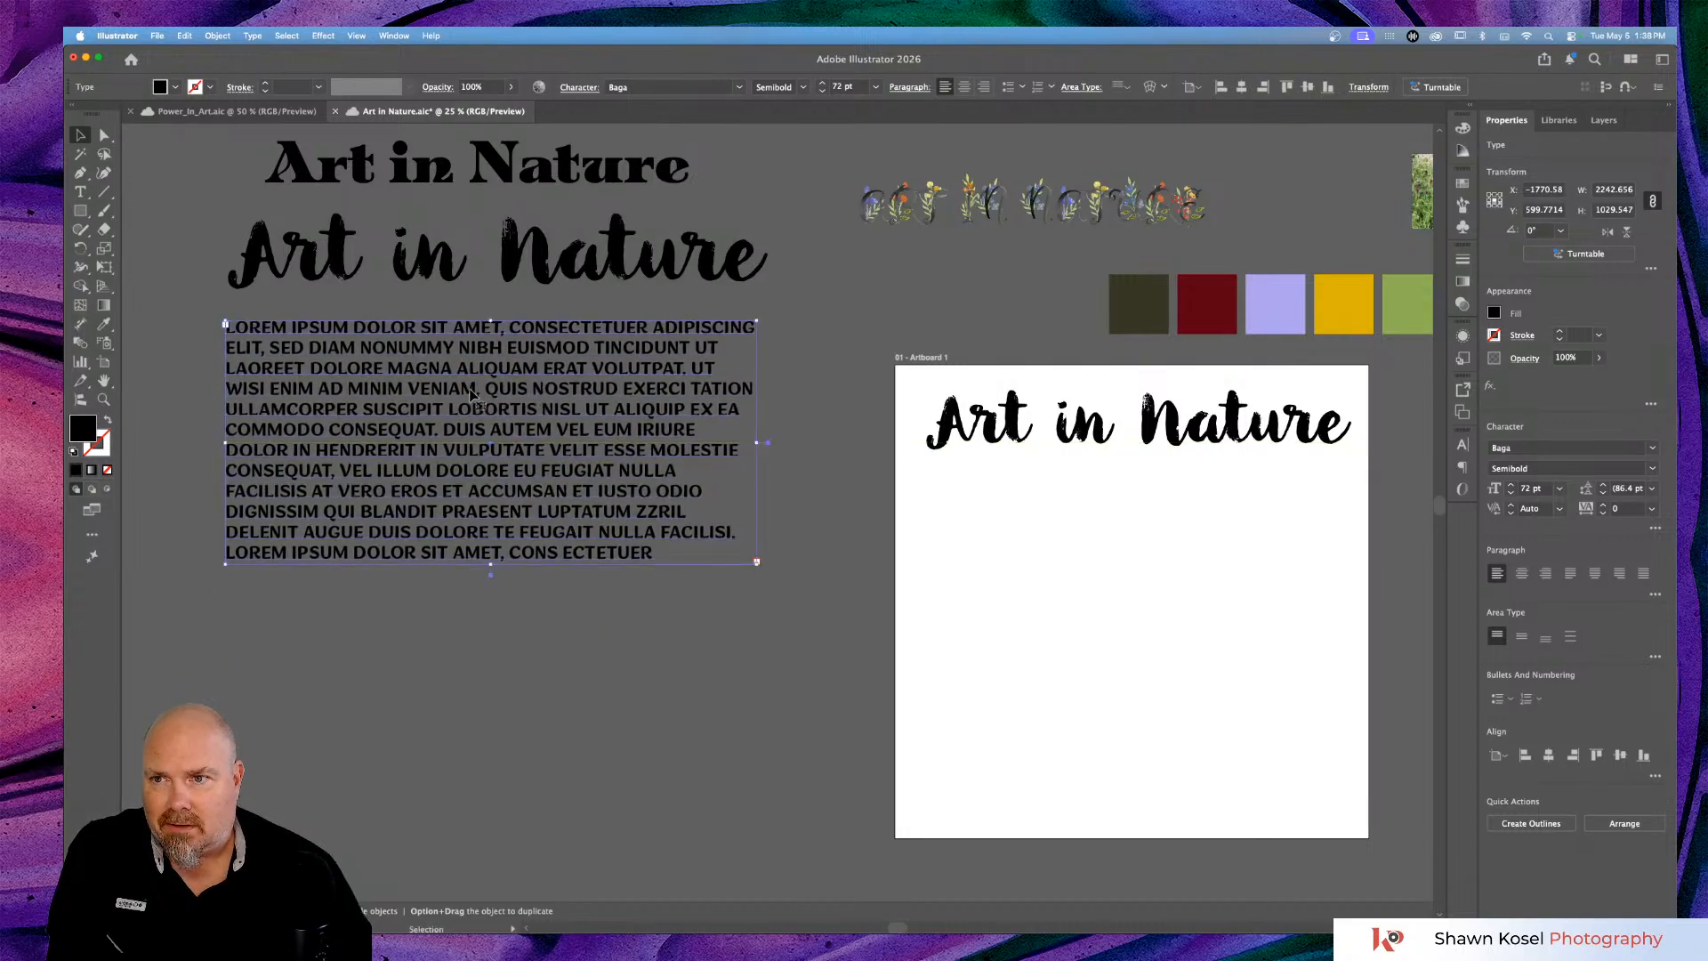
click(473, 708)
scroll(473, 709, left, 10)
scroll(478, 708, up, 5)
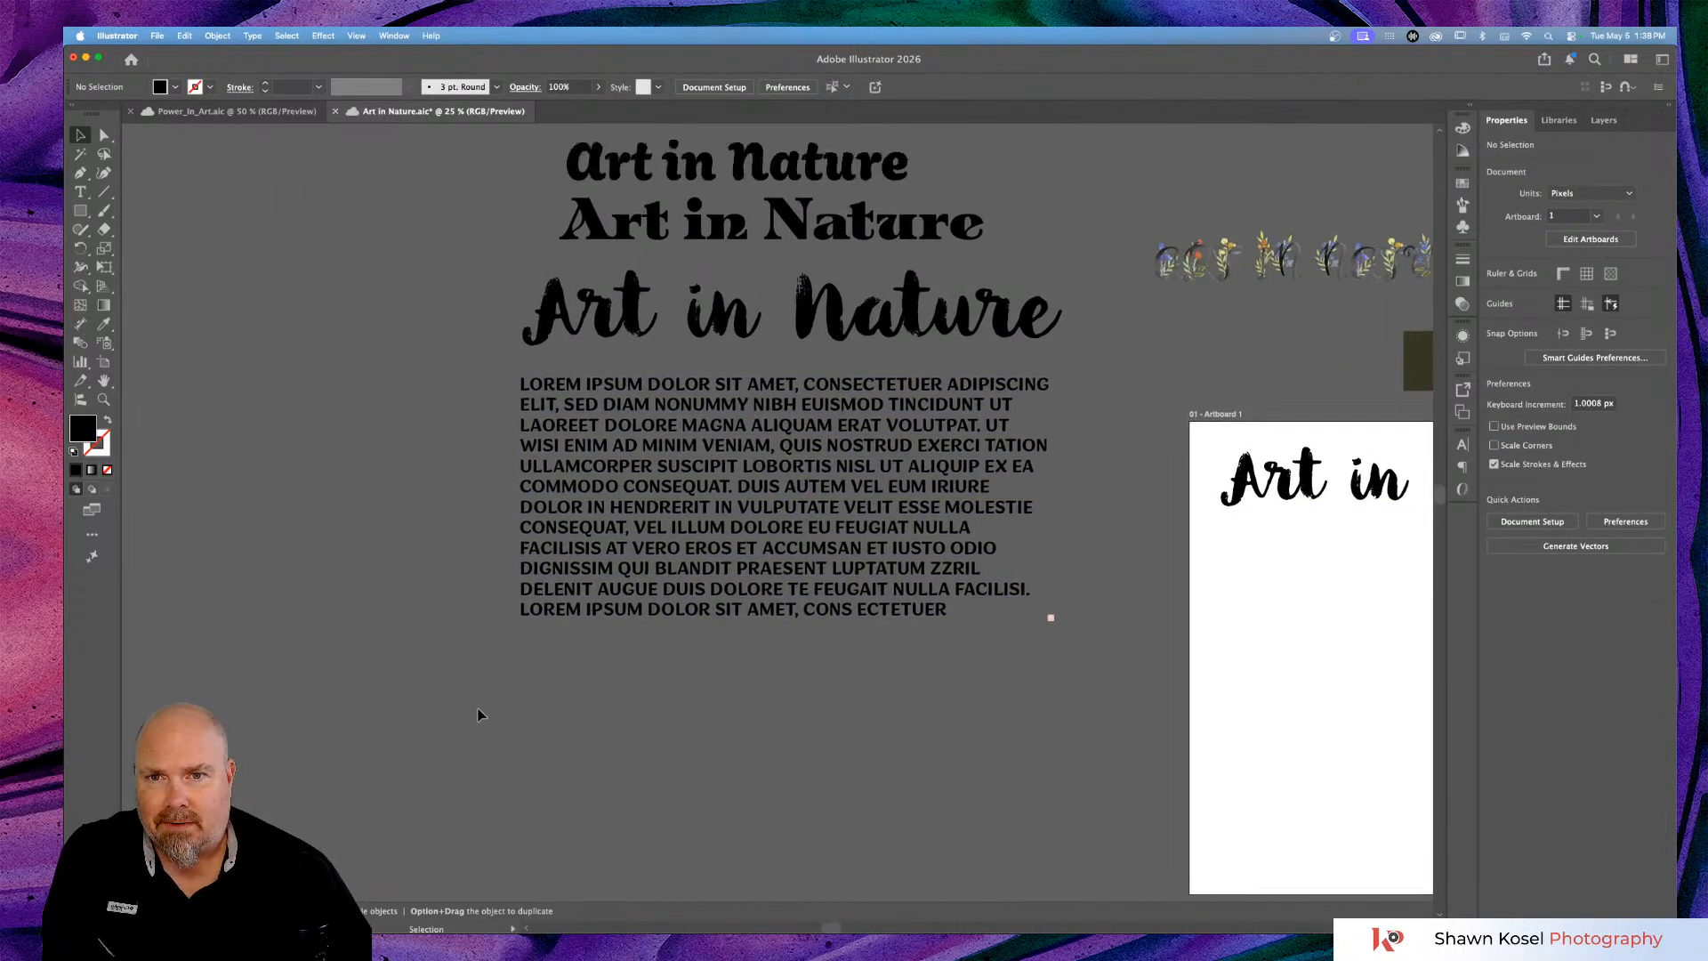
key(super+equal)
key(super+equal)
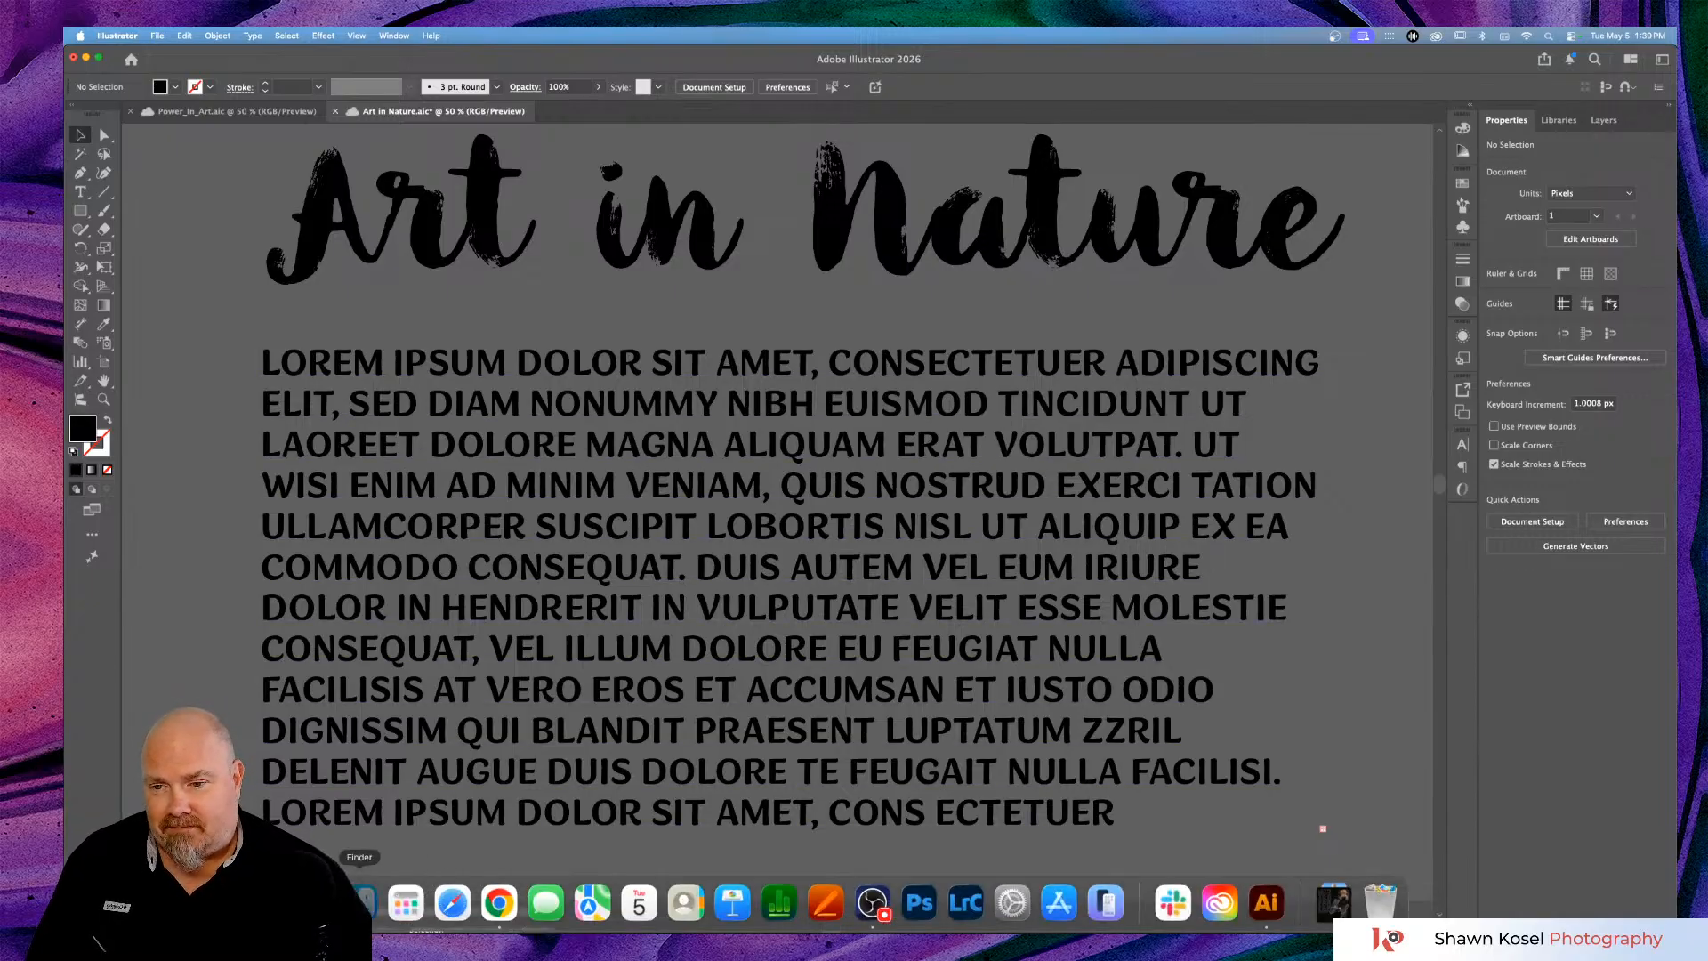
Switch to Finder, preview Untitled (3).jpeg in the Downloads folder, and close the preview and folder window.
click(364, 900)
click(661, 290)
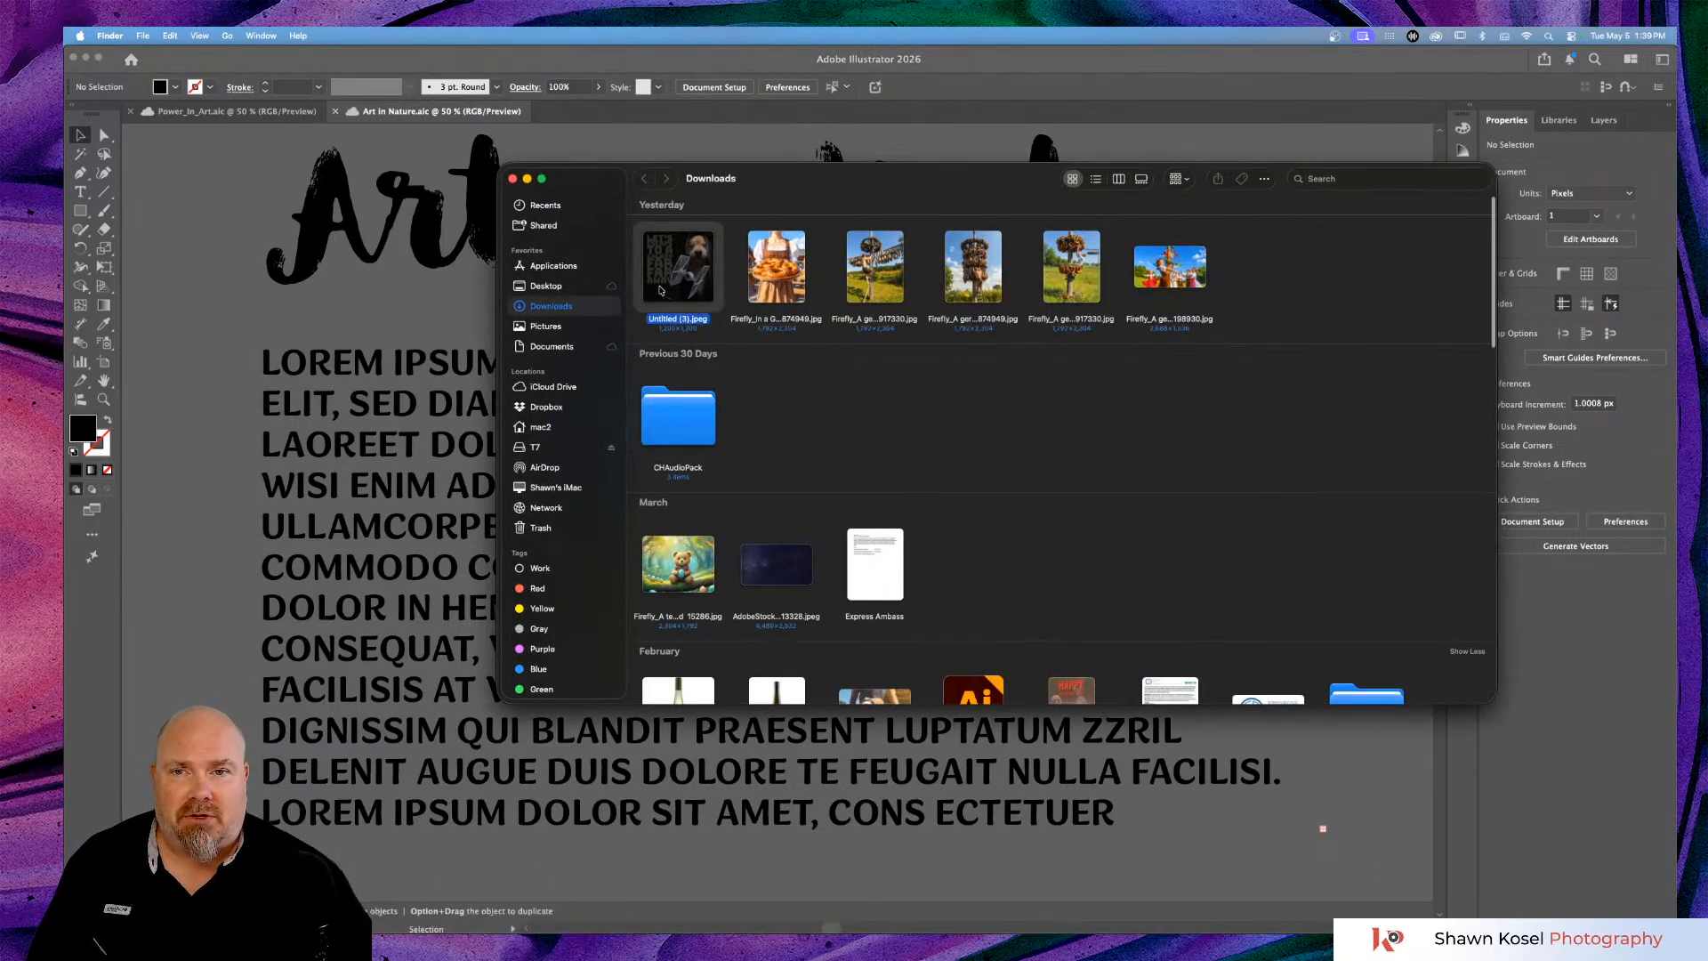
key(space)
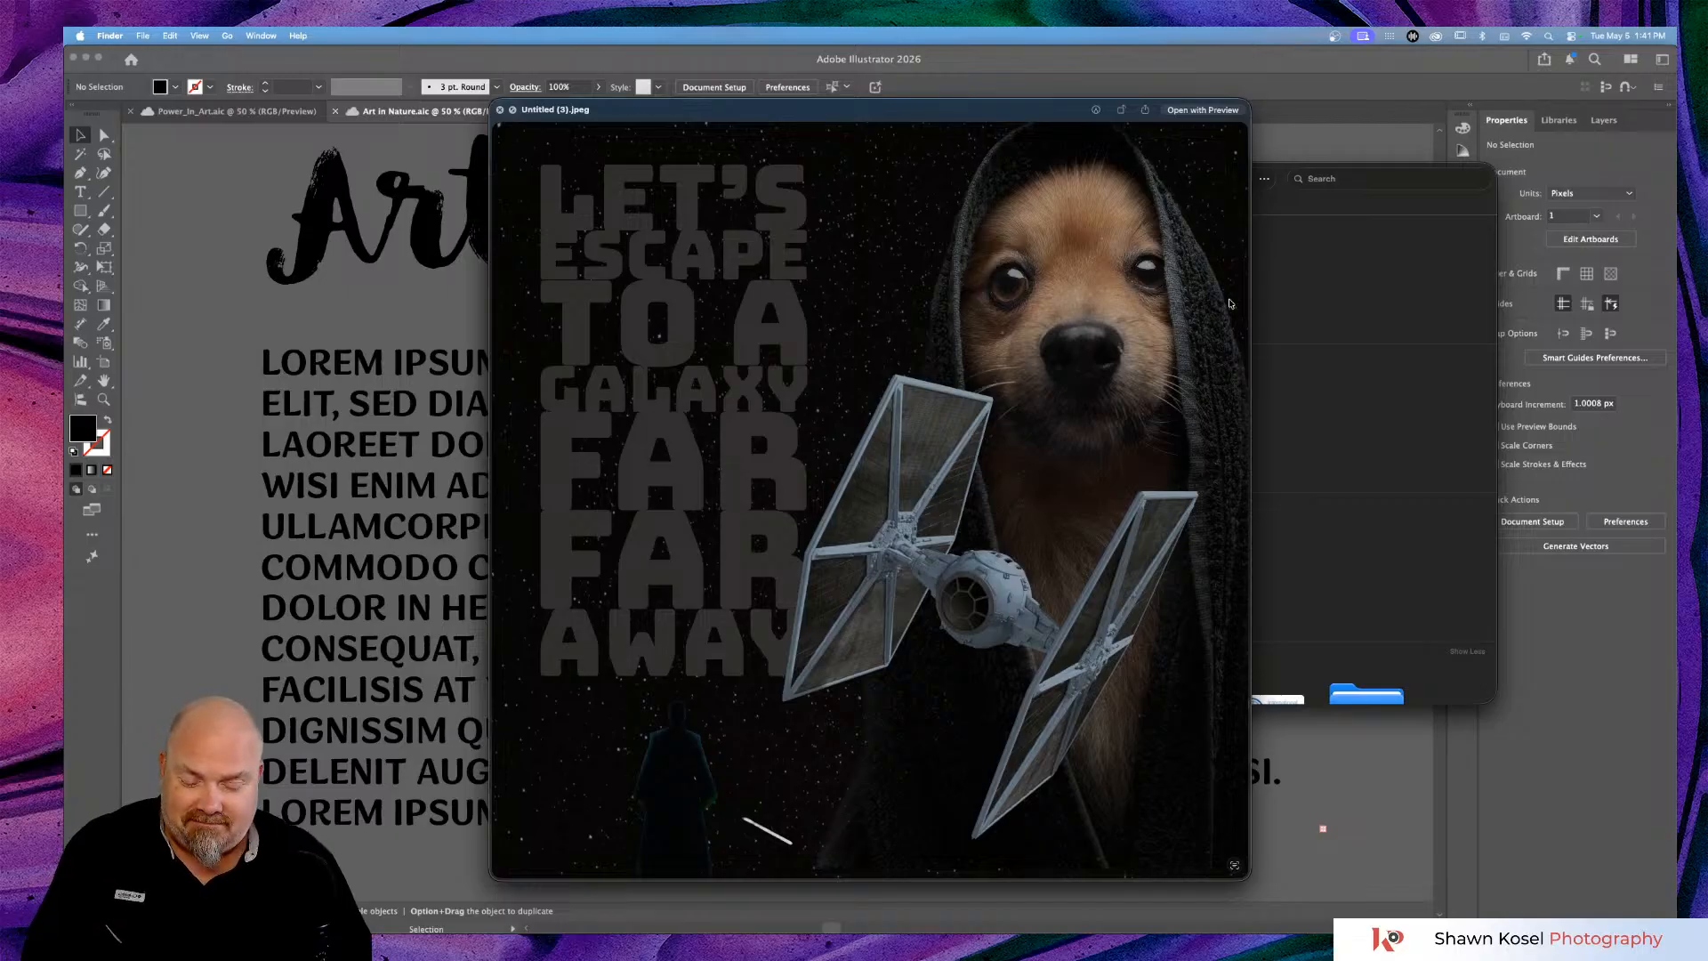
key(space)
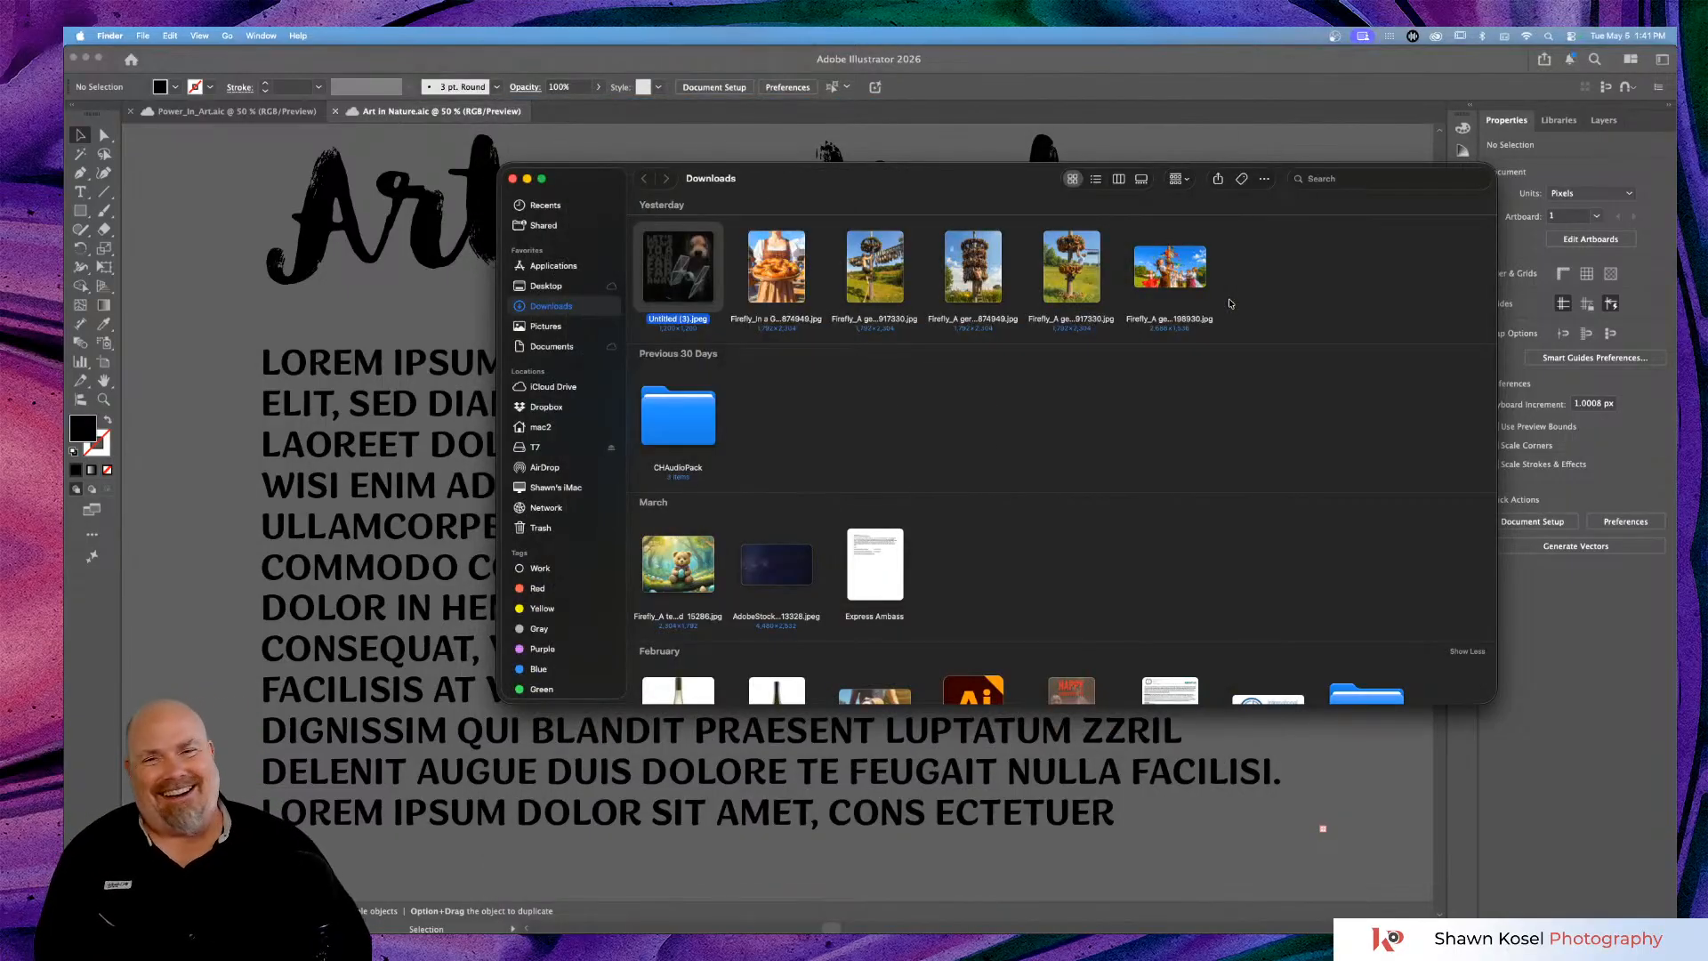
click(513, 180)
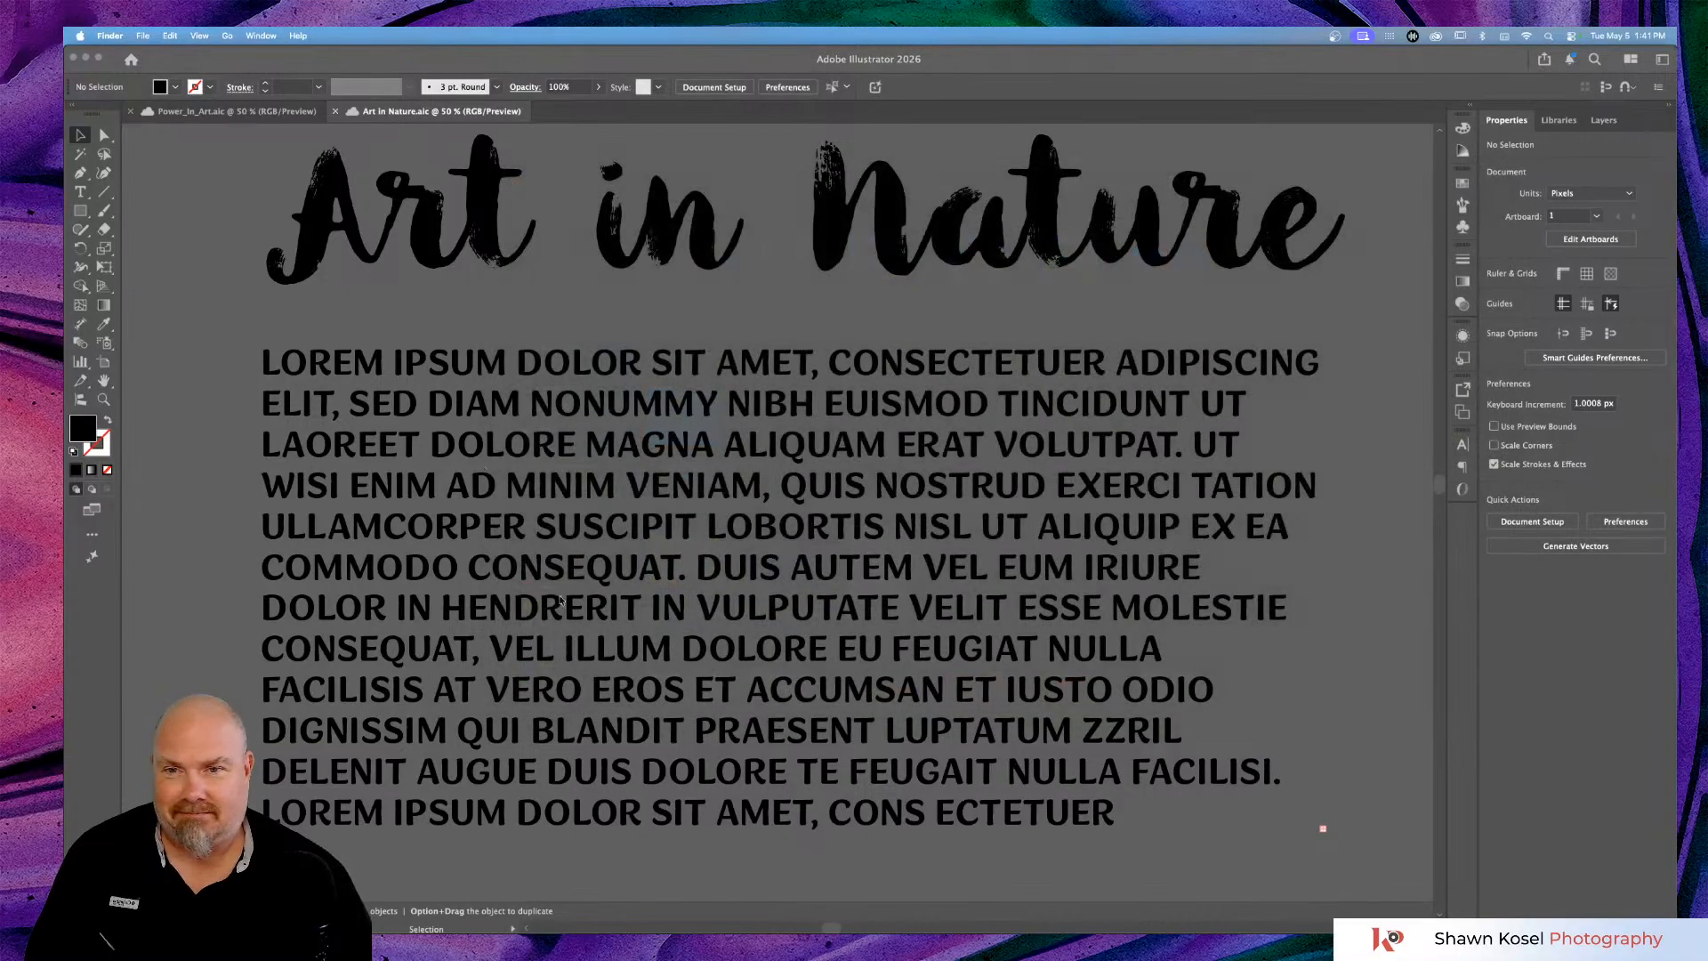
Add the Baga placeholder text block to the Art in Nature library as a text asset.
scroll(684, 725, right, 1)
click(686, 722)
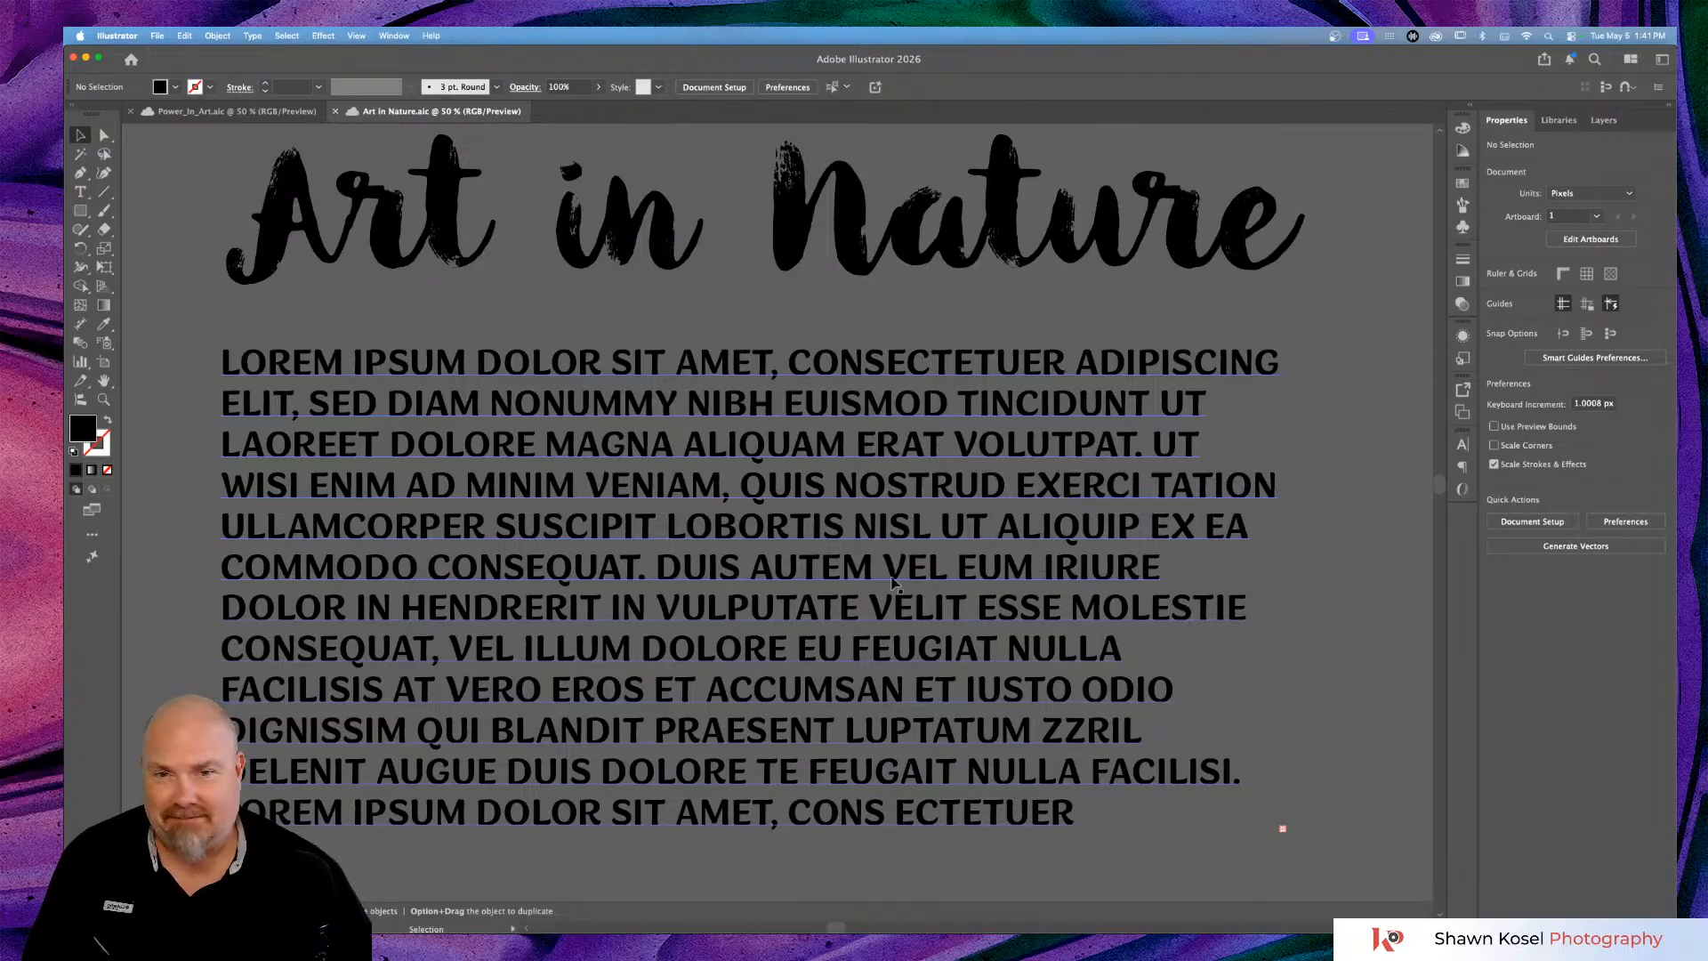
click(1199, 369)
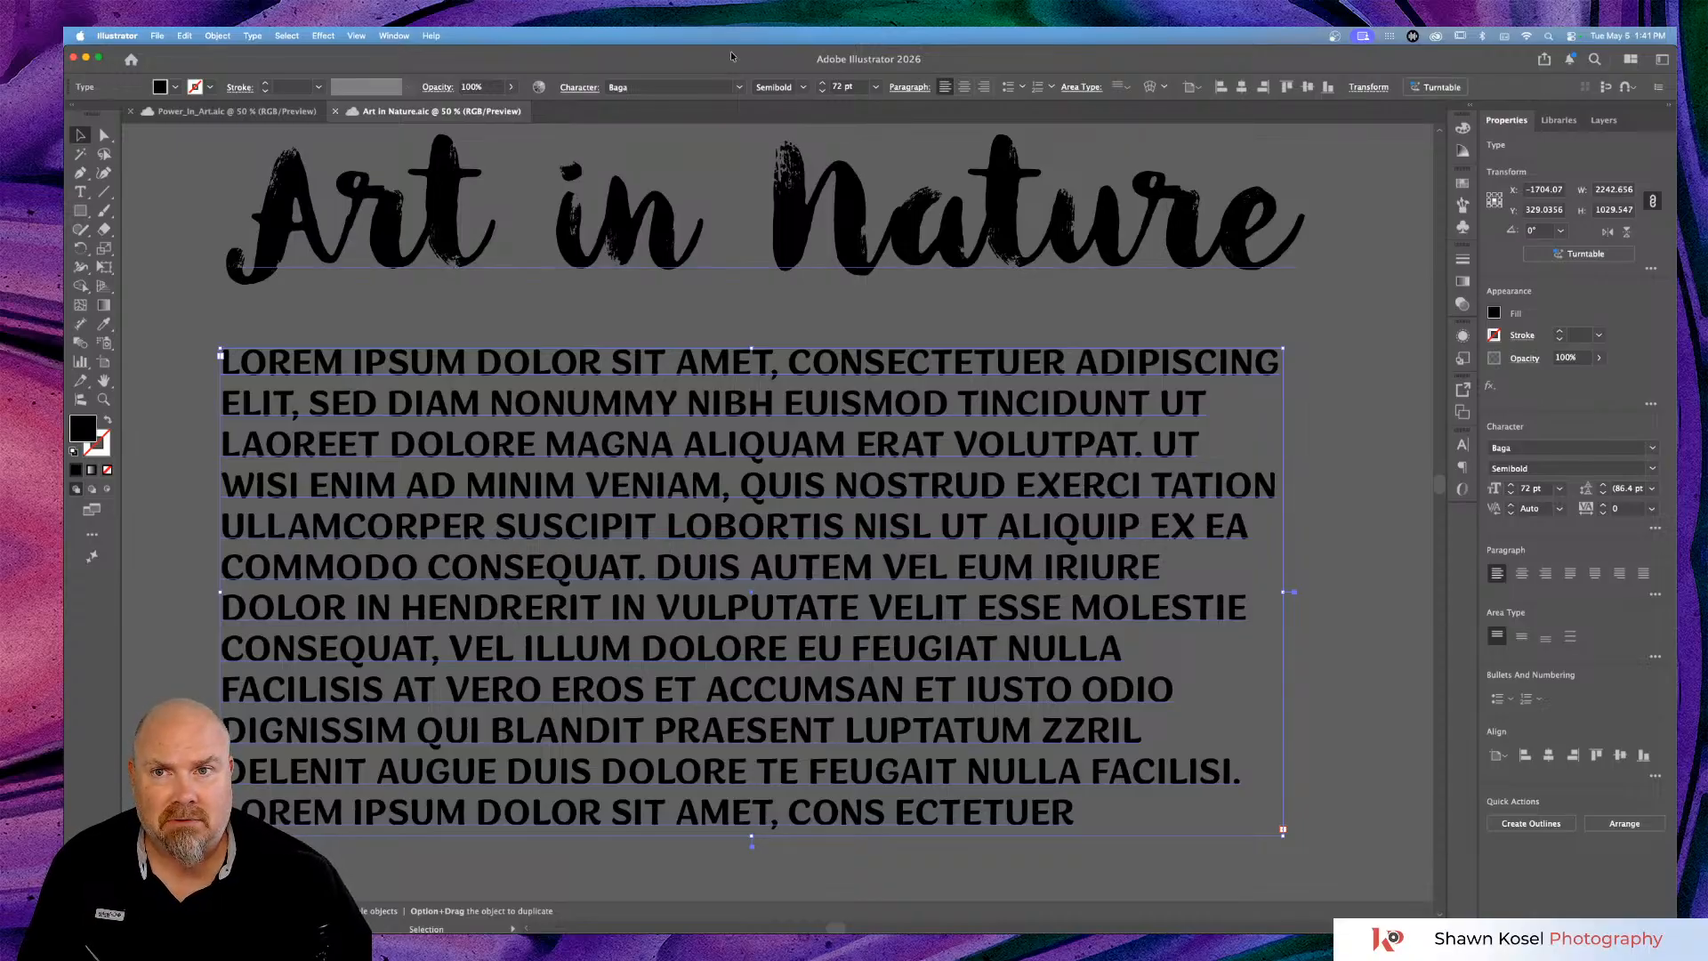
mouse_move(731, 54)
mouse_down()
mouse_move(731, 78)
mouse_move(705, 87)
mouse_move(702, 158)
mouse_move(699, 52)
mouse_up()
double_click(697, 58)
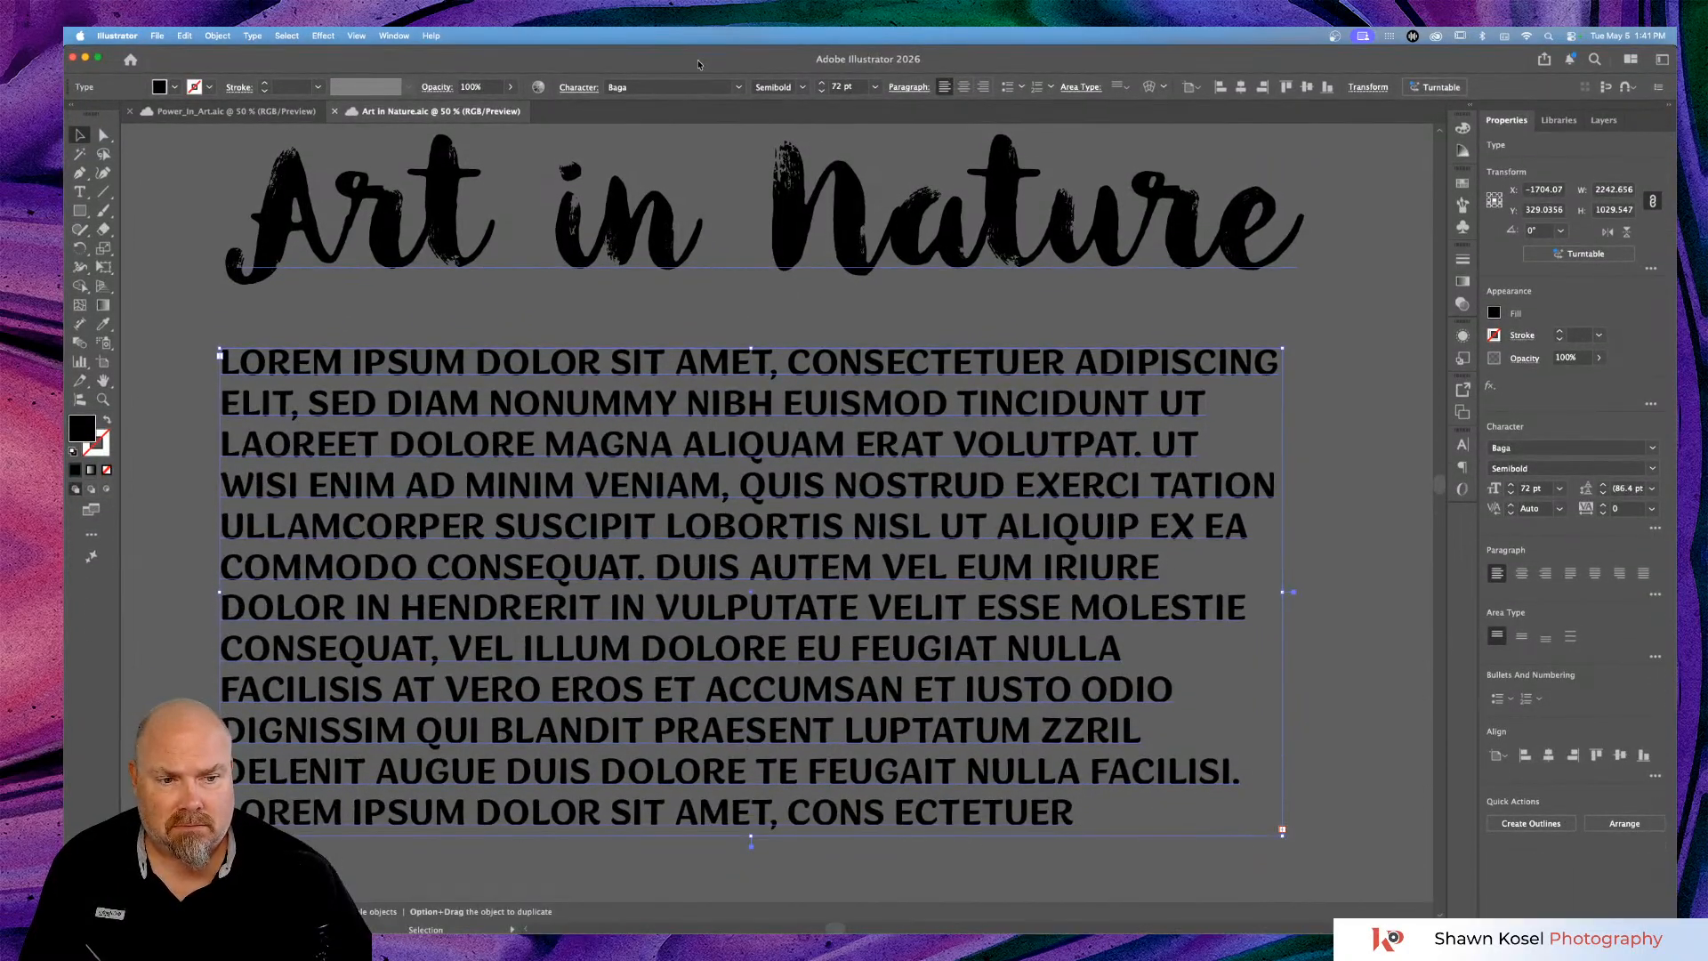
click(1568, 122)
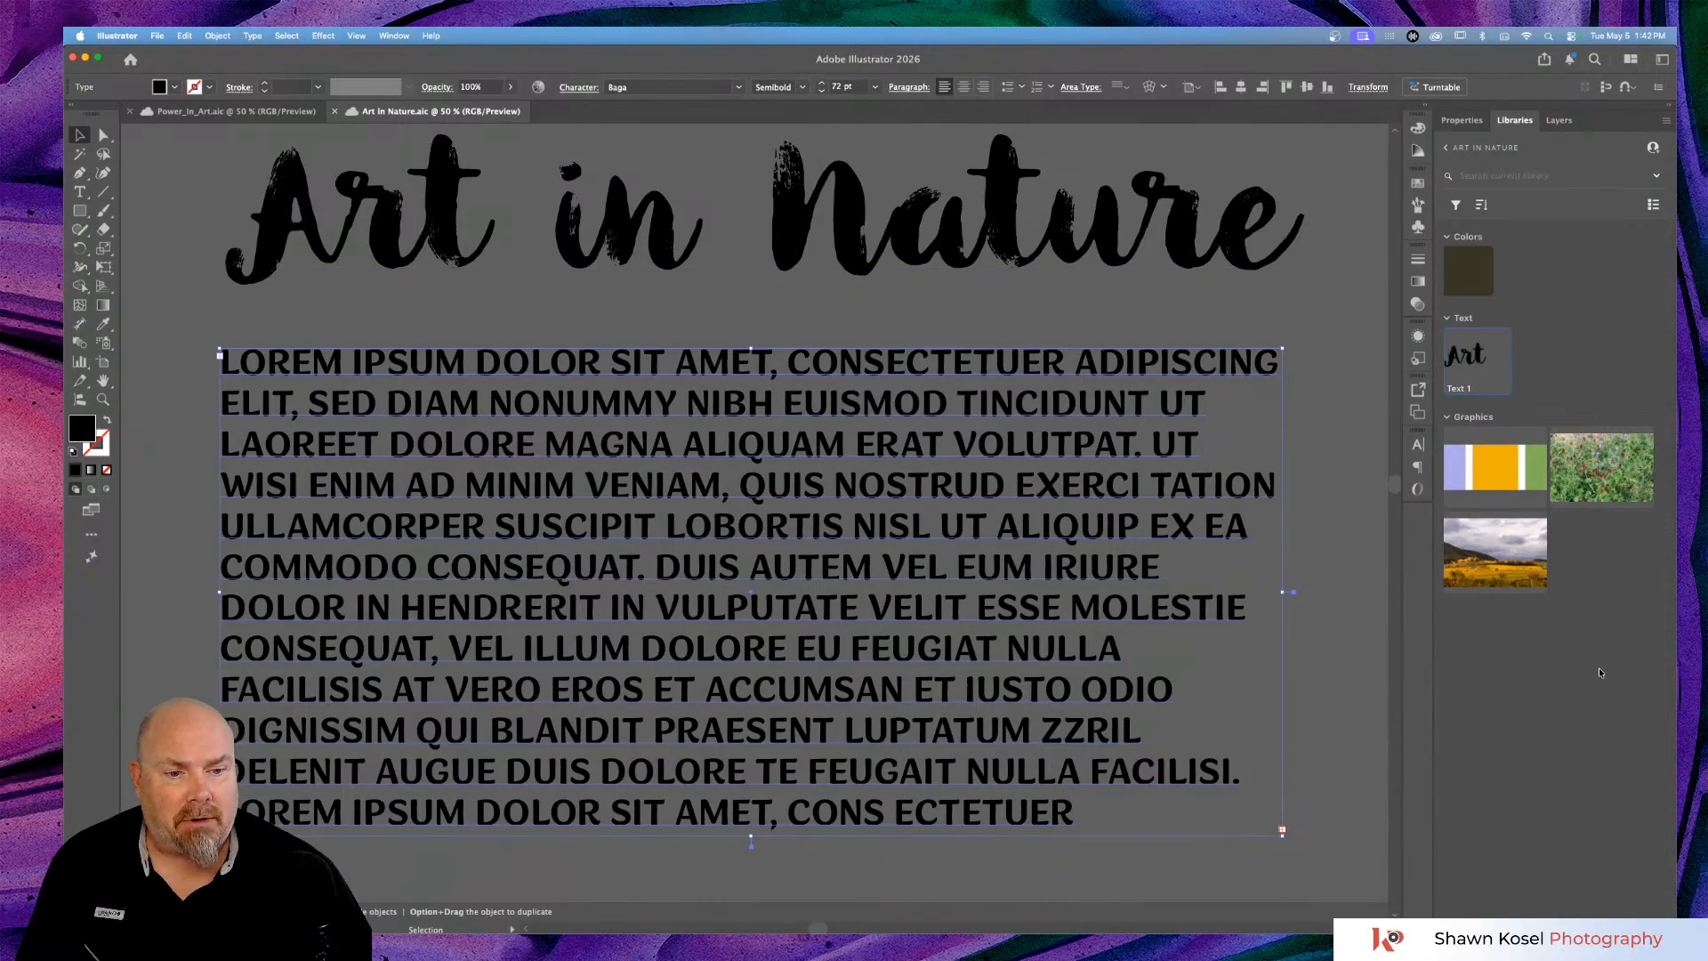
click(1616, 924)
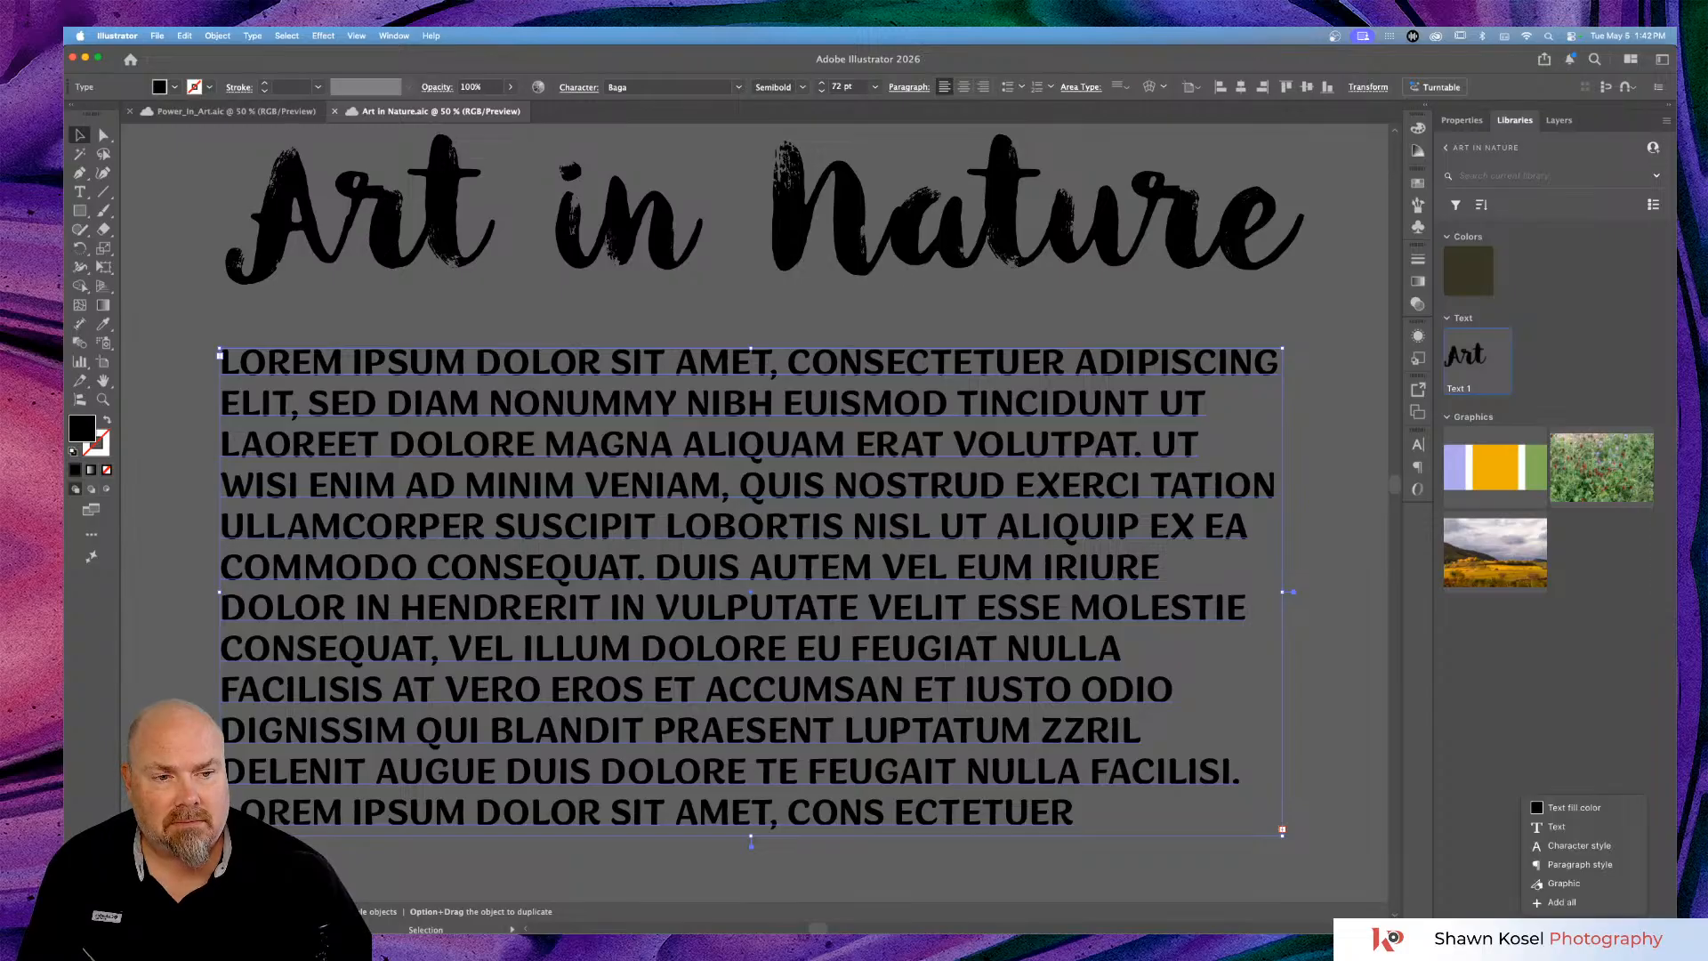
click(1580, 834)
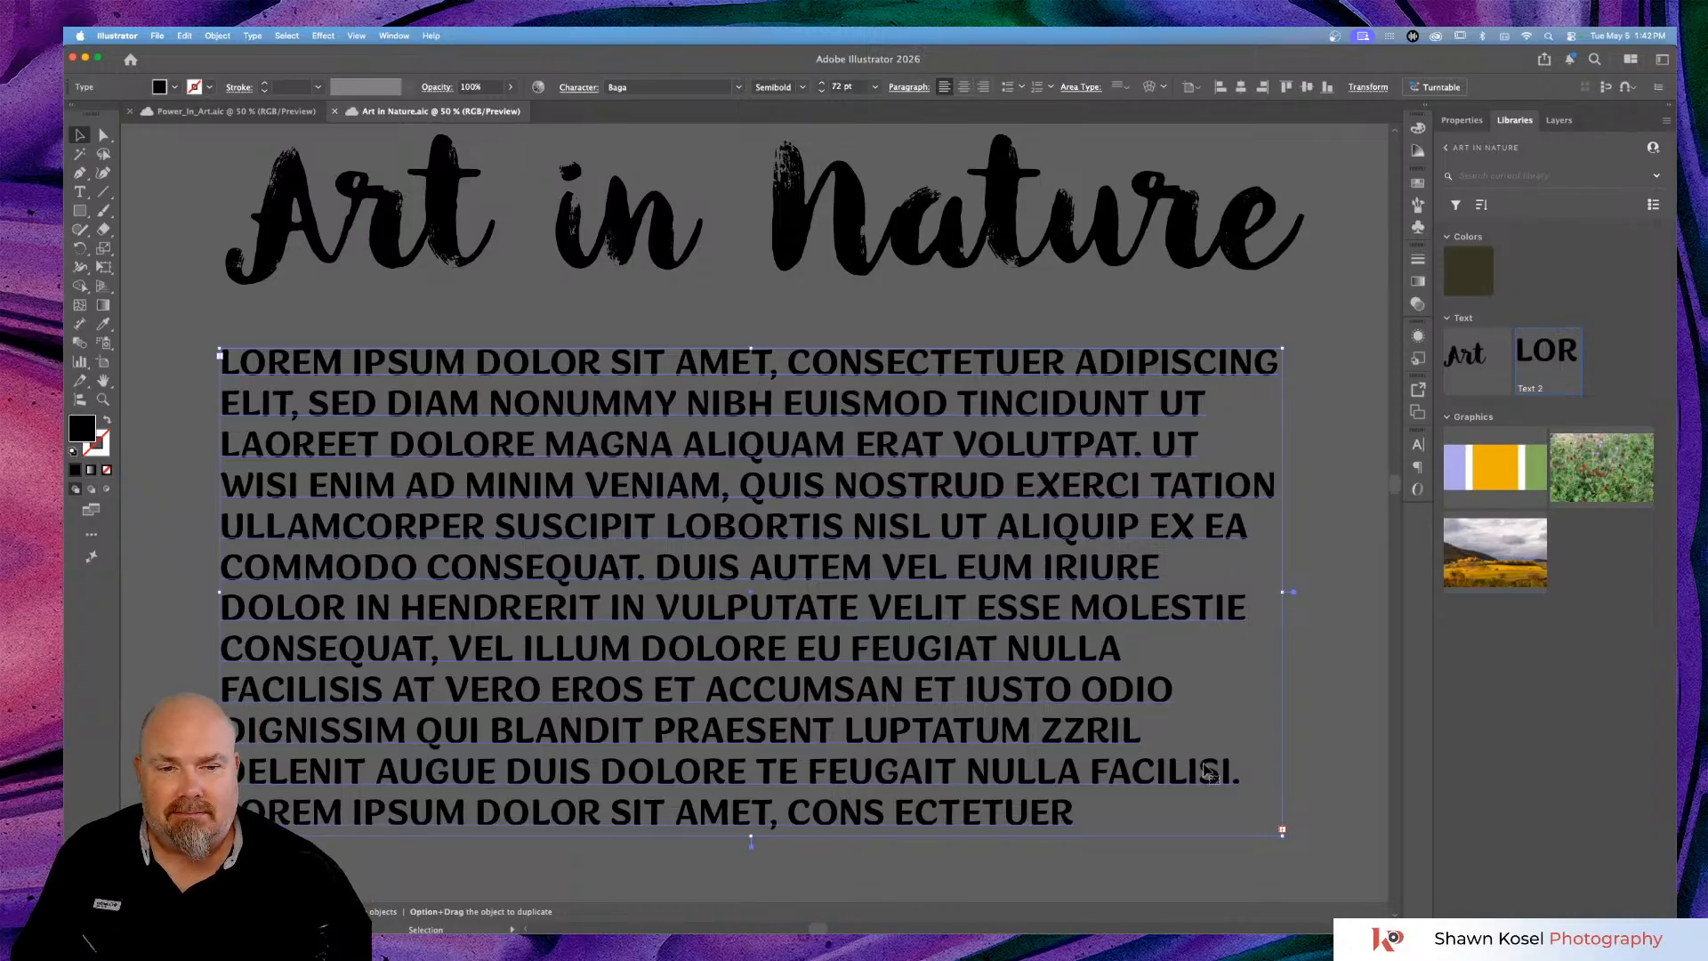
Shorten the placeholder text frame beneath the lettering sample so it holds only its first two lines.
drag(751, 840, 751, 455)
click(632, 733)
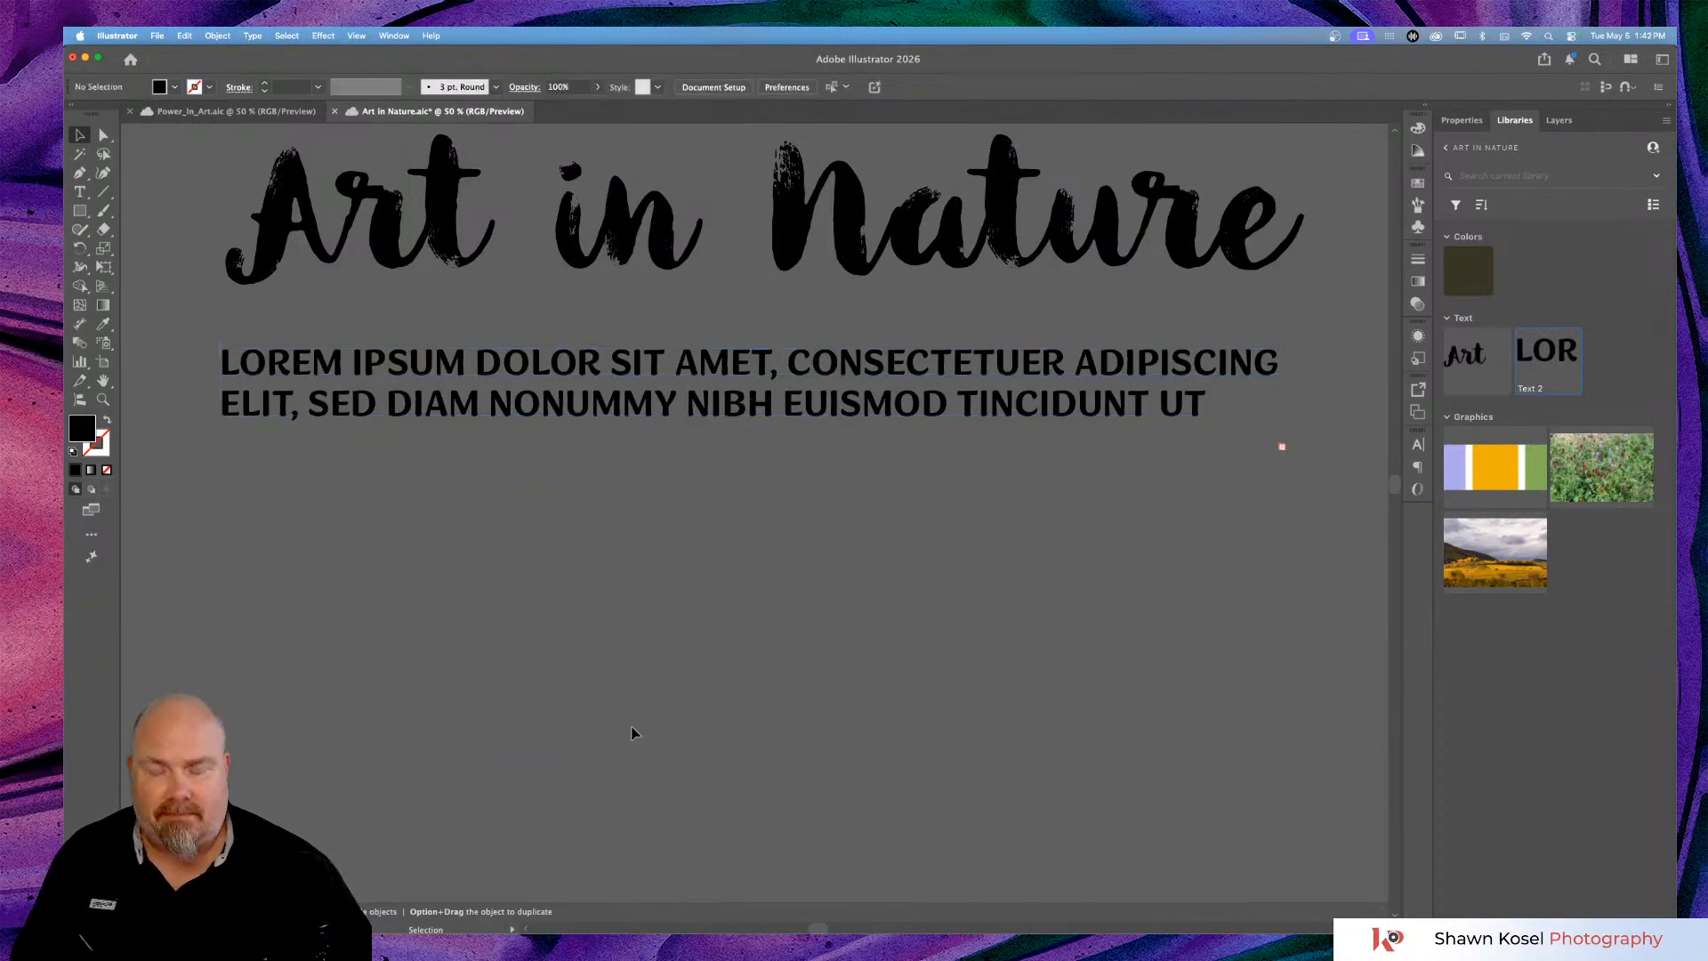
key(super+minus)
key(super+minus)
key(super+minus)
key(super+minus)
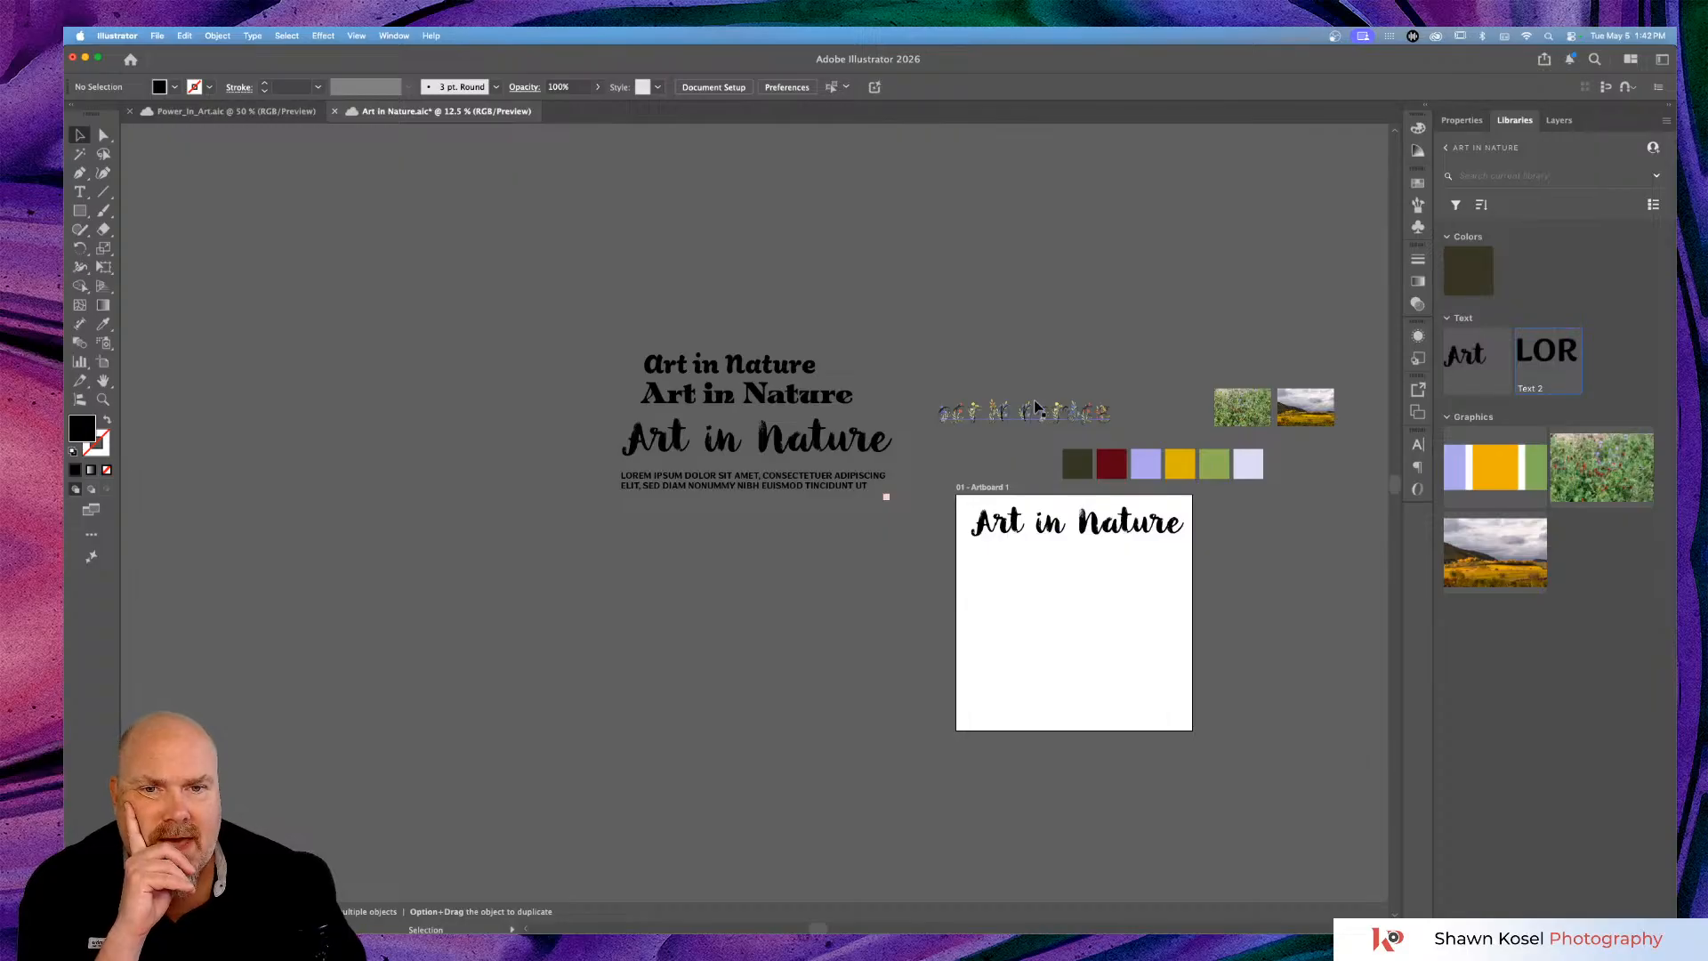
drag(1035, 406, 1036, 412)
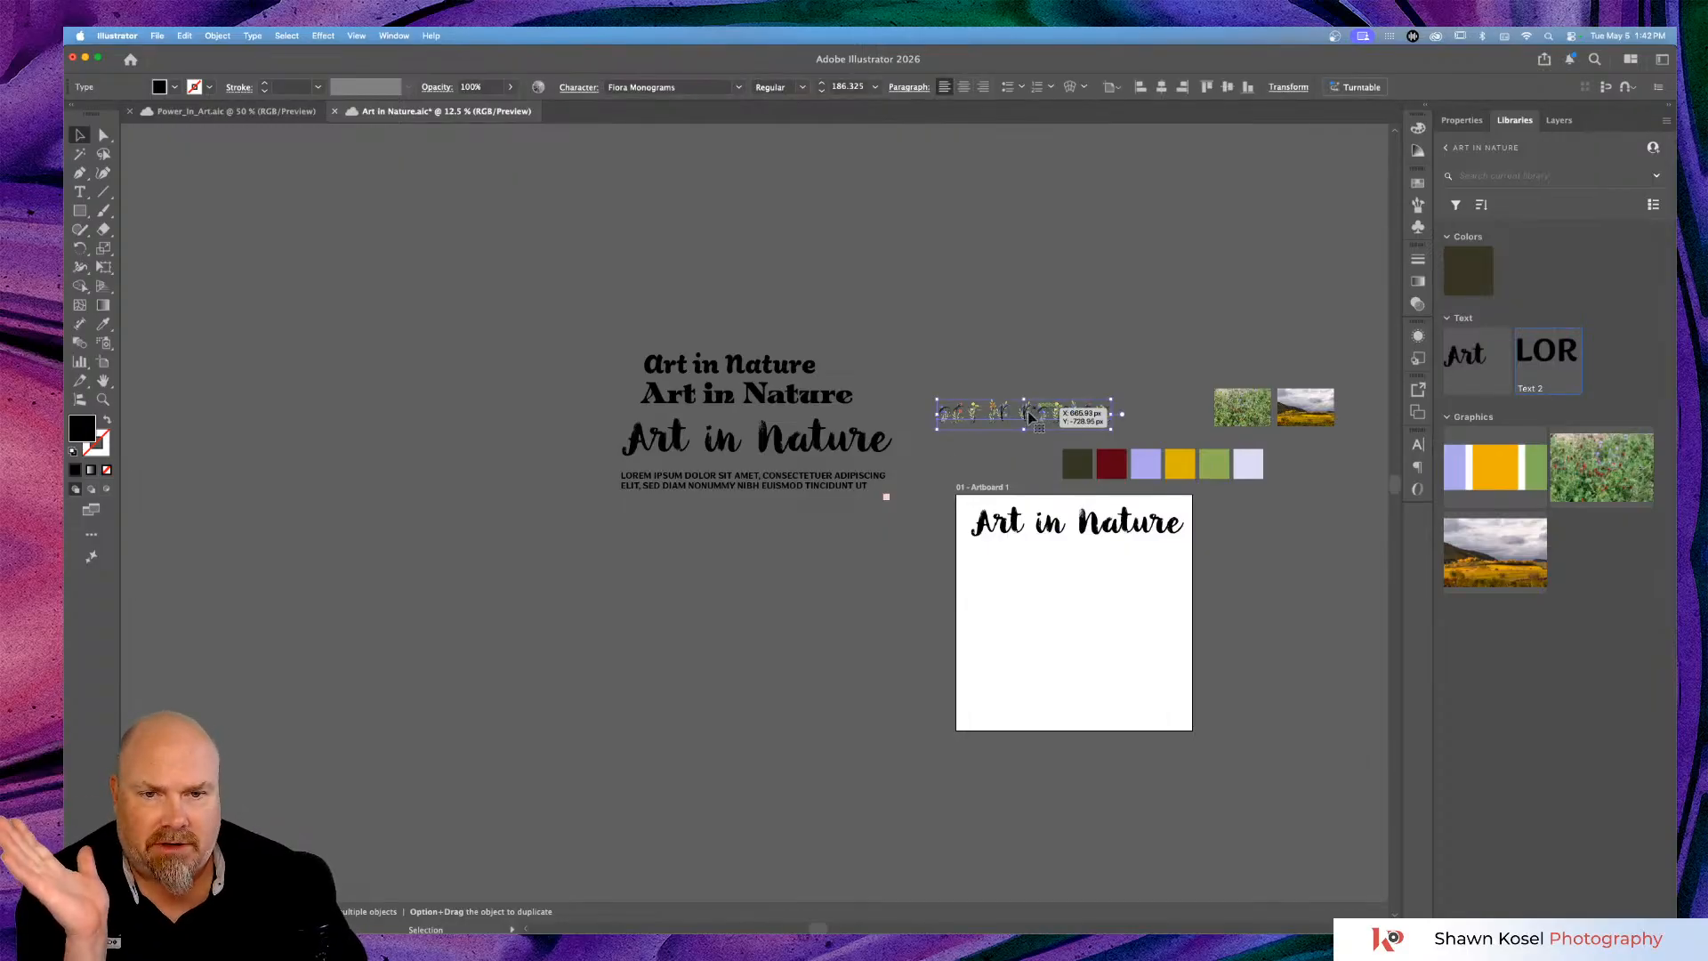
click(1231, 693)
scroll(1219, 685, right, 5)
scroll(1218, 687, right, 1)
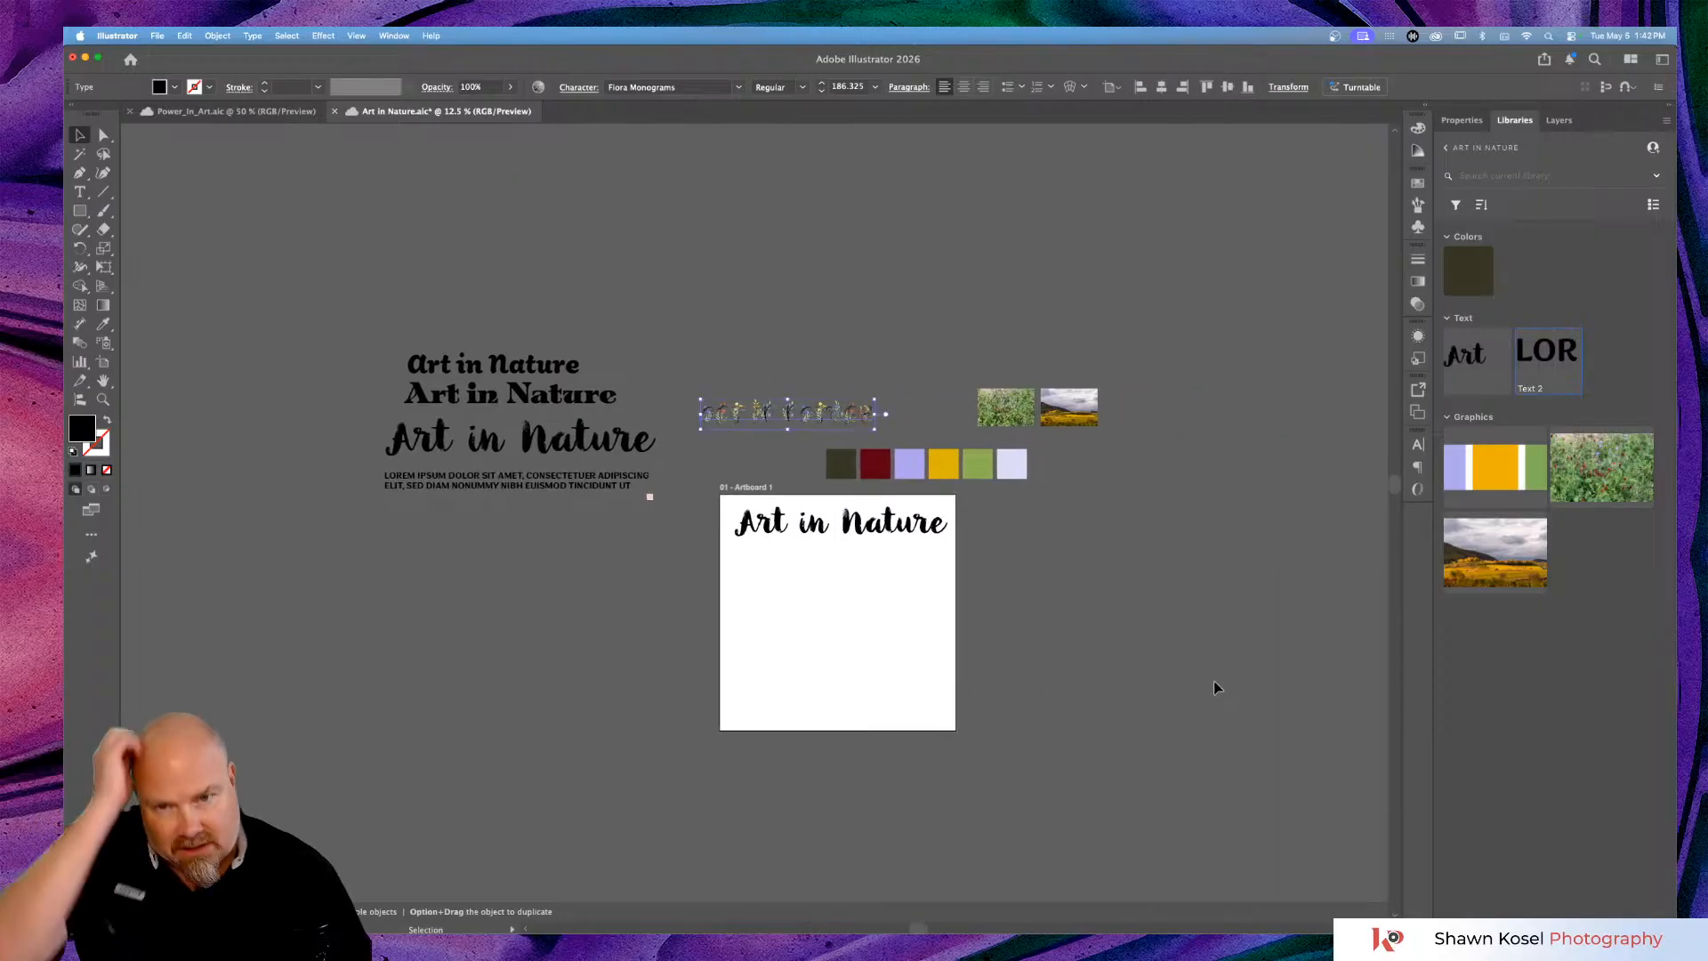
key(super+minus)
key(super+minus)
key(super+equal)
key(super+equal)
key(super+equal)
key(super+equal)
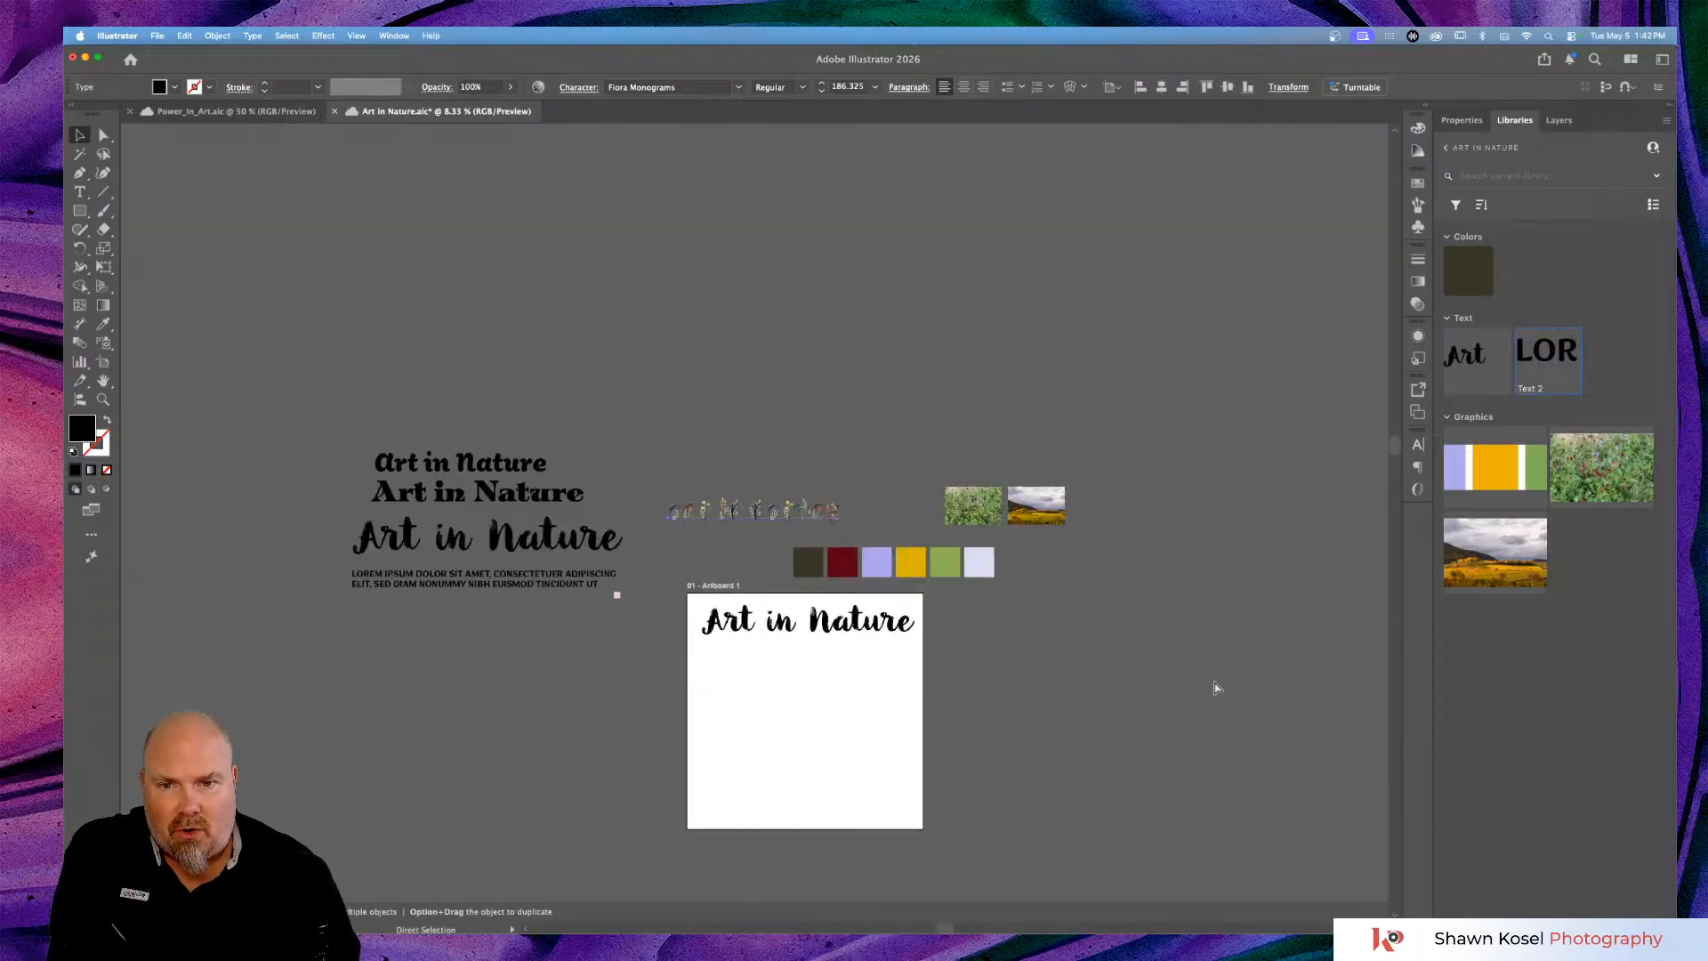
scroll(1215, 686, down, 5)
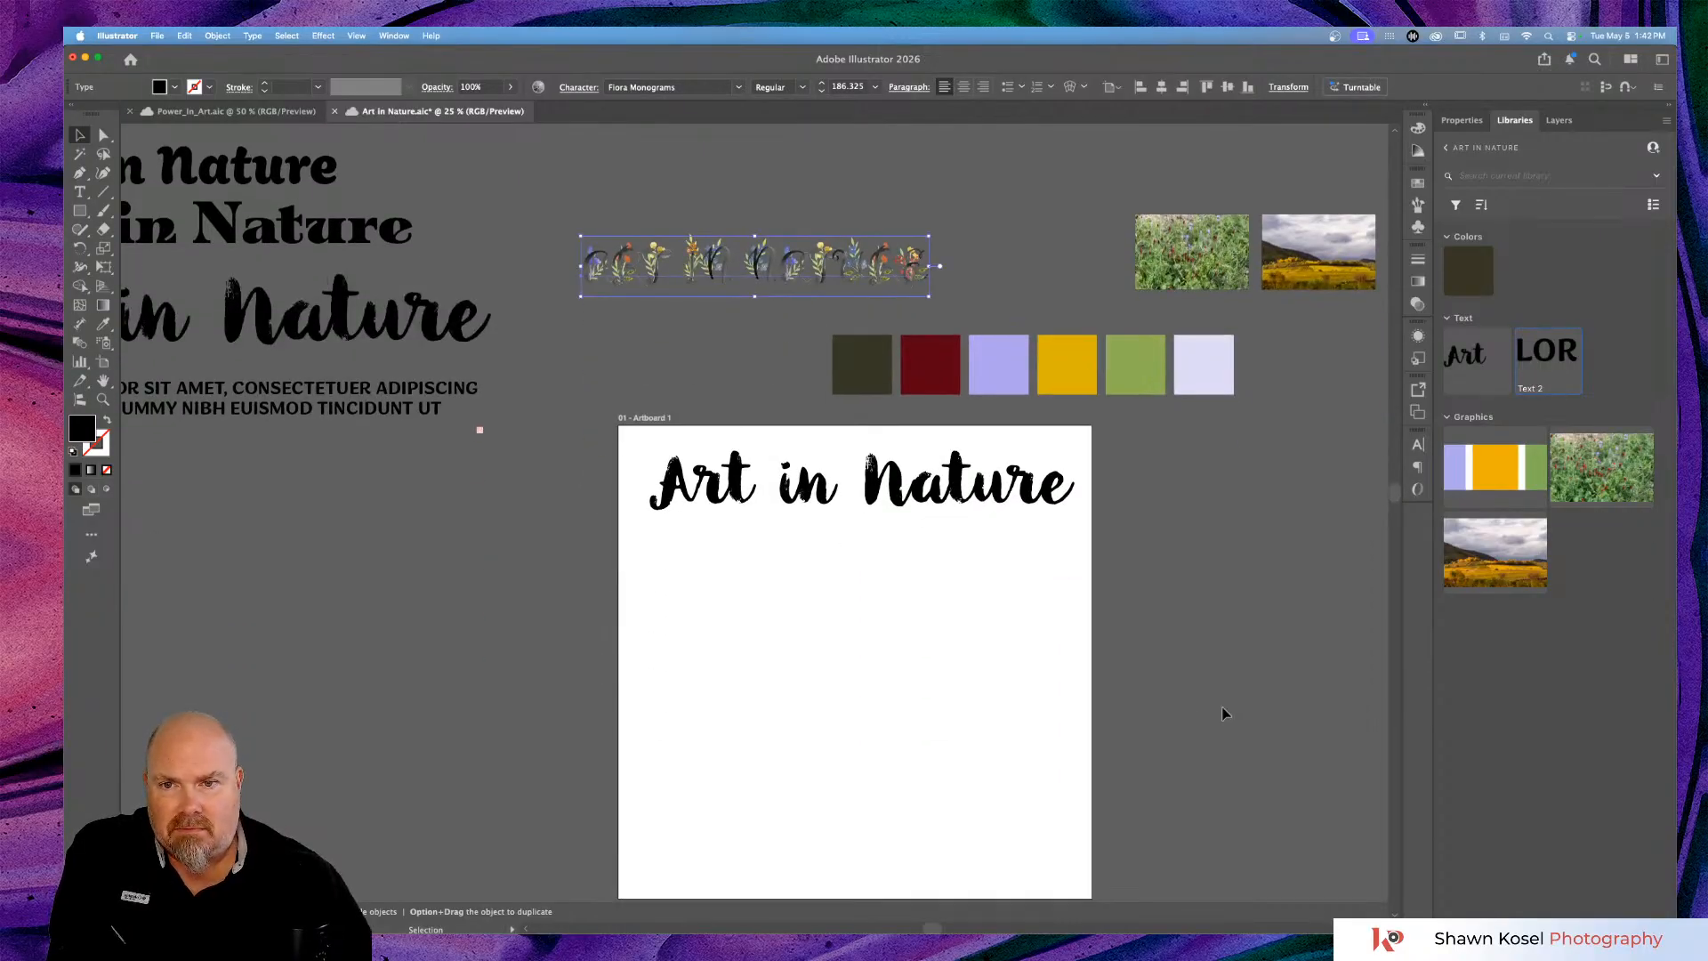
click(640, 421)
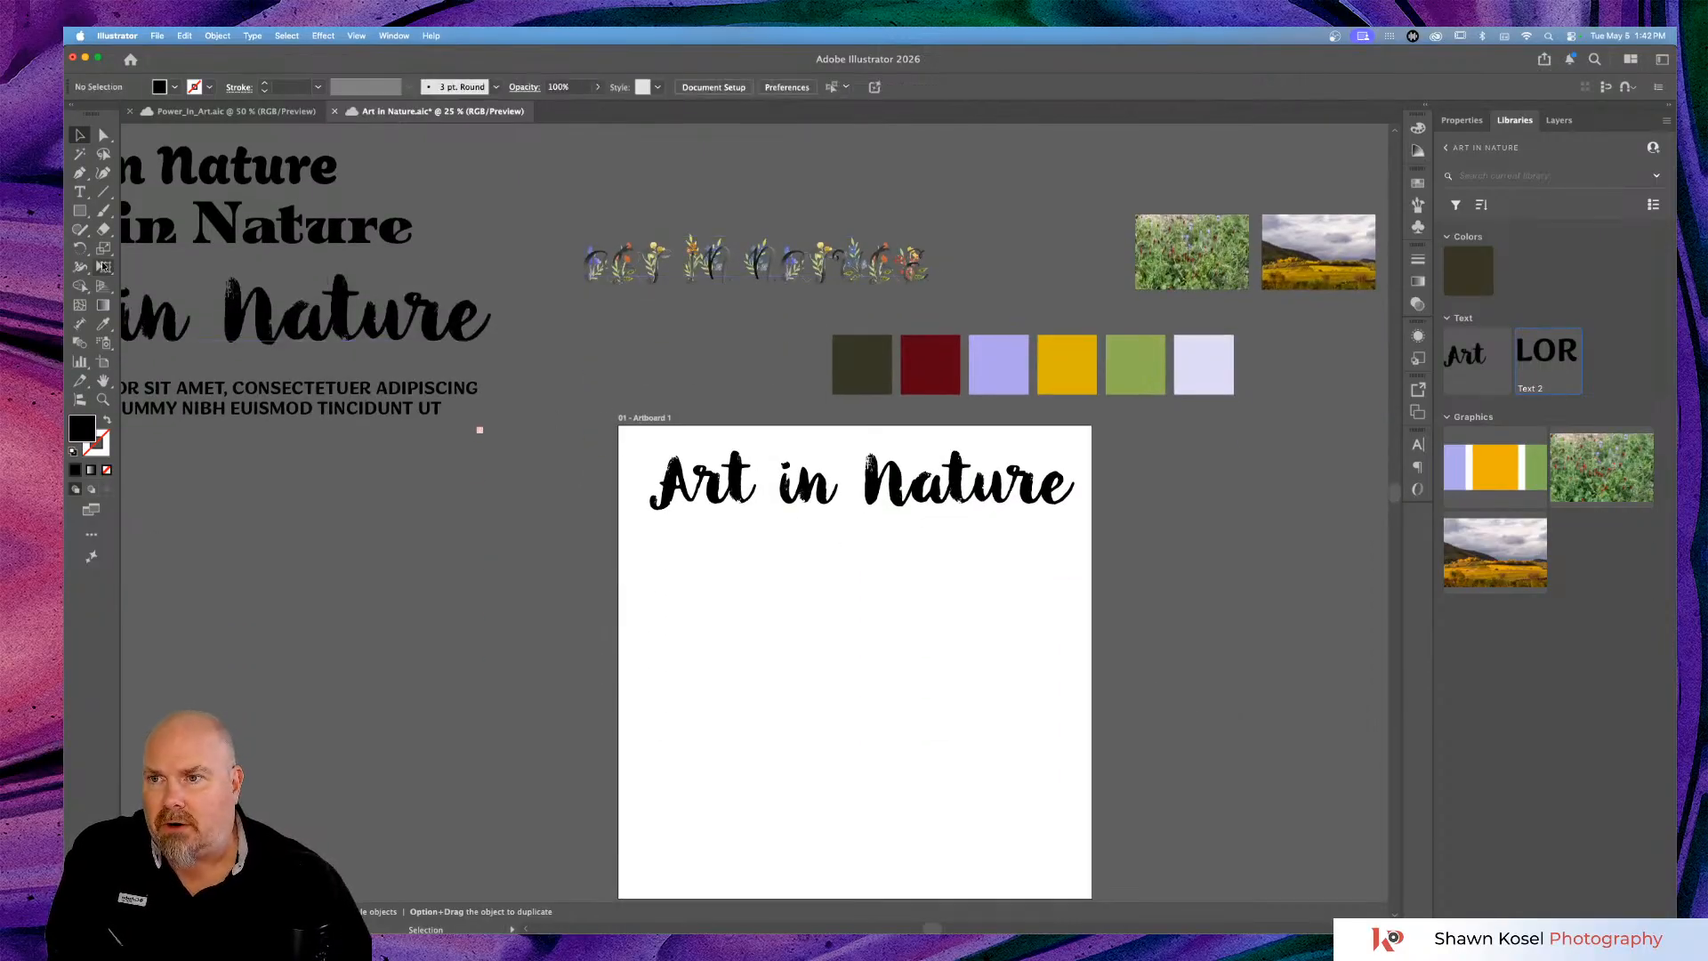
Duplicate Artboard 1 with its title to the right of the original, at about X 3144 px and Y 1000 px.
click(108, 363)
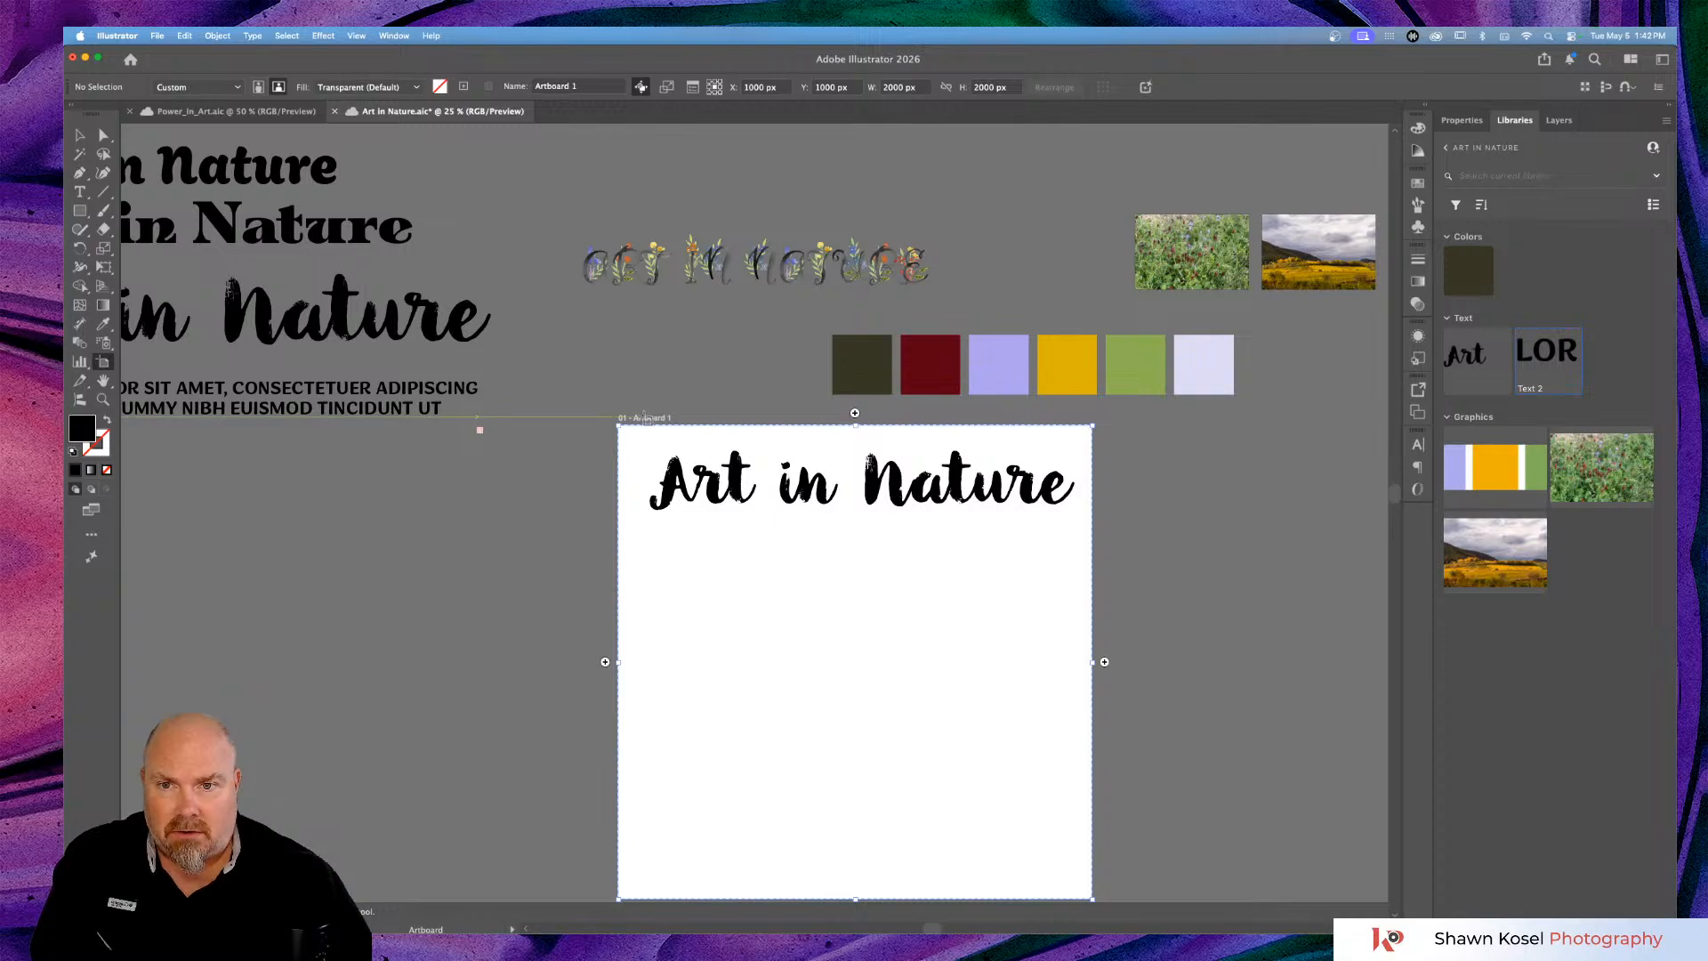
drag(646, 417, 1122, 428)
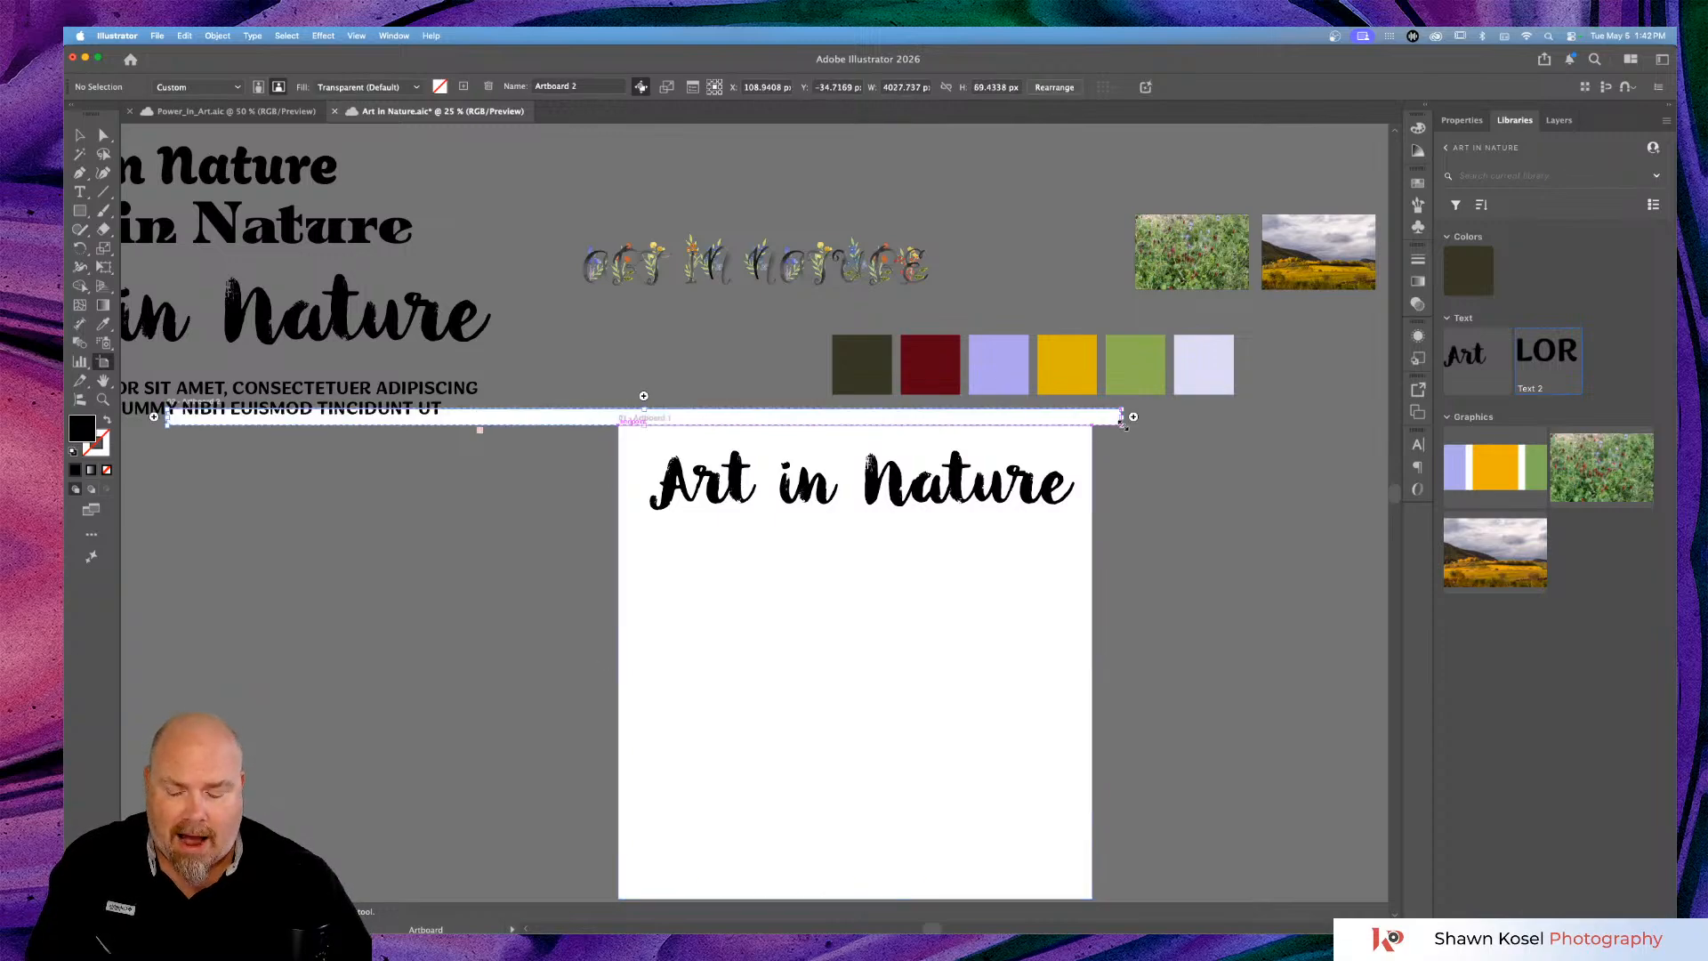
key(super+z)
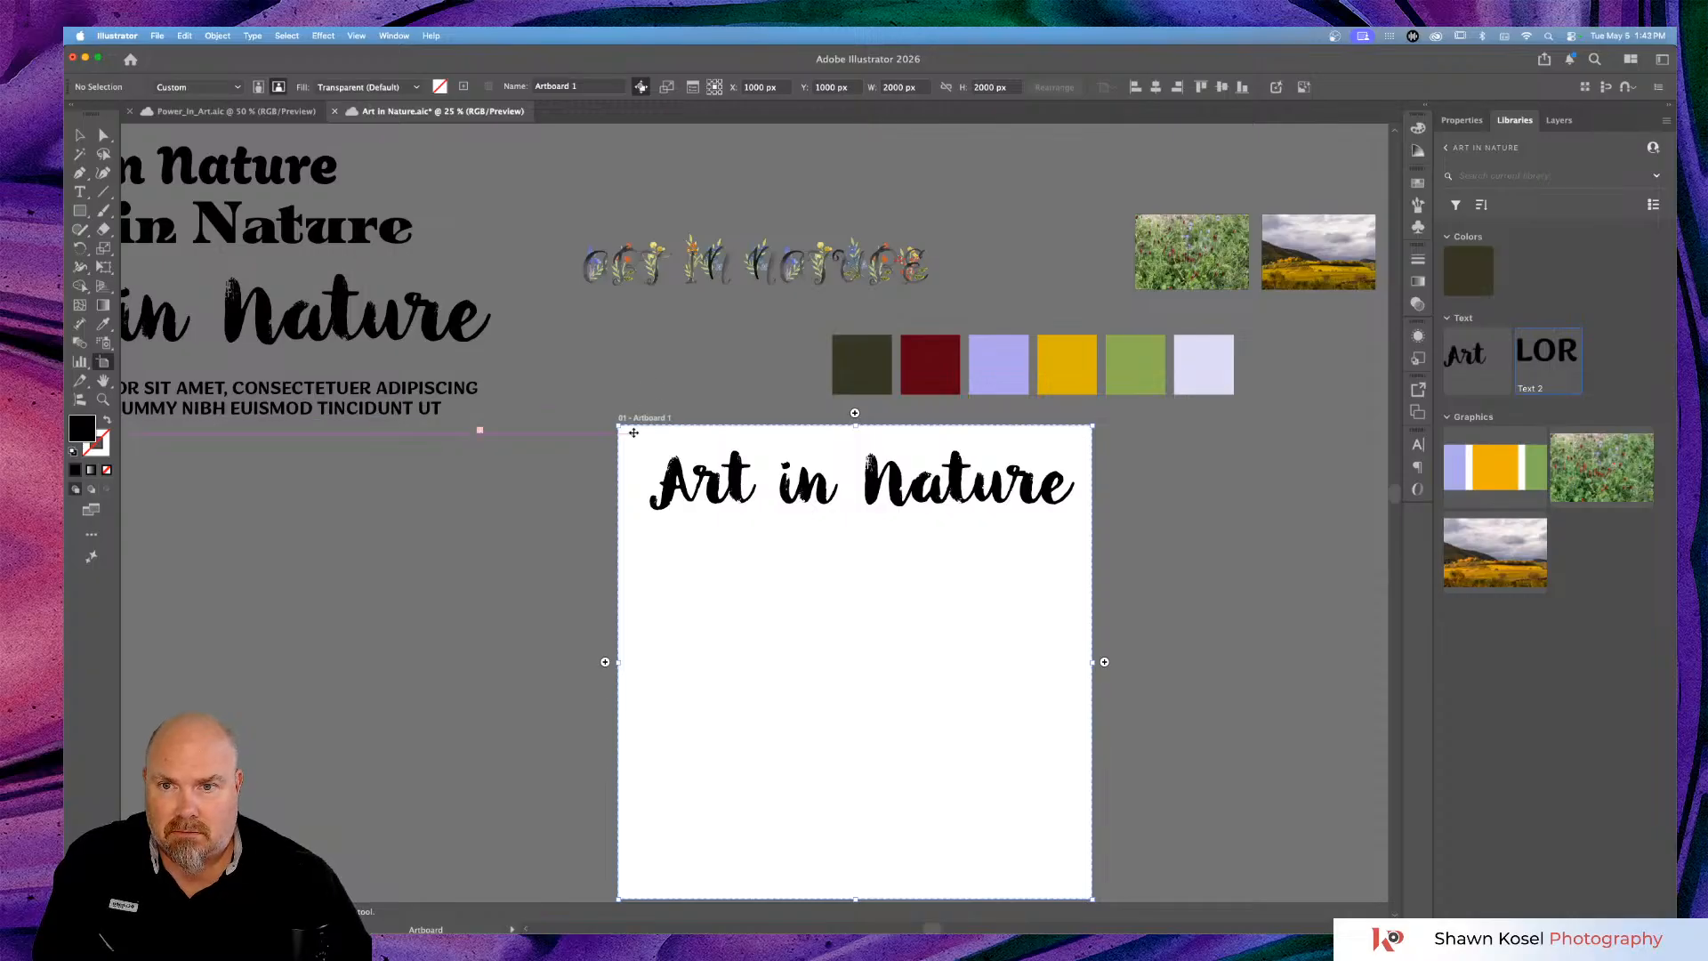
drag(635, 437, 1146, 439)
scroll(445, 570, right, 3)
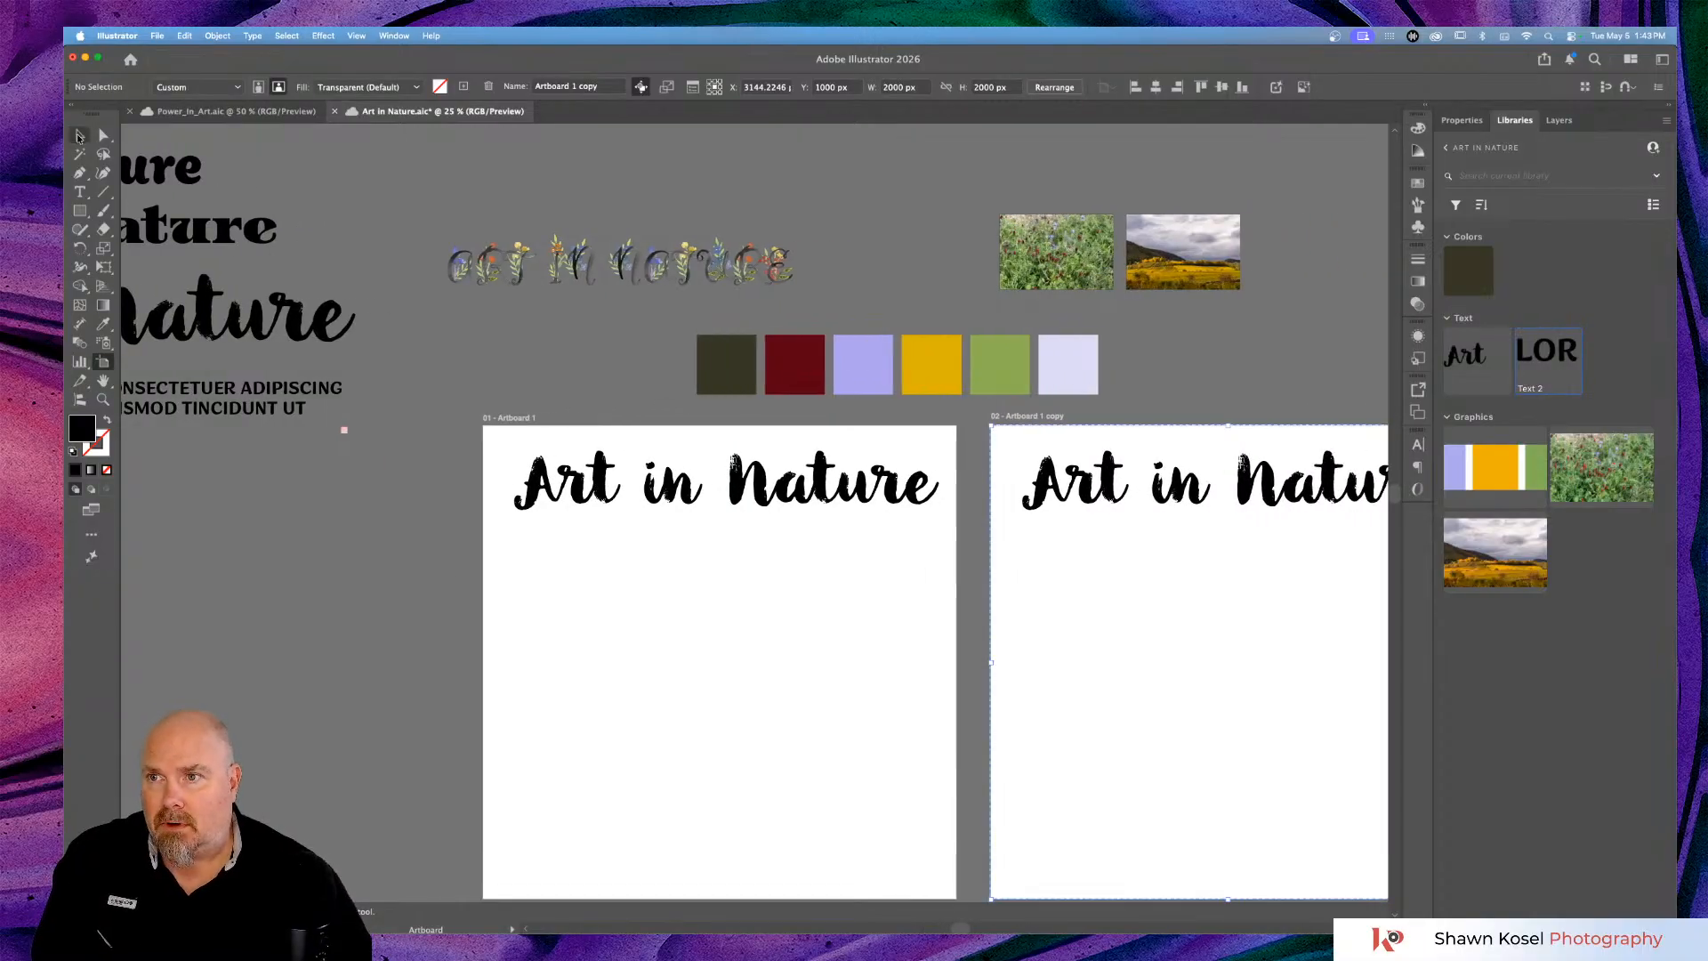
Set the font size of the "Art in Nature" title on Artboard 1 to 250 pt.
click(79, 135)
click(725, 490)
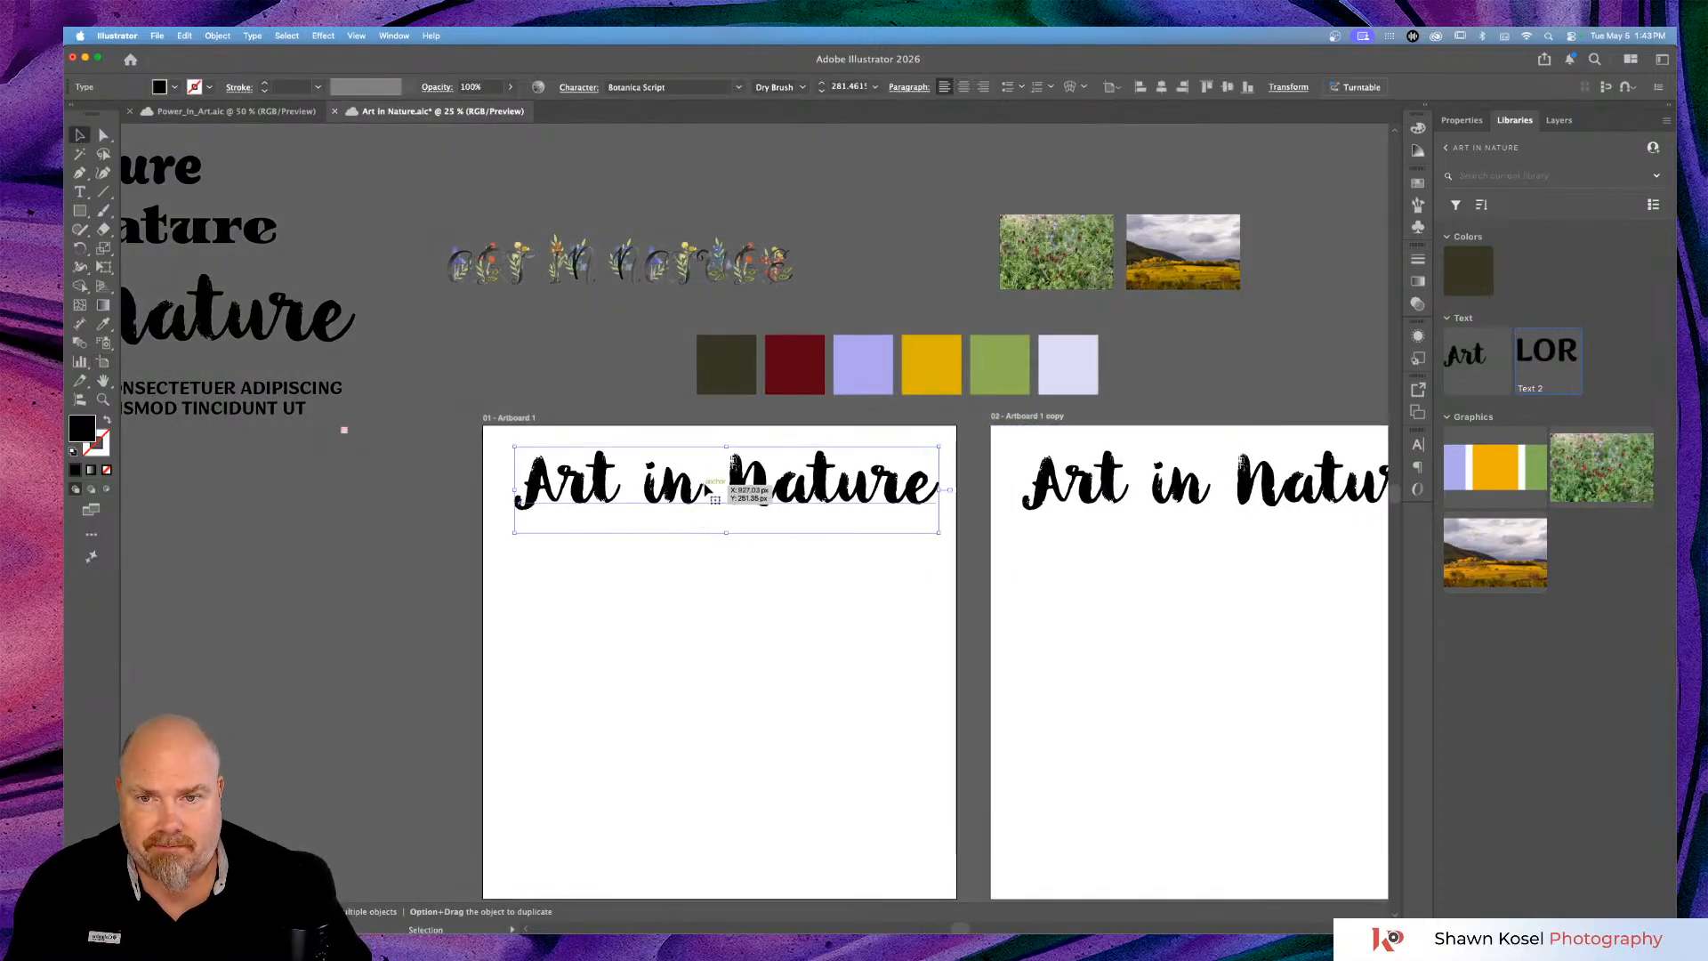
click(1477, 120)
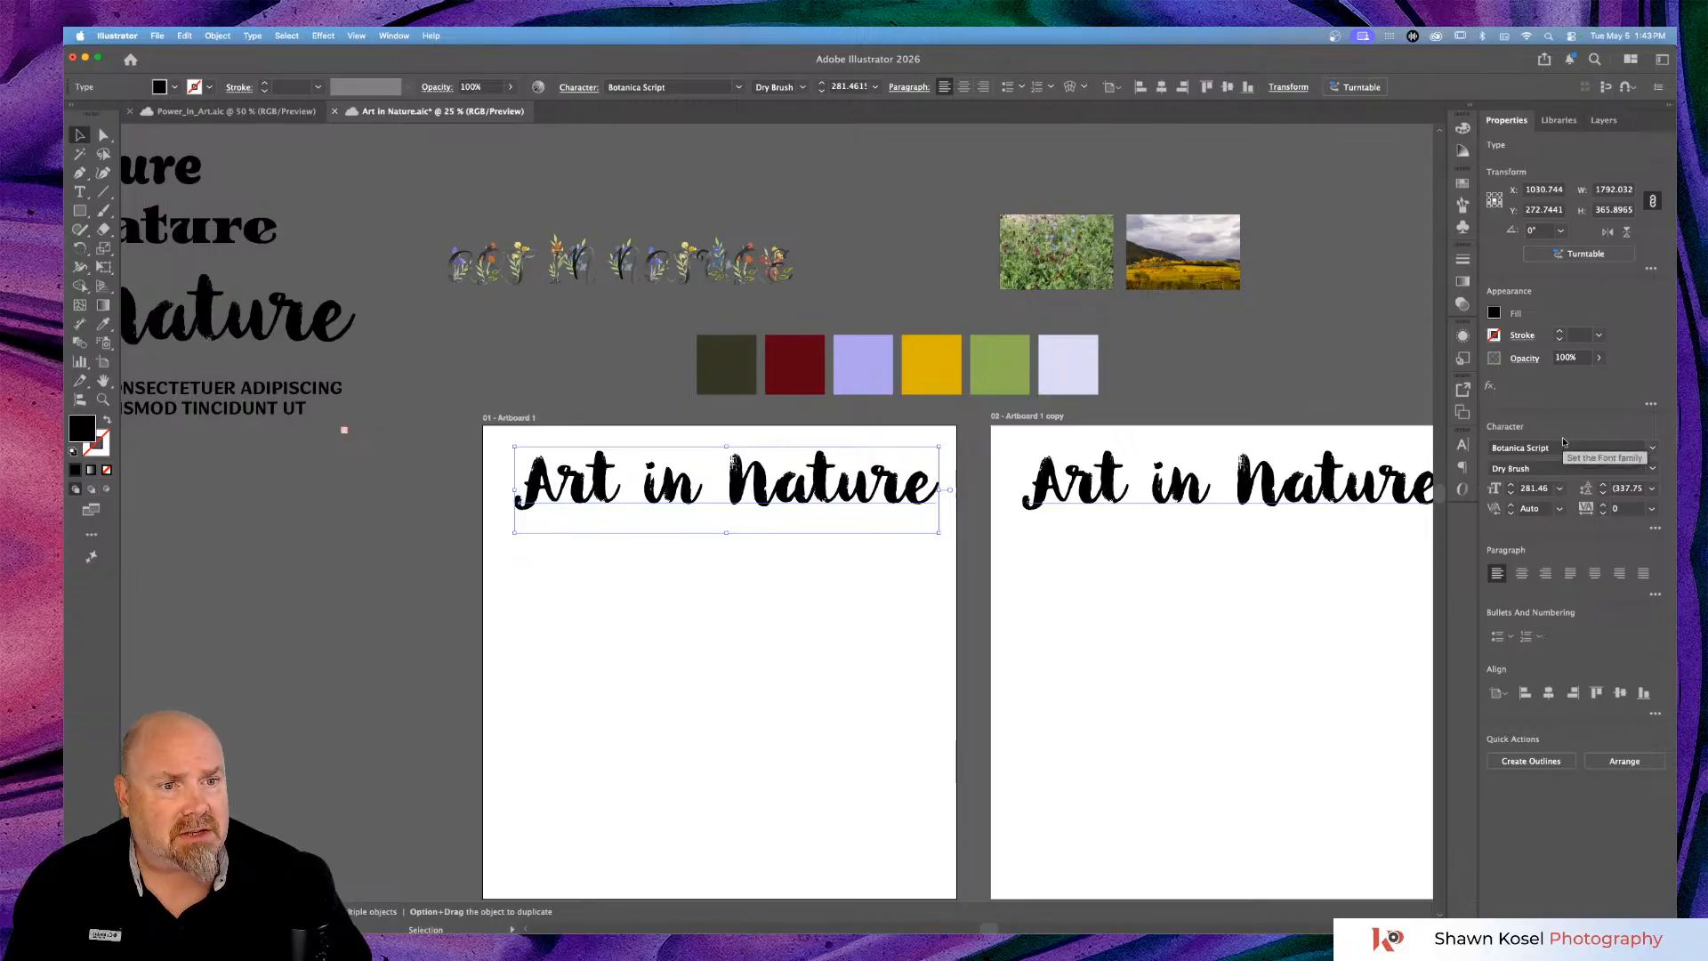
click(1536, 488)
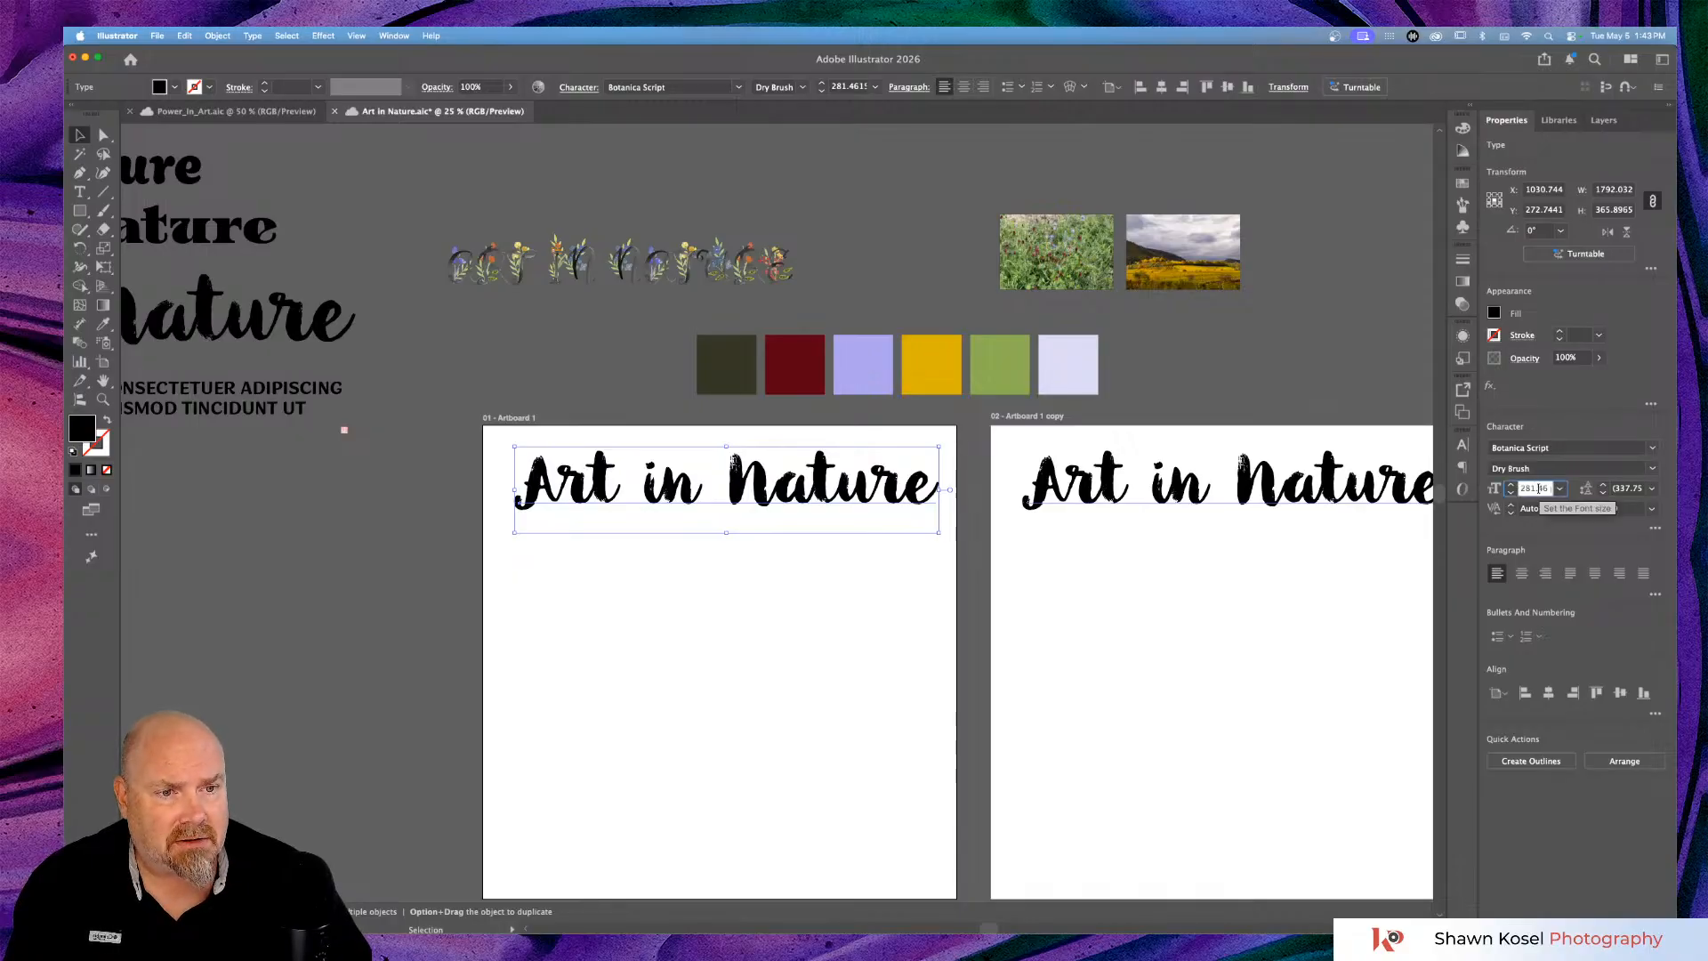
double_click(1550, 489)
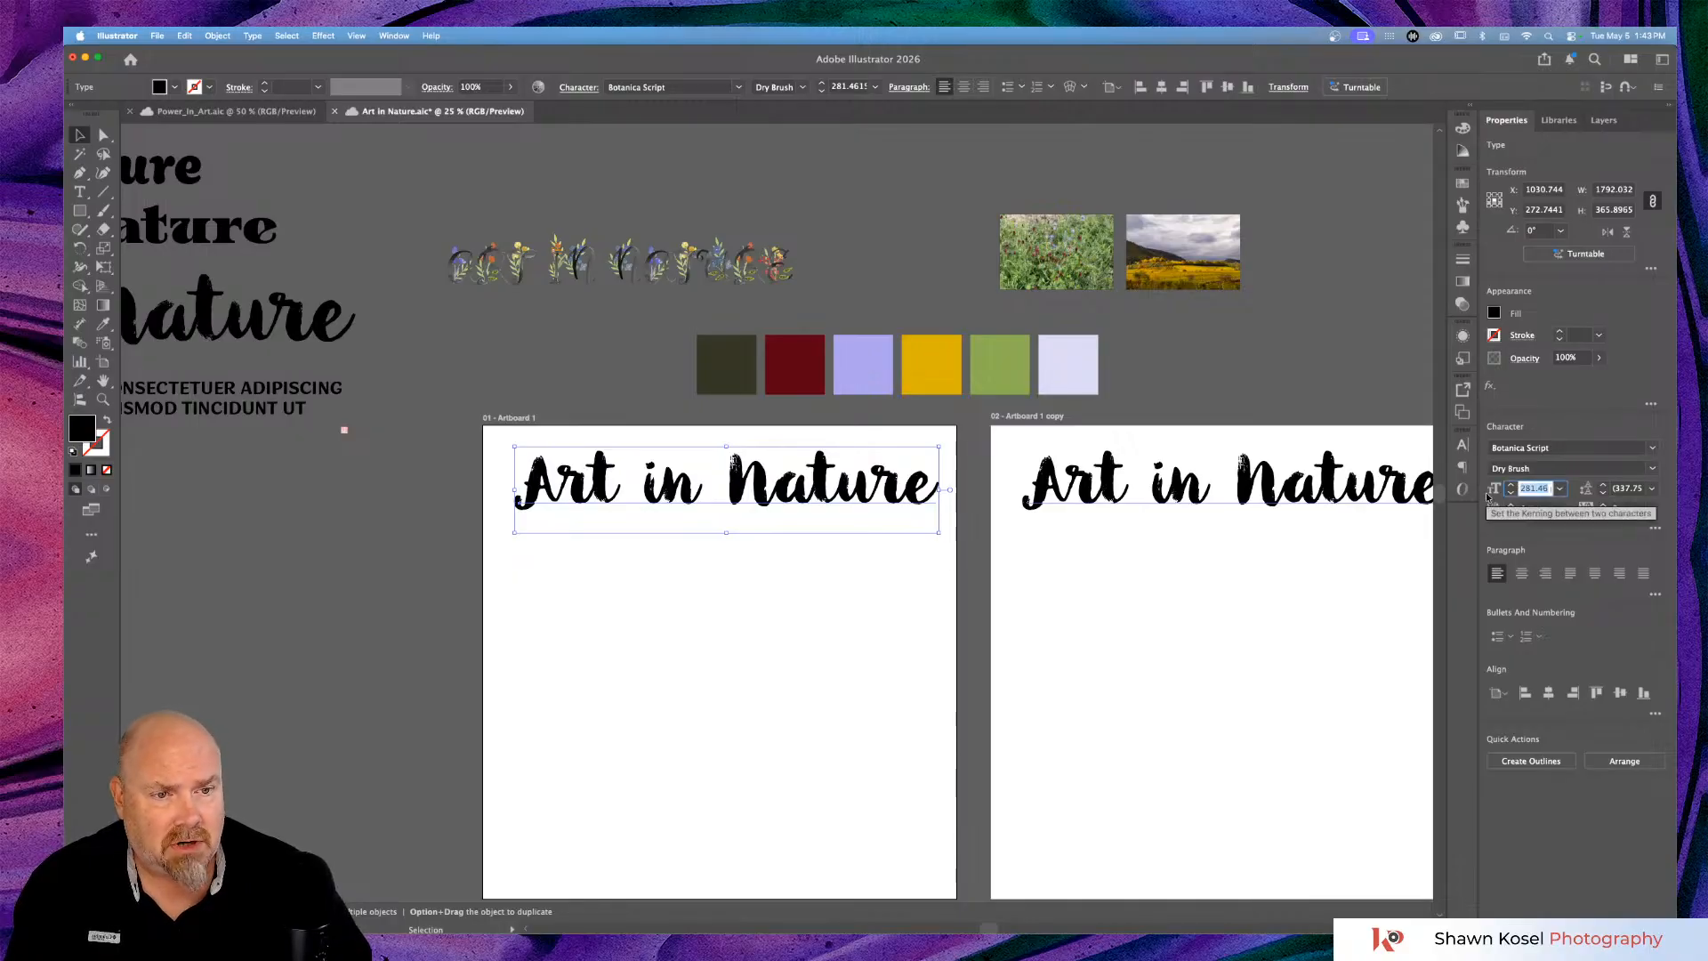
text(250 pt)
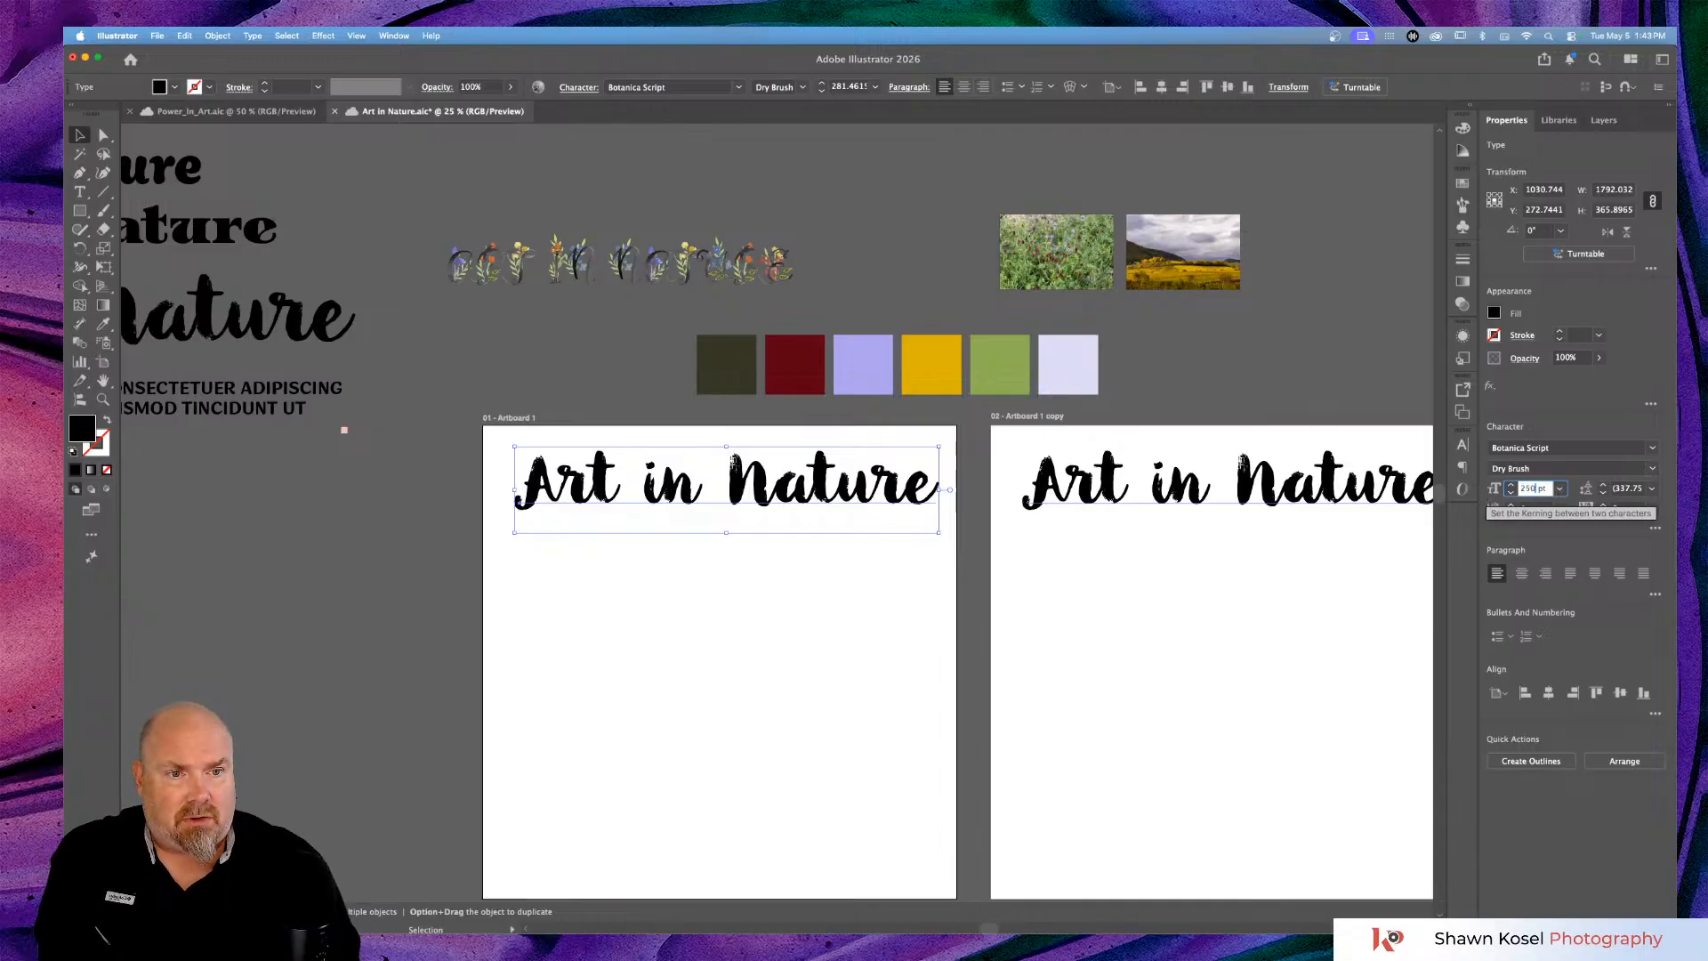
key(Return)
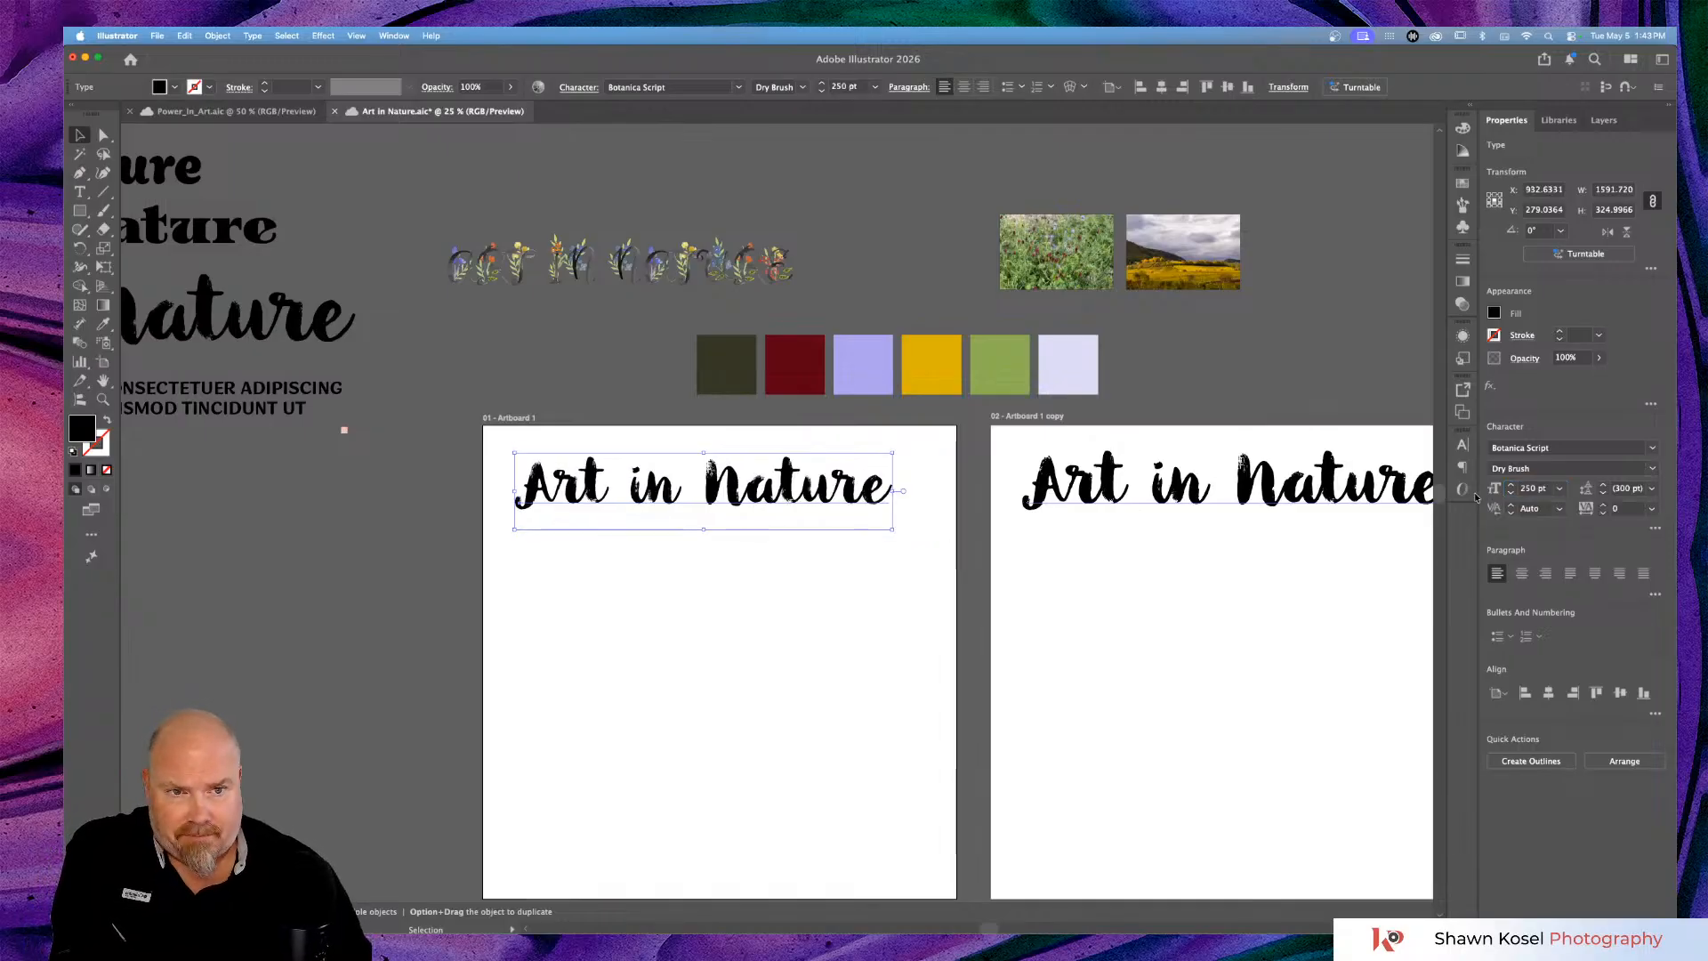
Set the font size of the duplicated title on Artboard 1 copy to 250 pt and deselect it.
click(1326, 476)
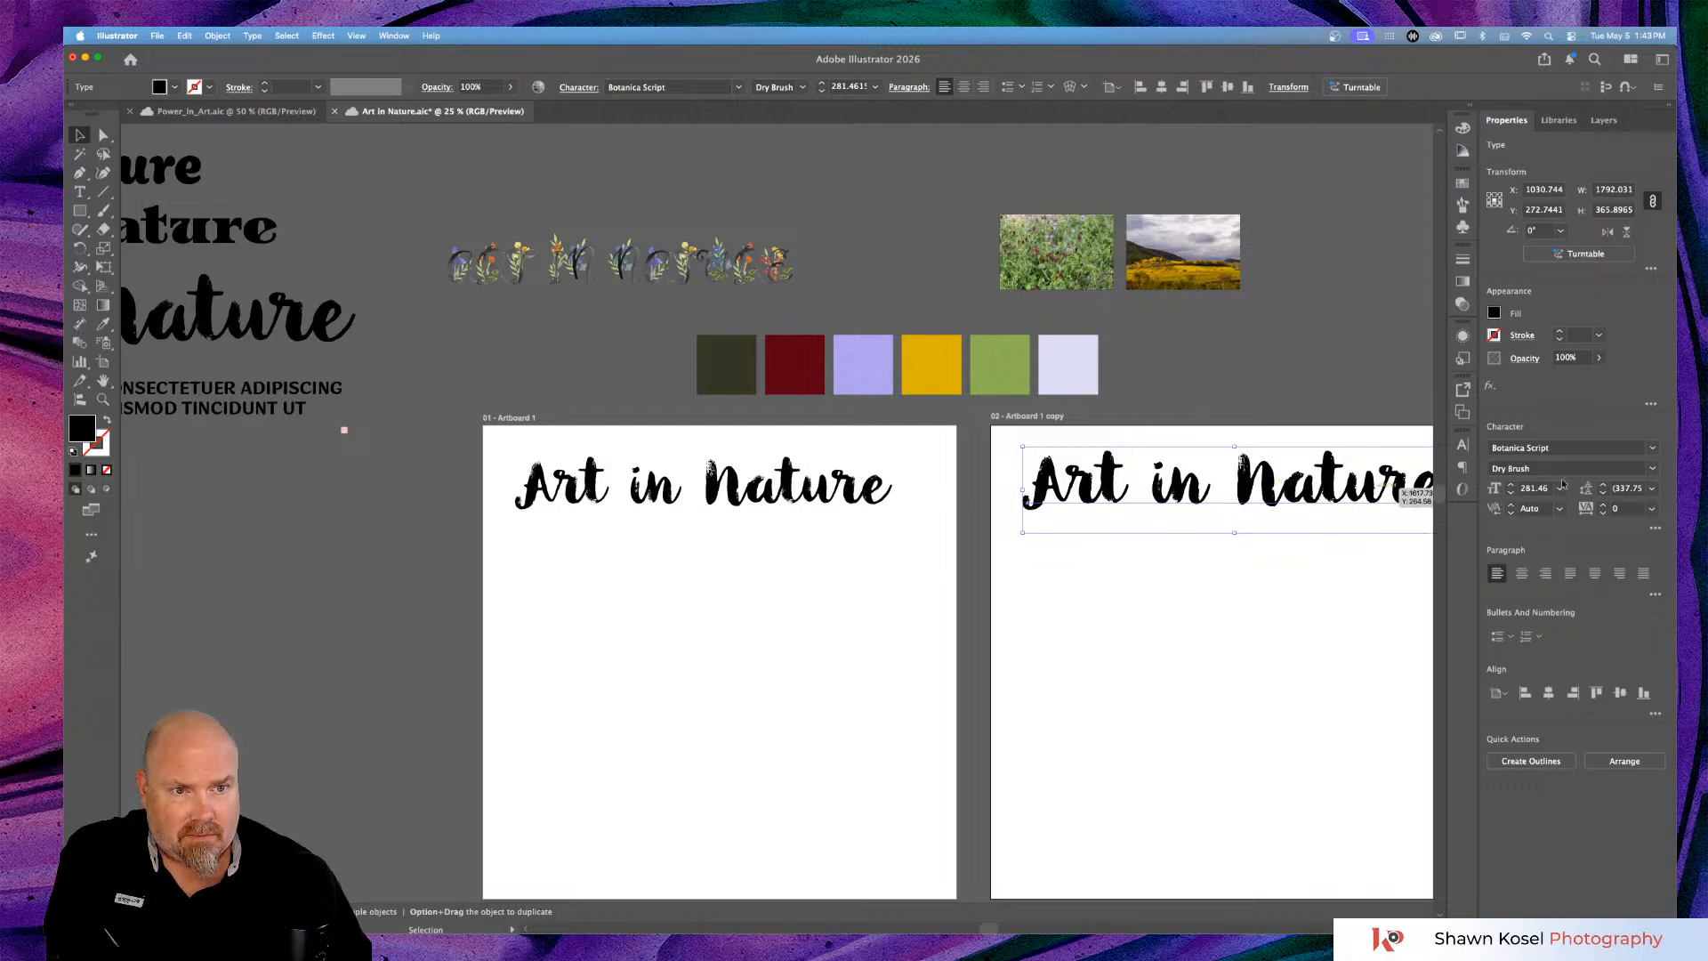
double_click(1243, 496)
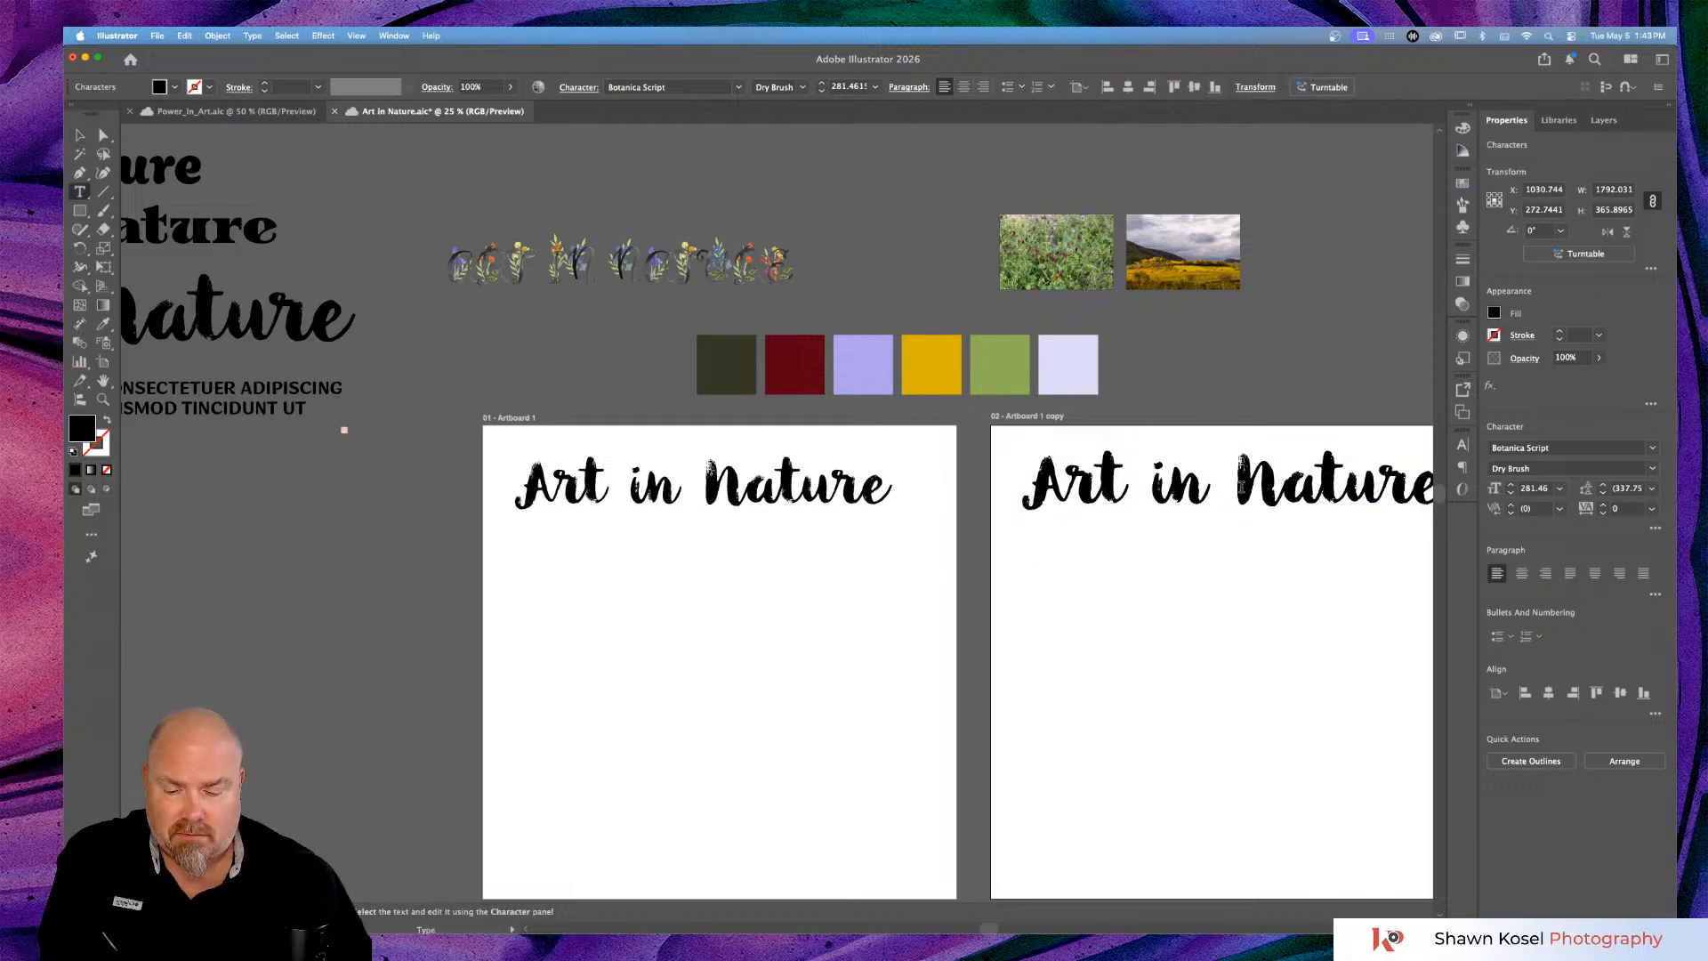
key(super+a)
click(1536, 488)
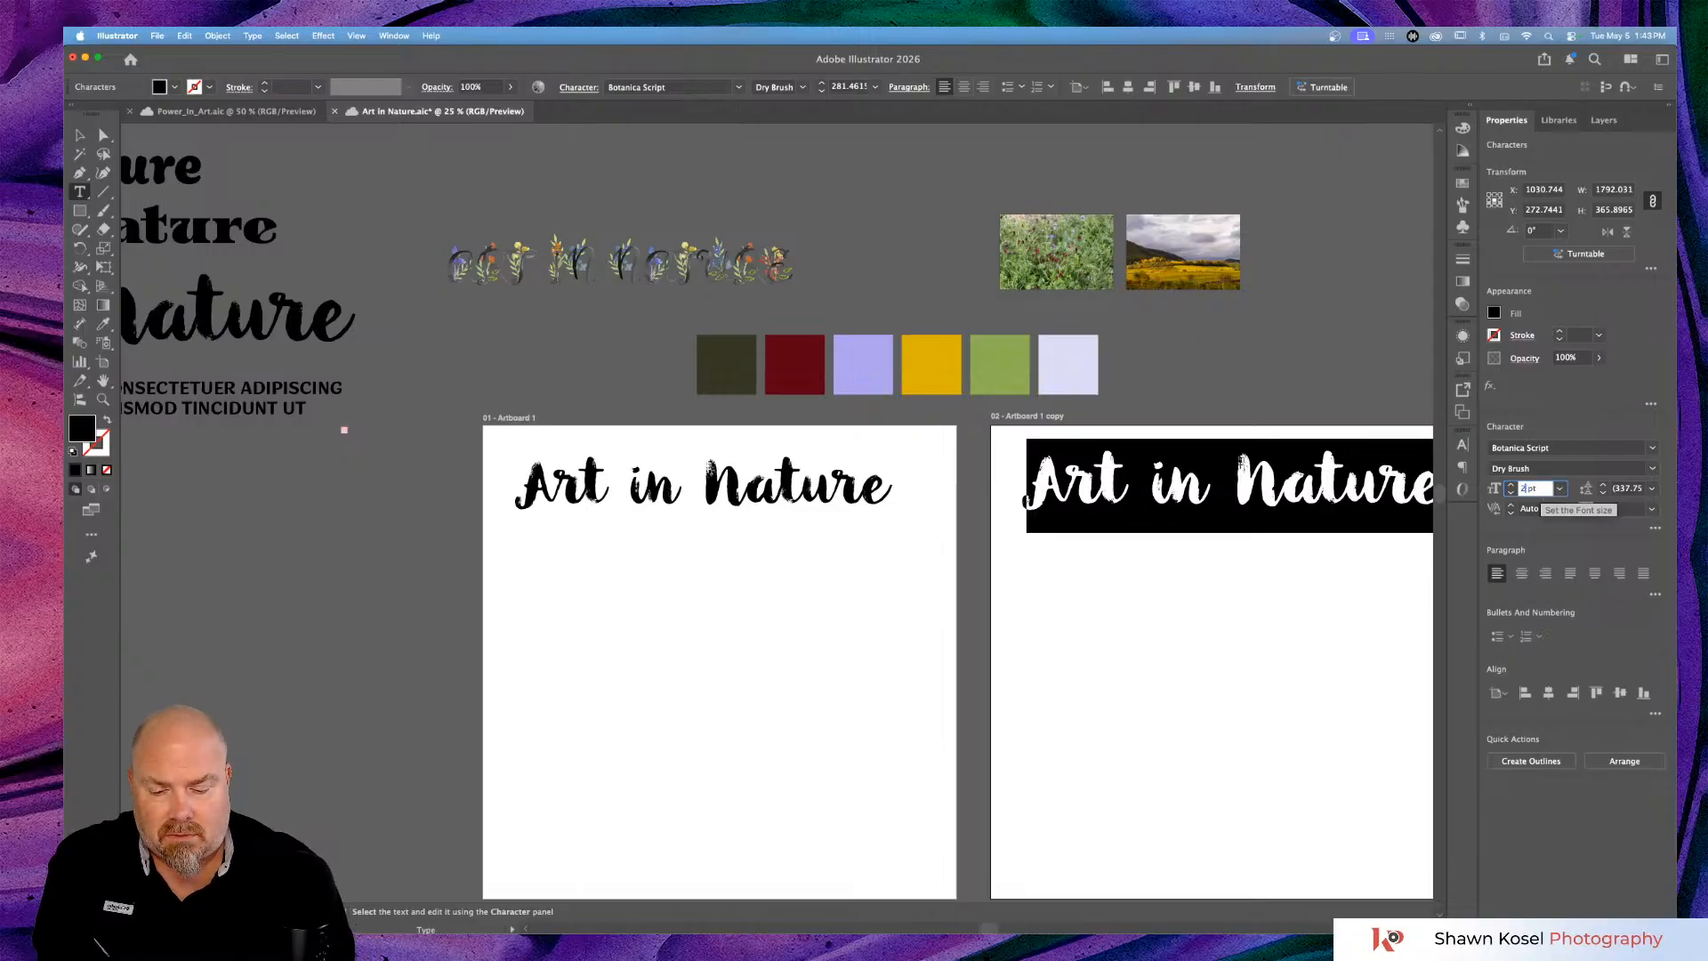
text(250)
key(Return)
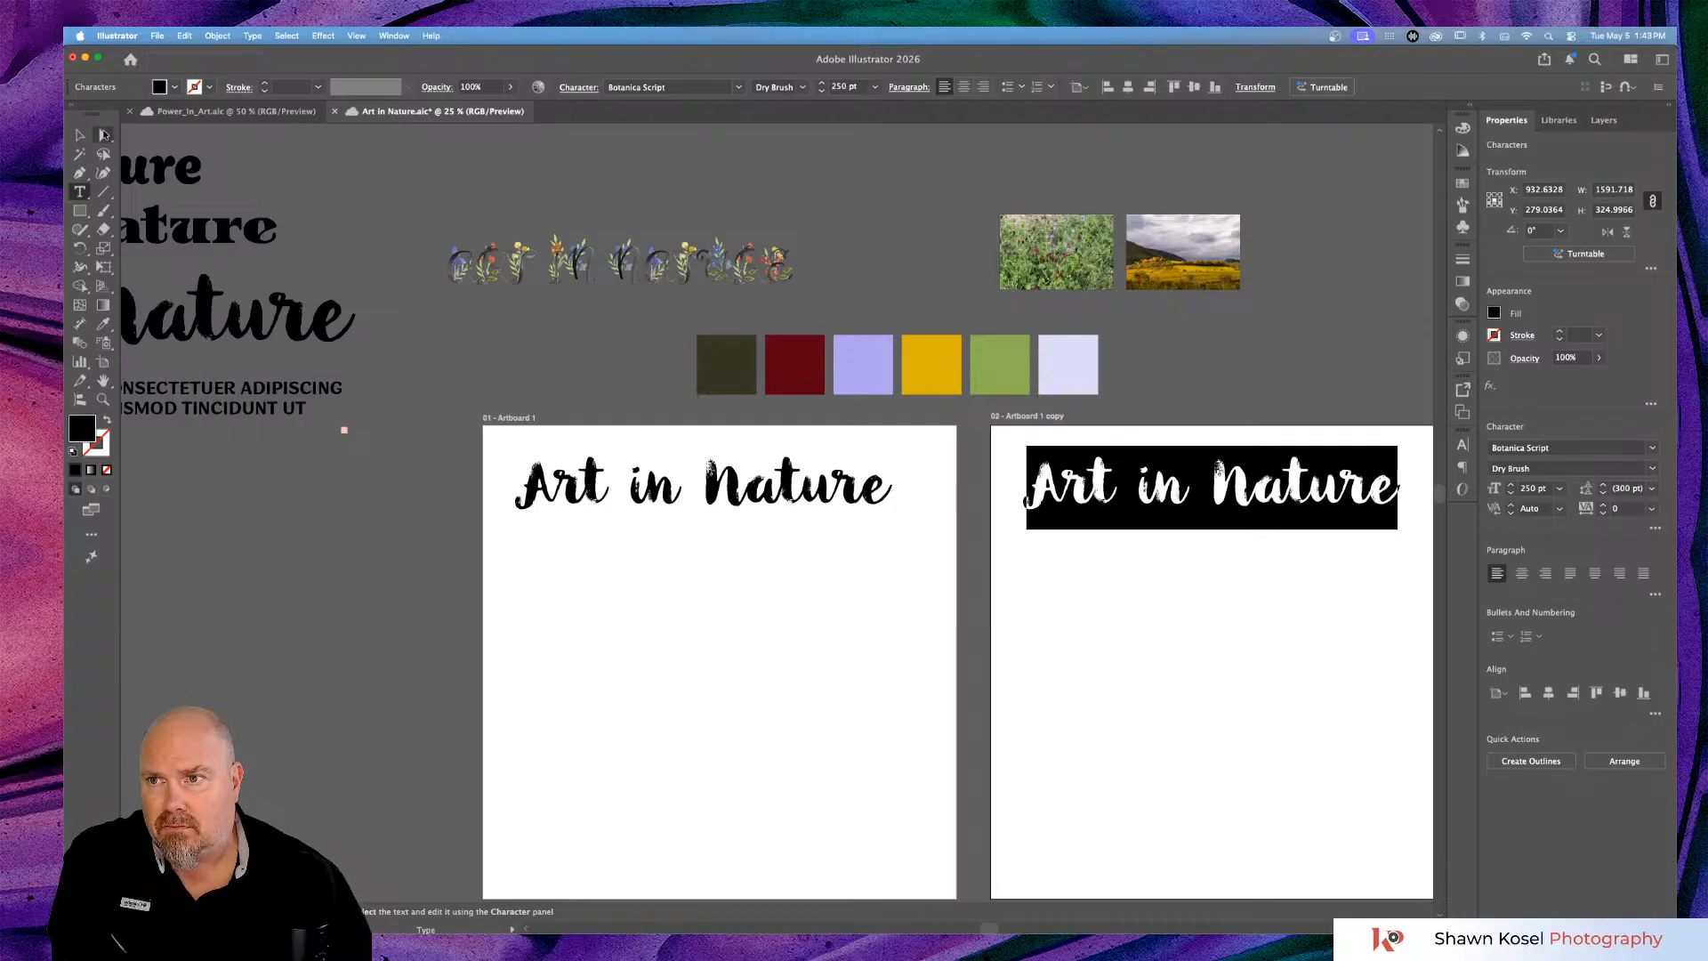
click(77, 135)
click(793, 637)
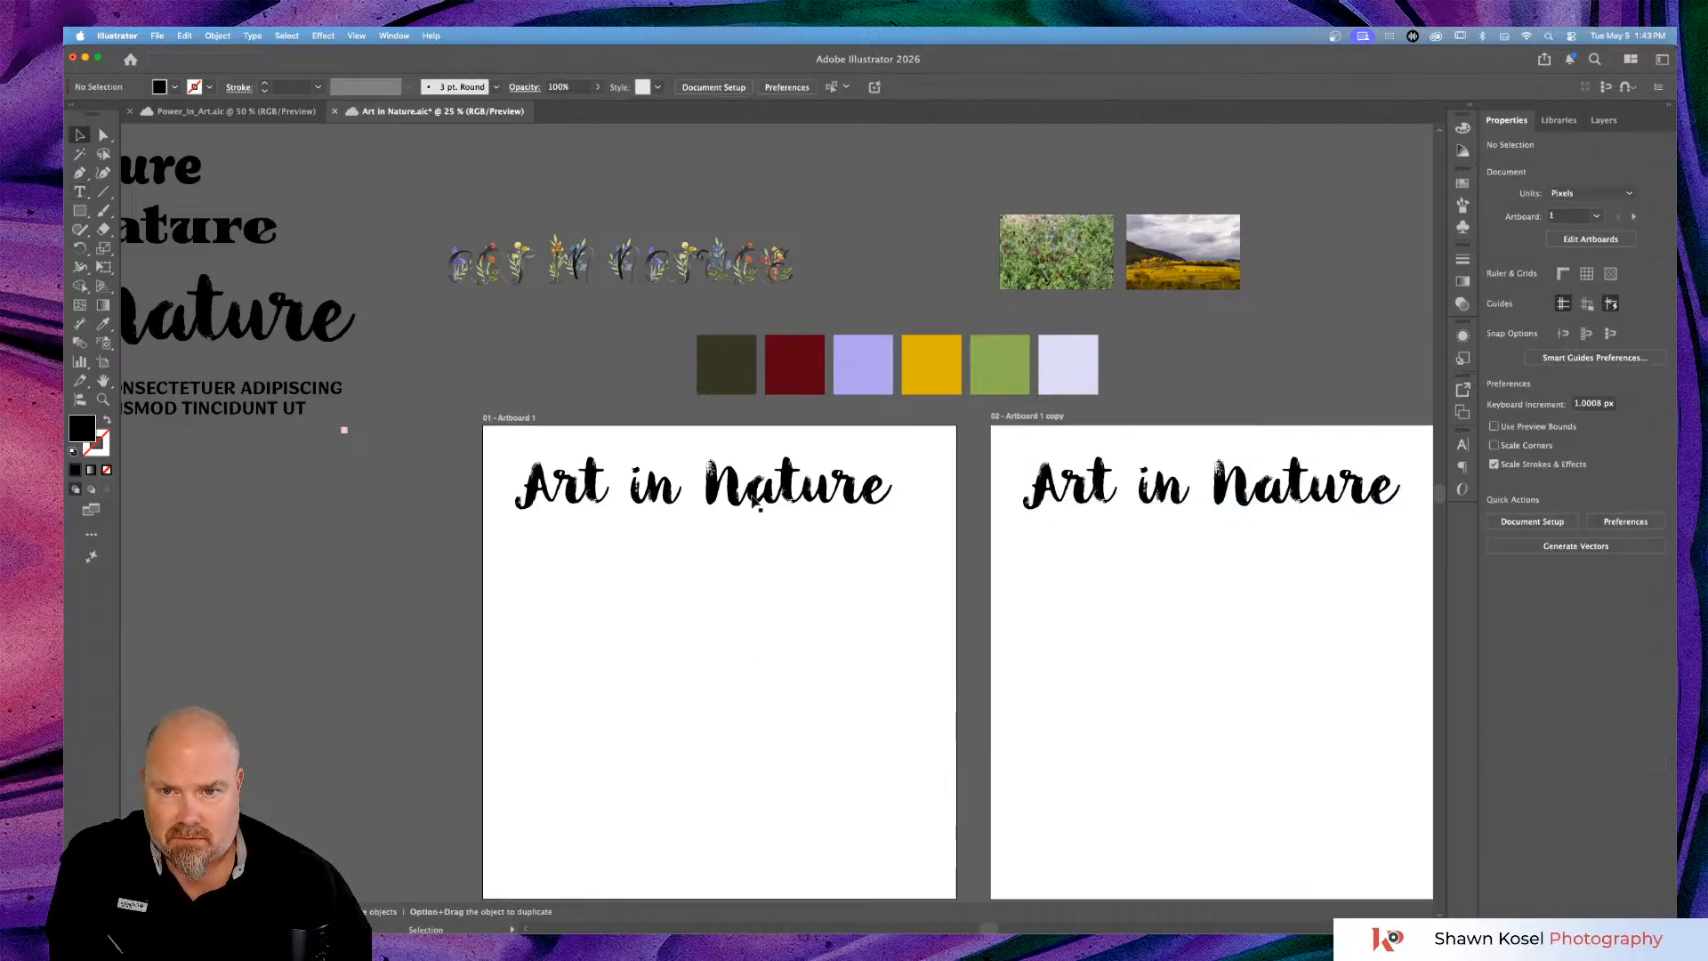
Move the title on Artboard 1 down and center it horizontally and vertically on the artboard.
drag(765, 499, 799, 651)
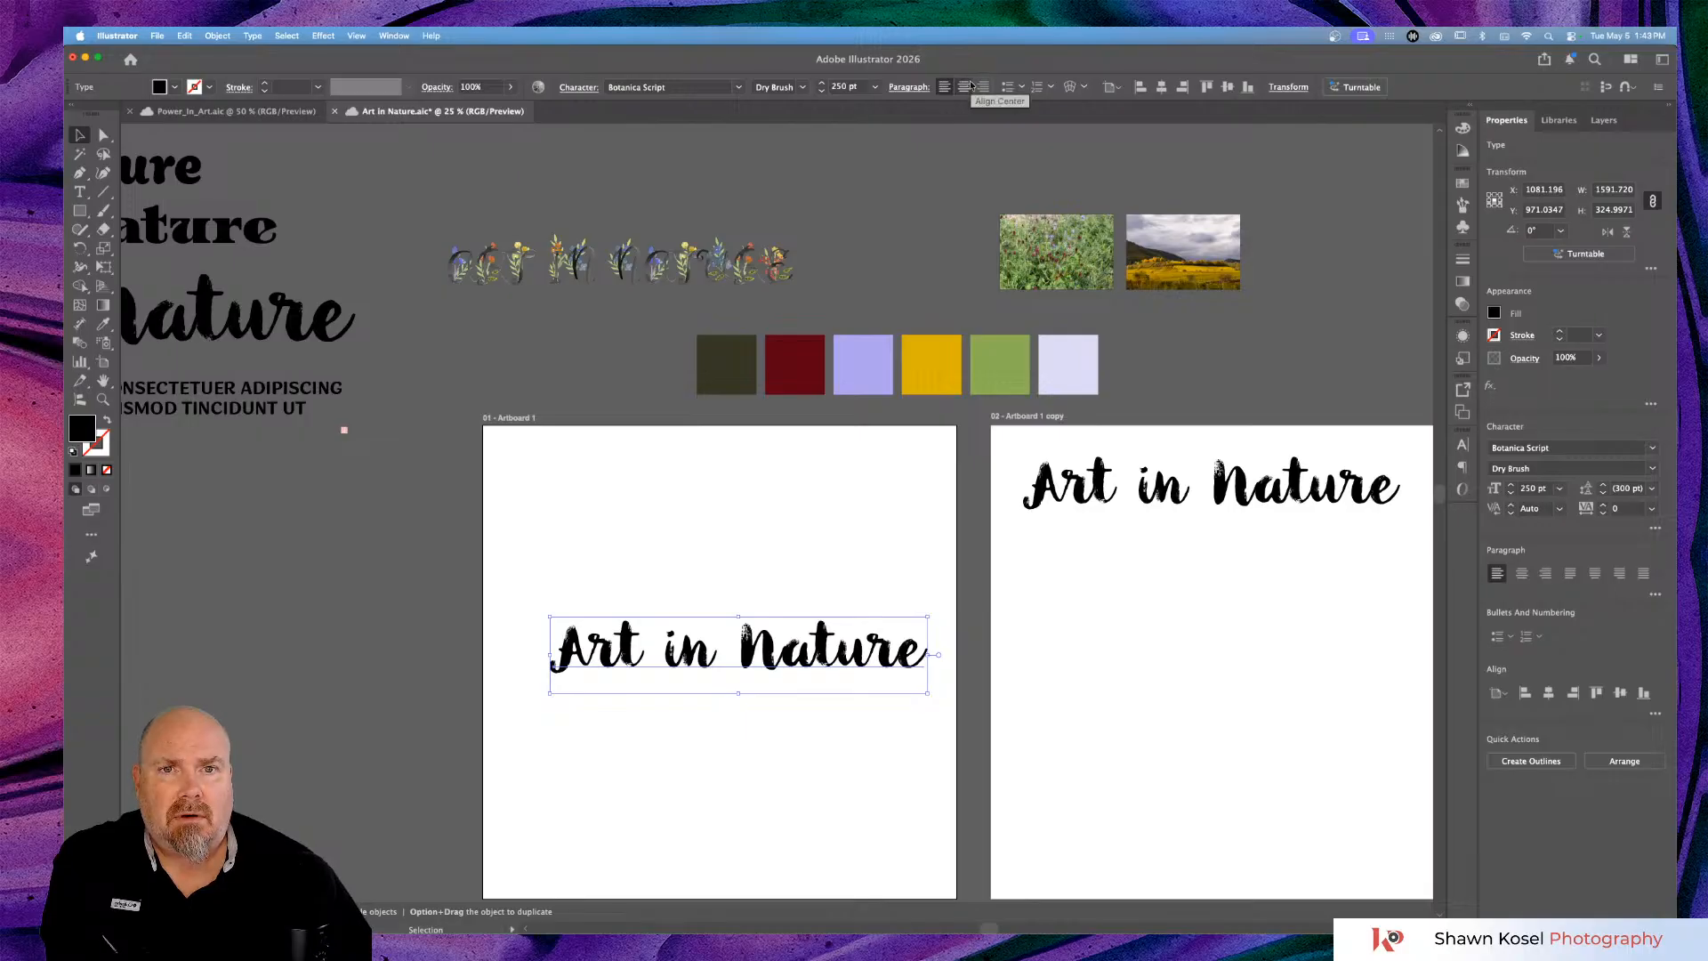
click(1161, 86)
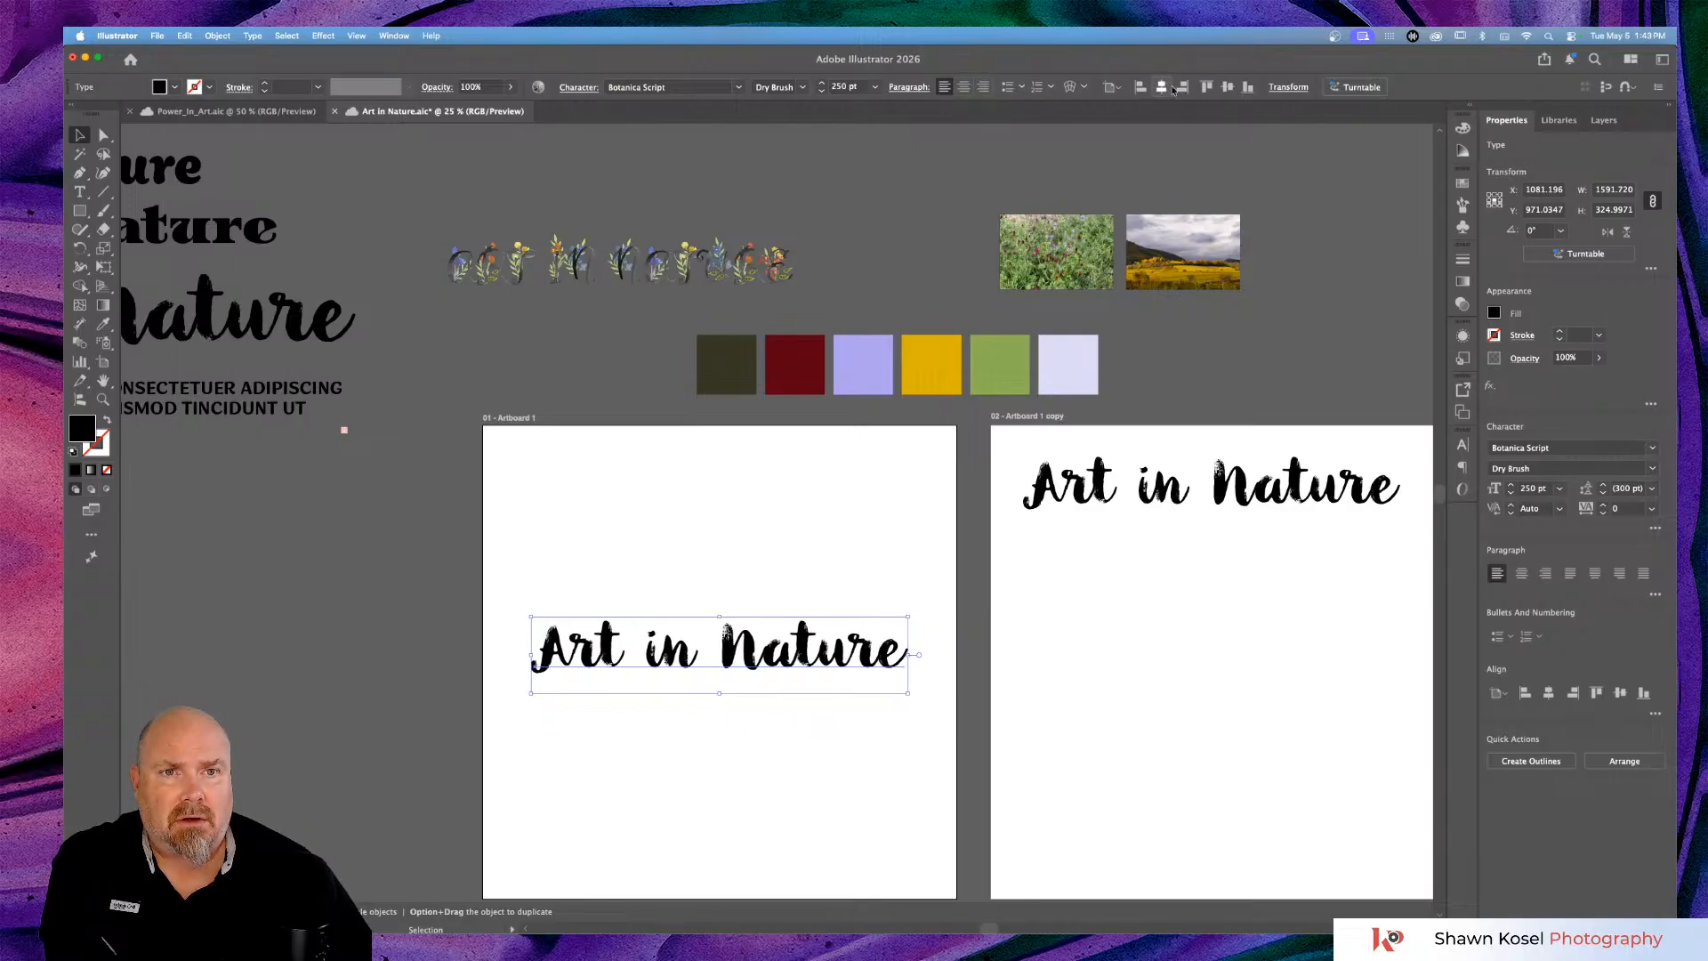
click(1227, 88)
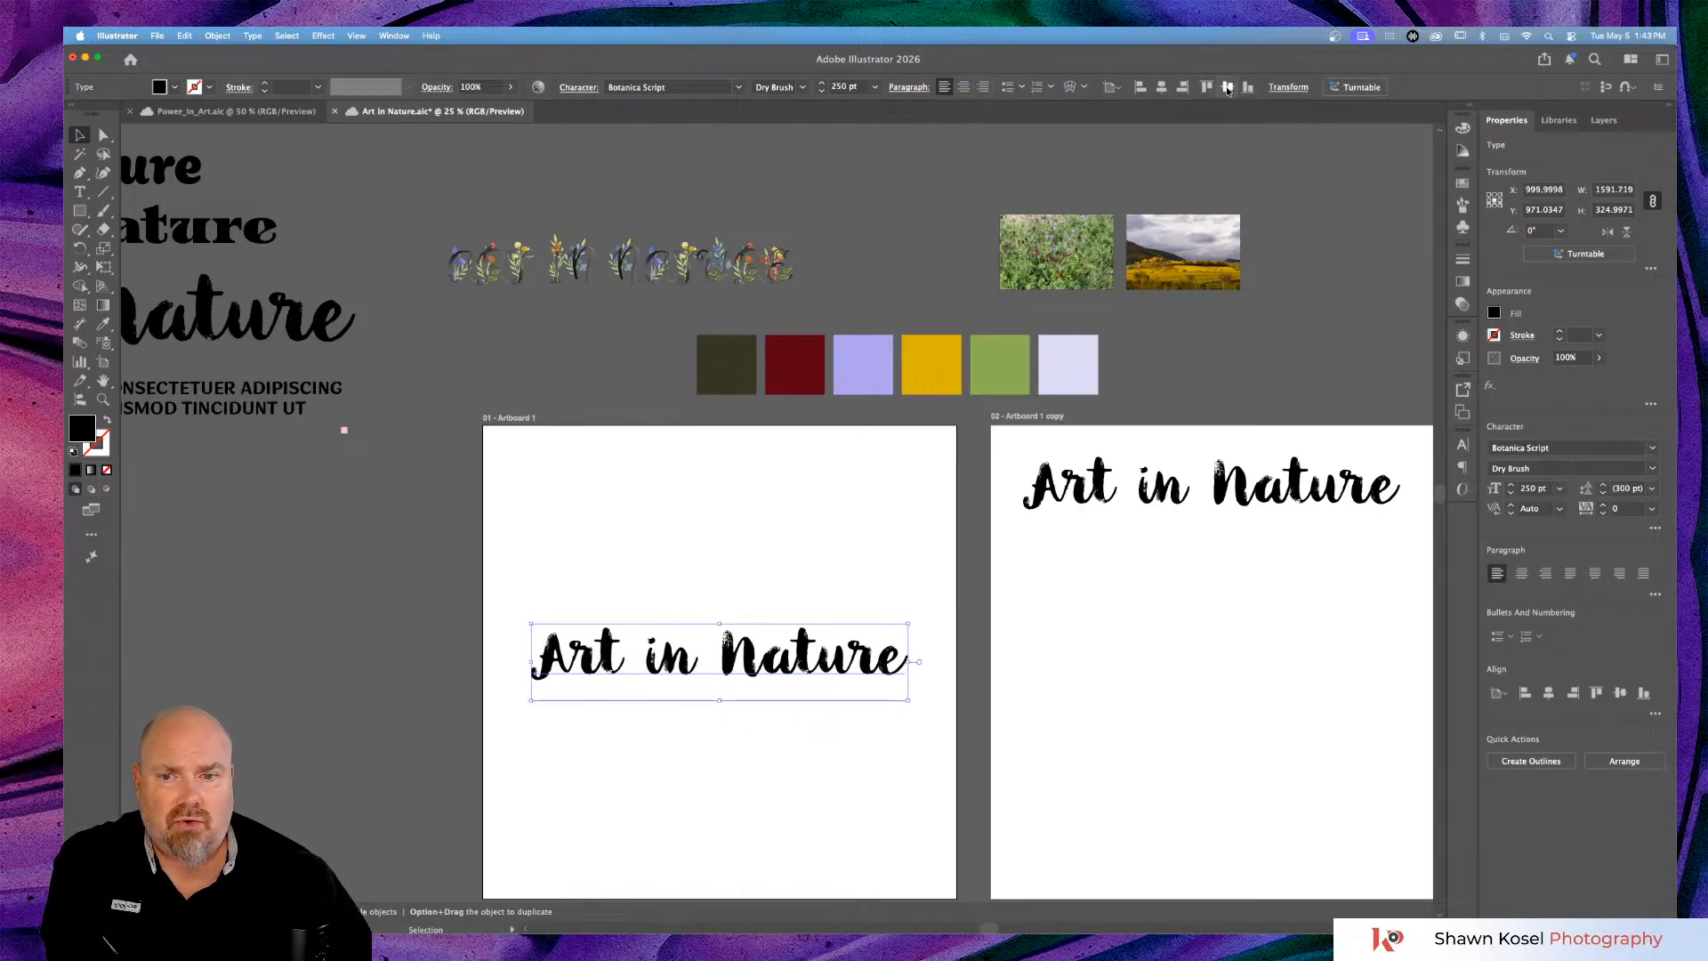
Rename Layer 1 as Working.
scroll(831, 472, down, 3)
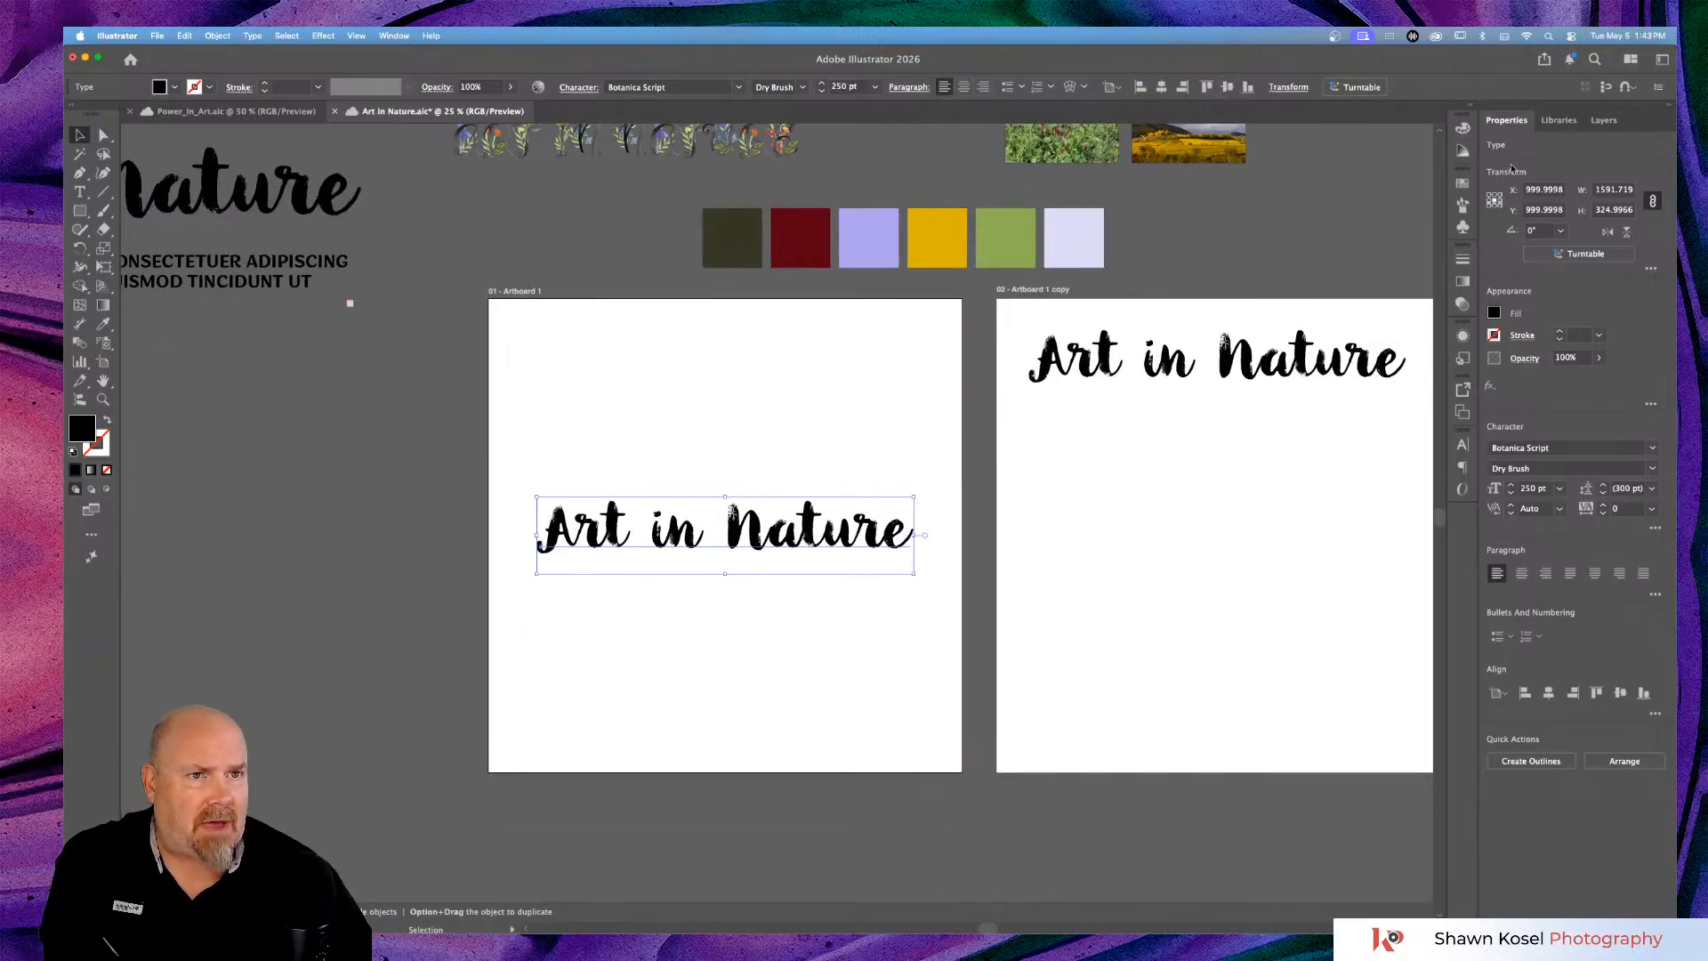
click(1603, 121)
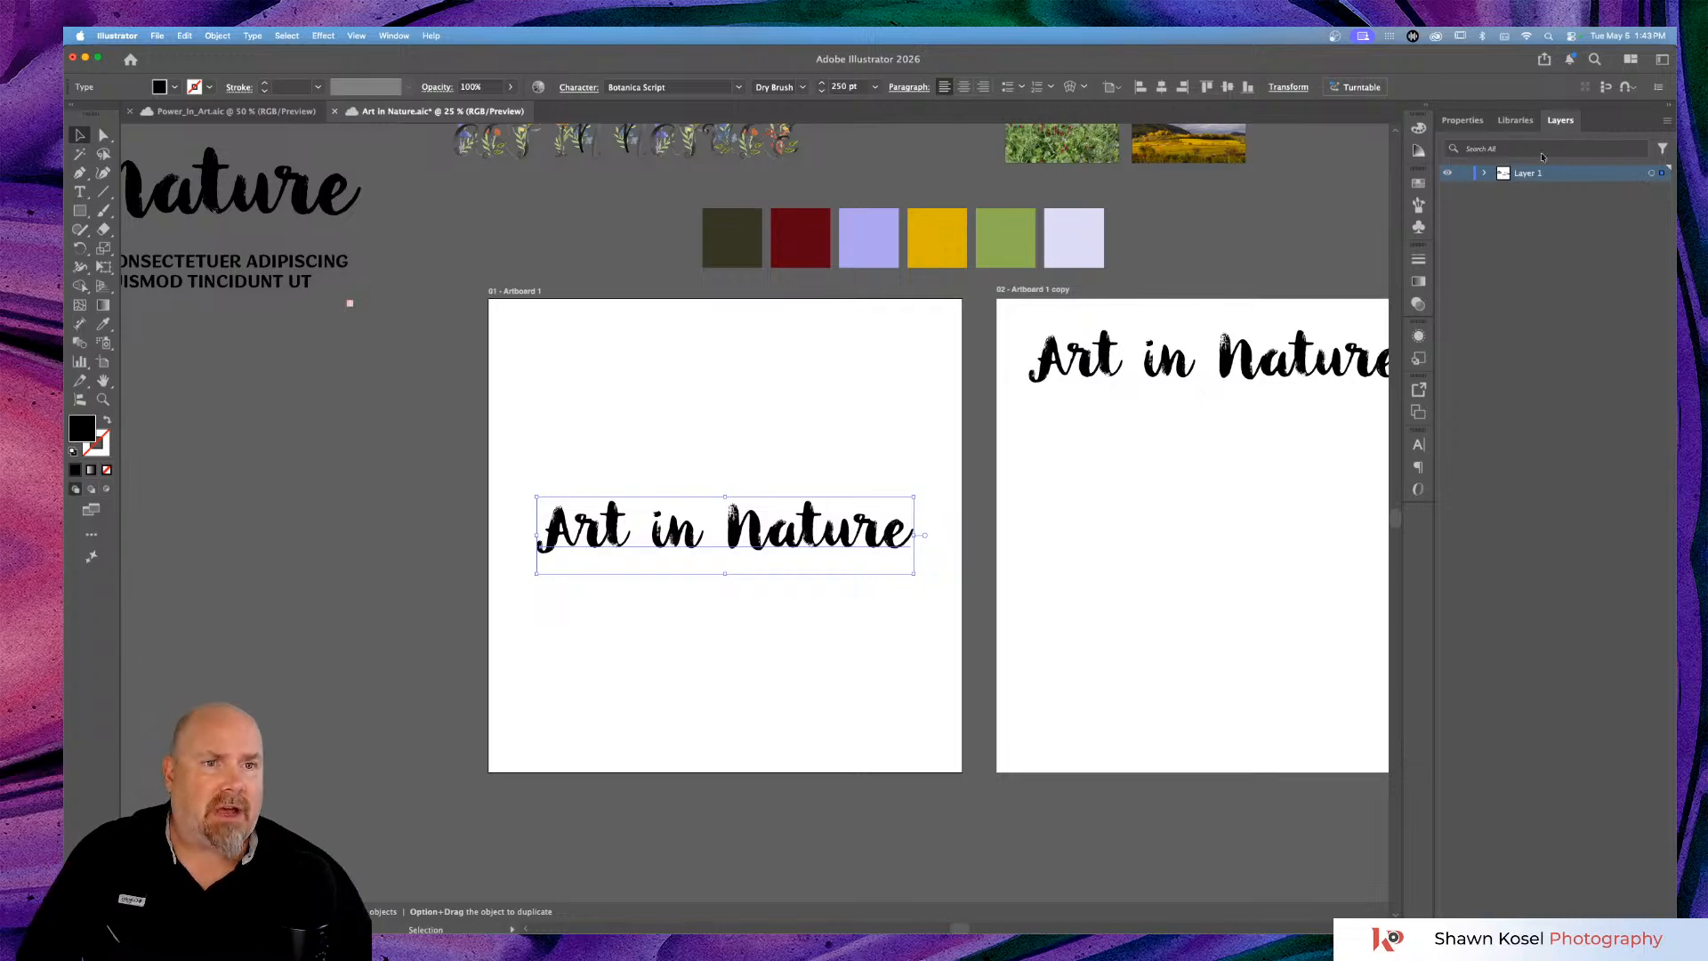
click(1483, 172)
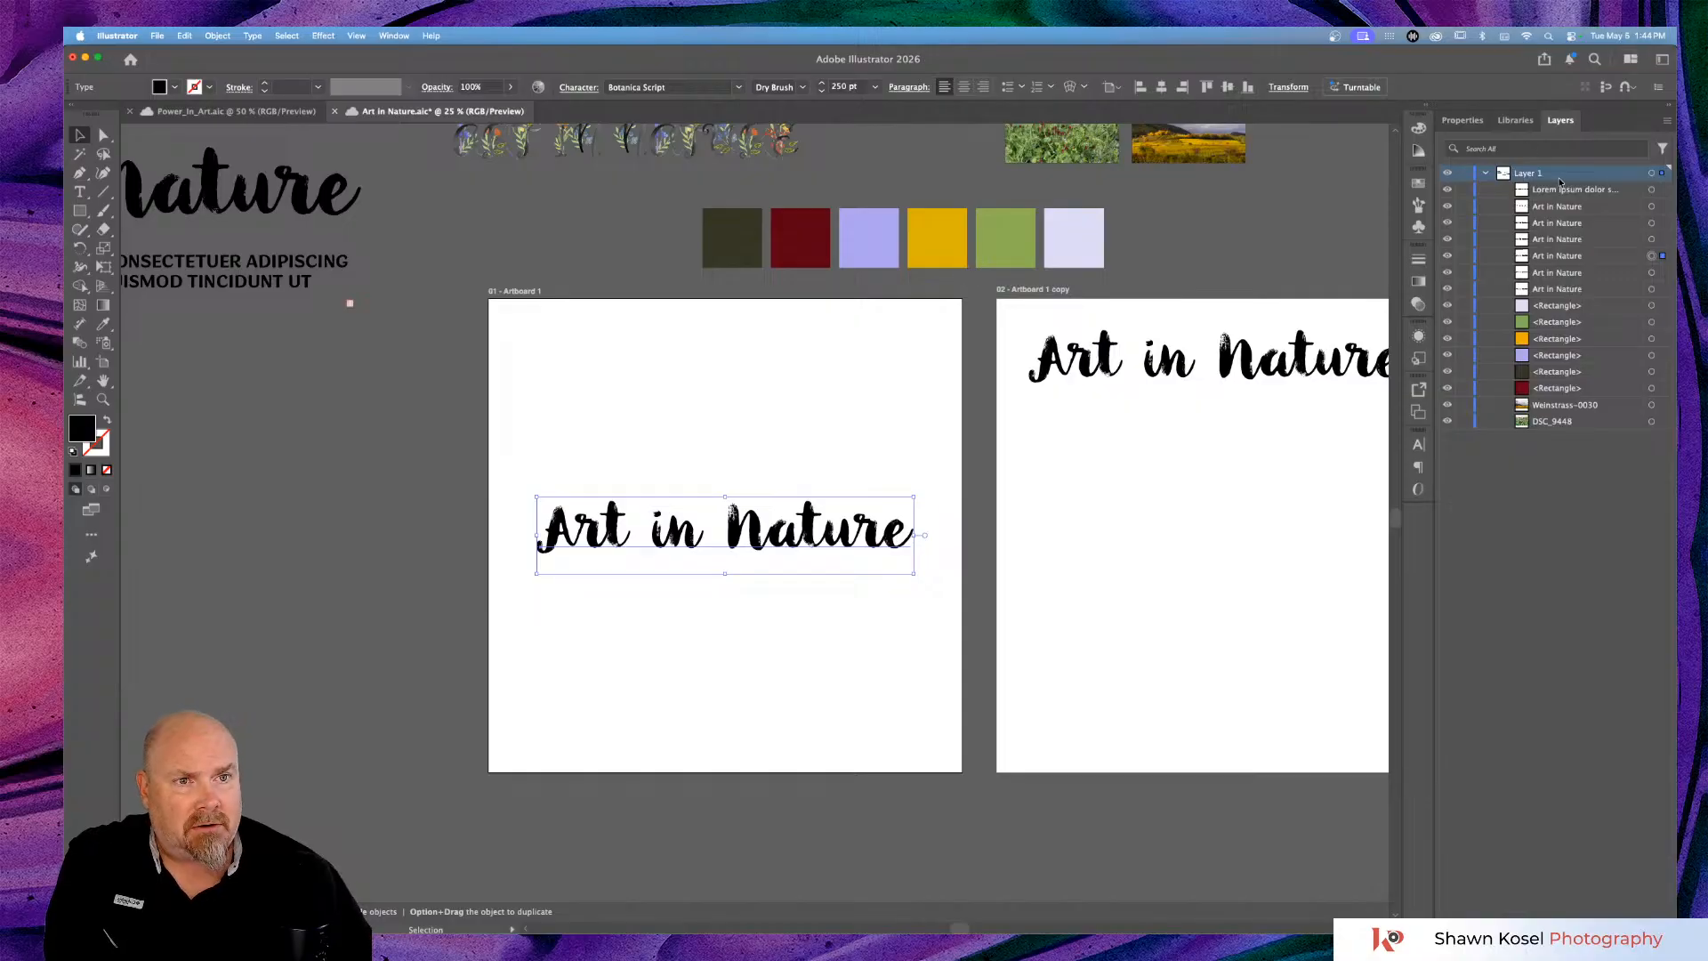
double_click(1526, 173)
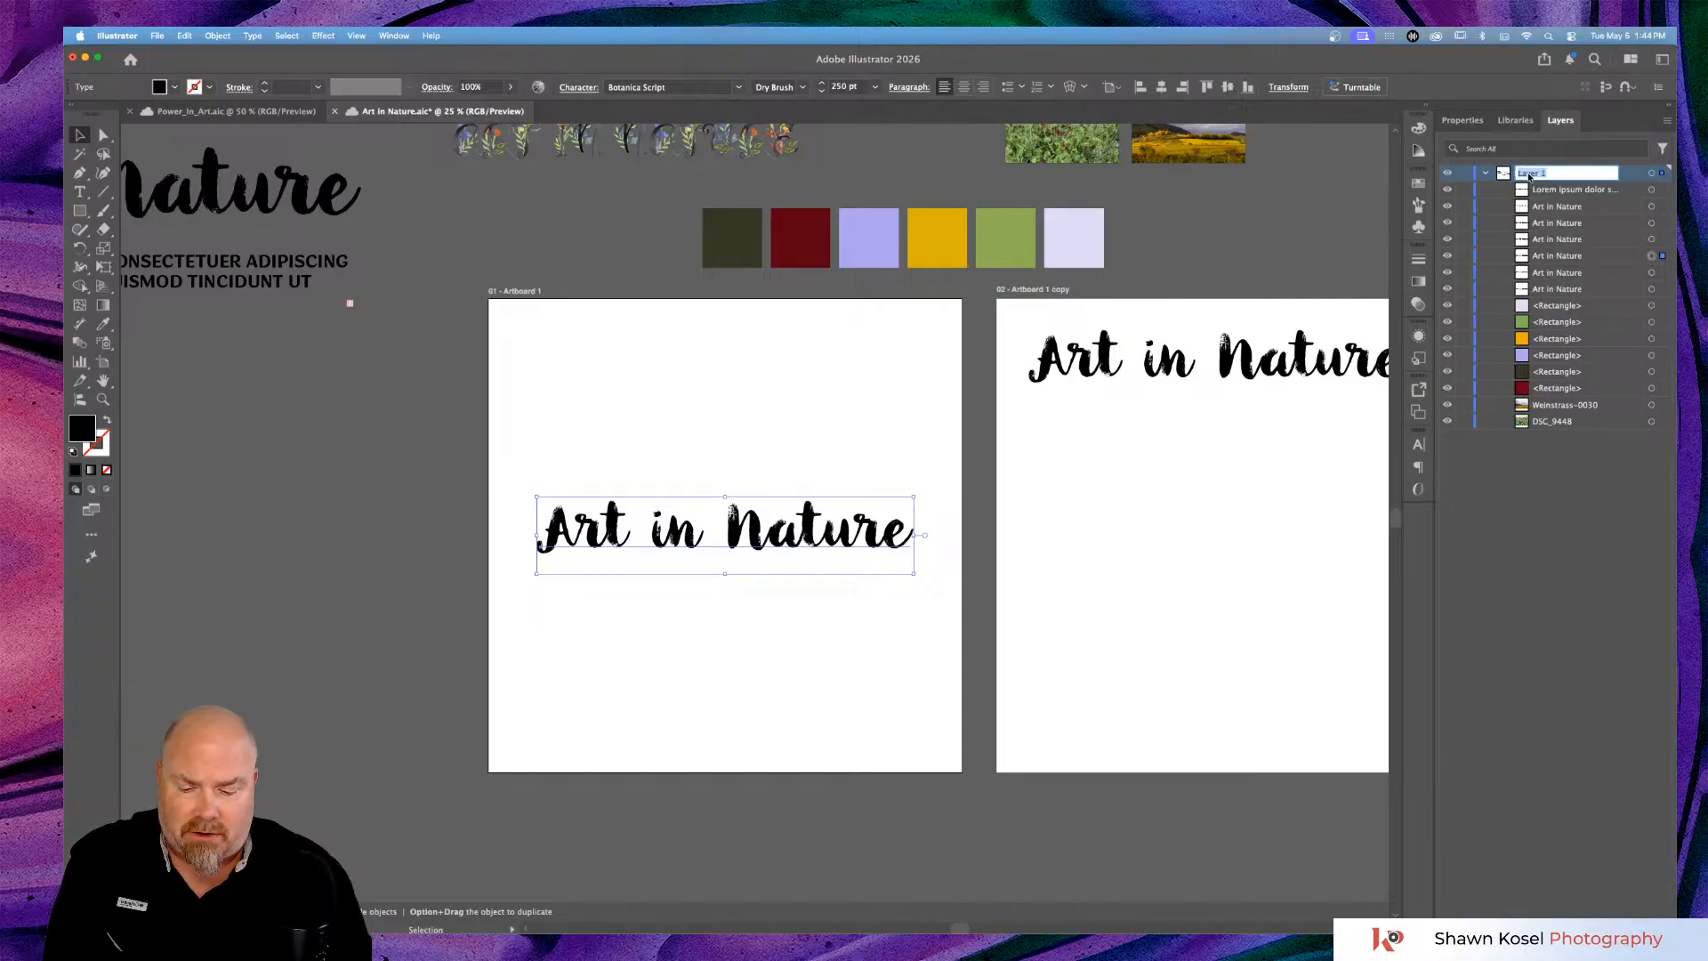
text(Working)
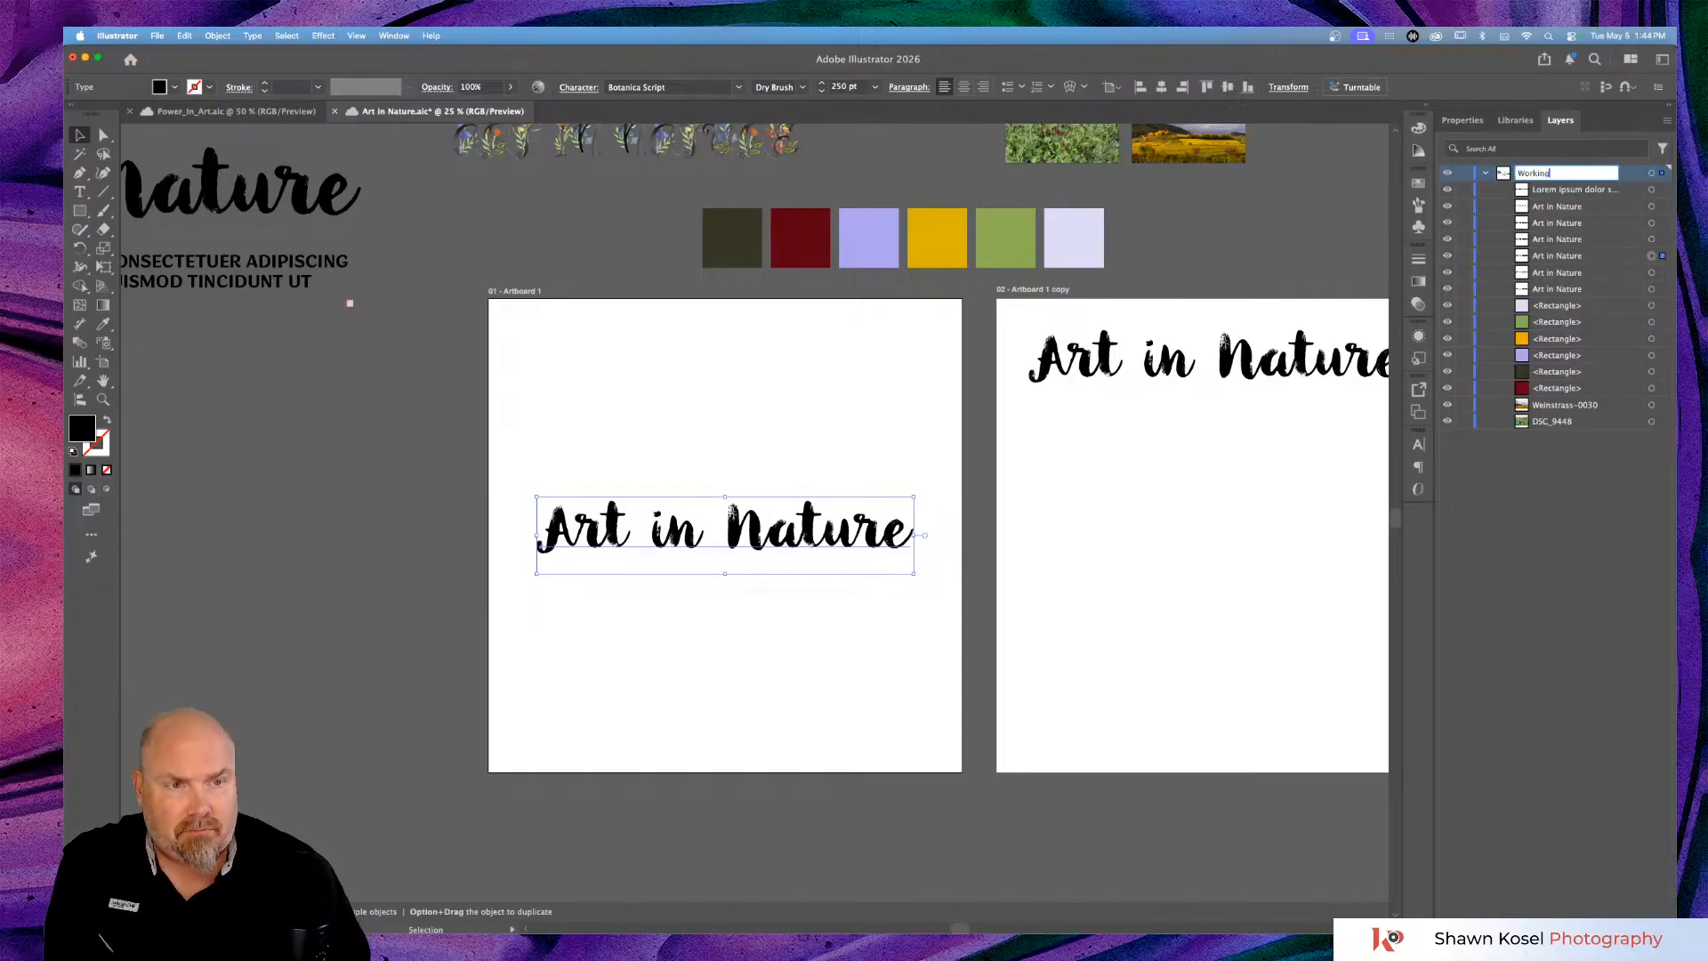
key(Return)
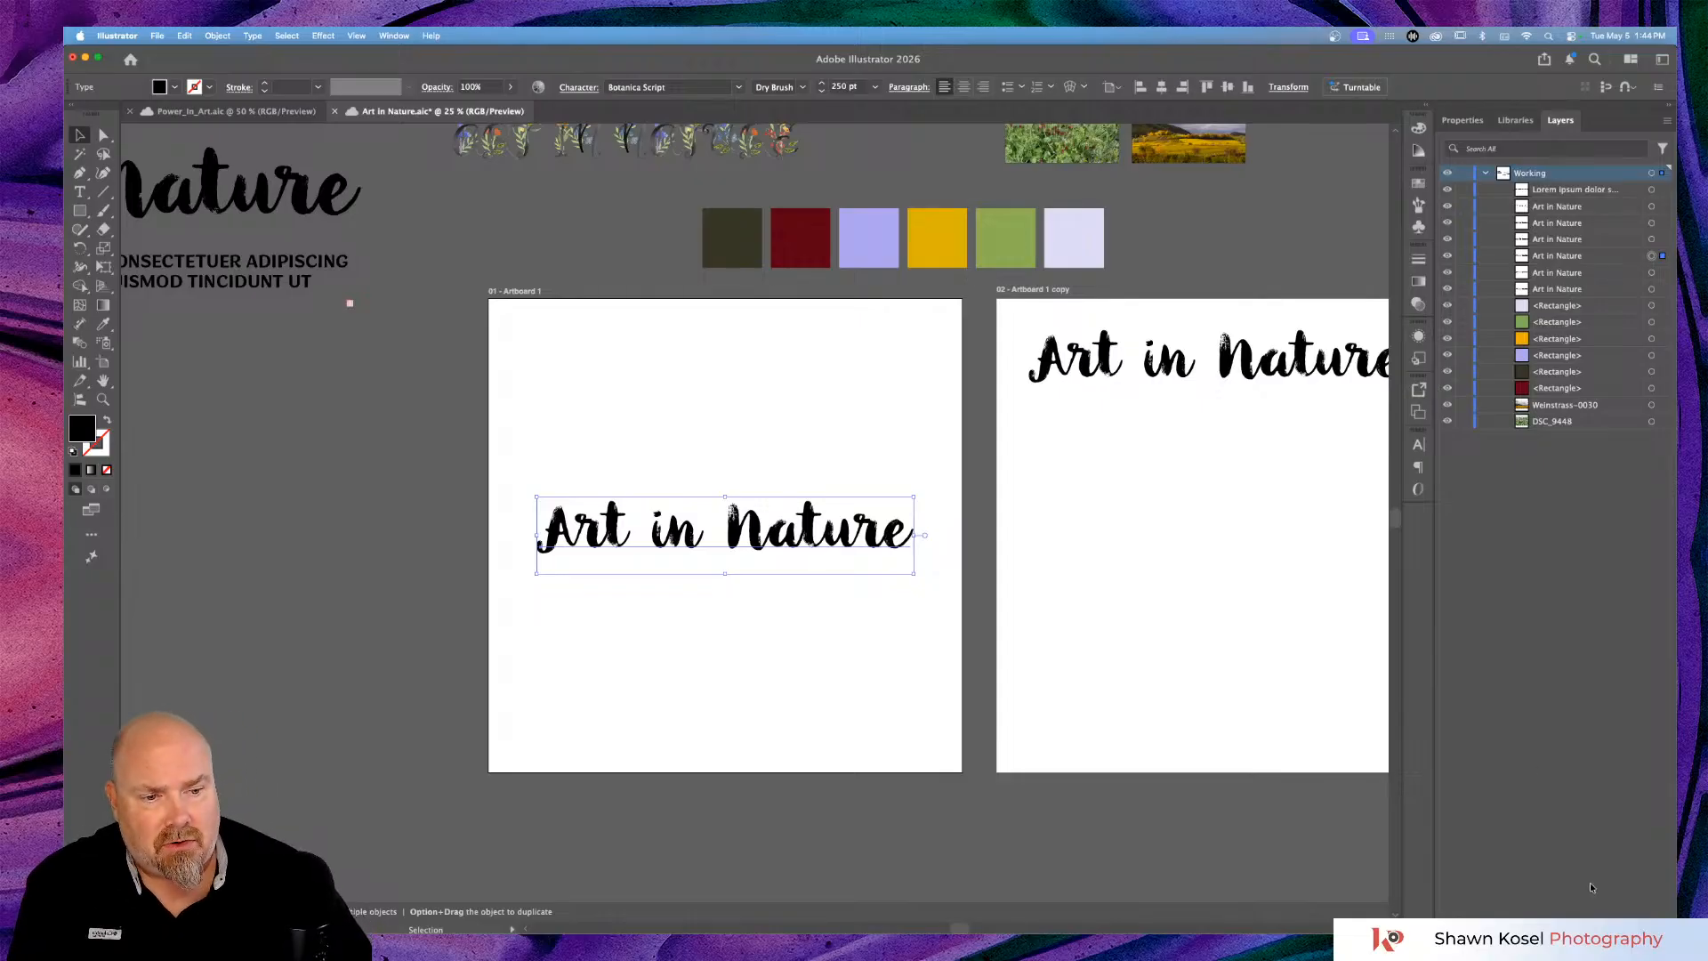
Create a new layer named Art 1 and transfer the selected Artboard 1 title onto it.
key(super+l)
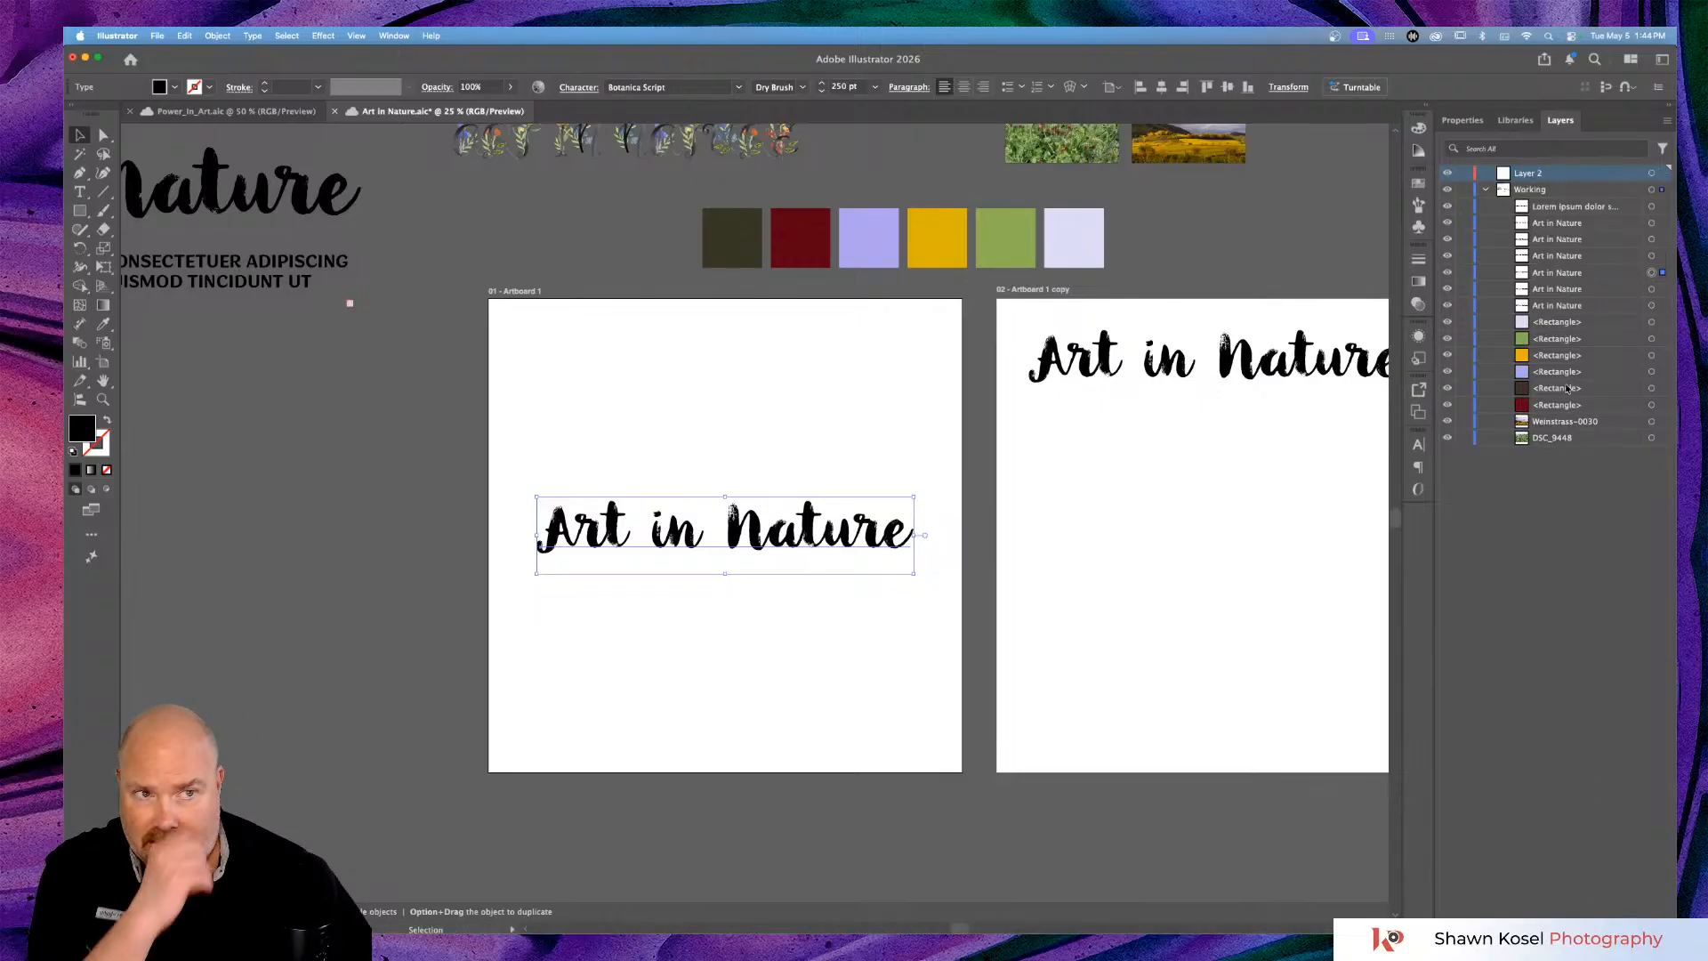
double_click(1543, 174)
text(Art i)
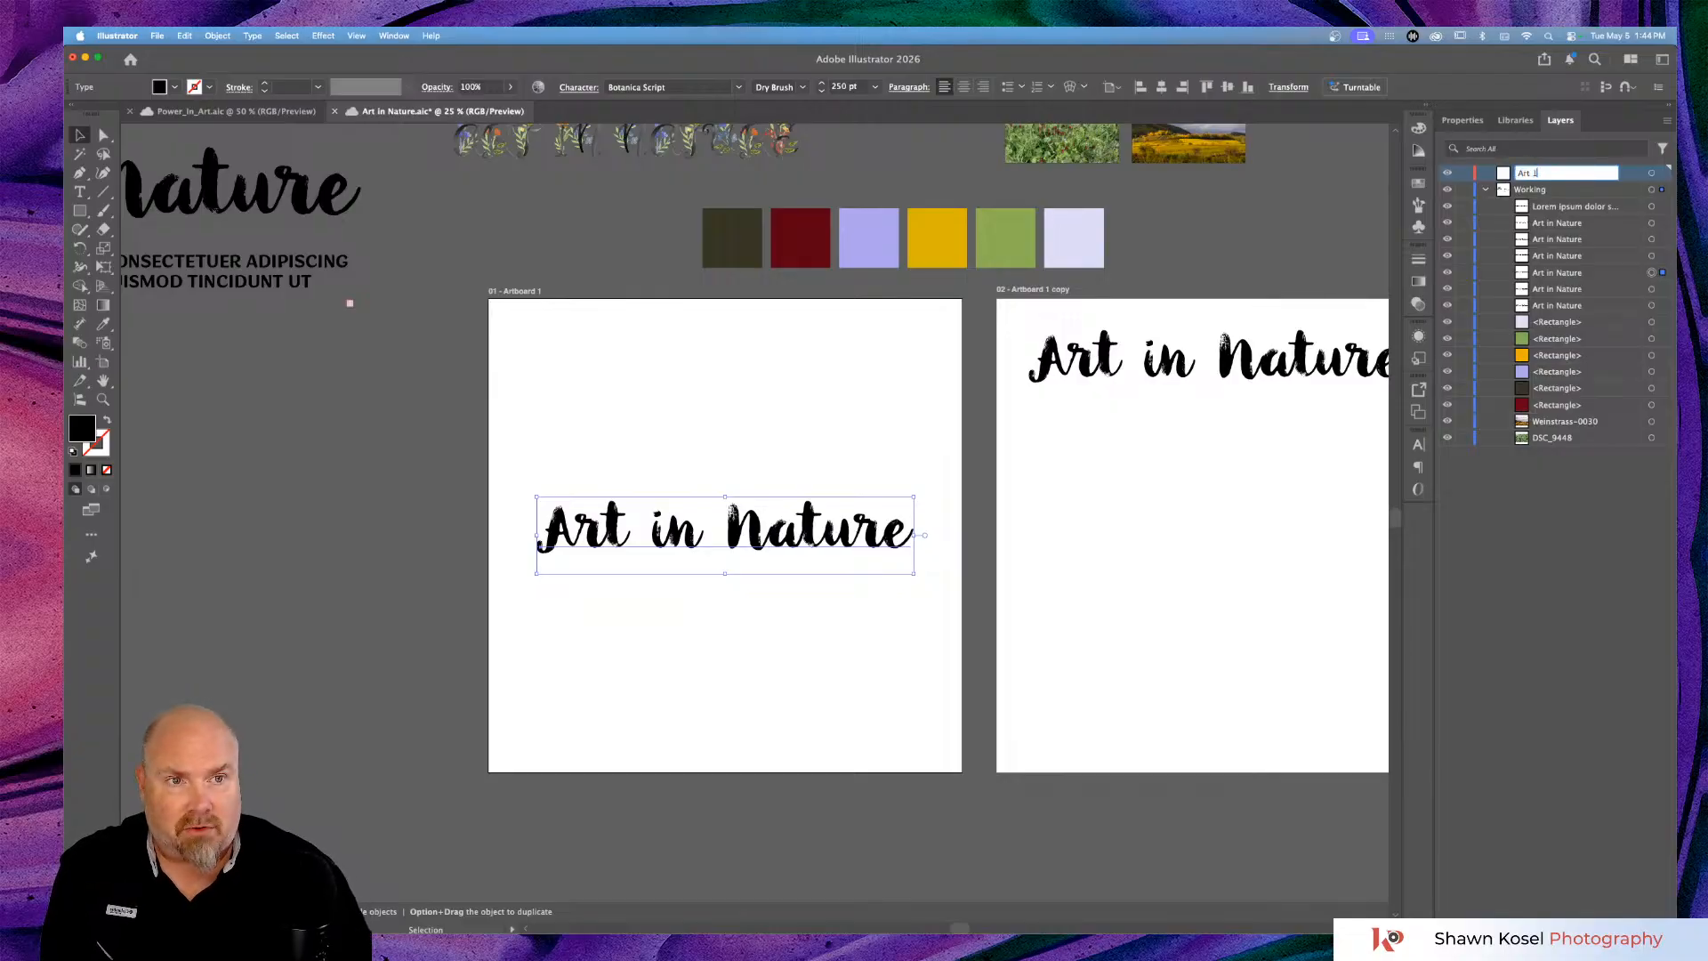
key(Return)
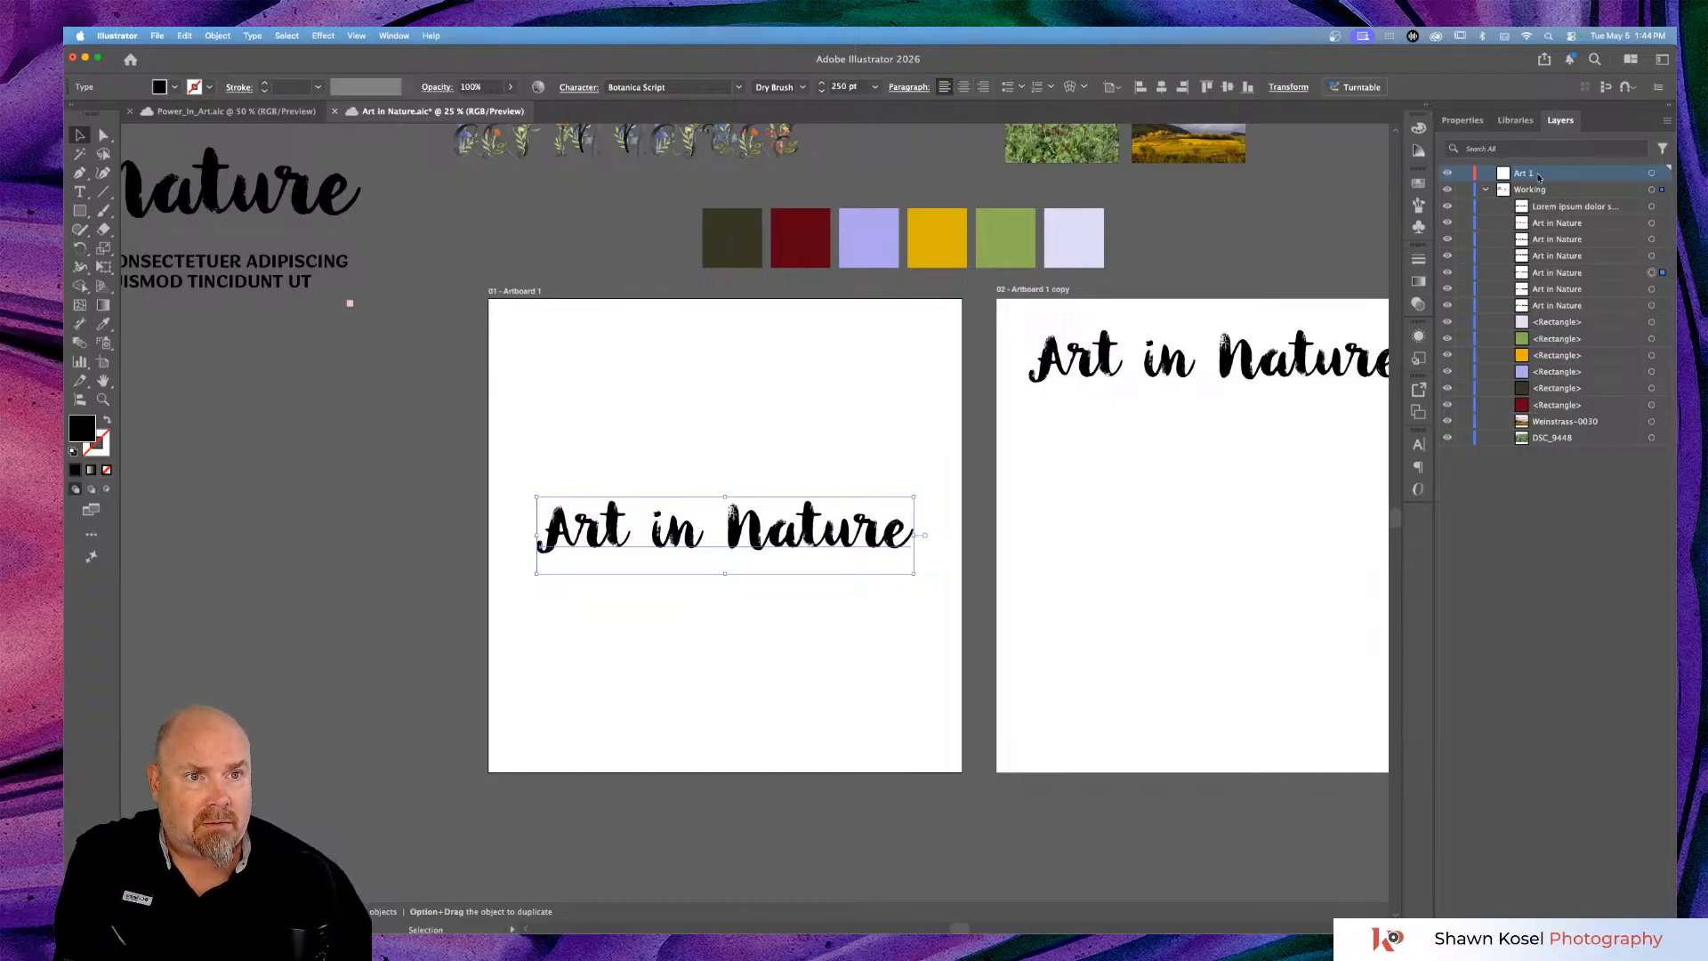
drag(1657, 273, 1661, 174)
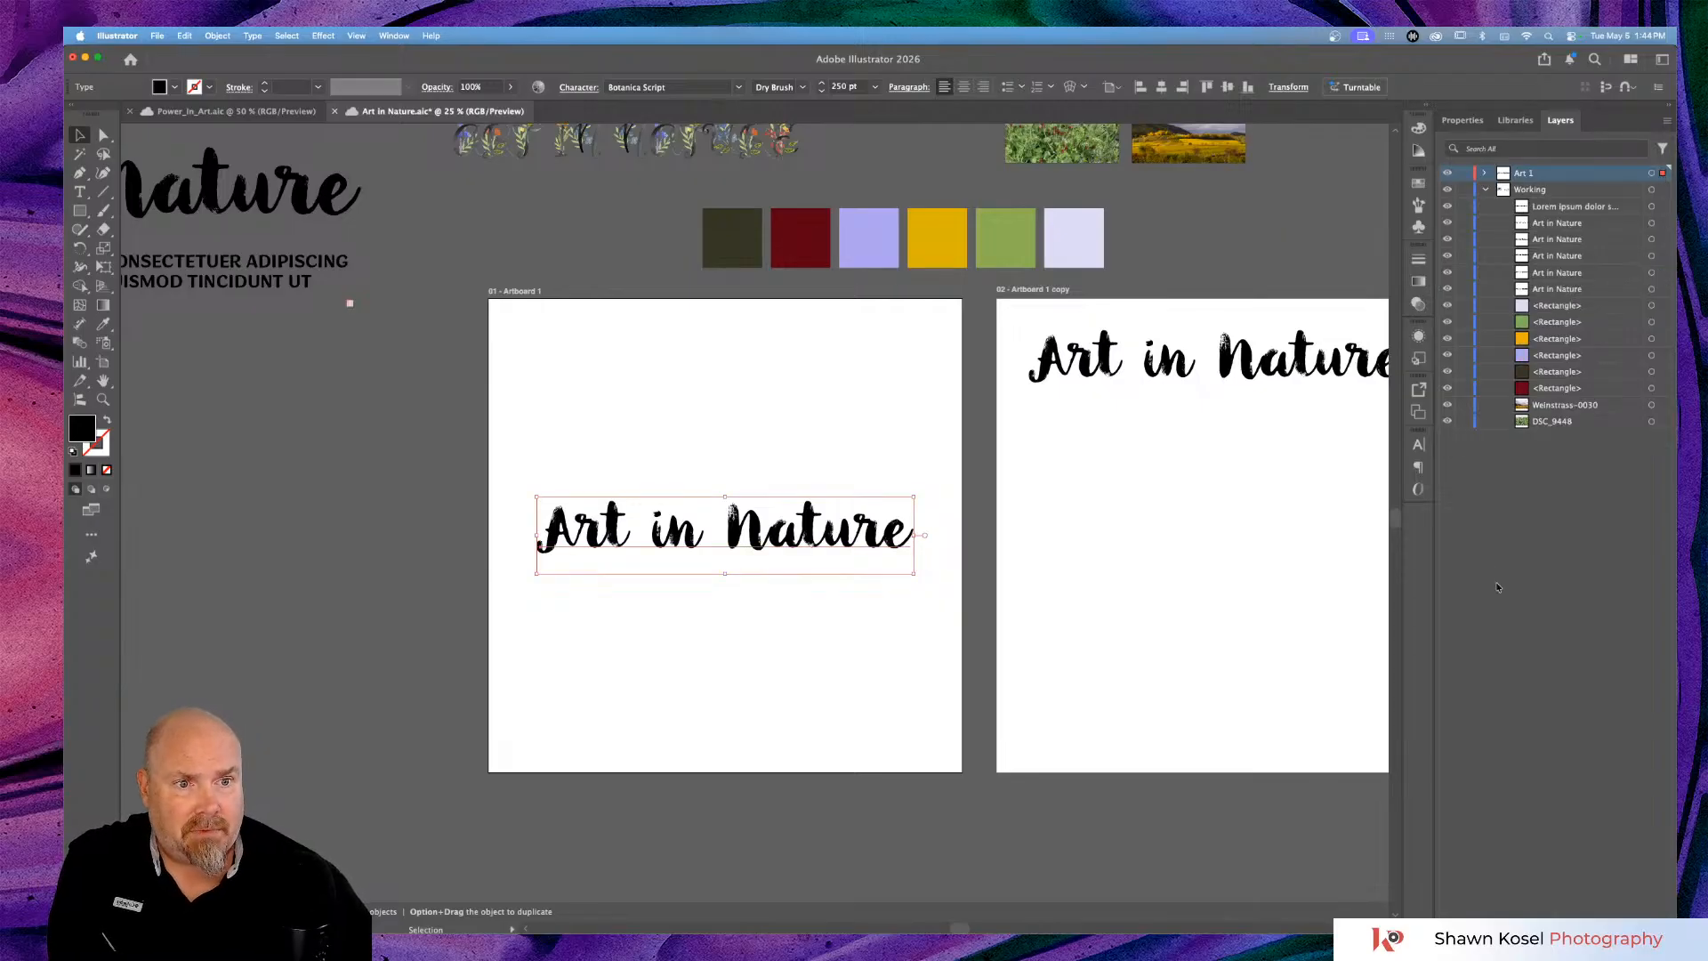
Create a new layer named Art 2 and transfer the title on Artboard 1 copy onto it.
click(1634, 908)
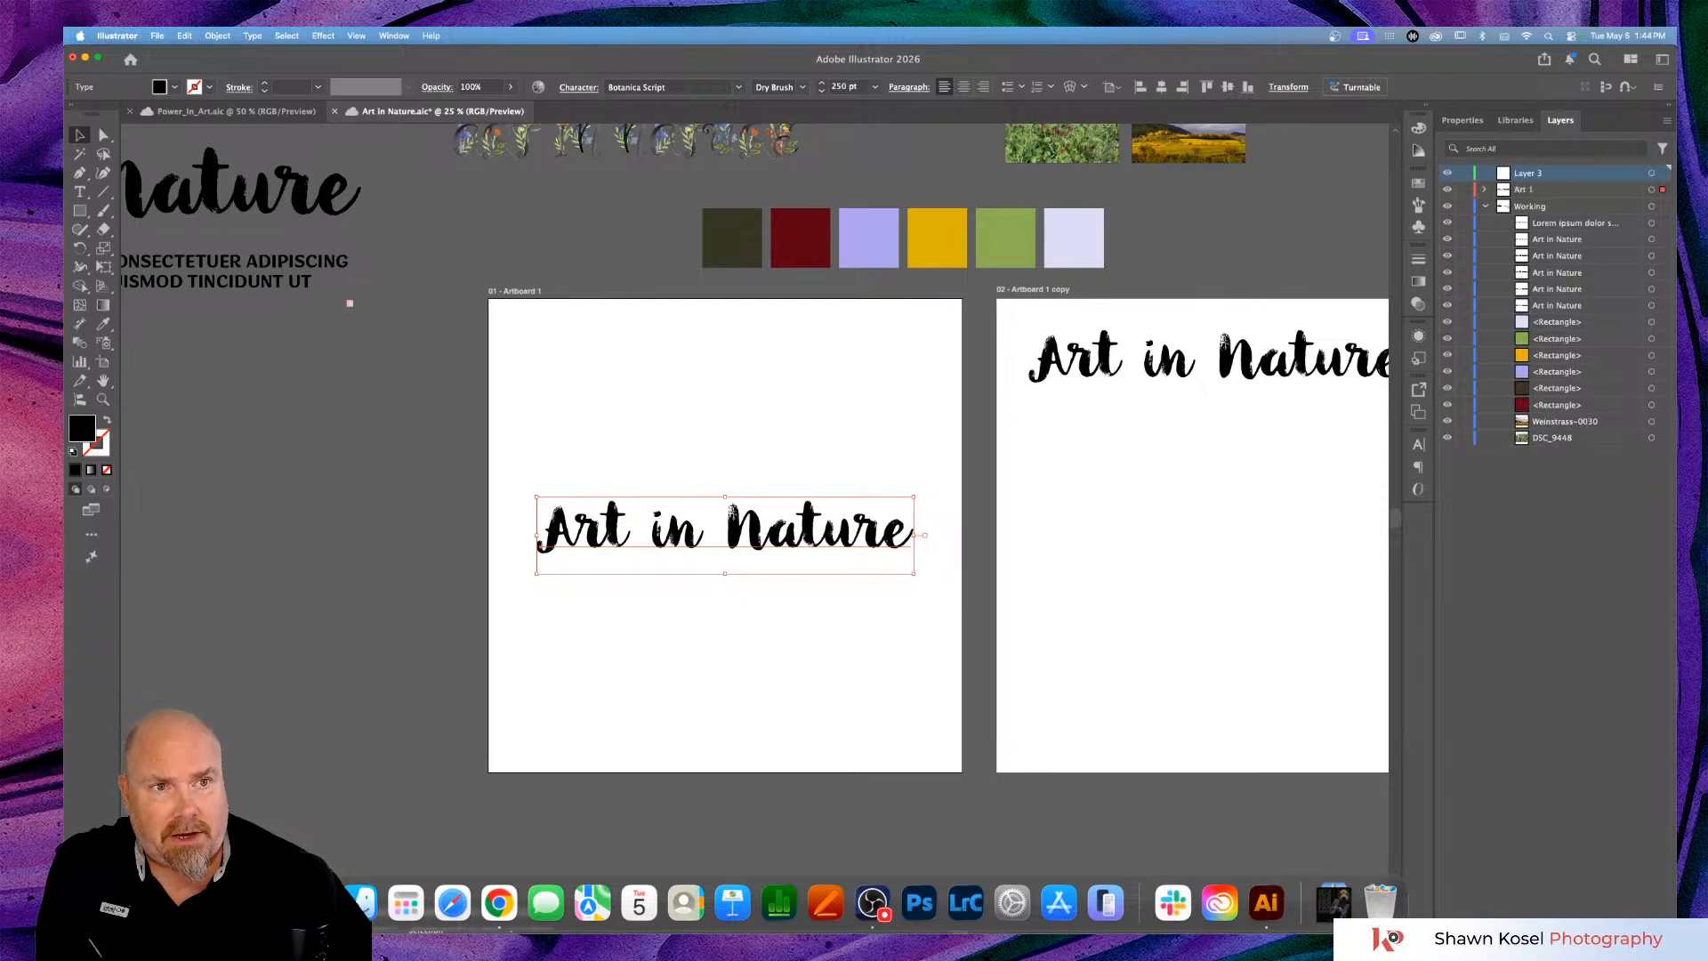
double_click(1529, 174)
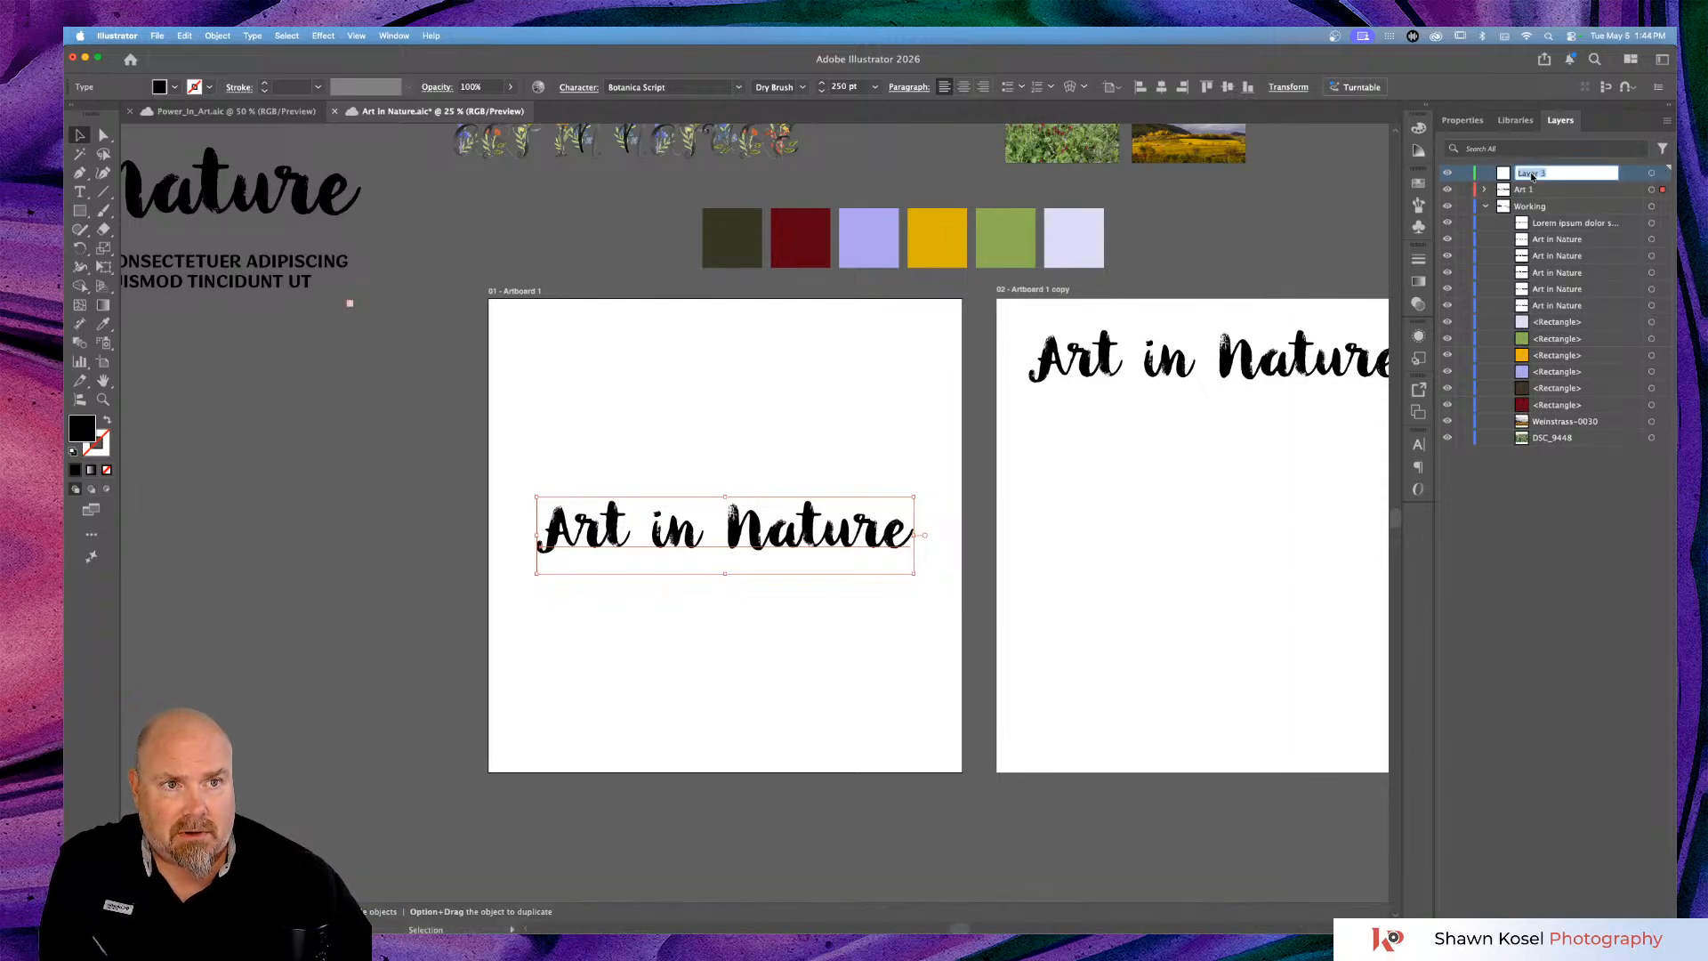
text(Art 2)
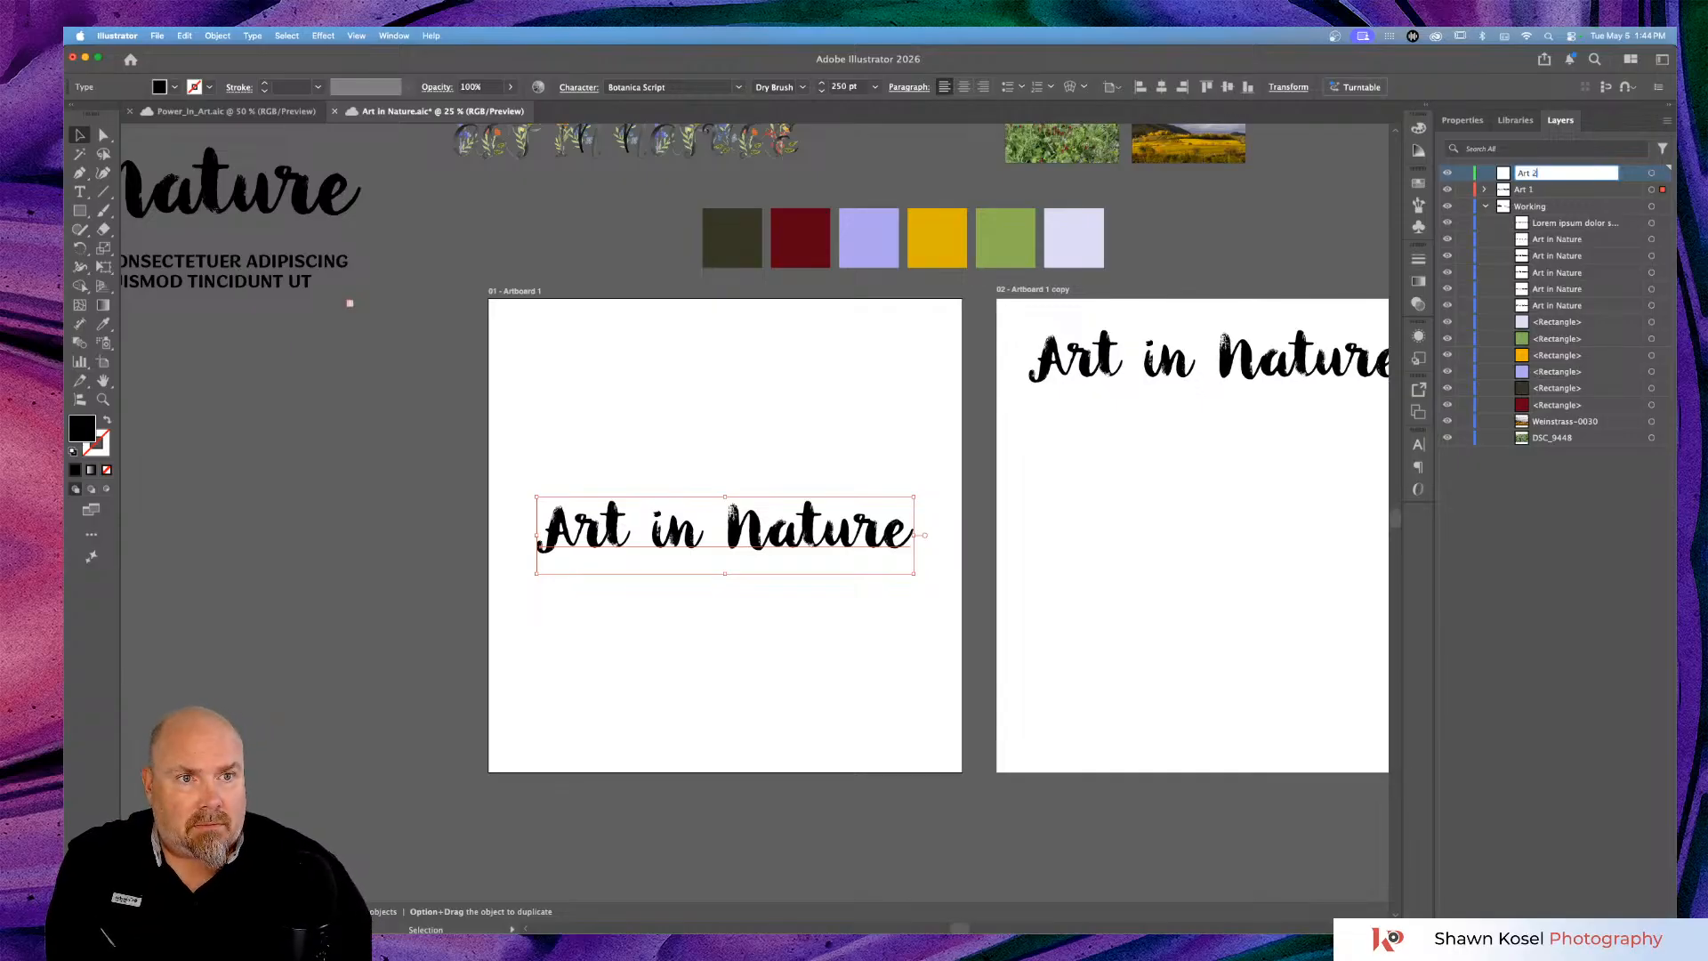
key(Return)
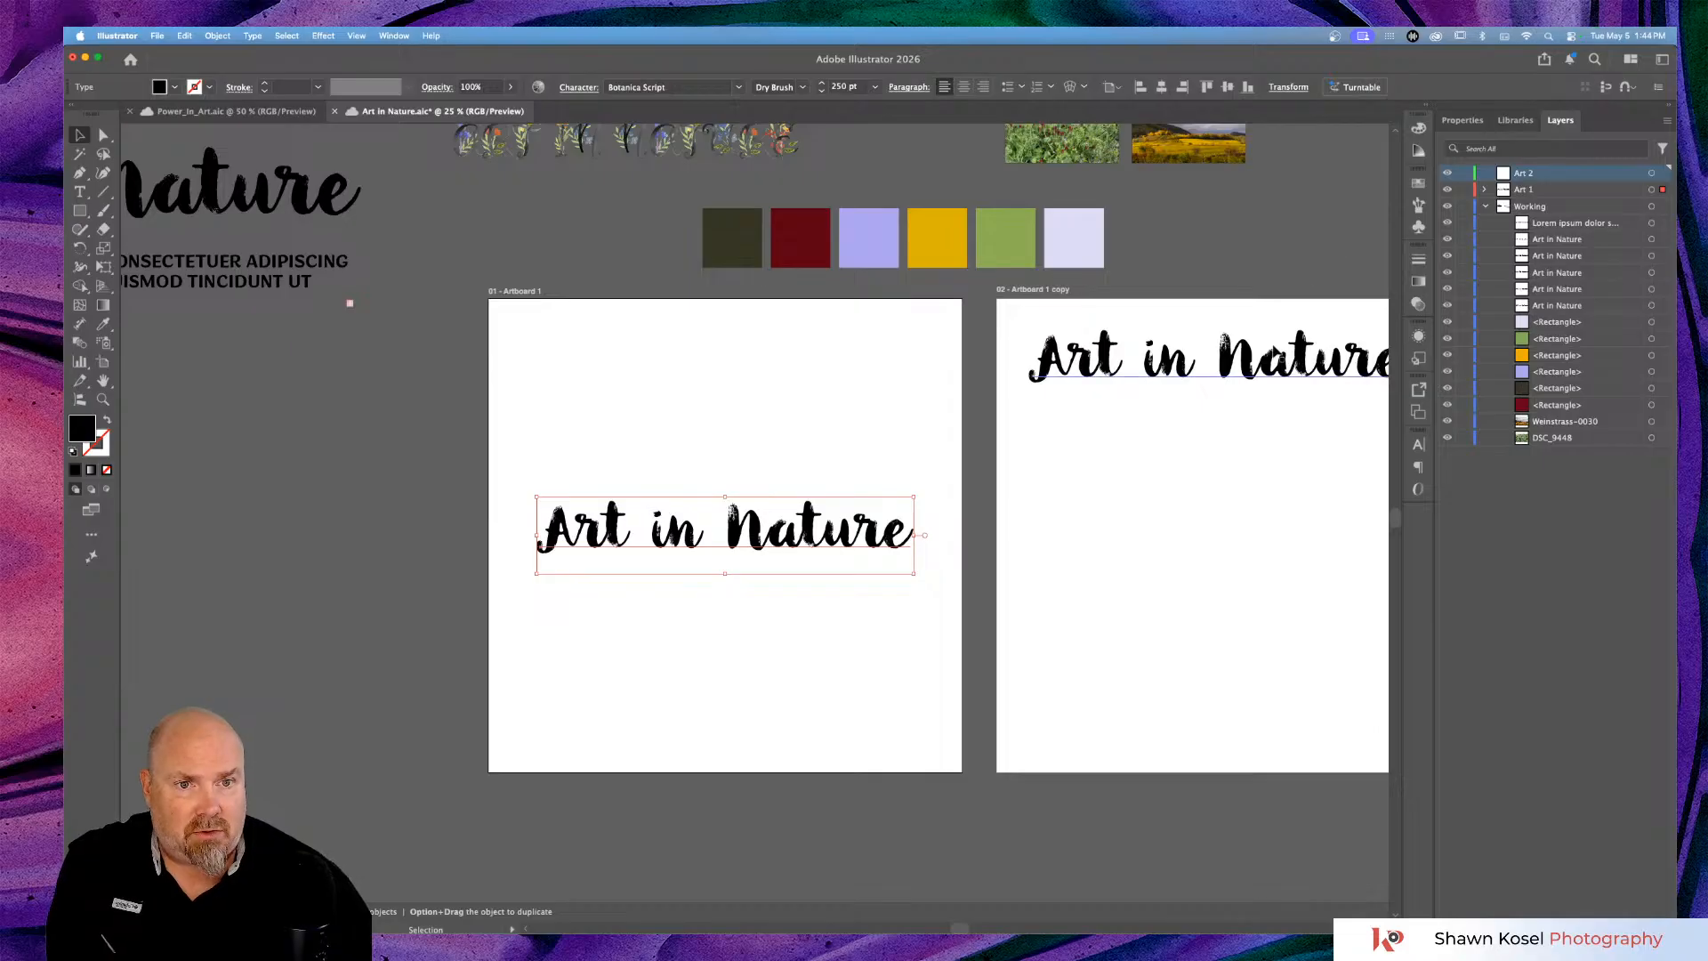
click(1279, 349)
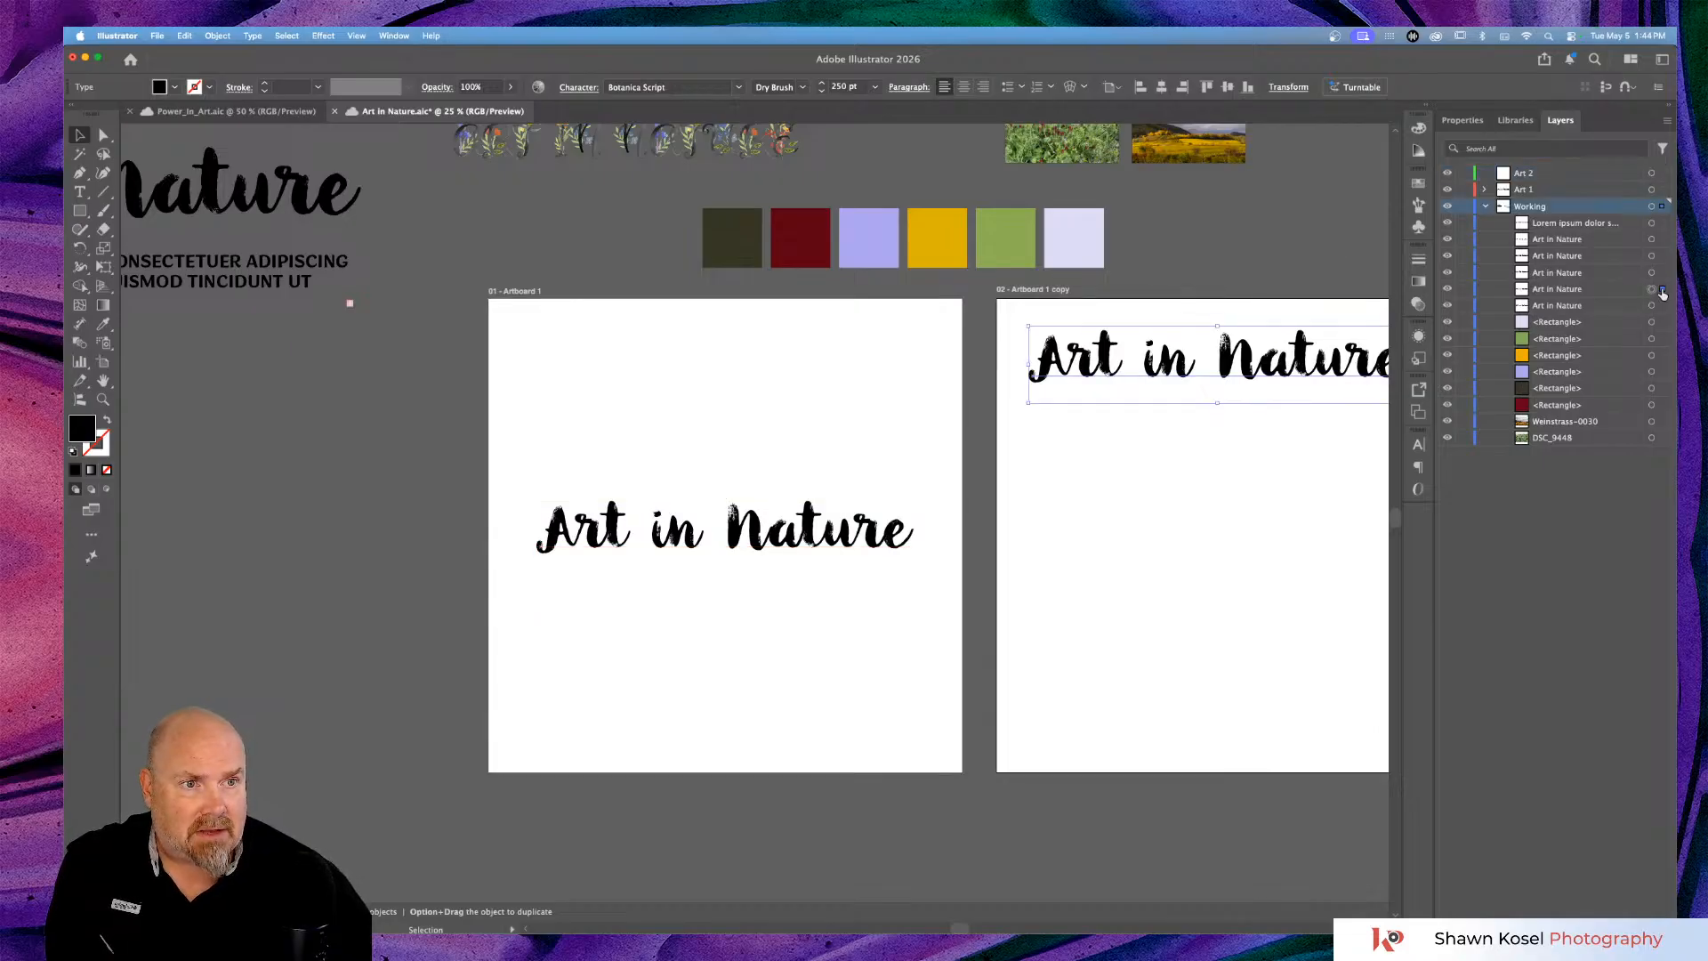
drag(1662, 291, 1660, 176)
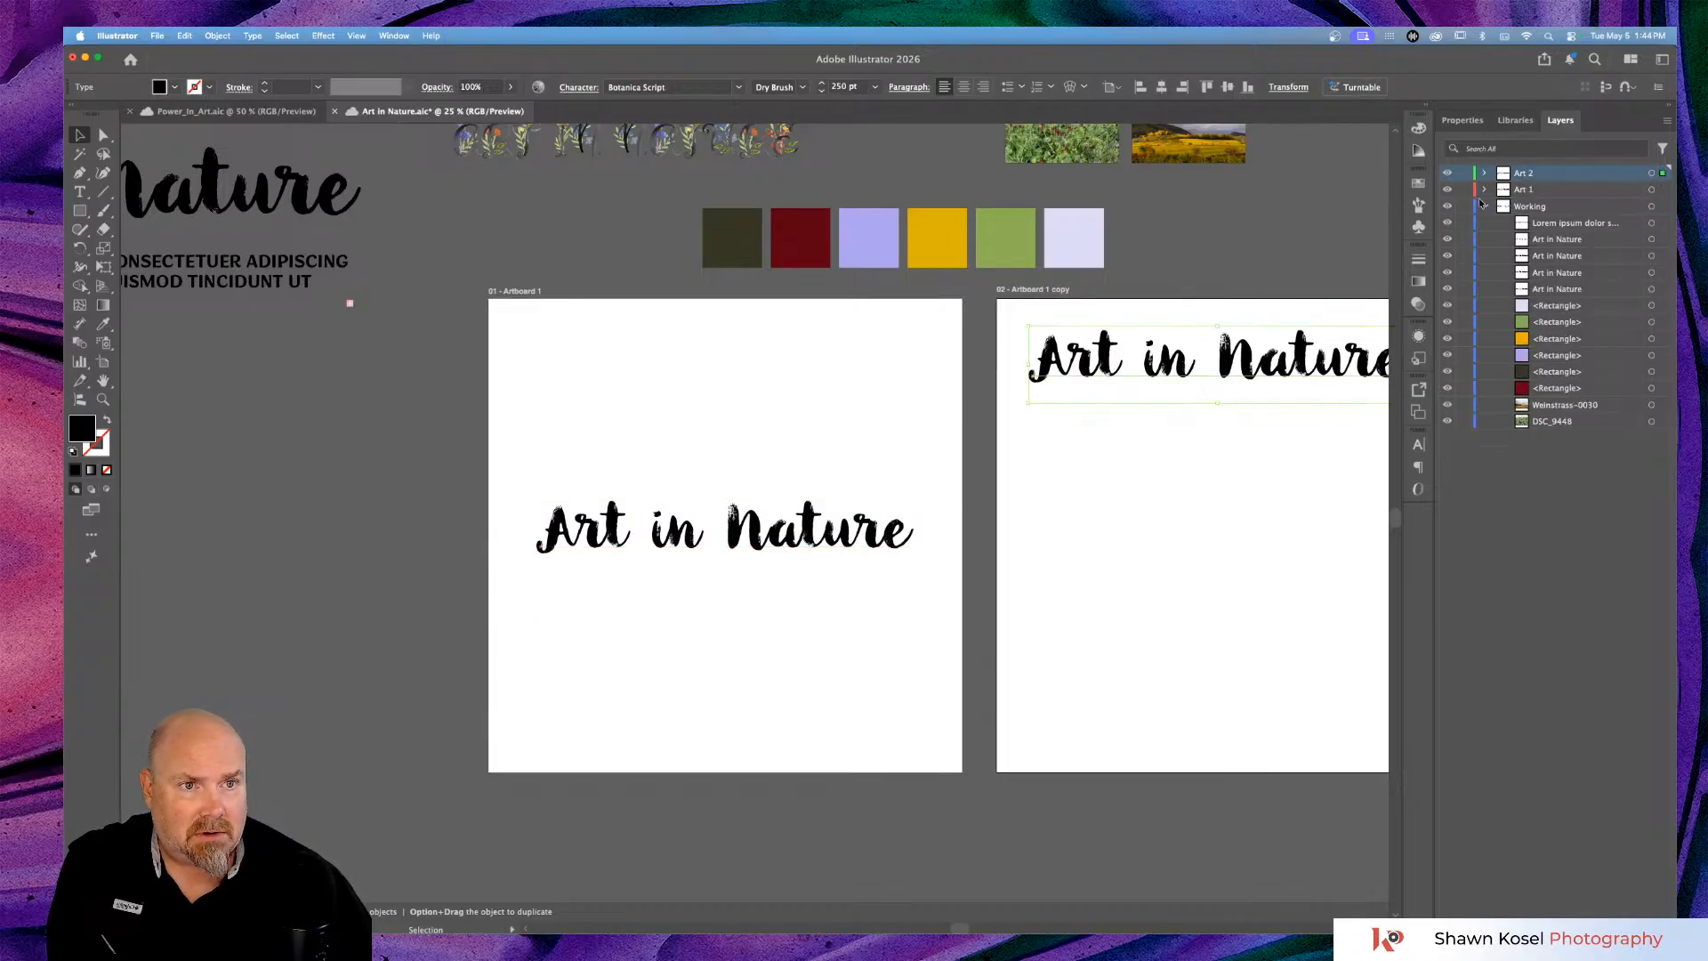
Make Art 1 the active layer, then collapse and lock the Working layer.
click(1553, 195)
click(1484, 206)
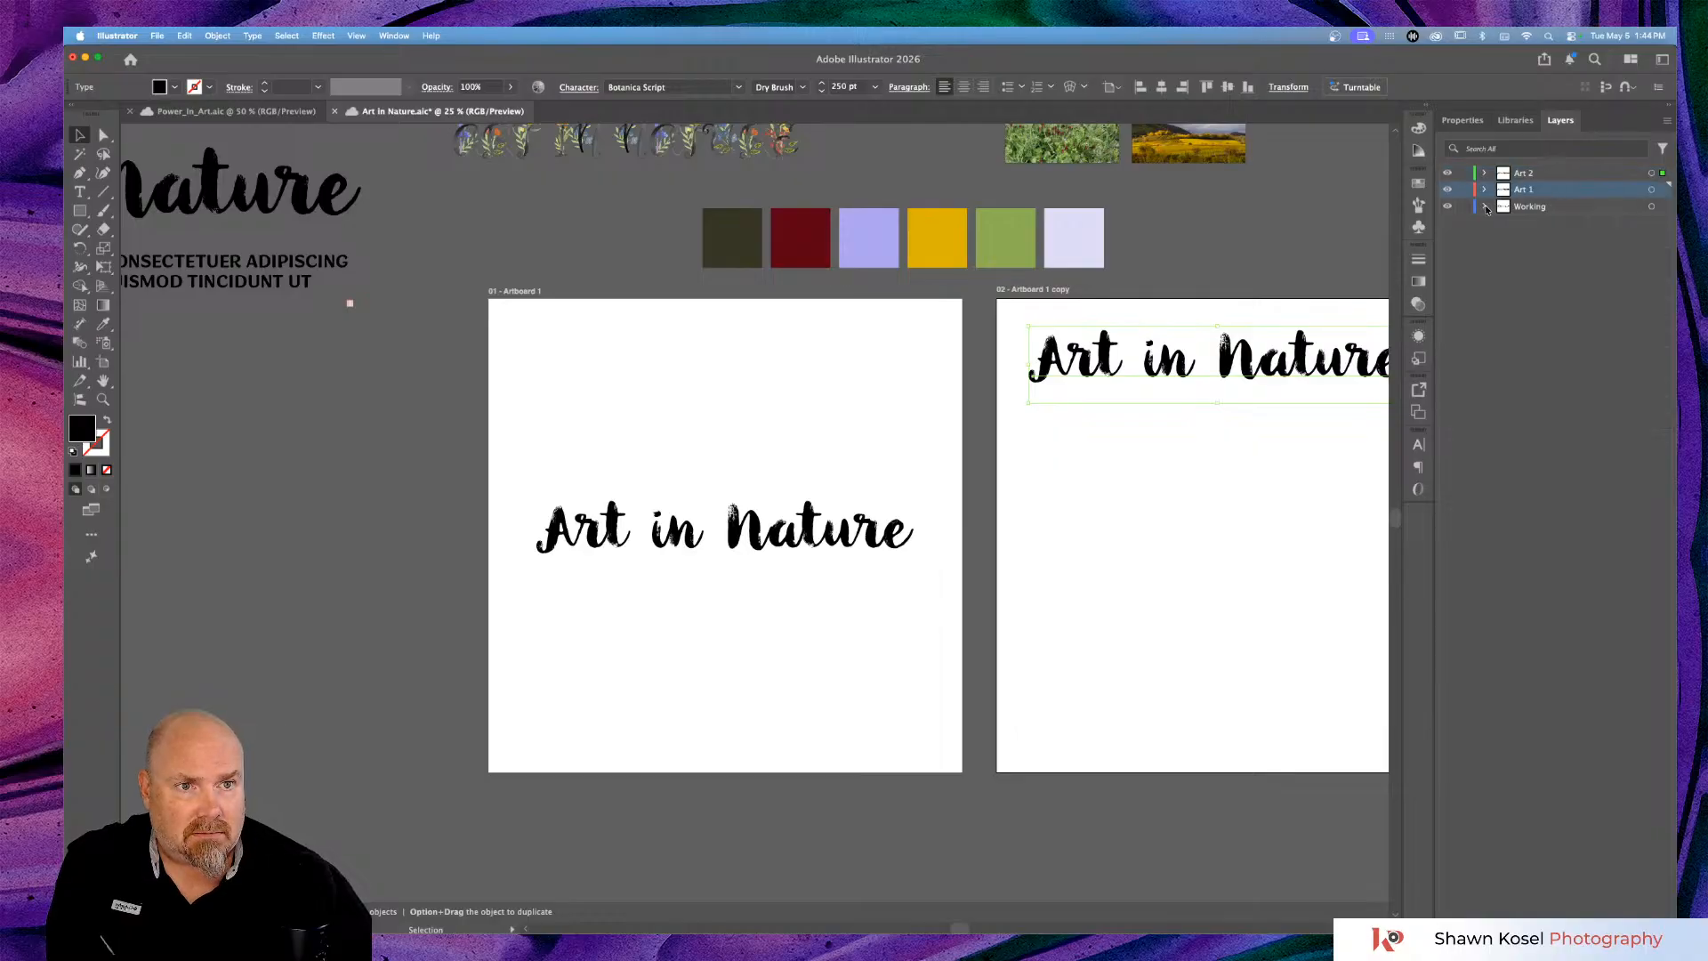
click(1464, 206)
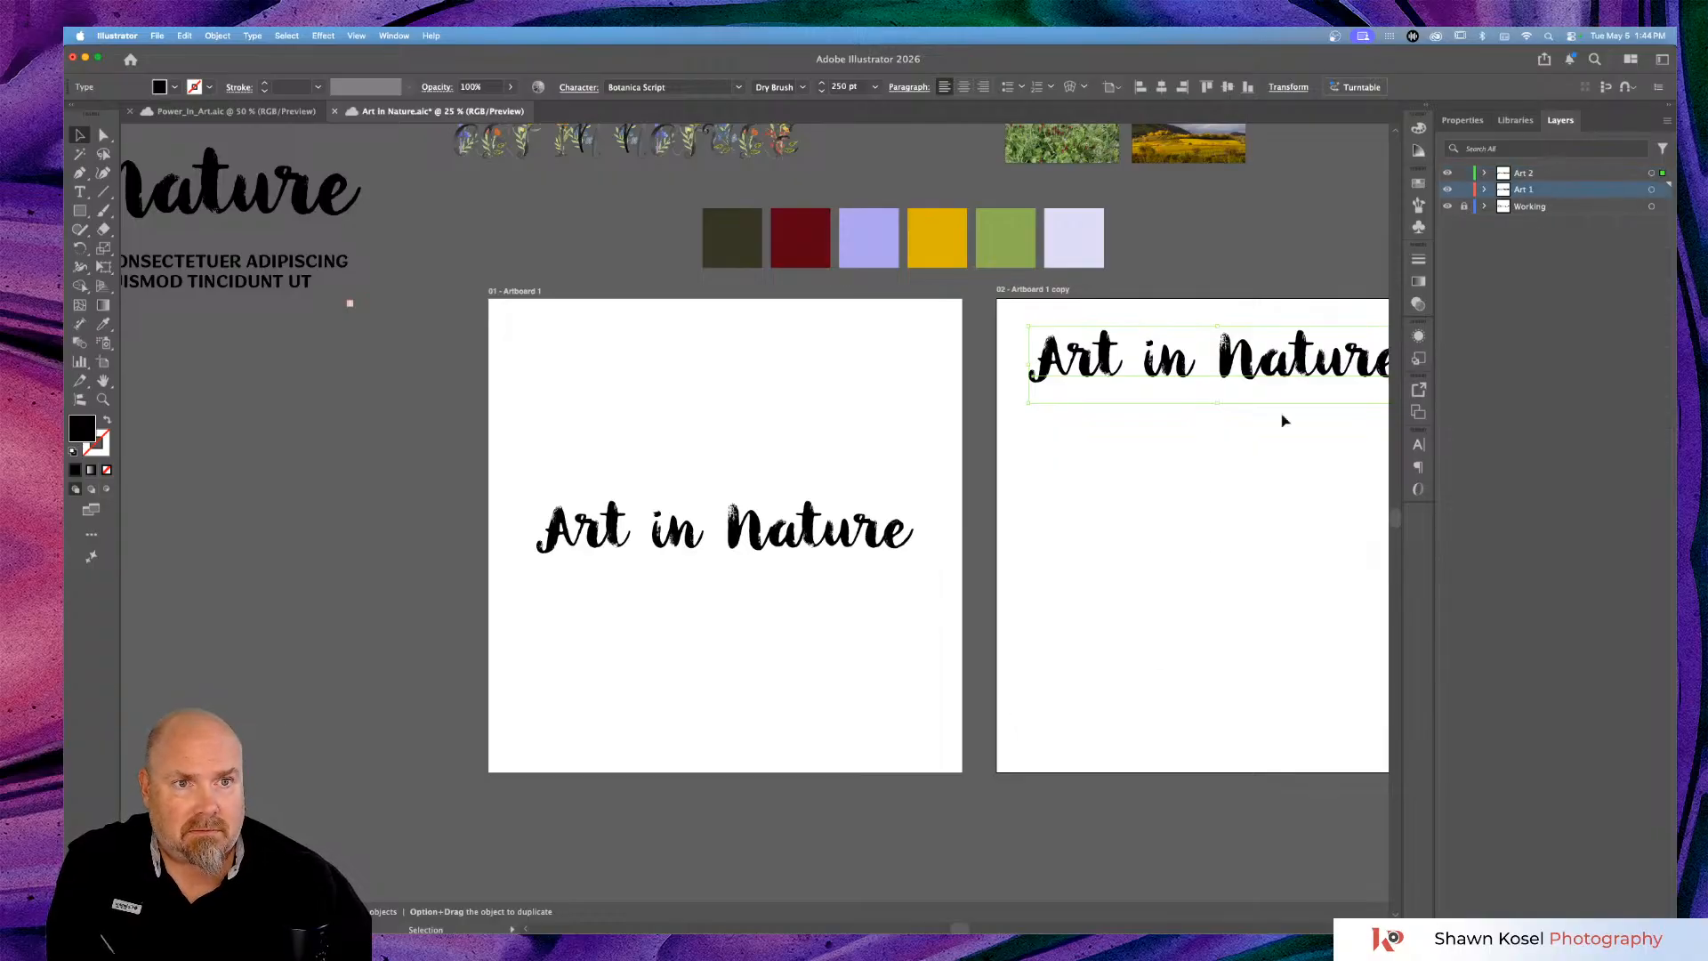
Draw a 2000 × 2000 px rectangle covering the whole of Artboard 1 on the Art 1 layer.
drag(542, 560, 586, 567)
scroll(586, 567, up, 3)
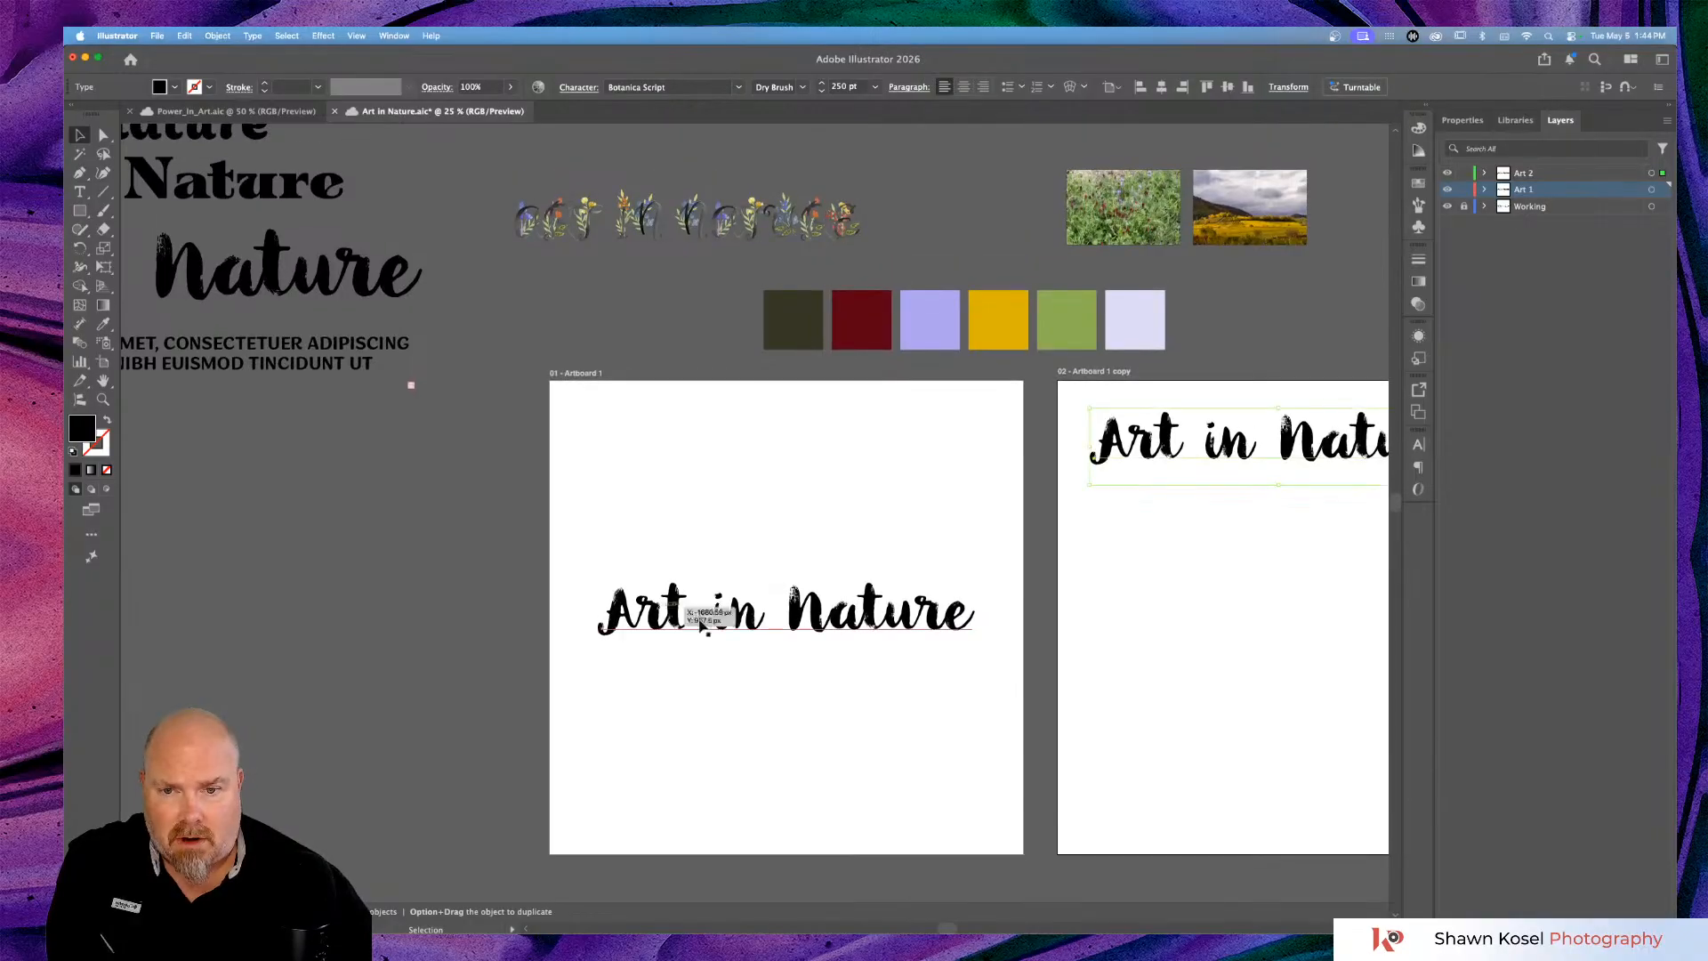
click(836, 628)
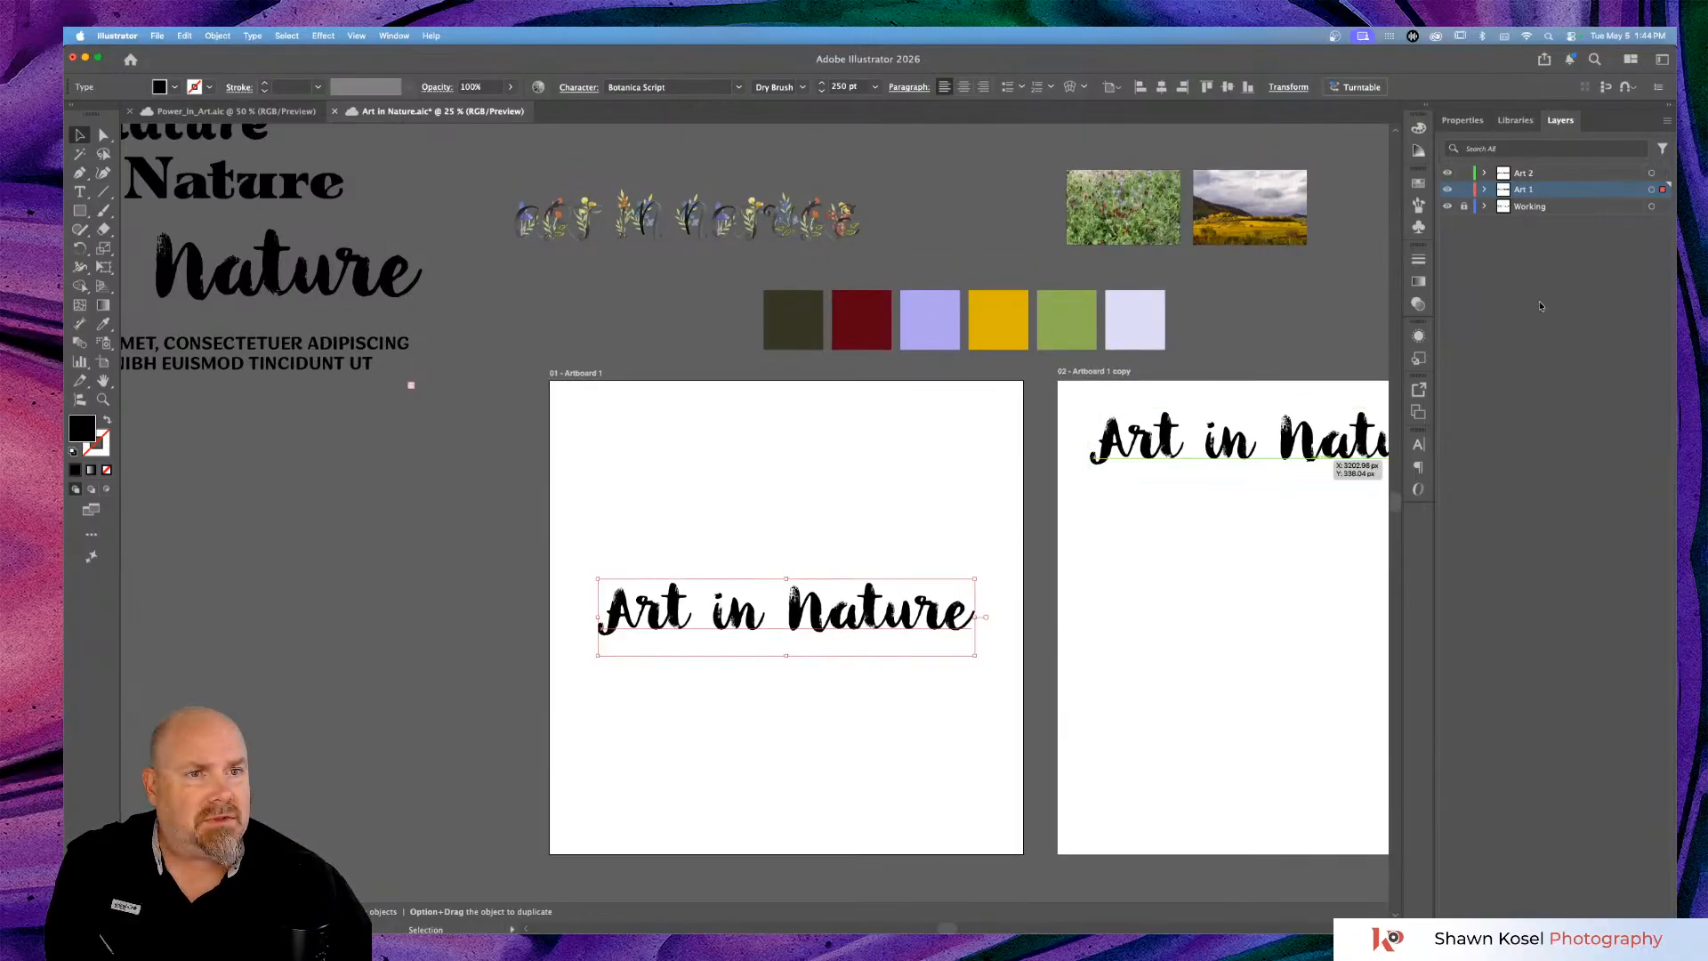
click(81, 211)
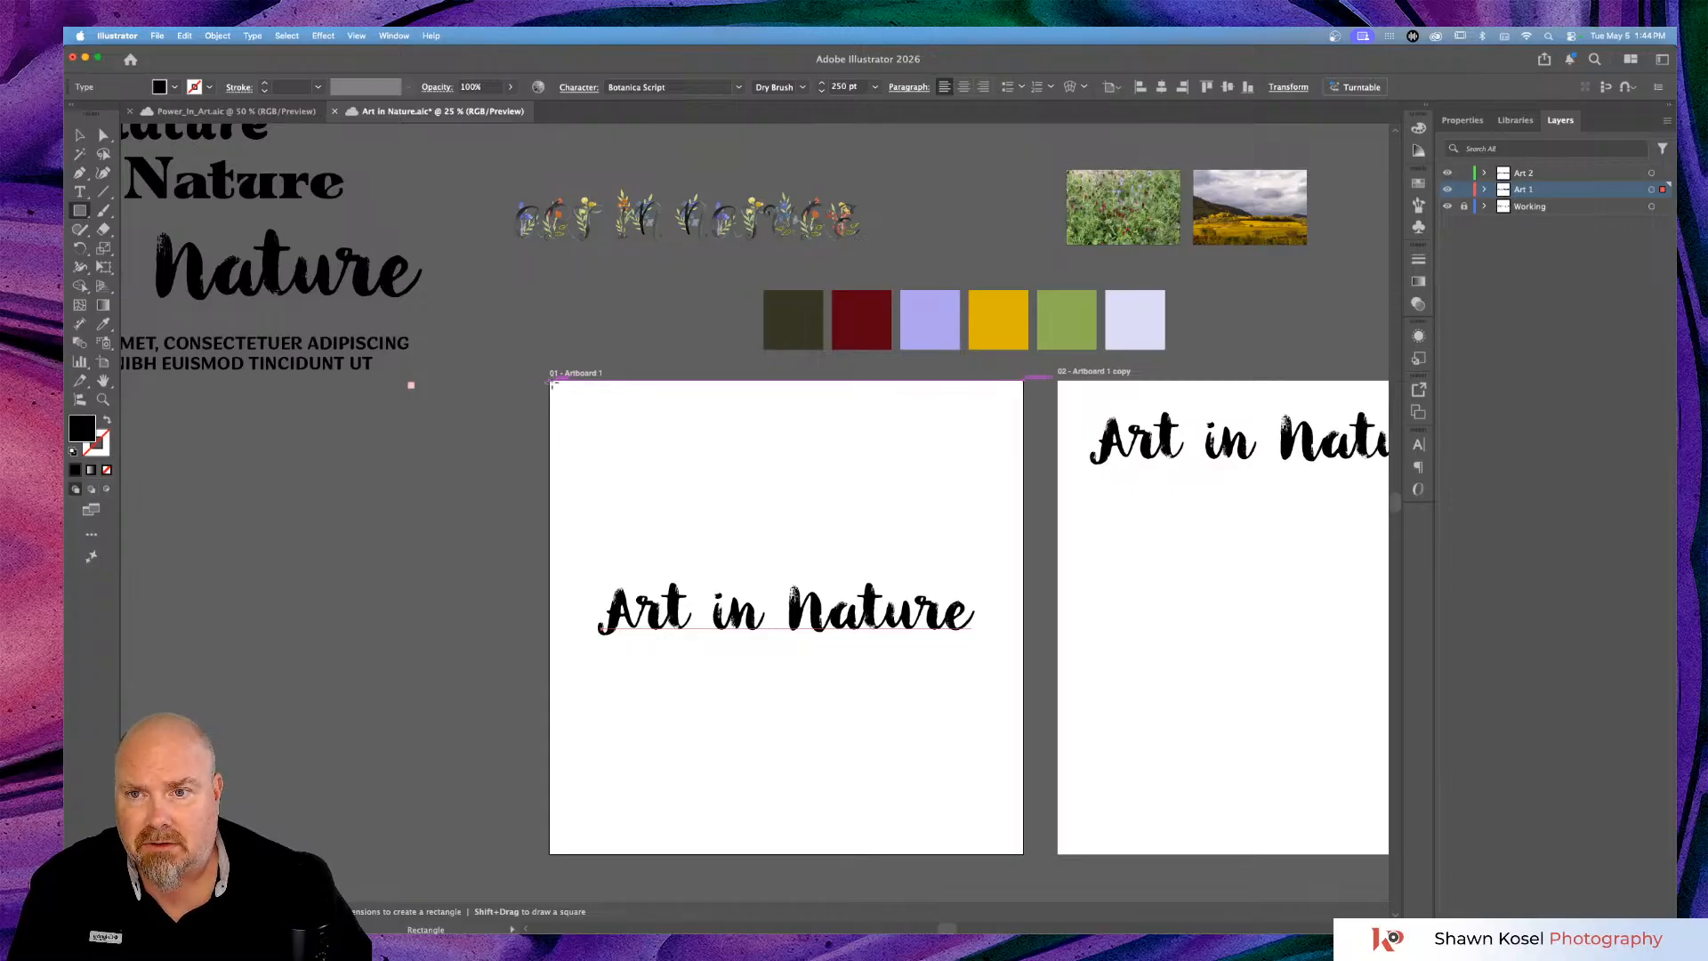
mouse_move(550, 384)
mouse_down()
mouse_move(836, 697)
mouse_move(1007, 789)
mouse_move(1023, 853)
mouse_up()
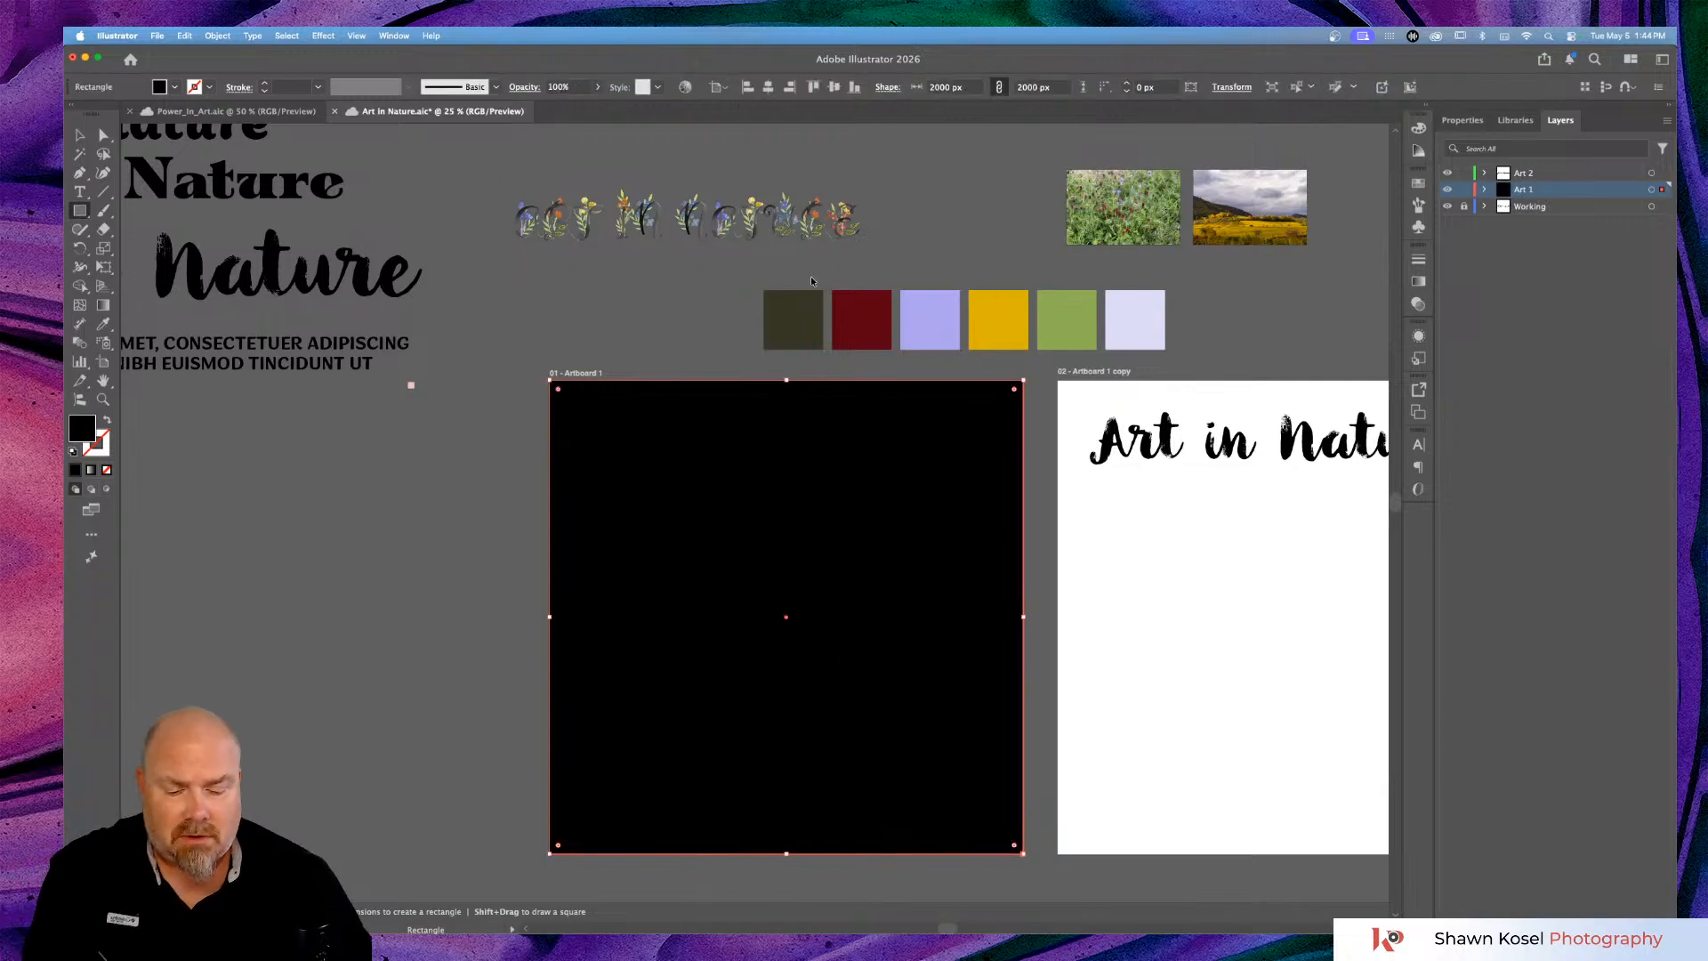
Fill the Artboard 1 rectangle with the dark red palette colour and shrink it about its centre to about 1857 px square.
key(i)
click(858, 293)
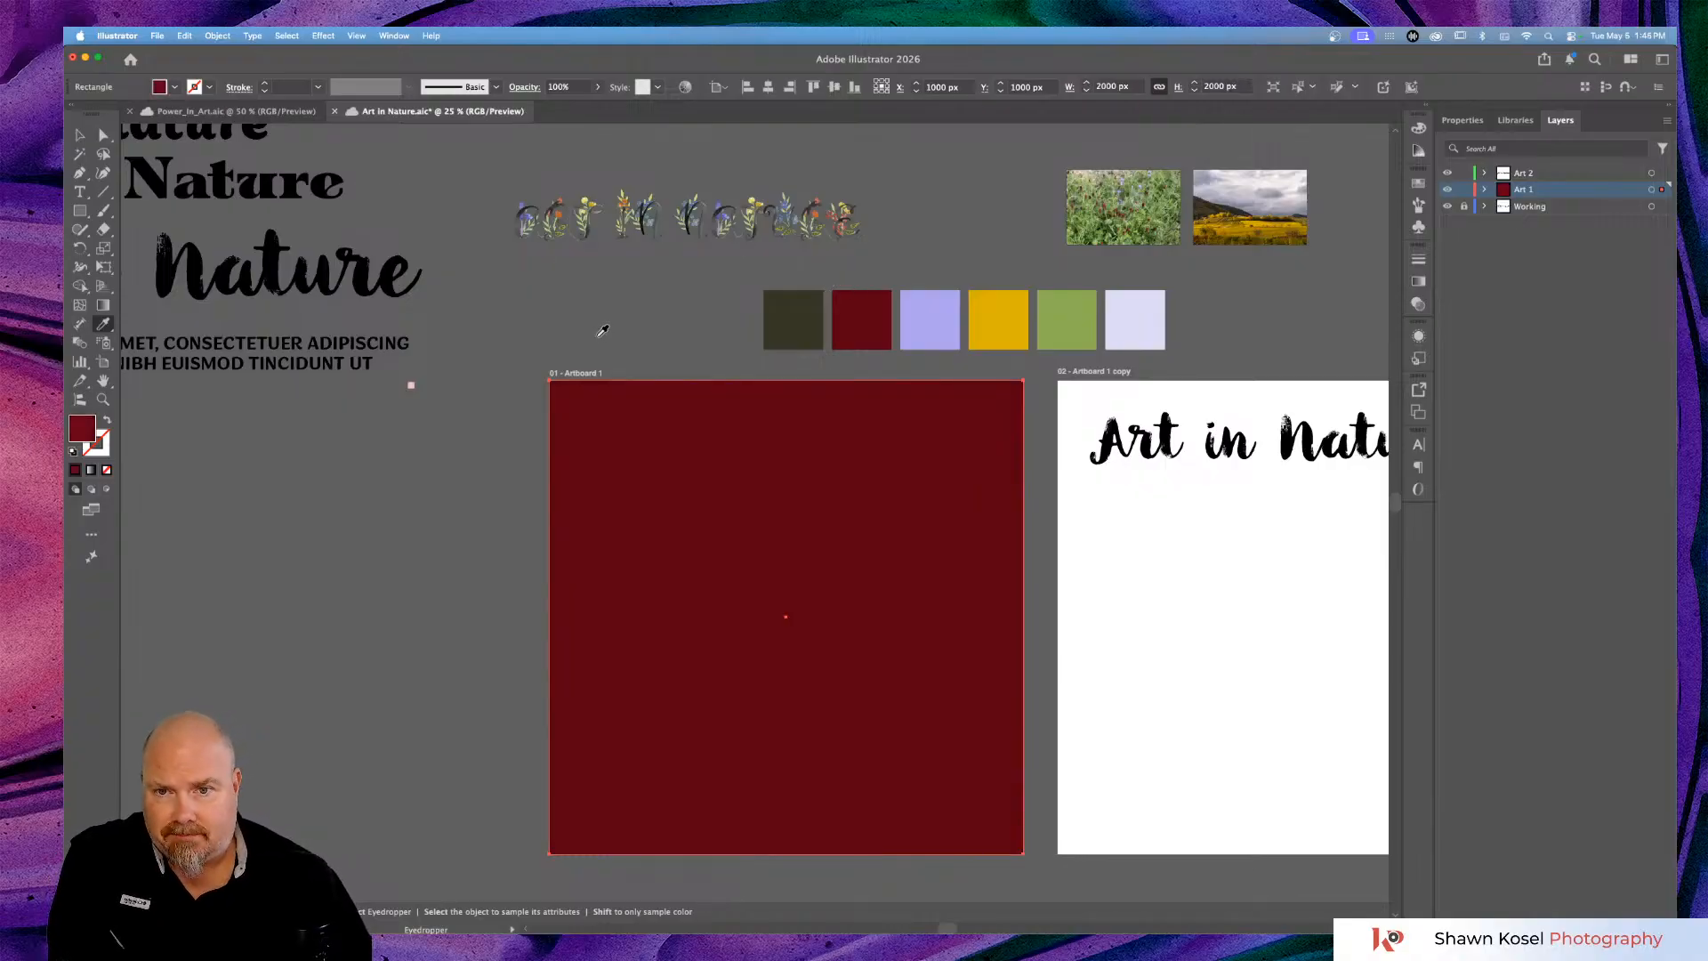
click(79, 134)
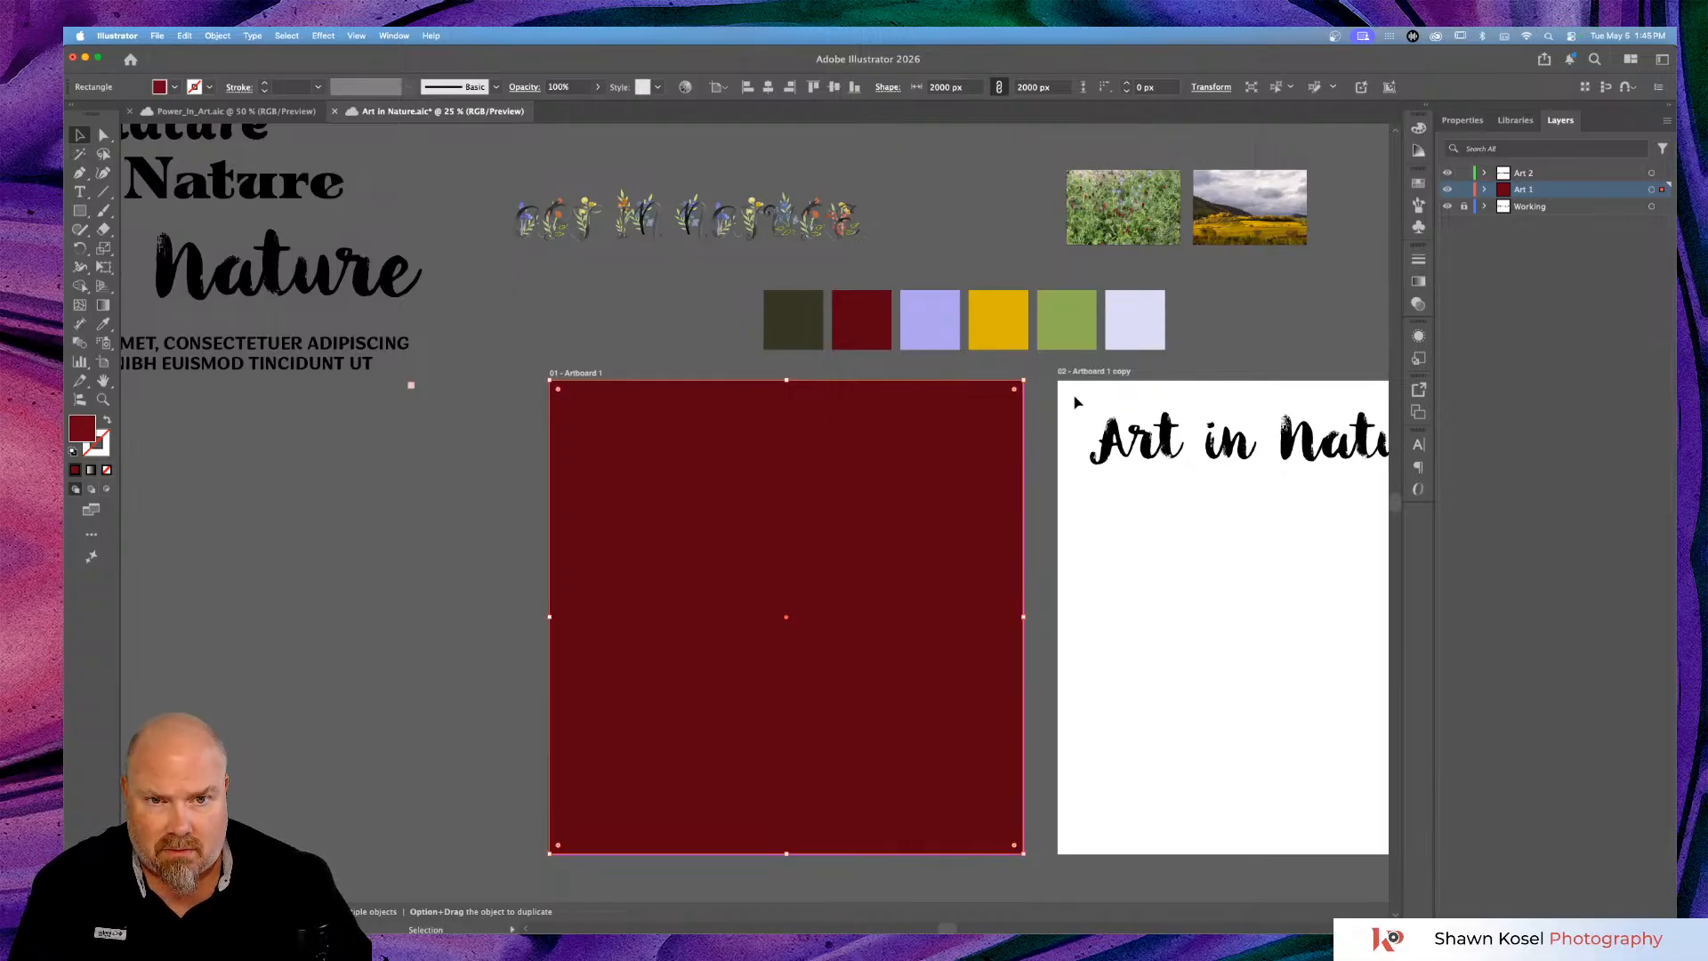
drag(1023, 380, 1009, 391)
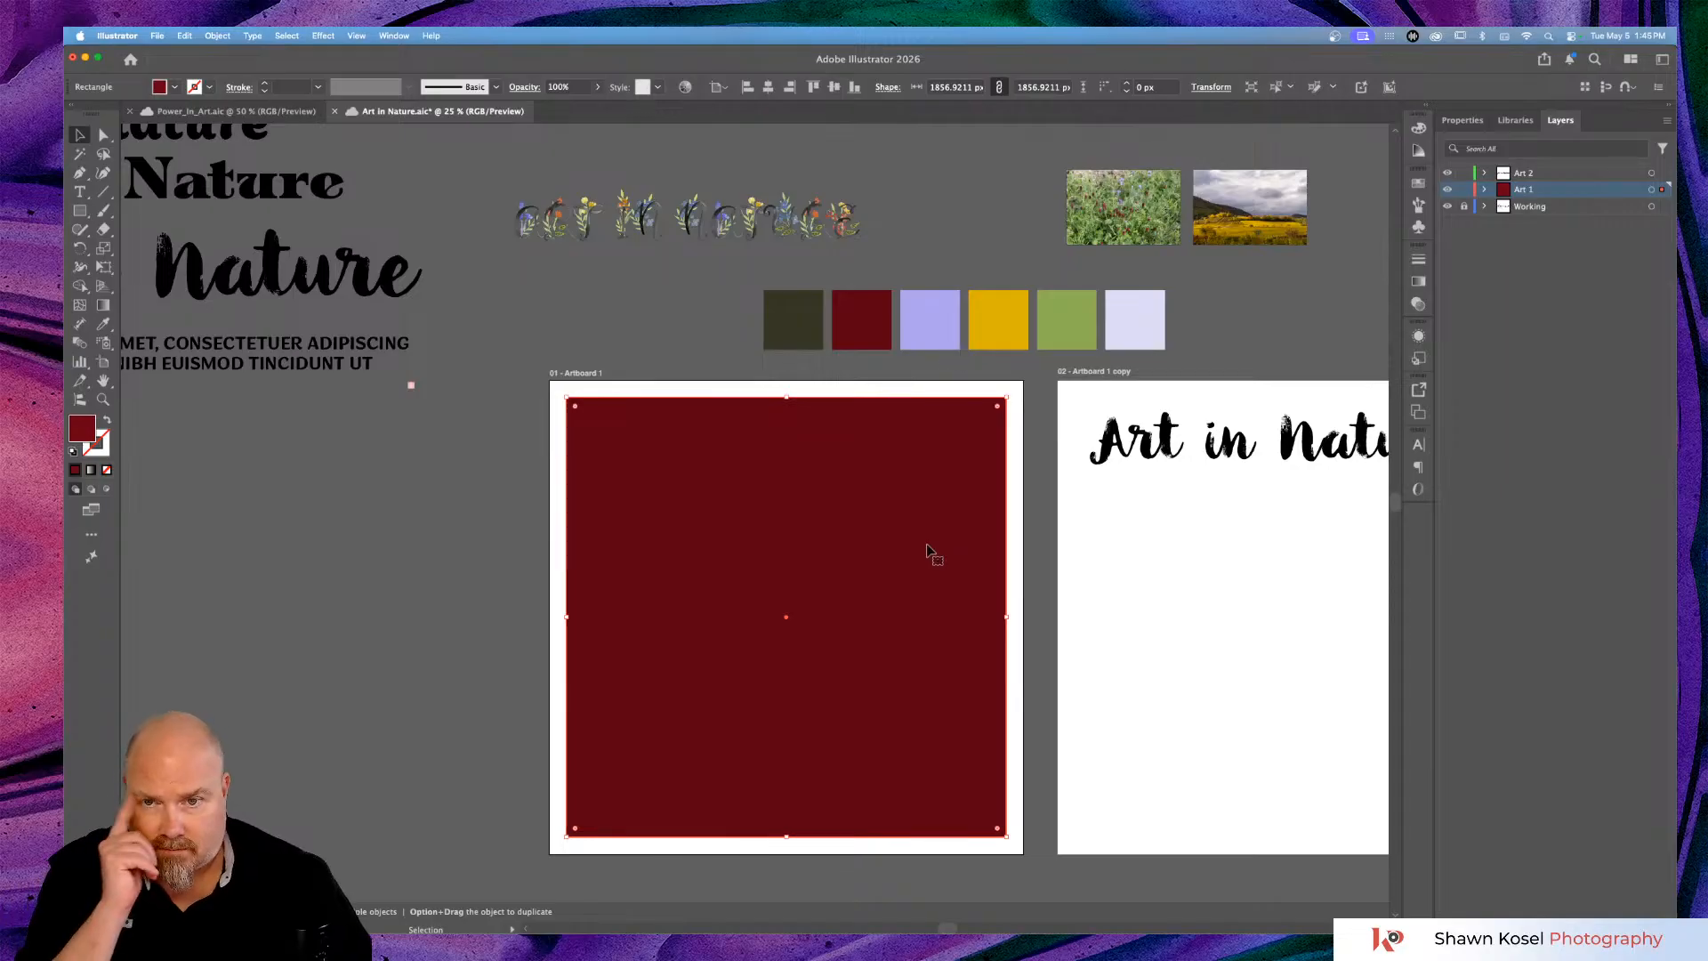
Paste a copy of the dark red square onto the Art 2 layer and centre it on Artboard 1 copy.
click(1607, 177)
scroll(1036, 646, right, 3)
key(a)
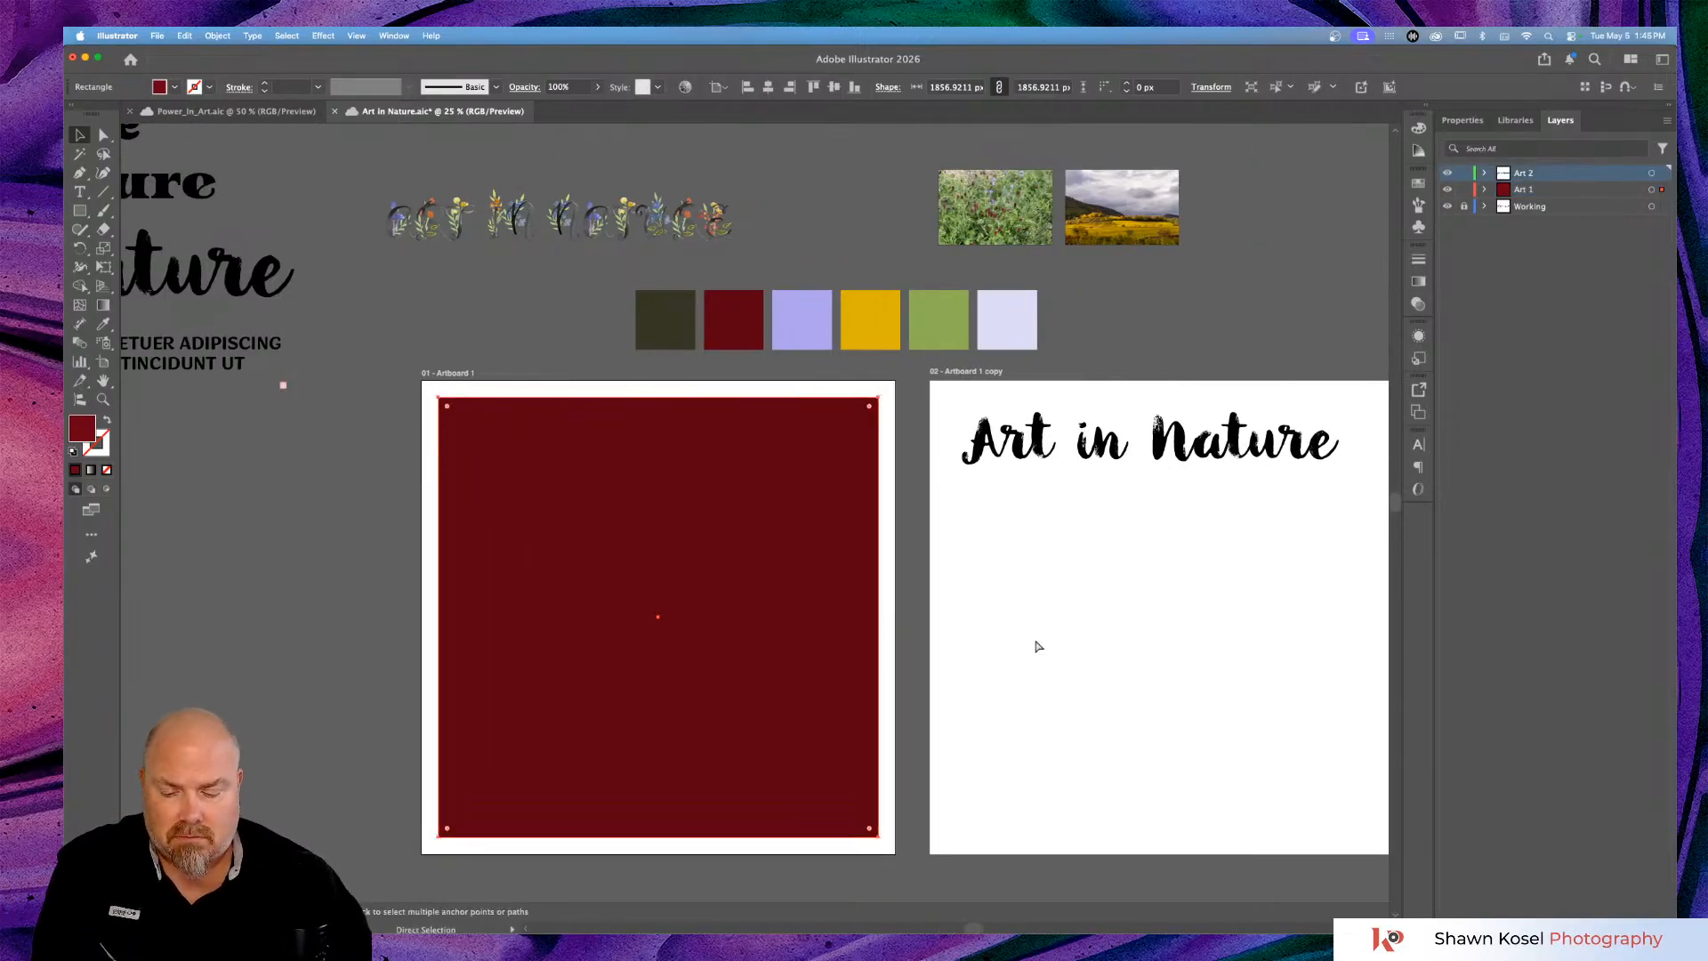
key(ctrl+v)
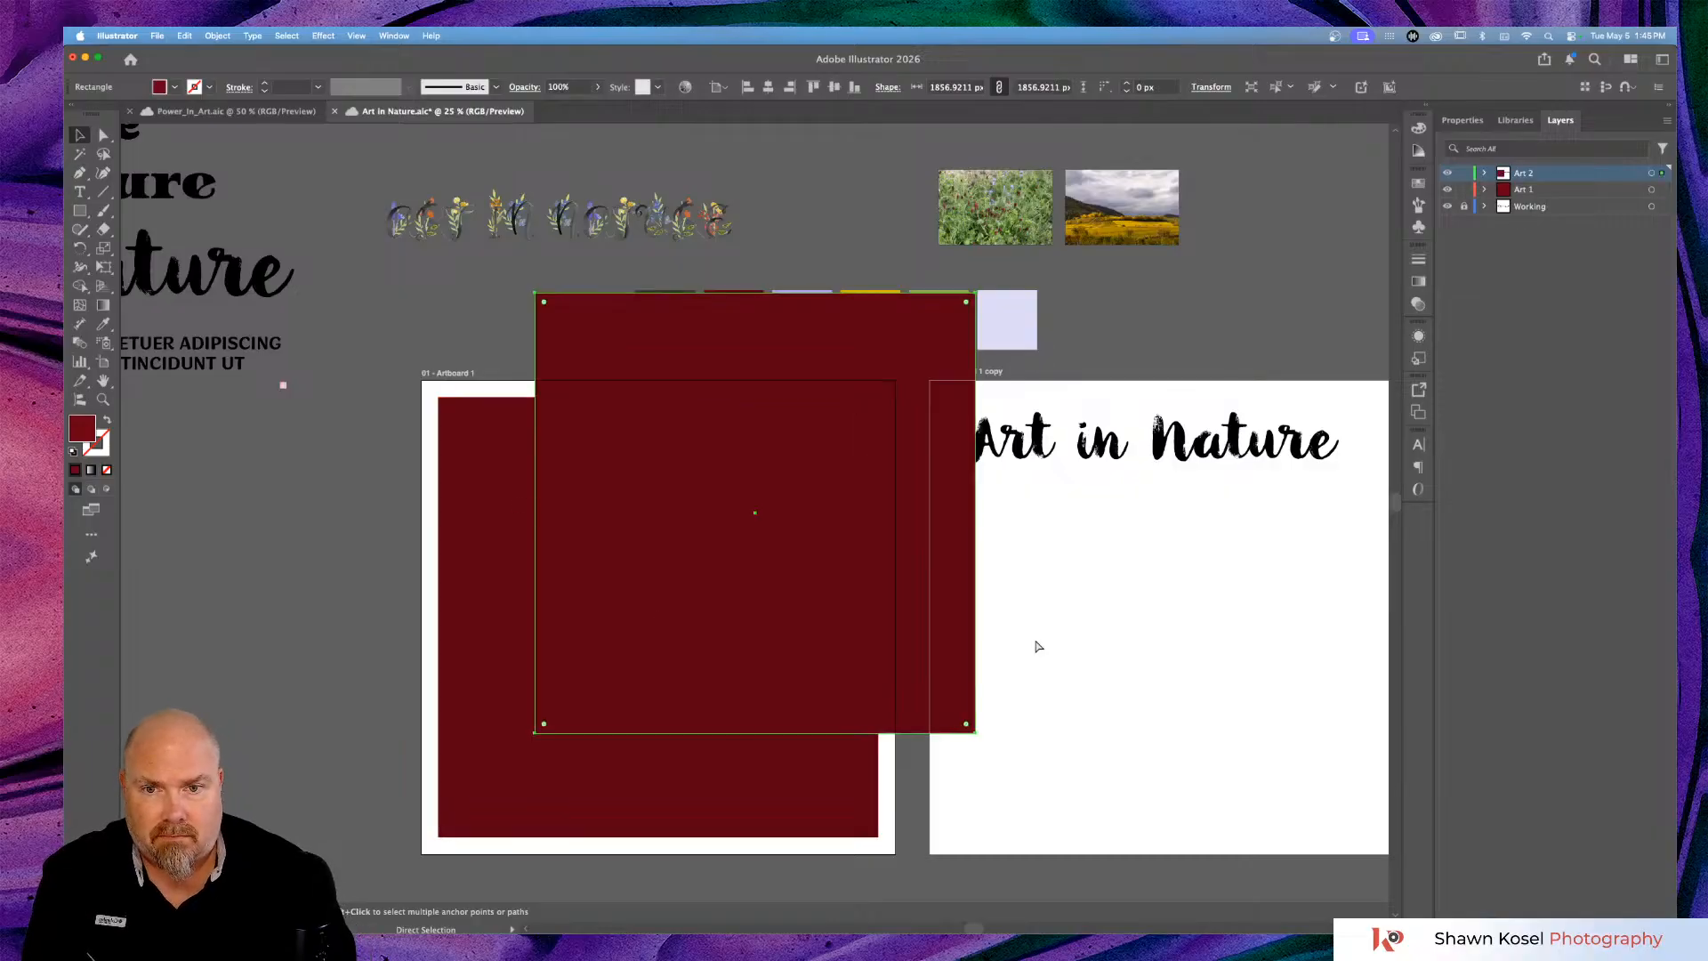
key(v)
drag(799, 563, 1210, 667)
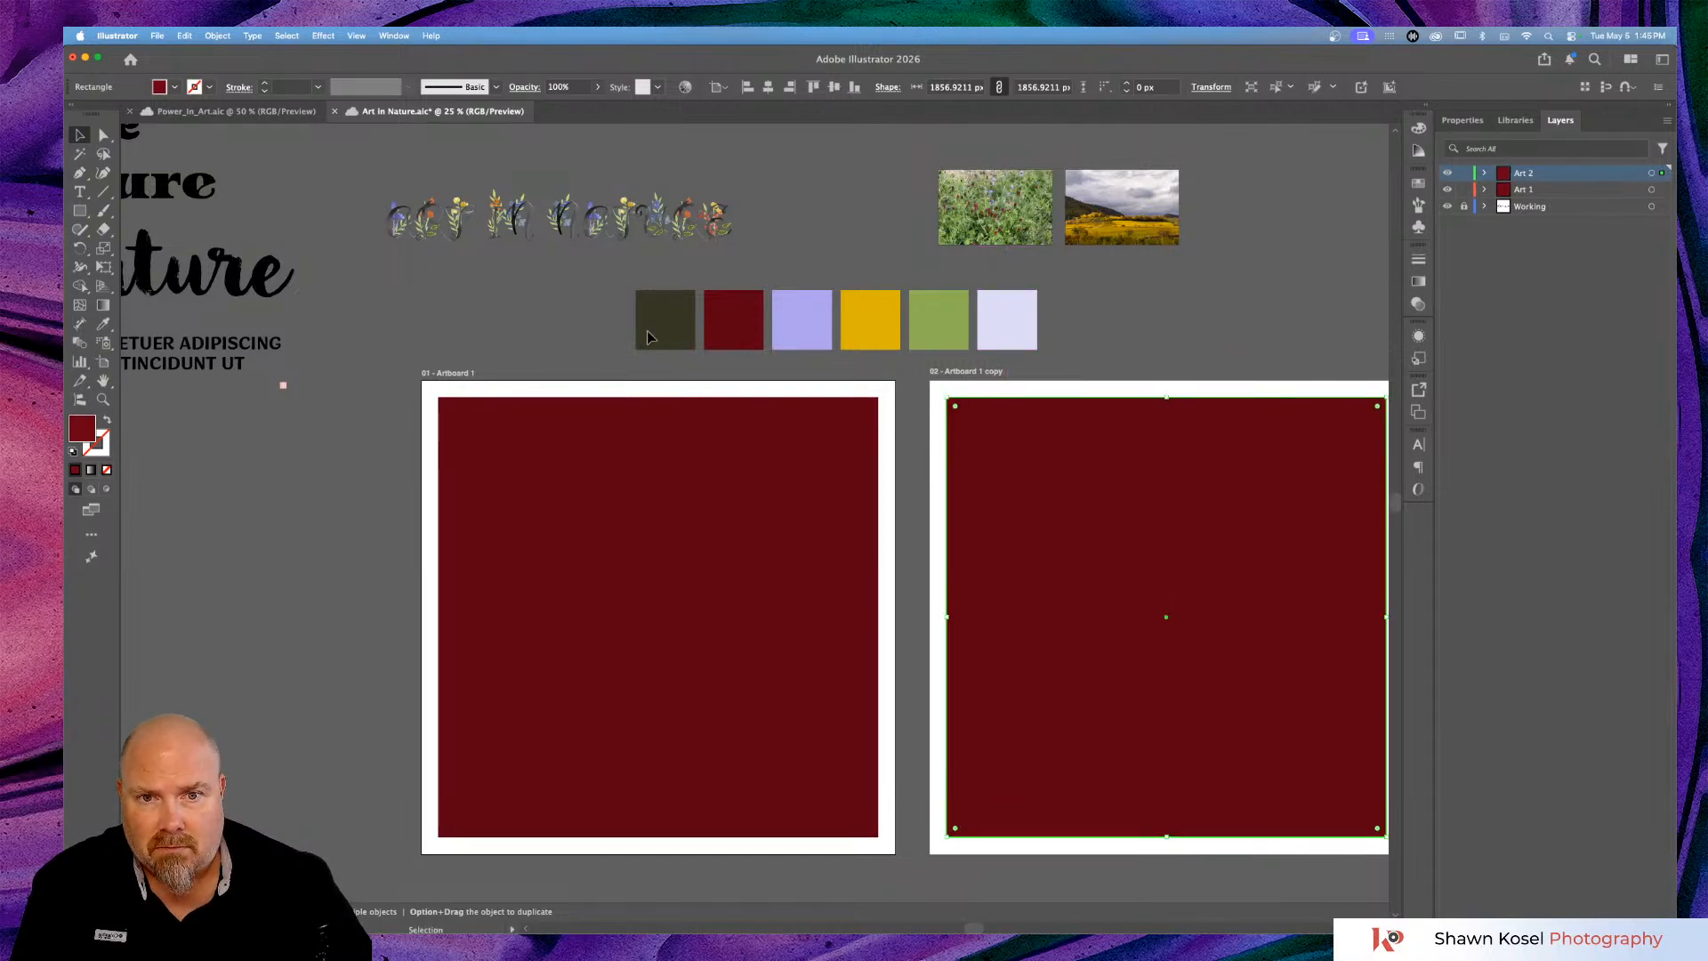
Fill the square on Artboard 1 copy with the dark olive palette colour.
key(i)
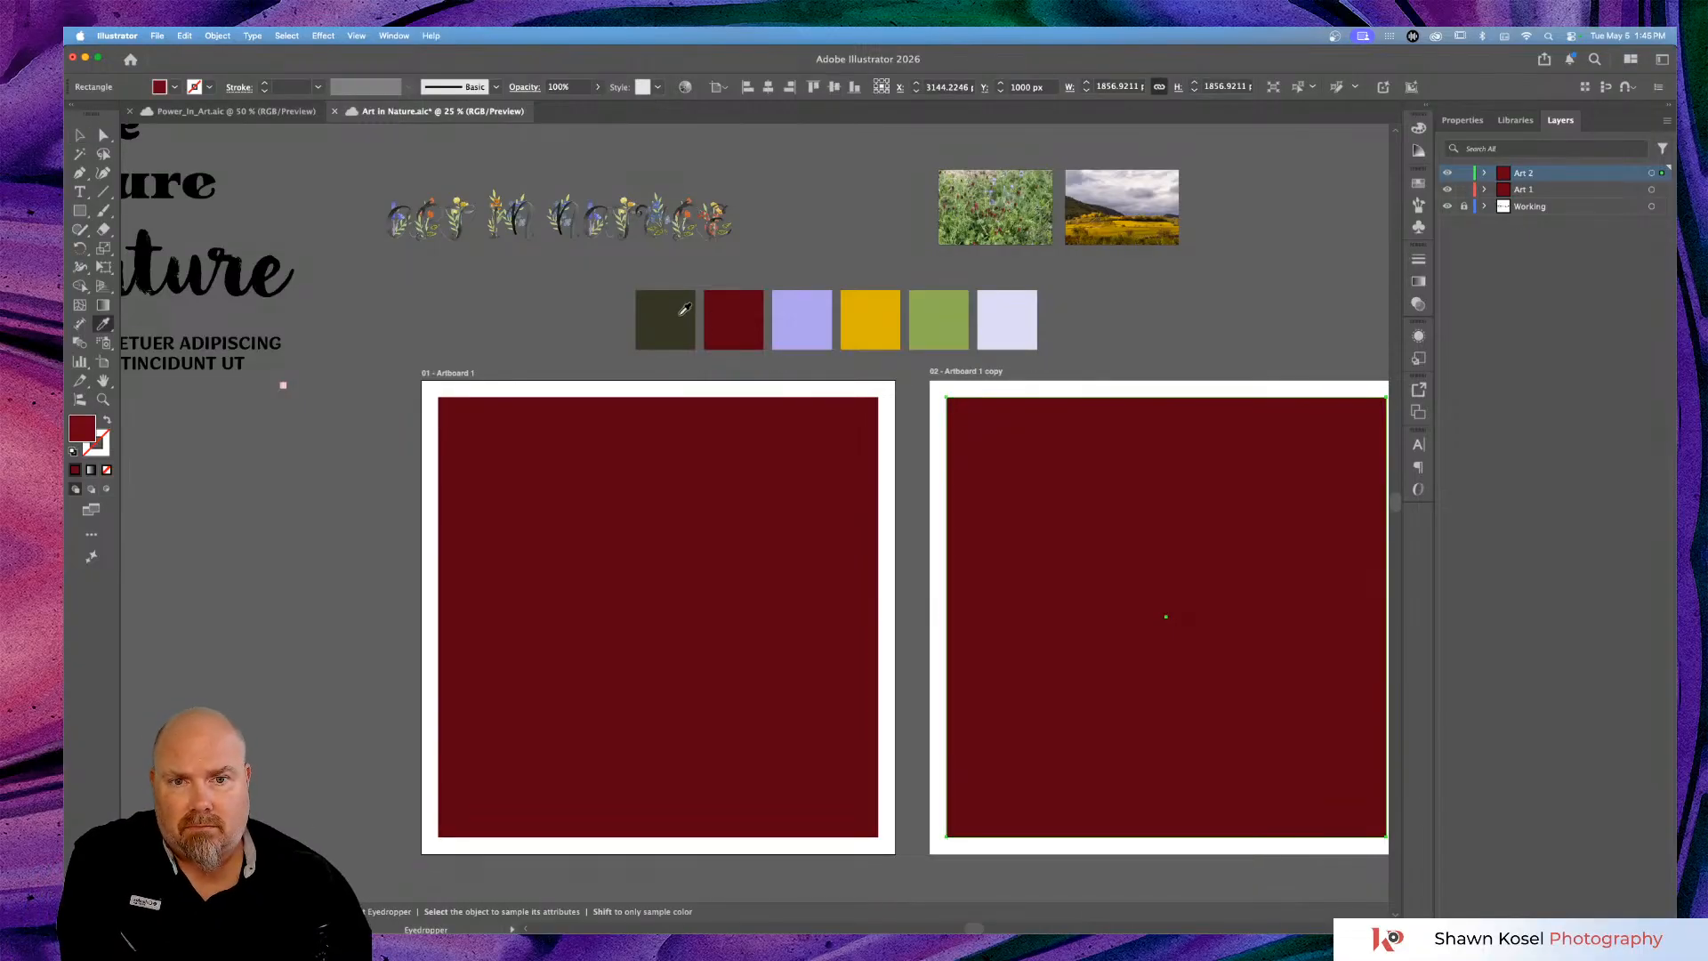
click(685, 309)
scroll(595, 470, right, 3)
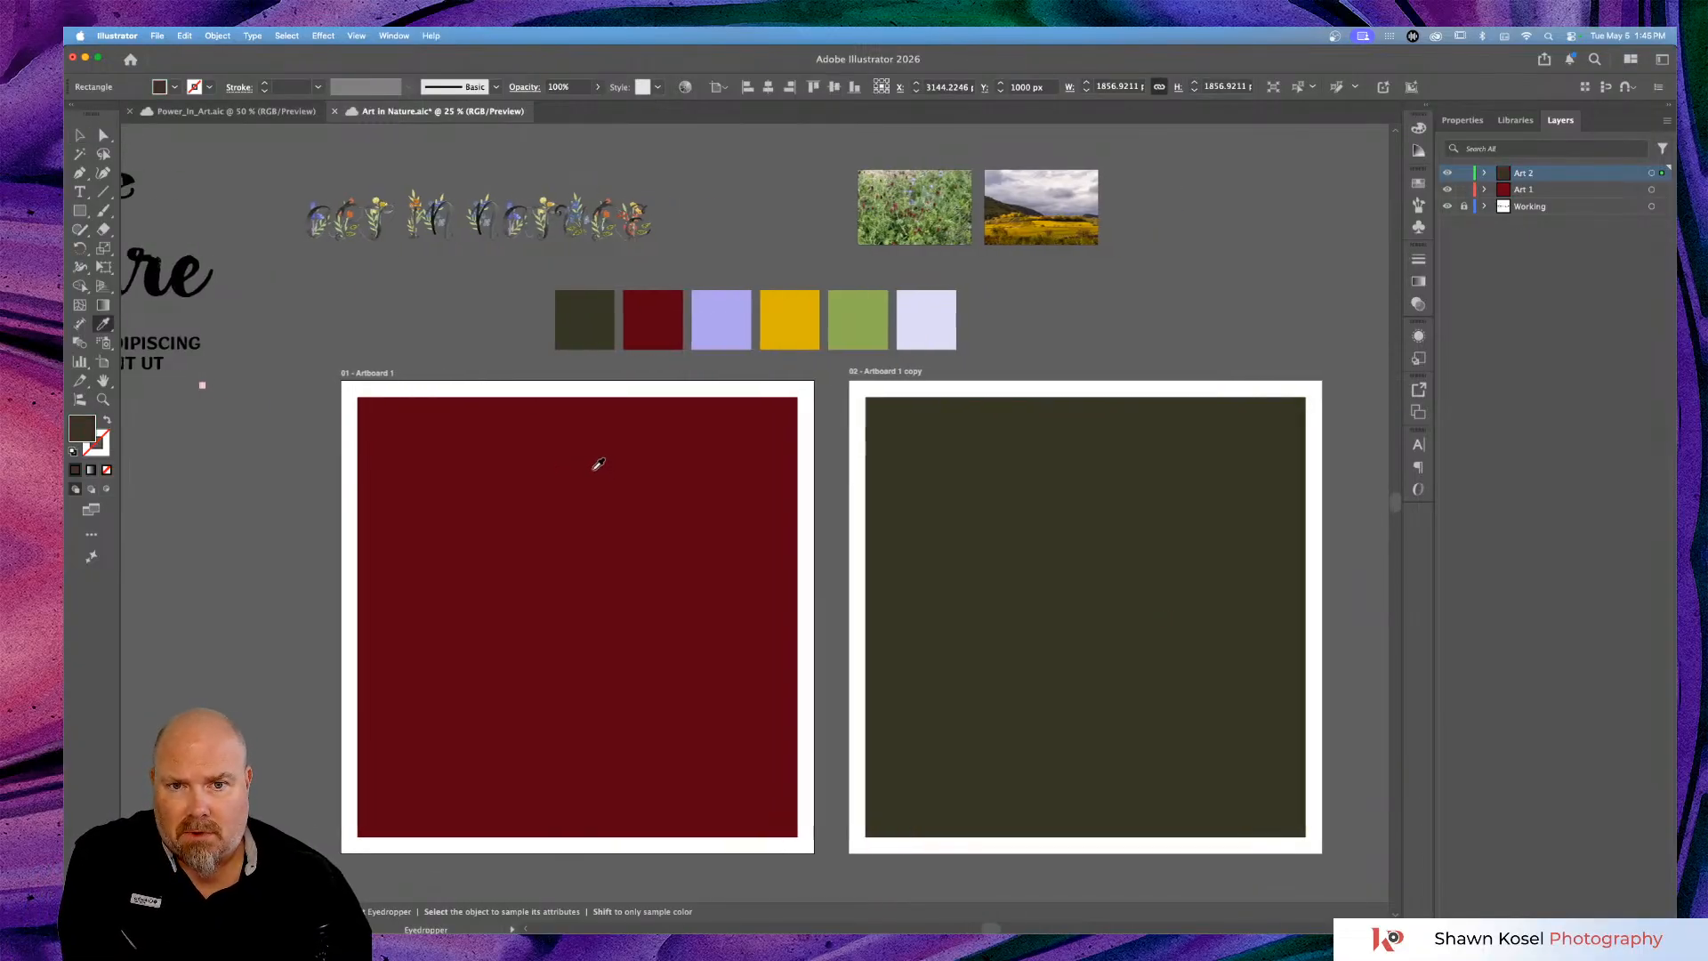
scroll(421, 262, left, 3)
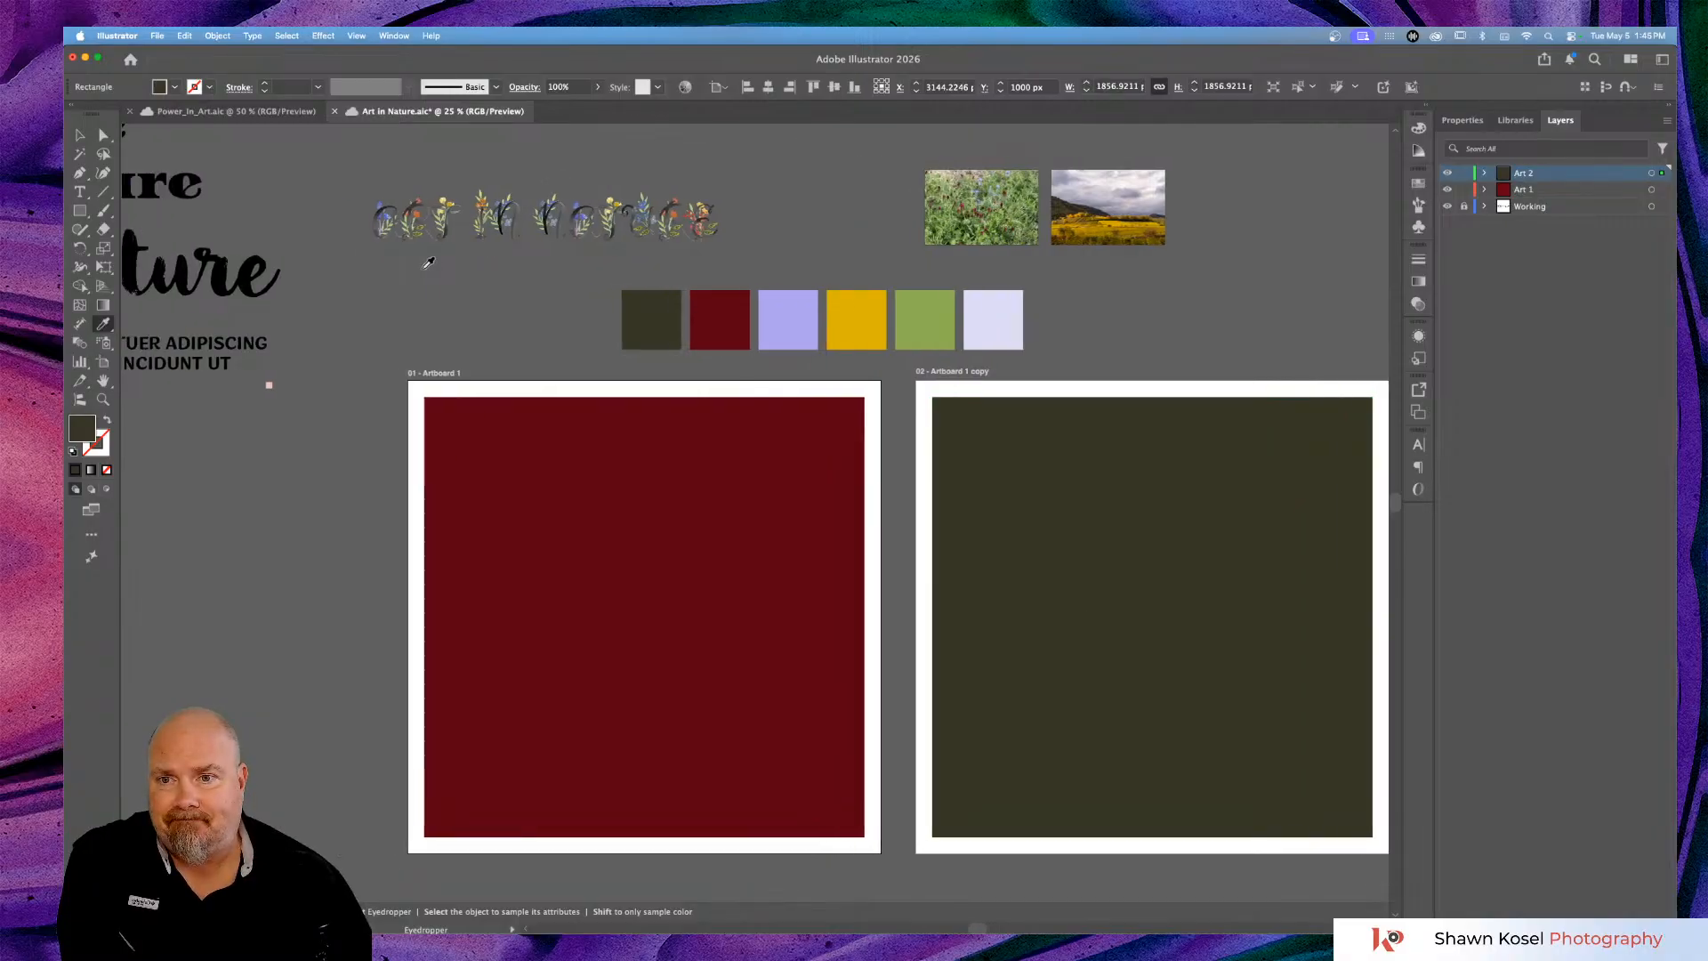
Move the red square beneath the title in Art 1 and recolour the title, trying lavender and green before applying pale lavender.
click(1484, 189)
drag(1600, 210, 1594, 238)
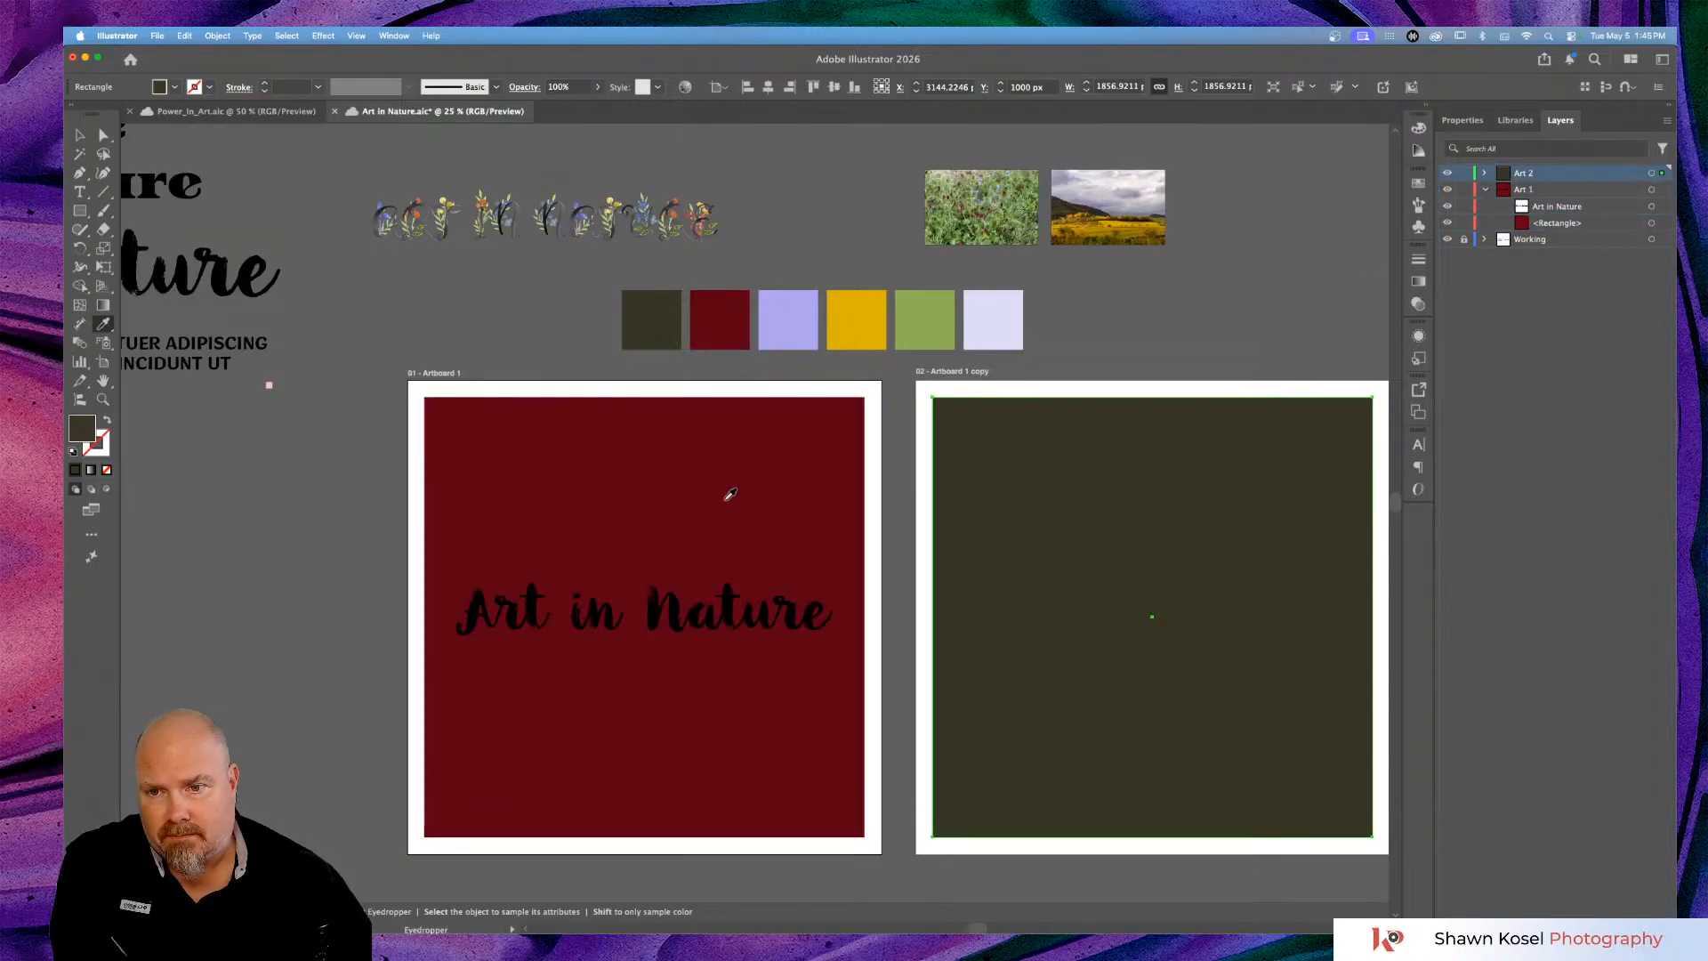
click(79, 134)
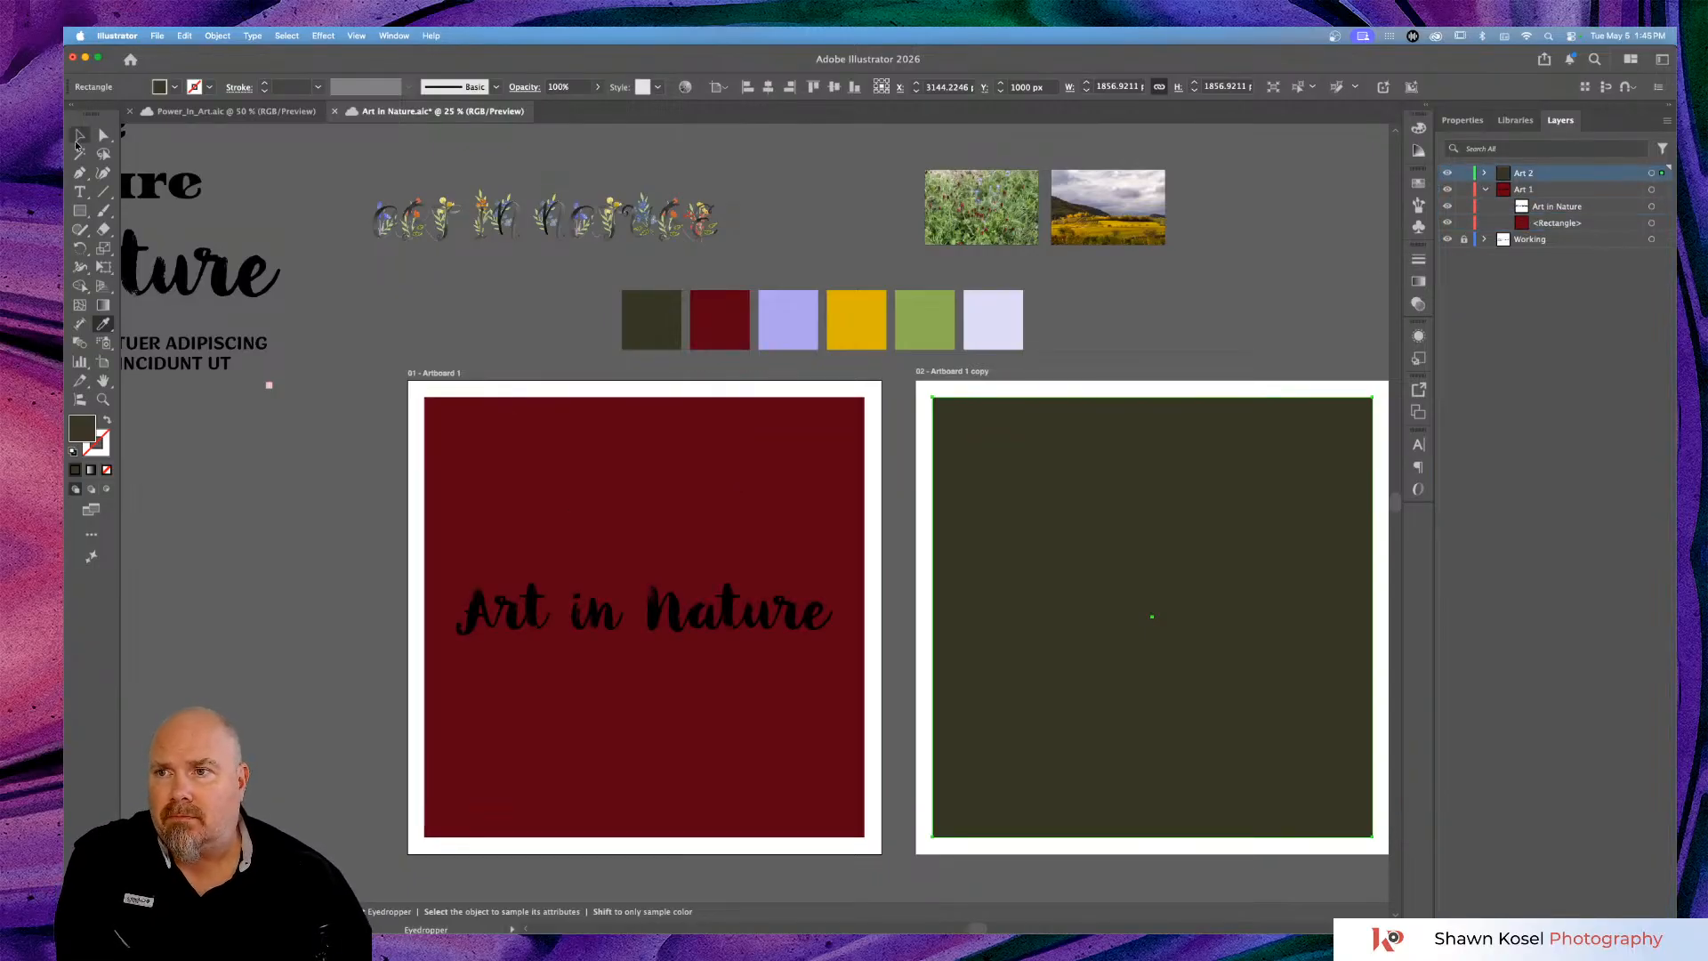
click(614, 628)
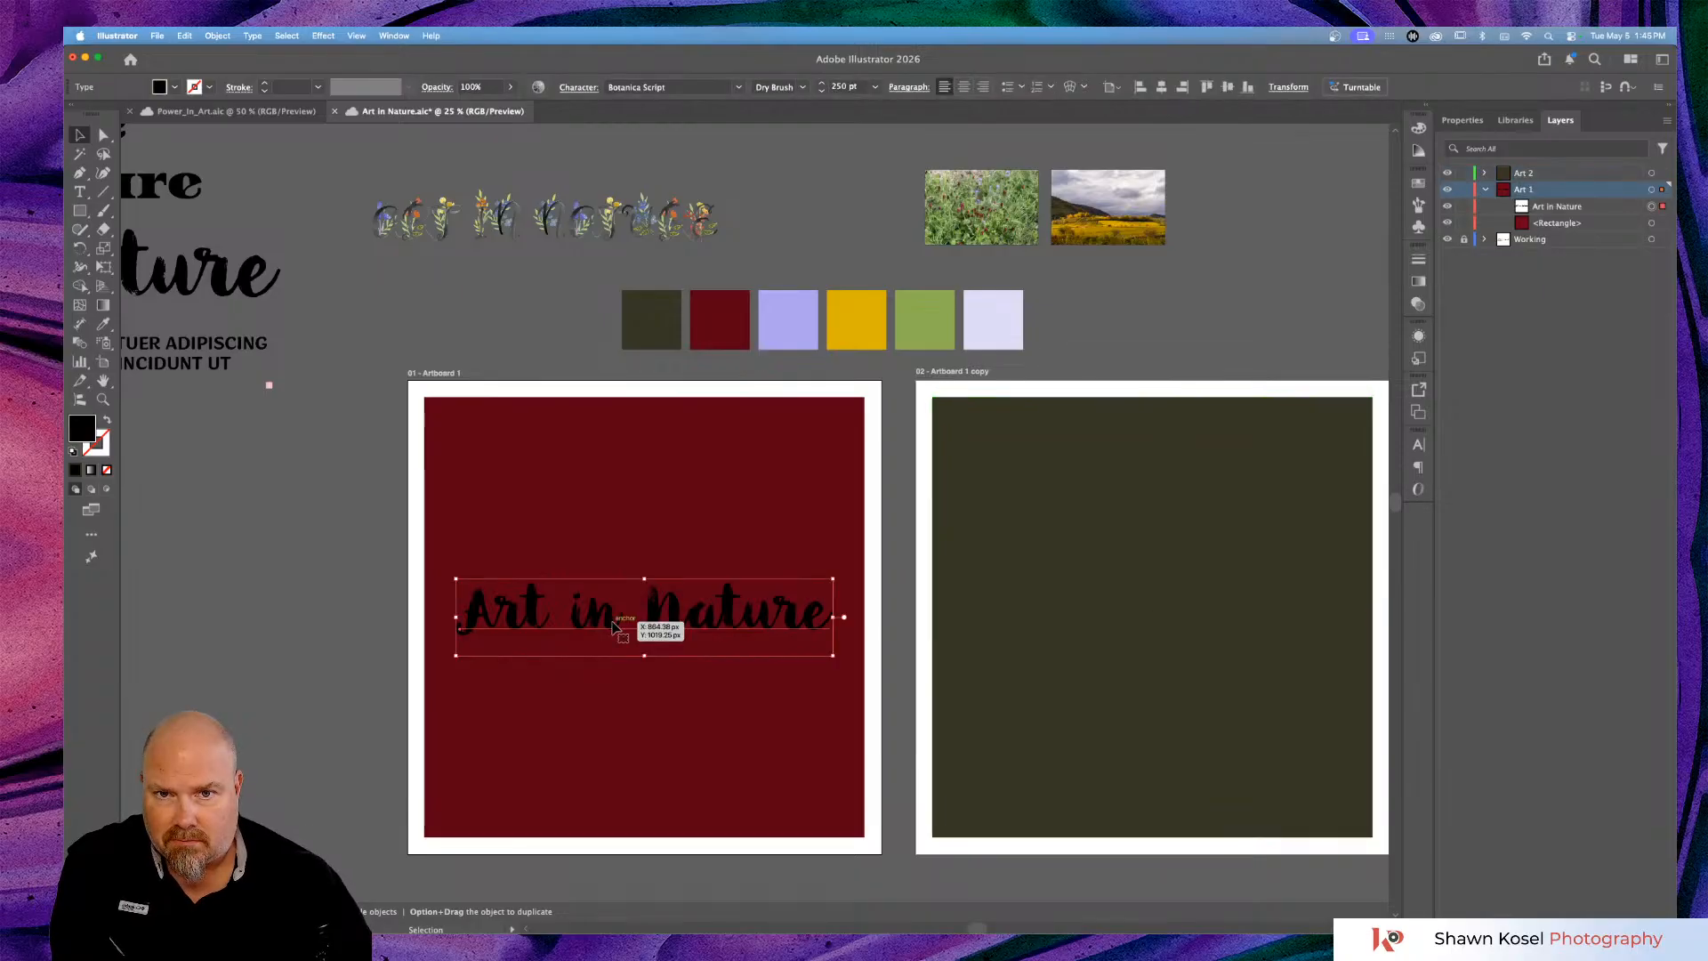
key(i)
click(868, 307)
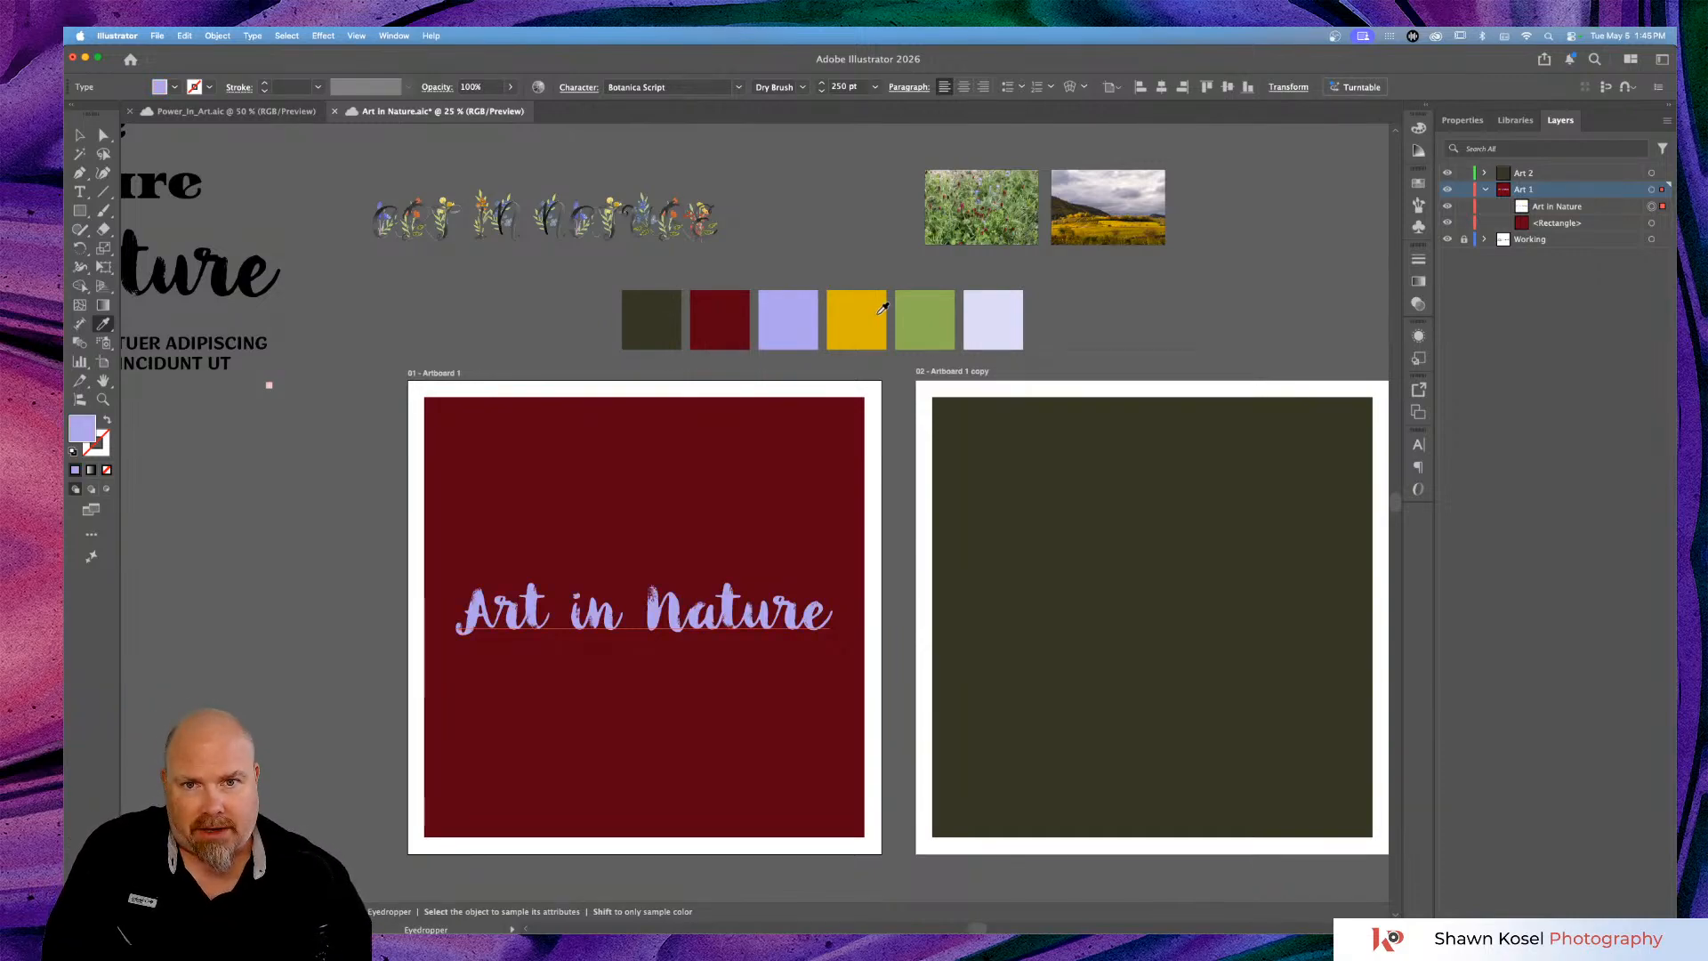
click(917, 308)
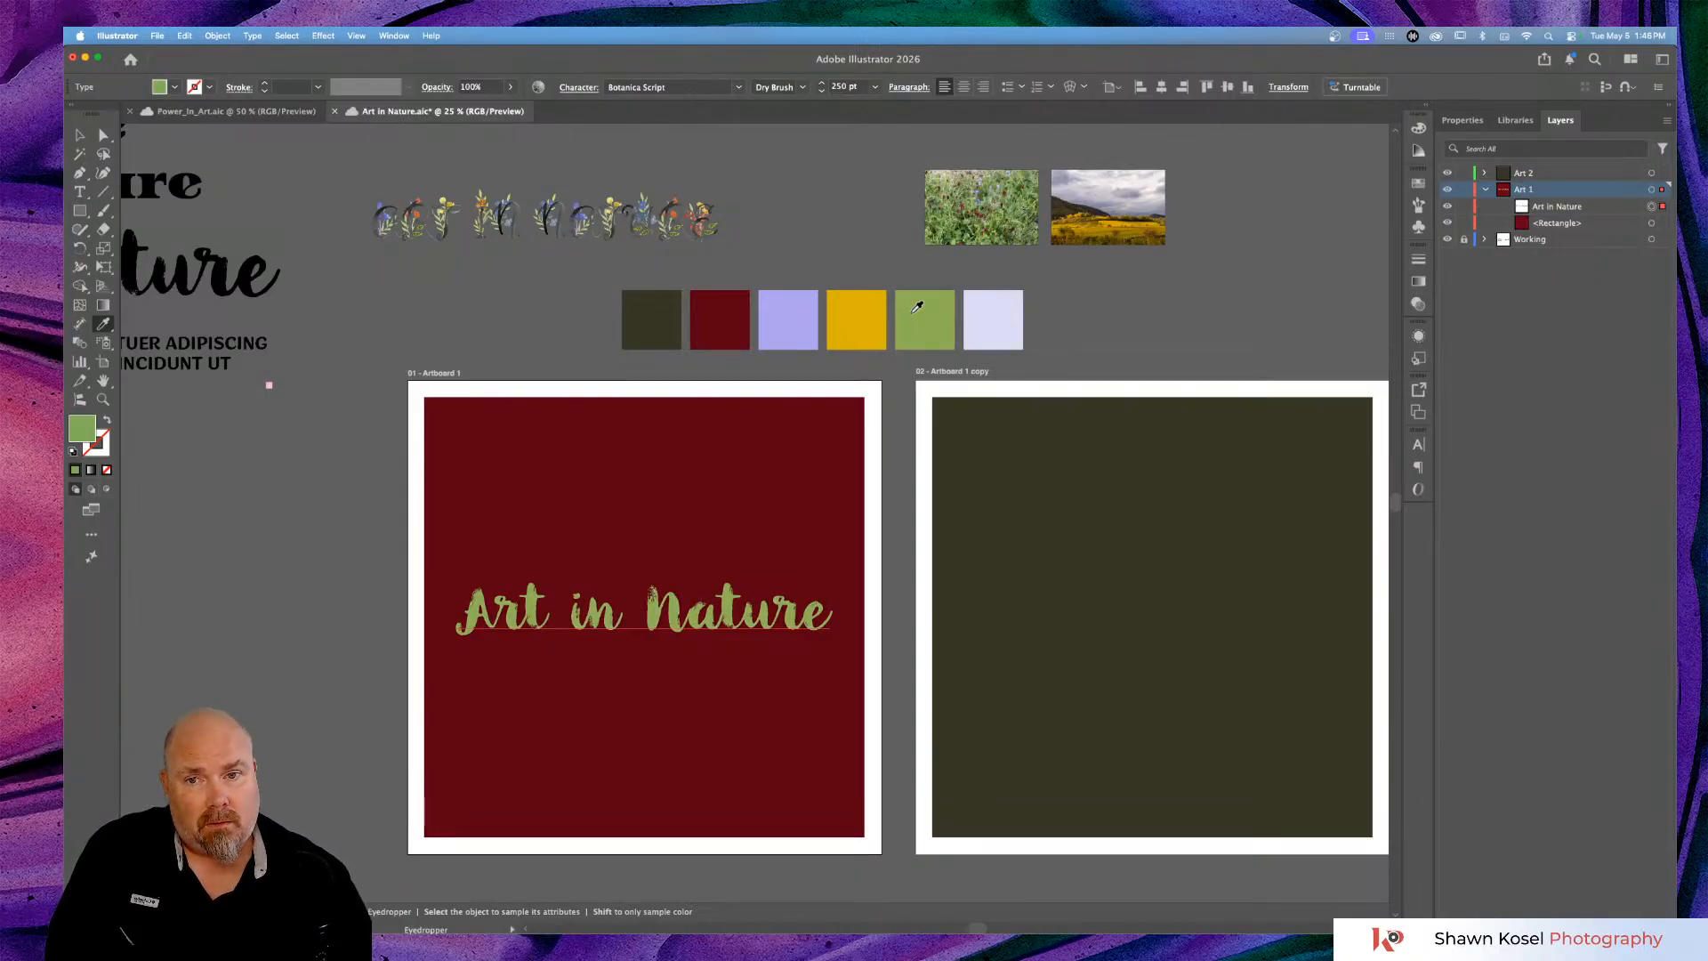
click(1001, 310)
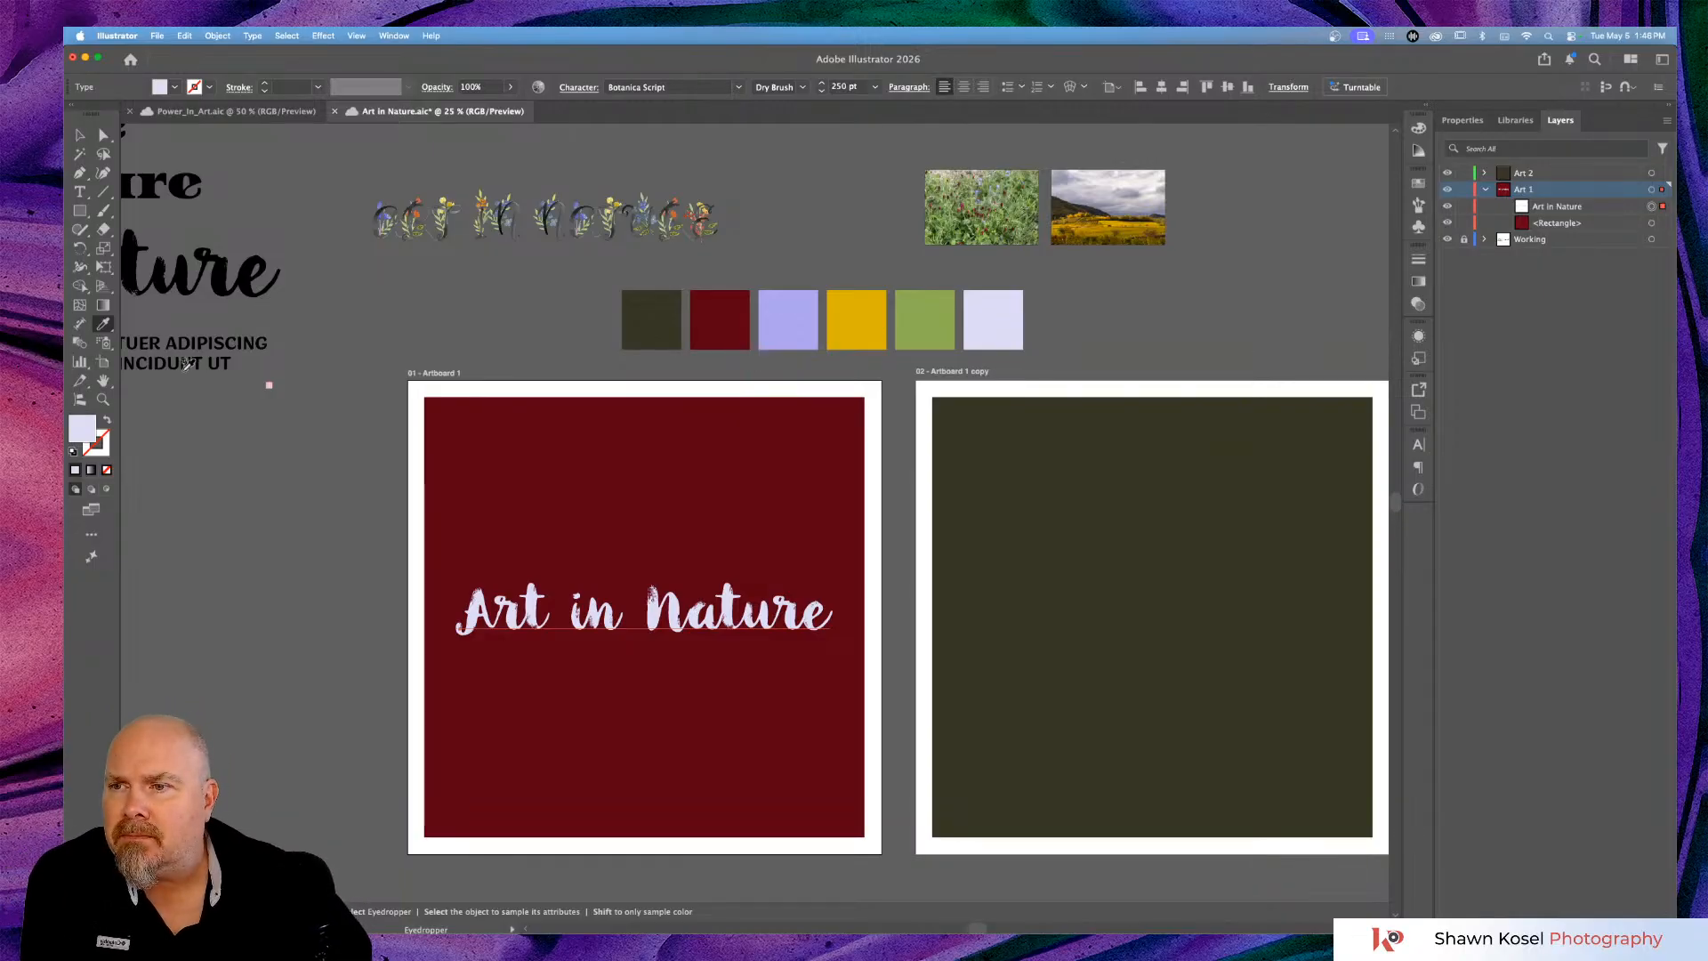
Examine the background fill options available for Artboard 1.
click(100, 364)
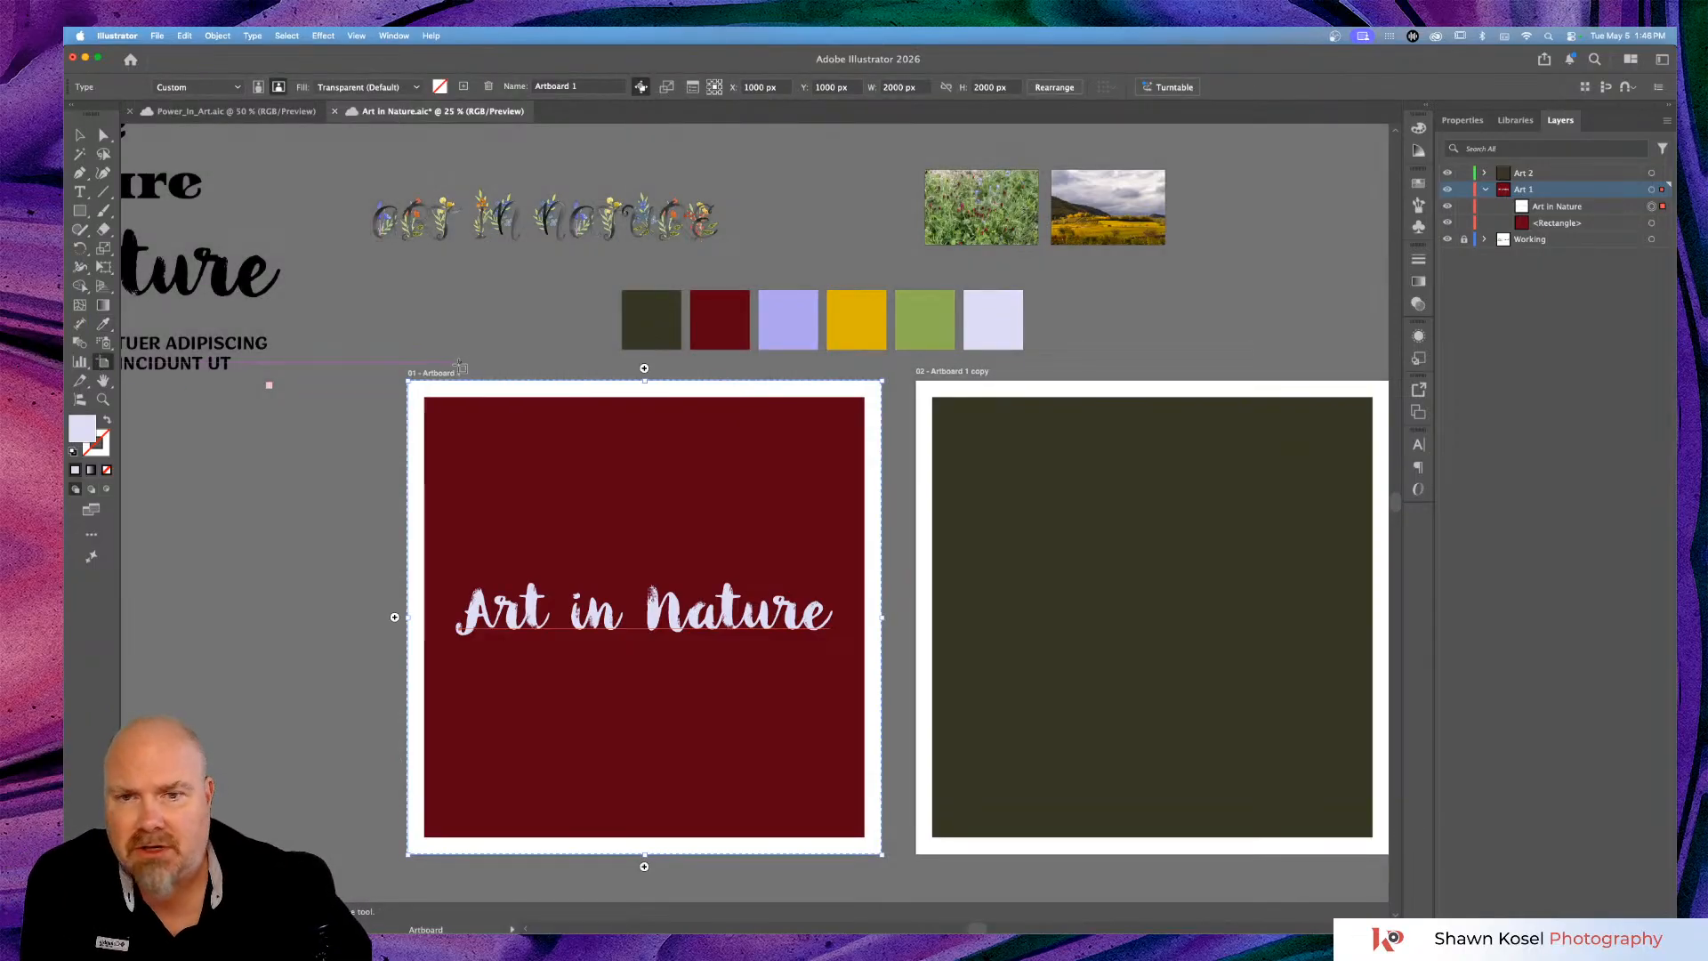
click(1463, 118)
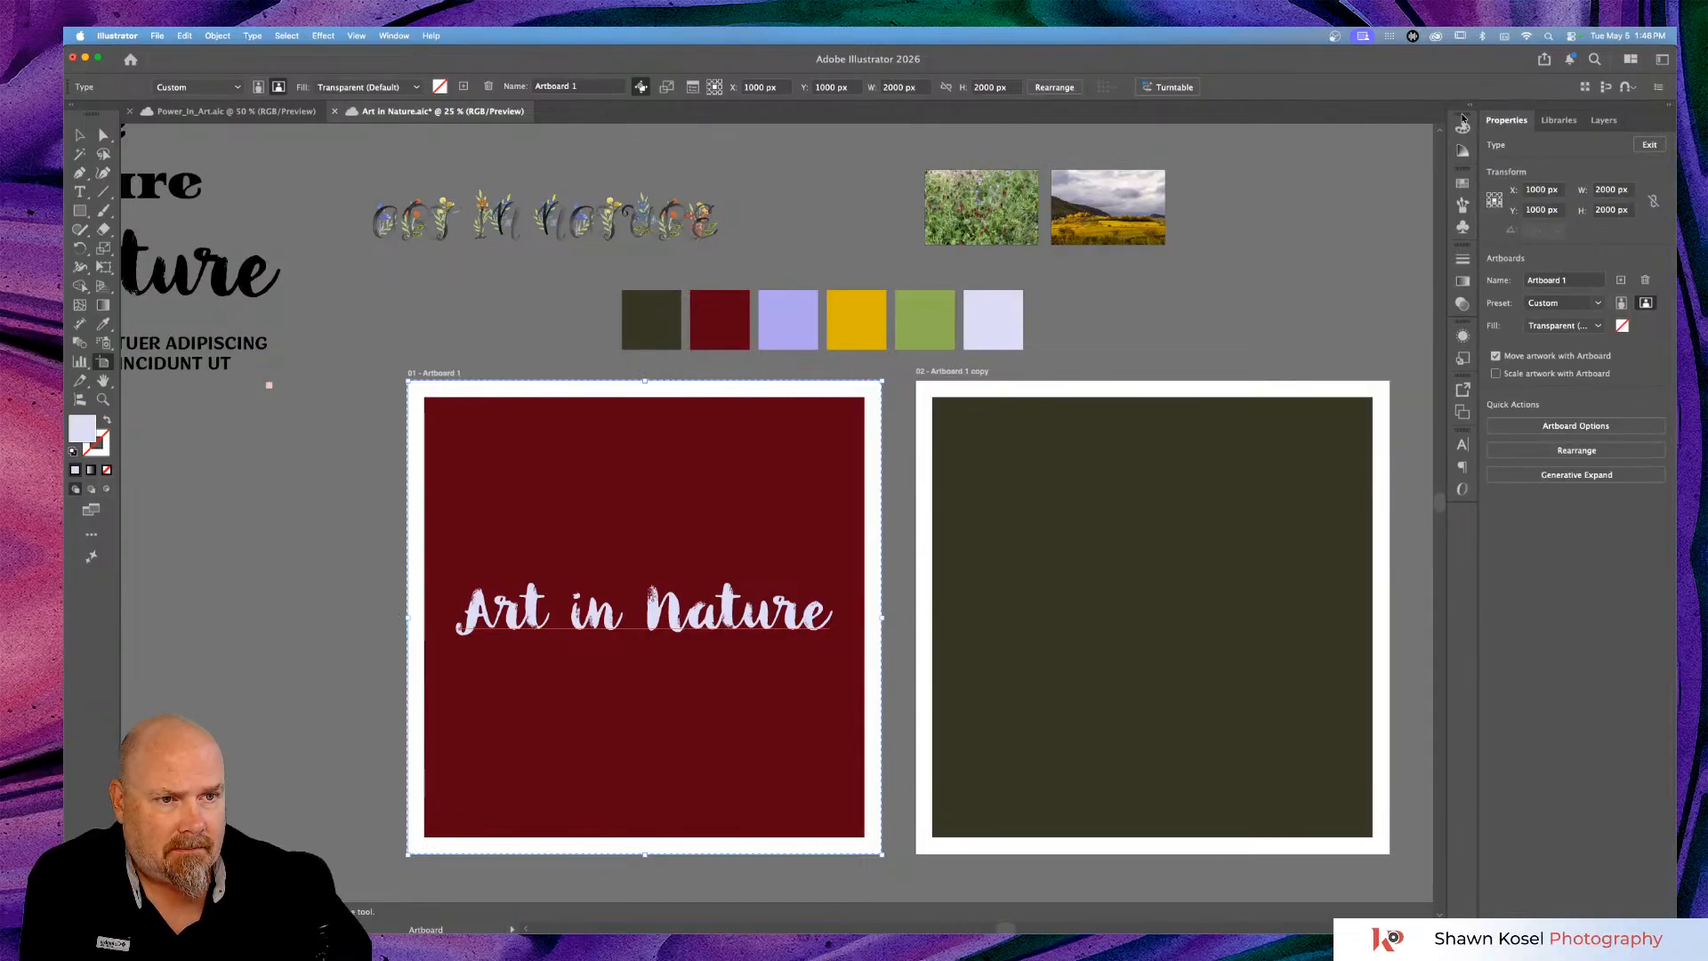
click(1600, 327)
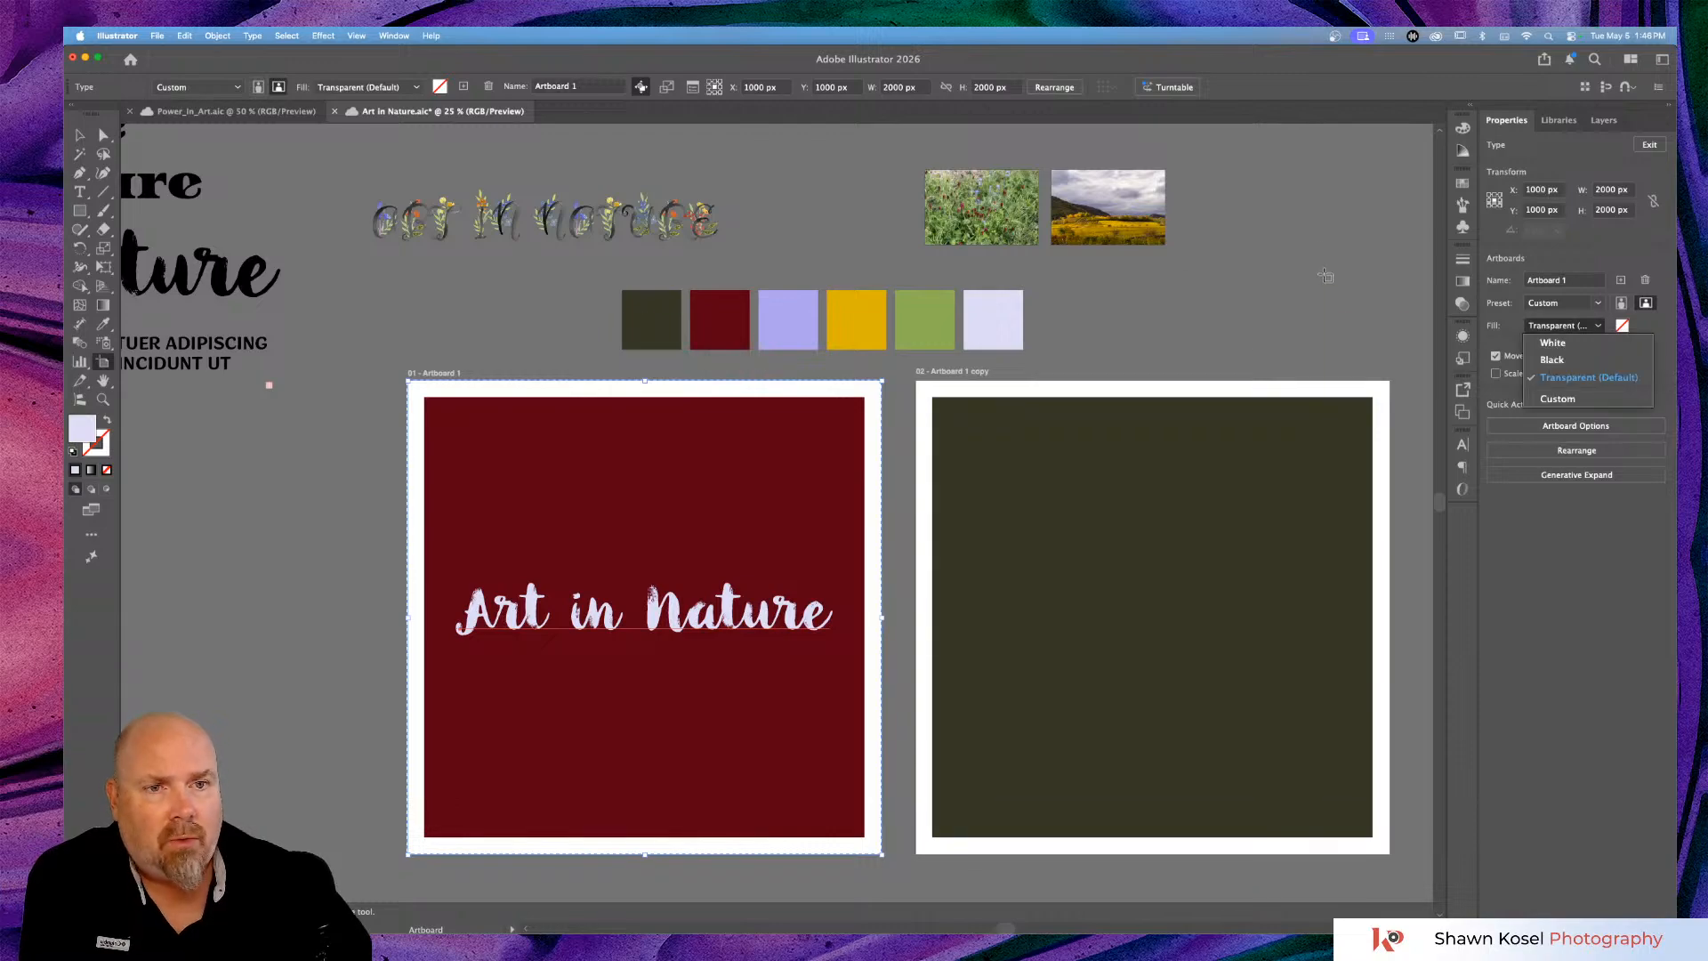
click(91, 147)
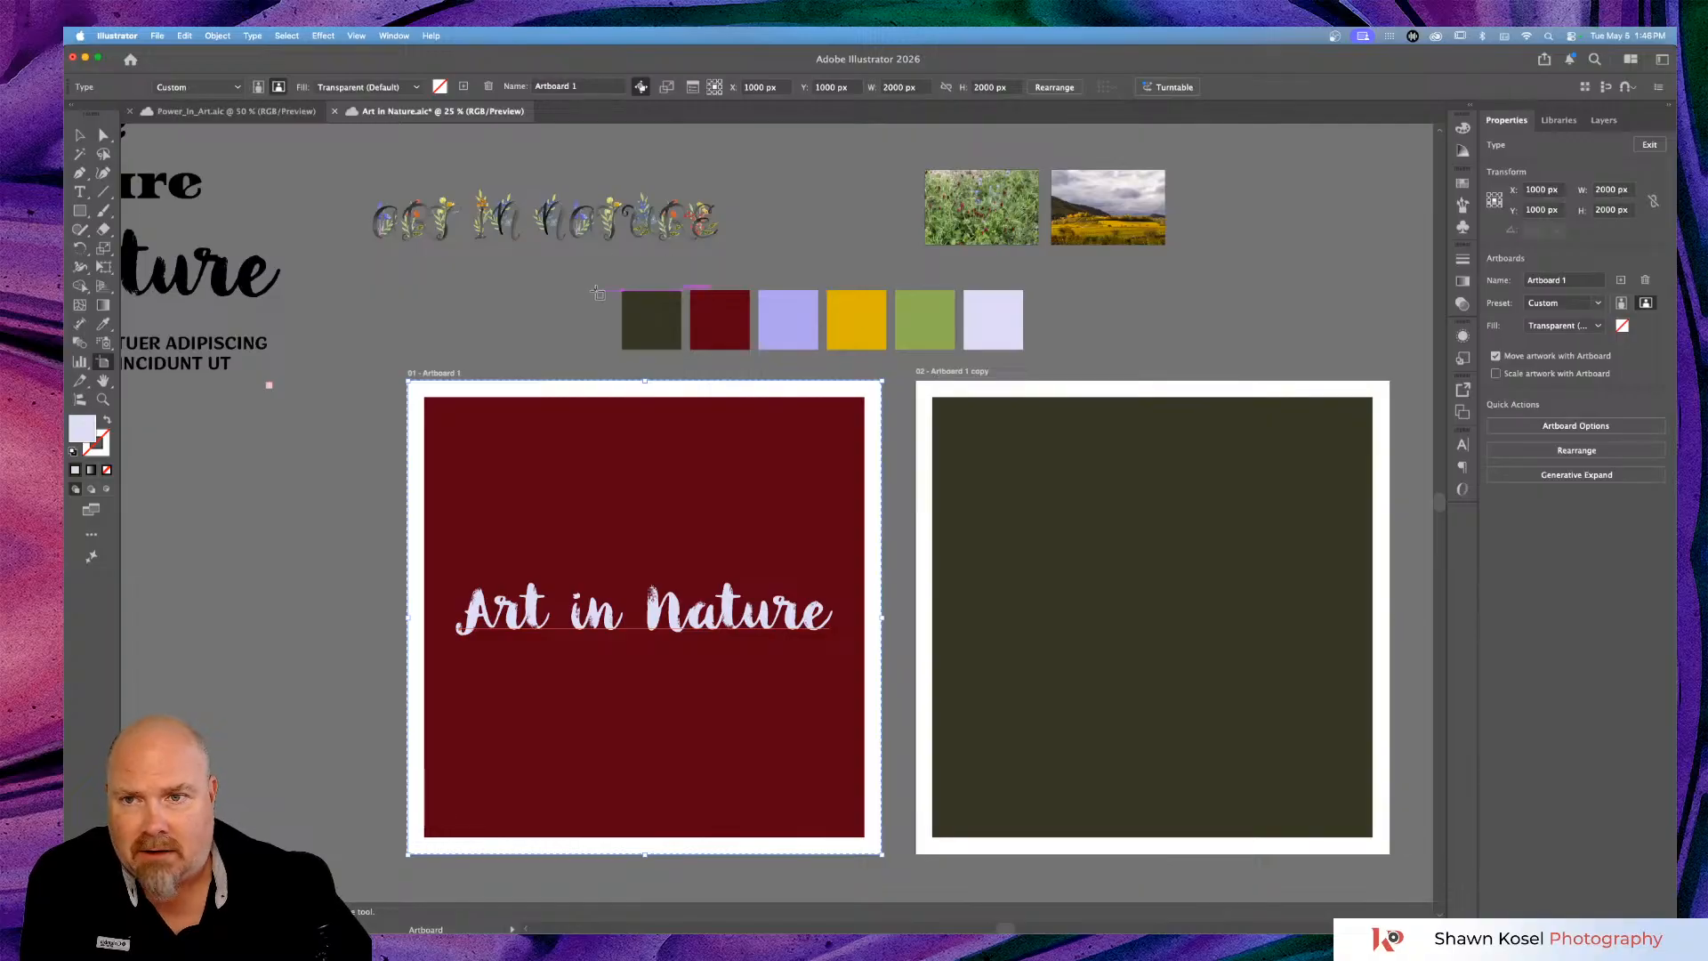
click(79, 137)
click(566, 281)
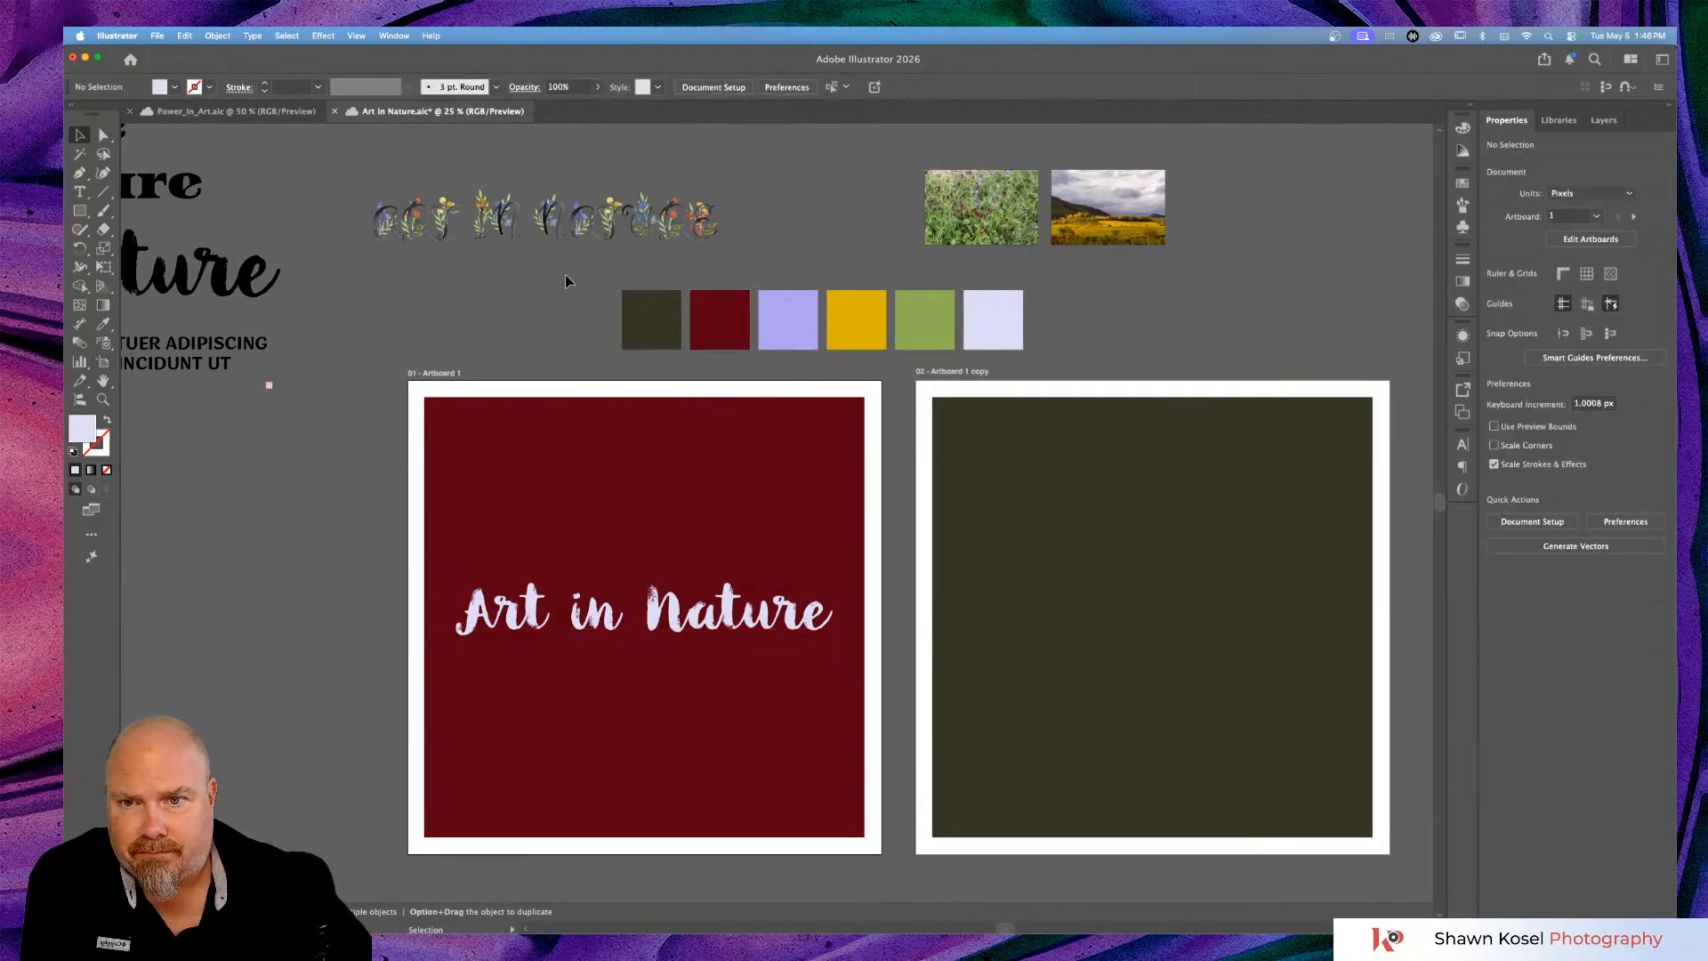
Open the swatches and unlock the Working layer.
click(1462, 184)
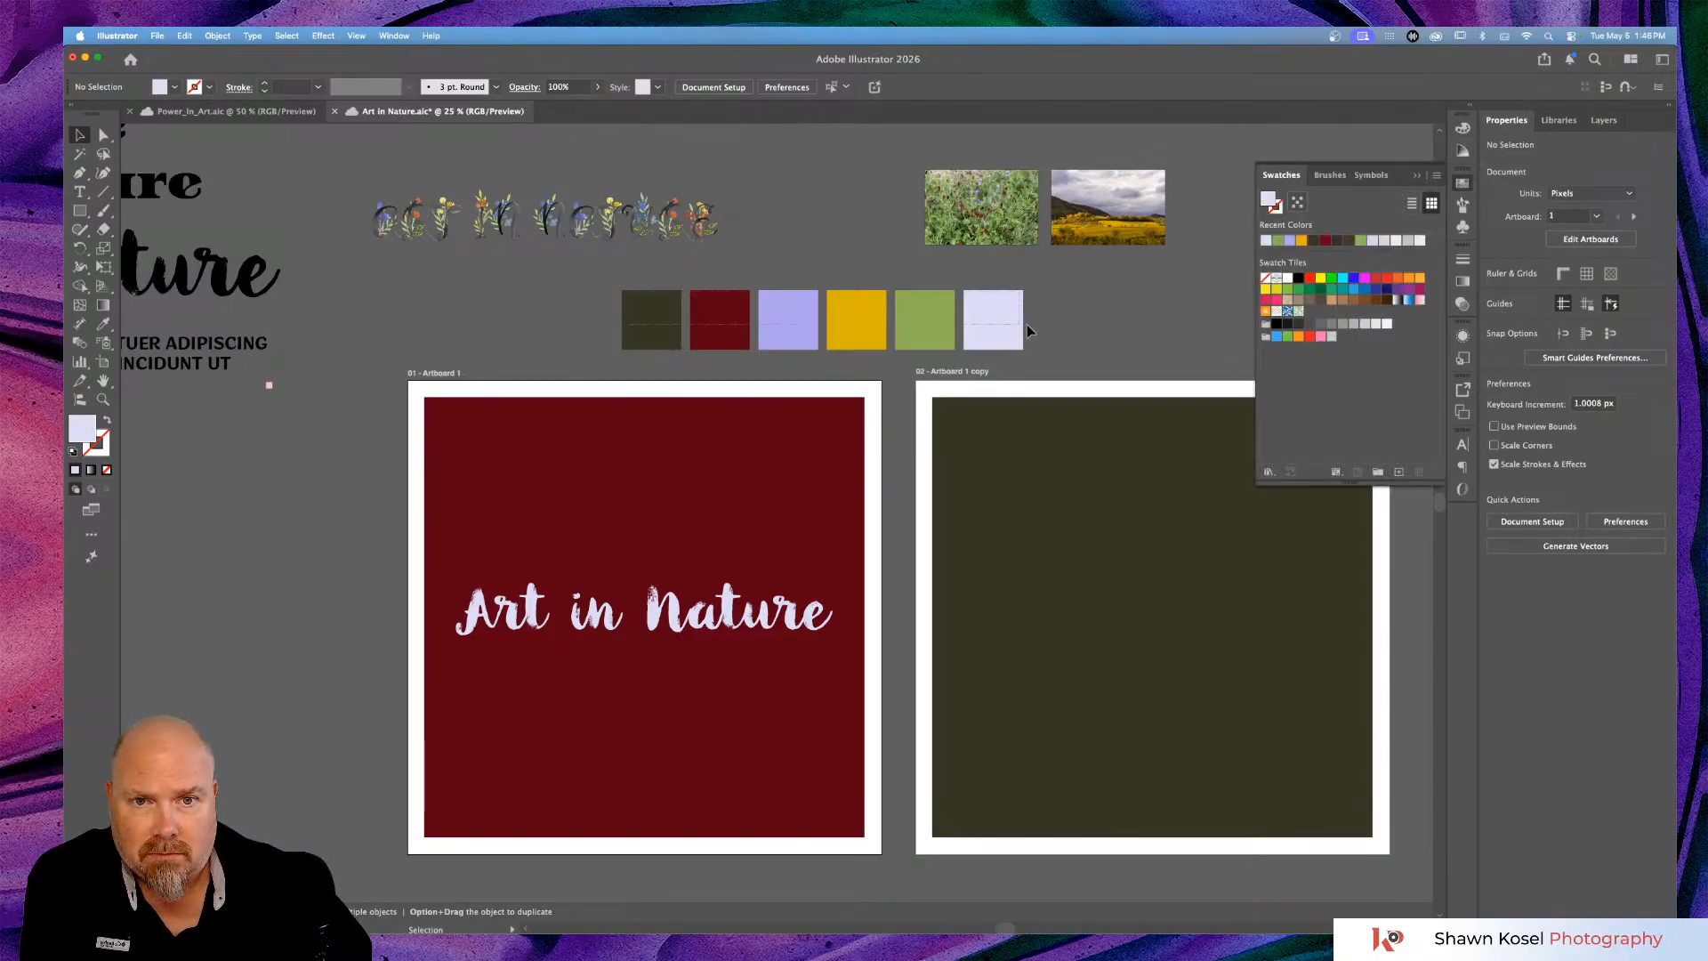
click(1567, 119)
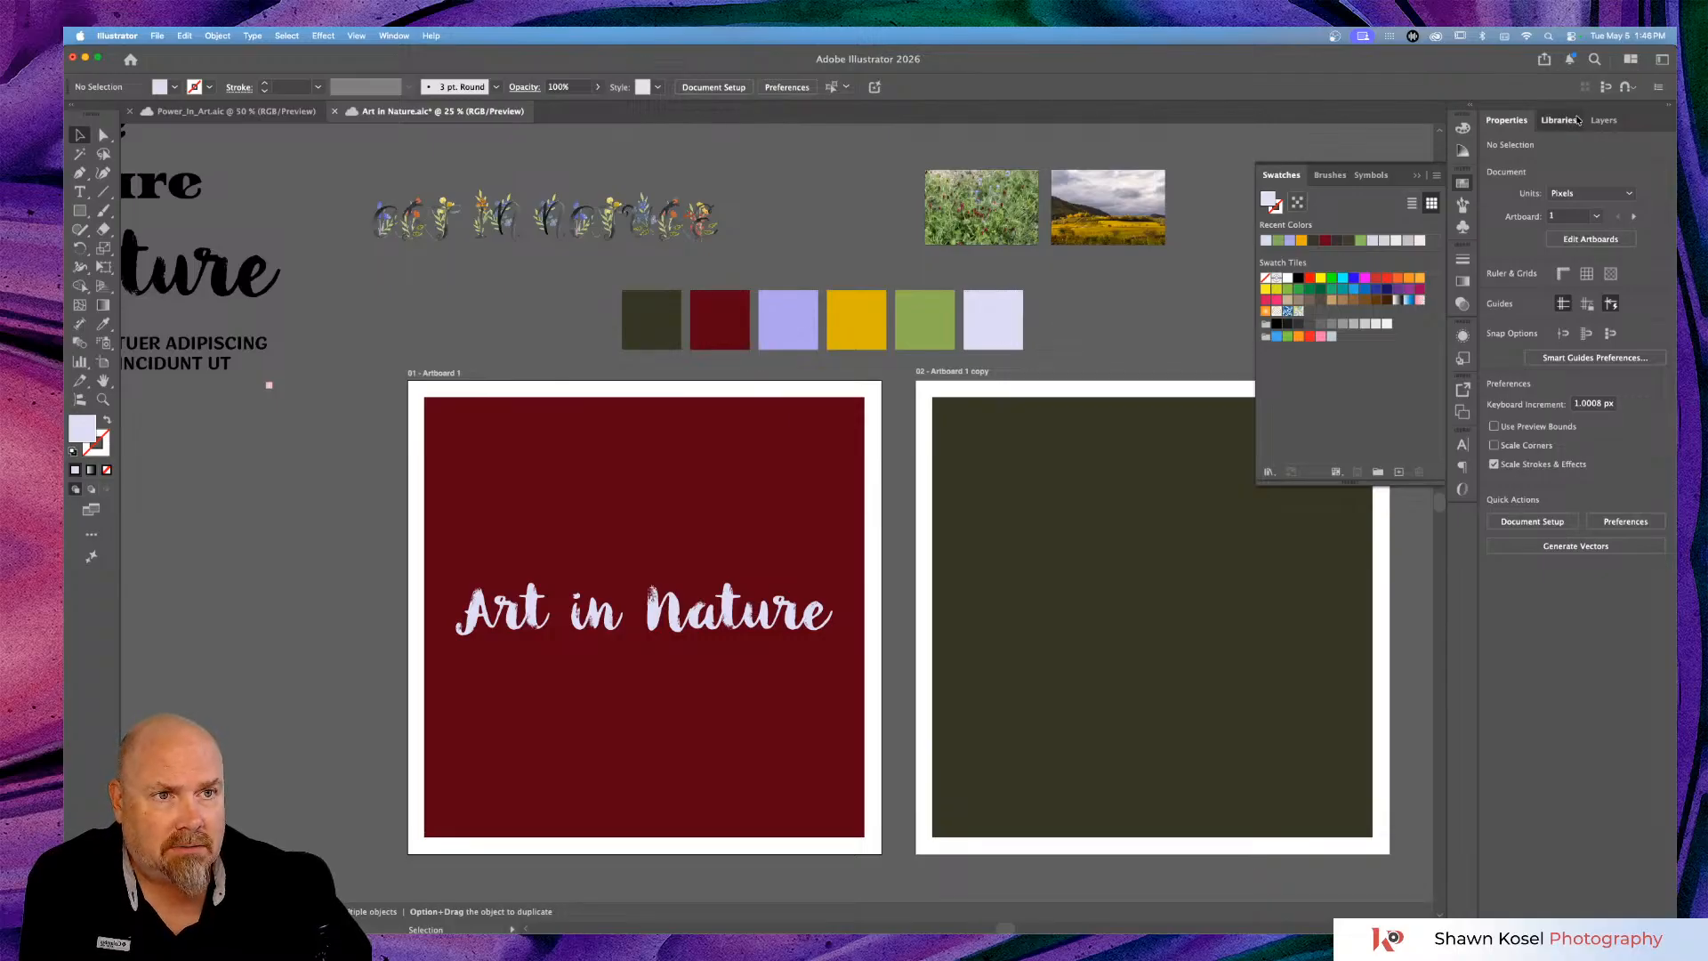
click(1562, 122)
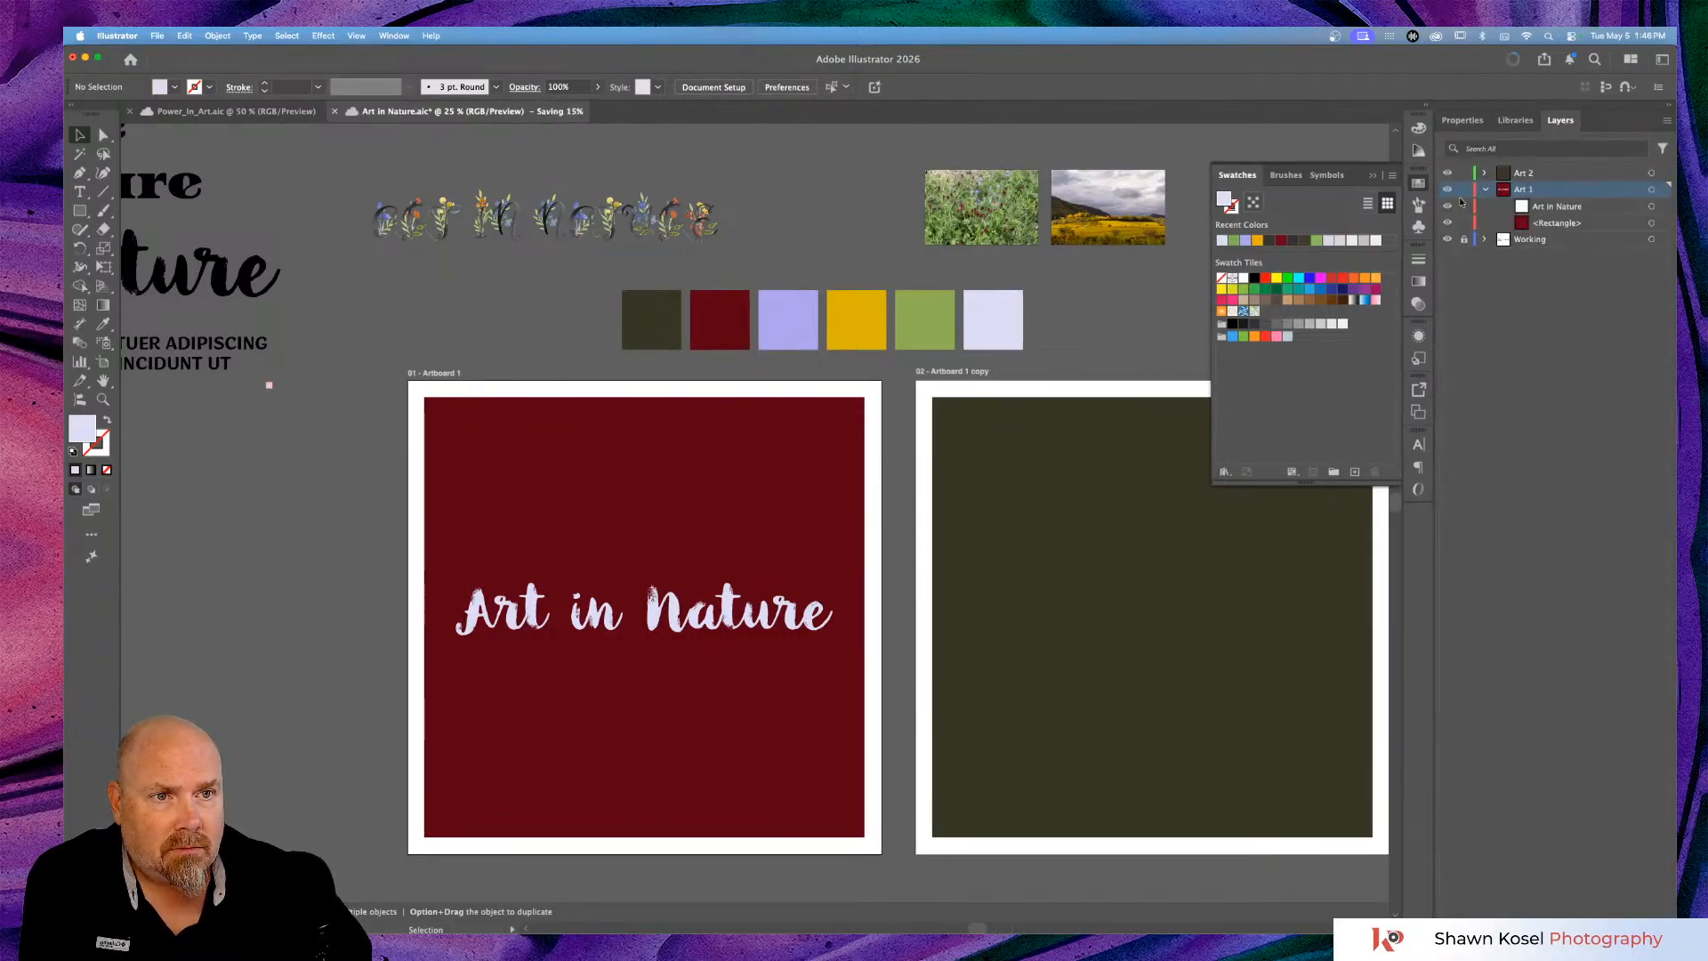
click(1463, 238)
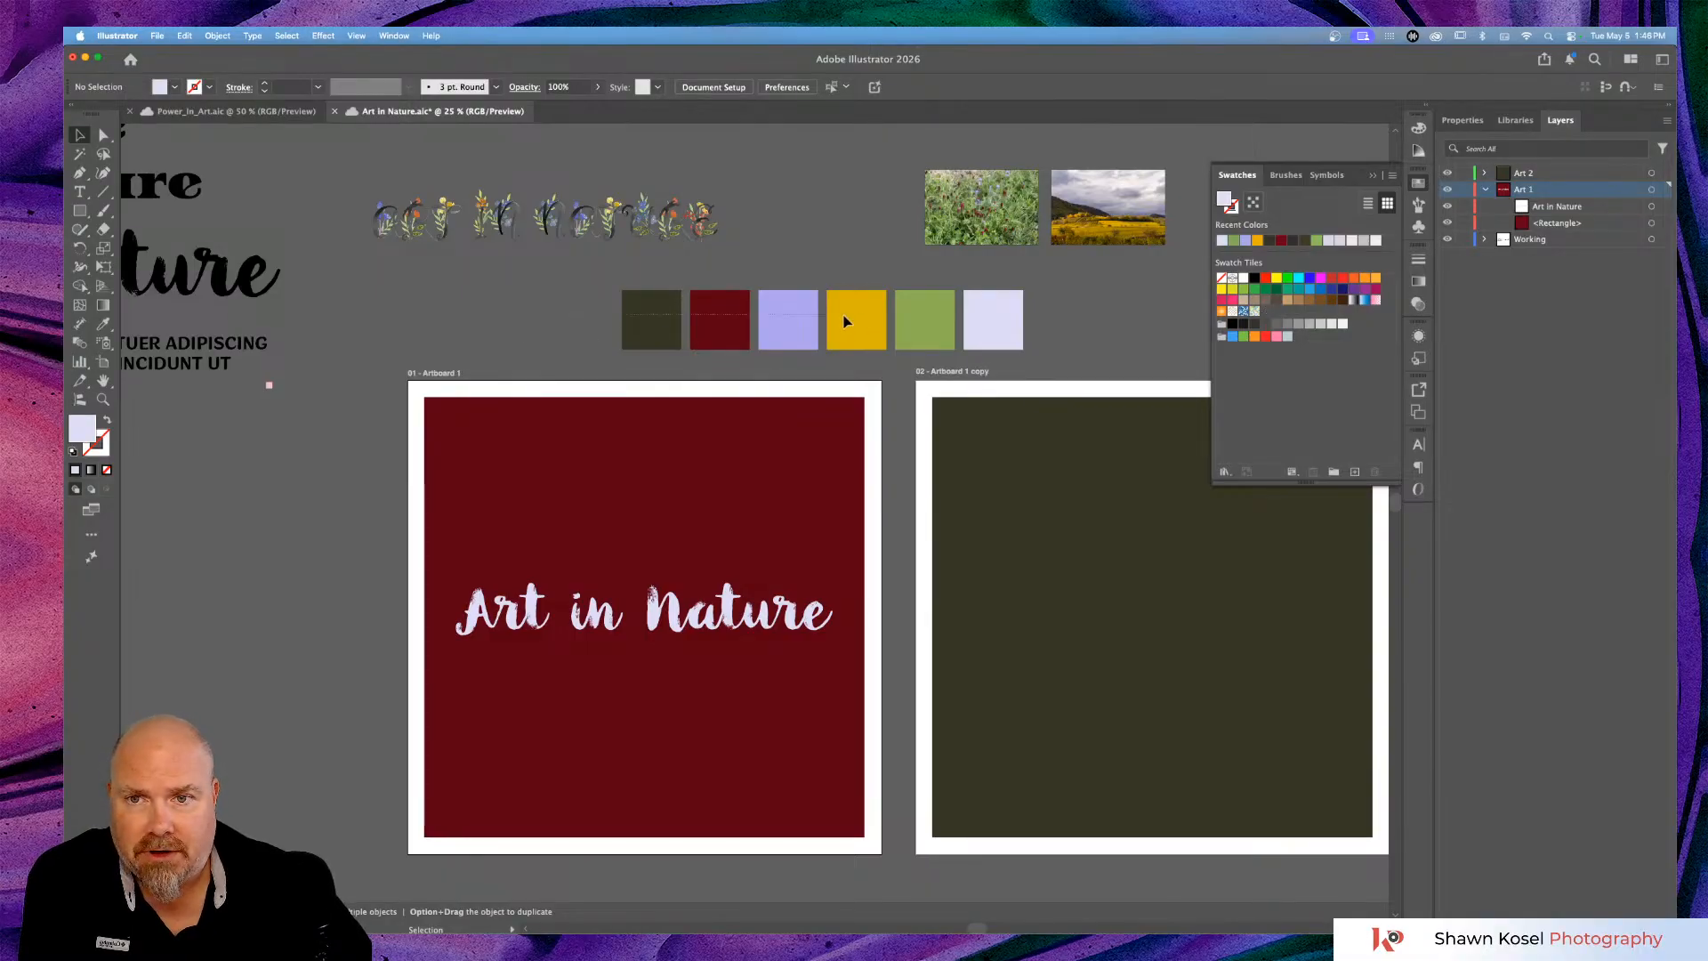
Create a swatch group from the six palette squares, with process colours converted to global and tint swatches included.
drag(844, 315, 1054, 313)
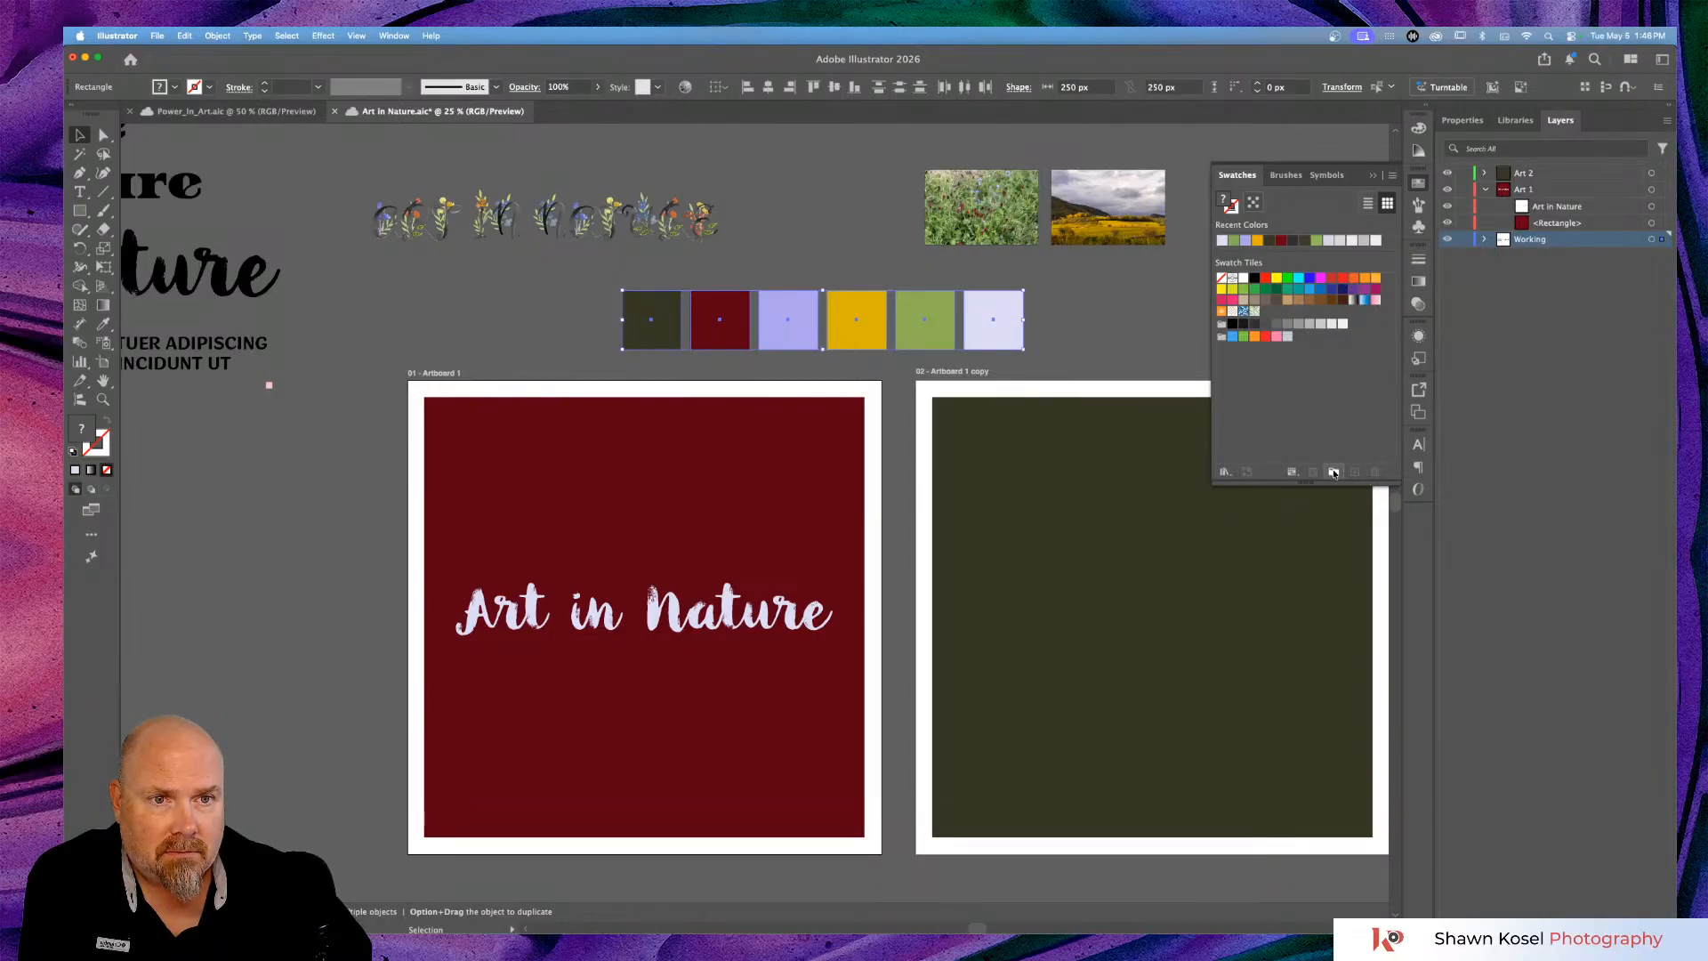
click(1334, 472)
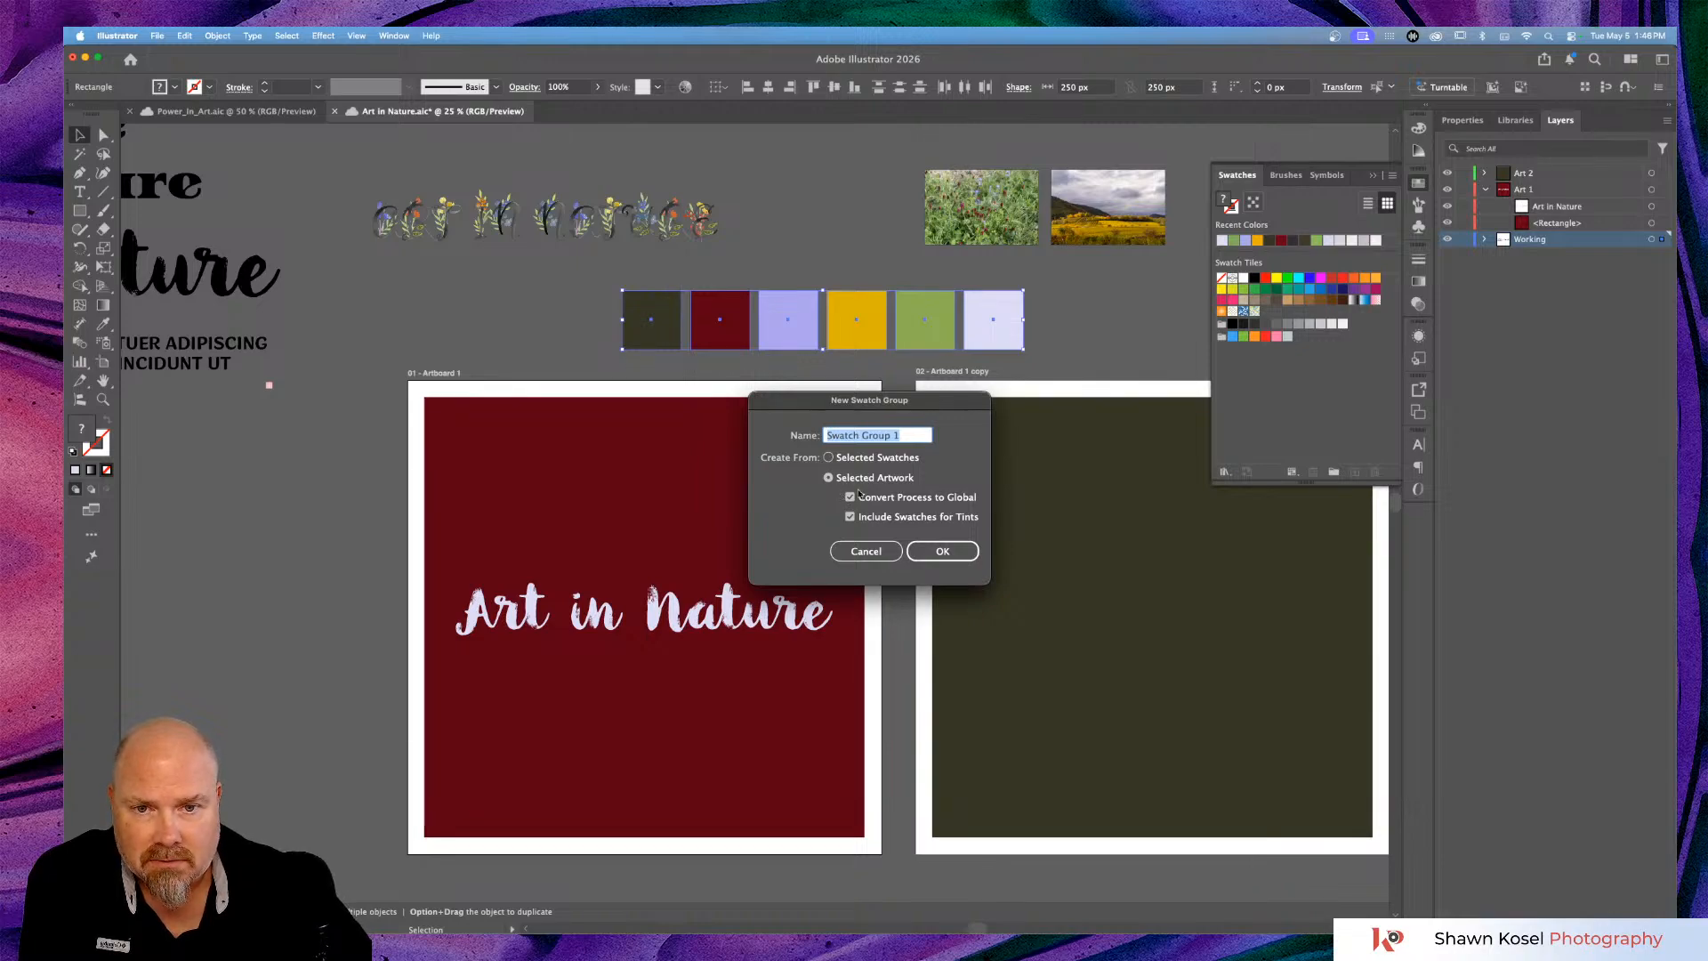
click(942, 554)
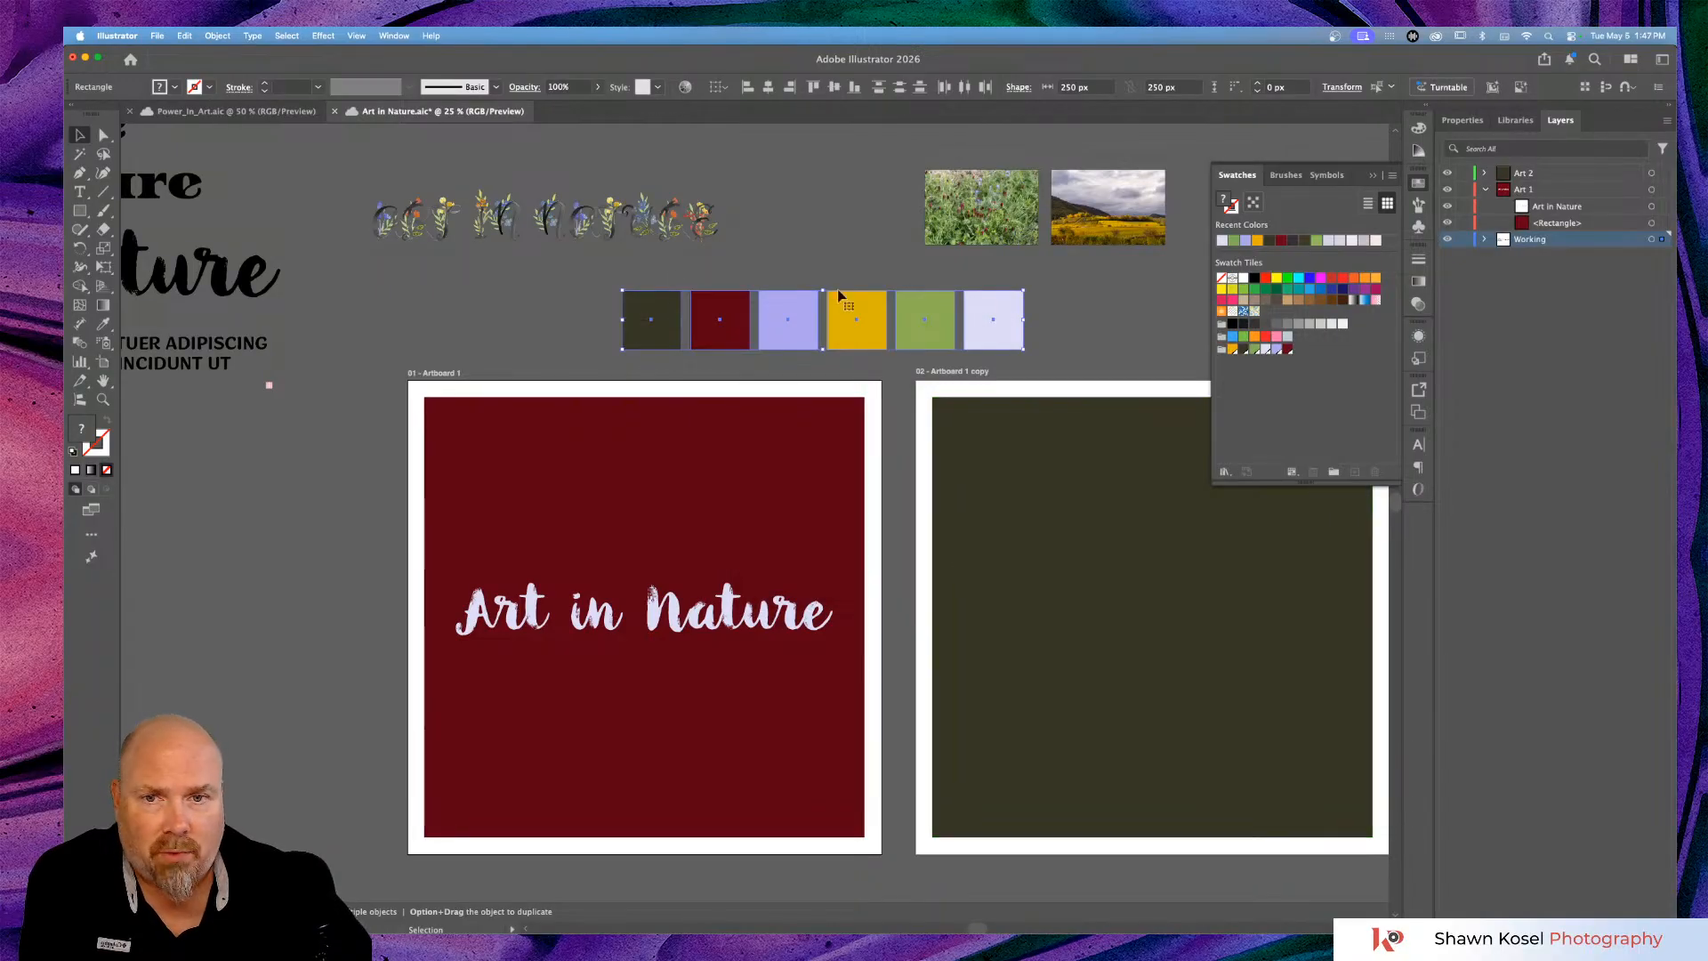
click(573, 309)
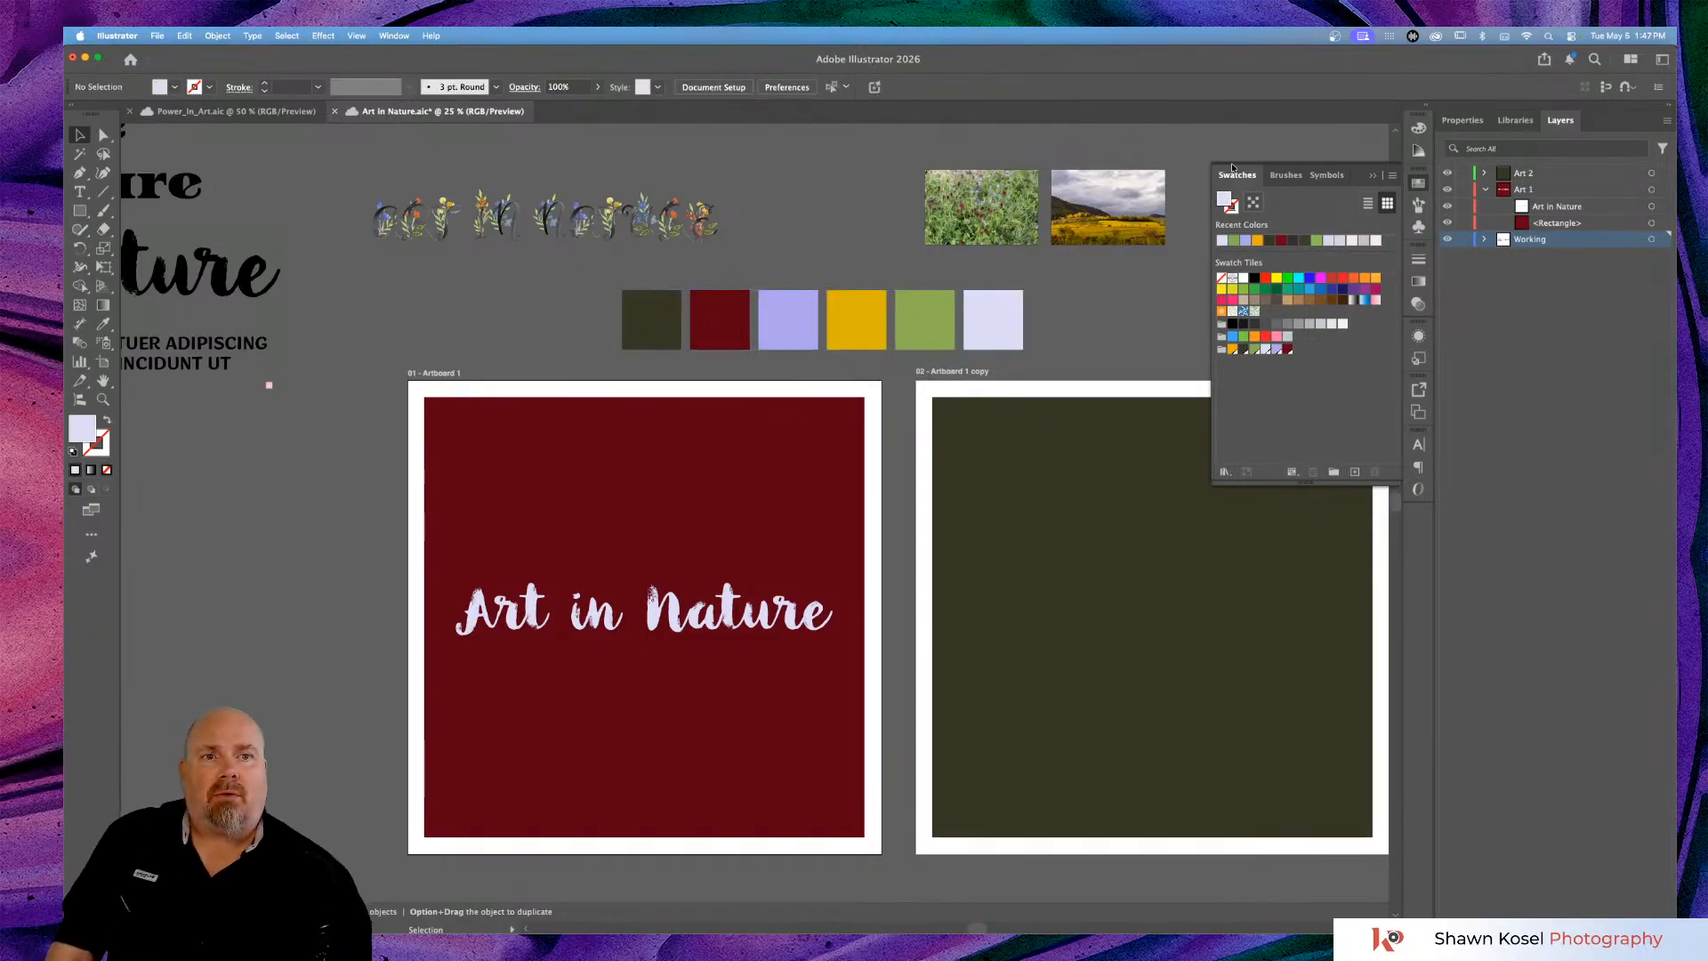
click(1373, 176)
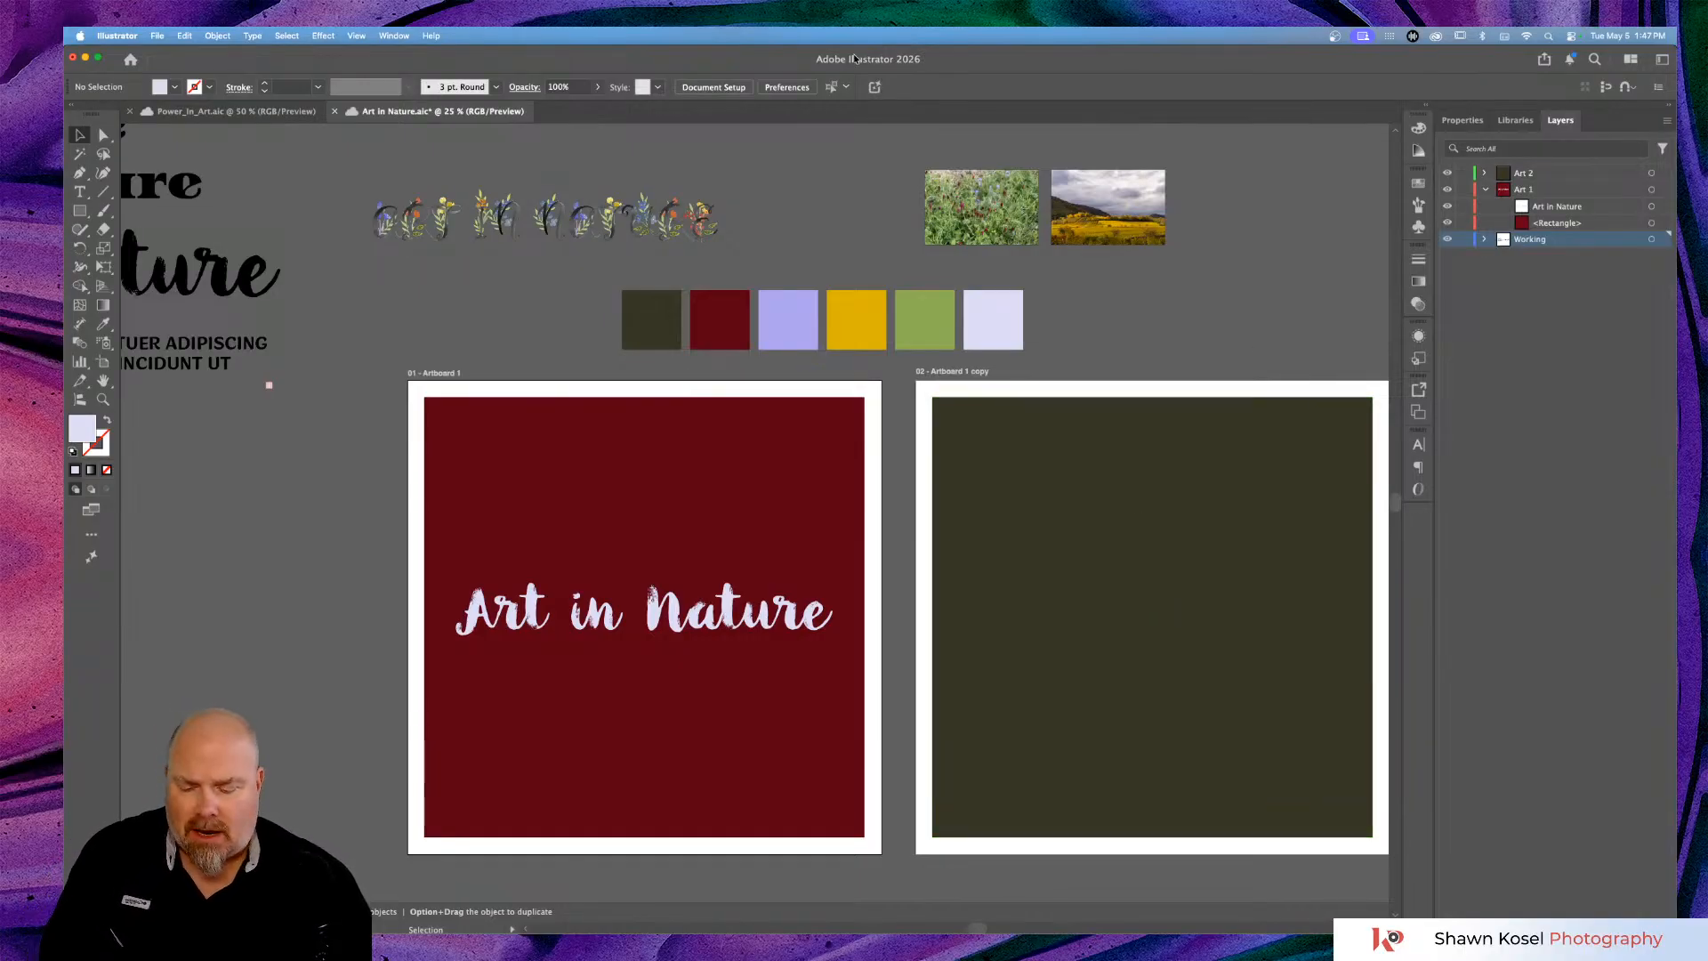
Switch to Chrome and open Adobe Stock in a new tab.
key(super+Tab)
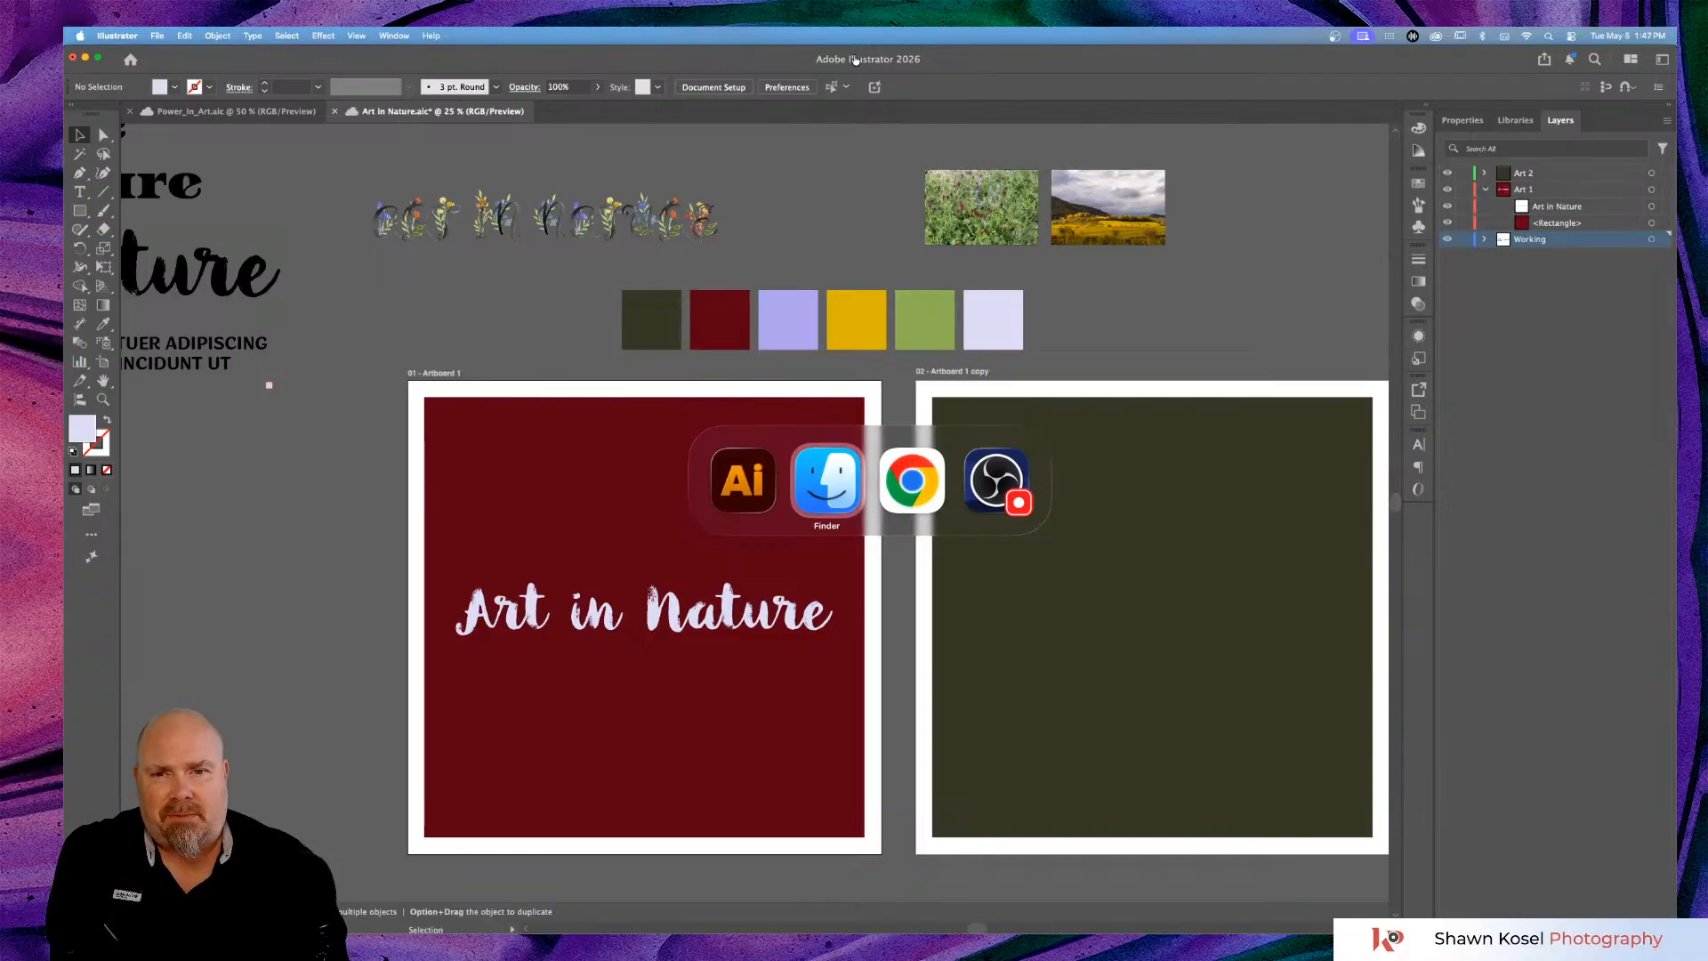
key(super+Tab)
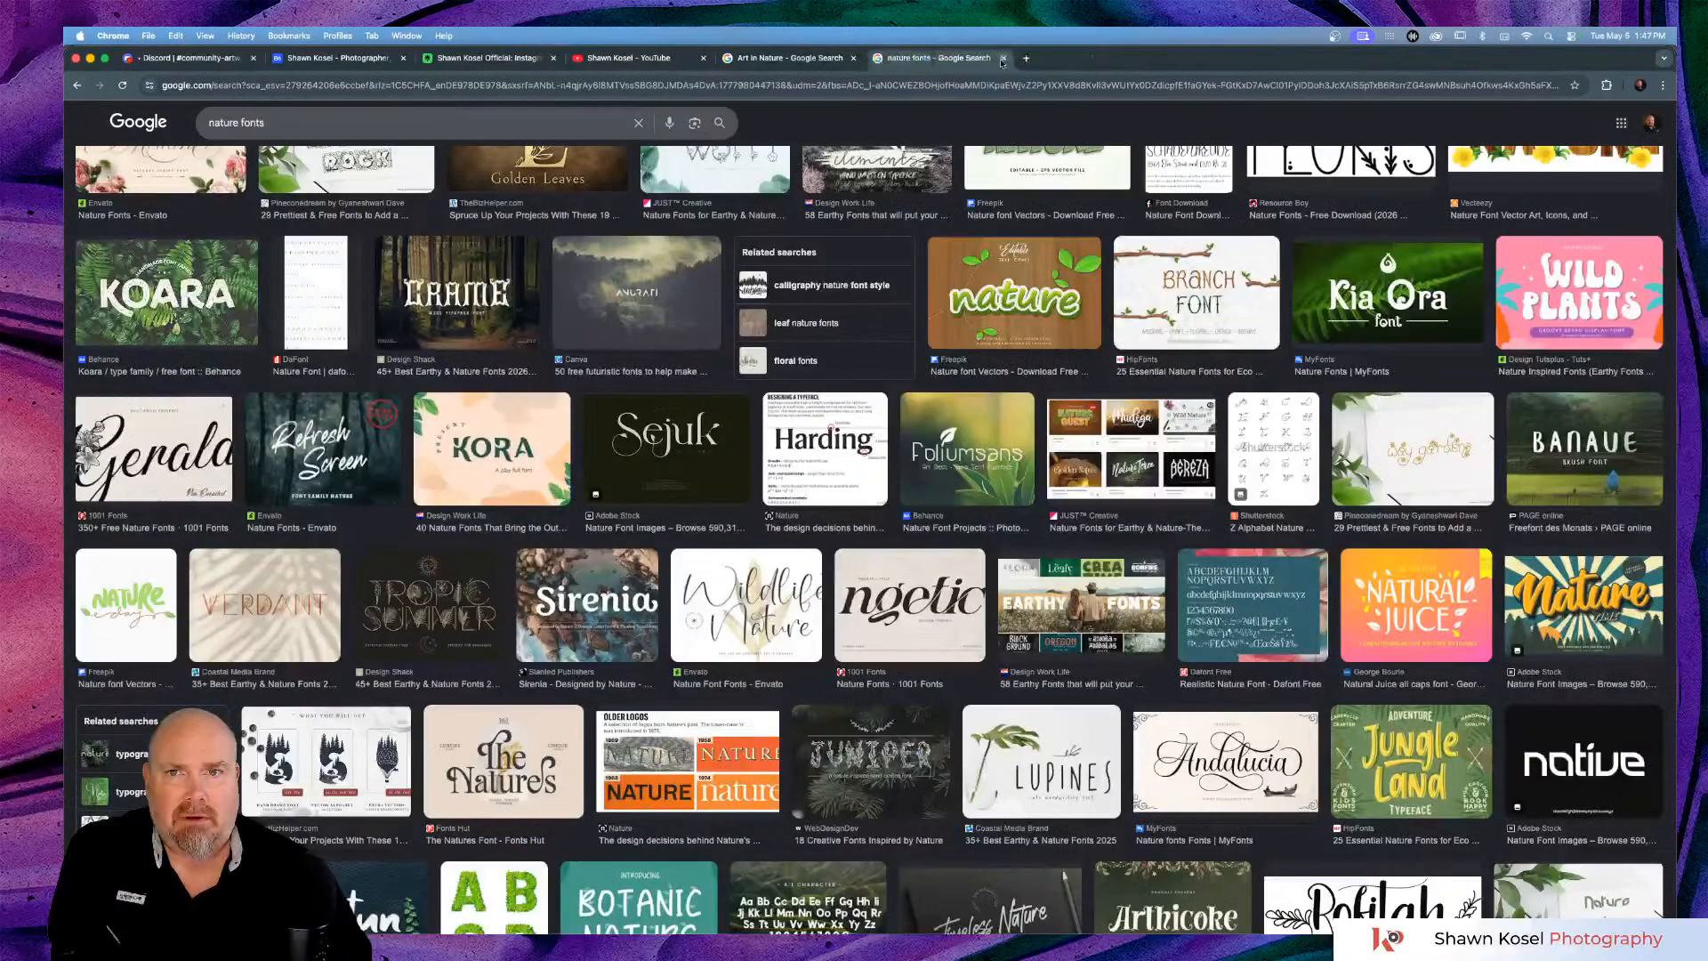
click(1003, 58)
click(1025, 58)
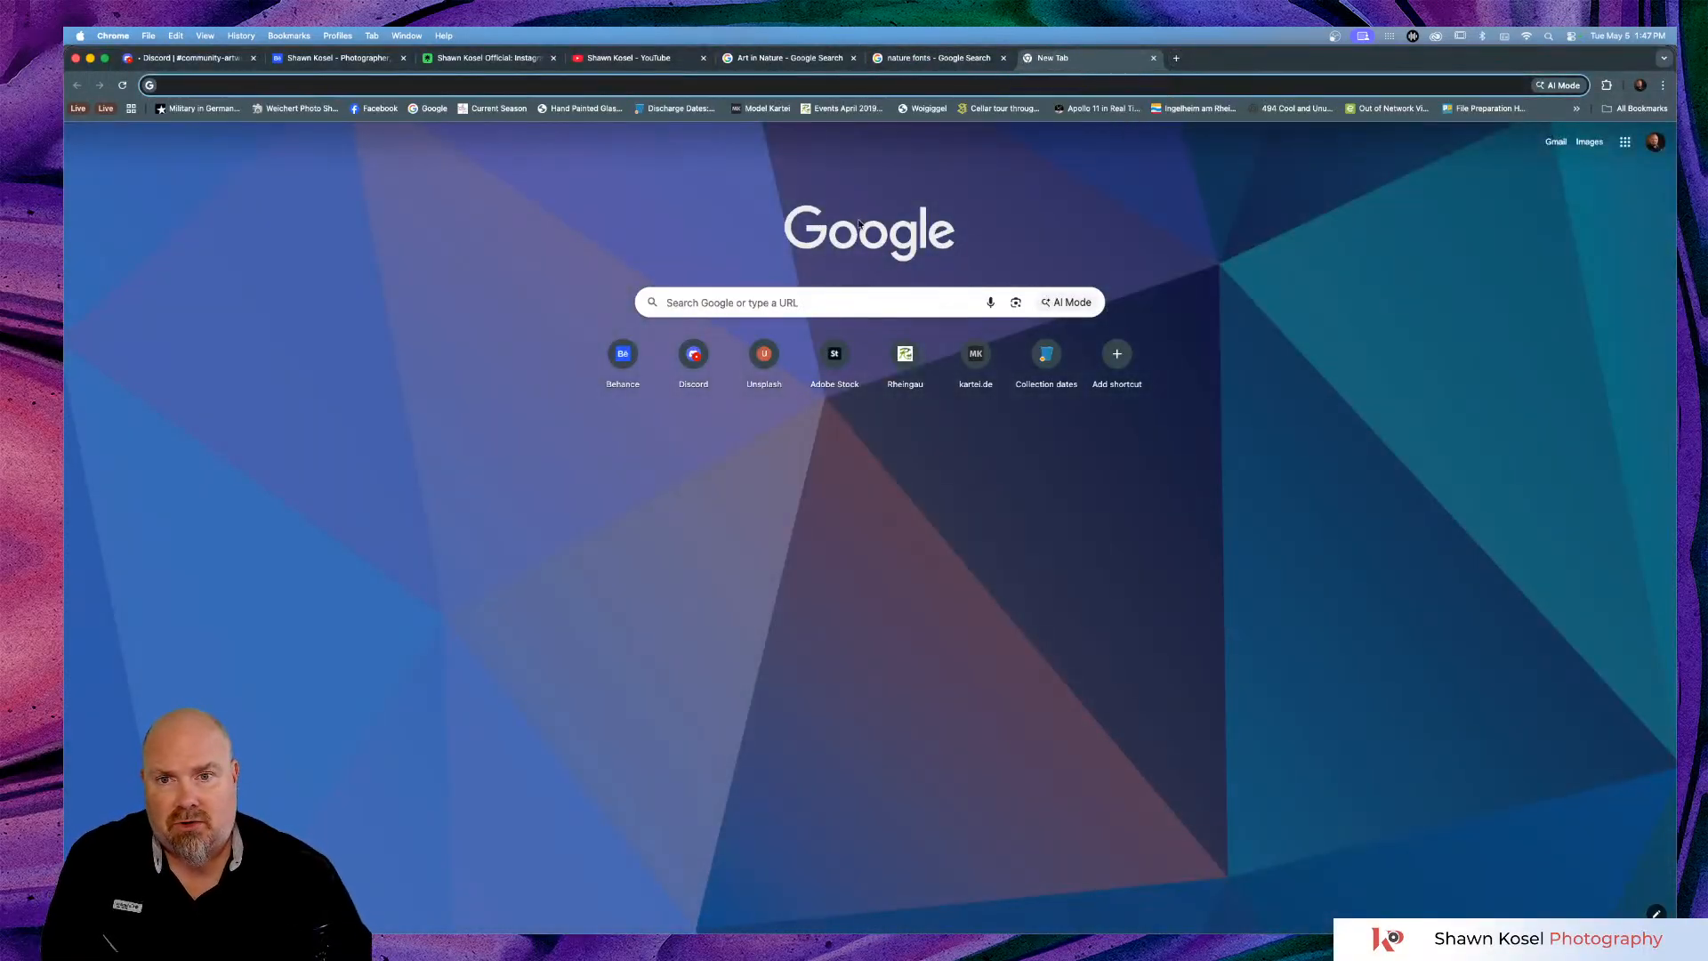
click(848, 361)
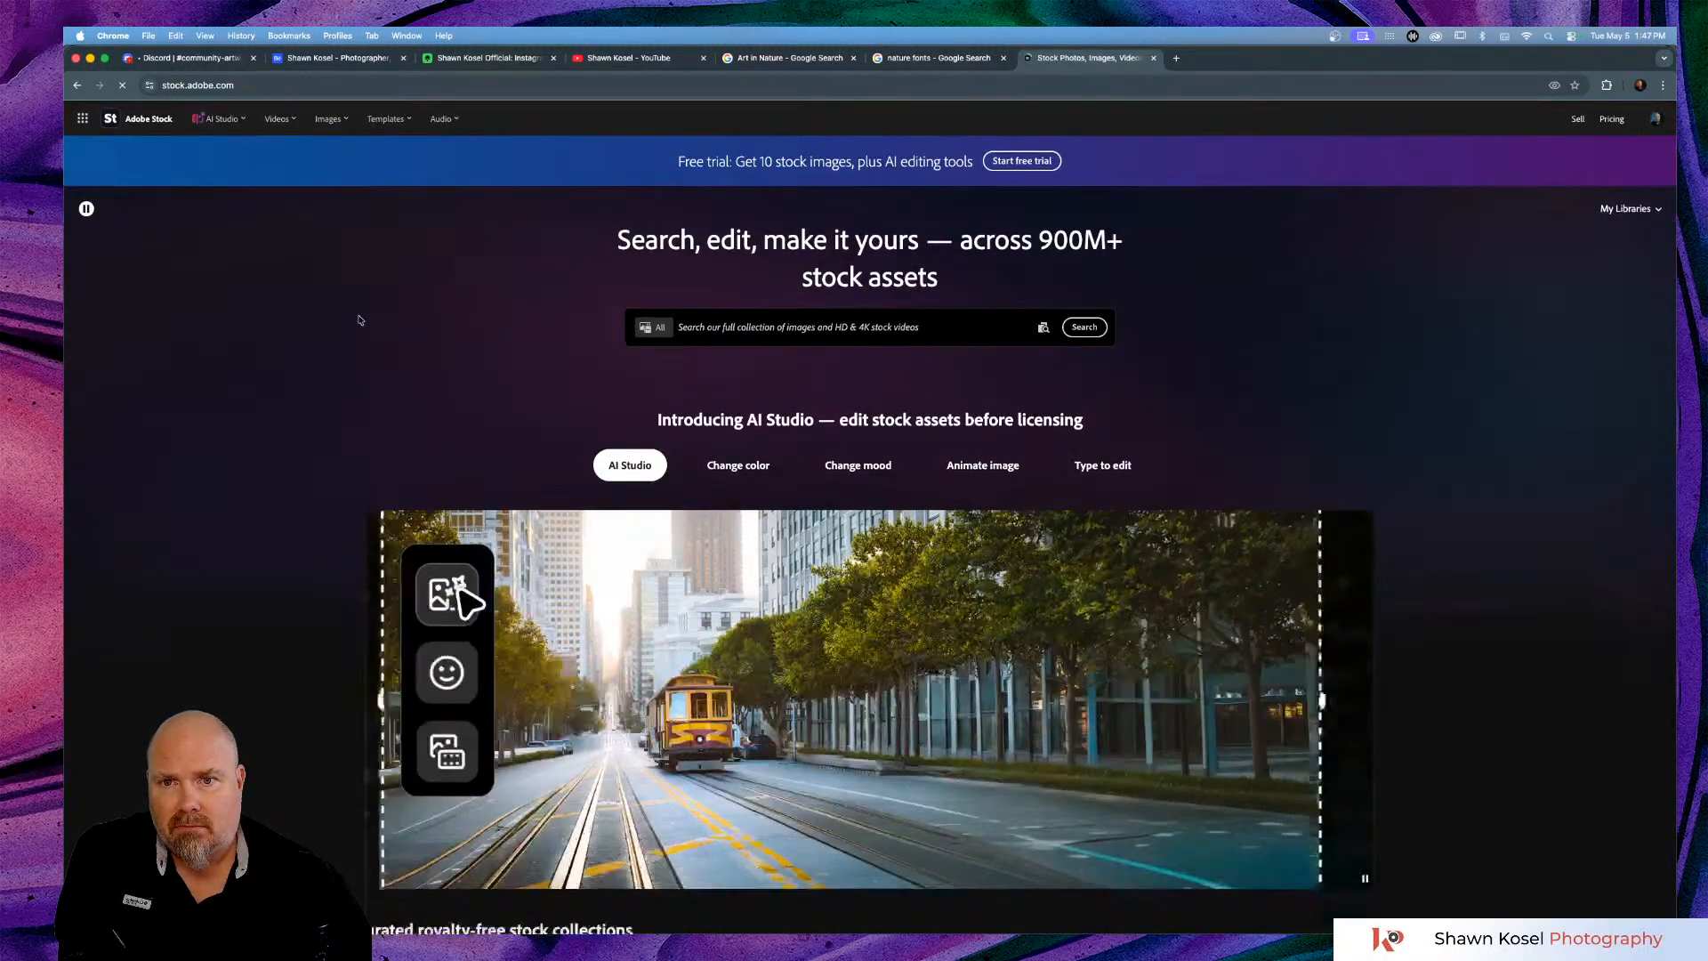
Search Adobe Stock for "nature".
click(753, 326)
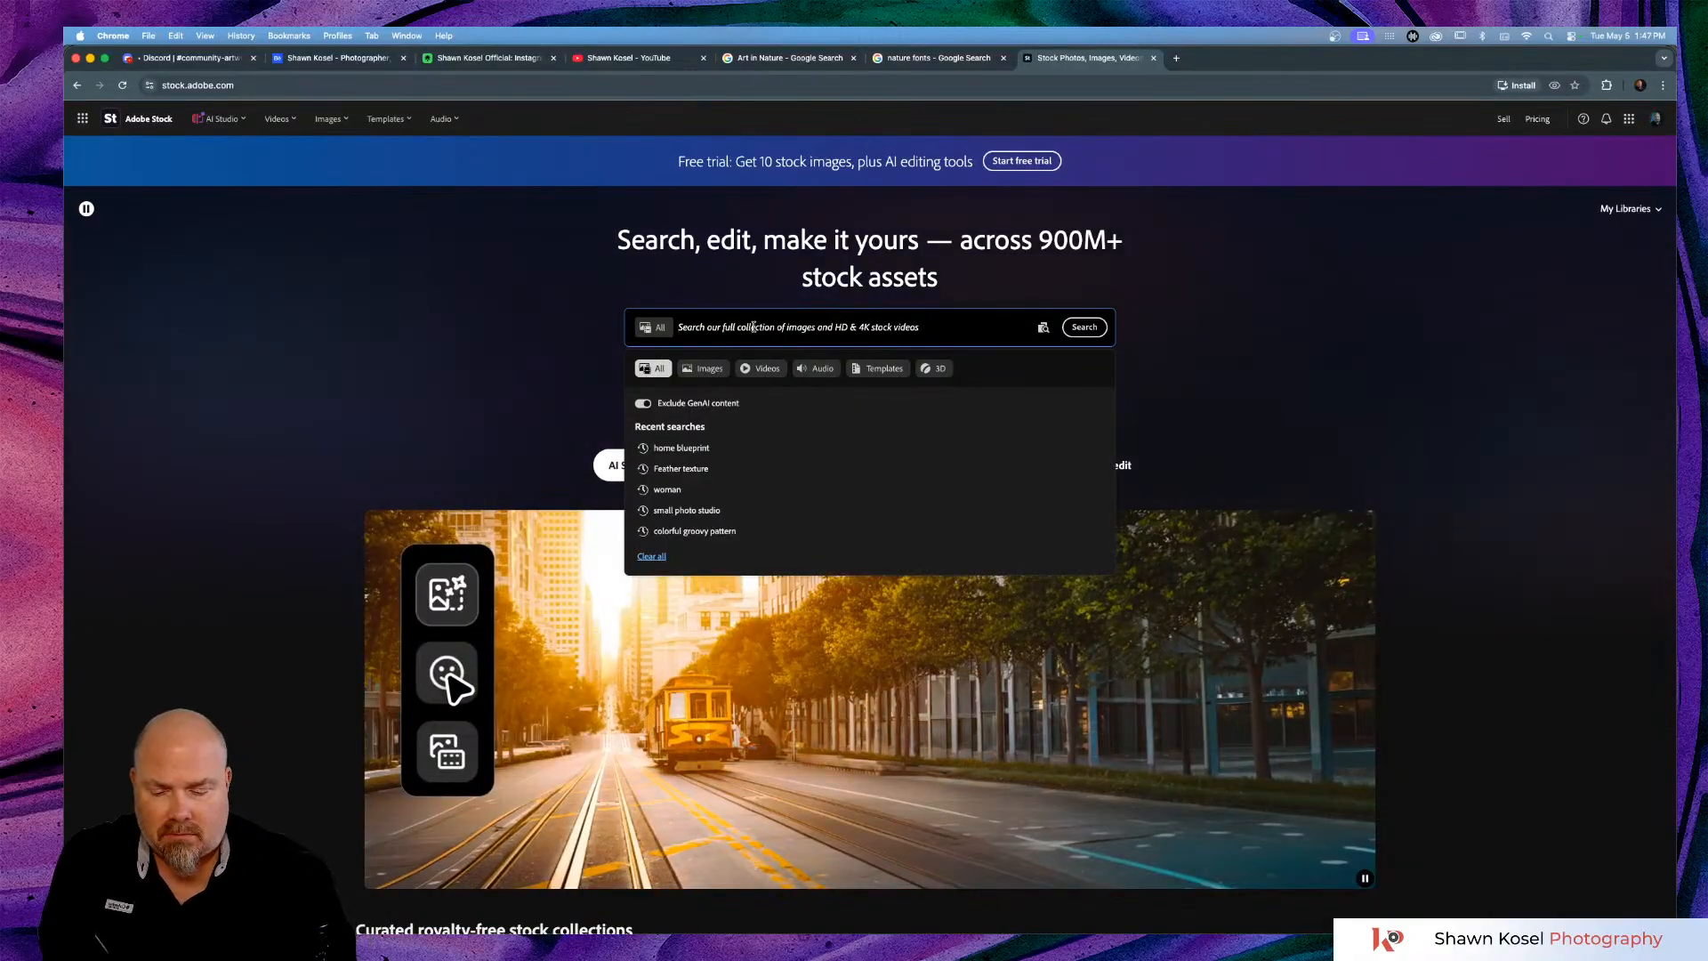
text(nat)
key(BackSpace)
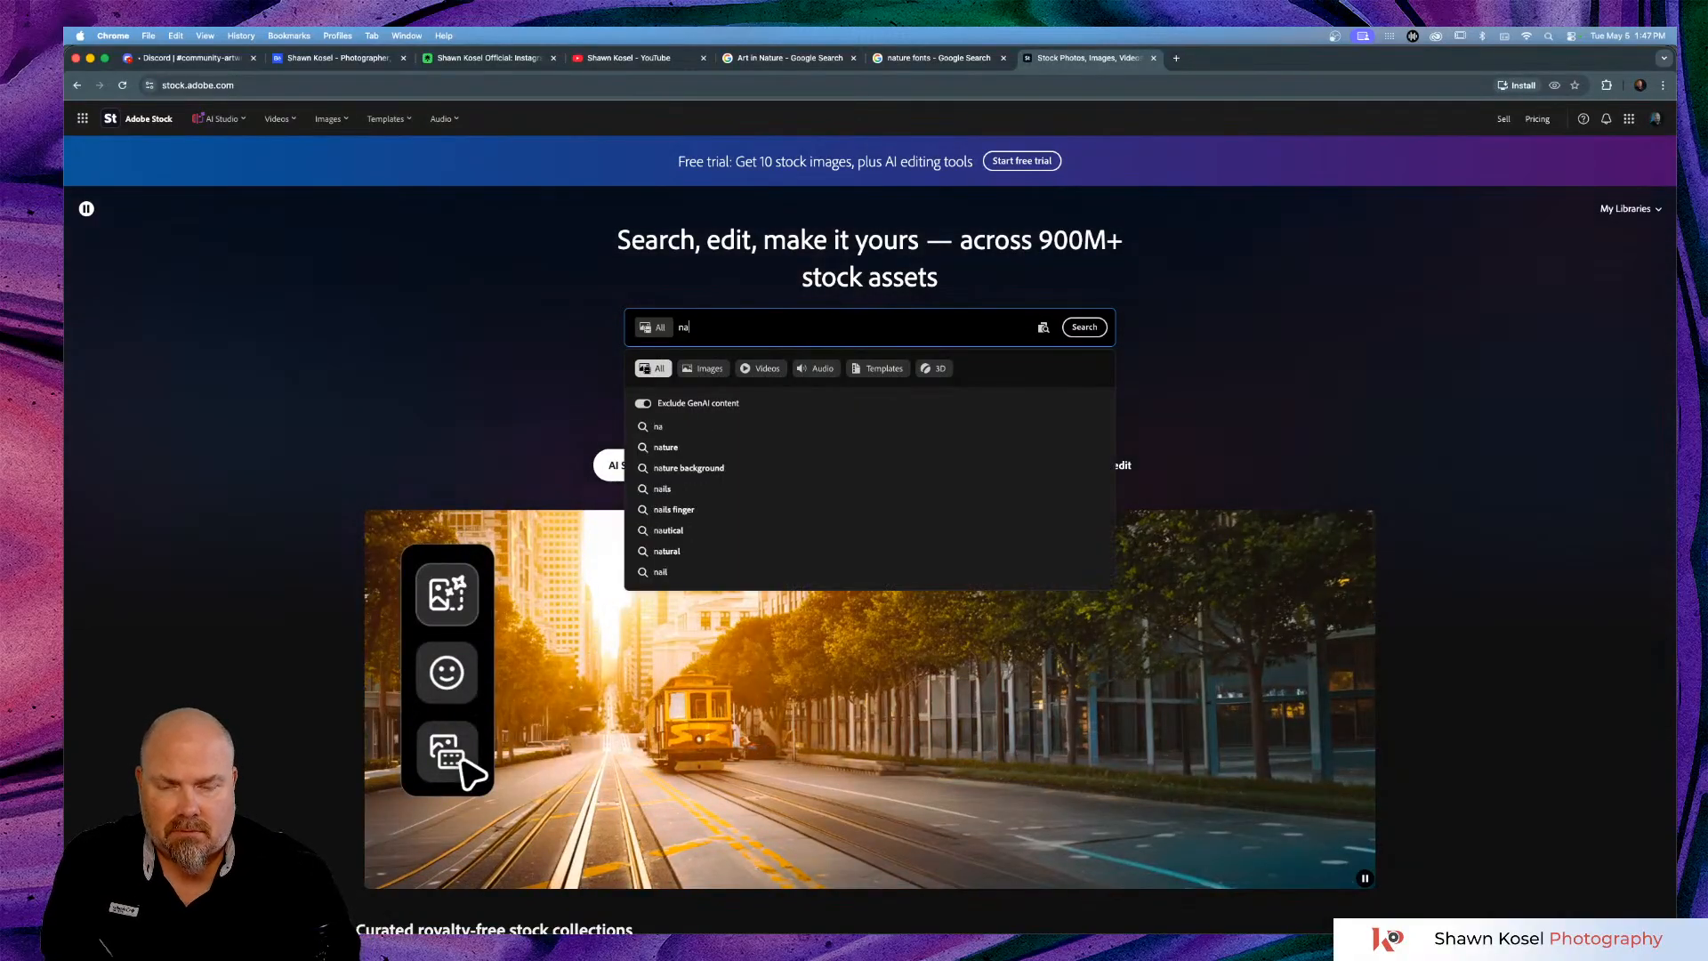
text(ture)
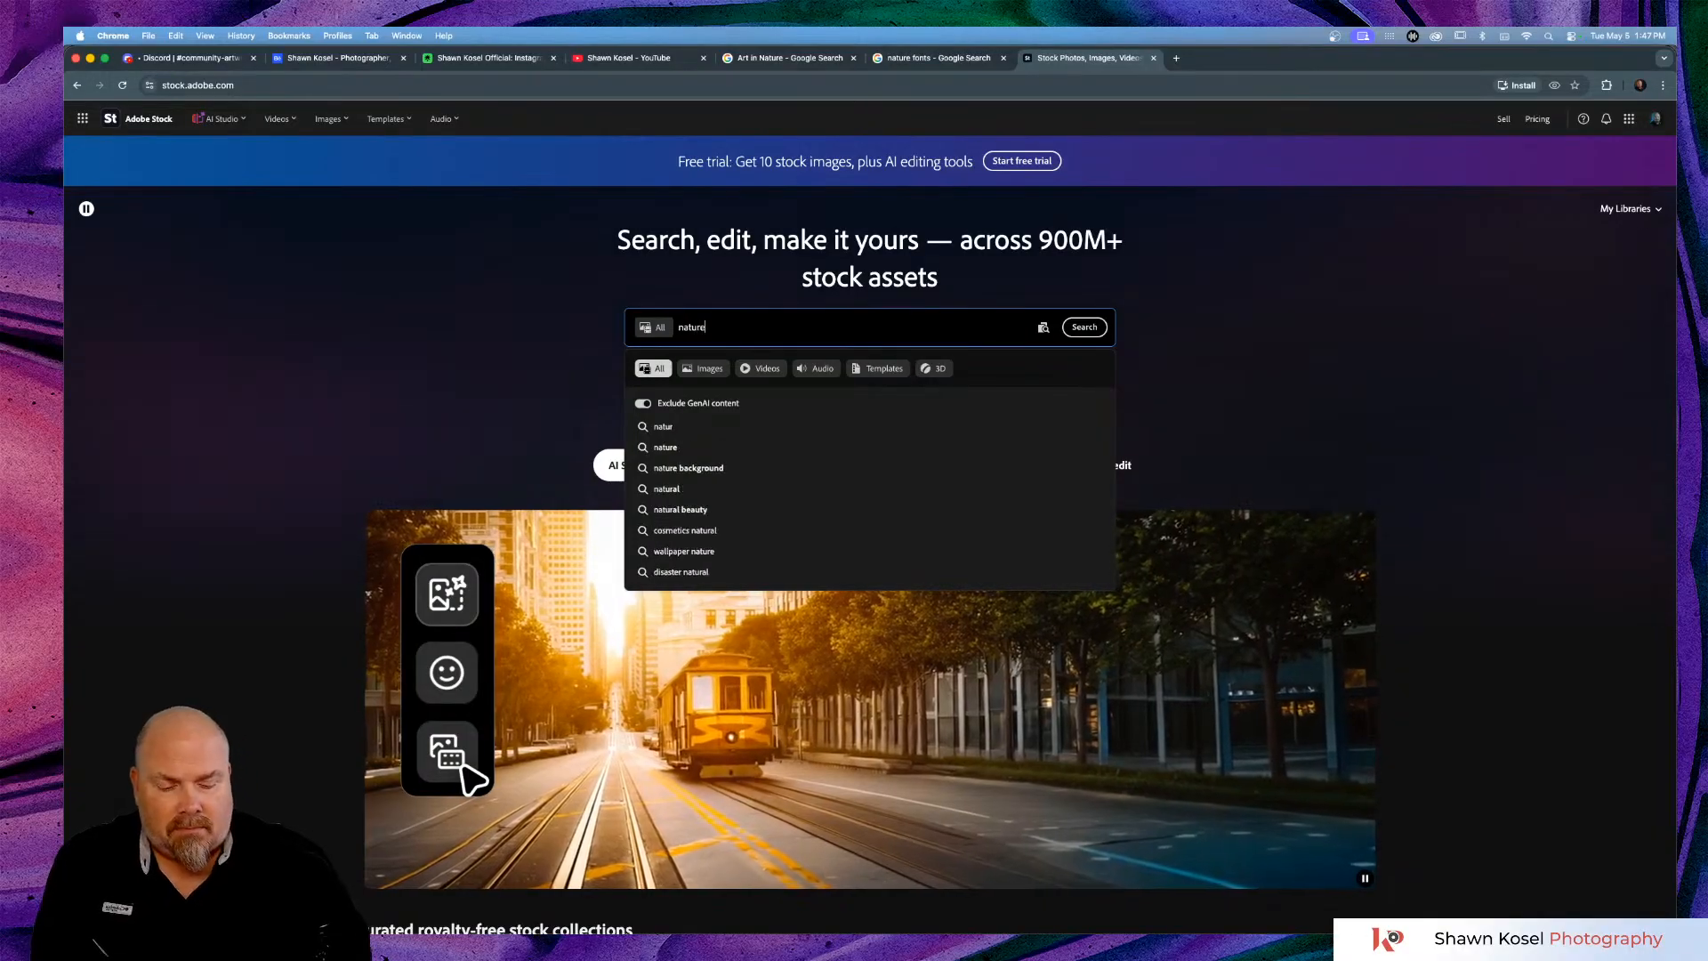
key(Return)
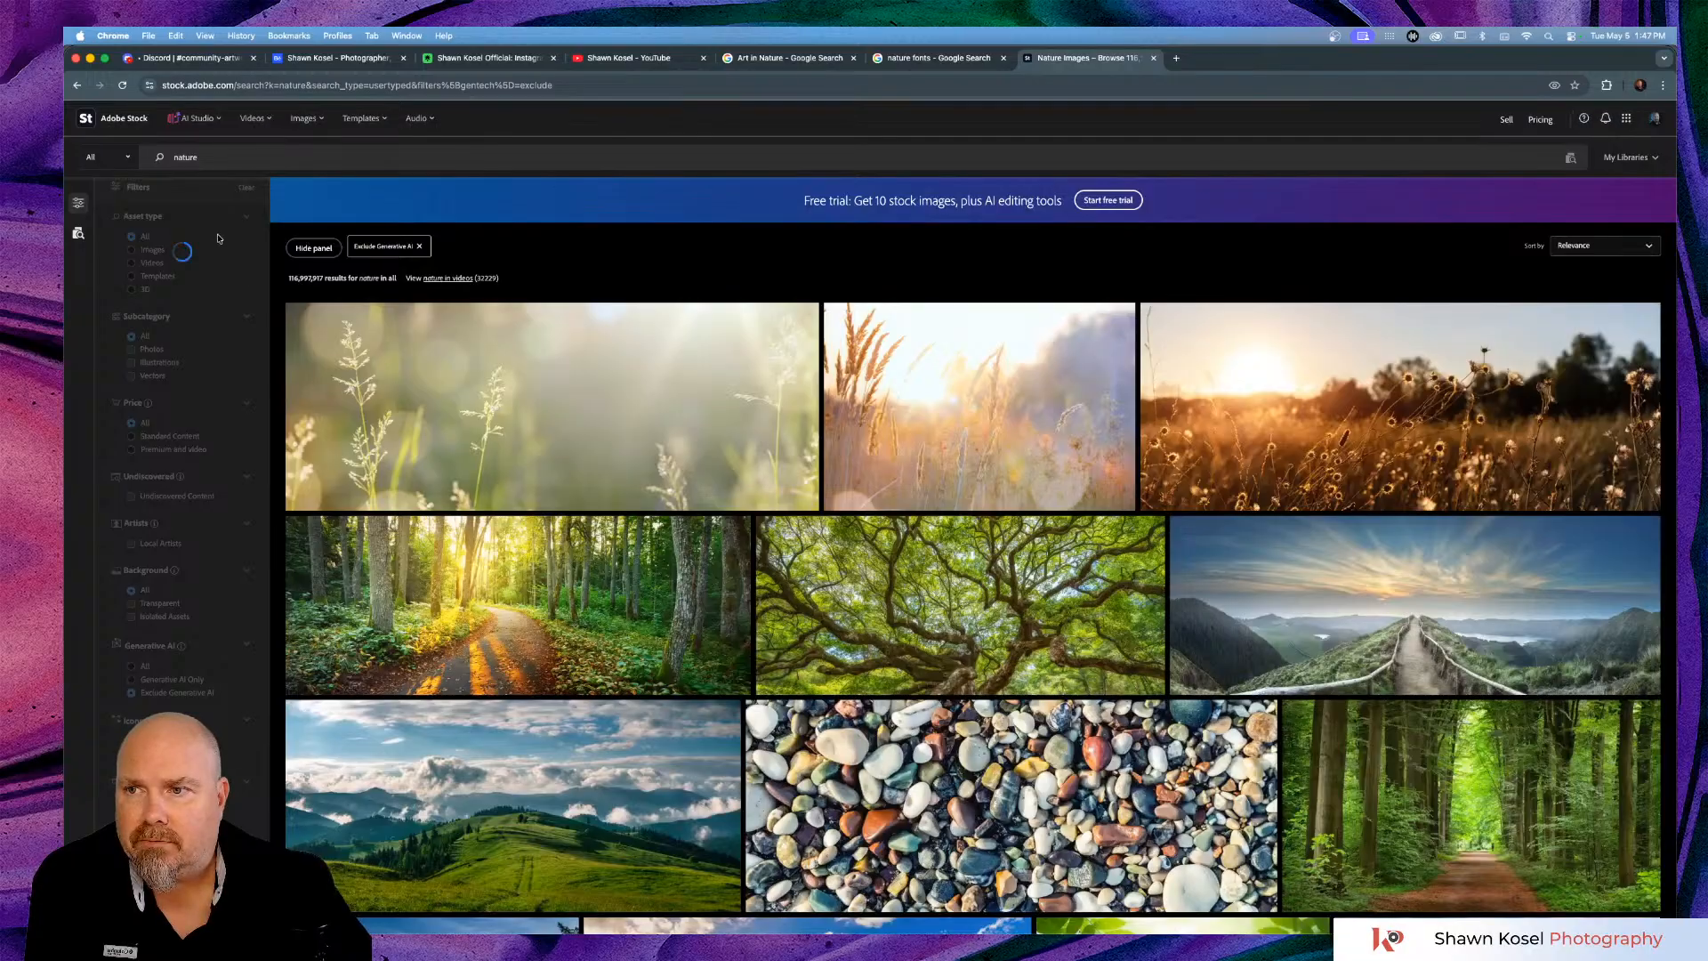
Restrict the nature results to free assets in the Vectors subcategory.
click(105, 156)
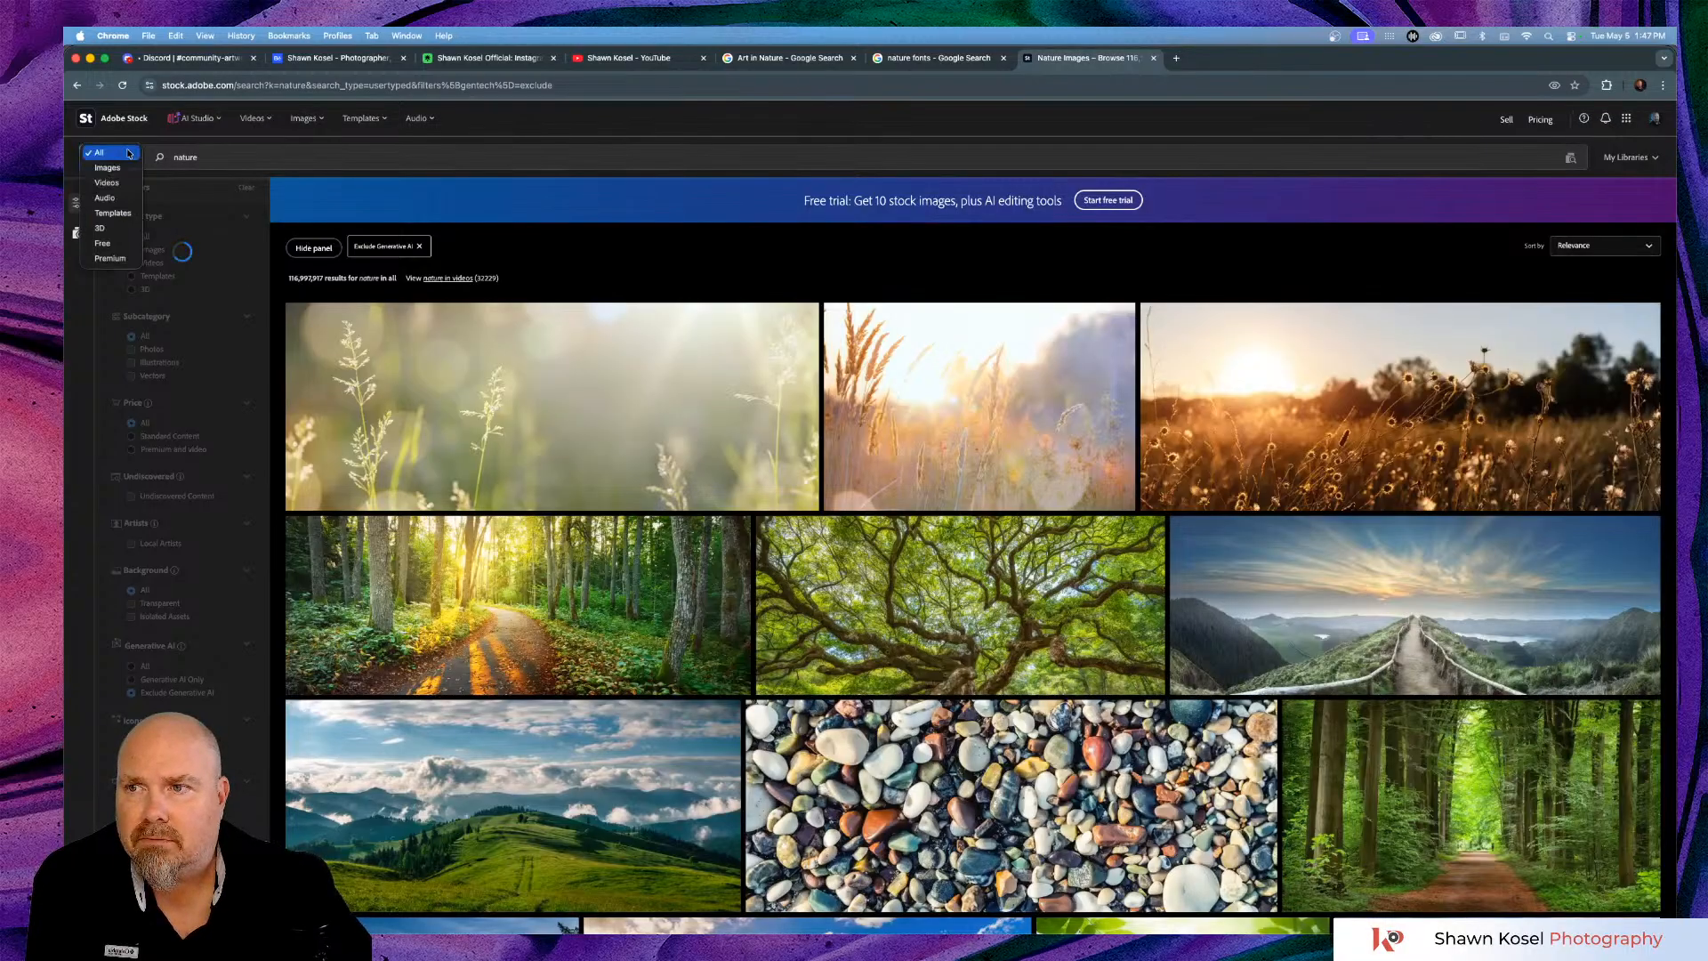
click(102, 243)
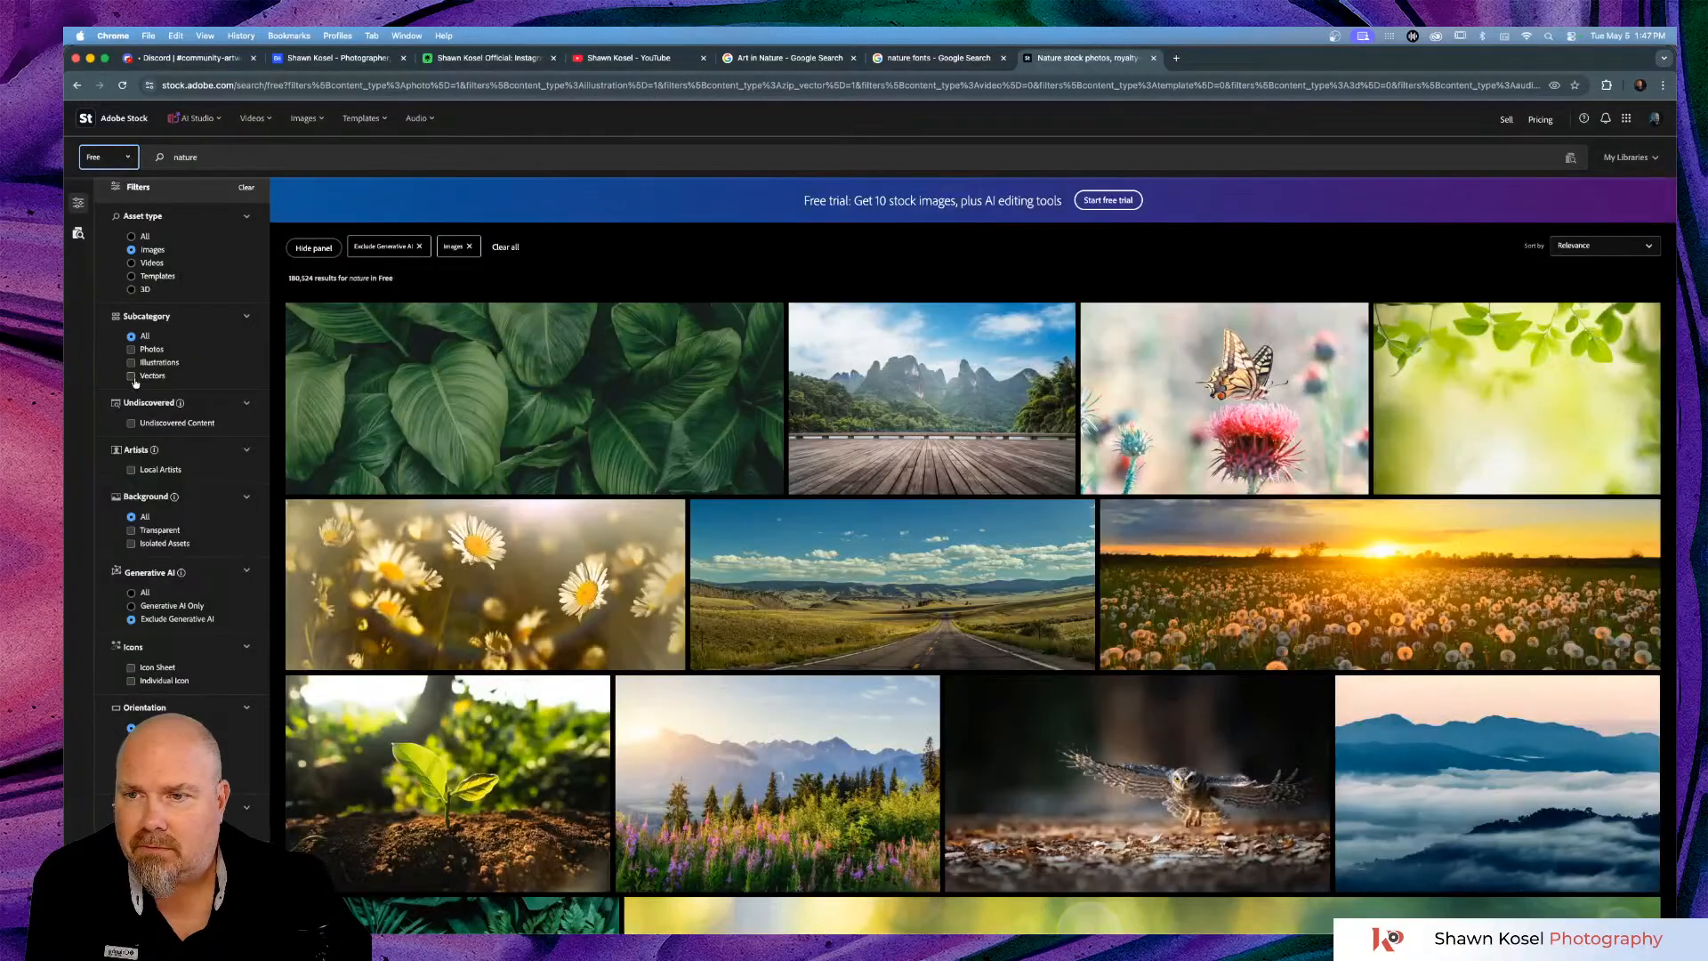
click(131, 378)
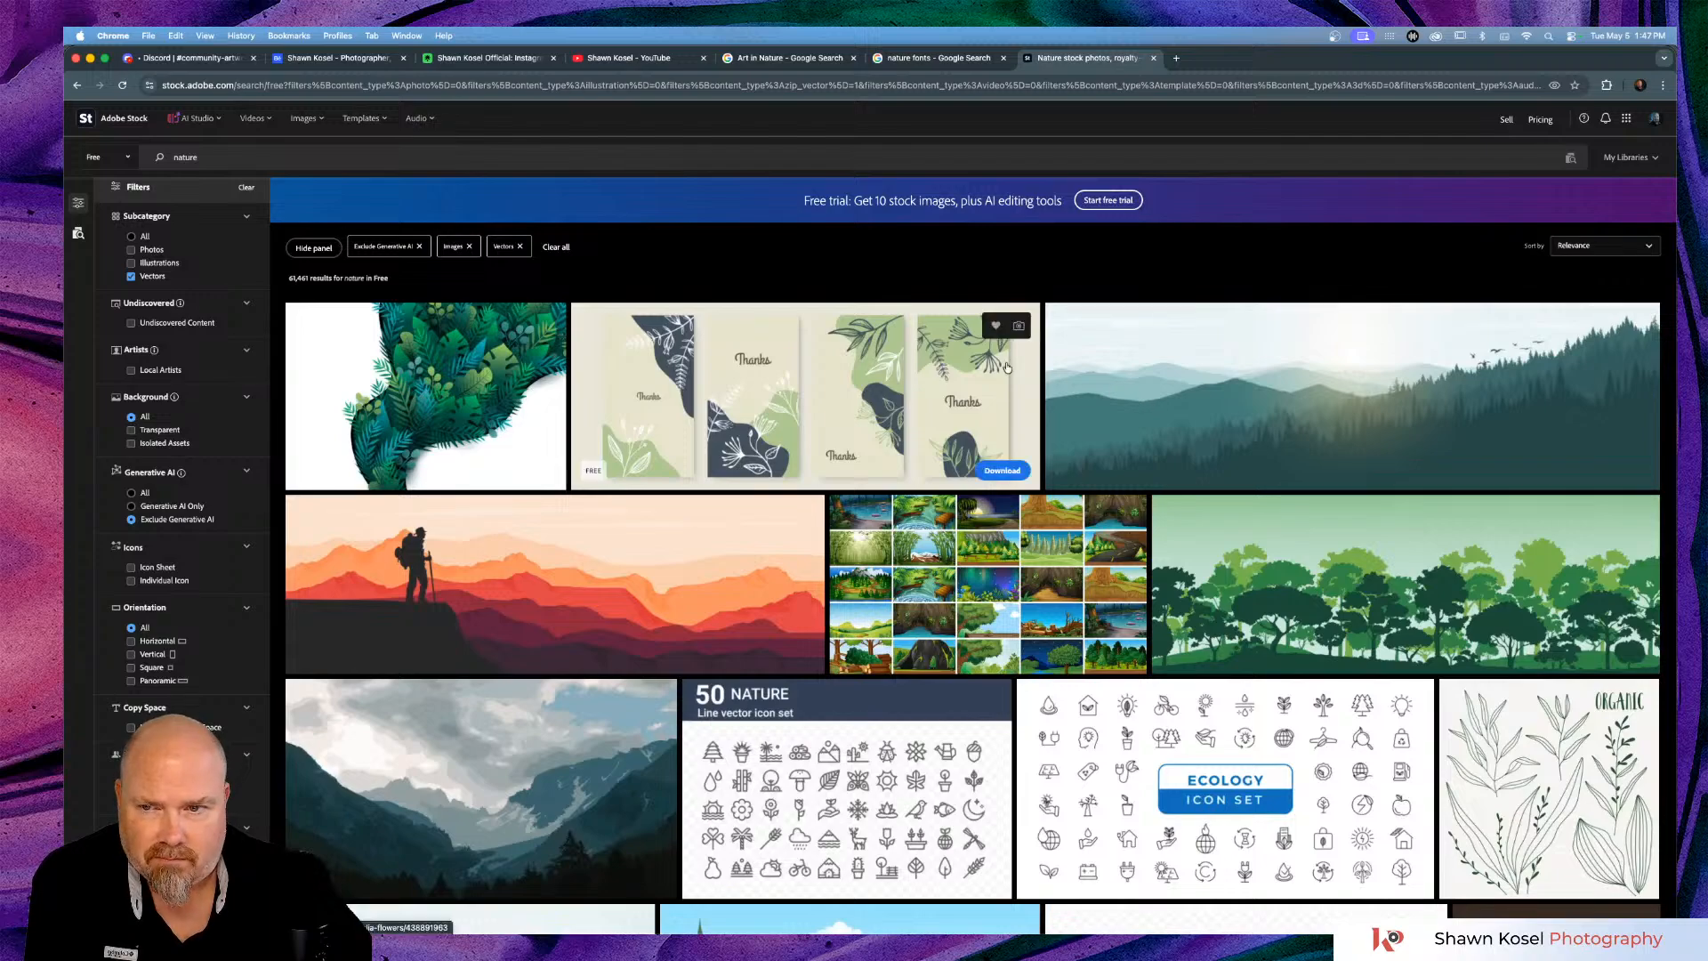
Examine the free nature vectors for artwork that suits the Art in Nature design.
scroll(984, 364, down, 4)
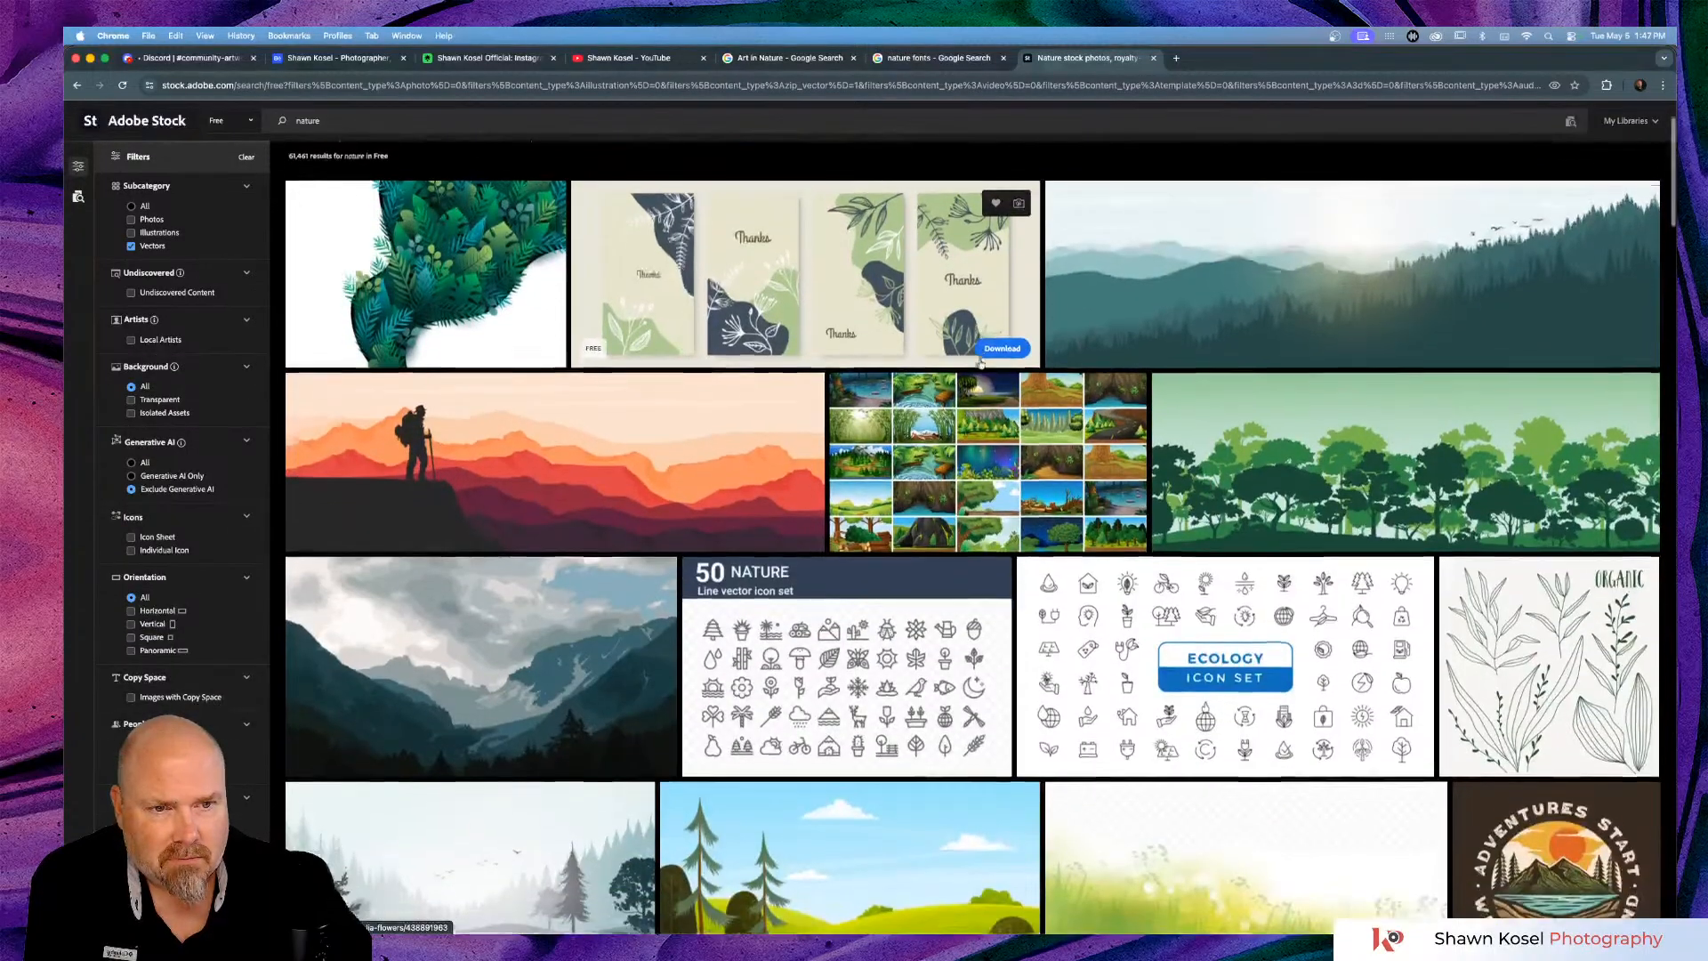
scroll(981, 363, down, 2)
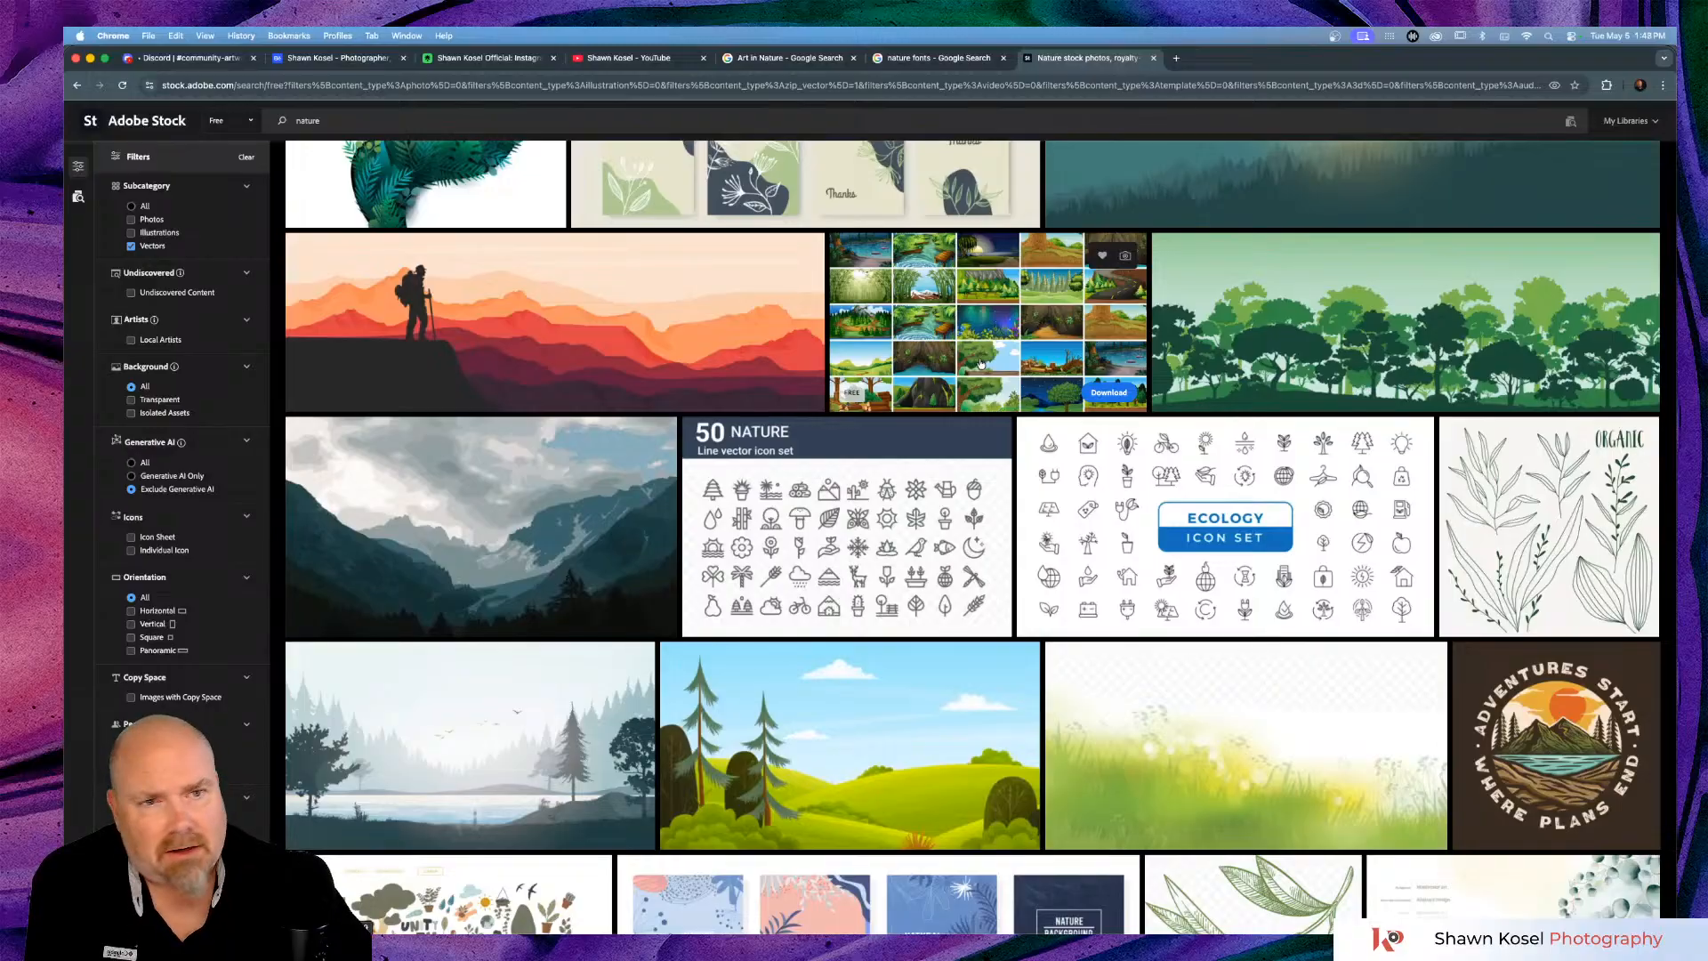
scroll(981, 363, down, 5)
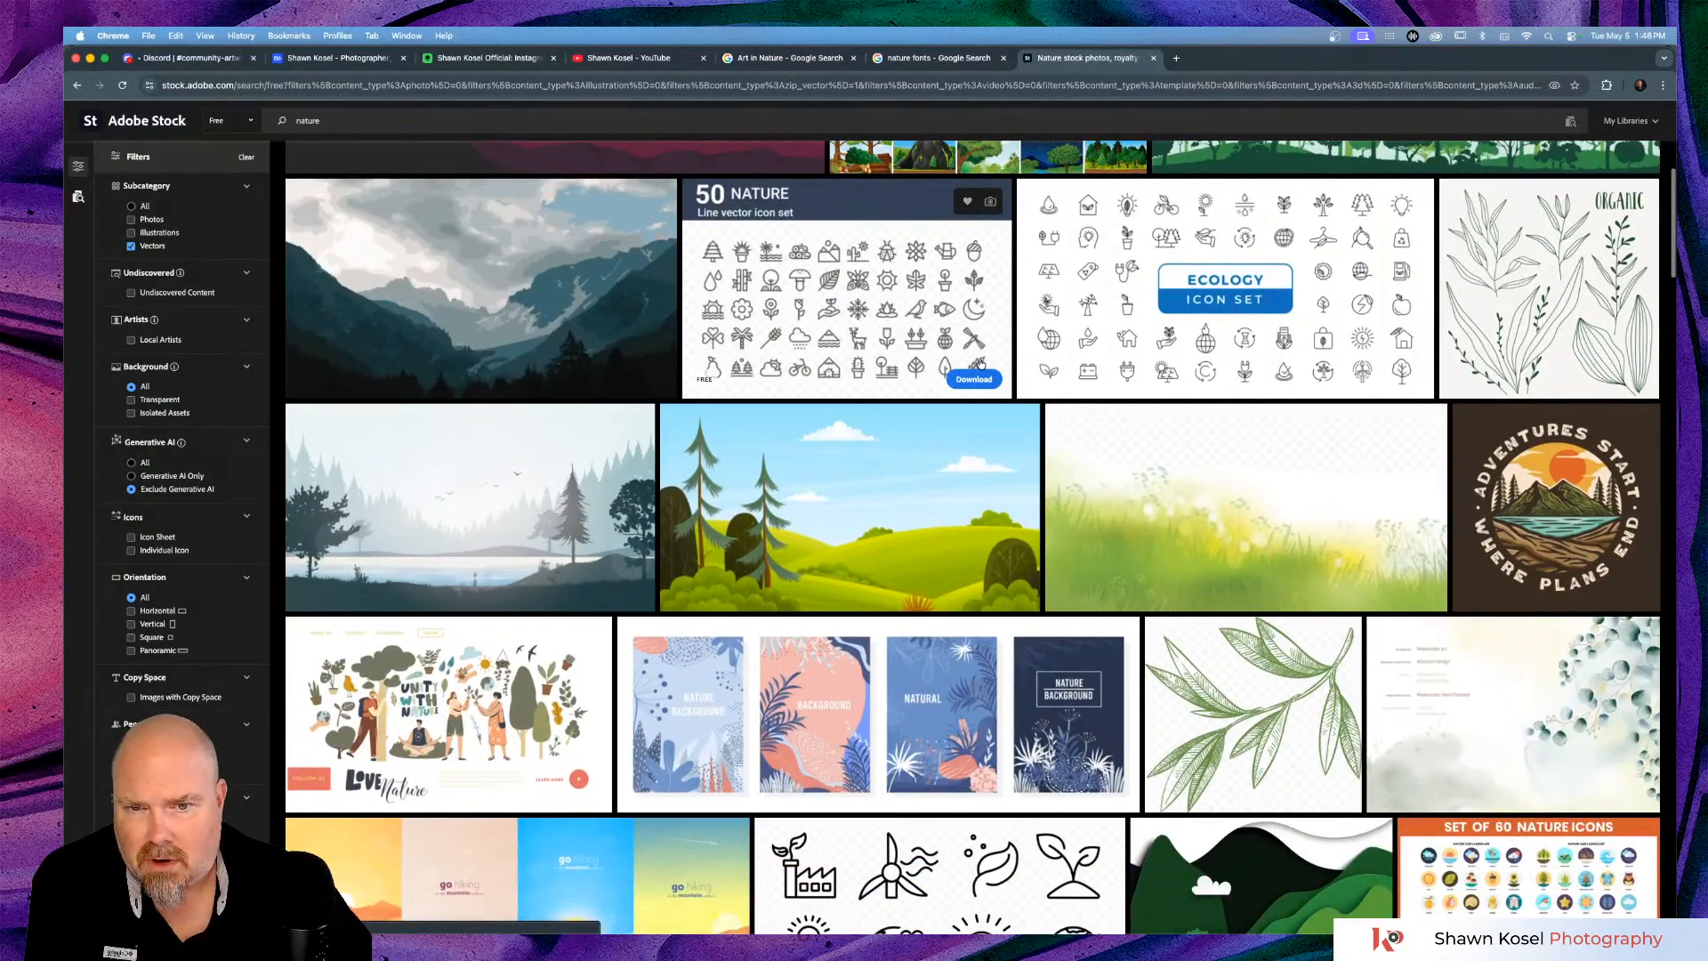
scroll(981, 364, down, 3)
scroll(980, 363, down, 12)
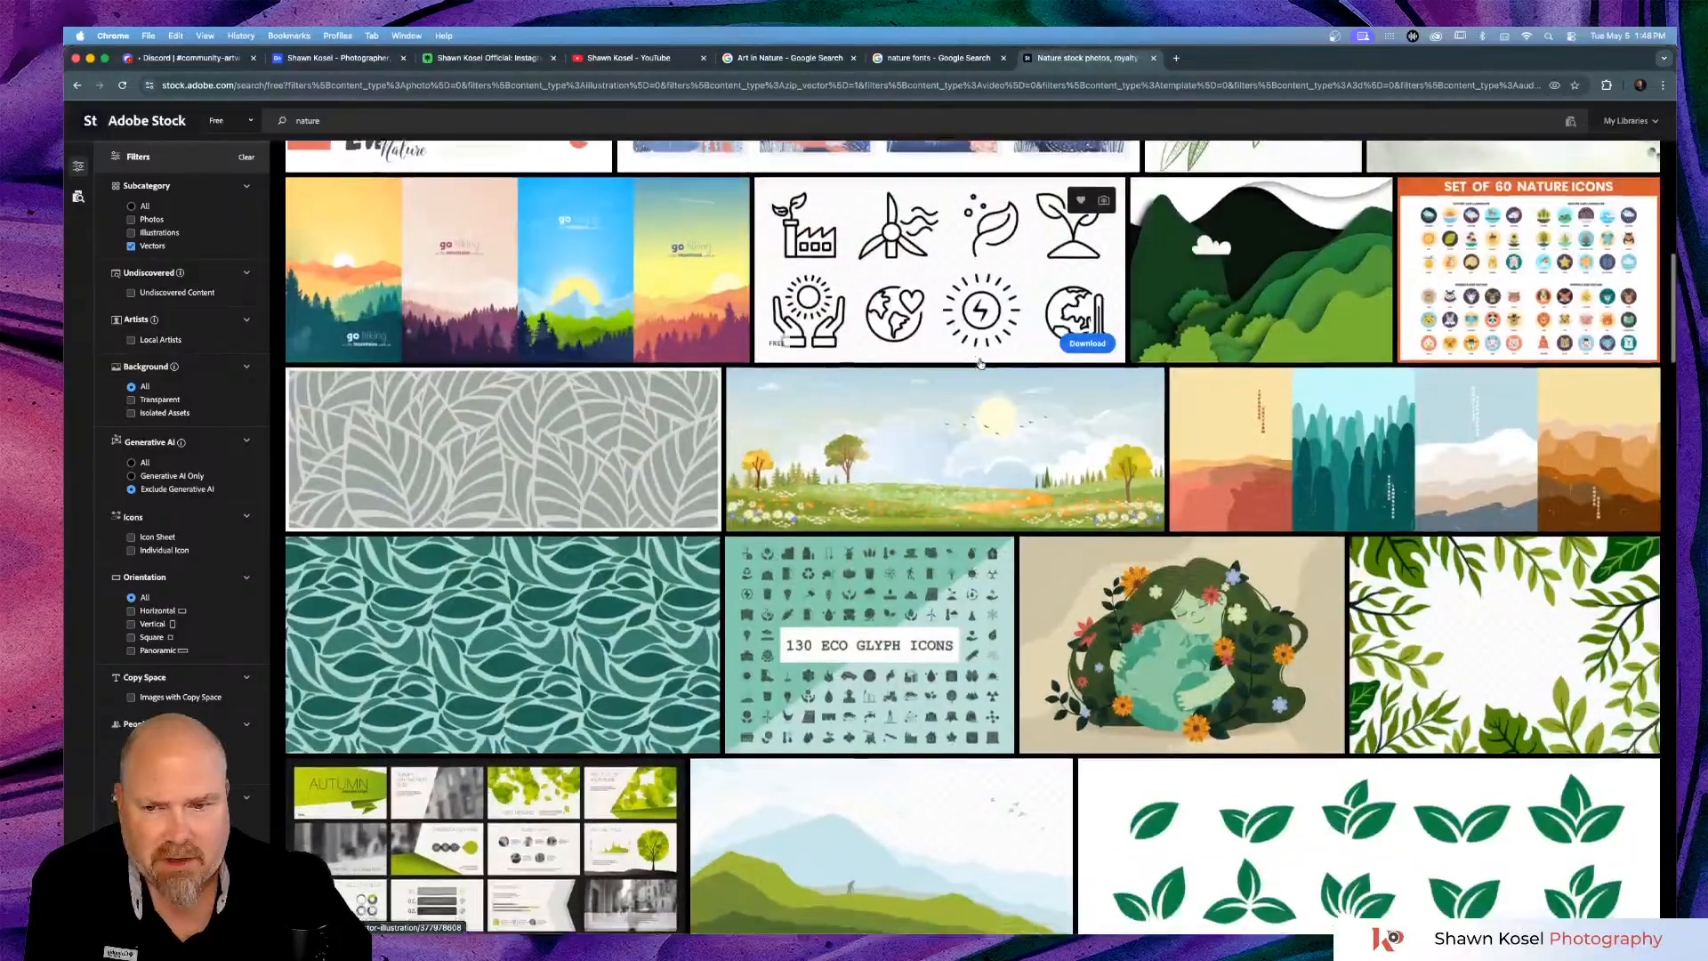
scroll(980, 364, down, 15)
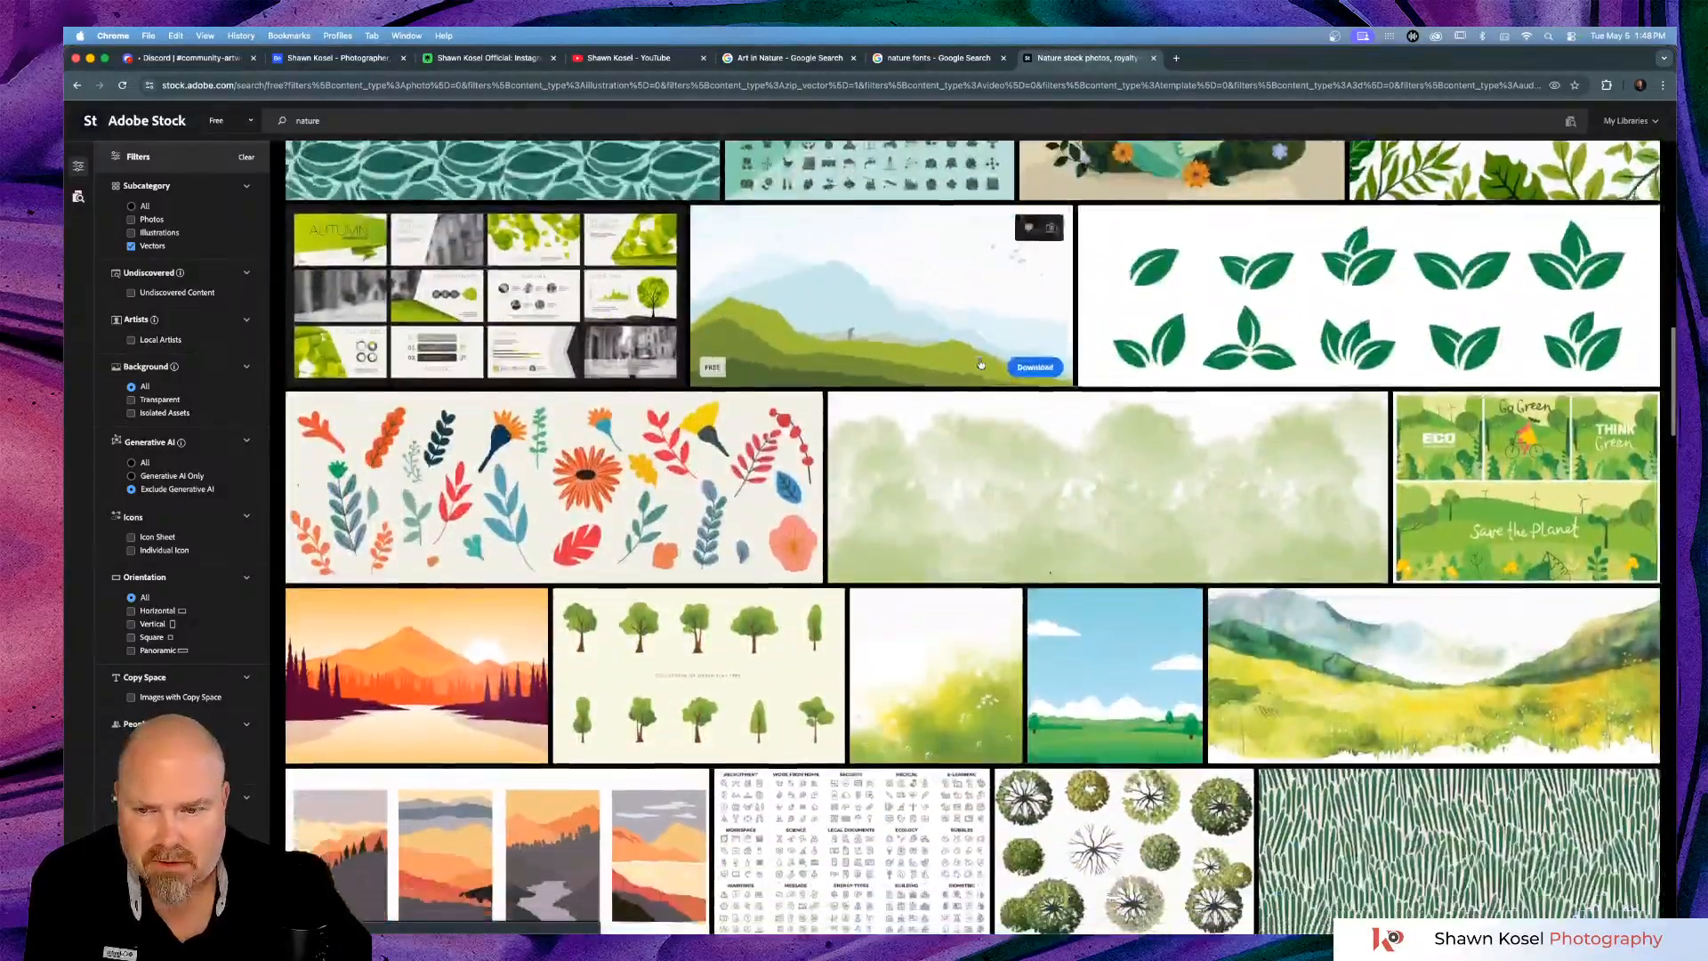
scroll(981, 363, down, 20)
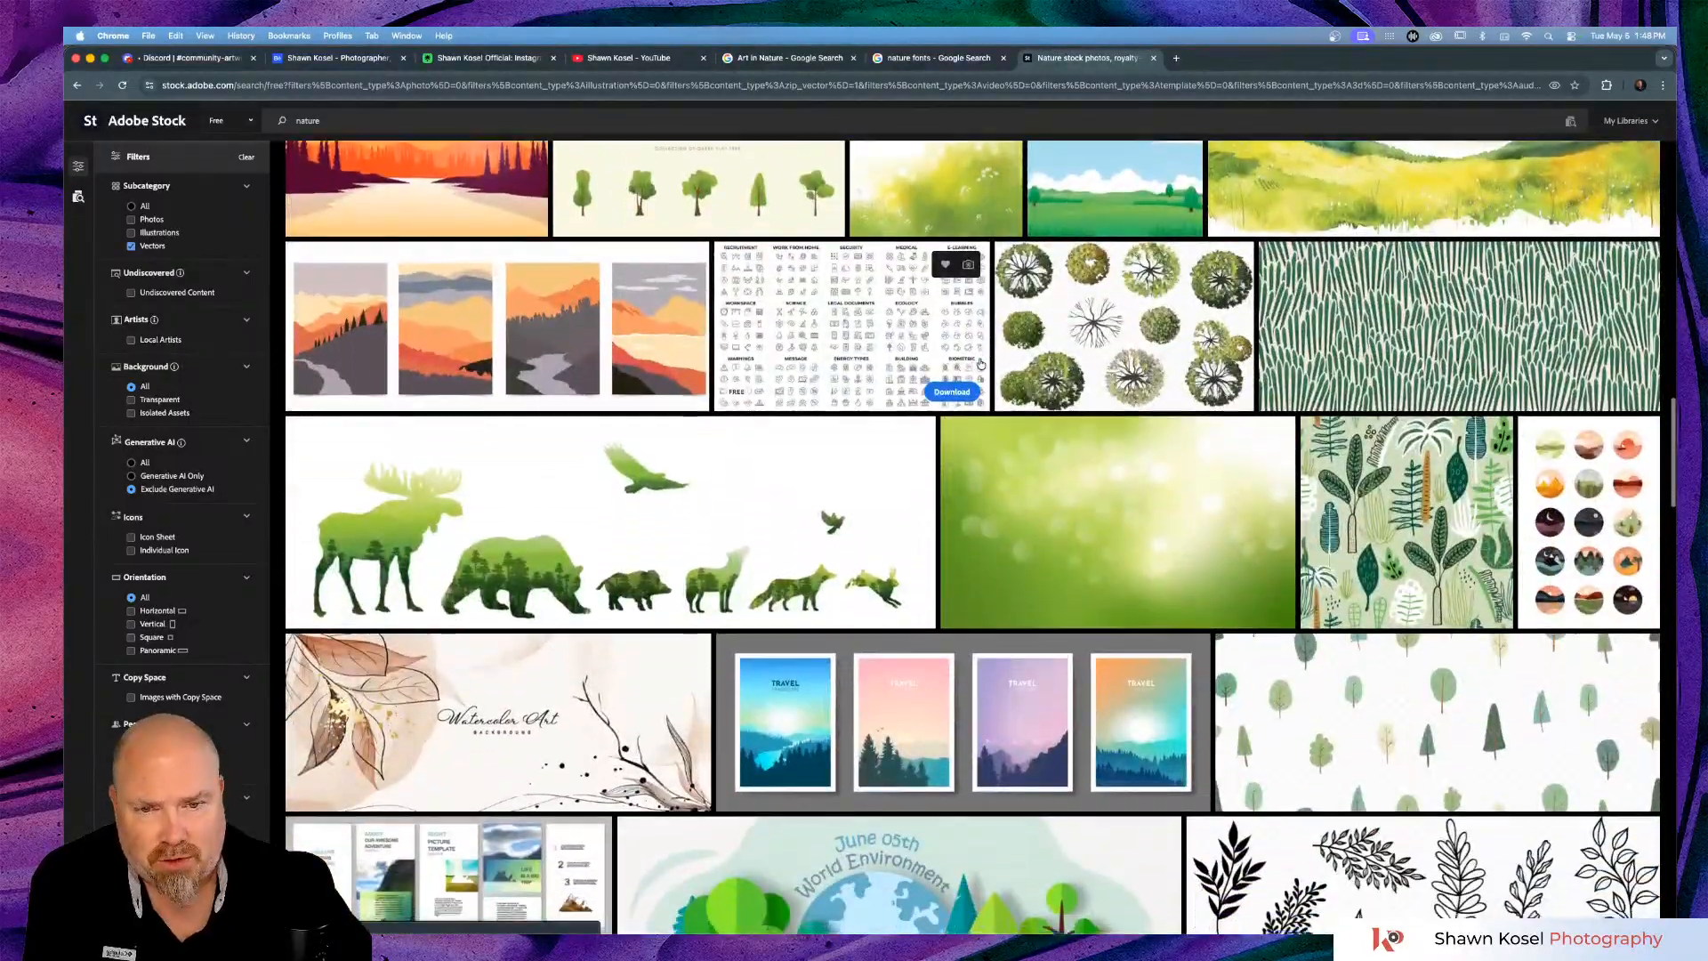
scroll(980, 364, down, 3)
scroll(980, 363, up, 20)
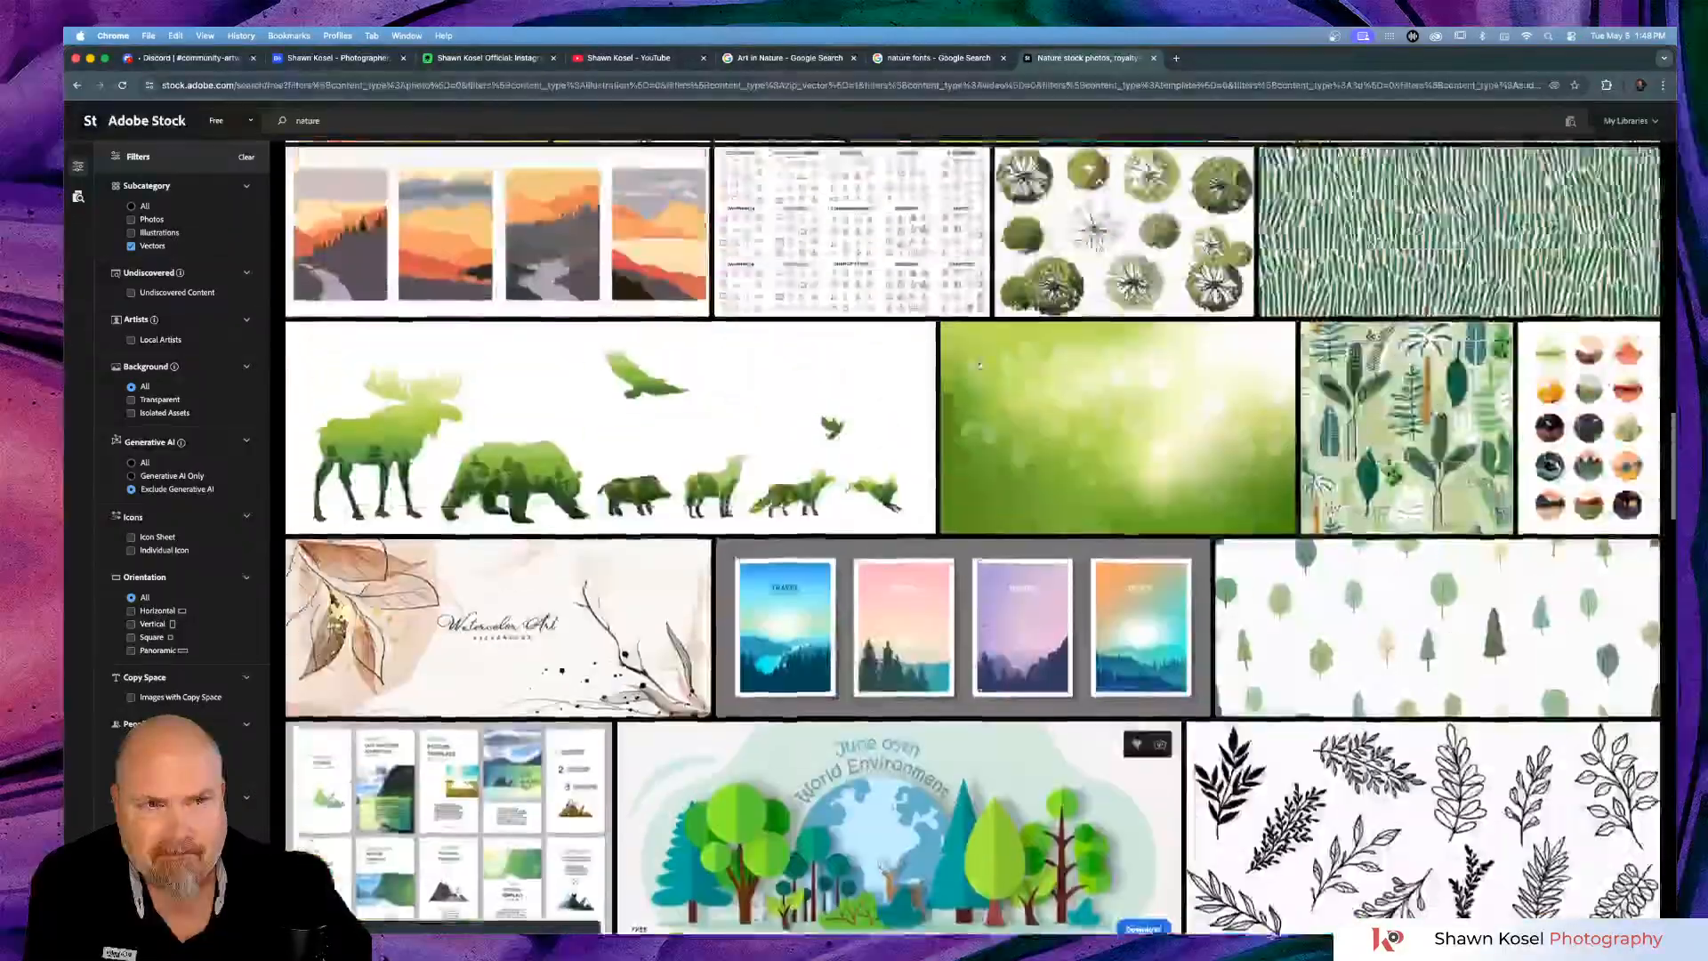
scroll(981, 364, up, 20)
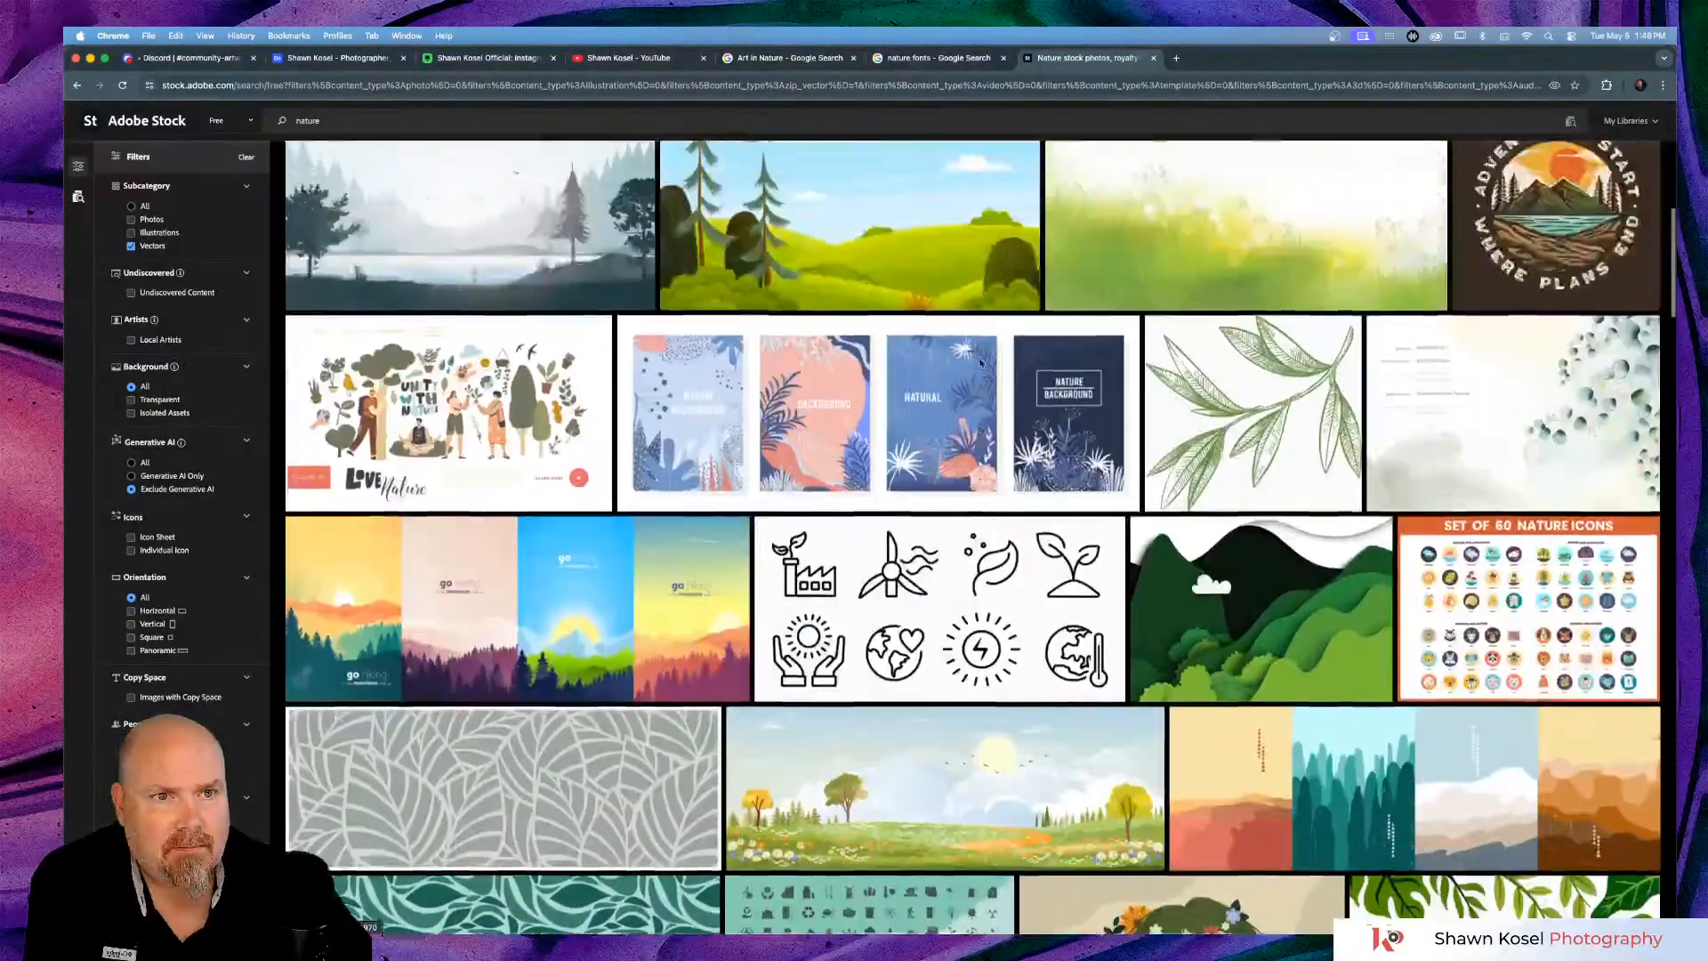
scroll(979, 363, up, 5)
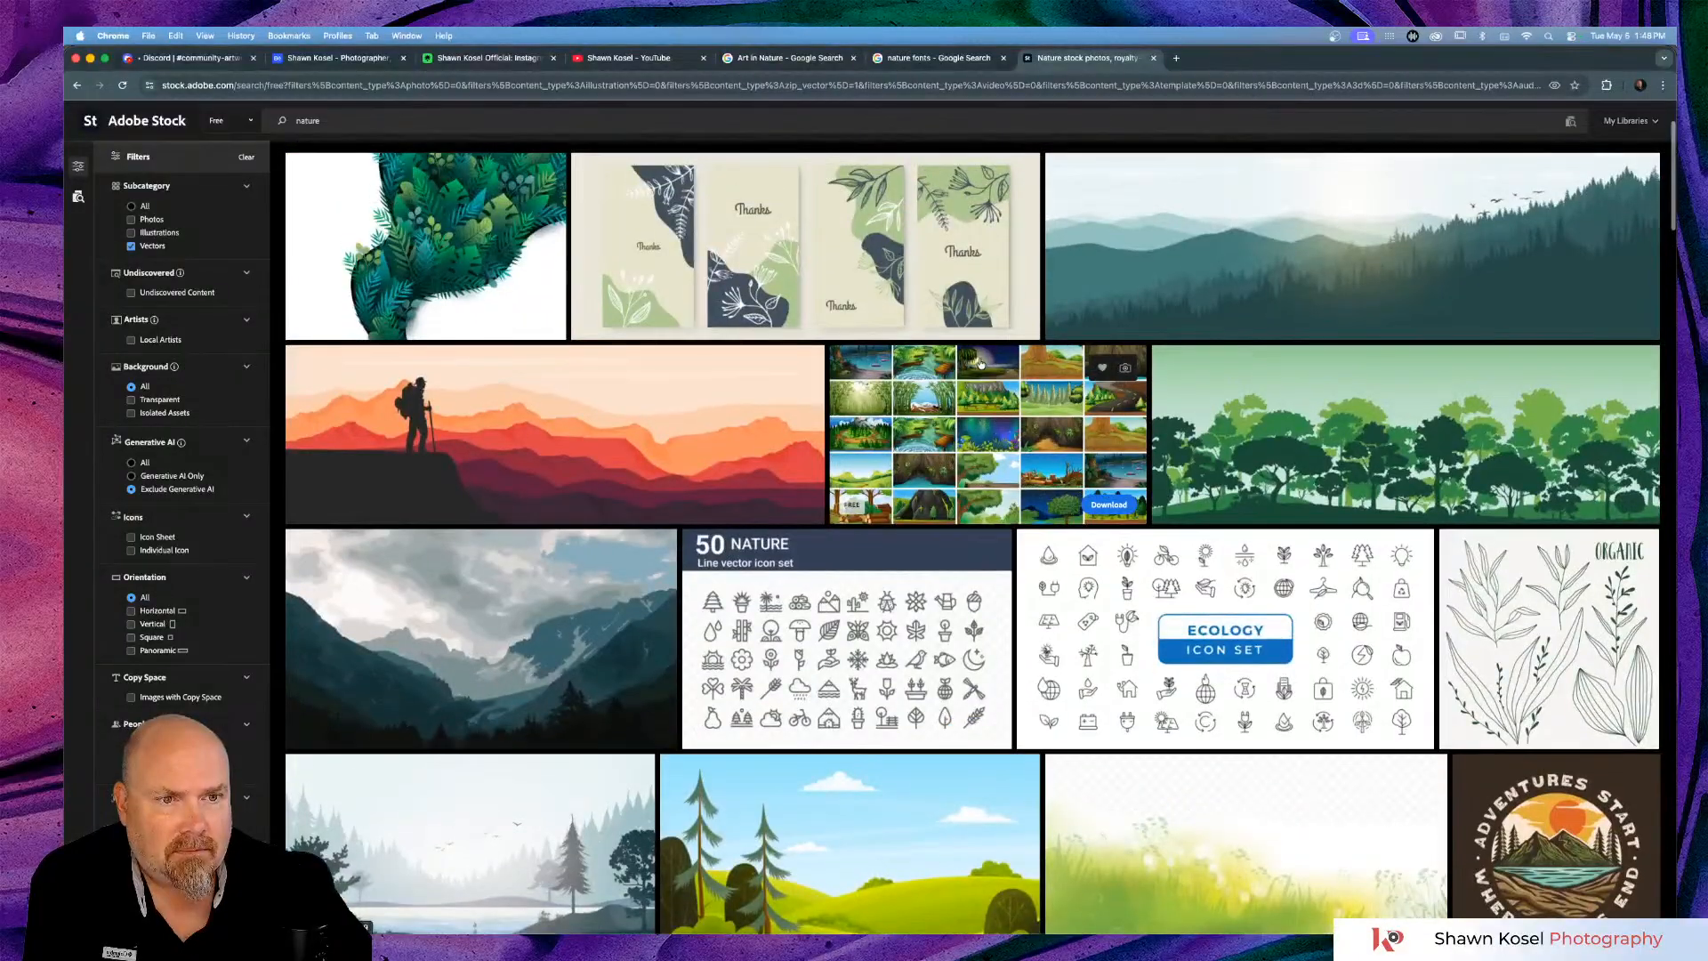
scroll(981, 364, up, 2)
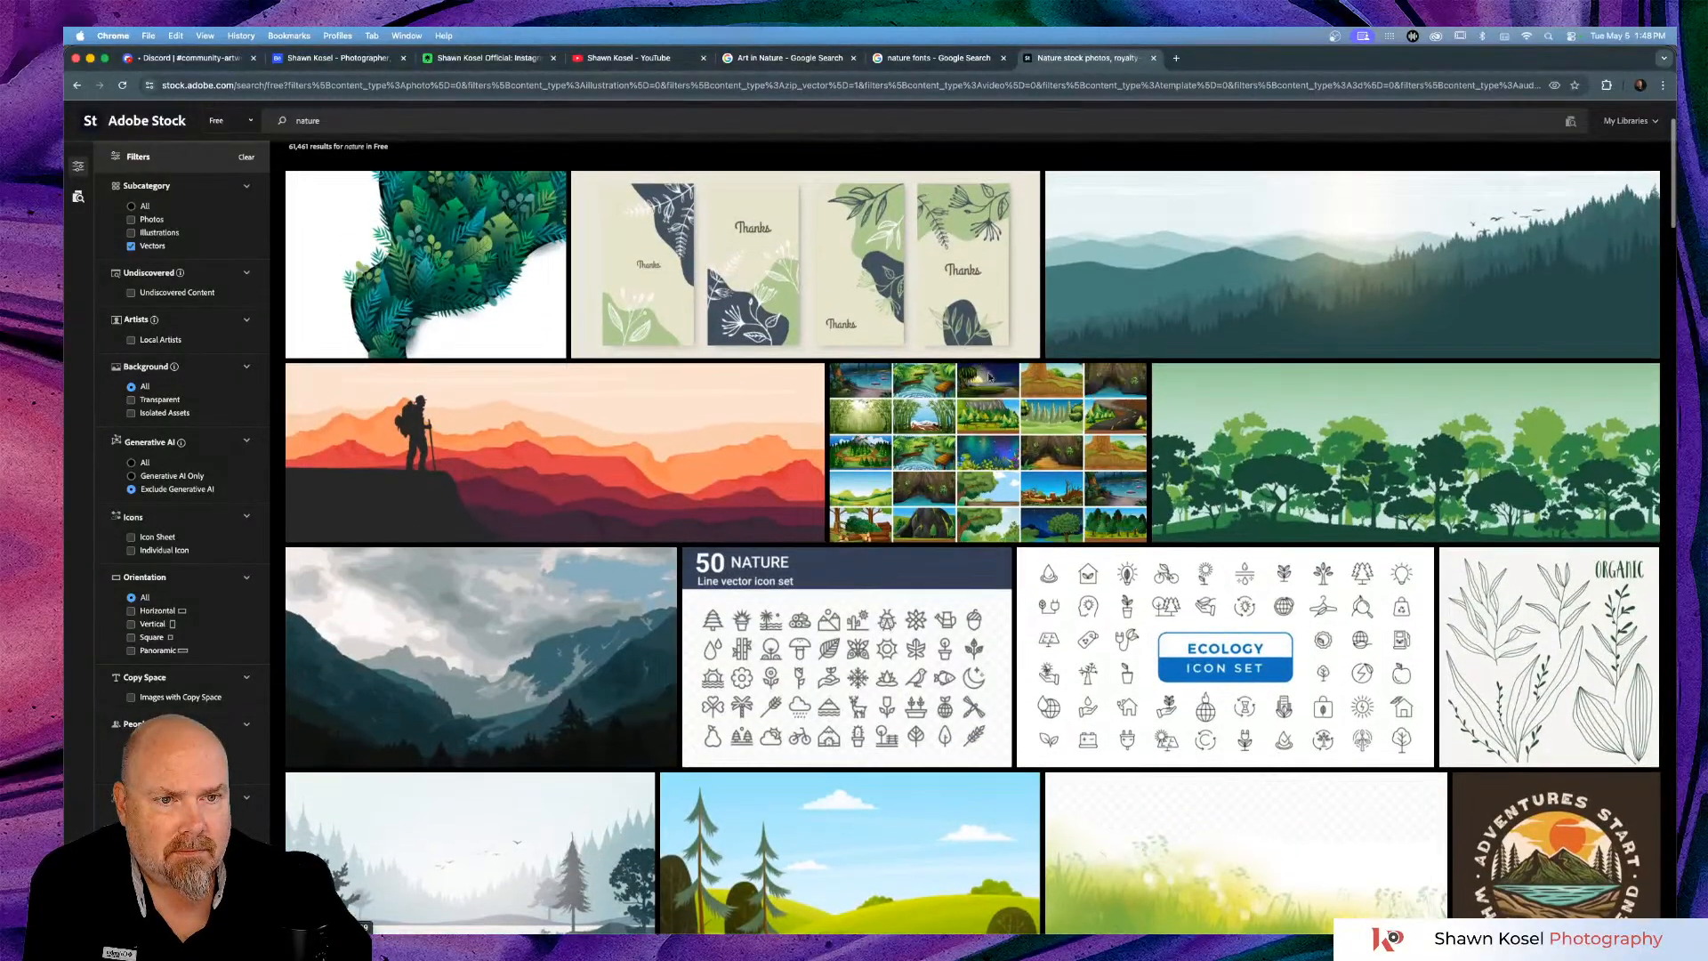
Download the layered green forest illustration in Vector (AI/EPS/SVG) format and open the downloaded file in Adobe Illustrator 2026.
click(1607, 523)
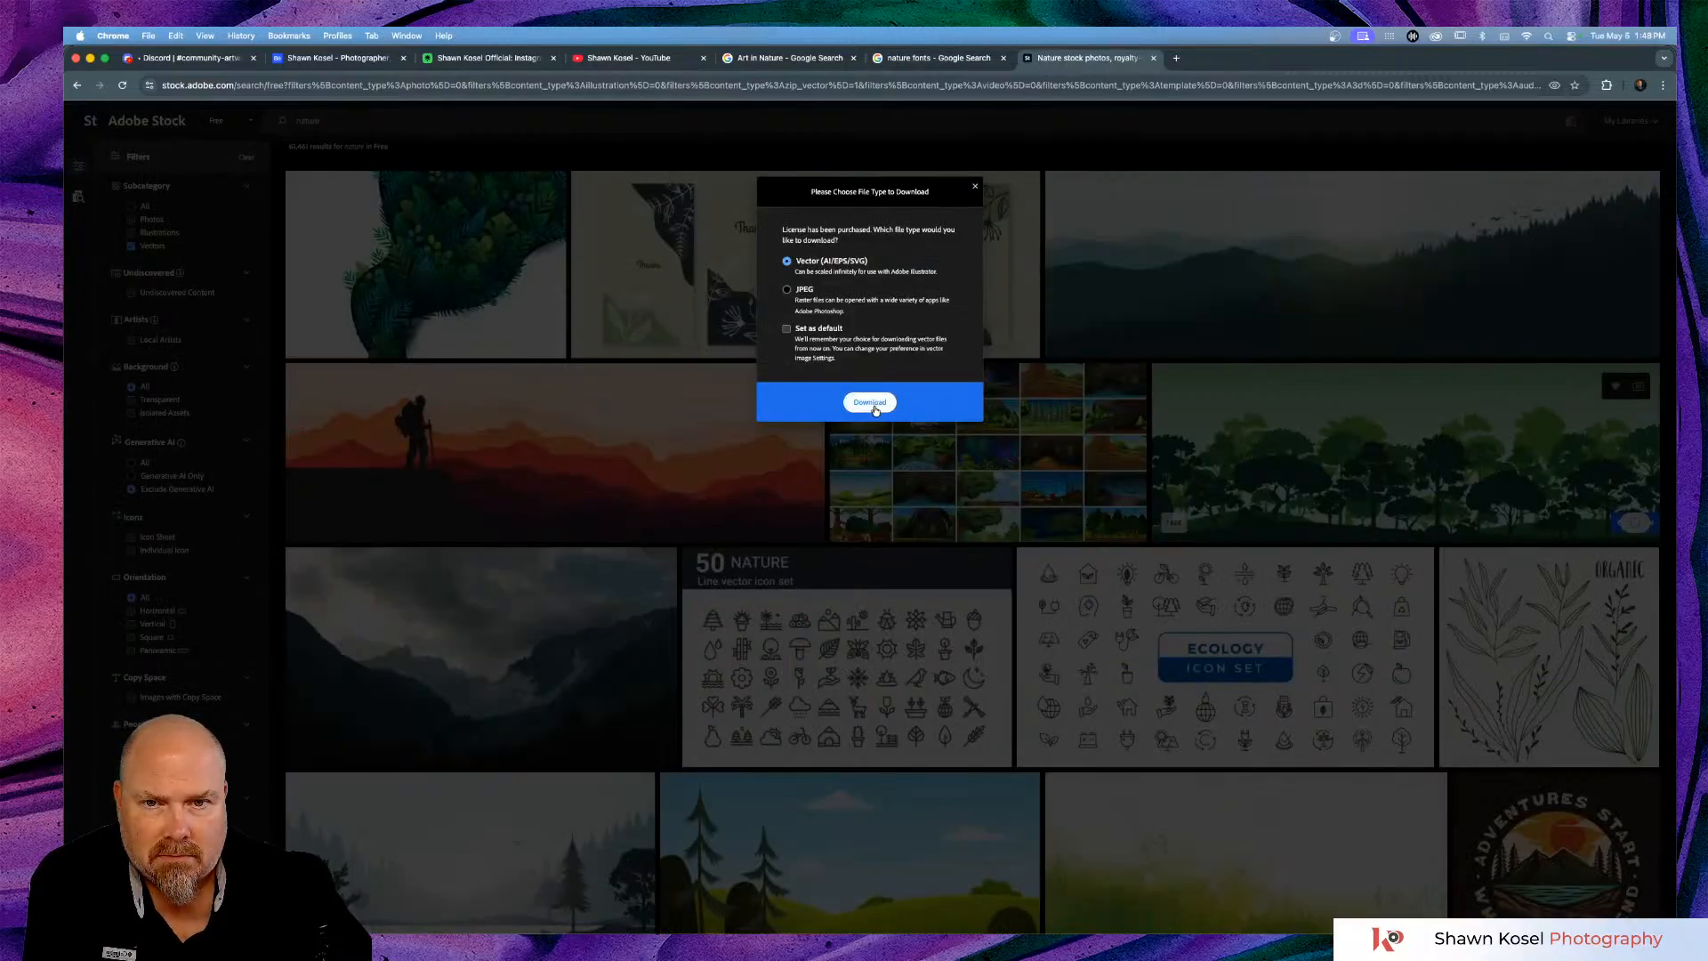
click(870, 402)
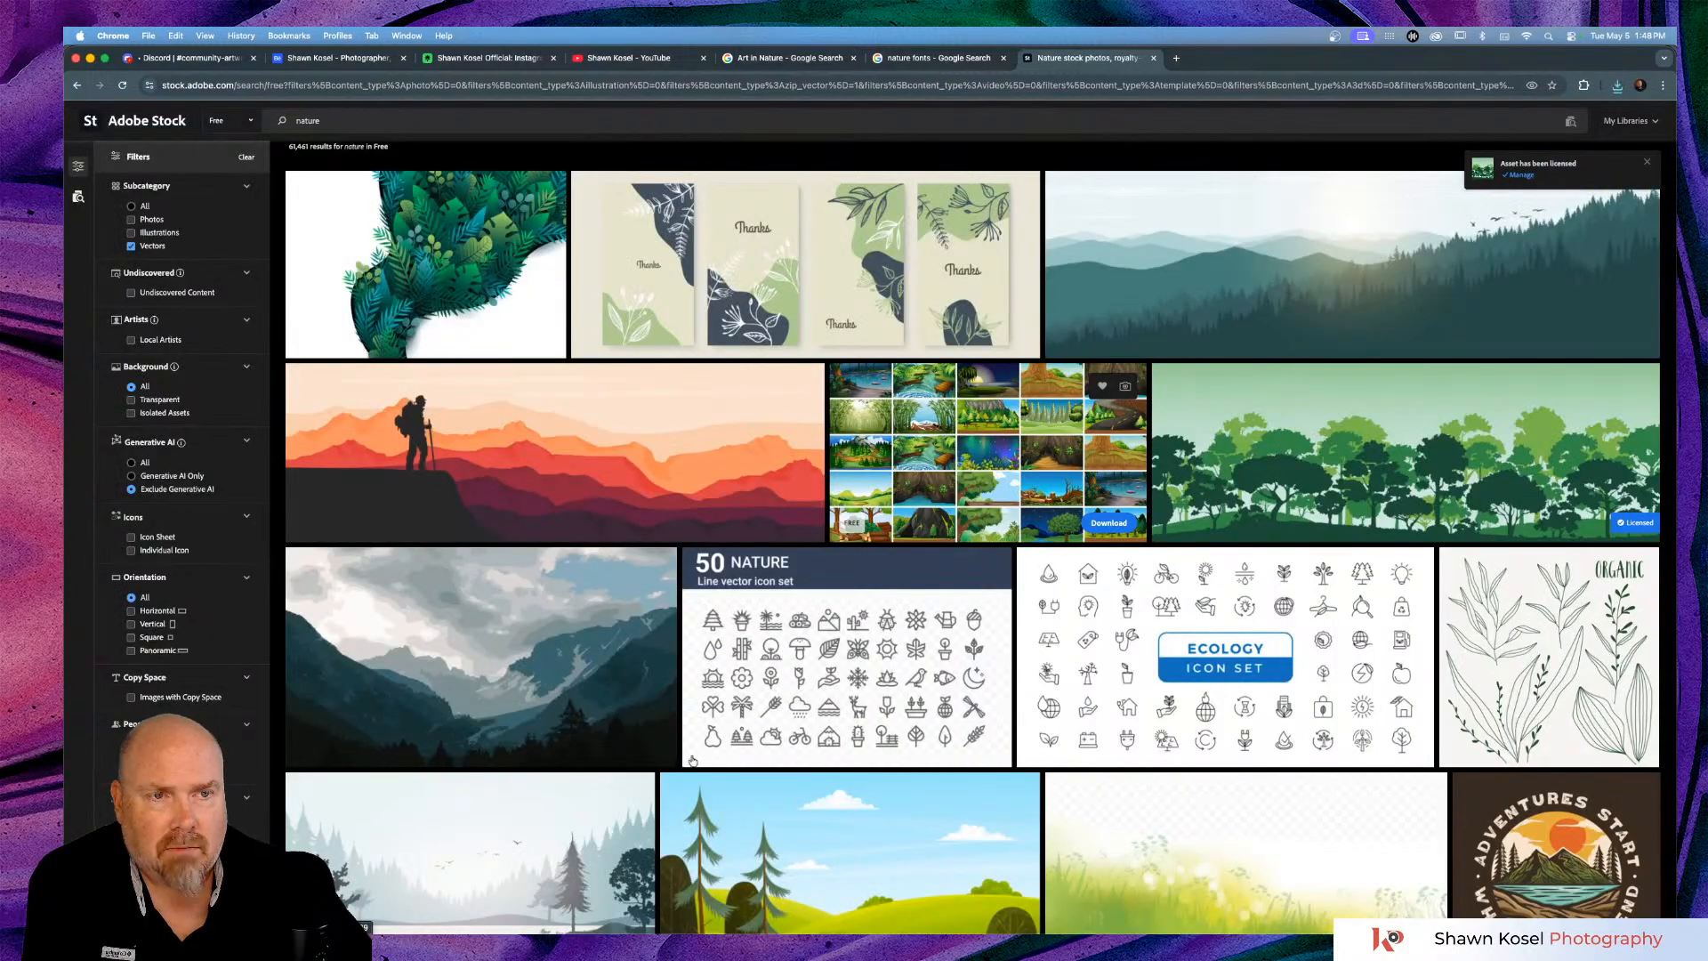
mouse_move(613, 903)
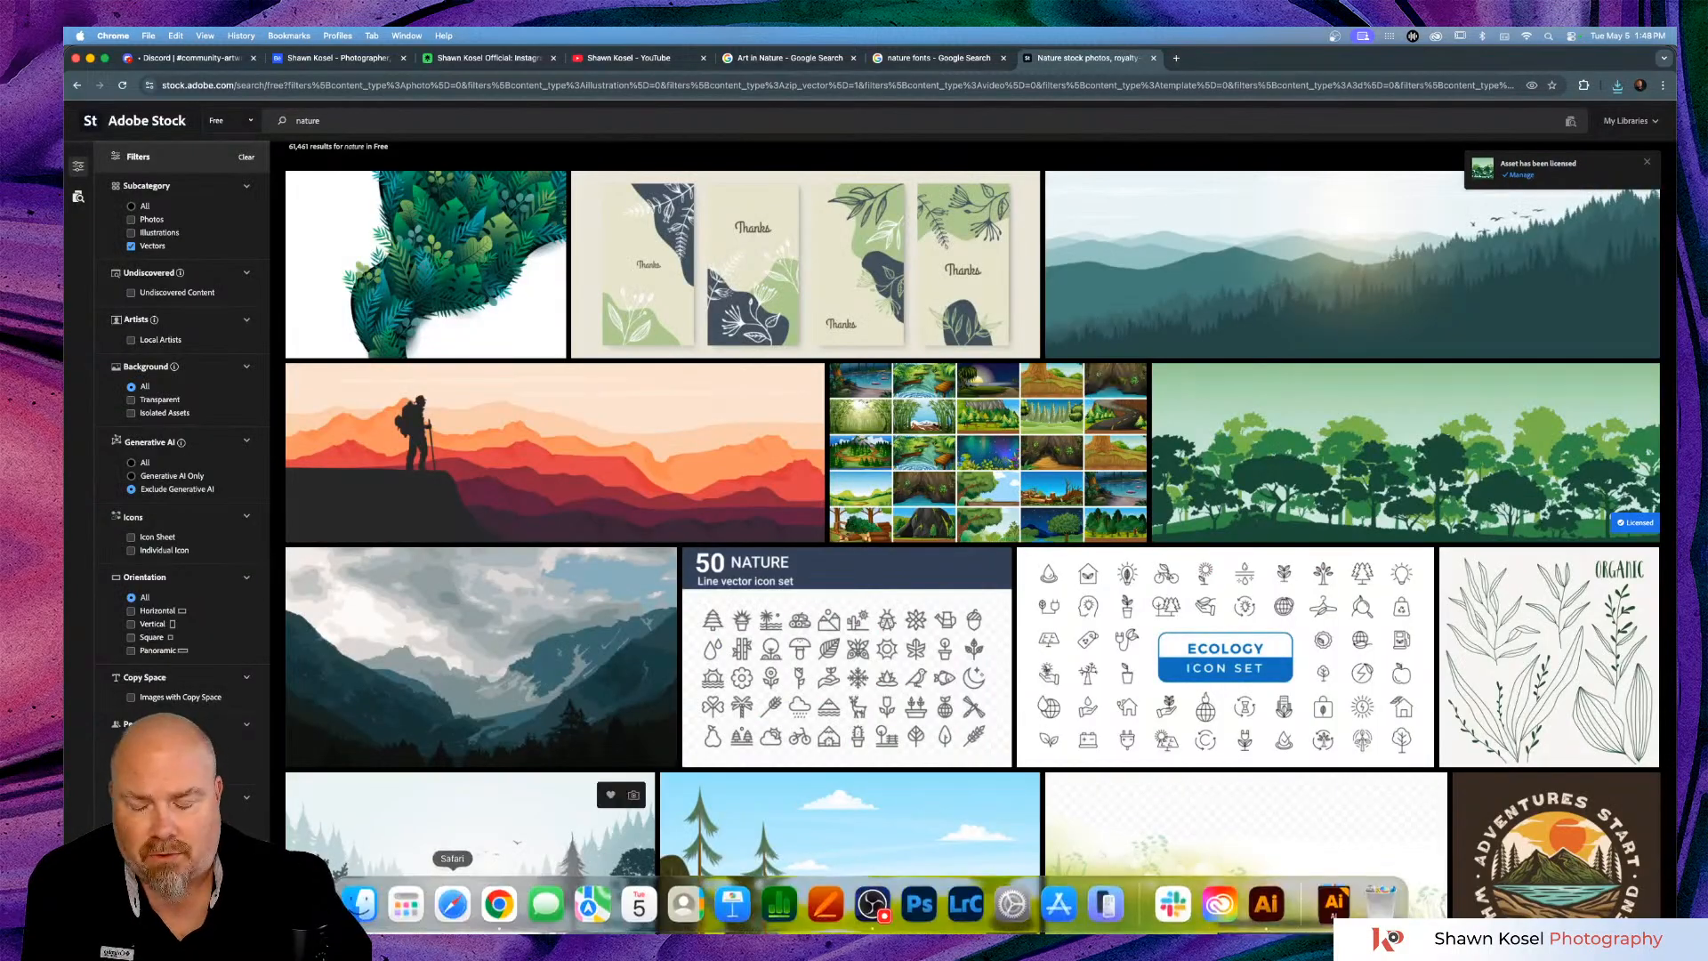
click(365, 903)
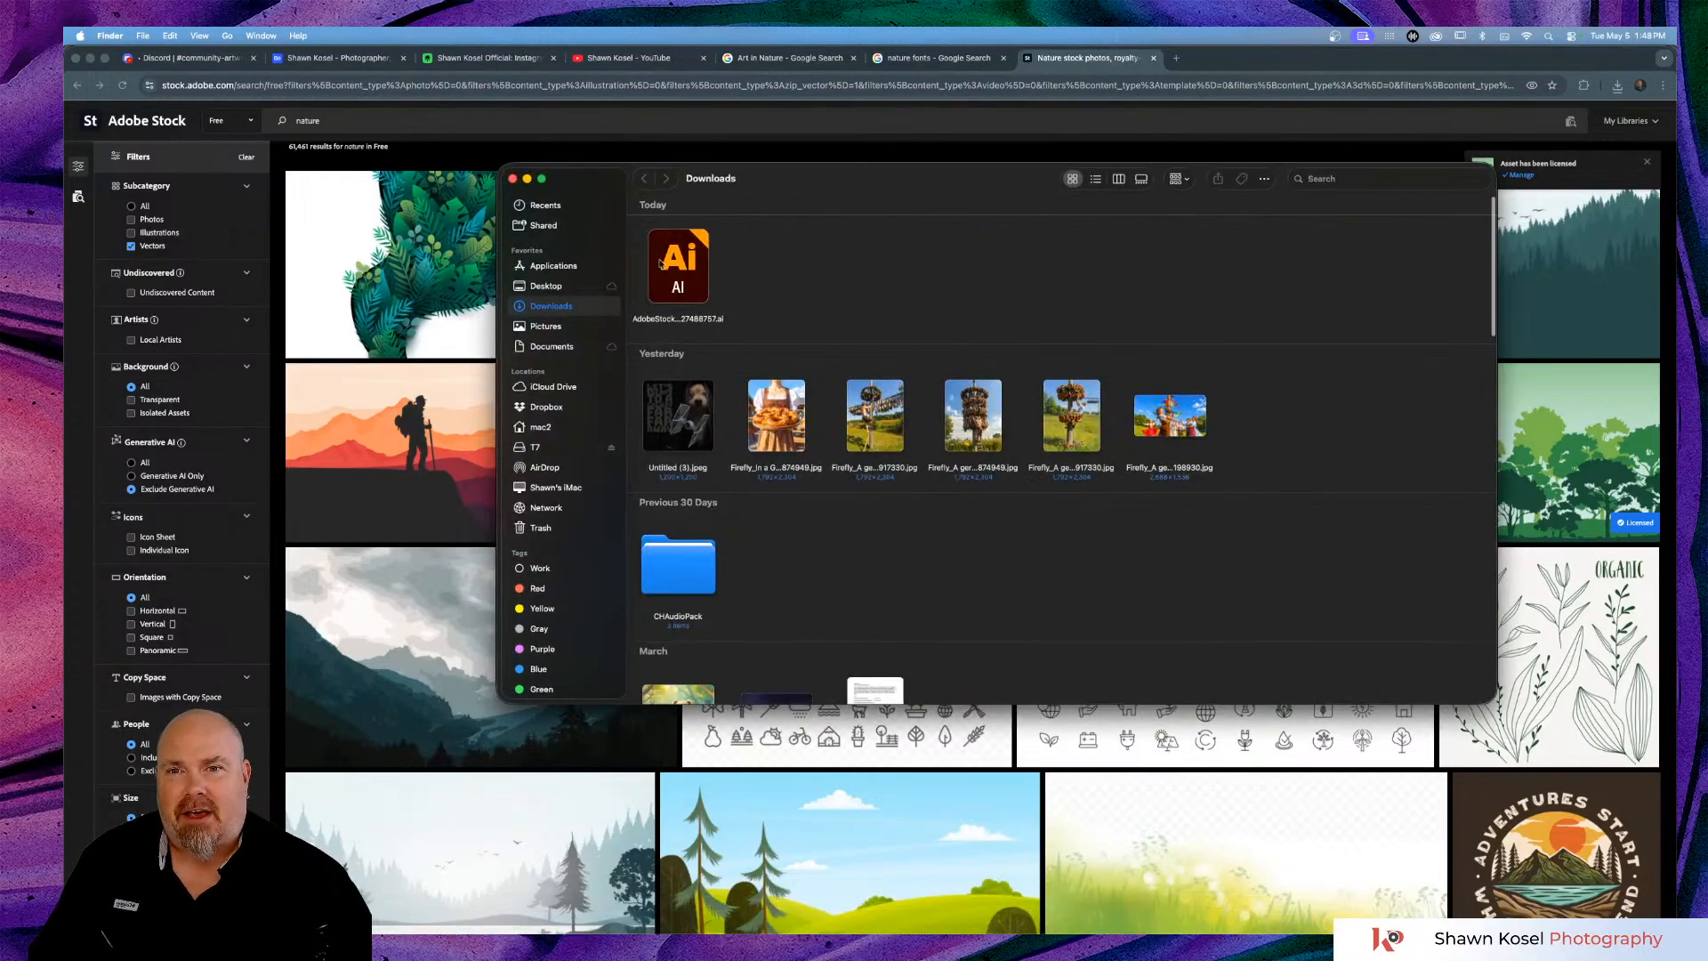
right_click(662, 262)
mouse_move(740, 283)
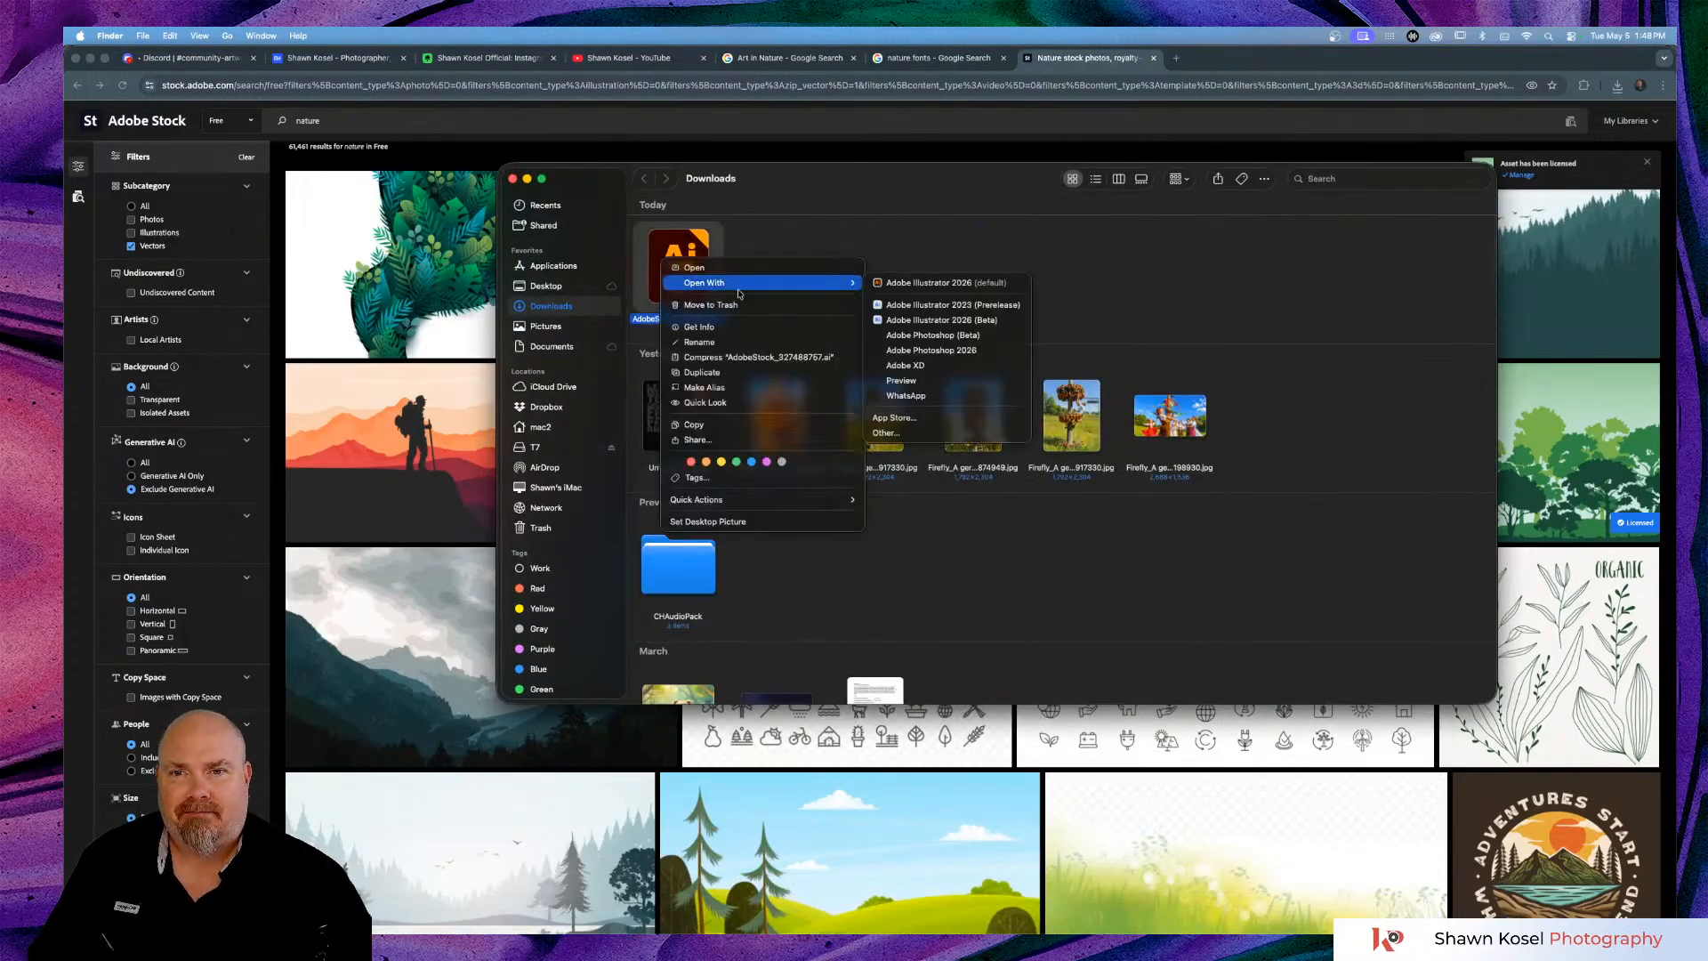
click(943, 283)
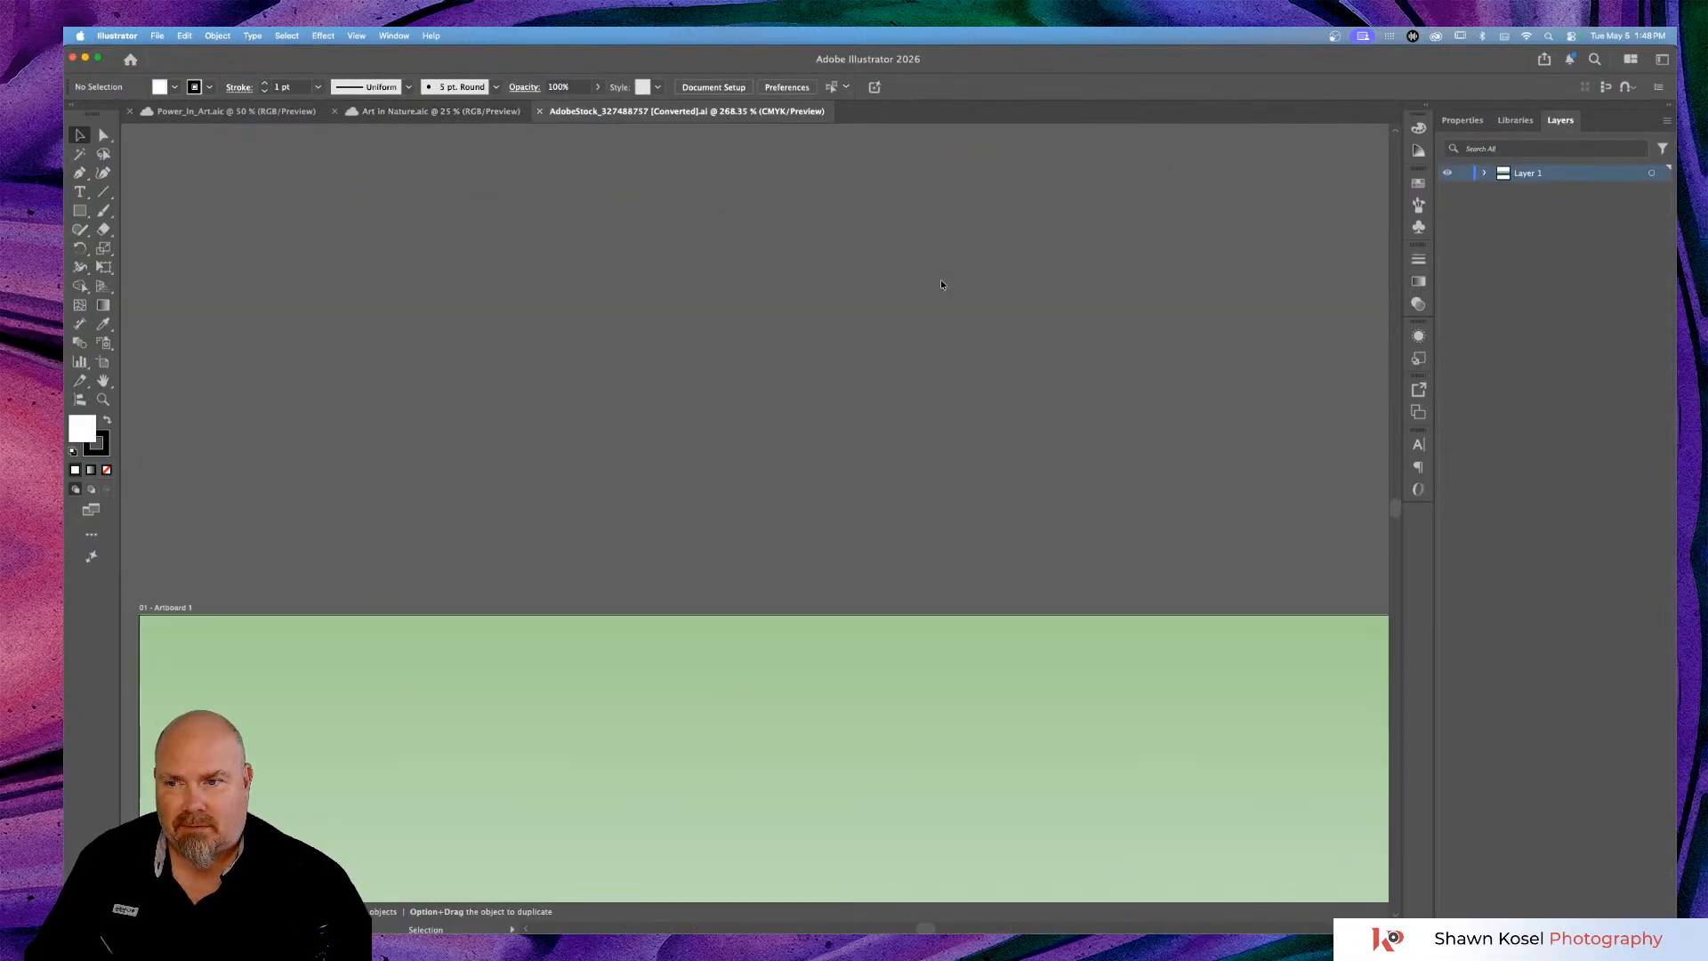
Examine the forest illustration across its full artboard.
key(super+minus)
key(super+minus)
key(super+minus)
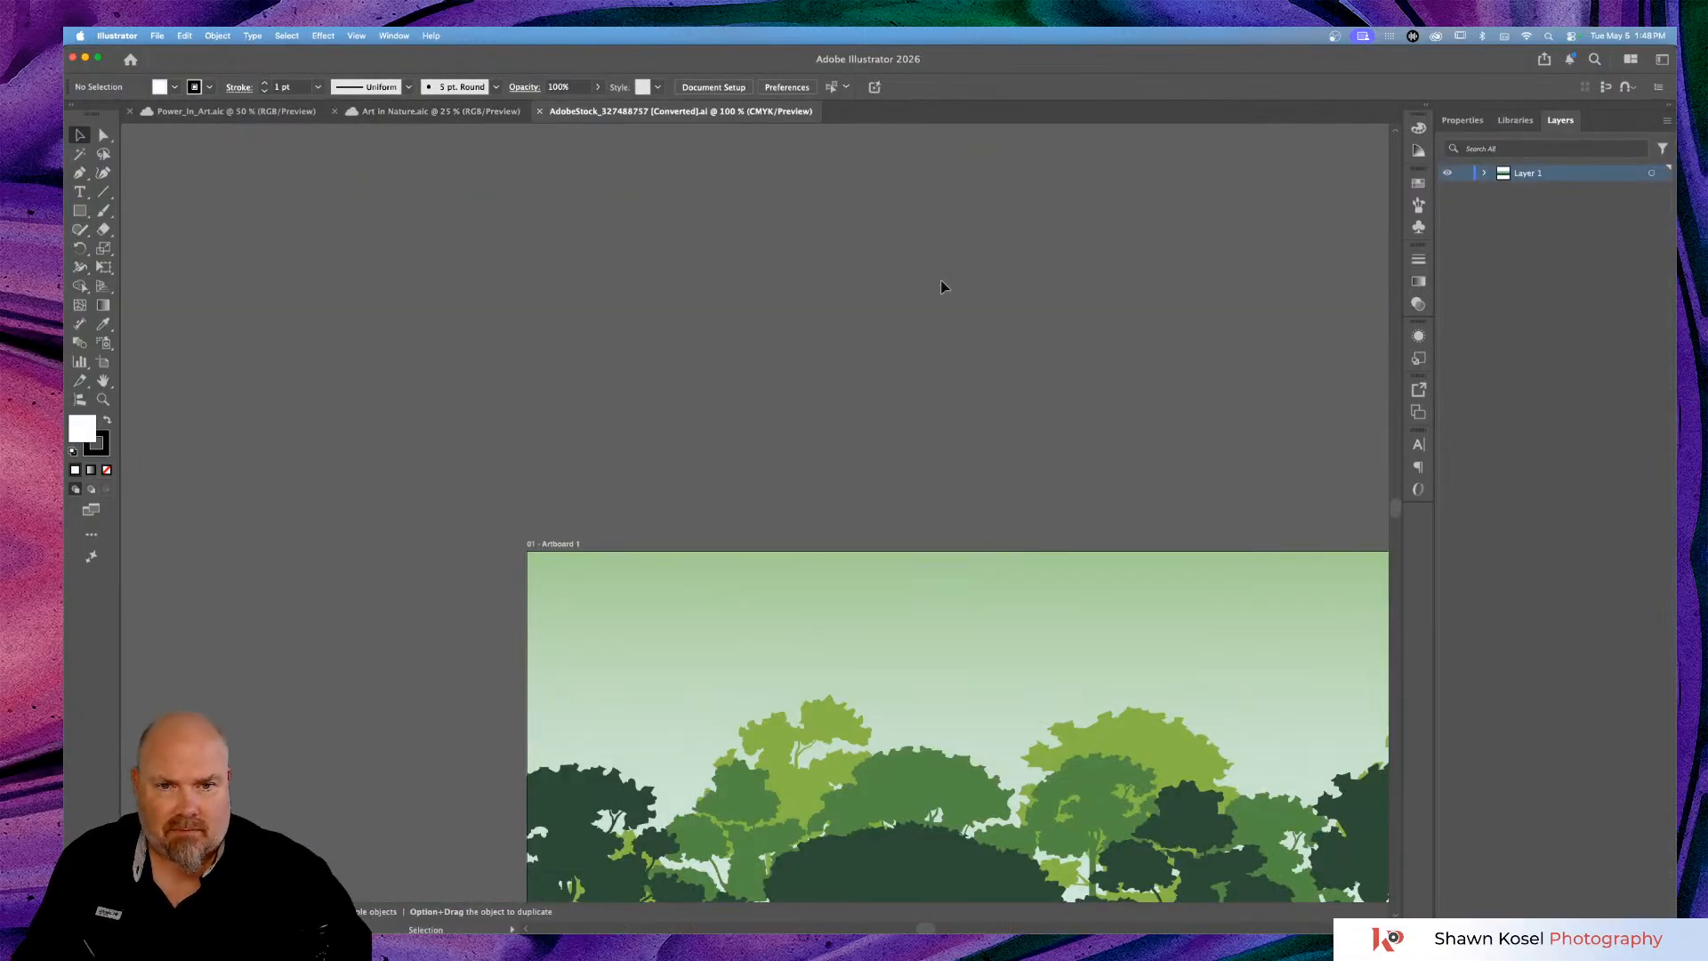
scroll(872, 322, down, 10)
scroll(872, 323, right, 5)
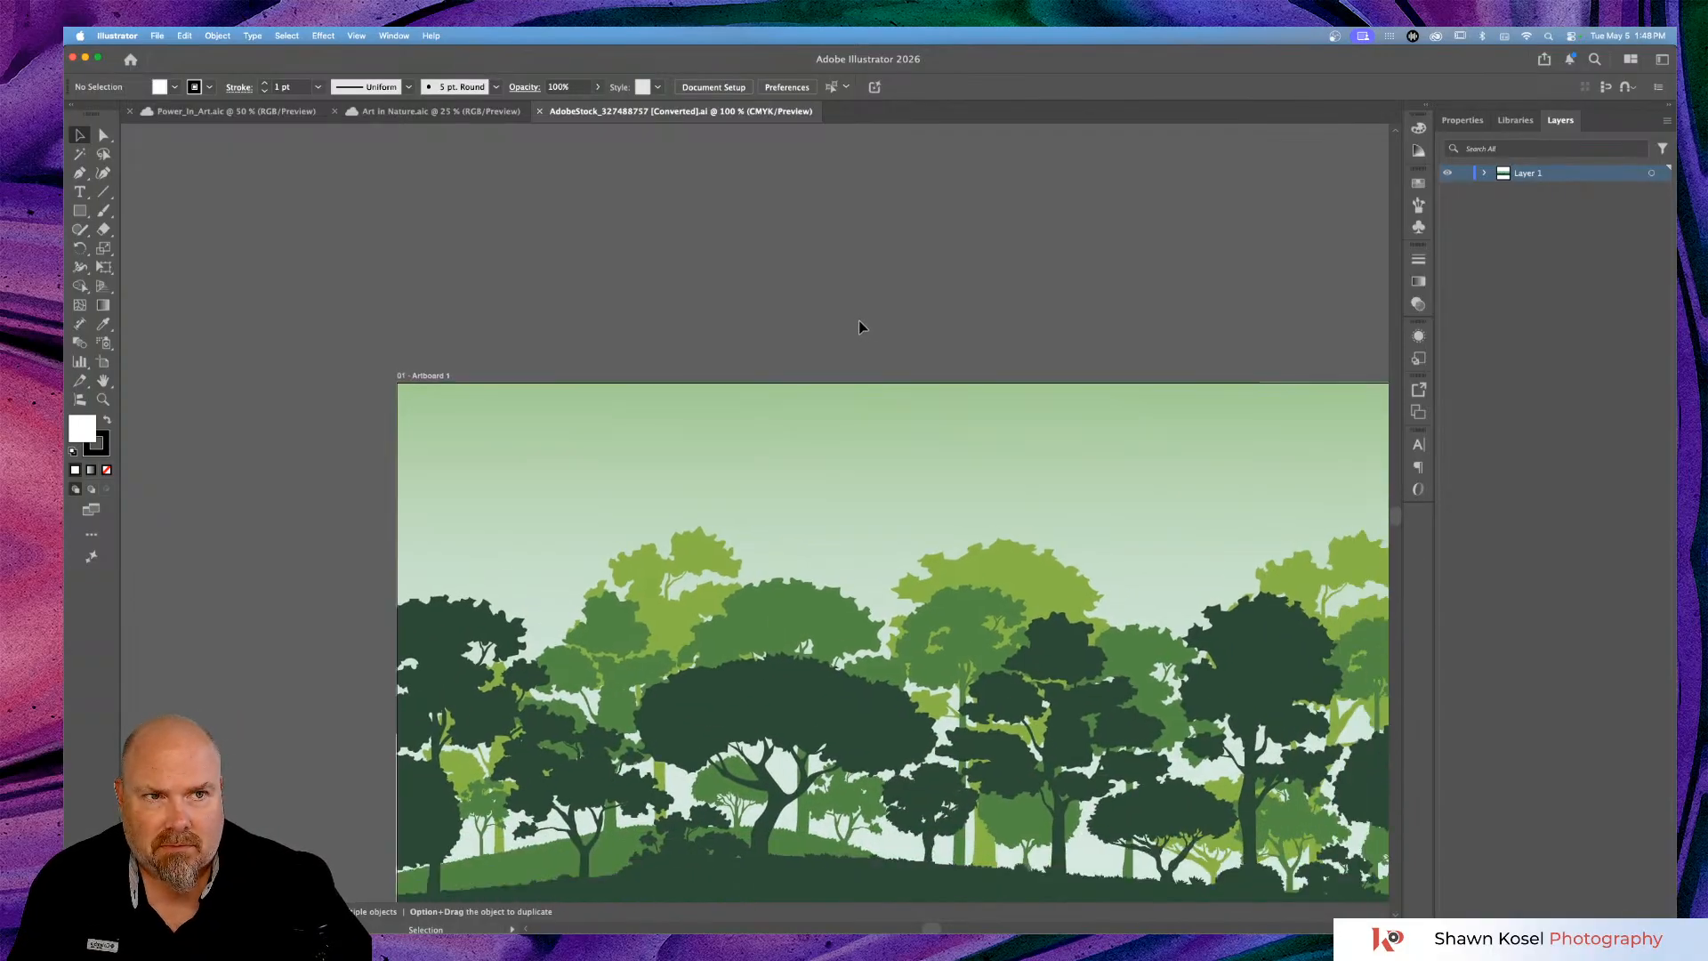
scroll(858, 328, right, 5)
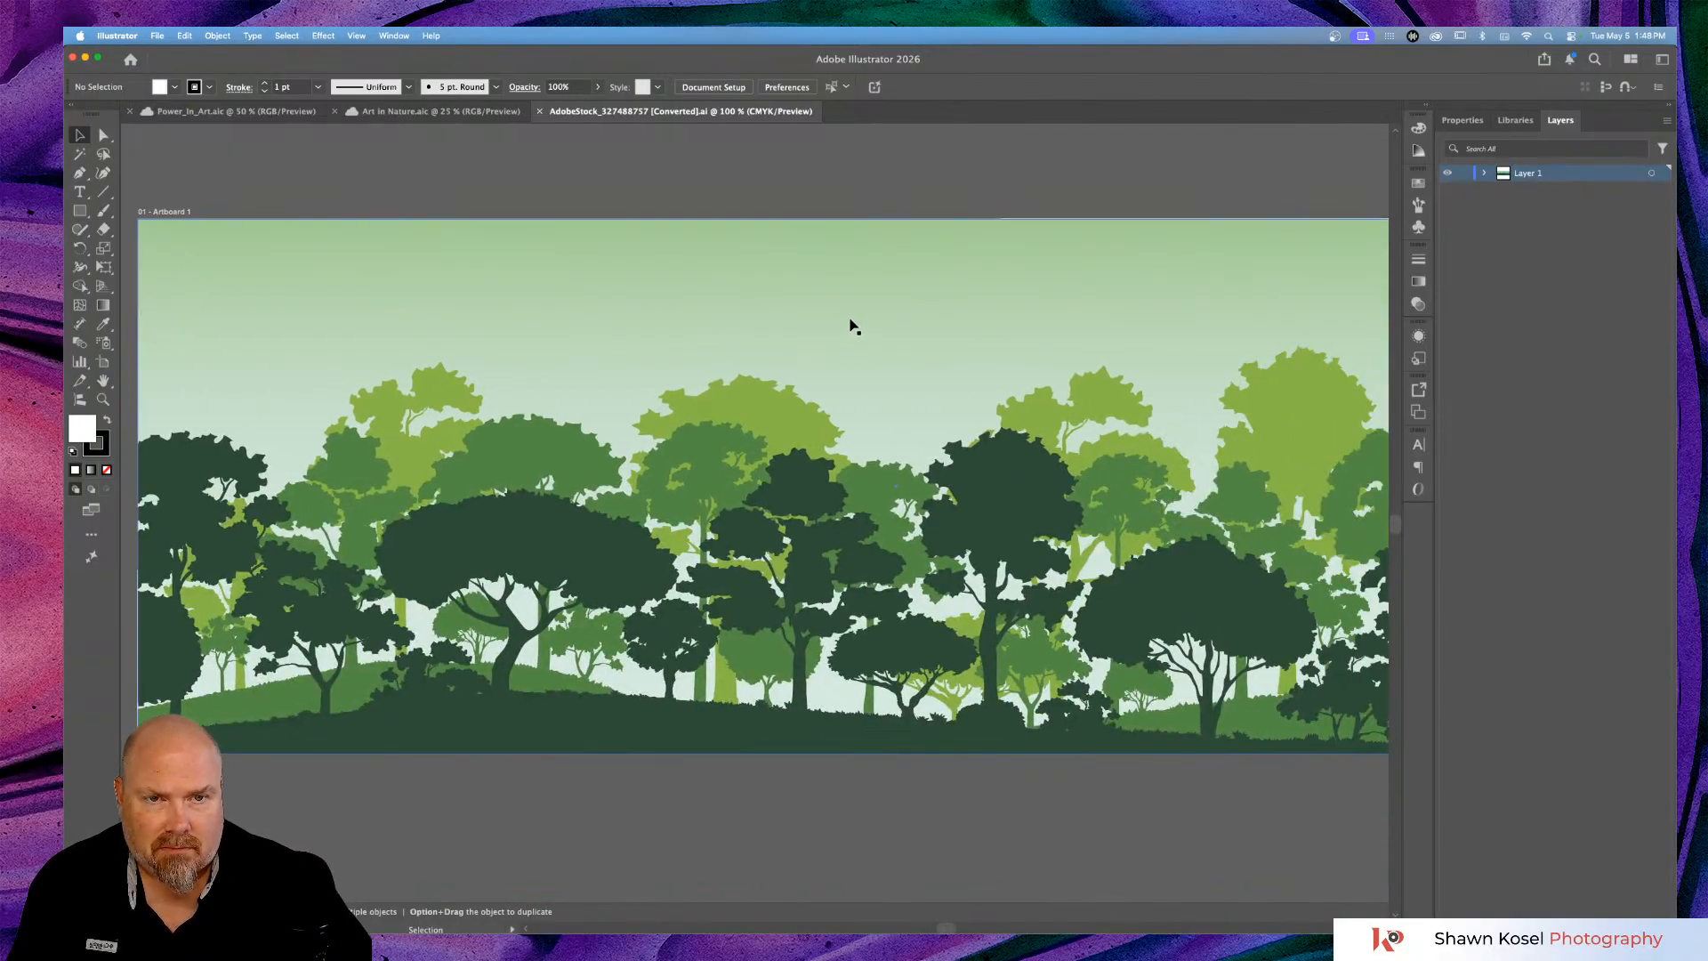
key(super+minus)
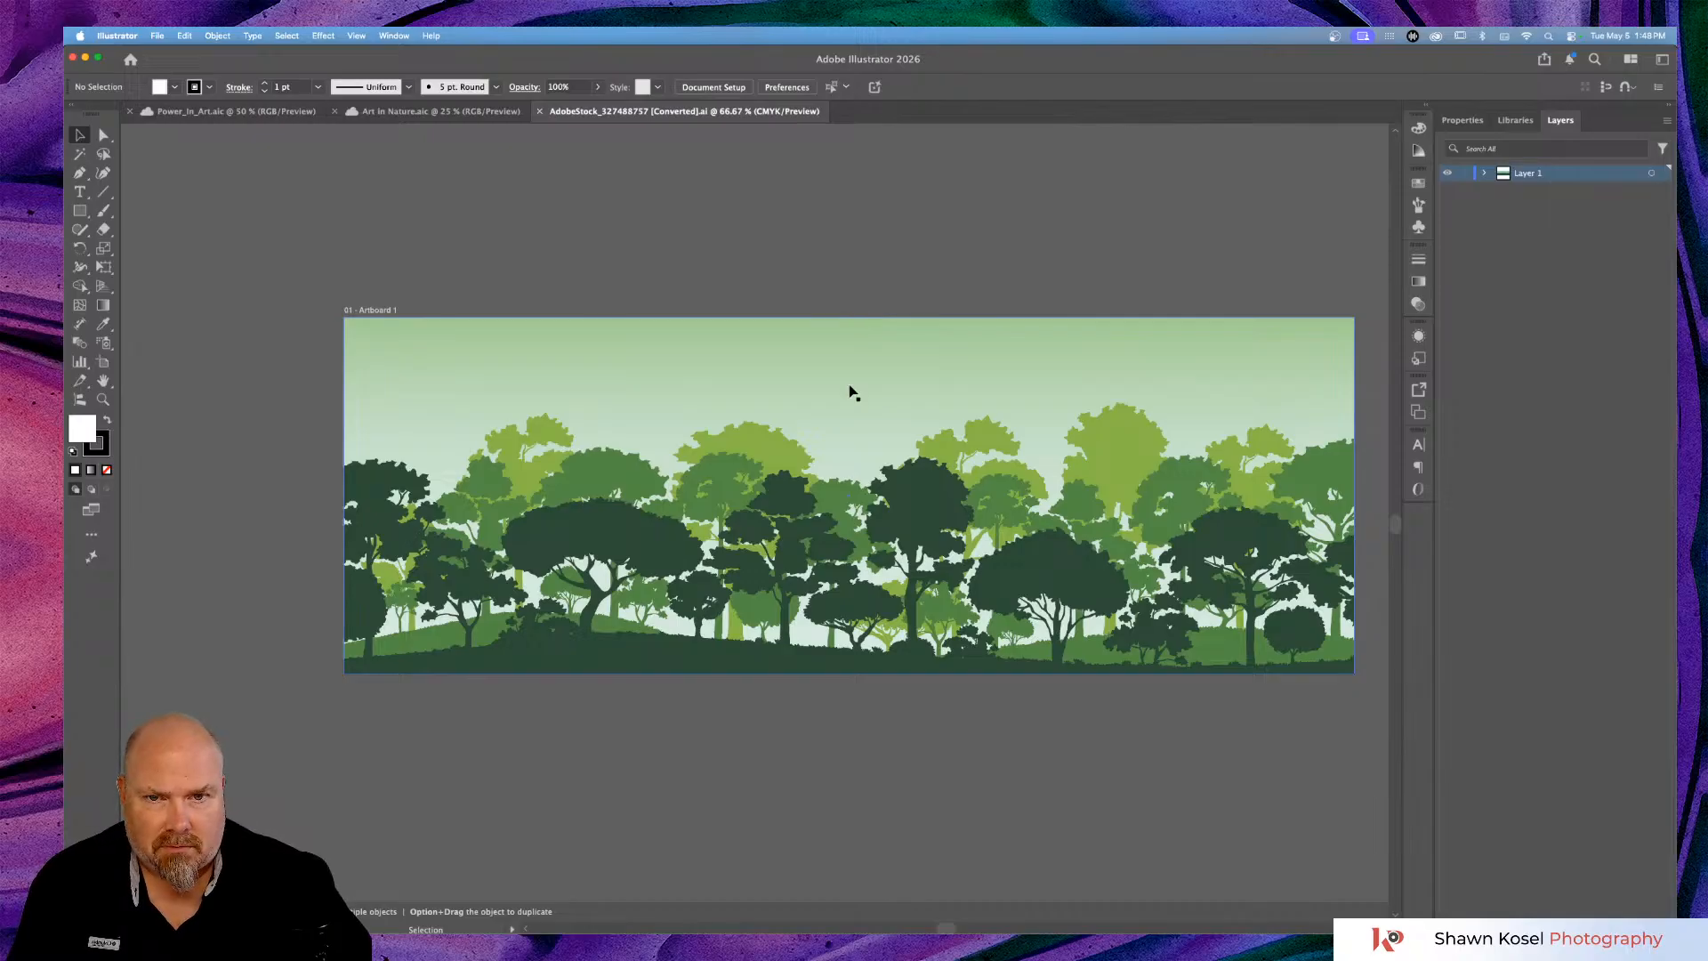
scroll(850, 391, right, 2)
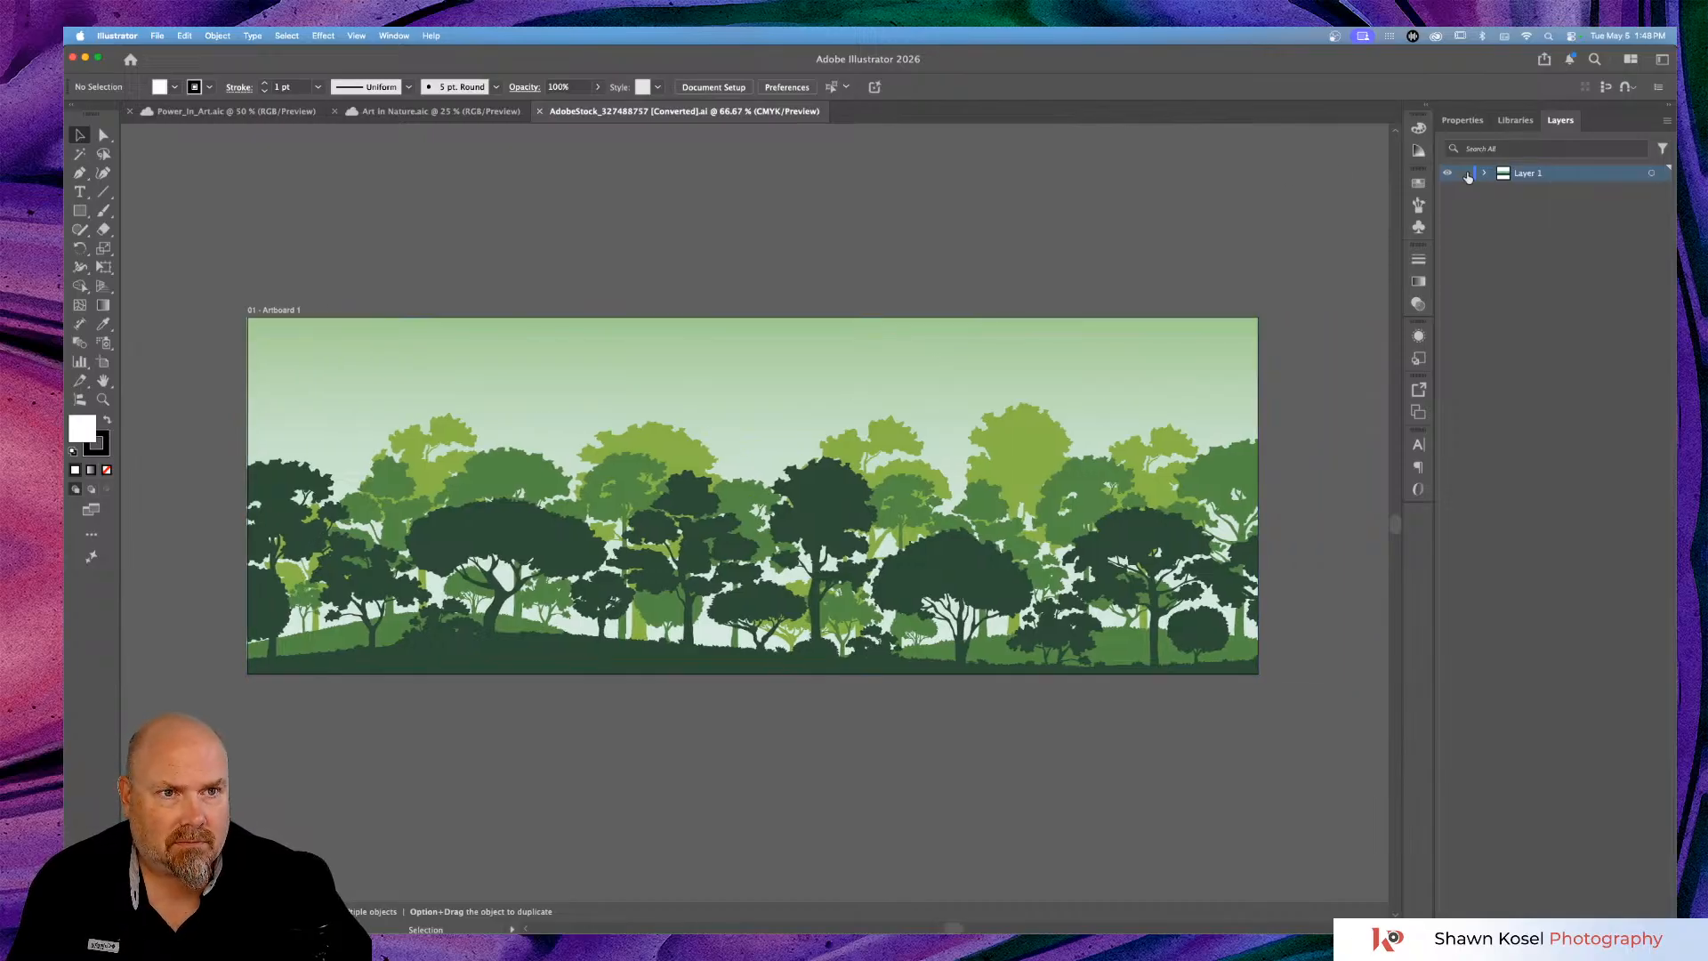
Expand Layer 1 and its main group, and toggle the visibility of the first nested group to identify its artwork.
click(1483, 174)
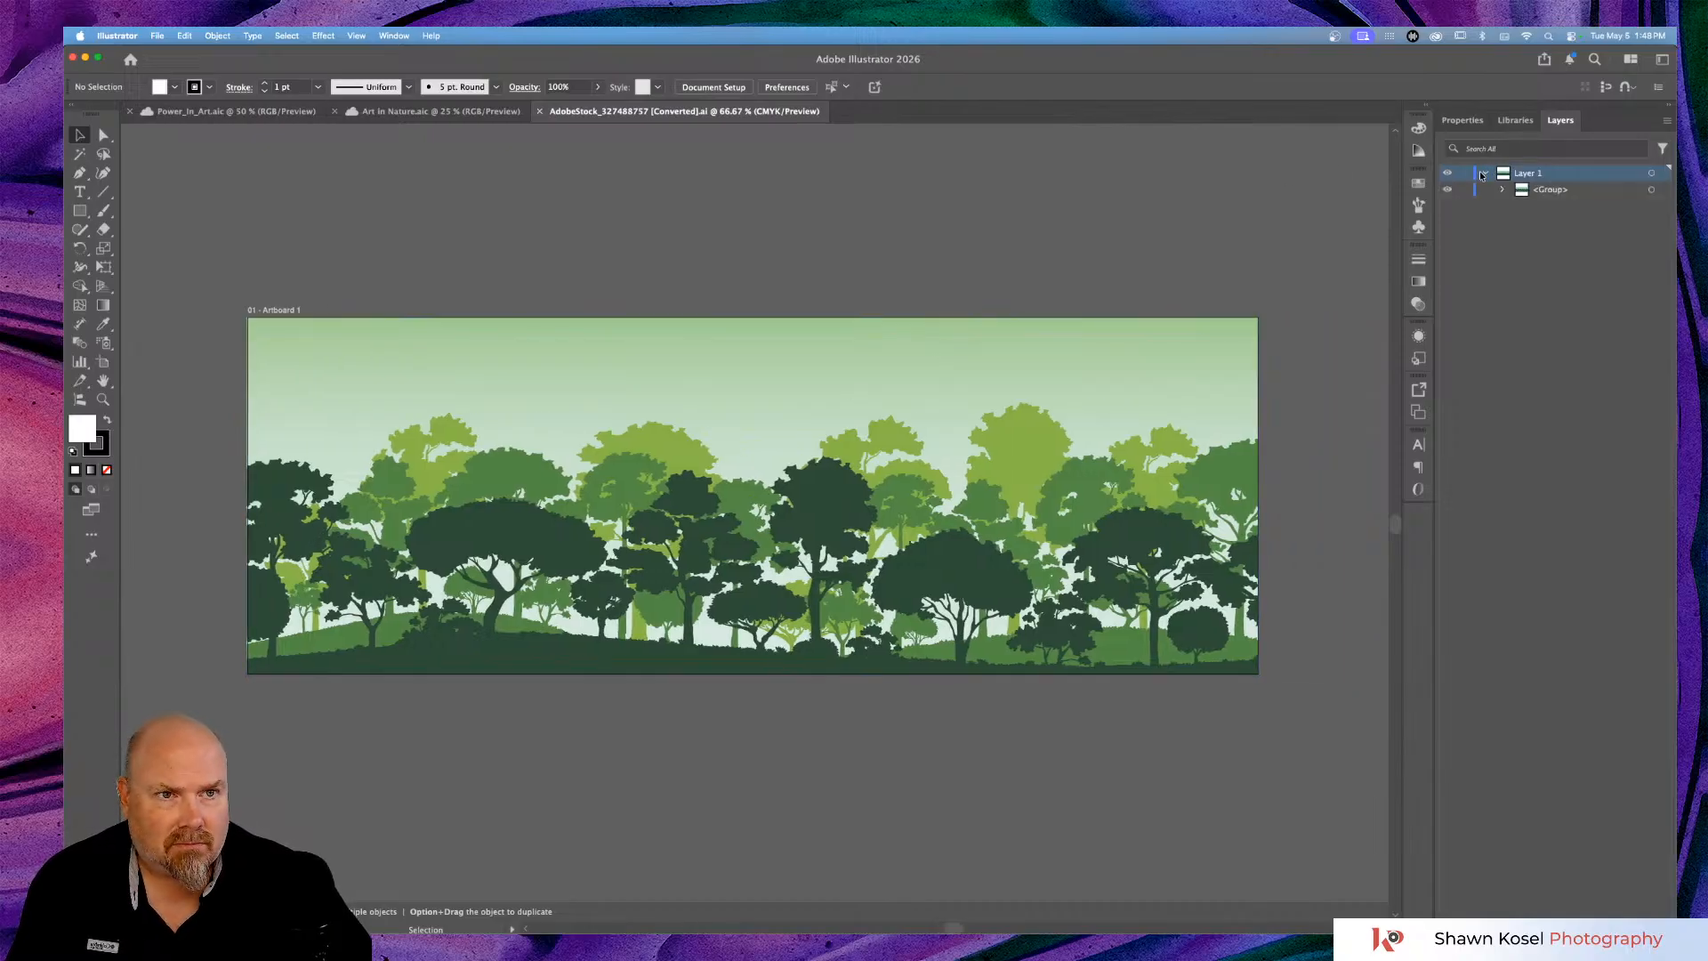
click(1503, 190)
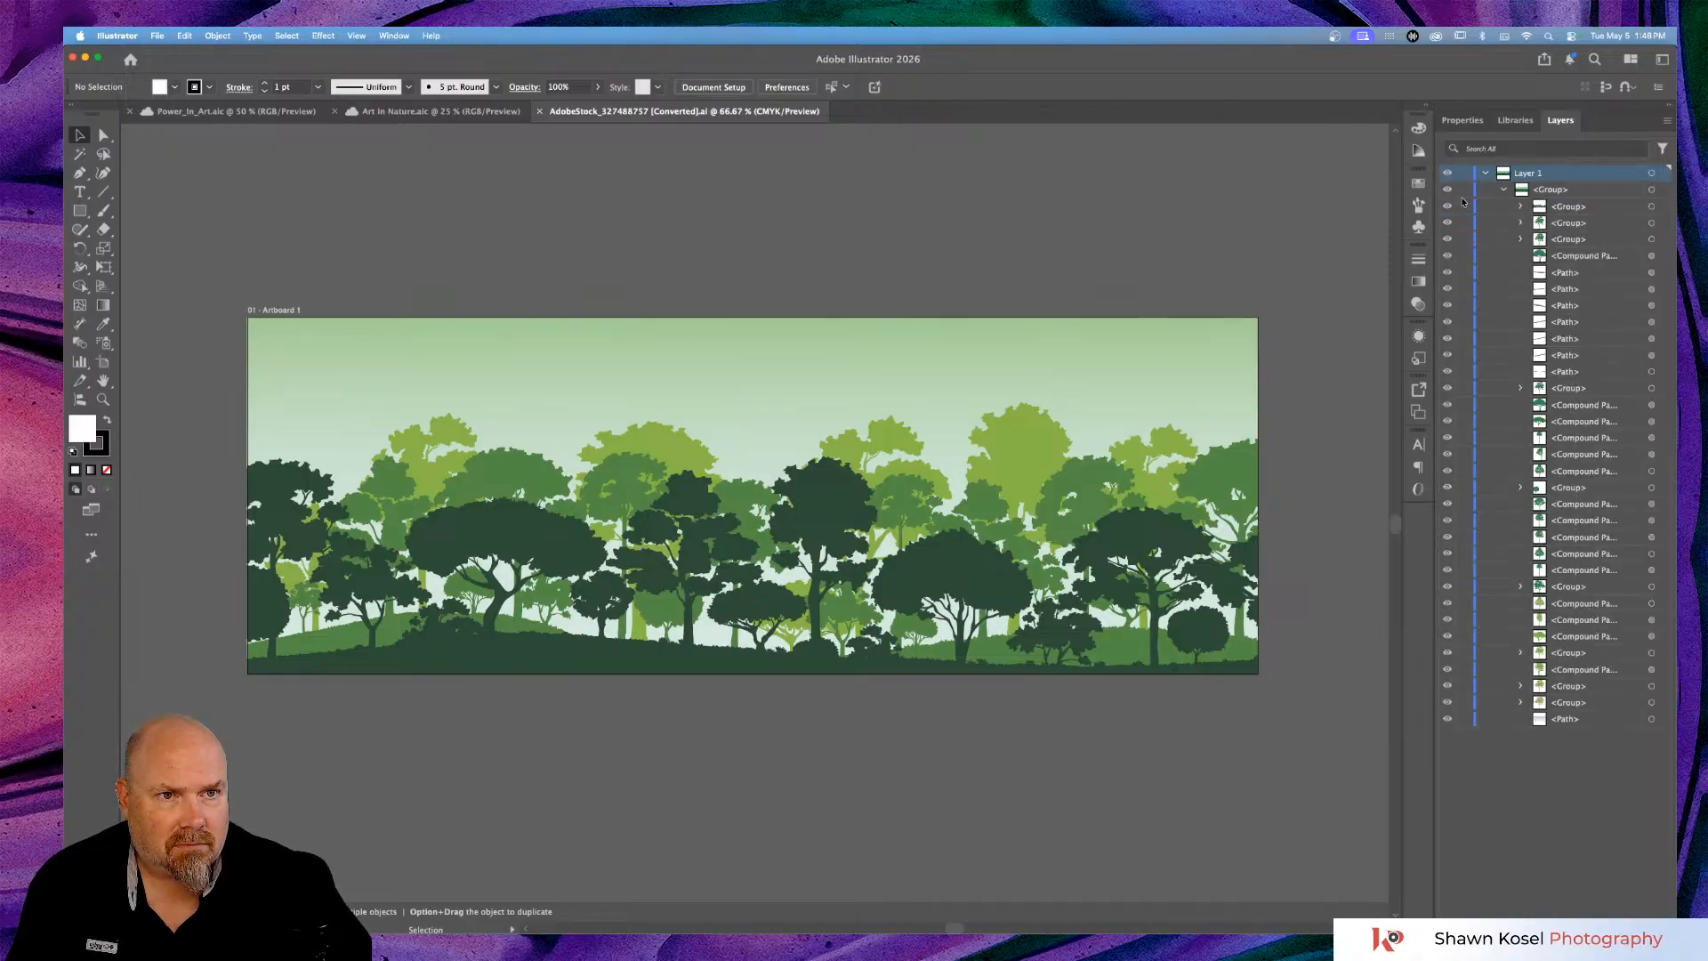
click(1447, 208)
click(1448, 206)
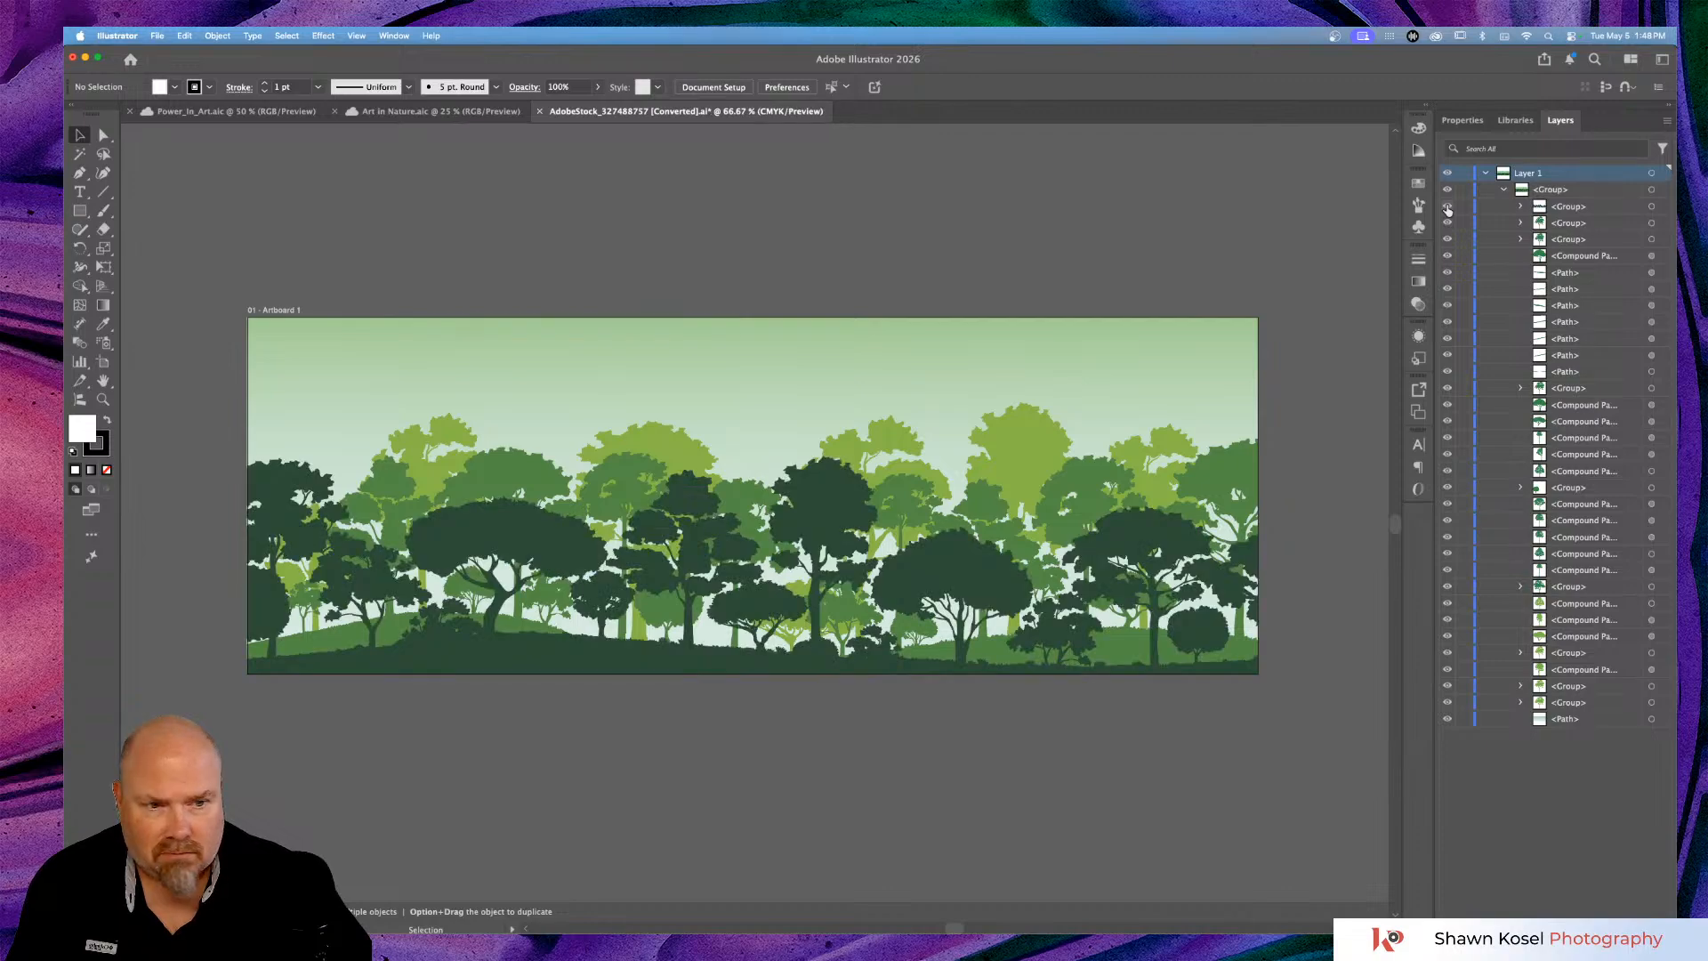
Hide and lock the pale green background path at the bottom of the group, and copy the remaining forest artwork.
click(1448, 720)
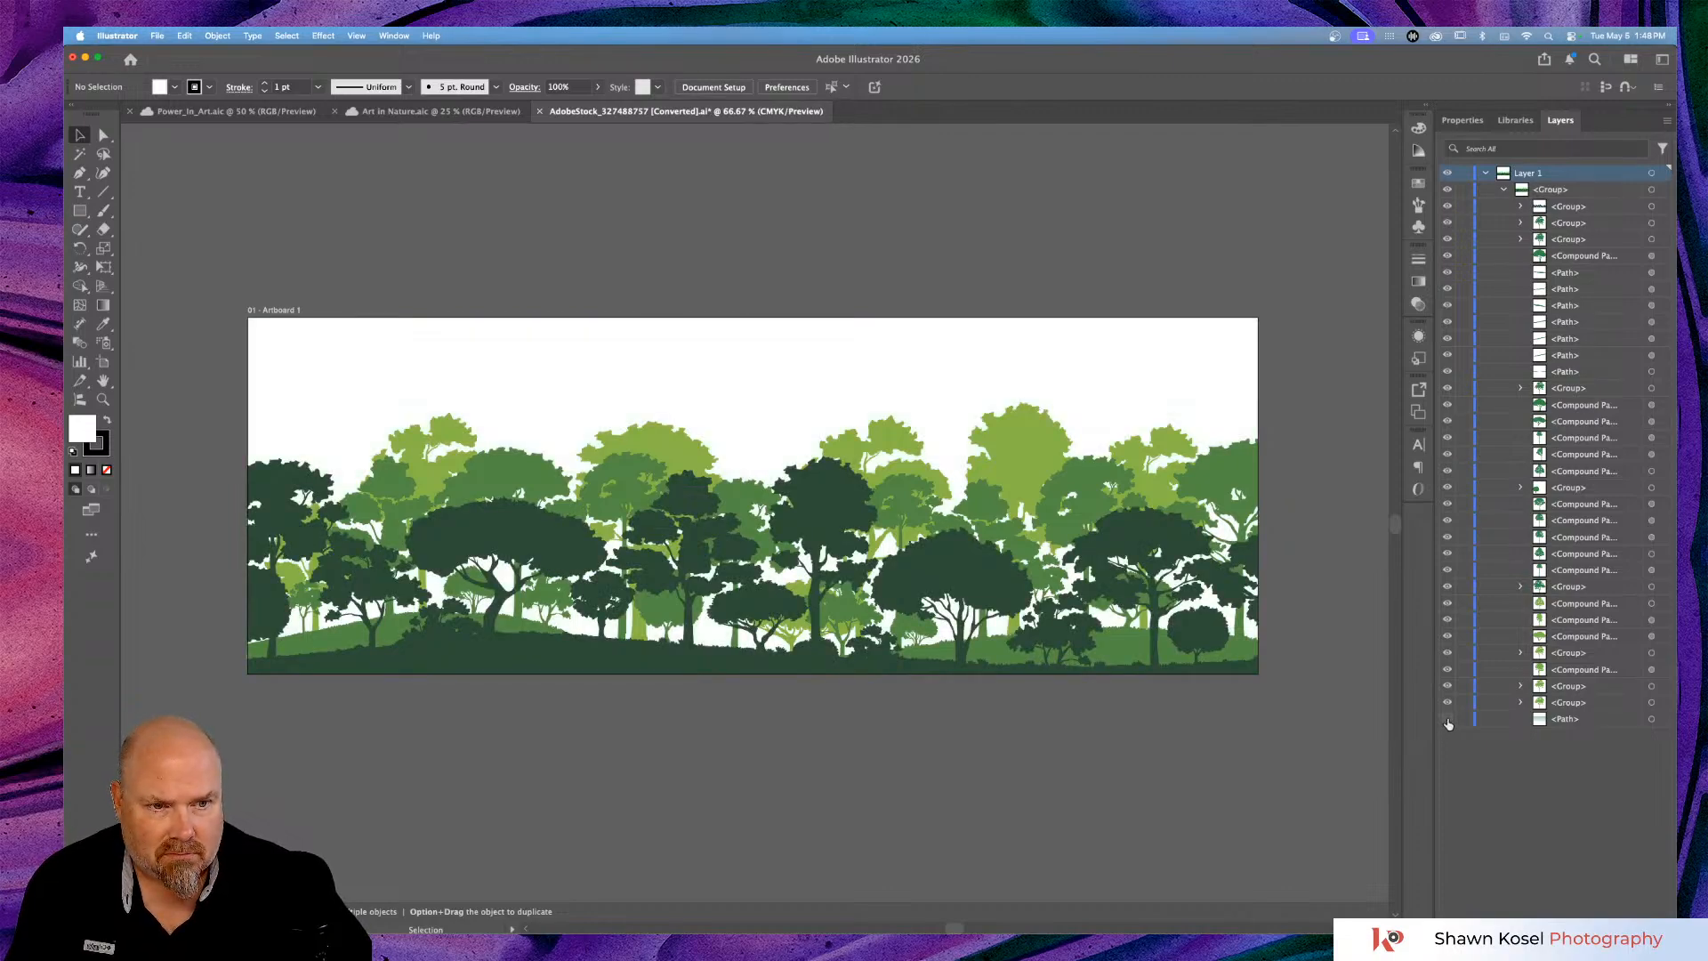
click(1464, 719)
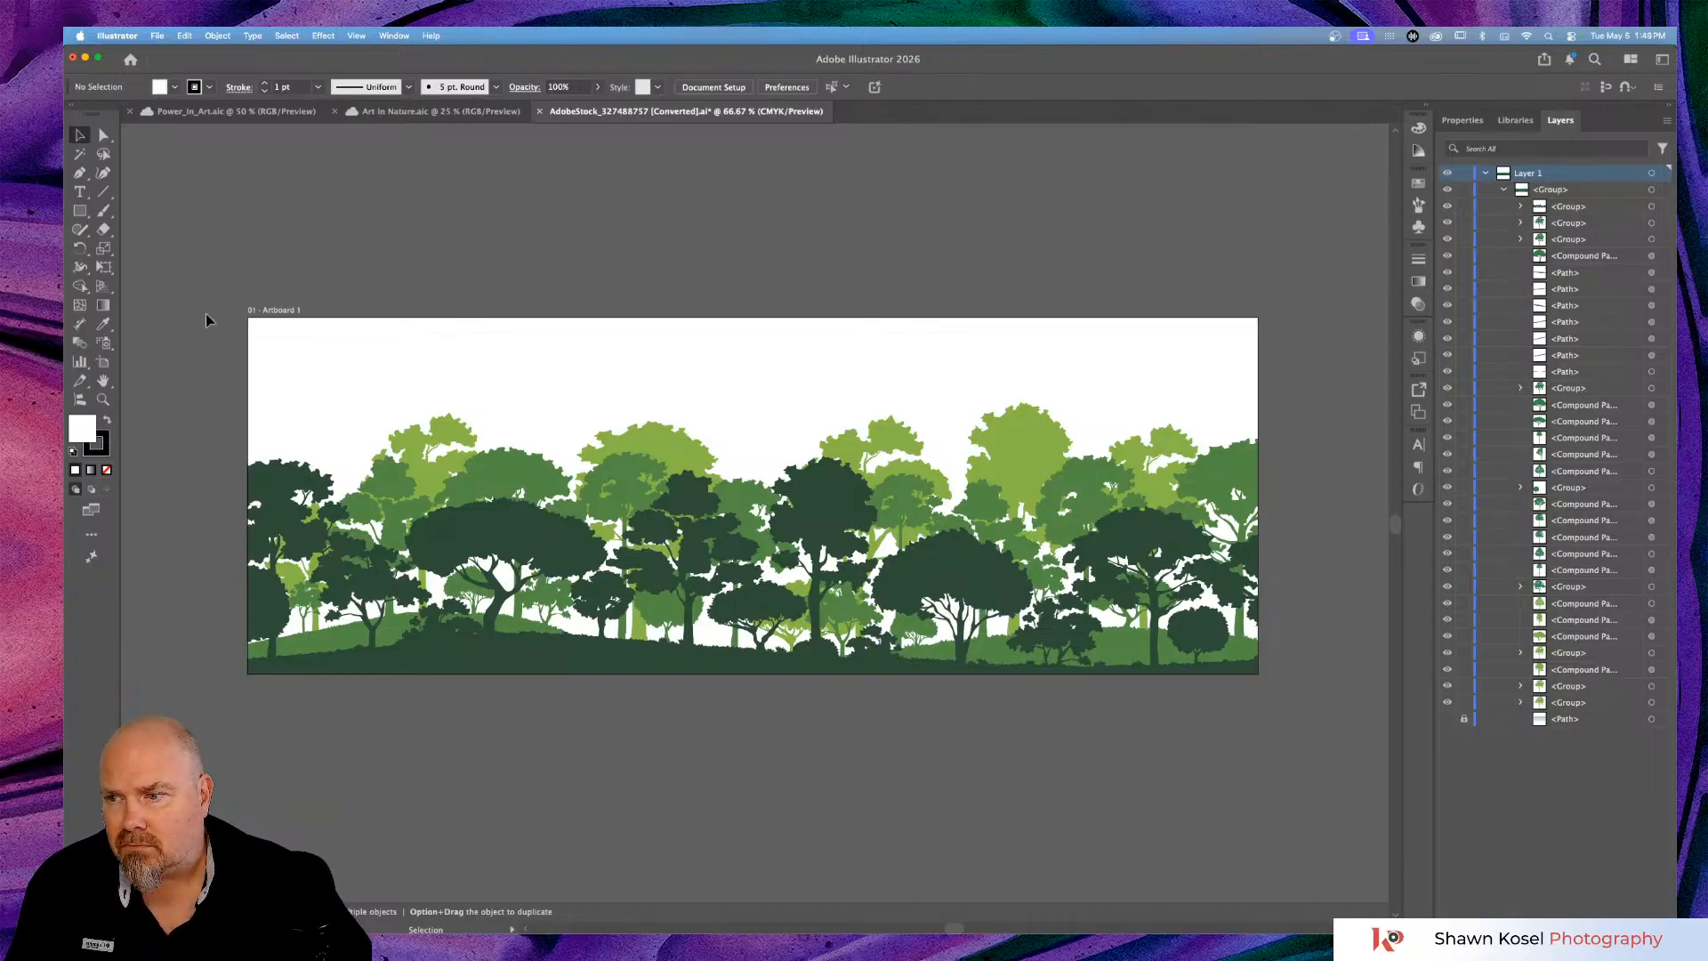
drag(190, 327, 1272, 725)
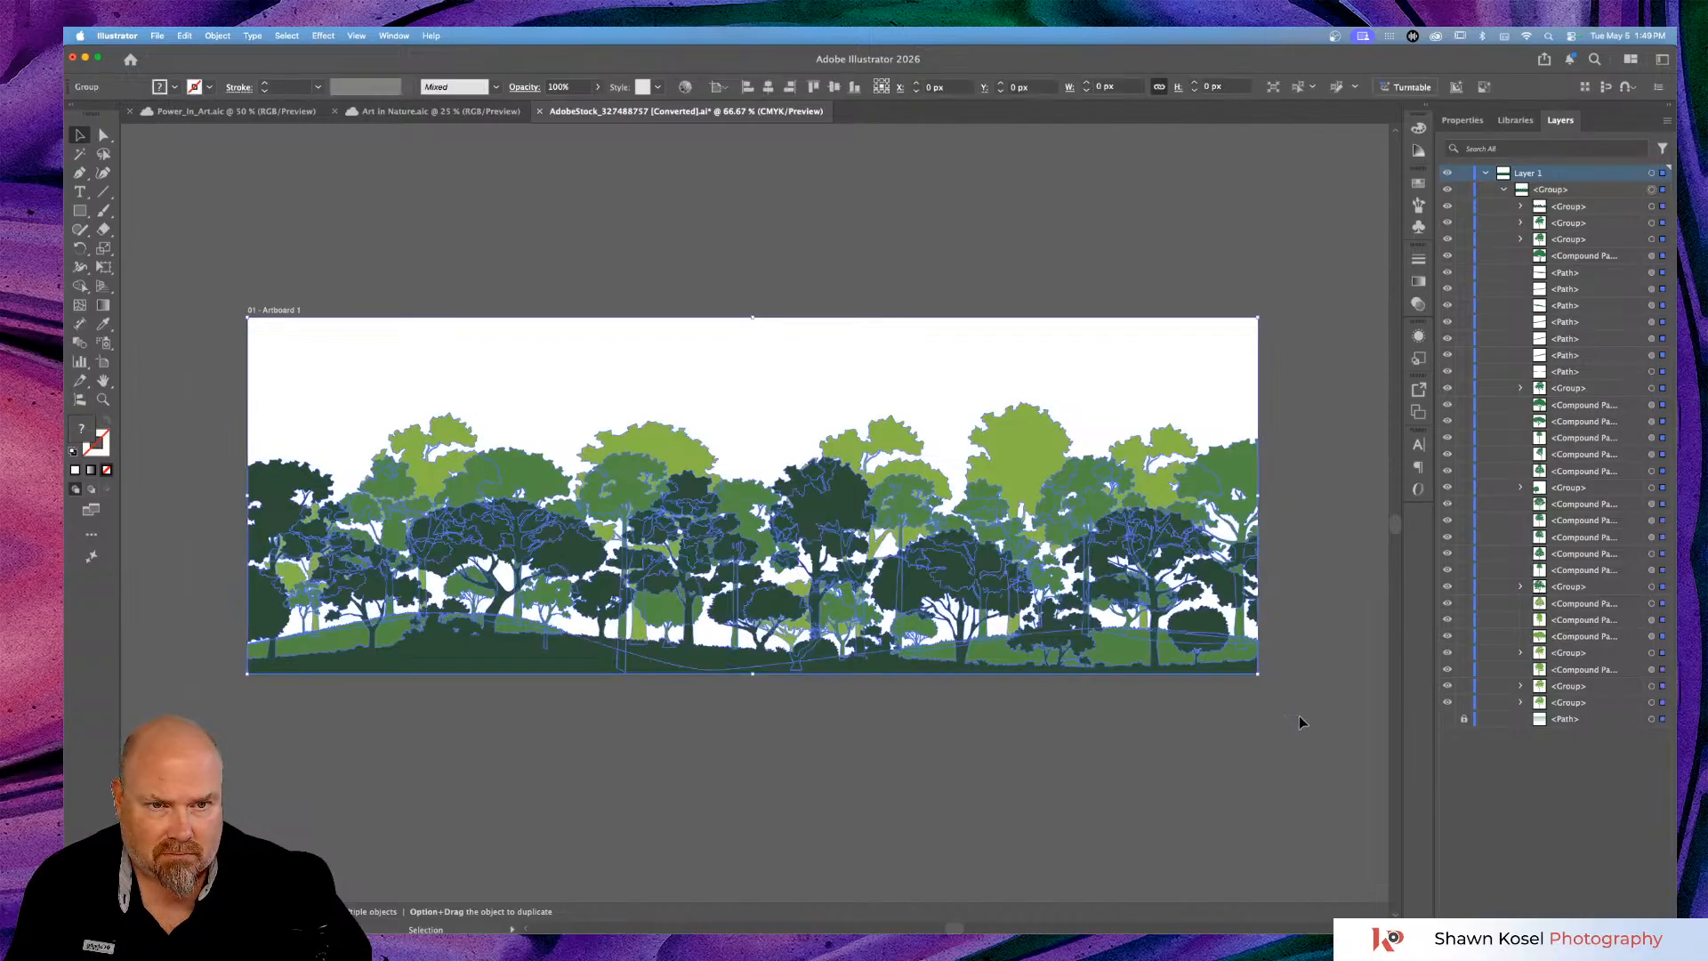
key(a)
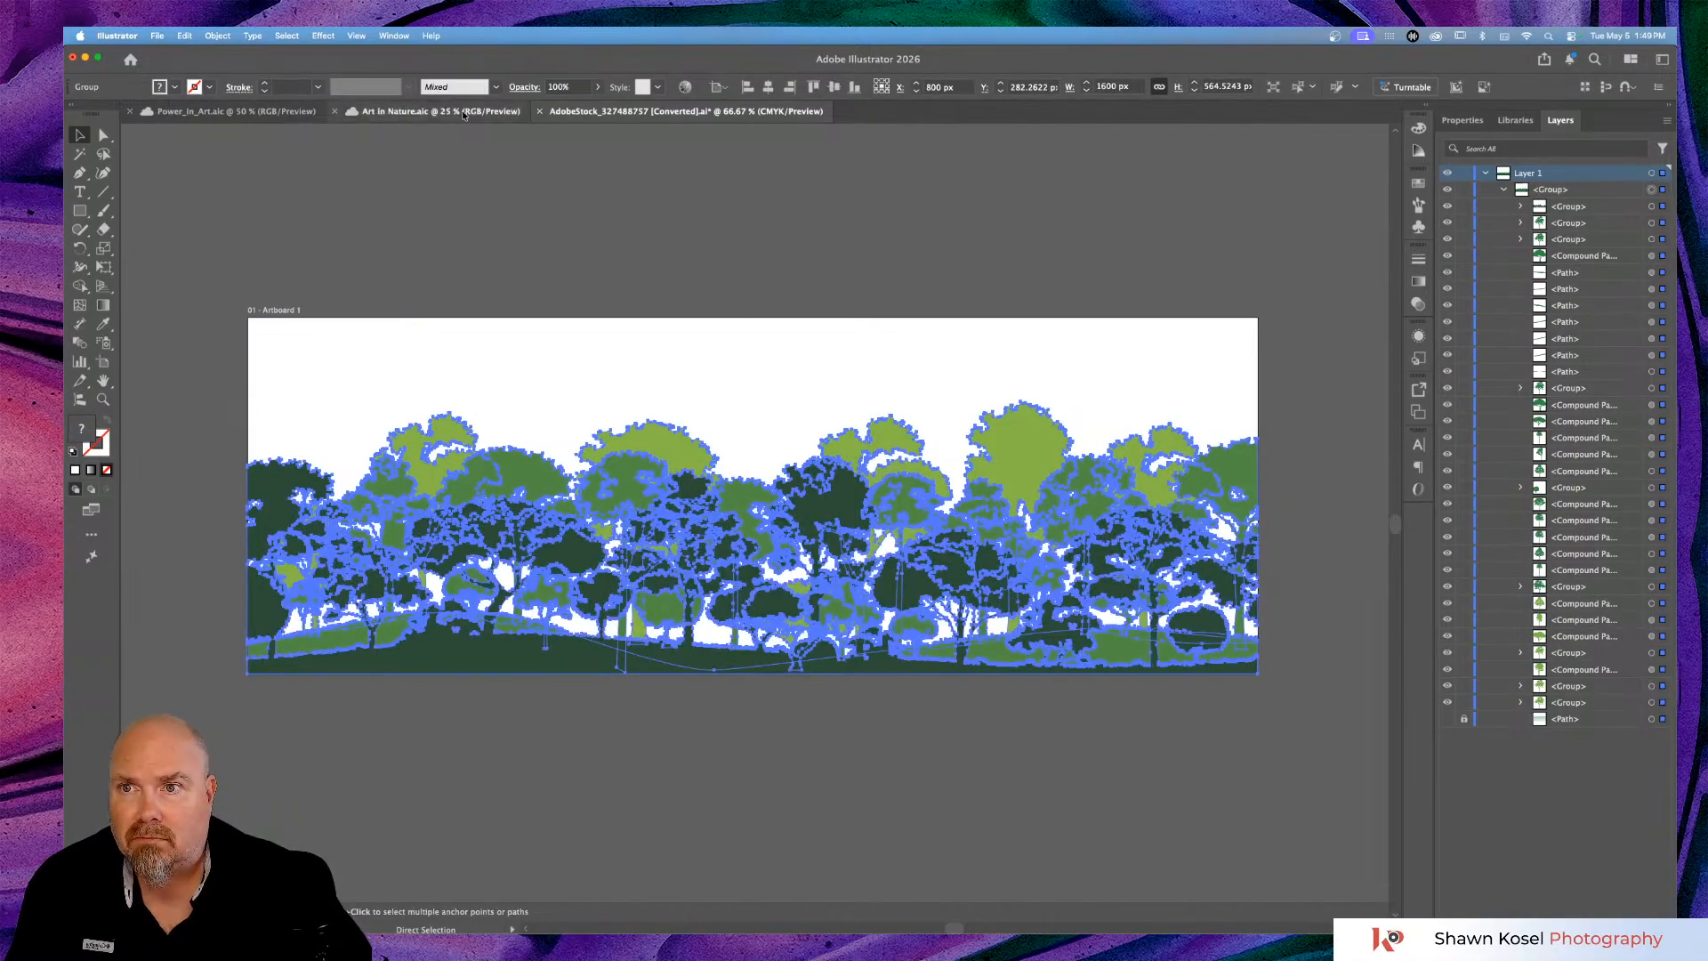
Paste the forest artwork into the Art 1 layer of the Art in Nature document and collapse its group.
click(436, 112)
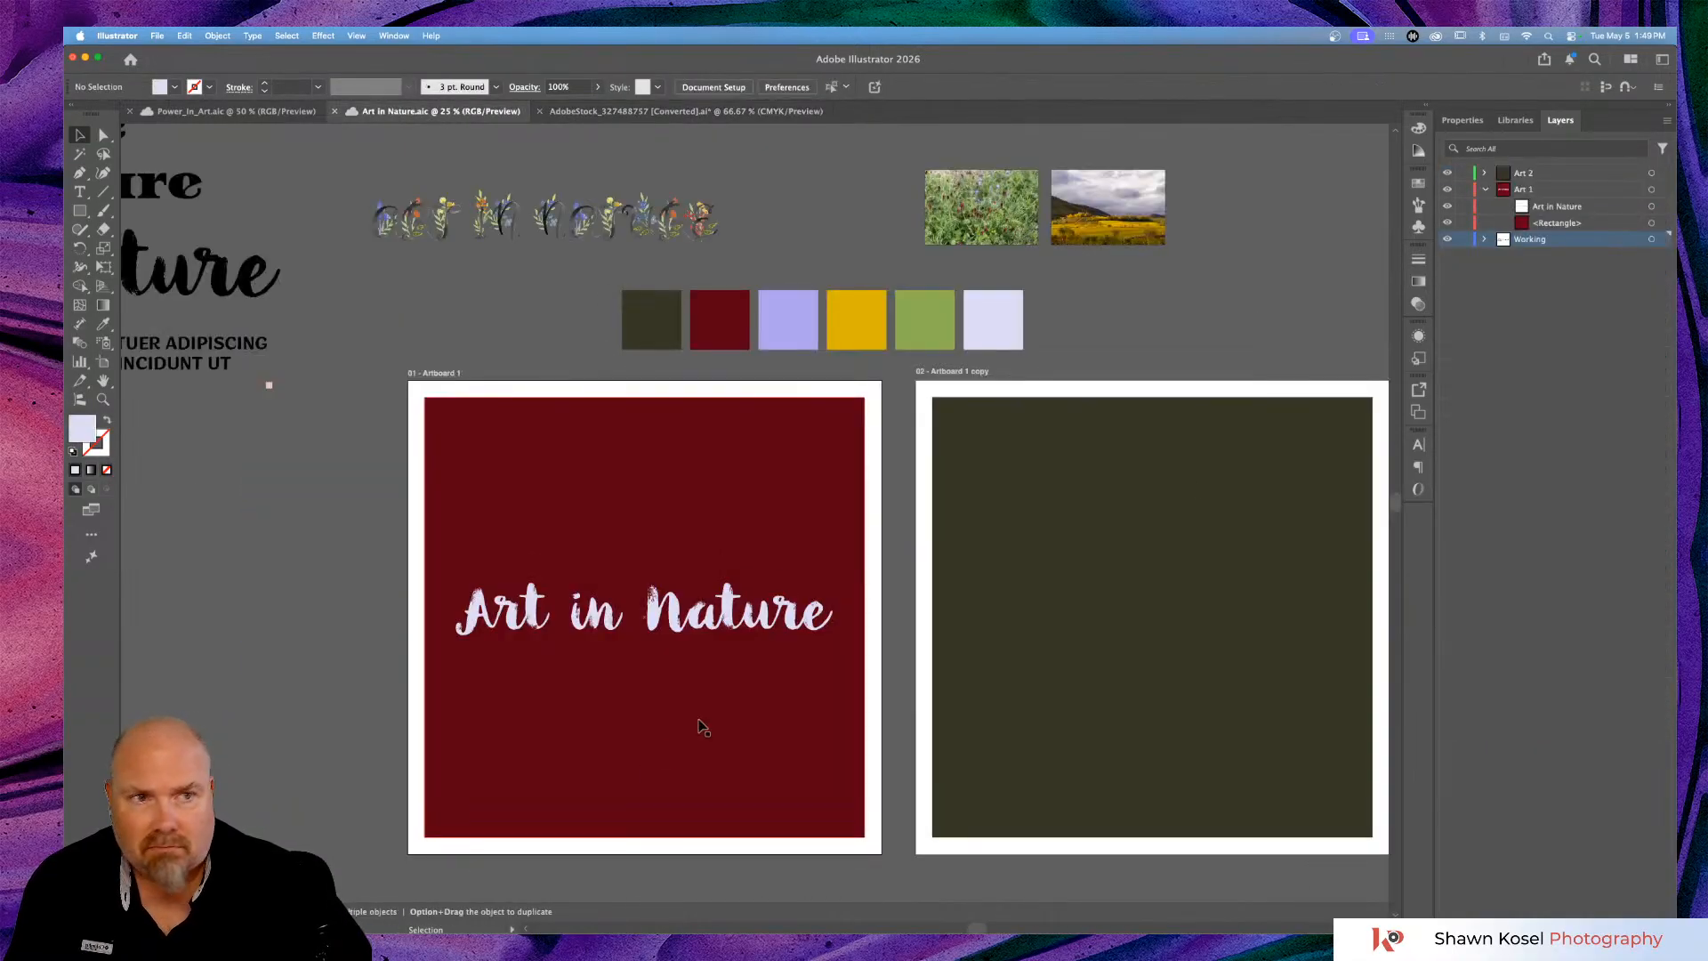
click(1543, 196)
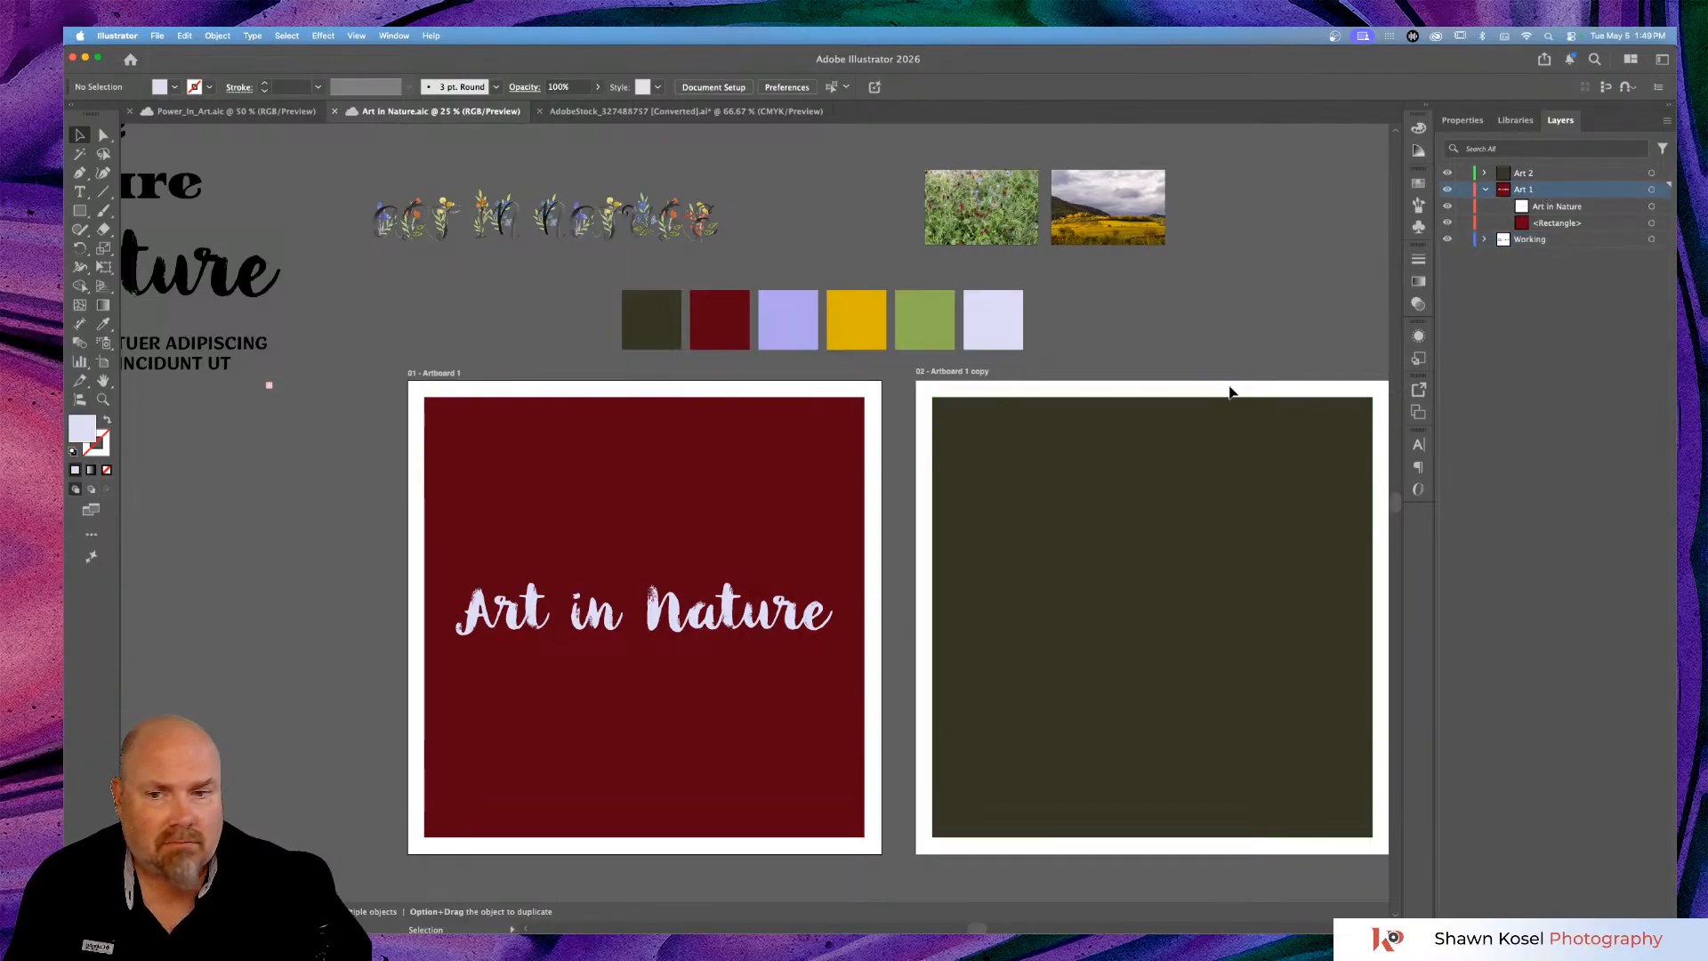
key(super+v)
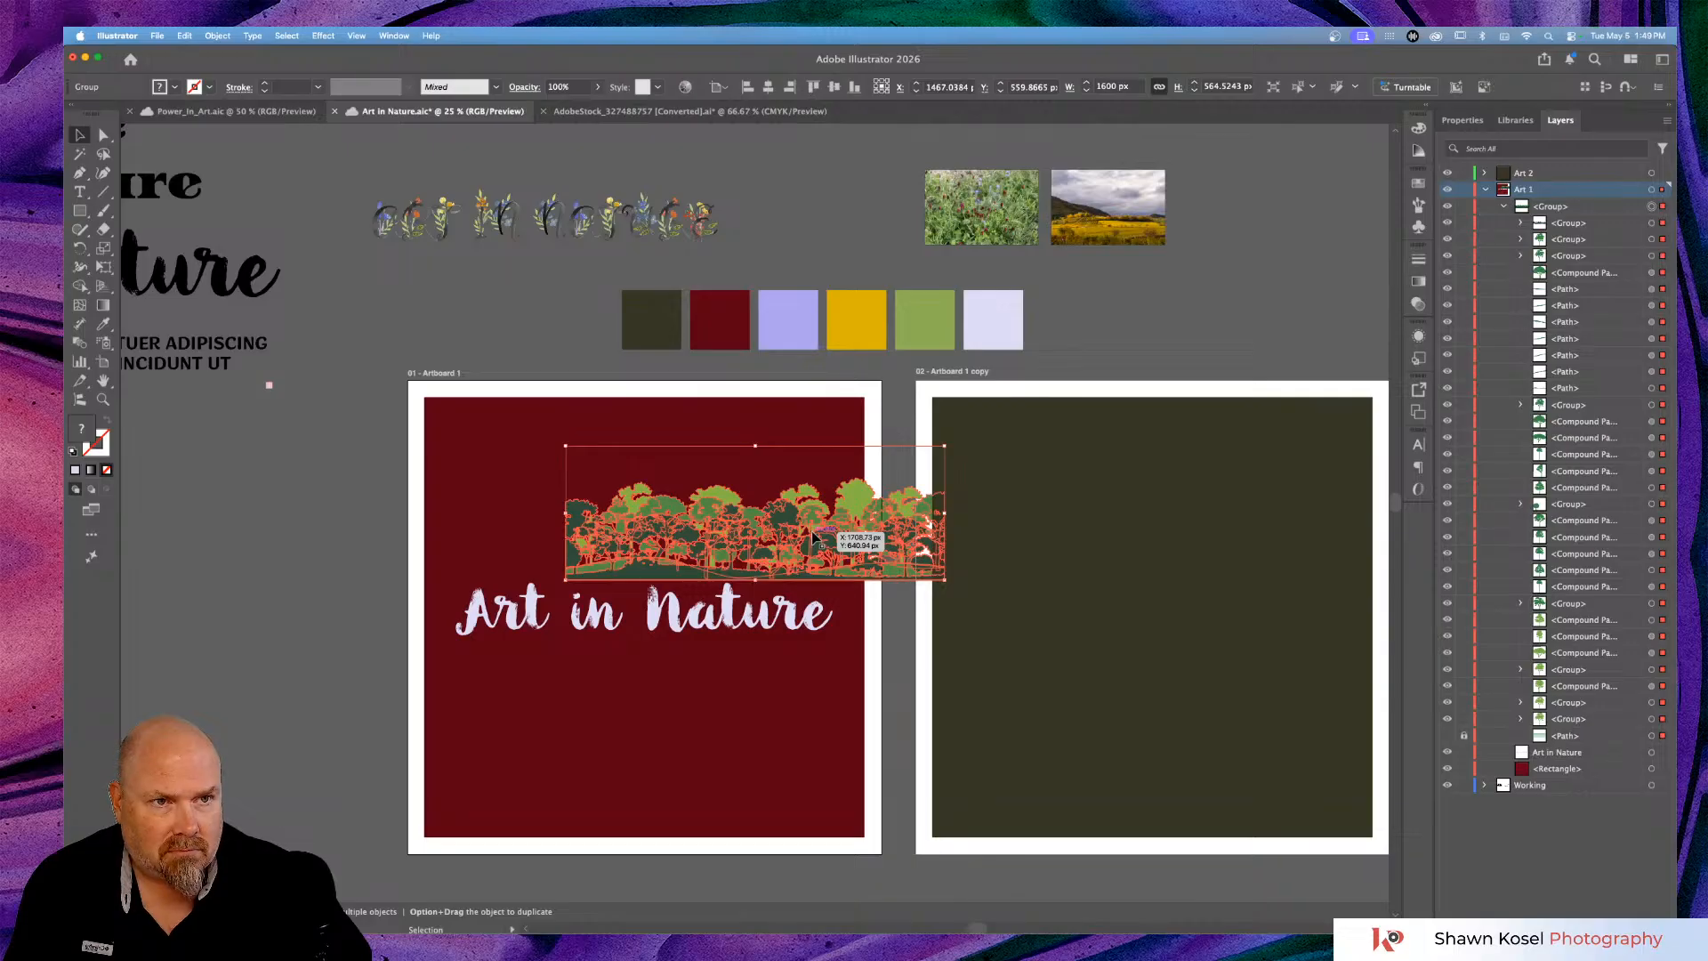
click(1505, 206)
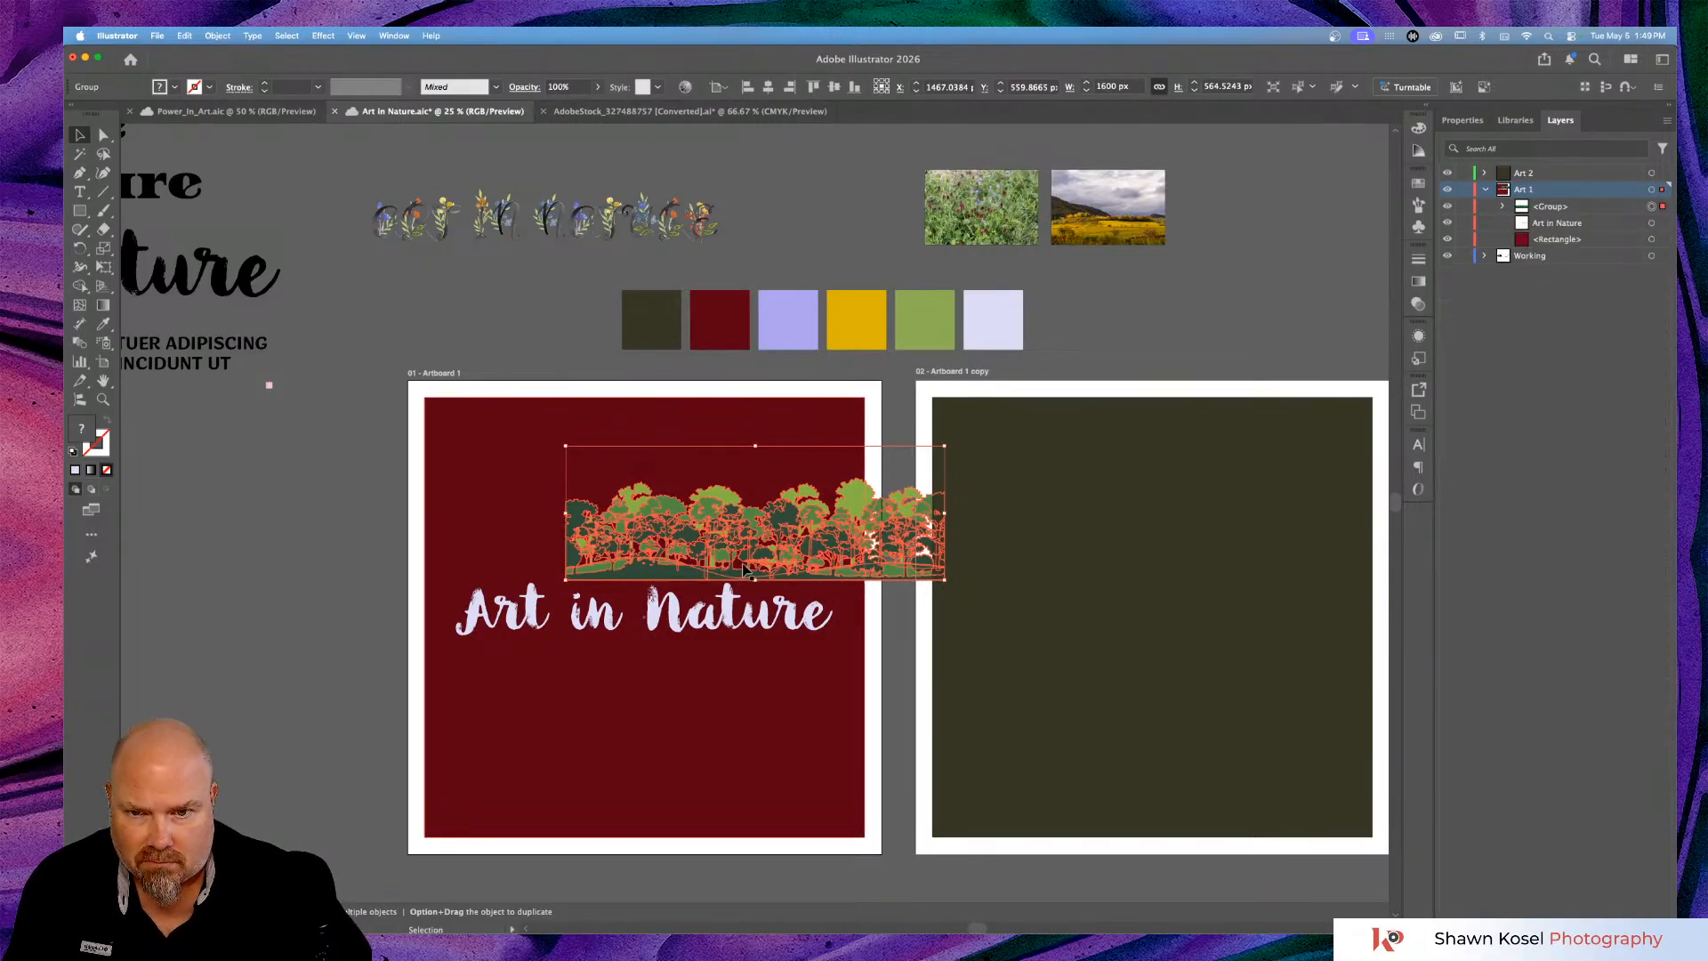
Undo the stray move and lock the dark red background rectangle in the Art 1 layer.
drag(744, 570, 686, 701)
key(super+z)
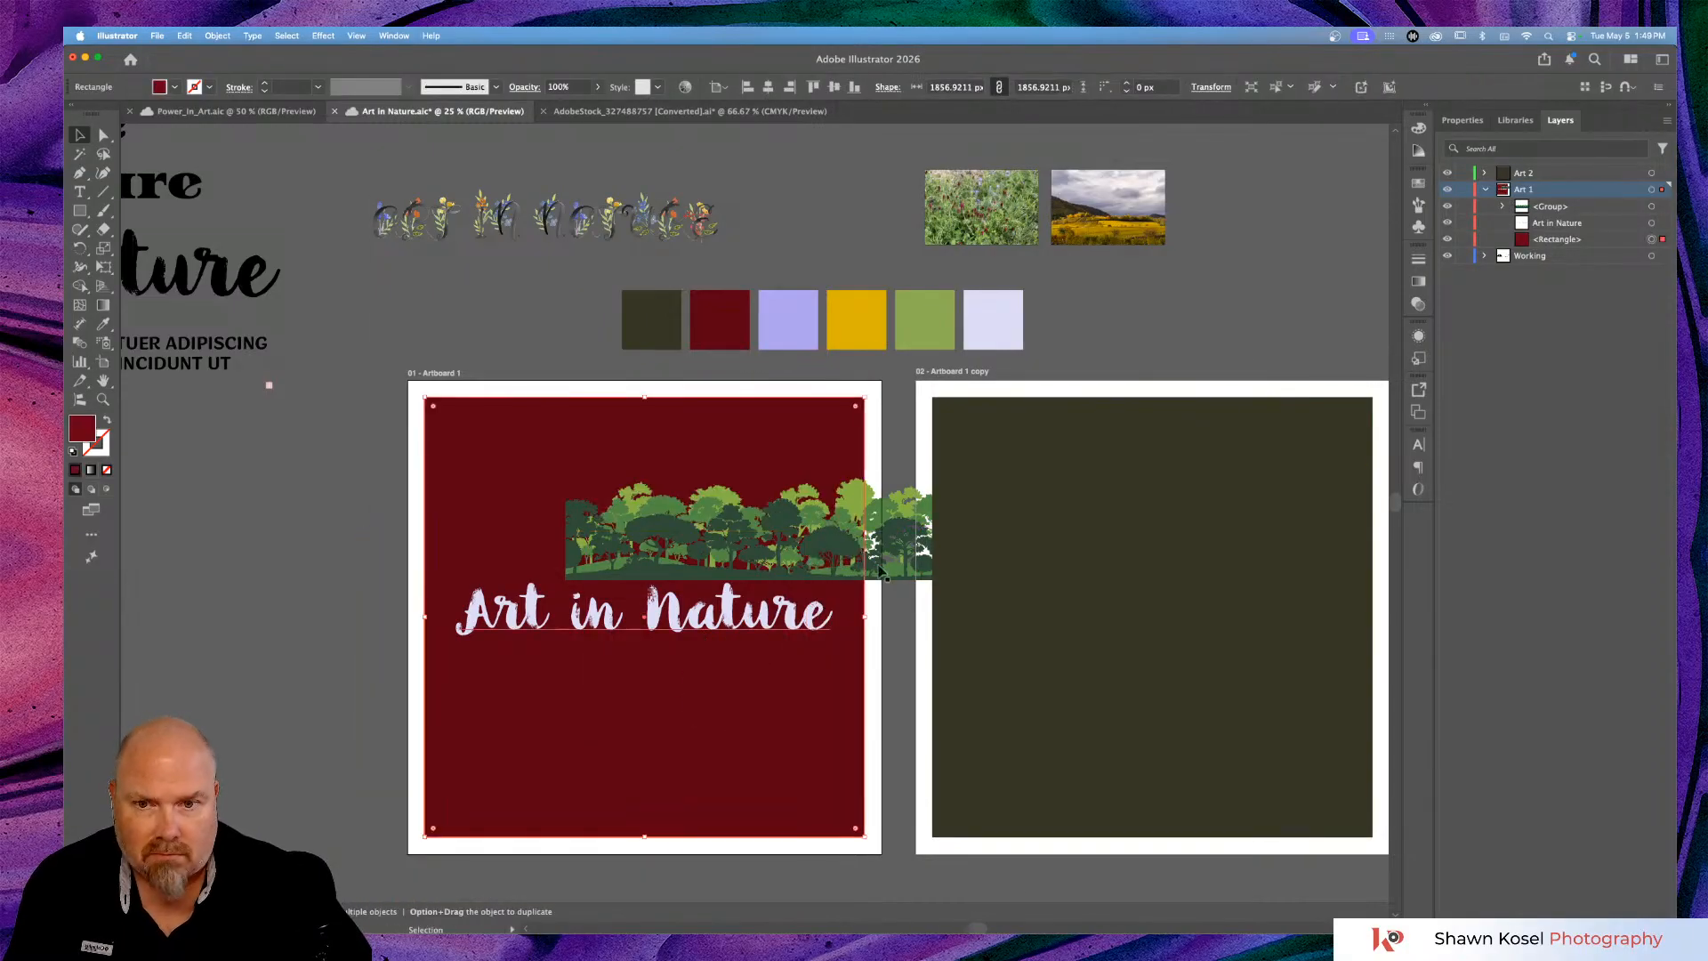
click(1463, 239)
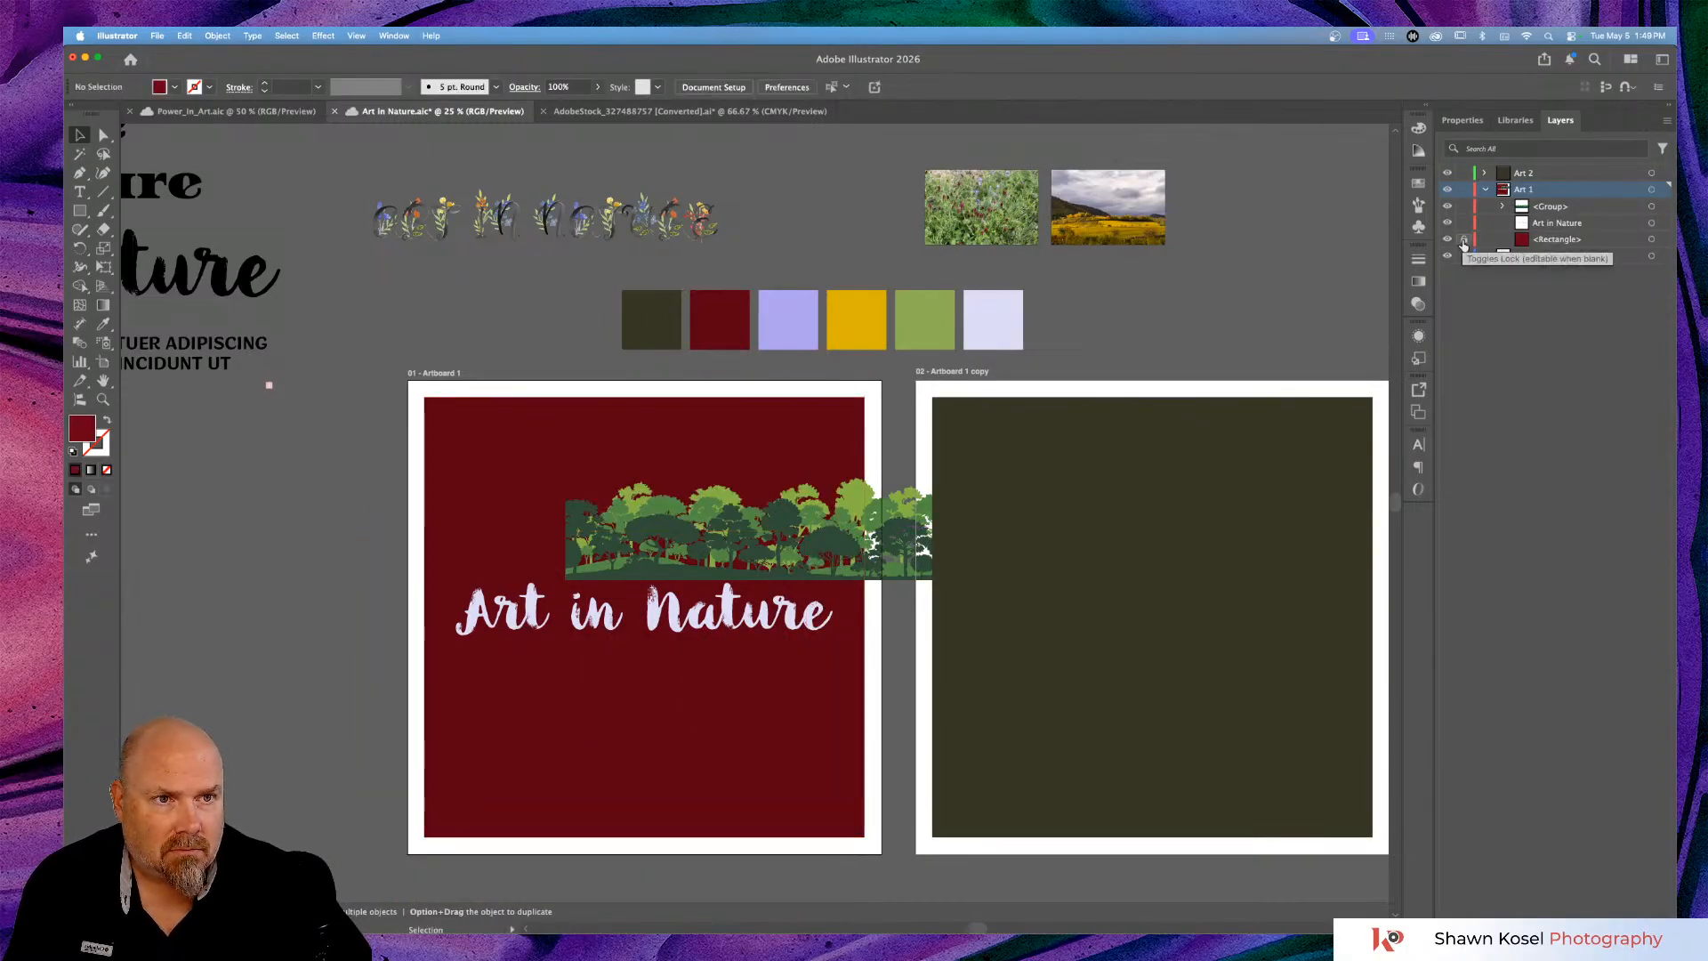
Move the forest to the red square's bottom-left corner and scale it to about 1857 px wide, spanning the square.
click(802, 538)
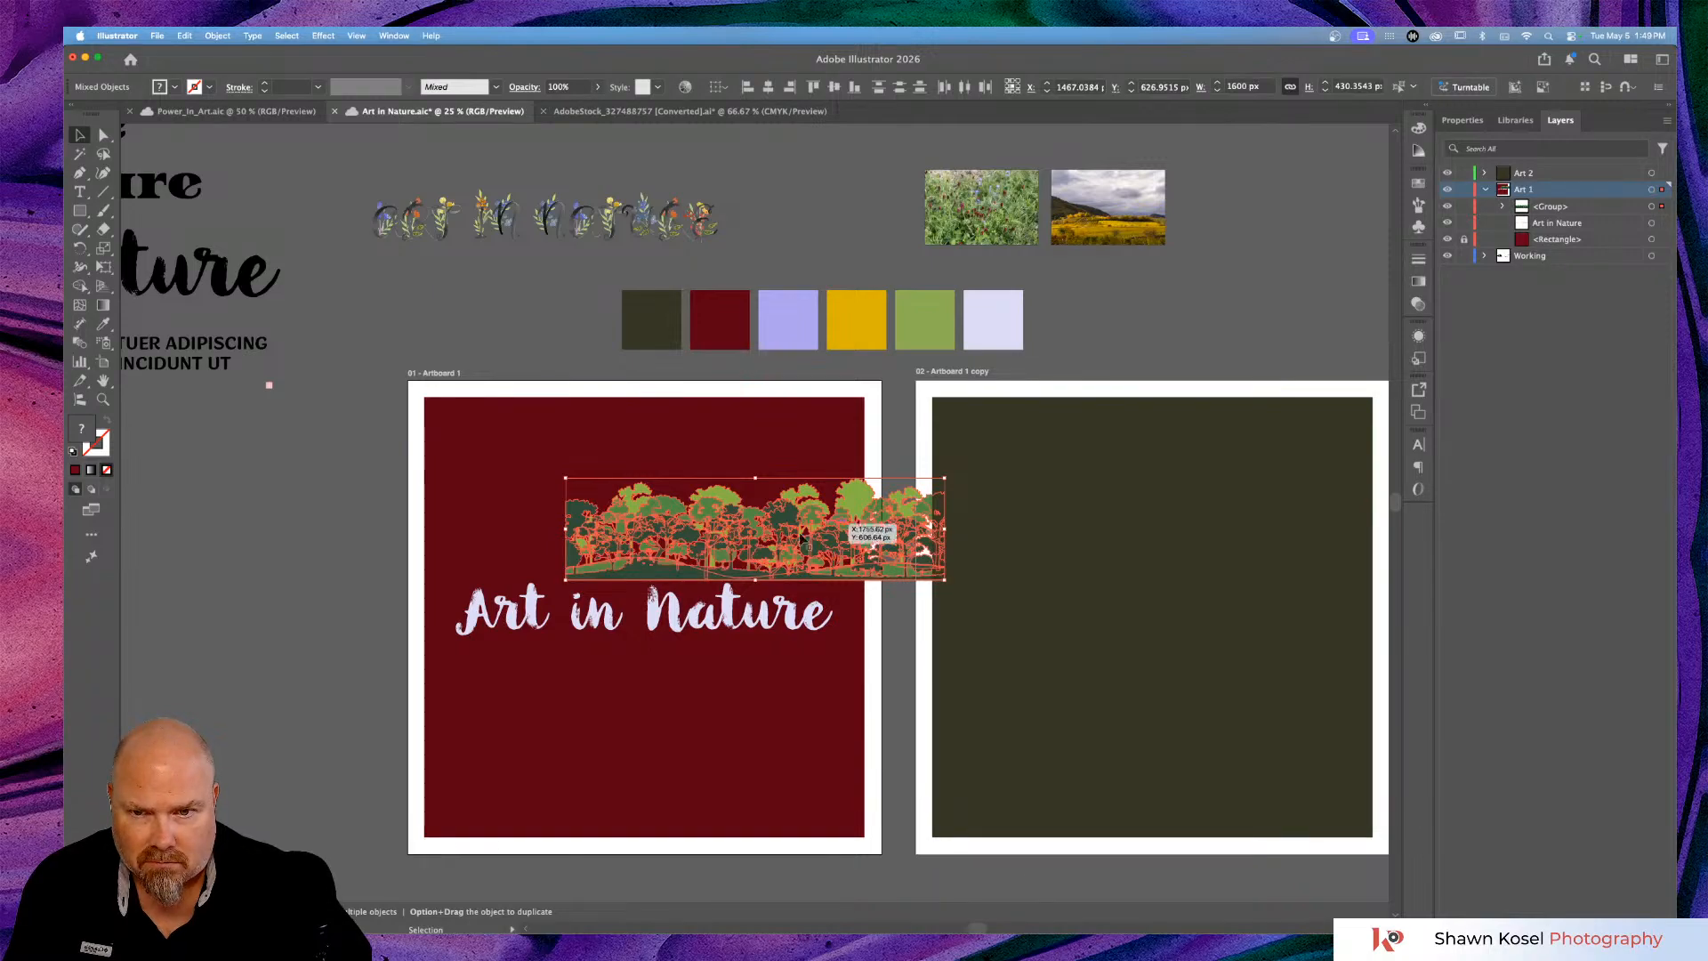
drag(752, 551, 620, 800)
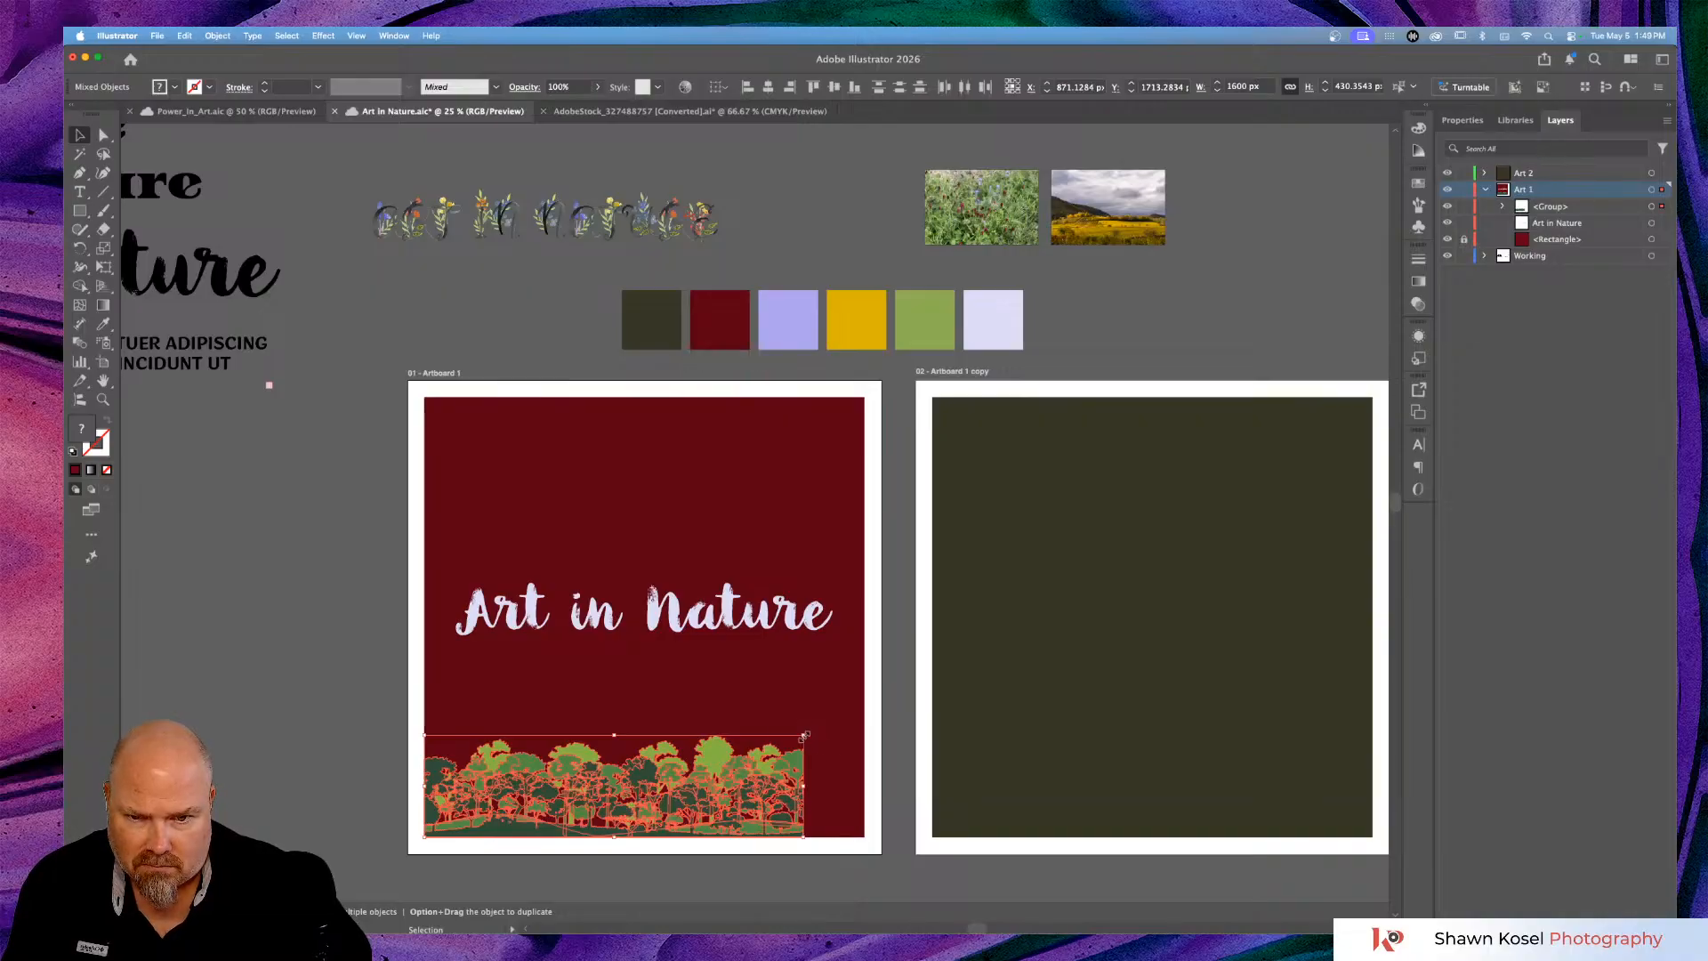
drag(804, 735, 879, 724)
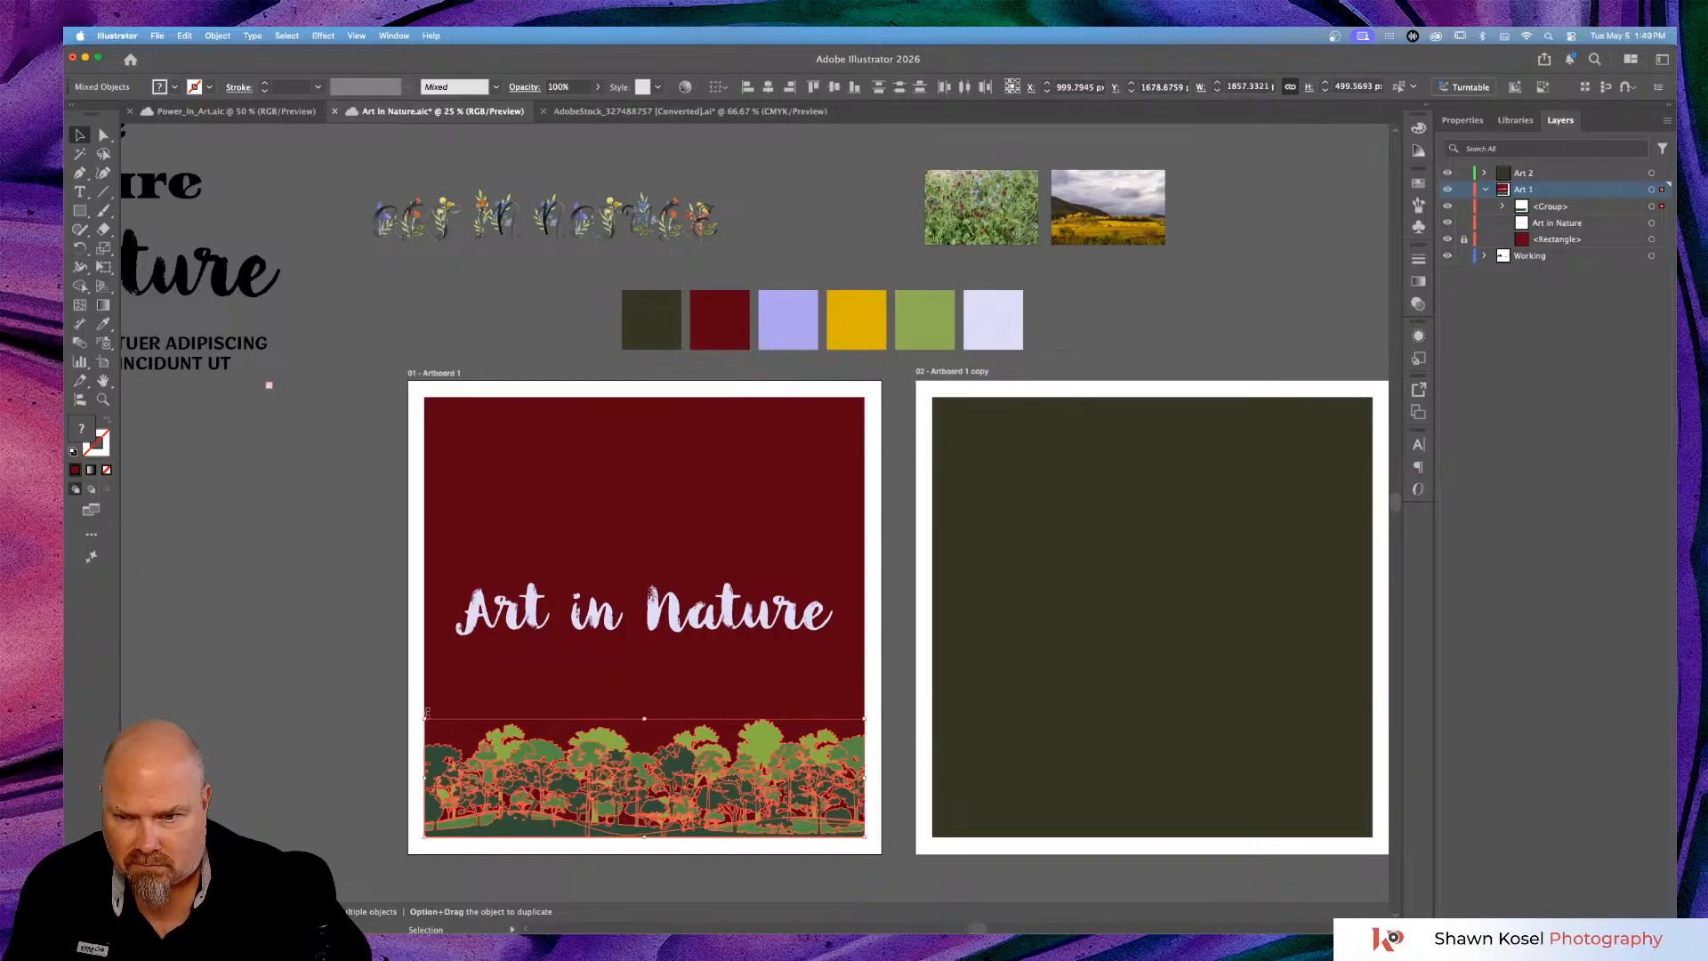
click(311, 718)
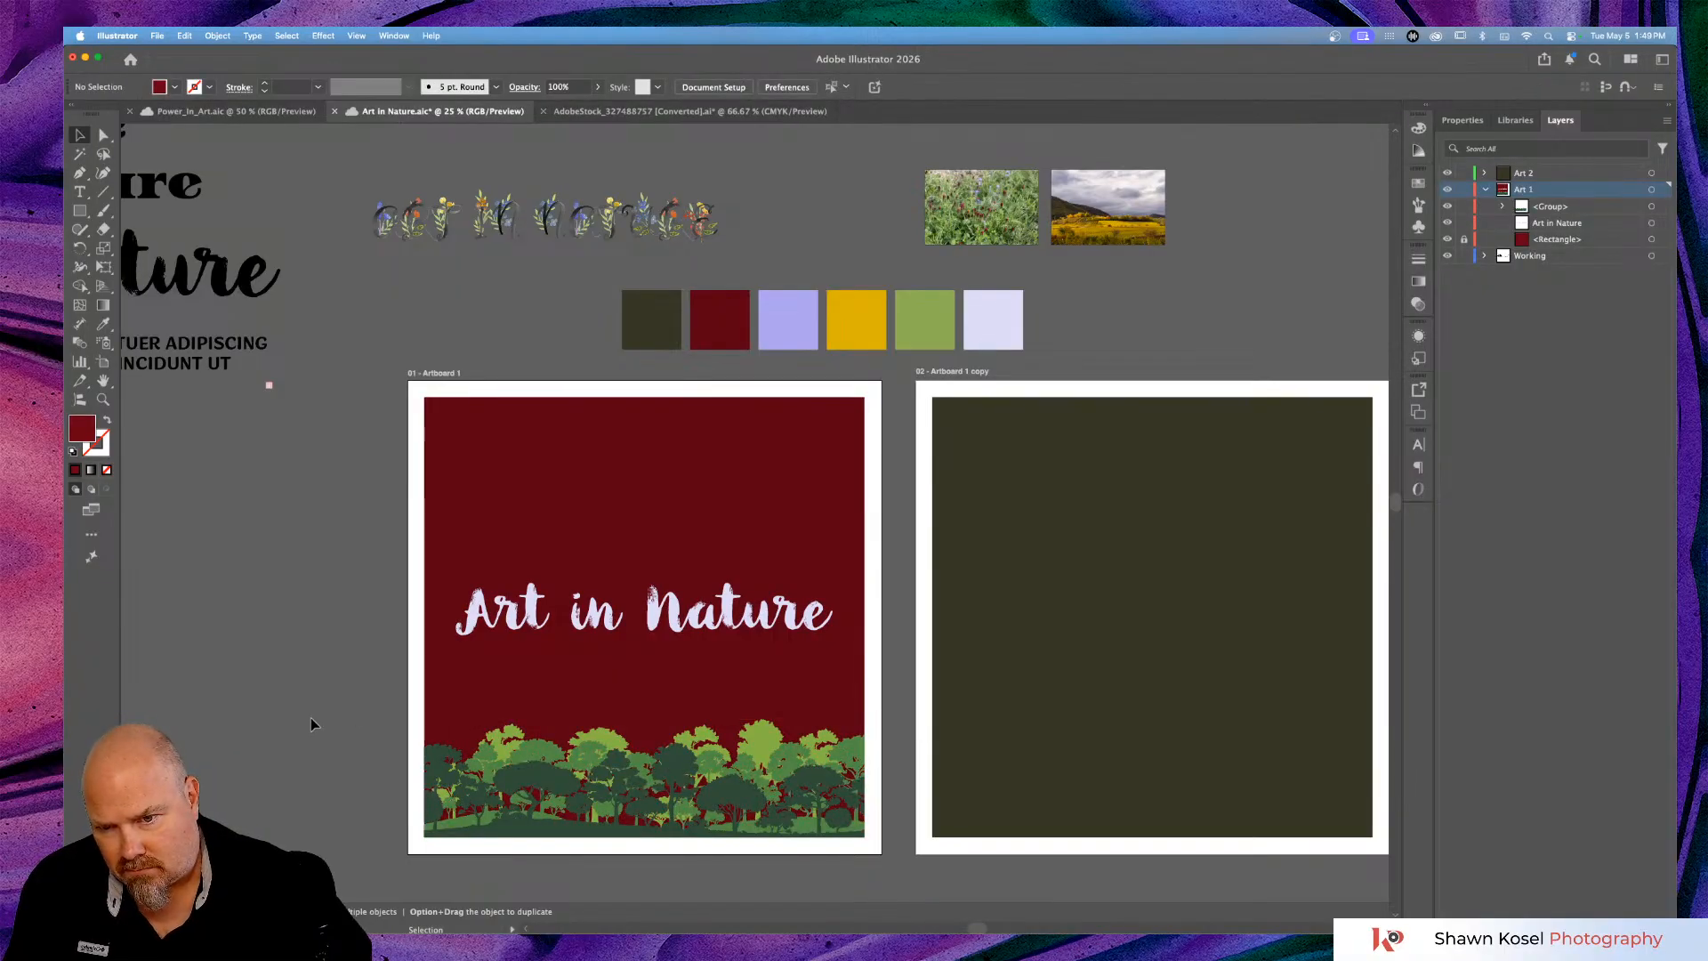
Generate Generative Recolor variations of the forest group on the first artboard from the prompt 'nature'.
scroll(312, 717, down, 3)
scroll(311, 717, left, 3)
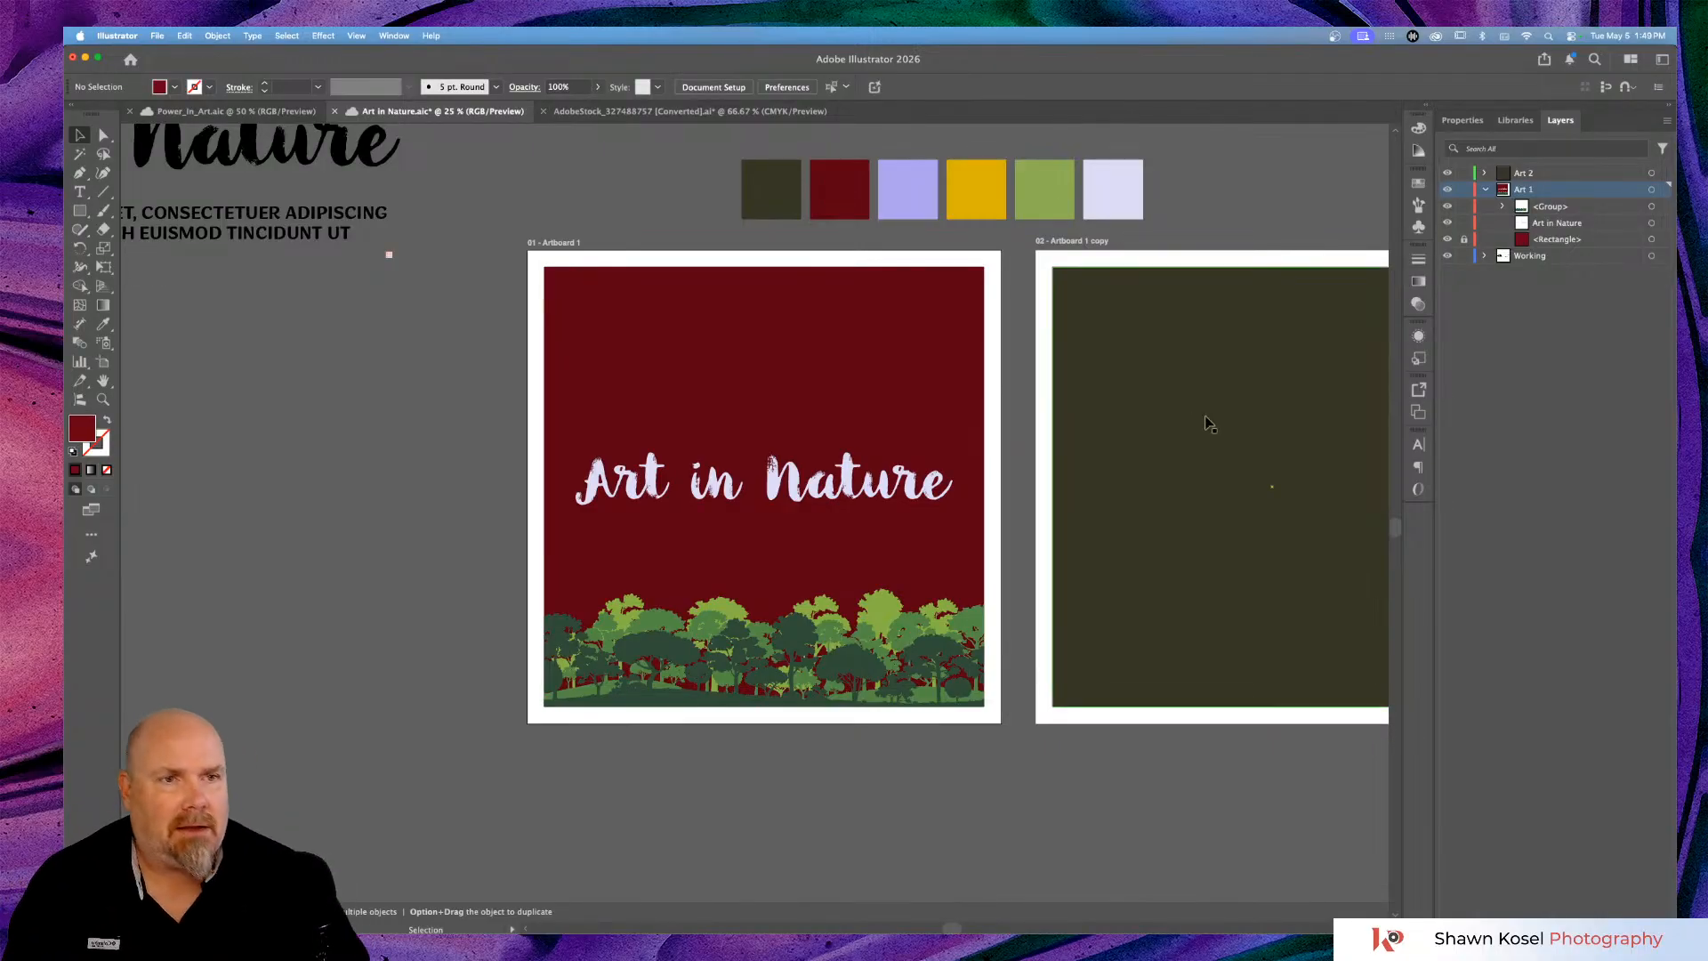
click(1651, 207)
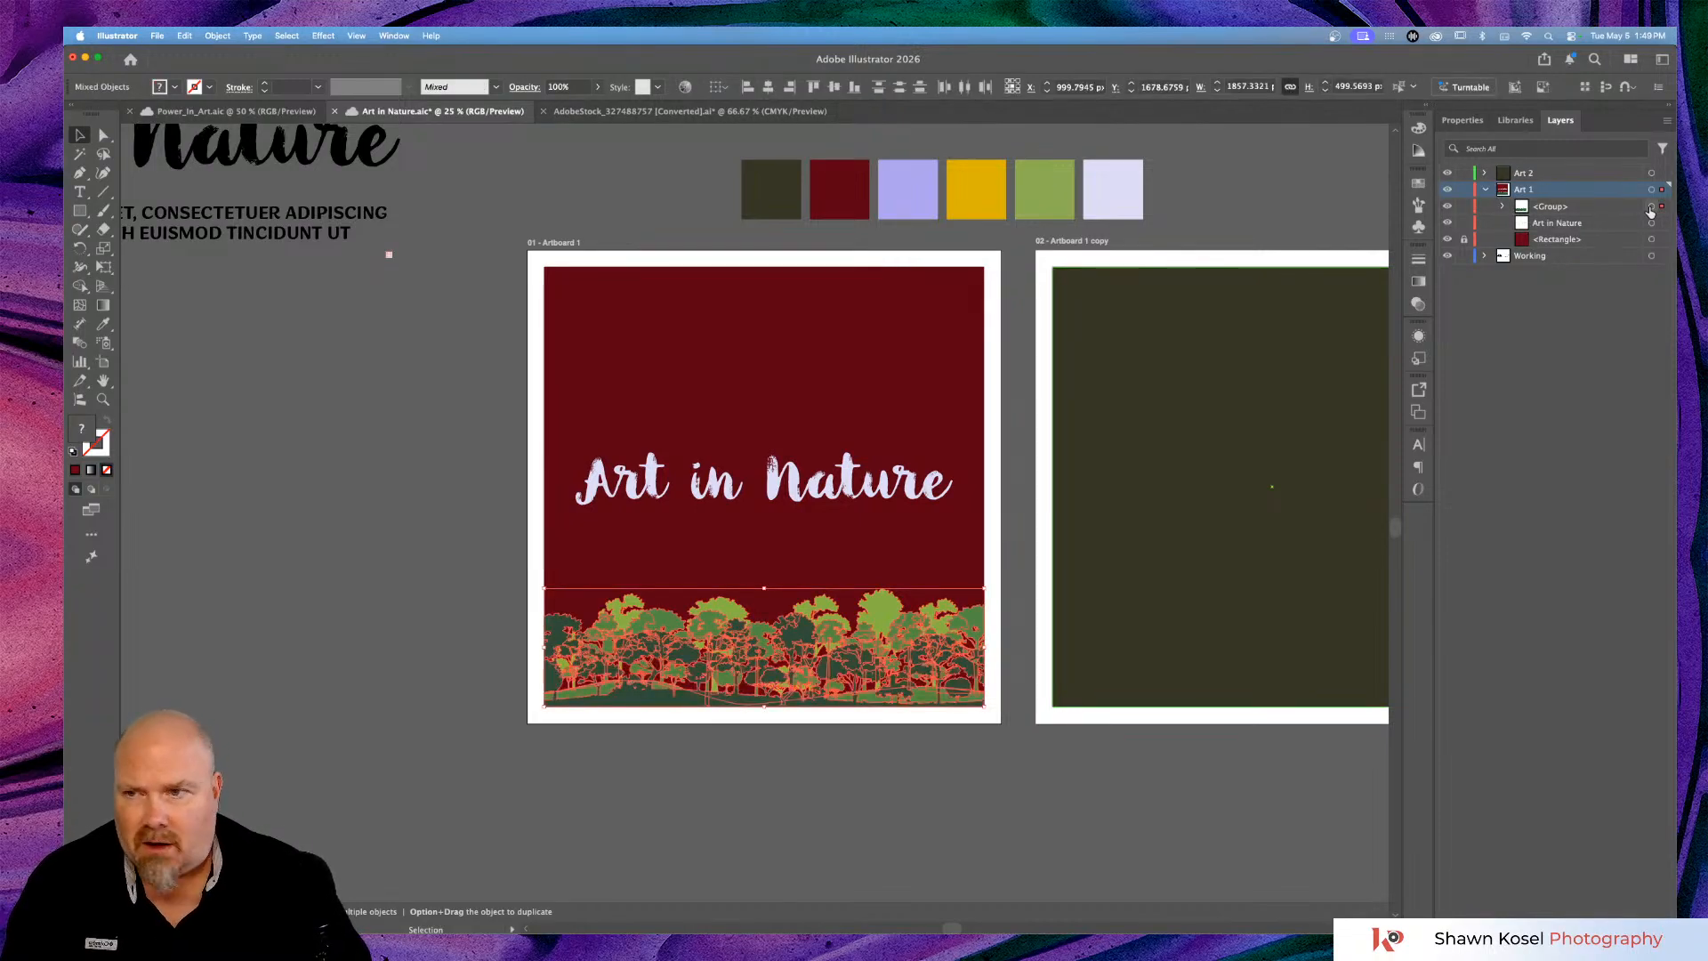
click(685, 87)
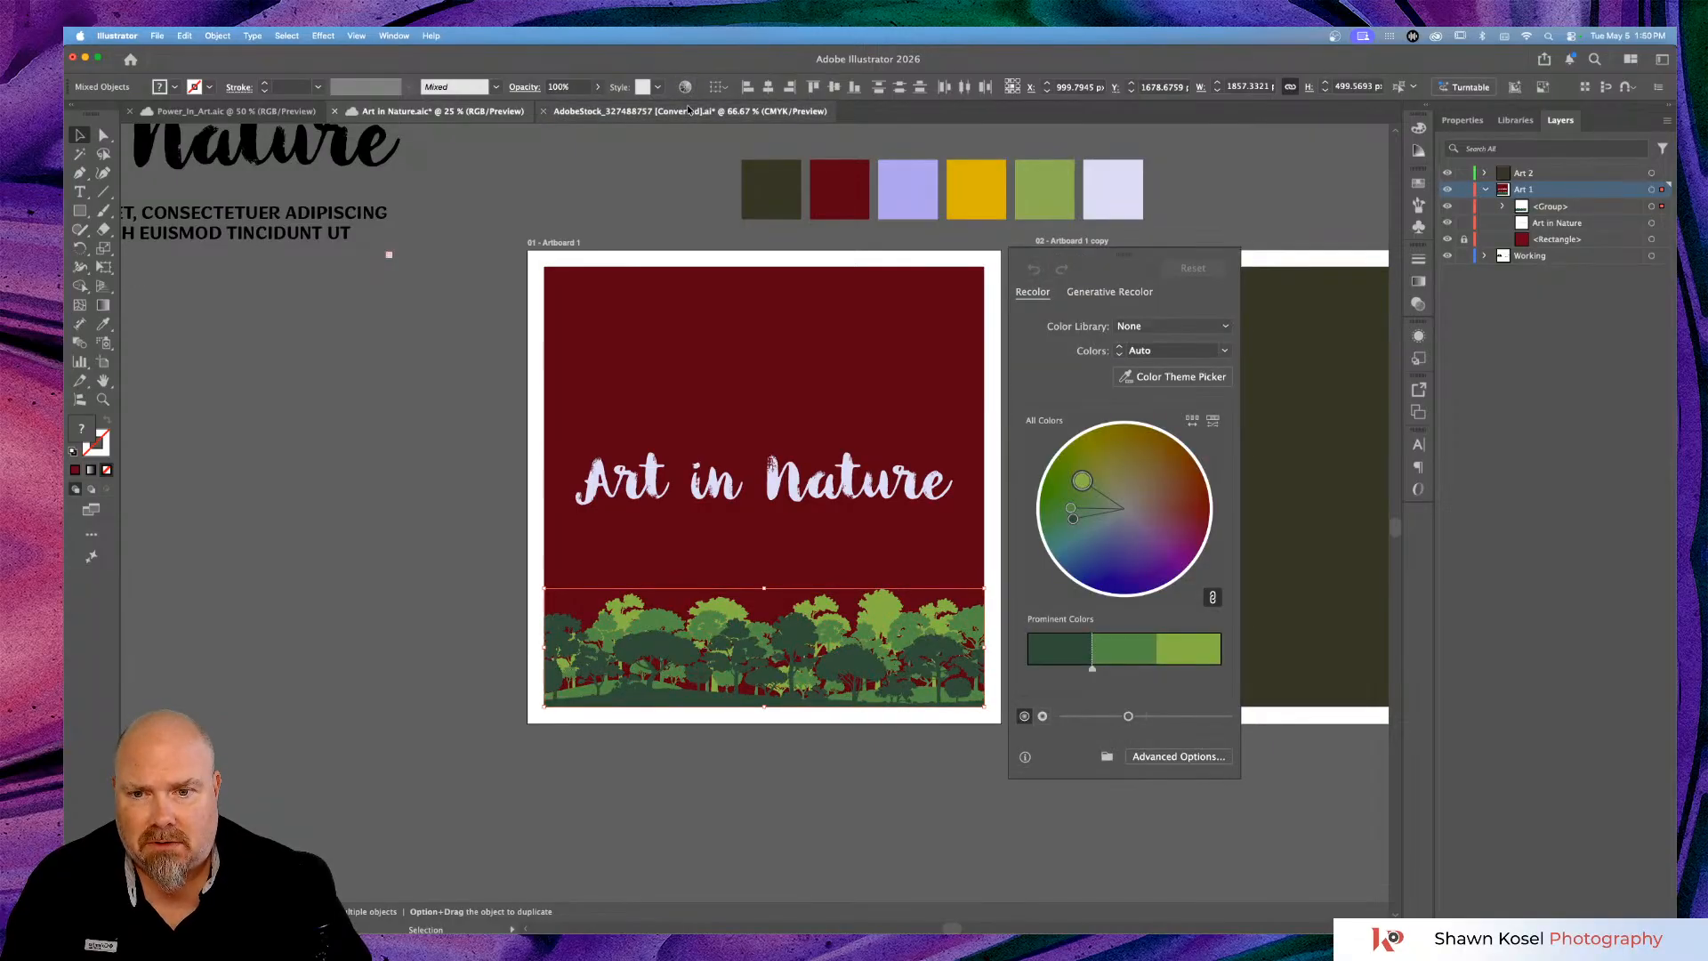
click(1109, 292)
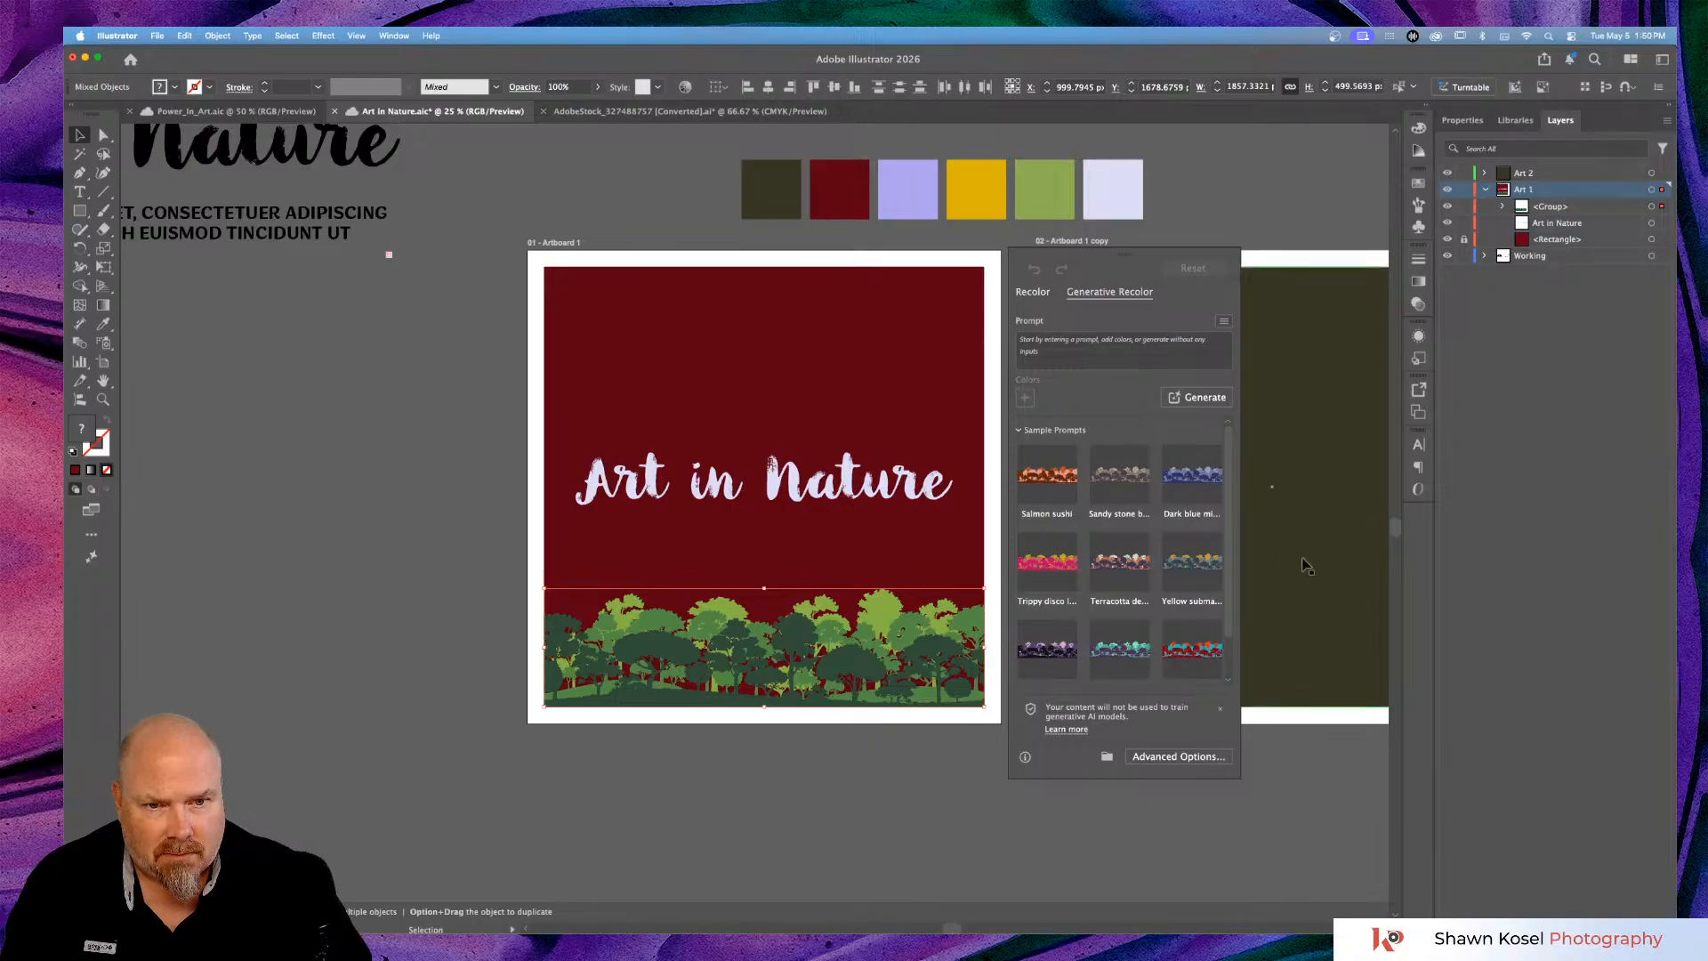
scroll(1150, 494, down, 2)
scroll(1150, 495, up, 2)
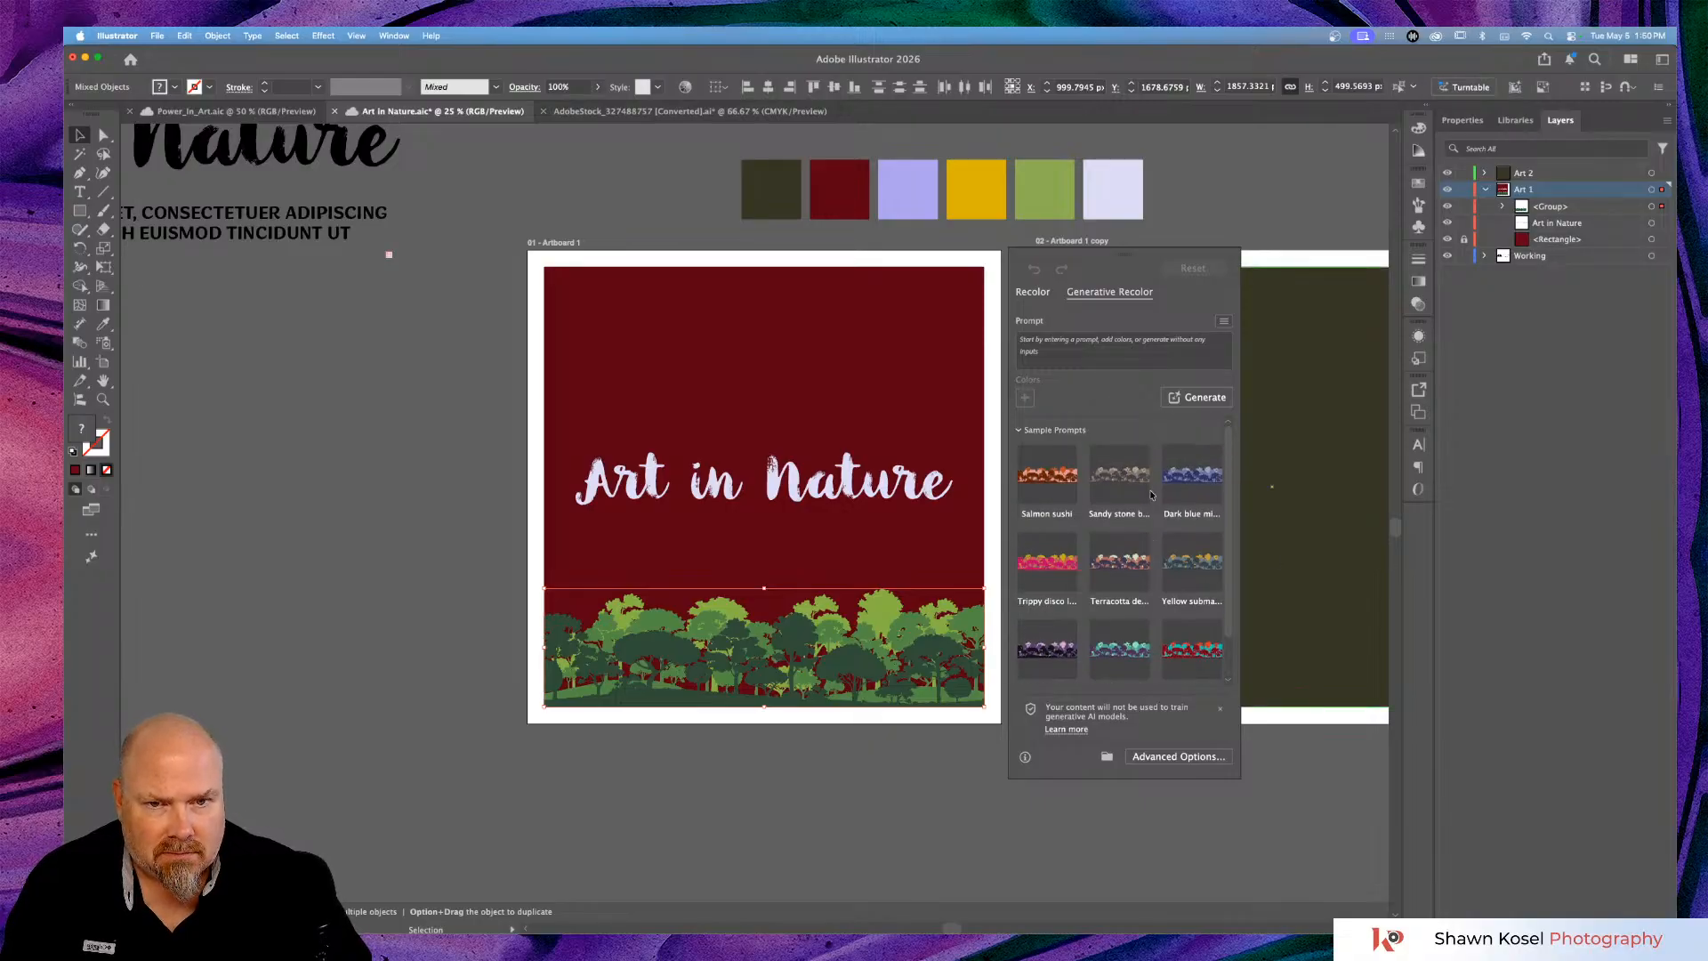
click(1117, 349)
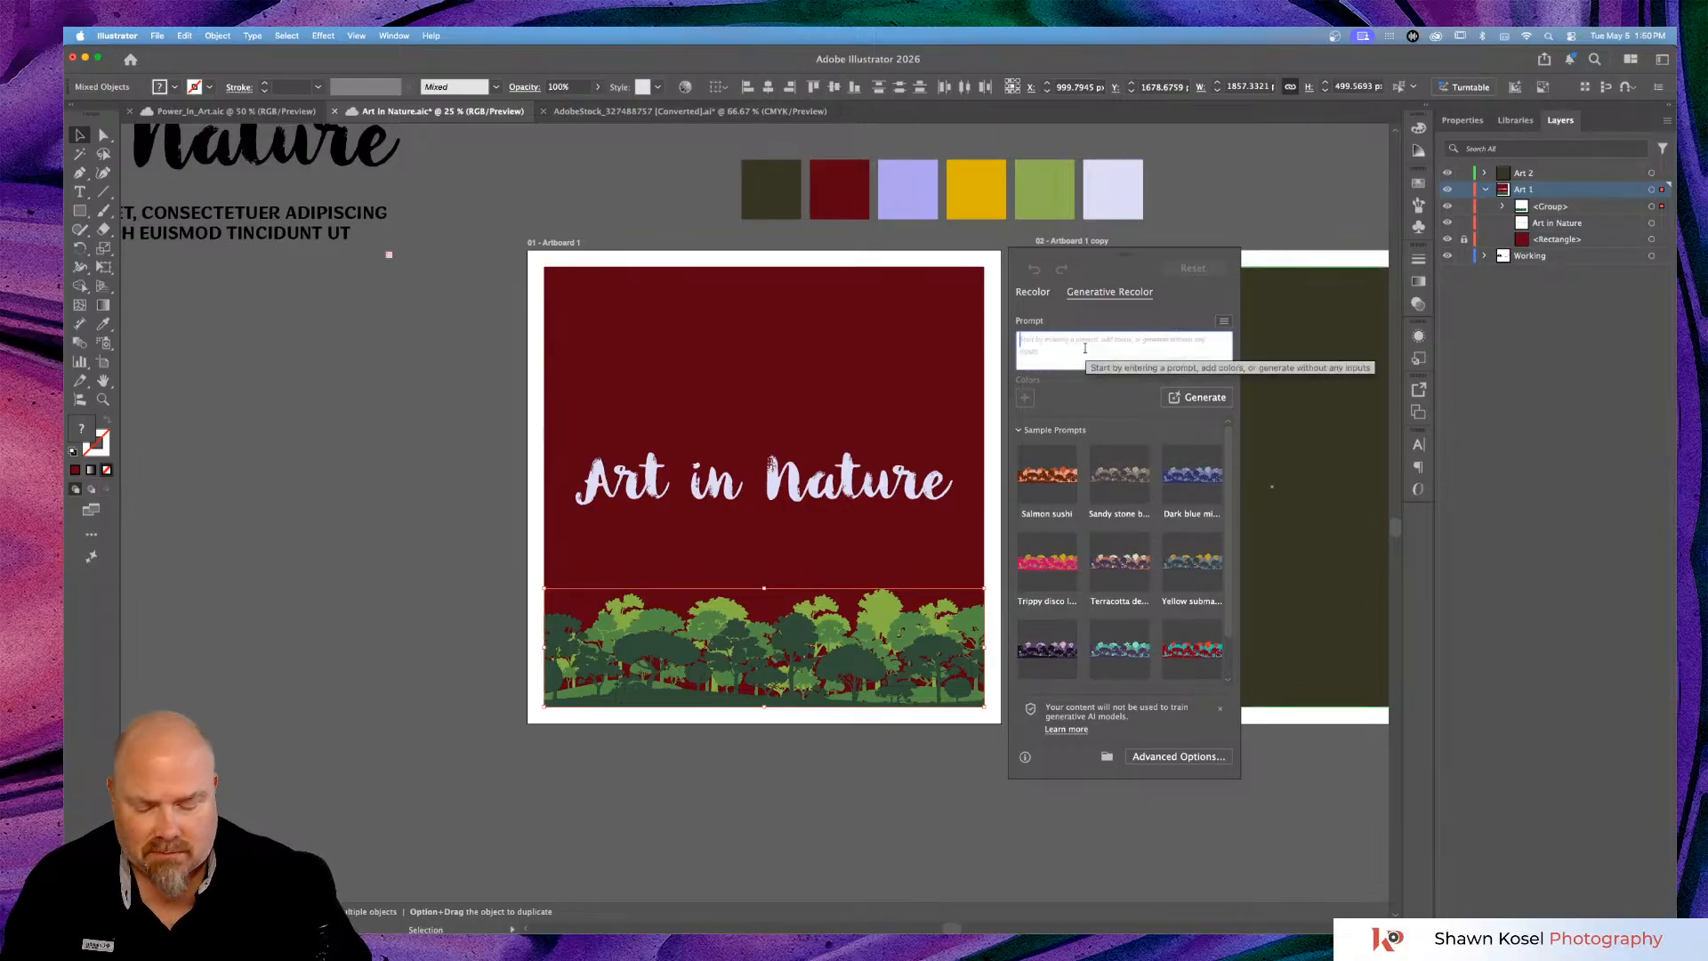
text(nature)
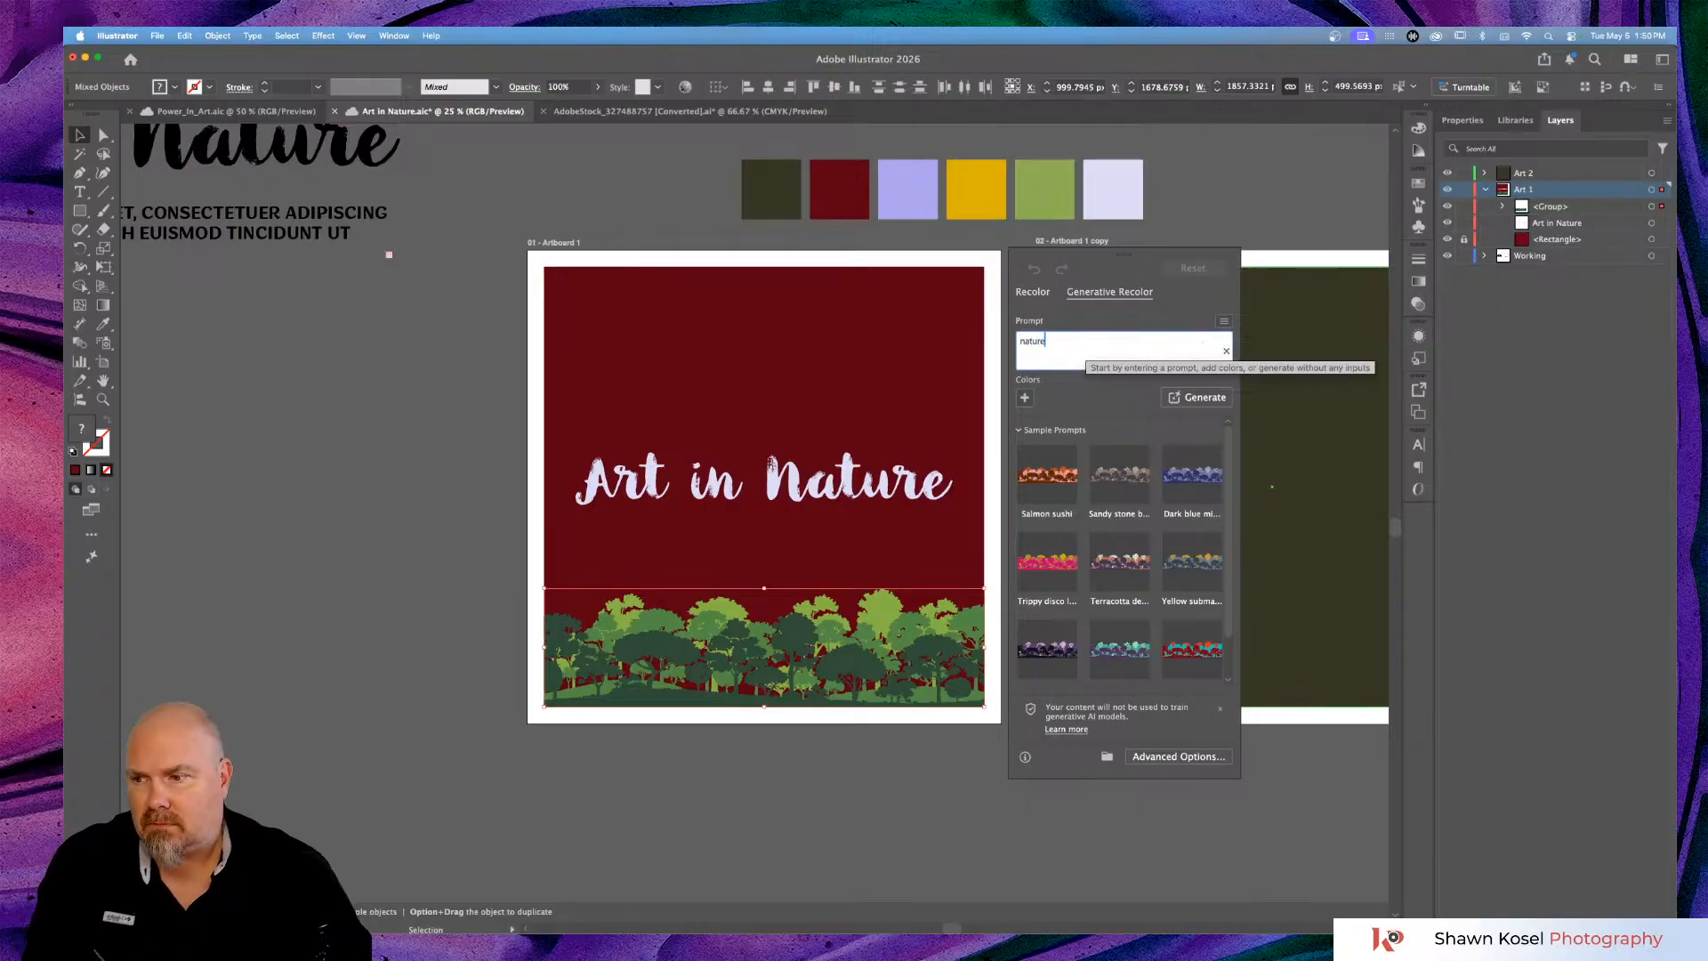
key(Return)
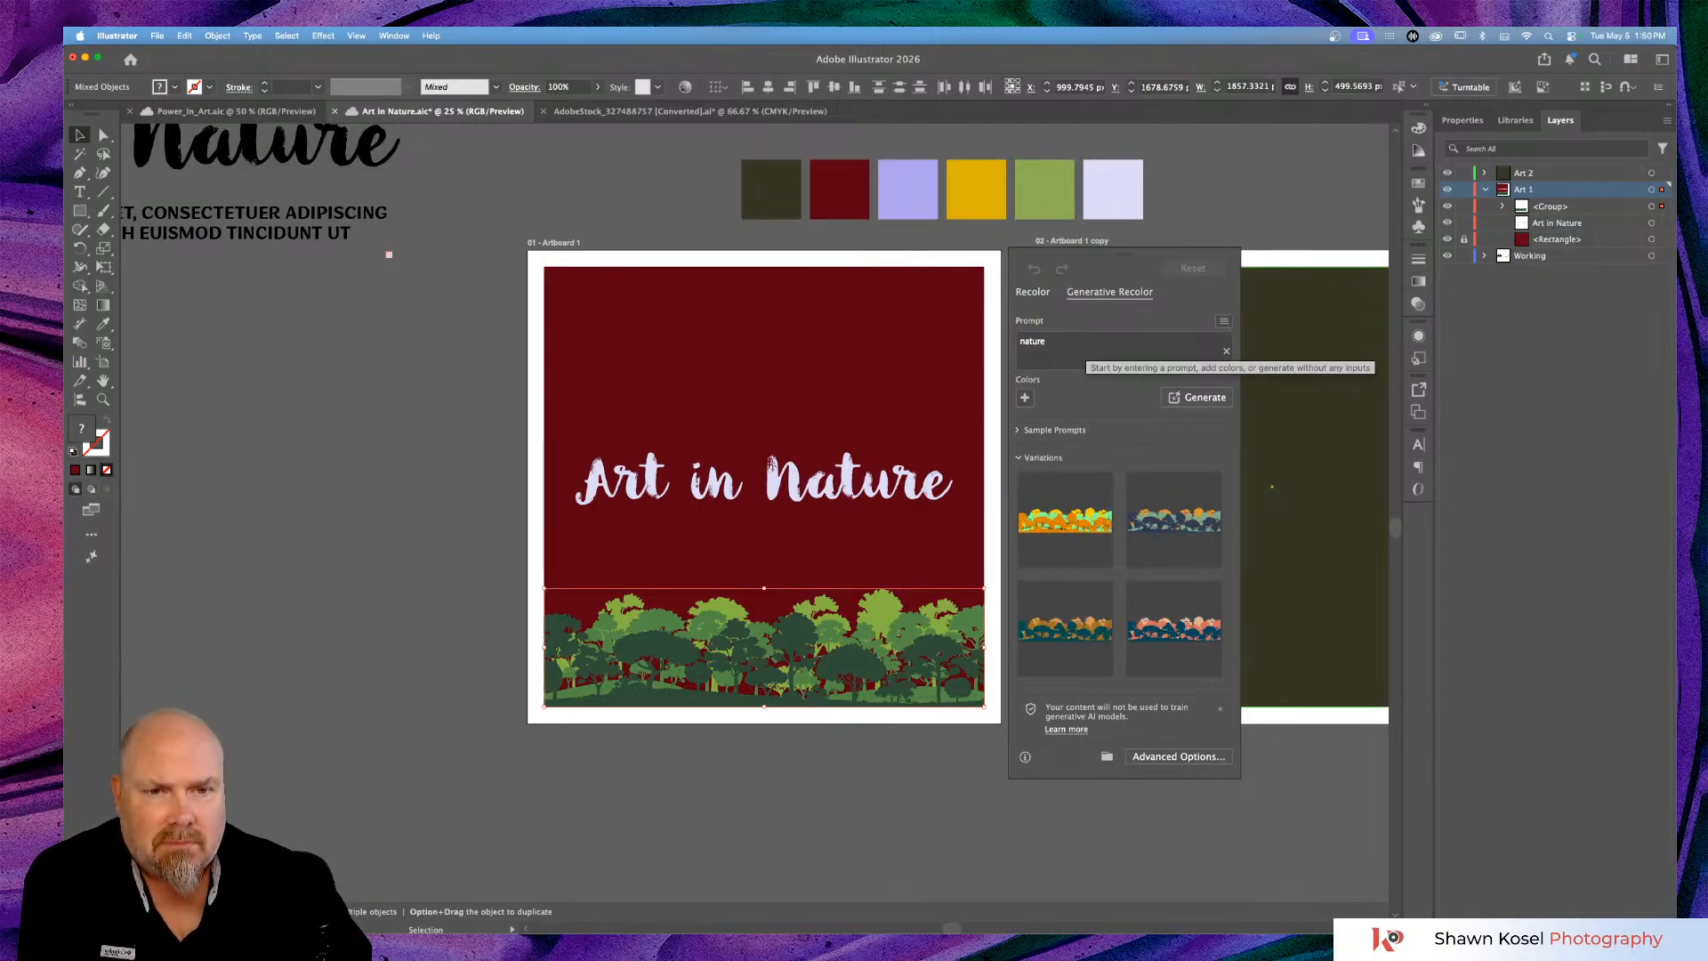
Try the navy, sage and orange variation on the forest, and restore the original colors.
click(1186, 527)
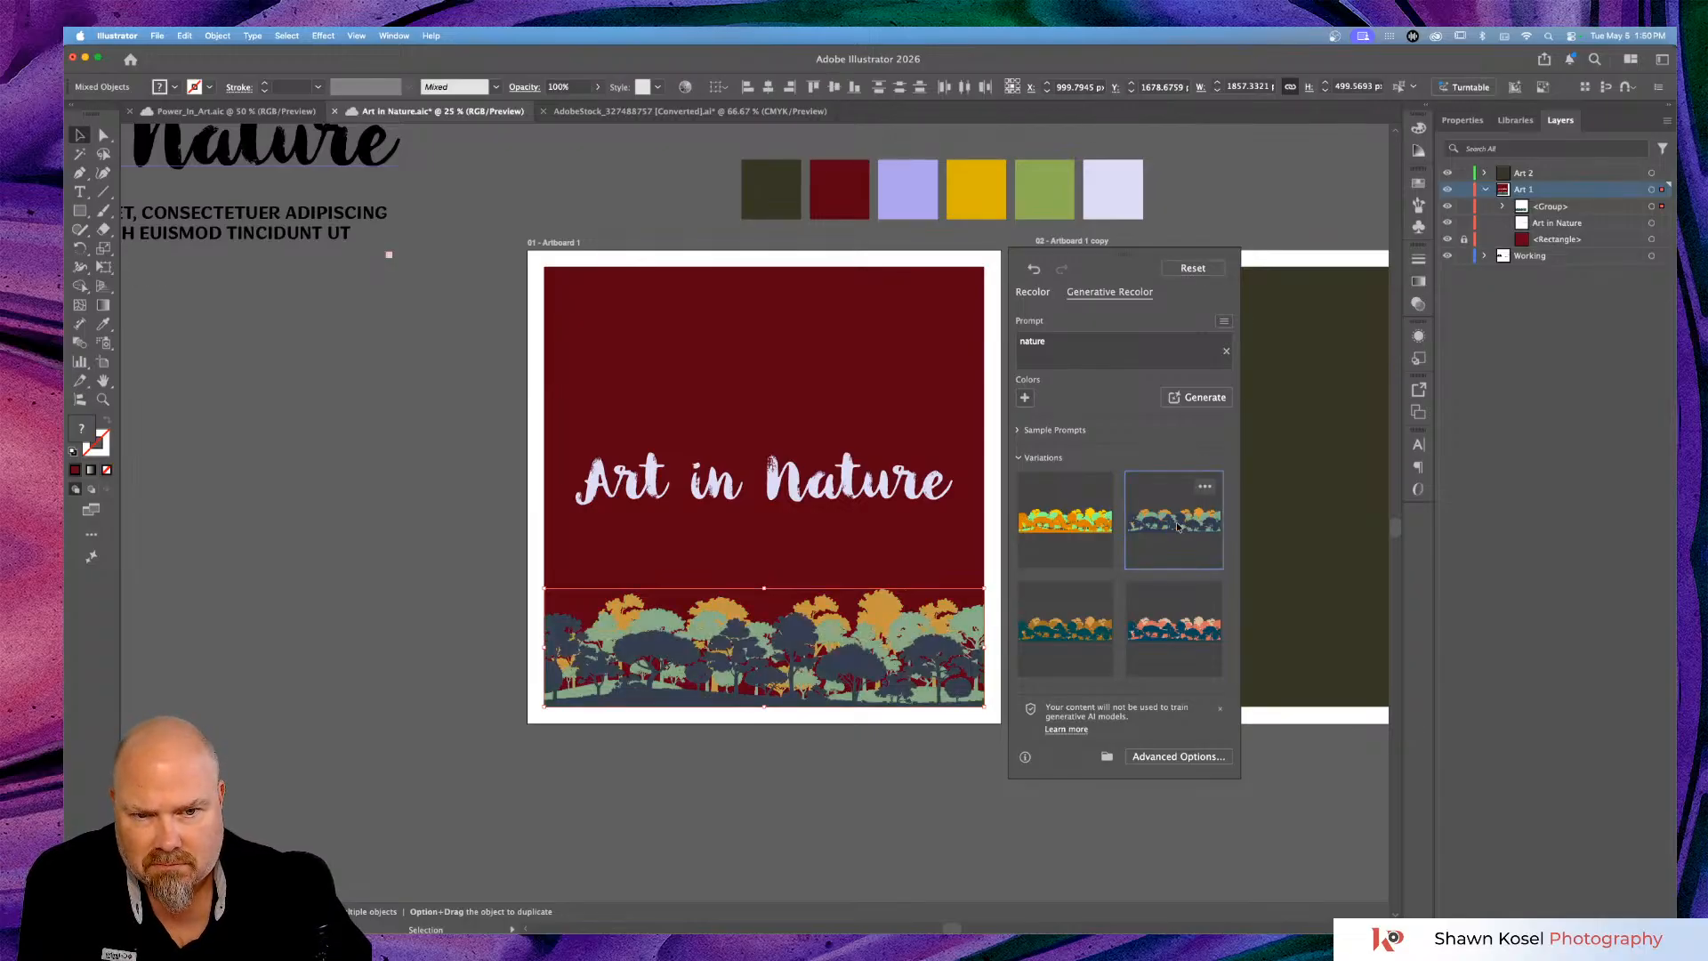
mouse_move(1085, 630)
scroll(1085, 629, down, 1)
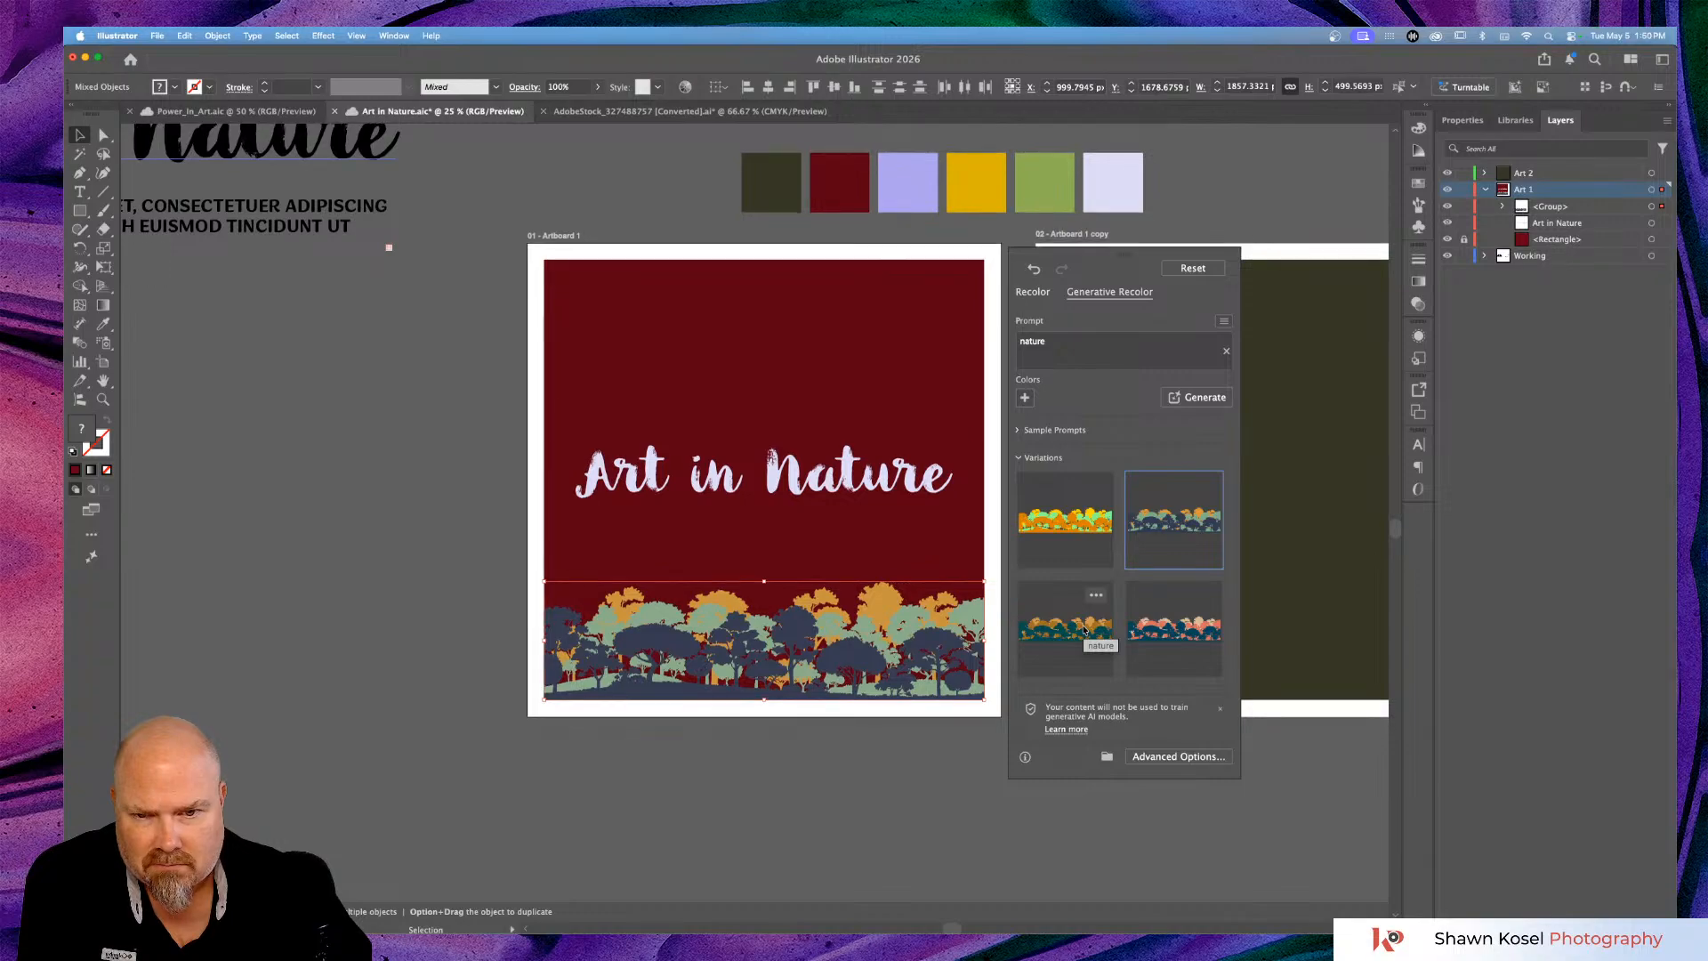
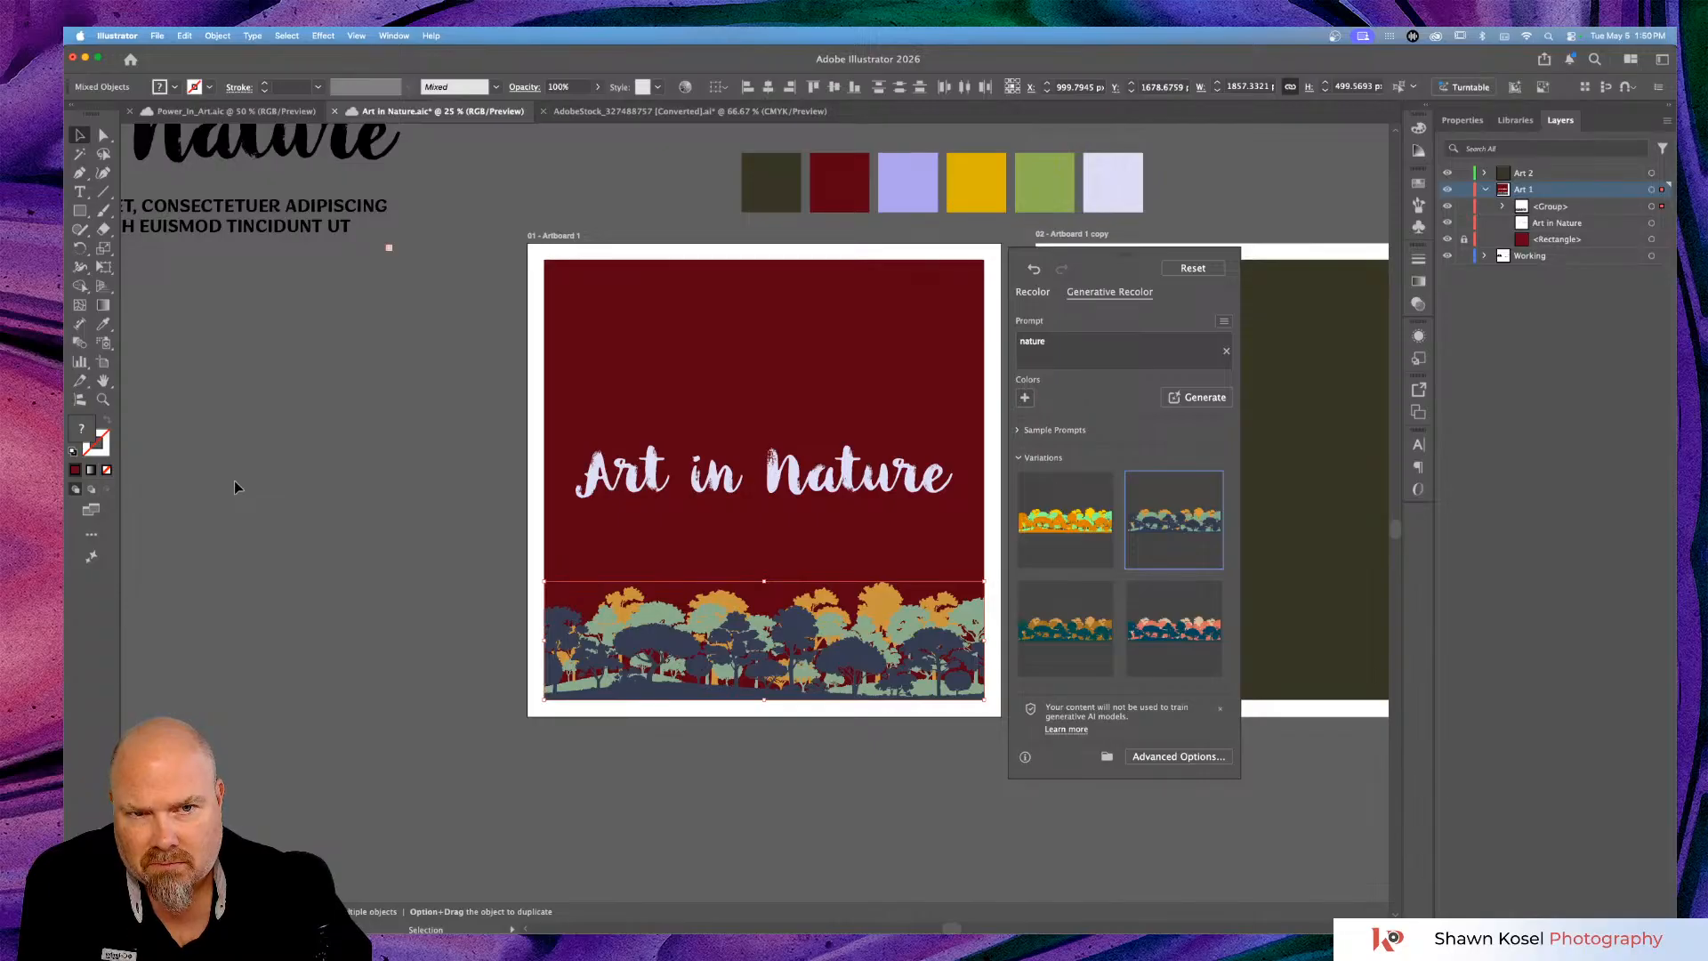
click(1193, 269)
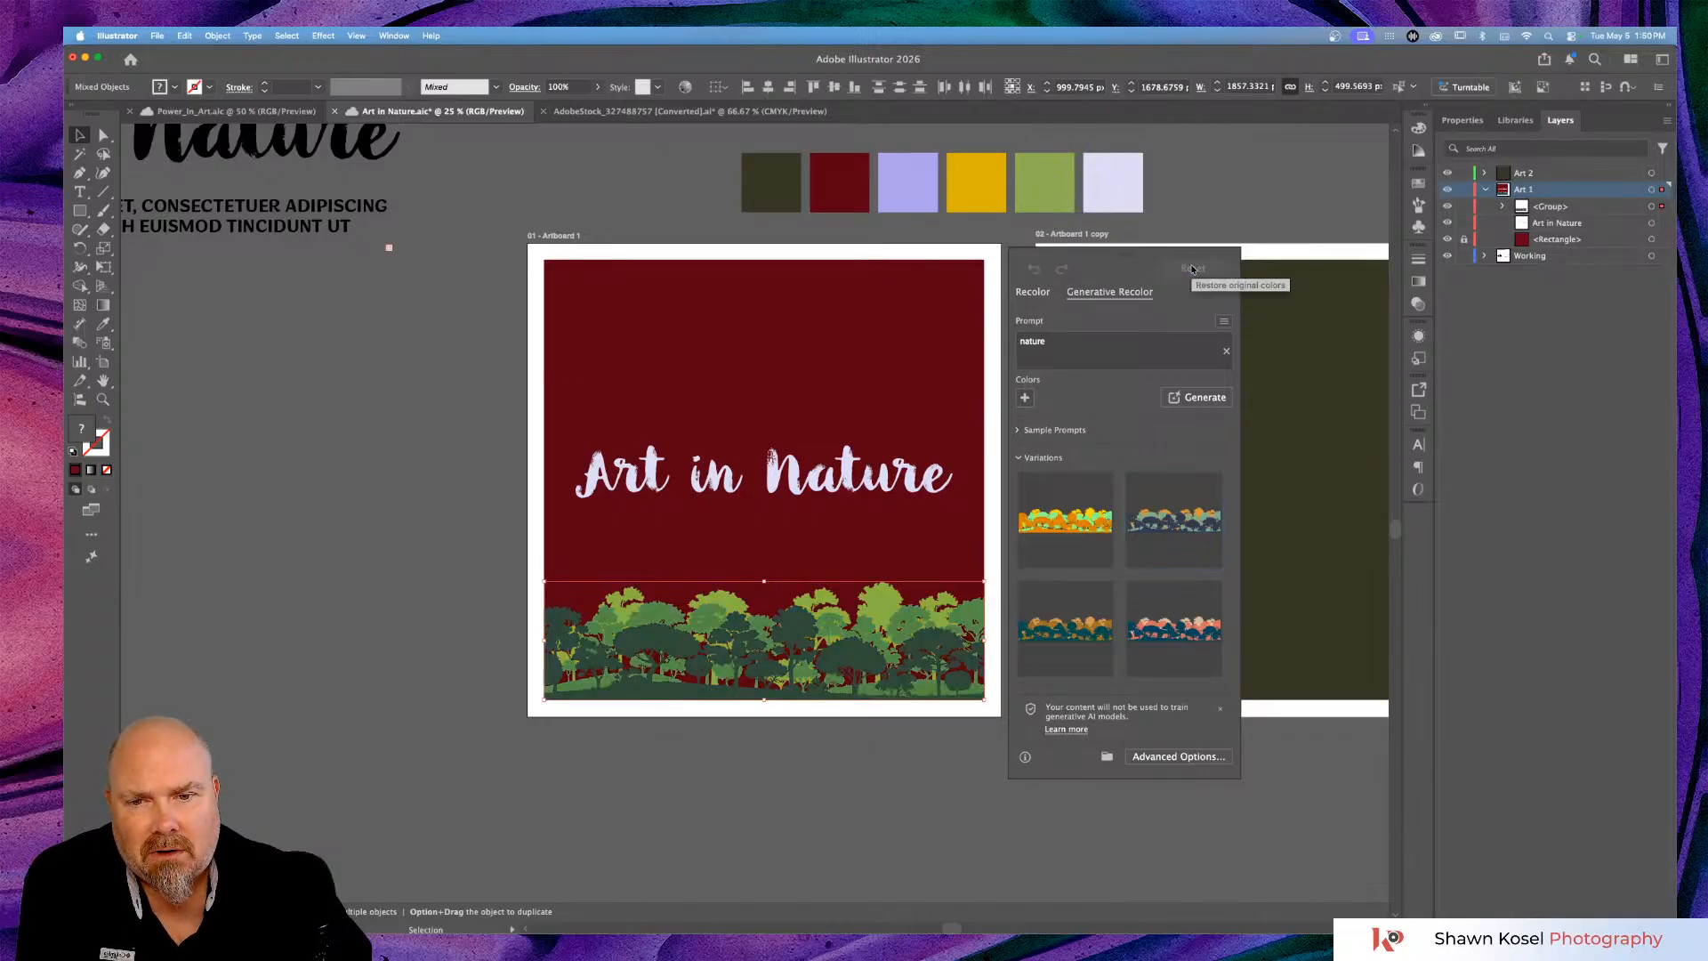
click(310, 527)
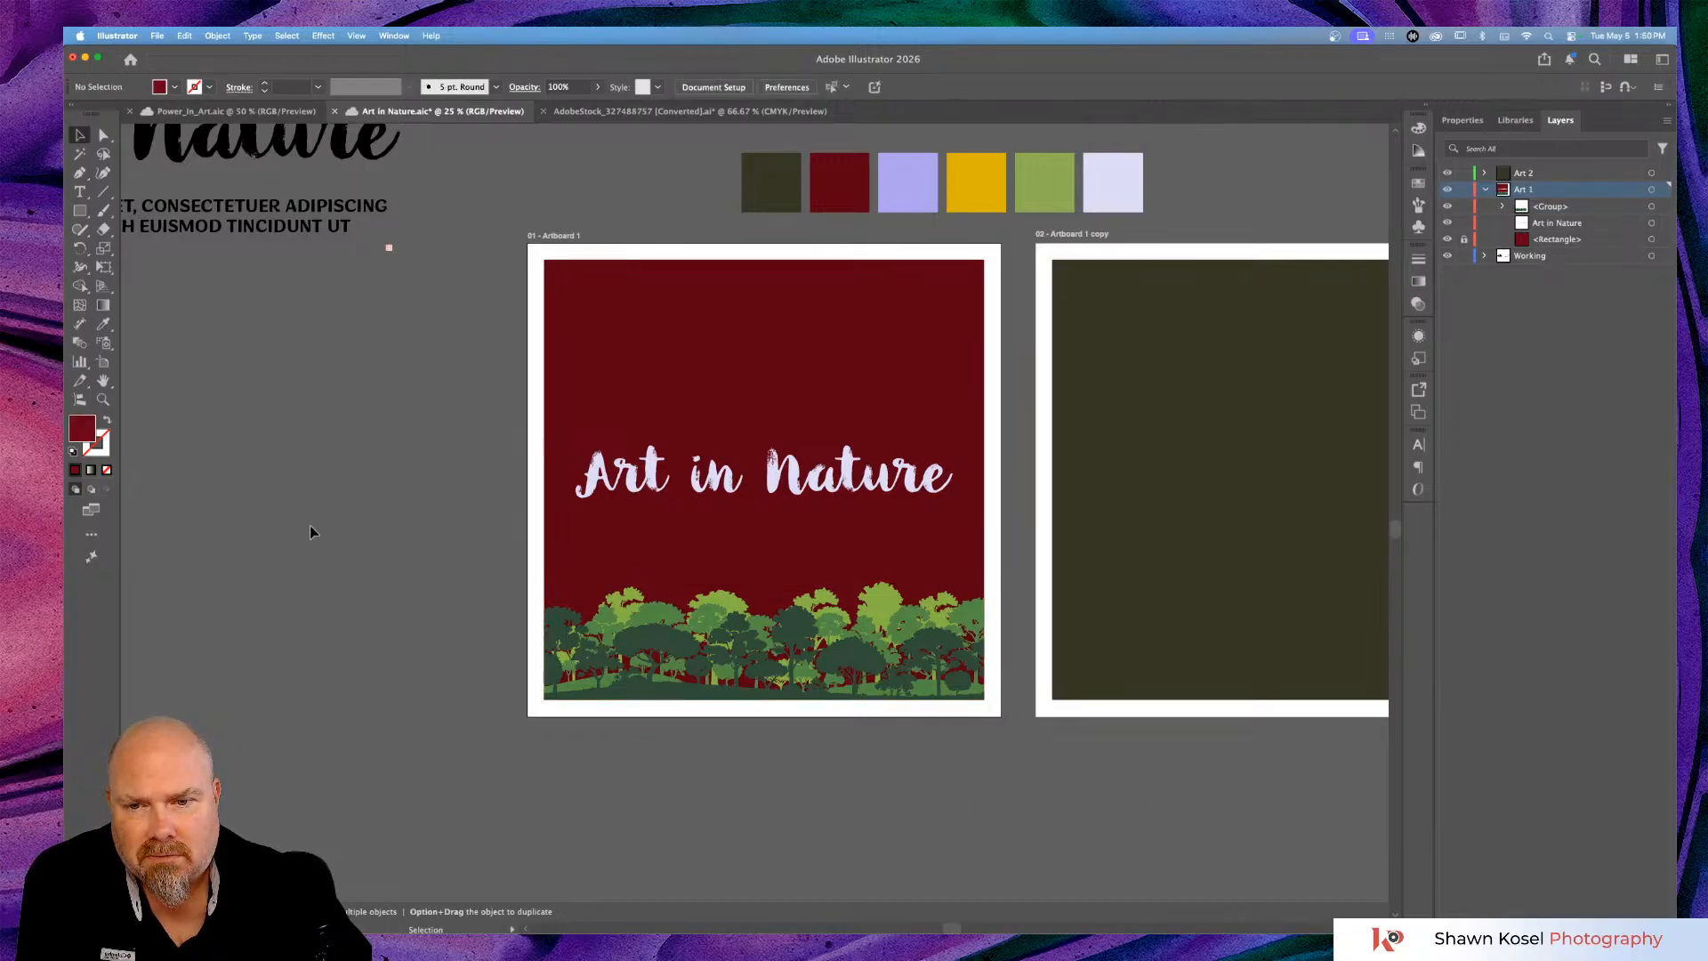
Recolor the forest group manually, slightly lowering its brightness and shrinking the darkest green's share of the prominent colors.
click(811, 659)
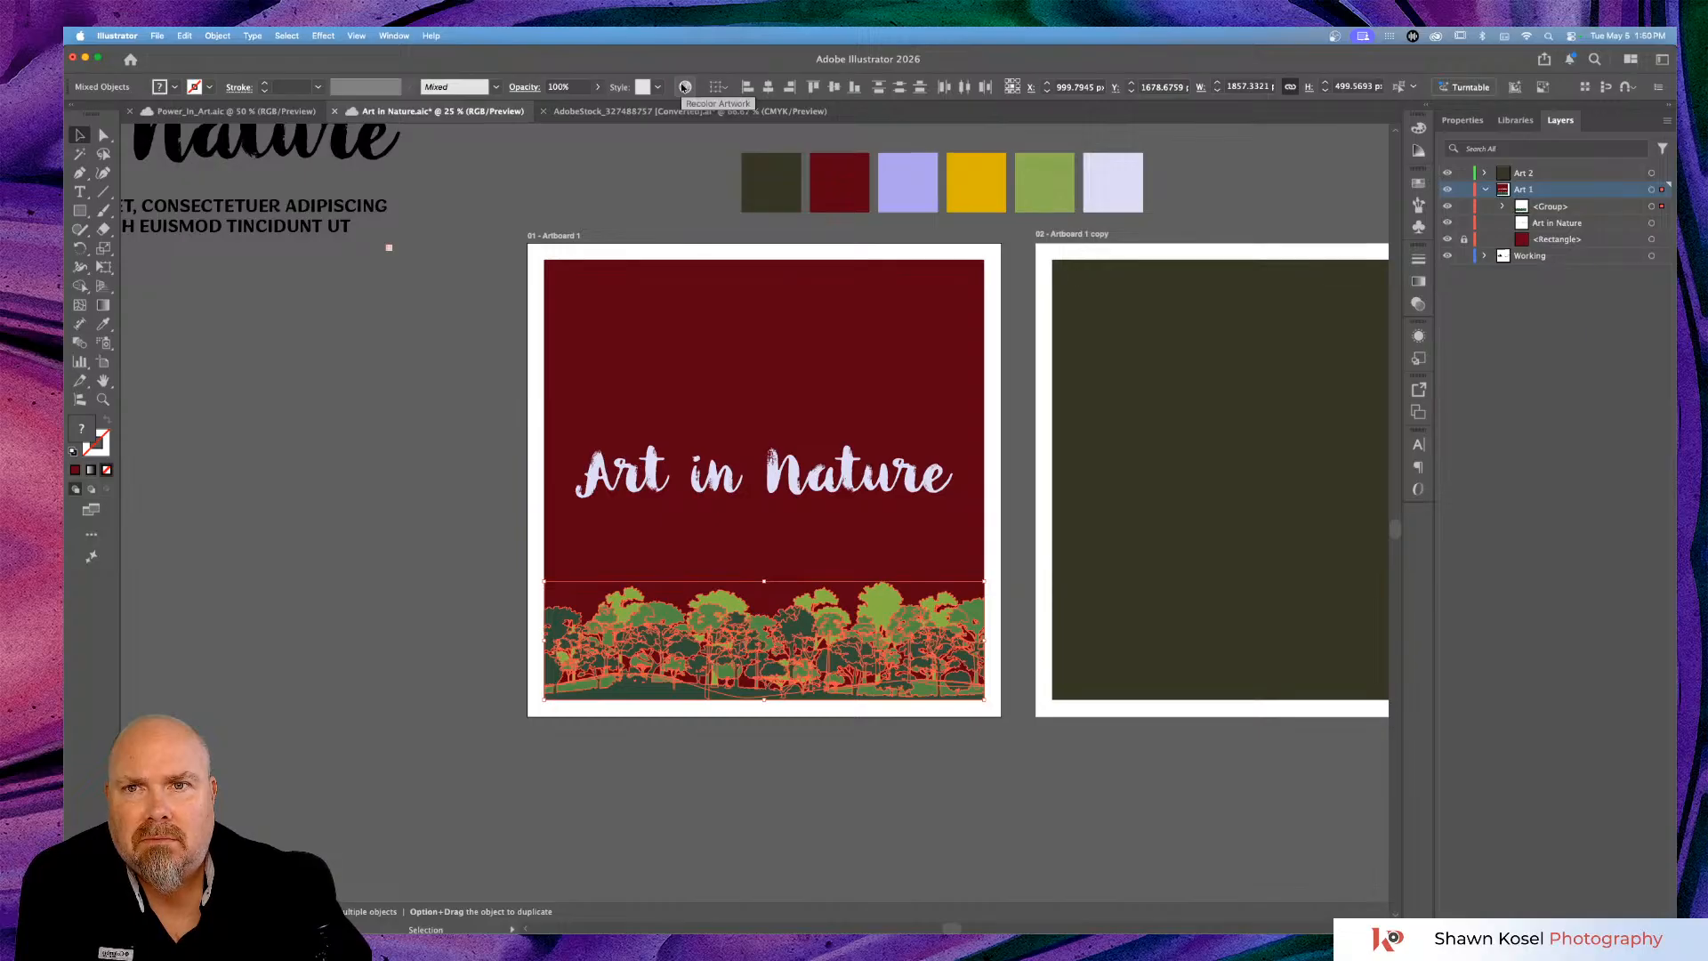
click(684, 87)
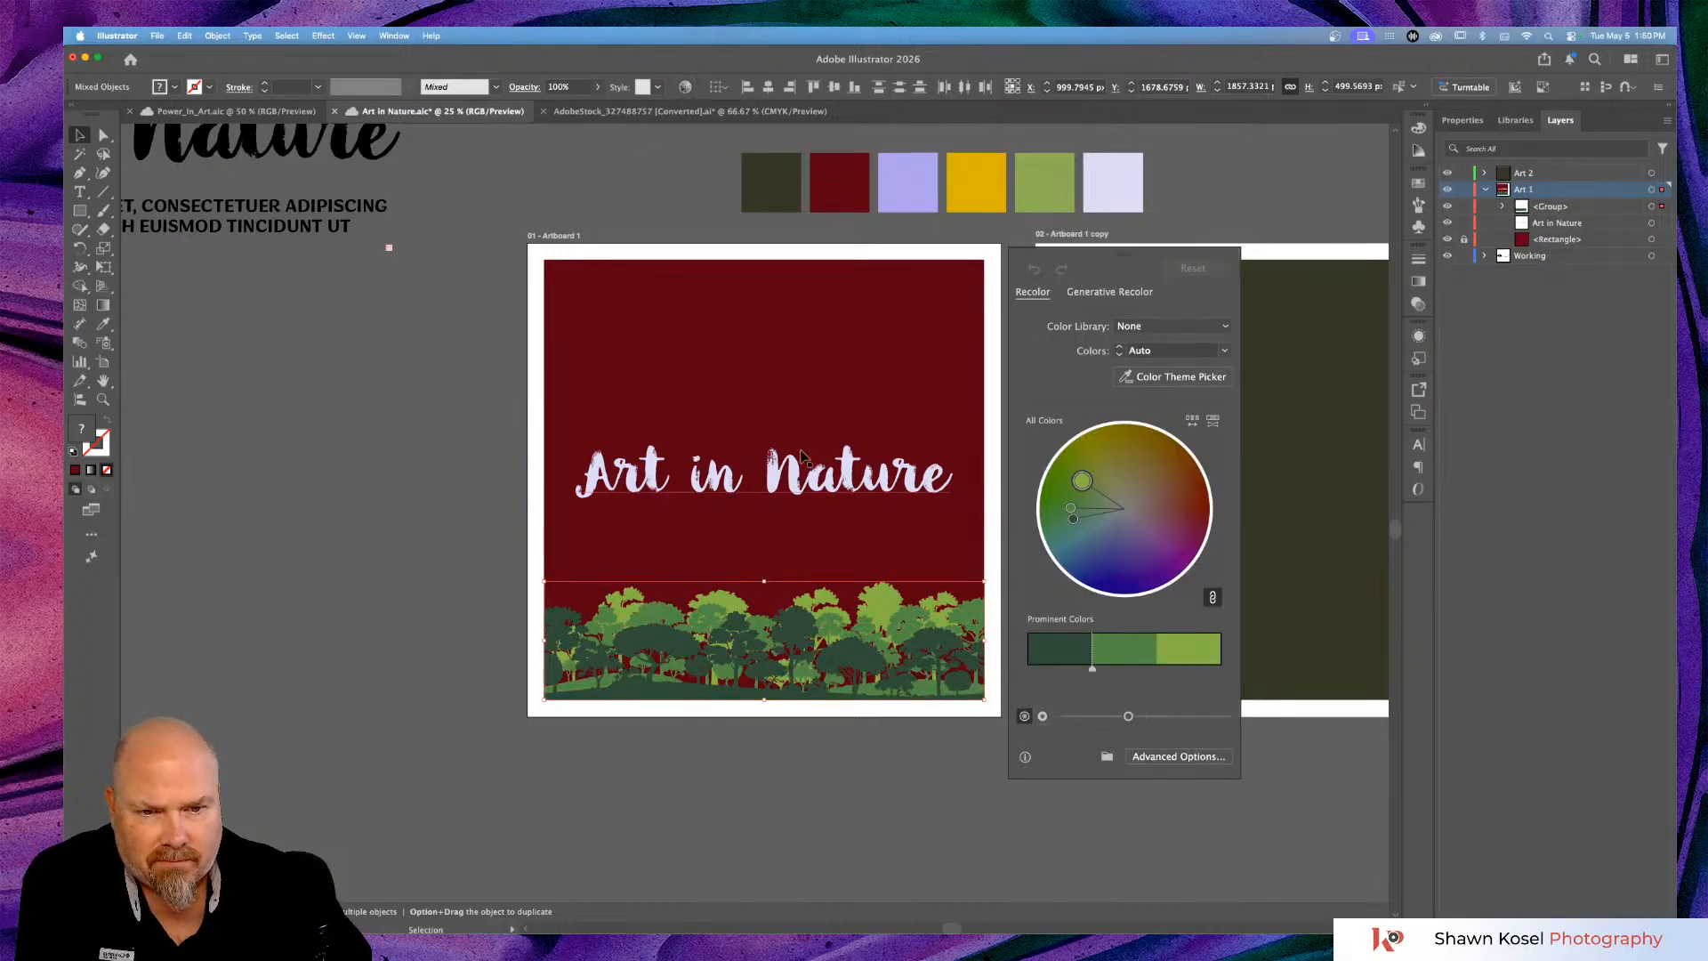
scroll(800, 456, right, 2)
scroll(801, 455, right, 2)
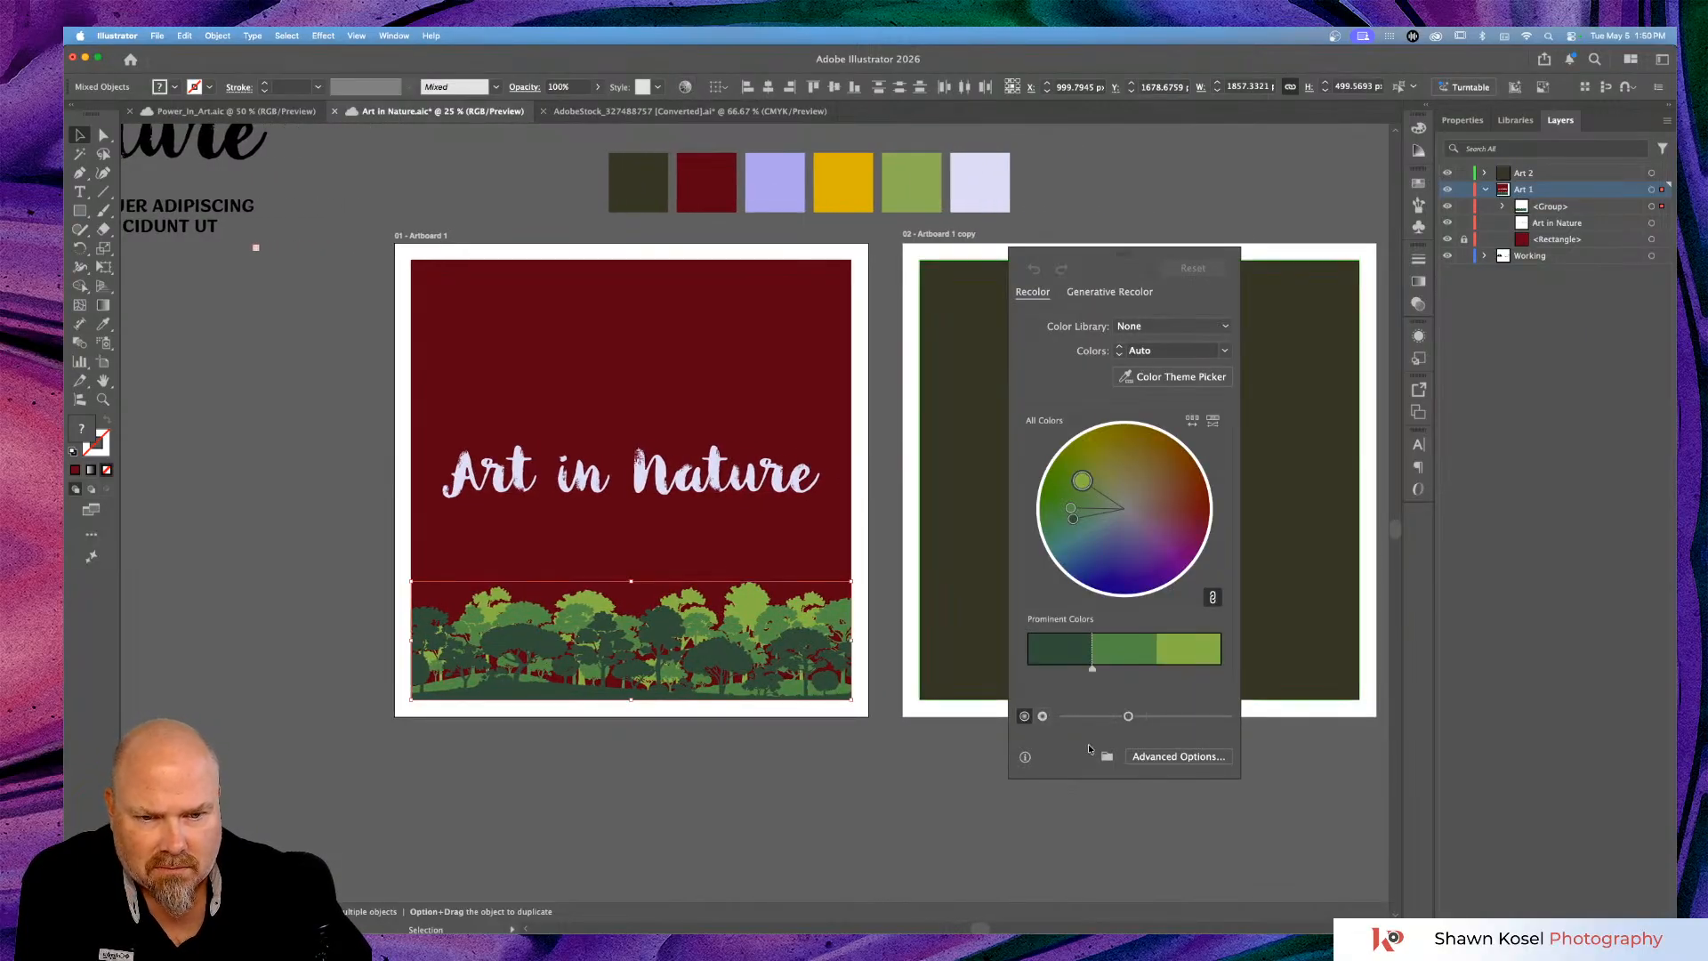
click(1044, 716)
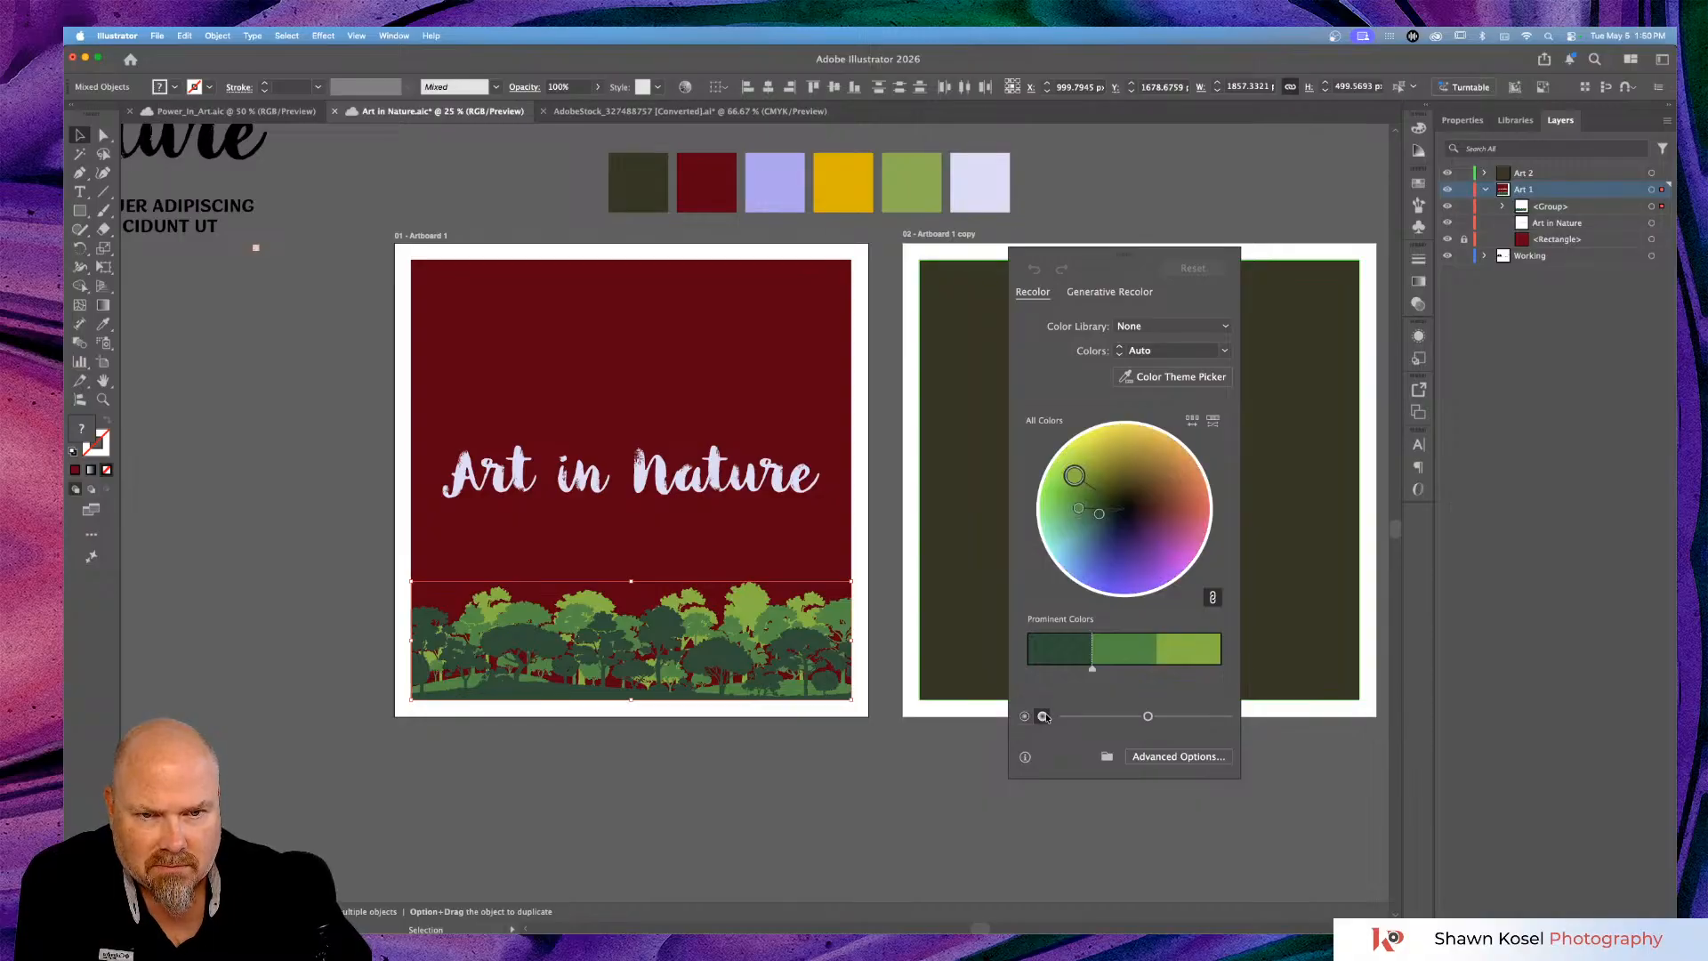
click(1024, 717)
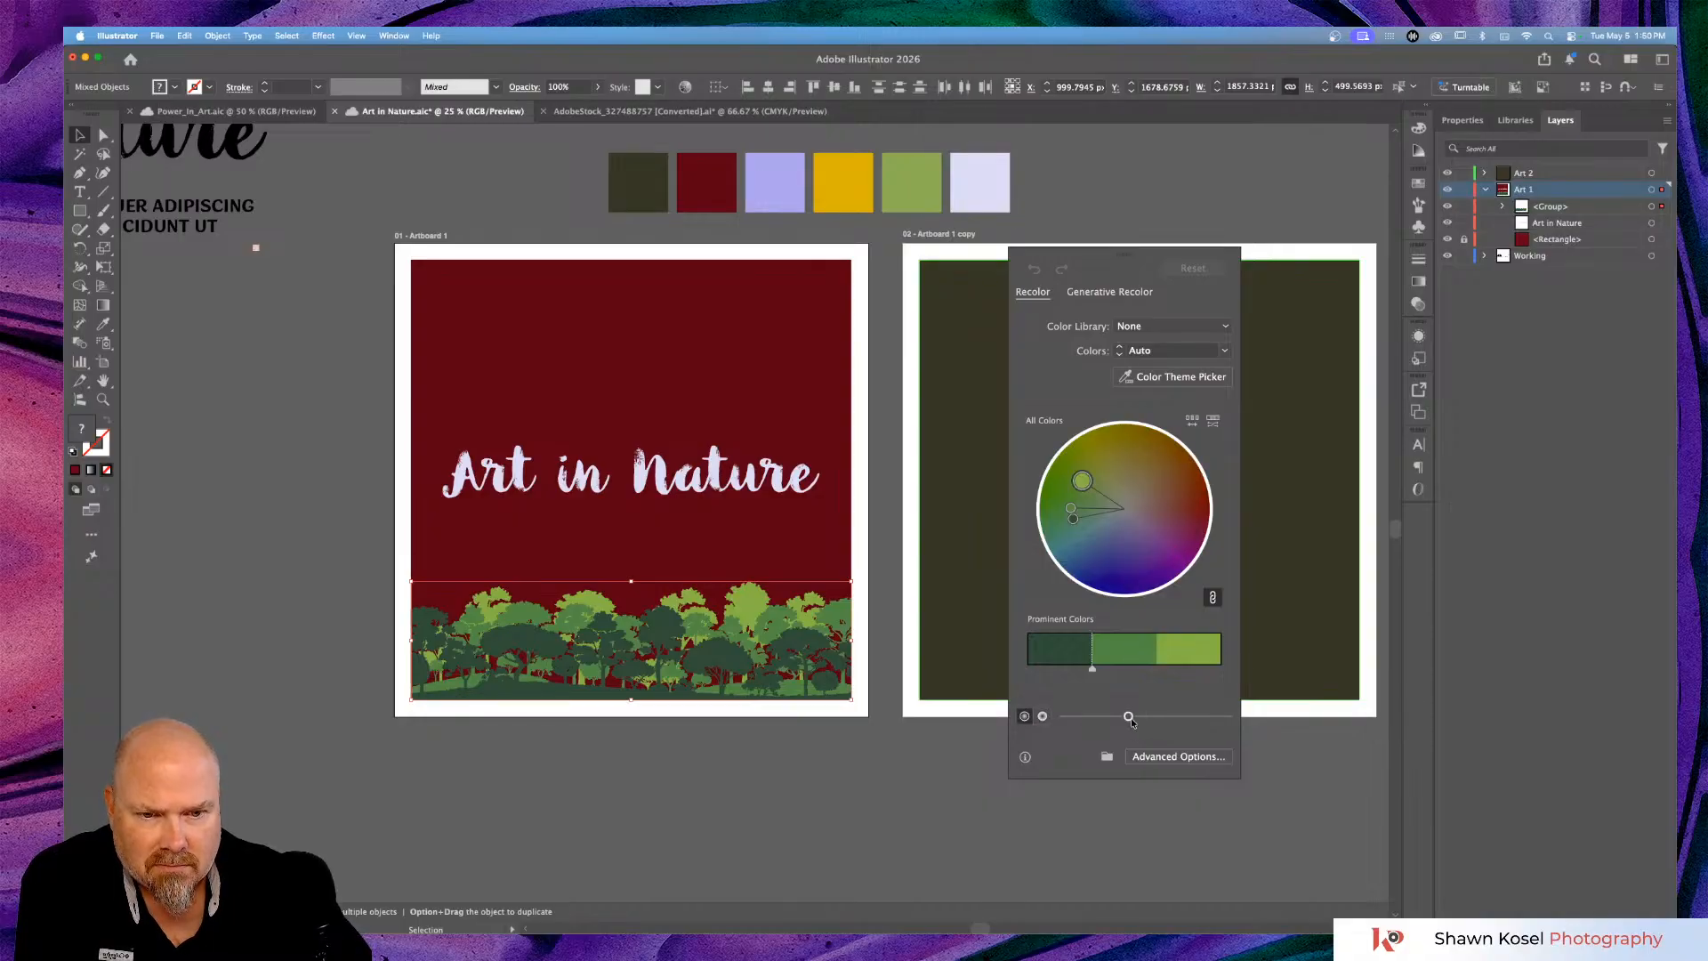
mouse_move(1129, 721)
mouse_down()
mouse_move(1086, 719)
mouse_move(1133, 718)
mouse_up()
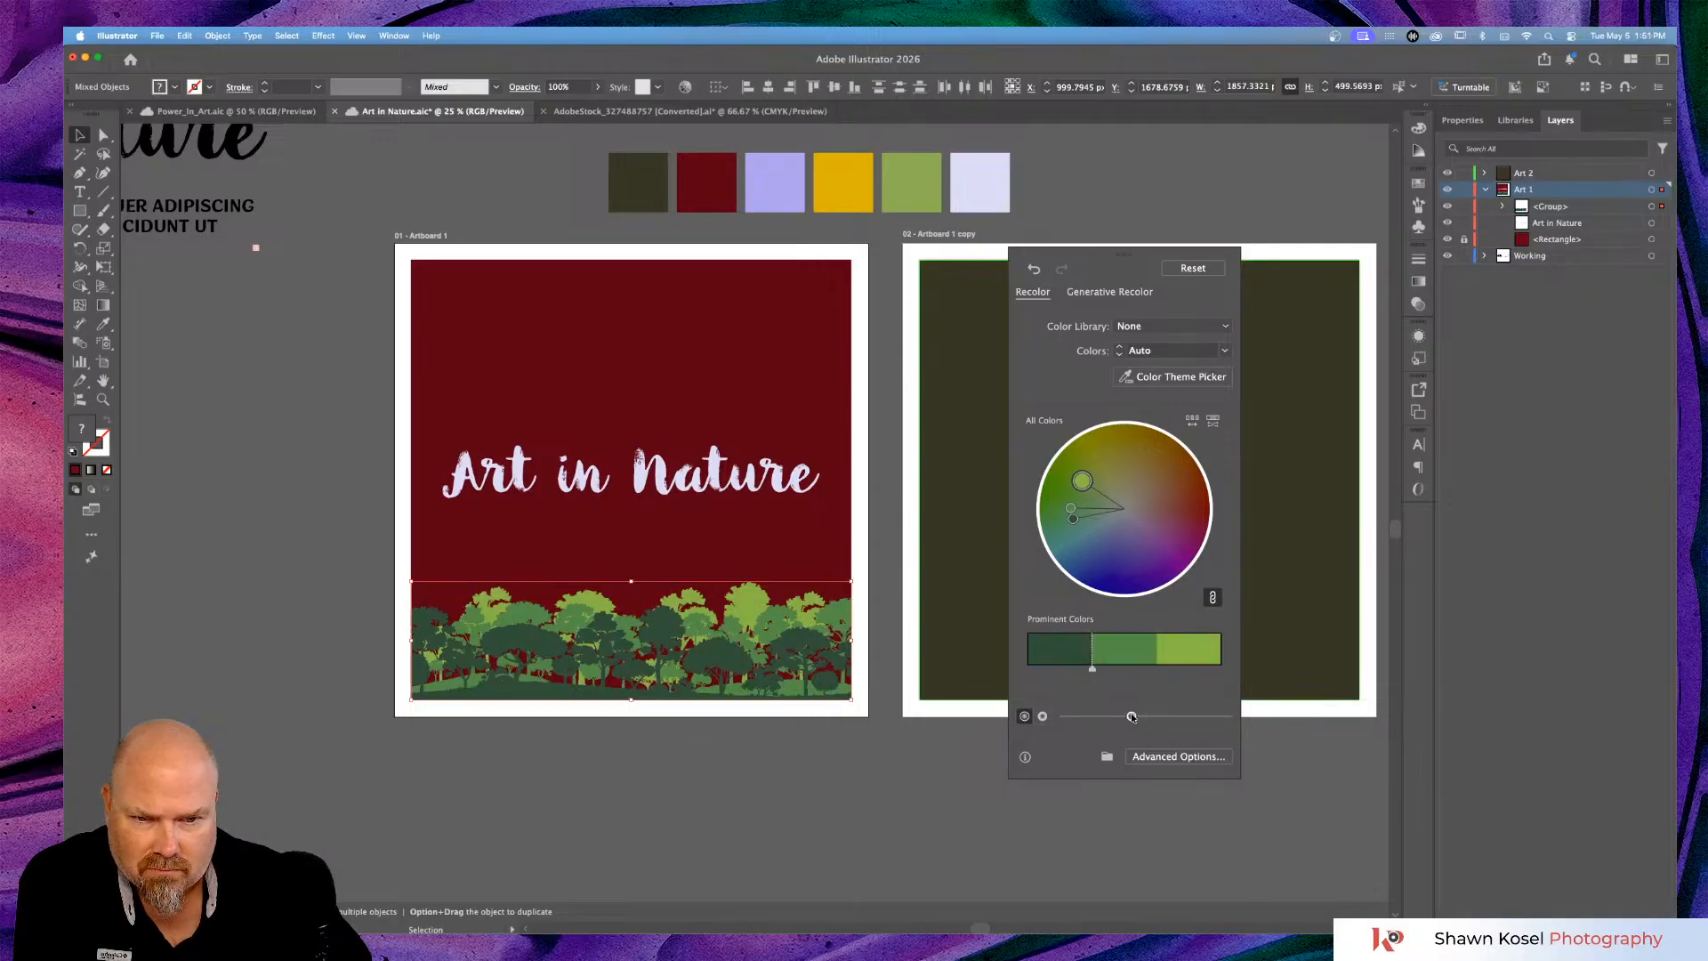
drag(1132, 718, 1118, 719)
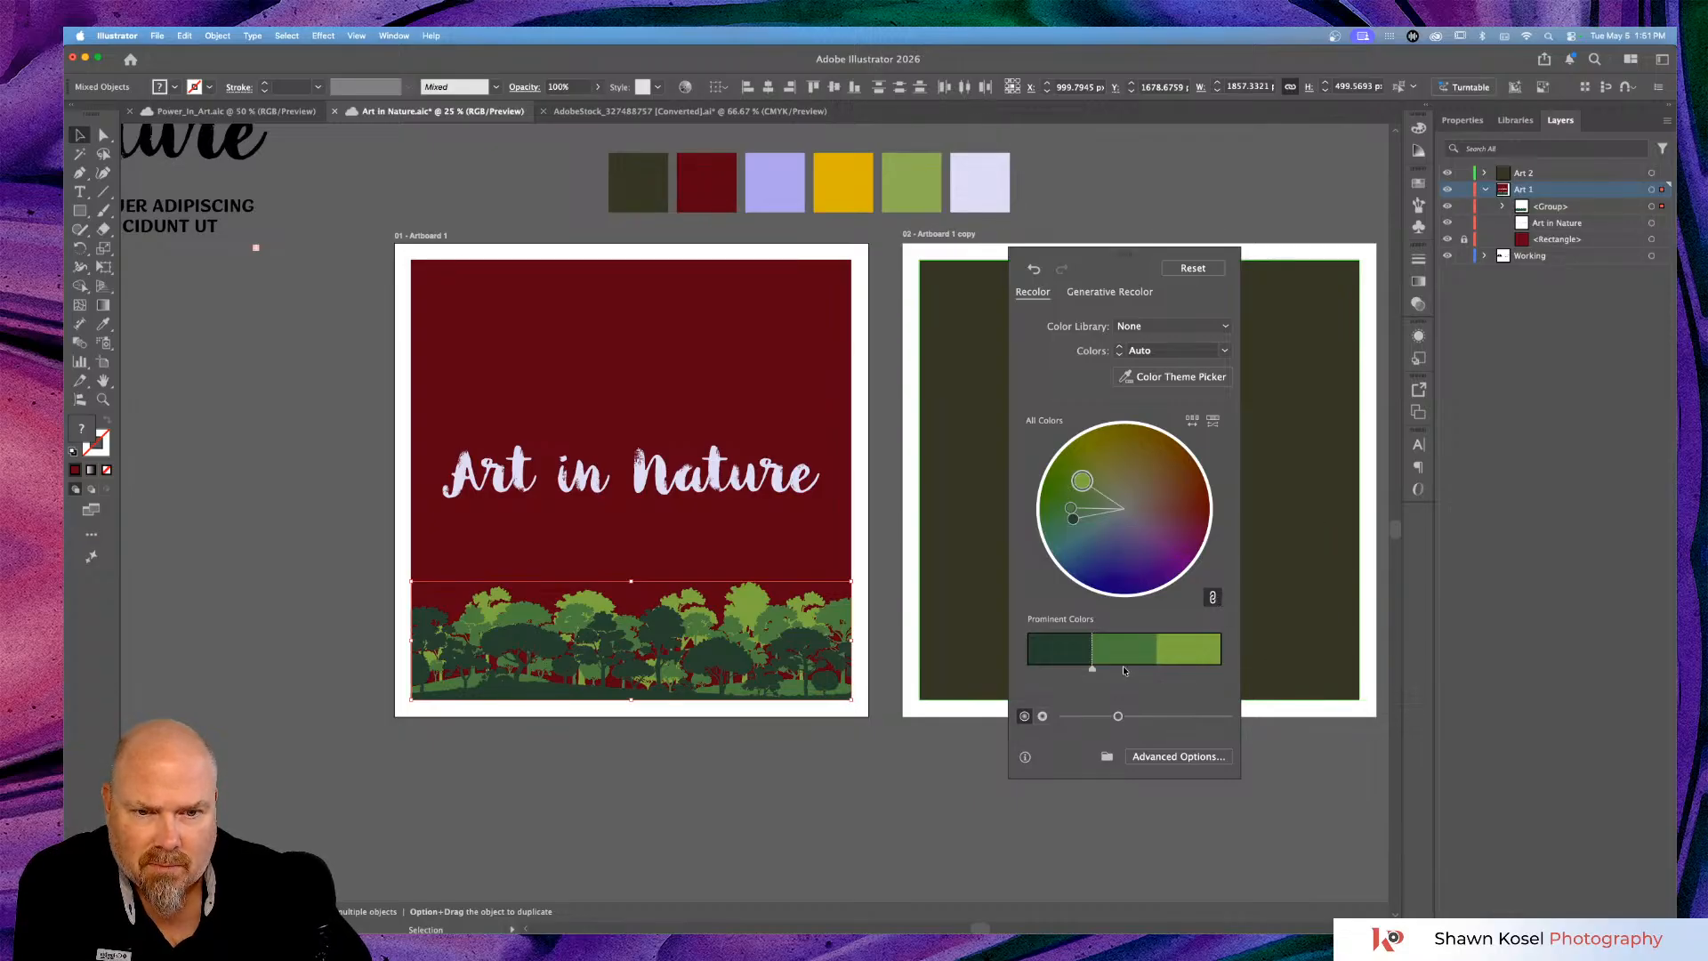
drag(1093, 670, 1067, 672)
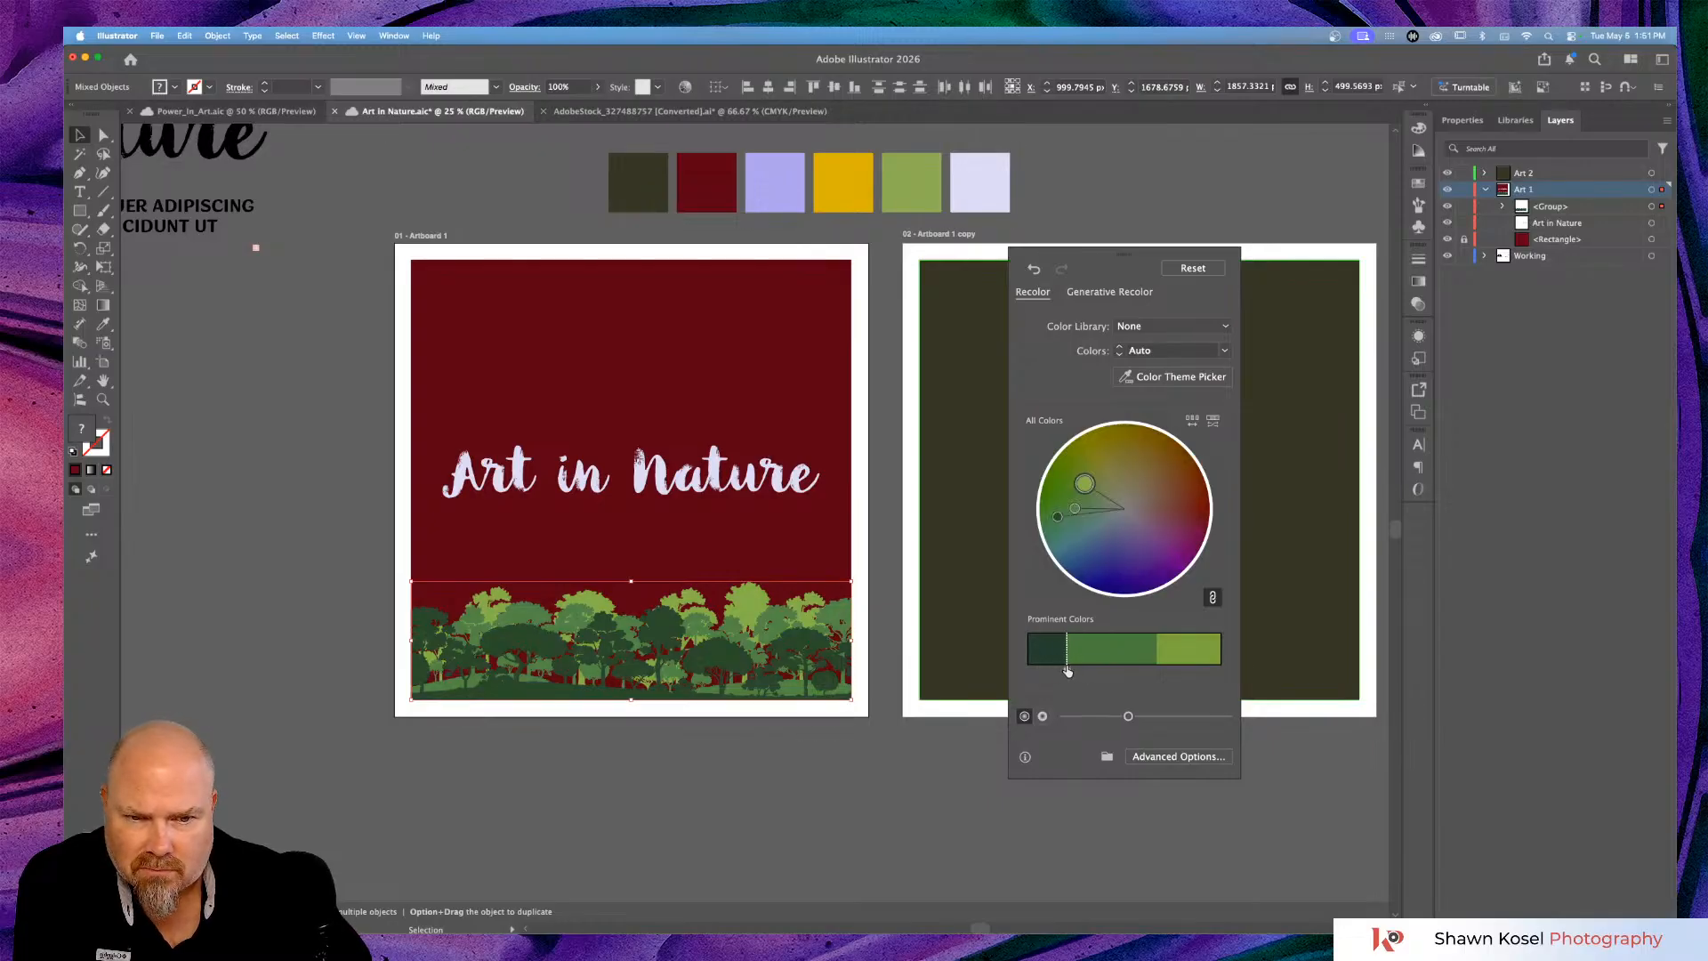
Lower the saturation of the forest group's recolor to muted sage and gray-green tones, and finish recoloring.
click(1042, 715)
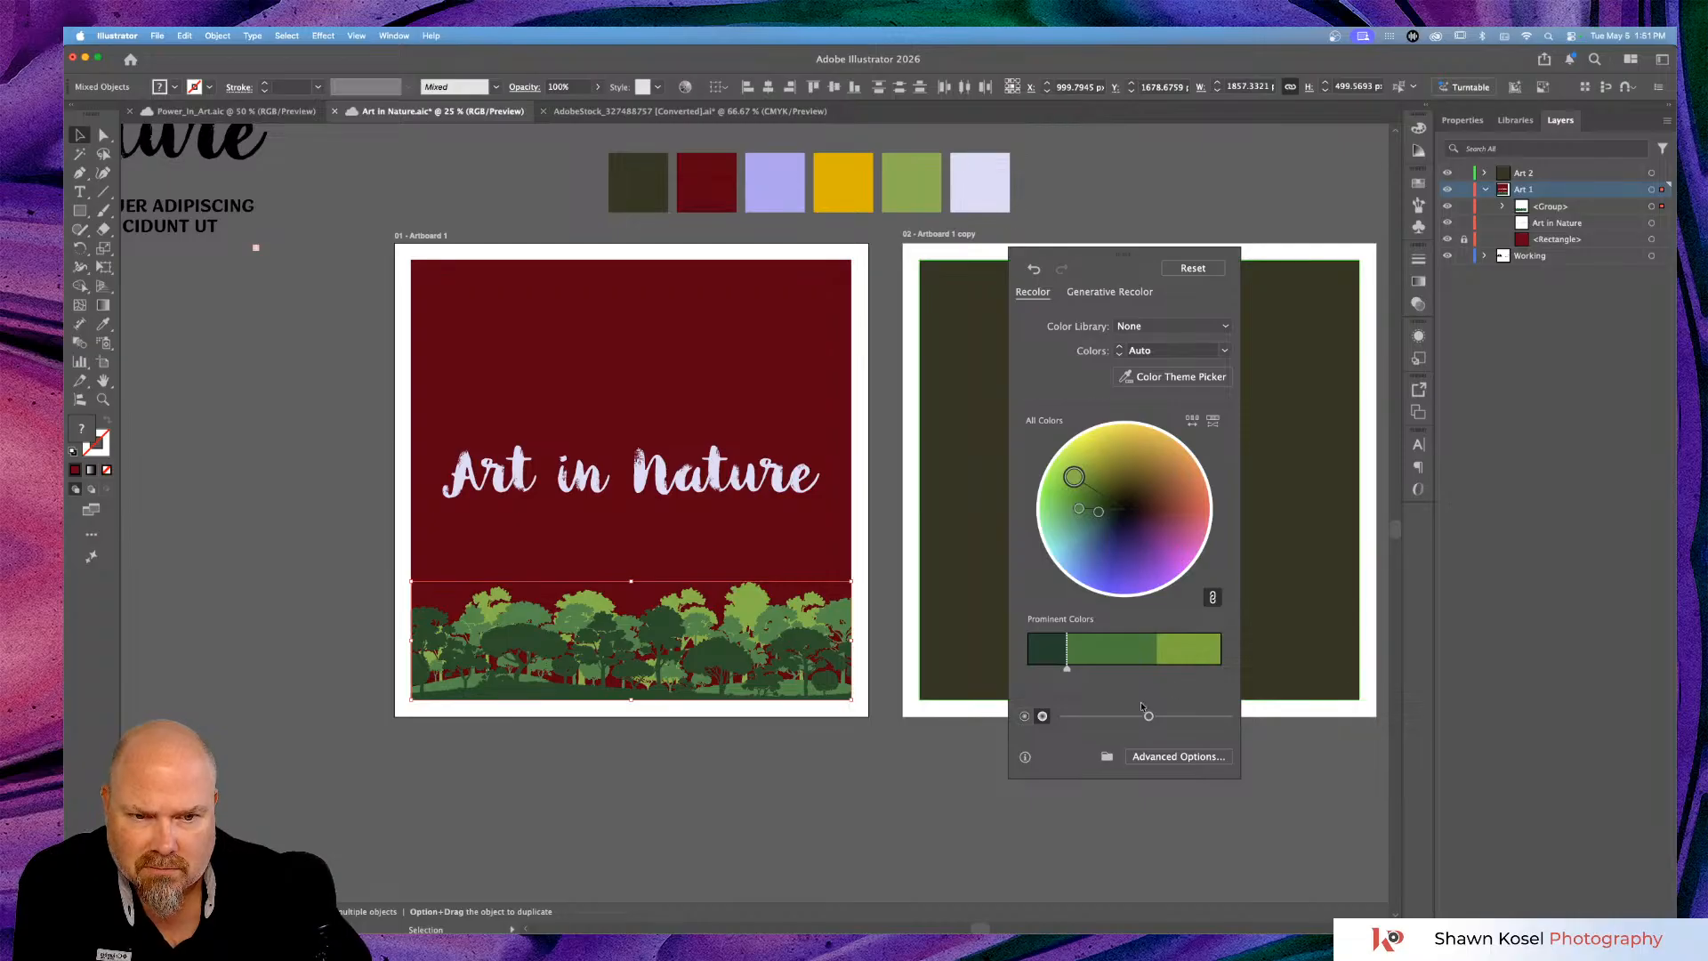
drag(1148, 715, 1099, 720)
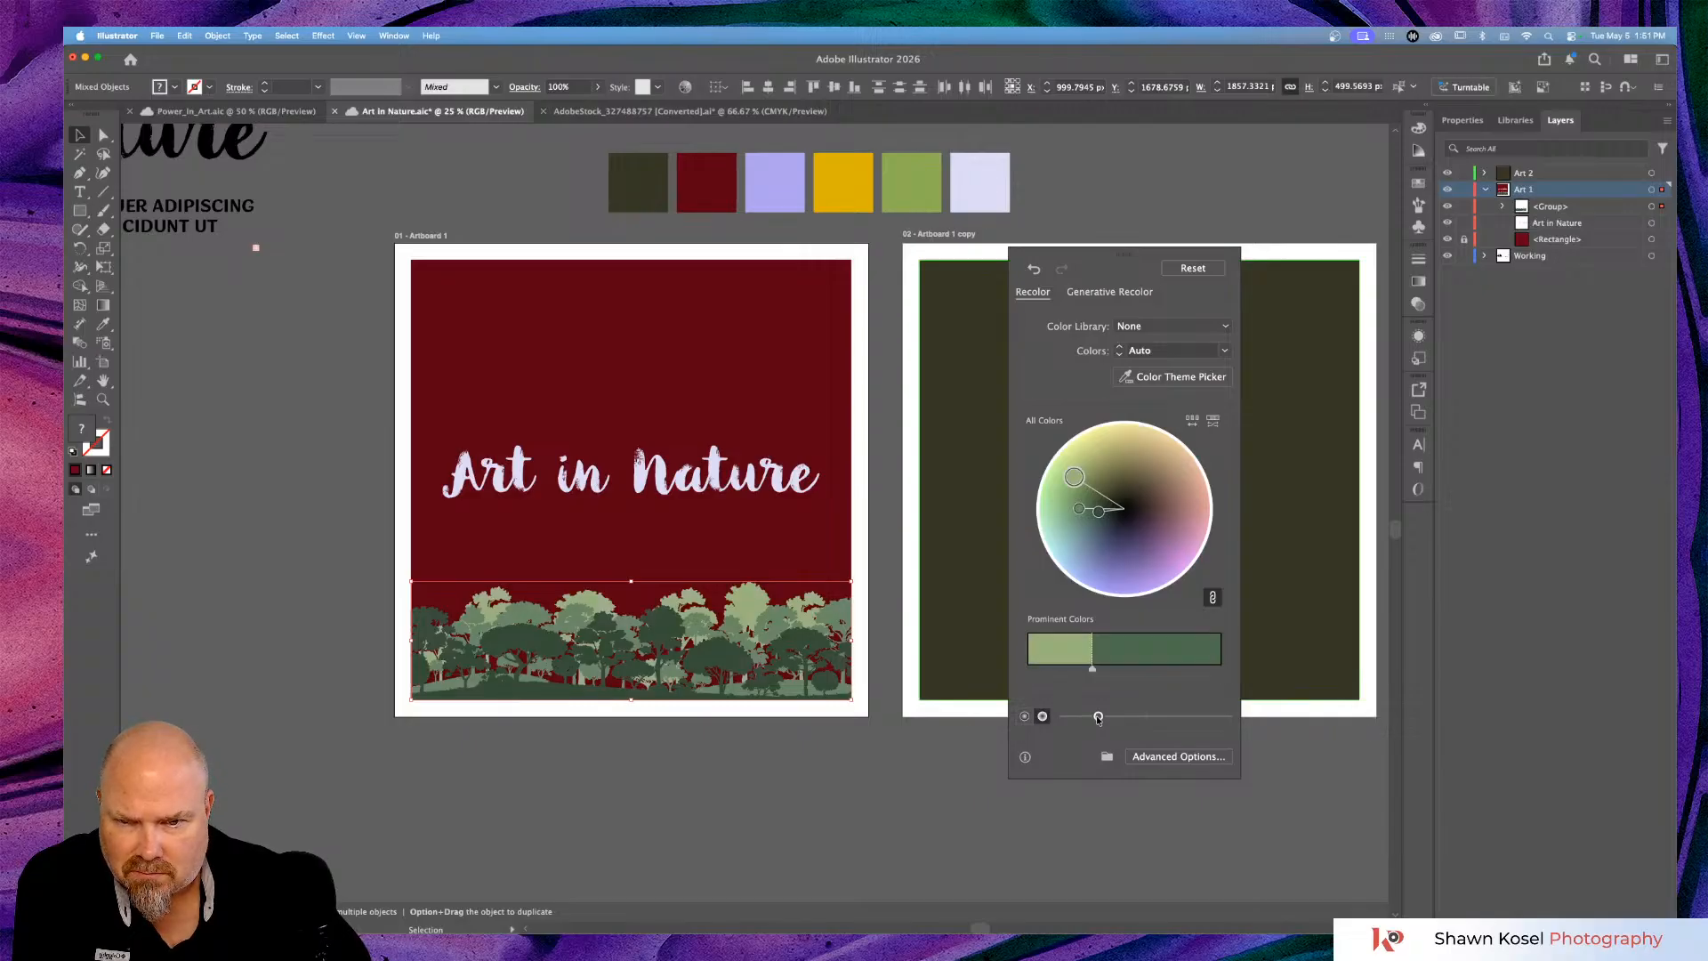
click(1293, 226)
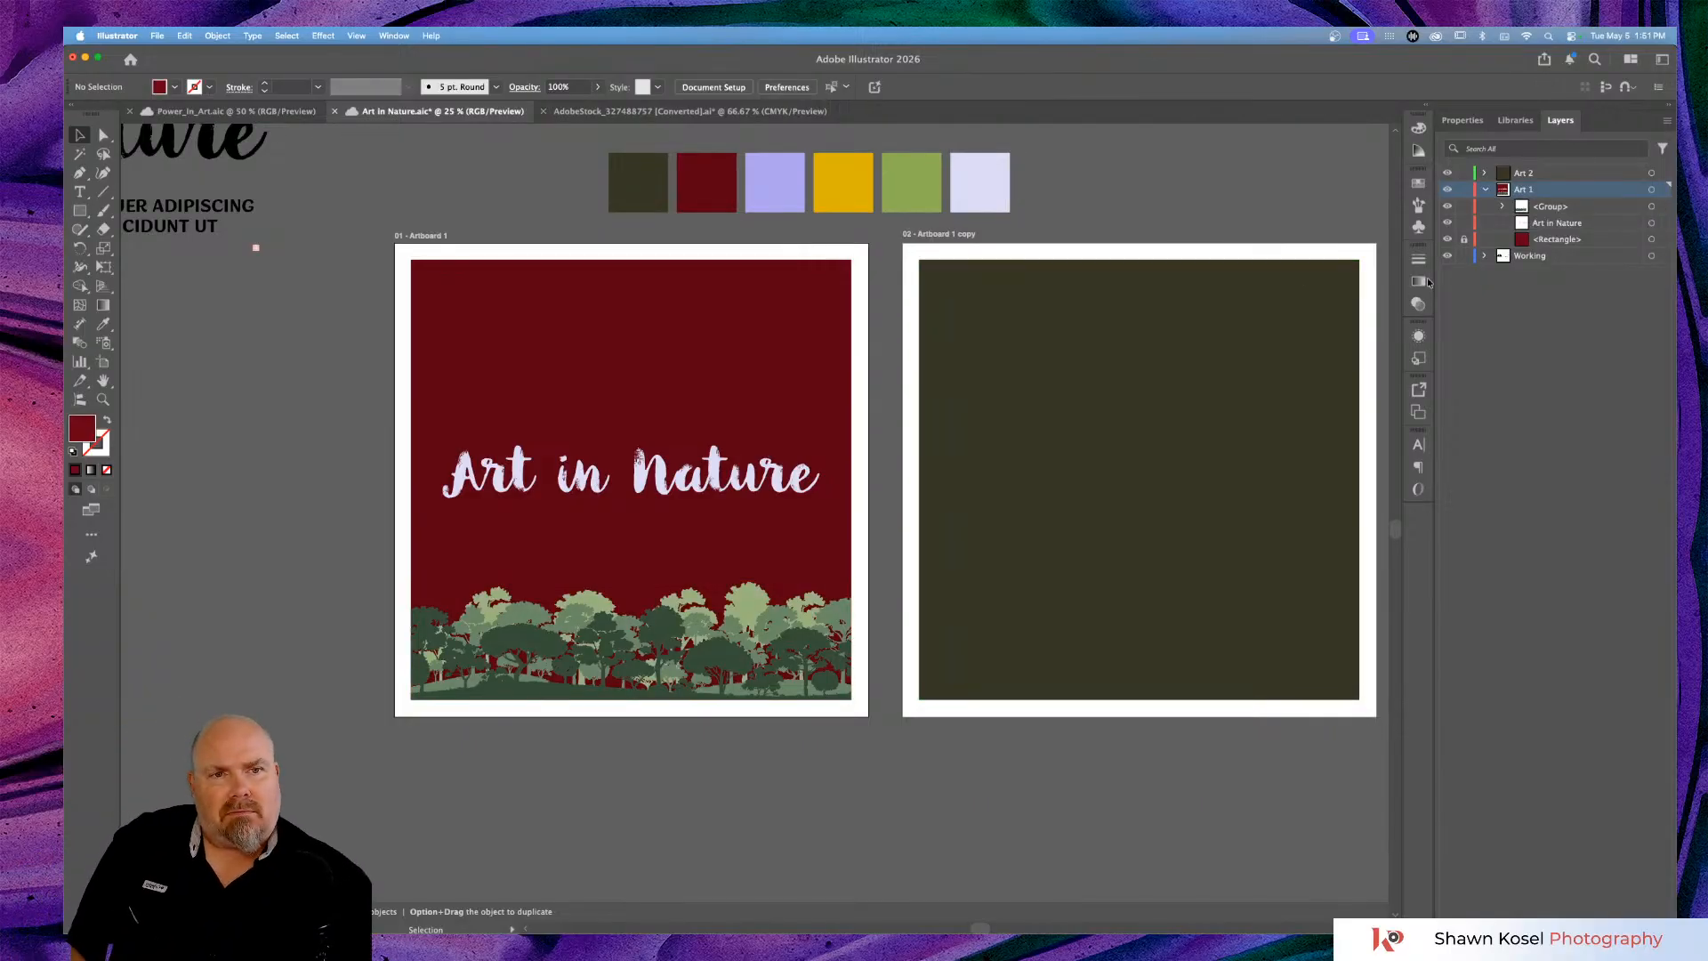
Reduce the forest group's opacity to 36% on the first artboard, and save the document.
click(1417, 336)
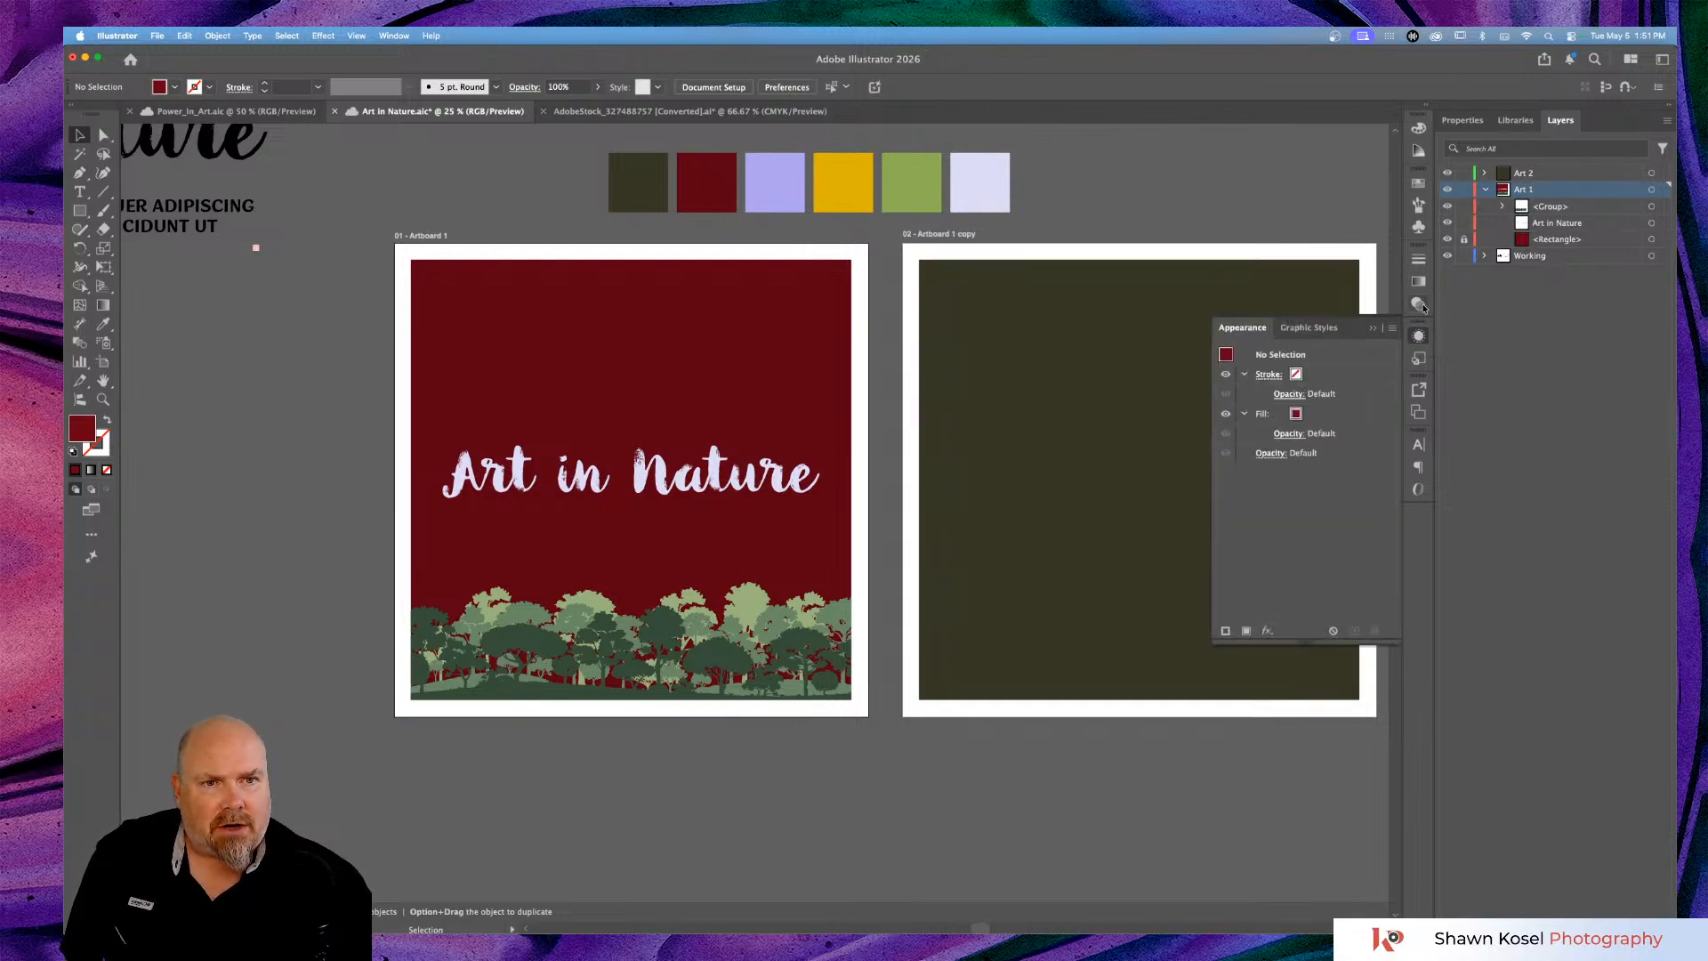
click(1421, 306)
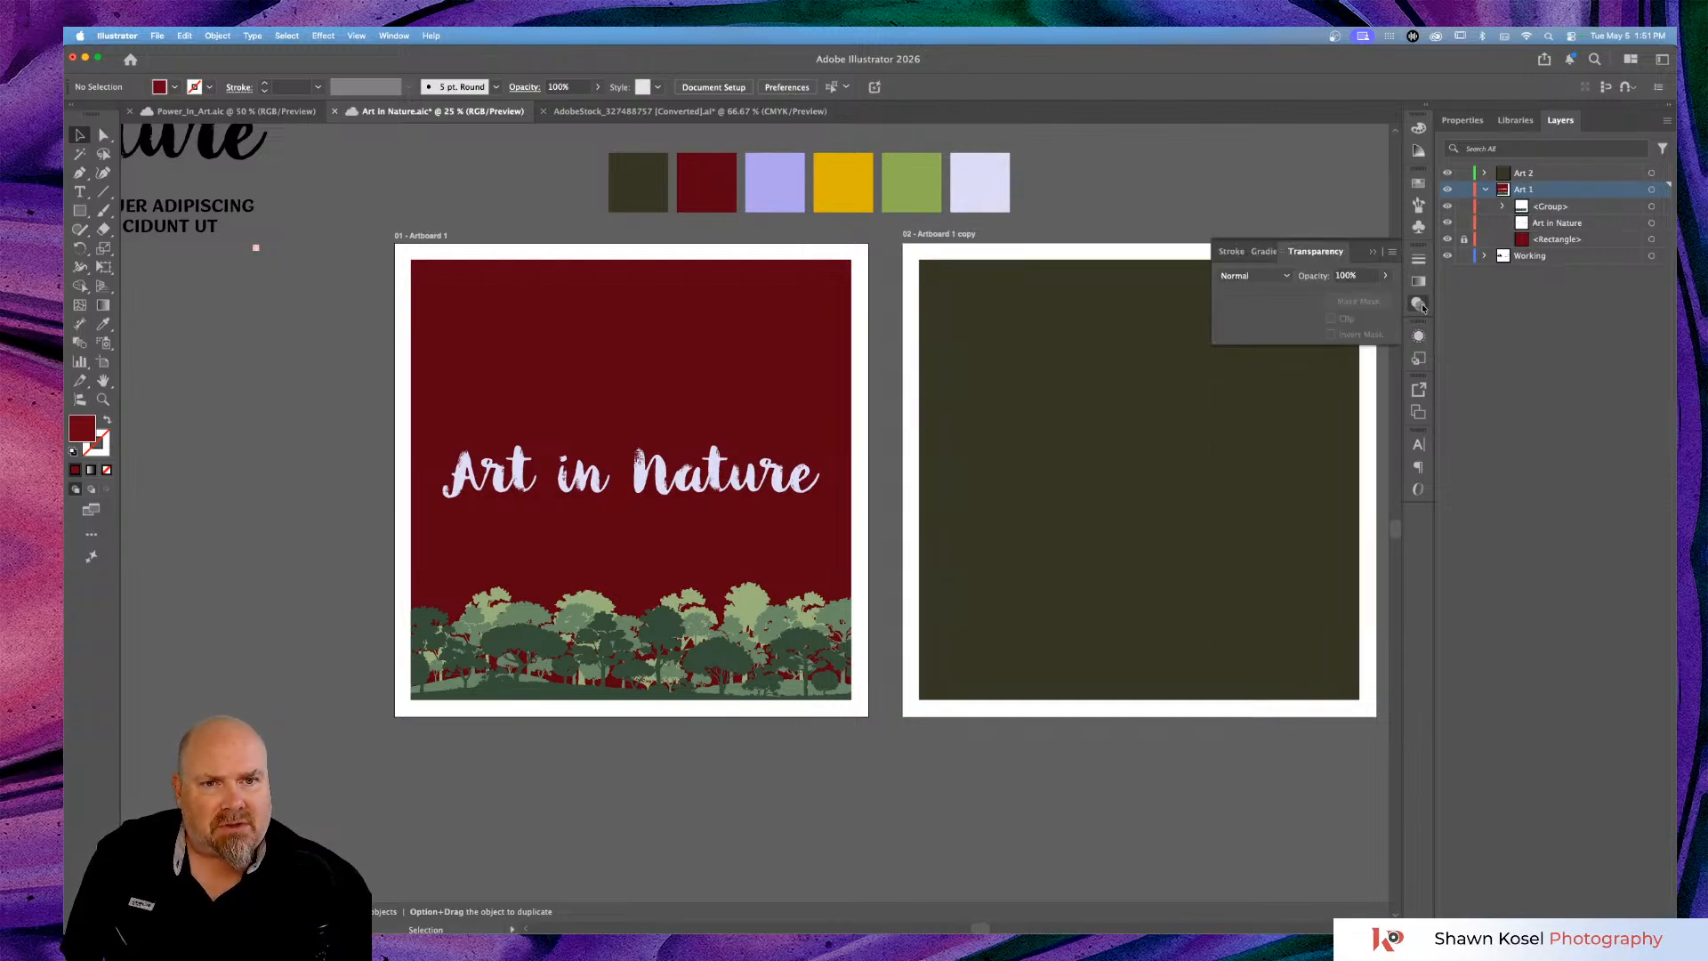
click(1386, 275)
drag(1388, 295, 1335, 300)
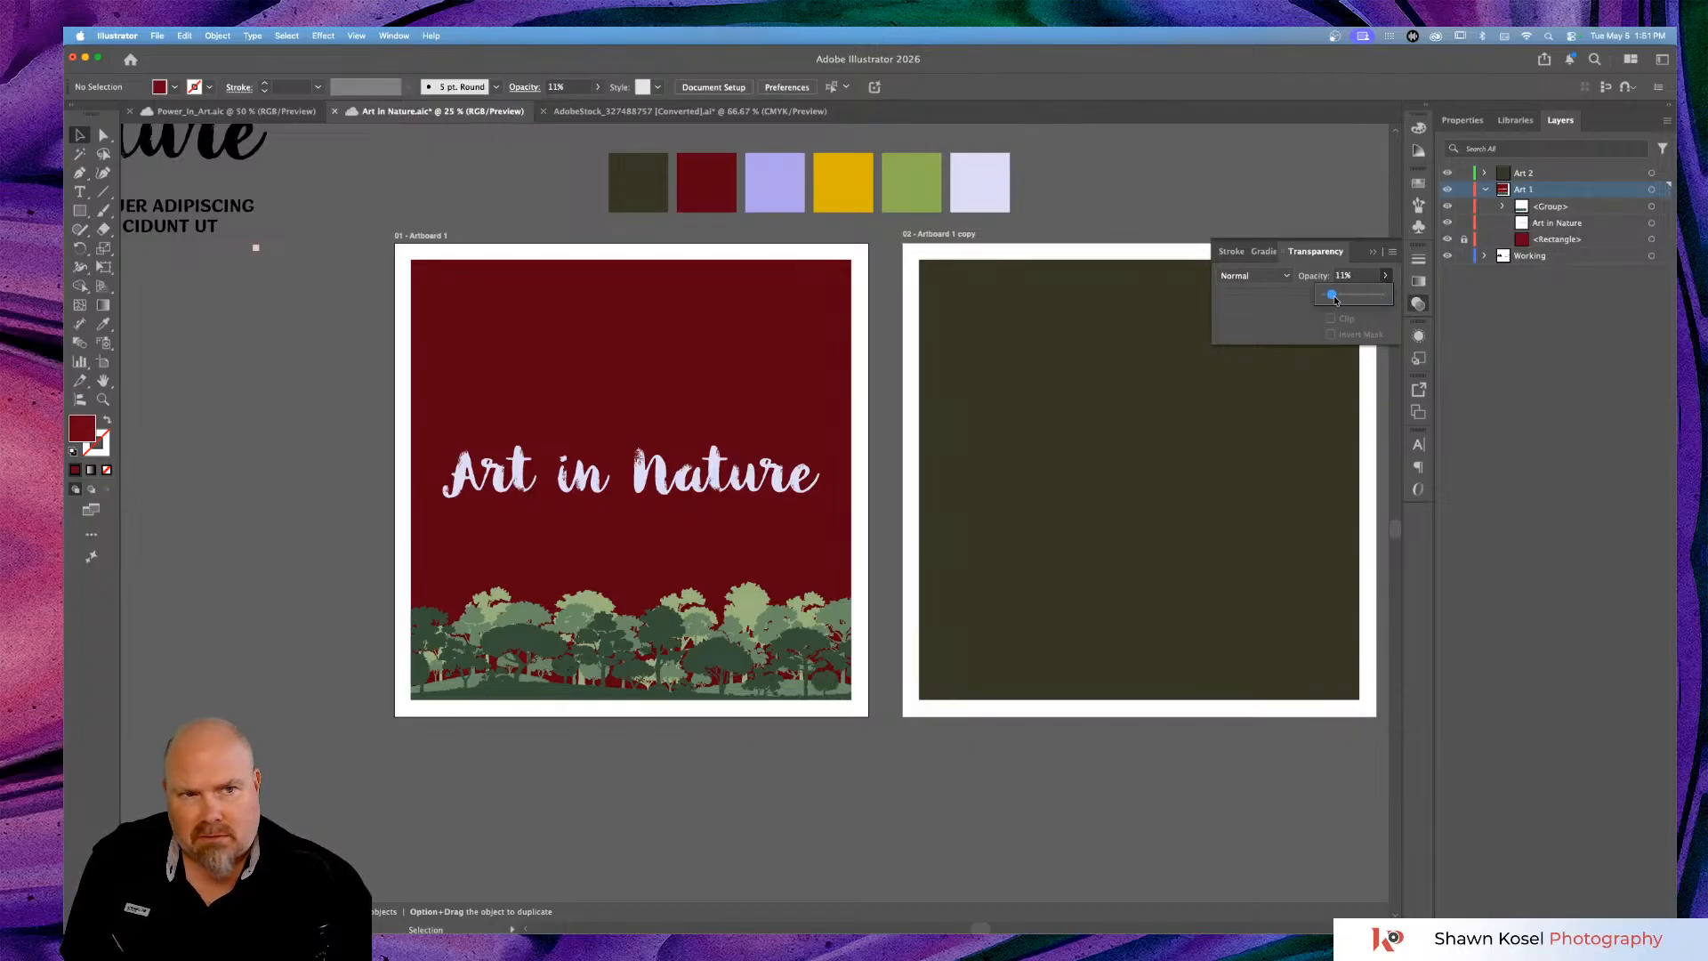
click(1652, 208)
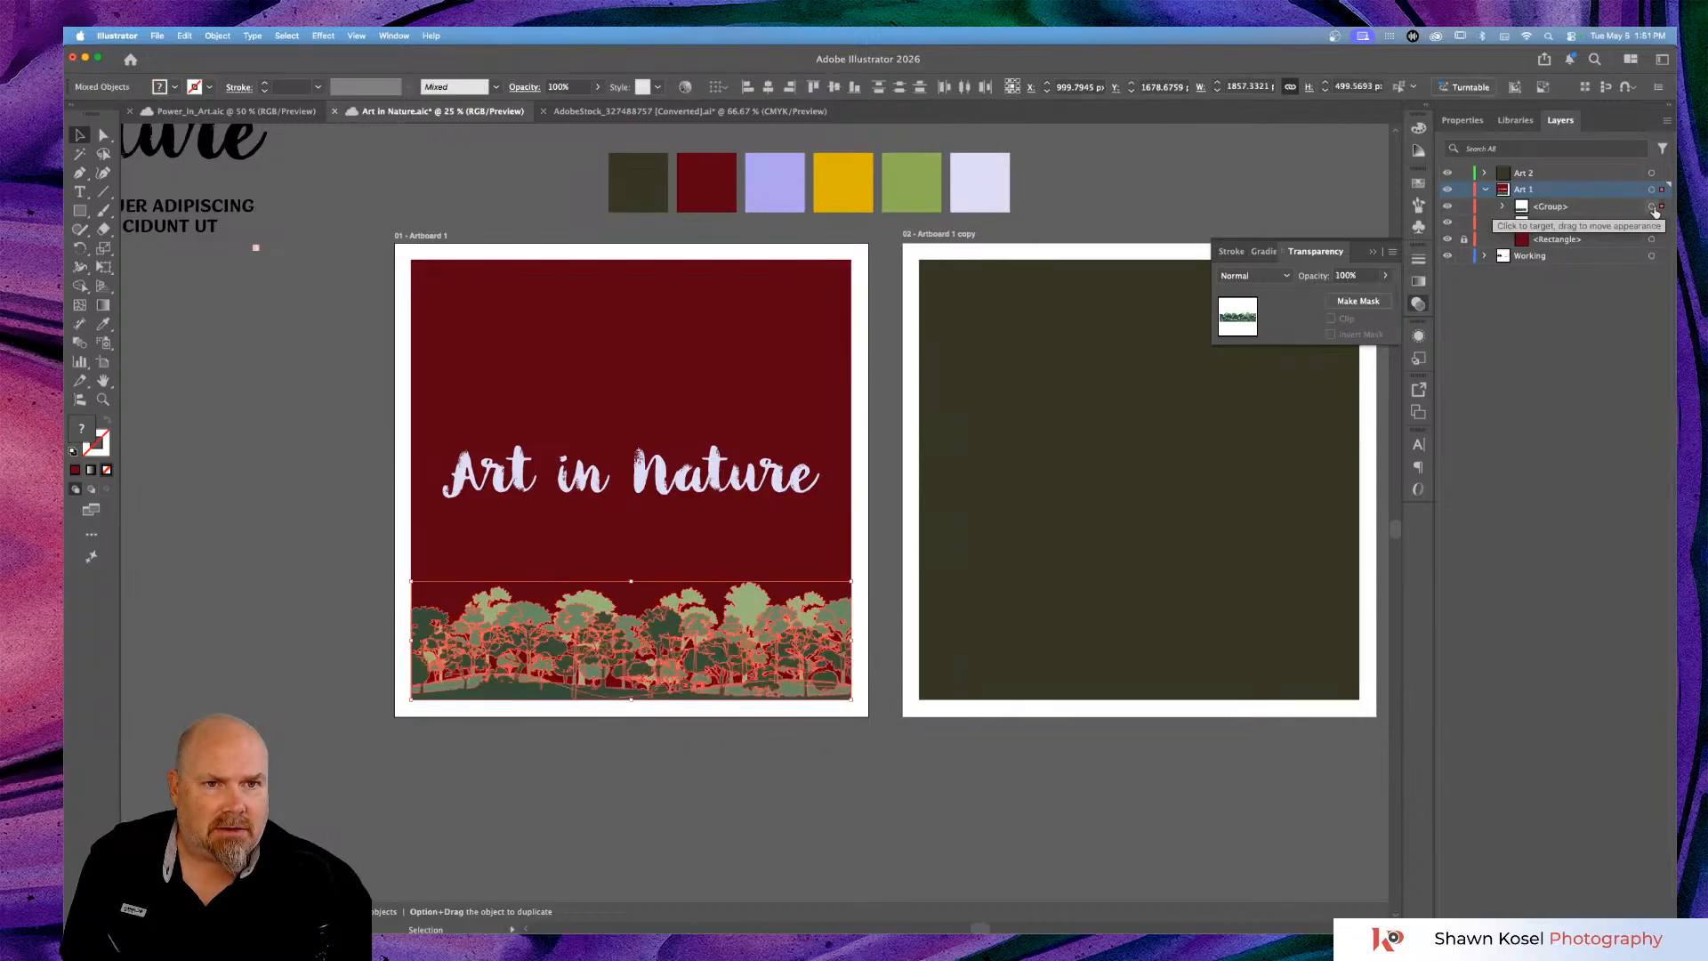
click(1386, 278)
drag(1381, 294, 1348, 297)
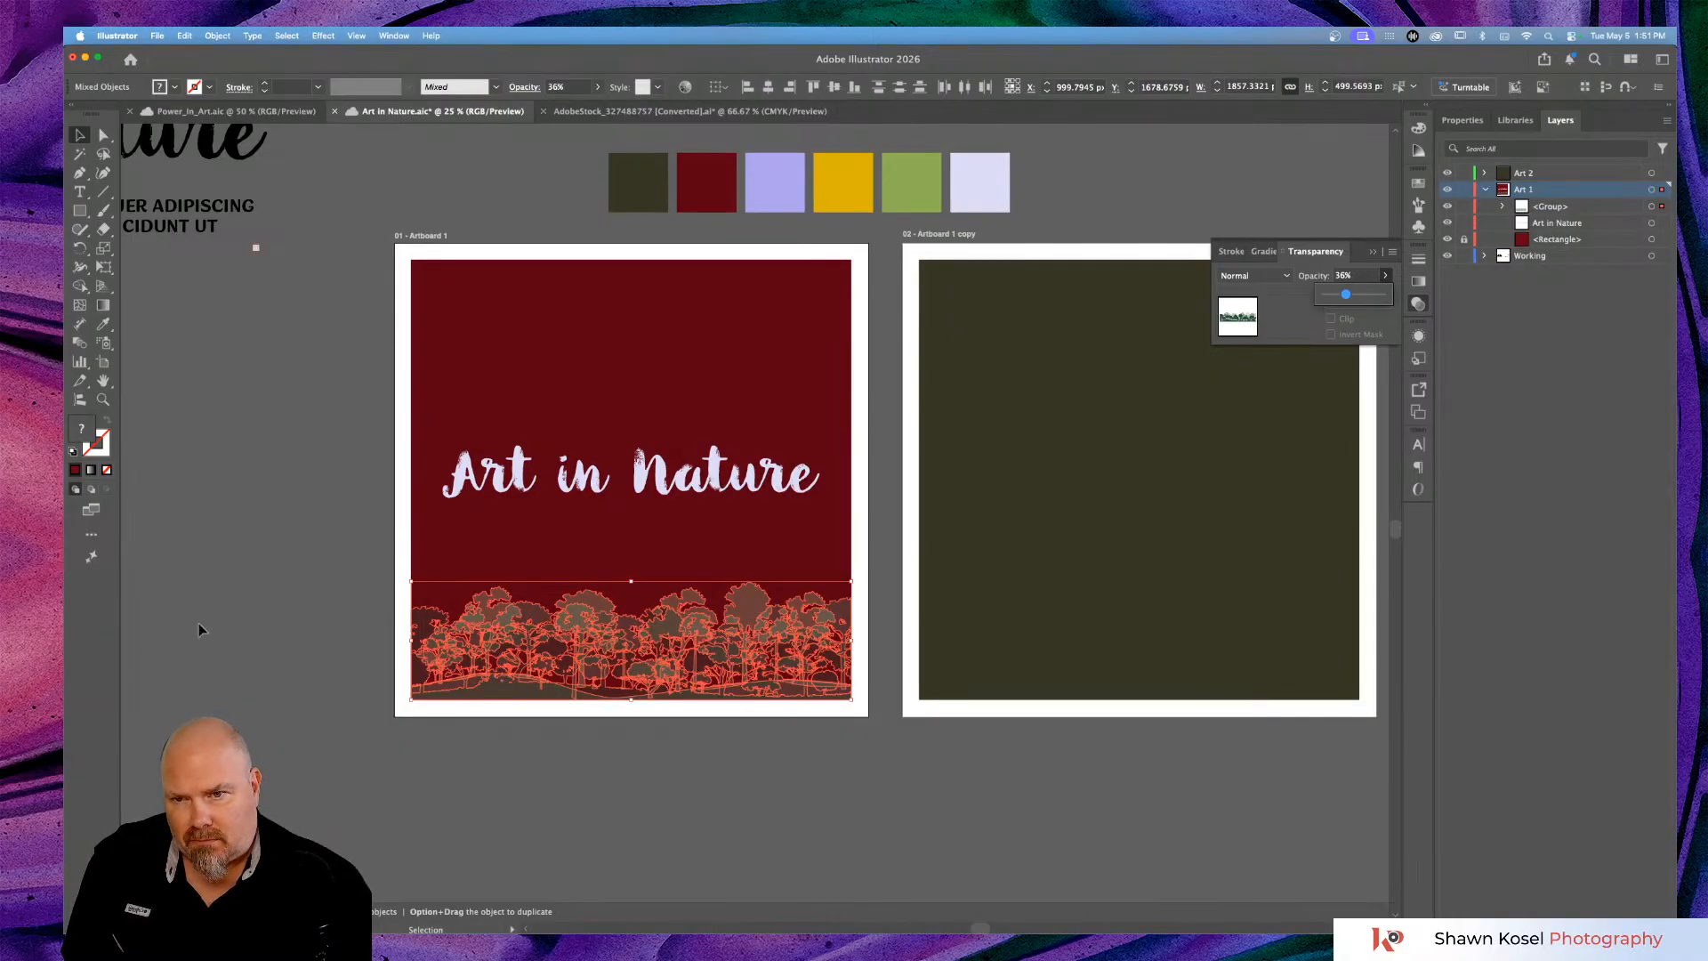
click(322, 594)
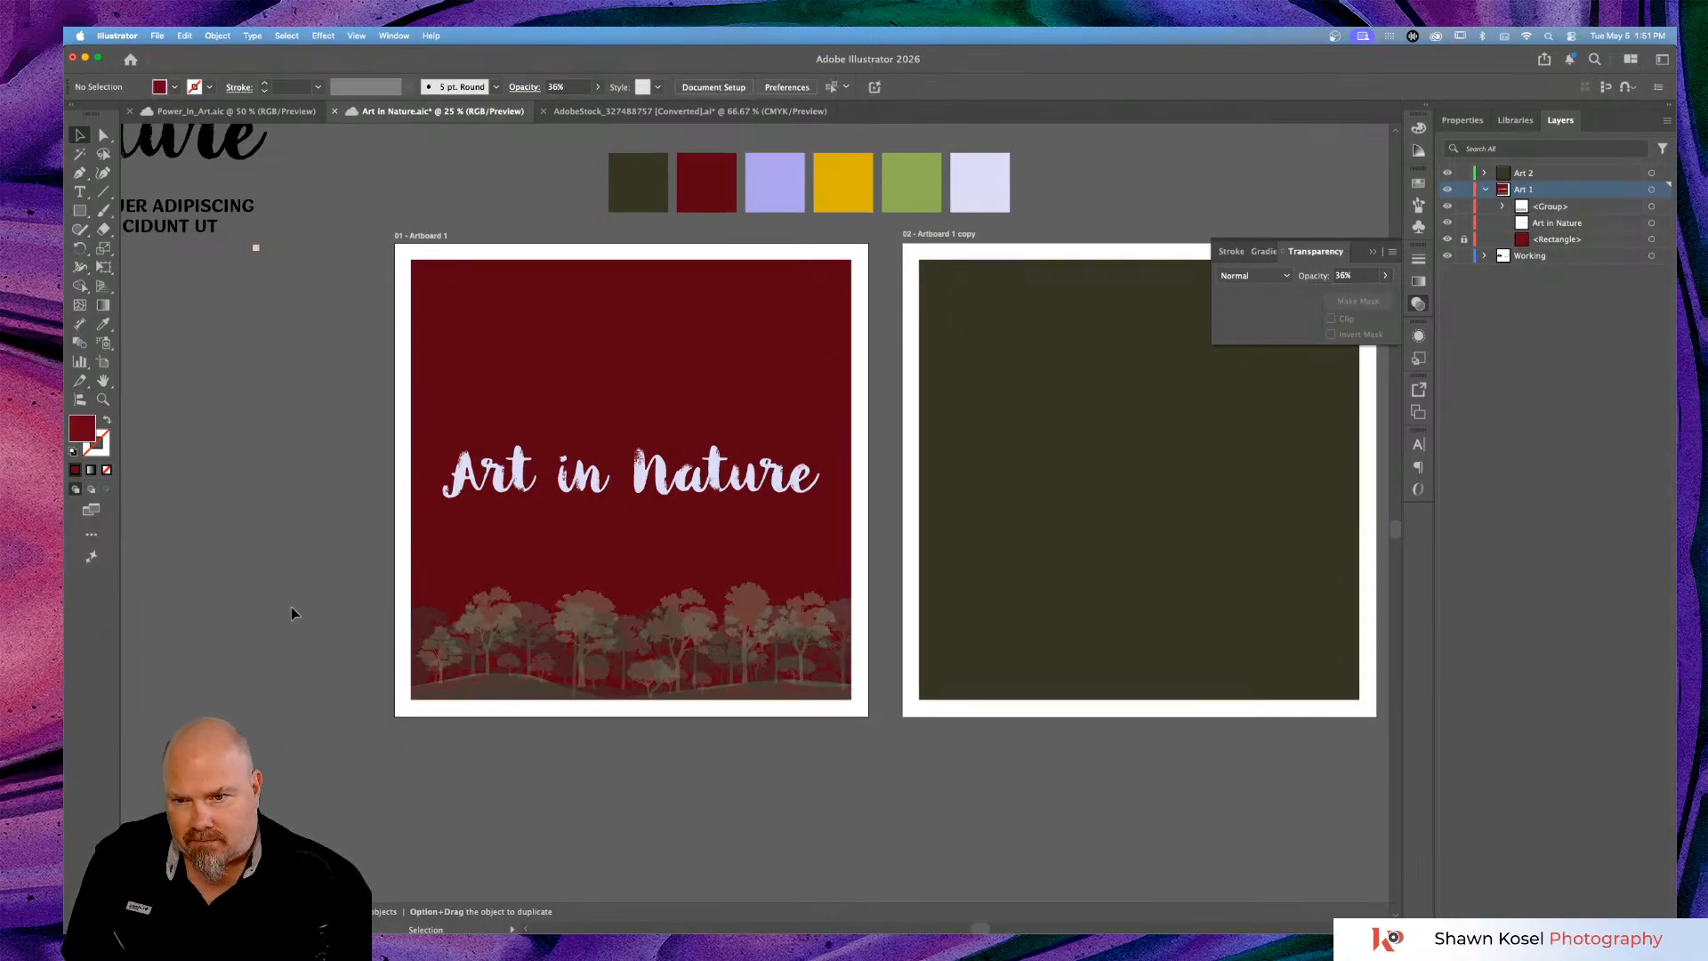
key(super+s)
Raise the forest group's opacity to 50%.
scroll(291, 607, down, 2)
scroll(291, 607, left, 5)
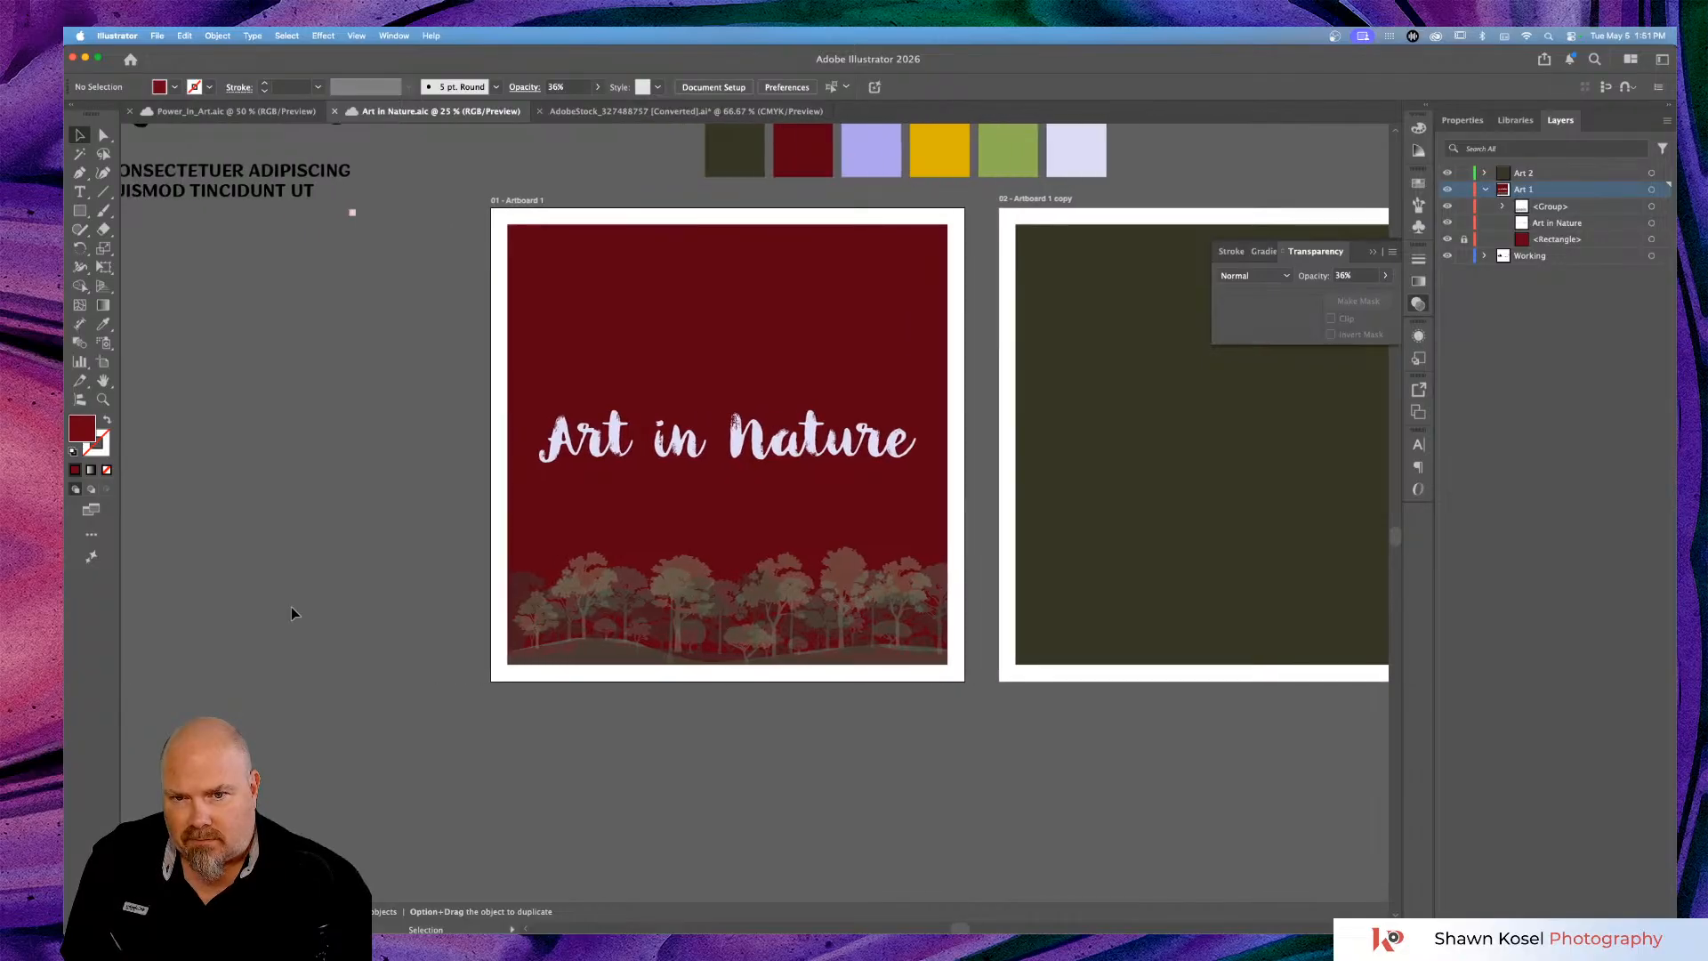
scroll(291, 612, down, 2)
scroll(291, 612, left, 1)
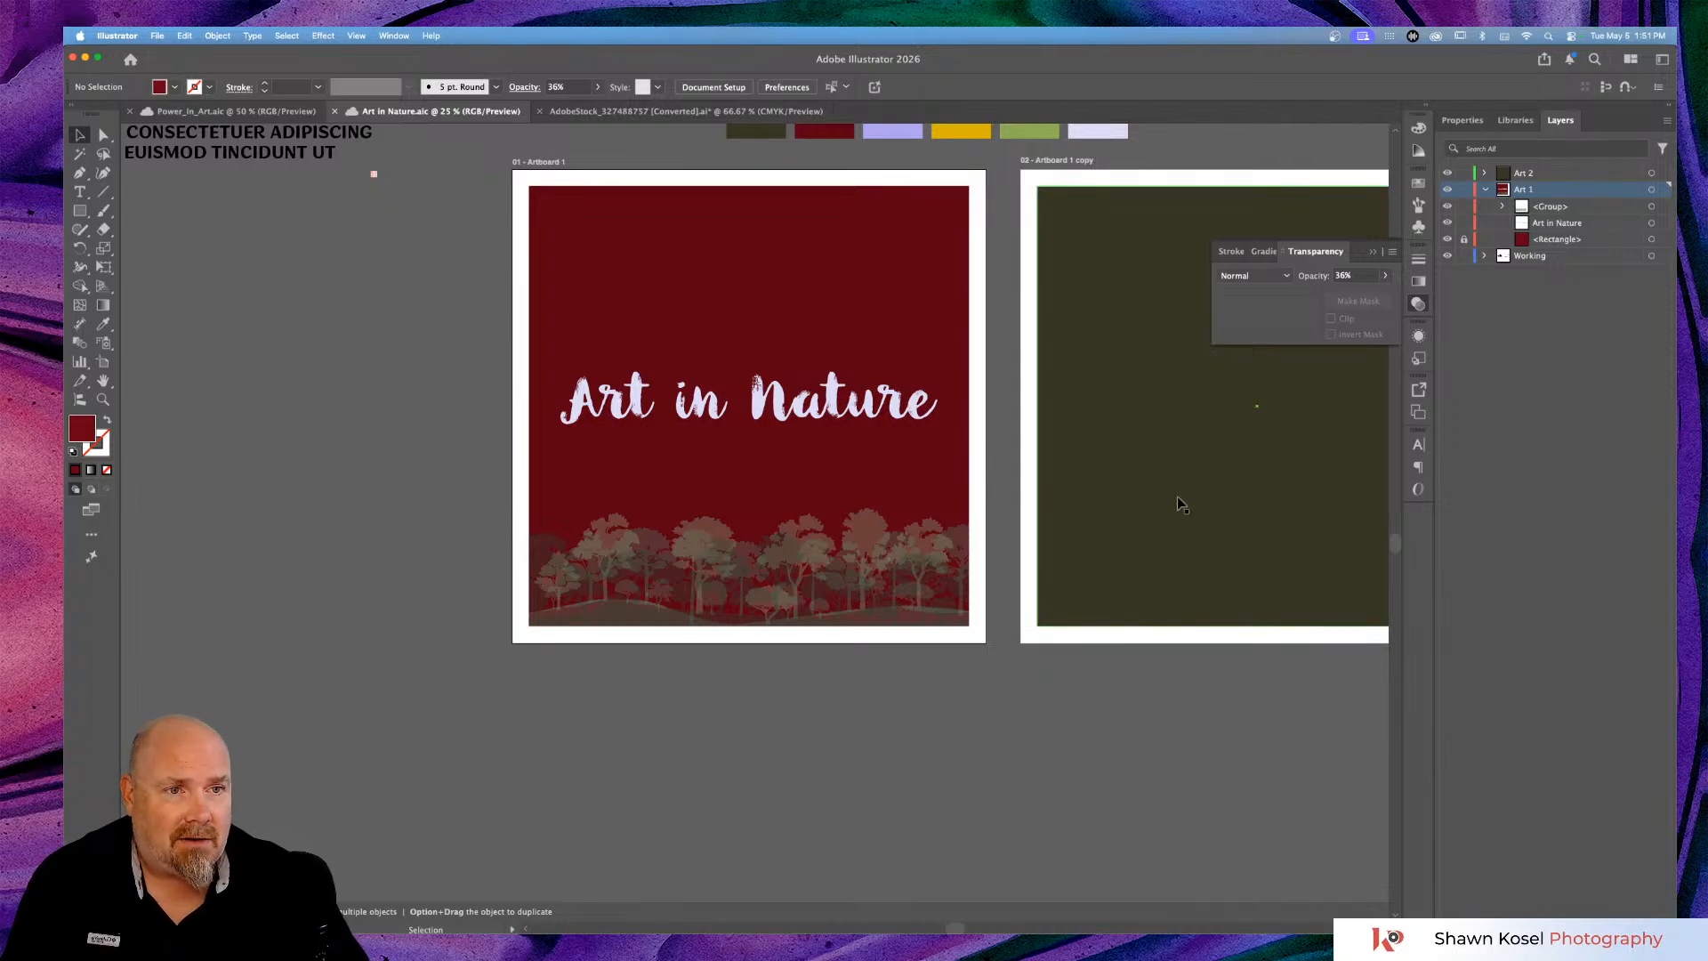
click(1651, 205)
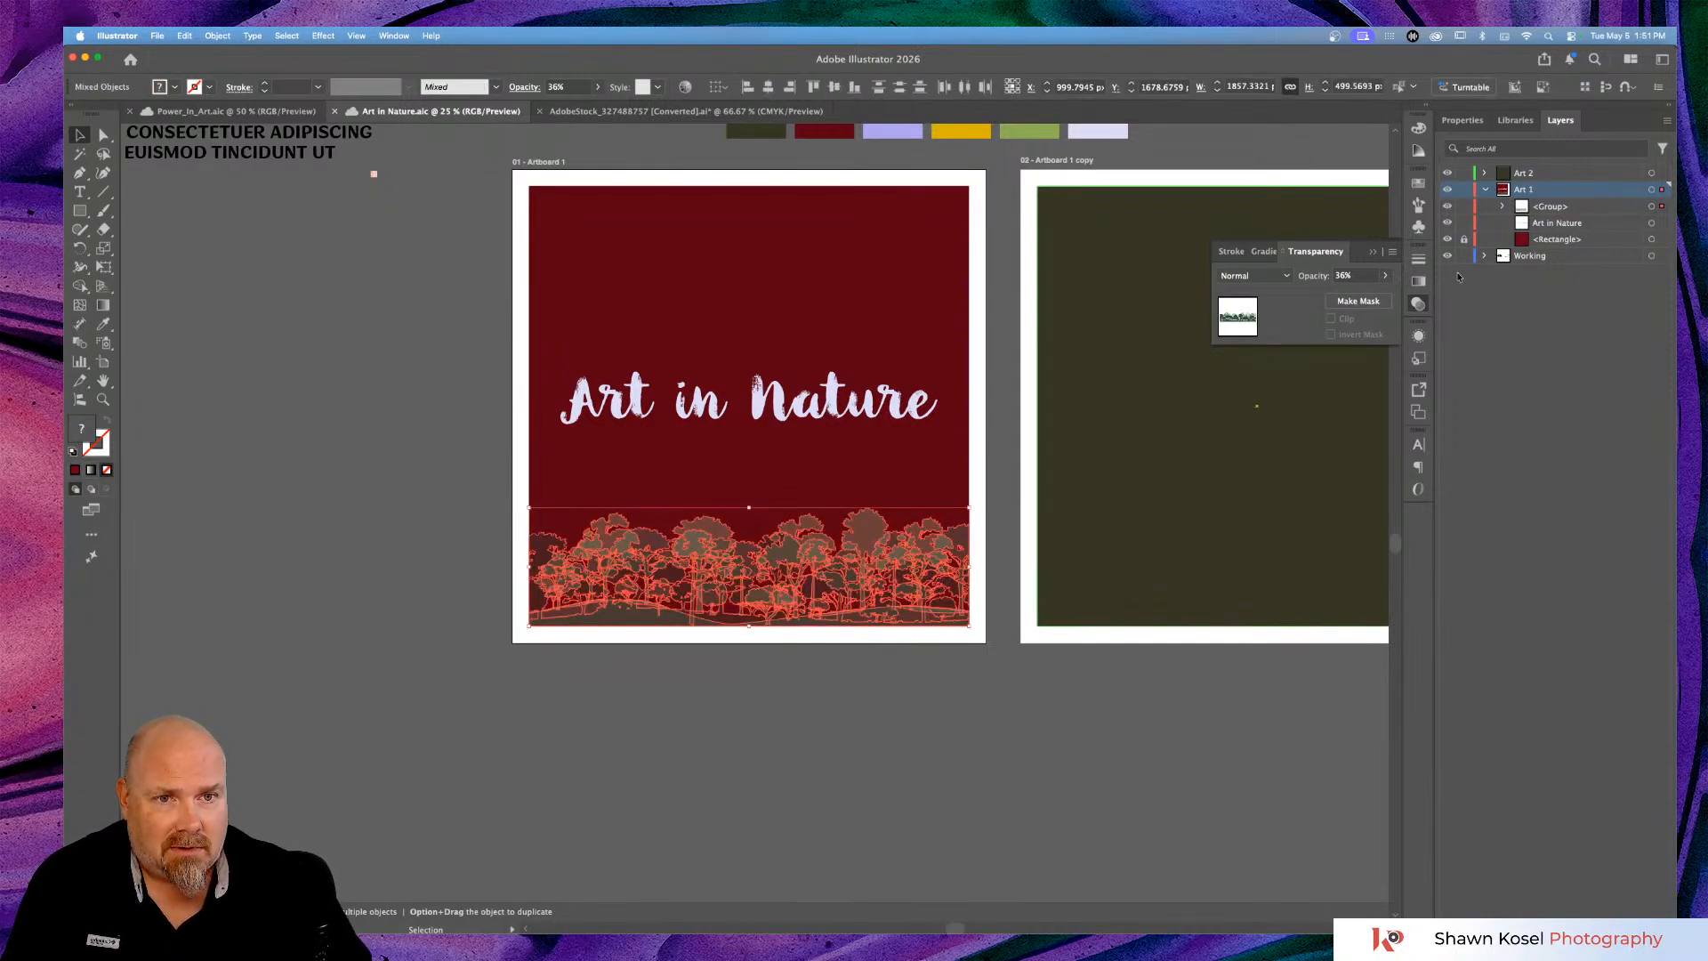
click(1386, 275)
drag(1348, 295, 1354, 294)
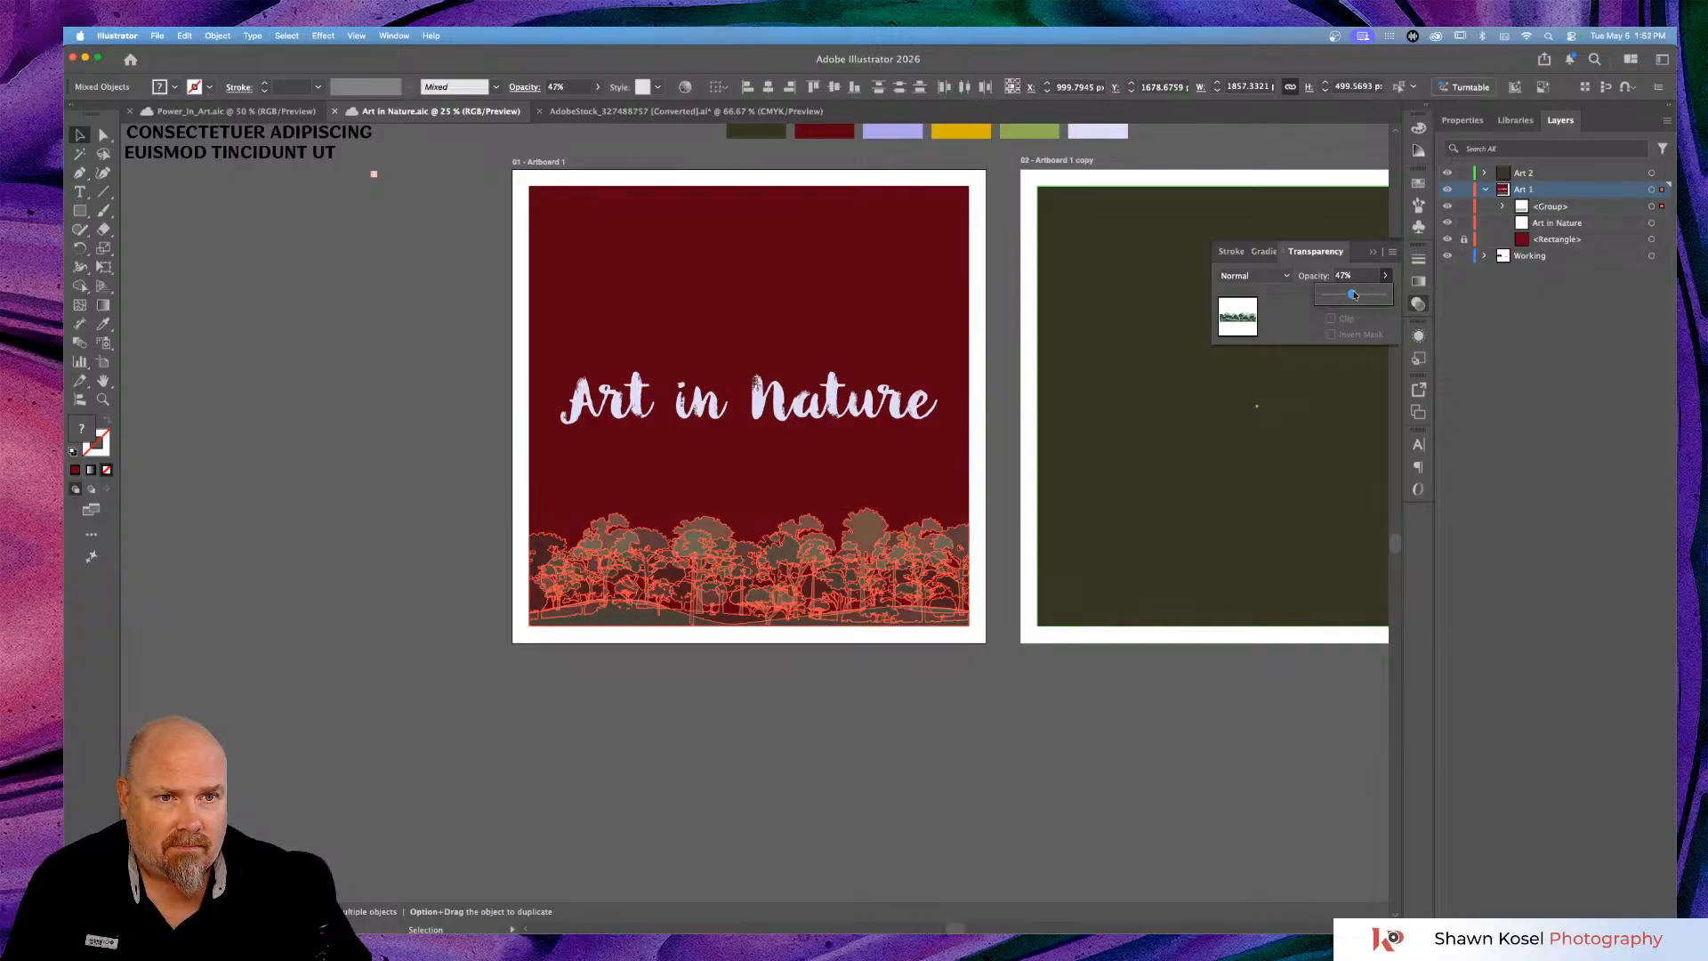
click(439, 520)
Move the "Art in Nature" title straight up into the upper part of the red square, and deselect it.
scroll(439, 524, left, 3)
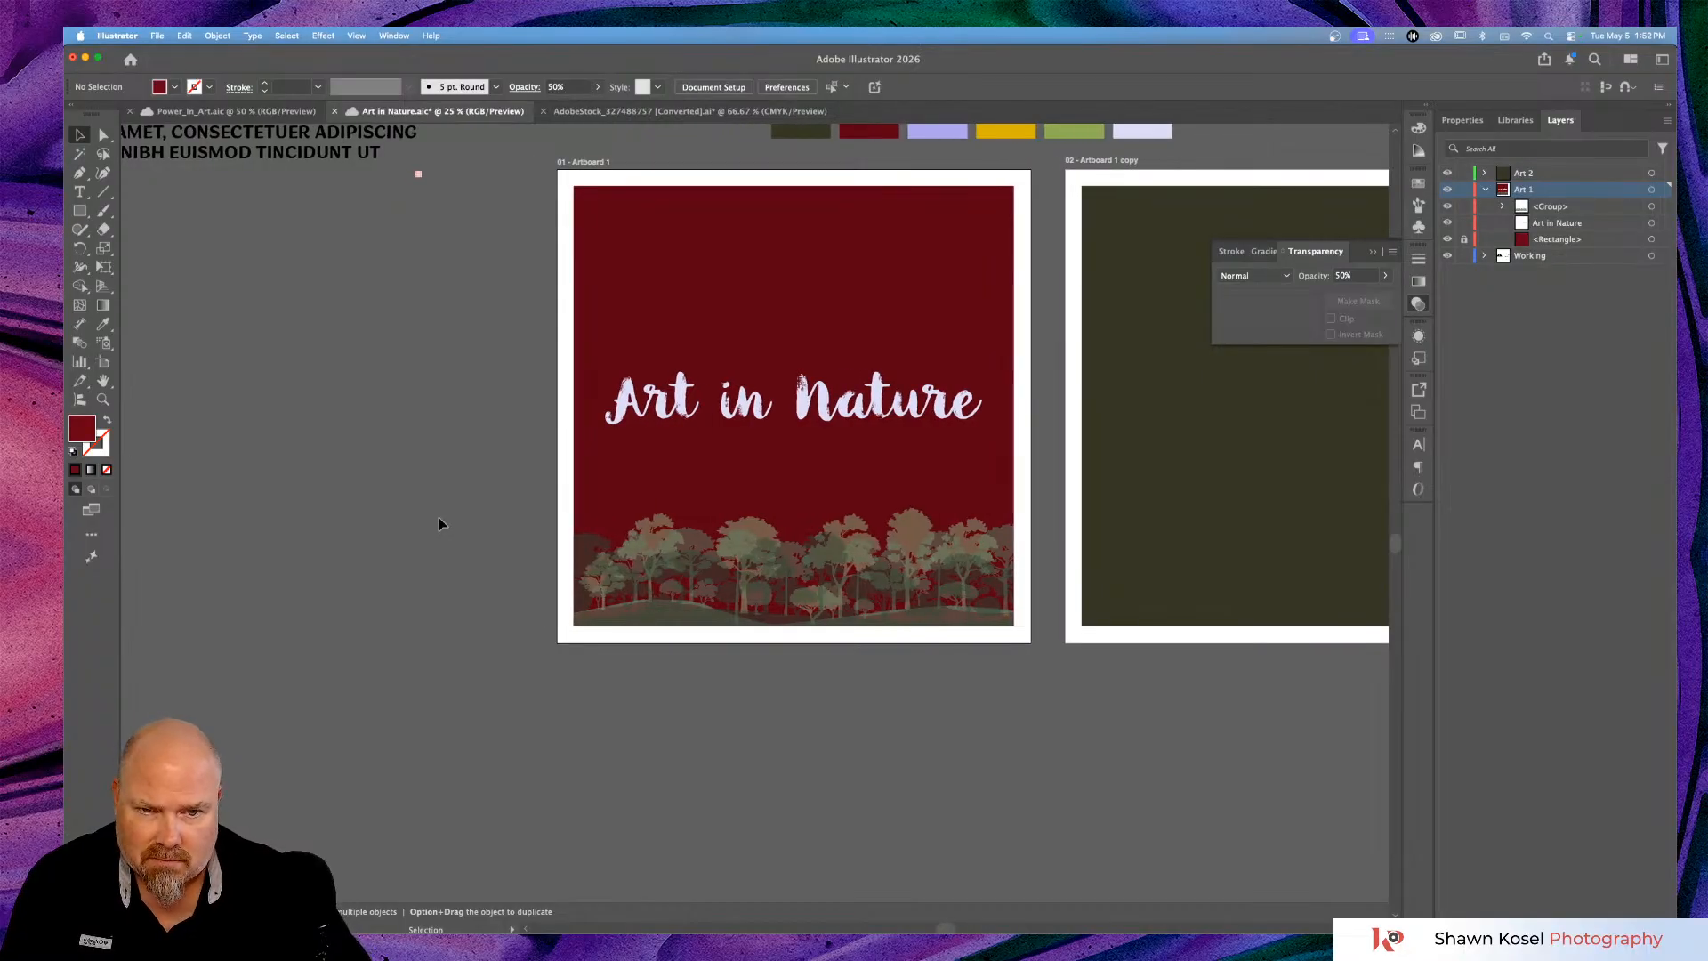
click(825, 412)
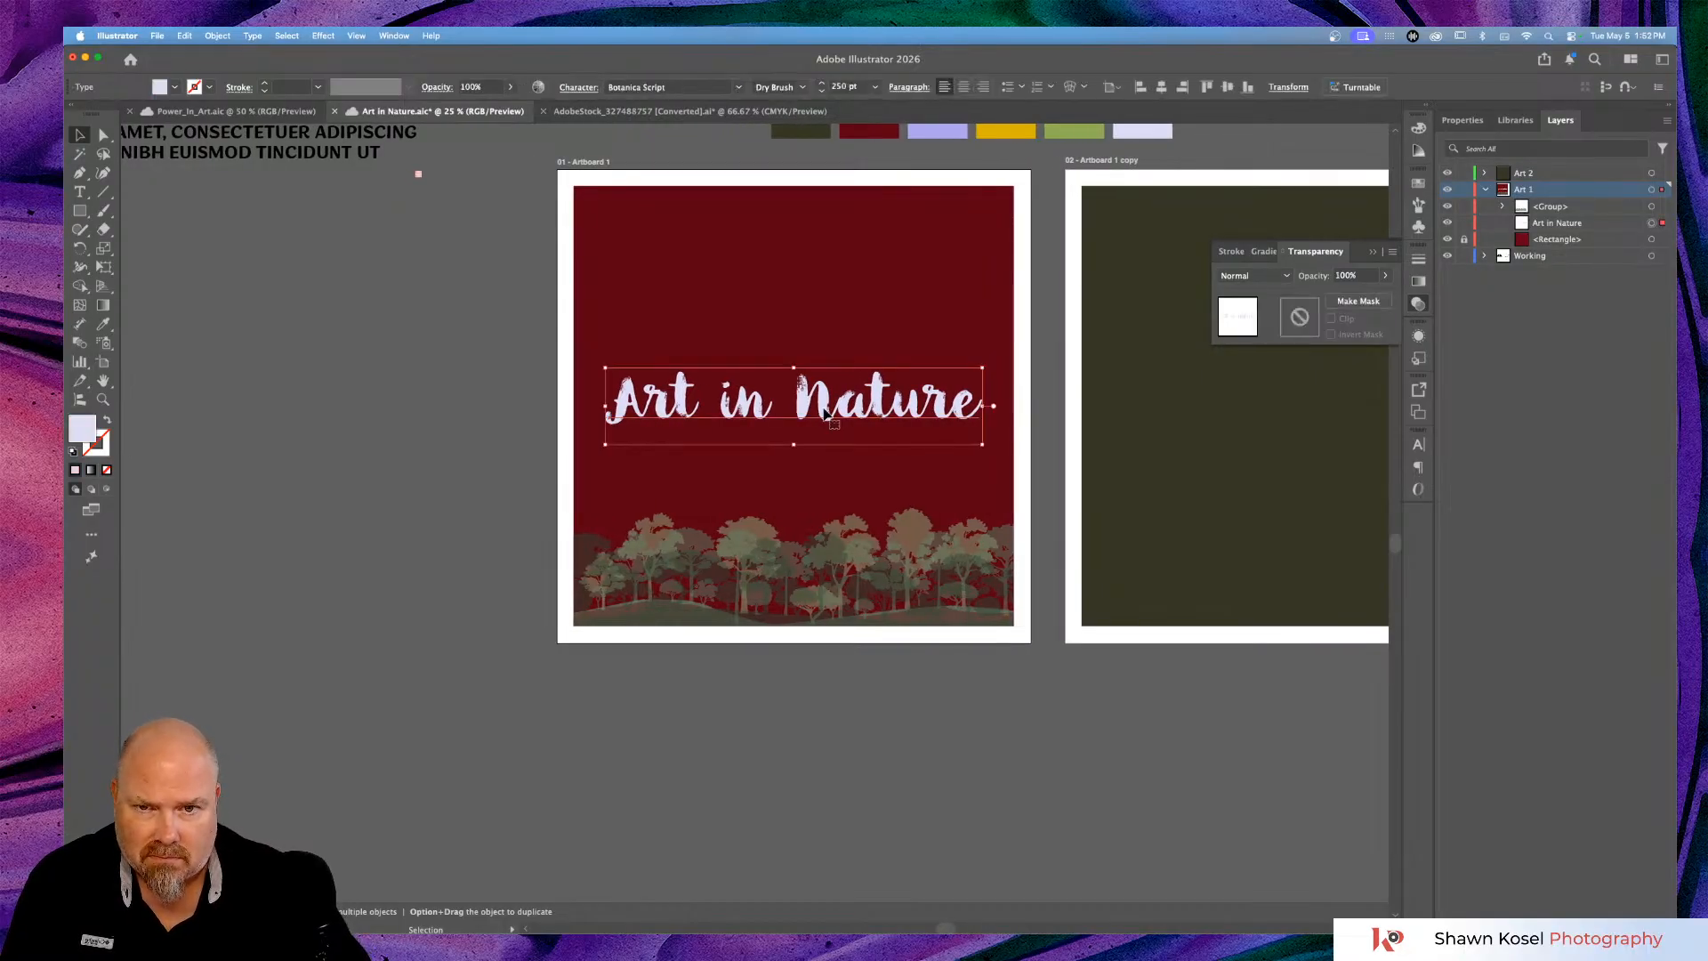
drag(825, 412, 826, 328)
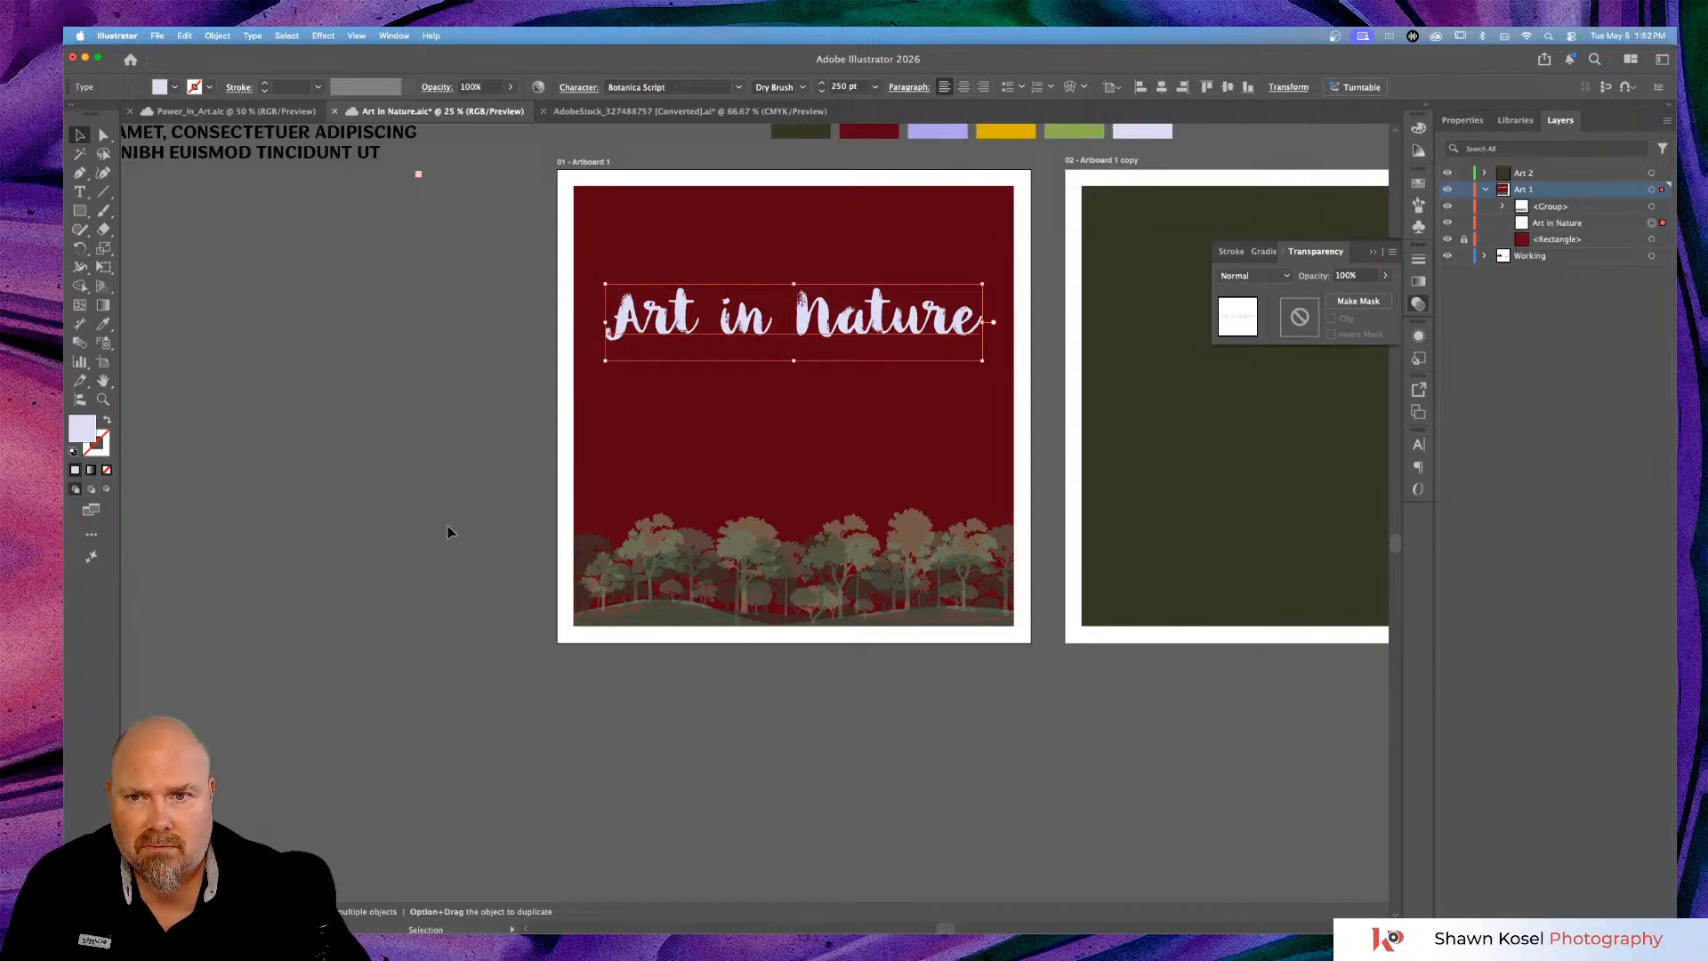
click(403, 499)
scroll(403, 500, up, 2)
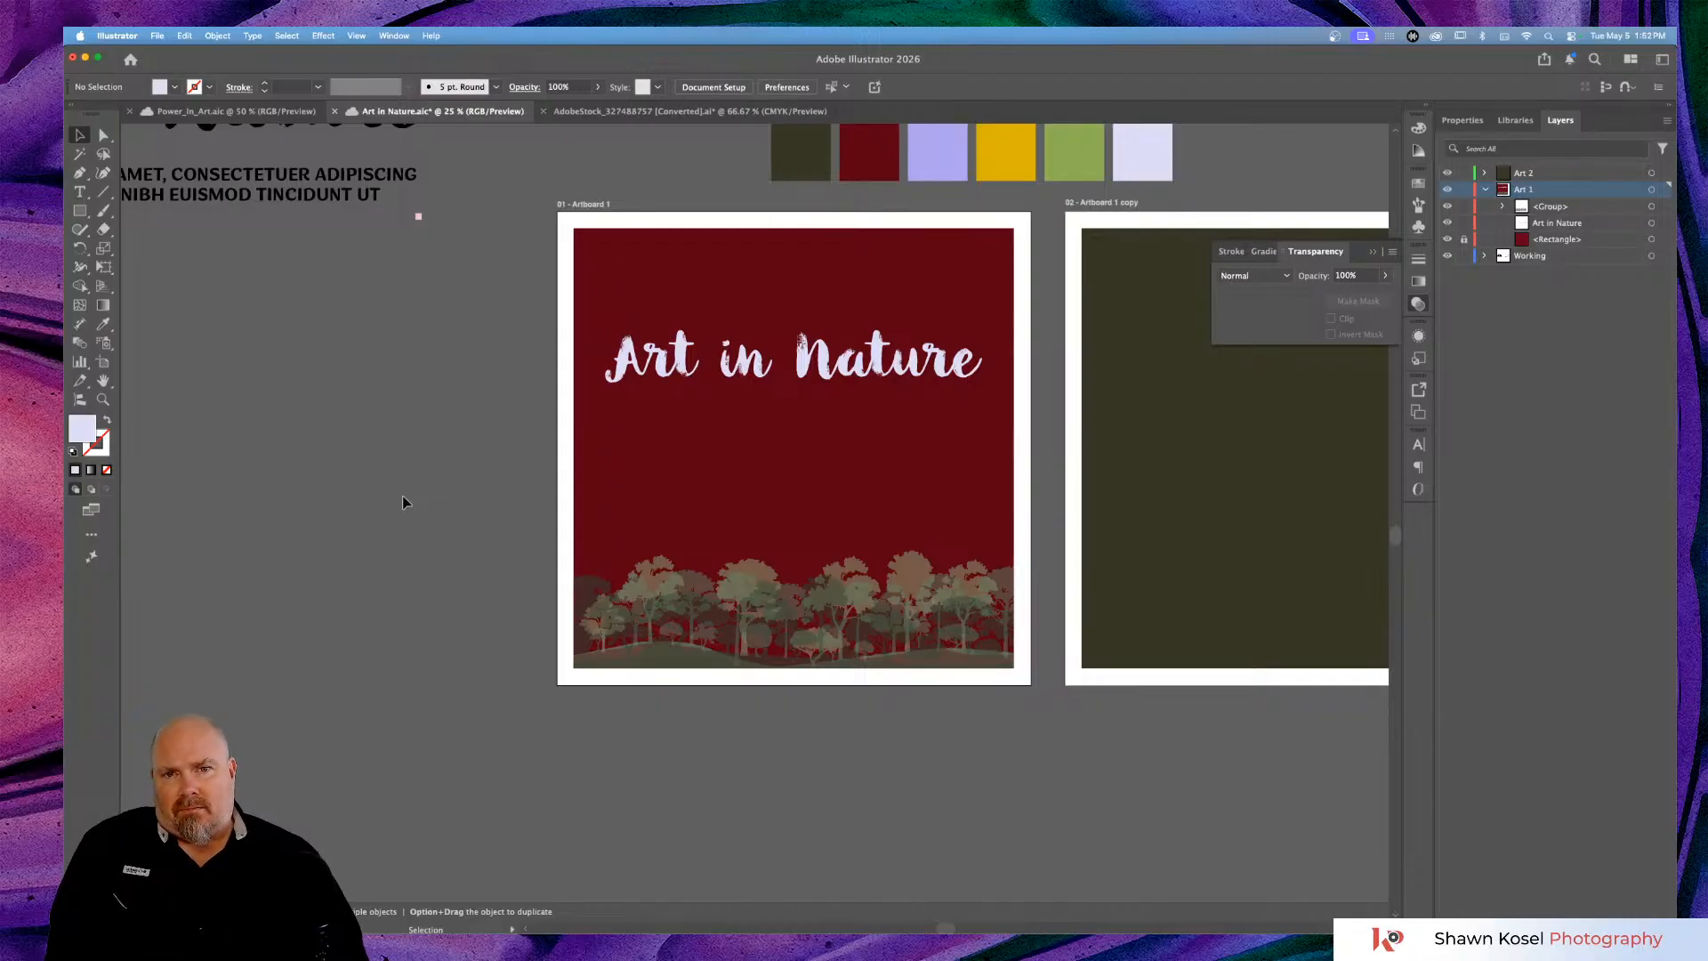
key(a)
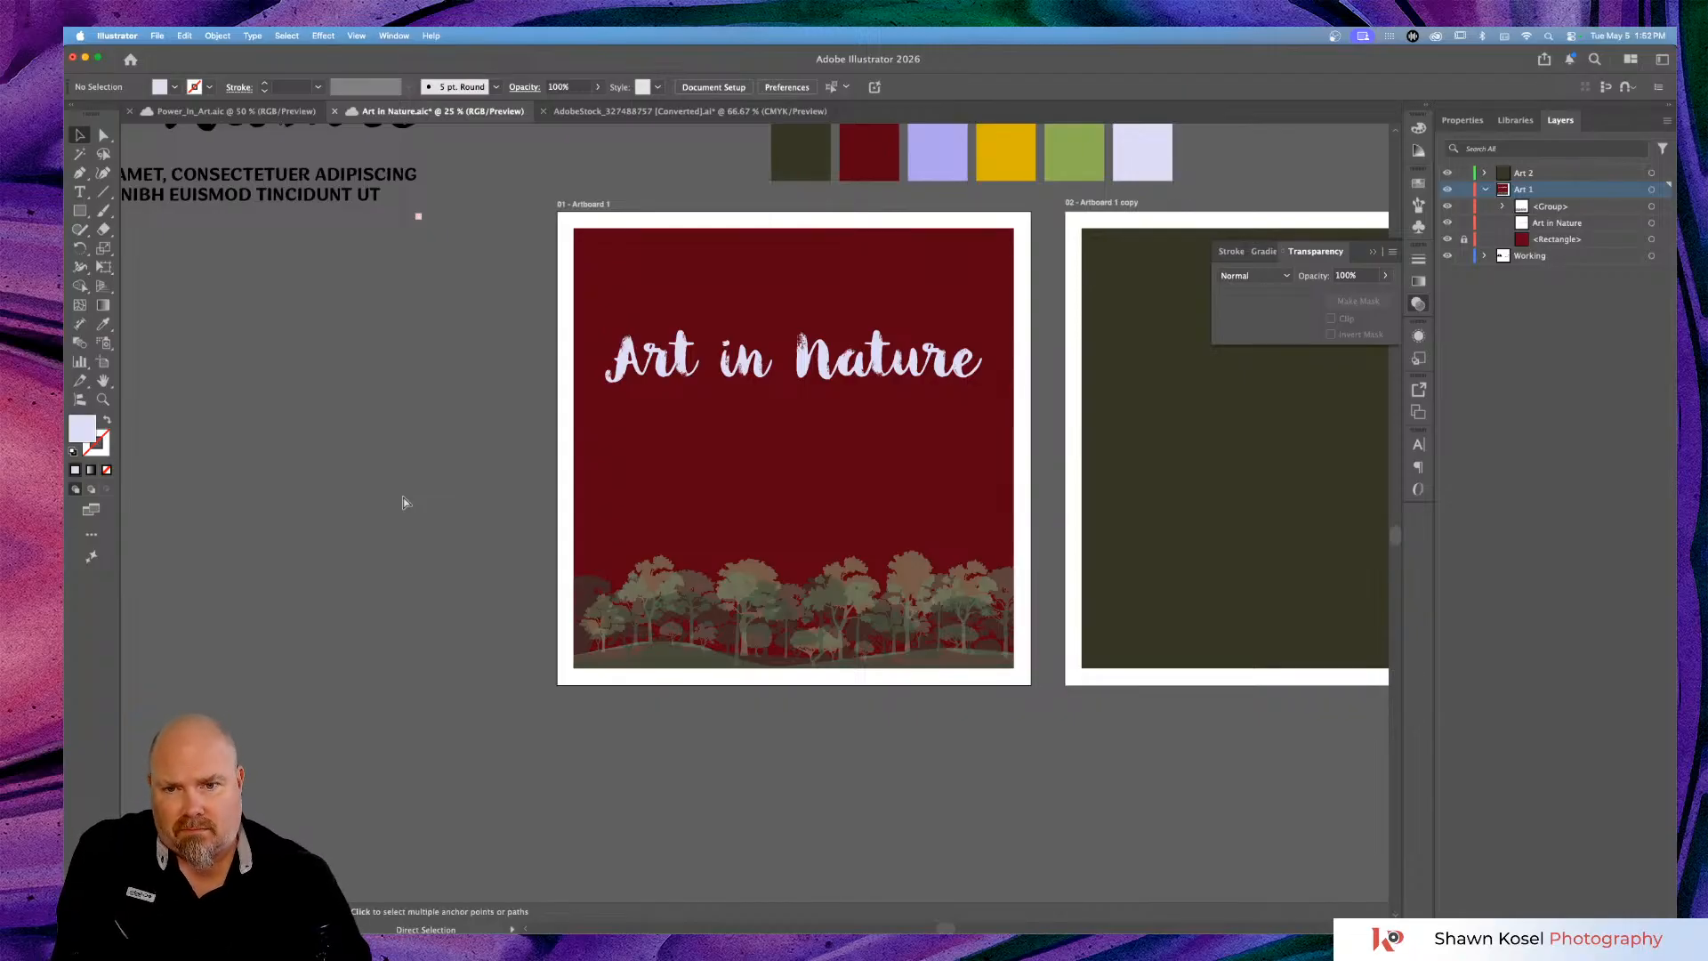
Switch to Adobe Stock in Chrome and download the butterfly, beetles and flowers collection from the free nature results in Vector format.
key(super+Tab)
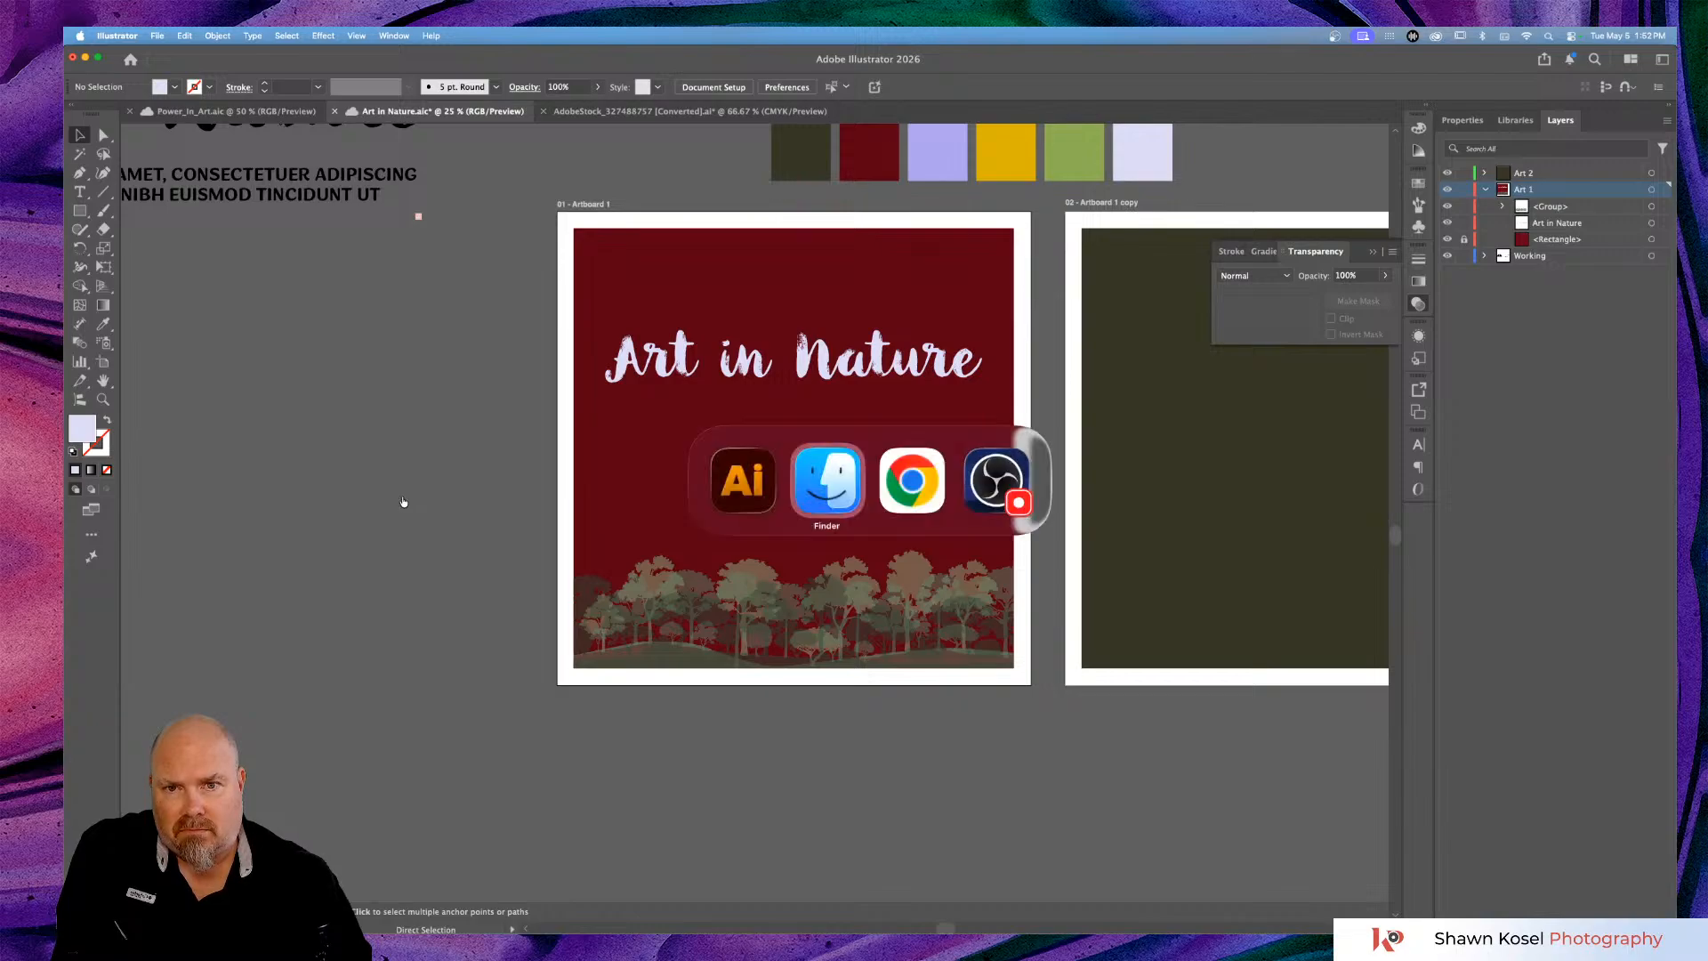
key(super+Tab)
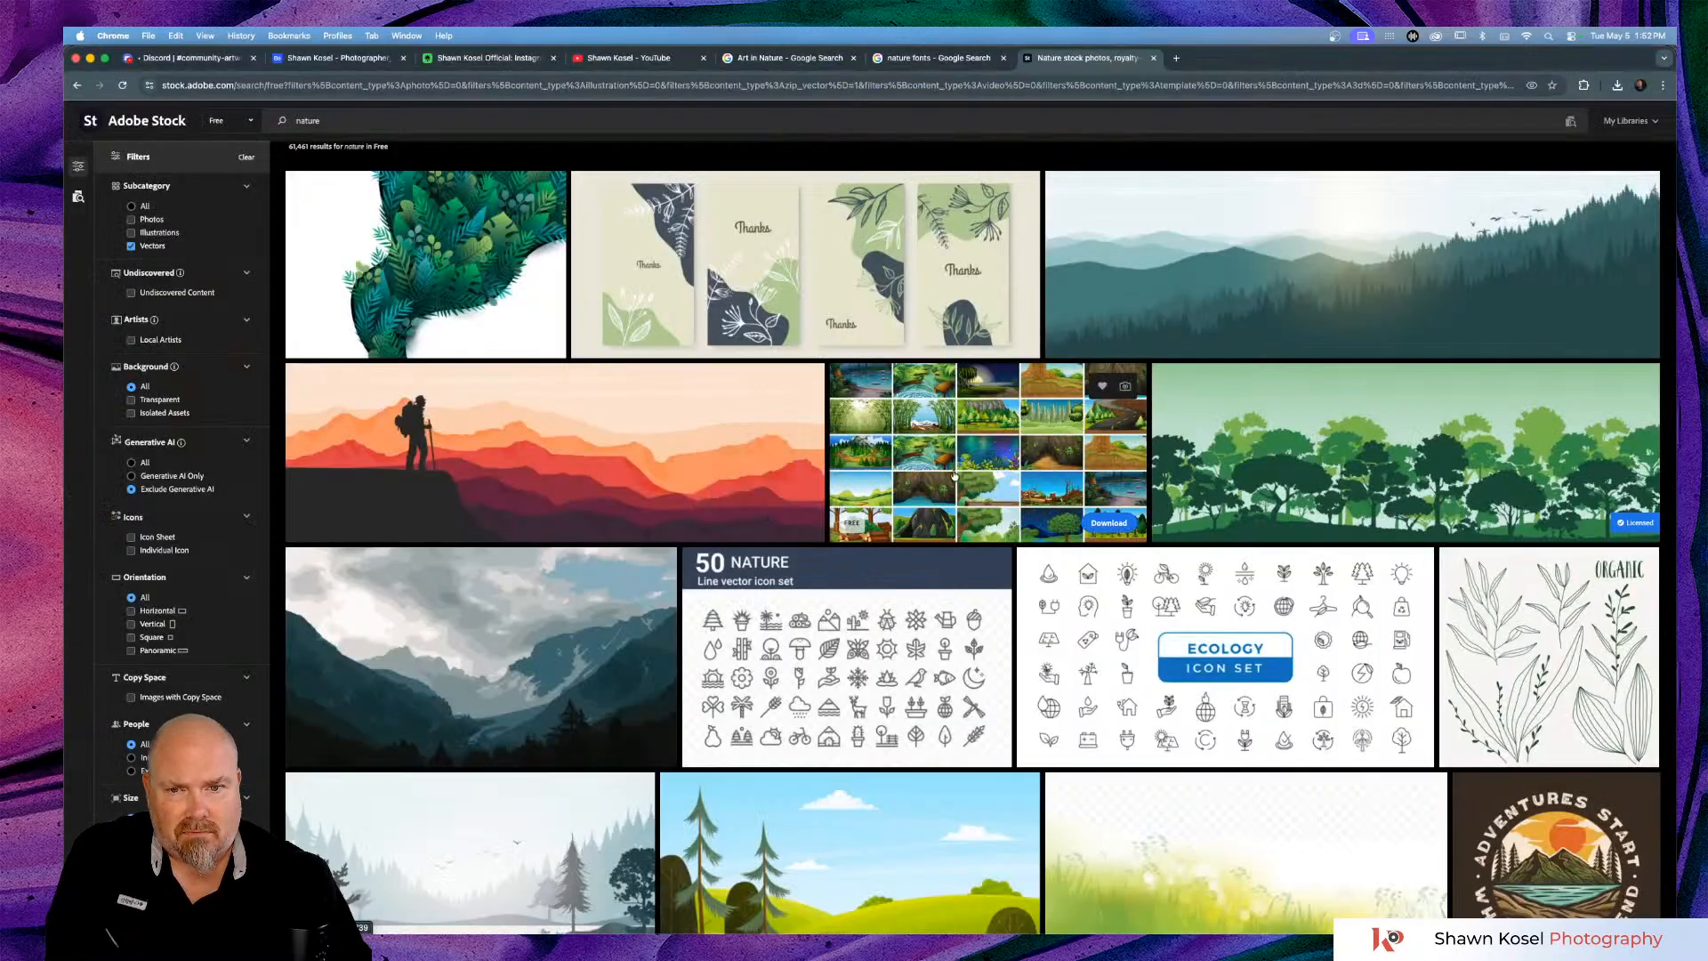
scroll(938, 474, down, 6)
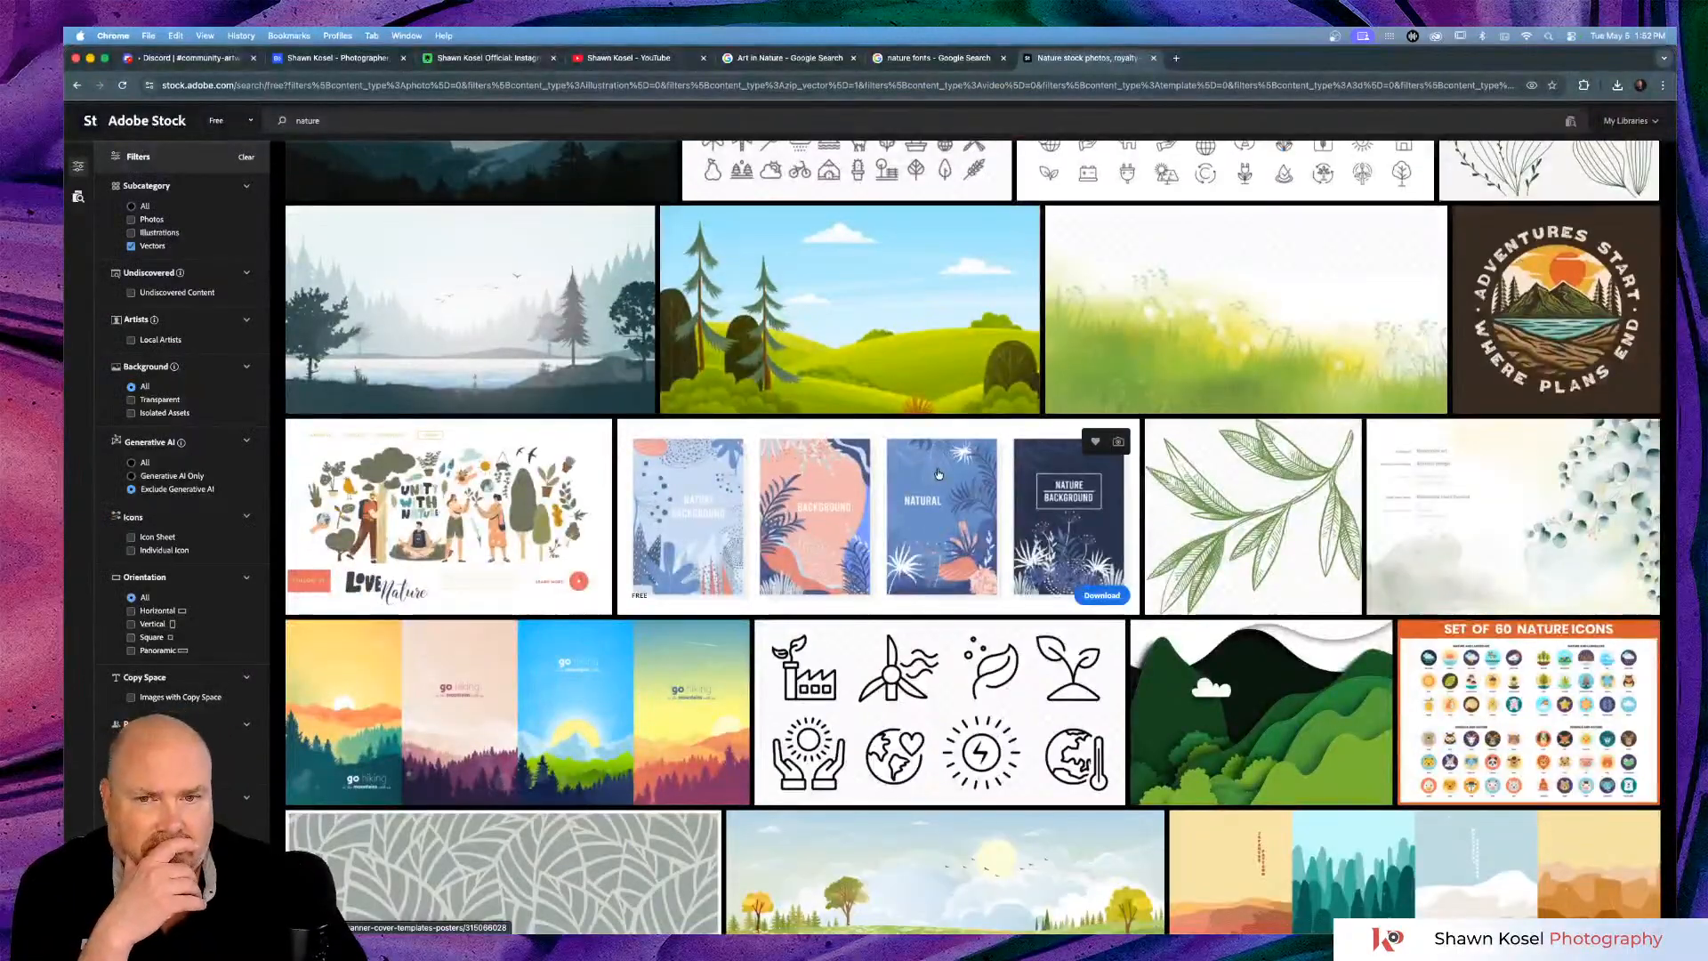
scroll(939, 473, down, 8)
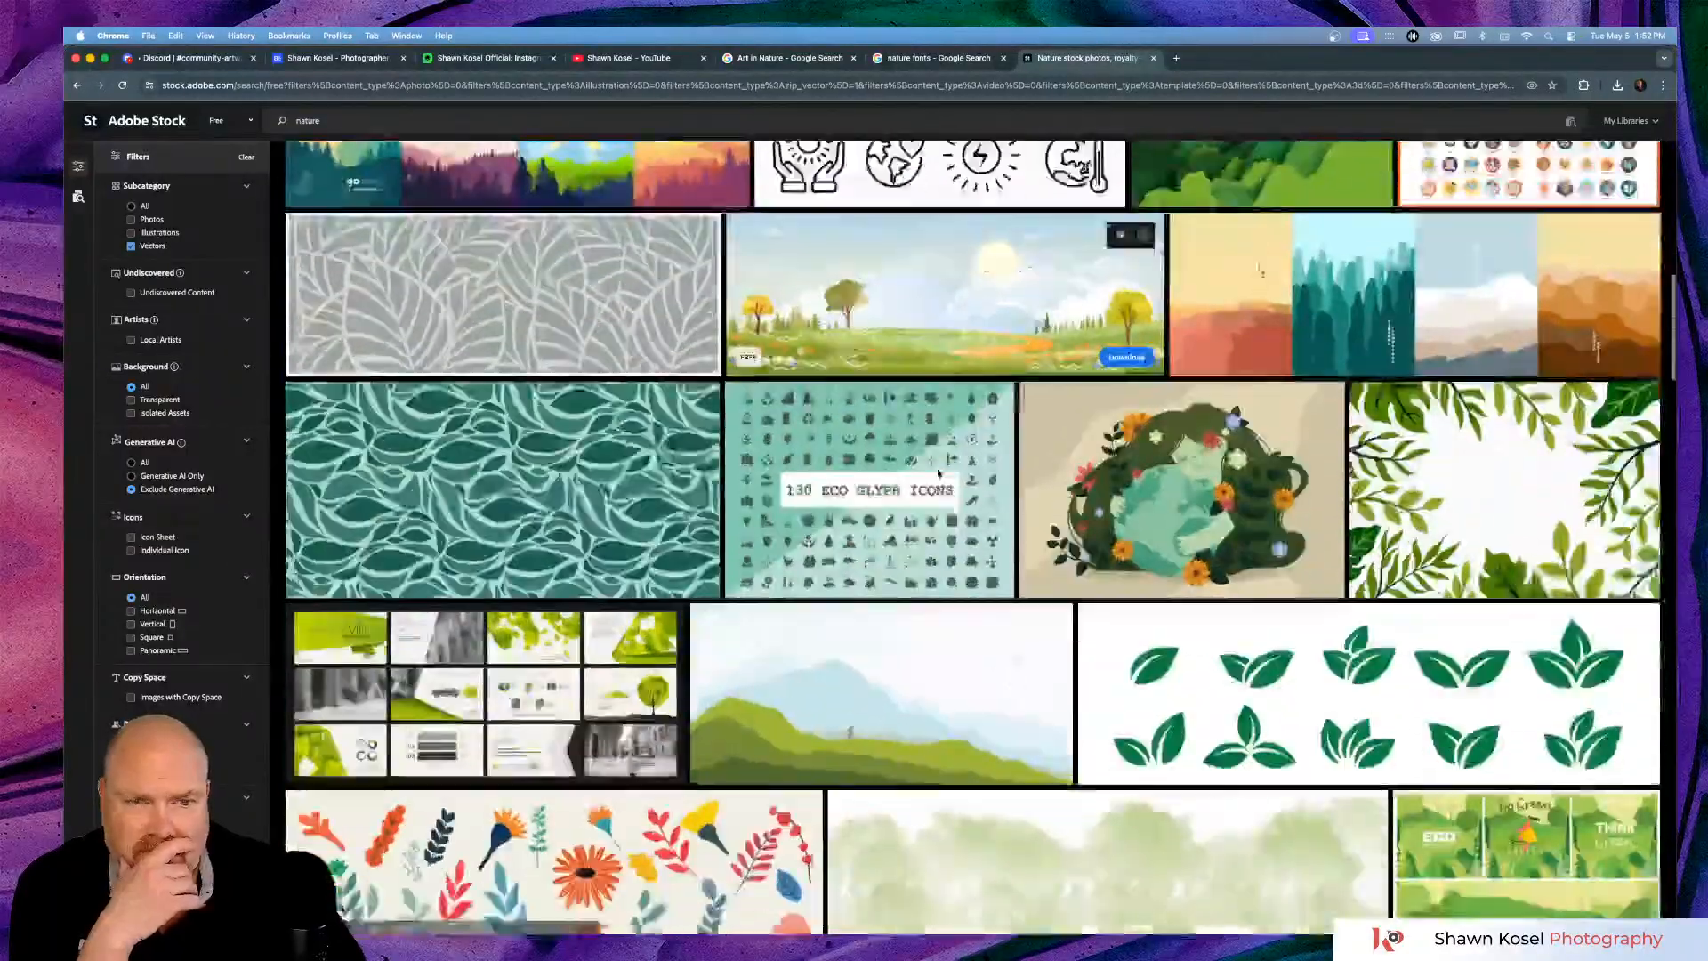
scroll(938, 473, down, 5)
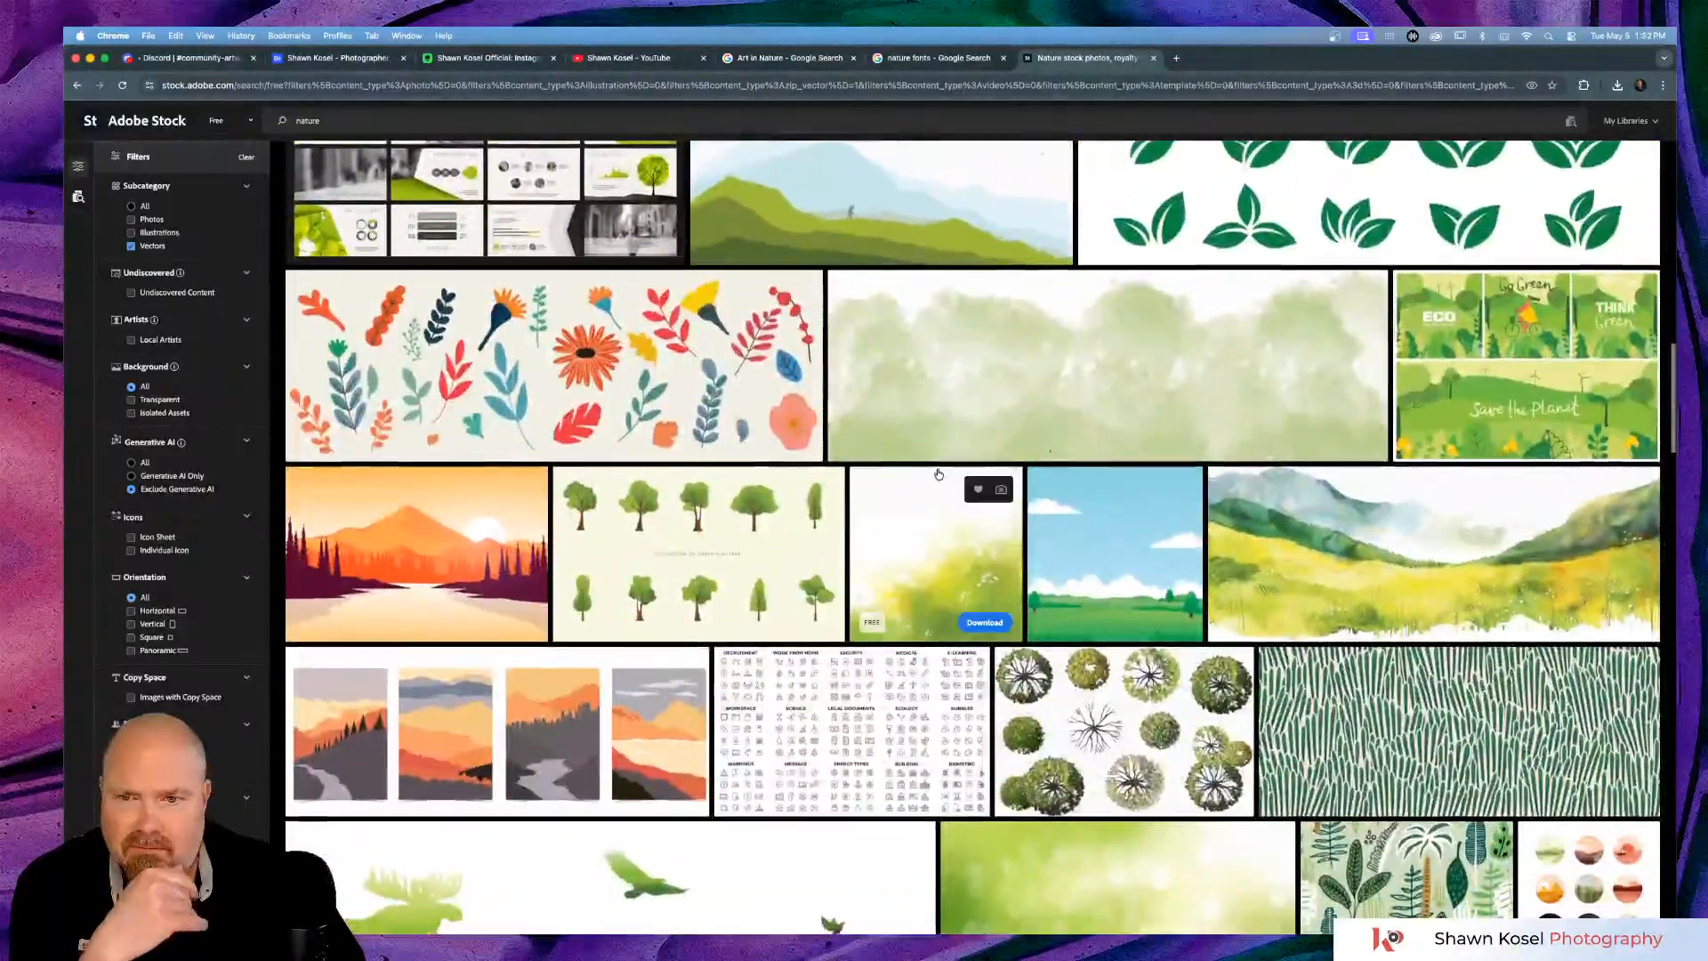
scroll(939, 473, down, 5)
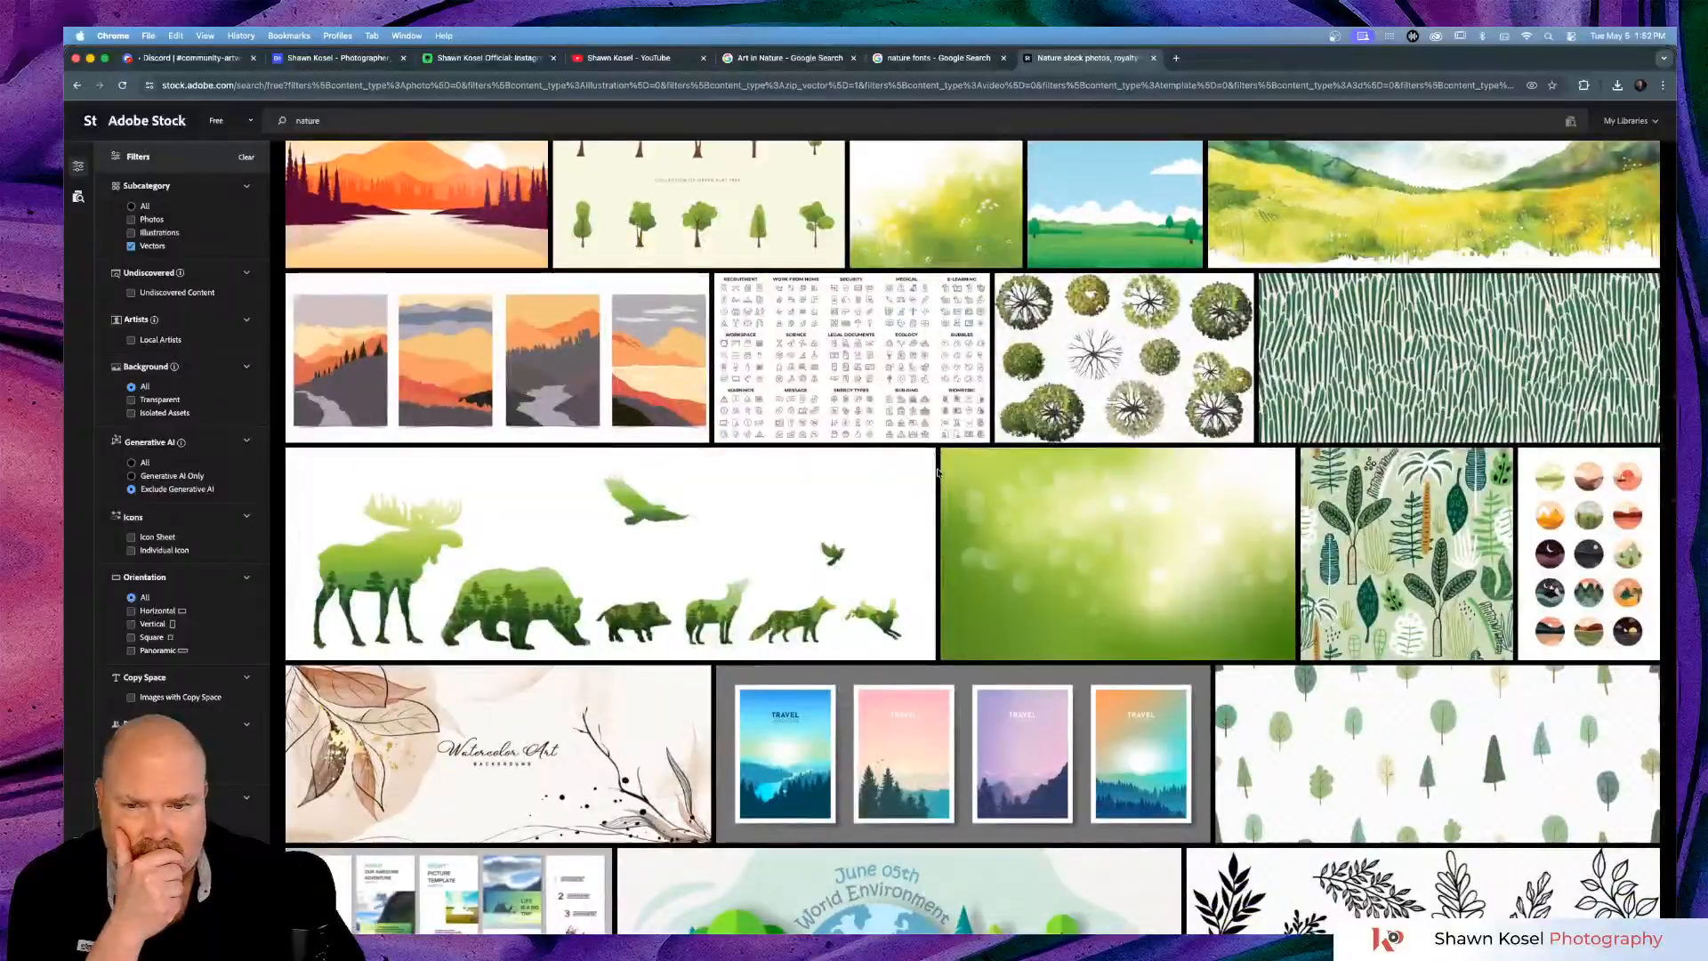
scroll(939, 474, down, 4)
scroll(939, 474, down, 6)
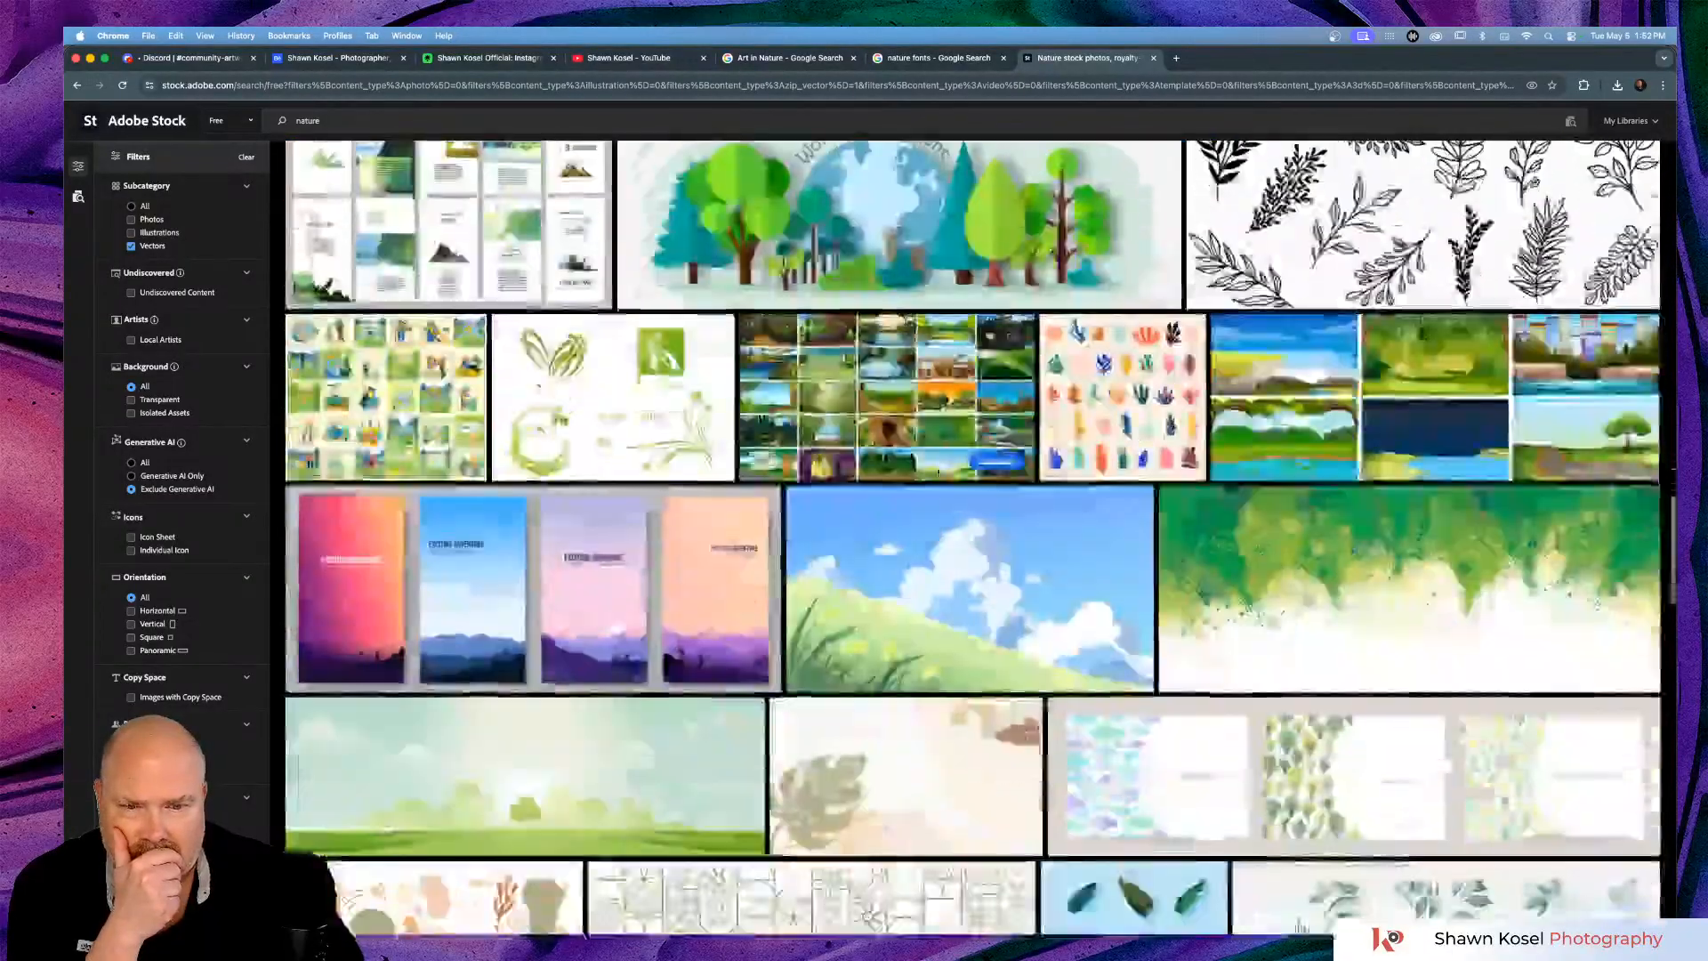
scroll(939, 473, down, 5)
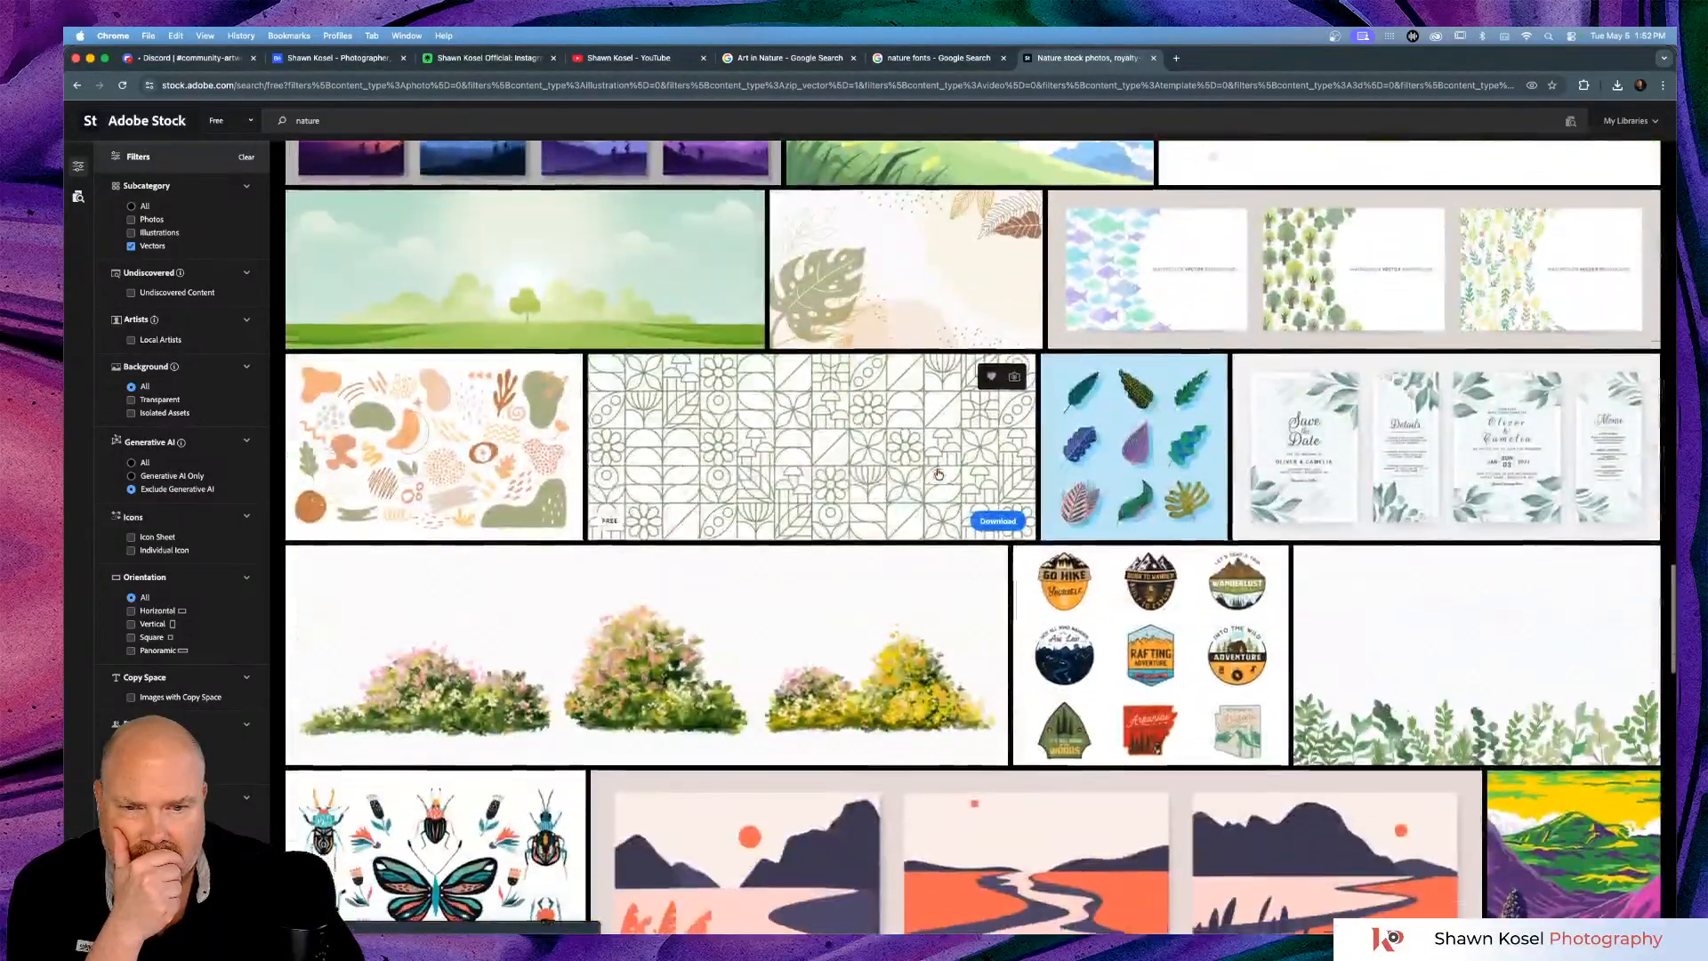
scroll(939, 473, down, 3)
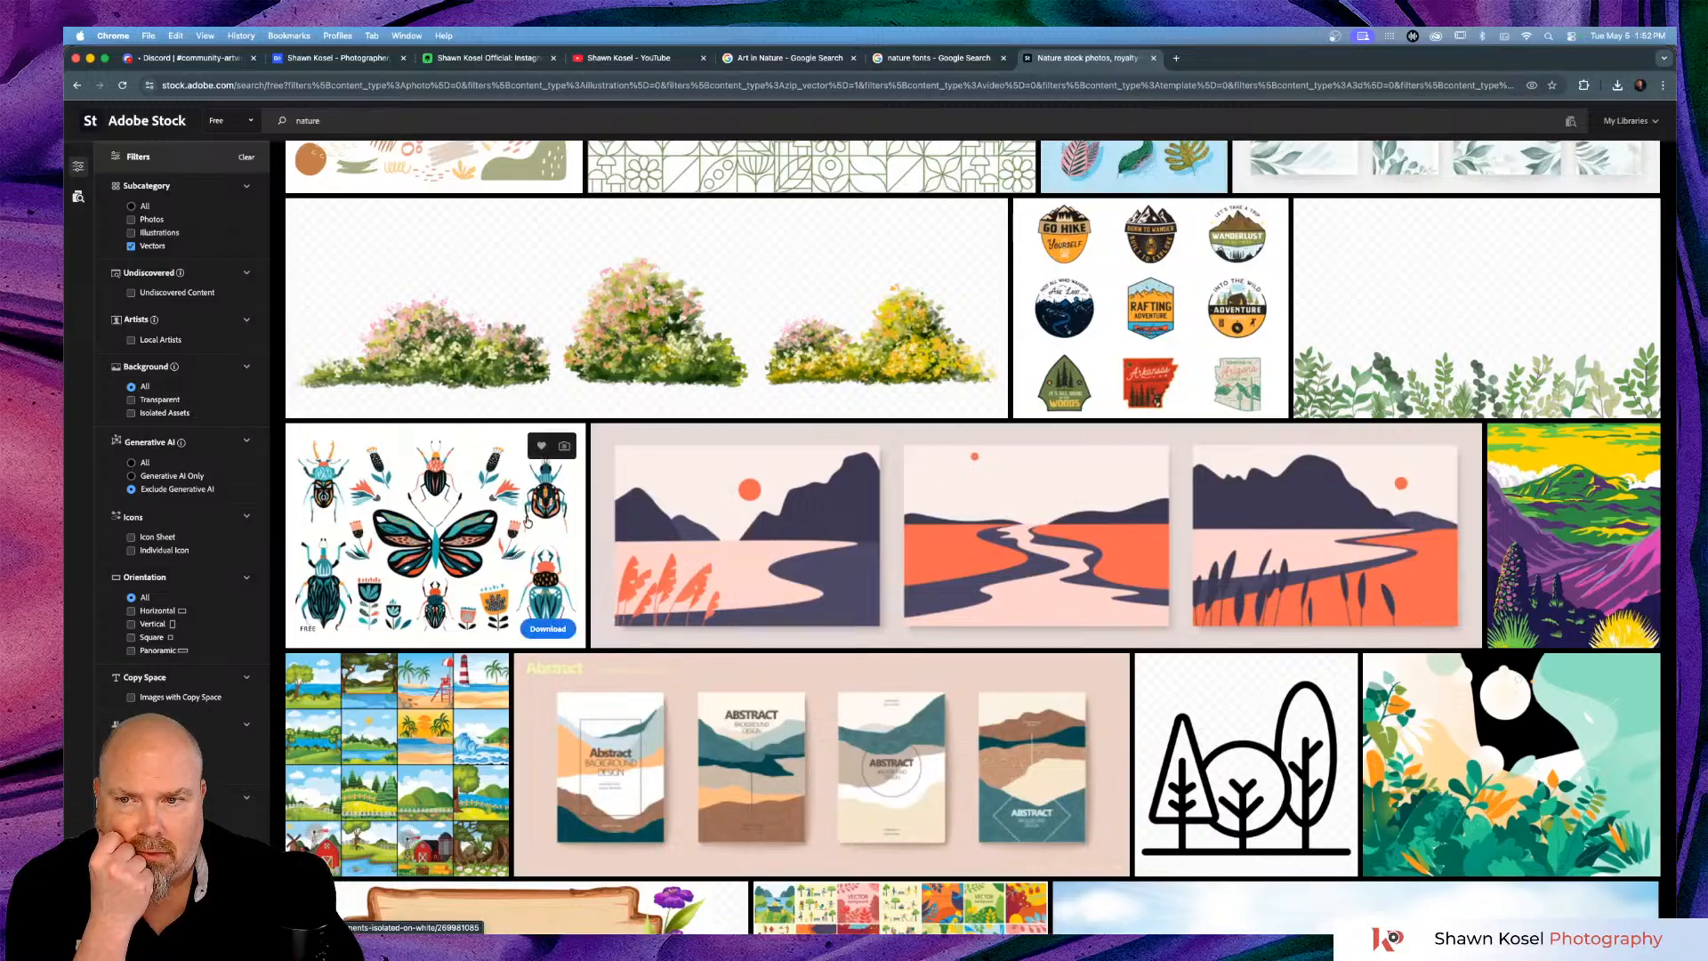
click(548, 628)
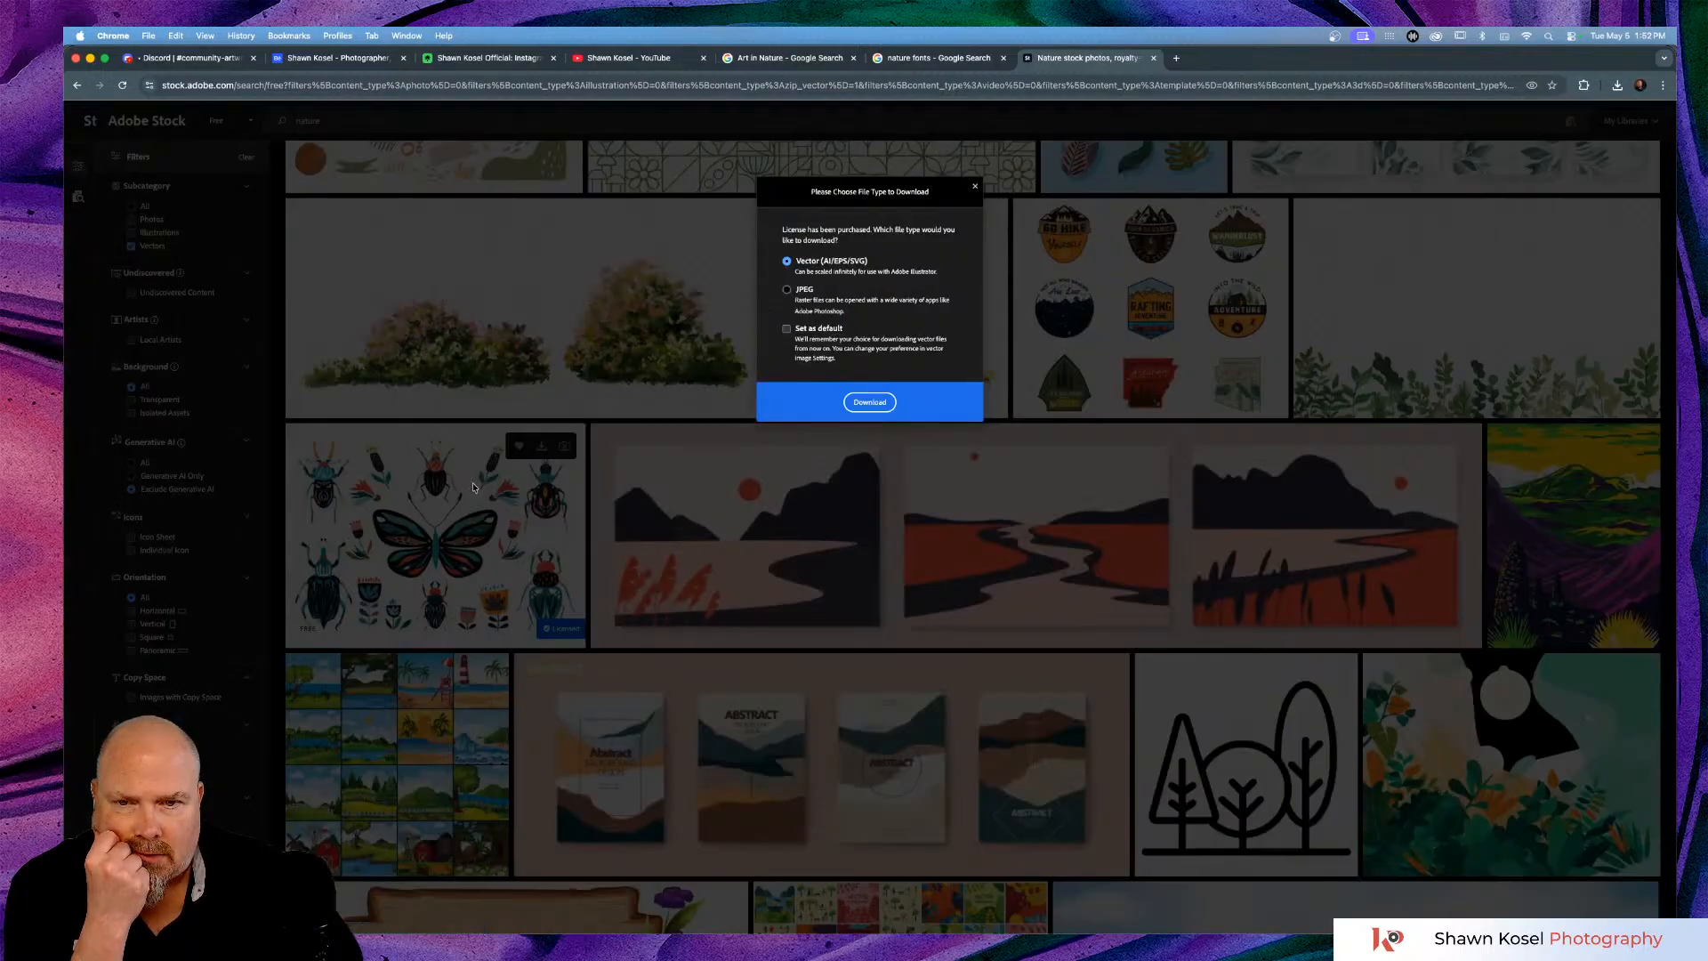
click(870, 401)
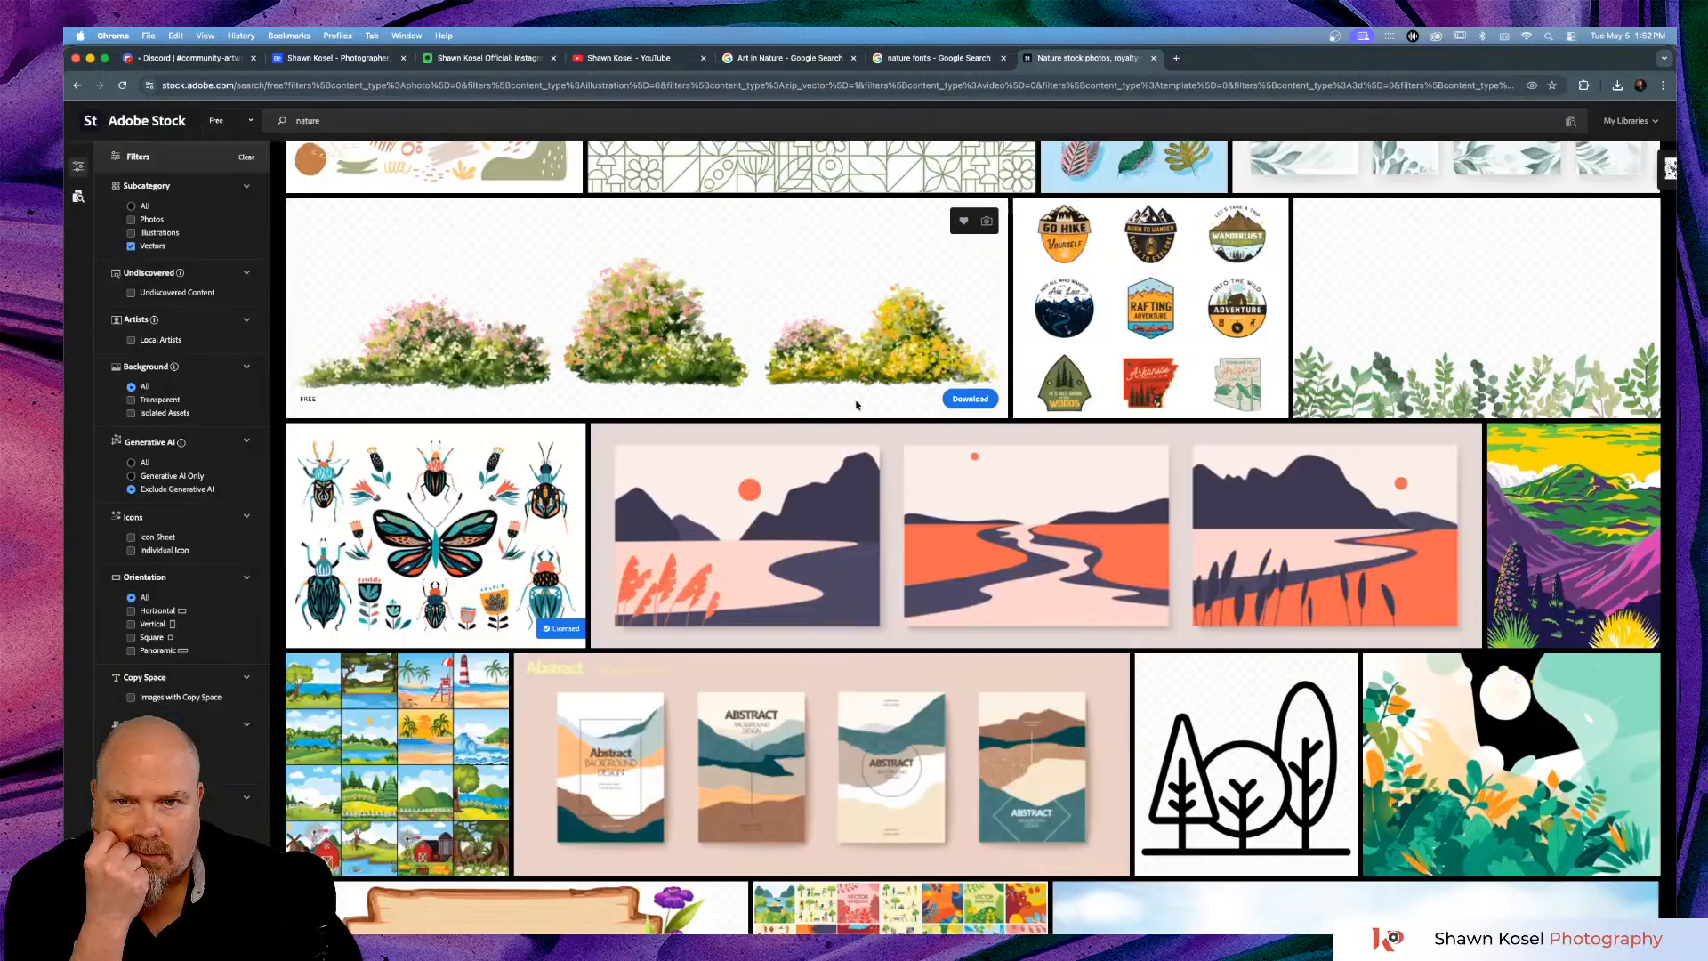
scroll(836, 418, down, 3)
scroll(836, 417, down, 5)
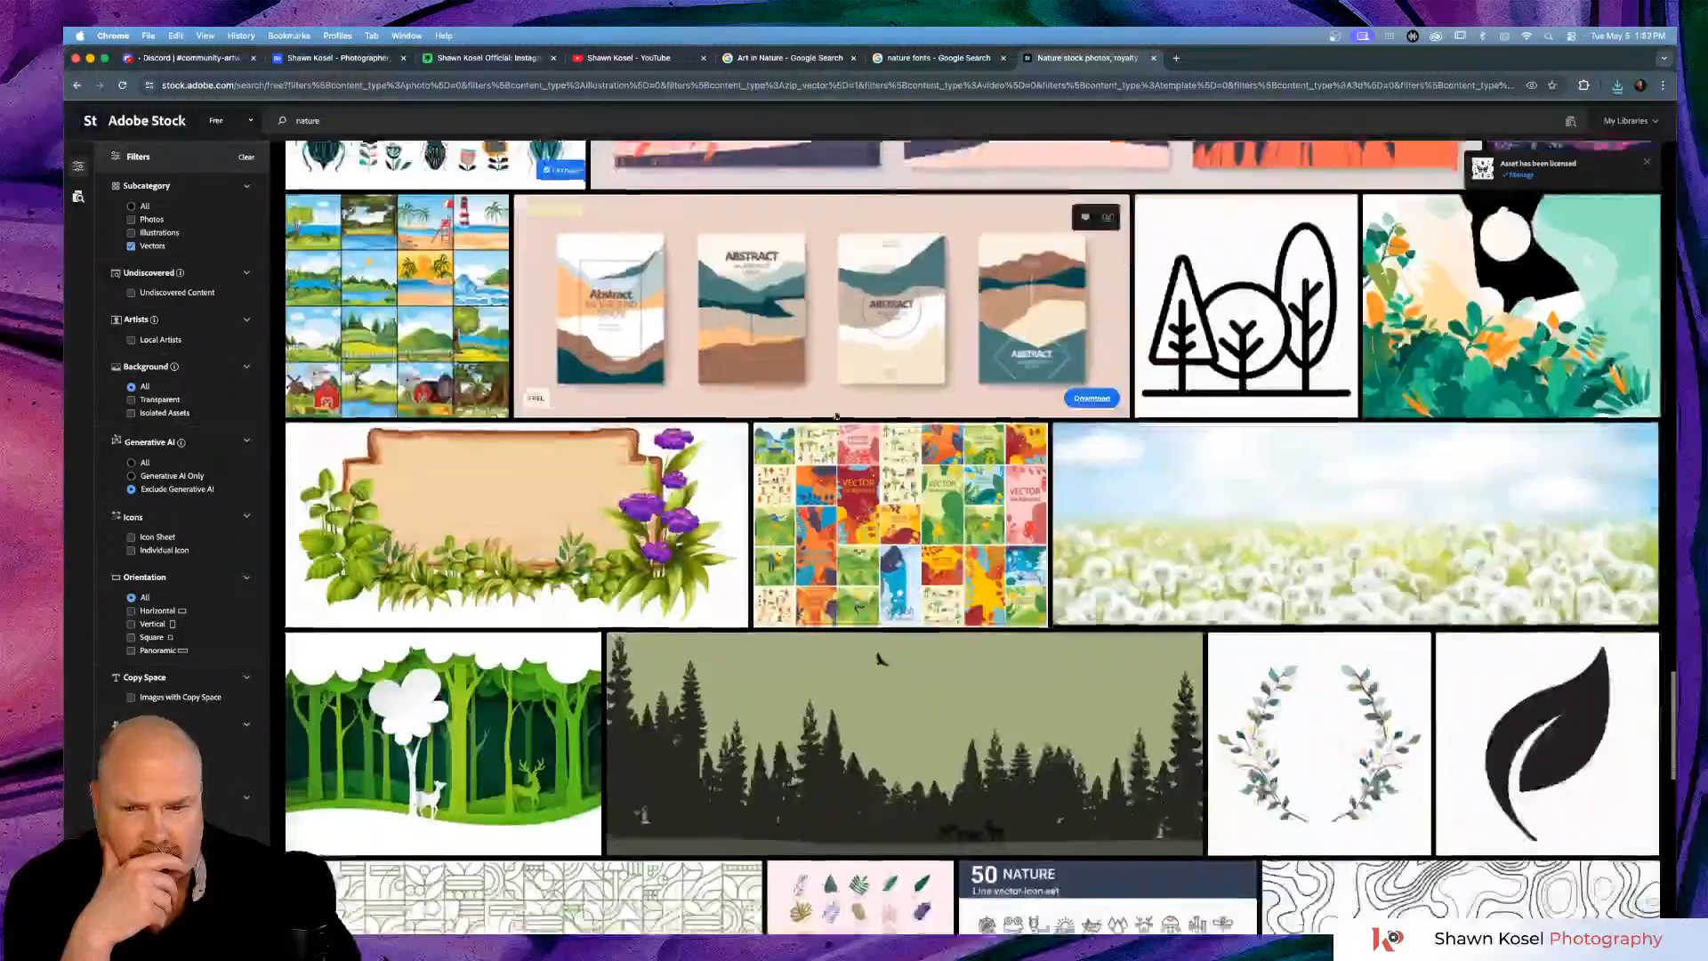
scroll(836, 417, down, 6)
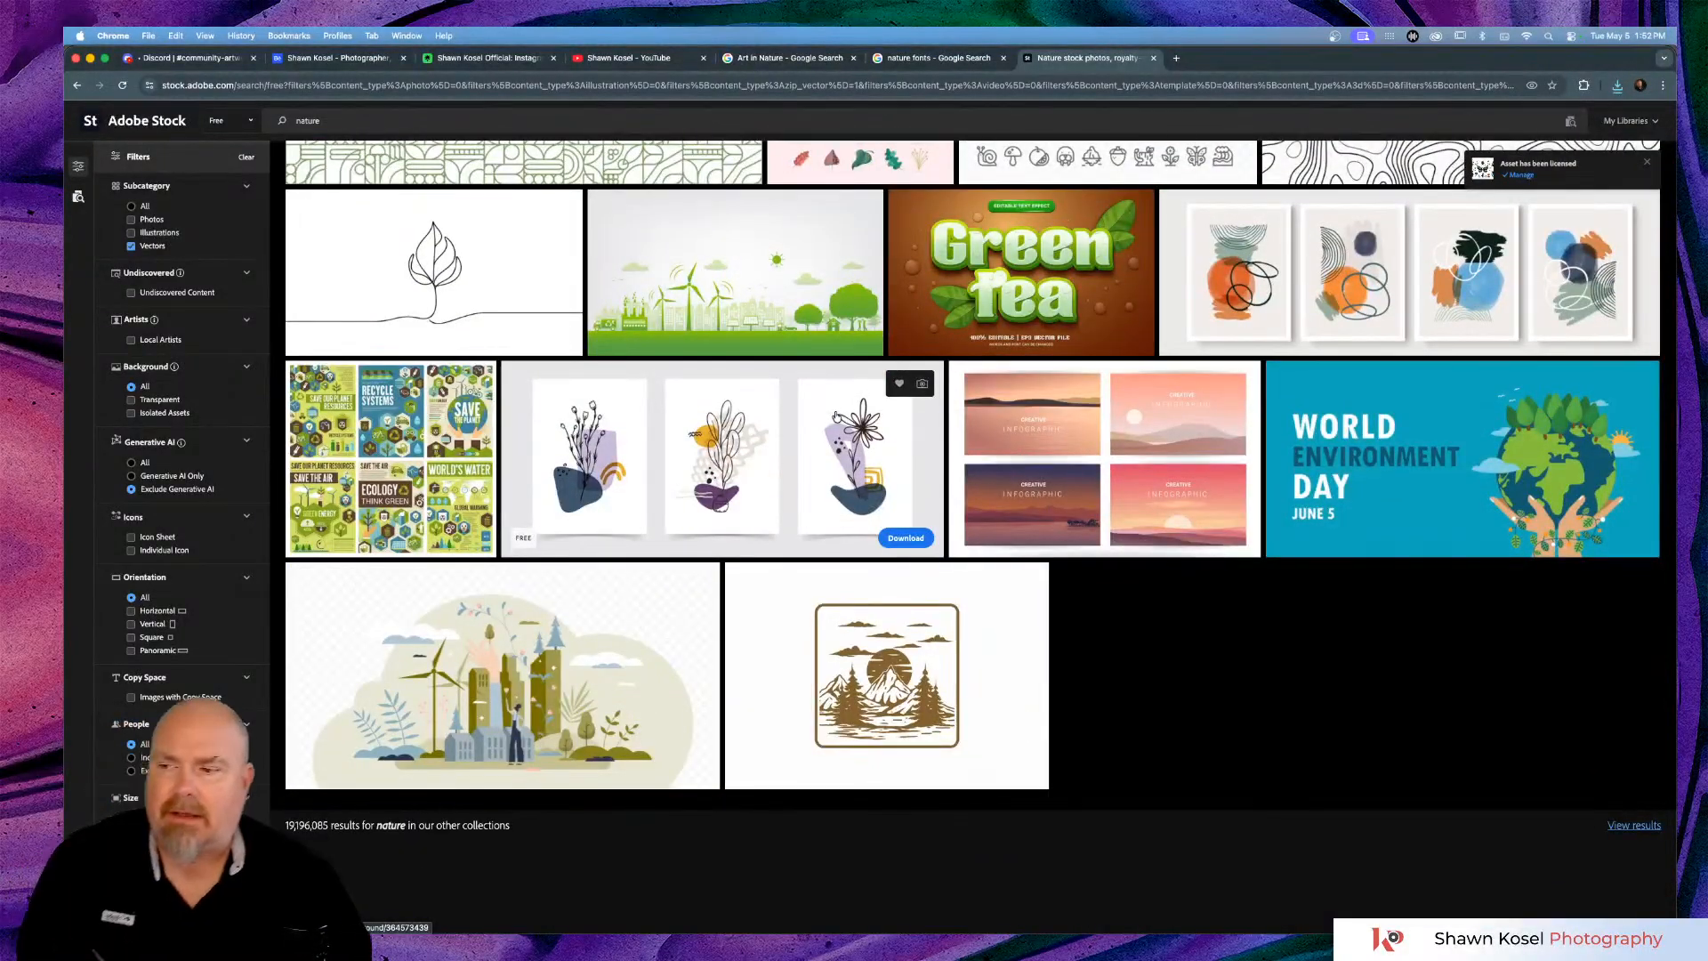
Open the downloaded AdobeStock_269981085.ai from the Downloads folder in Adobe Illustrator 2026.
key(super+Tab)
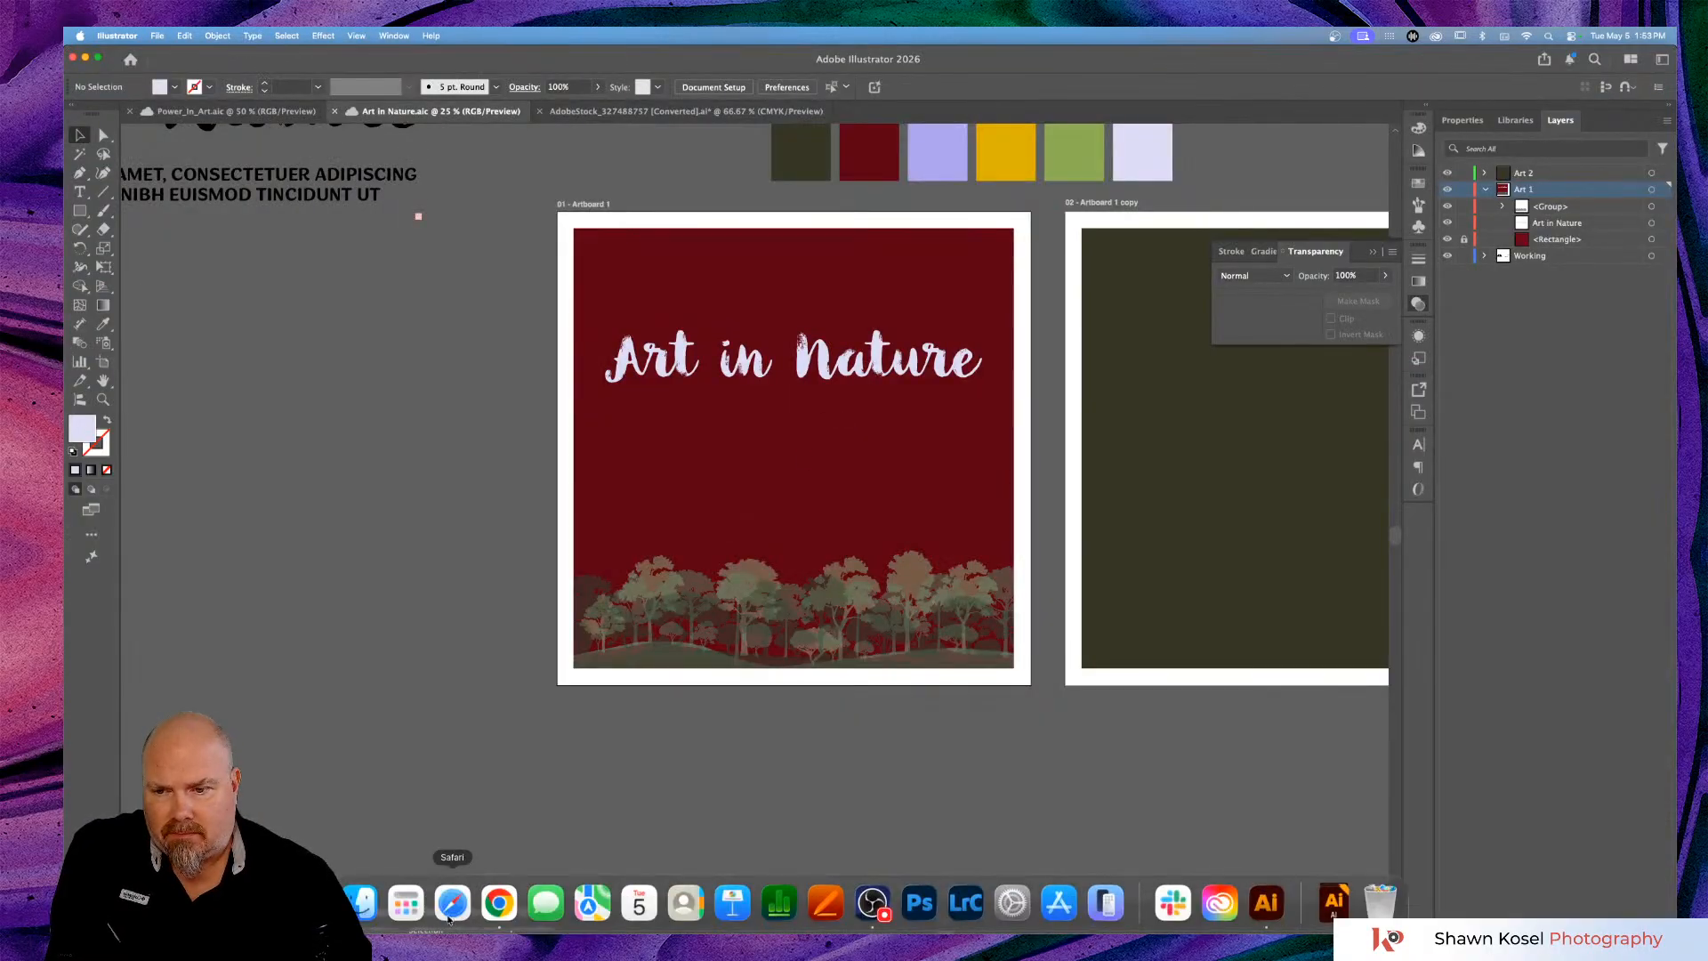
click(361, 902)
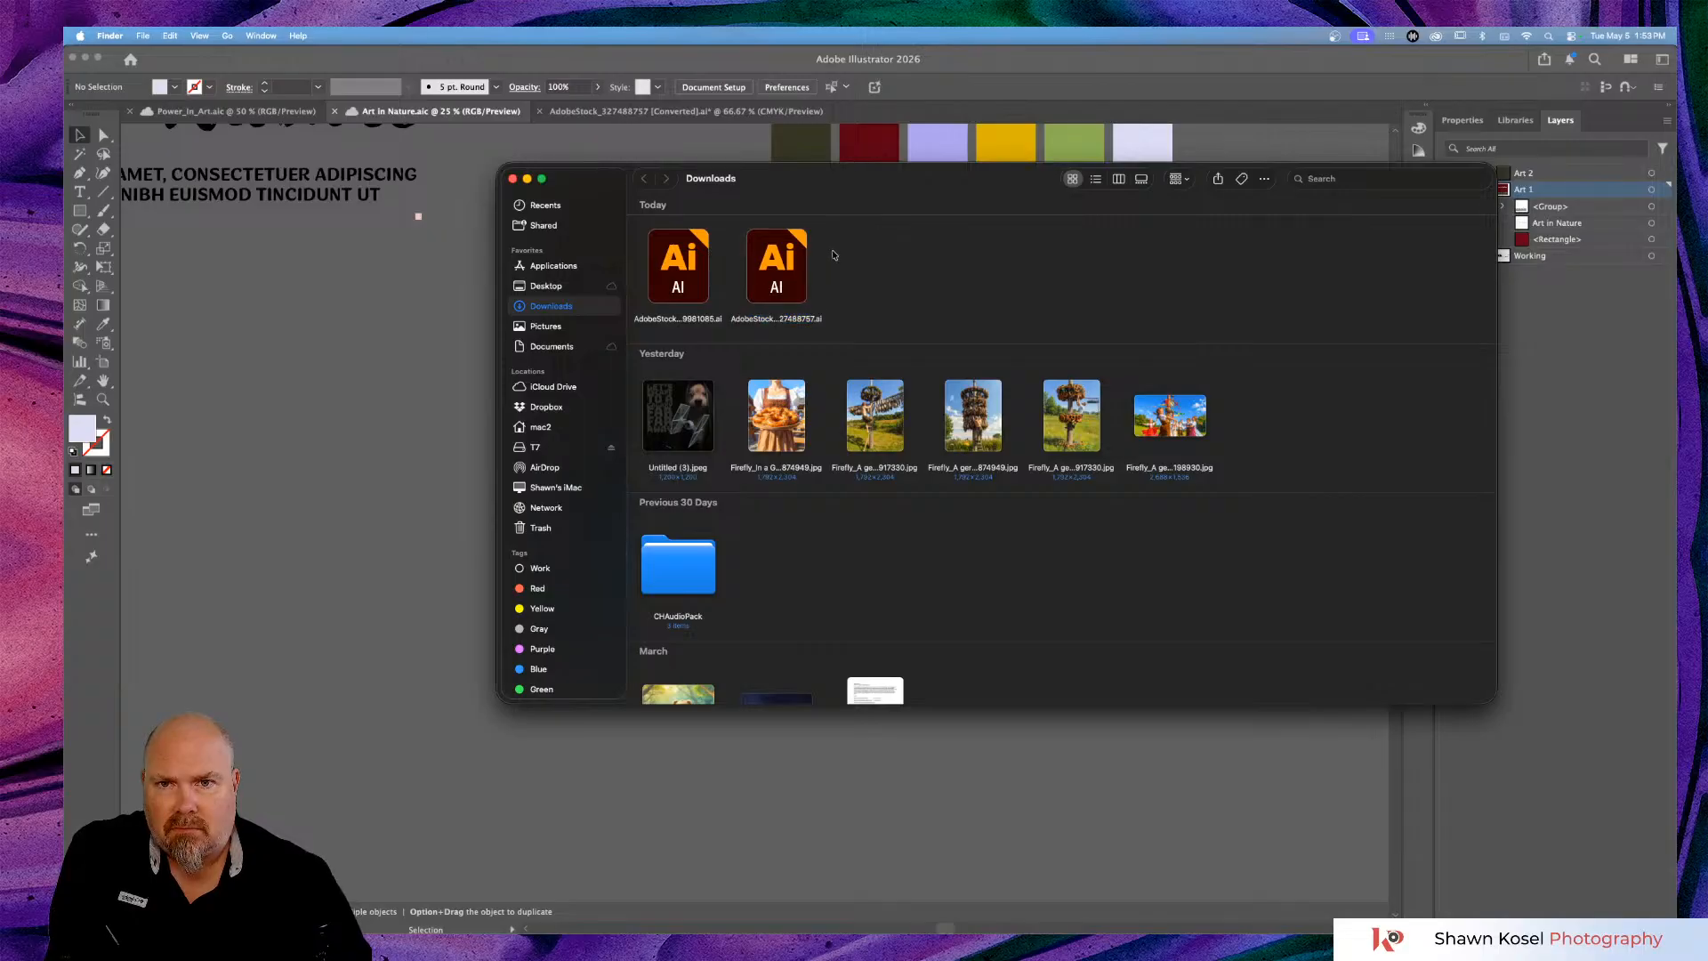
right_click(693, 265)
mouse_move(800, 286)
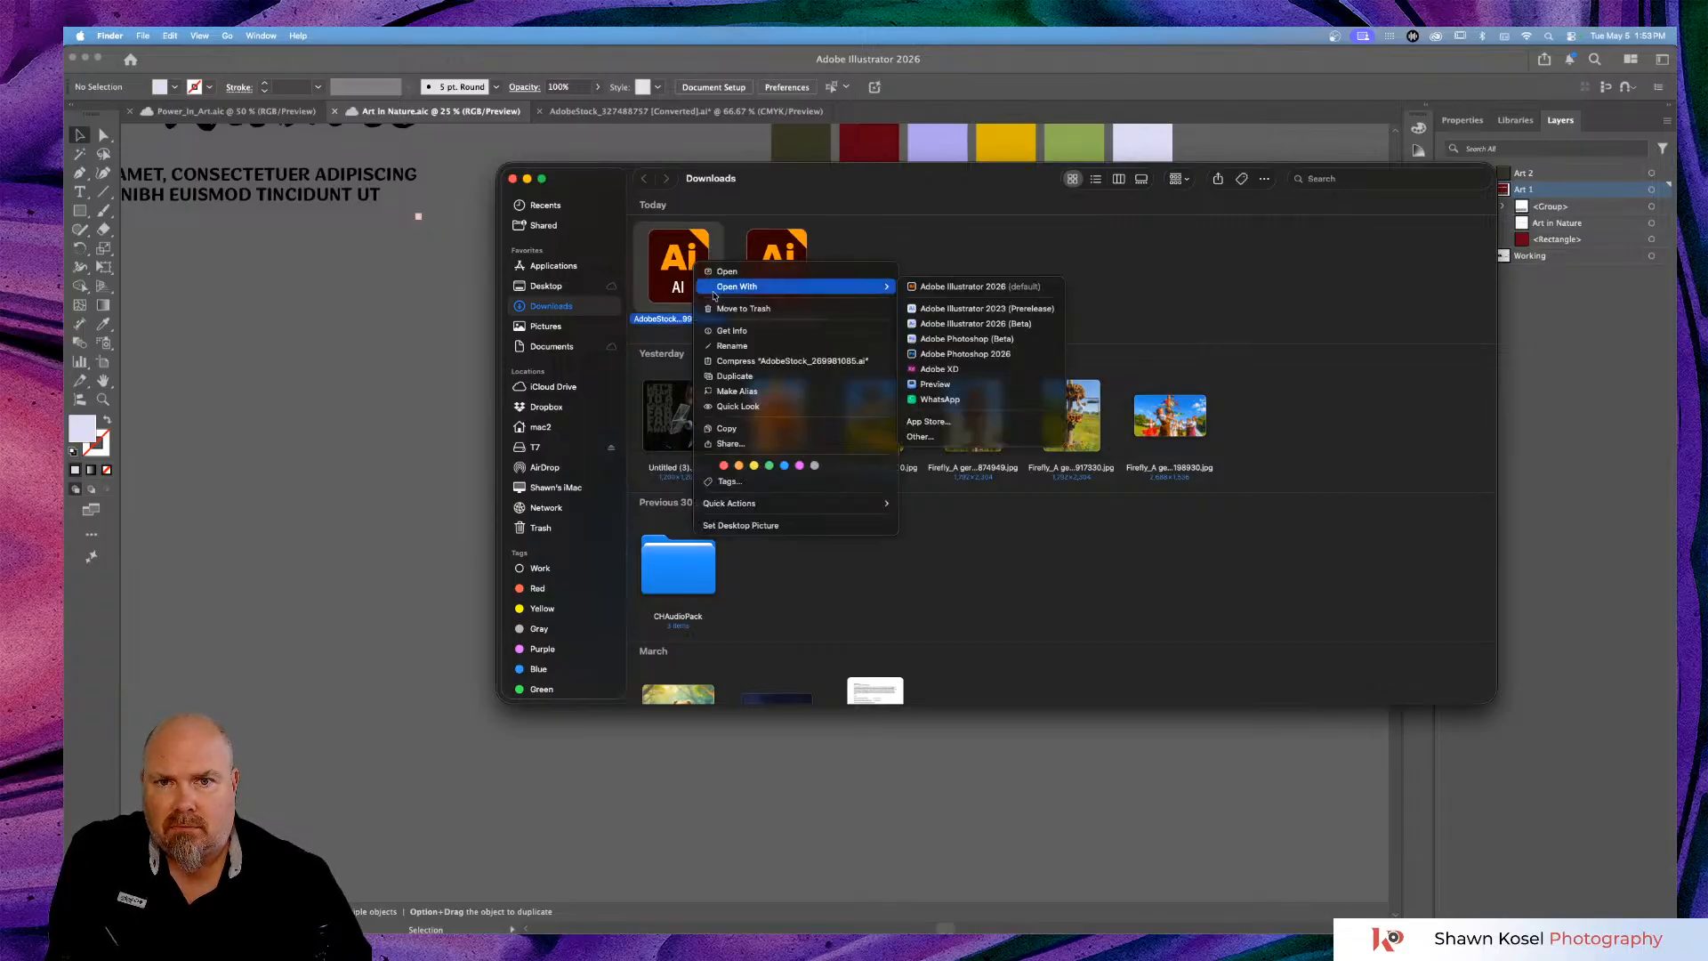
click(1063, 293)
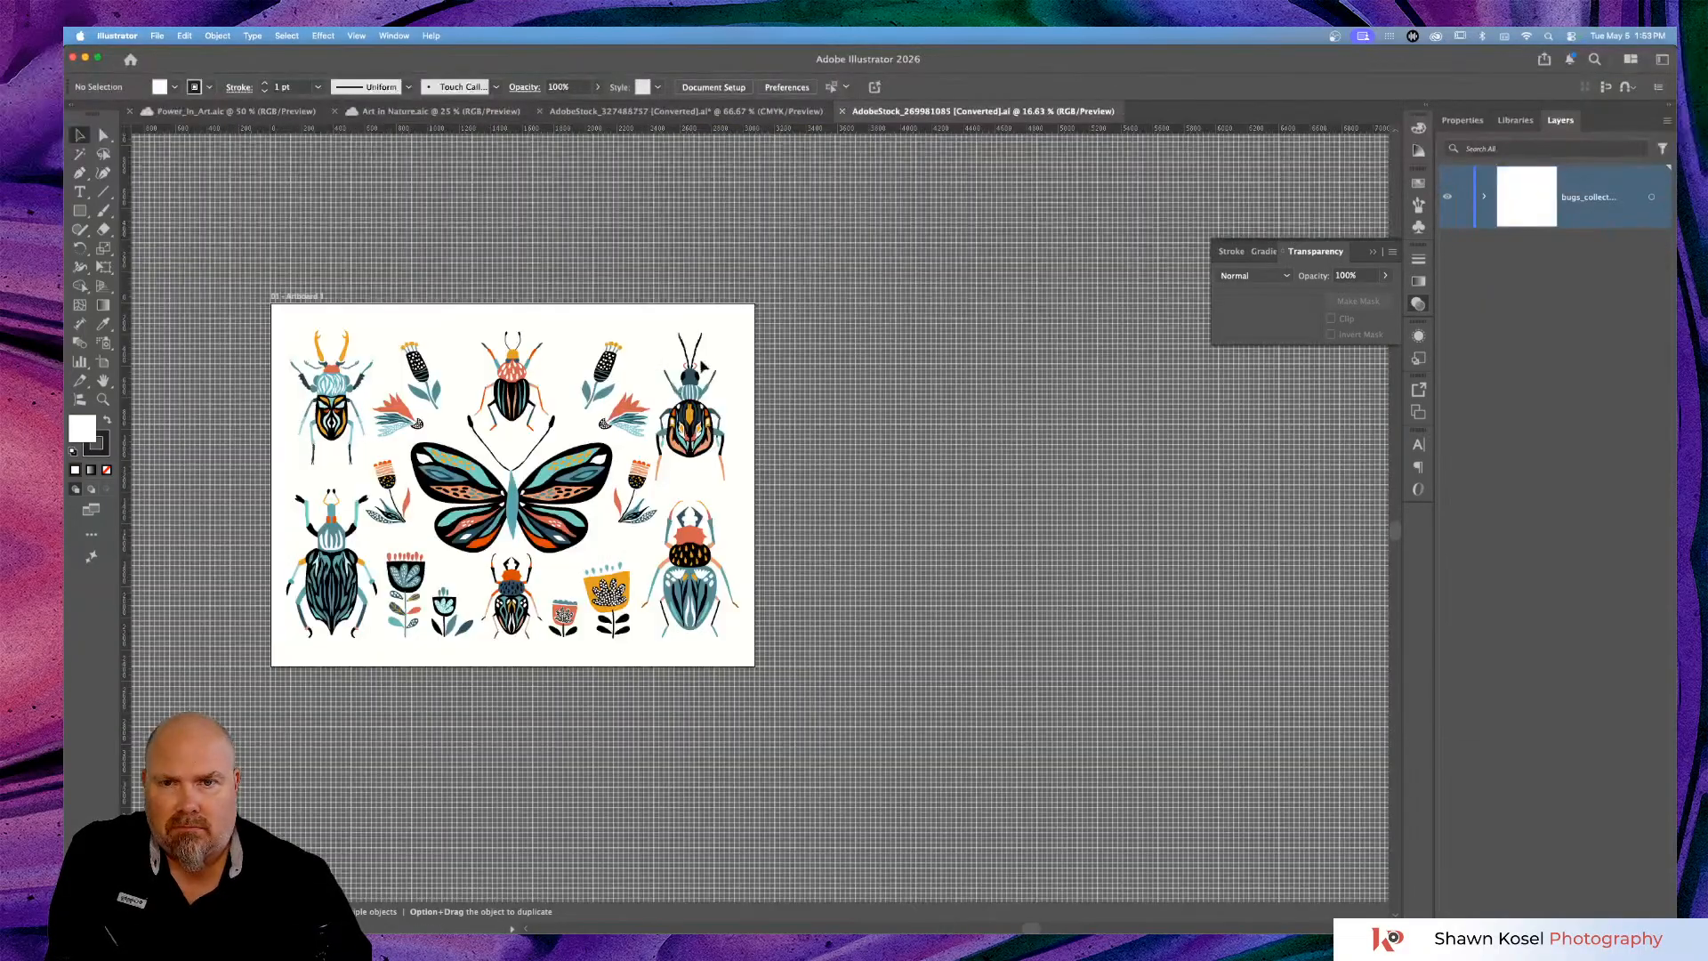
Put away the floating Transparency settings and the rulers, and expand the bugs collection layer down to its individual insects.
scroll(637, 626, left, 3)
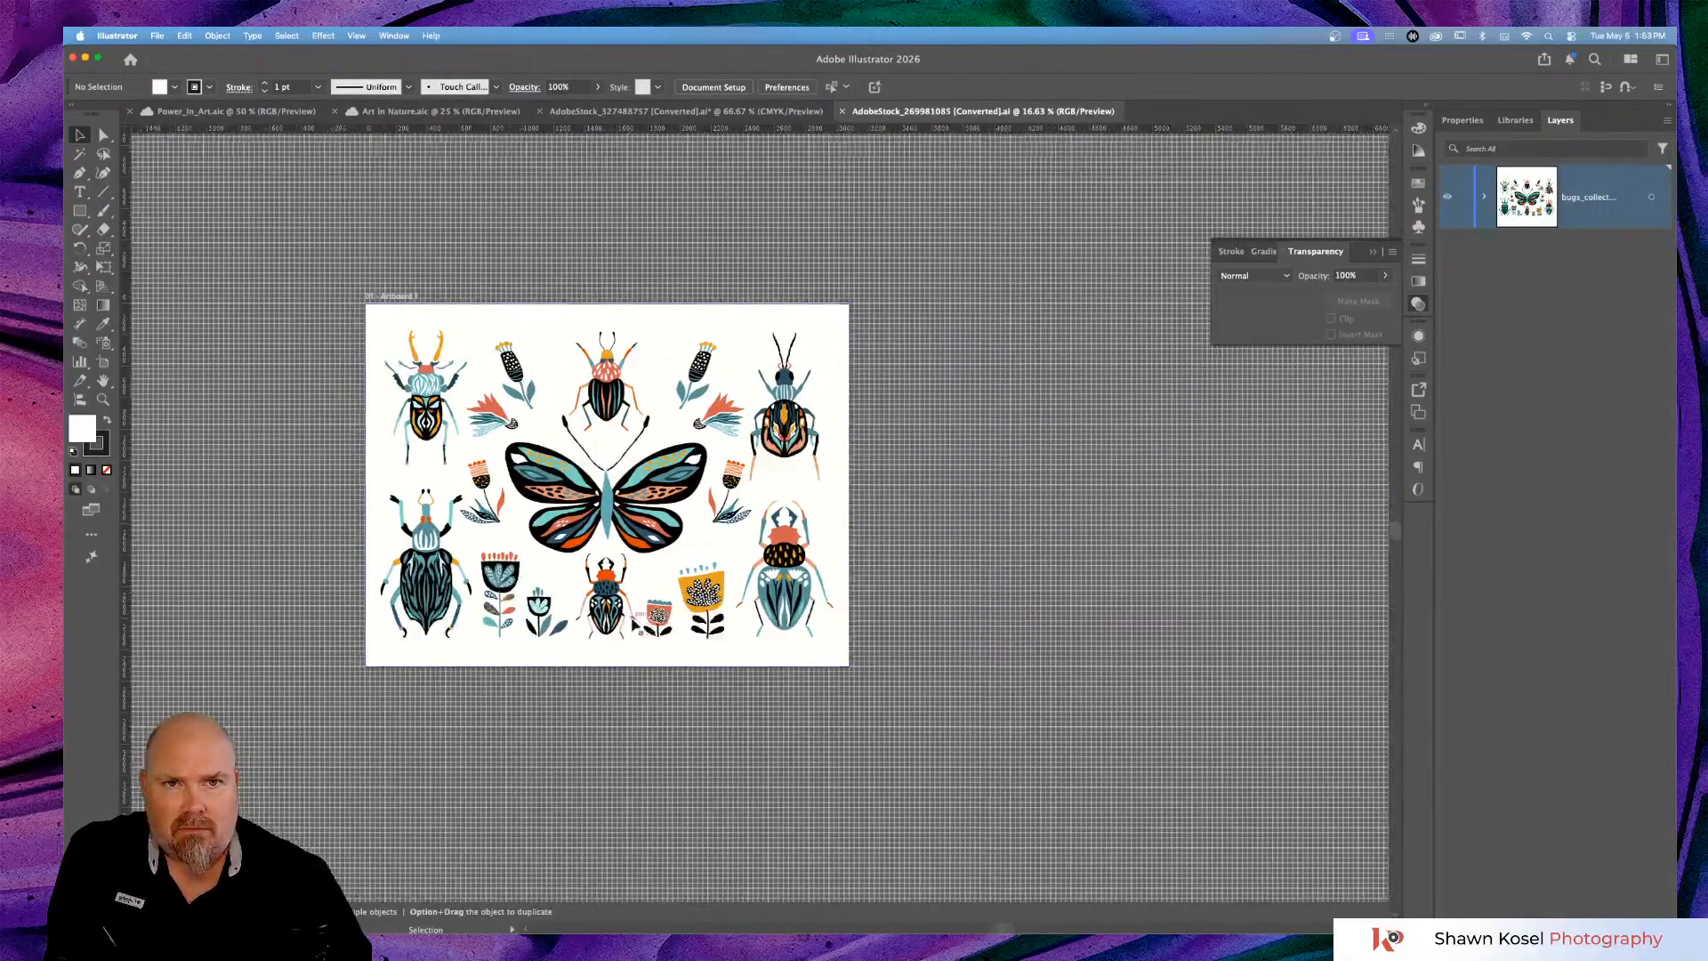
click(1370, 252)
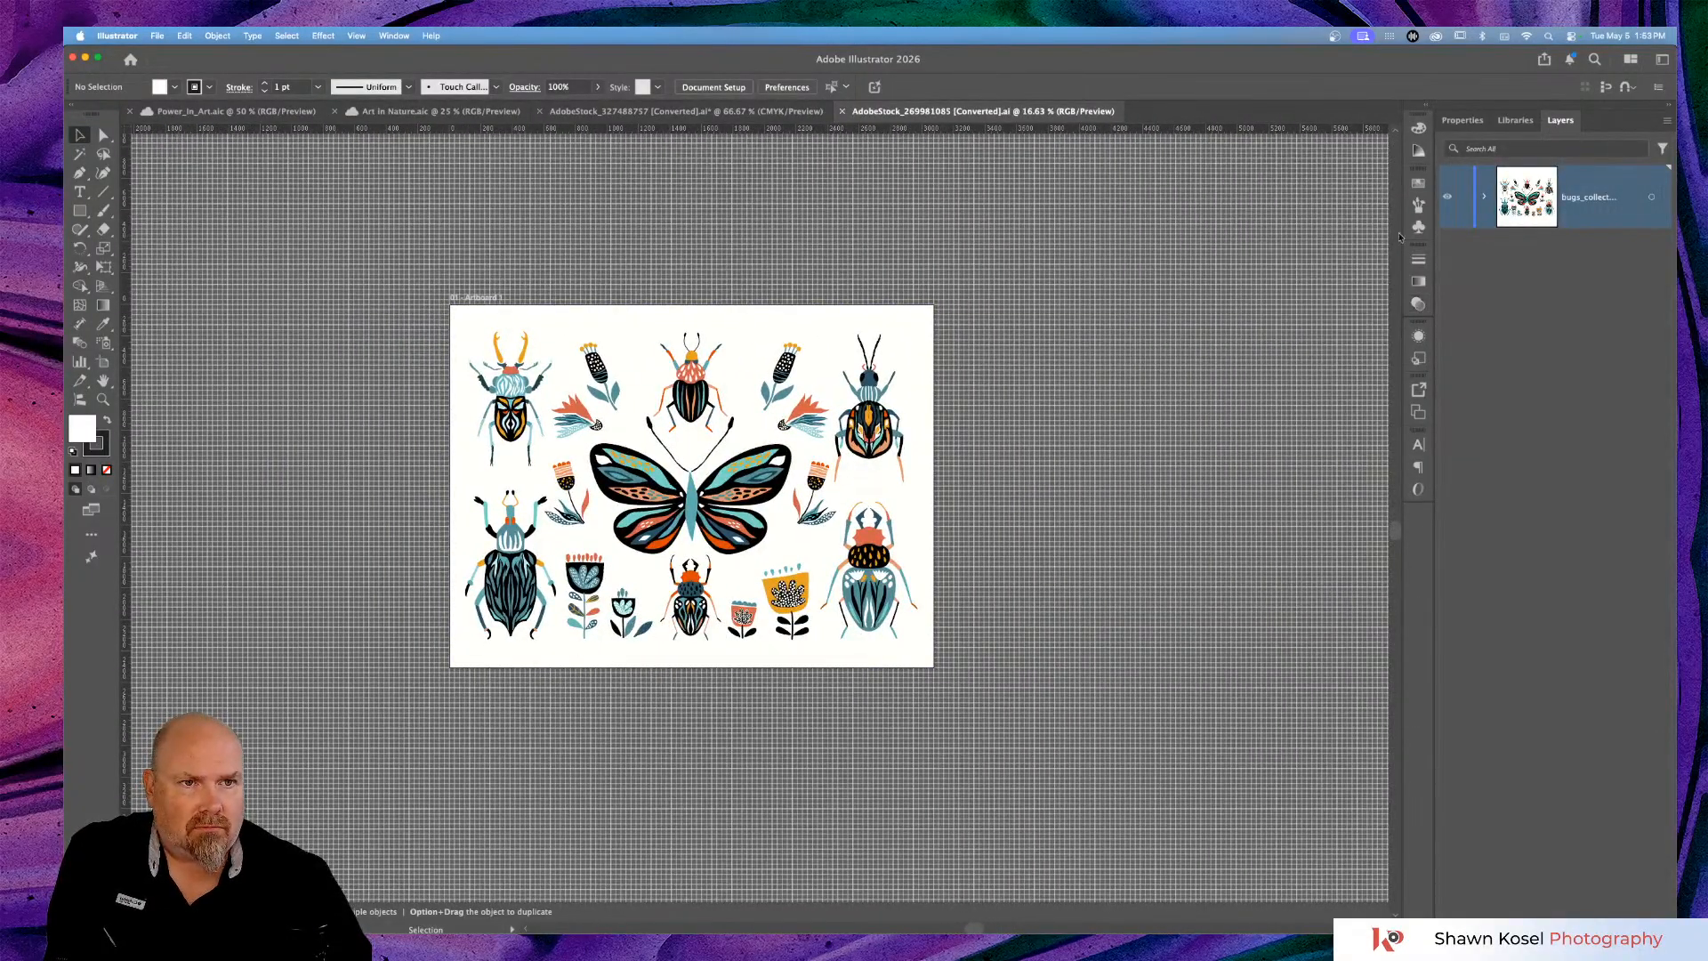
click(1490, 198)
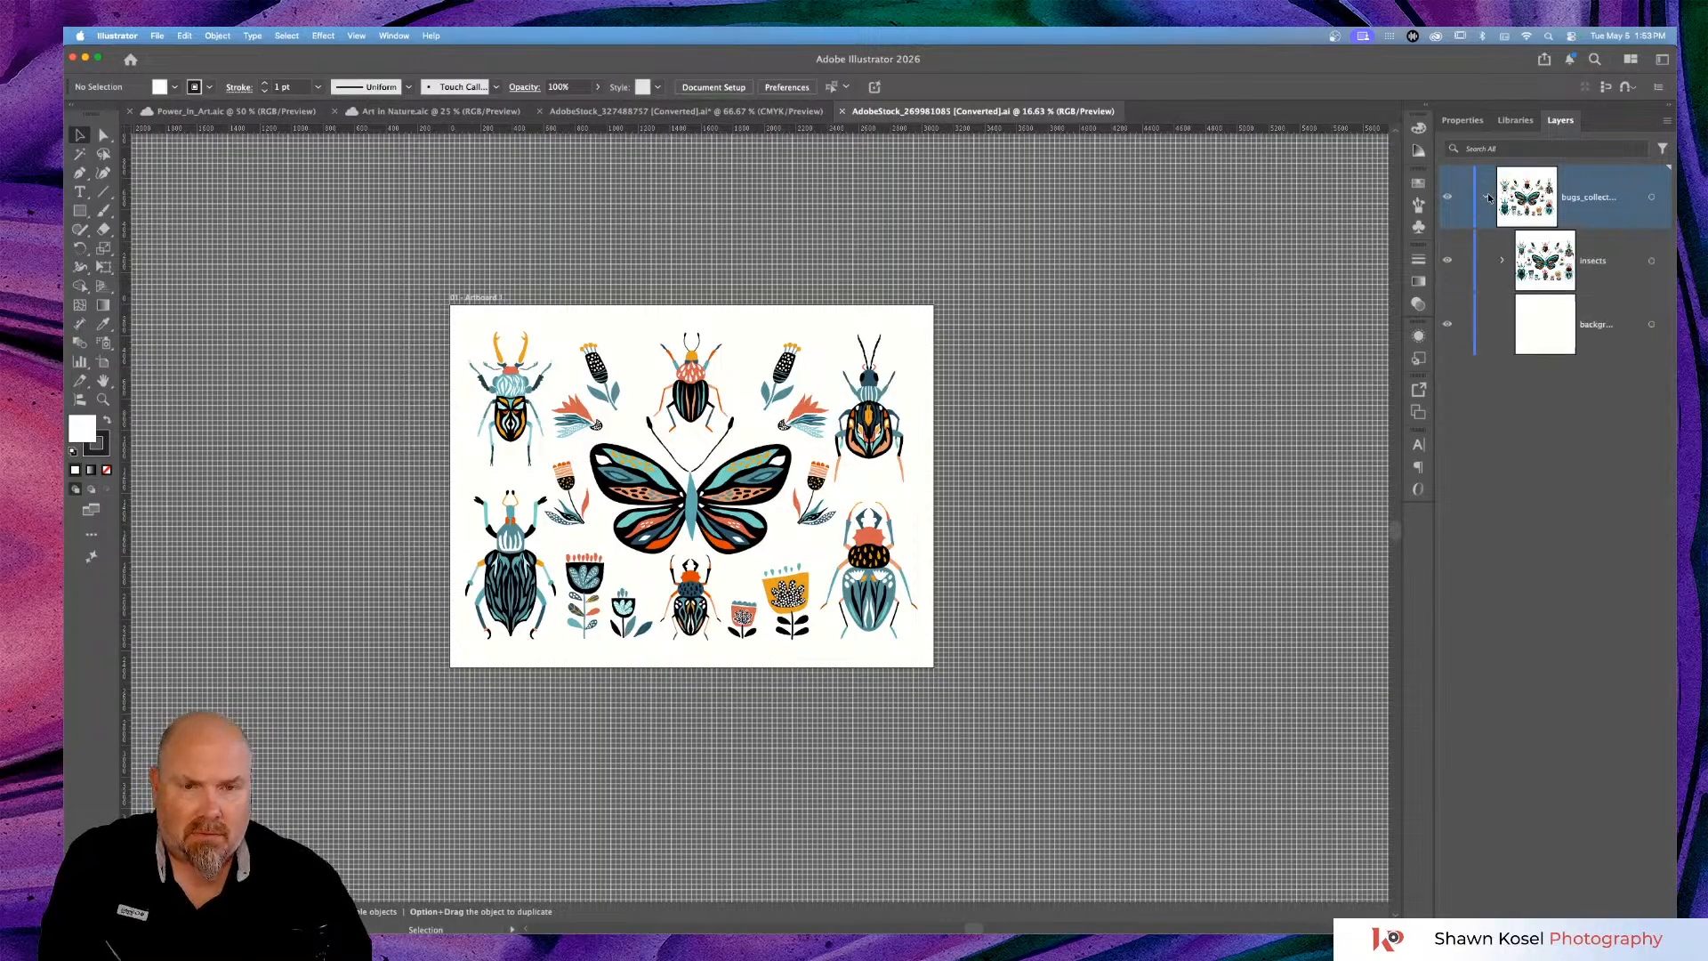
key(super+r)
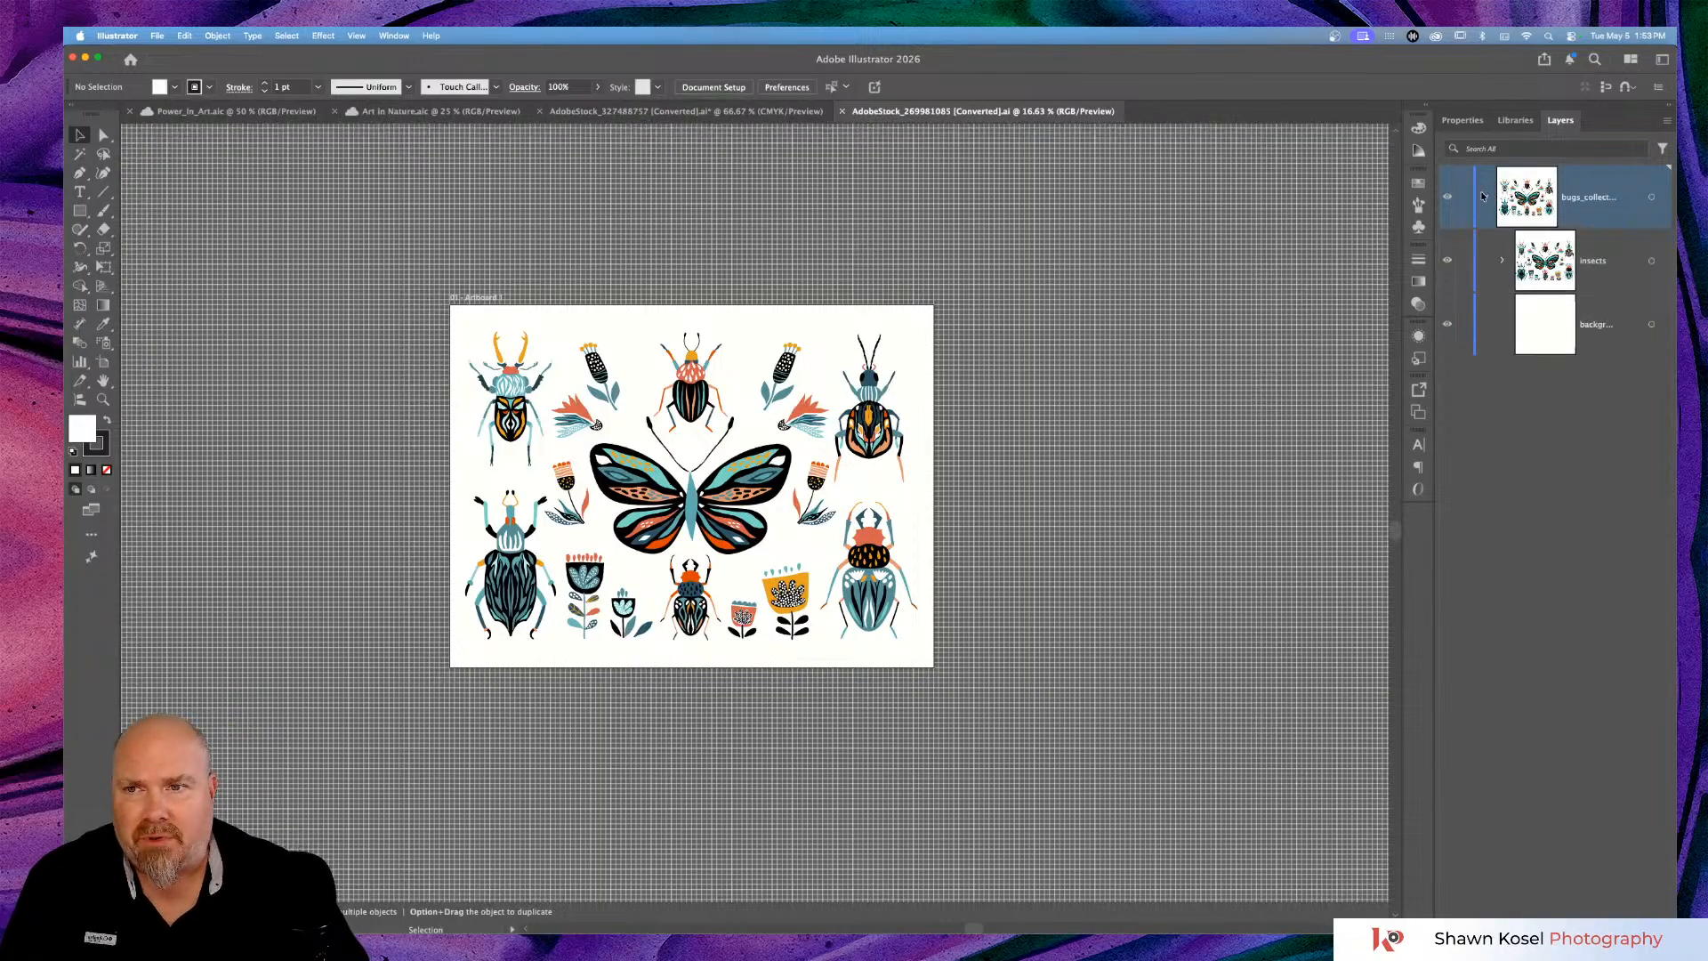
scroll(812, 354, left, 2)
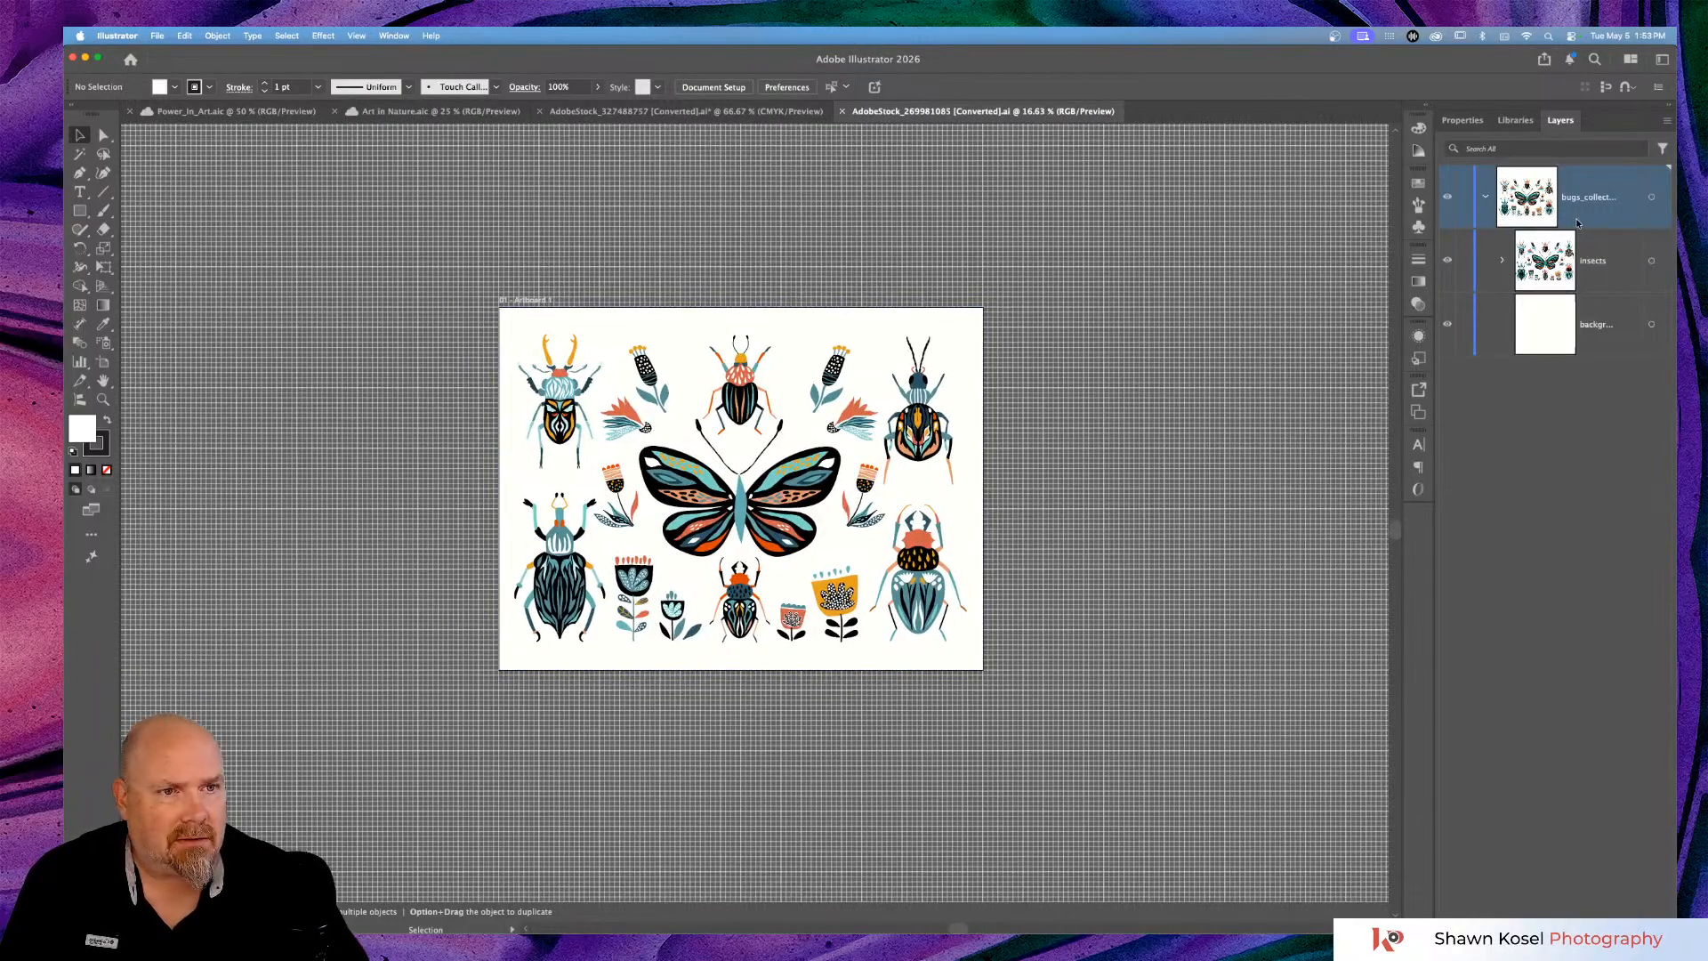
click(1502, 262)
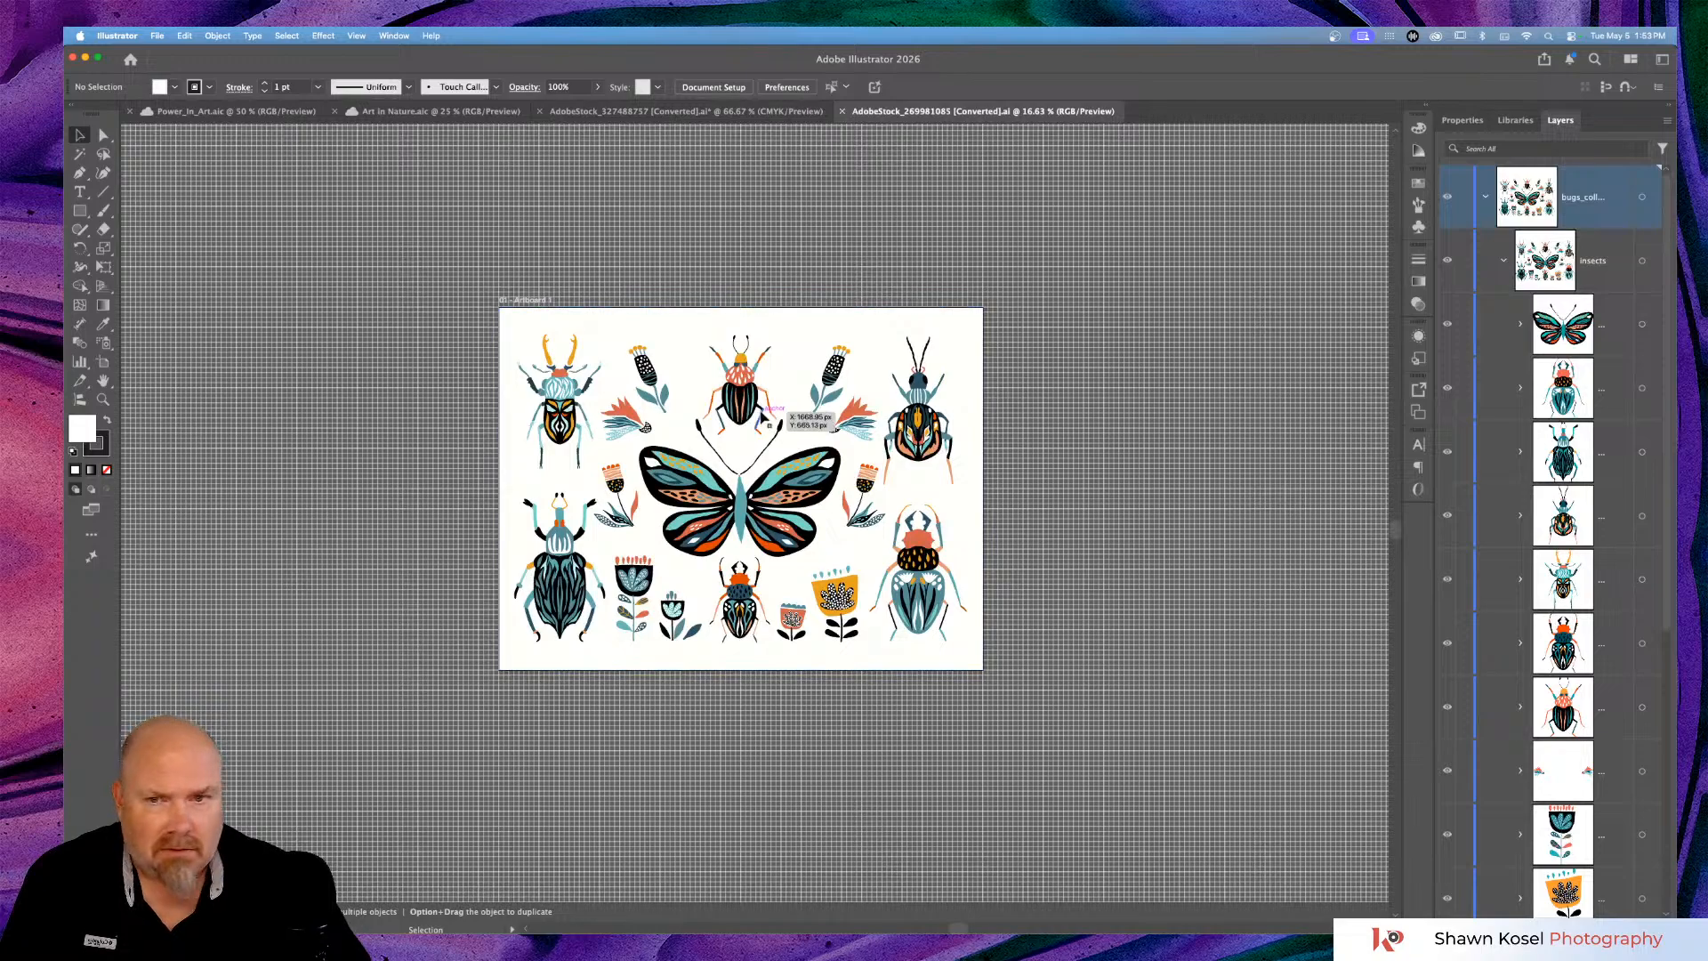
scroll(759, 424, left, 2)
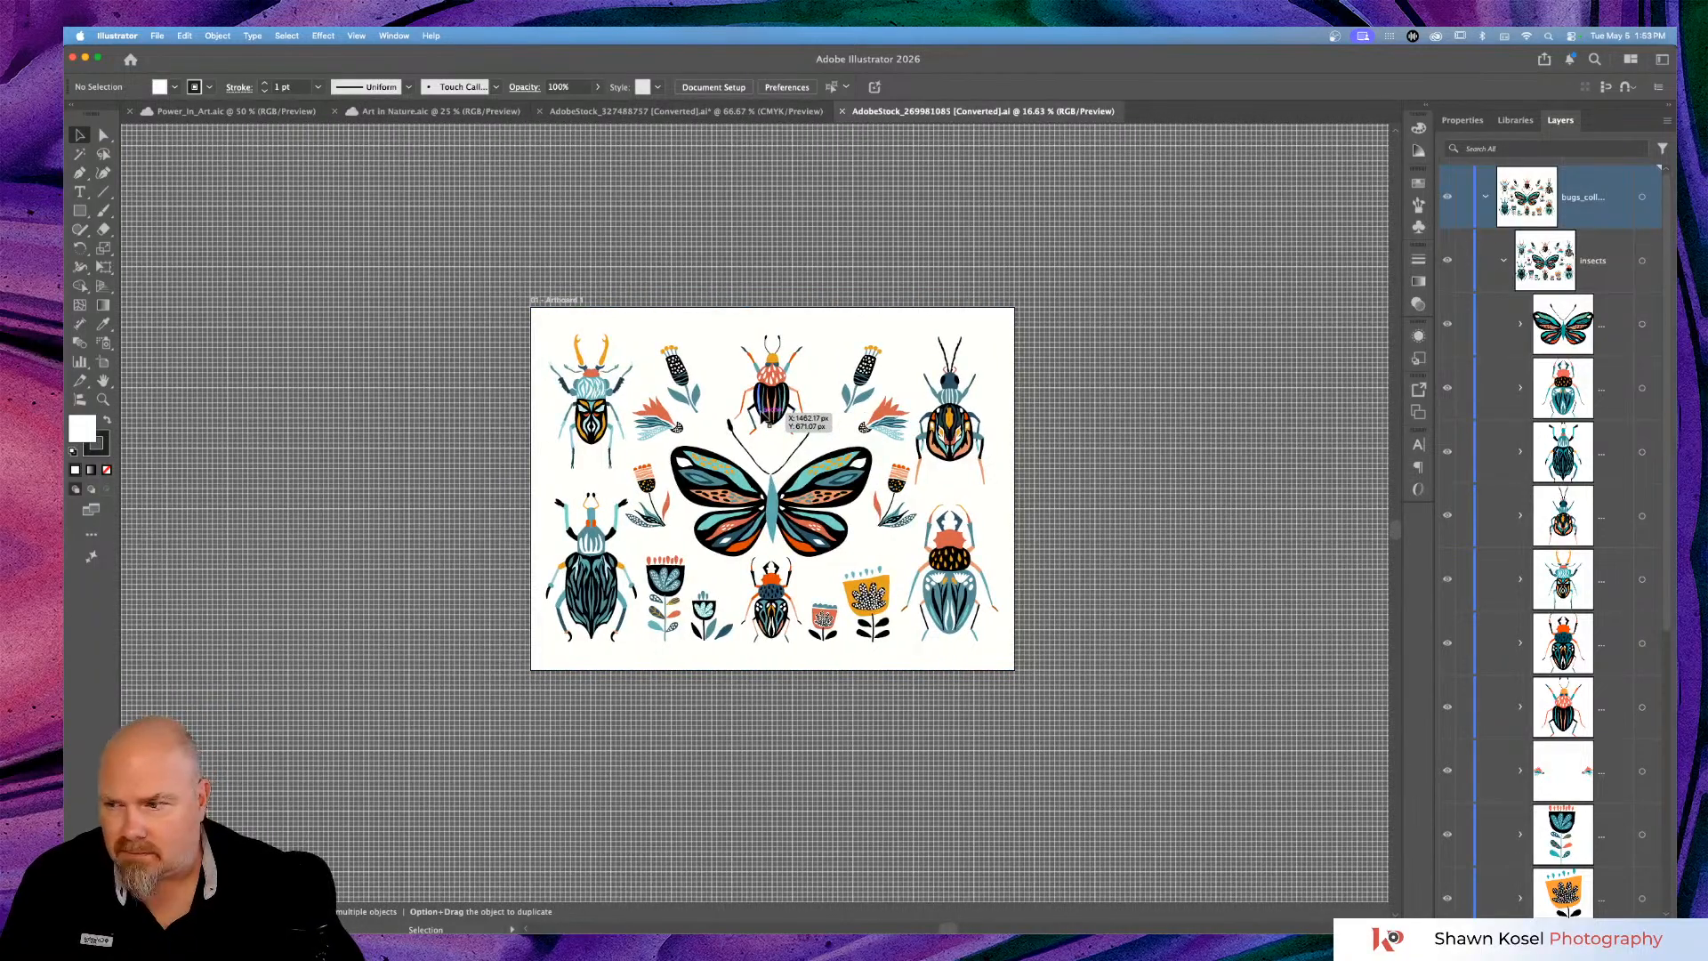
Ungroup the insects group so the butterfly, bugs and flowers are separate objects directly in the bugs collection layer.
click(795, 516)
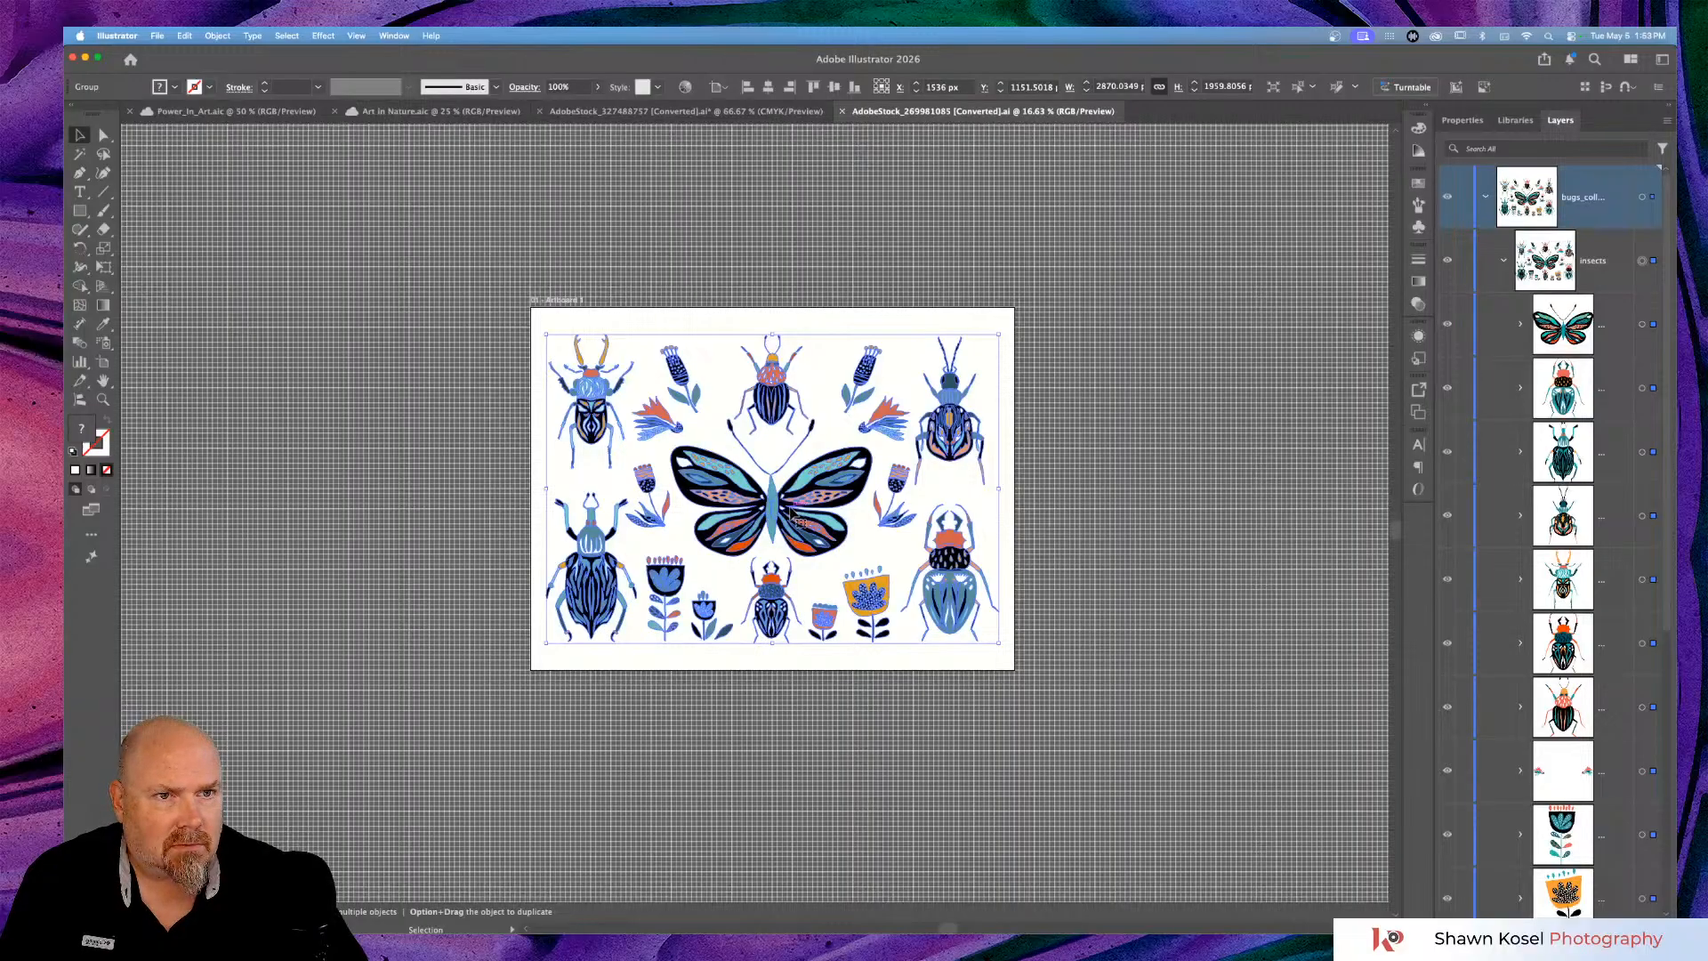
click(1462, 120)
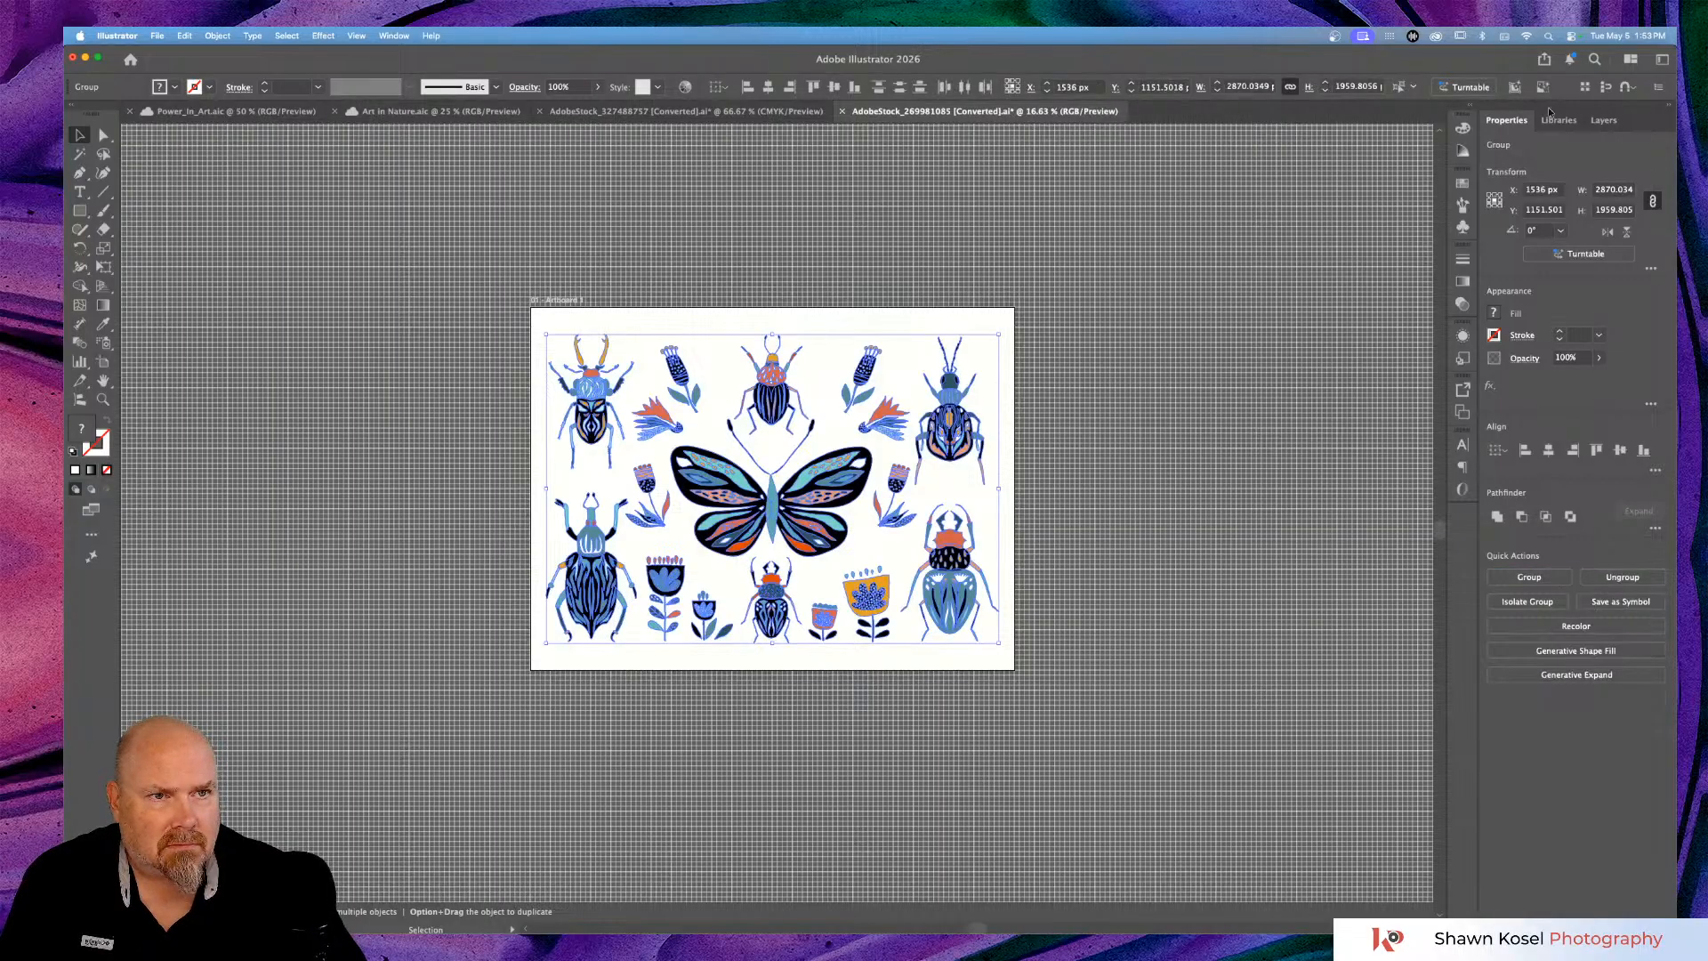
click(1618, 121)
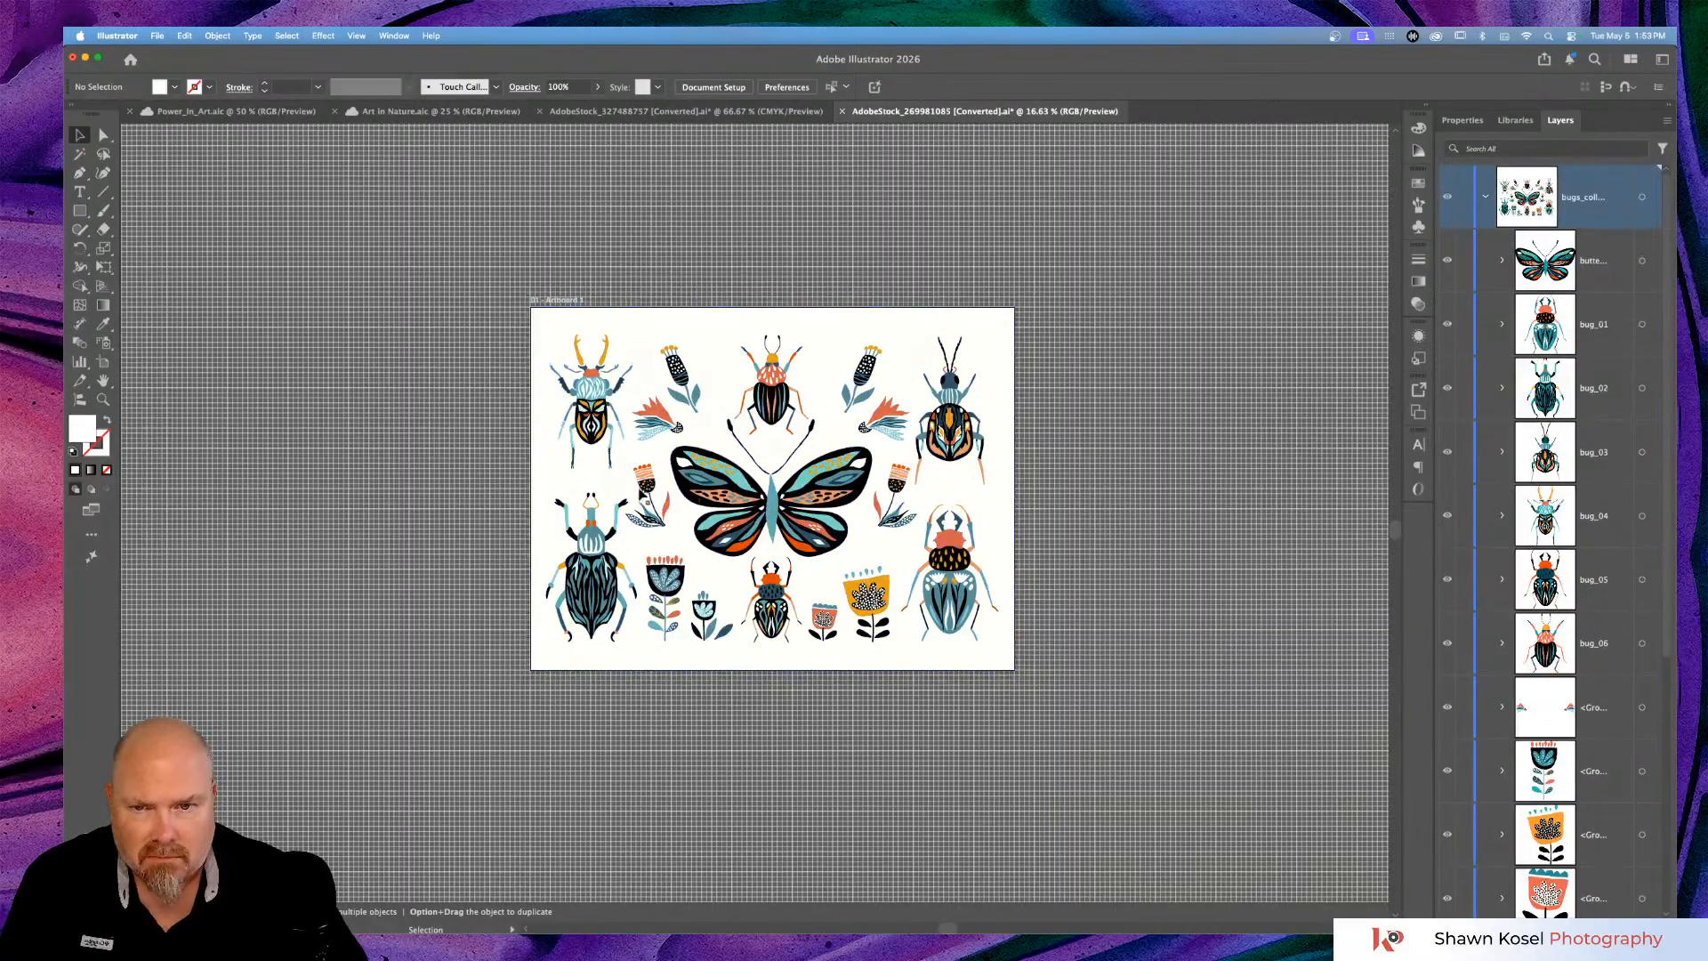
Select only the butterfly in the insect collection and switch to the Art in Nature document.
click(736, 492)
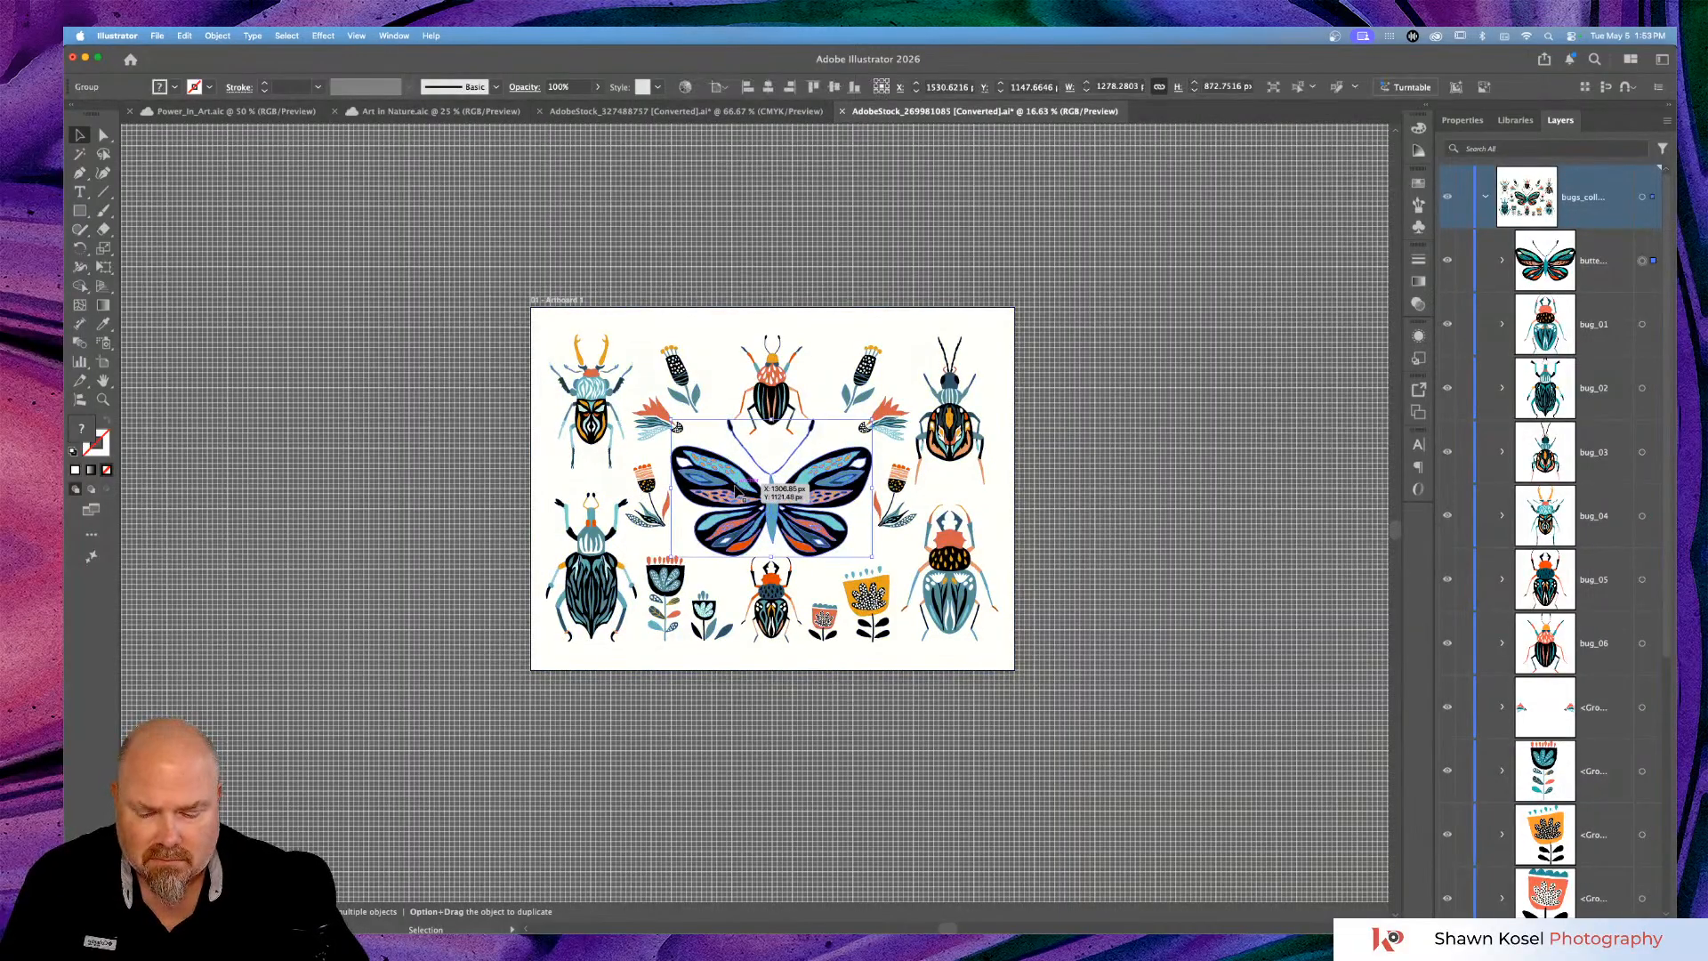
click(463, 111)
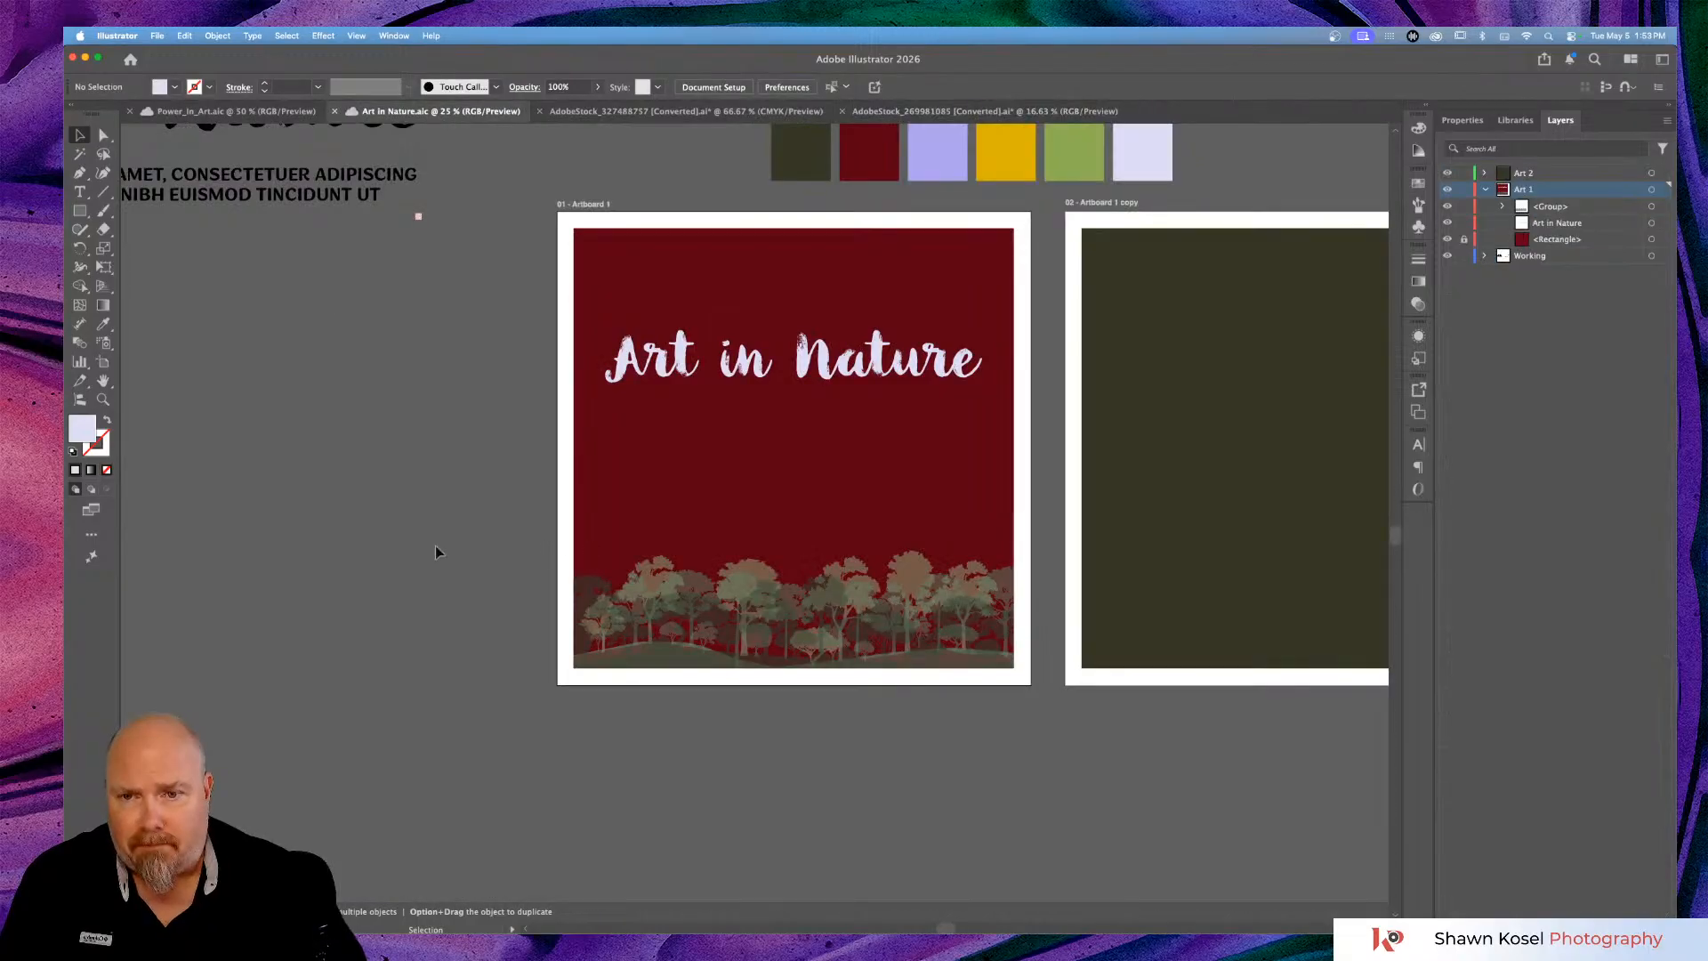
Paste the copied butterfly onto the Art in Nature artboard and scale it down proportionally to about 277 px wide.
key(a)
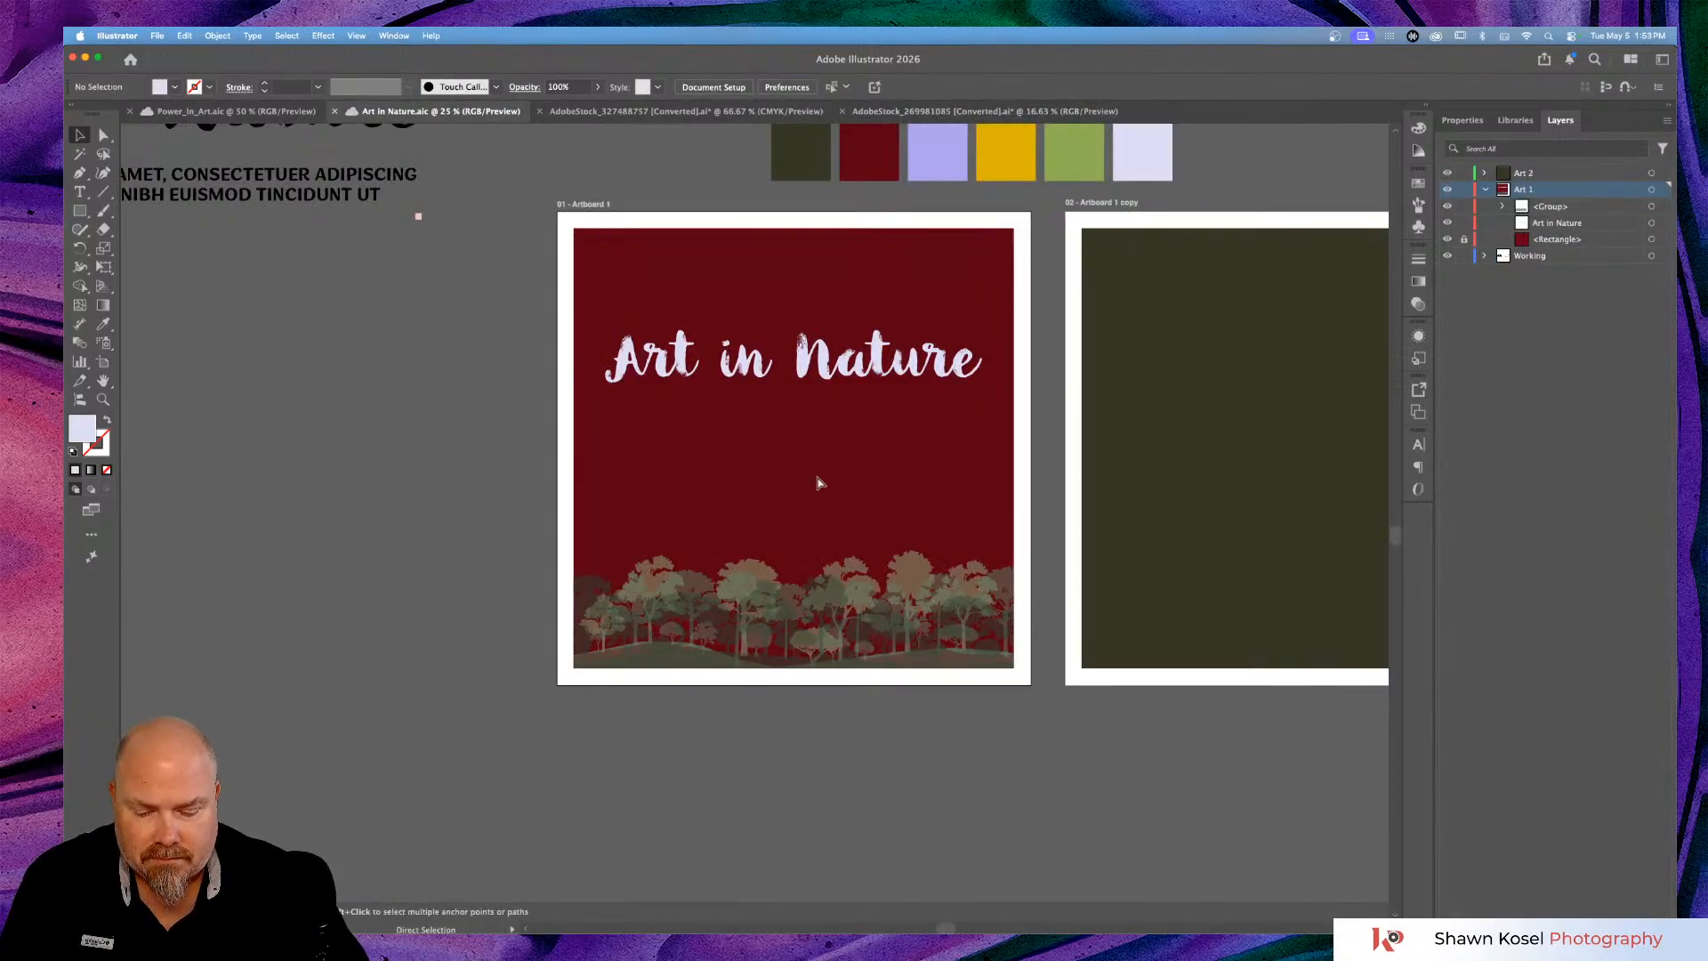
key(v)
key(super+v)
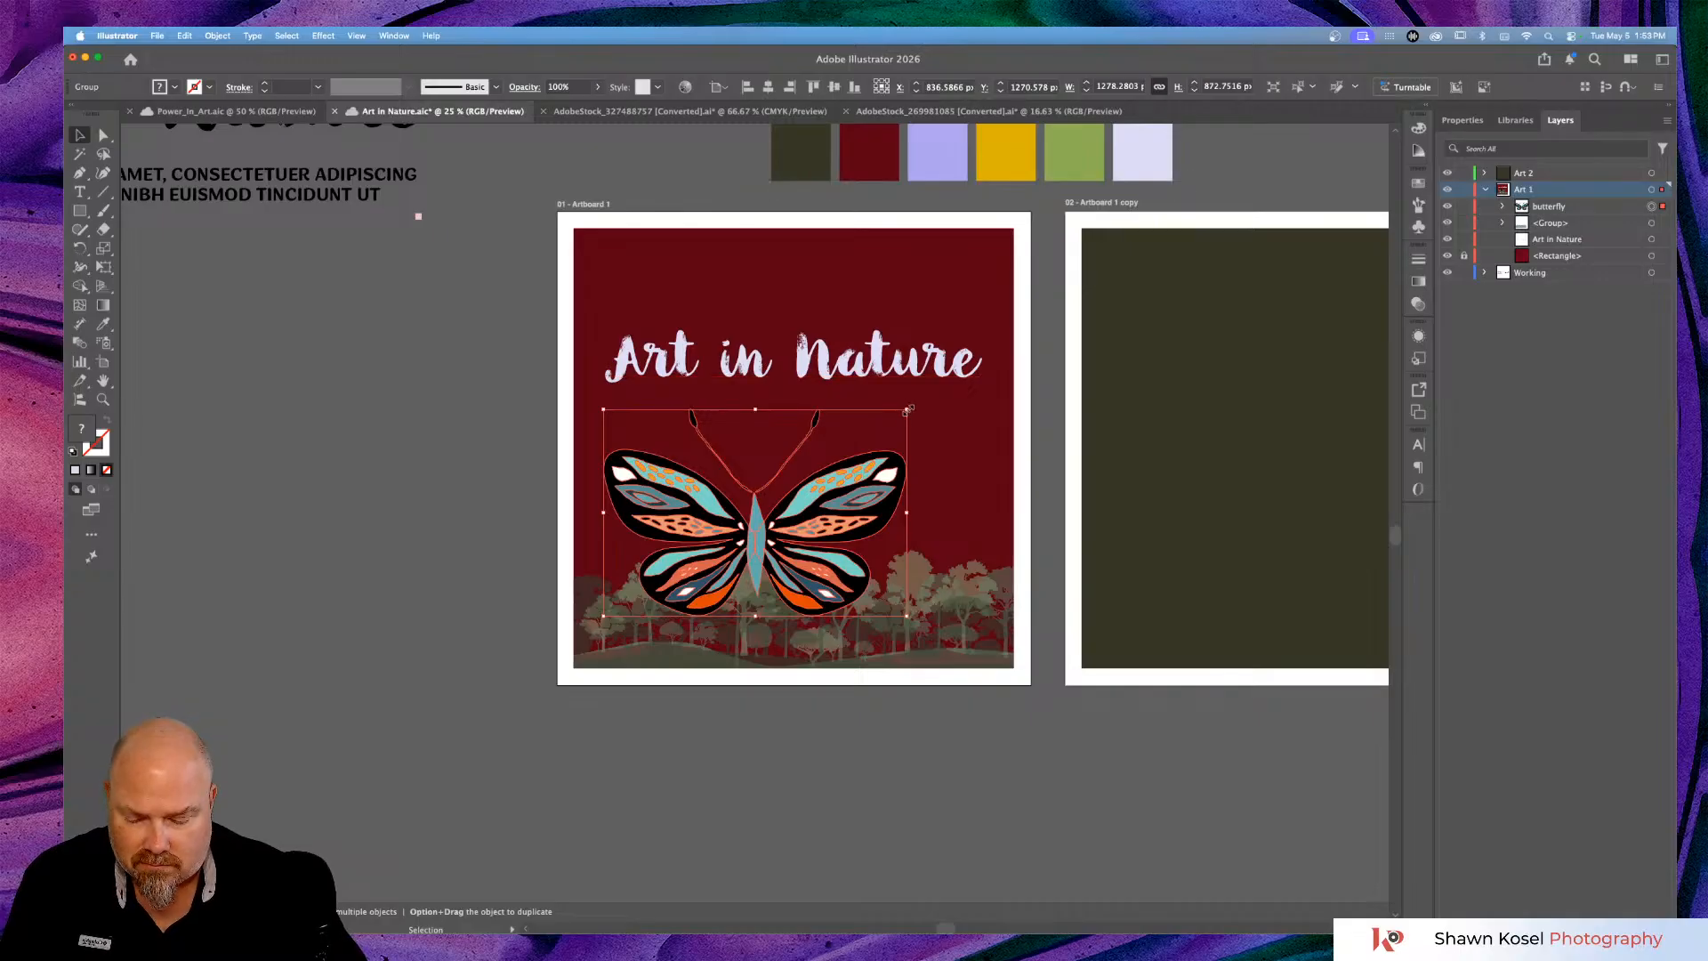
drag(908, 410, 714, 431)
click(746, 440)
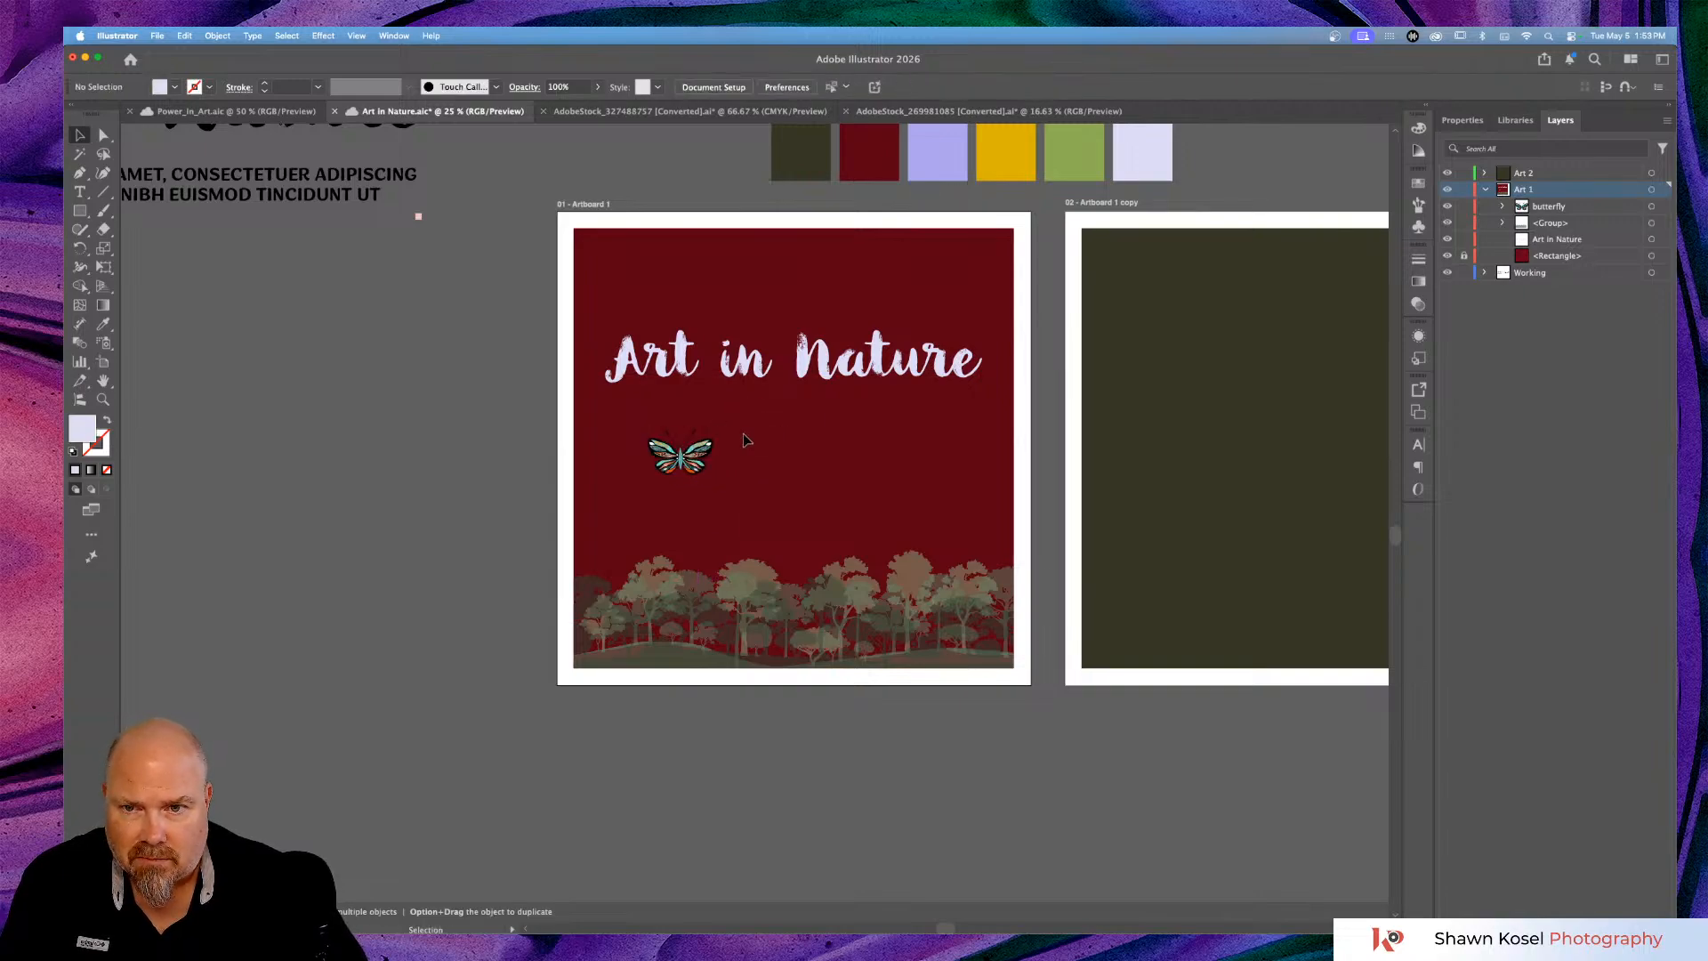
Duplicate the small butterfly onto the empty canvas beside the red artboard, keeping the original in place.
key(super+equal)
key(super+equal)
key(super+equal)
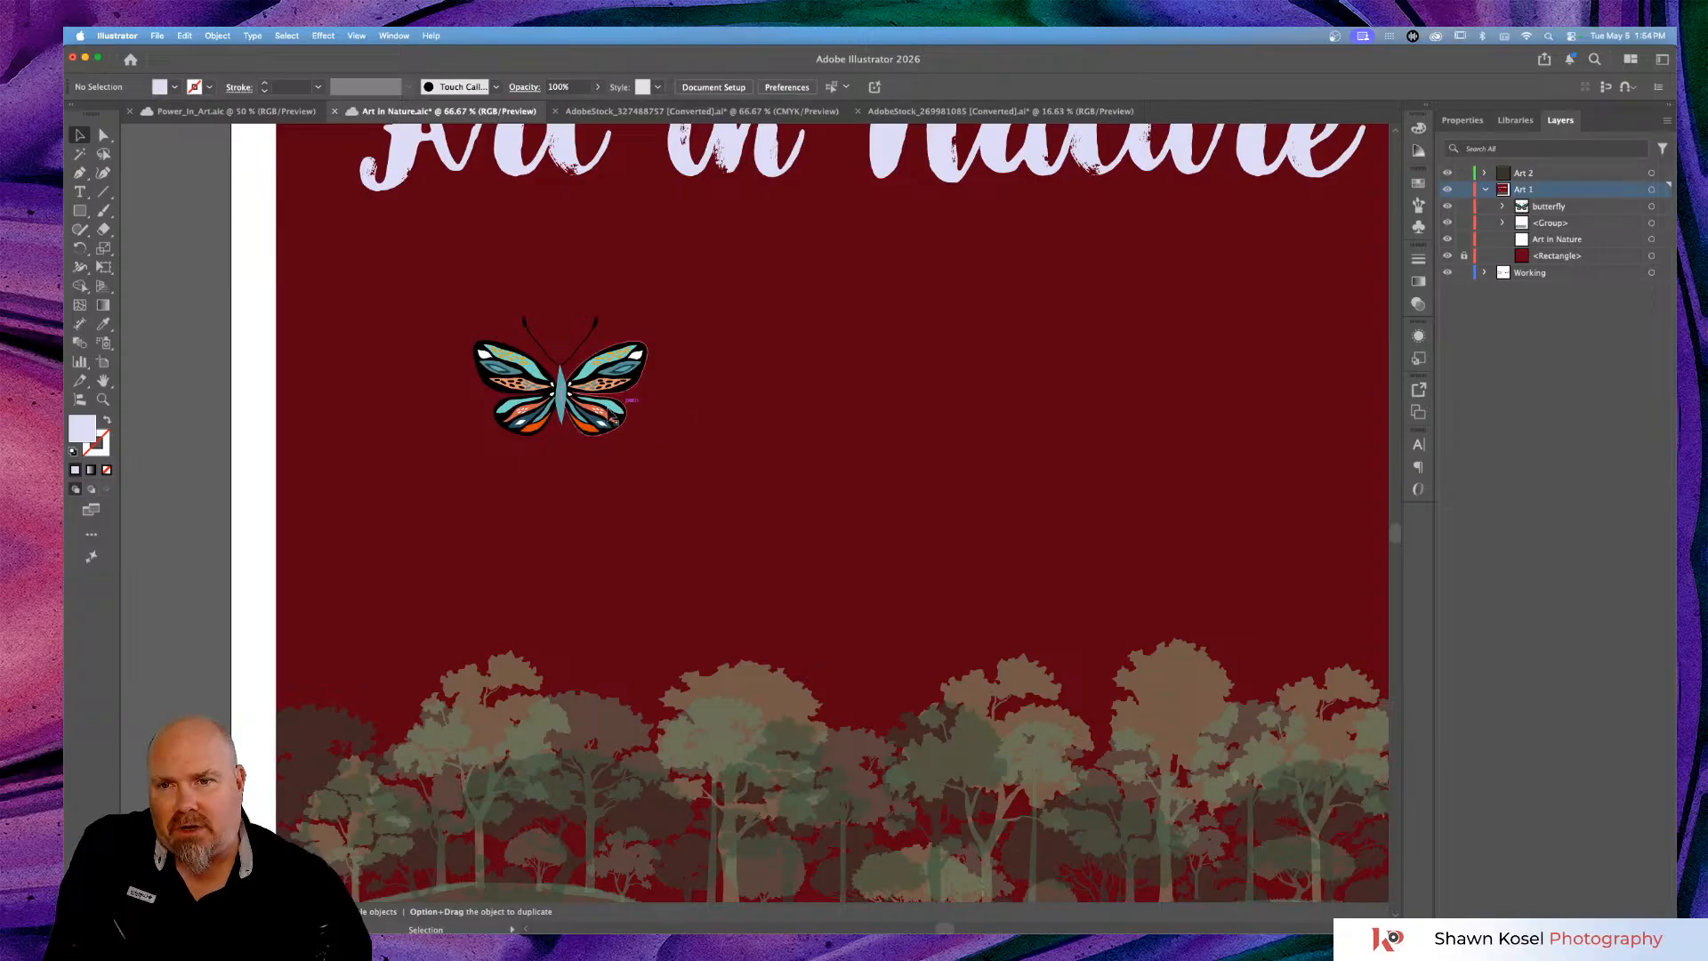
scroll(611, 446, up, 4)
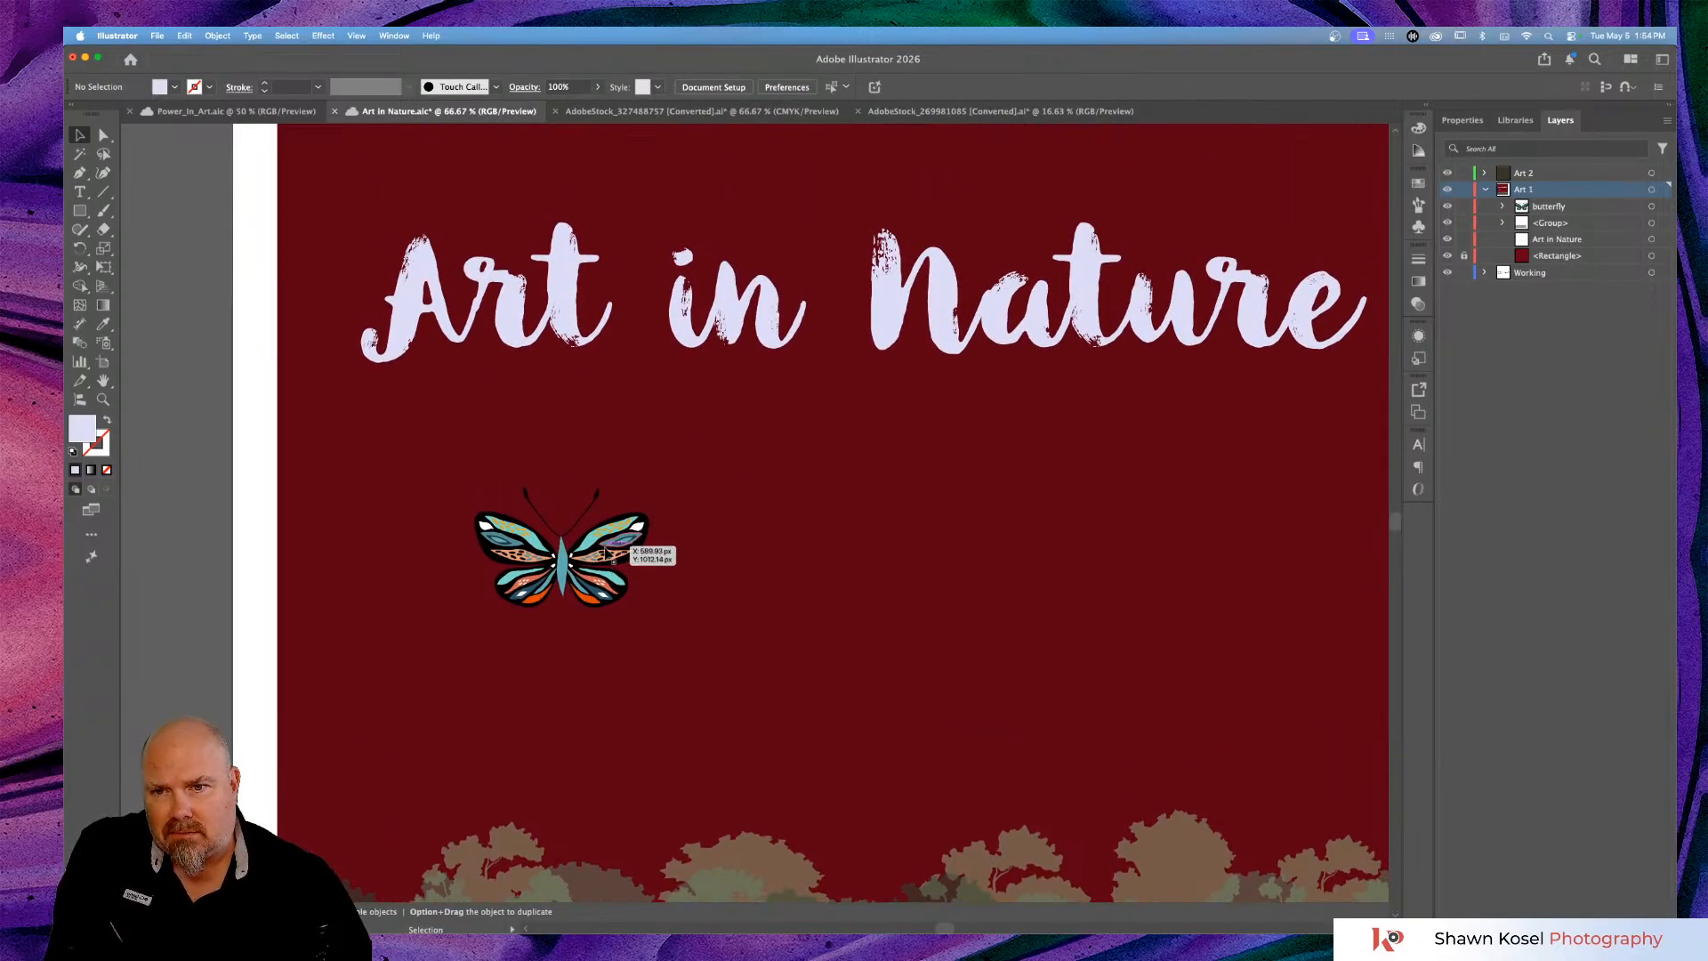
click(606, 554)
scroll(605, 546, left, 5)
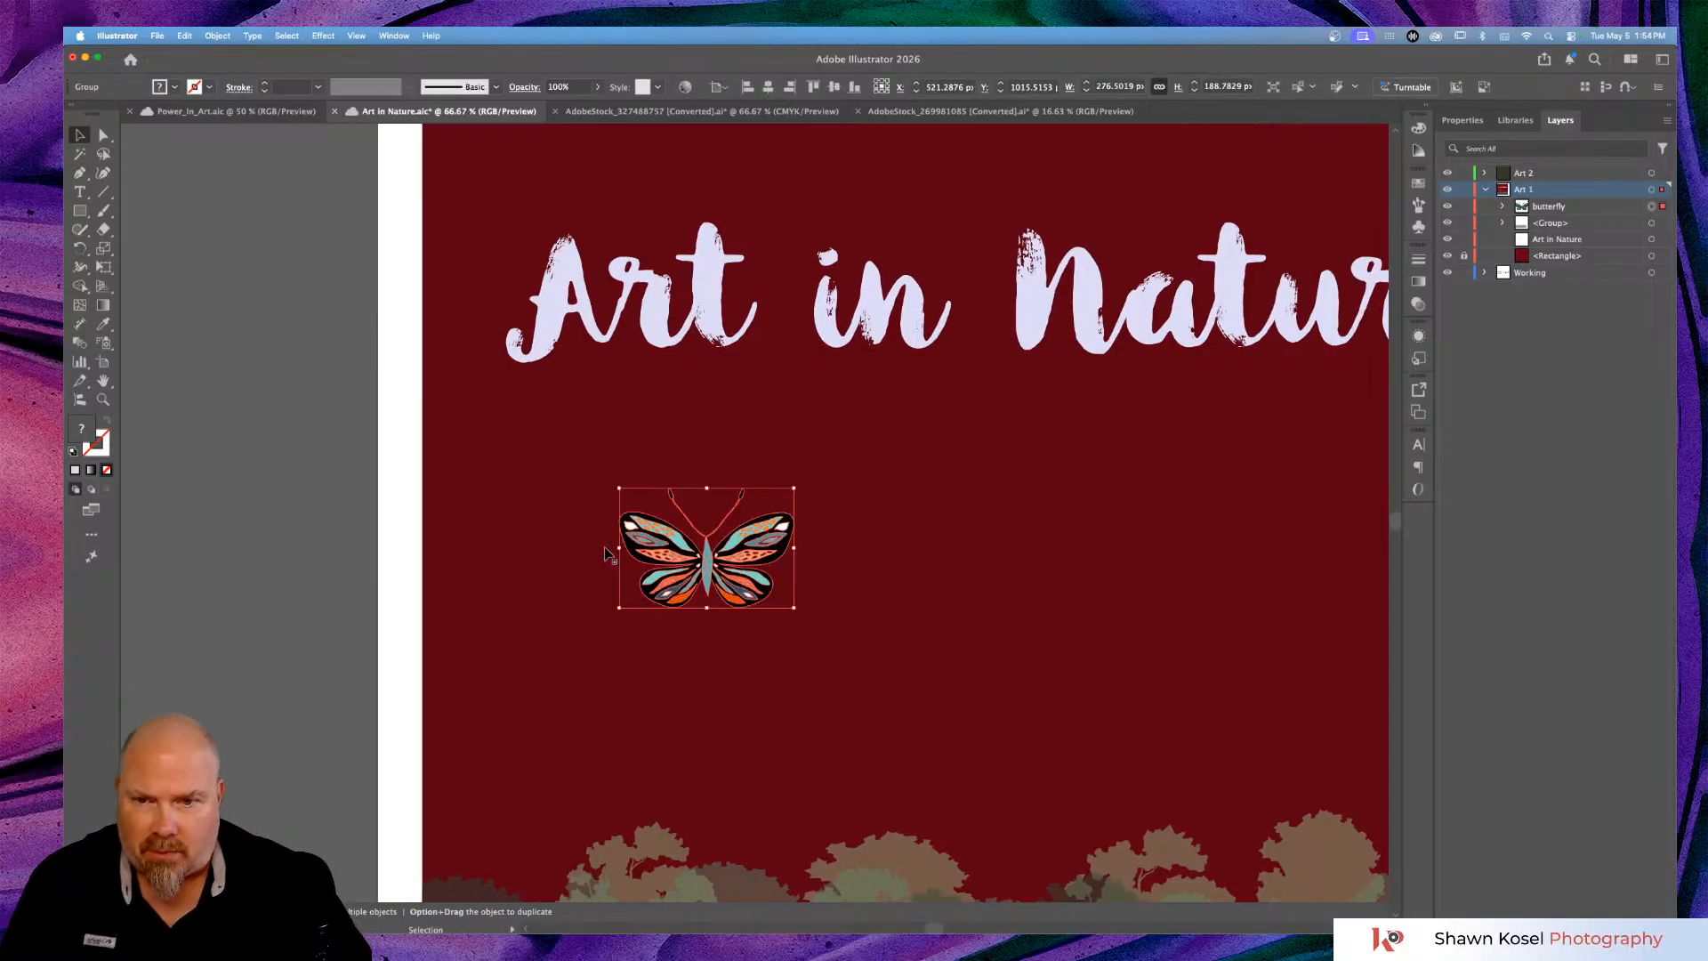
drag(774, 546, 121, 461)
click(253, 466)
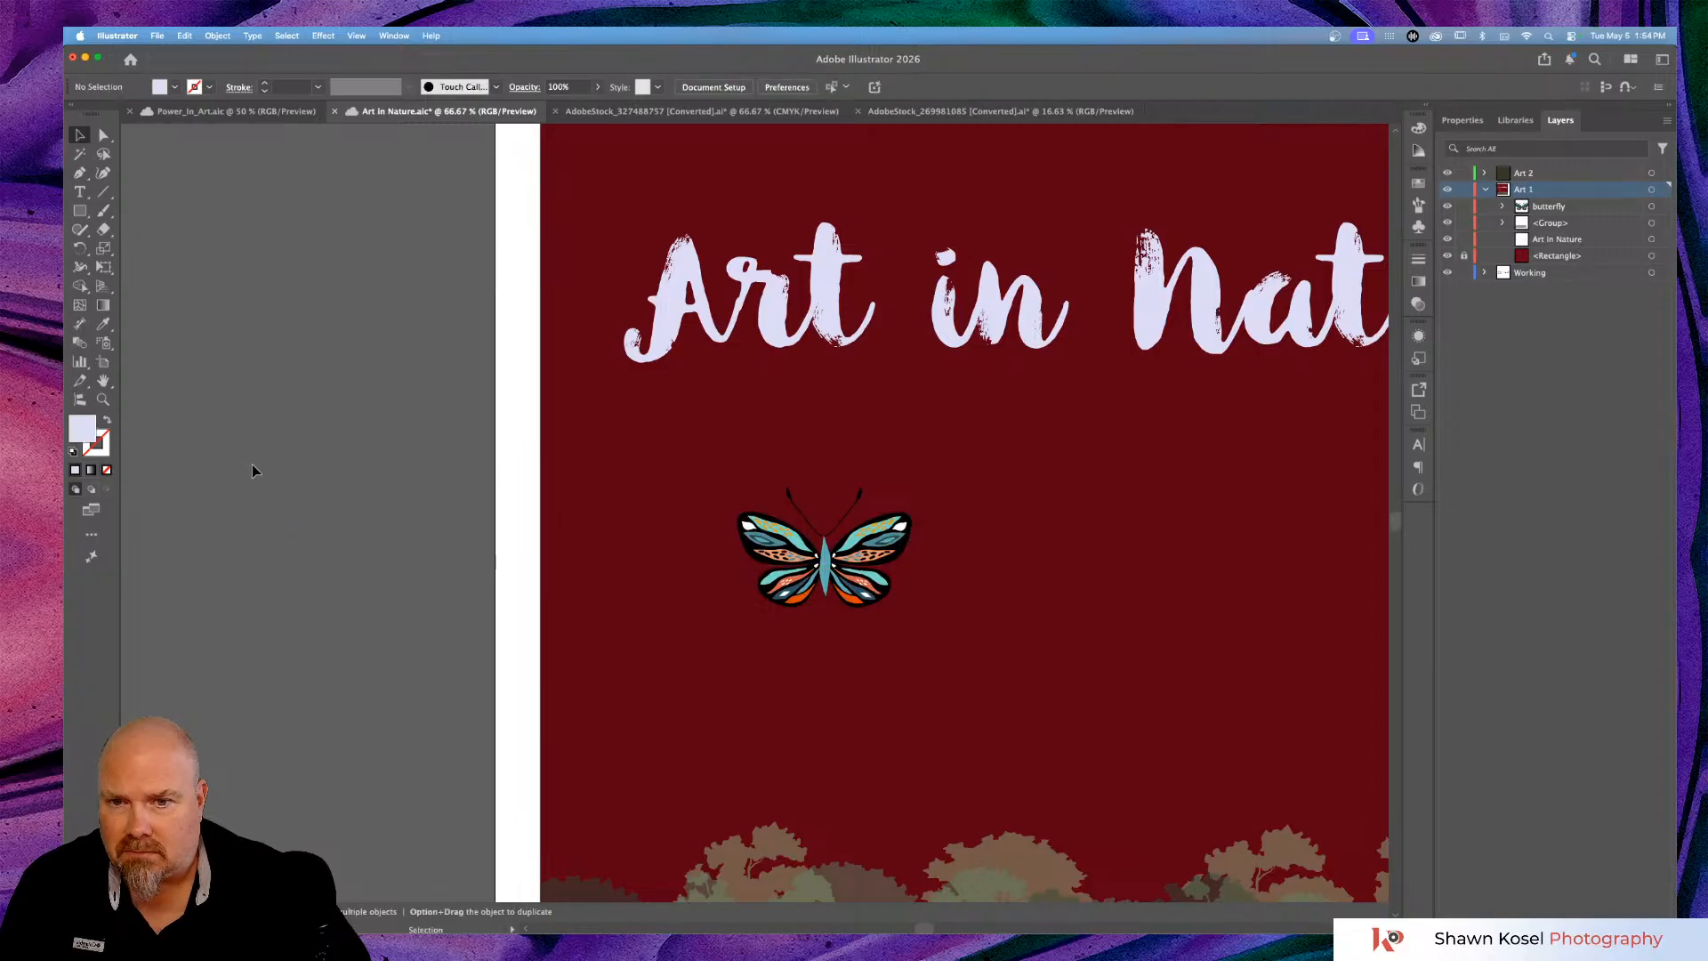
drag(770, 552, 197, 248)
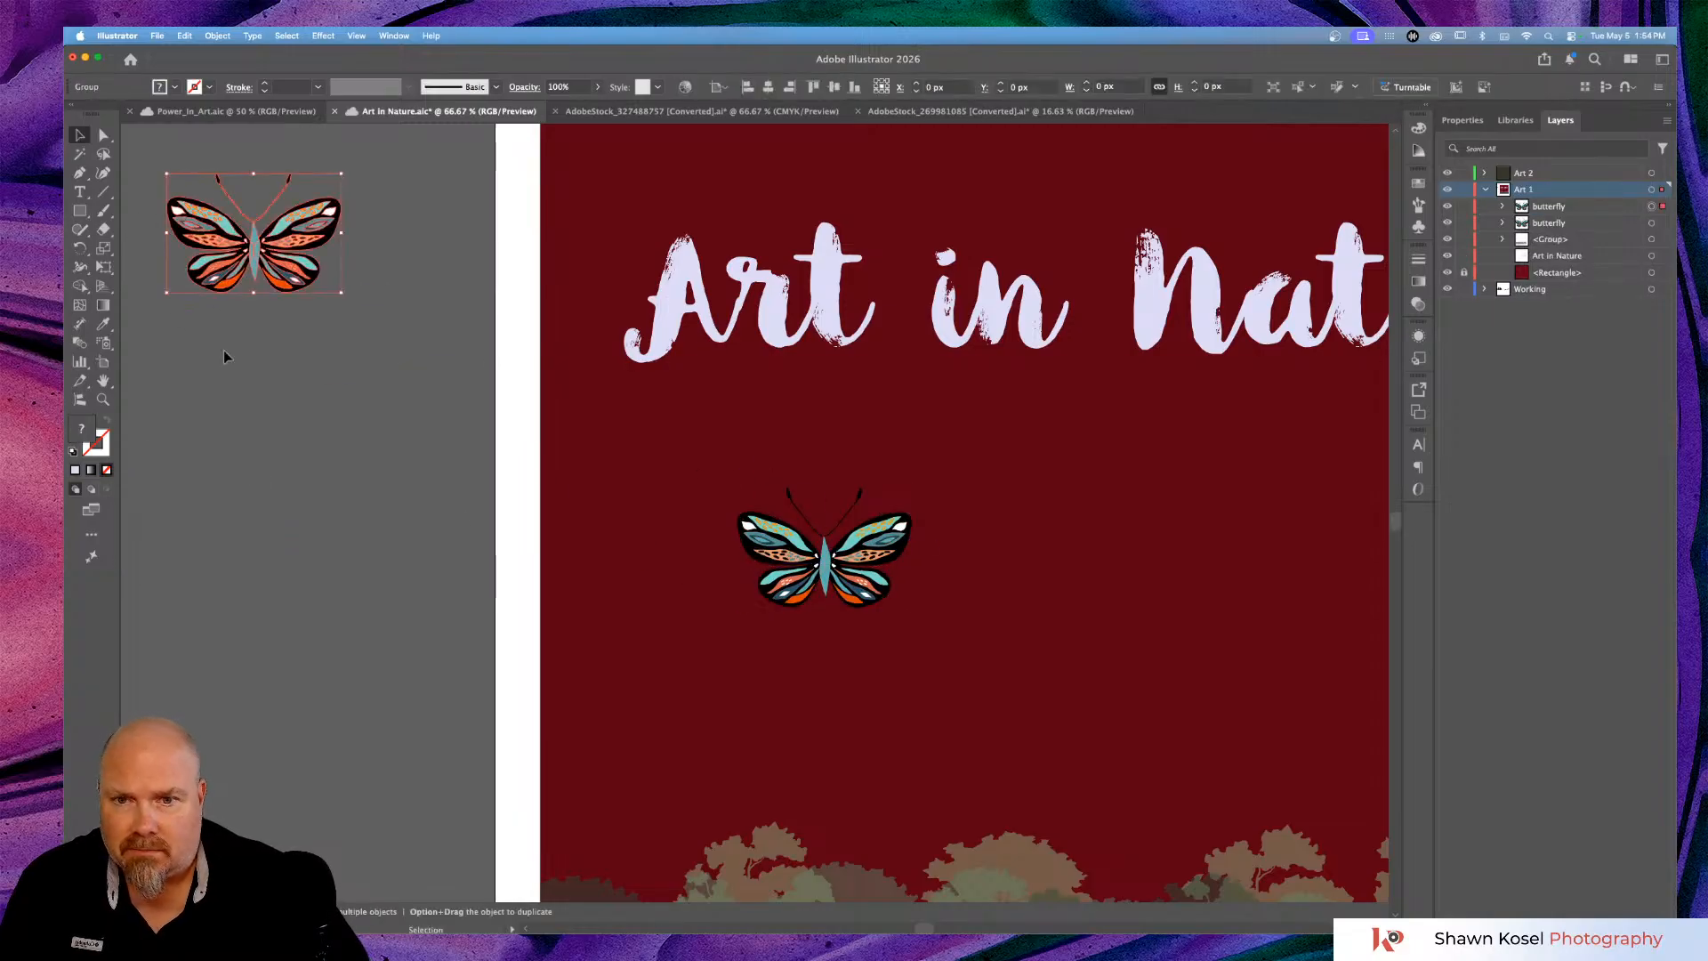
Recolor the butterfly on the red artboard using the Swatch Group 1 color library.
click(774, 538)
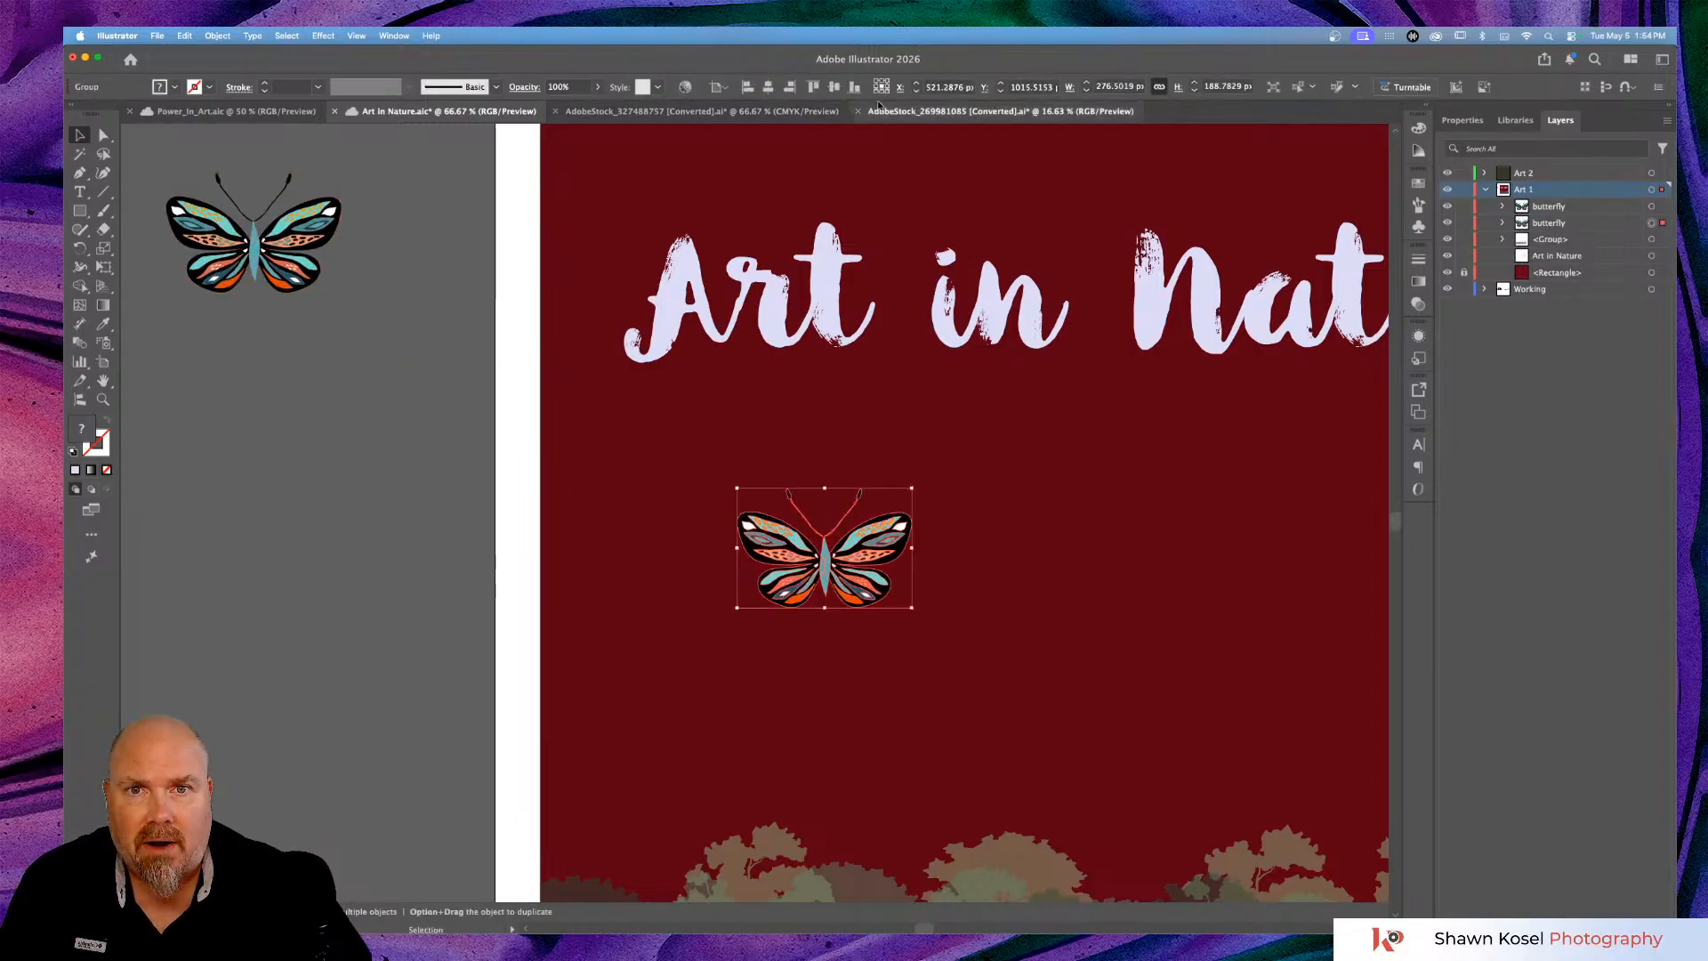
click(684, 88)
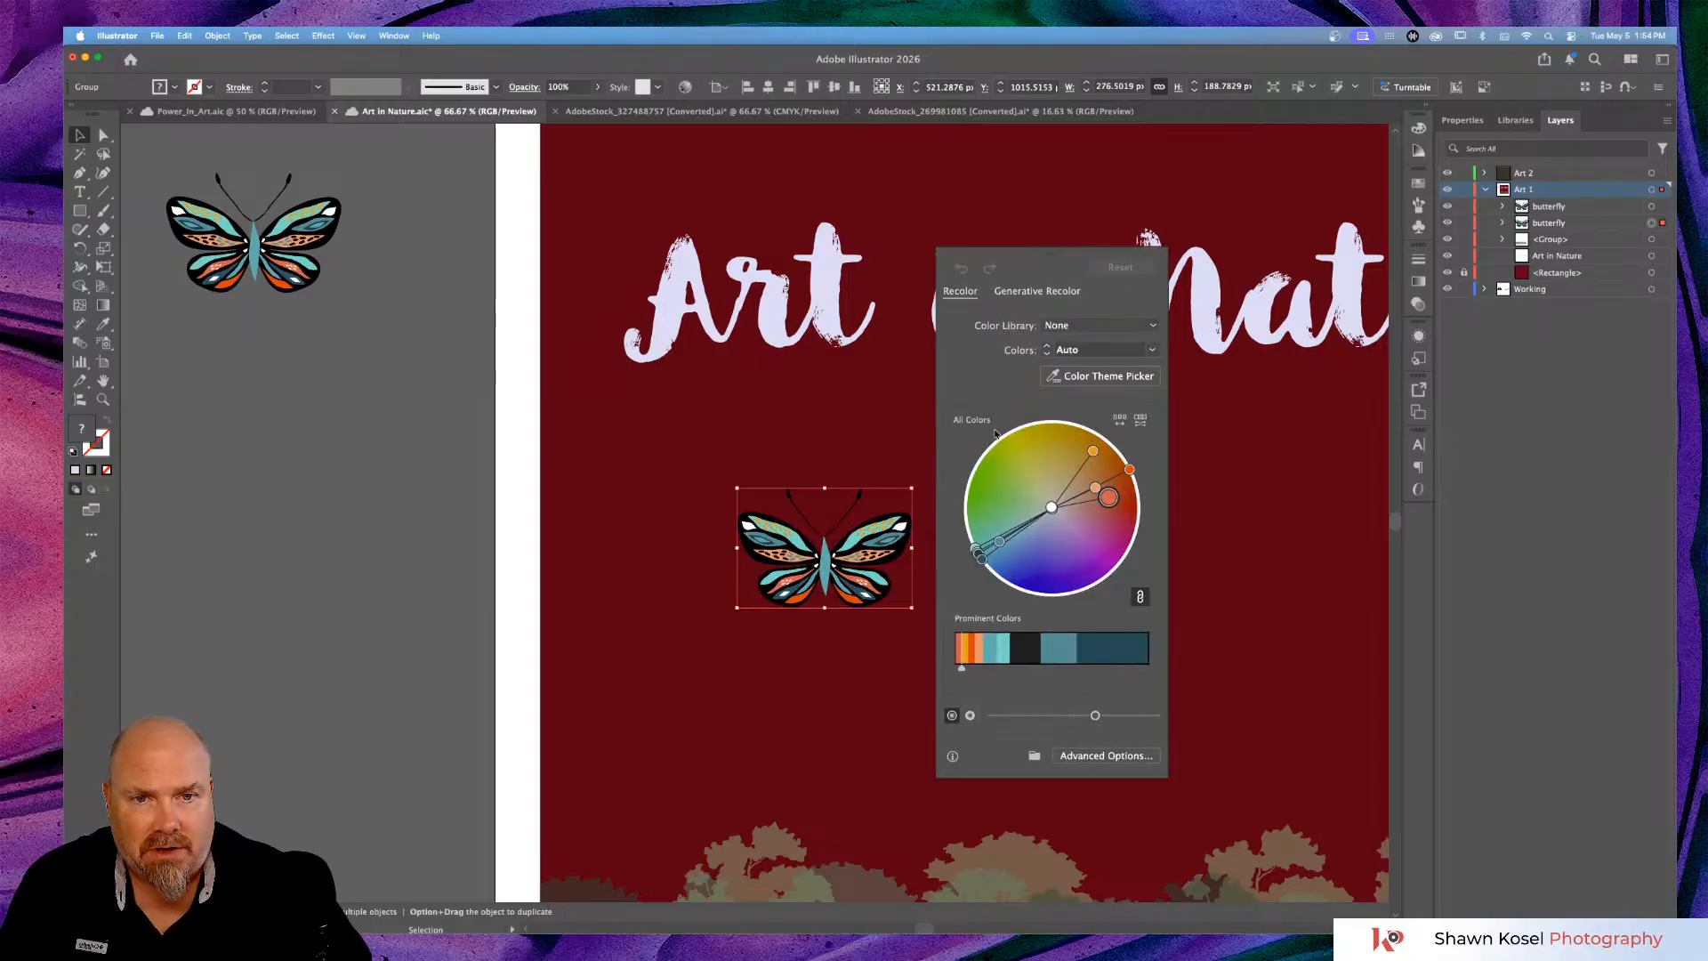
click(1153, 326)
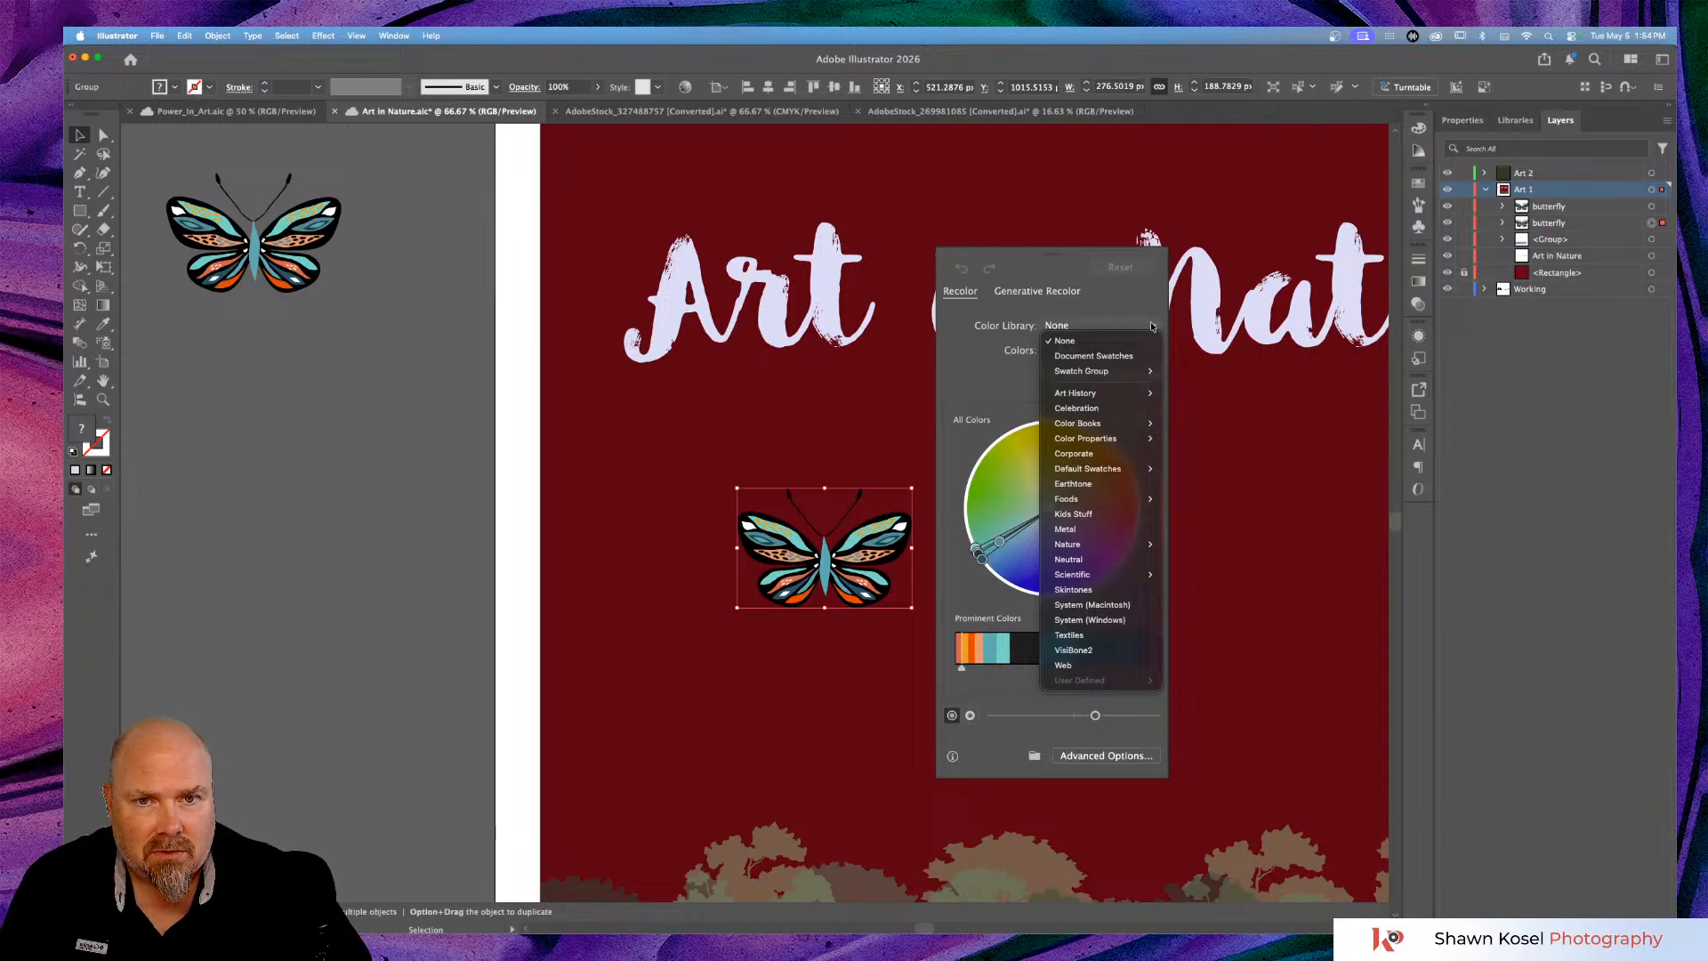
click(1153, 327)
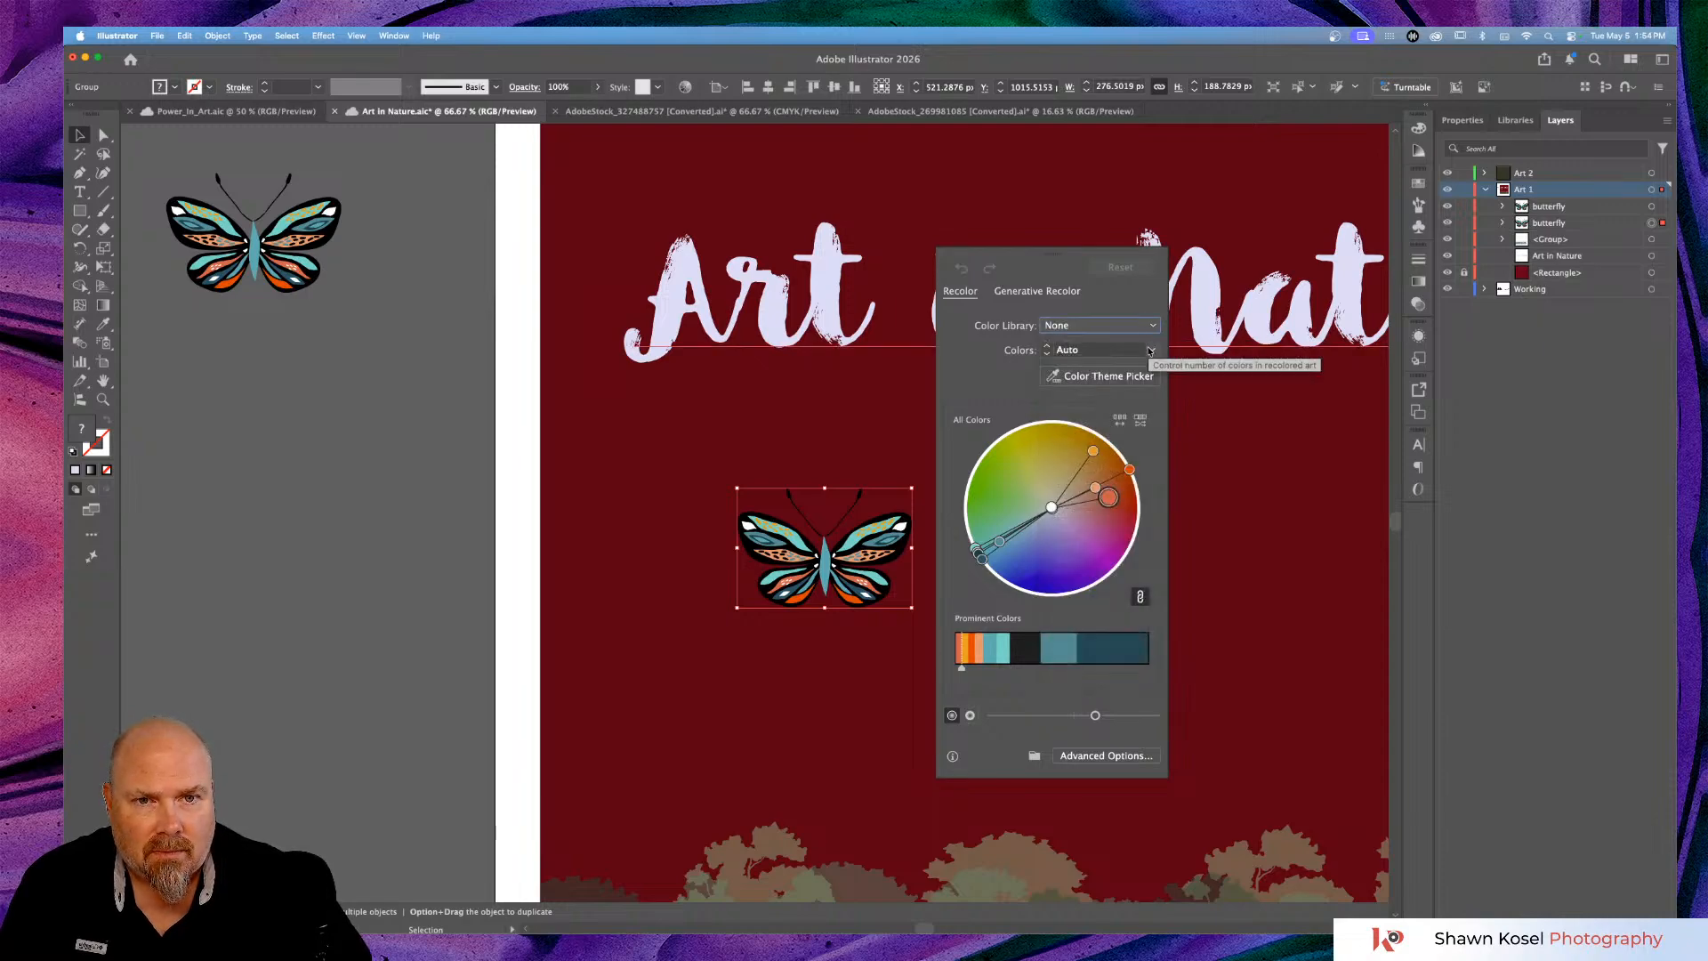
click(1149, 351)
click(1149, 351)
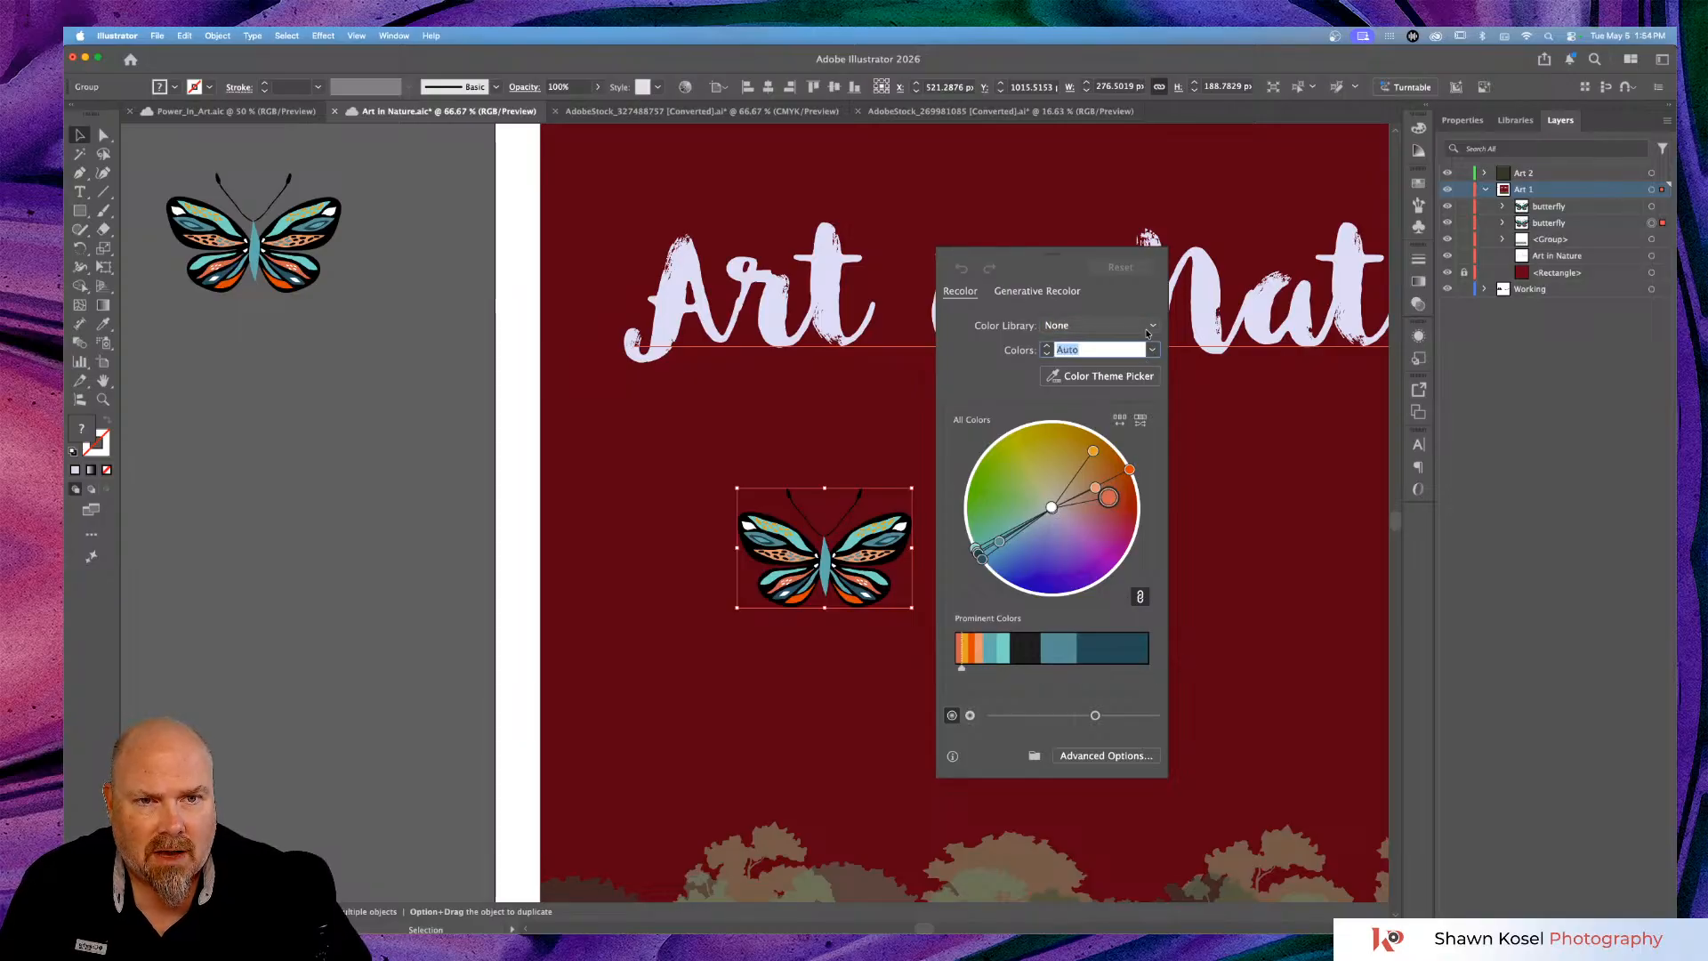
click(1153, 326)
mouse_move(1137, 479)
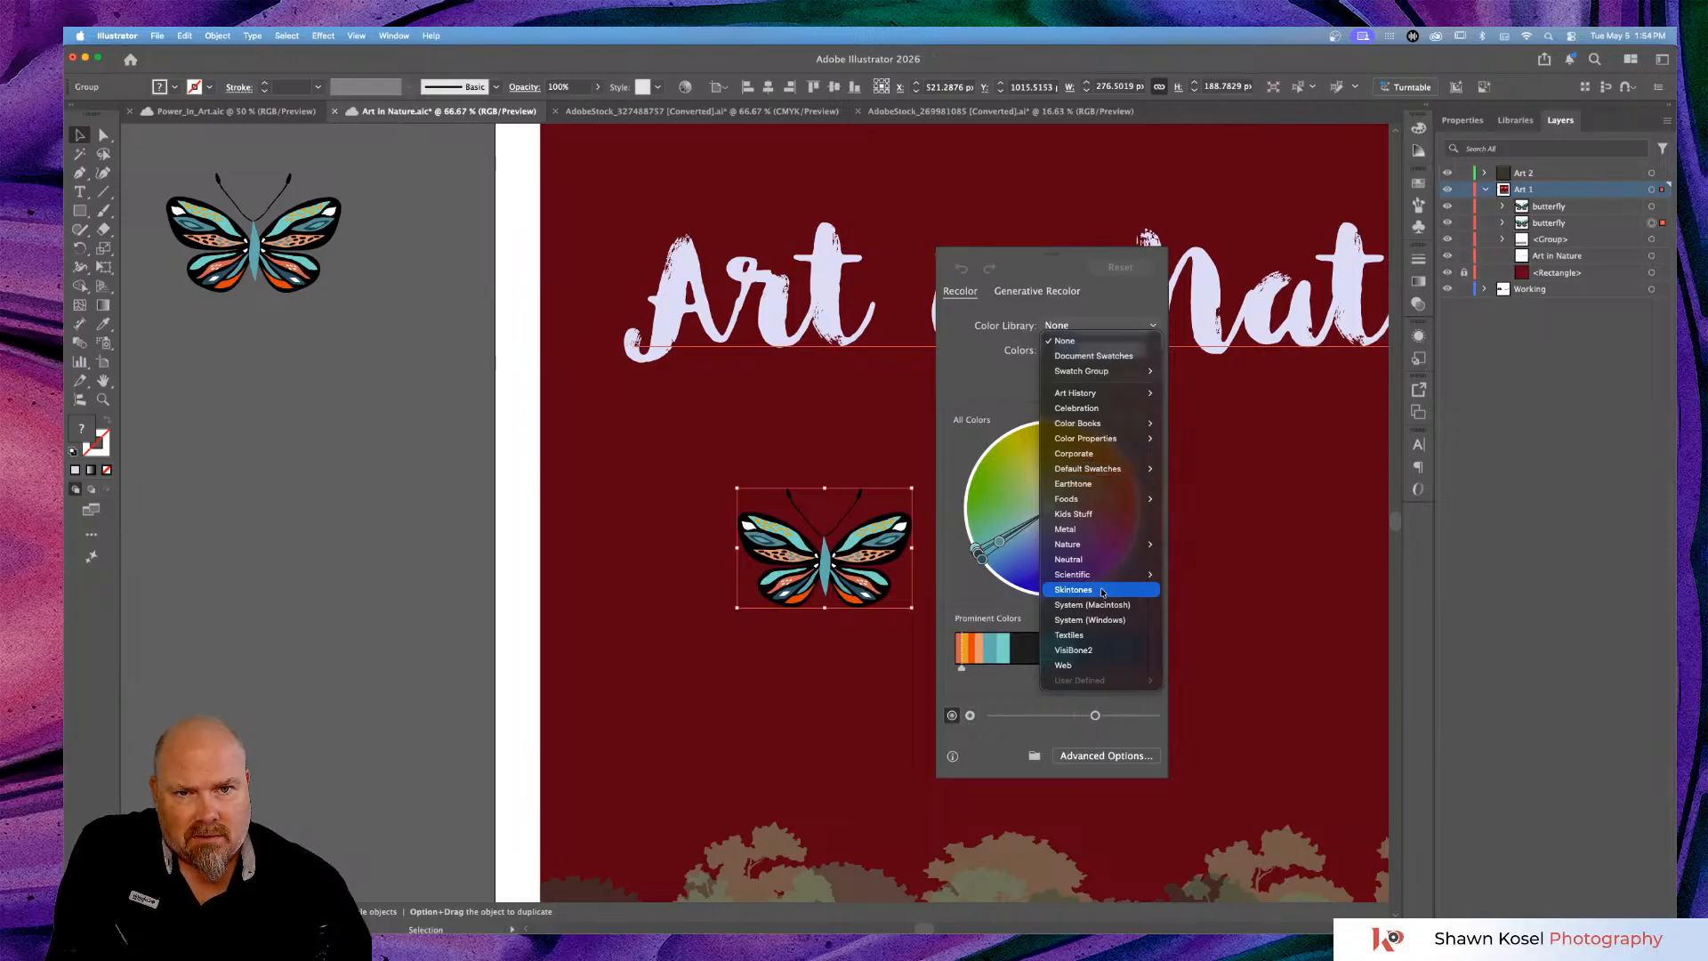
mouse_move(1113, 375)
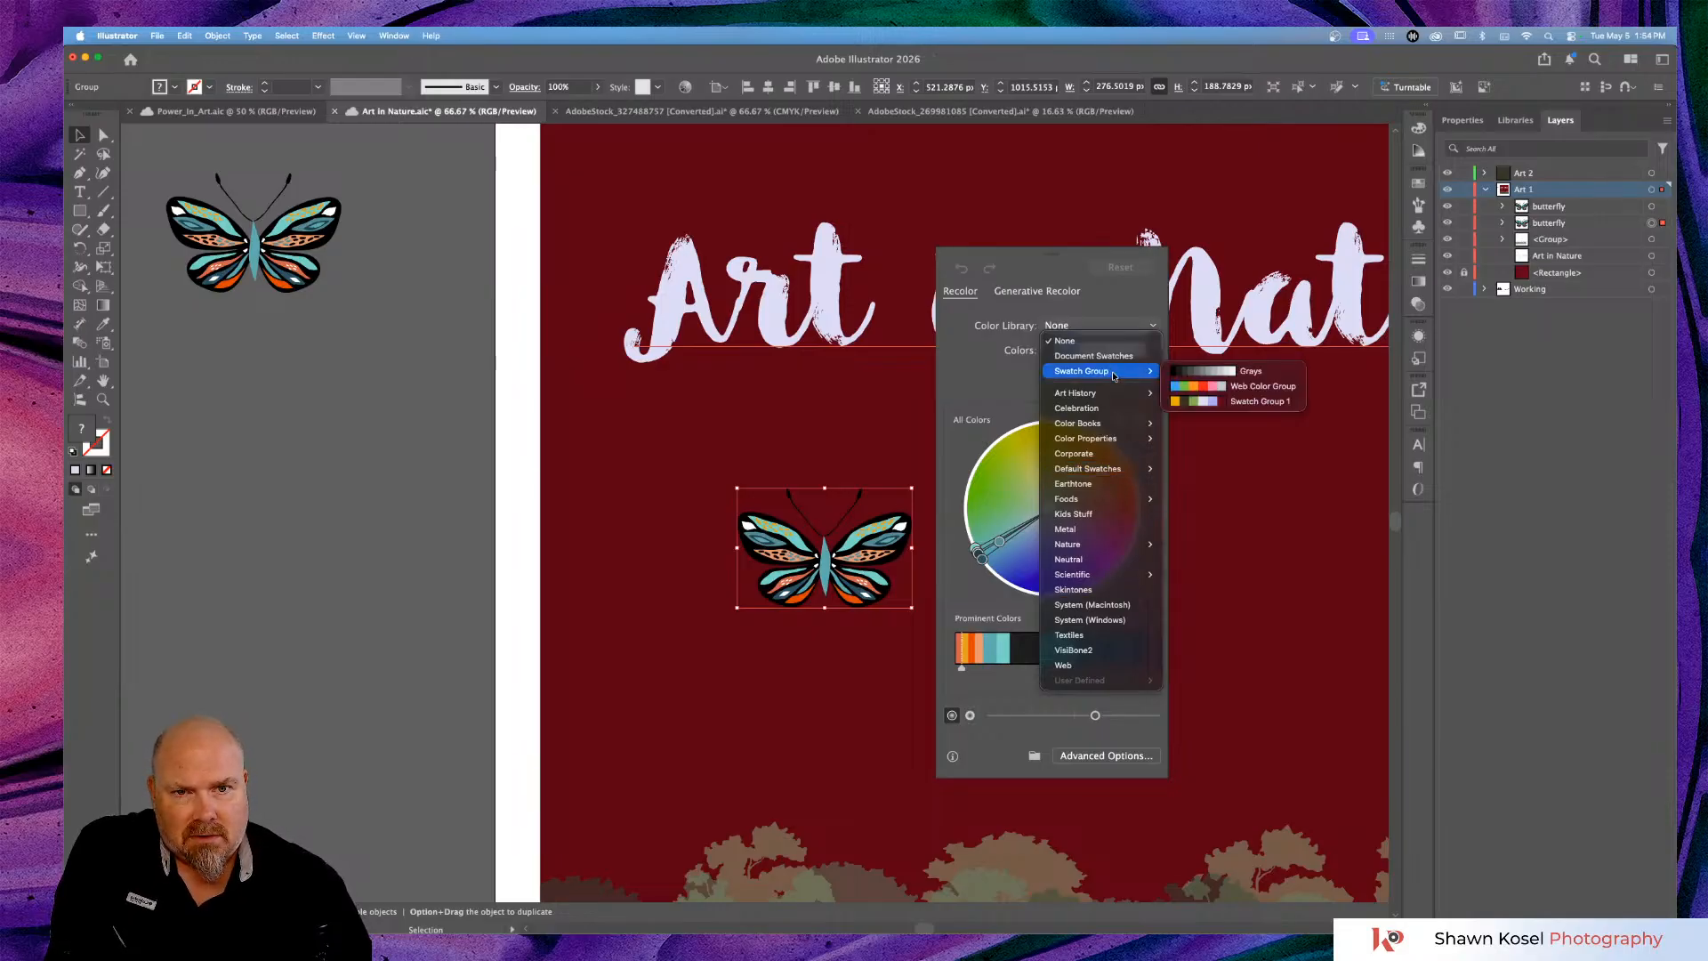
click(1206, 406)
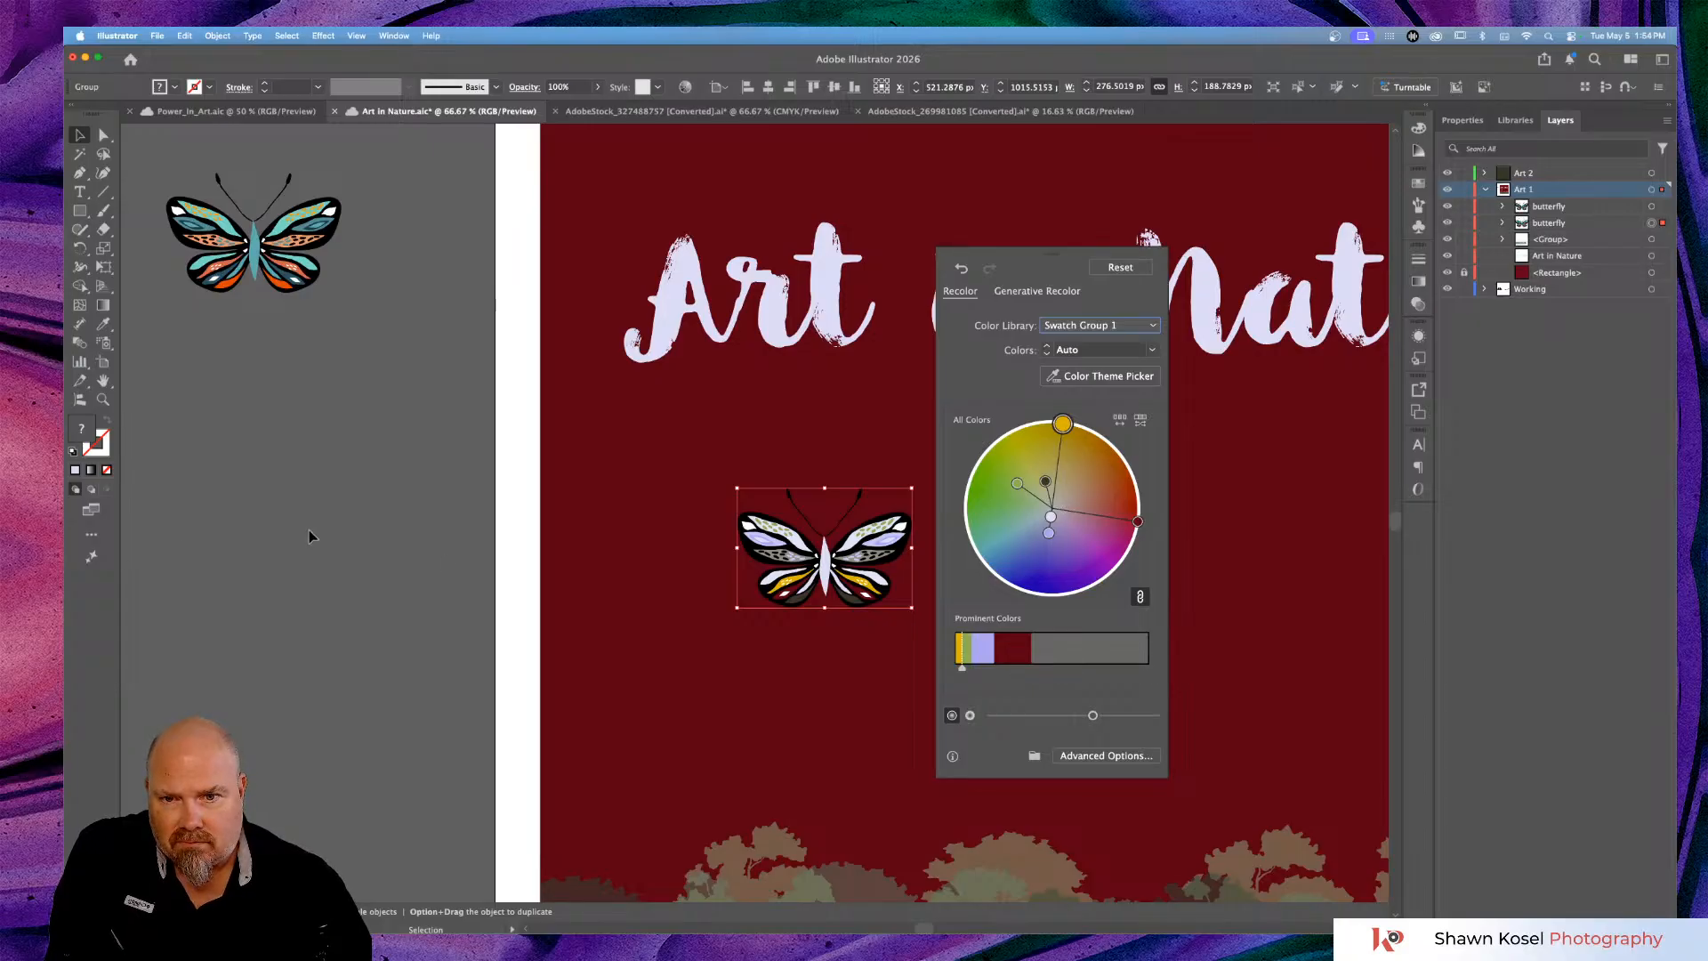
click(344, 527)
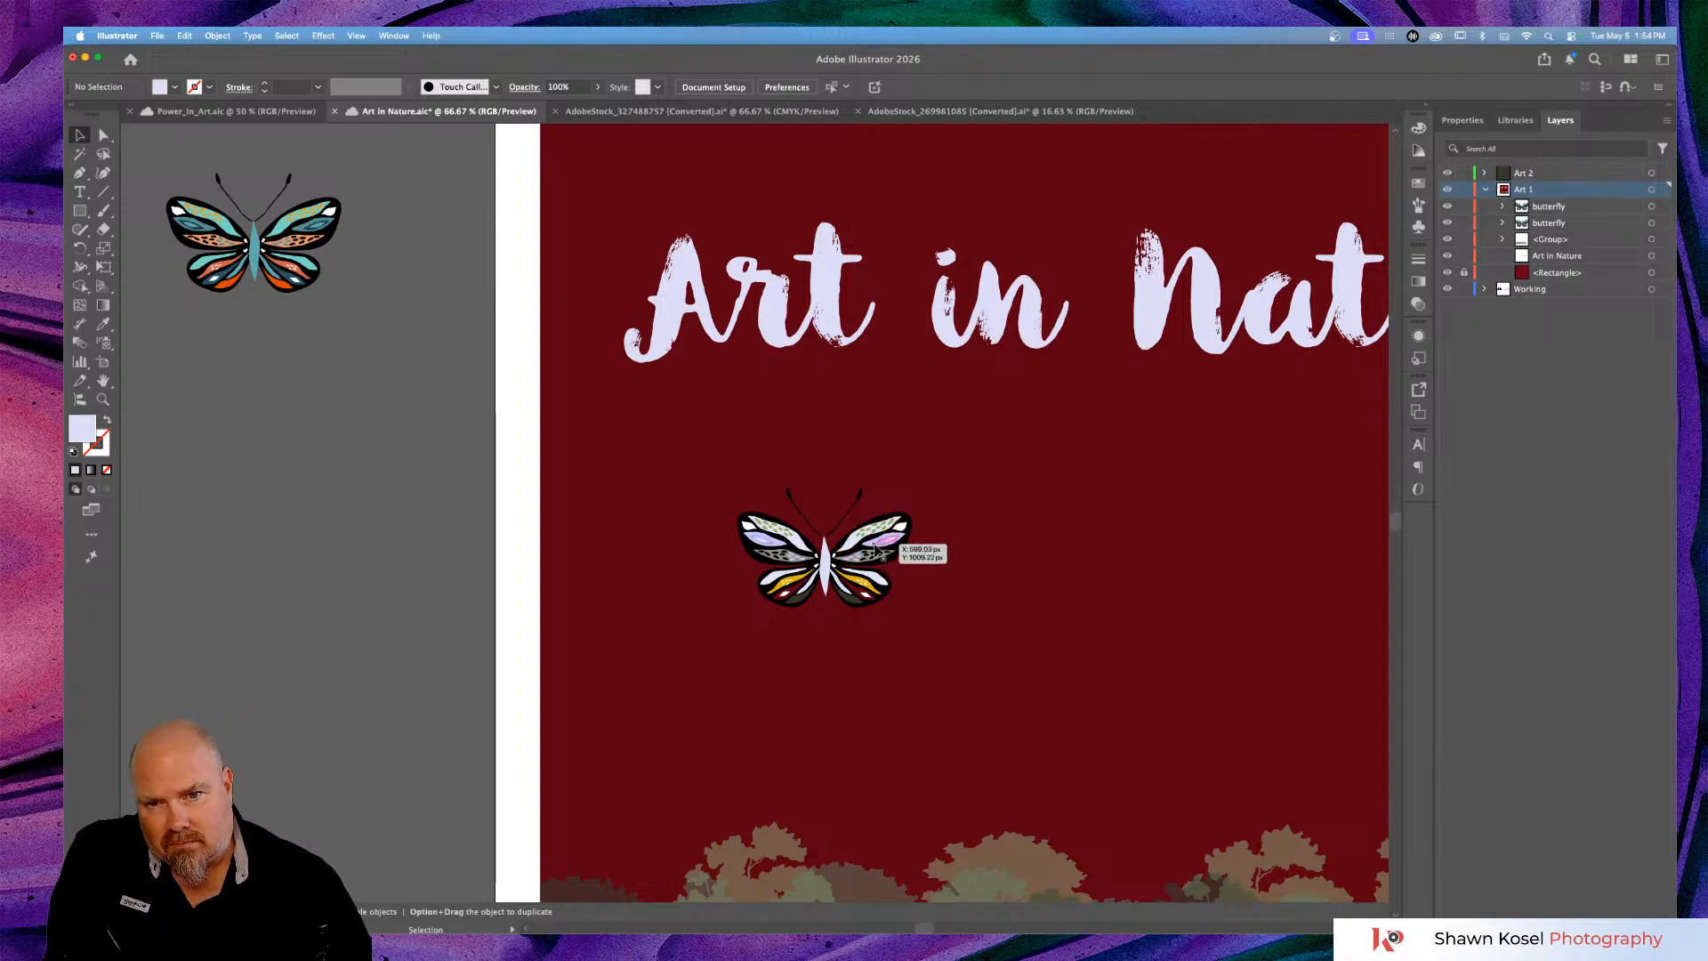
Rotate the recolored butterfly slightly clockwise and place it just below the word "Art" in the title.
click(906, 546)
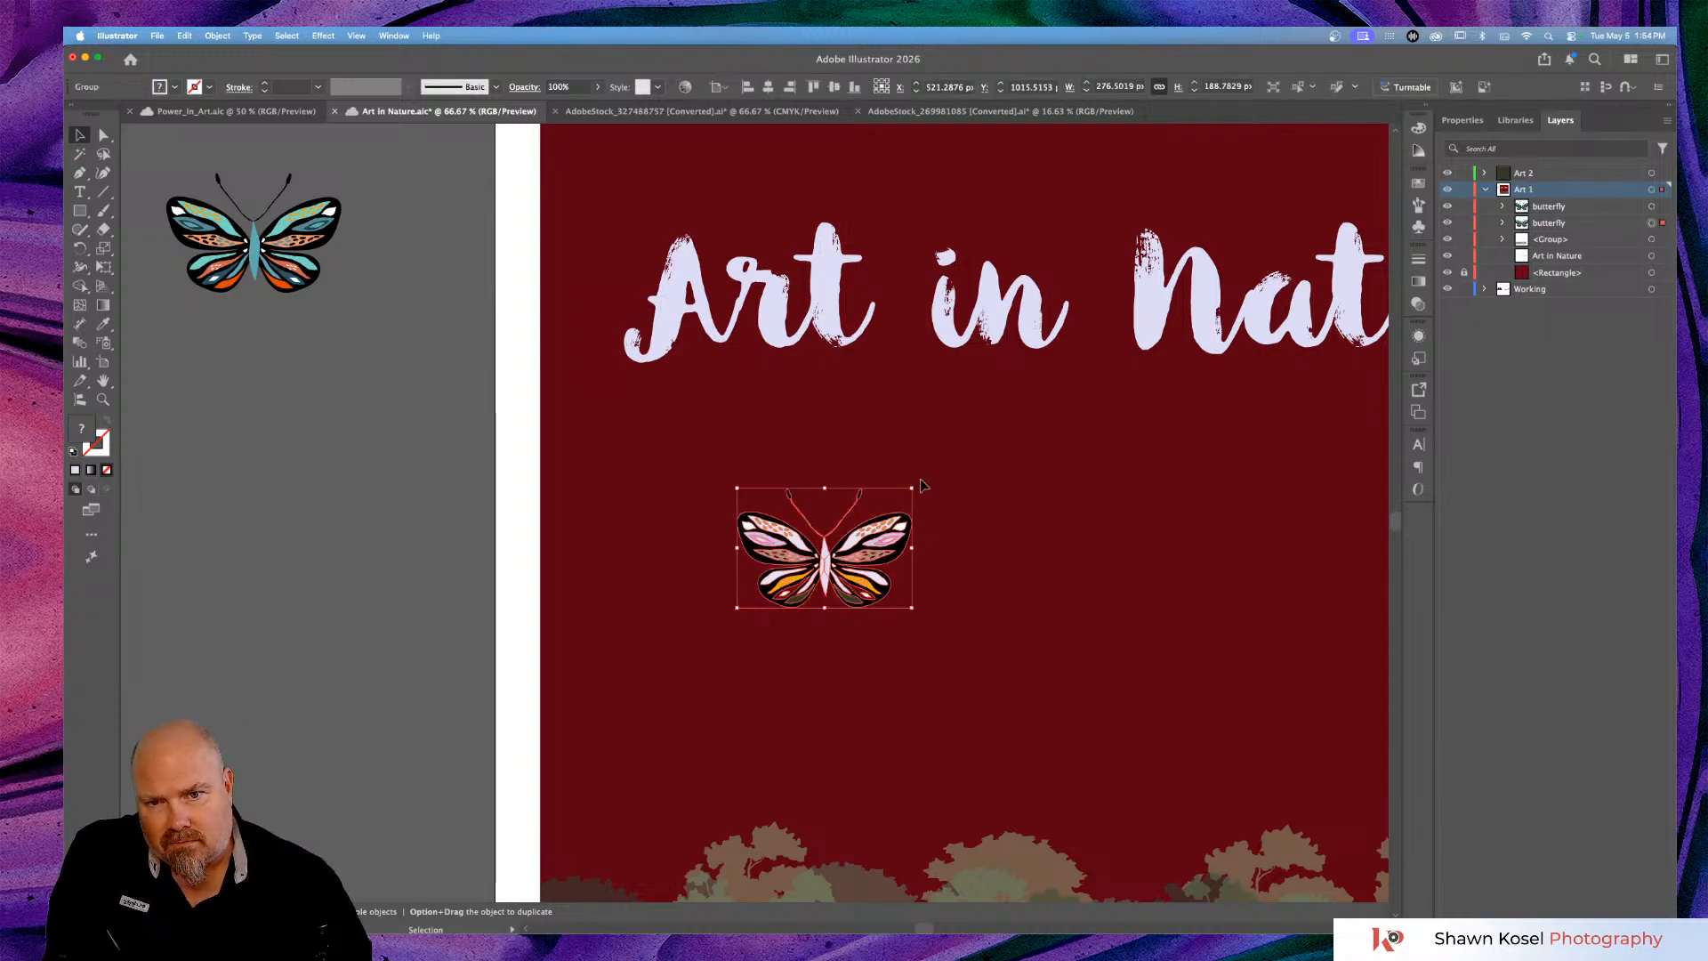
drag(922, 488, 932, 518)
drag(832, 546, 728, 452)
click(953, 552)
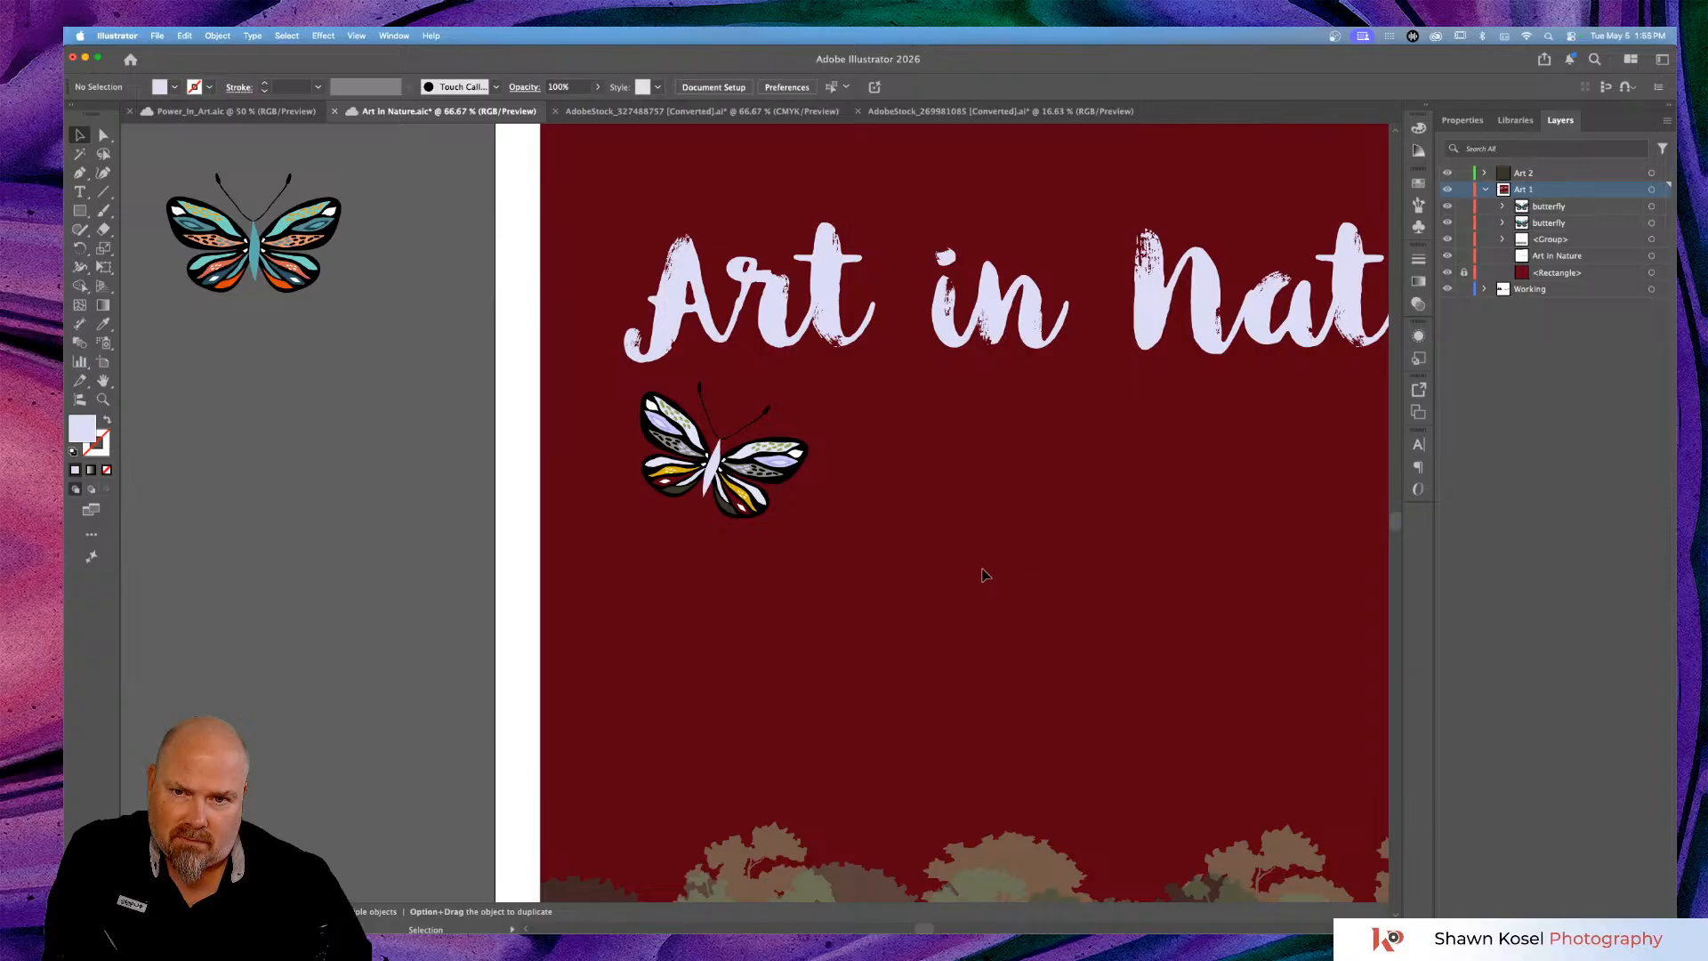
Set the opacity of the tree group on the red artboard to 100%.
key(super+minus)
key(super+minus)
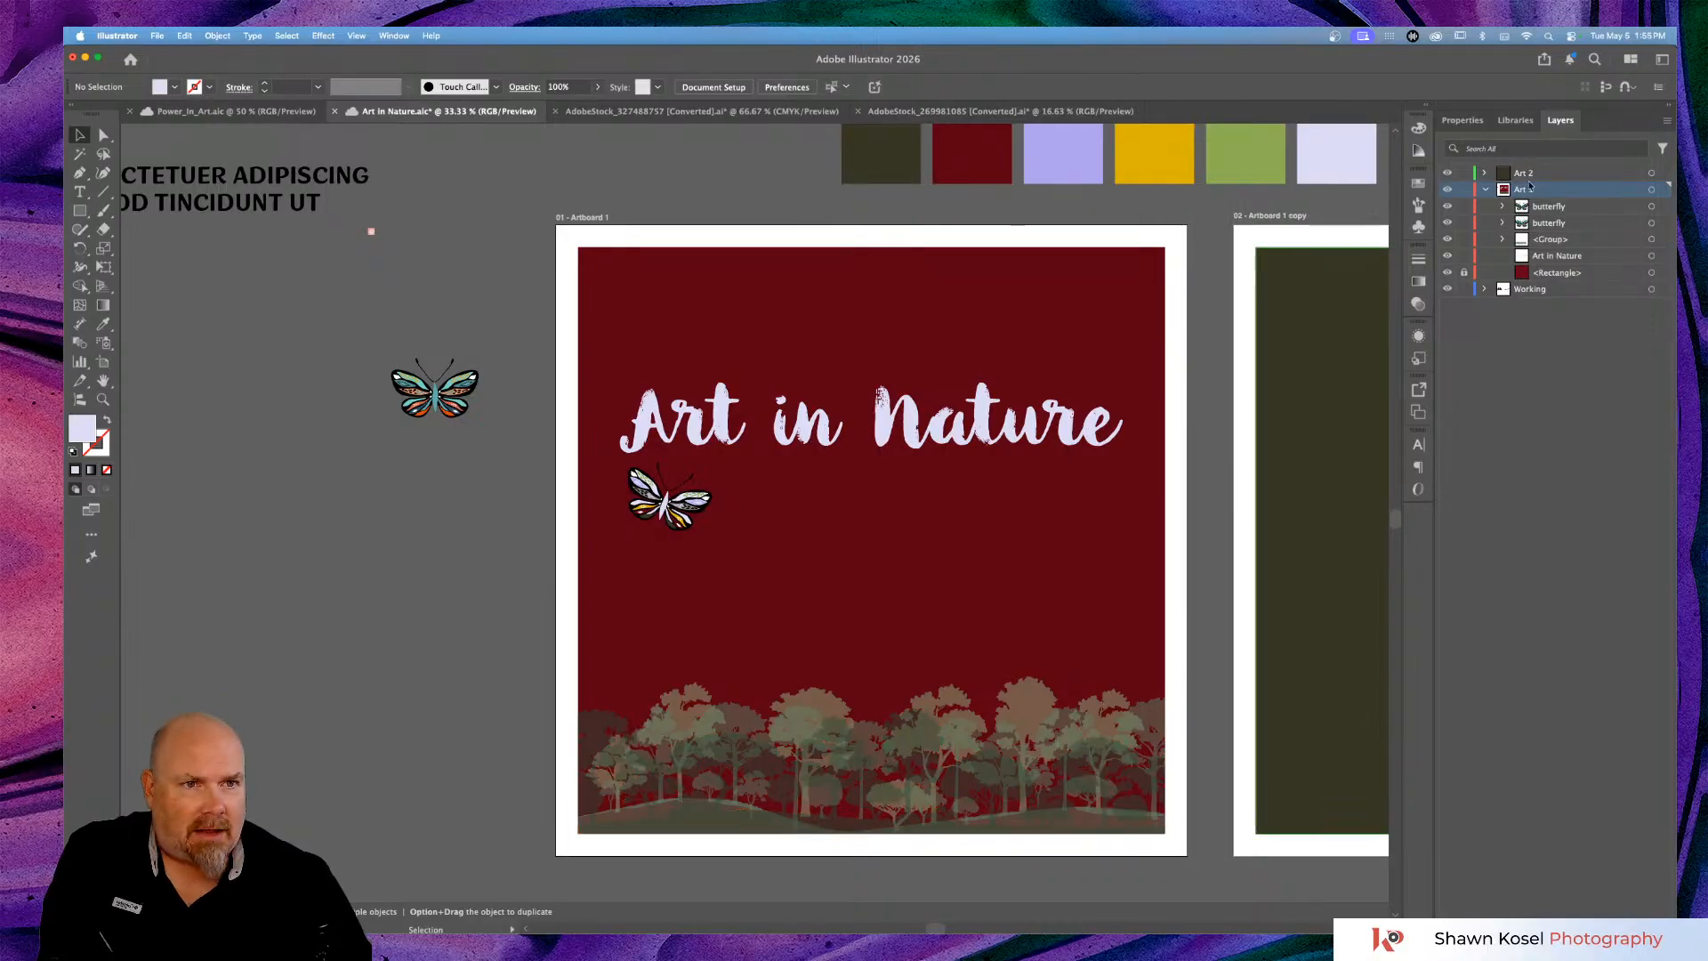
click(1652, 239)
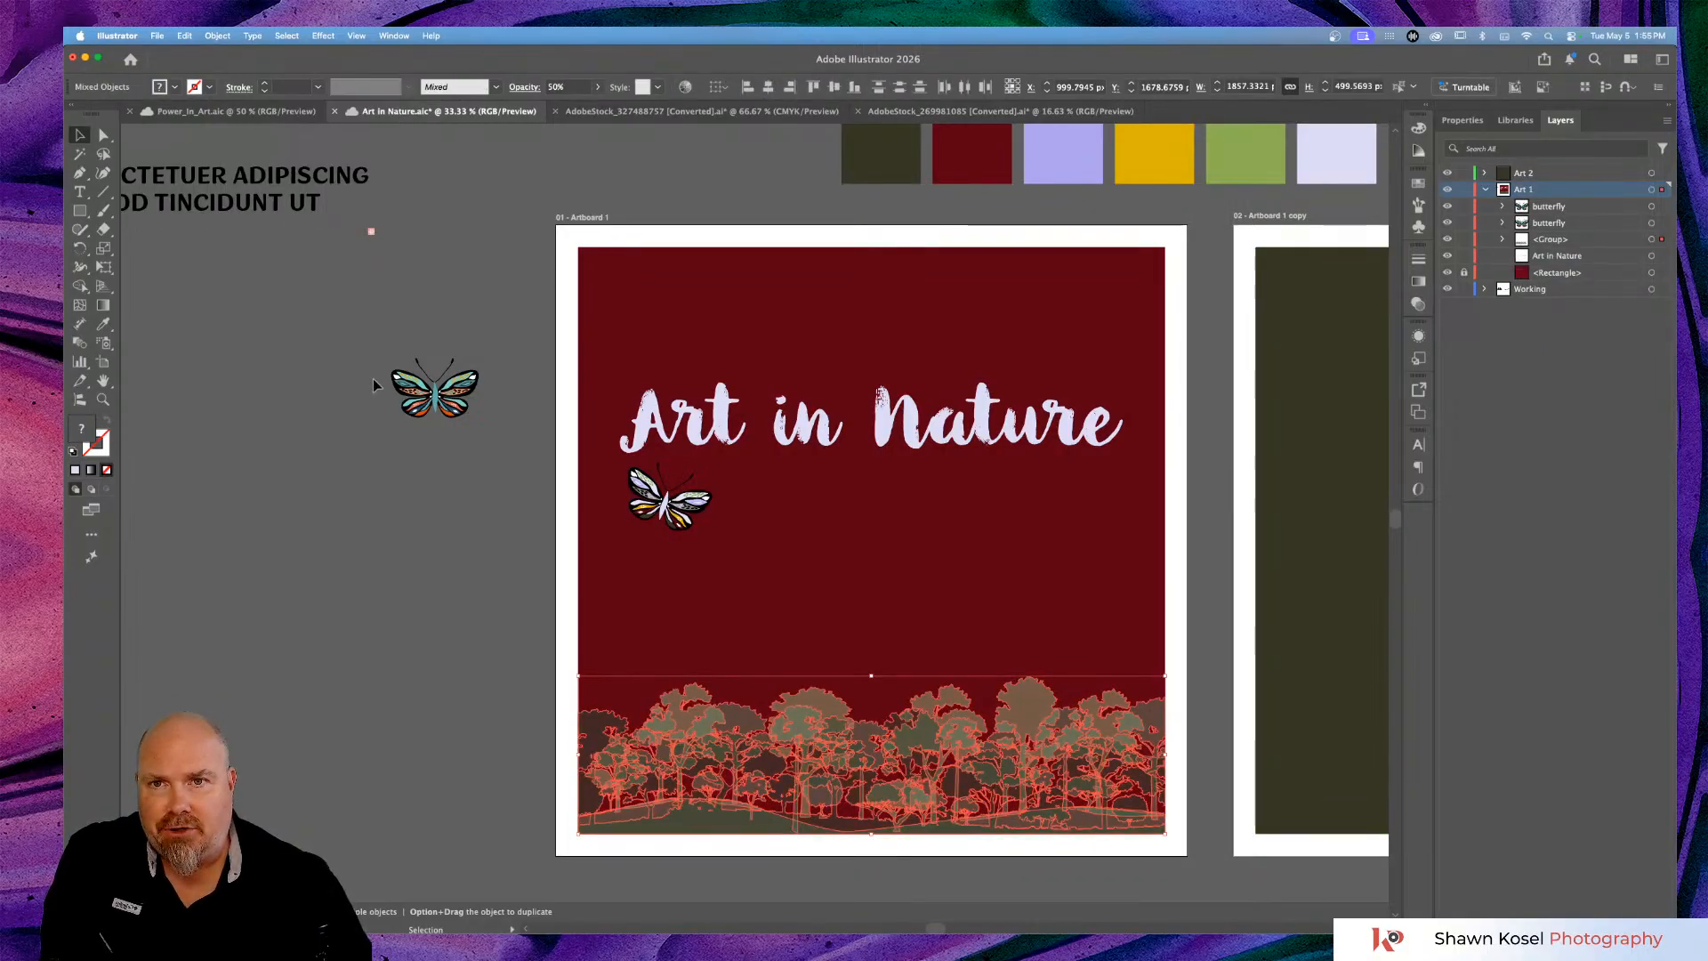
click(1419, 335)
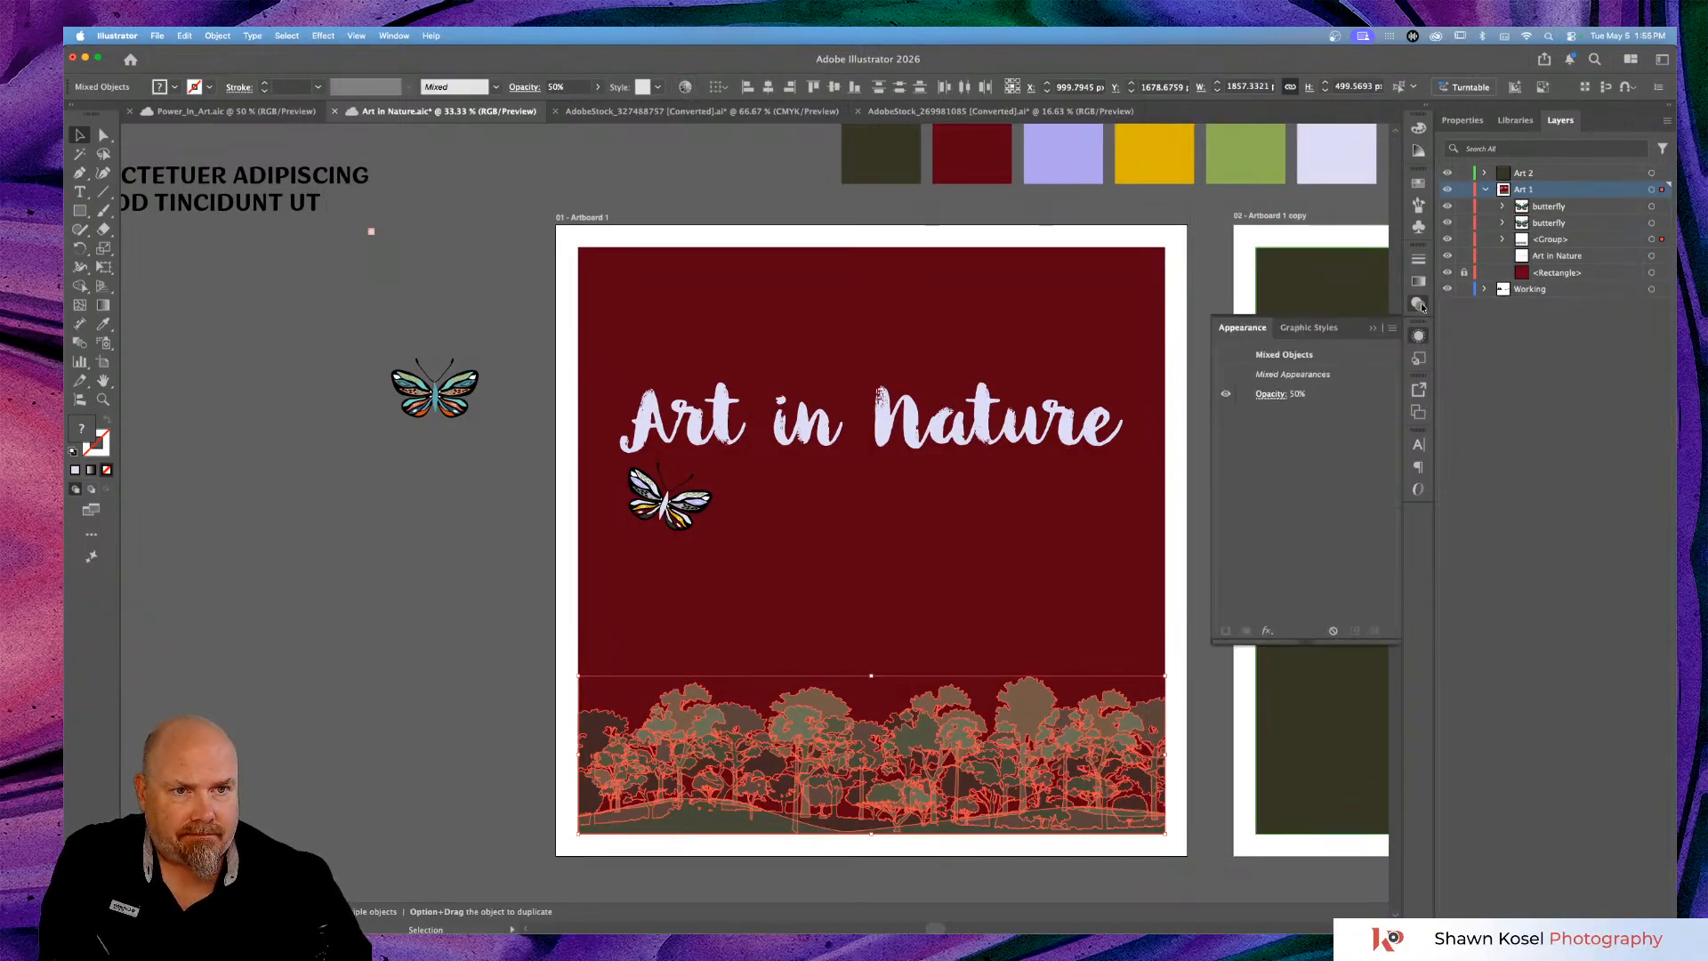
click(1418, 304)
click(1385, 276)
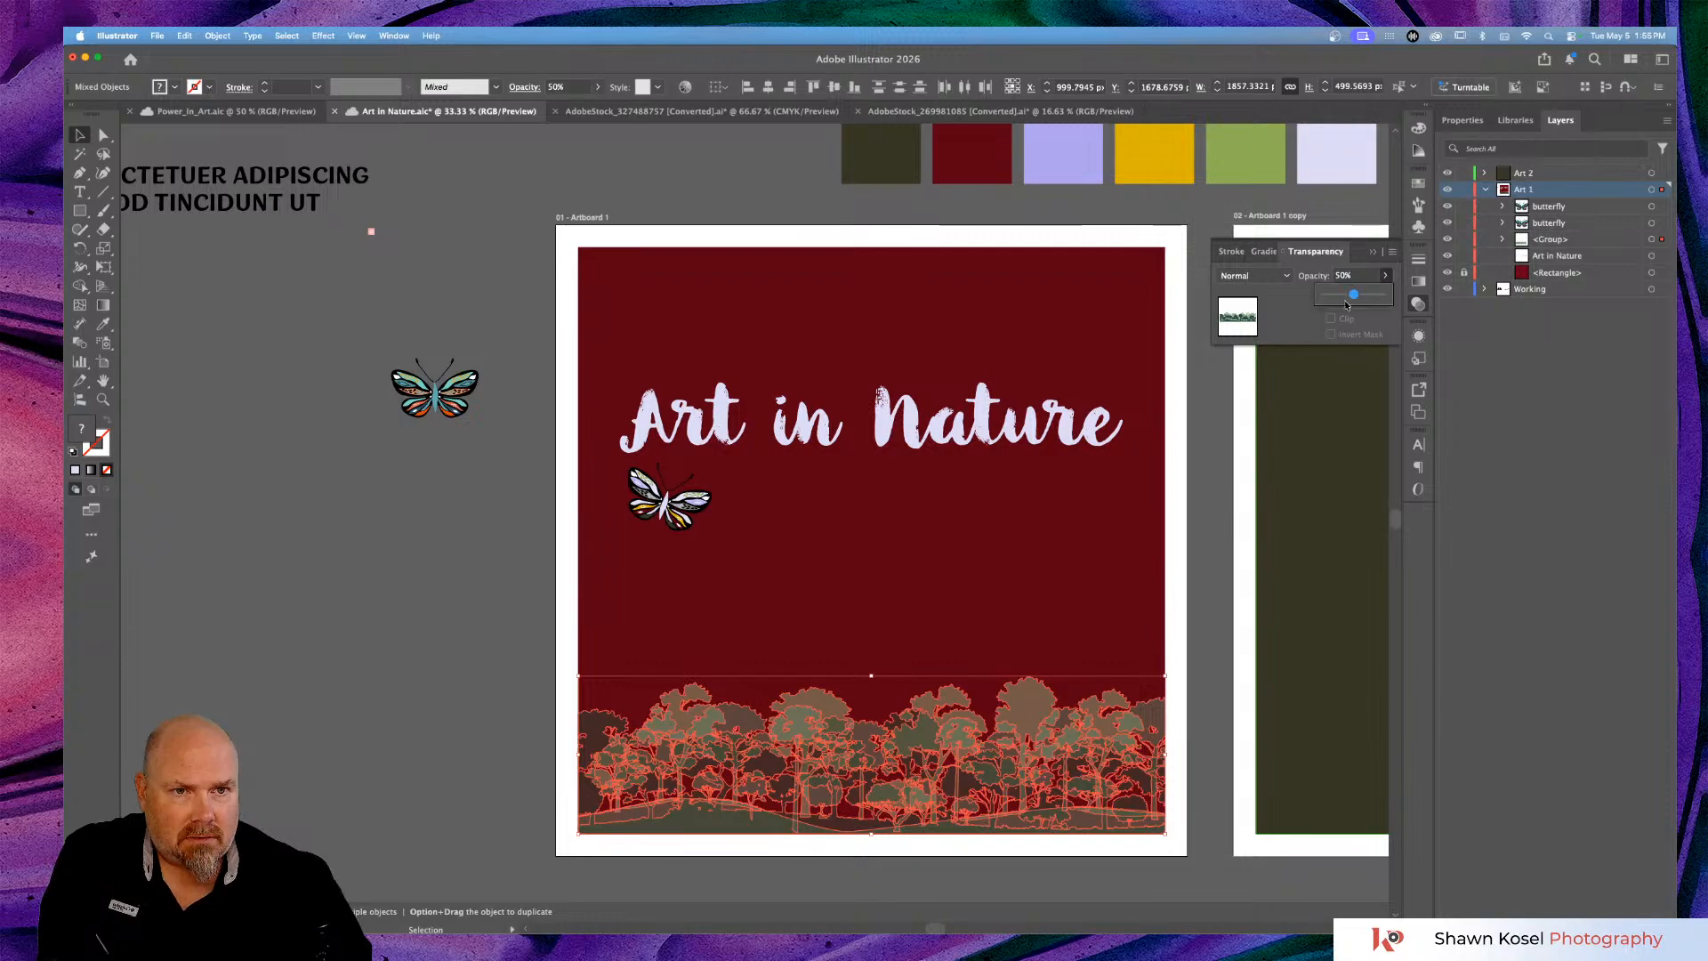
drag(1356, 296, 1383, 295)
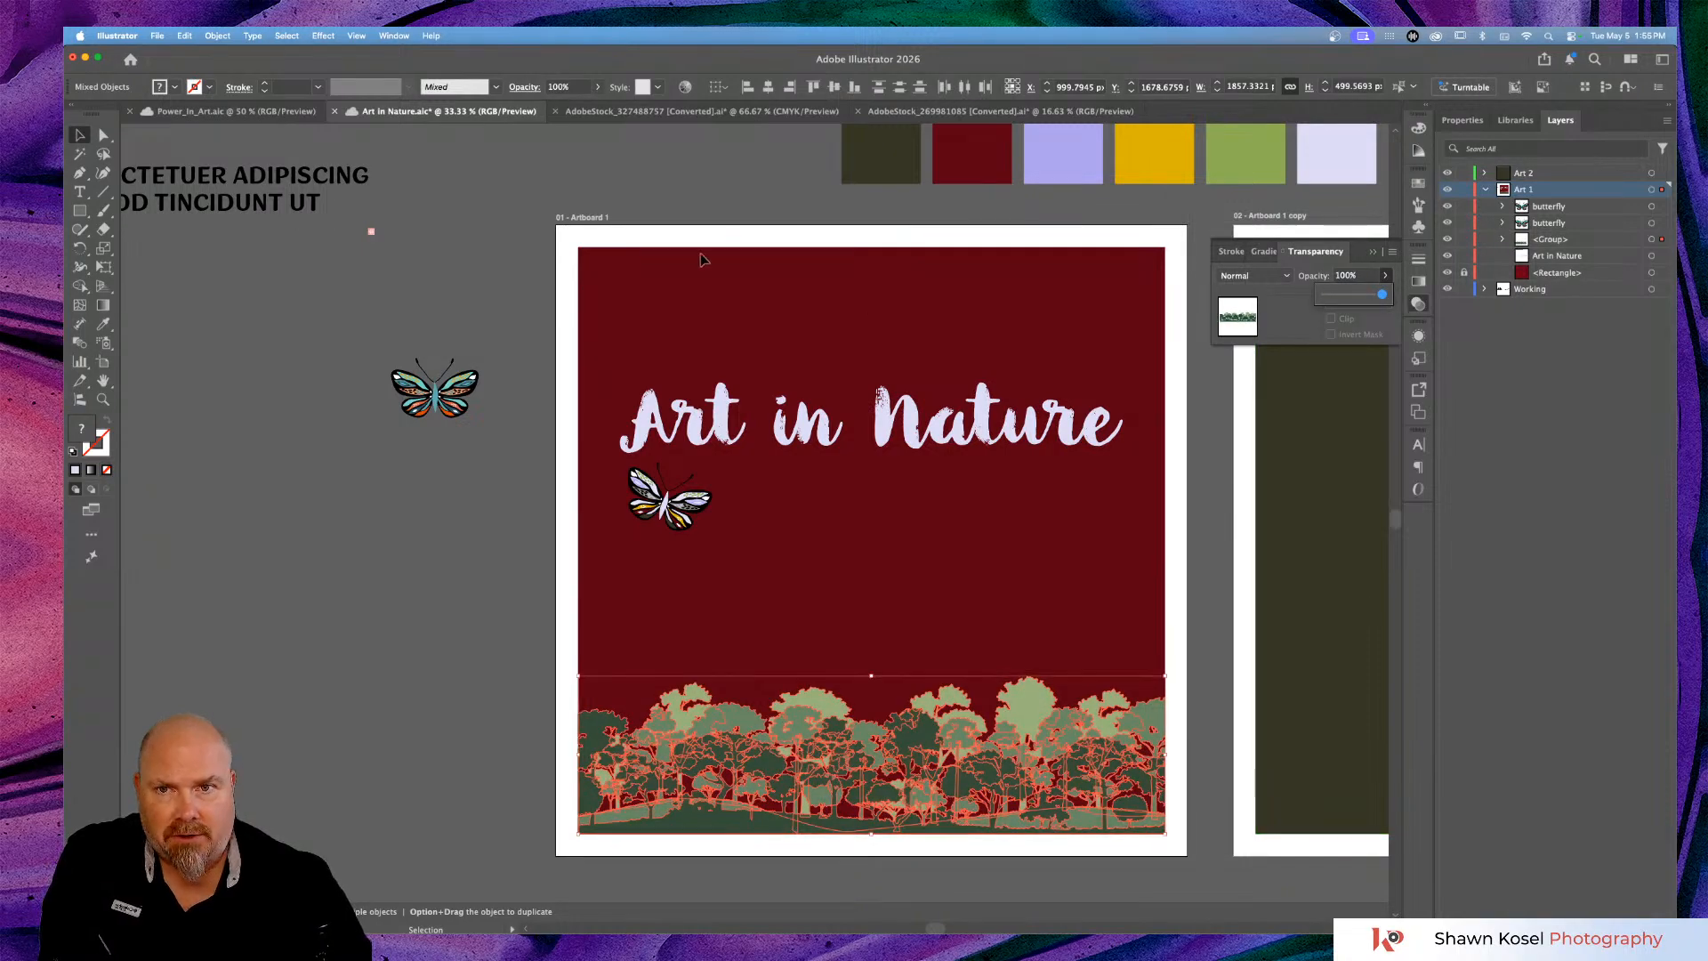
Recolor the tree group using the Swatch Group 1 color library.
click(685, 88)
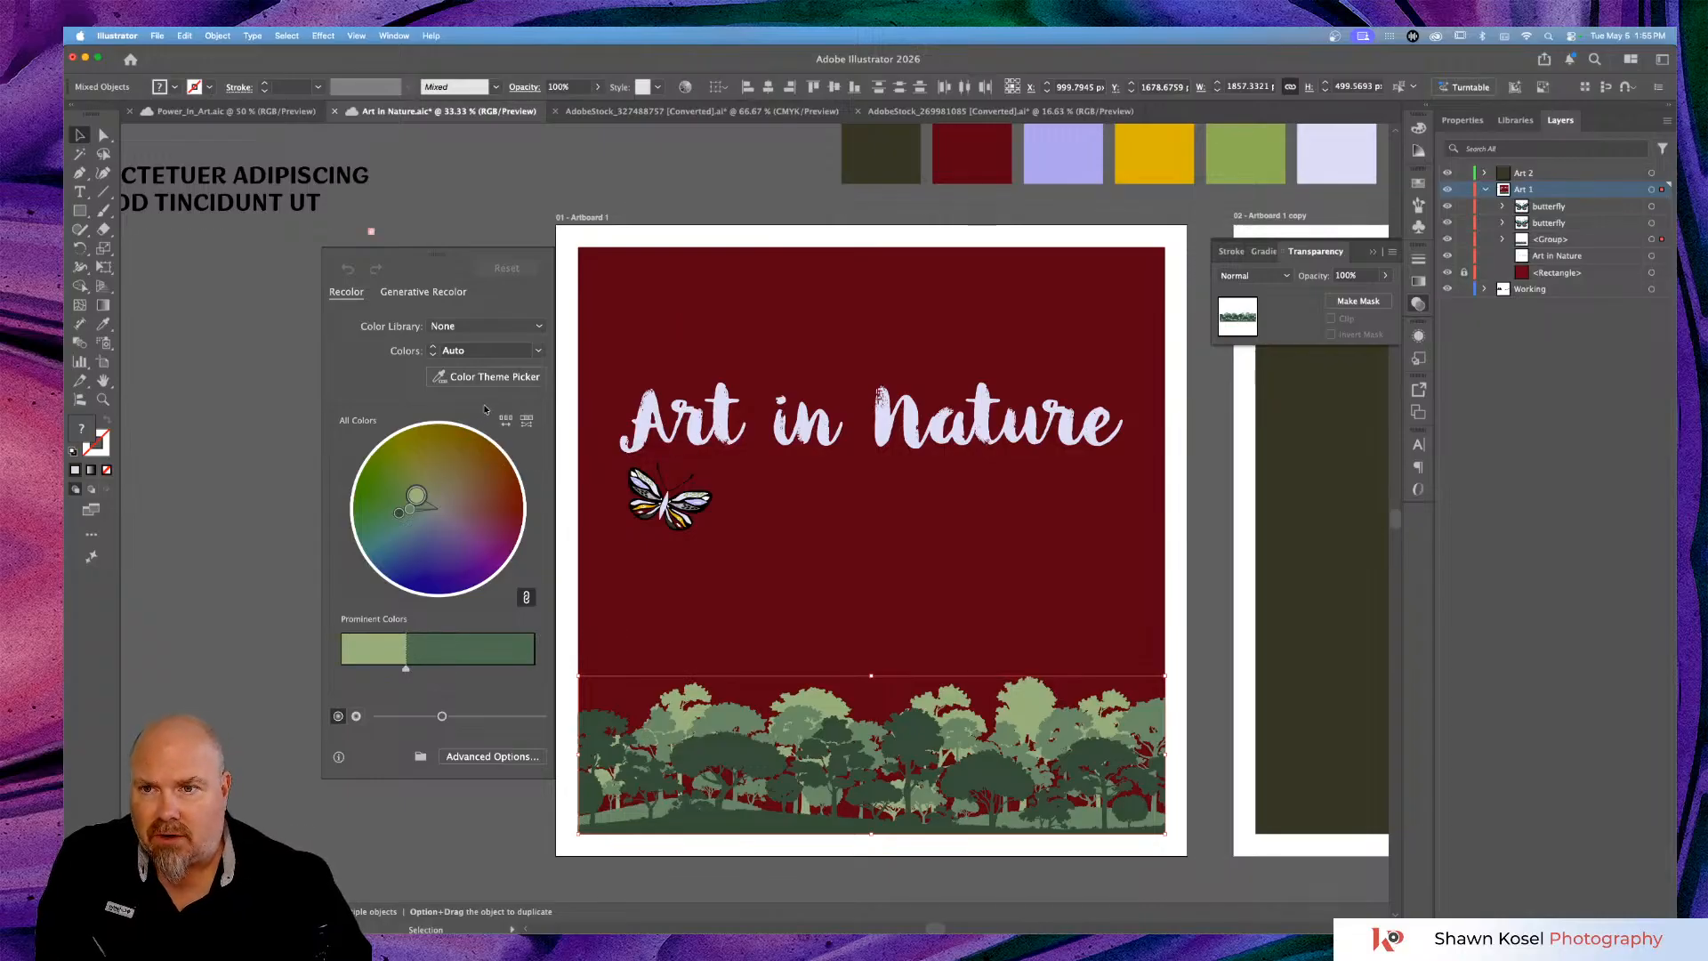
click(538, 352)
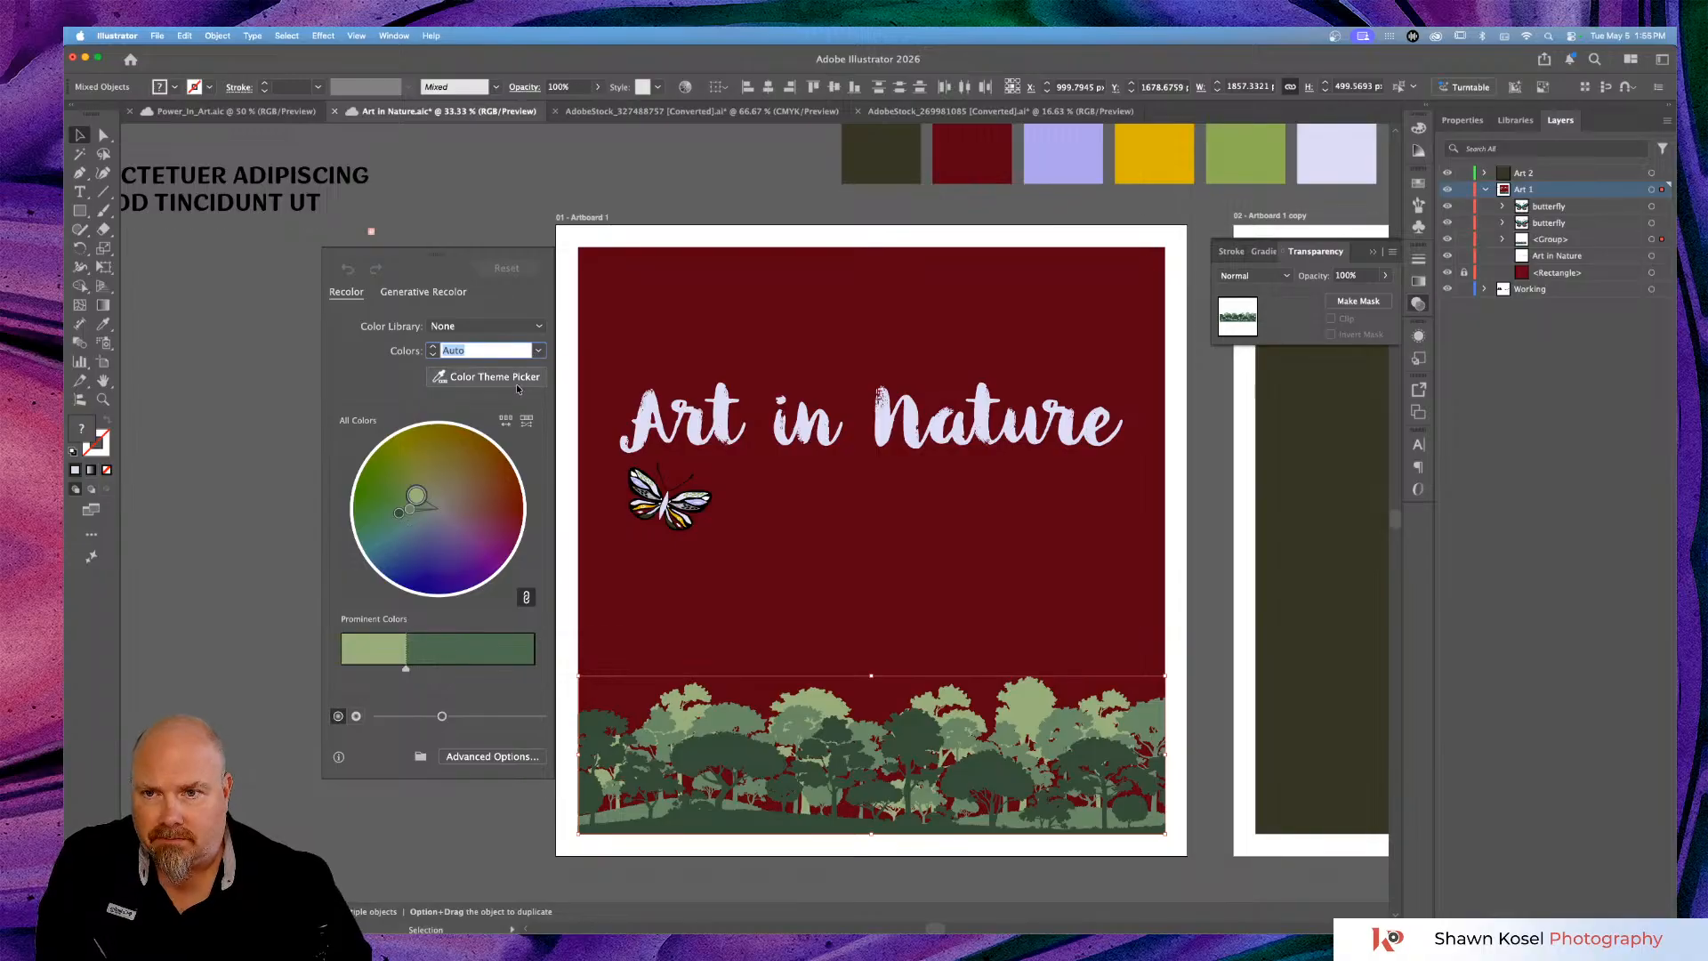
click(545, 327)
mouse_move(498, 371)
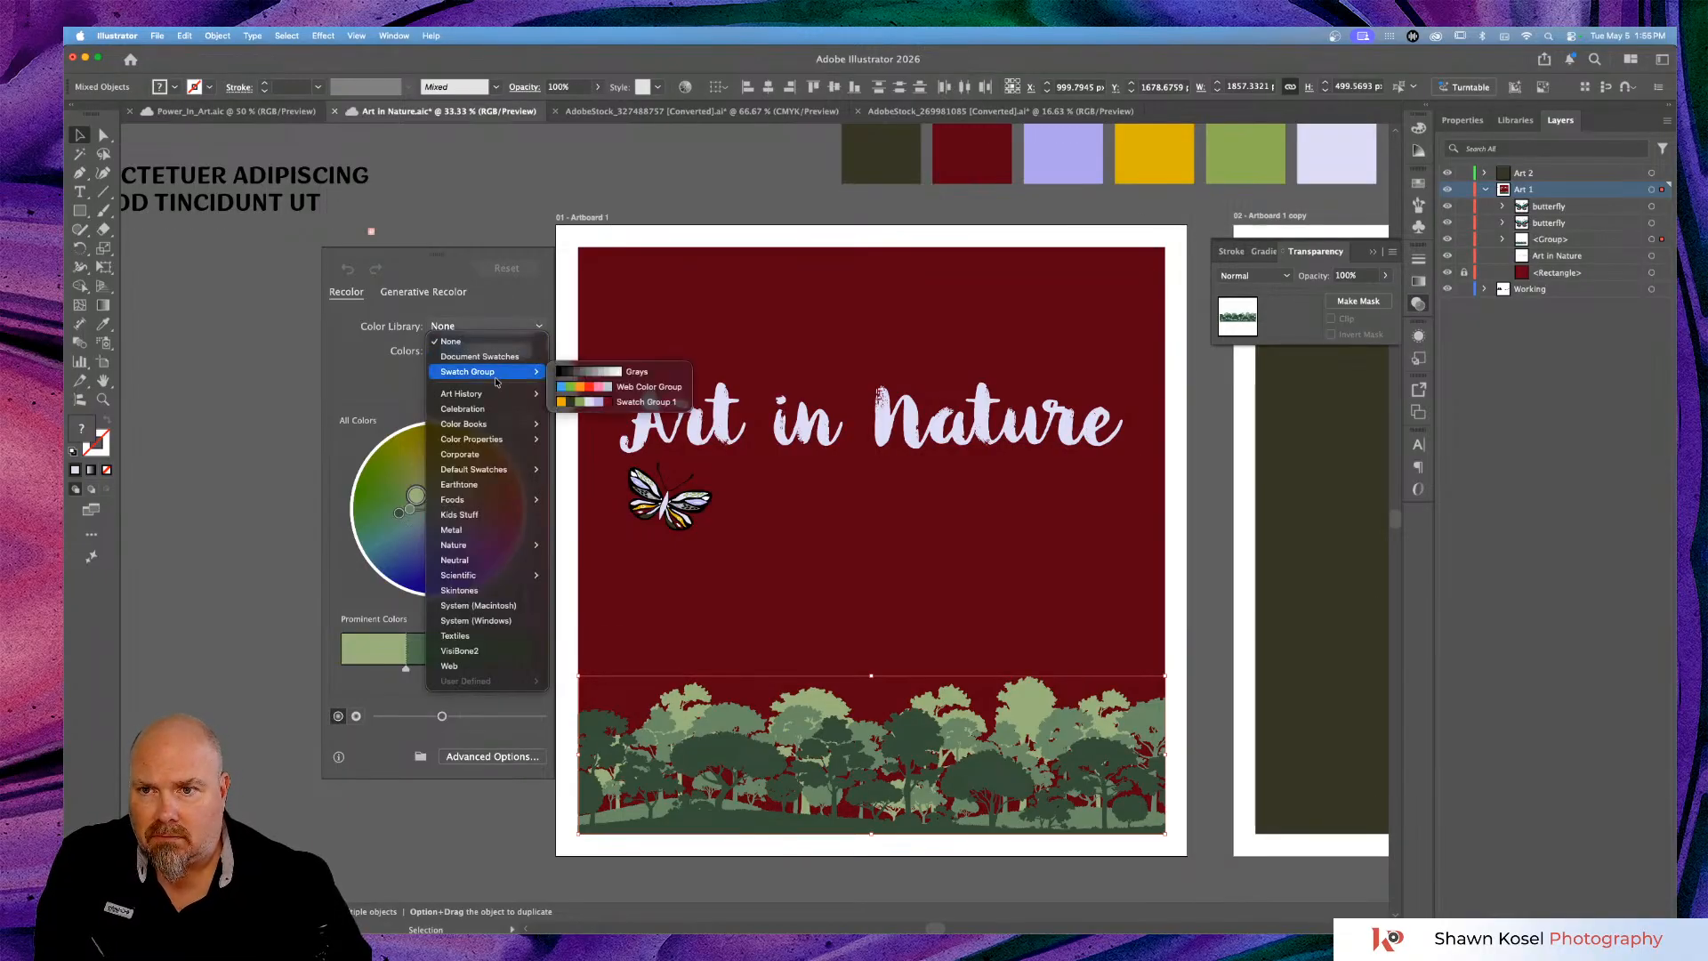
click(582, 402)
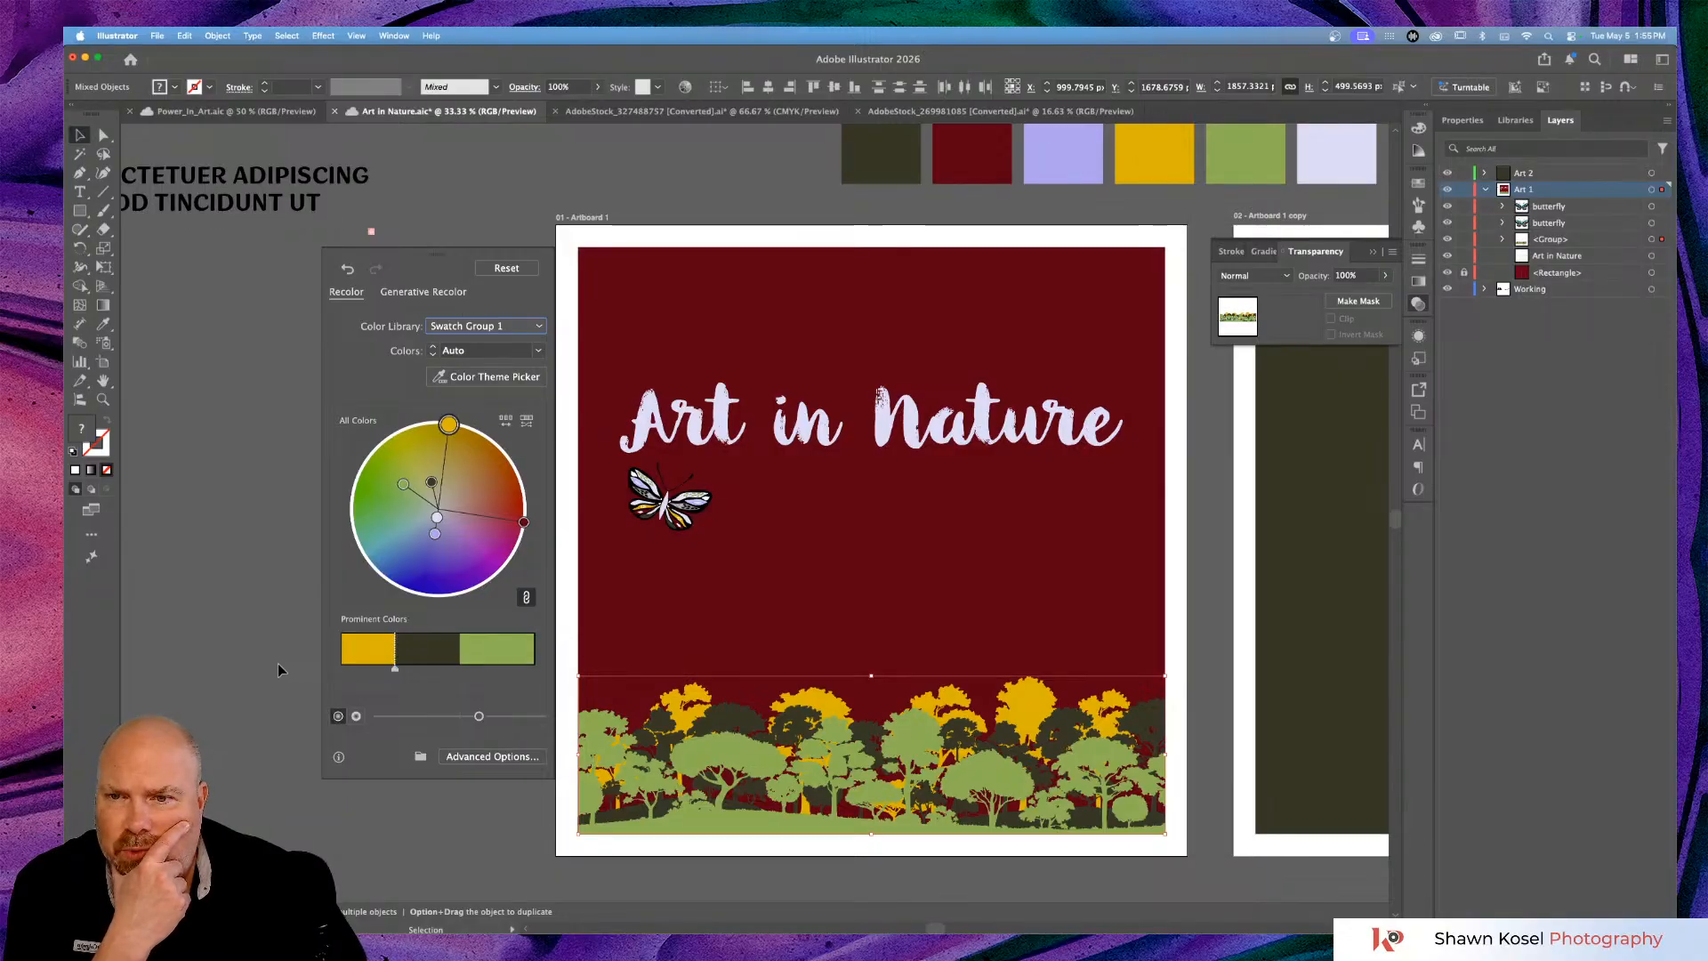
Randomize the saturation and brightness of the tree colors repeatedly until they show muted olive greens with golden yellow.
click(531, 422)
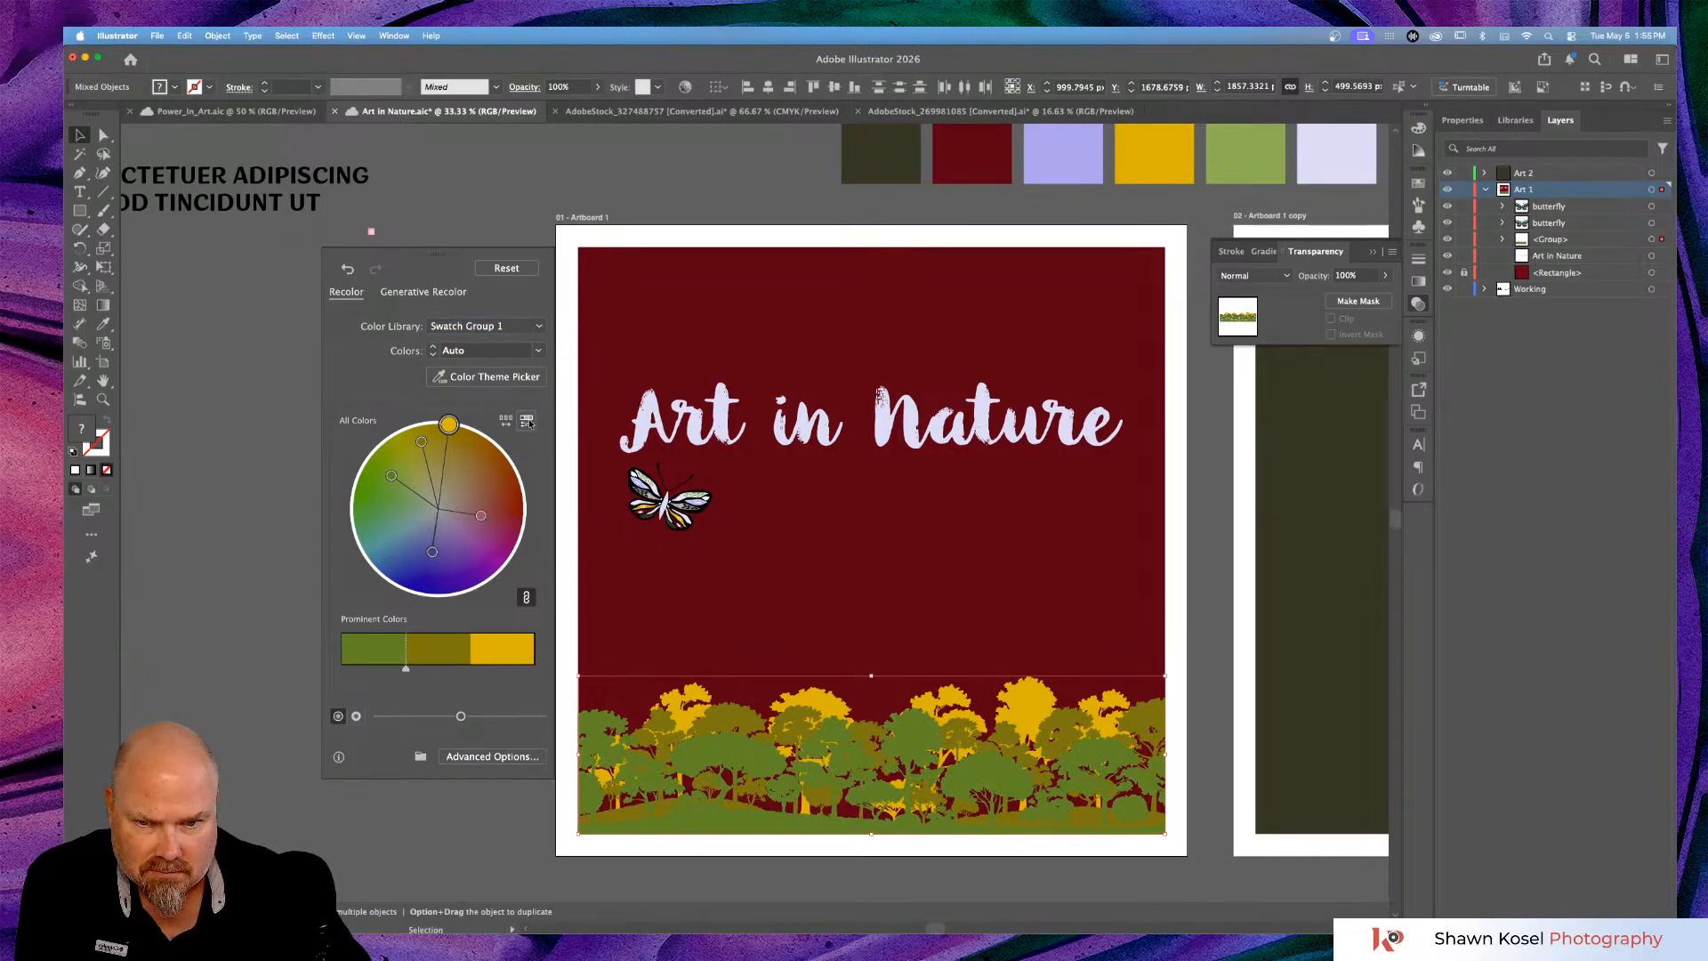
click(528, 421)
click(529, 422)
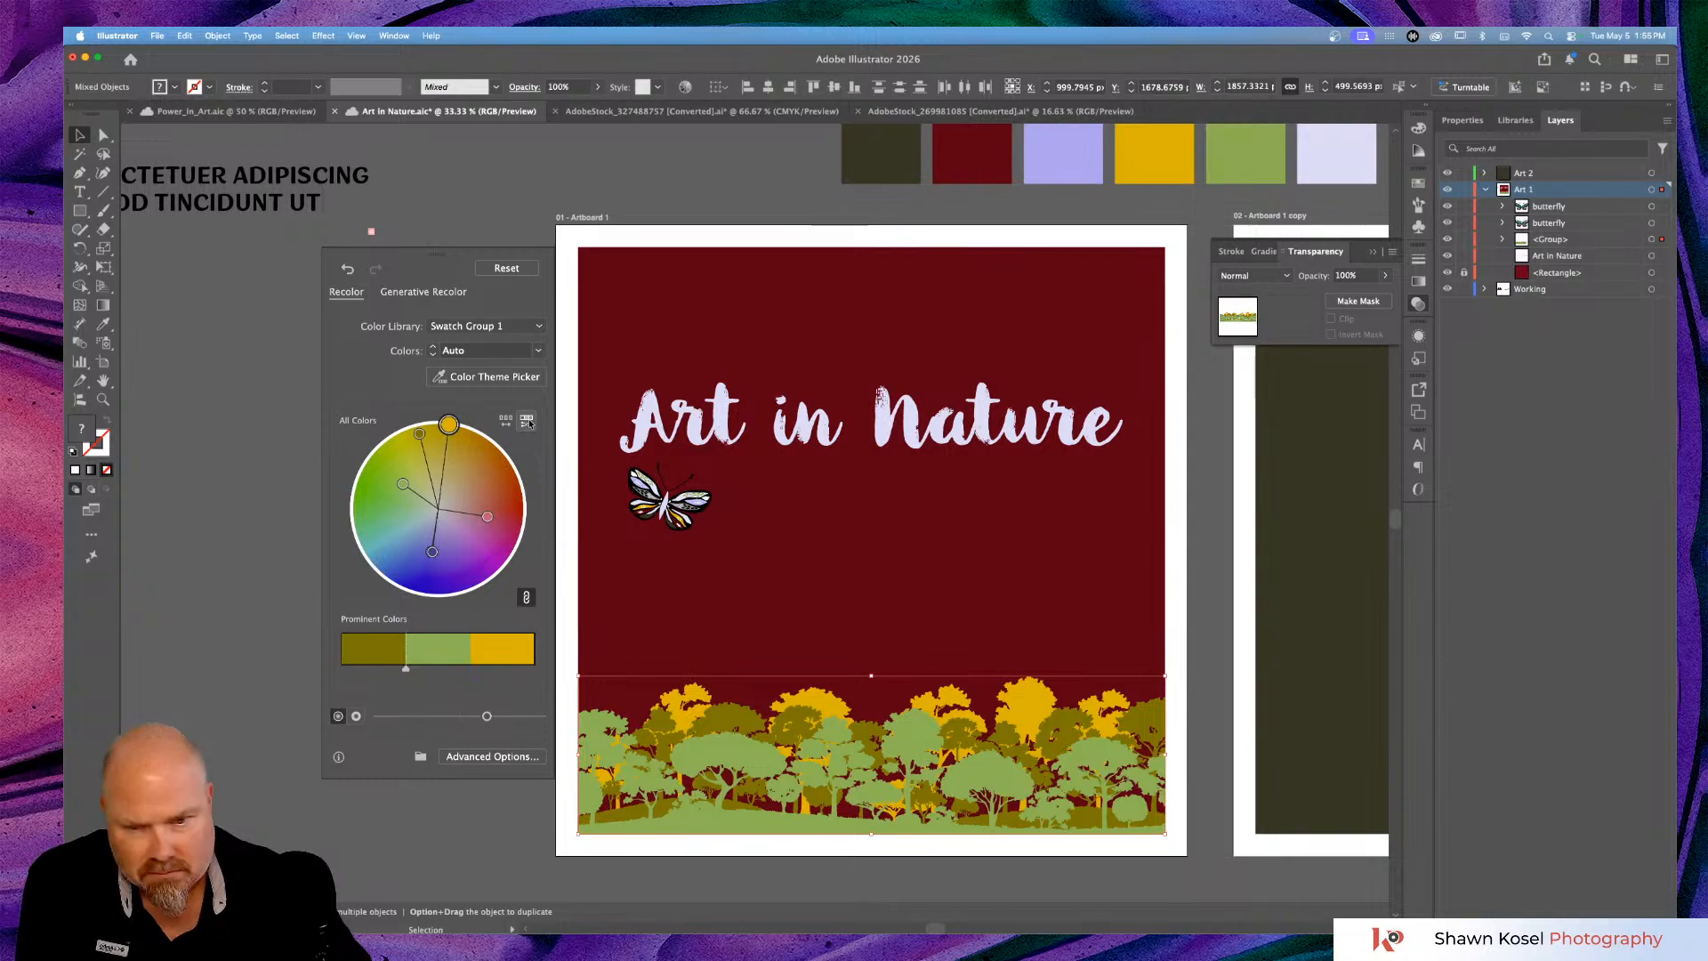
click(528, 422)
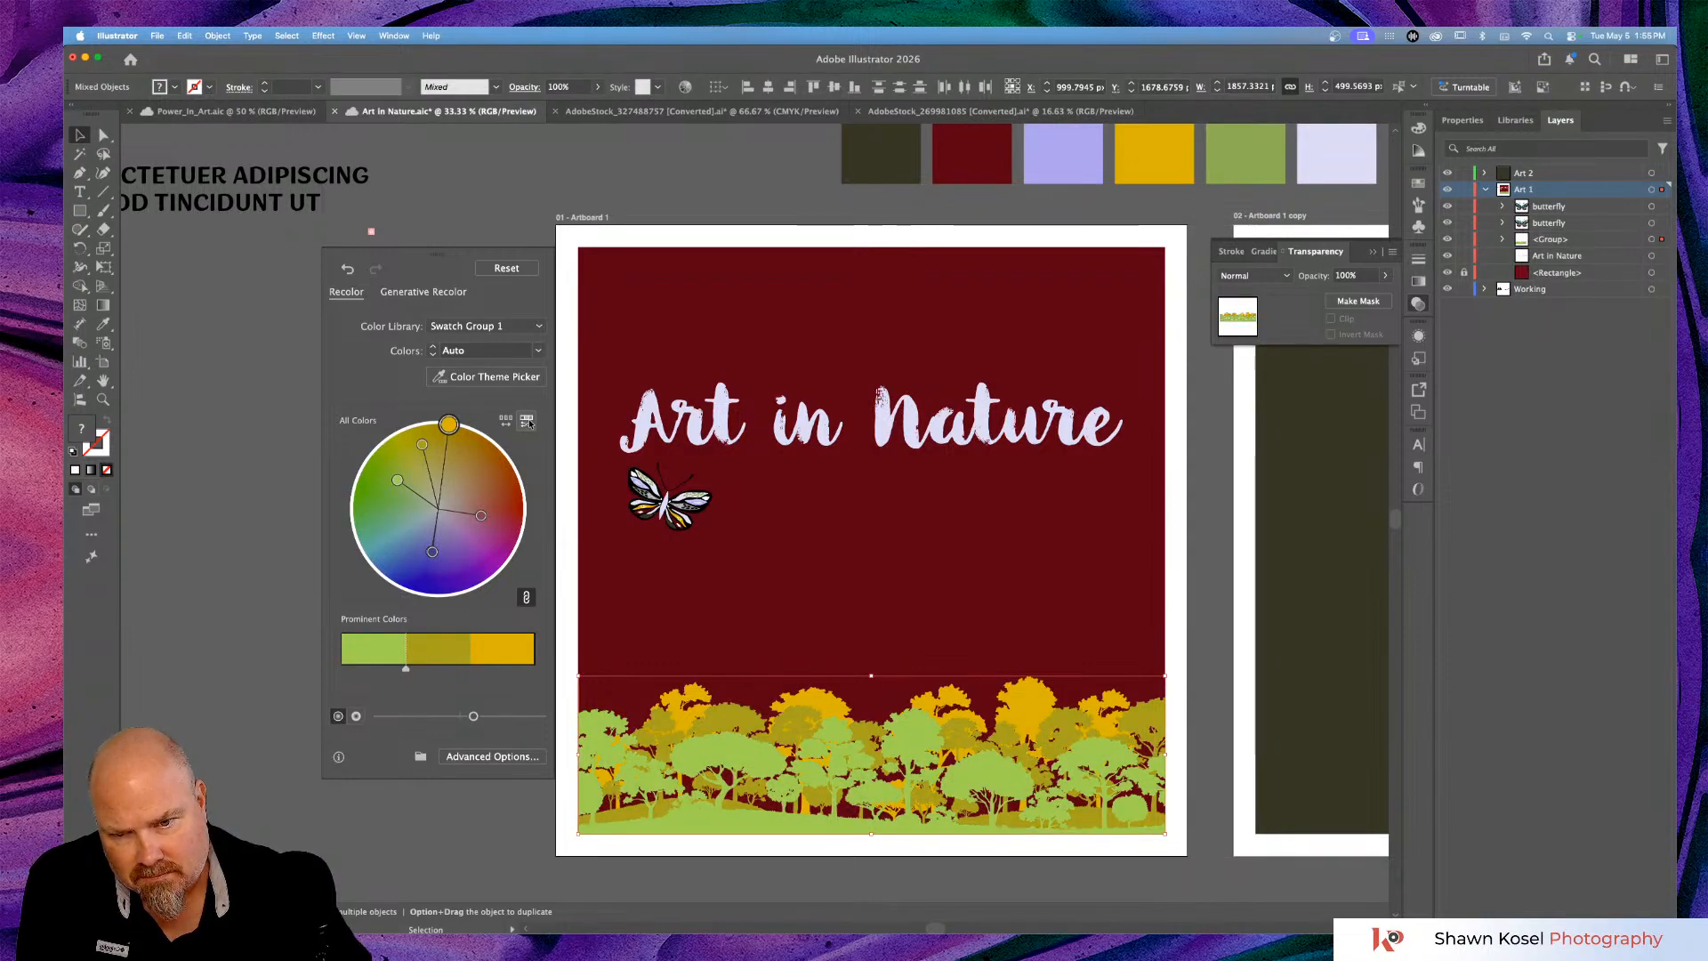
click(528, 422)
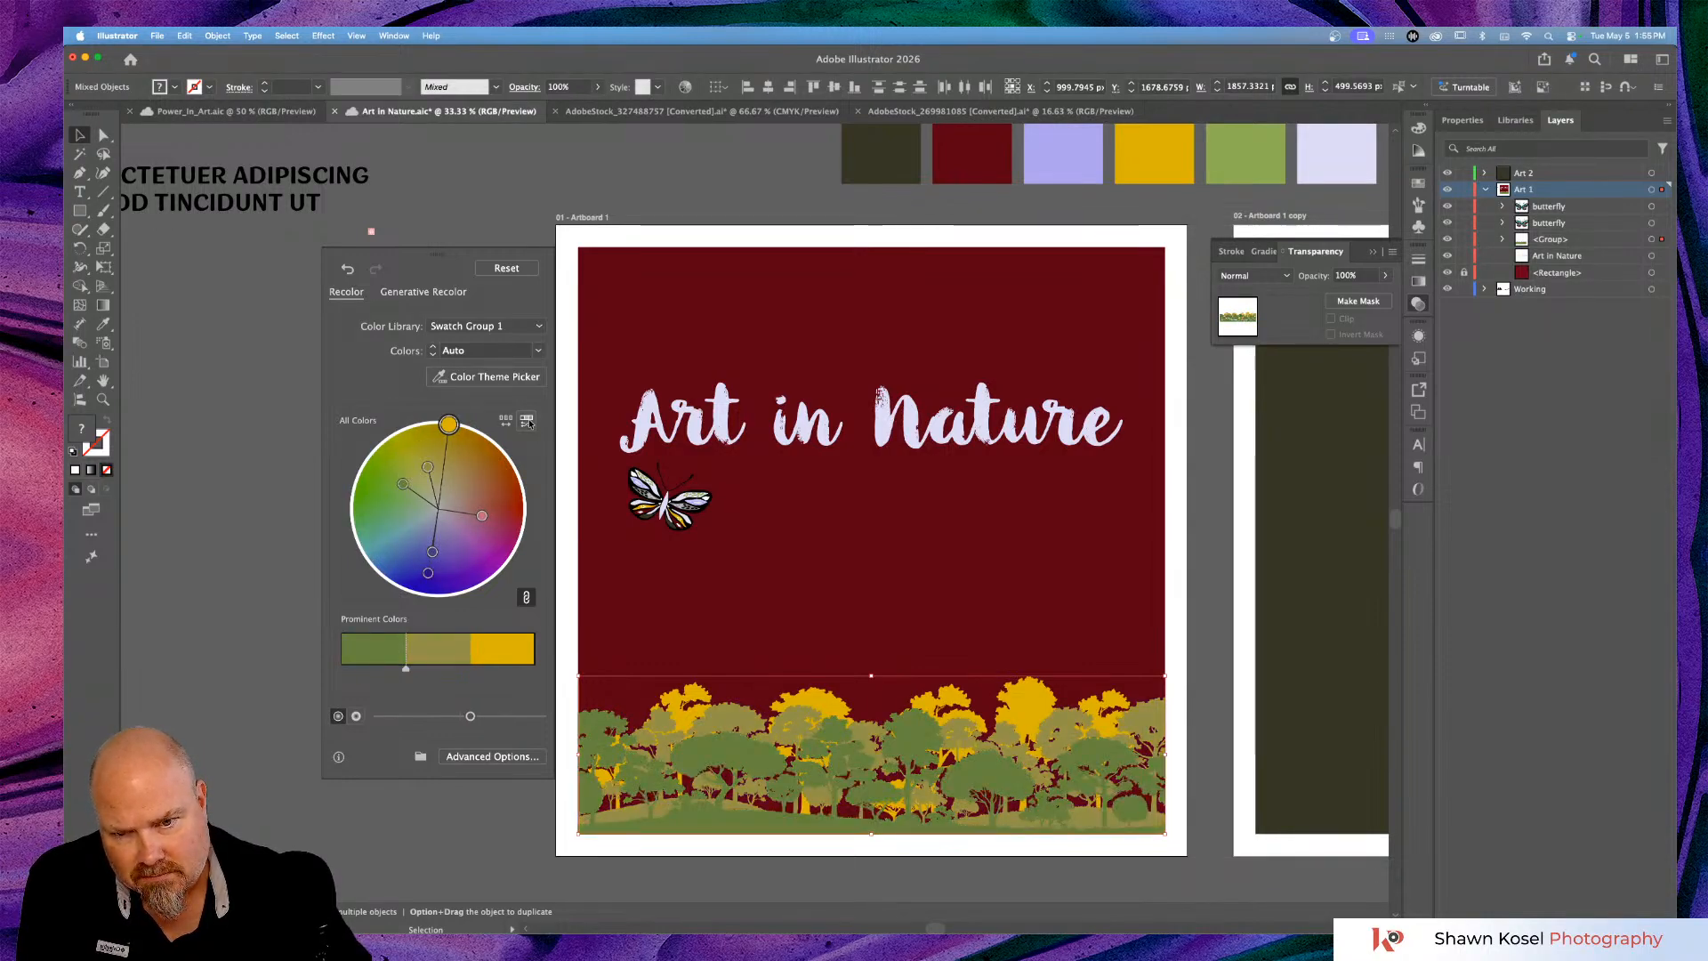
click(528, 422)
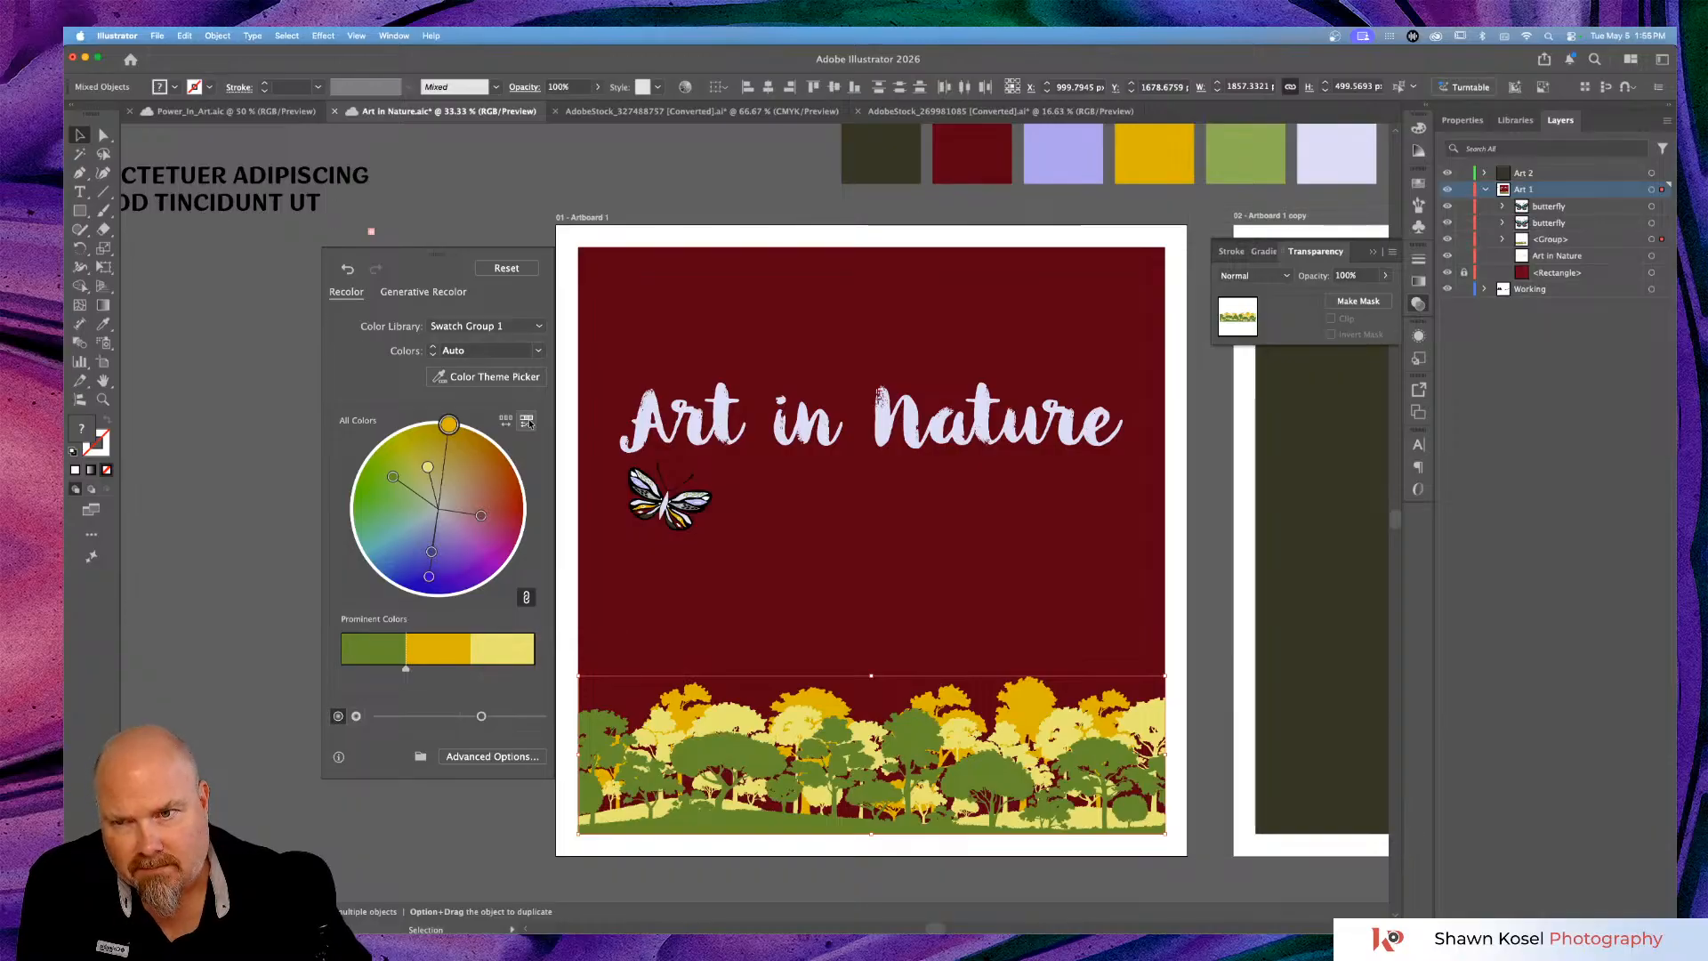
click(528, 422)
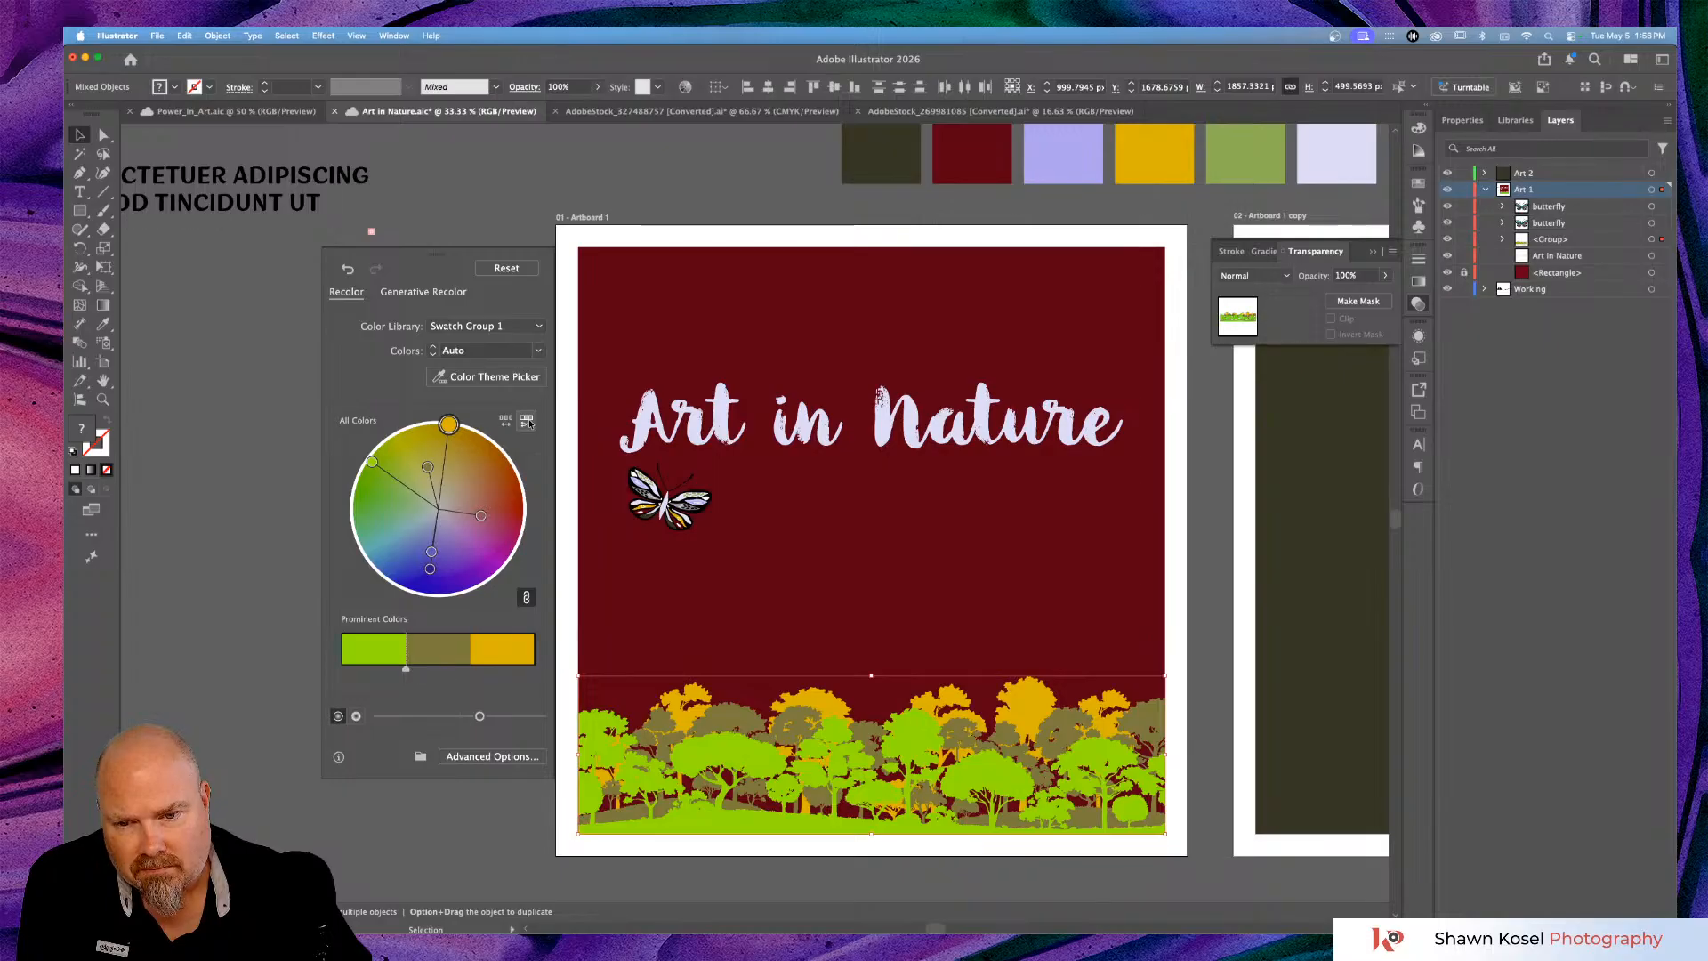
click(529, 422)
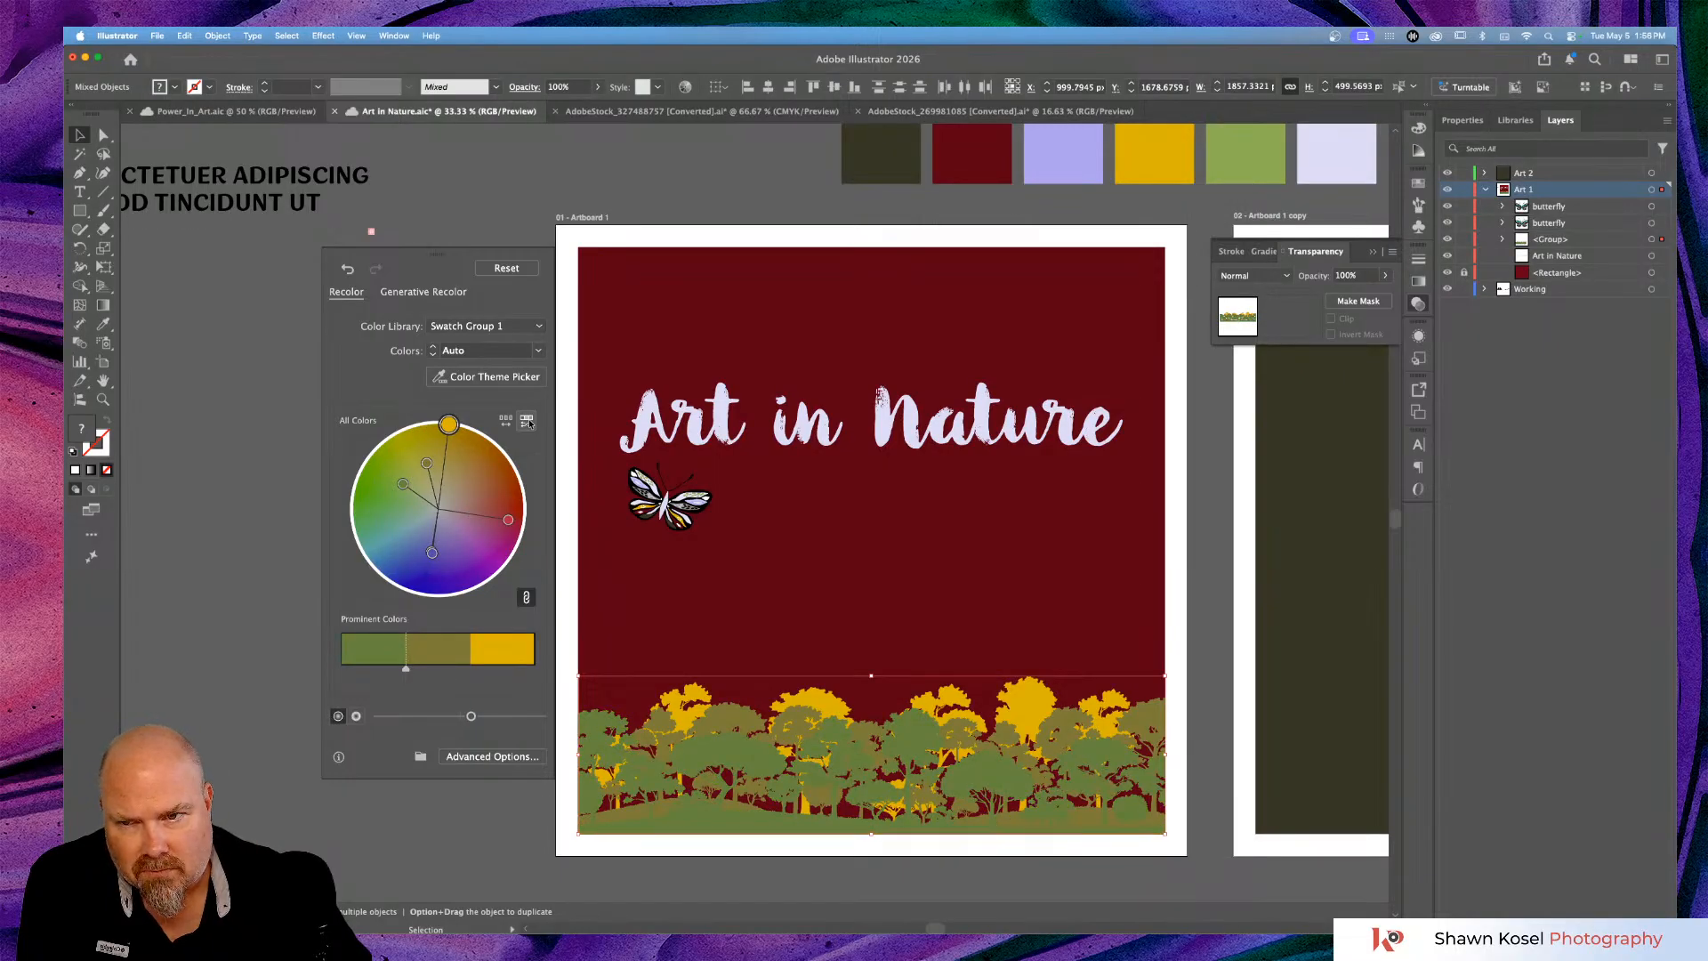
Randomize the saturation and brightness of the tree colors until they show light green, khaki and golden yellow.
click(529, 422)
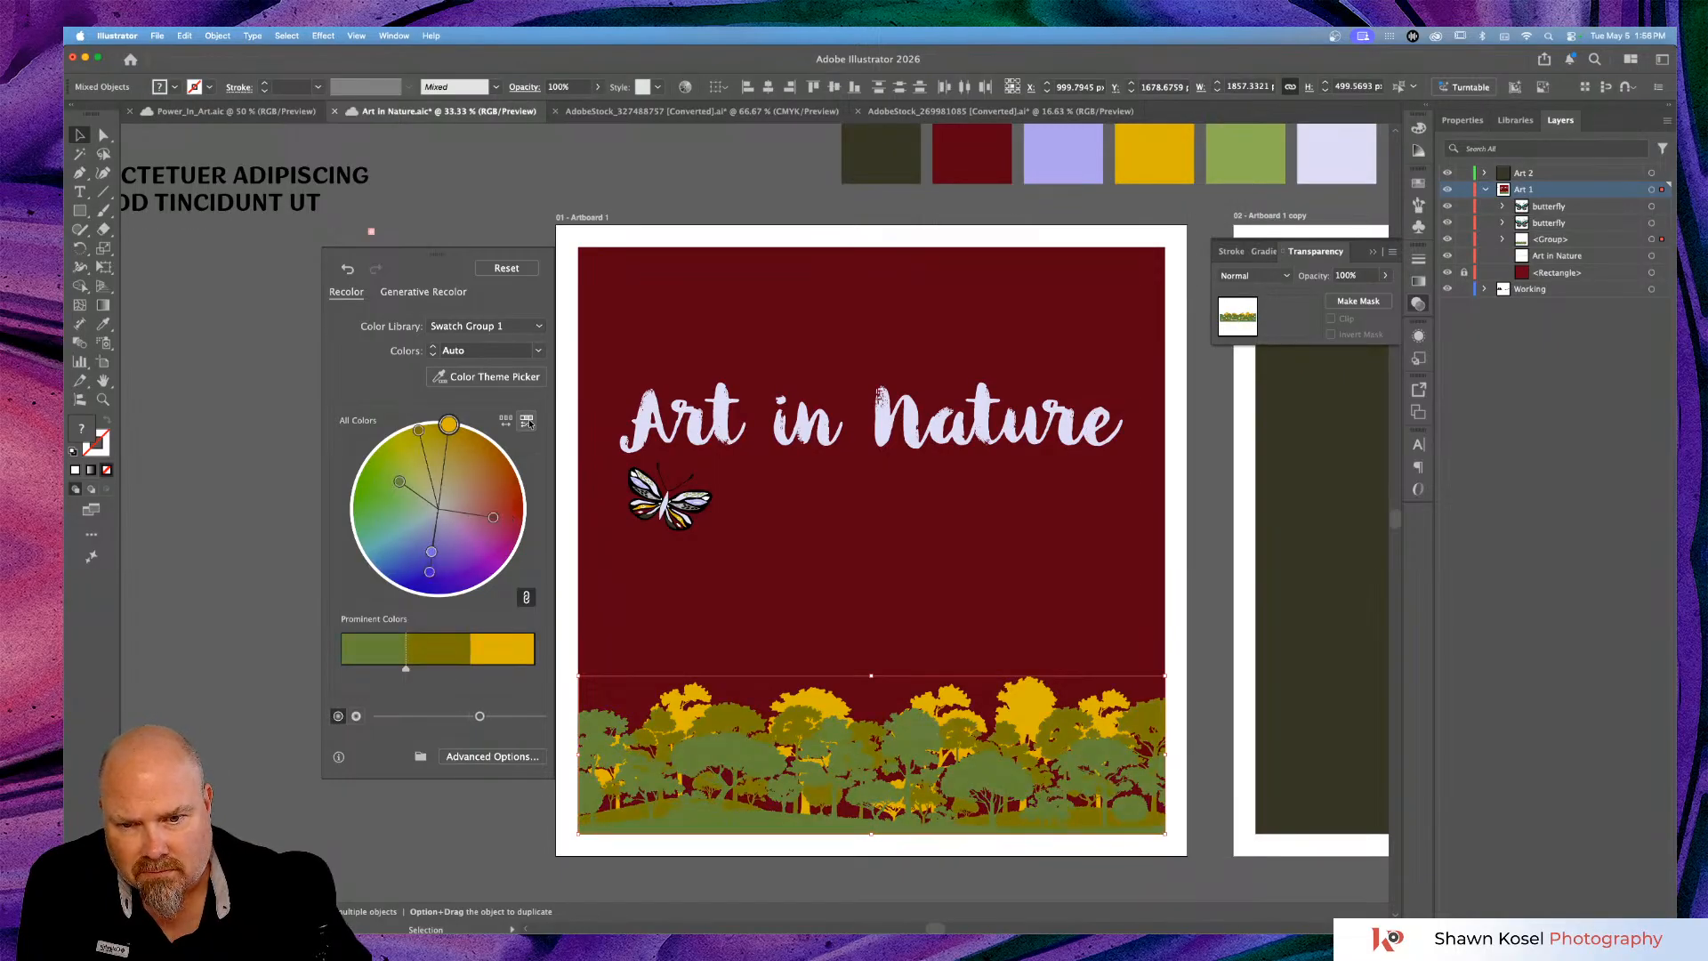
click(529, 422)
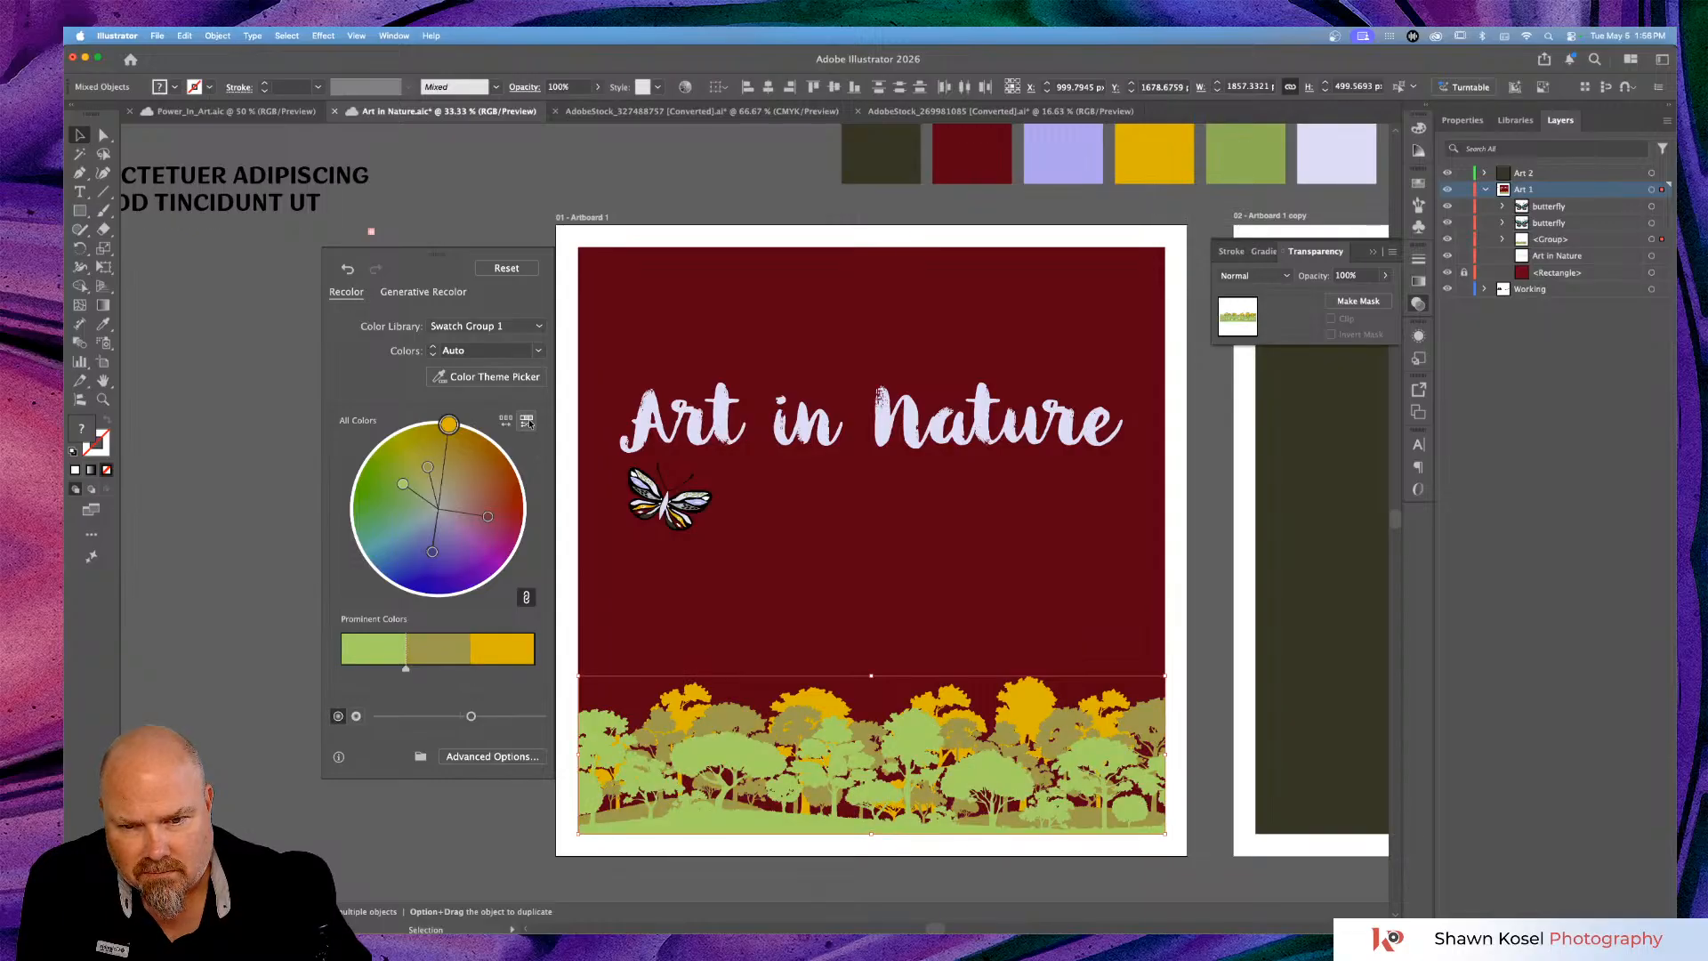
click(227, 452)
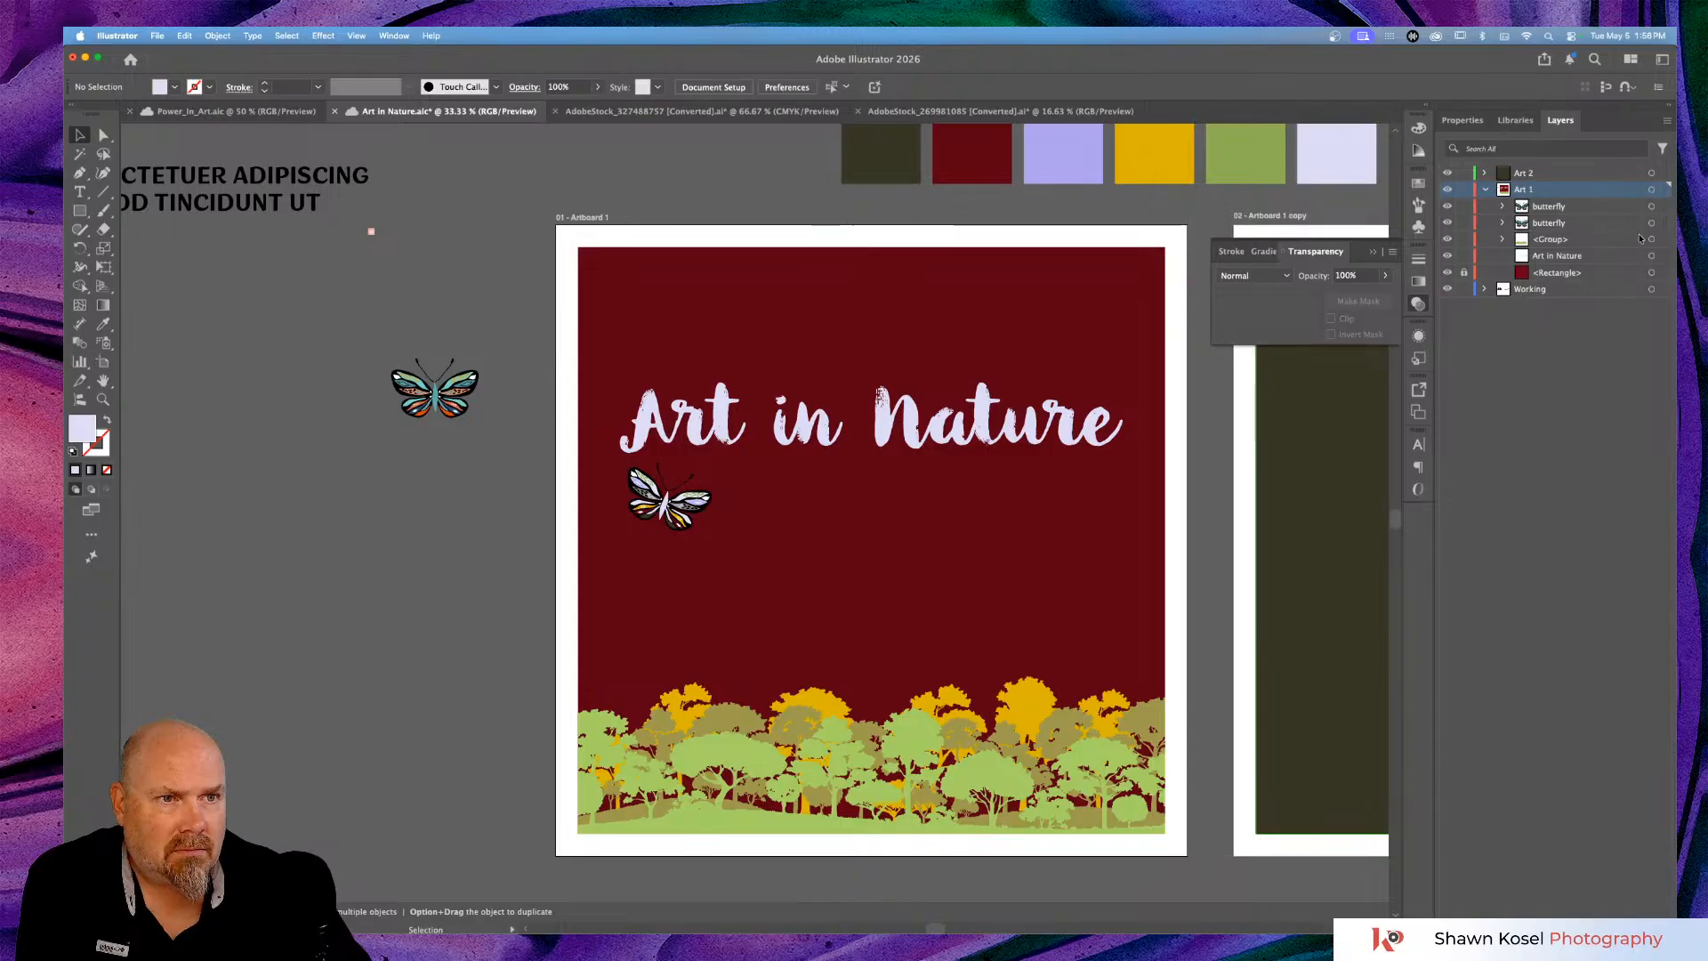
Reduce the opacity of the tree group on the red artboard to 49%.
click(1650, 242)
click(1385, 275)
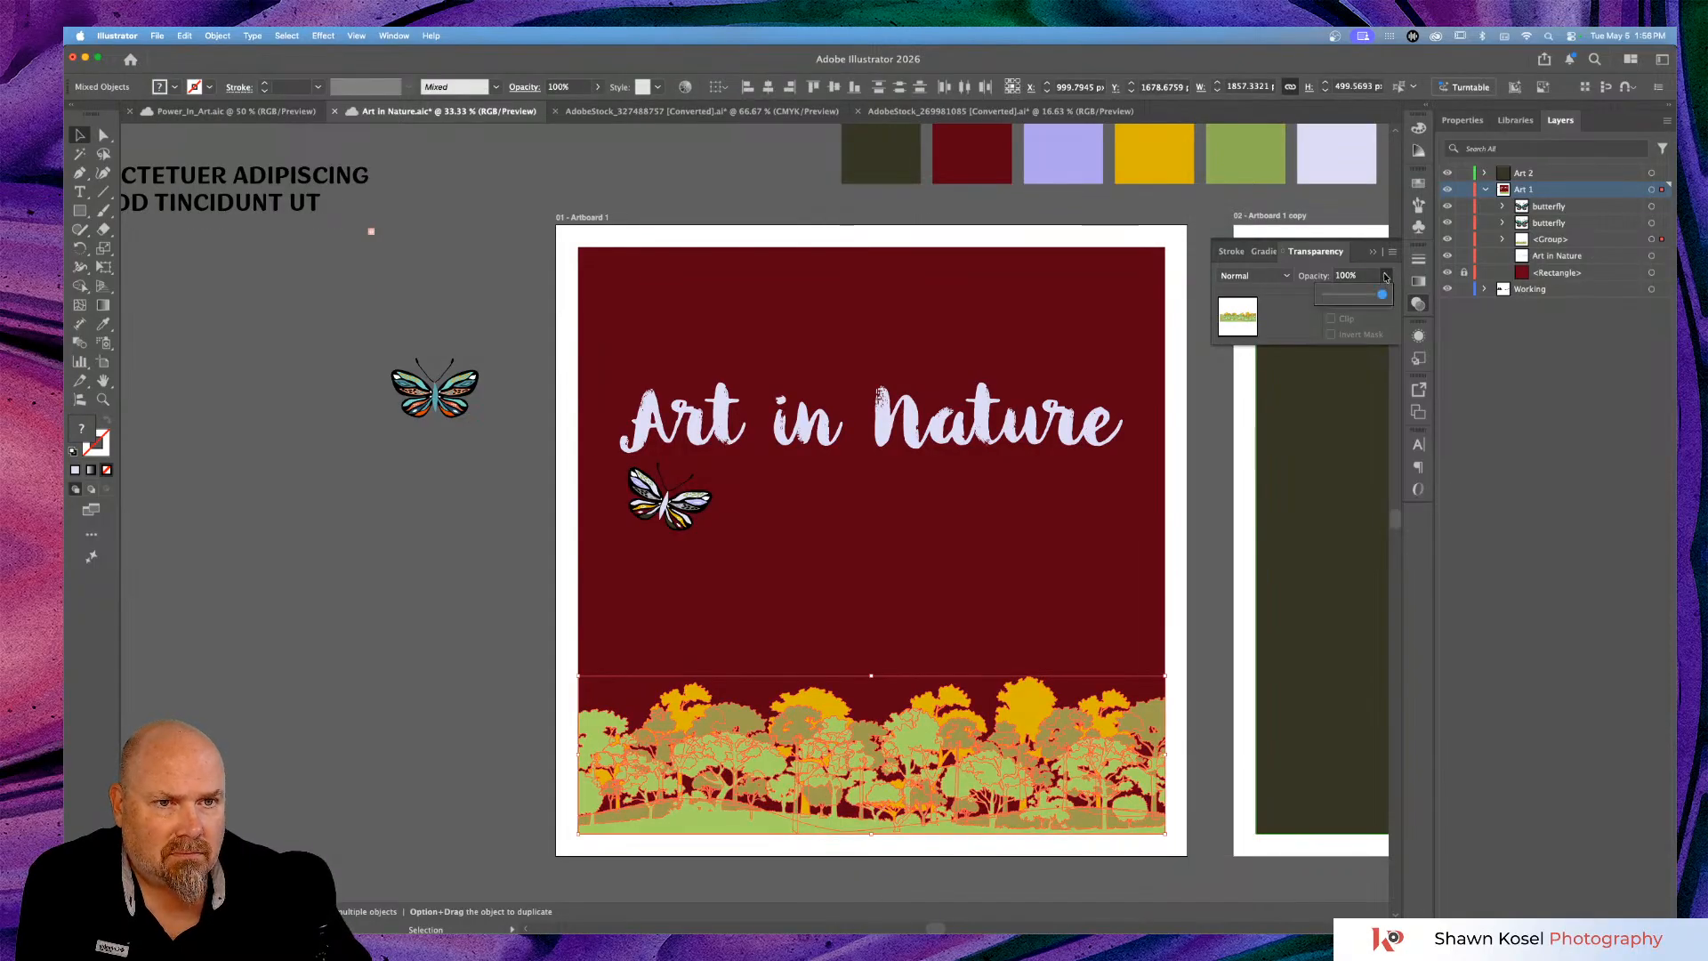
drag(1381, 297, 1351, 300)
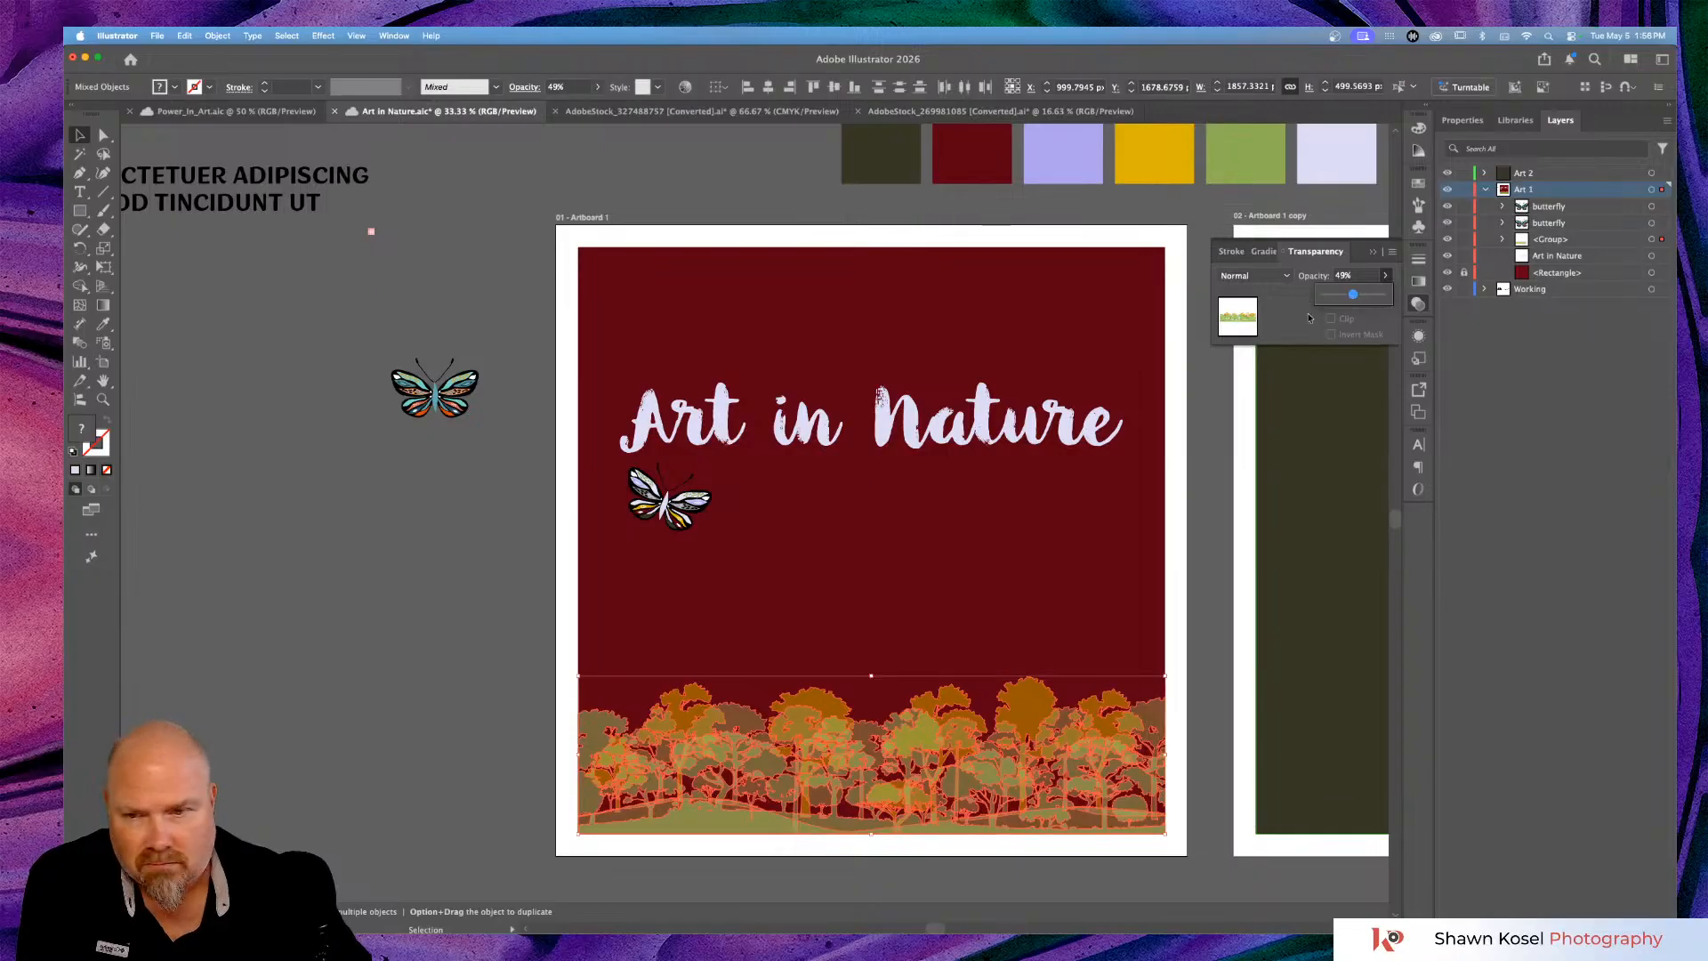
click(510, 585)
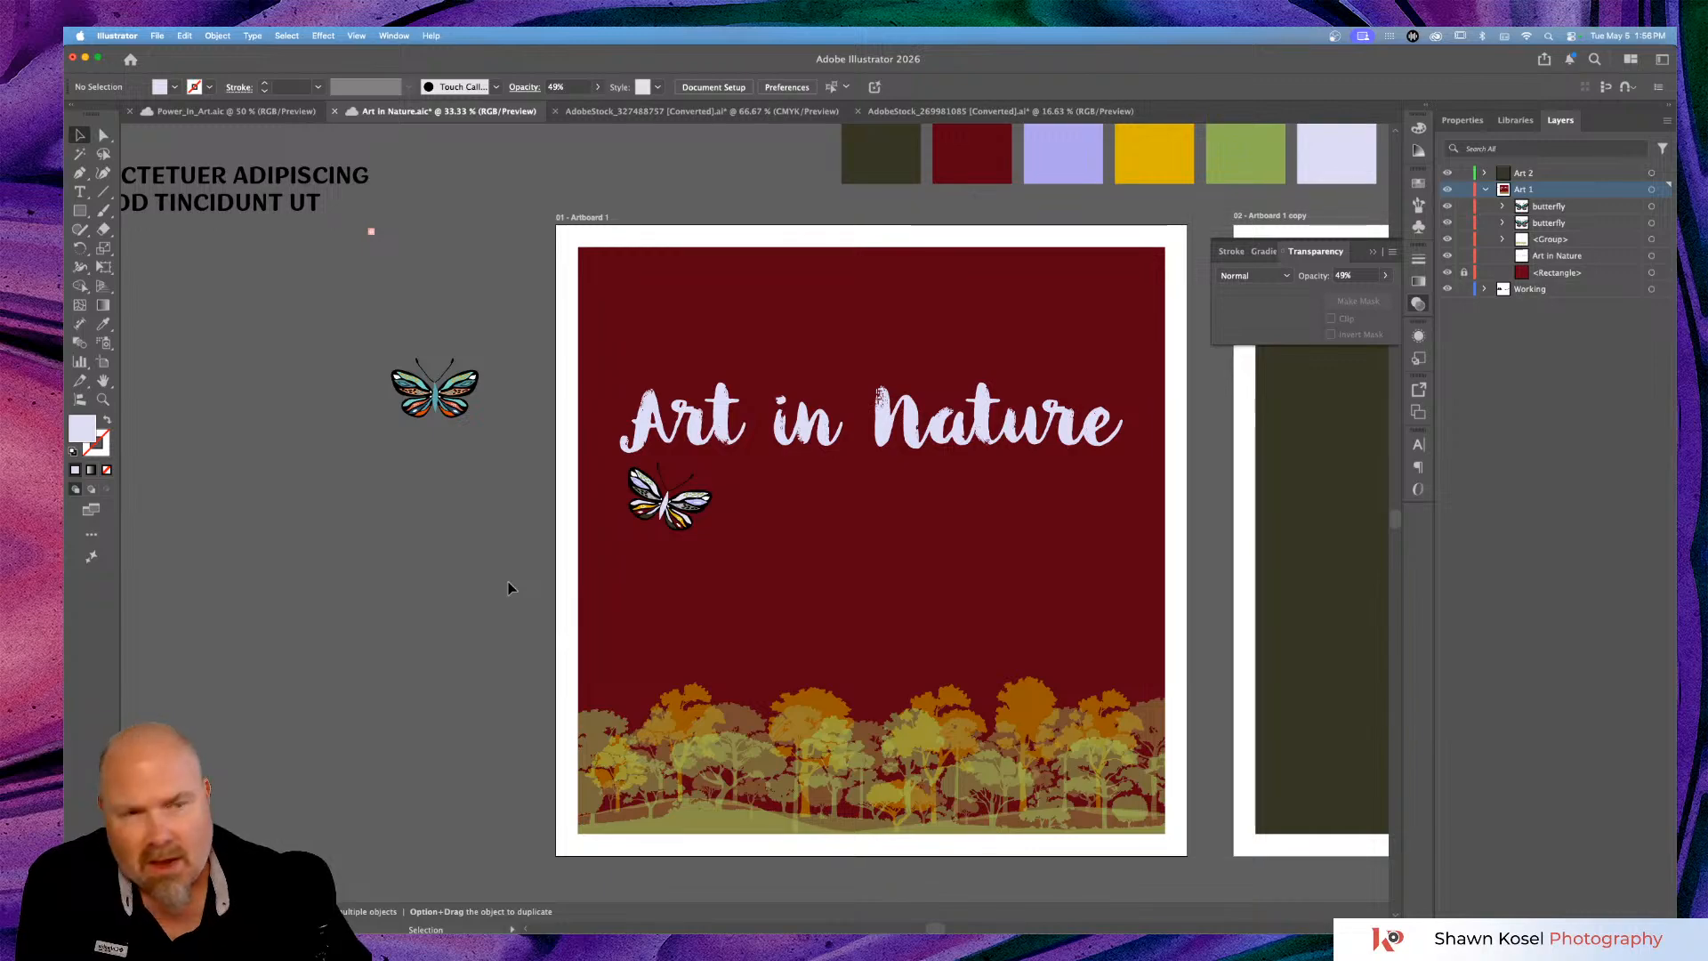
click(1503, 240)
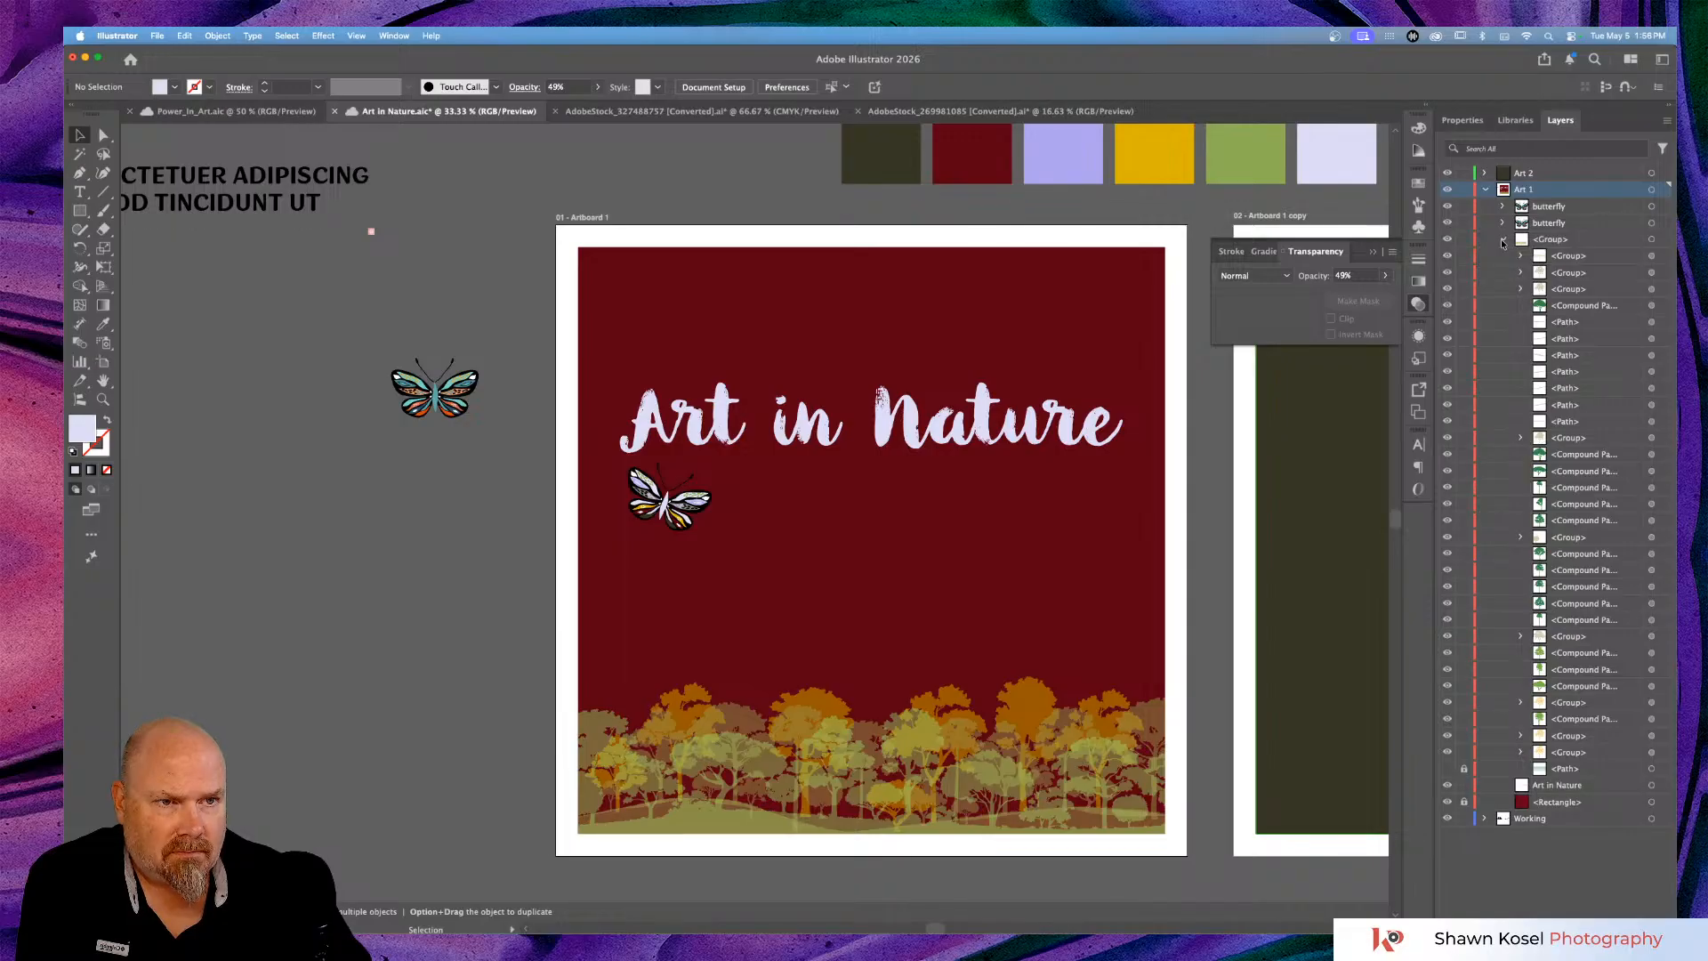
click(1503, 239)
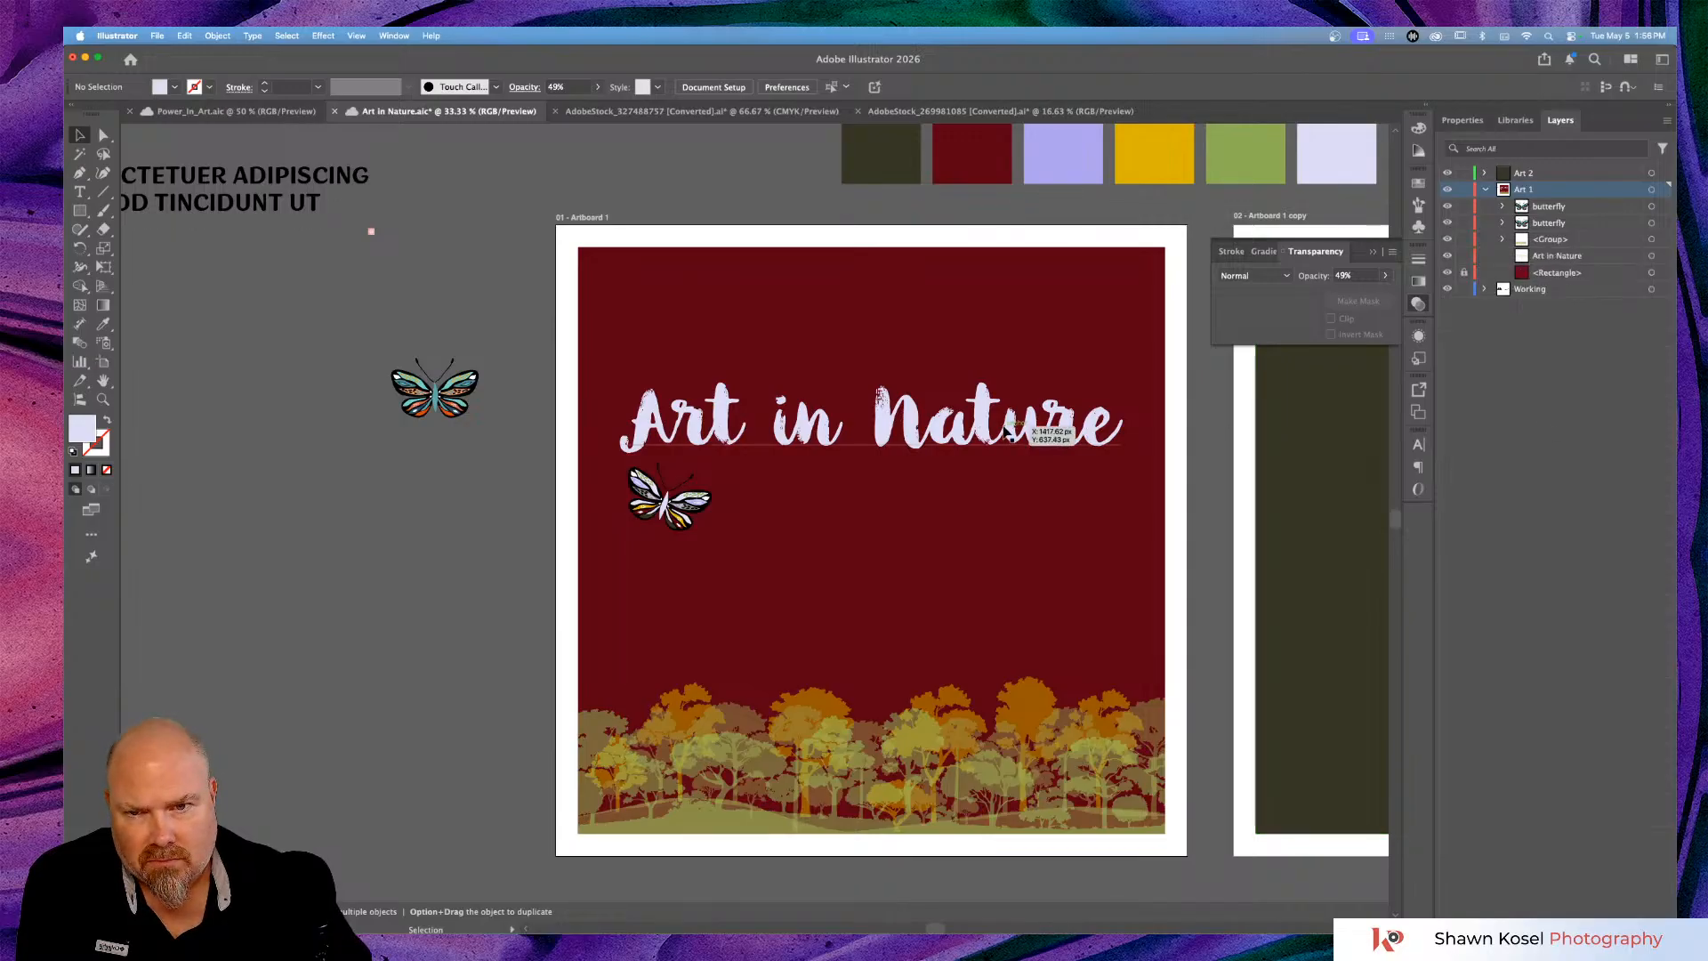
Move the recolored butterfly straight up from below the title to just above the word "Art".
scroll(1024, 427, right, 5)
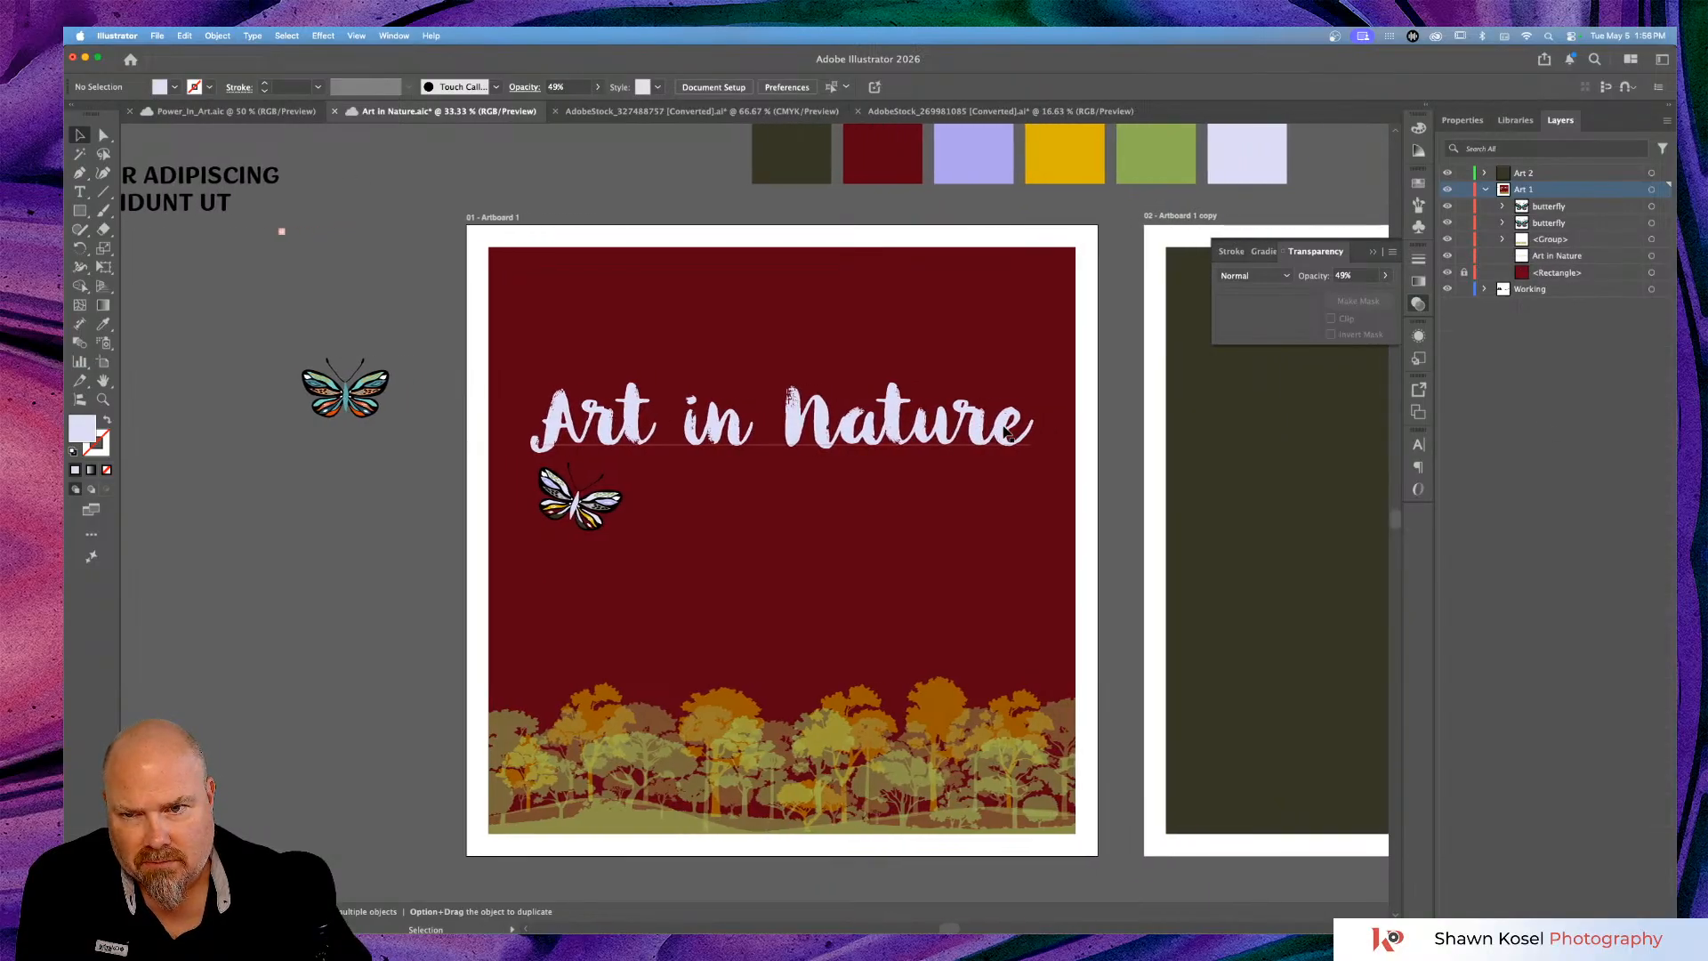
click(601, 513)
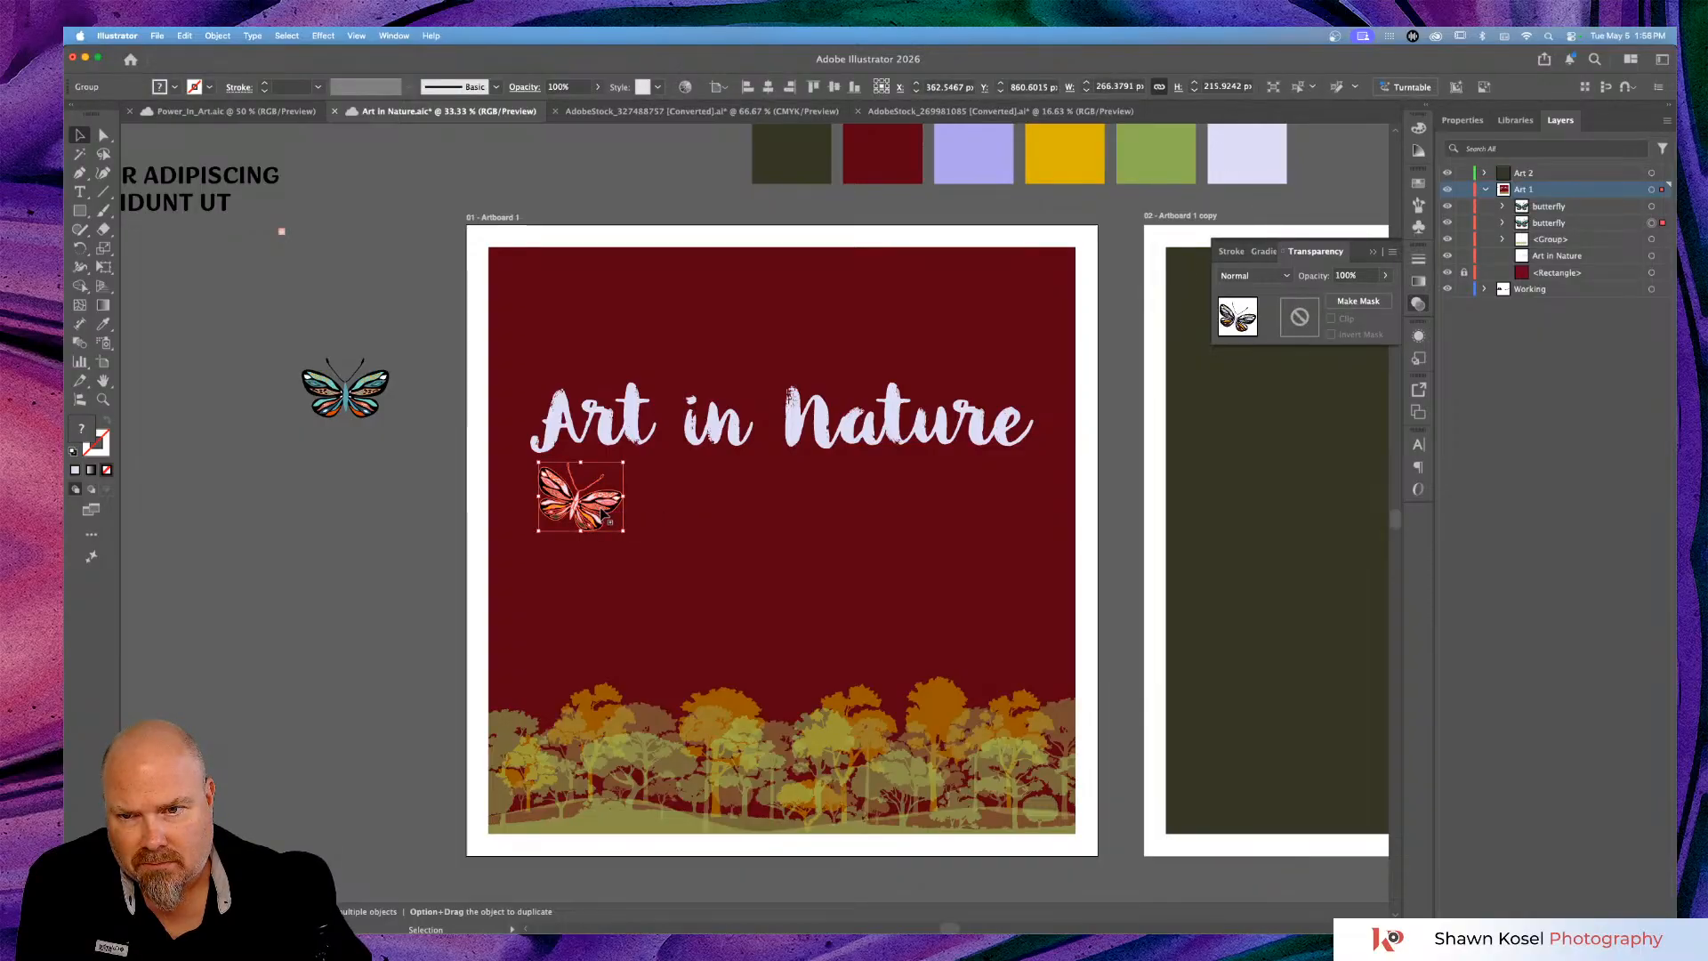
drag(602, 513, 604, 336)
click(347, 572)
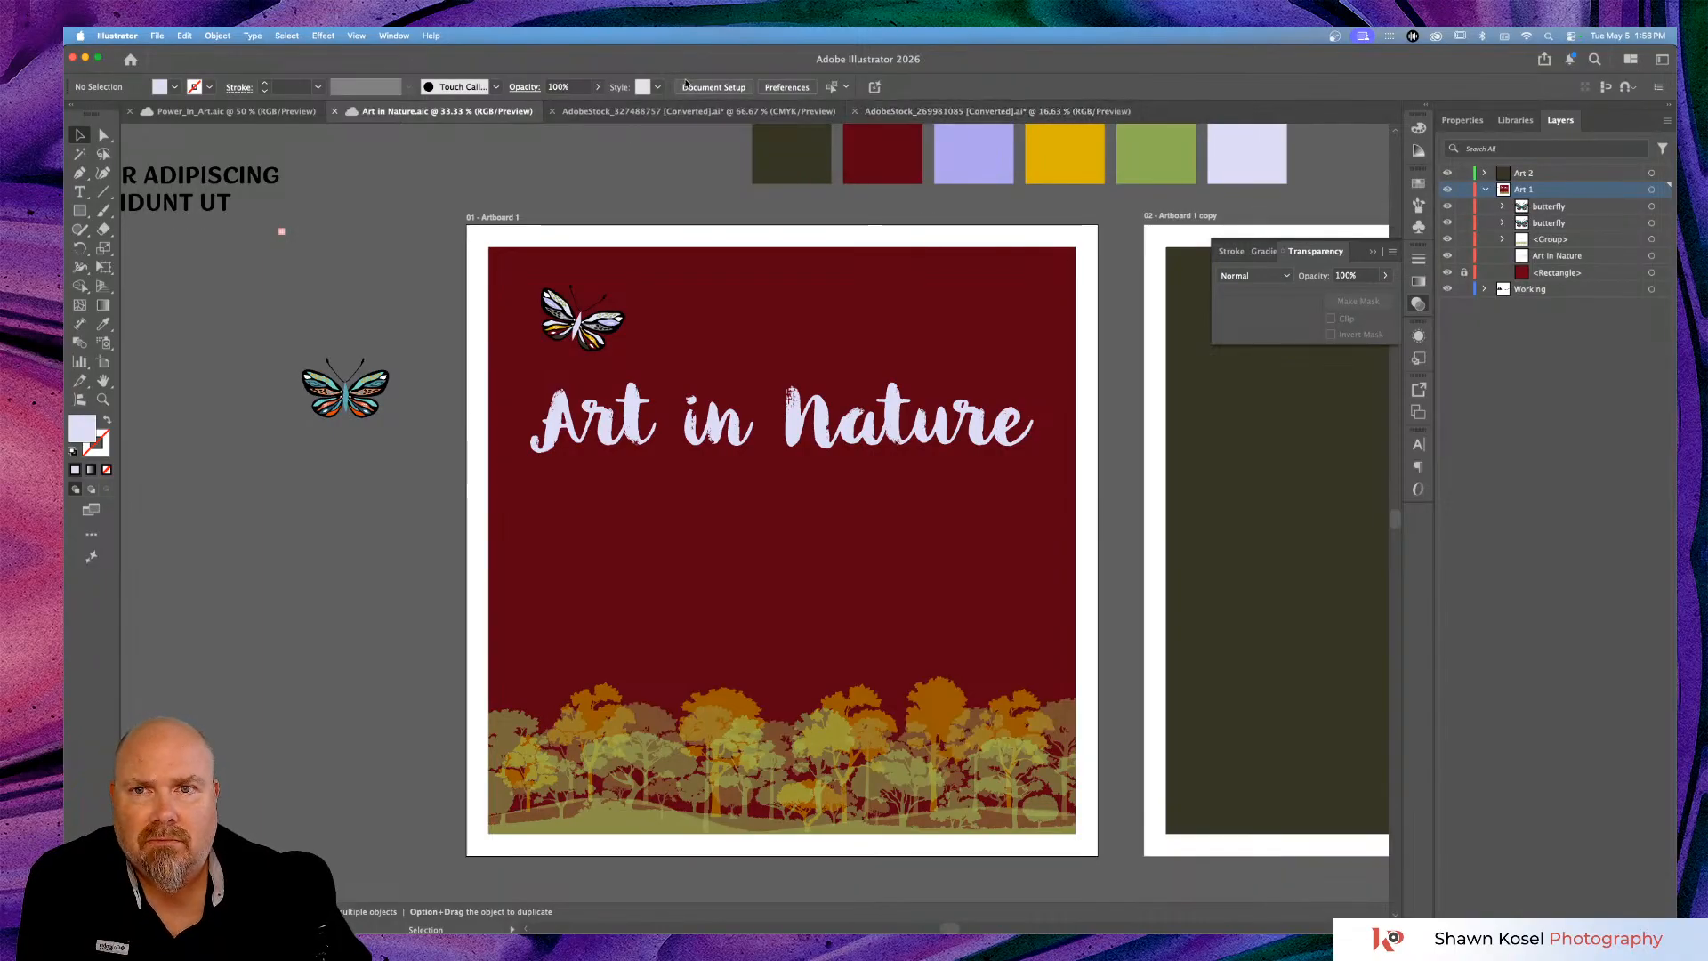
Close the AdobeStock_327488757 tree document without saving its changes.
click(689, 108)
click(552, 111)
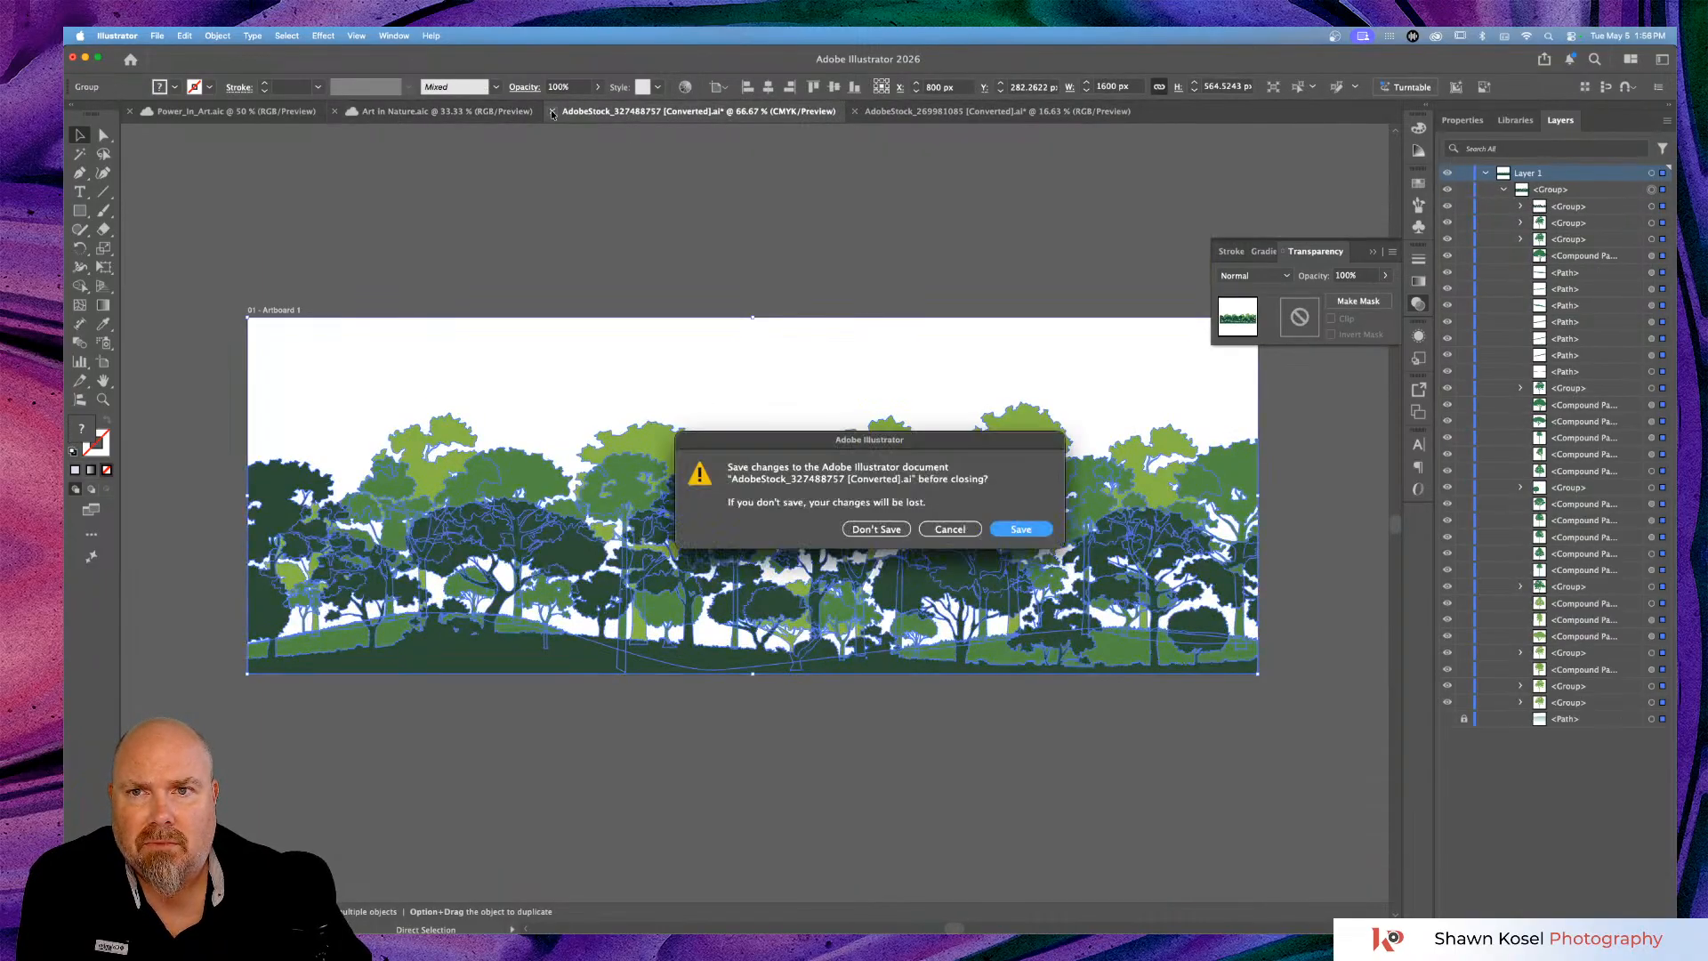
click(877, 529)
Copy the large blue beetle with the coral head, bug_01, from the AdobeStock insect illustration document.
click(723, 112)
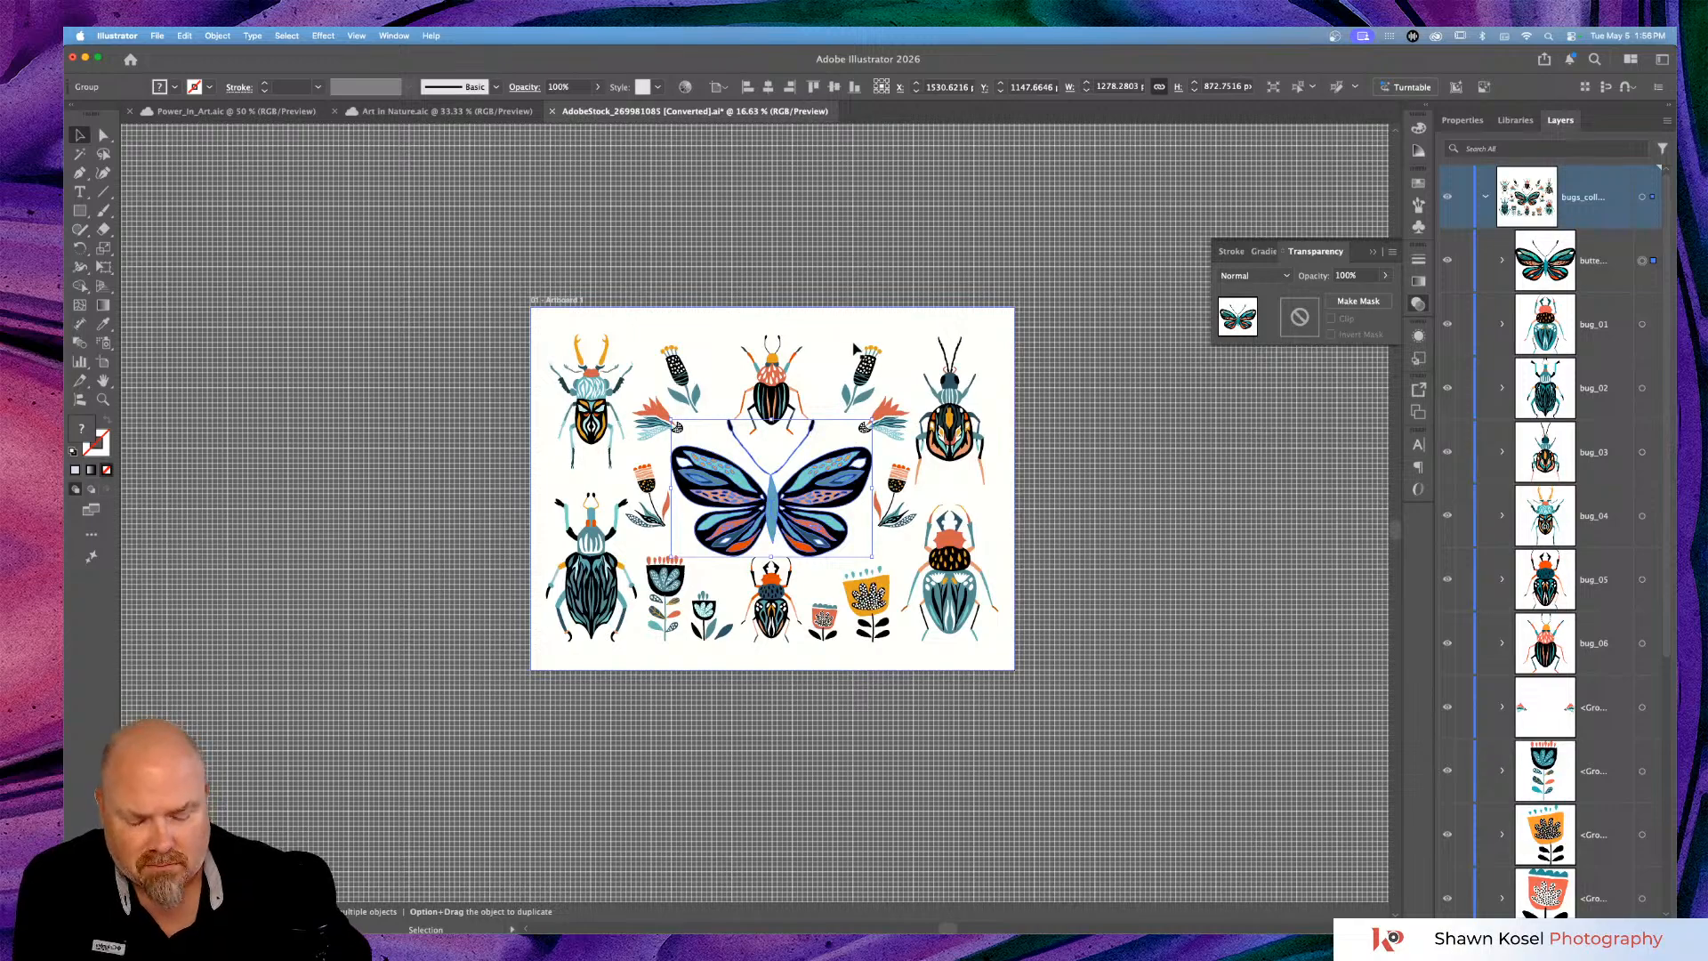
key(super+equal)
key(super+equal)
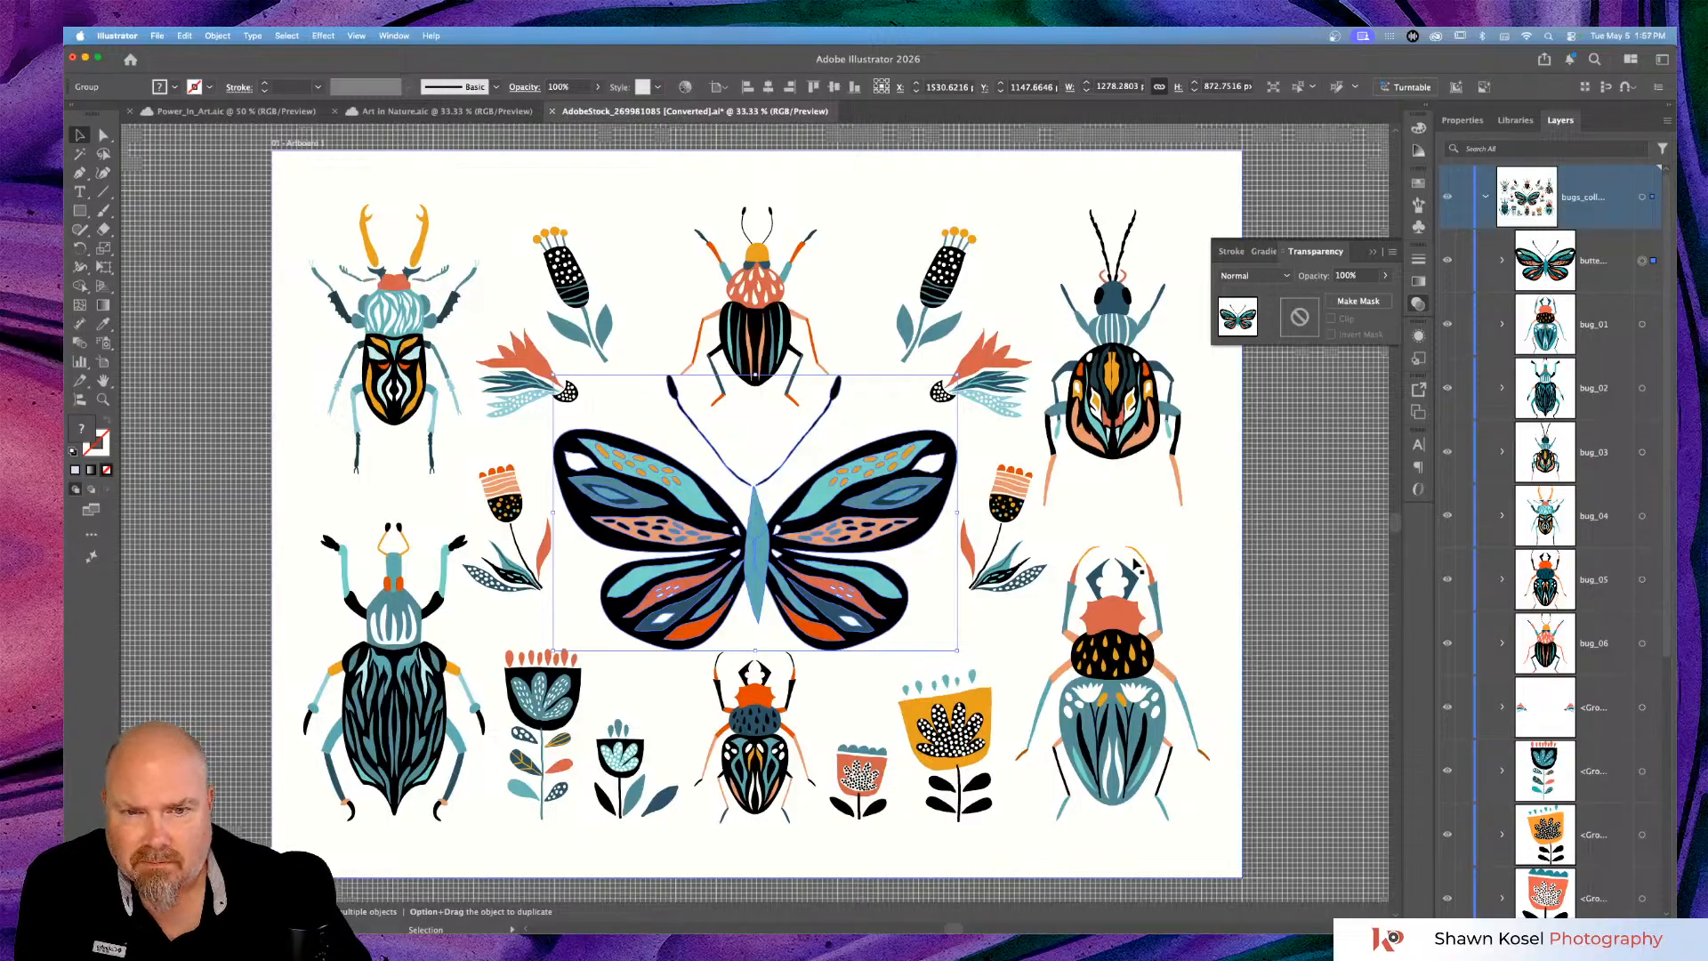
scroll(1135, 565, down, 2)
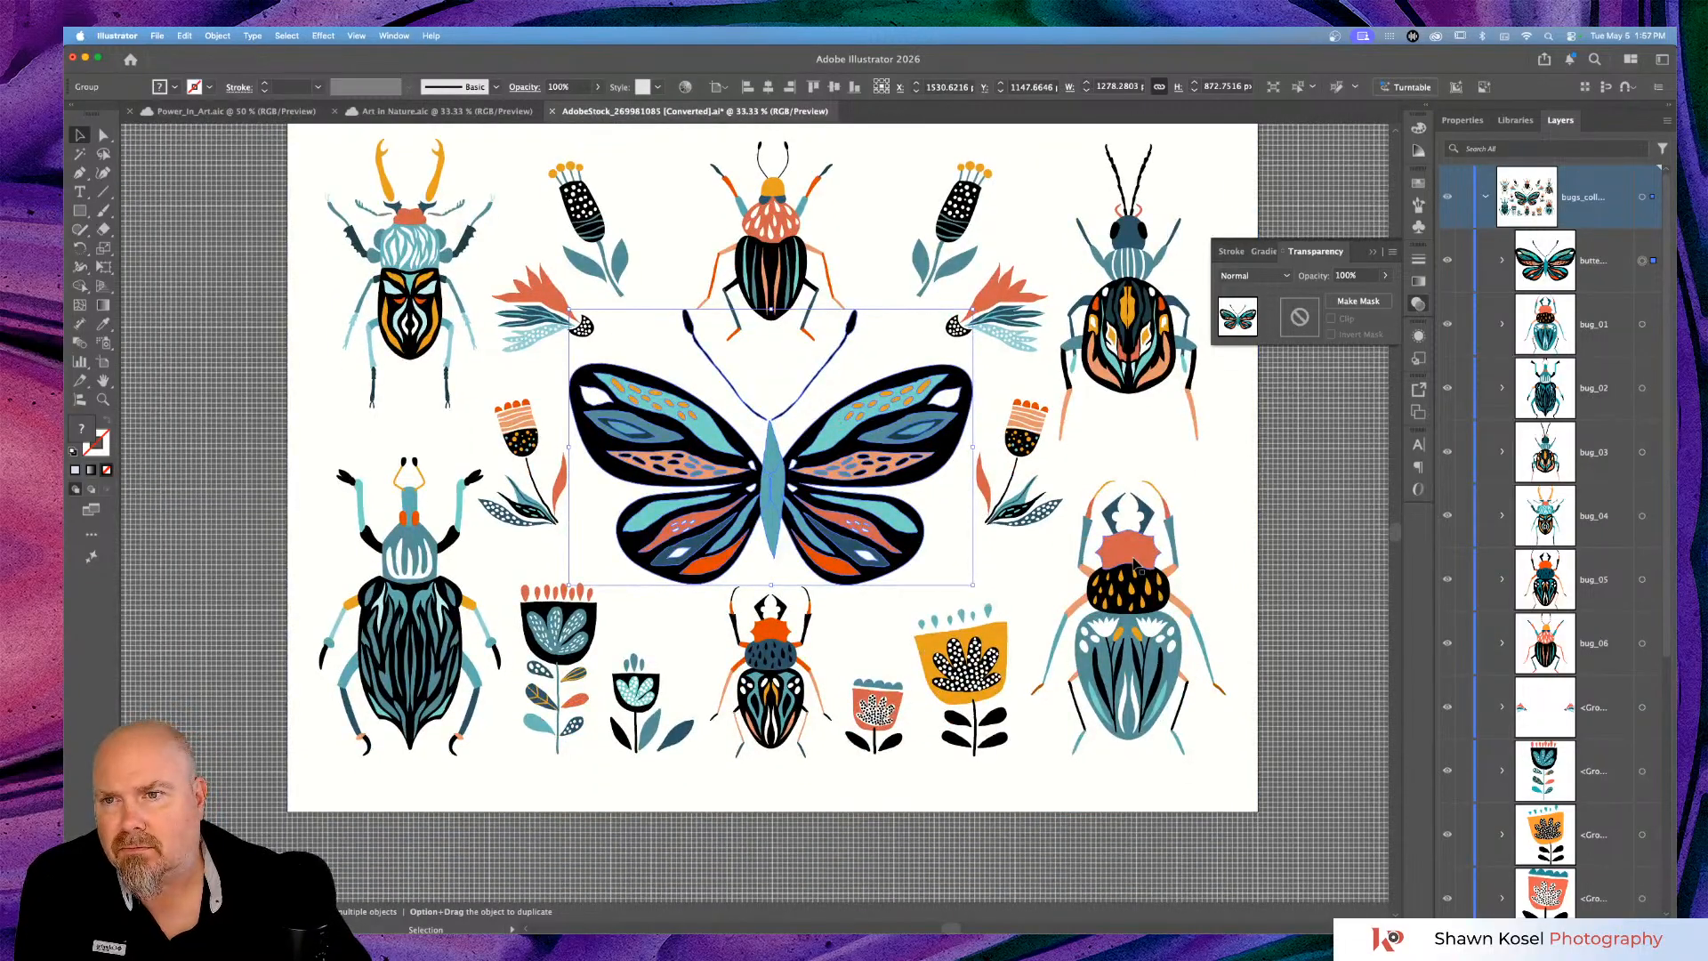
scroll(1135, 562, up, 2)
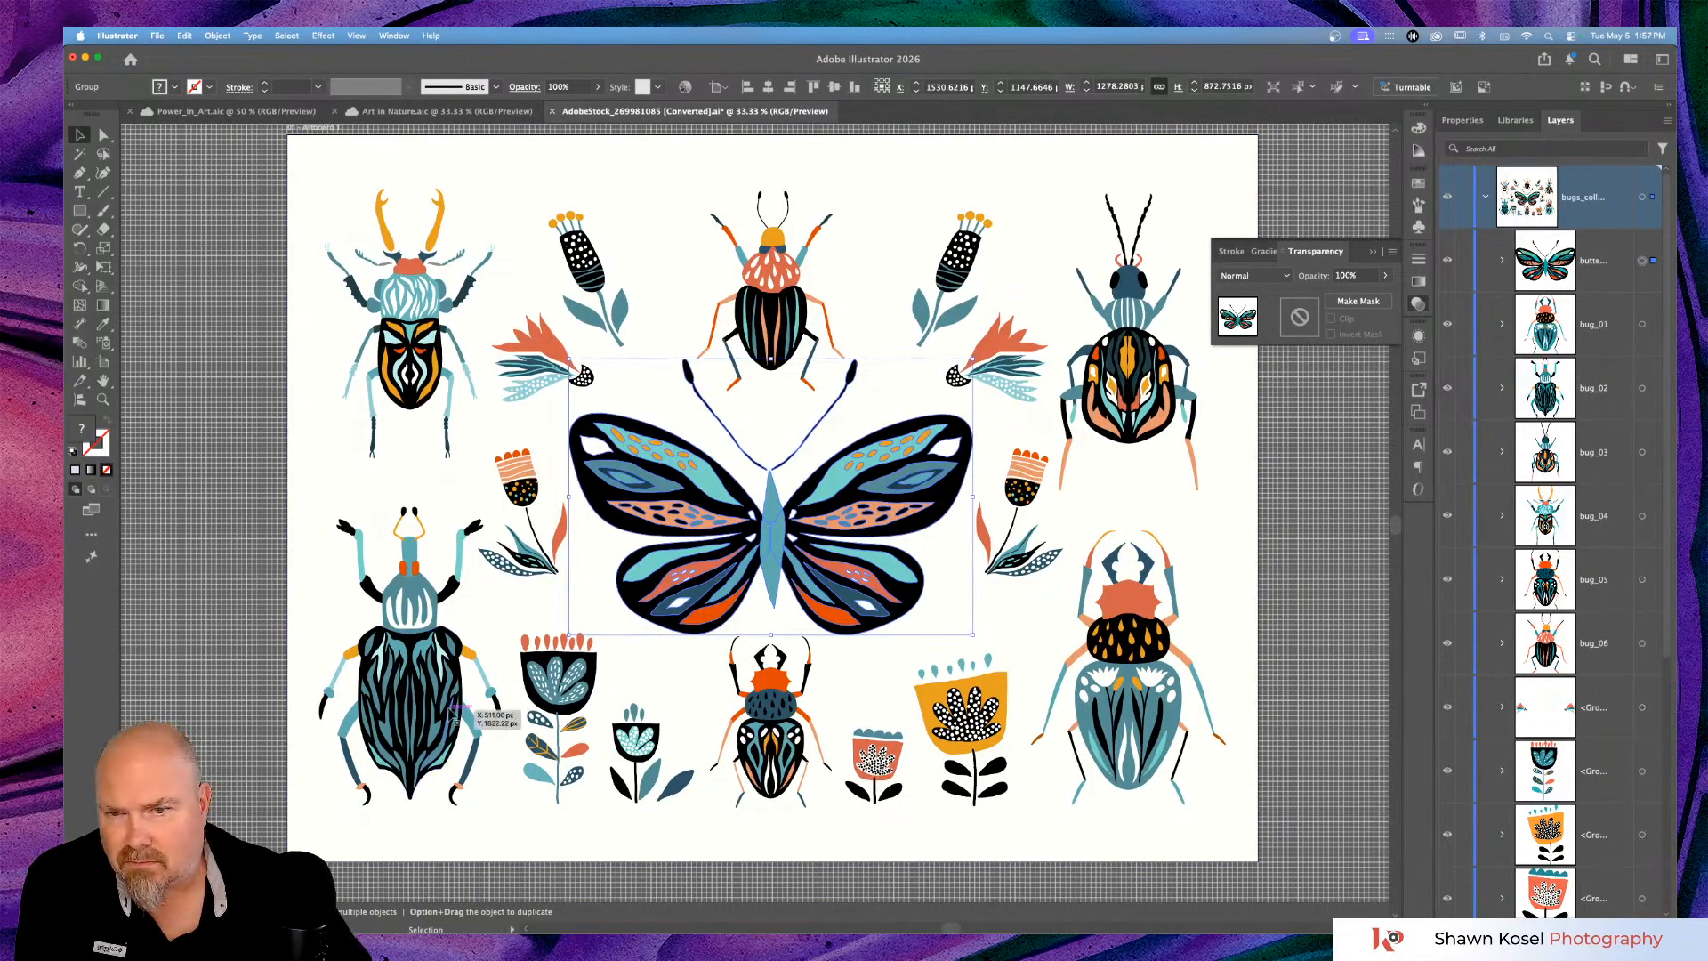
click(1143, 707)
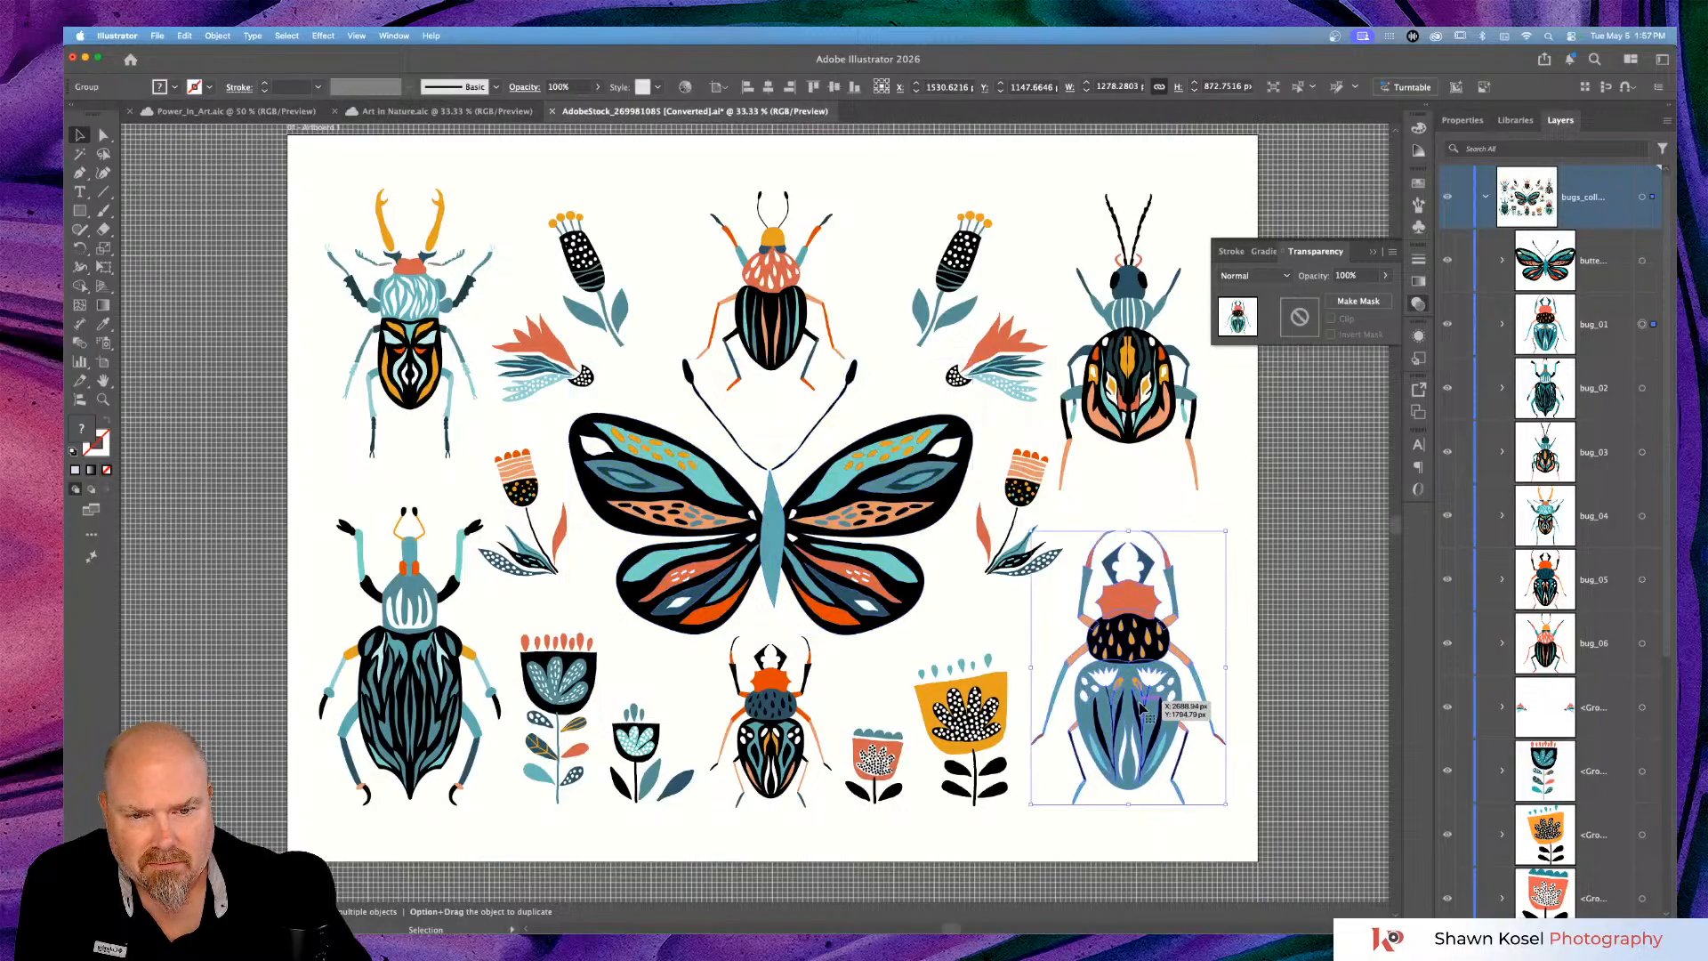
key(a)
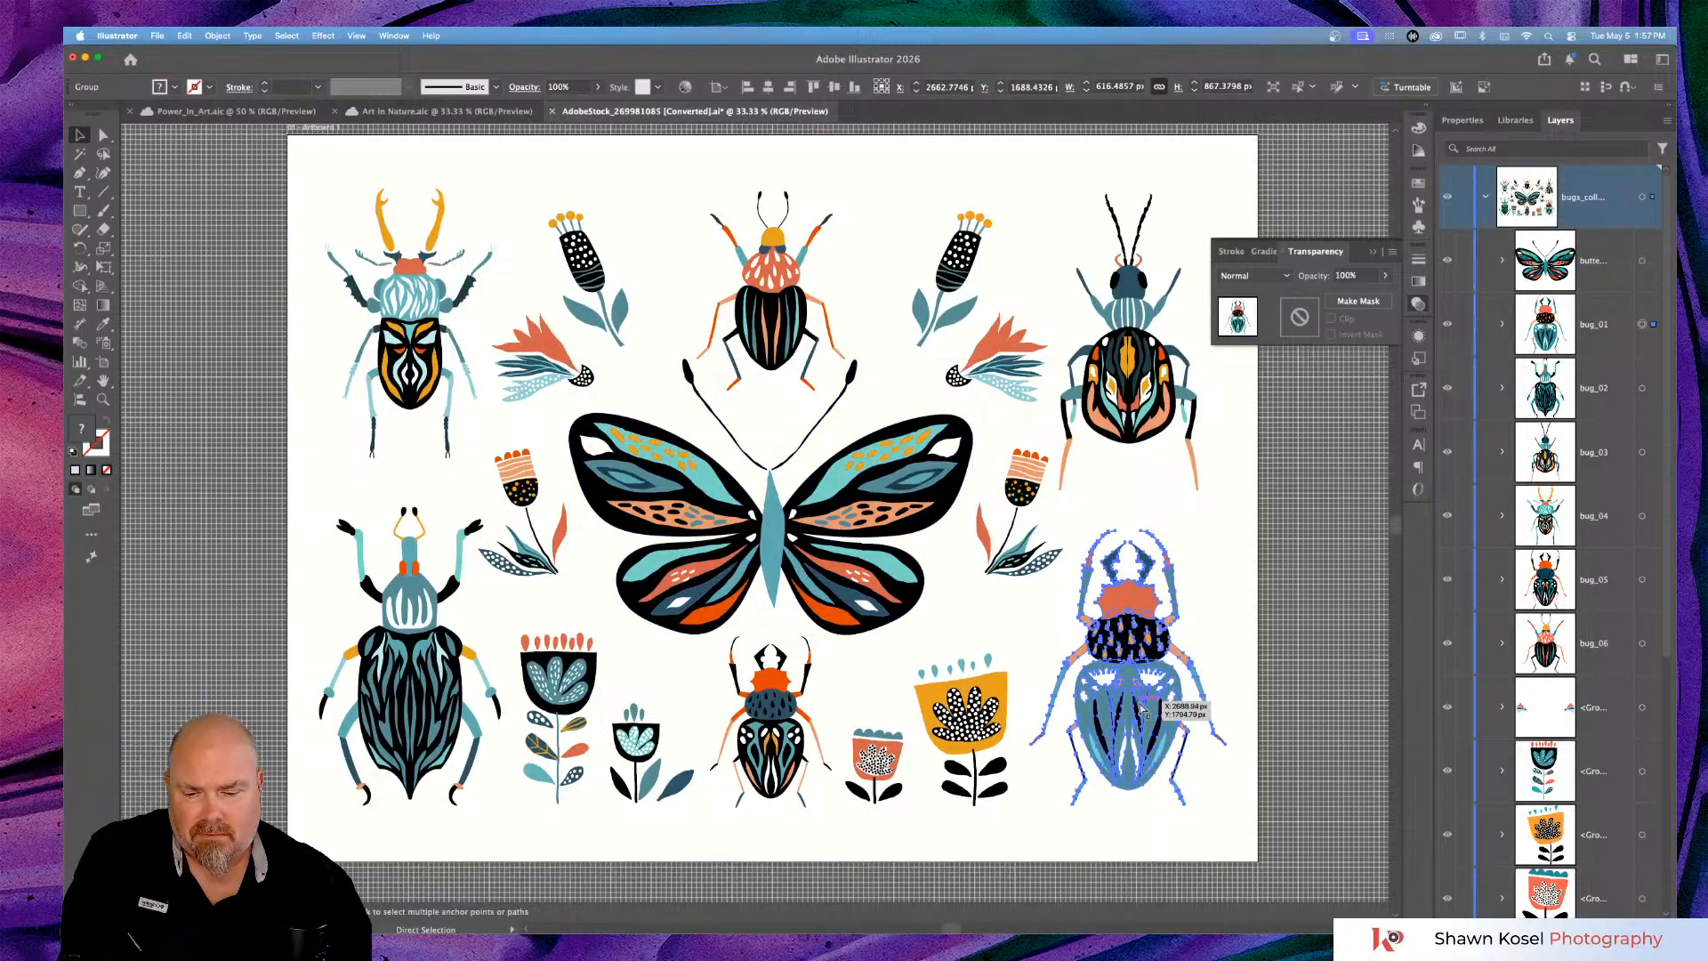
key(v)
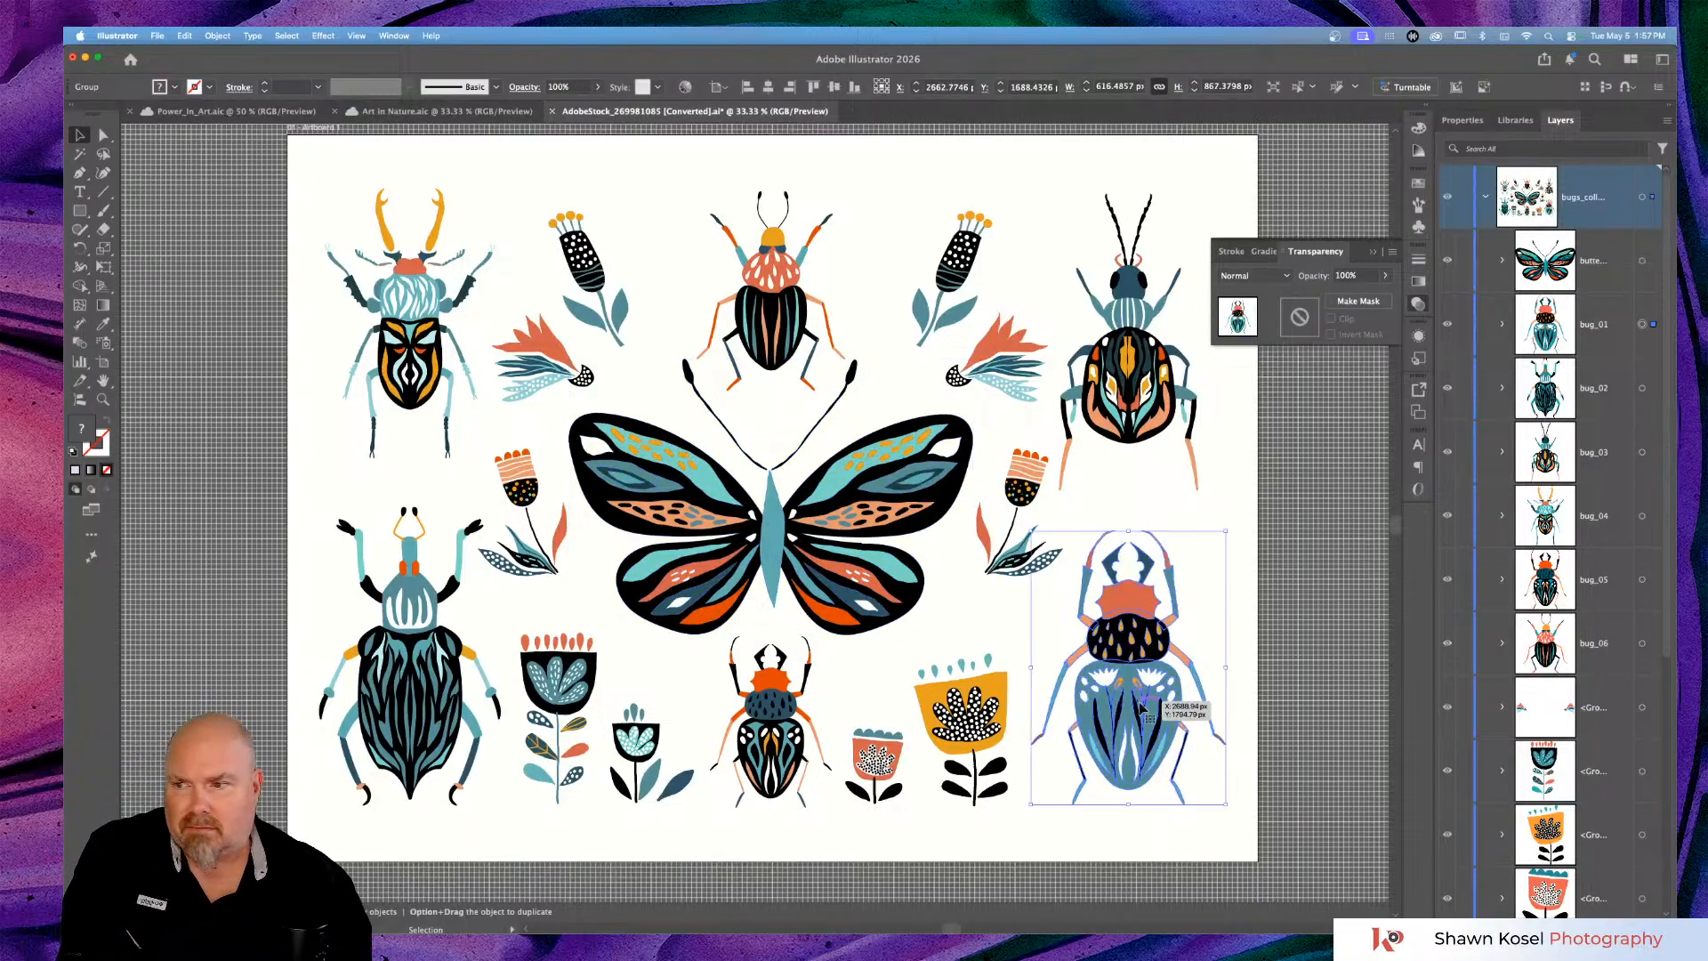
Paste the beetle into the Art in Nature document and place a duplicate of it beside the red artboard, below the spare butterfly.
click(430, 111)
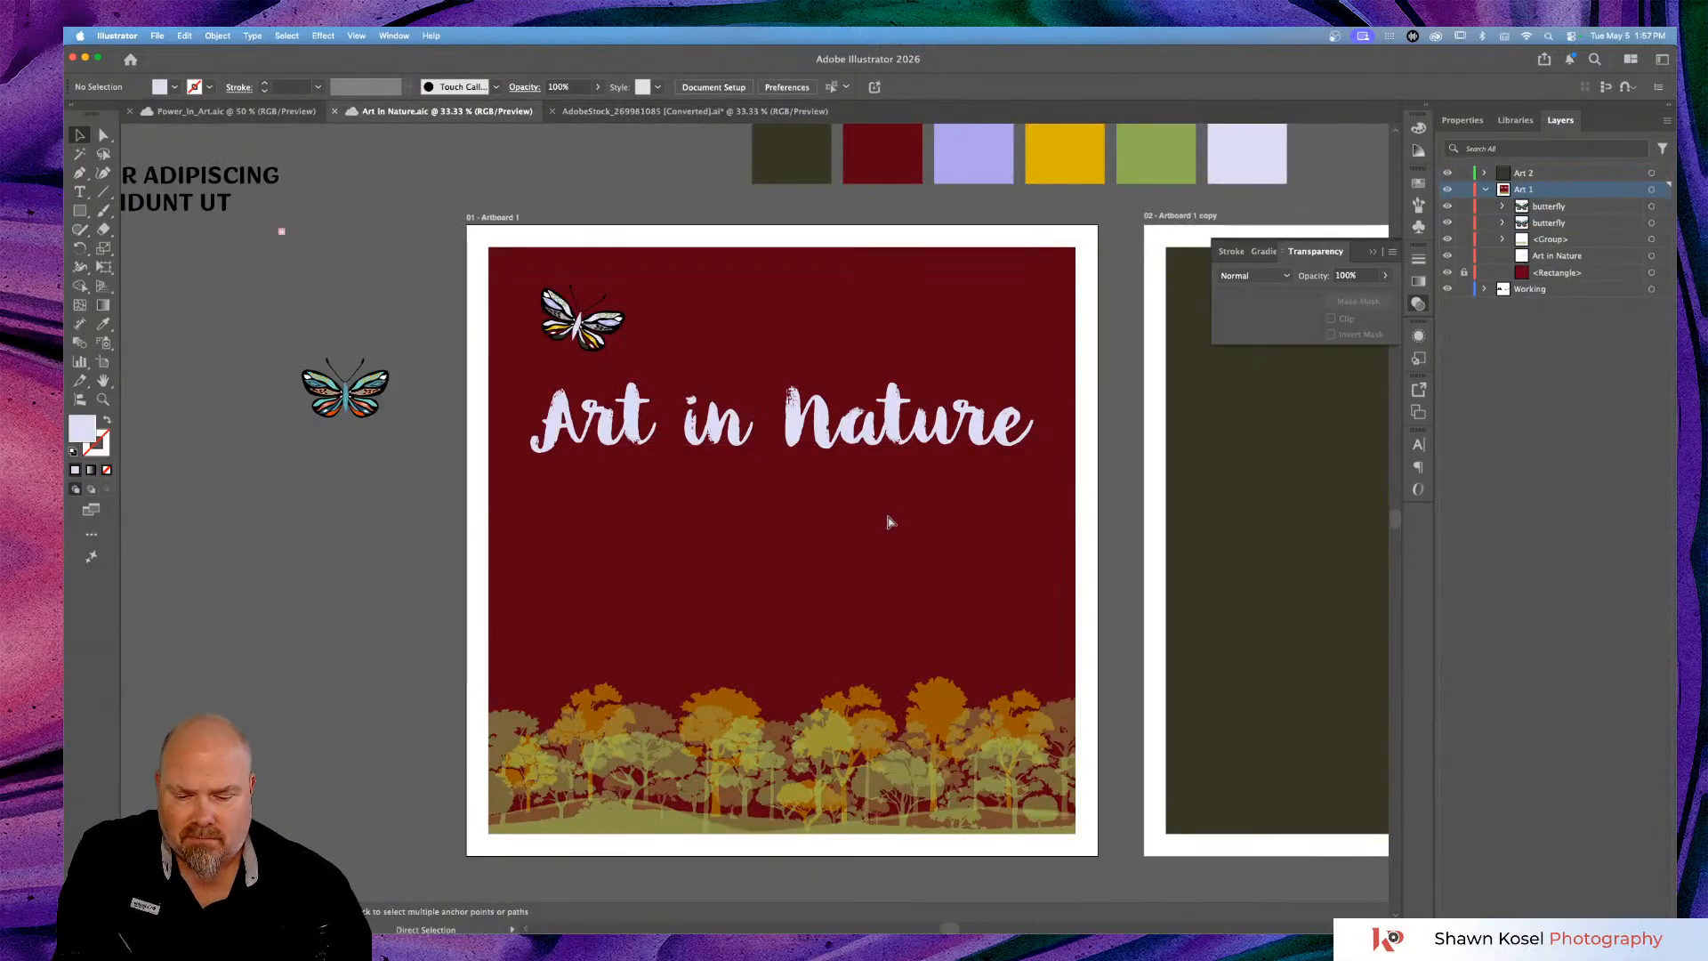
key(super+v)
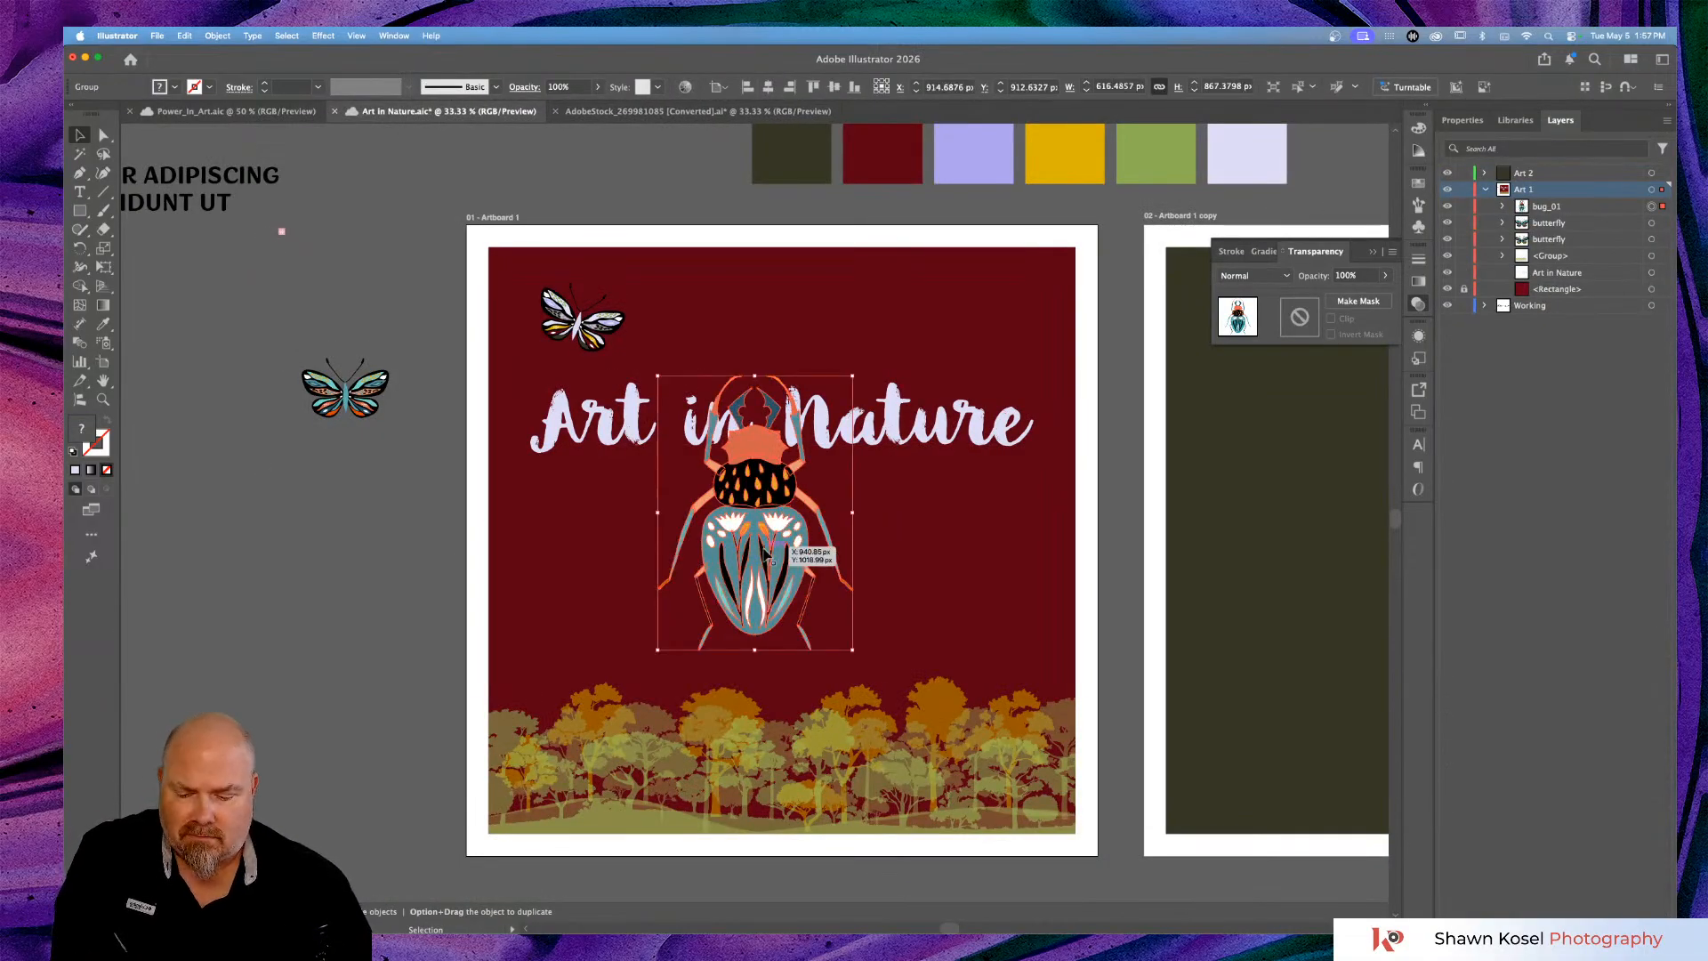
drag(760, 554, 302, 623)
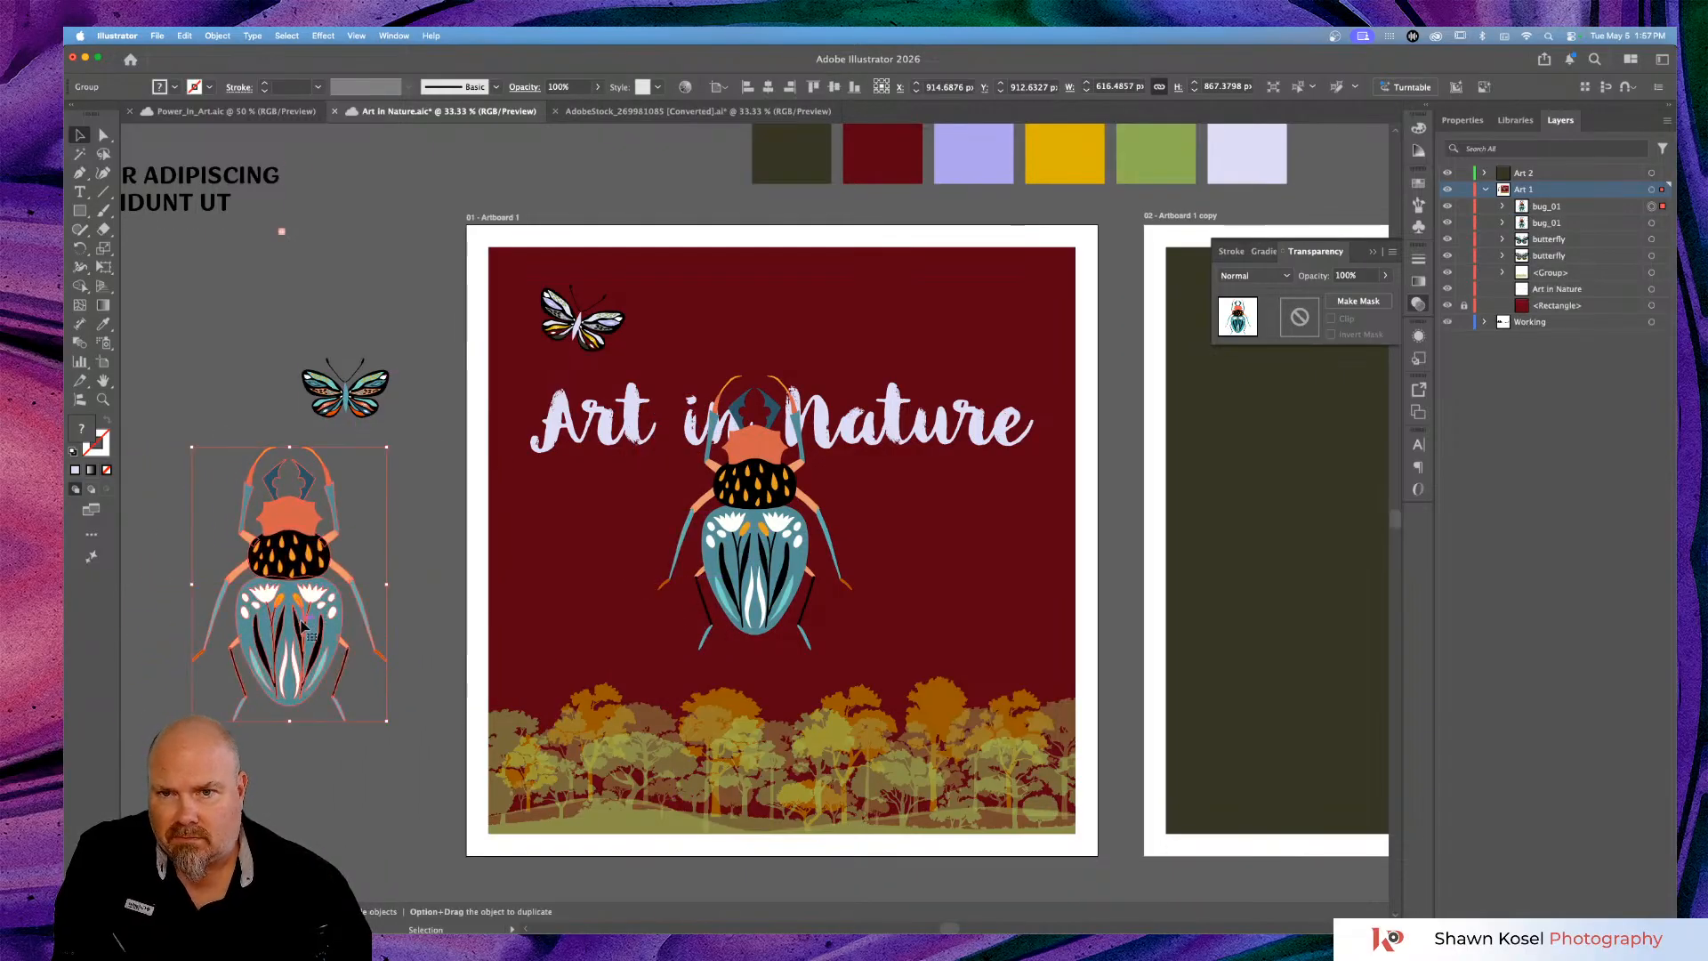
Recolor the beetle on the red artboard using the Swatch Group 1 color library.
click(798, 576)
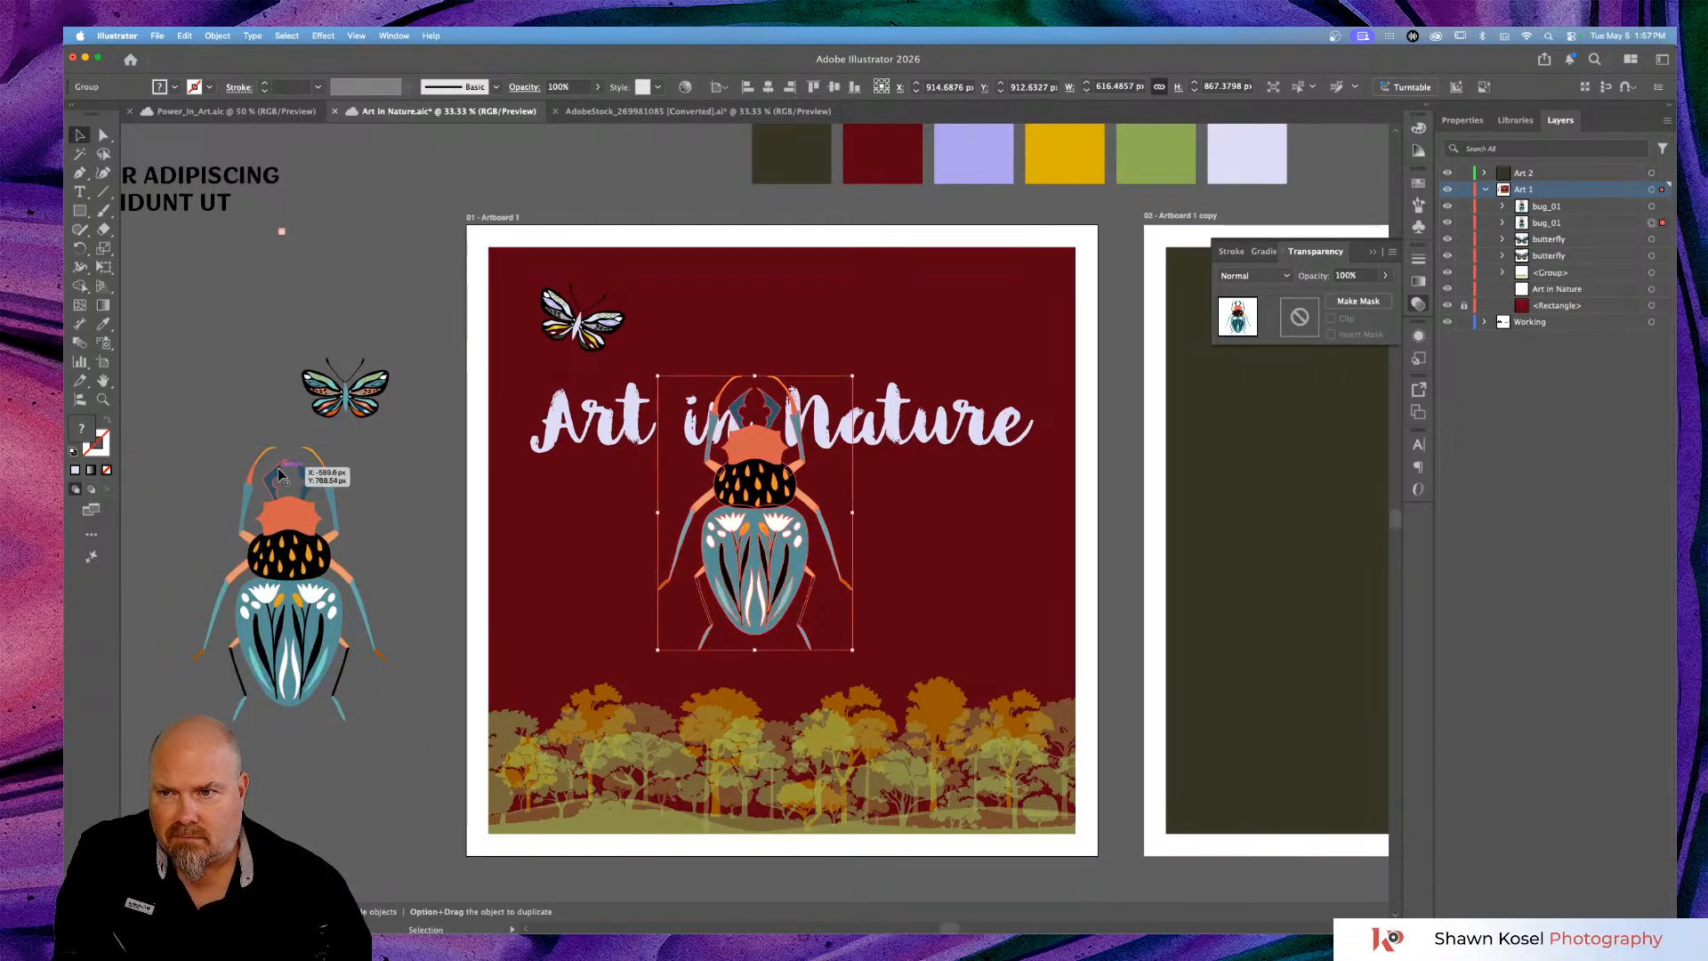
click(684, 86)
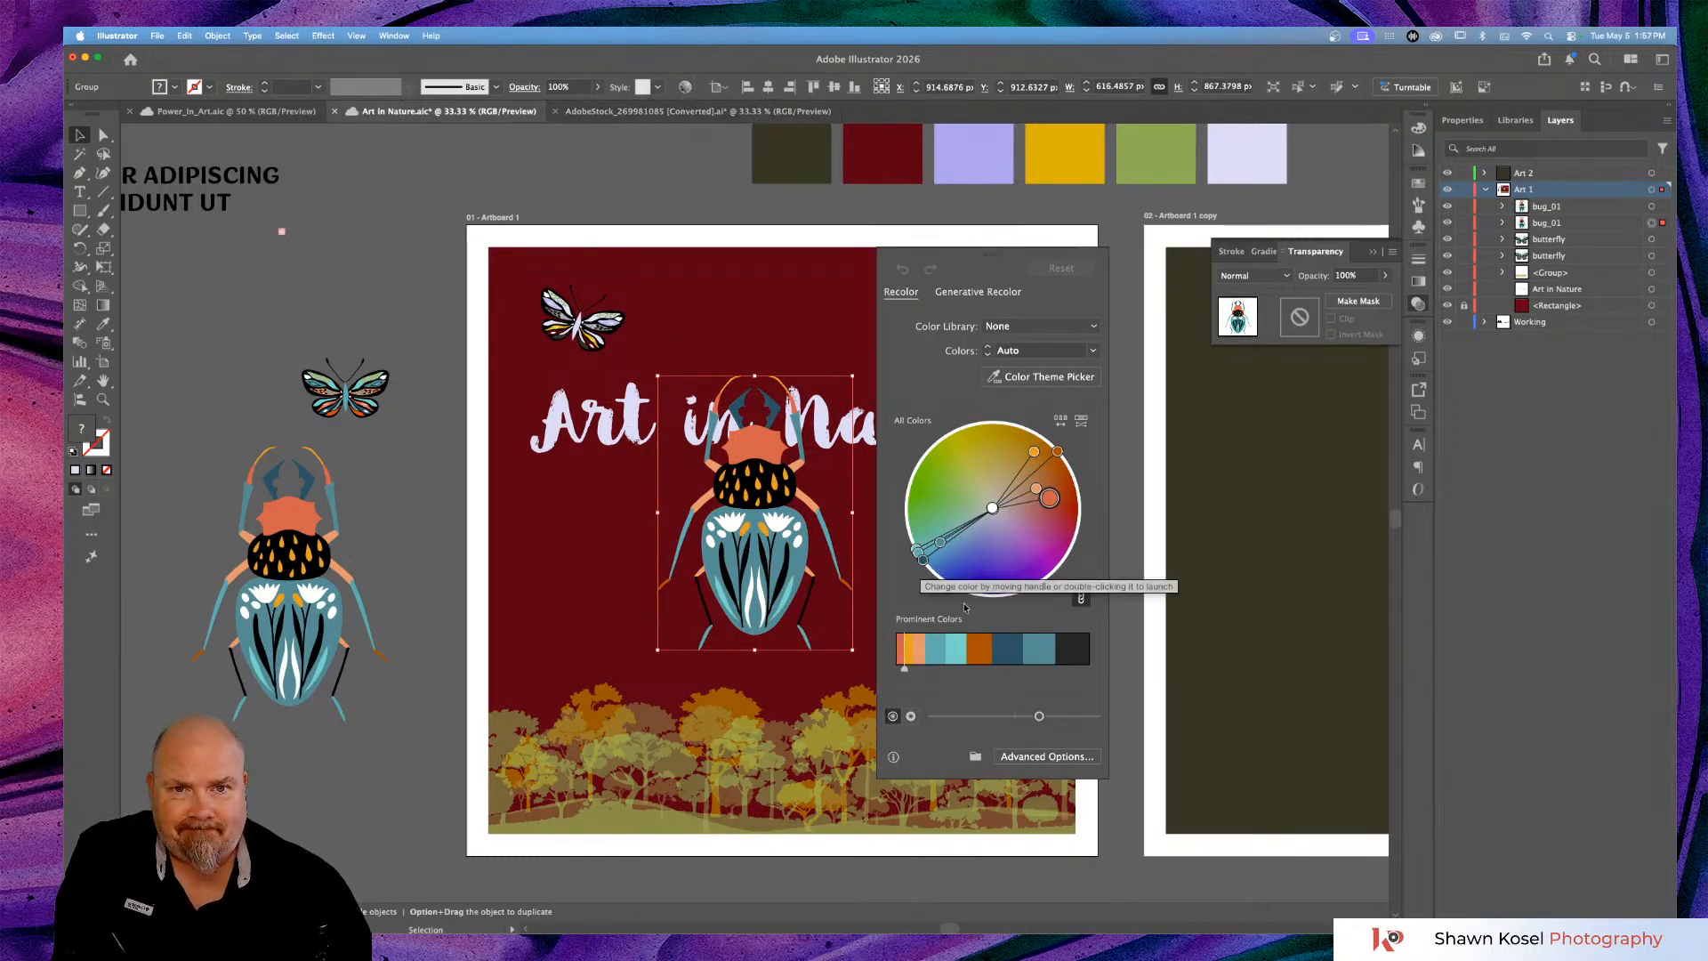
click(1070, 329)
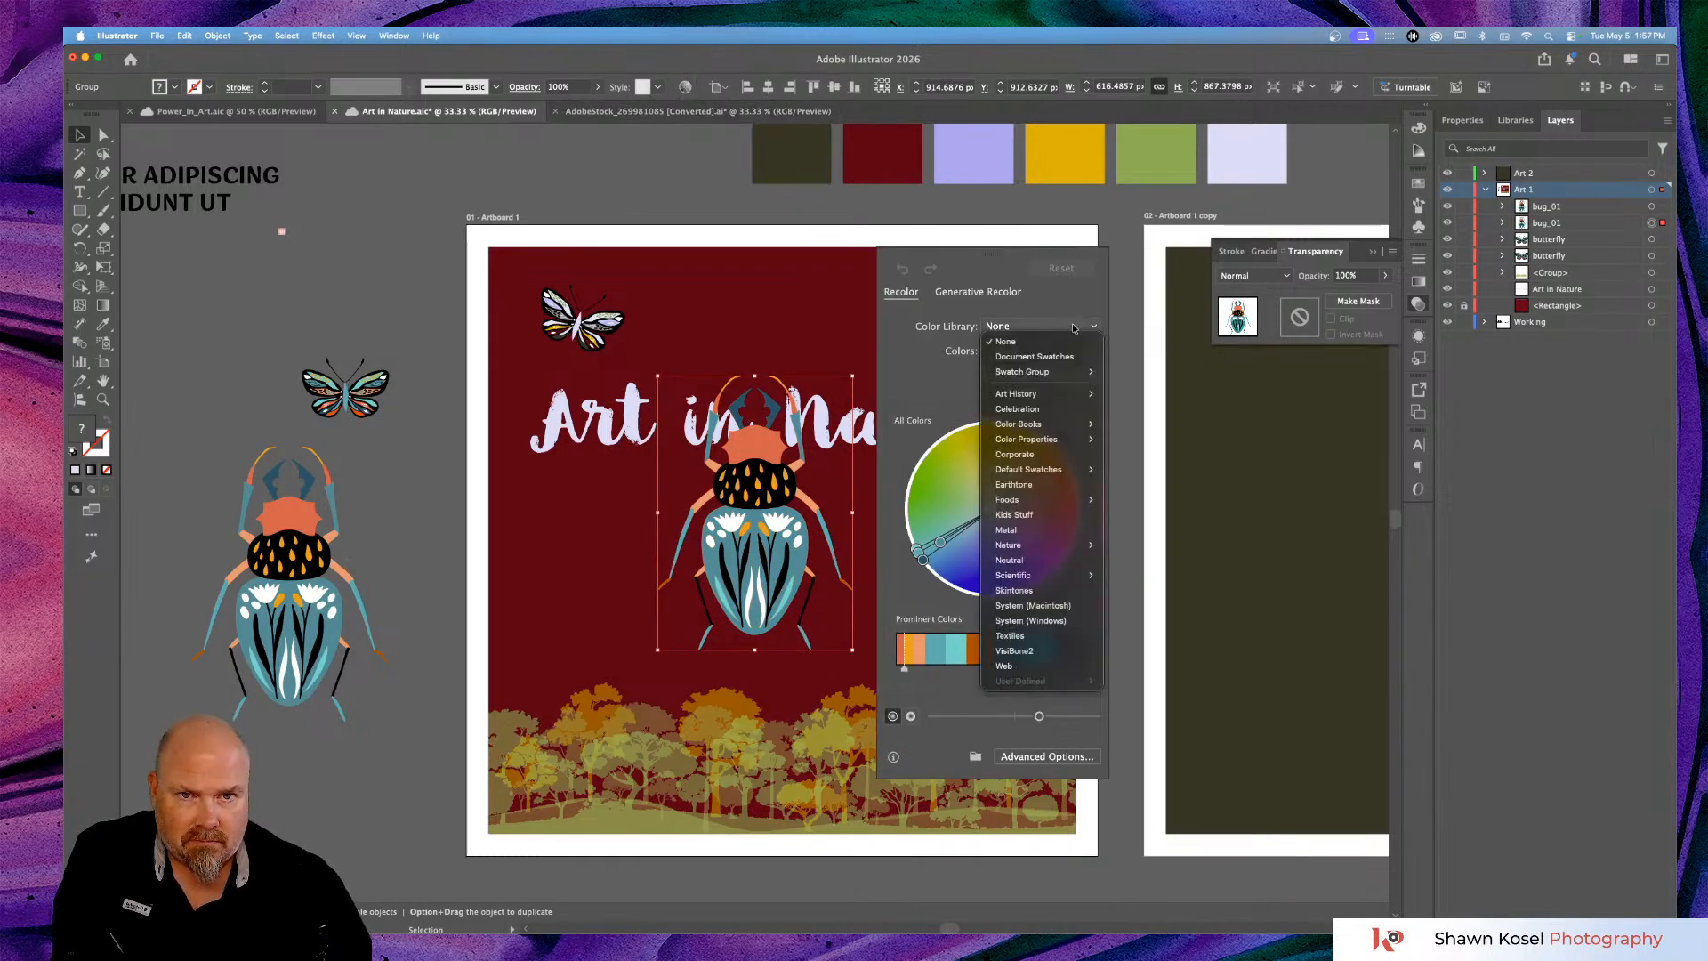
mouse_move(1071, 373)
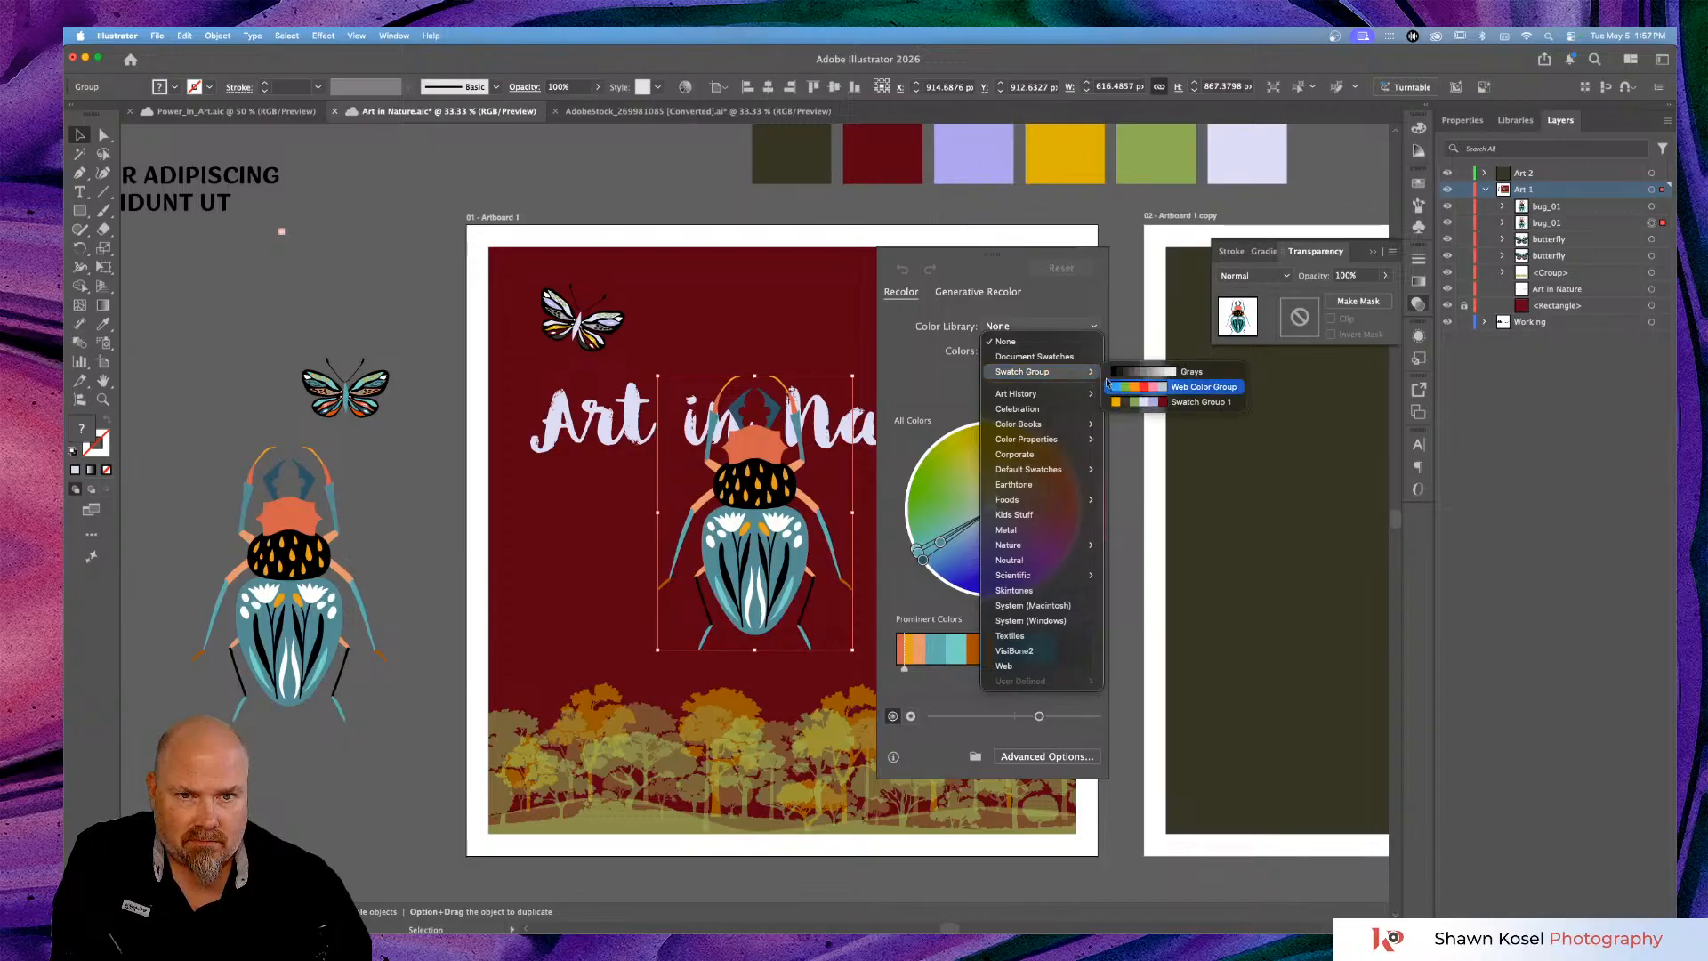
click(1152, 402)
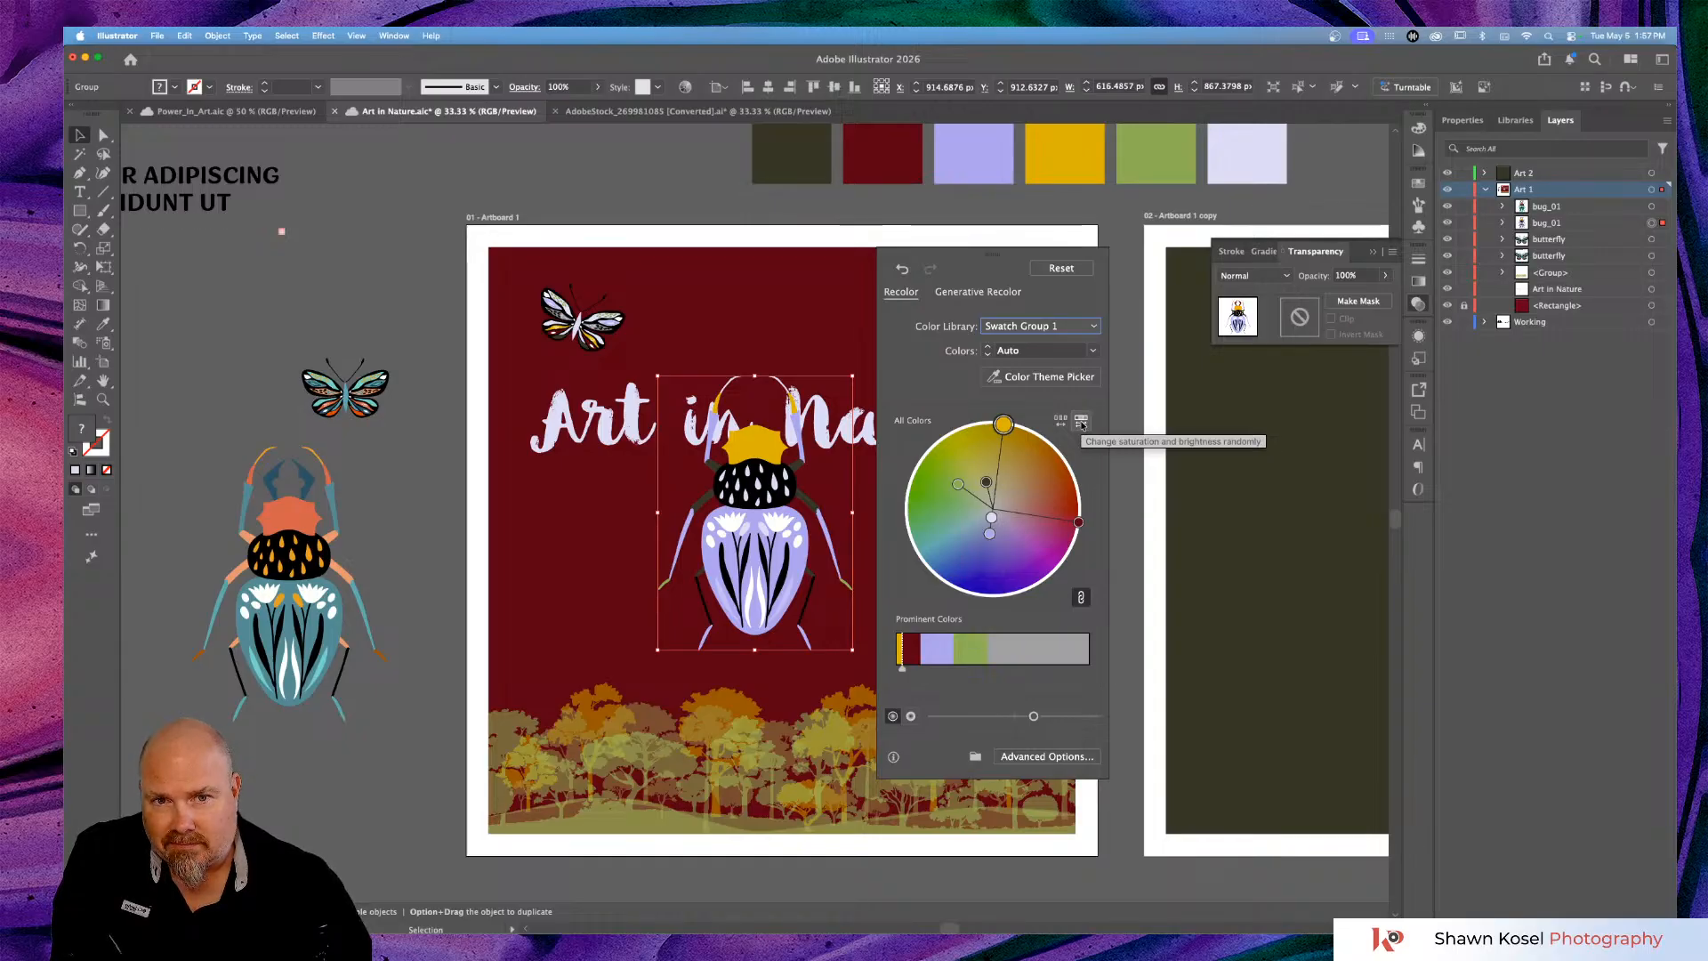
Randomize the saturation and brightness of the beetle's colors to get a deep indigo body with a golden yellow collar.
click(1082, 424)
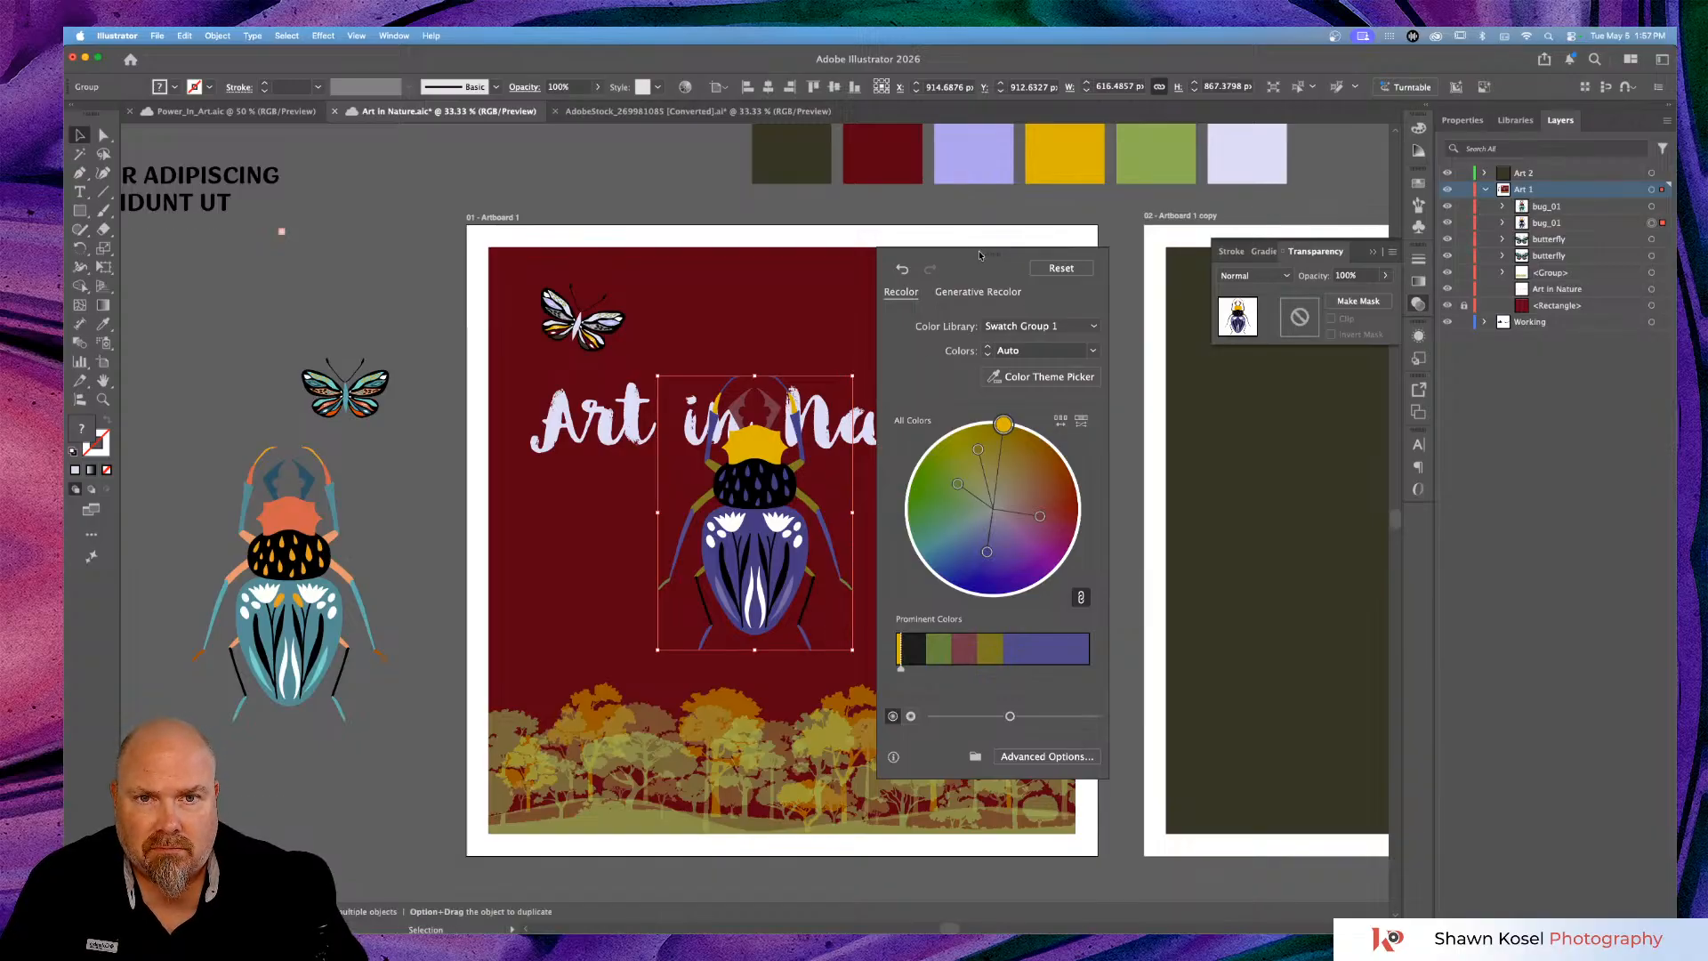
drag(980, 256, 1185, 254)
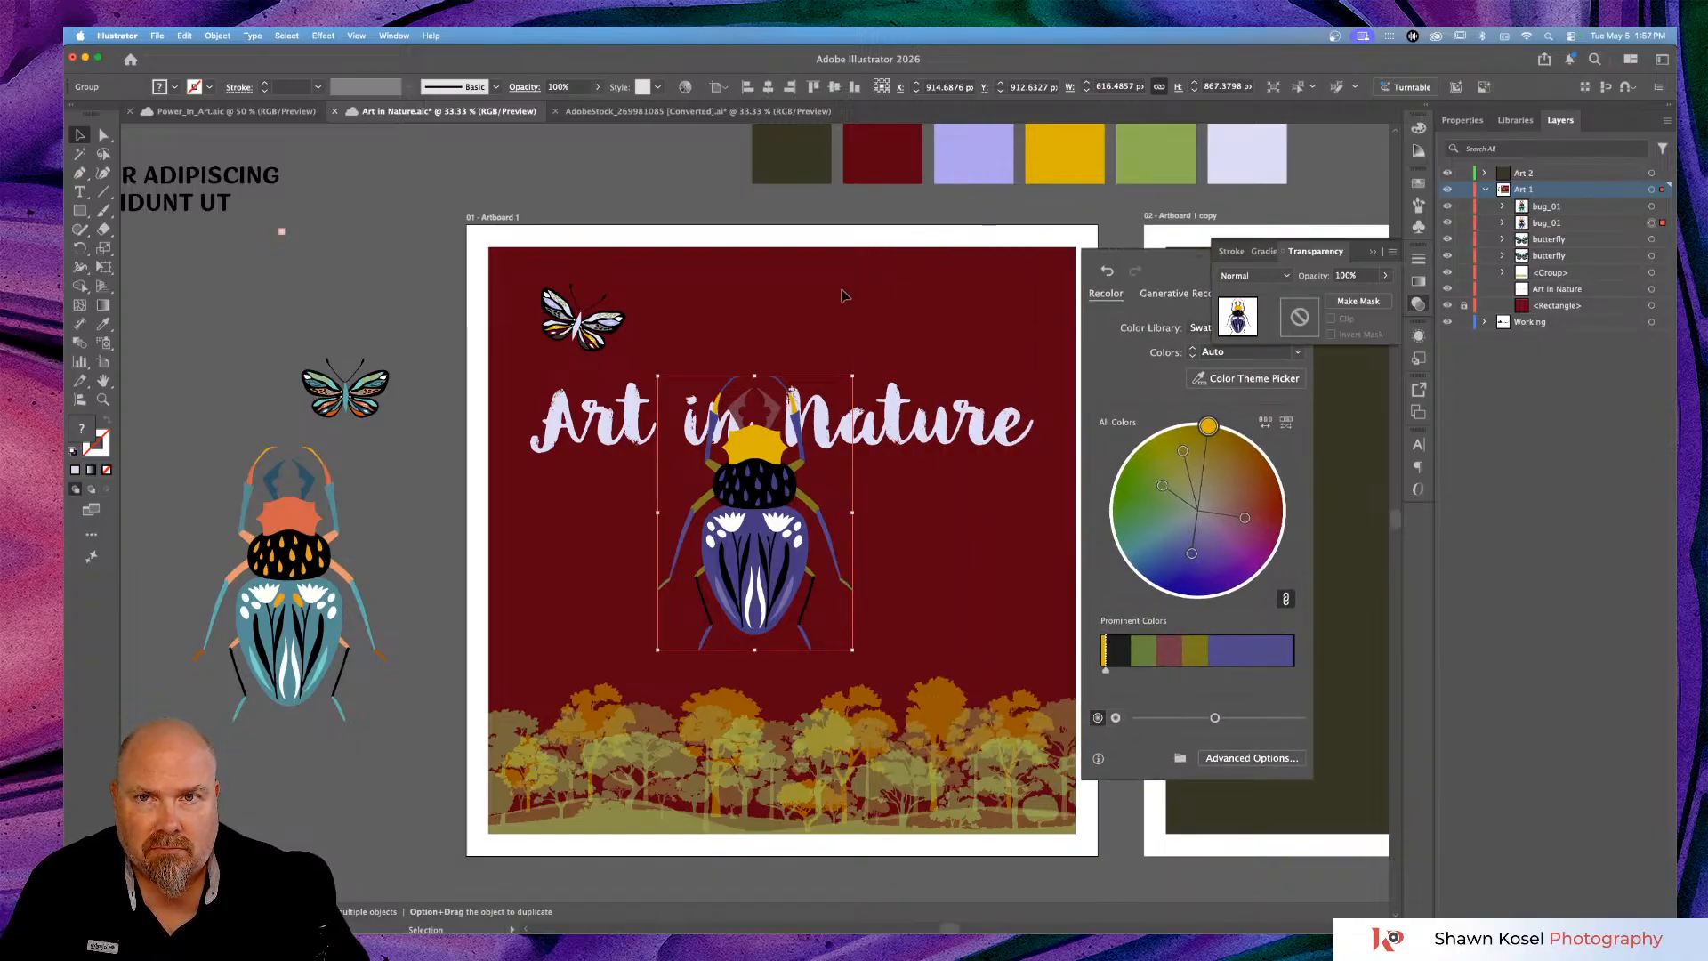
click(696, 87)
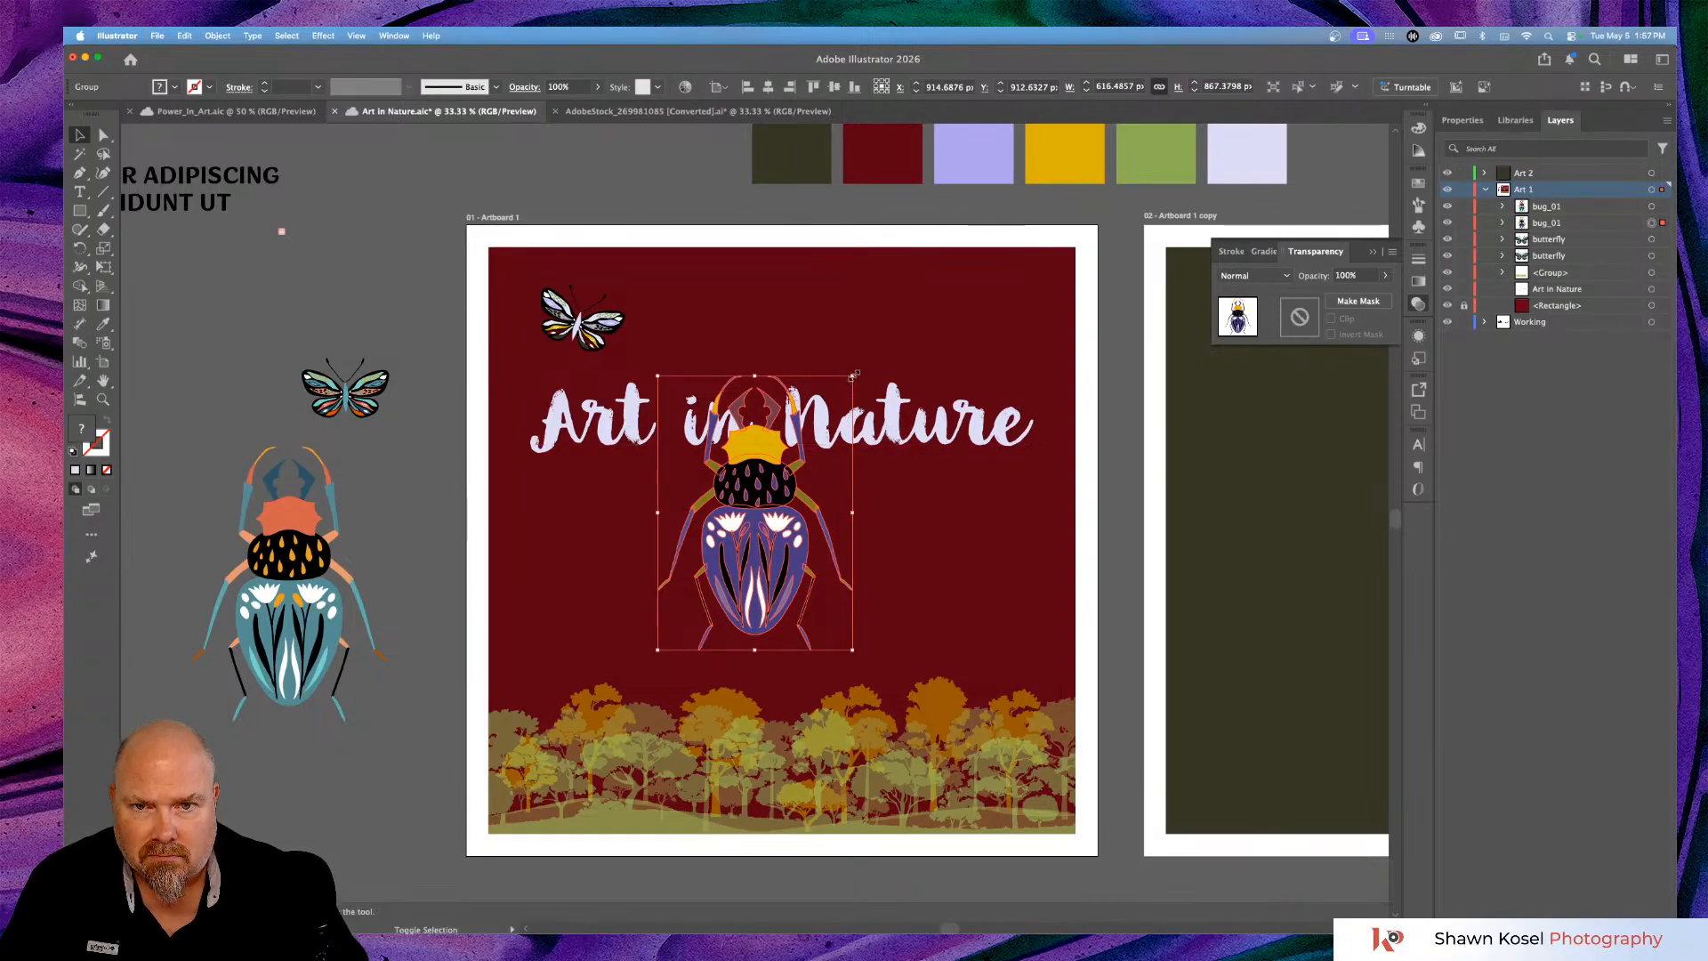
Scale the recolored beetle down to about 210 px wide, tilt it slightly counterclockwise and place it above the end of "Nature".
drag(854, 375, 759, 507)
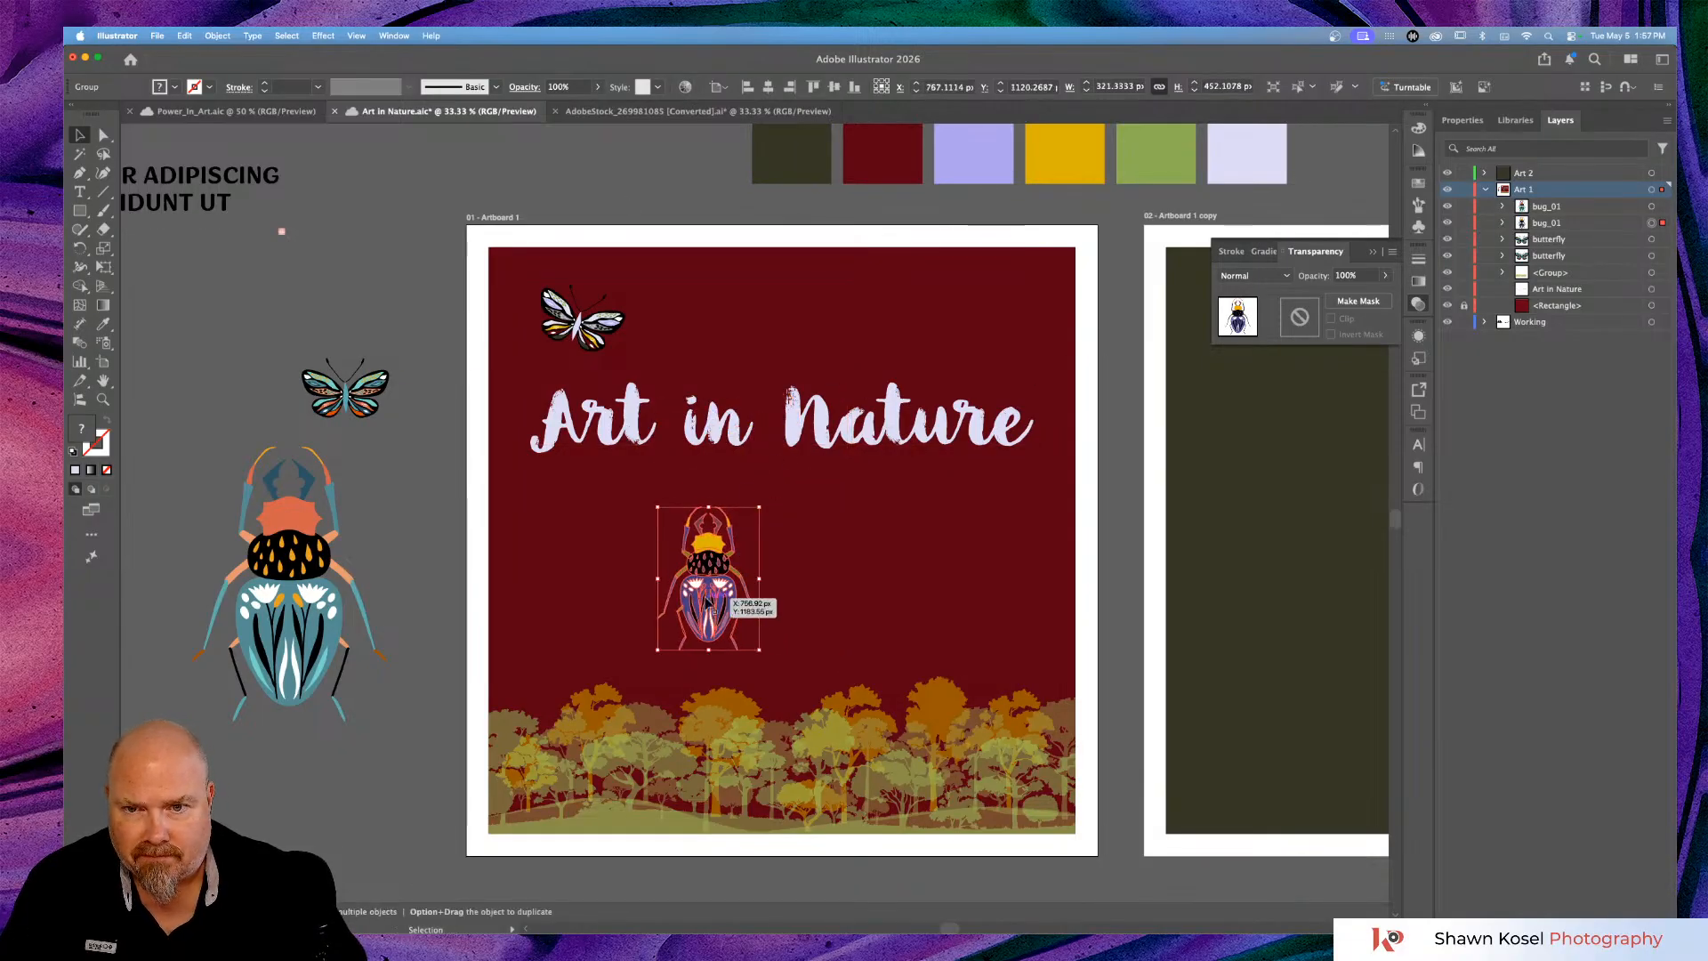
drag(708, 602, 763, 590)
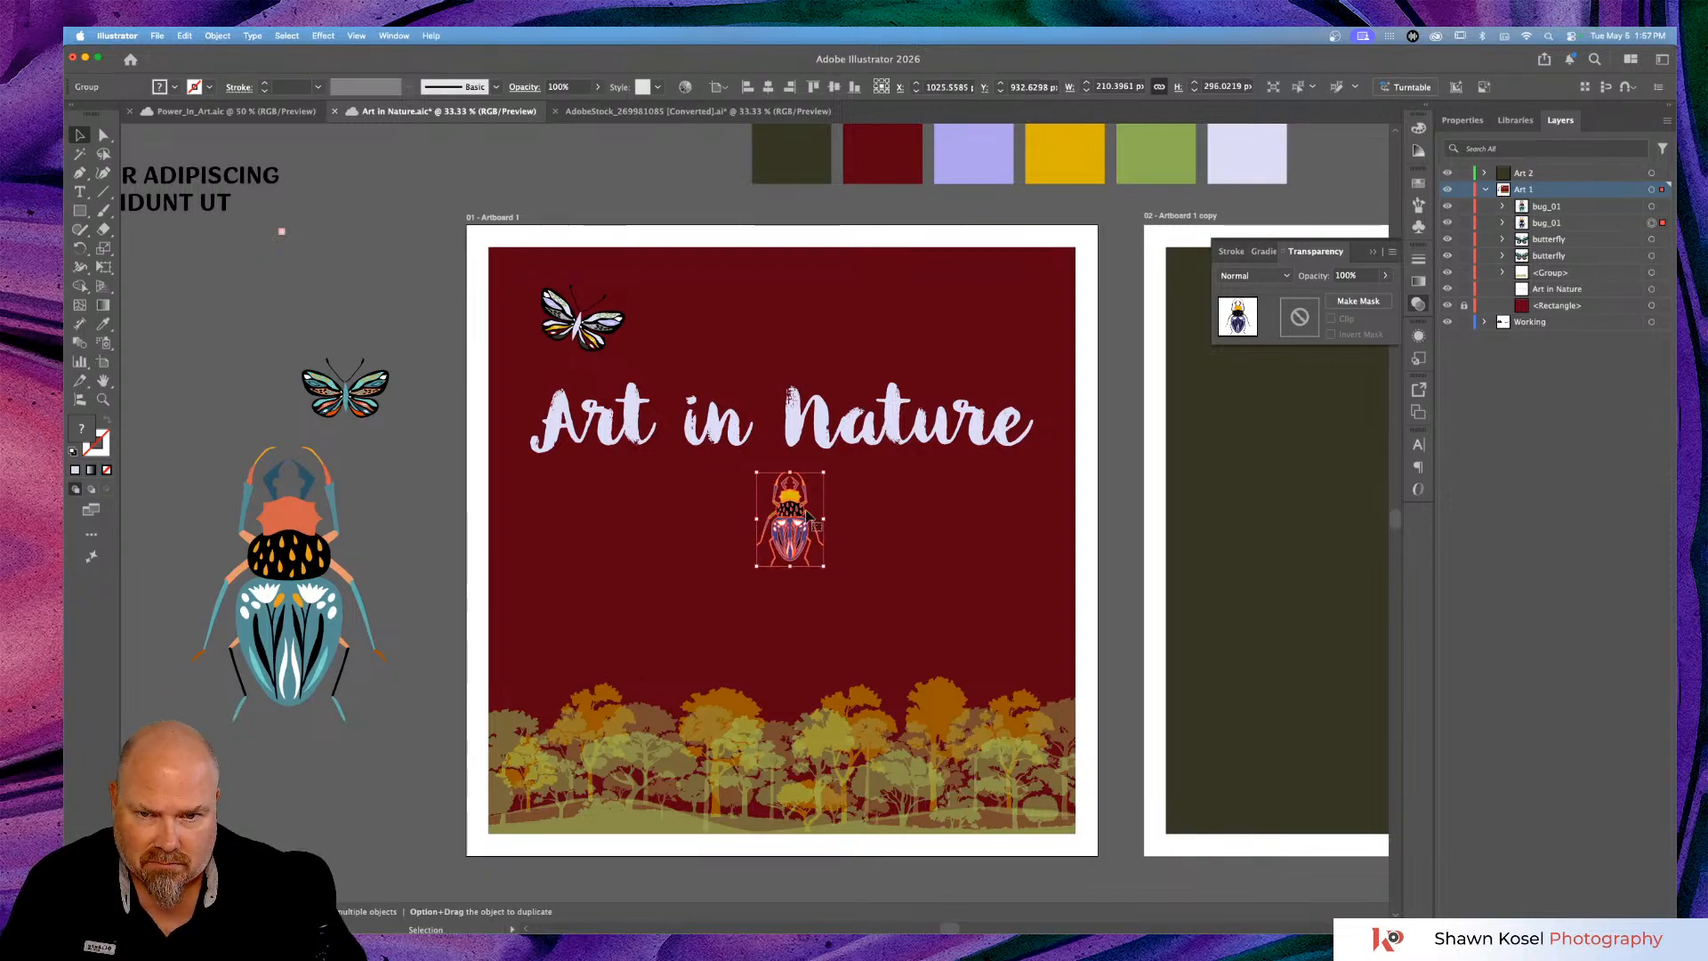
drag(783, 532, 1001, 368)
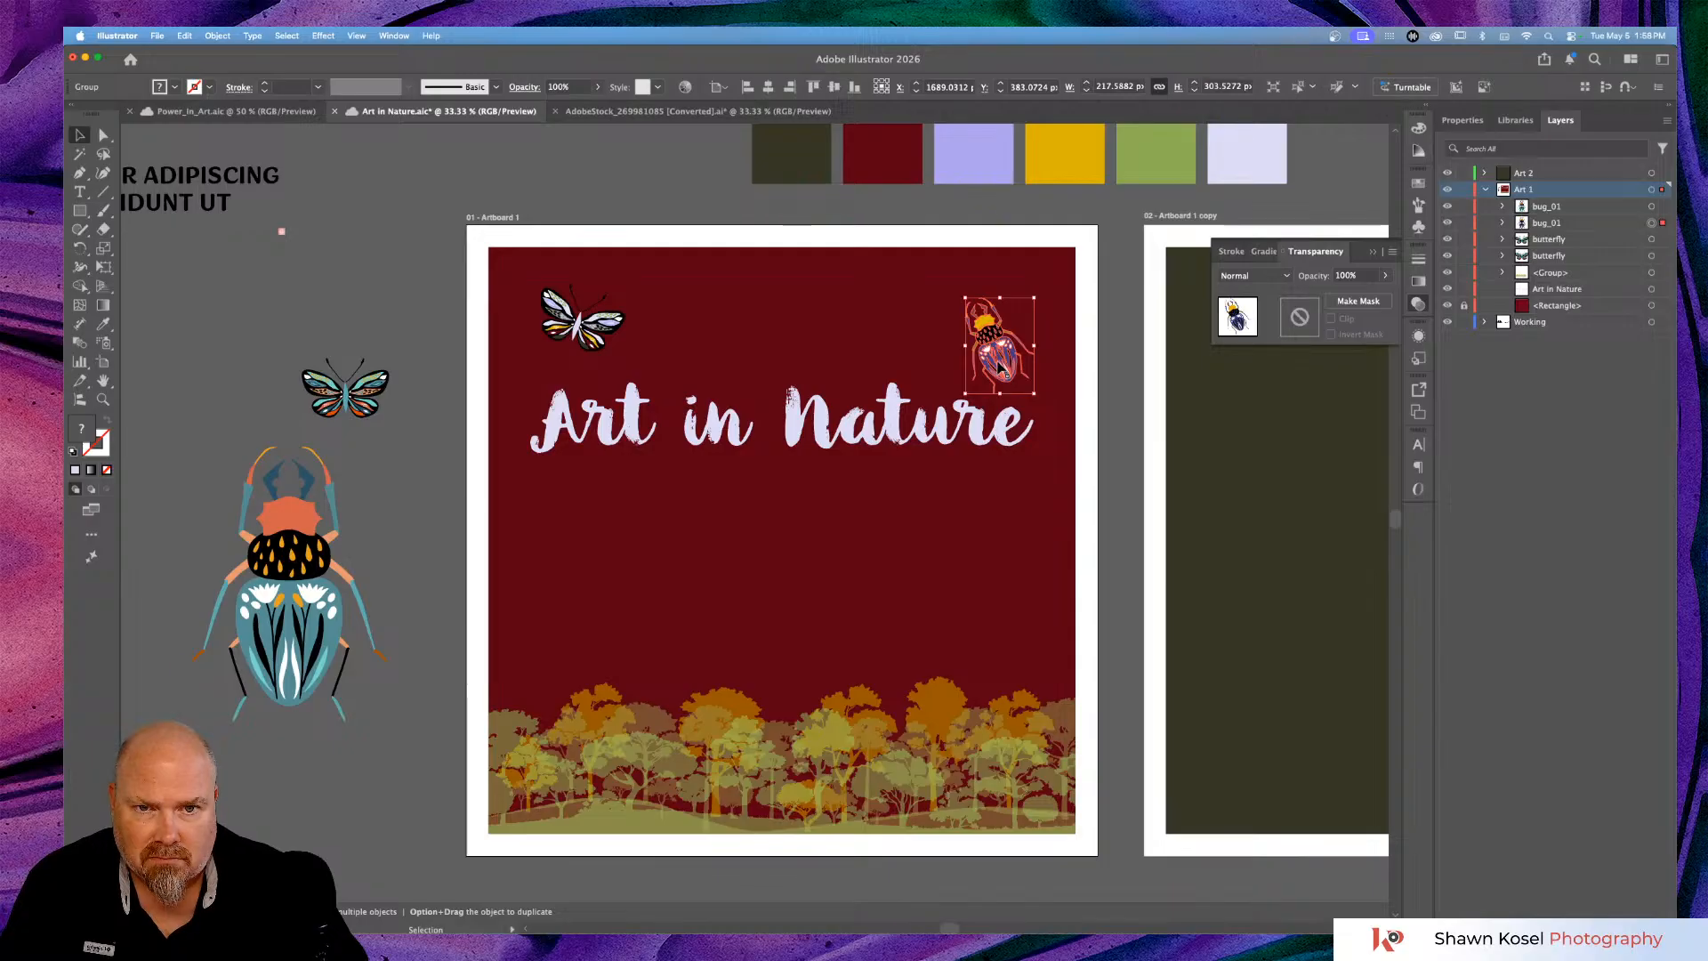
Nudge the beetle slightly up and right and the butterfly slightly up and left, toward the red artboard's upper corners.
drag(988, 343, 998, 320)
drag(579, 322, 567, 315)
click(395, 464)
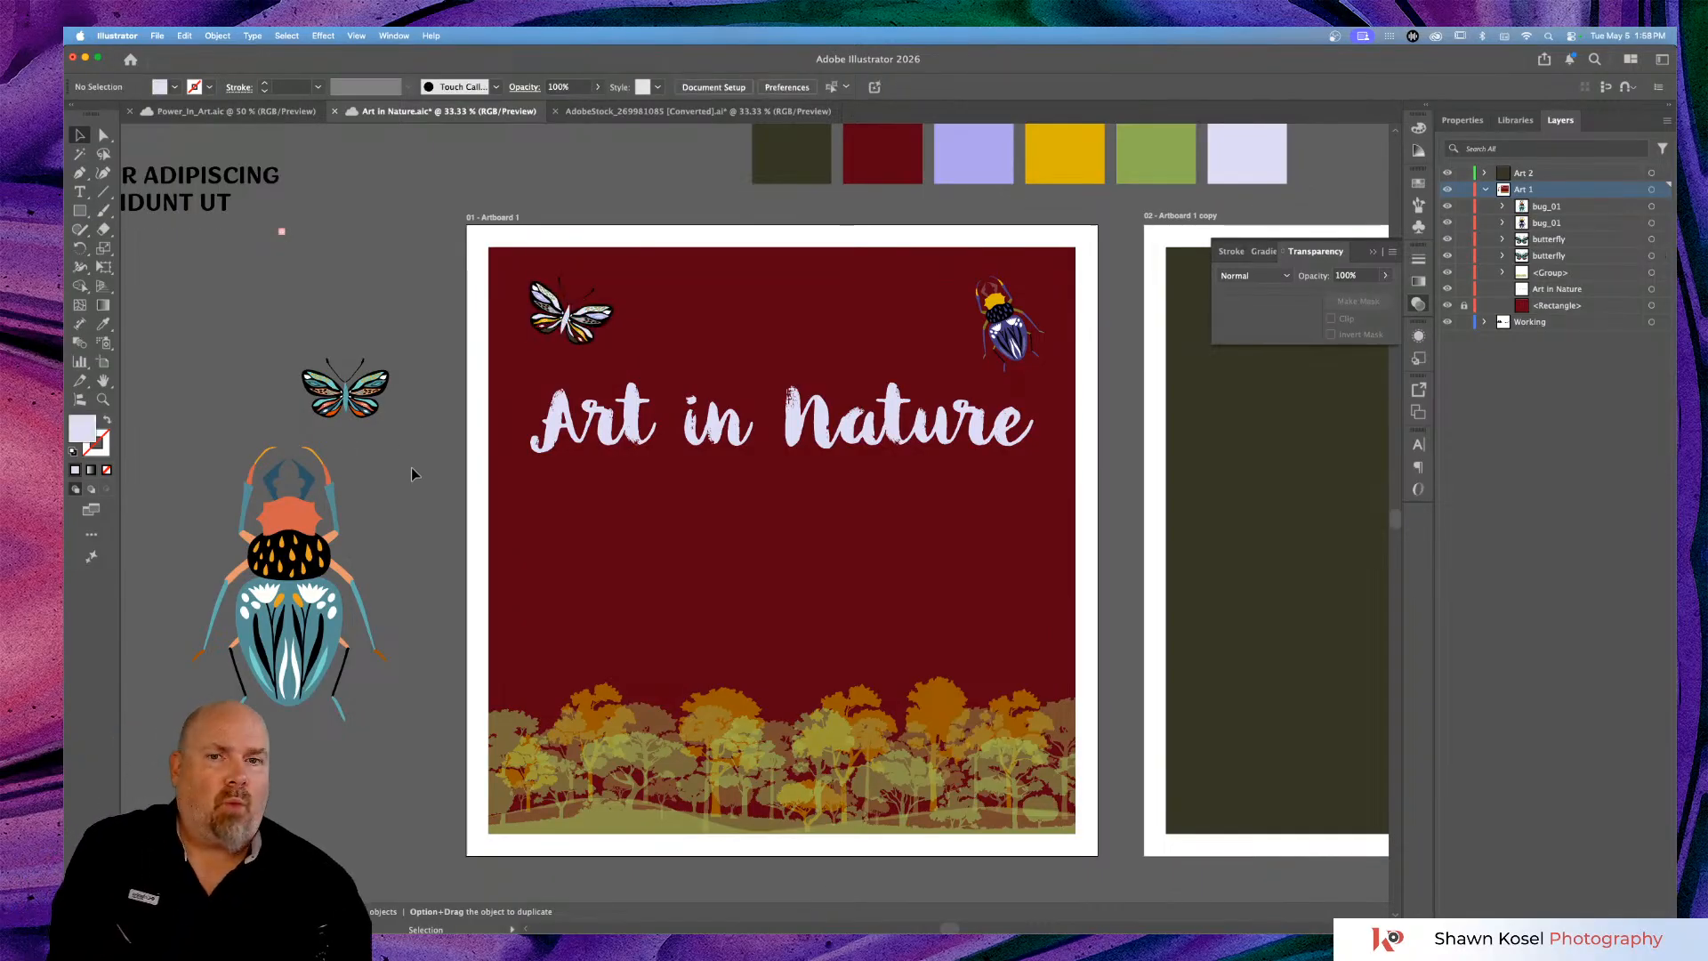
Copy the tall leafy flower from the AdobeStock bug collection into Art in Nature, keeping one on the pasteboard and one below the title.
click(709, 109)
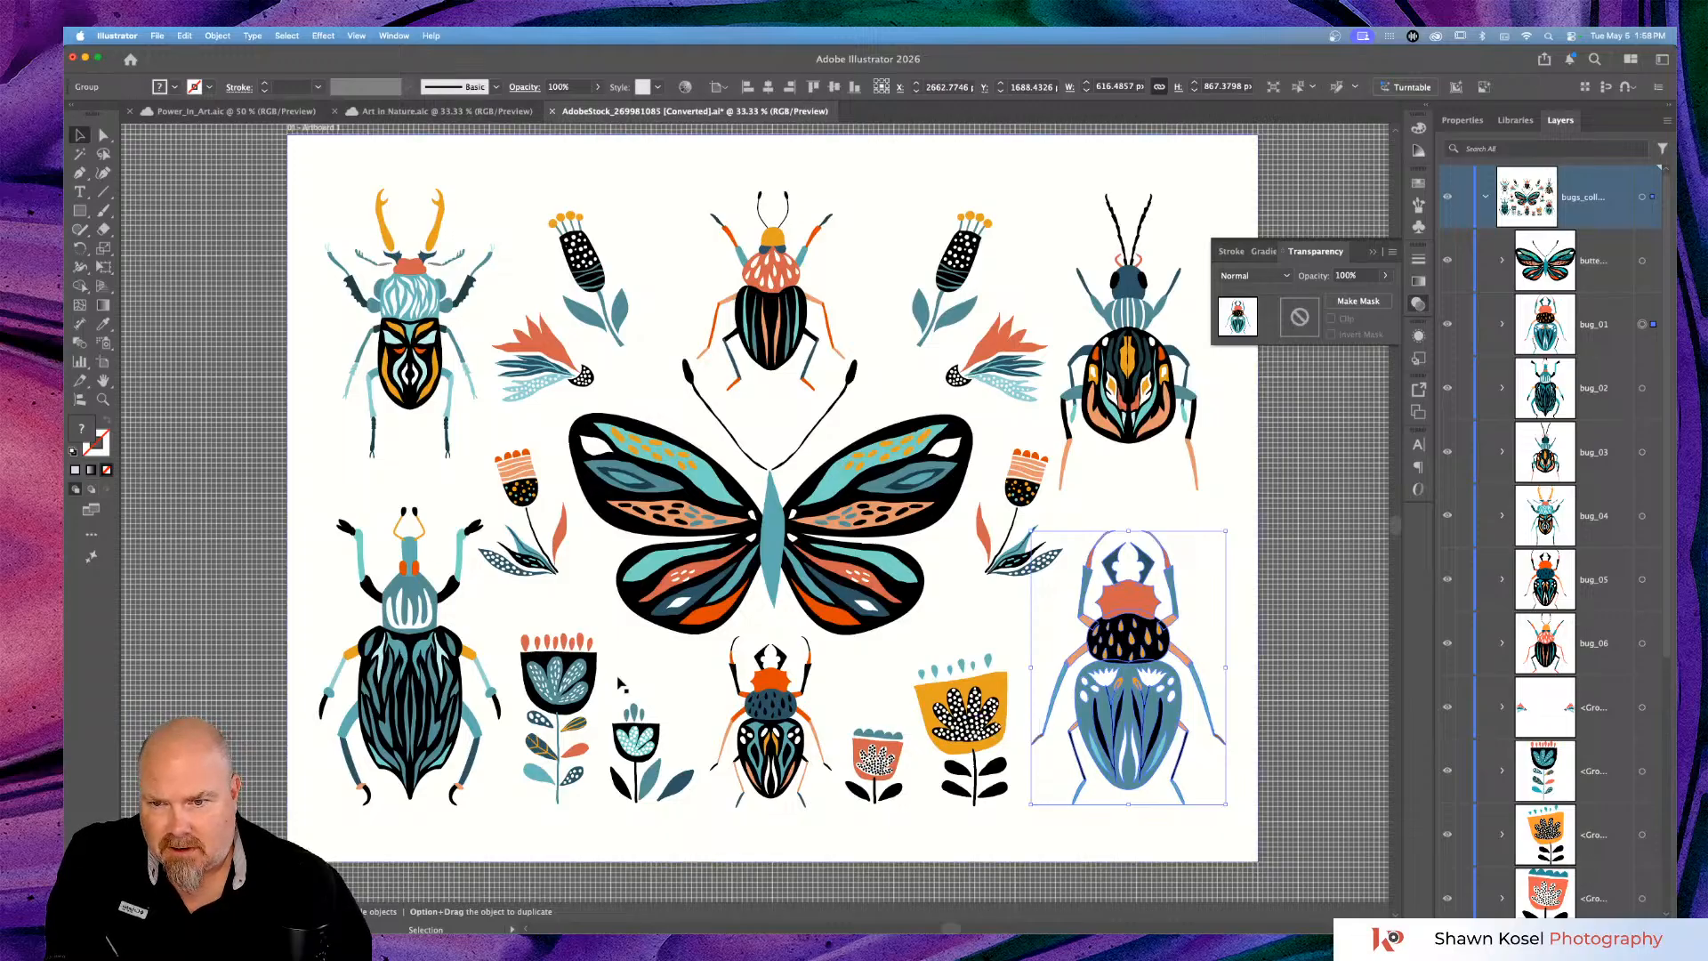
click(531, 679)
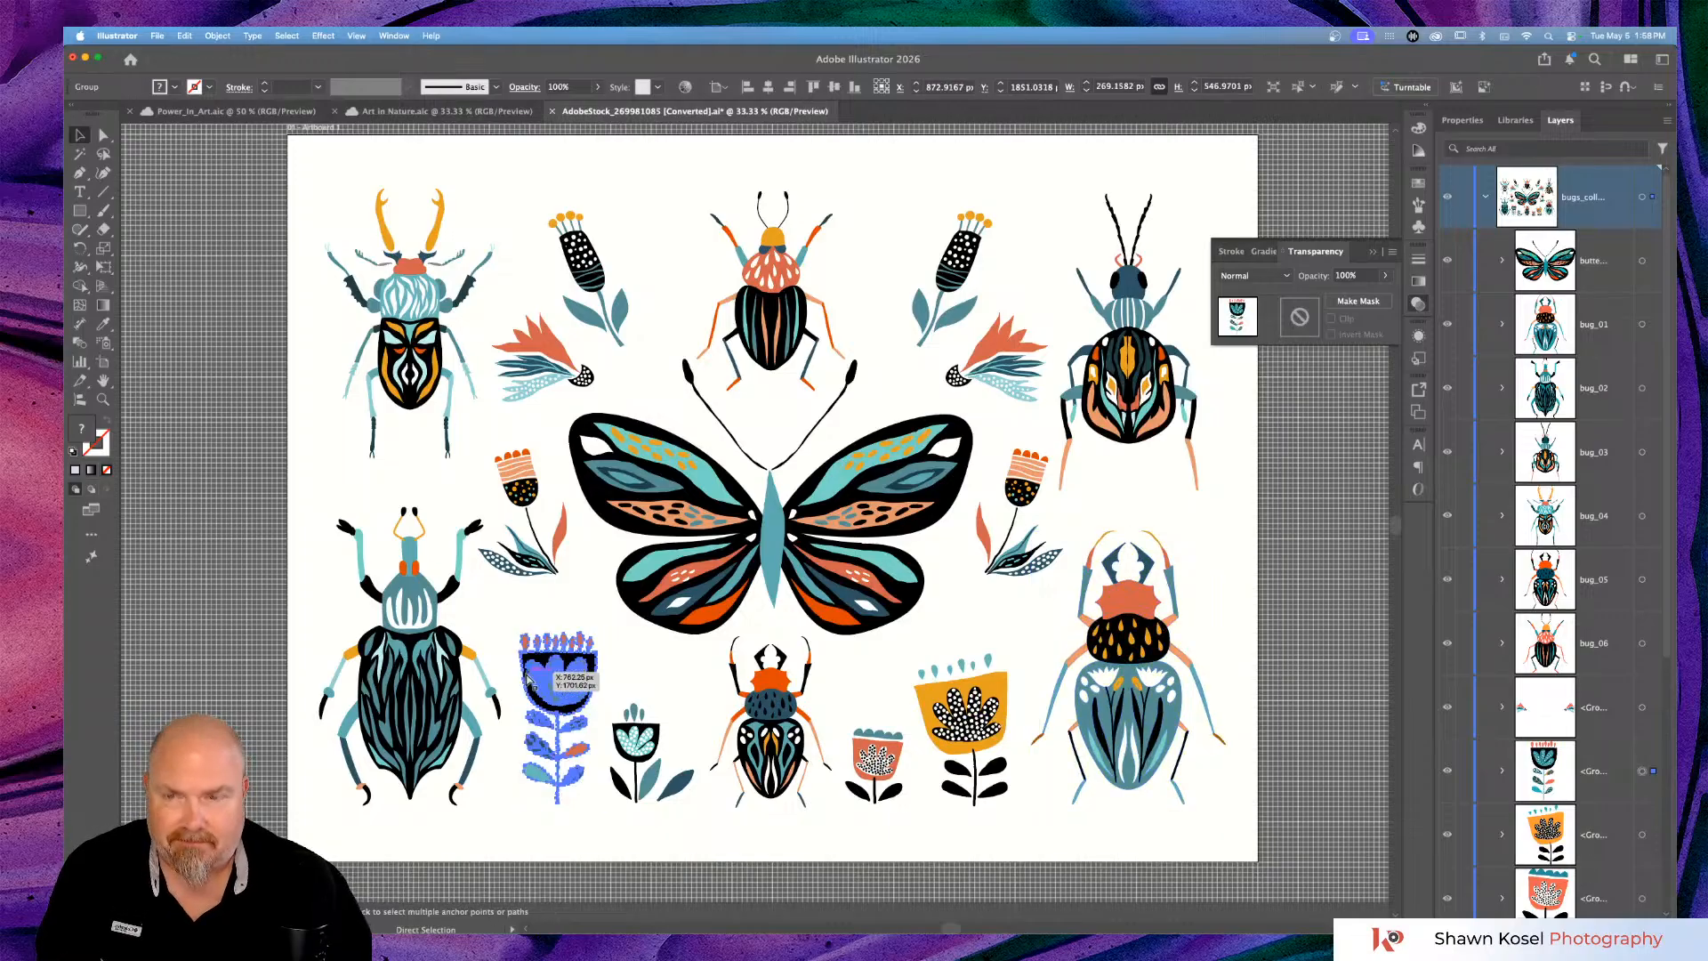
click(506, 109)
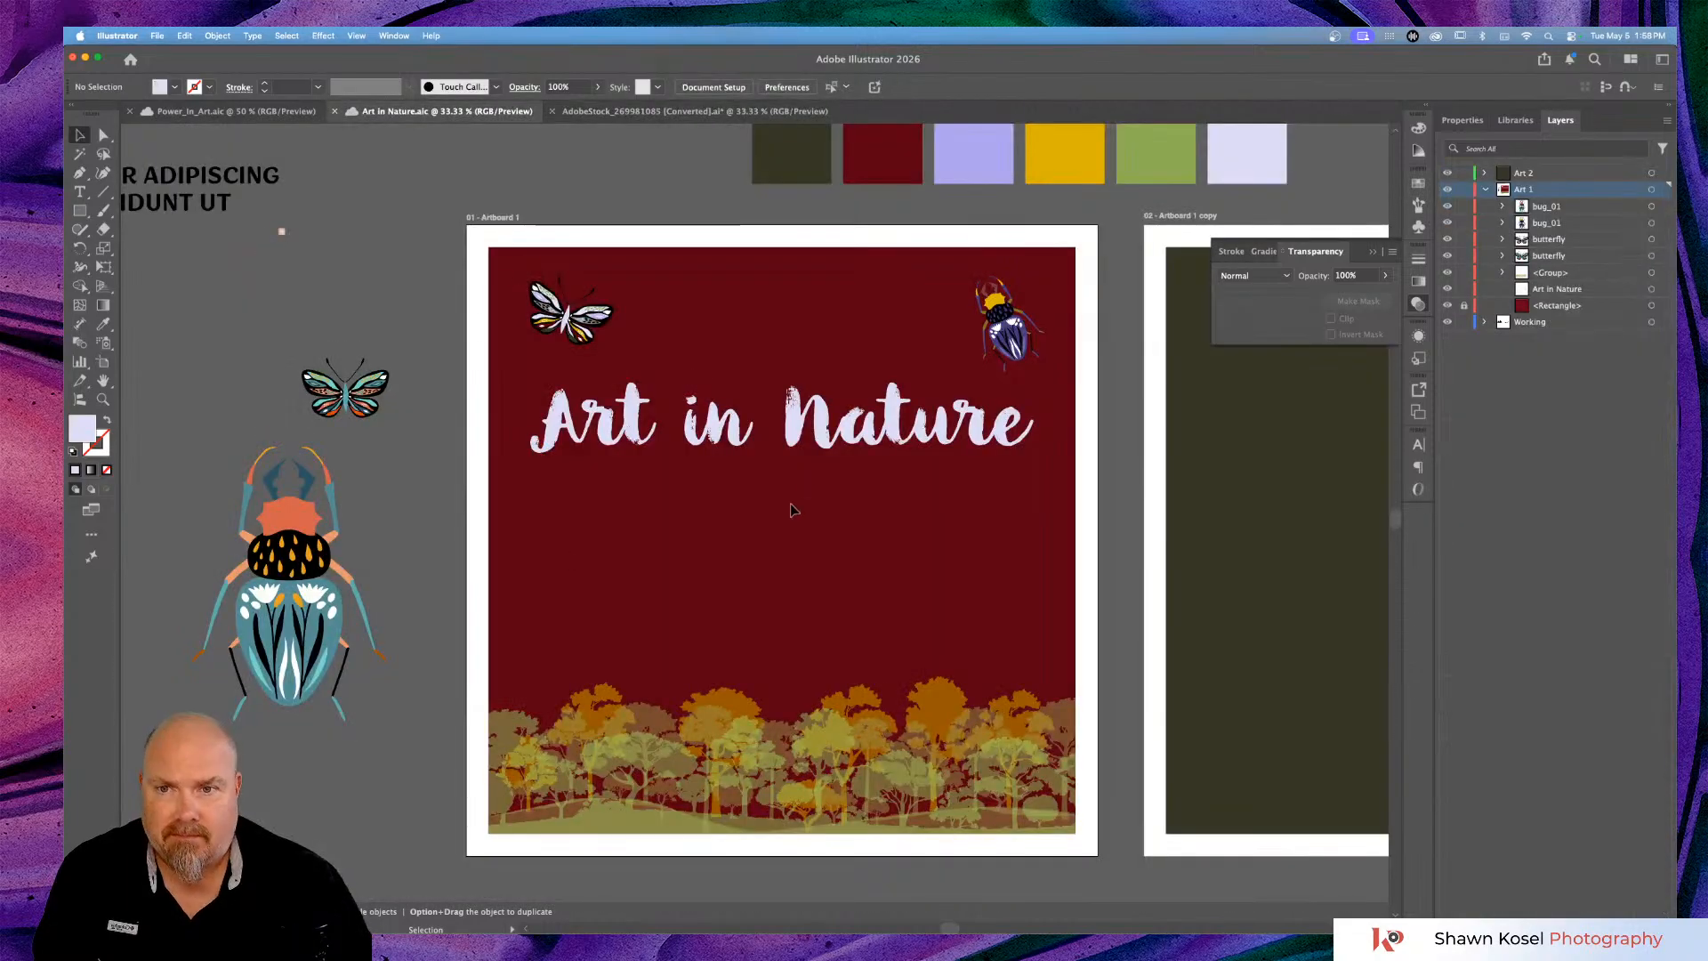
key(a)
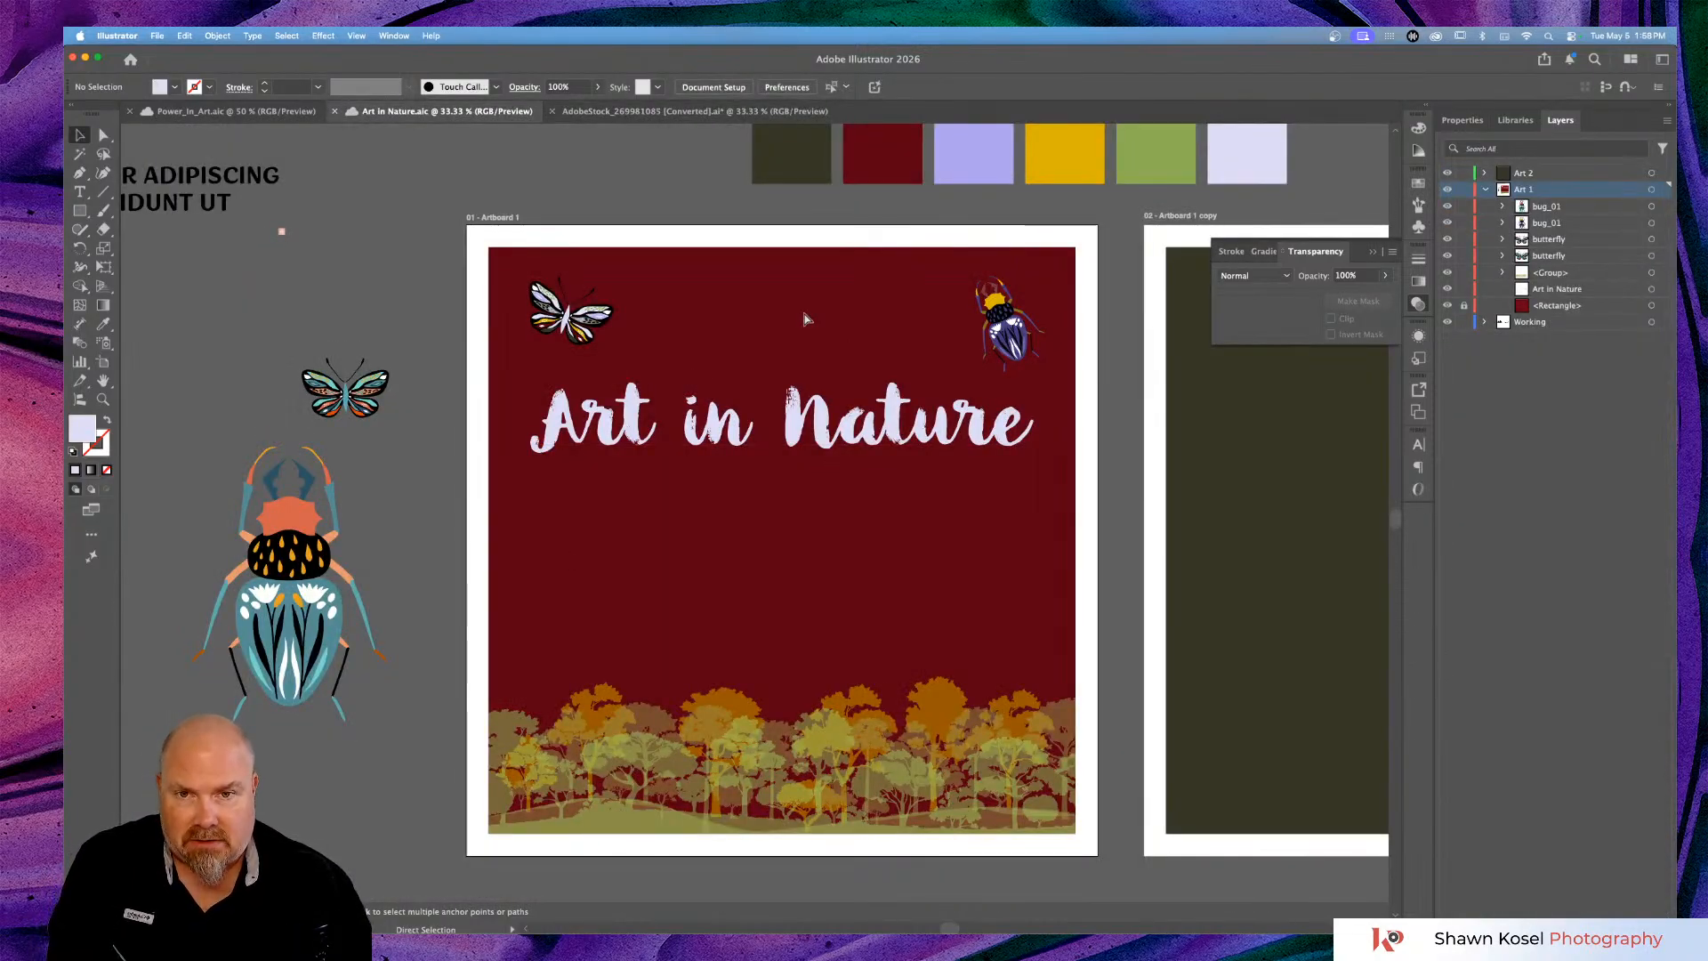
key(super+v)
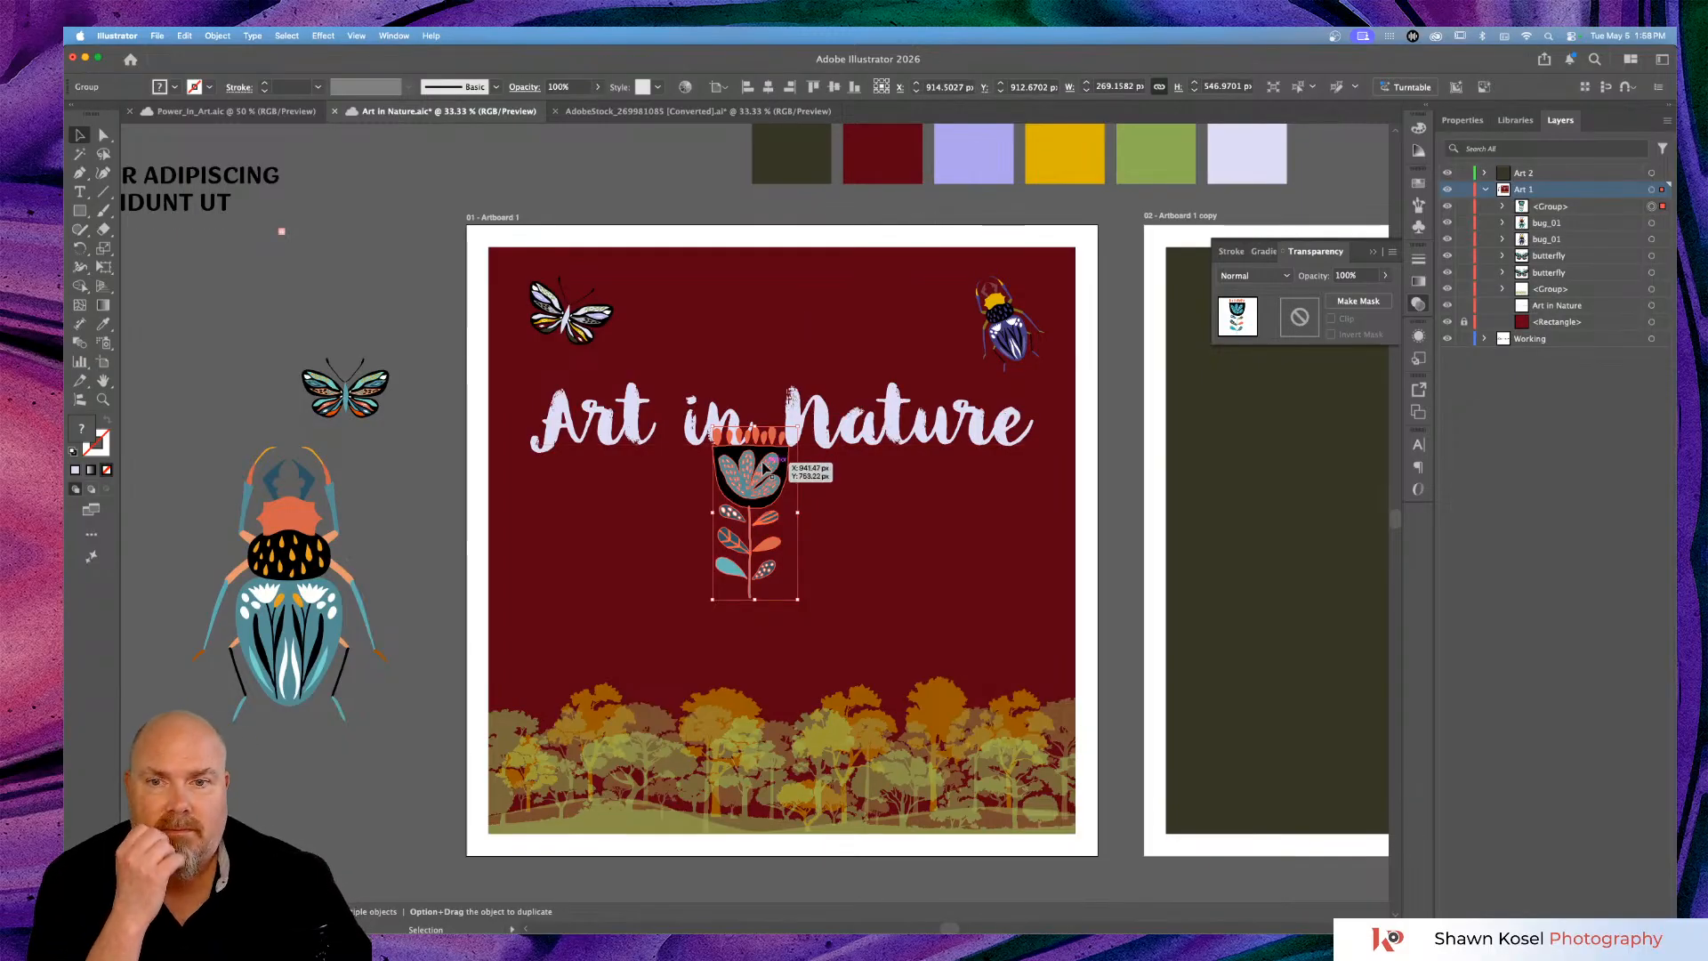
drag(758, 463, 767, 549)
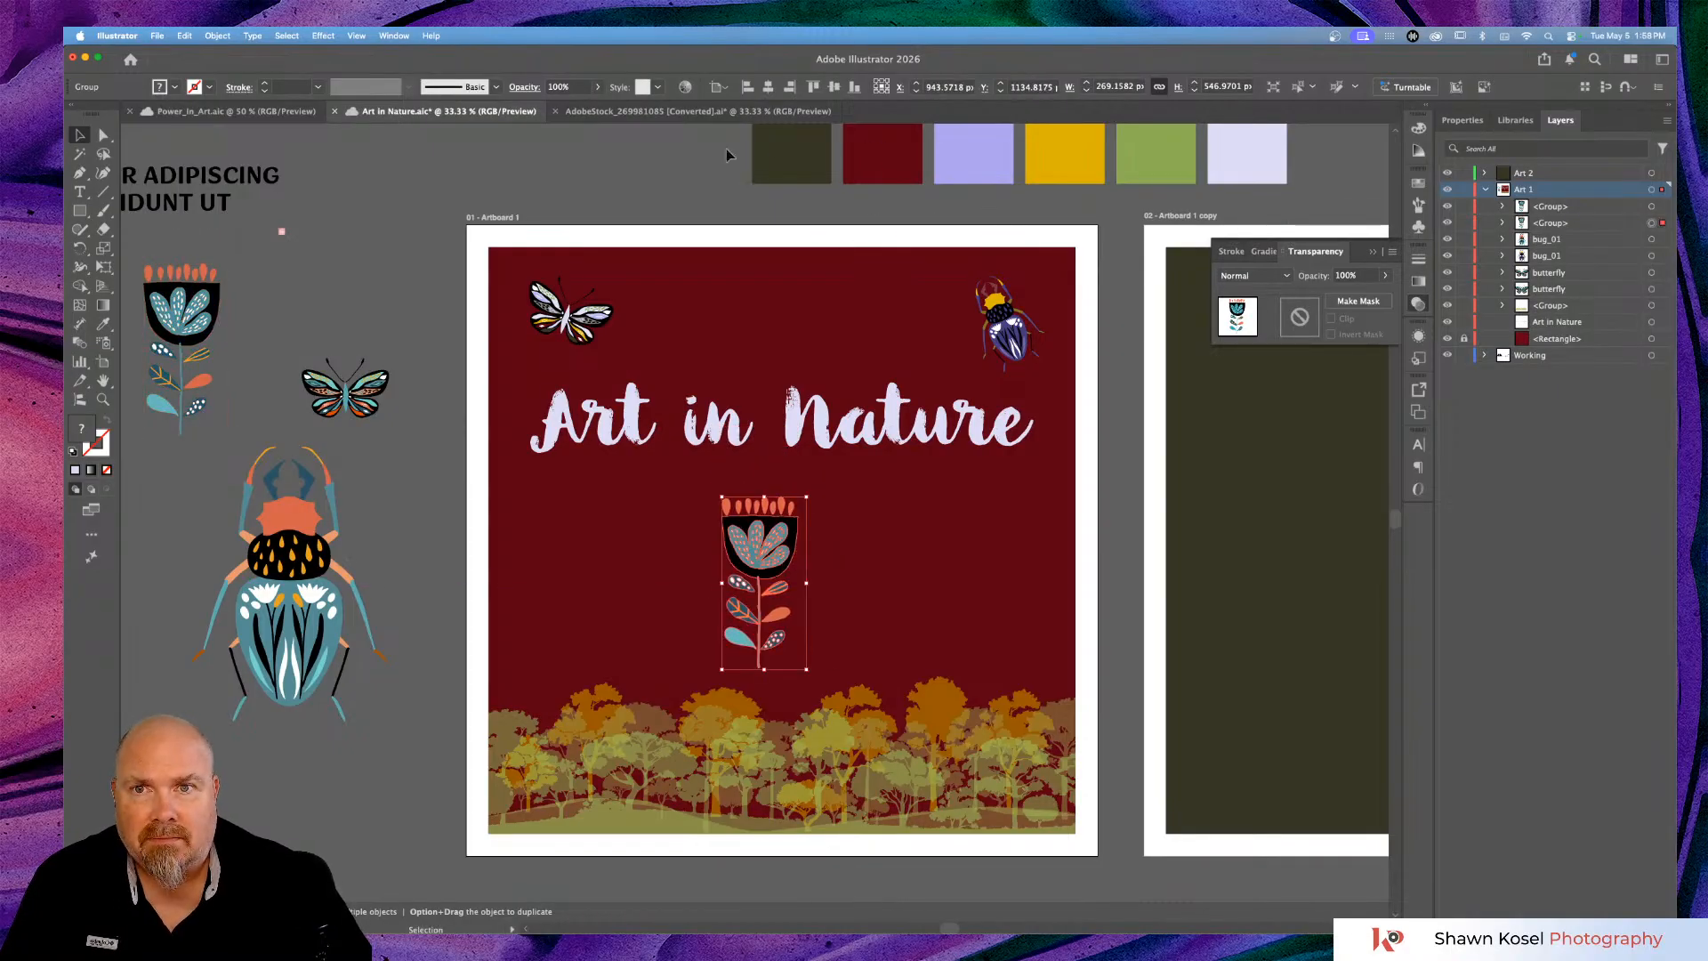
Recolor the flower on the red artboard with the Swatch Group 1 library and randomize saturation and brightness for indigo petals and golden tips.
click(687, 86)
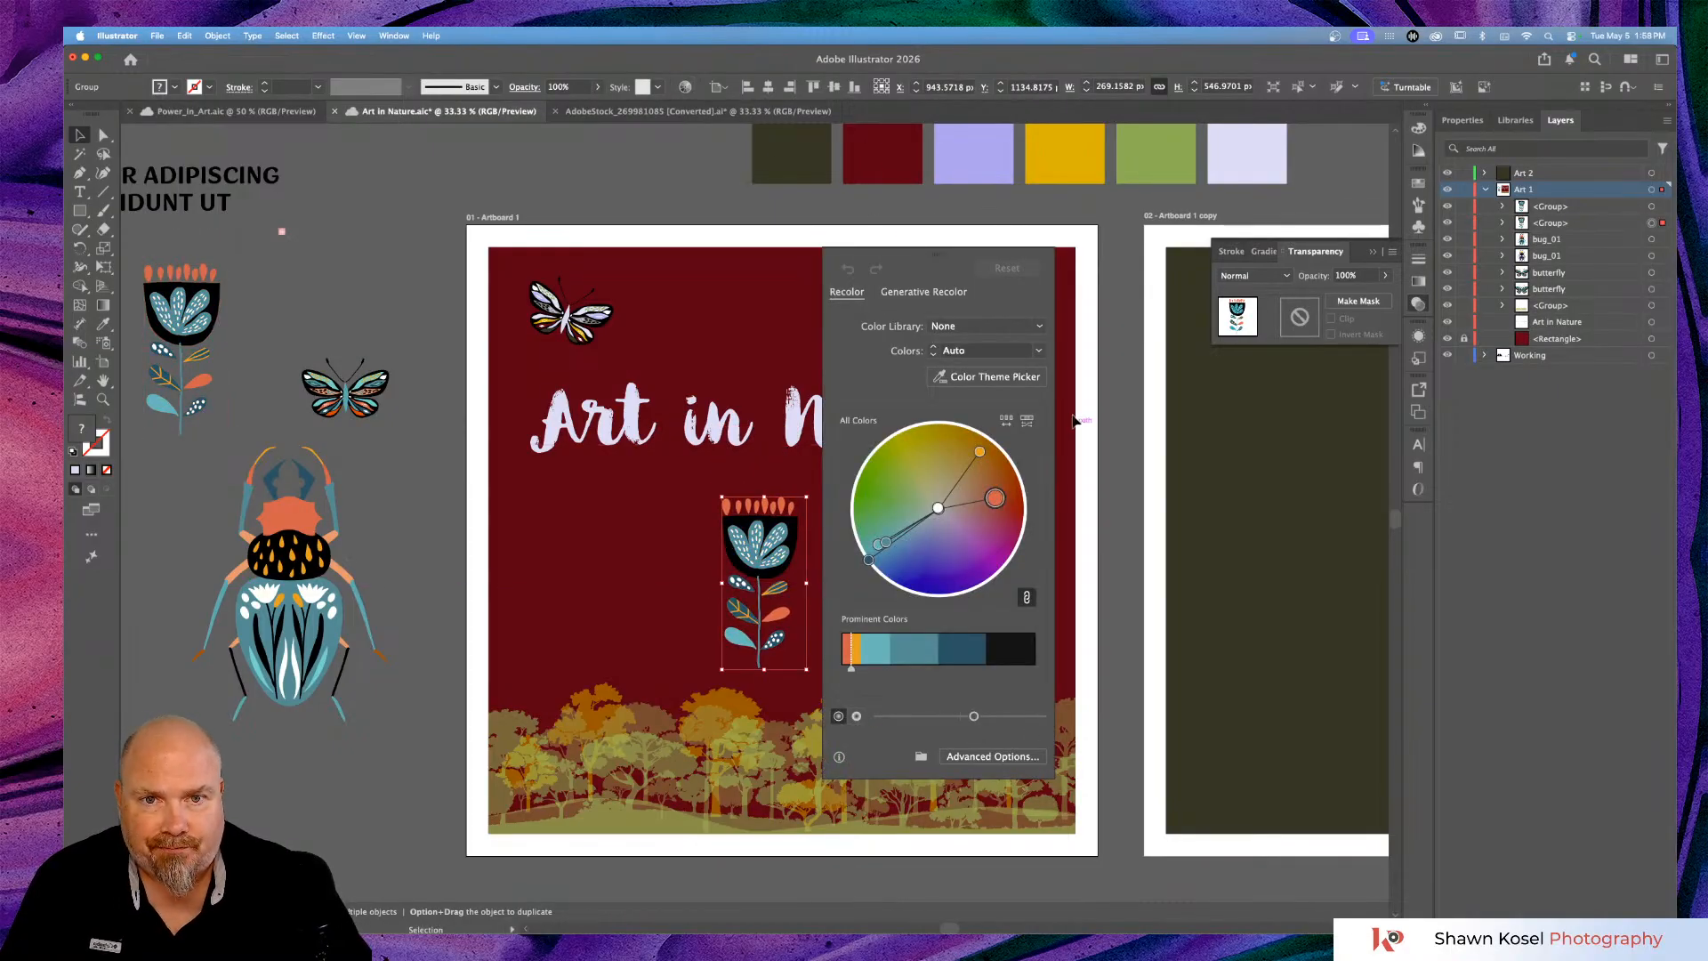
click(1005, 333)
mouse_move(988, 372)
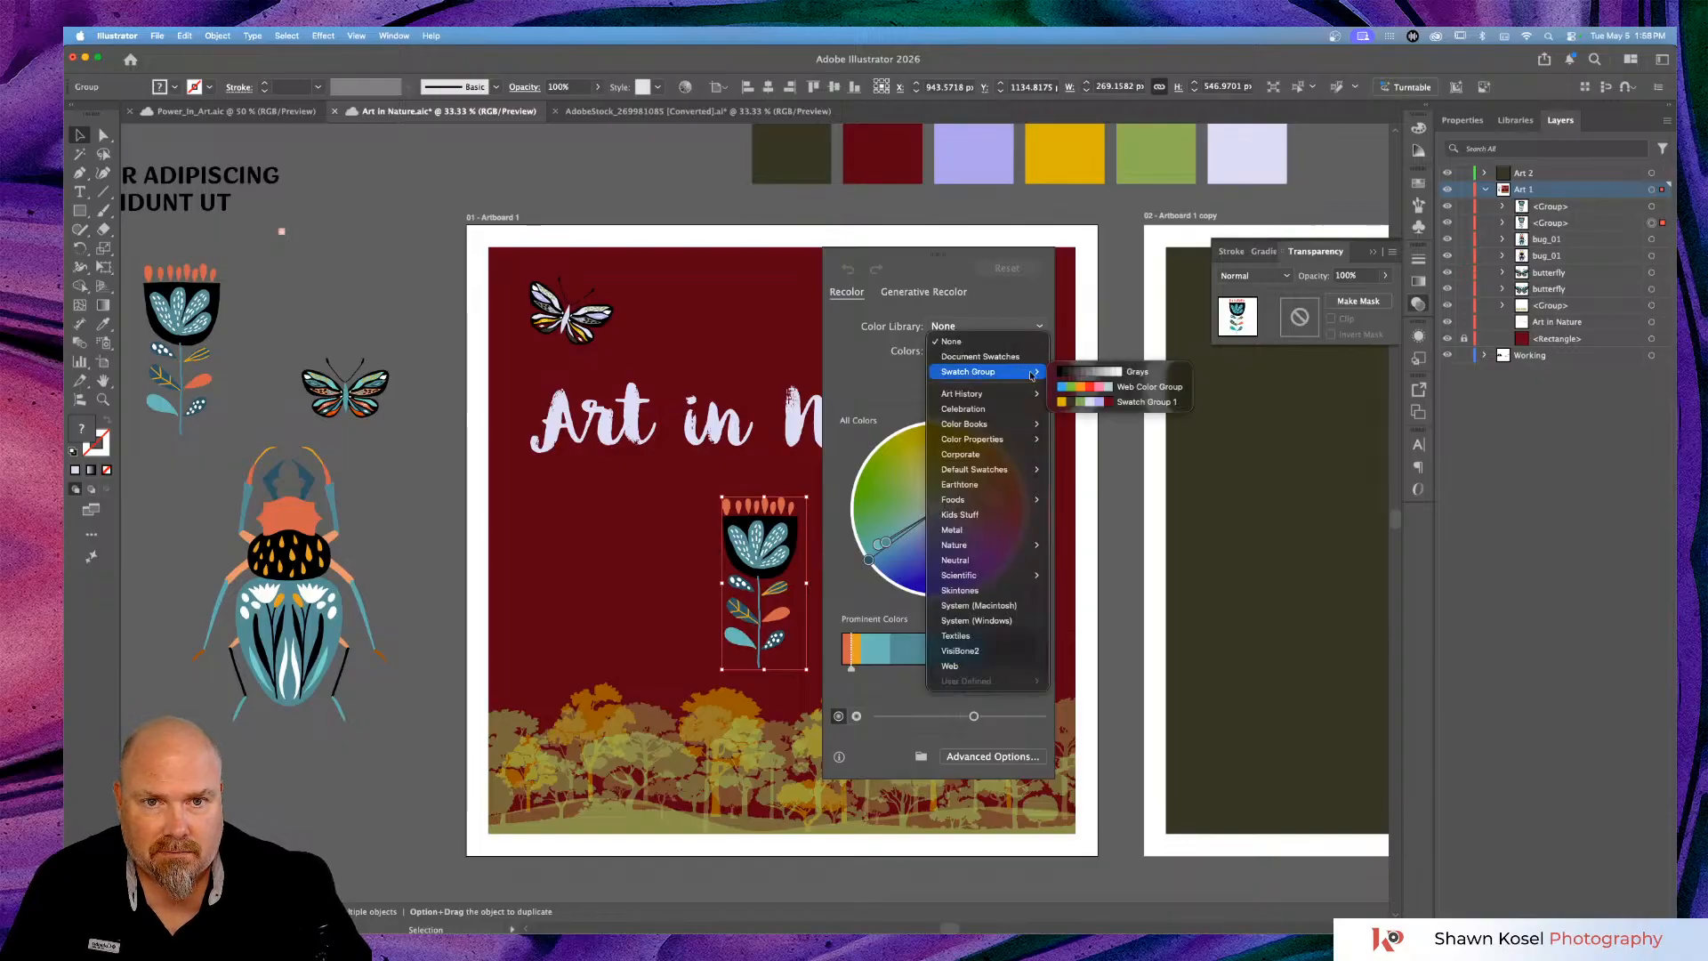
click(1100, 402)
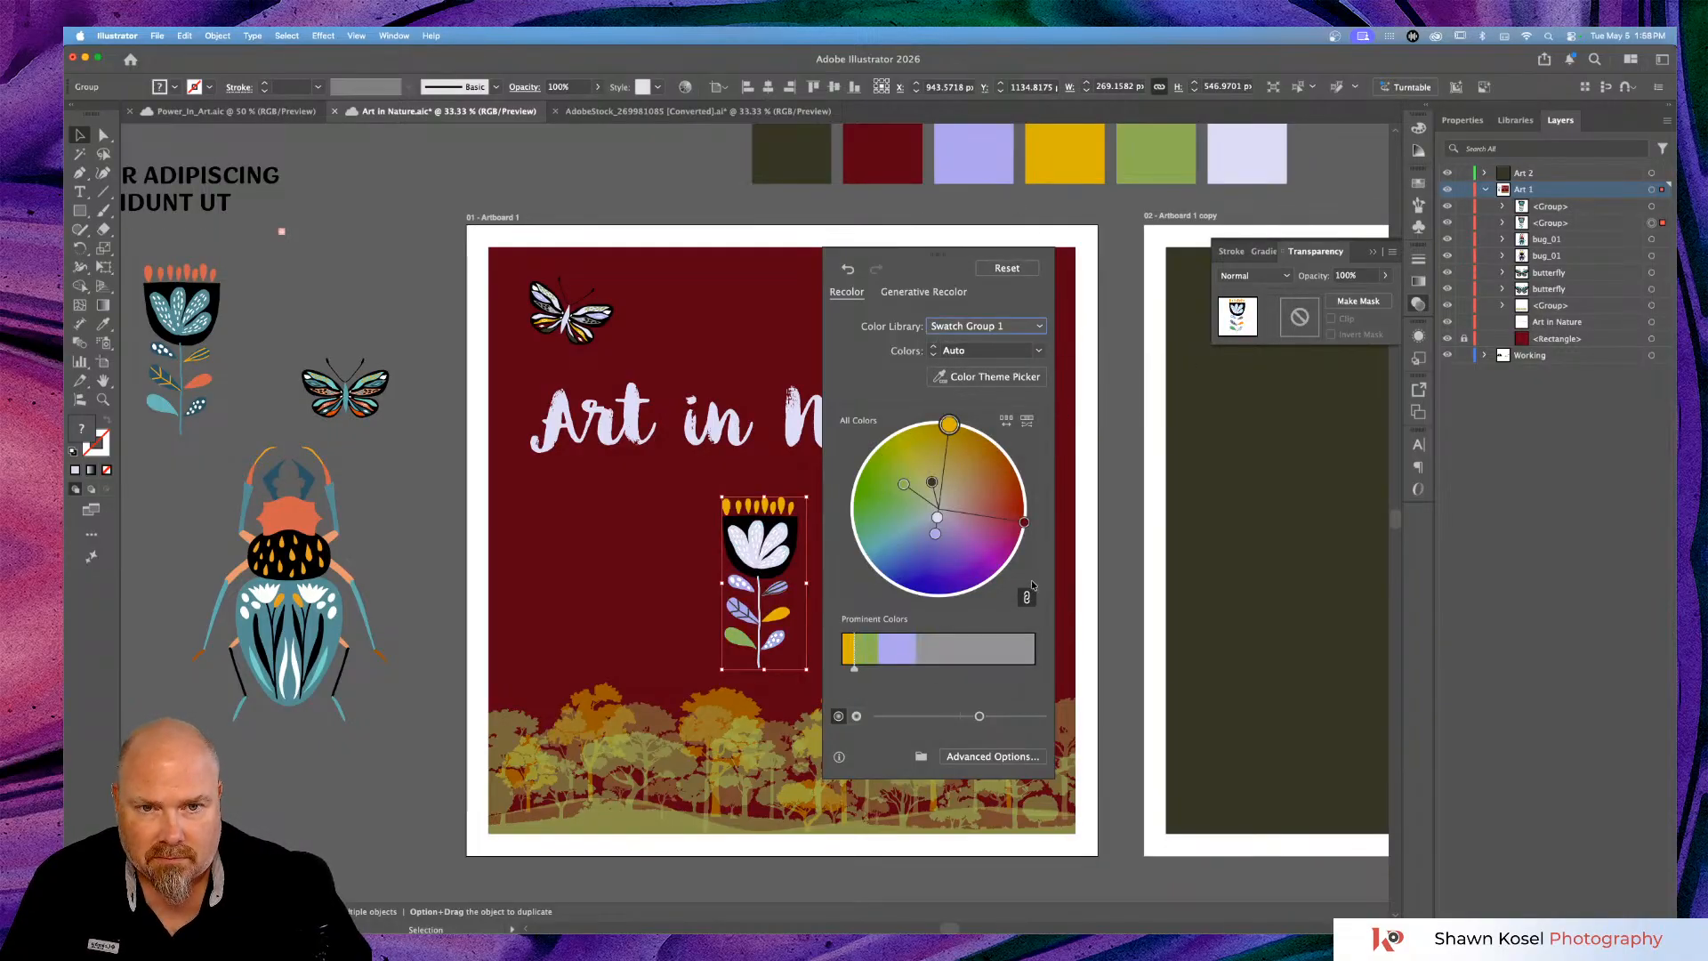
click(1028, 419)
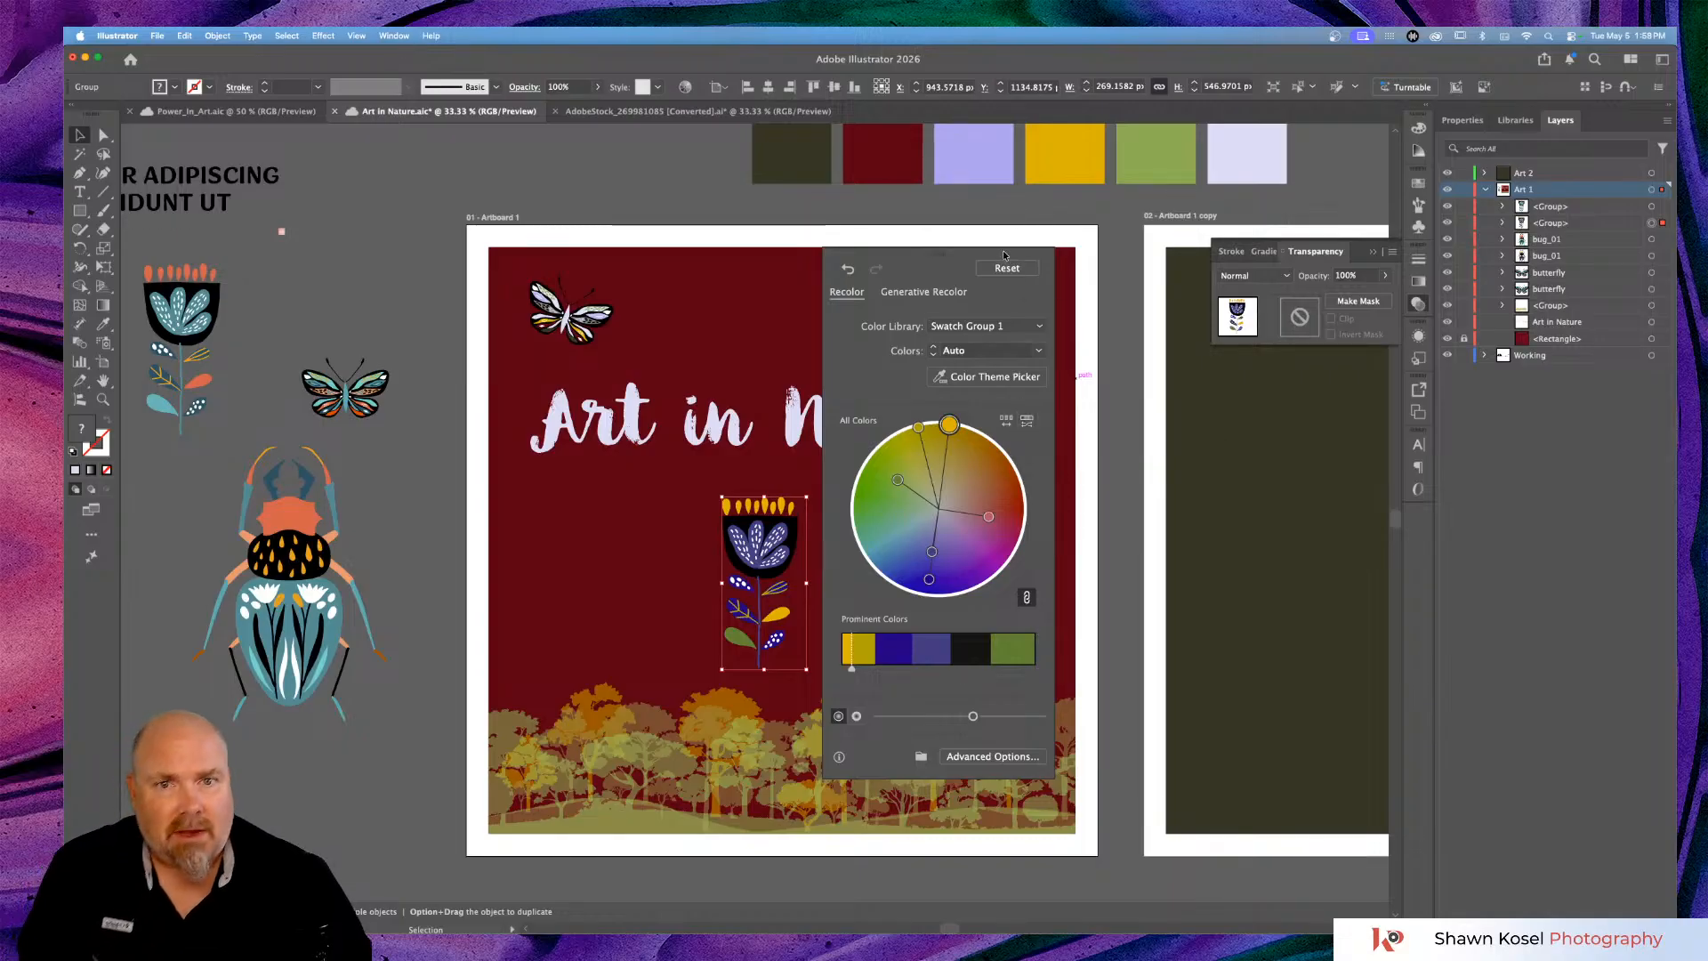
click(685, 87)
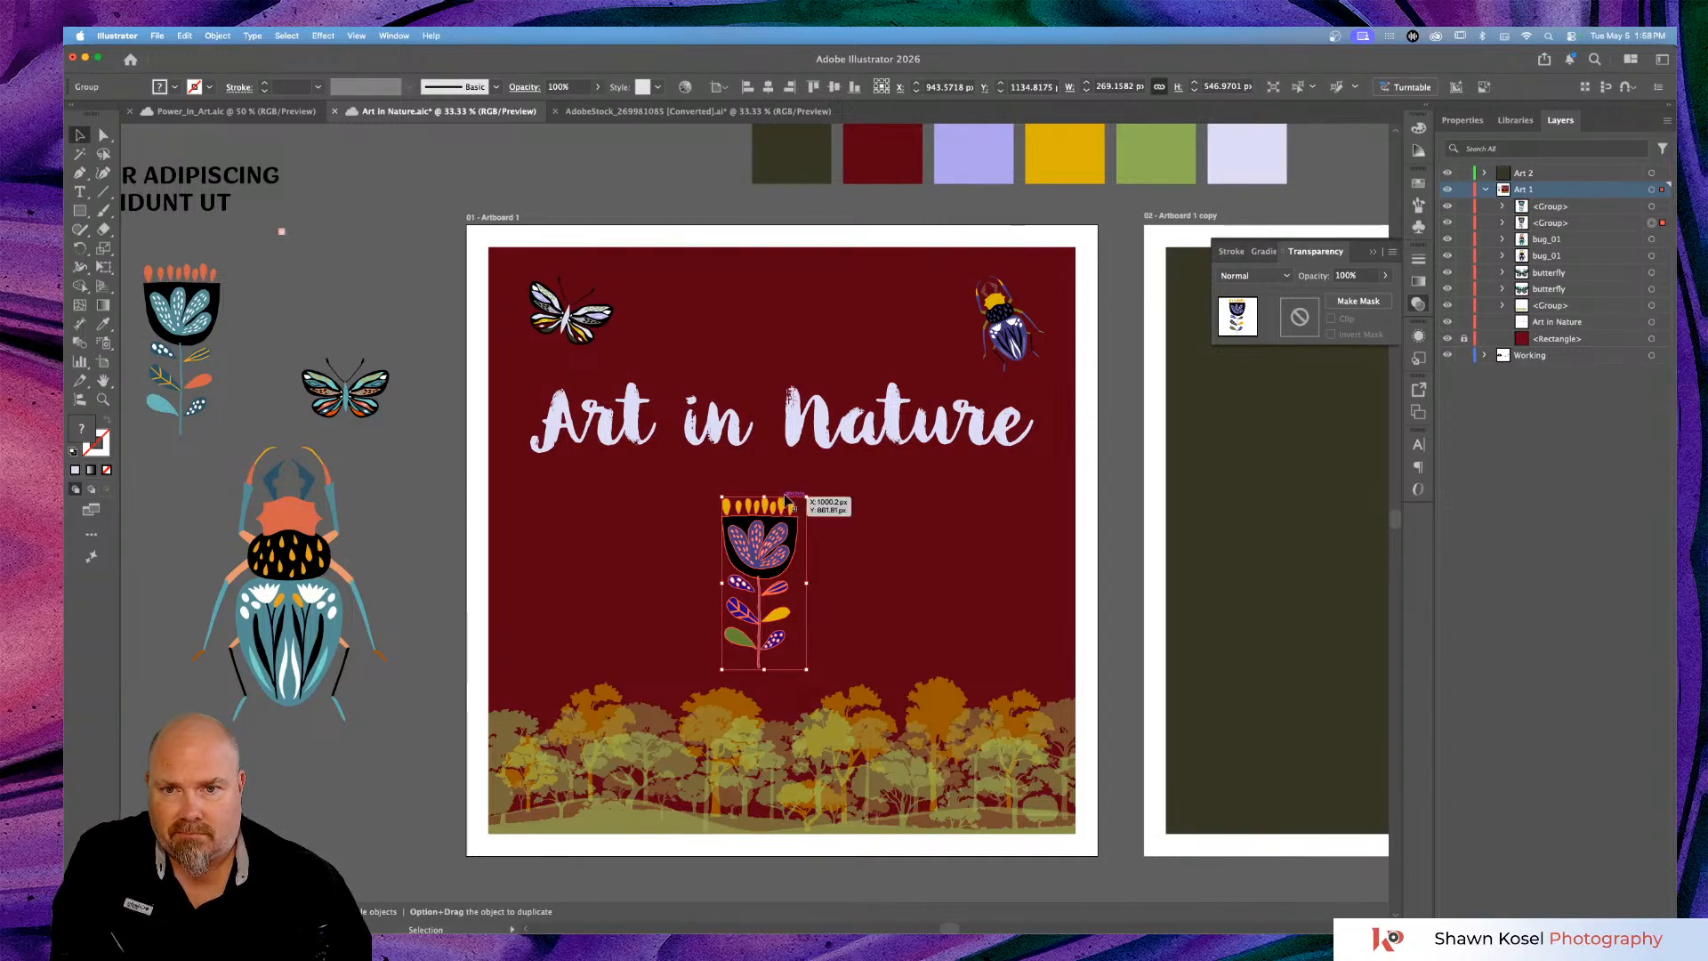
Scale the recolored flower down to about 195 px wide, tilt it slightly and place it between the butterfly and beetle.
drag(808, 494, 810, 300)
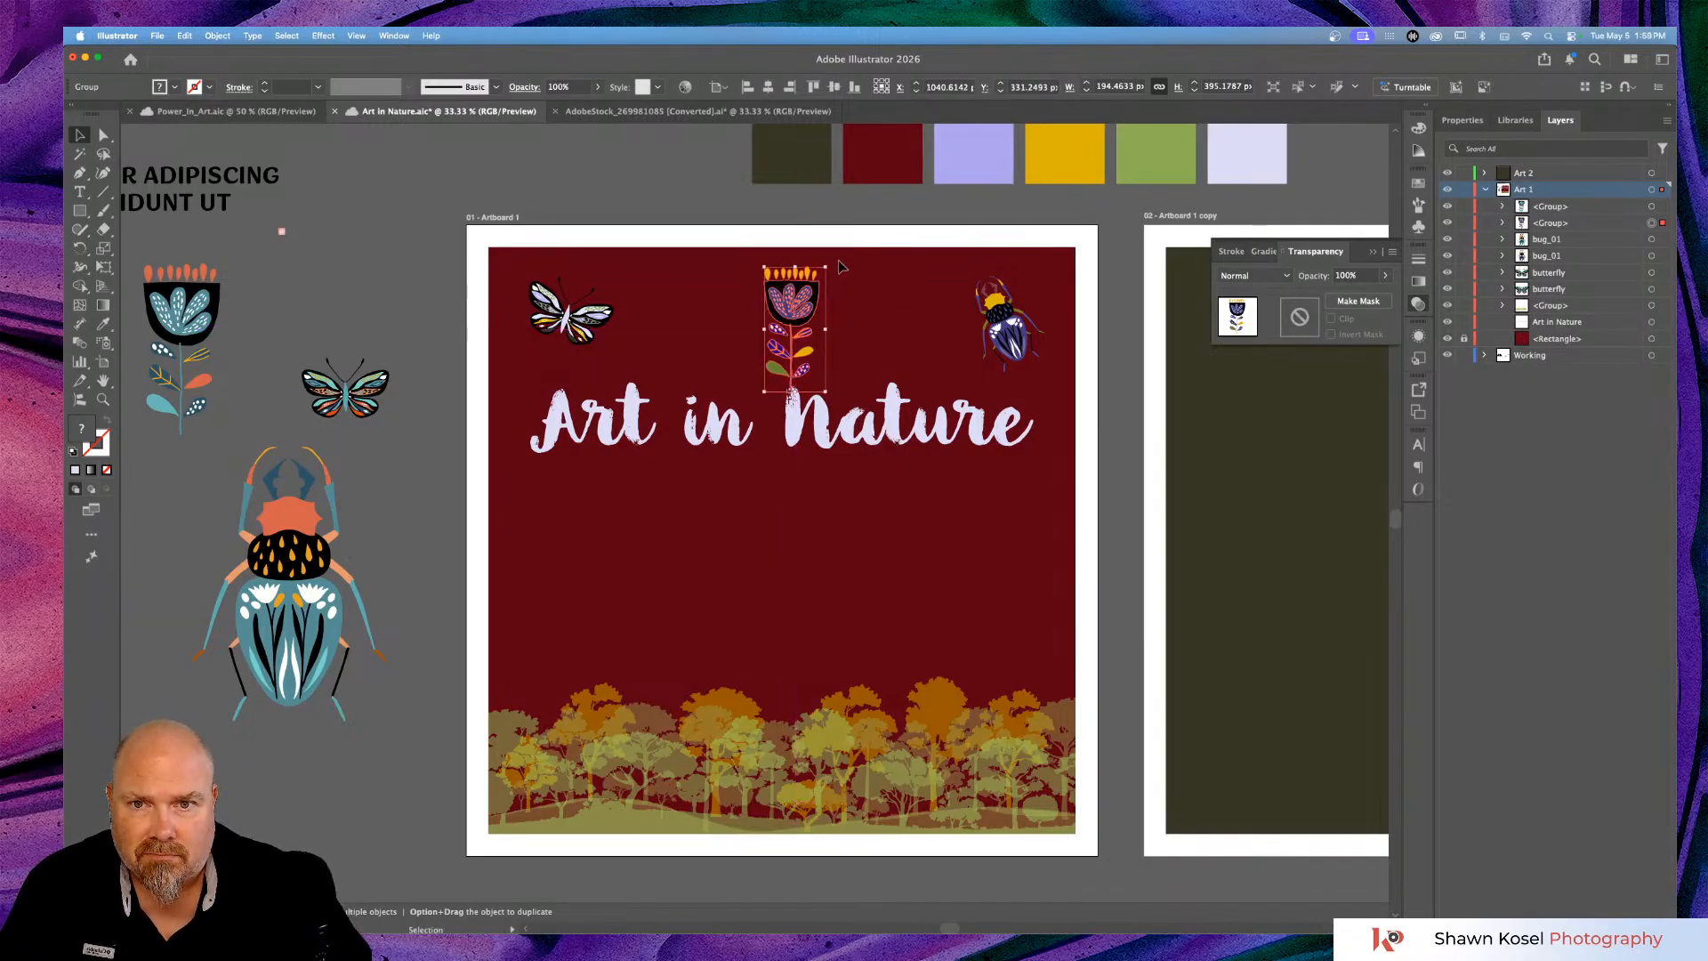
drag(838, 266, 784, 295)
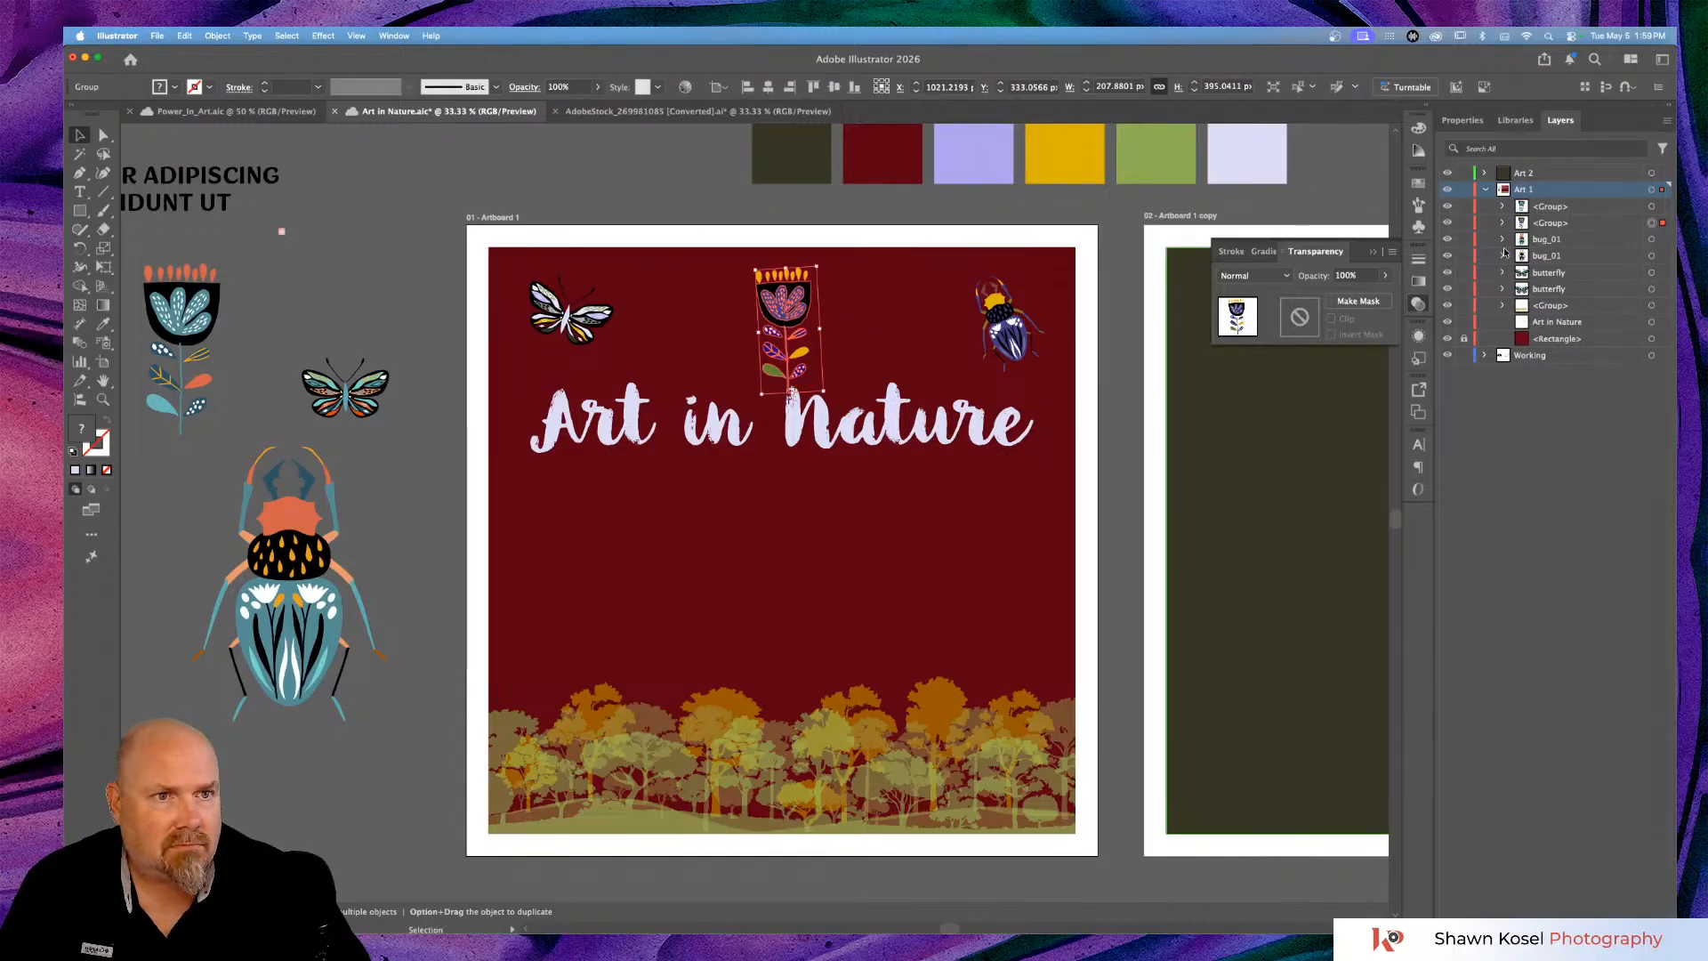
Move the flower's group directly above the title text in the layer order, shift the flower slightly left and save the document.
drag(1613, 223, 1606, 312)
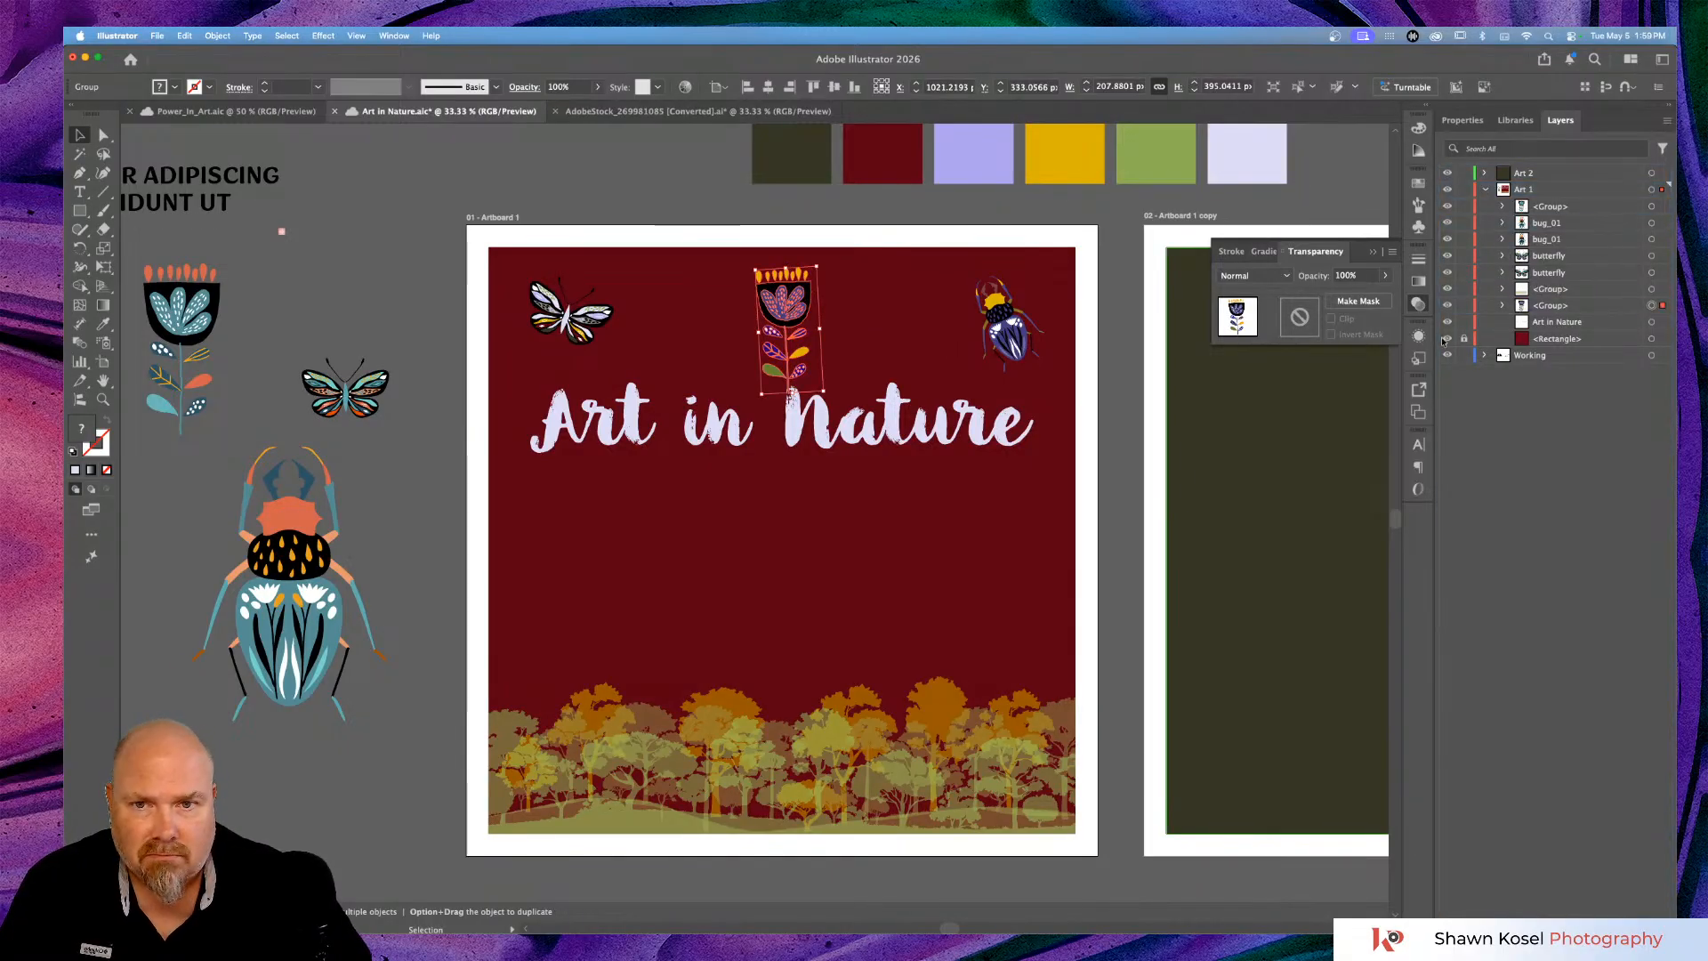
click(425, 301)
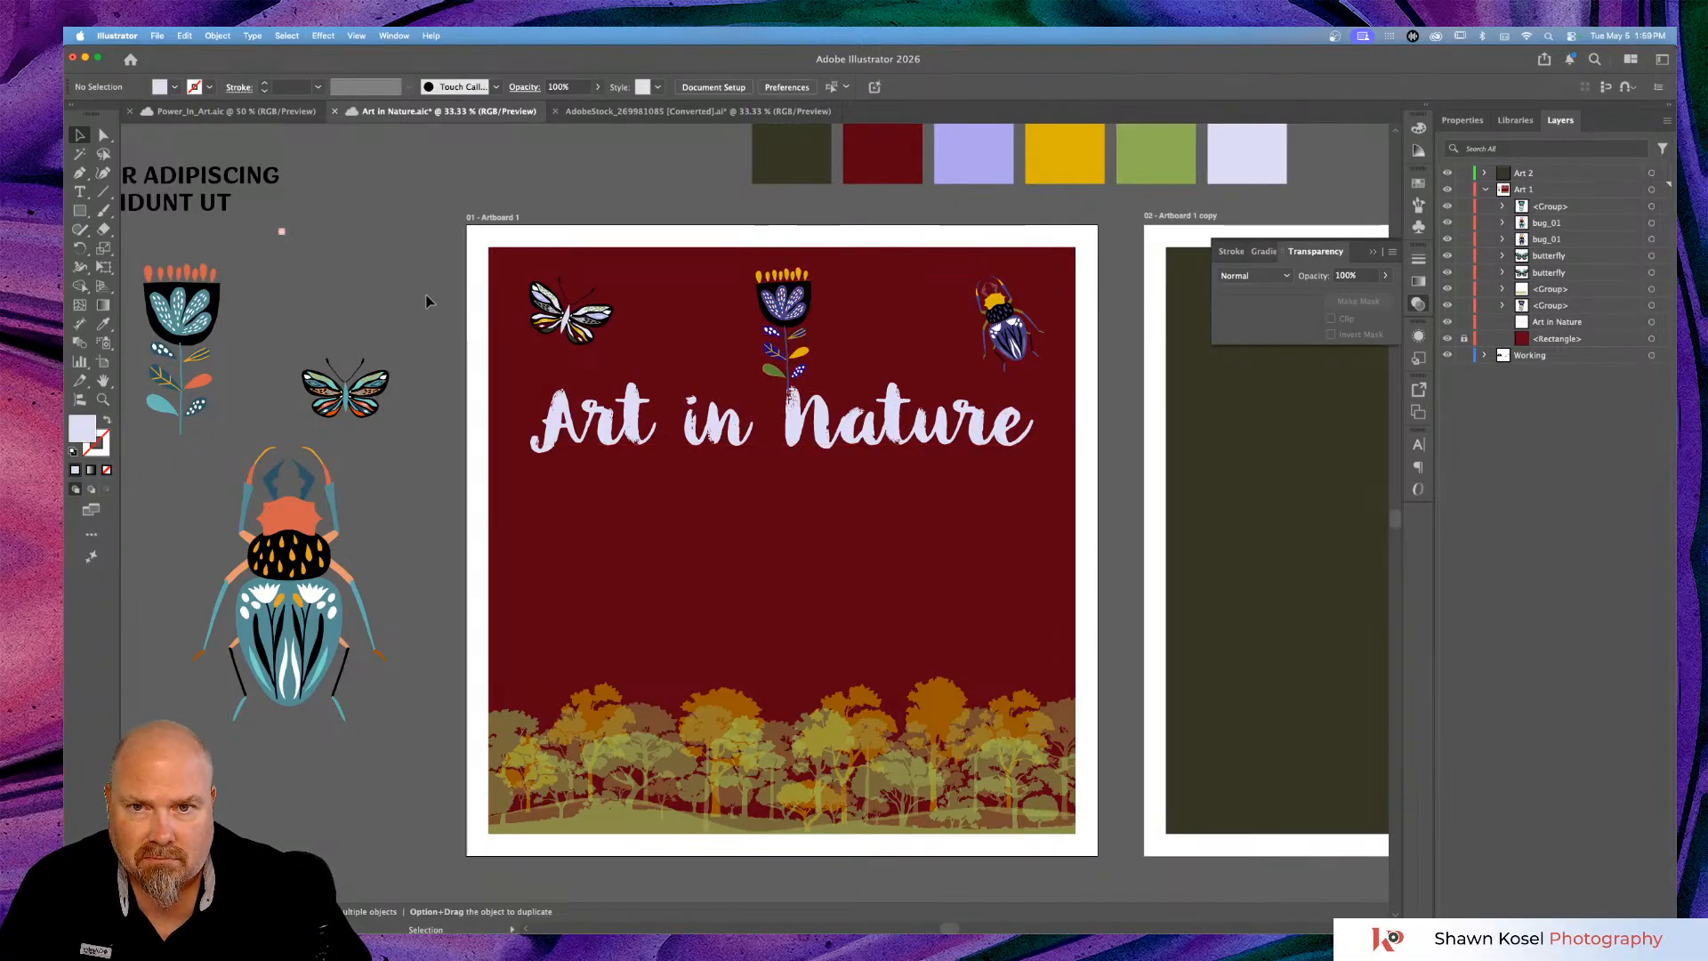
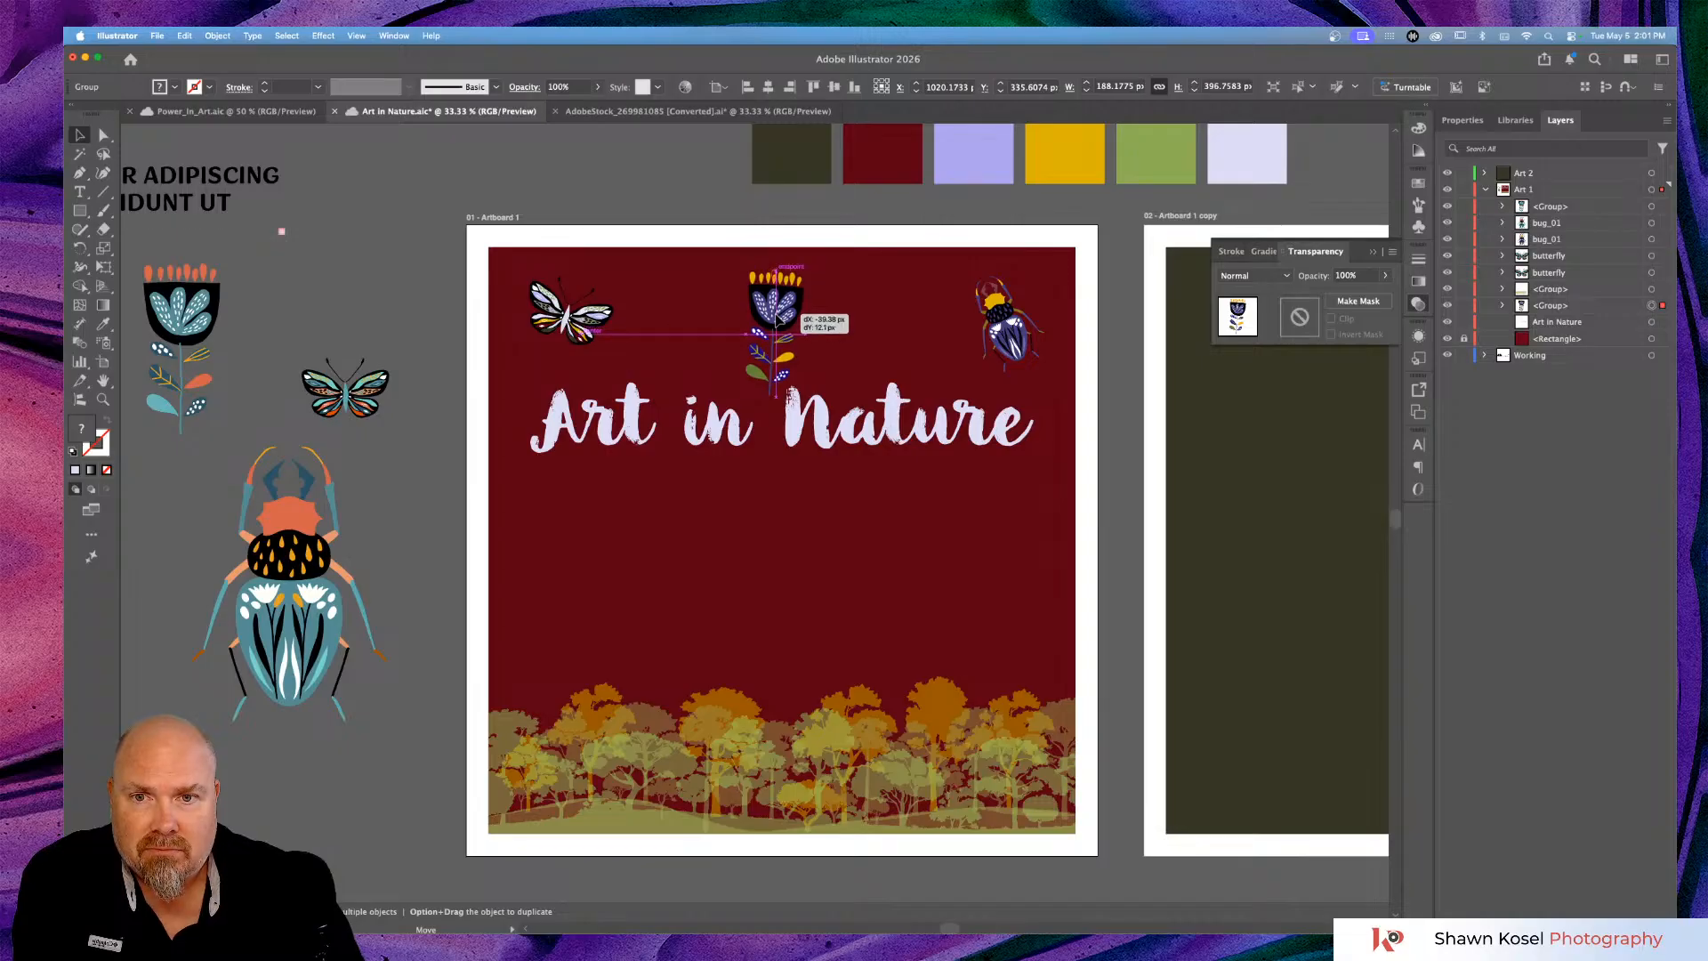
click(904, 306)
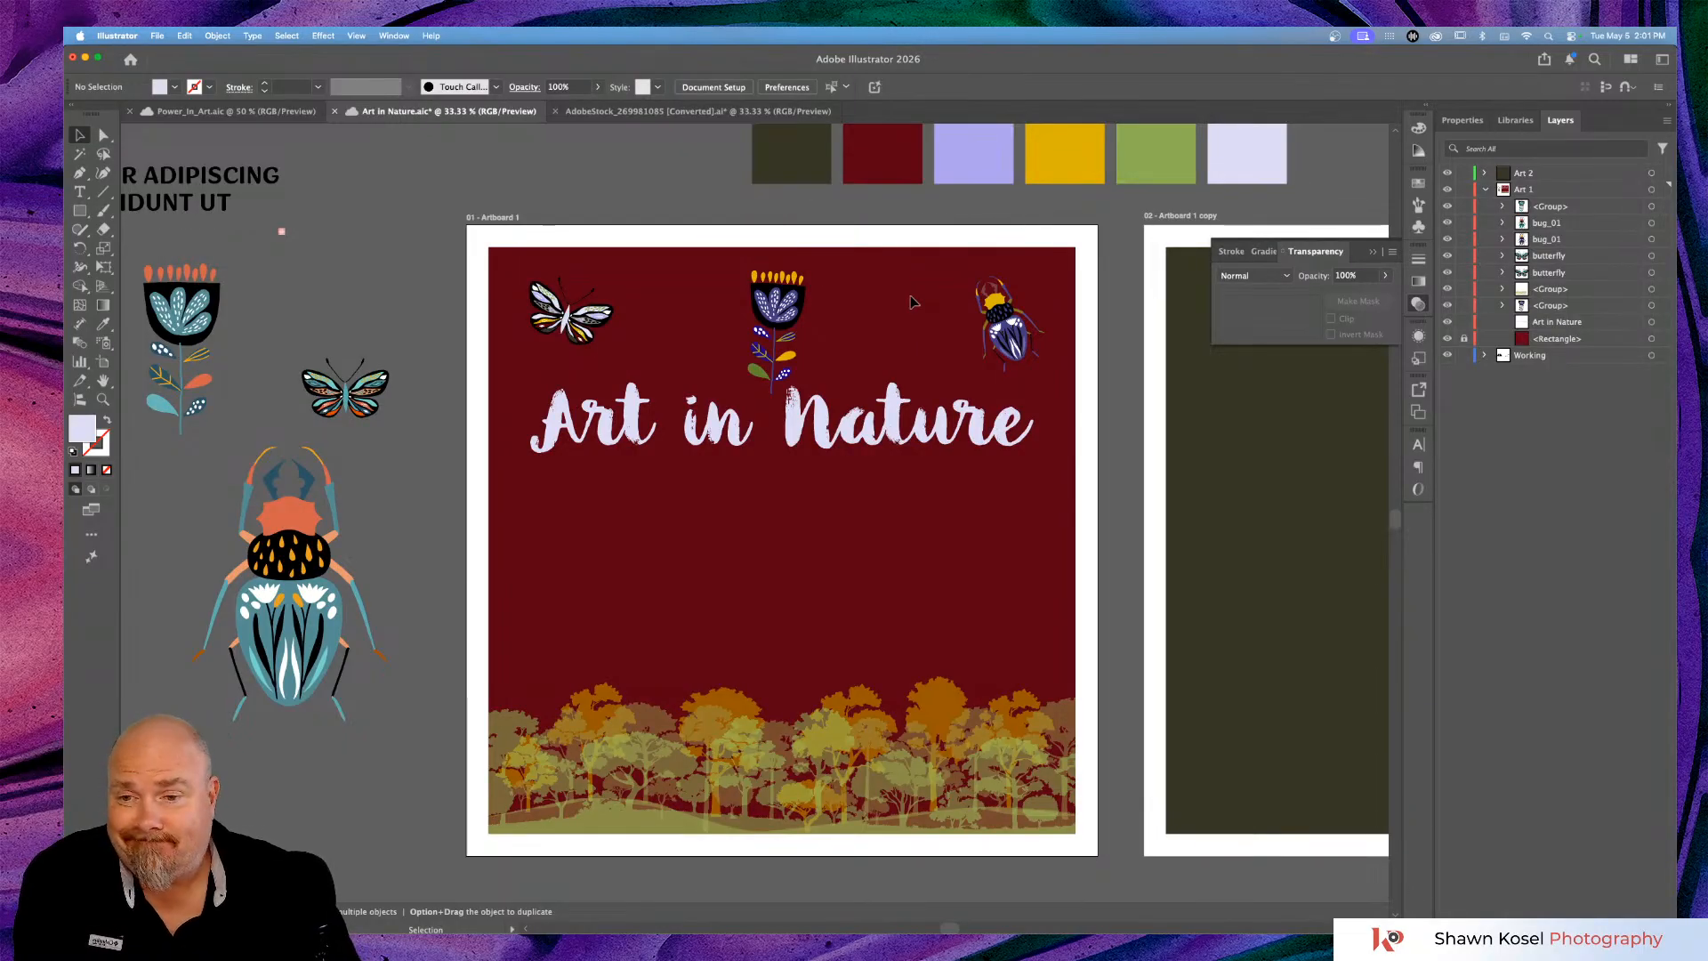
key(super+s)
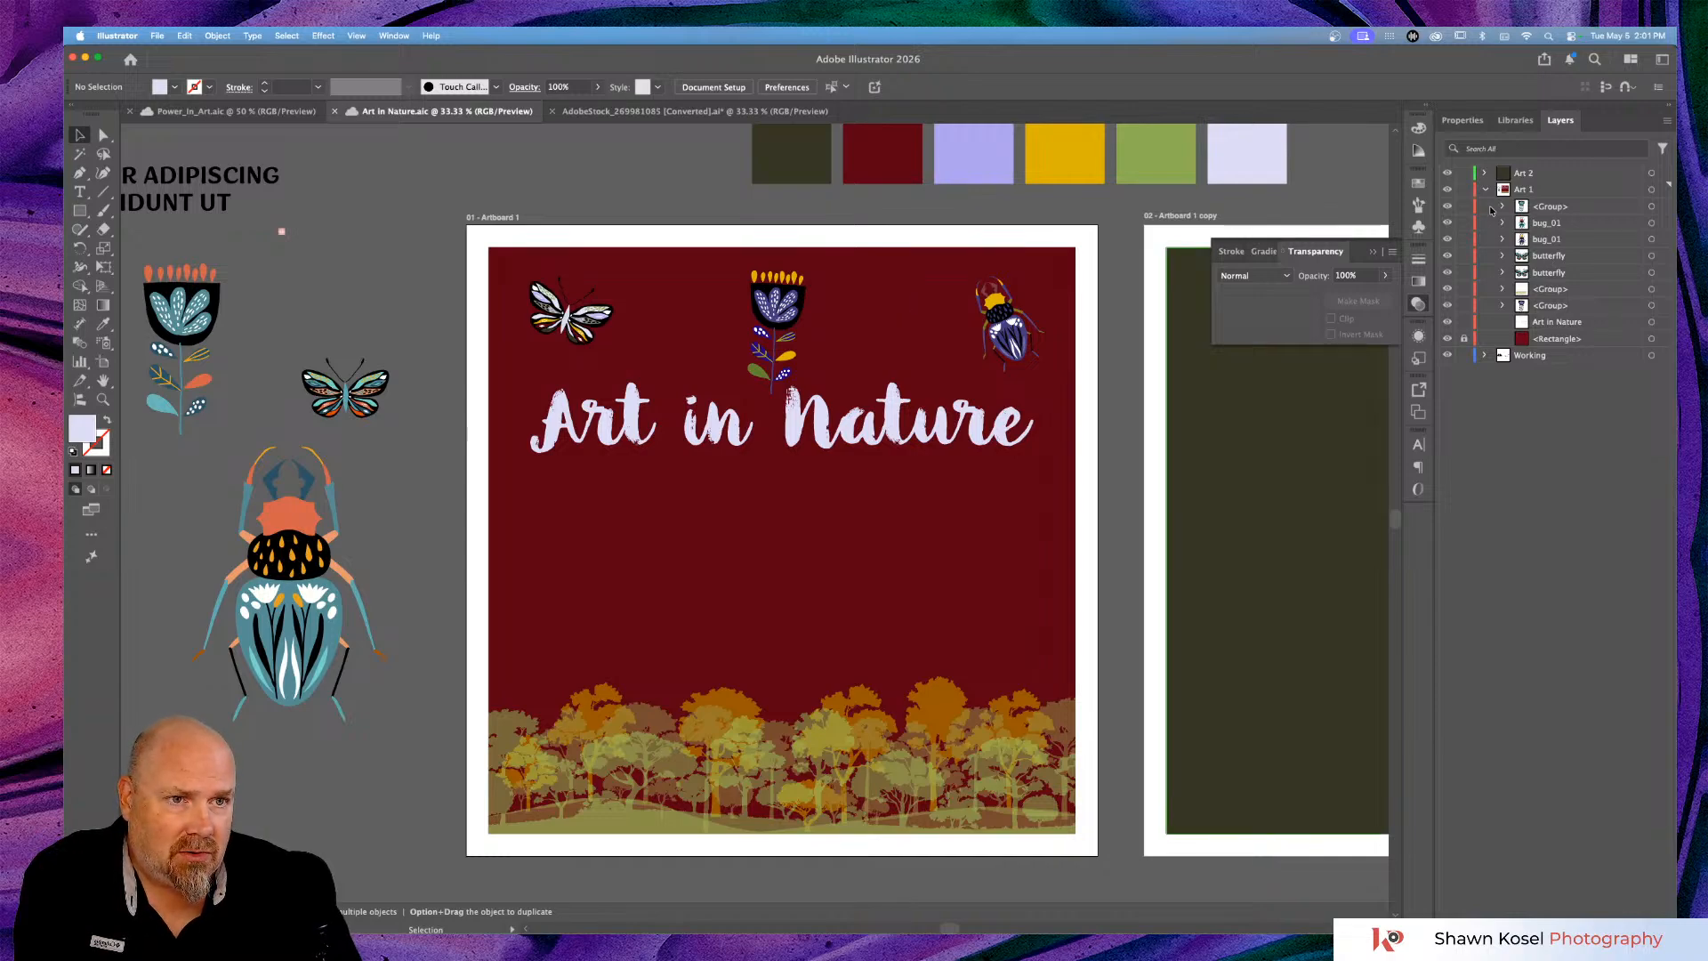
Identify the tree line's group in the Art 1 layer and delete it together with its leftover contents.
click(1502, 290)
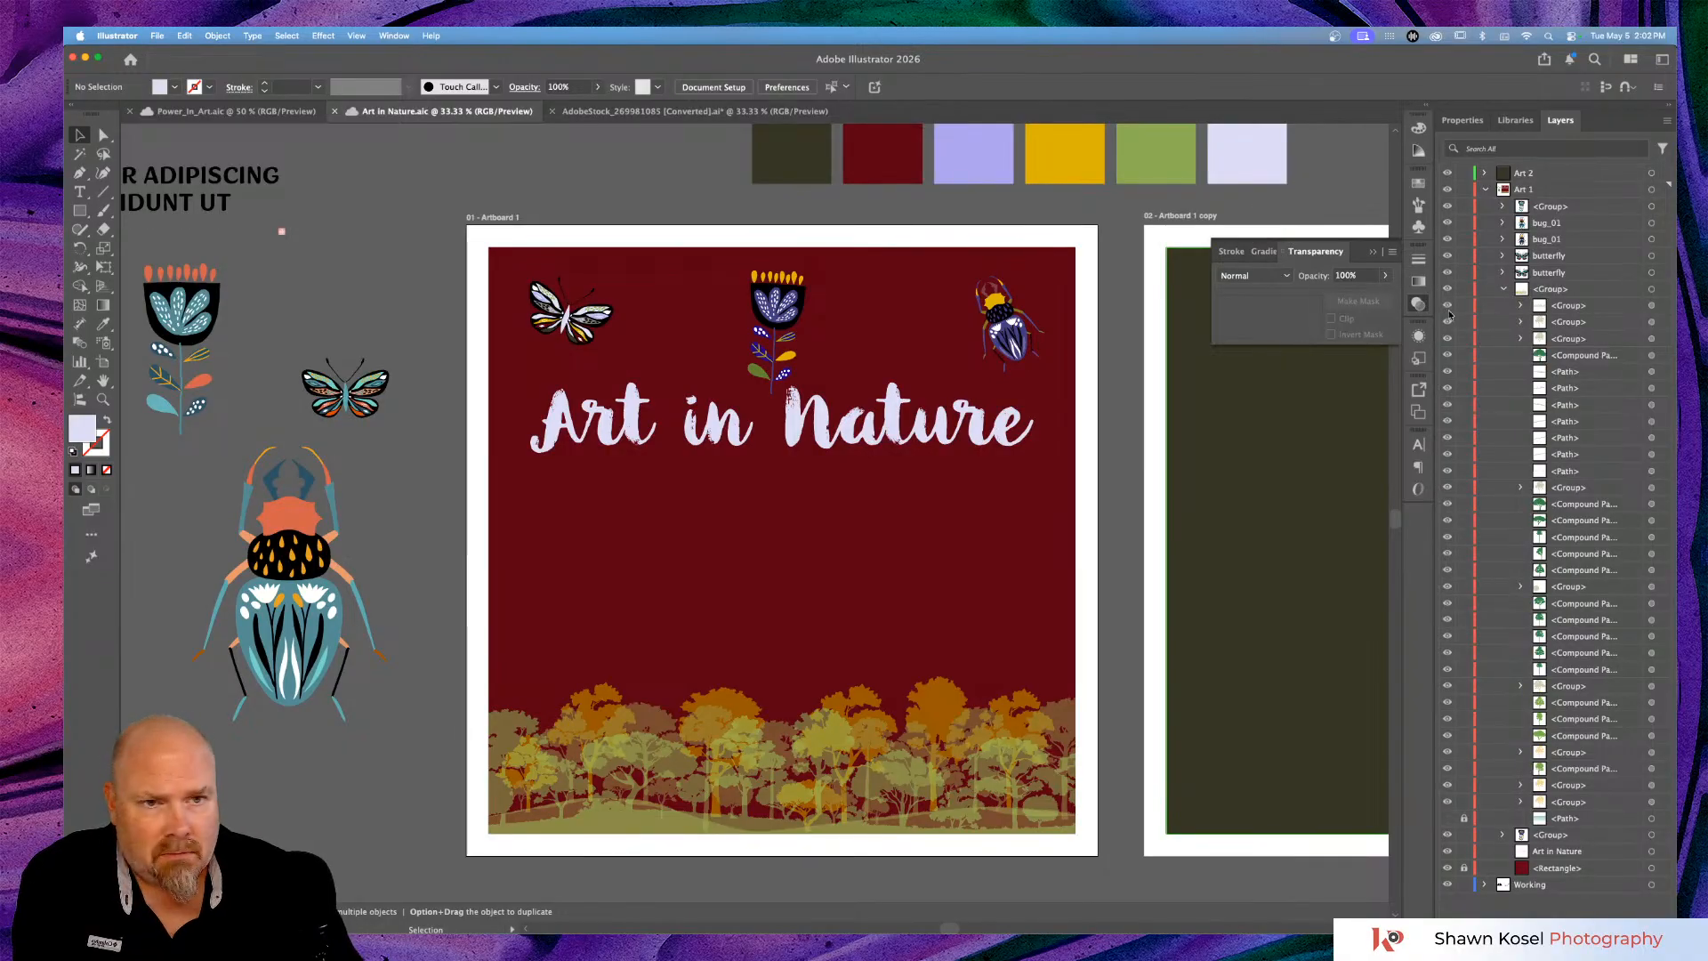
click(1504, 289)
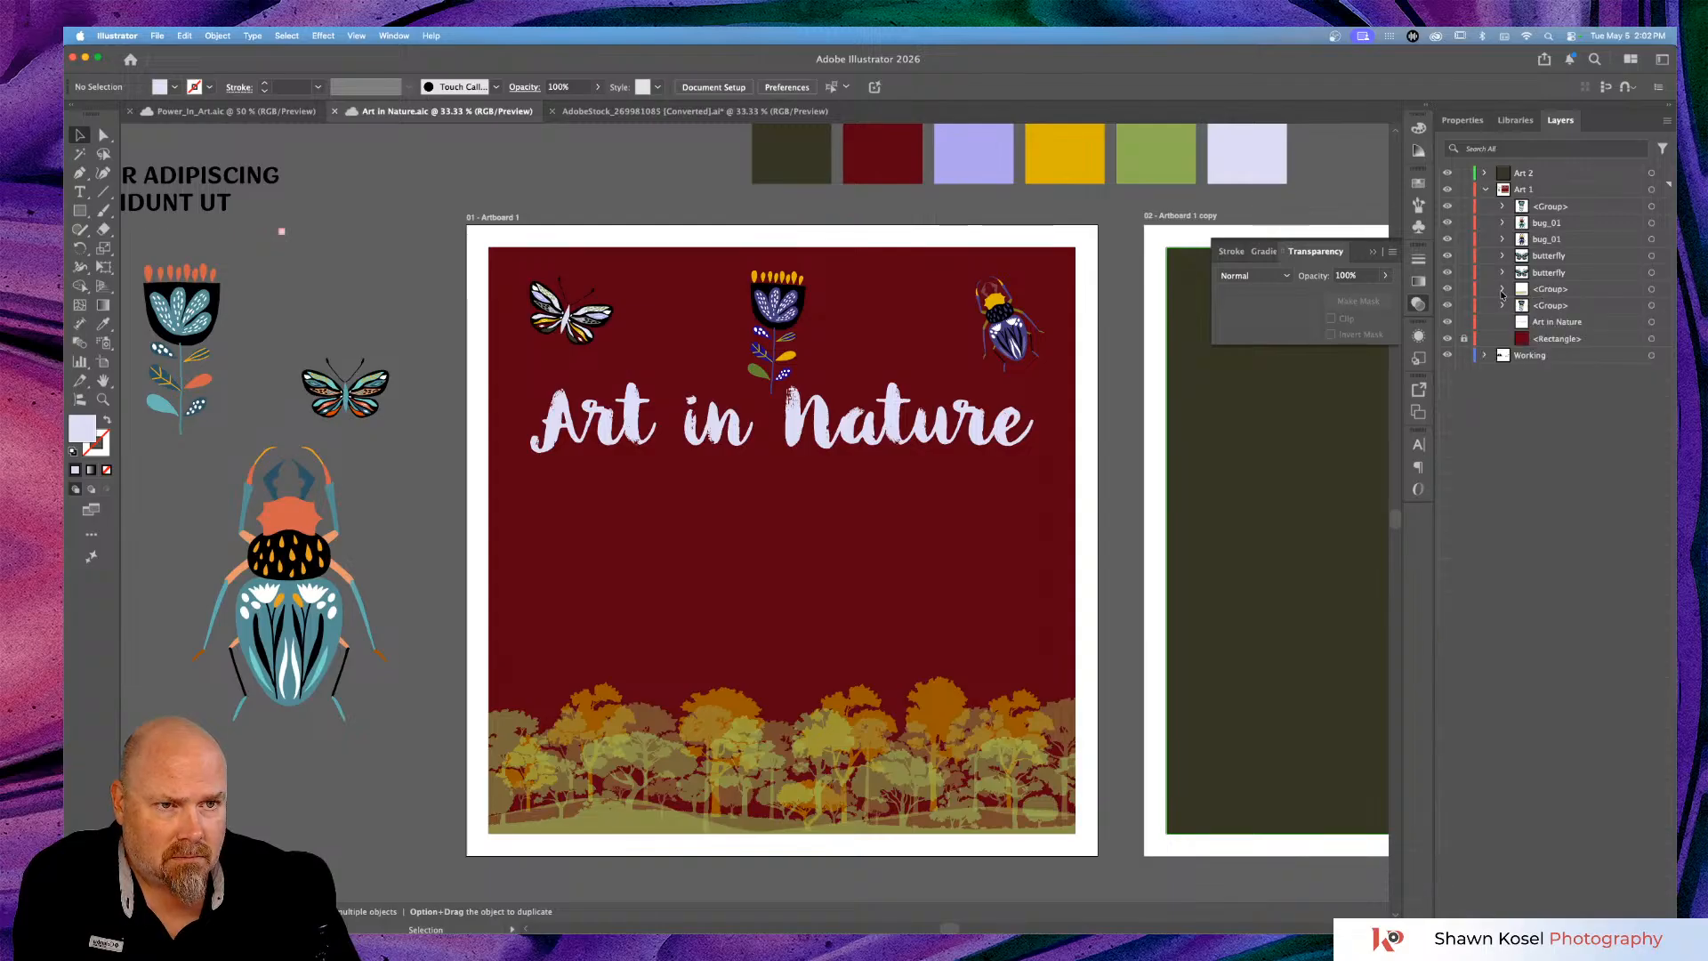
click(1447, 290)
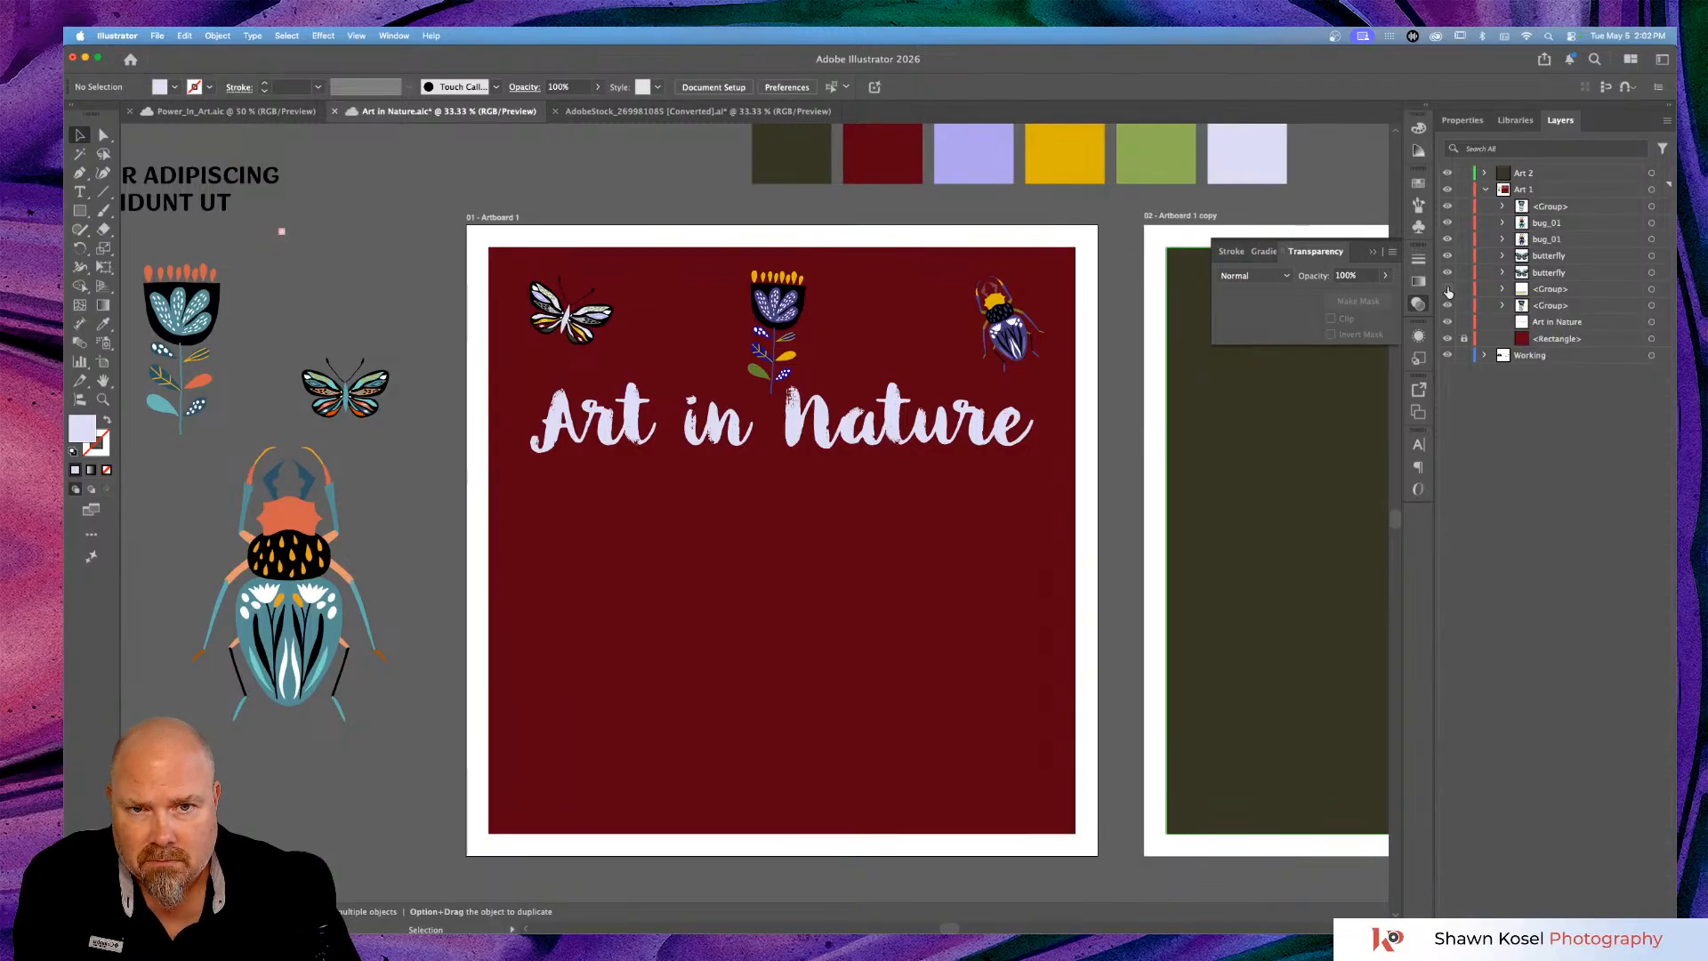
click(1448, 290)
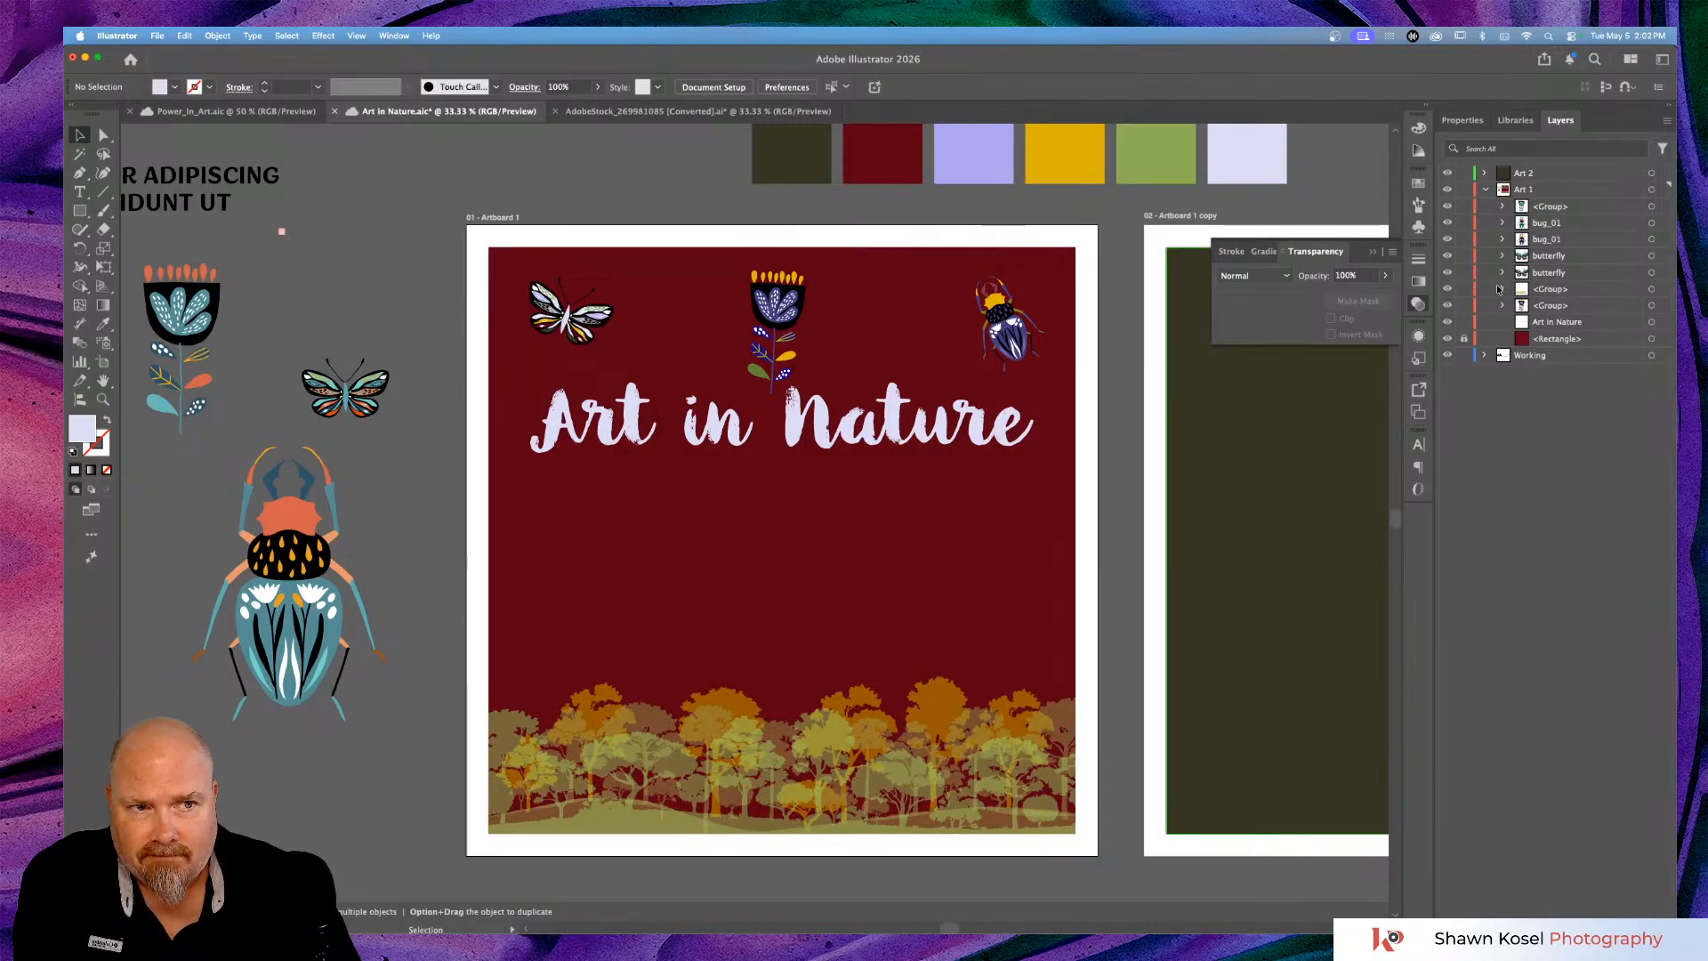
click(1650, 291)
key(Delete)
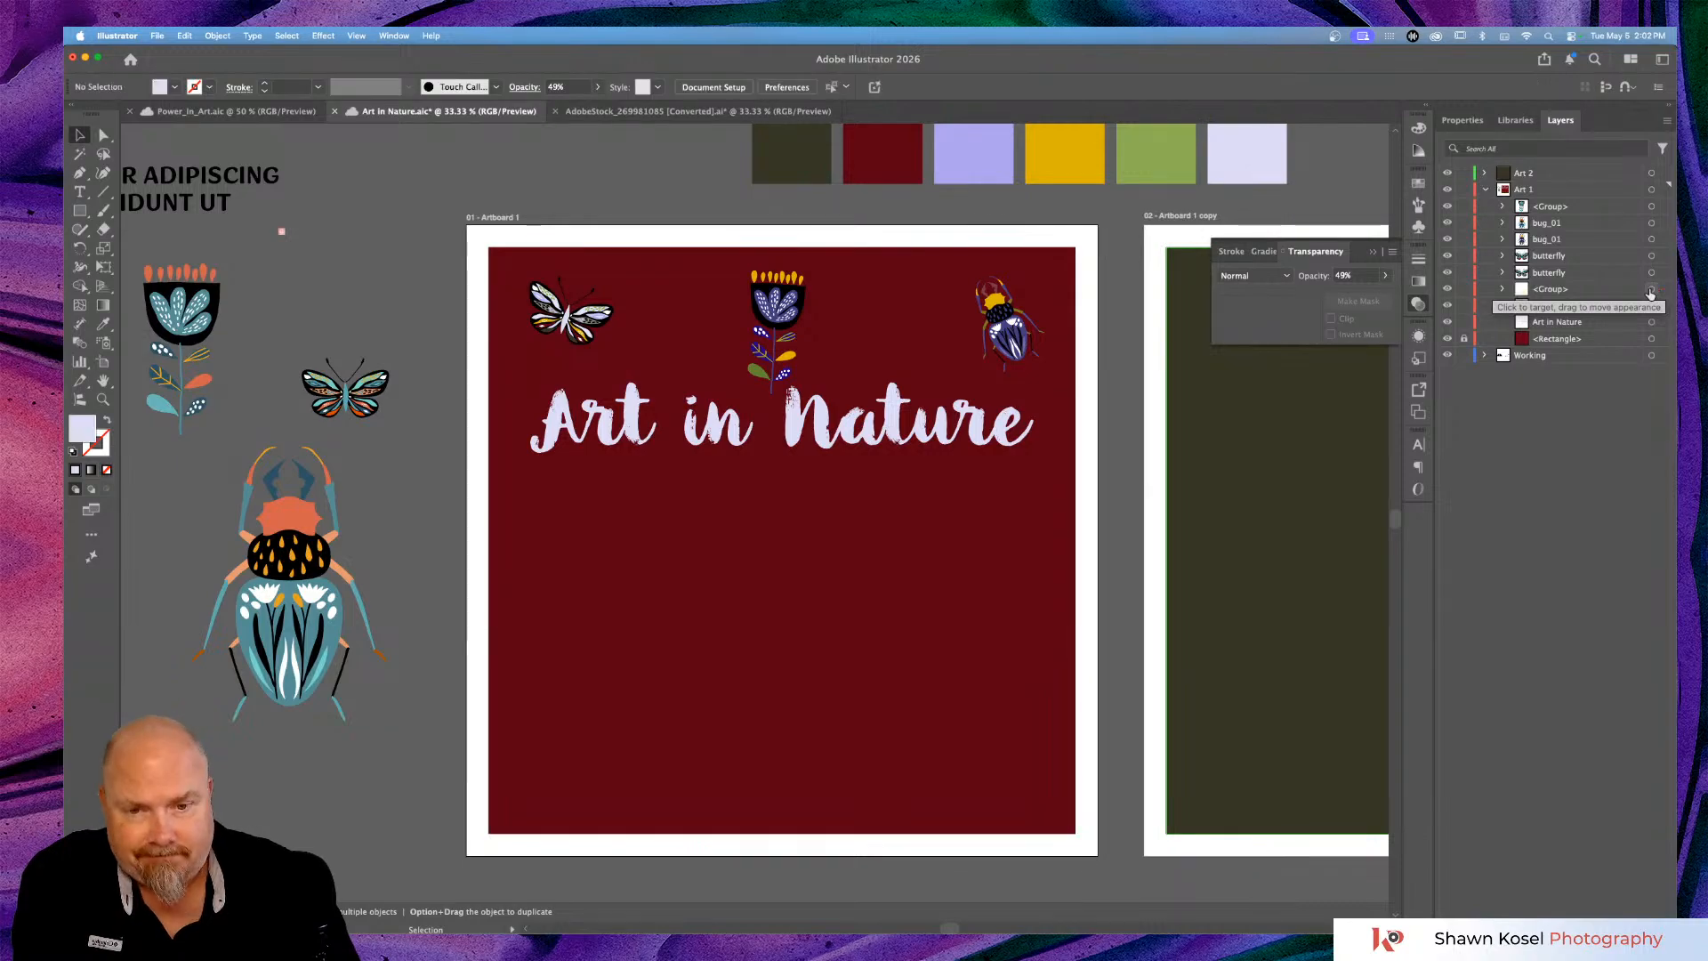
click(1584, 291)
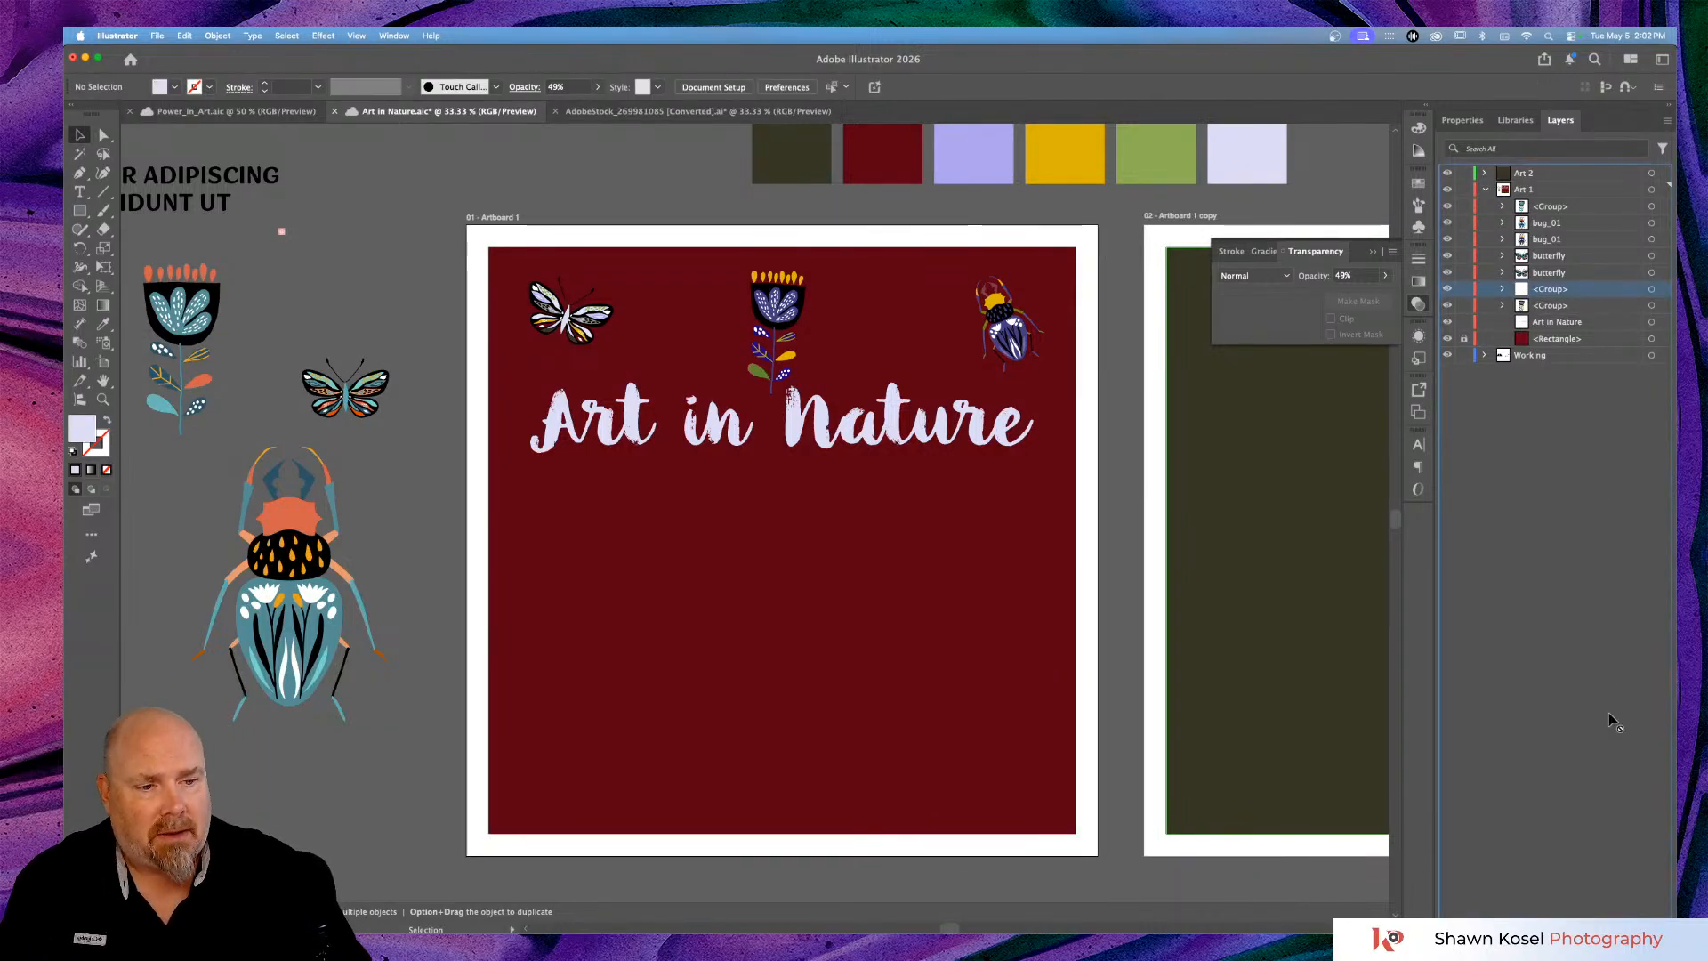
key(Delete)
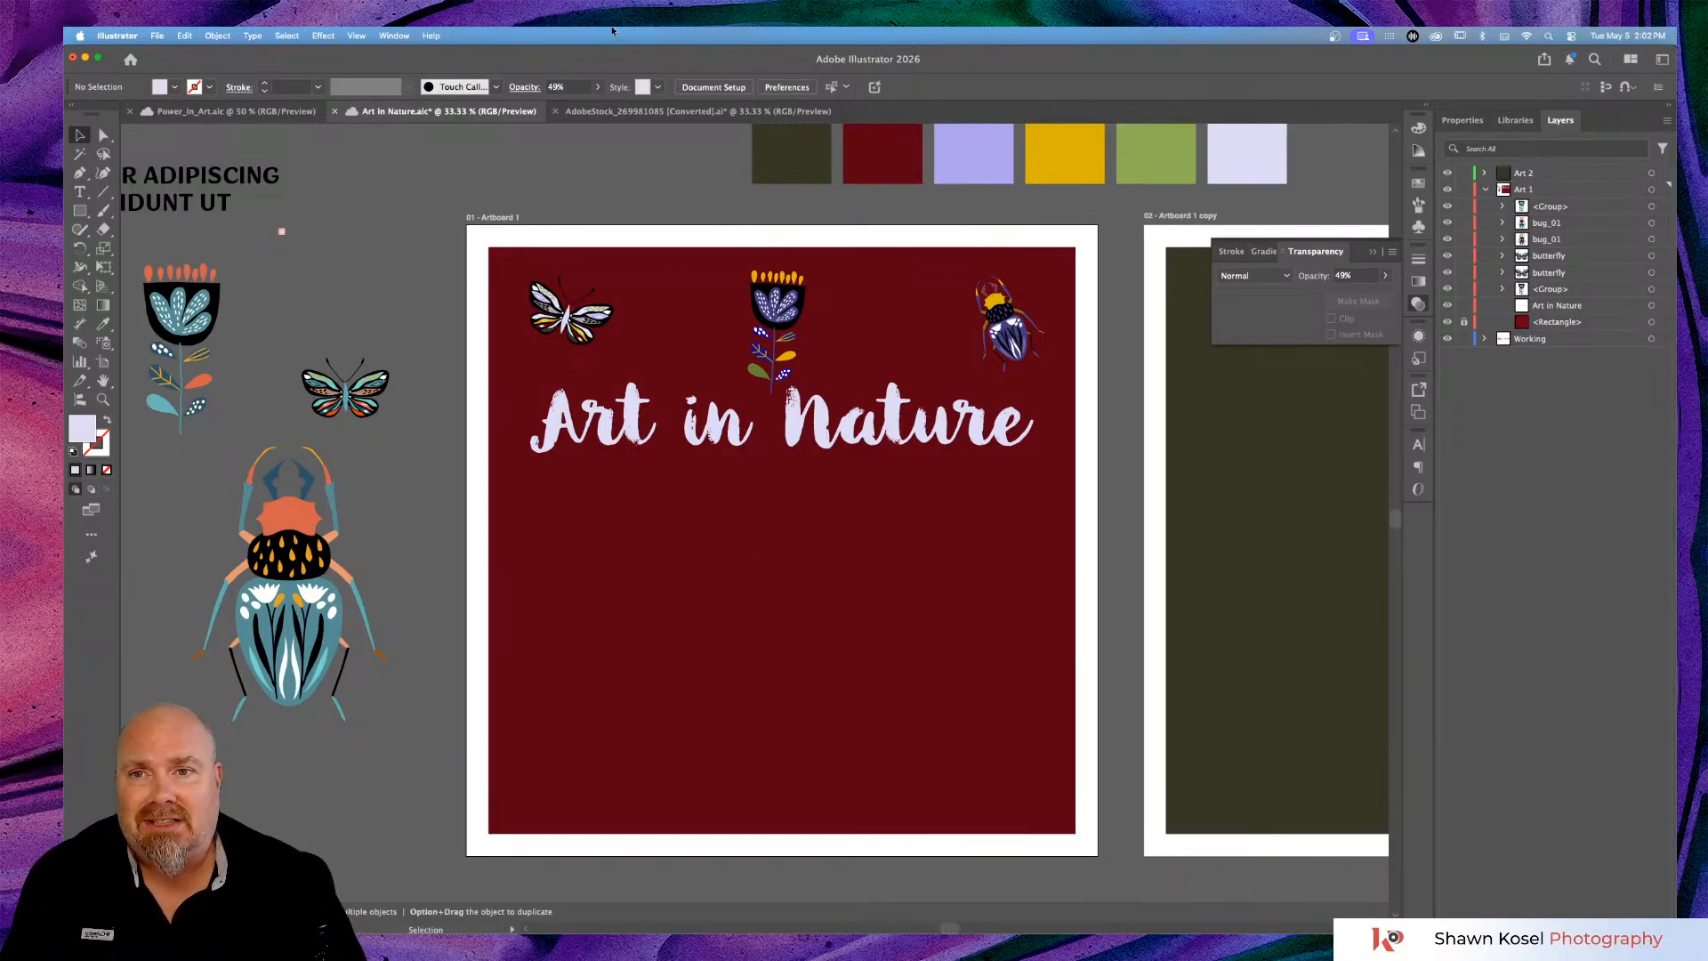
Copy the welcome paragraph from the Power_In_Art document and paste it below the title in Art in Nature.
click(216, 112)
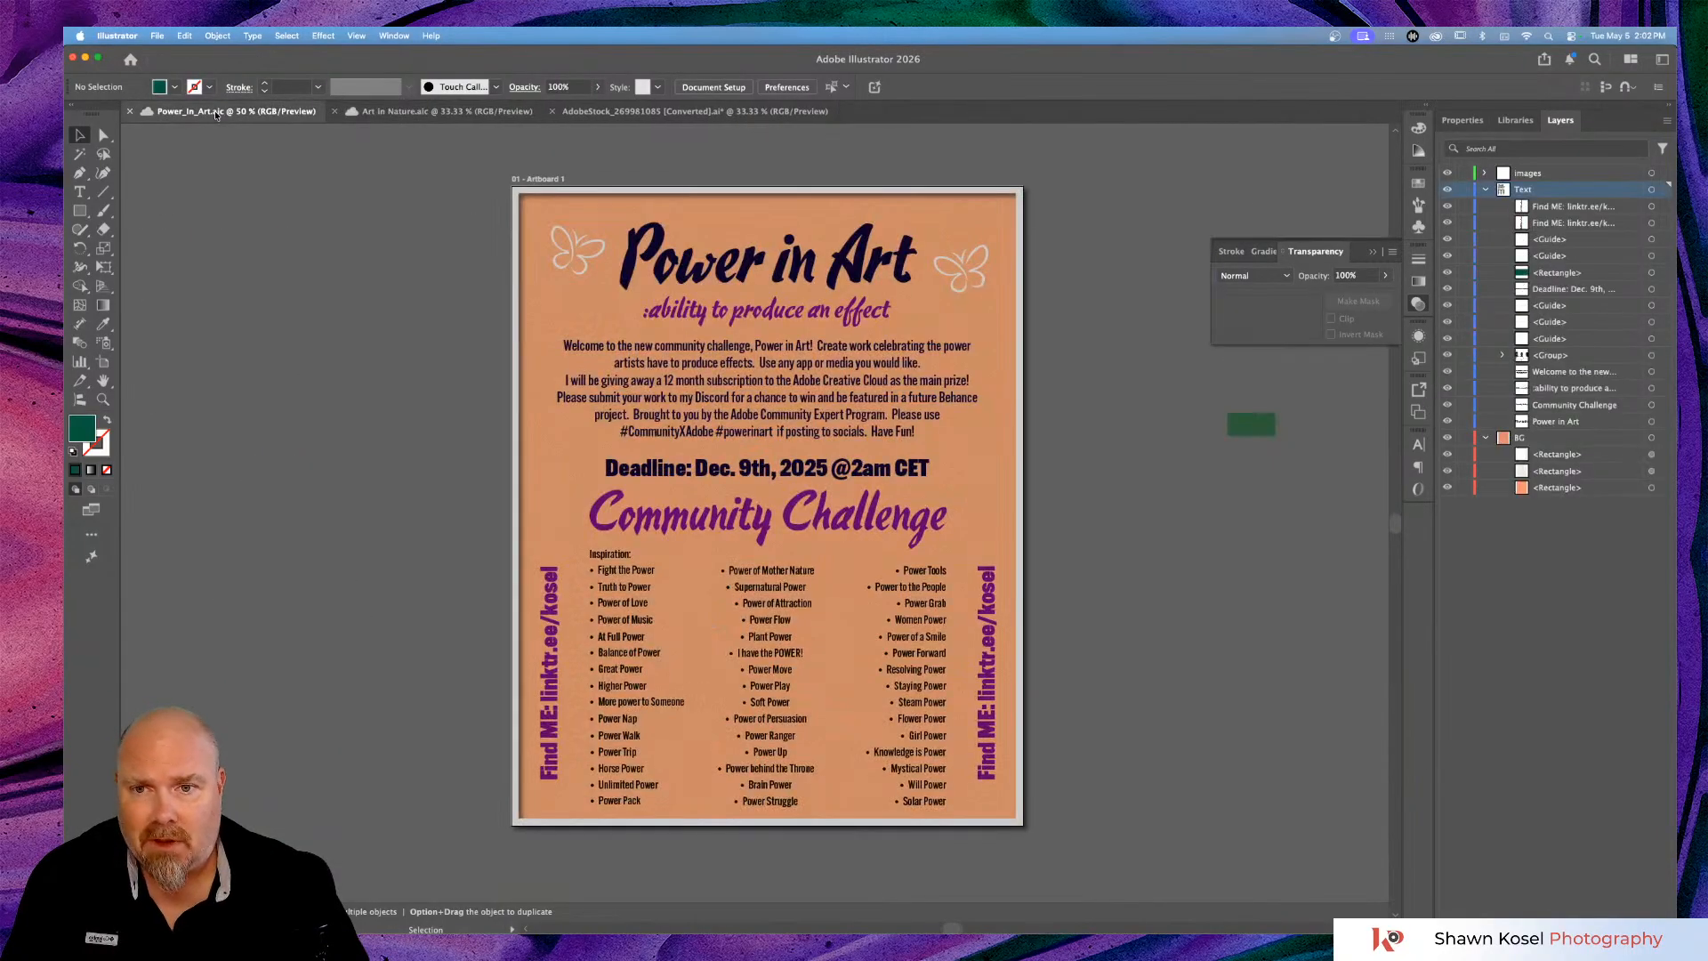
click(777, 390)
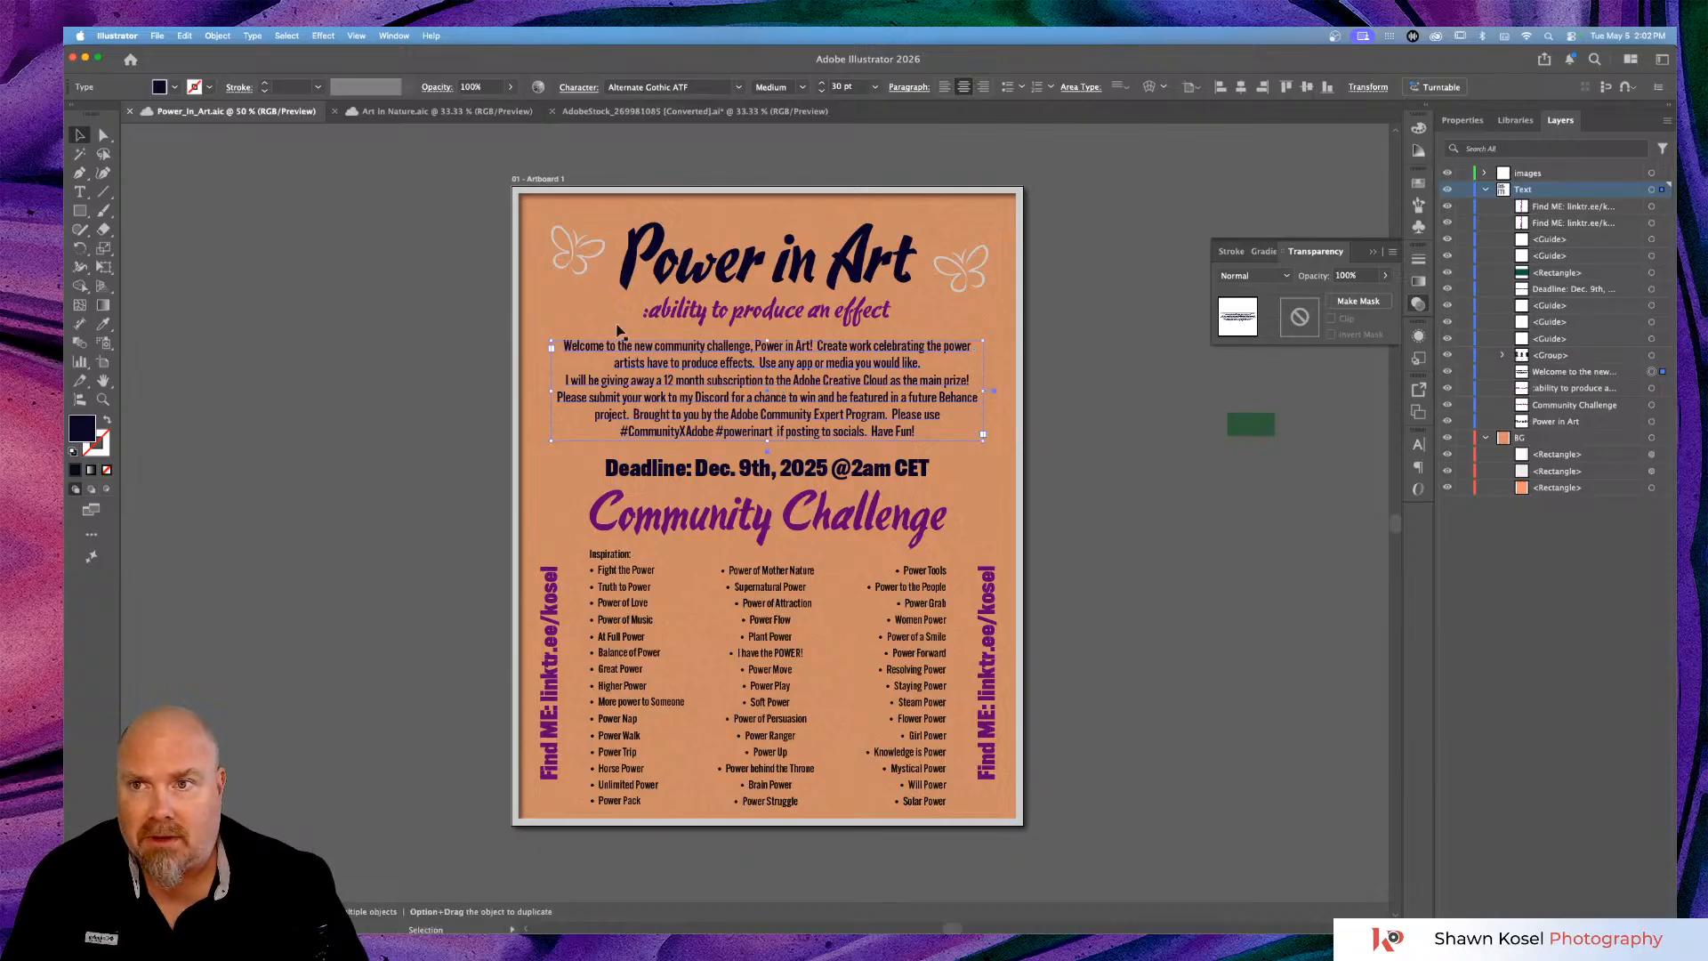
click(663, 119)
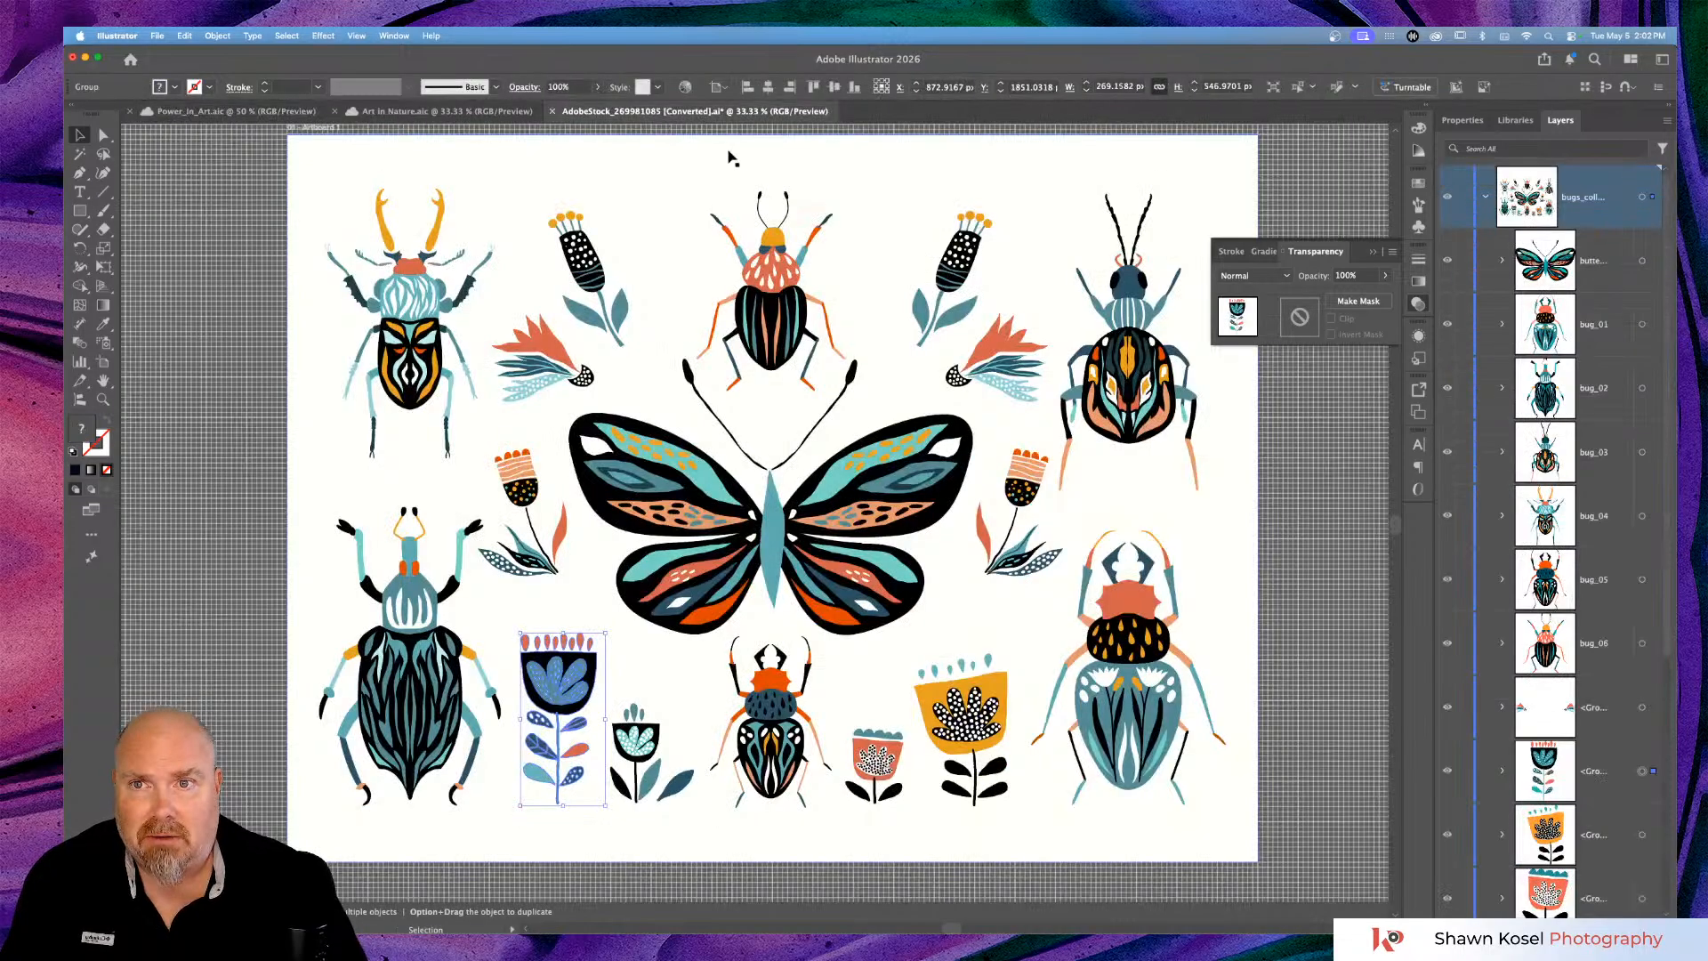
click(394, 113)
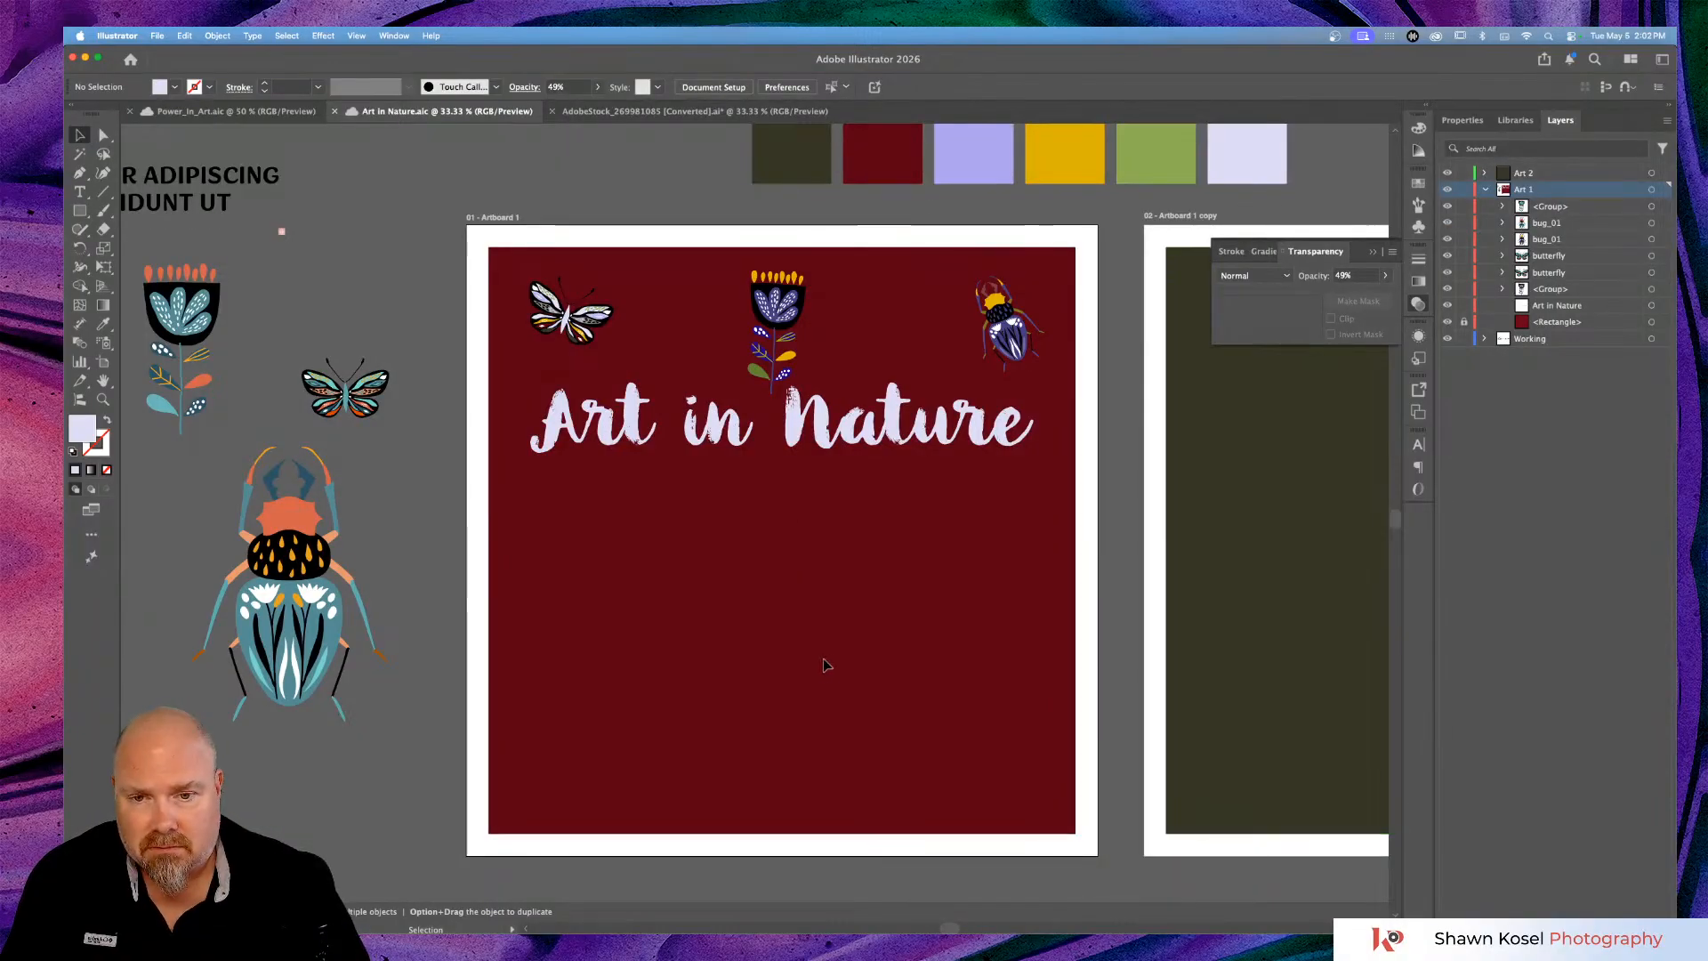
key(super+v)
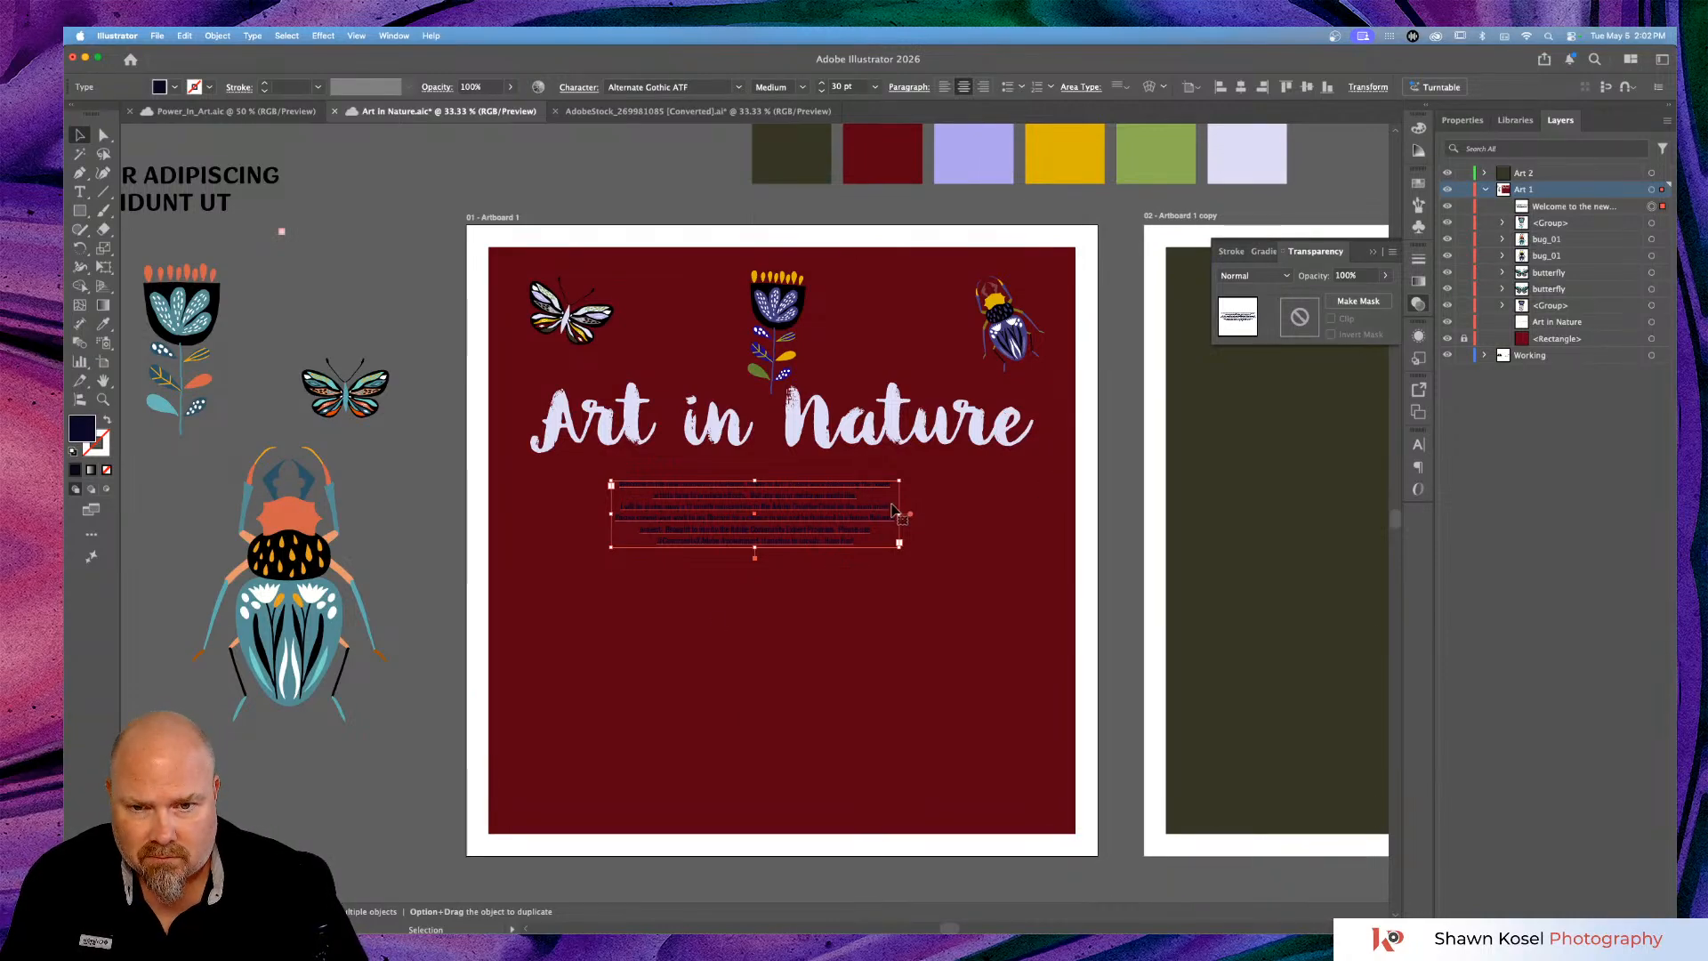
Enlarge the pasted paragraph's text frame to about 1570 by 364 px and center it under the "Art in Nature" title.
drag(903, 549, 901, 545)
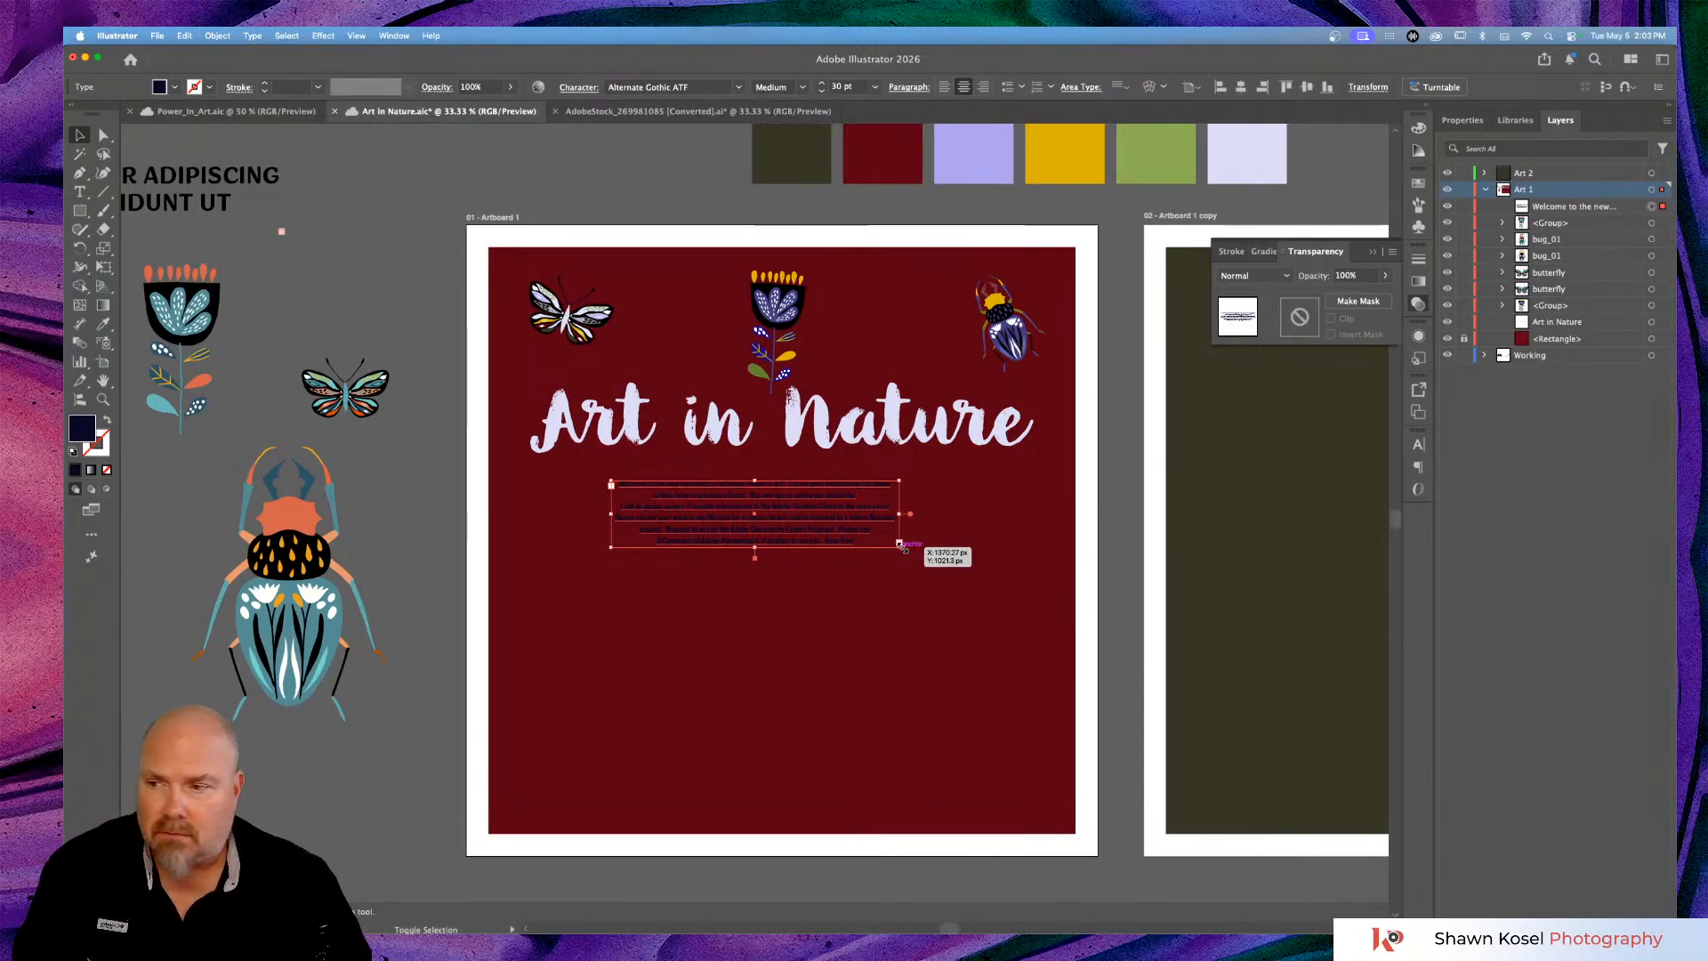
drag(902, 546, 1006, 599)
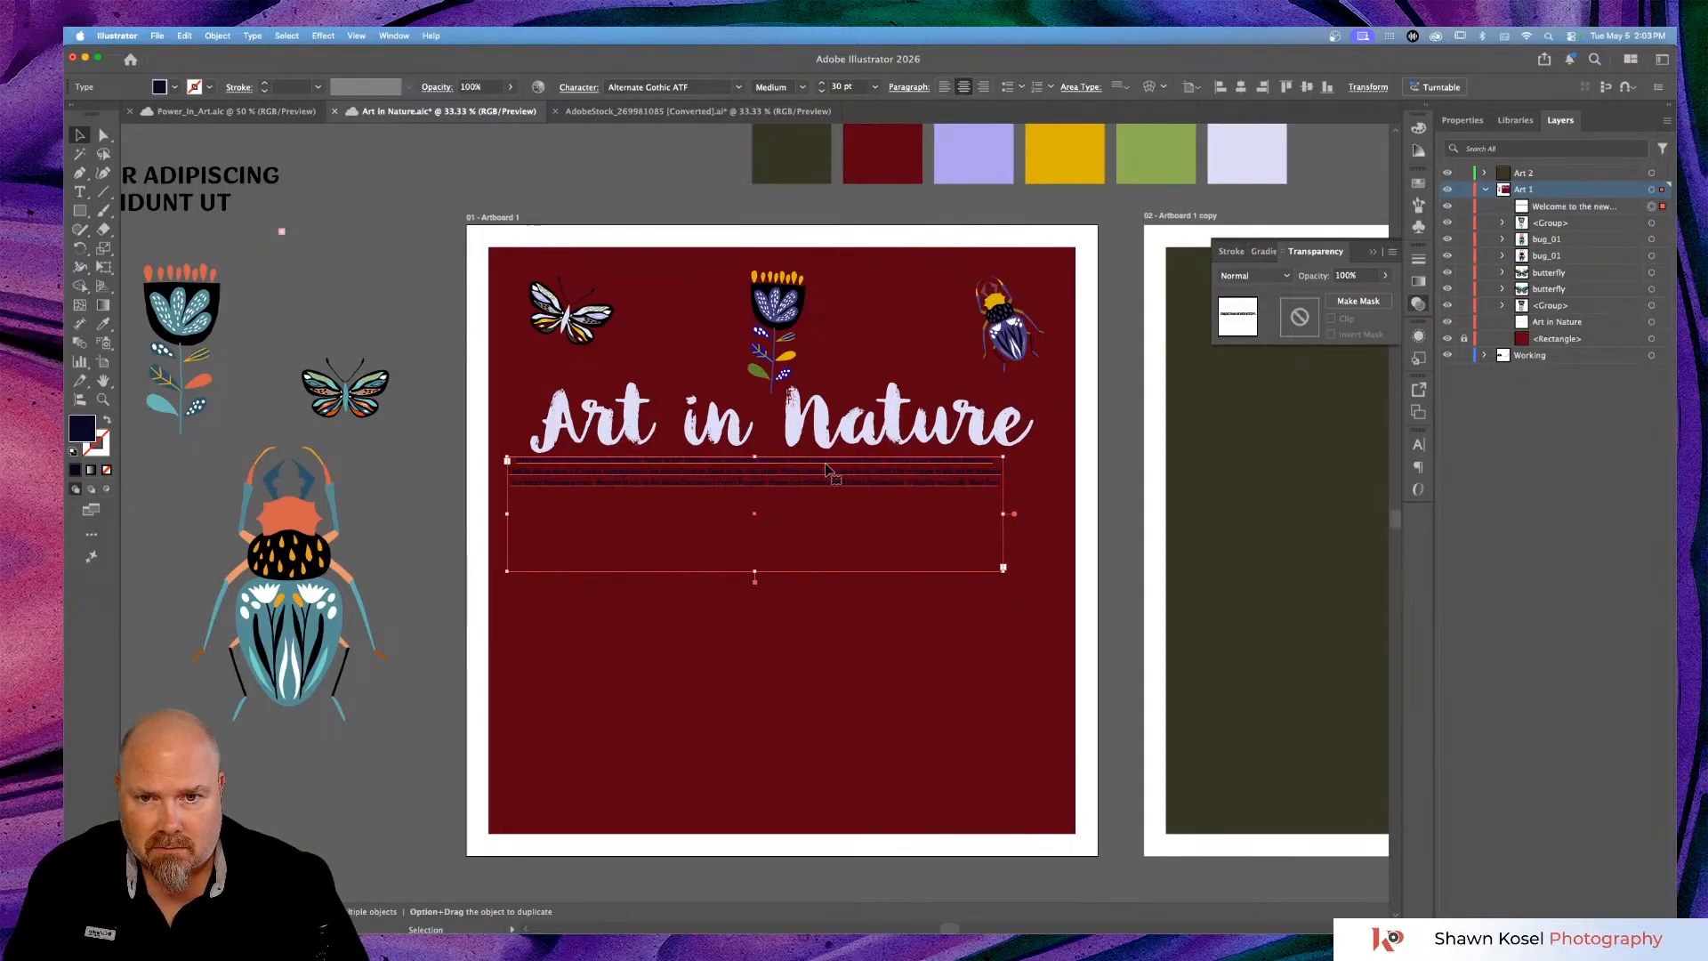
drag(825, 476, 847, 490)
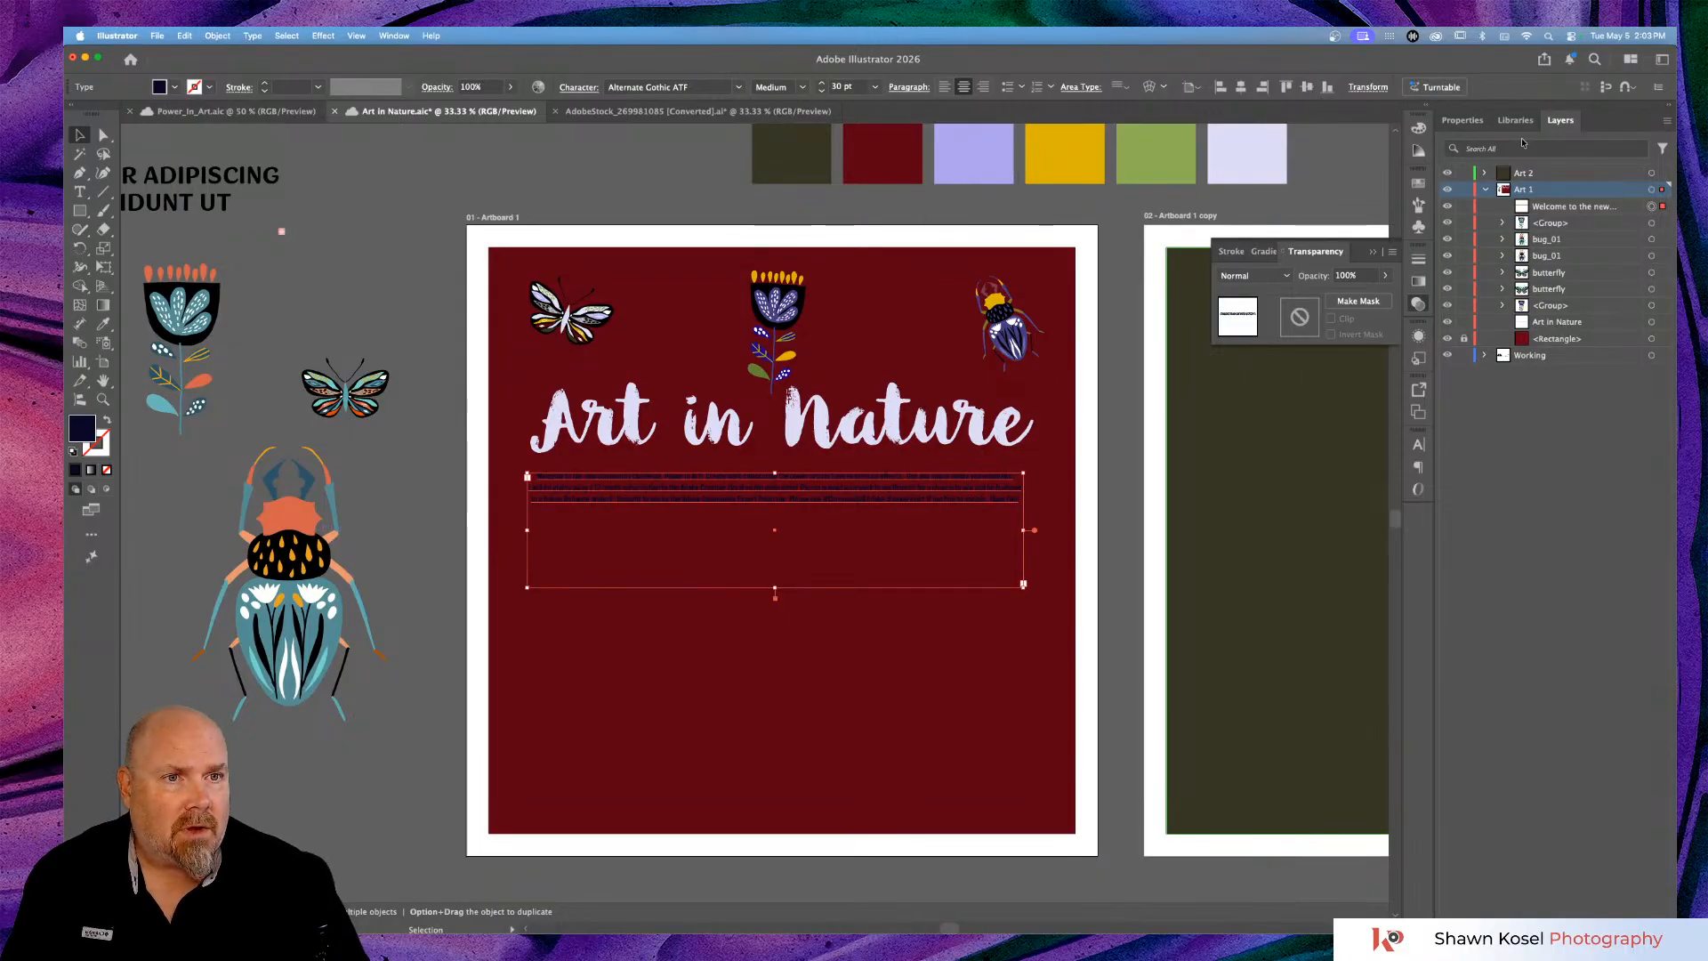
Recolor the welcome paragraph's text with the pale lavender swatch from the document's palette group.
click(1464, 122)
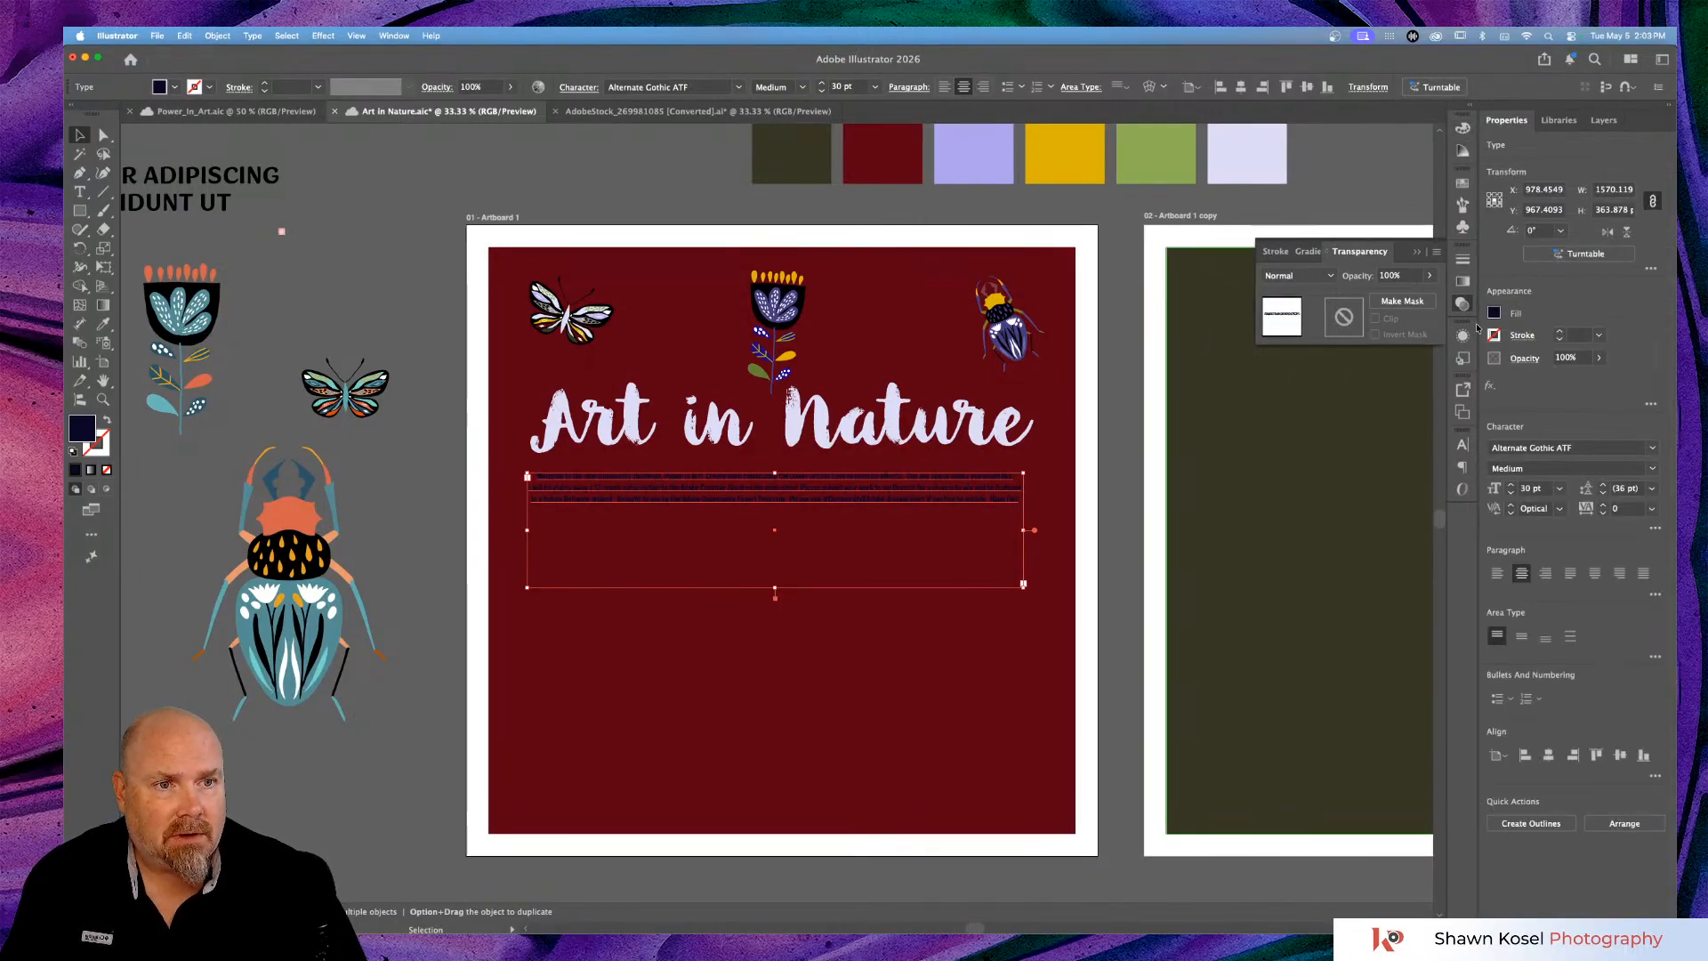
click(1495, 312)
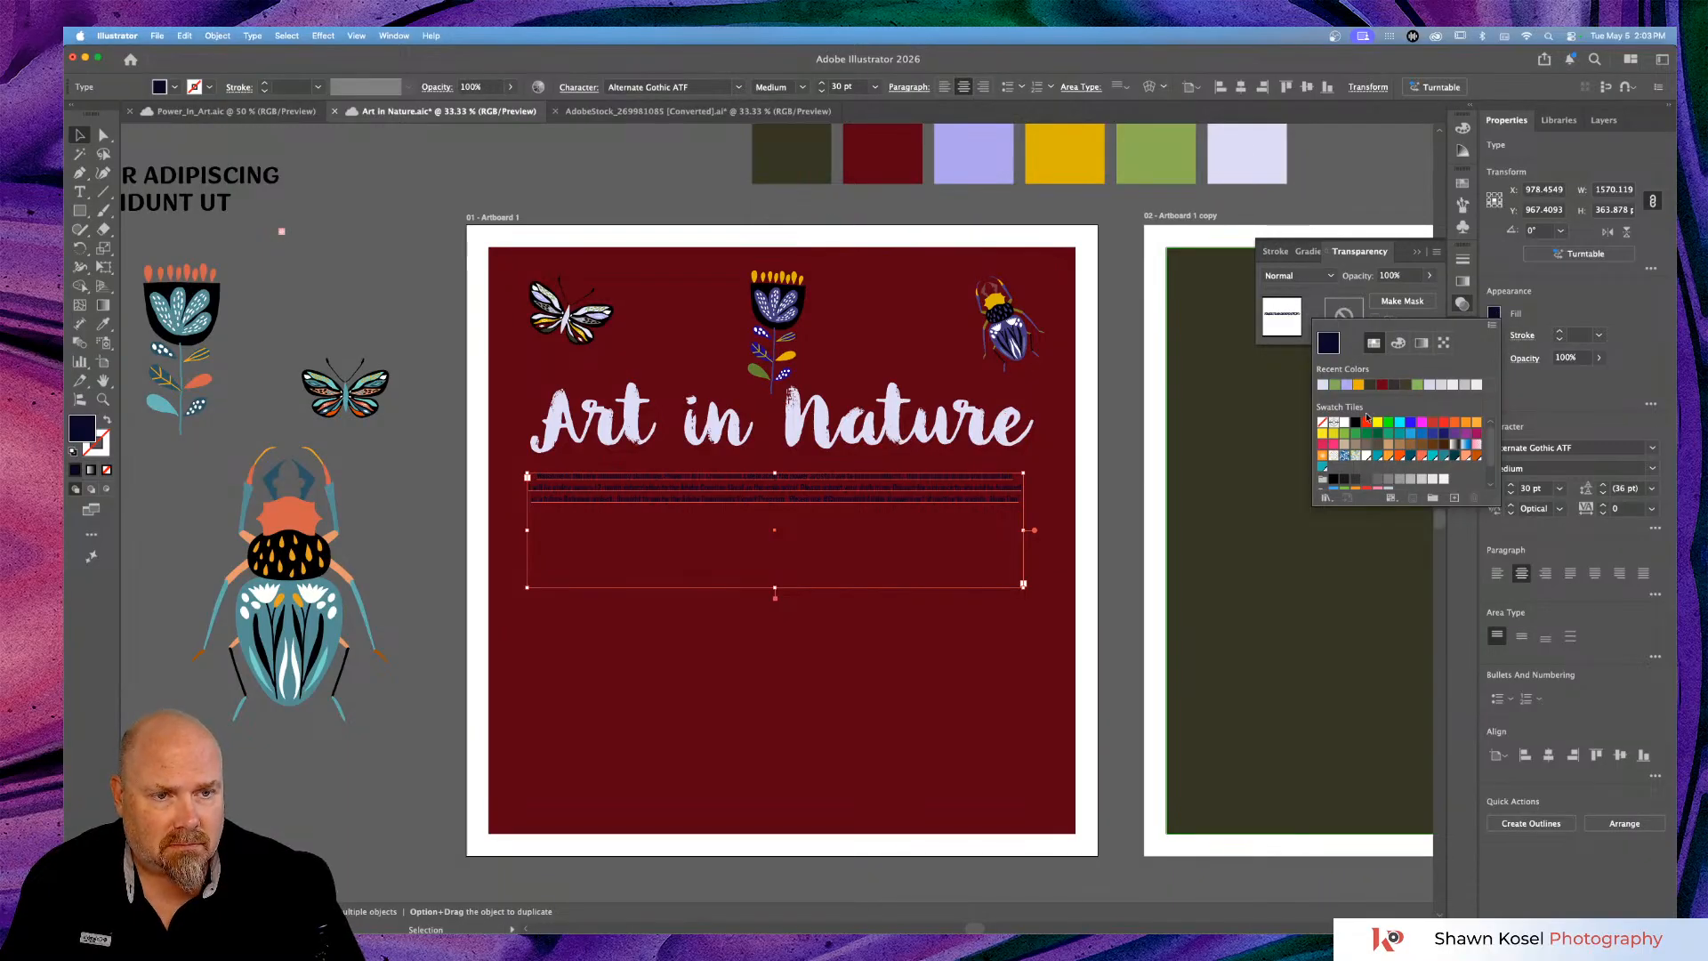
scroll(1364, 469, down, 2)
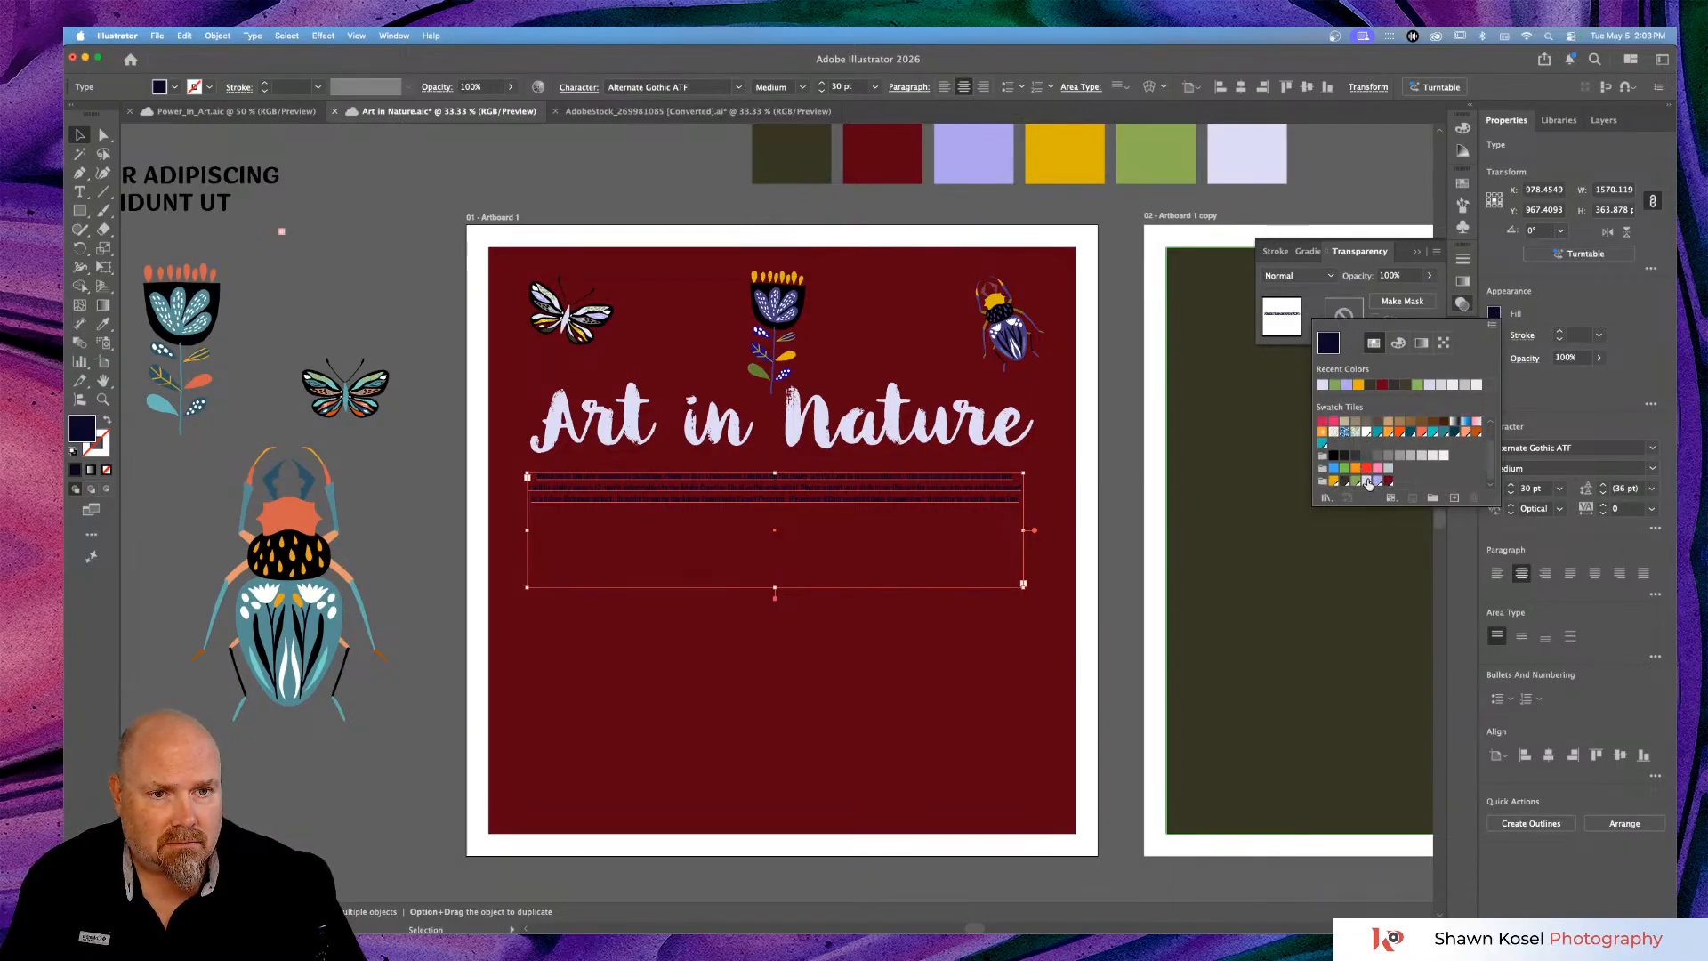
click(1367, 481)
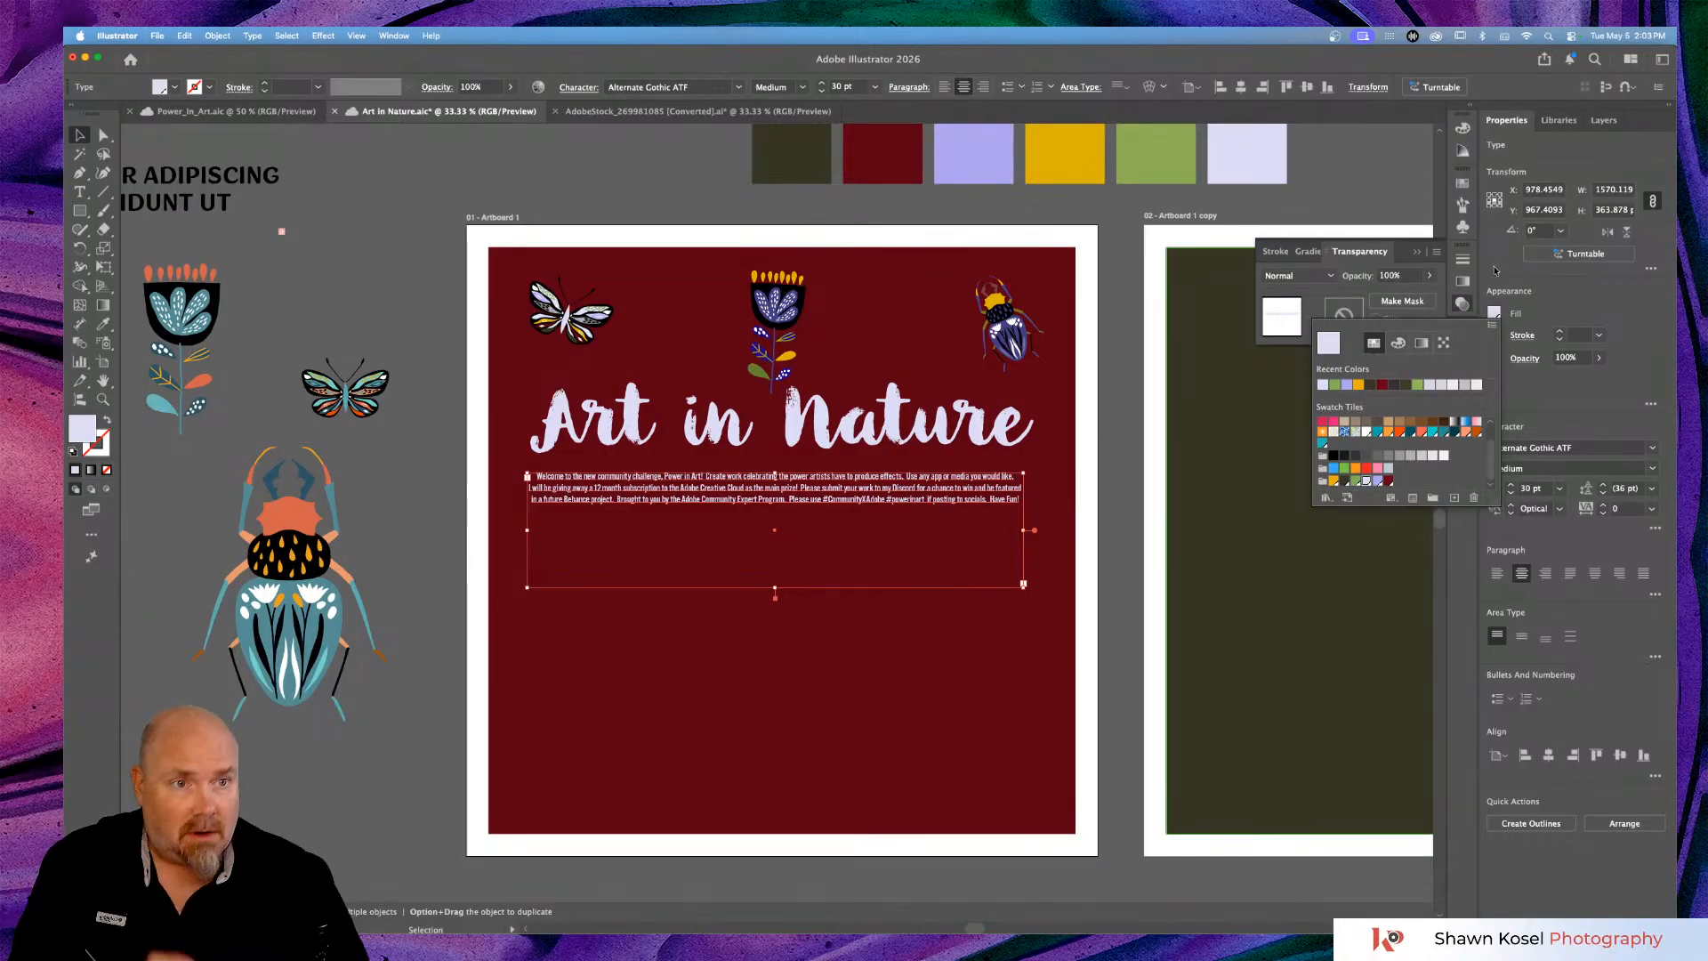
click(1560, 288)
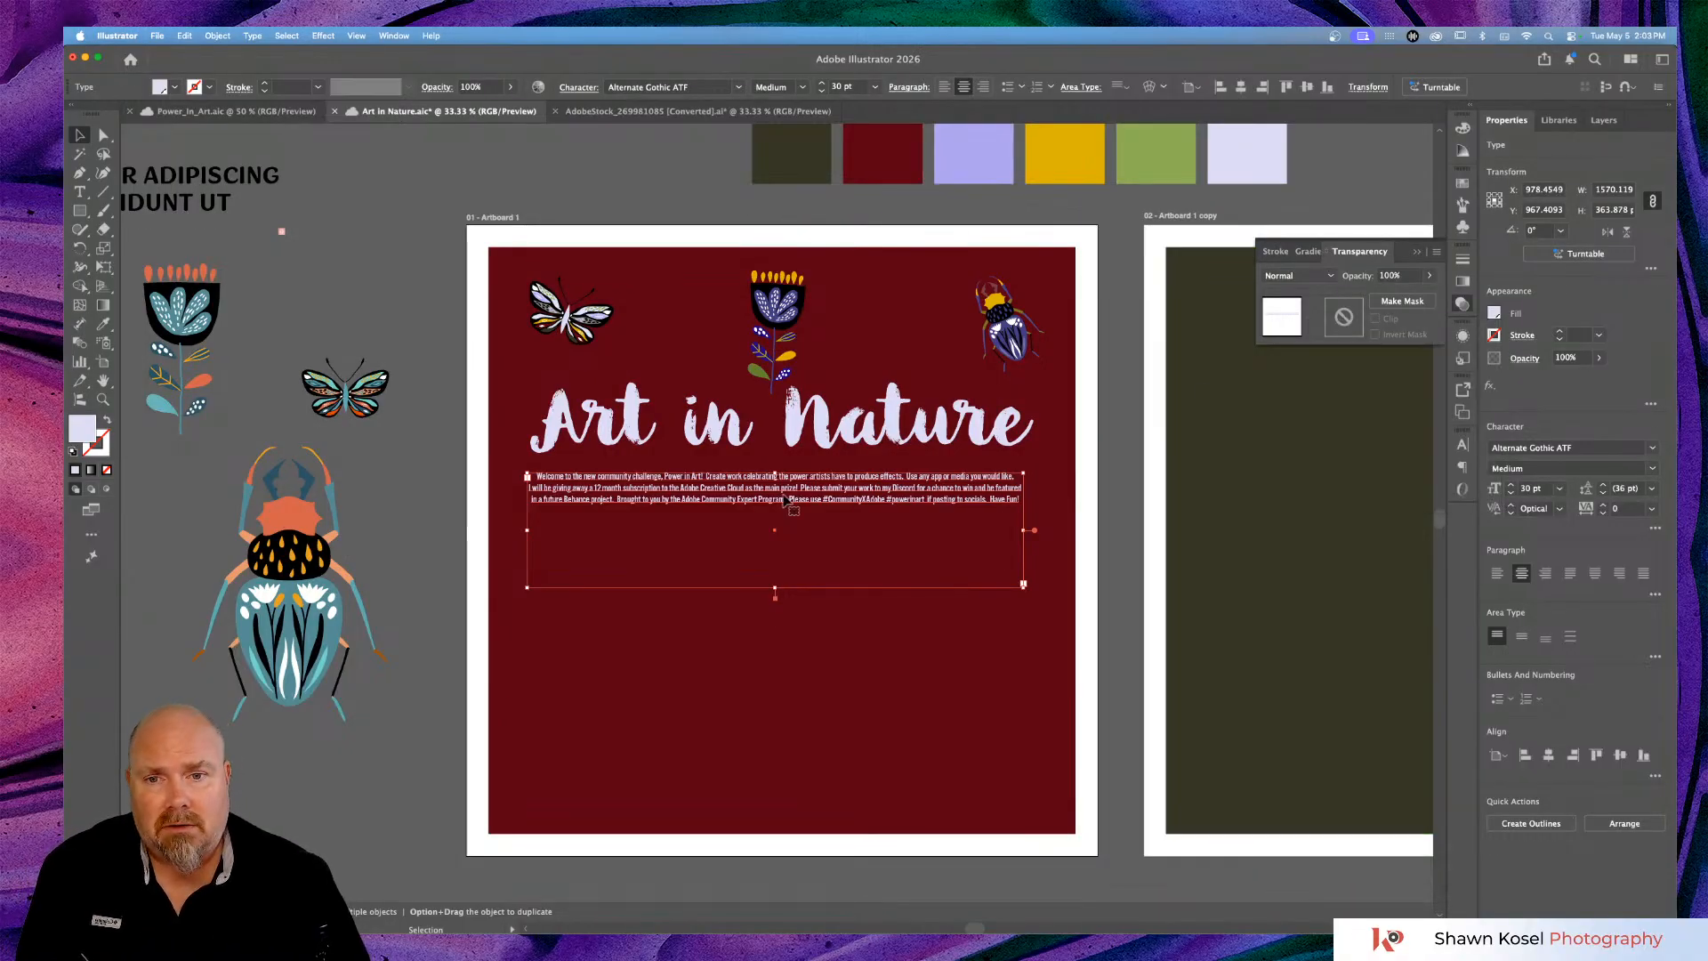
Set the welcome paragraph's font size to 72 pt and extend its text frame downward to about 777 px high.
click(816, 425)
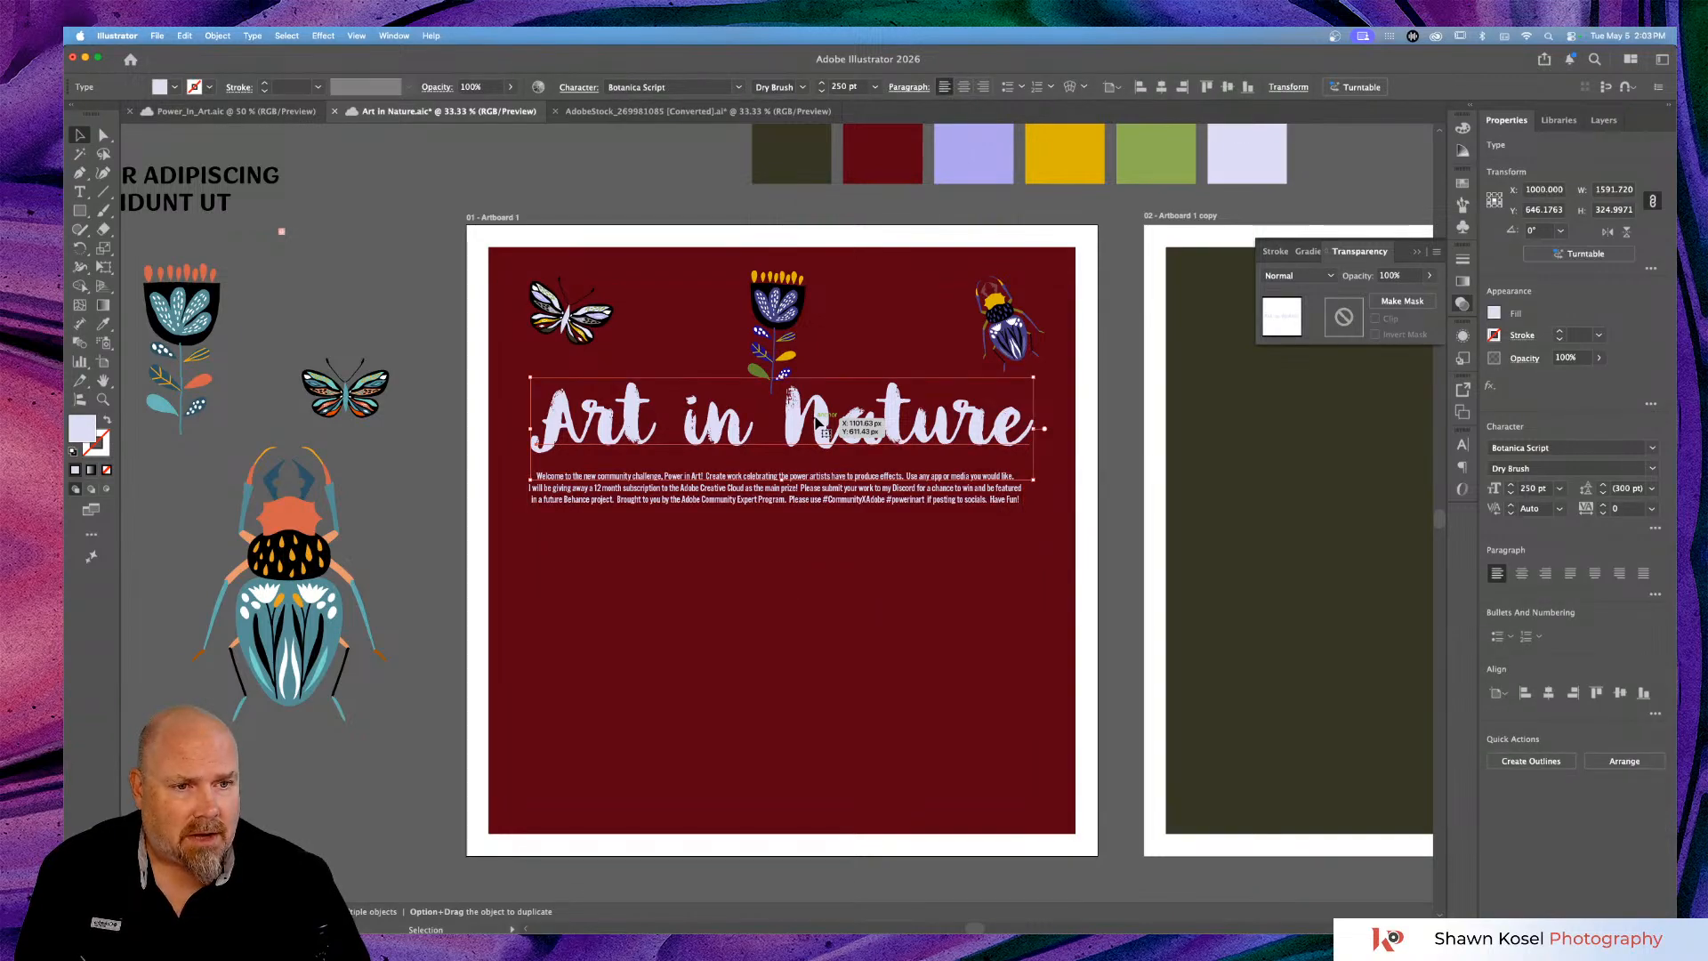
click(835, 521)
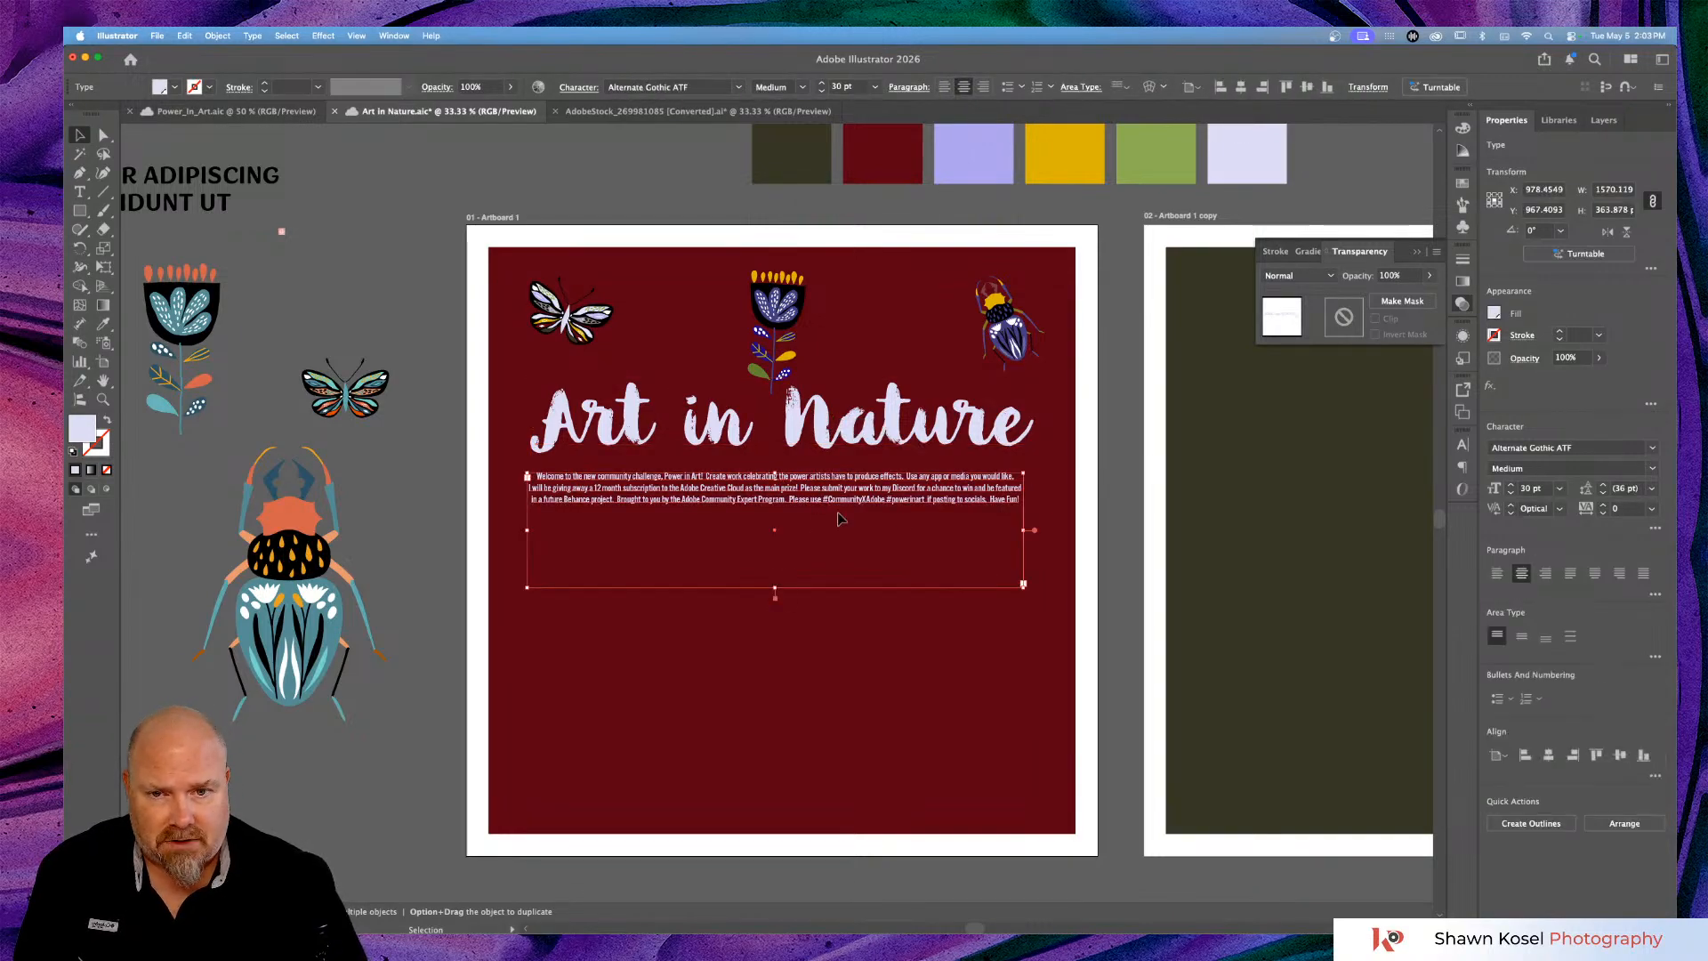
click(1560, 488)
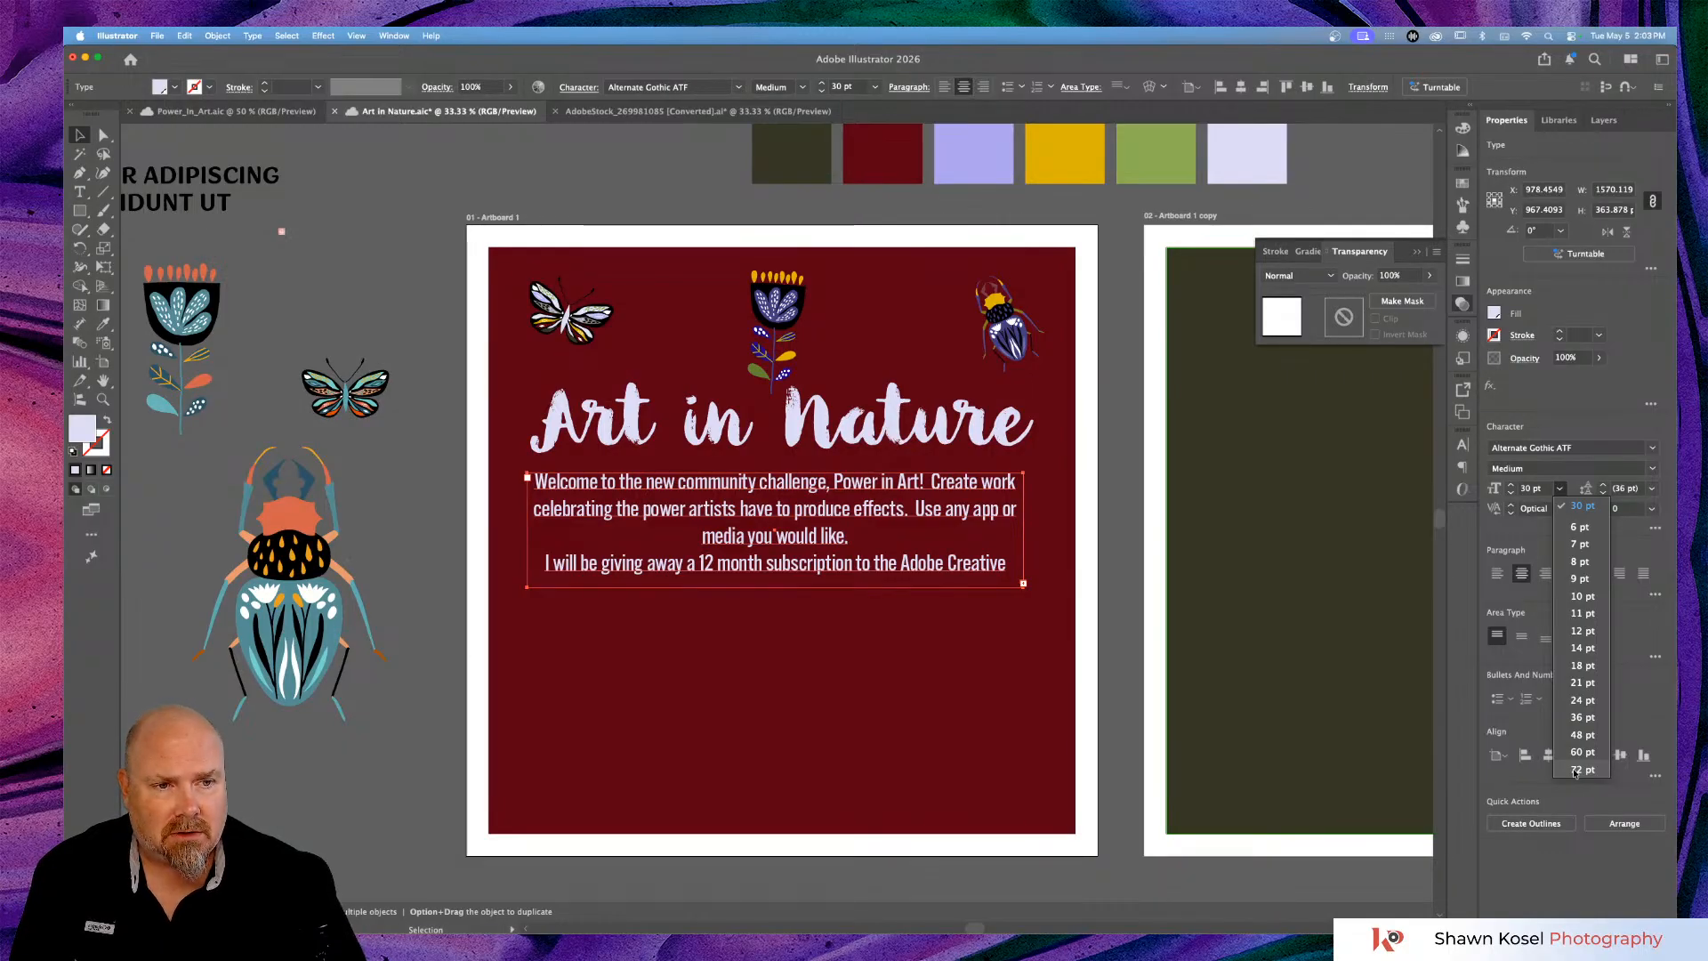
click(1575, 771)
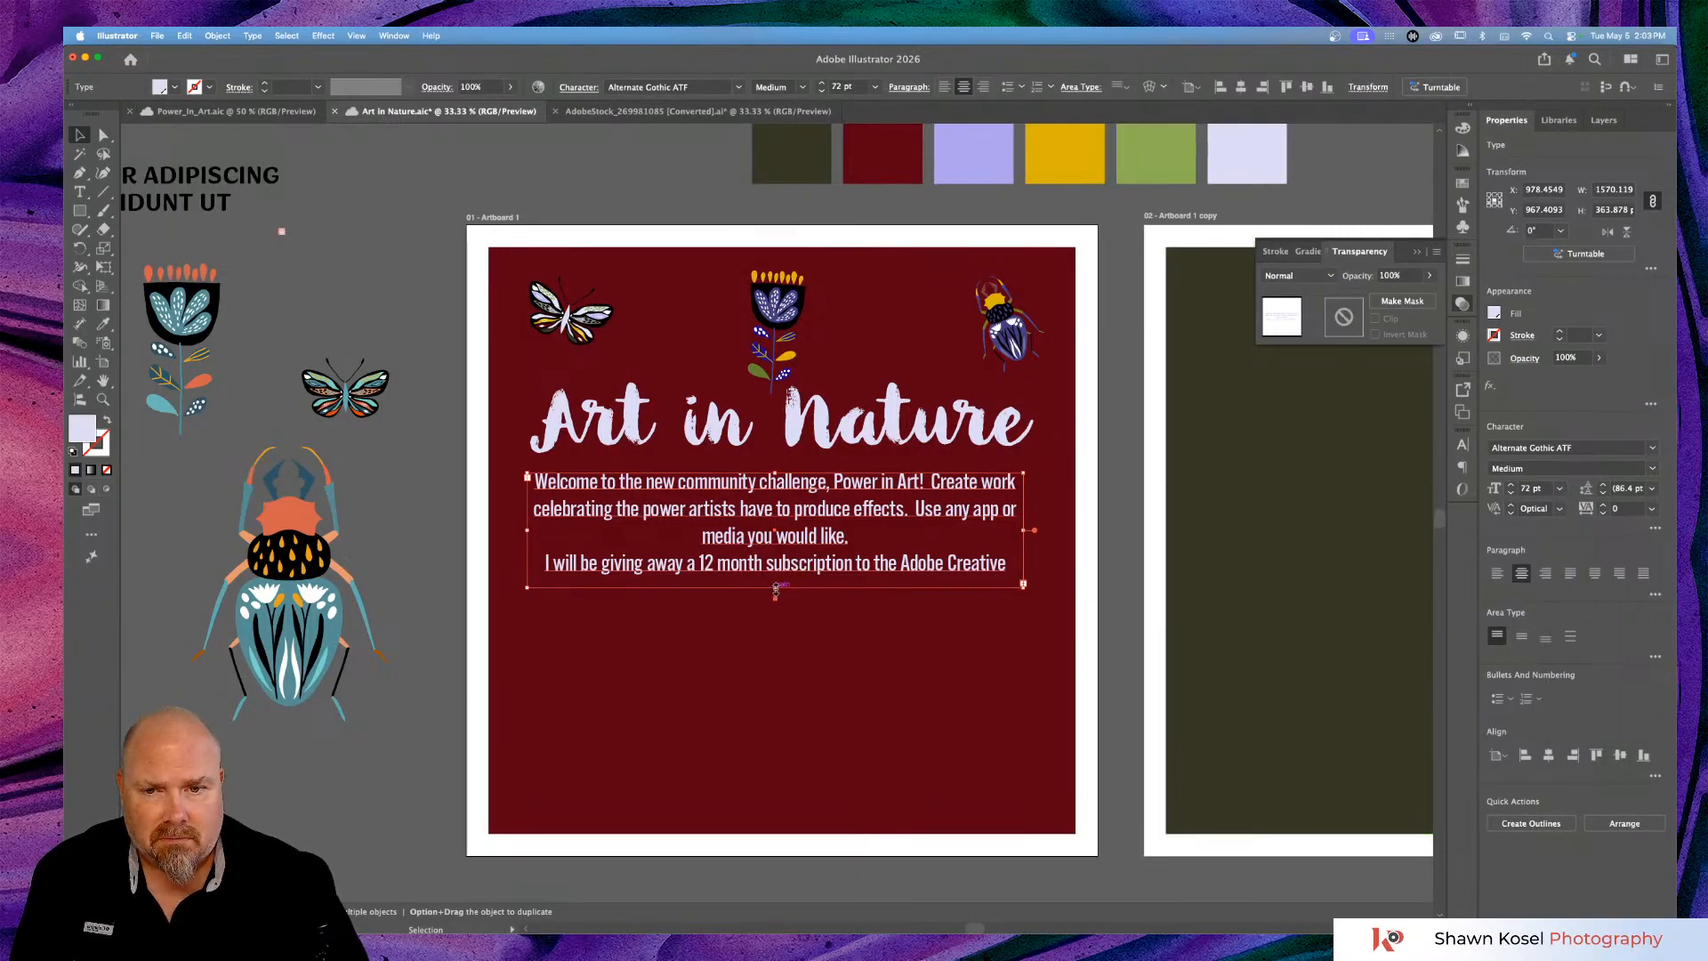
drag(775, 588, 780, 721)
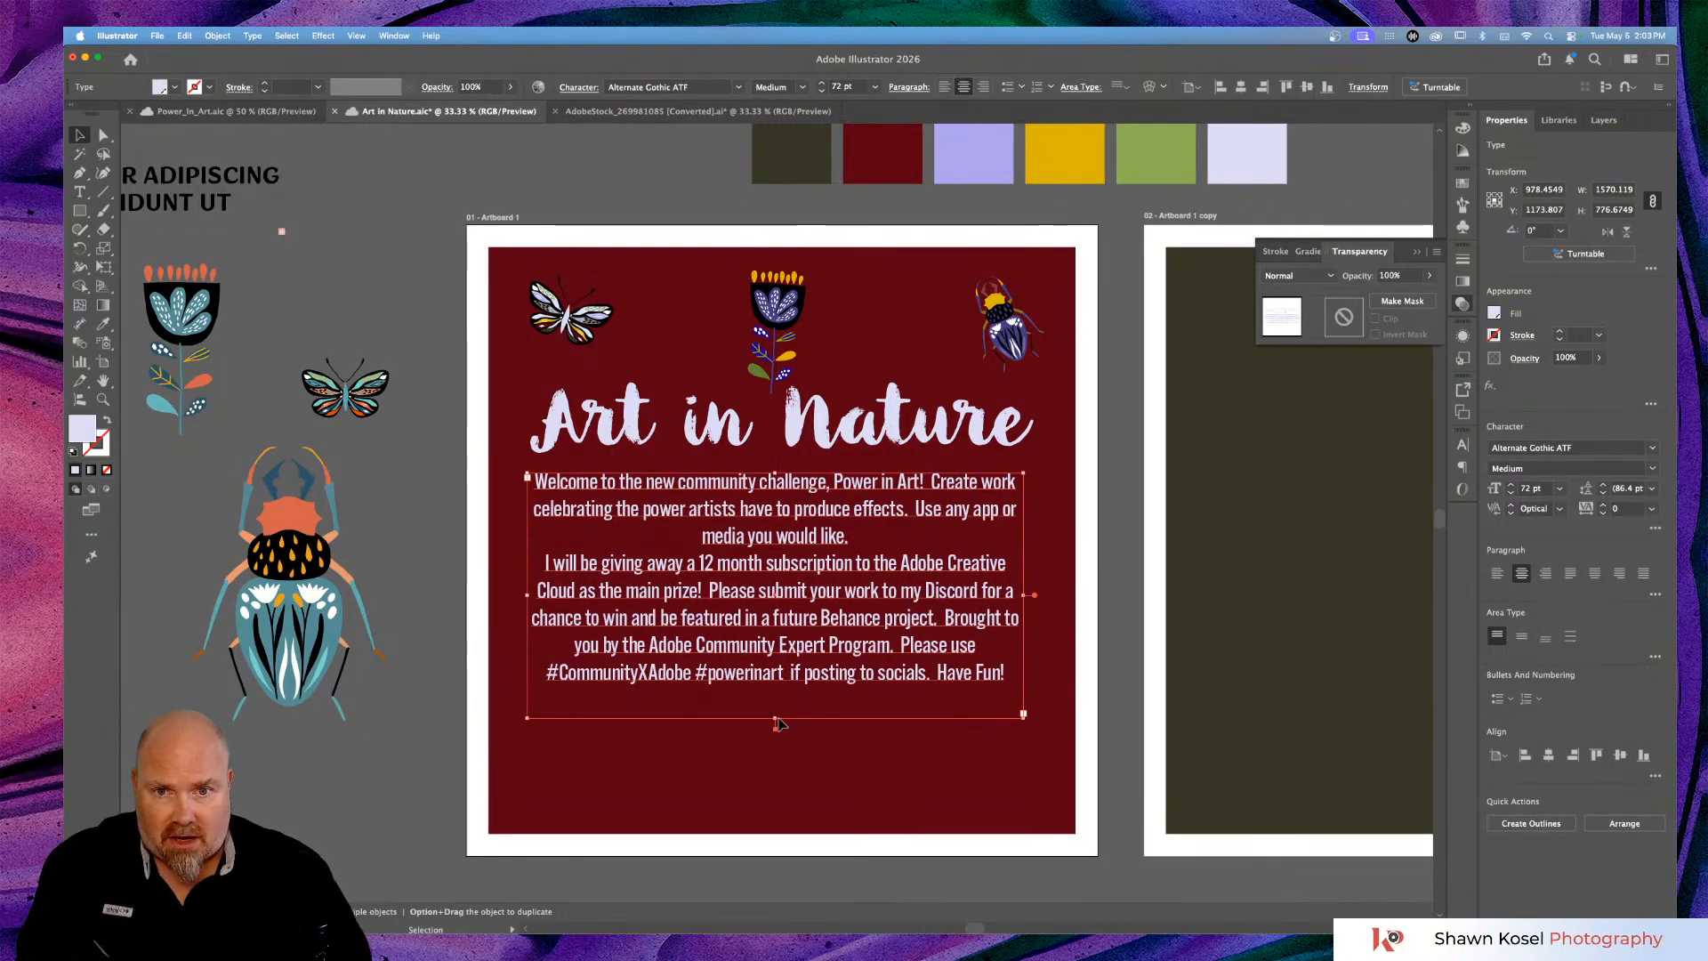
double_click(894, 478)
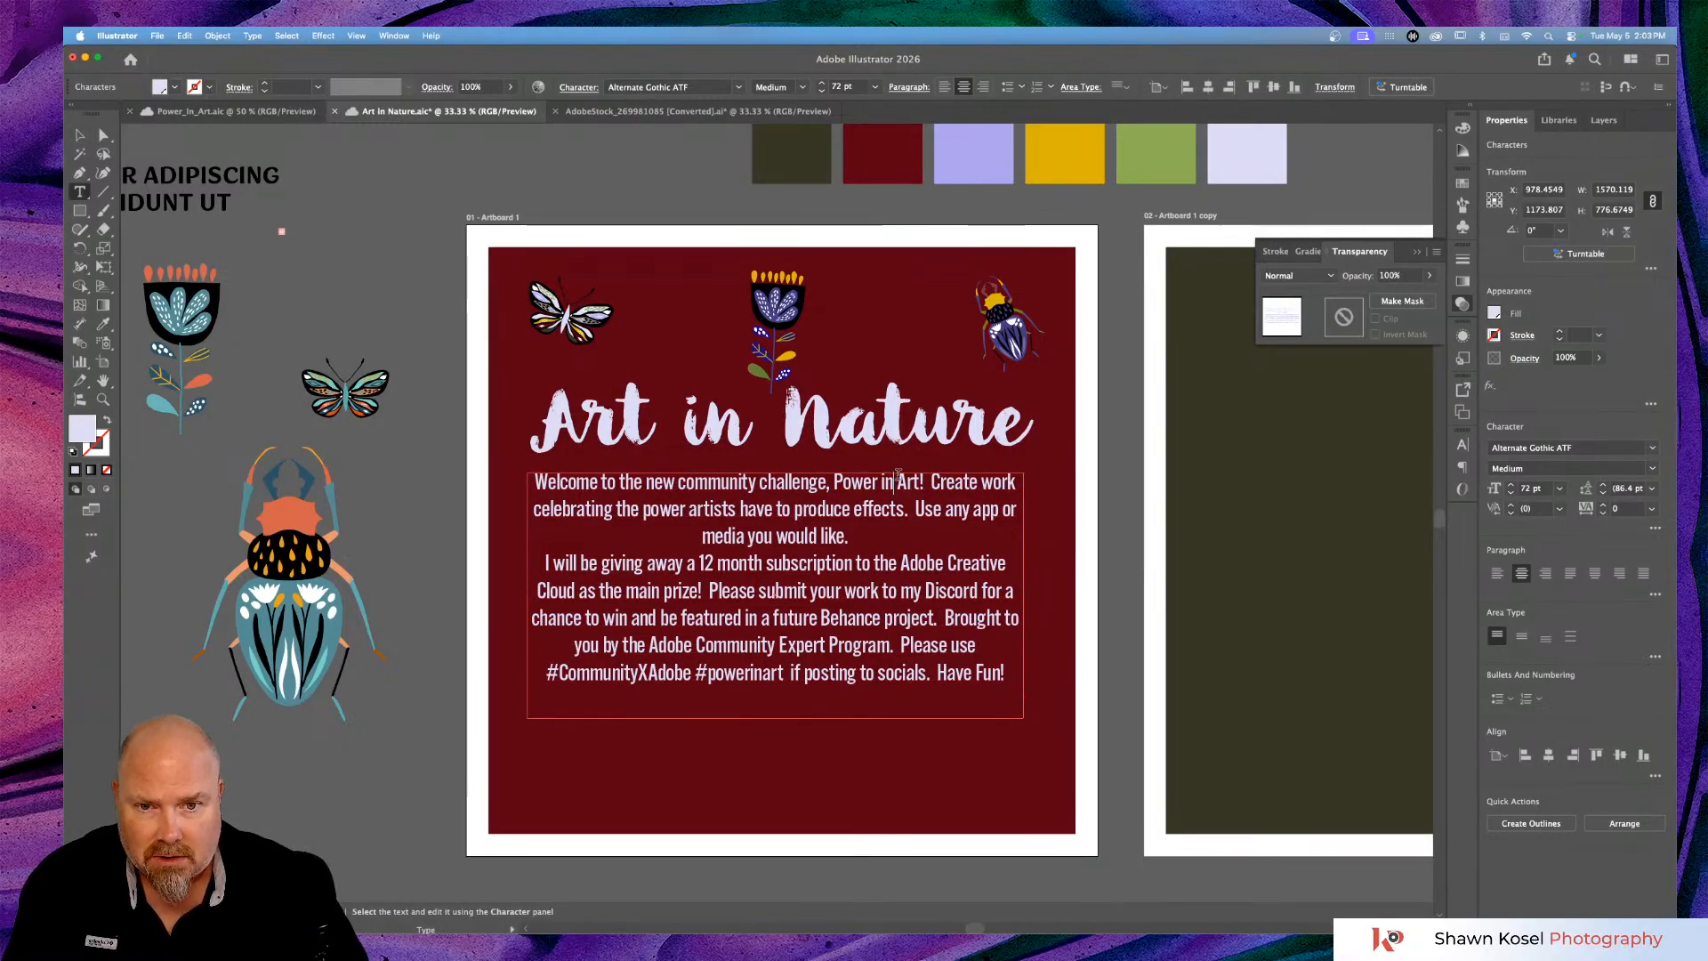
key(super+a)
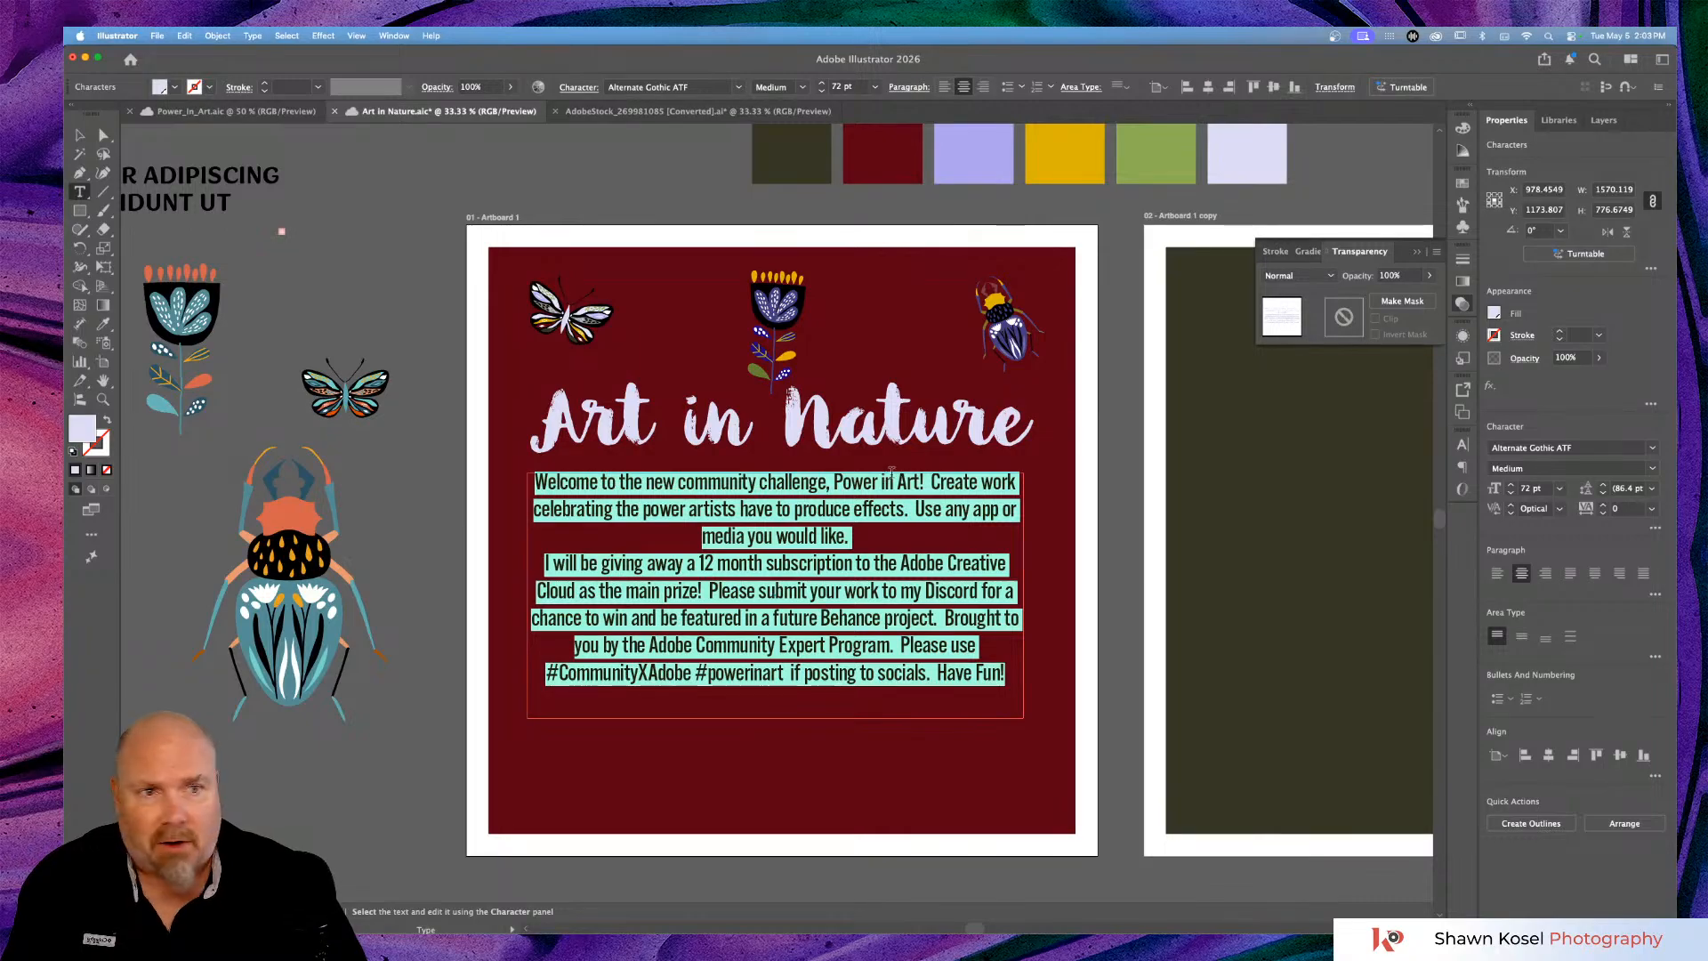
scroll(596, 412, left, 5)
scroll(596, 412, up, 2)
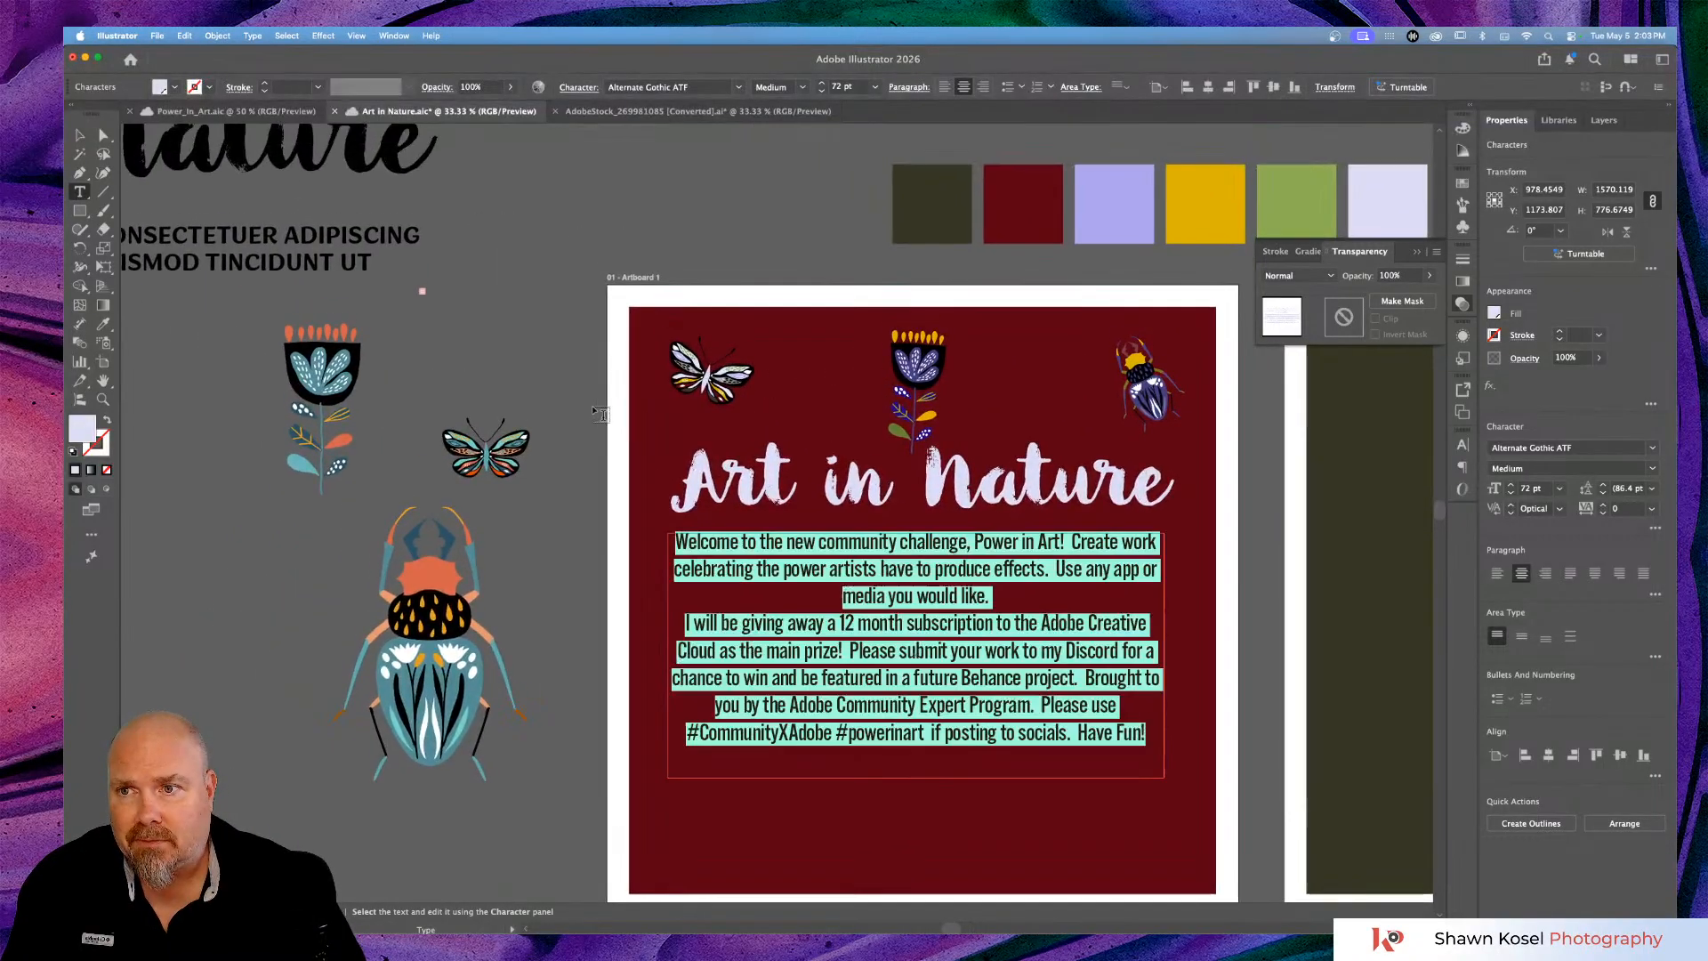
key(BackSpace)
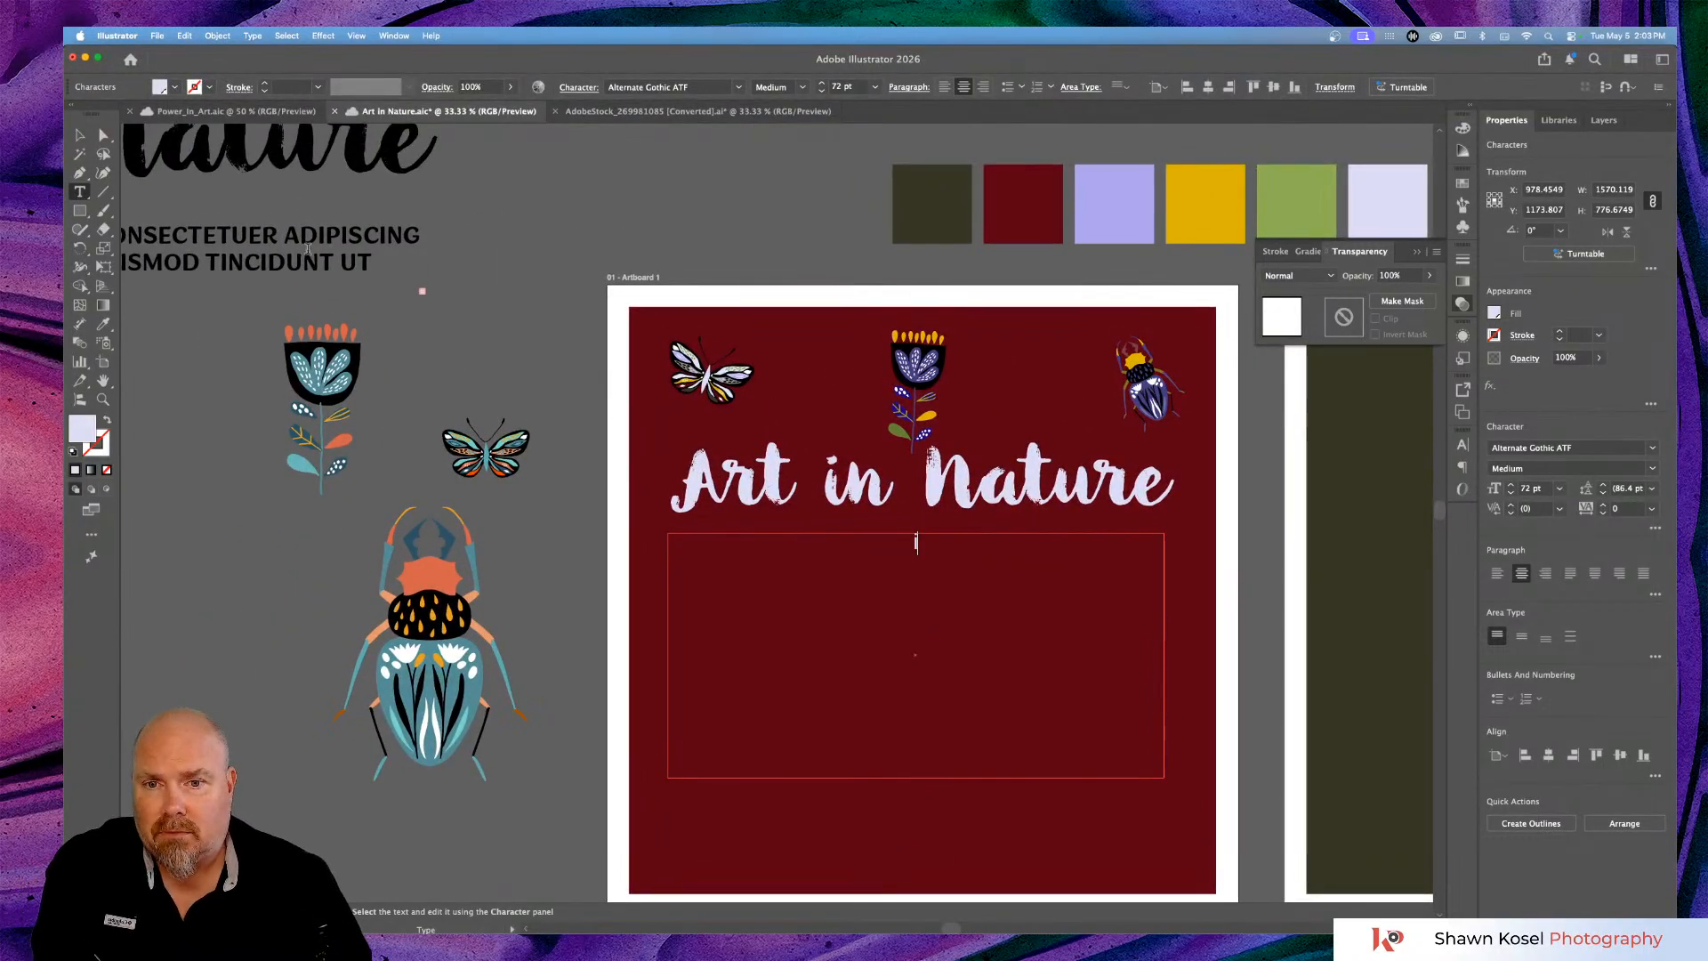
key(super+z)
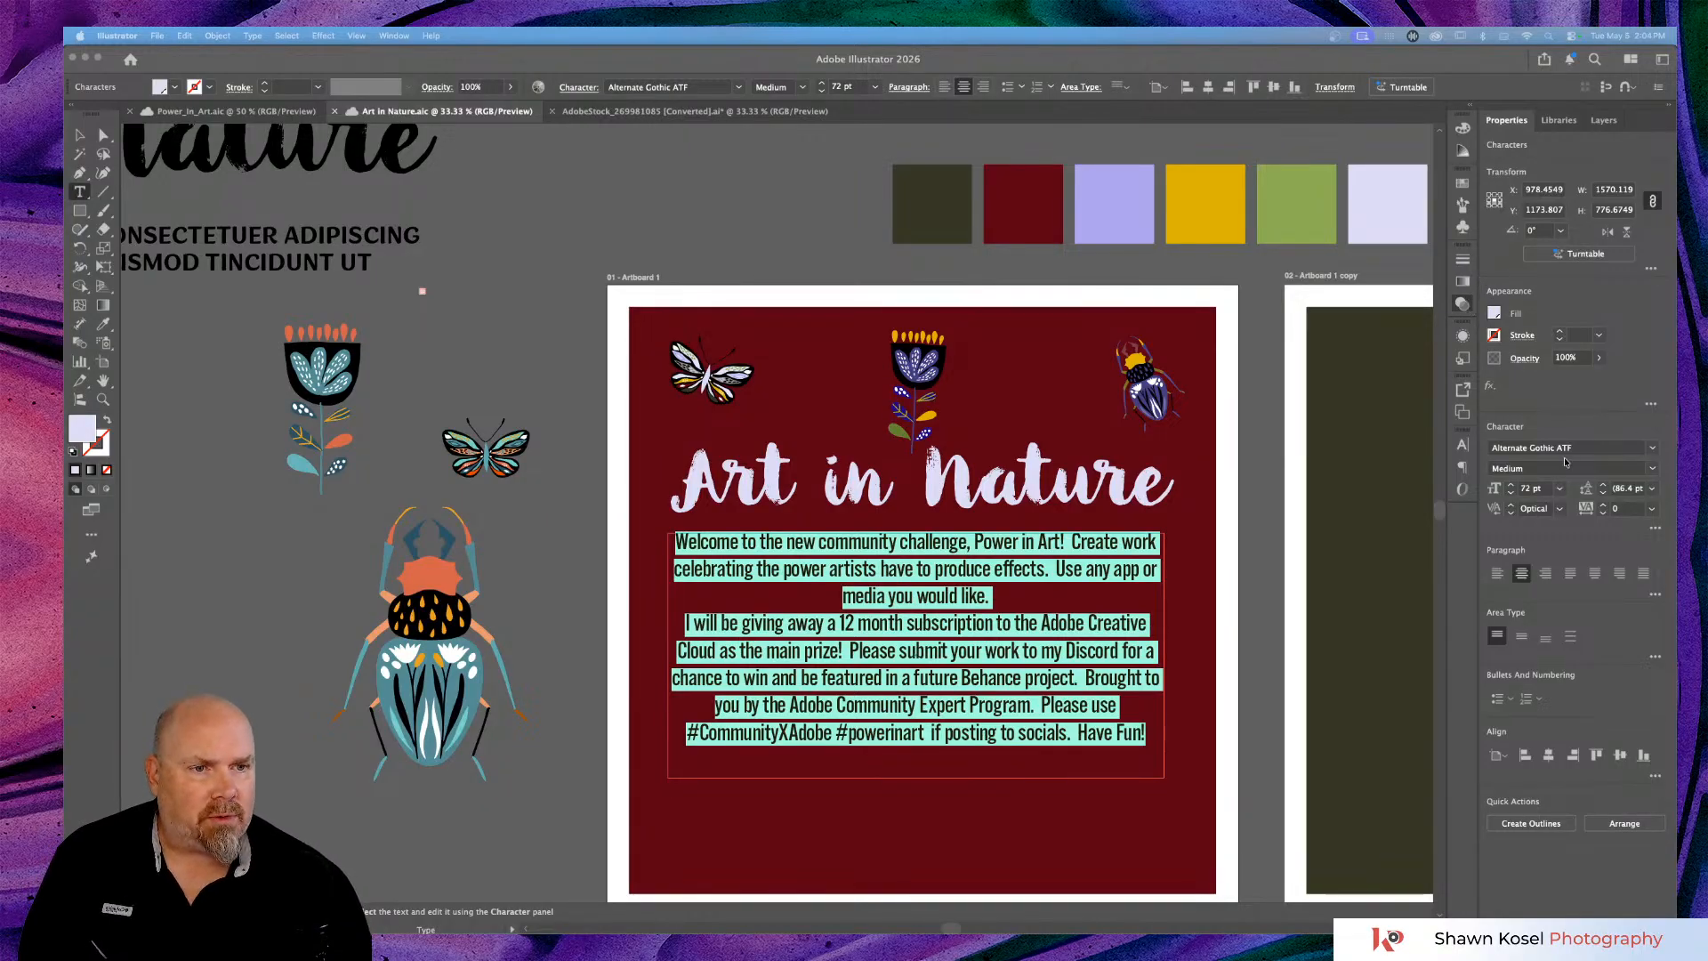
Change the welcome paragraph's font to Baga and extend its text frame downward to about 1120 px high.
click(1653, 447)
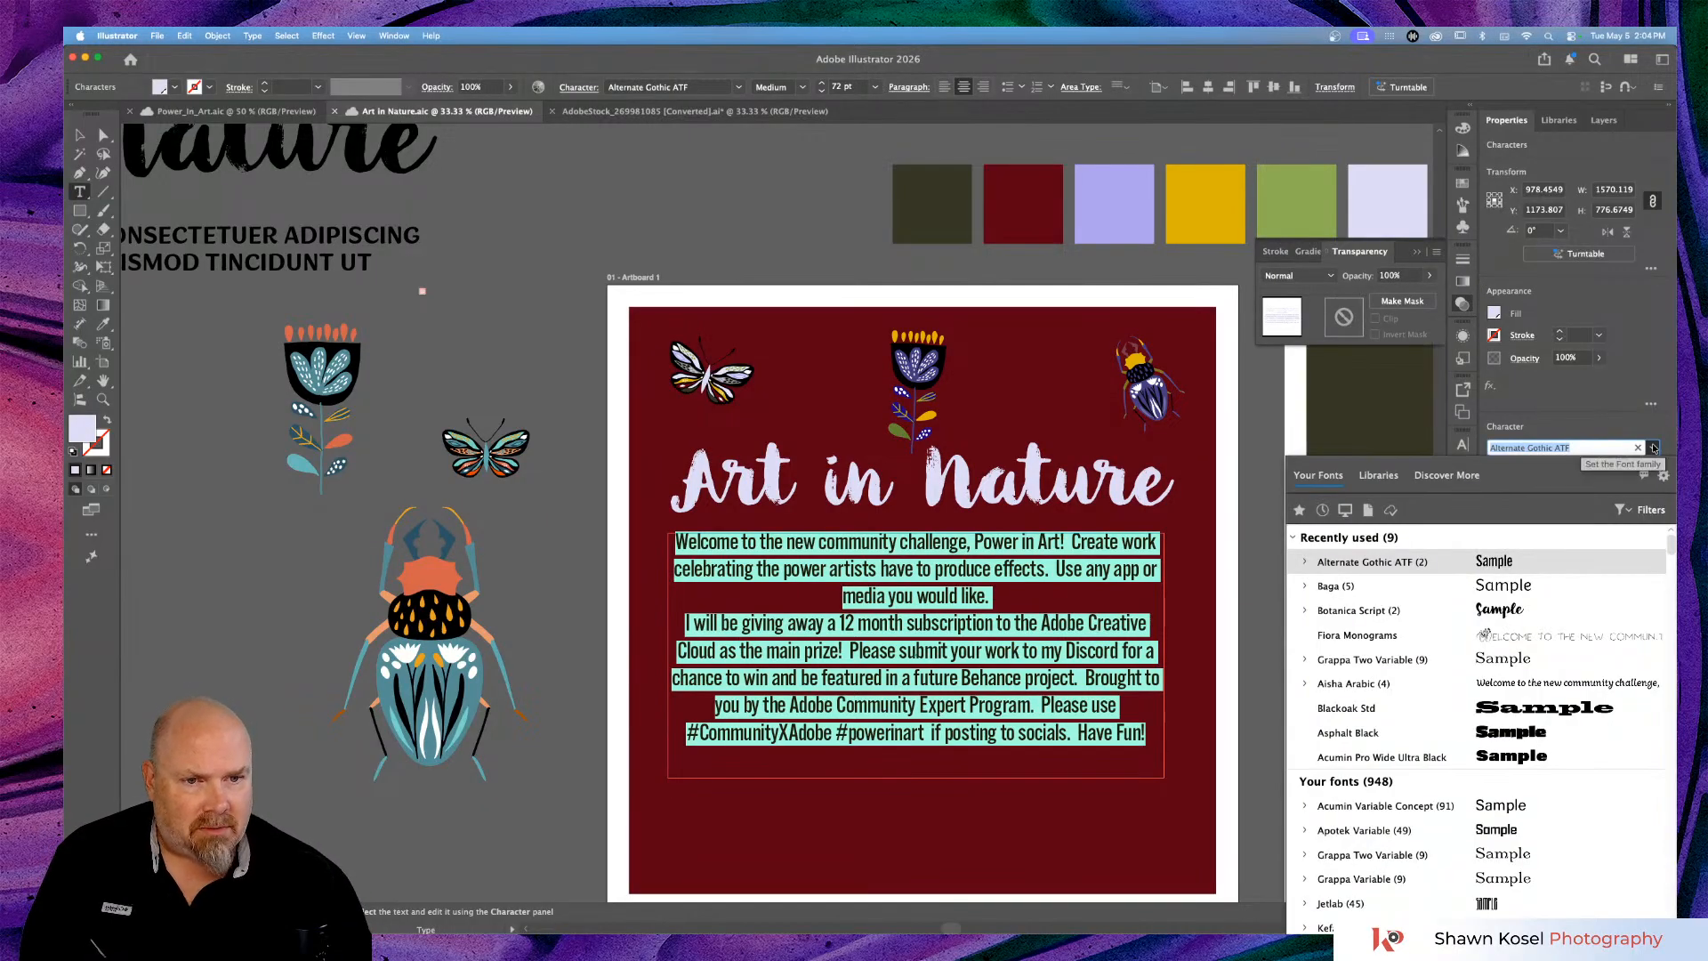
key(Down)
key(Return)
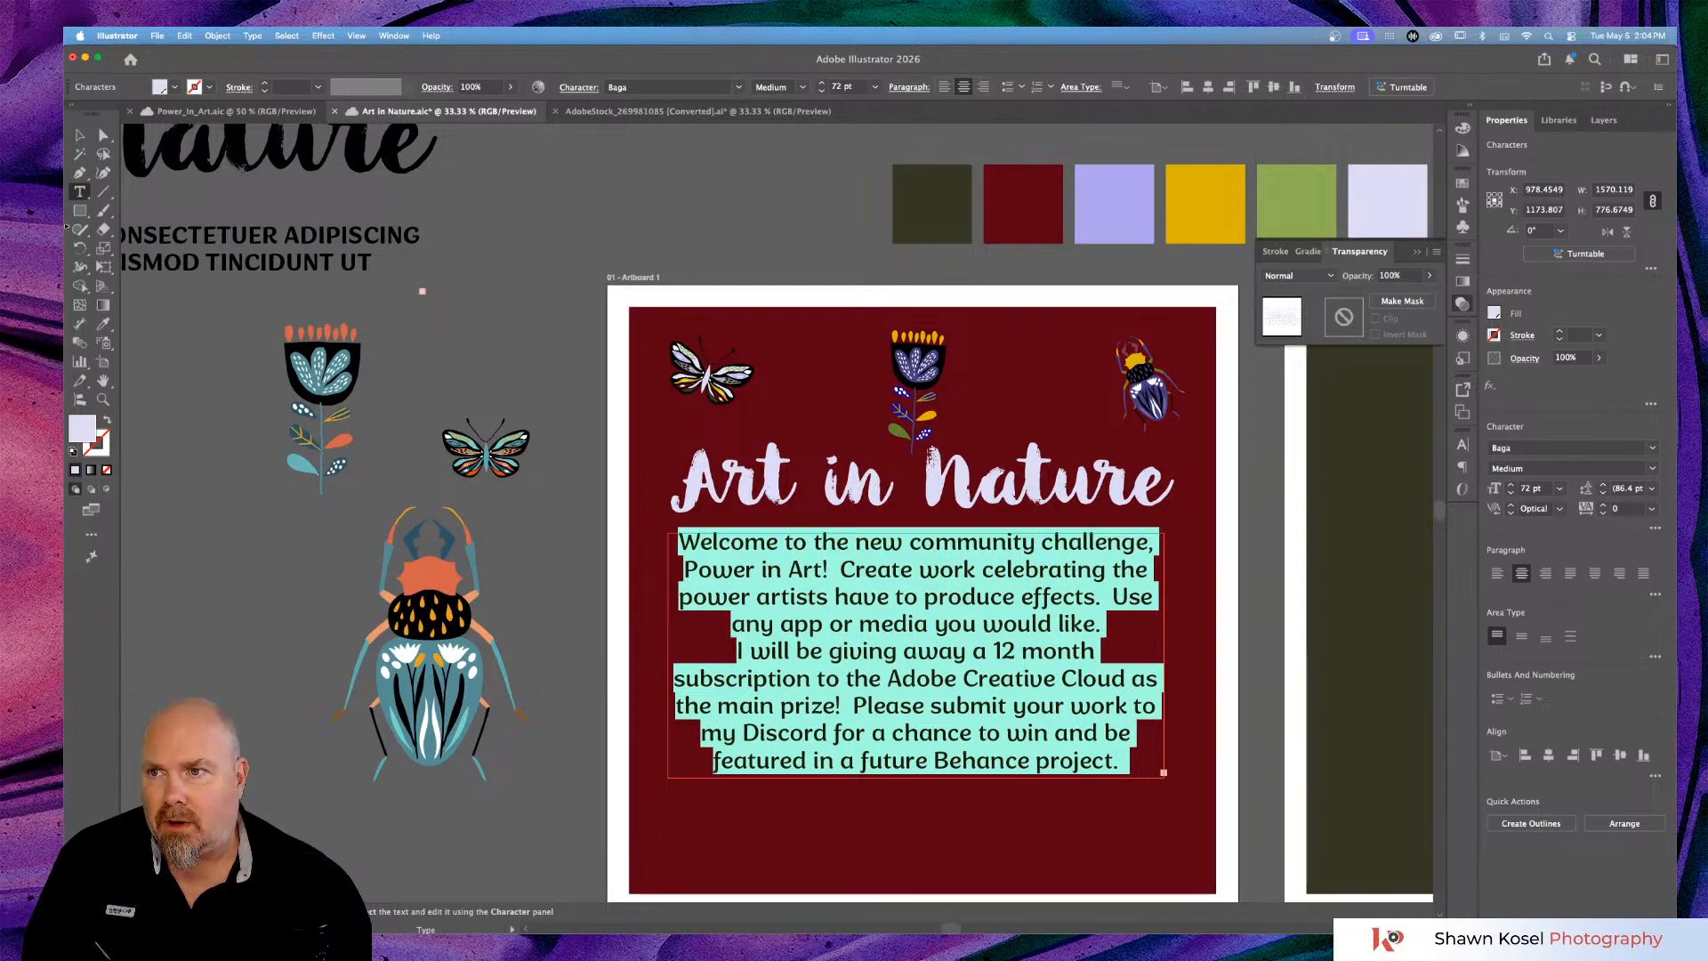
key(Escape)
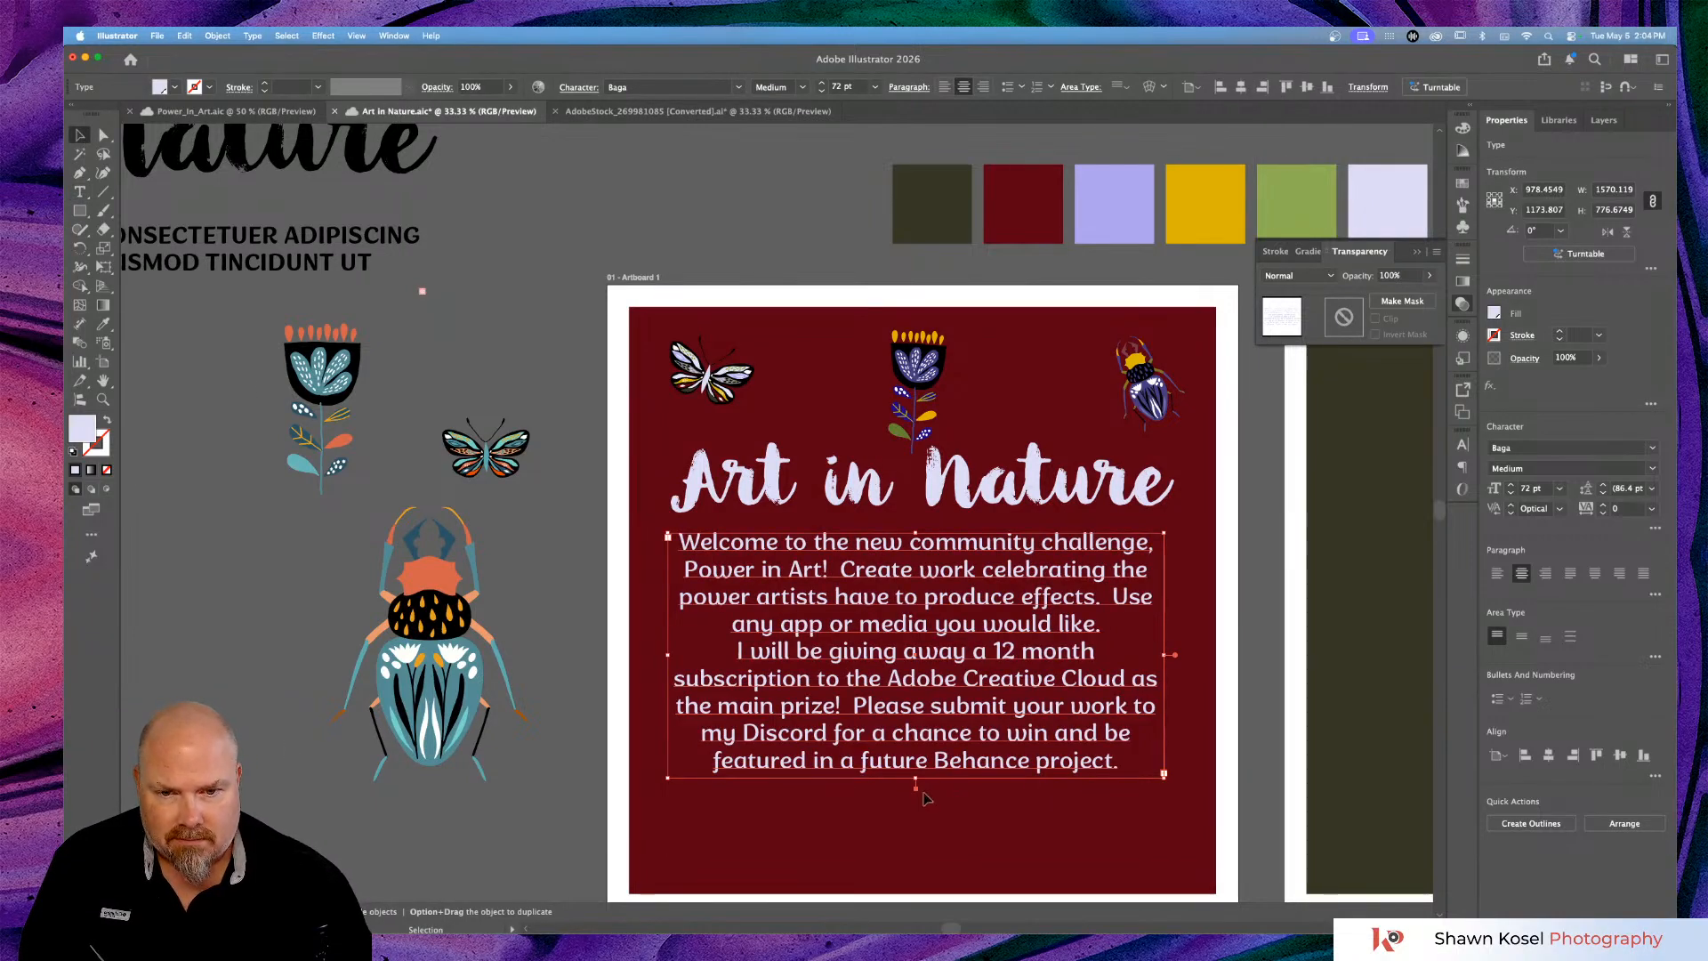
drag(916, 782, 919, 895)
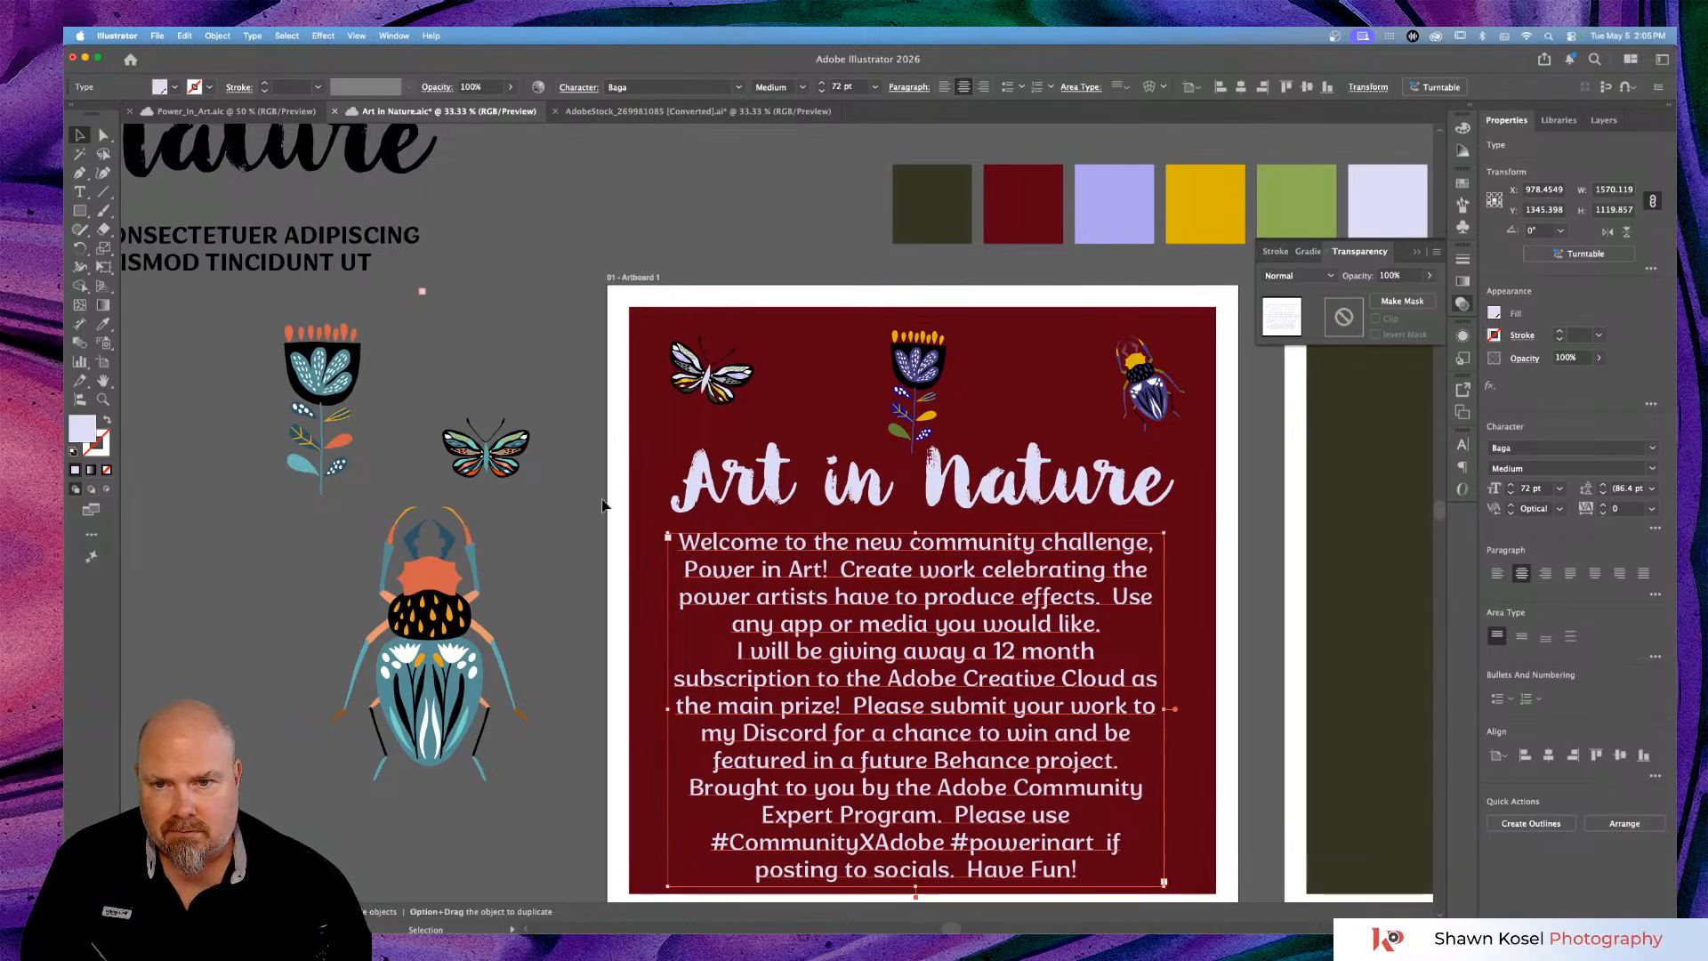
click(255, 588)
Set the welcome paragraph's font size to 75 pt.
scroll(715, 526, down, 5)
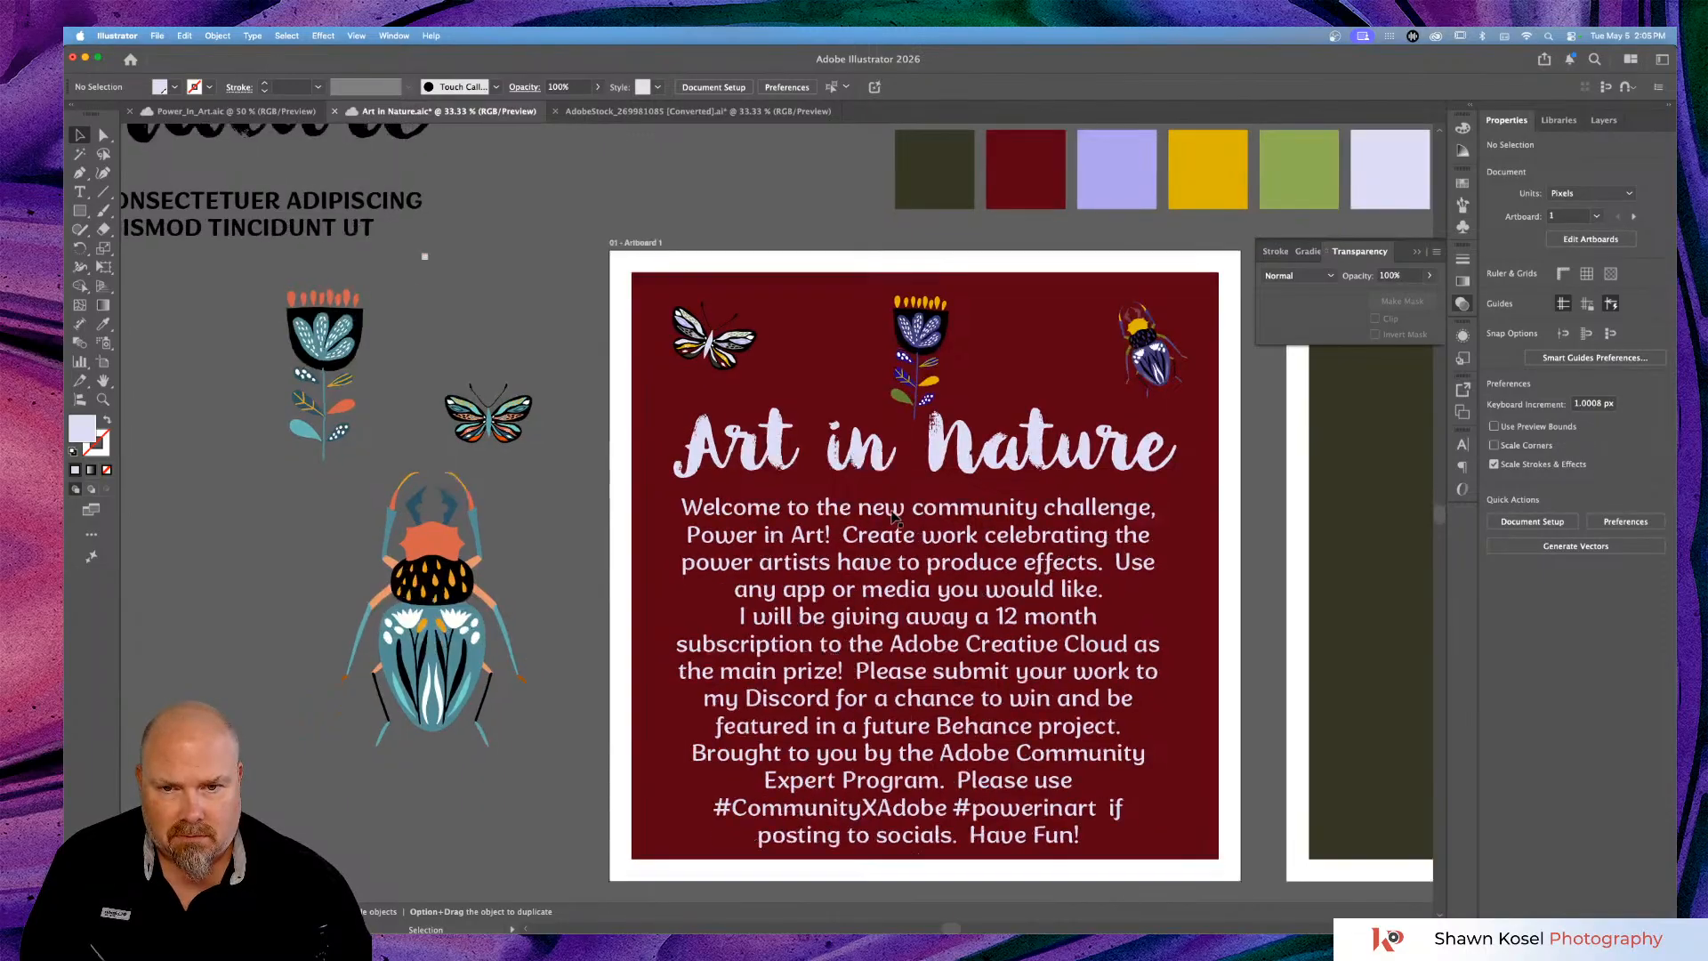
click(930, 492)
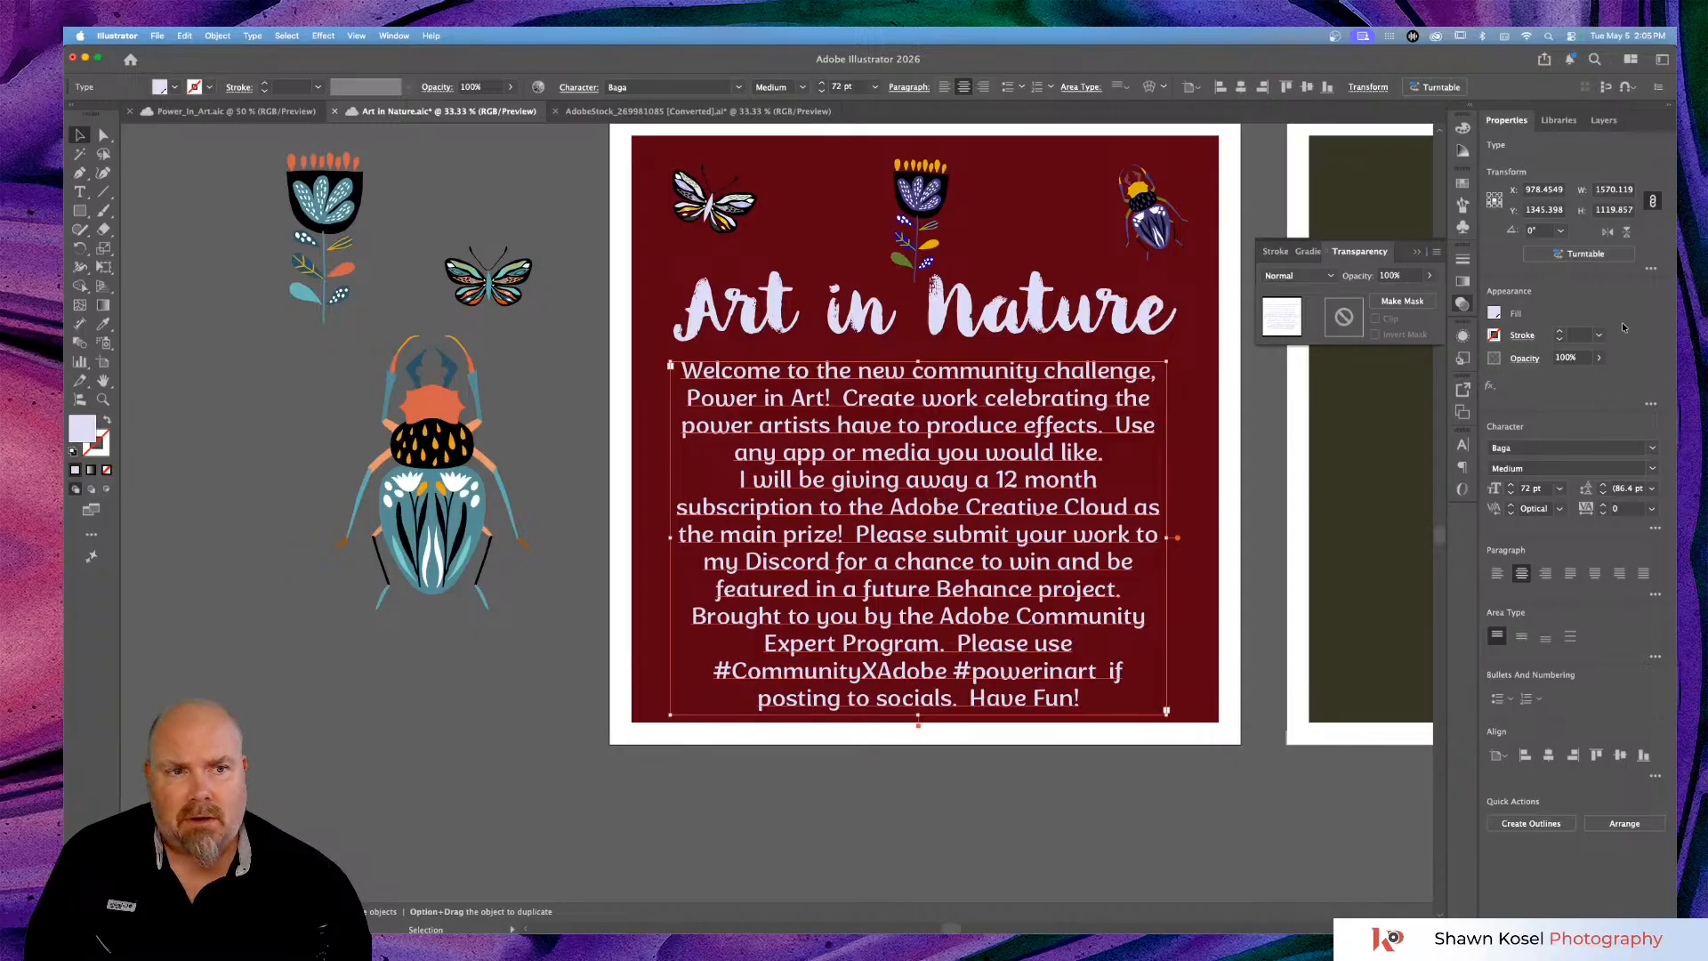
click(1531, 488)
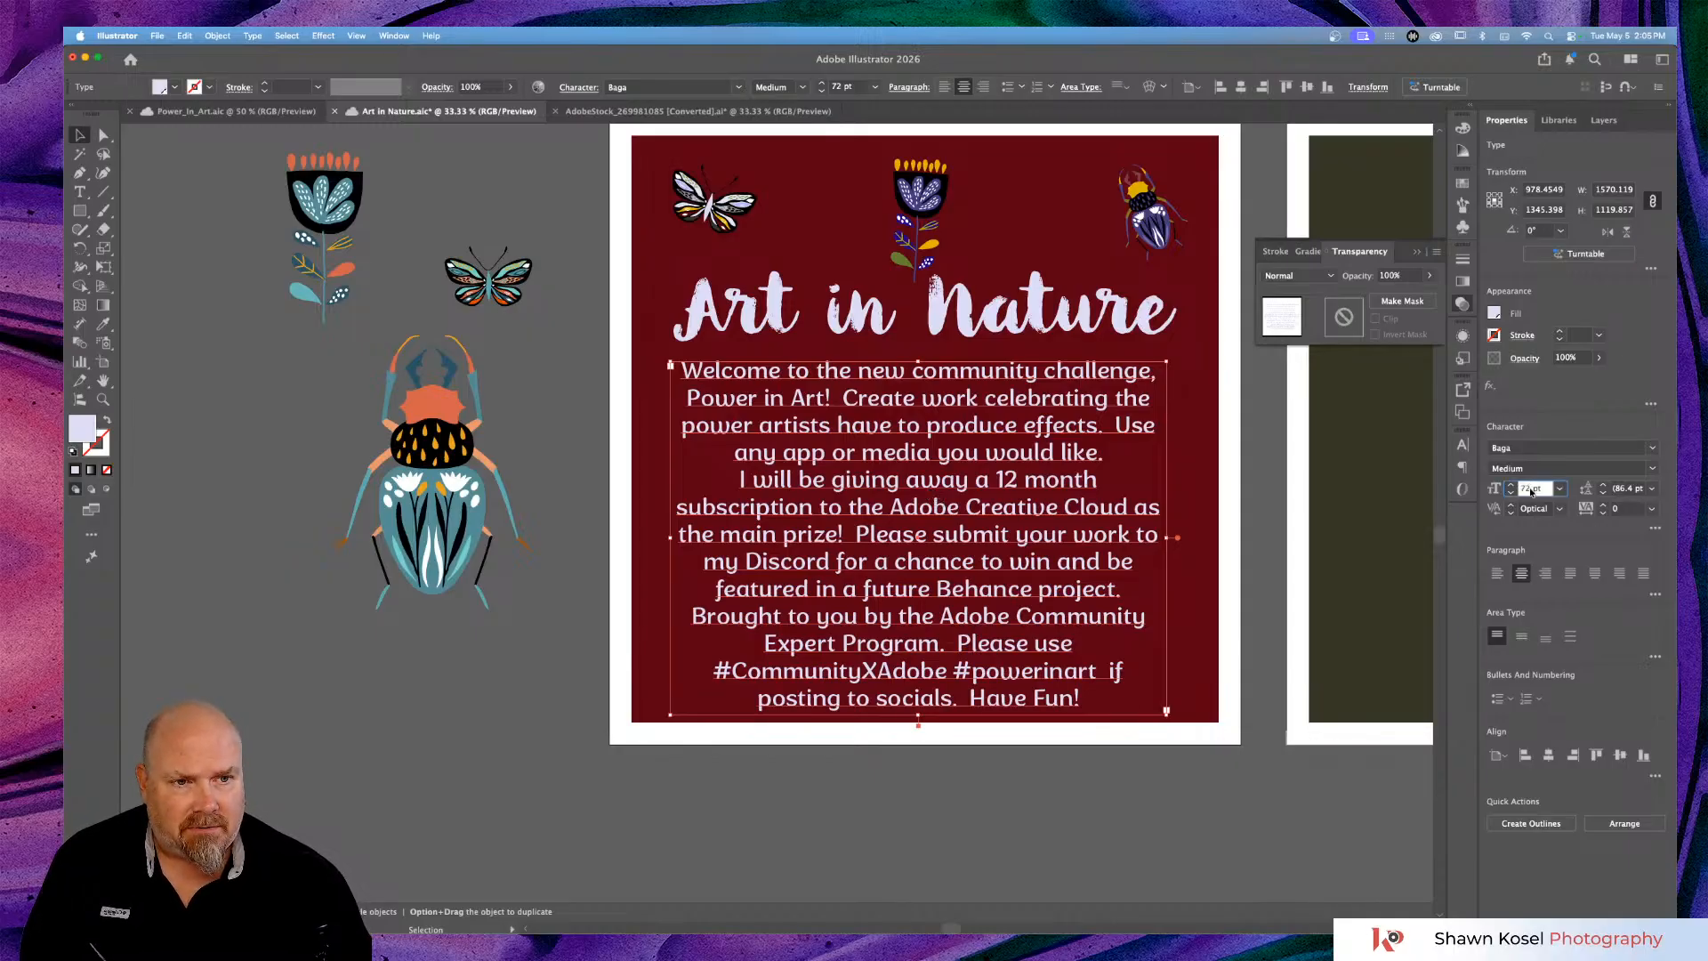
key(Up)
key(Up)
key(Up)
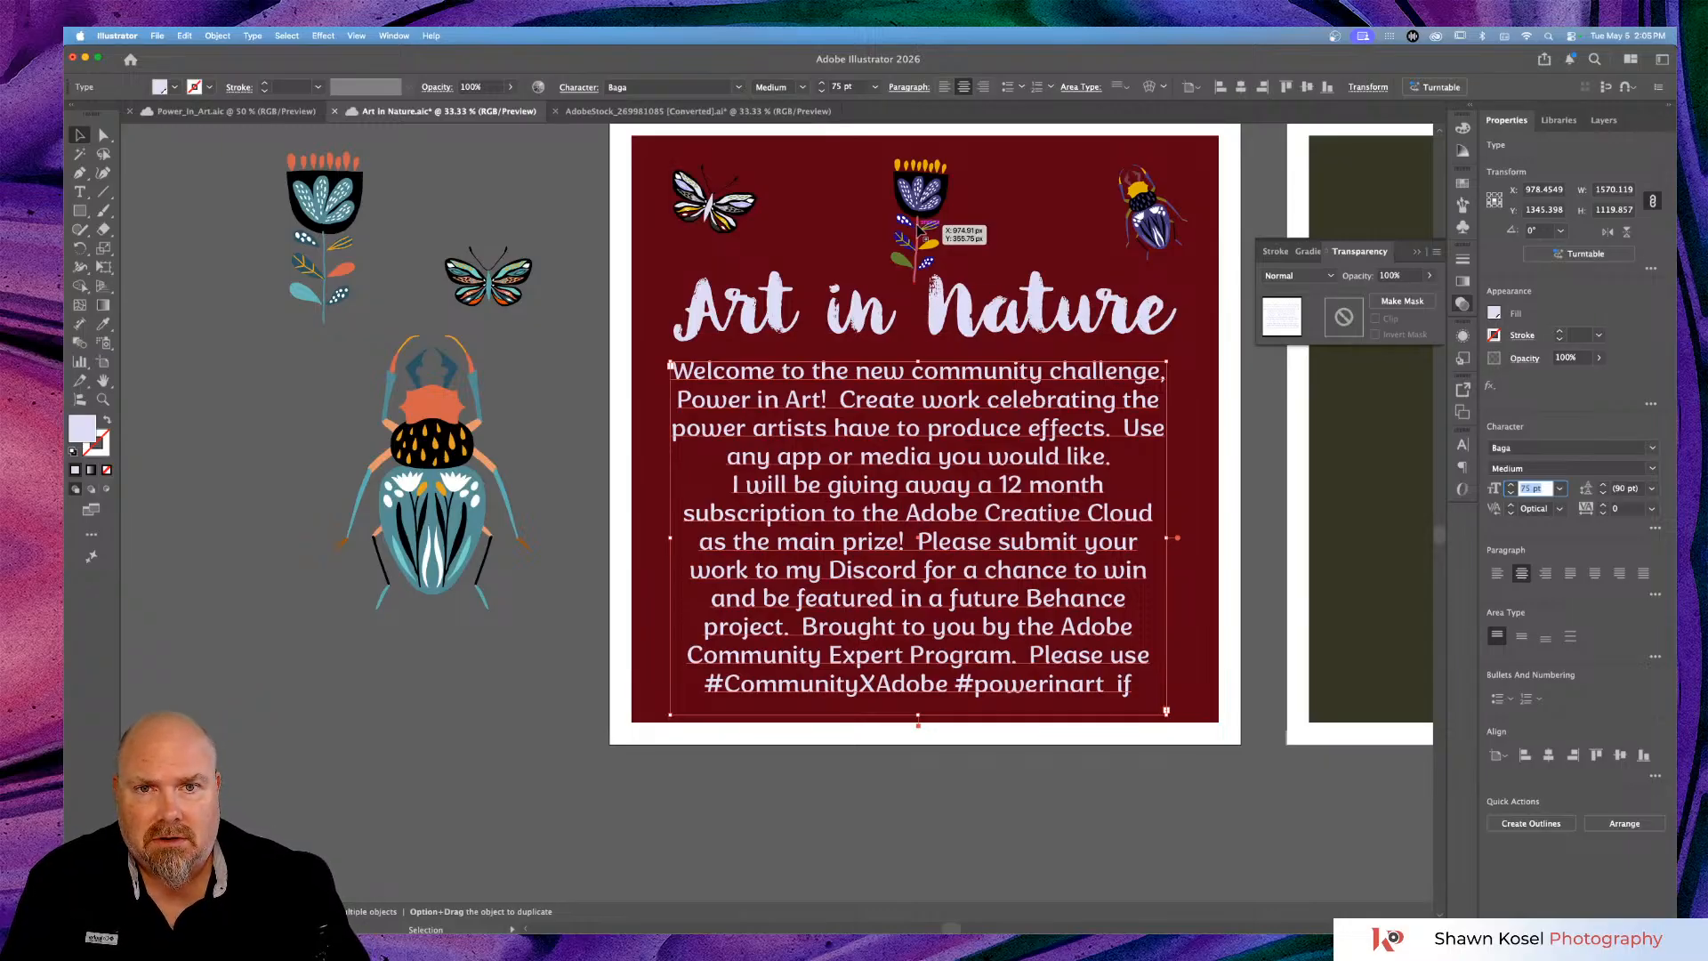
Move the "Art in Nature" title up by about 110 px and center it horizontally on the artboard.
click(957, 302)
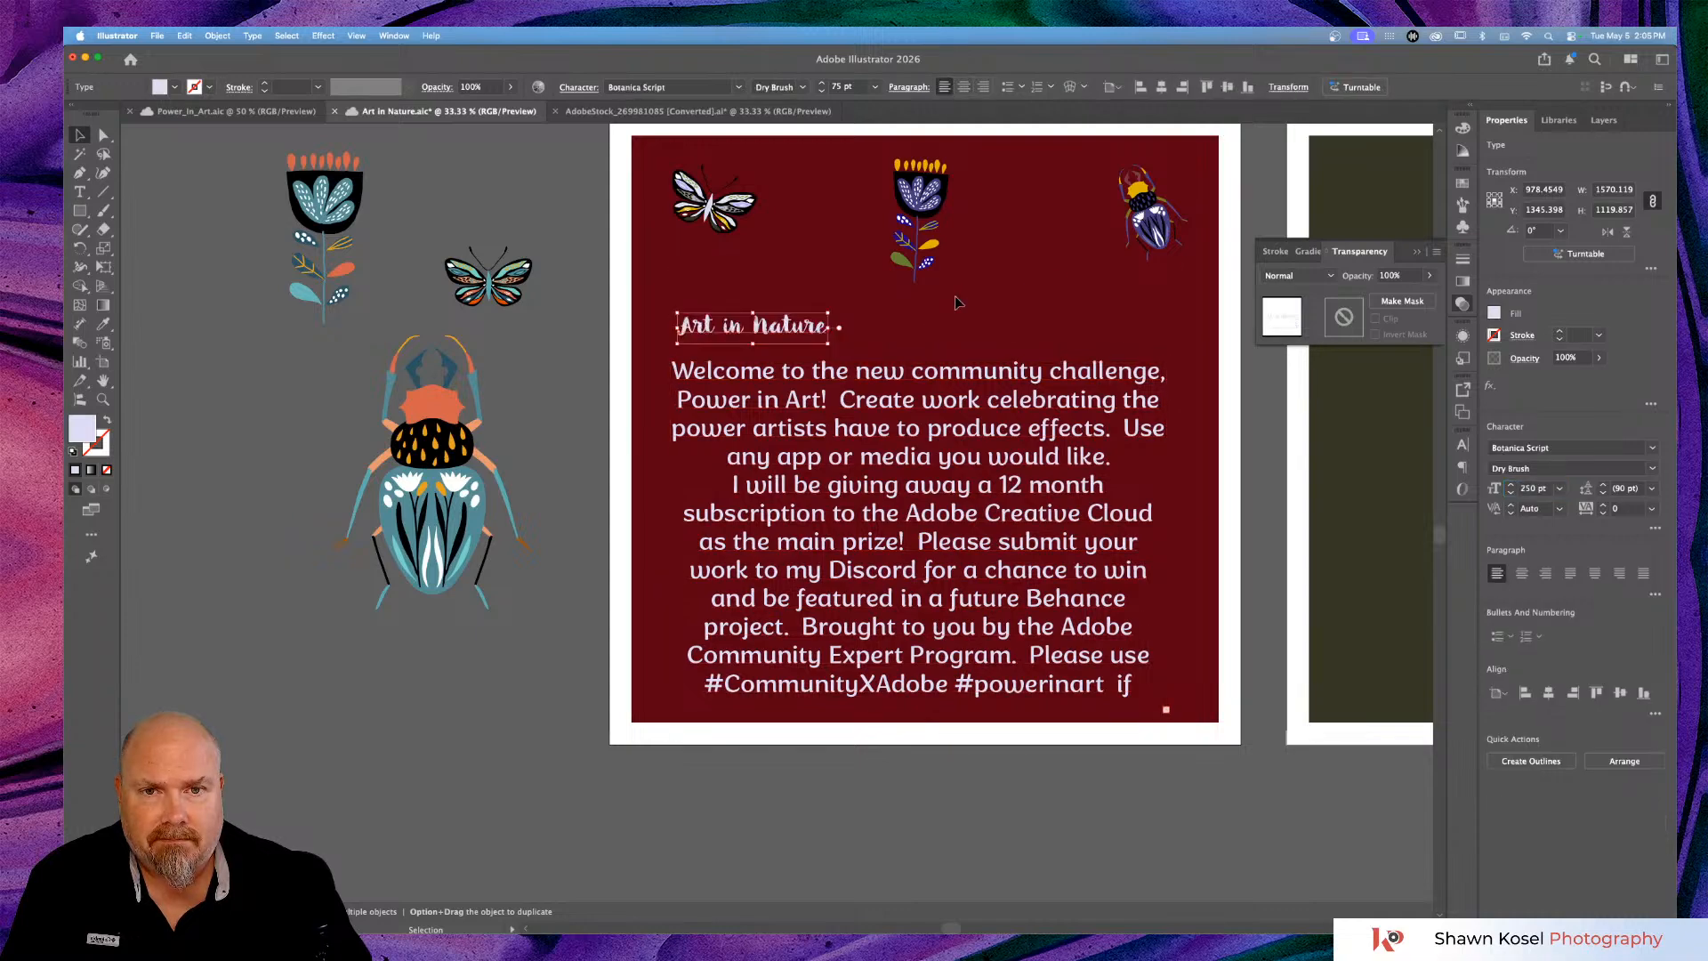
key(super+z)
key(v)
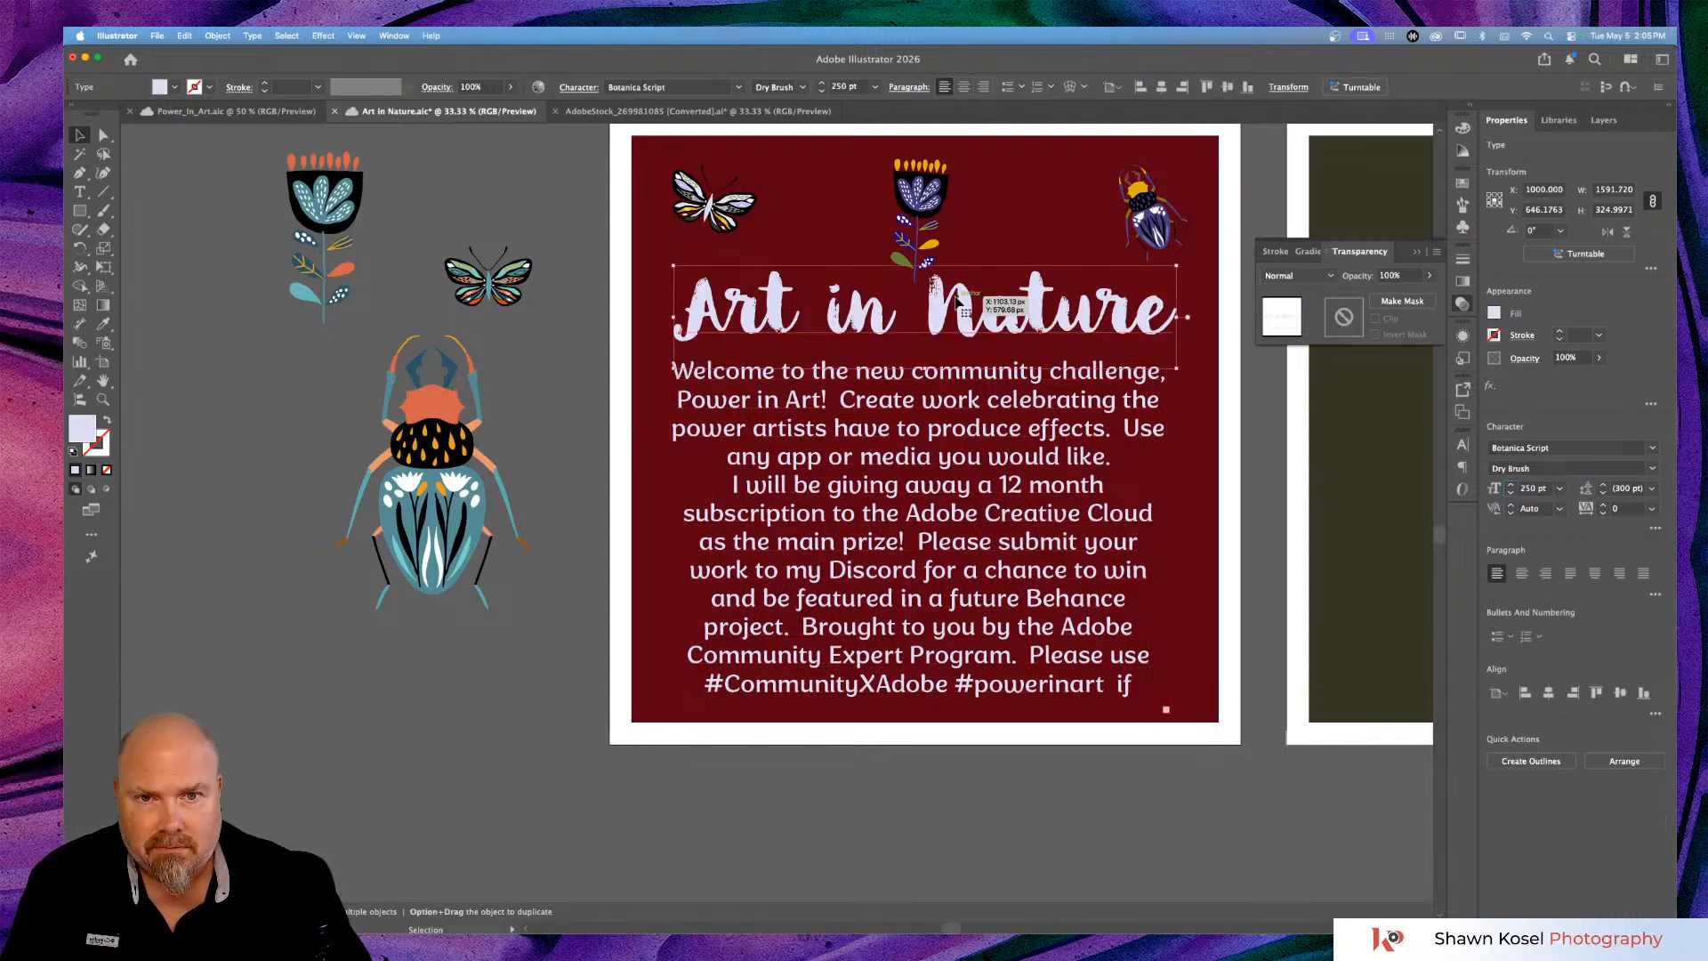
drag(957, 302, 948, 279)
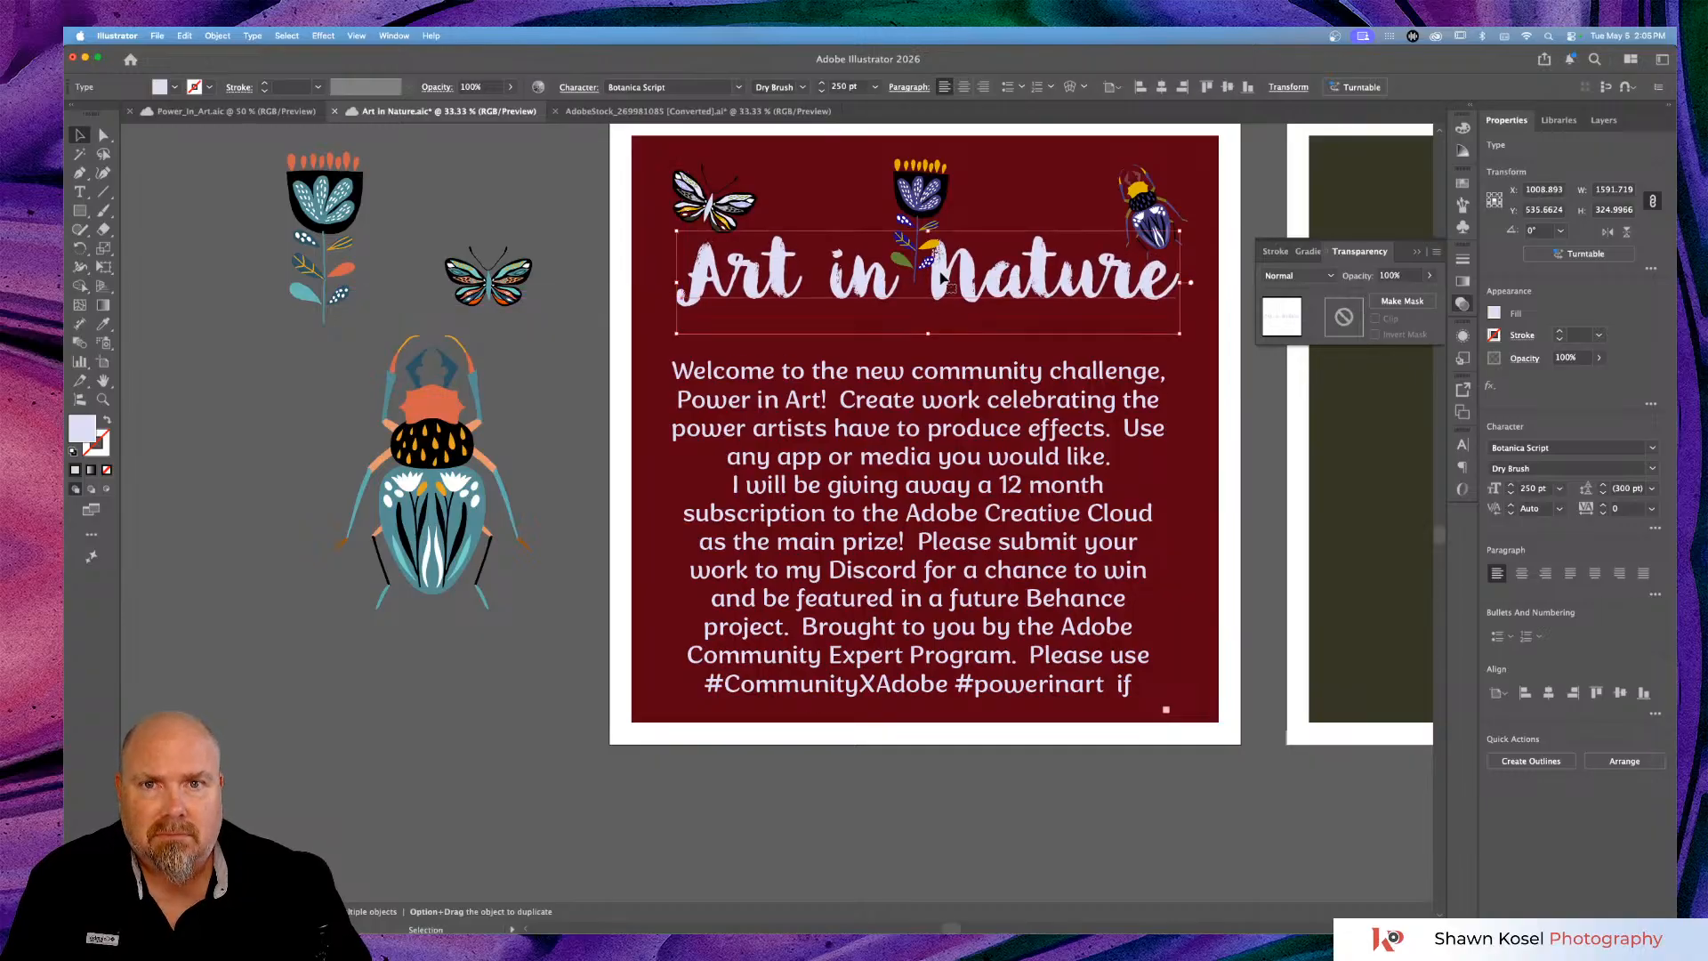
click(1165, 88)
Center the welcome paragraph horizontally, move it up close below the title, and extend its frame to about 1205 px high.
click(922, 505)
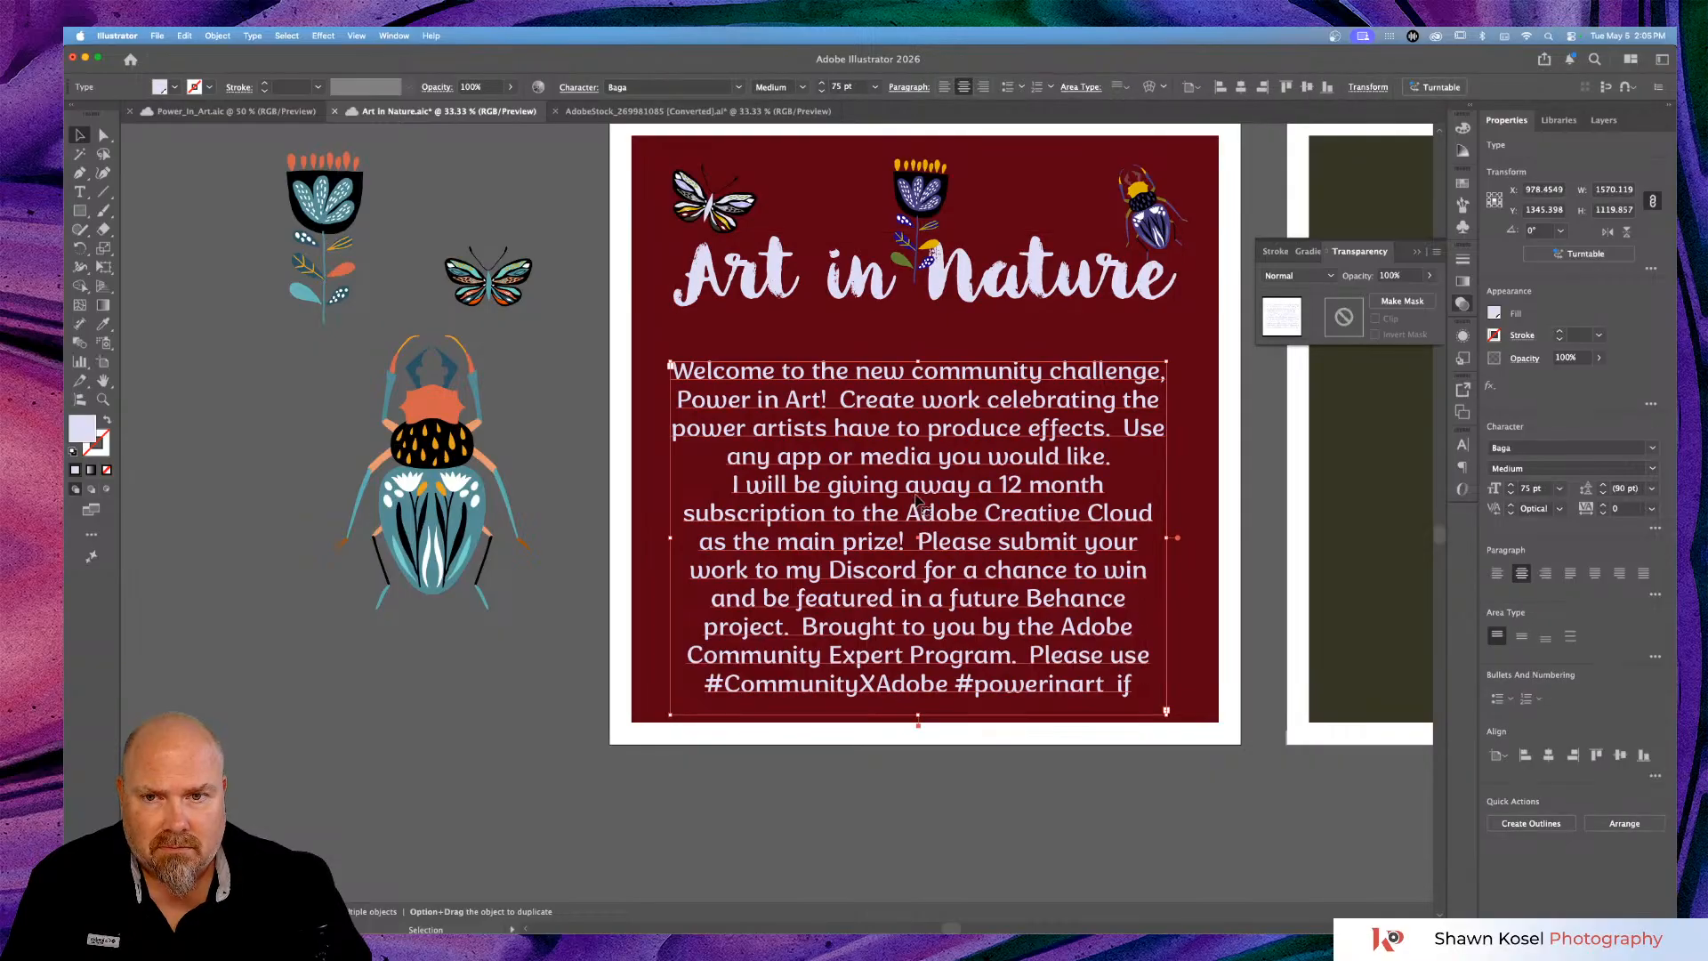
click(1241, 87)
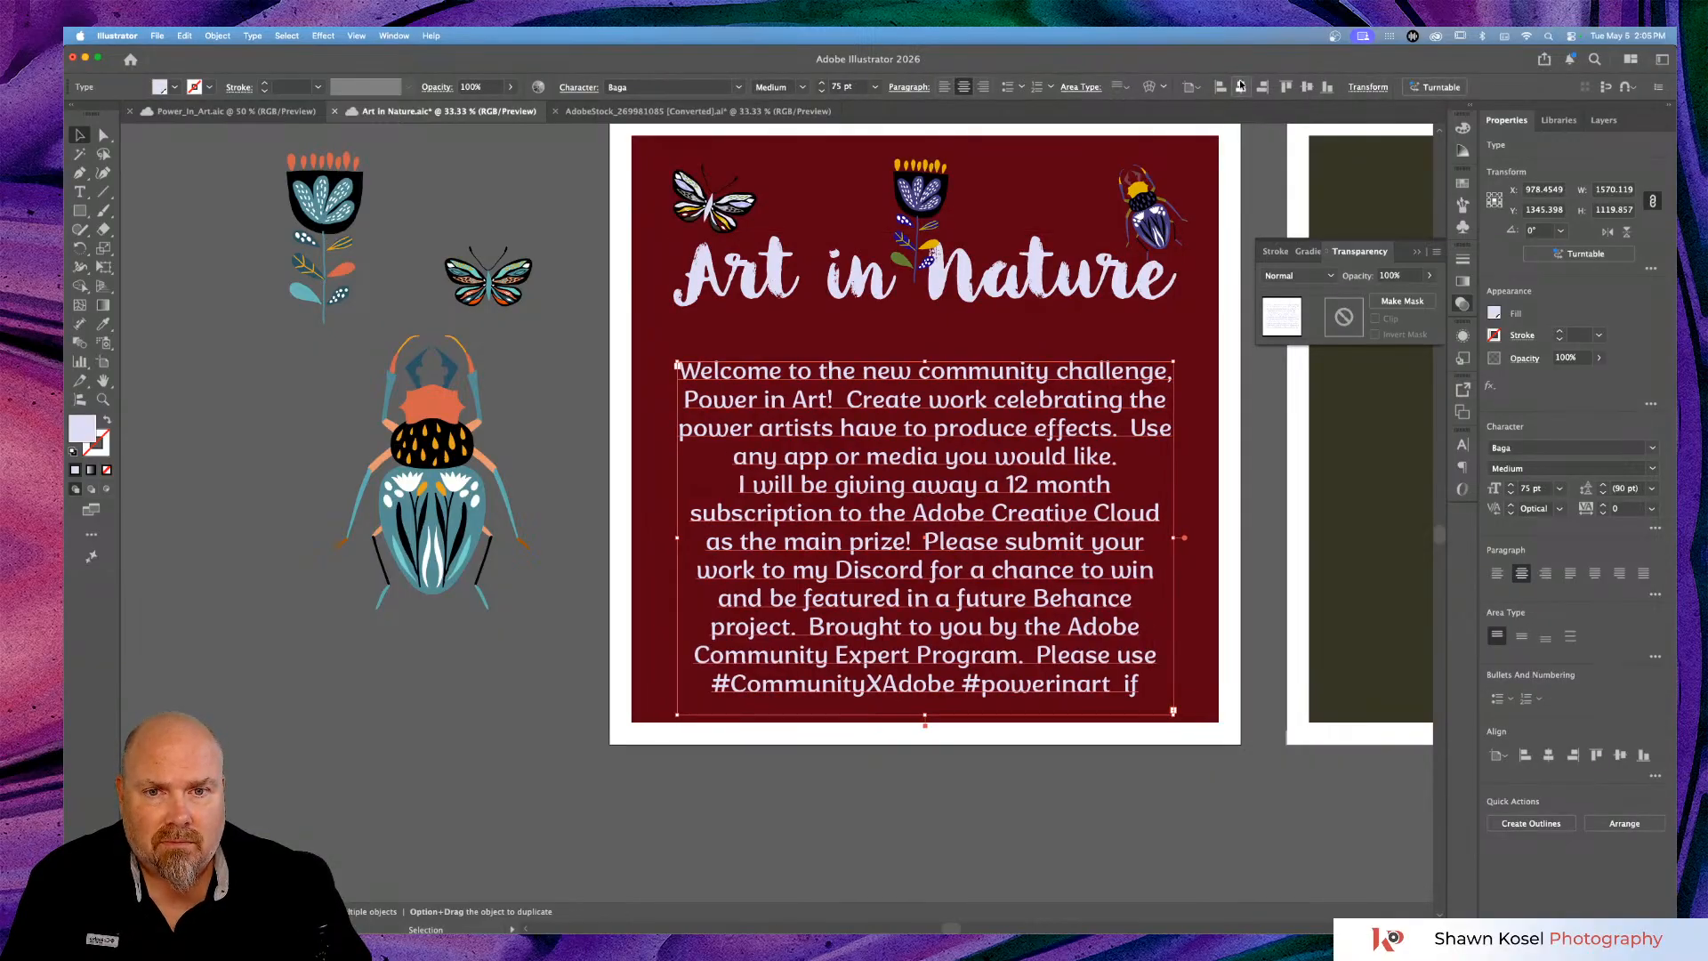
drag(921, 491, 920, 453)
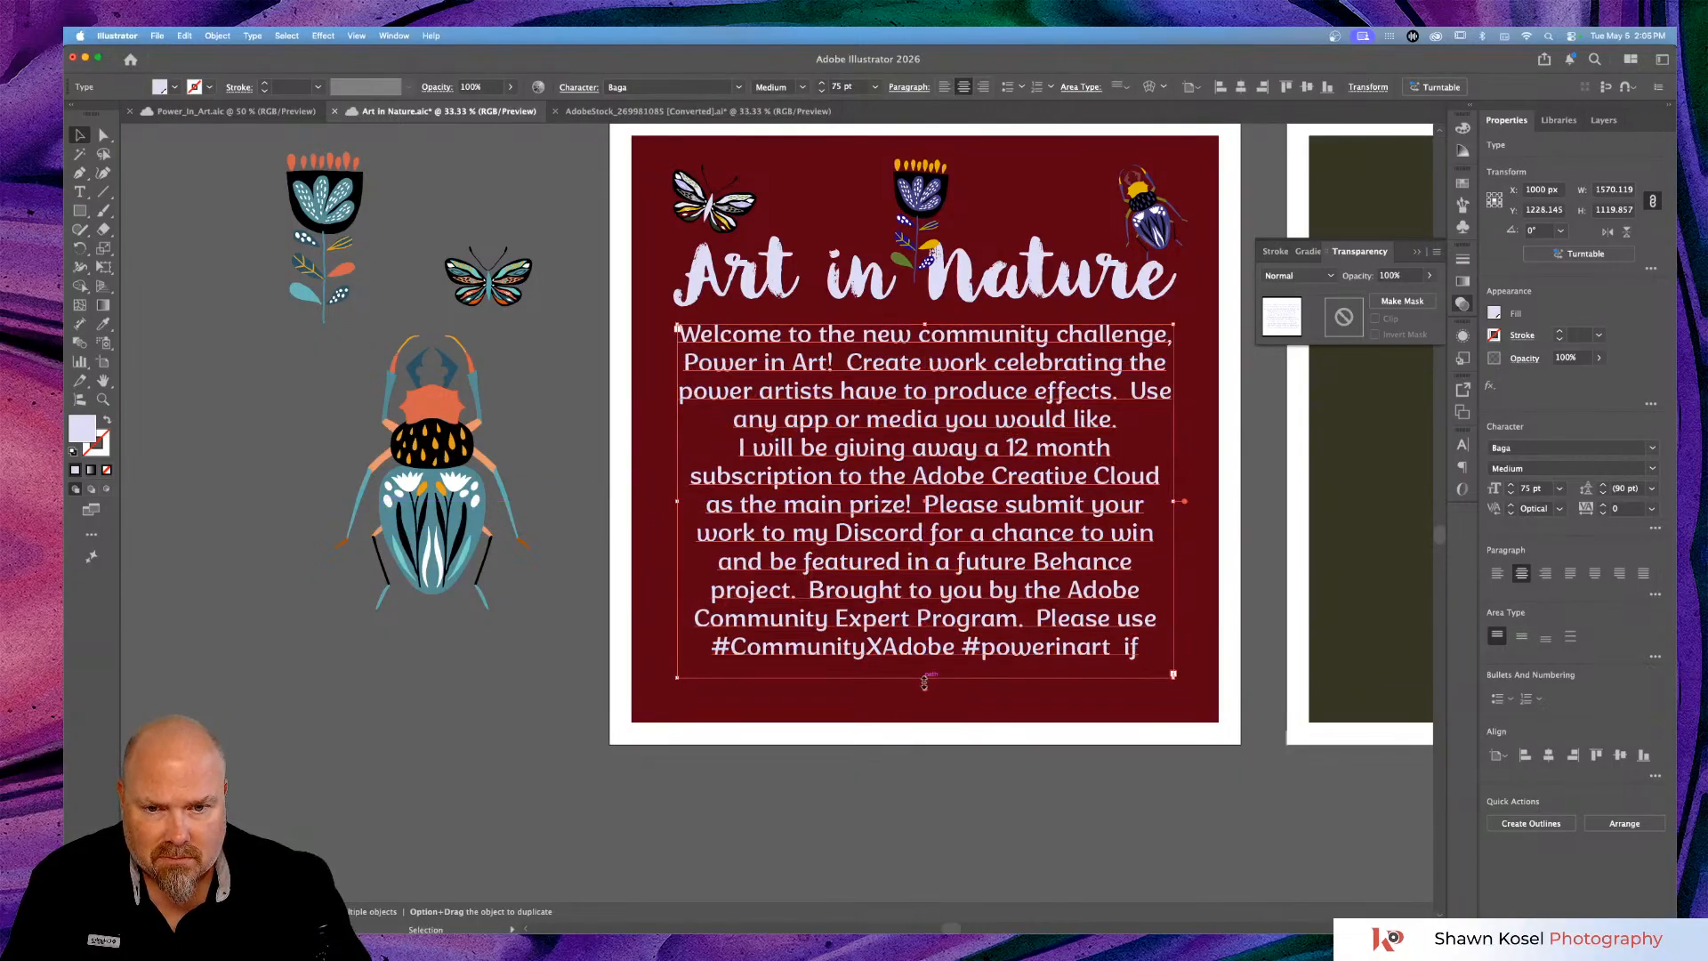
drag(925, 682, 930, 708)
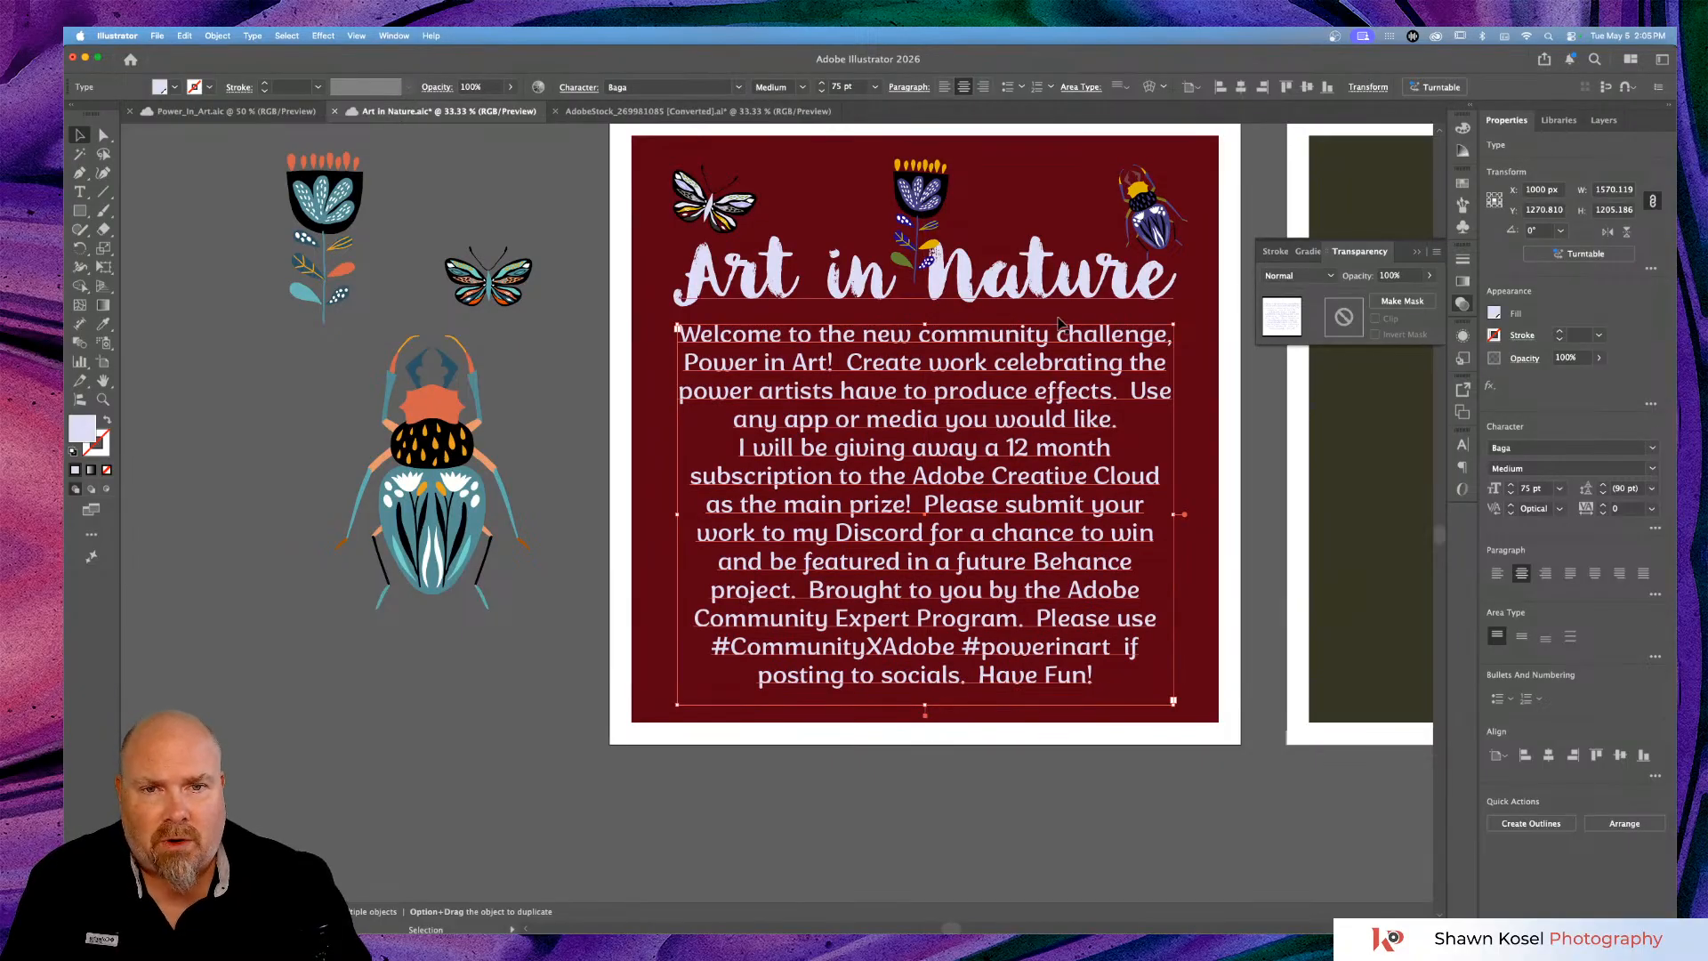
Replace "Power in Art" with "Art in Nature" in the paragraph's opening sentence.
double_click(750, 363)
drag(830, 363, 681, 365)
text(Art)
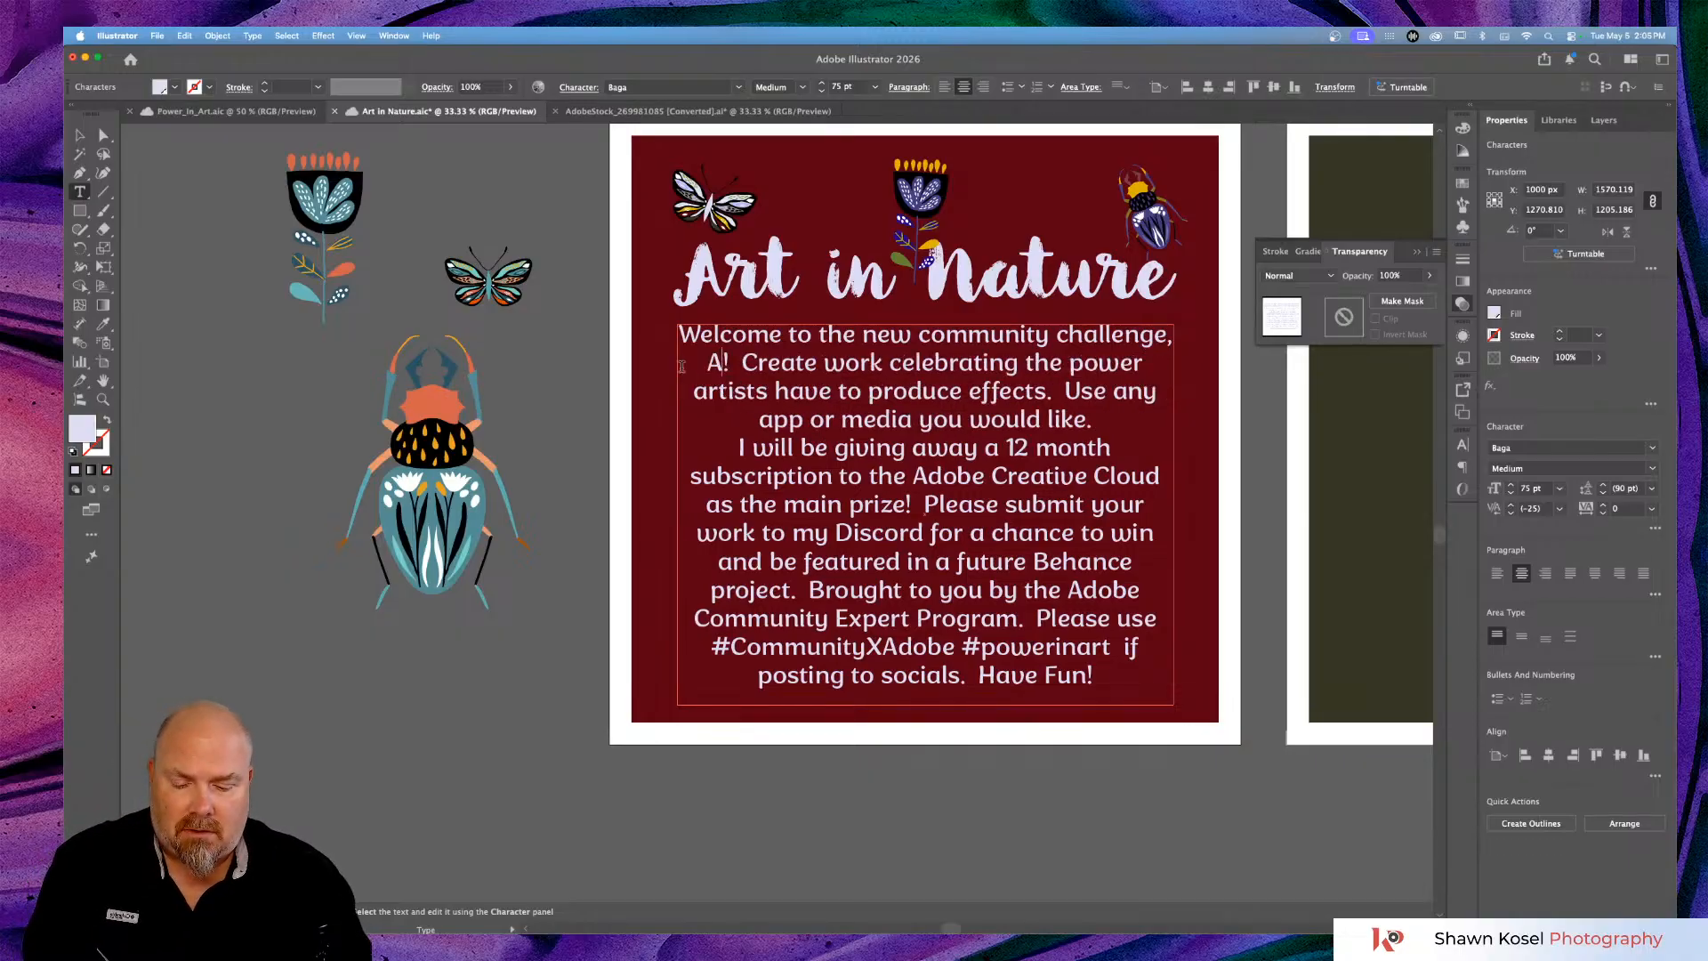
text( in N)
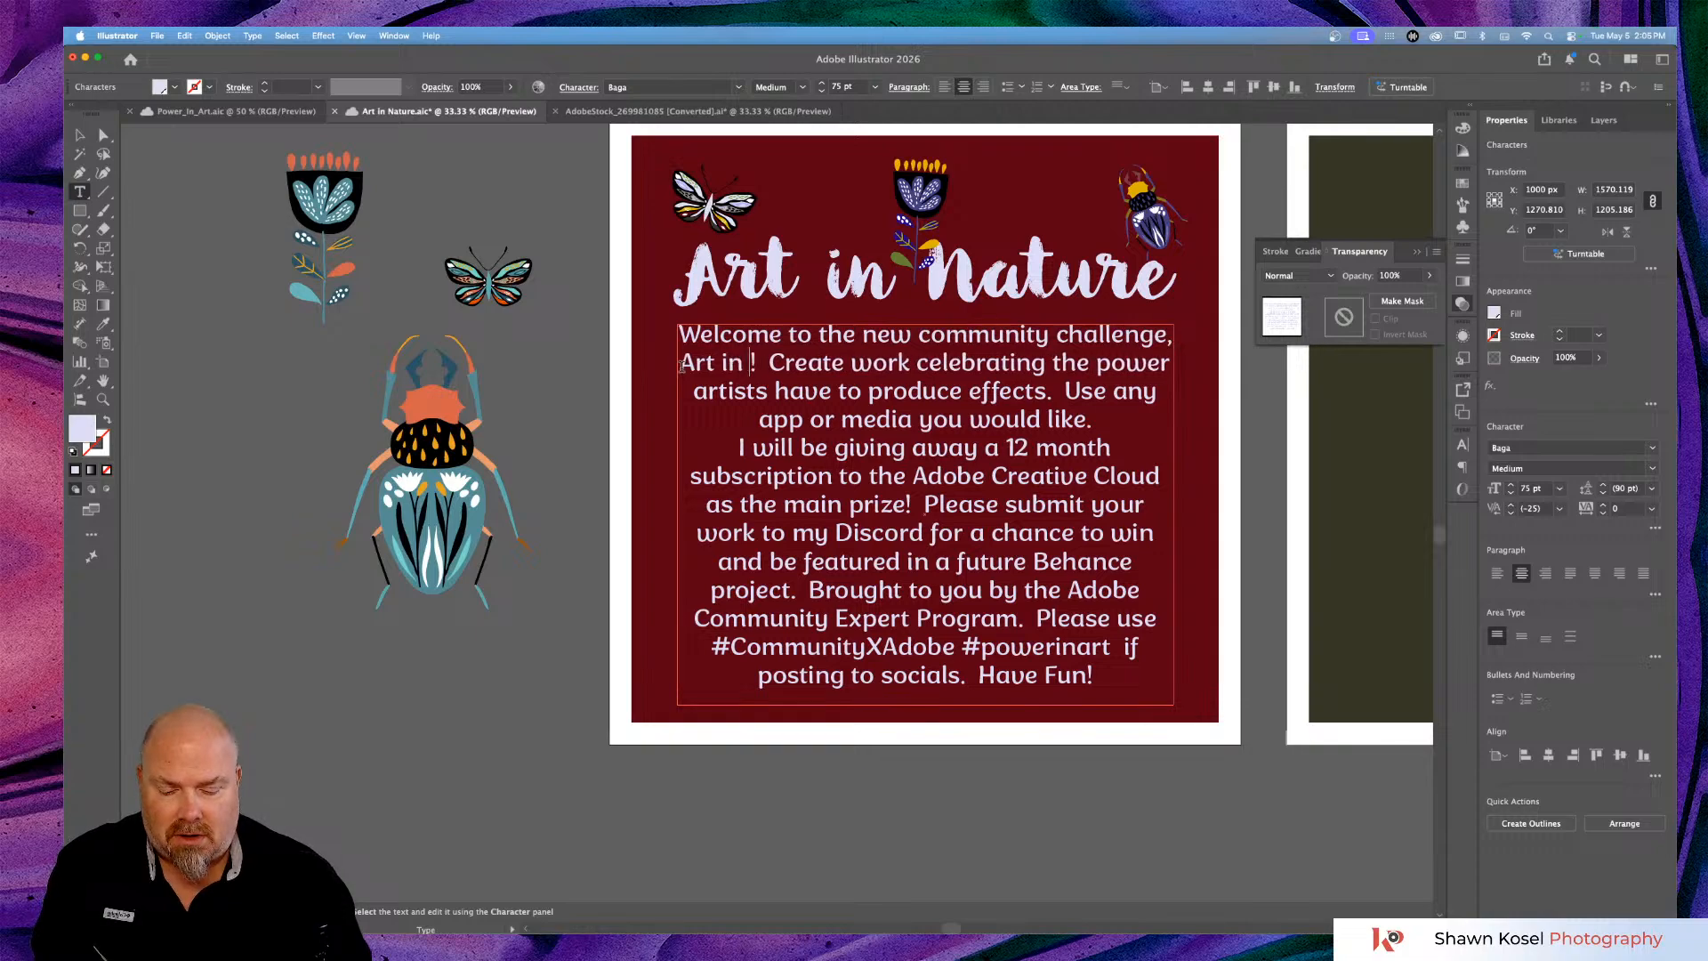
text(atur)
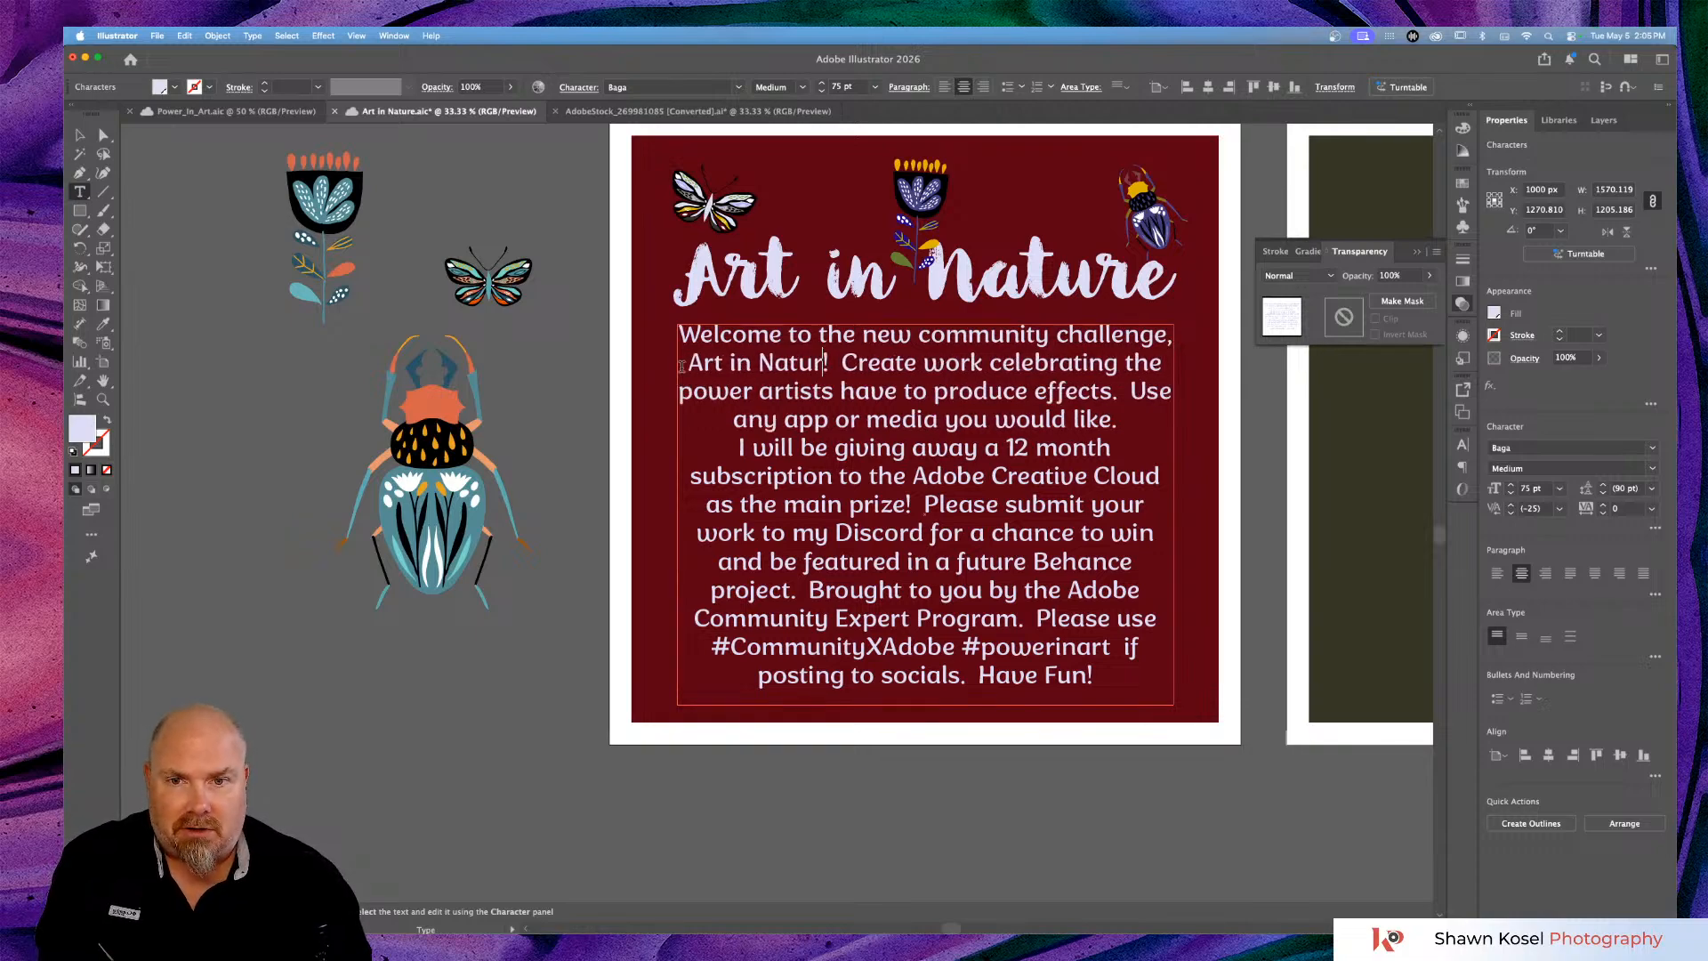
text(w)
key(BackSpace)
text(e)
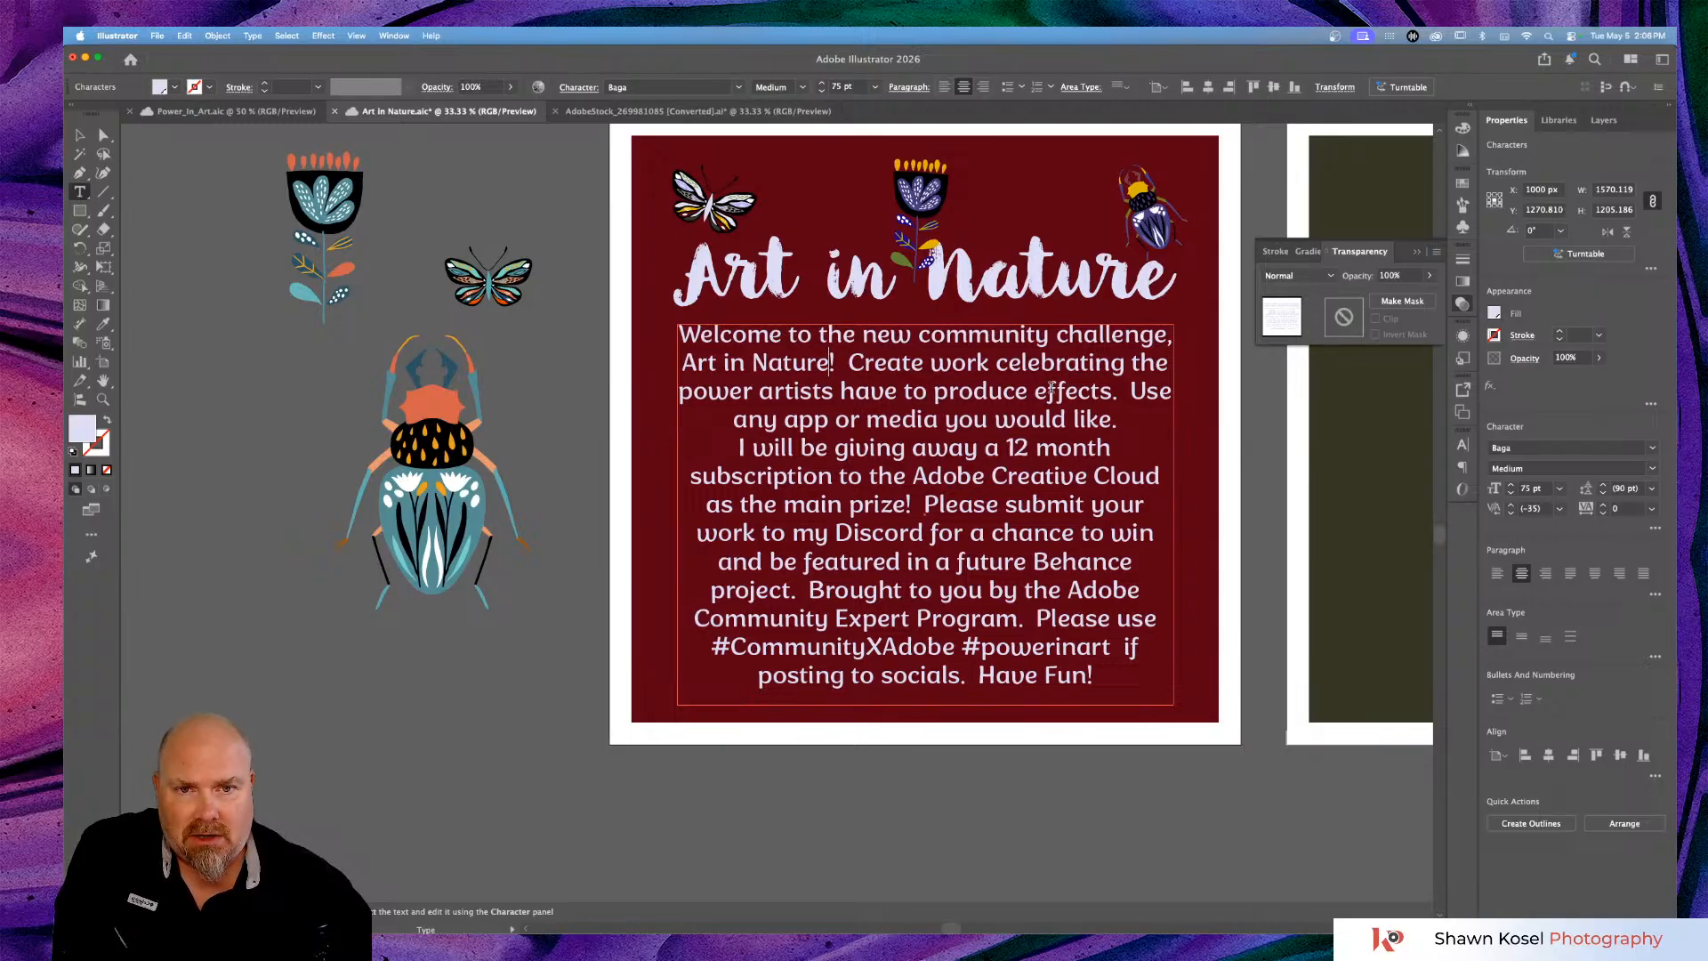
Replace "the power artists have to produce effects" in the welcome paragraph with "nature and the b".
drag(1112, 392, 1132, 356)
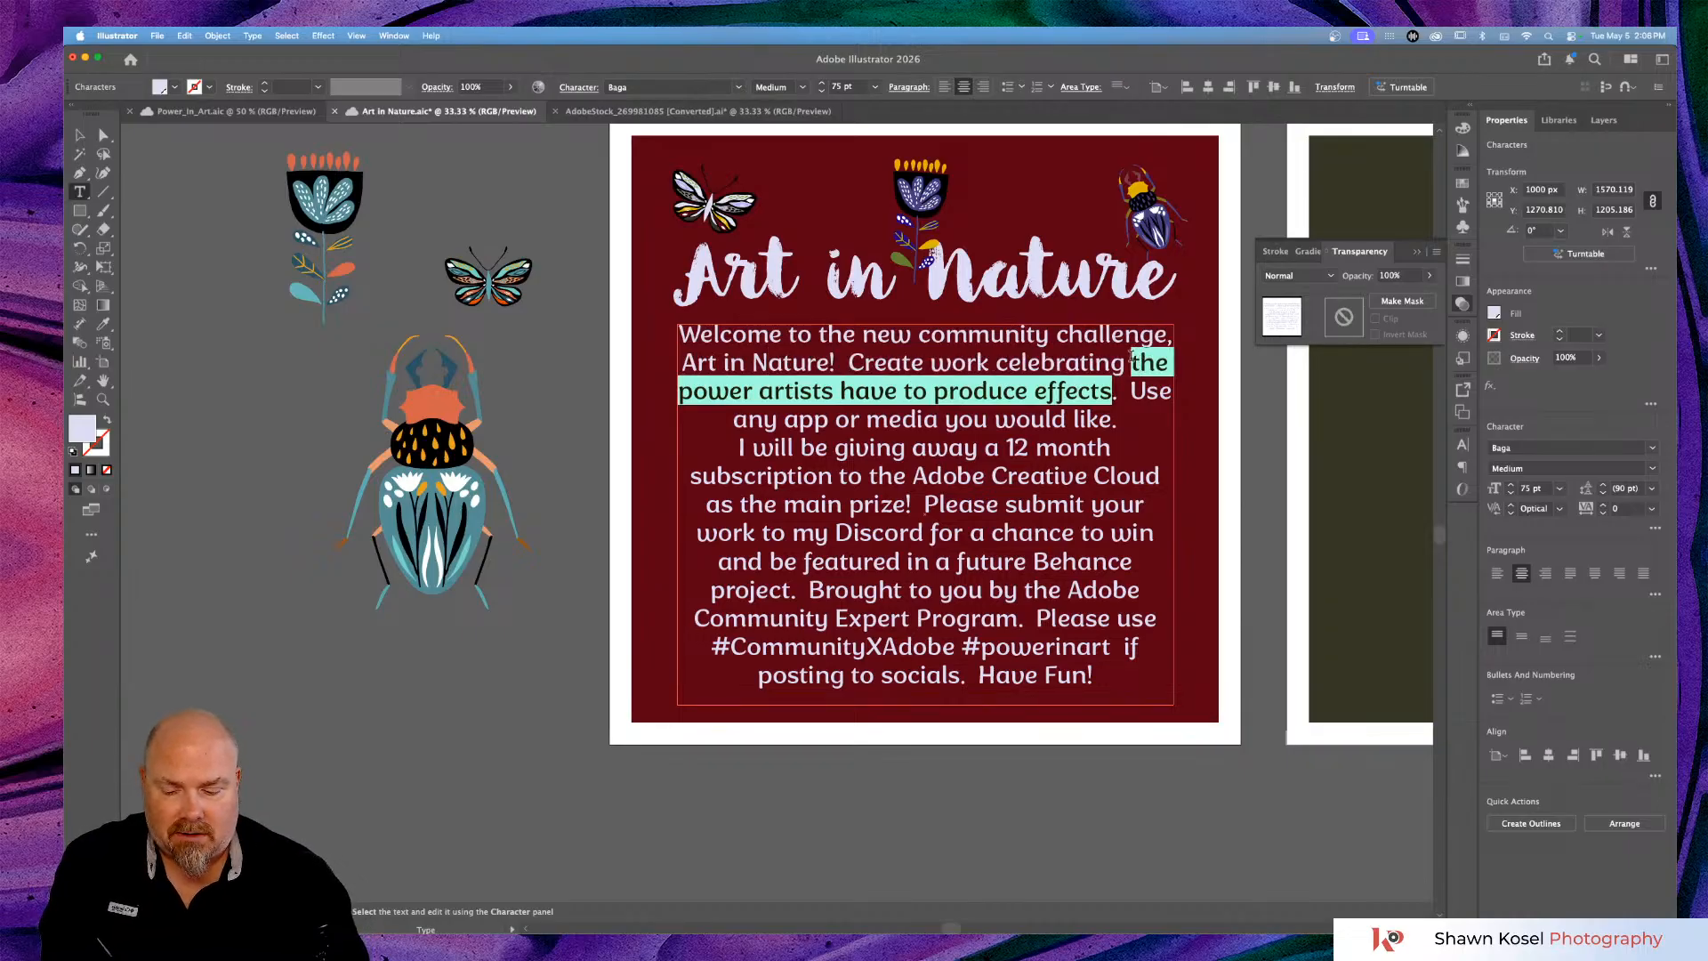
text(nature)
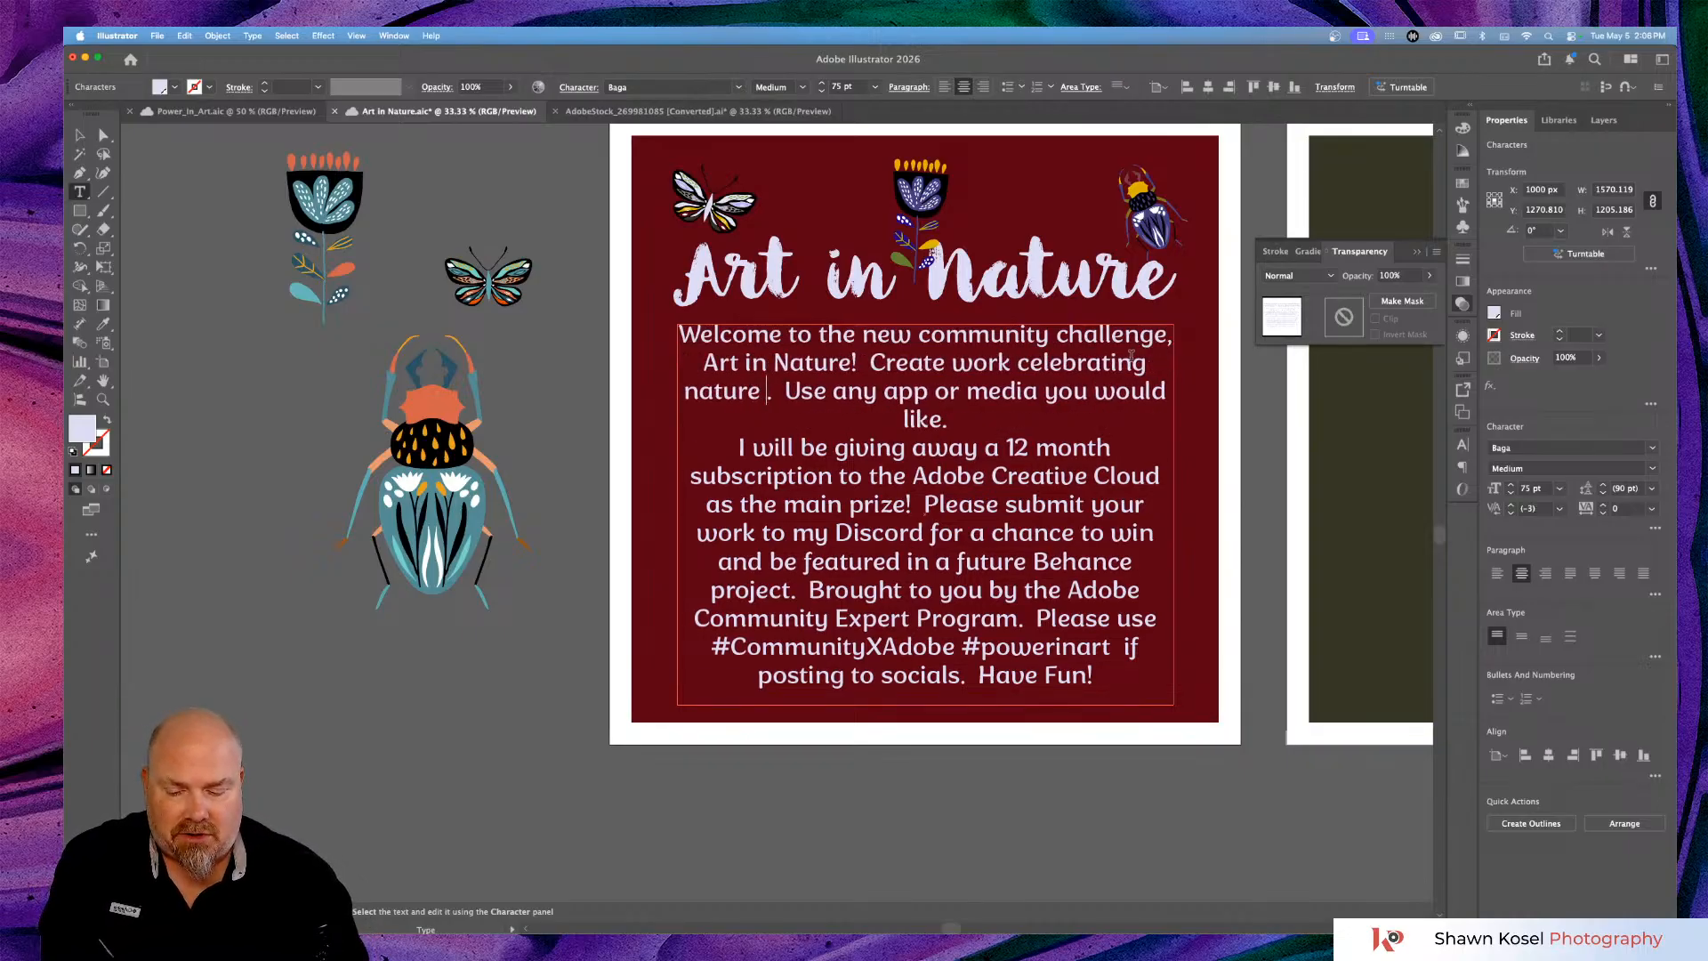
text( and the b)
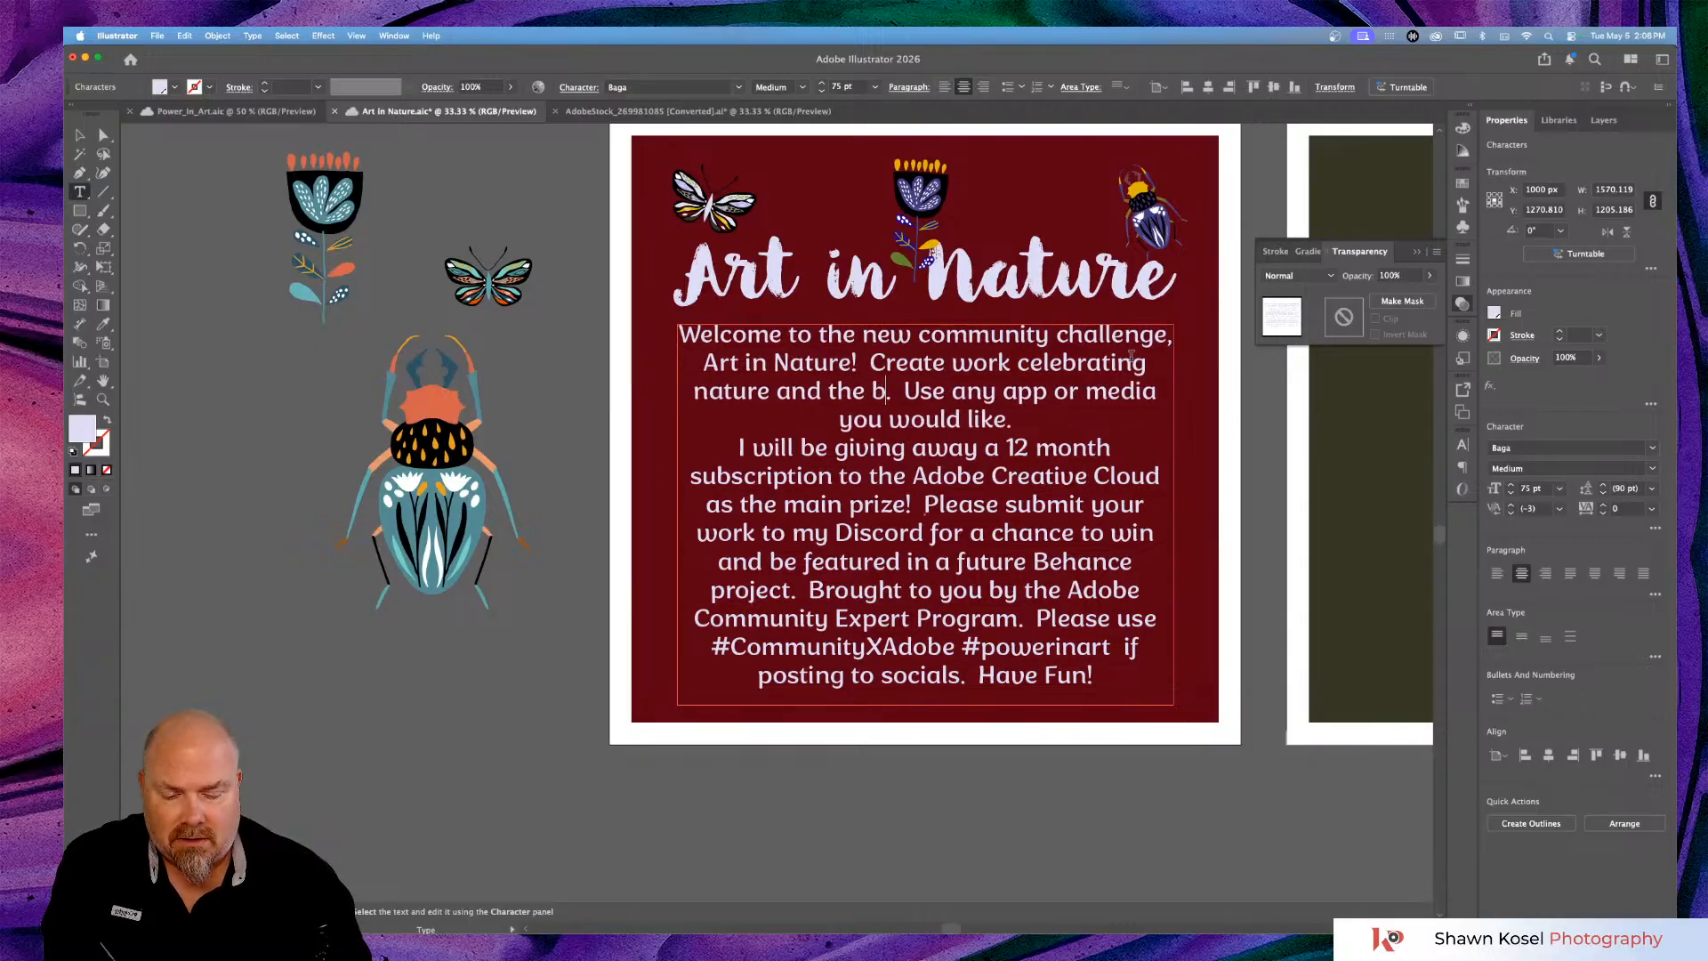
text(ue)
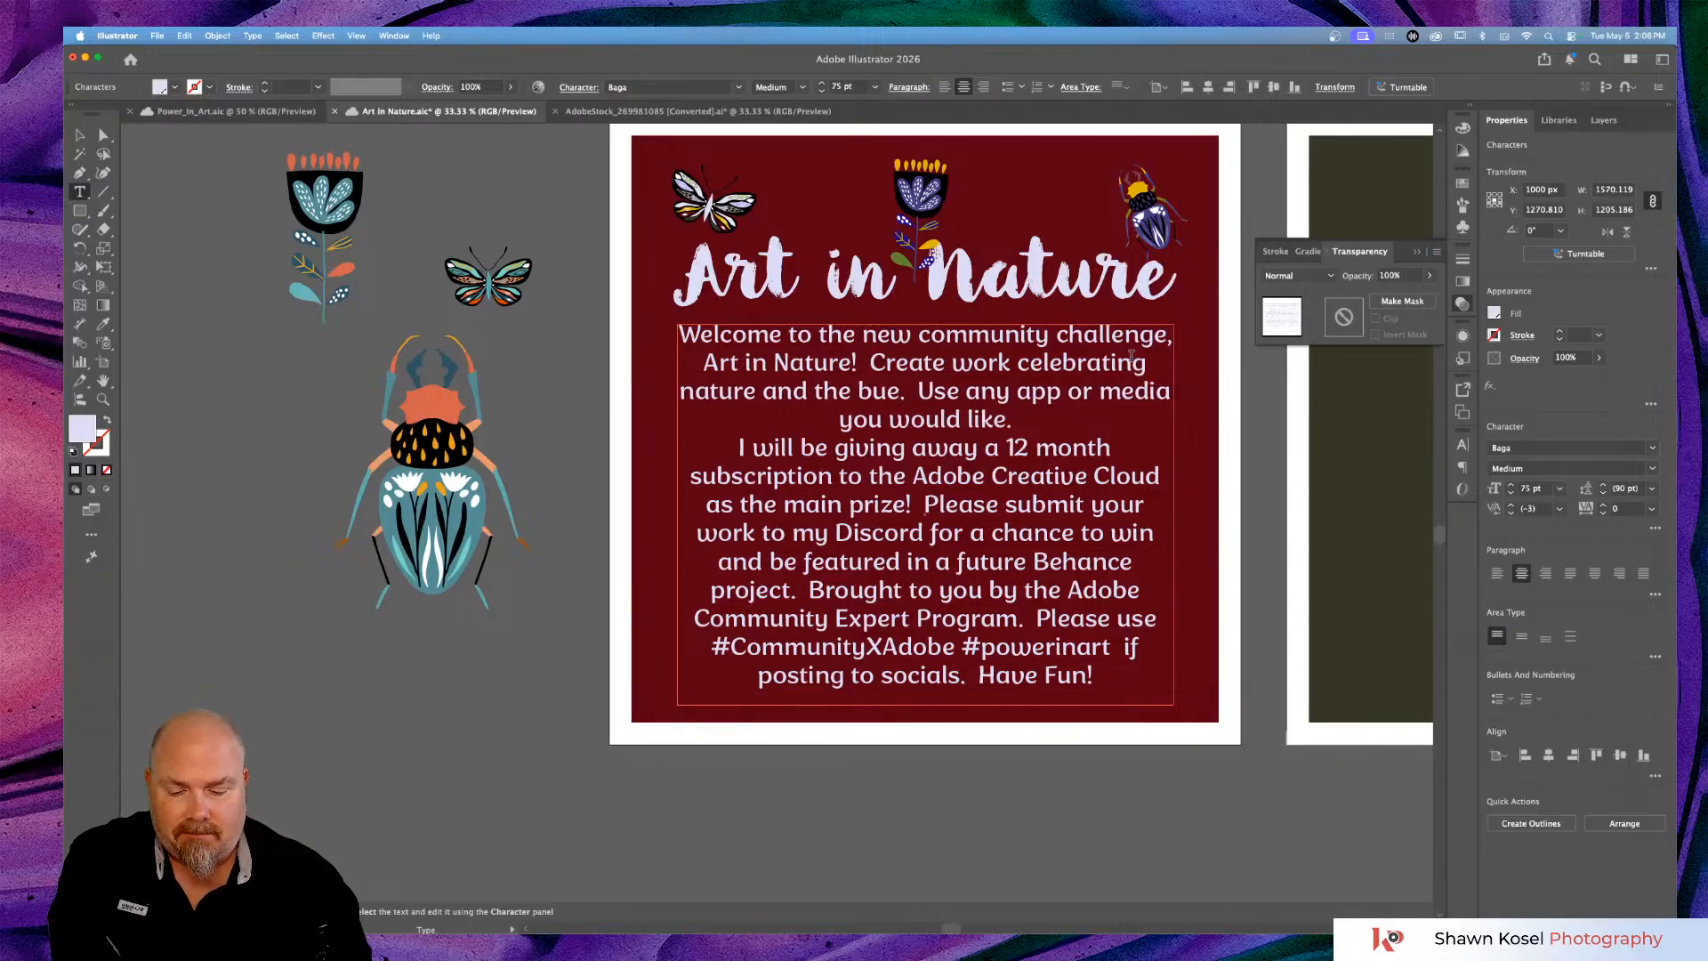
text(utty)
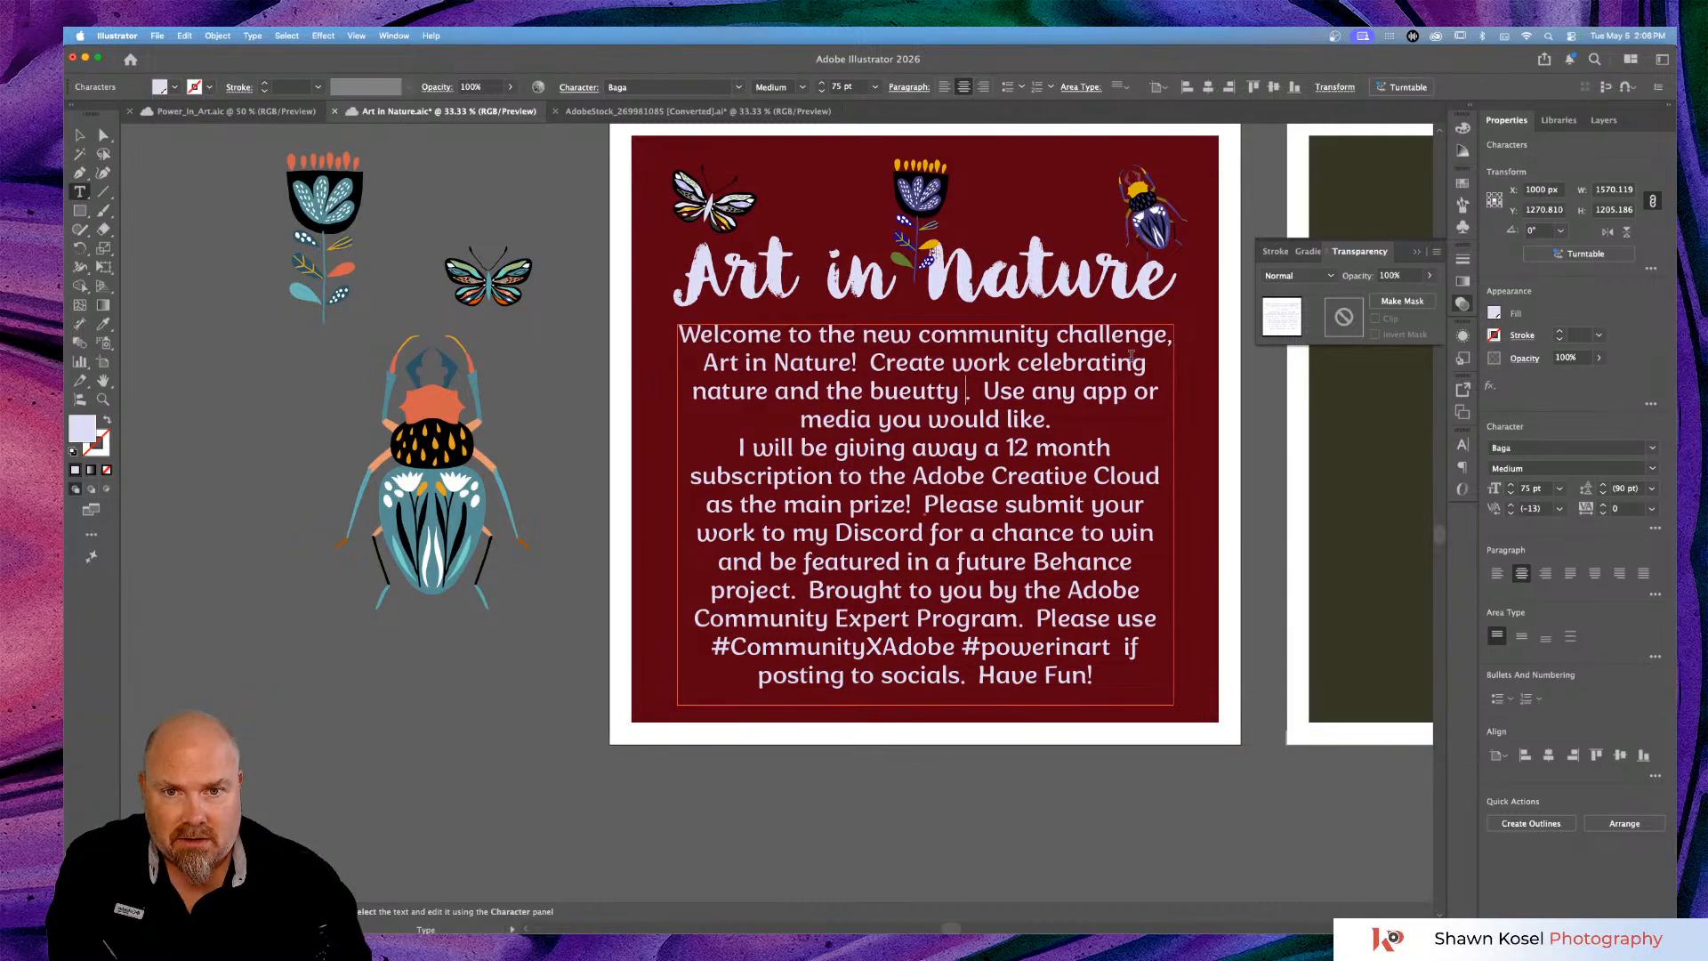
key(BackSpace)
key(BackSpace)
key(BackSpace)
key(BackSpace)
key(BackSpace)
key(BackSpace)
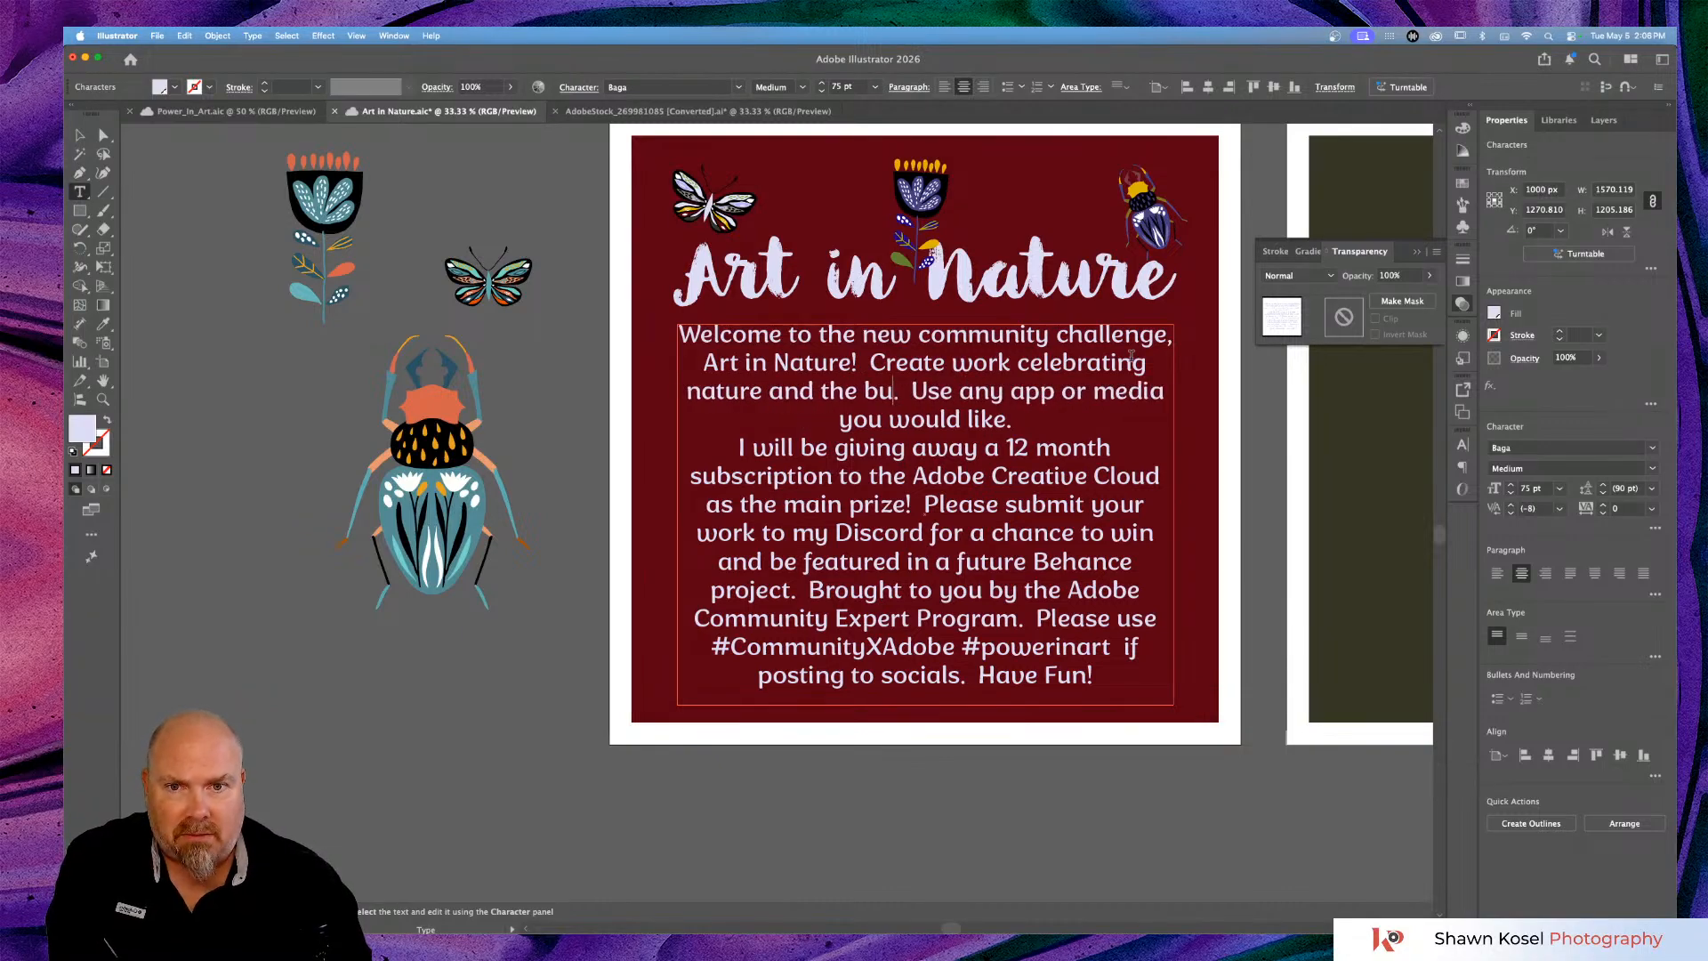
text(eut)
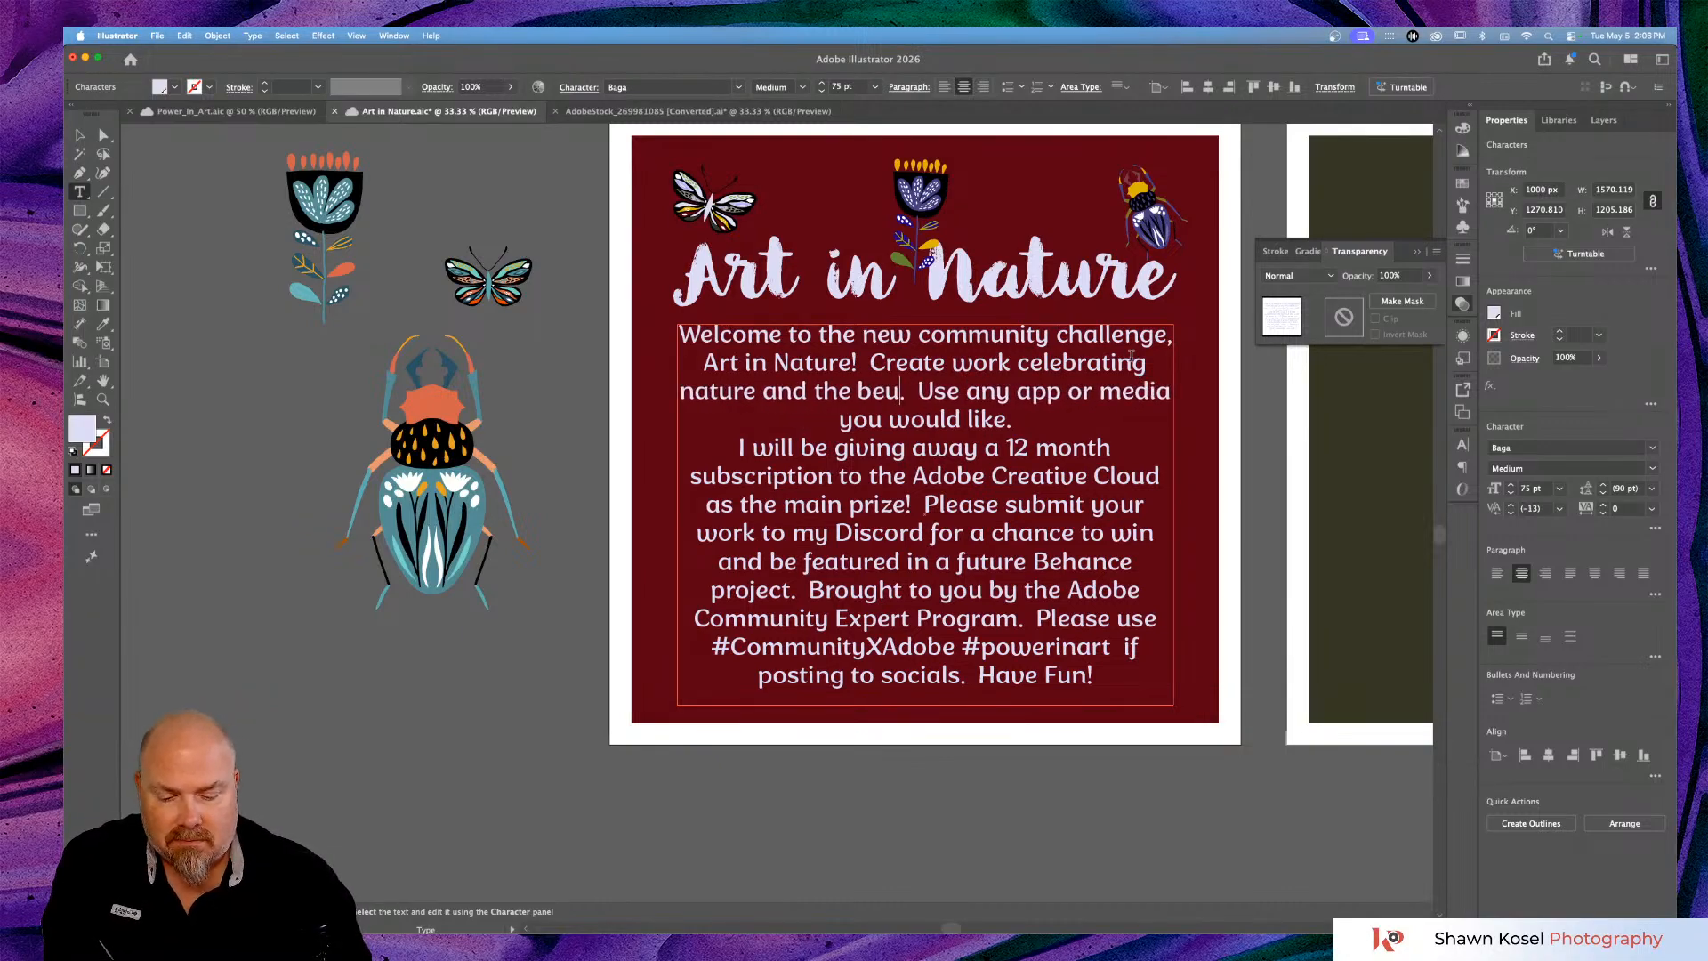
text(ey)
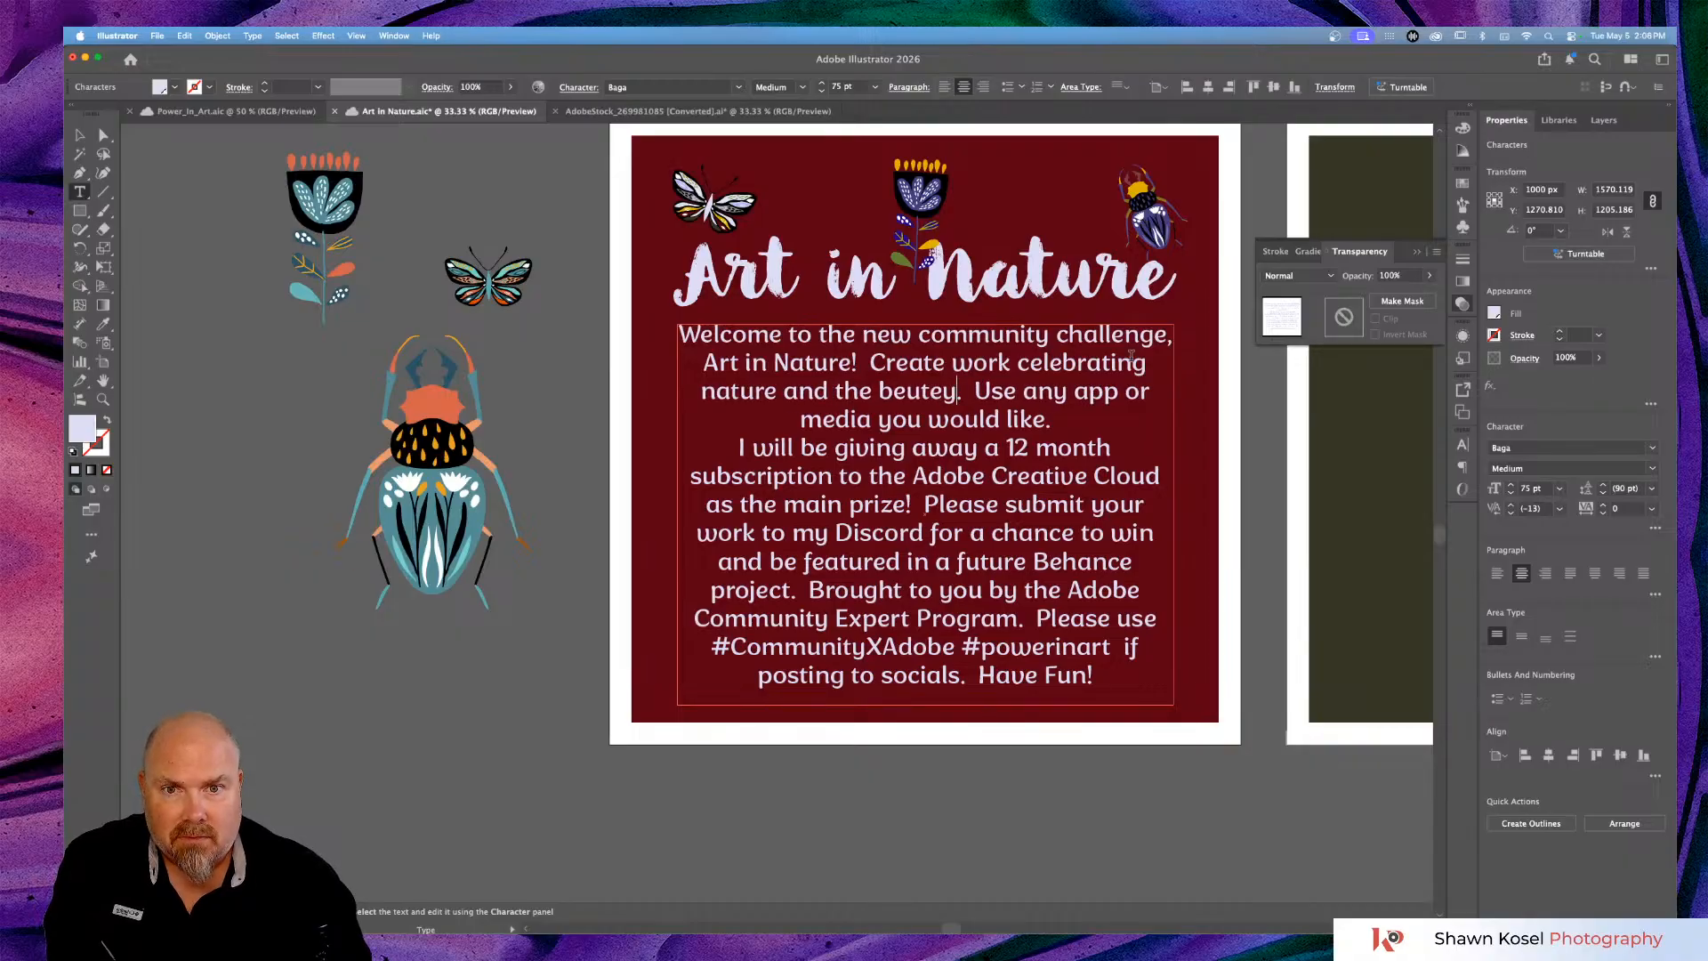
key(BackSpace)
key(BackSpace)
key(BackSpace)
key(BackSpace)
key(BackSpace)
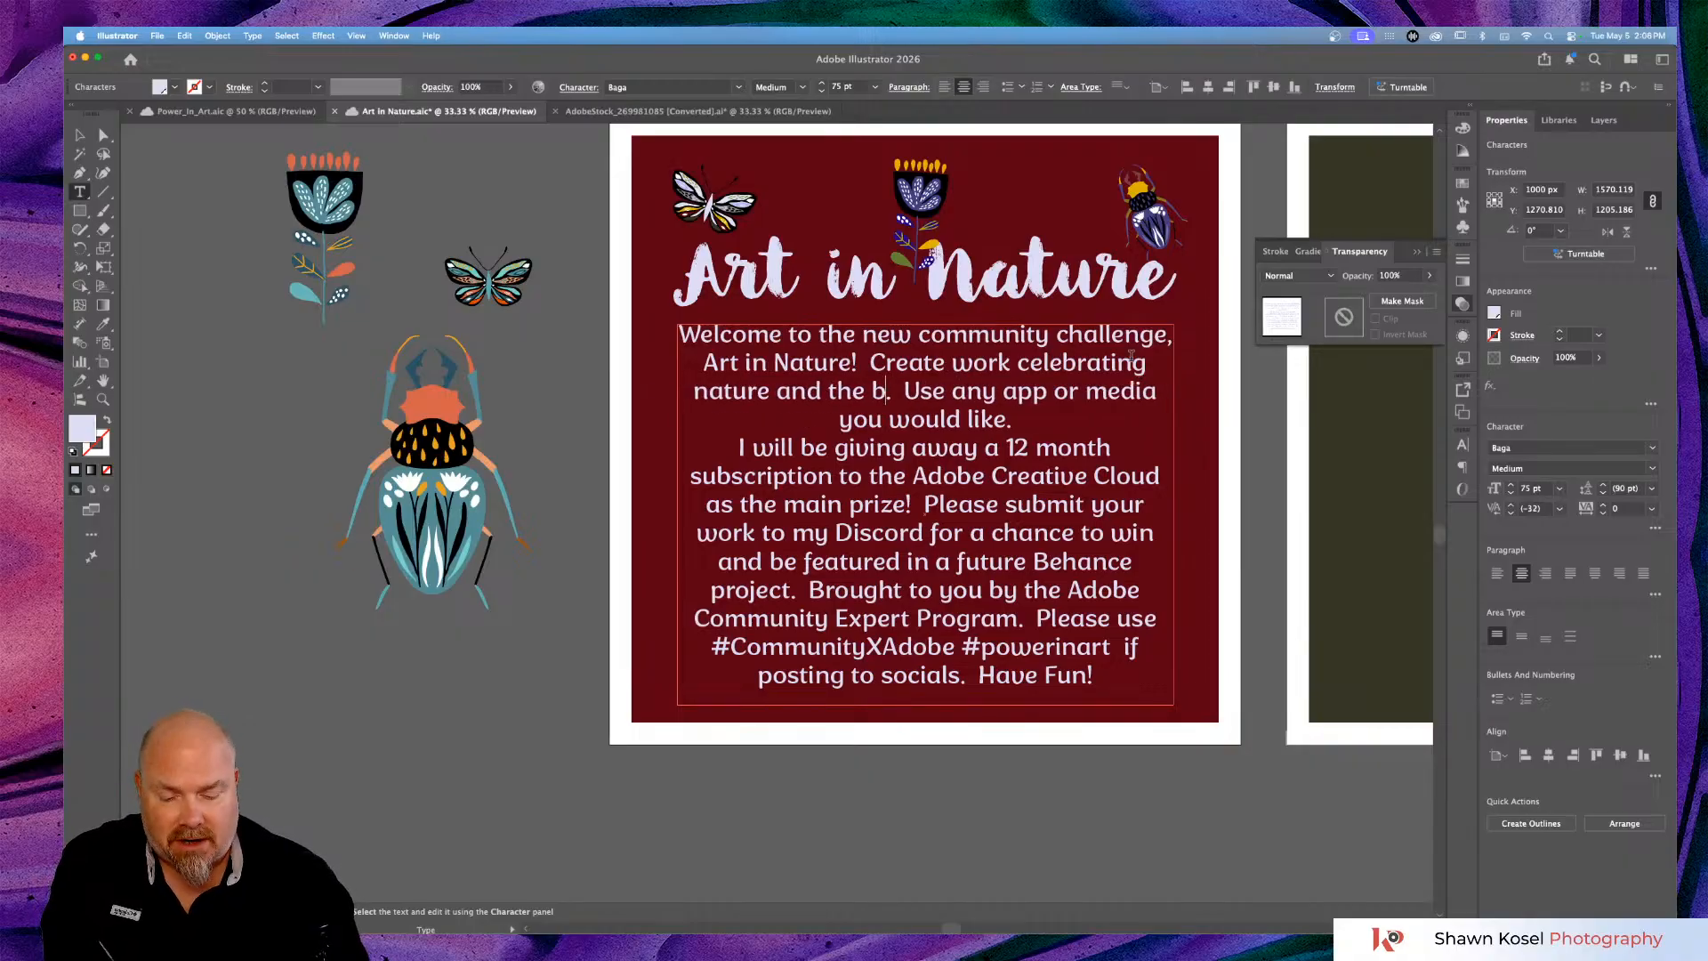
text(uety)
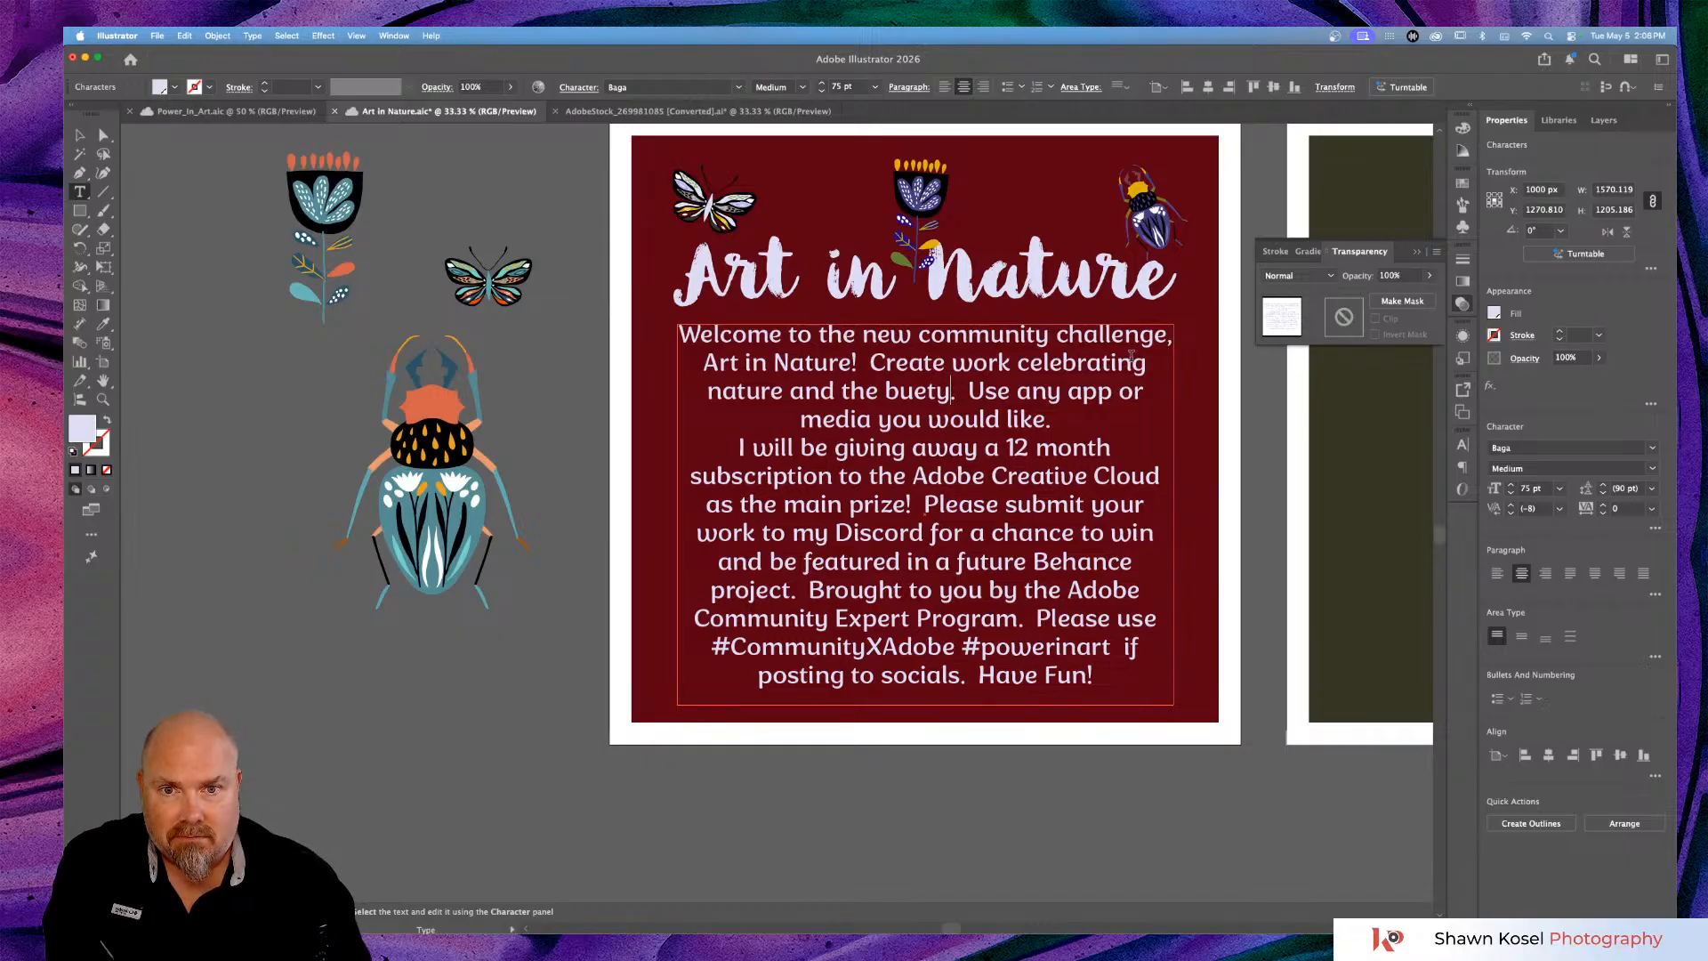
key(BackSpace)
key(BackSpace)
key(BackSpace)
key(BackSpace)
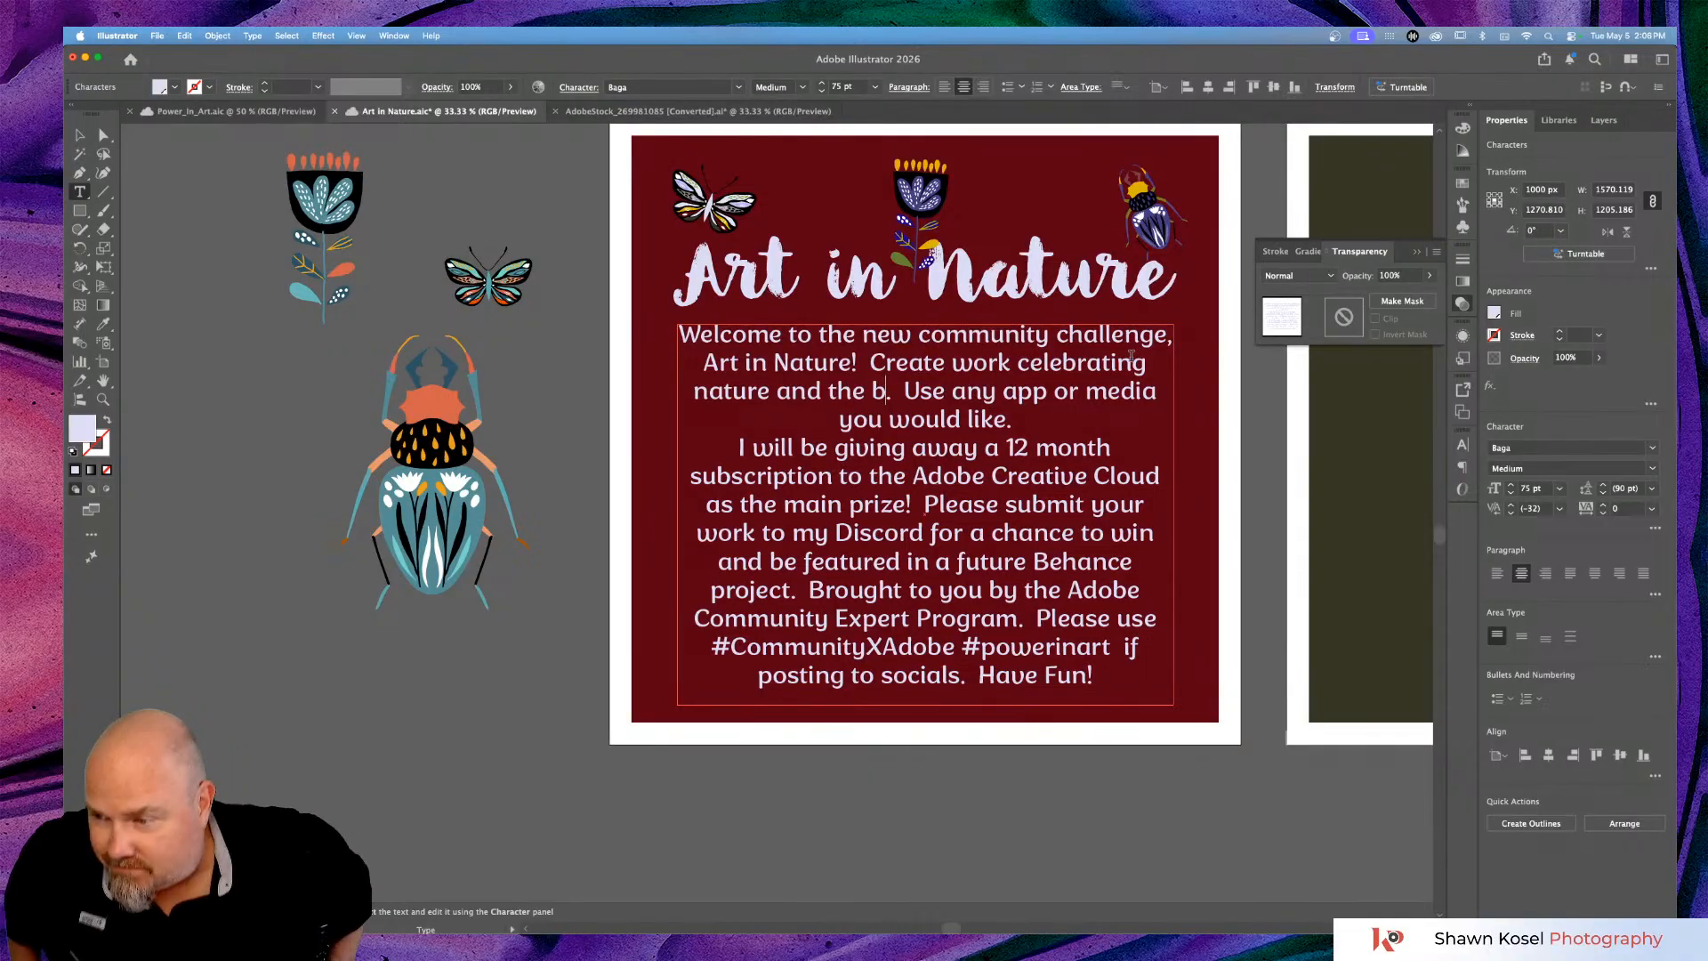
Save the document and complete the unfinished word after "nature and the" as "beuty".
key(super+s)
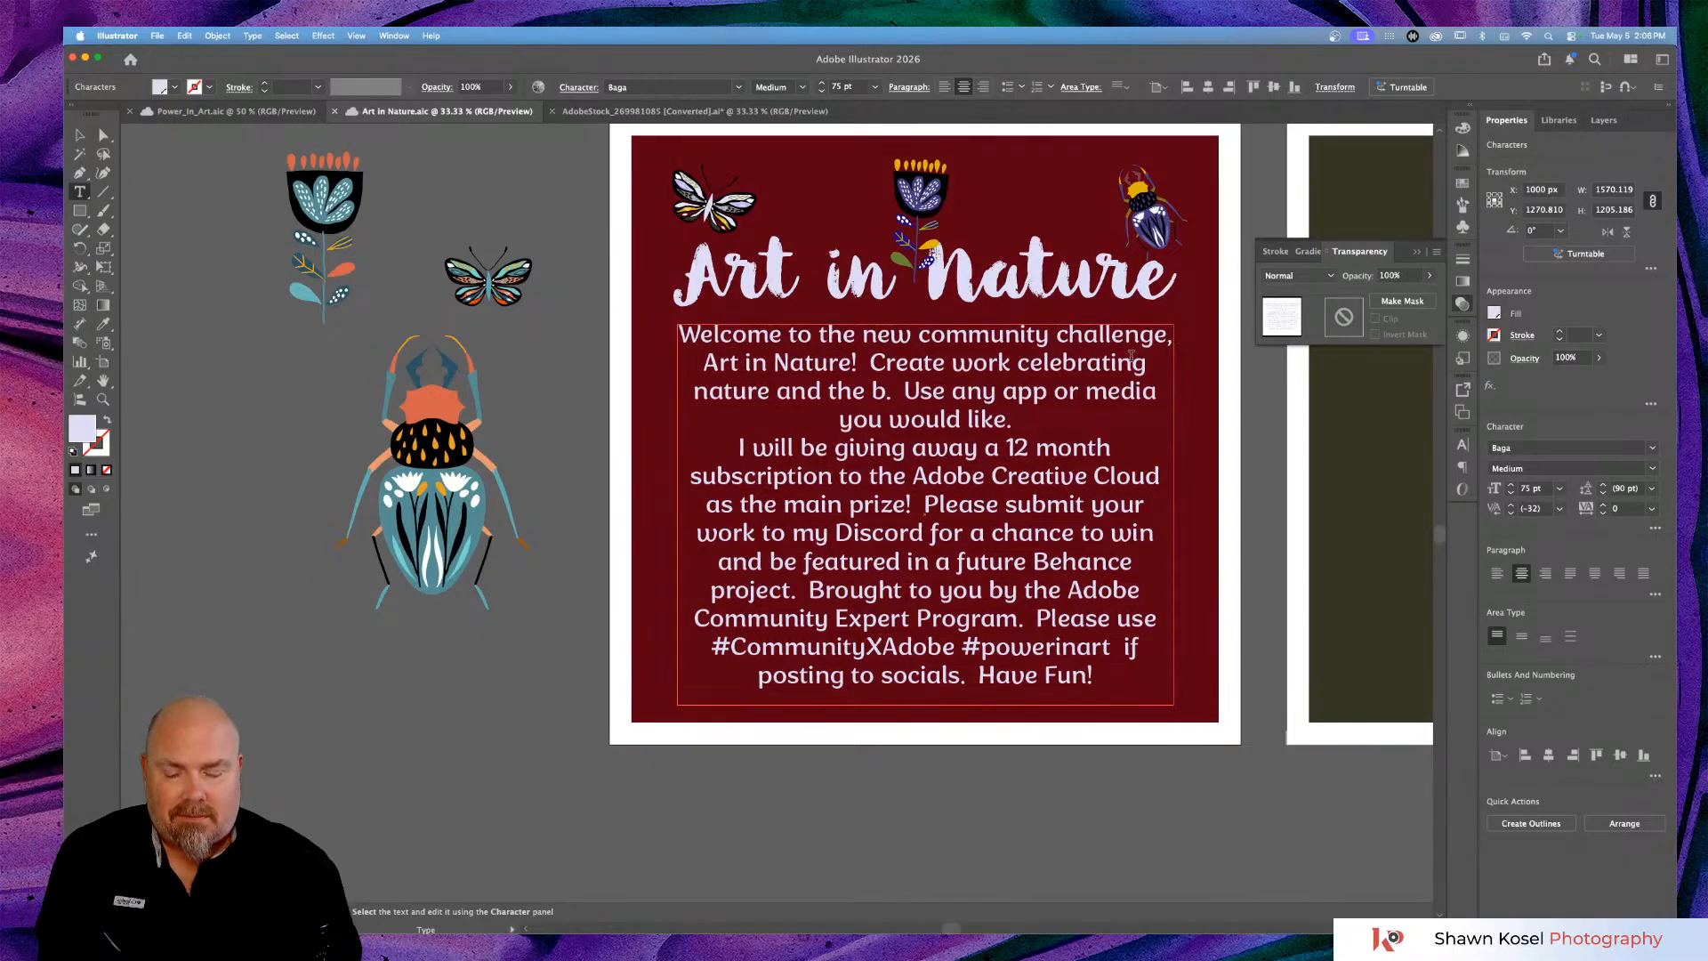
text(eut)
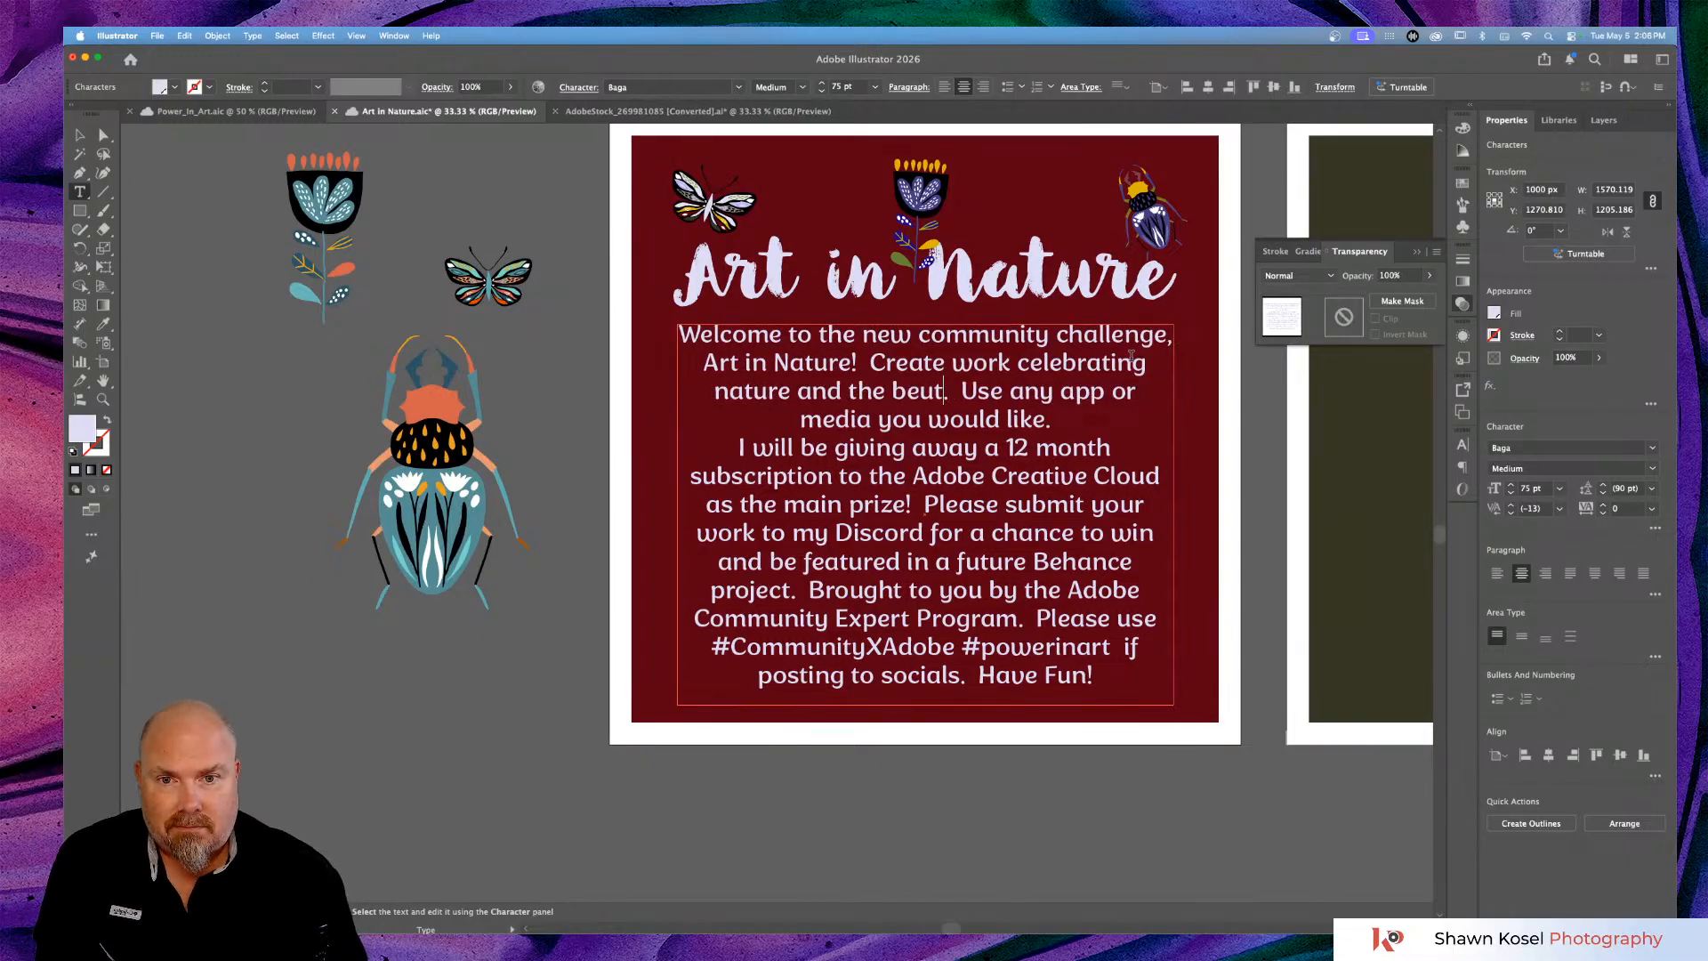
text(y)
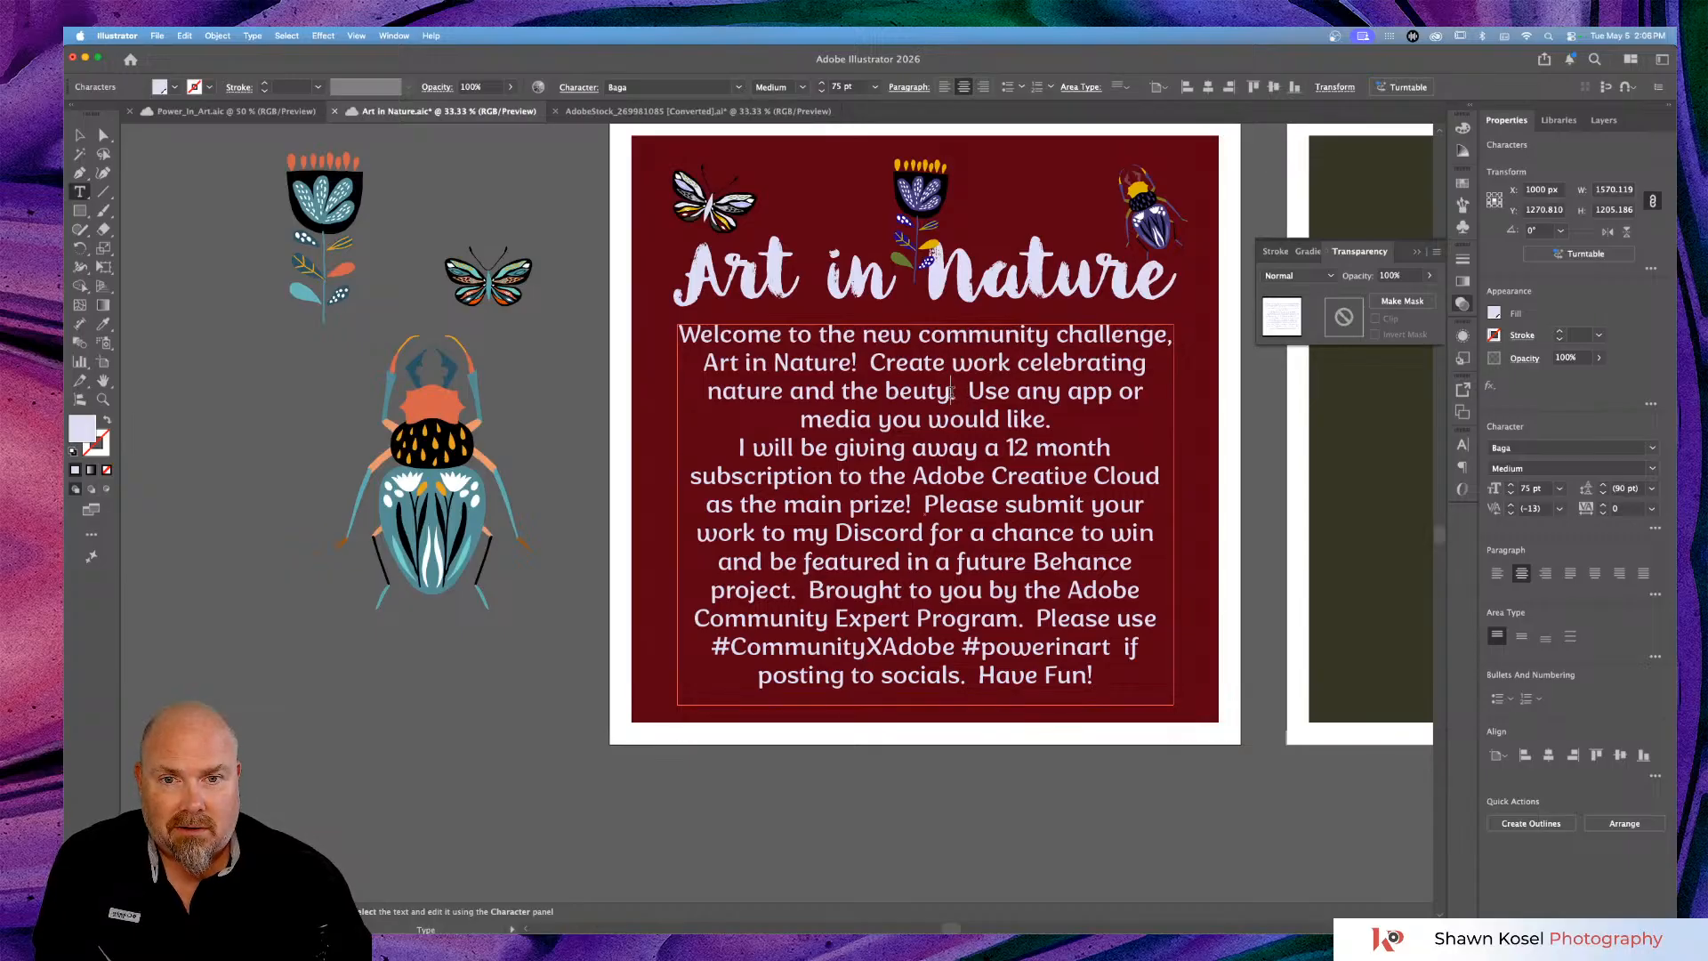
Toggle Auto Spell Check with the word "beuty" selected in the welcome paragraph.
drag(950, 394, 886, 394)
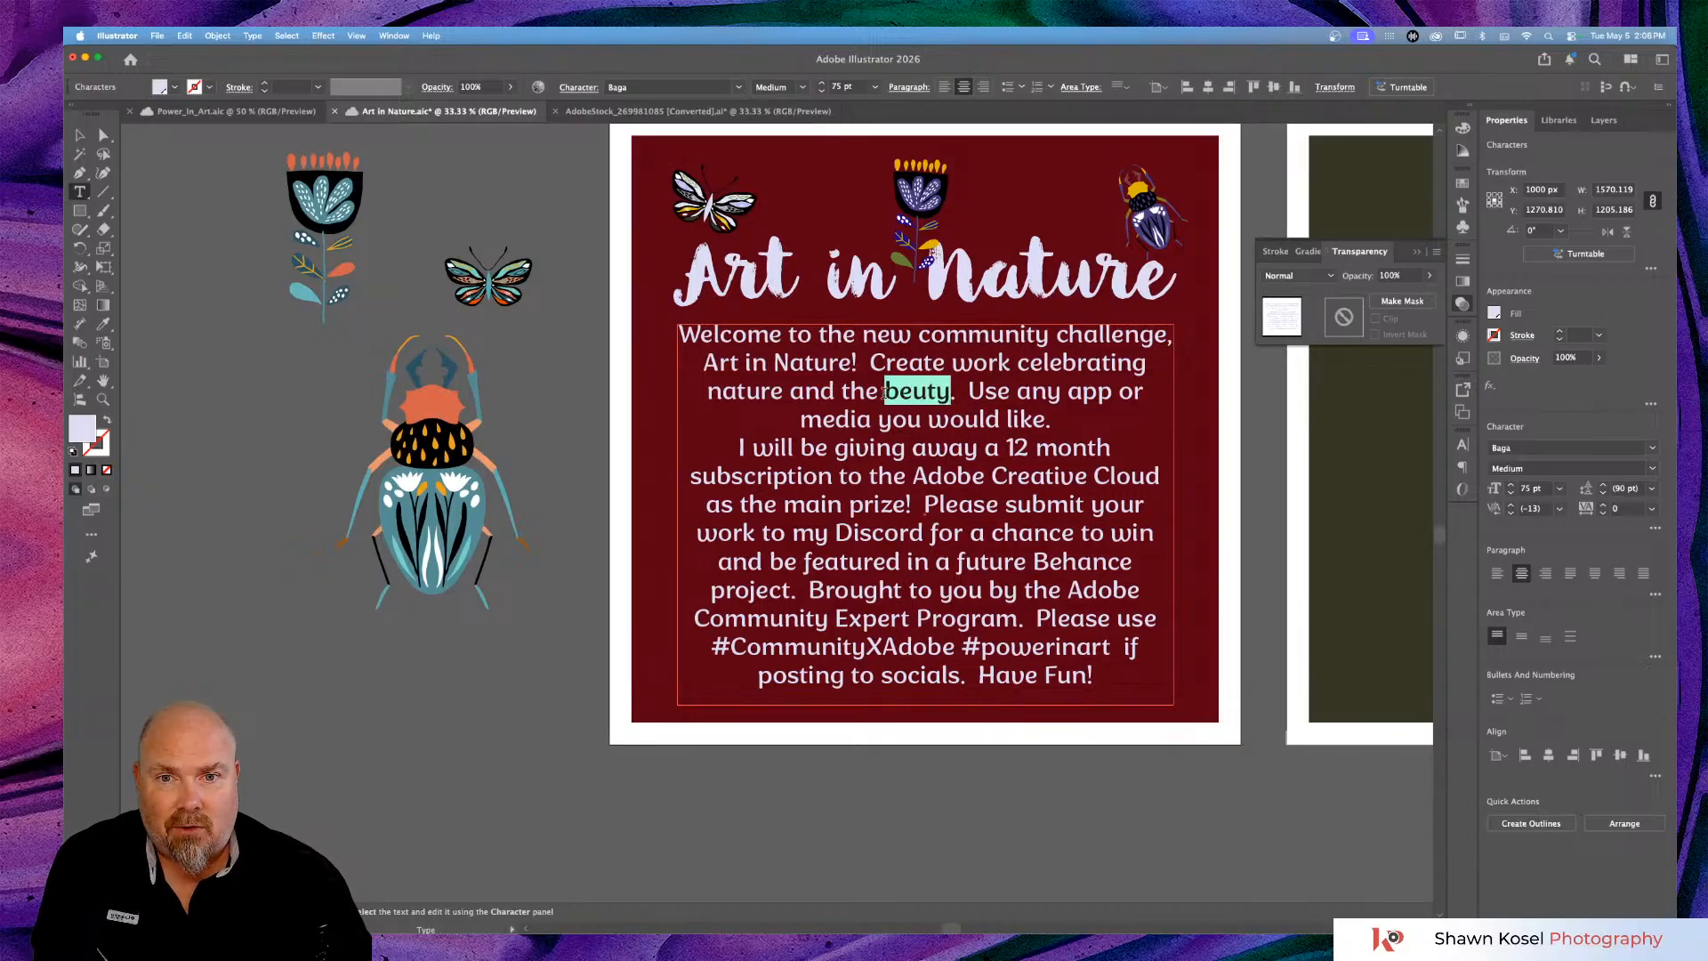
right_click(912, 397)
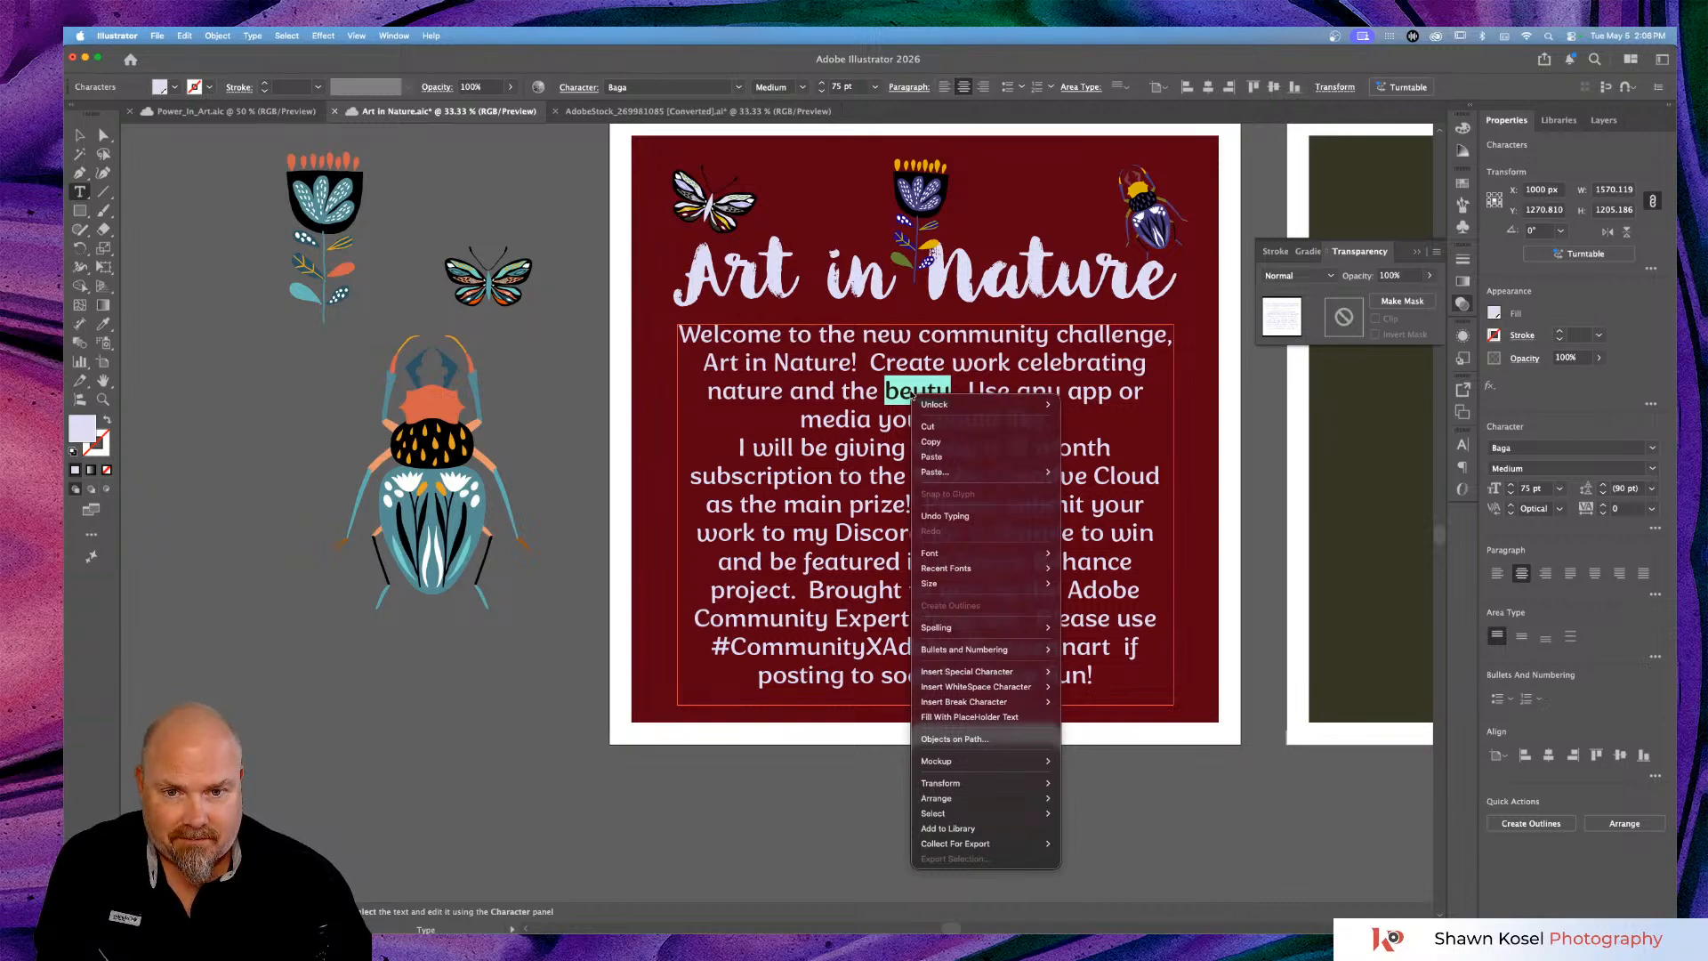
mouse_move(1026, 626)
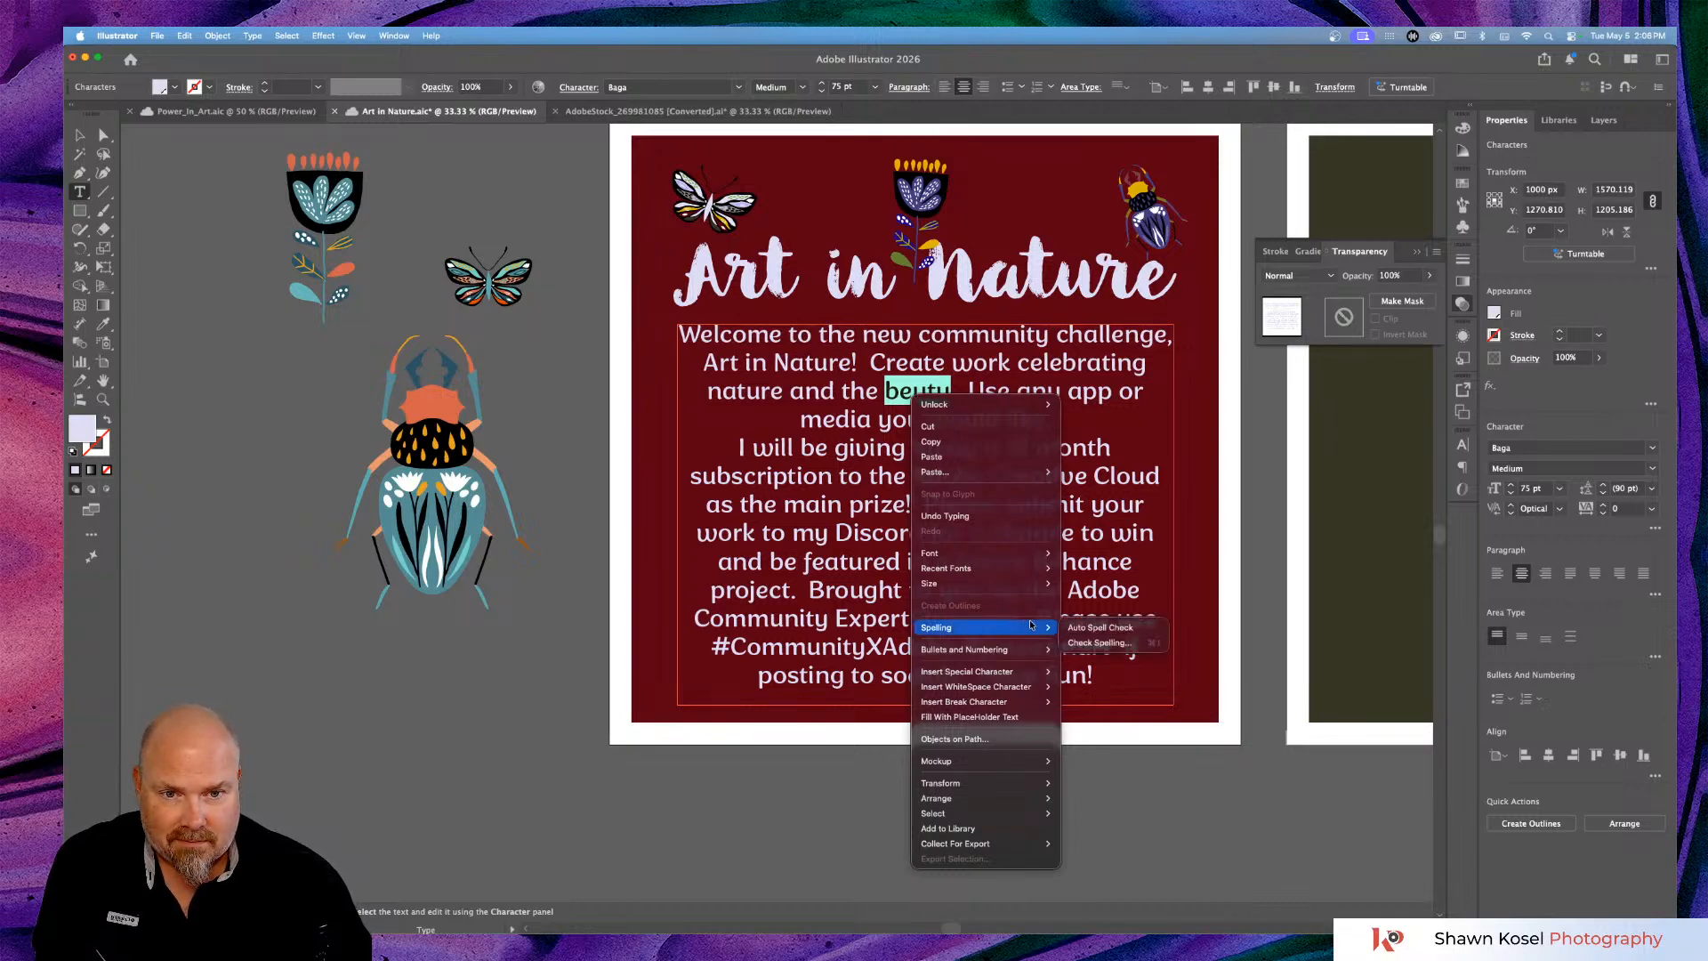
click(1094, 629)
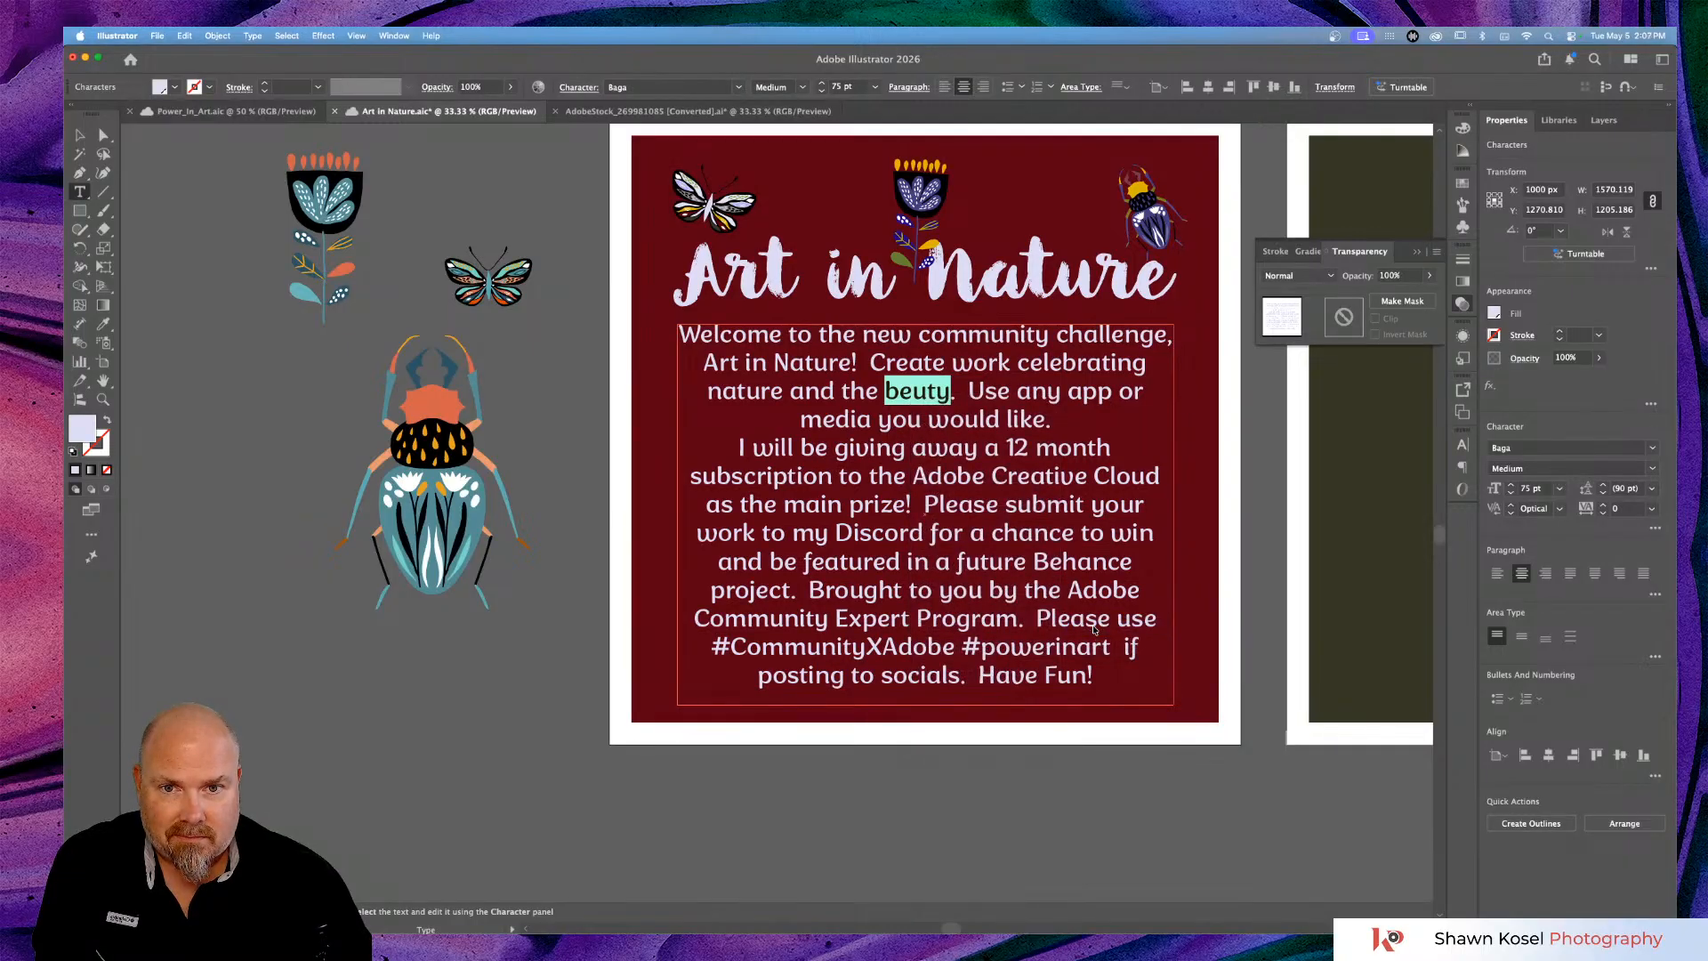
click(927, 390)
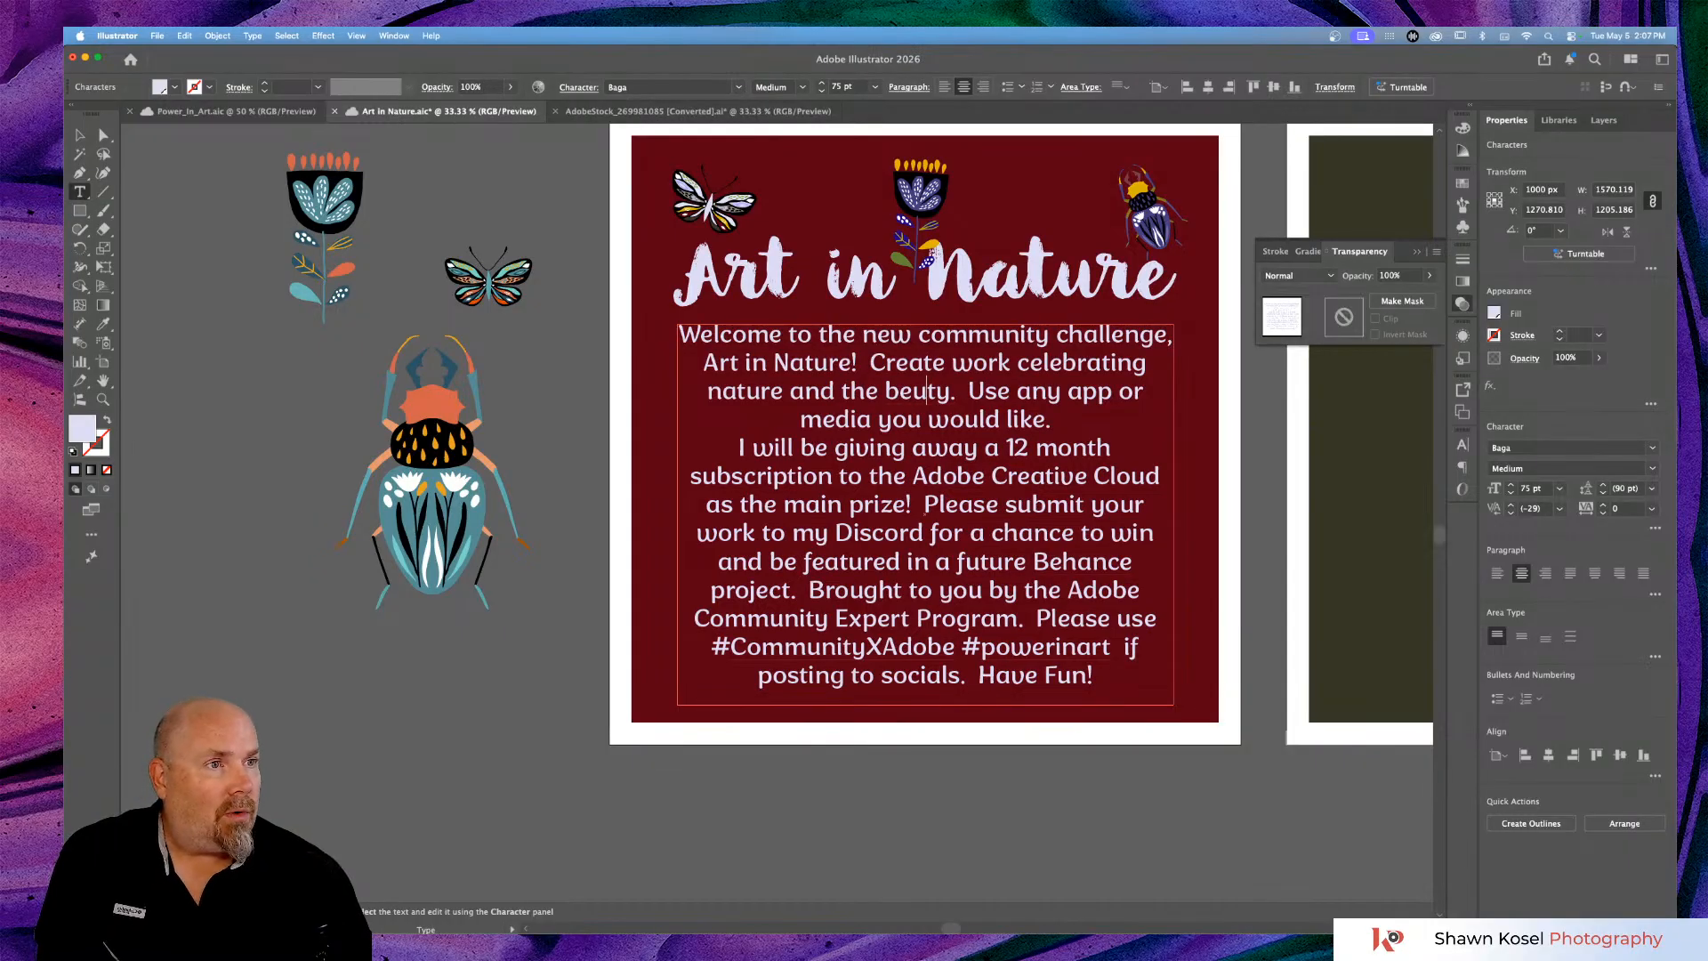
Correct "beuty" to "beauty" in the welcome paragraph and save the document.
key(super+Tab)
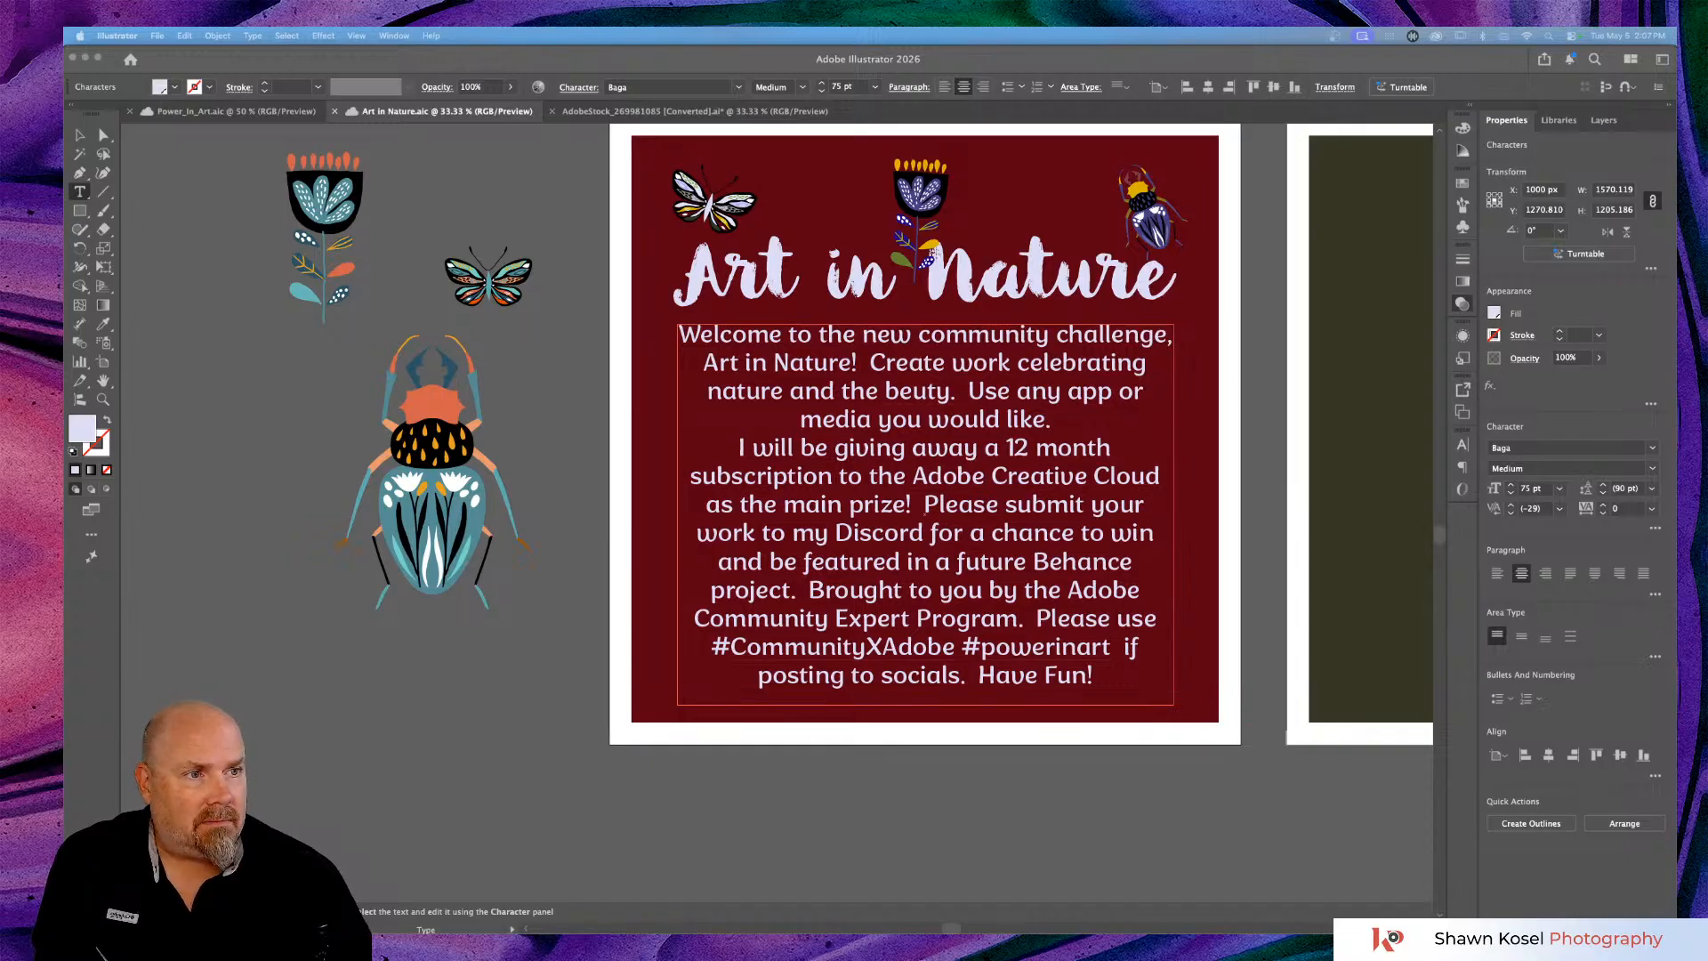
click(913, 389)
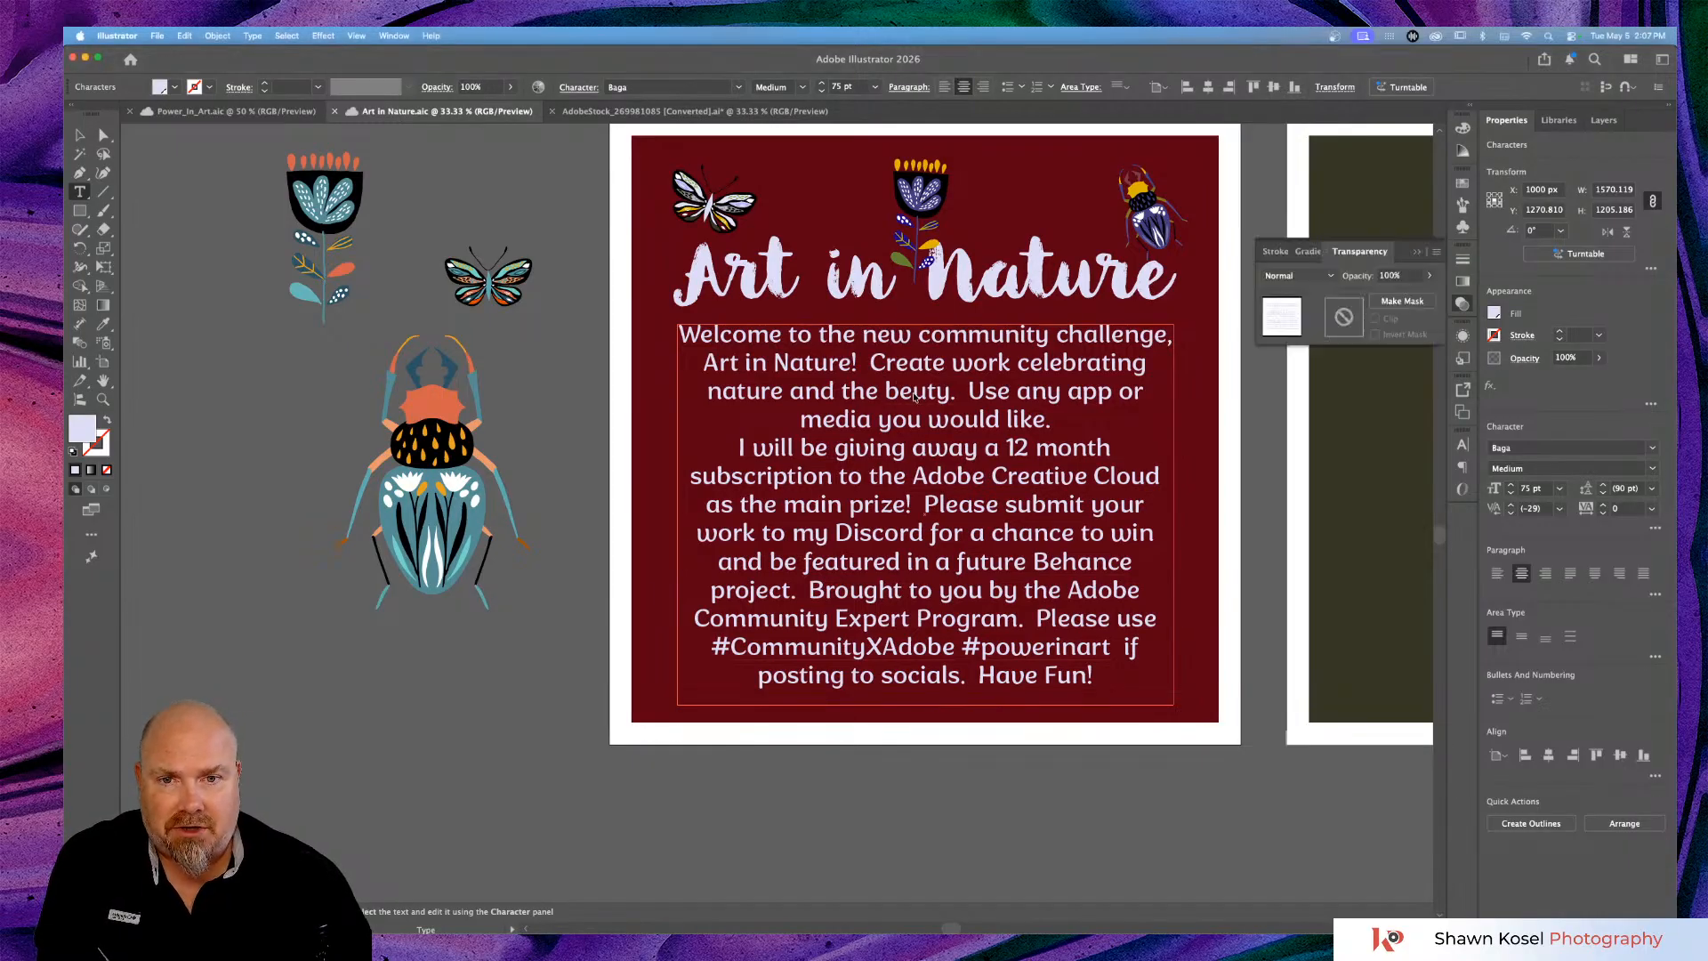
double_click(912, 389)
click(913, 389)
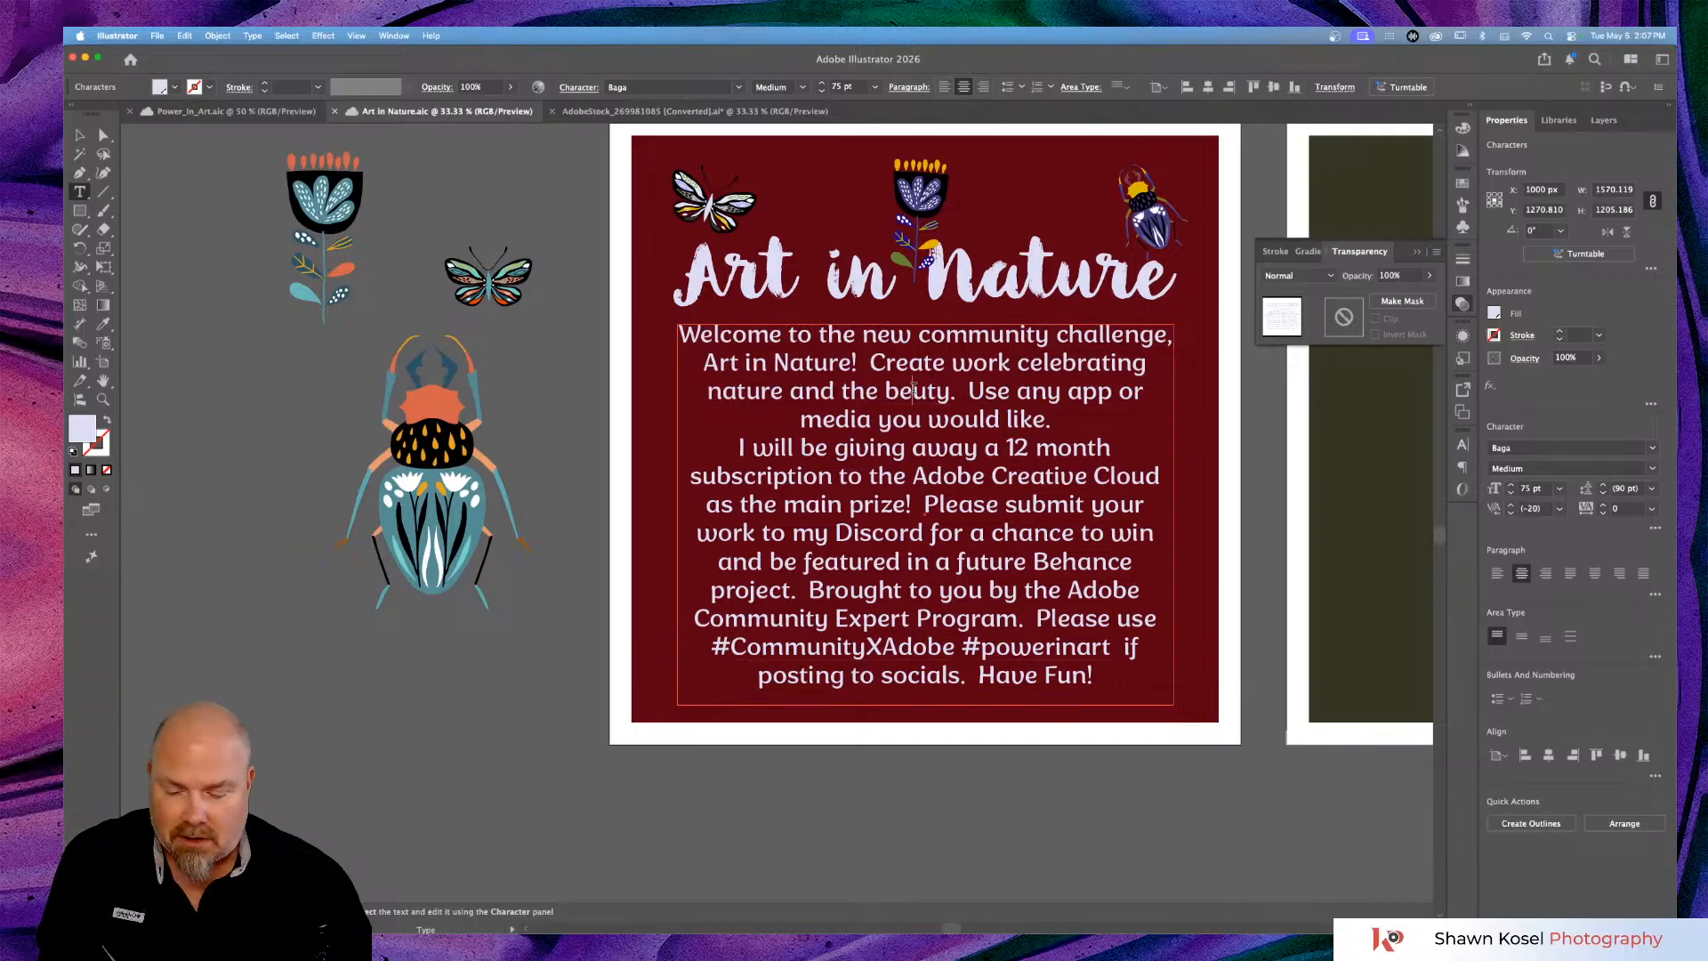
text(a)
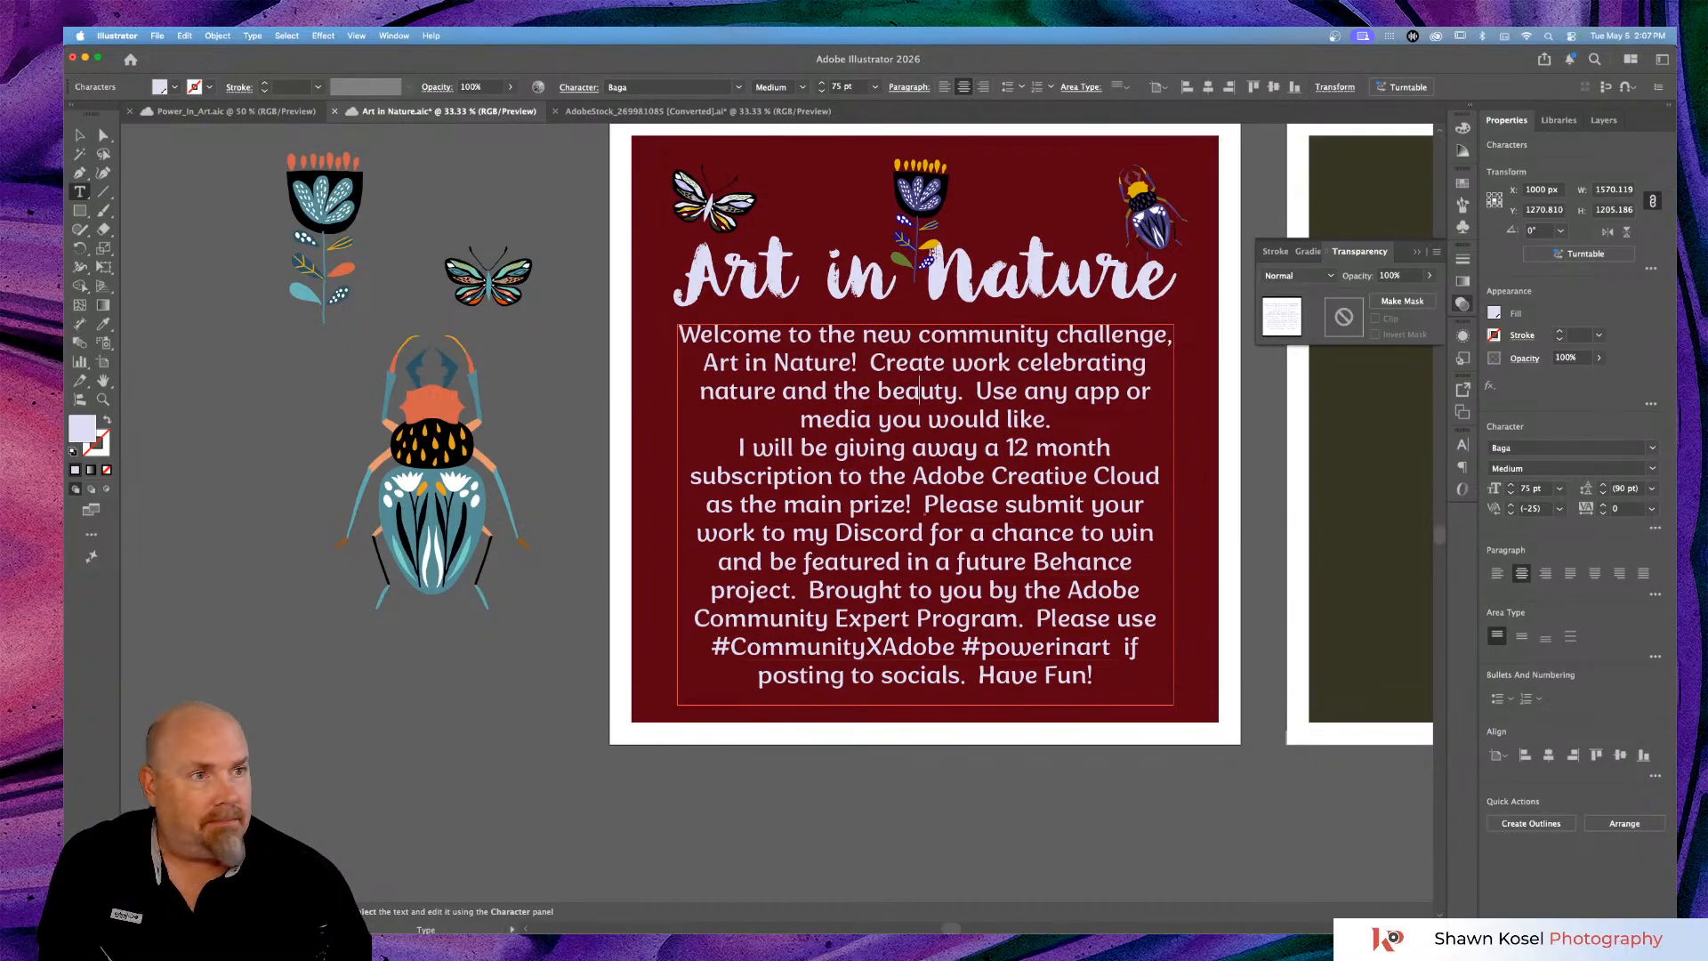
key(super+s)
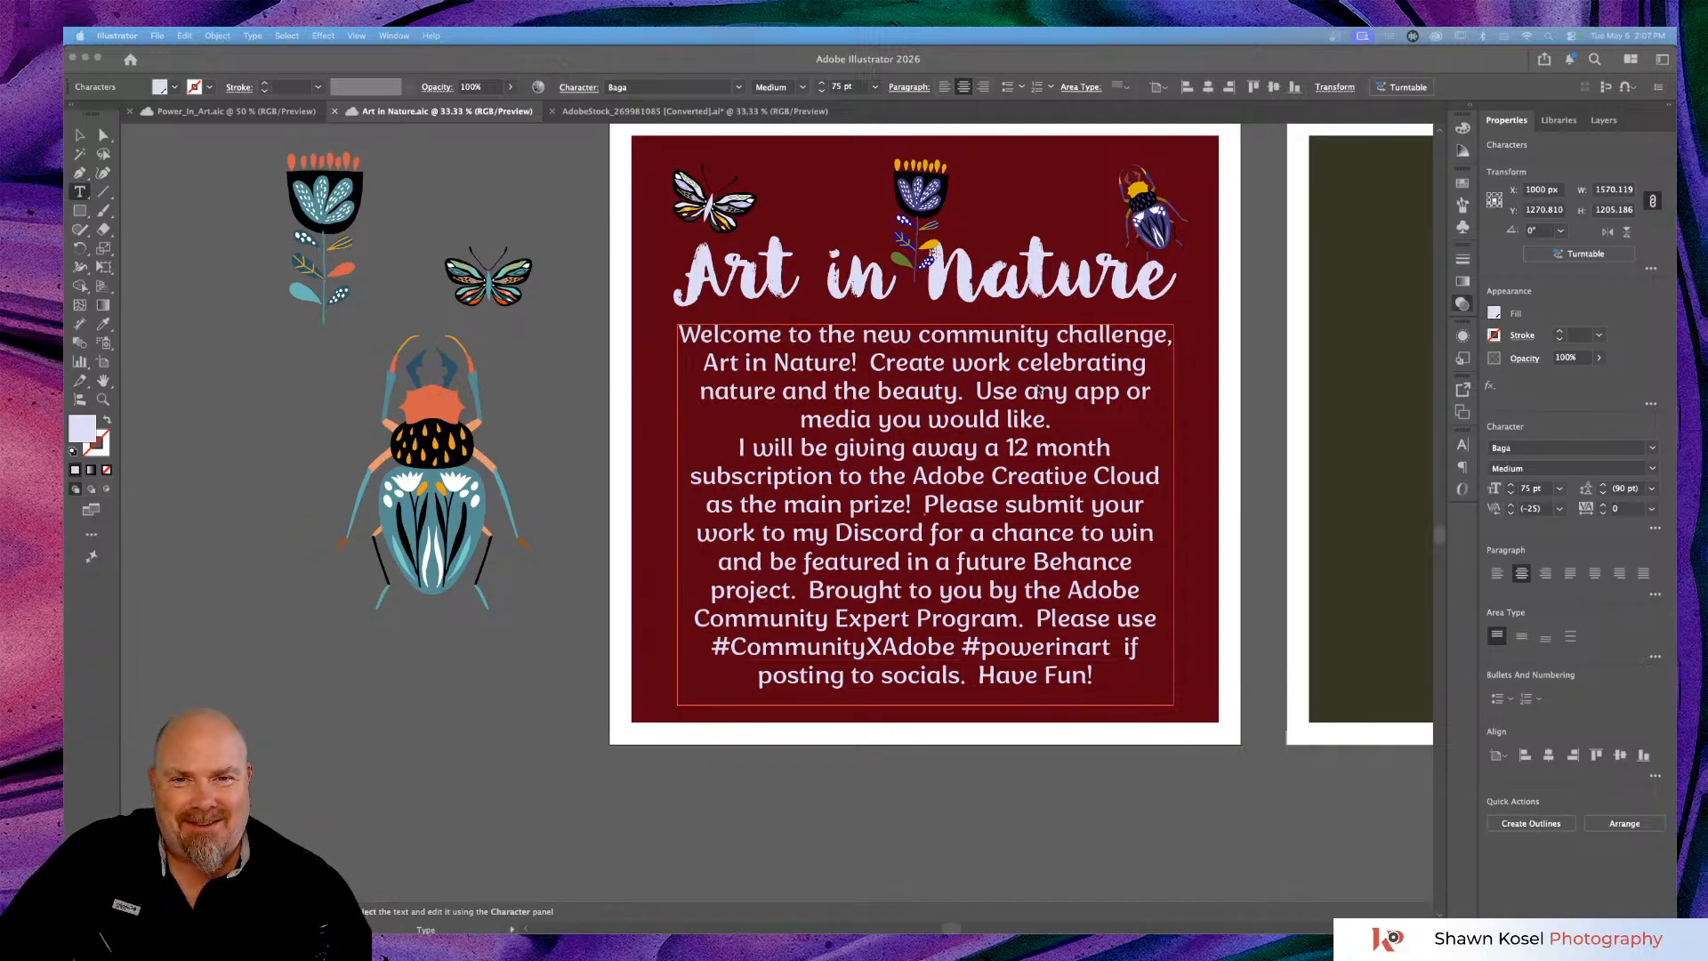
Add "within it" after "beauty" so the sentence ends with "nature and the beauty within it".
click(958, 395)
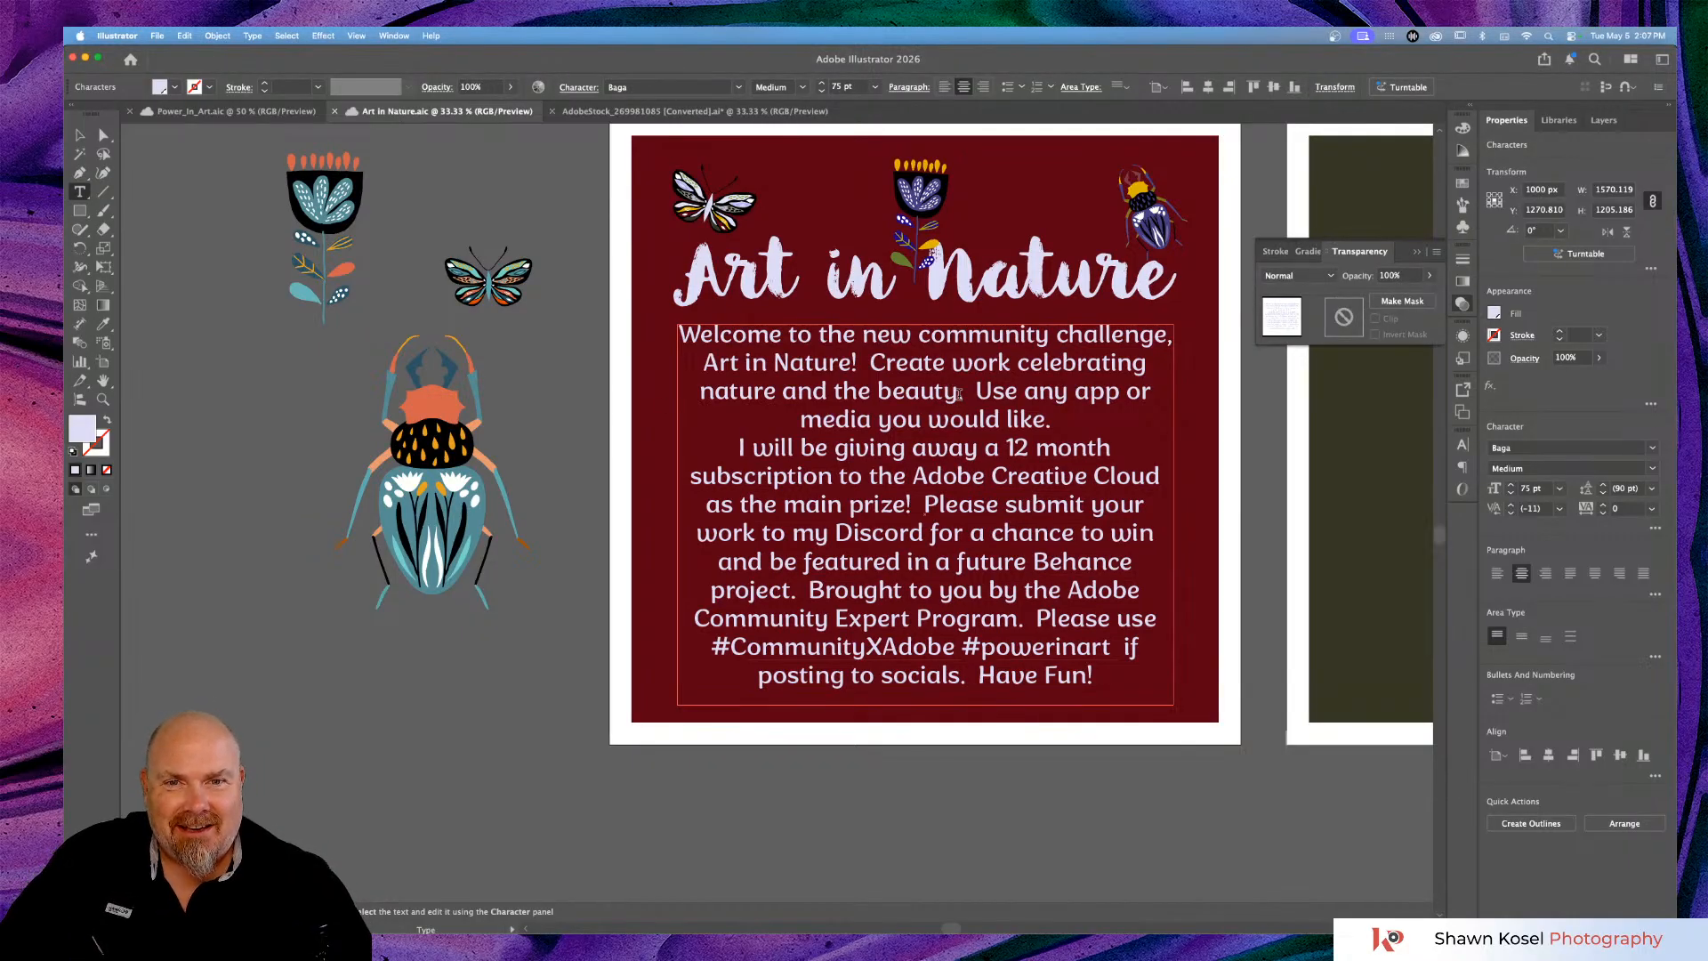
text(with)
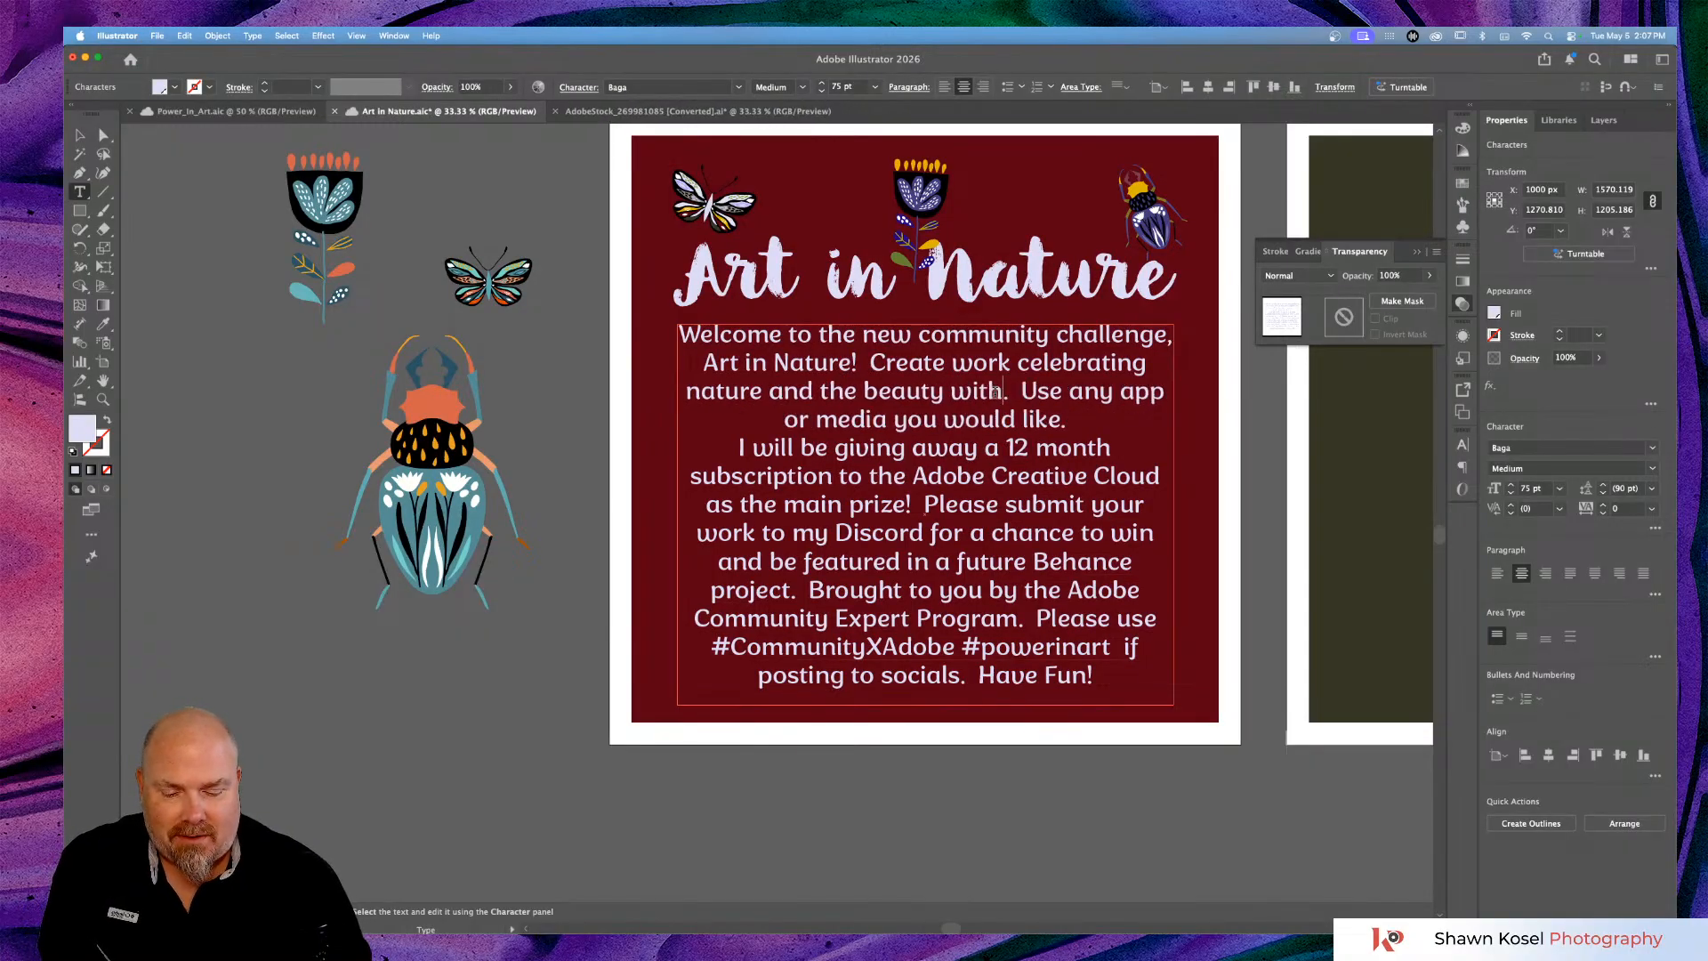
text(in it)
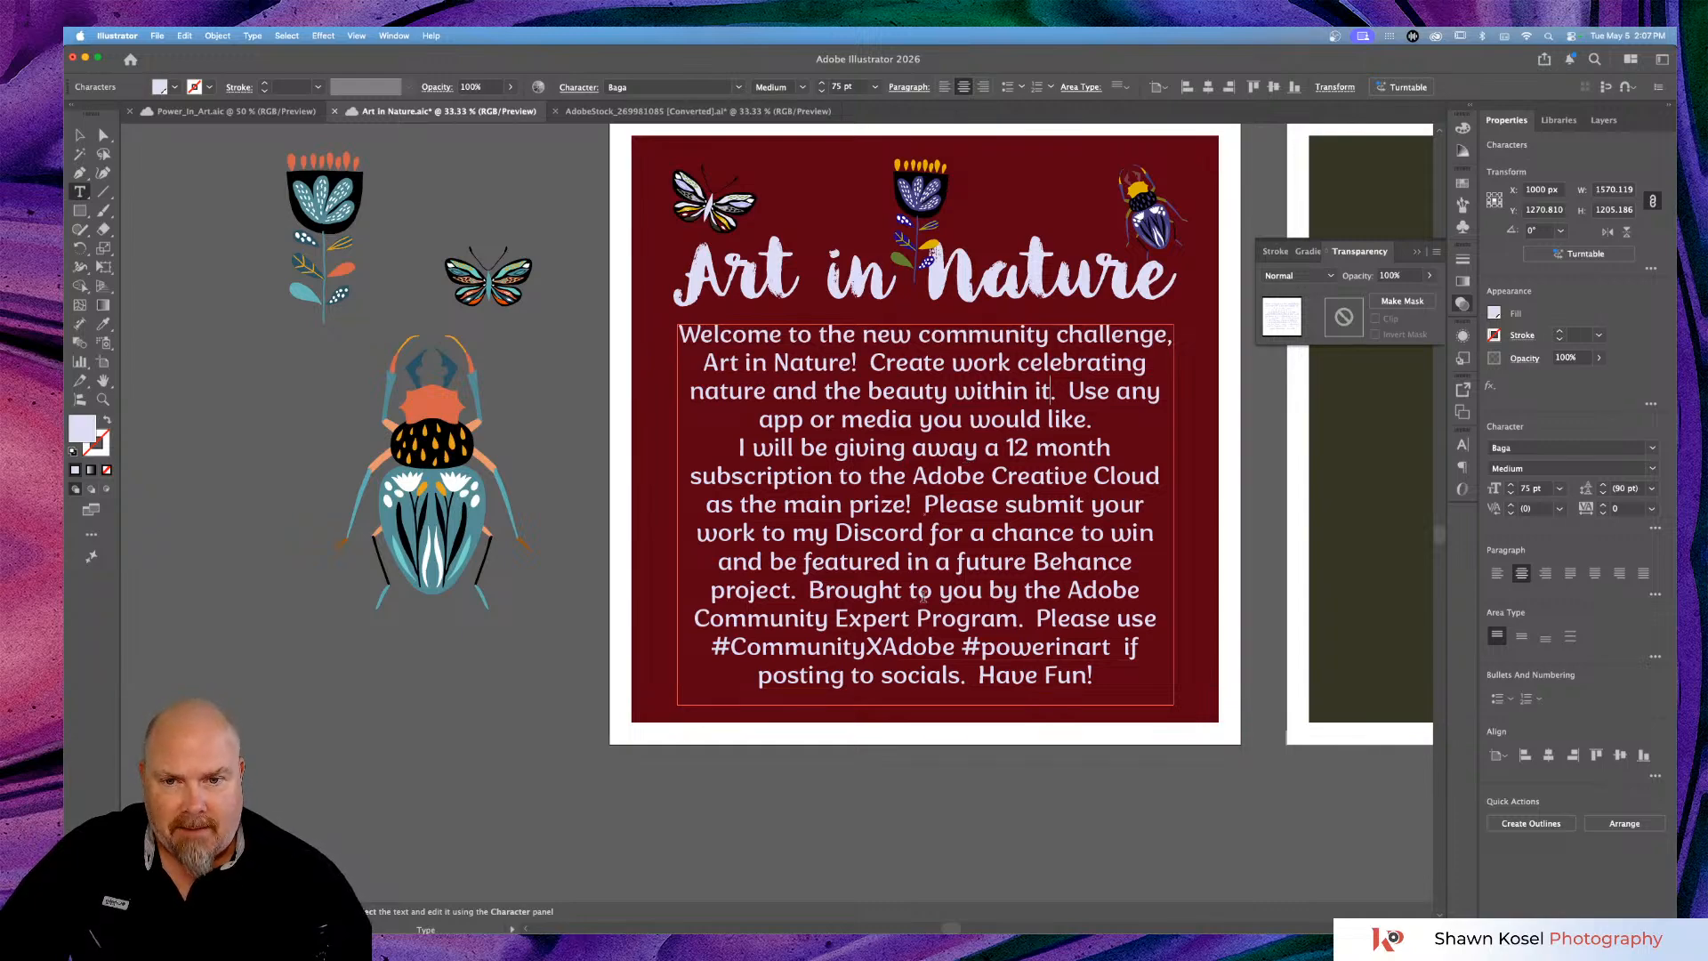
Change the hashtag "#powerinart" near the end of the welcome paragraph to "#artinnature".
scroll(923, 596, down, 1)
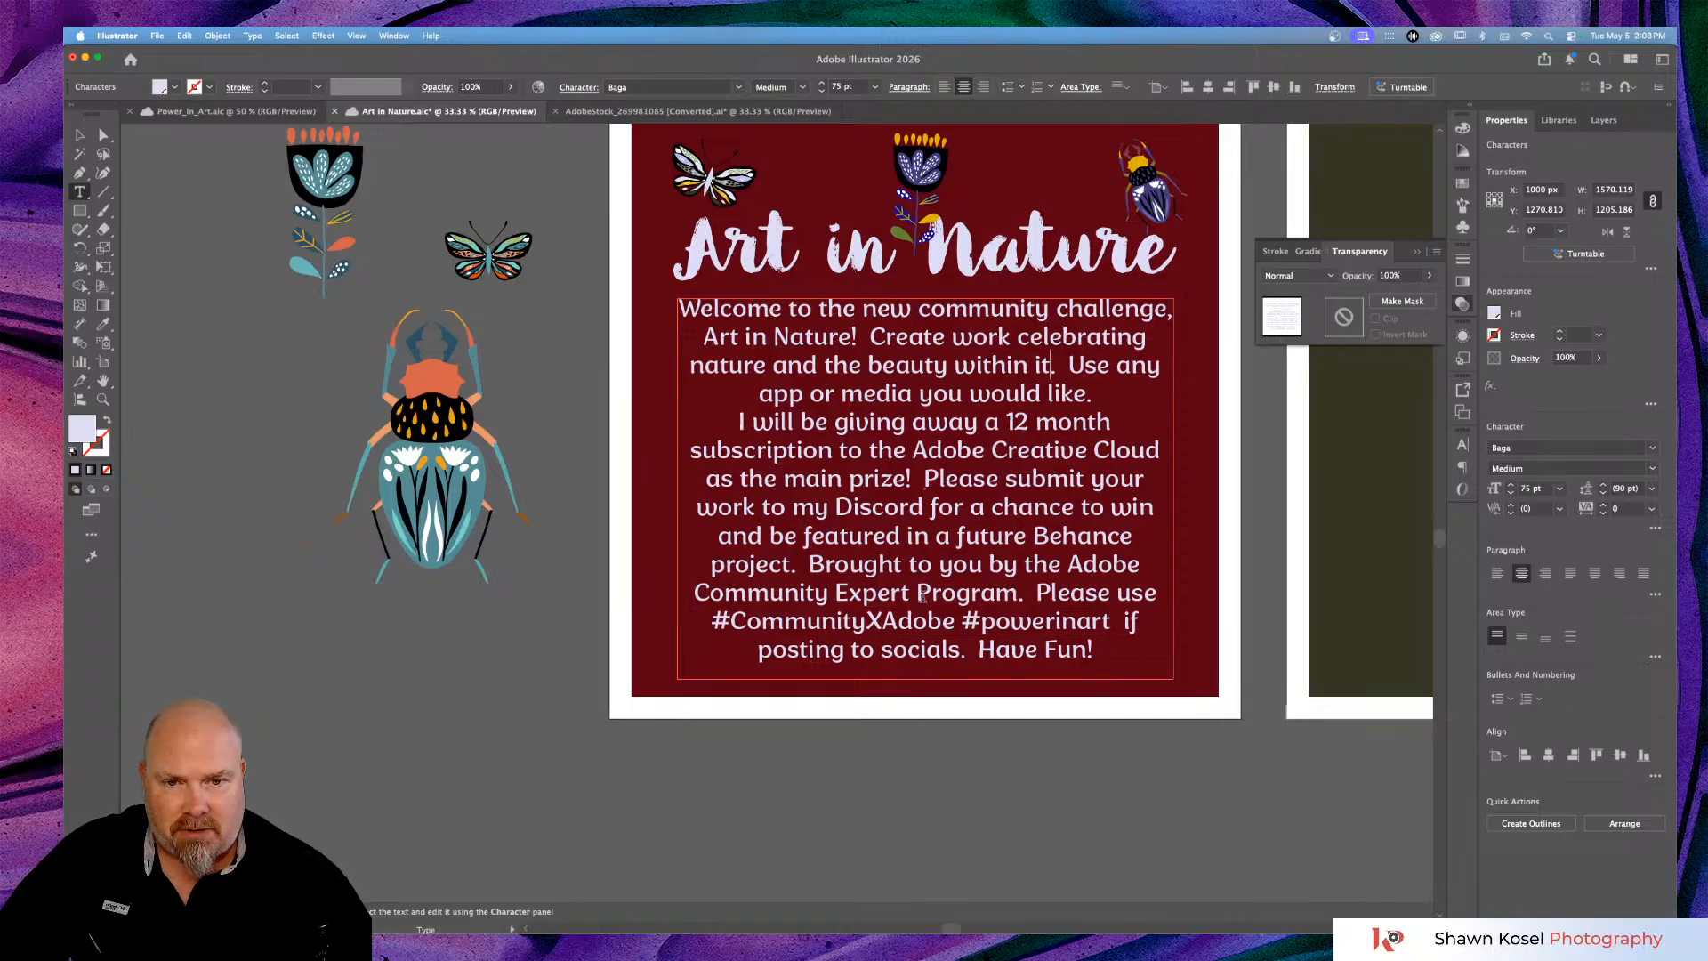
scroll(922, 597, right, 1)
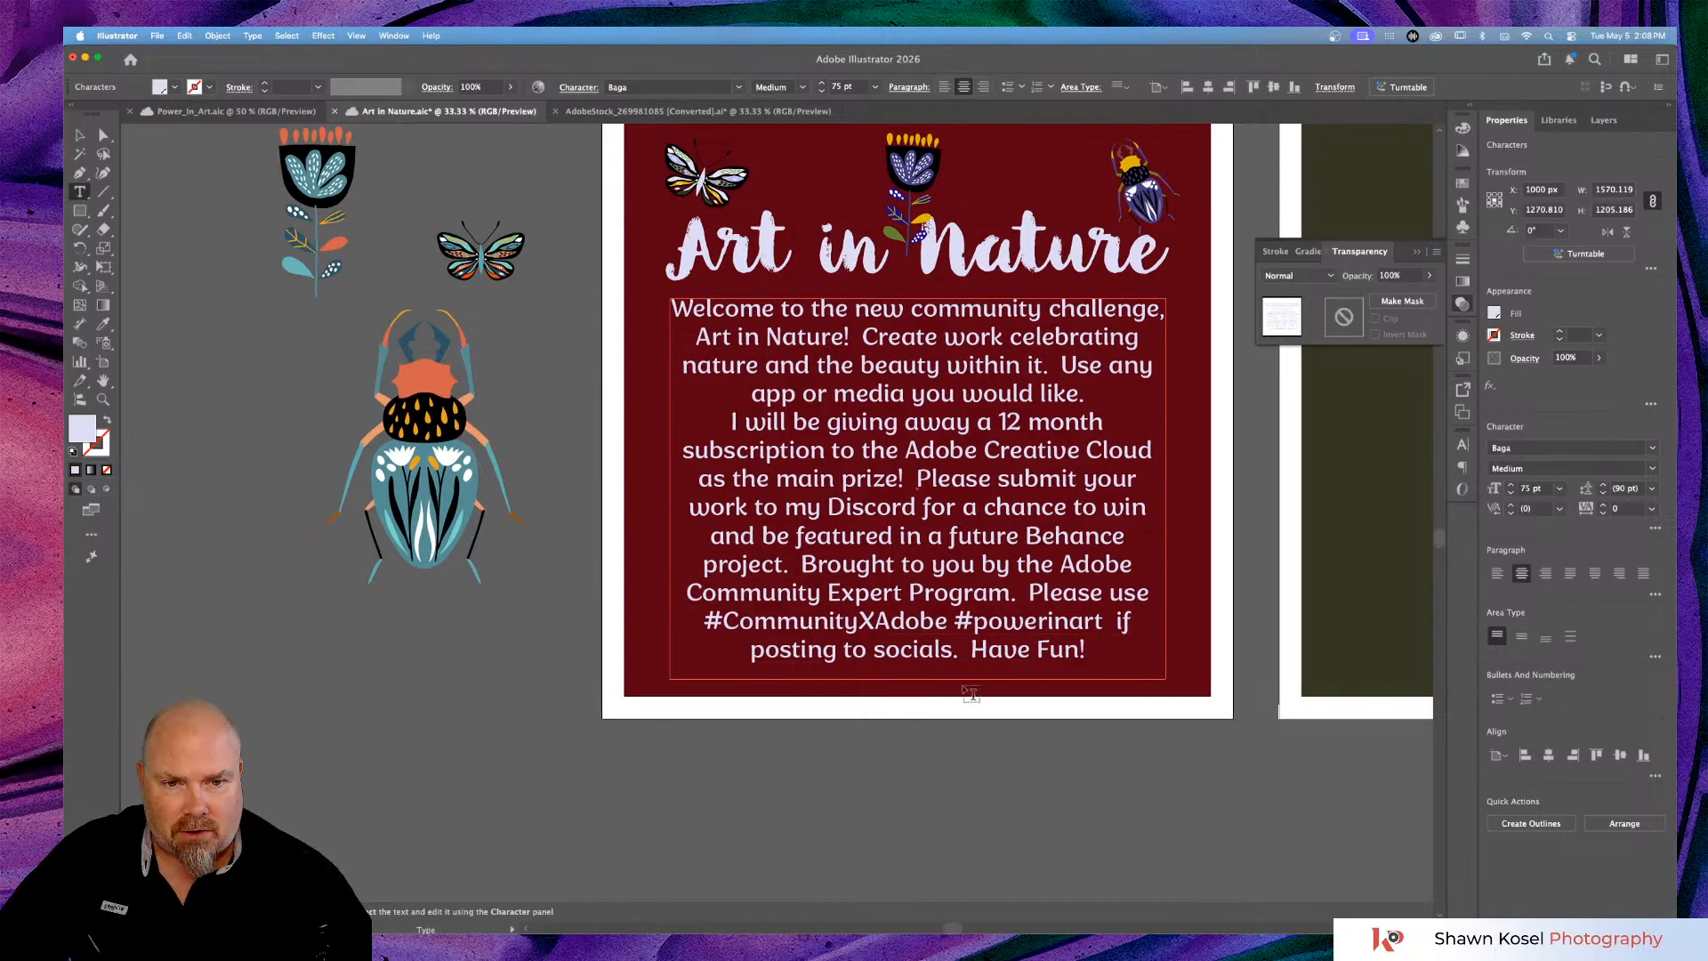
click(1087, 620)
drag(1104, 620, 974, 626)
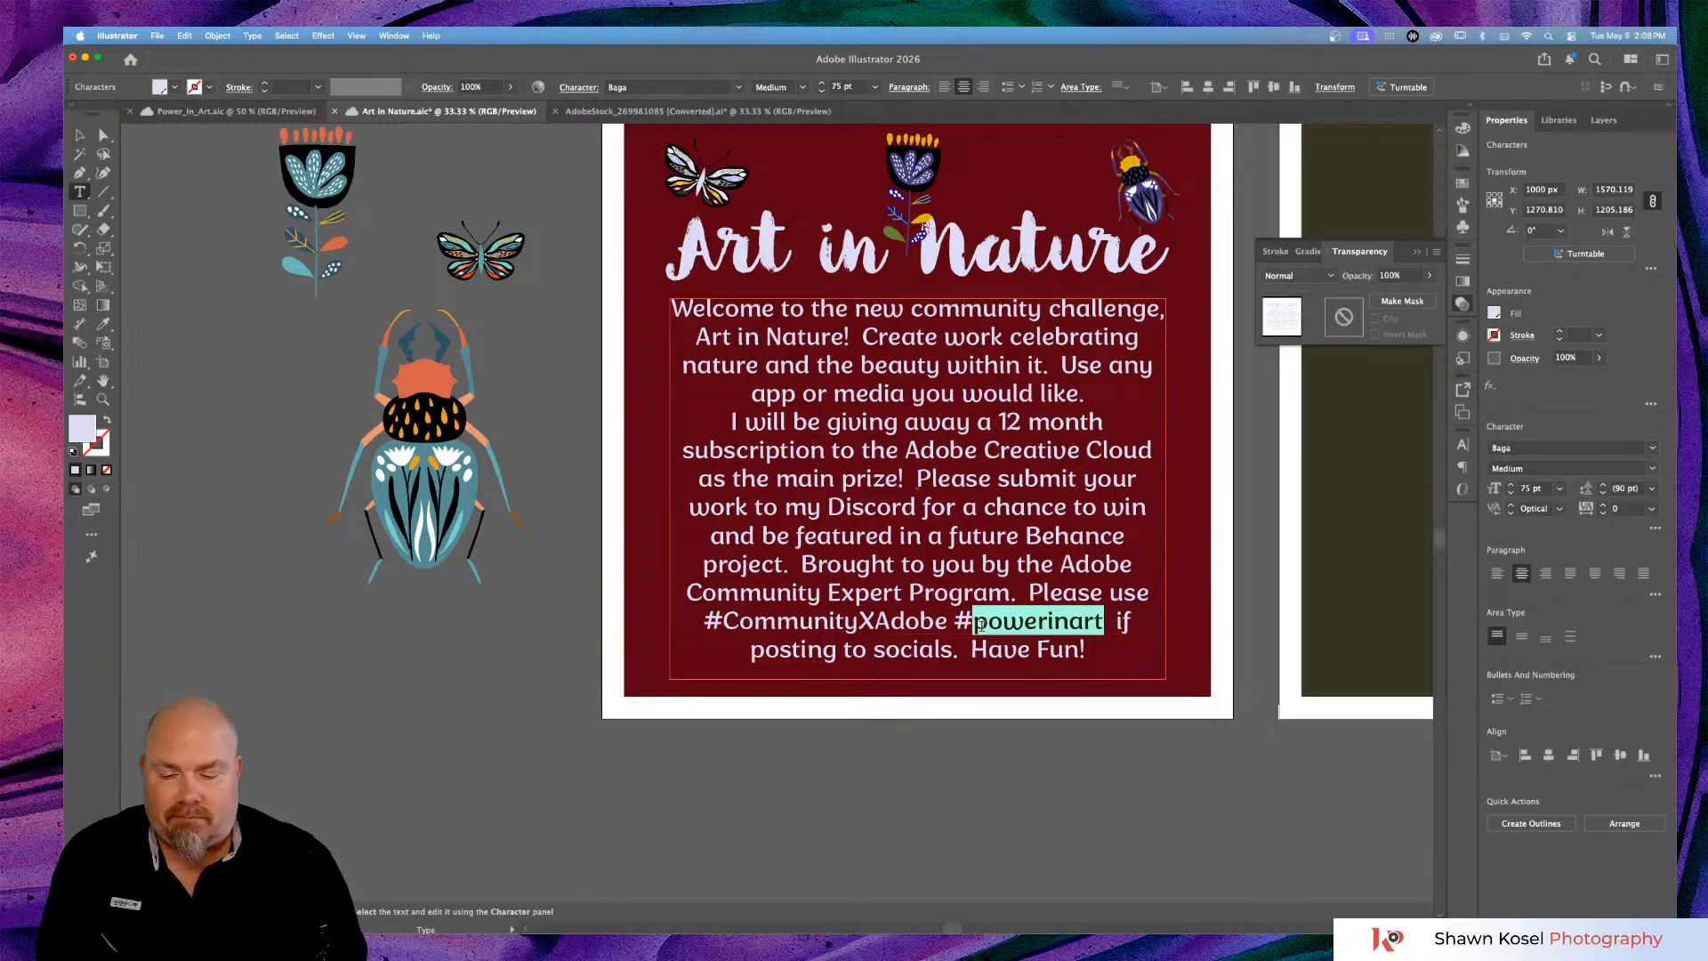
text(ar)
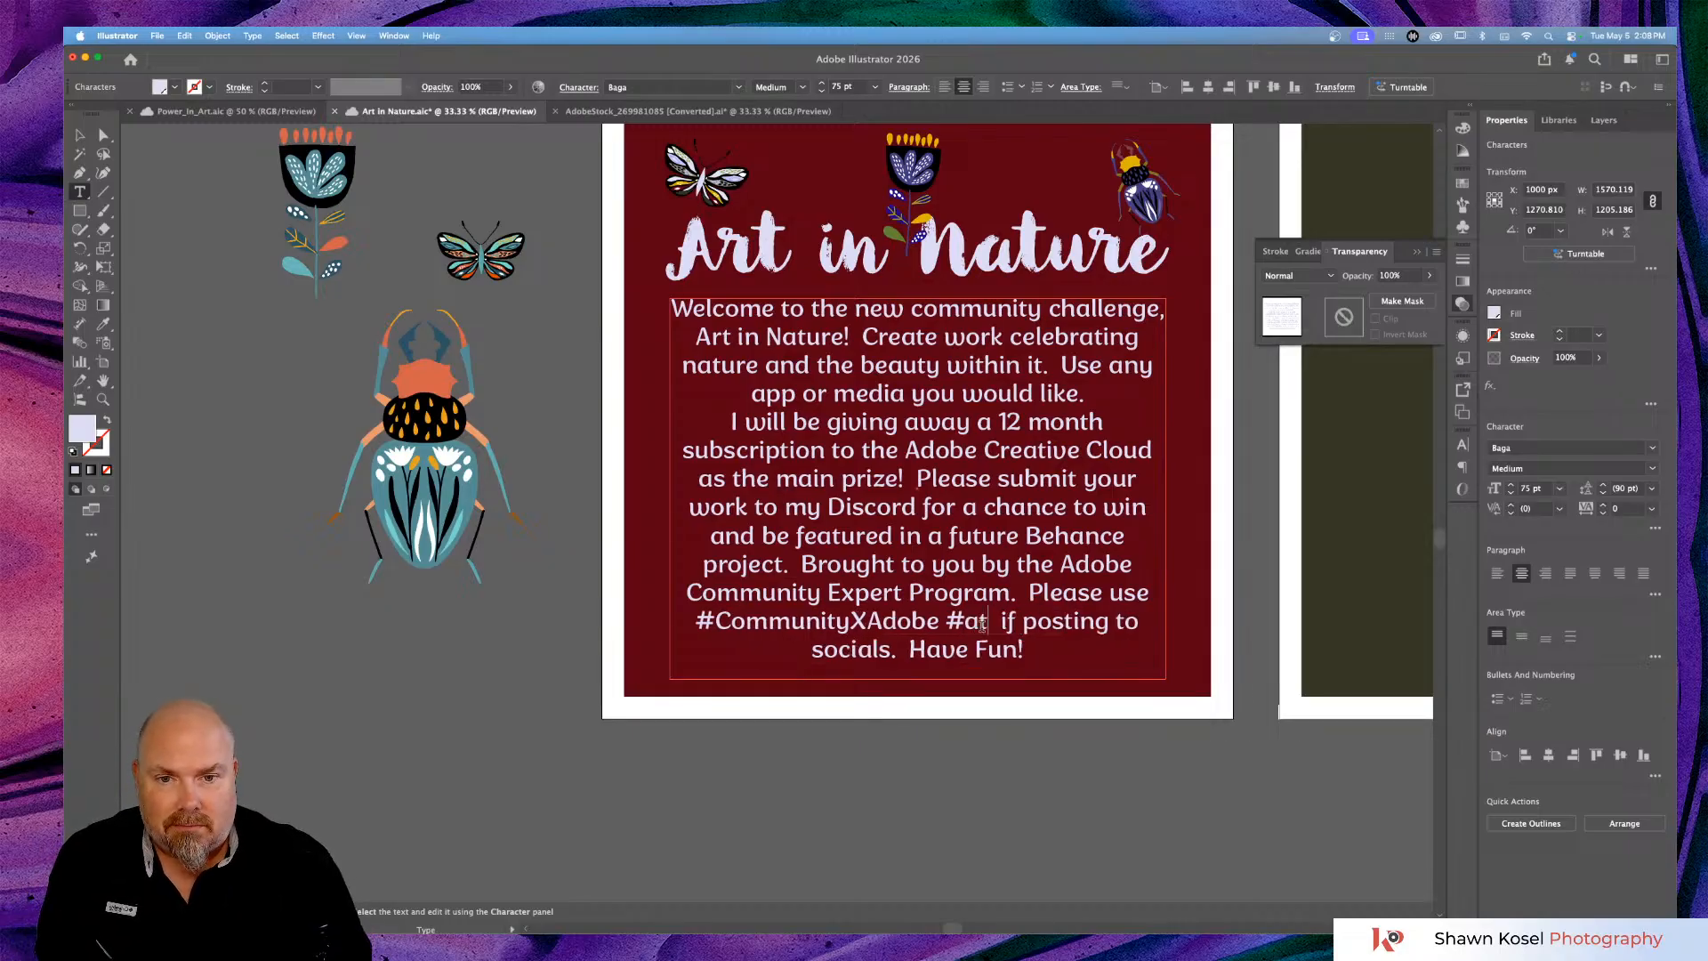
text(t)
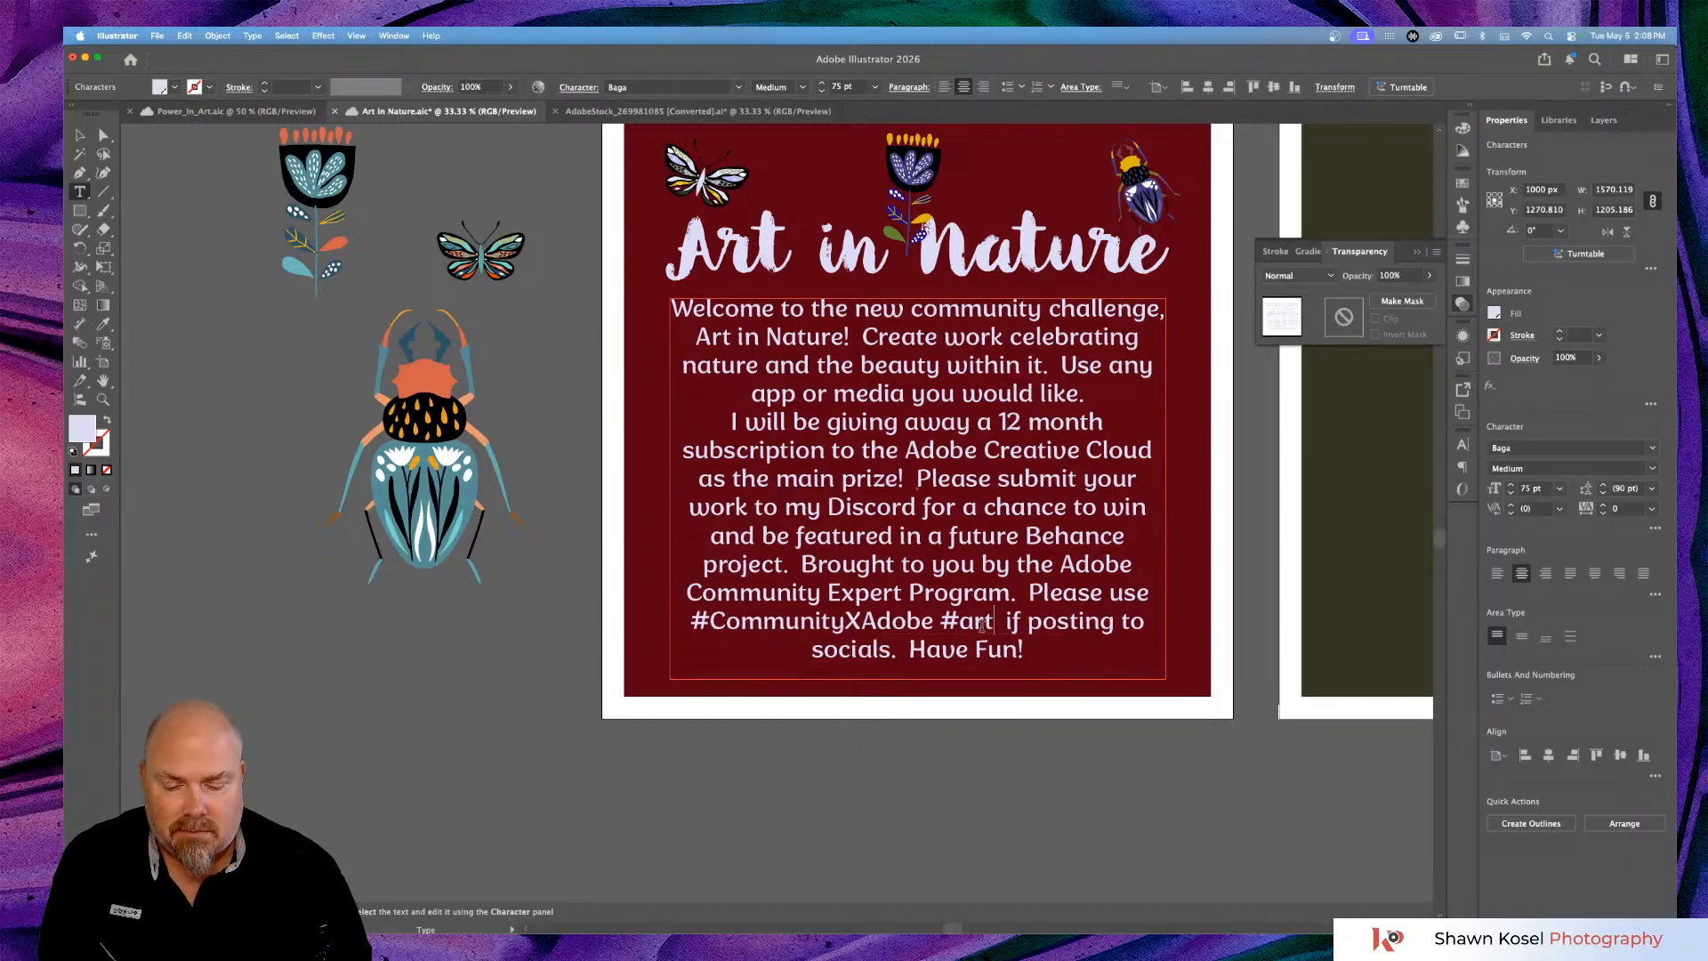
text(innatur)
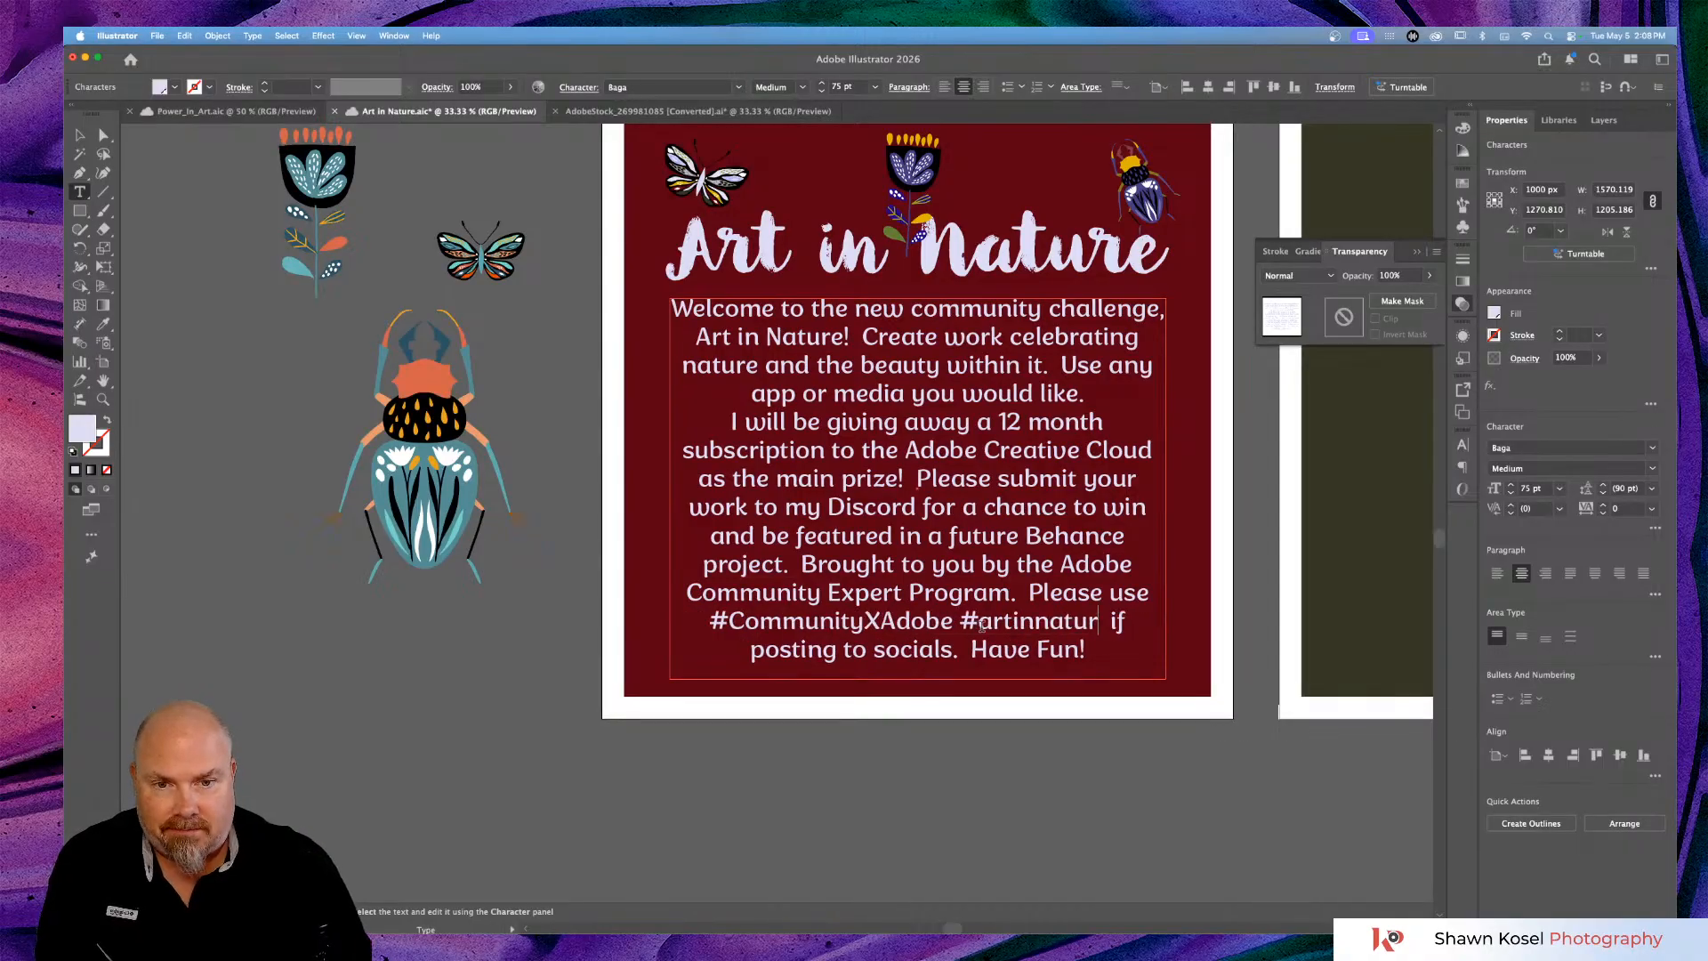
text(e)
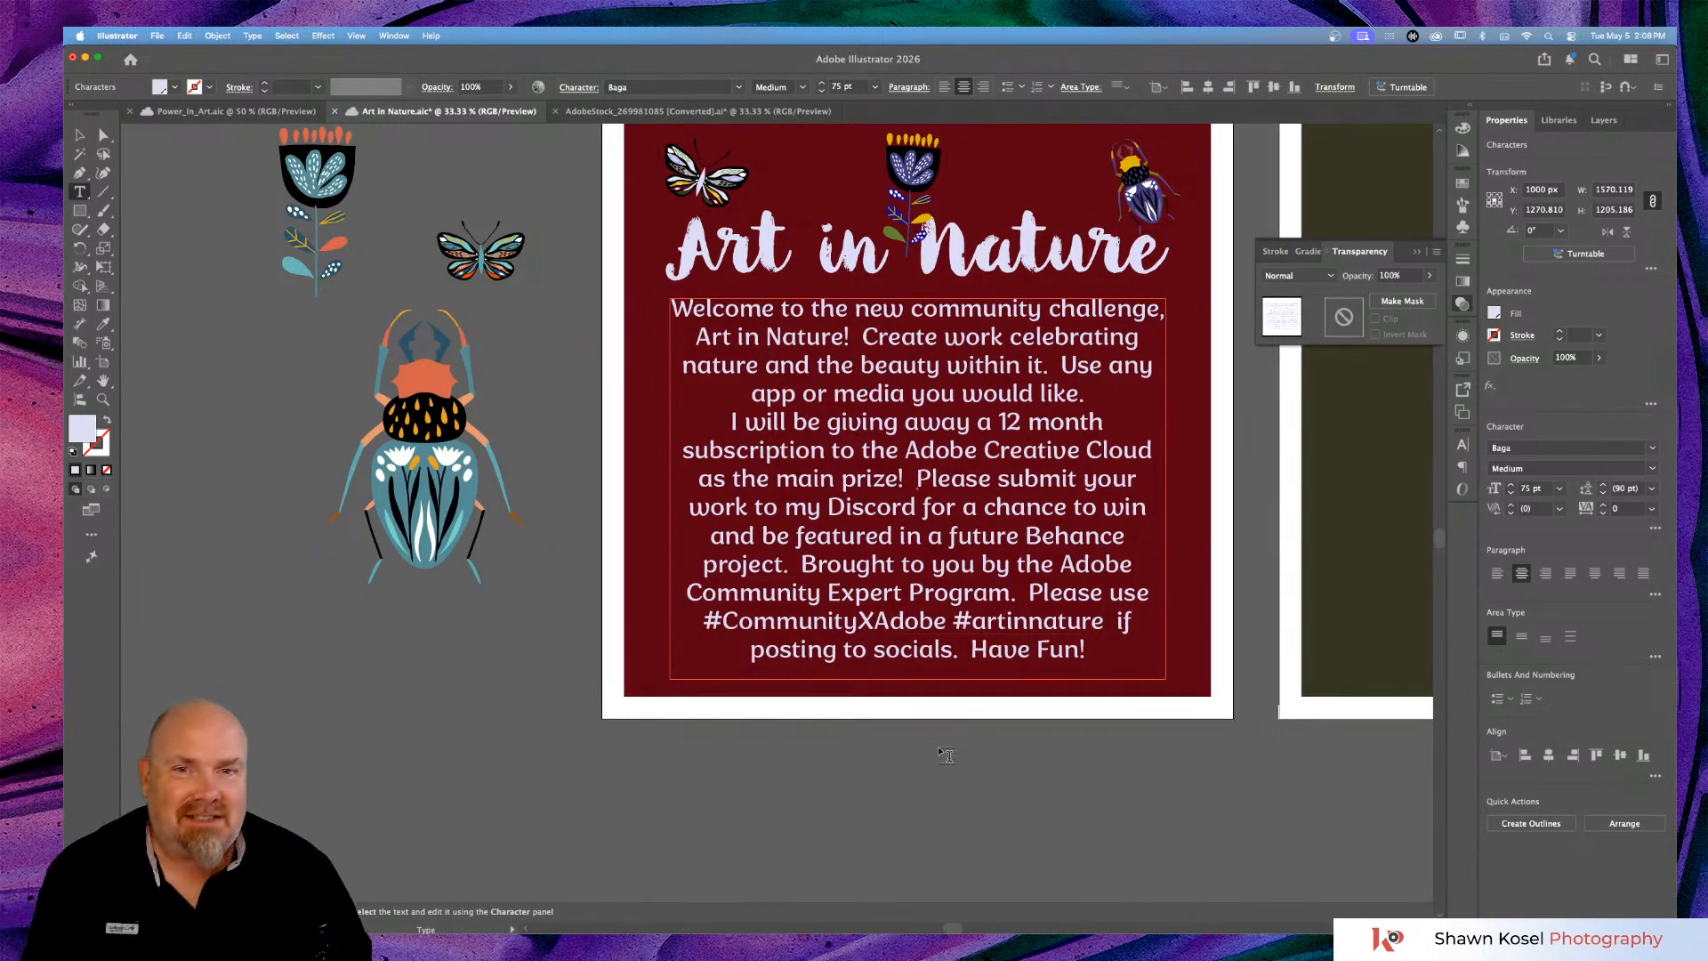
scroll(939, 752, up, 5)
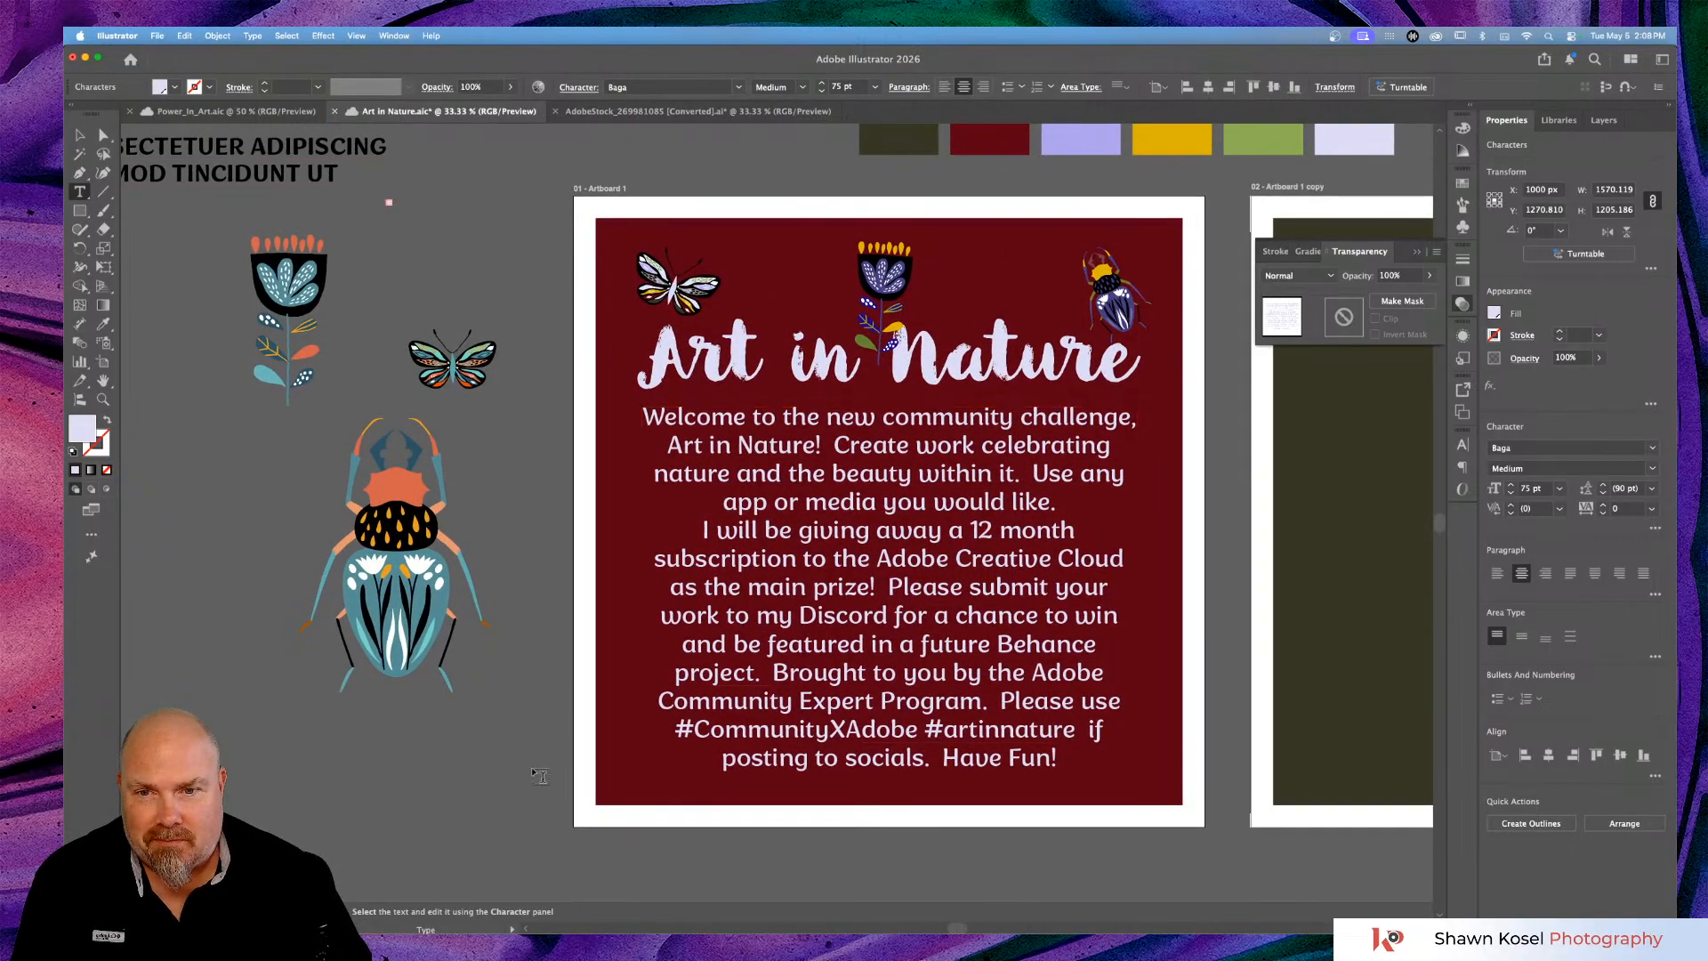
Finish the text edit and shrink the flower above the title to about 127 by 268 px, placed clear of the lettering.
key(Escape)
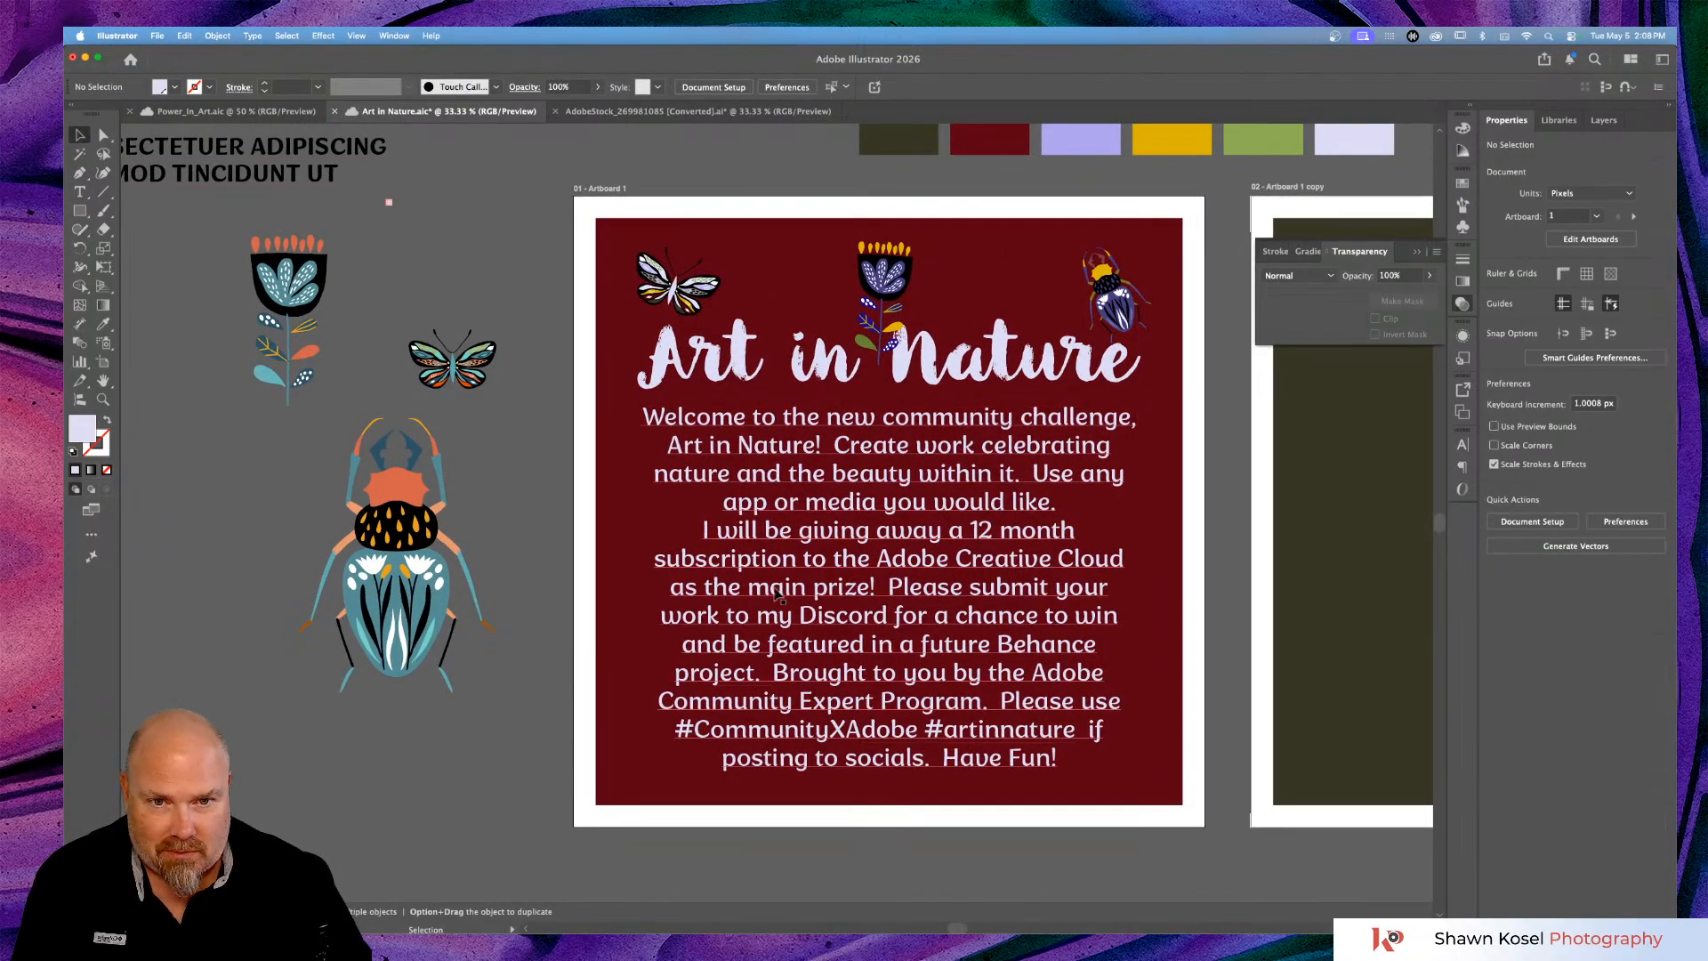
scroll(779, 595, up, 1)
scroll(779, 594, right, 4)
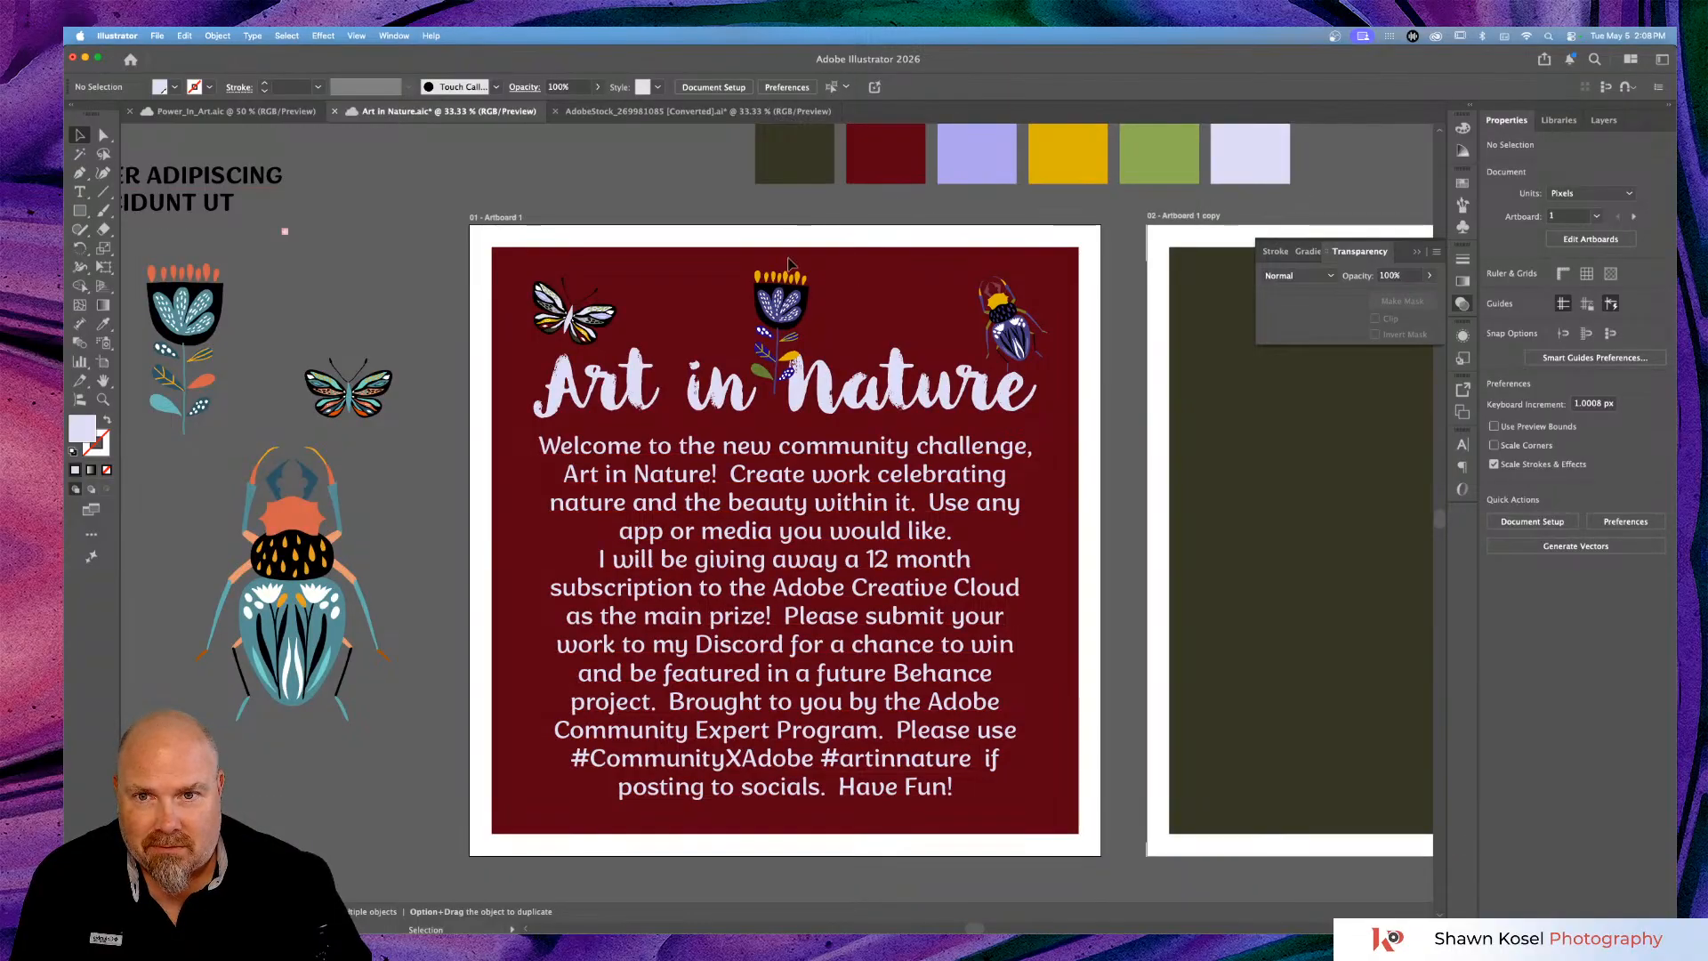
click(783, 271)
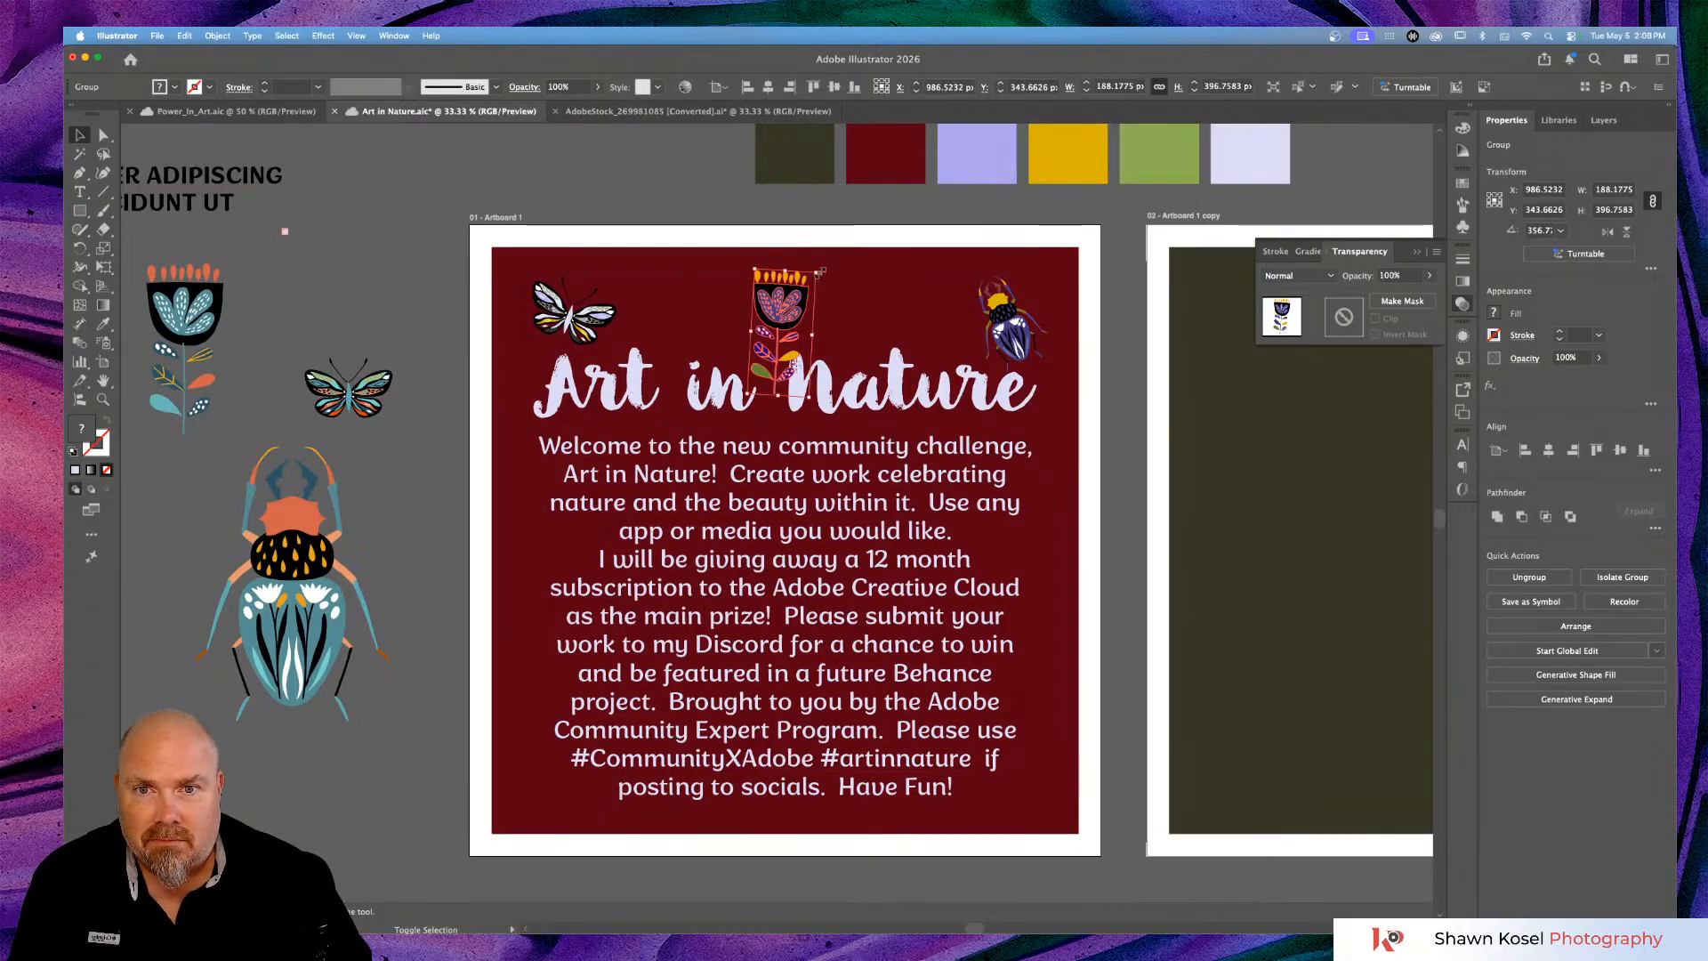
mouse_move(821, 269)
mouse_down()
mouse_move(776, 309)
mouse_move(782, 282)
mouse_move(819, 264)
mouse_up()
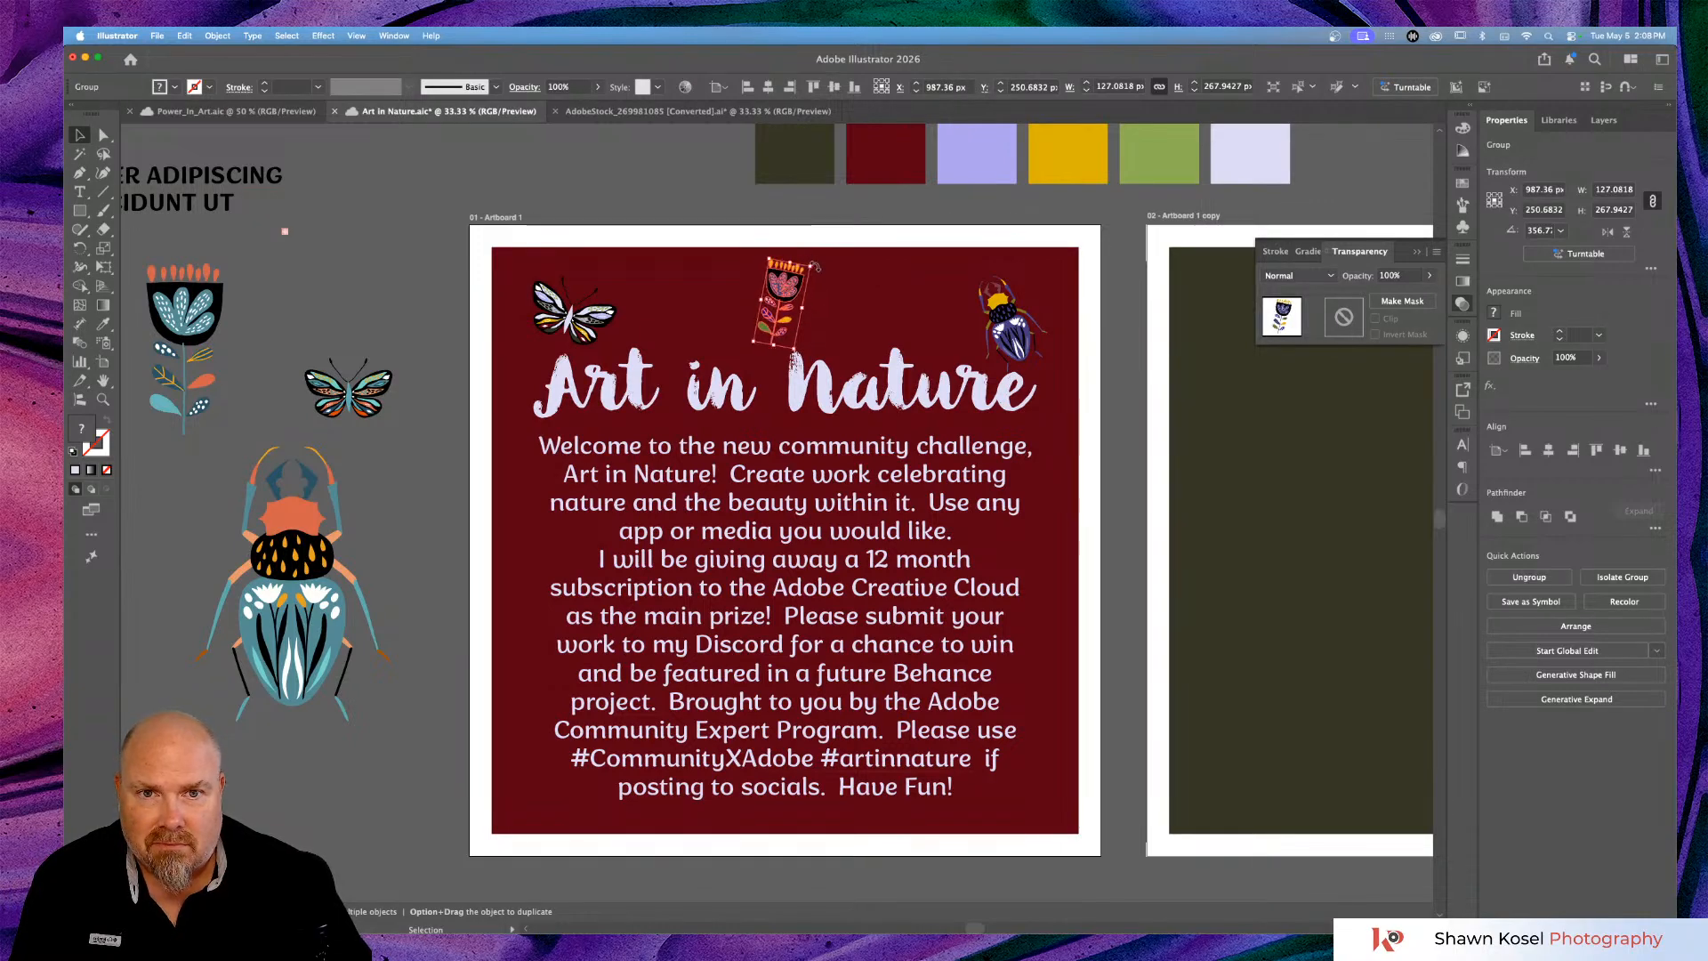
Shrink and tilt the beetle near the artboard's upper right corner, and move the butterfly closer to the upper left corner.
click(1034, 327)
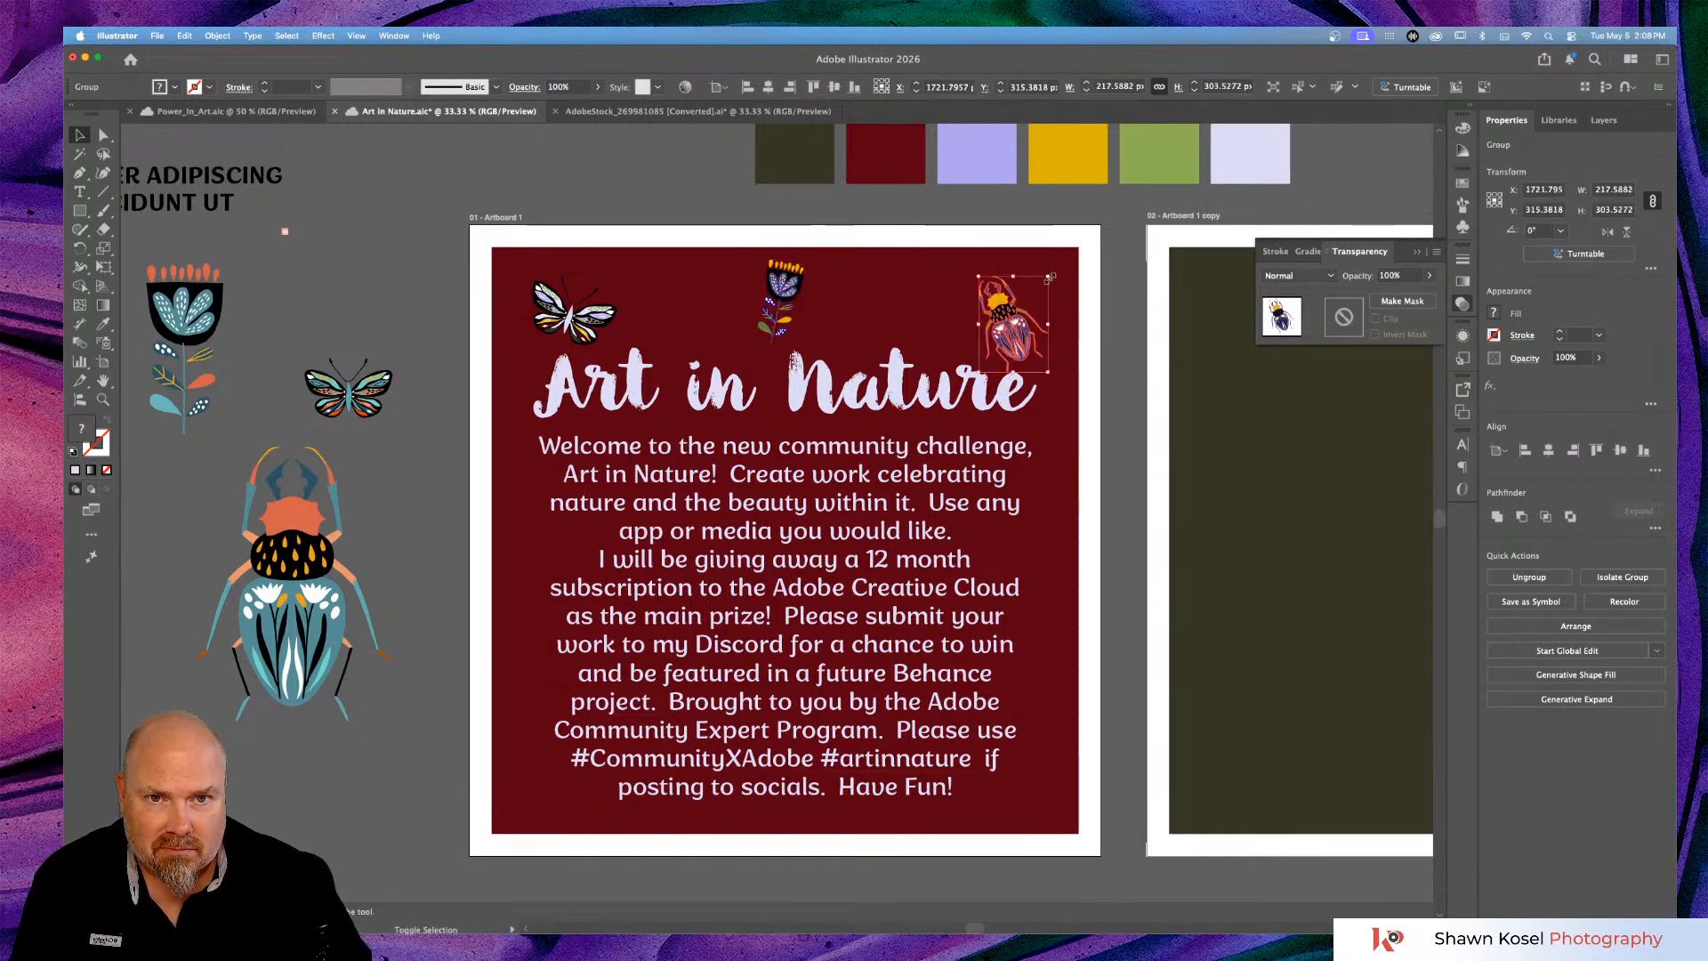
drag(1047, 277, 1027, 311)
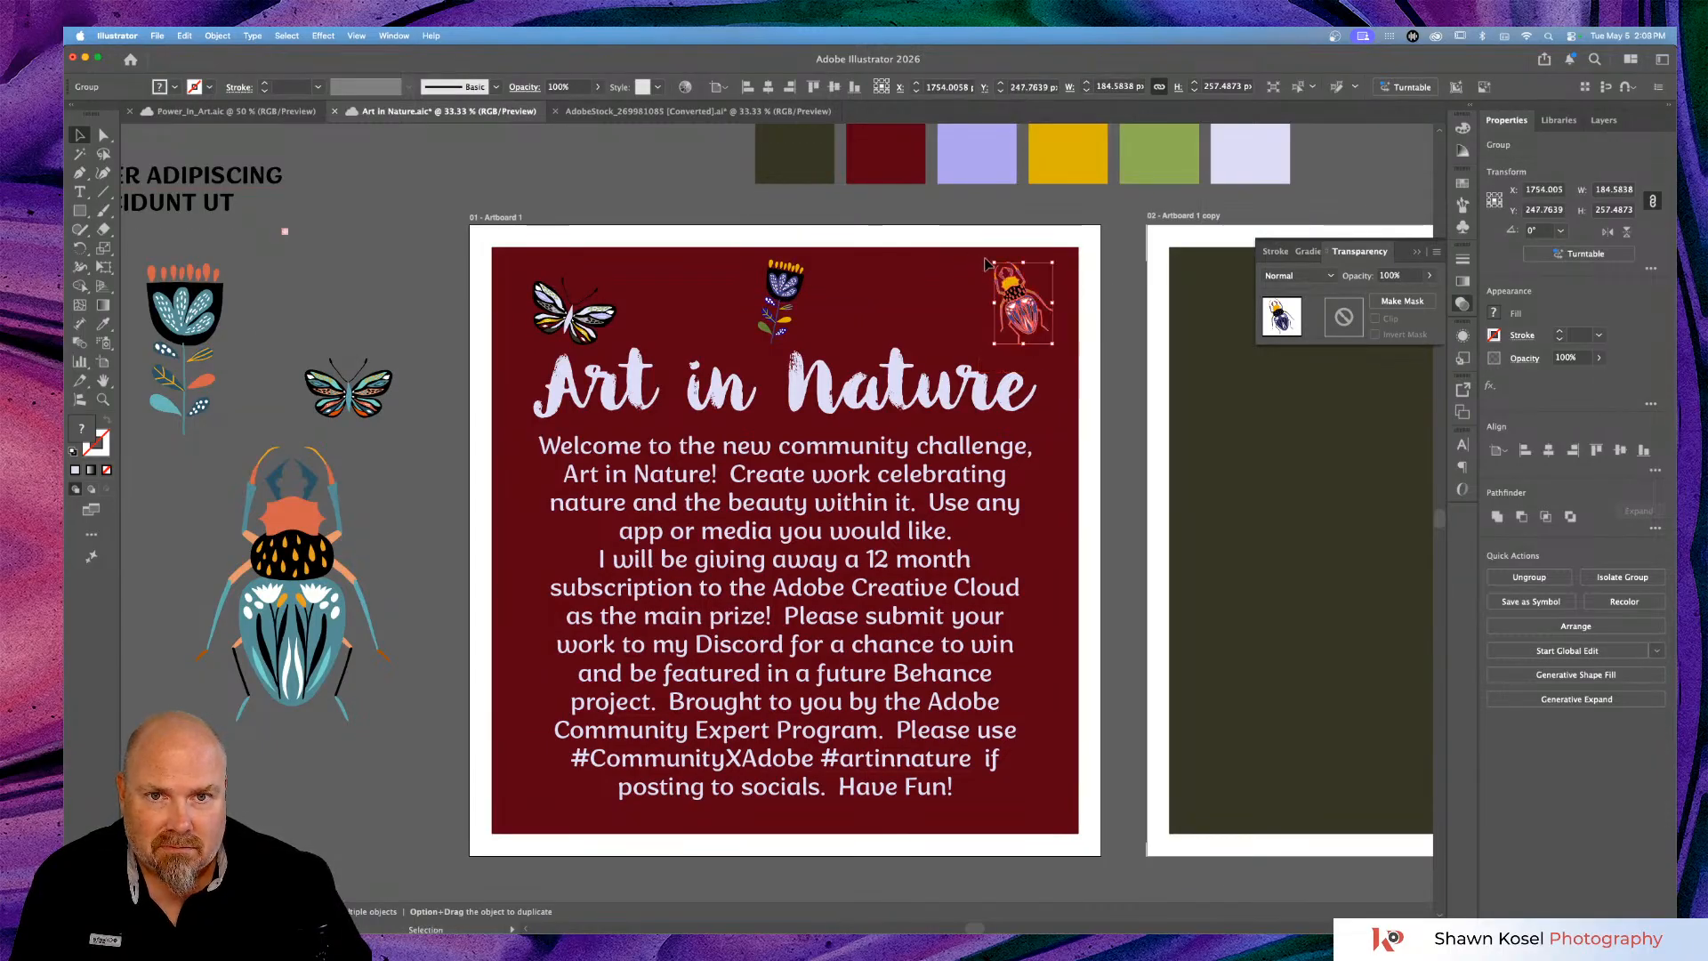
drag(1059, 351, 1034, 321)
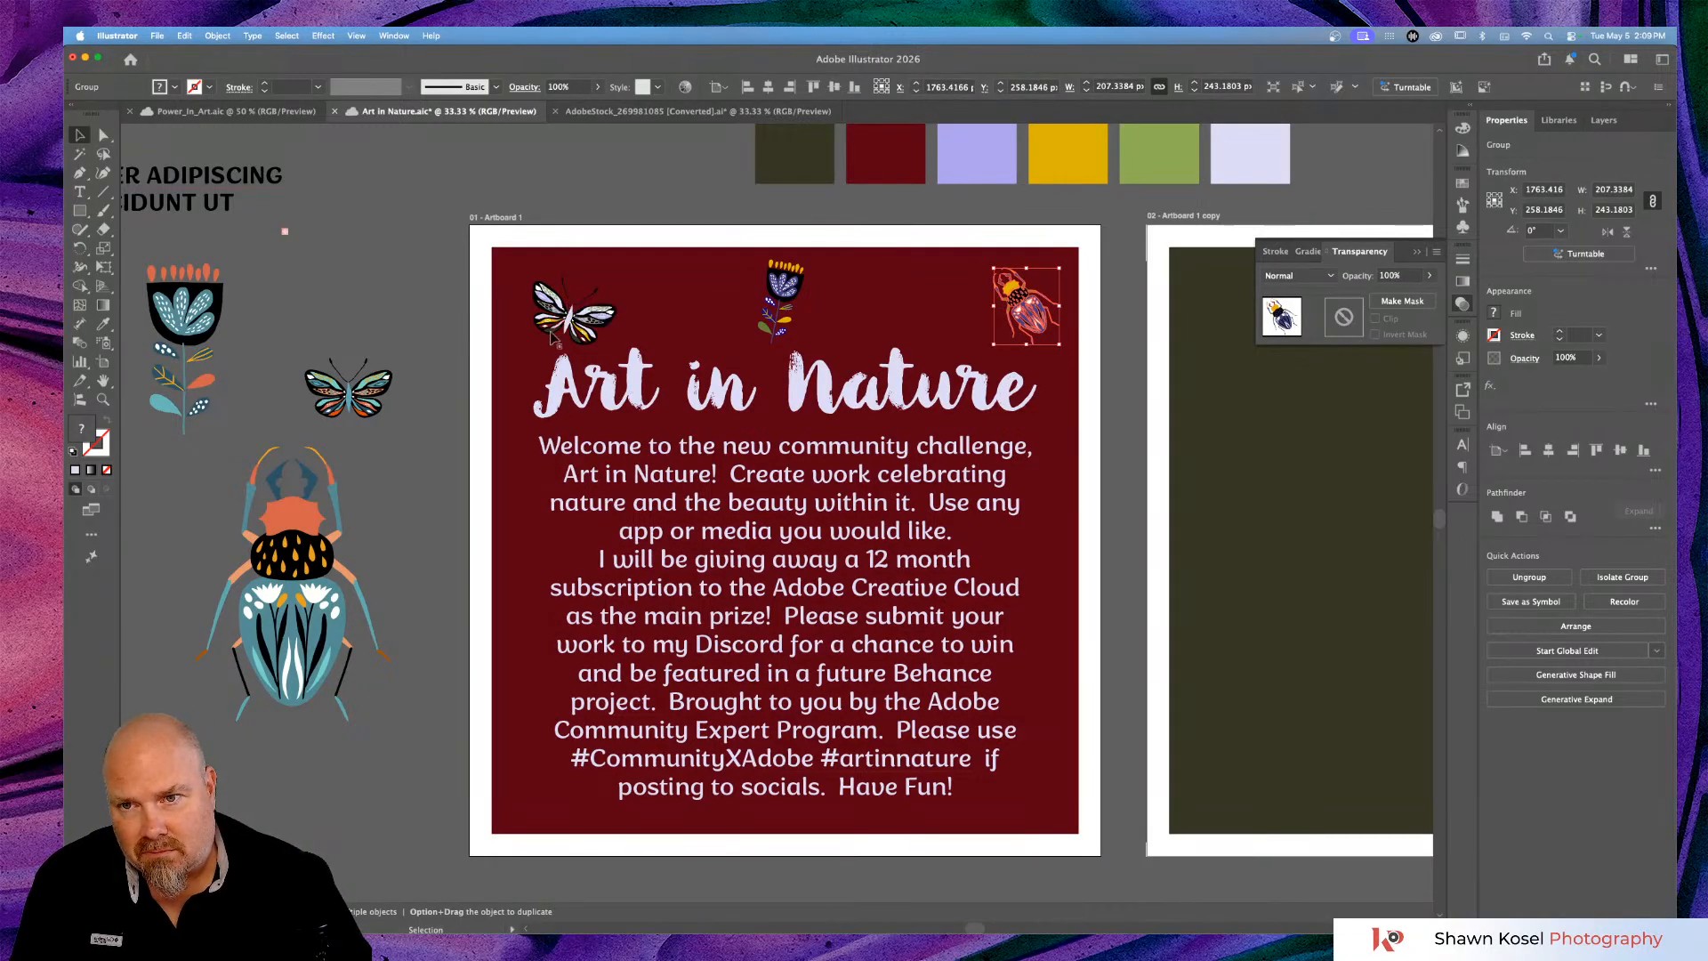
mouse_move(567, 330)
mouse_down()
mouse_move(546, 313)
mouse_move(593, 345)
mouse_move(580, 322)
mouse_up()
Move the "Art in Nature" title slightly up and center it horizontally on the artboard.
click(810, 384)
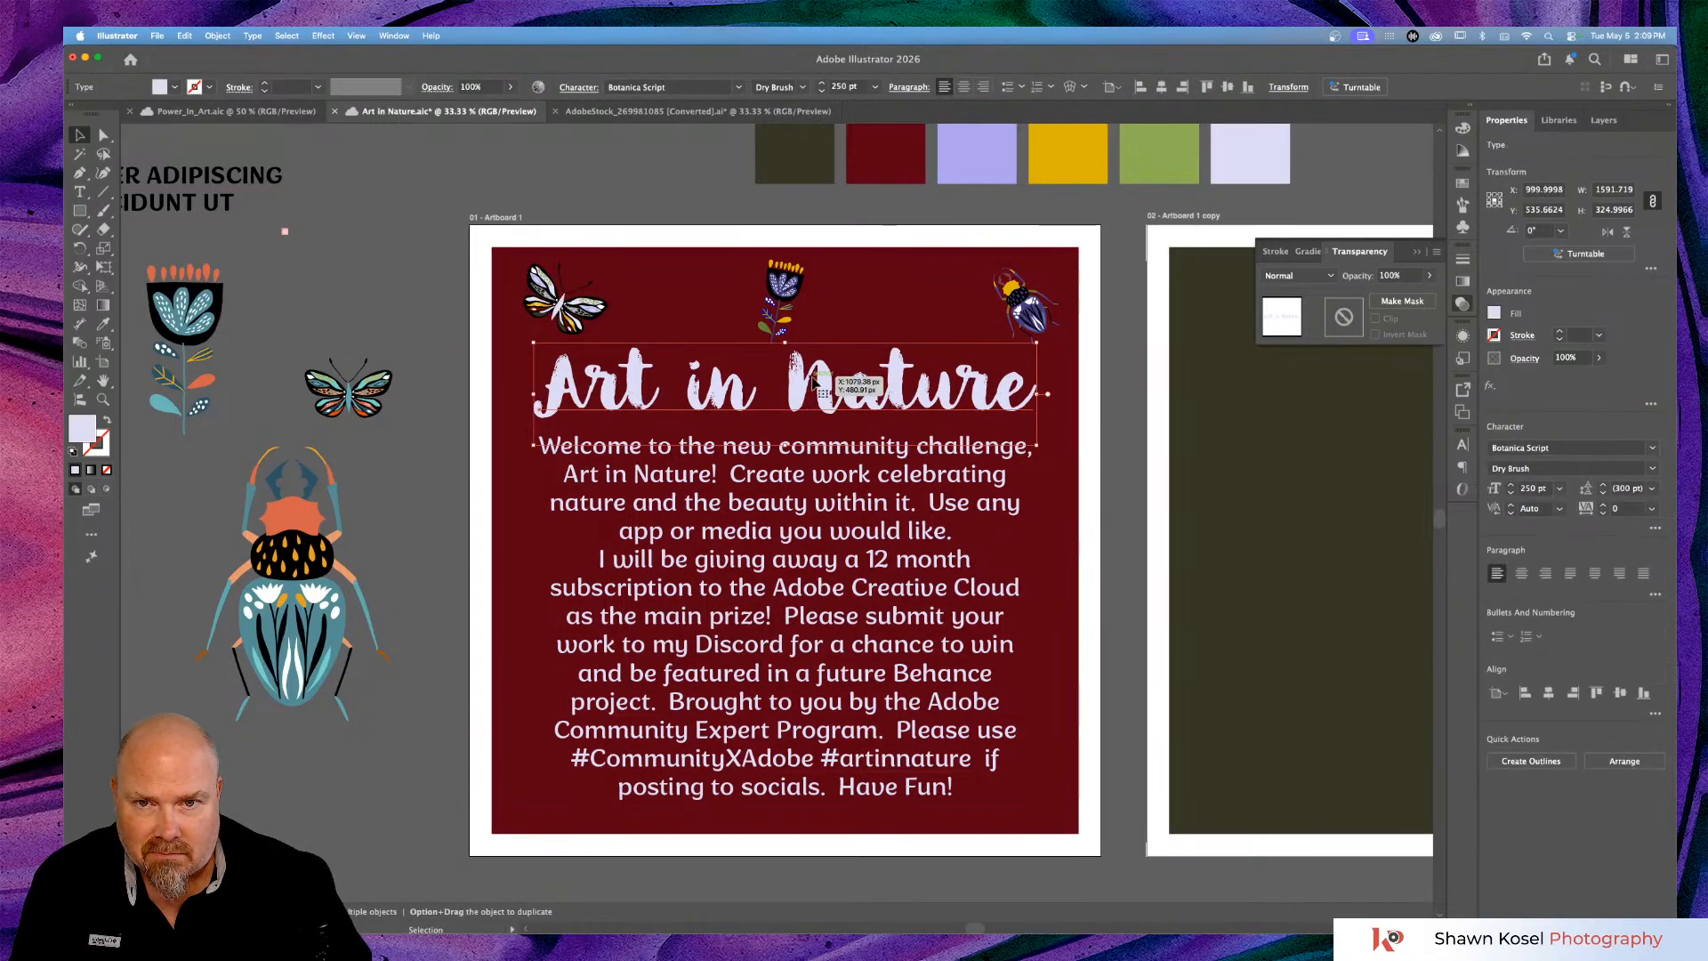
drag(815, 379, 796, 382)
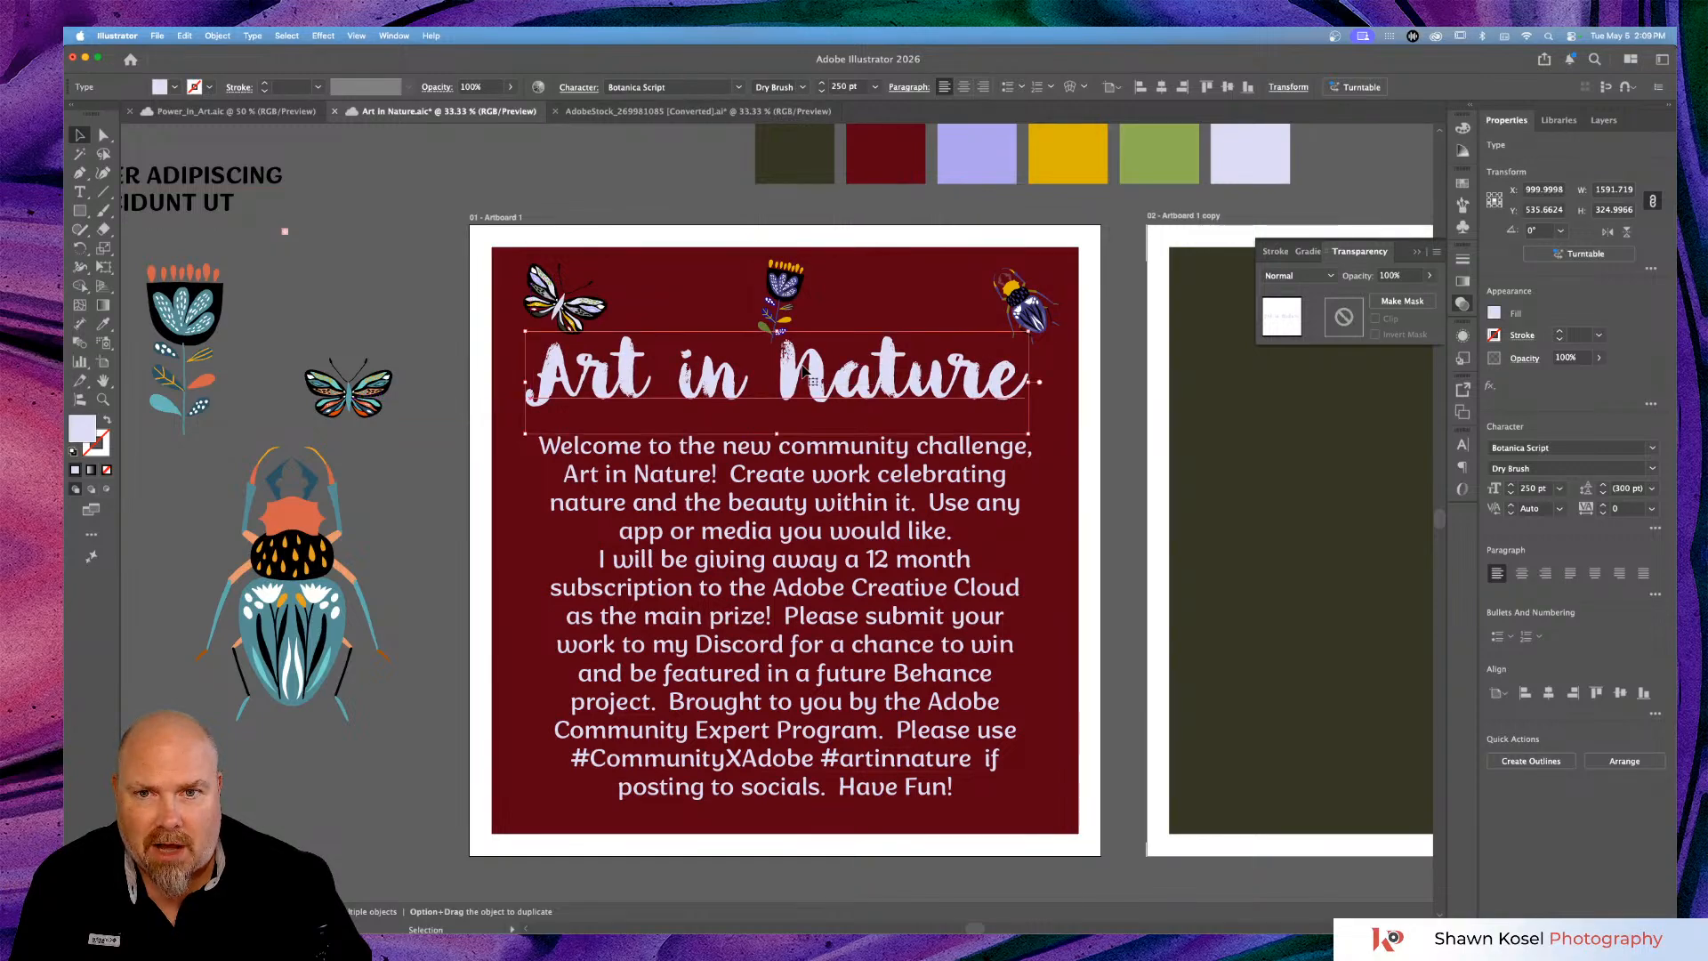
click(1161, 86)
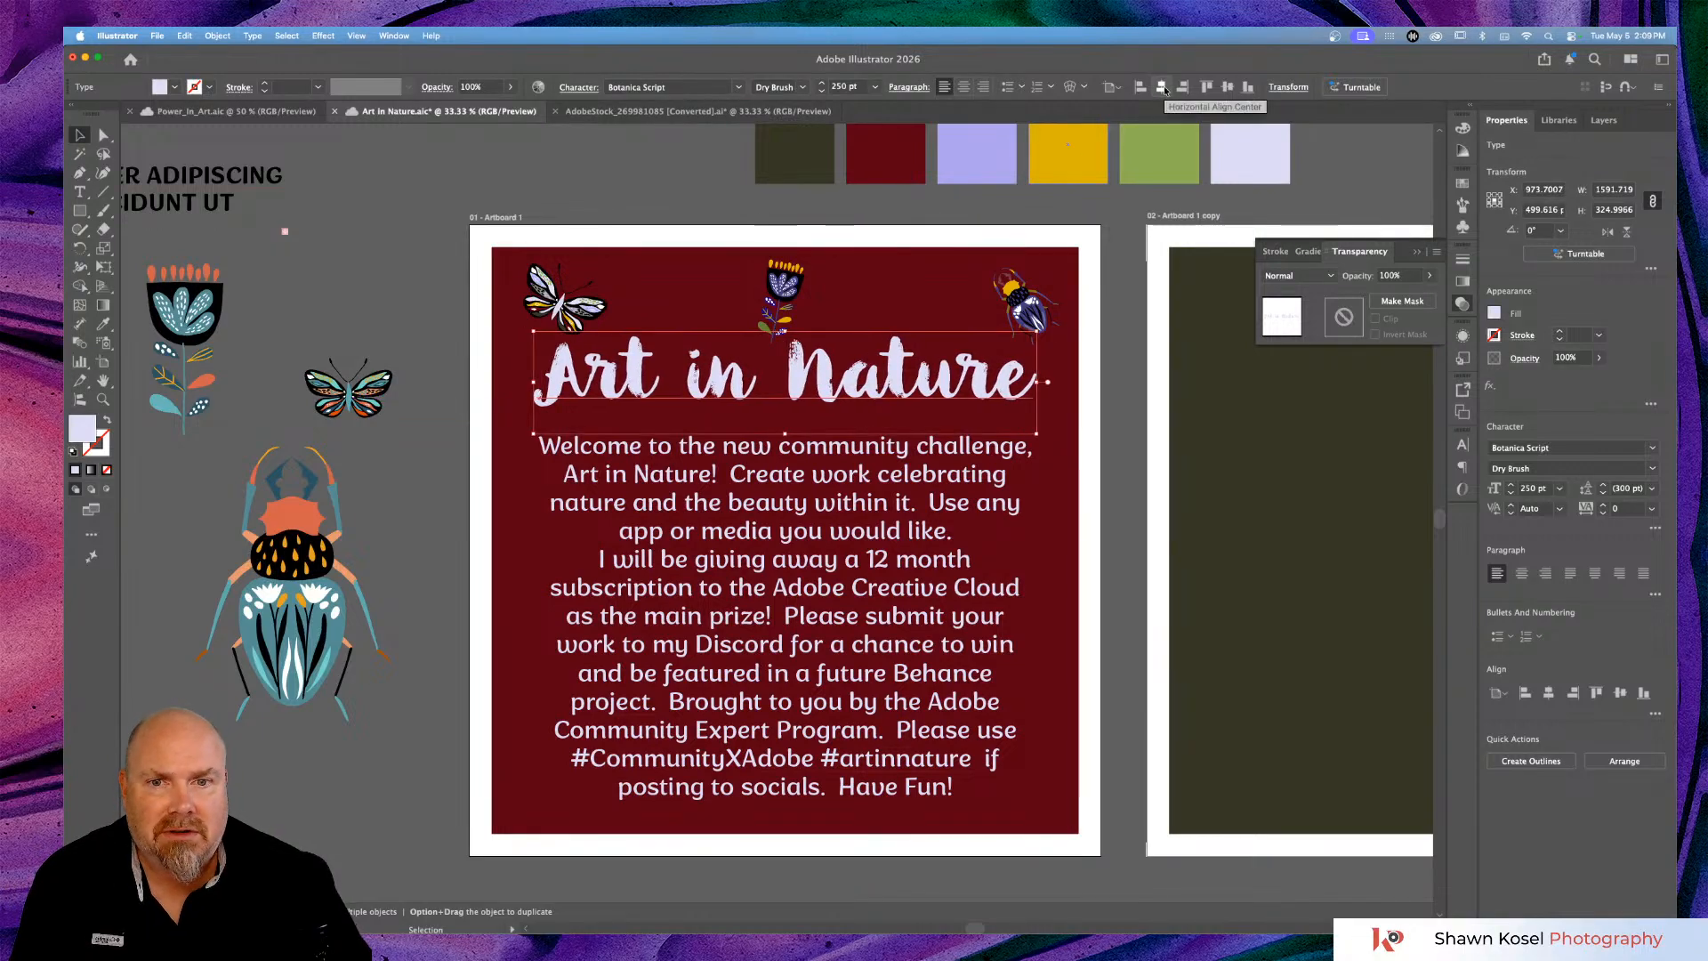
Move the welcome paragraph up to about Y 1231 px, closer beneath the title.
click(798, 661)
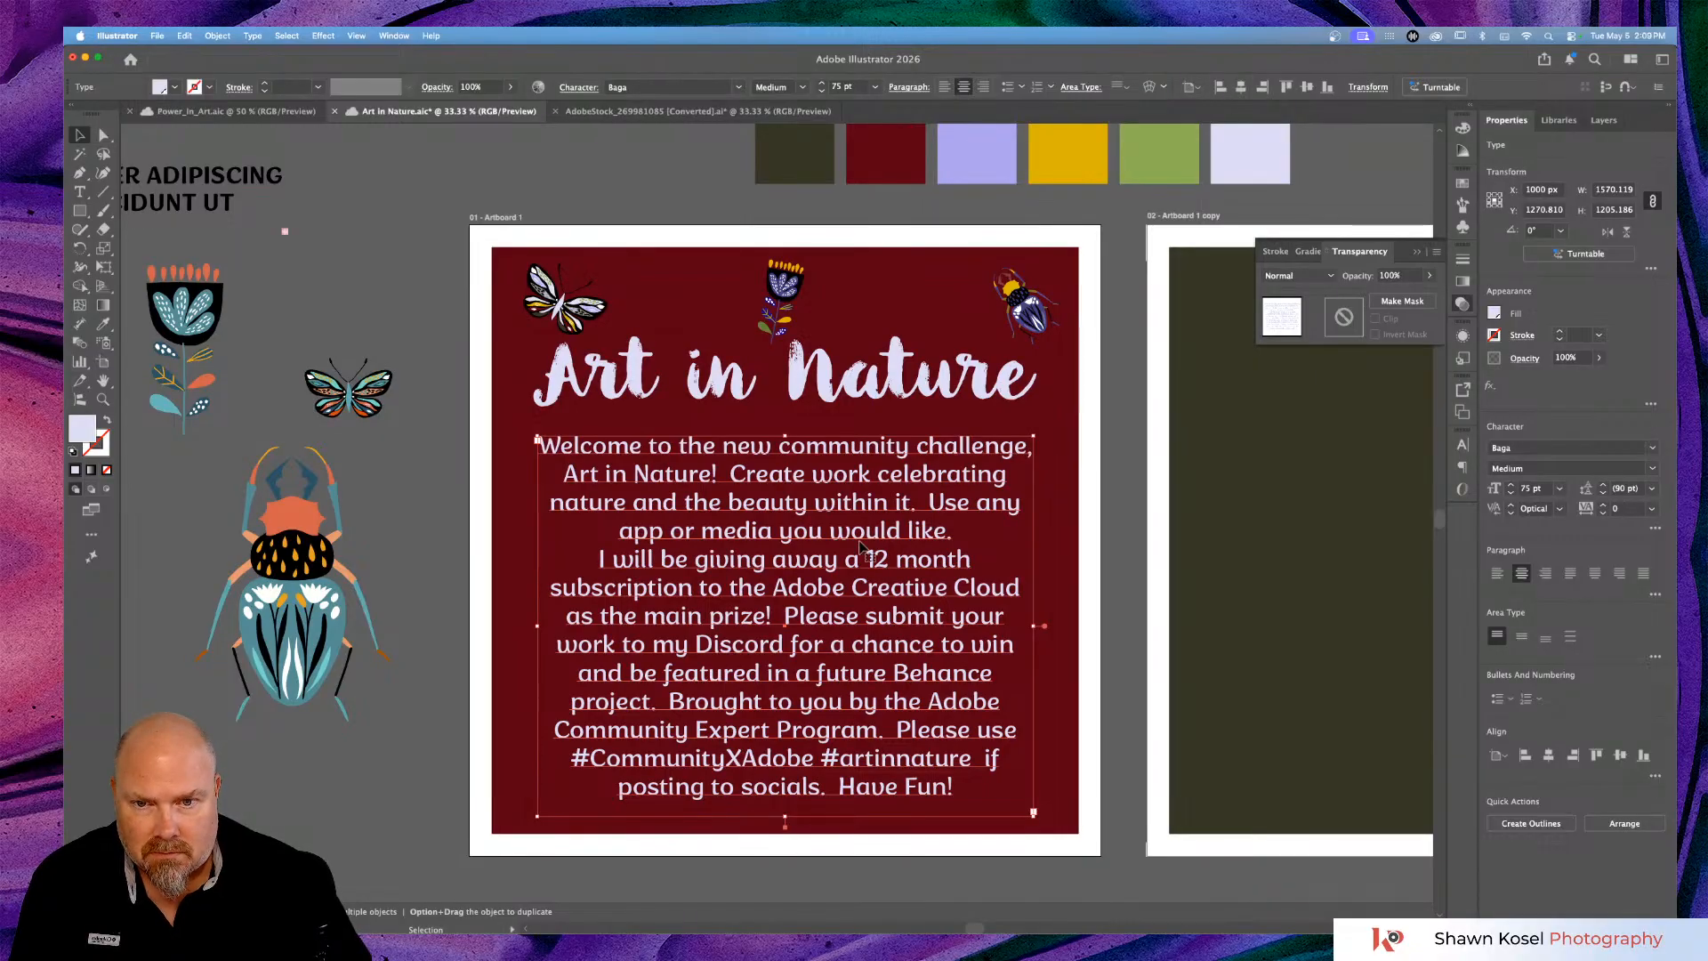
drag(781, 563, 783, 552)
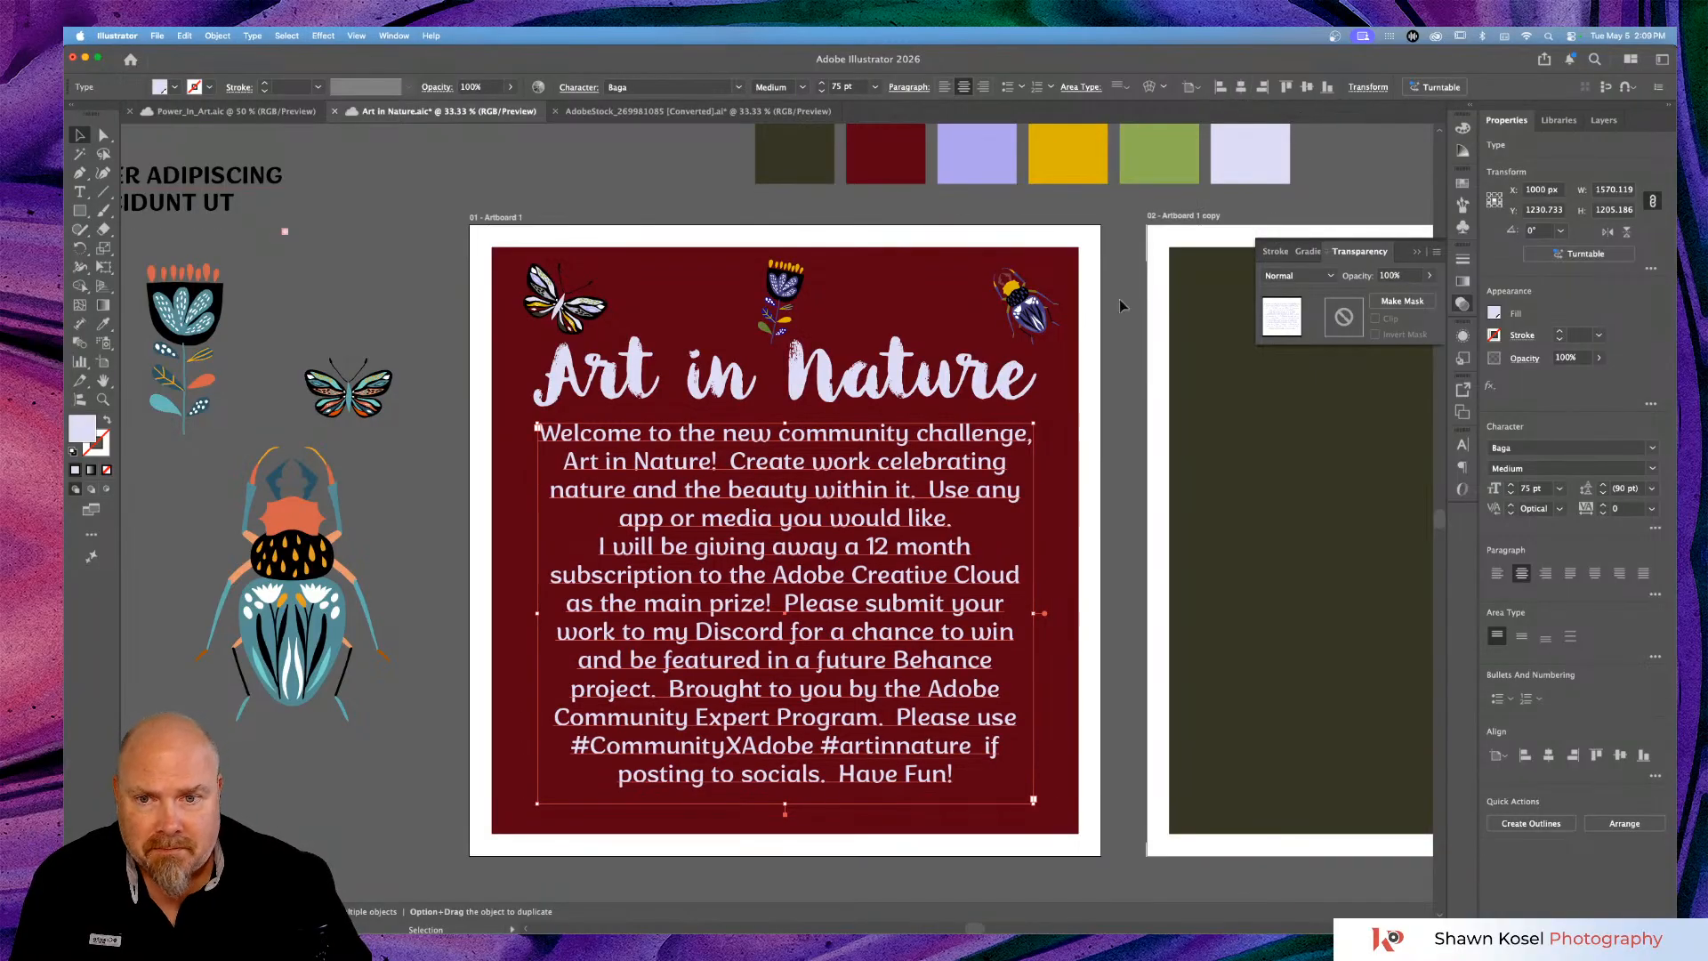
click(399, 795)
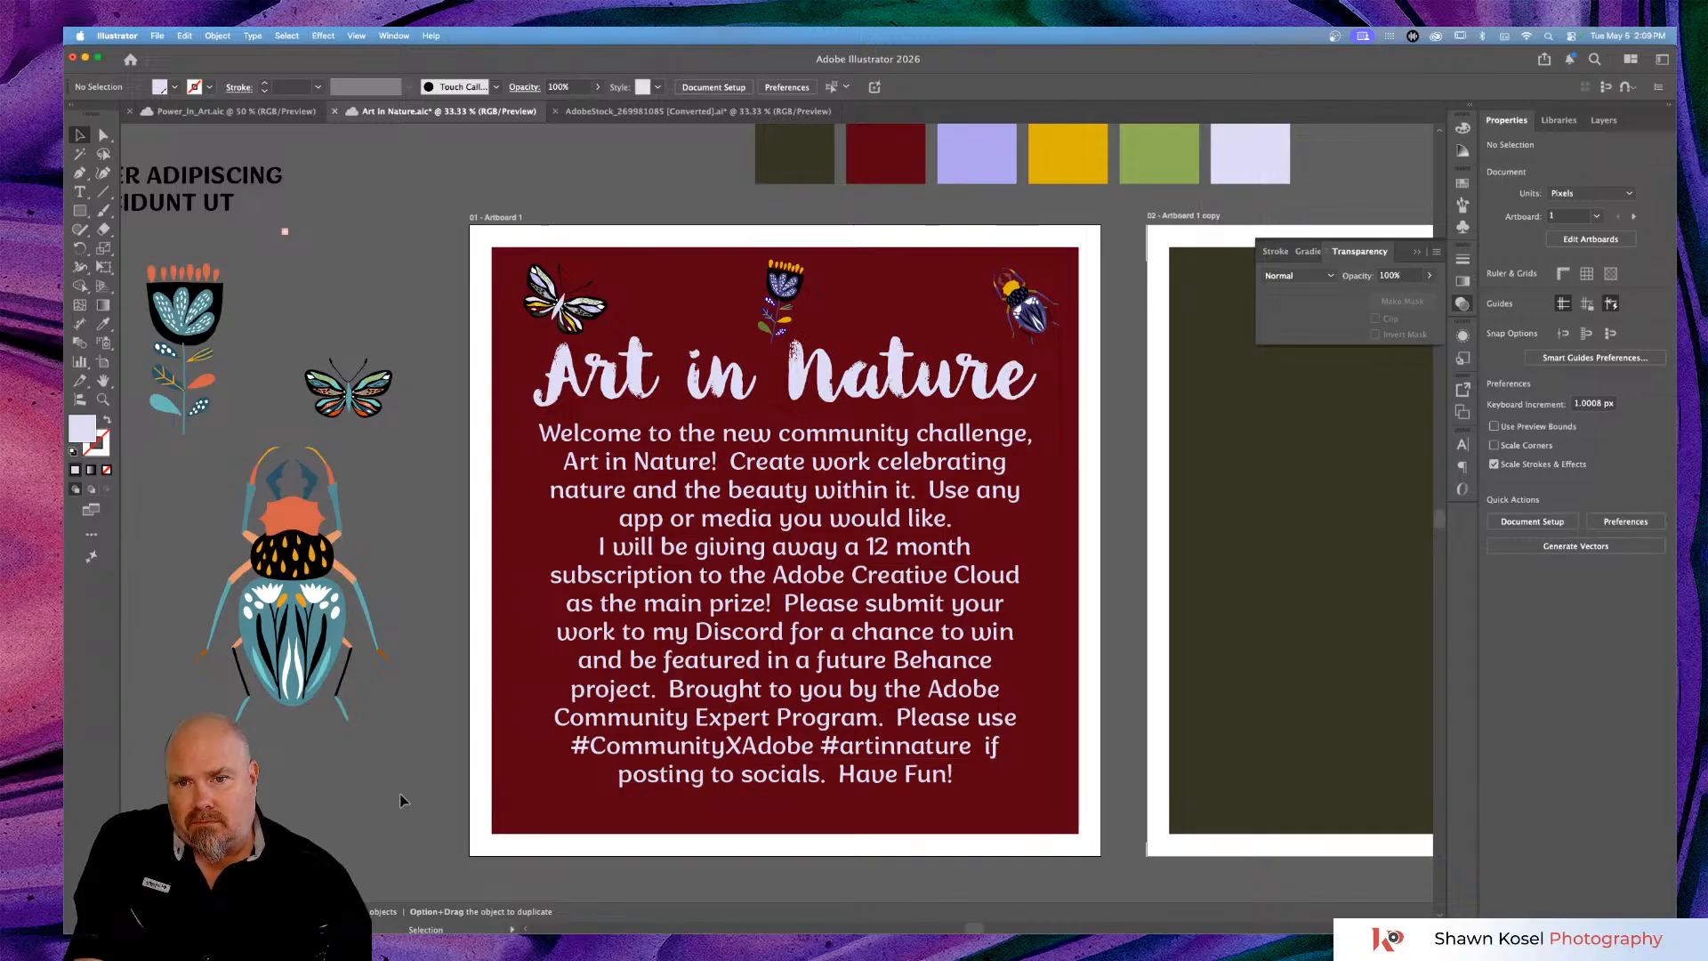
Review the Power_In_Art poster and the AdobeStock_269981085 insect sheet for reference, and return to Art in Nature.
scroll(1032, 719, down, 2)
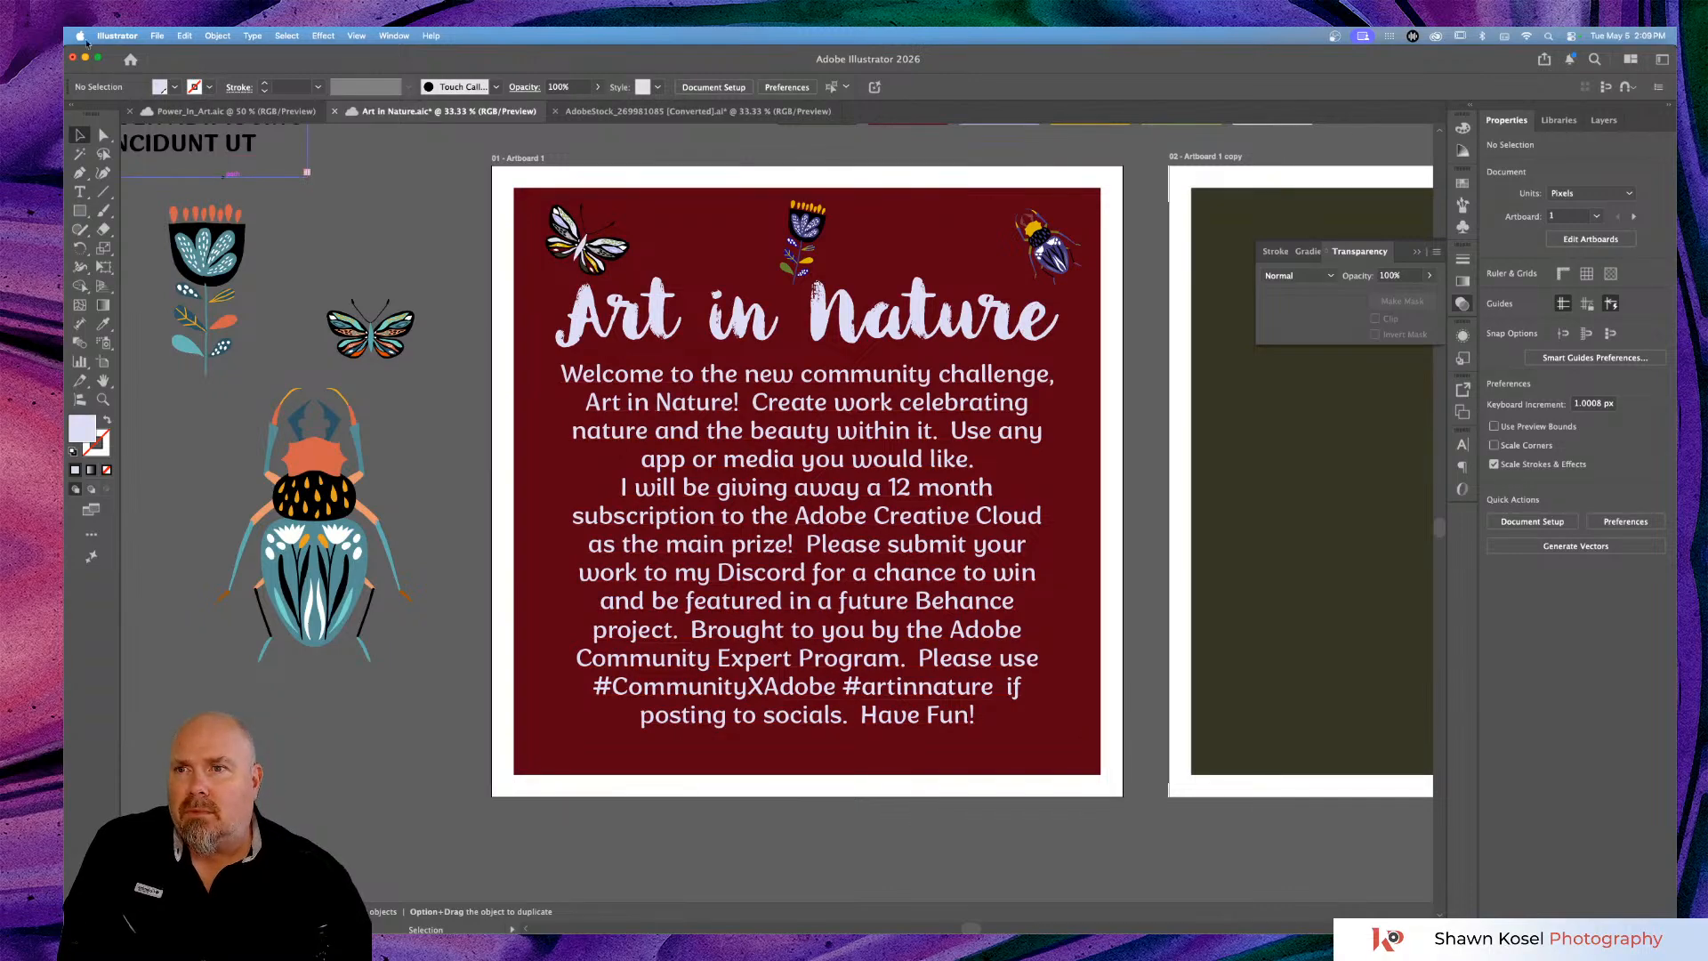
click(237, 114)
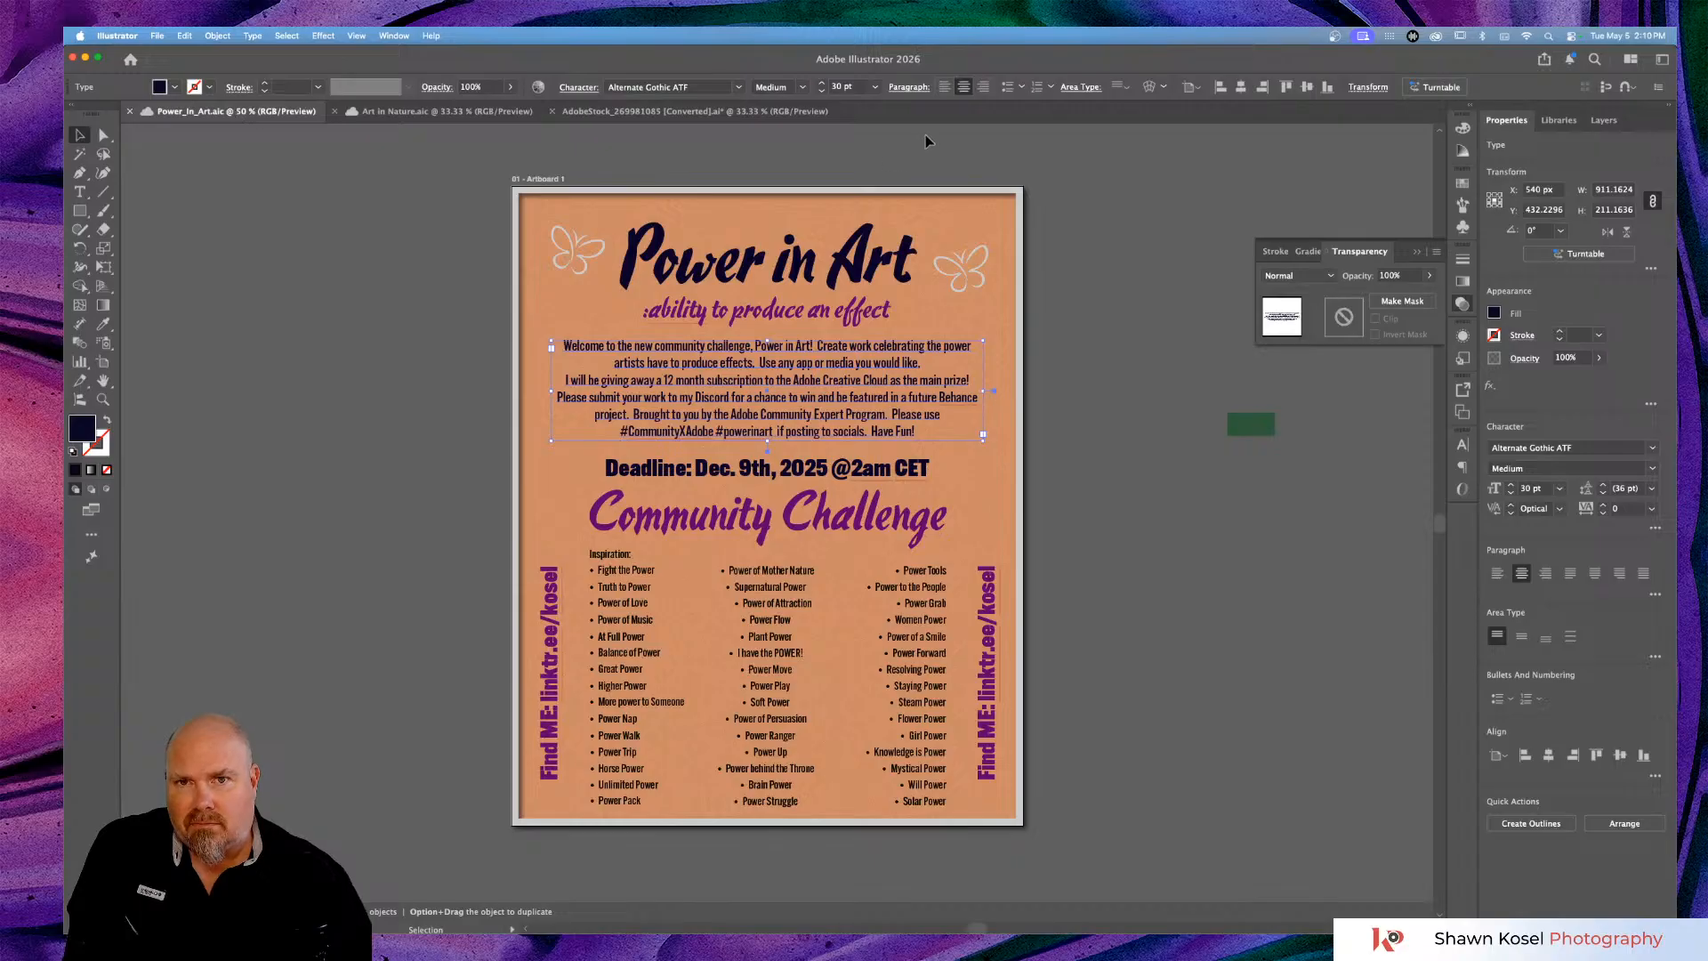
click(676, 113)
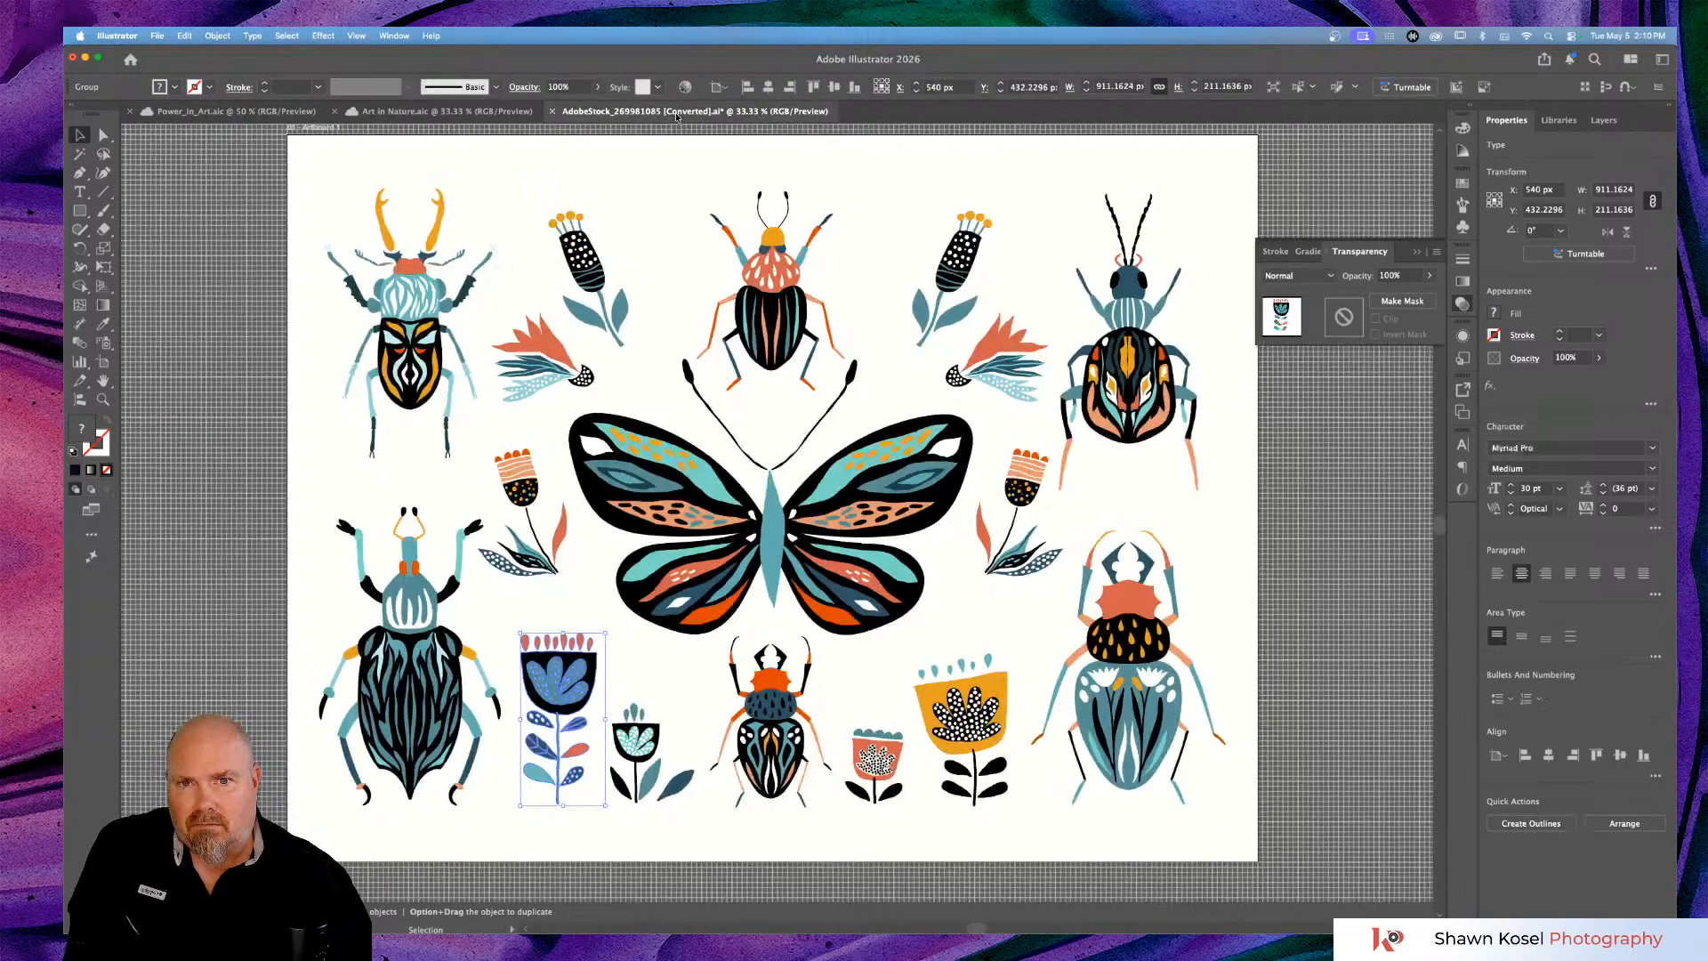
click(220, 110)
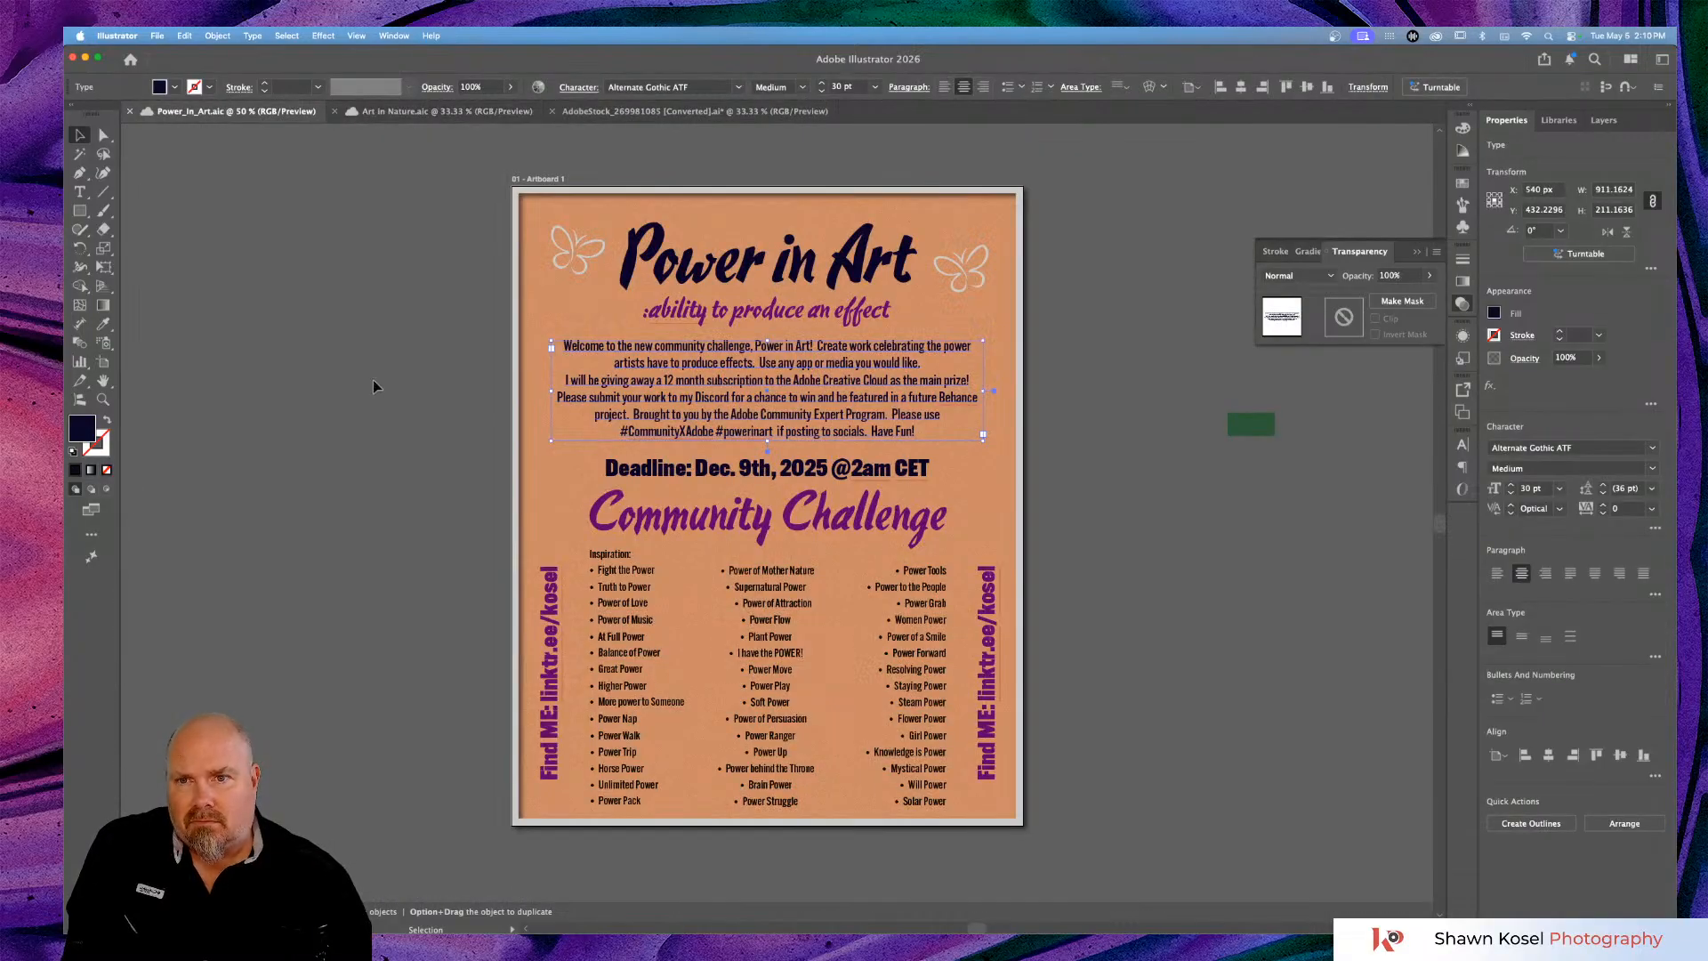
click(423, 115)
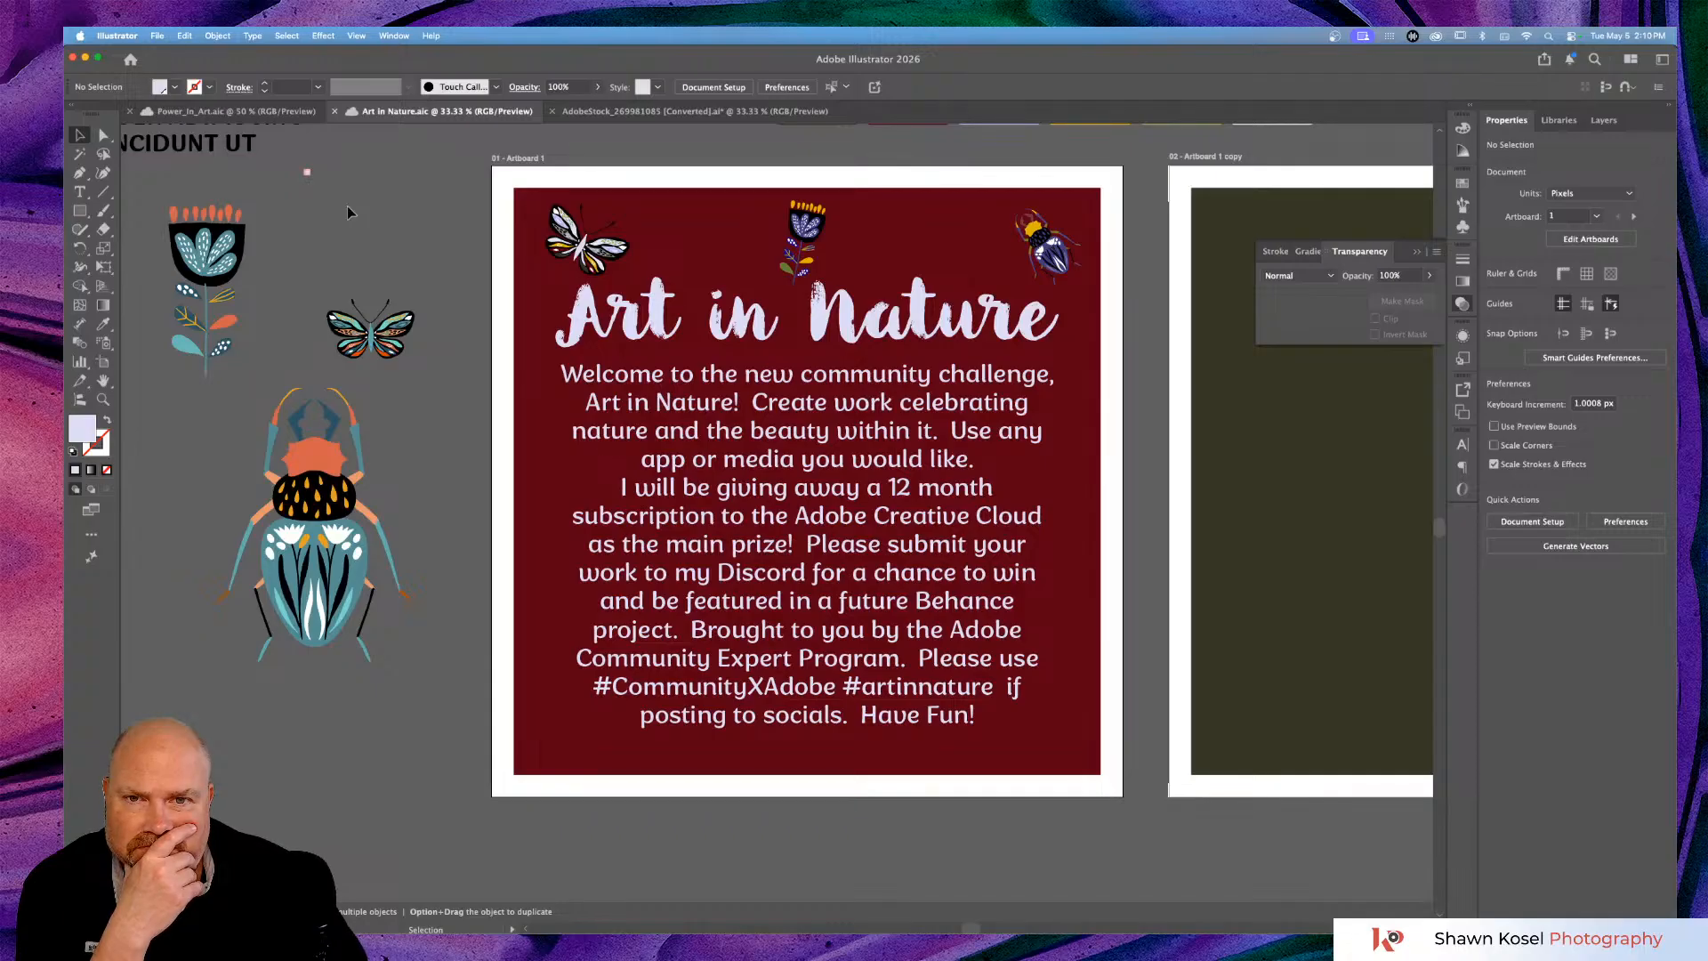
Tilt the flower above the title to about 11.6° and shift it left to about X 908, Y 265 px.
click(814, 229)
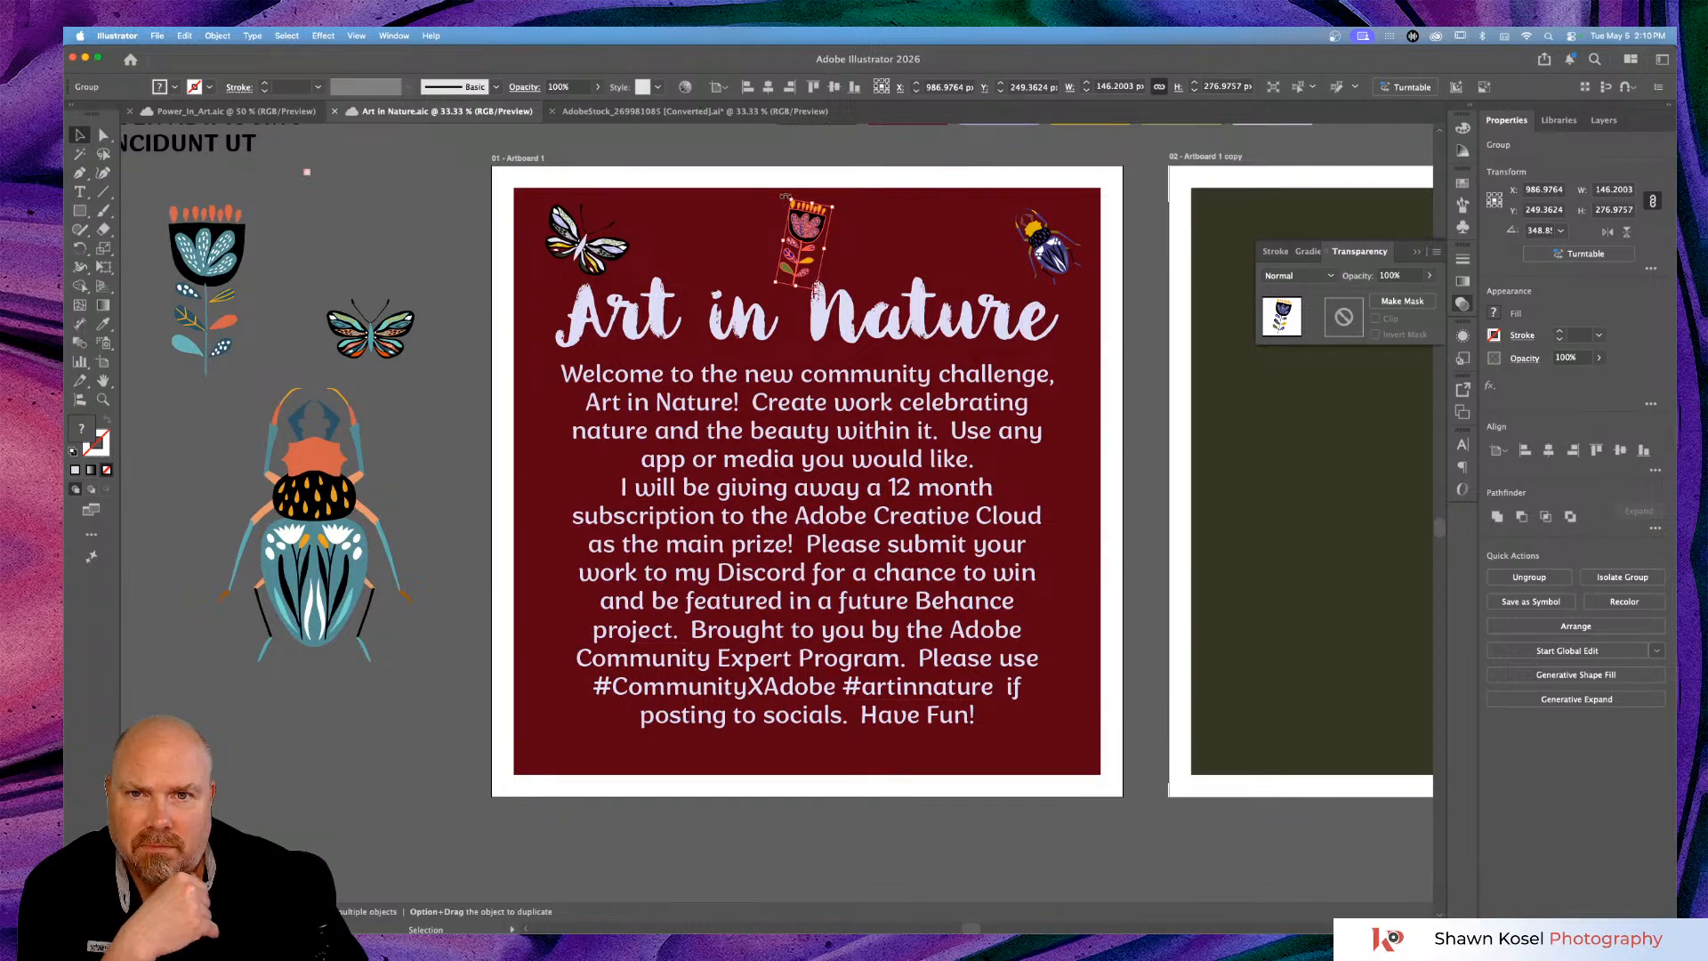
drag(785, 197, 792, 234)
click(794, 244)
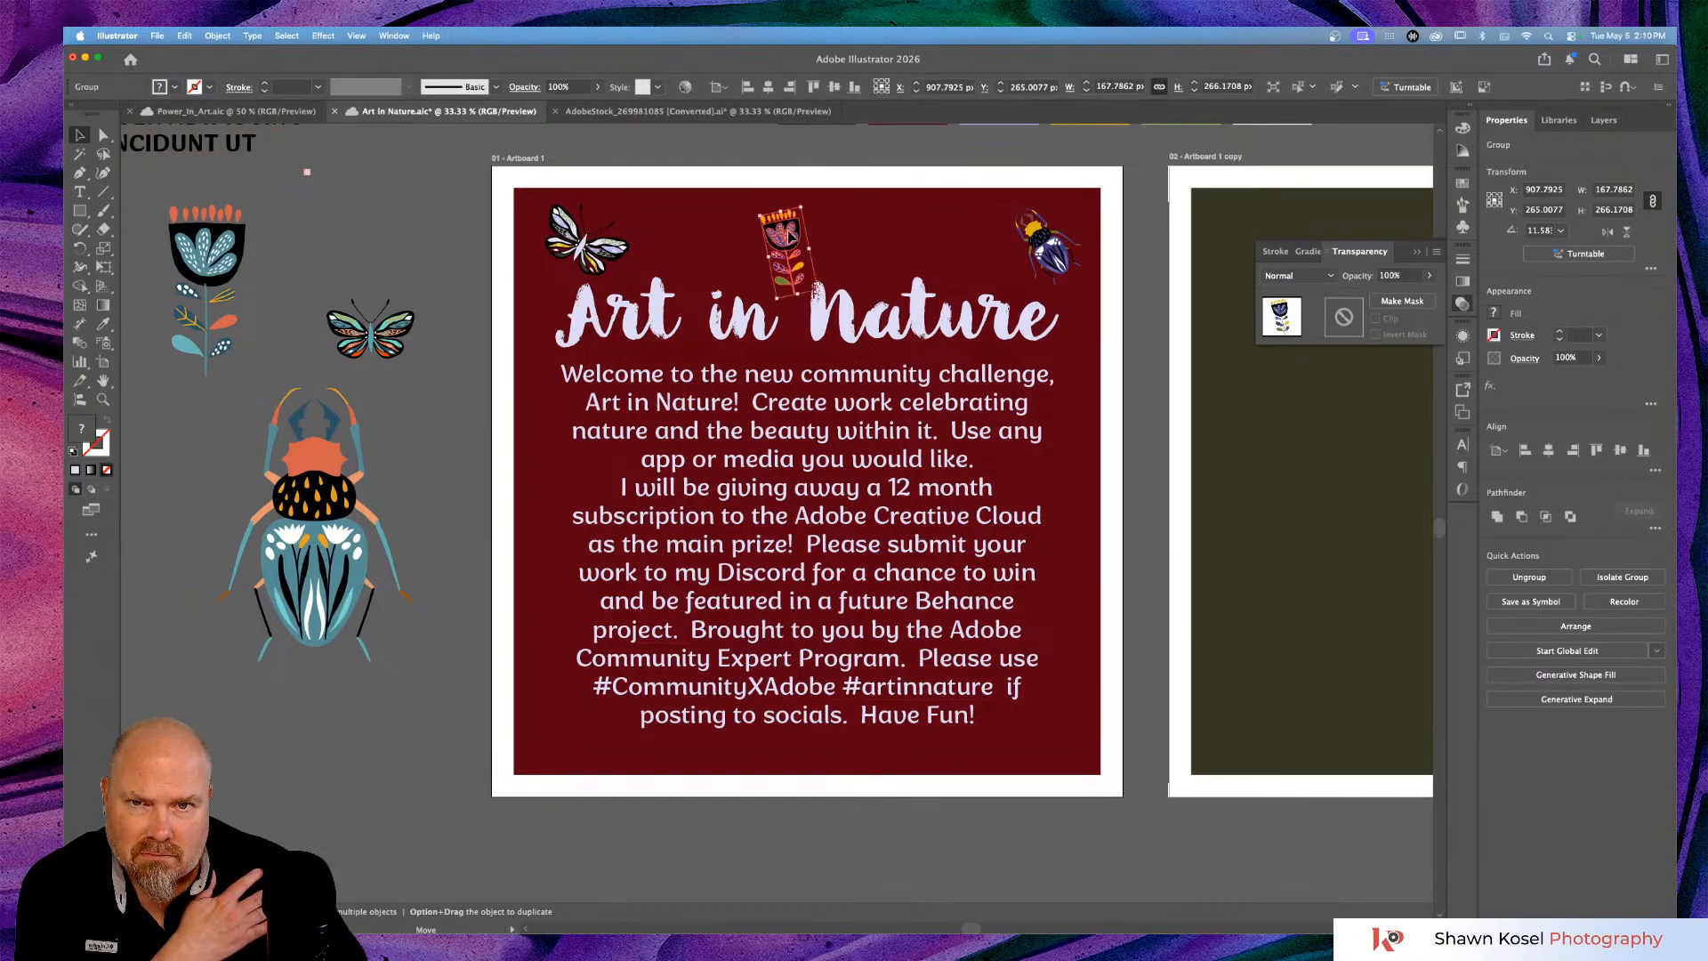
click(858, 214)
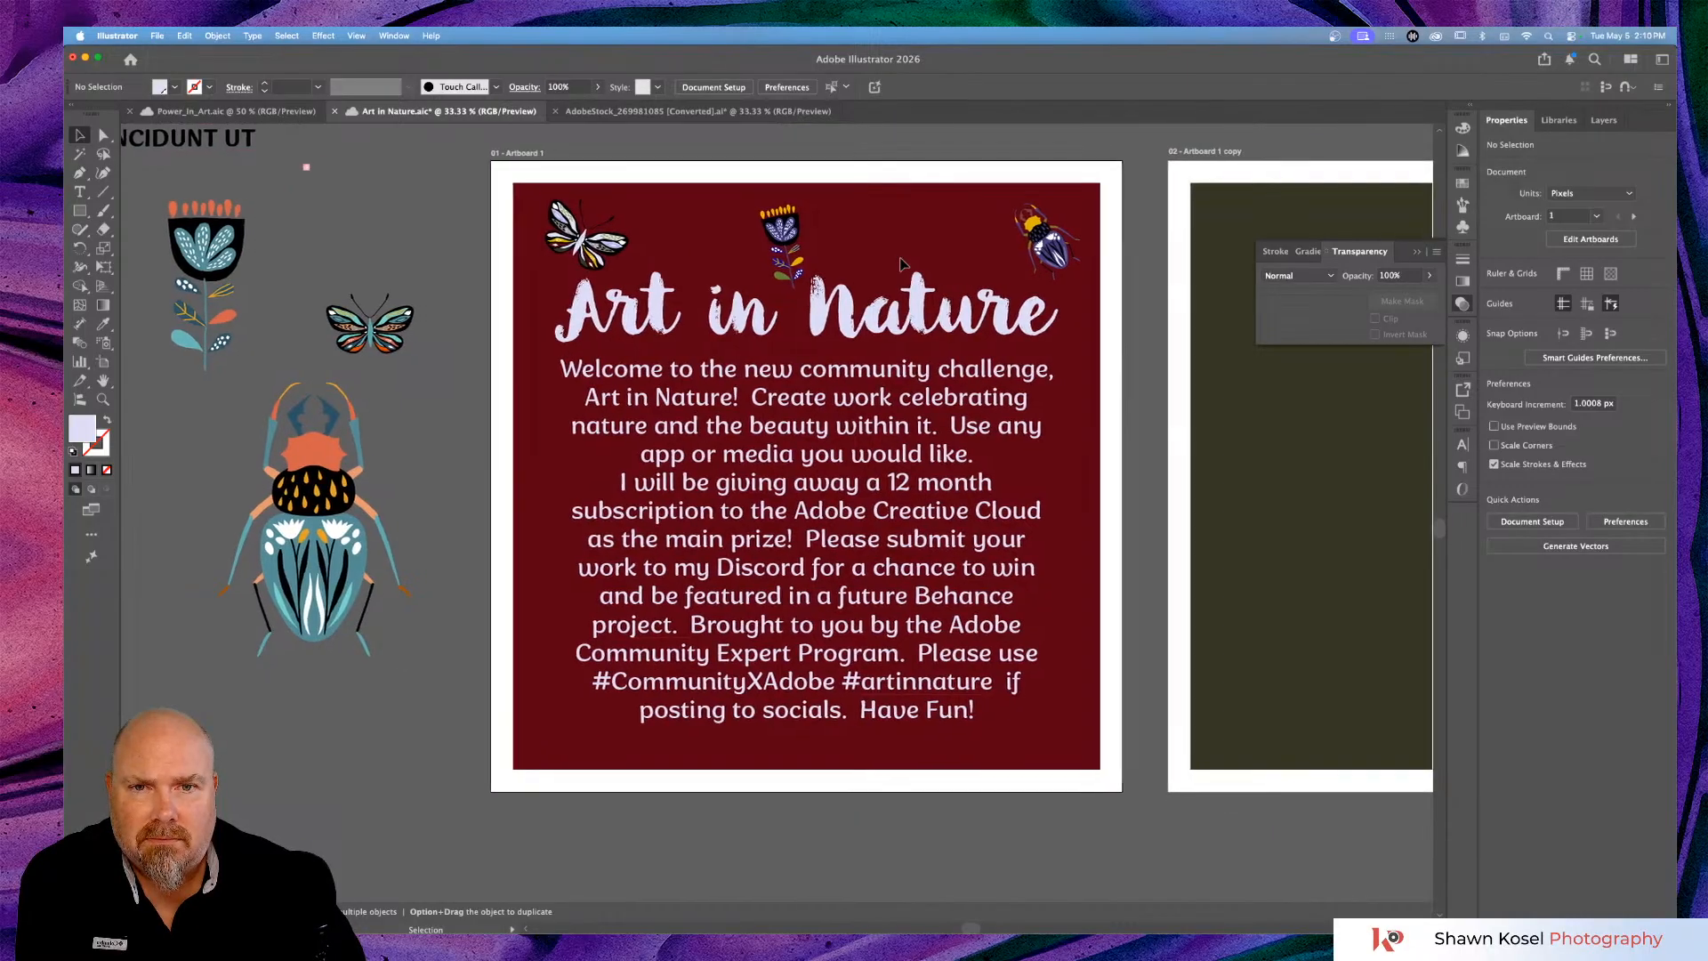
Copy the beetle with yellow mandibles from the upper left of the AdobeStock_269981085 sheet into Art in Nature.
scroll(900, 263, right, 3)
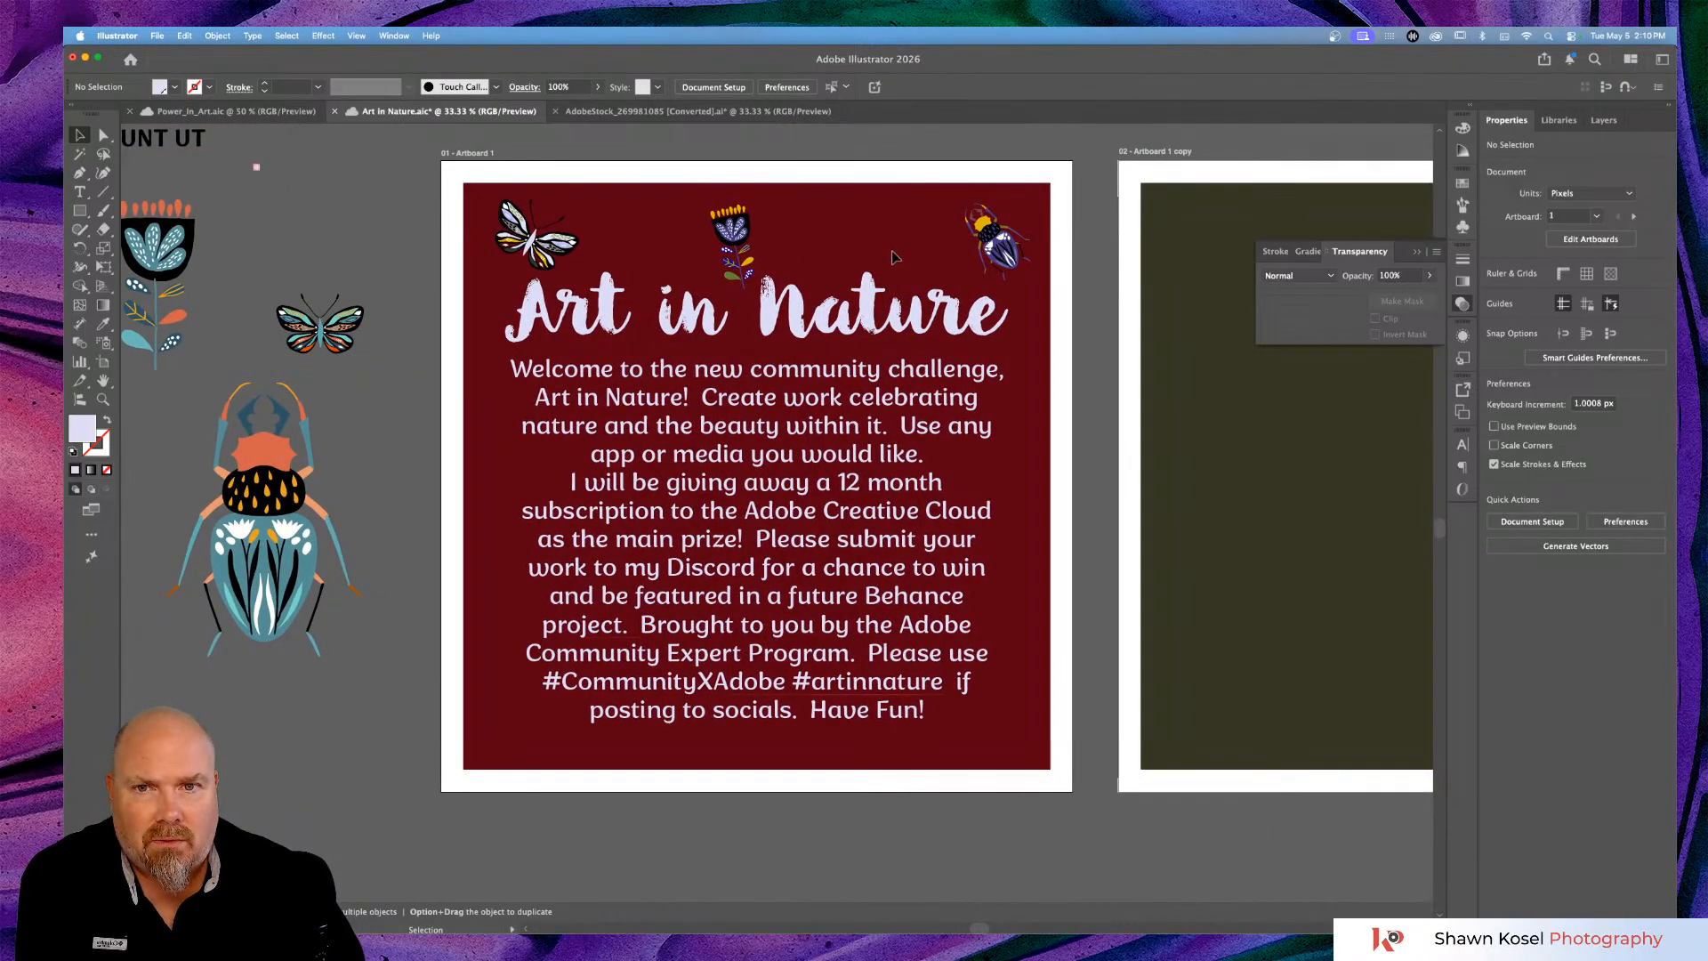
click(749, 113)
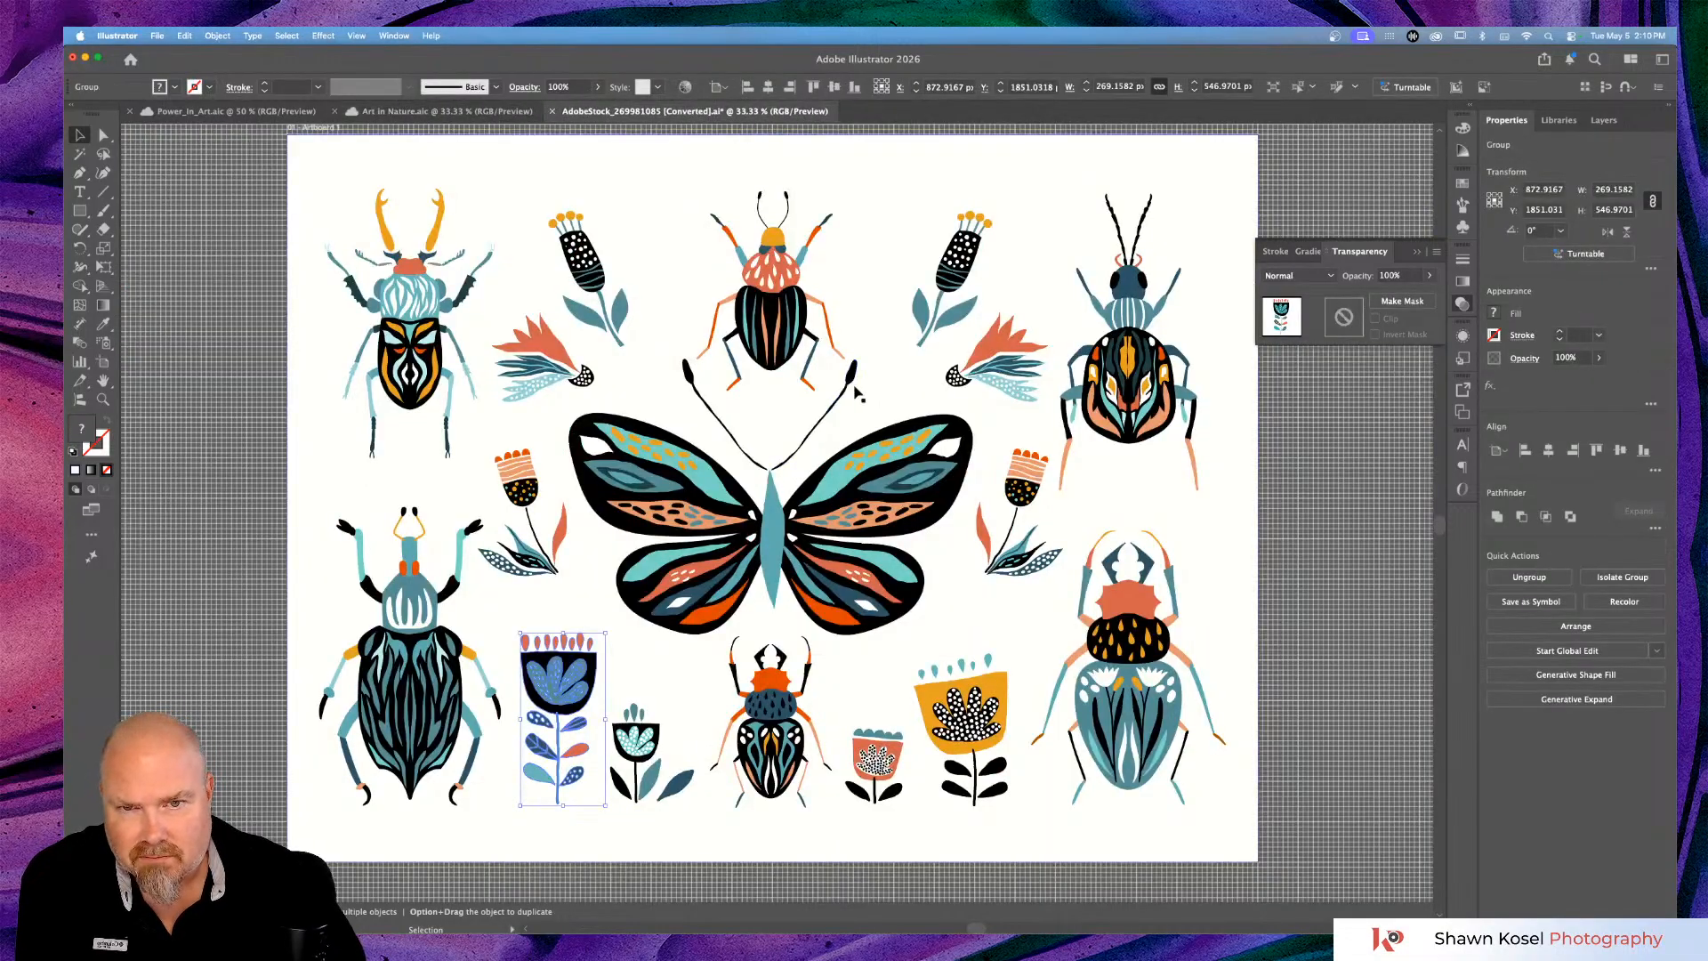
click(908, 240)
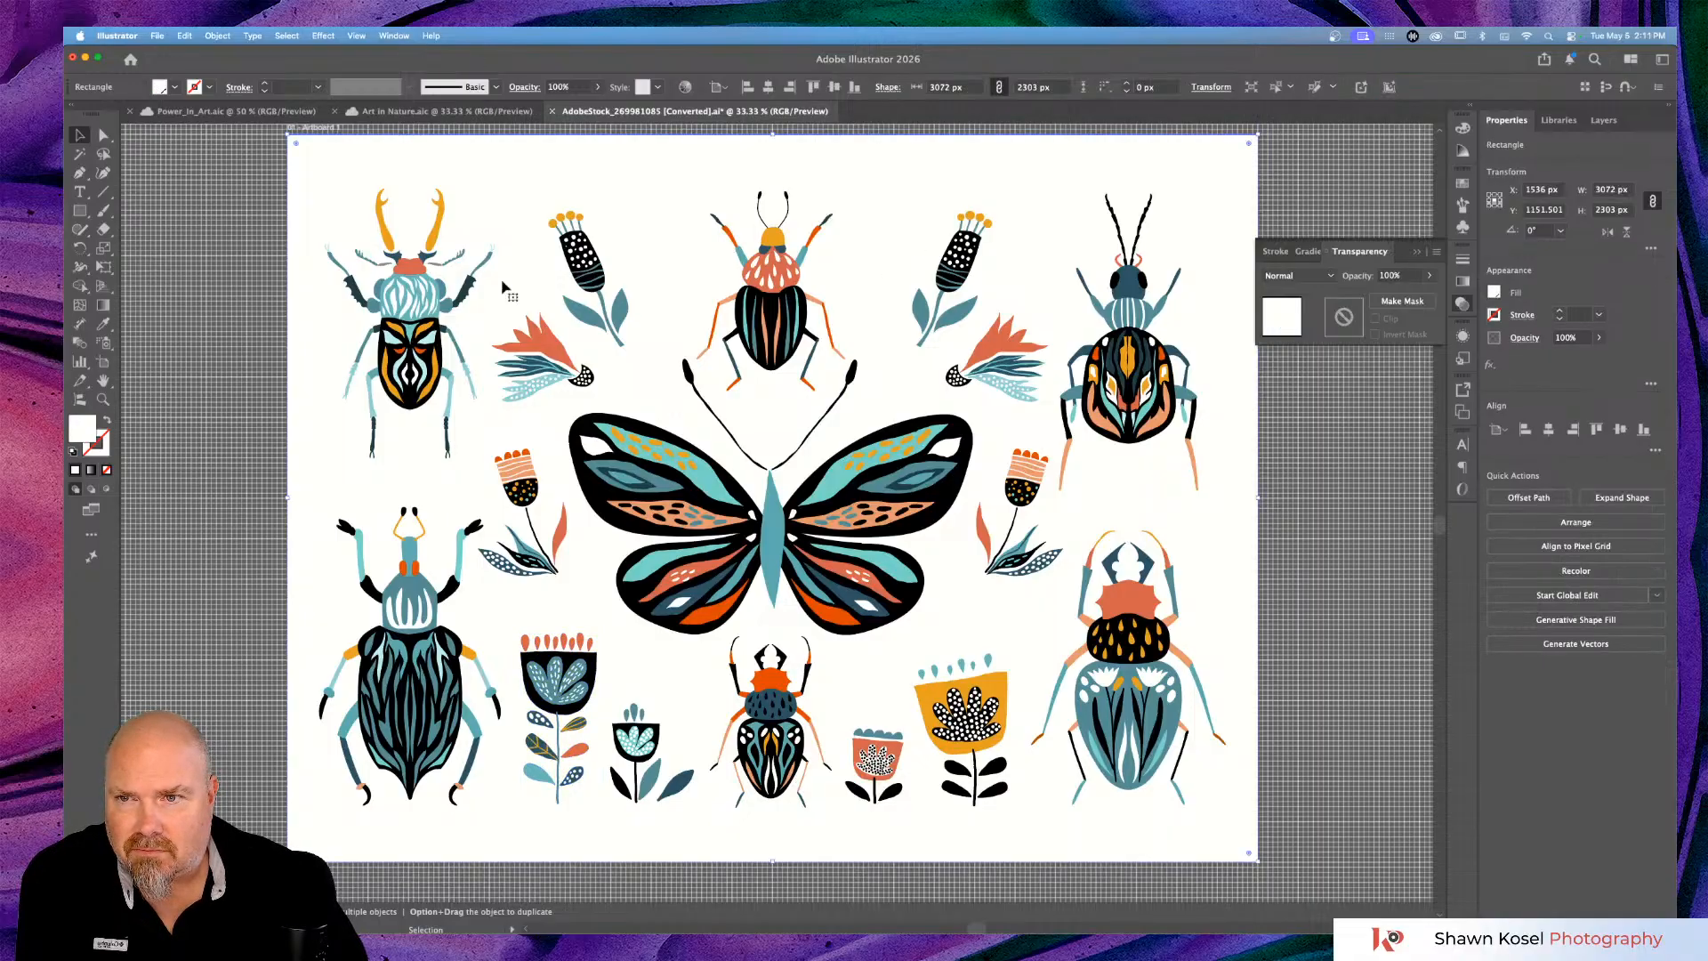
click(428, 310)
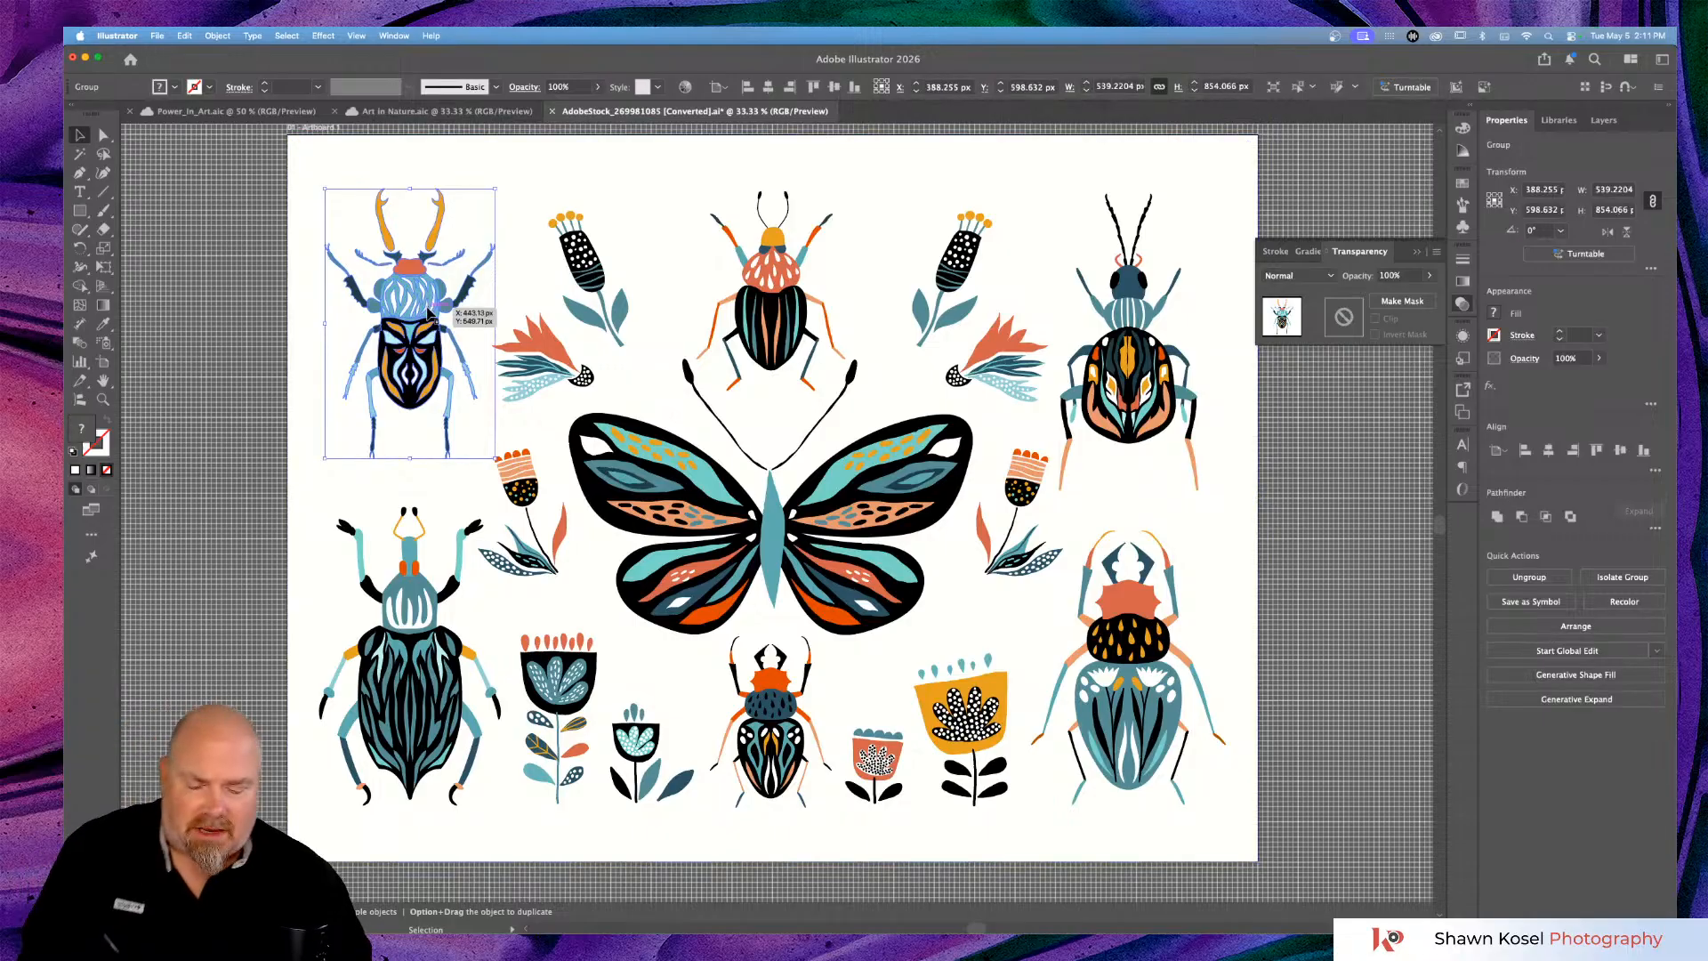
key(a)
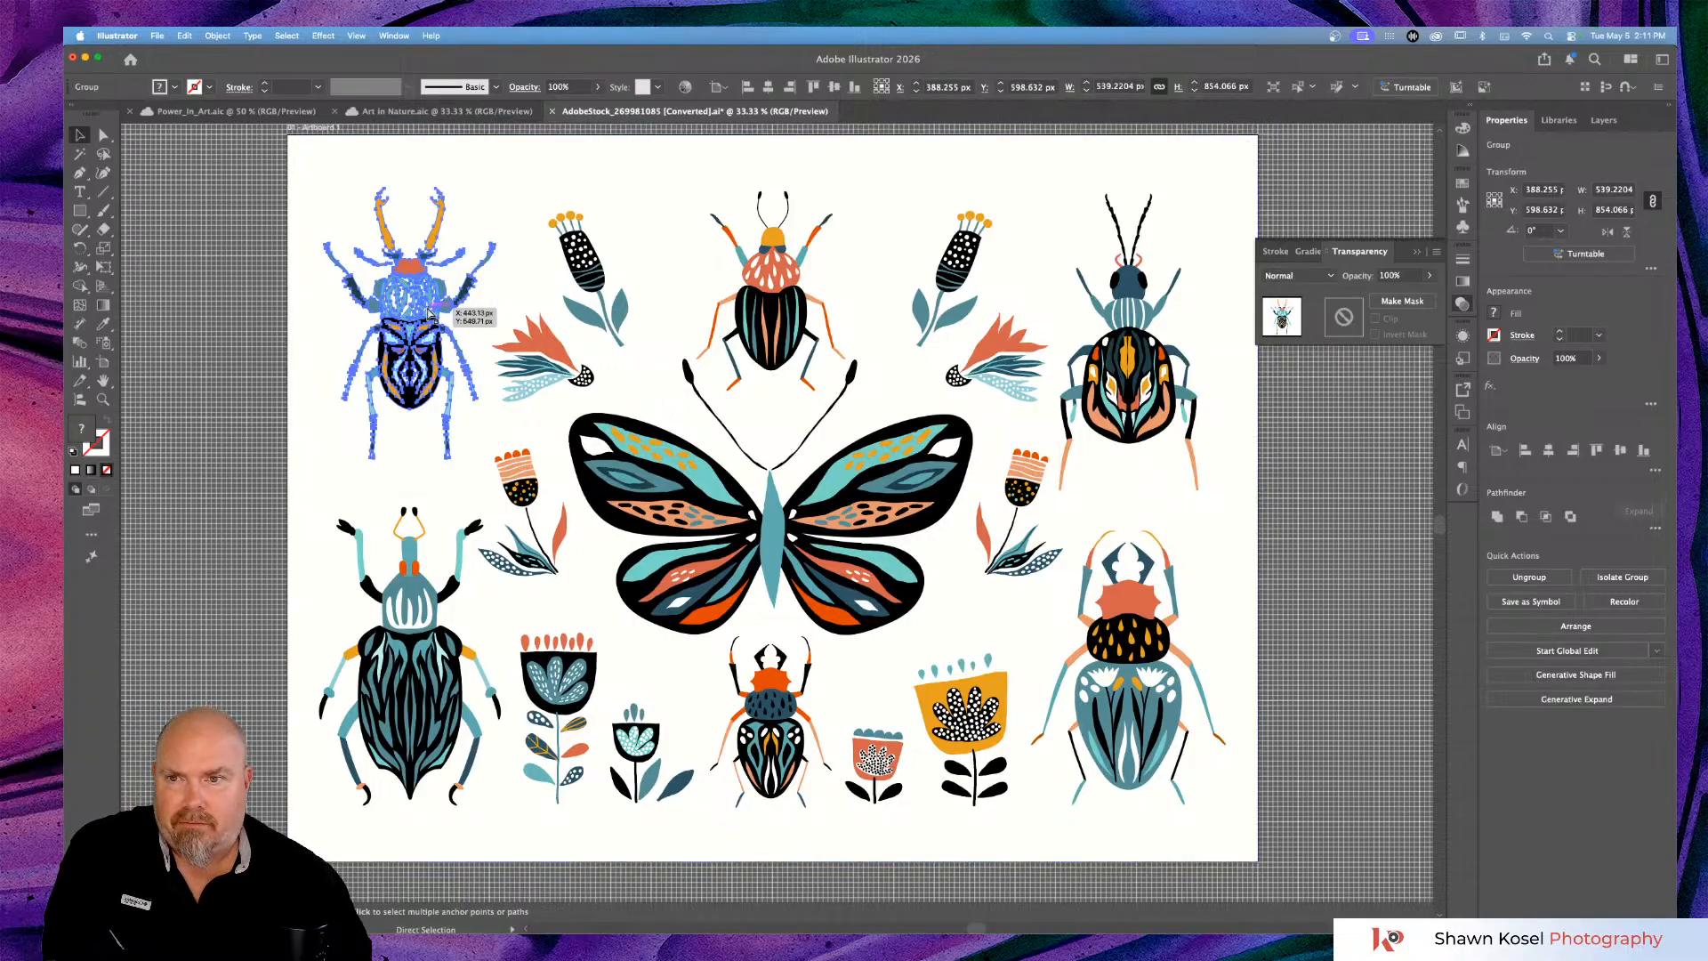
key(v)
click(456, 114)
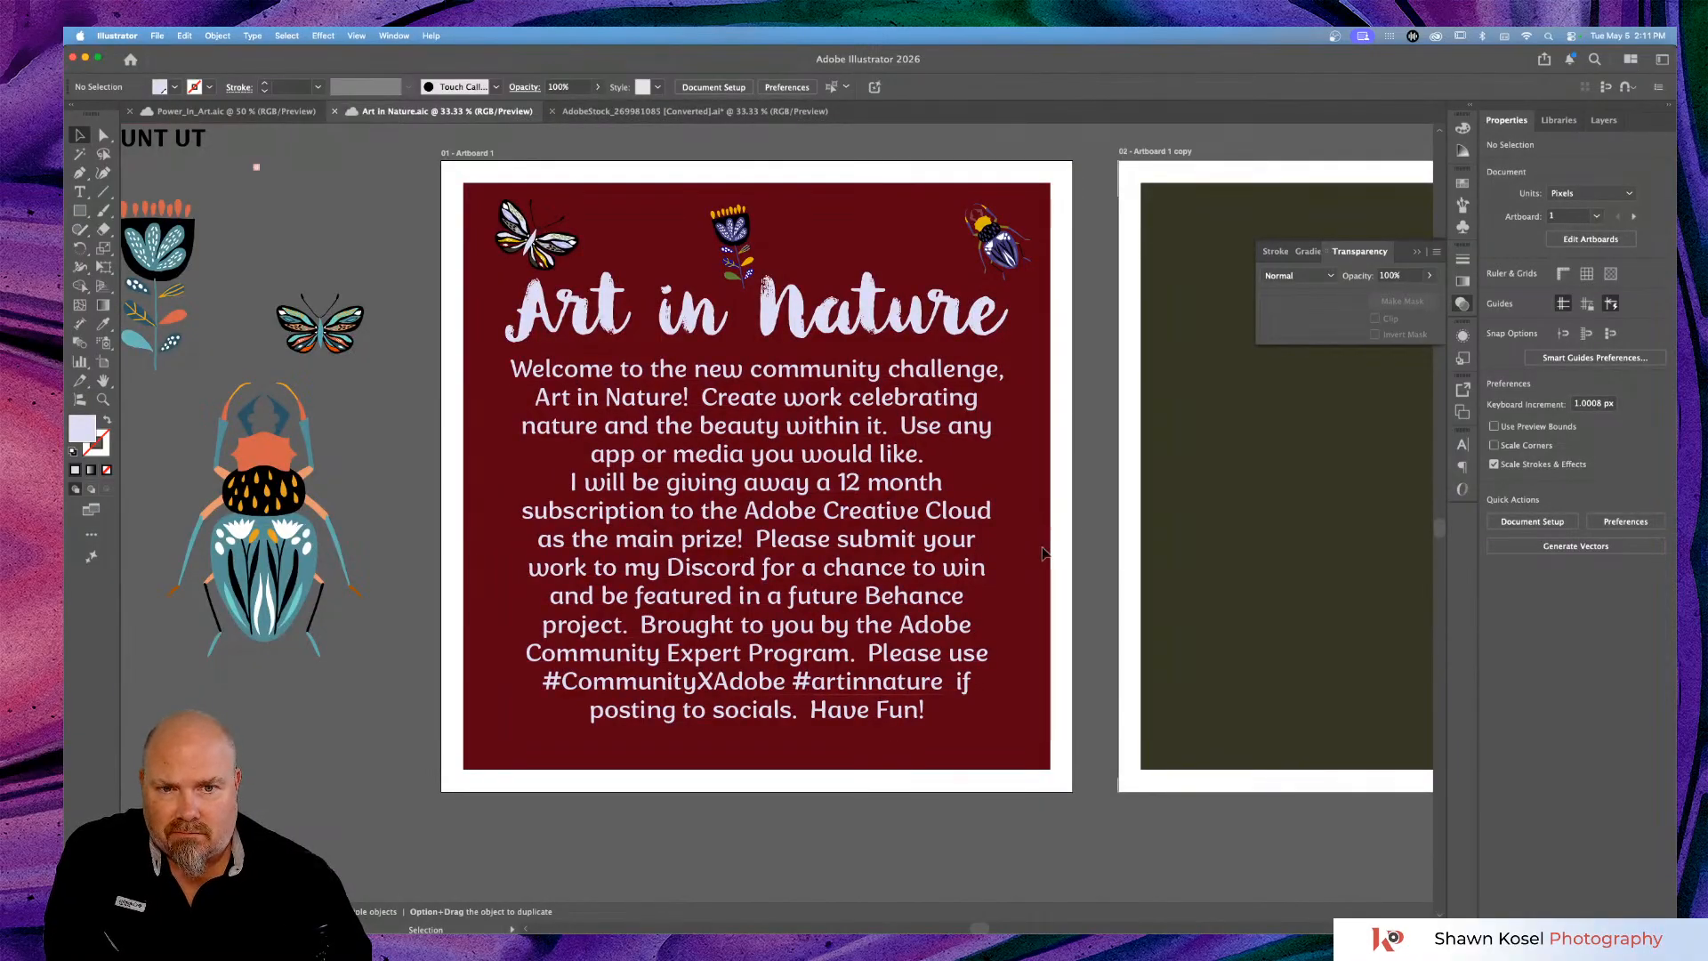
key(a)
key(super+v)
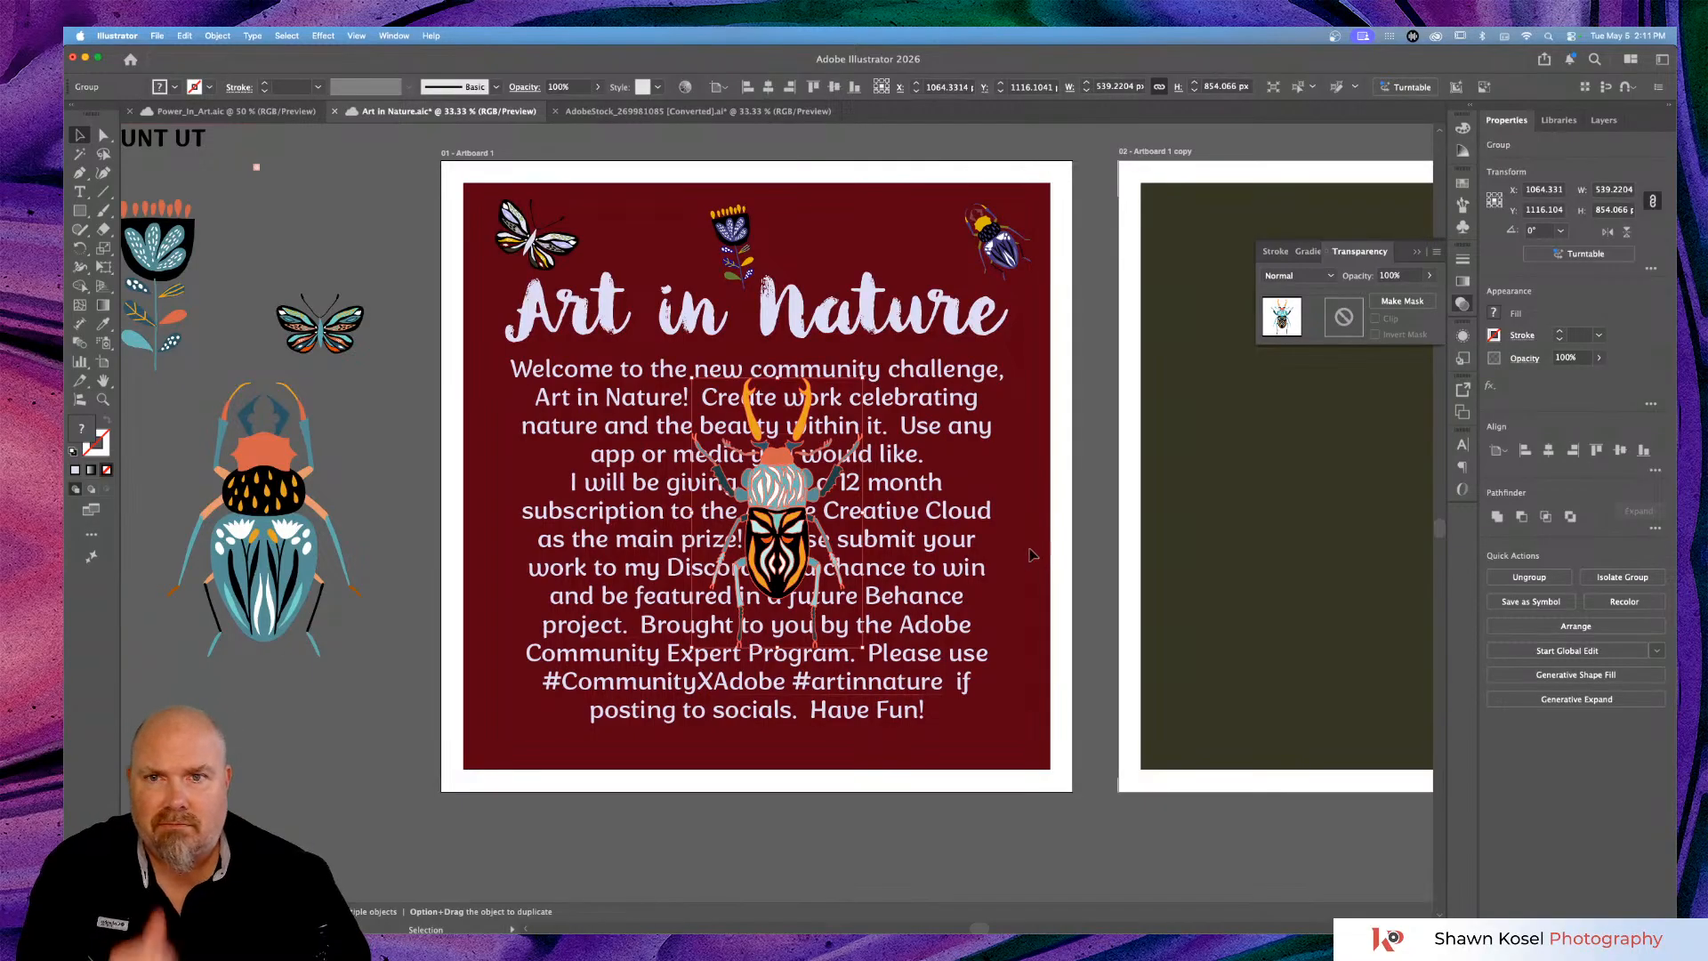
Recolor the pasted beetle with Swatch Group 1 and randomize the saturation and brightness of its colors.
click(686, 87)
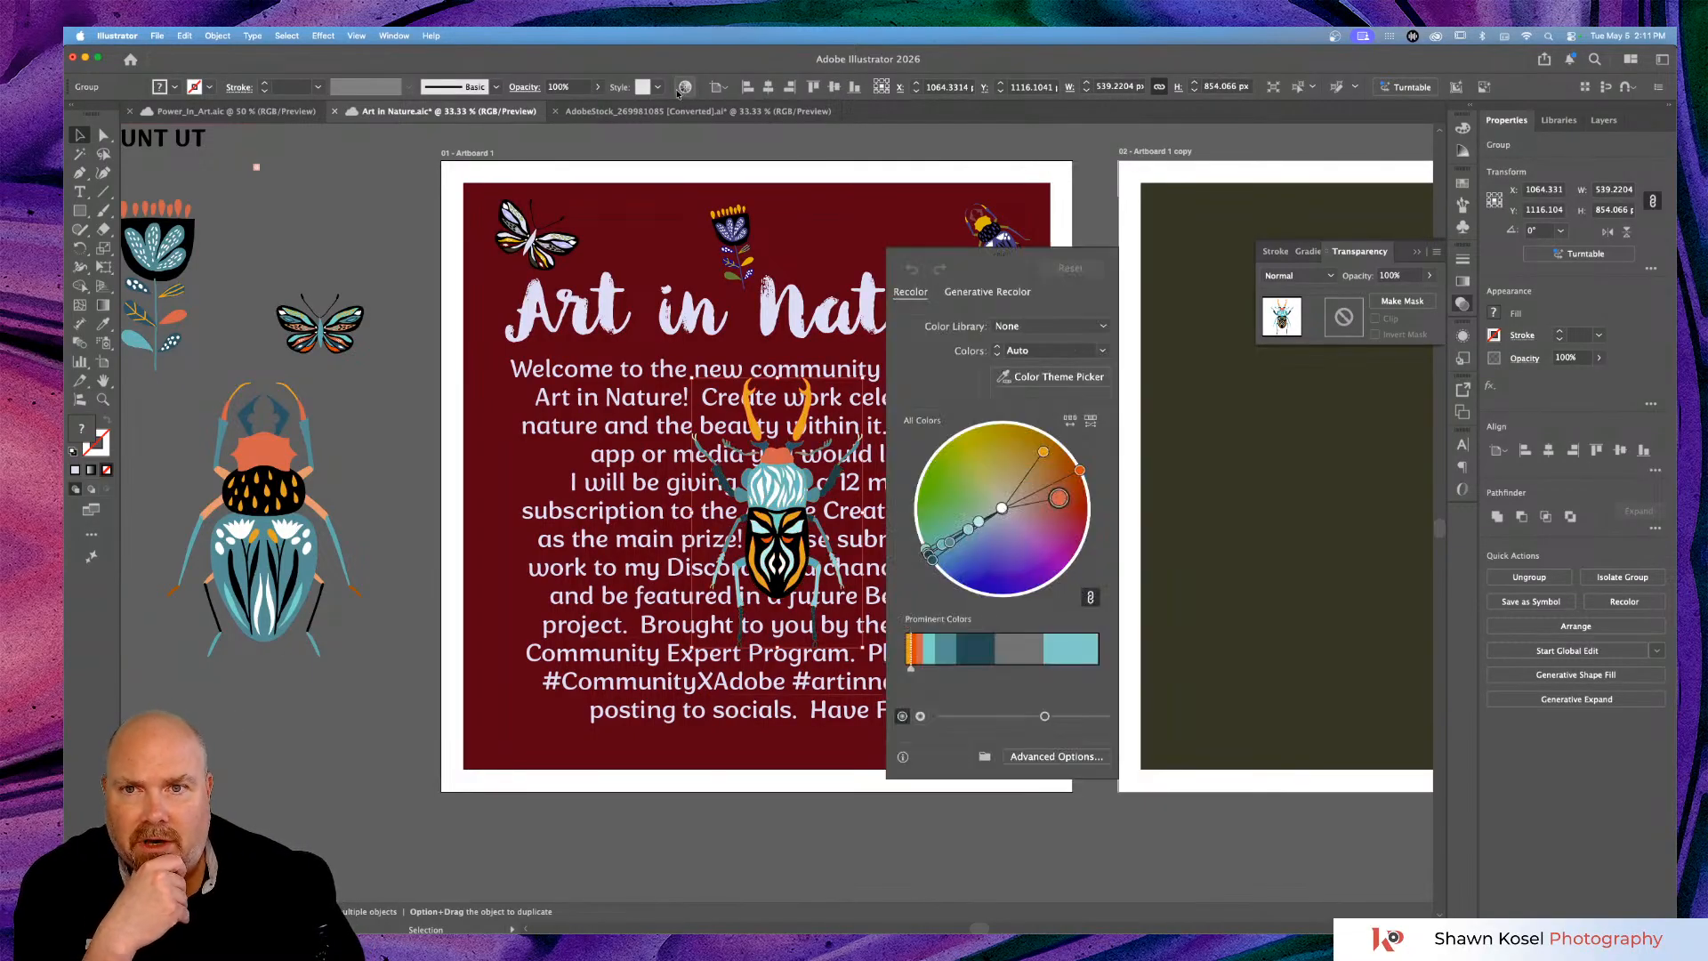
click(1065, 327)
mouse_move(1067, 372)
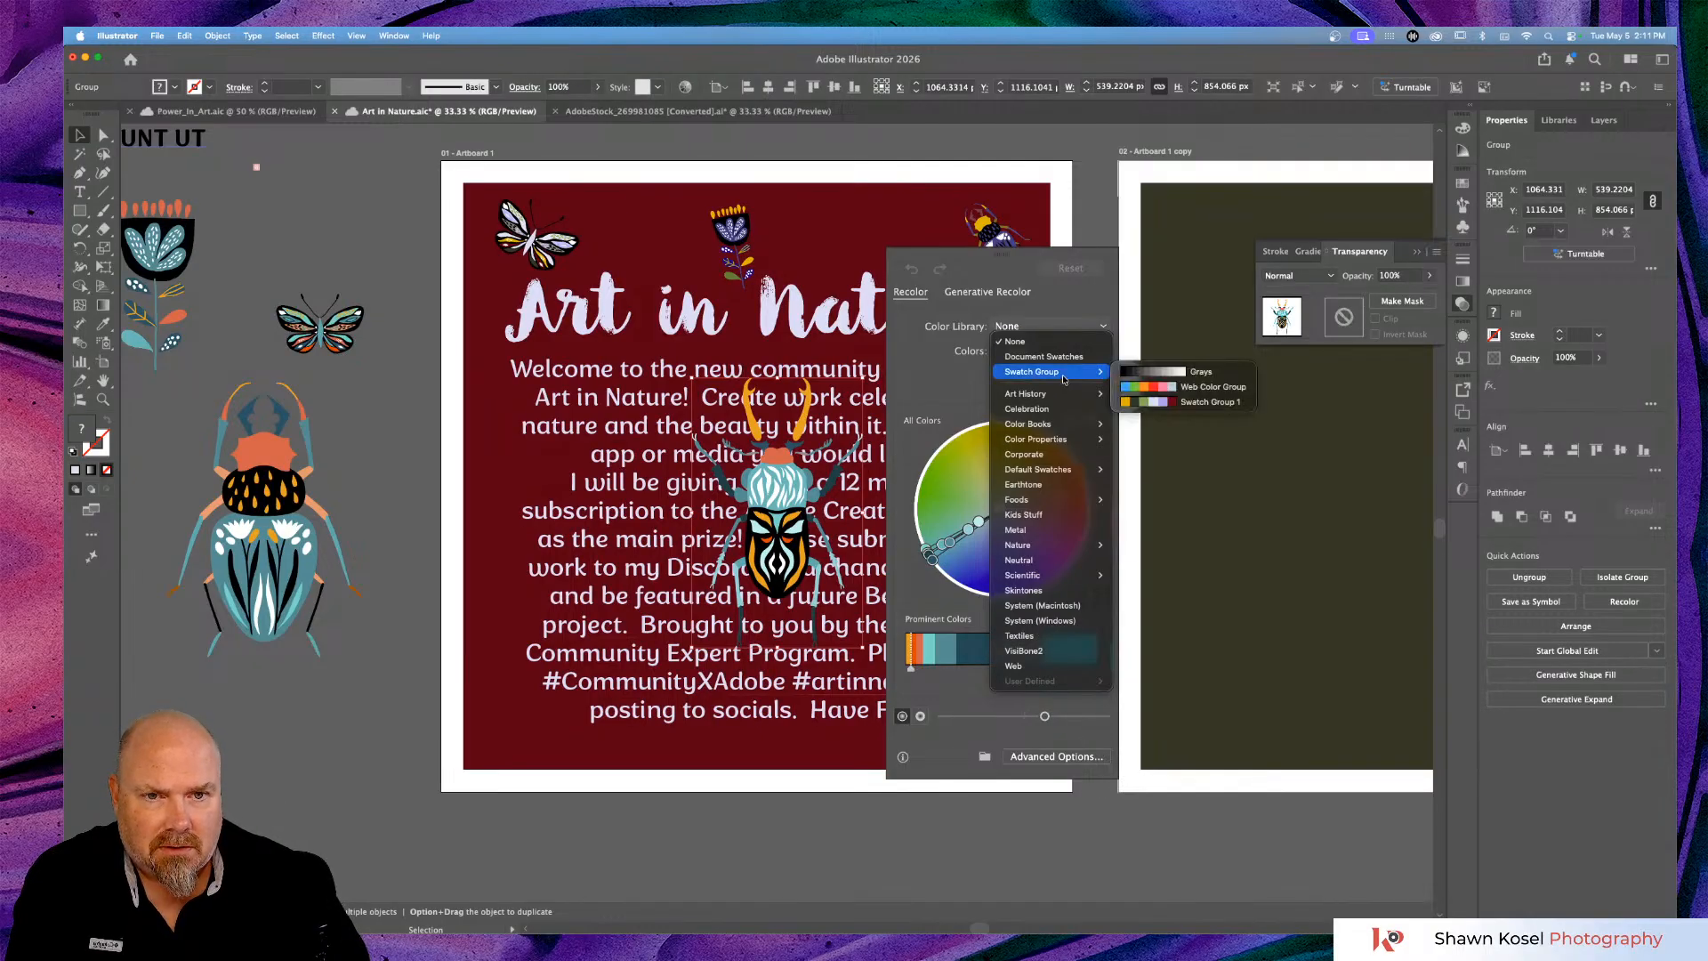
click(1154, 402)
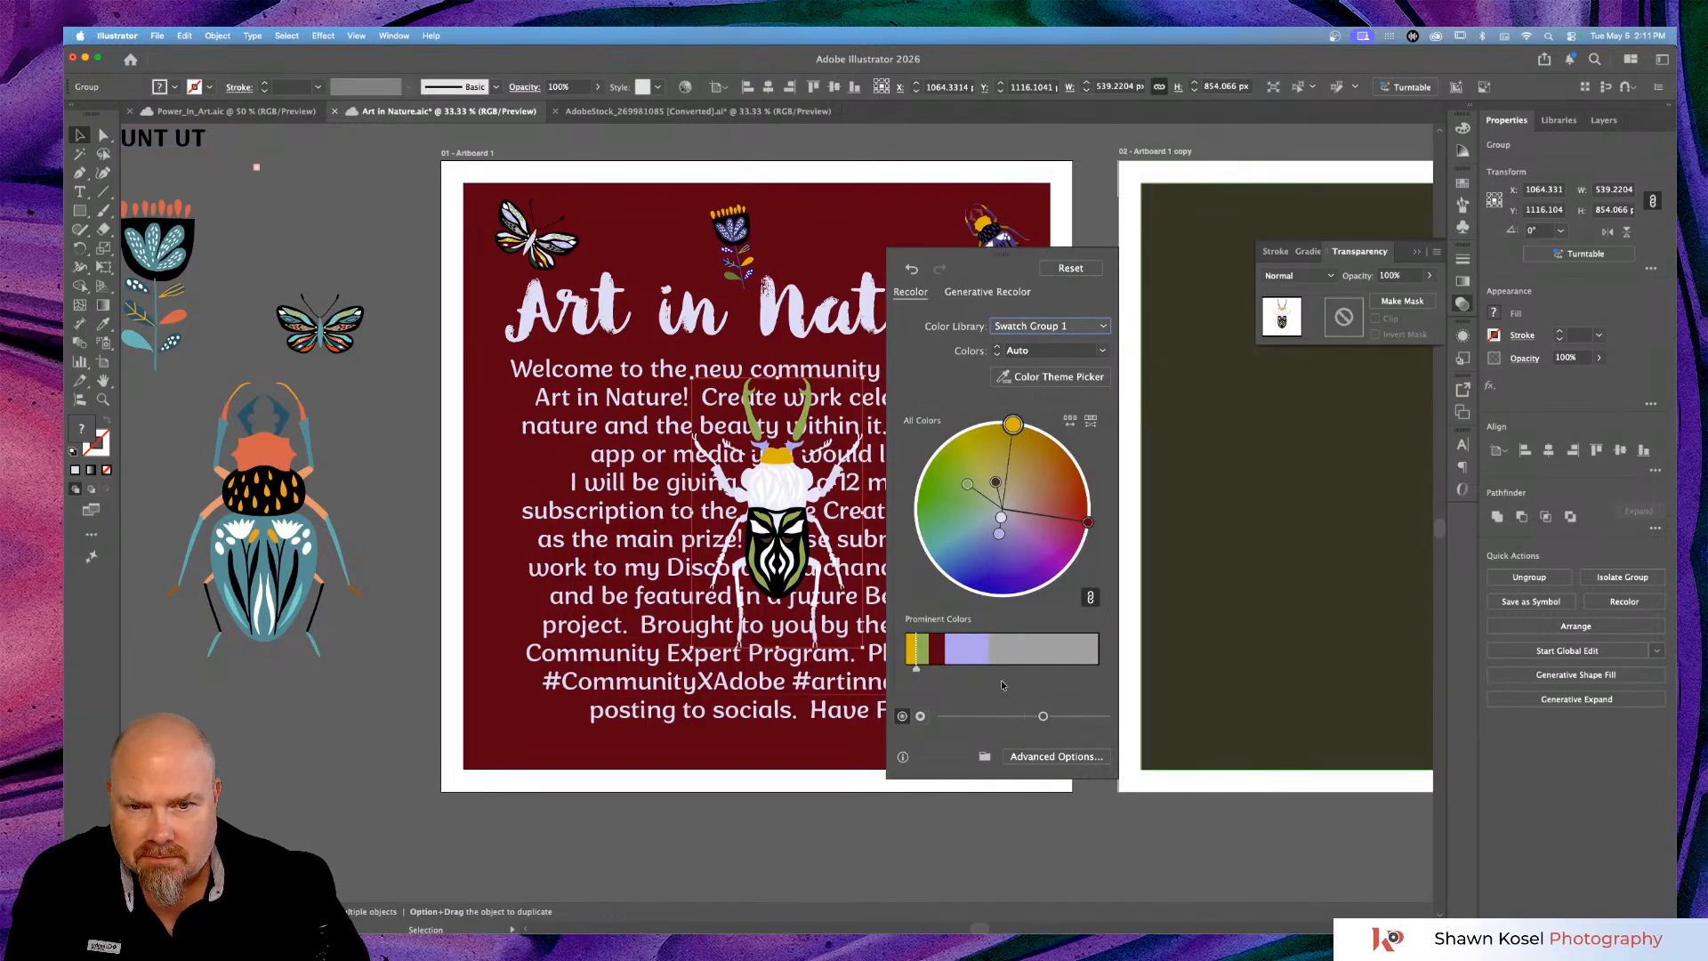
click(1092, 421)
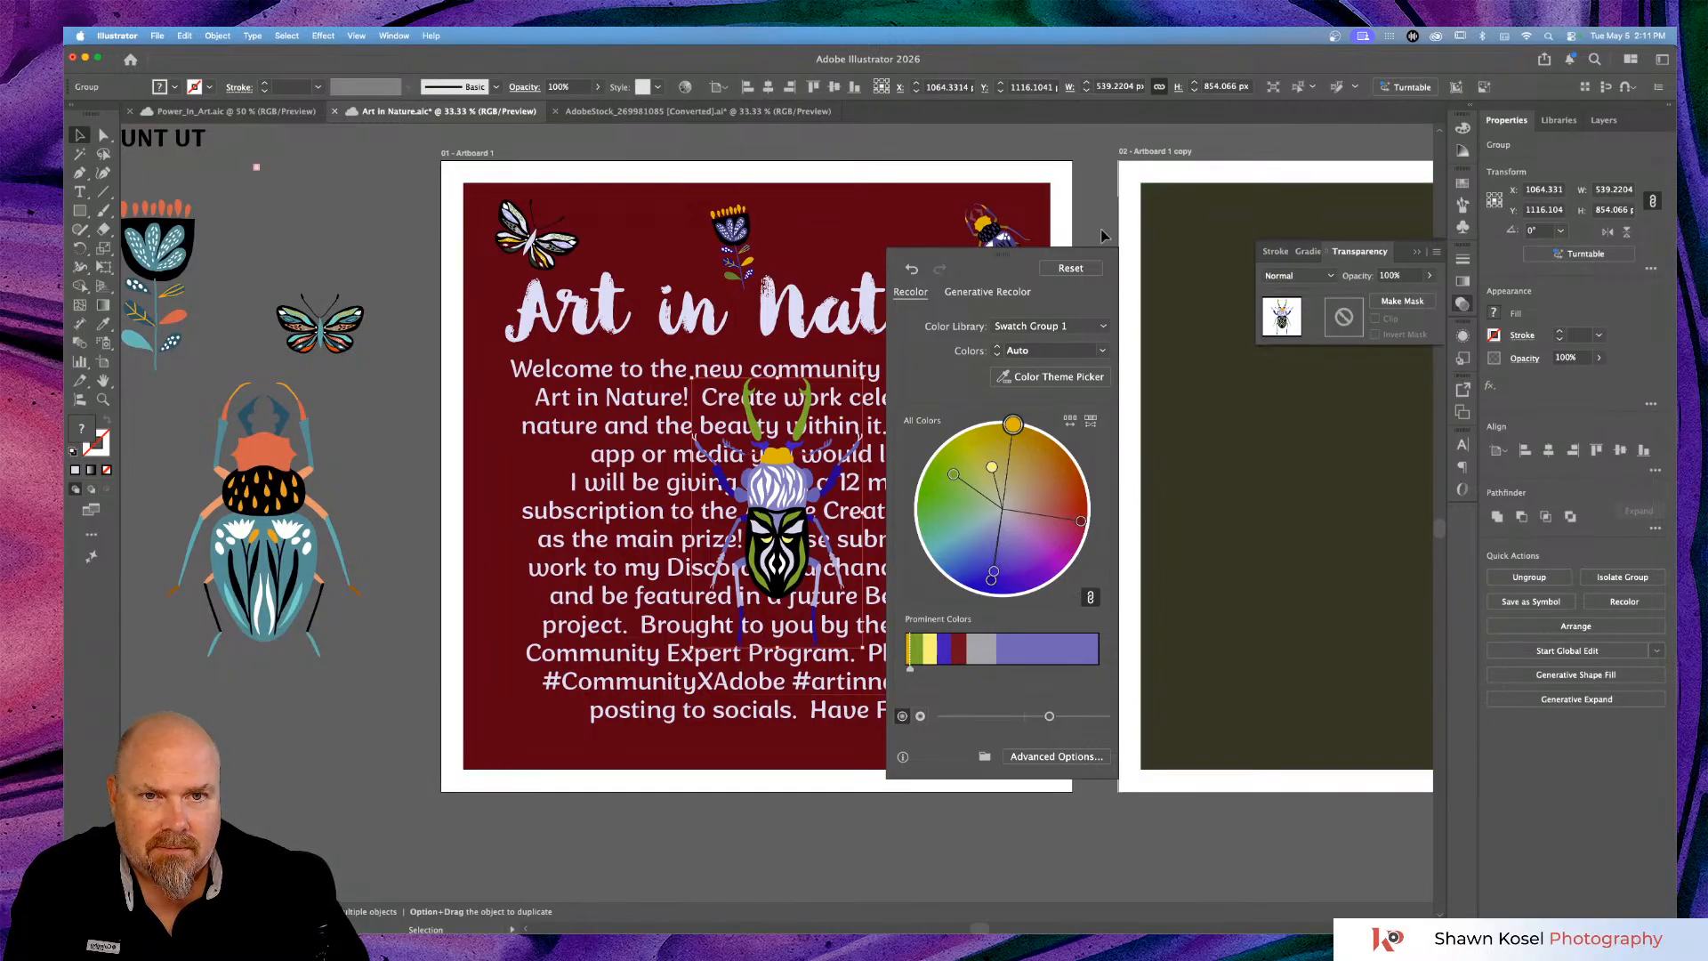
click(686, 88)
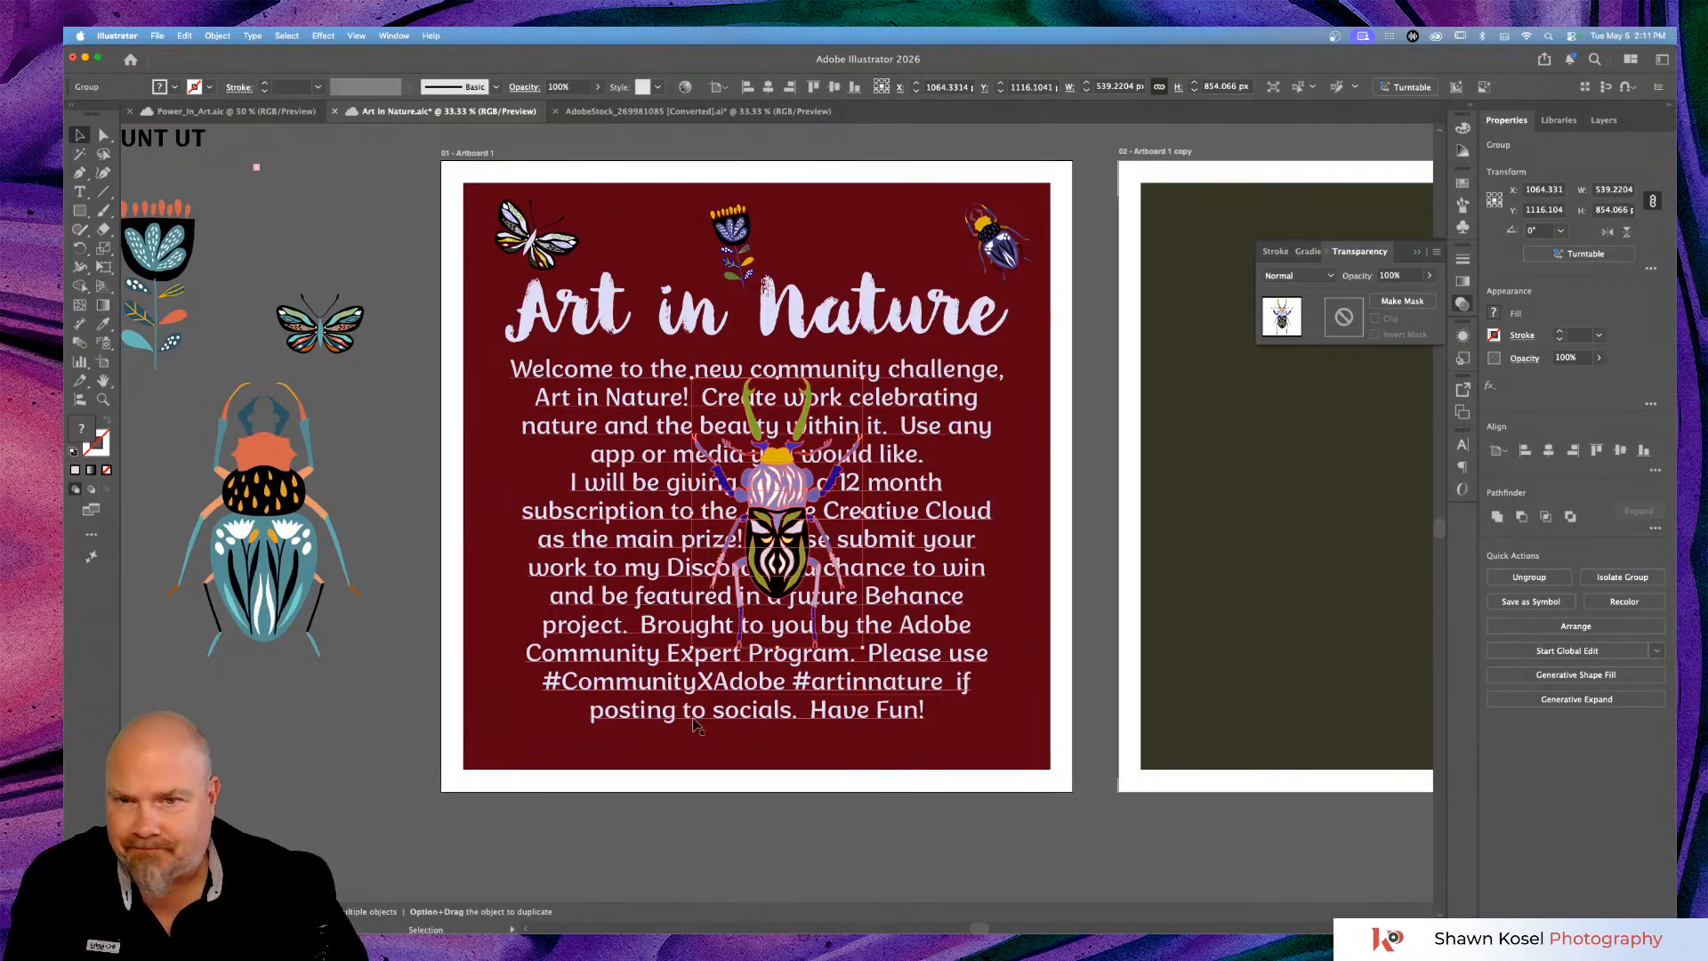
Shrink the recolored beetle to about 113 by 179 px, place it sideways centered below the welcome paragraph, and save the document.
drag(864, 377, 763, 582)
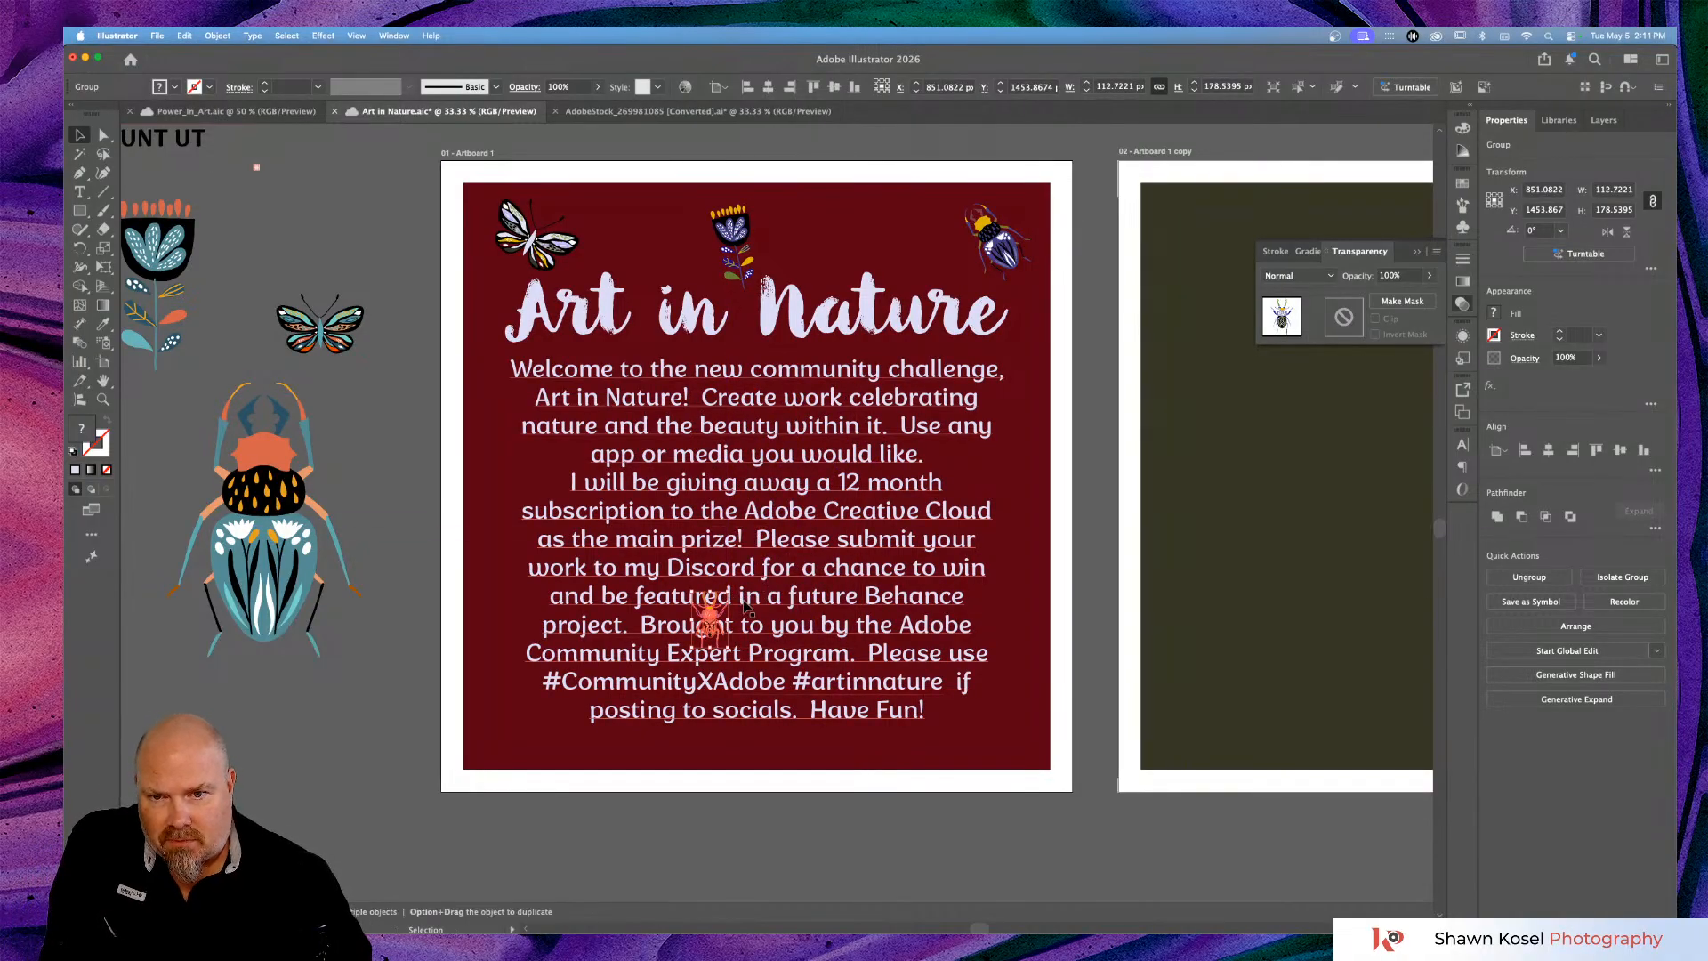
drag(731, 587, 743, 747)
key(super+s)
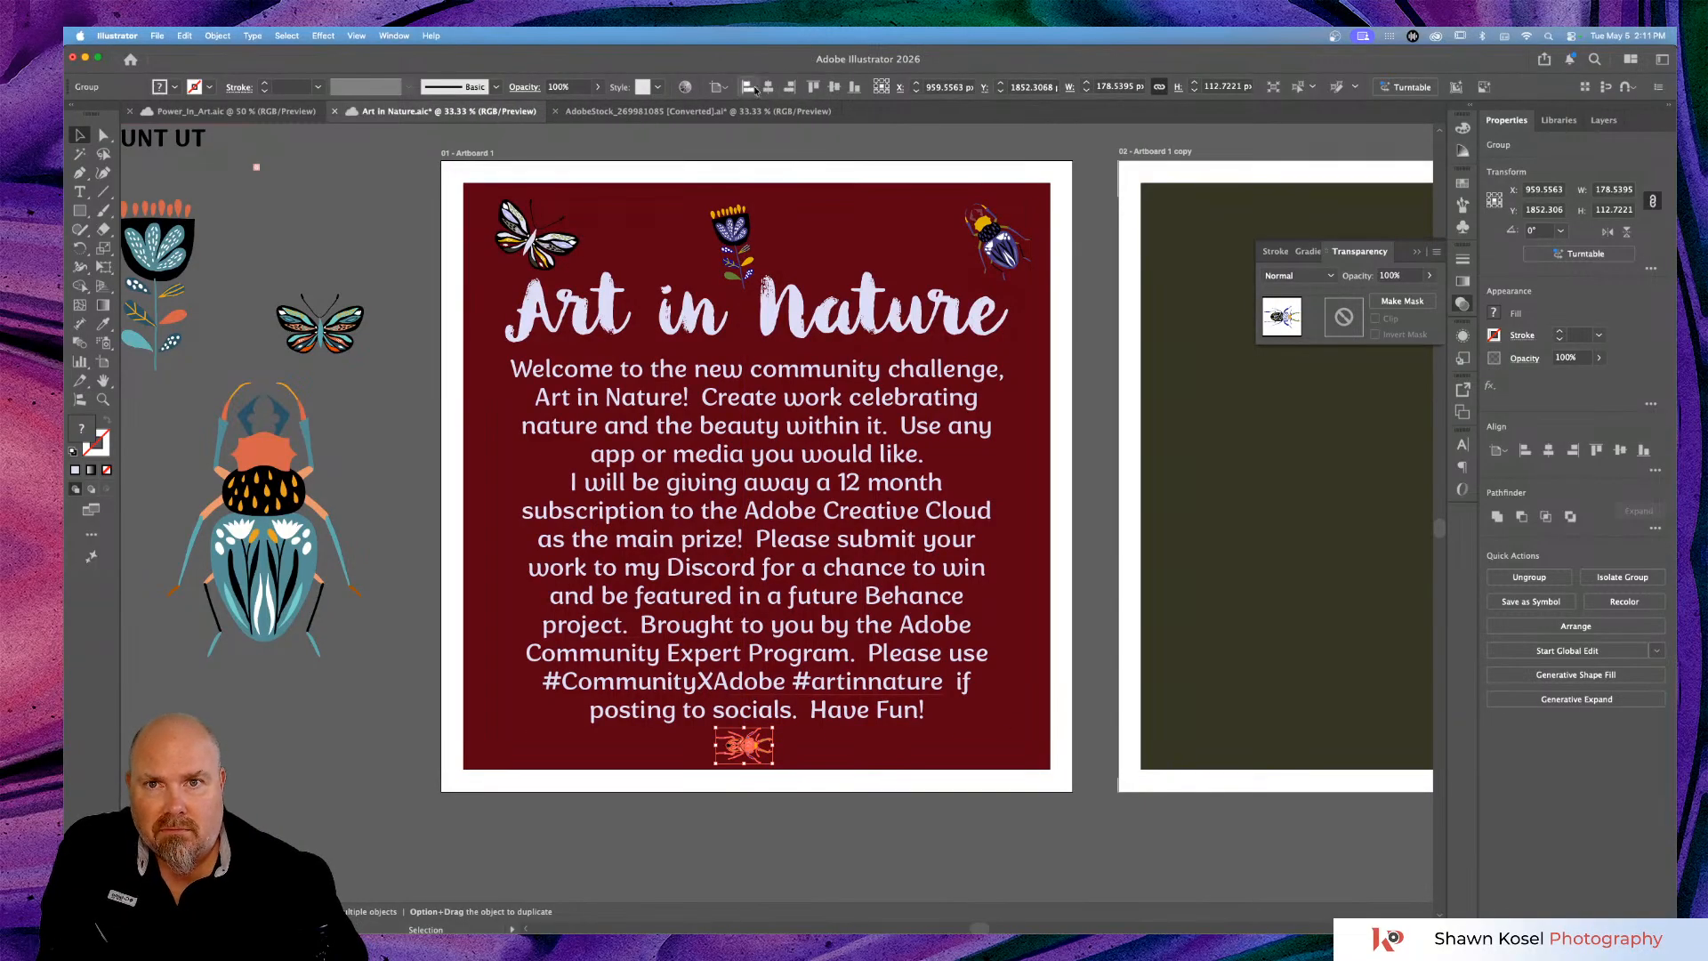
Center the beetle below the welcome paragraph horizontally, then enlarge and tilt it to about 266 by 182 px overall.
click(767, 88)
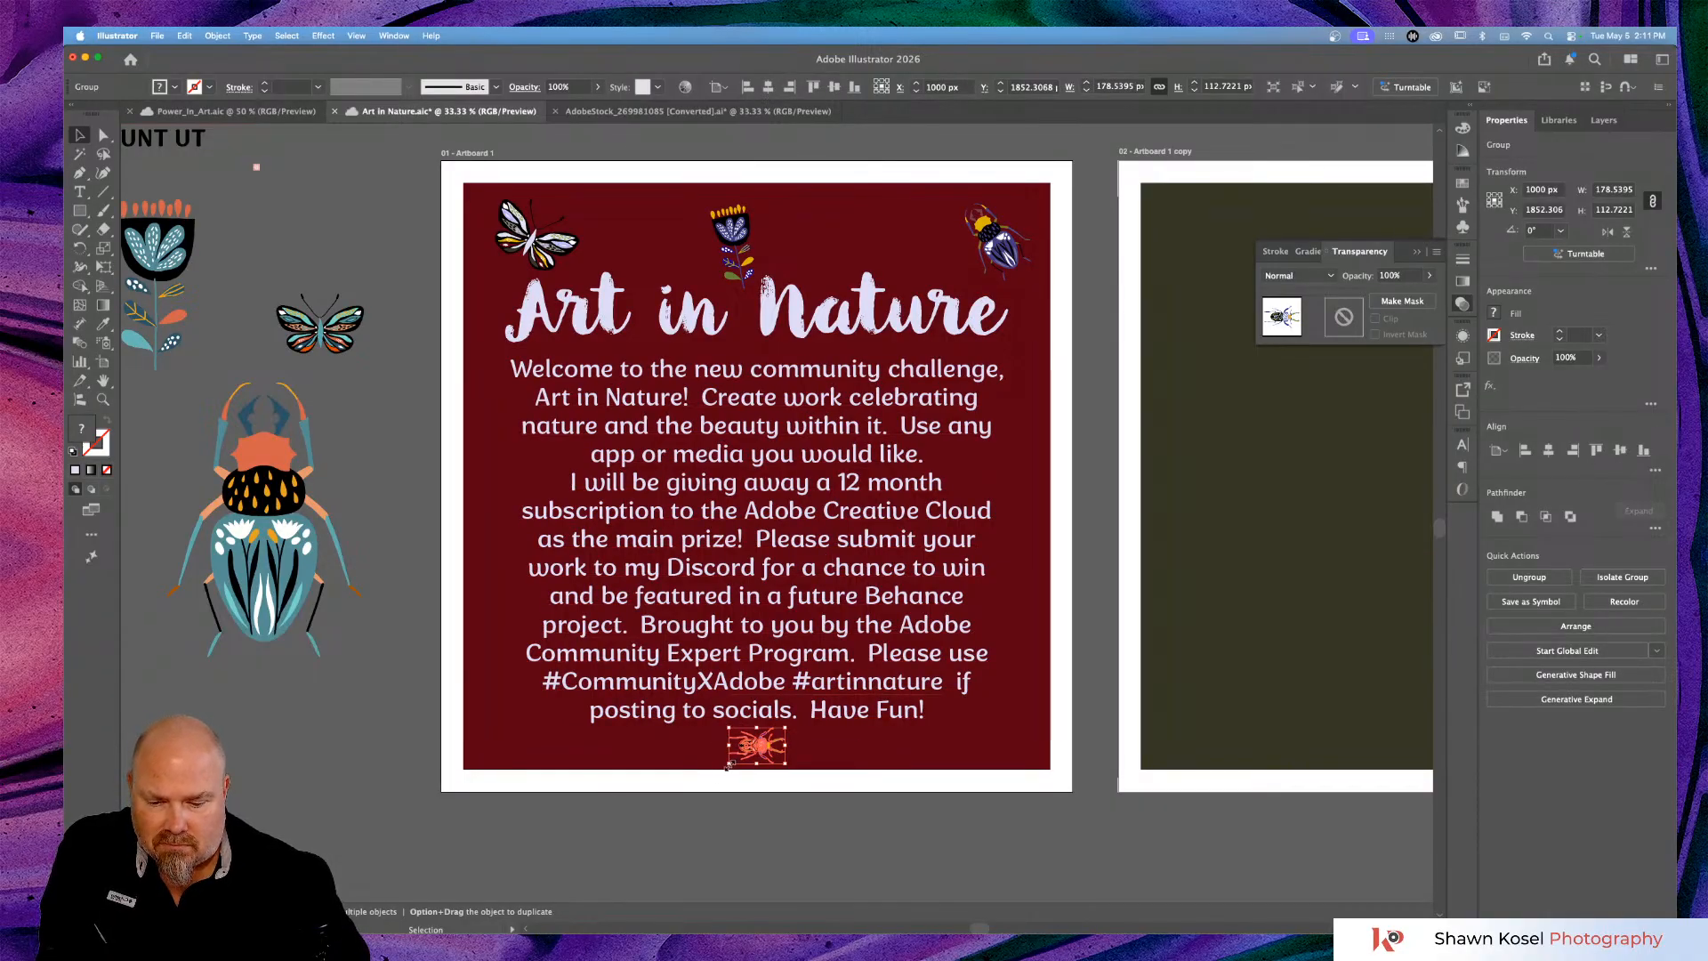
mouse_move(728, 764)
mouse_down()
mouse_move(714, 773)
mouse_move(759, 754)
mouse_move(700, 761)
mouse_move(753, 758)
mouse_up()
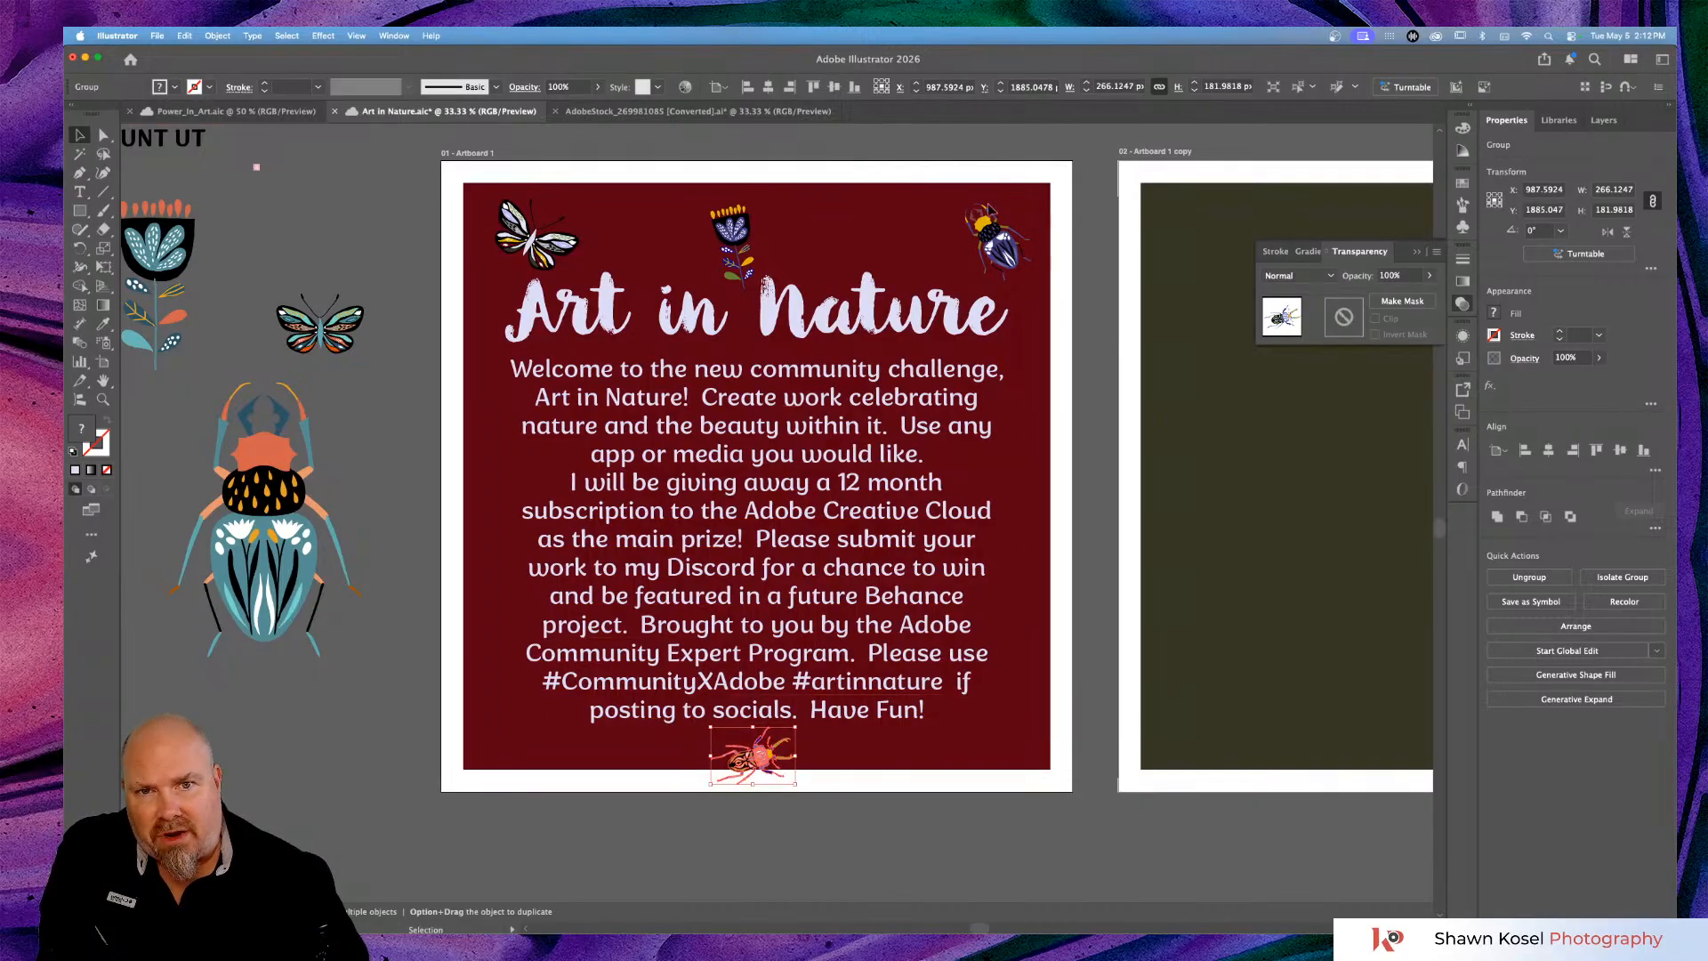
Enlarge and rotate the beetle in the artwork's upper-right corner to about 297 by 348 px, placing it near X 1809, Y 226 px.
click(999, 247)
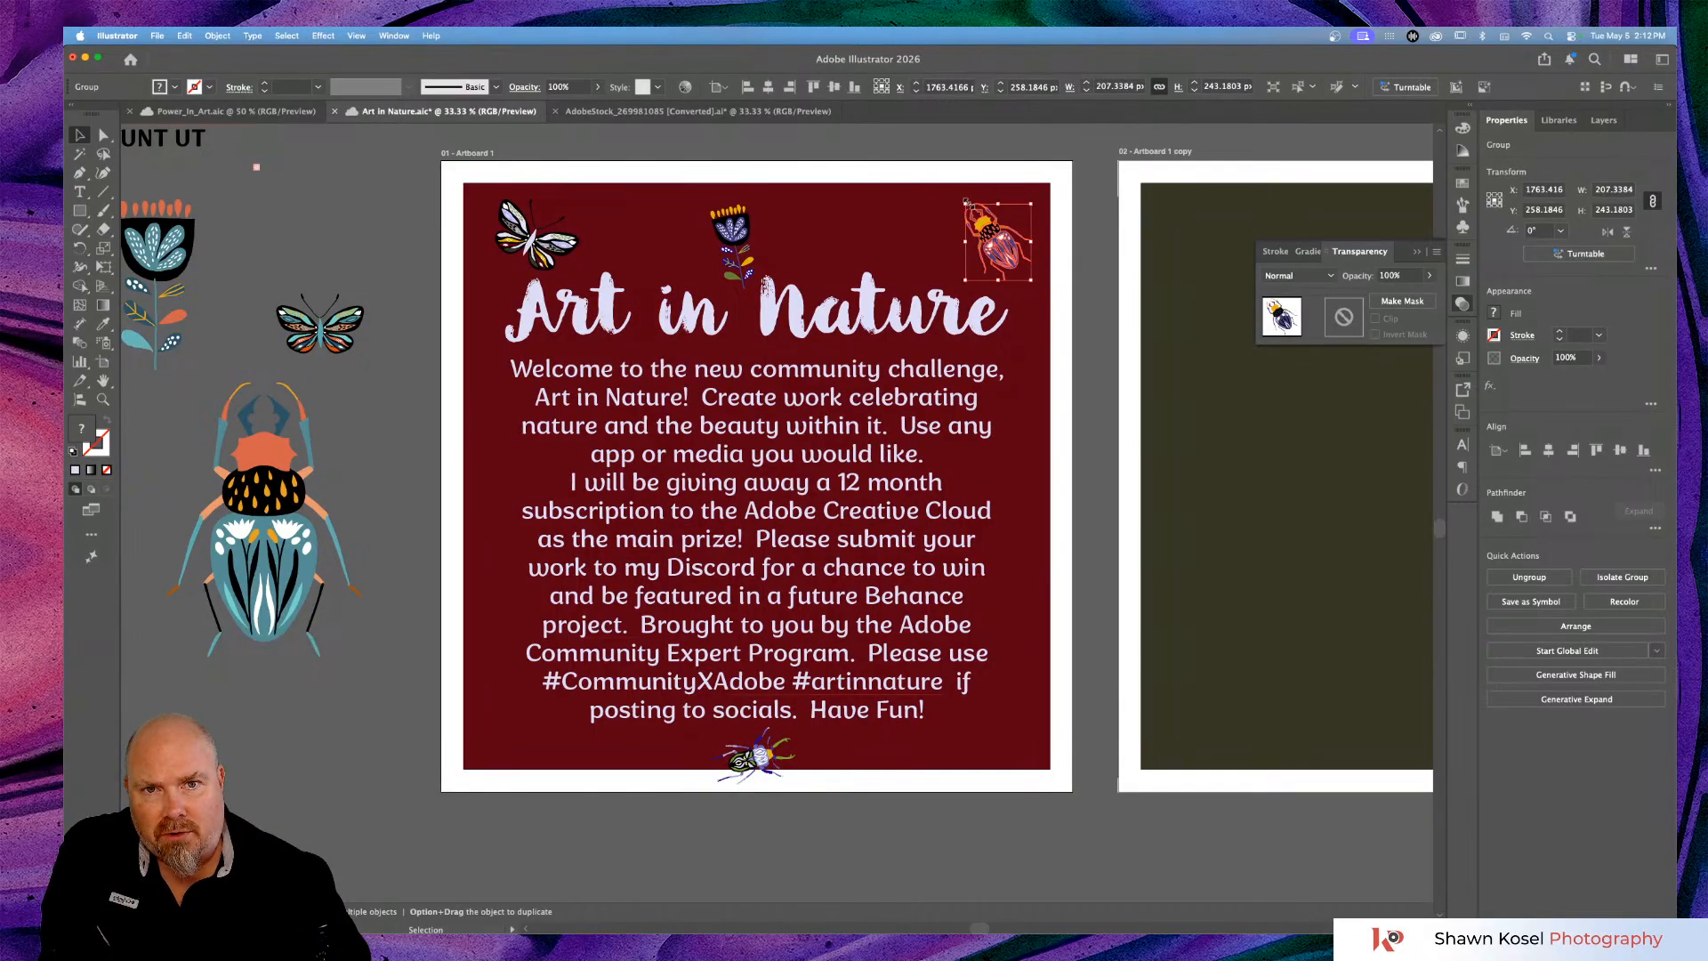
drag(967, 204, 951, 188)
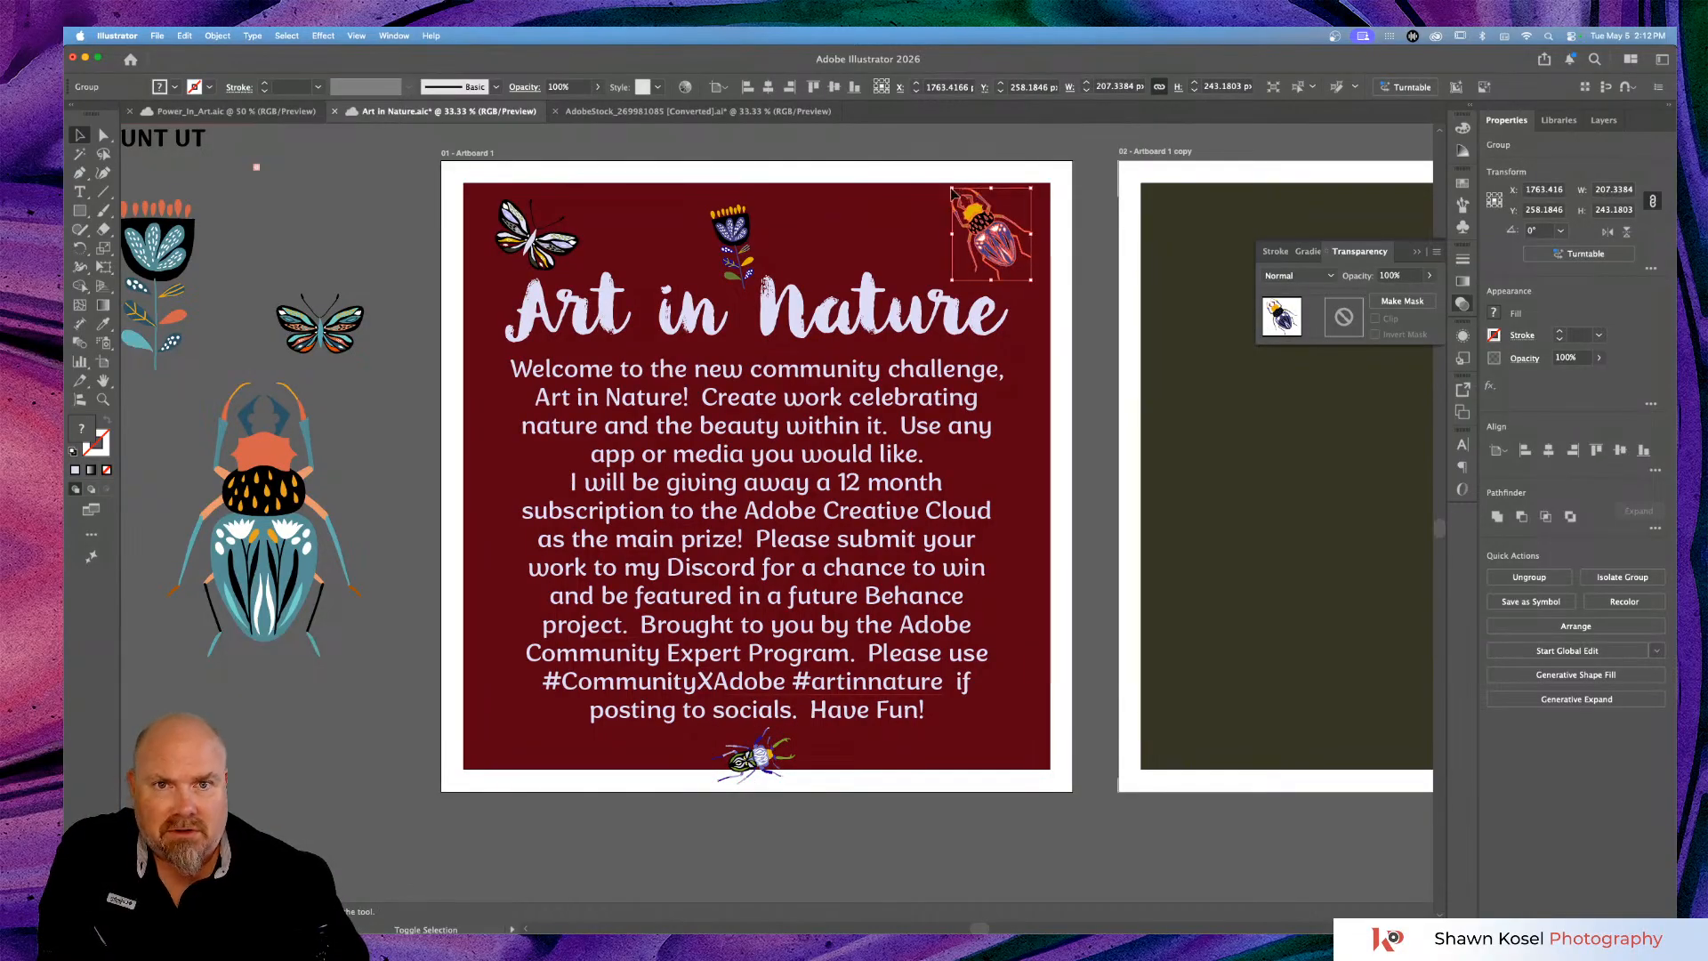
shift+click(990, 240)
click(990, 240)
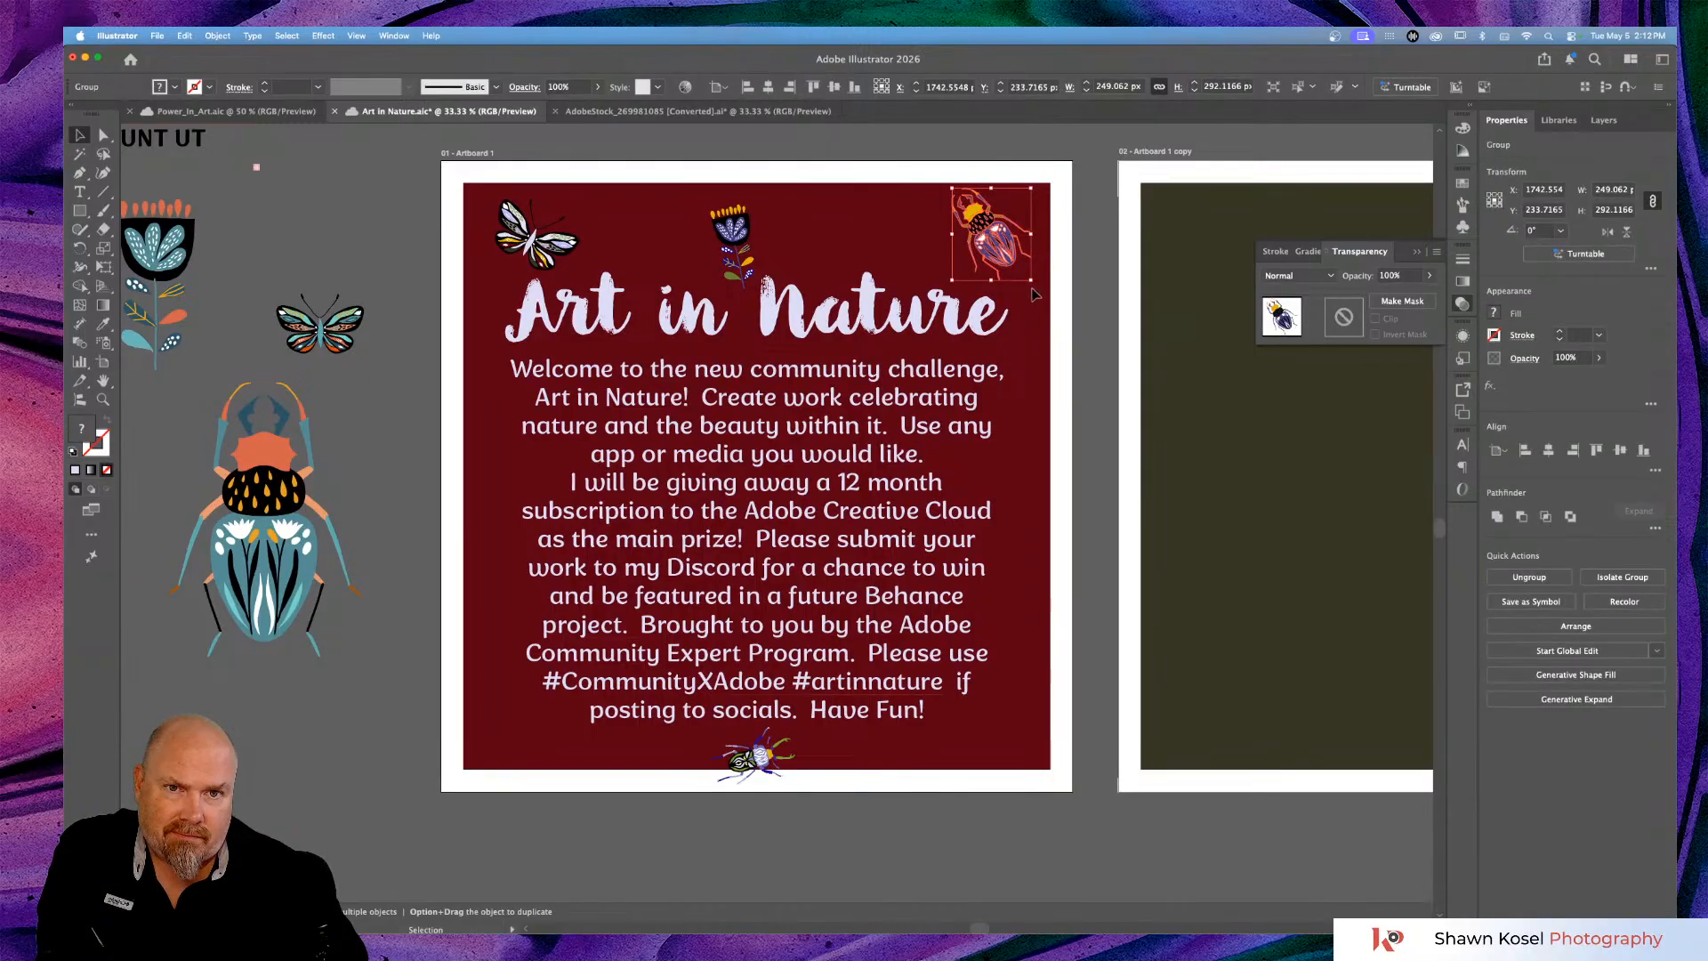
drag(1032, 283, 1019, 250)
Enlarge the butterfly in the artwork's upper-left corner to about 328 by 278 px and move it to about X 251, Y 187 px.
click(503, 210)
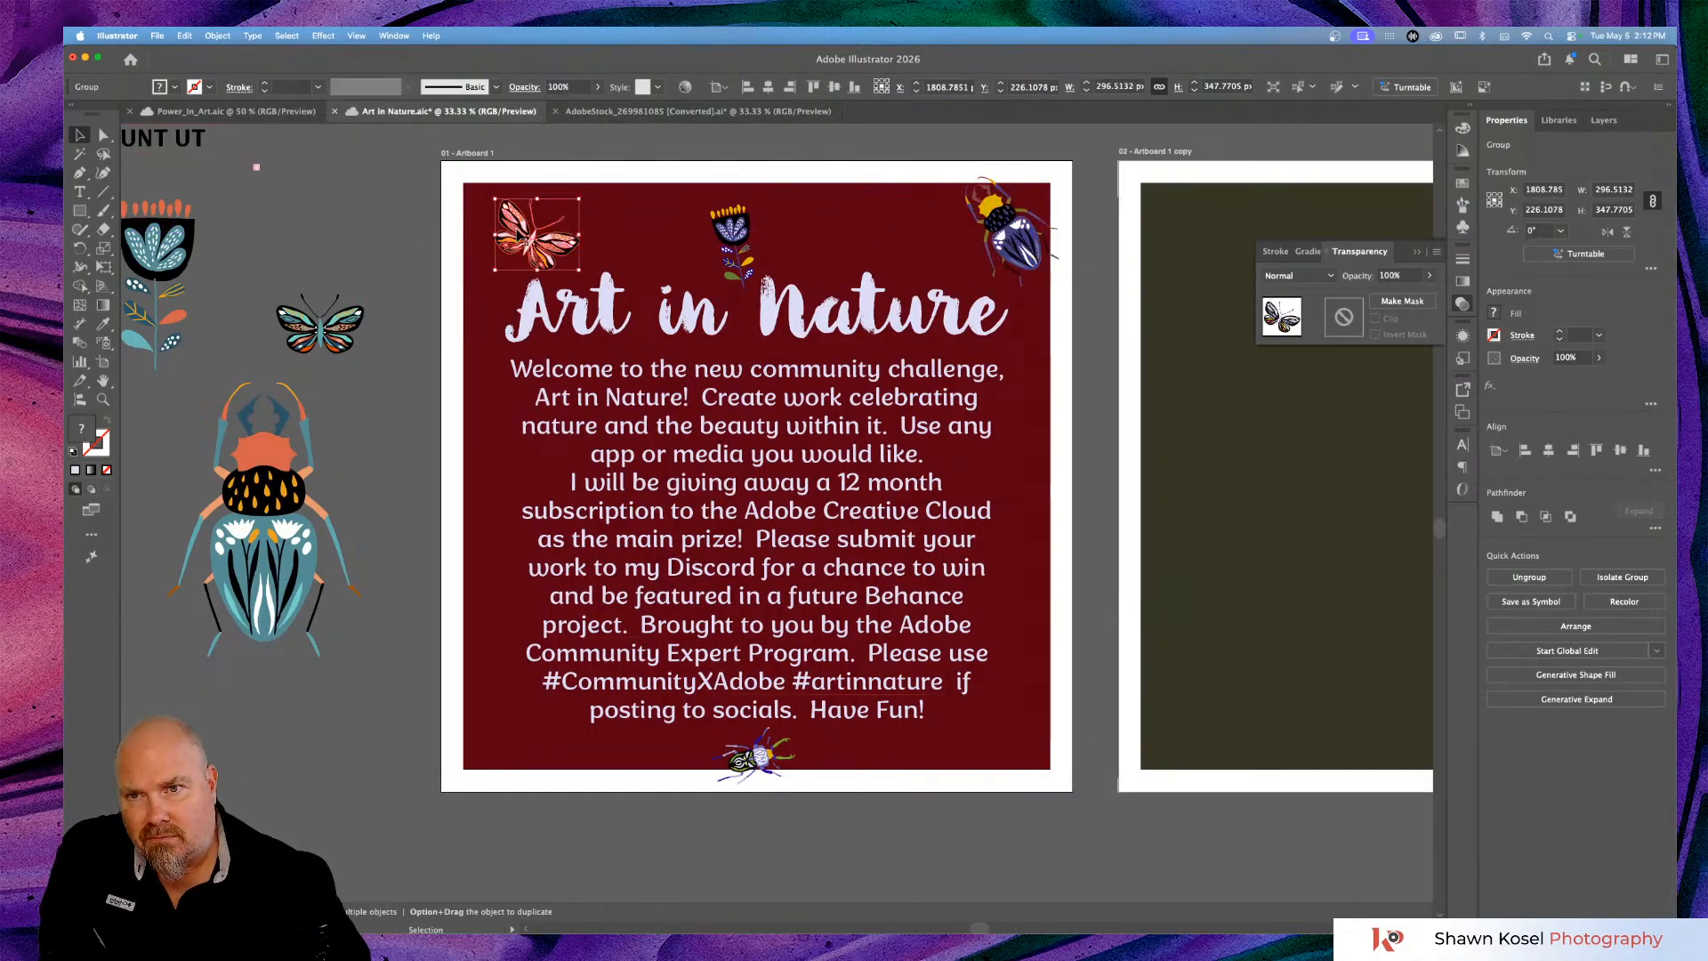
drag(495, 199, 475, 183)
drag(545, 254, 537, 237)
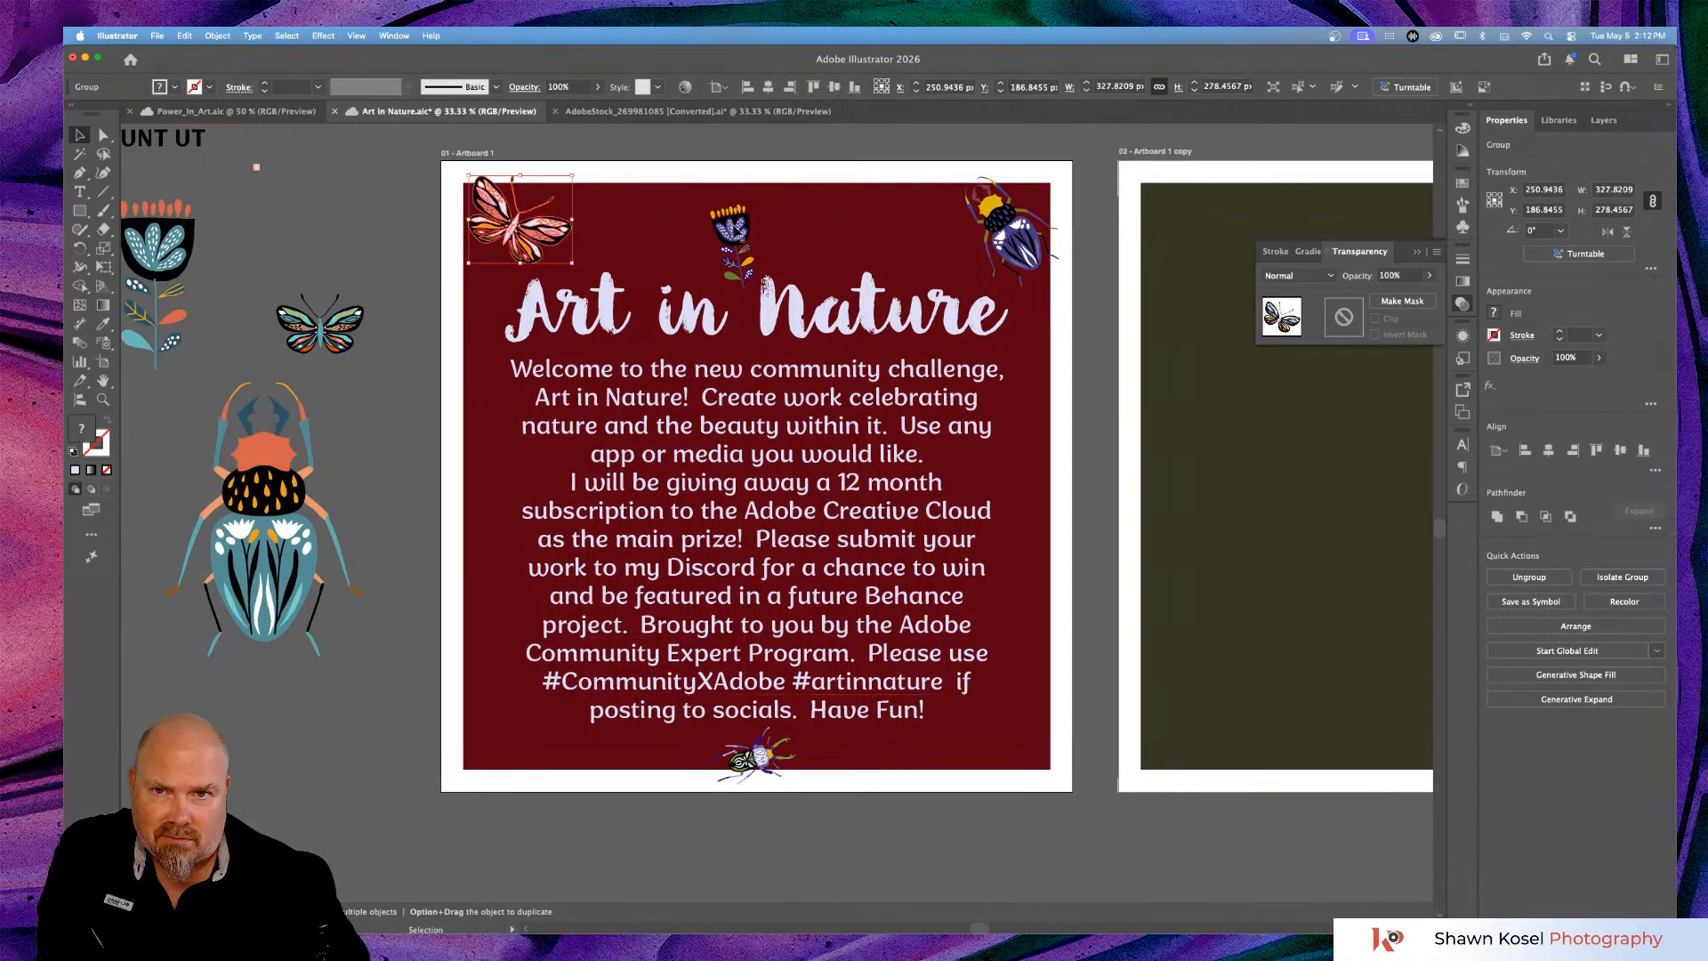
Enlarge the flower above the title to about 212 by 337 px and raise it to about X 946, Y 234 px.
click(735, 233)
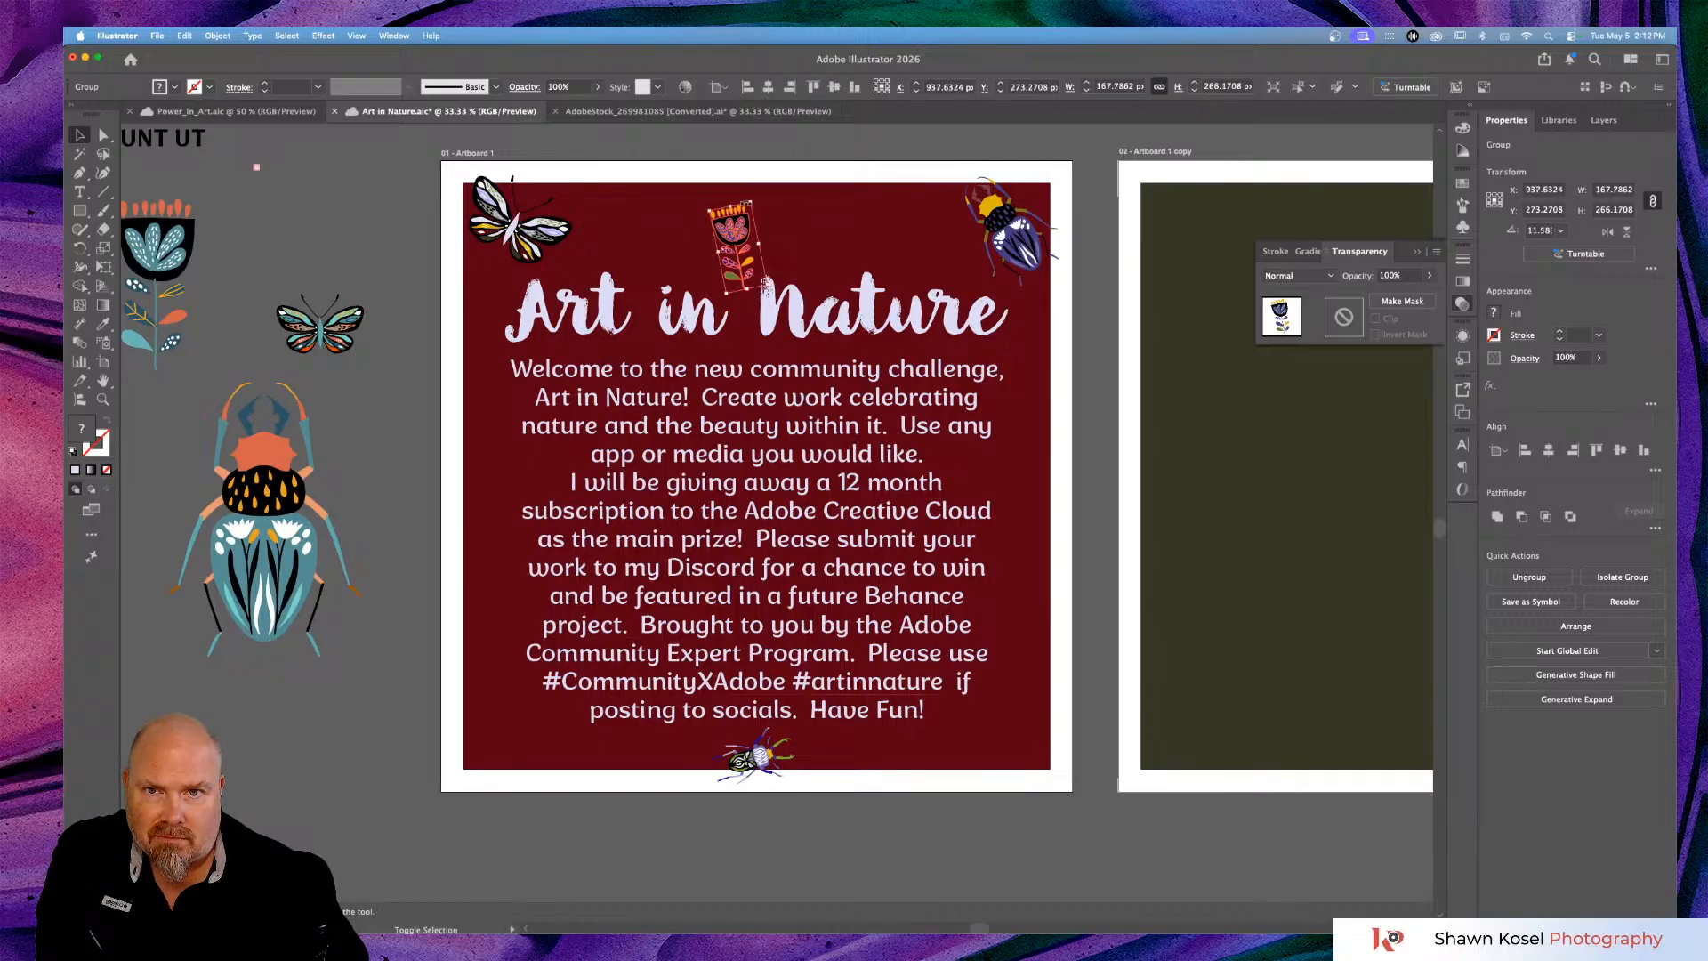
mouse_move(752, 201)
mouse_down()
mouse_move(759, 172)
mouse_move(751, 192)
mouse_up()
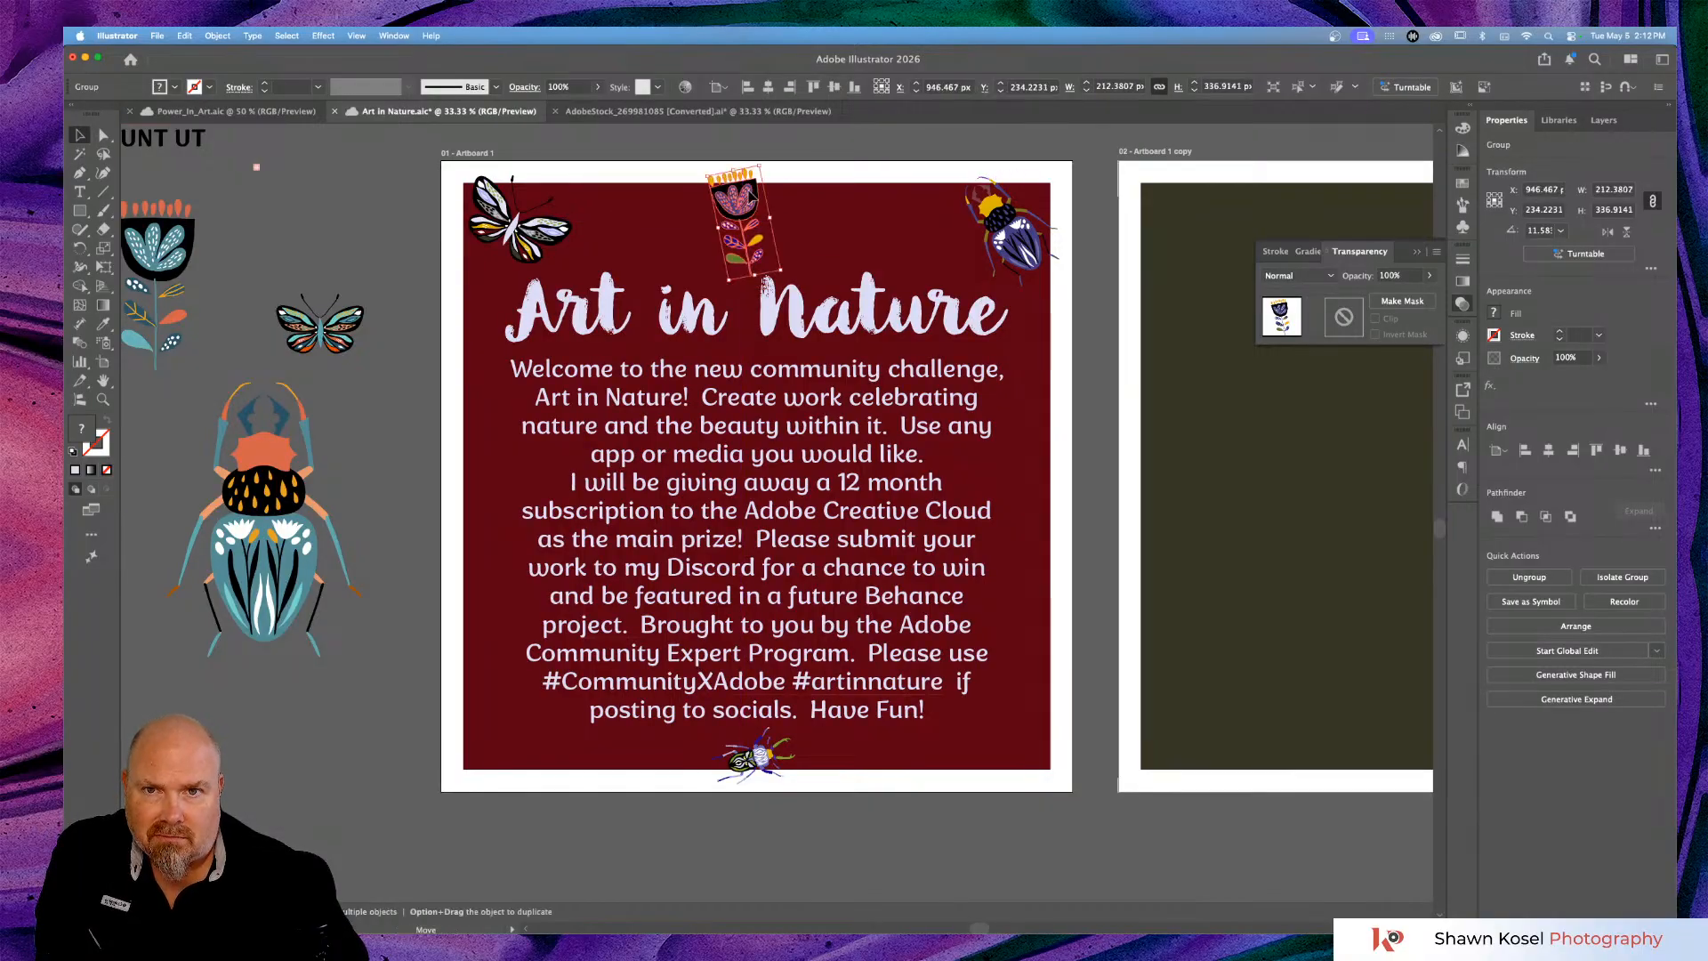
click(405, 410)
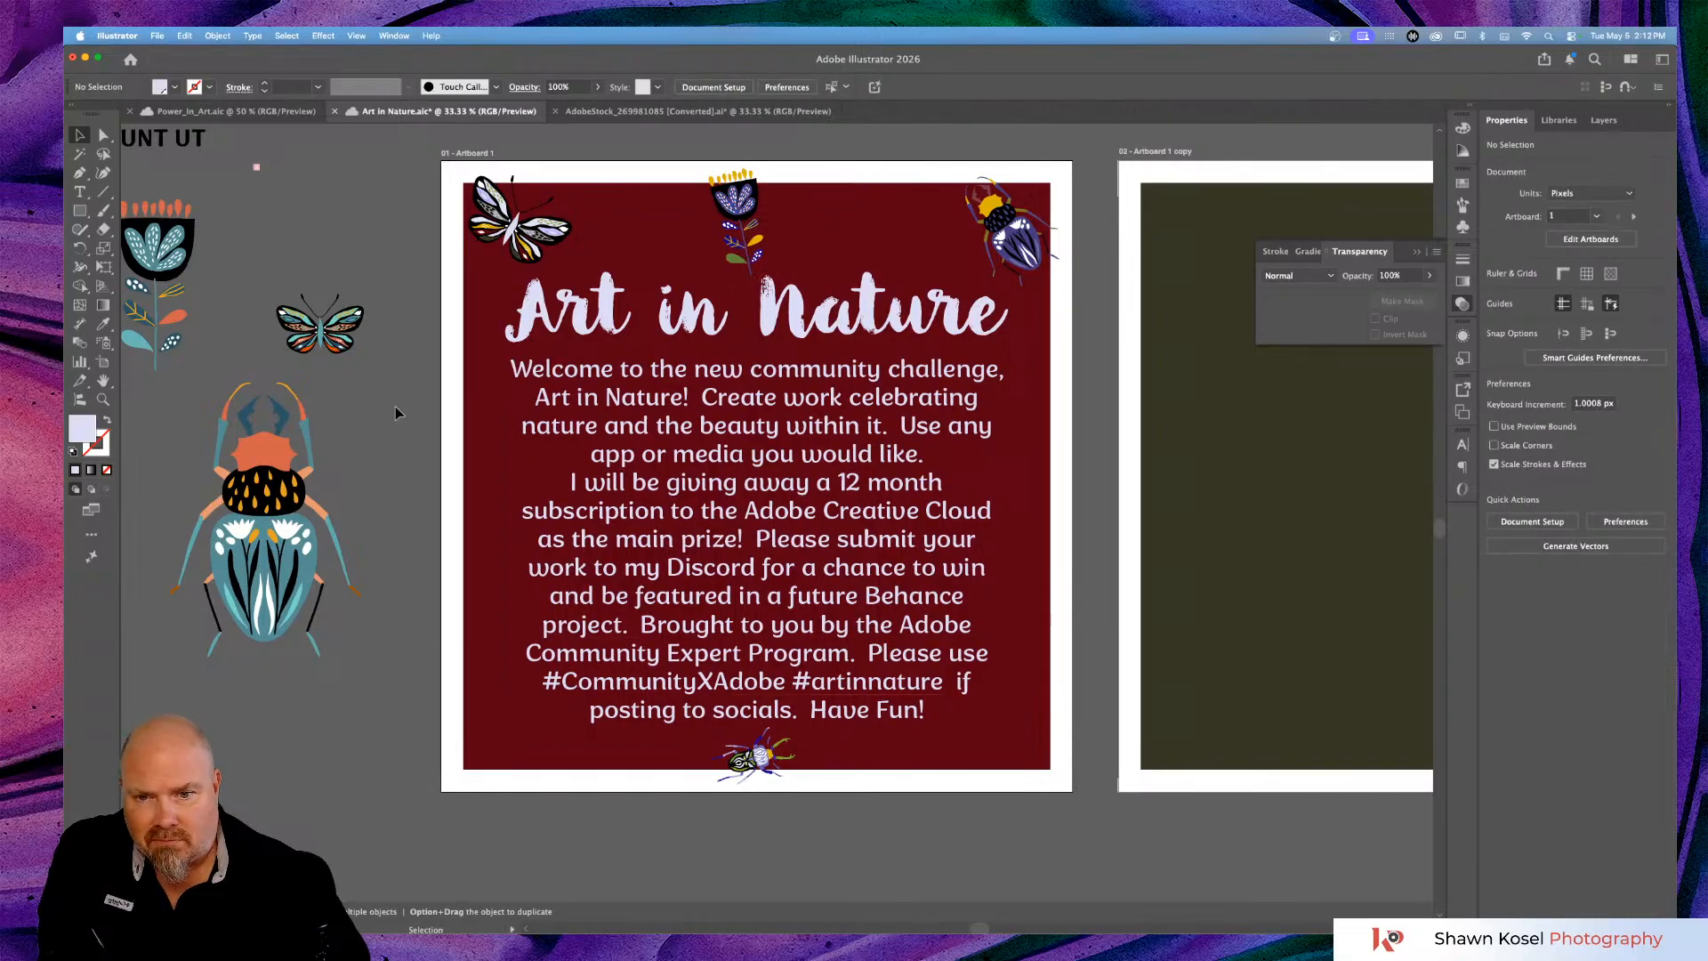
Unlock the dark red background rectangle in the Art 1 layer.
scroll(943, 799, down, 3)
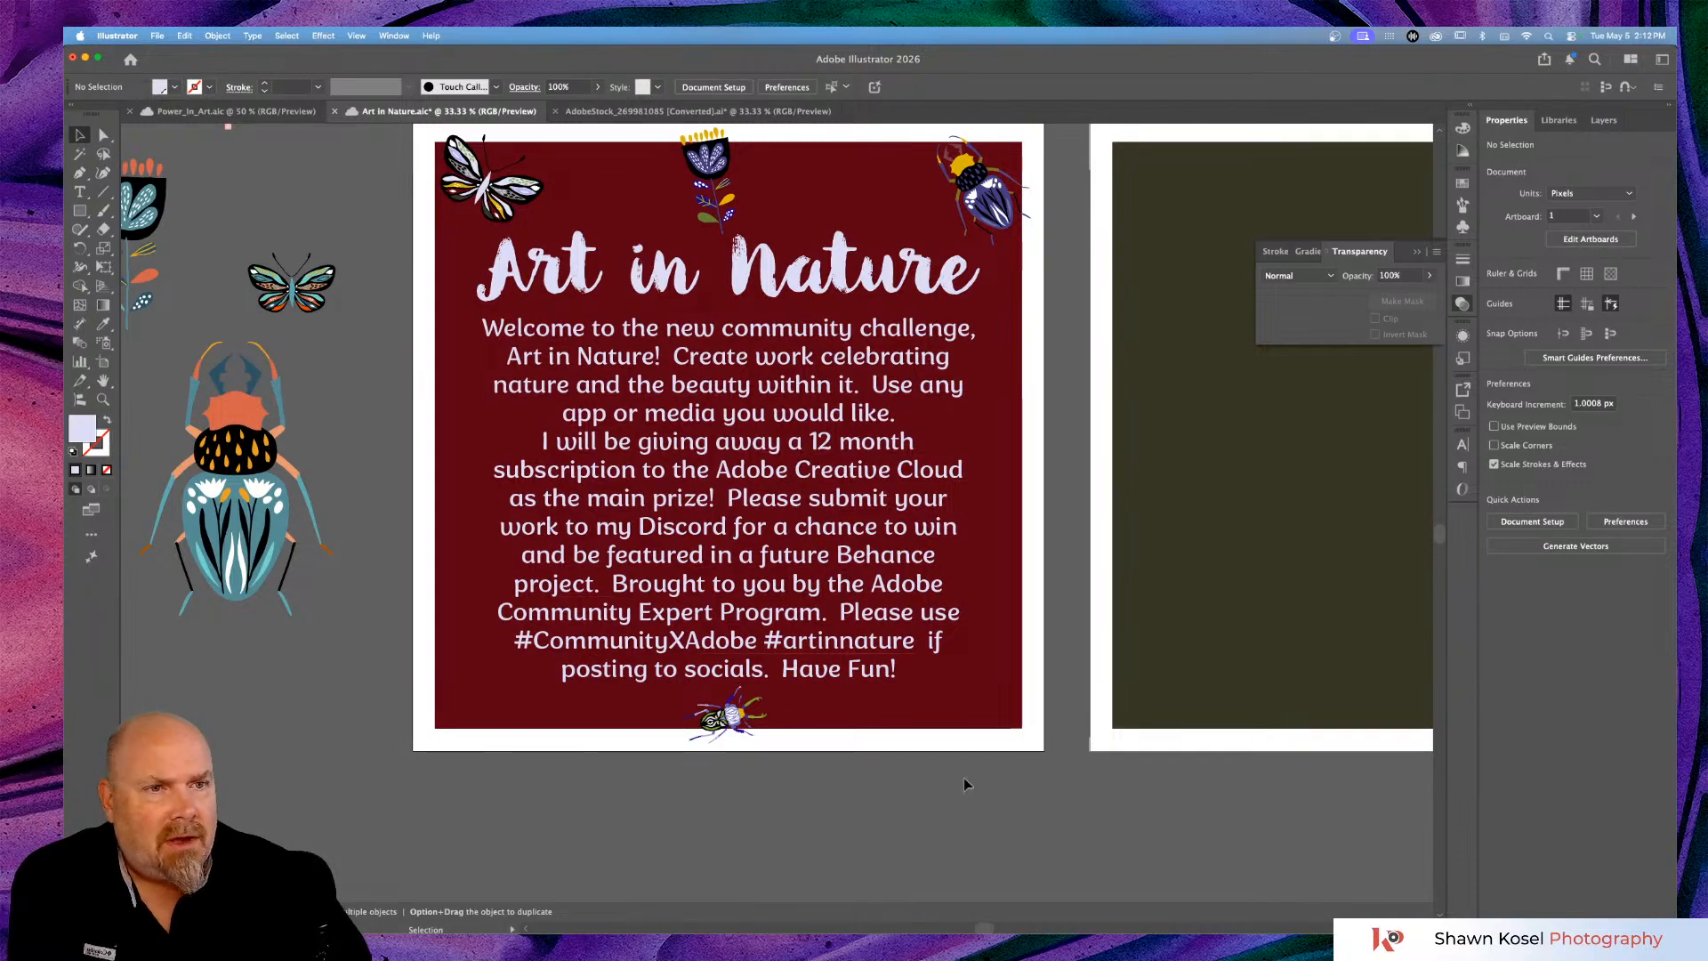
click(1559, 120)
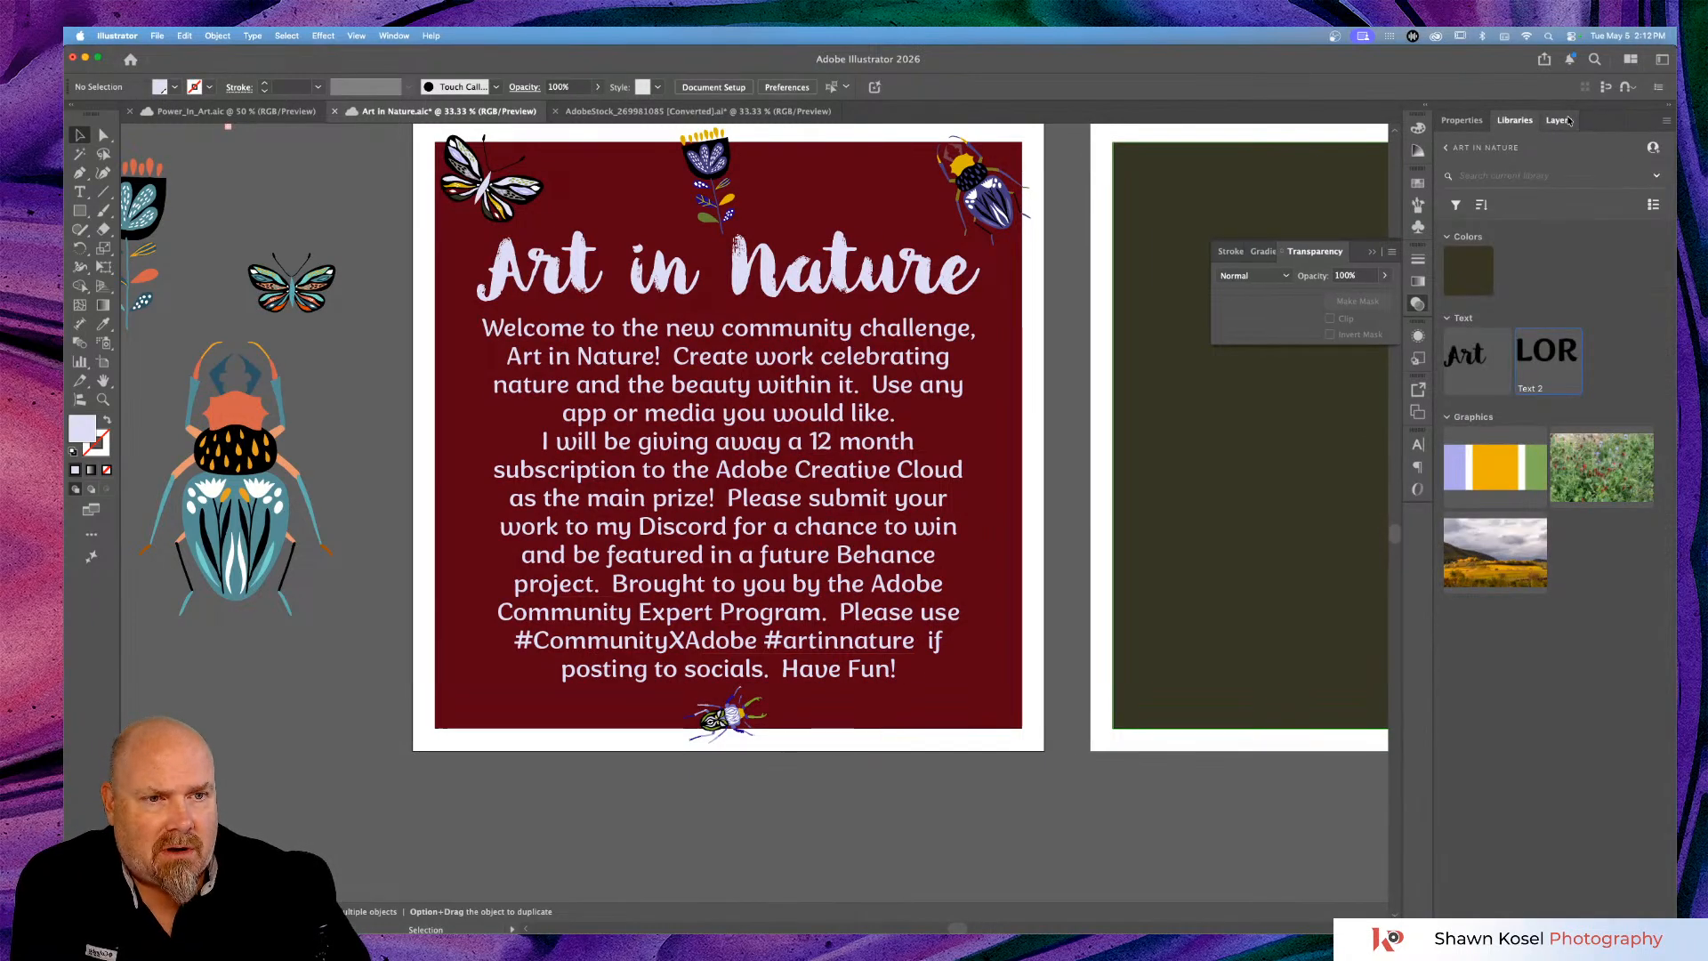
click(1560, 120)
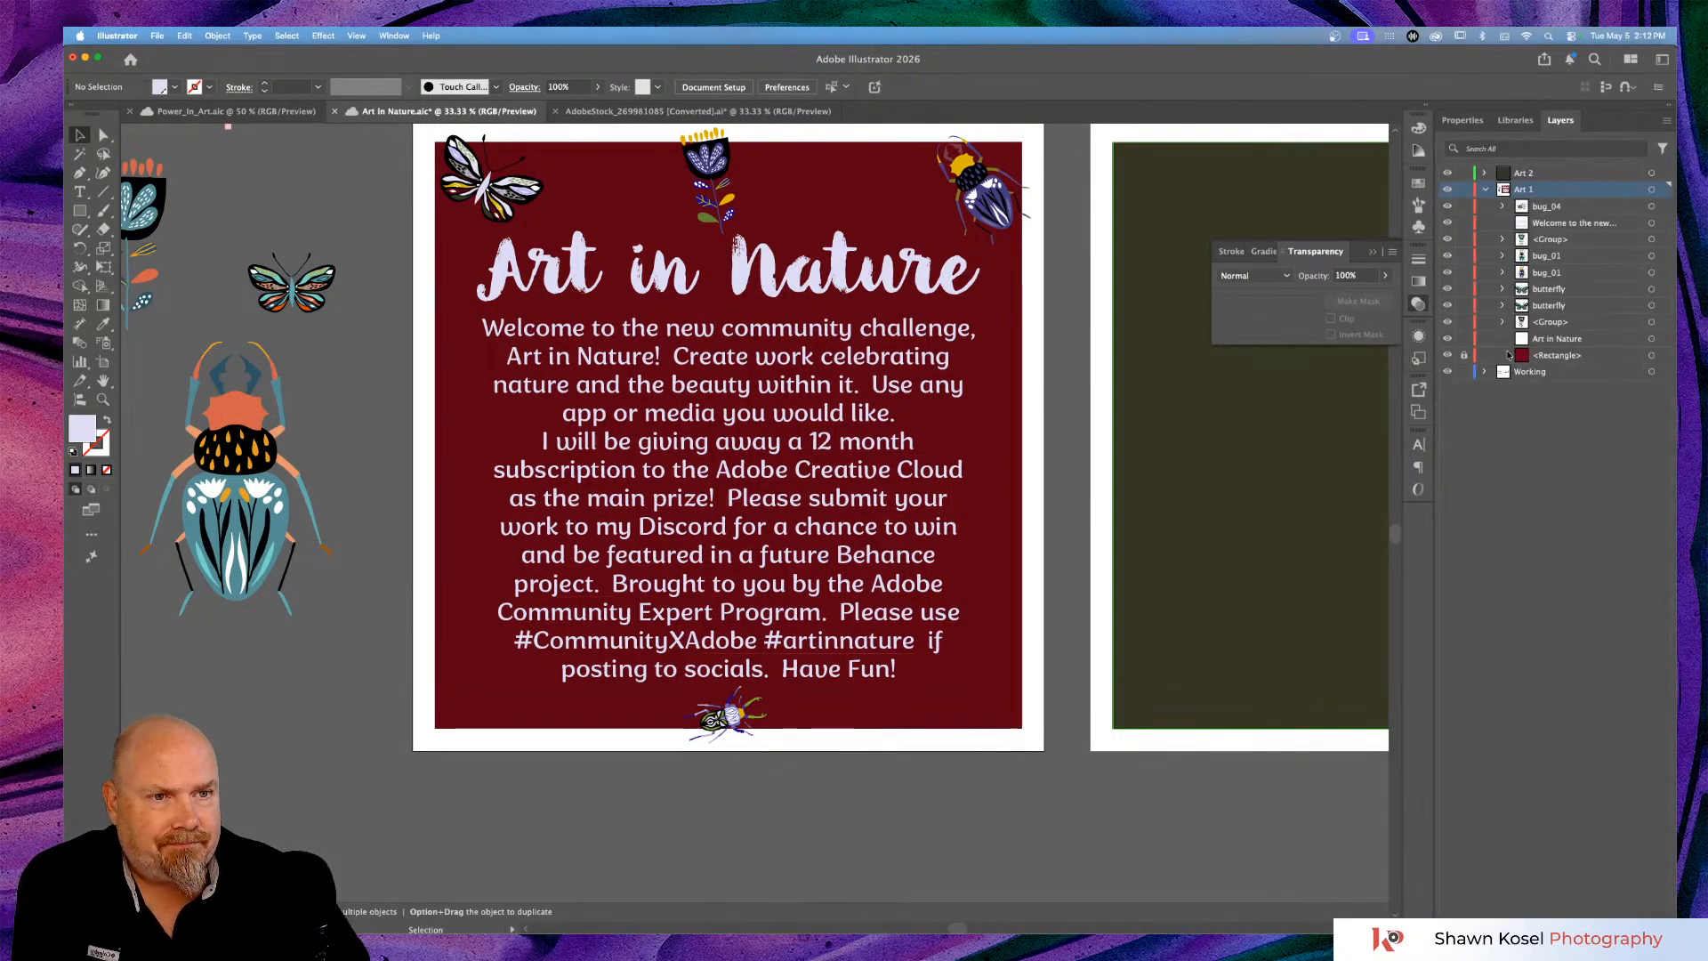
click(1464, 356)
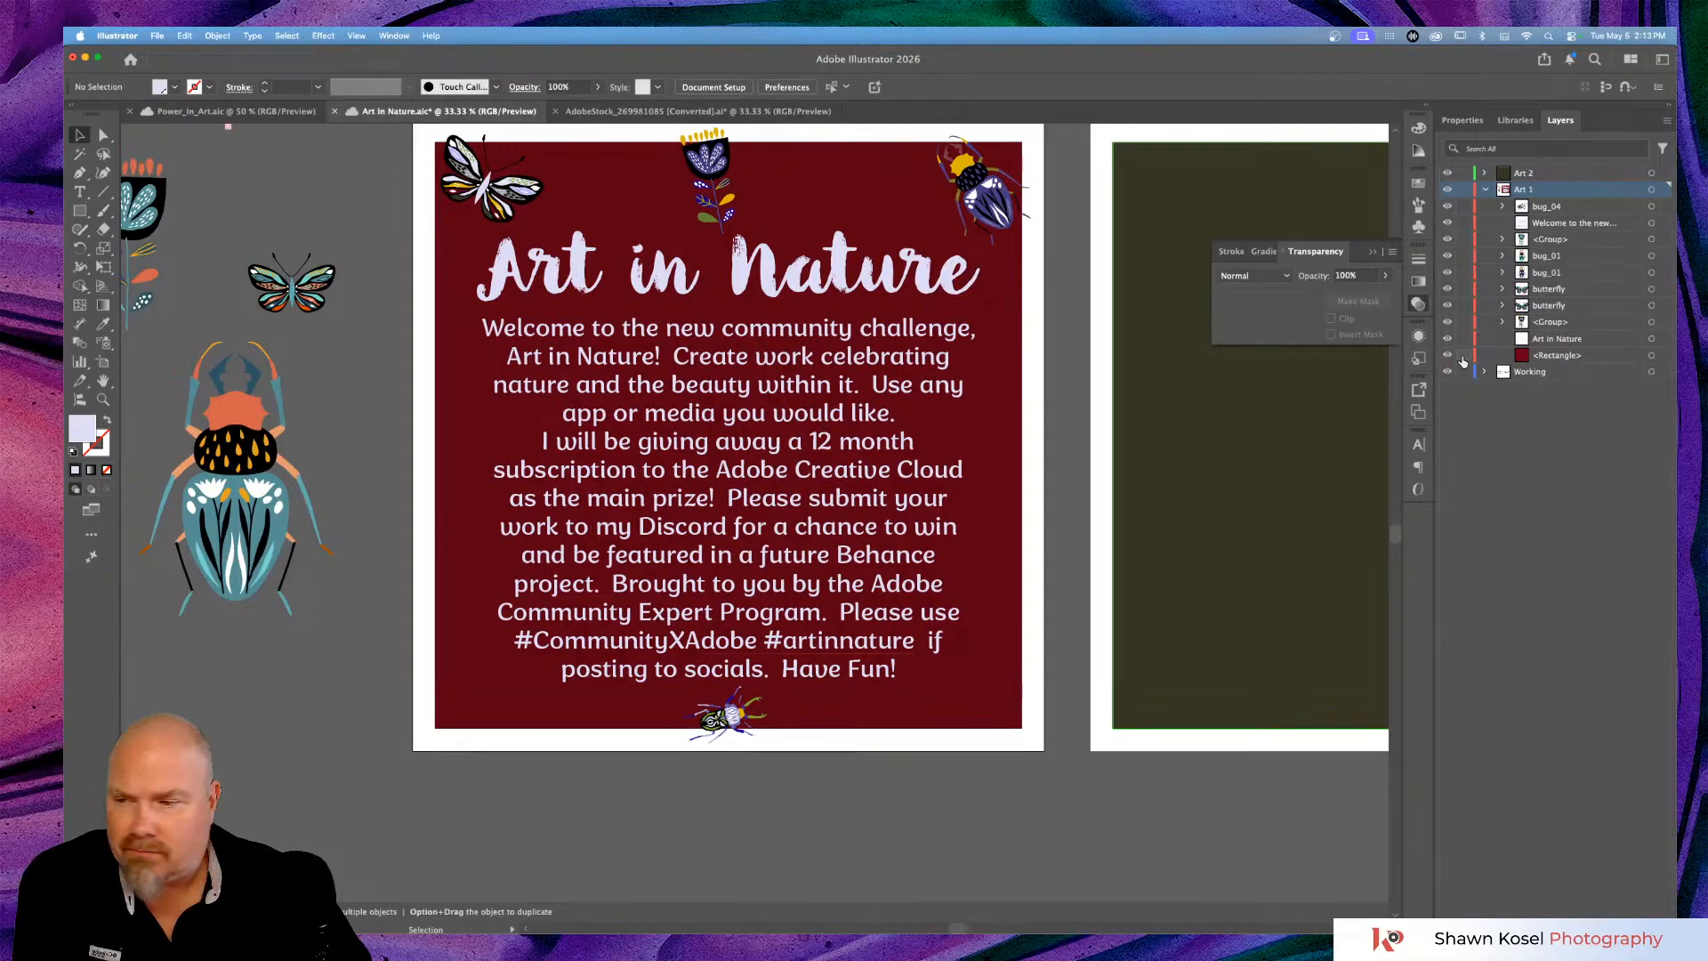
Apply a Stylize Drop Shadow effect to the dark red background rectangle, with preview on.
click(1652, 355)
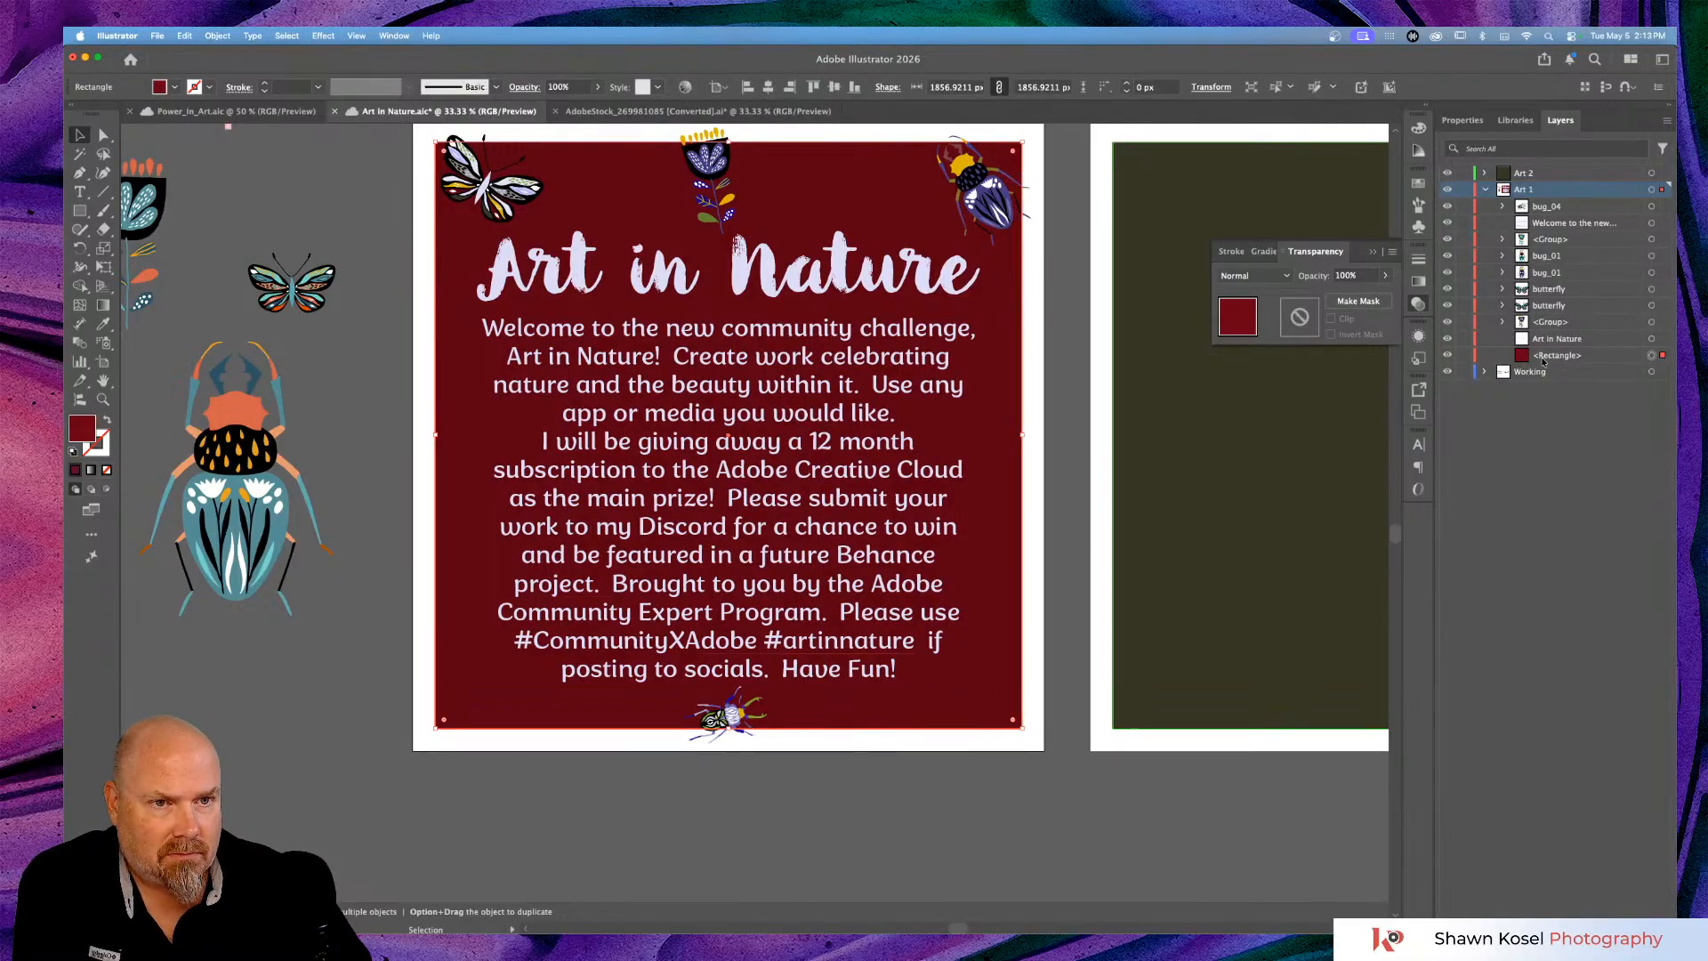
click(1419, 337)
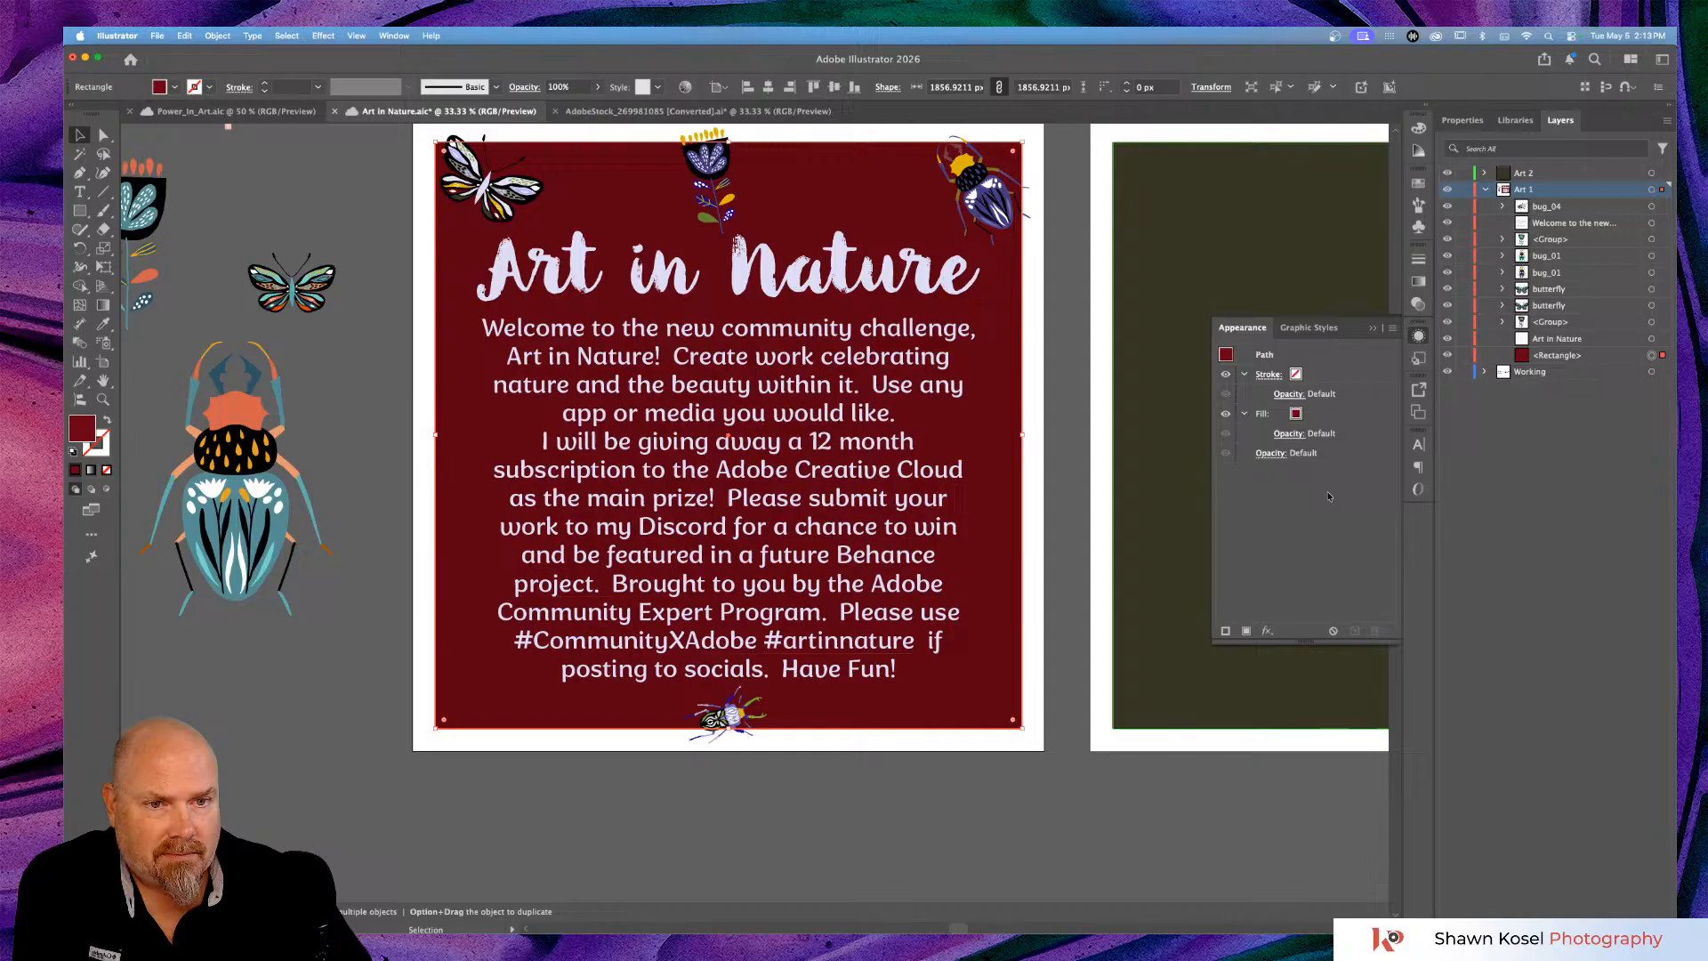
click(1267, 631)
mouse_move(1268, 632)
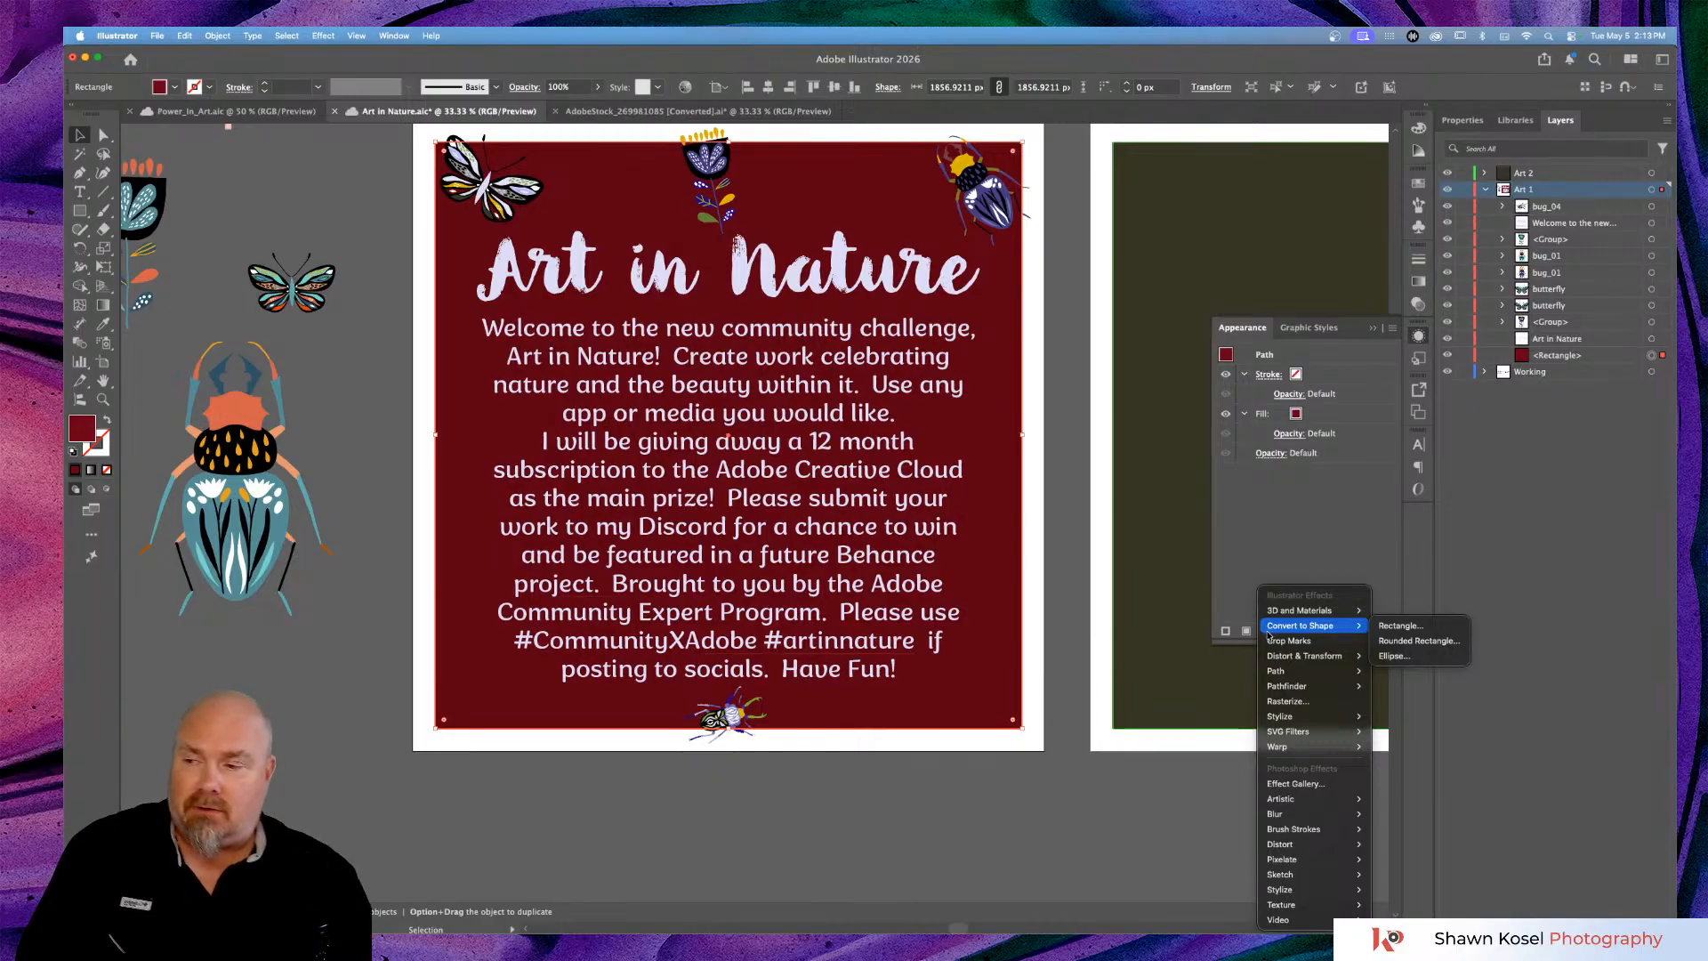
mouse_move(1294, 812)
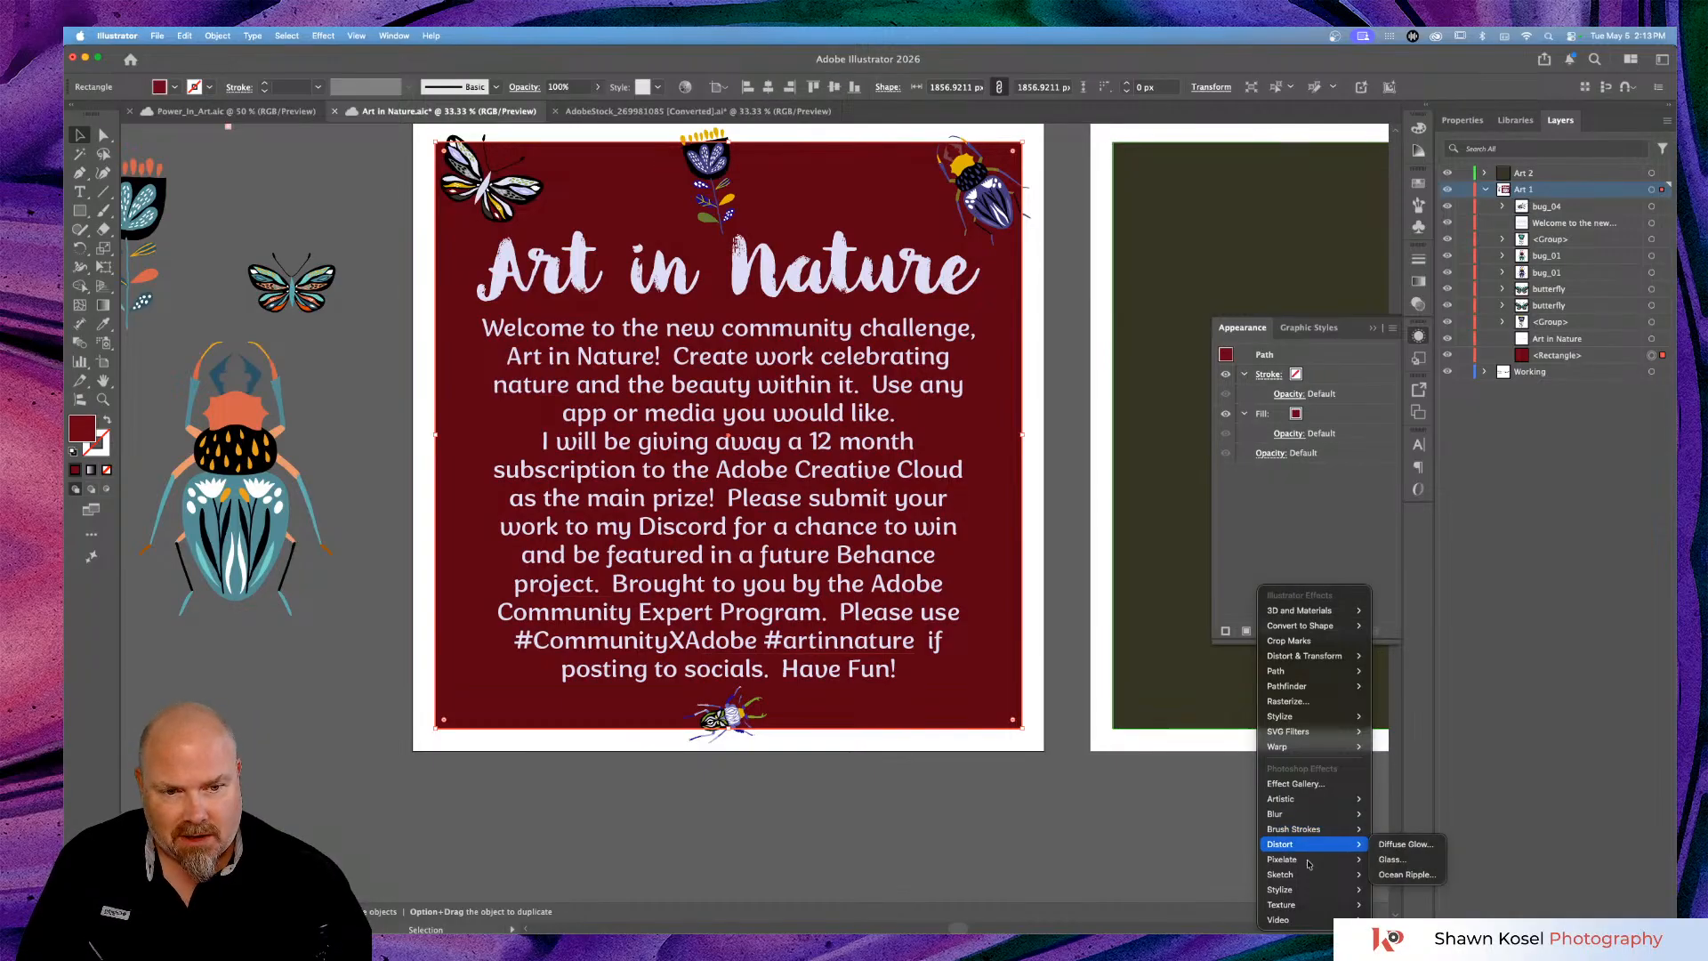
mouse_move(1308, 890)
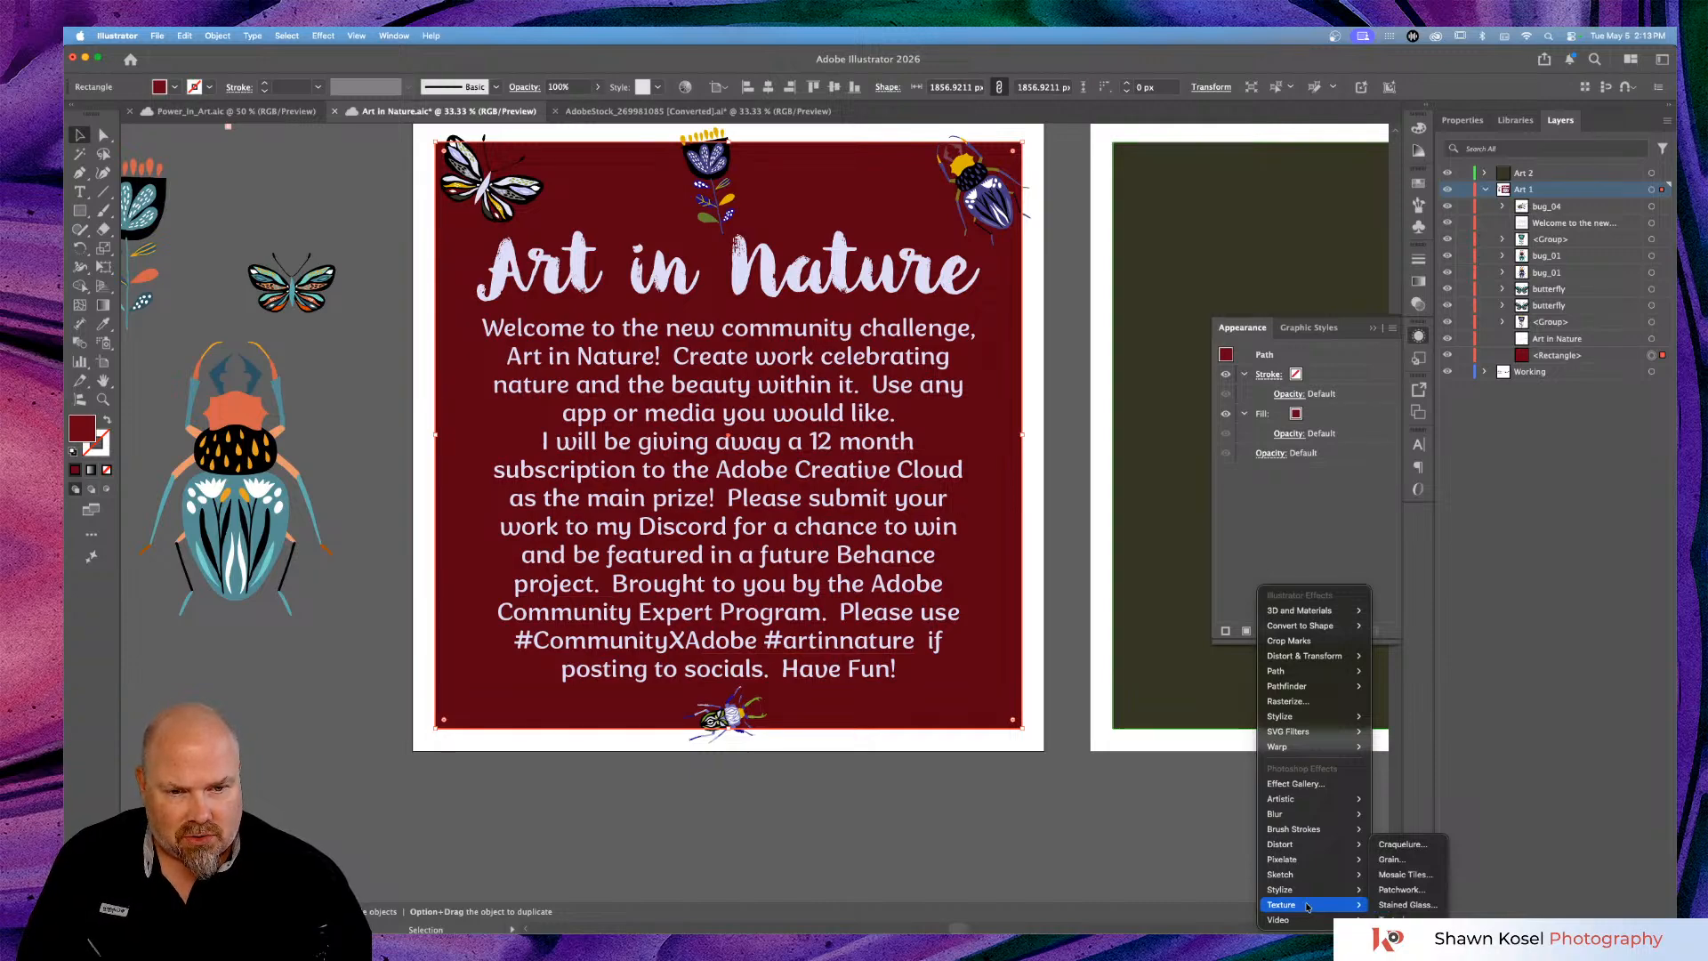
mouse_move(1276, 753)
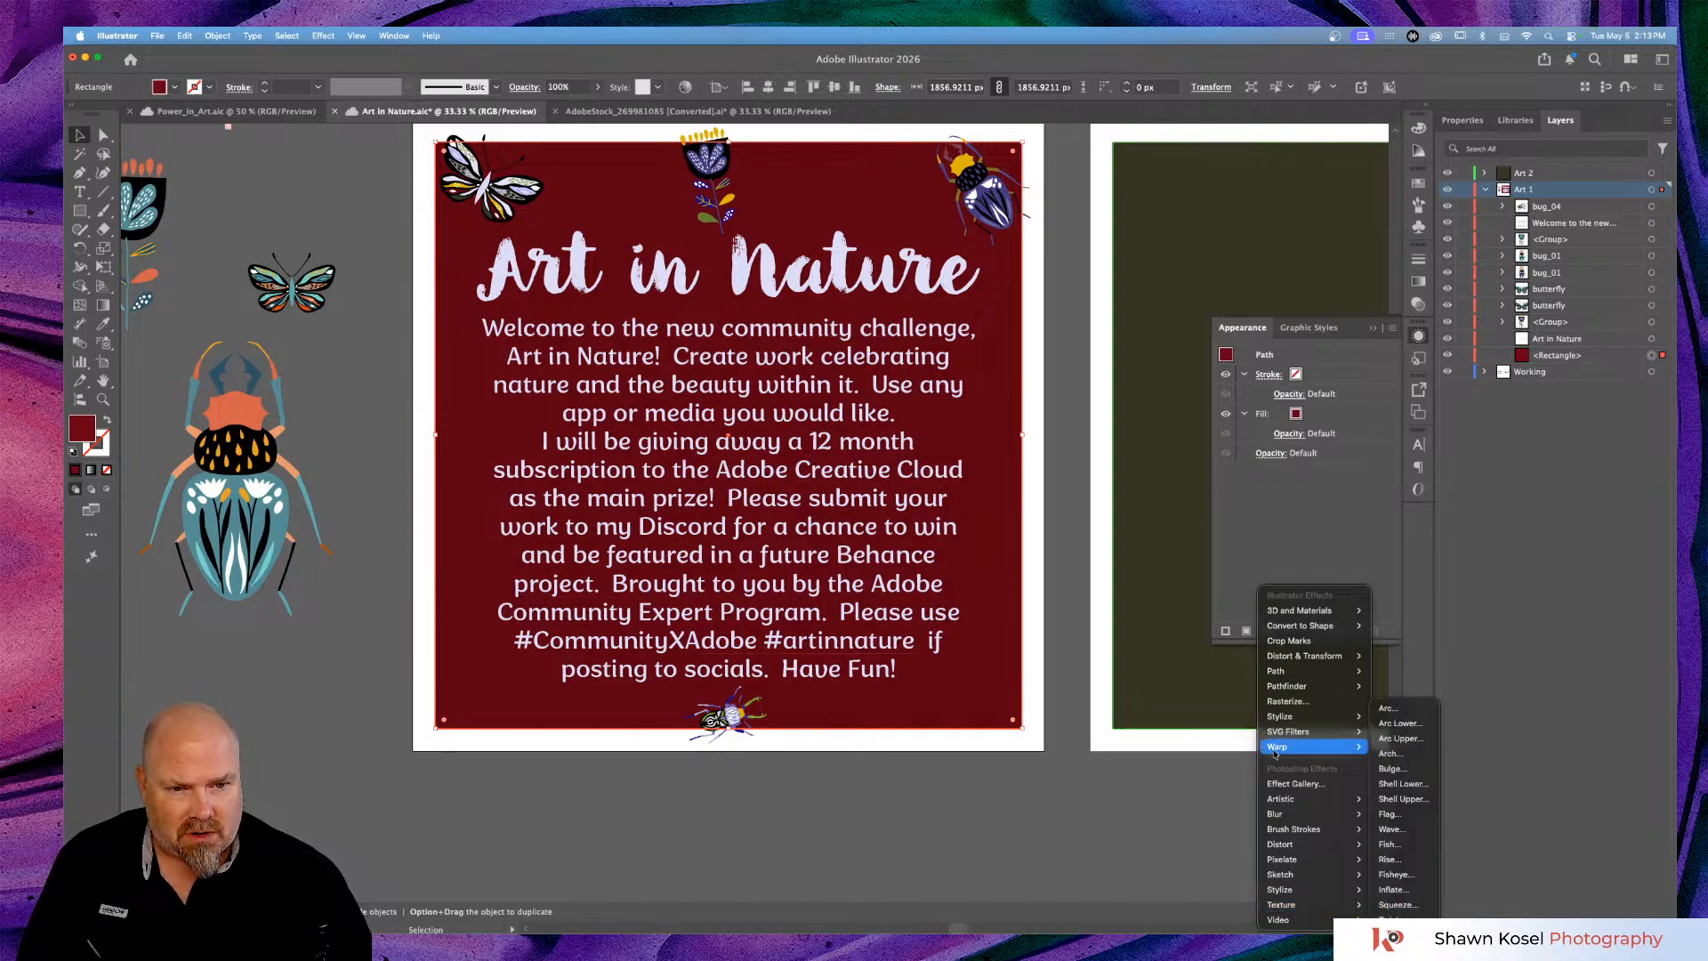
mouse_move(1286, 717)
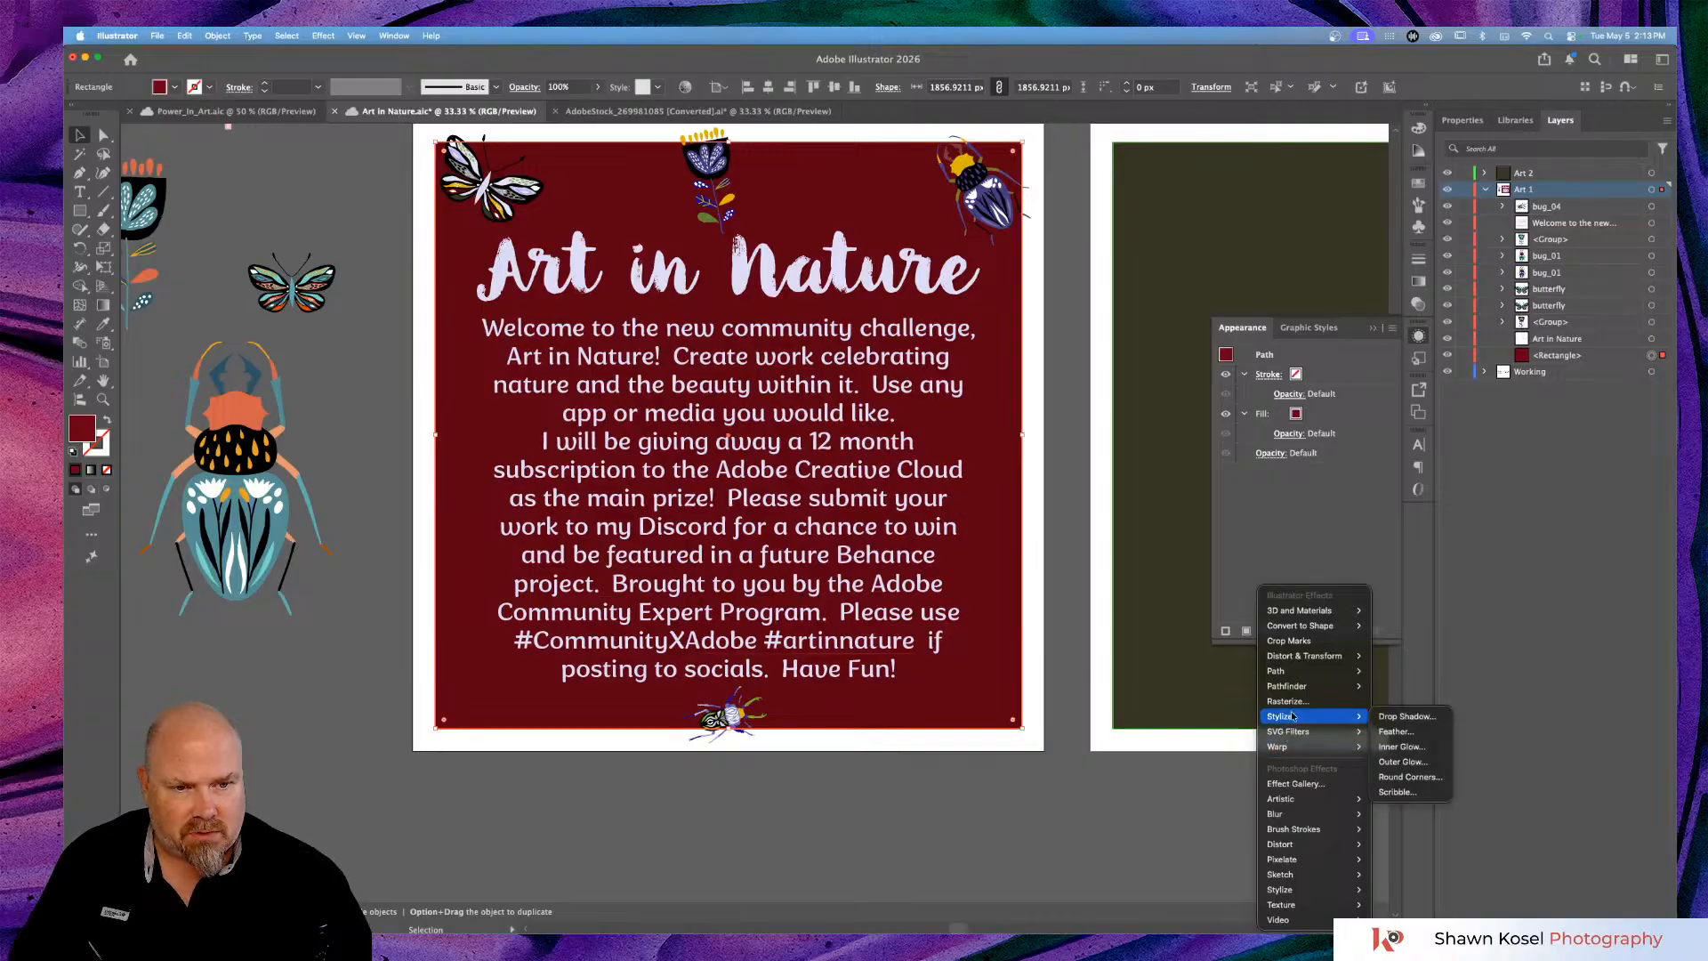
click(1394, 719)
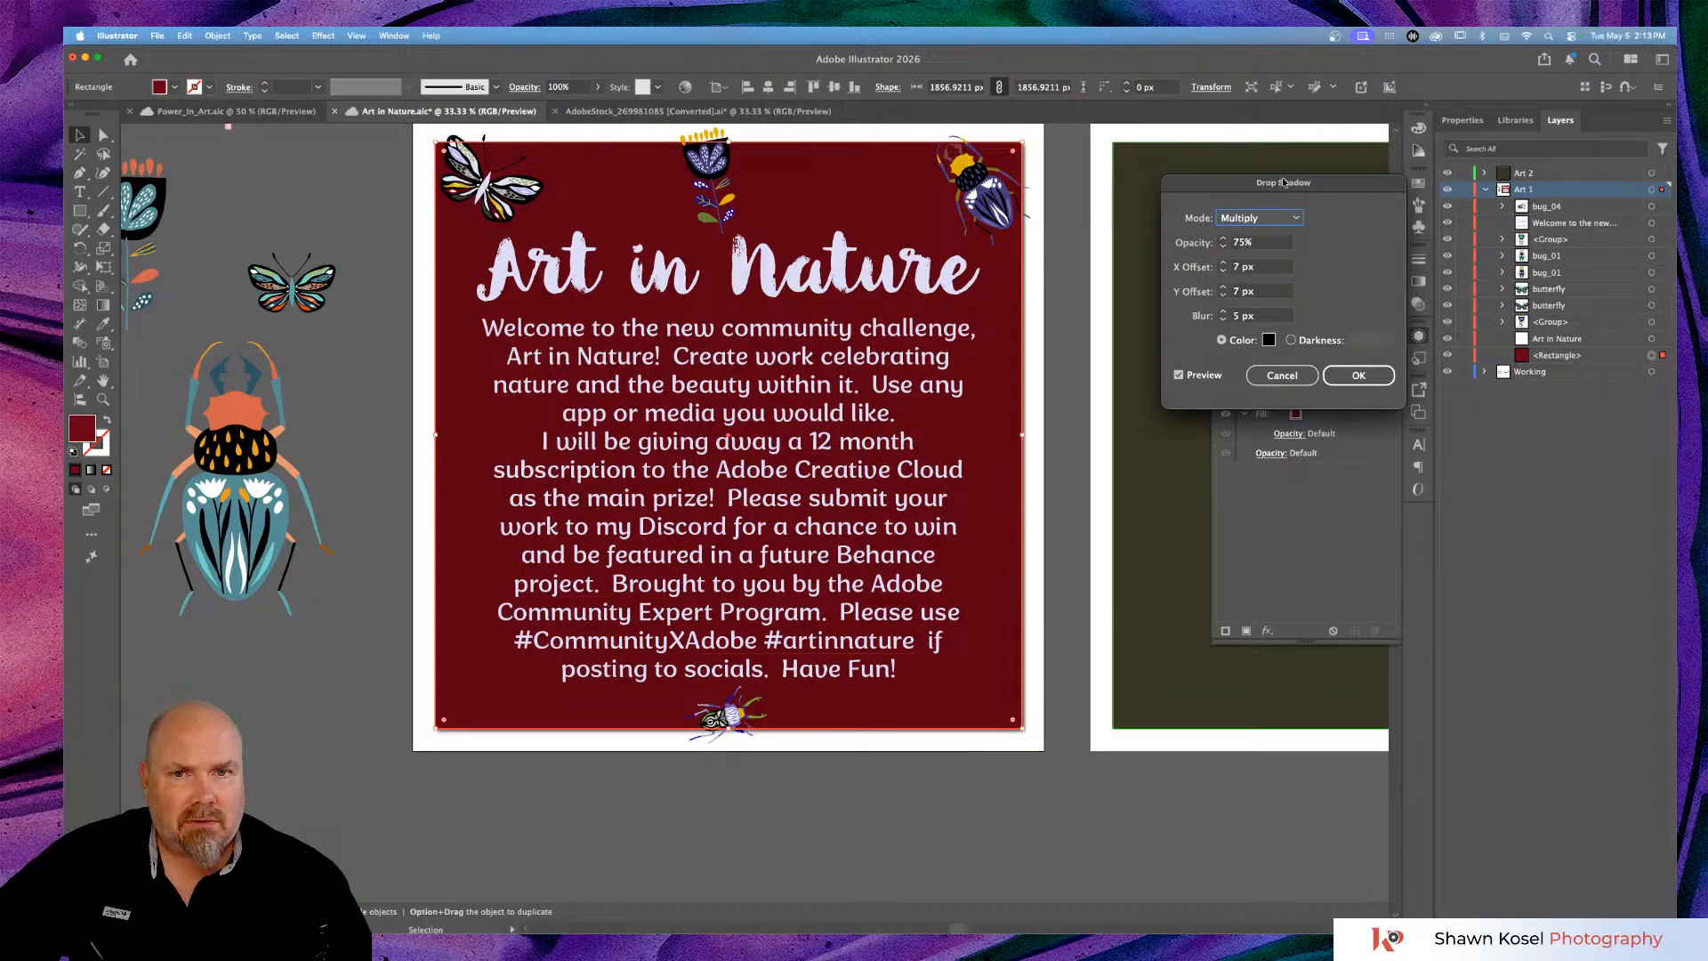
Set the drop shadow's opacity to 60% and accept the effect.
key(Tab)
click(1225, 246)
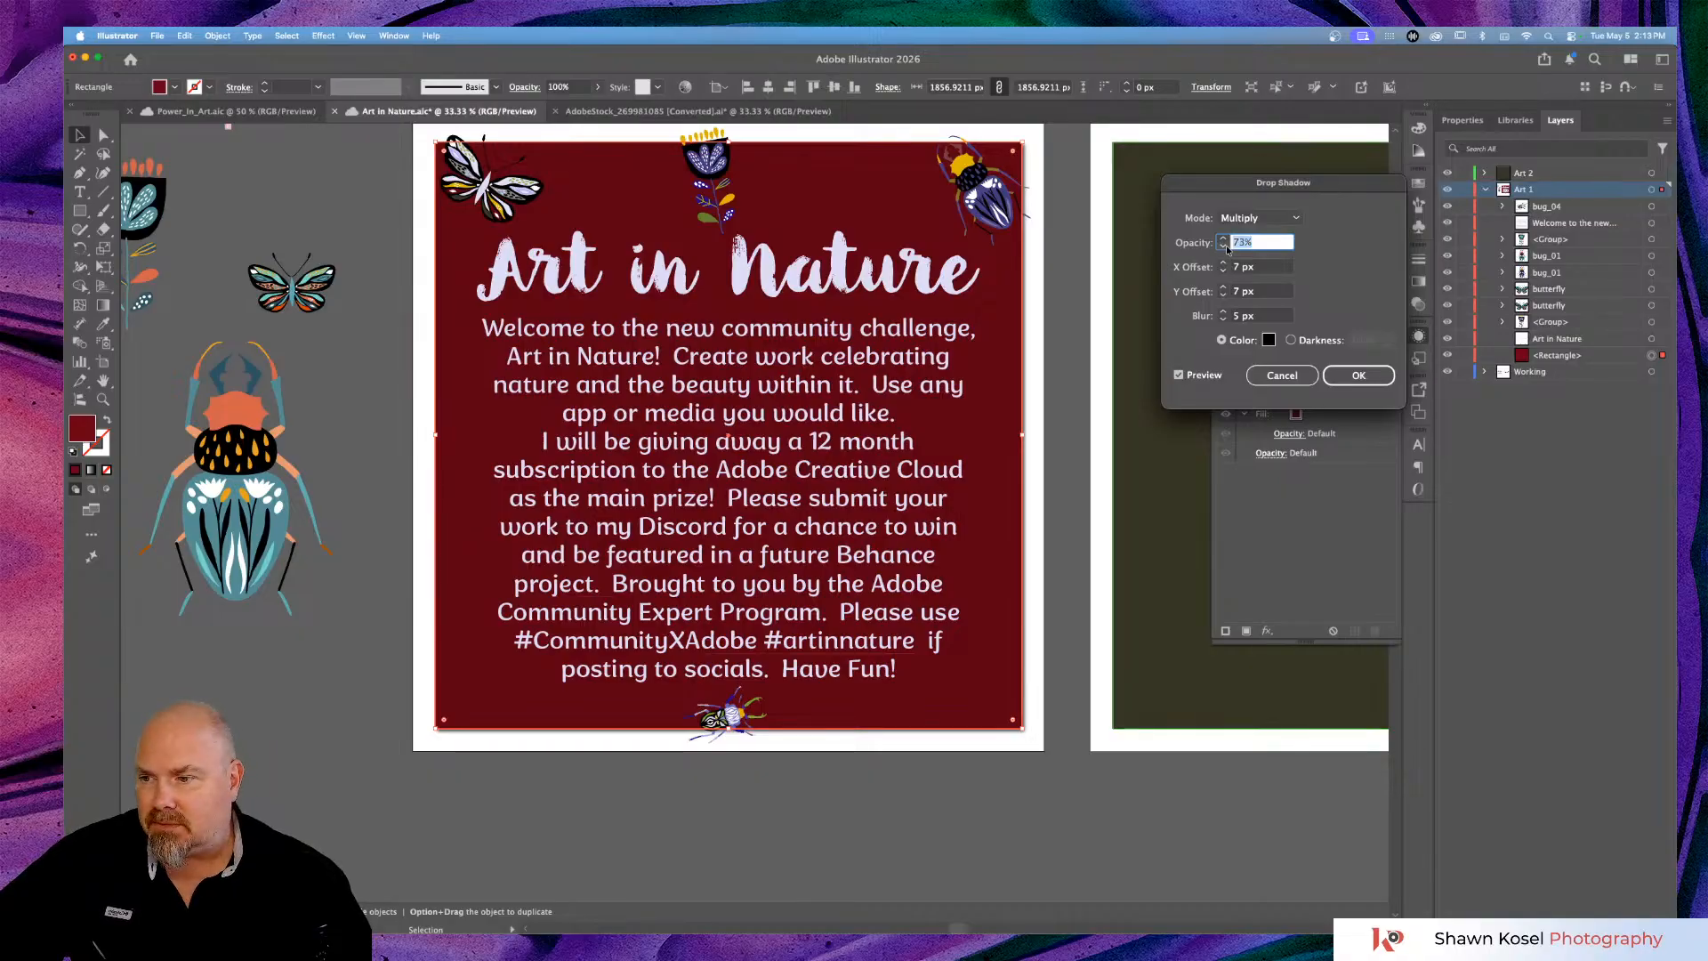
click(1224, 246)
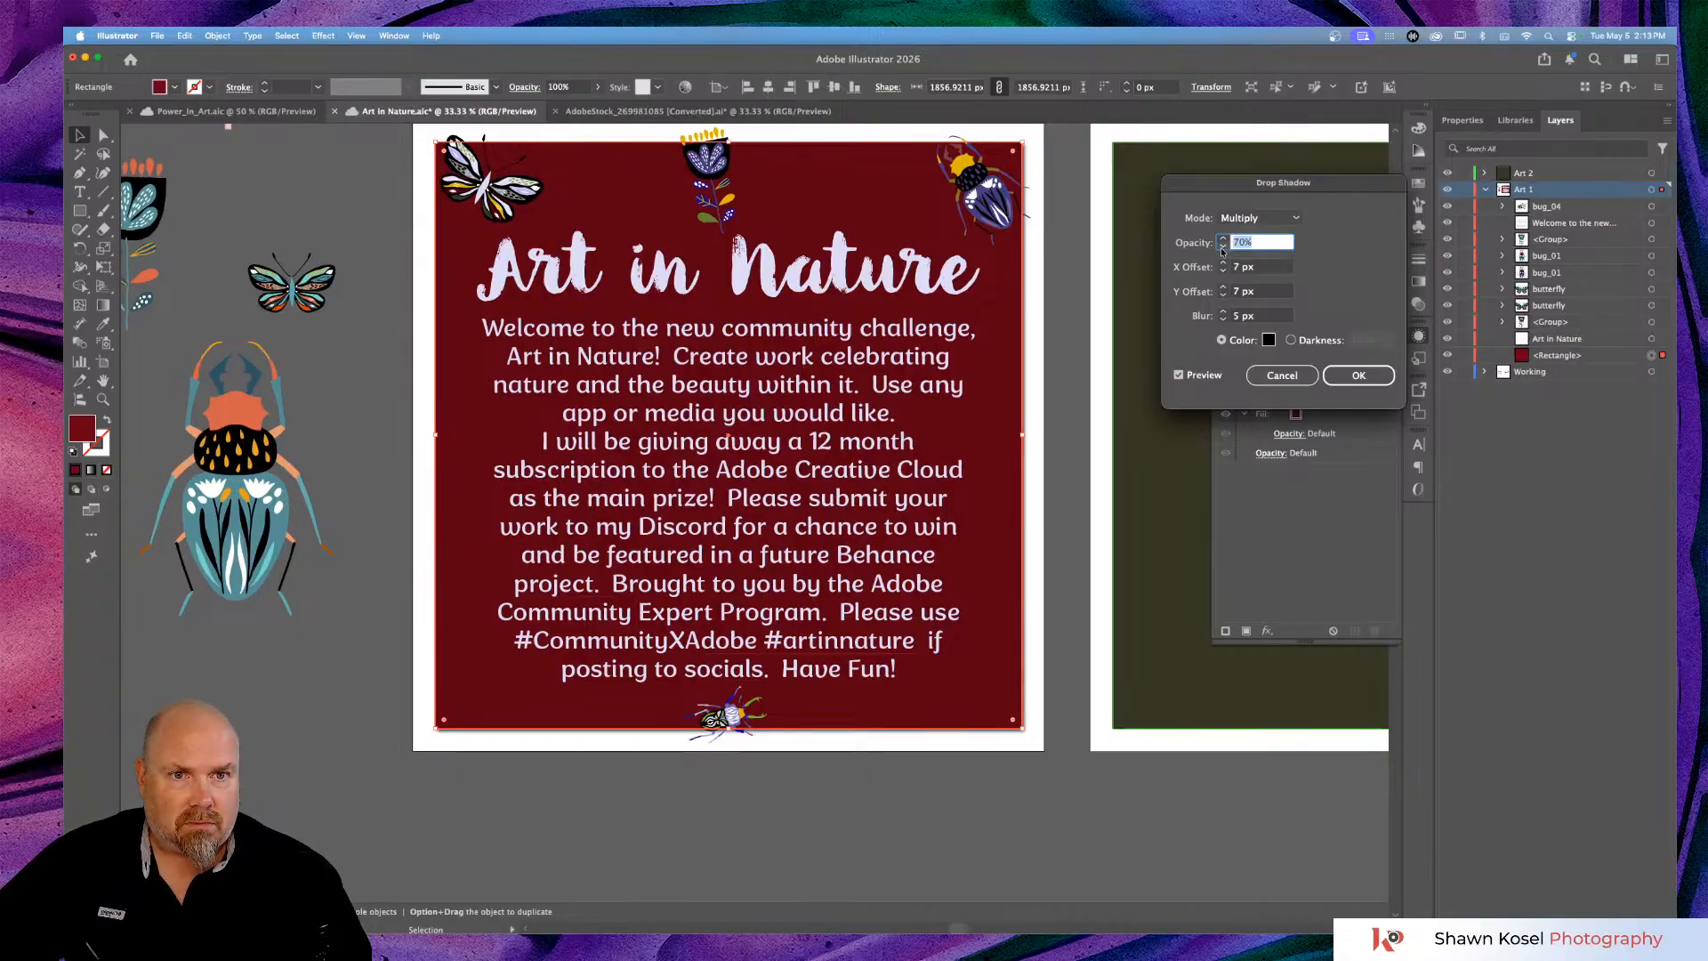
click(1266, 243)
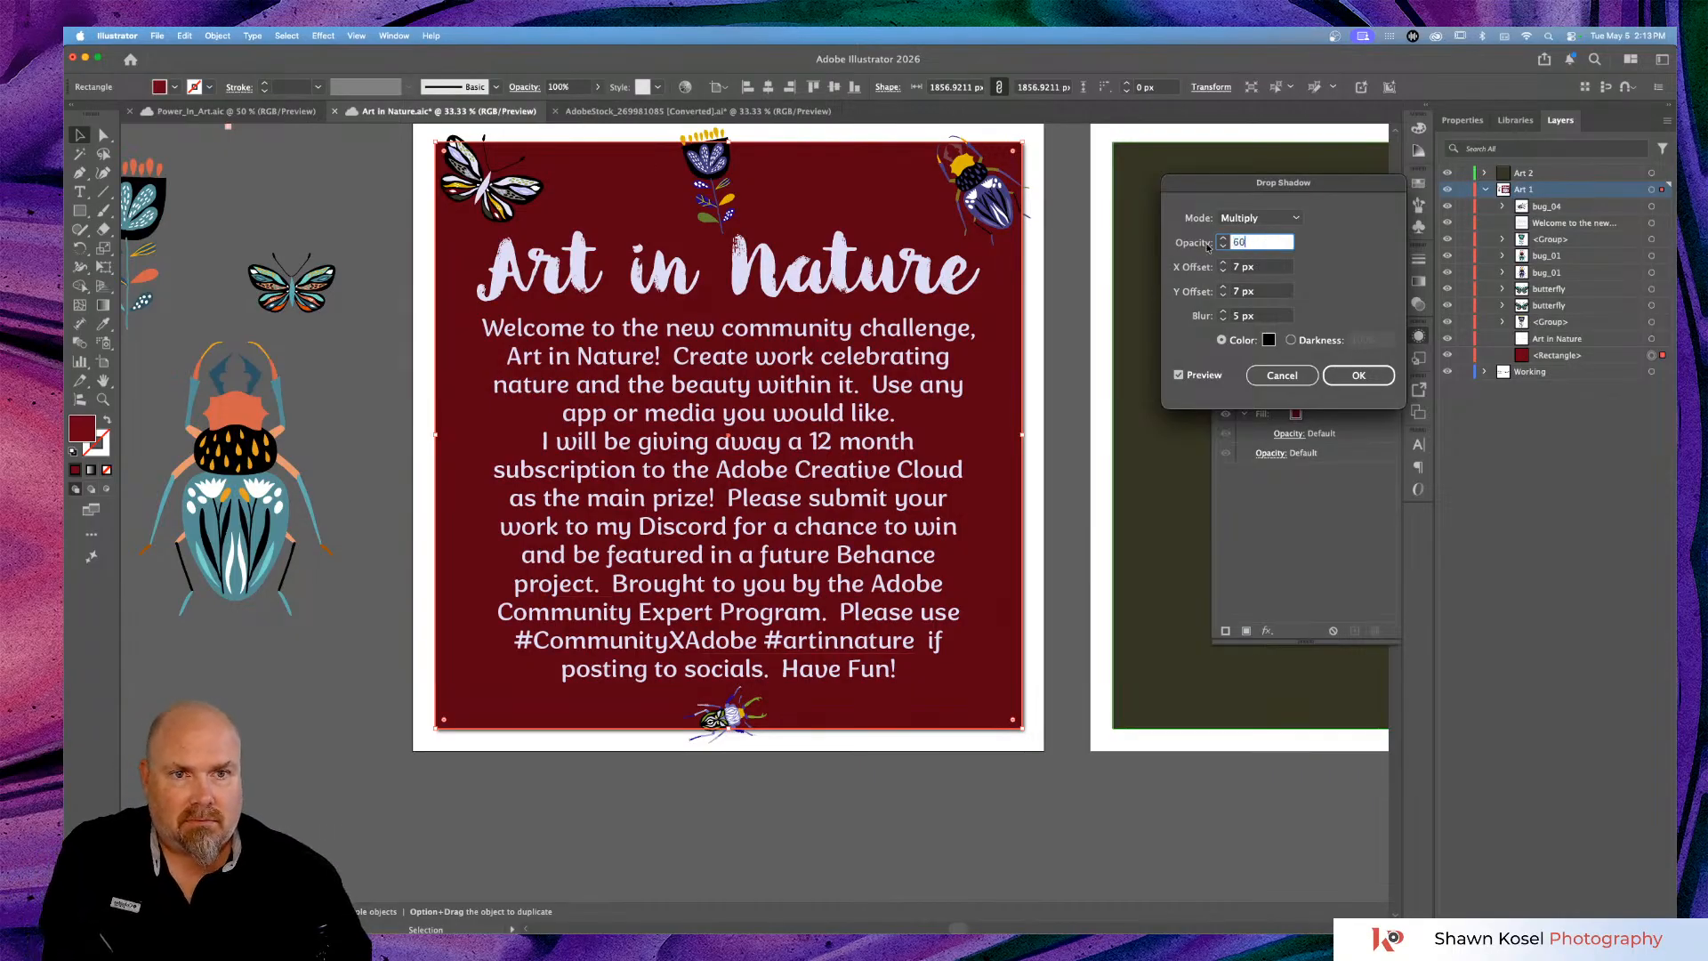
key(Return)
click(1330, 282)
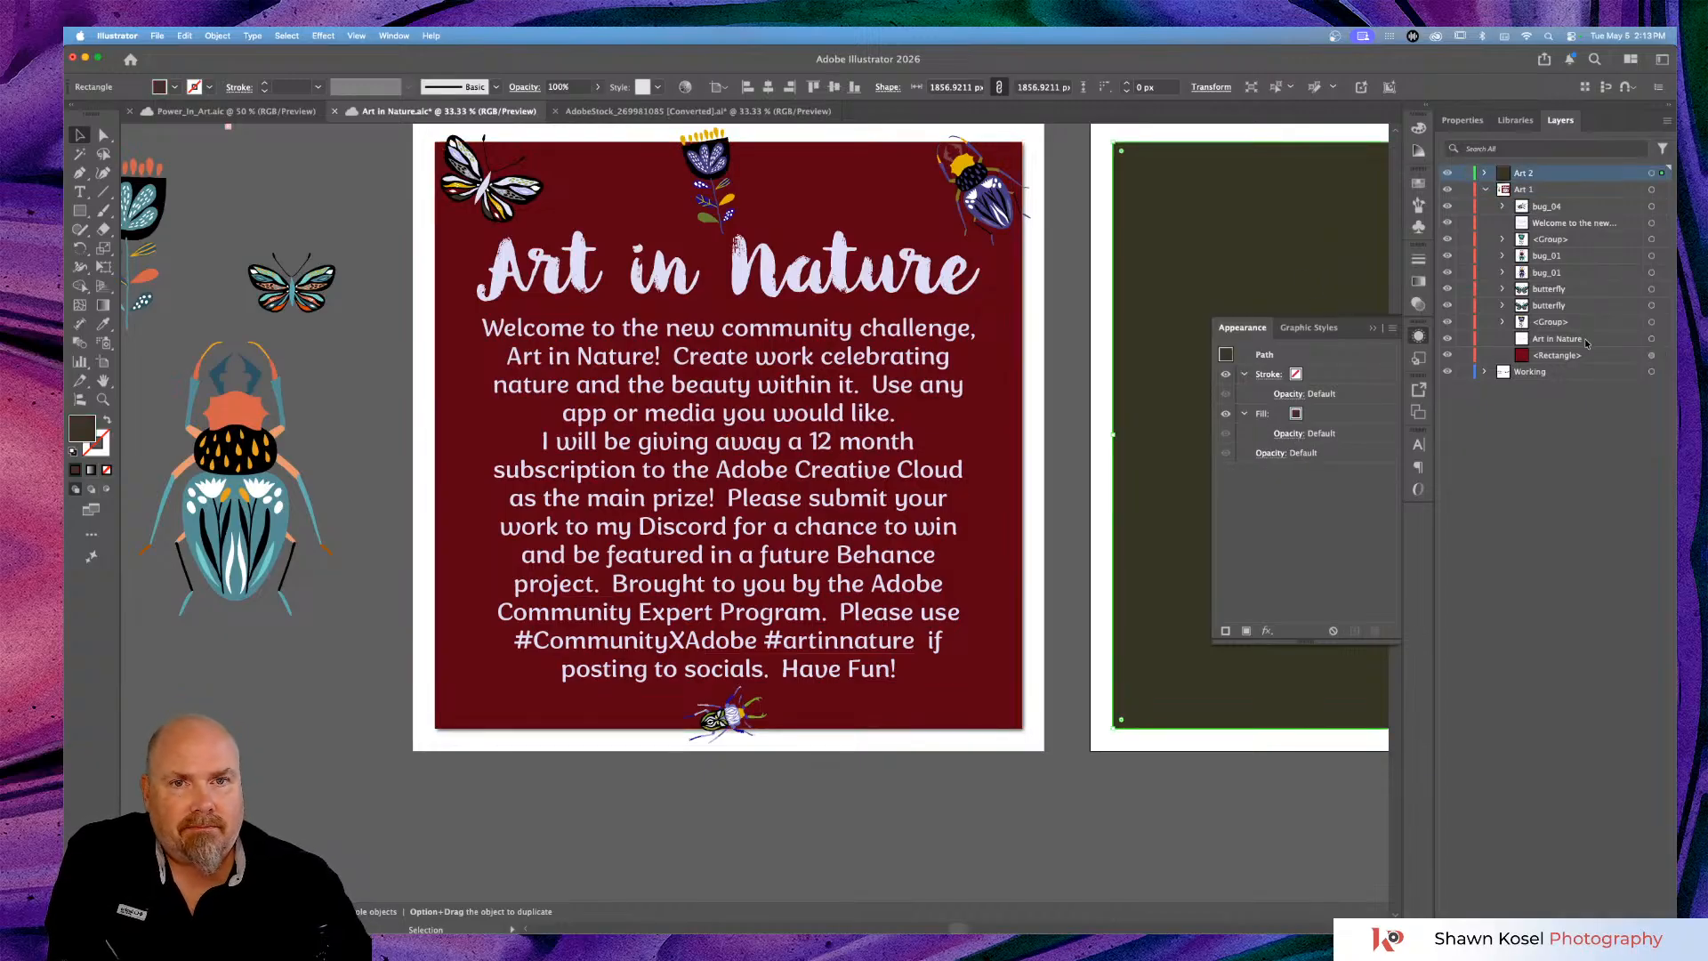
Edit the red rectangle's drop shadow to use the dark purple color #120526, then deselect the rectangle.
click(1652, 356)
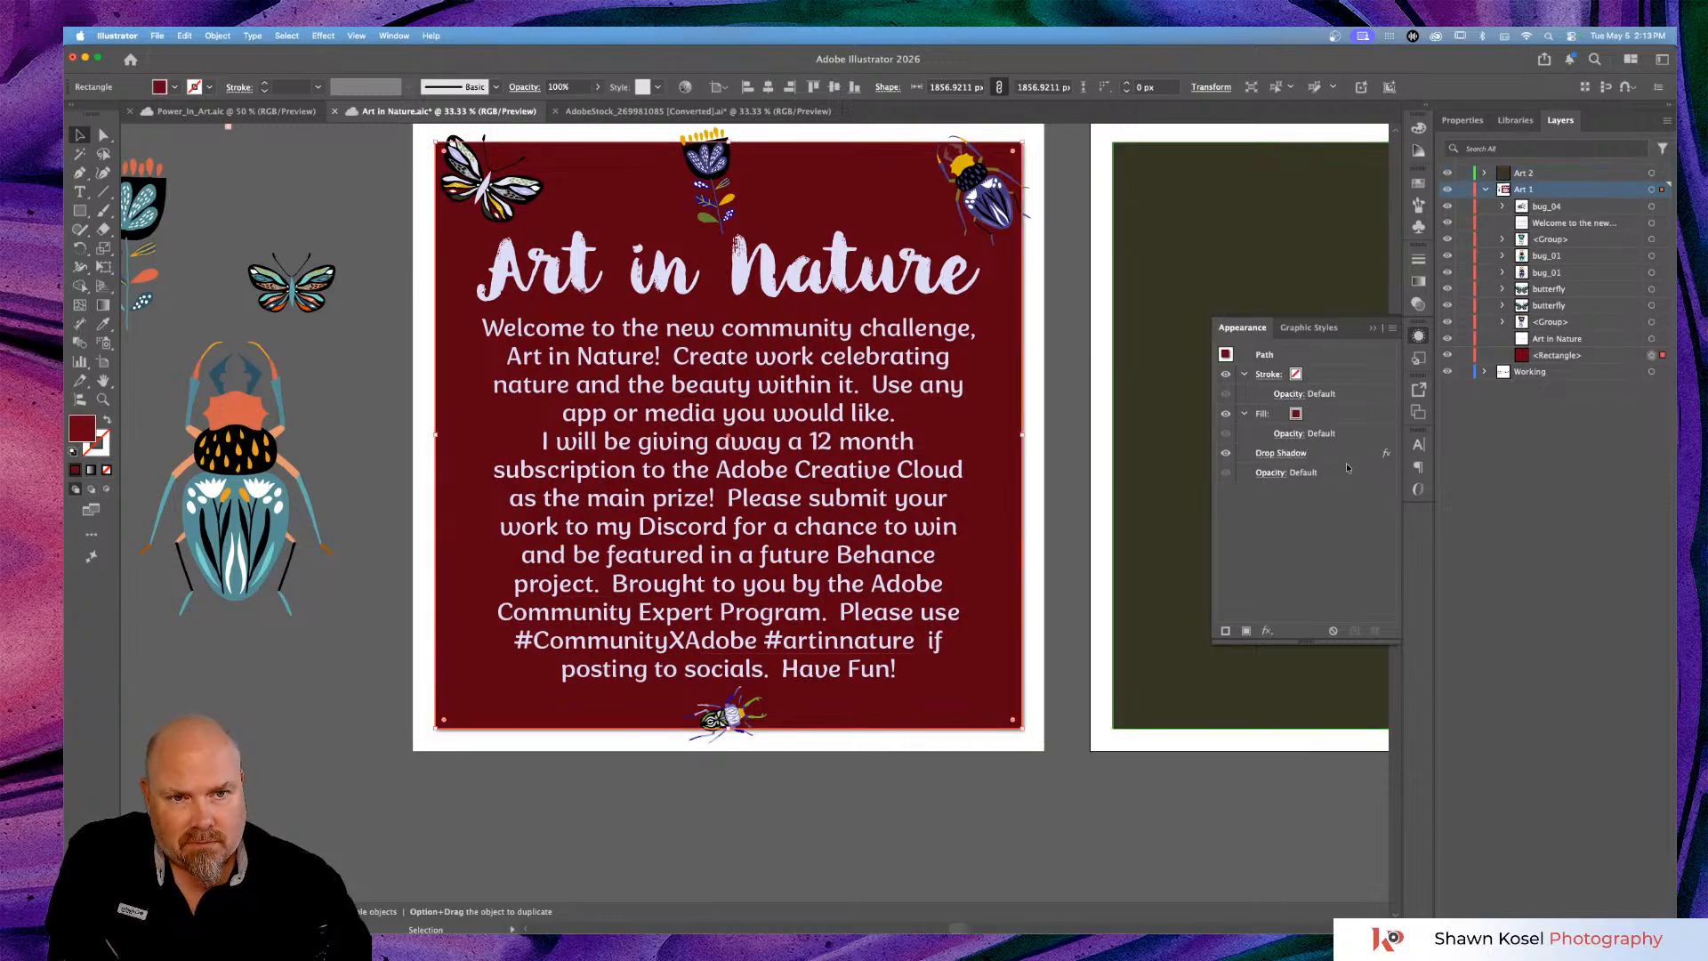
click(1289, 455)
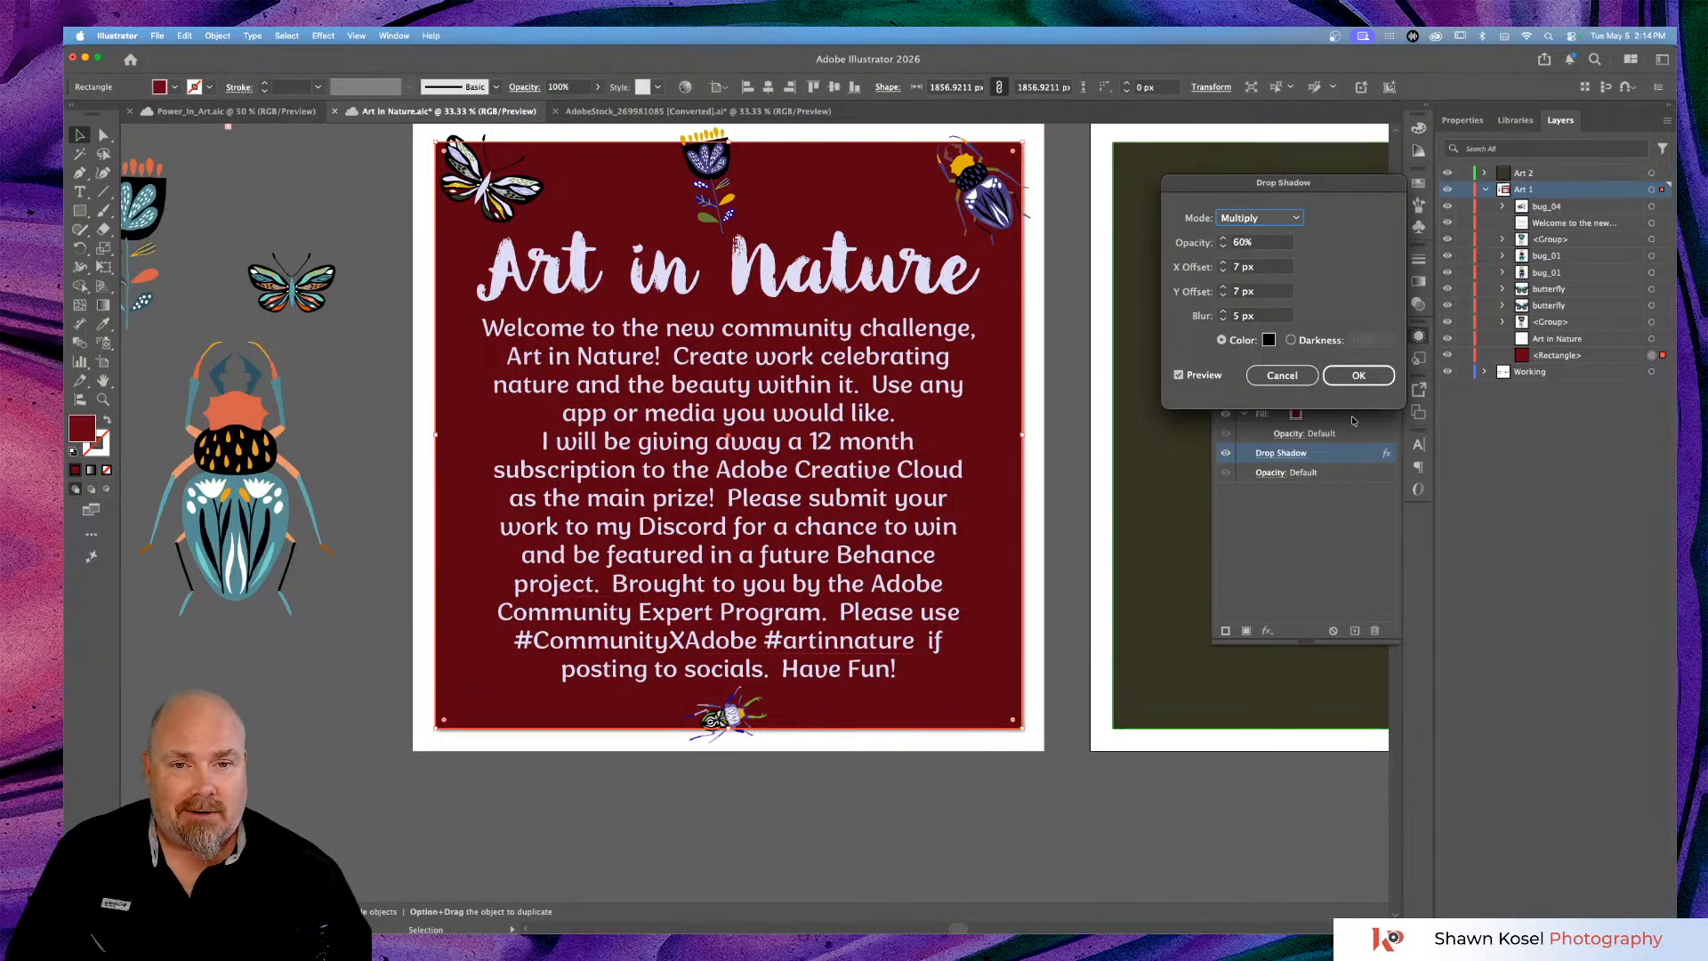
click(1269, 340)
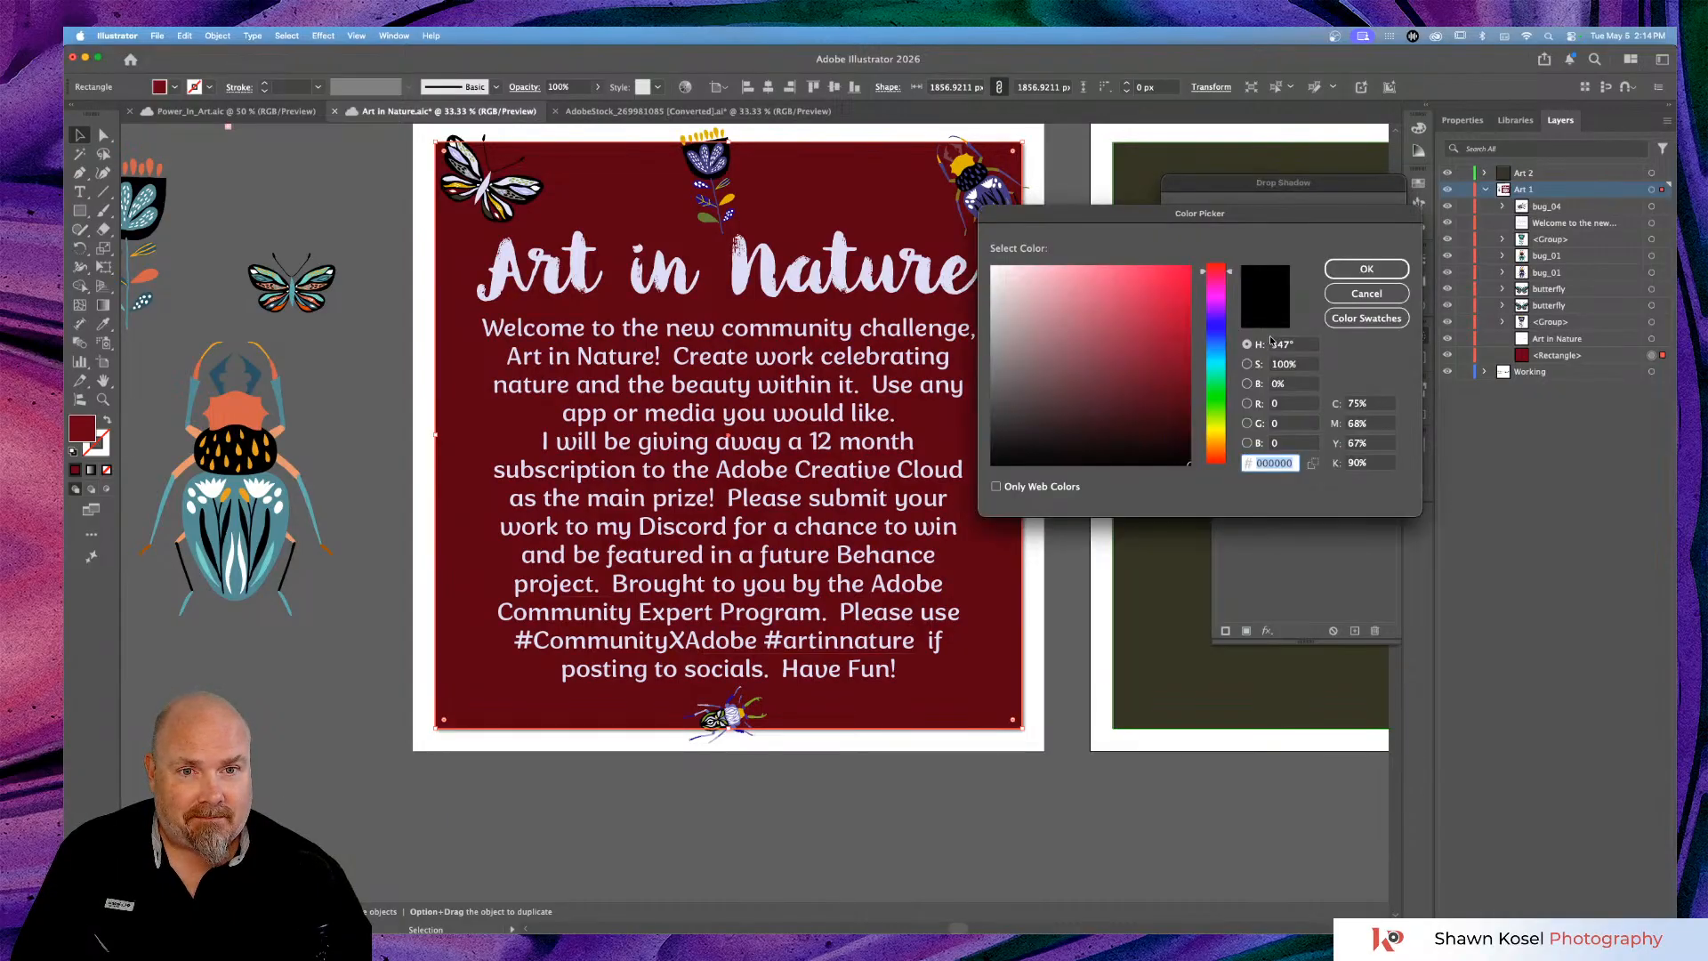
drag(1210, 400, 1214, 318)
click(1167, 431)
drag(1166, 431, 1167, 435)
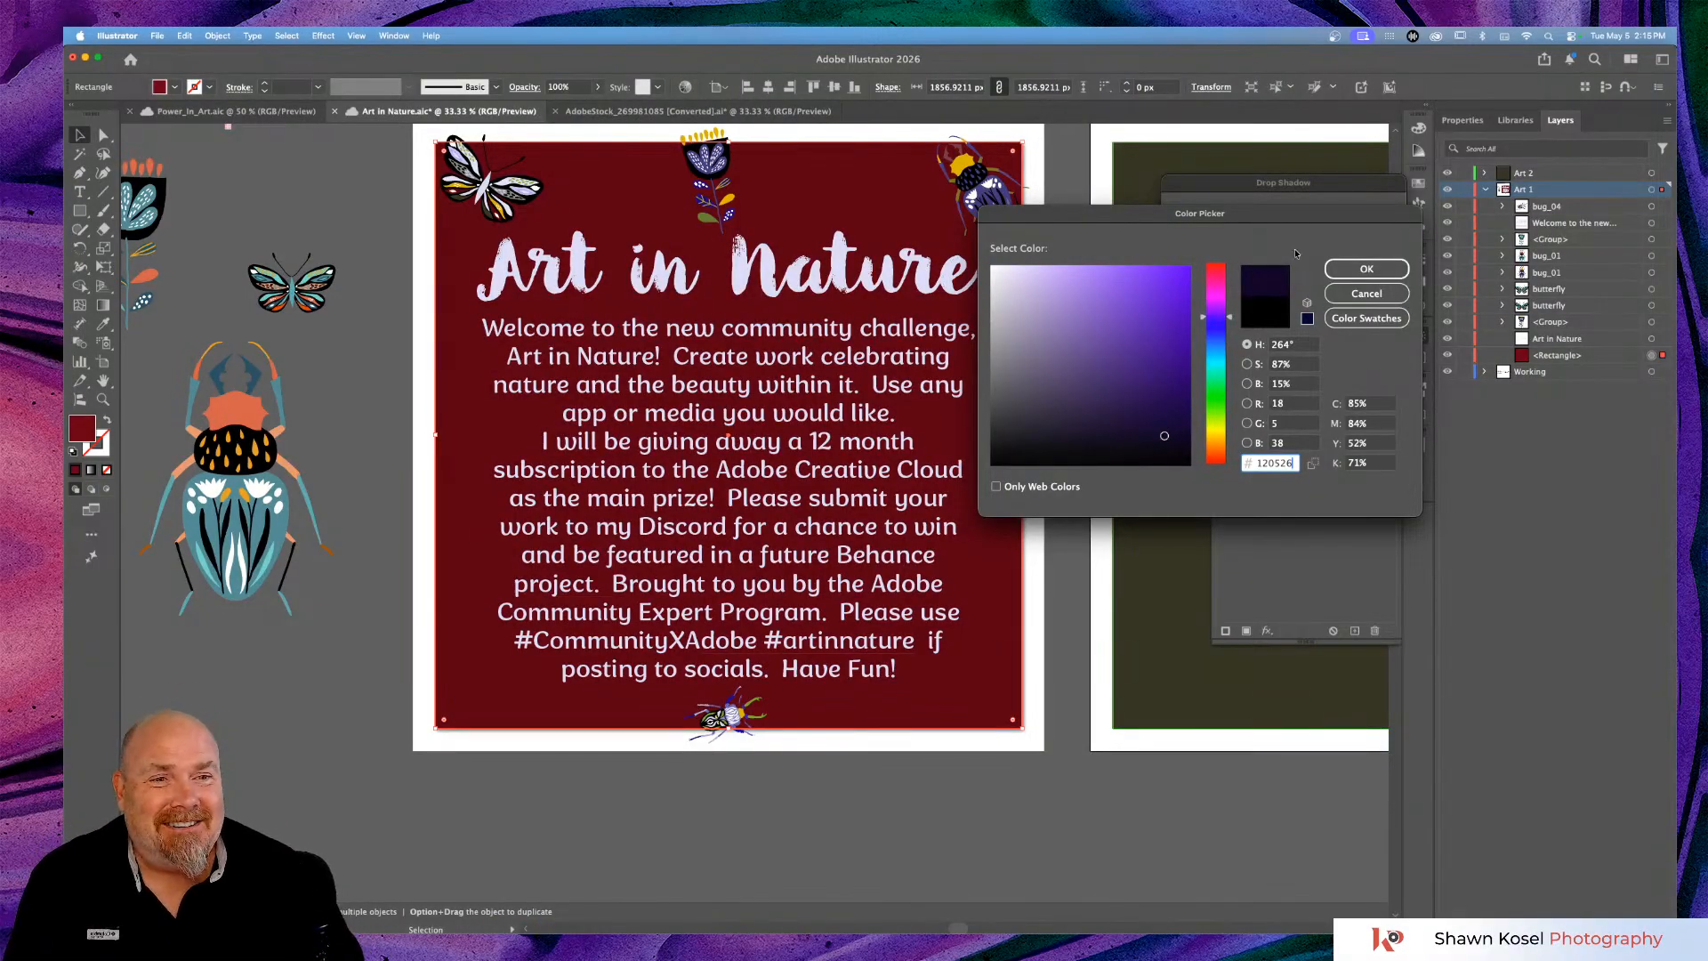
click(1338, 269)
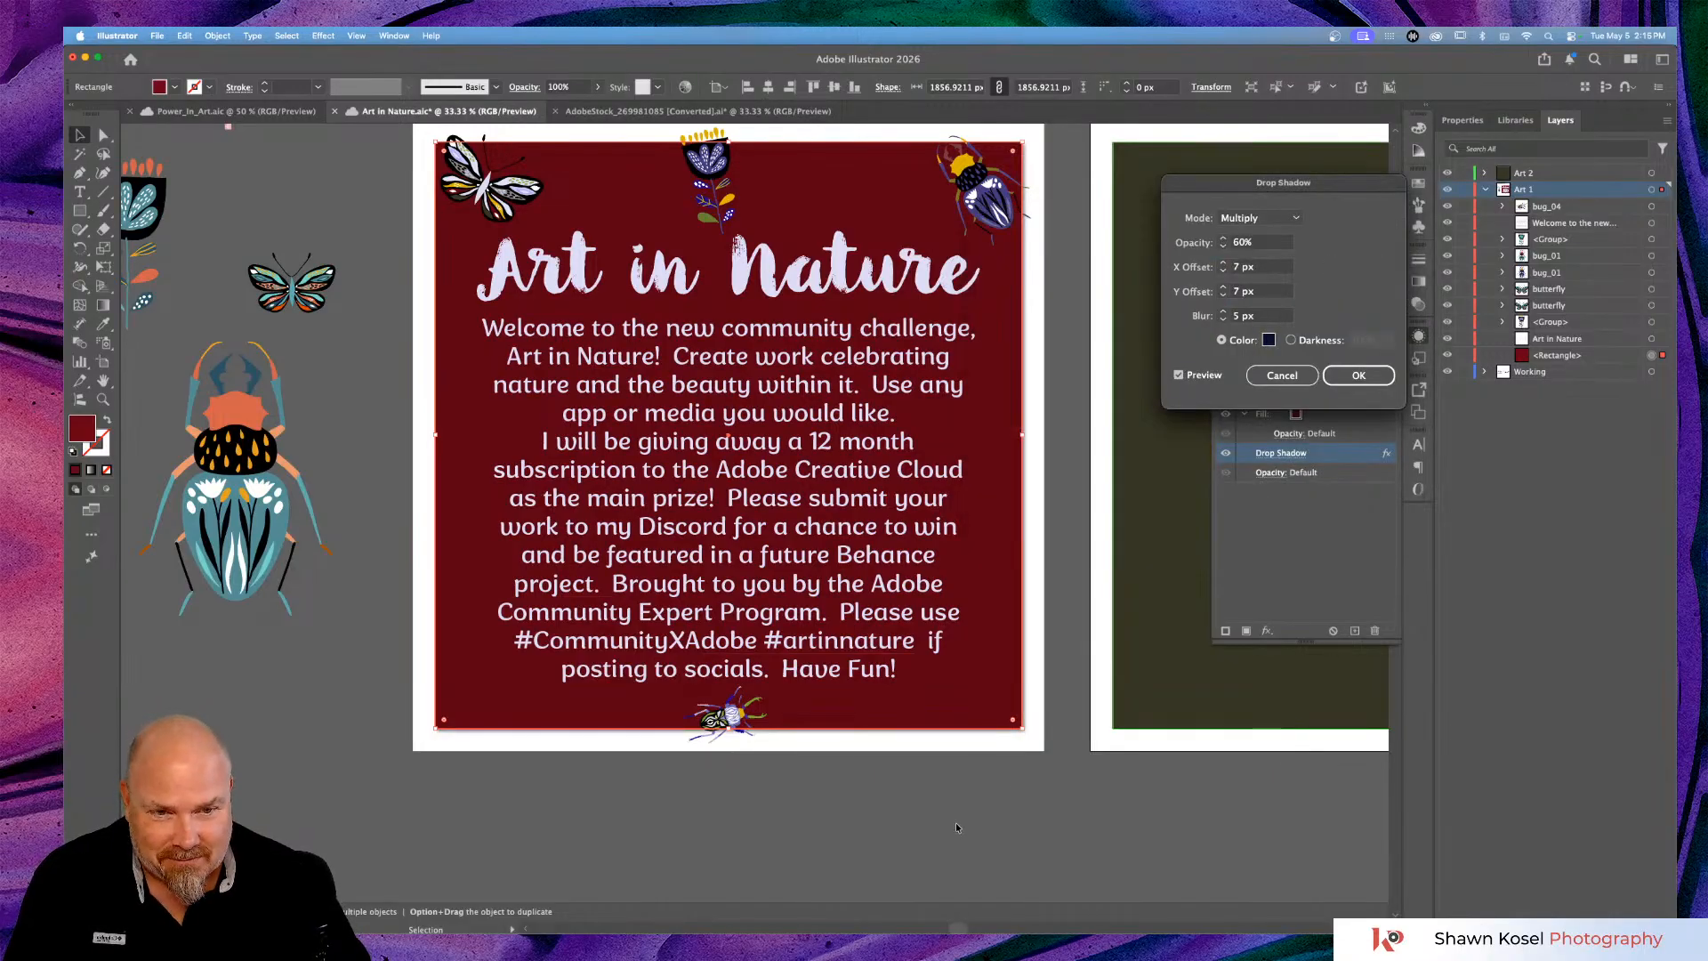
click(1358, 374)
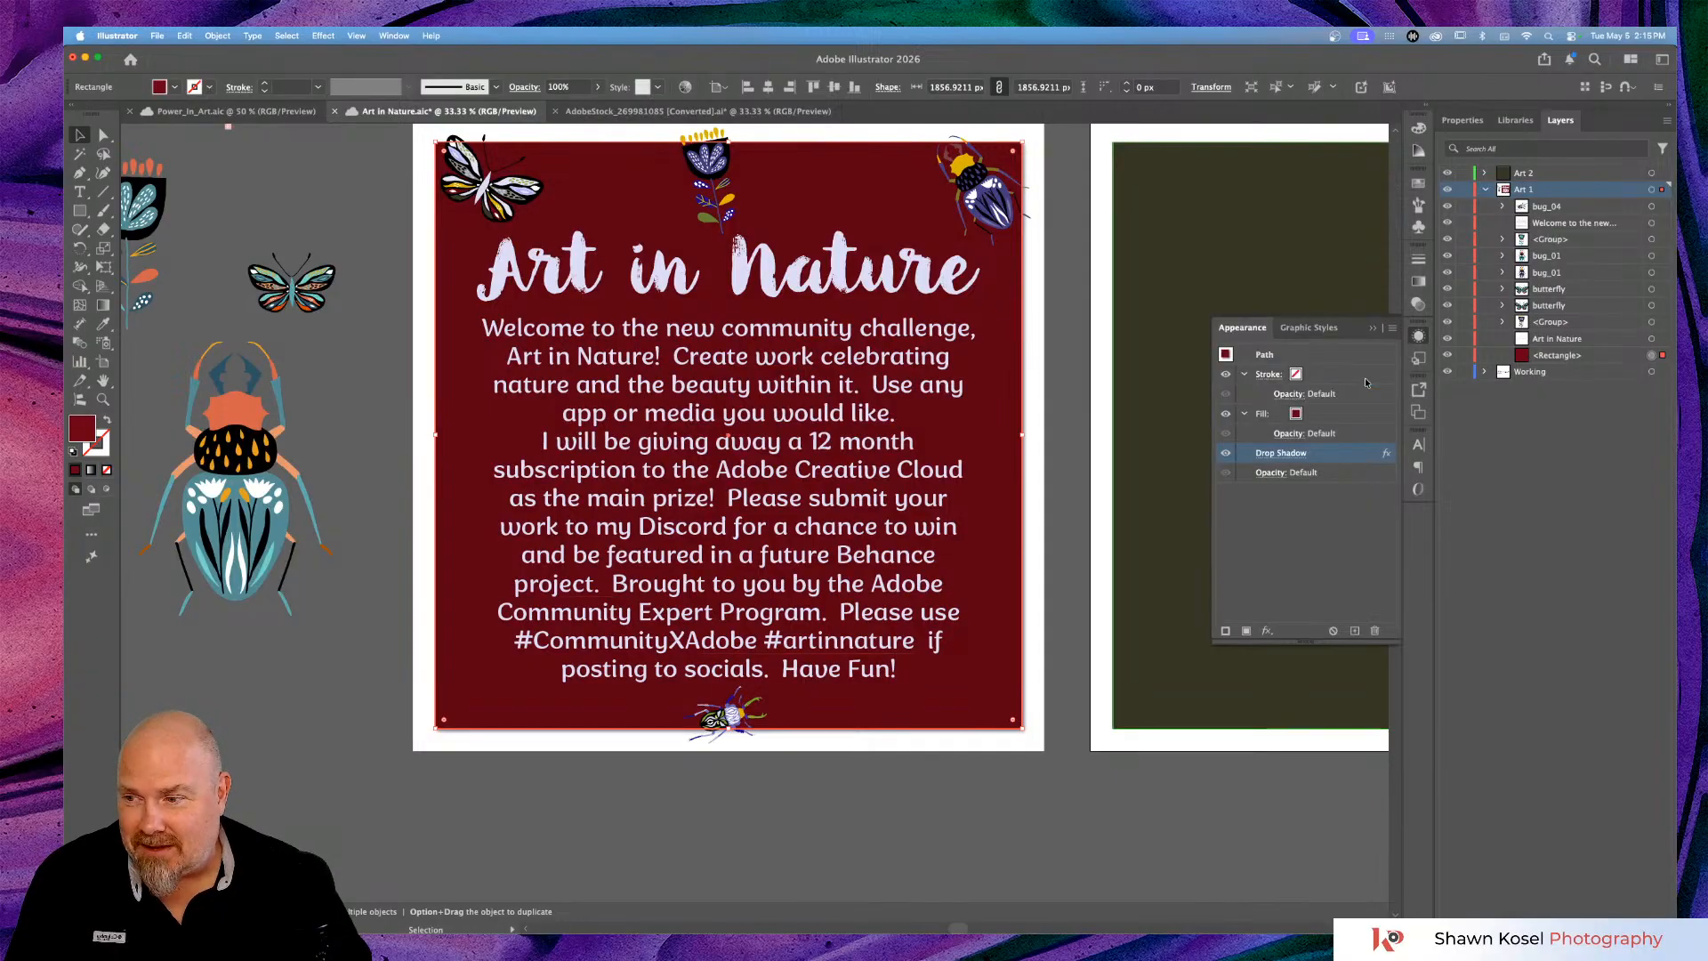
click(982, 822)
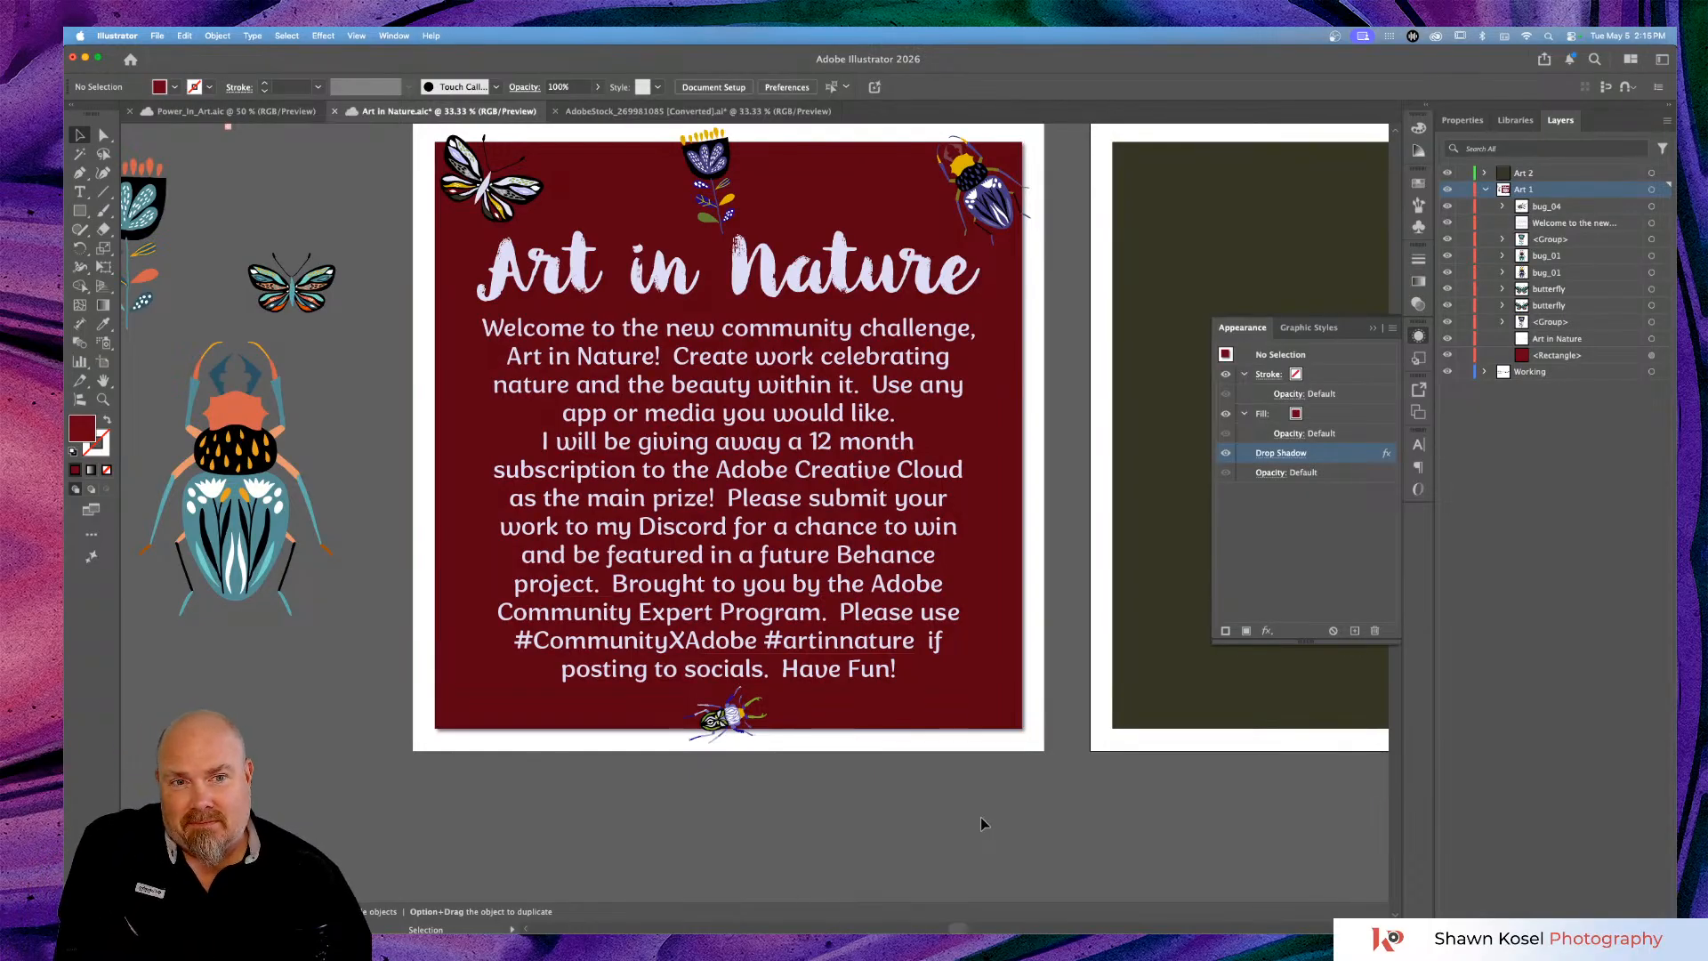
Apply a Multiply Drop Shadow at 60% opacity, 7 px offsets and 5 px blur to the dark olive rectangle on the second artboard, then deselect.
scroll(980, 817, right, 2)
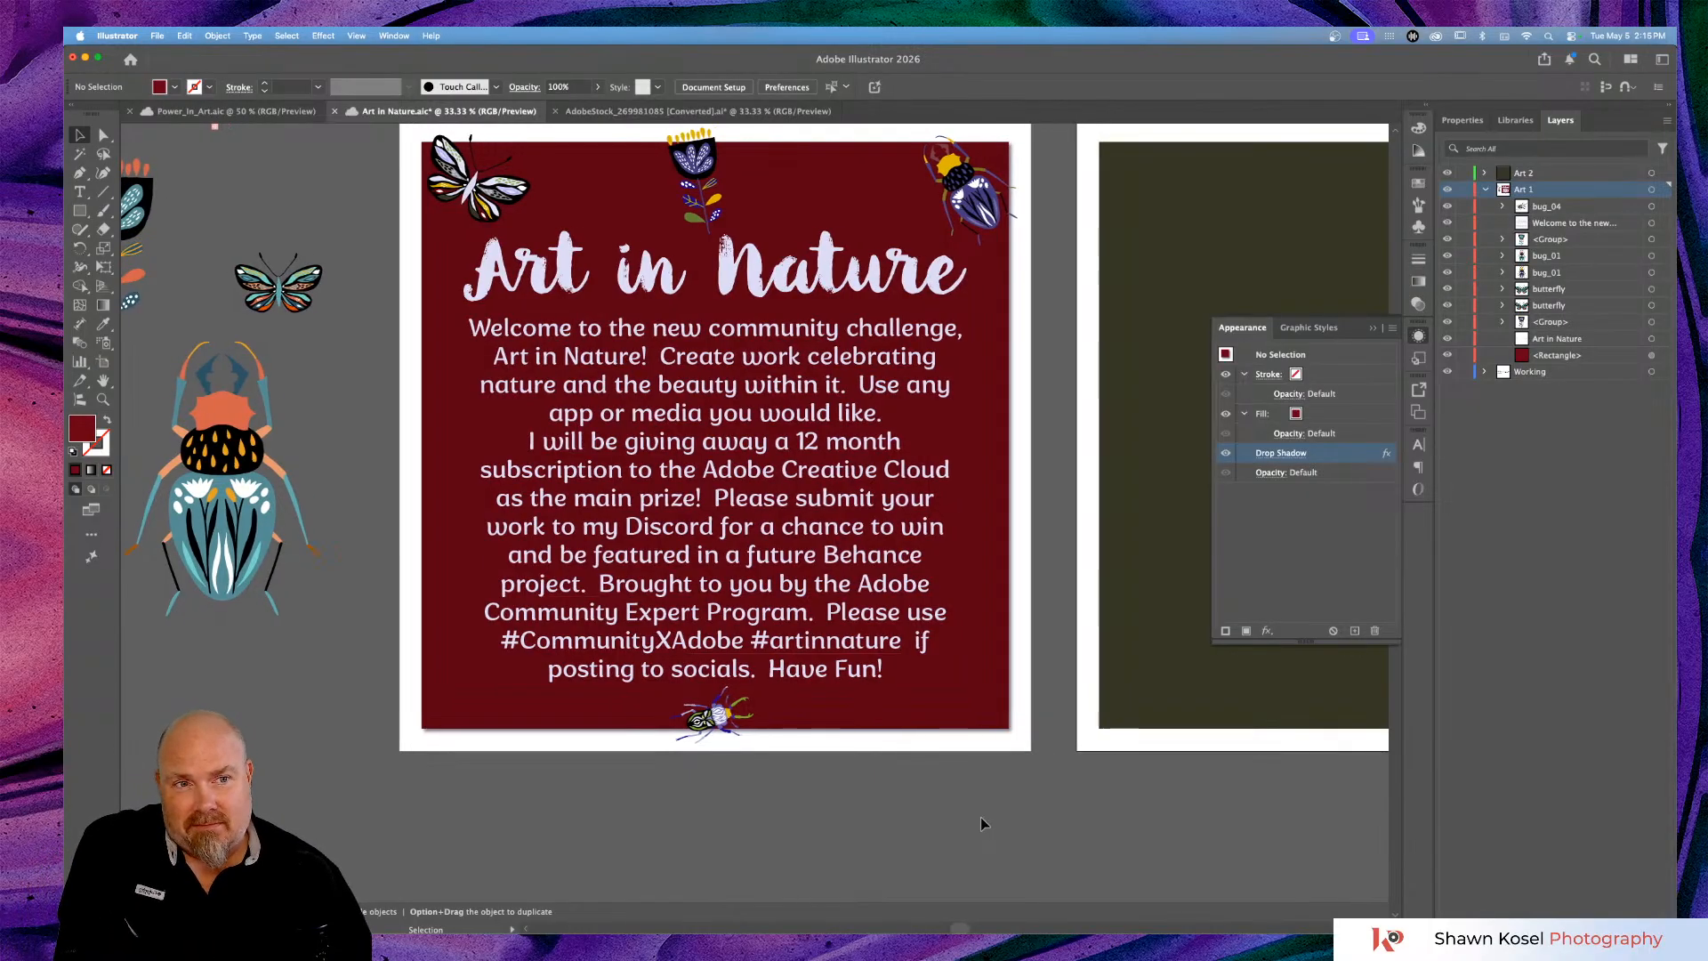
click(1128, 663)
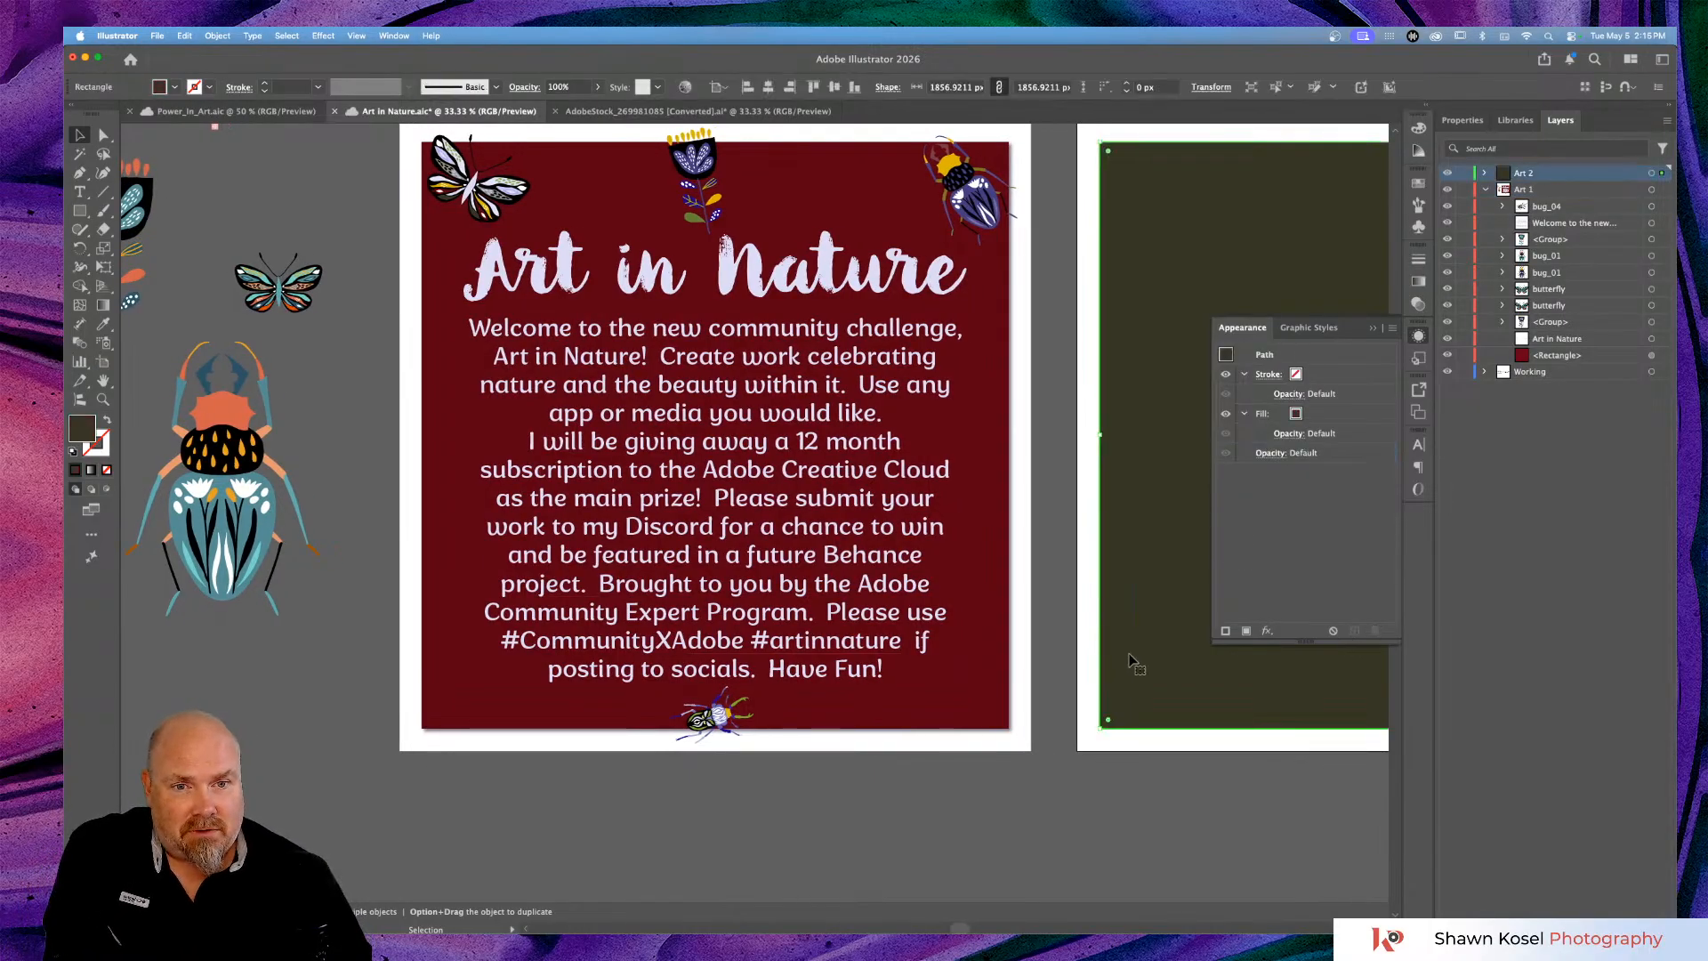
click(1263, 632)
mouse_move(1315, 719)
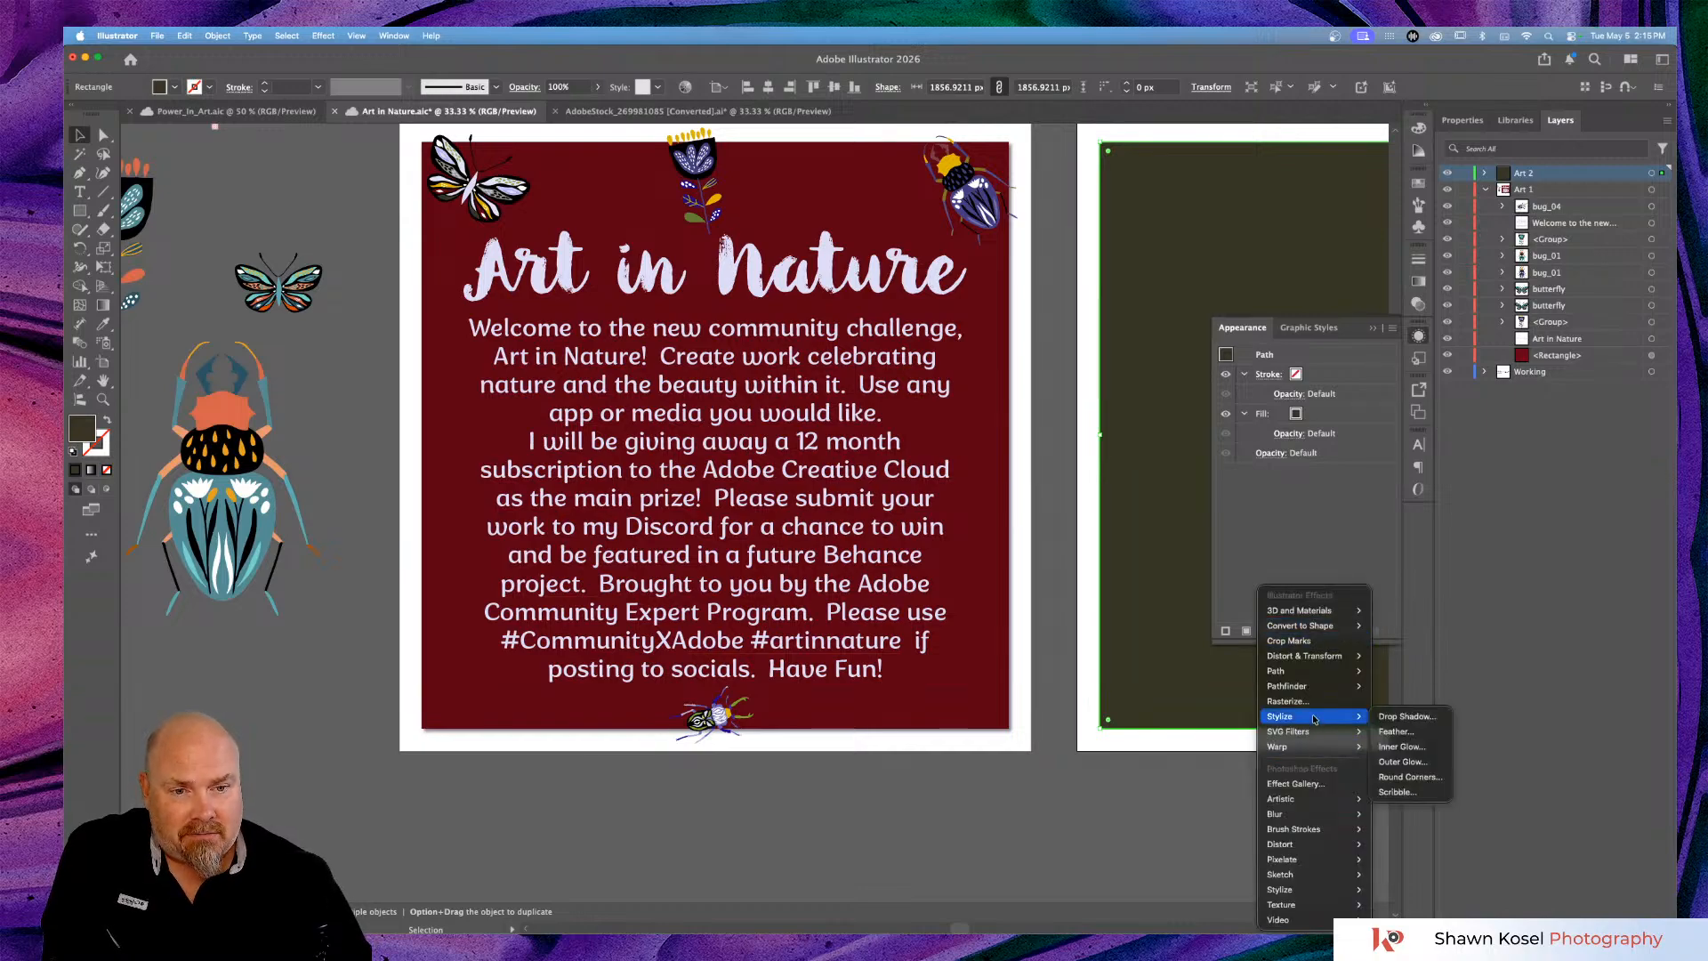
click(1414, 715)
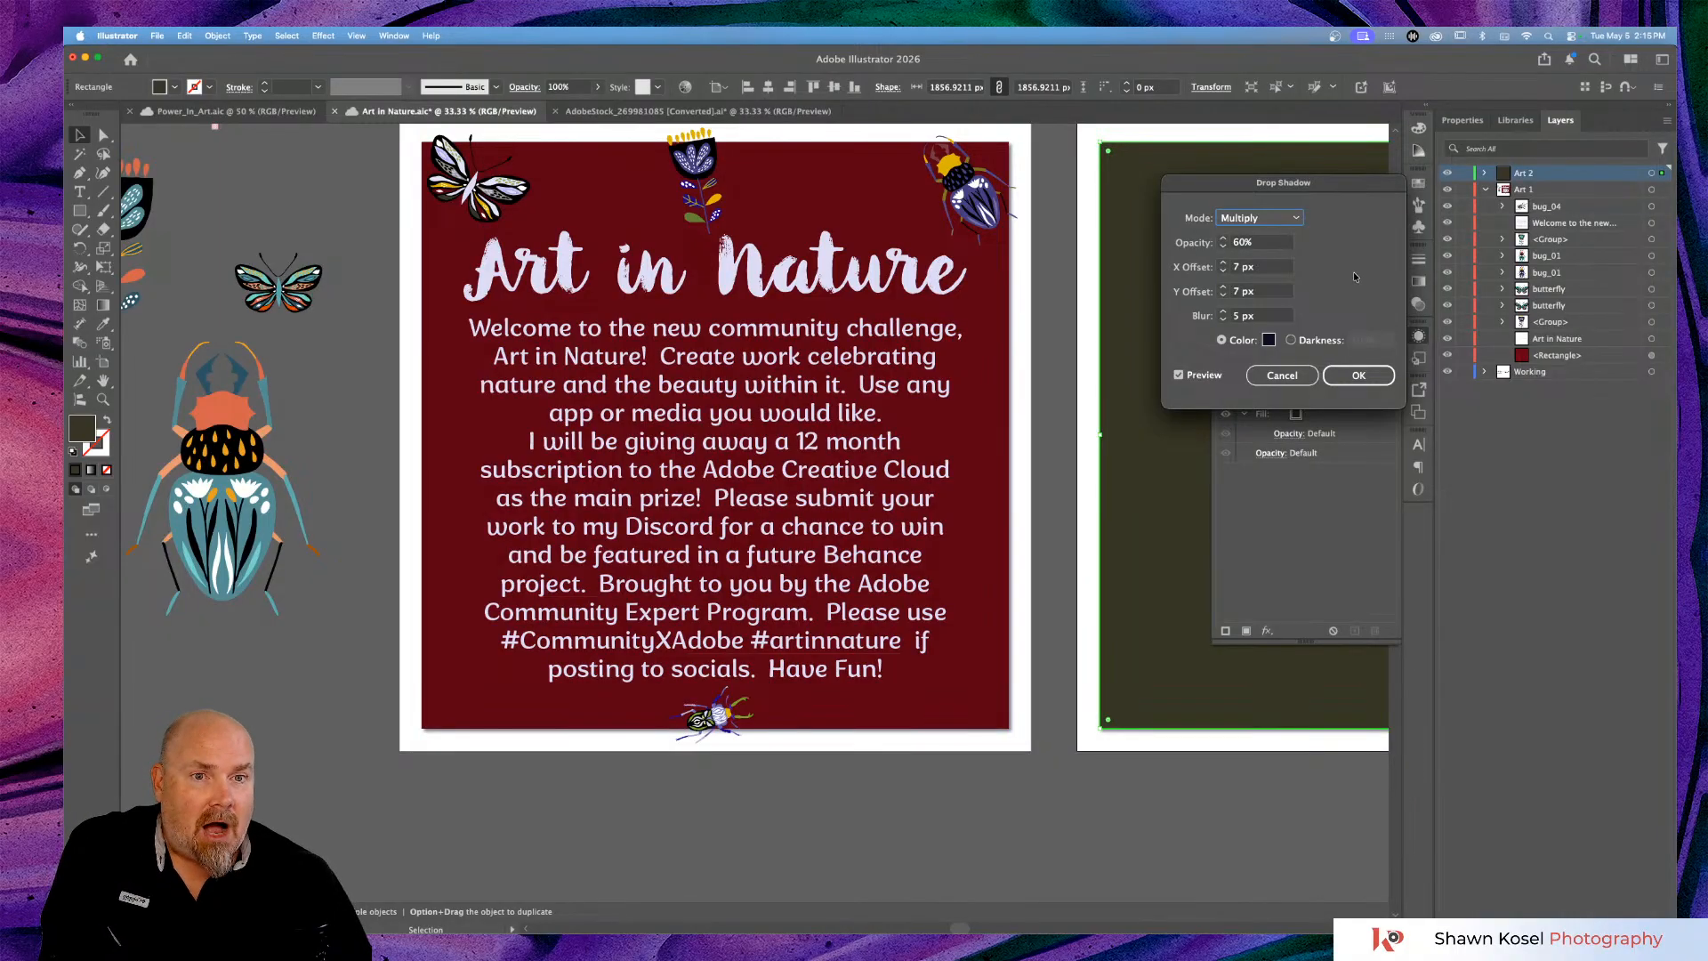
click(1347, 380)
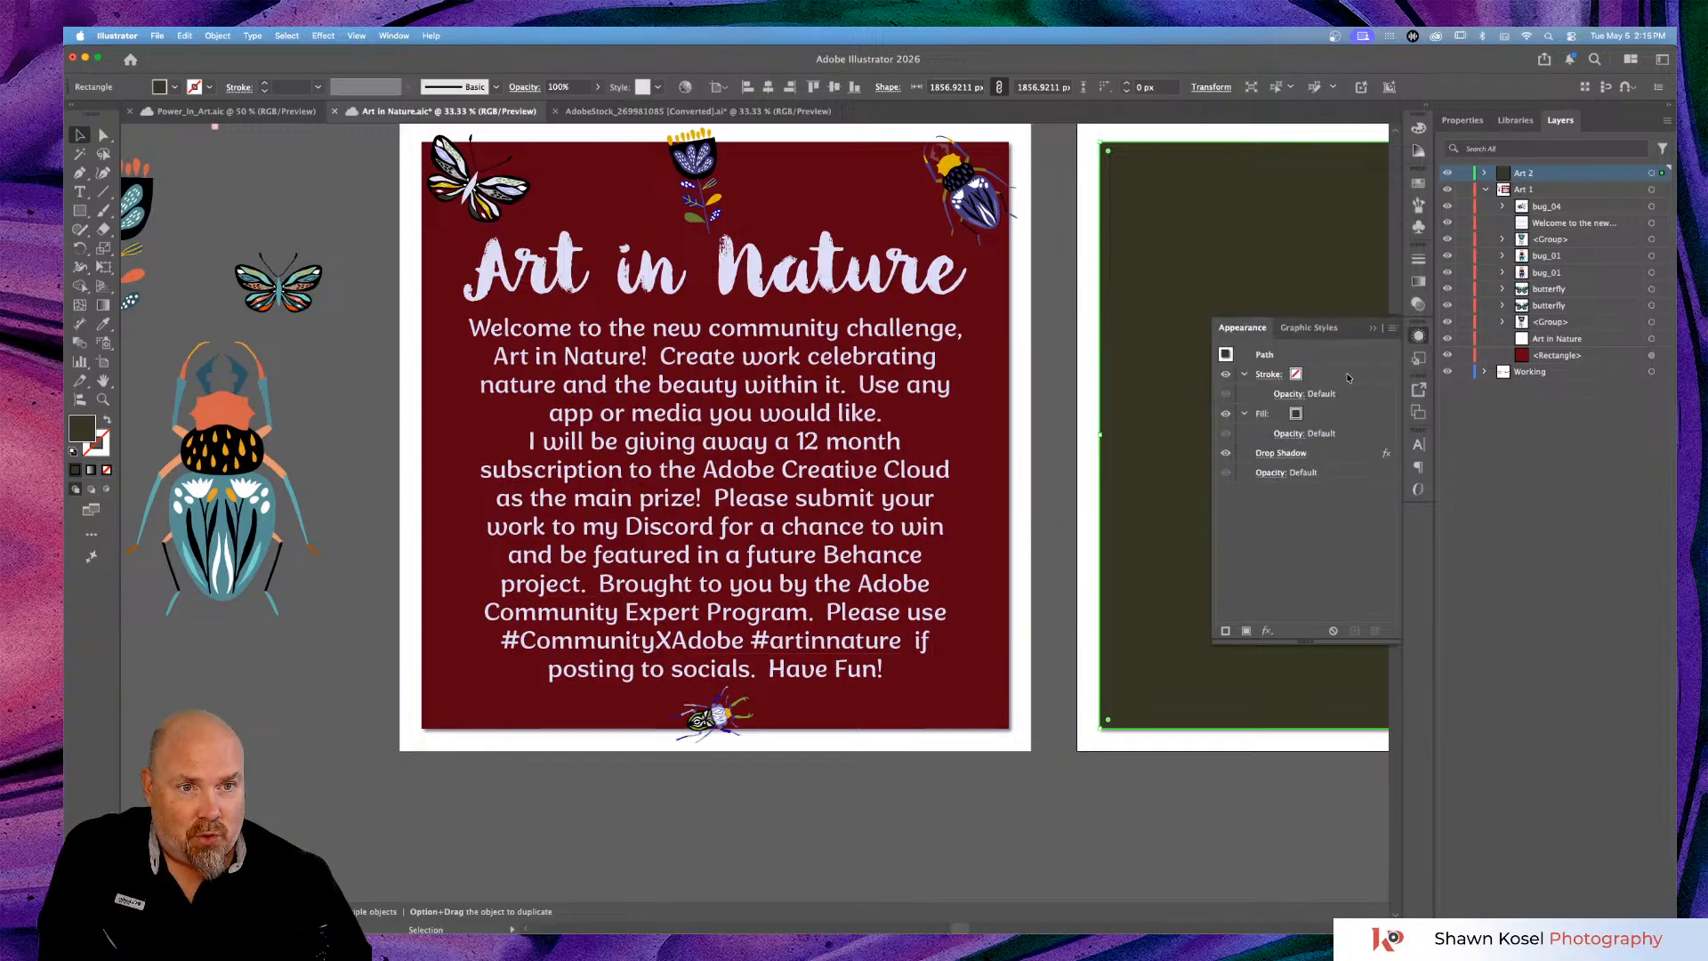
click(1373, 327)
click(1028, 878)
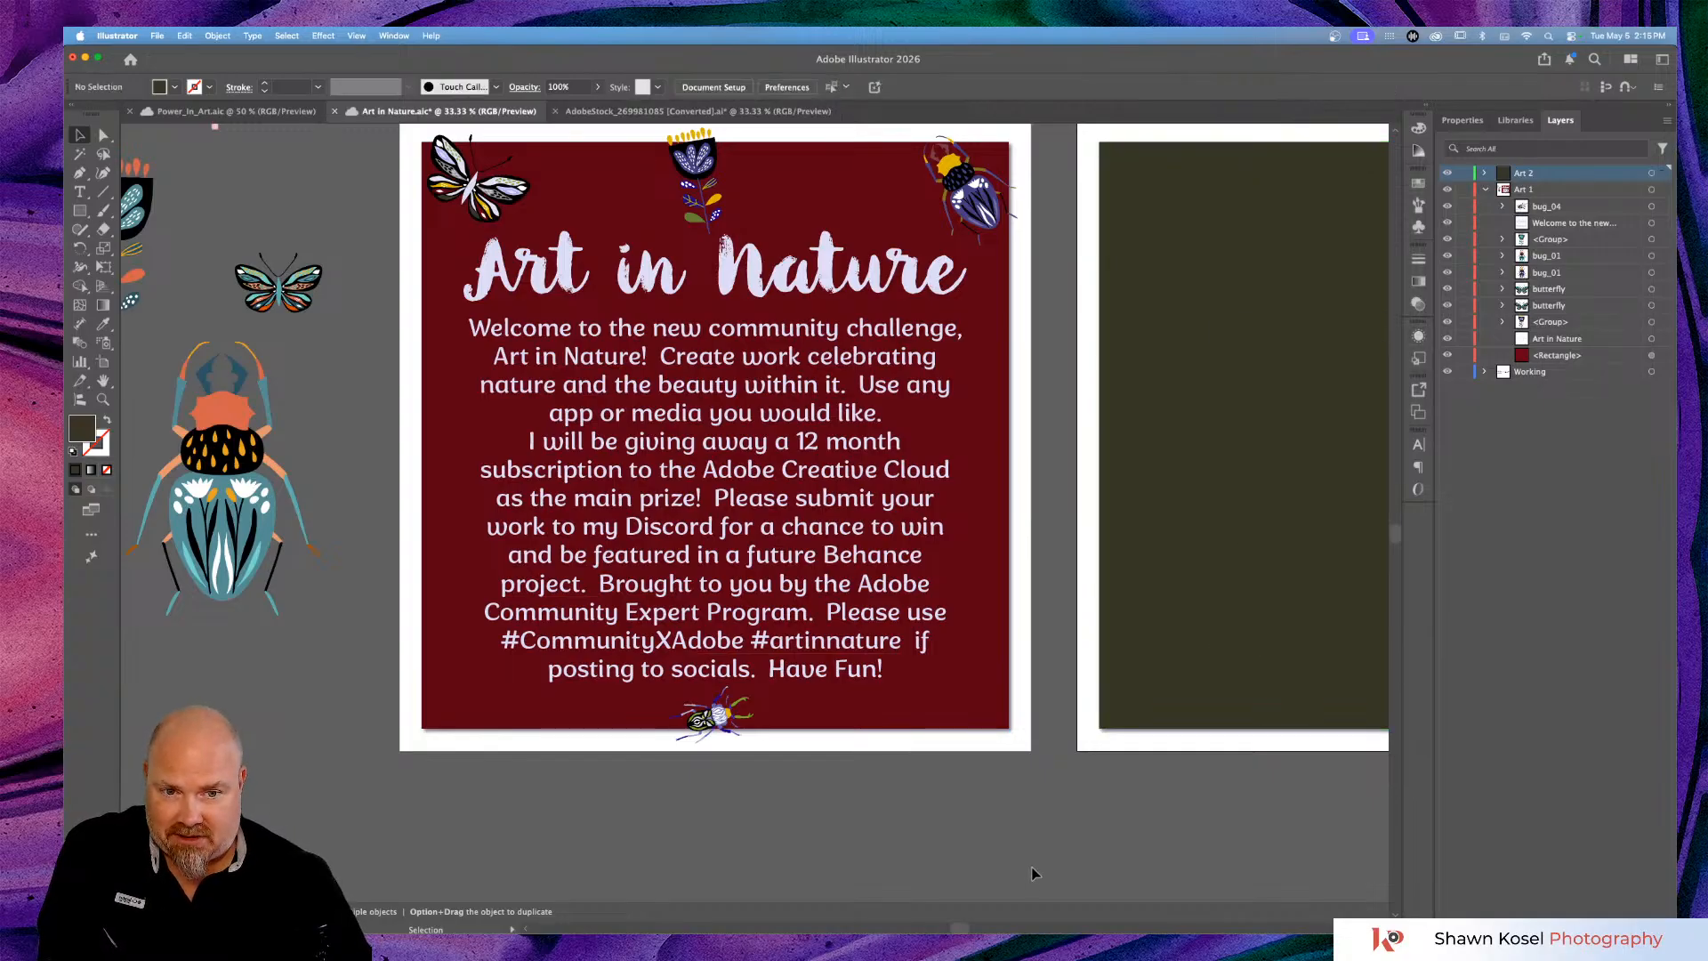
Save the Art in Nature document.
scroll(1035, 843, right, 5)
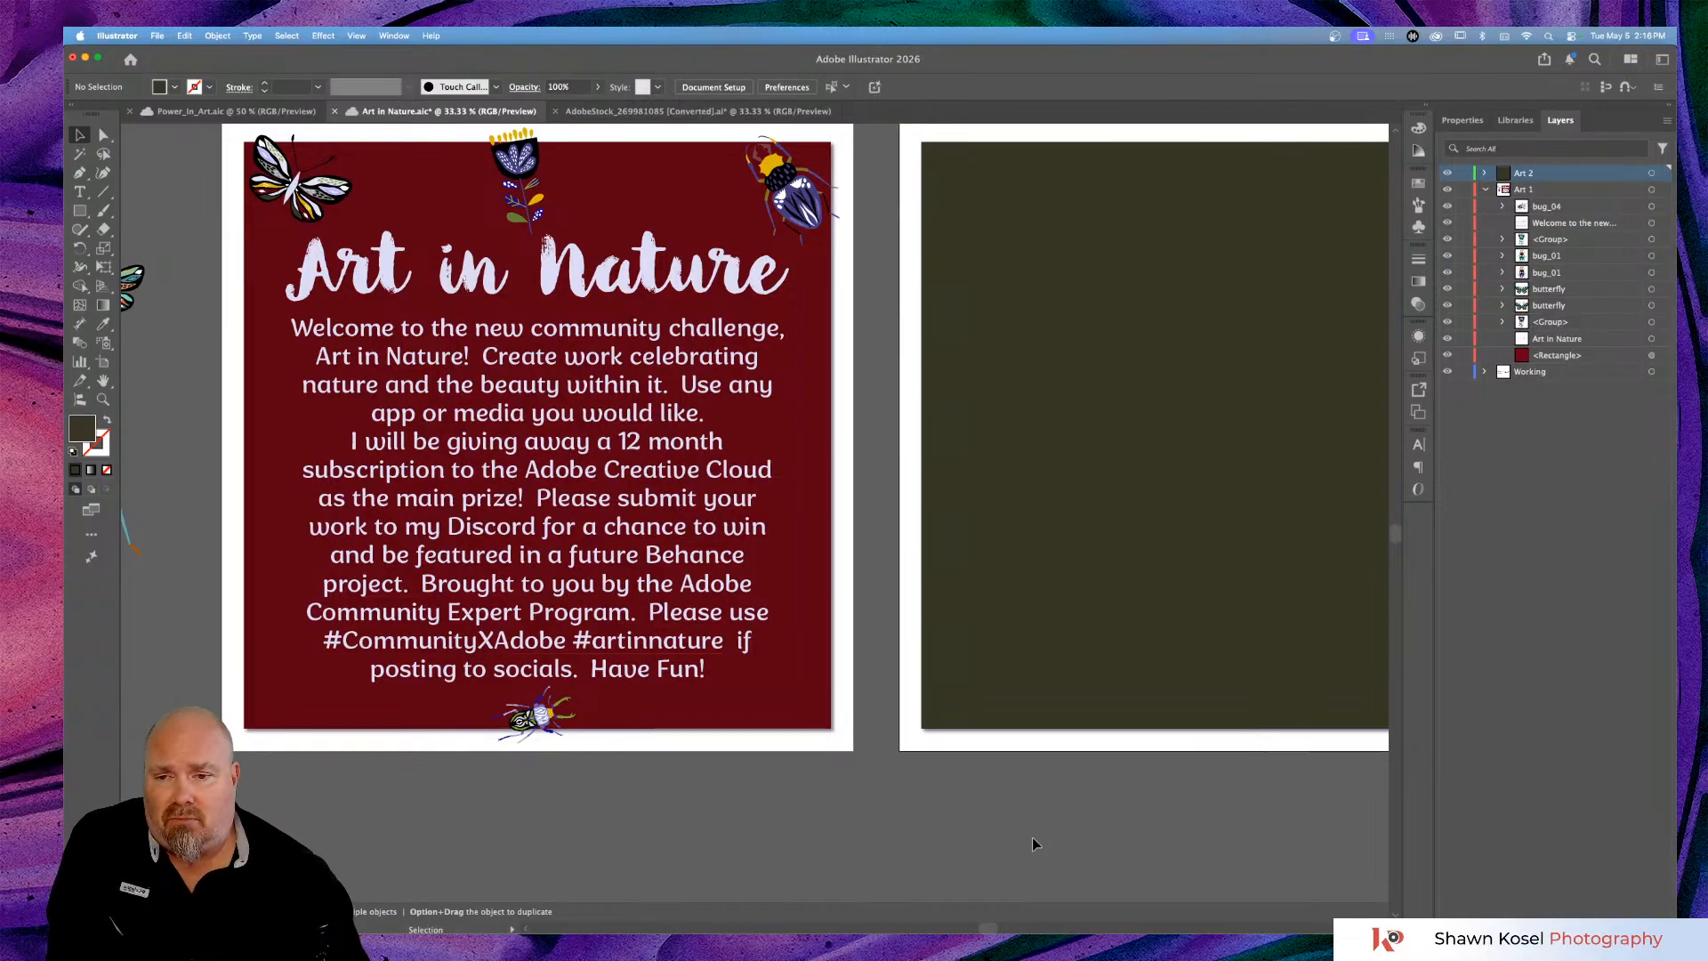
scroll(585, 532, up, 2)
scroll(585, 532, left, 2)
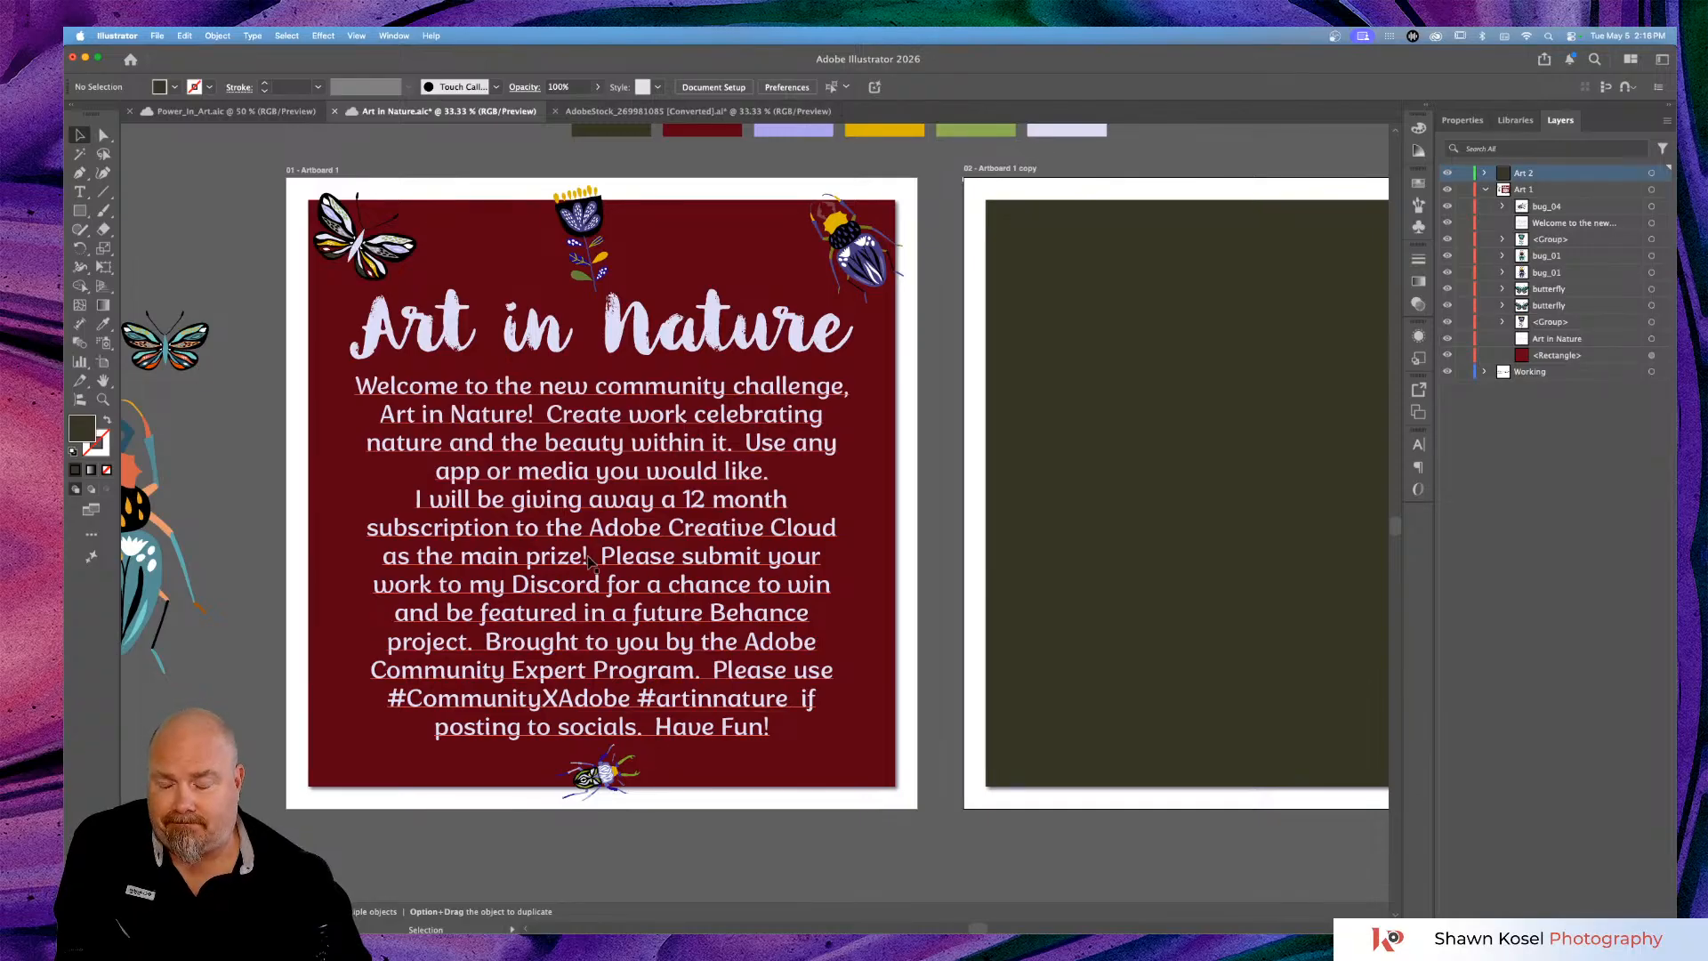
key(super+s)
scroll(611, 480, right, 1)
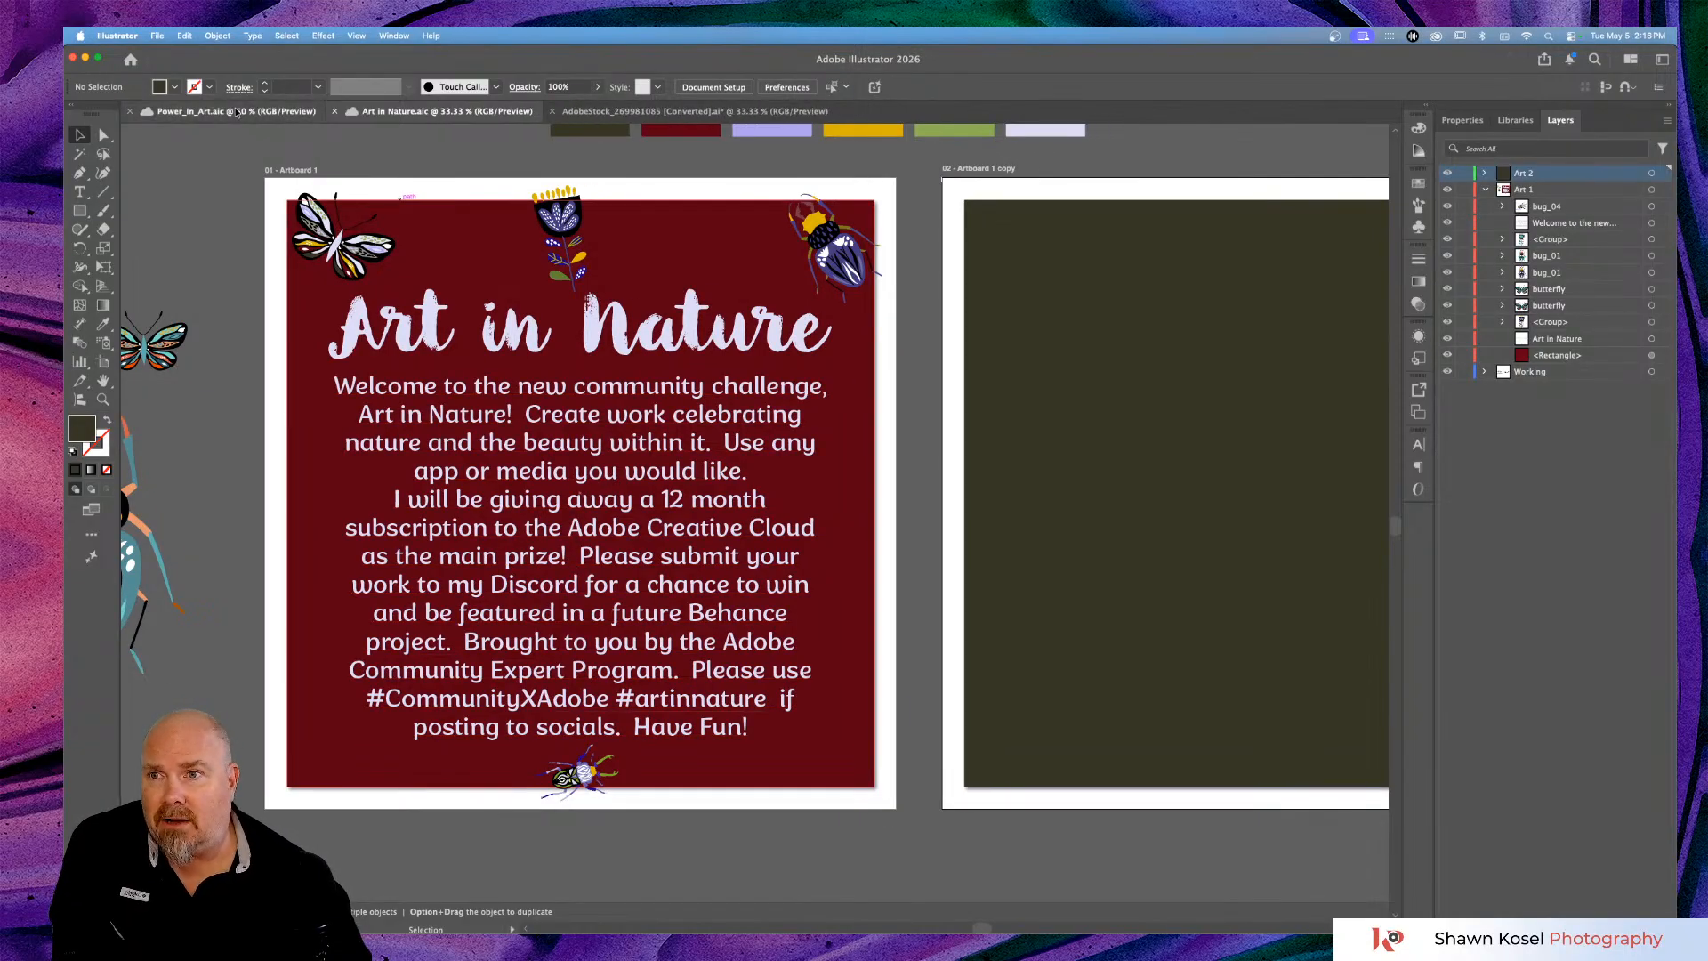
Compare the layout with the Power_In_Art document and return to the Art in Nature document.
click(237, 112)
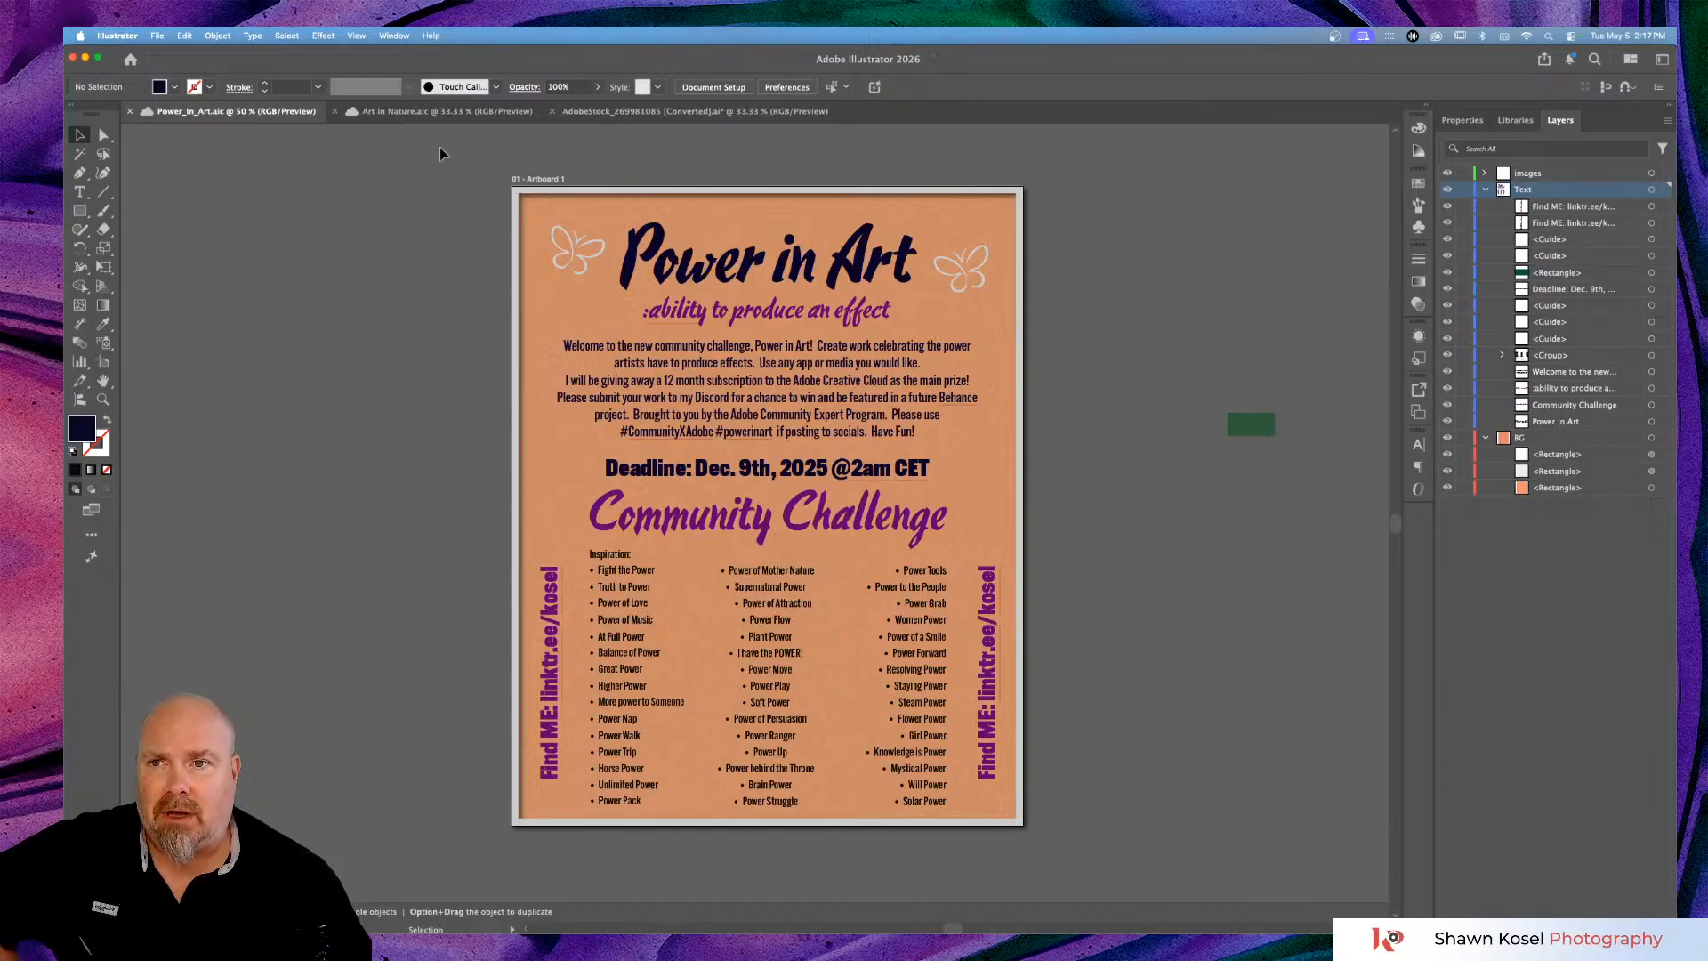
click(445, 111)
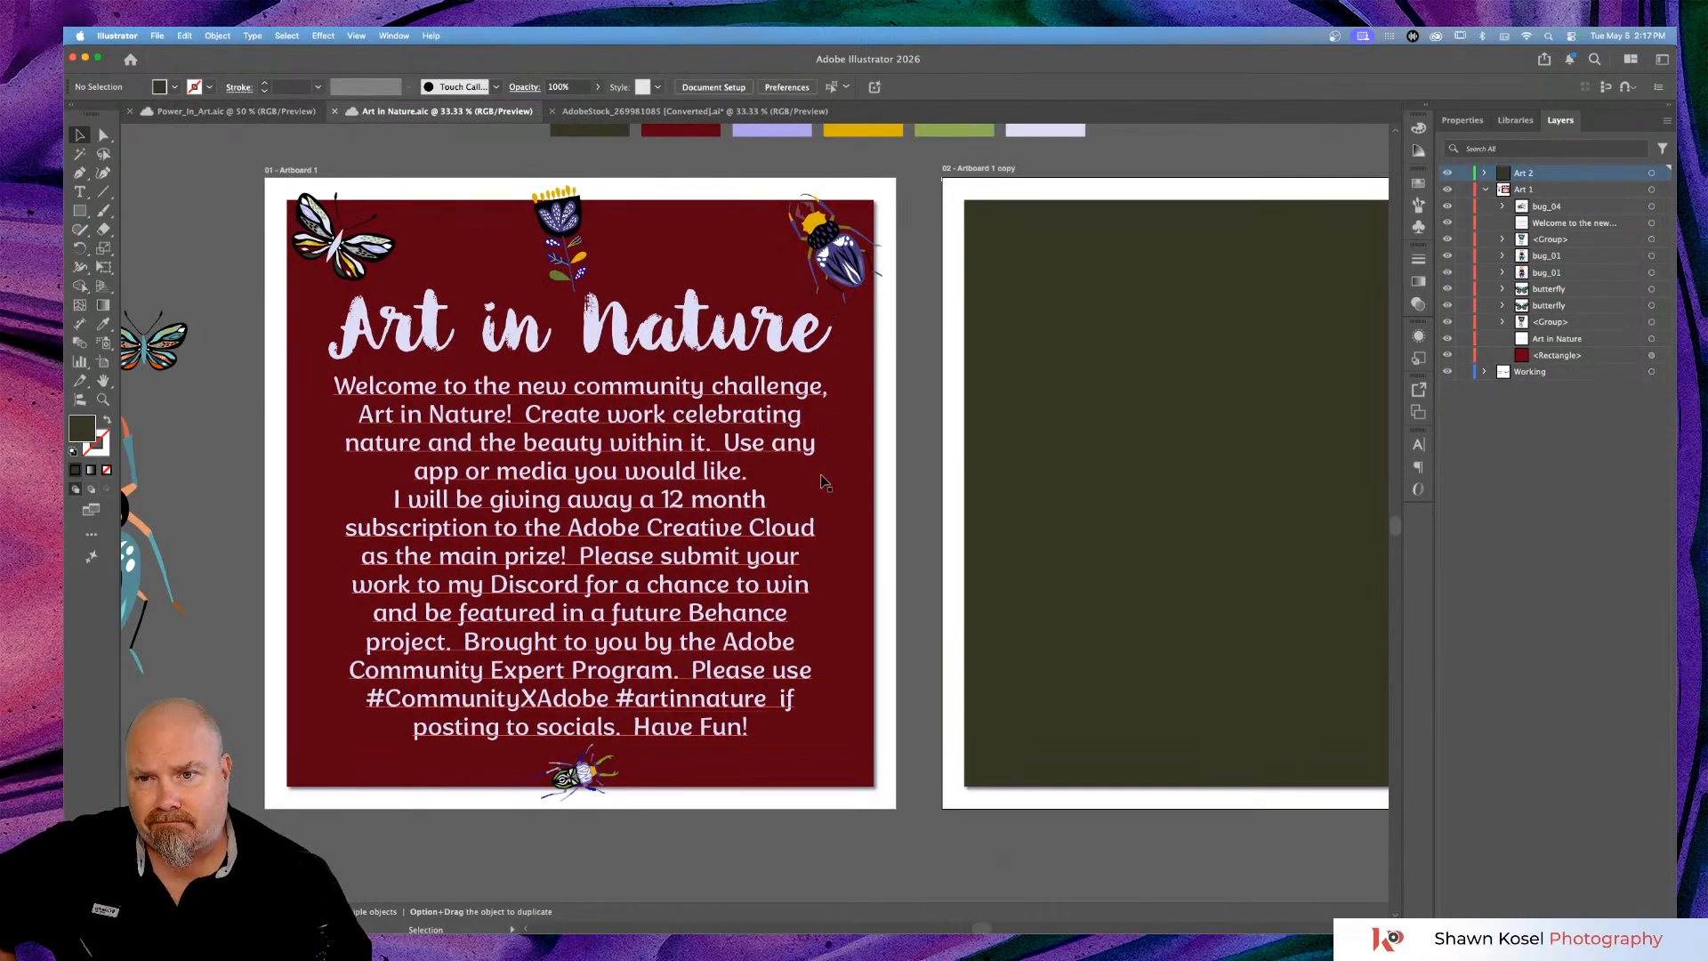
scroll(820, 474, left, 5)
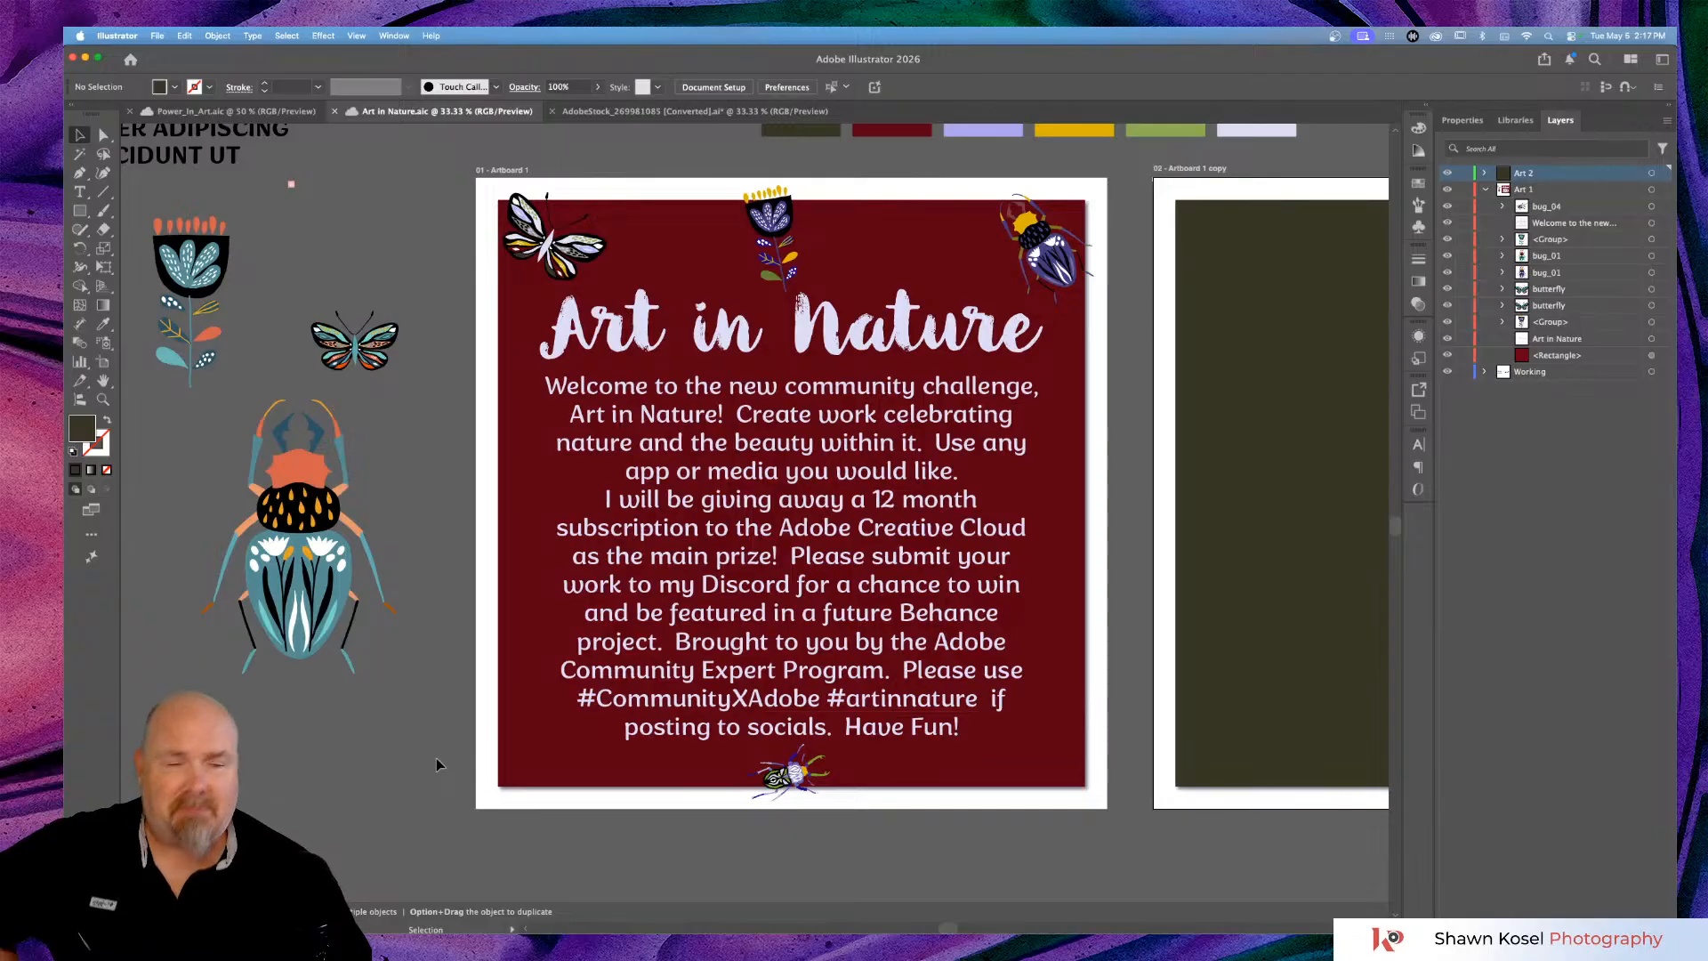
click(1479, 121)
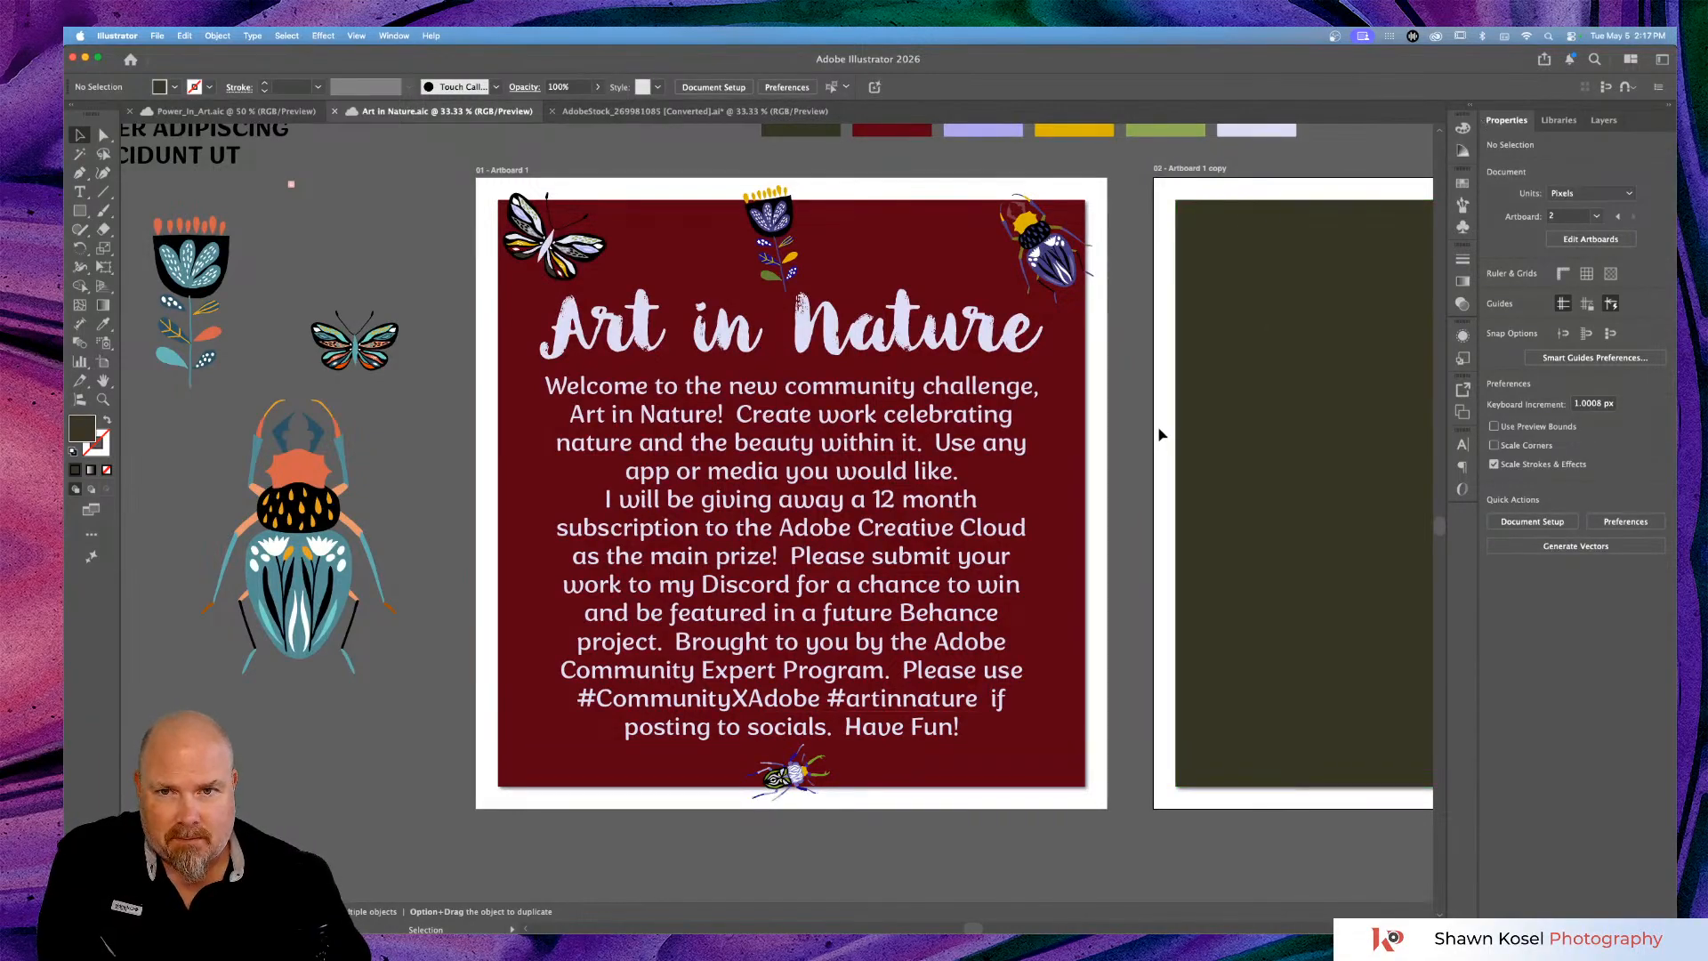
scroll(1160, 434, left, 2)
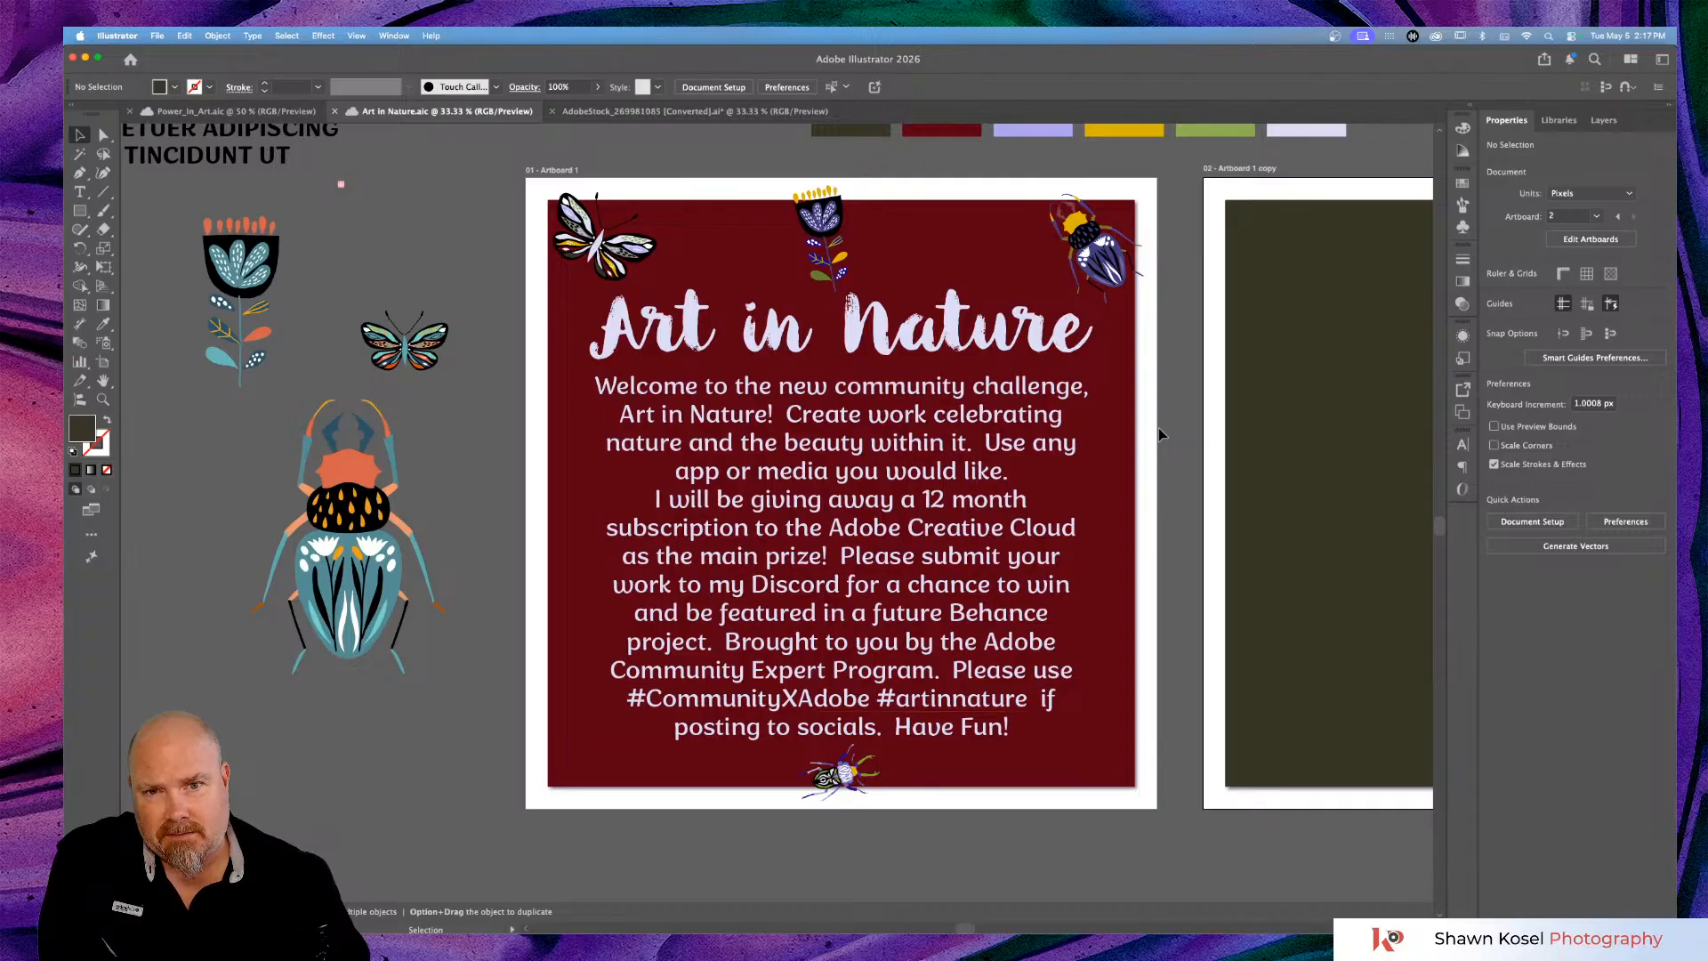
scroll(1160, 434, right, 10)
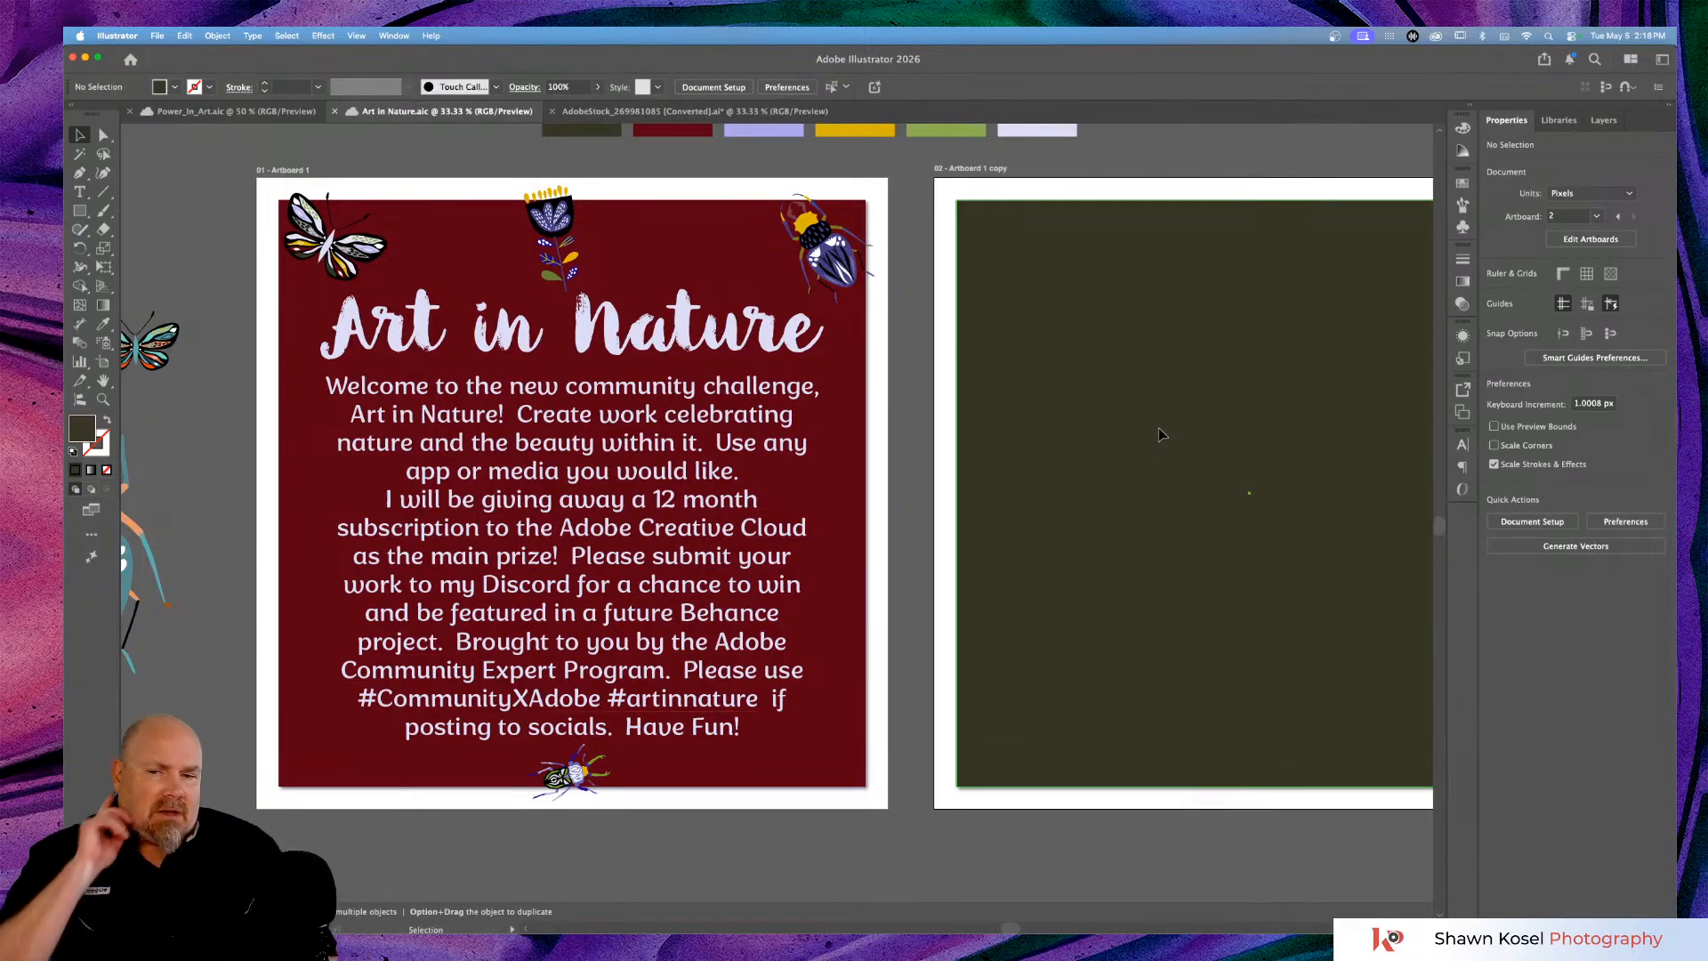
click(275, 112)
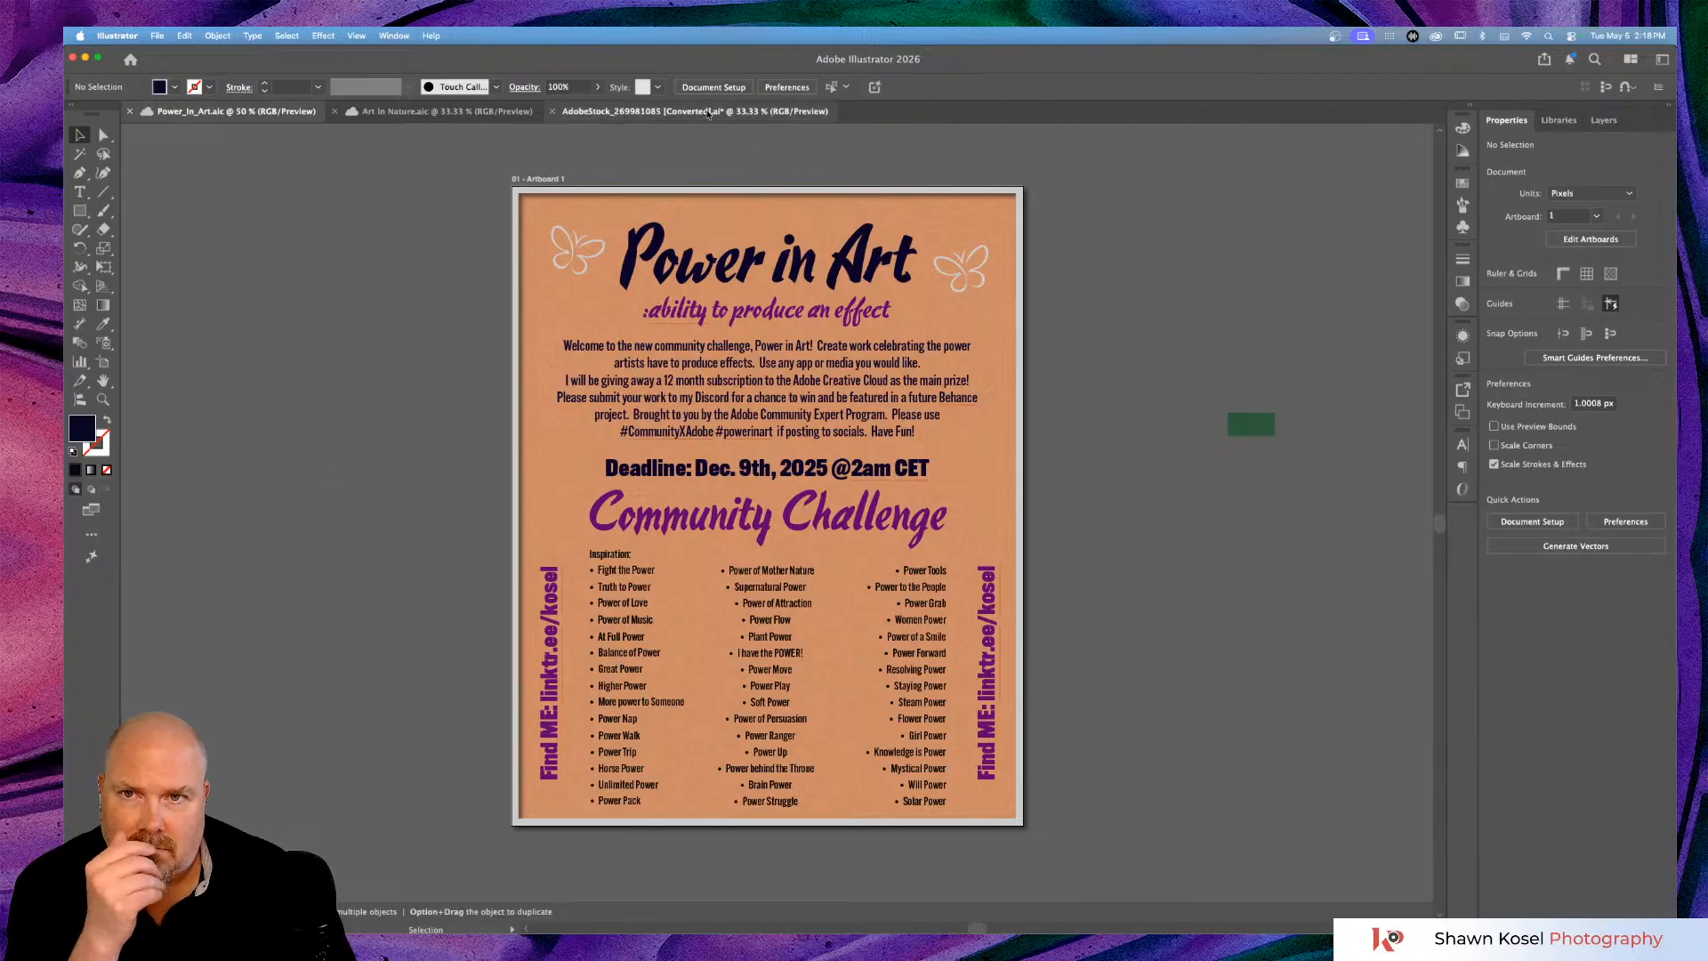
click(456, 111)
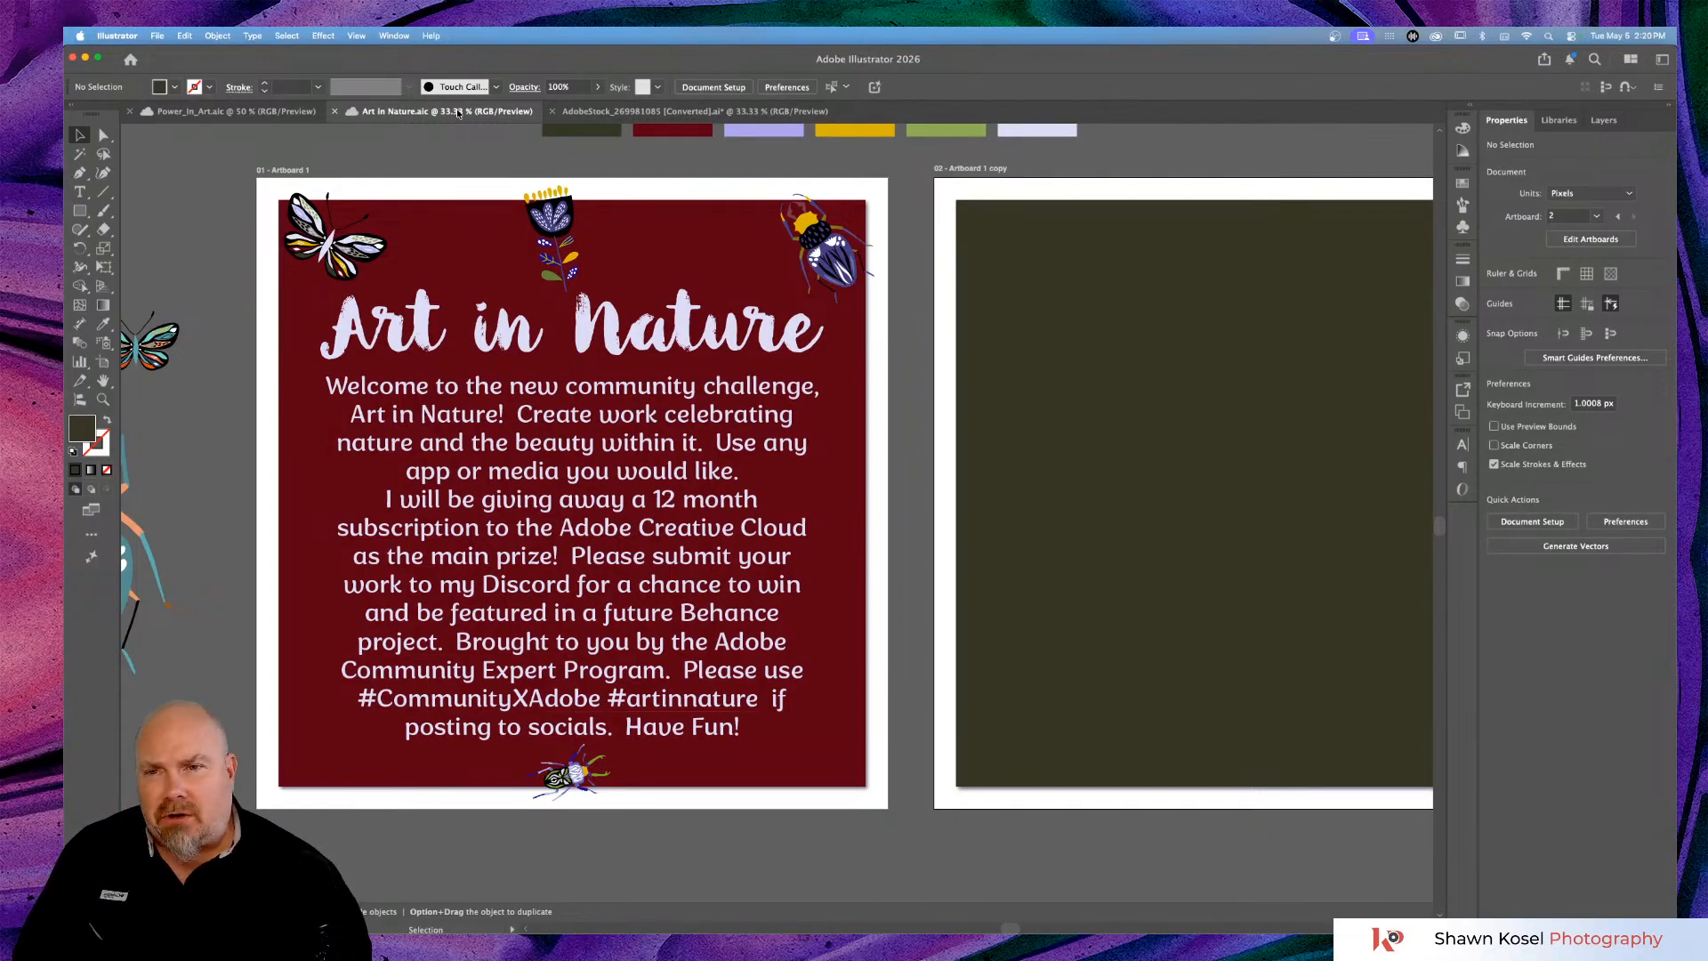
click(658, 505)
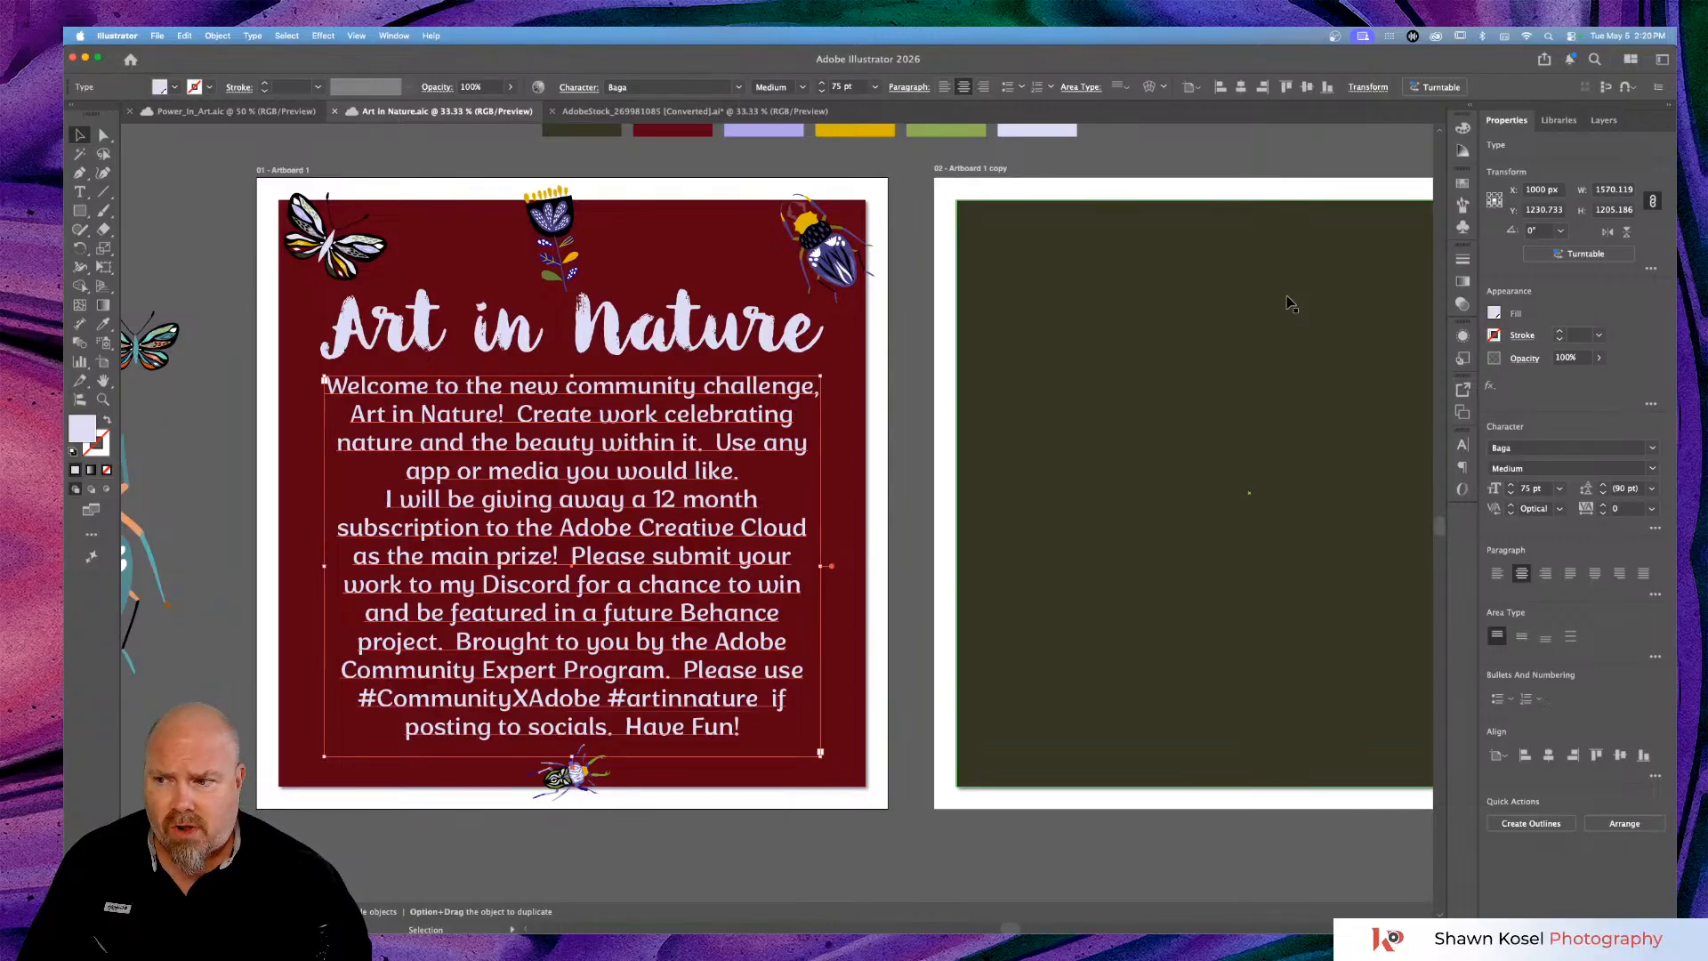
scroll(1287, 295, left, 5)
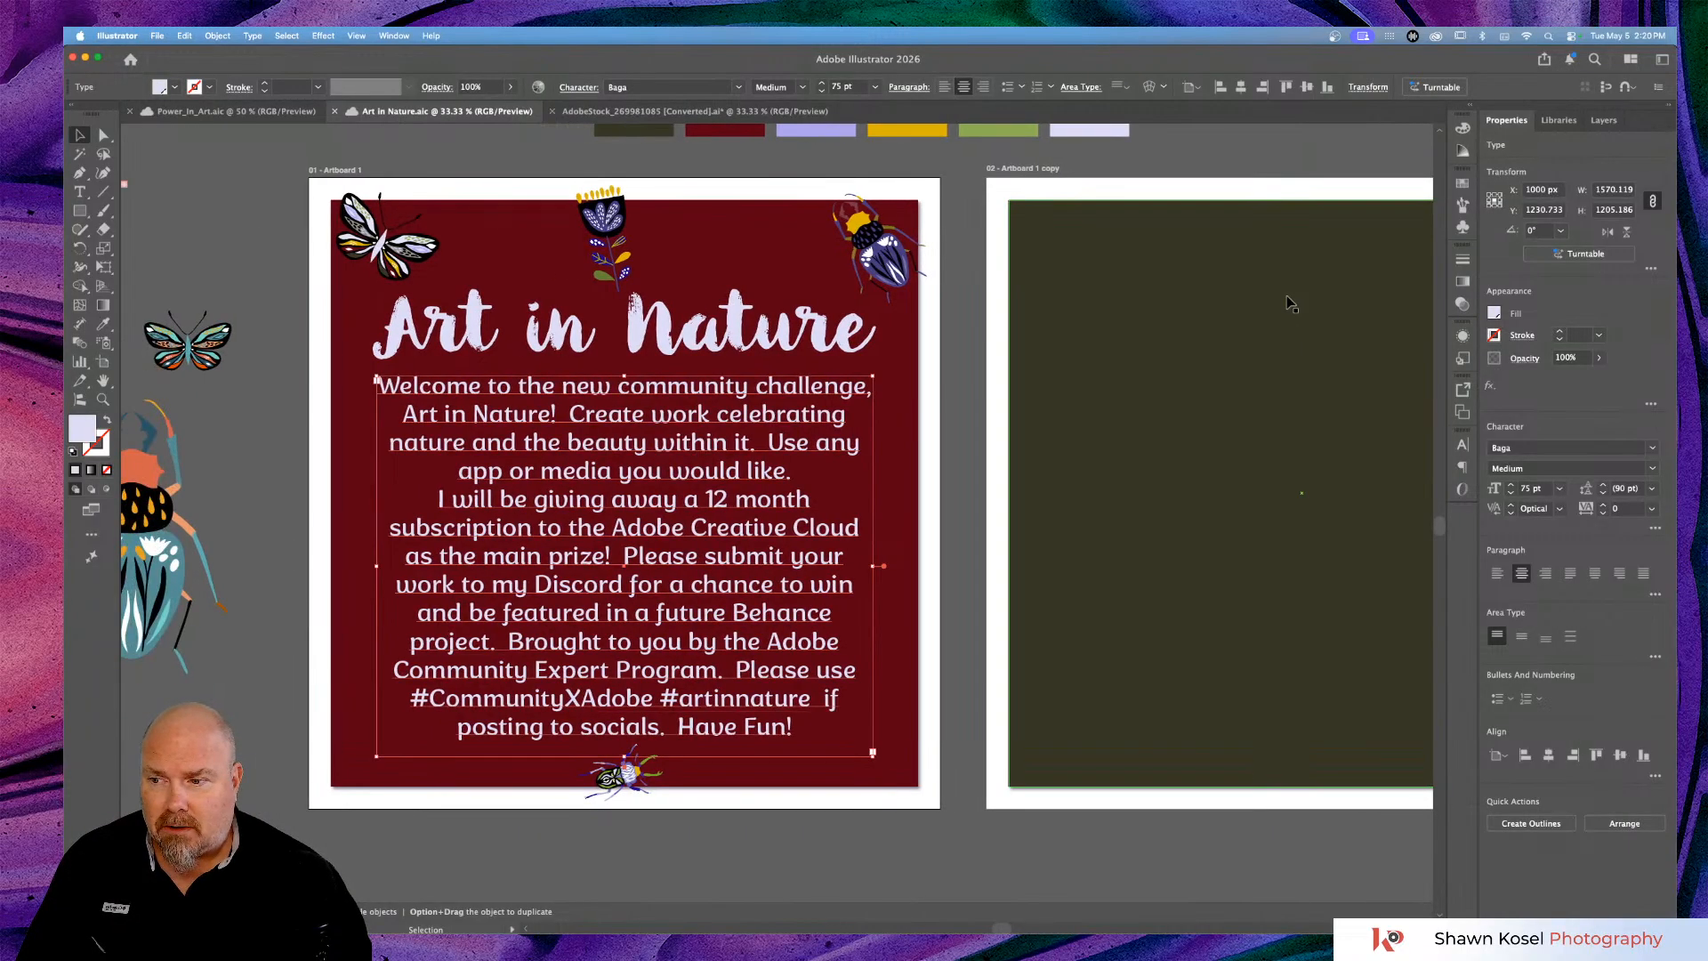
scroll(1286, 295, left, 3)
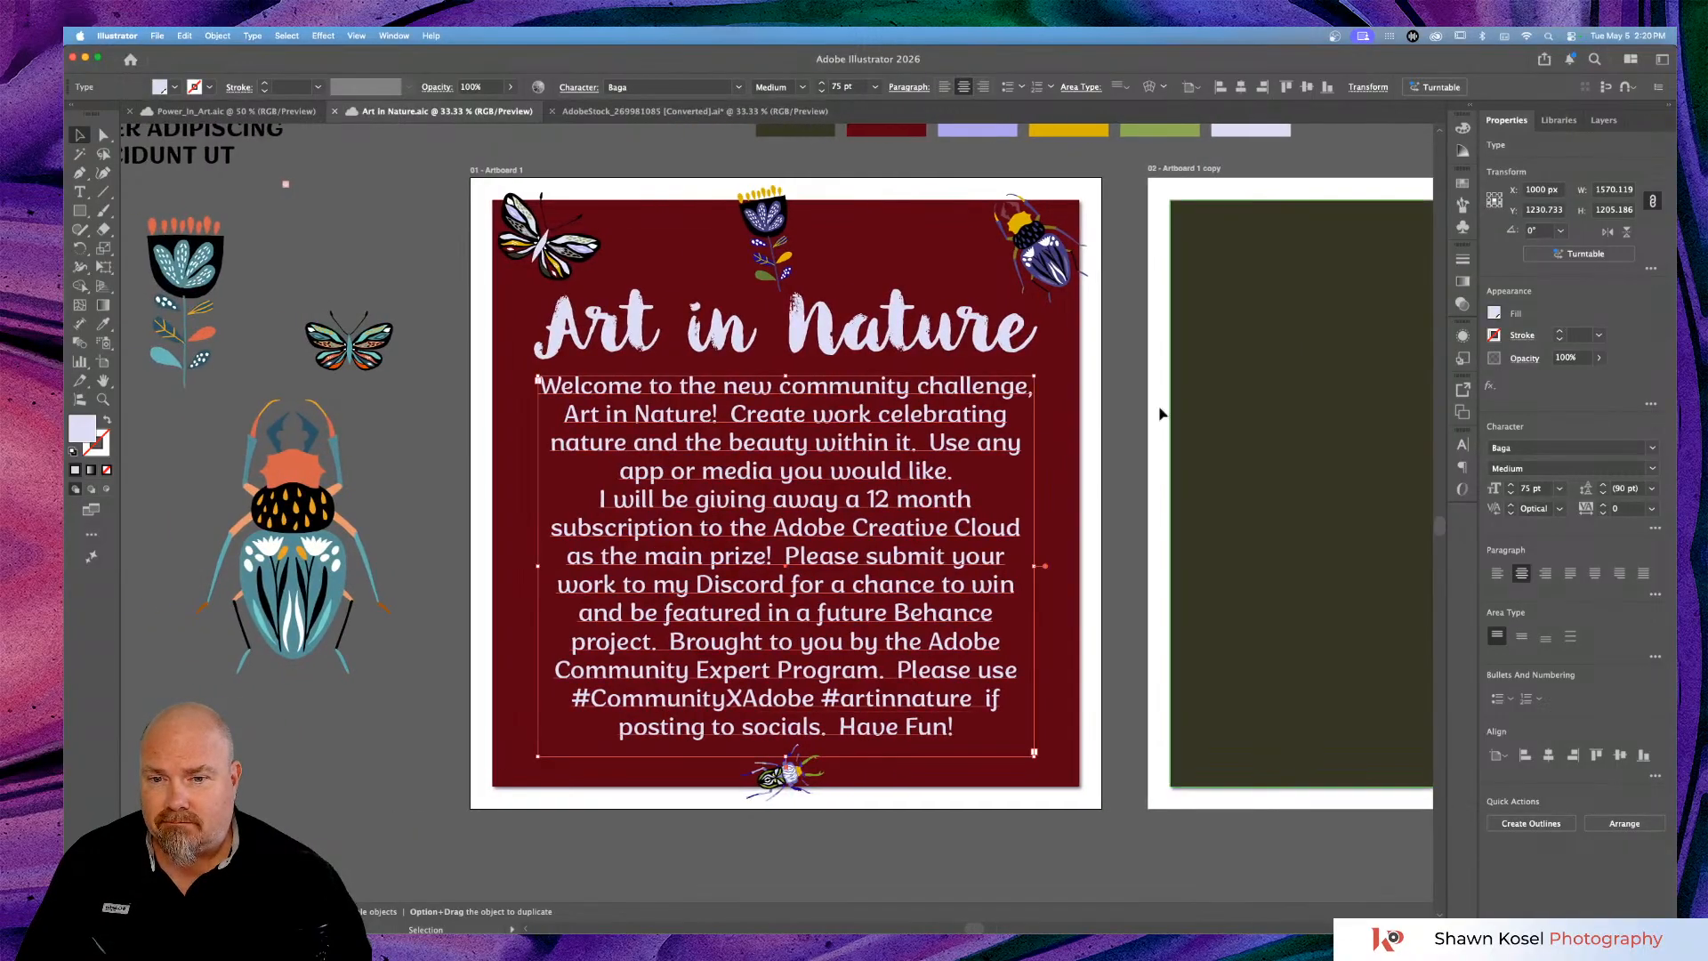
click(661, 843)
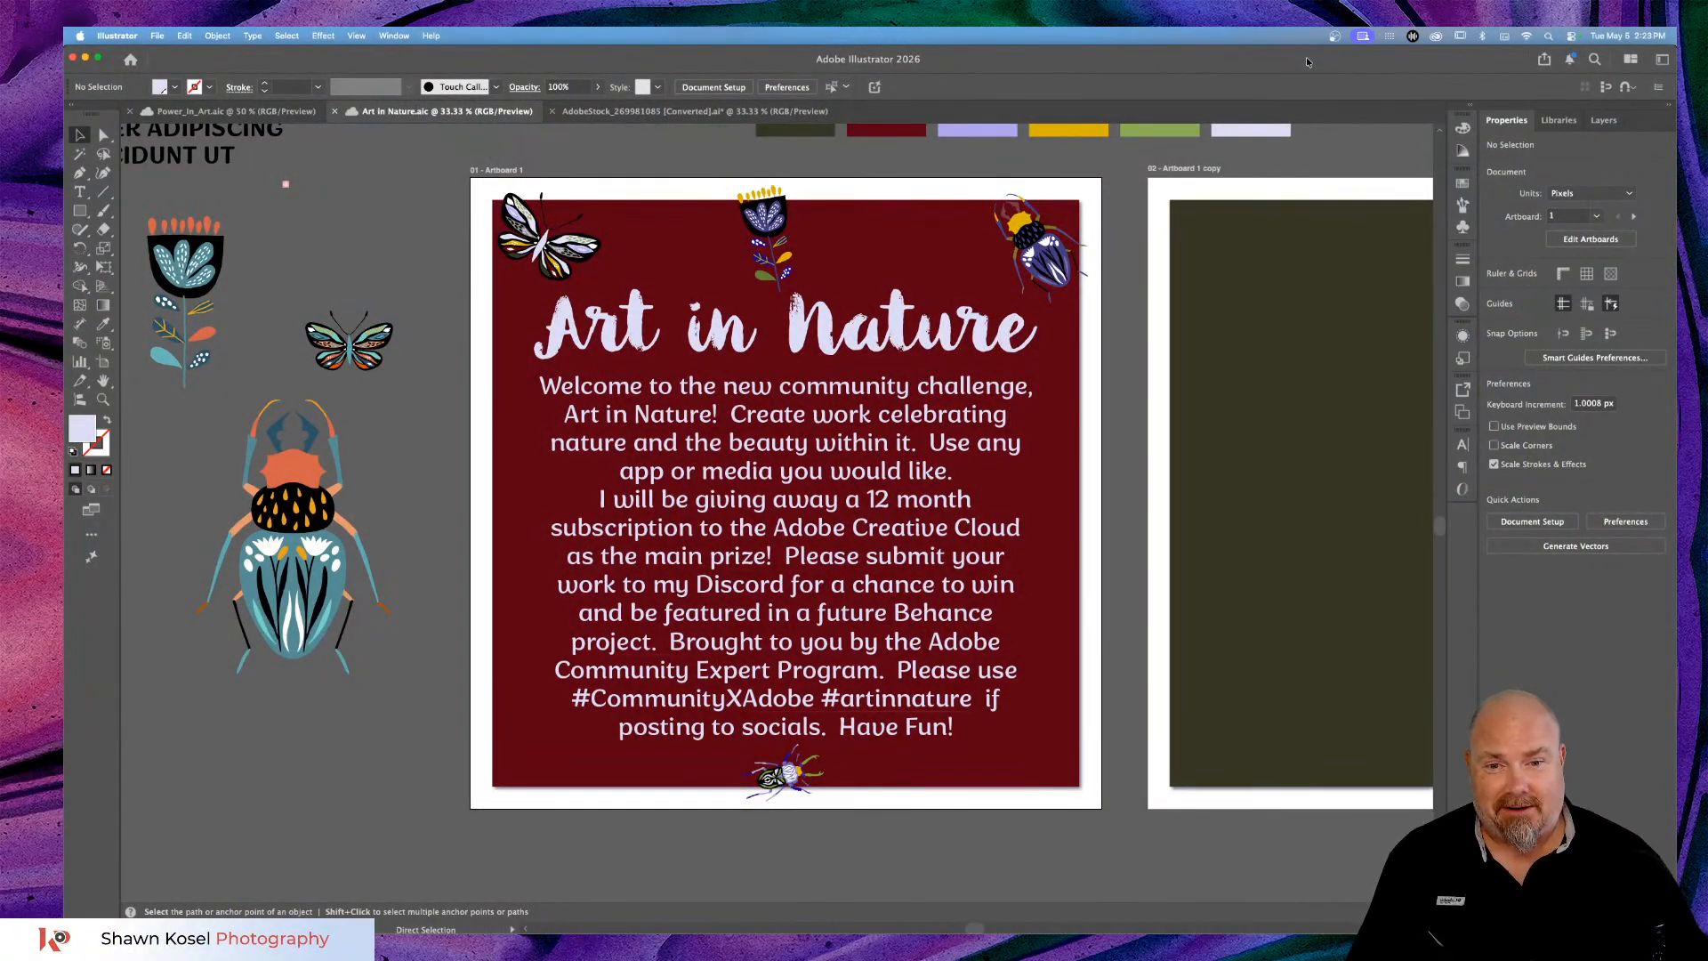
Select the welcome paragraph on the first artboard and try reducing its font size to 59 pt.
key(v)
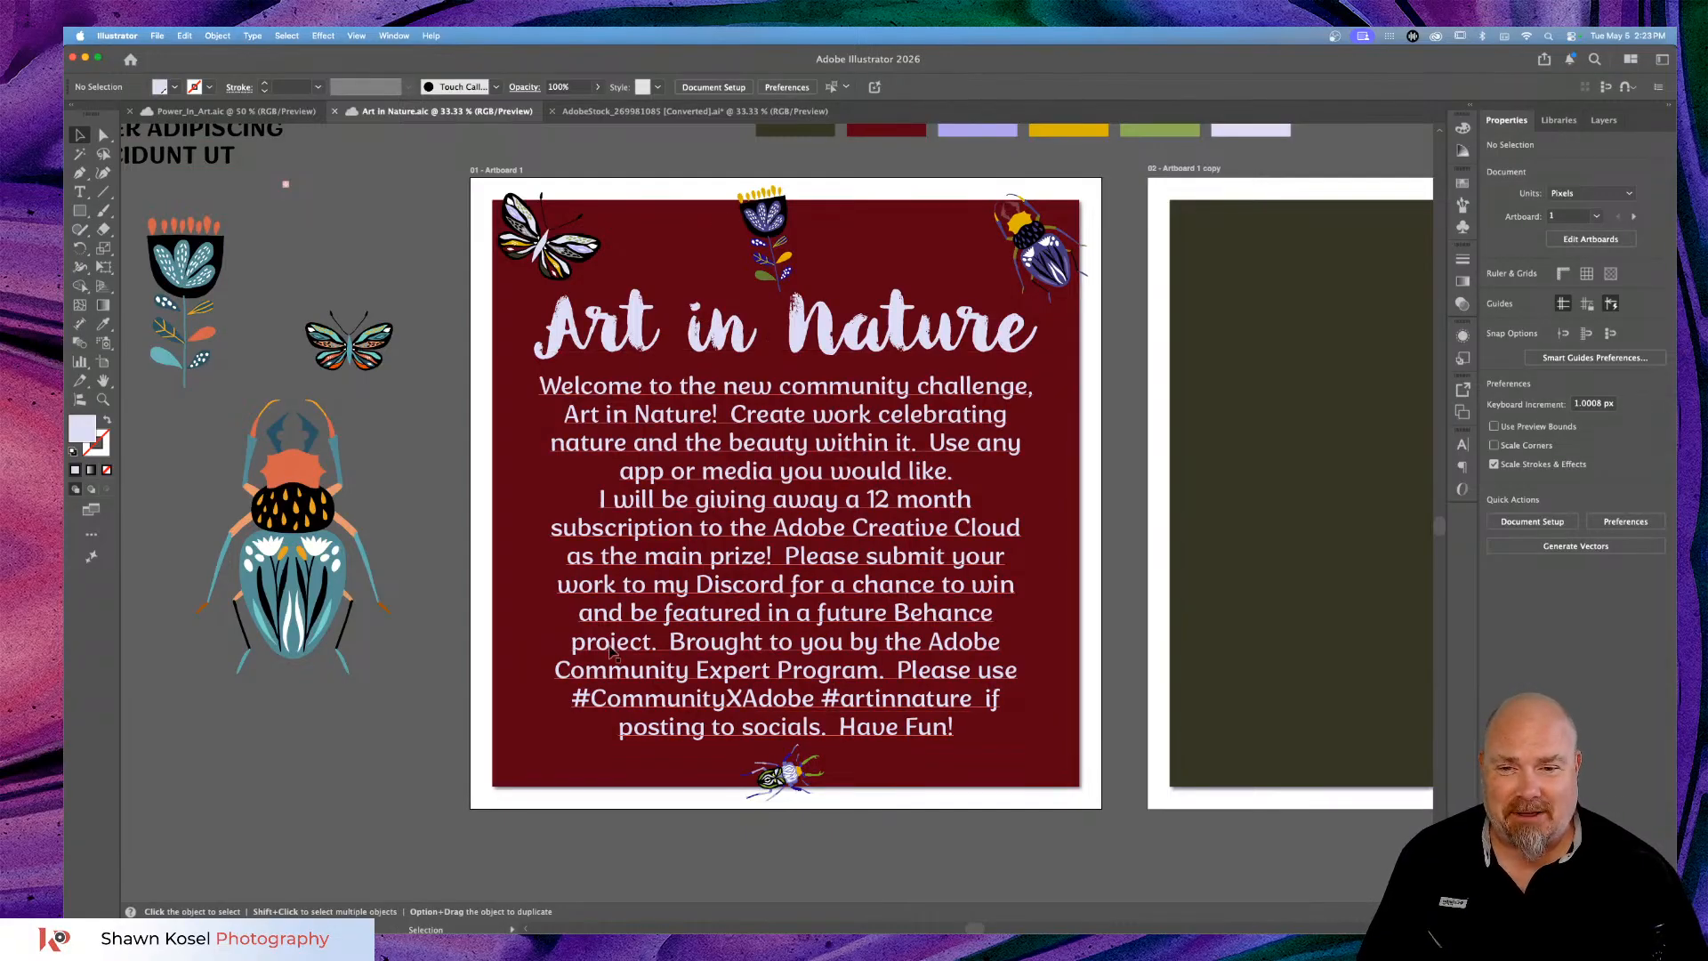
click(930, 551)
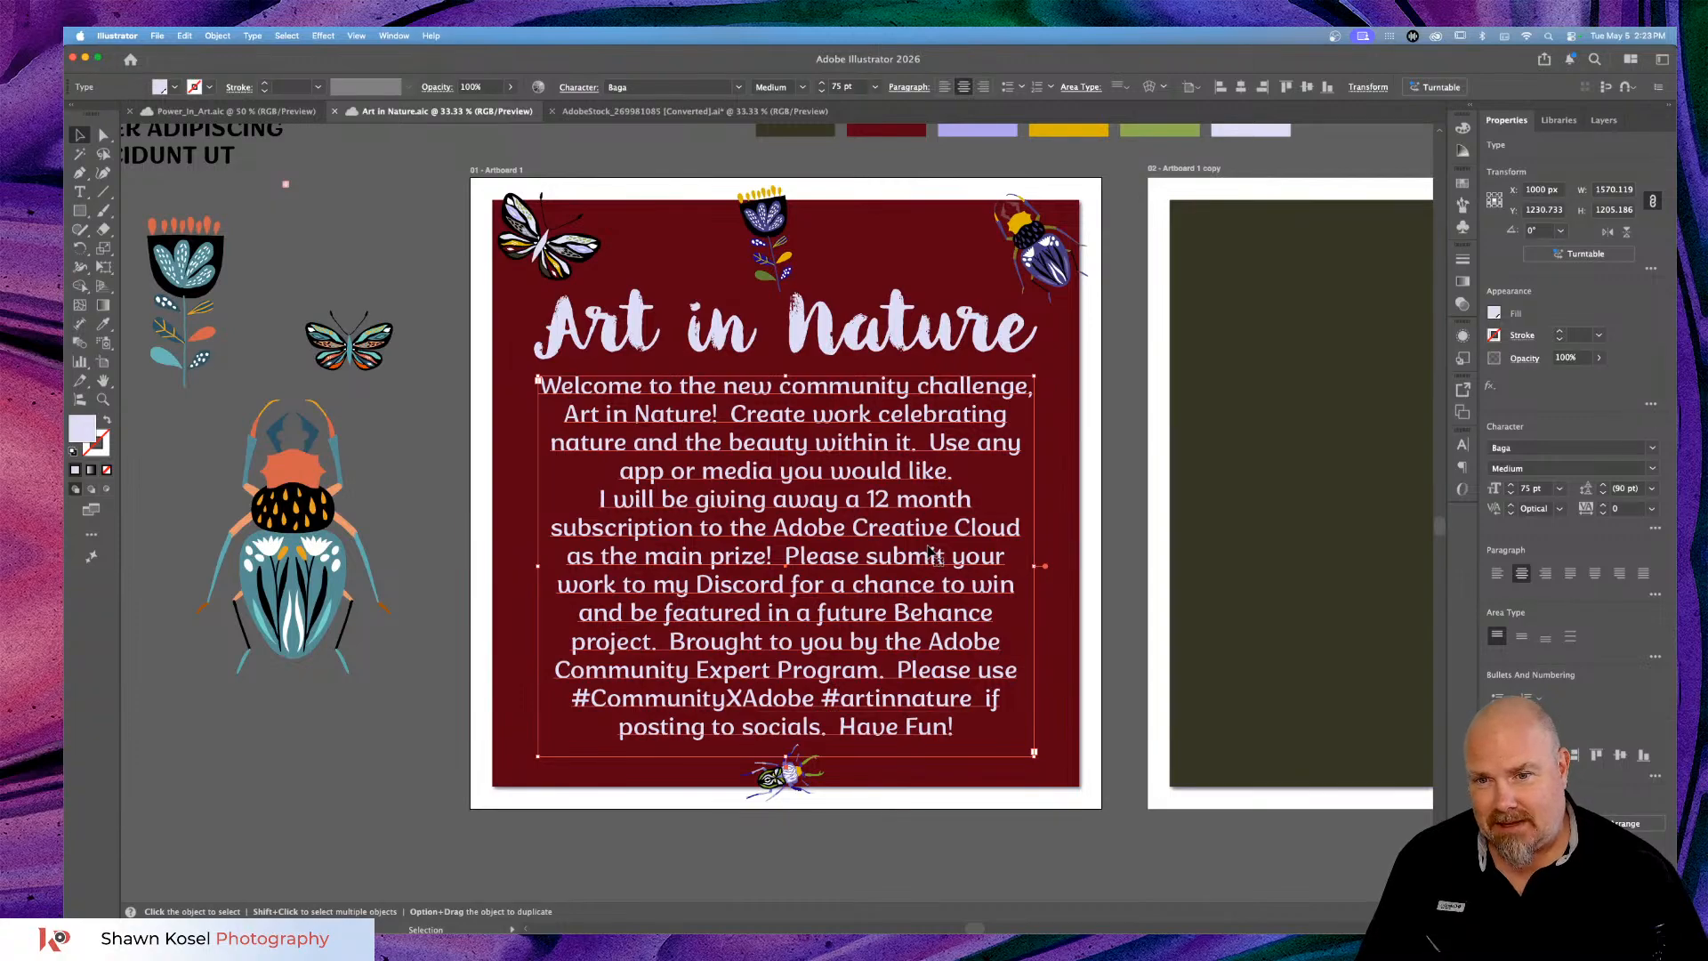
click(1511, 493)
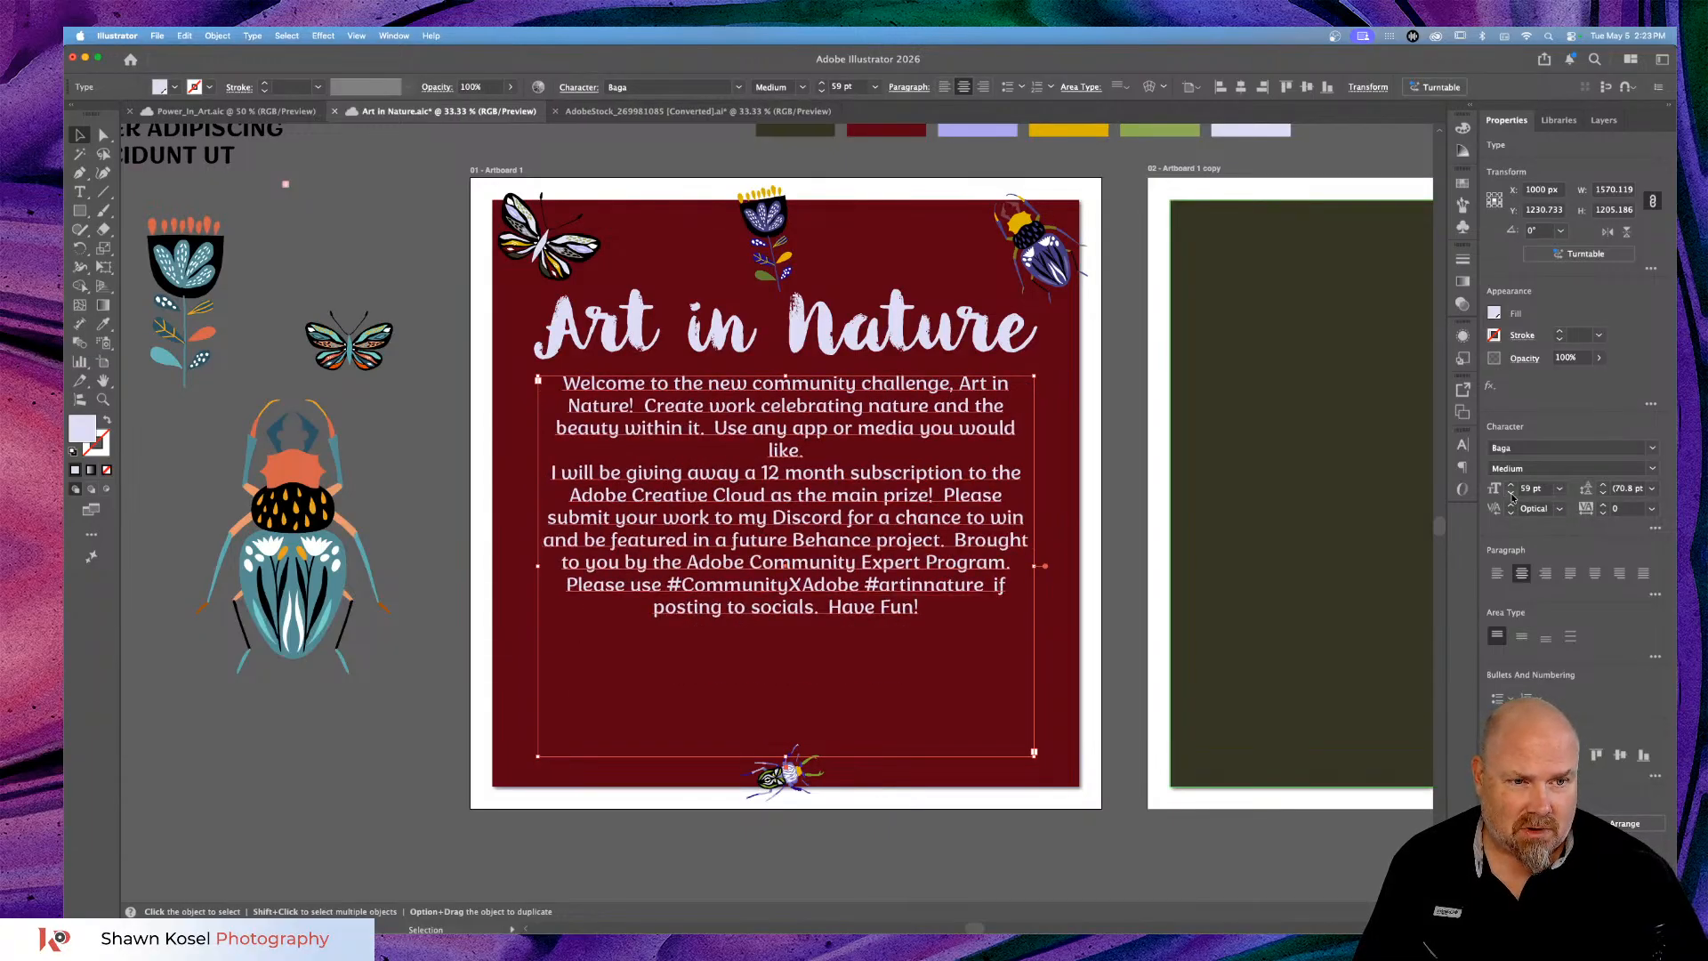
click(1511, 485)
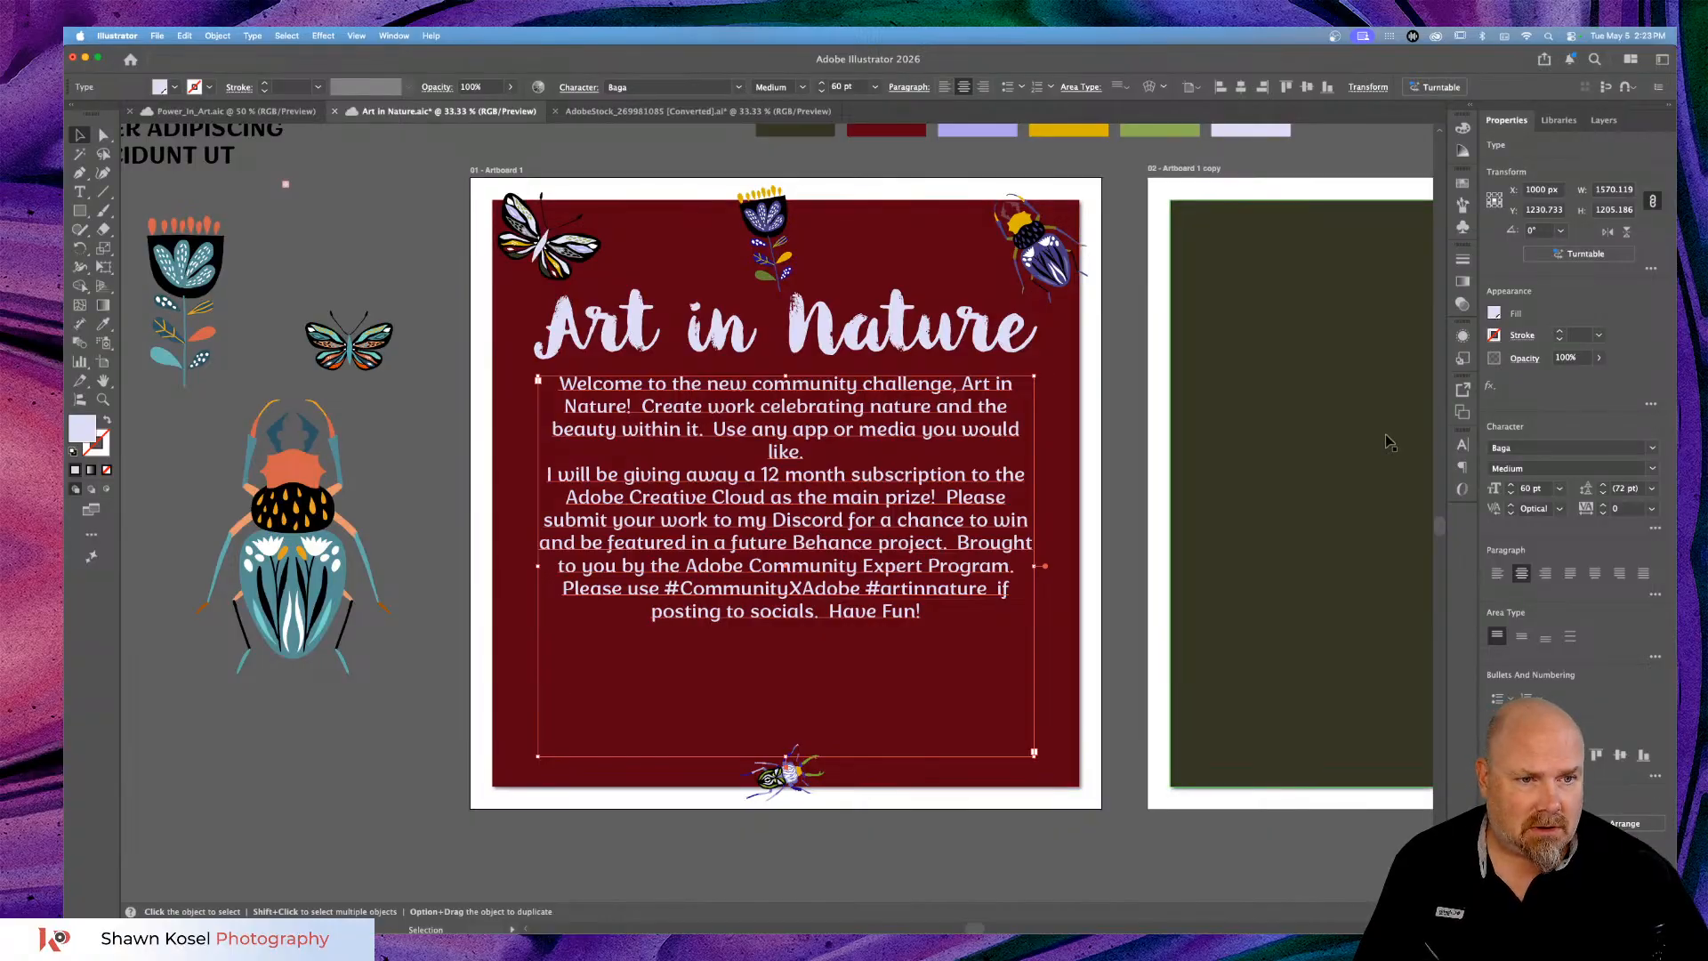
click(1513, 493)
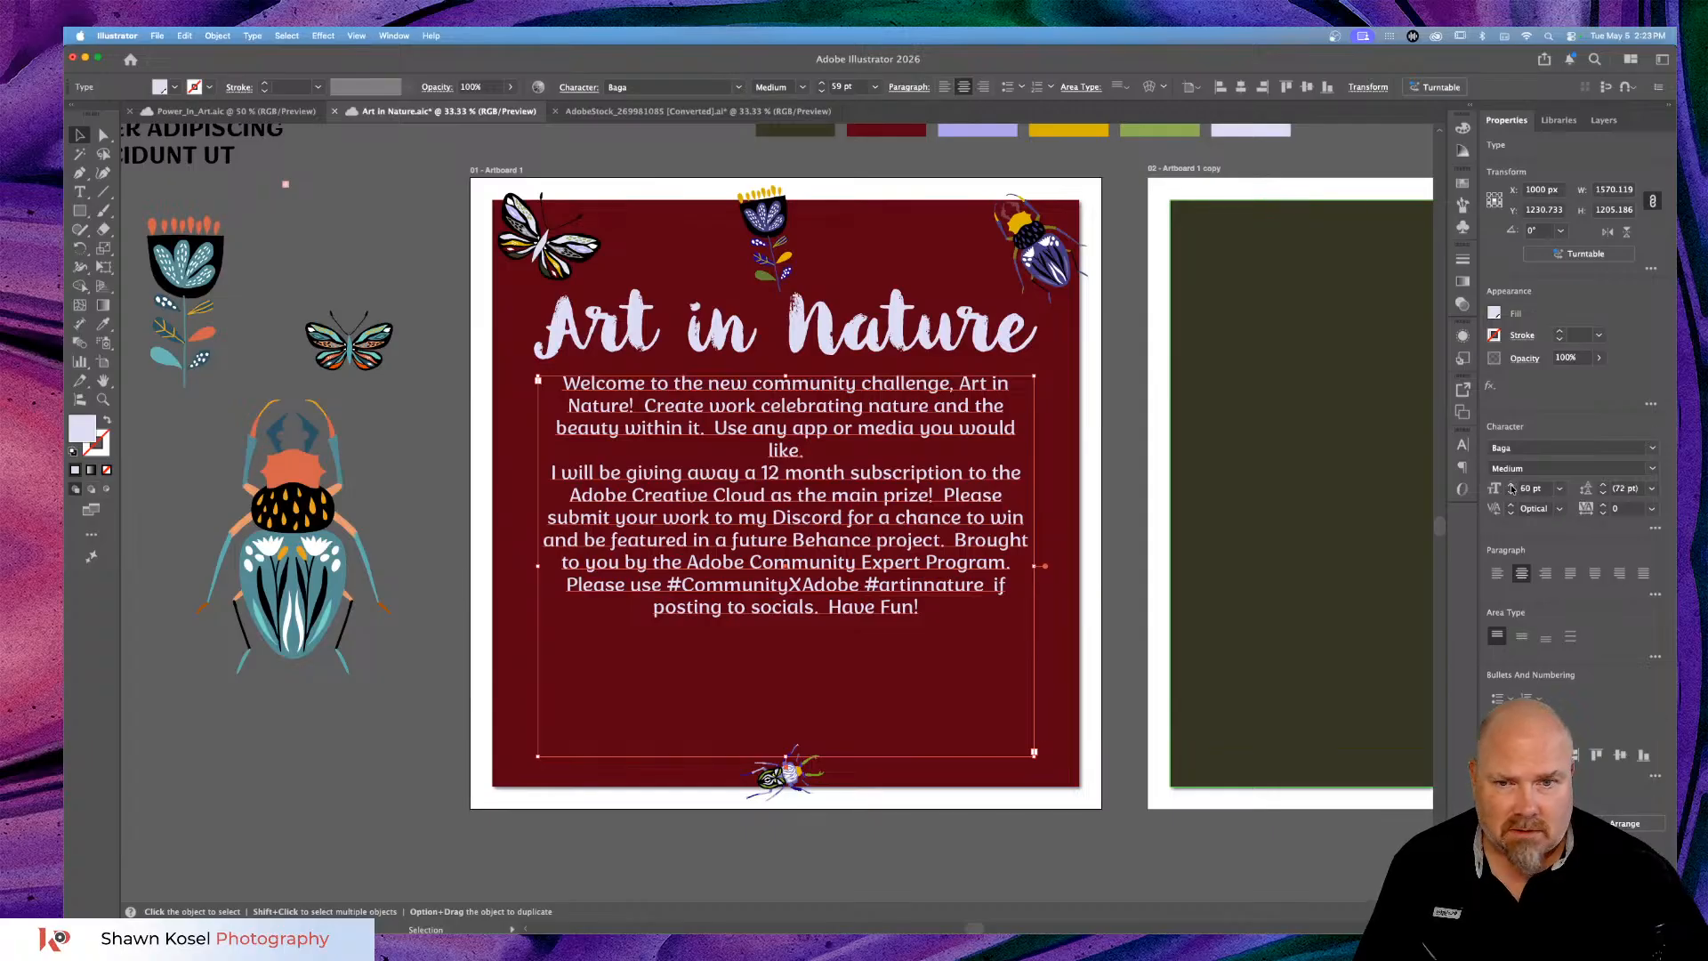
Try enlarging the welcome paragraph's font size gradually to 71 pt.
click(1512, 486)
click(1512, 486)
click(1511, 485)
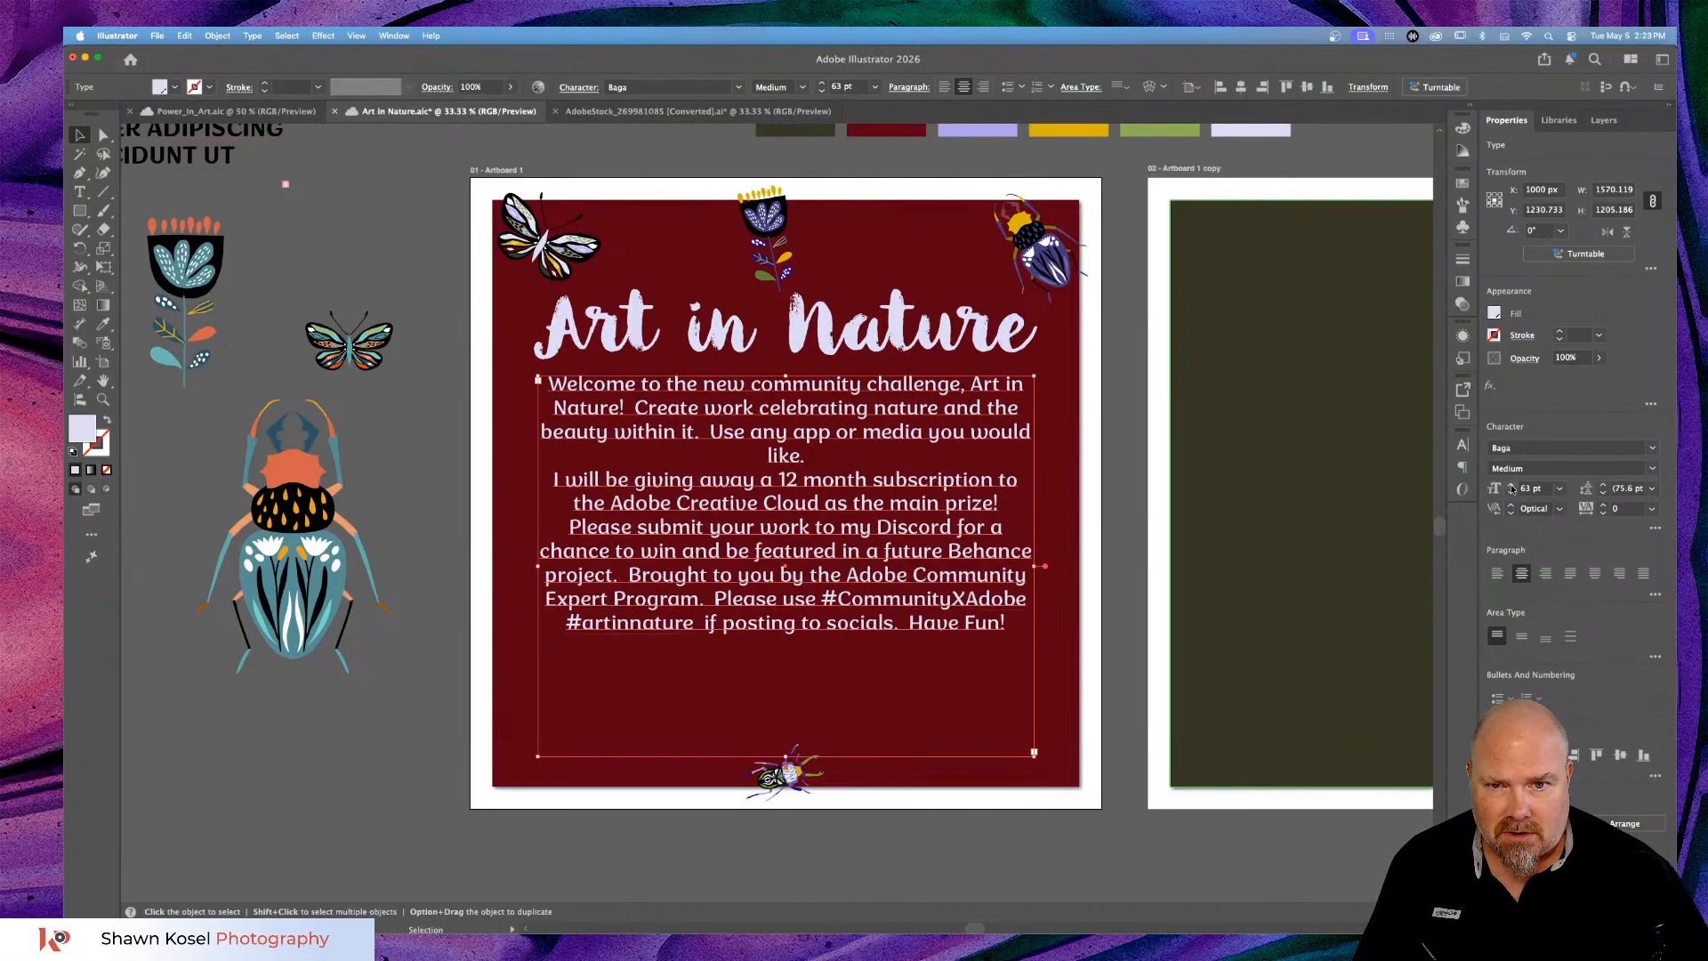
click(1512, 486)
click(1512, 486)
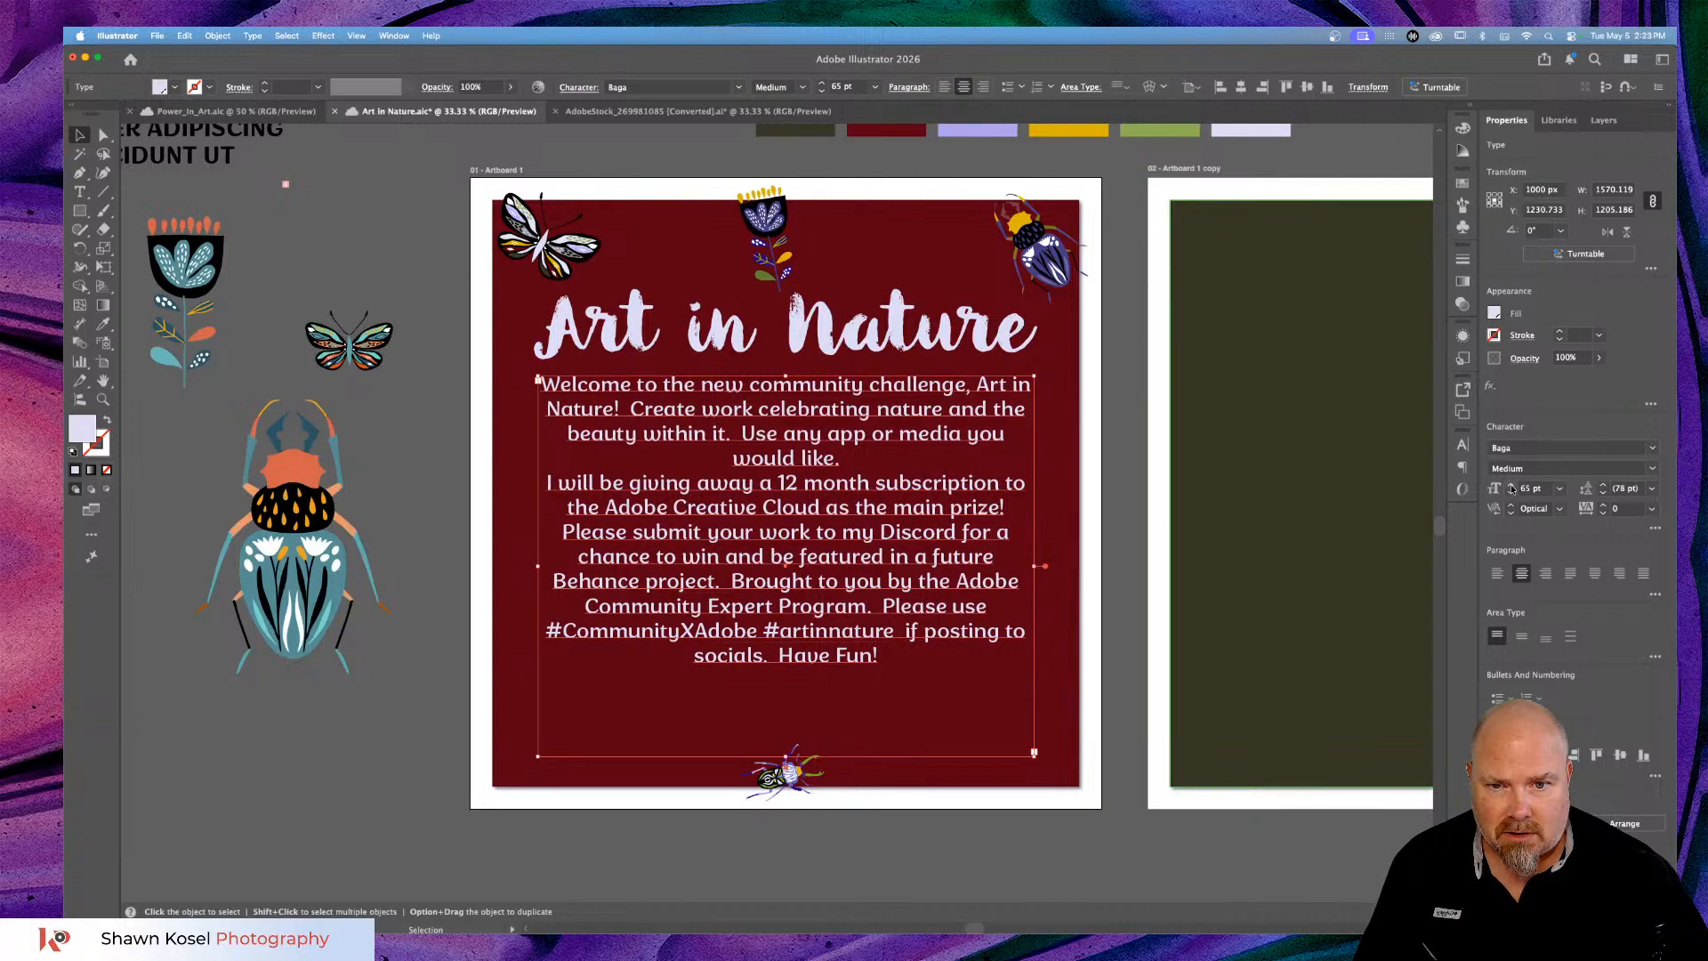
click(1512, 486)
click(1511, 486)
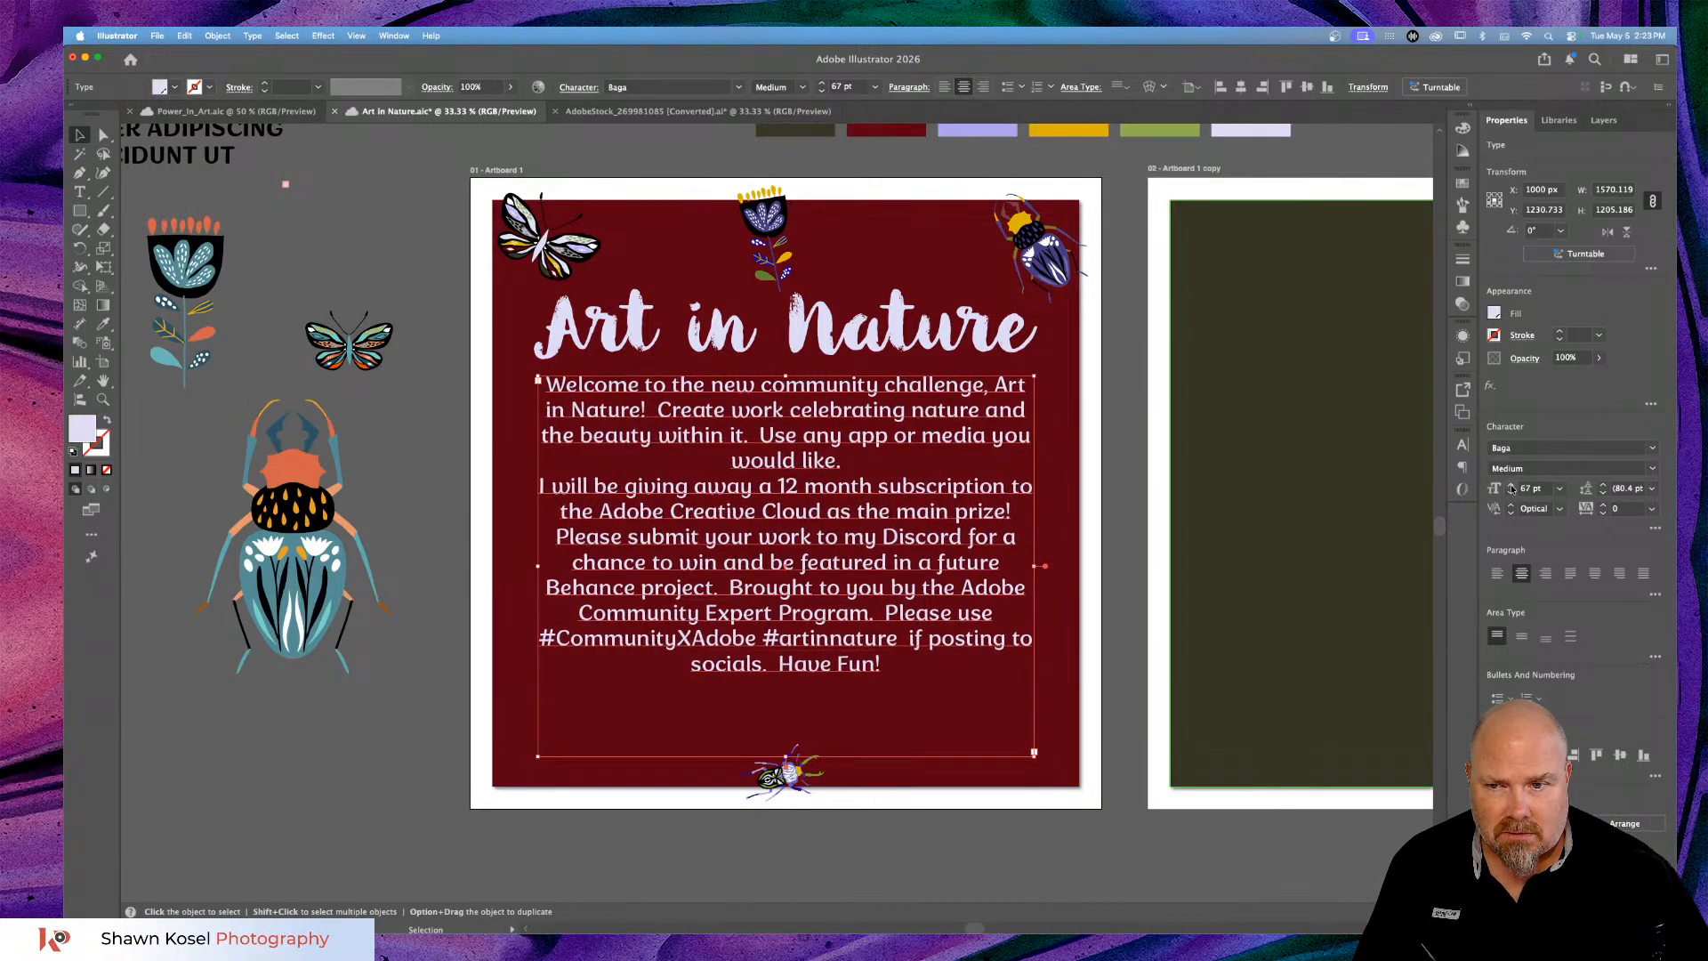
click(1511, 485)
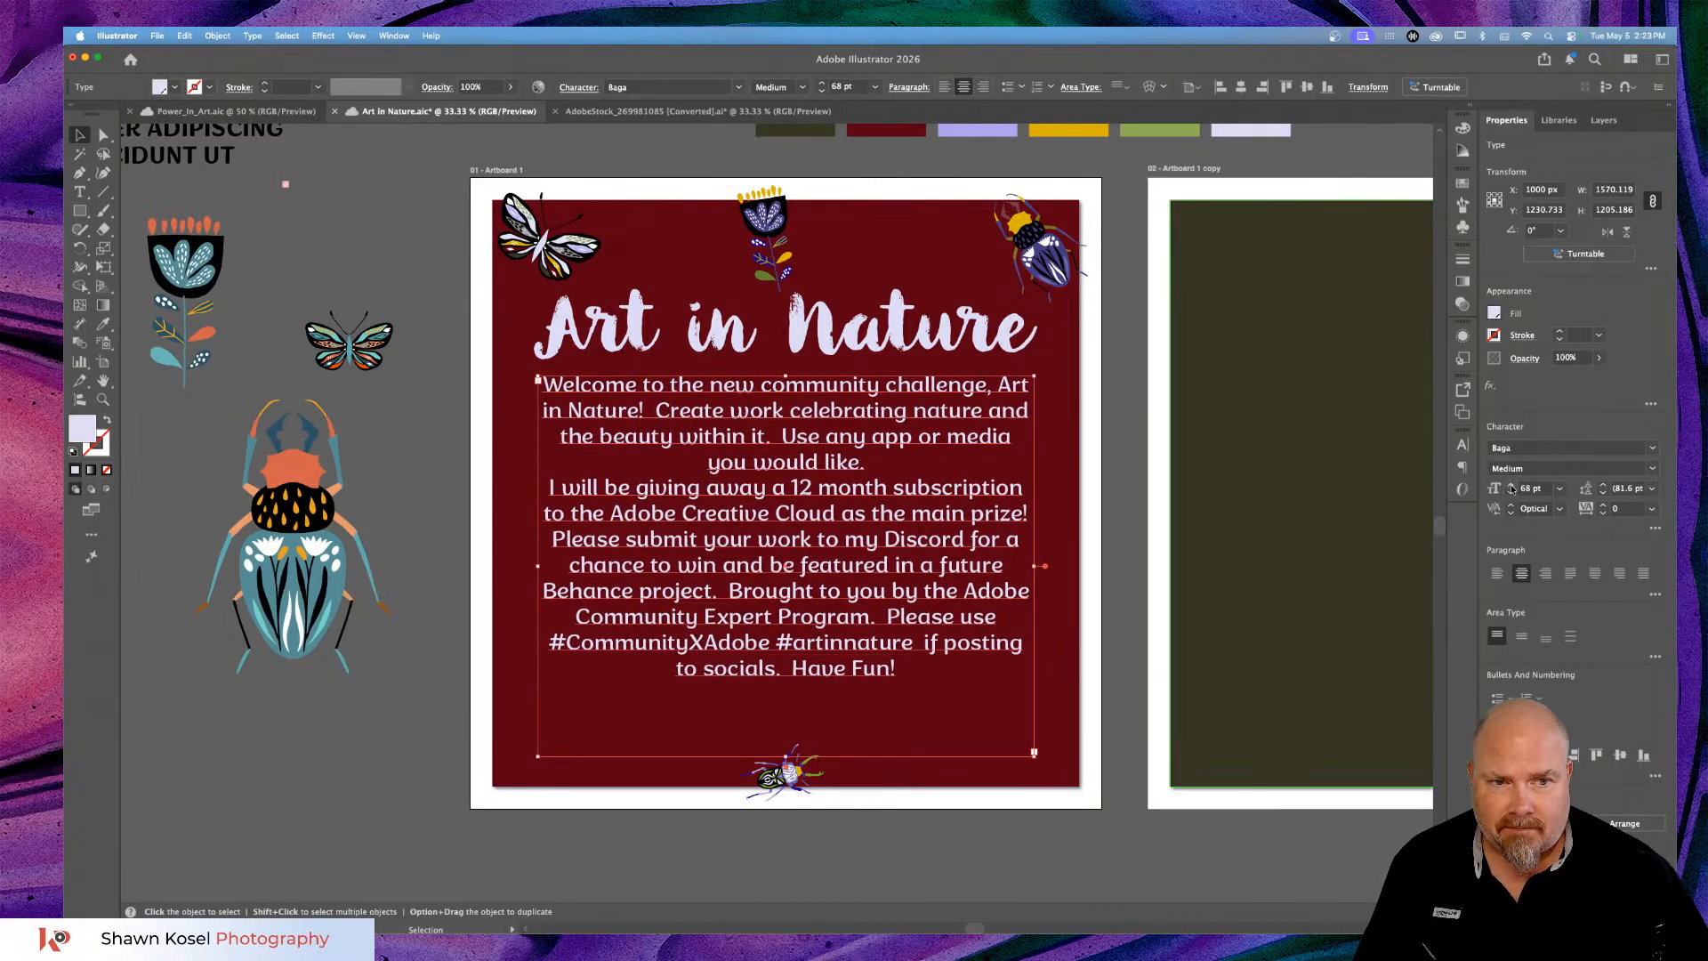
click(1512, 485)
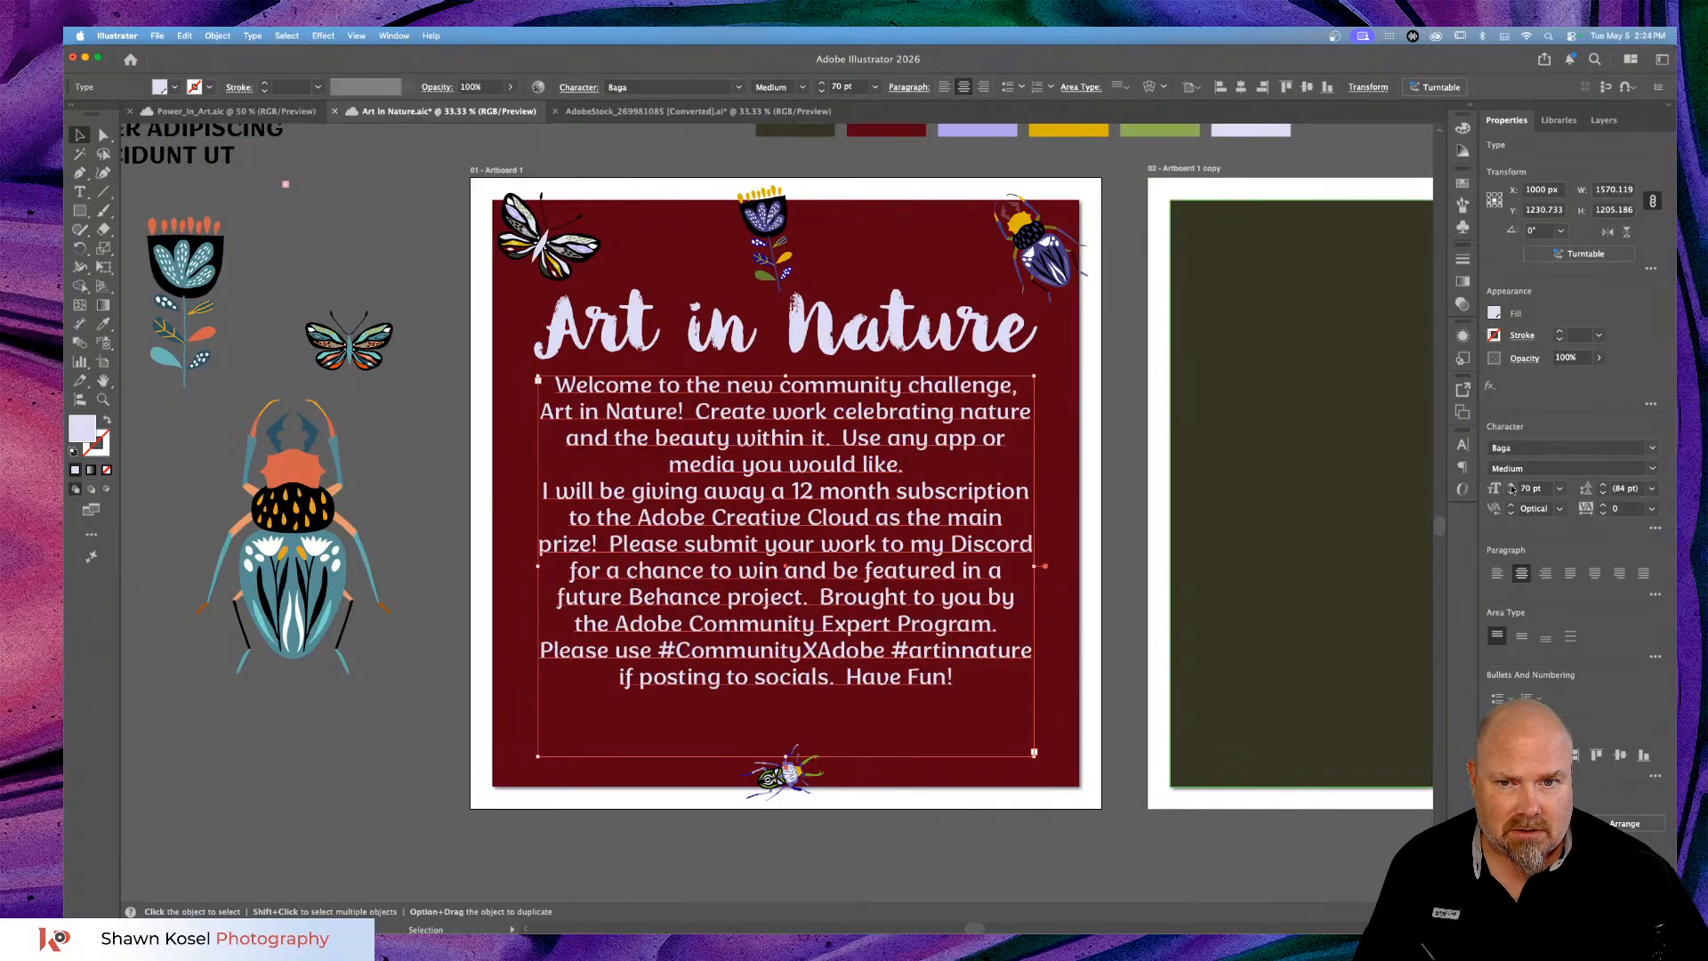
click(1512, 486)
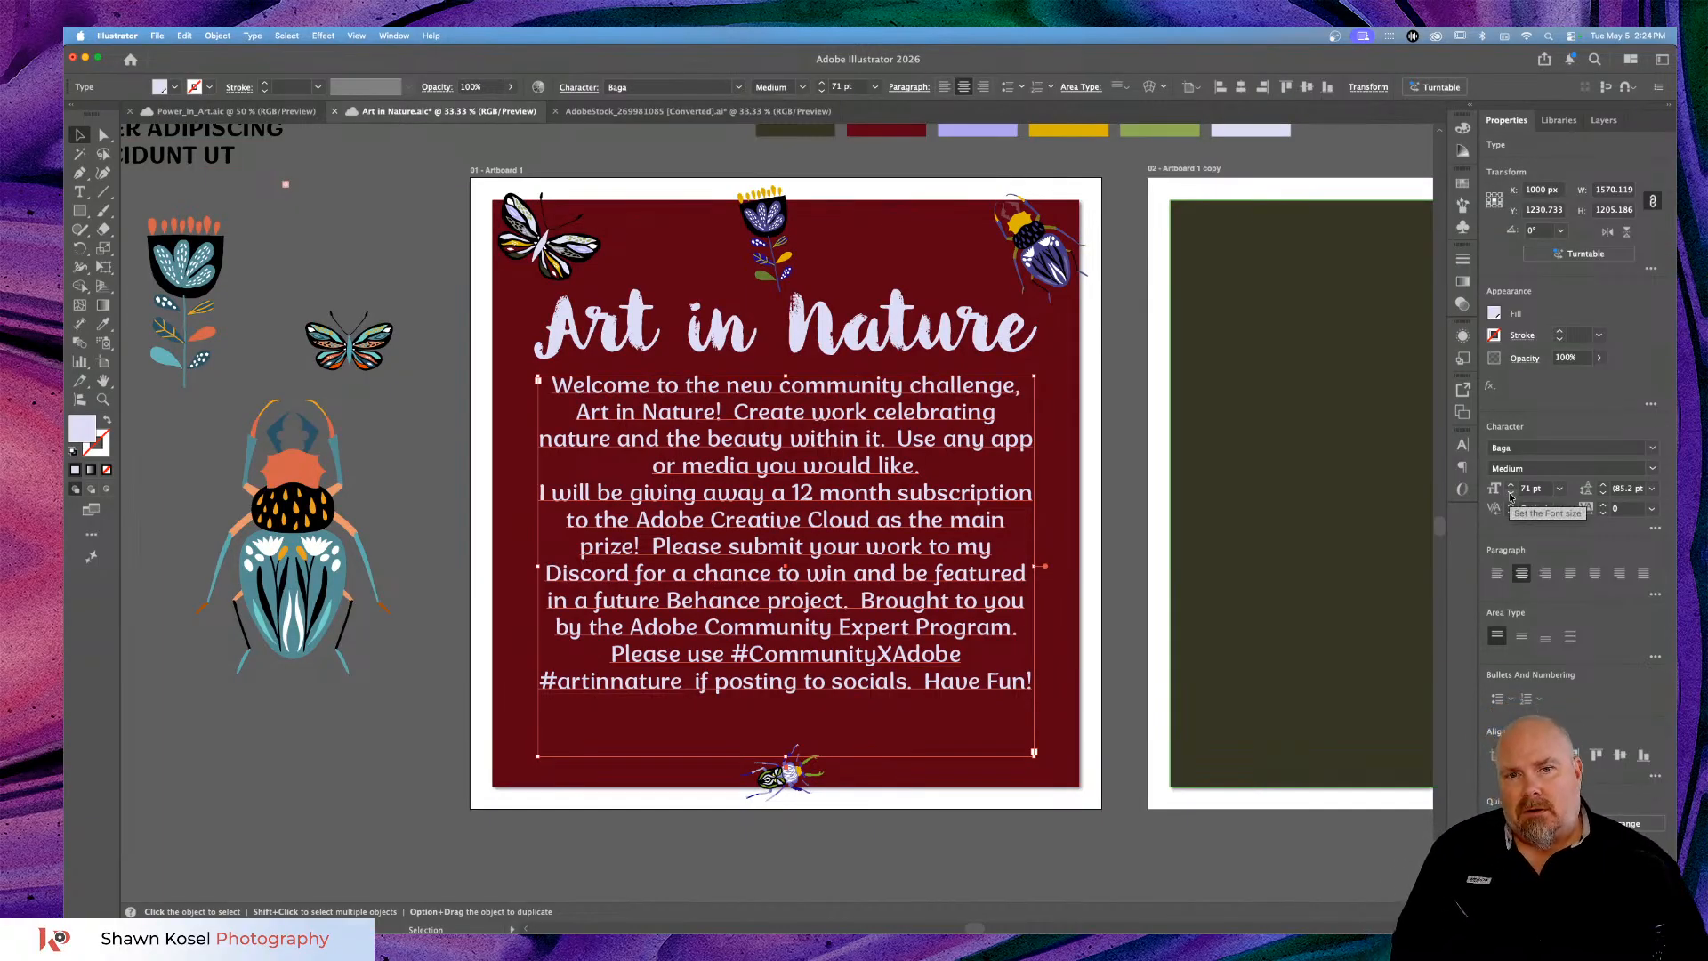
Reduce the welcome paragraph's font size to 57 pt.
click(1511, 494)
click(1510, 494)
click(1510, 494)
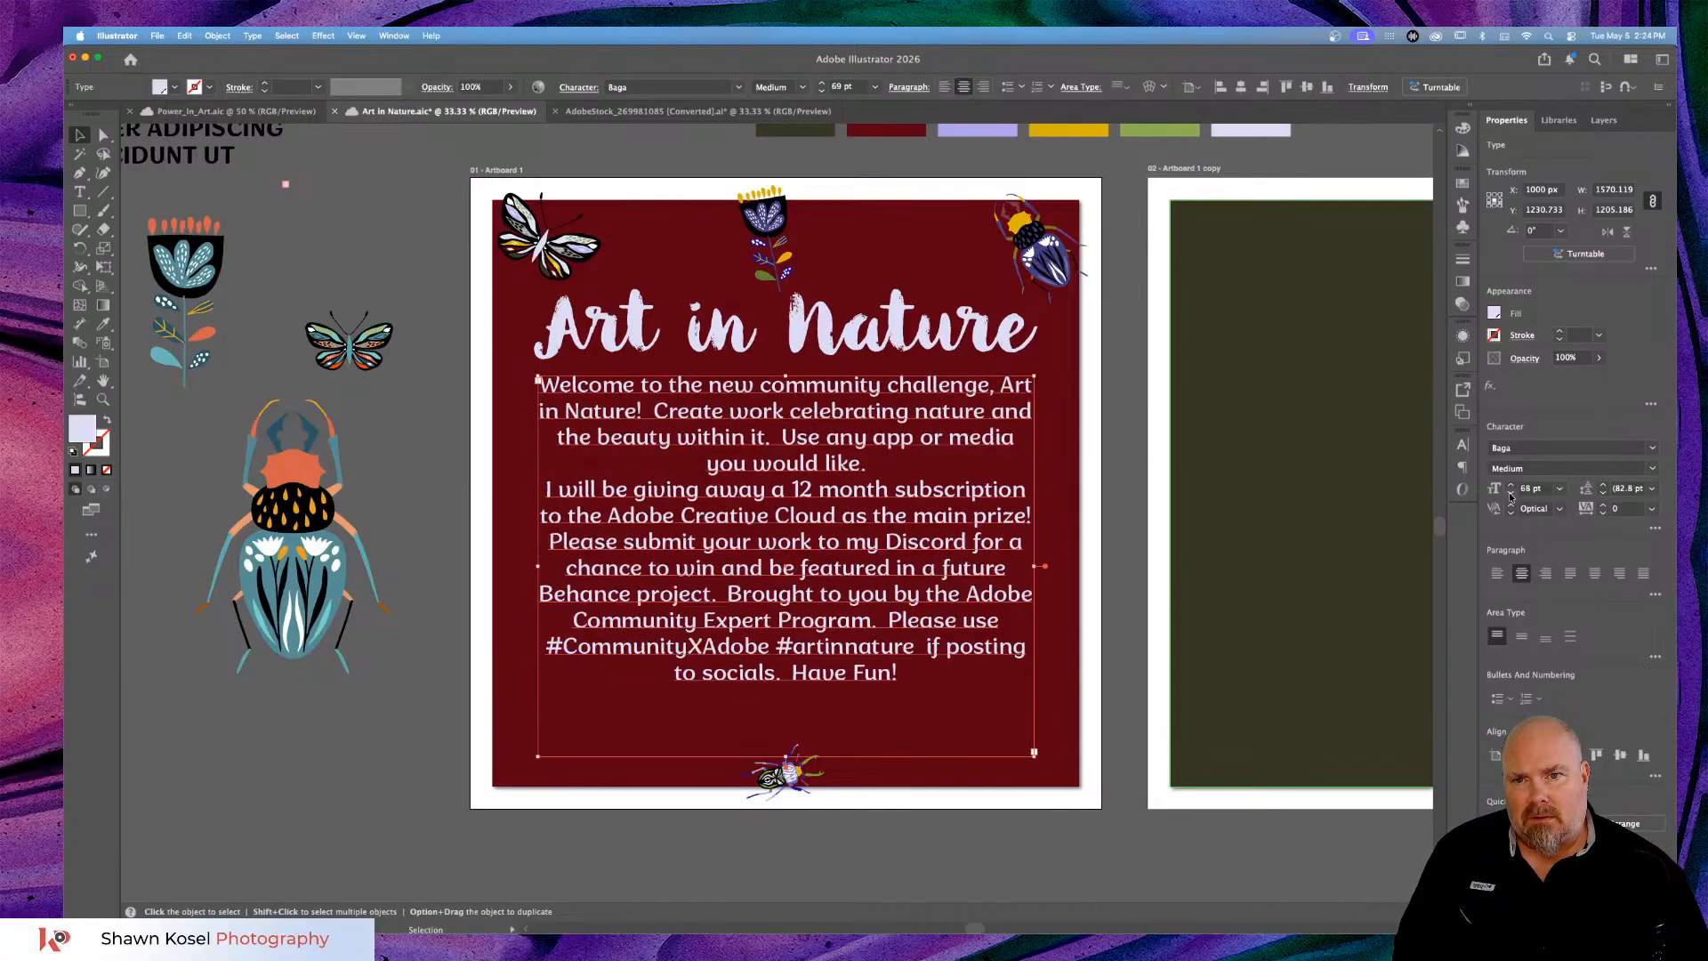
click(1511, 494)
click(1511, 494)
click(1511, 494)
click(1510, 494)
click(1511, 494)
click(1511, 494)
click(1511, 494)
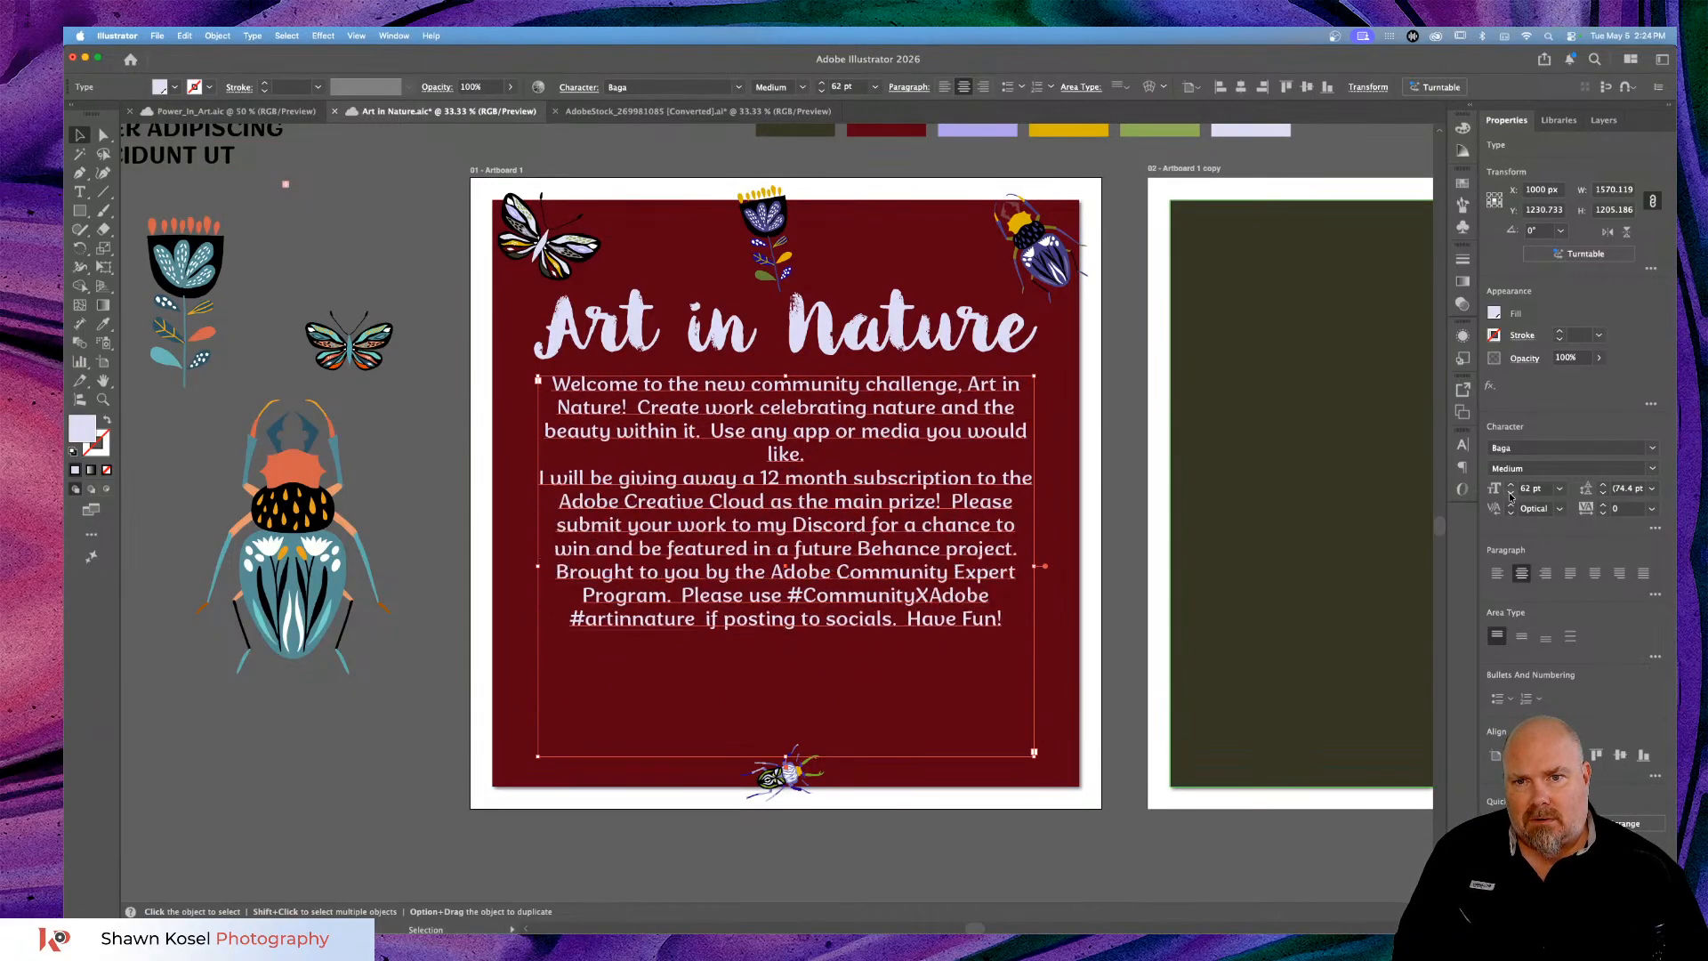
click(1511, 494)
click(1511, 494)
click(1511, 494)
click(1511, 493)
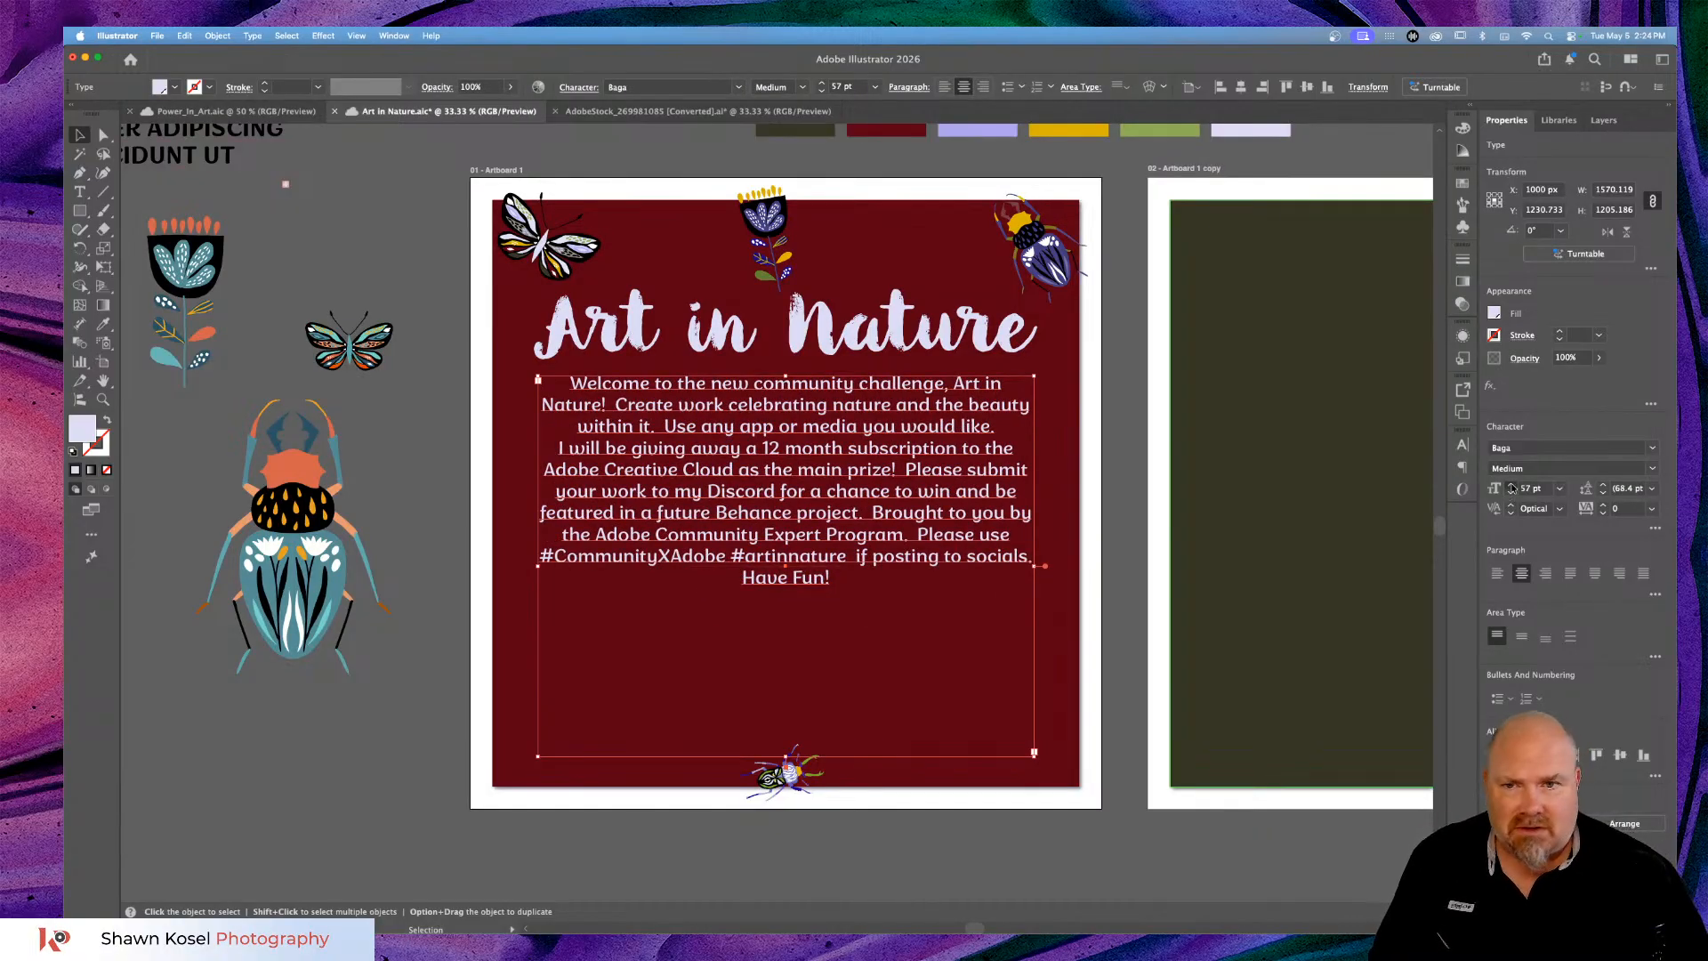
Try a 58 pt font size for the welcome paragraph and check how the whole layout looks.
click(1512, 485)
click(1512, 485)
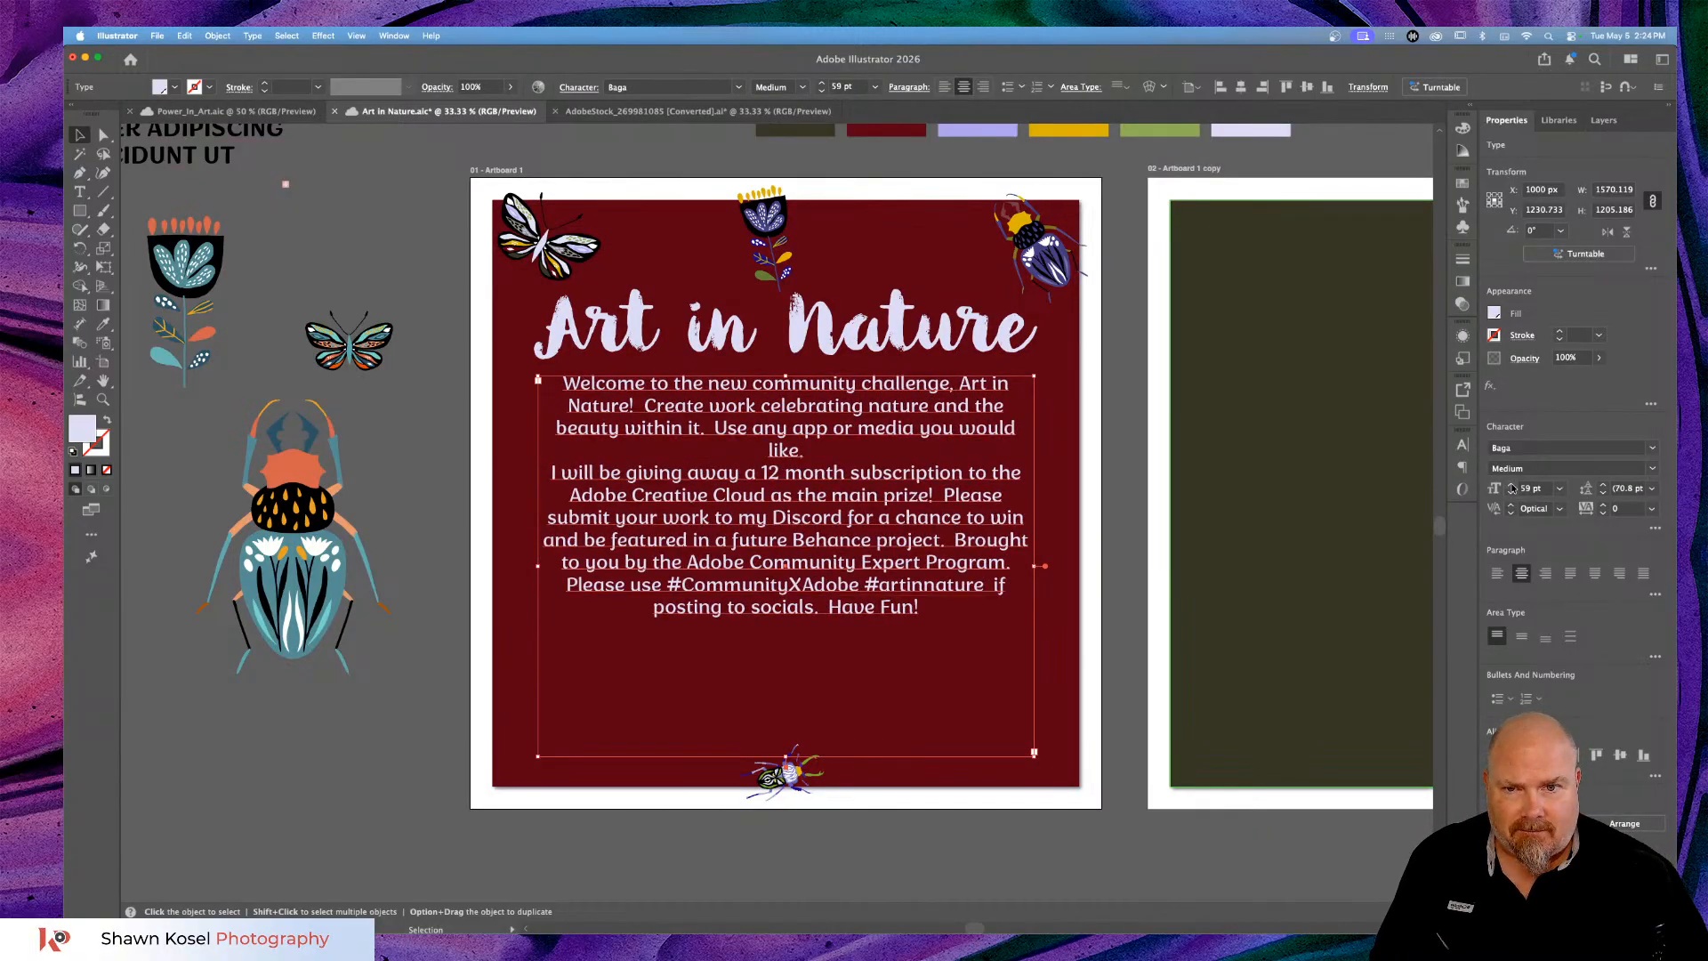
click(1512, 494)
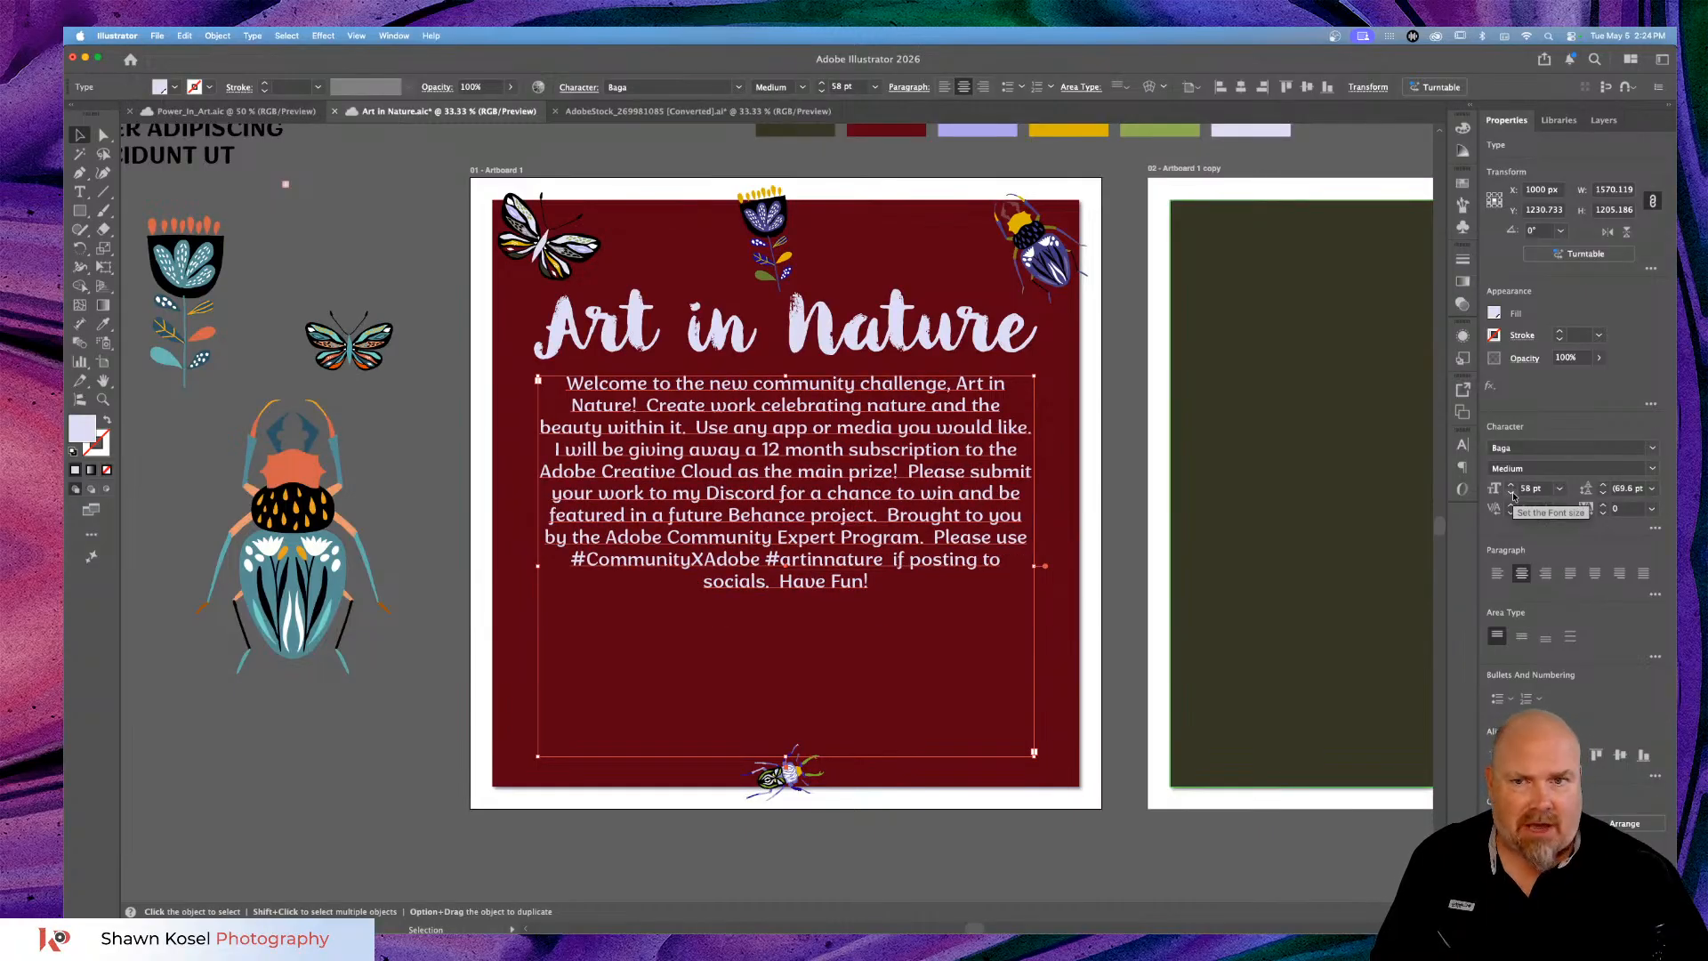
click(232, 795)
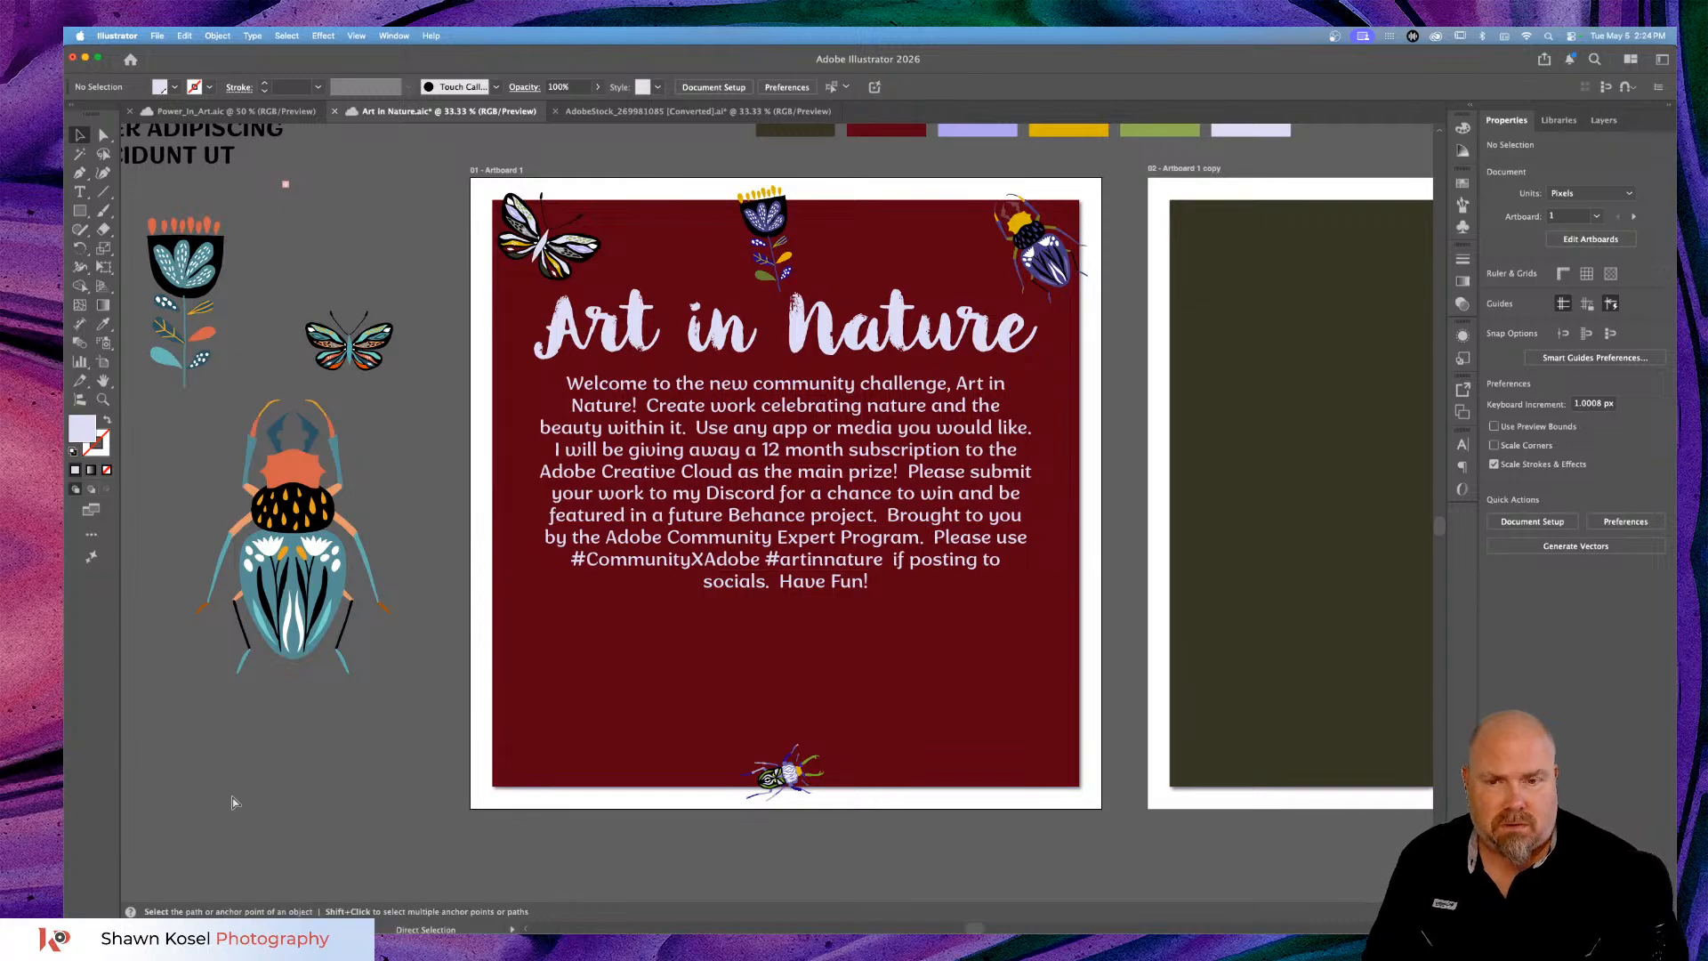
key(super+minus)
key(super+minus)
key(super+minus)
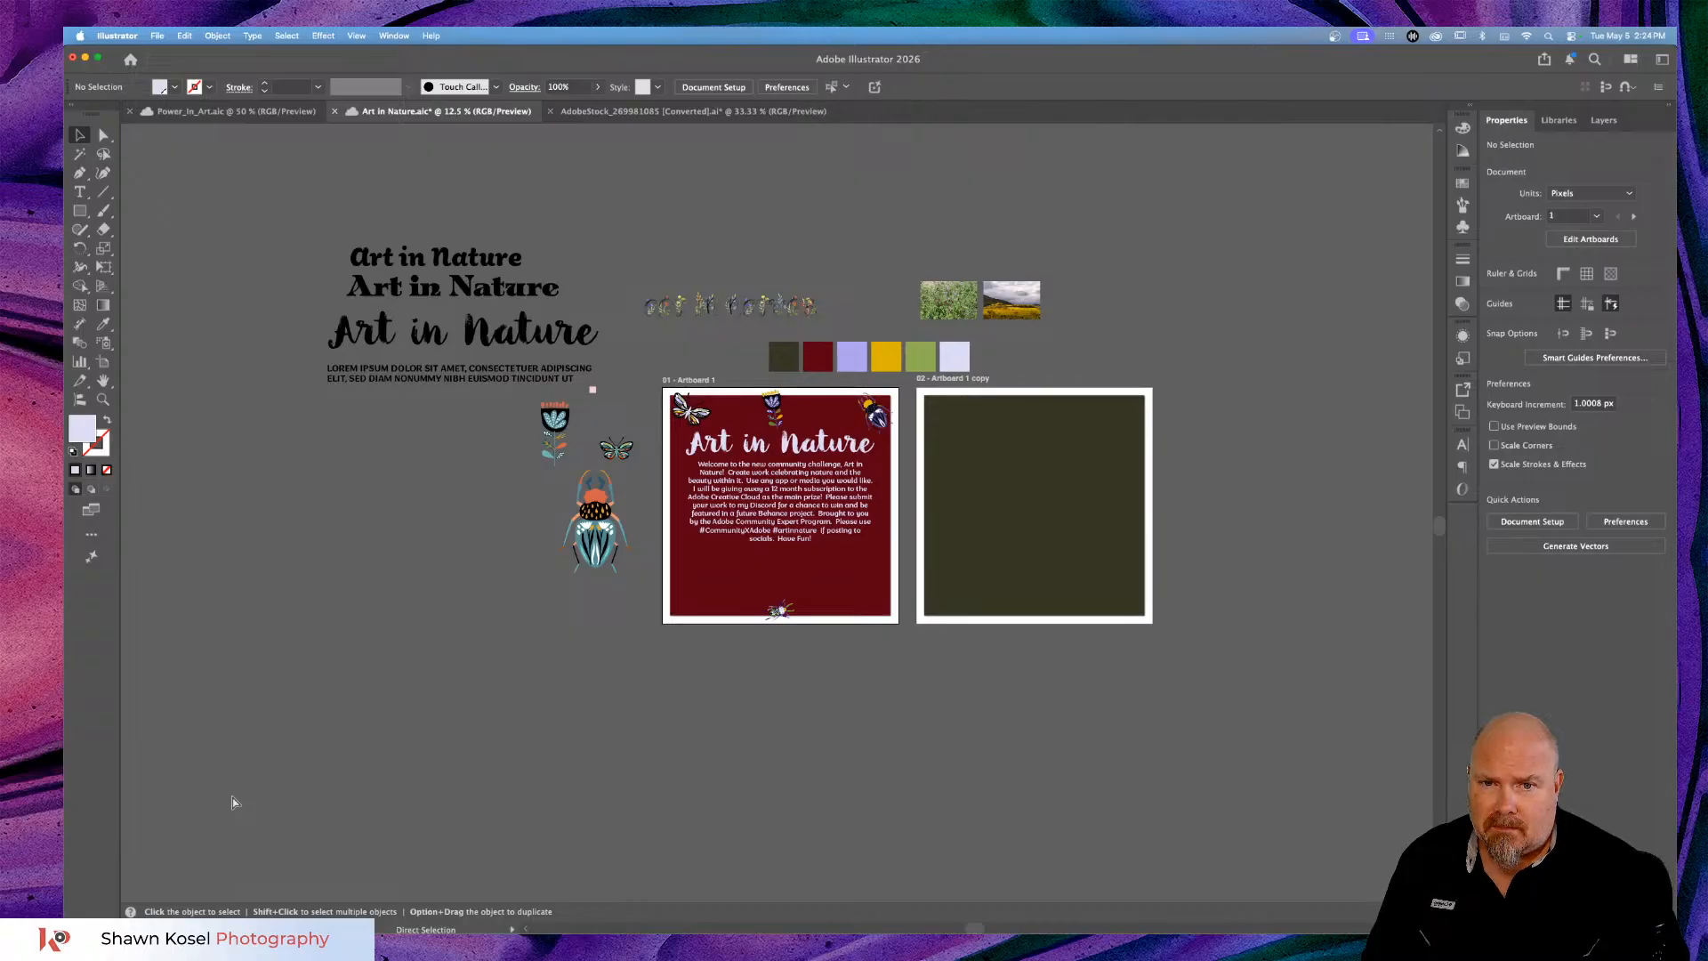
key(super+equal)
key(super+equal)
key(super+equal)
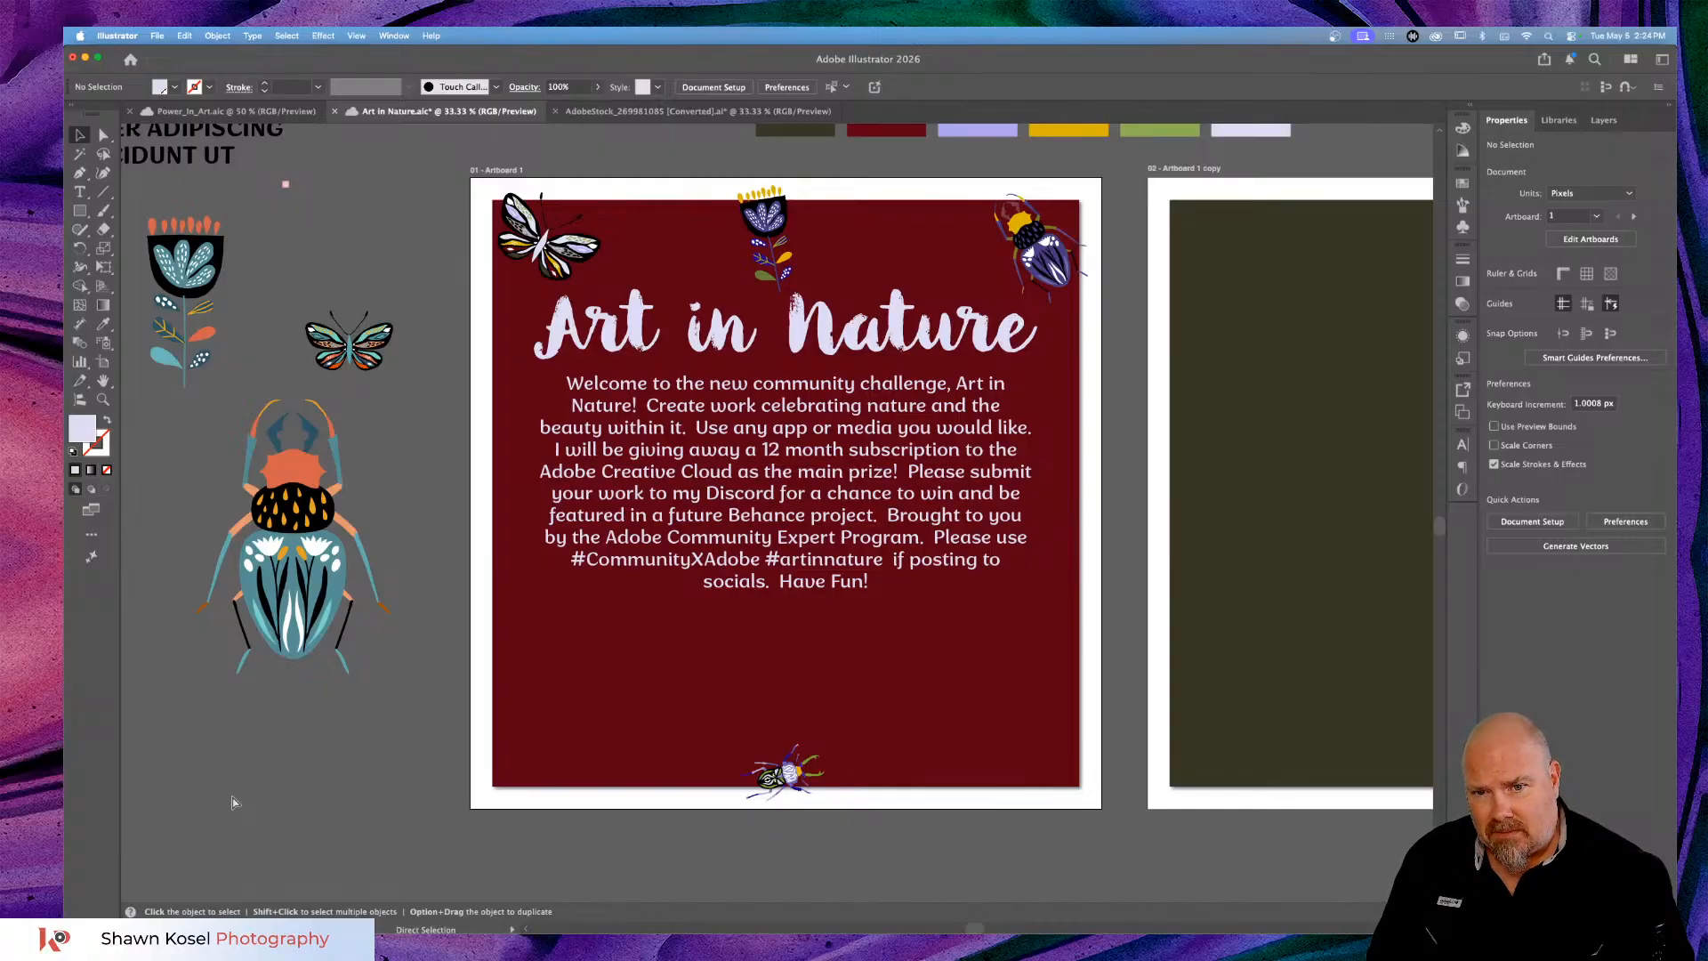
Enlarge the welcome paragraph's font size to 65 pt.
key(v)
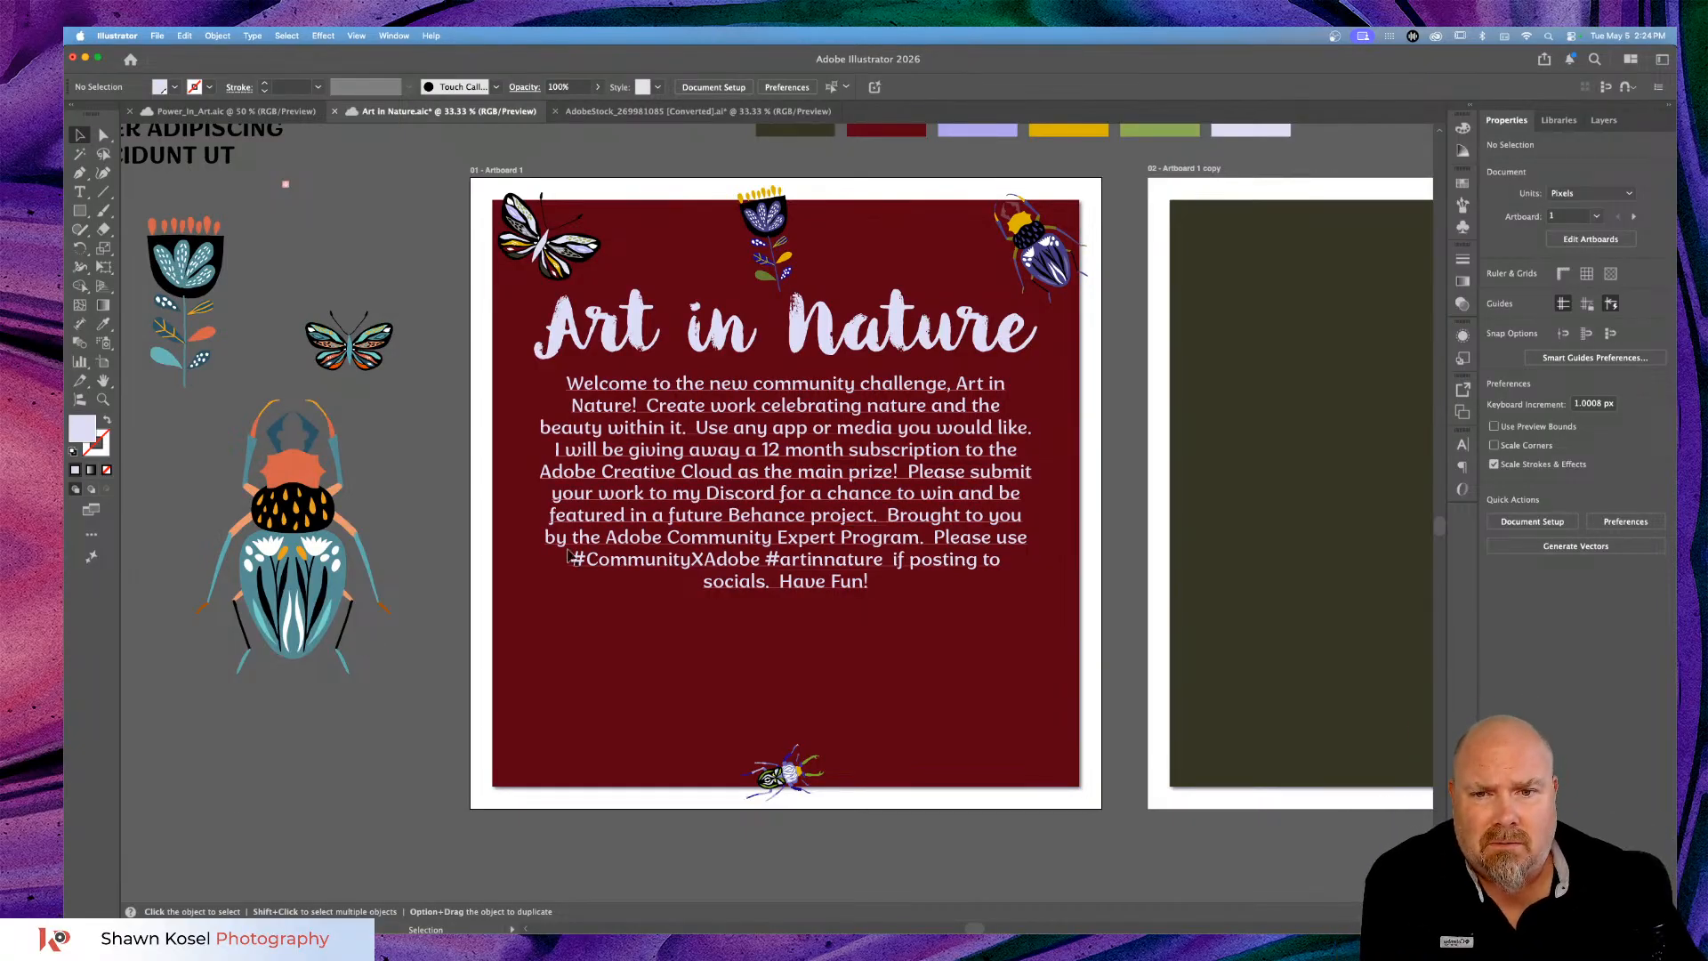
click(923, 427)
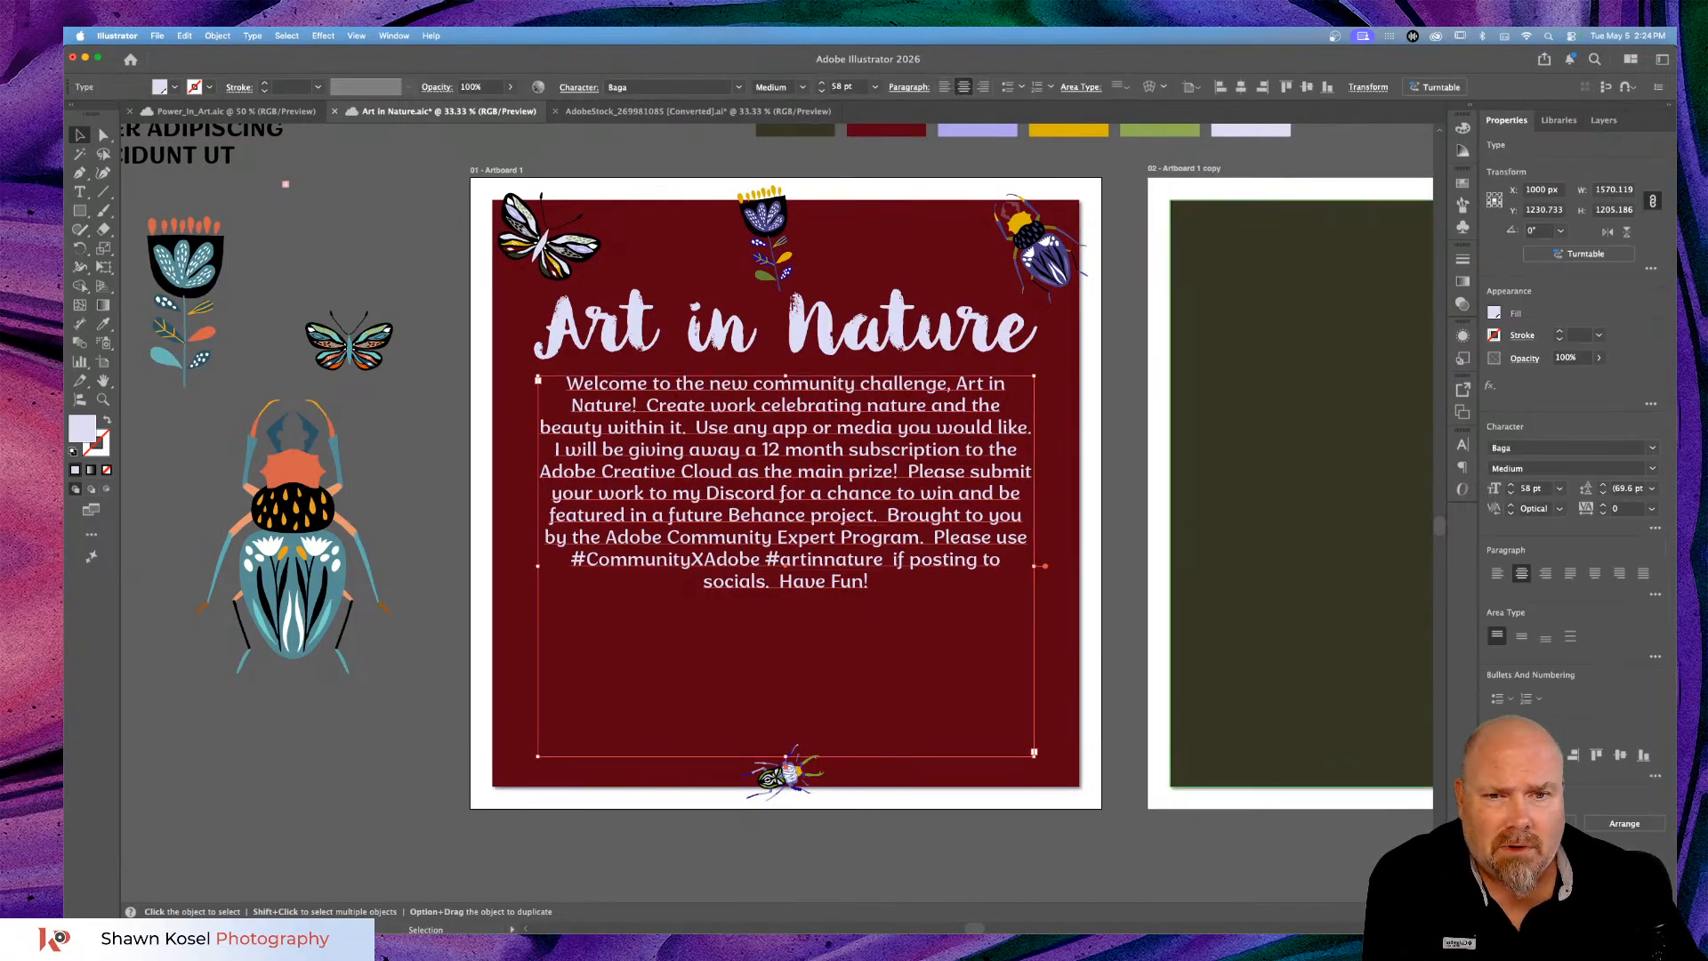
click(1509, 484)
click(1509, 485)
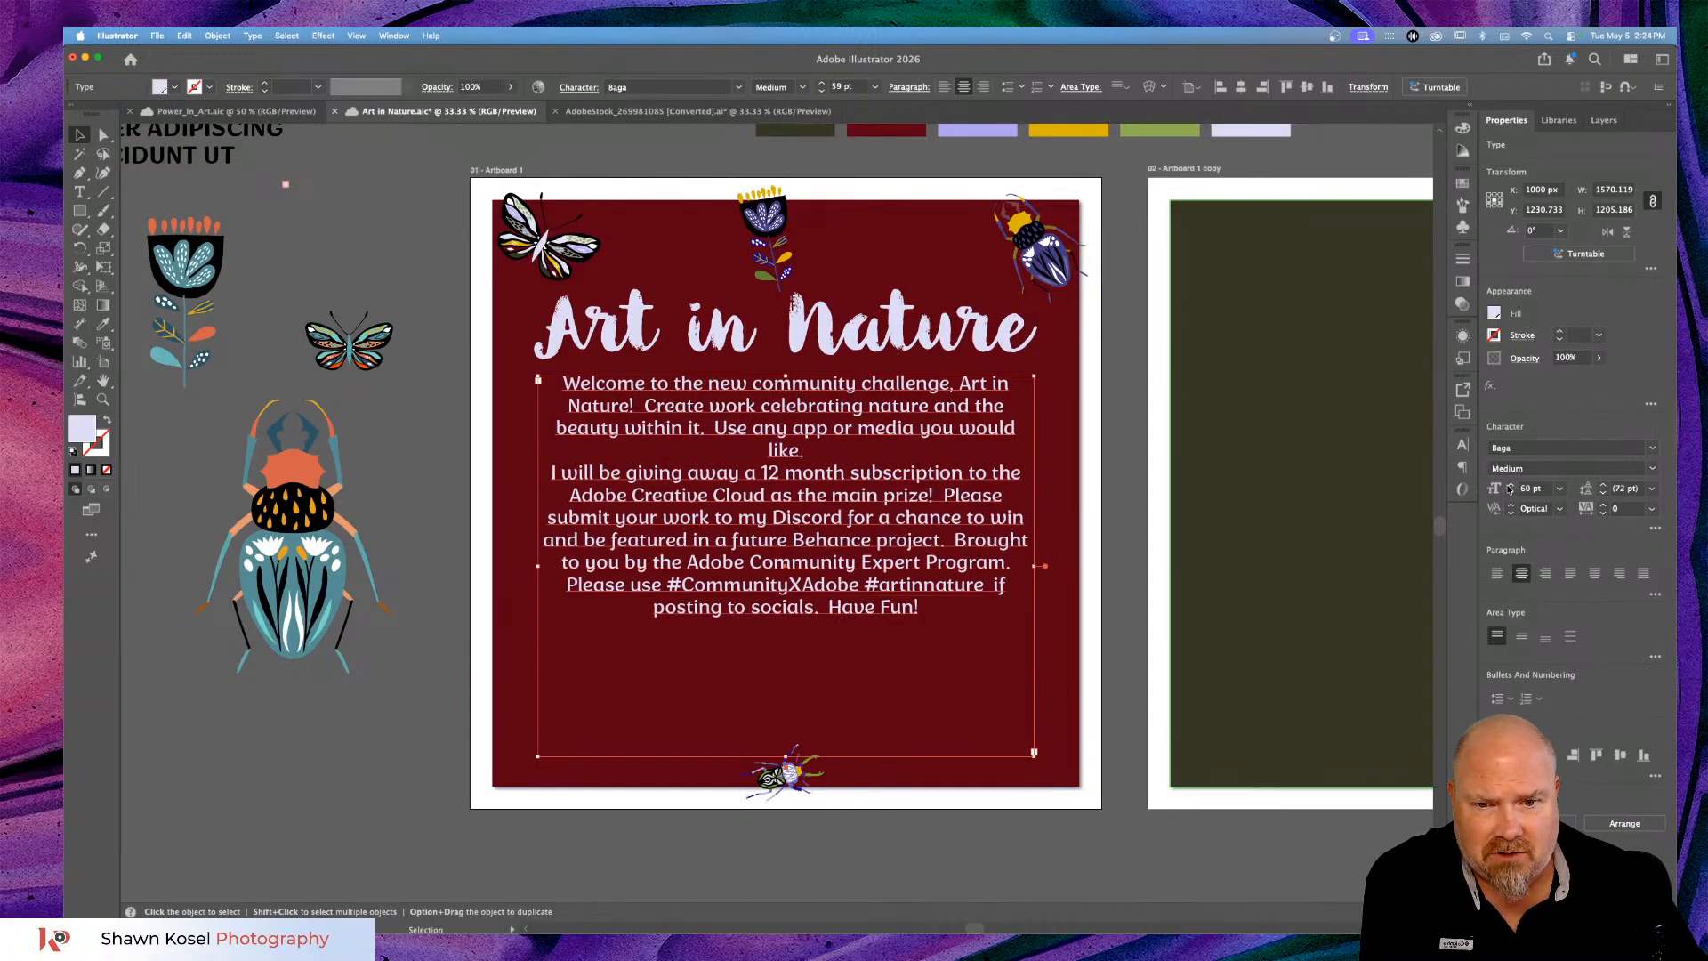
click(1510, 485)
click(1510, 485)
click(1510, 485)
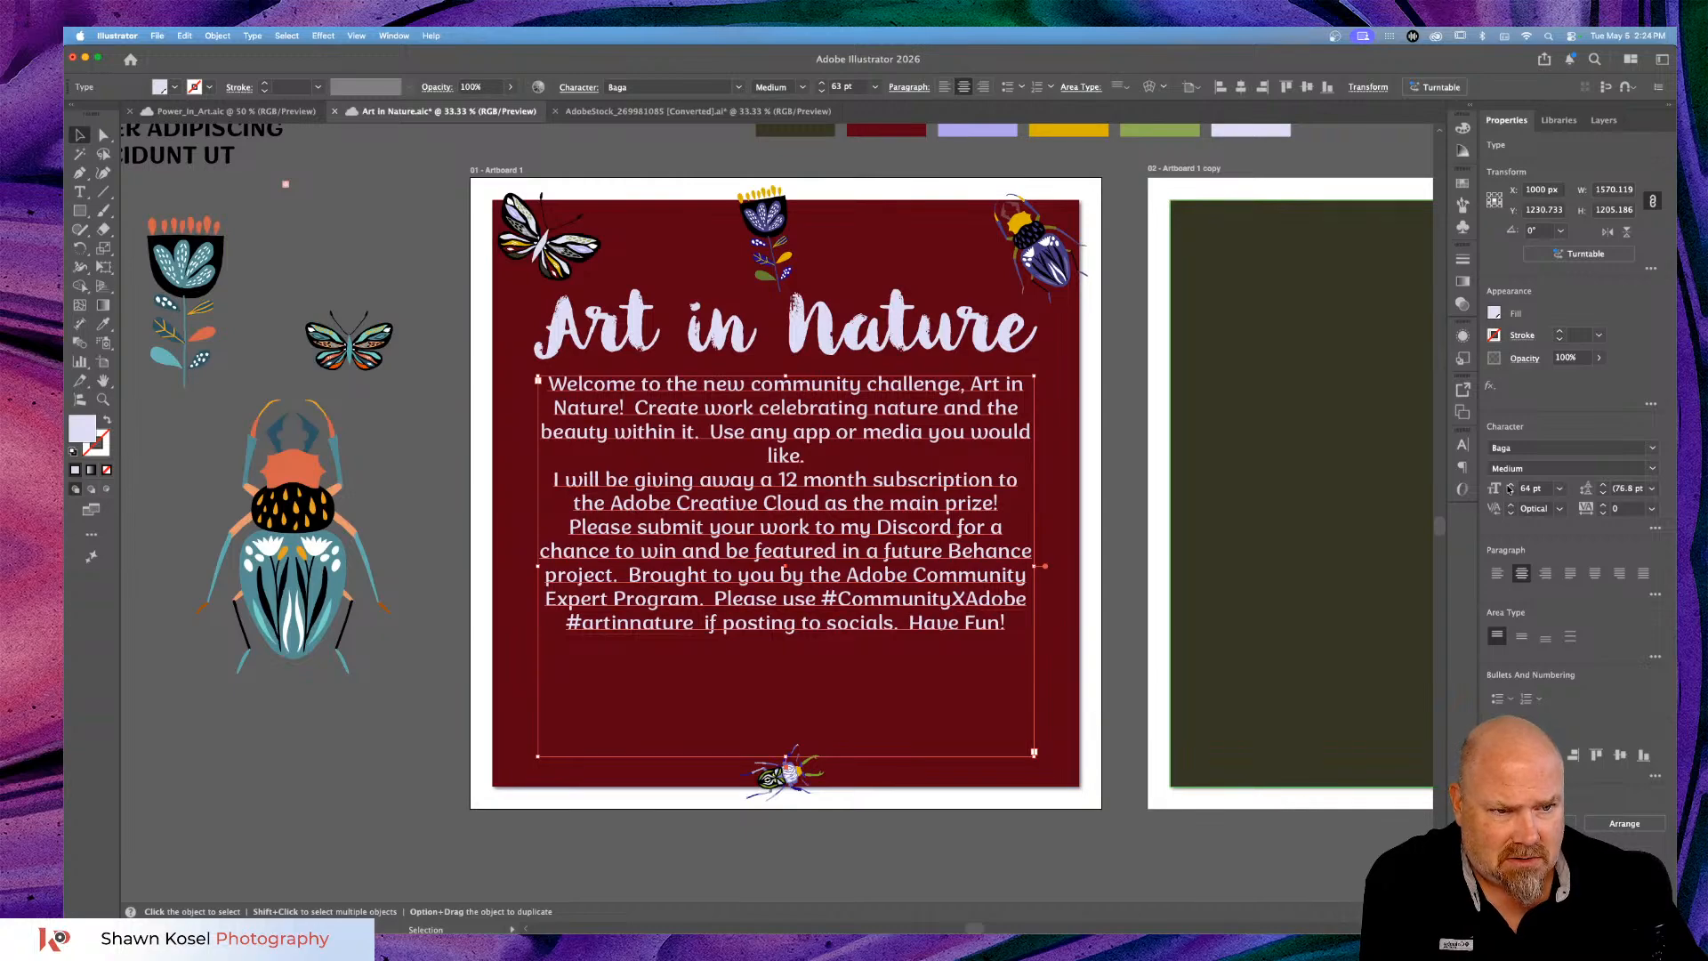
click(1510, 486)
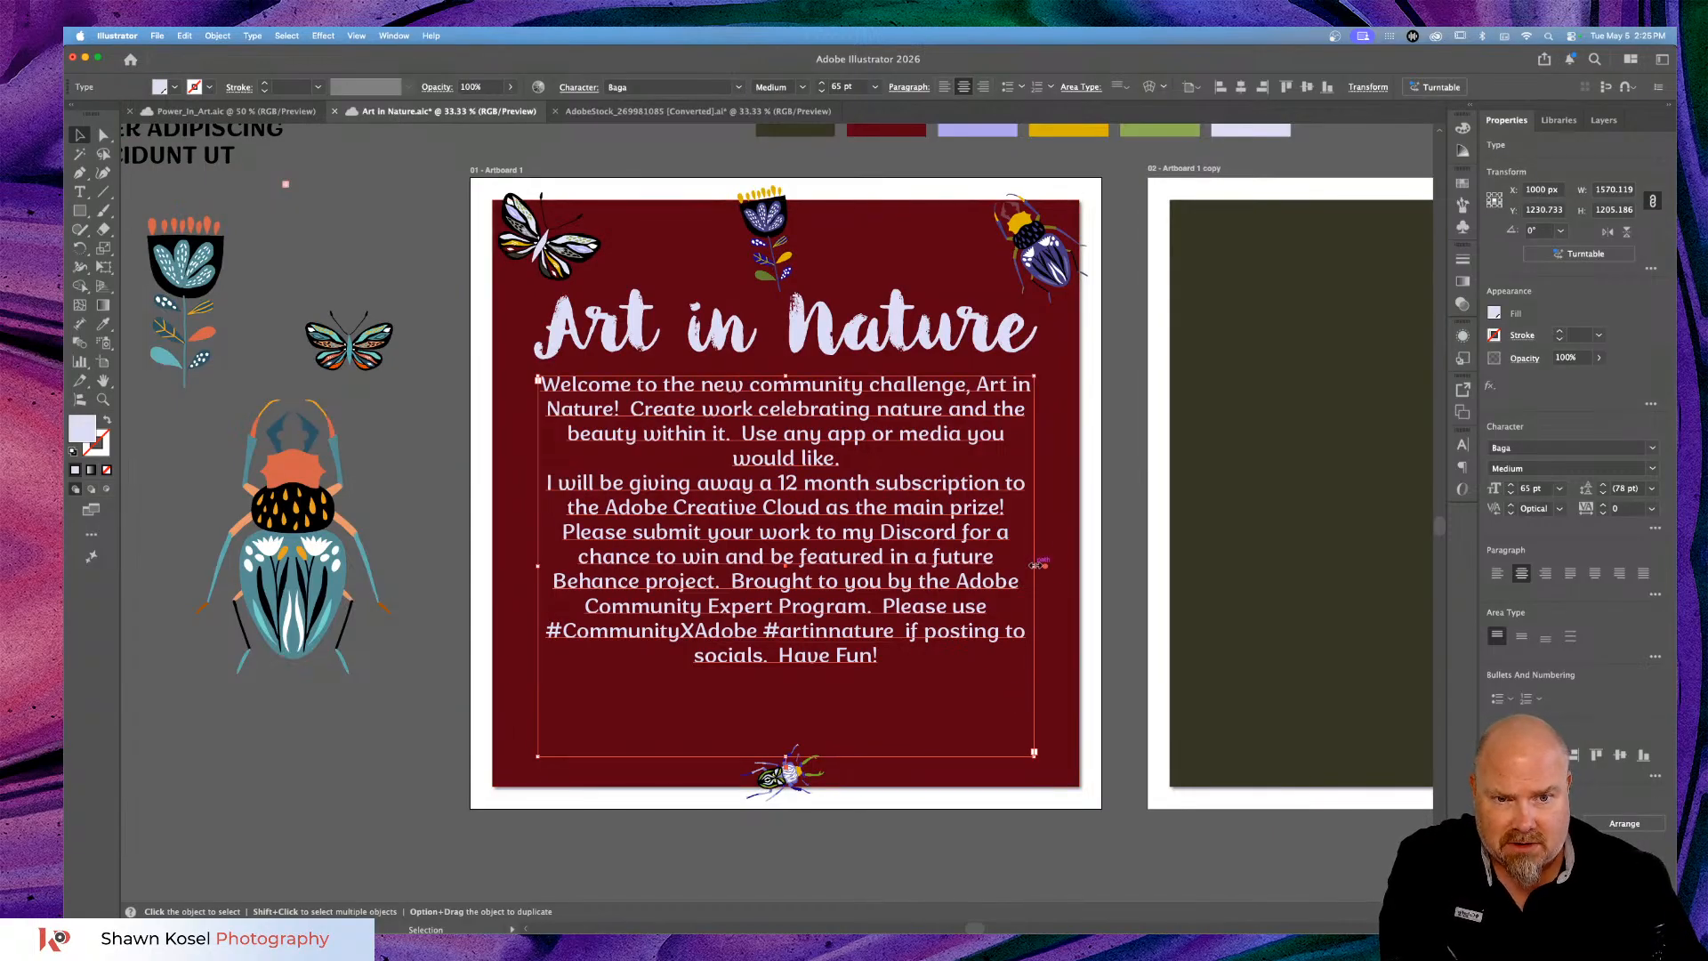
Widen the welcome text frame evenly on both sides to about 1763 px, shorten it to just below the last line, and save the document.
drag(1037, 565, 1066, 565)
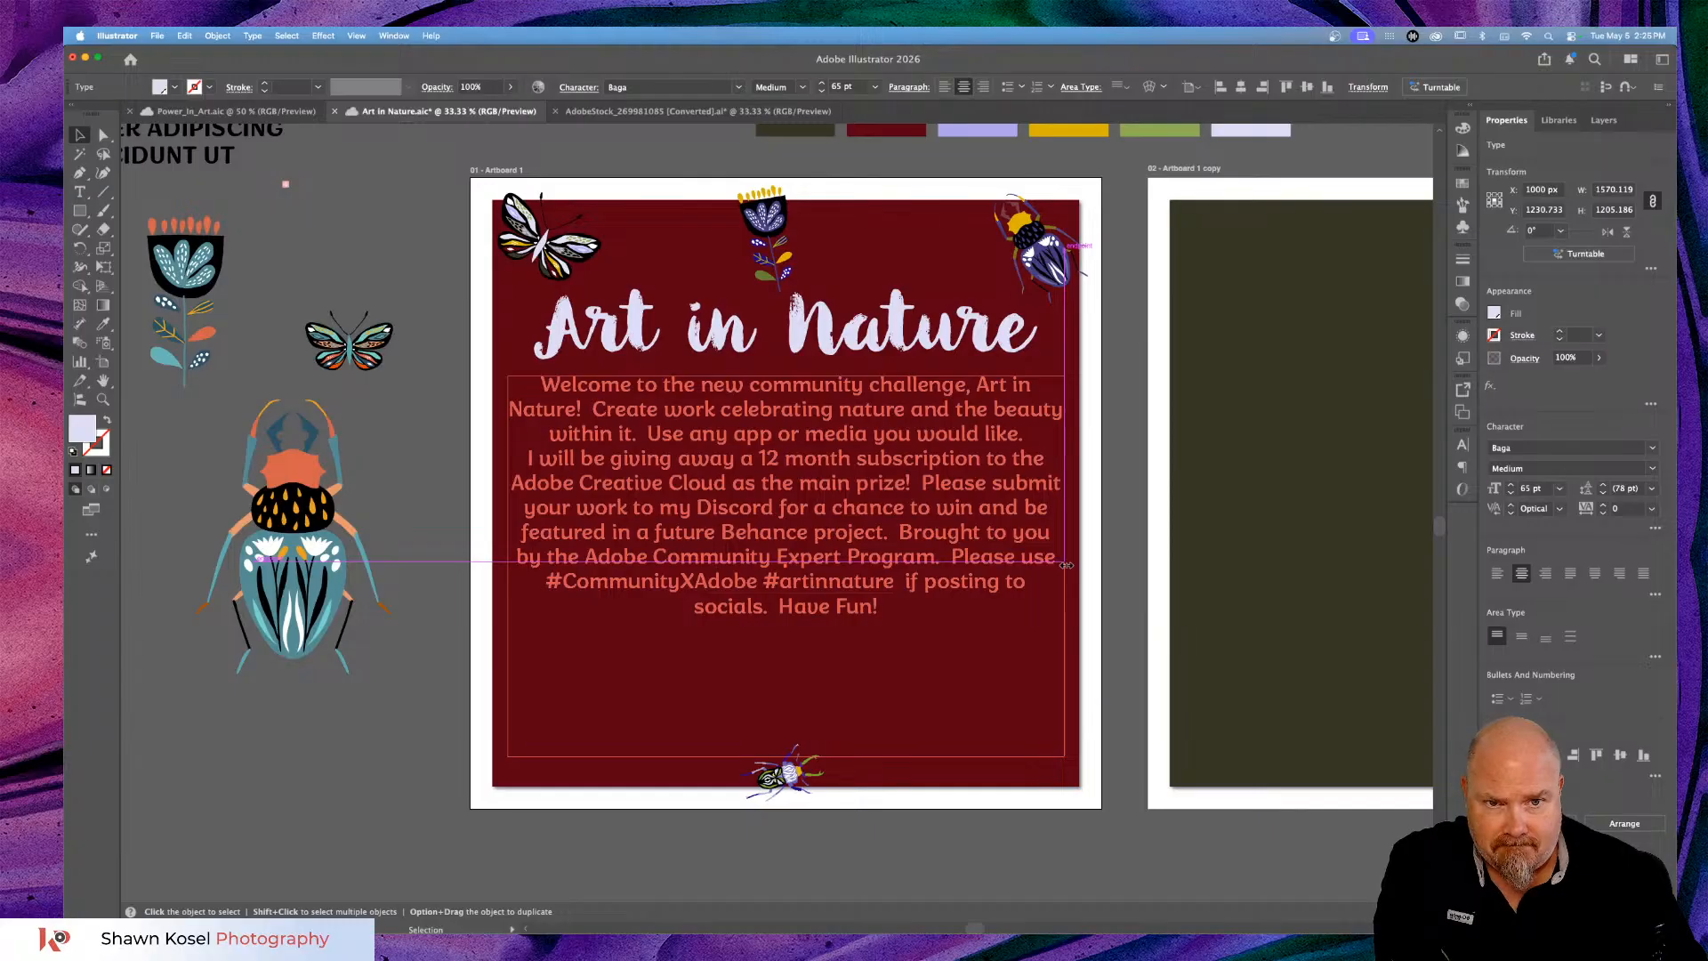
drag(1066, 565, 1066, 565)
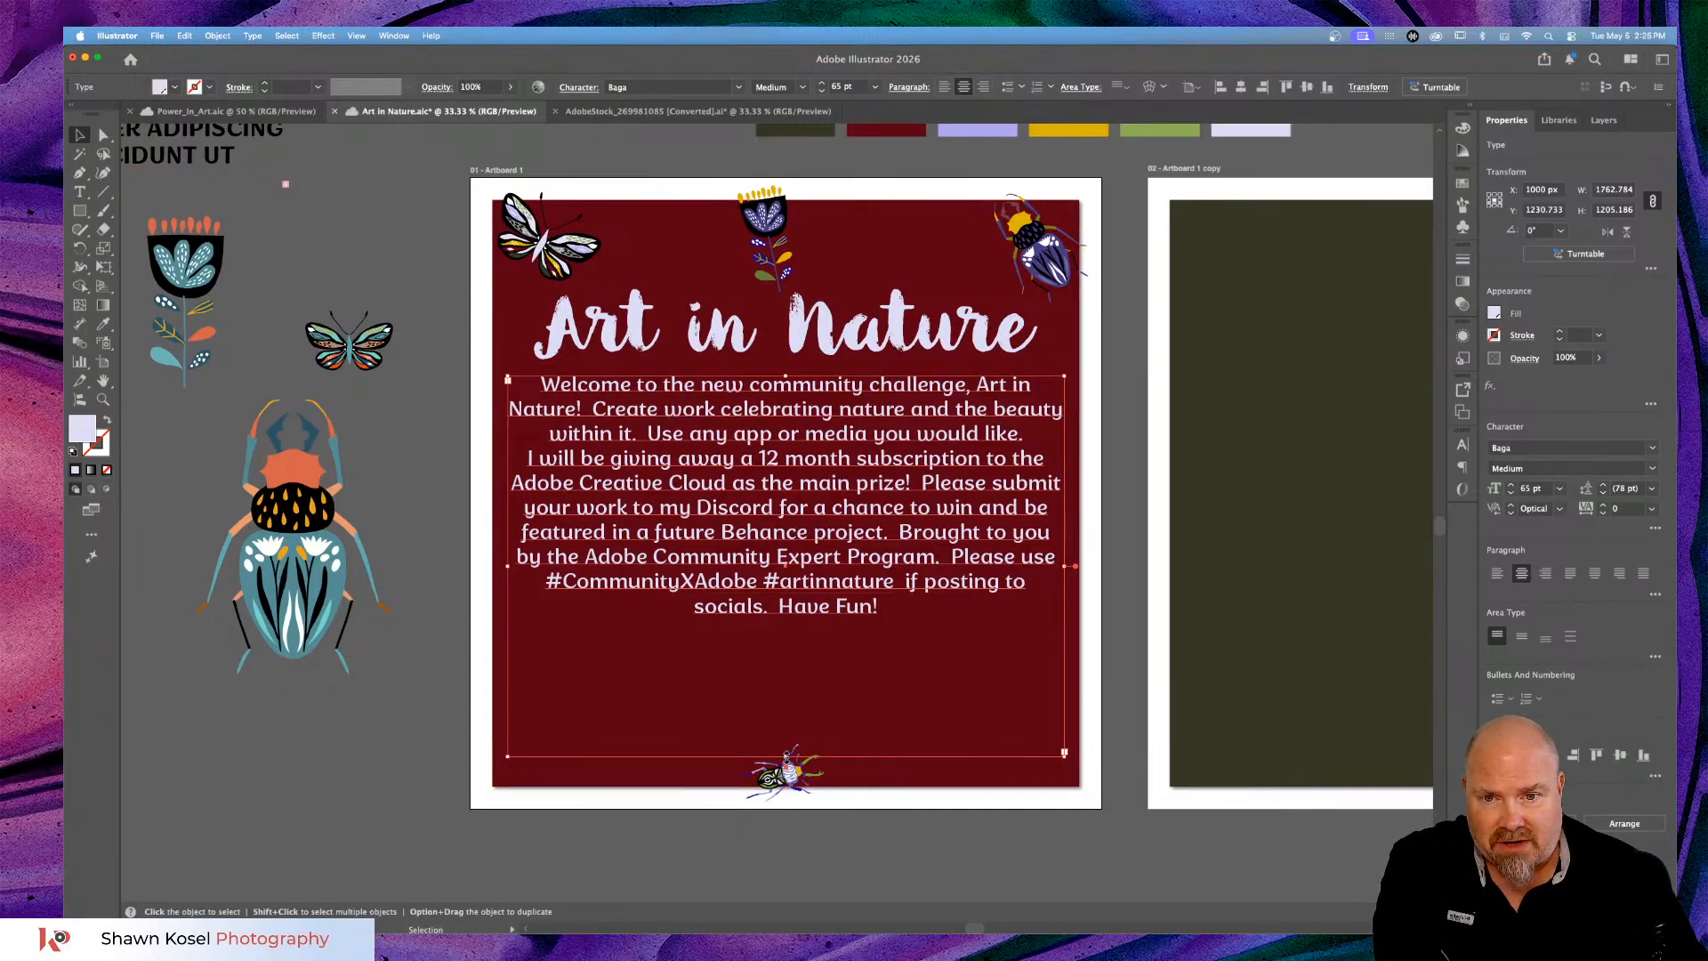
drag(785, 756, 788, 631)
click(354, 772)
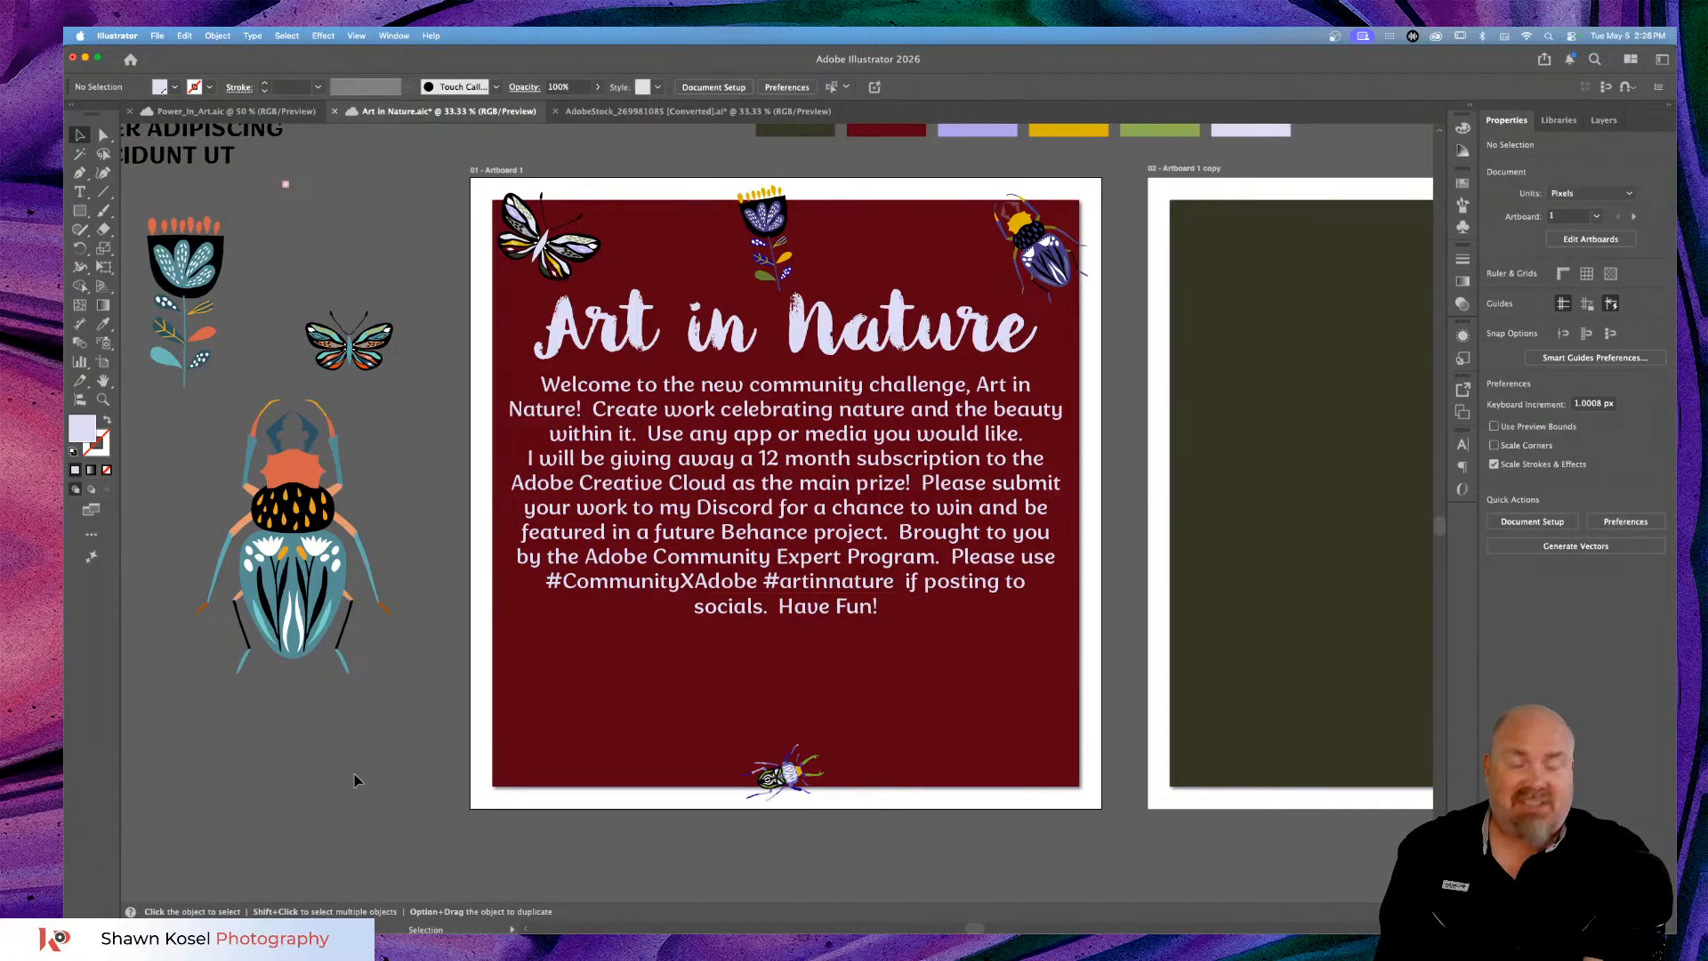
key(super+s)
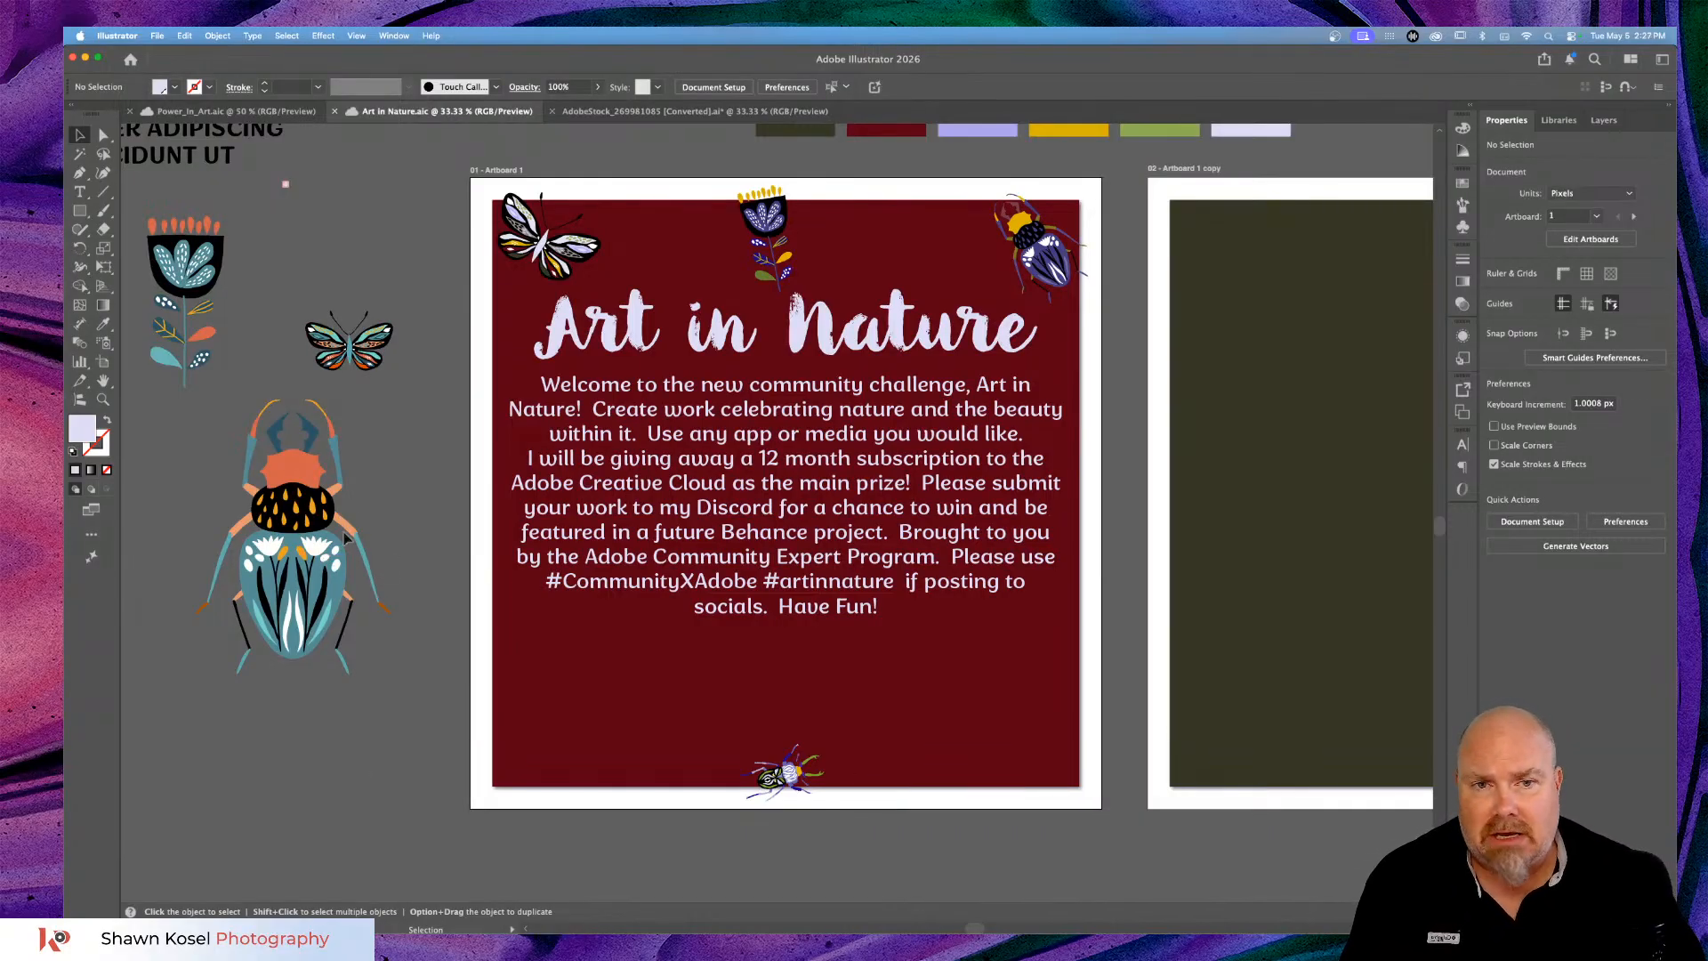
Copy the vertical "Find ME" link text beside the first inspiration column in the Power_In_Art document.
click(258, 115)
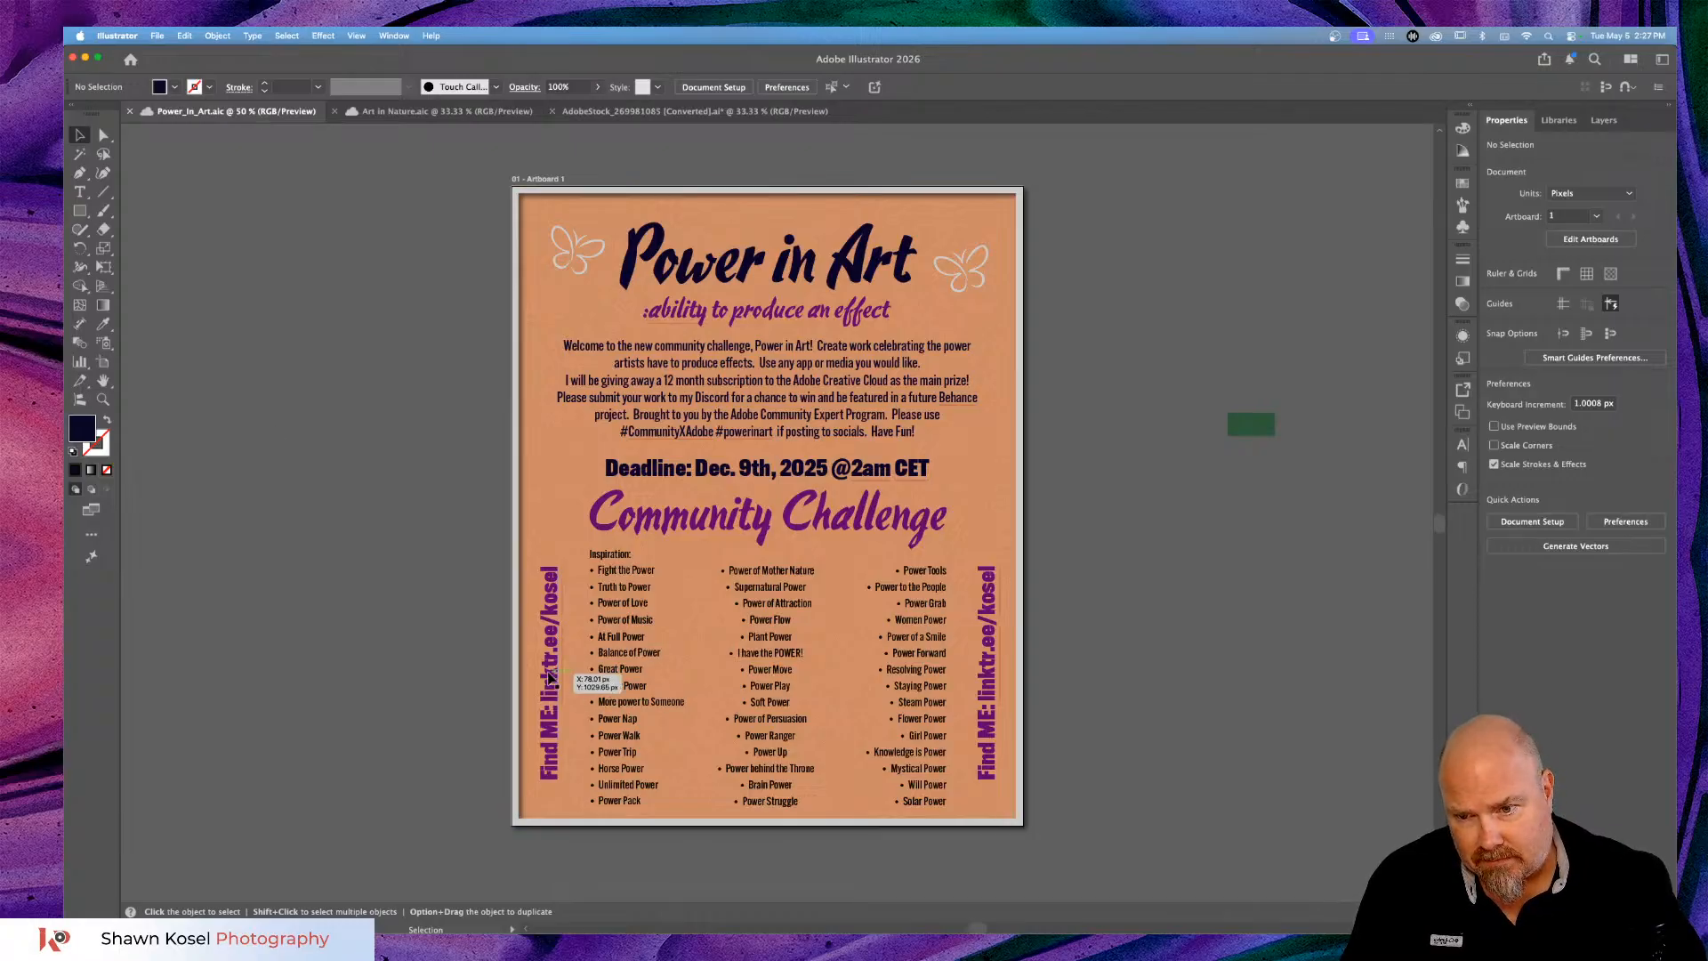
click(550, 678)
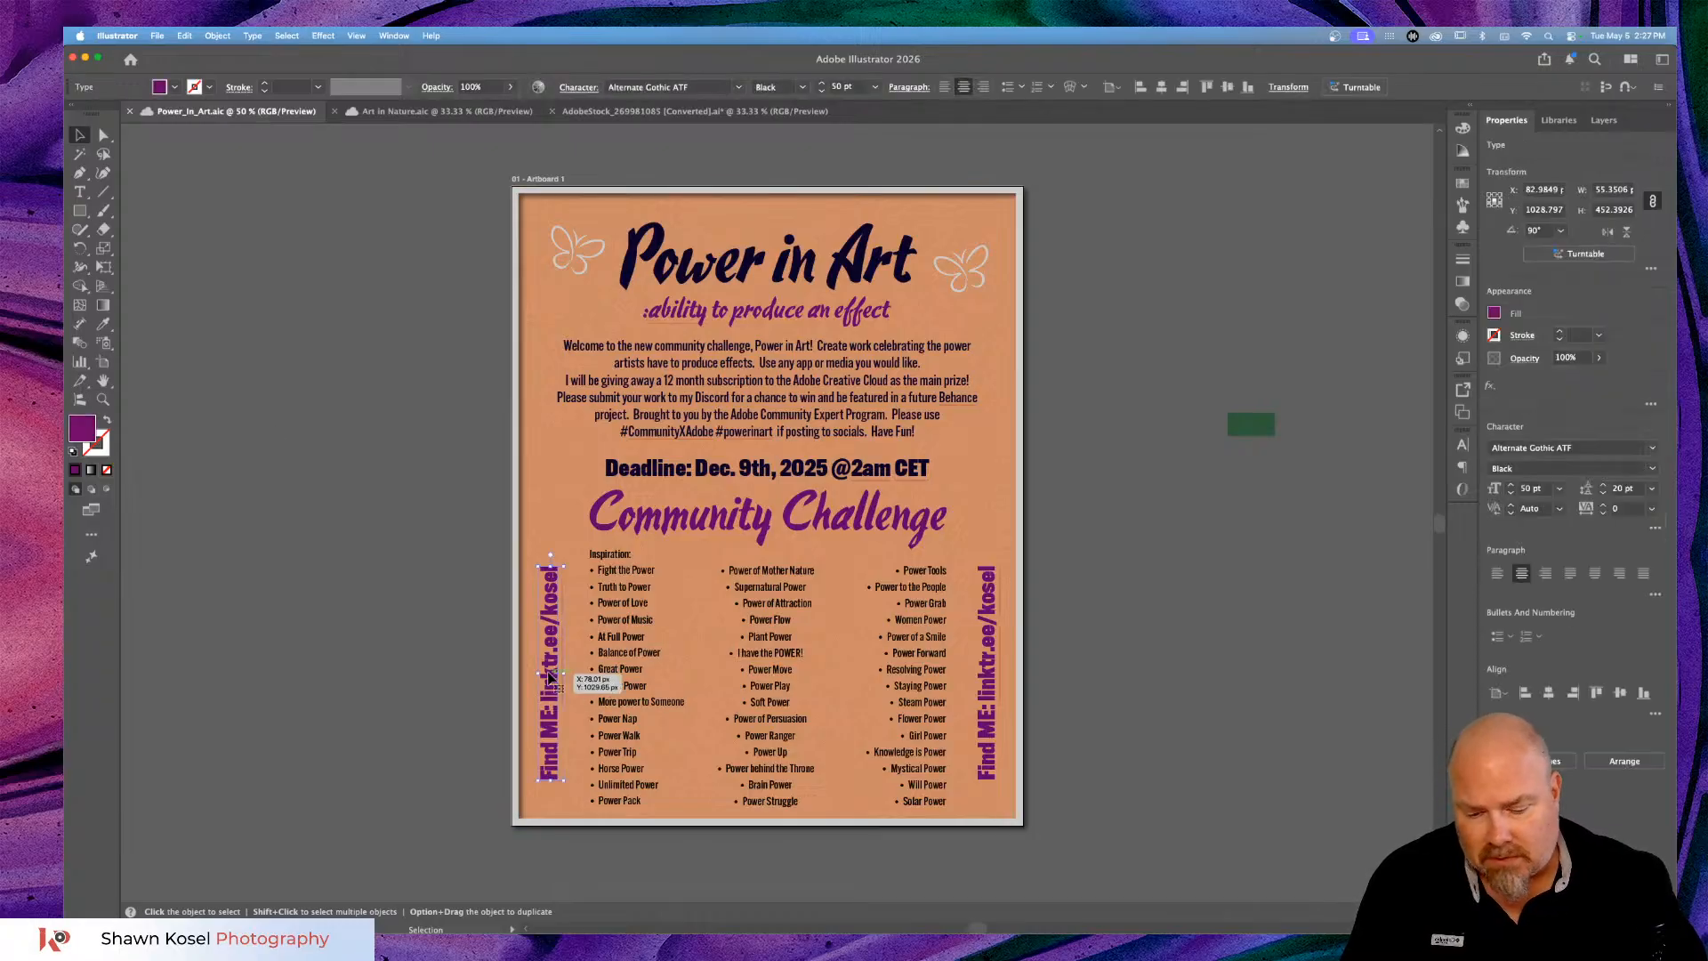
key(a)
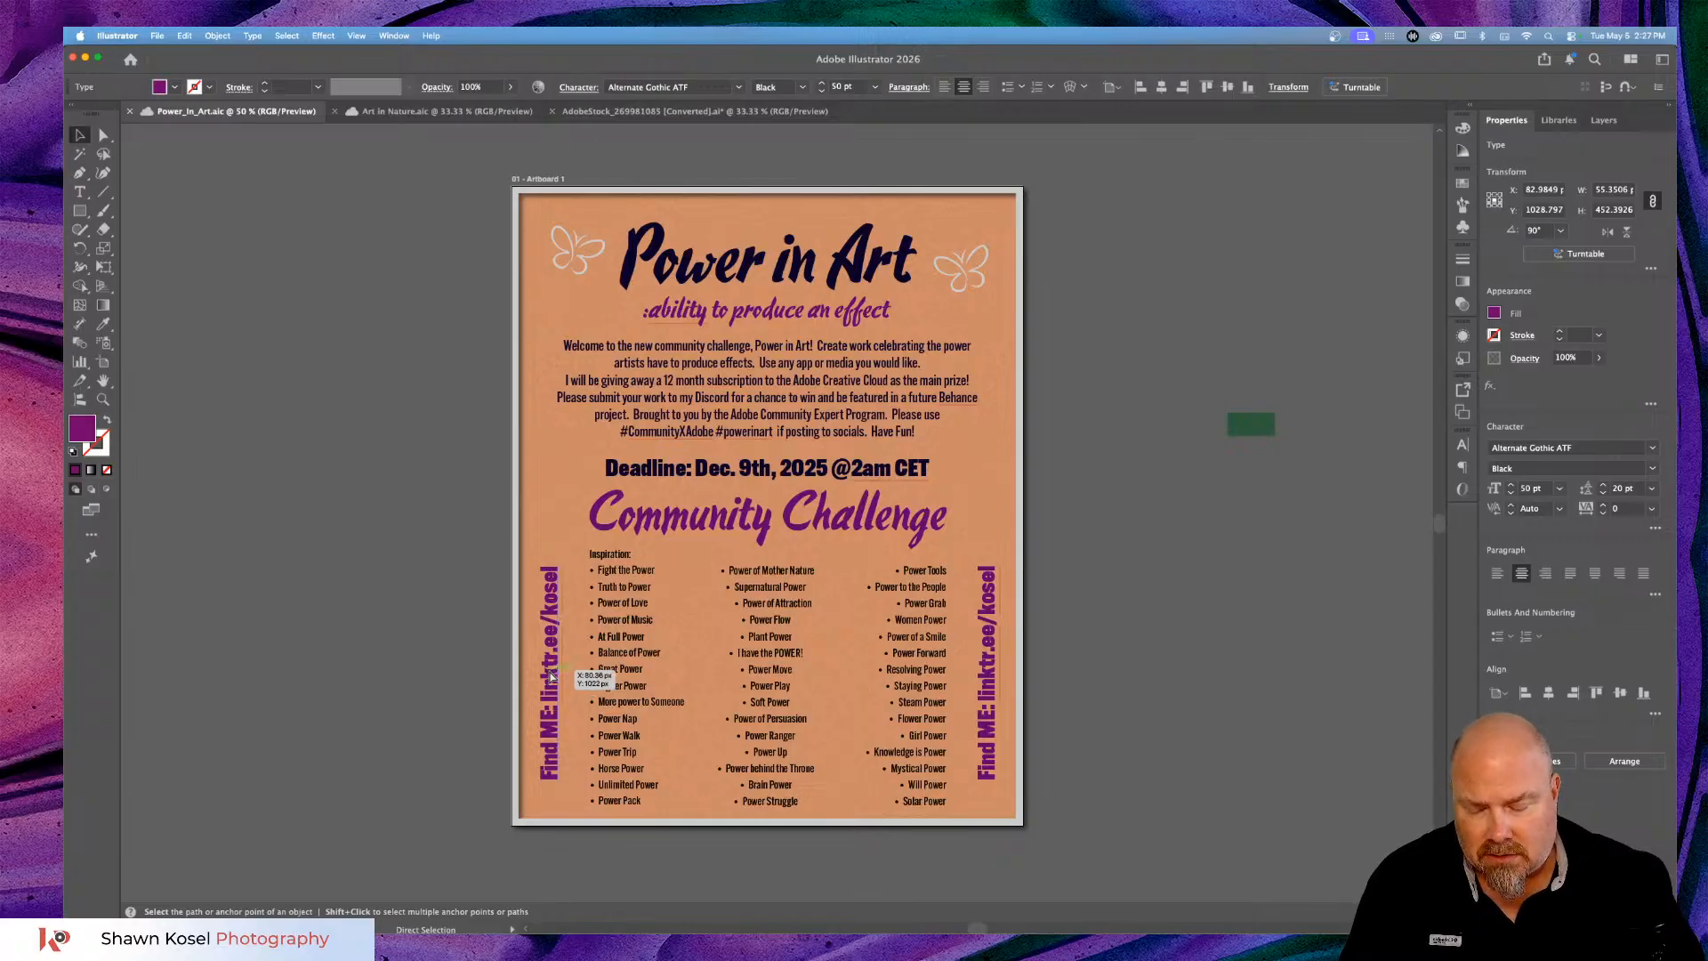
key(v)
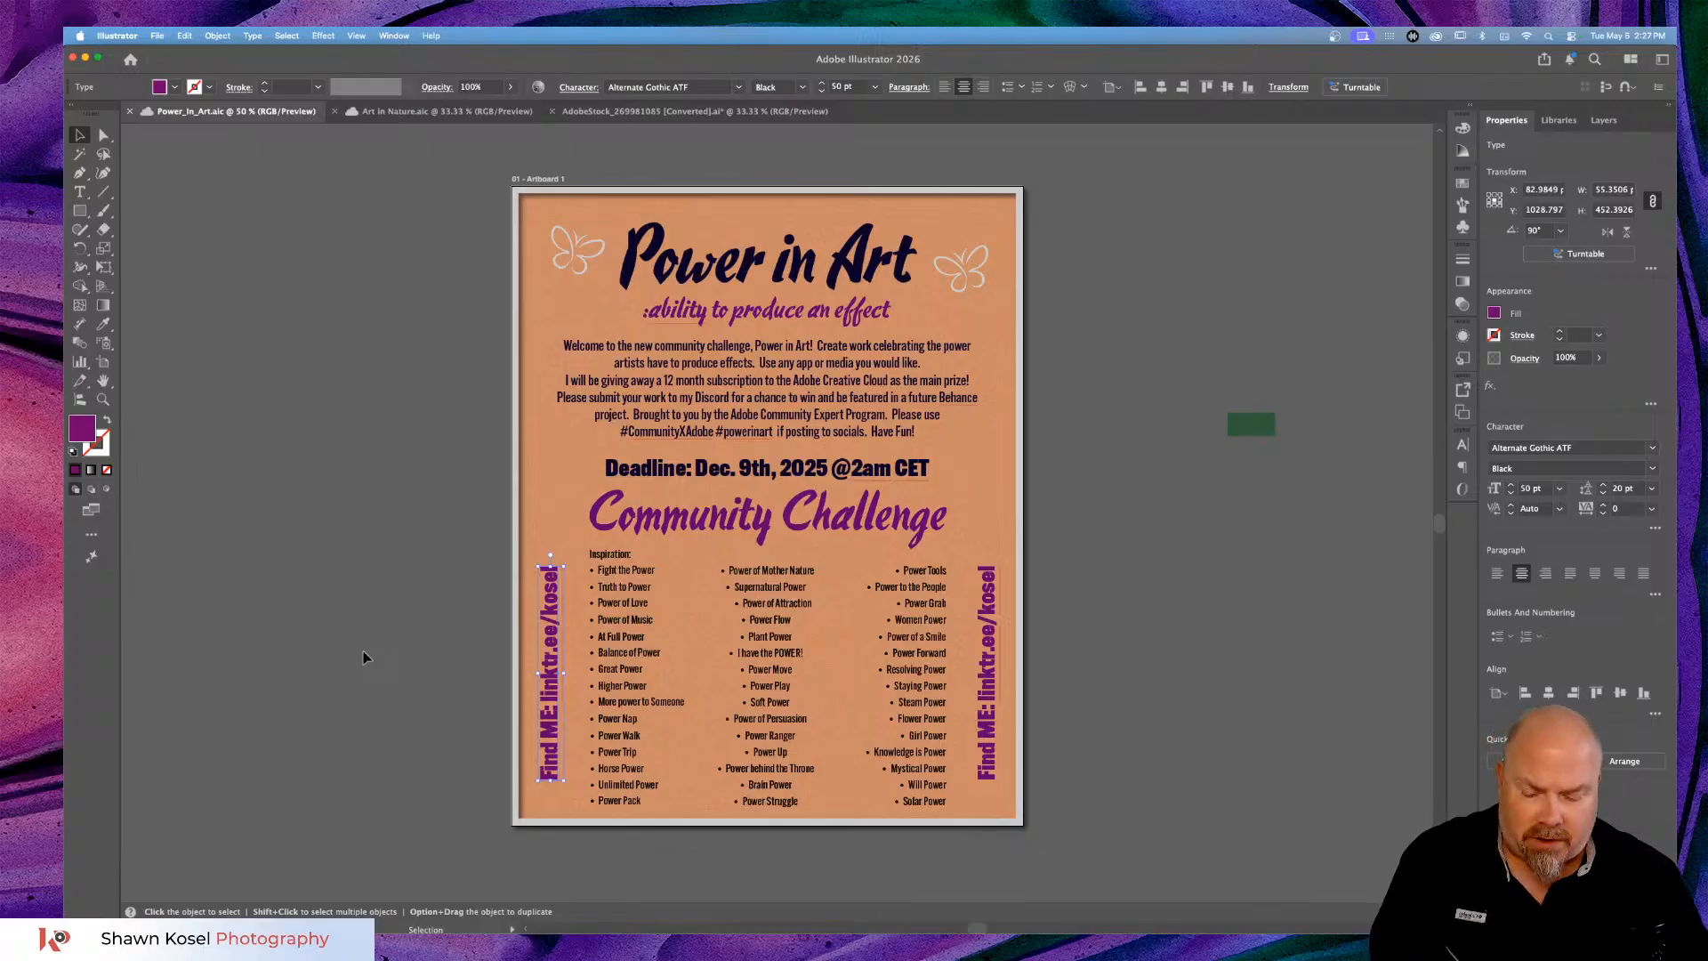
key(a)
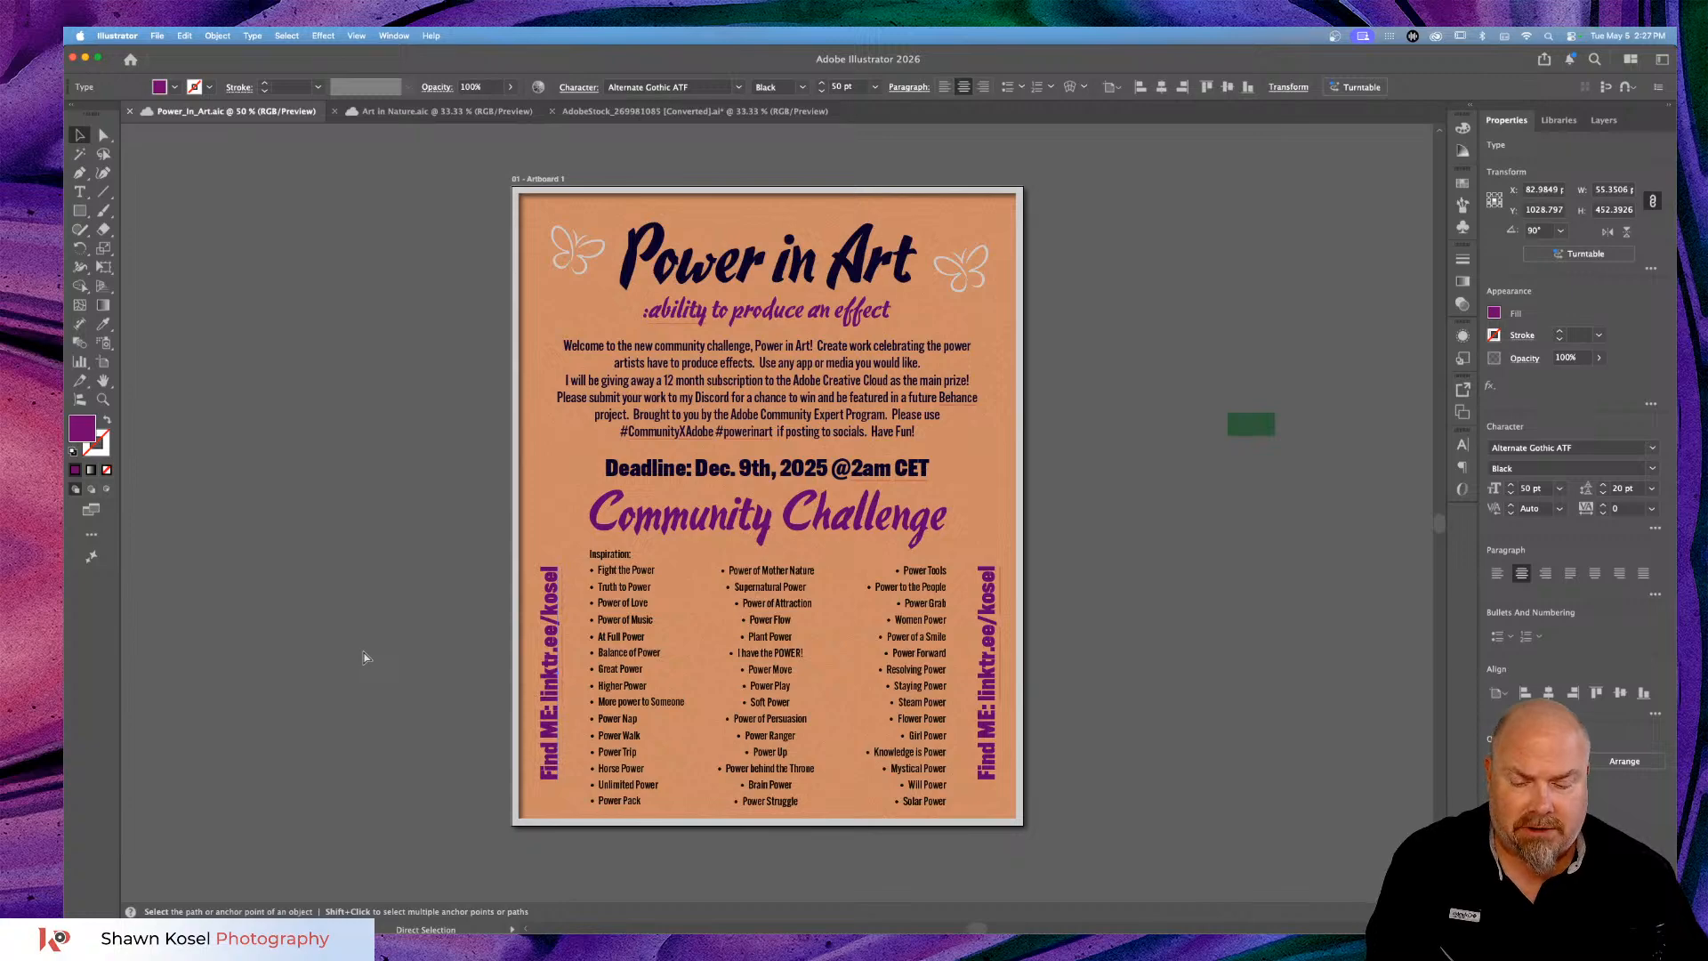
key(v)
Paste the link text onto the first Art in Nature artboard and turn it horizontal below the welcome paragraph.
click(450, 111)
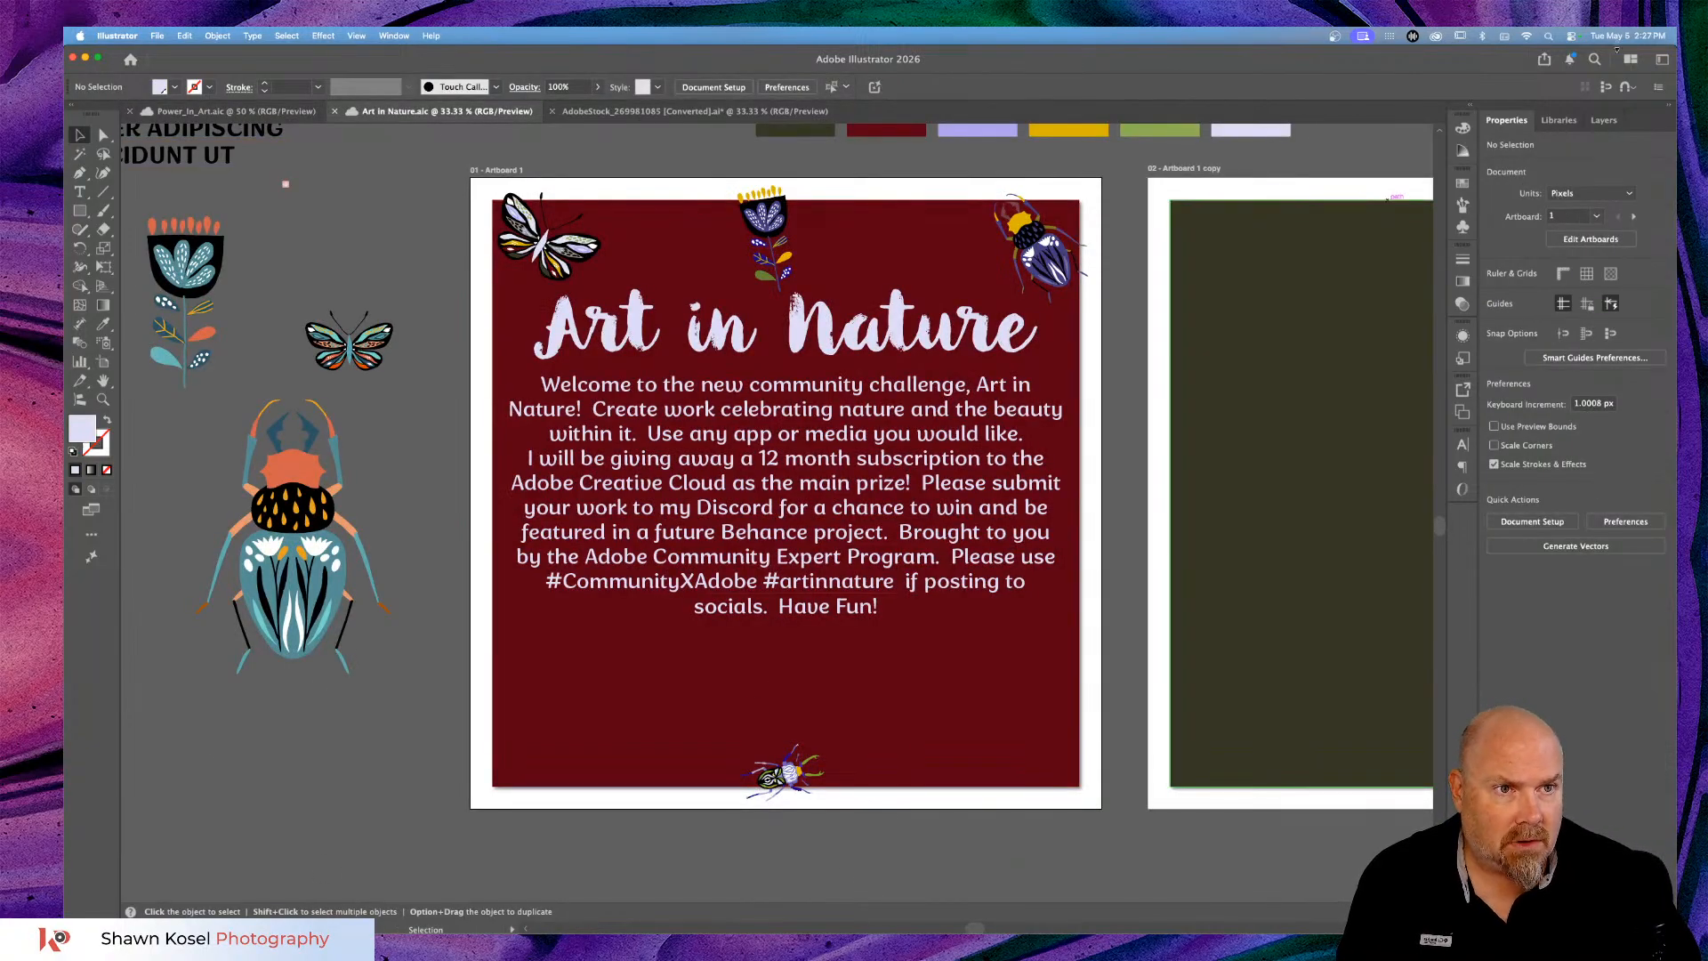
click(1558, 121)
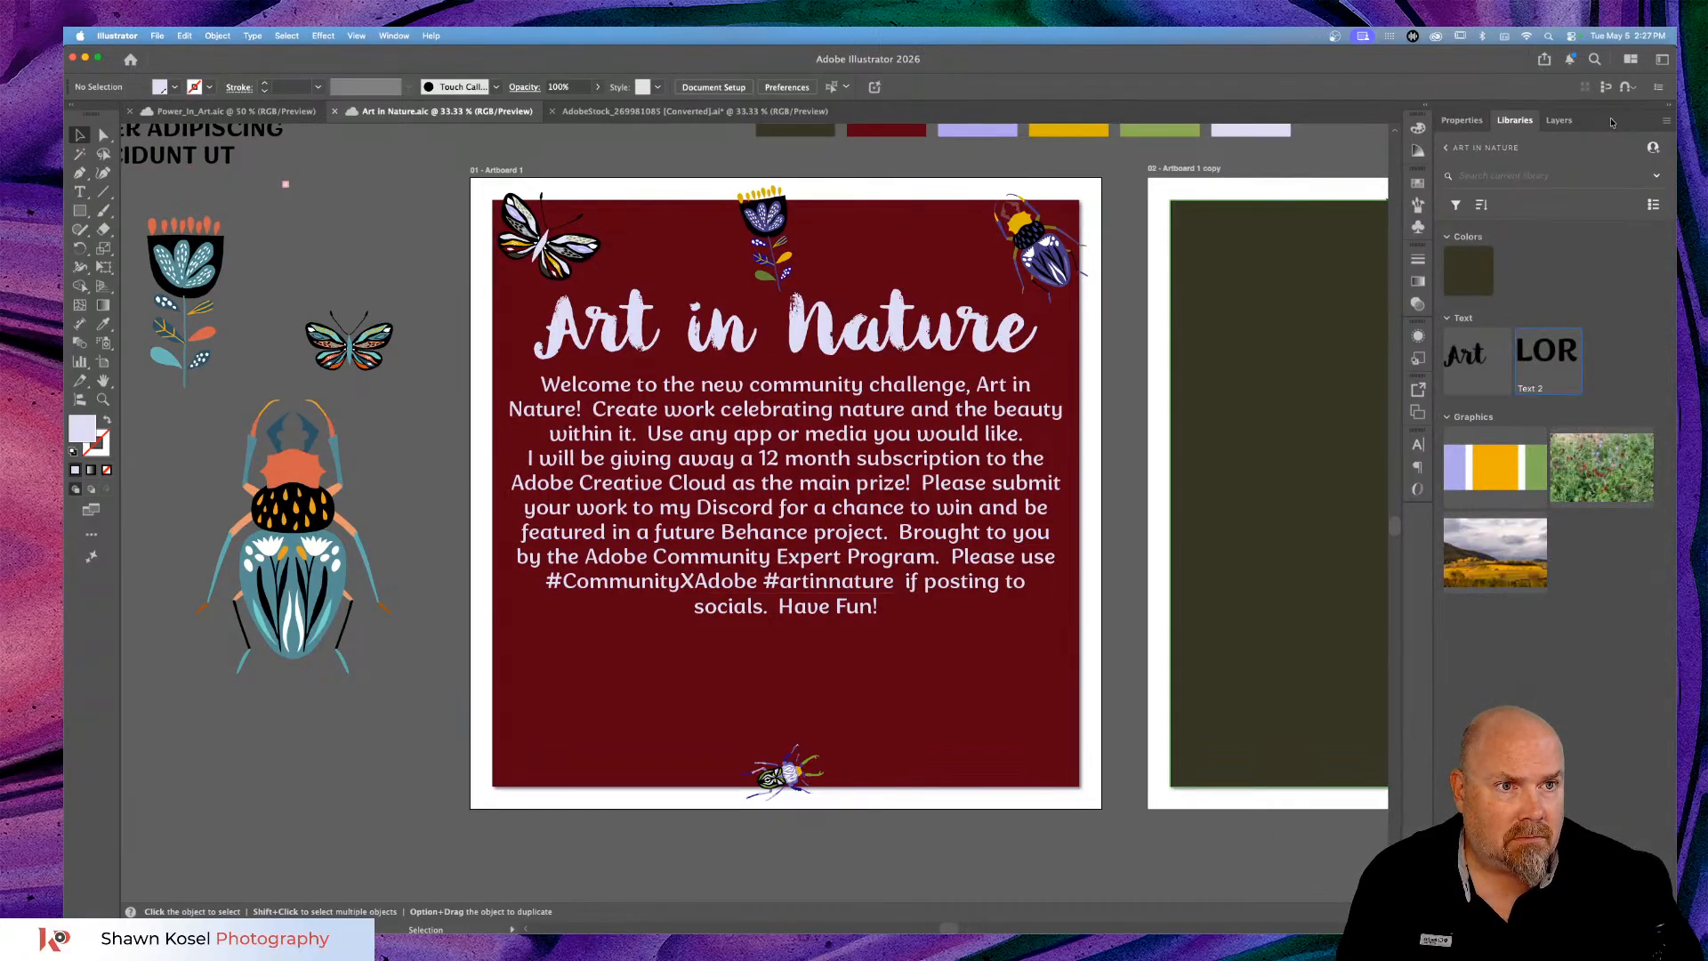
click(1549, 127)
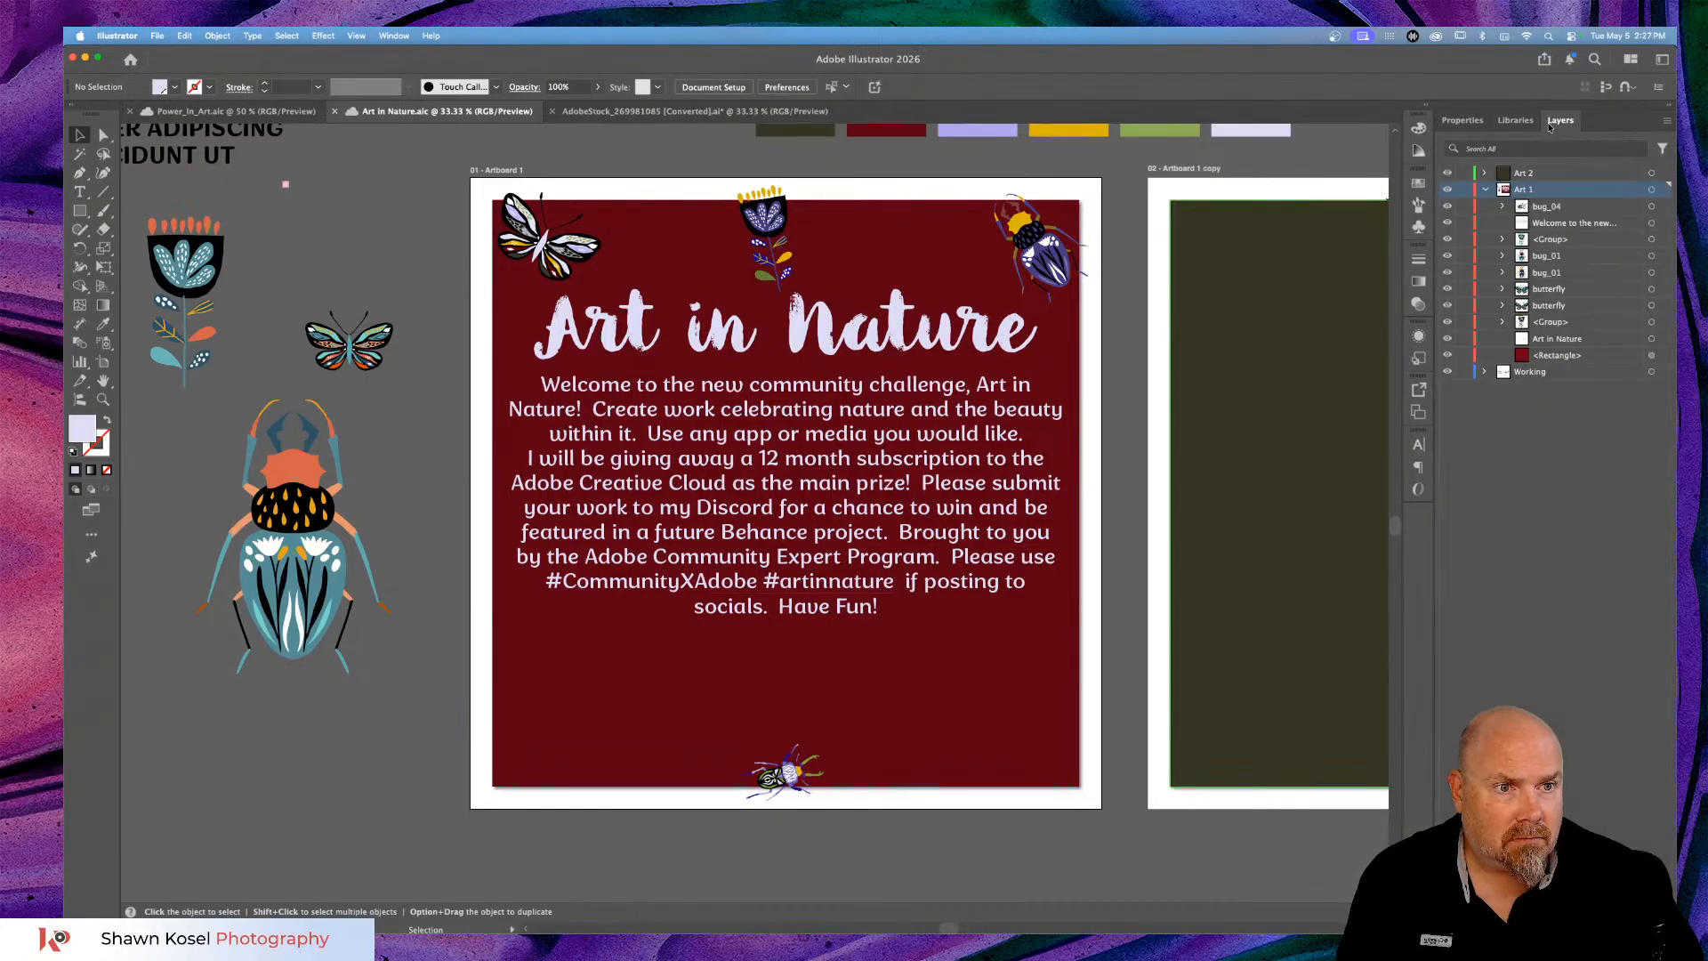
click(1451, 122)
key(a)
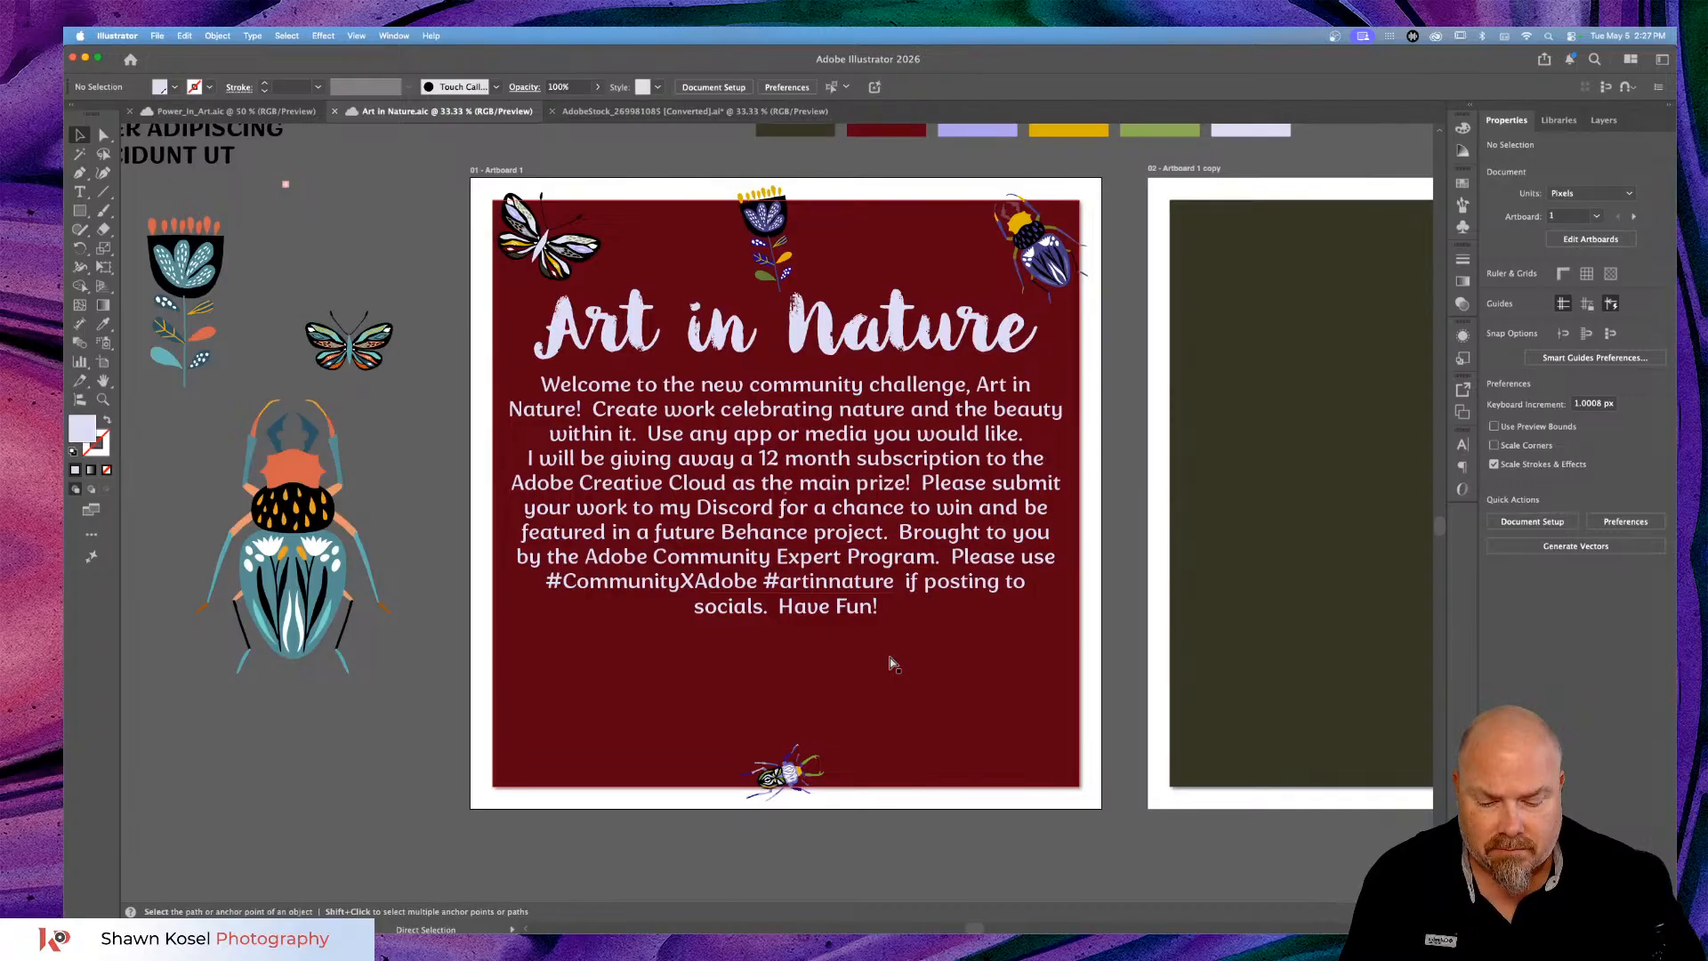
key(super+v)
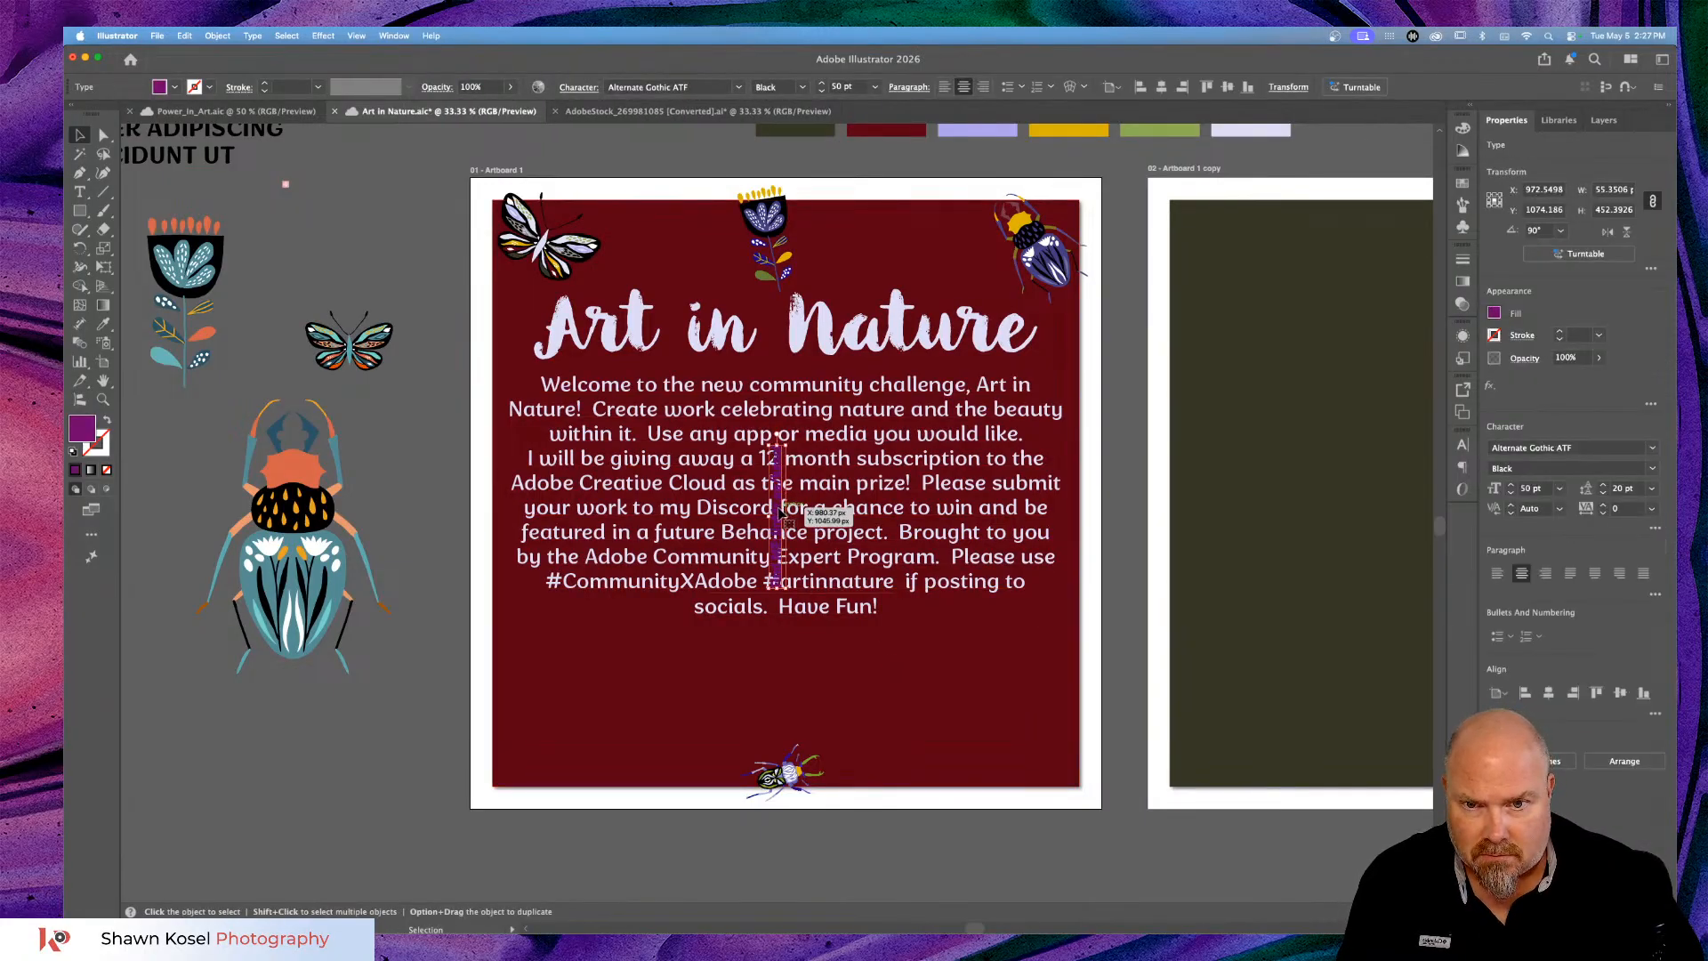
drag(779, 512, 660, 688)
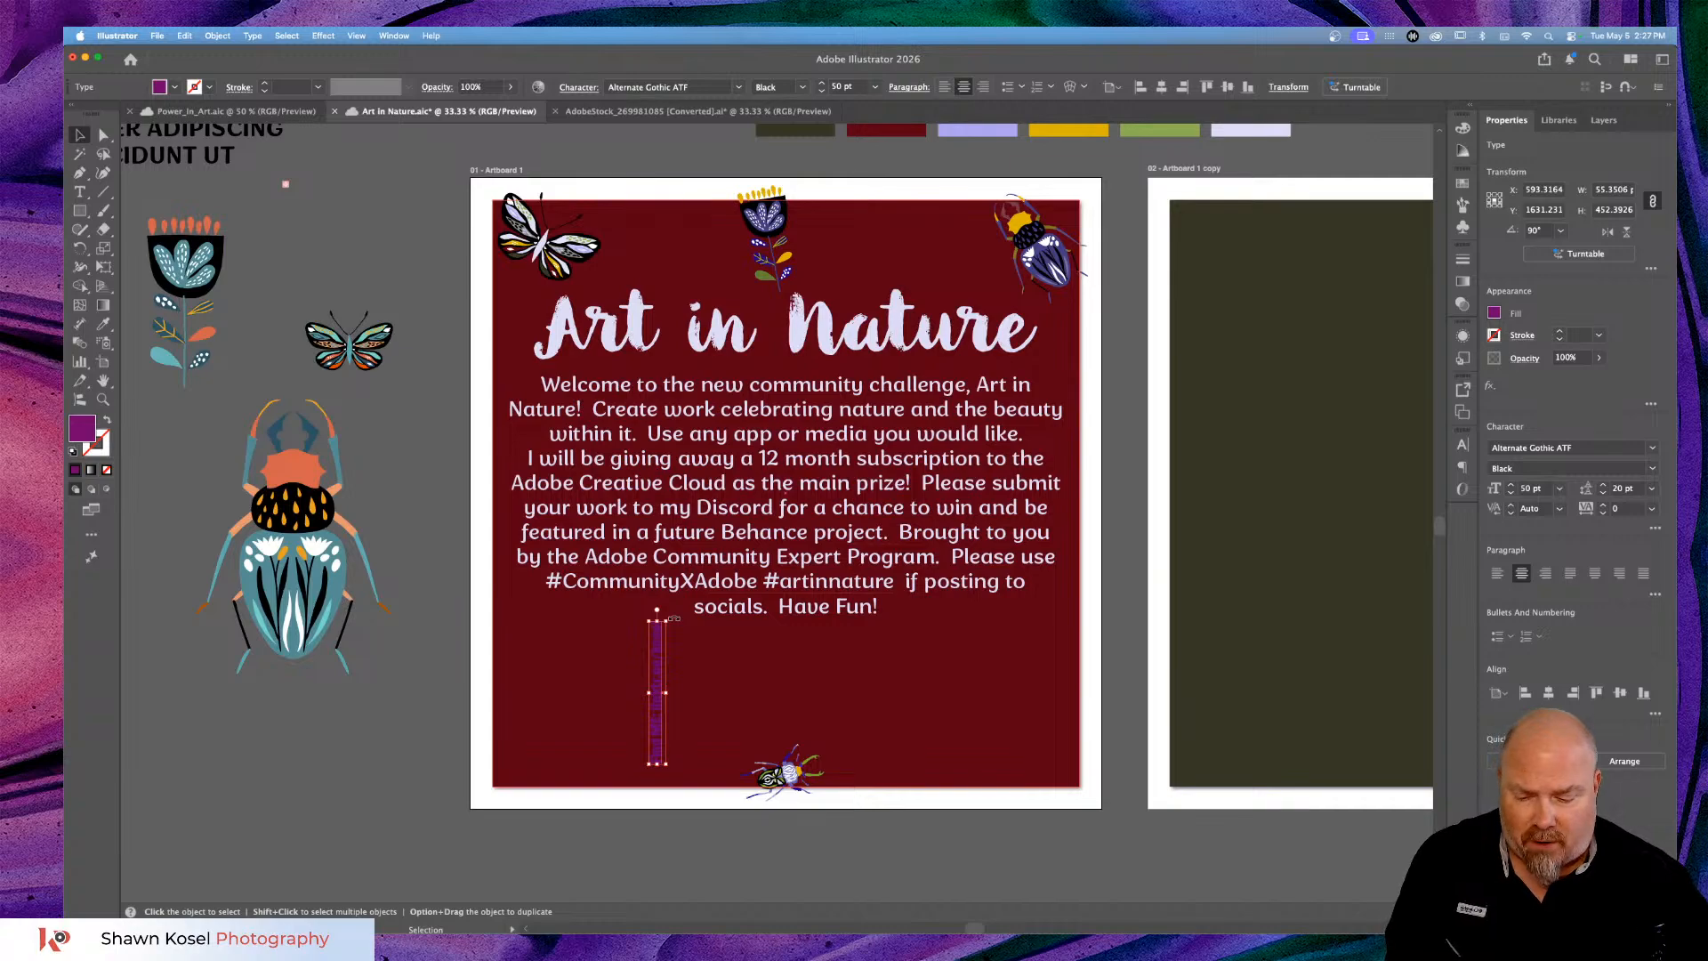
drag(673, 617, 715, 721)
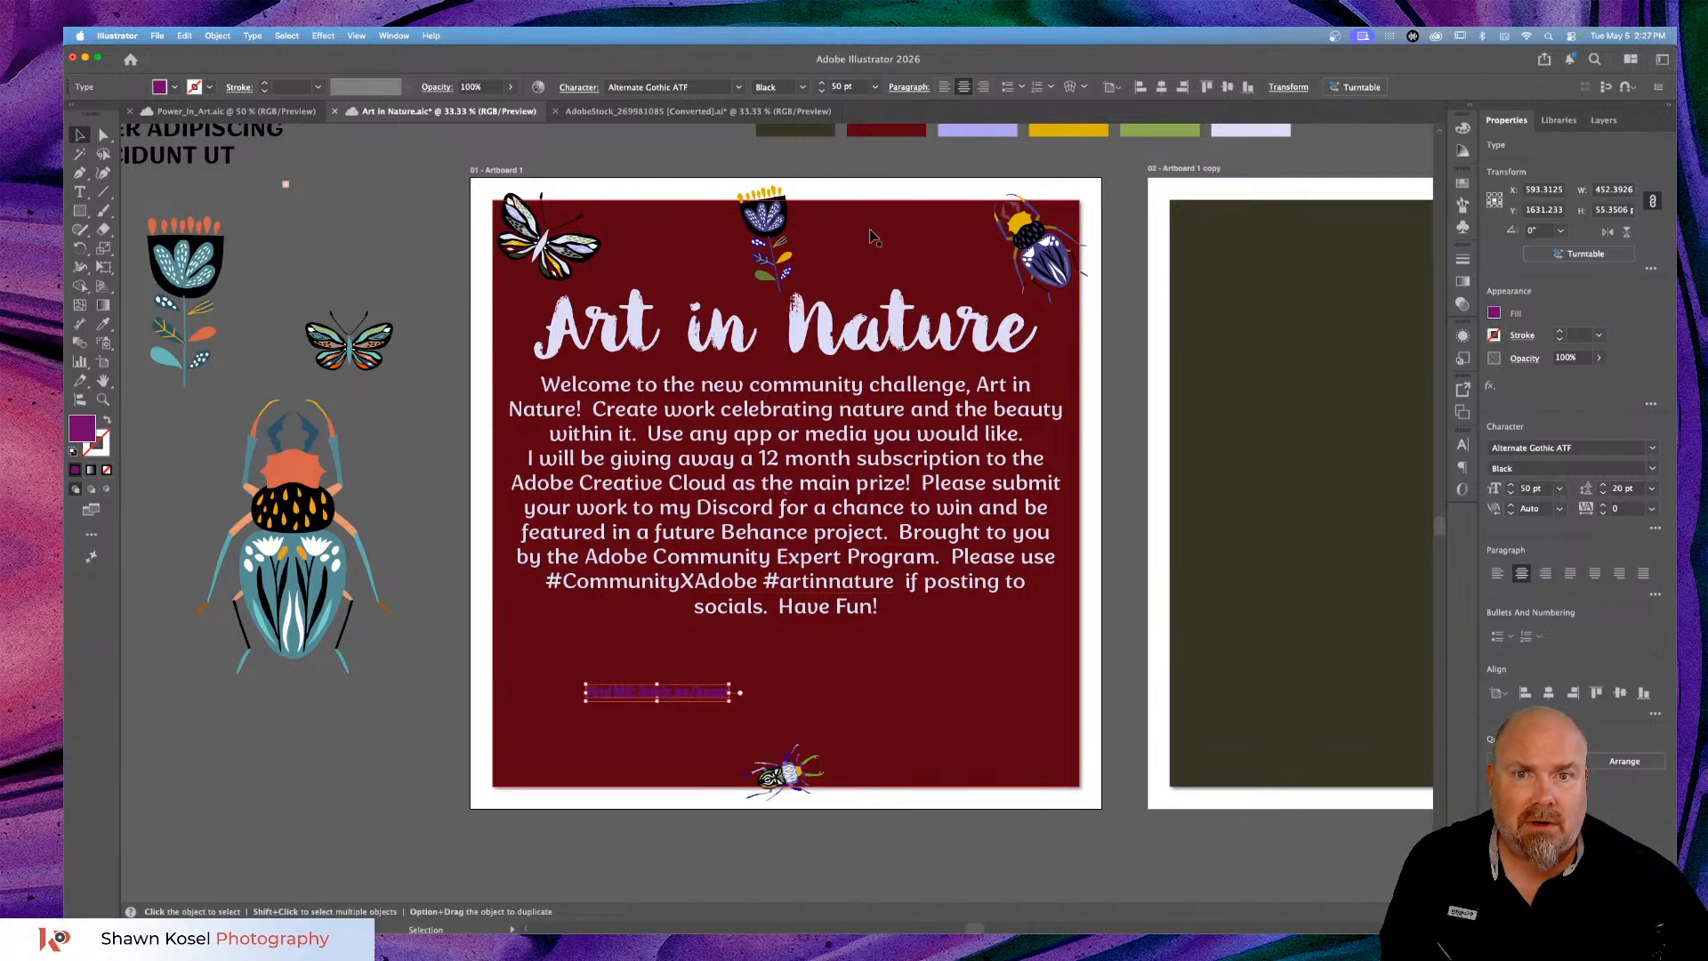
Try the yellow palette swatch on the pasted link text, then recolor it with the green swatch.
scroll(888, 271, up, 2)
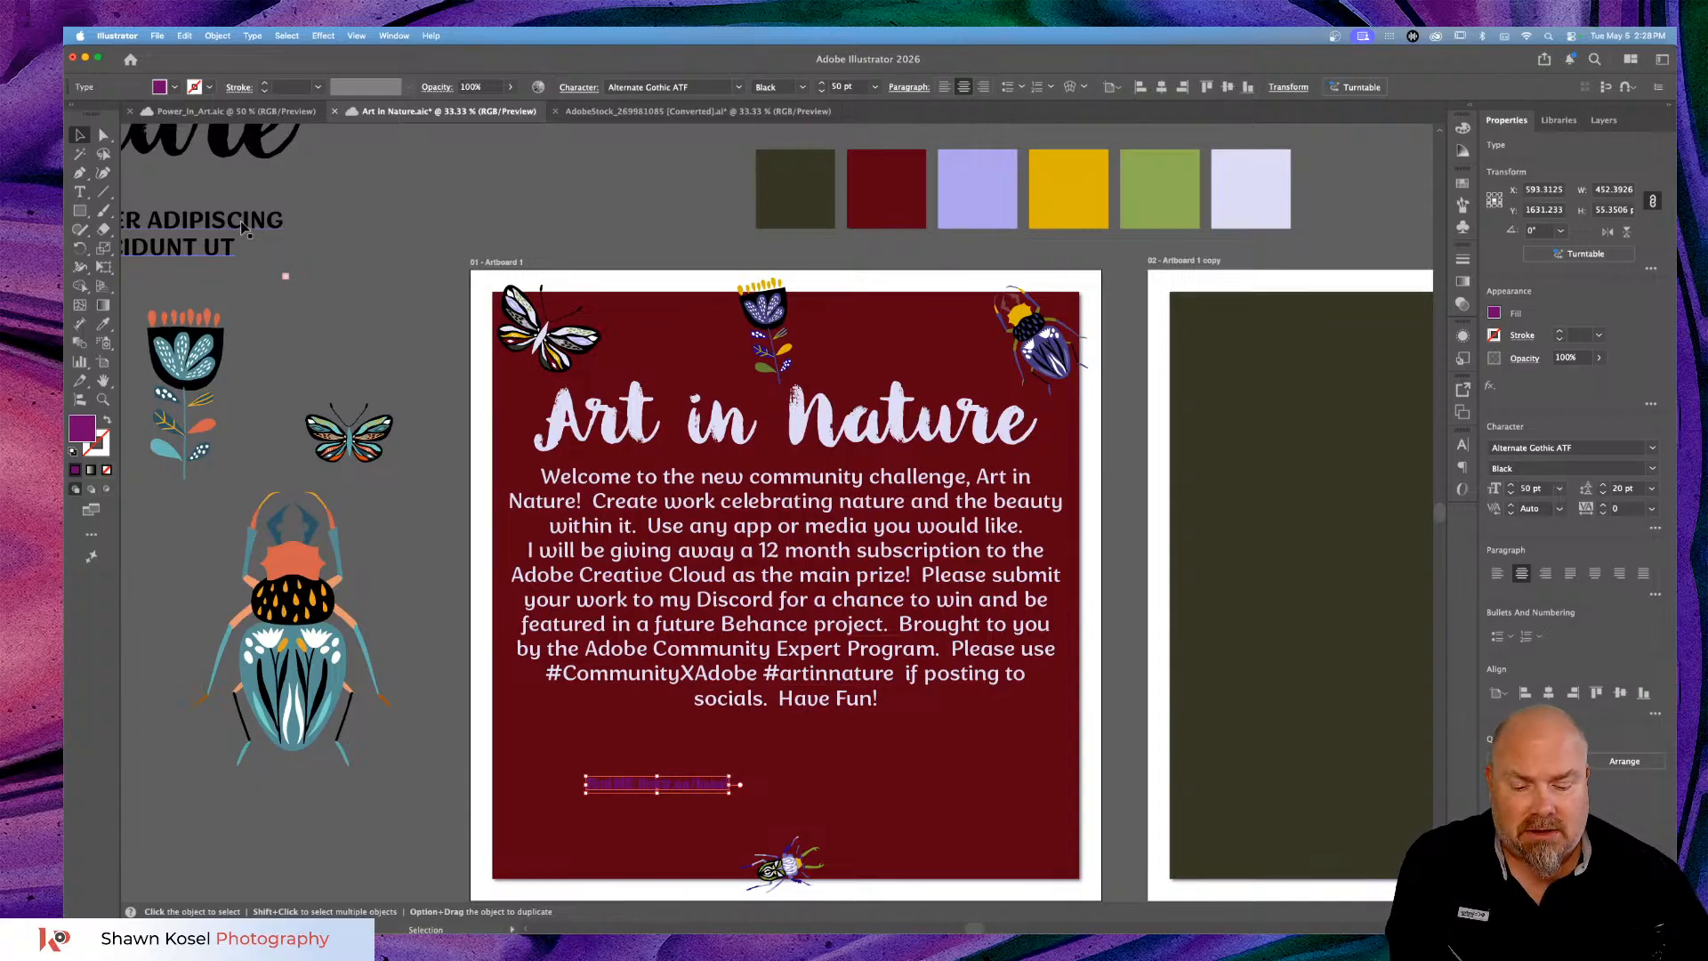
key(i)
click(1071, 176)
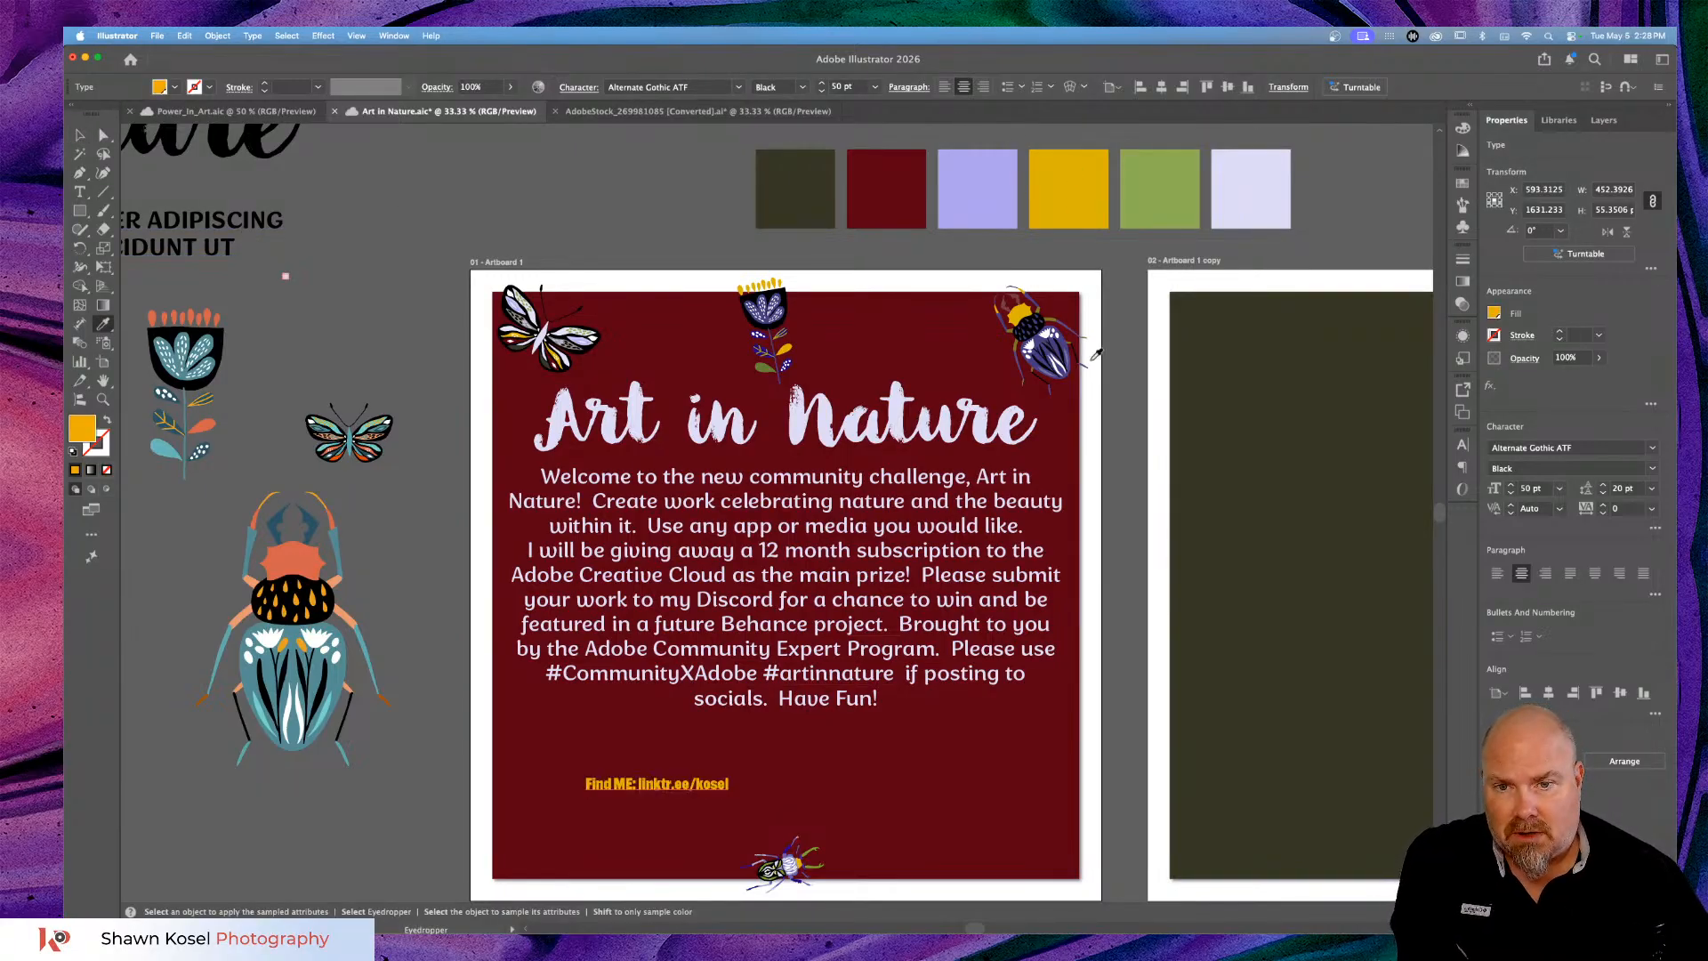
click(1162, 175)
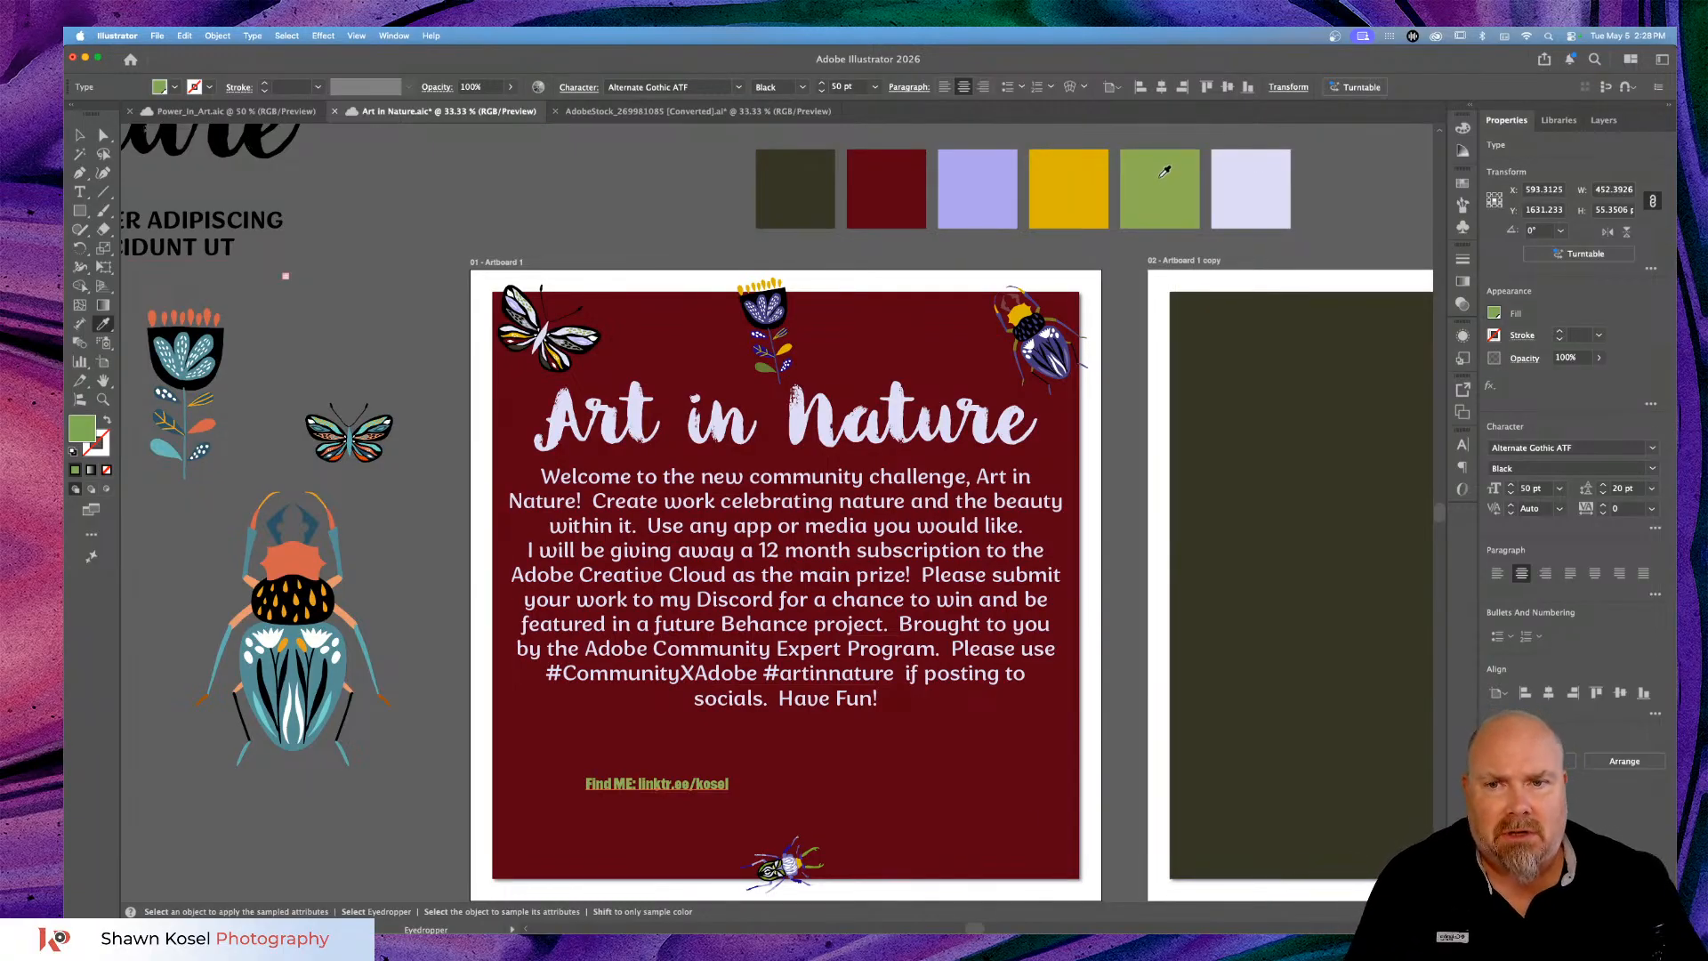
Recolor the "Art in Nature" title with the green palette swatch.
click(80, 135)
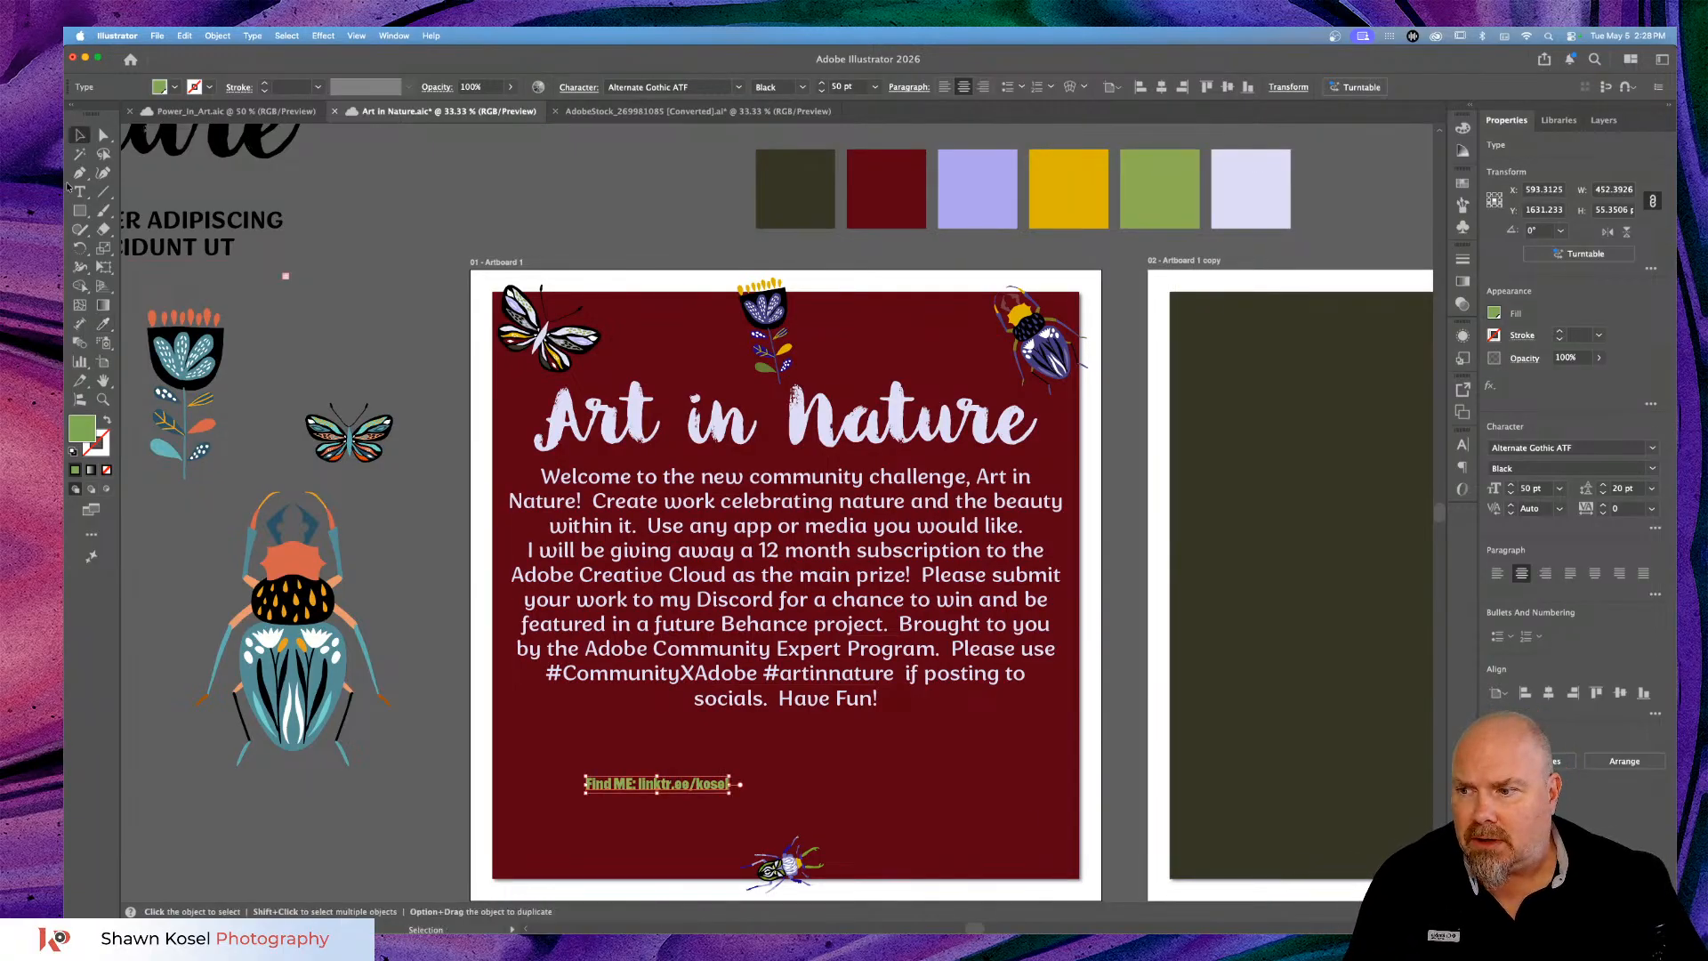
click(671, 408)
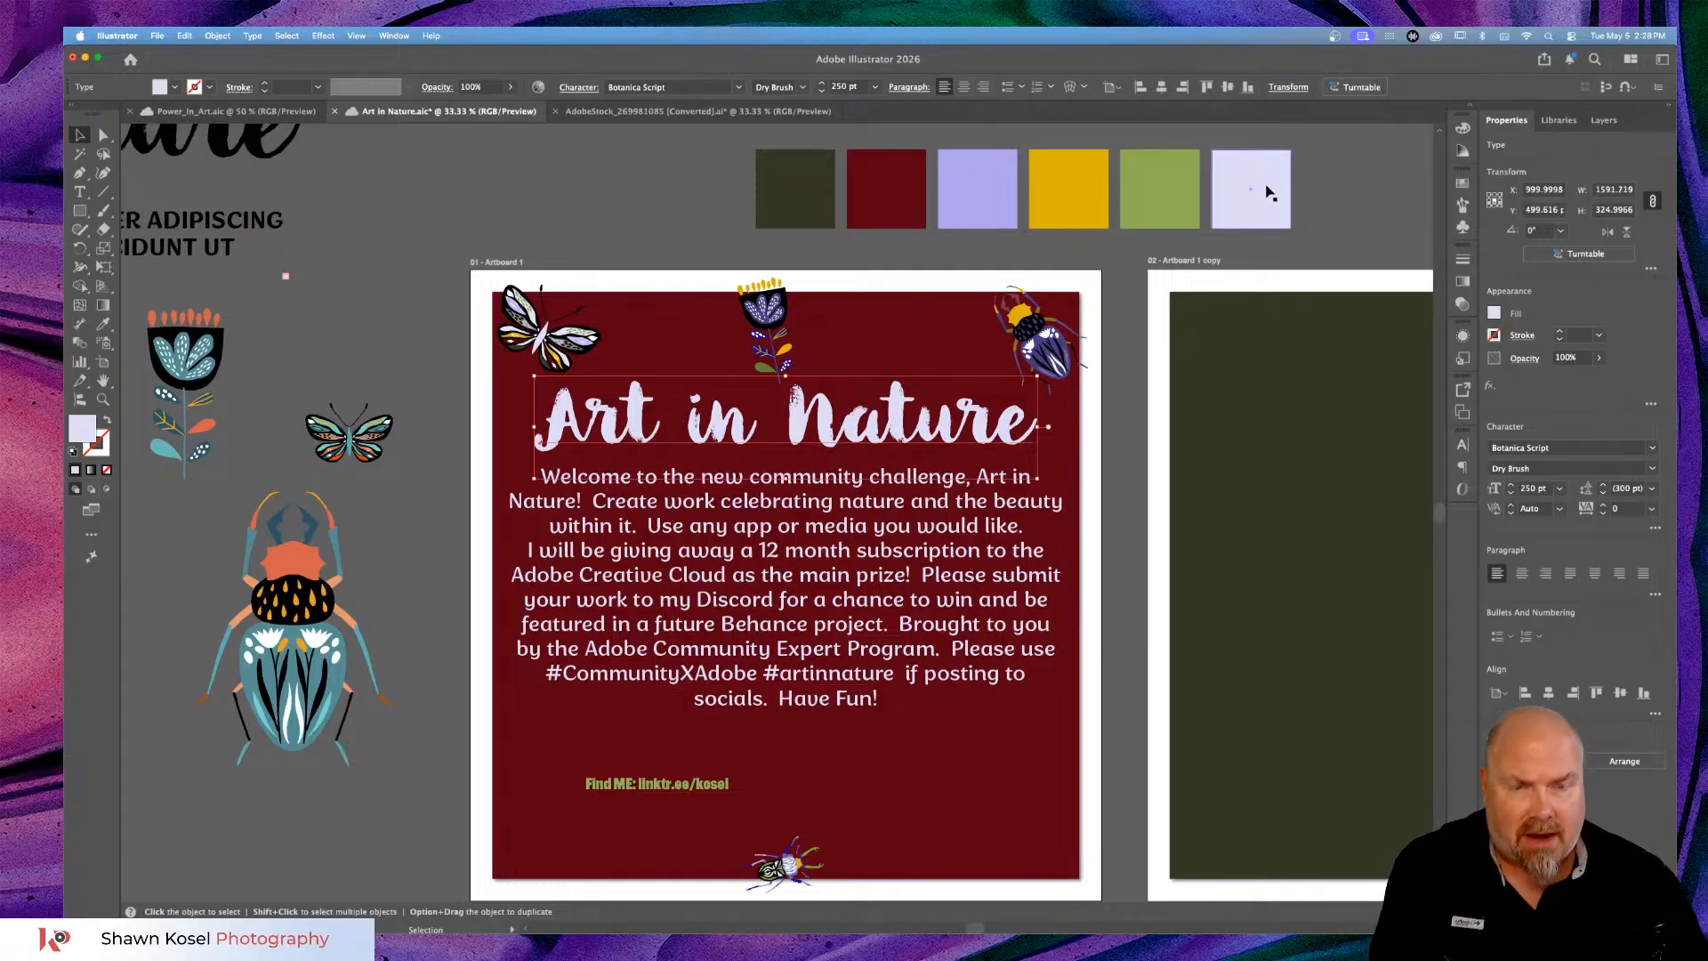
key(i)
click(1181, 178)
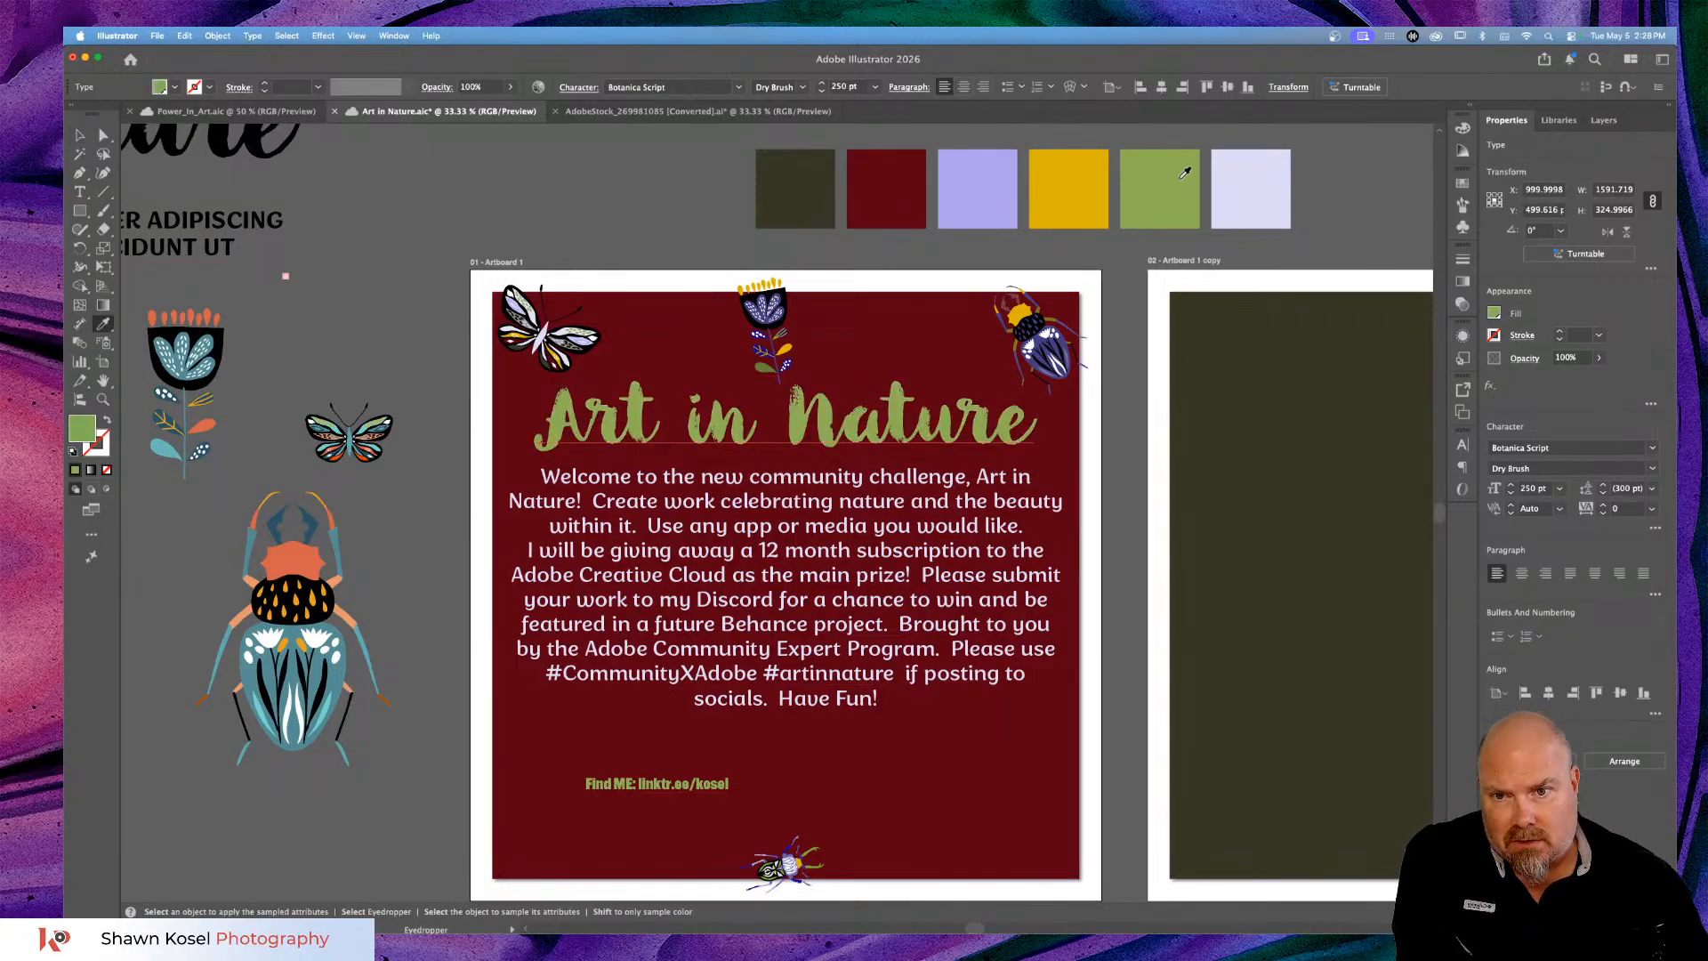
Scale the link text up to about 95 pt and center it on the artboard between the welcome paragraph and the small bug.
click(80, 135)
click(685, 784)
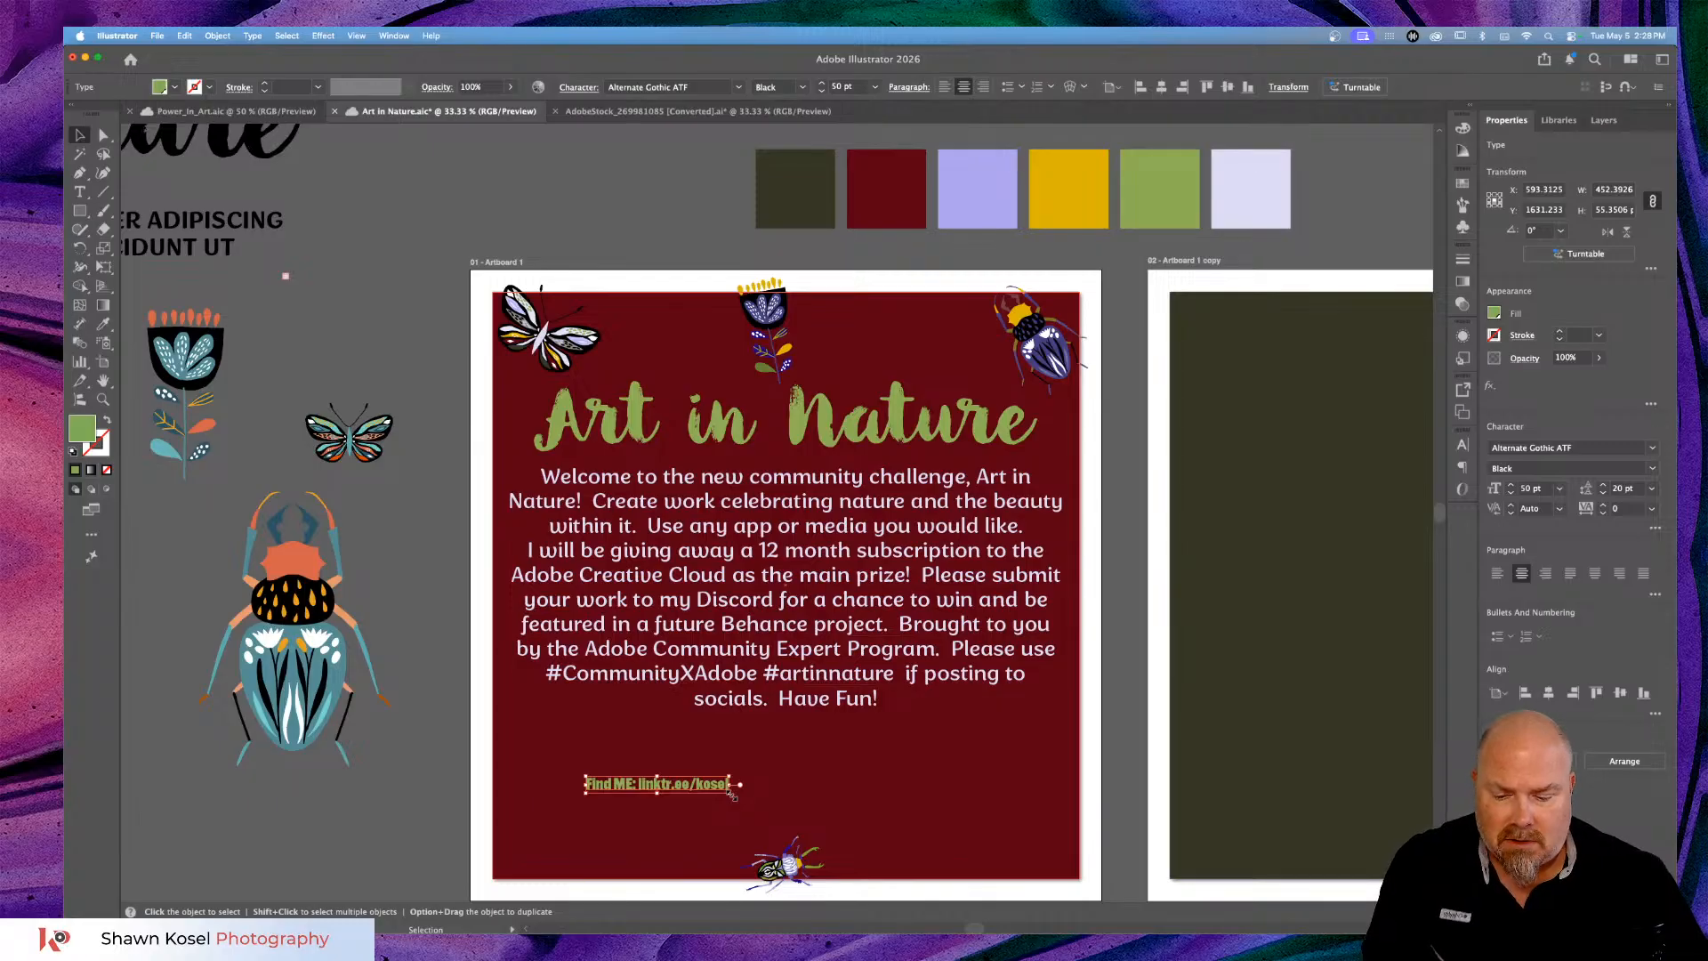
drag(732, 794, 861, 863)
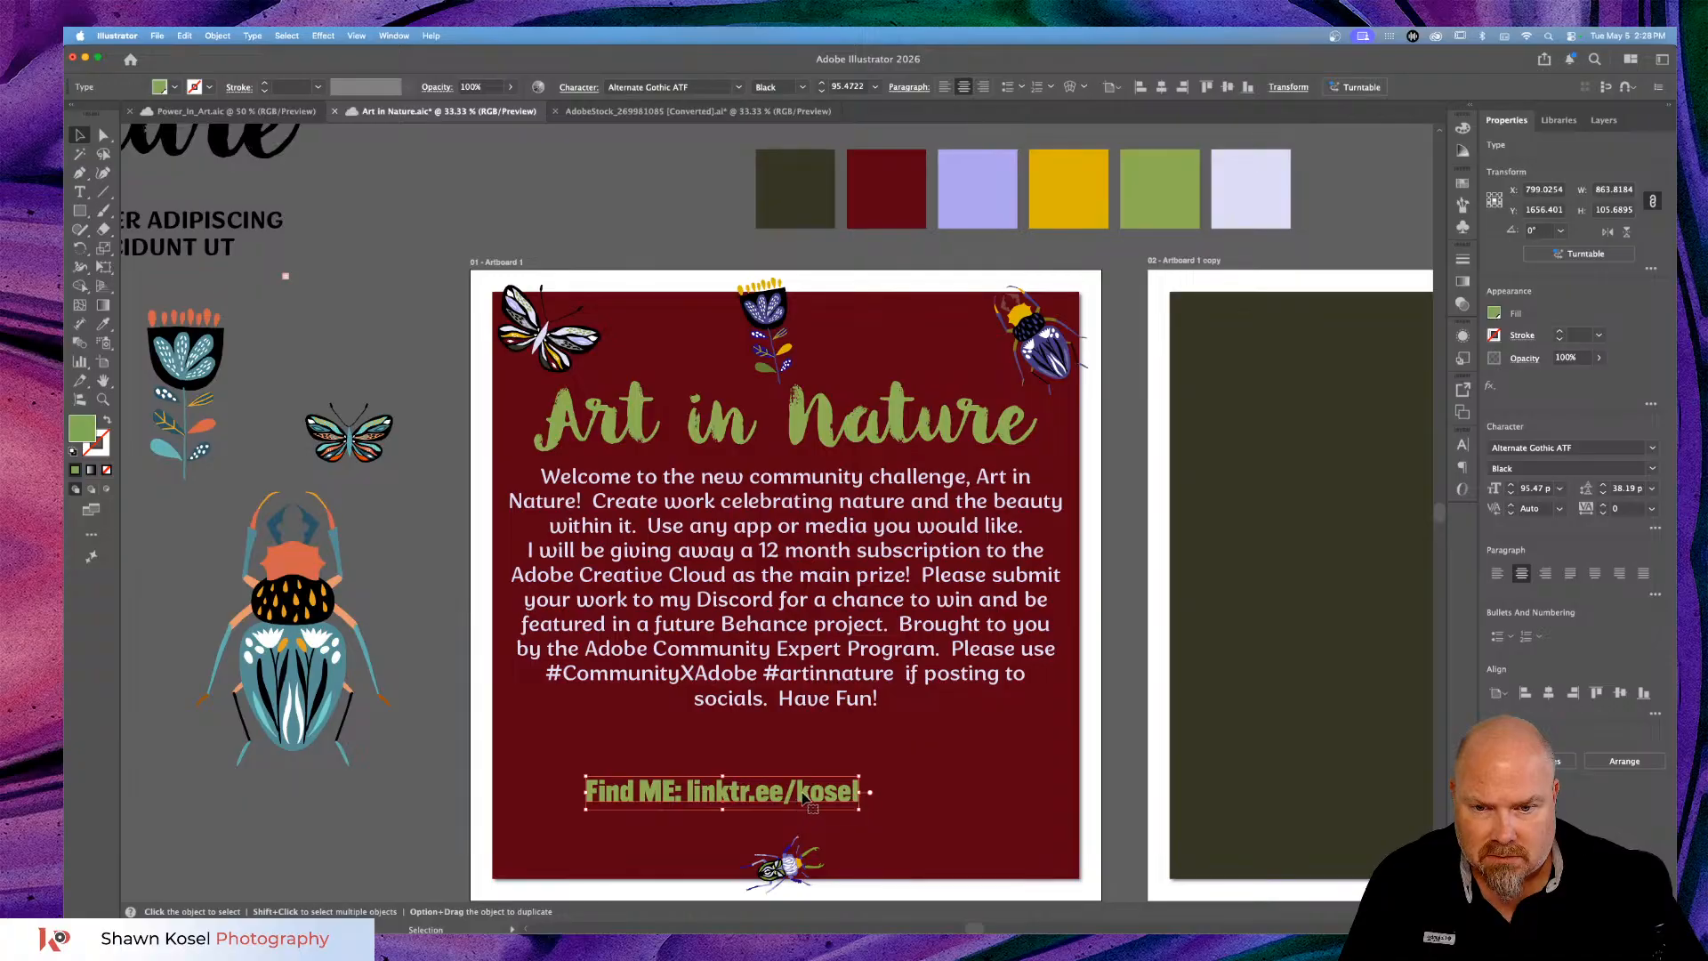
drag(807, 798, 864, 788)
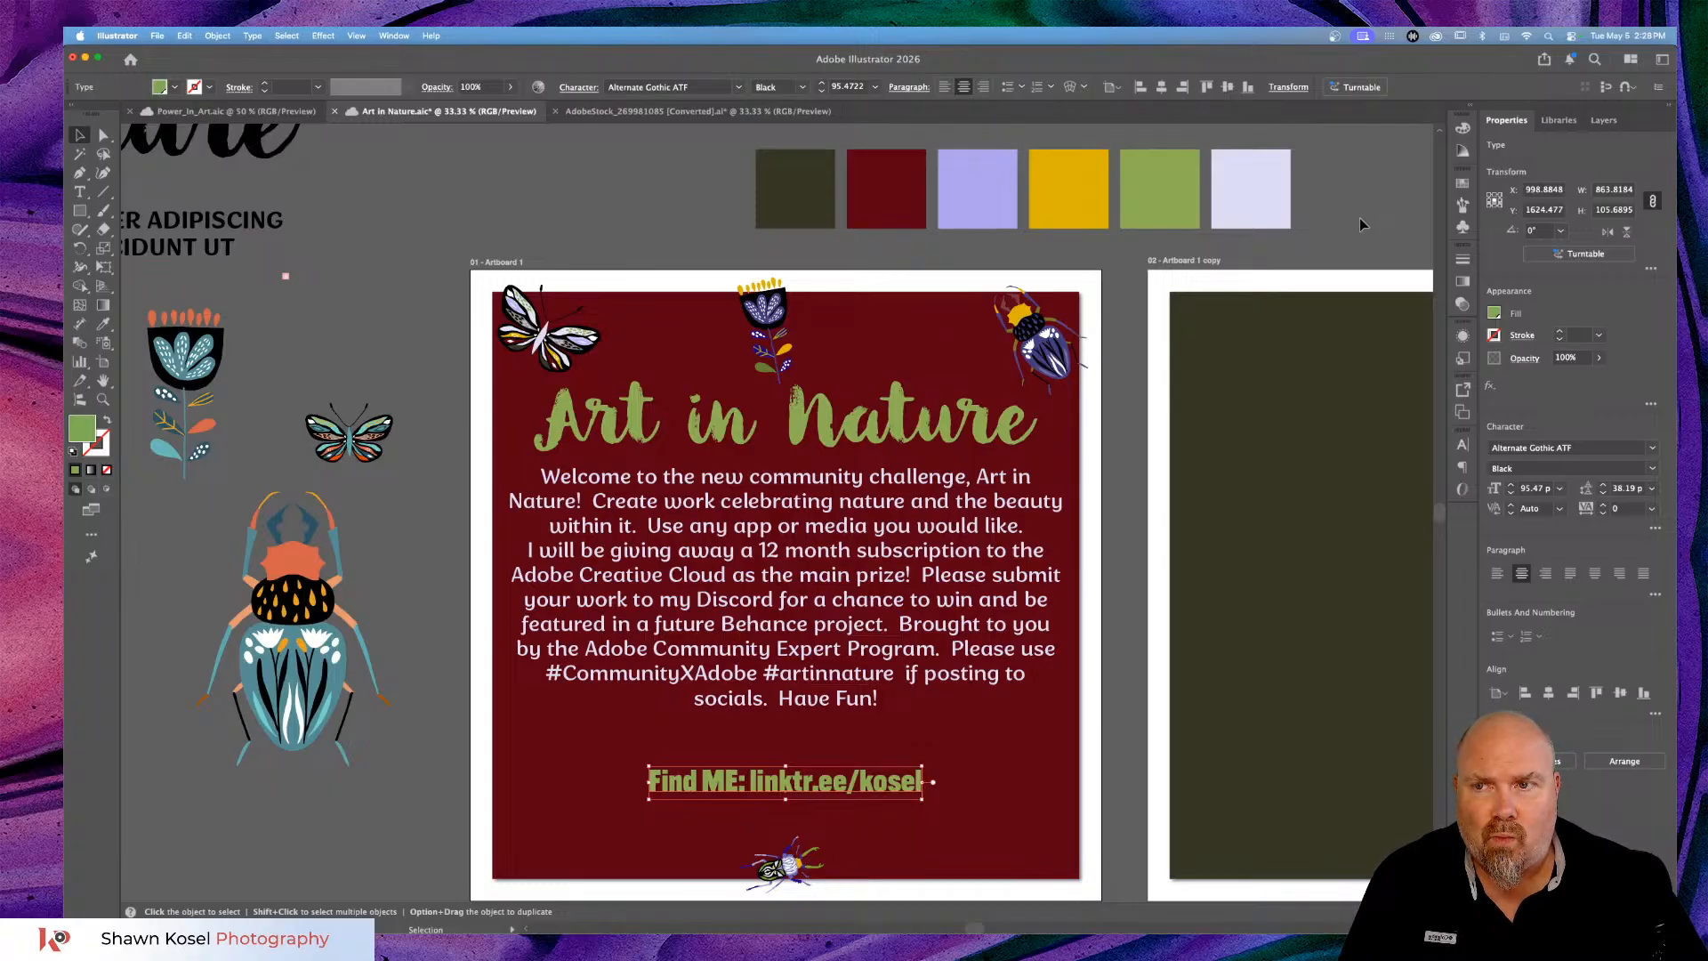
Check which font the "Art in Nature" title on the first artboard uses.
scroll(1360, 217, up, 3)
scroll(1359, 217, left, 3)
scroll(1360, 217, down, 5)
scroll(1360, 217, right, 5)
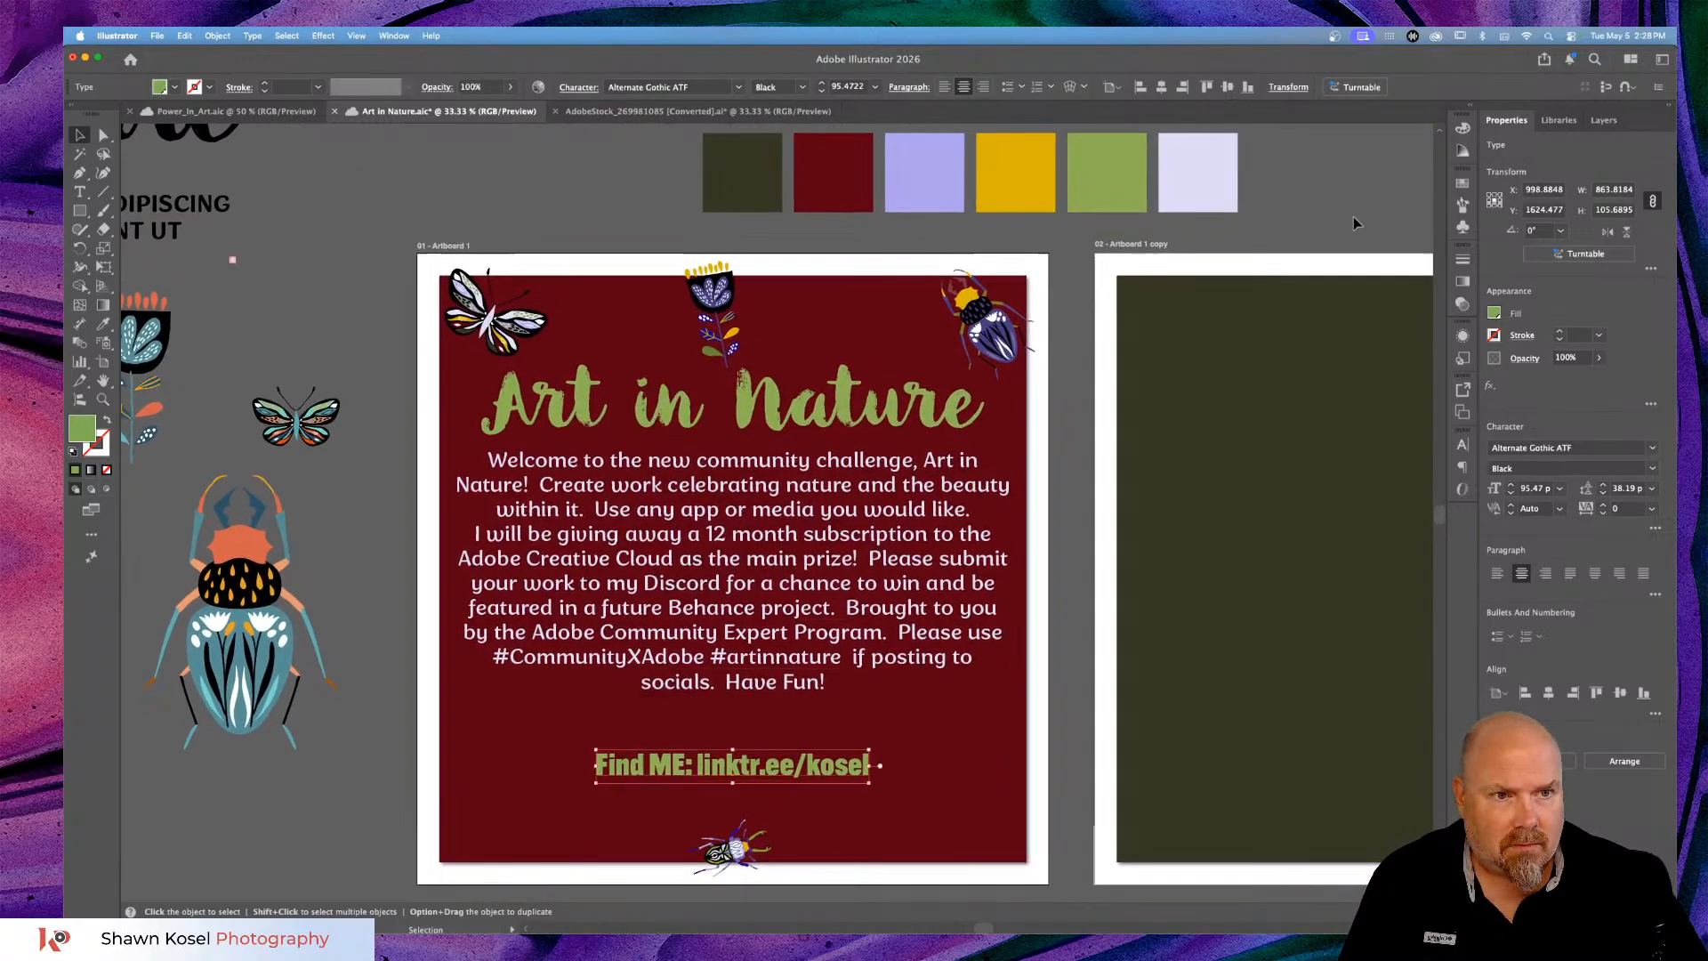
click(1652, 448)
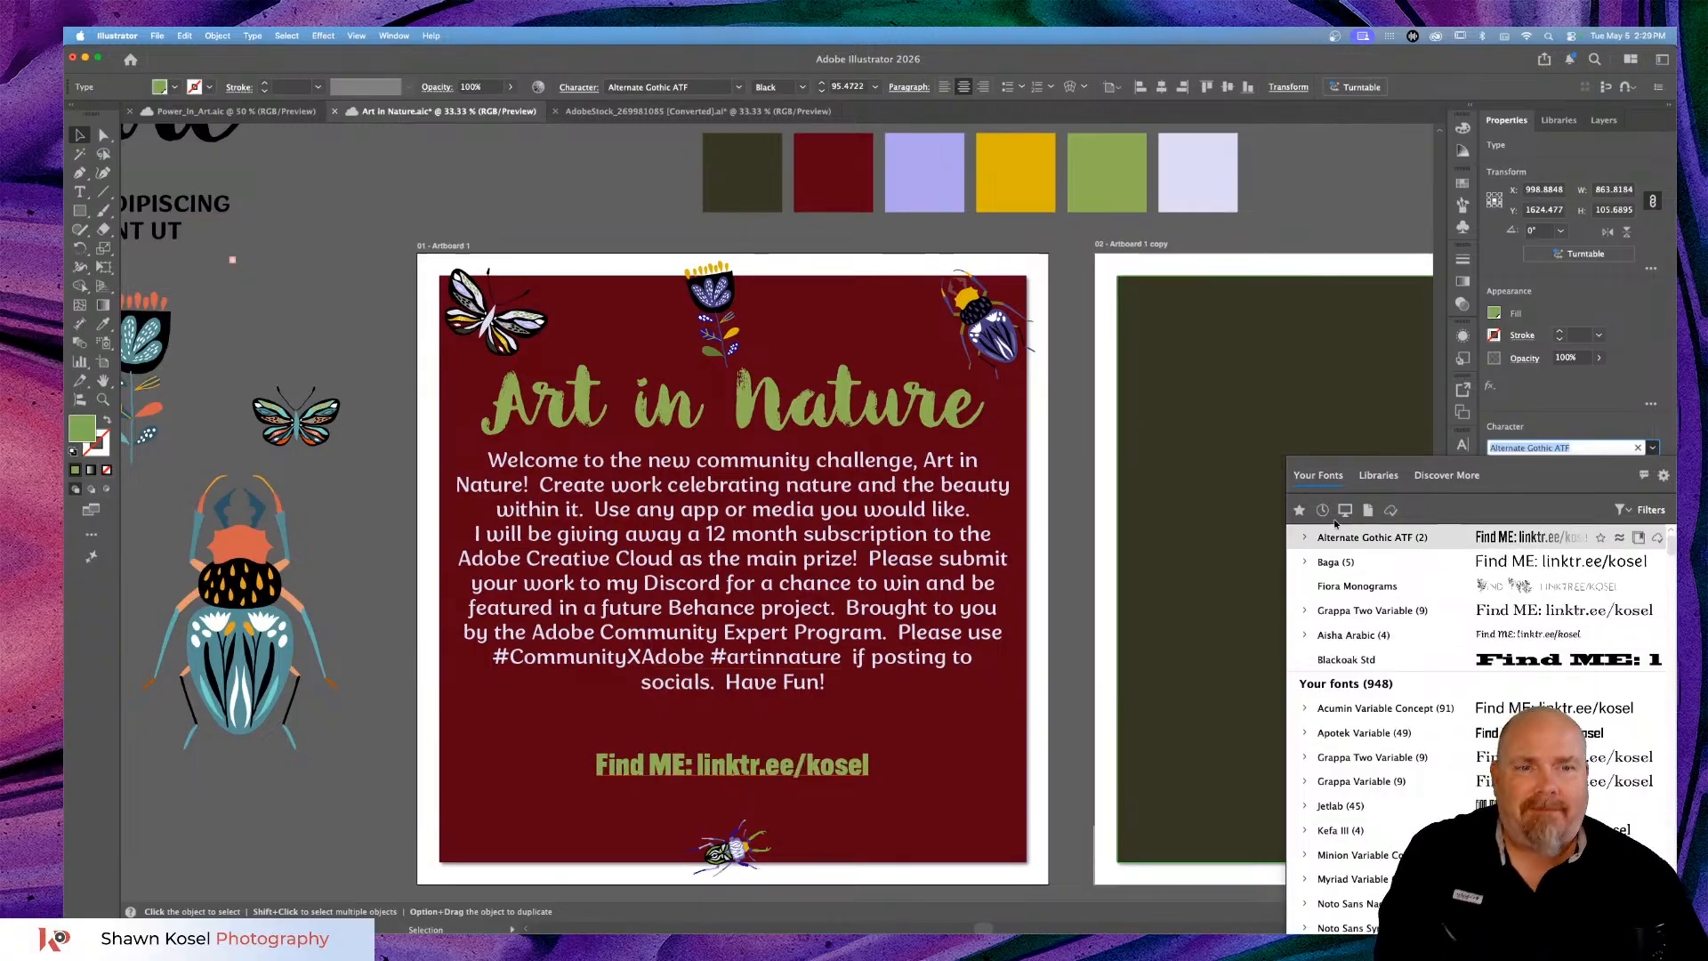
click(686, 407)
click(686, 407)
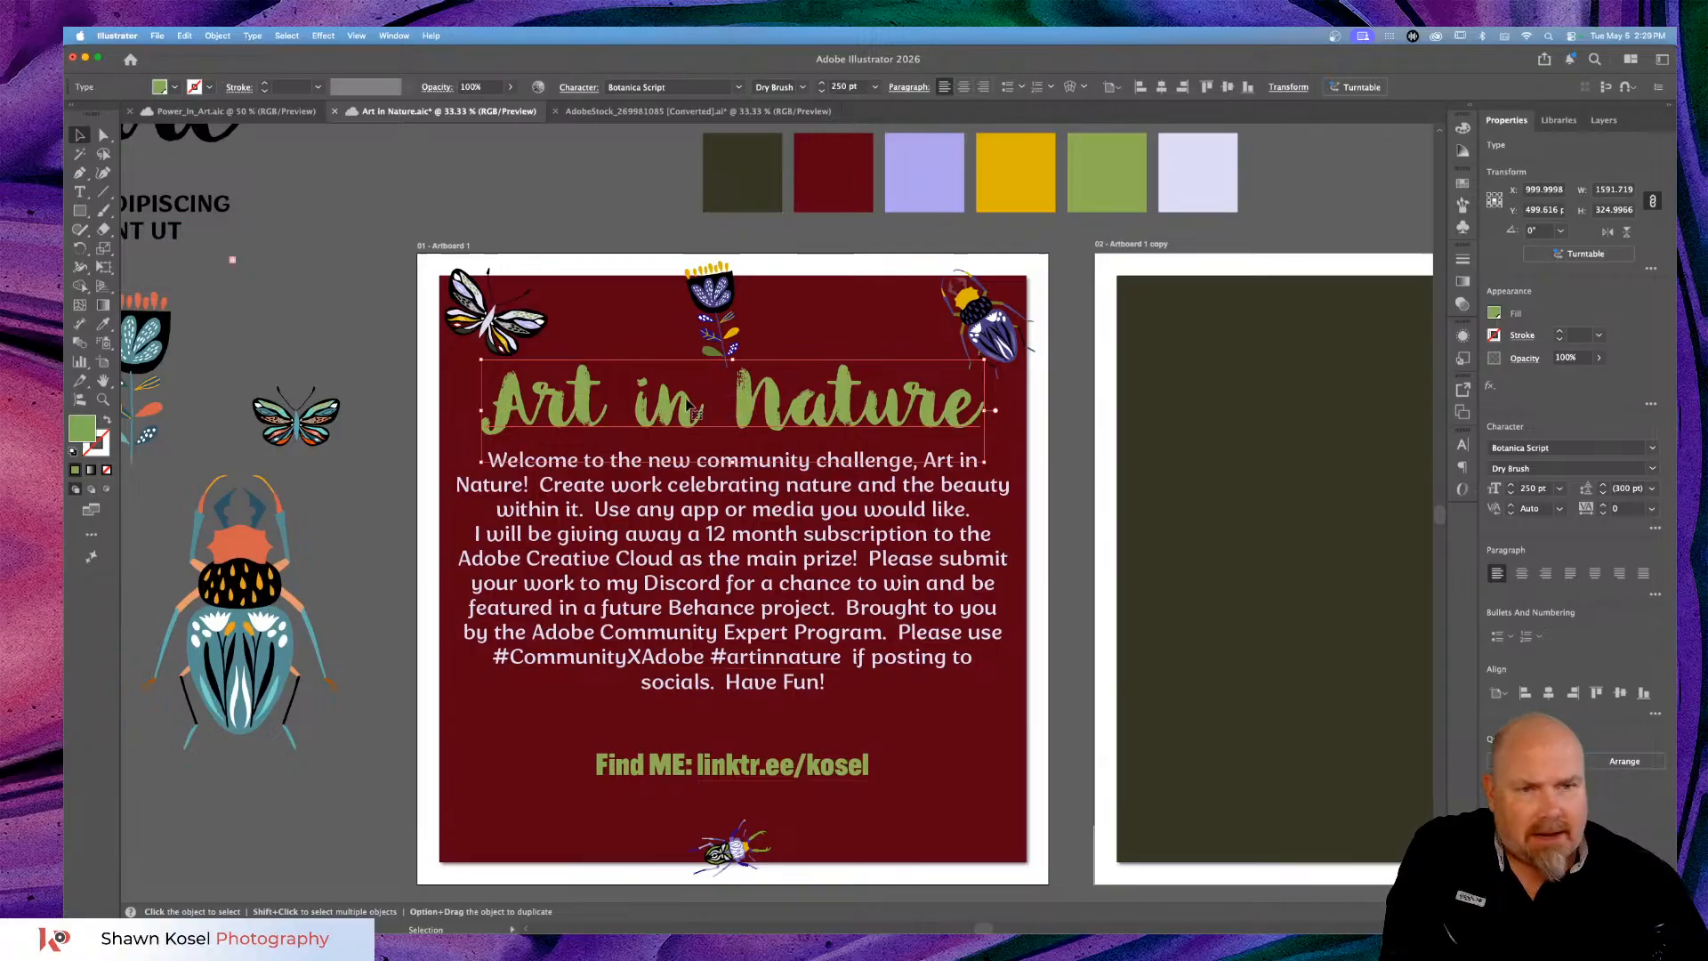
Try the Botanica Script Dry Brush font on the green "Find ME" link text below the welcome paragraph.
click(754, 767)
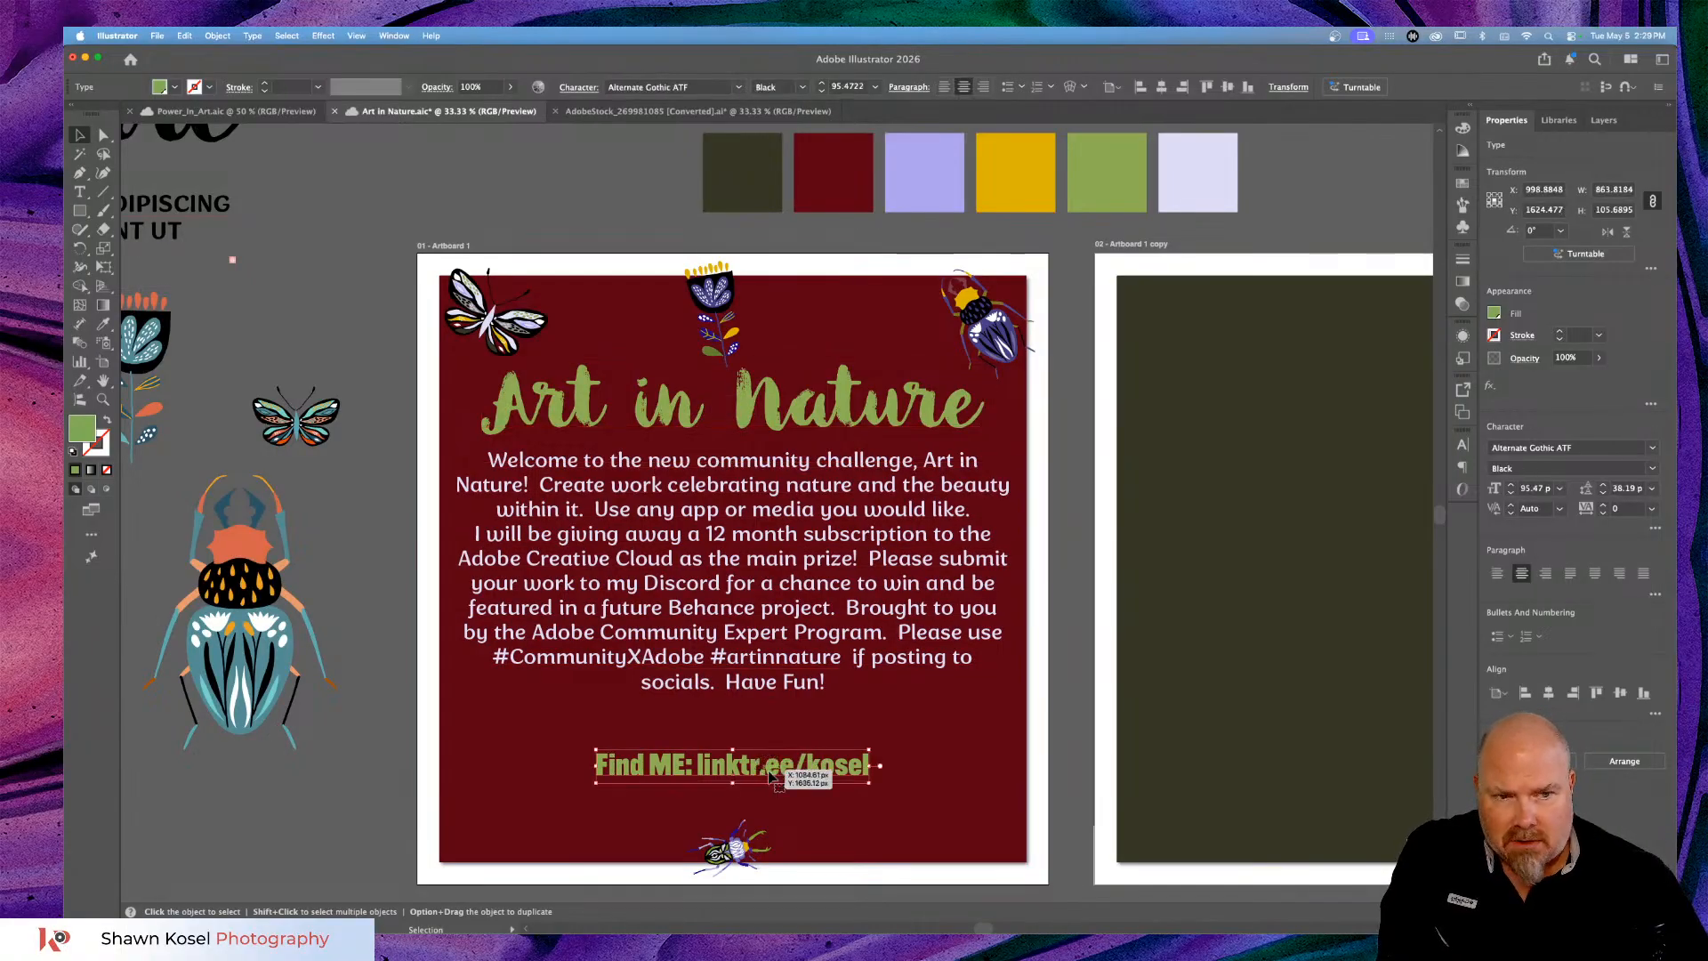
click(1655, 449)
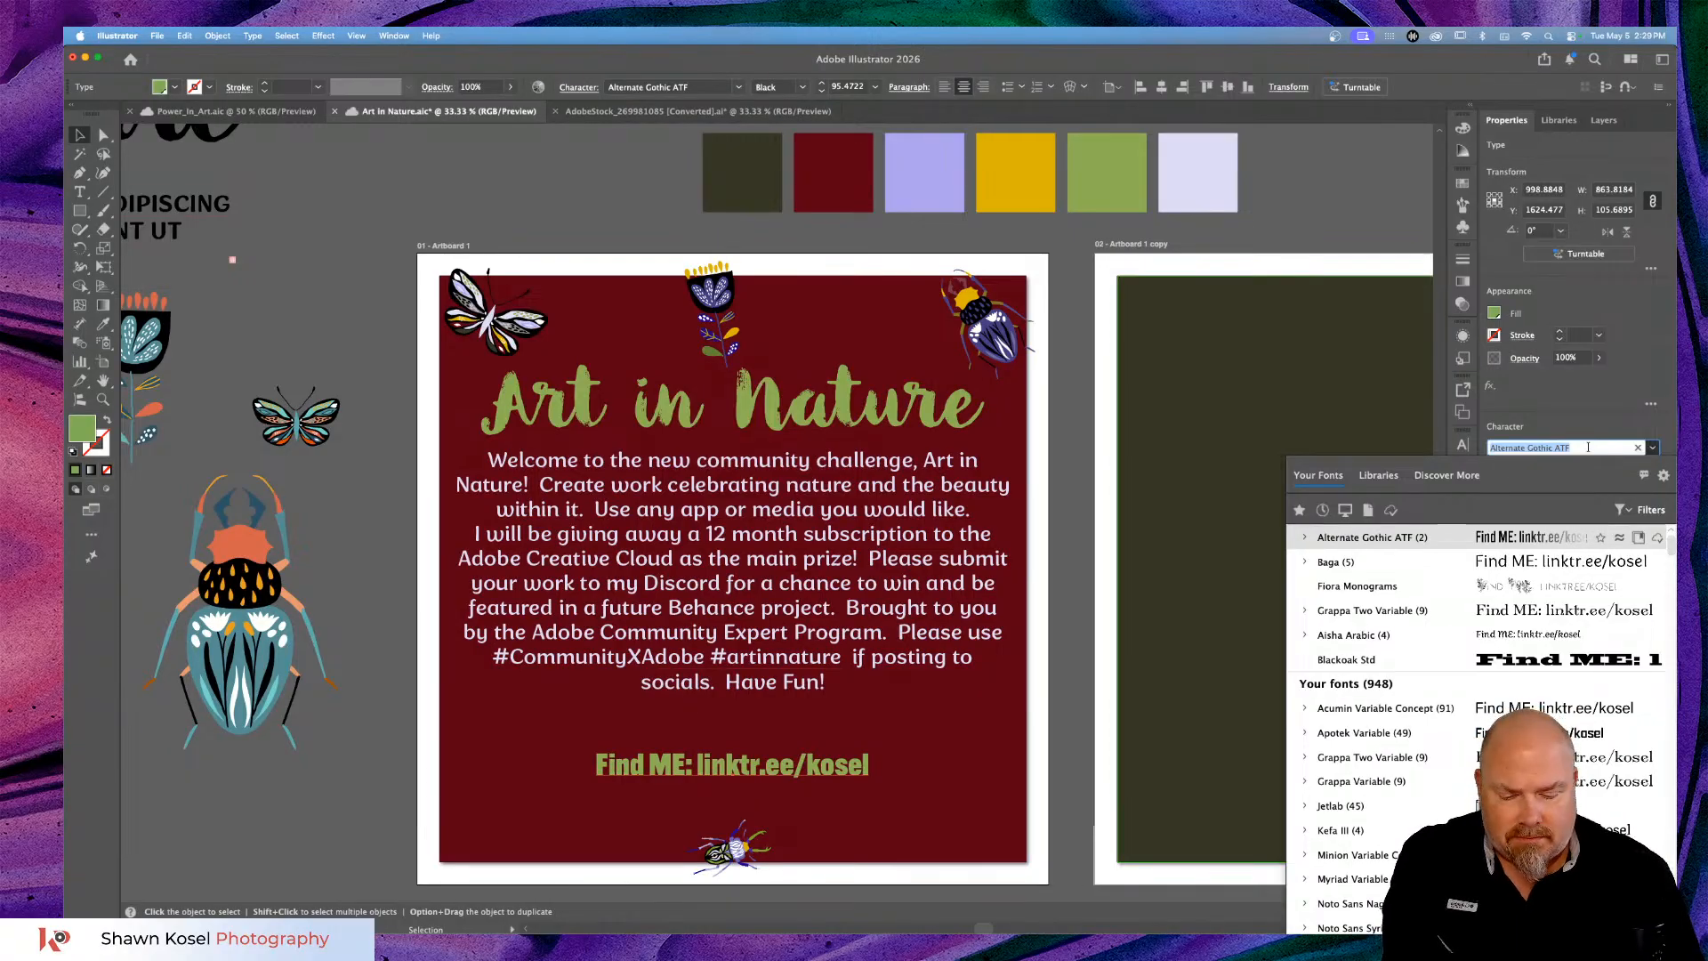
text(bot)
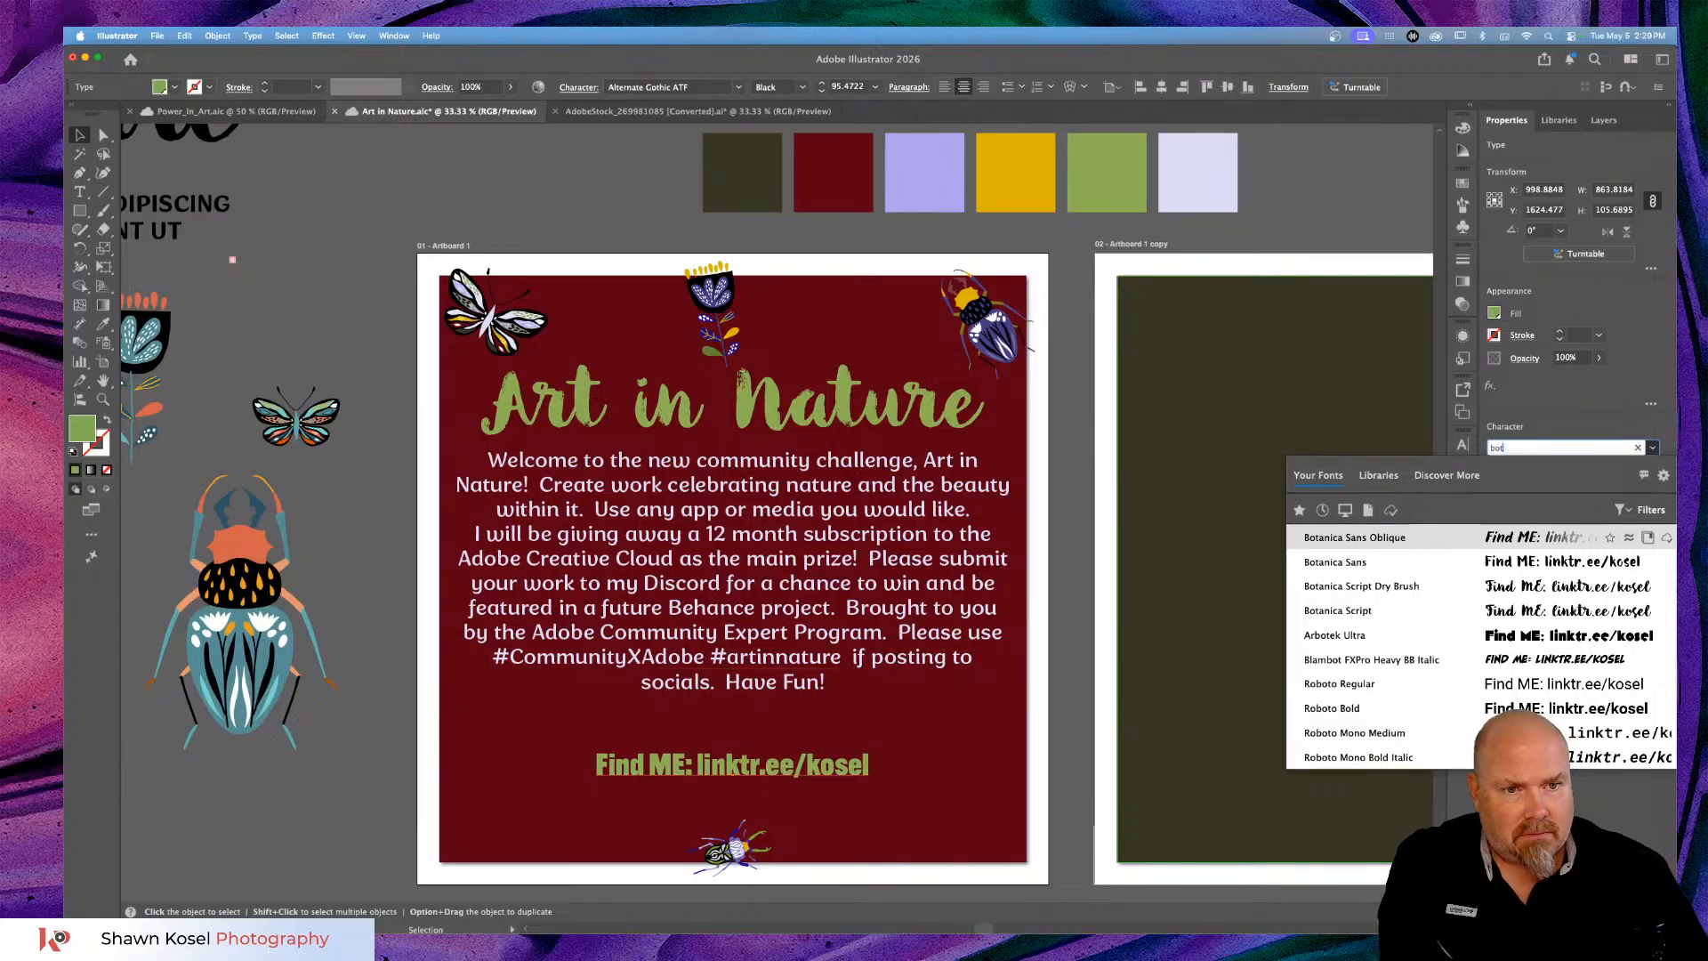
click(1359, 587)
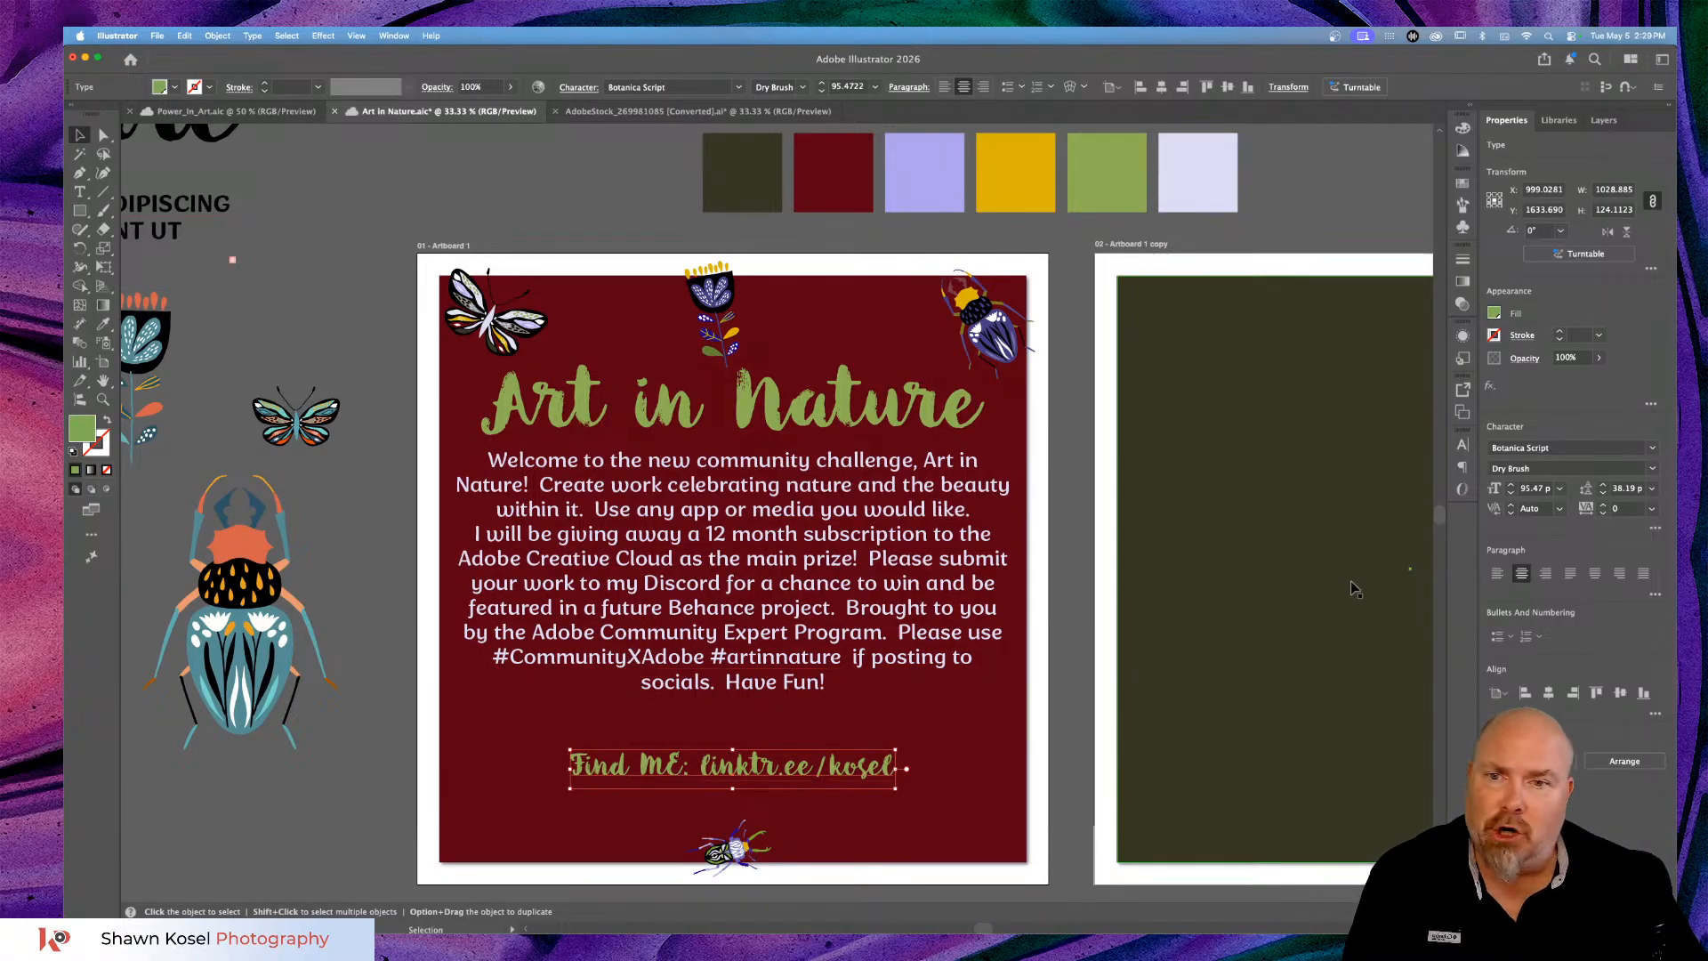
Set the green "Find ME" link text in Baga Regular and open its font size for editing.
click(1652, 450)
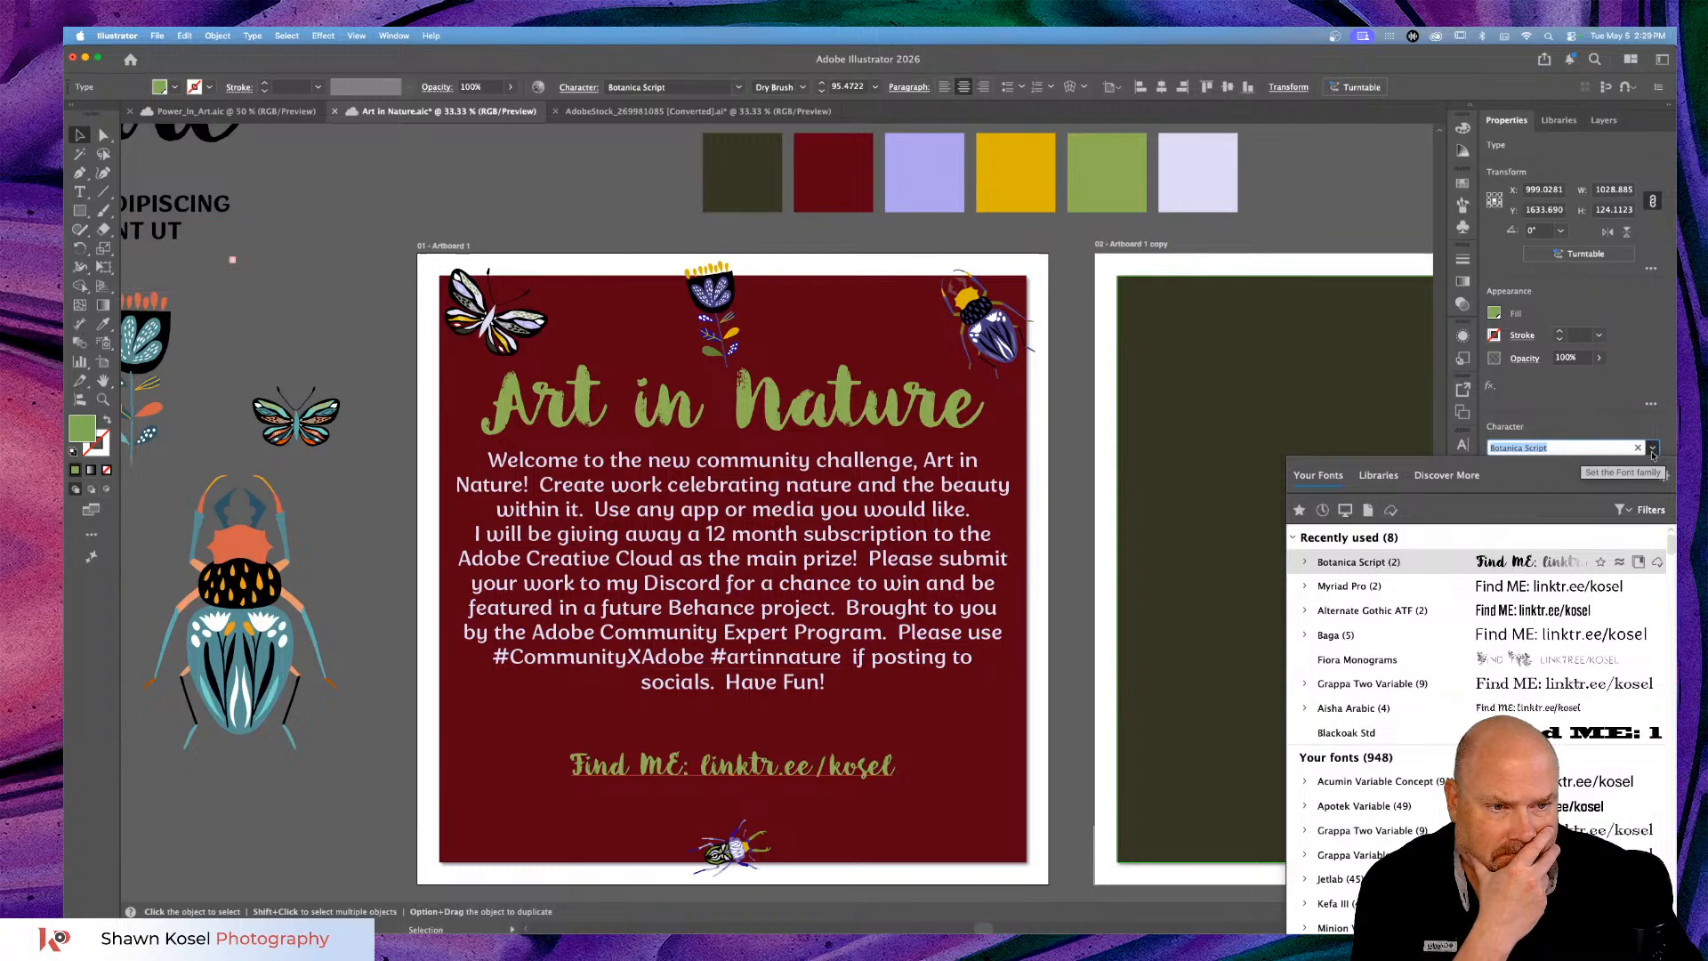
click(1403, 635)
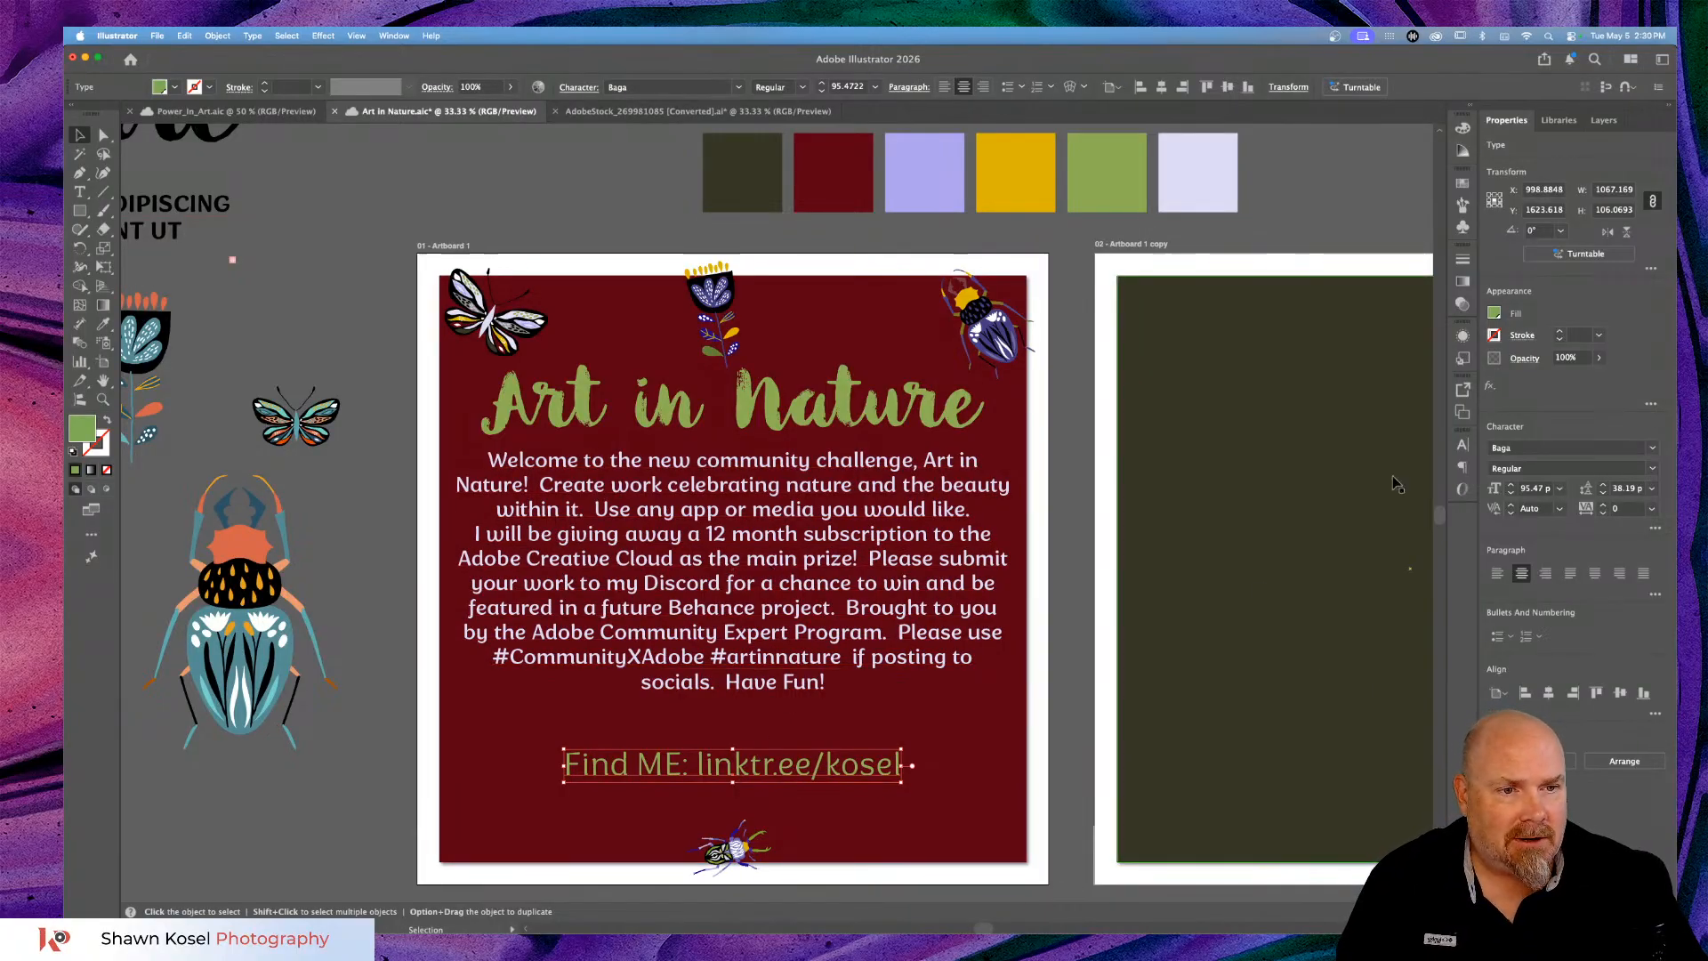
click(1544, 489)
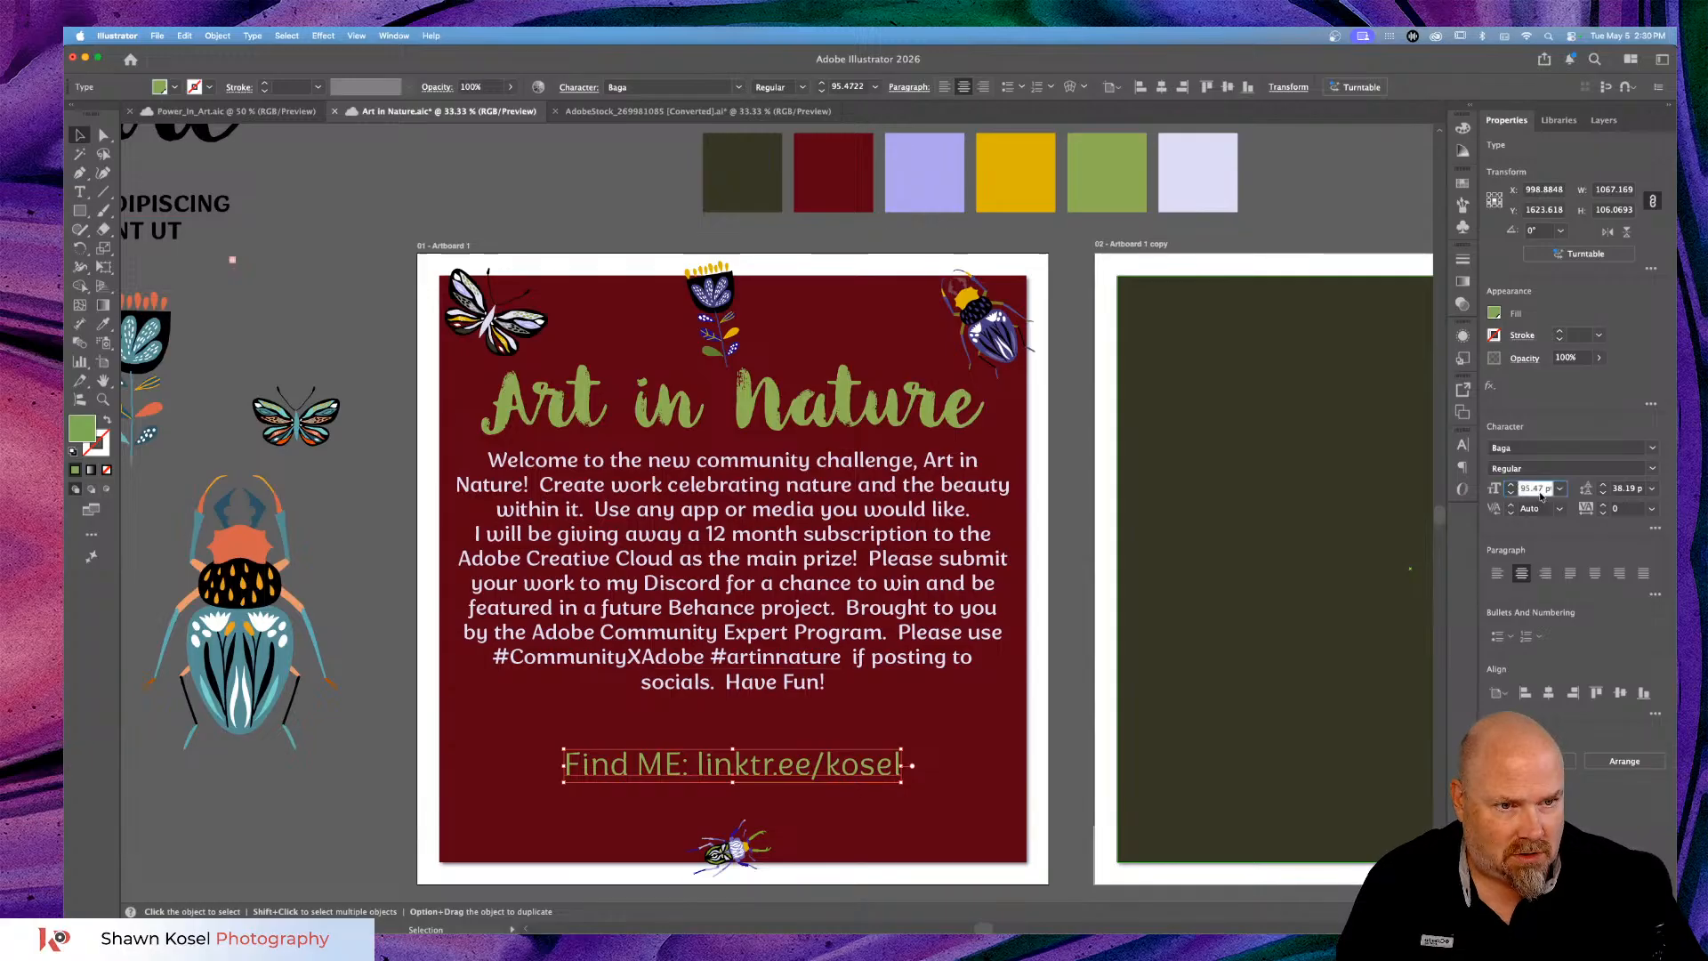
drag(1544, 489, 1532, 488)
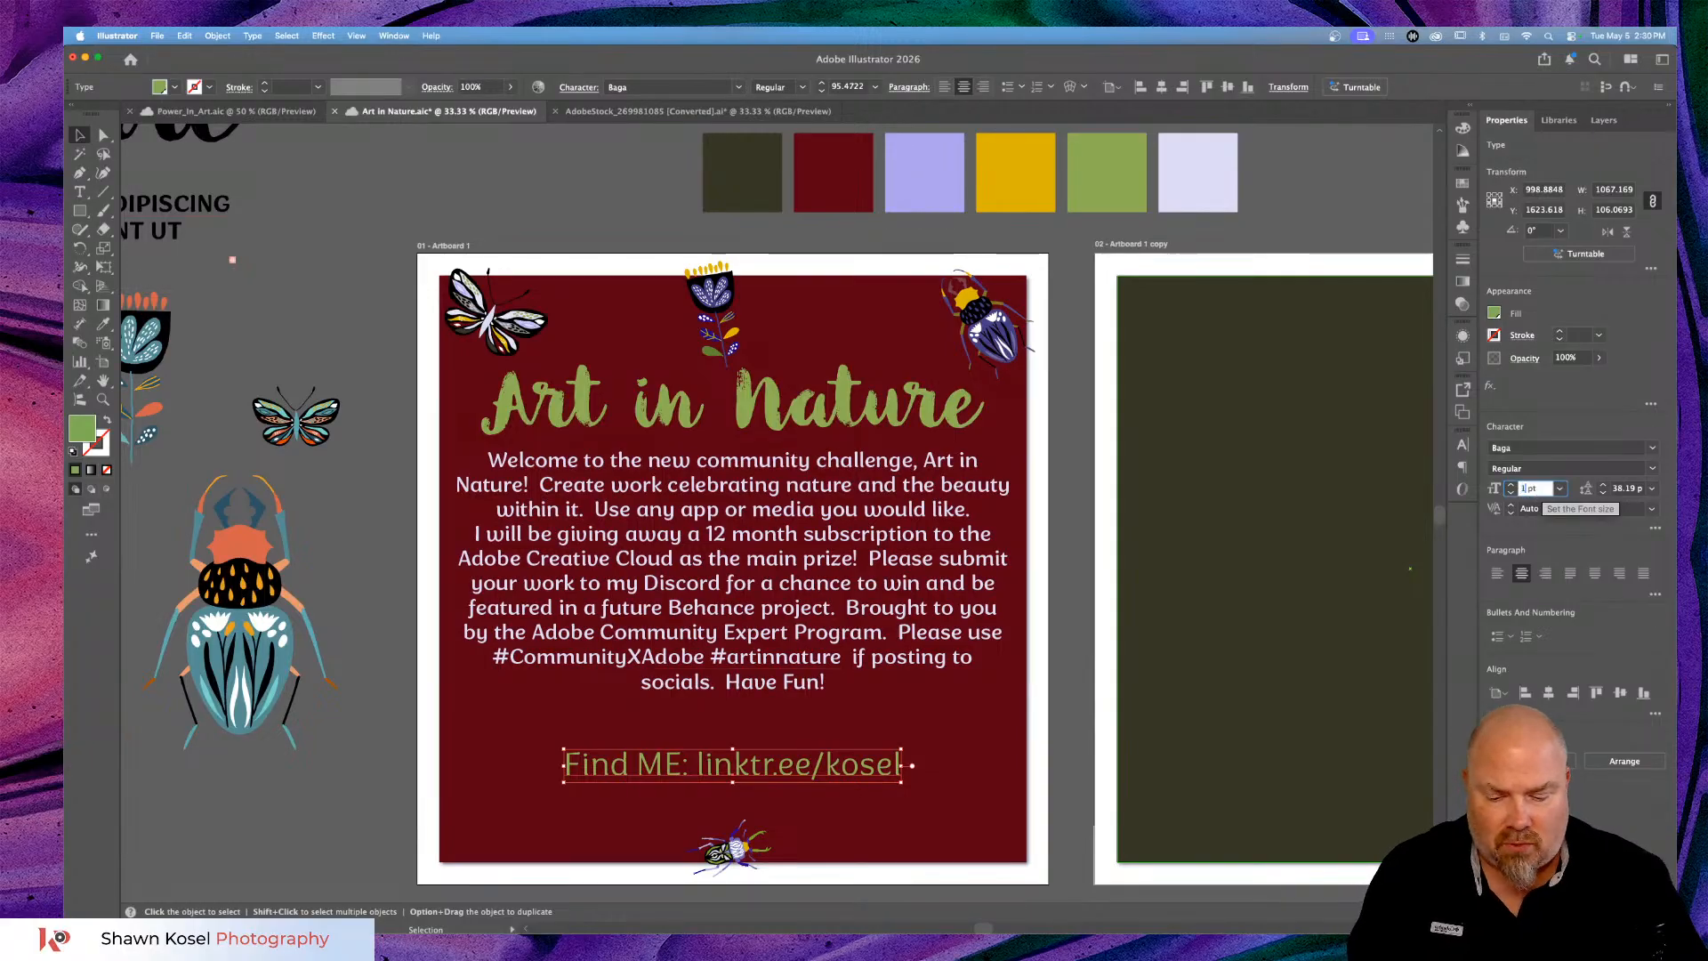
Set the "Find ME: linktr.ee/kosel" line to 120 pt and place it closer to the paragraph, centred horizontally on the artboard.
text(120)
key(Return)
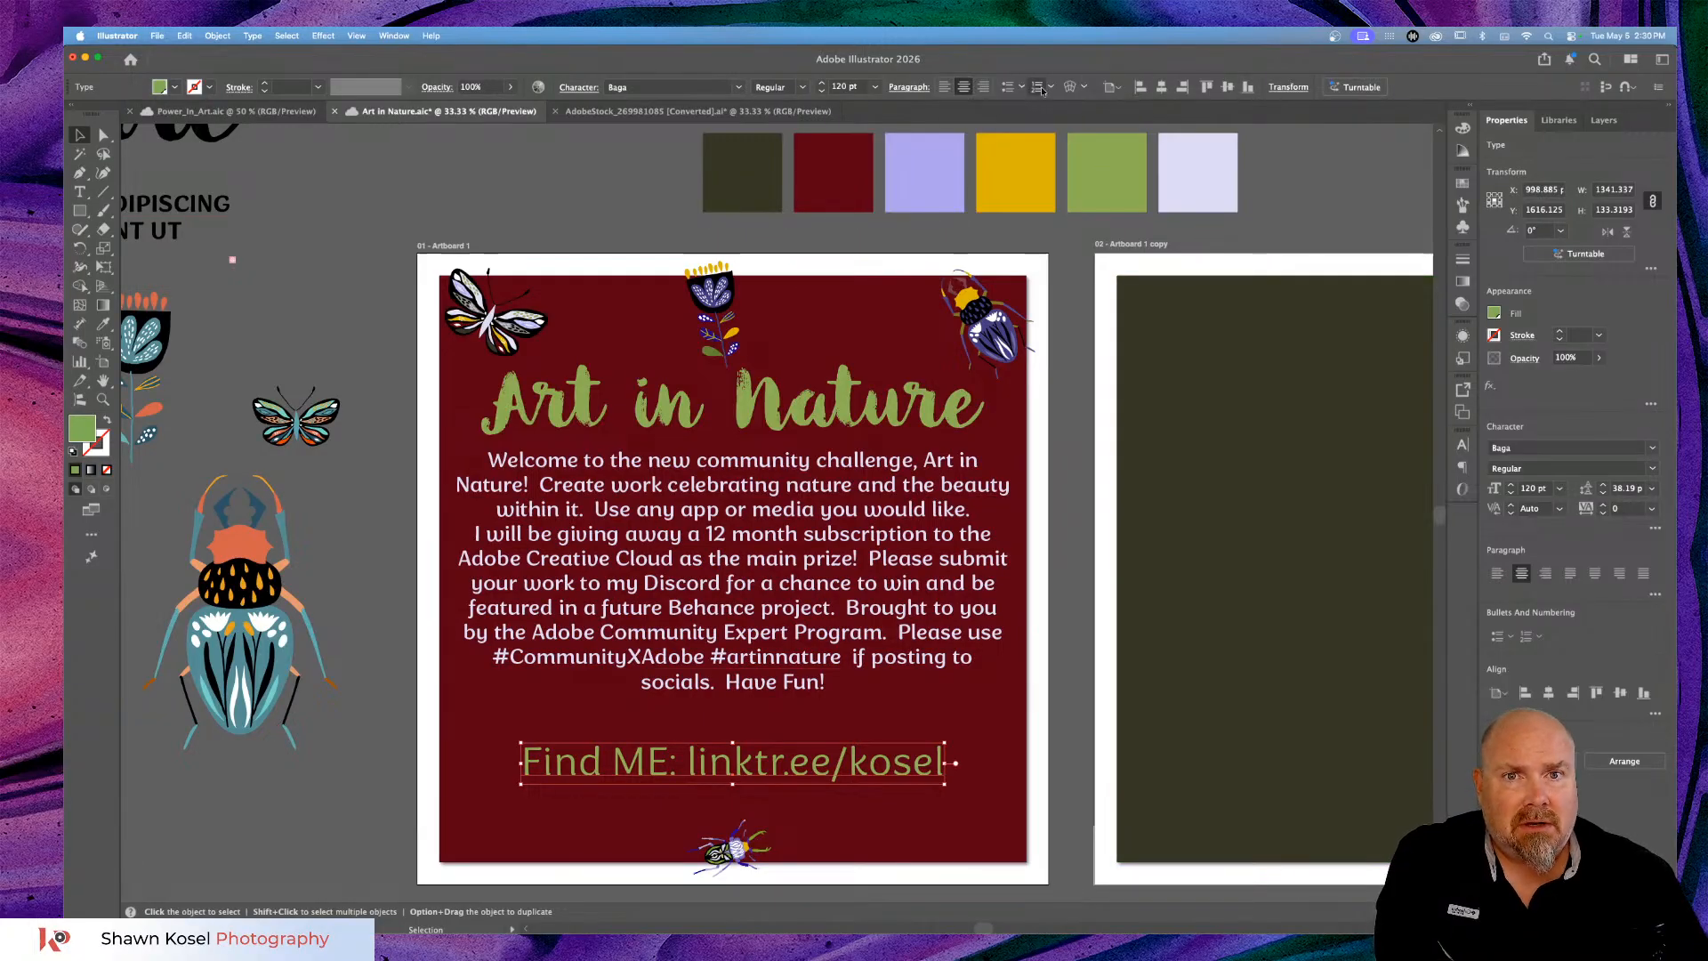
click(1161, 87)
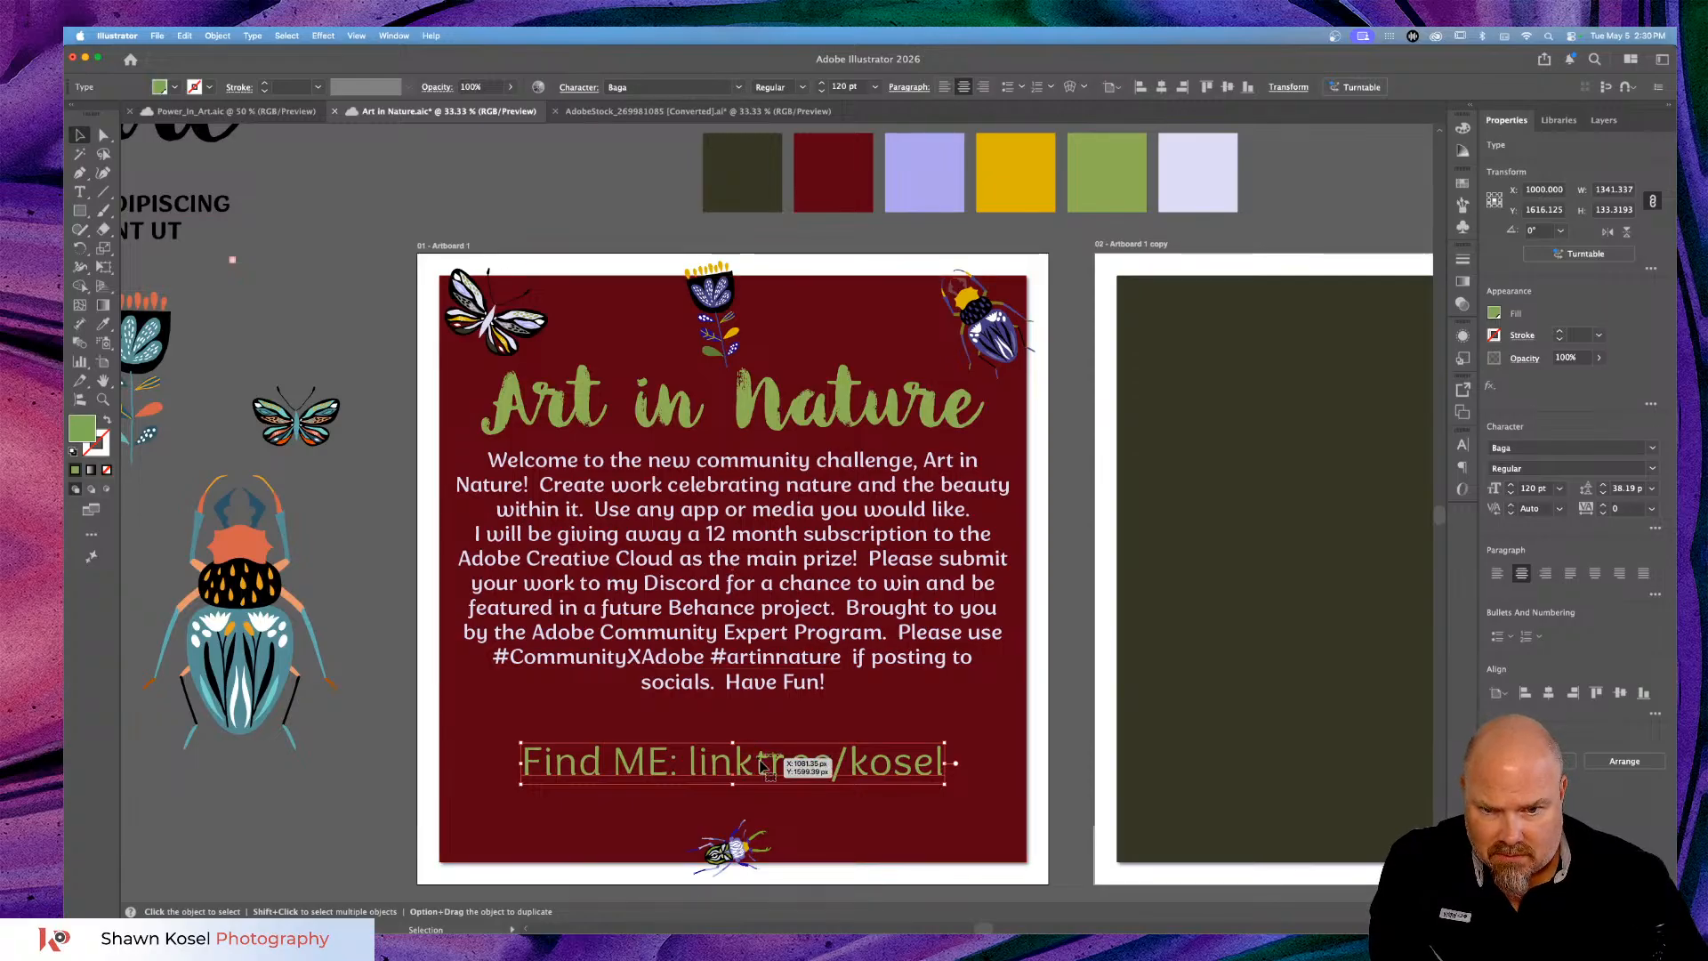
drag(761, 763, 762, 743)
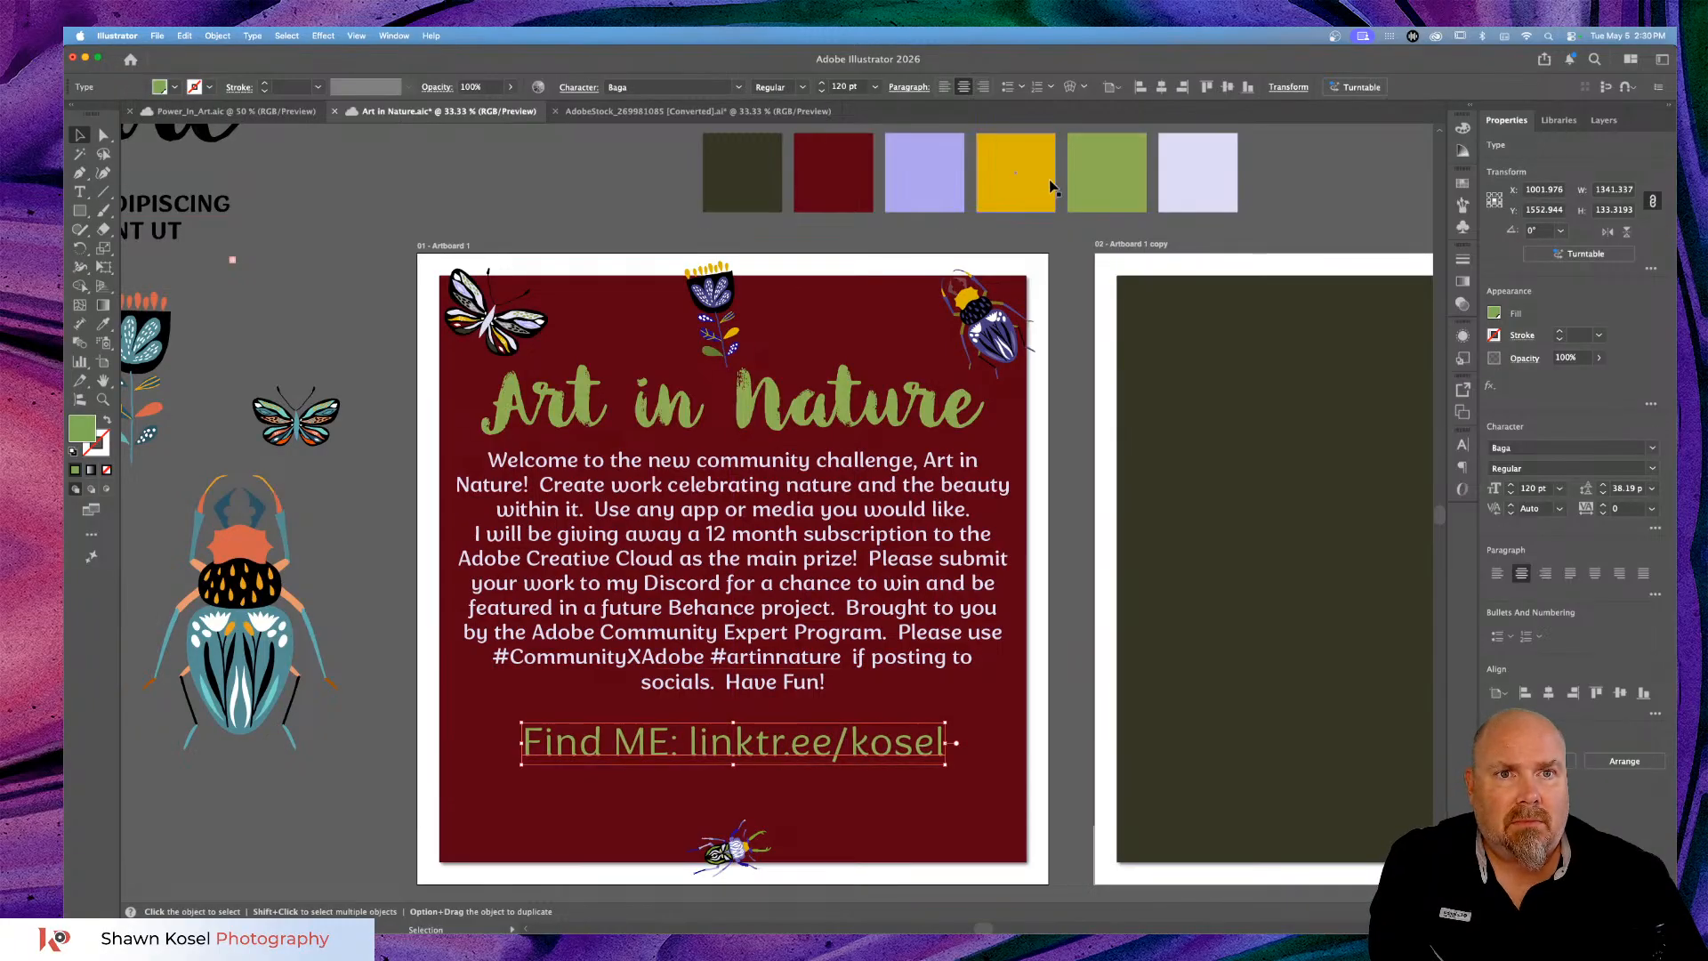
click(1162, 86)
Enlarge the small beetle below the Find ME line to about 456 px wide and centre it horizontally on the artboard.
click(717, 867)
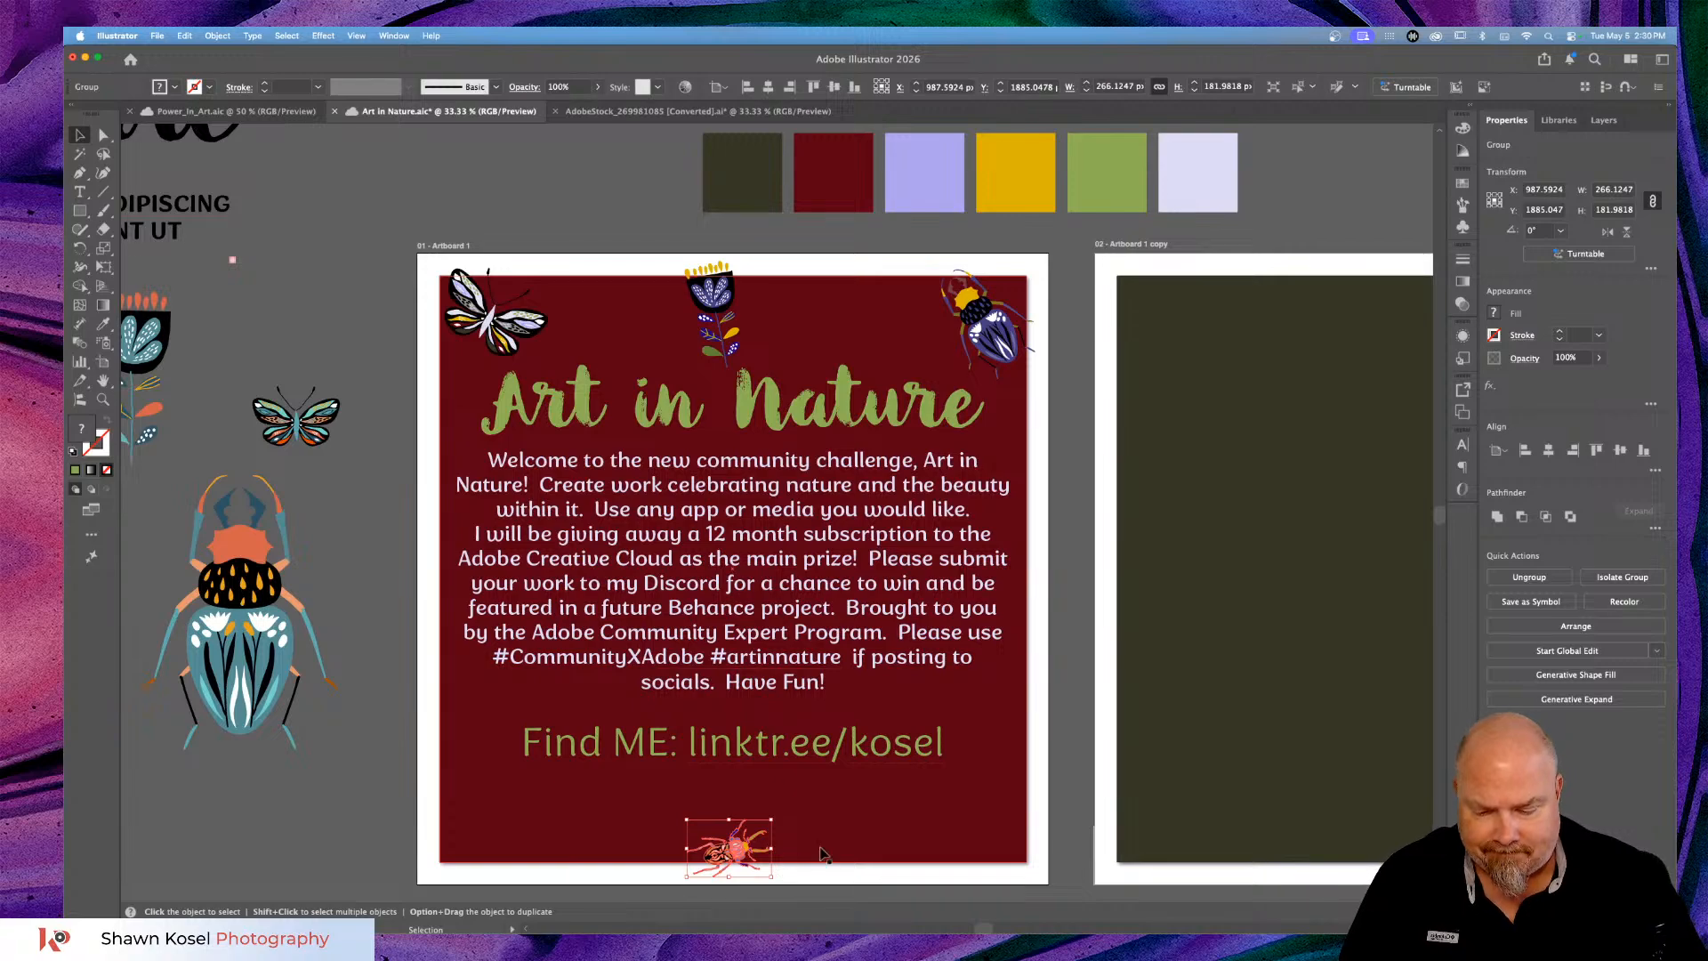
drag(771, 820, 831, 779)
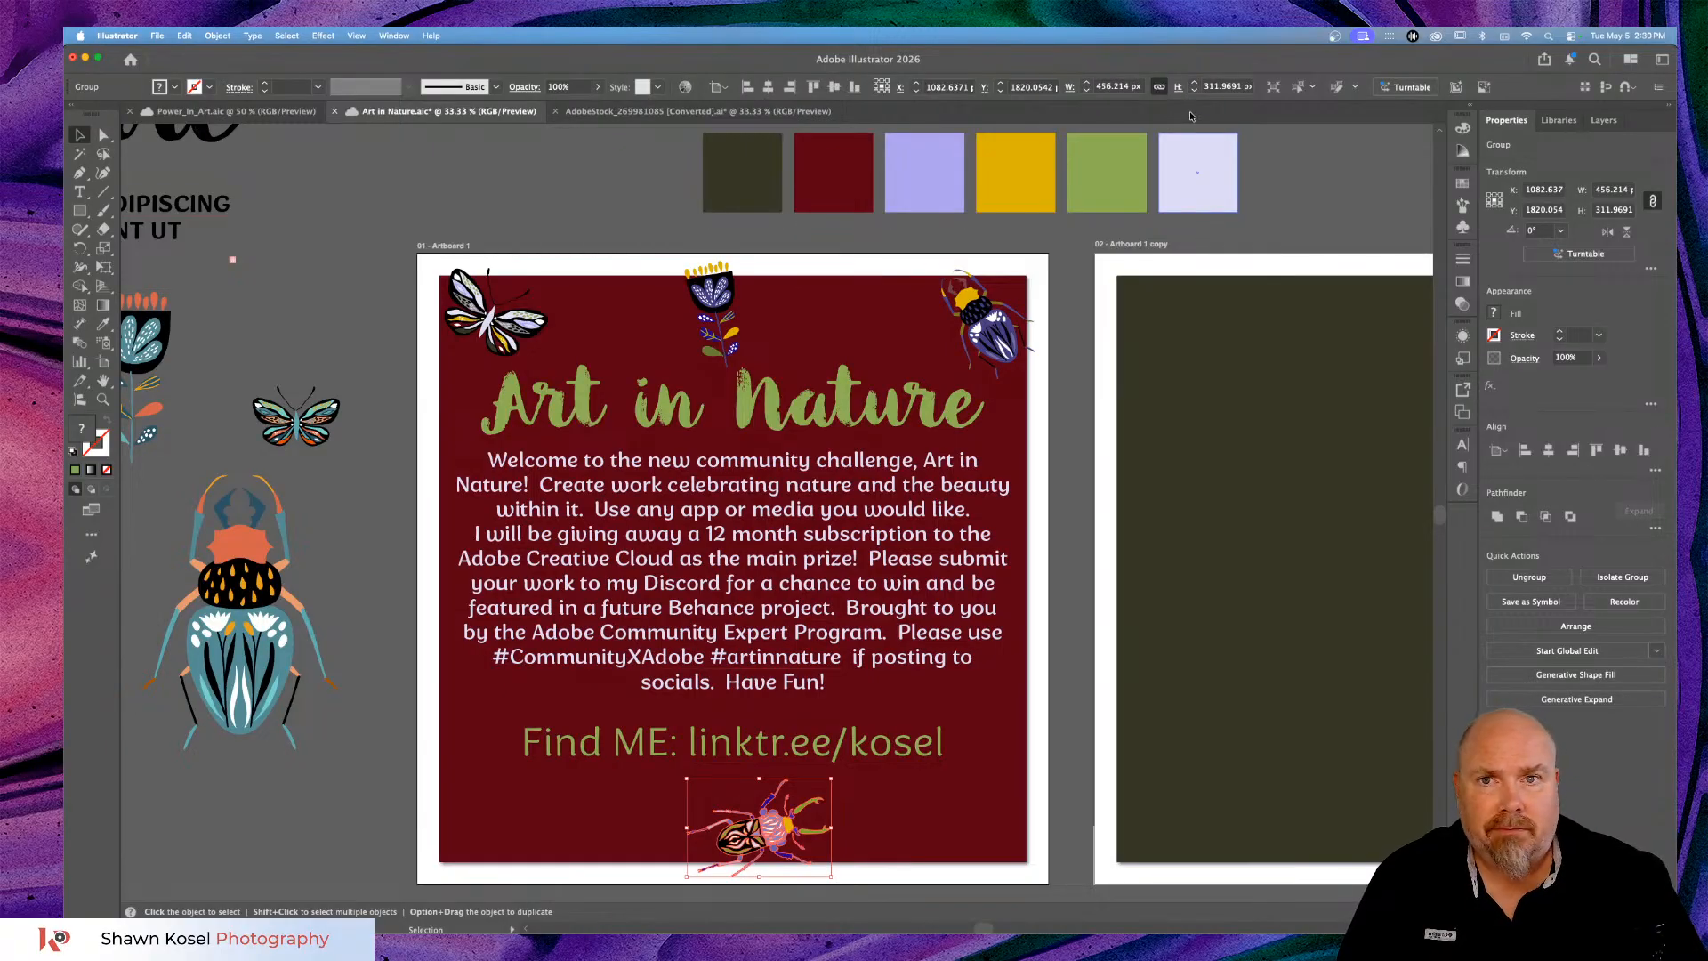
click(768, 86)
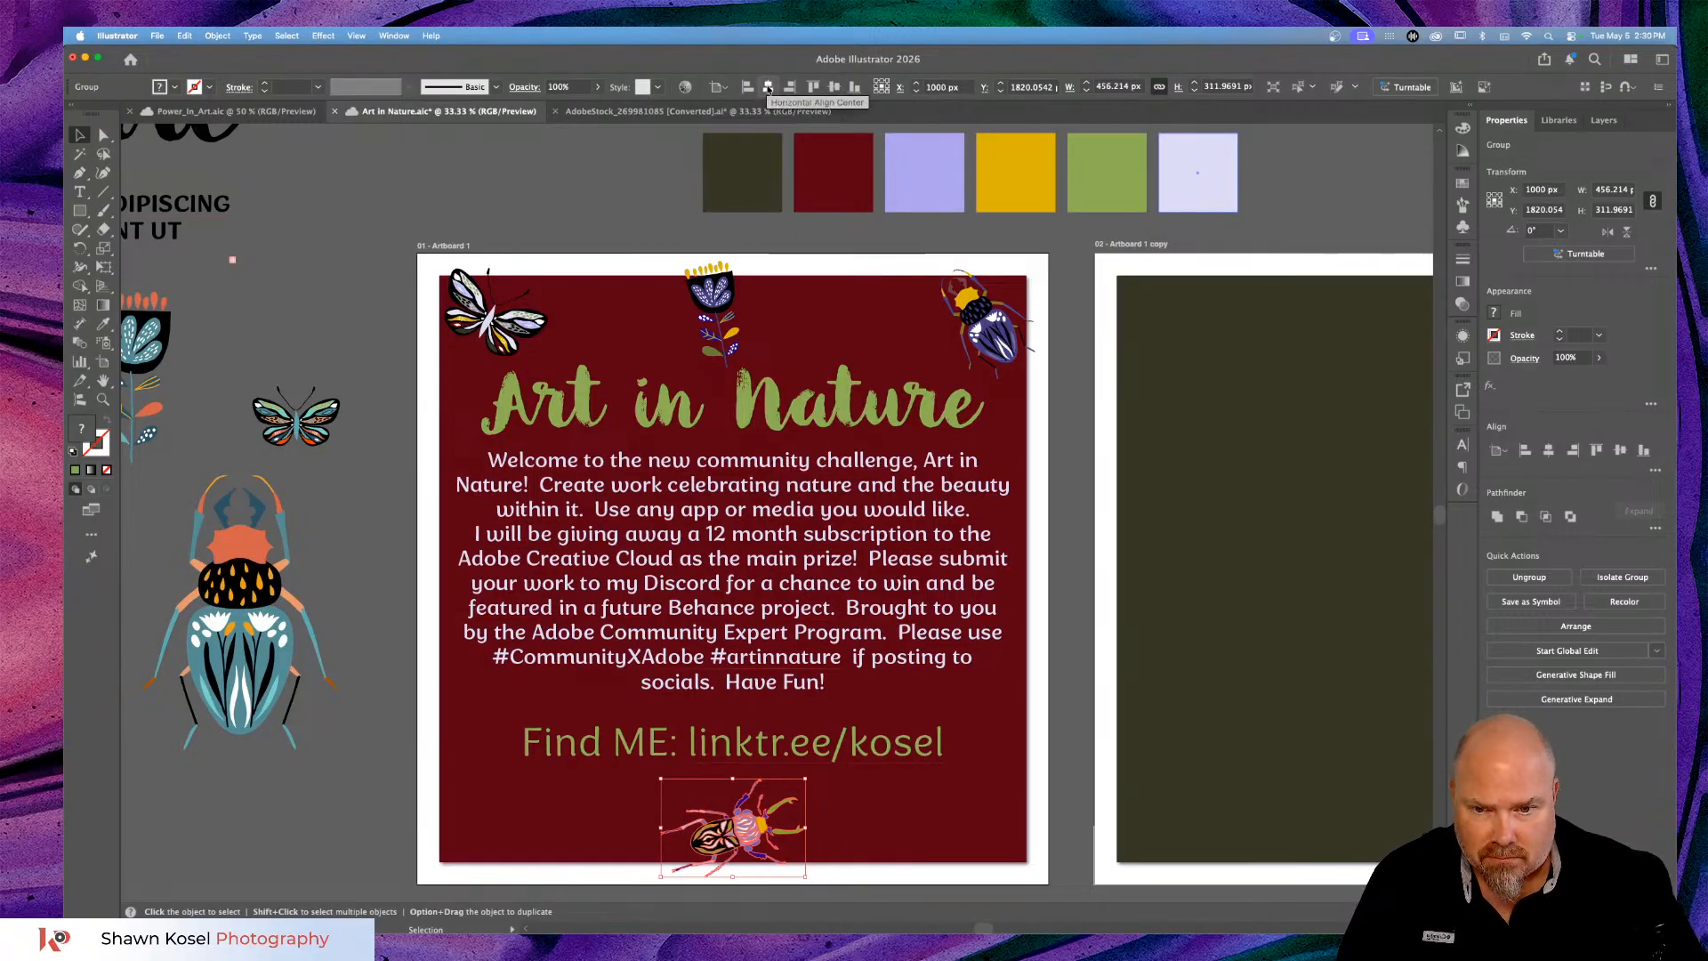
click(376, 536)
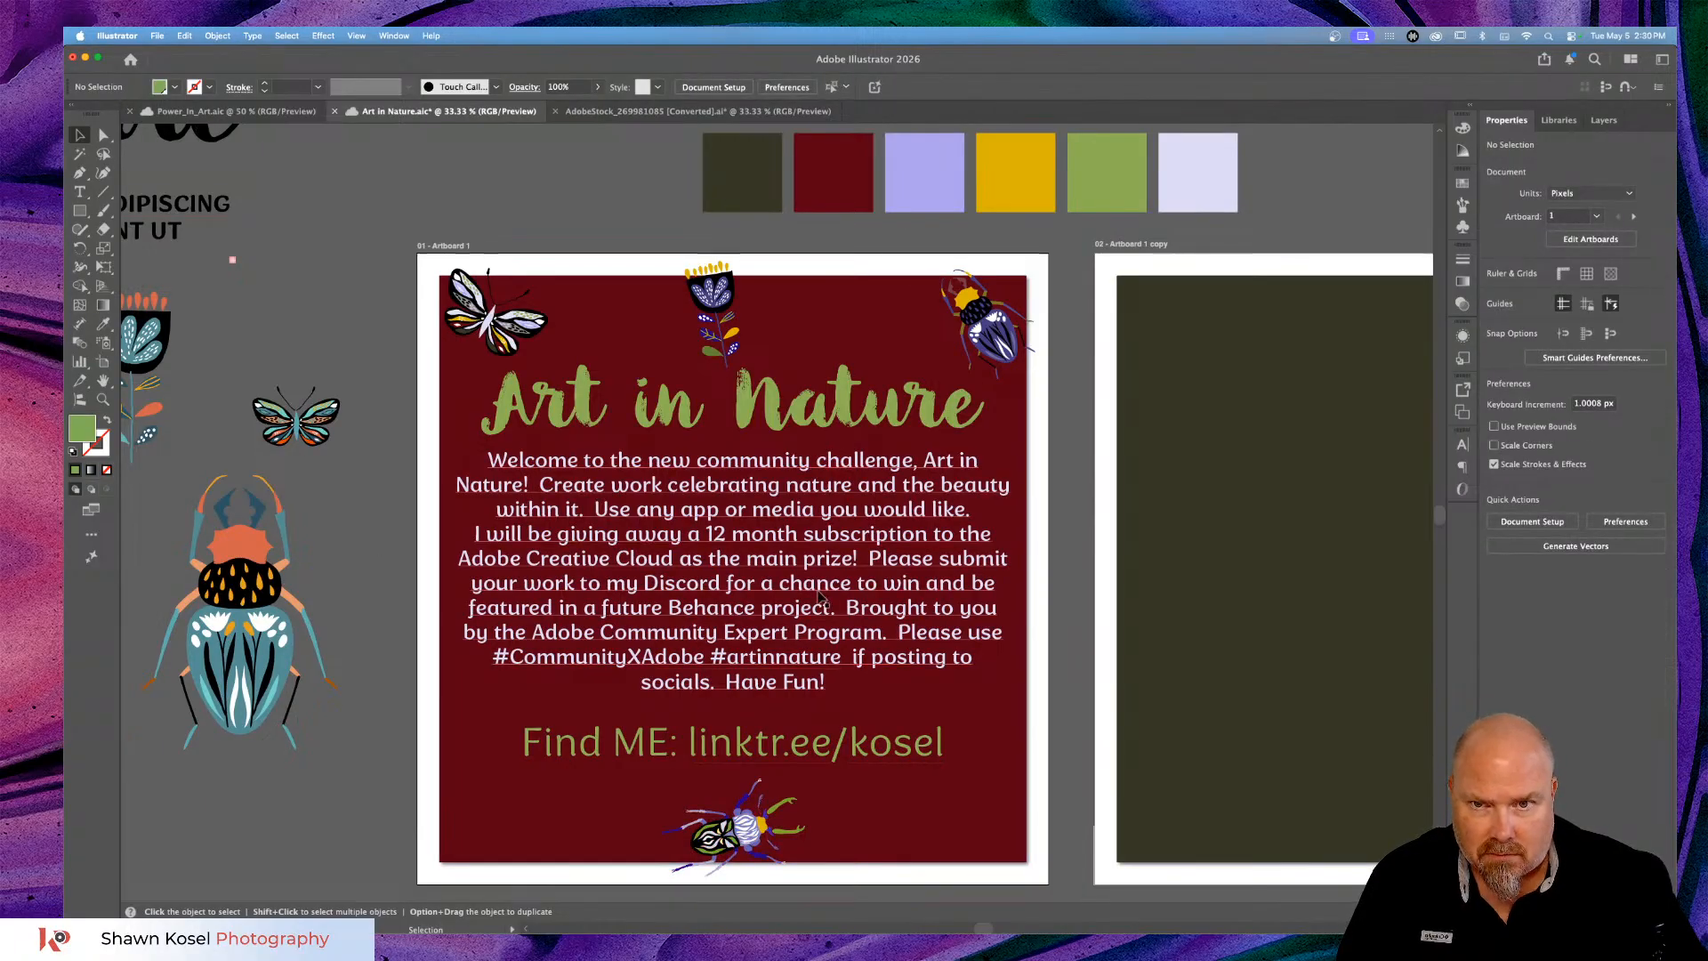
Draw a rectangle about 526 by 65 px between the "Art in Nature" title and the paragraph.
scroll(820, 597, down, 3)
scroll(820, 598, down, 3)
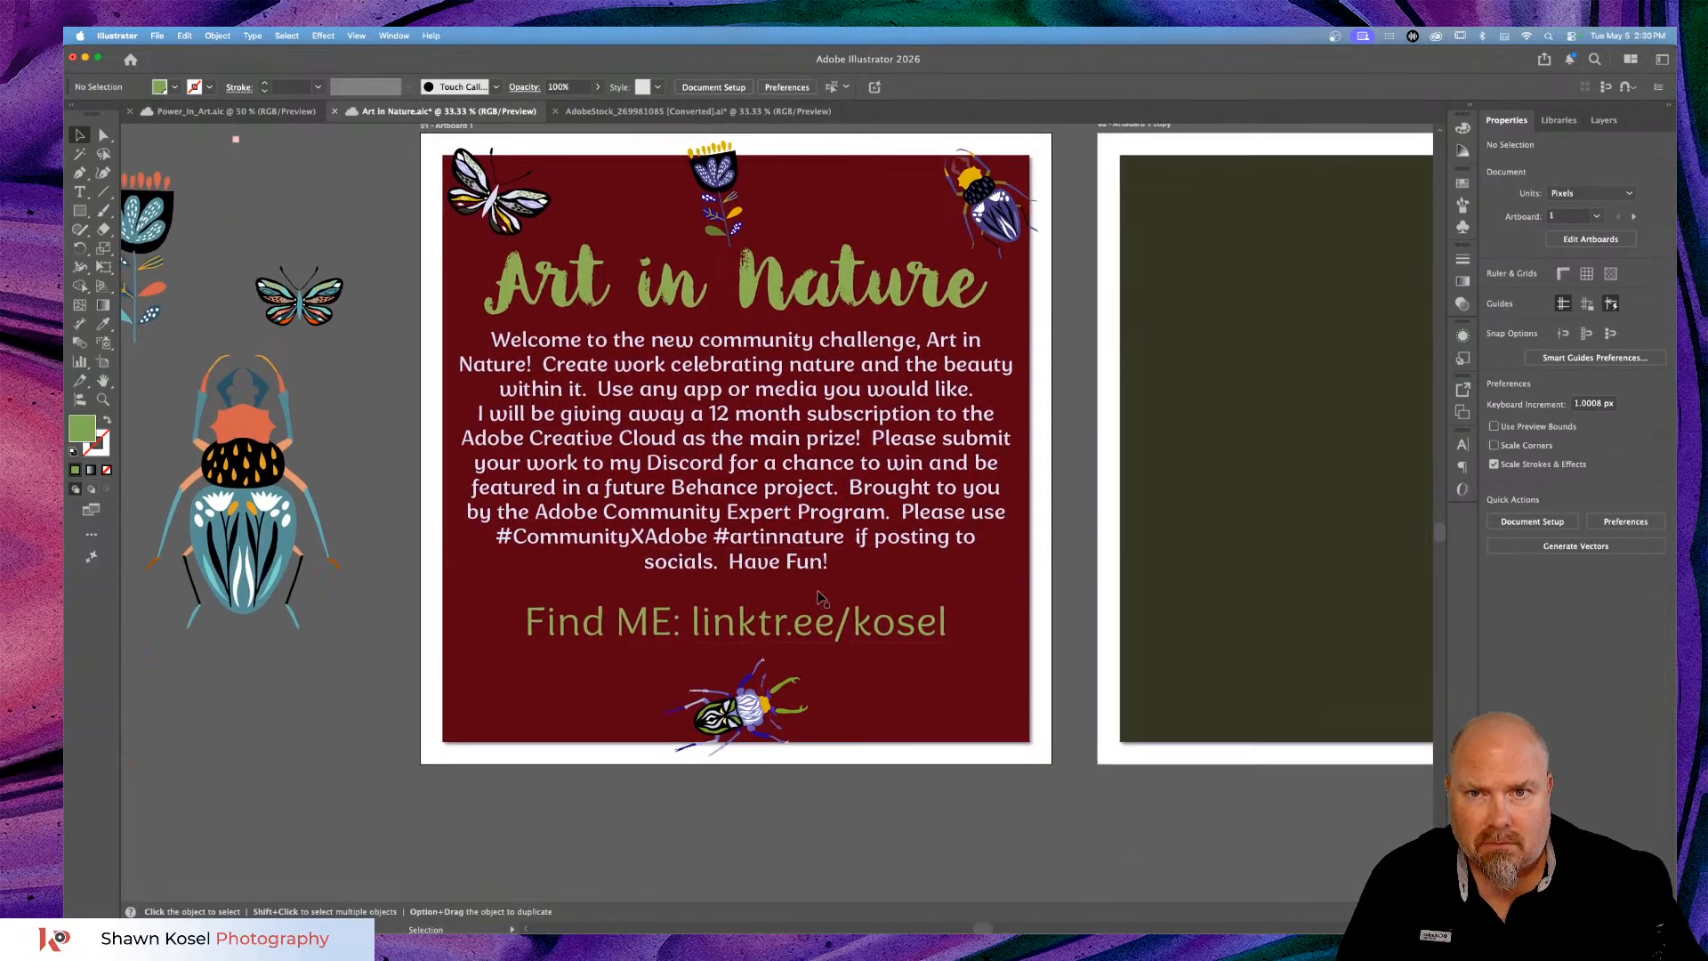
scroll(820, 598, left, 2)
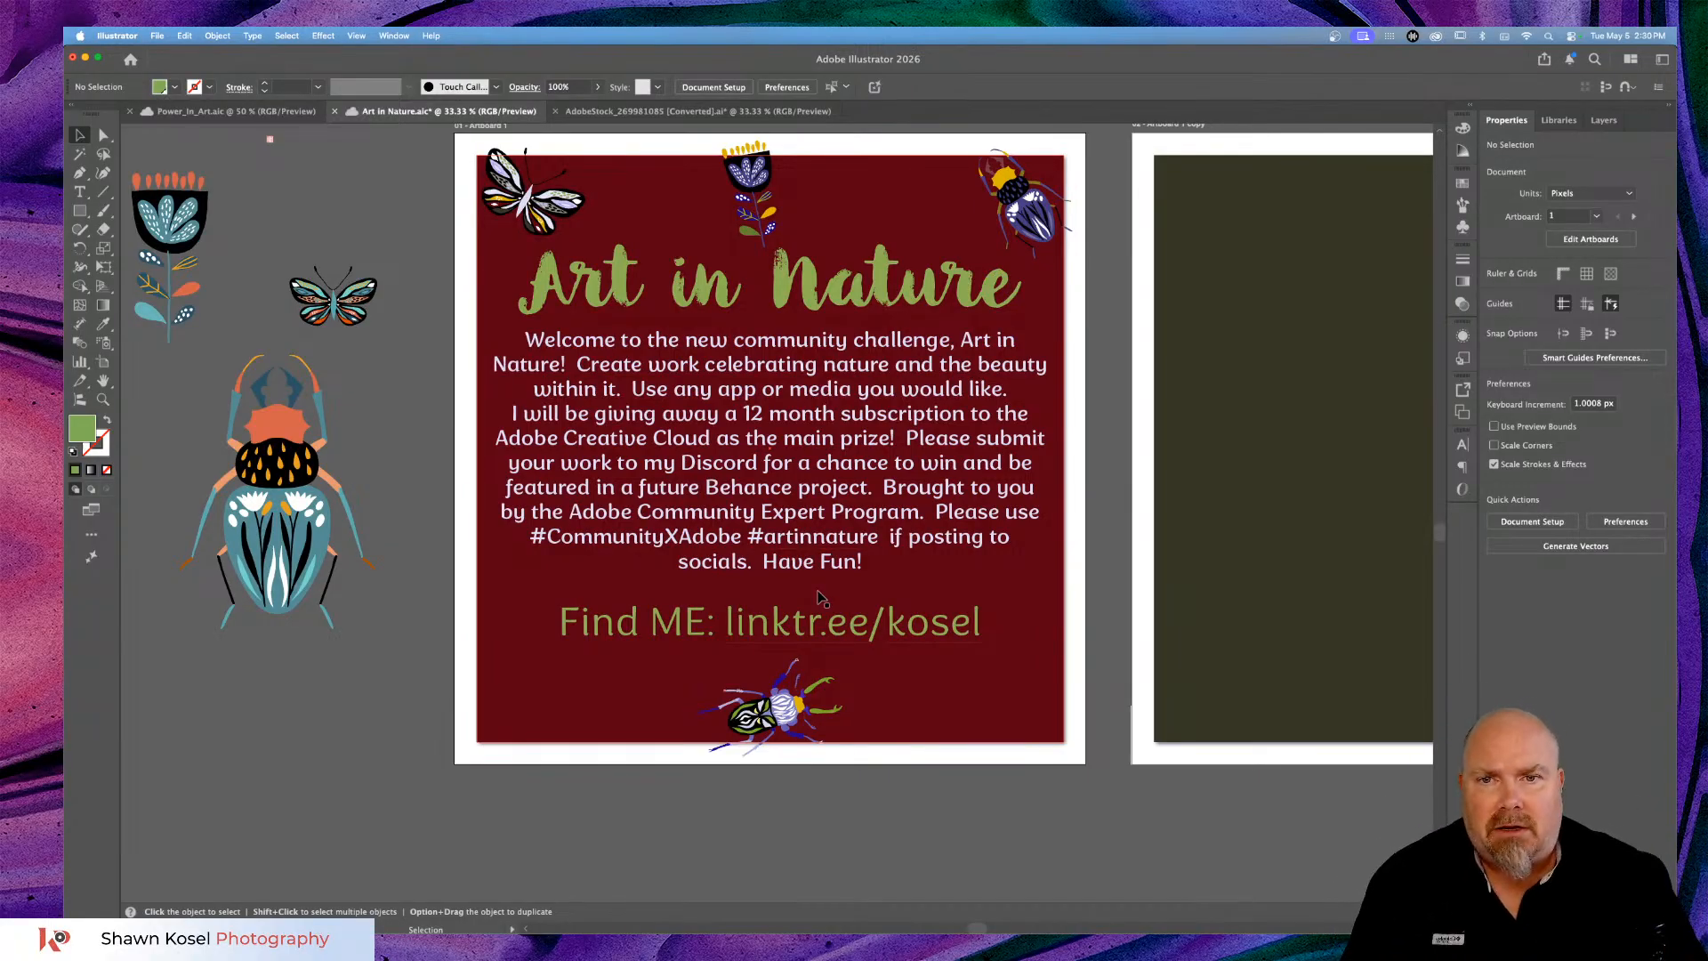
click(81, 212)
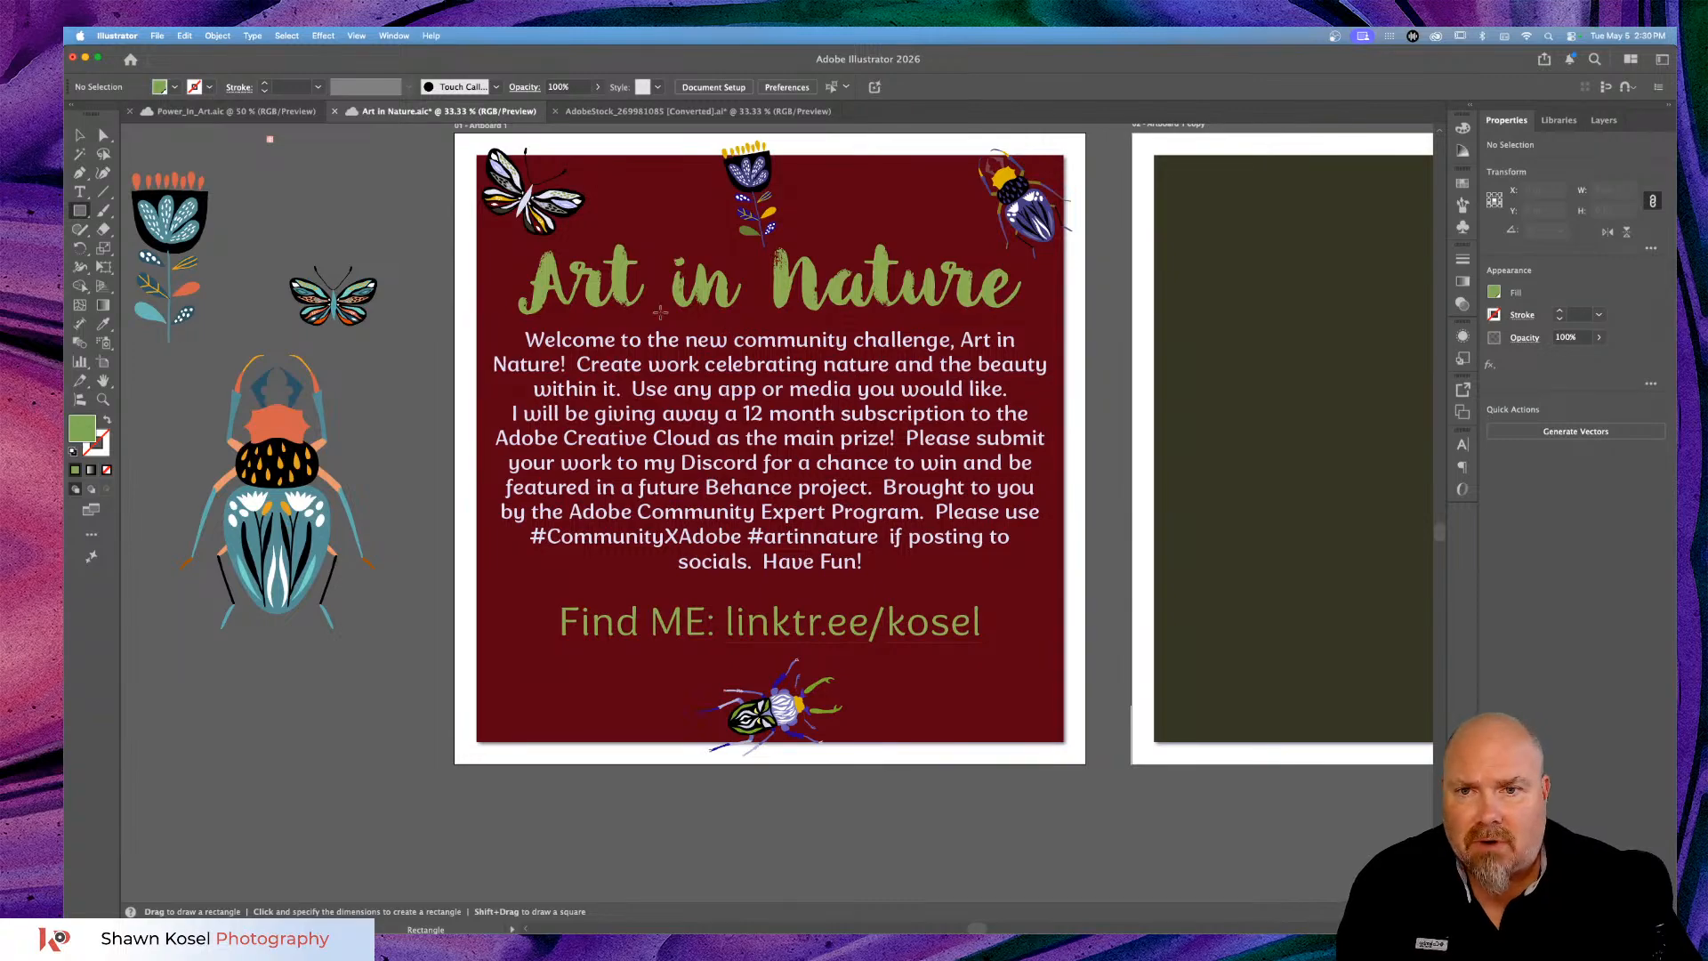
drag(668, 305, 836, 326)
Fill the new rectangle with the yellow from the palette swatches using the Eyedropper.
scroll(841, 331, up, 4)
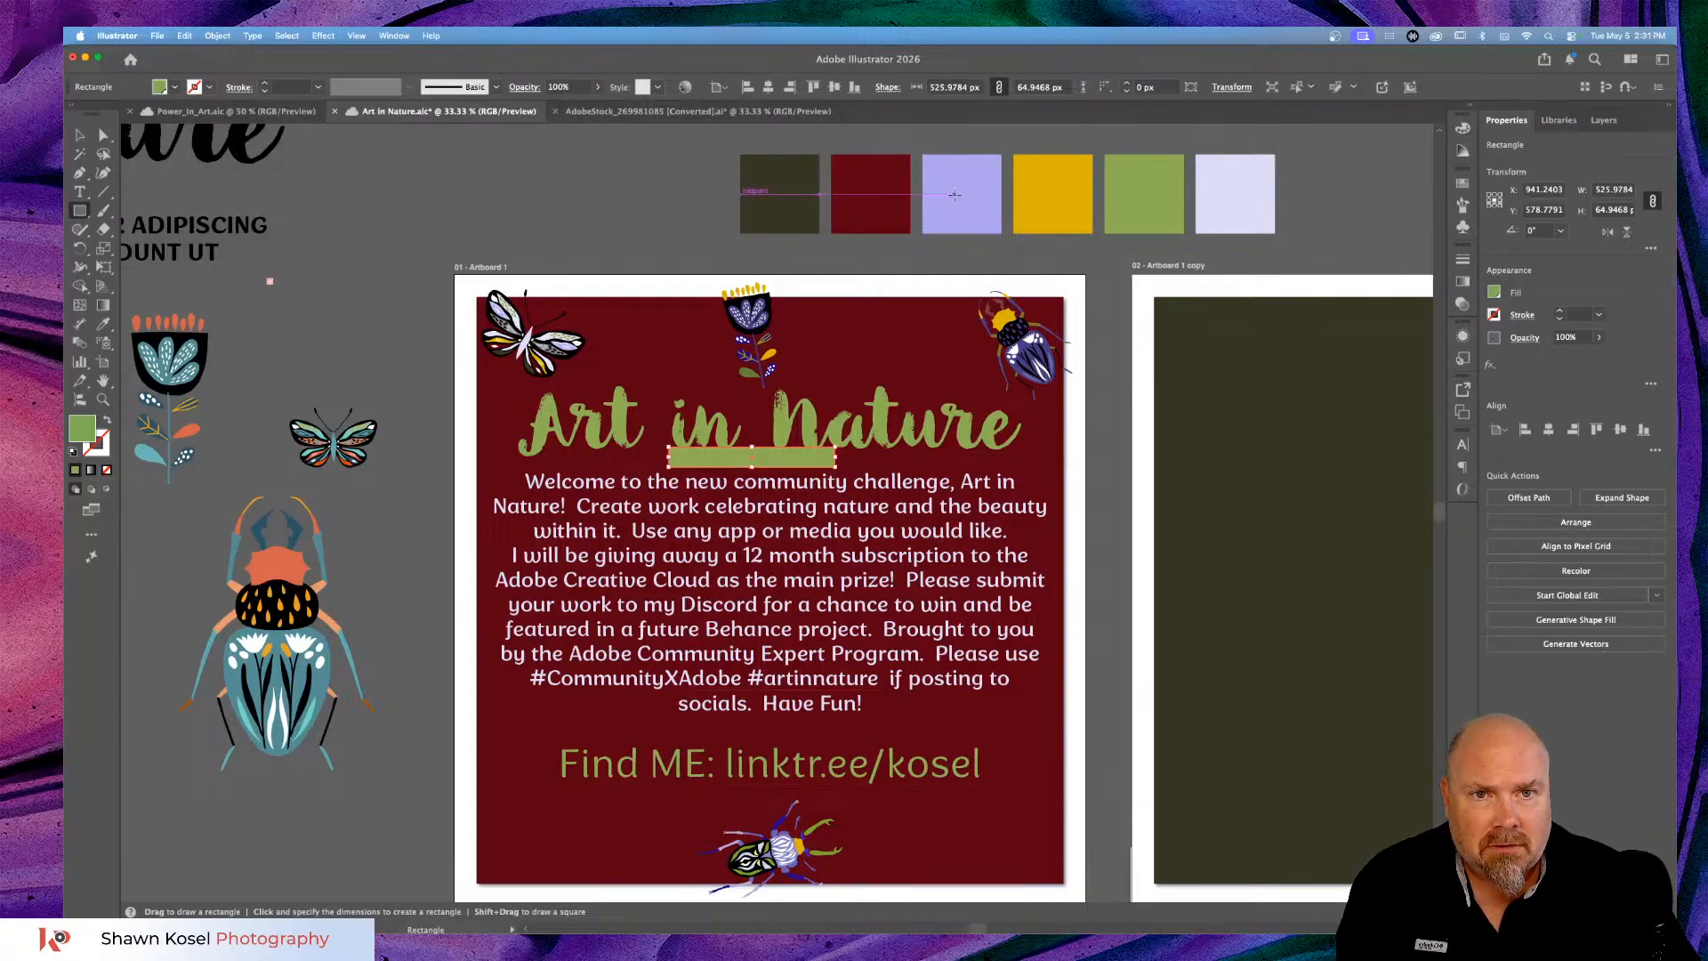
click(1029, 188)
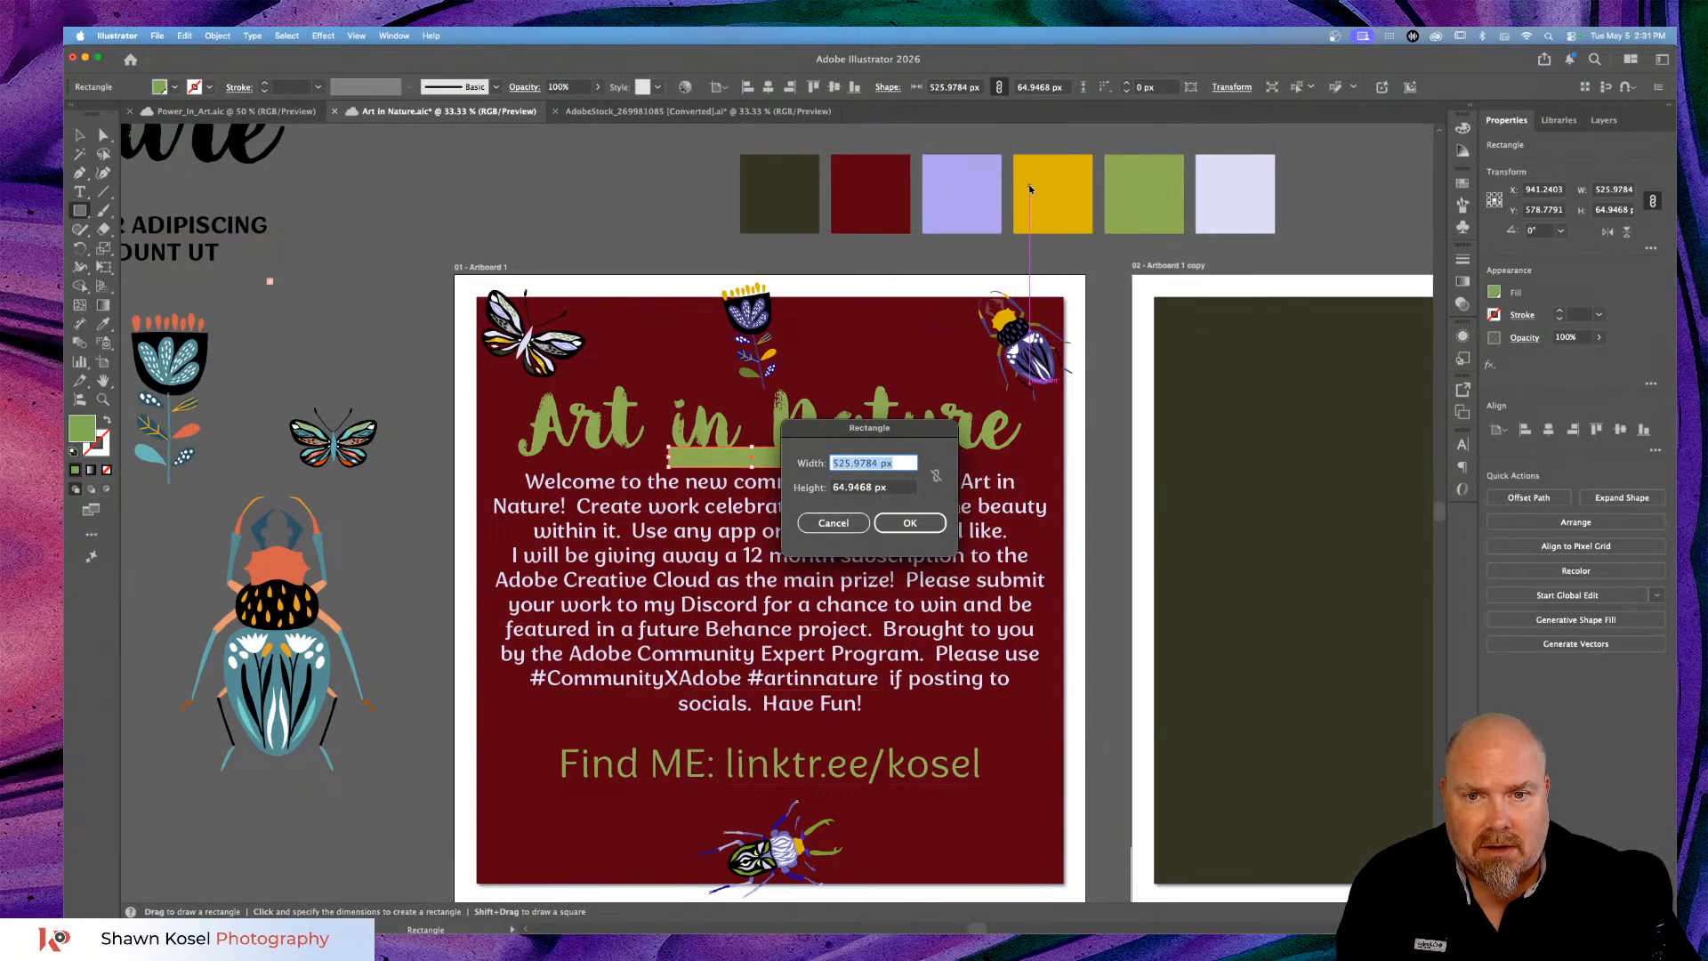
click(834, 523)
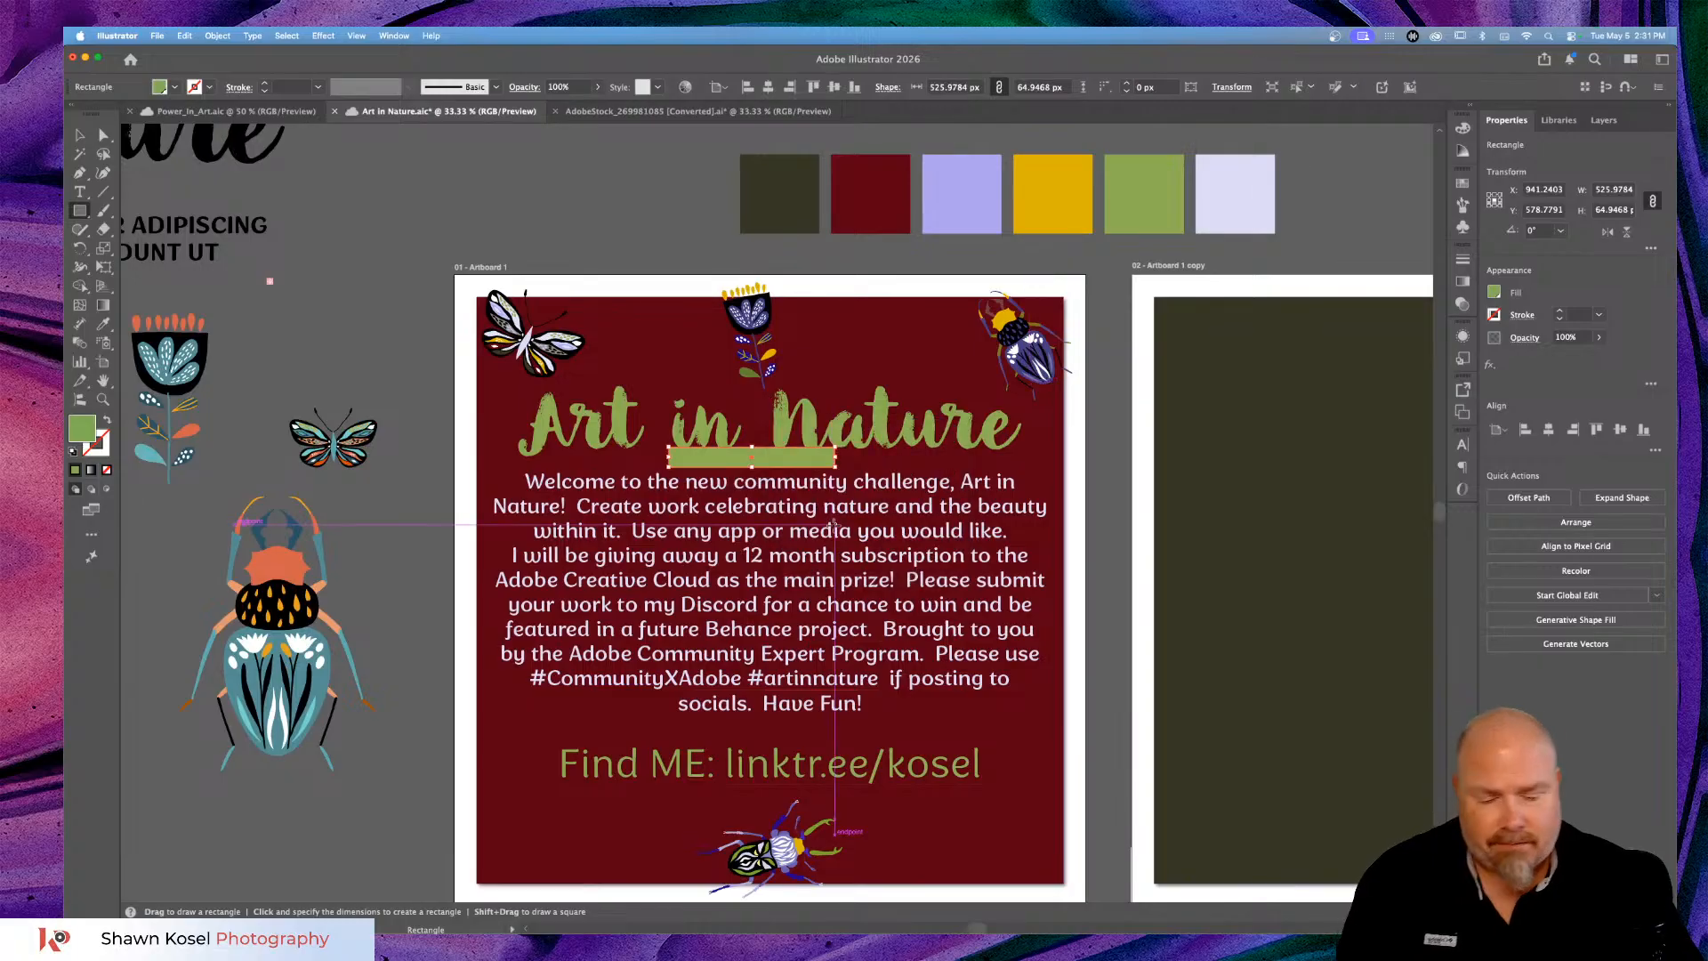
key(i)
click(1067, 185)
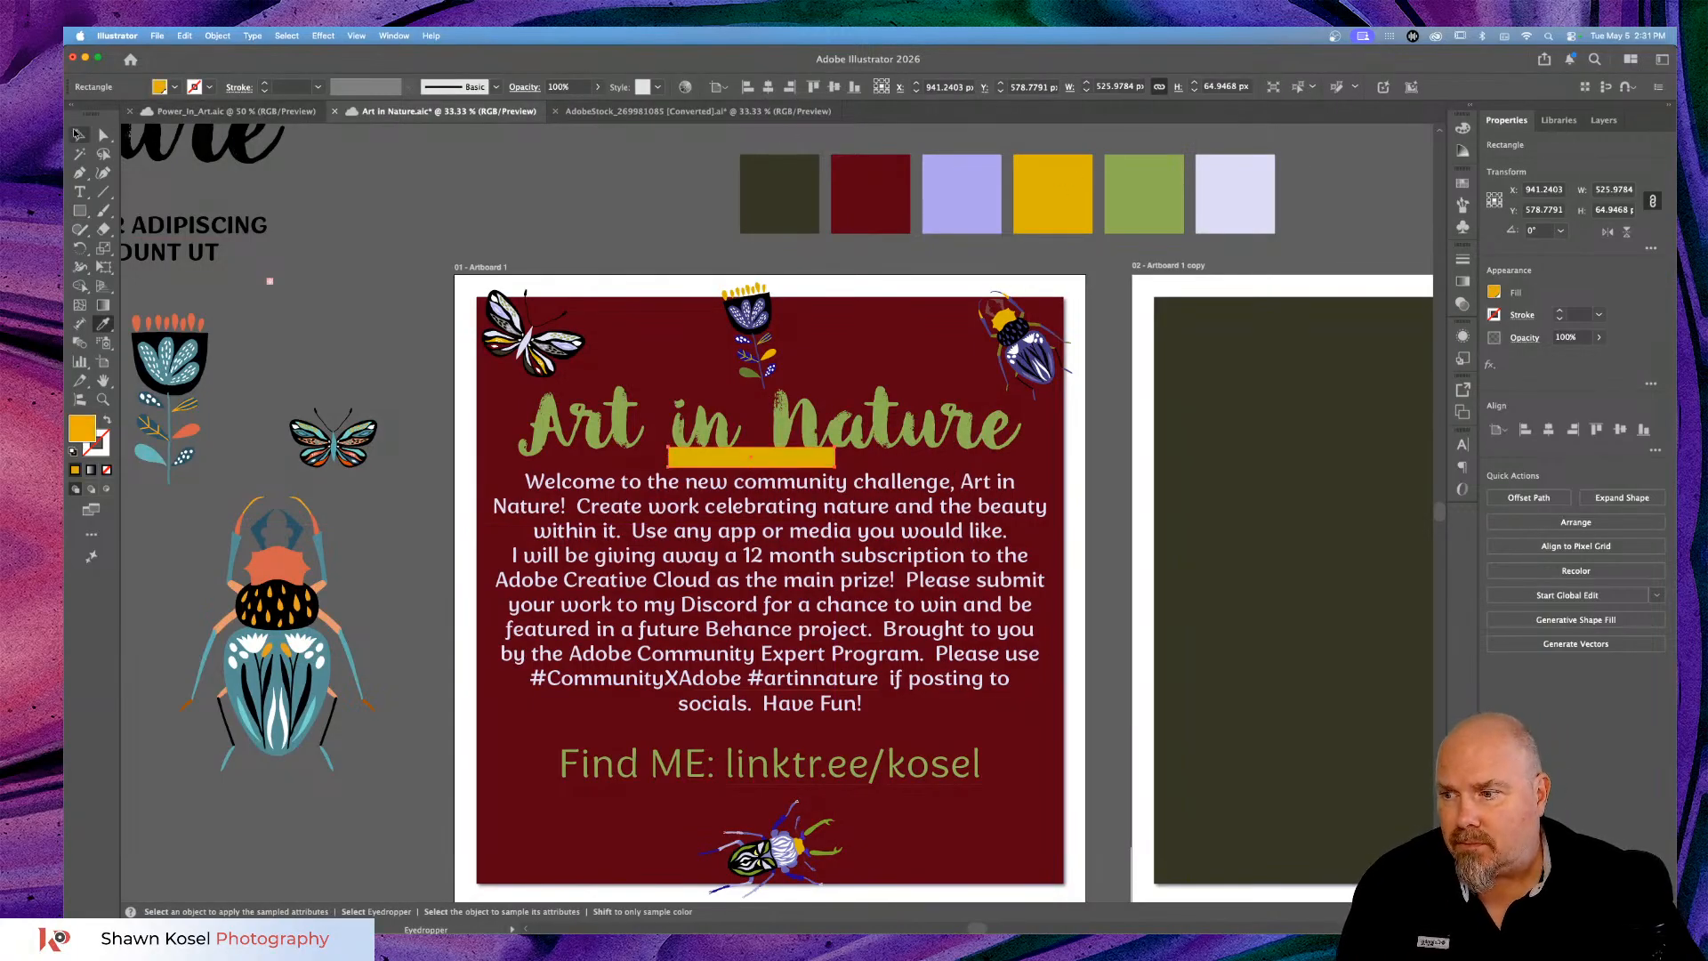
Move the yellow rectangle slightly down from the title and stretch its height to about 85 px.
click(78, 133)
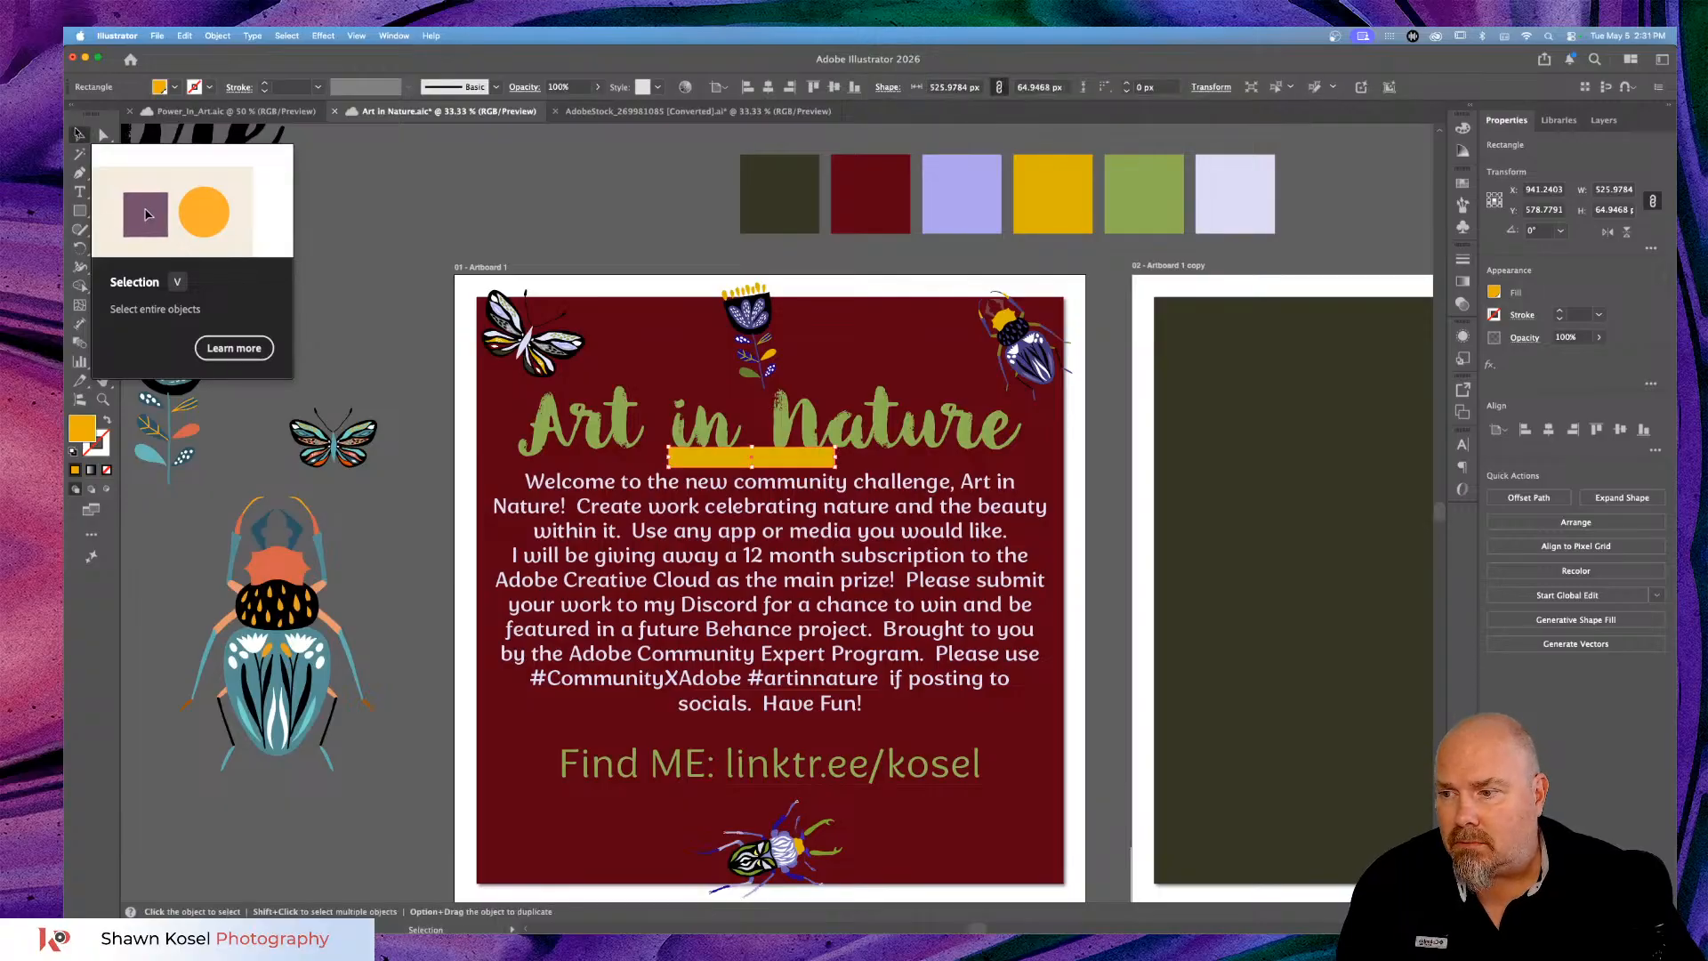
key(super+equal)
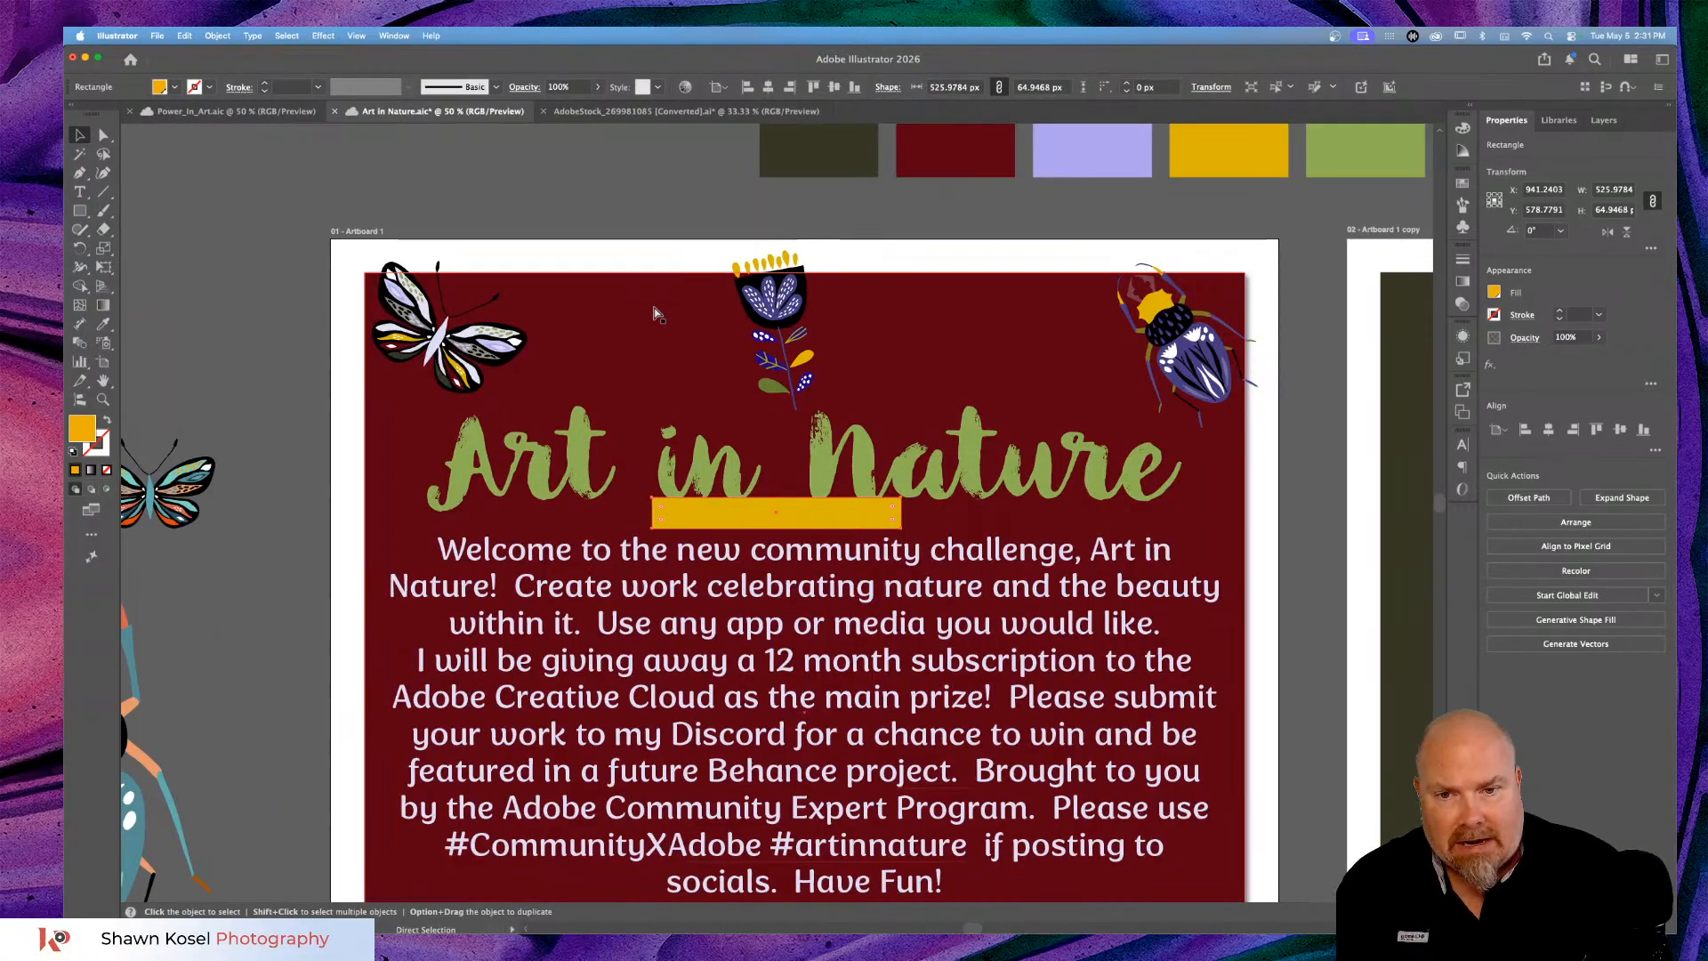
scroll(890, 496, down, 2)
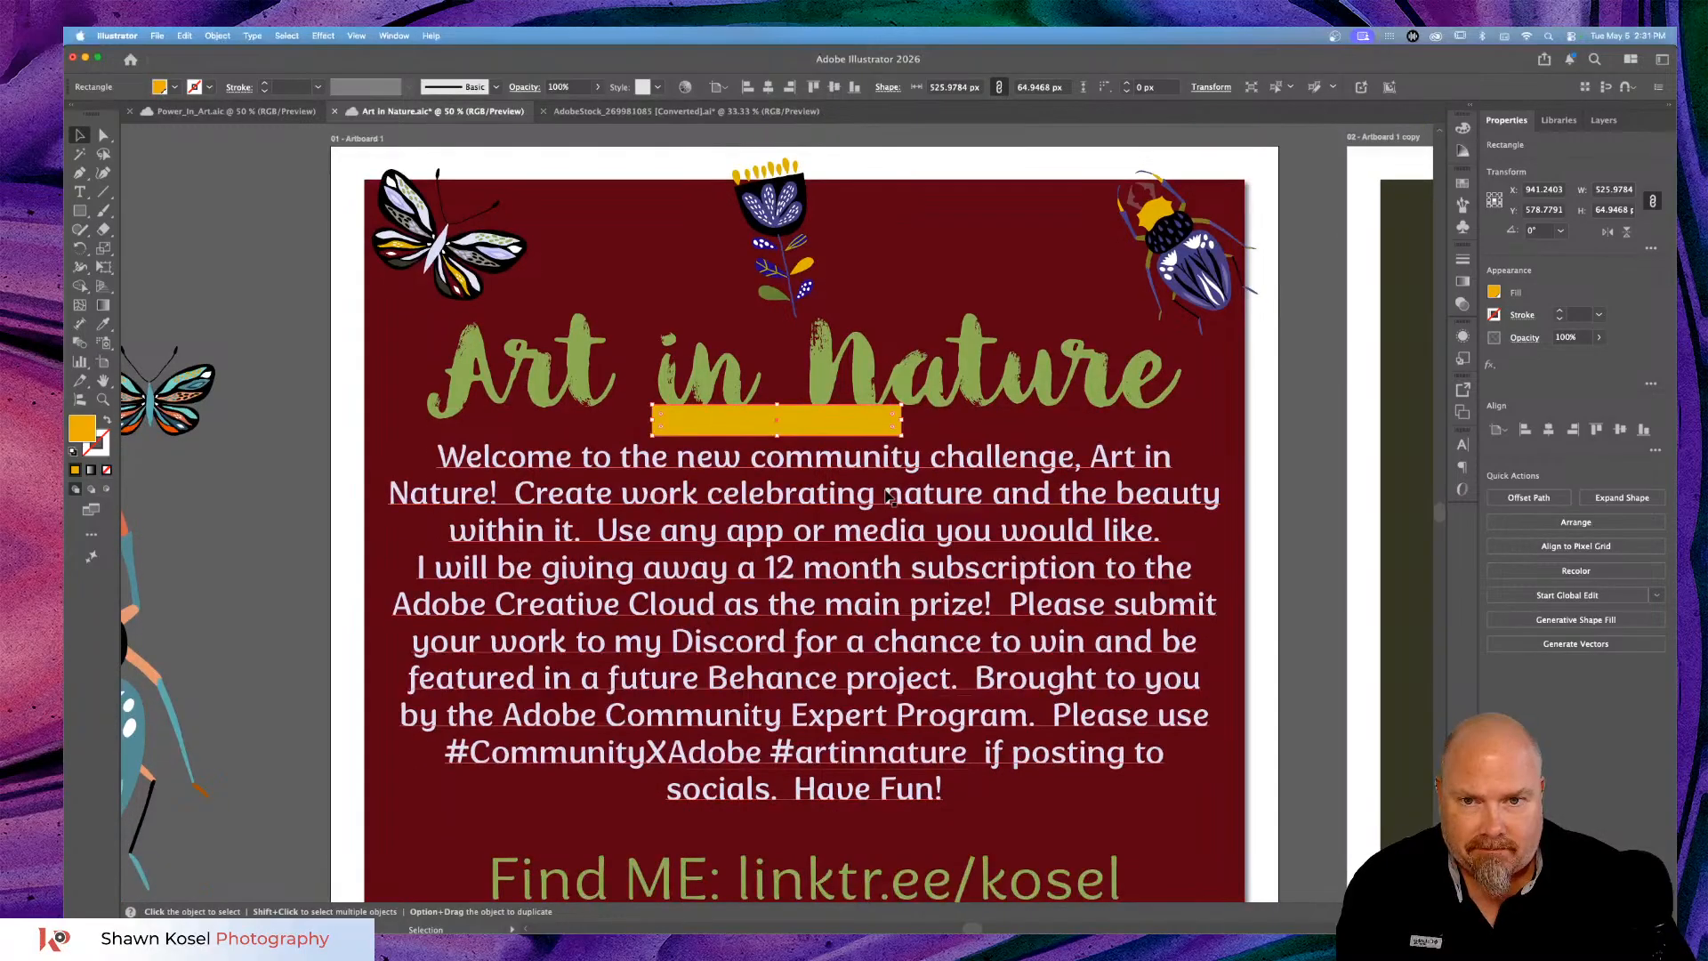
scroll(890, 496, down, 2)
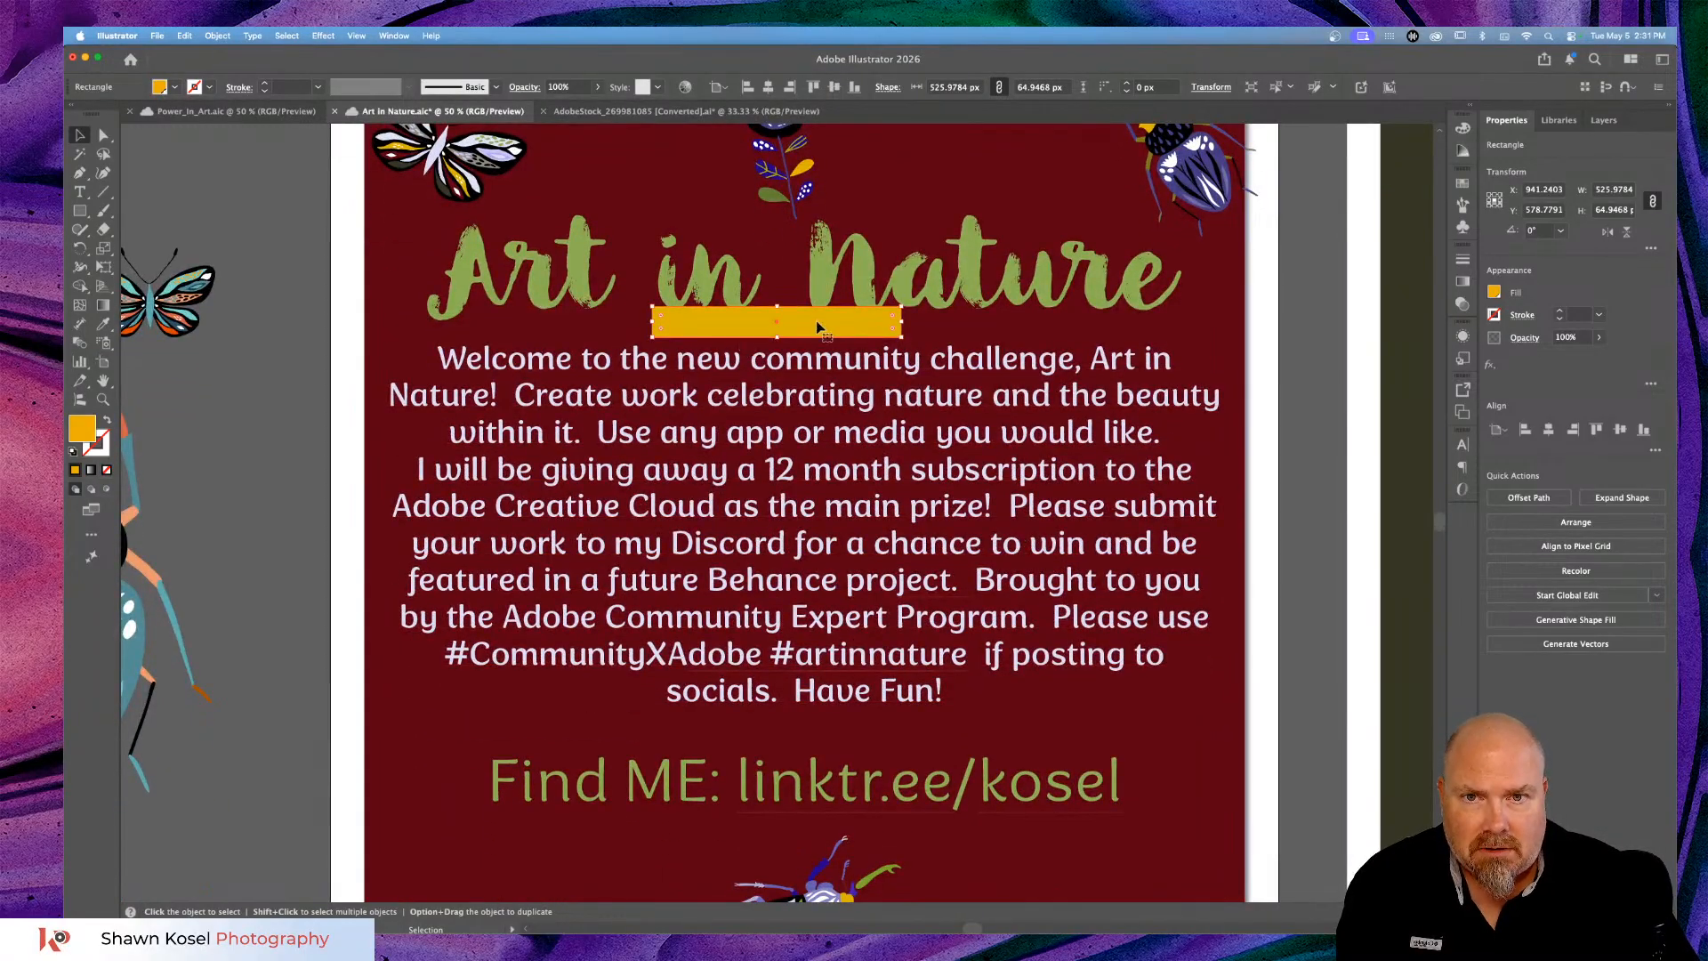
drag(817, 326, 820, 336)
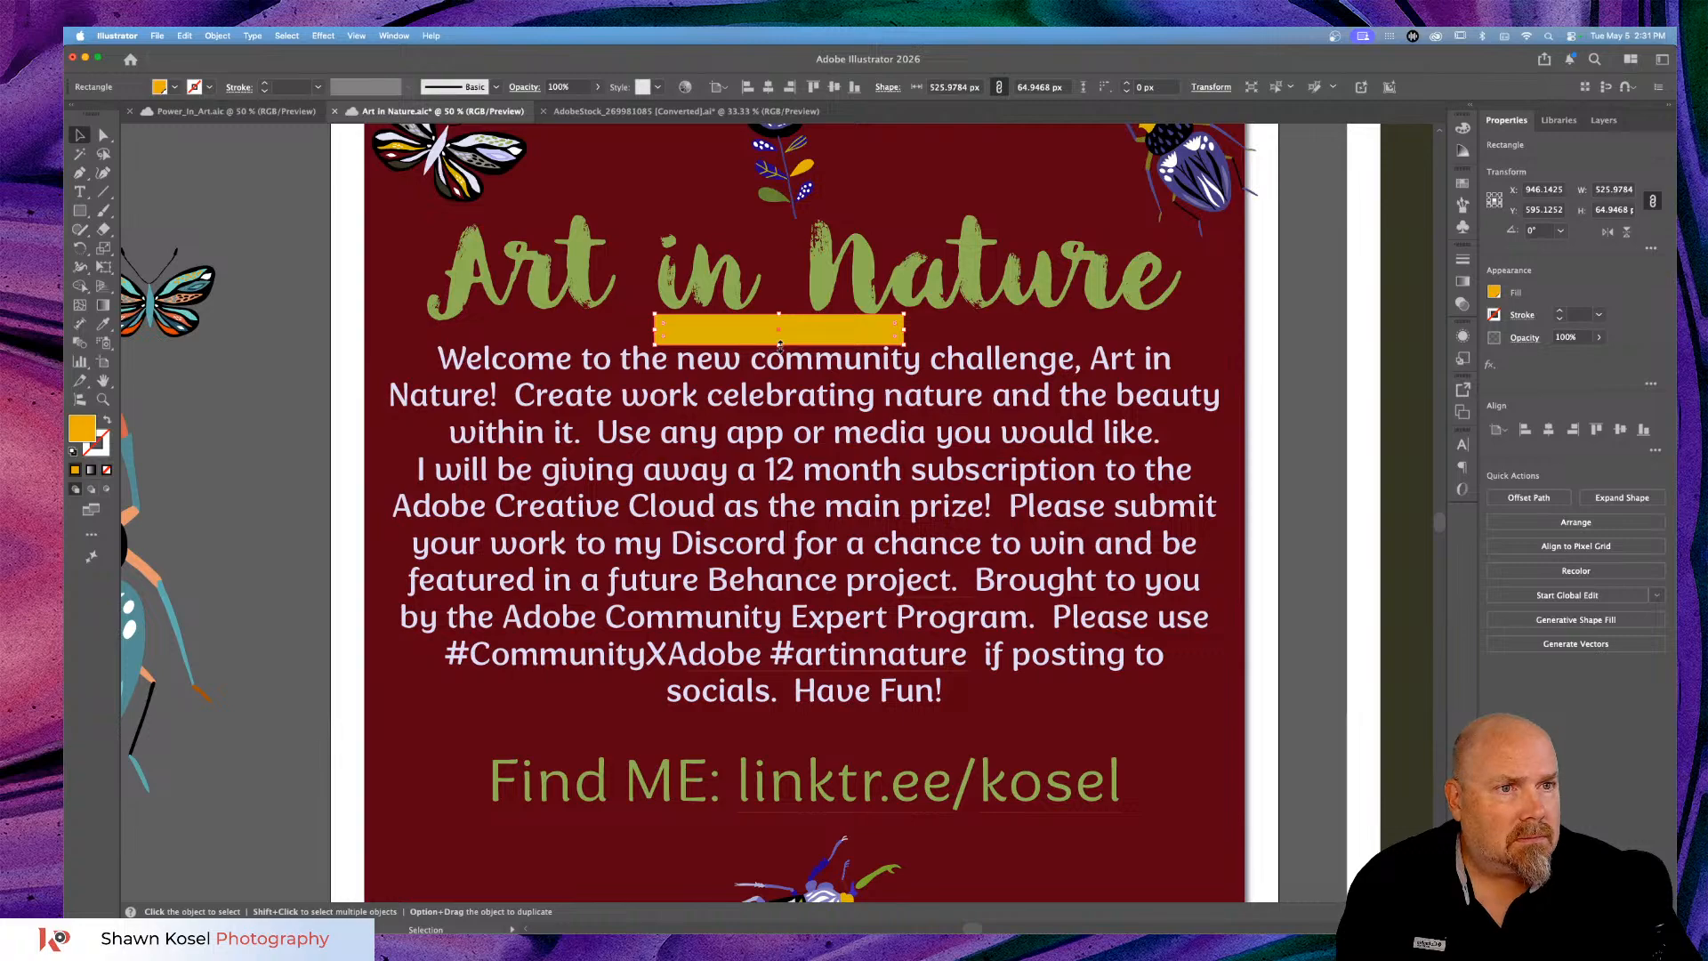
drag(779, 345, 780, 355)
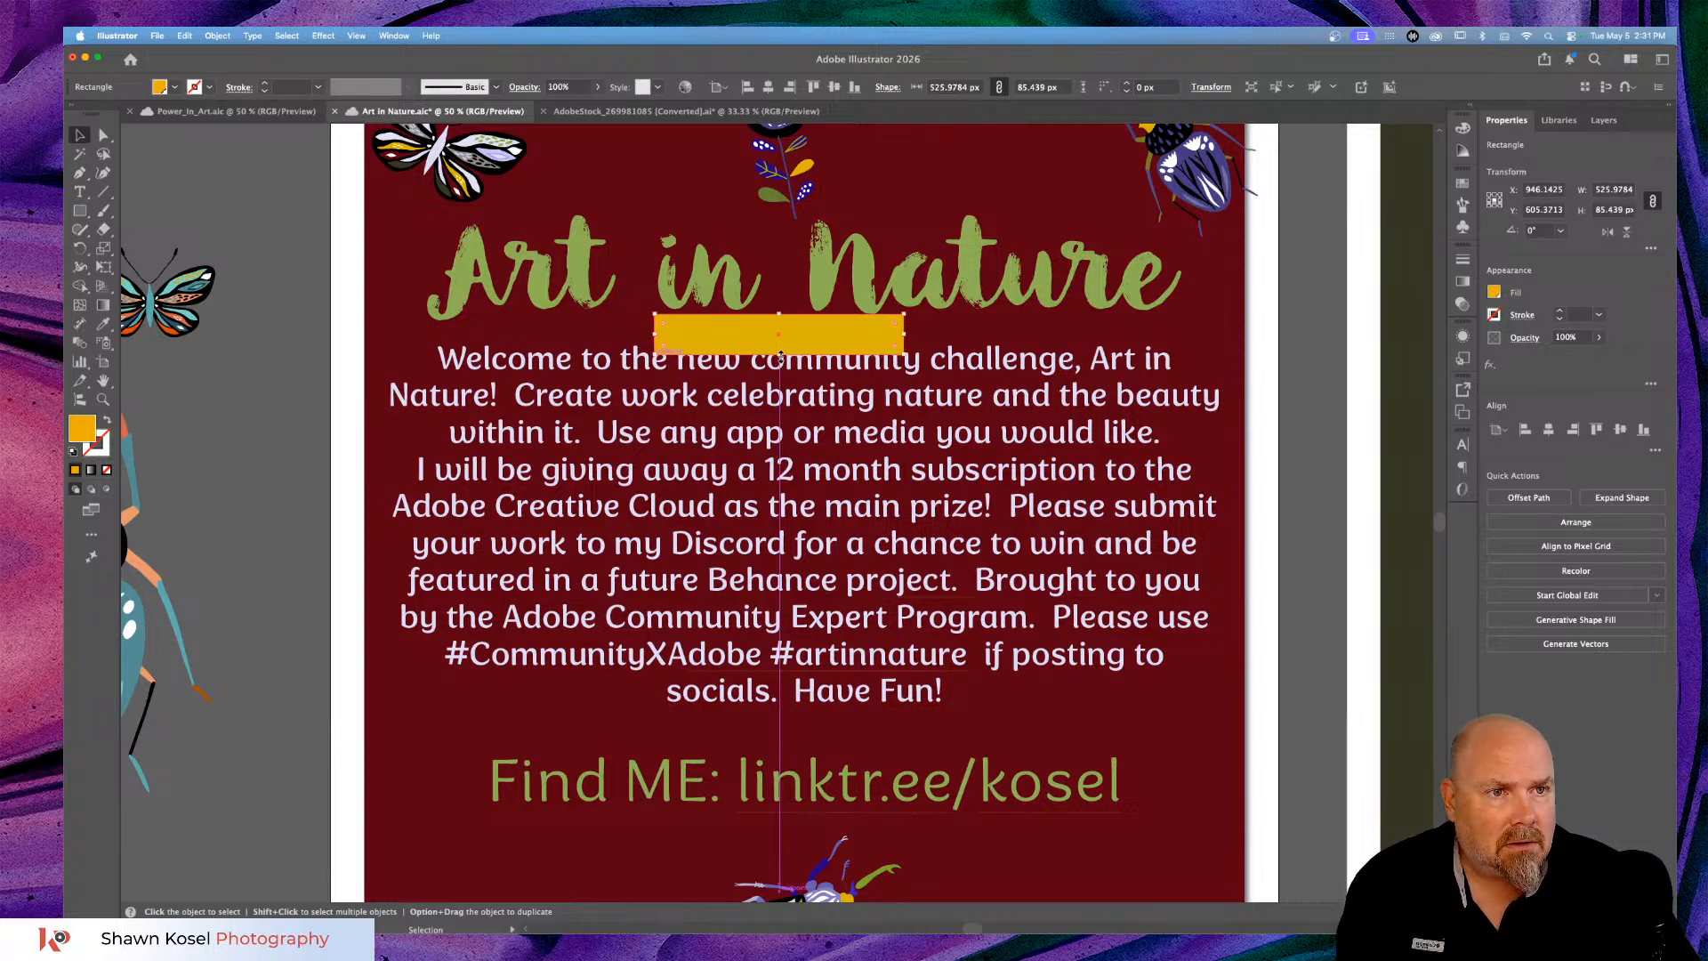
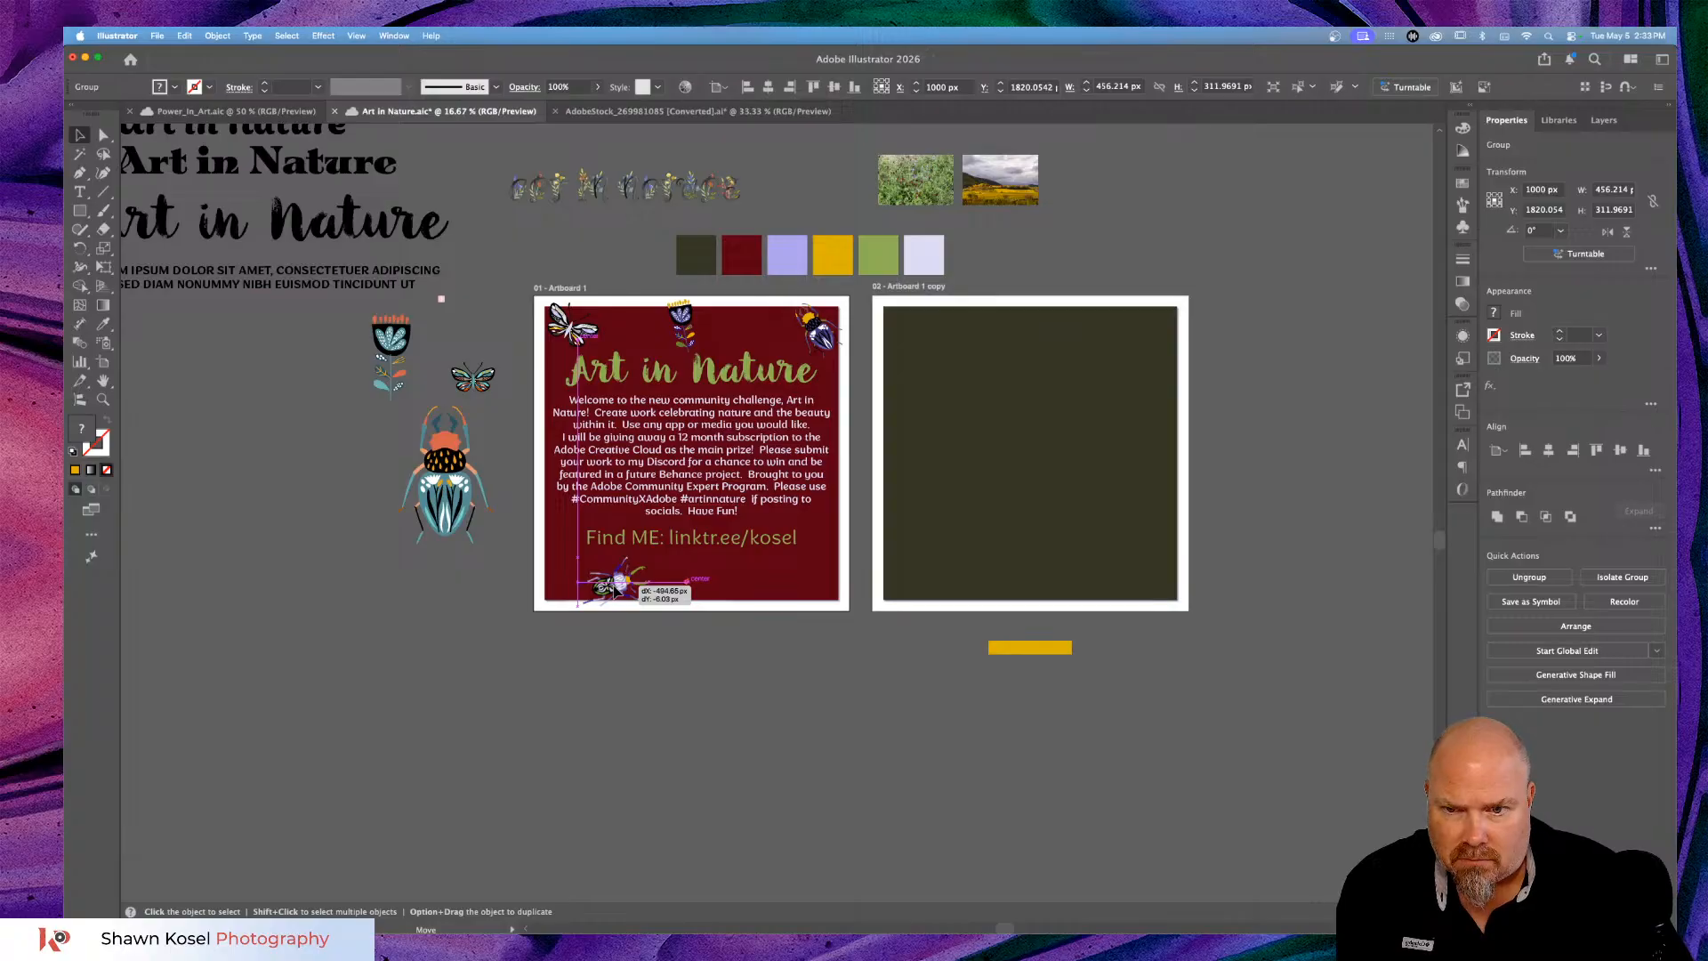
Move the beetle below the Find ME line toward the lower-left corner of the red artboard and deselect it.
drag(616, 590, 619, 589)
click(628, 720)
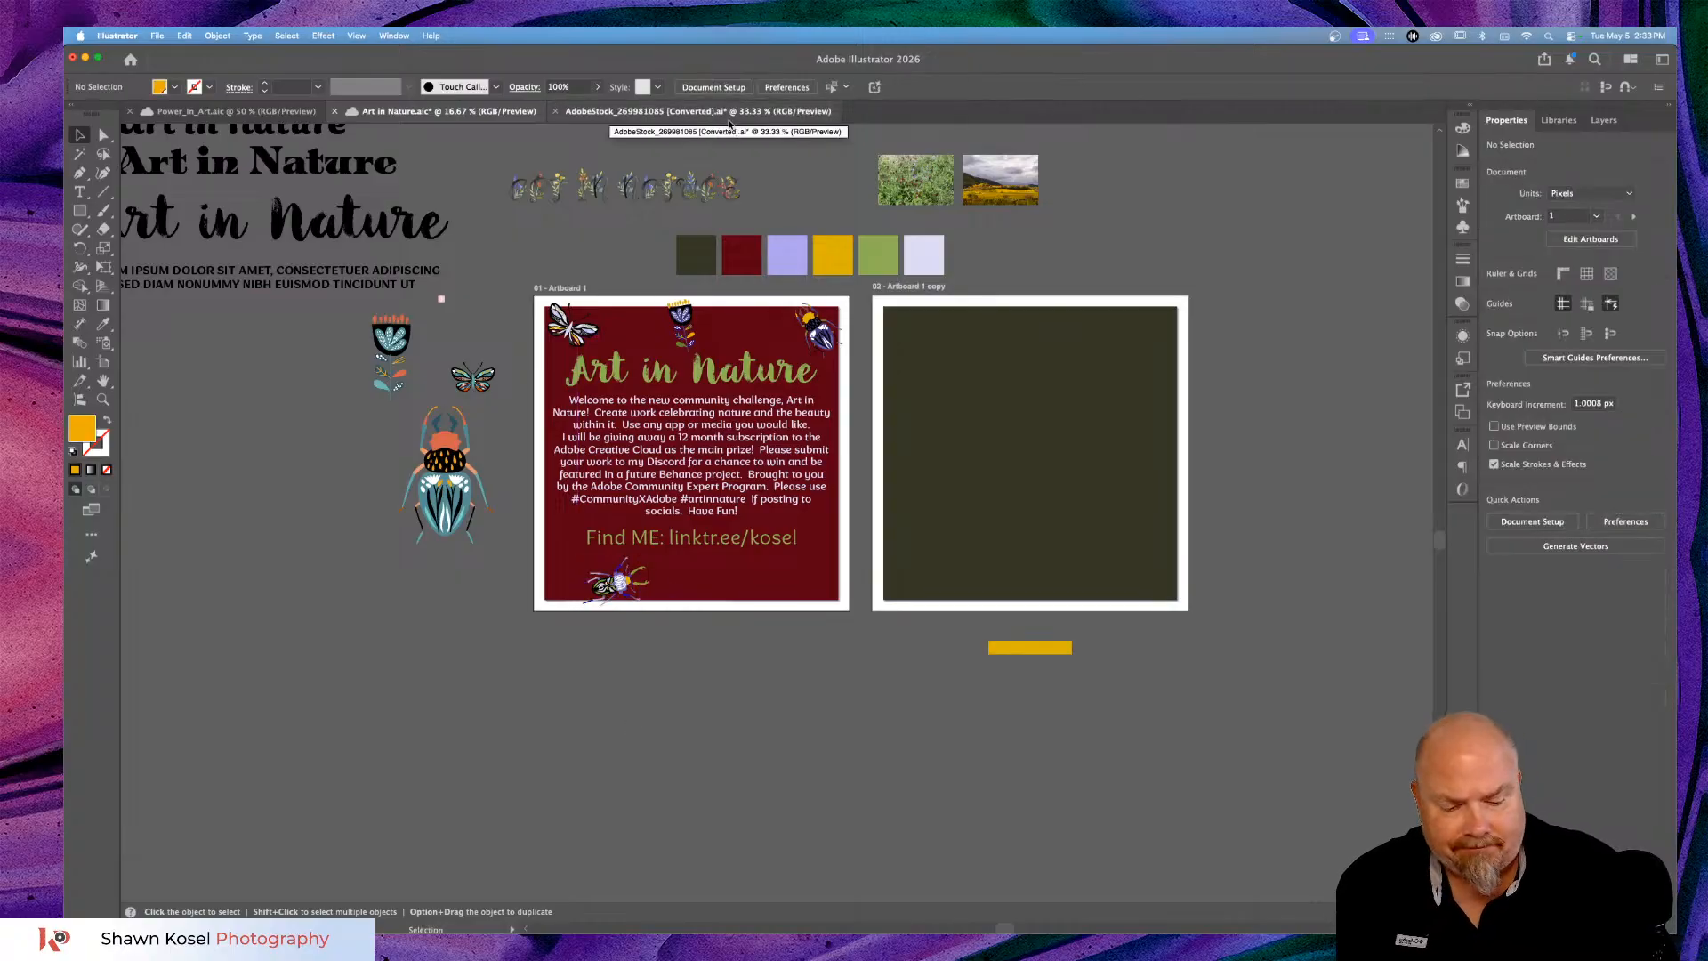
key(super+equal)
key(super+equal)
scroll(663, 325, up, 3)
scroll(663, 324, left, 2)
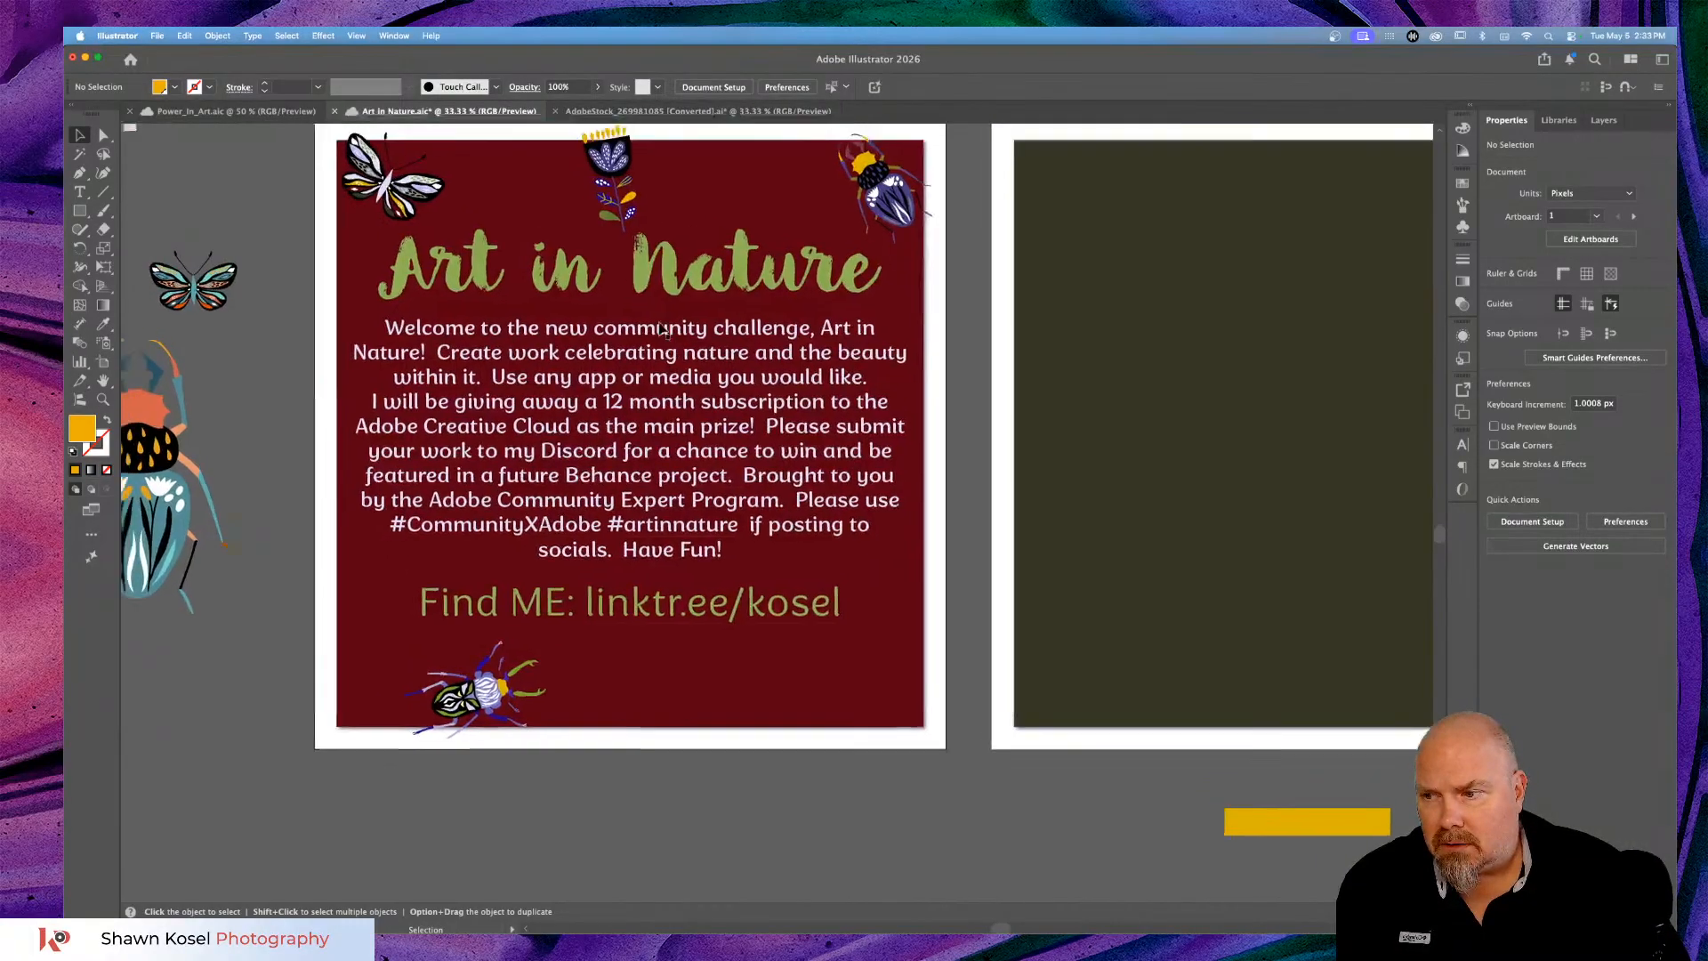
scroll(662, 325, up, 1)
scroll(663, 324, left, 1)
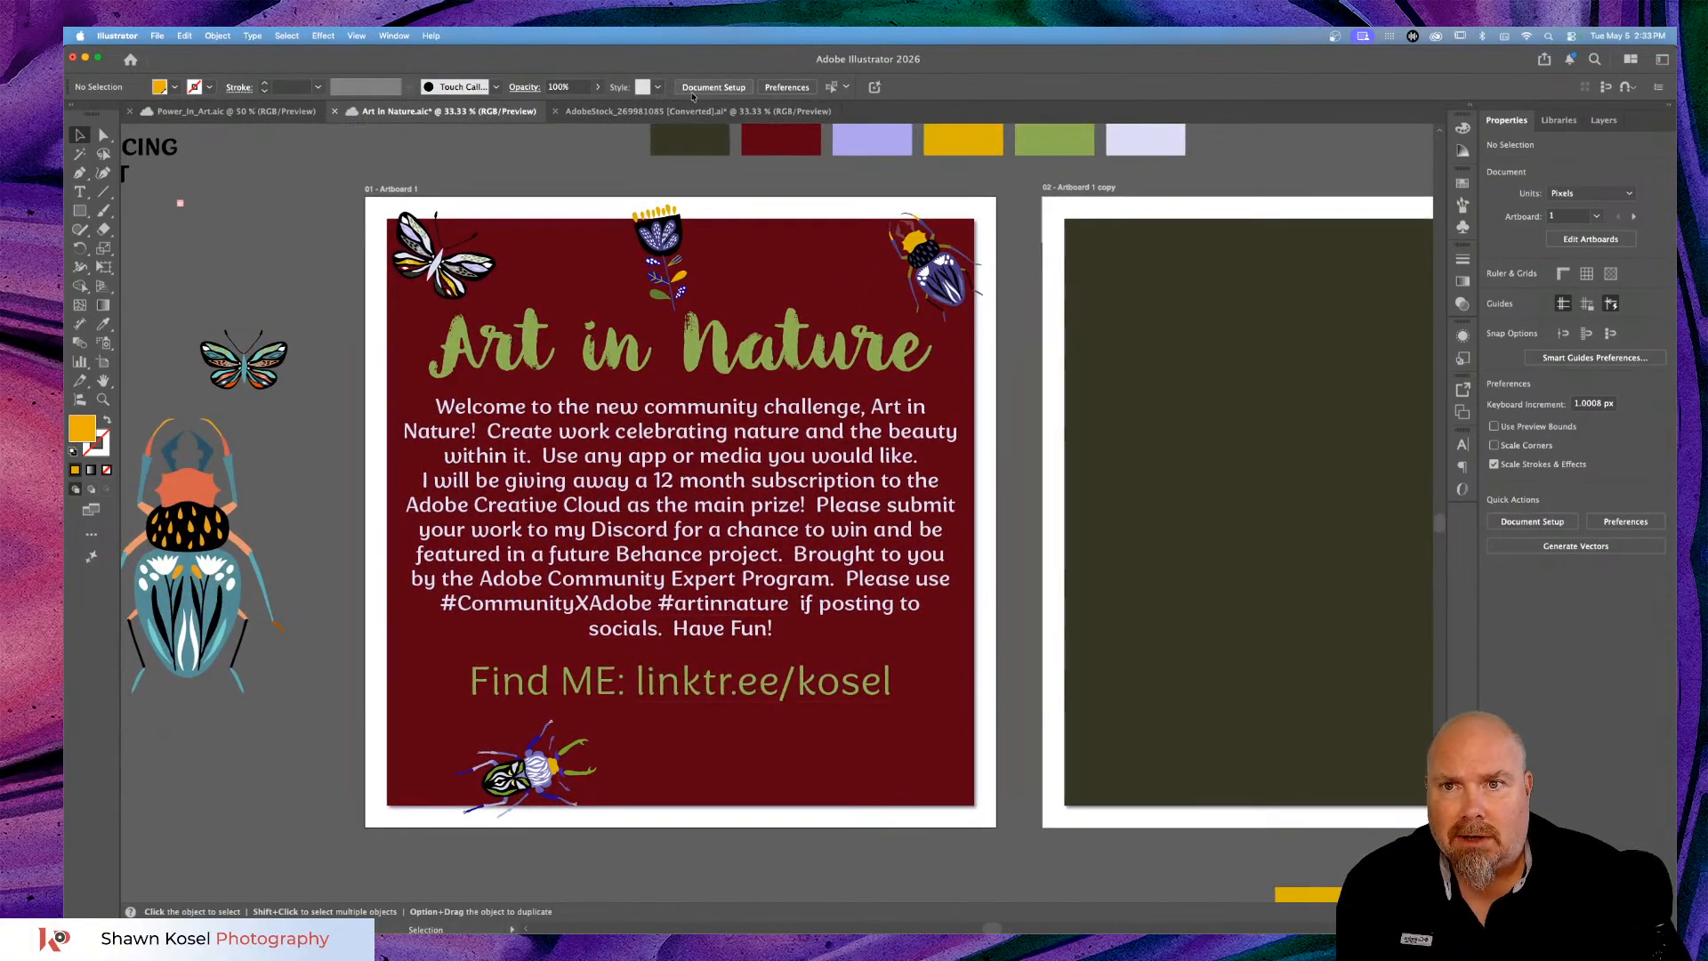
Copy the upper-right beetle from the AdobeStock insect document and paste it onto the red artboard of the Art in Nature document.
click(682, 108)
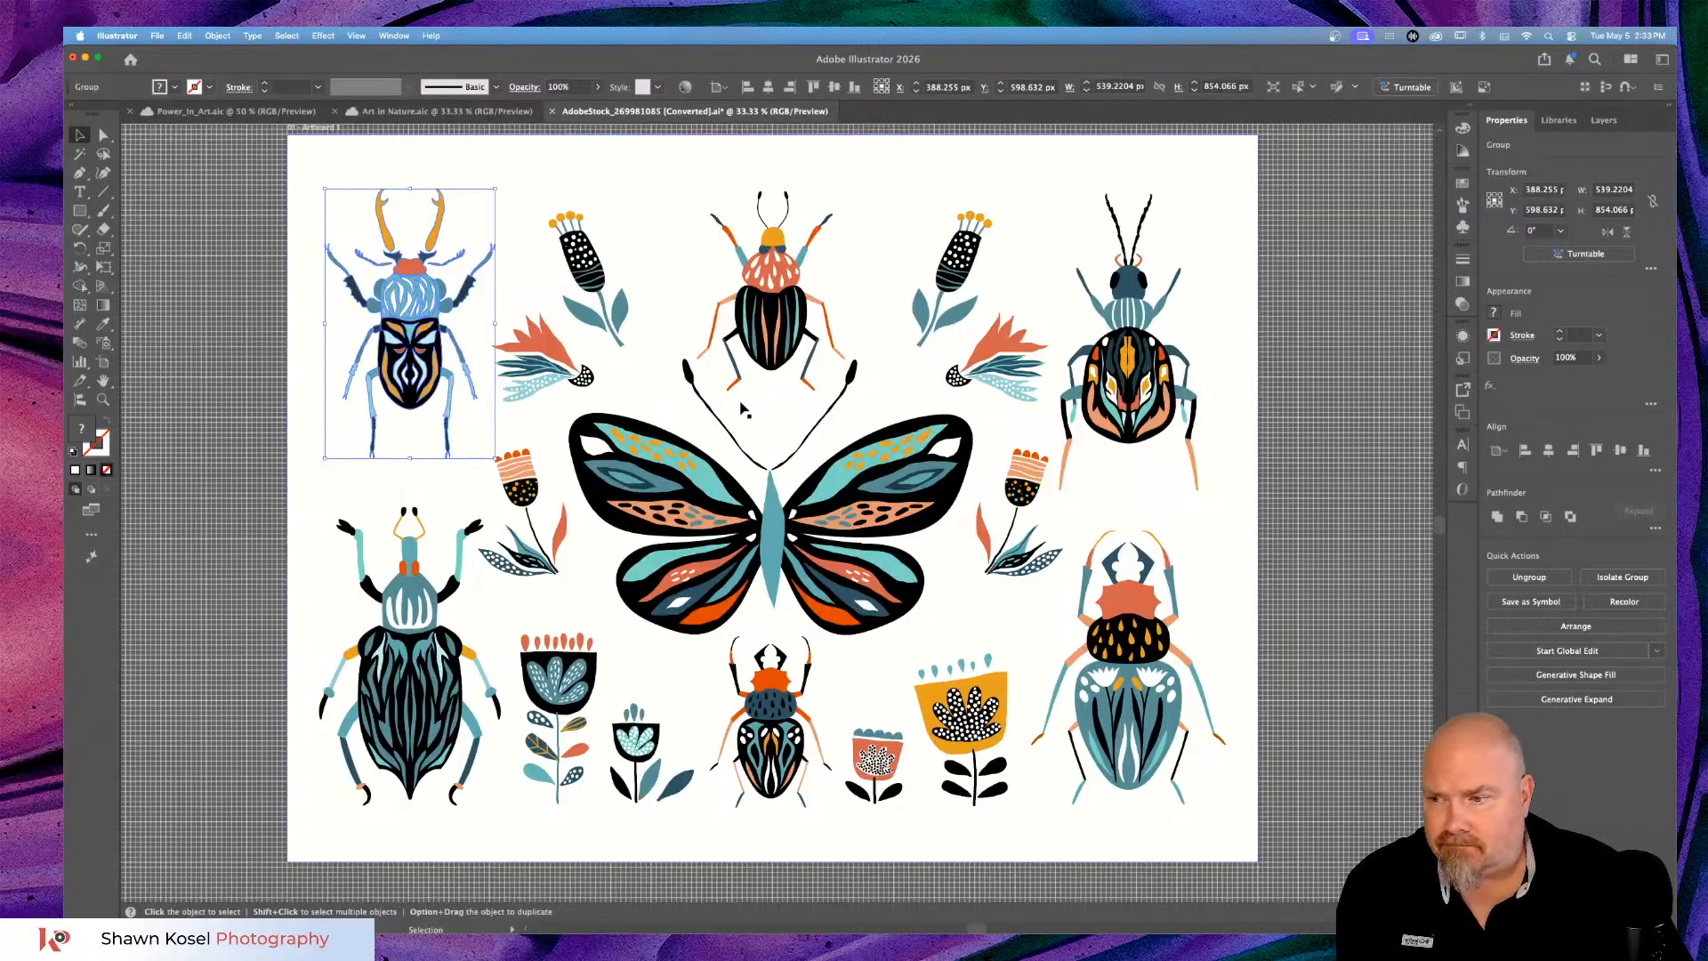
scroll(740, 407, down, 1)
scroll(740, 408, right, 1)
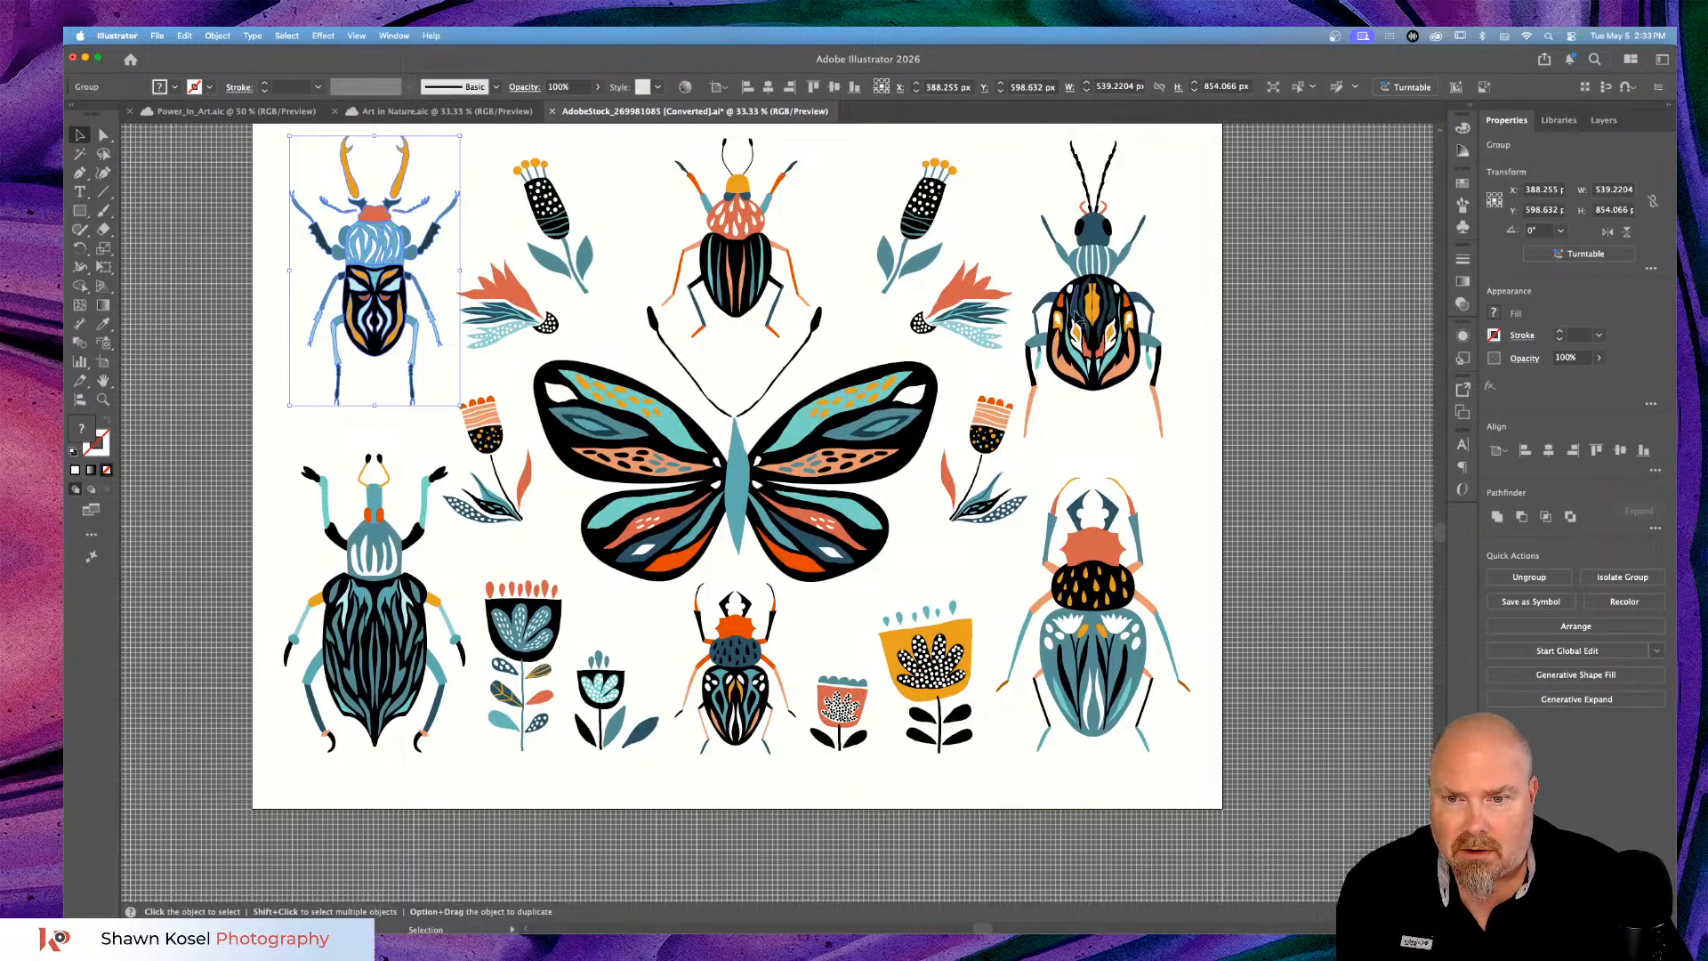
click(1078, 316)
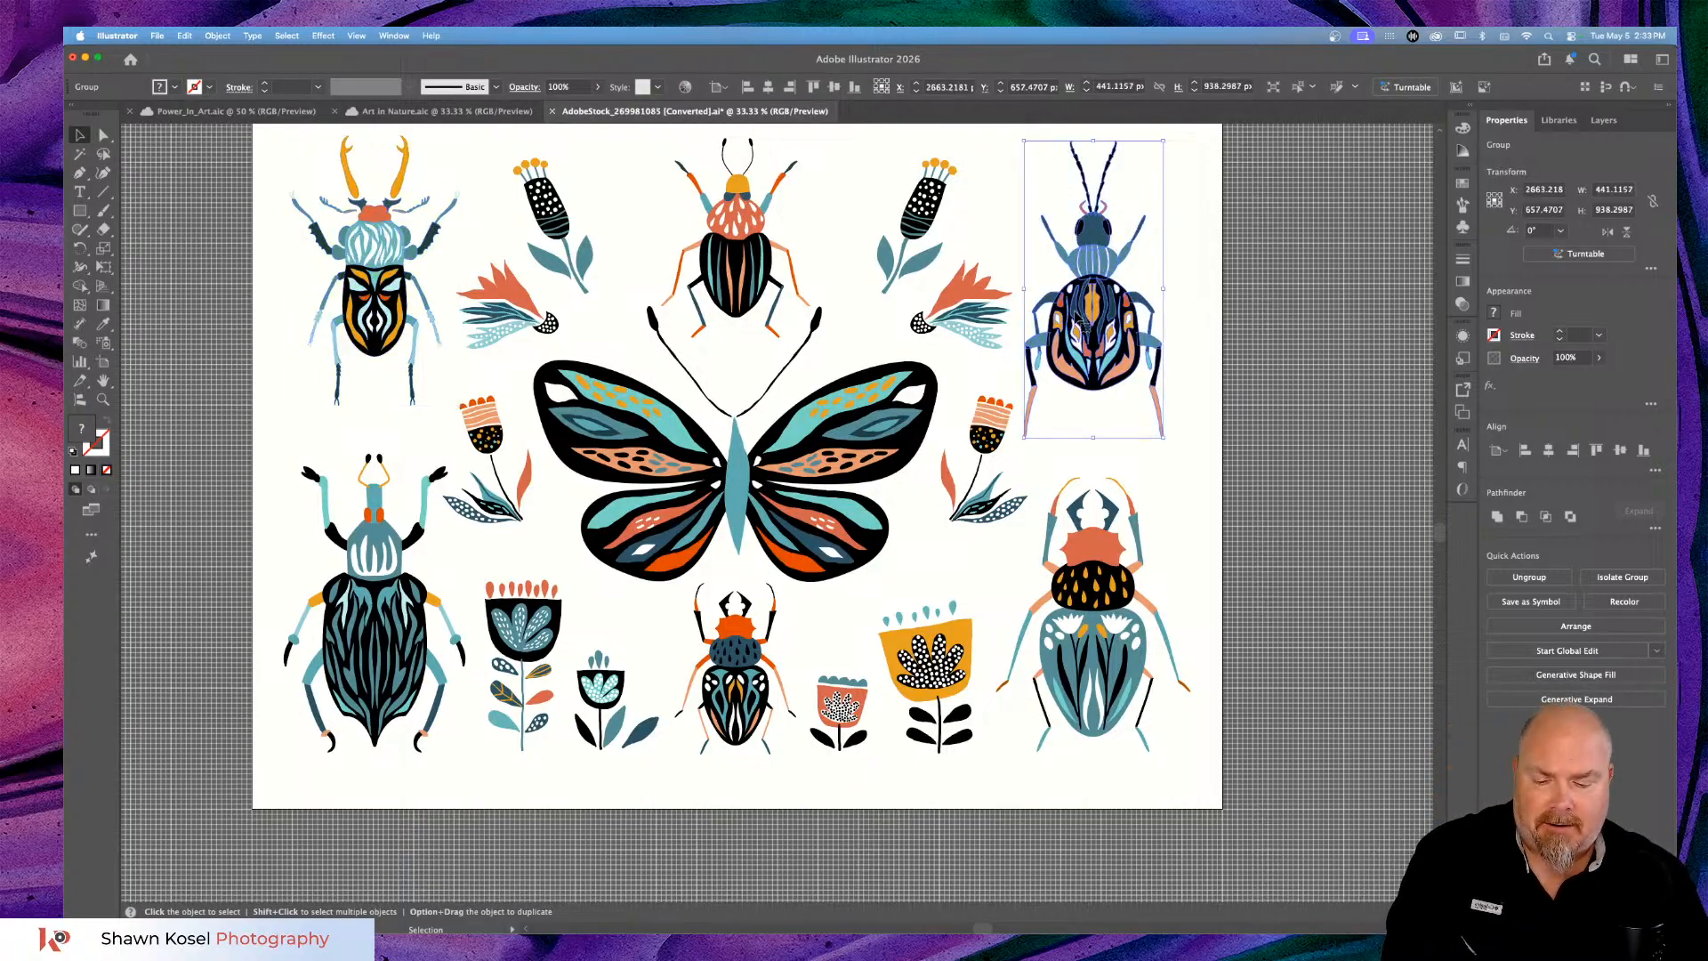
click(442, 111)
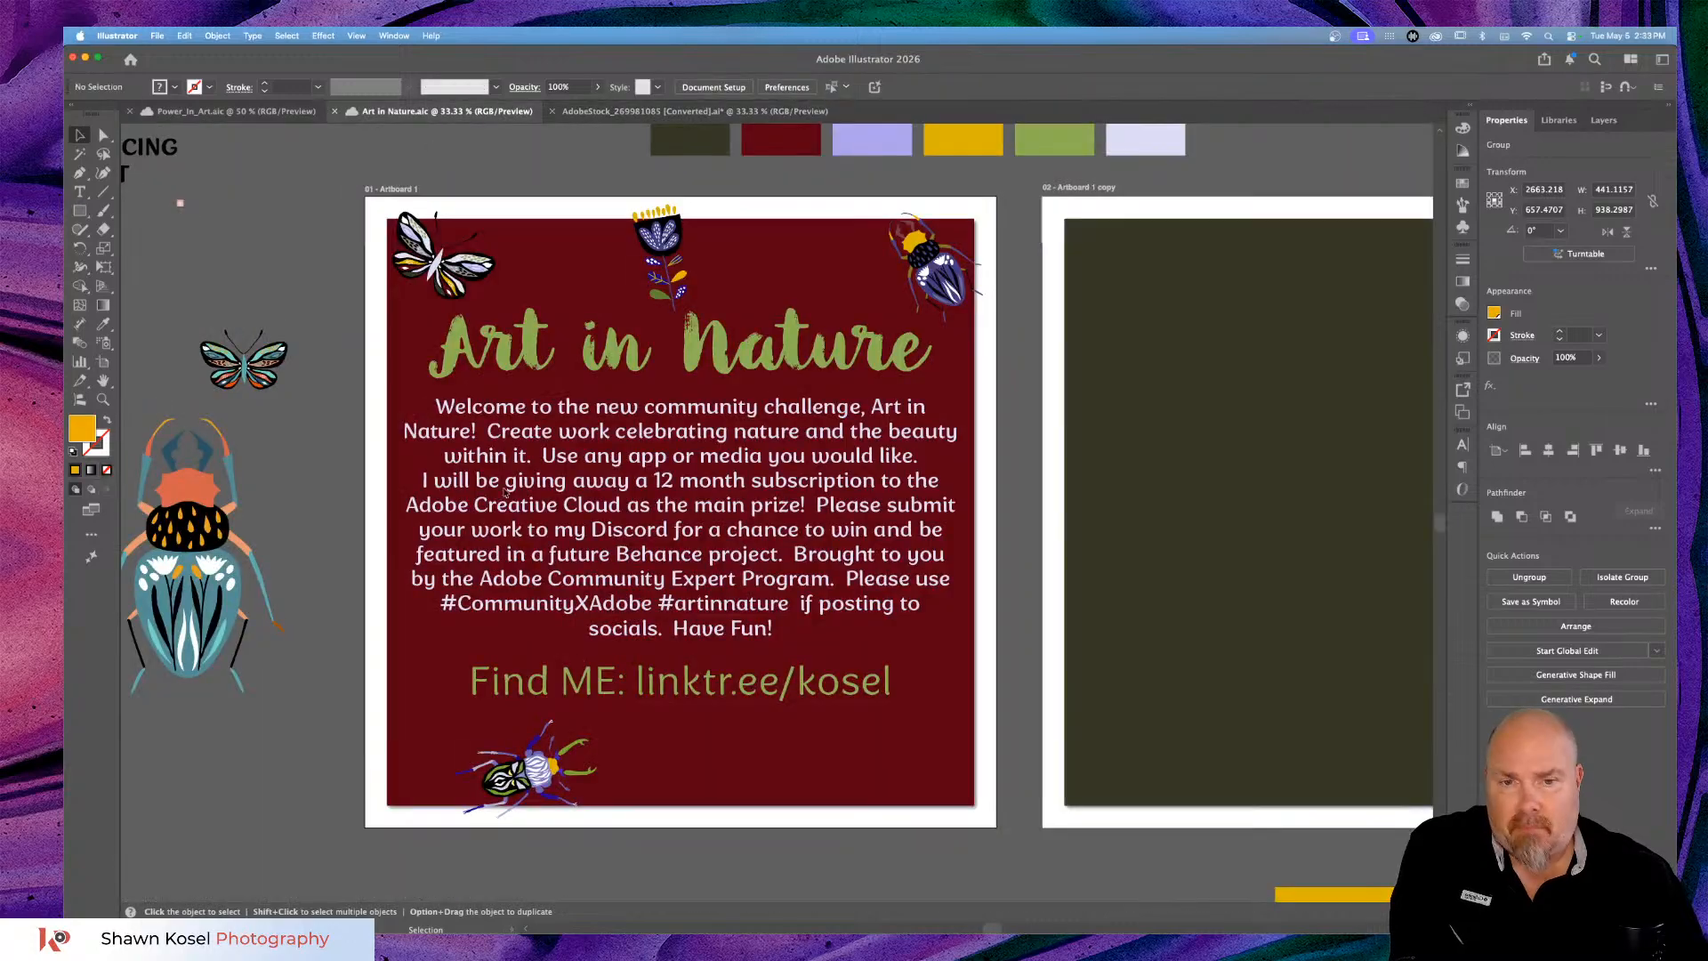
key(a)
click(842, 757)
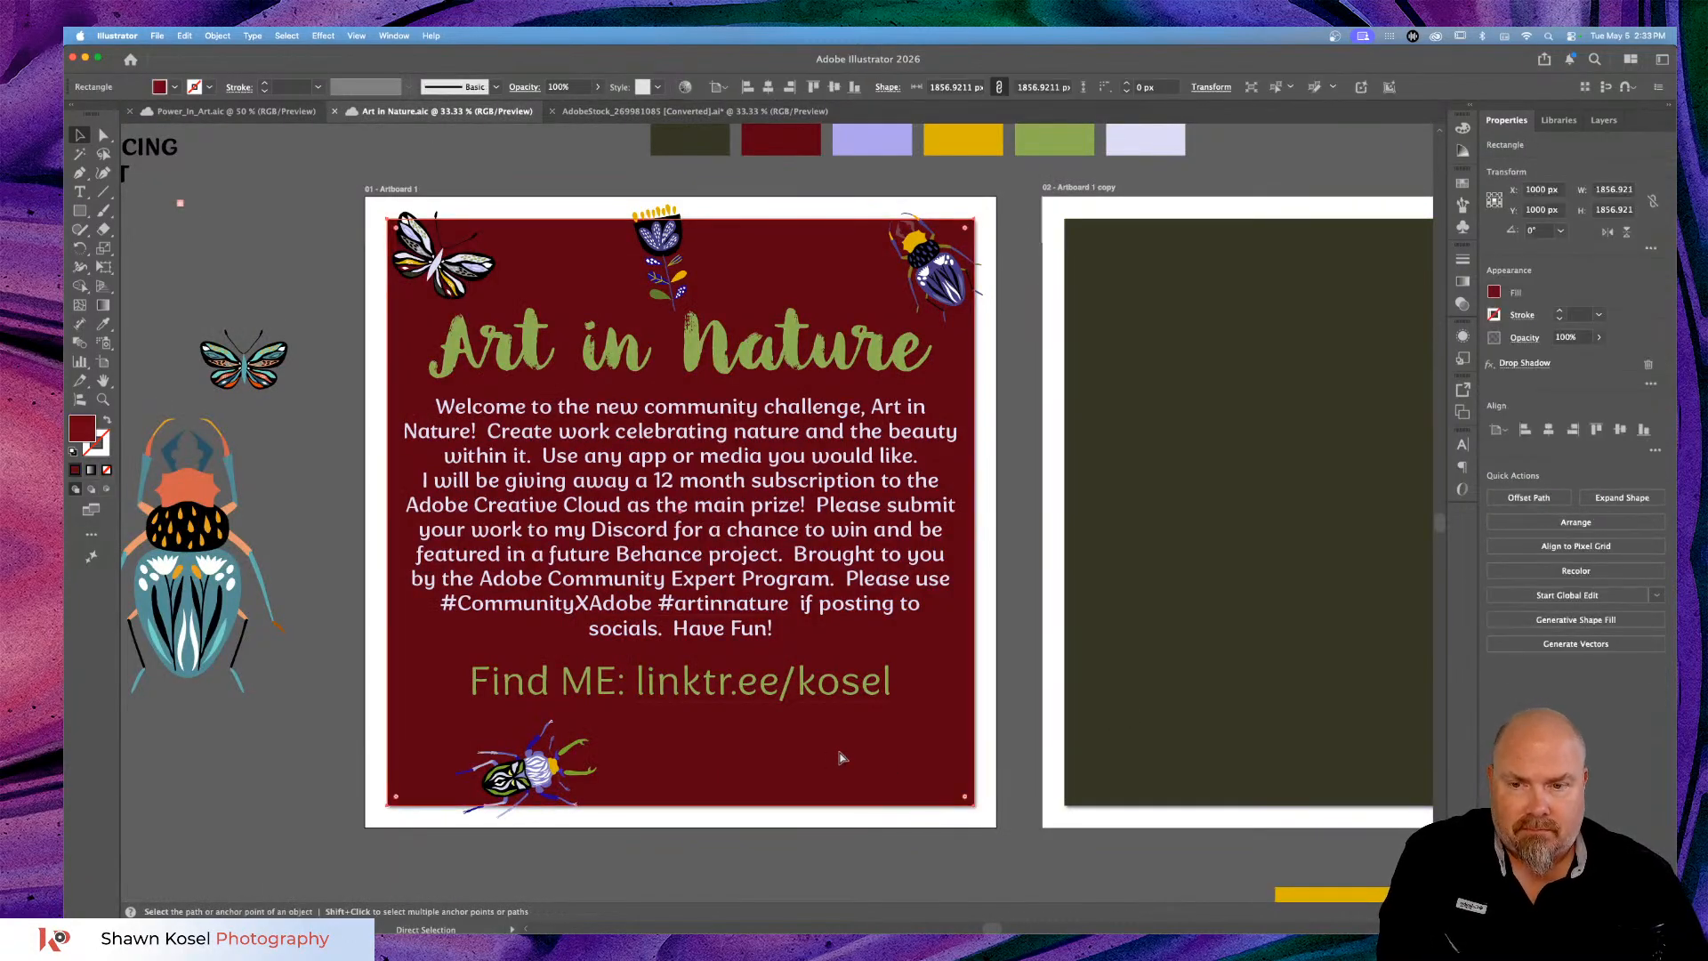
key(super+v)
key(v)
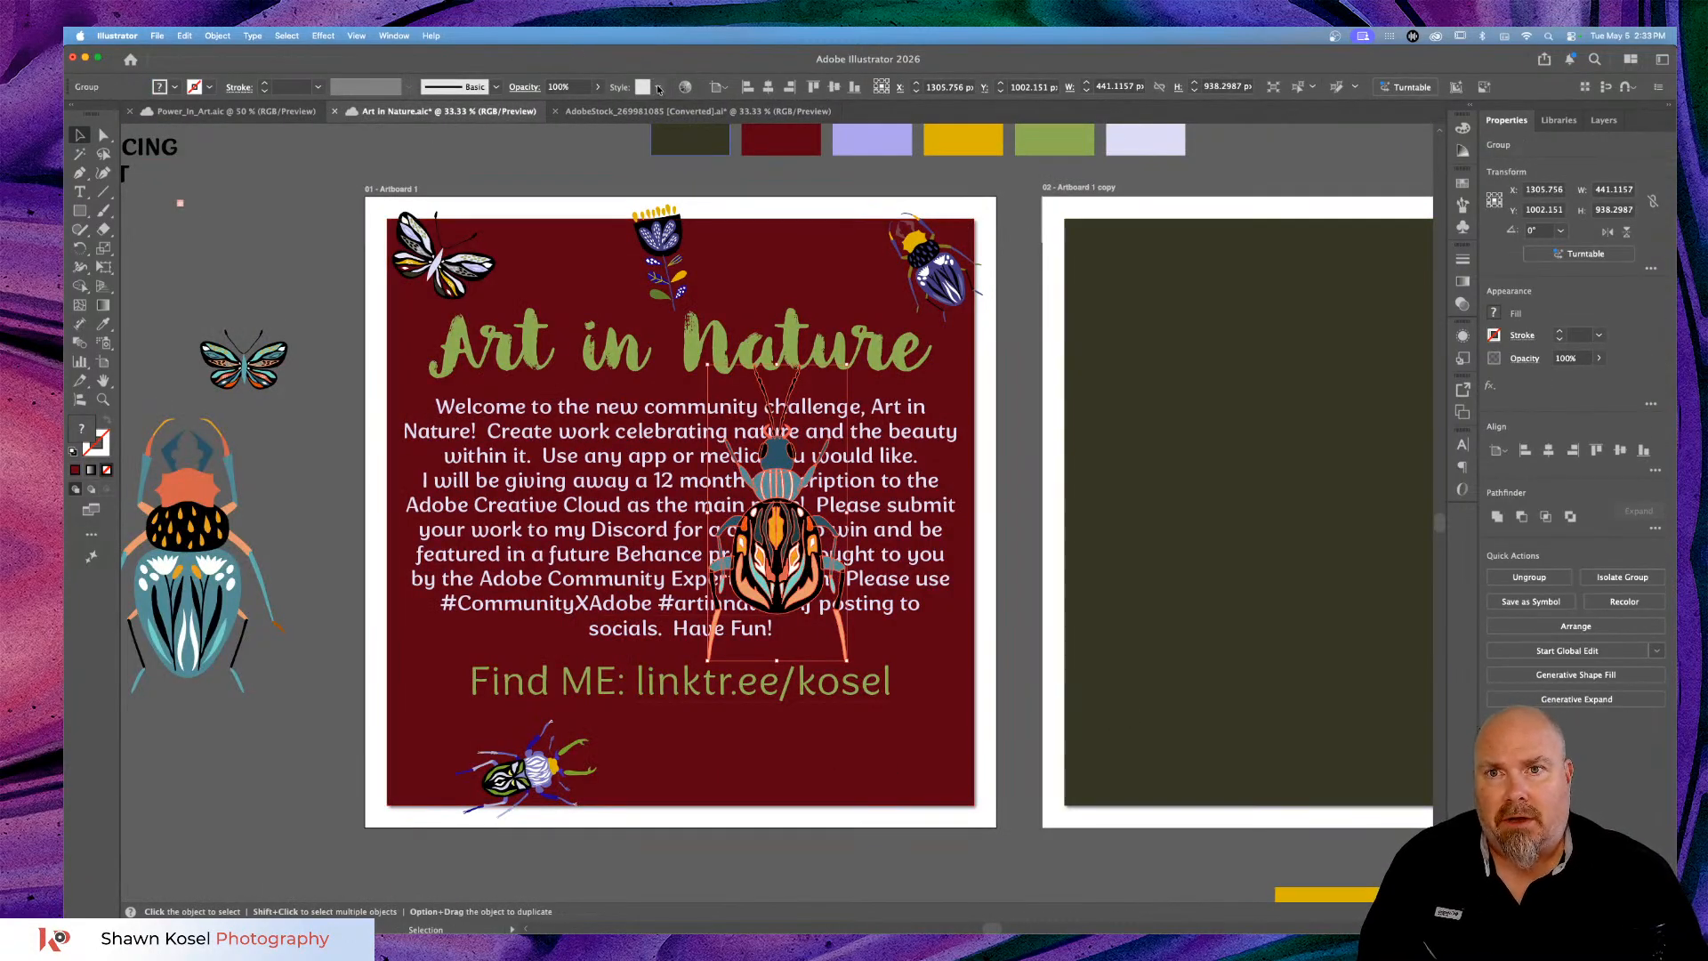
Recolor the pasted beetle with Swatch Group 1 and randomize its saturation and brightness until its head is pink and its legs light.
click(685, 86)
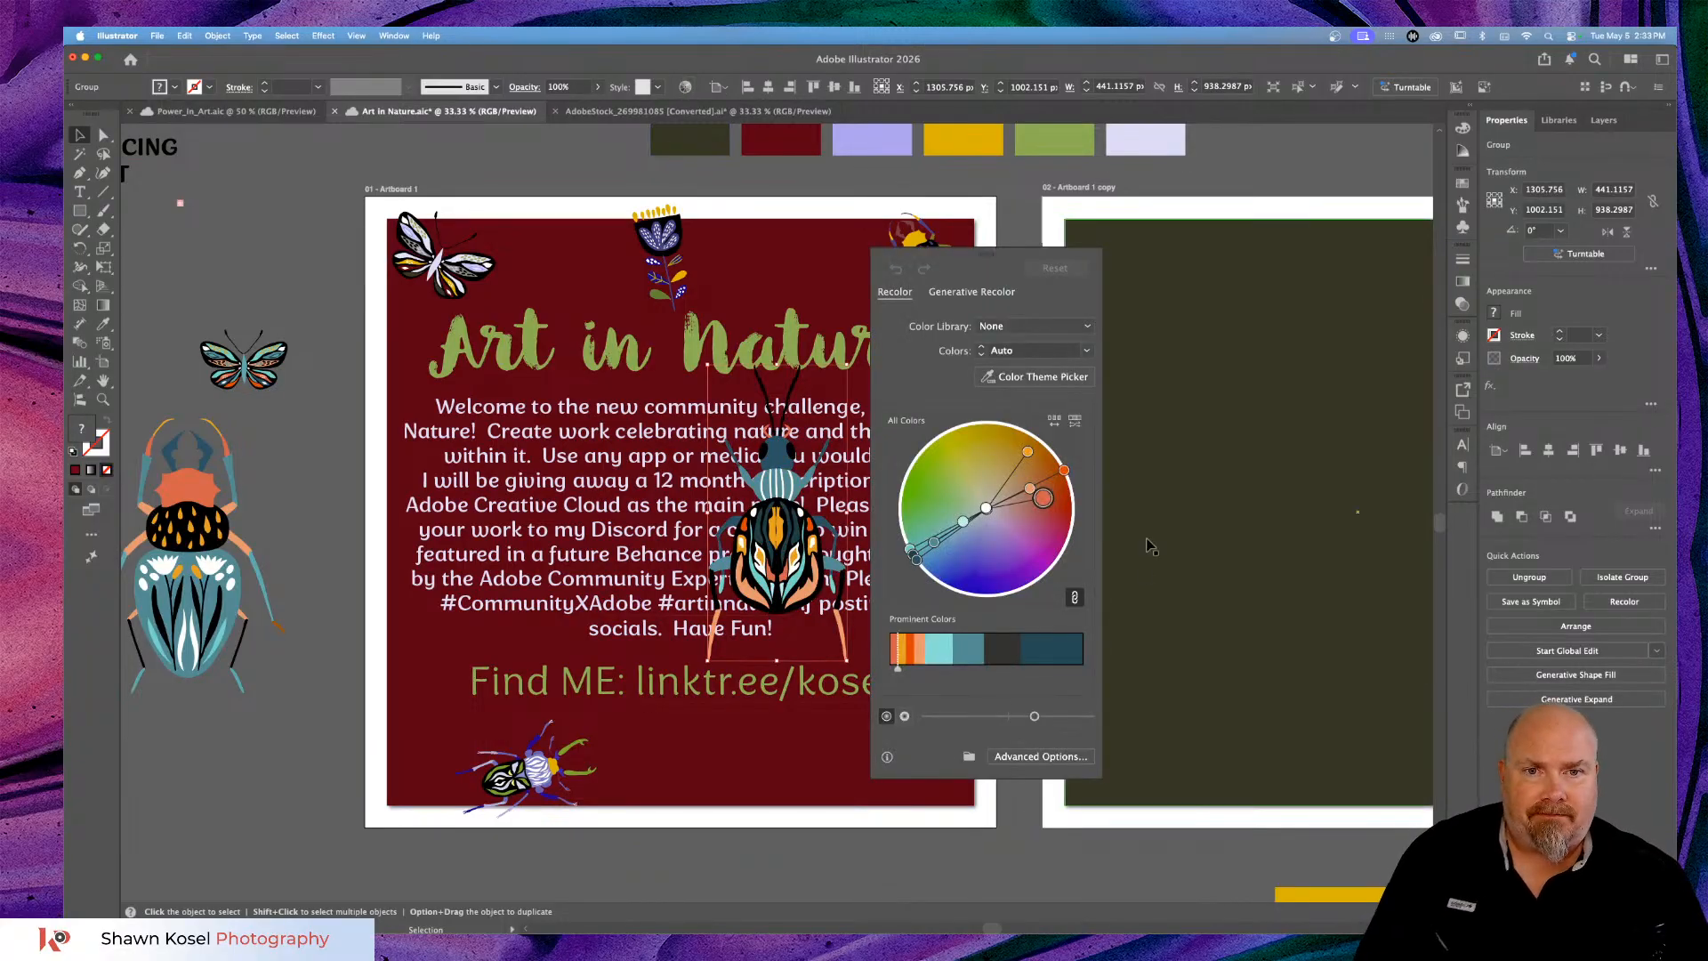
click(1087, 326)
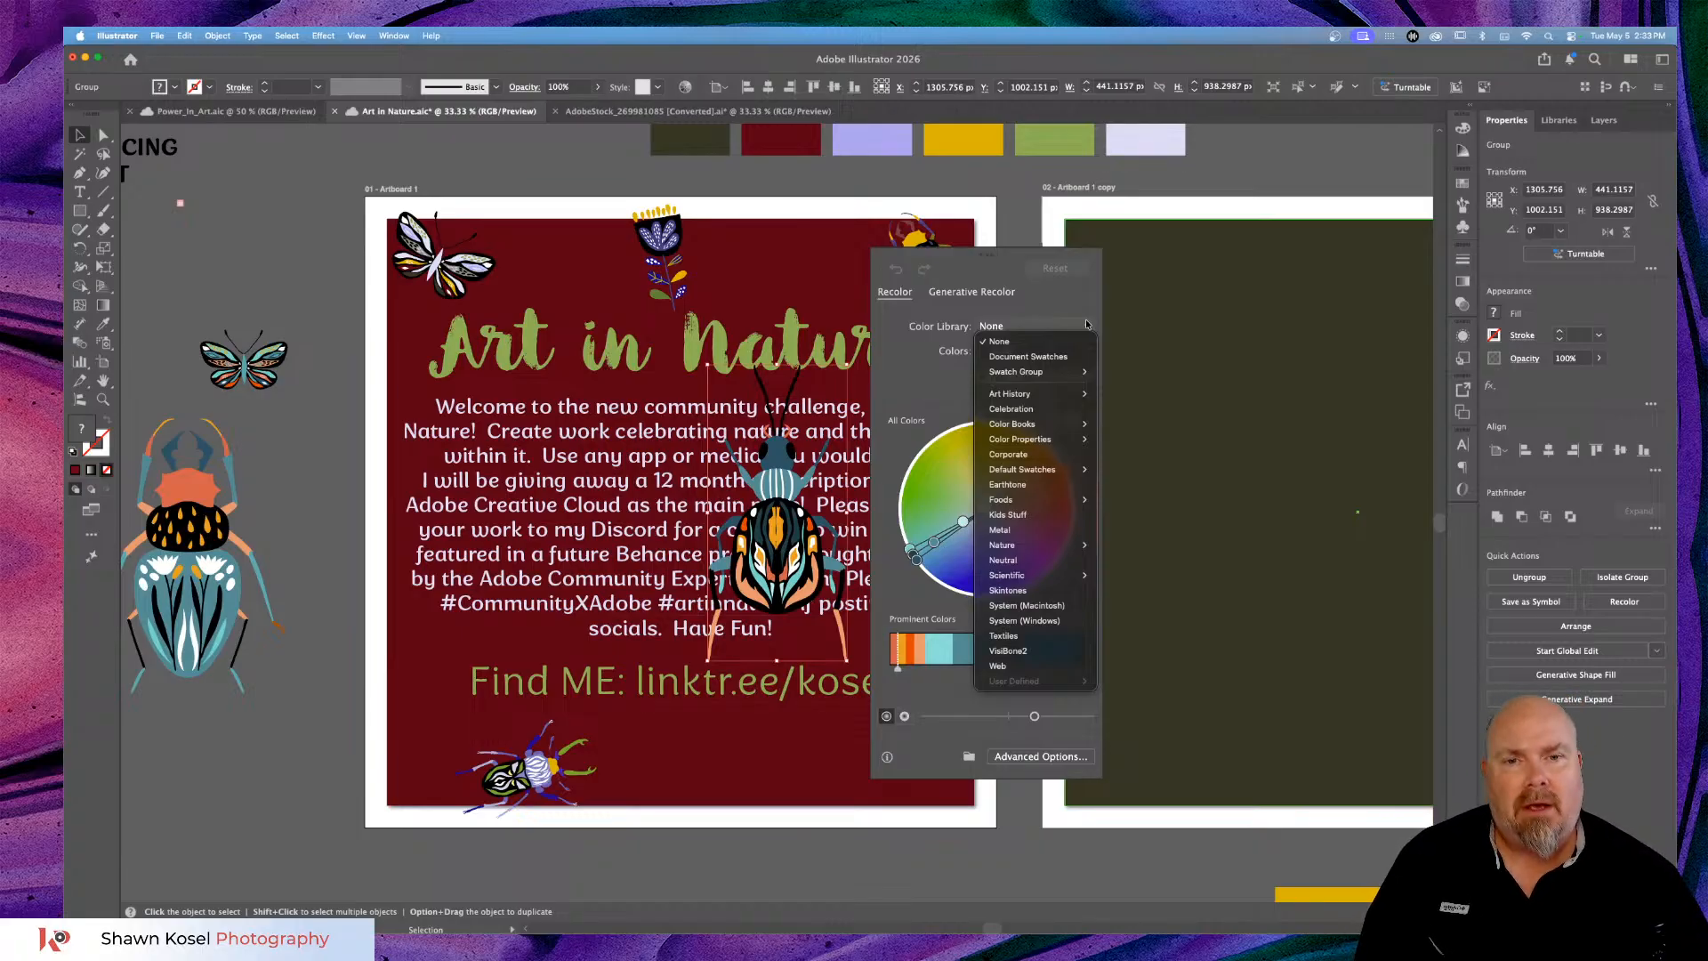
mouse_move(1061, 376)
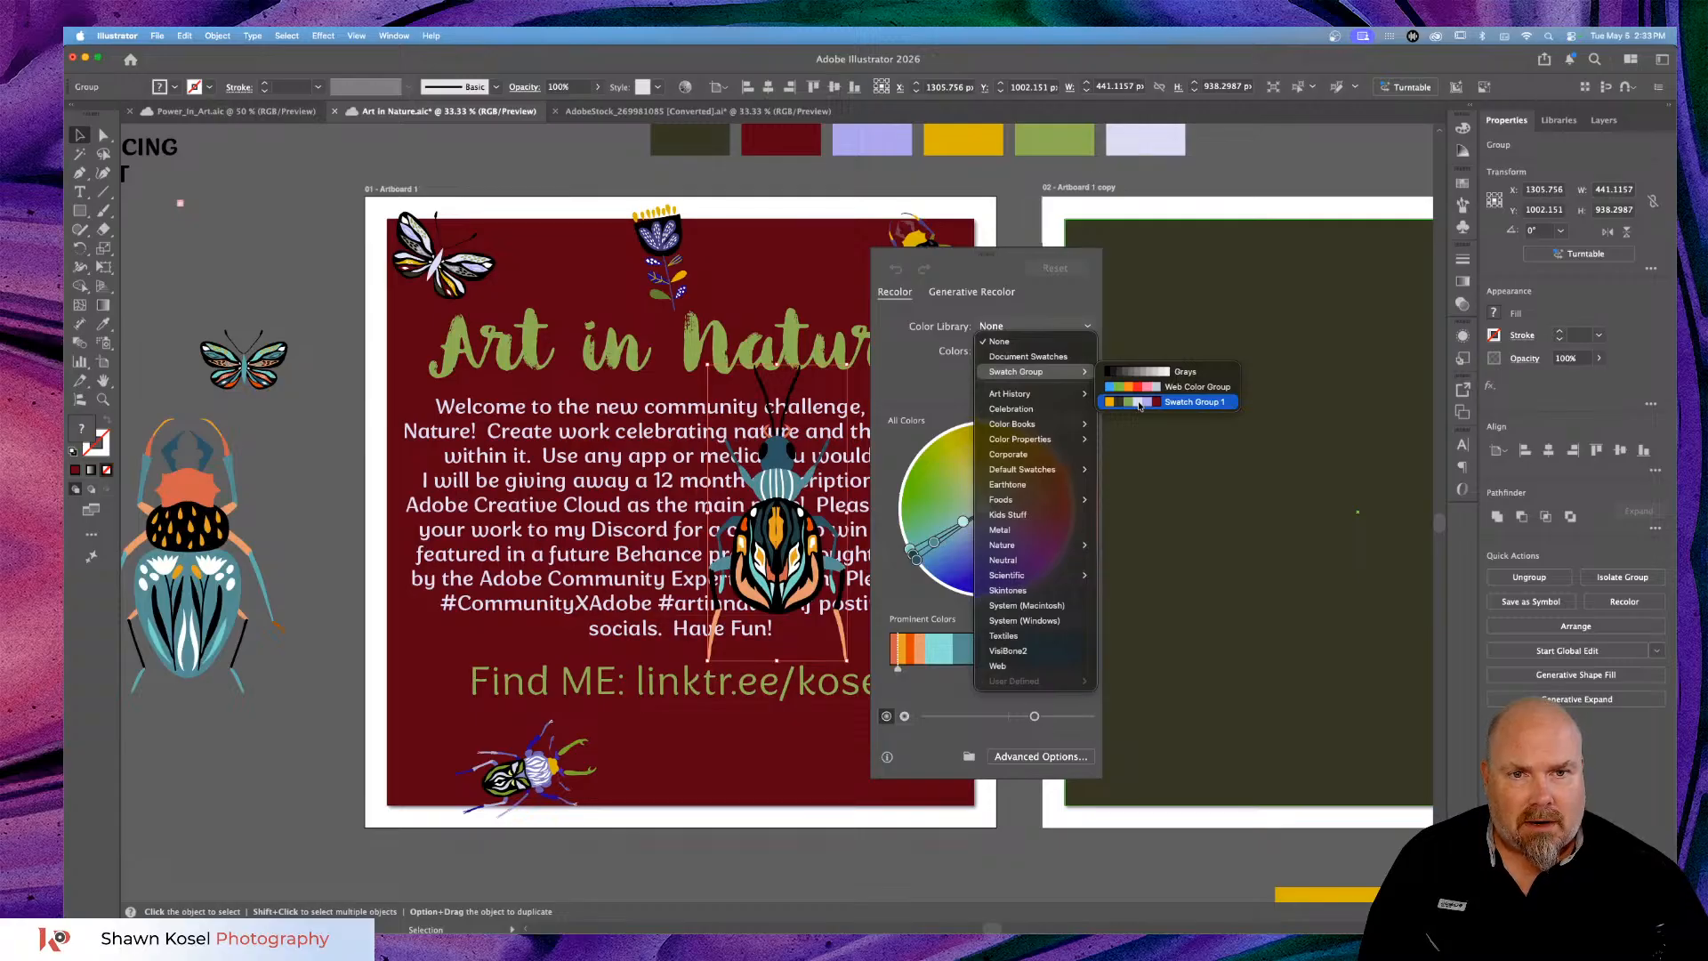
click(1140, 406)
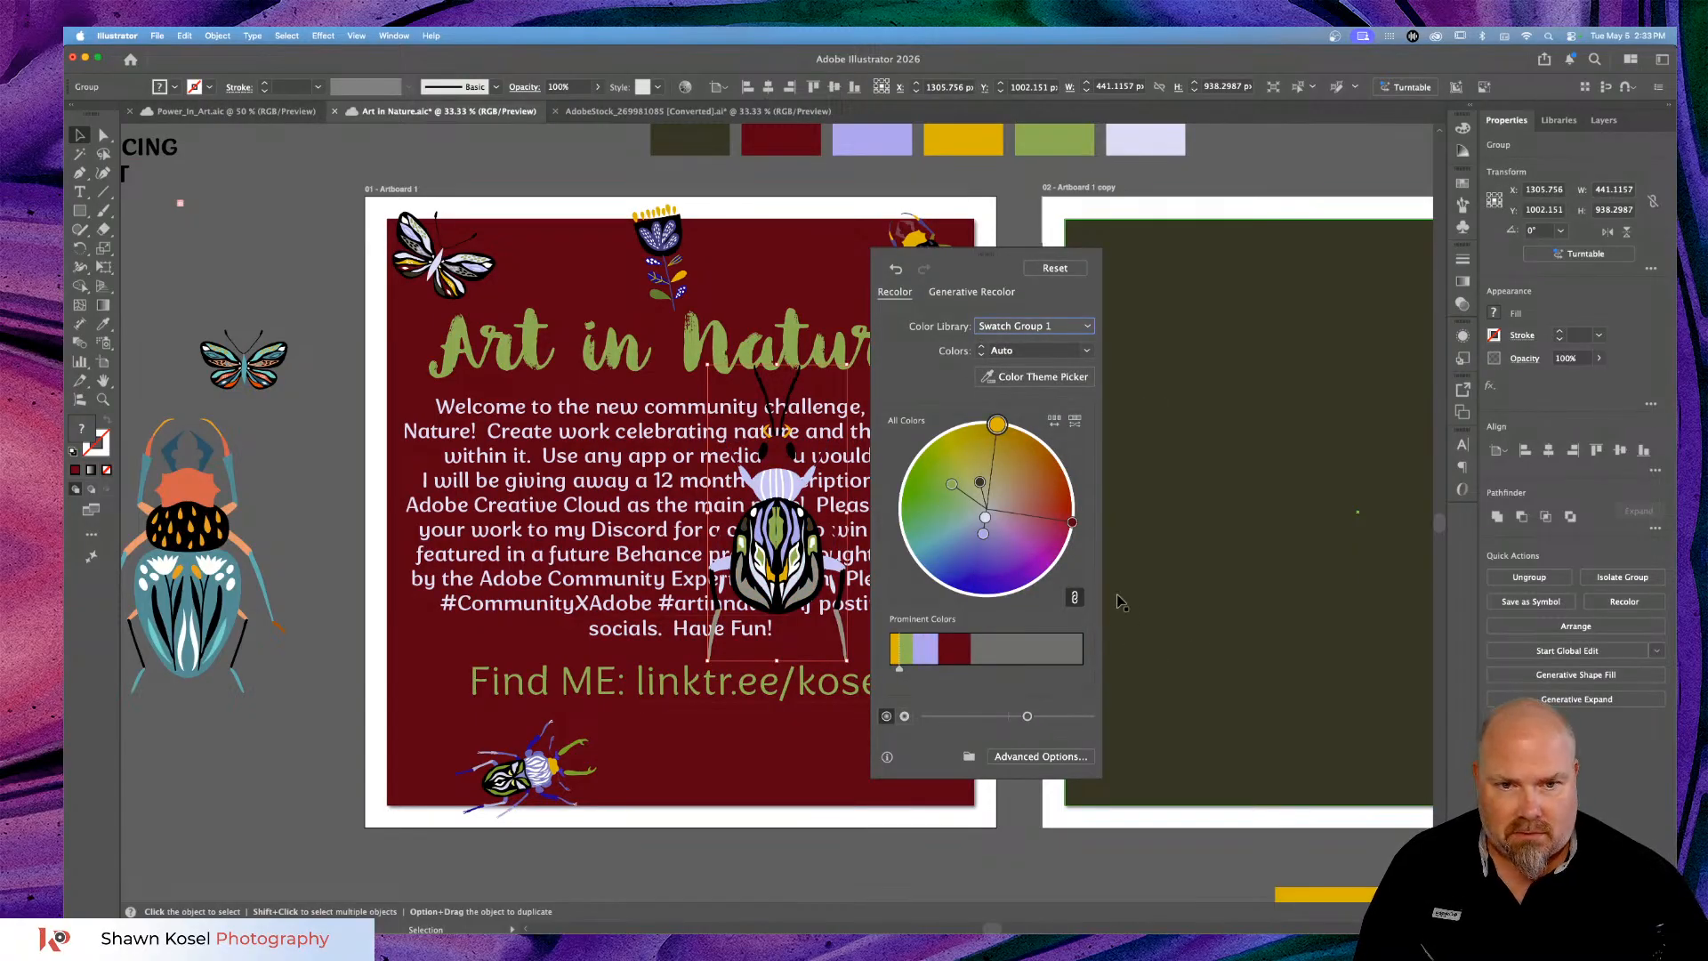
click(1080, 420)
click(1080, 420)
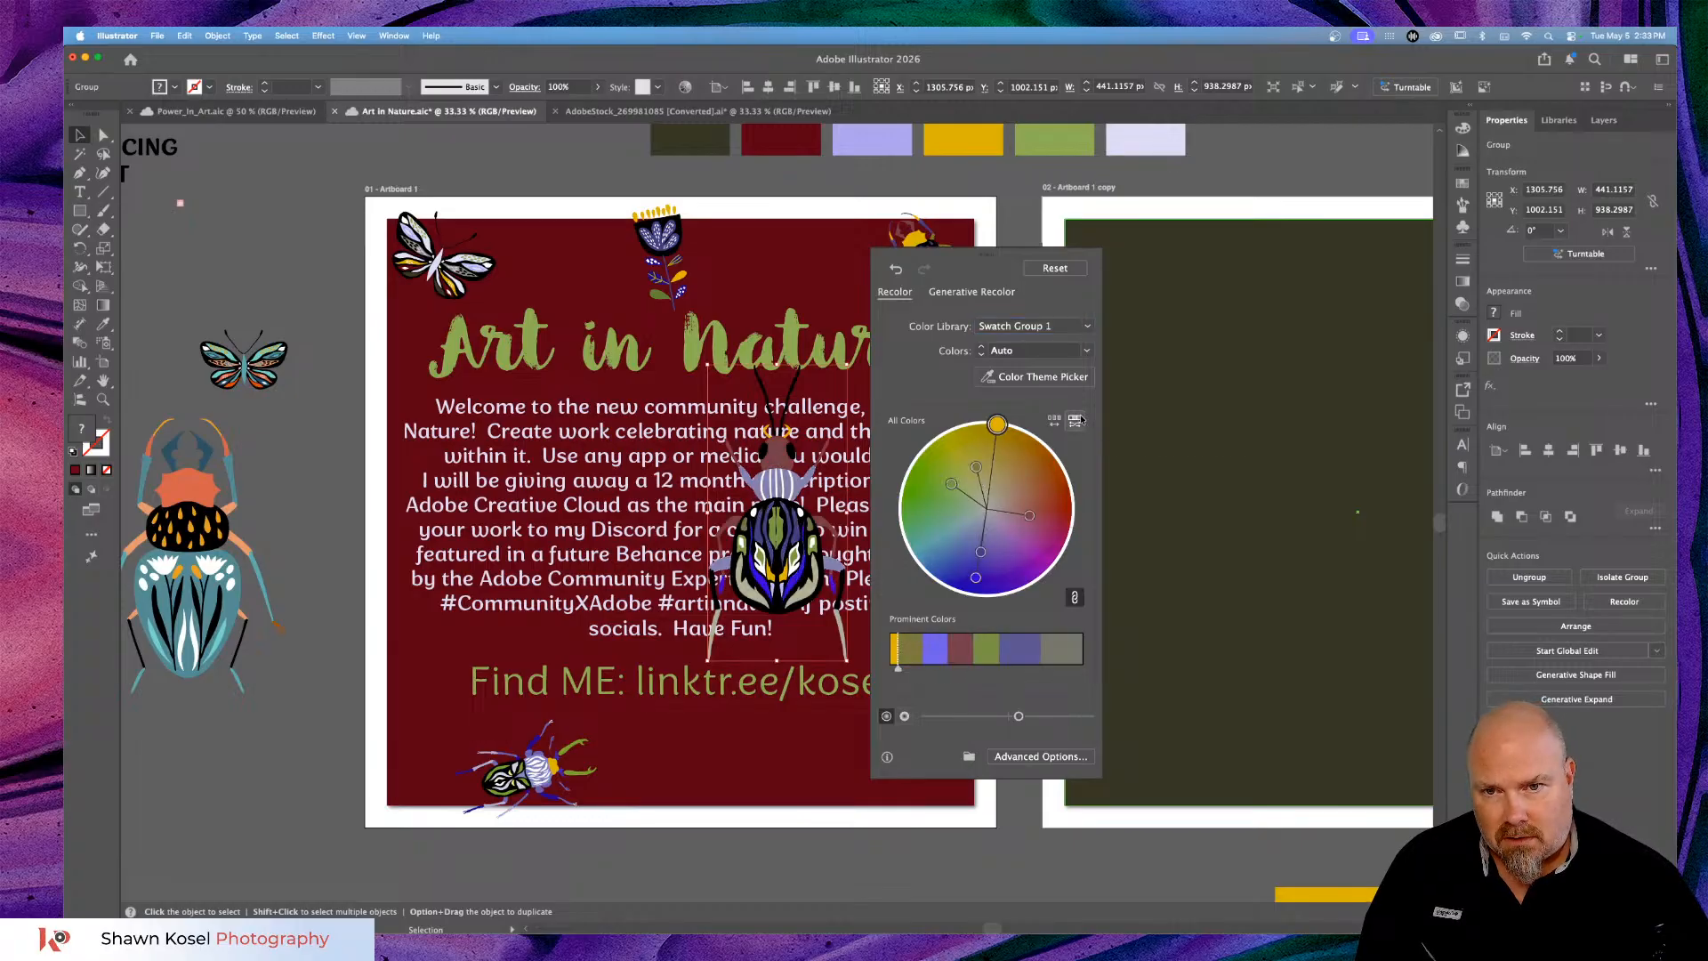
click(1080, 420)
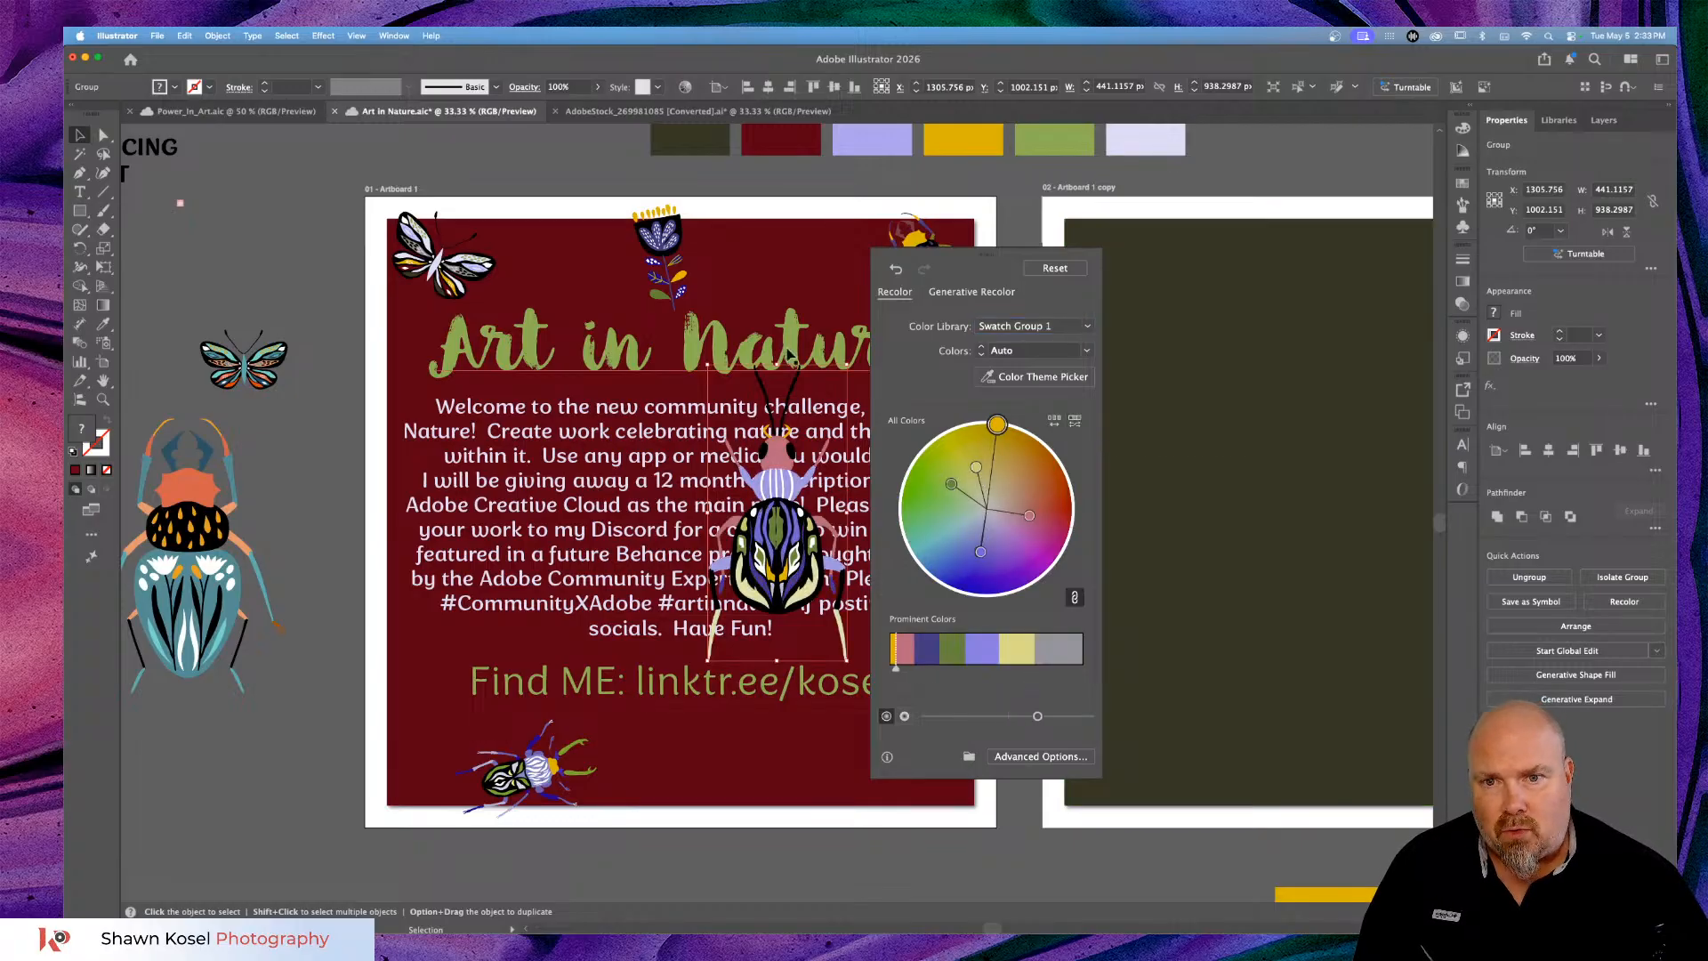
click(685, 87)
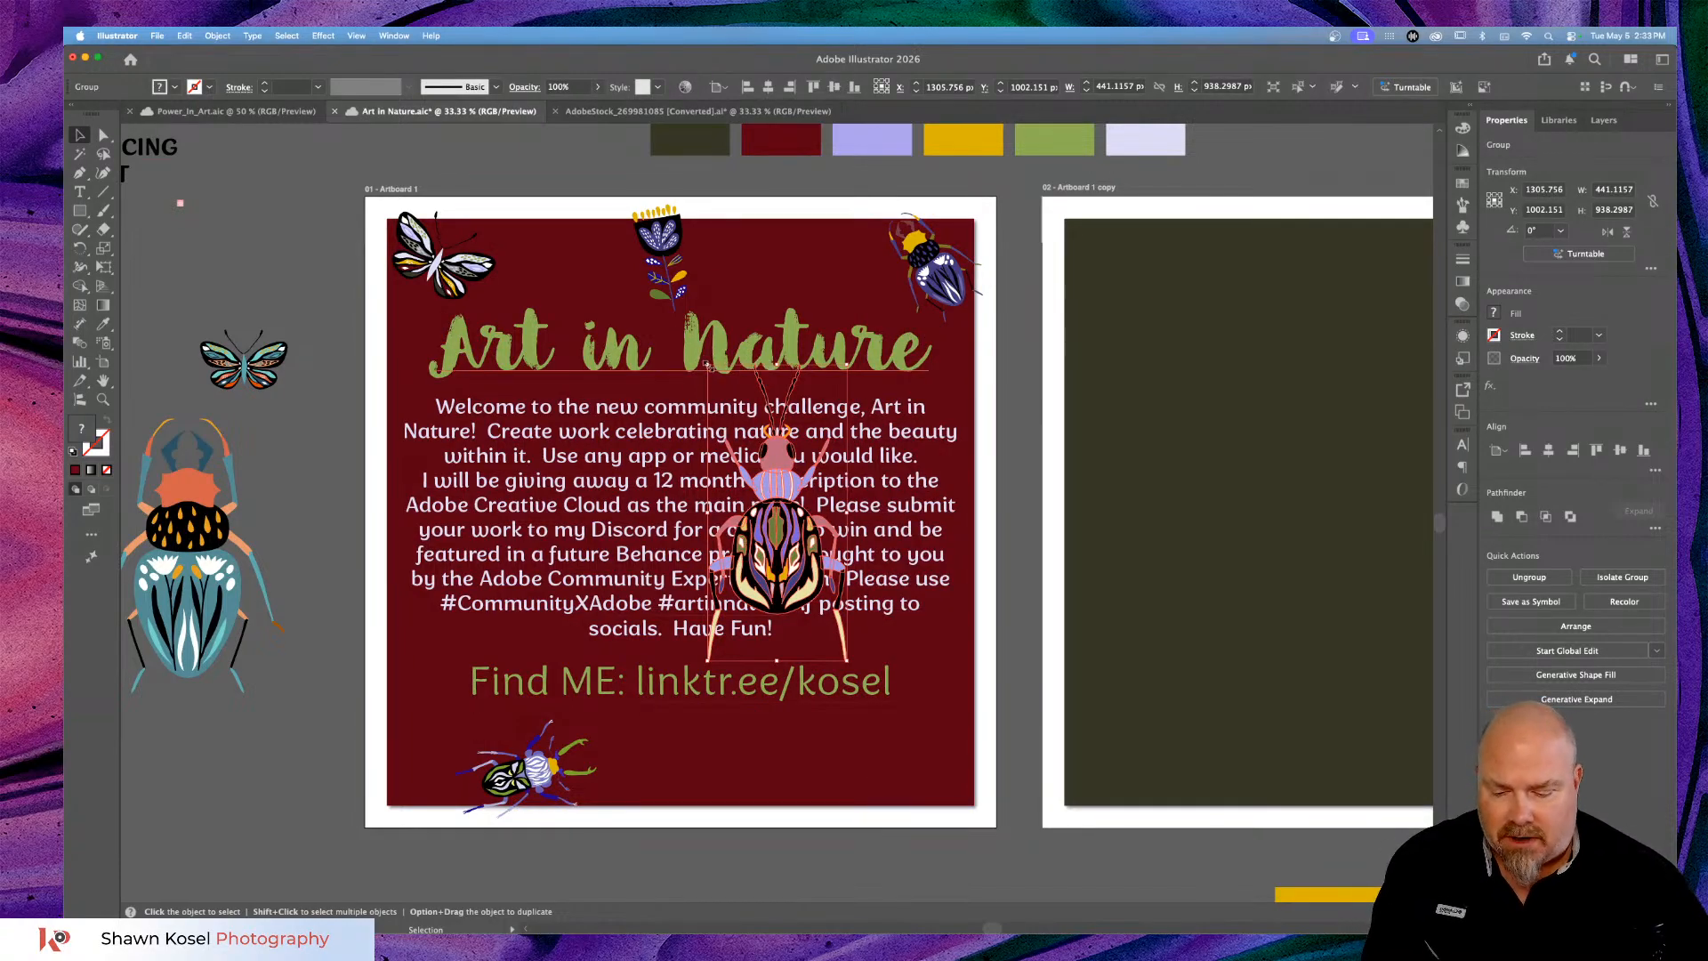
Shrink the recoloured beetle, rotate it so its head faces upper left, and place it below the Find ME line toward the lower-right corner.
drag(707, 367, 791, 540)
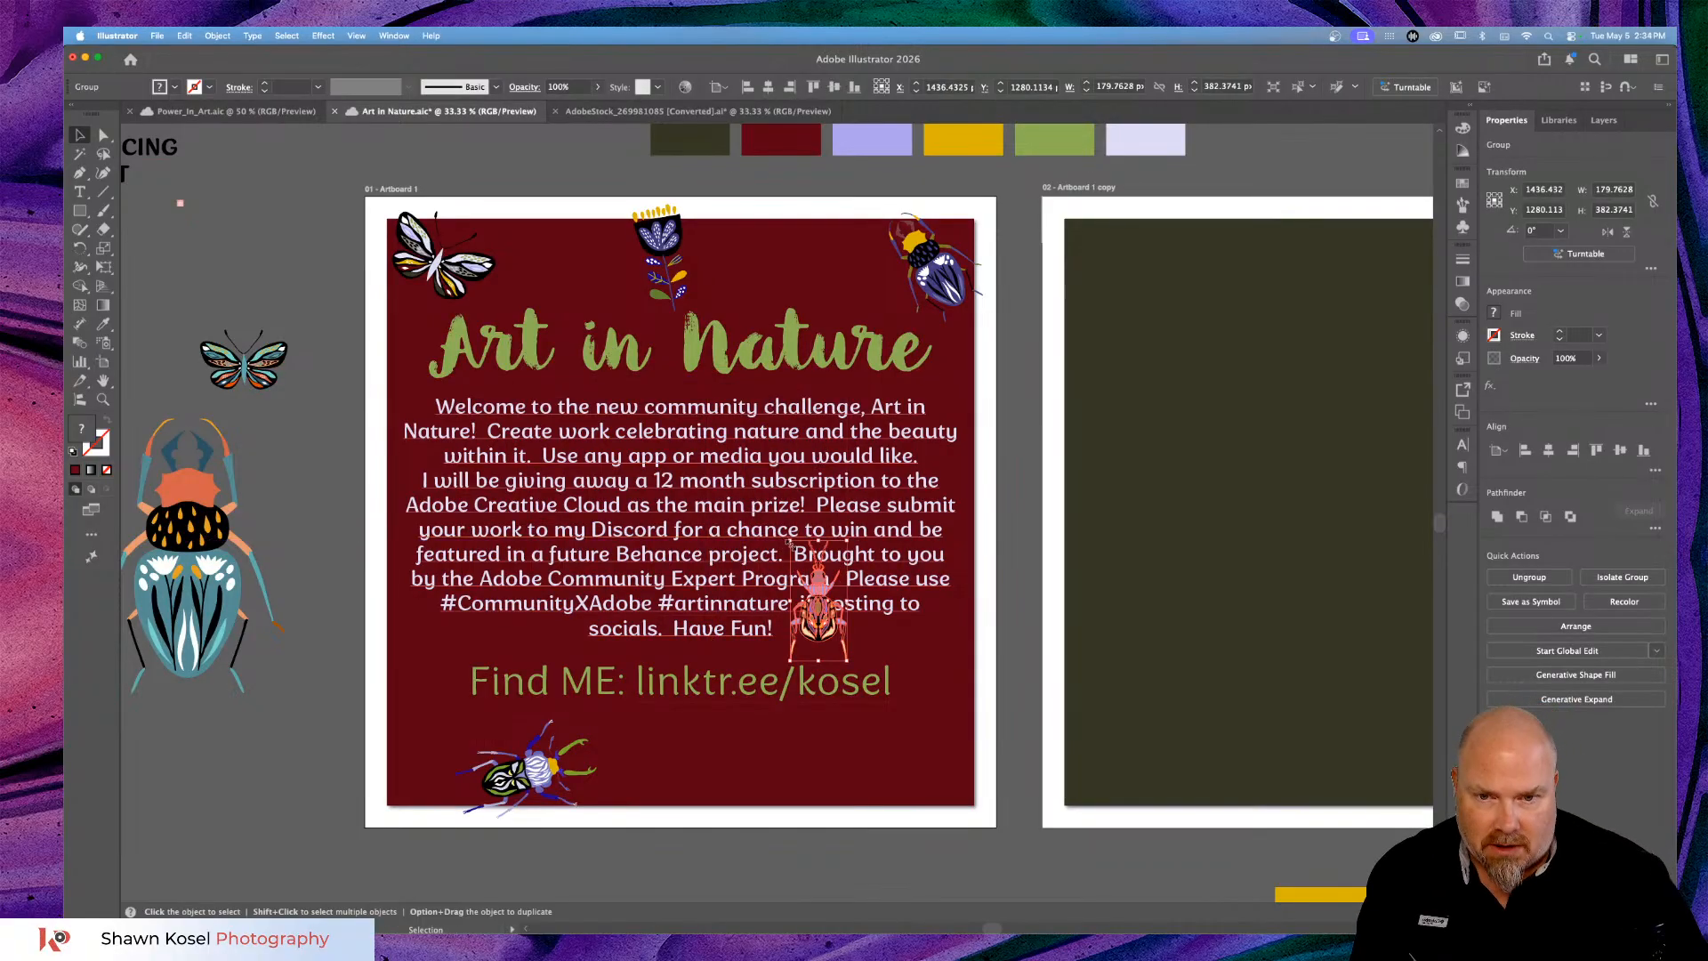
drag(808, 610, 939, 718)
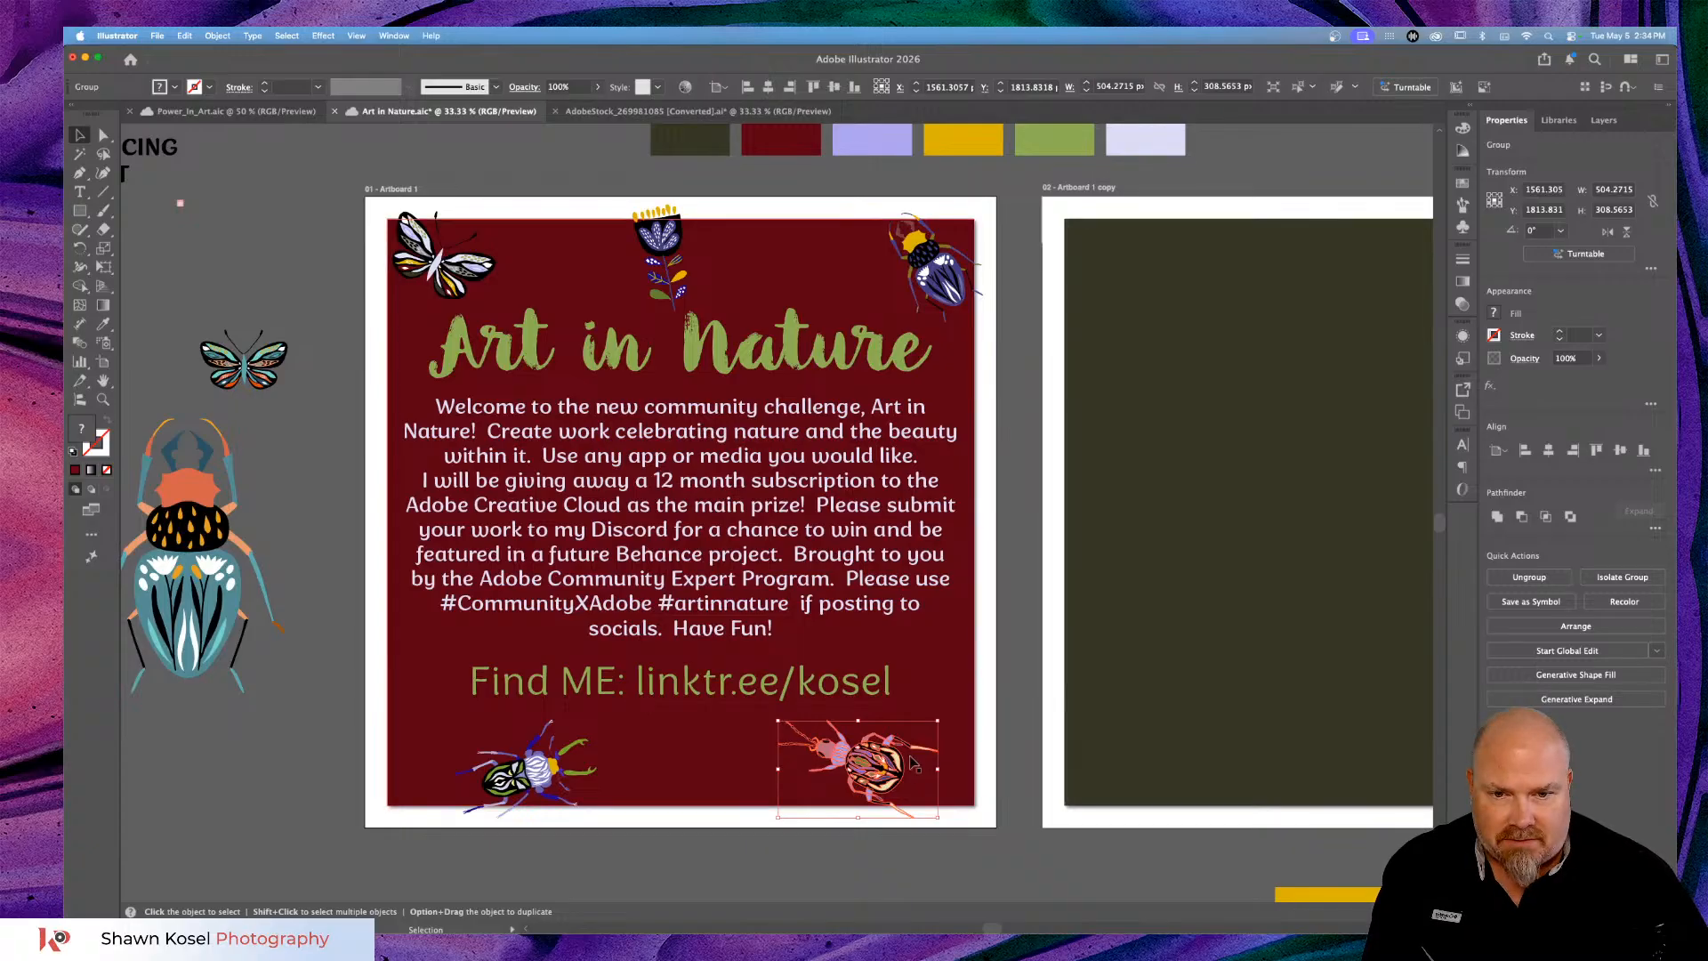
drag(902, 761, 864, 771)
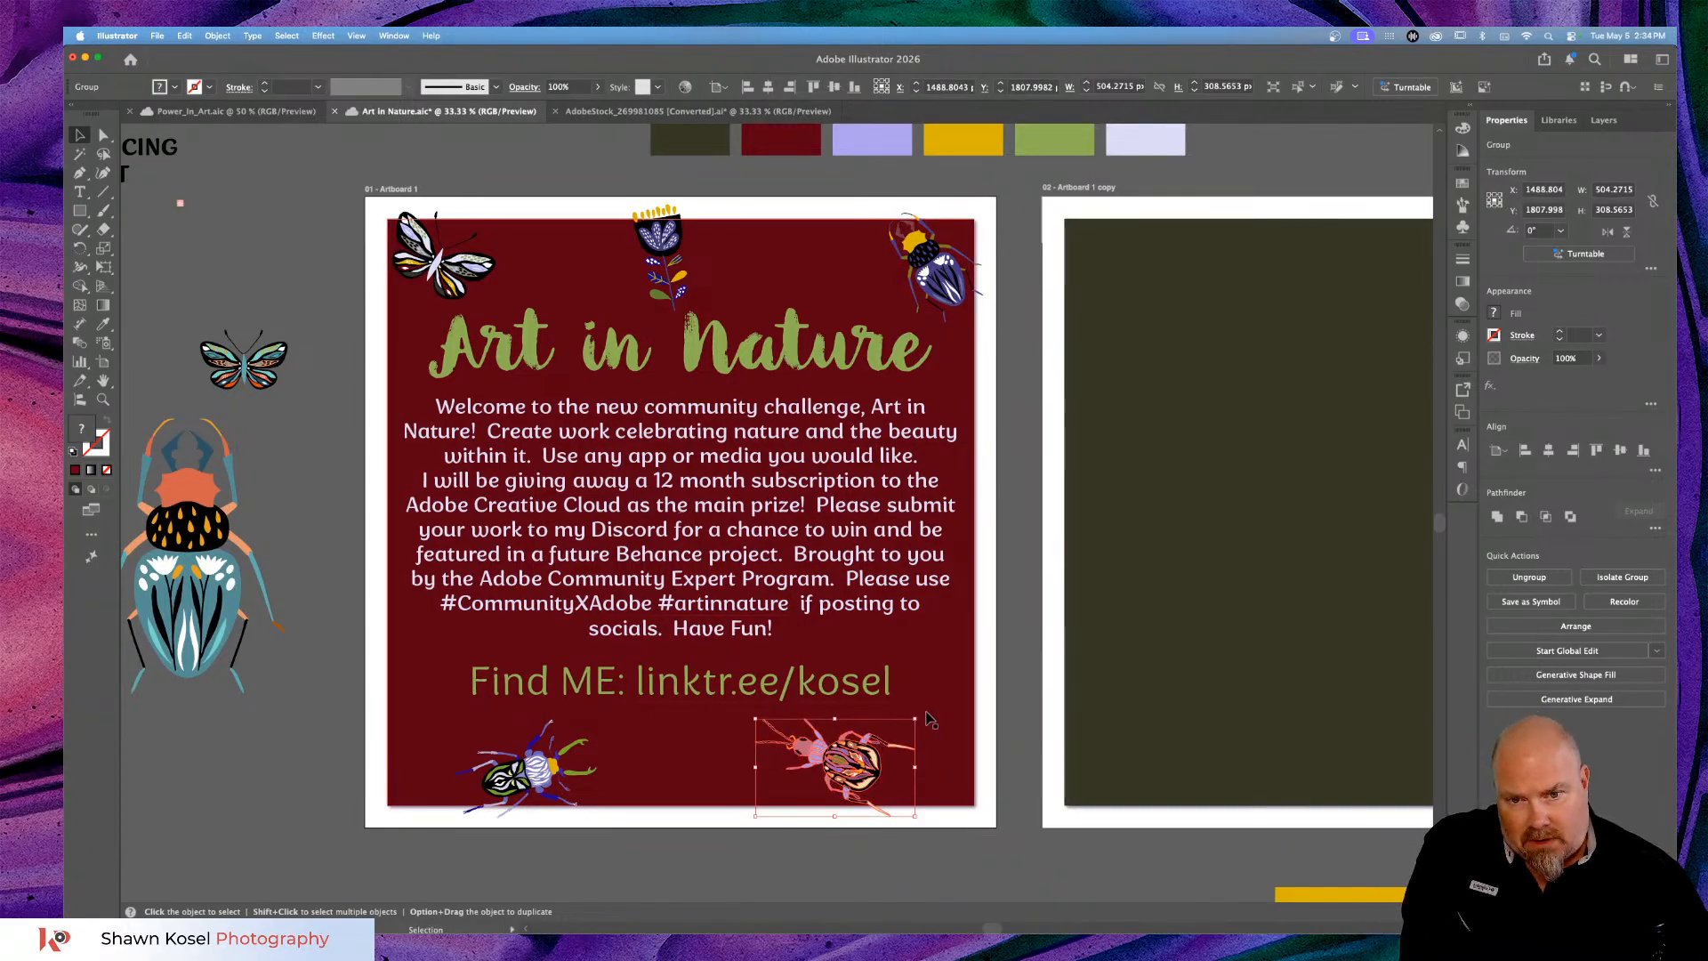
drag(926, 718, 928, 729)
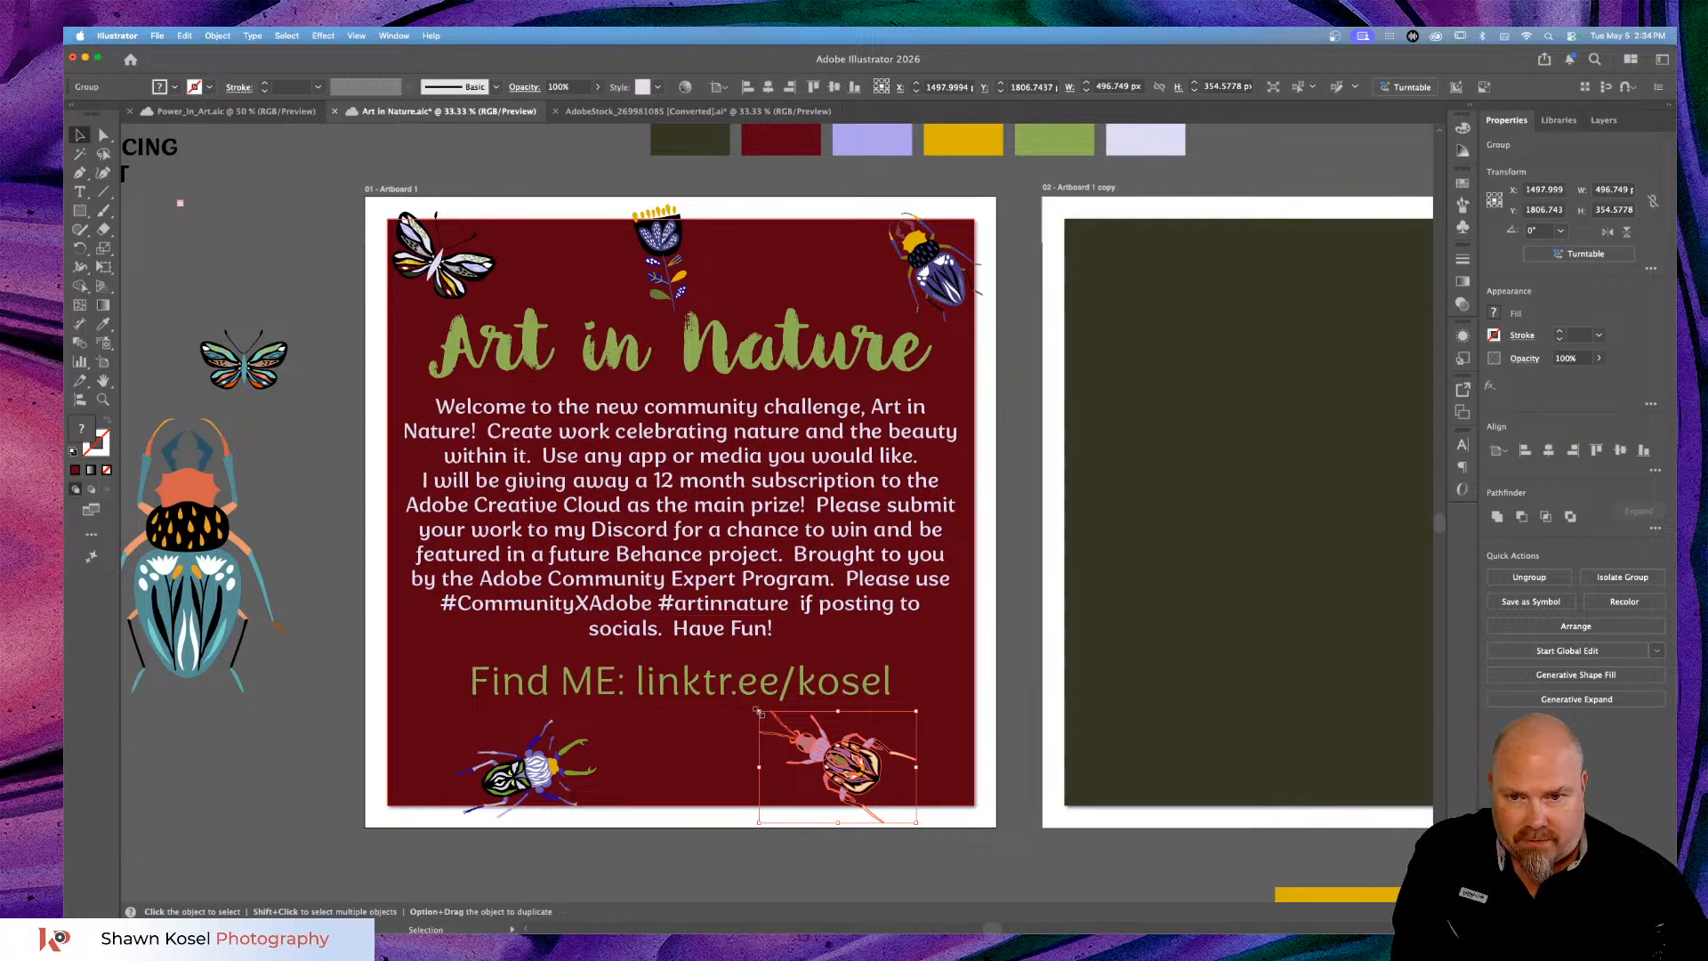
Scale the lower-right beetle down to about 442 px wide, shift it slightly left, deselect it, and fit the artboard in view.
drag(759, 712, 777, 717)
click(701, 758)
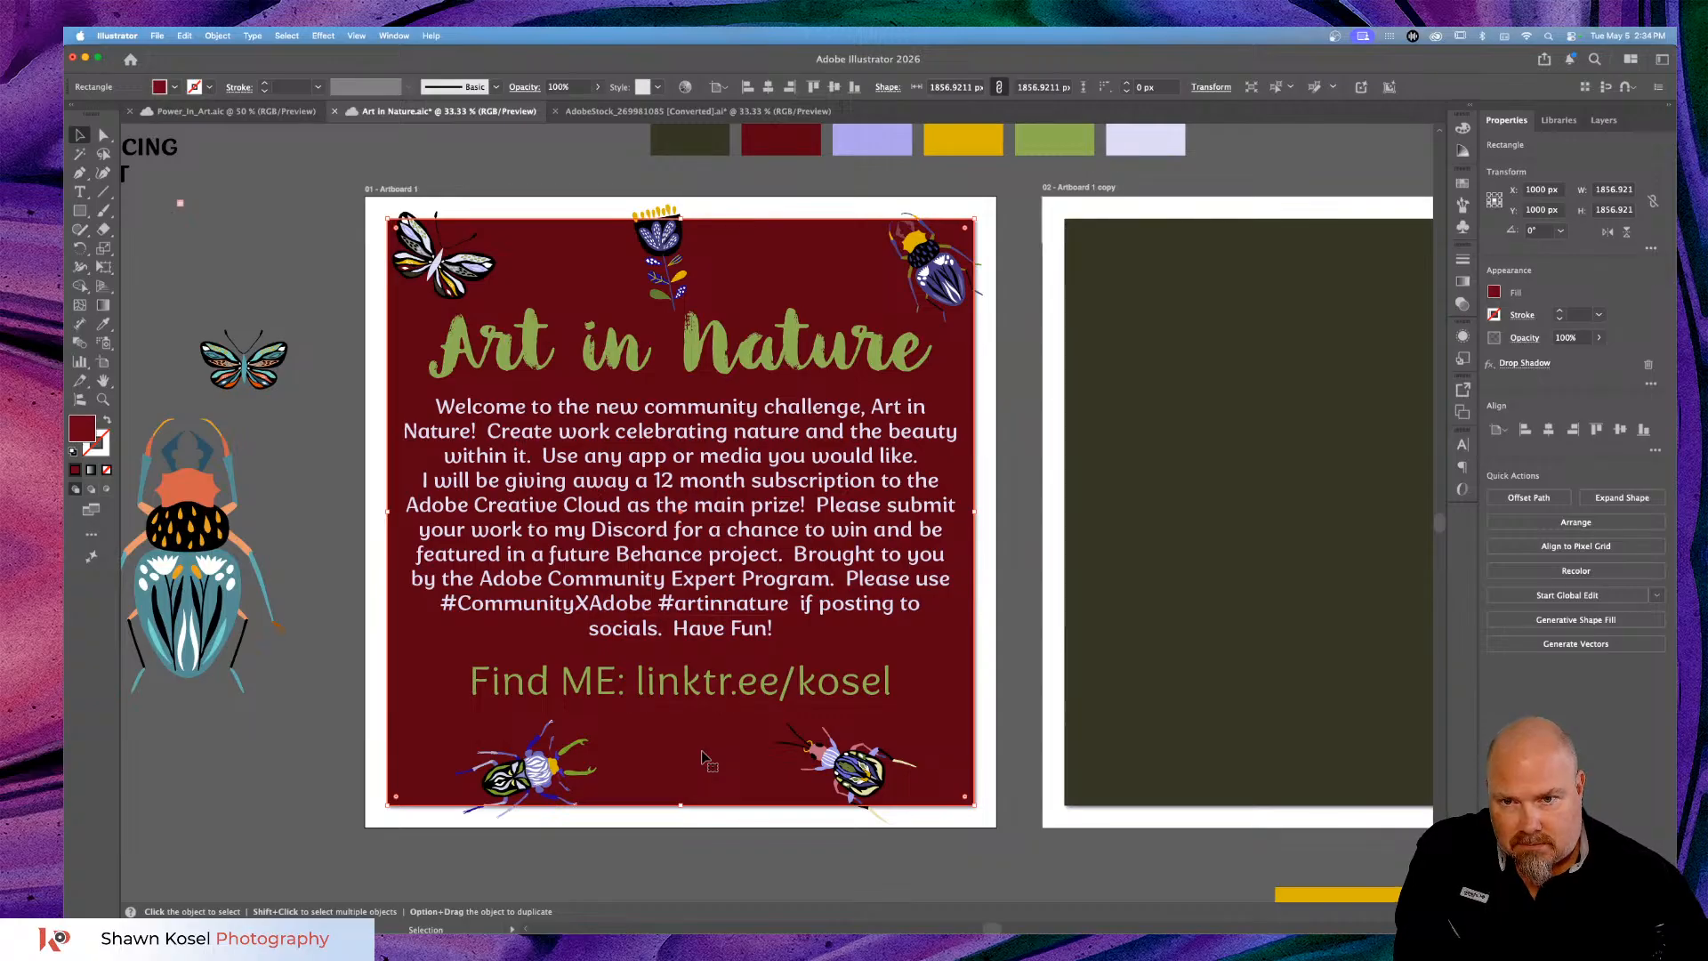
drag(869, 773, 832, 763)
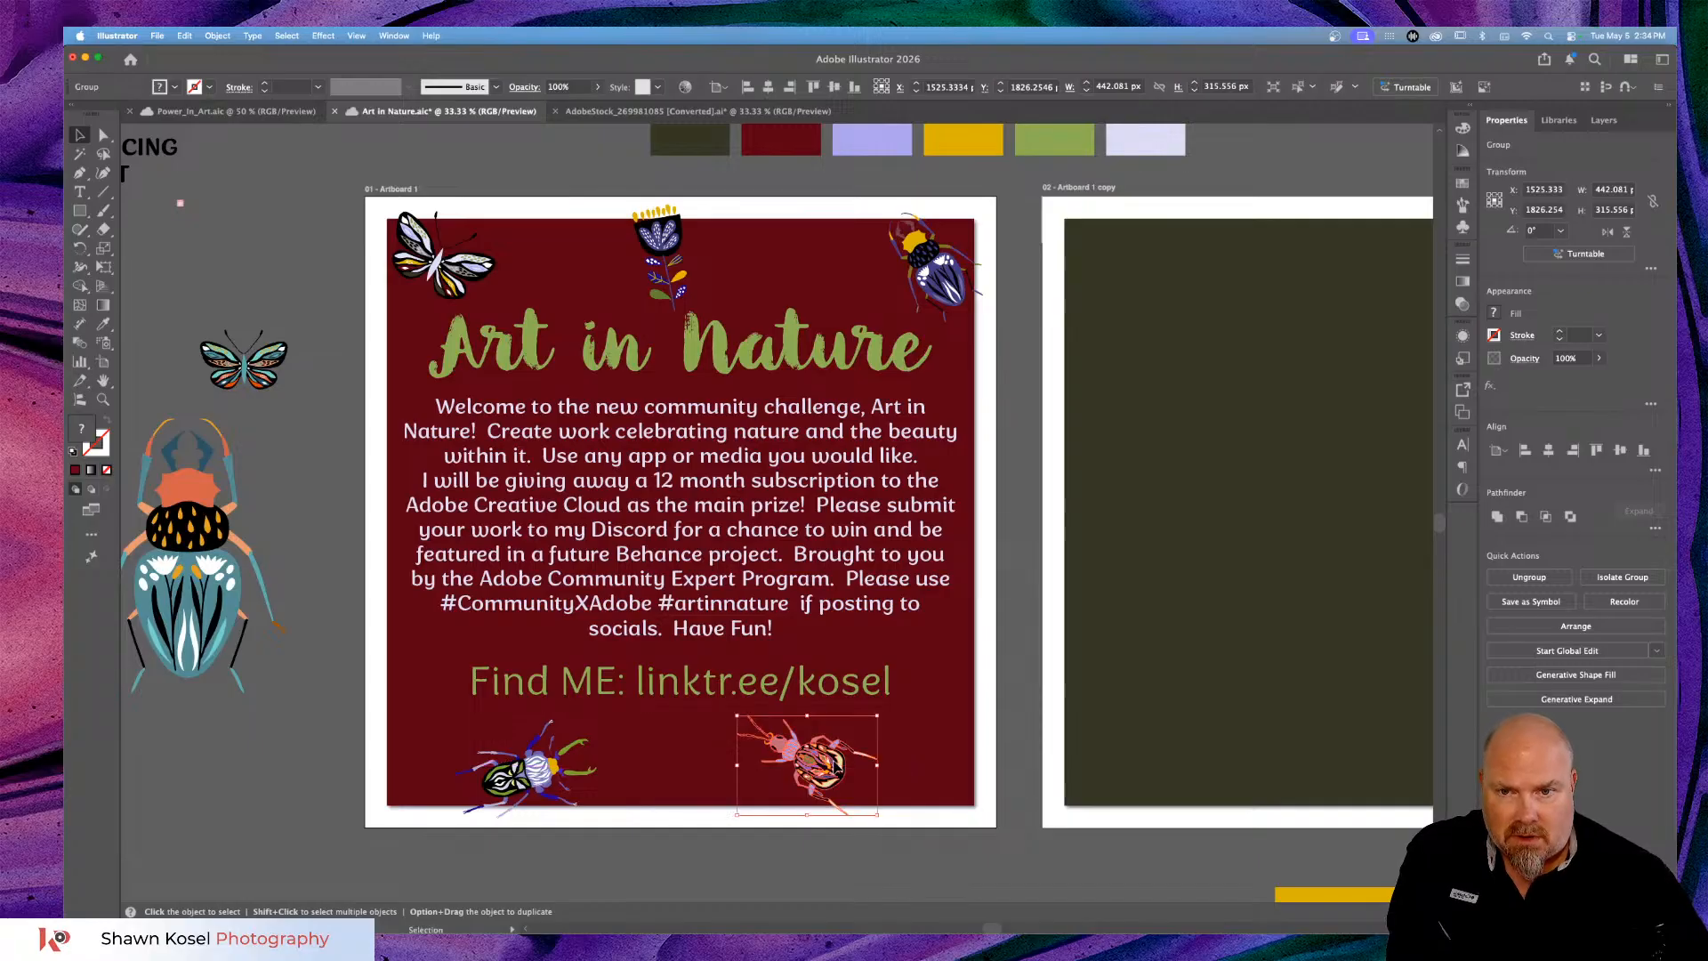
scroll(834, 765, left, 20)
click(737, 730)
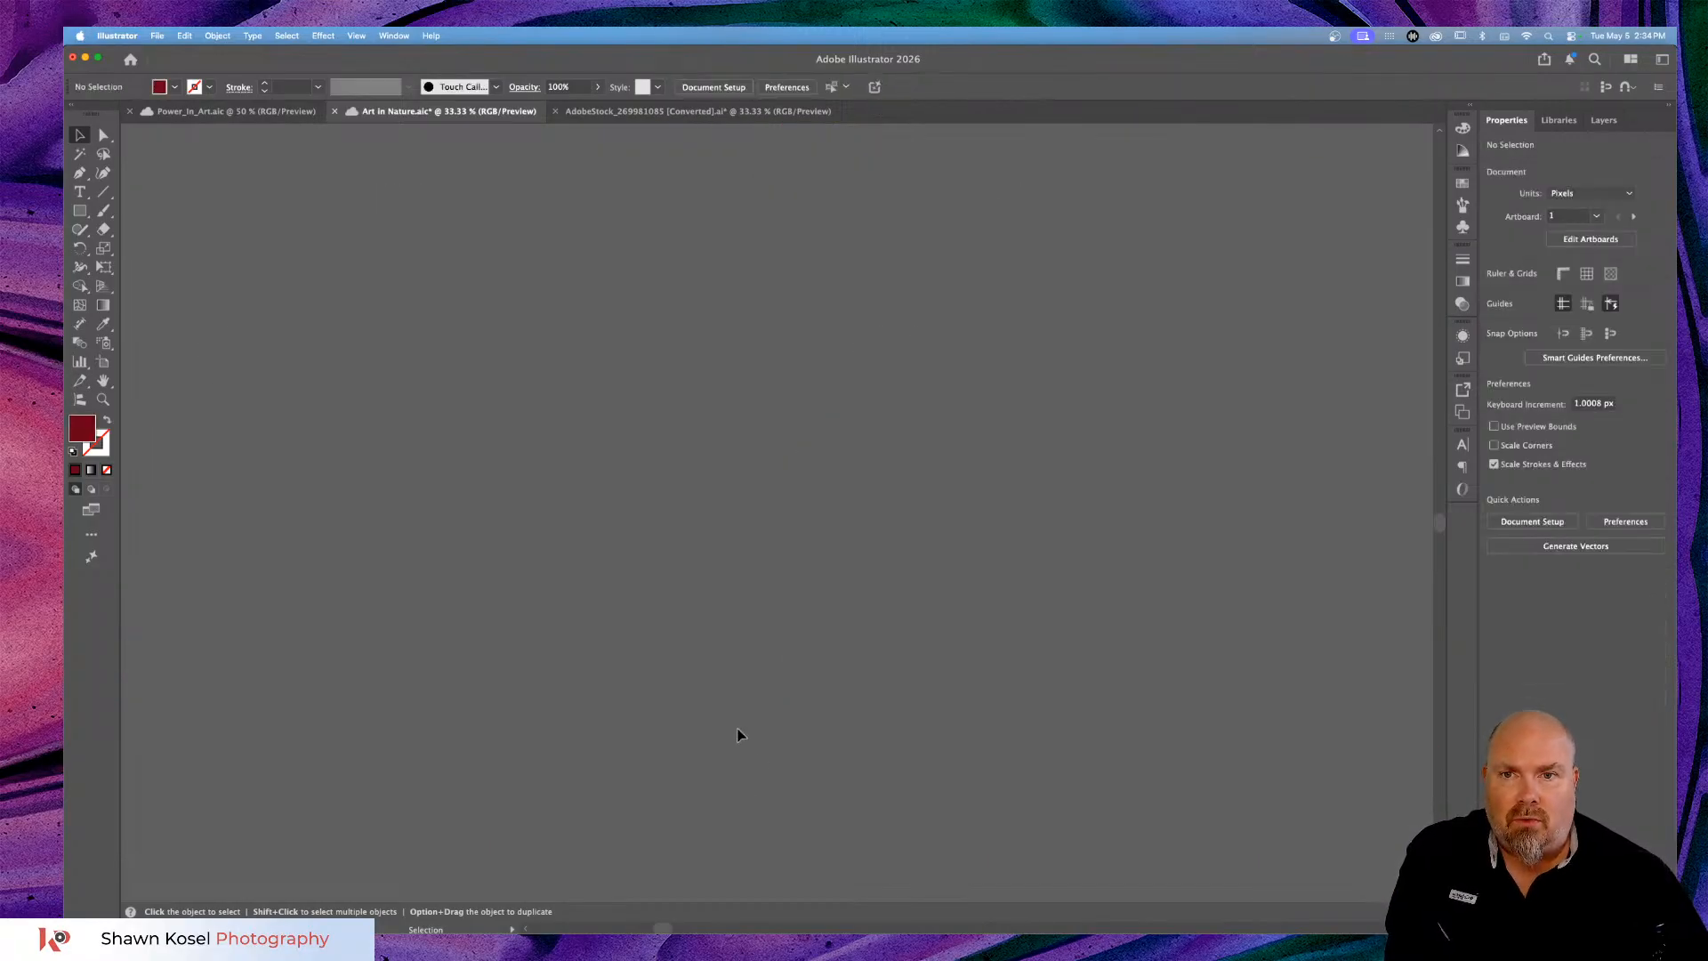
key(super+0)
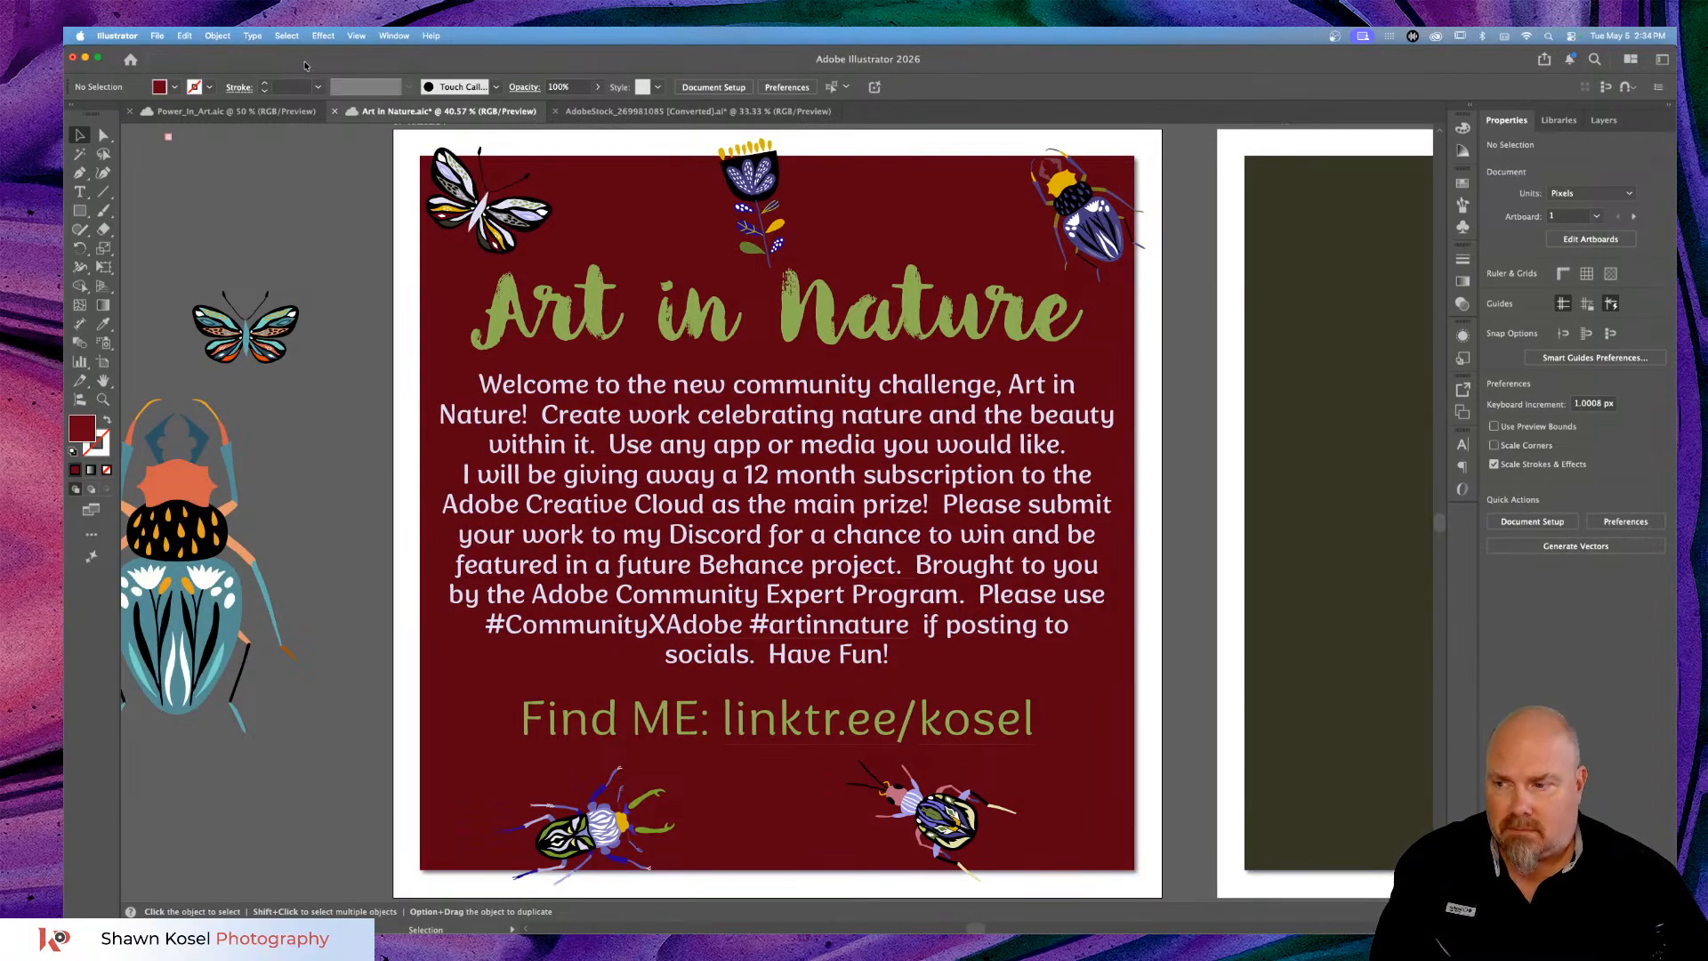
Switch to Chrome to view the community-artwork channel in Discord, and return to the Illustrator document.
key(super+Tab)
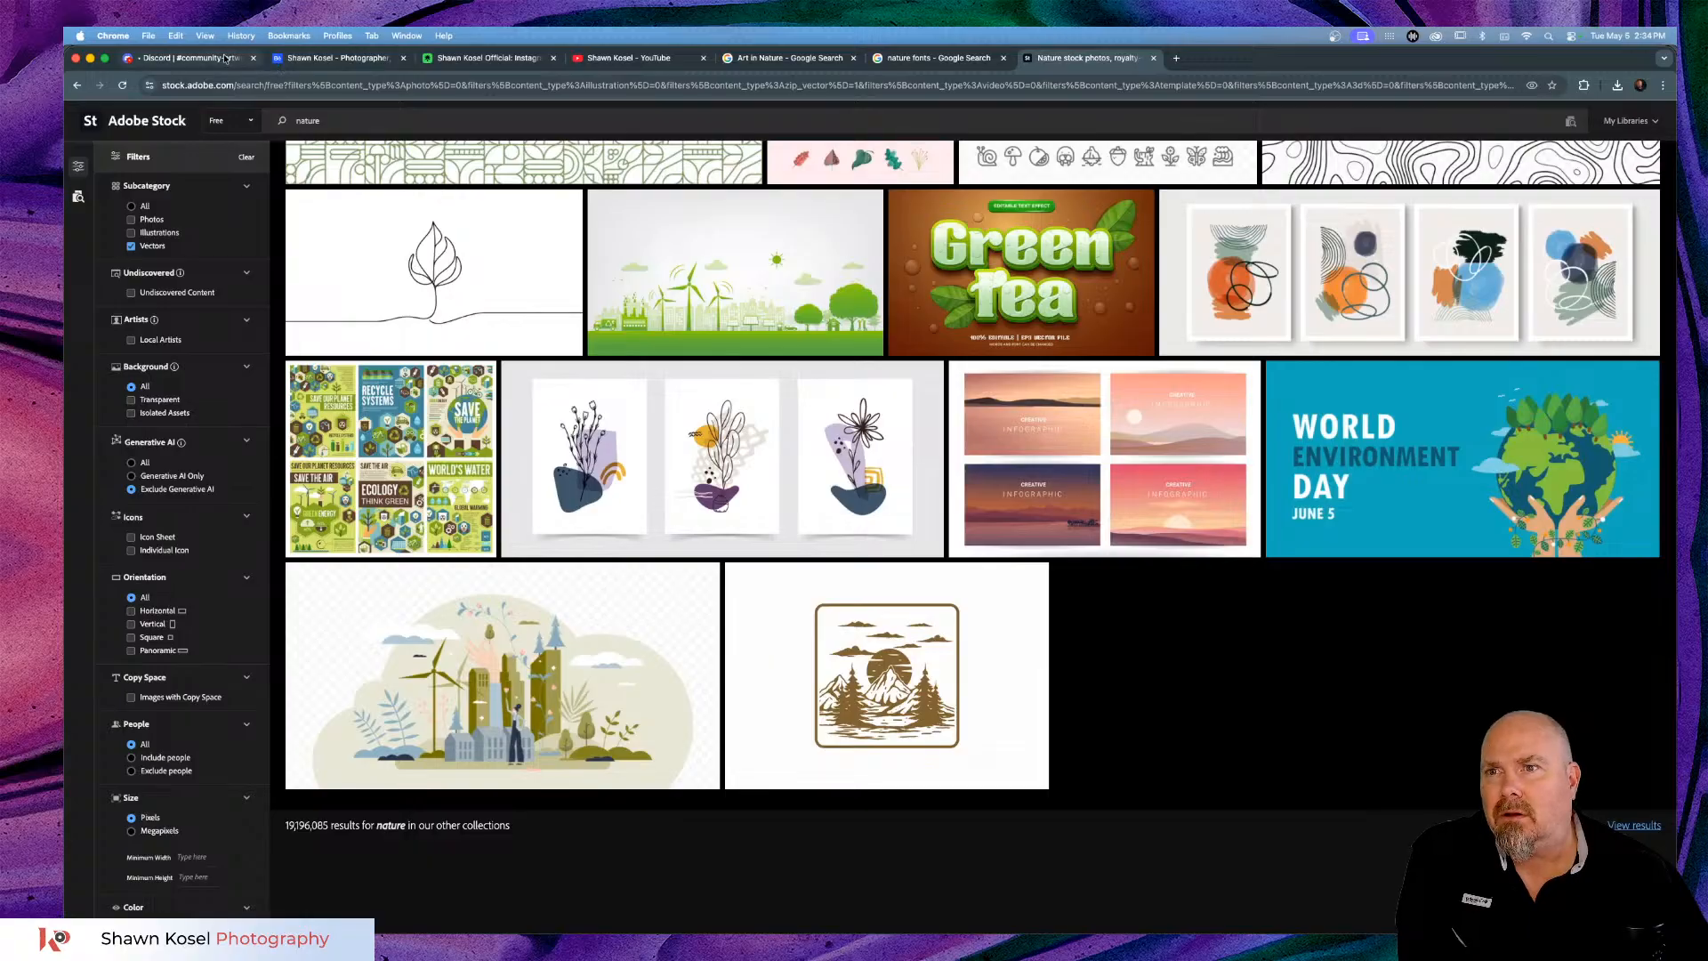
click(226, 58)
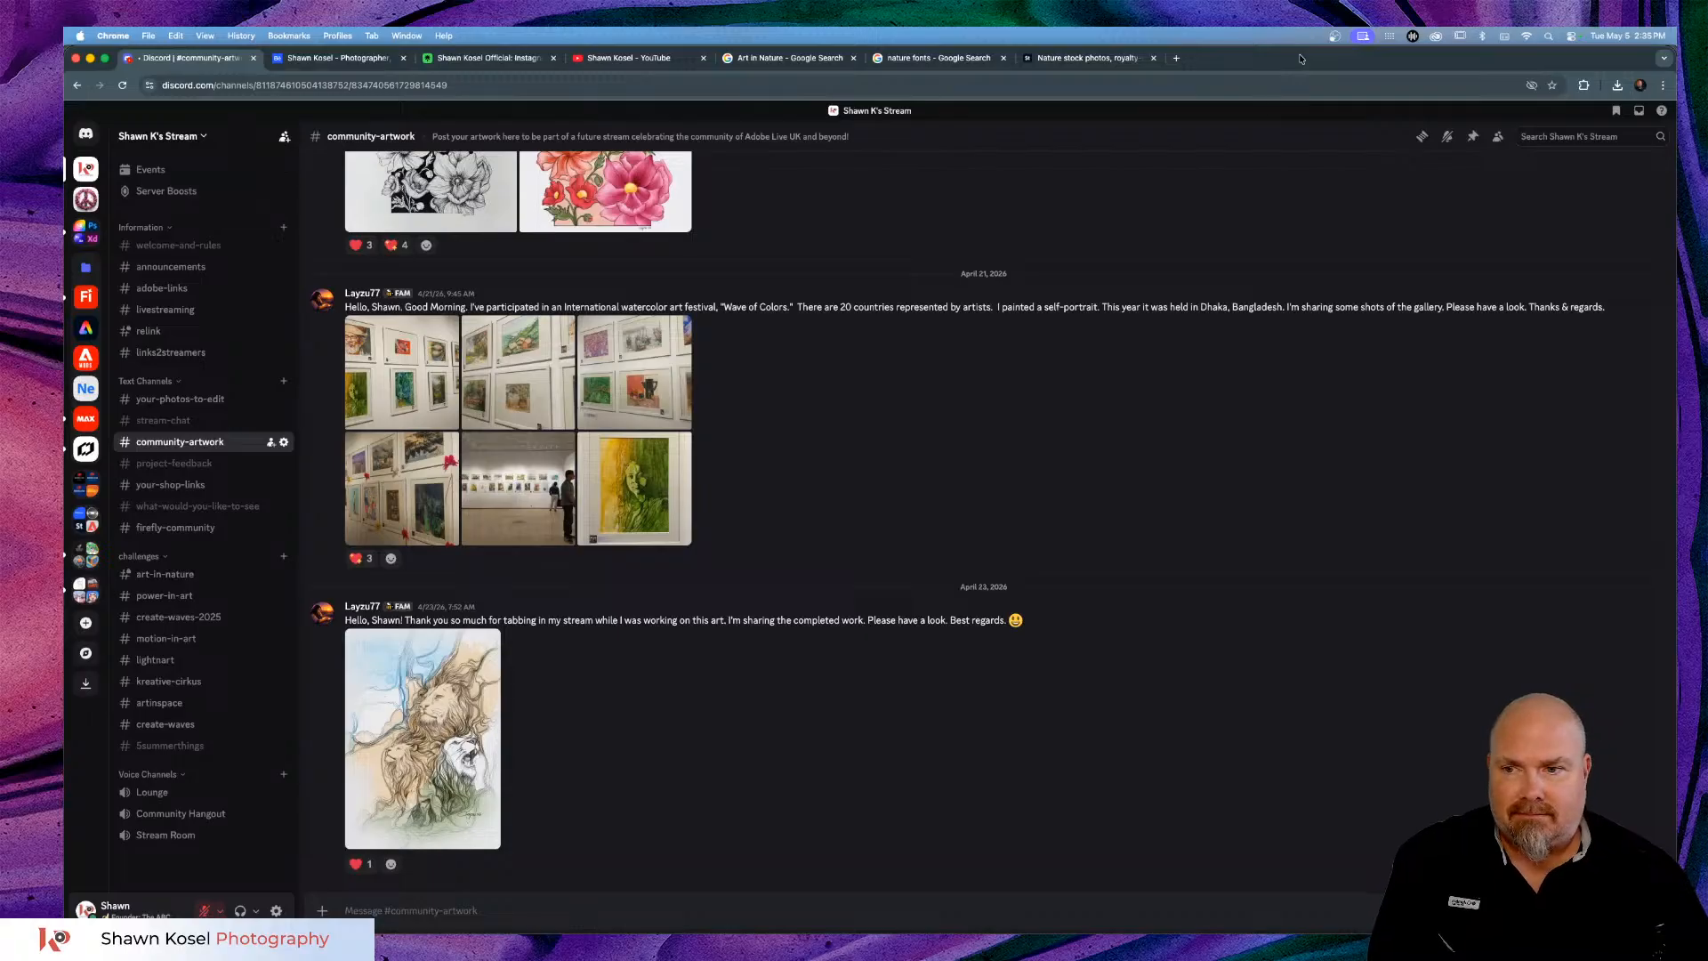
key(super+Tab)
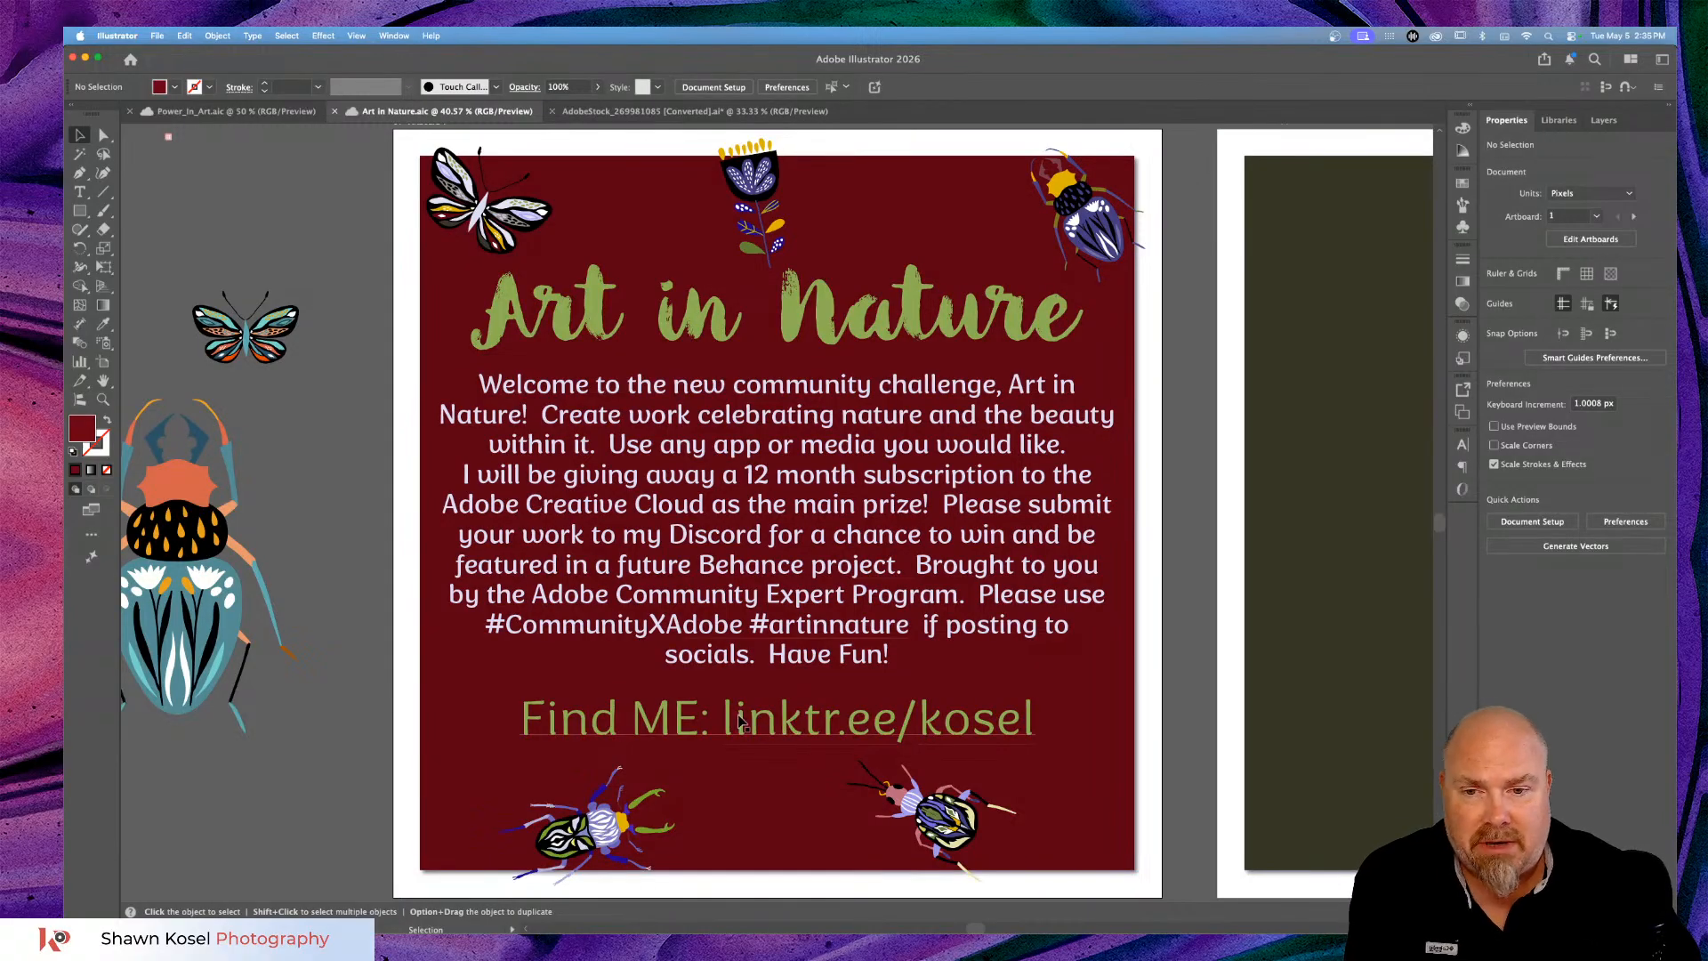
Change "ME" to lowercase "me" in the green Find ME line below the paragraph.
scroll(739, 720, down, 2)
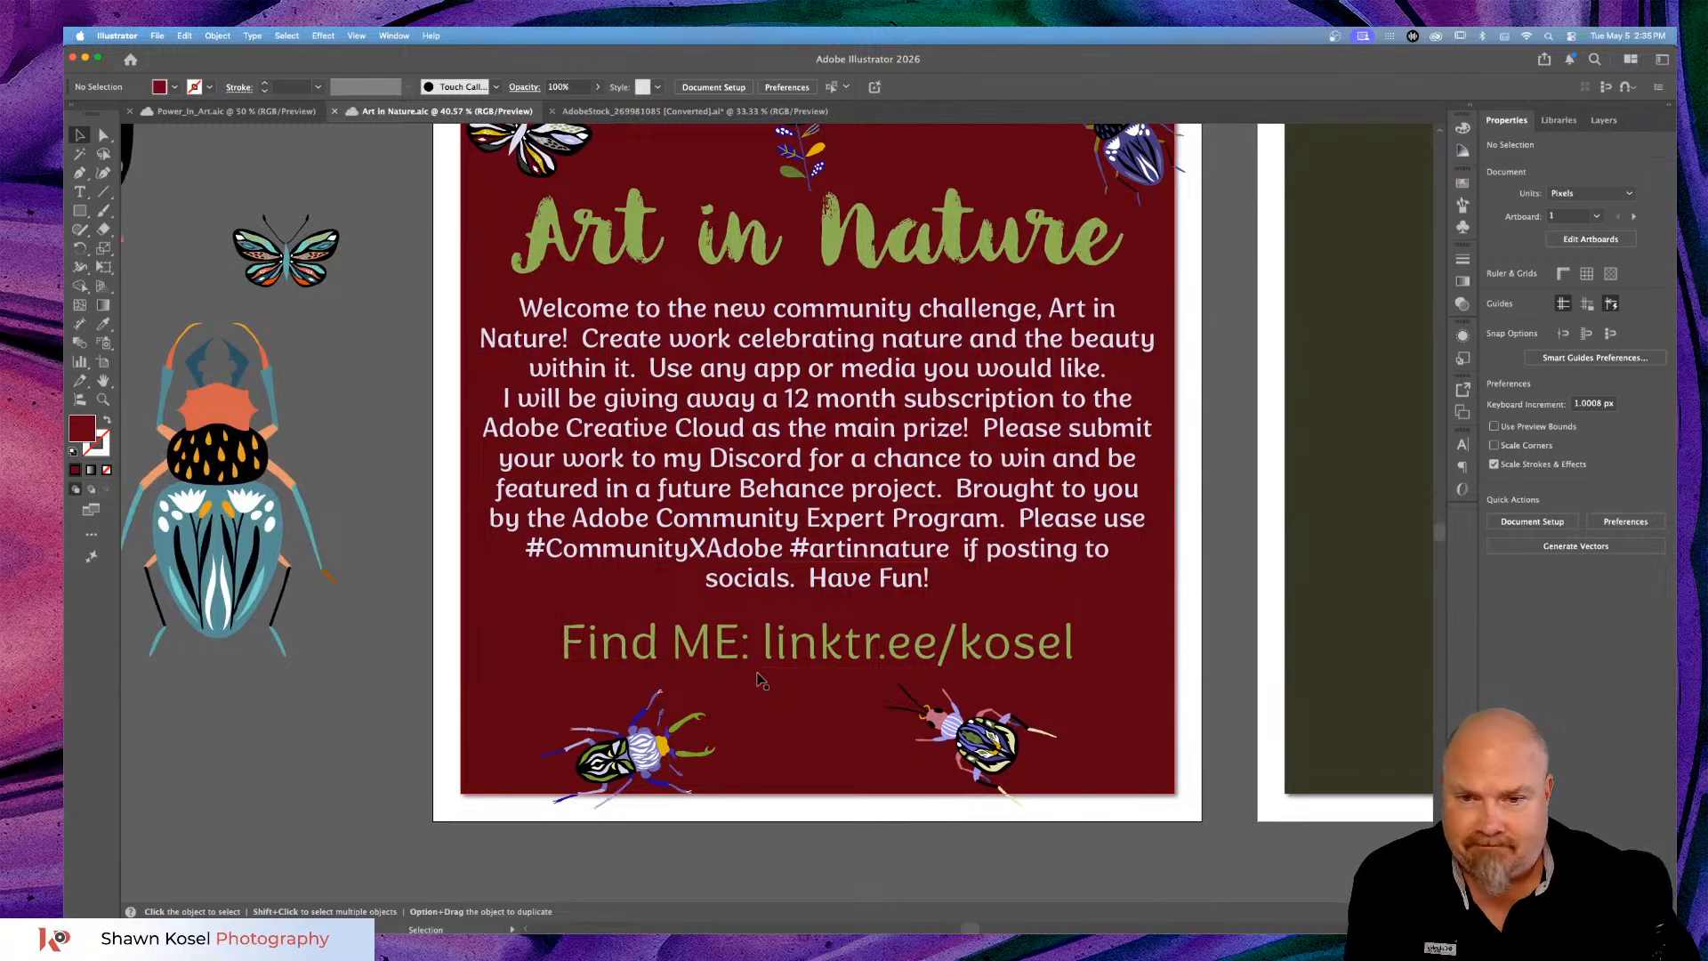
click(776, 666)
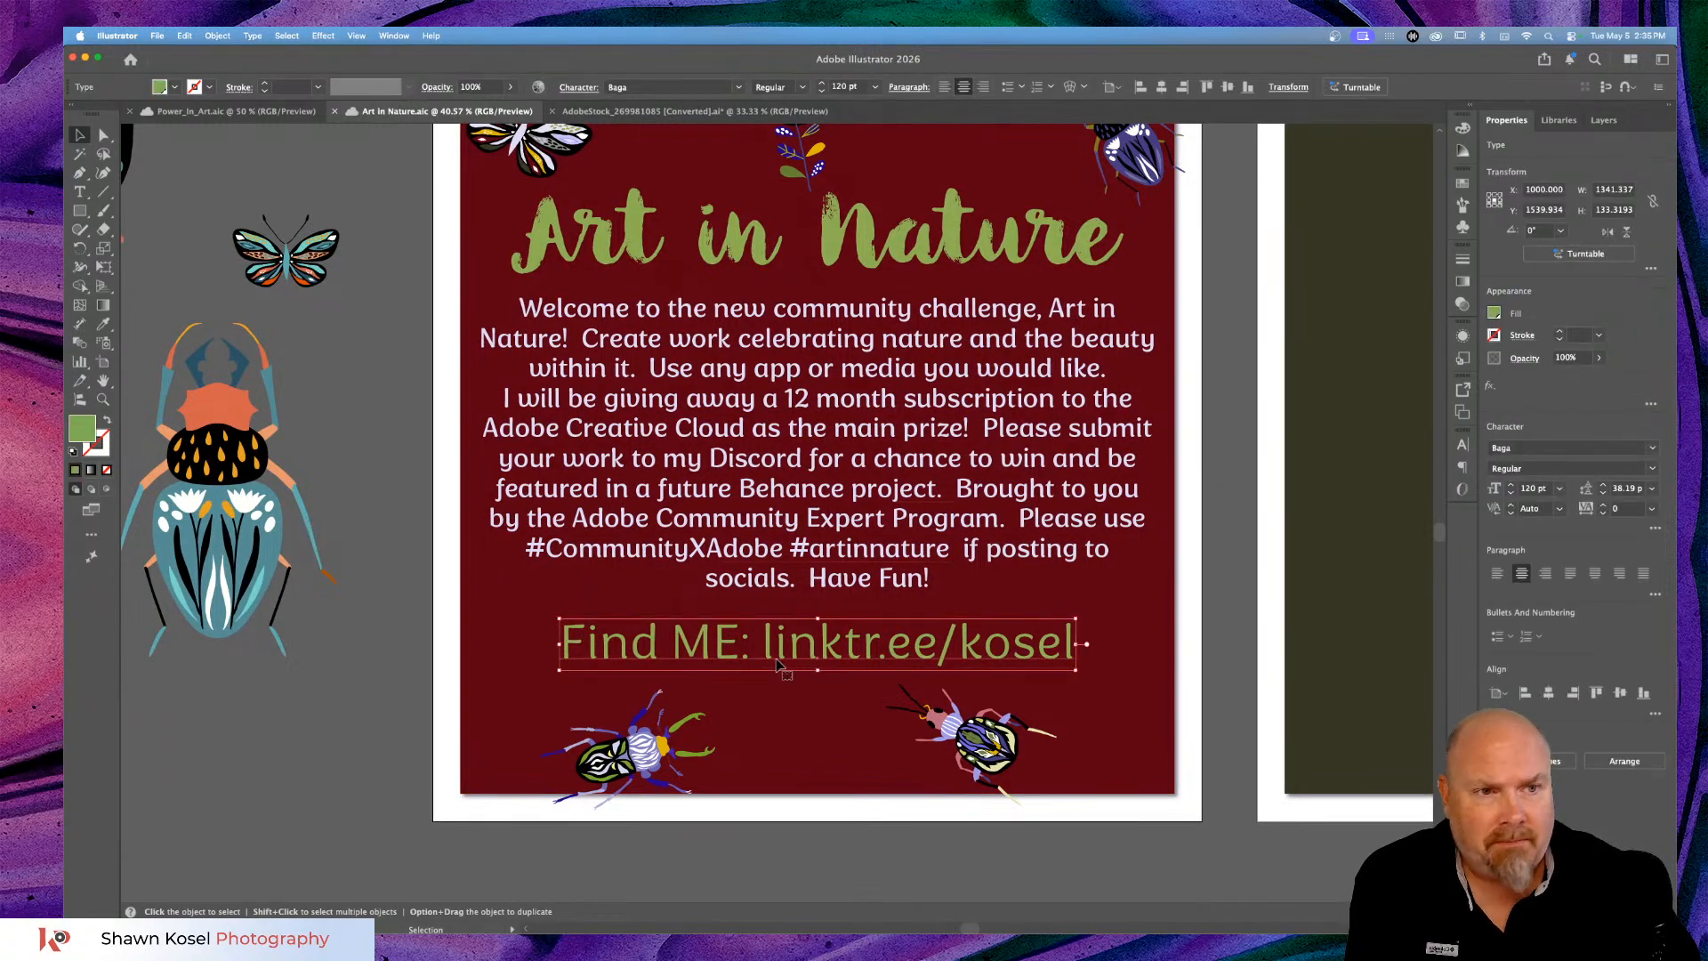
scroll(776, 663, down, 3)
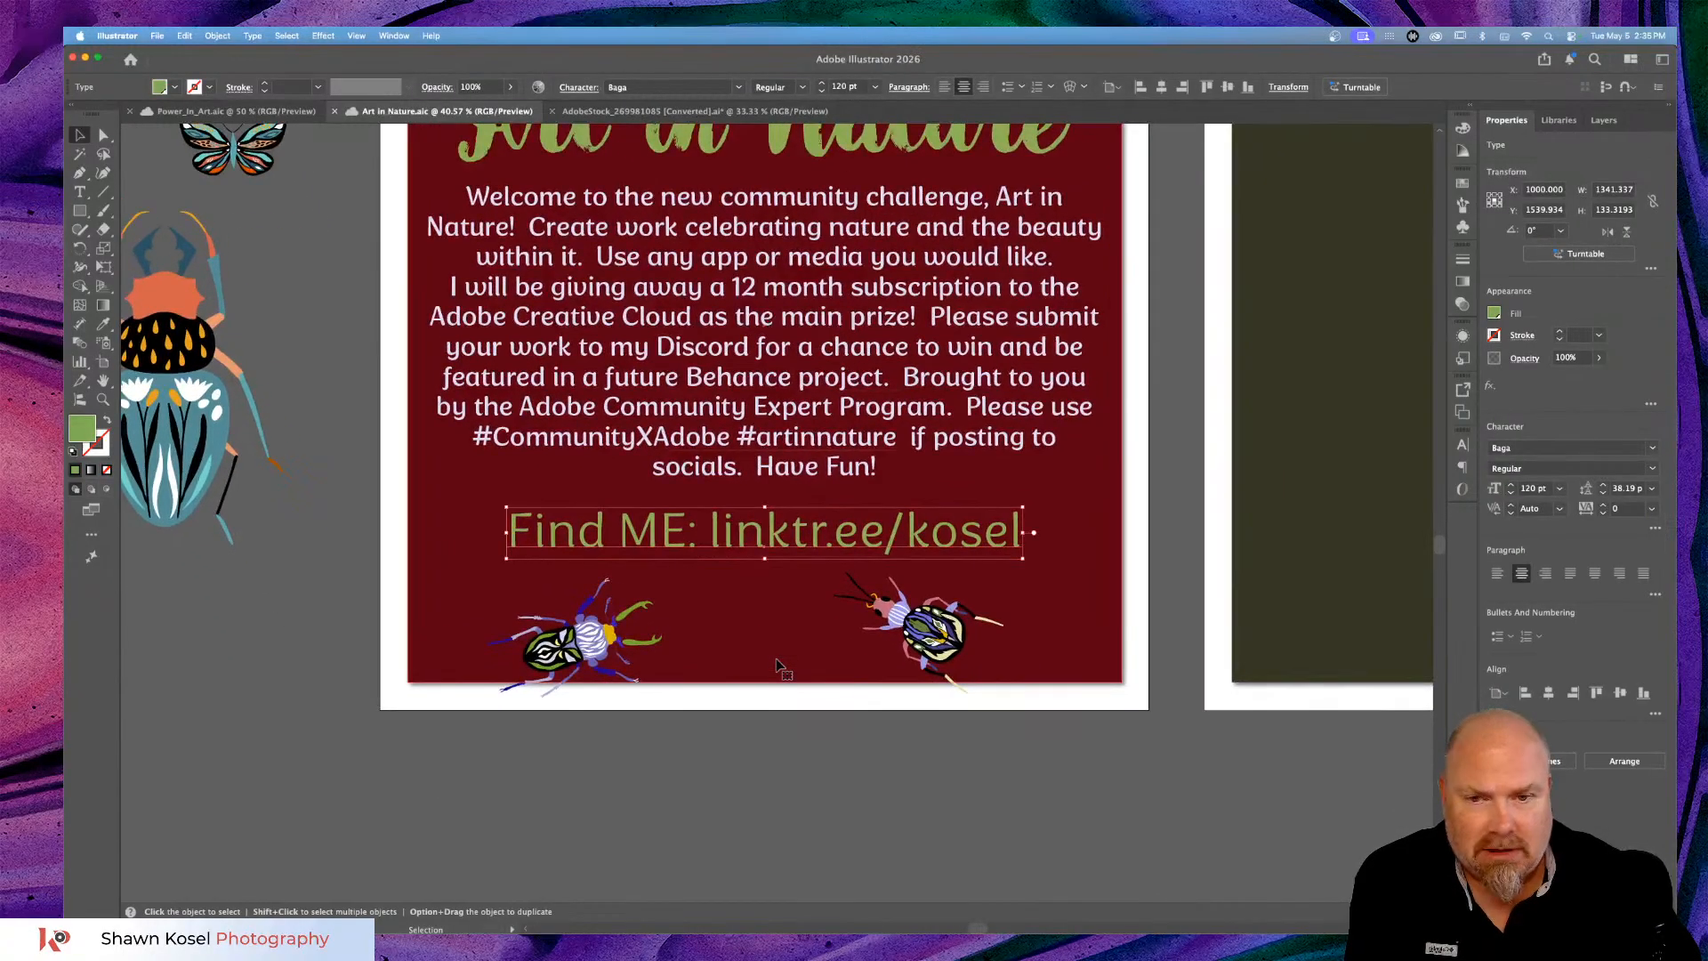
scroll(776, 663, left, 1)
key(super+minus)
key(super+minus)
key(super+minus)
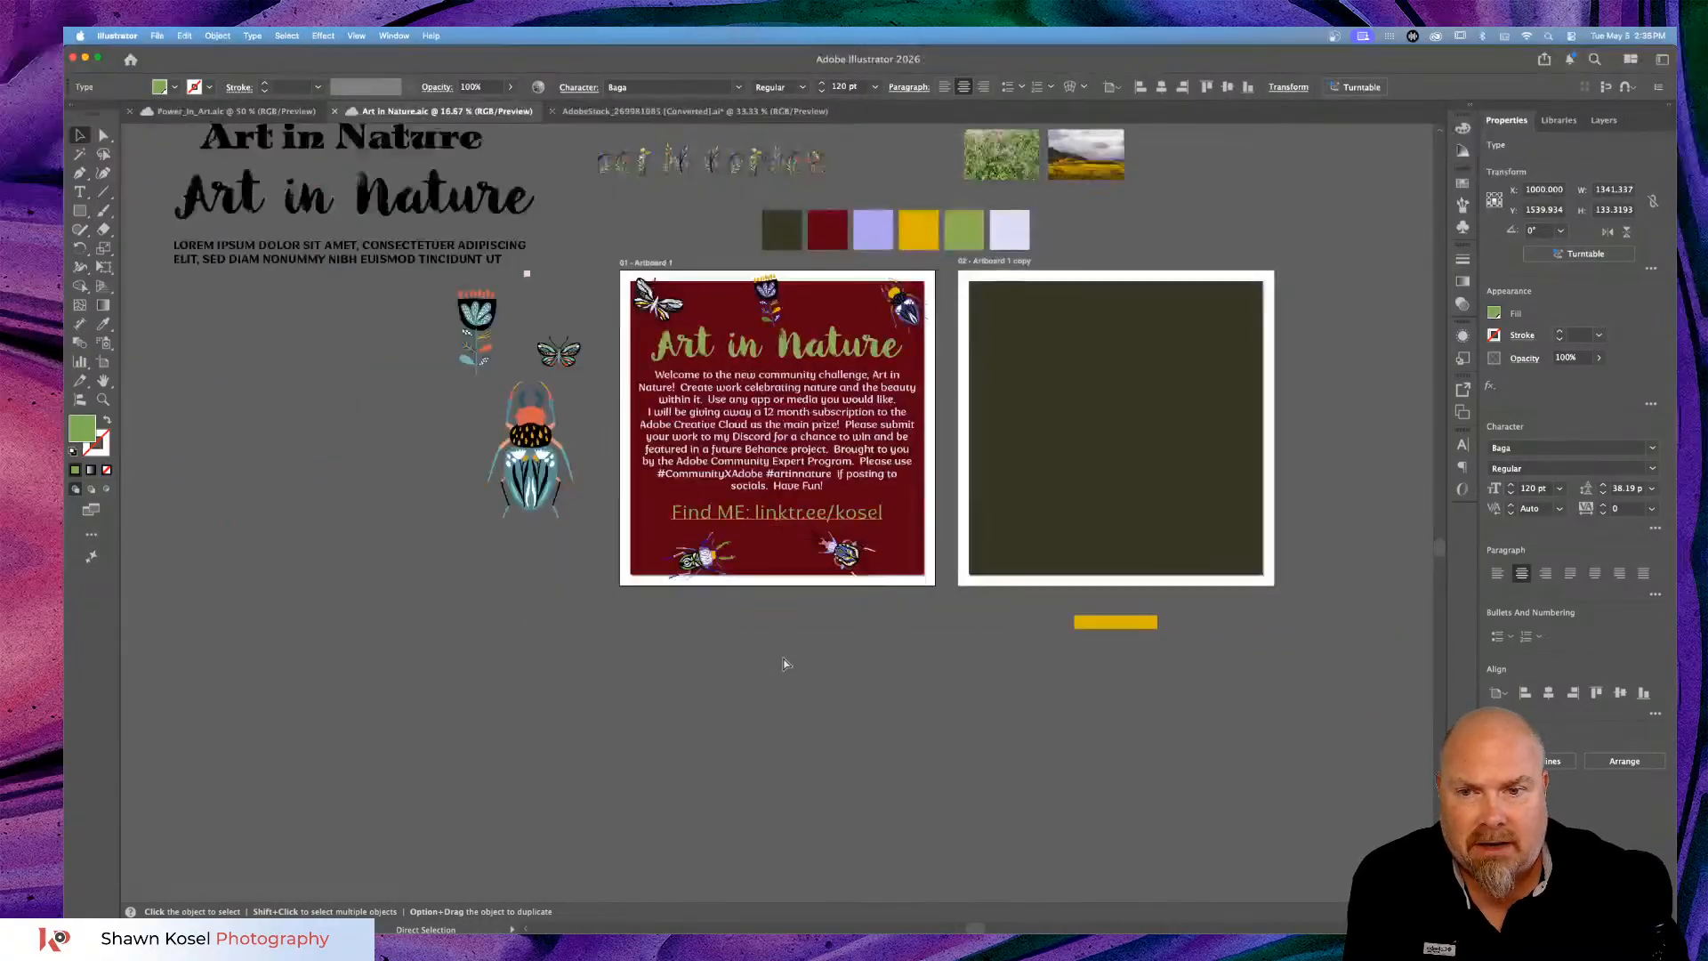
key(super+minus)
key(super+equal)
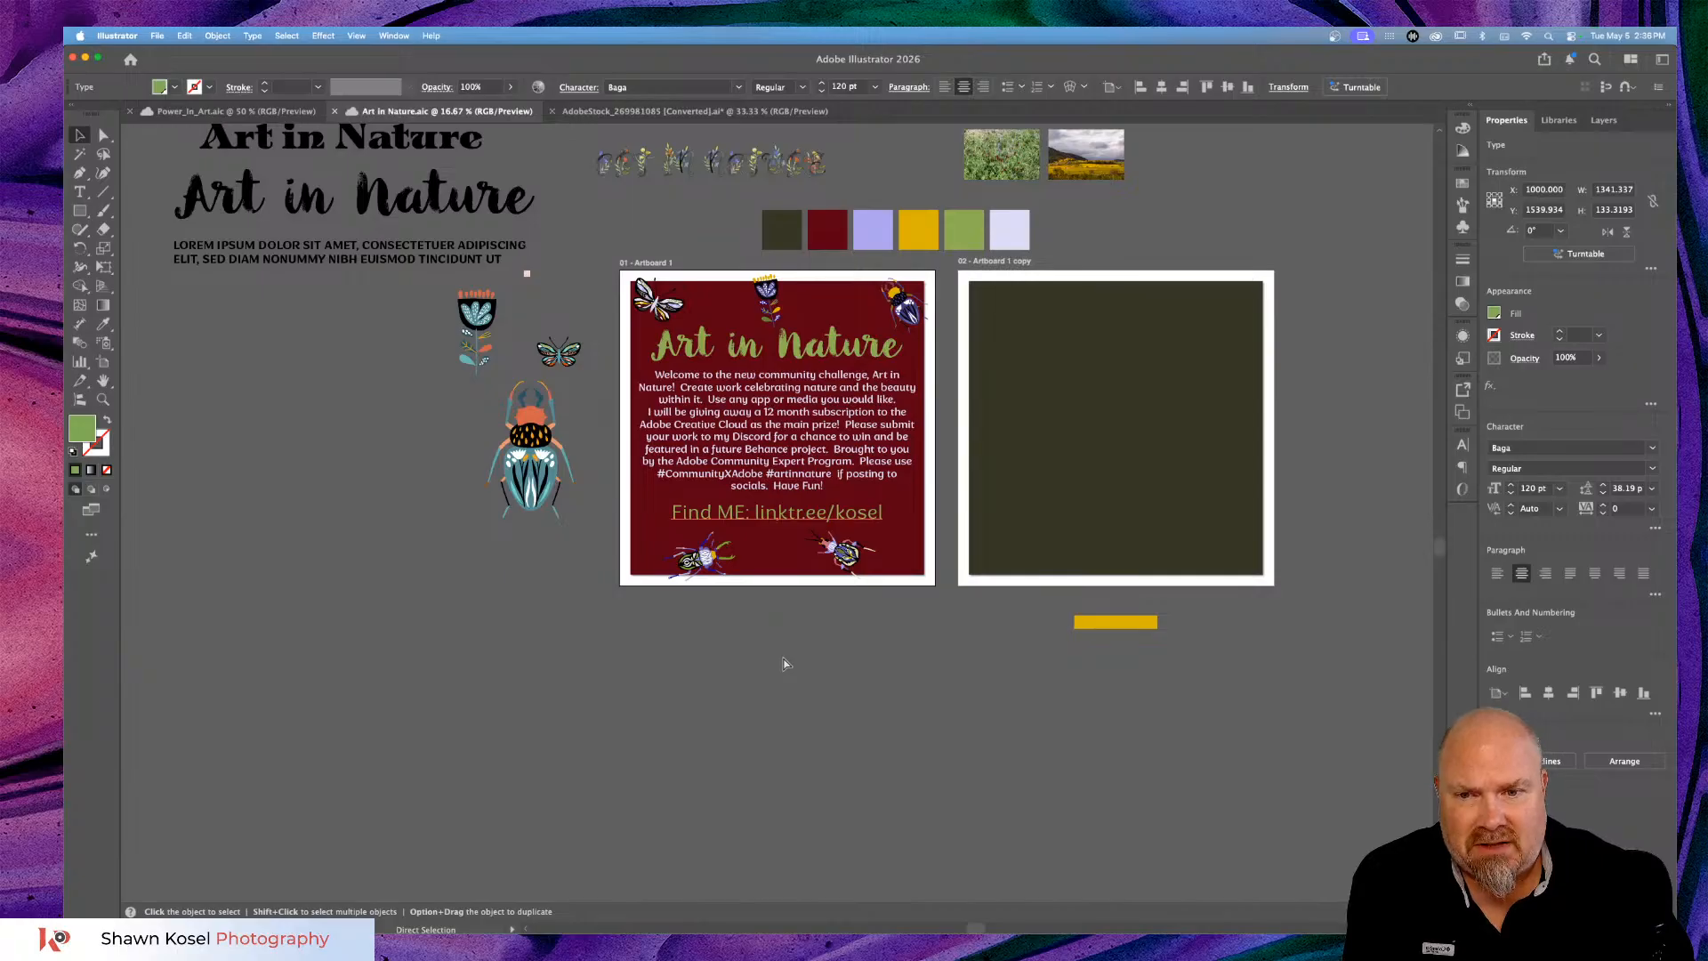
key(super+equal)
key(super+equal)
key(super+equal)
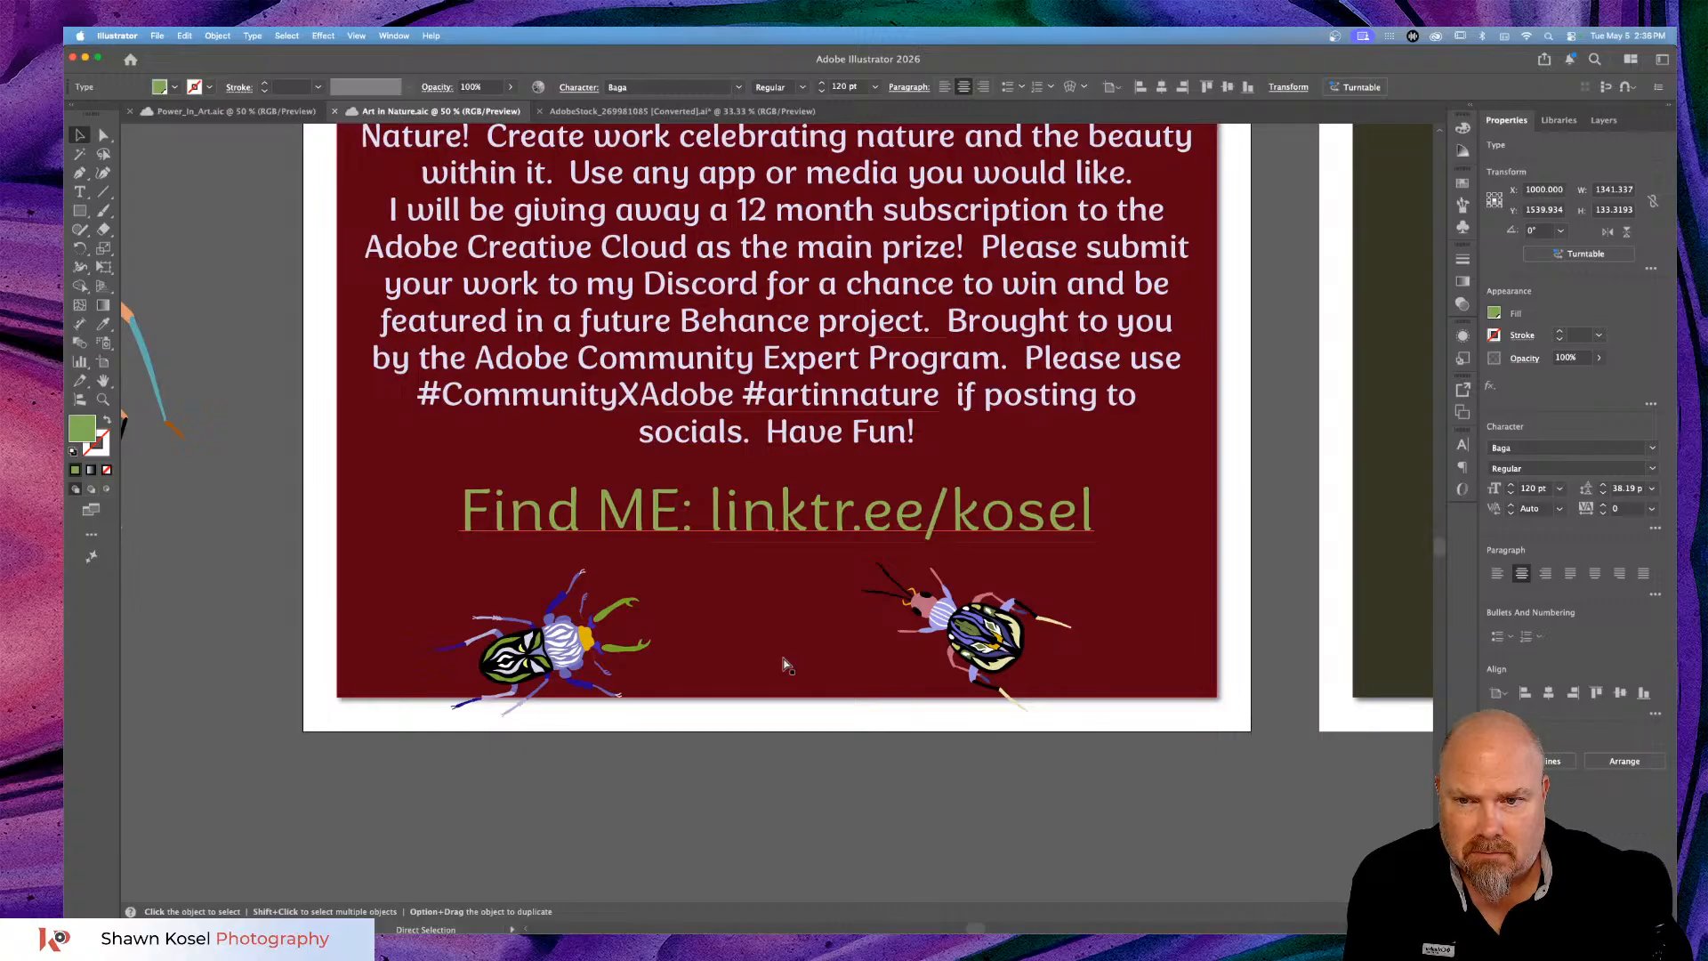
click(699, 542)
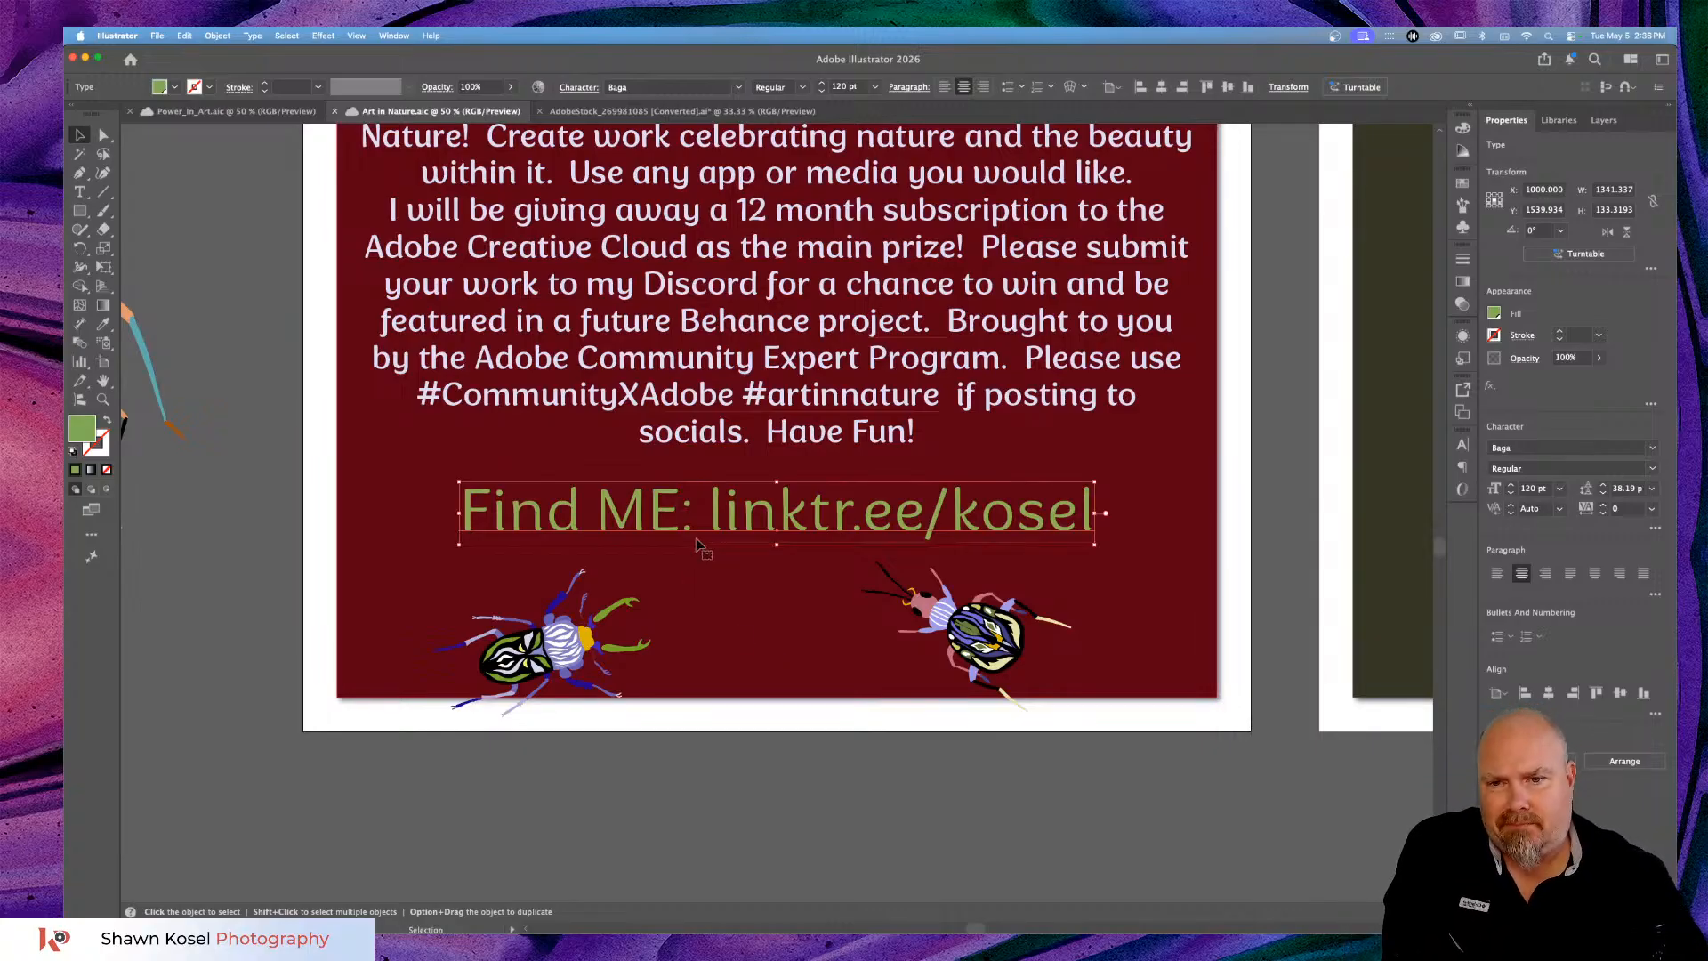
double_click(674, 521)
drag(678, 512, 602, 512)
text(me)
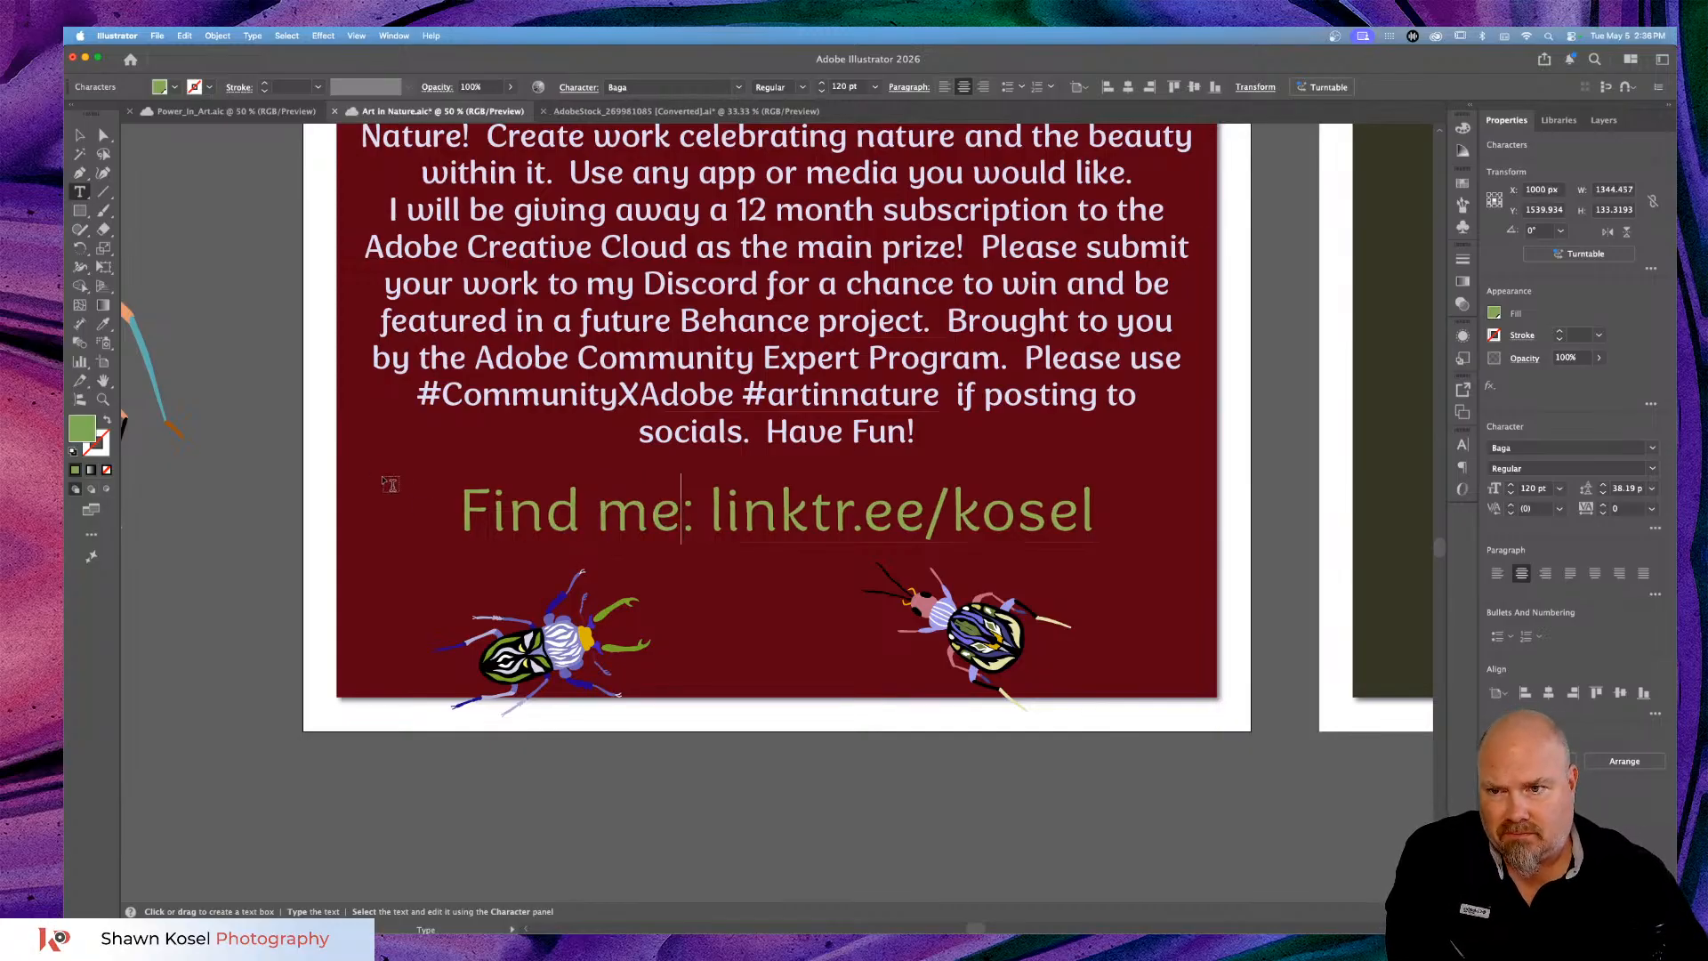
key(Escape)
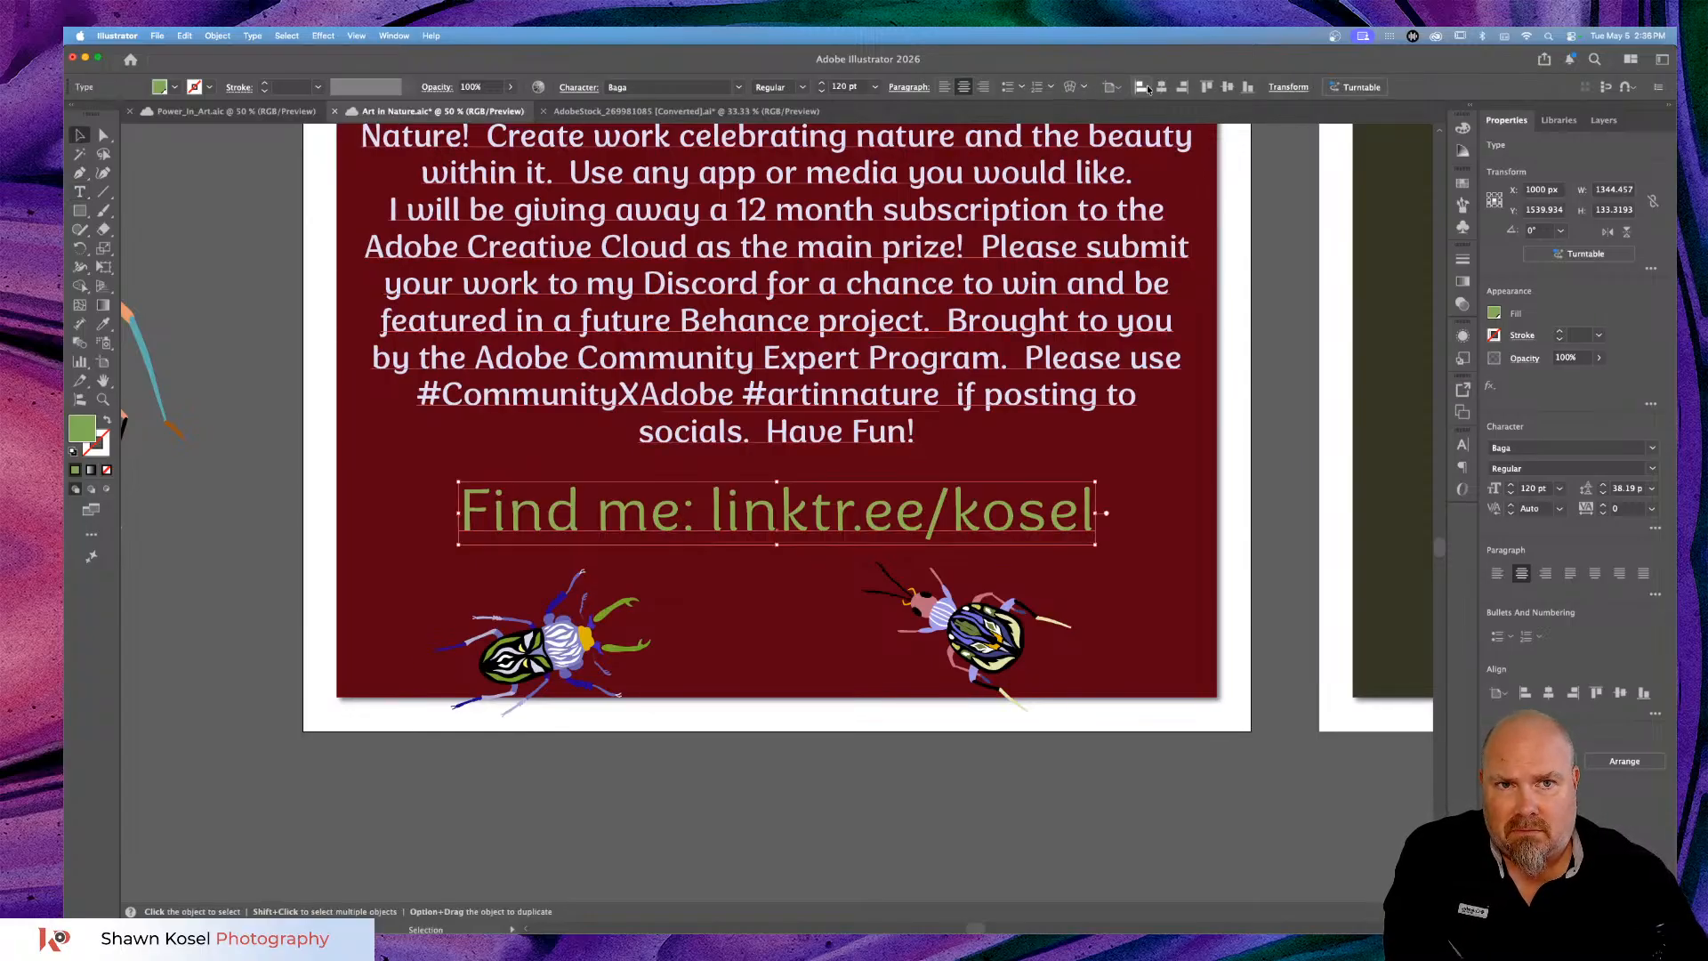
Review the corrected Find me line and the overall layout of the artboards with nothing selected.
scroll(785, 478, up, 3)
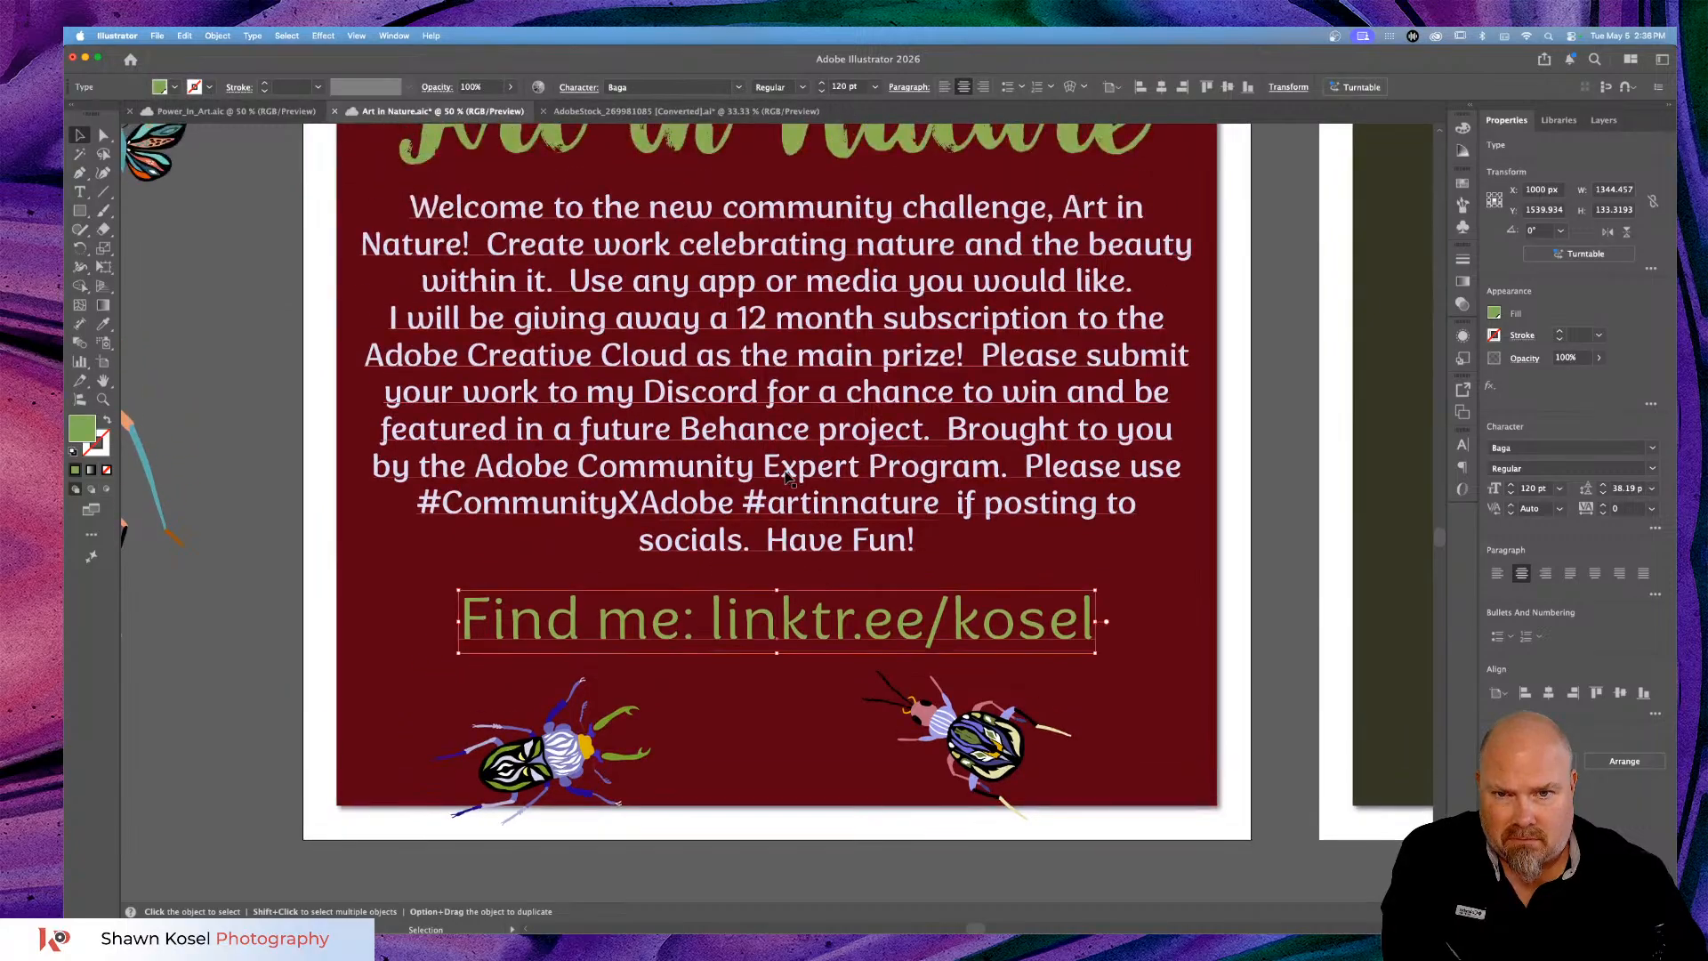
key(a)
scroll(801, 471, down, 2)
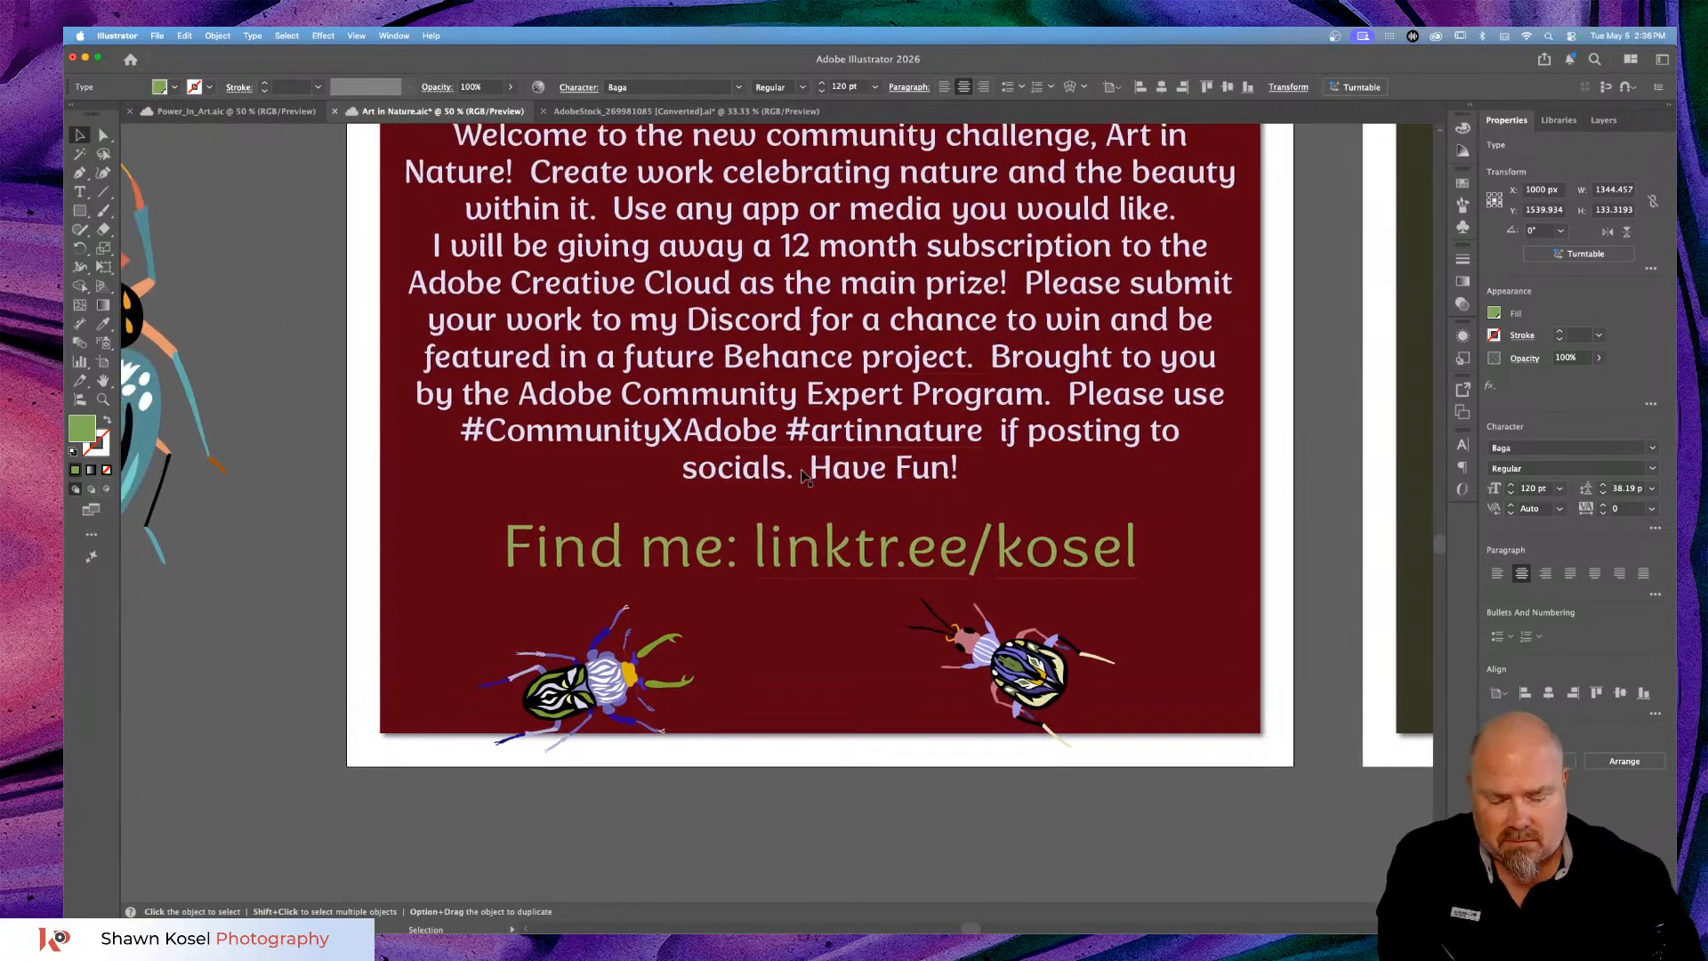
key(super+minus)
key(super+minus)
key(super+minus)
key(v)
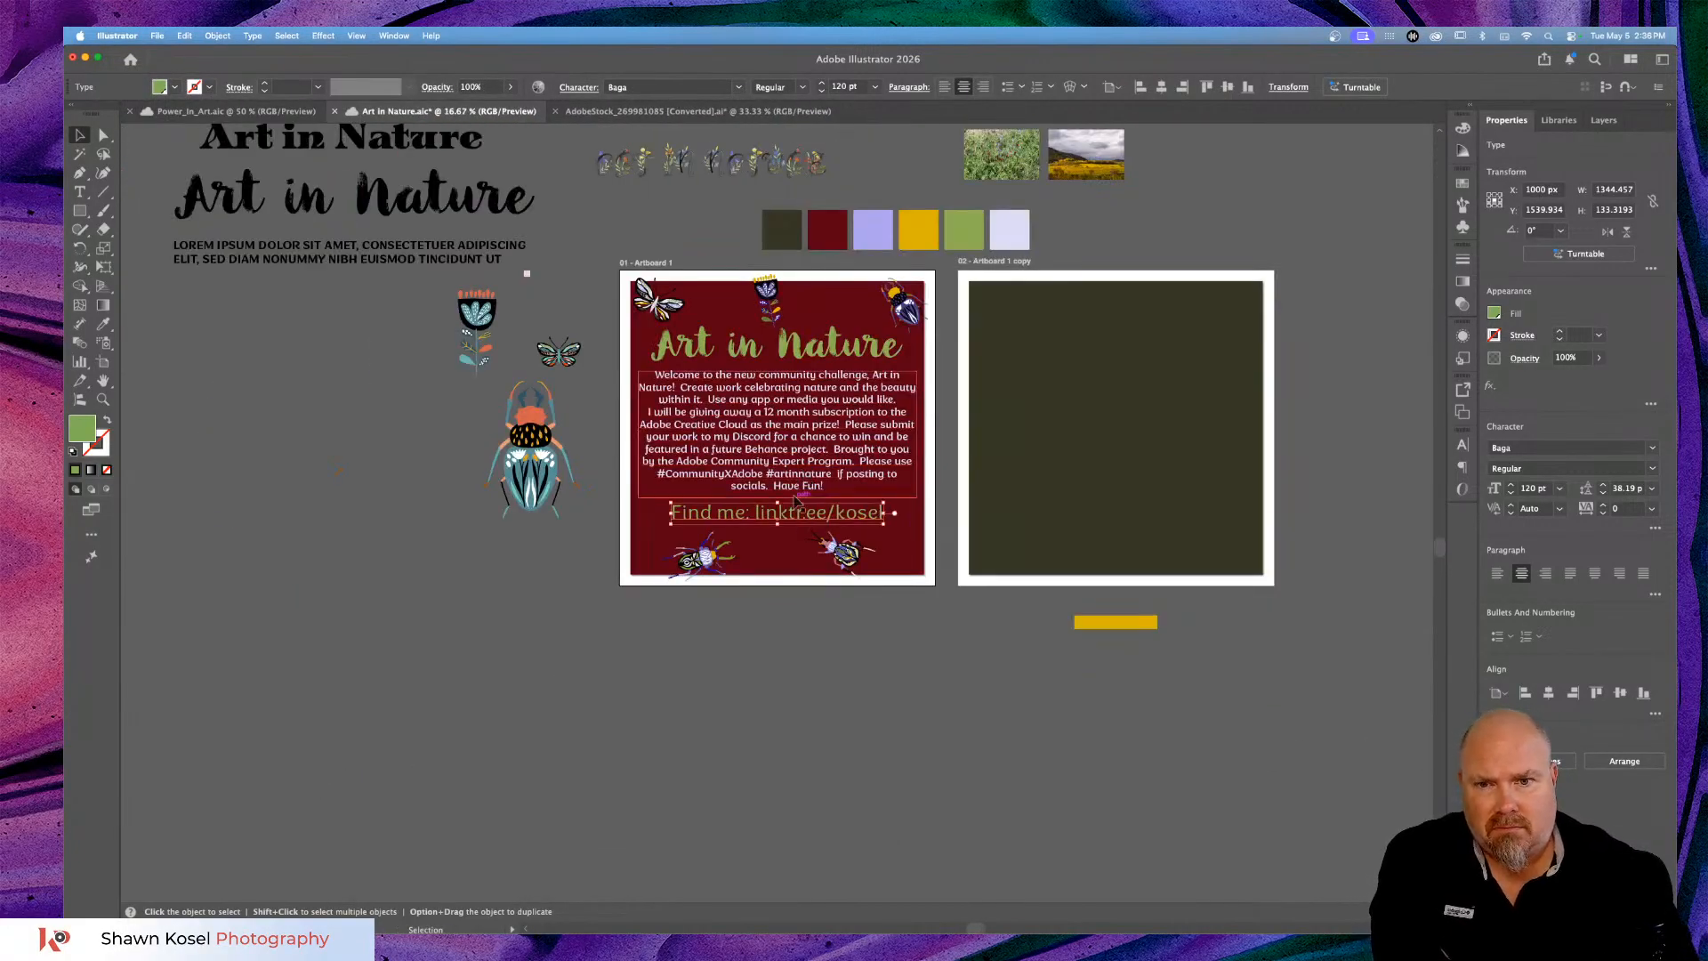
click(752, 645)
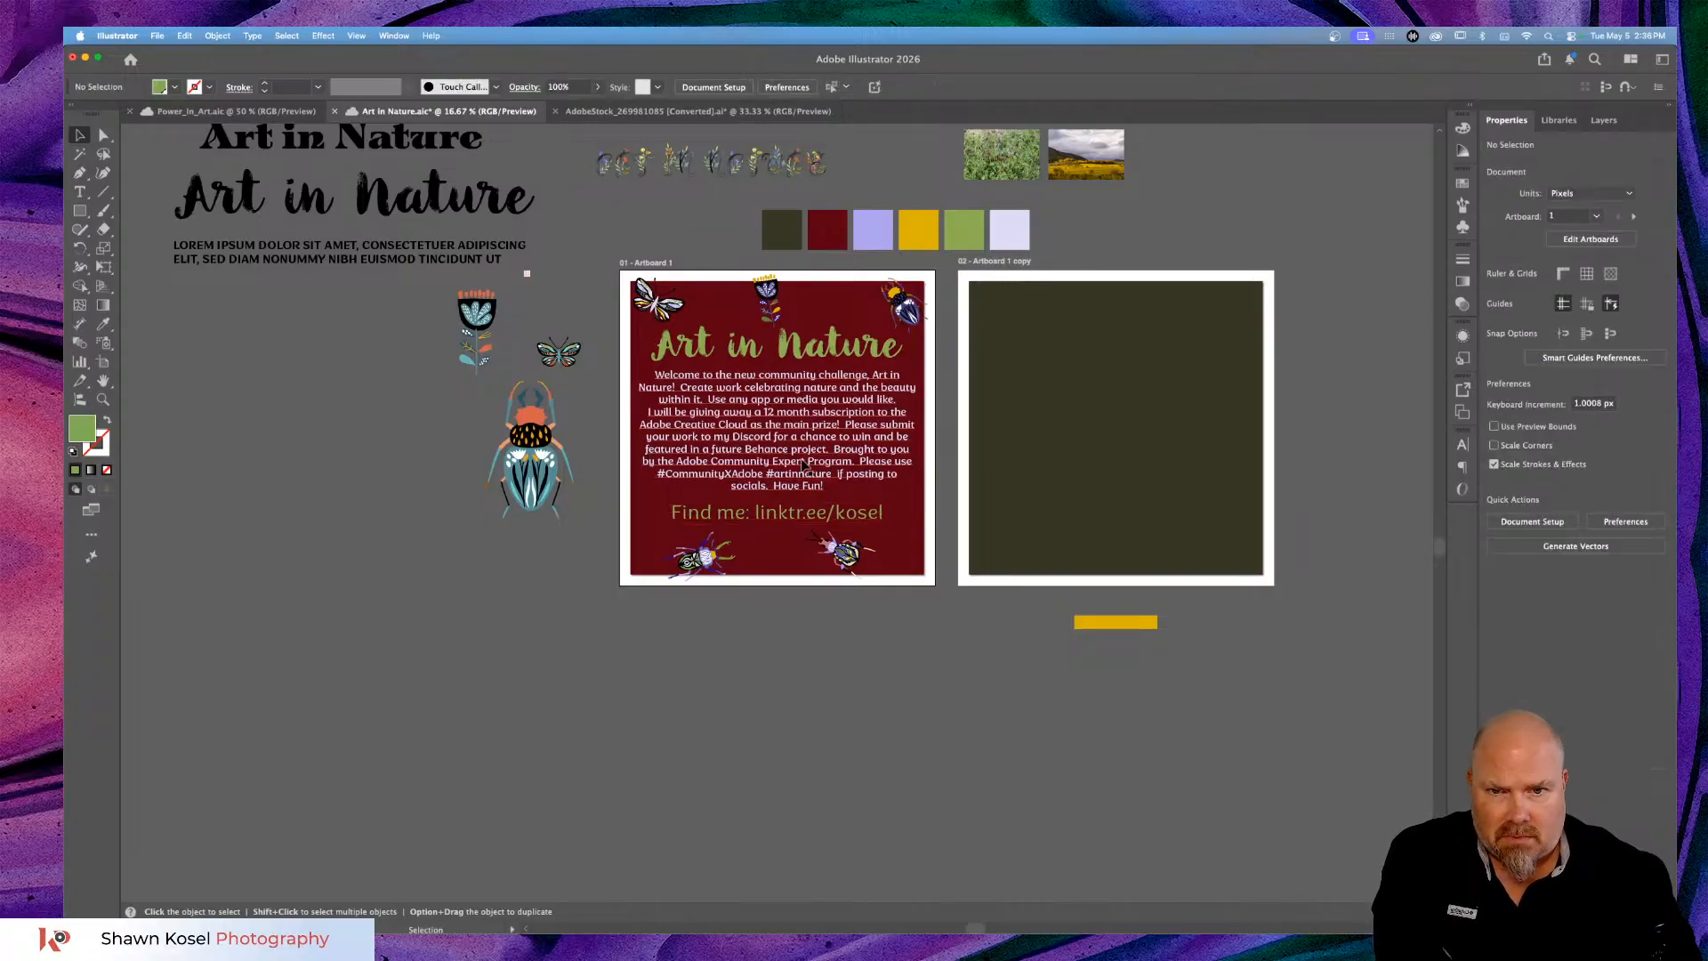
Set the font size of the green Find me line below the paragraph to 90 pt and deselect it.
click(802, 461)
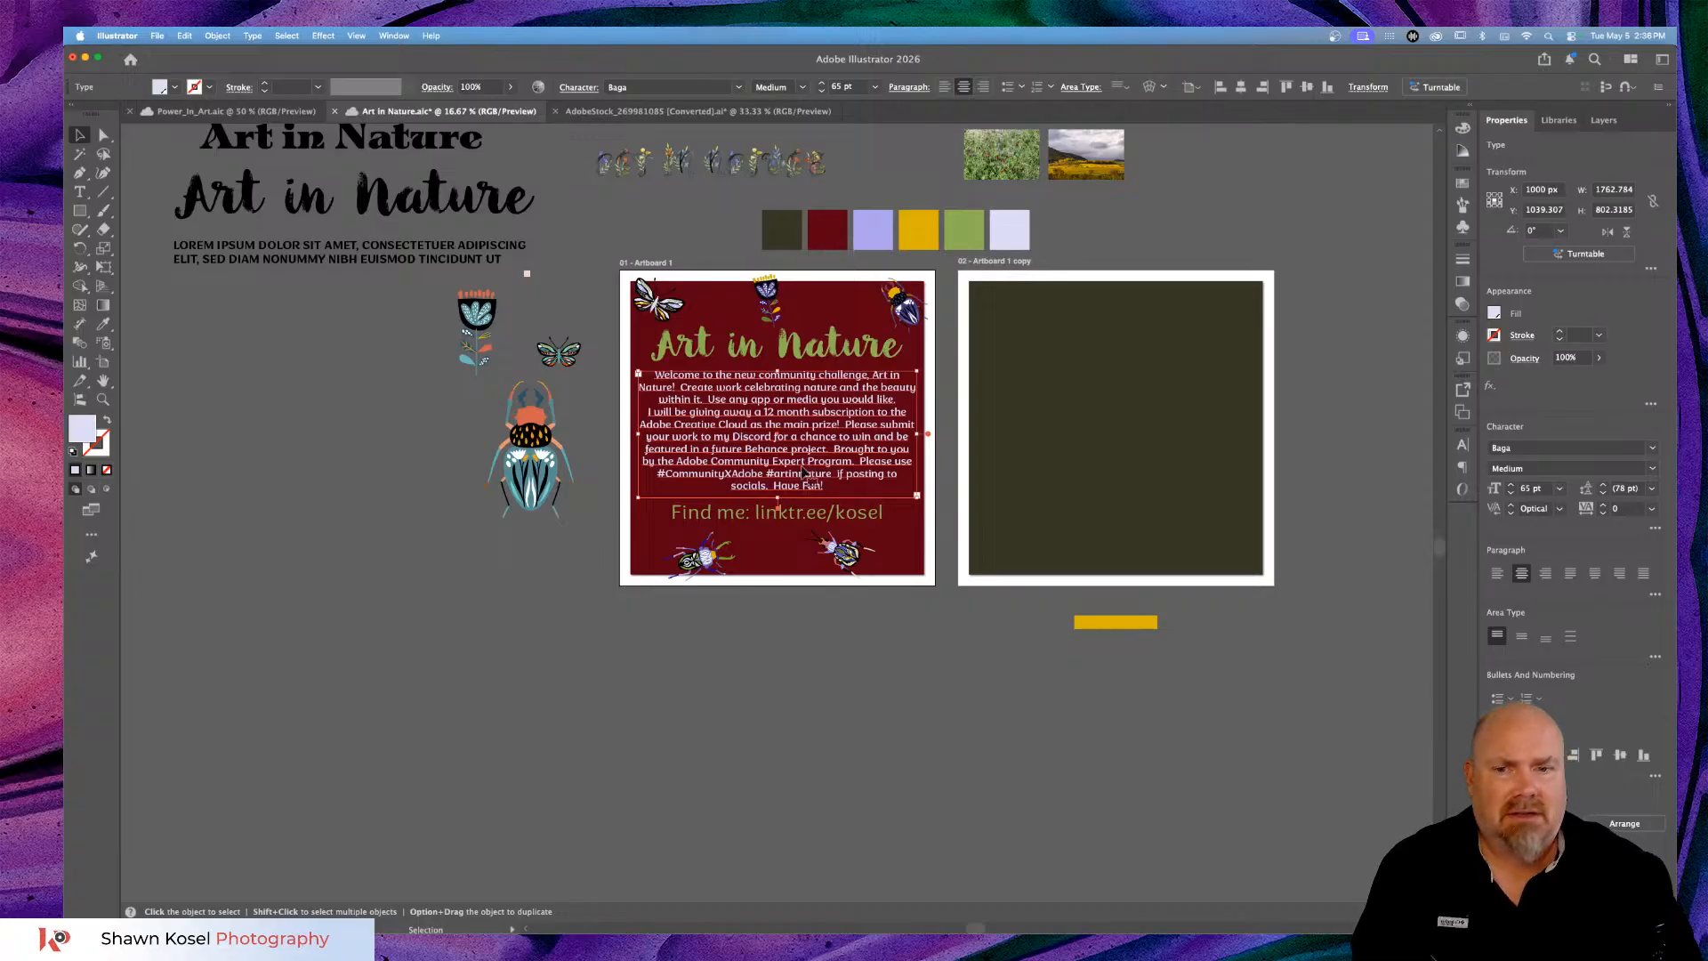
click(773, 522)
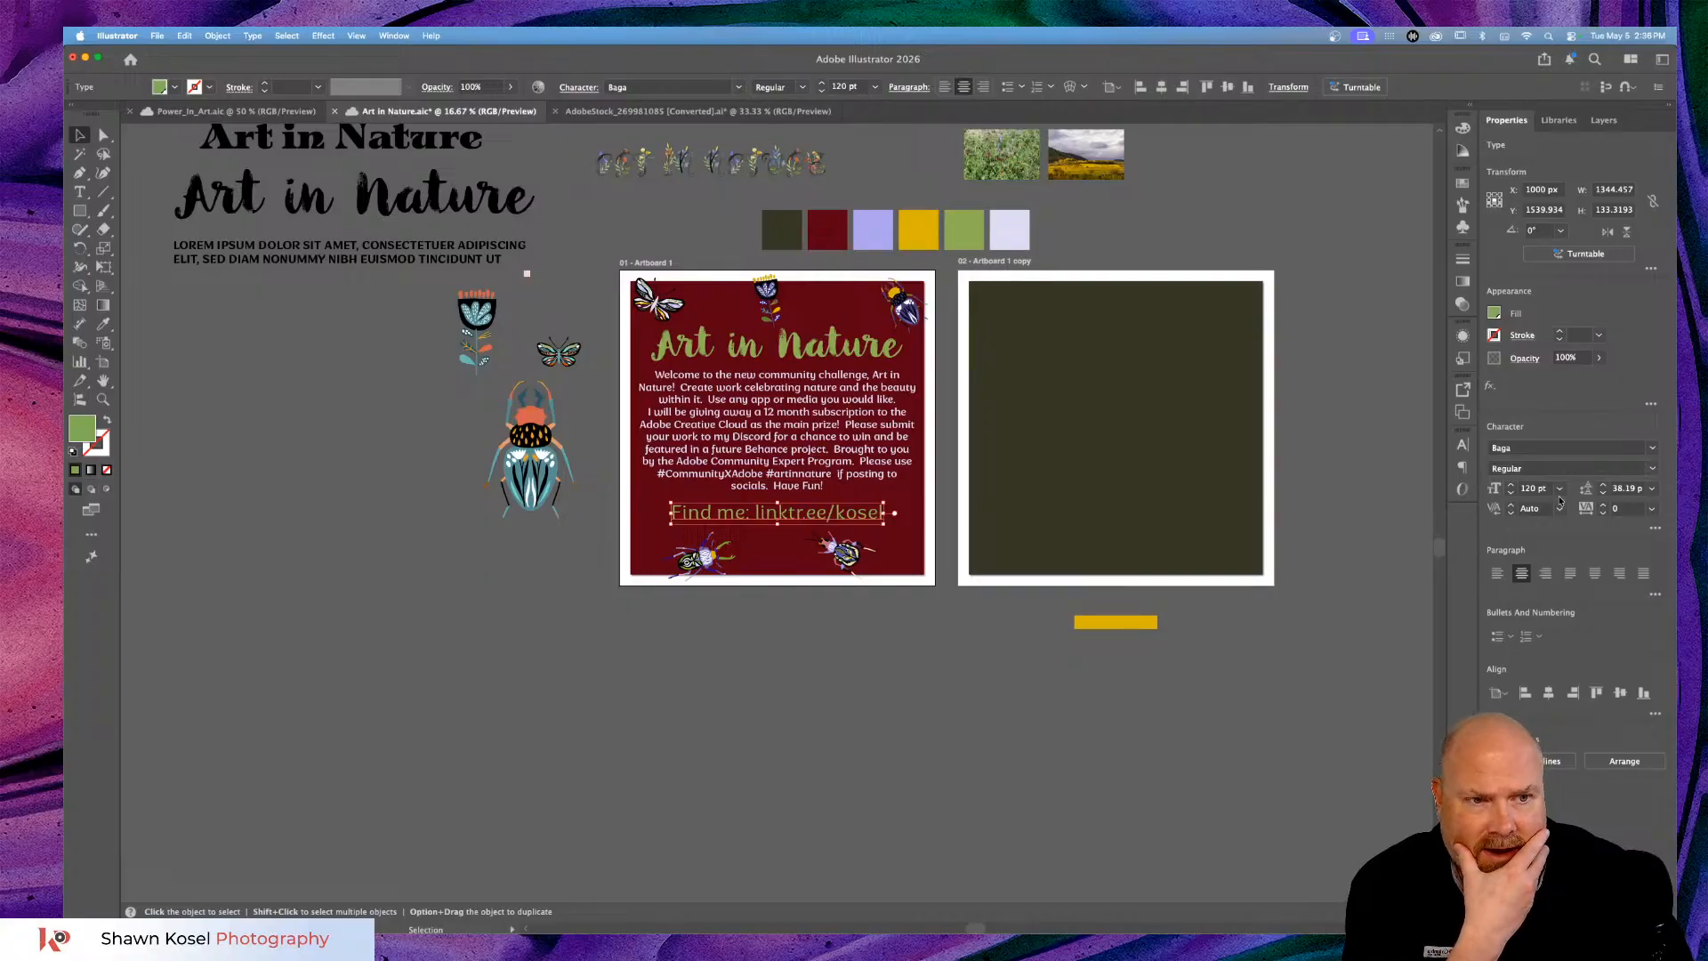
click(1531, 488)
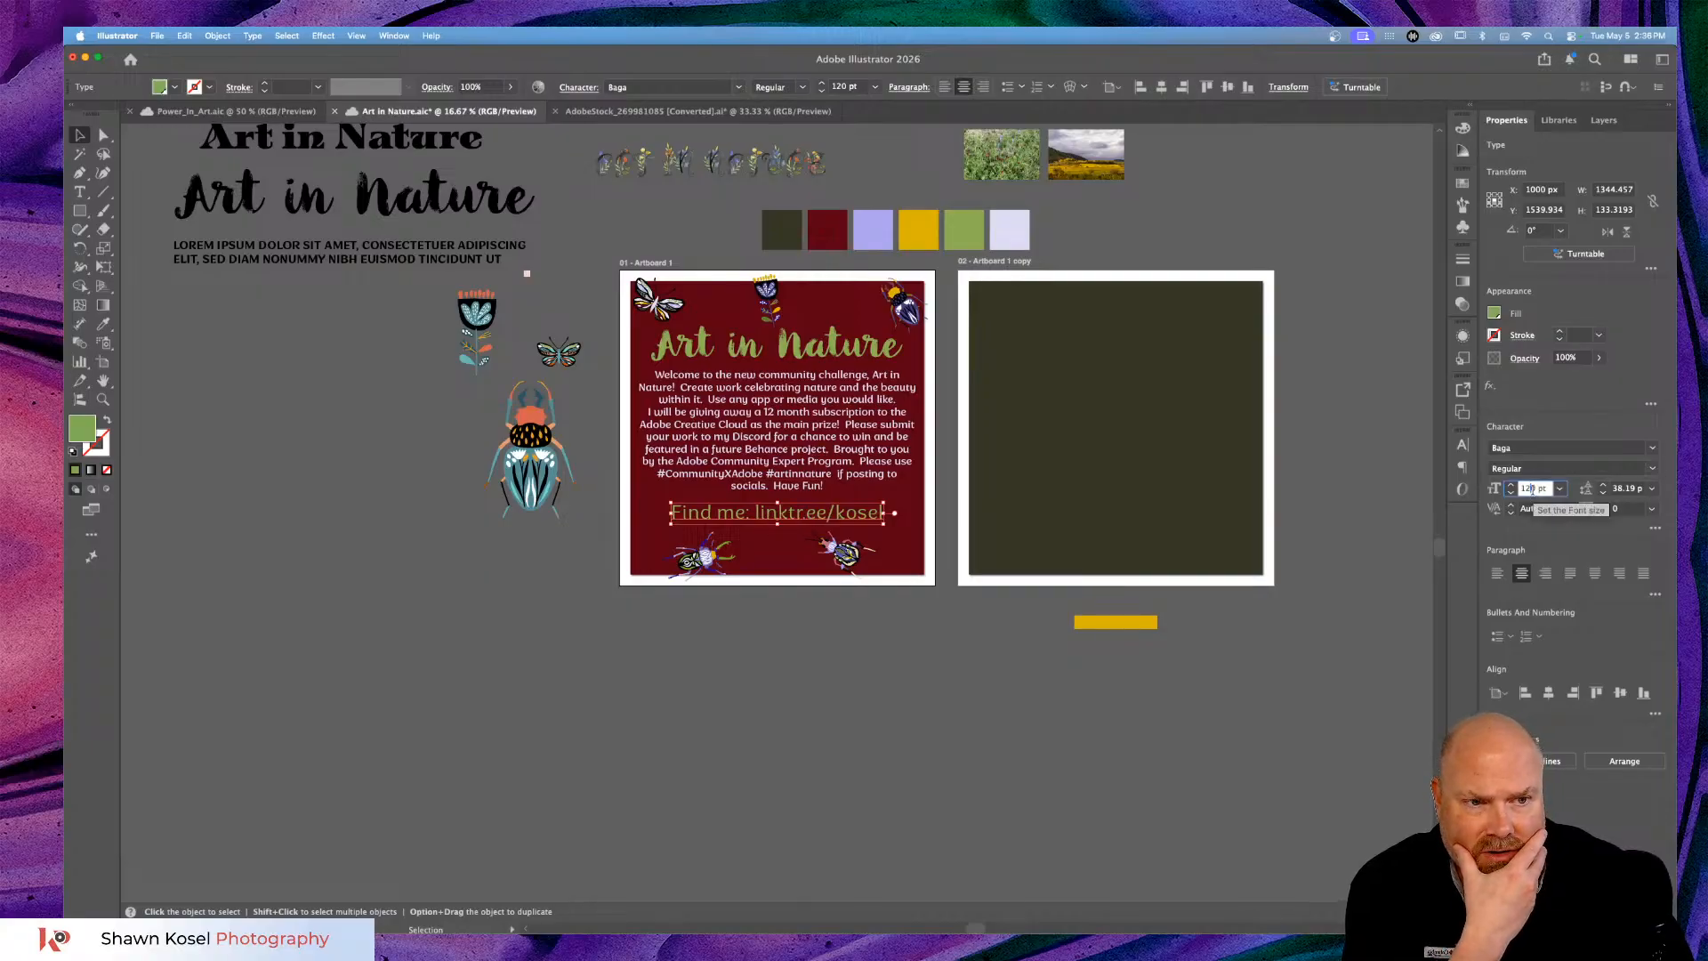
drag(1536, 488, 1497, 495)
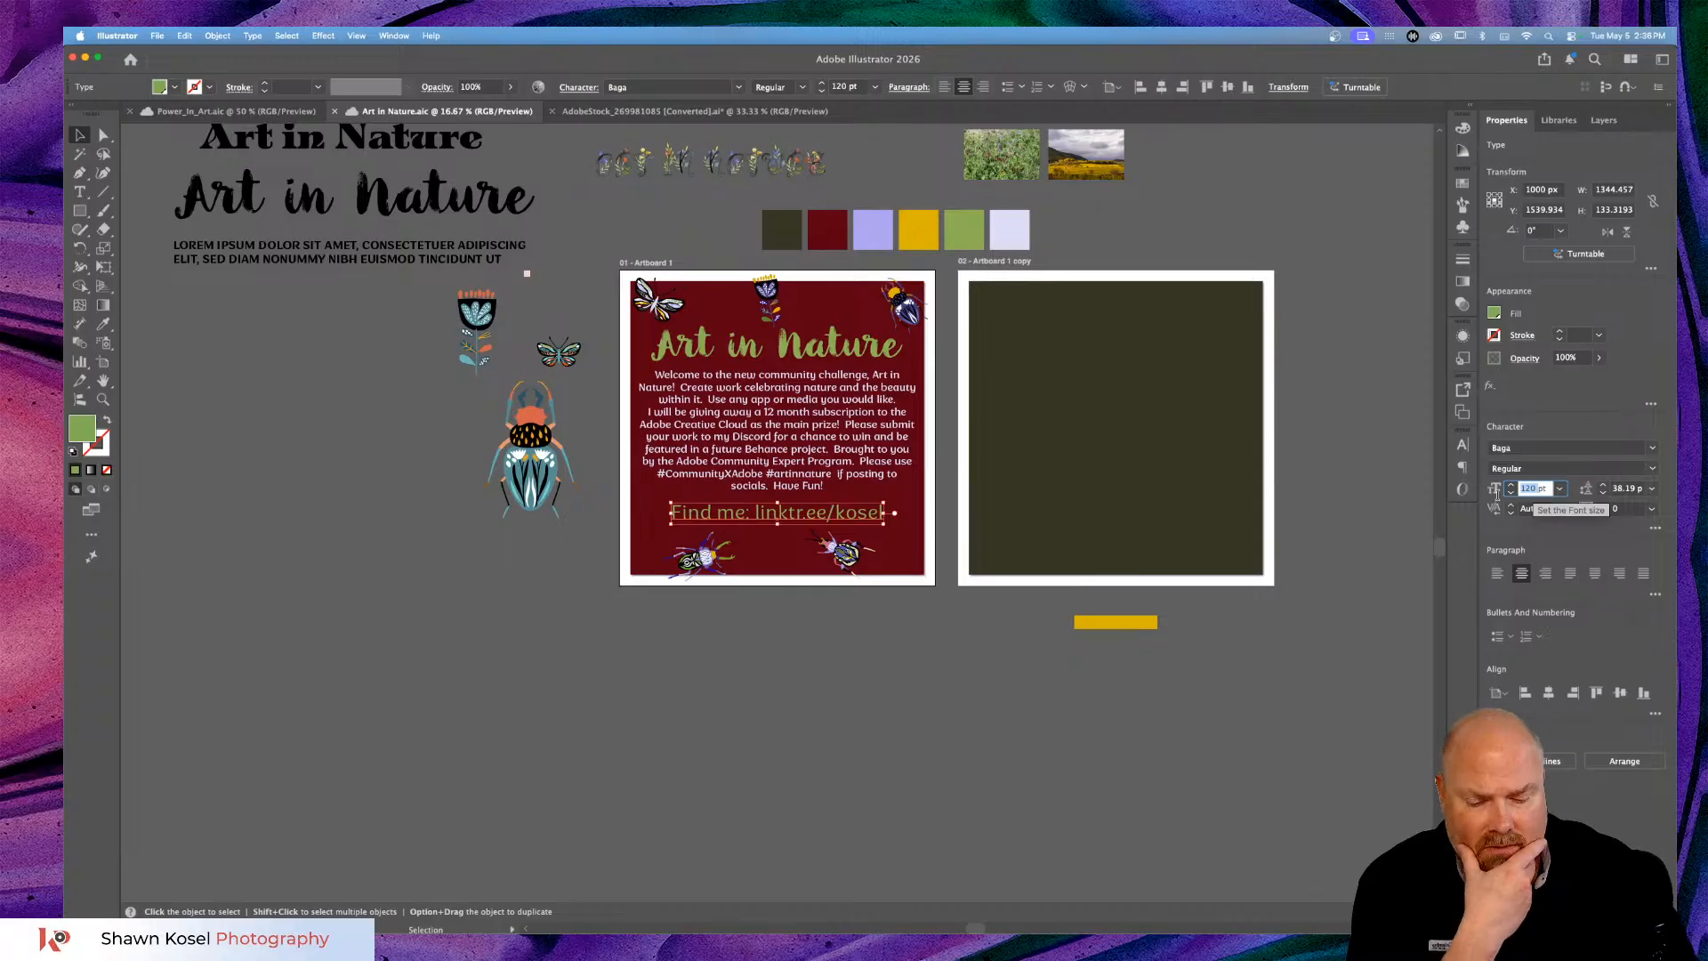
text(90)
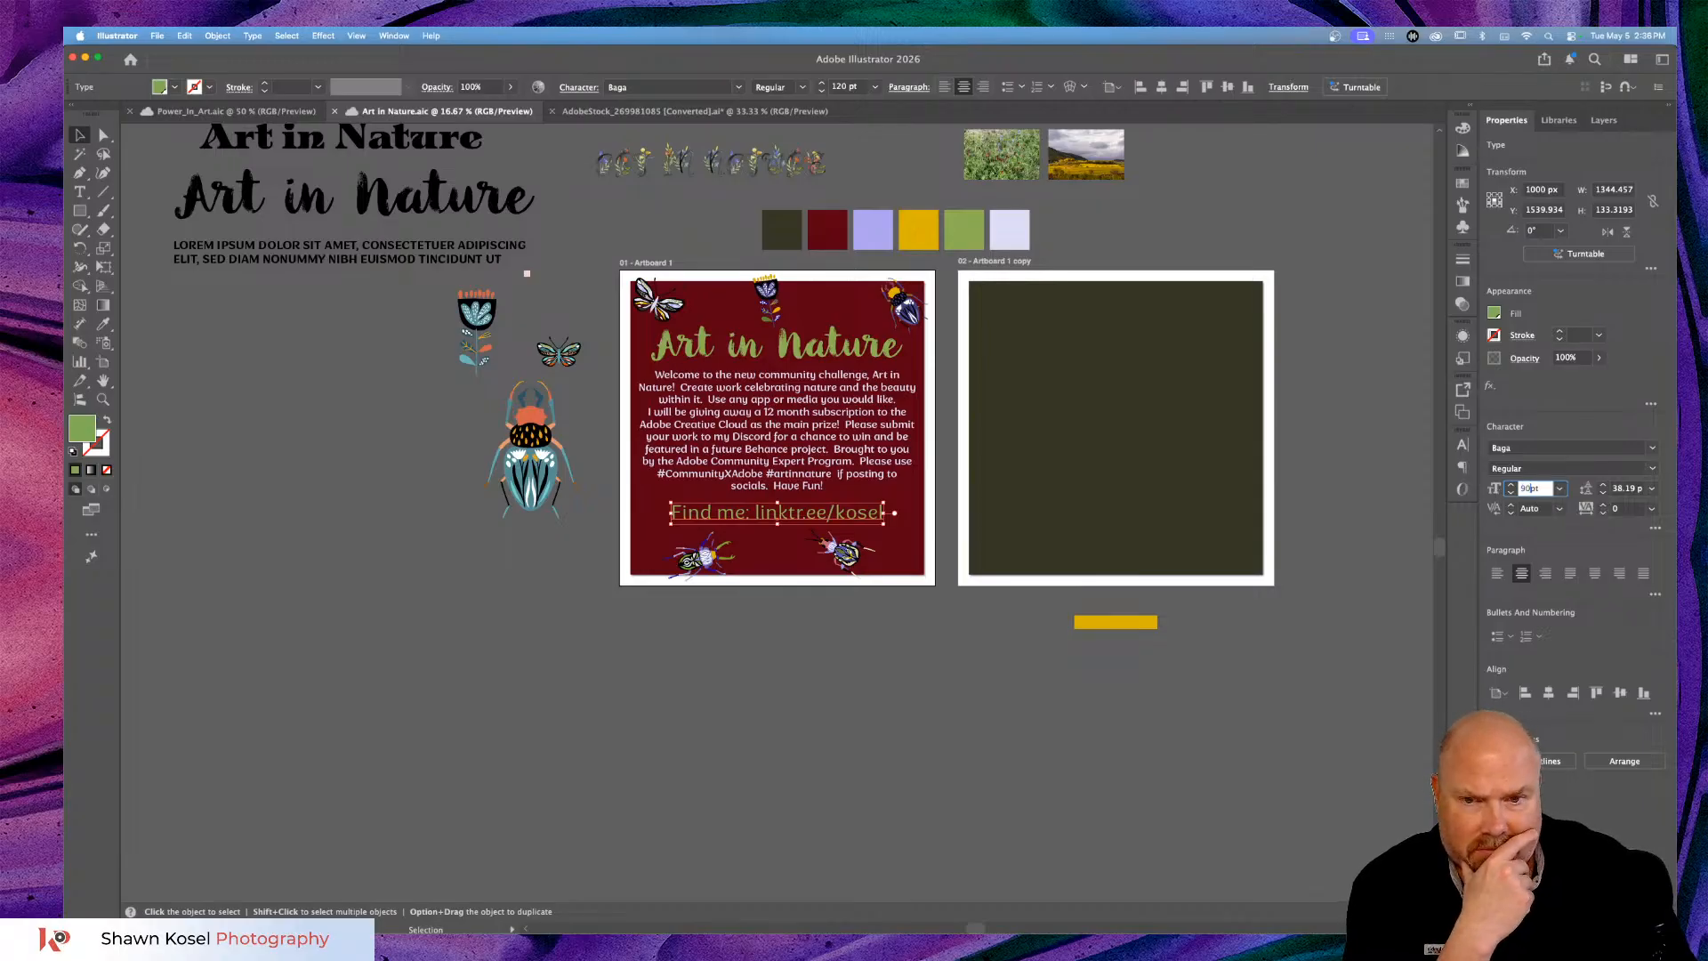
key(Return)
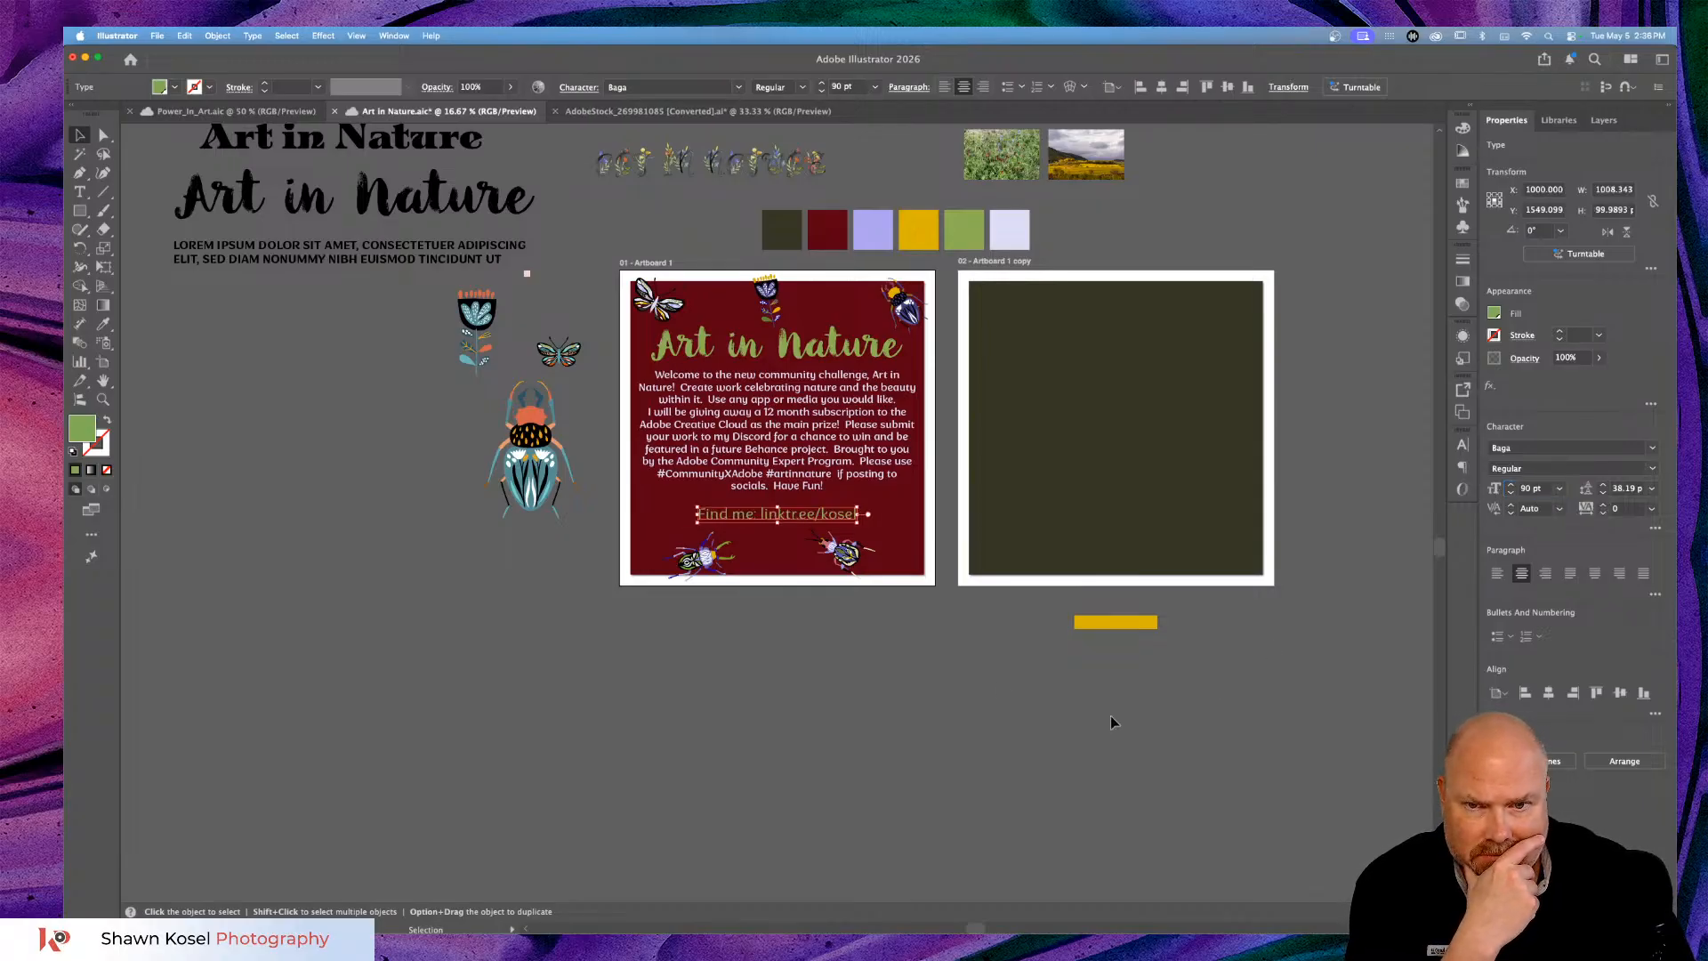
click(980, 664)
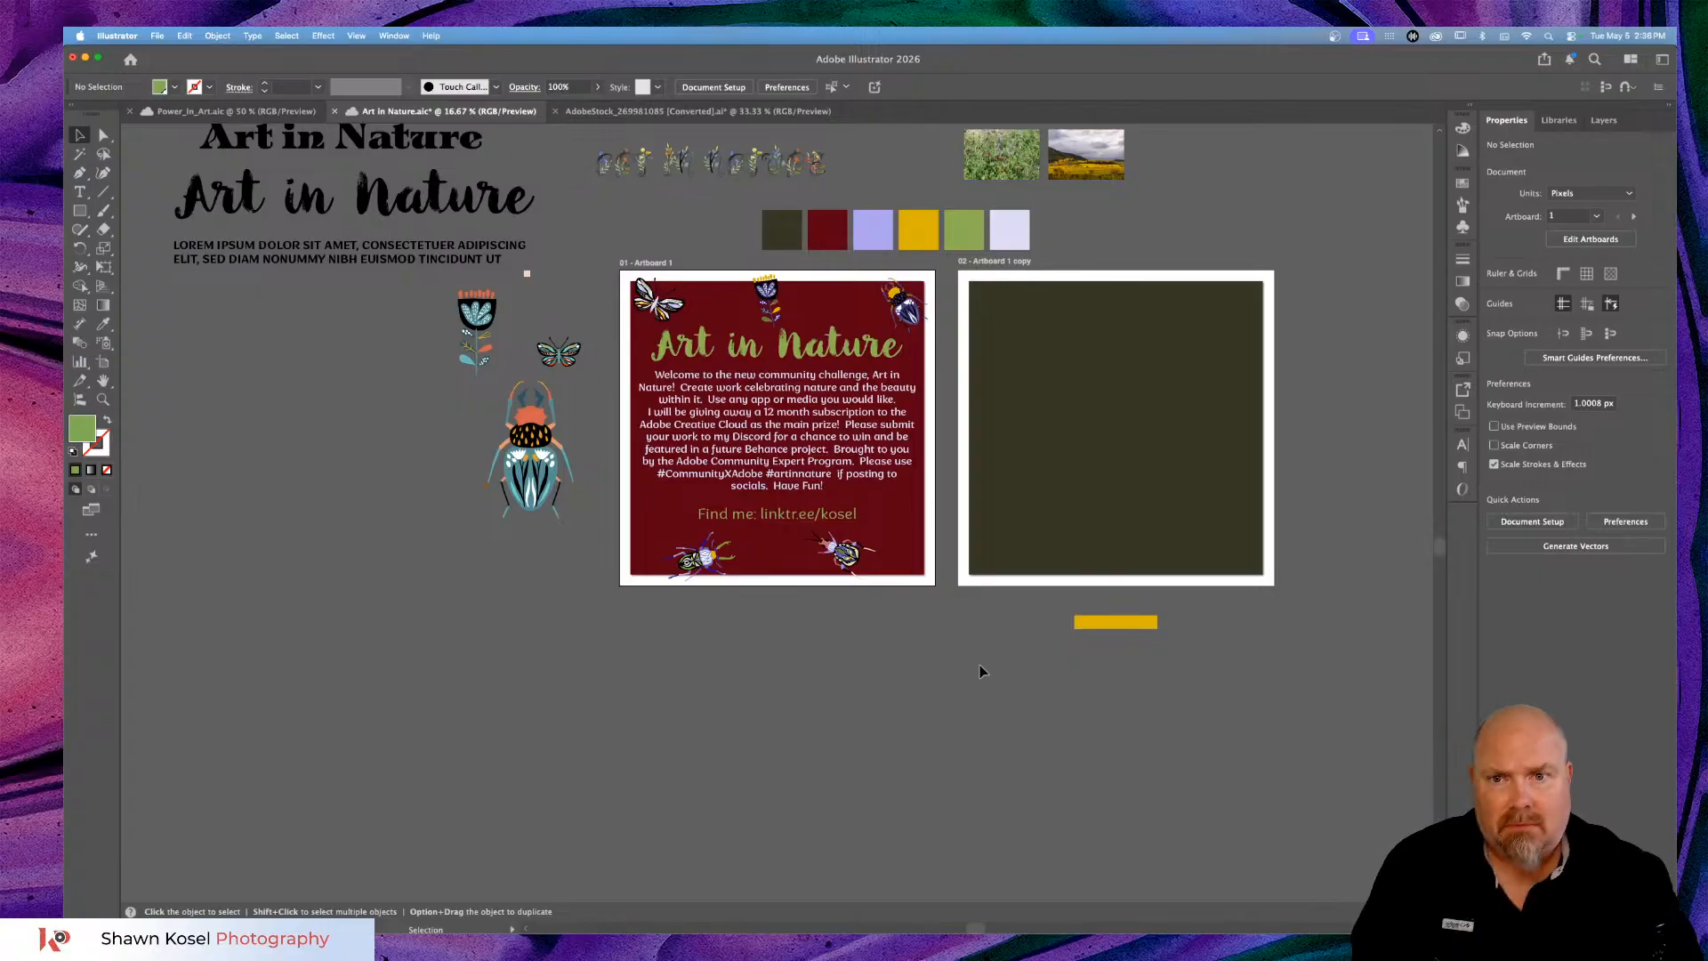
Place the yellow bar as a spacer between the end of the white paragraph and the Find me line.
scroll(955, 663, up, 5)
scroll(956, 663, left, 3)
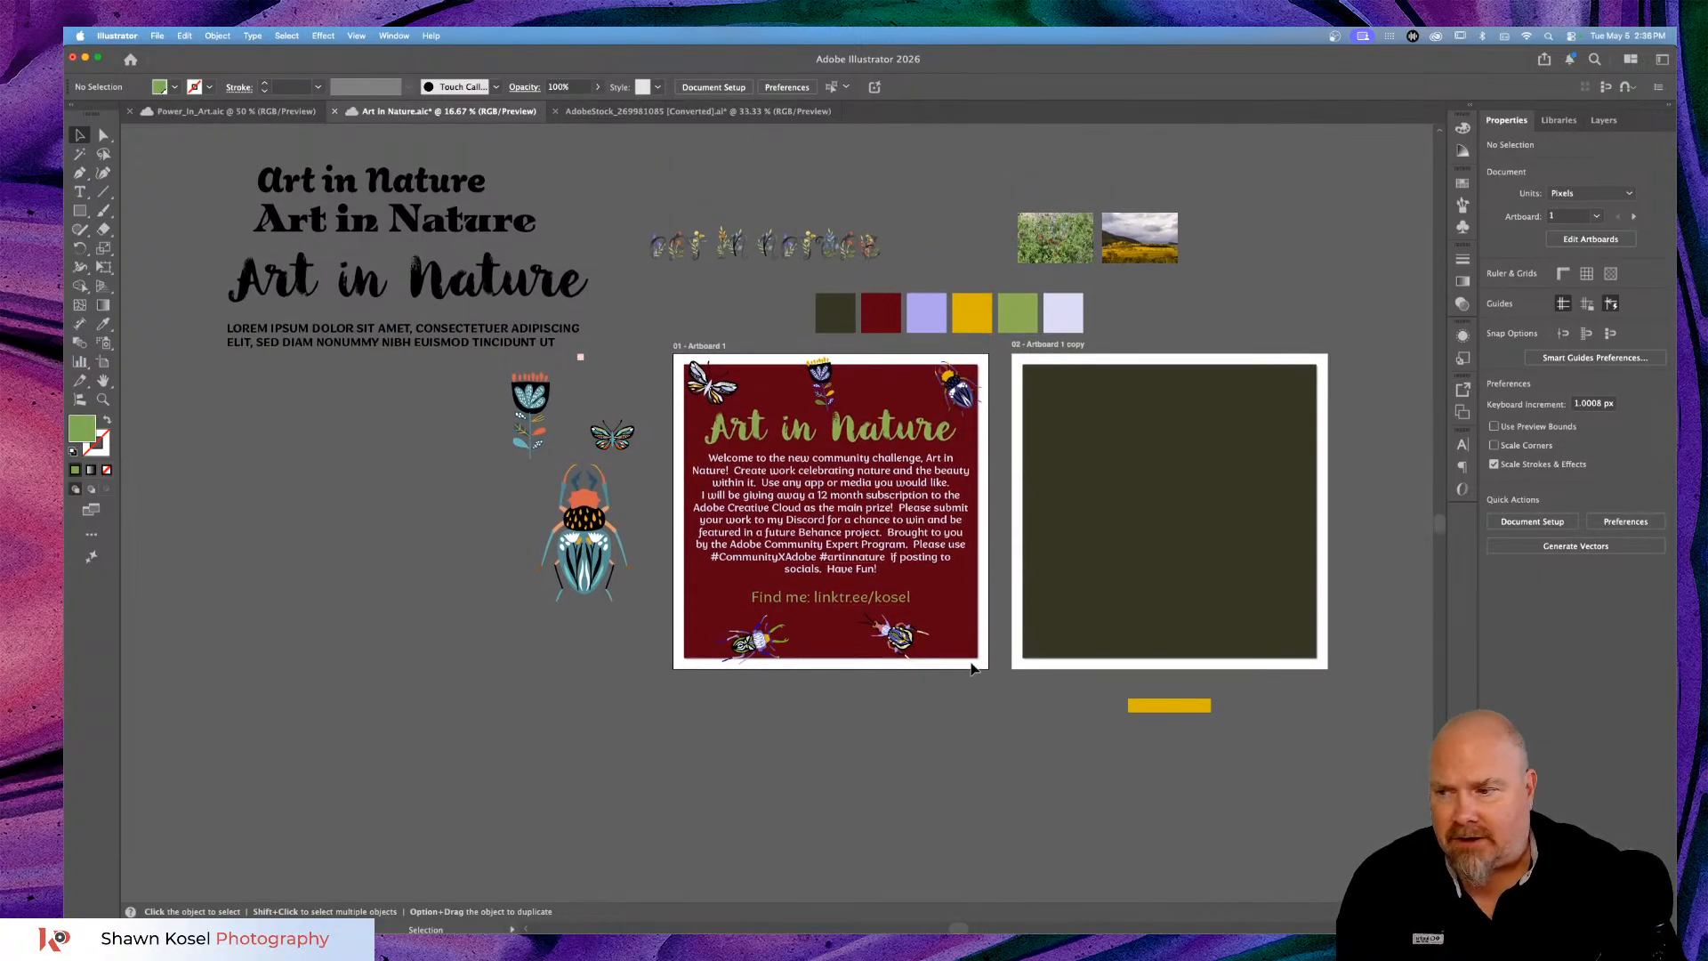
key(super+equal)
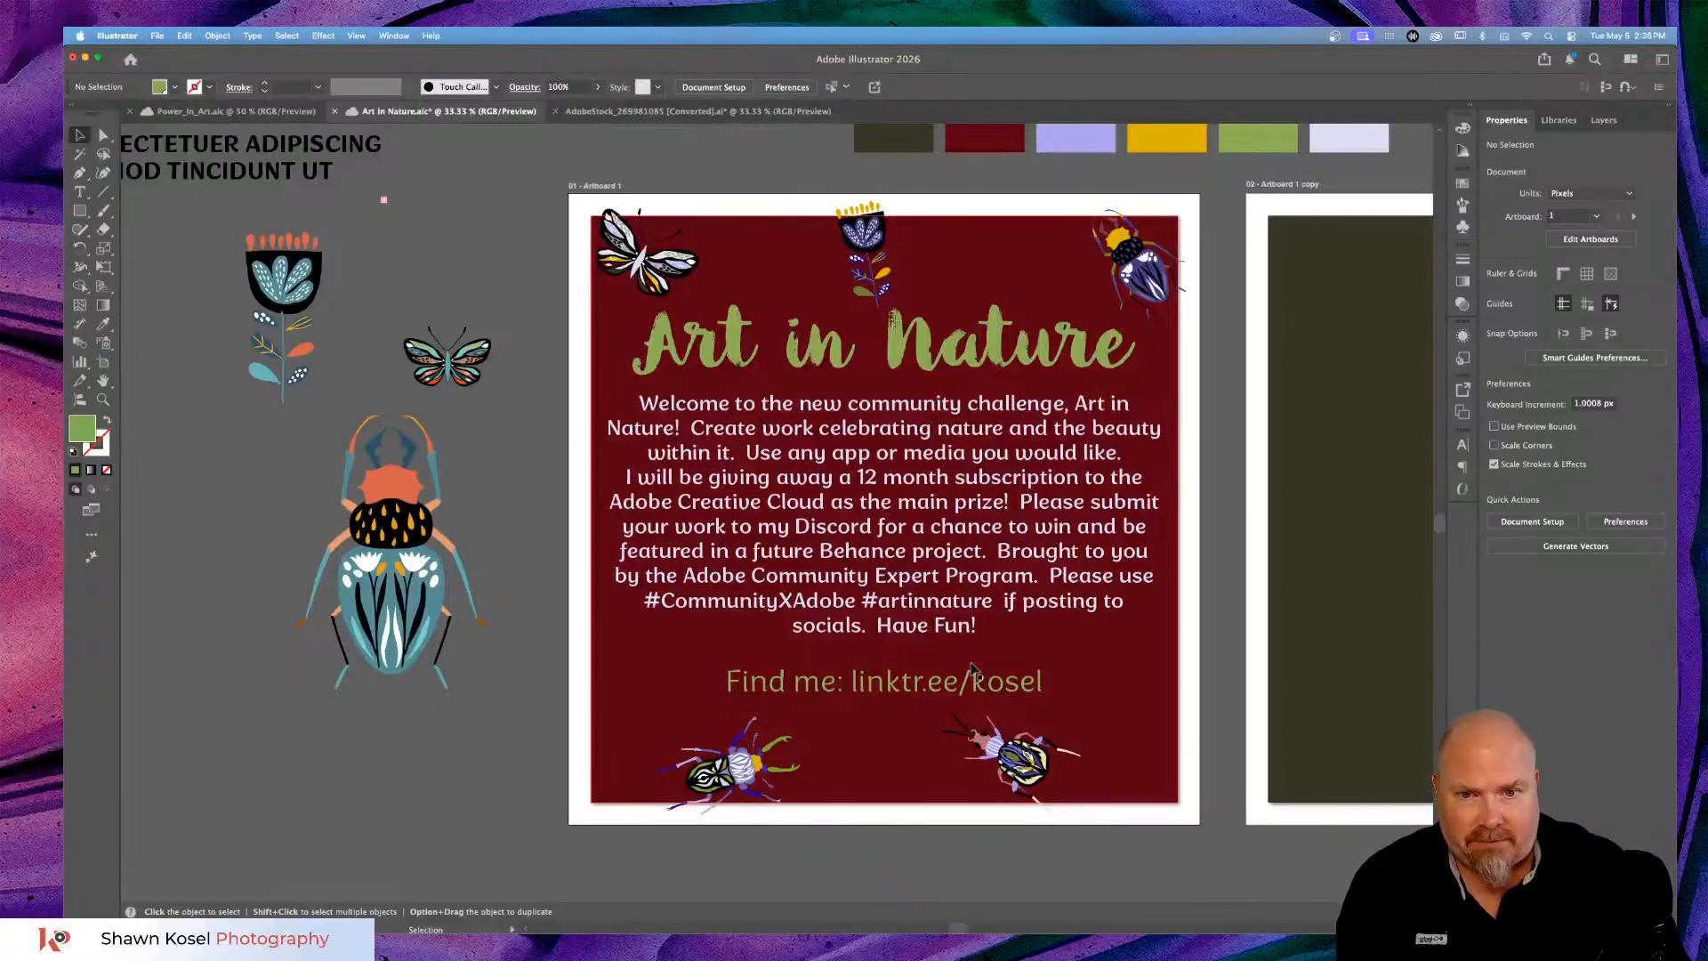
scroll(899, 691, down, 3)
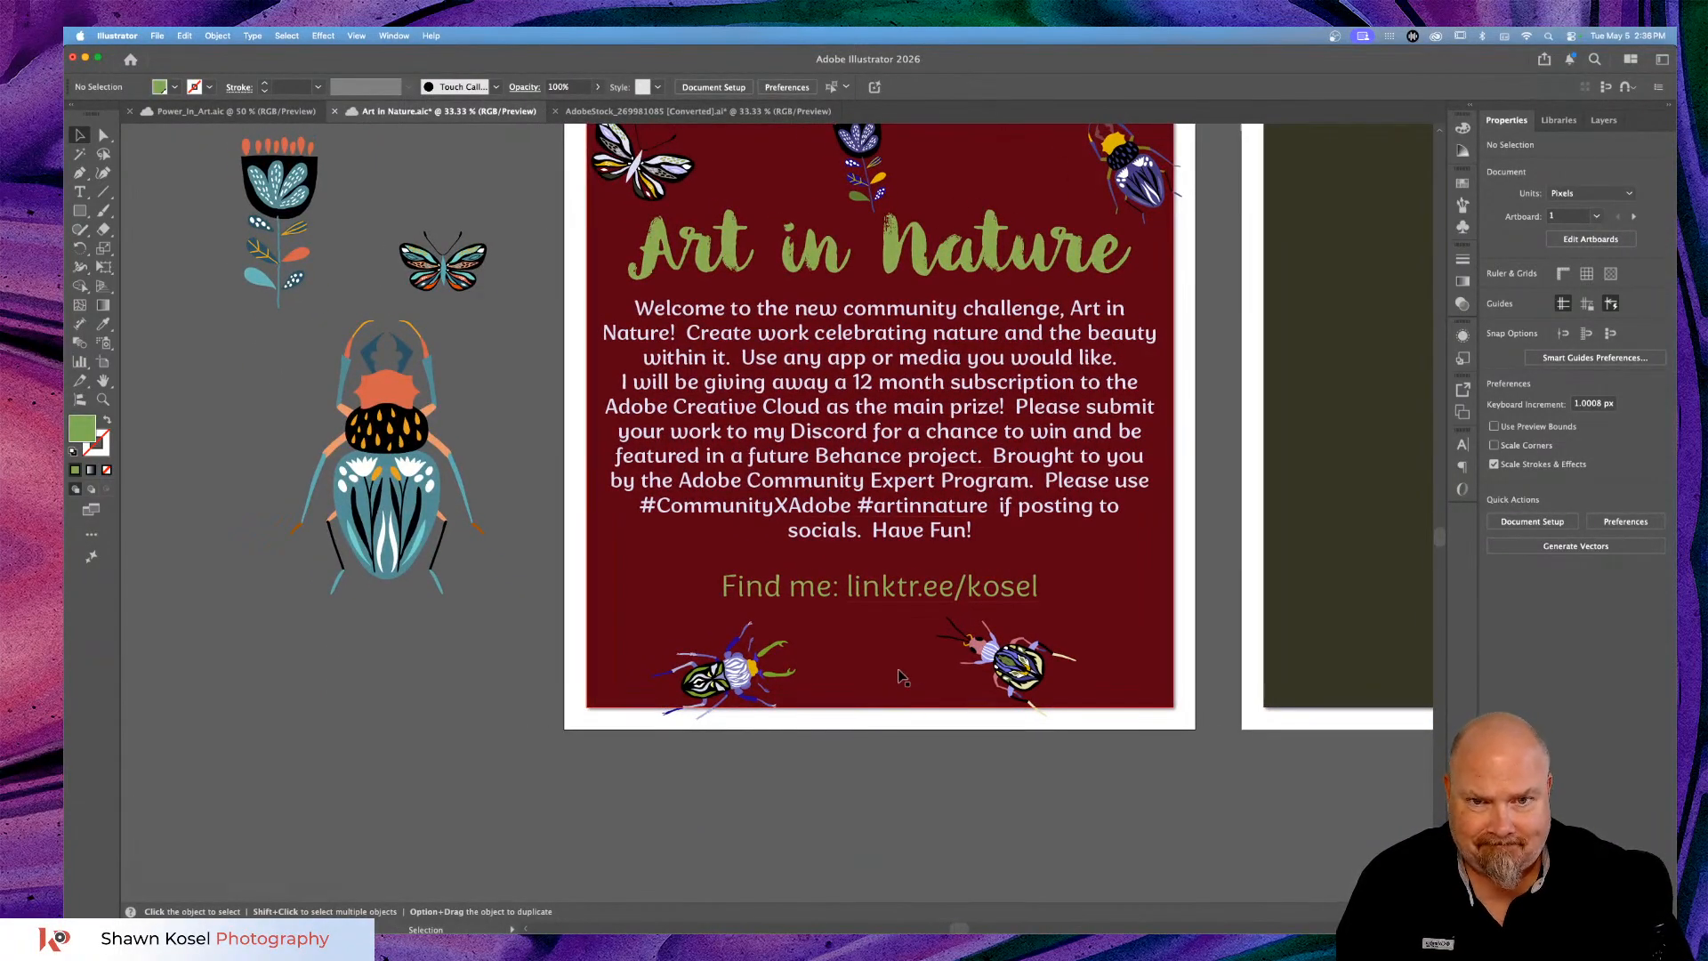
scroll(899, 690, right, 2)
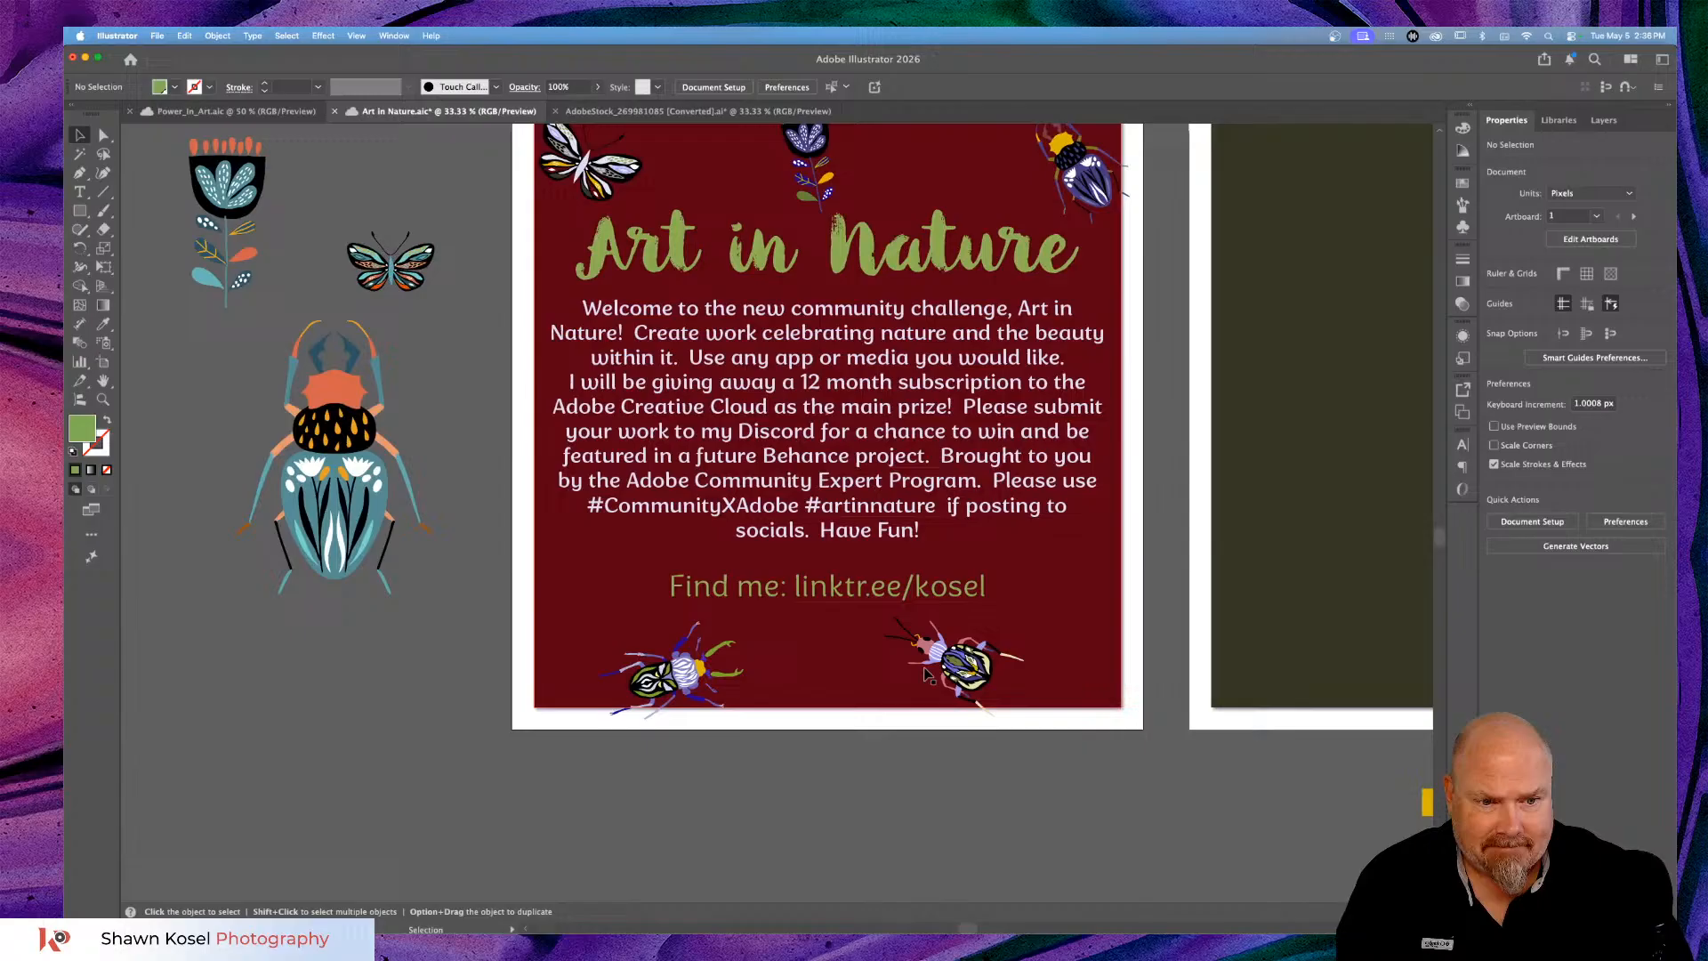
click(1427, 804)
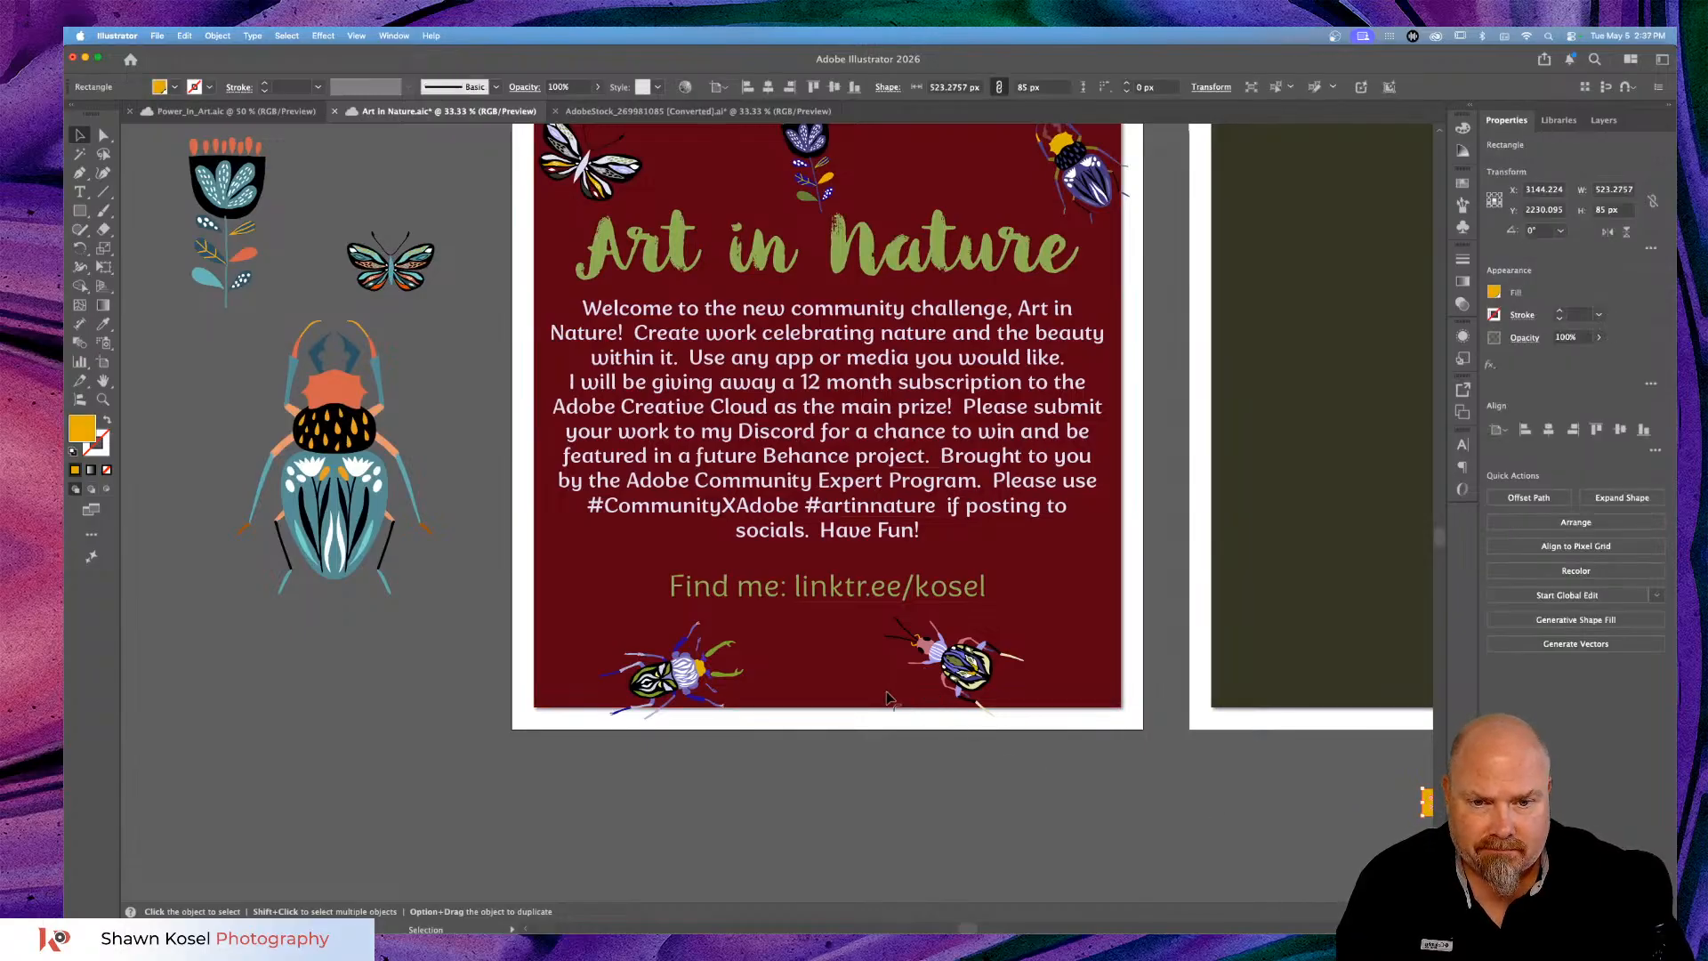
key(a)
key(v)
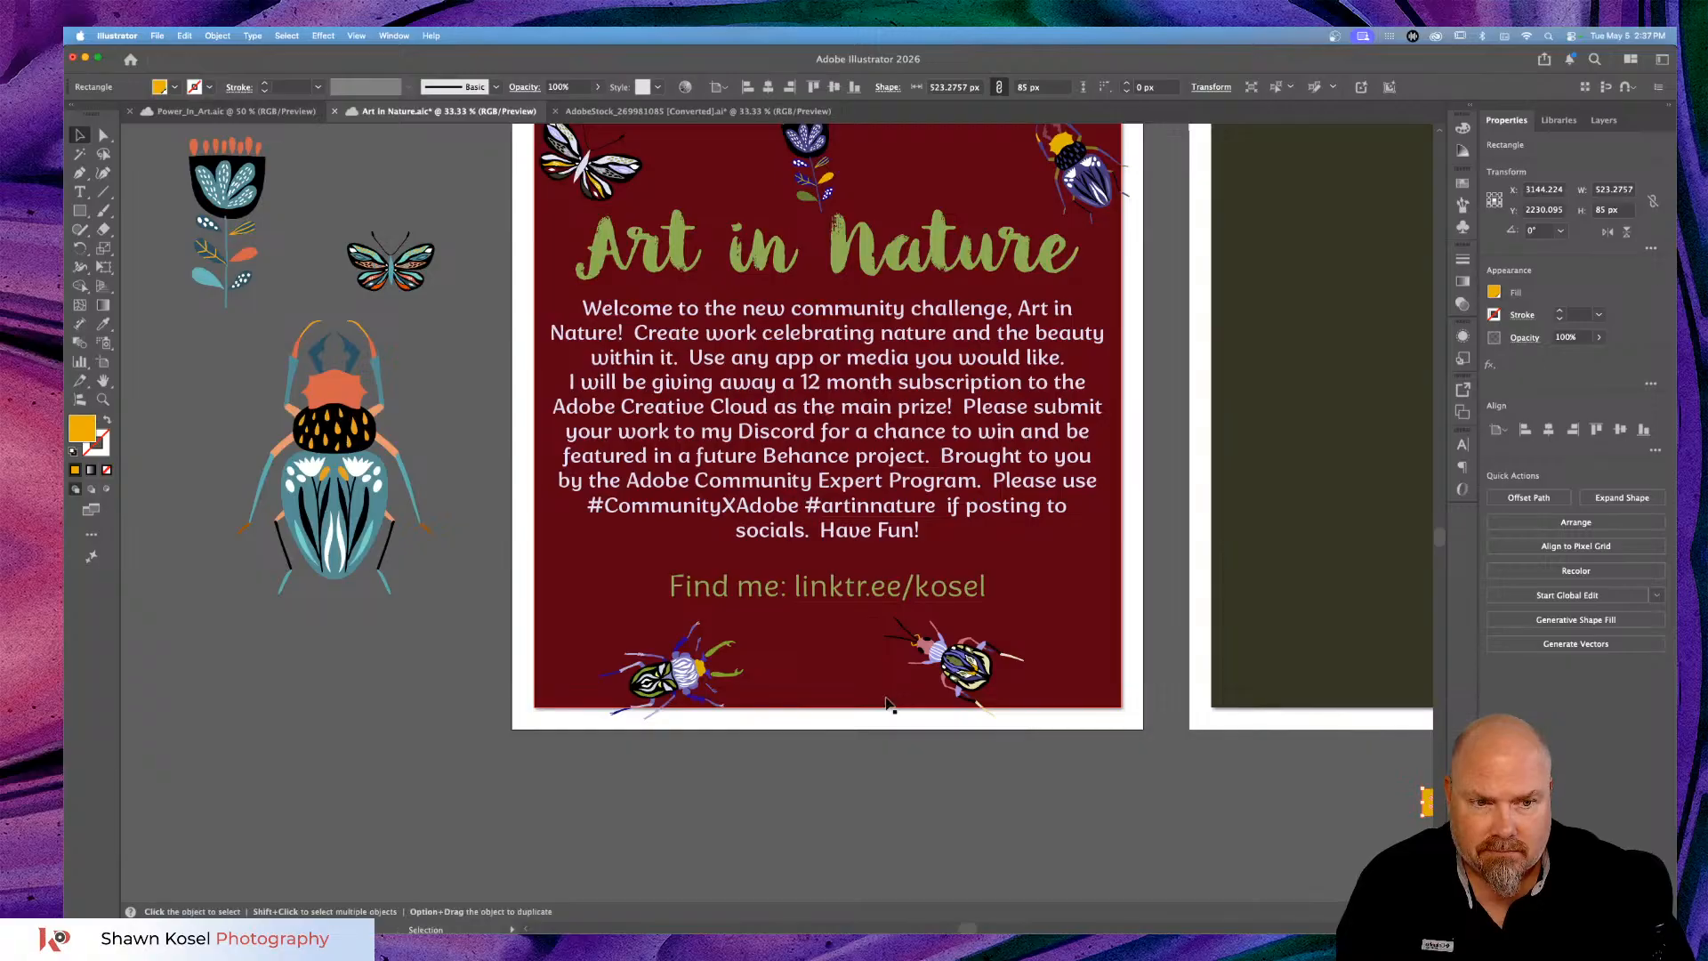
drag(1426, 803, 767, 598)
Nudge the Find me line up about 25 px towards the yellow spacer, and move the spacer back below the second artboard.
click(765, 597)
key(Up)
key(Up)
key(Up)
key(Up)
key(Up)
key(Up)
key(Up)
key(Up)
key(Up)
key(Up)
key(Up)
key(Up)
key(Up)
key(Up)
key(Up)
key(Up)
key(Up)
key(Up)
key(Up)
key(Up)
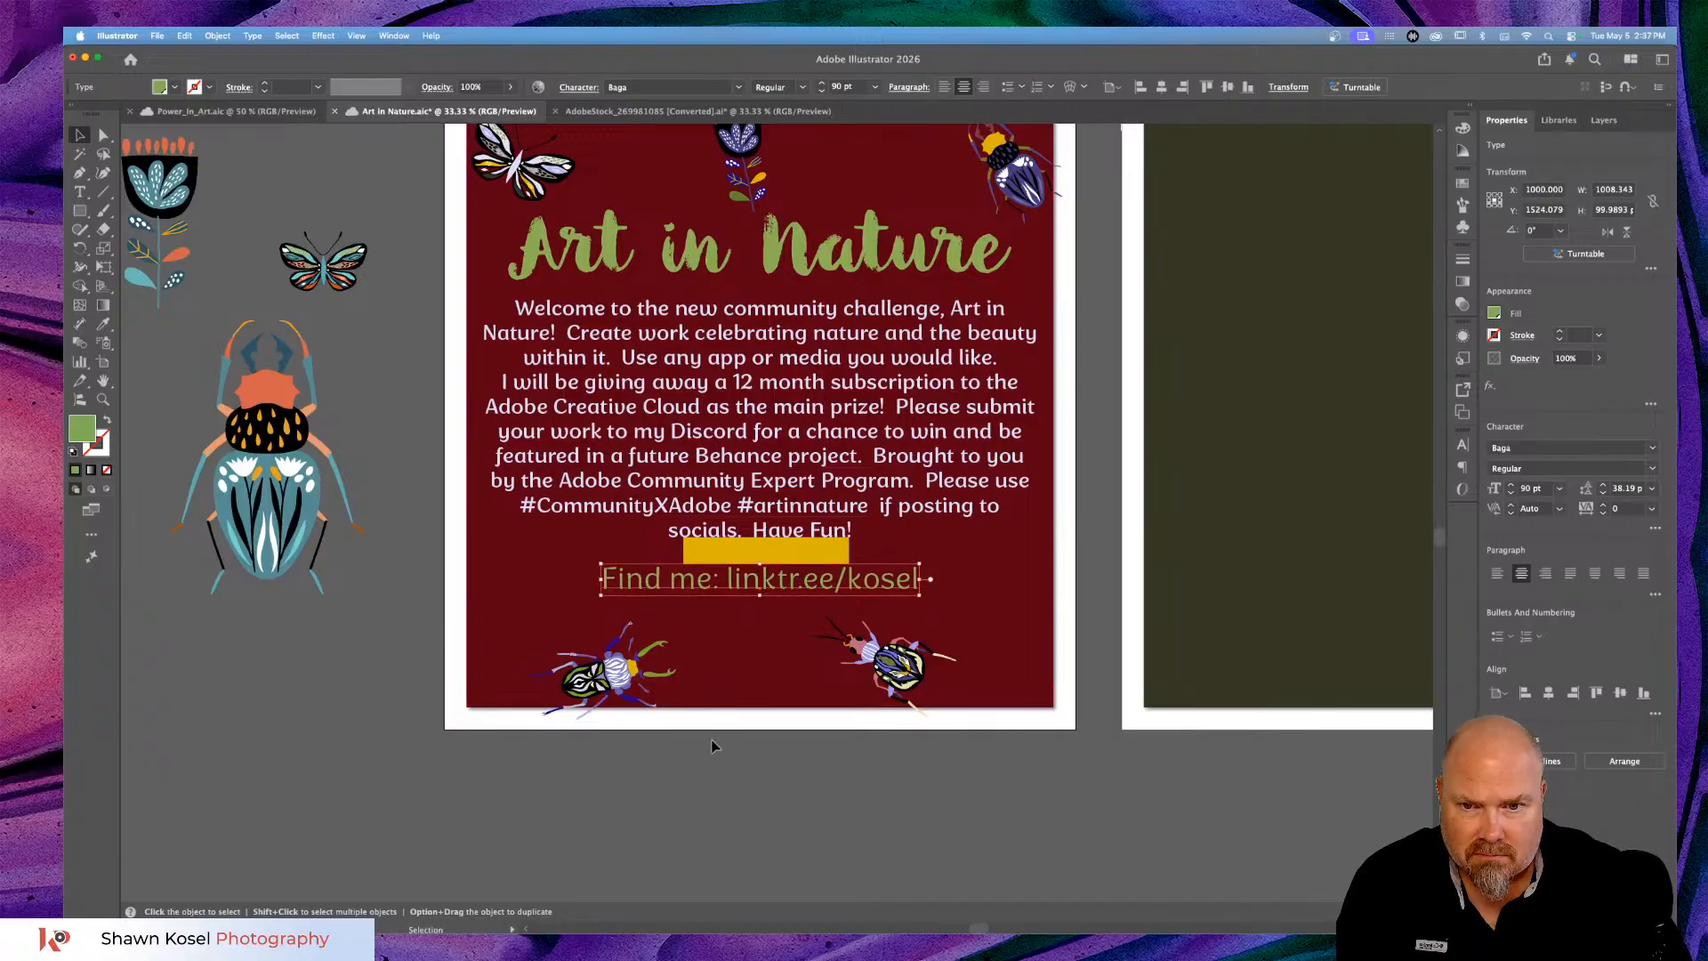
click(760, 805)
drag(786, 568, 1308, 792)
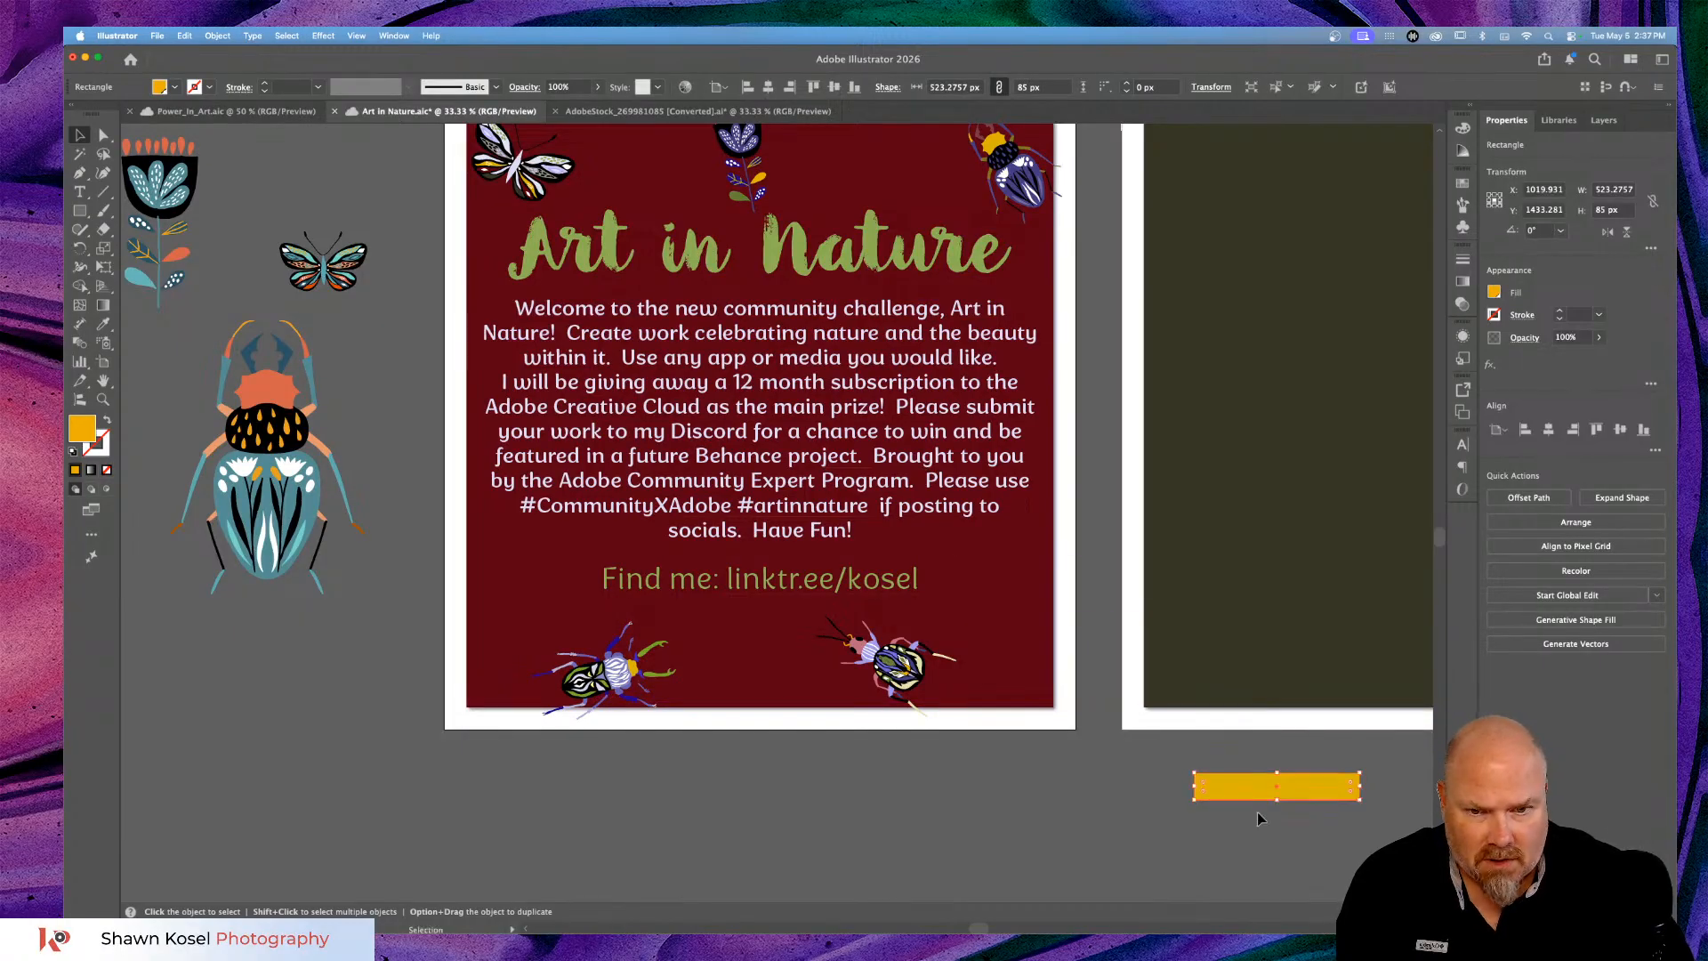
Slightly enlarge the two beetles below the Find me line and deselect them.
click(625, 667)
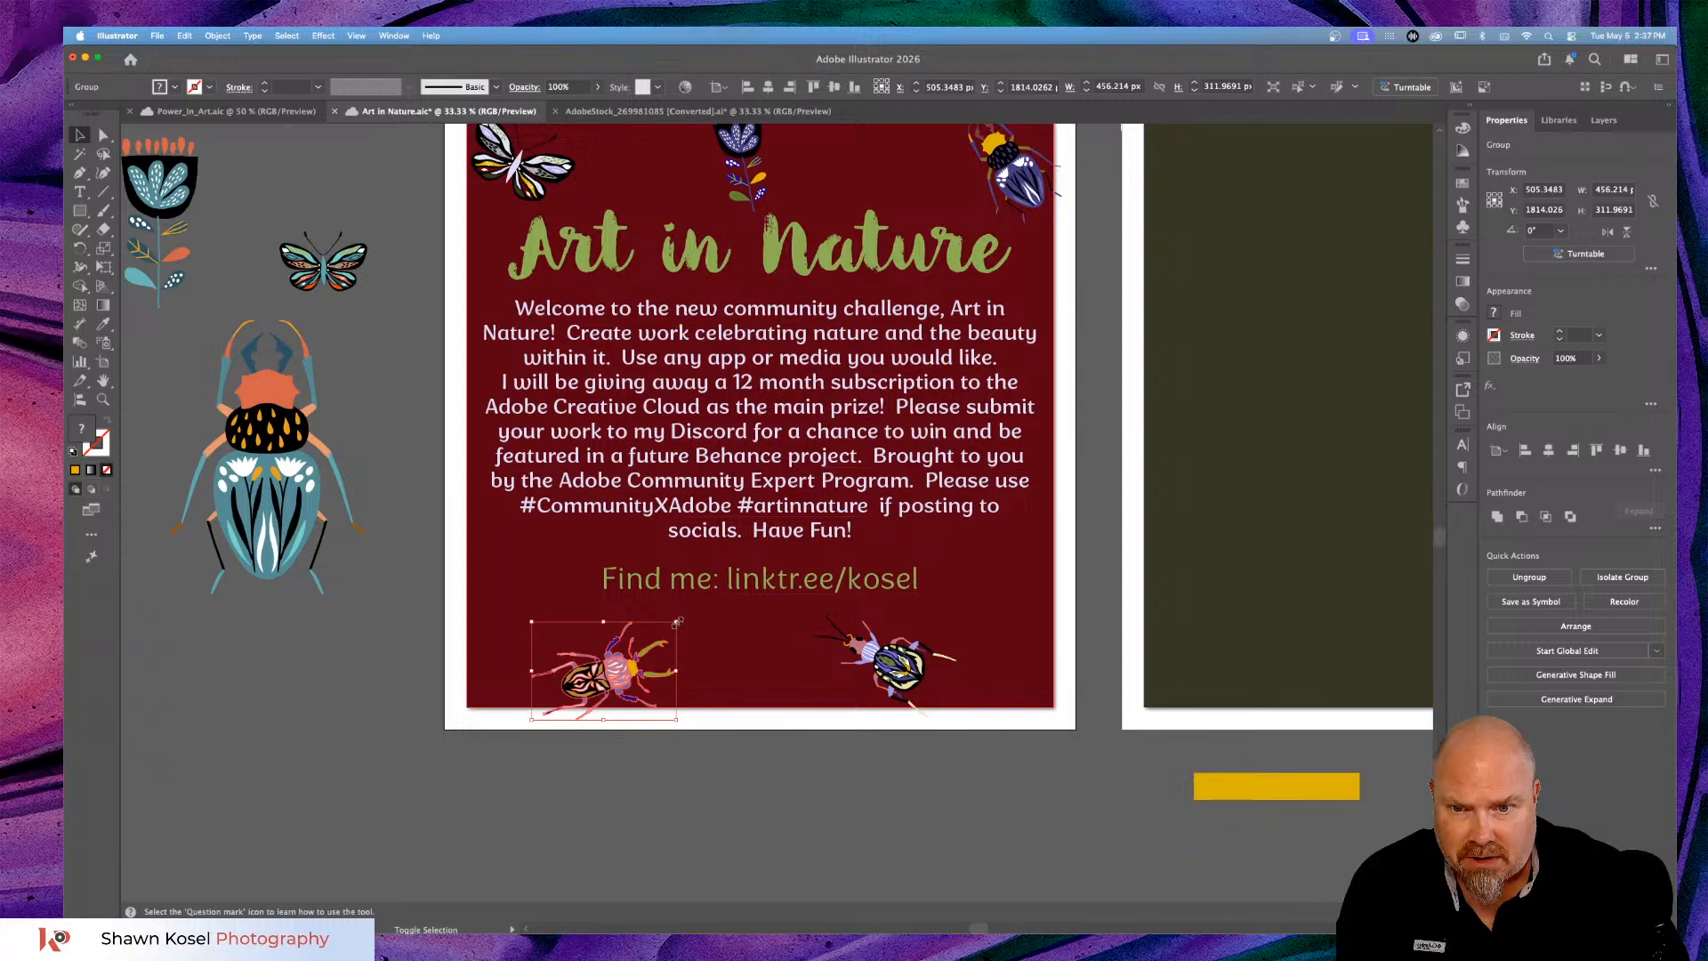
drag(676, 621, 695, 607)
drag(864, 642, 810, 606)
click(689, 799)
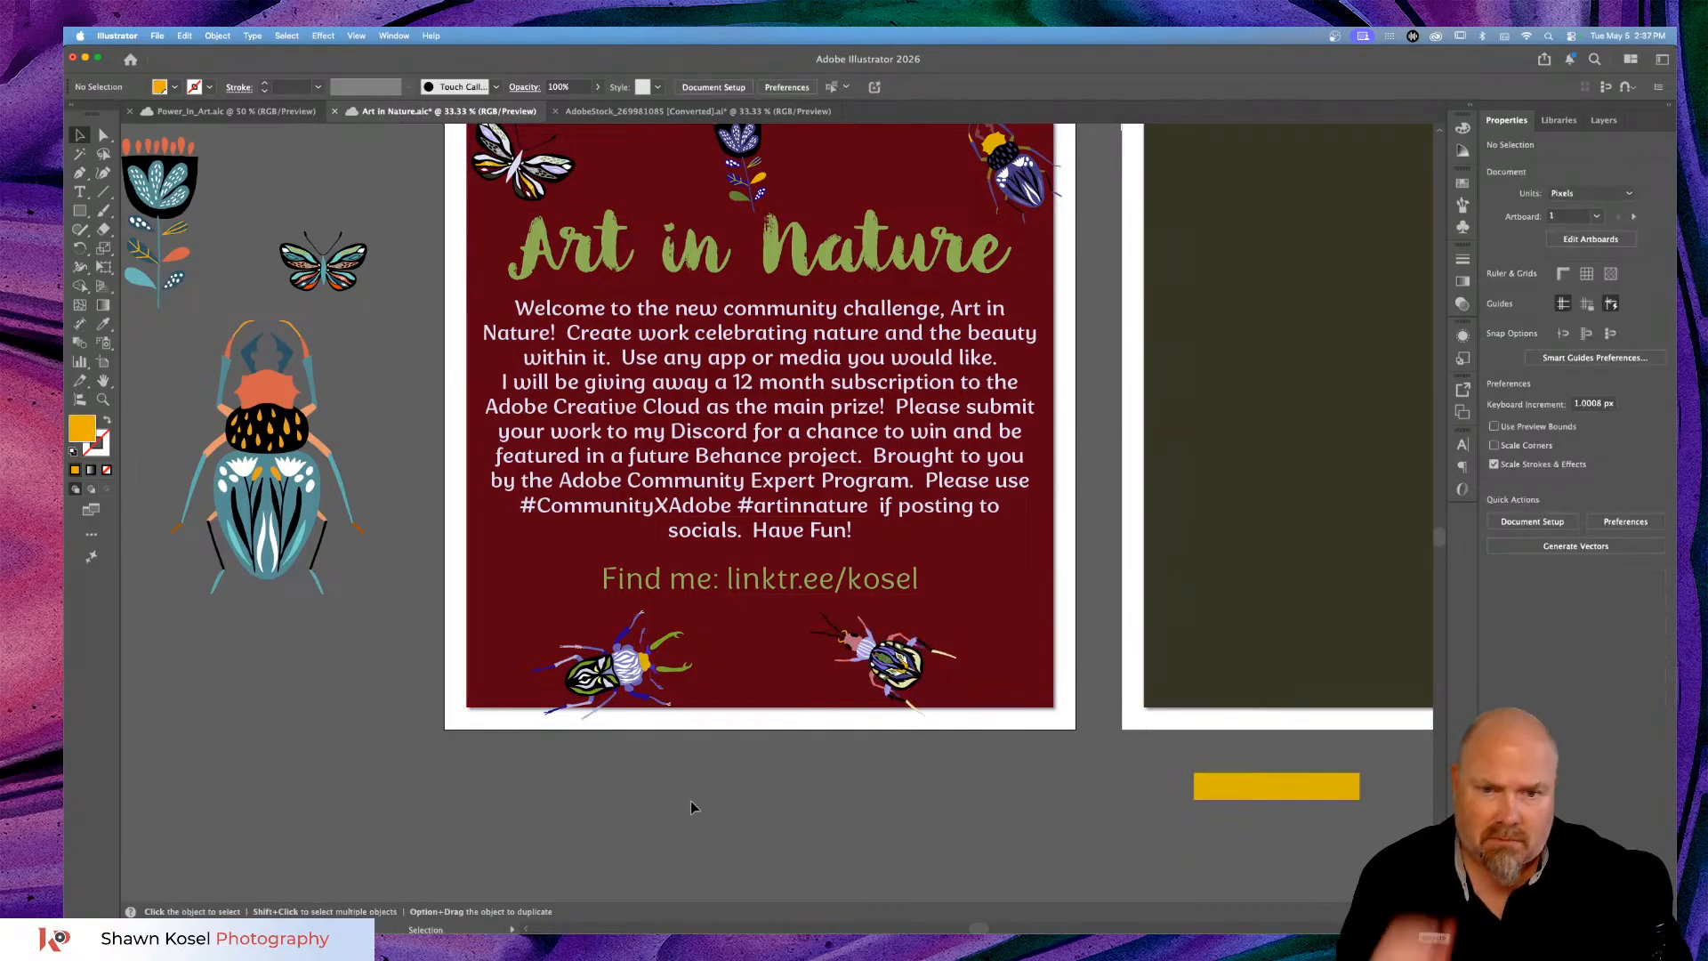
Review the full red artboard layout, look at the Power_In_Art document for comparison, and return to Art in Nature.aic.
scroll(690, 807, up, 3)
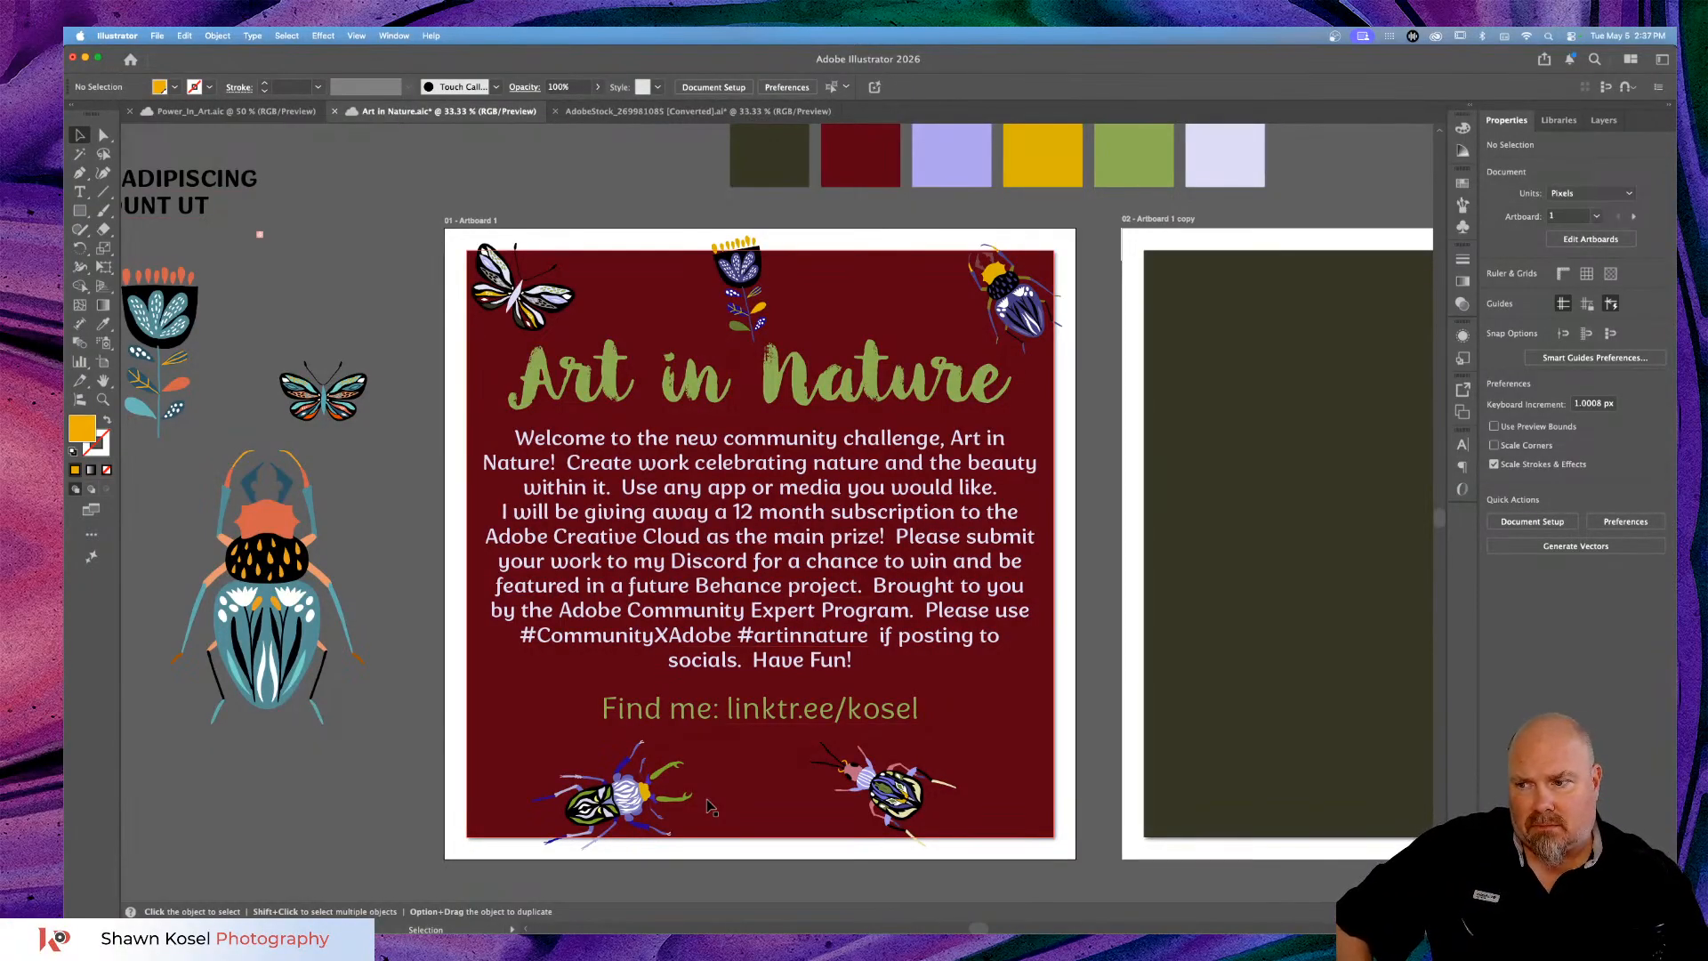
scroll(706, 799, down, 1)
scroll(706, 799, left, 1)
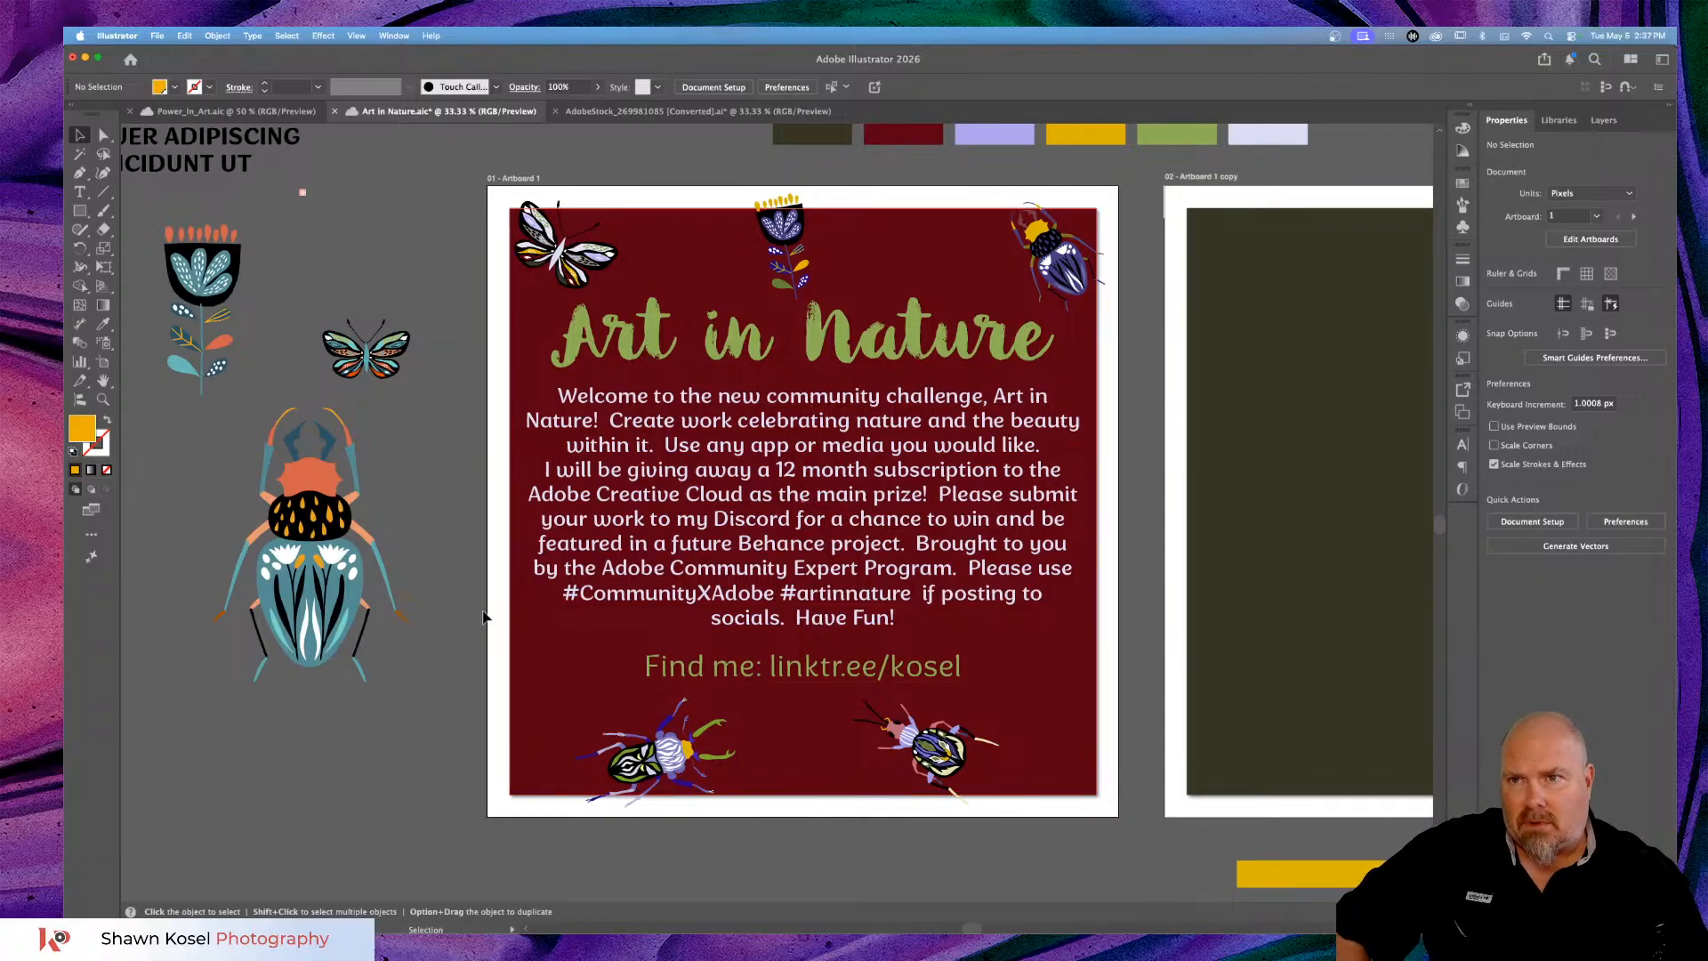
click(192, 112)
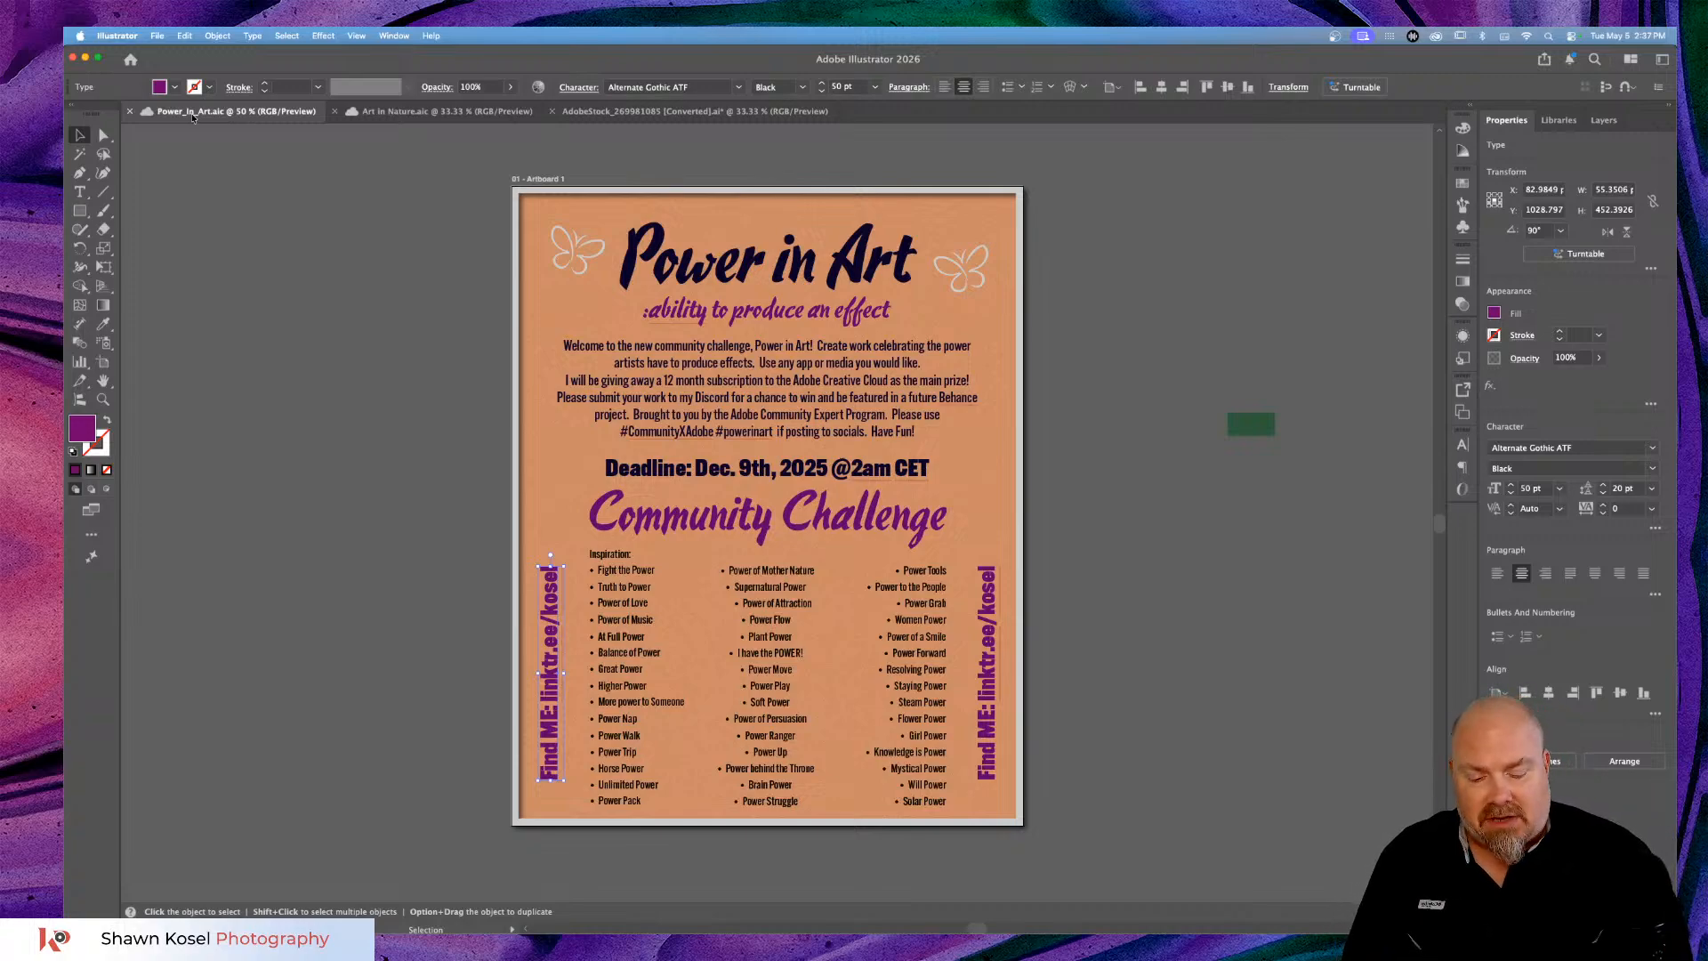
click(422, 118)
Examine the colours in the wildflower and vineyard reference photos above the palette swatches.
scroll(810, 365, up, 5)
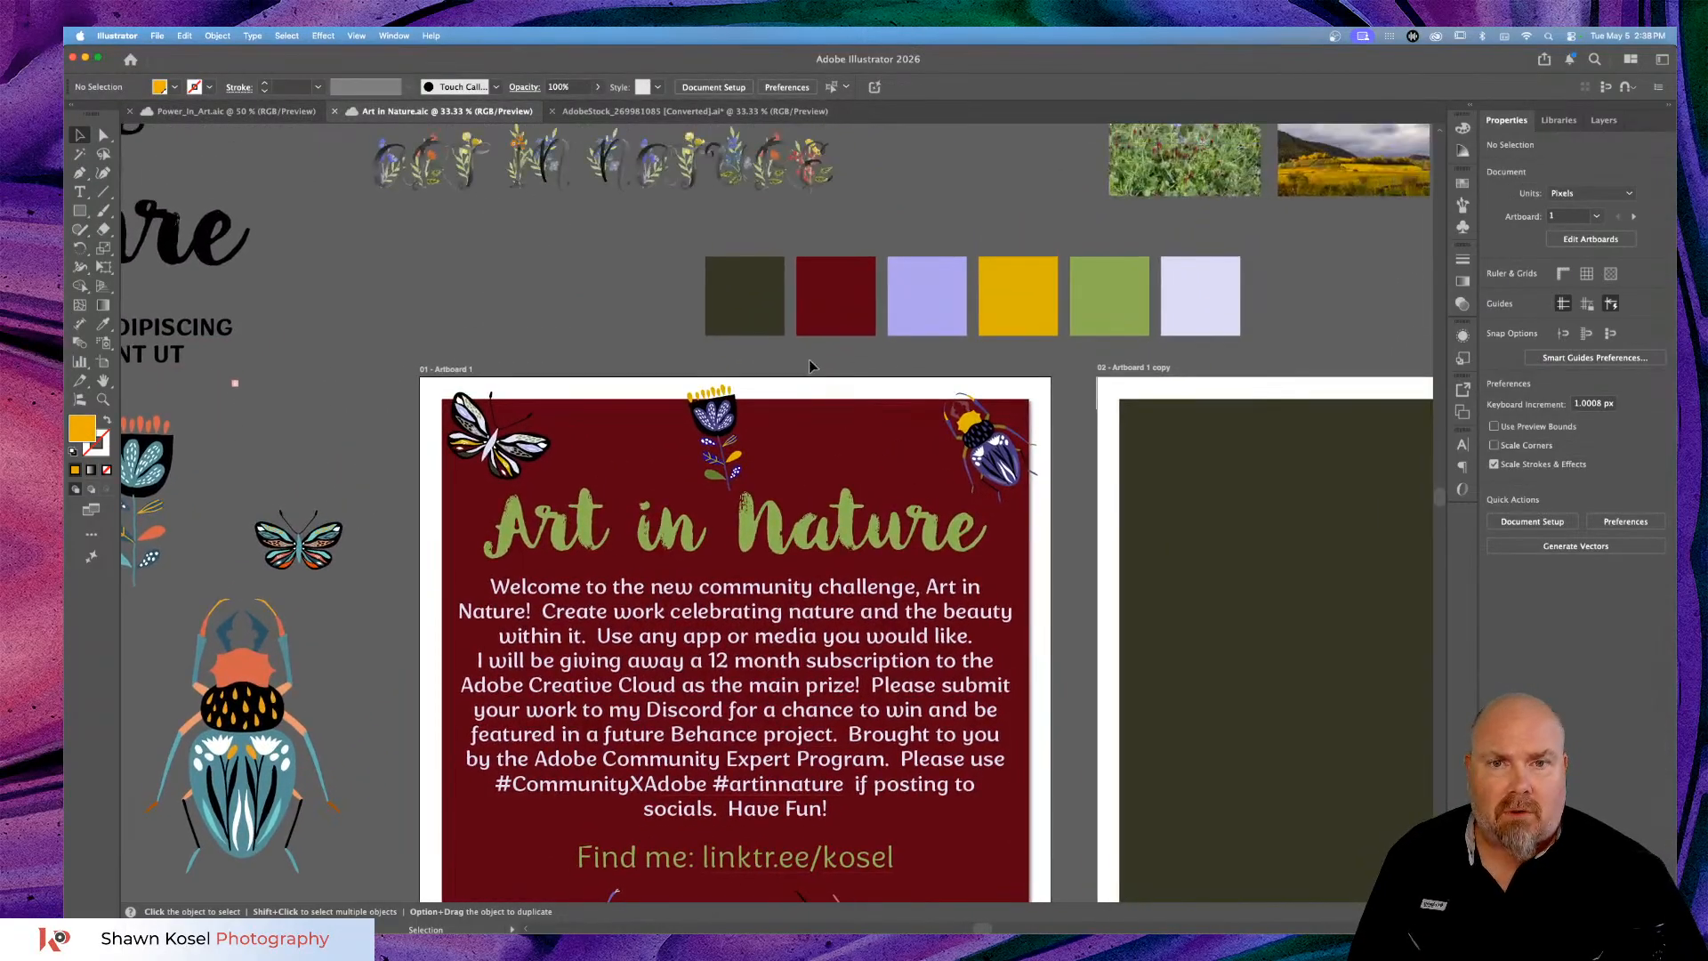
scroll(809, 364, up, 3)
scroll(808, 364, right, 2)
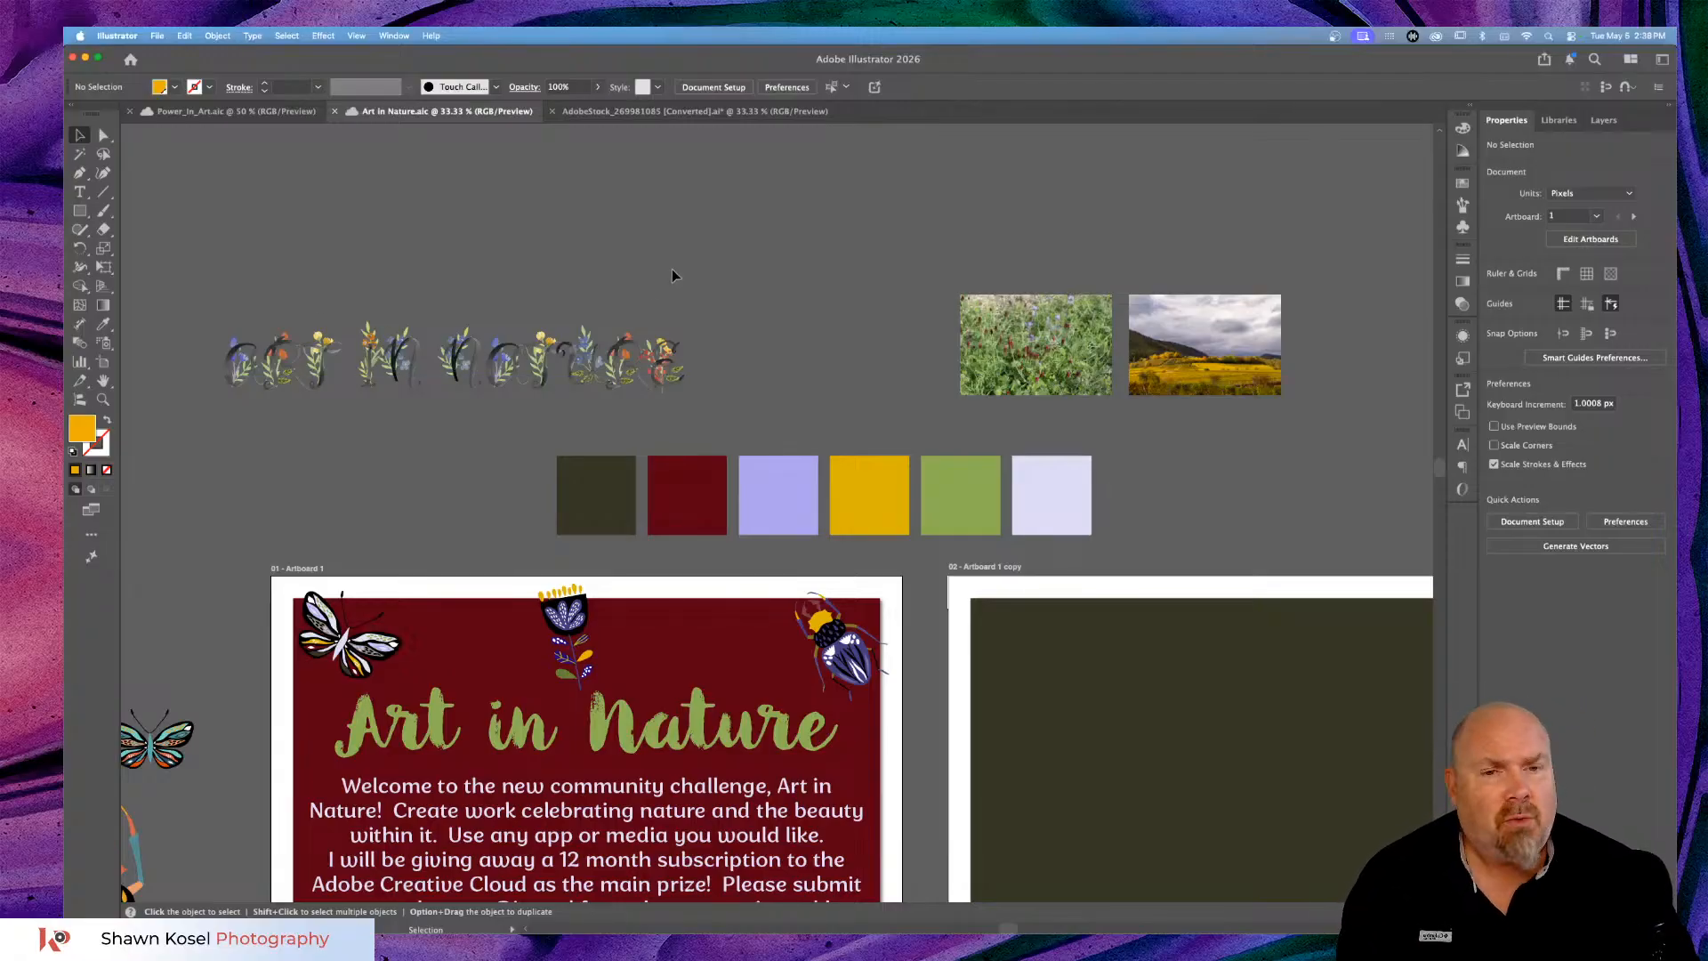
scroll(672, 273, right, 5)
scroll(671, 268, right, 1)
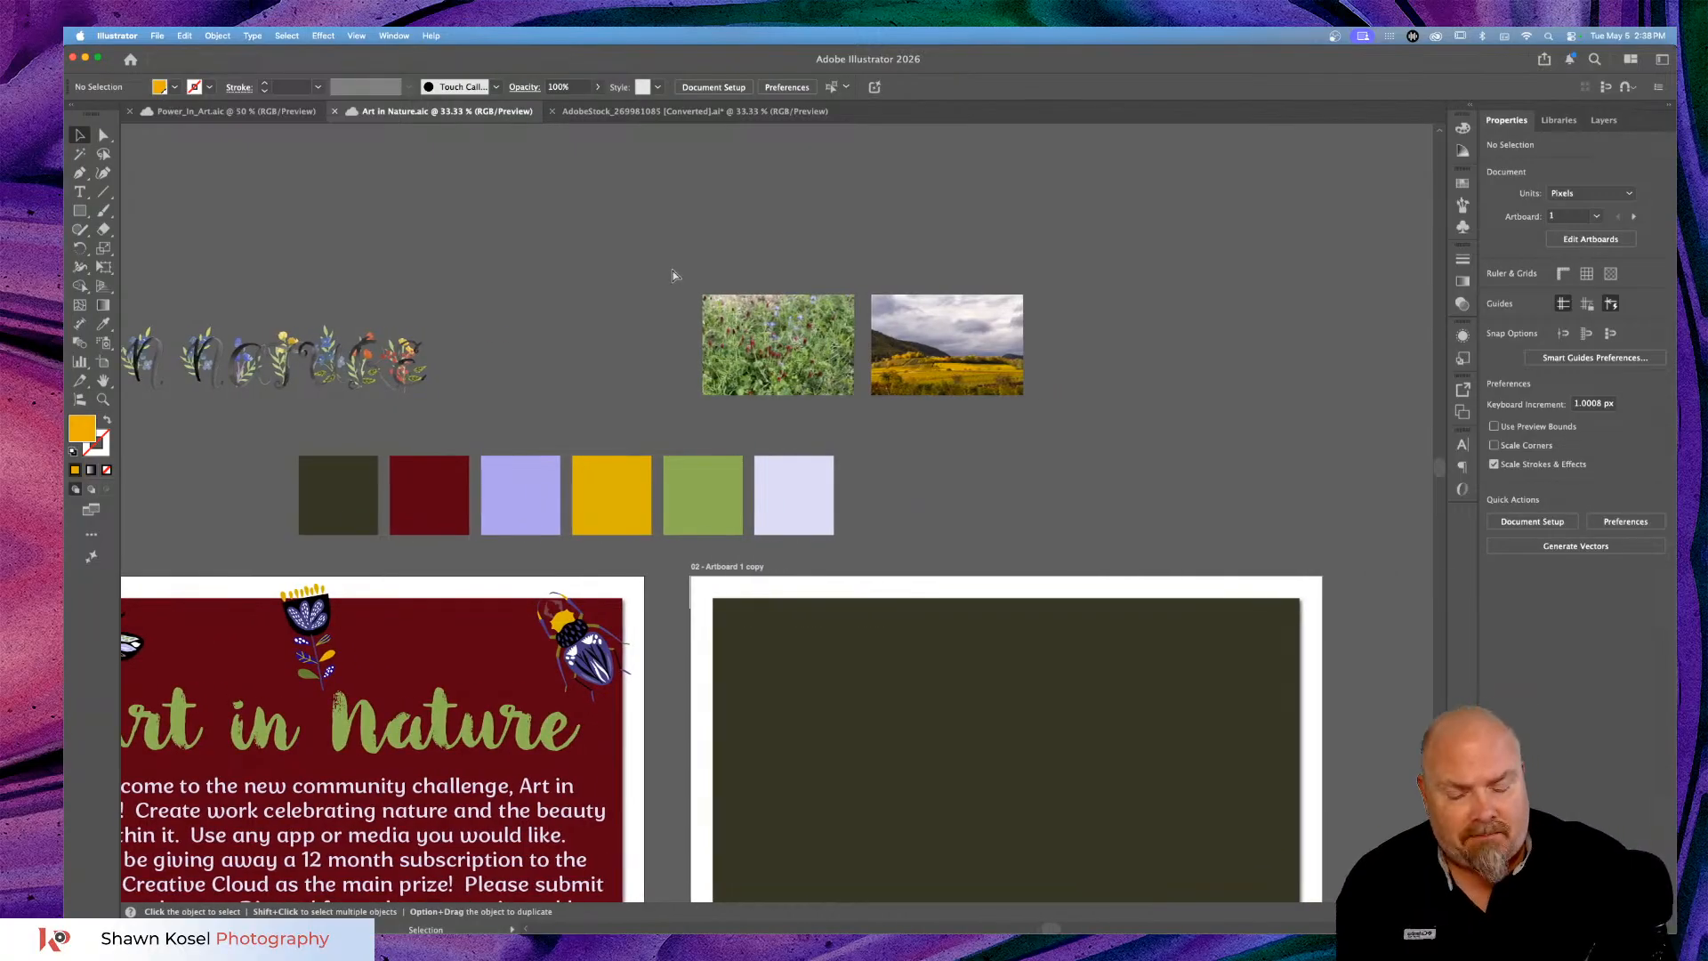
key(super+equal)
key(super+equal)
scroll(674, 273, up, 8)
scroll(674, 273, right, 3)
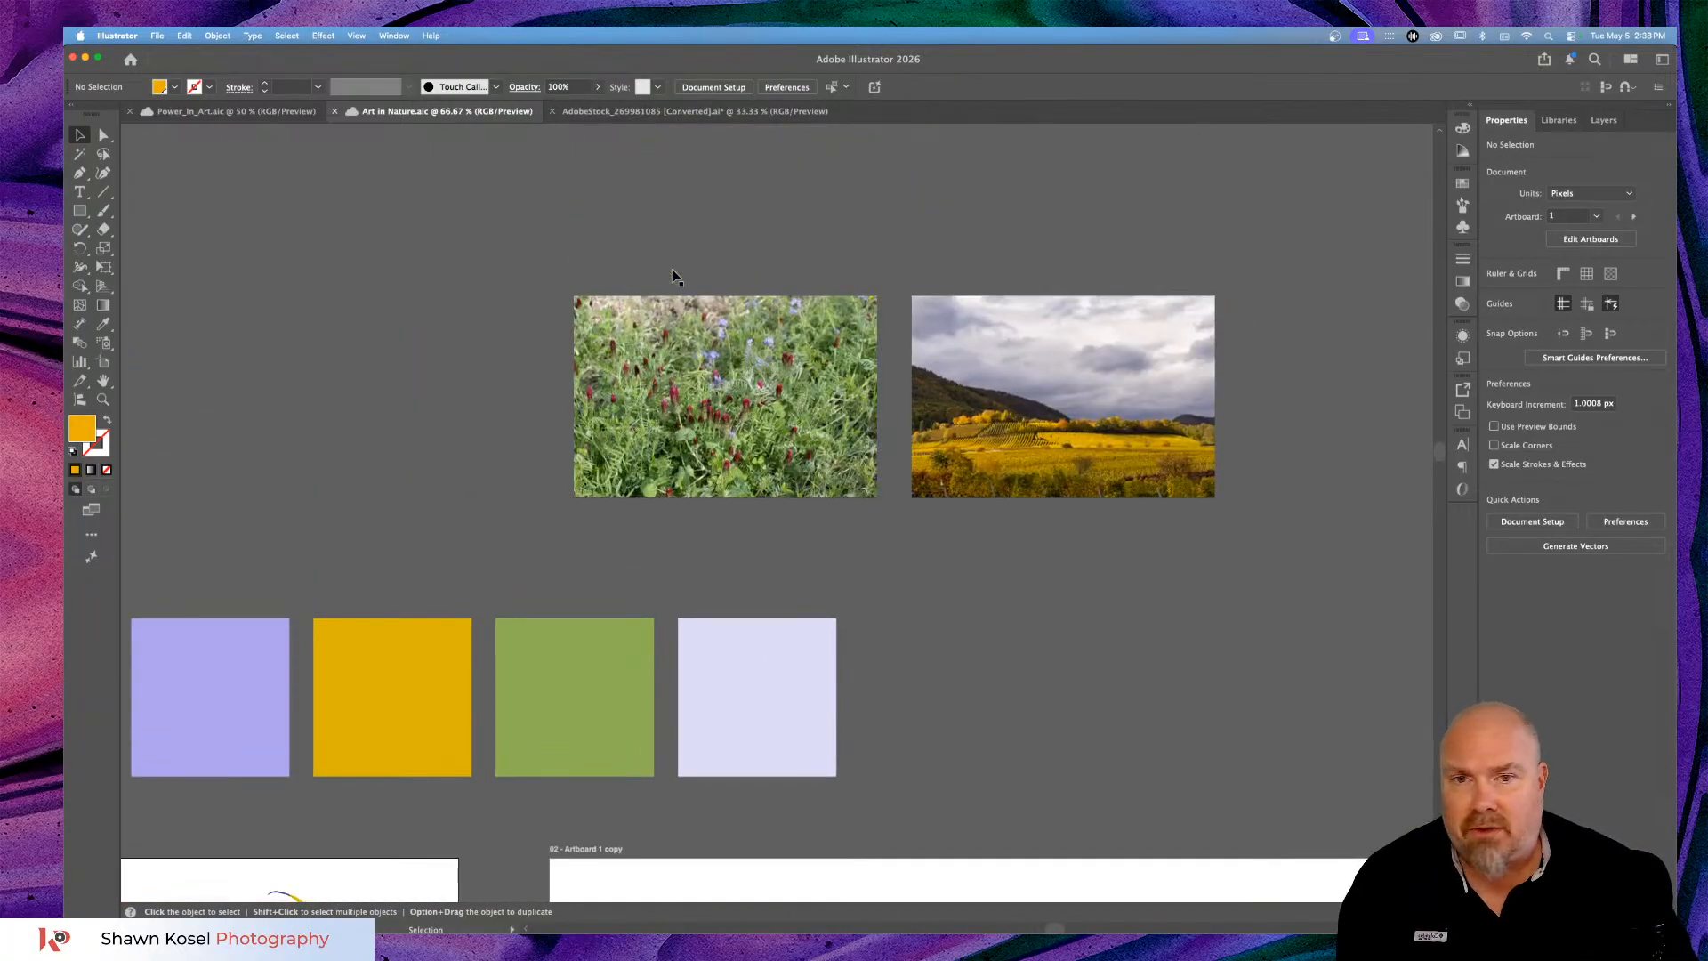
key(super+equal)
key(super+equal)
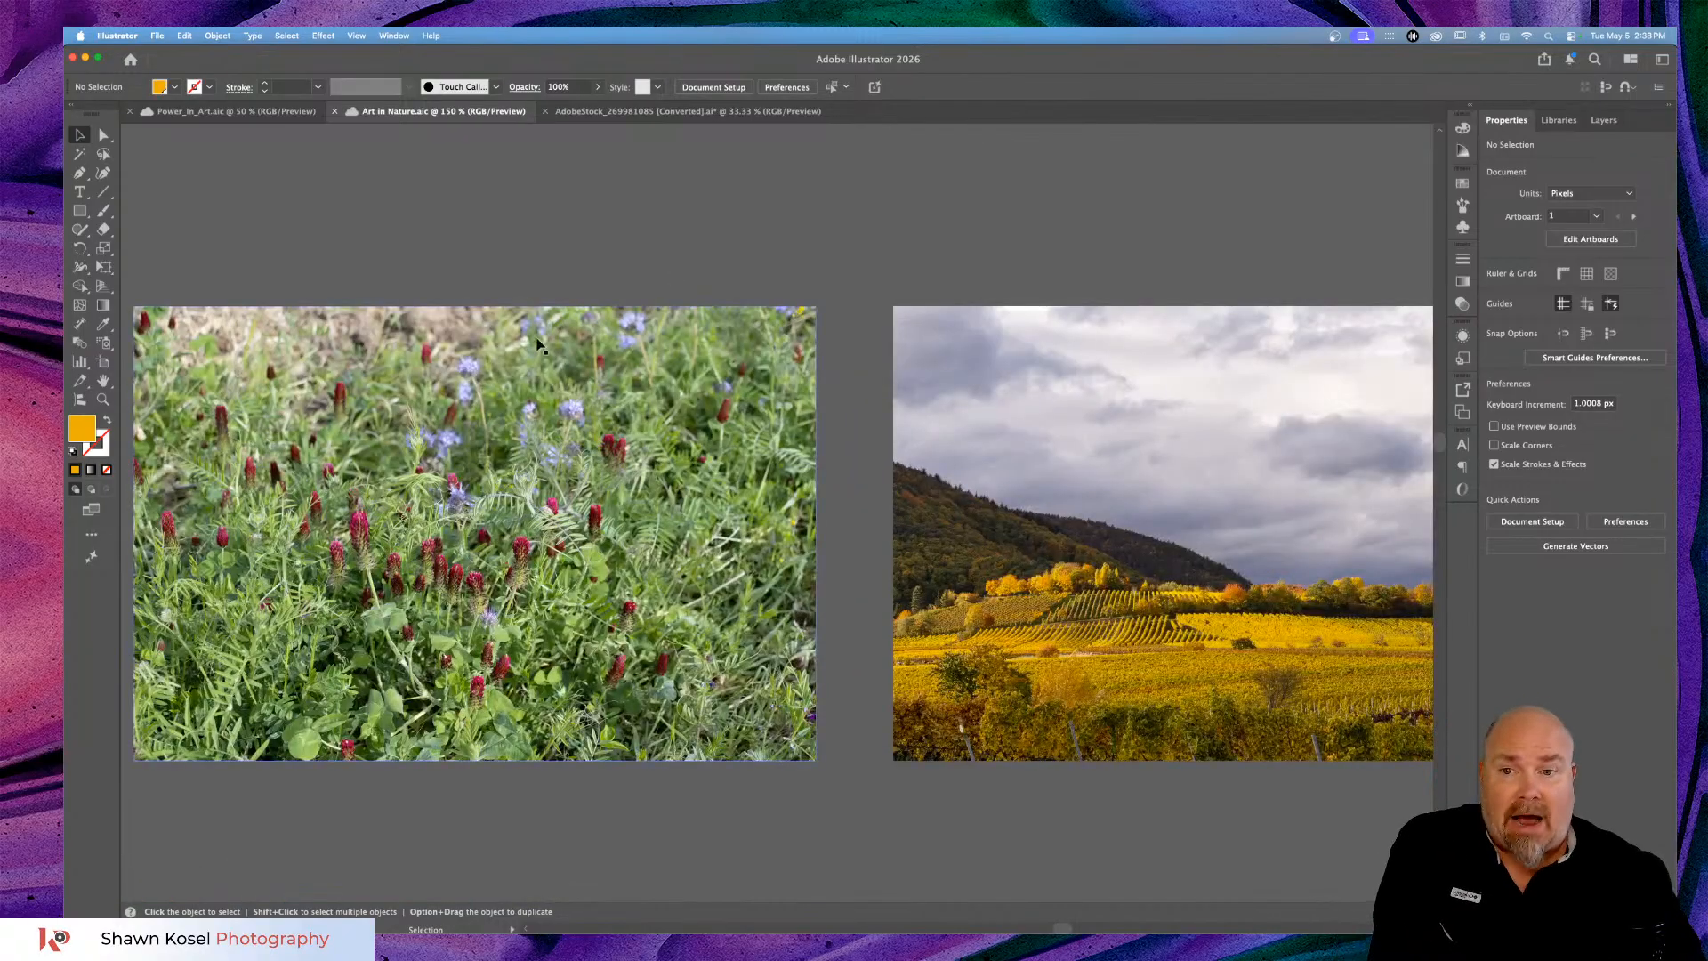
scroll(538, 407, right, 3)
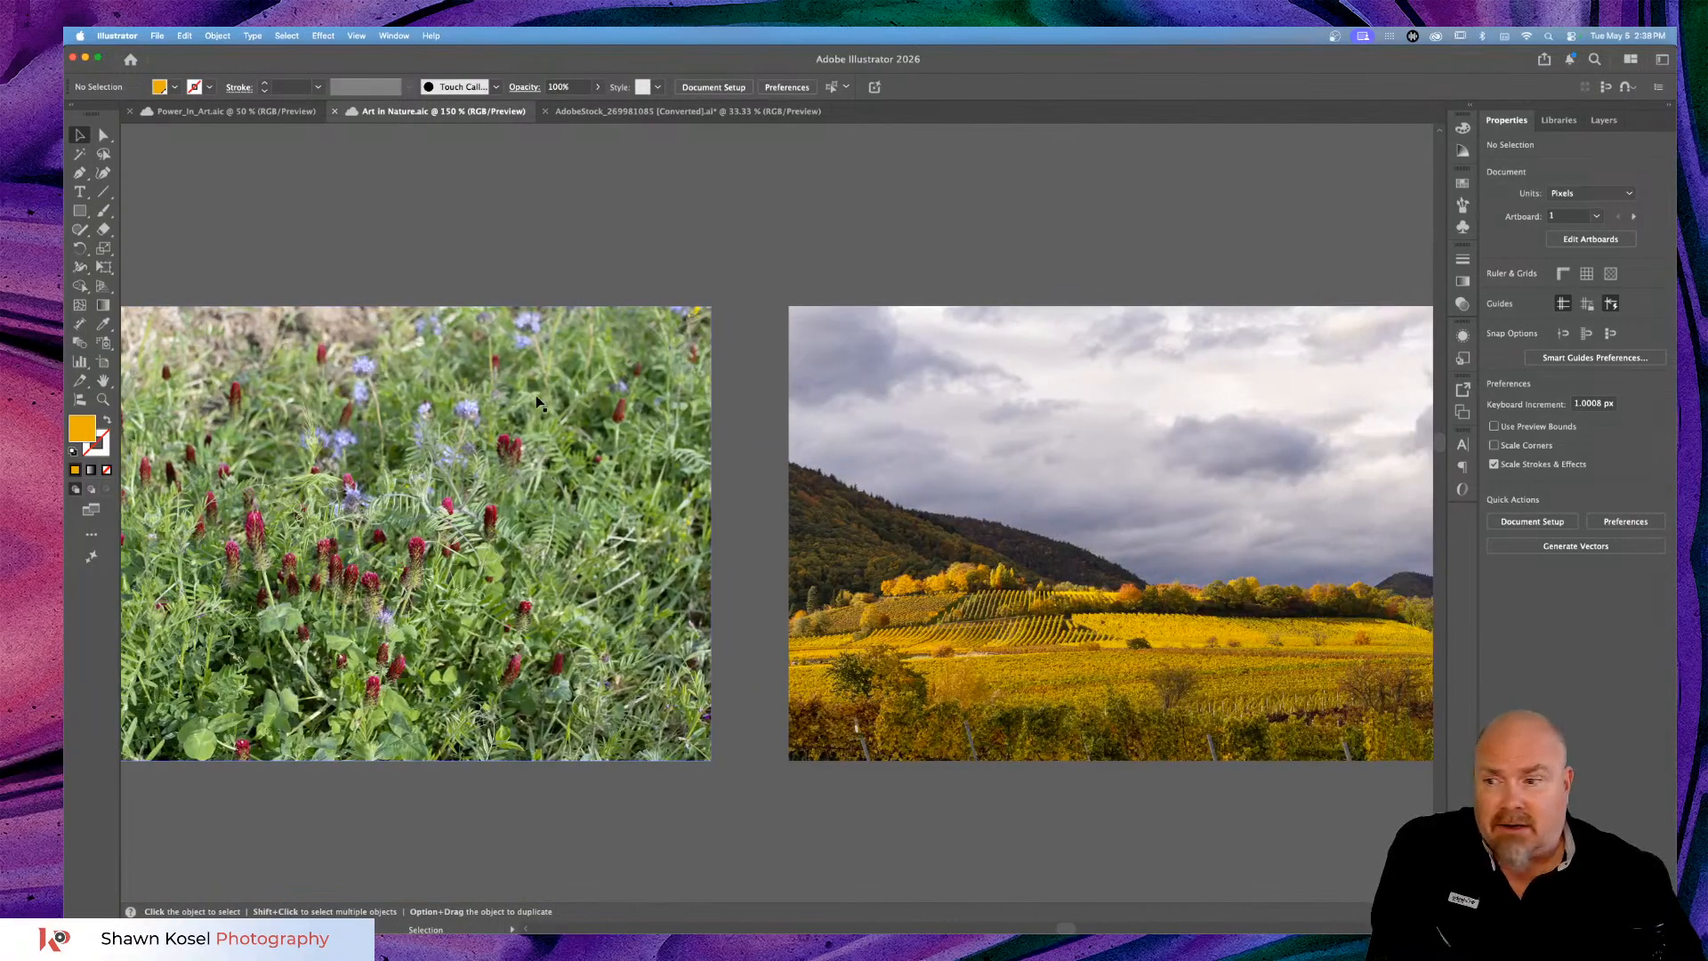
scroll(711, 516, down, 1)
scroll(711, 516, left, 1)
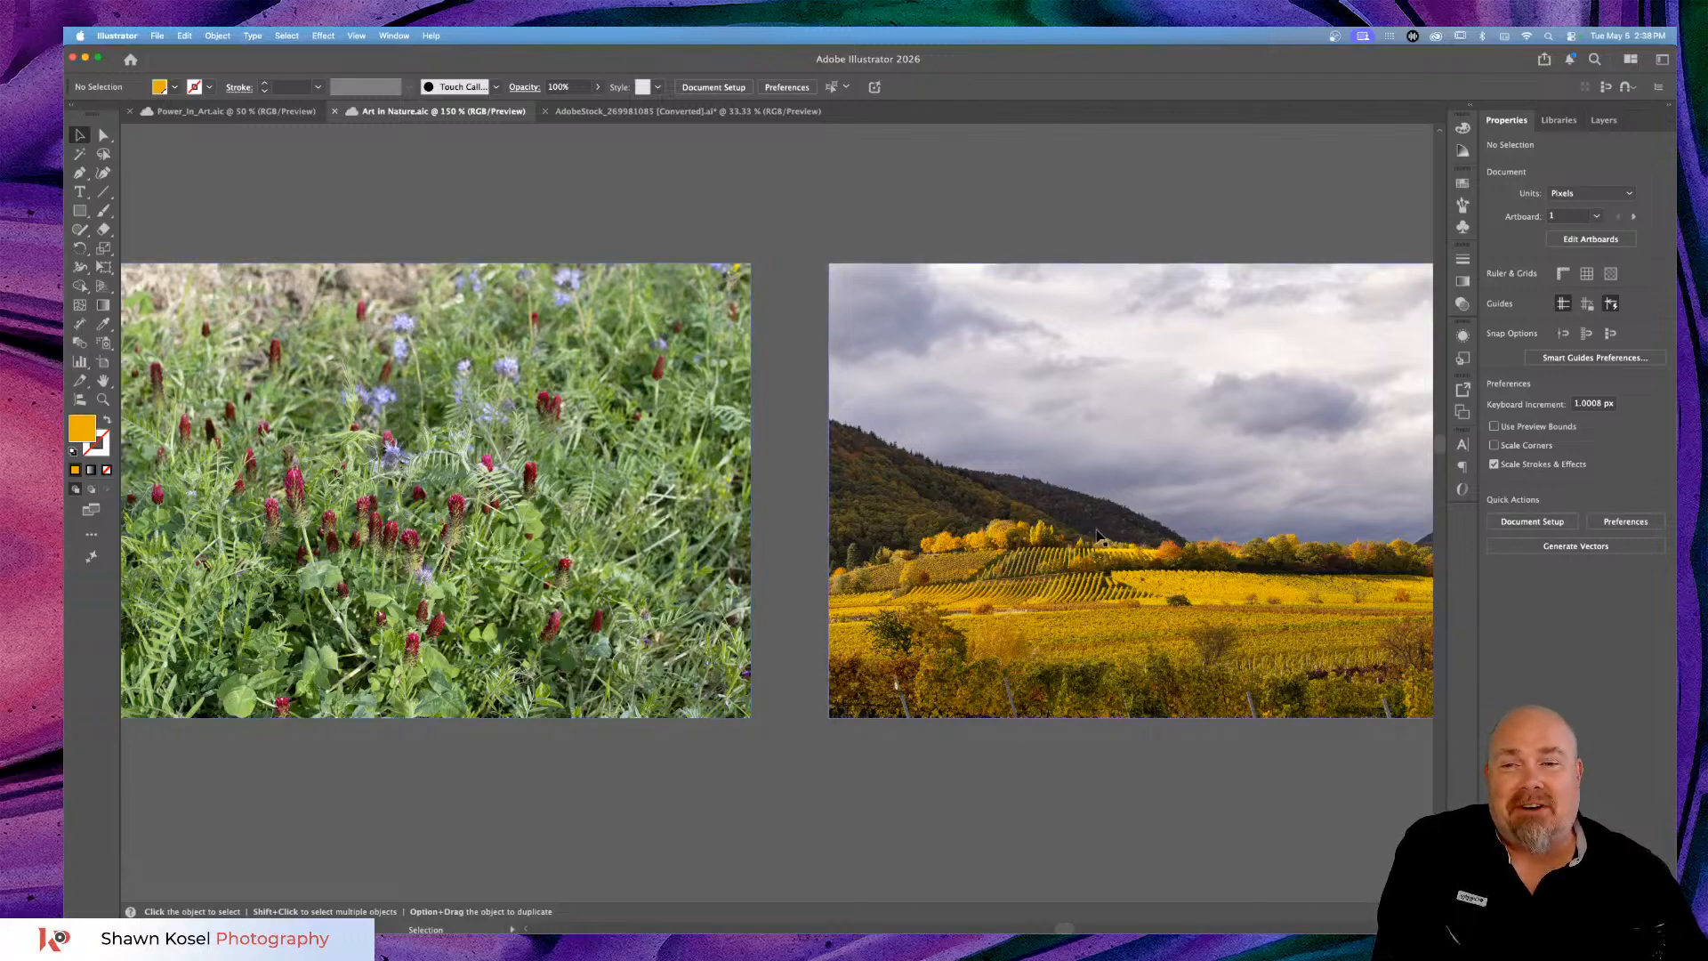
Compare the palette swatches with the reference photos, inspecting the red and purple blooms of the wildflower photo up close.
scroll(1097, 531, right, 2)
scroll(1097, 531, left, 6)
scroll(1097, 531, down, 3)
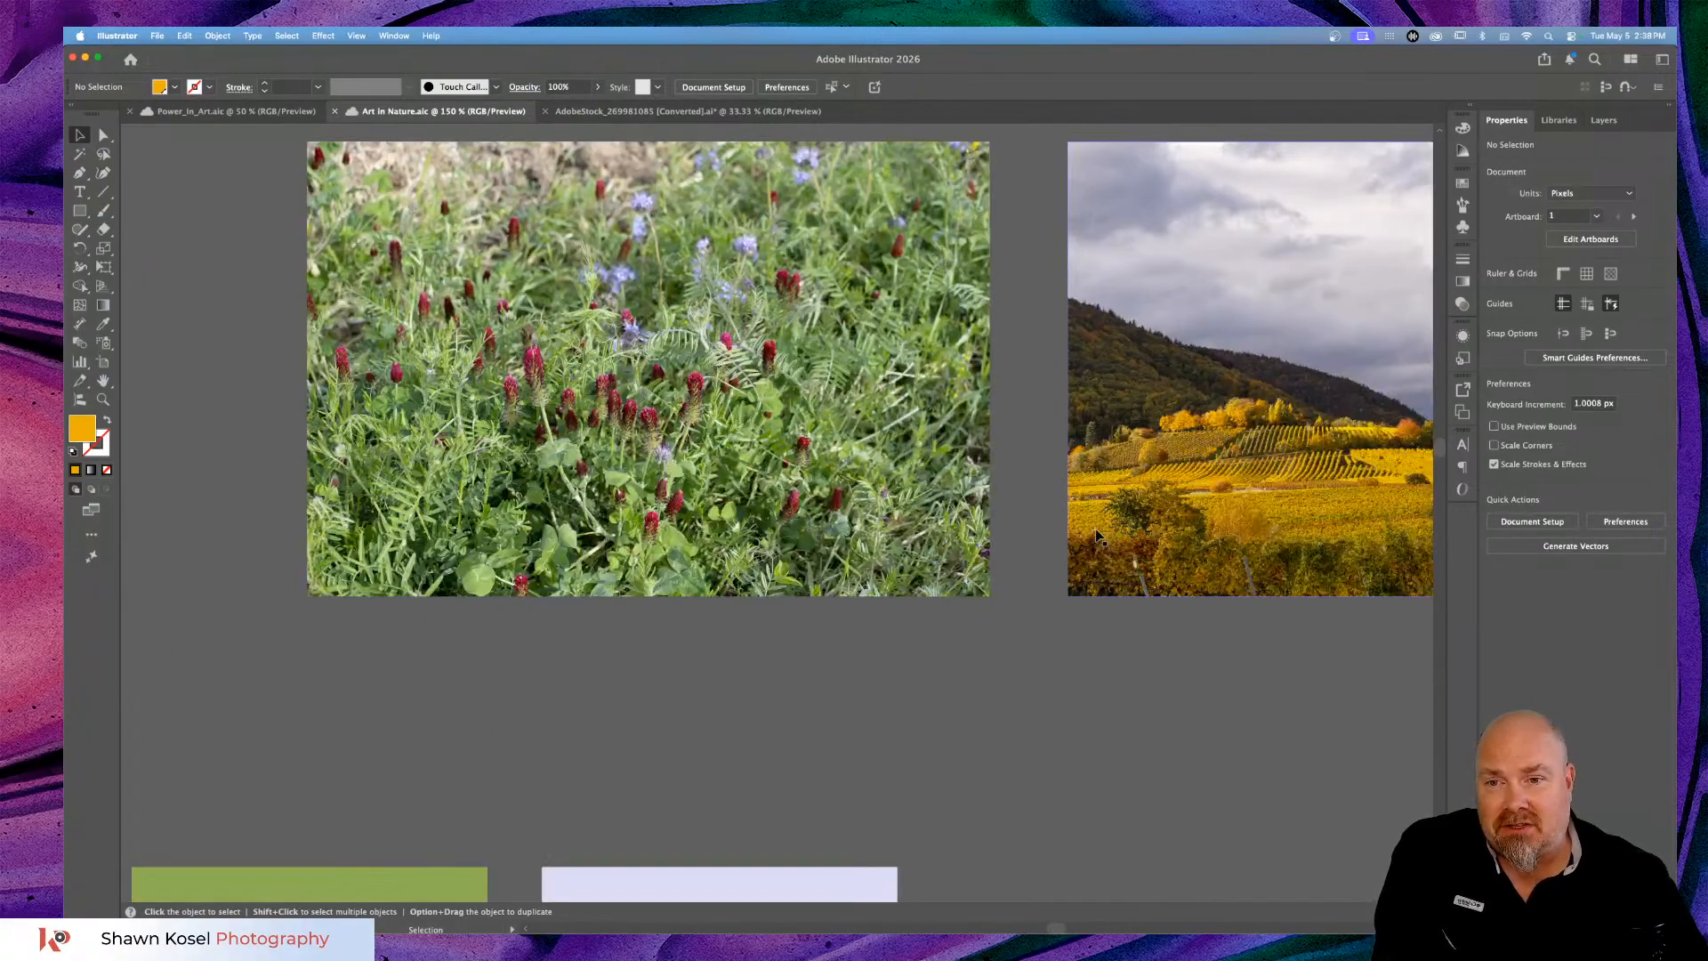
scroll(1097, 533, down, 5)
scroll(1097, 534, left, 5)
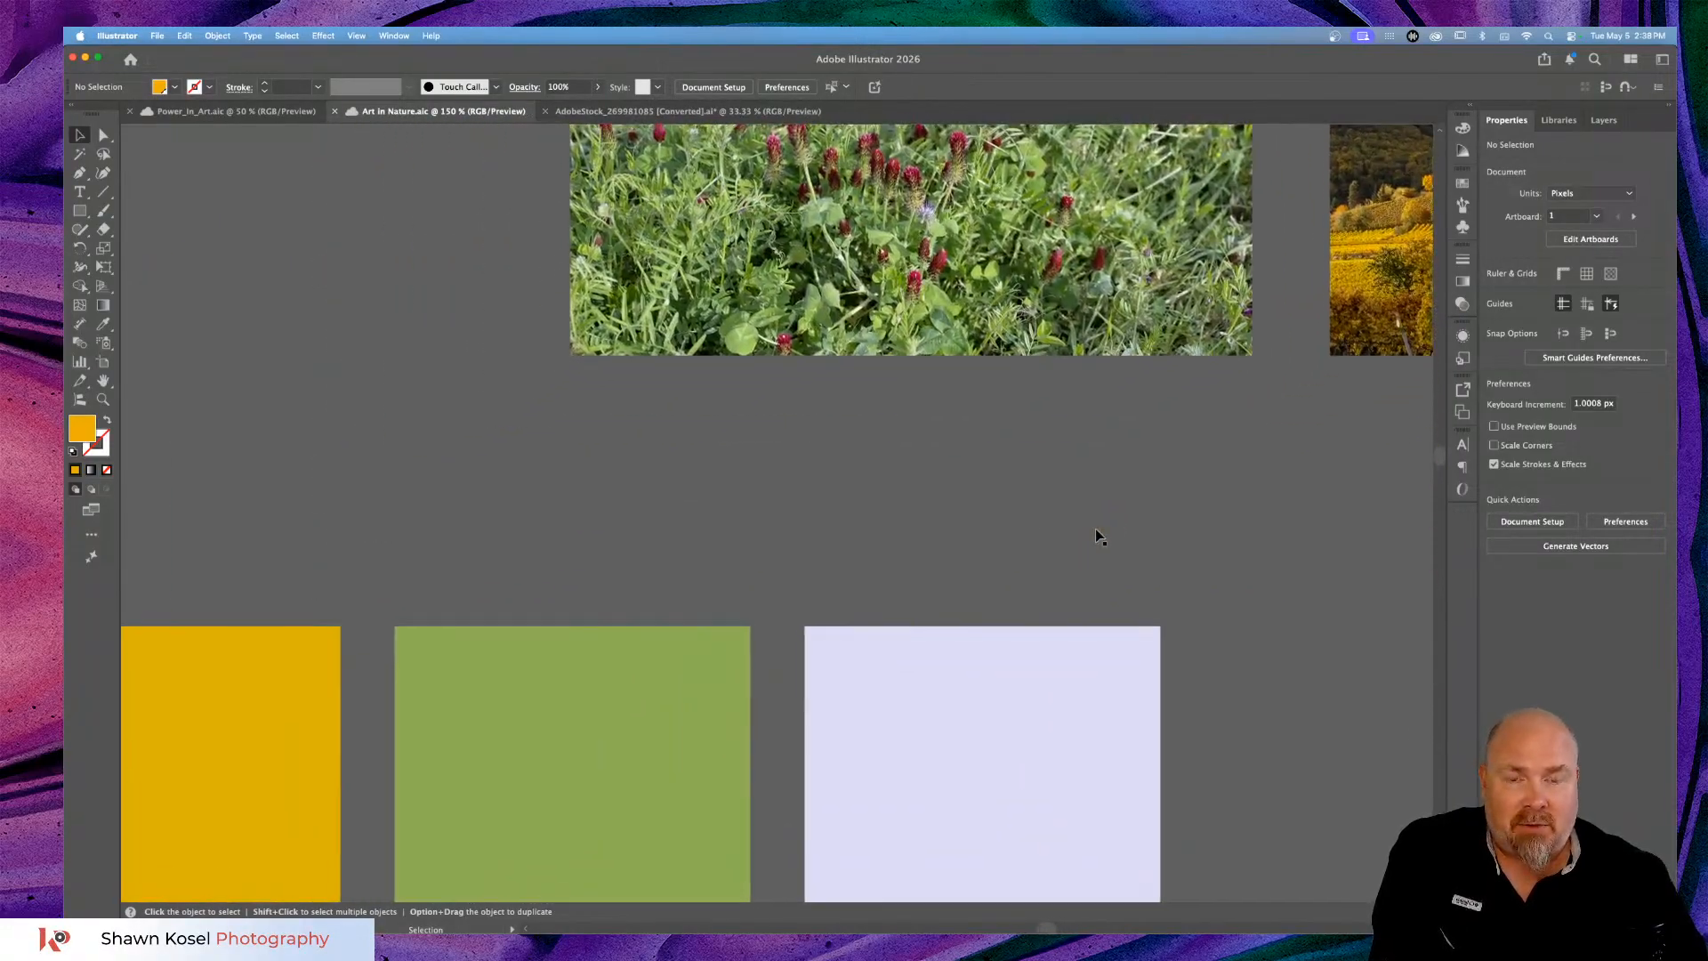
key(super+minus)
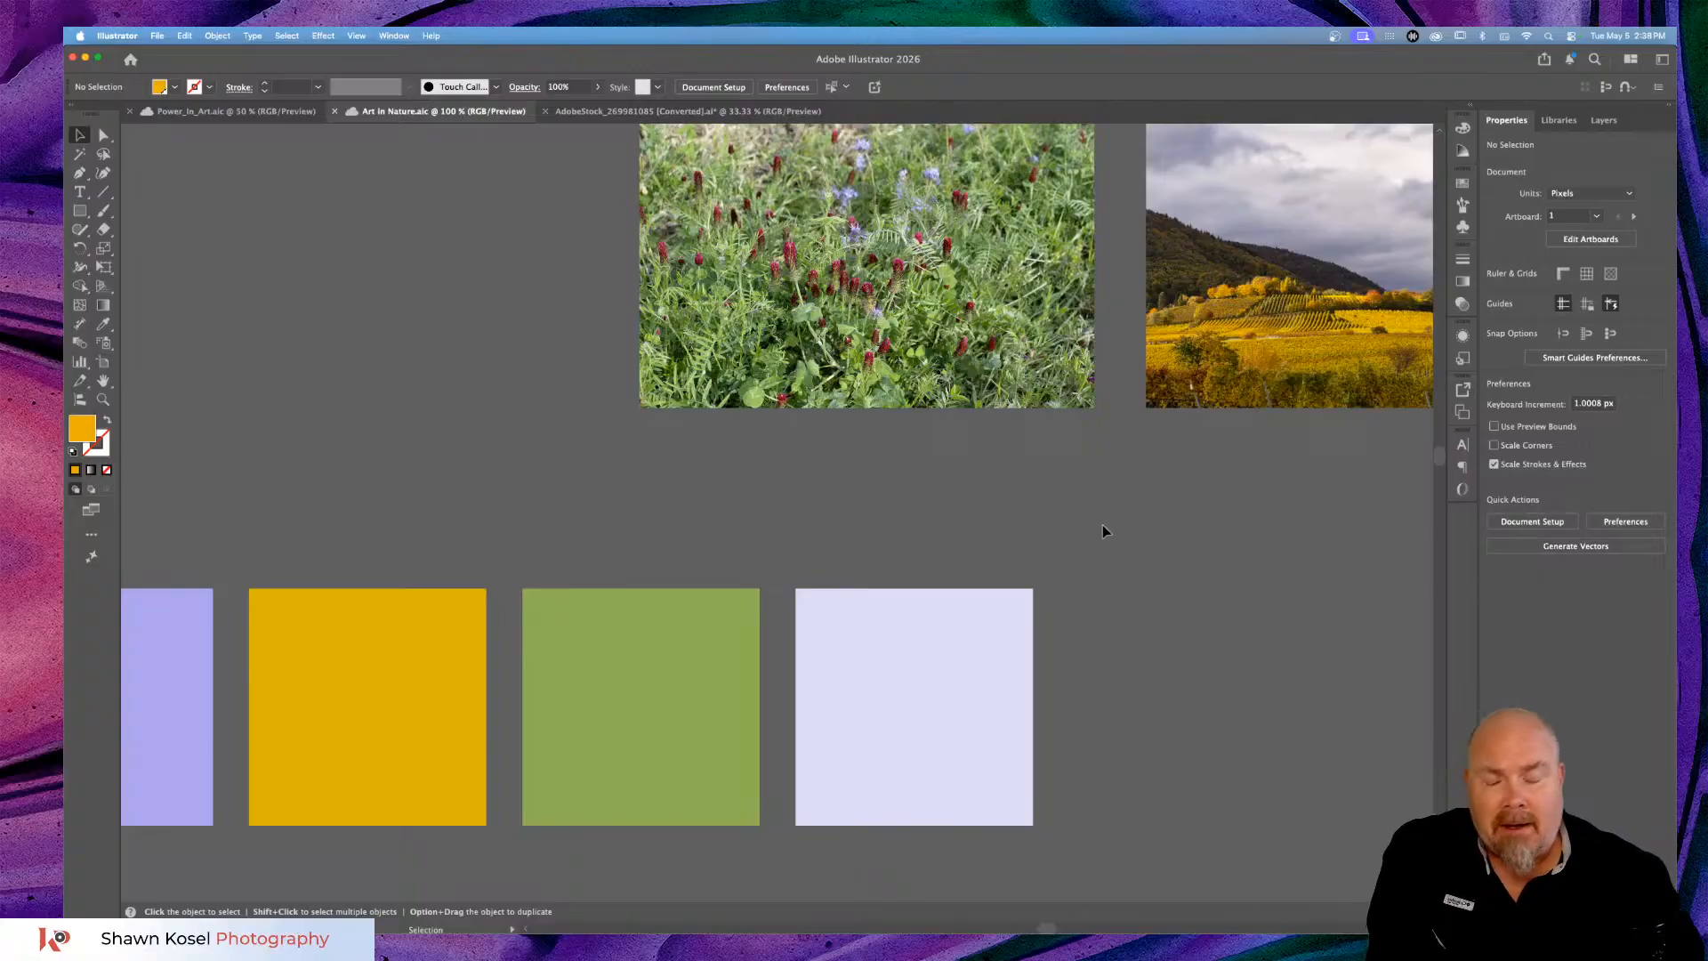
scroll(1103, 531, up, 3)
scroll(1103, 531, right, 1)
key(super+plus)
key(super+plus)
key(super+plus)
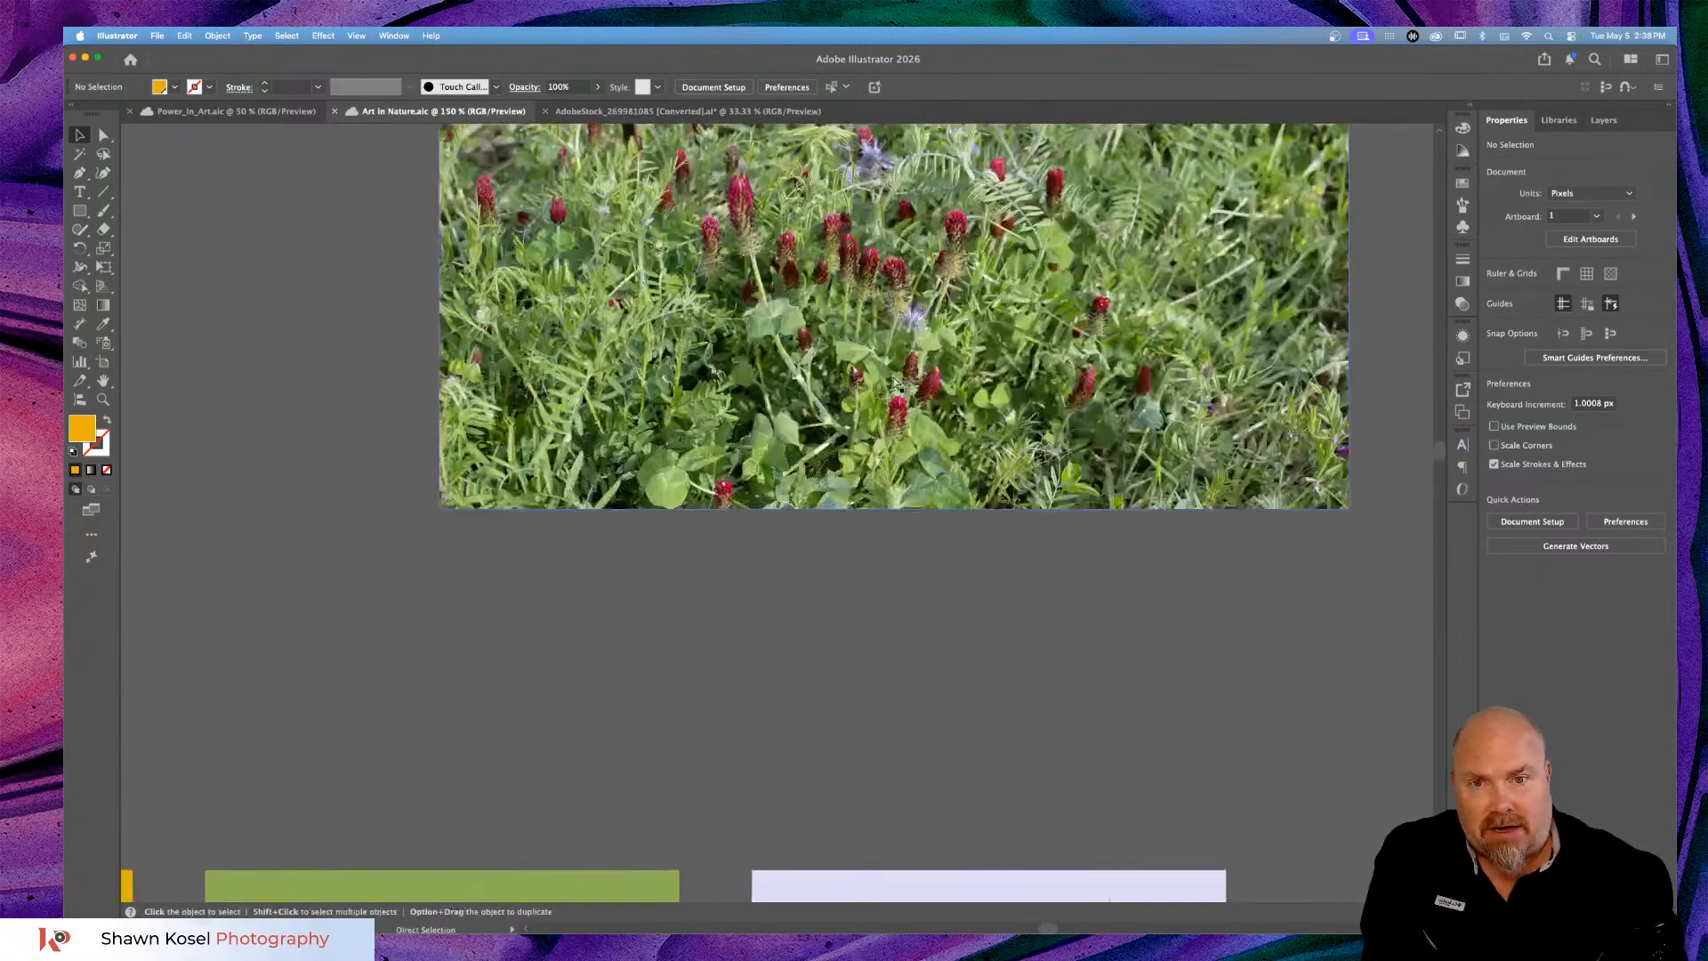
scroll(1014, 312, up, 5)
scroll(1014, 311, up, 5)
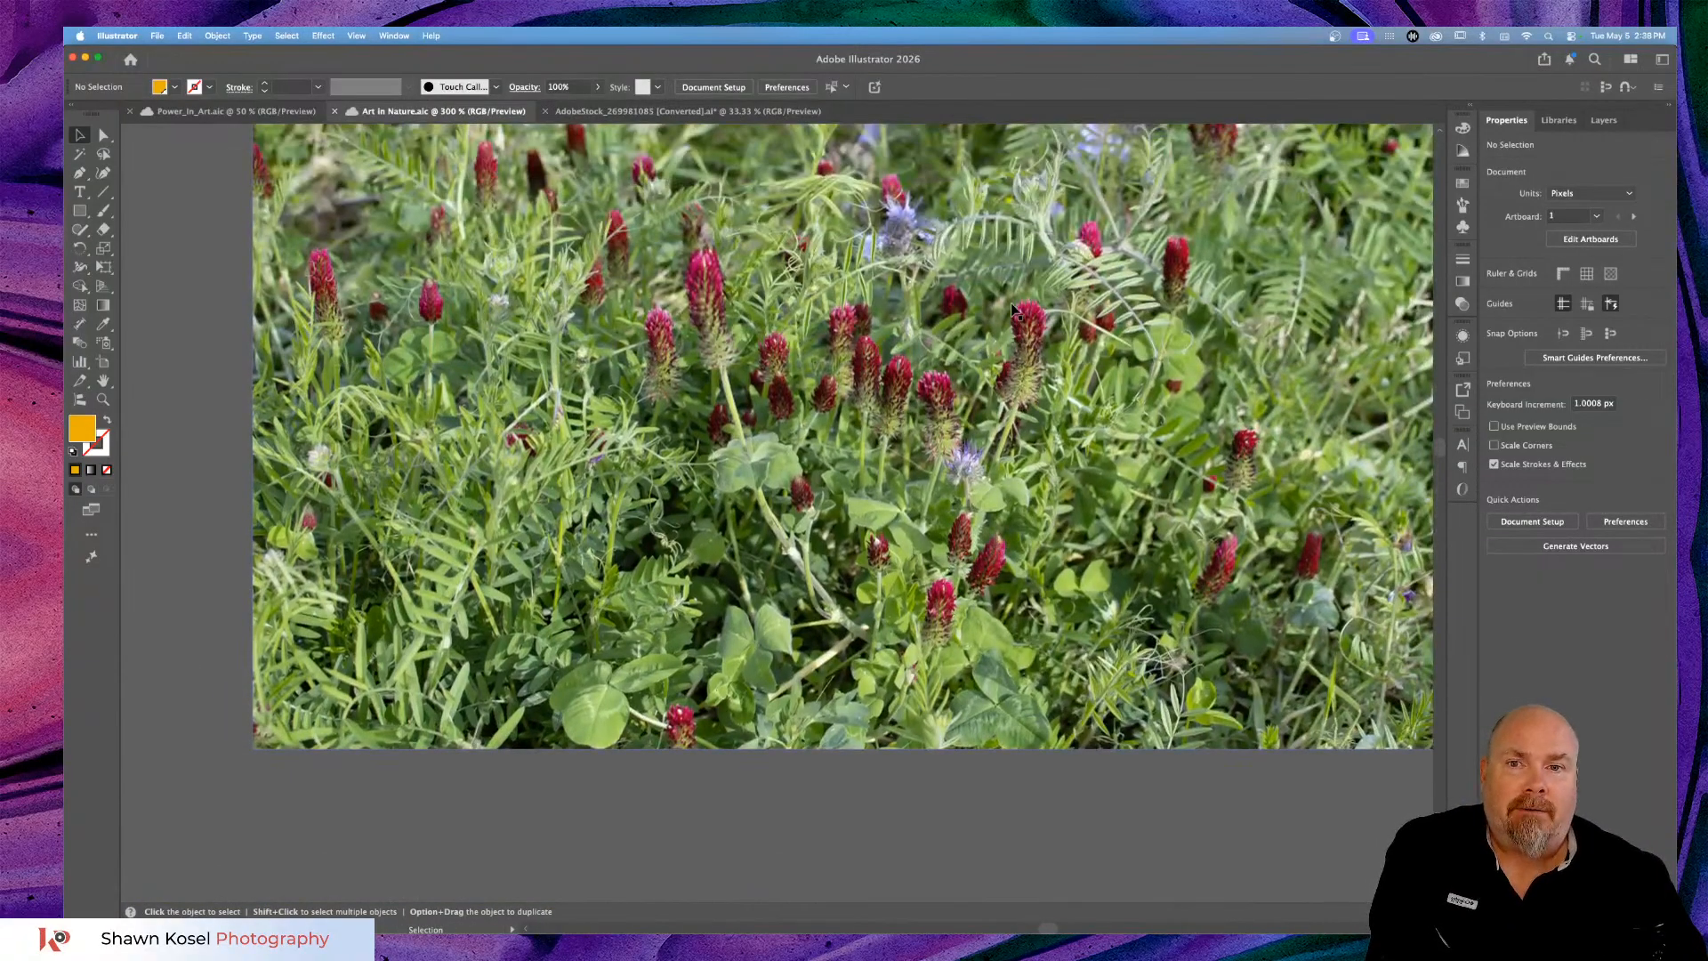
scroll(1014, 311, right, 1)
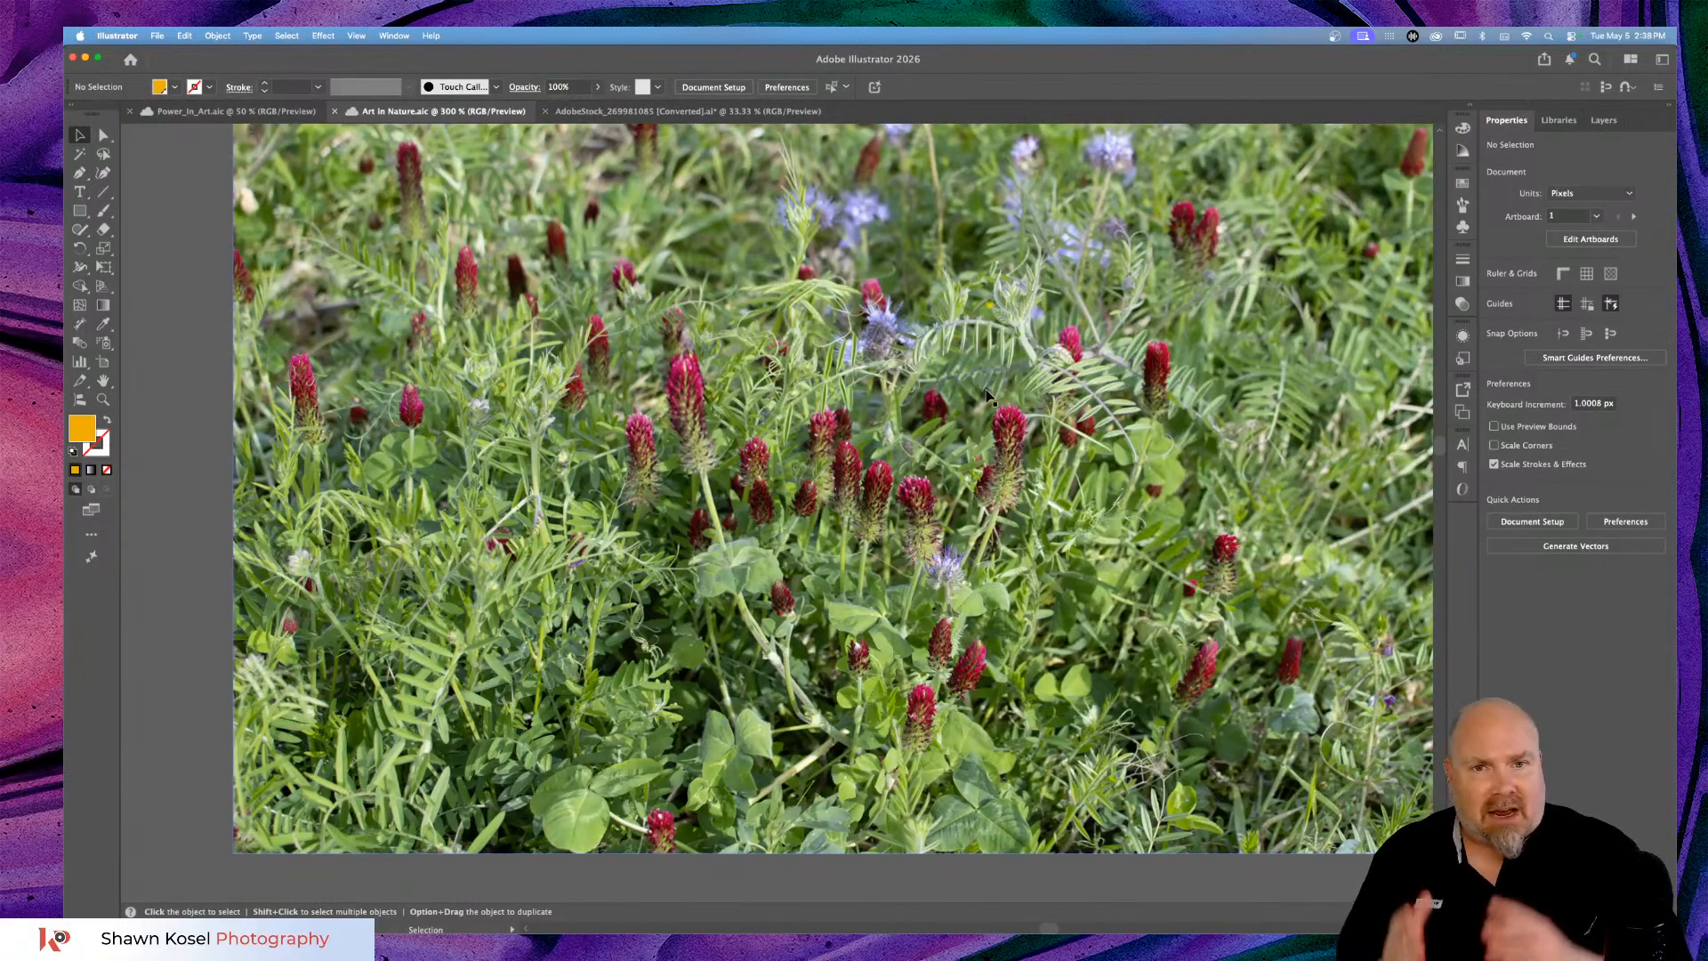
key(super+minus)
key(super+minus)
key(super+minus)
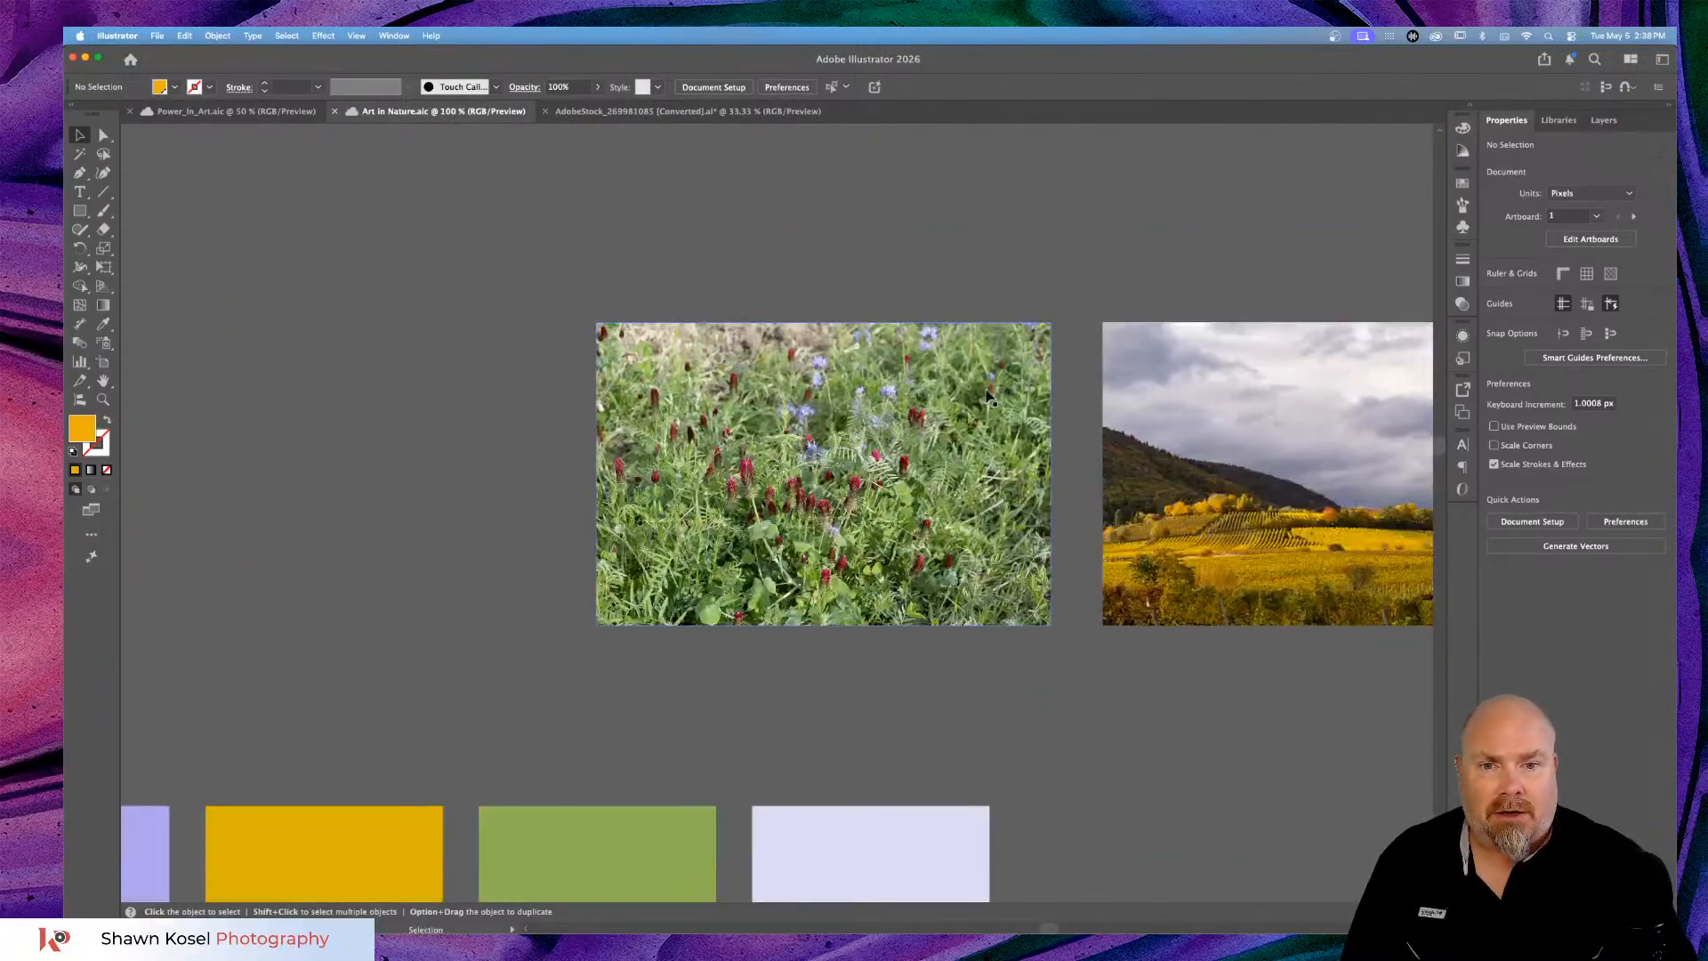
scroll(945, 560, down, 5)
scroll(944, 561, left, 3)
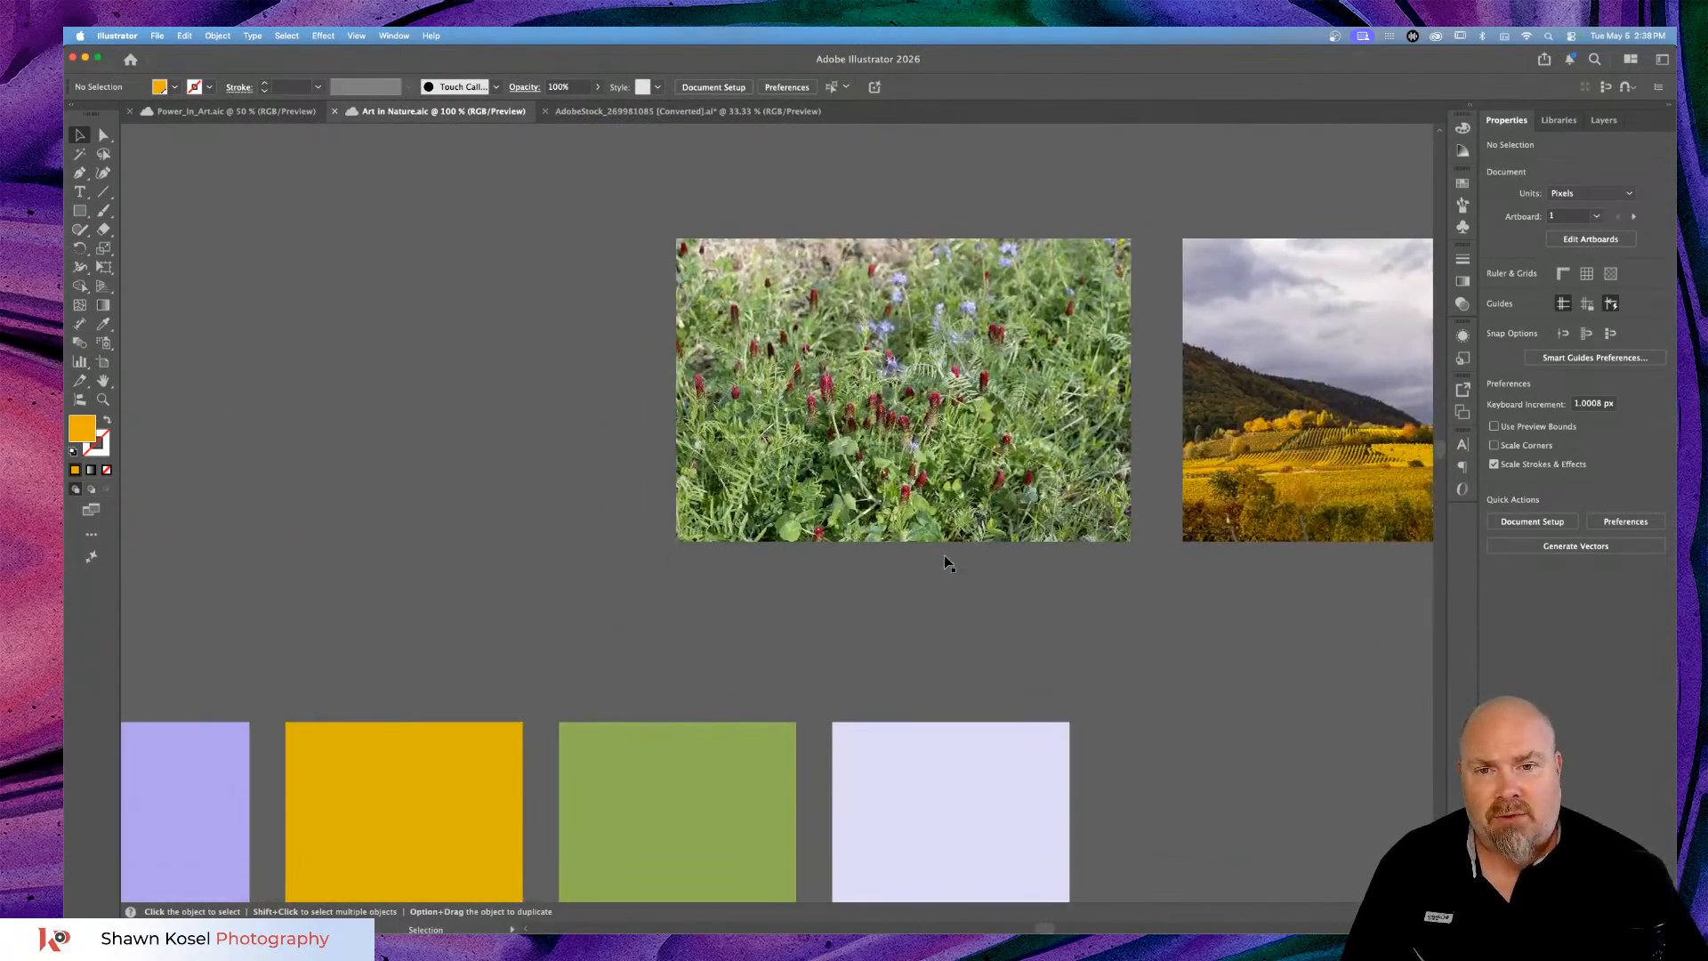
Review the six palette swatches between the reference photos and the artboards.
scroll(945, 561, left, 5)
scroll(945, 561, down, 1)
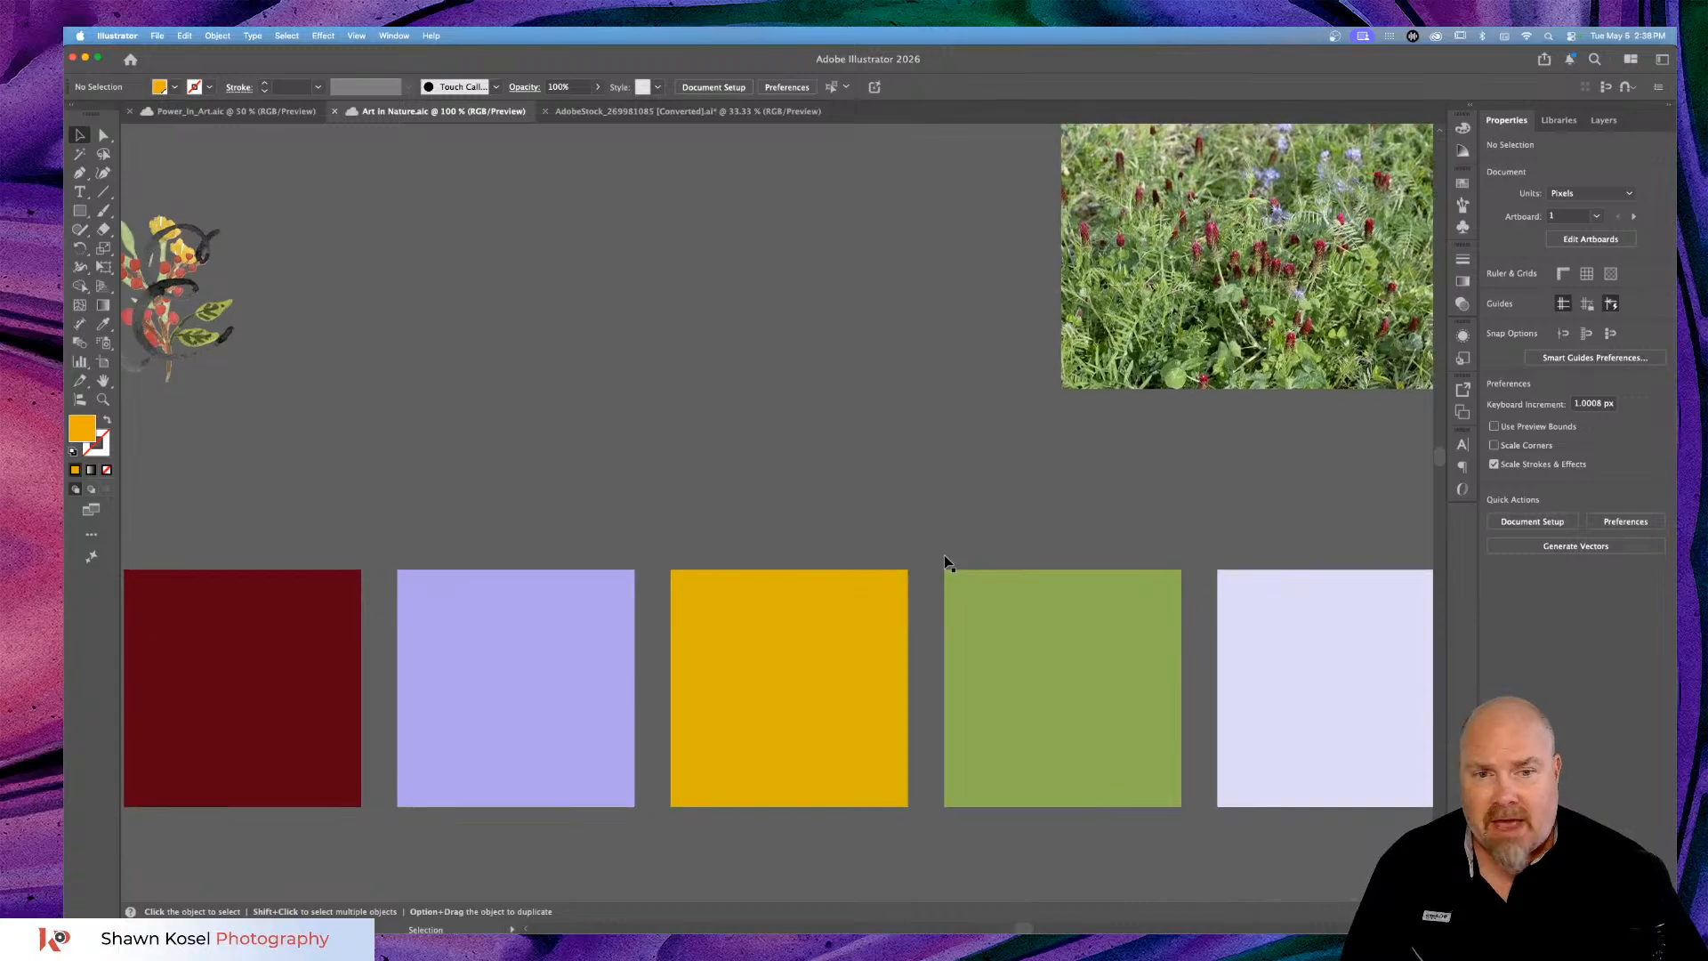
key(super+minus)
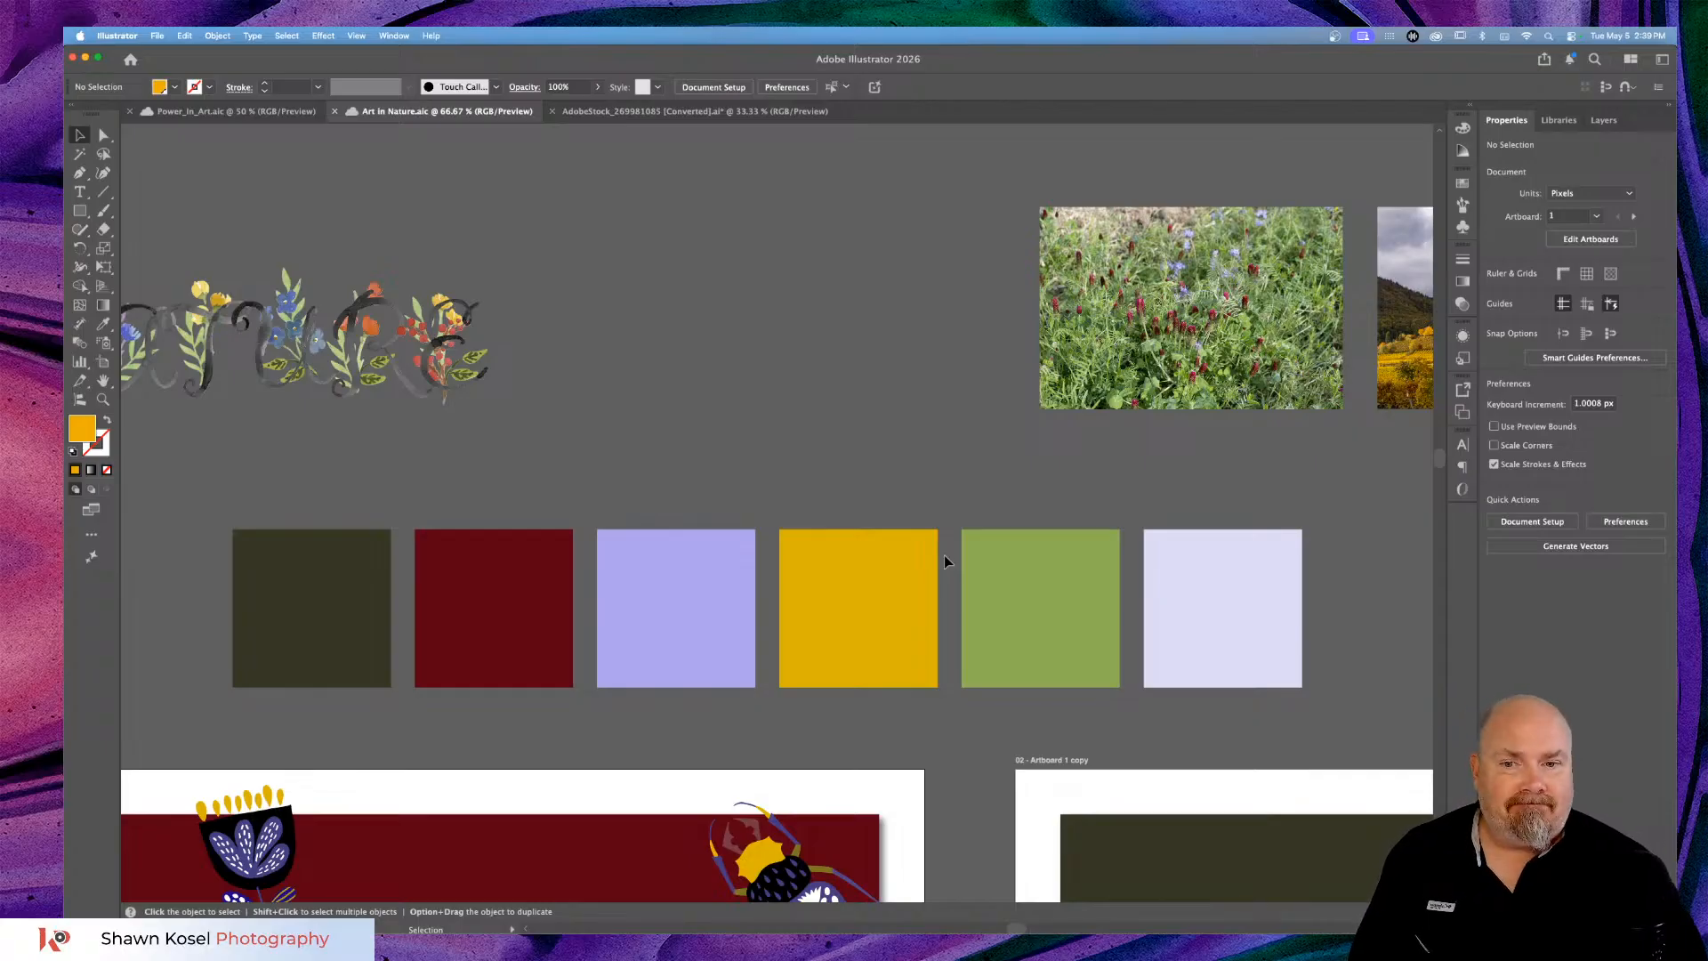
scroll(813, 361, down, 2)
scroll(814, 363, down, 5)
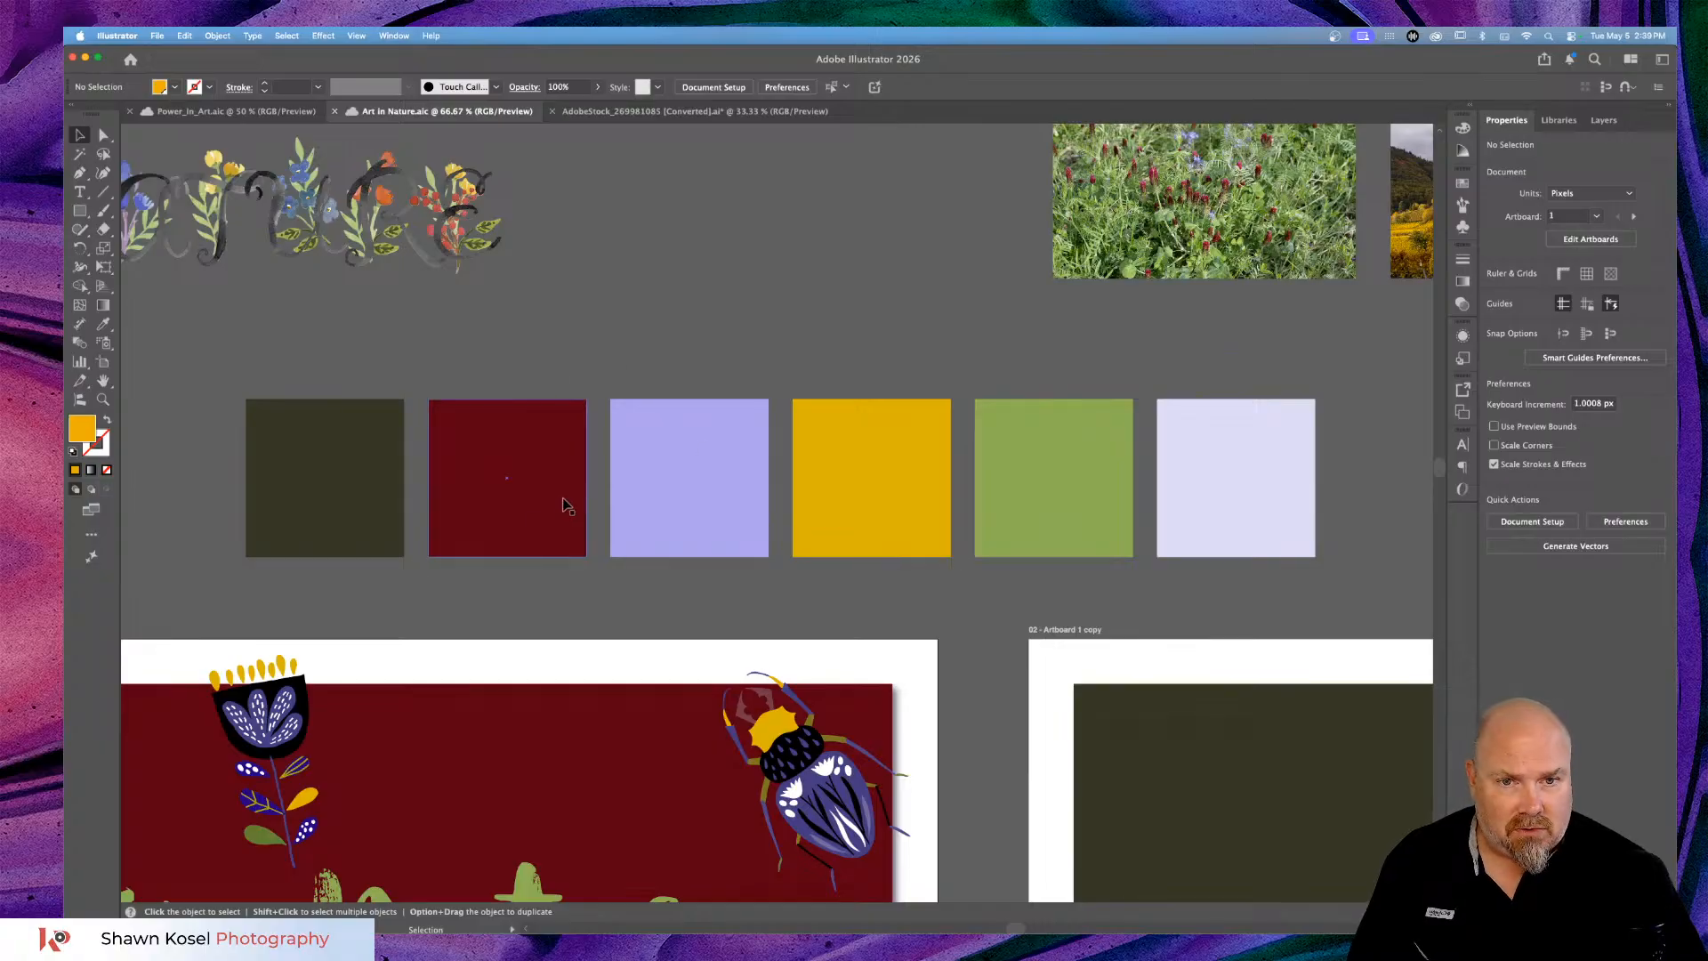
scroll(569, 500, left, 15)
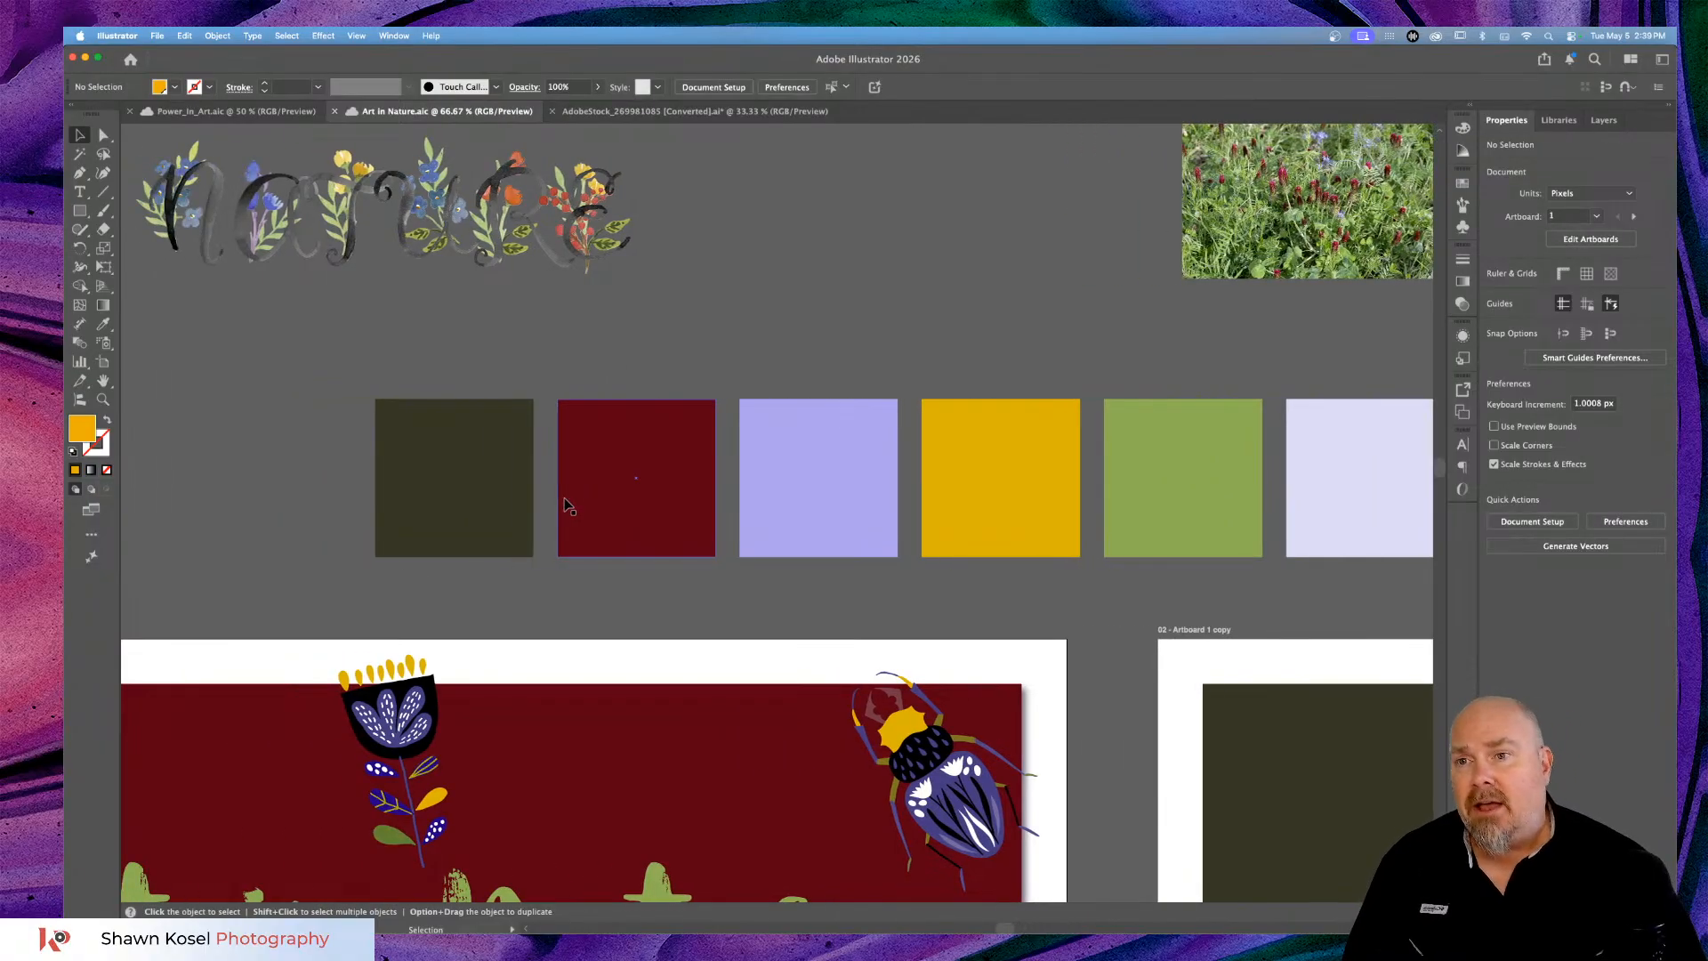
Apply the lavender palette swatch as the fill of the floral Art in Nature lettering and deselect it.
scroll(583, 499, up, 4)
scroll(584, 496, up, 4)
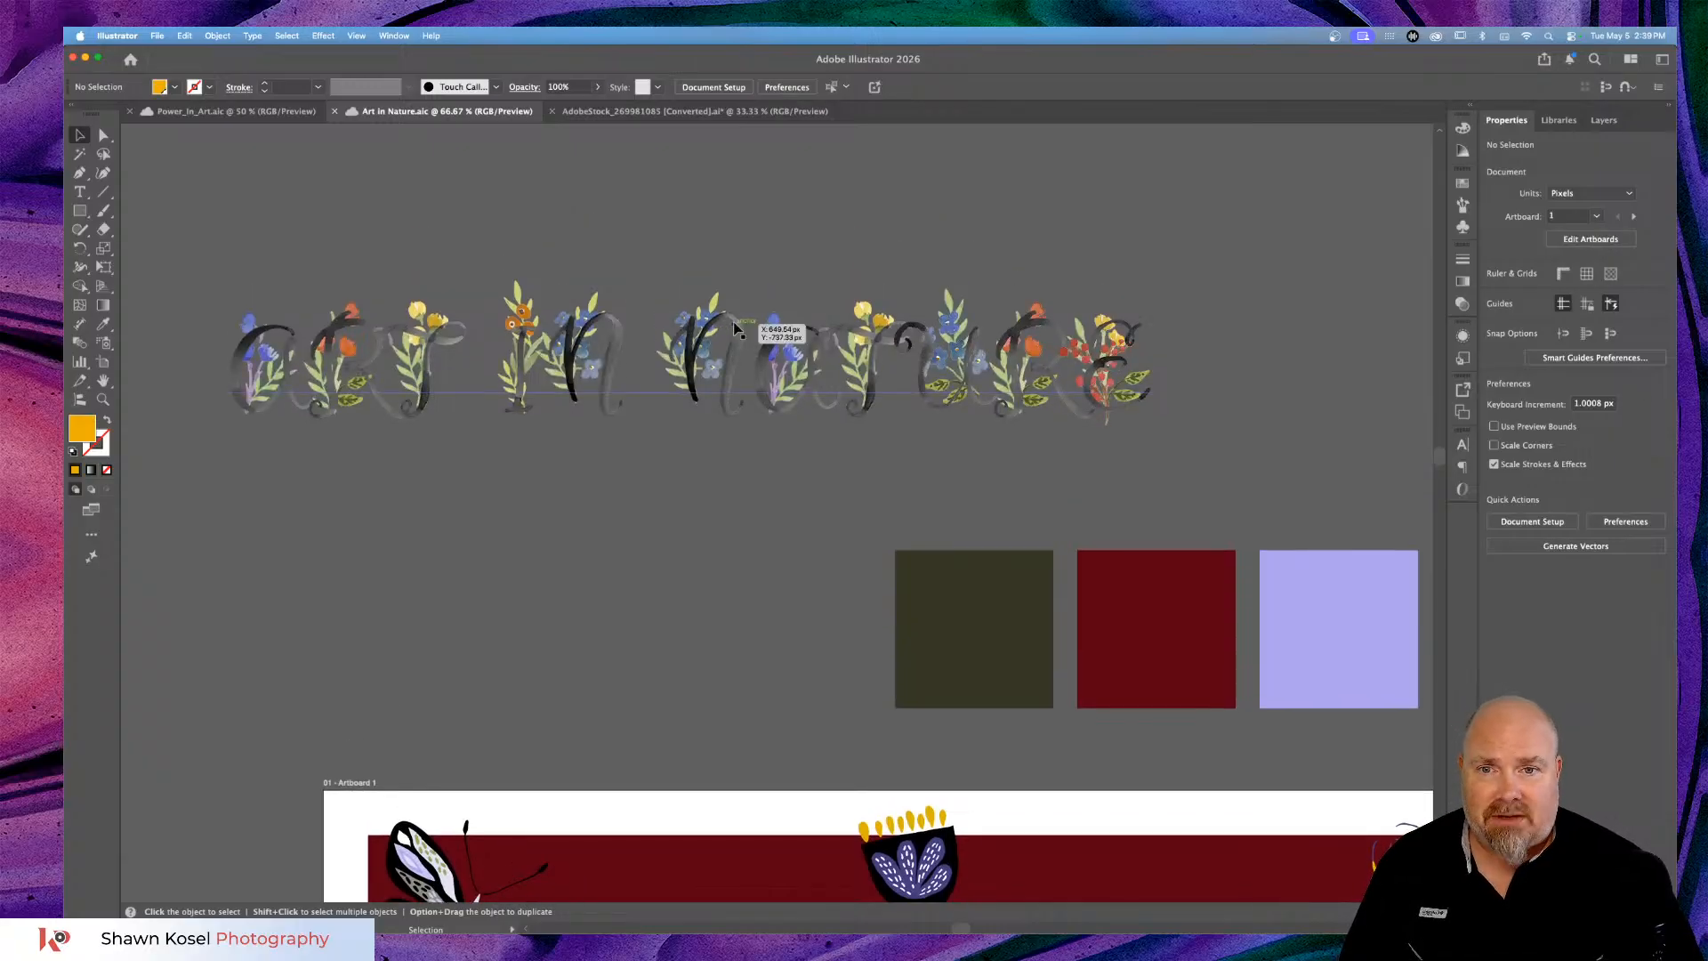
click(735, 347)
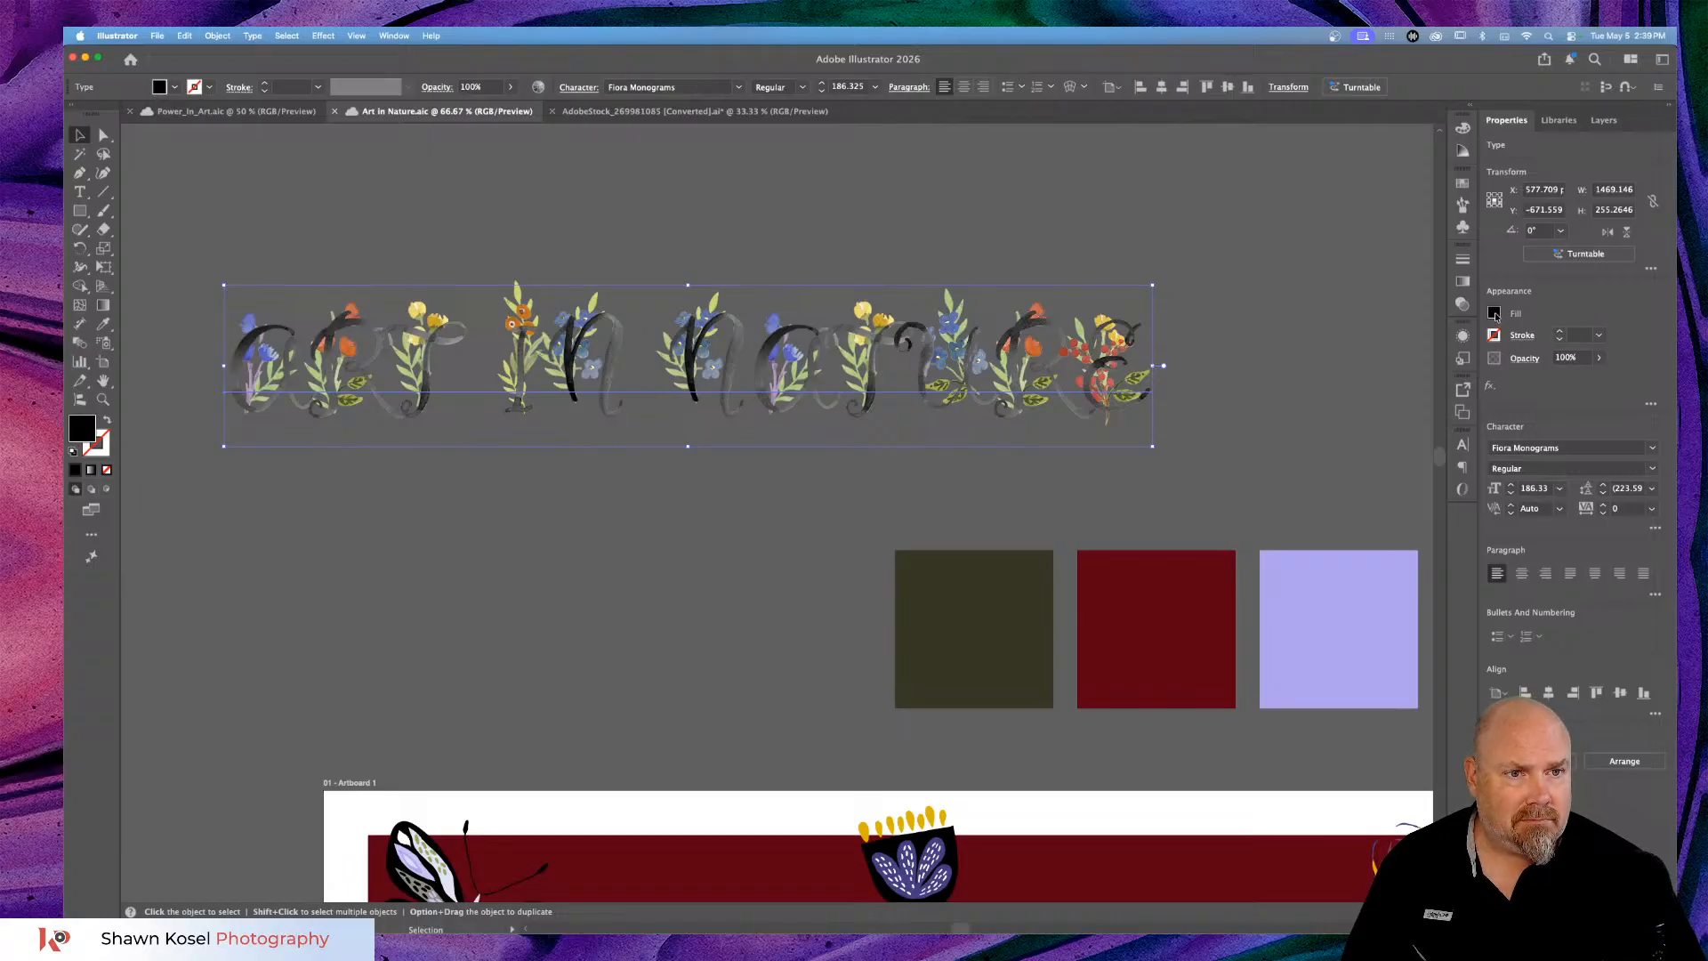
click(1495, 313)
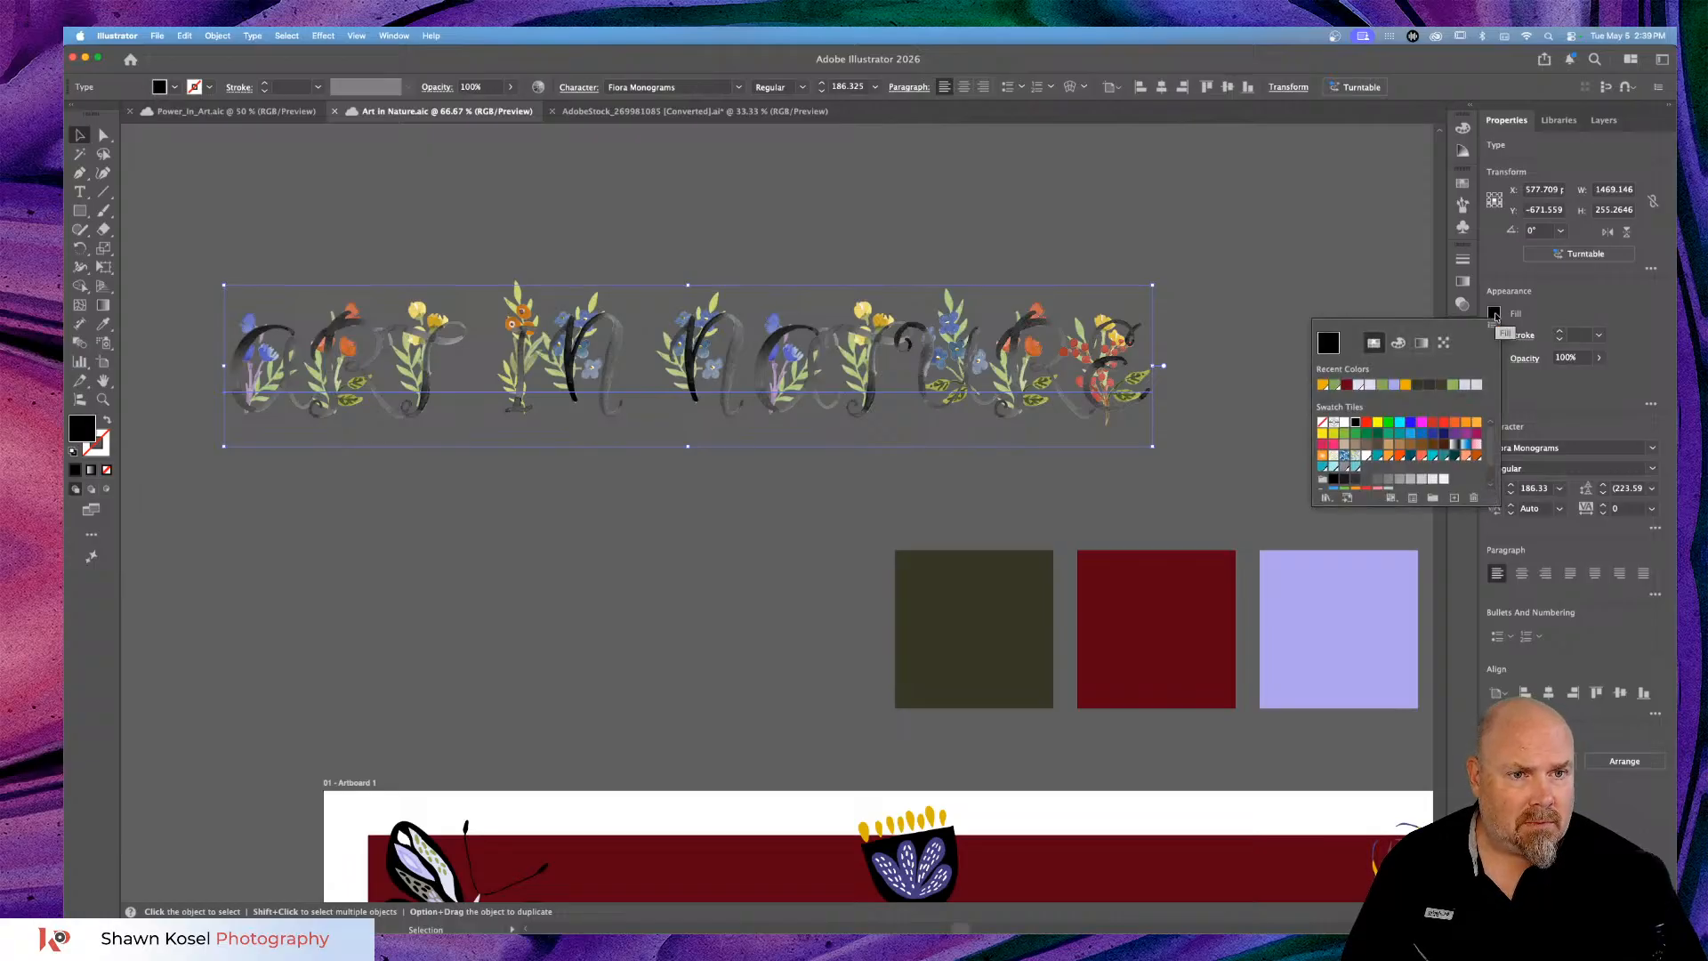
scroll(1370, 466, down, 2)
click(1378, 480)
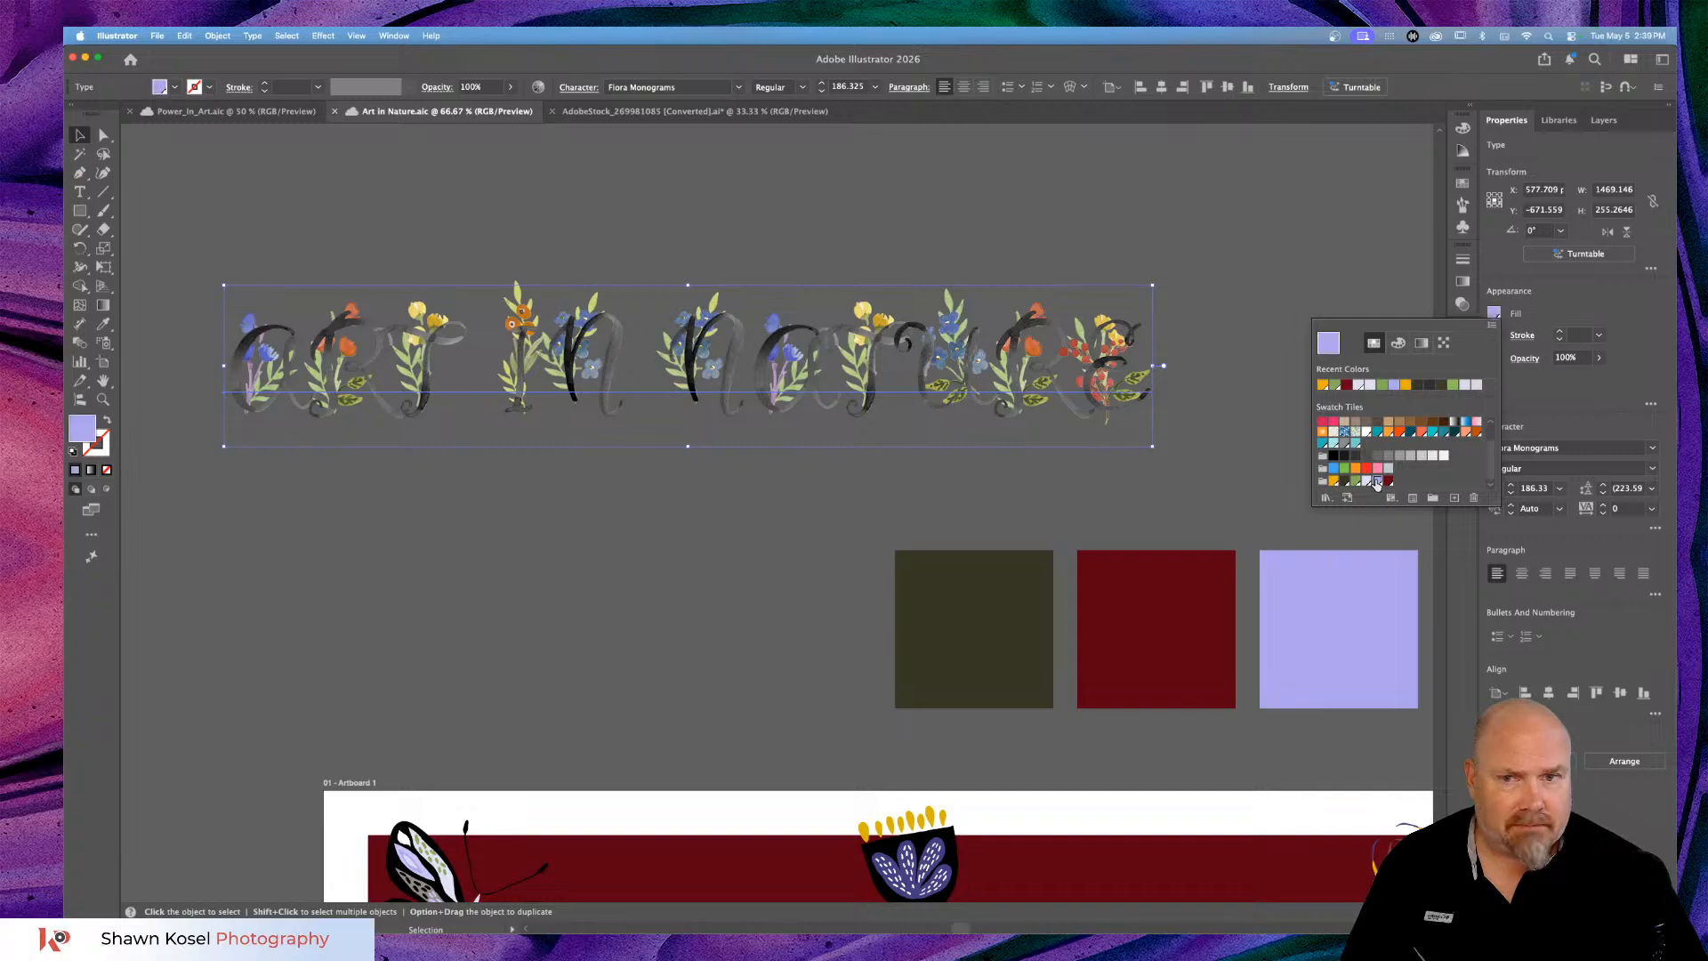
click(795, 537)
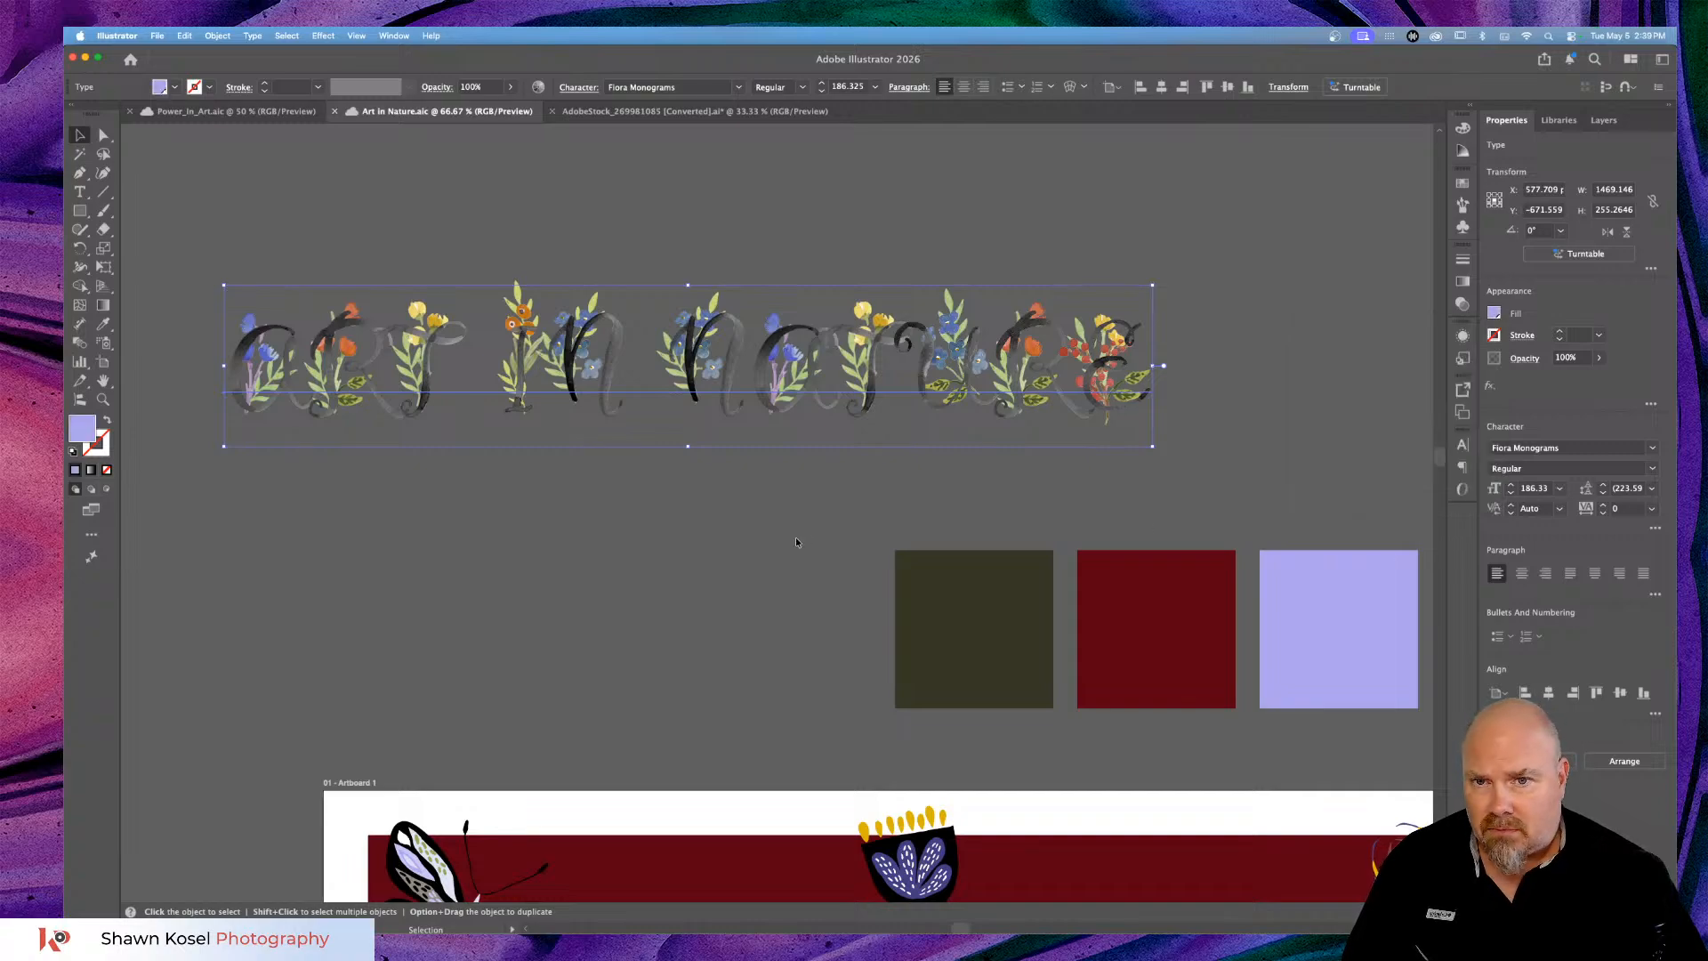
click(795, 540)
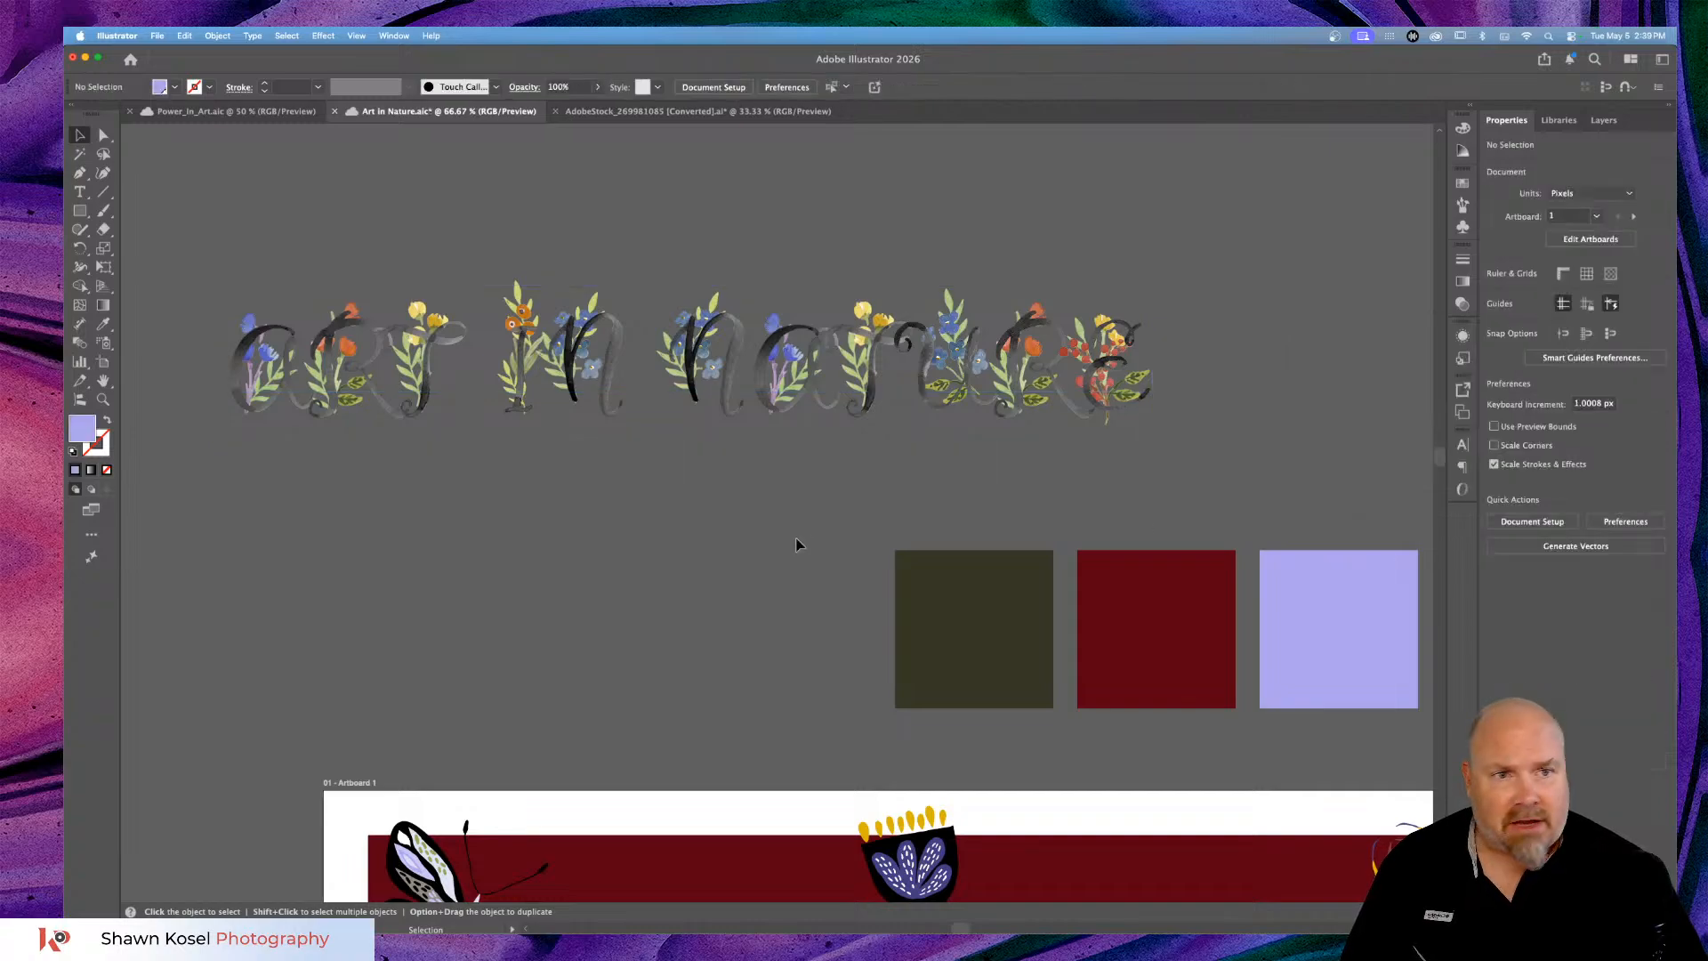
click(876, 405)
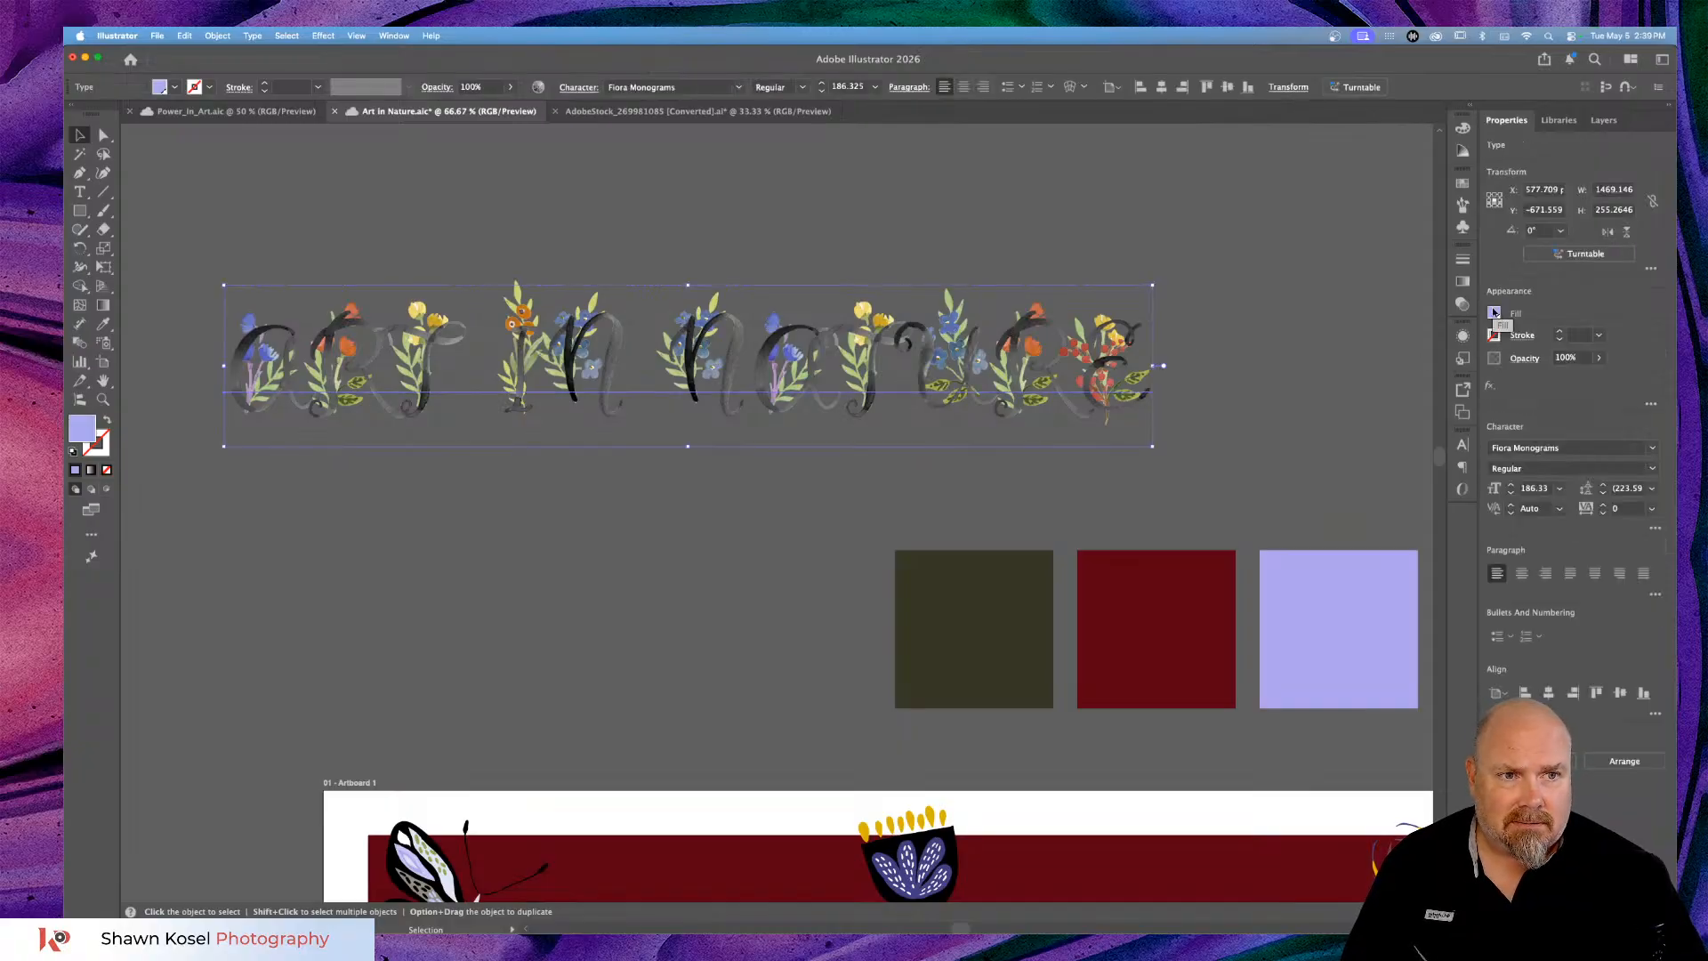
click(717, 511)
Inspect the black Art in Nature type samples, checking the fonts of the brush-script title and the Lorem ipsum text.
scroll(721, 509, left, 5)
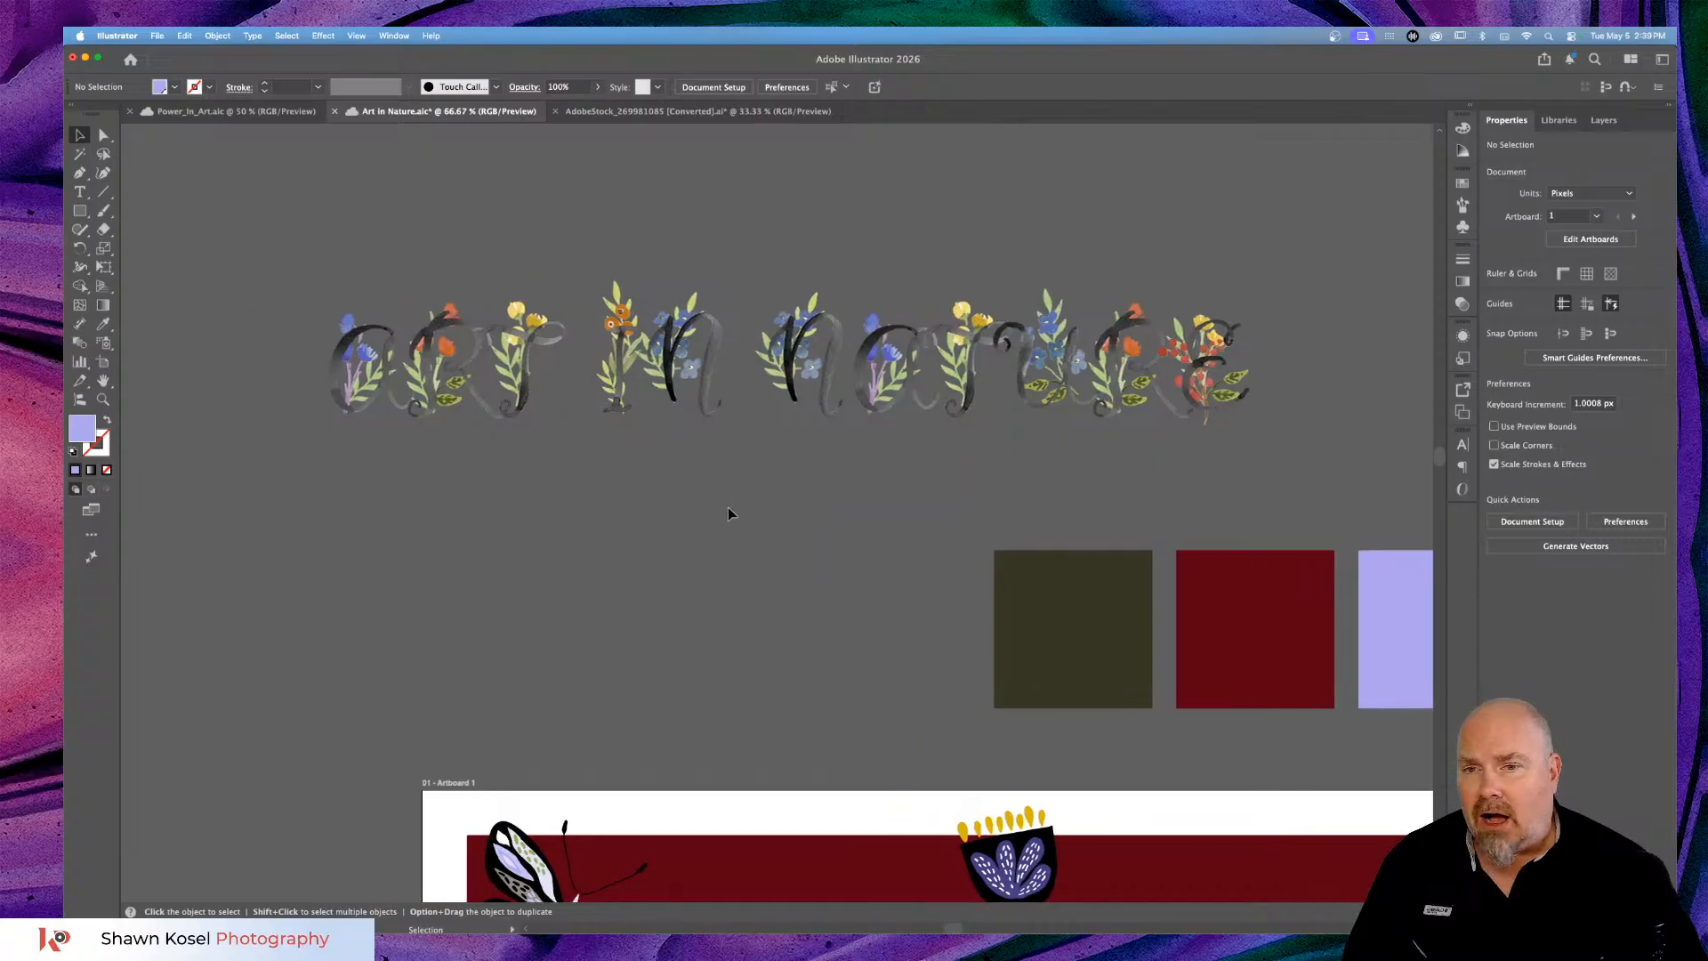
scroll(733, 509, left, 15)
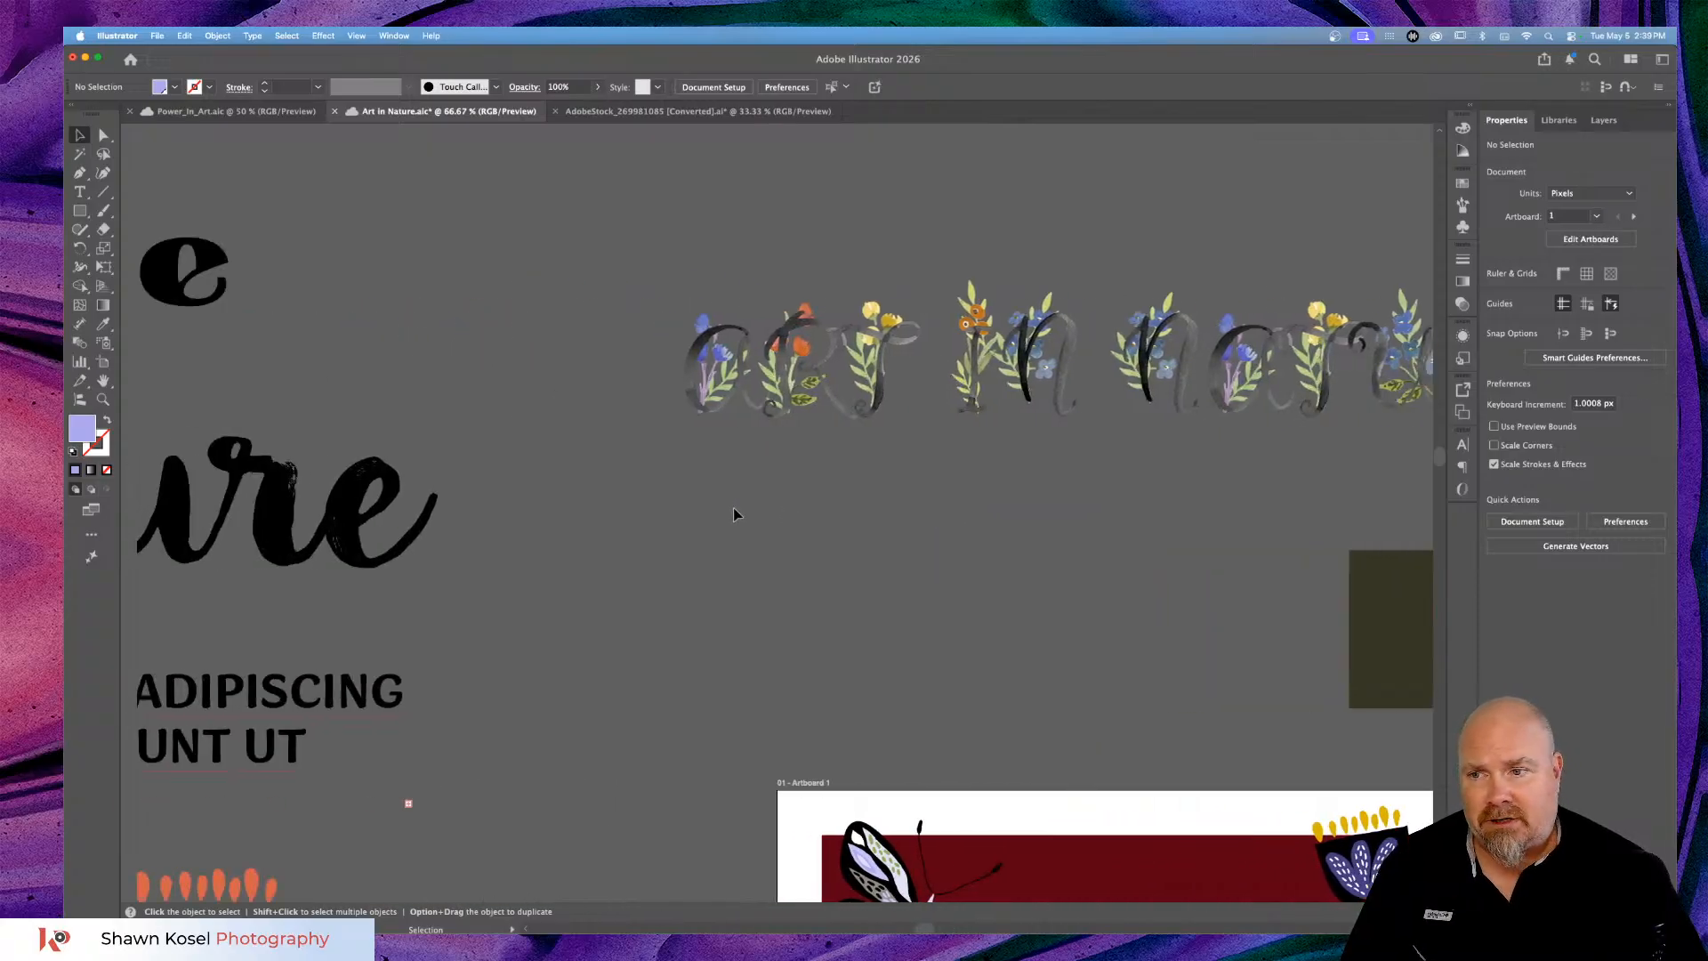
scroll(750, 511, left, 15)
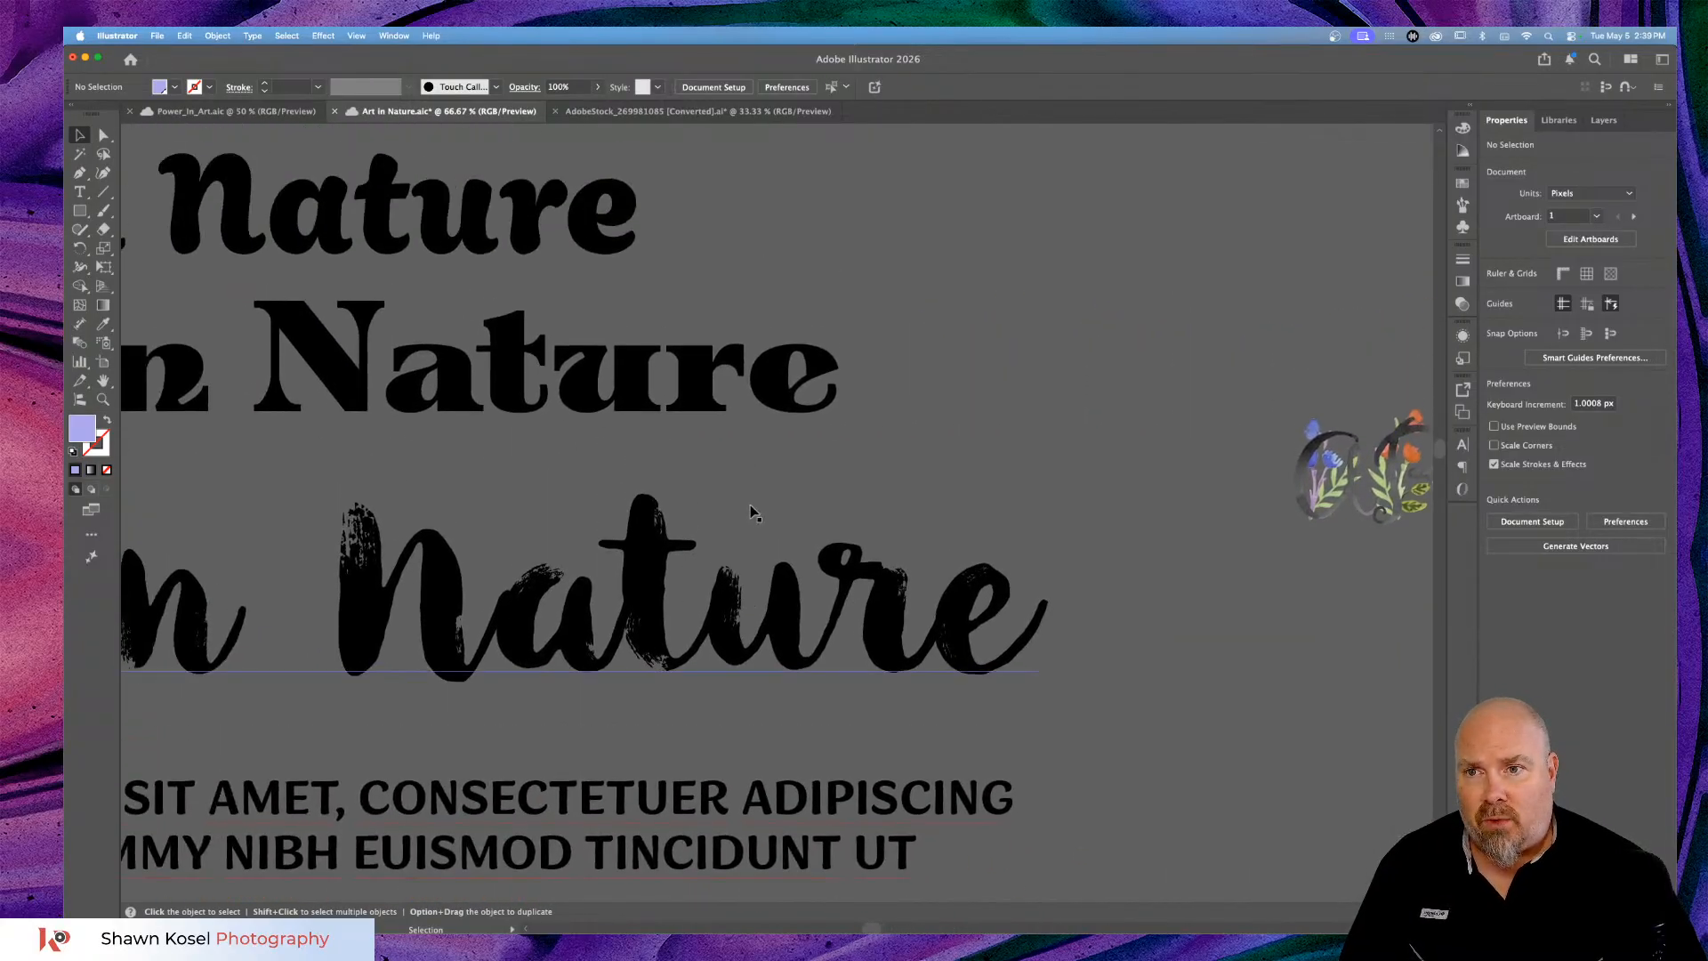
key(super+minus)
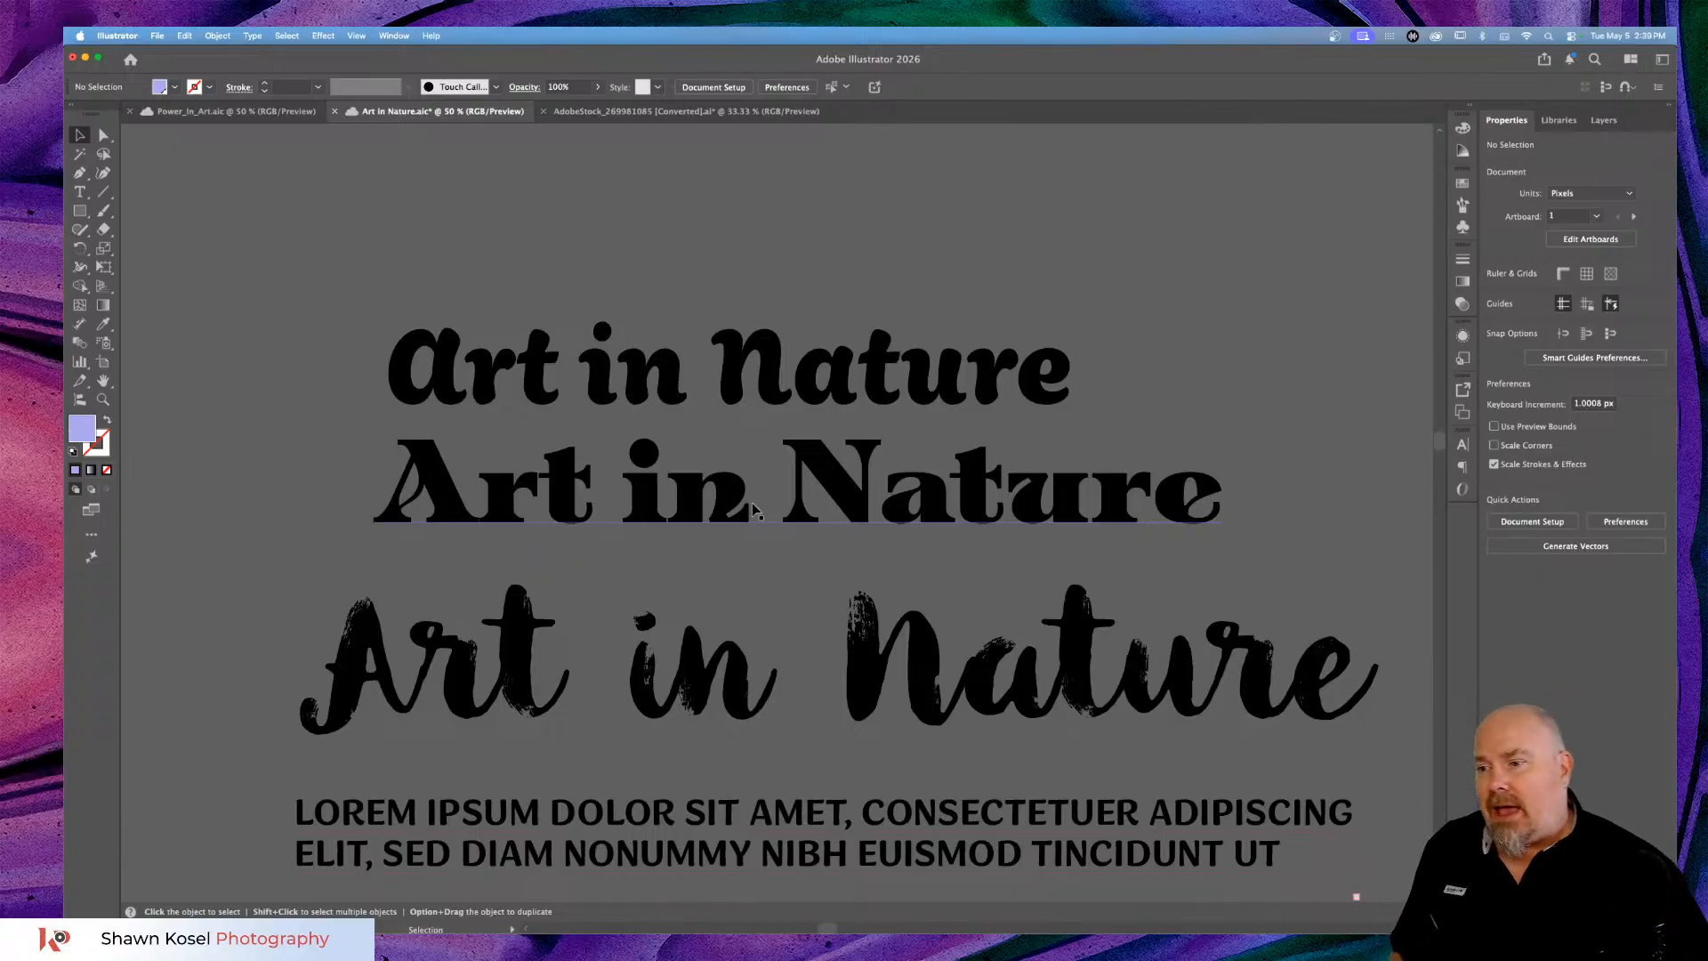
click(900, 617)
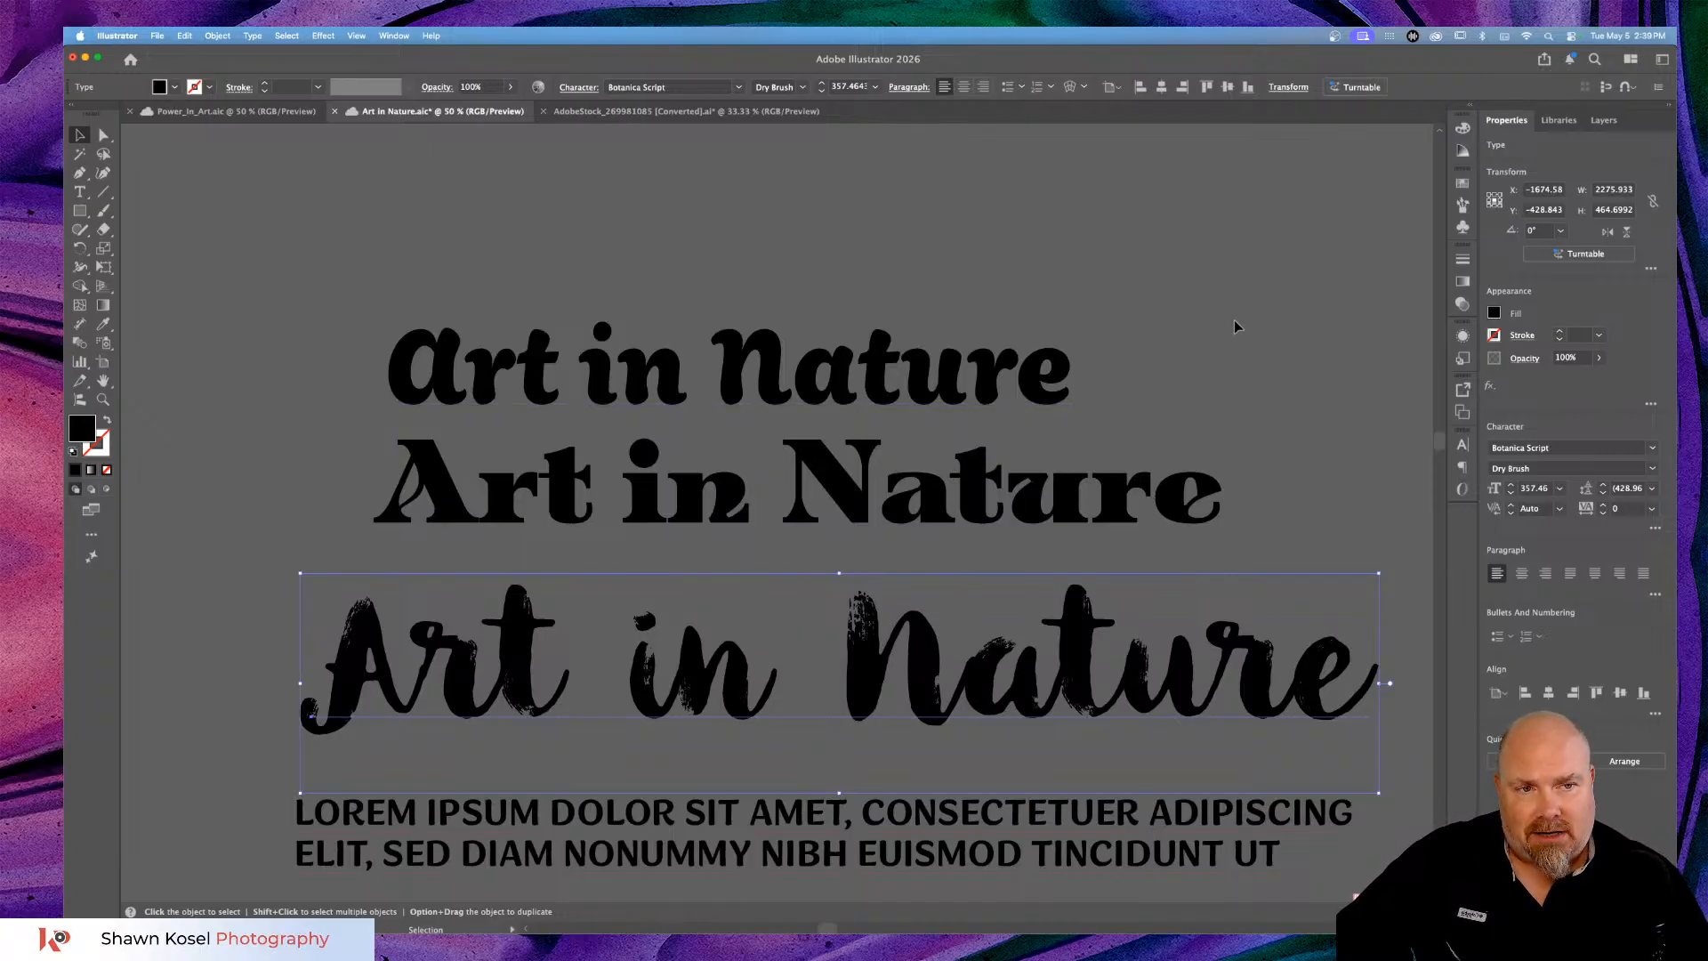
scroll(1236, 324, down, 10)
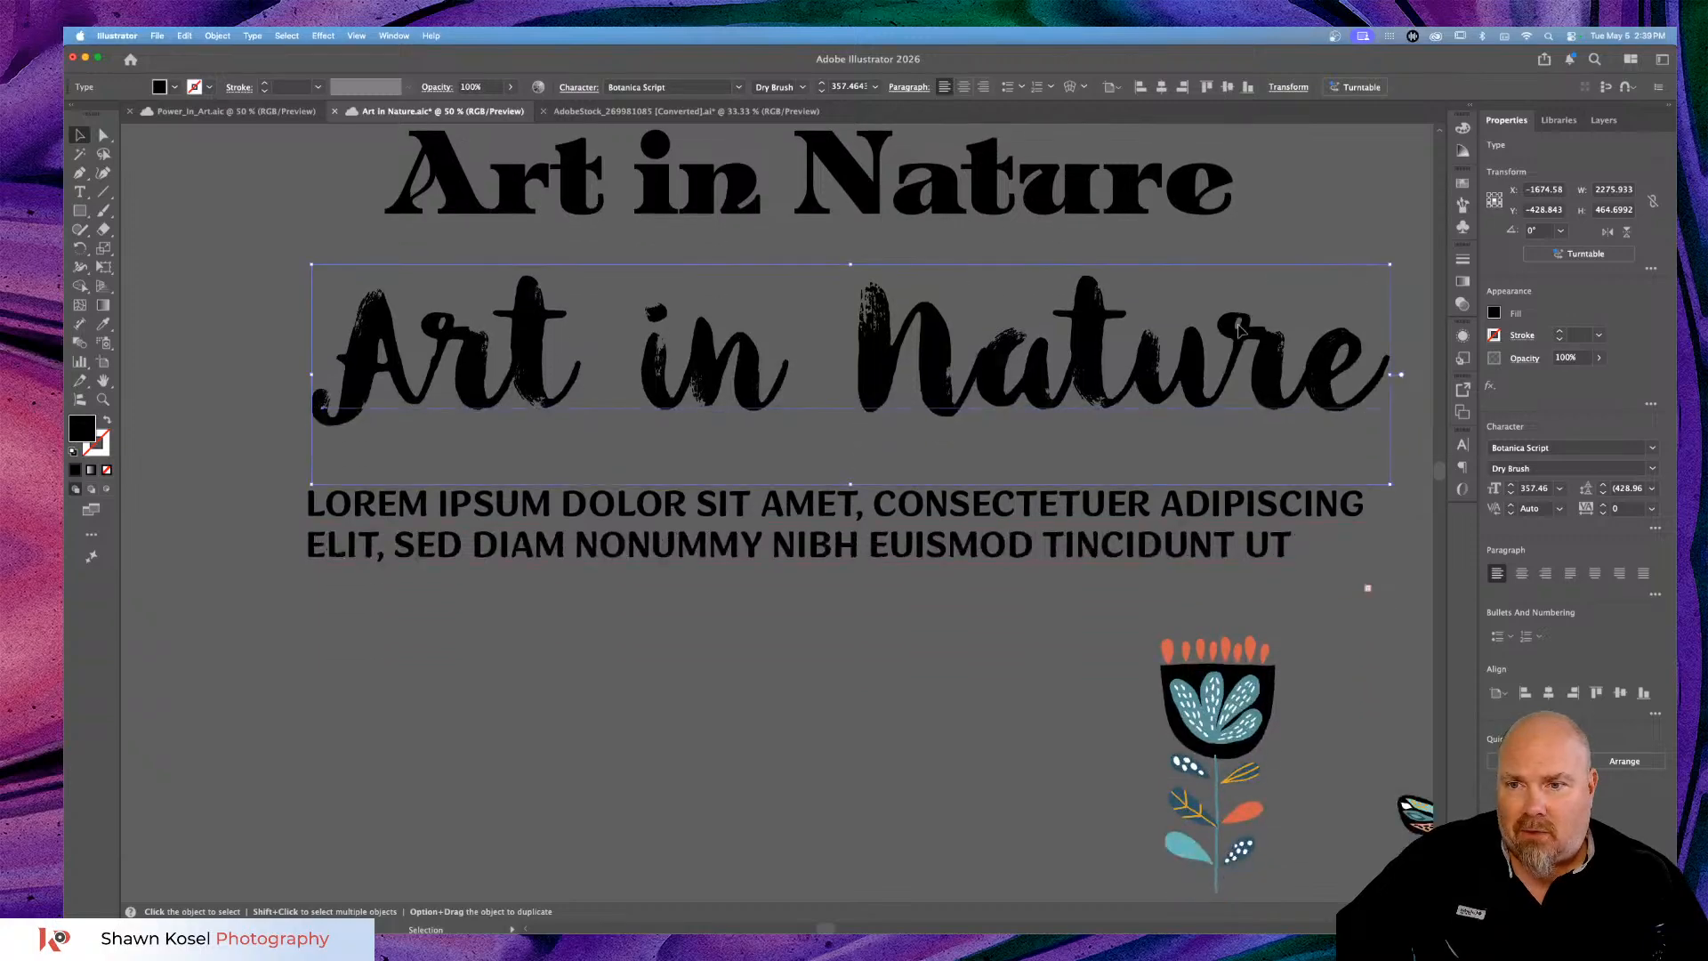
scroll(1239, 329, down, 4)
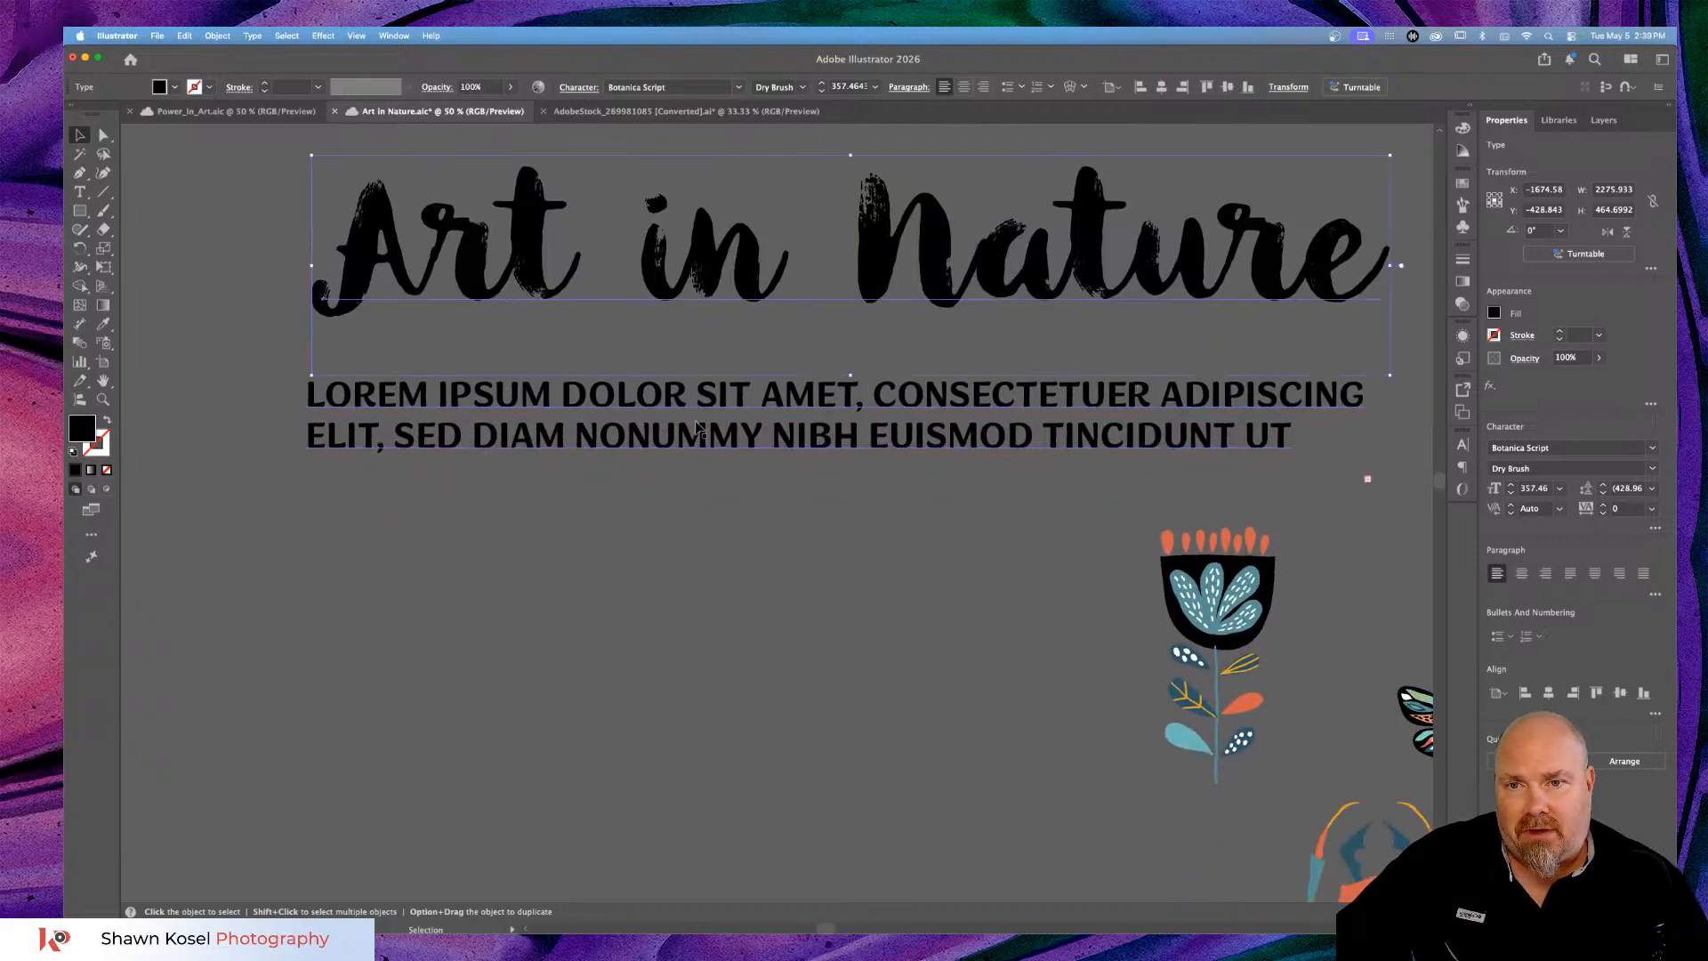
click(698, 427)
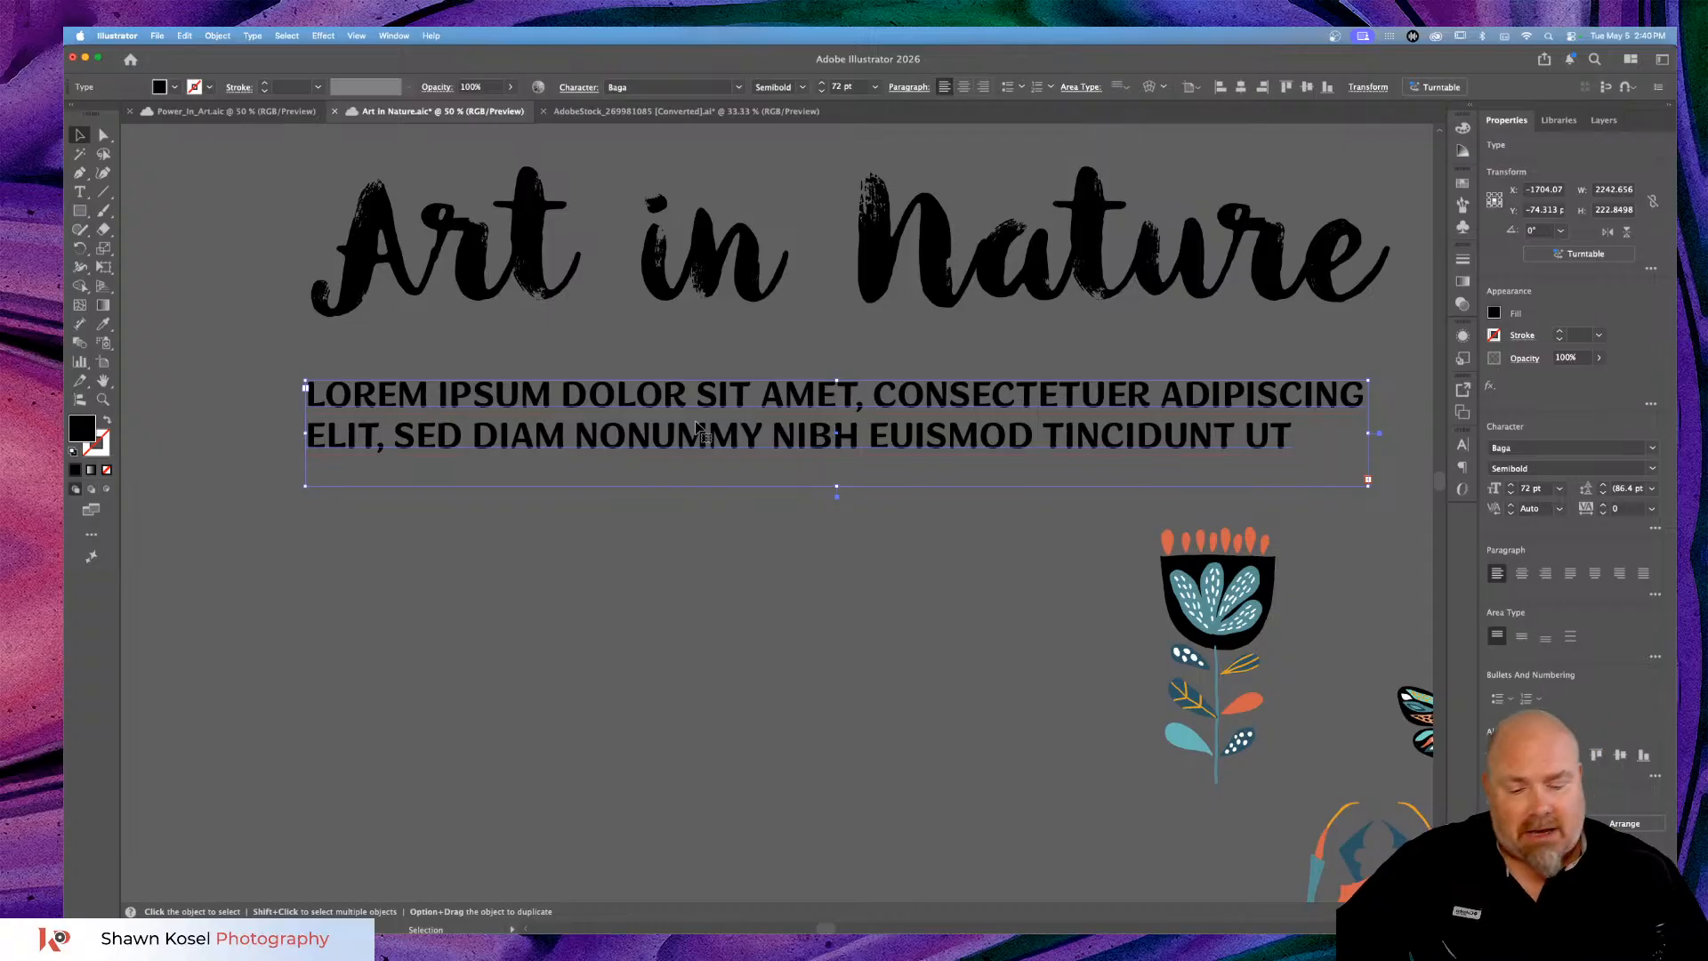
Review the type samples, illustrations, palette and both artboards together in one overview.
key(super+minus)
key(super+minus)
key(super+minus)
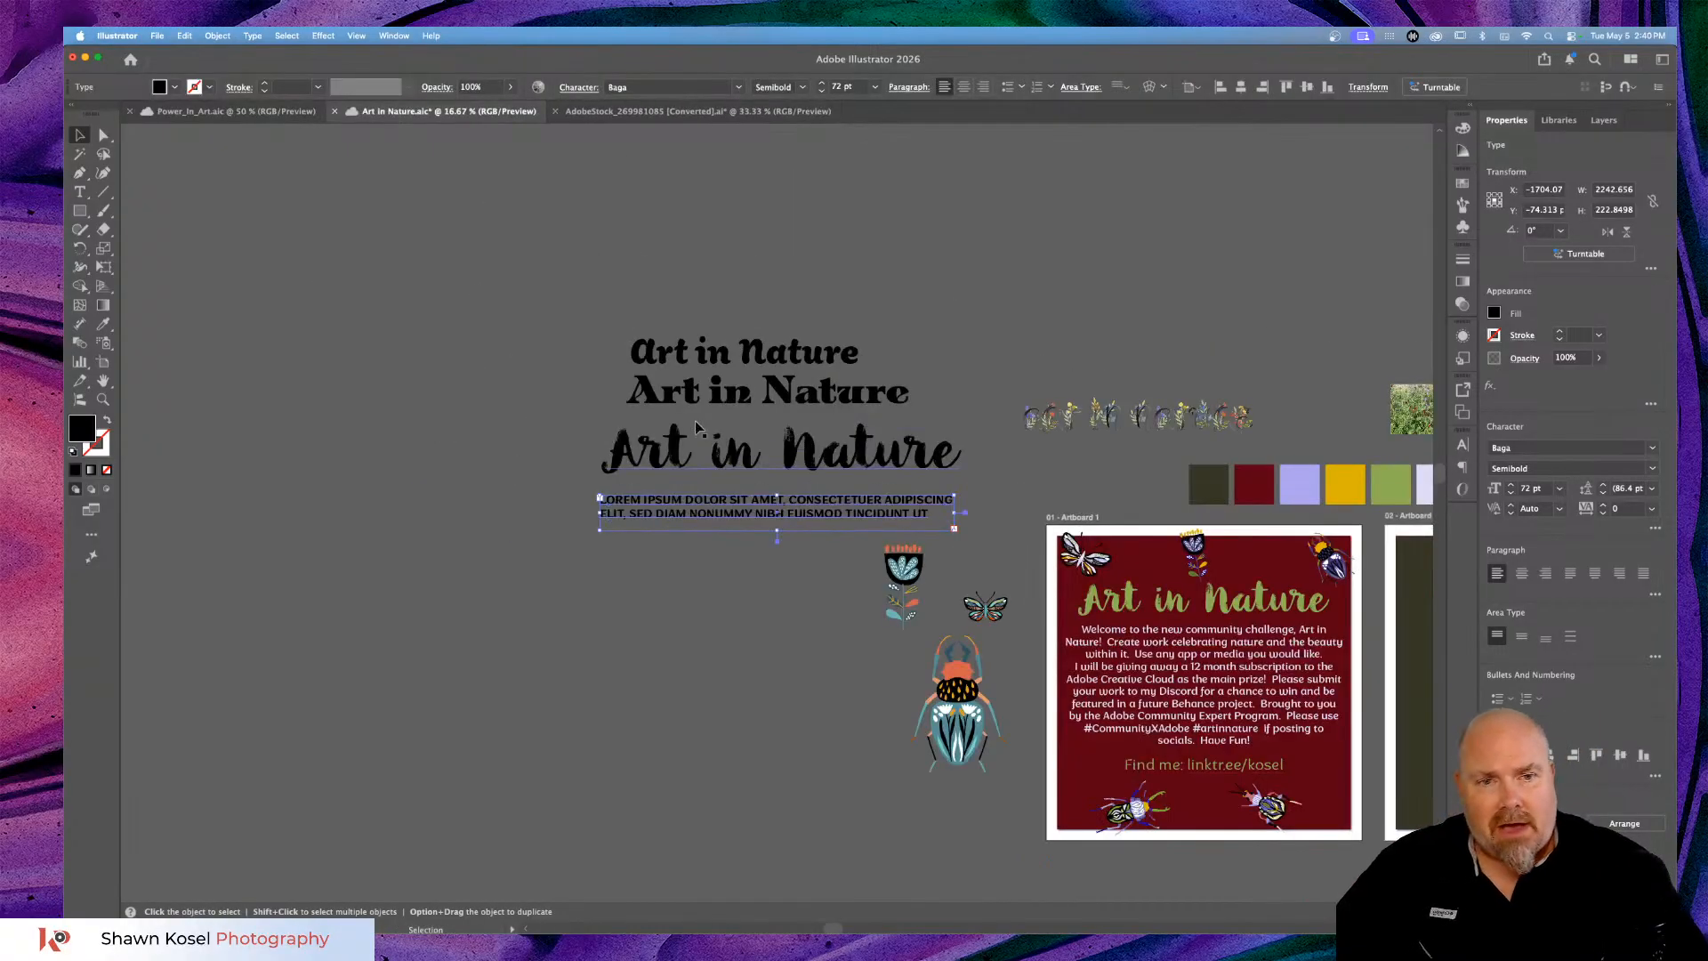
scroll(645, 618, right, 3)
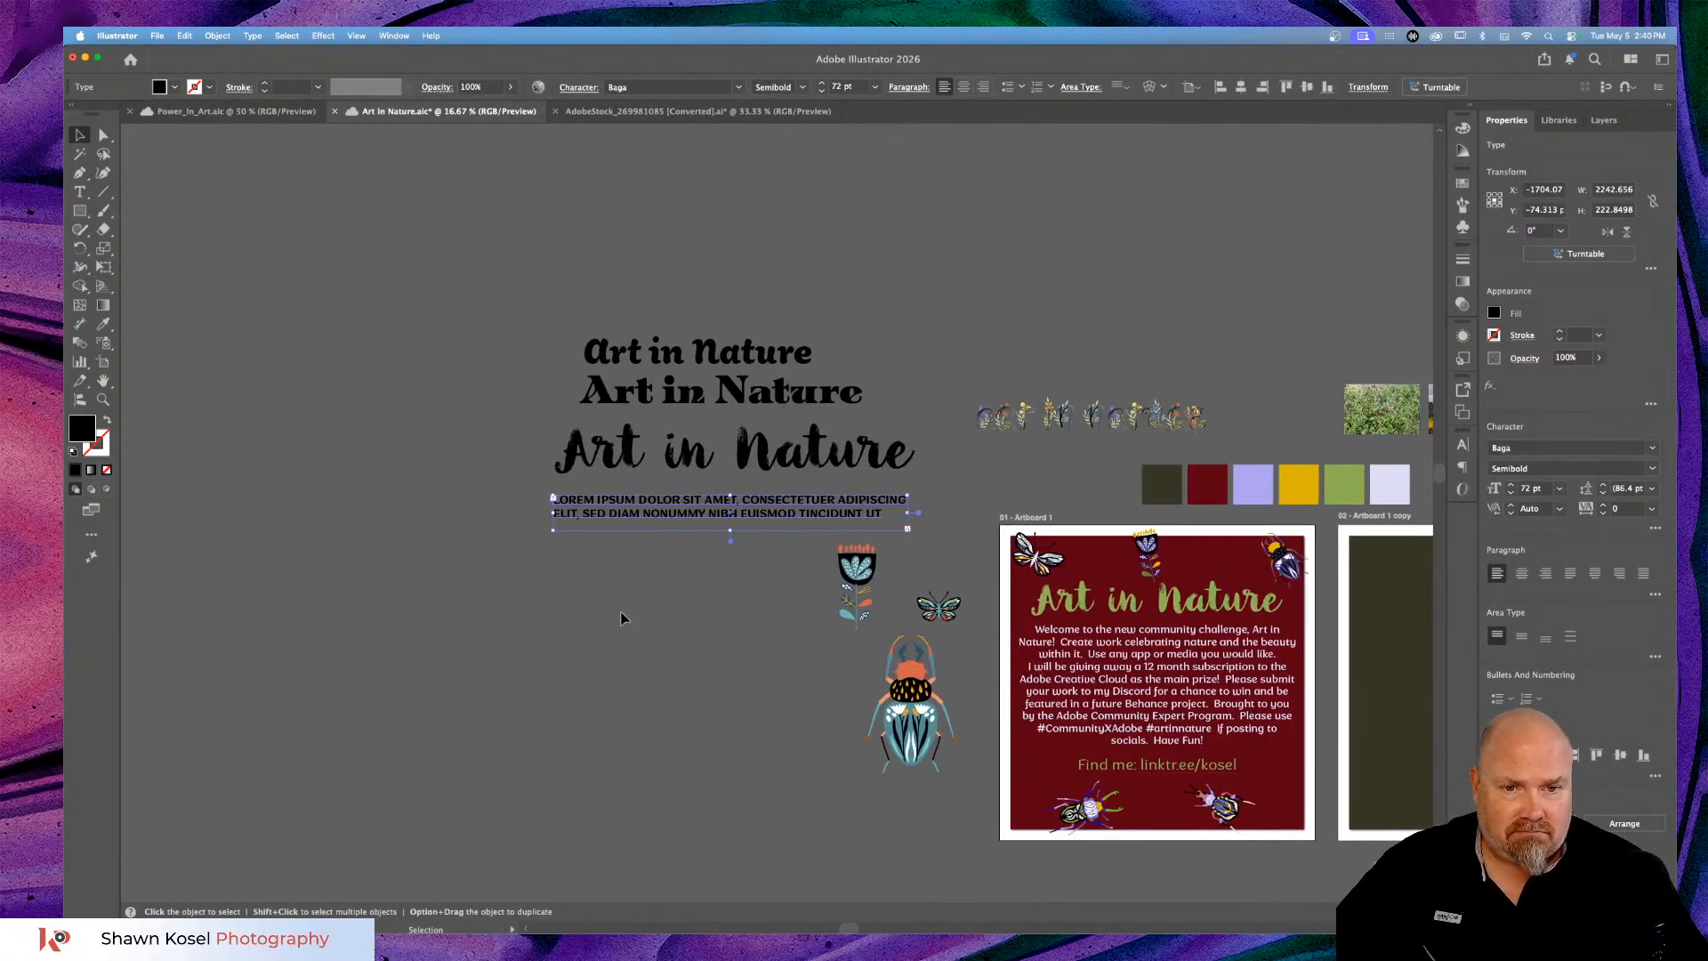
scroll(621, 618, right, 10)
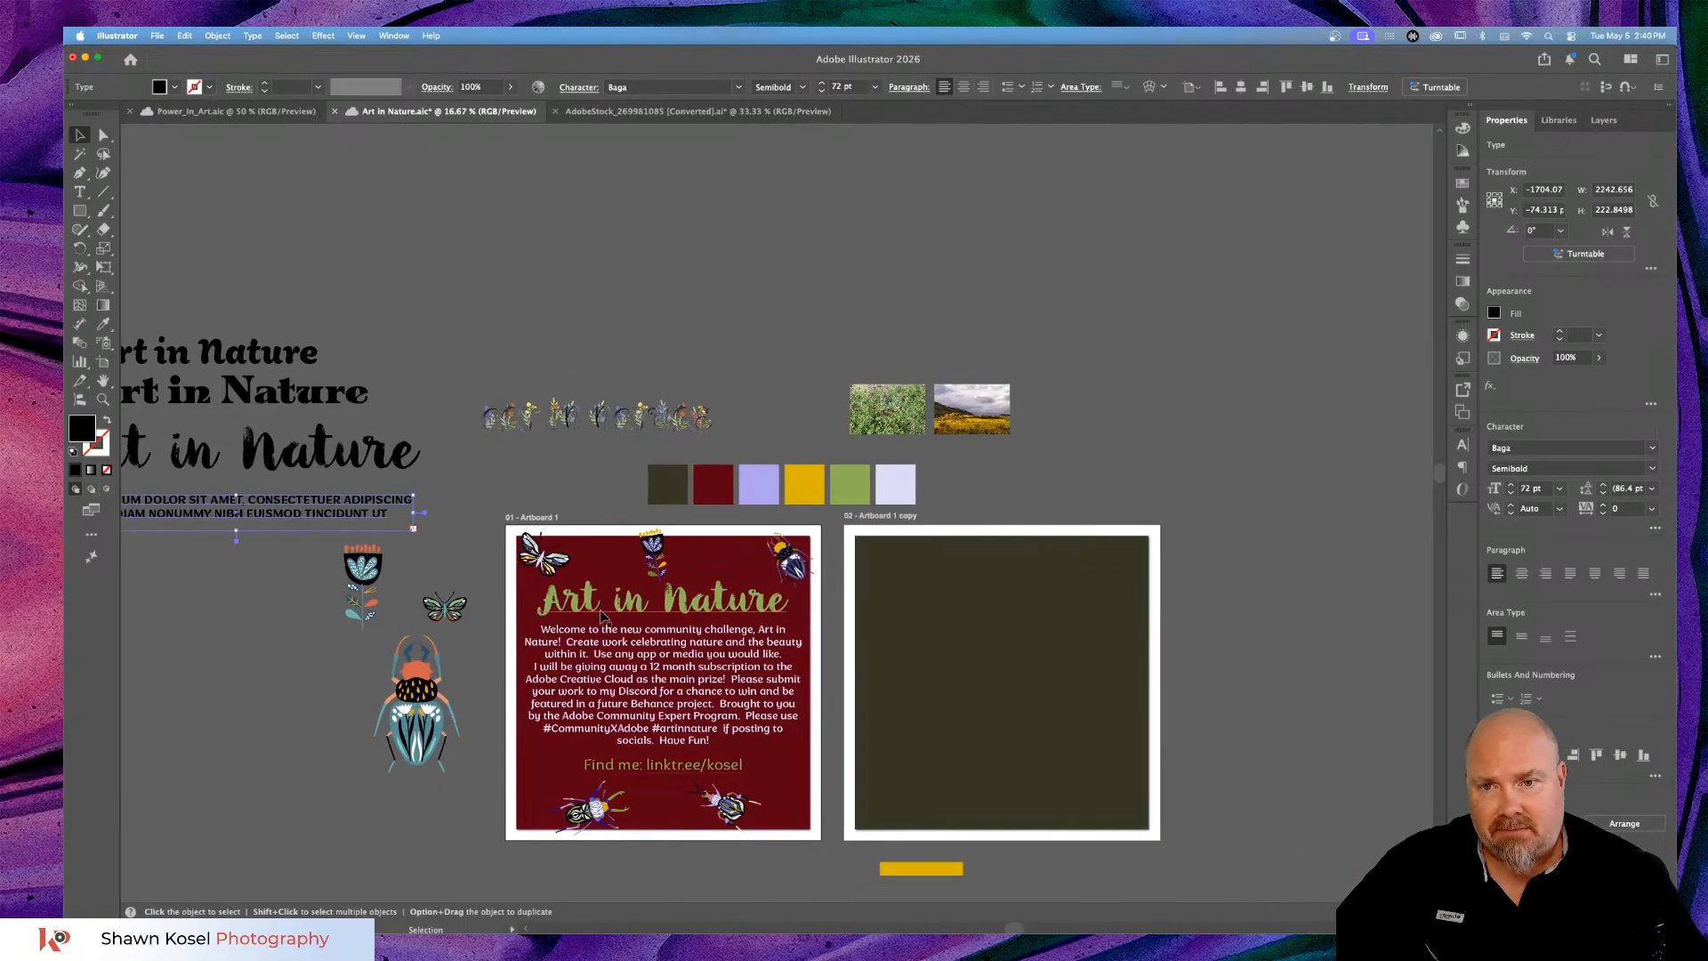
Switch to the Power_In_Art document, deselect the vertical Find ME text, and examine the Inspiration list up close.
click(233, 113)
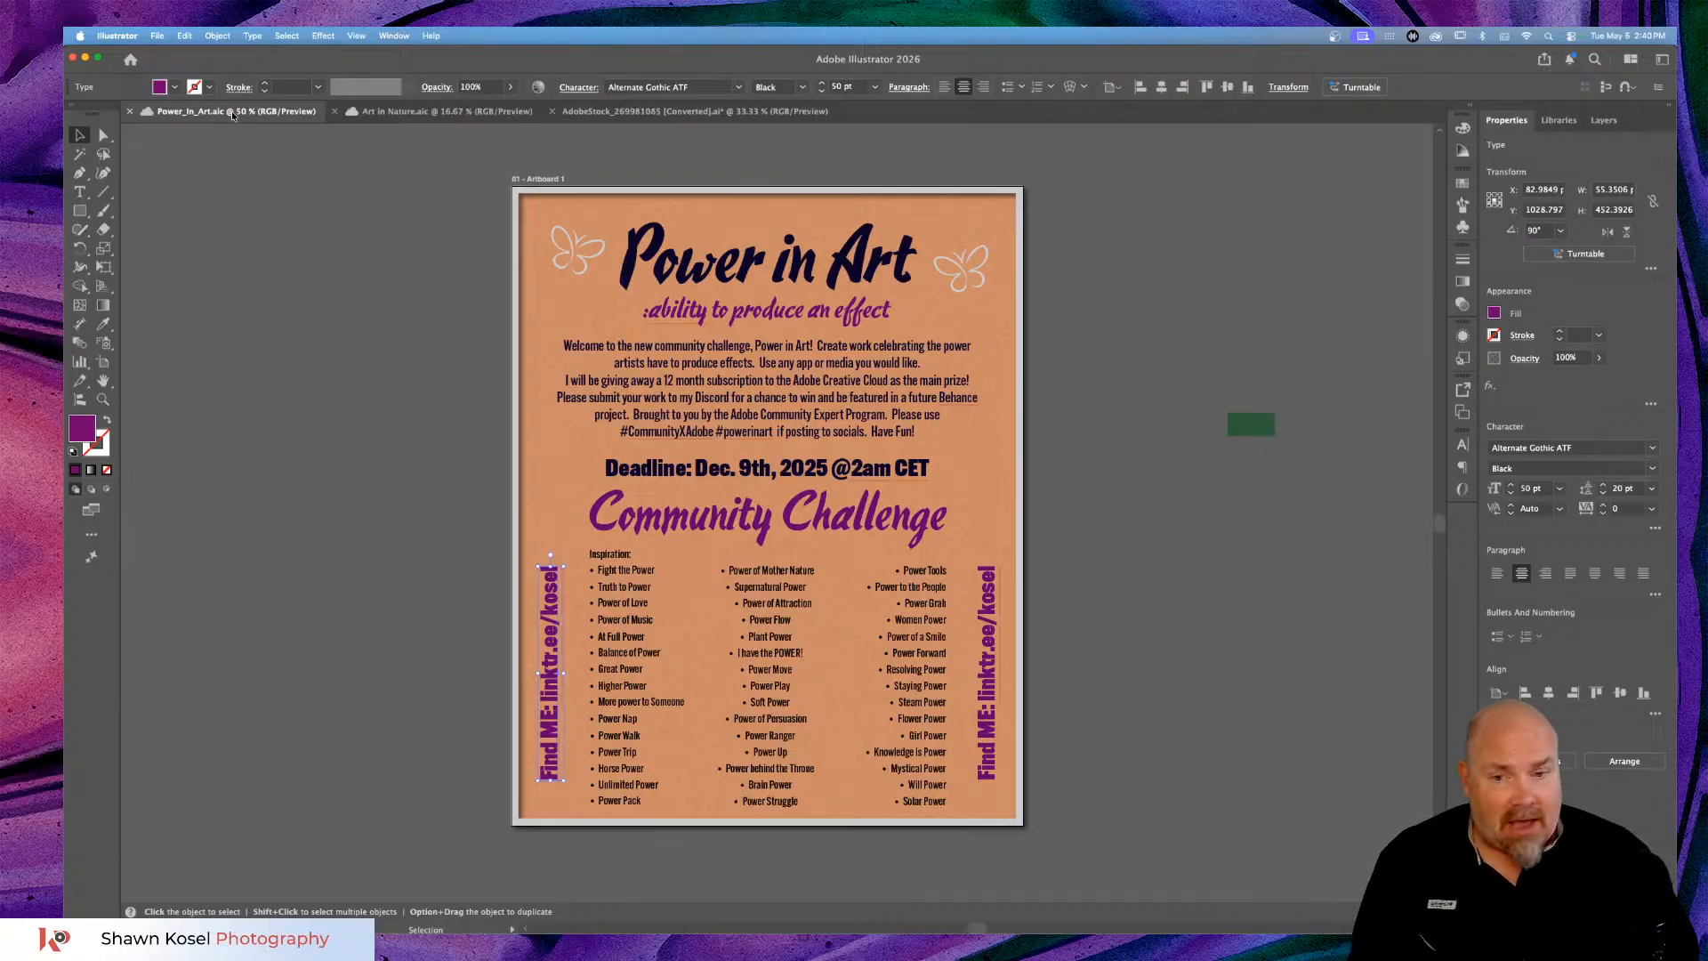
key(super+equal)
key(super+equal)
key(super+equal)
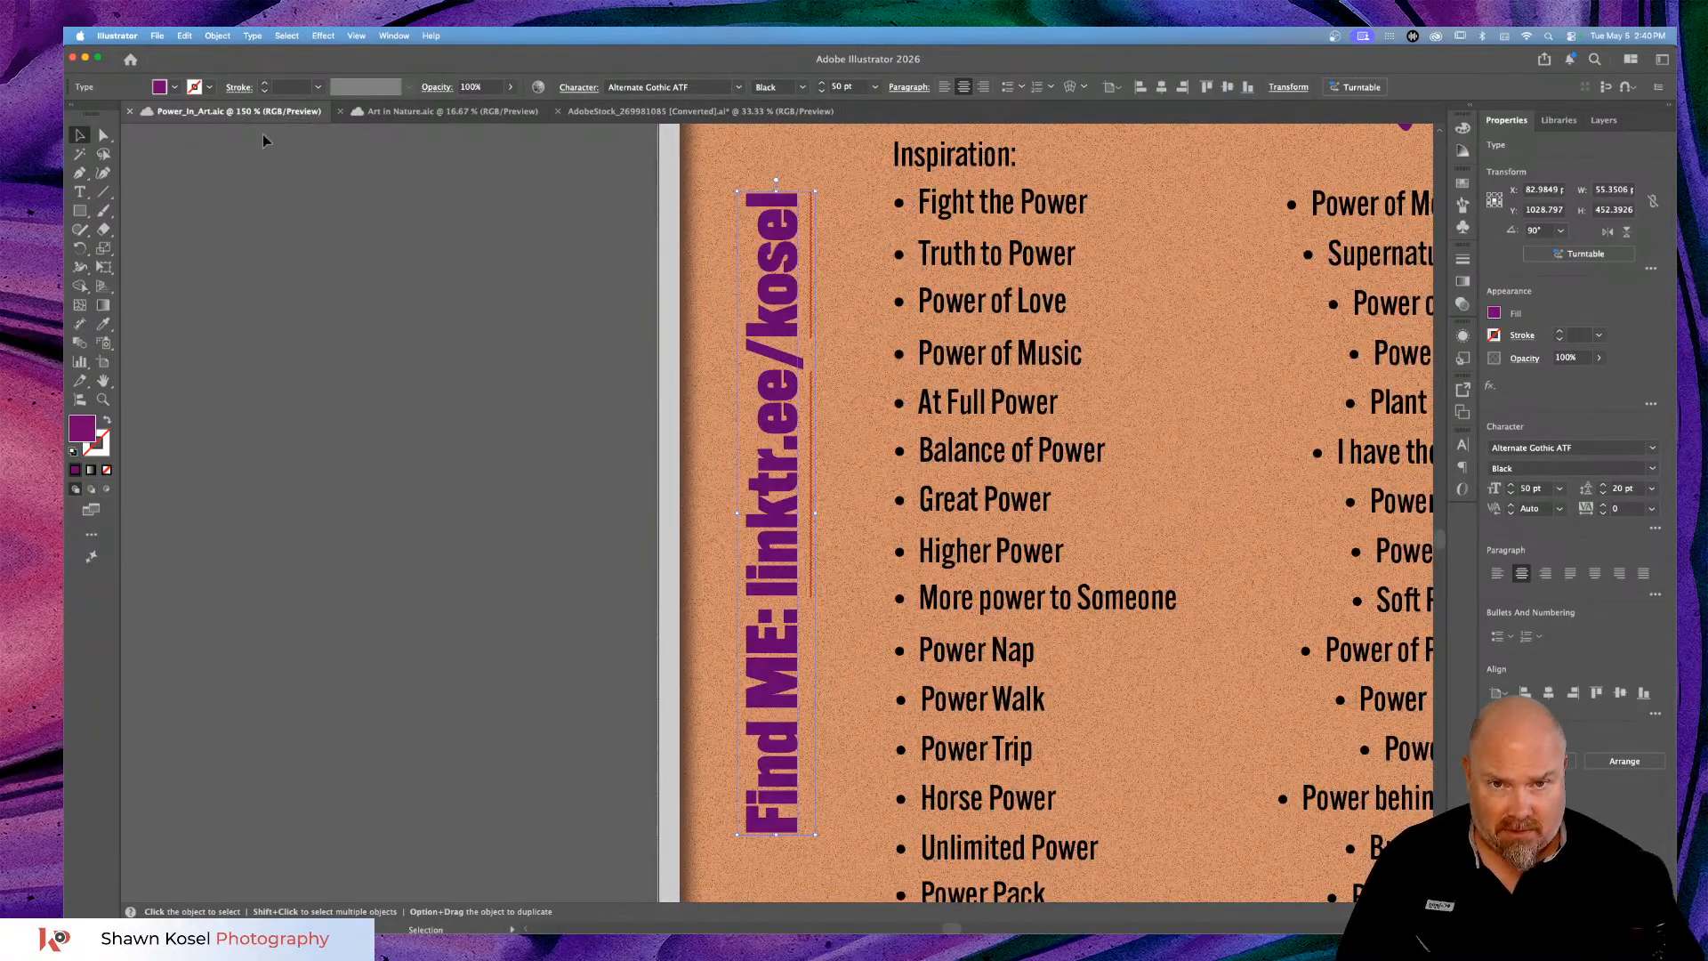
scroll(984, 489, right, 10)
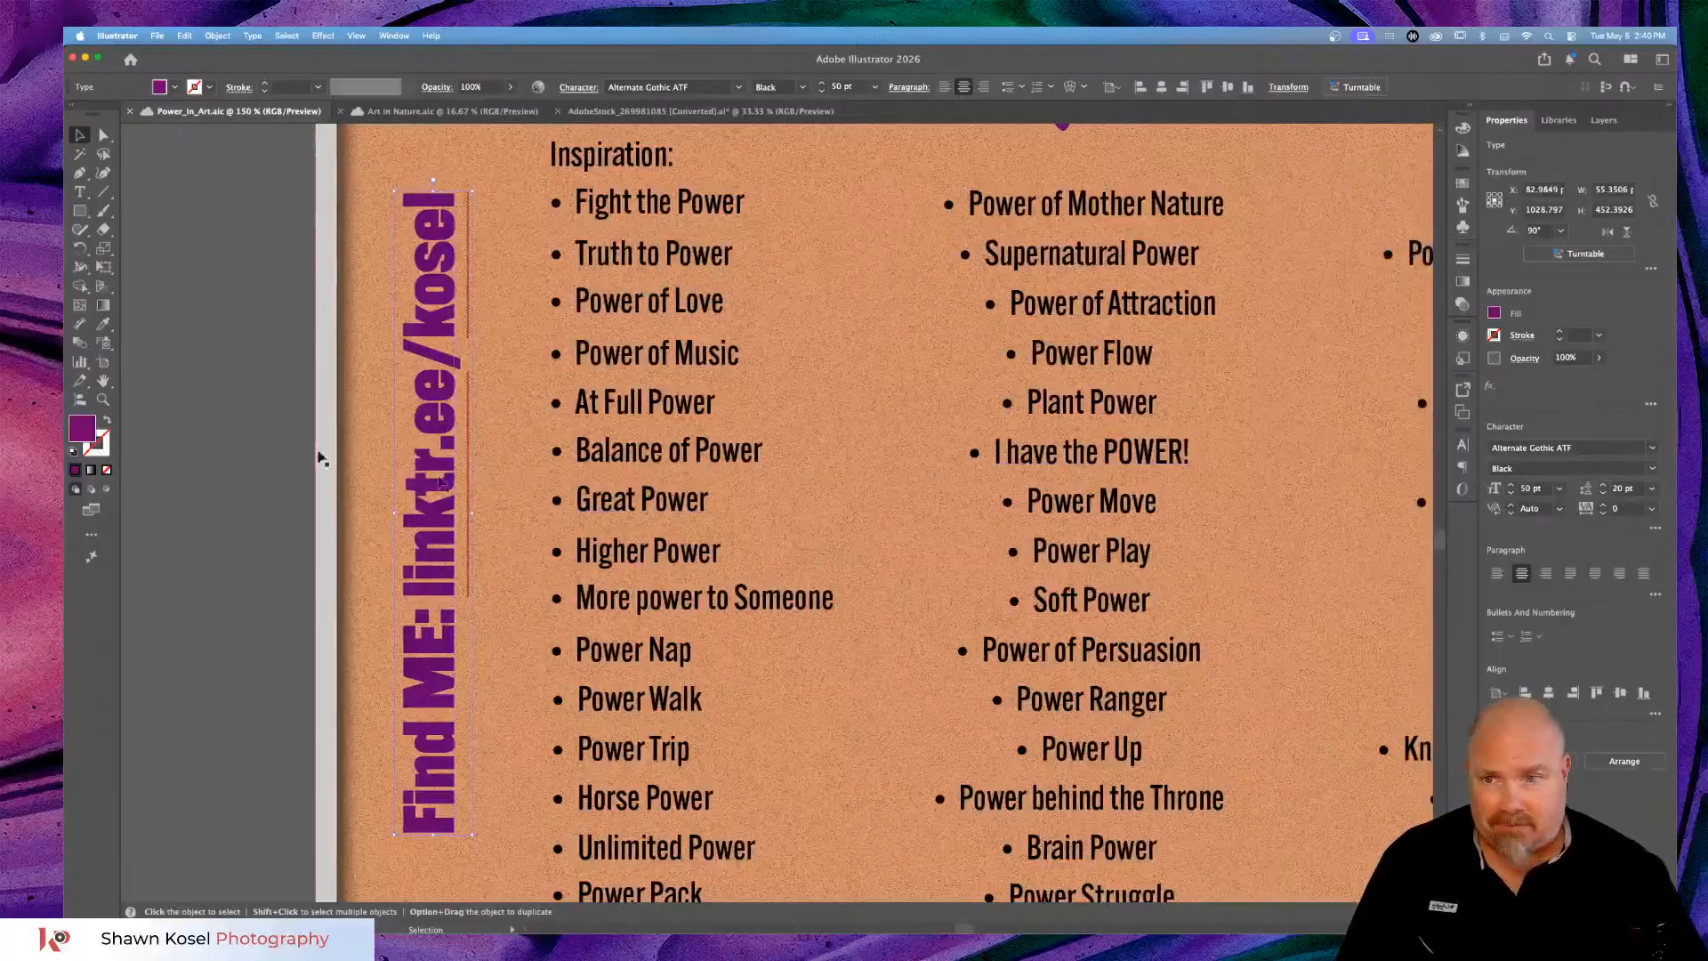
click(221, 449)
scroll(1160, 458, right, 1)
scroll(1160, 458, right, 6)
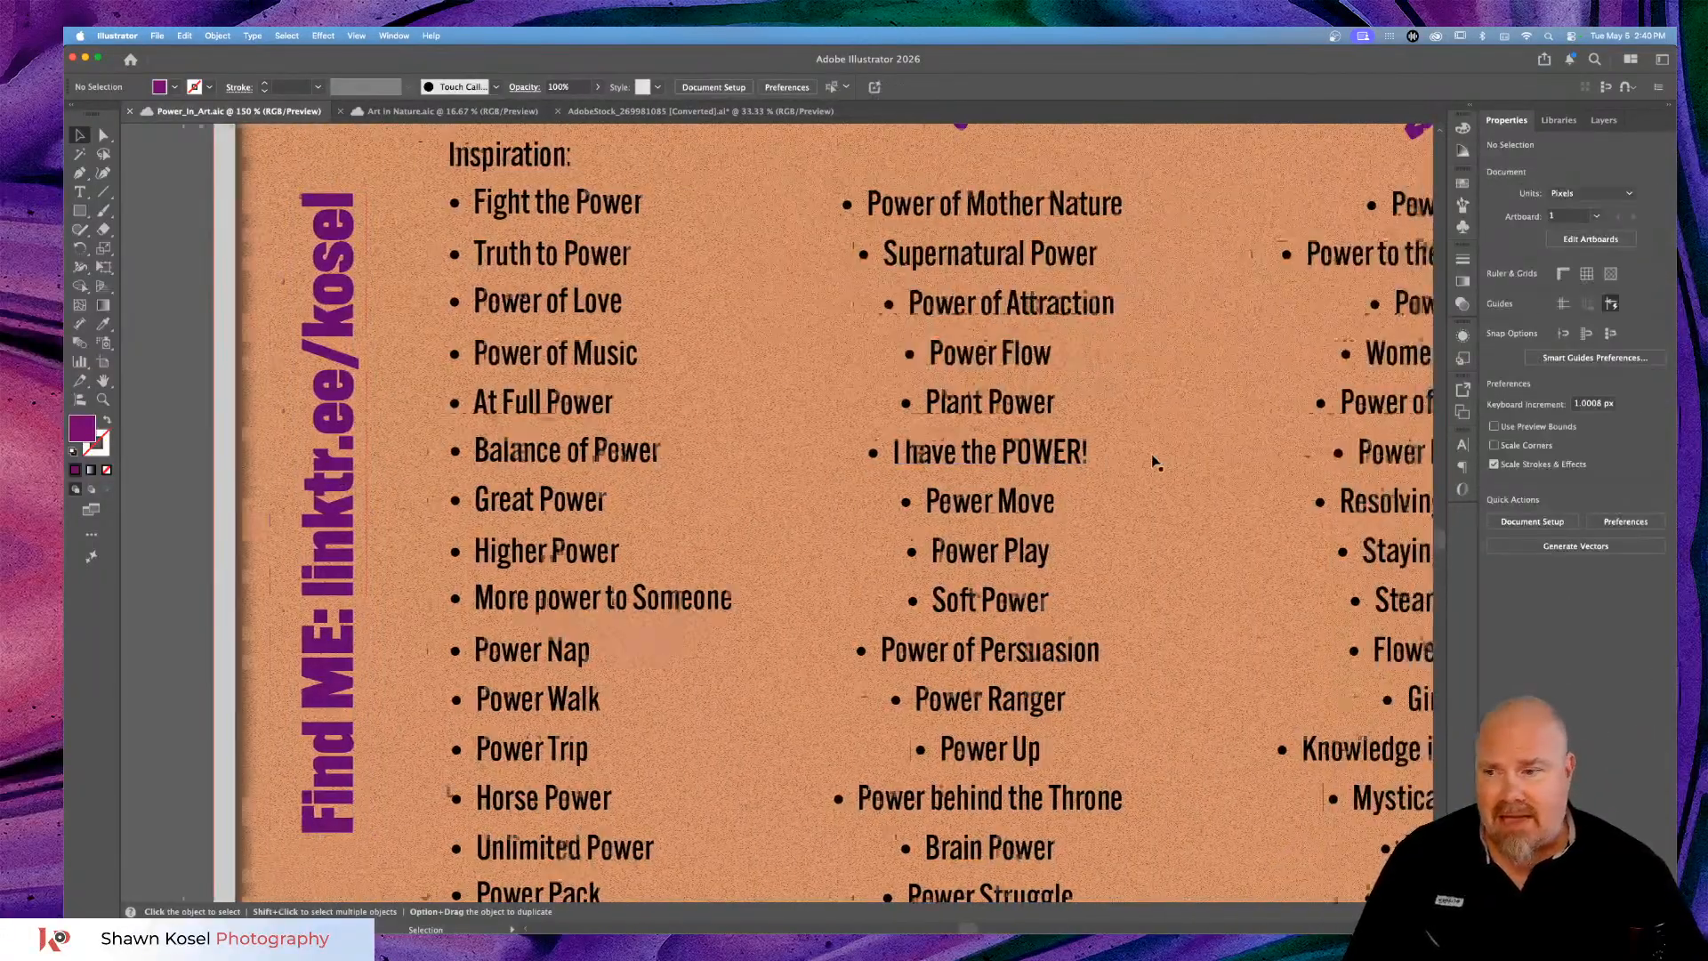
Review the Power in Art poster's title, challenge text, deadline line and inspiration columns as a whole.
key(super+minus)
key(super+minus)
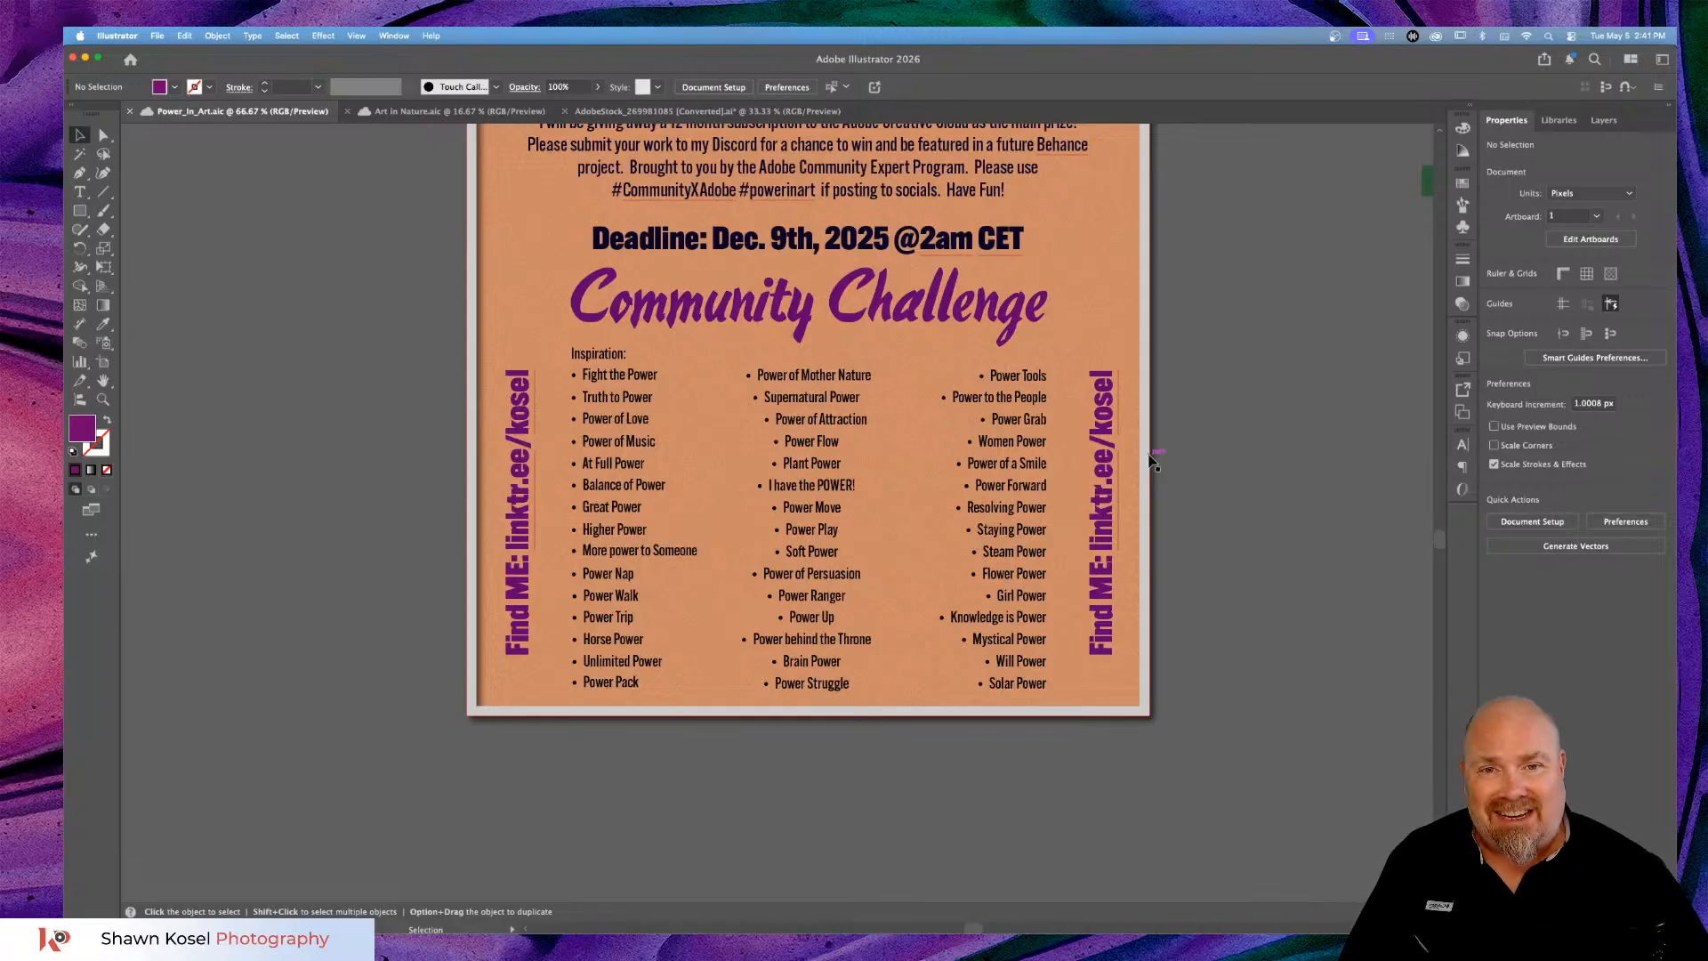
scroll(654, 306, up, 4)
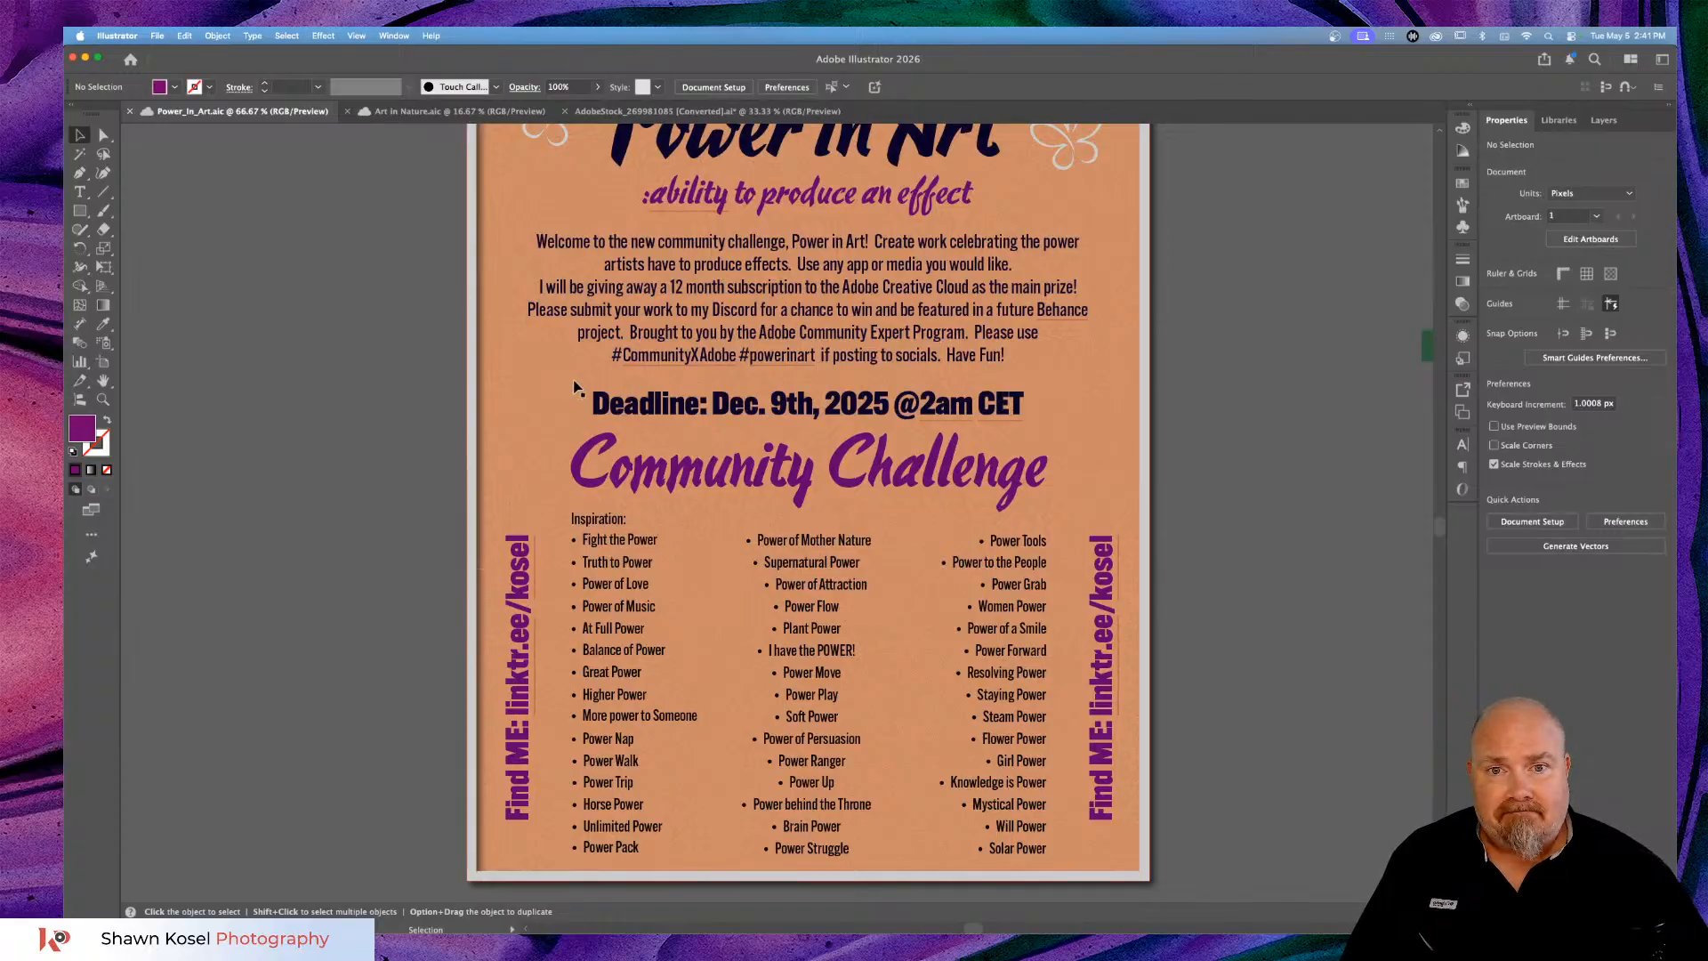
scroll(570, 392, up, 2)
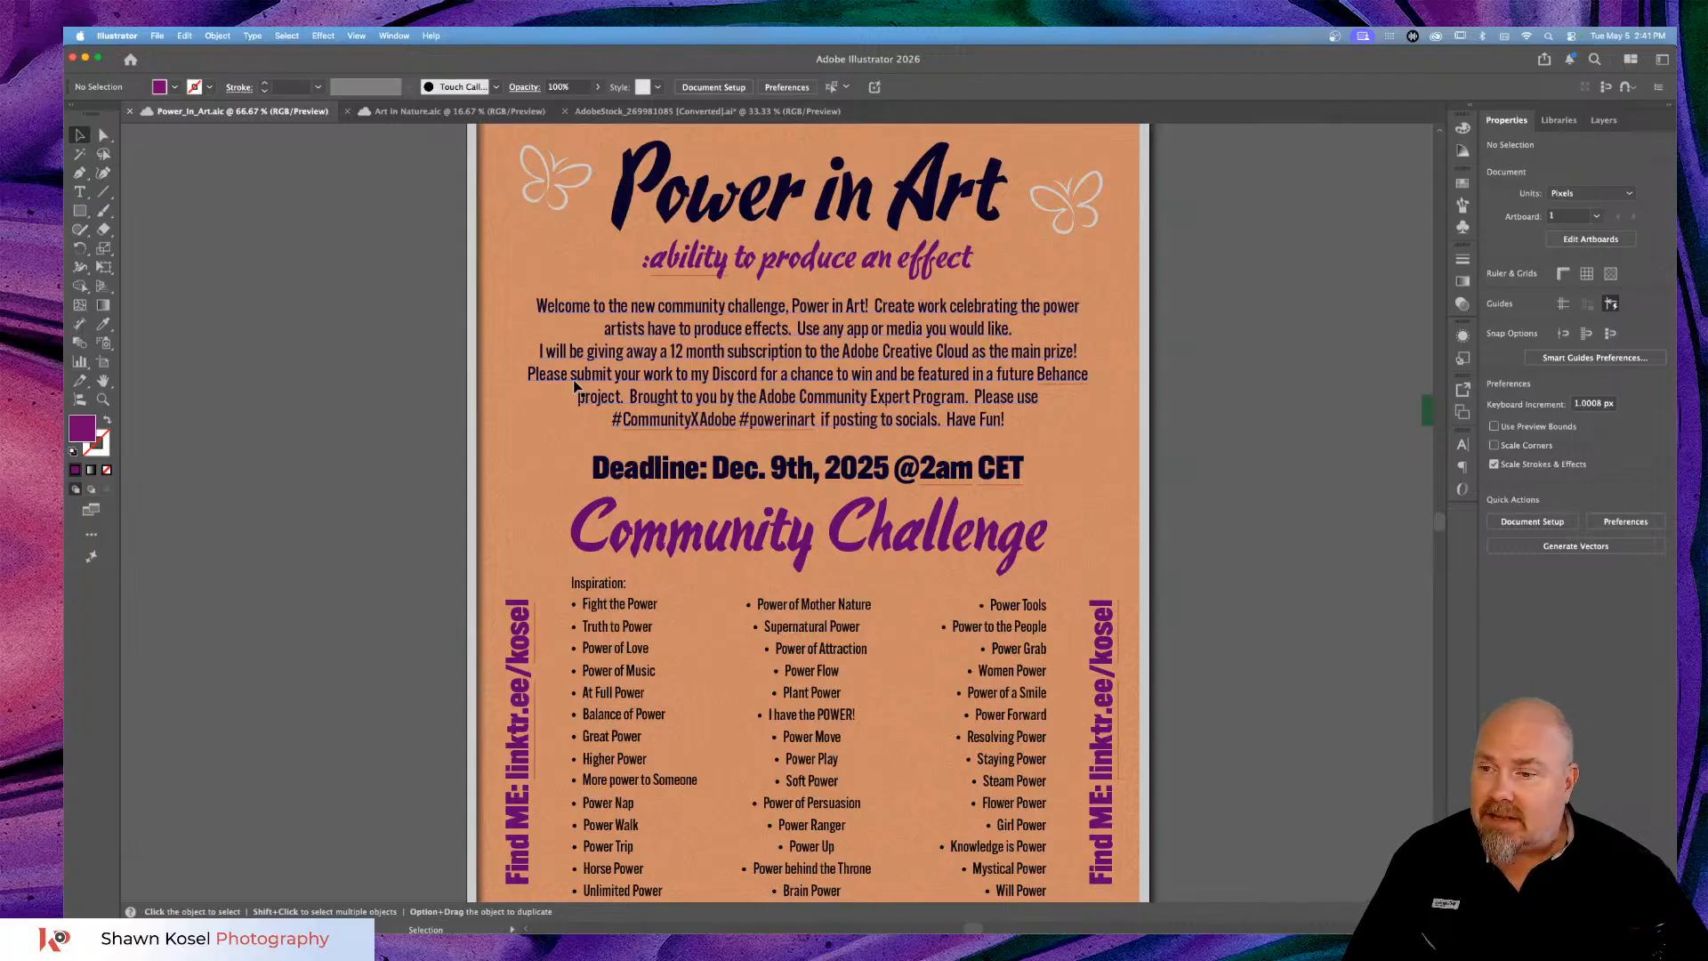
scroll(573, 385, down, 4)
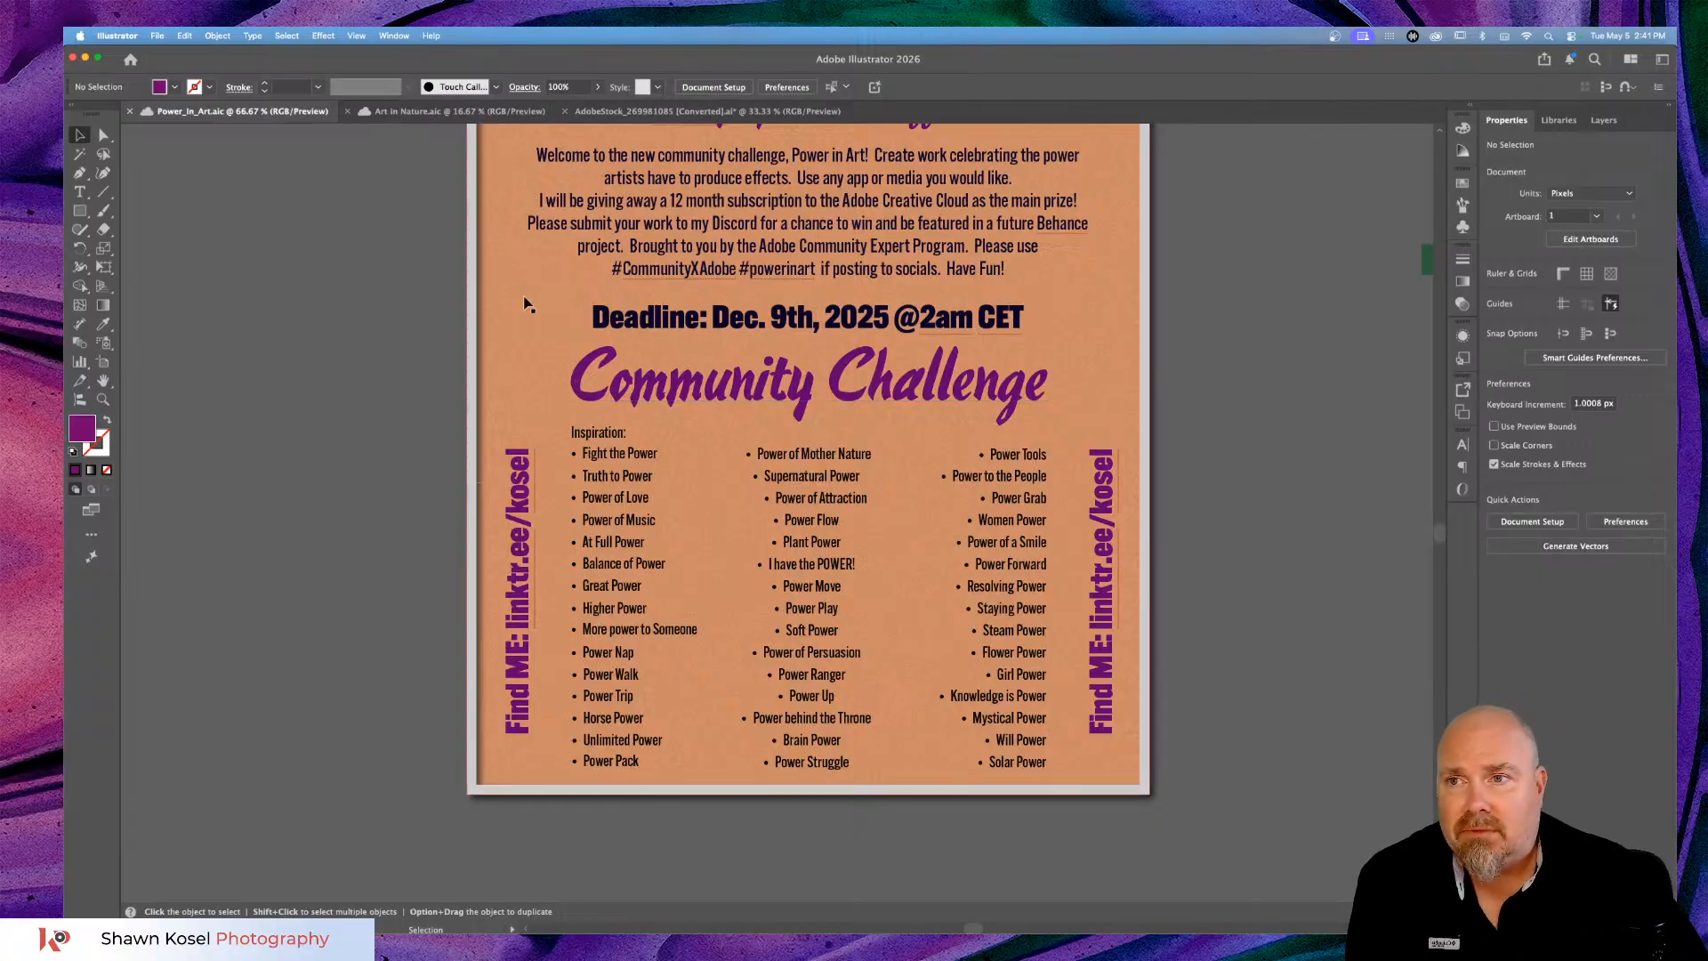
Return to Art in Nature.aic, deselect the placeholder text, and examine the red artboard's layout.
click(482, 111)
scroll(1276, 302, down, 5)
scroll(1276, 302, left, 2)
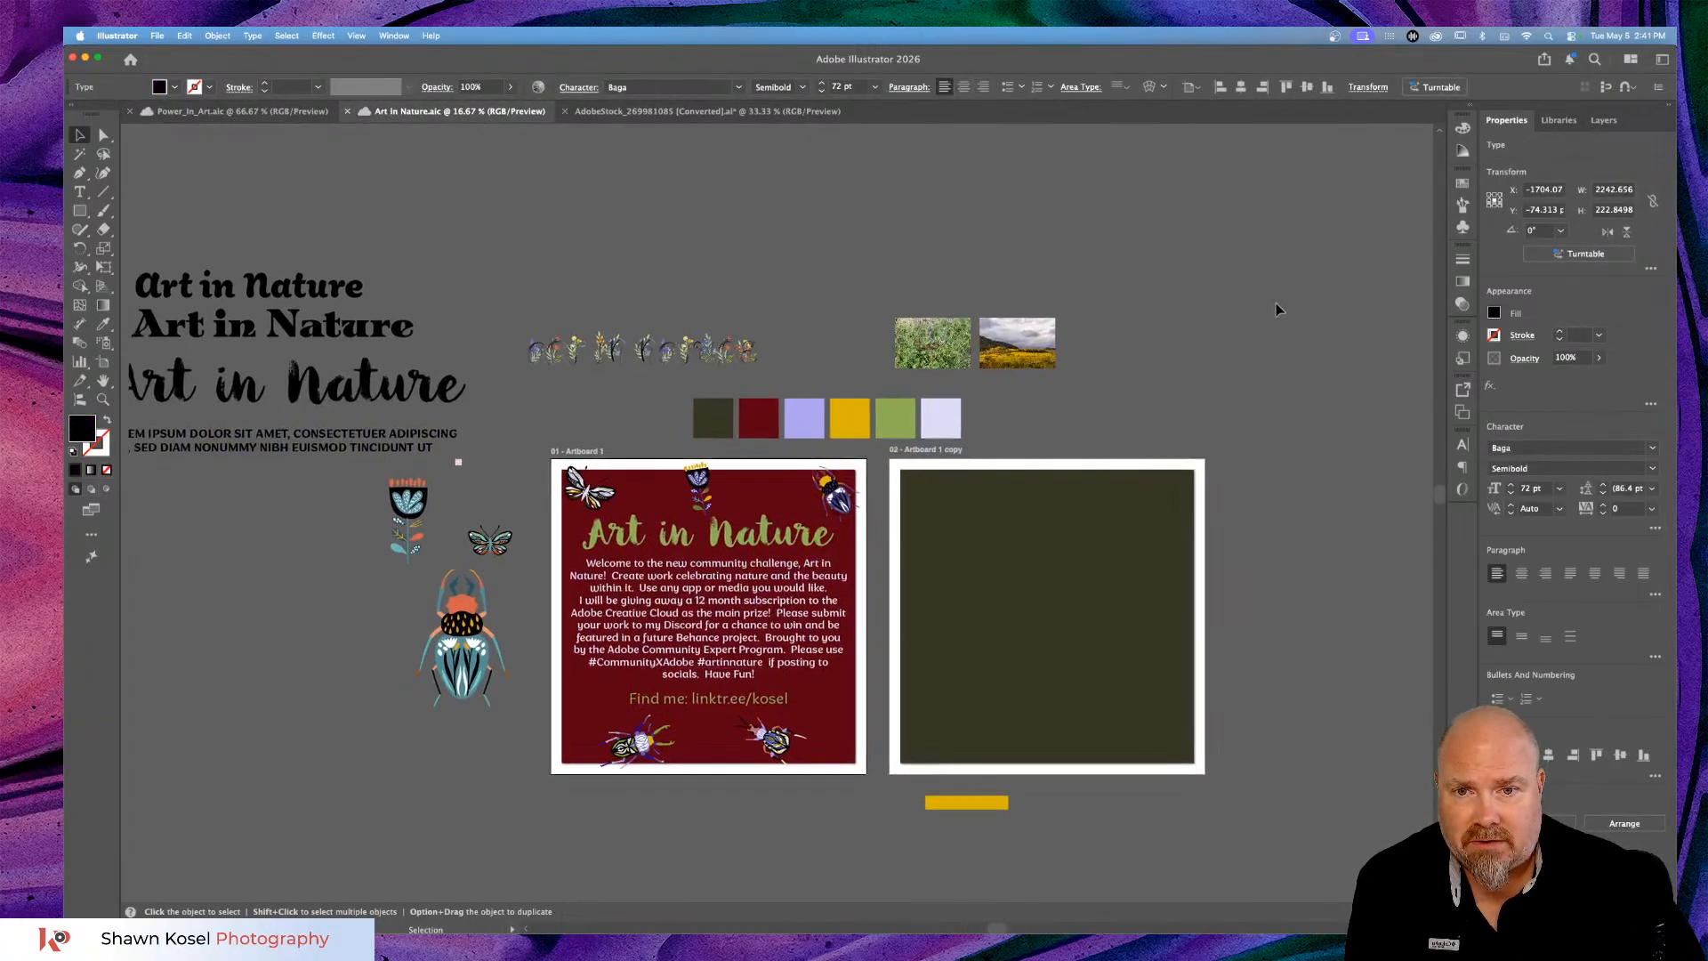
click(1317, 288)
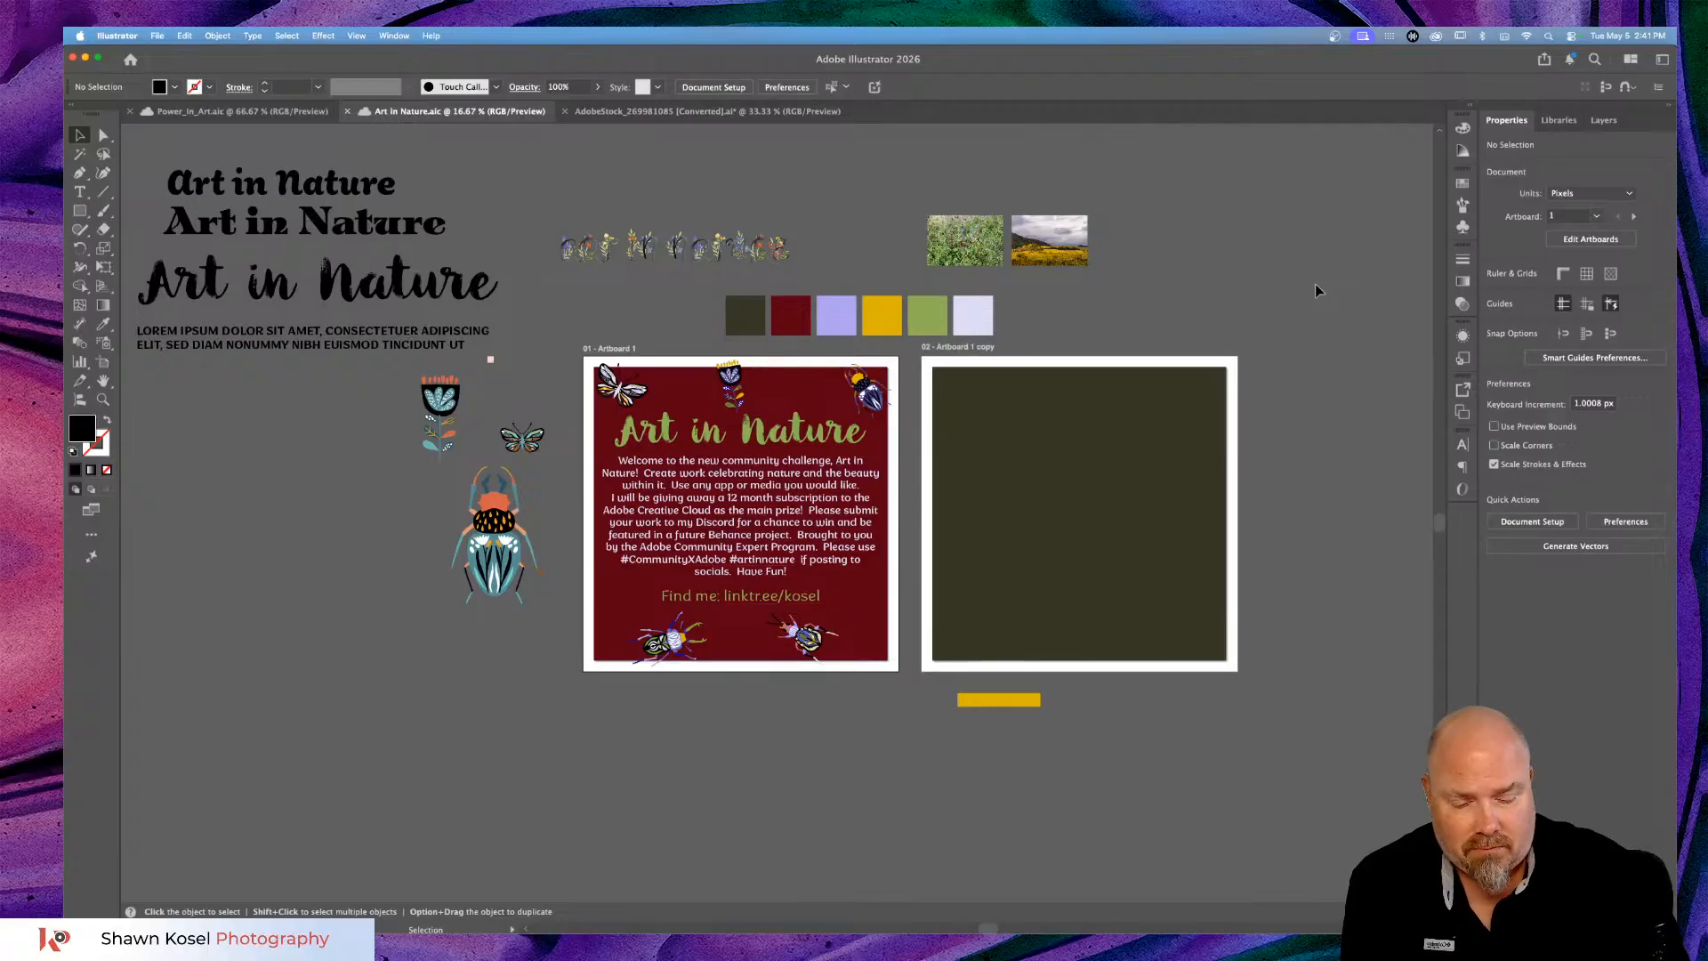
key(super+equal)
key(super+equal)
key(super+equal)
key(super+minus)
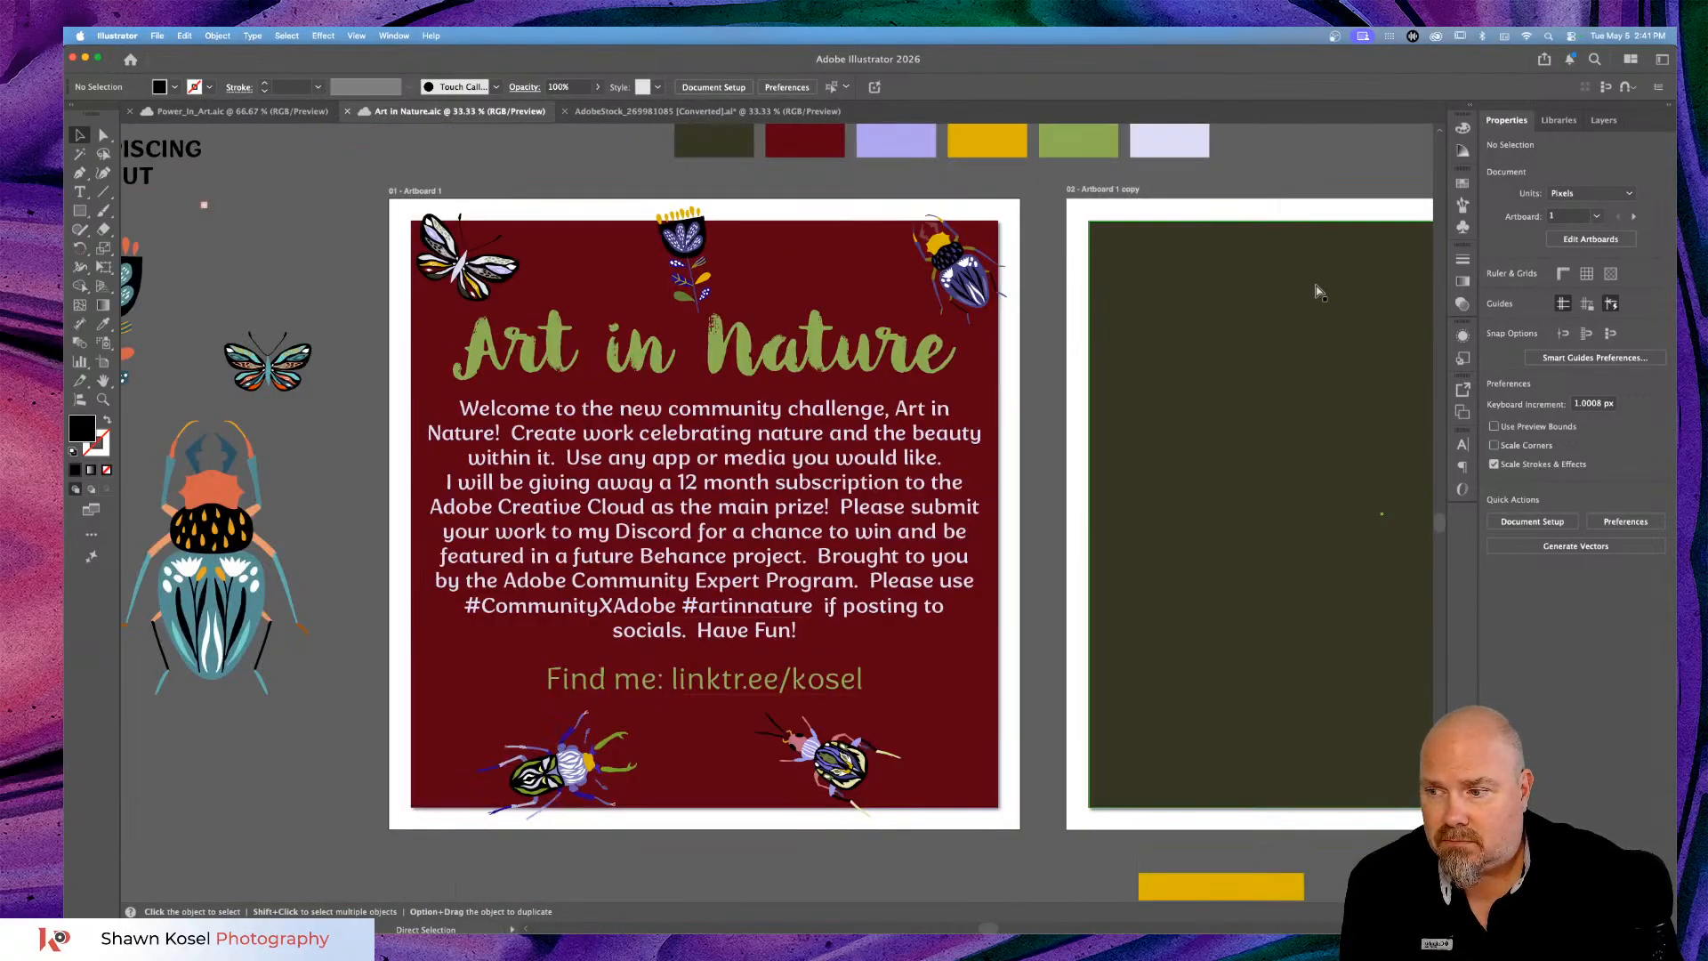
scroll(1319, 292, left, 1)
scroll(1319, 292, up, 1)
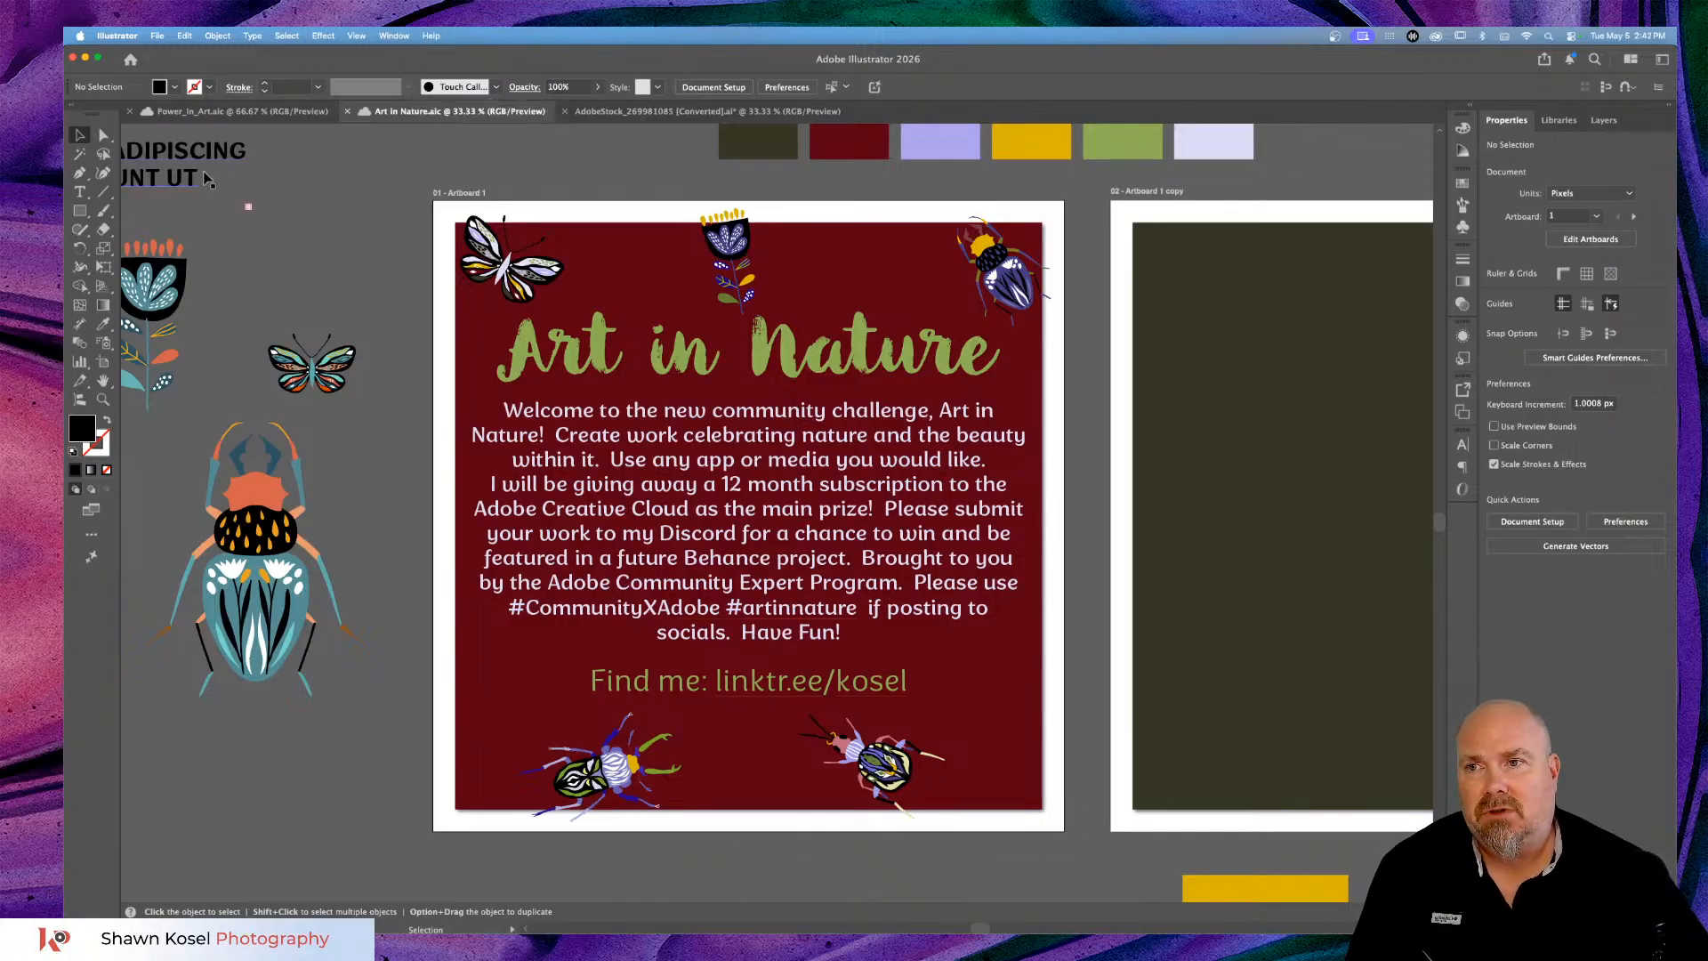
Close the Power_In_Art document and the AdobeStock_269981085 illustration, discarding the illustration's unsaved changes.
click(183, 113)
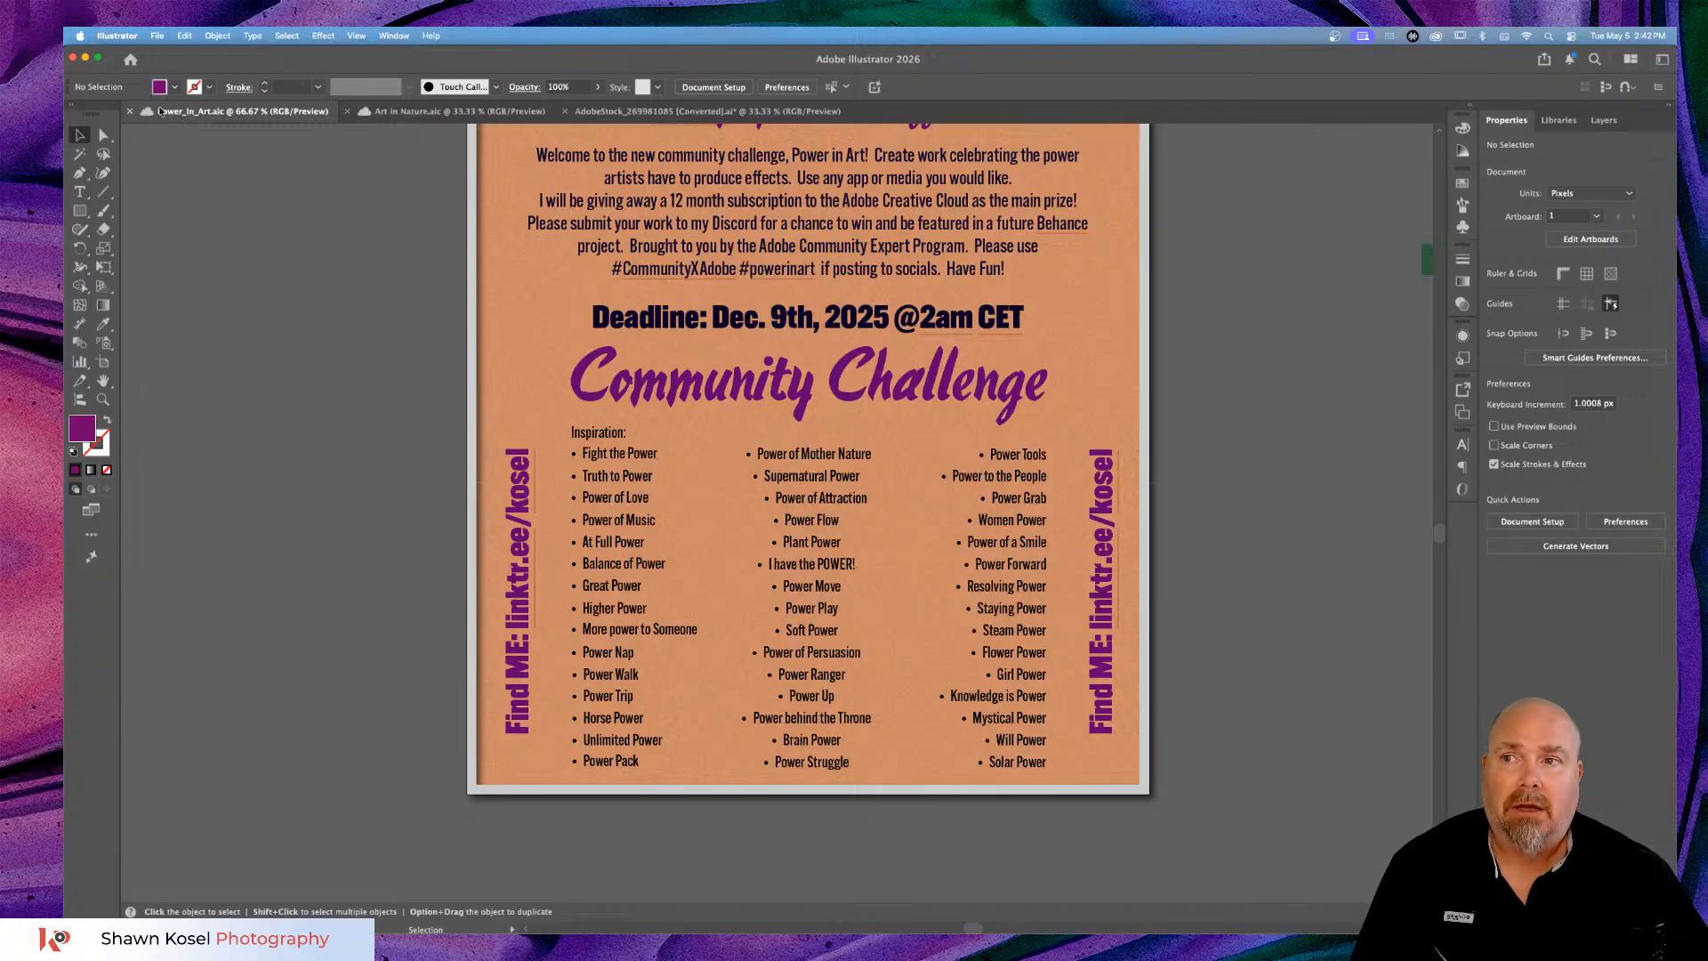
click(130, 113)
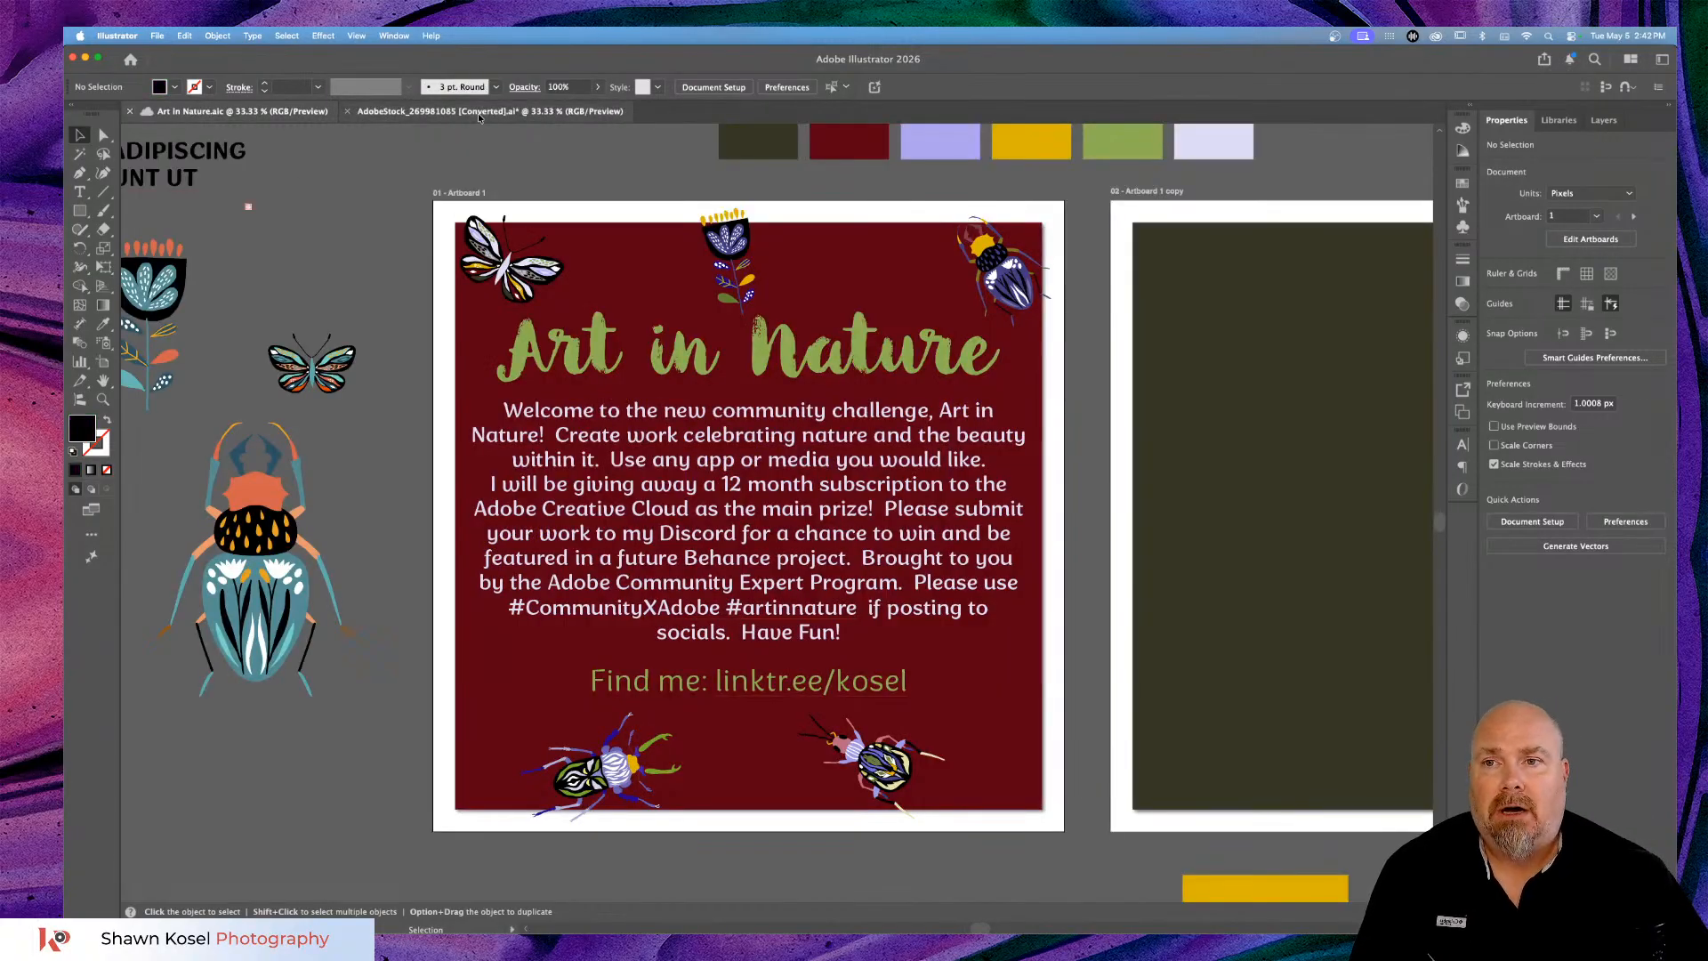
click(347, 111)
click(347, 112)
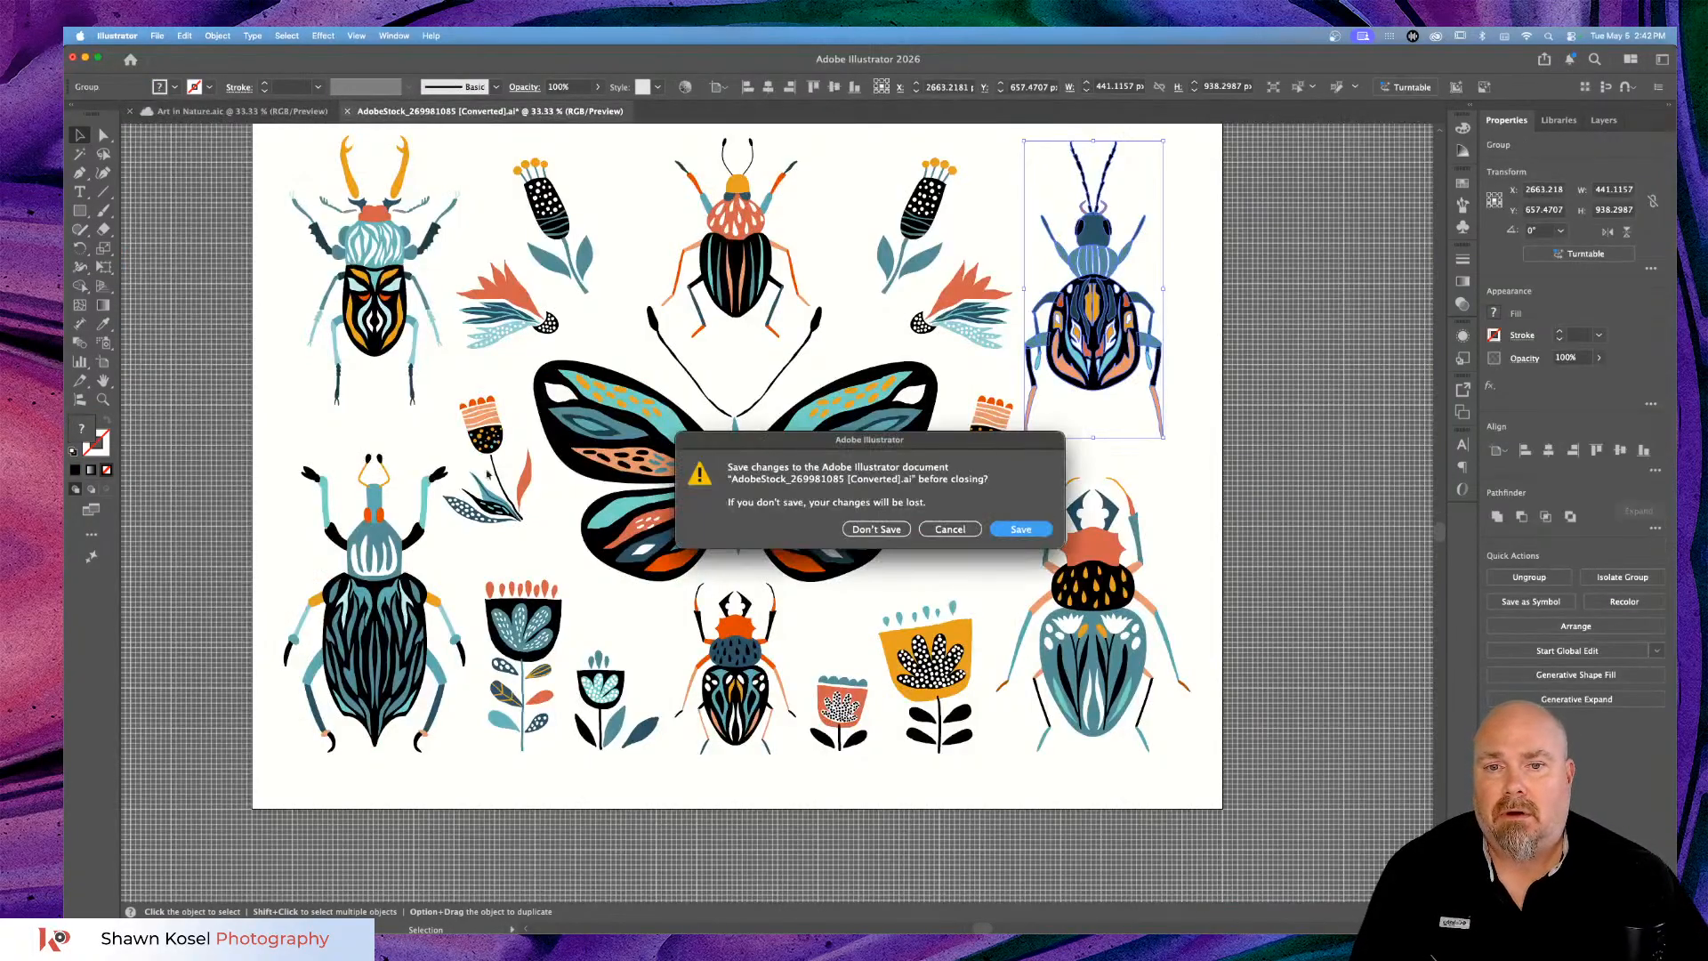
key(super+d)
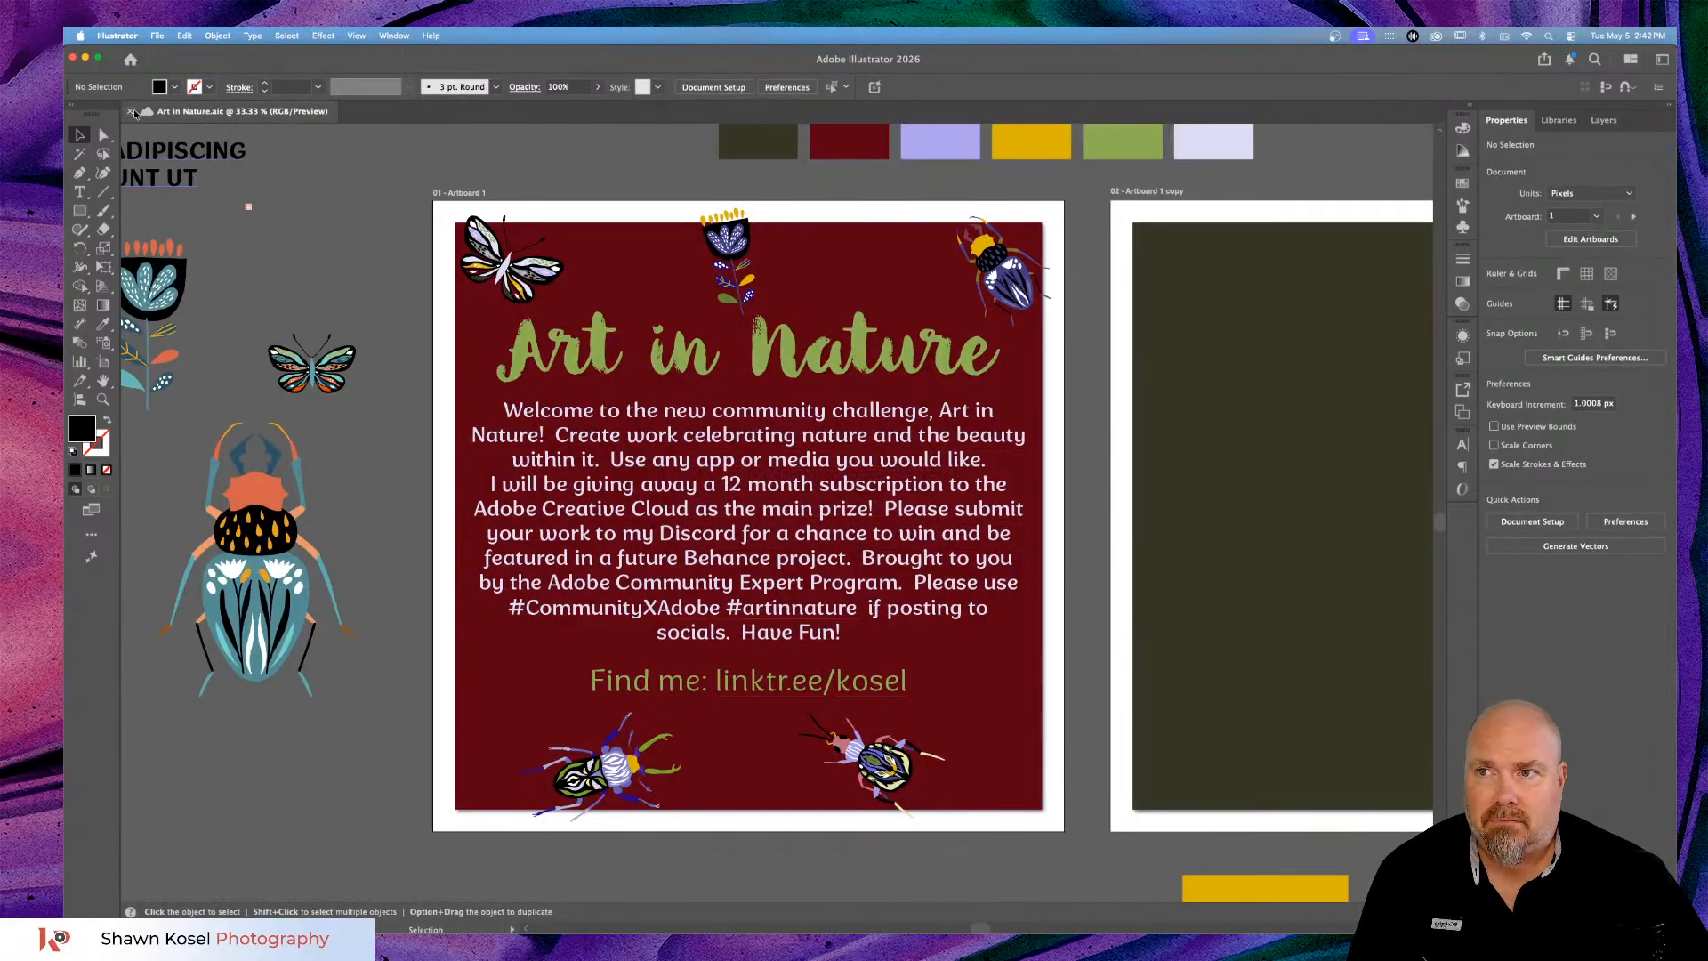
Close the Art in Nature.aic document and quit Illustrator.
click(128, 111)
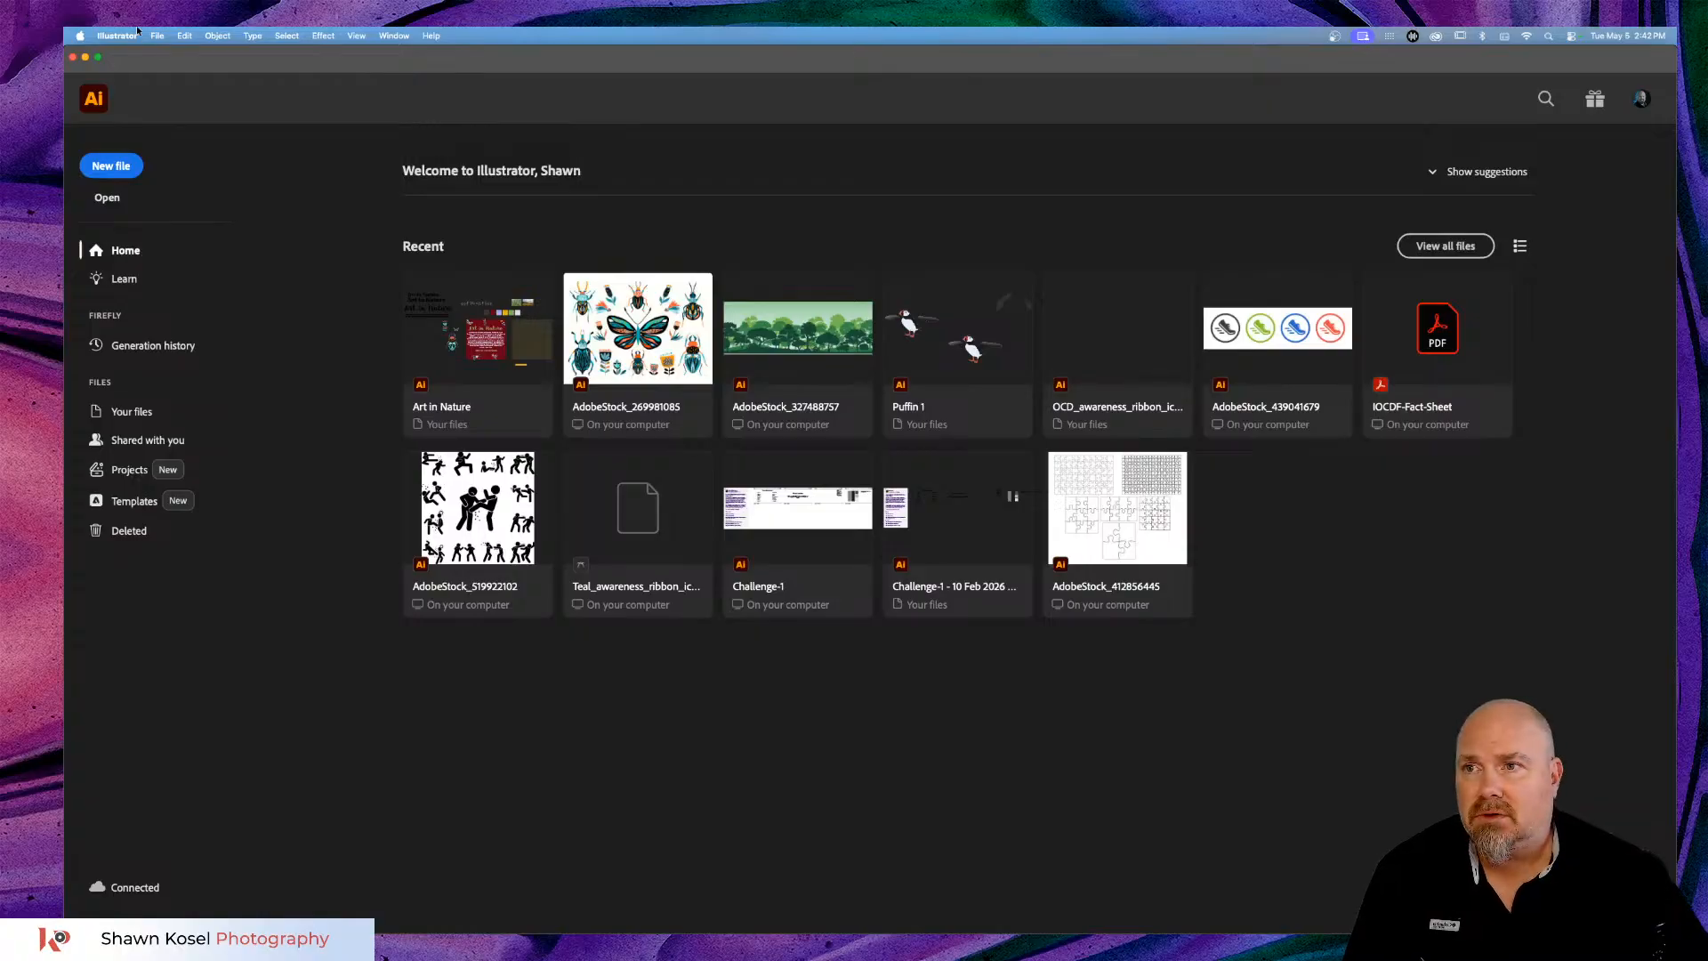
click(118, 36)
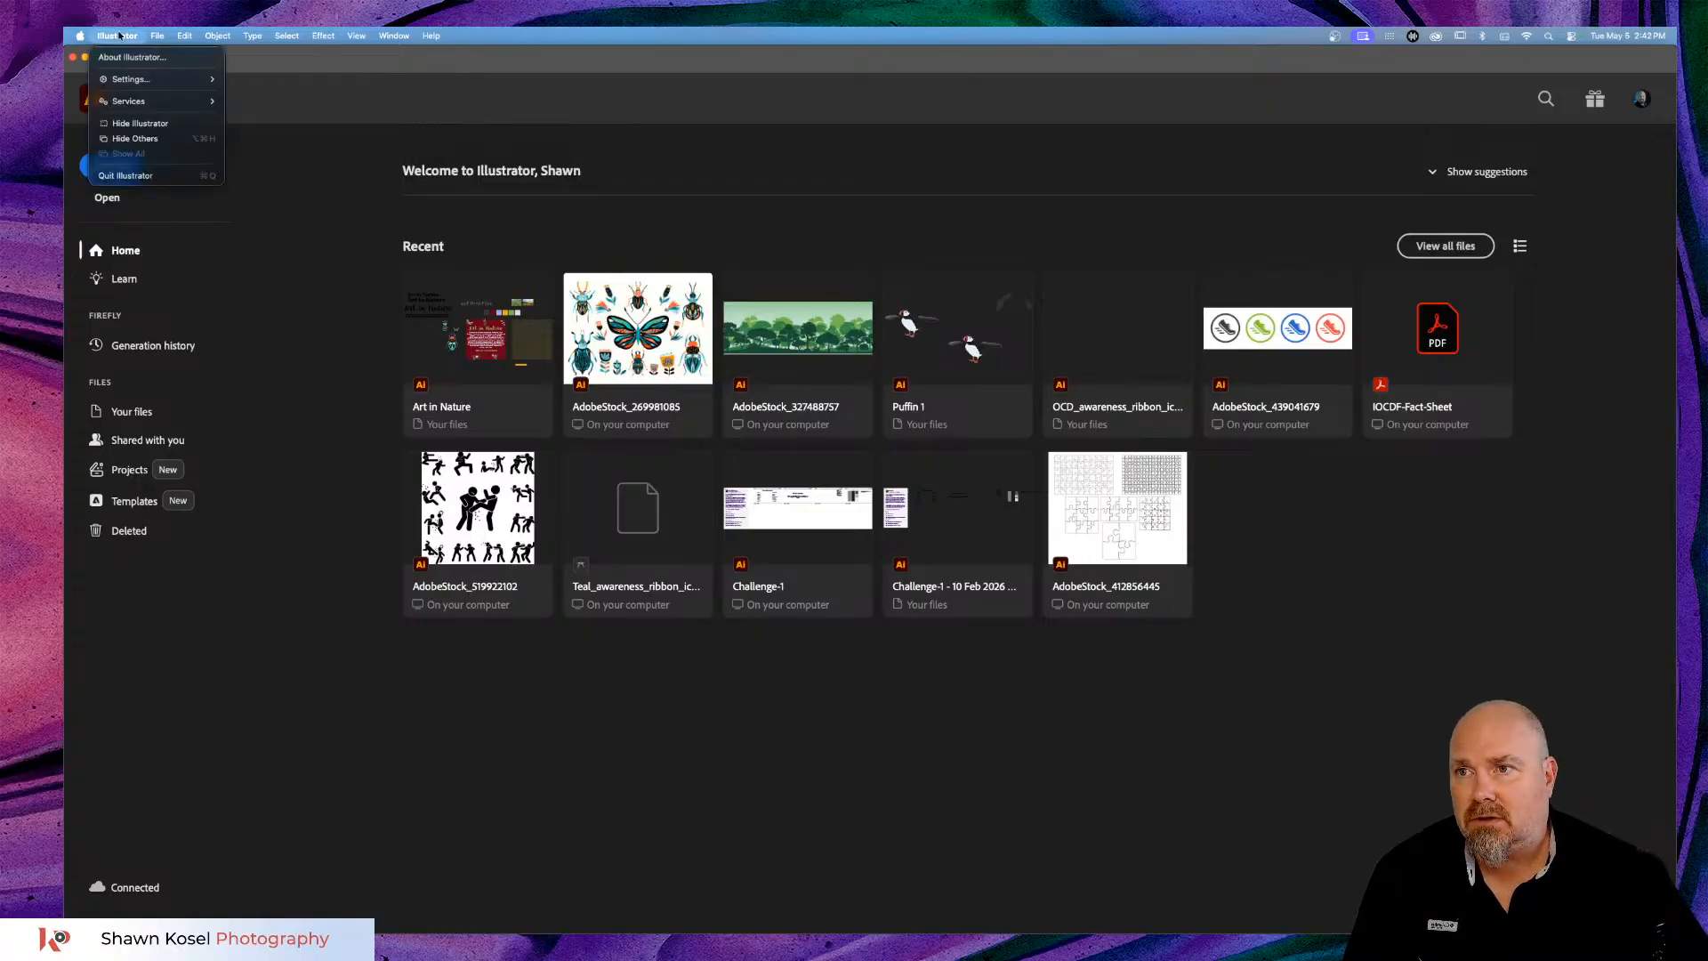
click(143, 178)
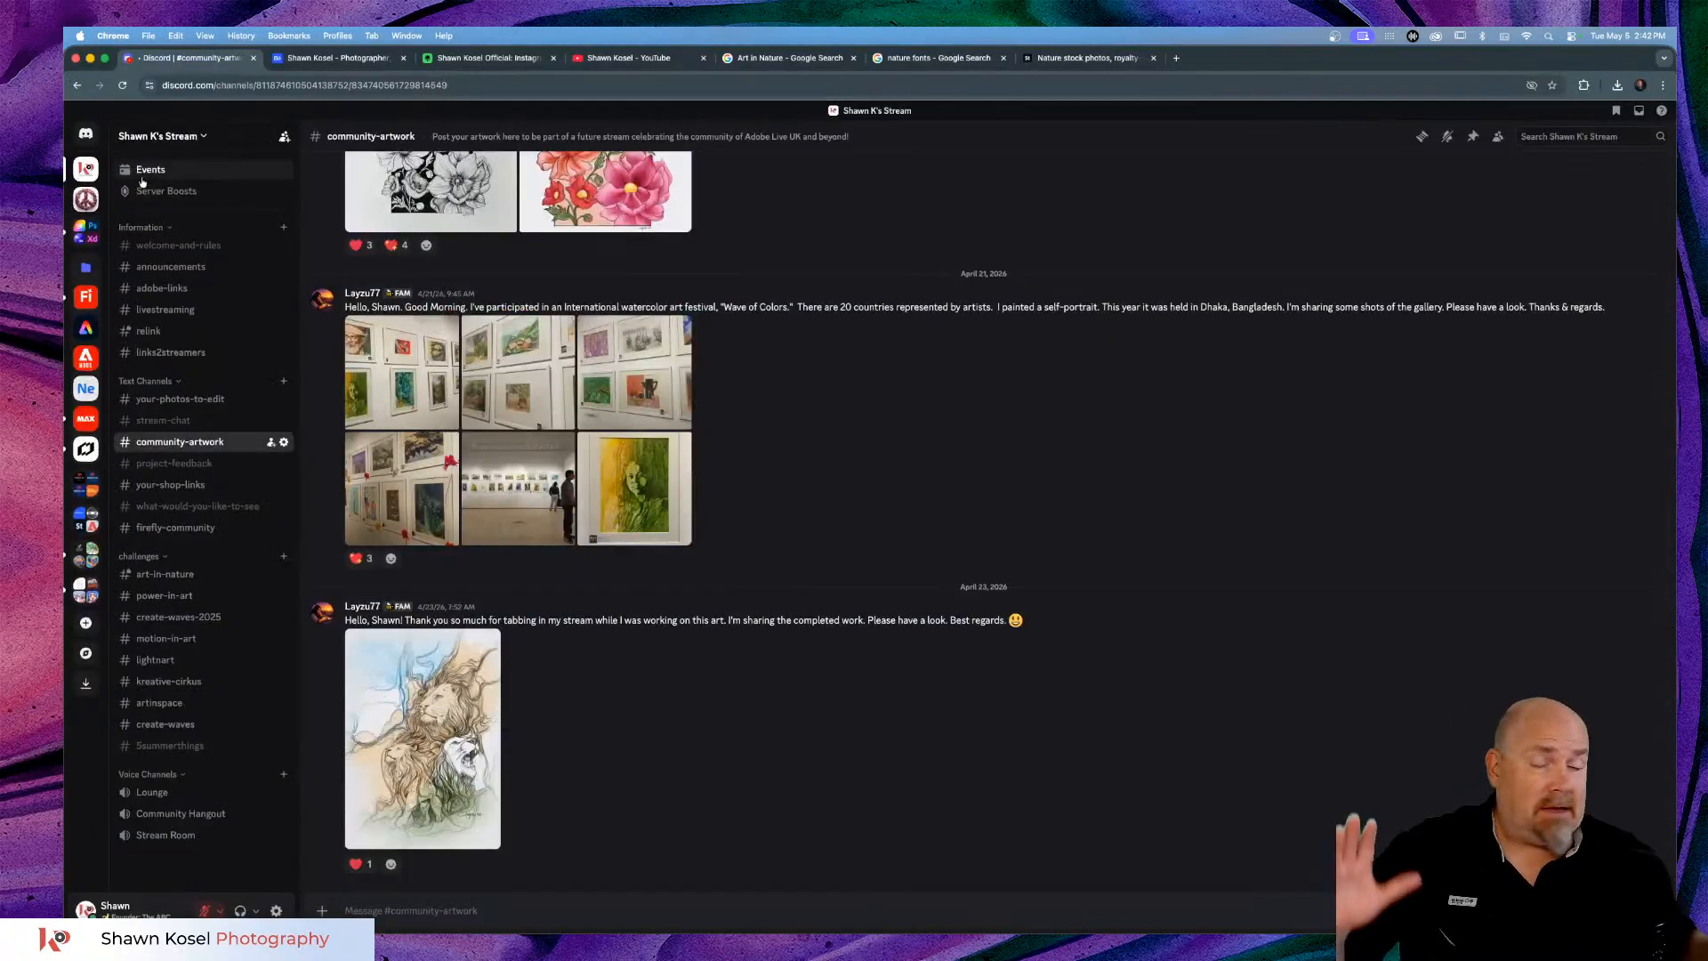
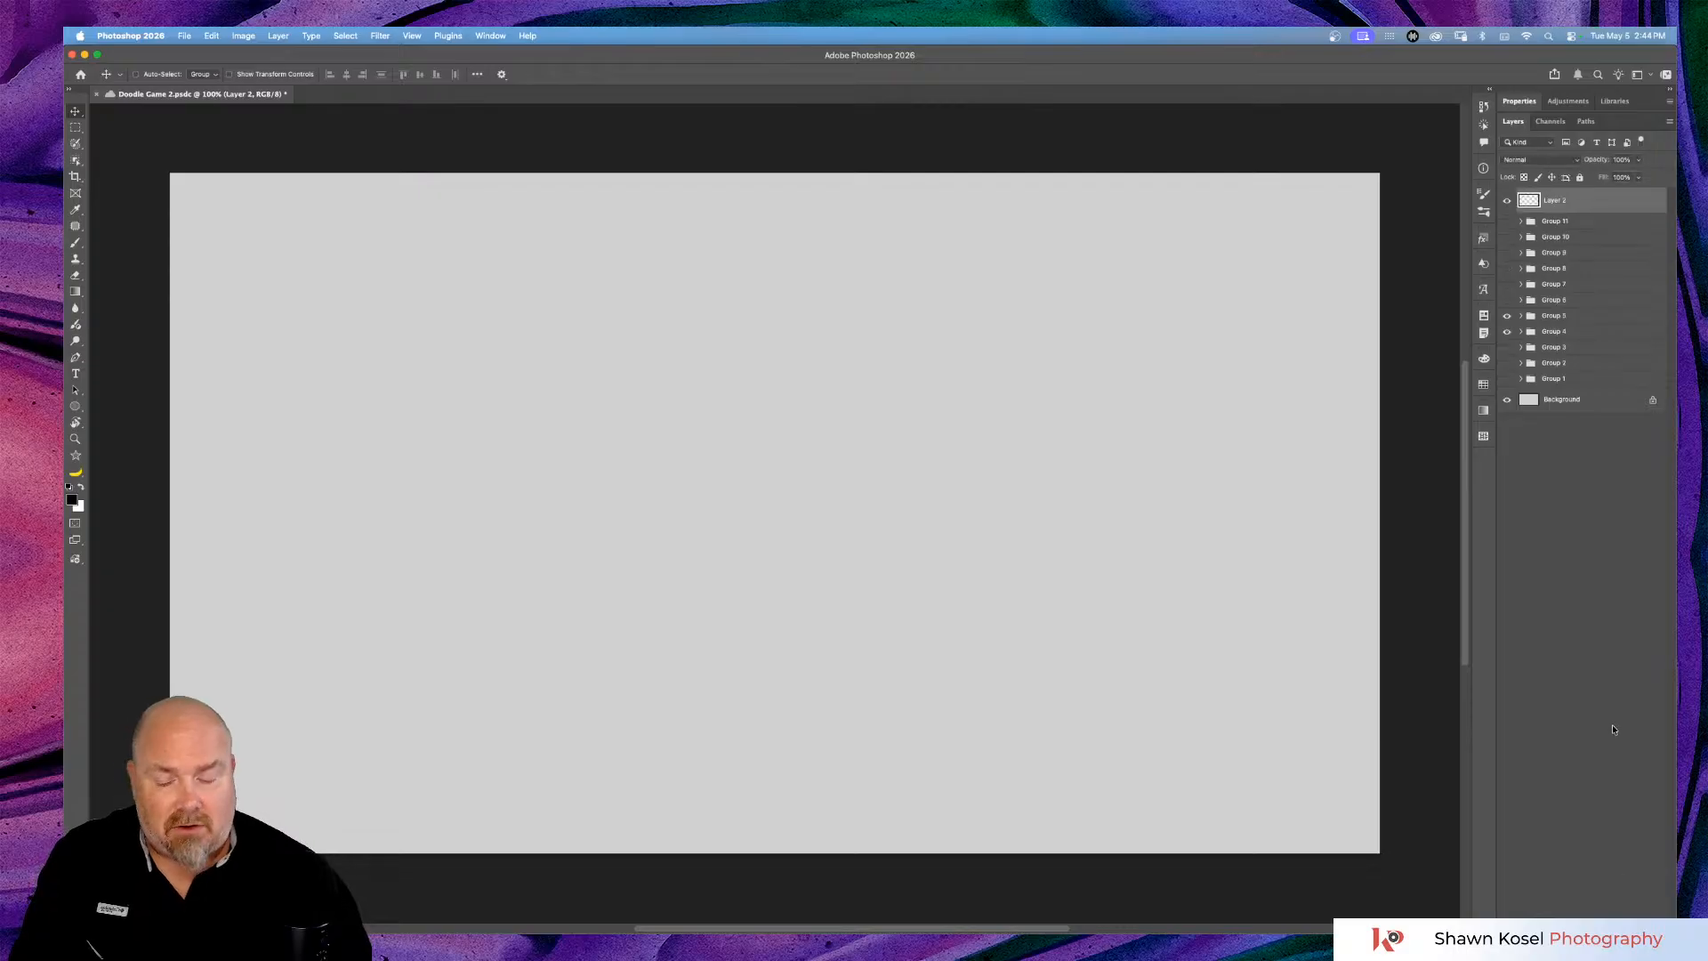
Switch to the Doodle Game 2.psdc document in Photoshop and activate the Brush tool for drawing on Layer 2.
key(super+Tab)
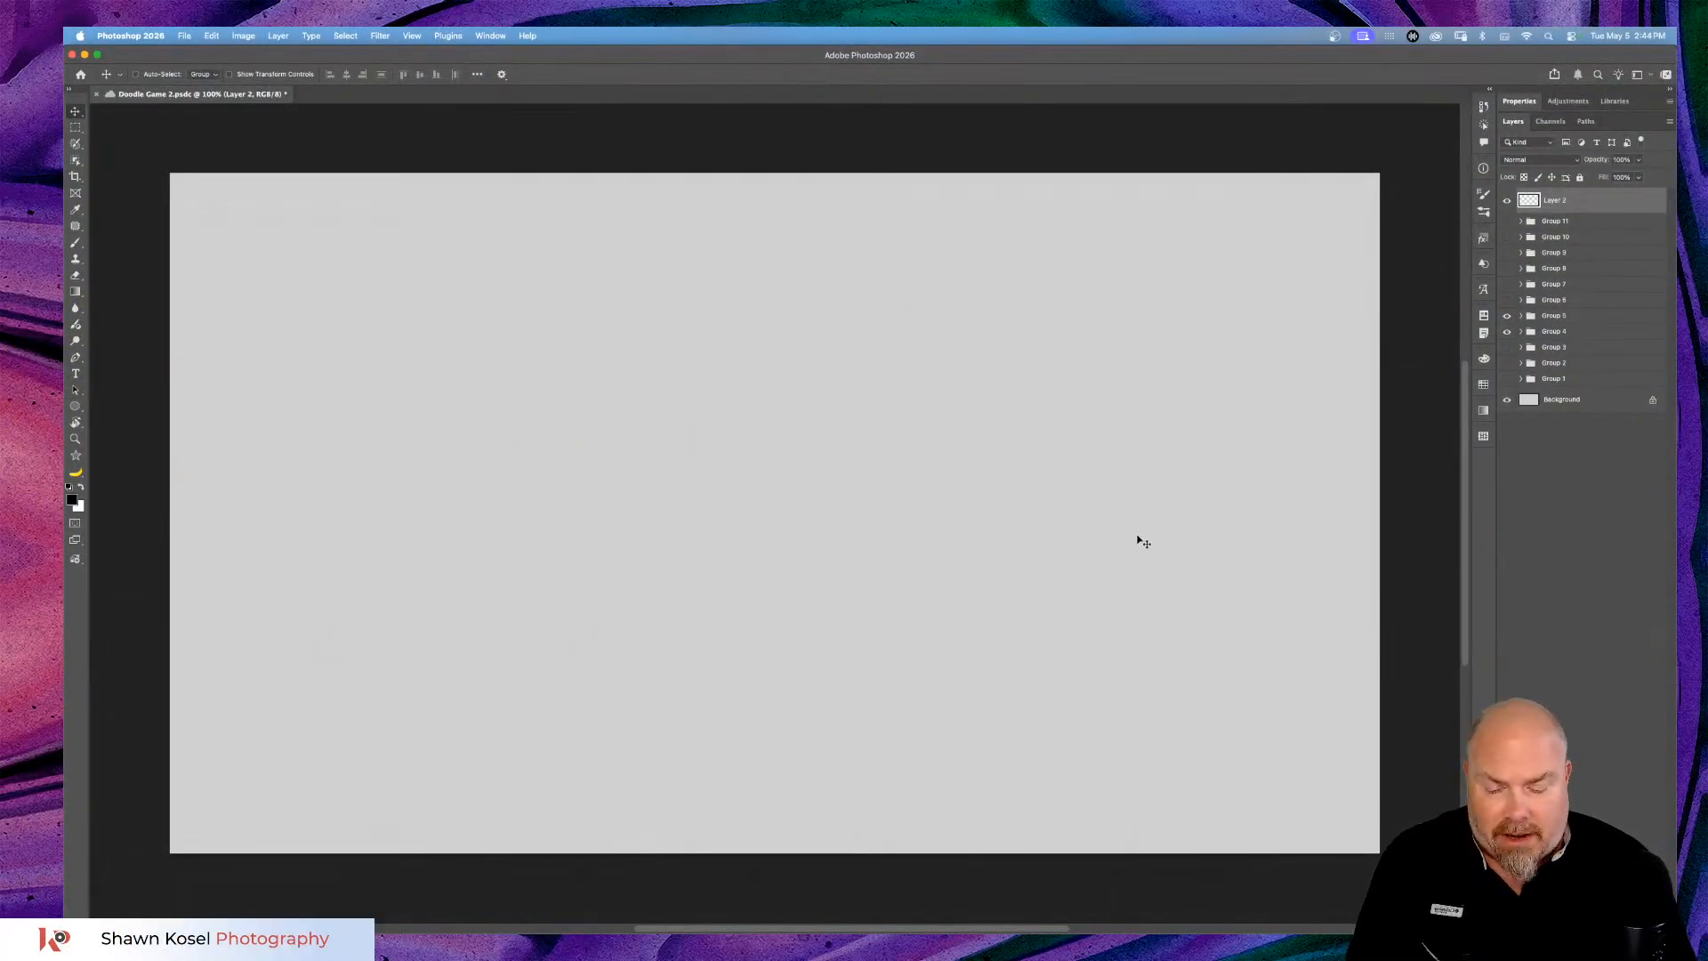
key(b)
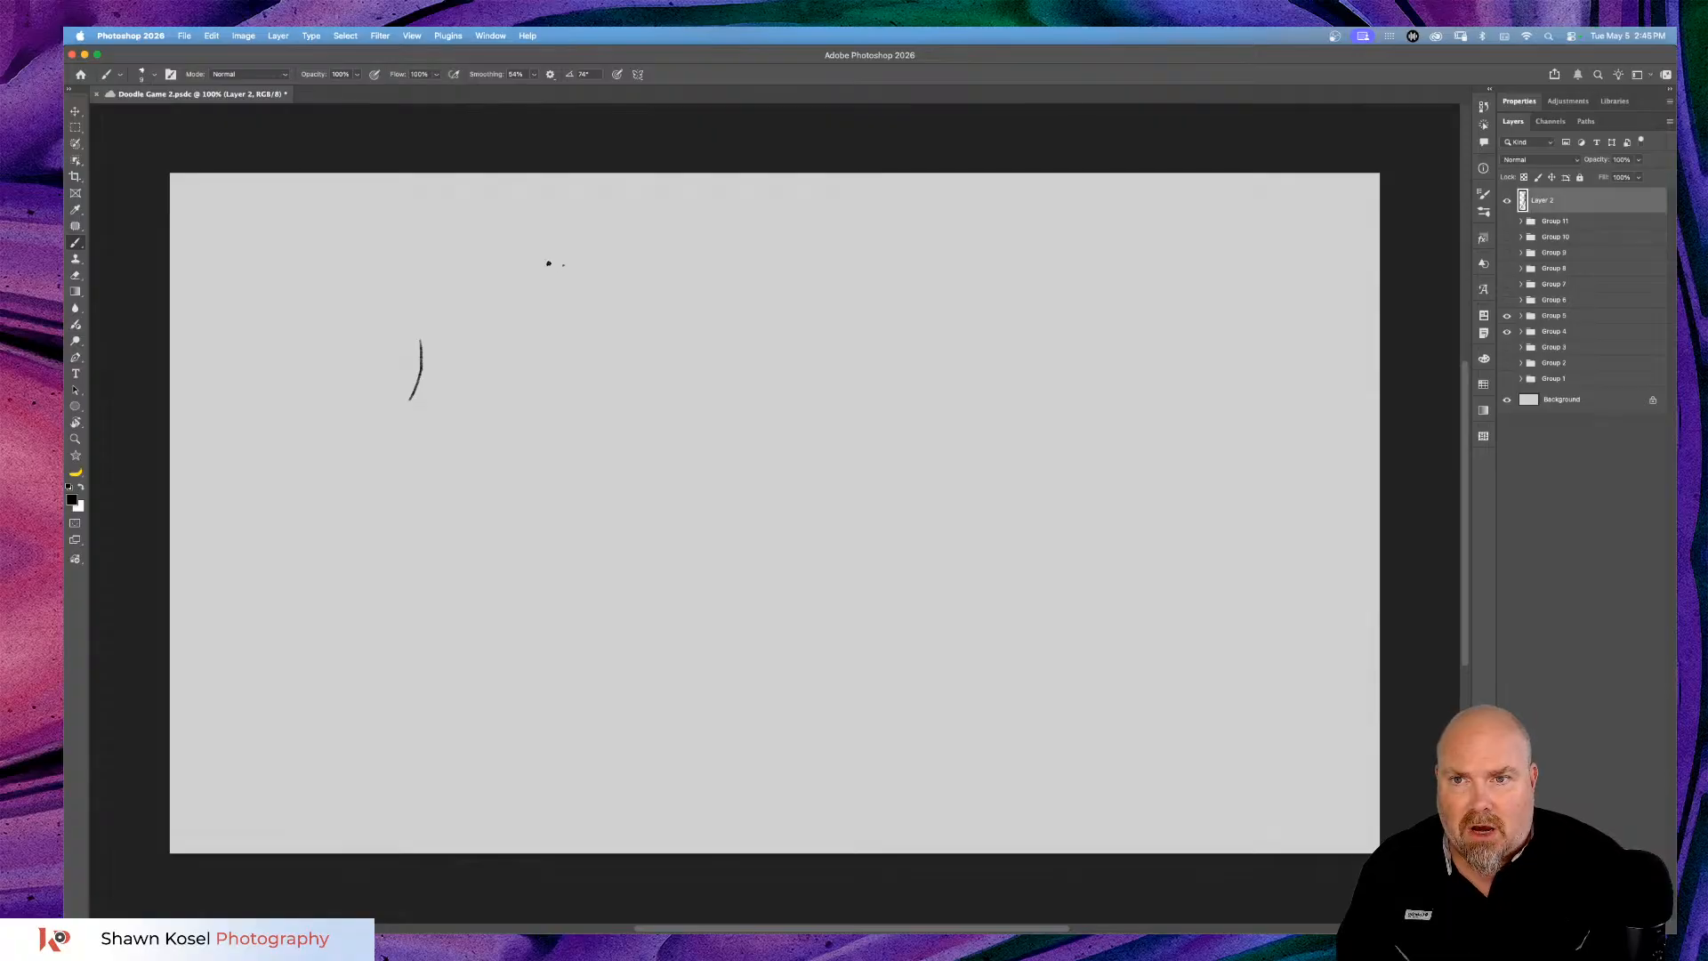
mouse_move(549, 264)
mouse_down()
mouse_move(629, 240)
mouse_move(583, 259)
mouse_up()
key(super+z)
key(super+z)
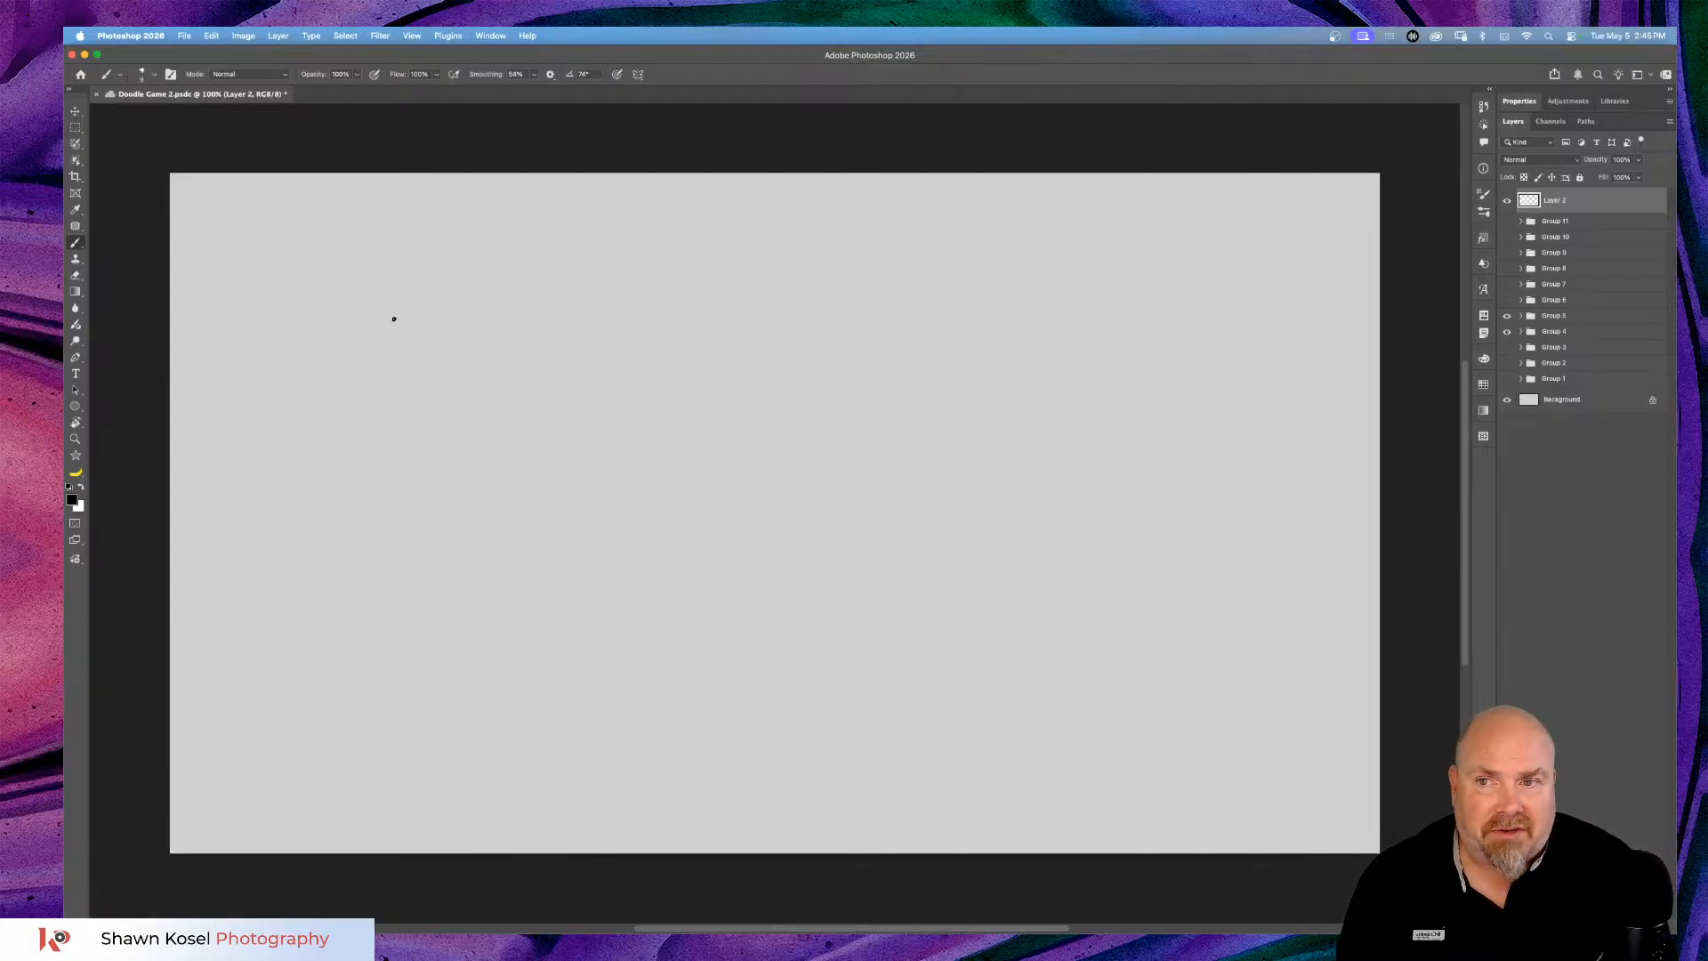
Sketch a helicopter's curved triangular tail fin in black, and extend the two lines of its tail boom toward the middle of the canvas.
drag(389, 364, 384, 389)
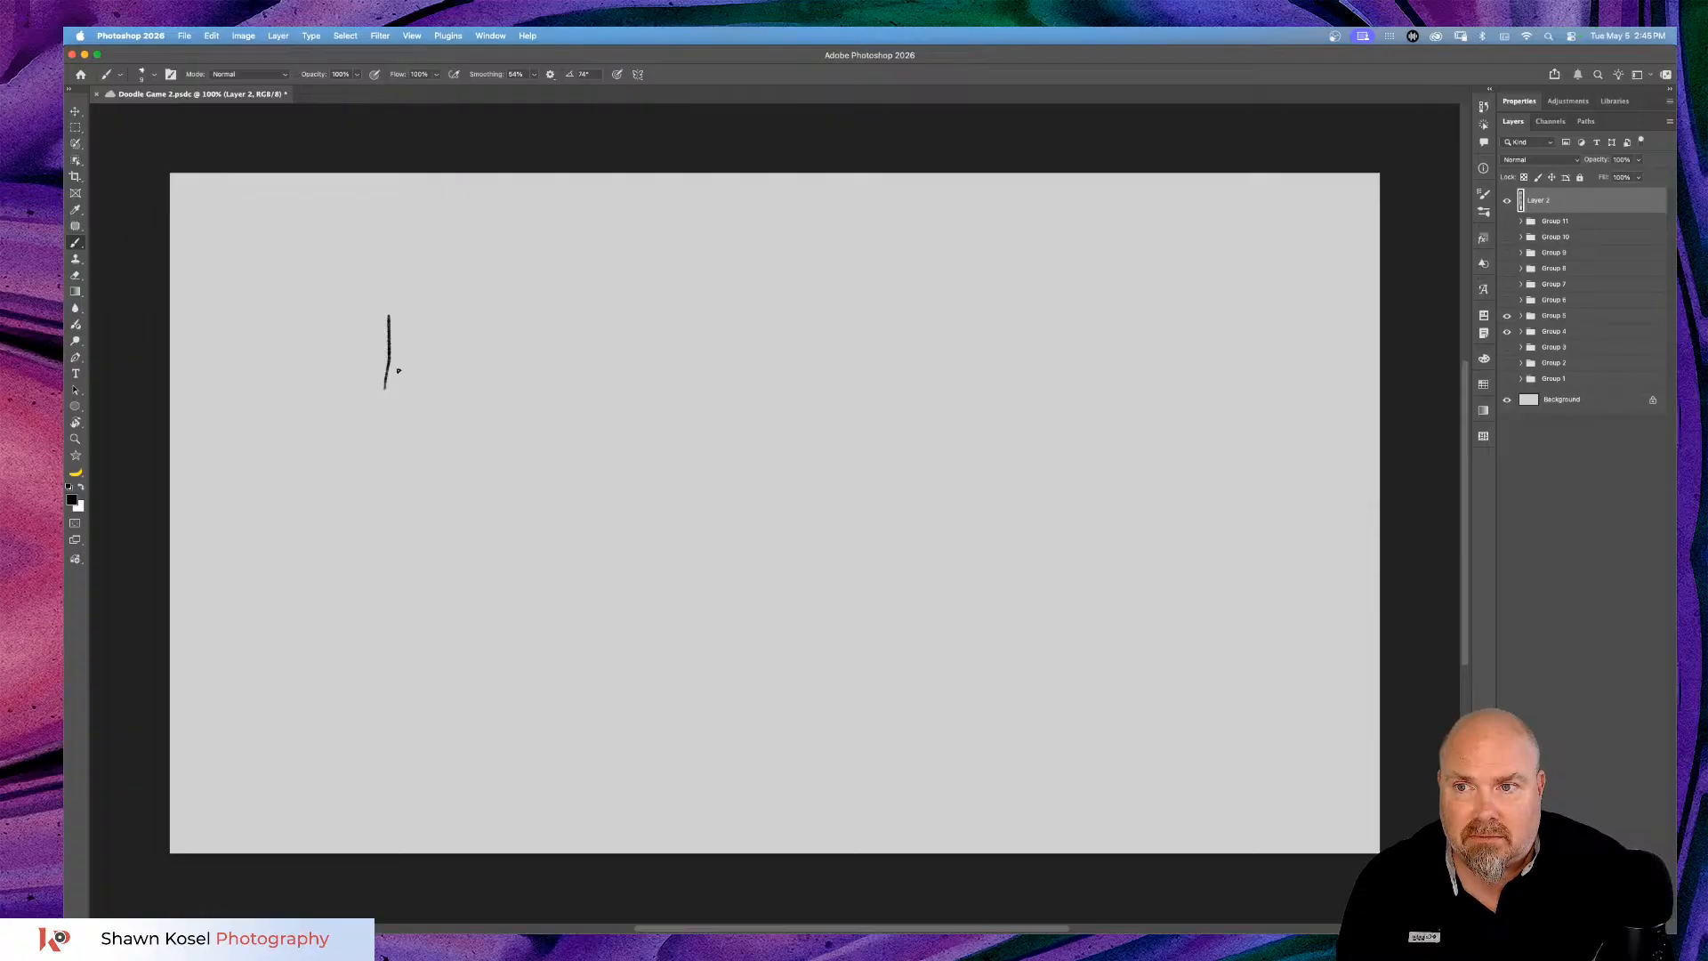
mouse_move(391, 317)
mouse_down()
mouse_move(430, 324)
mouse_move(485, 380)
mouse_up()
drag(383, 394, 485, 398)
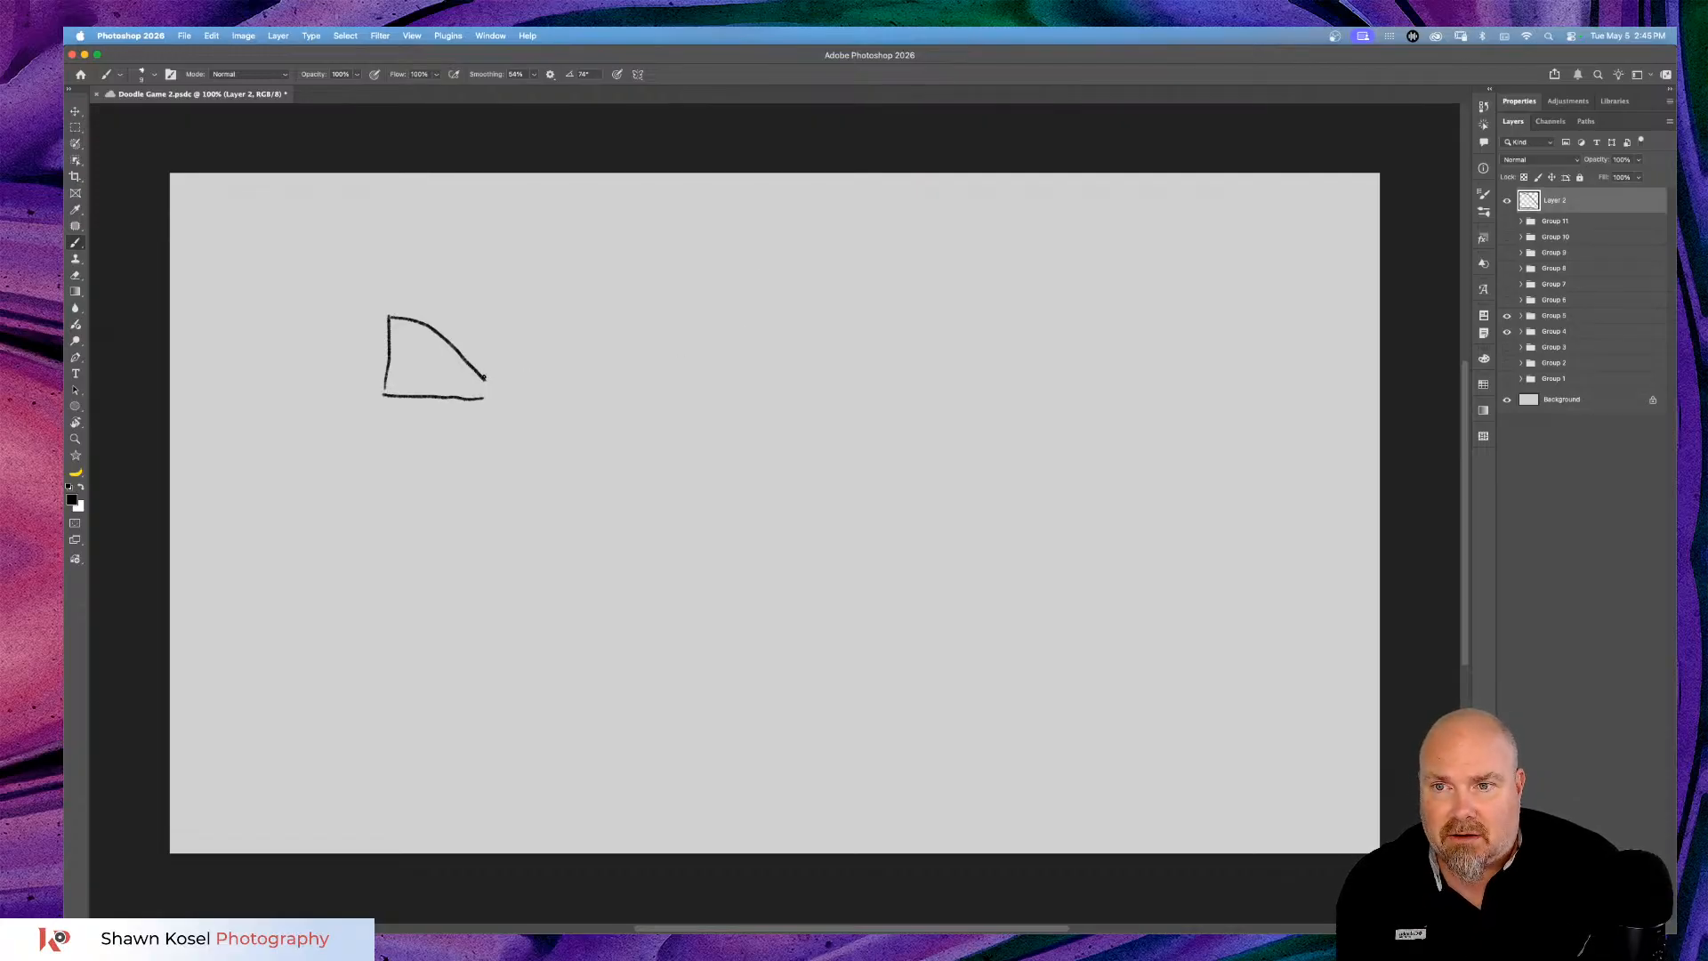
drag(513, 379, 639, 382)
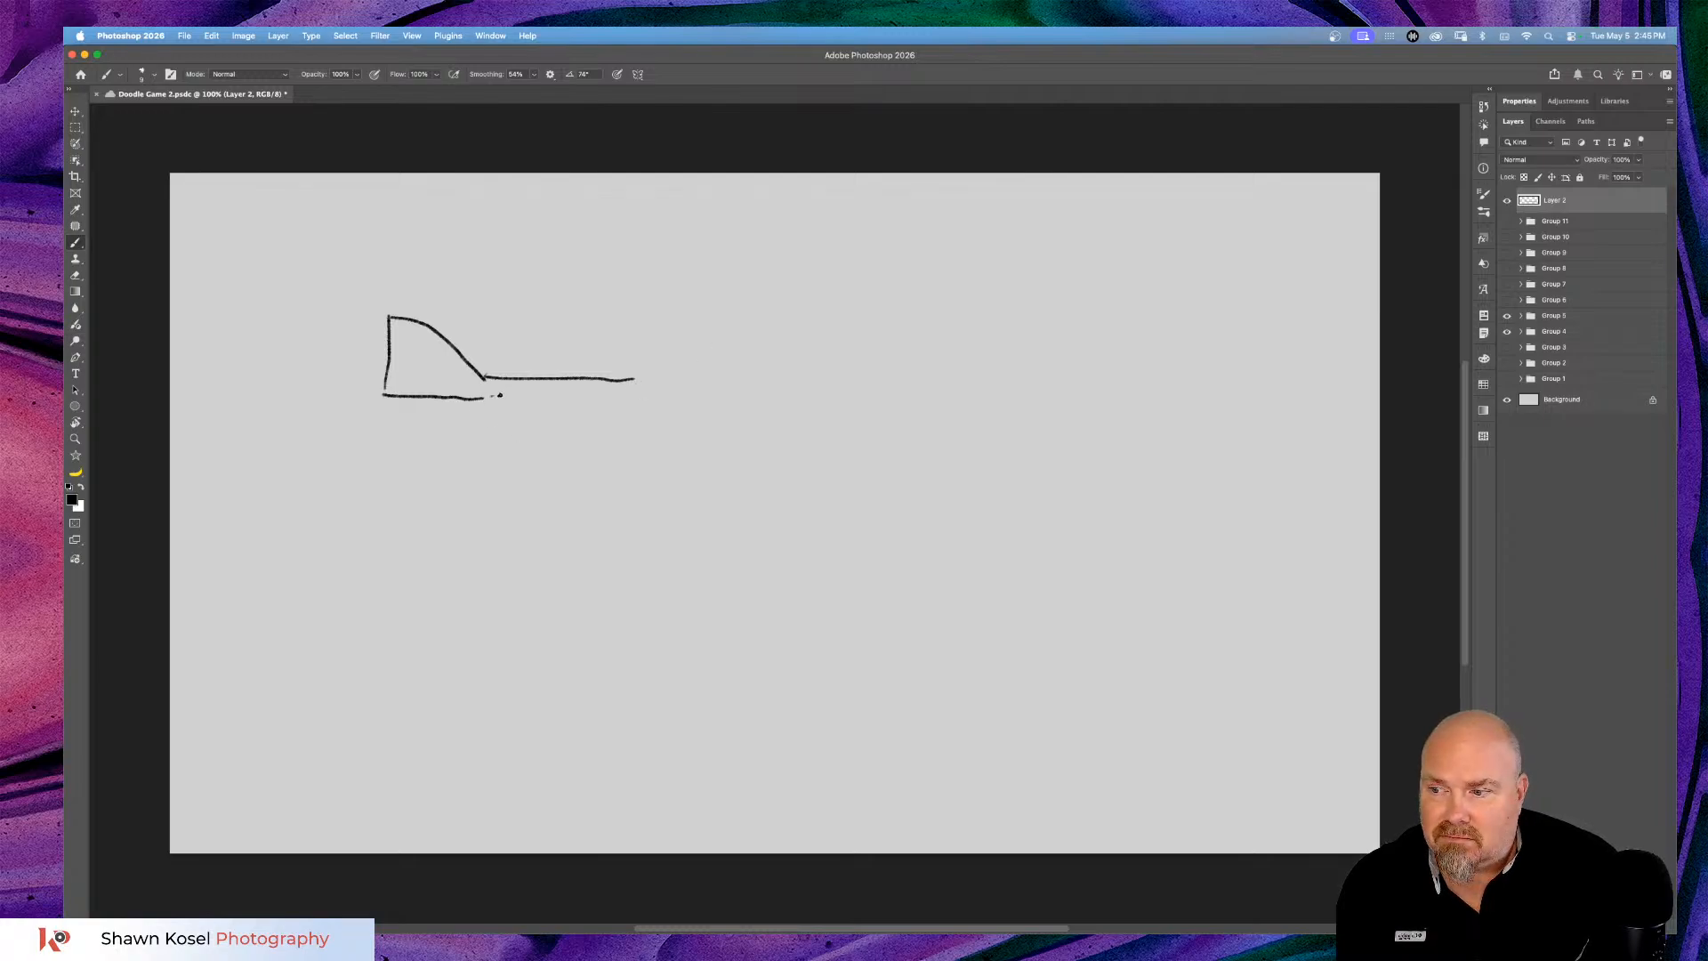
drag(564, 408, 649, 408)
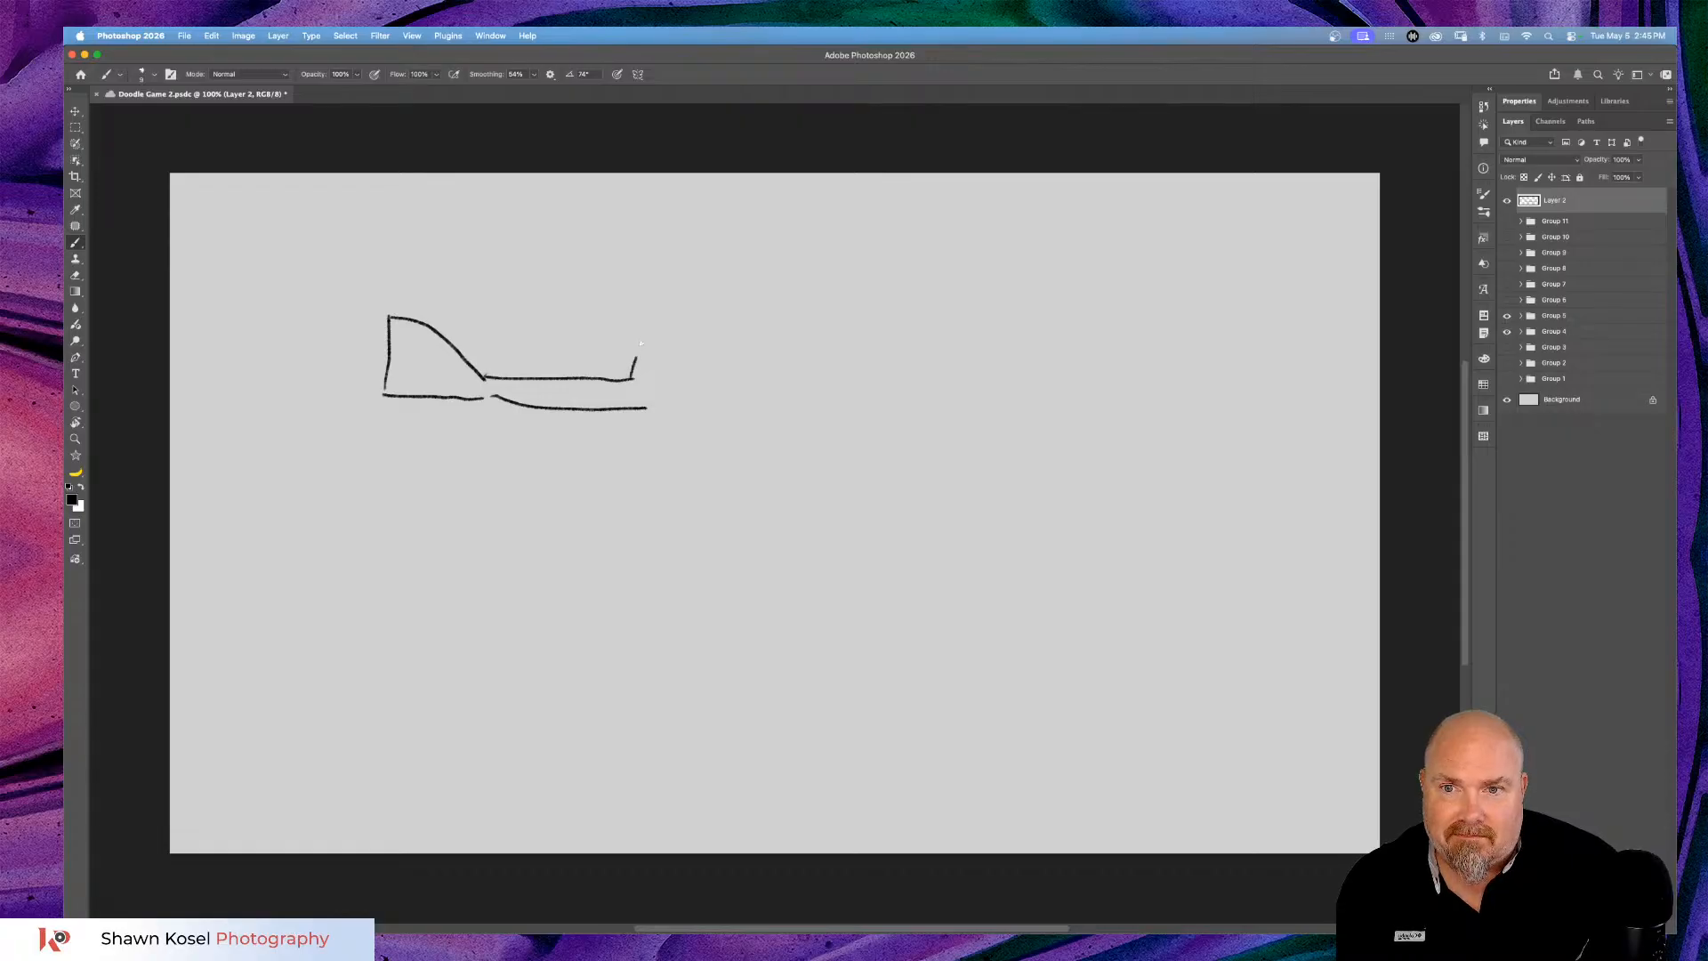
Sketch the helicopter's domed cabin with a rounded nose and closed underside, and add a crossed-blade rotor with a round hub on the tail fin.
drag(687, 283, 751, 272)
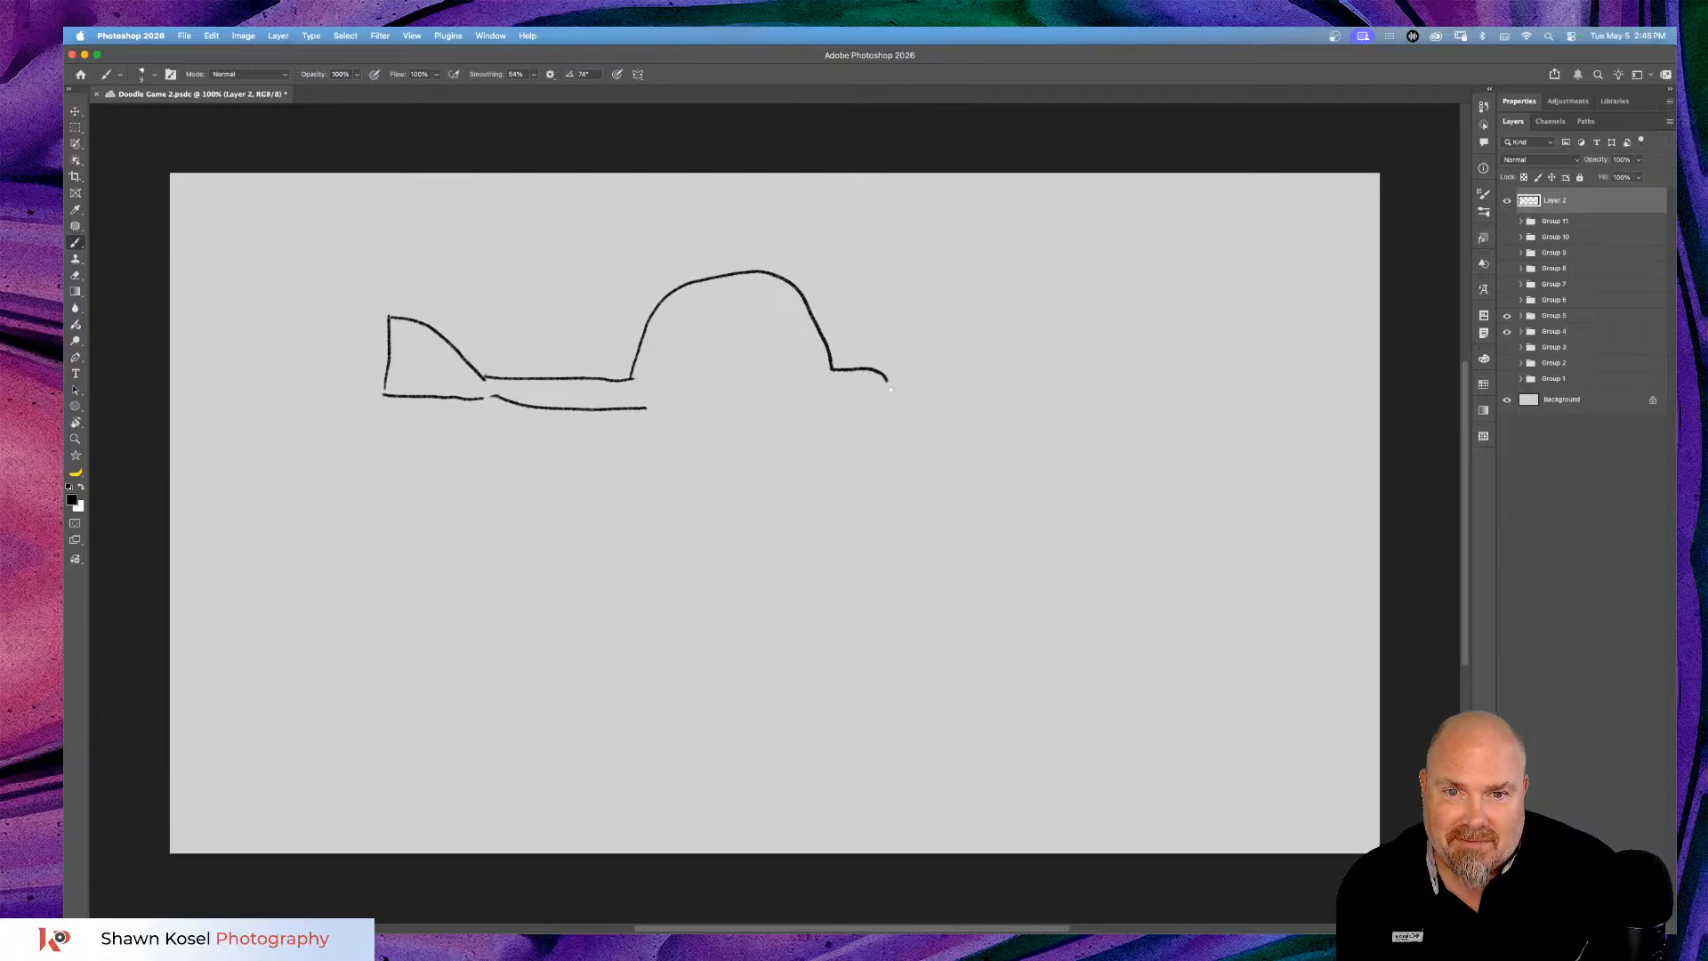
mouse_move(890, 388)
mouse_down()
mouse_move(884, 419)
mouse_move(827, 425)
mouse_move(673, 428)
mouse_move(642, 406)
mouse_up()
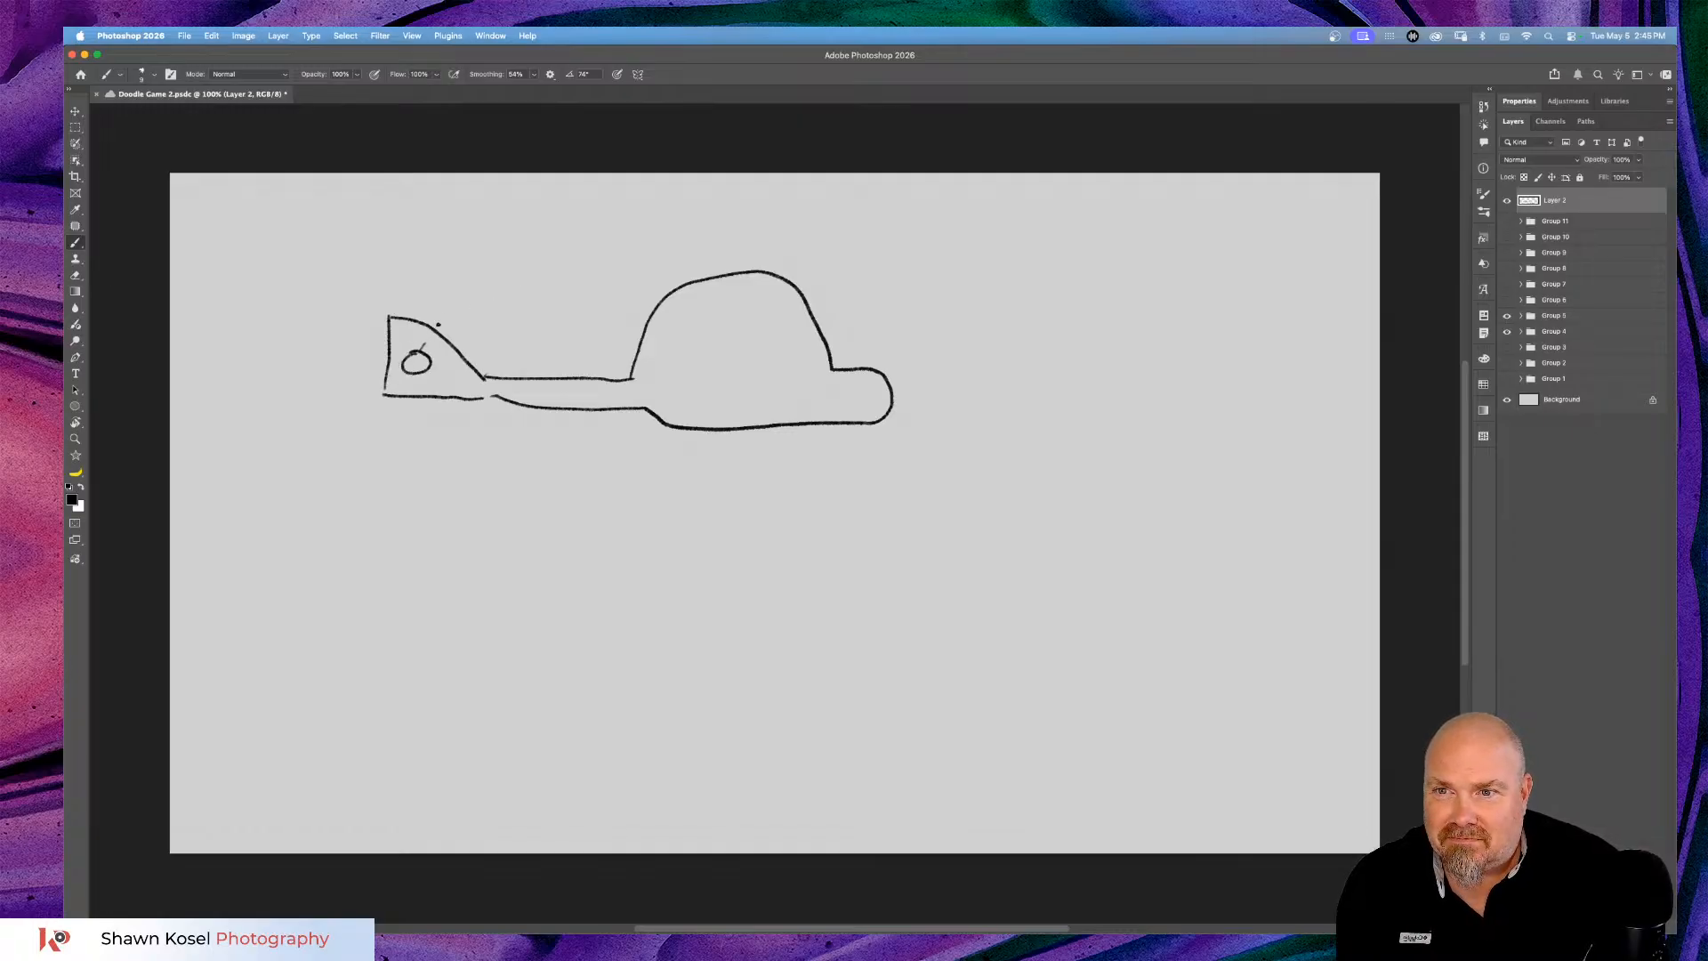
mouse_move(425, 344)
mouse_down()
mouse_move(497, 280)
mouse_move(336, 454)
mouse_move(372, 391)
mouse_move(356, 327)
mouse_move(302, 307)
mouse_move(449, 378)
mouse_up()
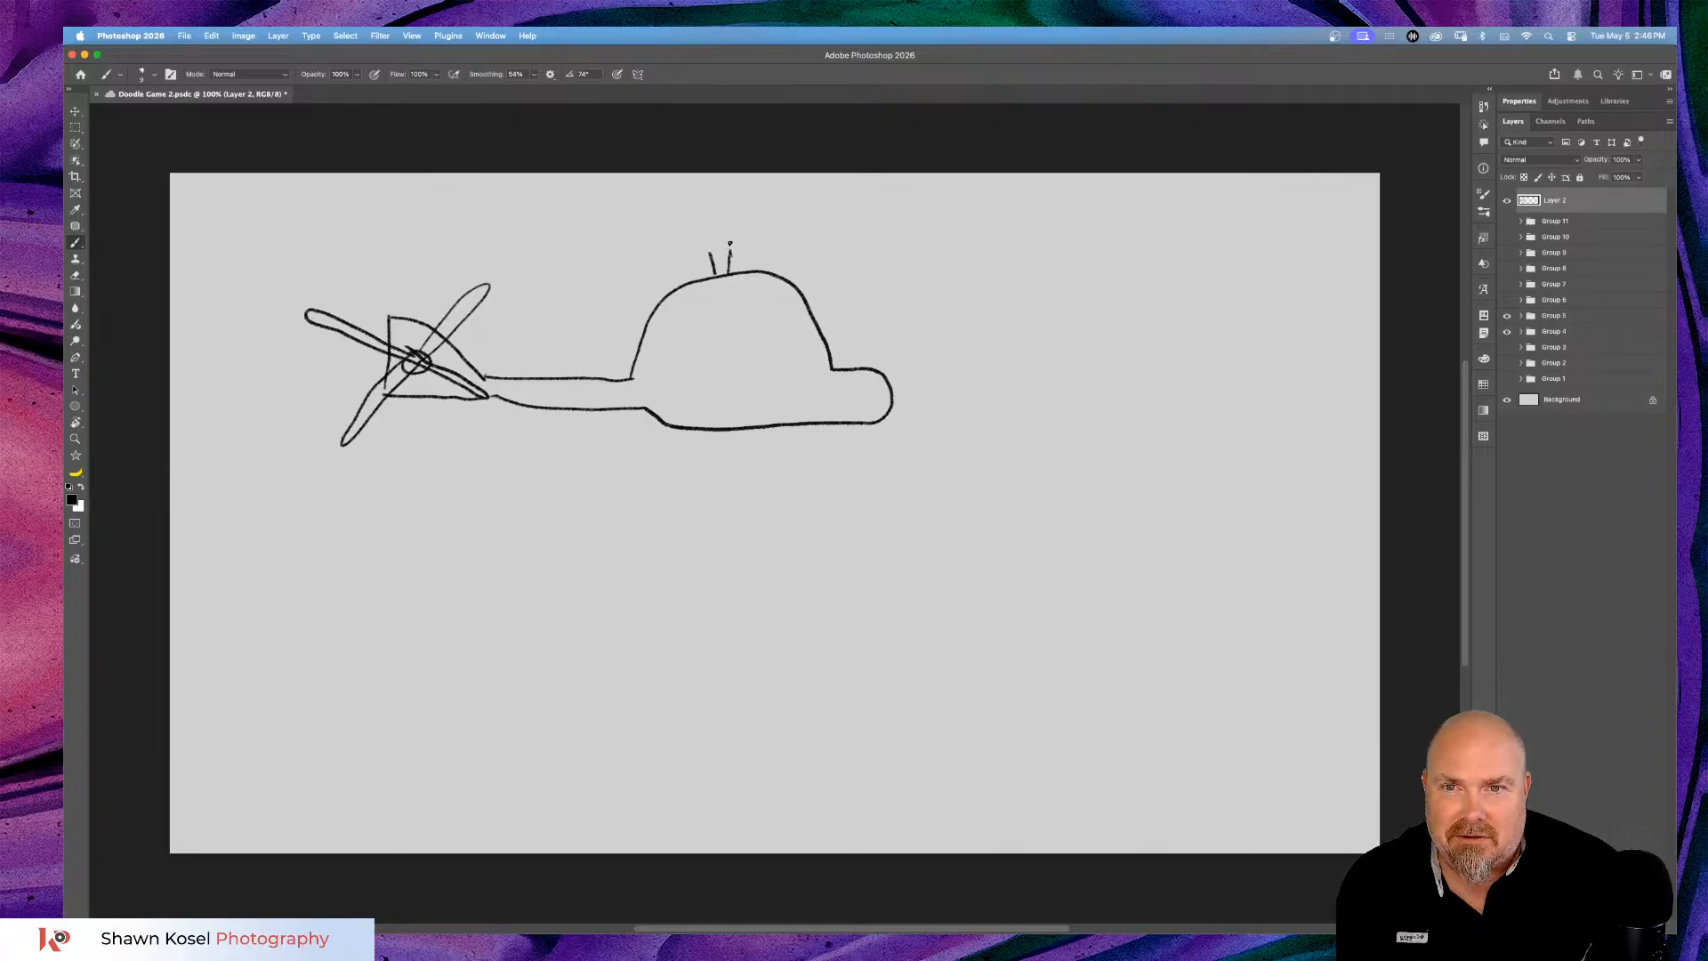
Draw the main rotor blades above the helicopter's cabin and a landing skid on two struts beneath it.
drag(641, 252, 553, 259)
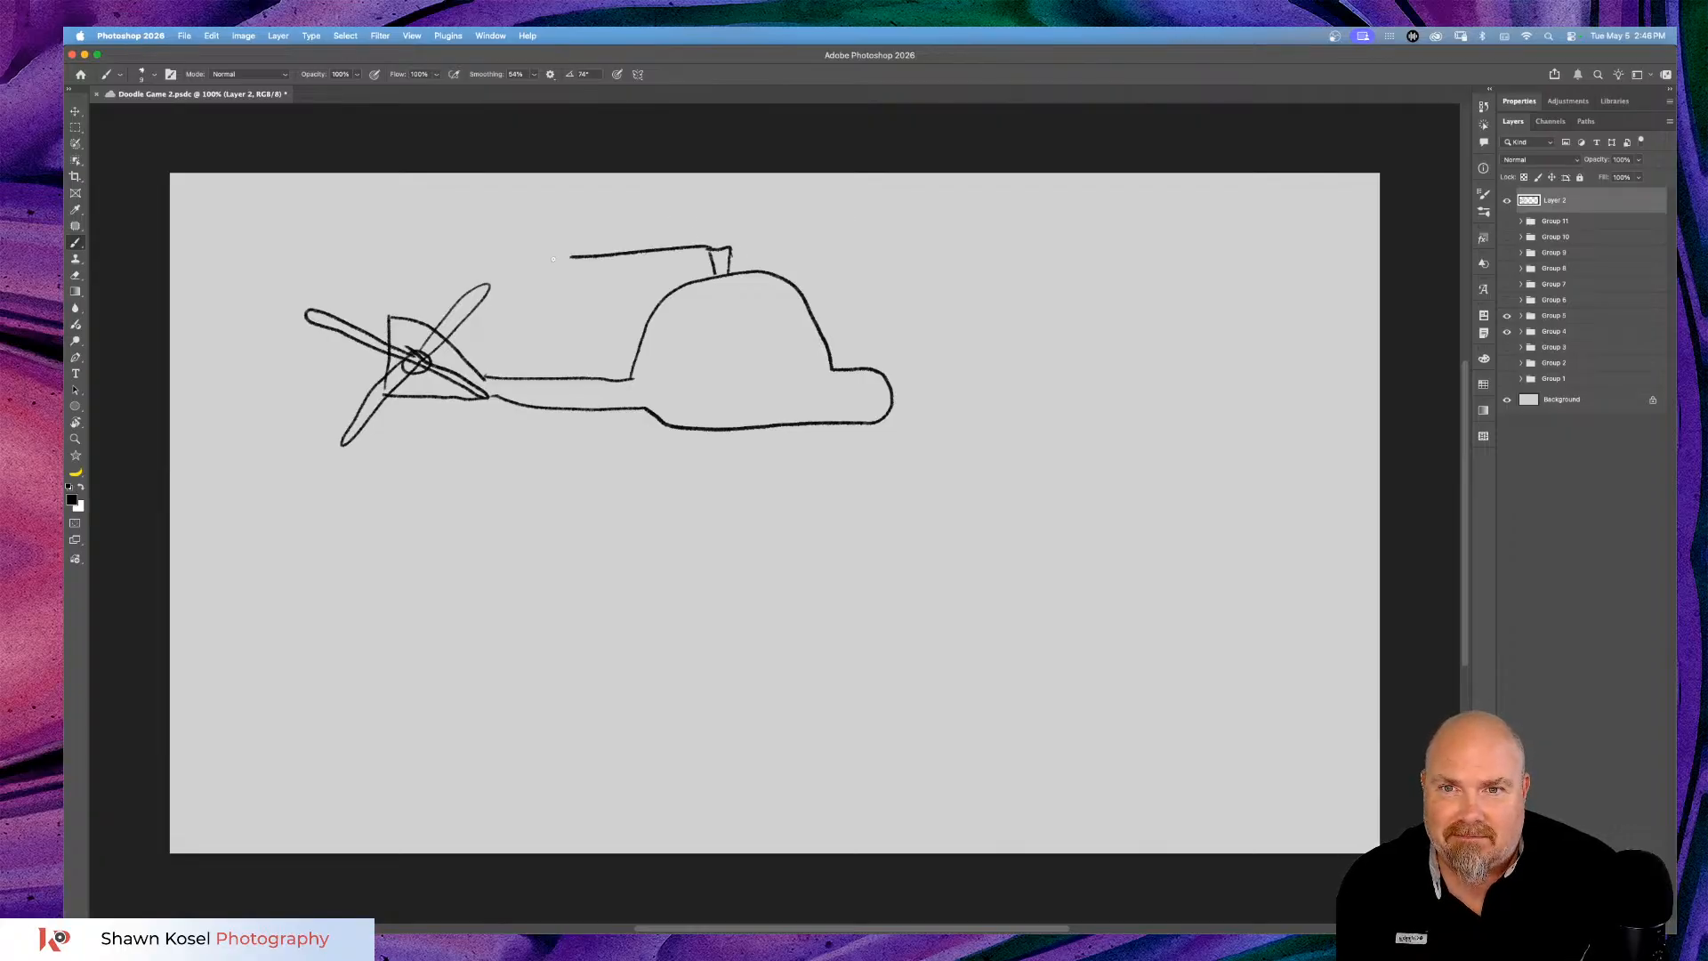
drag(788, 235, 838, 234)
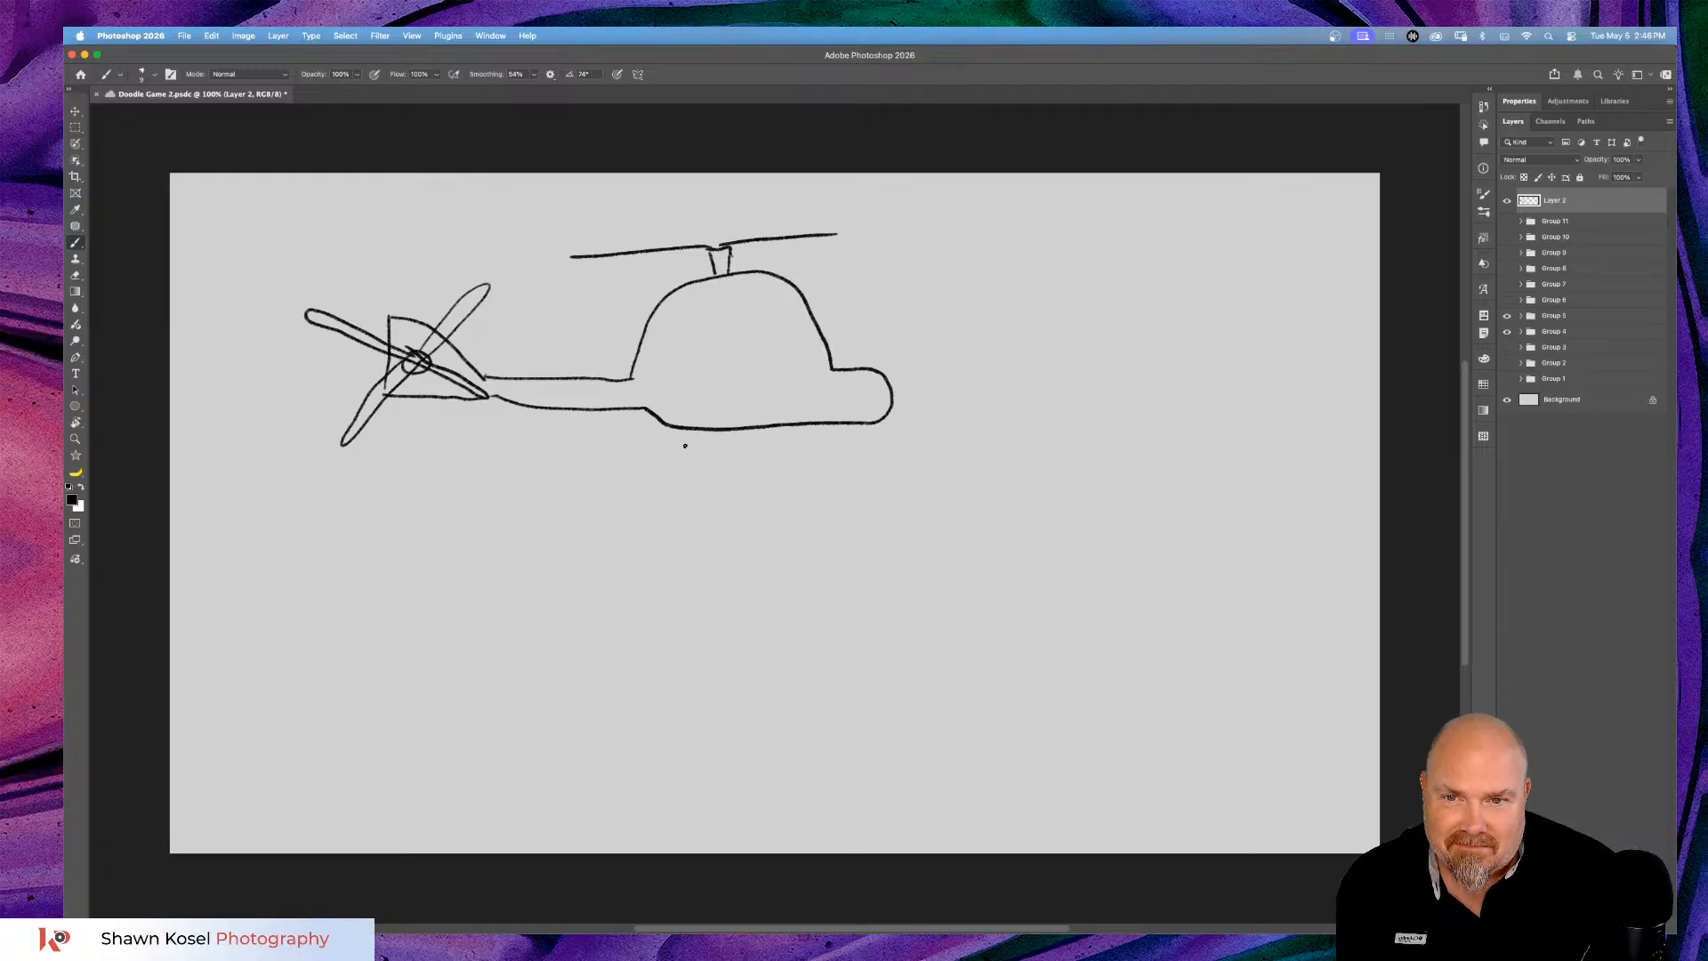
drag(686, 430, 659, 472)
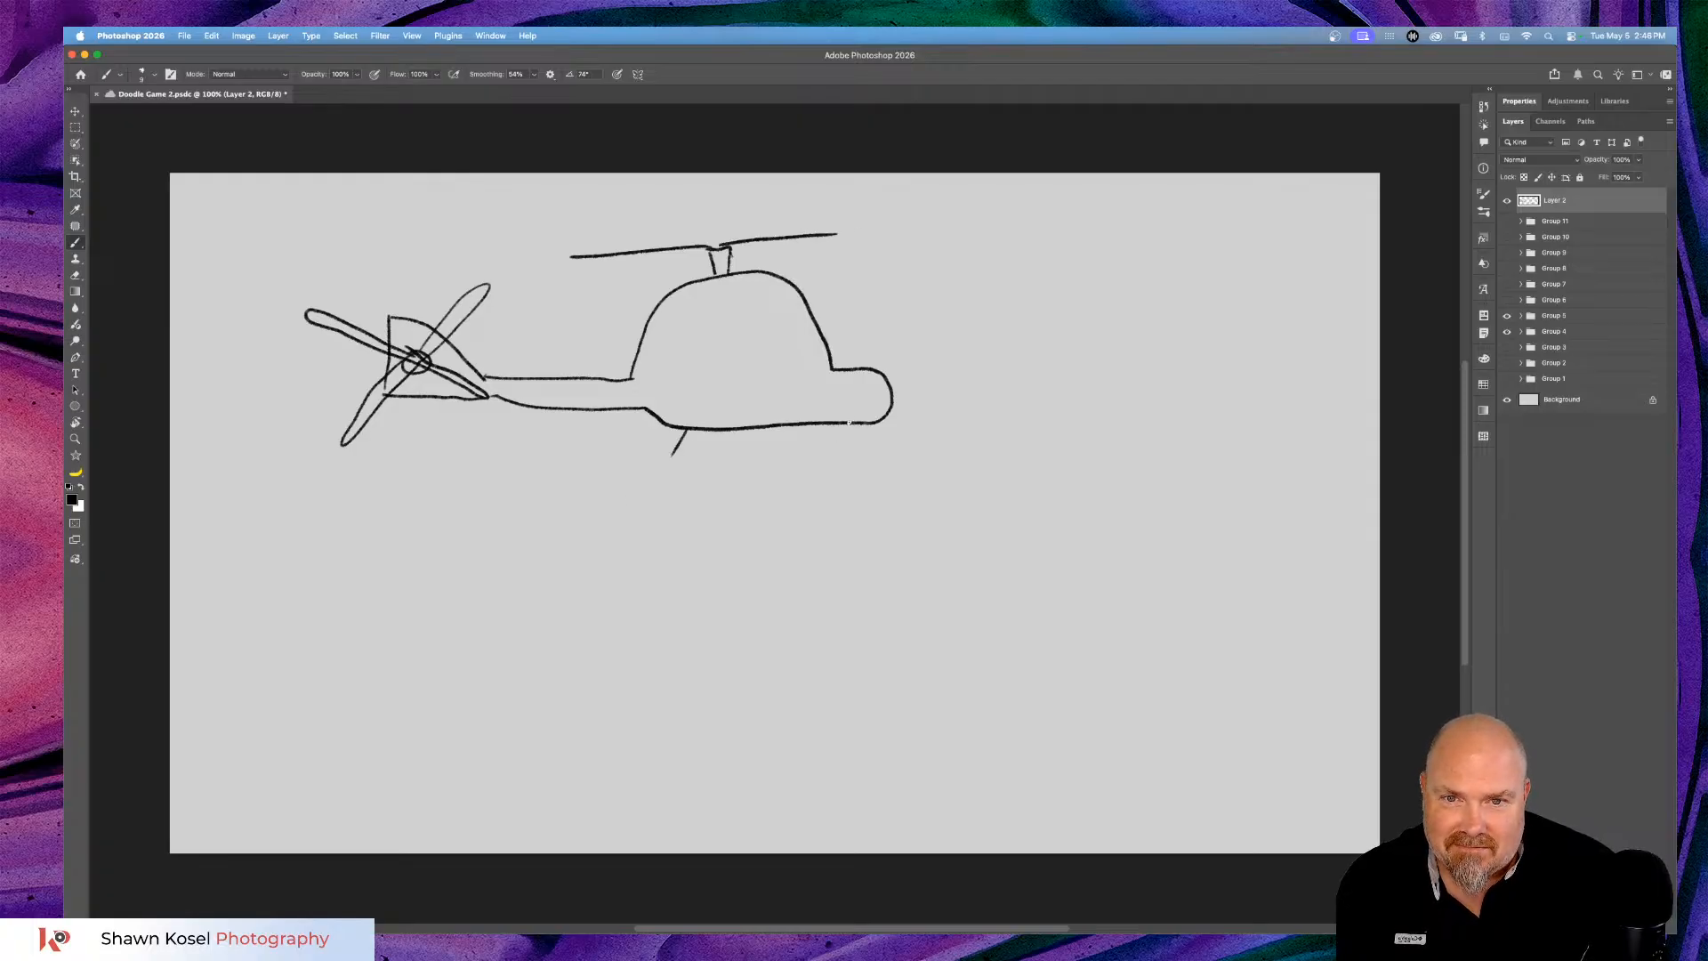
drag(852, 424, 870, 455)
mouse_move(625, 457)
mouse_down()
mouse_move(846, 458)
mouse_move(904, 440)
mouse_up()
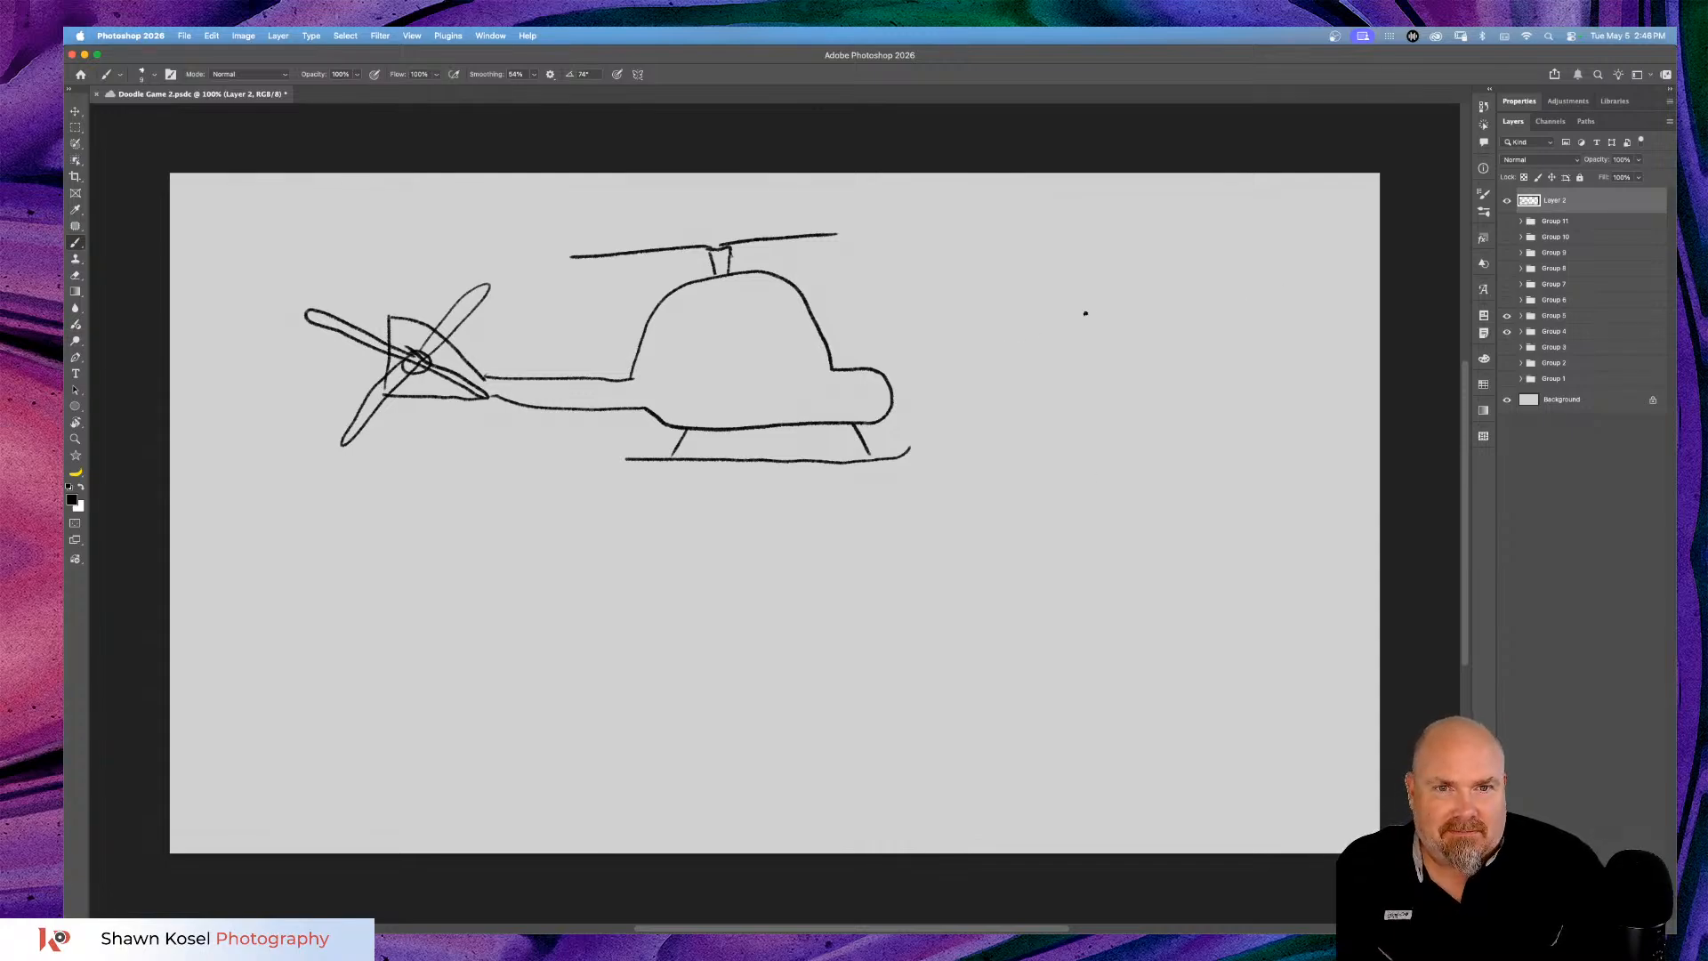
Handwrite the participant's name beside the helicopter's nose and underline it.
mouse_move(1085, 313)
mouse_down()
mouse_move(1085, 408)
mouse_move(1088, 372)
mouse_up()
mouse_move(1087, 308)
mouse_down()
mouse_move(1077, 370)
mouse_move(1190, 329)
mouse_up()
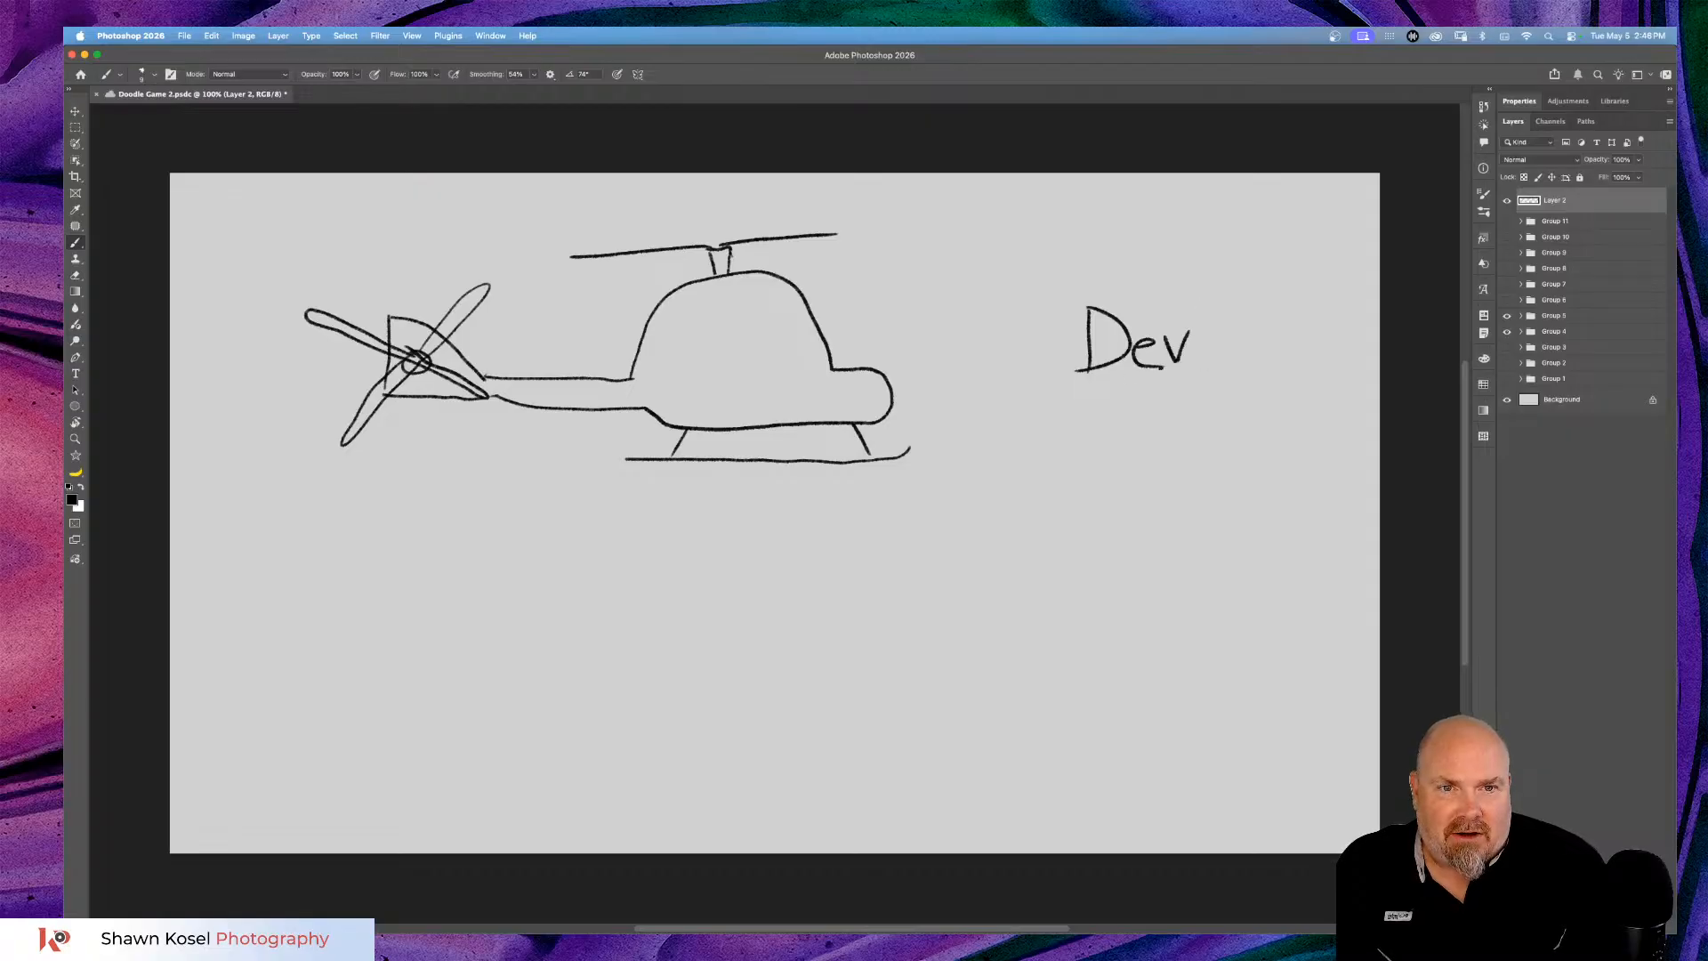
drag(1075, 422, 1208, 407)
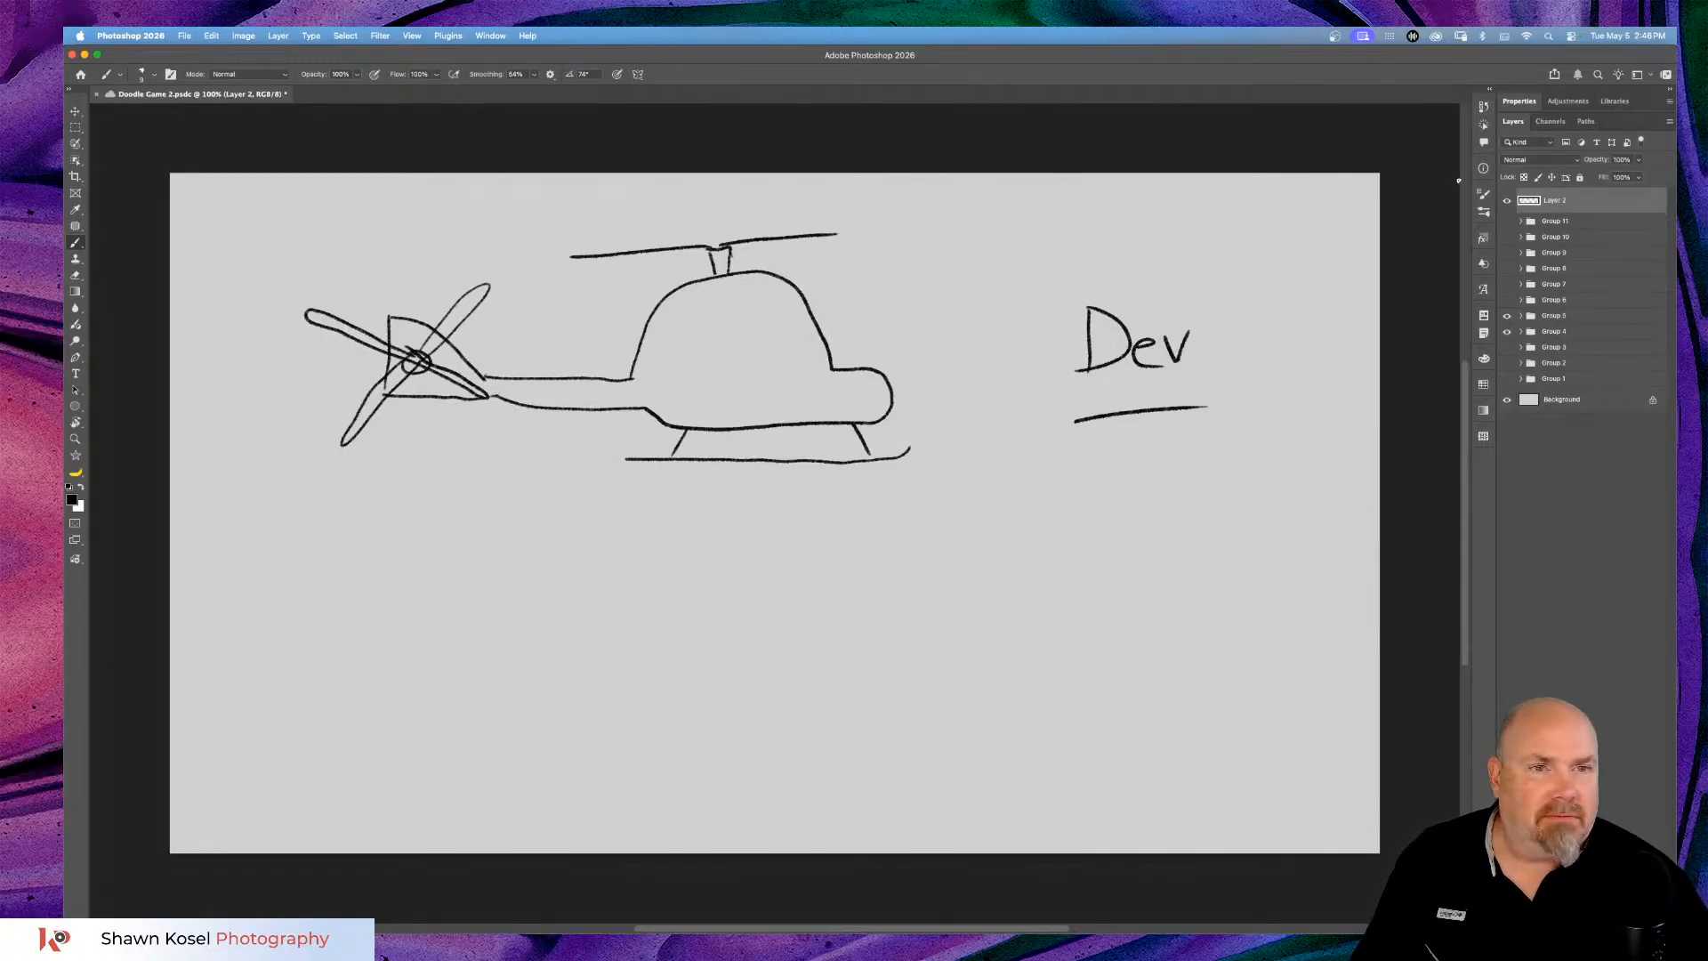
Rename the helicopter drawing's layer as Helicopper.
double_click(1554, 200)
text(Heli)
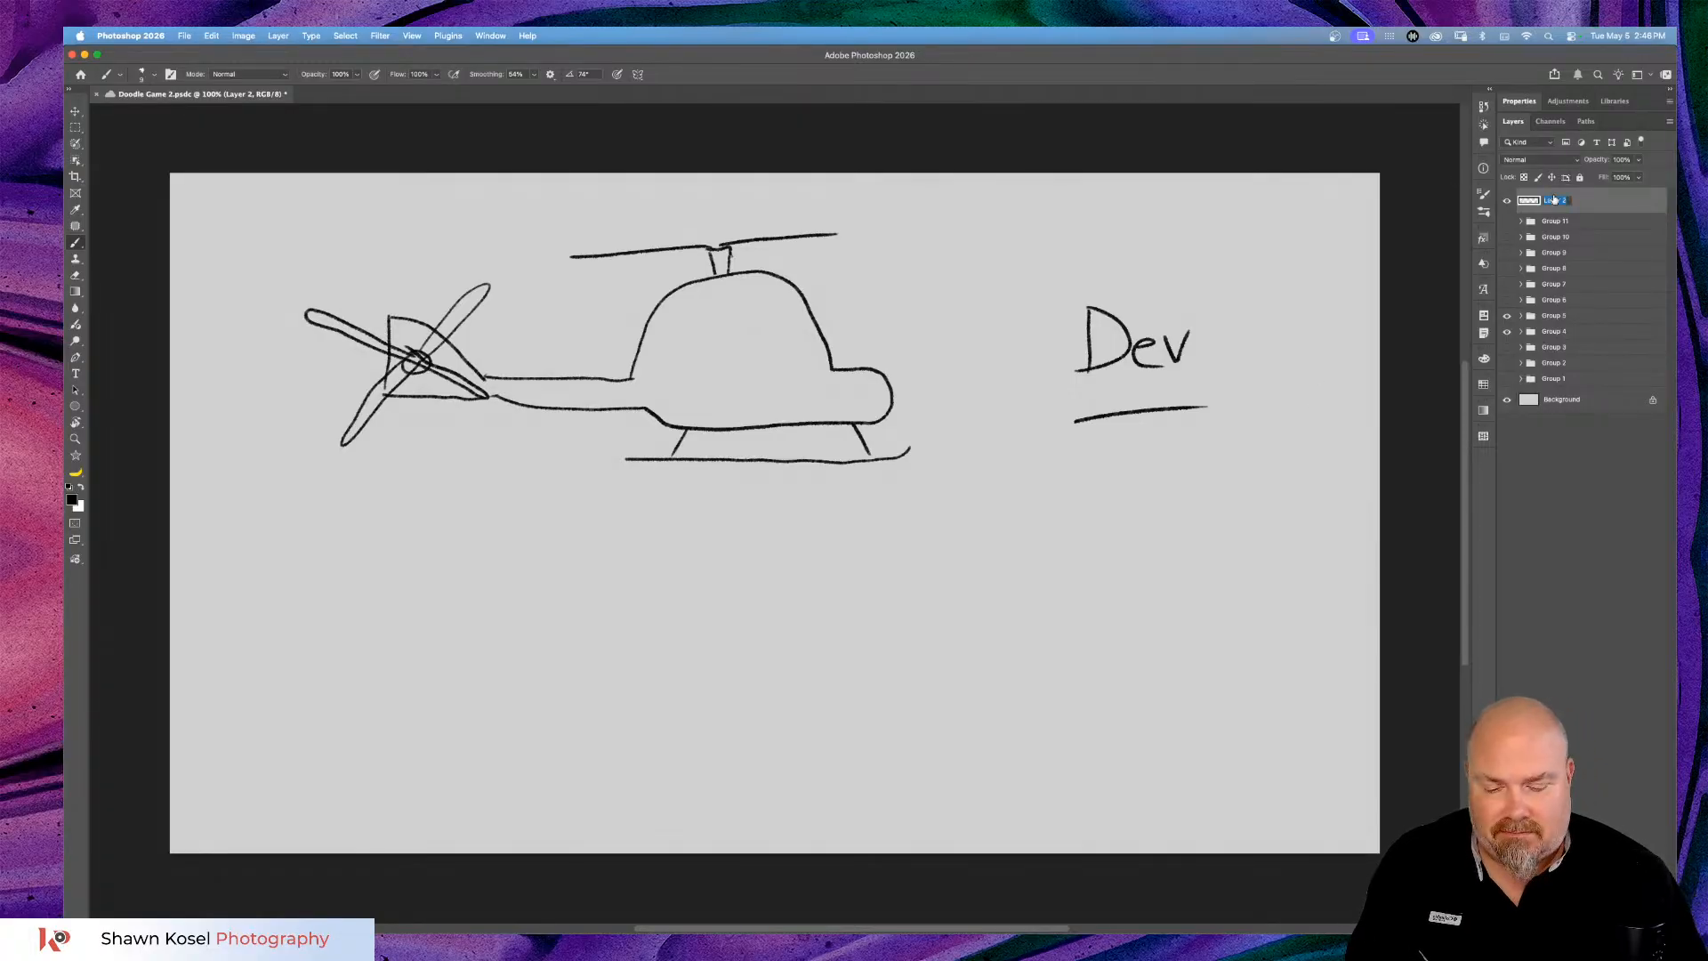
text(copper)
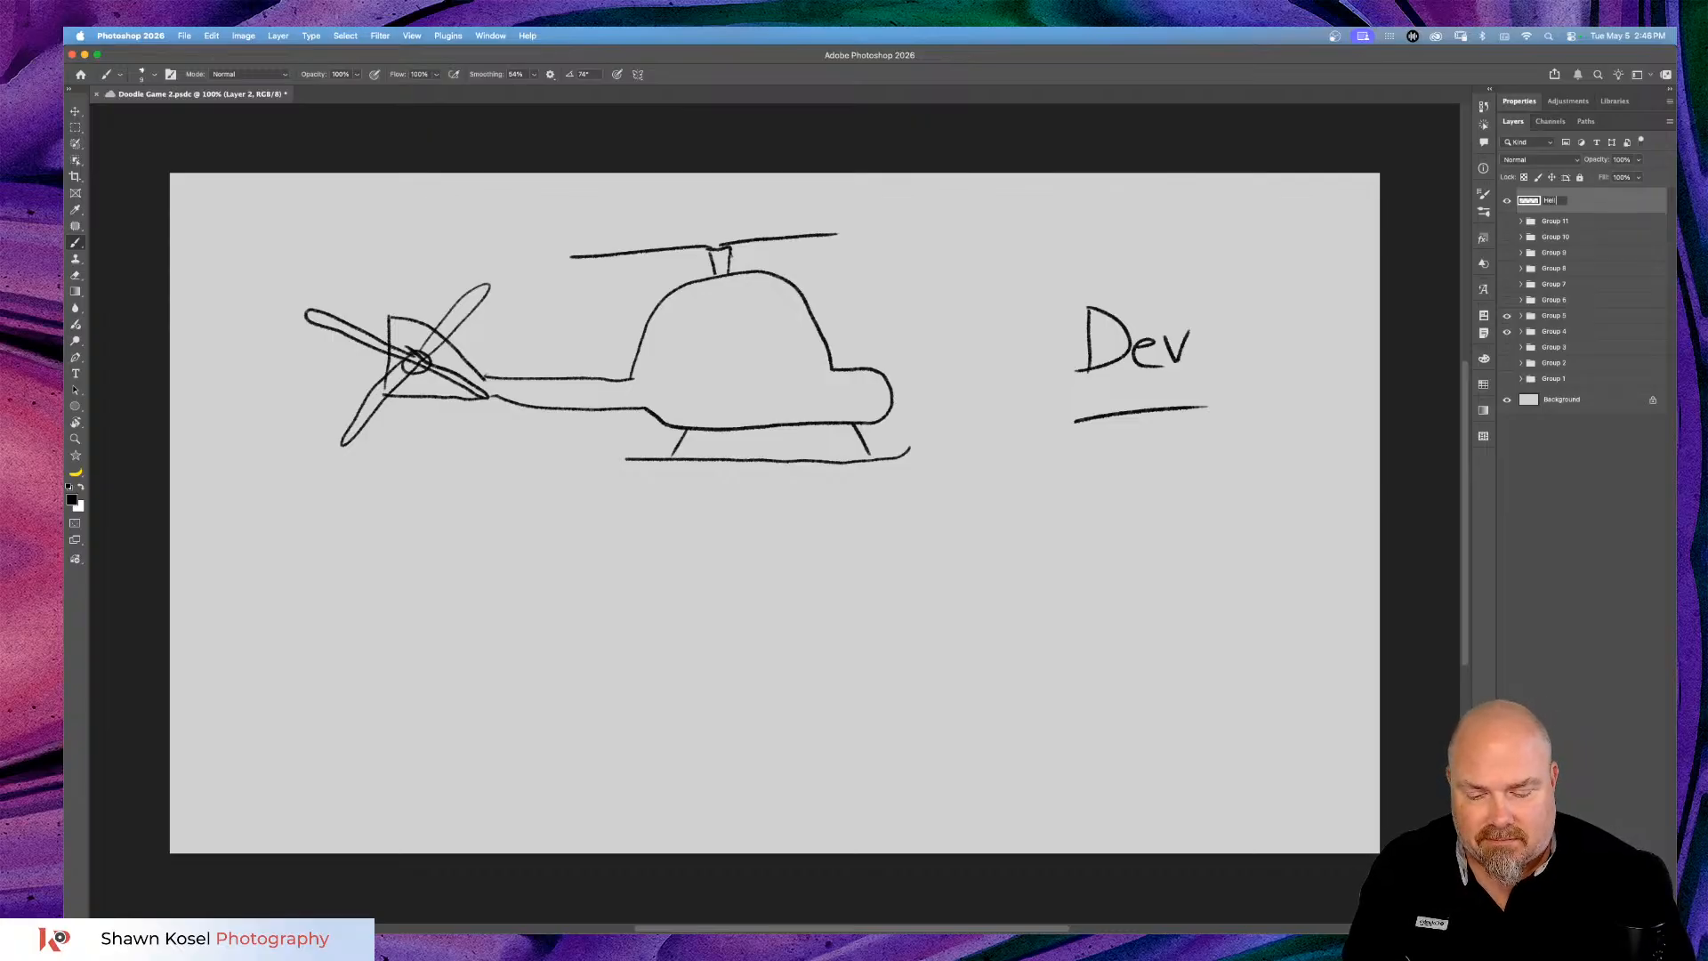
key(Return)
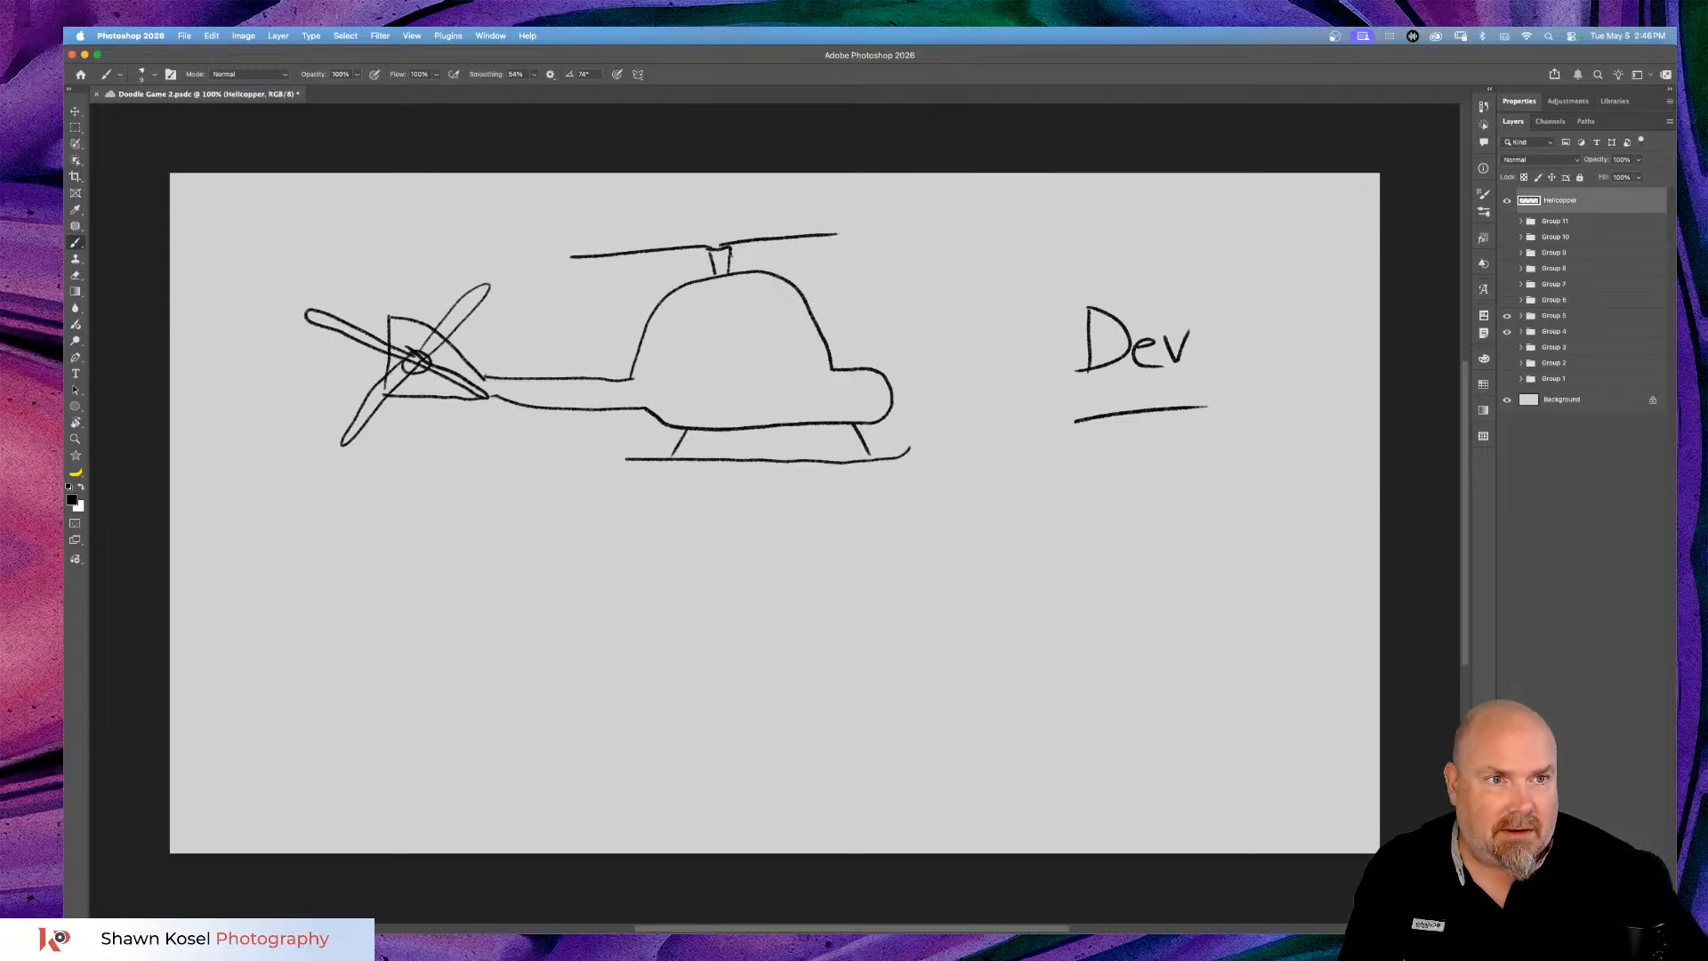
Hide the helicopter drawing's layer and add a new blank layer above it.
click(1509, 201)
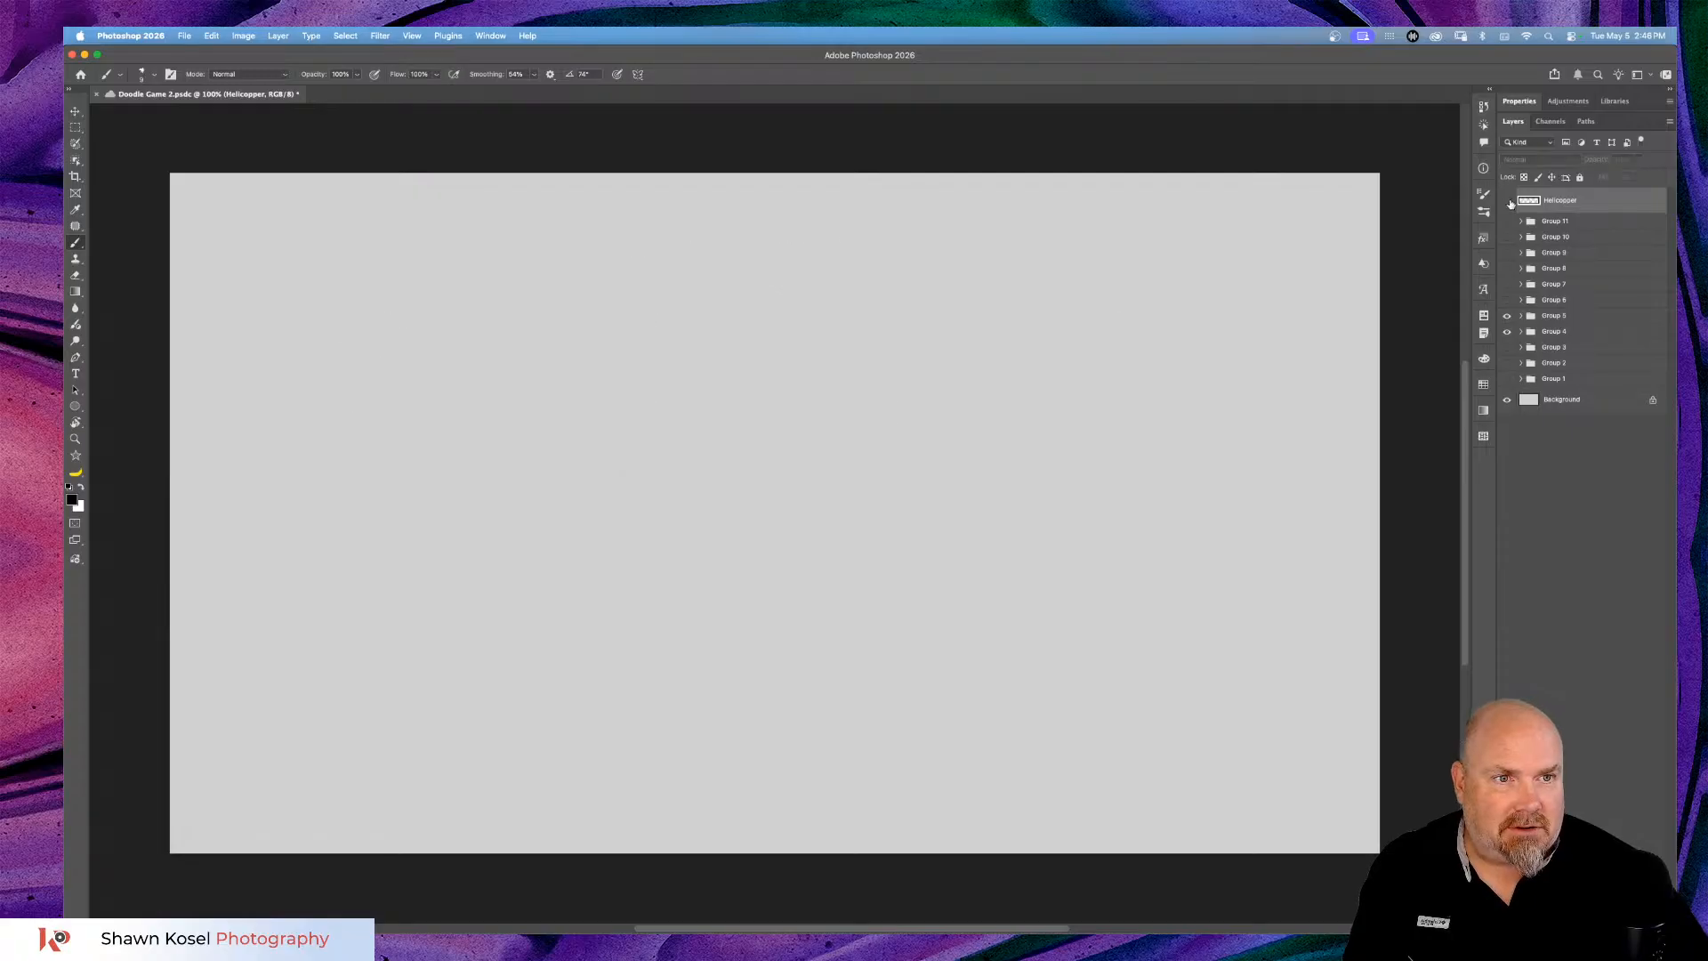
click(1624, 925)
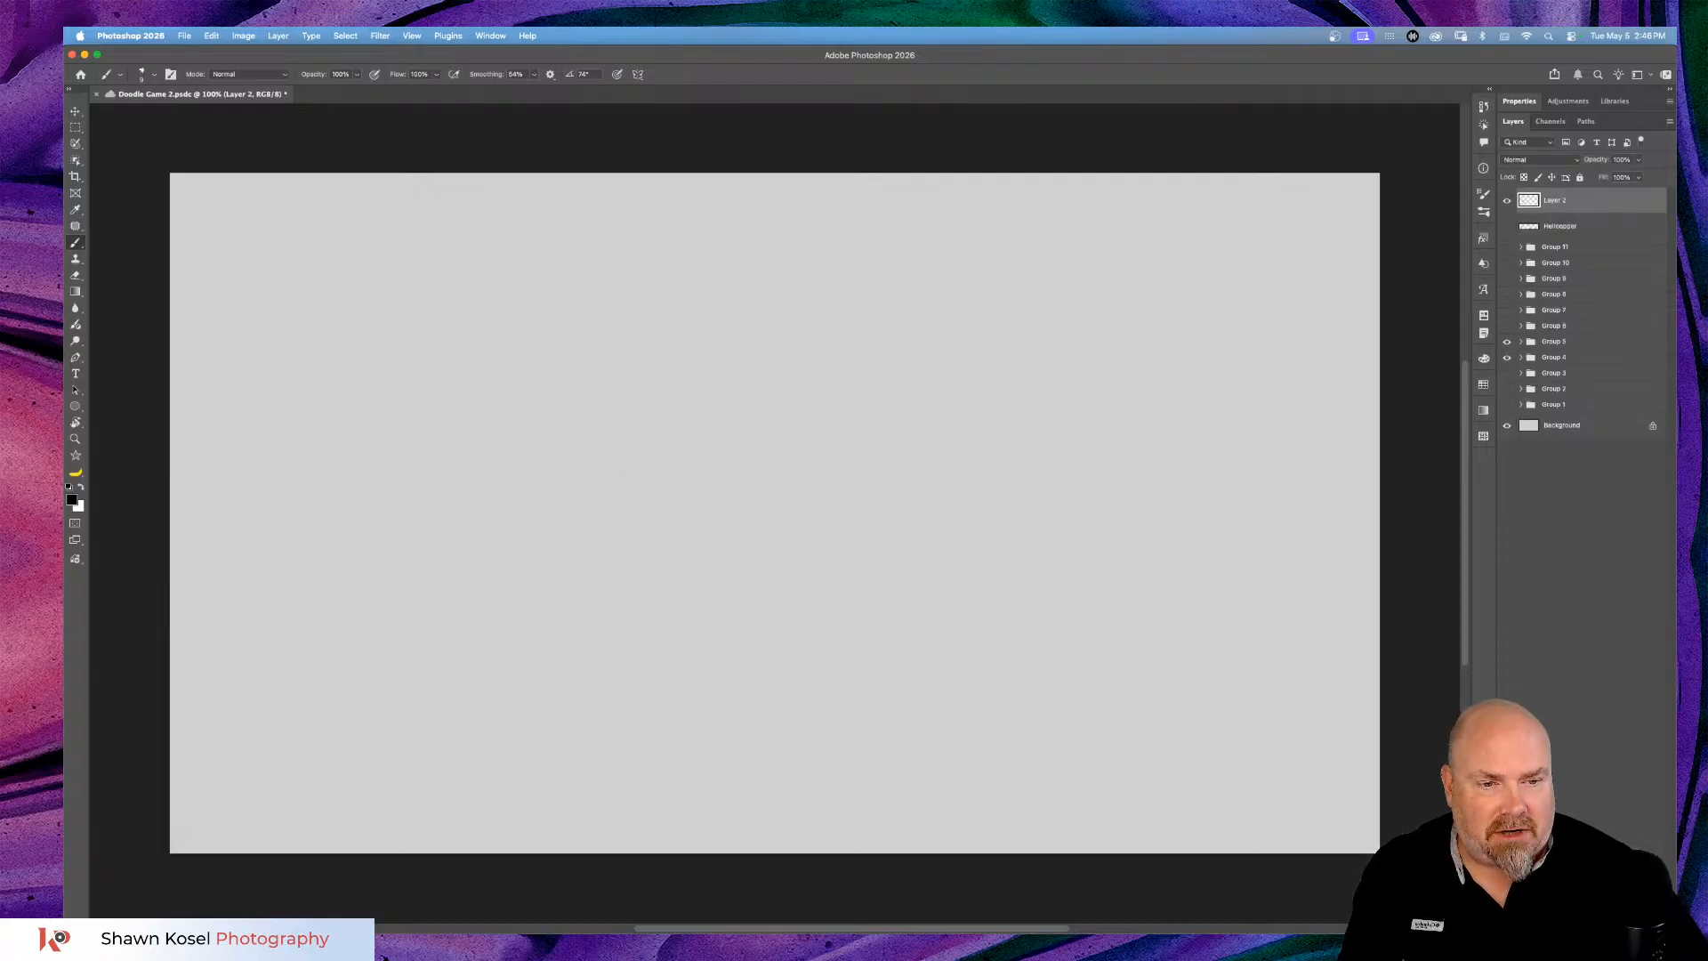
key(super+Tab)
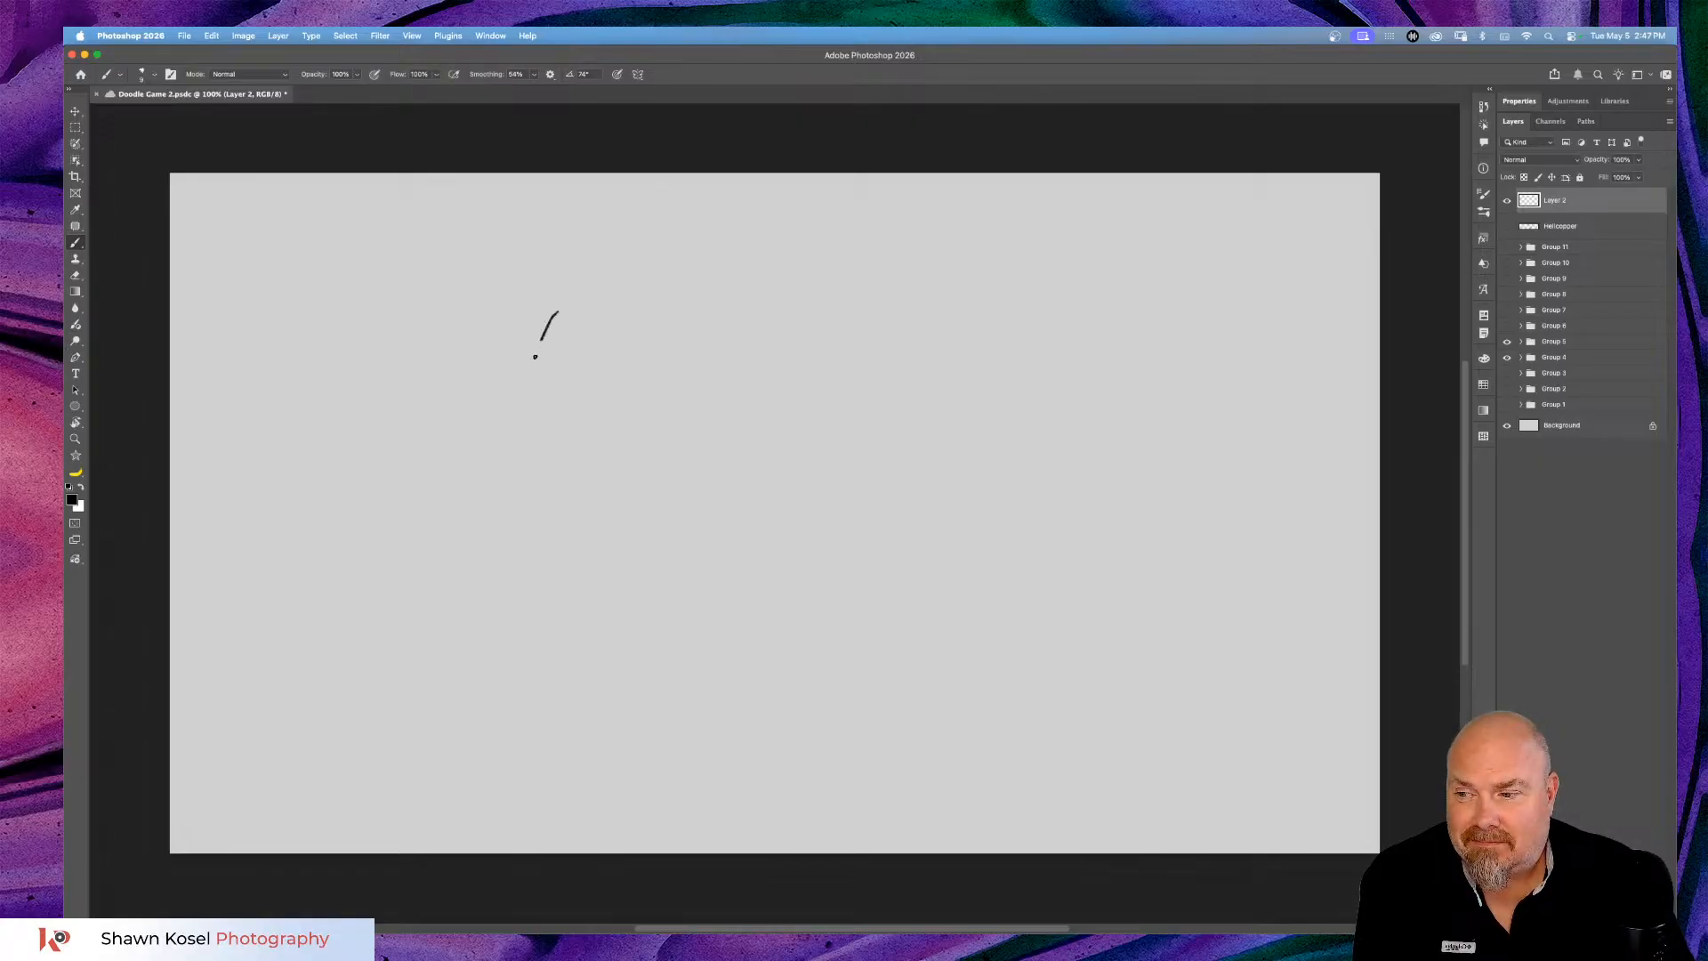
Draw a bow tie outline with a small square knot between two flared wings in the canvas's upper half.
drag(535, 357, 543, 413)
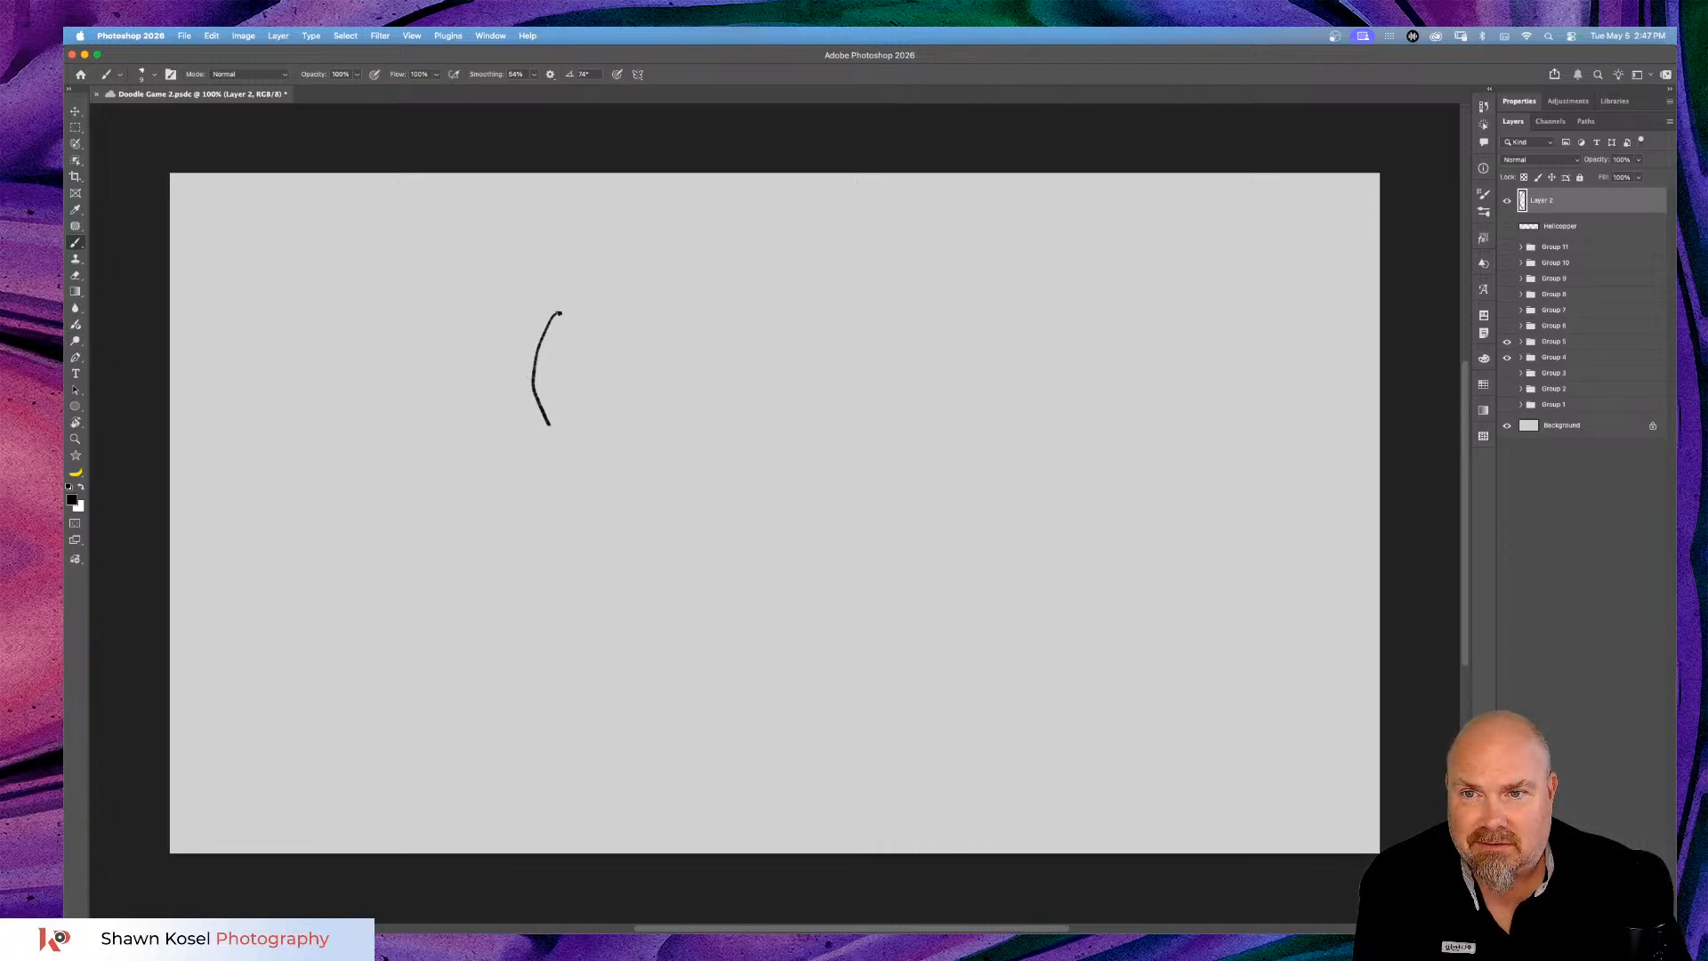
drag(560, 313, 676, 375)
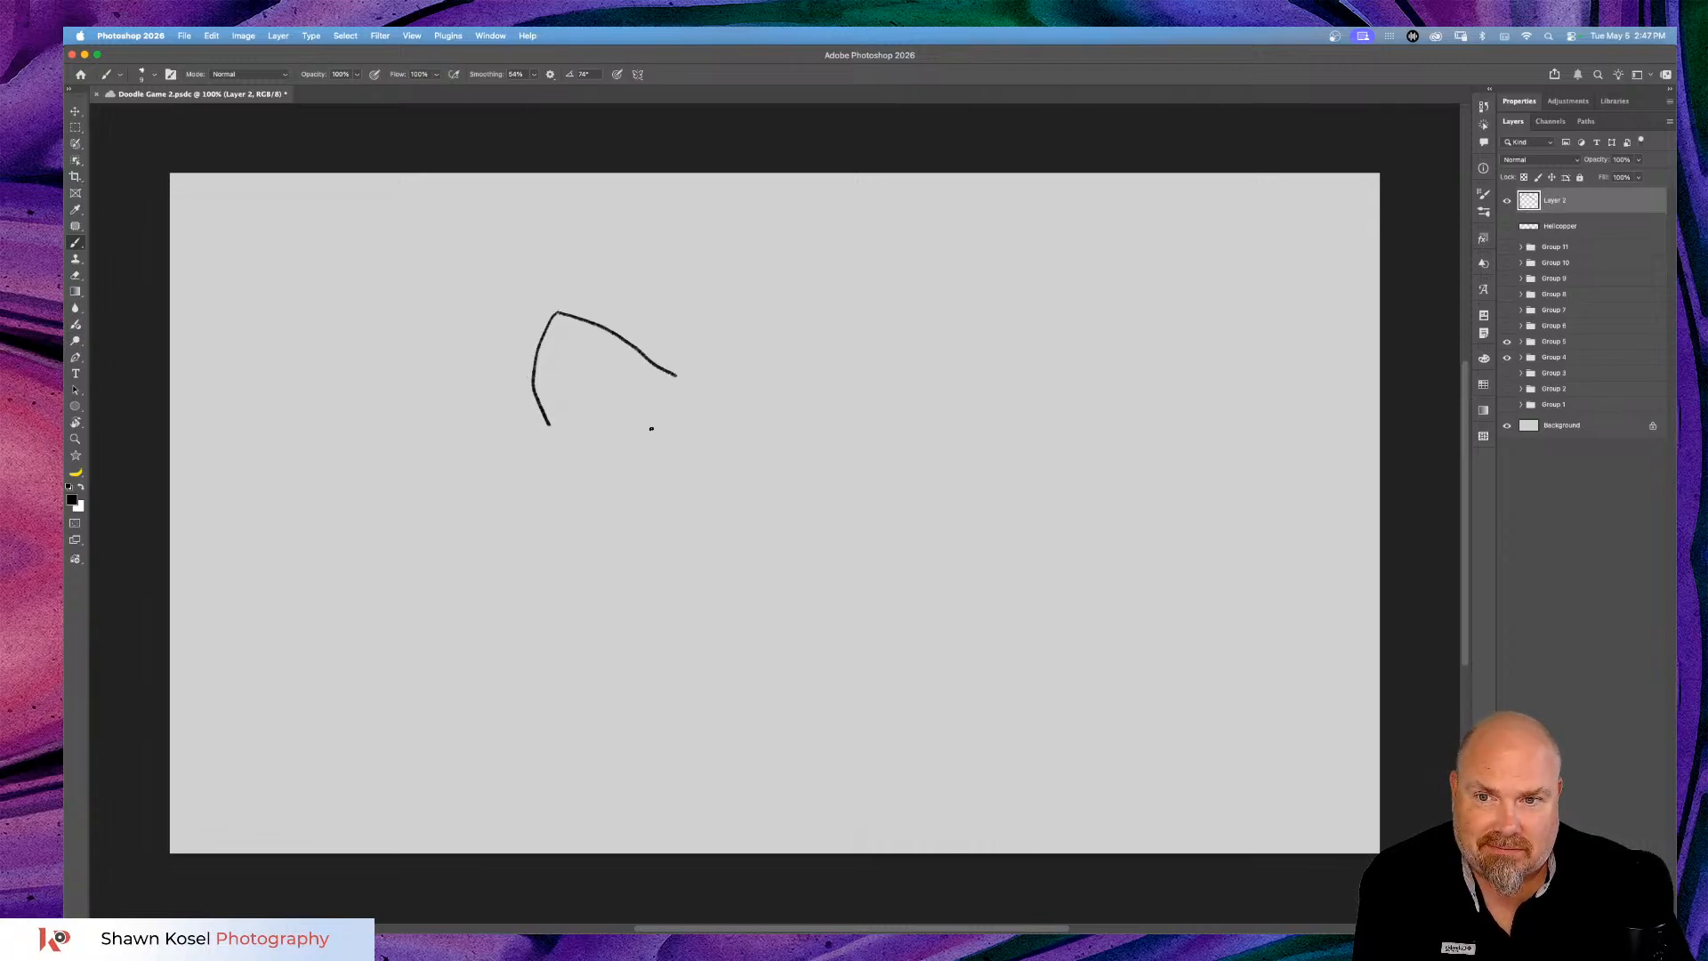
drag(579, 429, 672, 408)
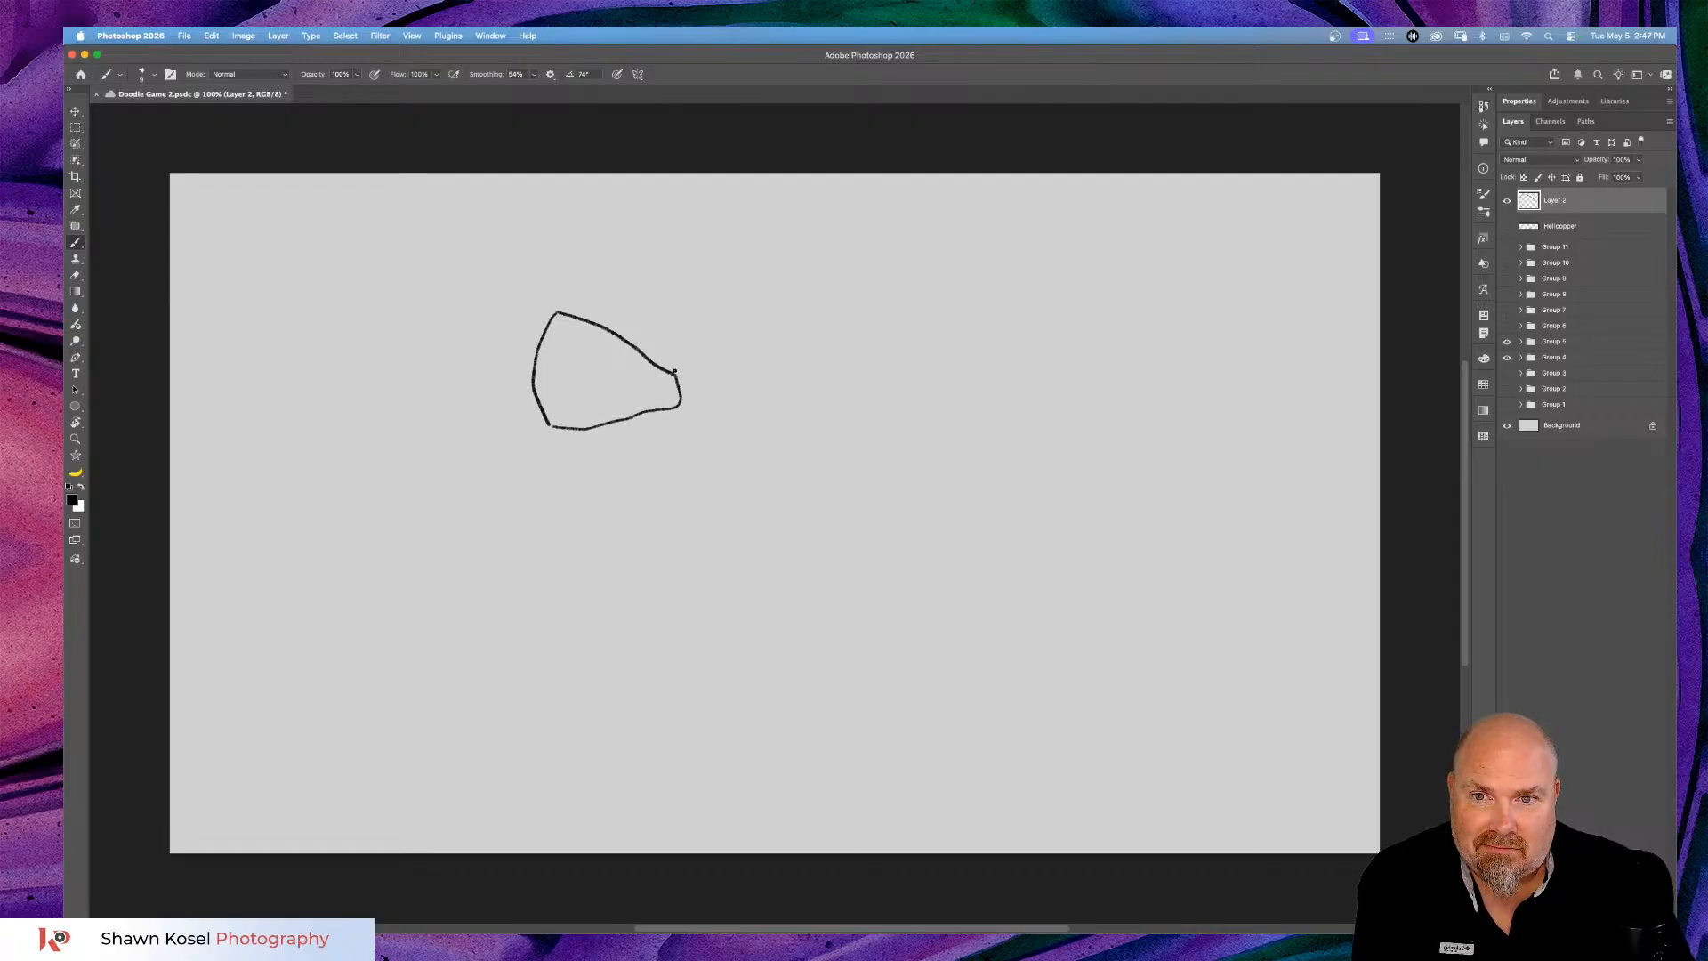
drag(725, 376, 725, 375)
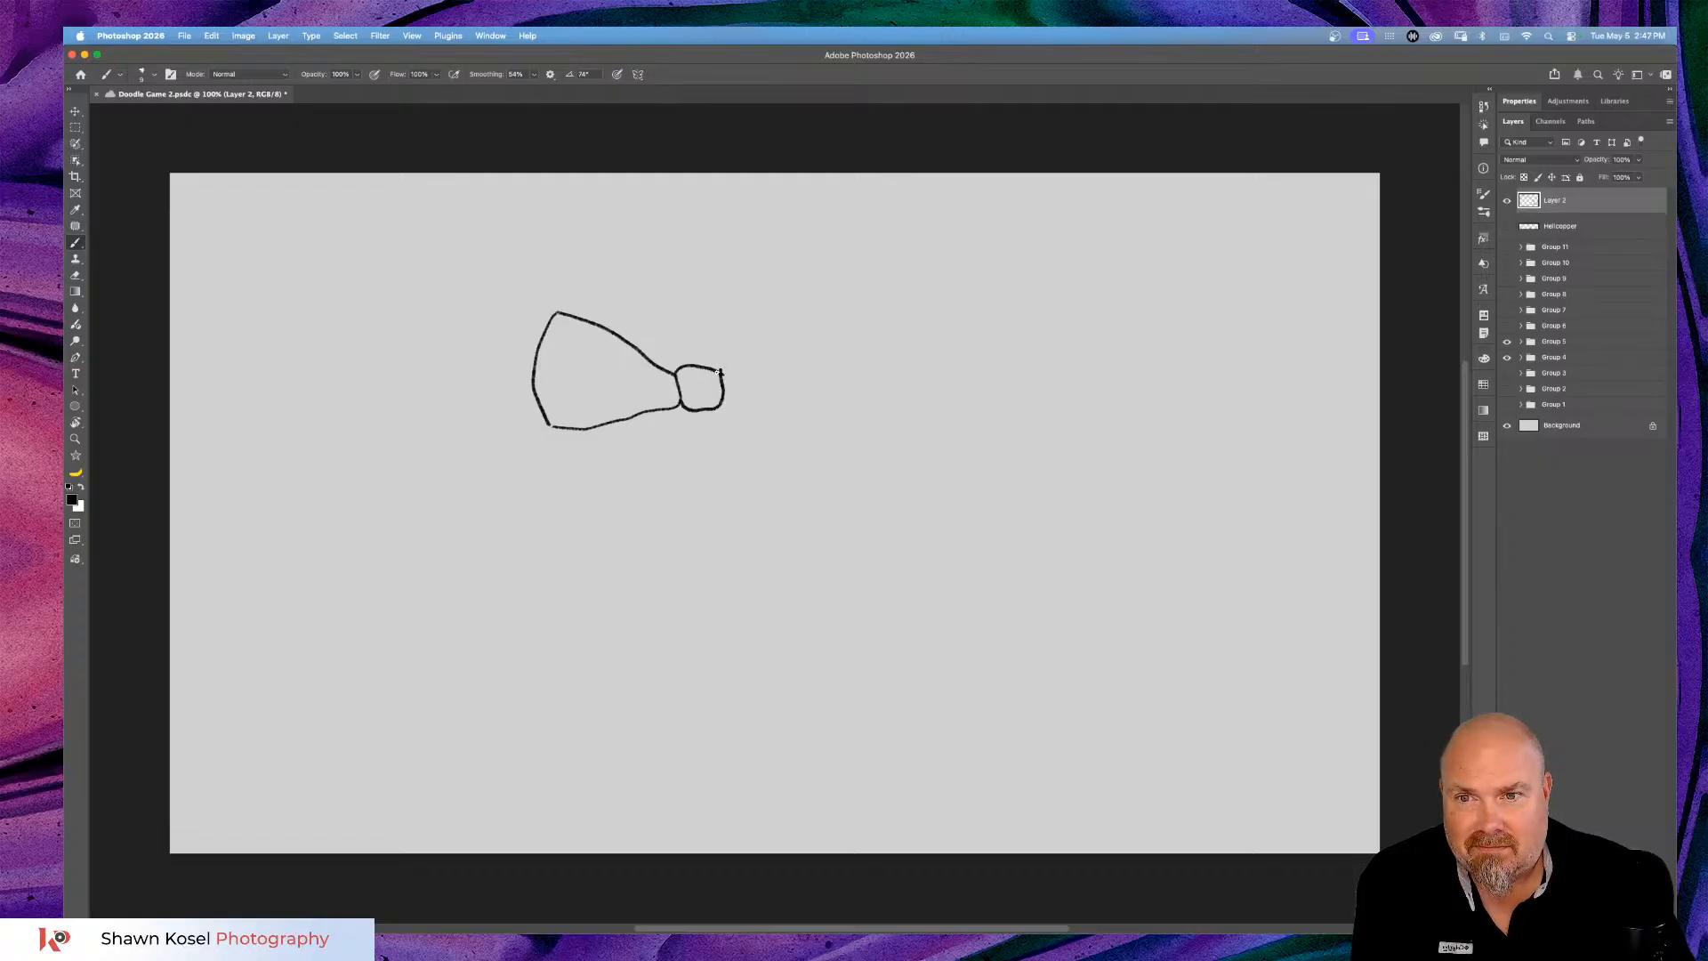
drag(744, 365, 786, 359)
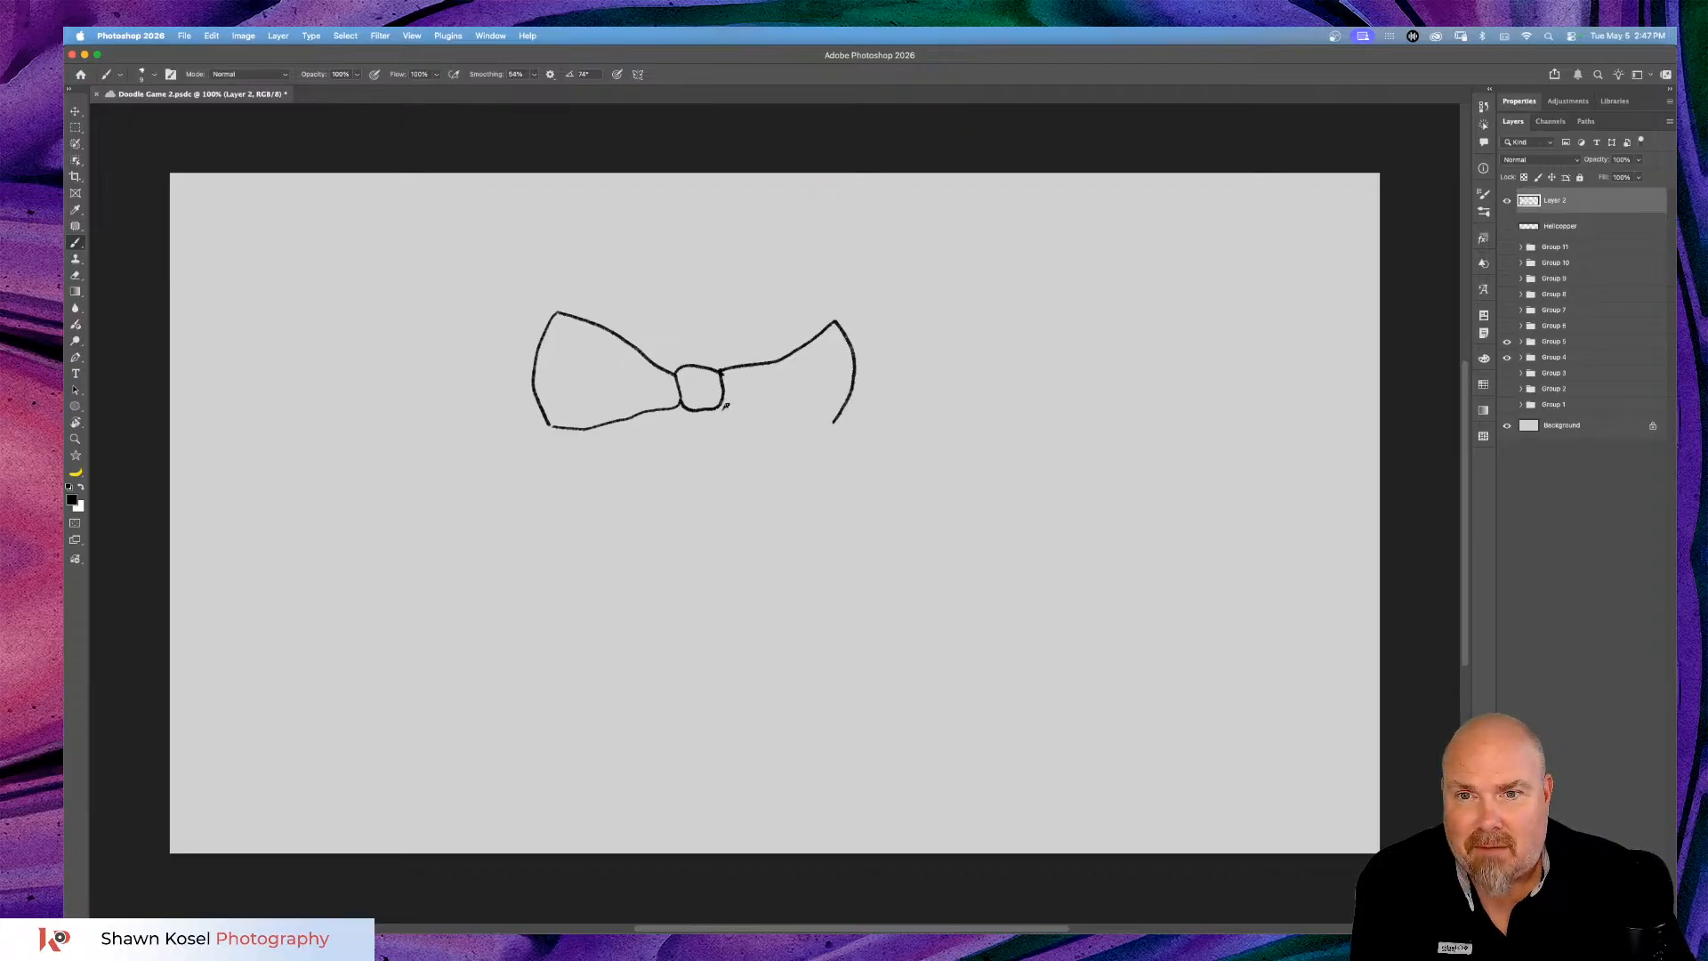
drag(742, 406, 825, 422)
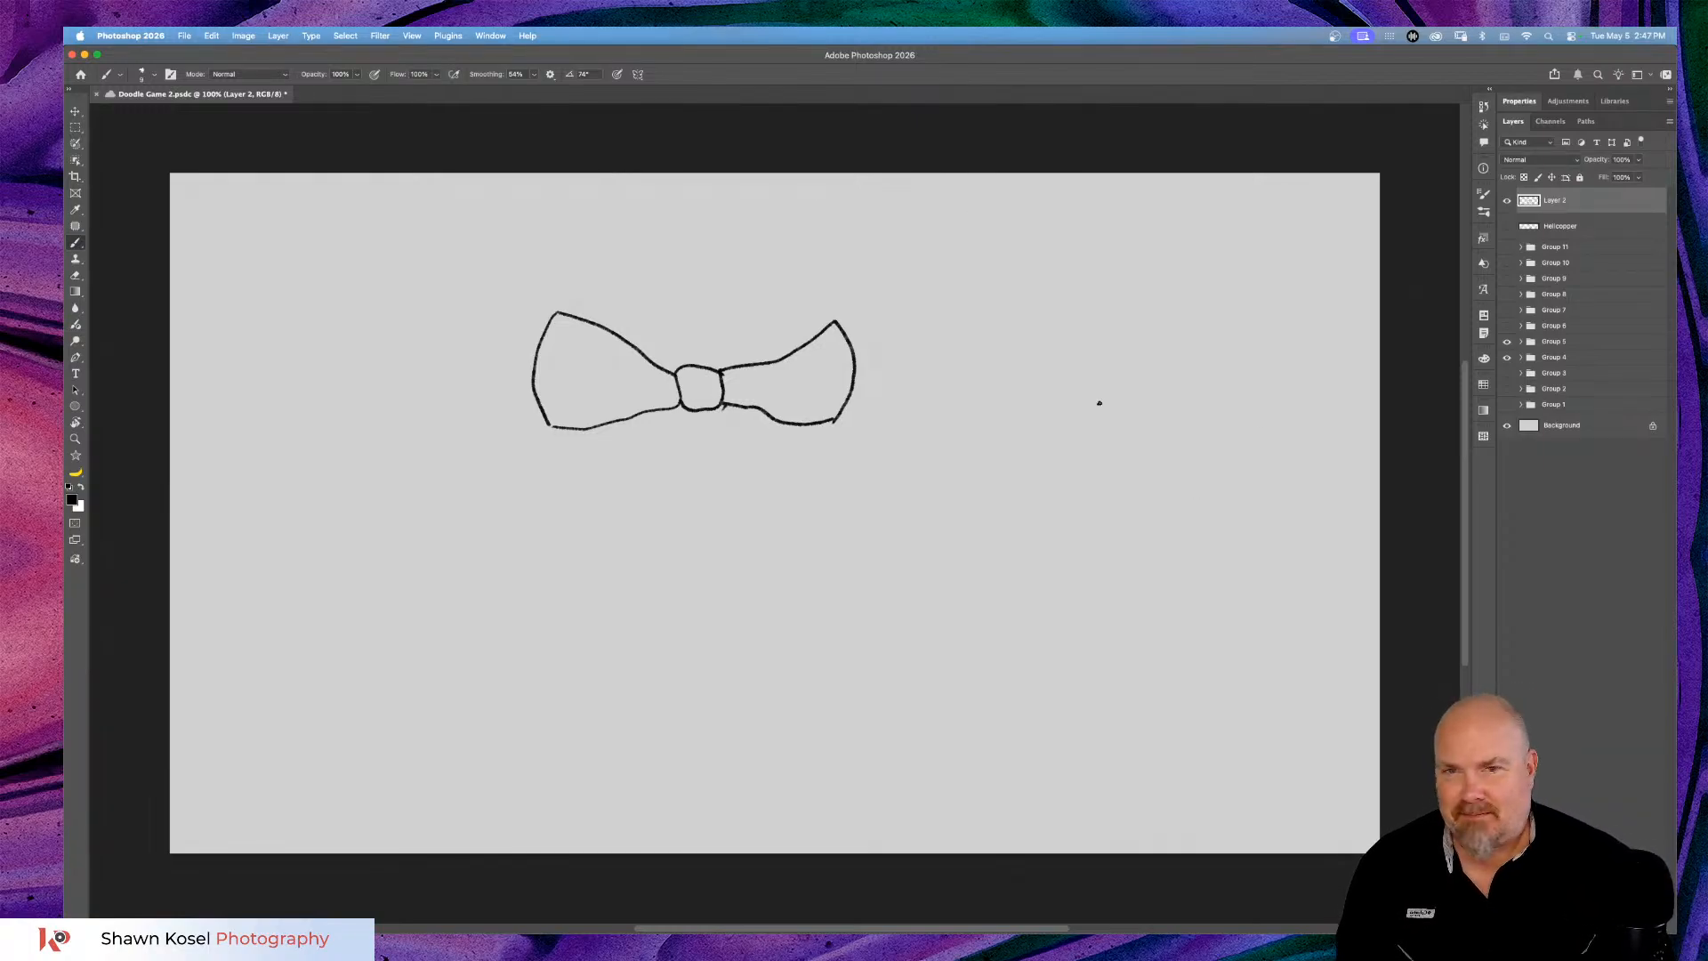
Handwrite the participant's name beside the bow tie and underline it.
drag(967, 303, 973, 371)
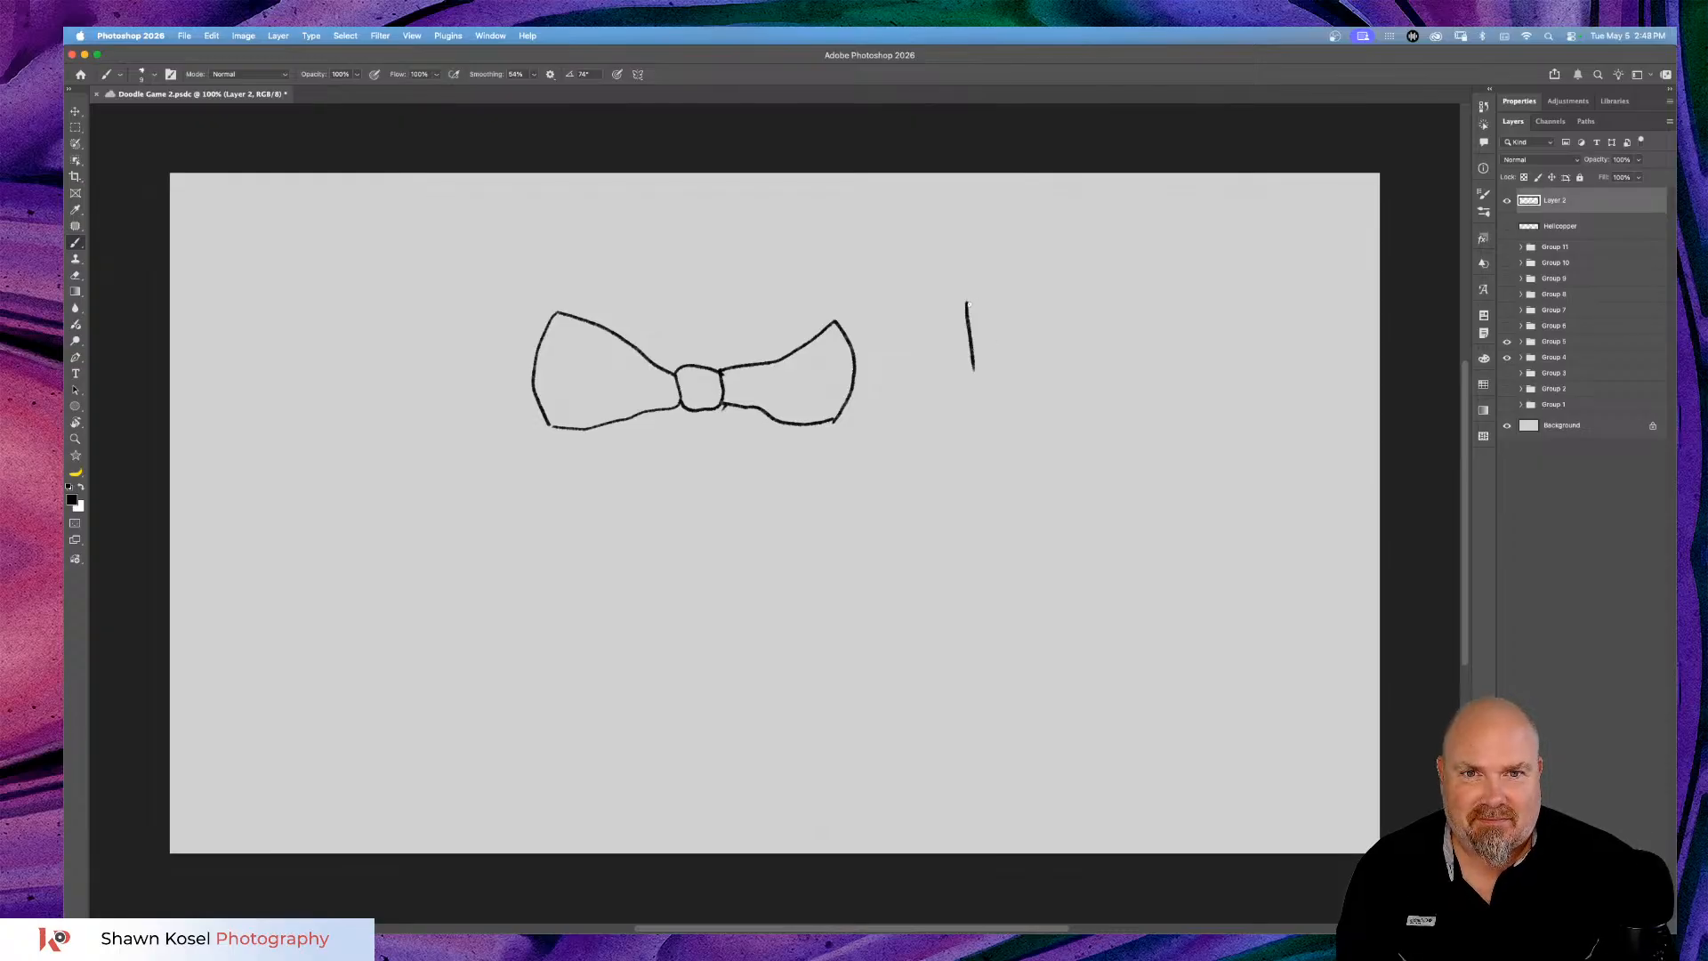
mouse_move(968, 301)
mouse_down()
mouse_move(976, 366)
mouse_move(1034, 358)
mouse_move(1033, 327)
mouse_move(1059, 313)
mouse_move(1069, 341)
mouse_move(1091, 314)
mouse_move(1100, 360)
mouse_up()
drag(917, 433, 1153, 399)
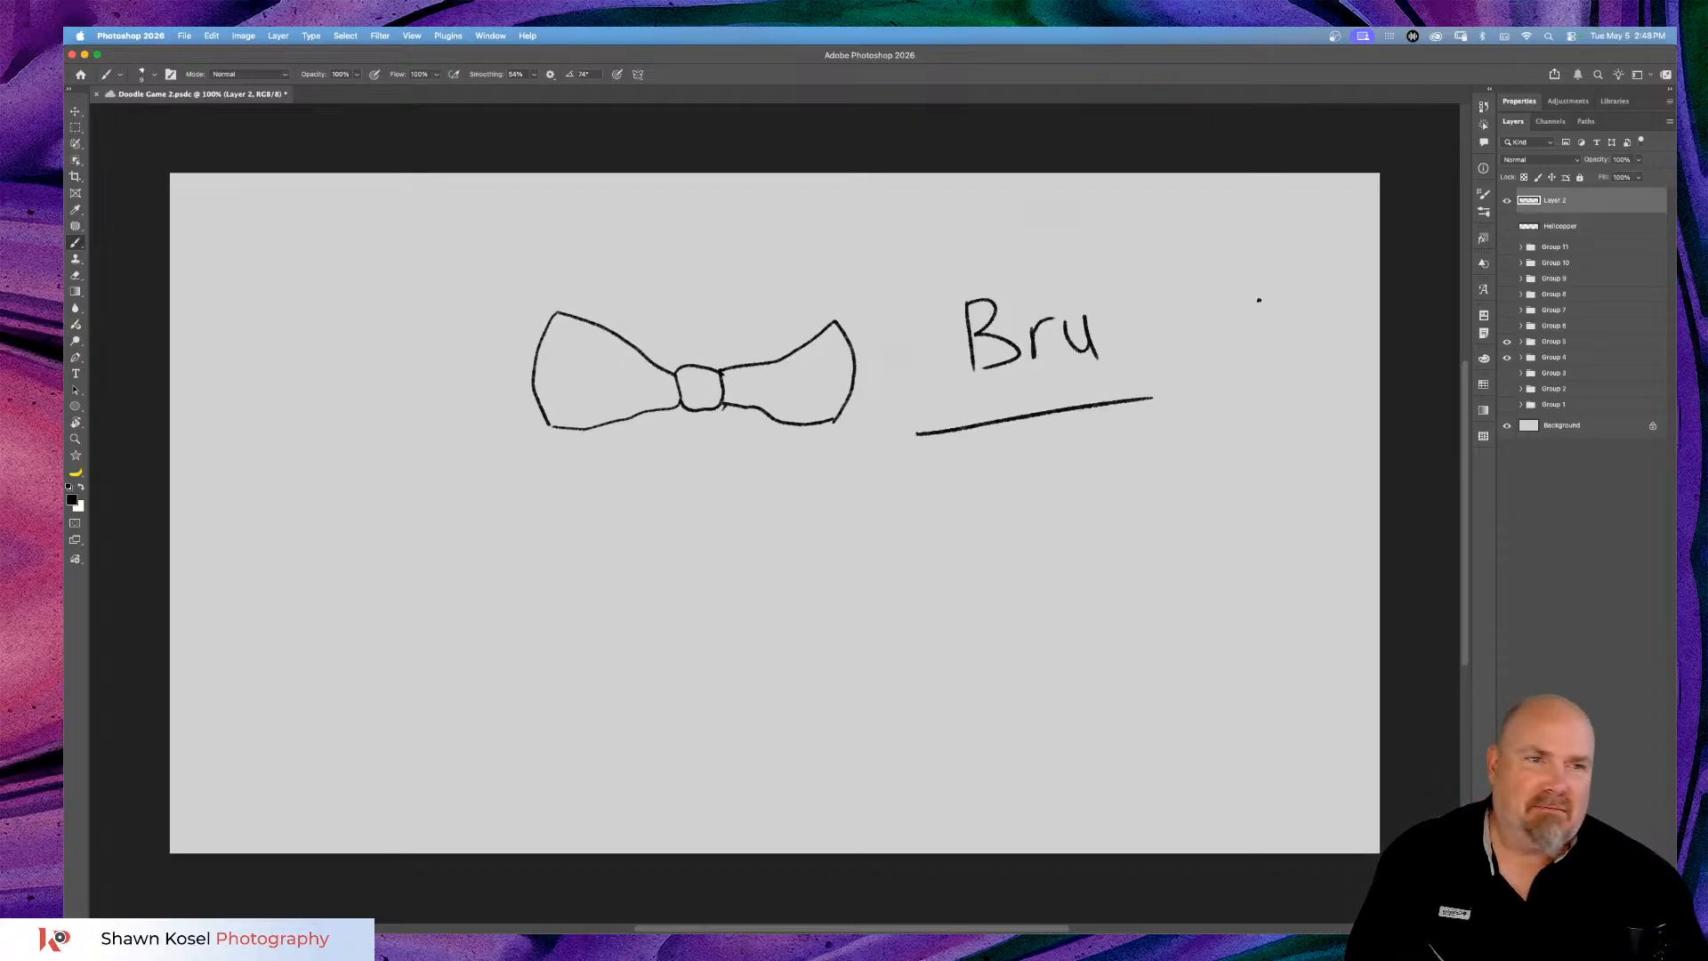
Run Layer Cleanup on the entire document with Rename layers on and Delete empty layers off.
double_click(1554, 200)
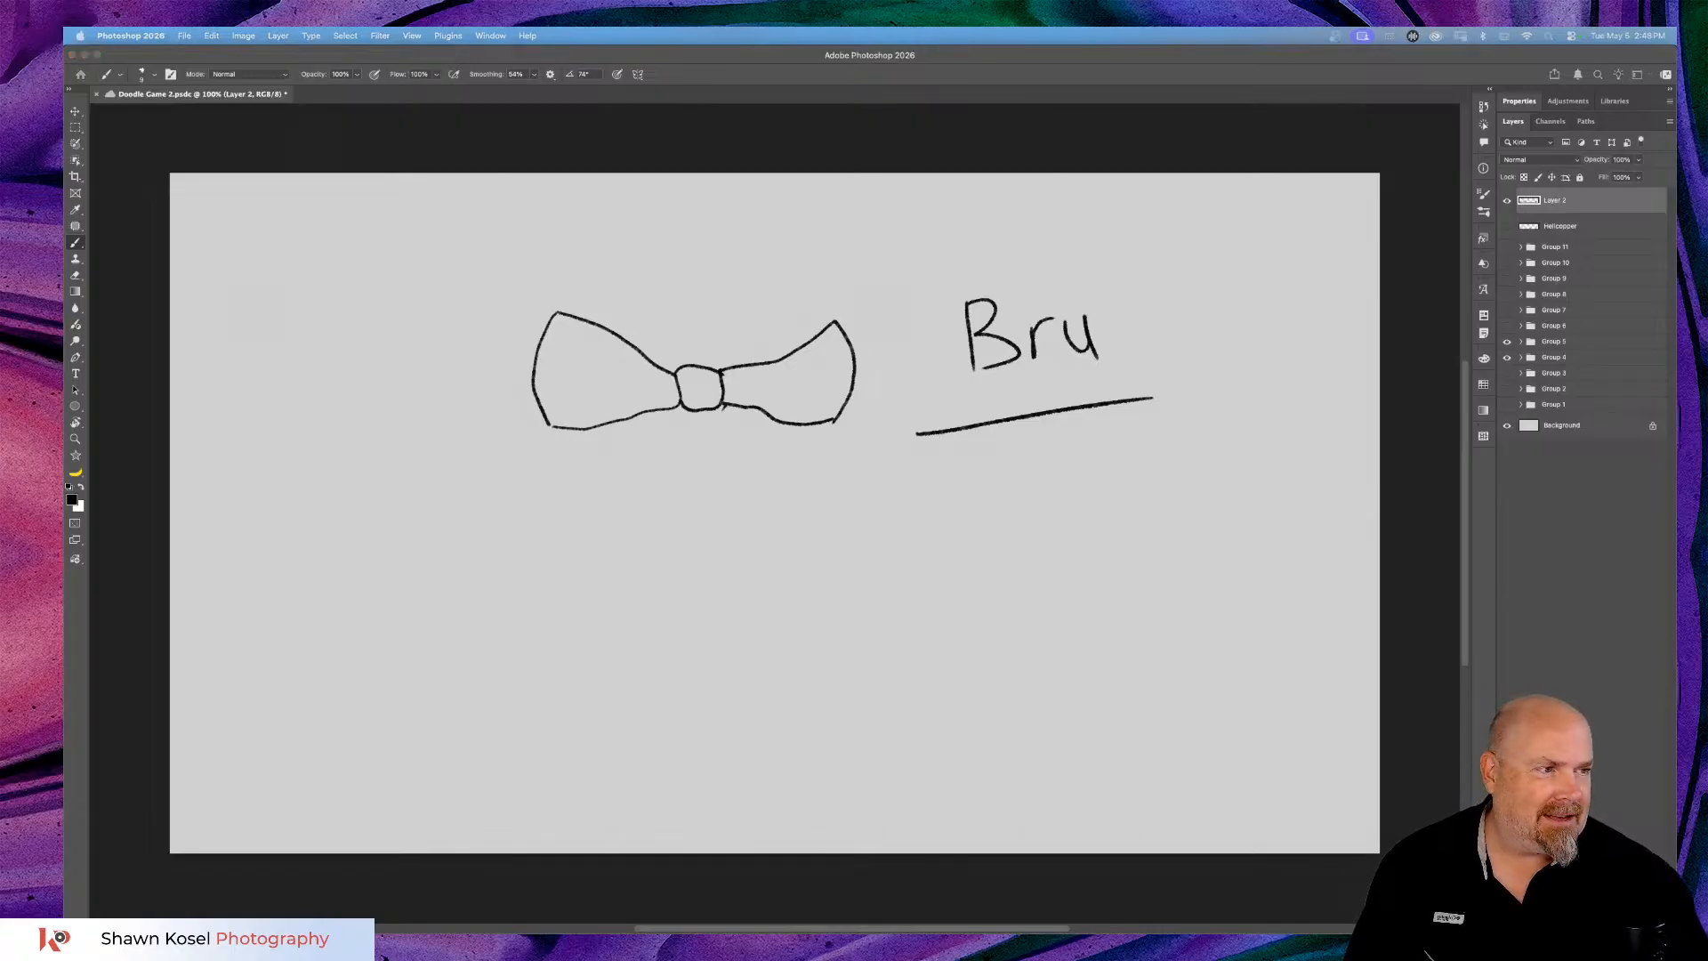
drag(961, 453, 889, 574)
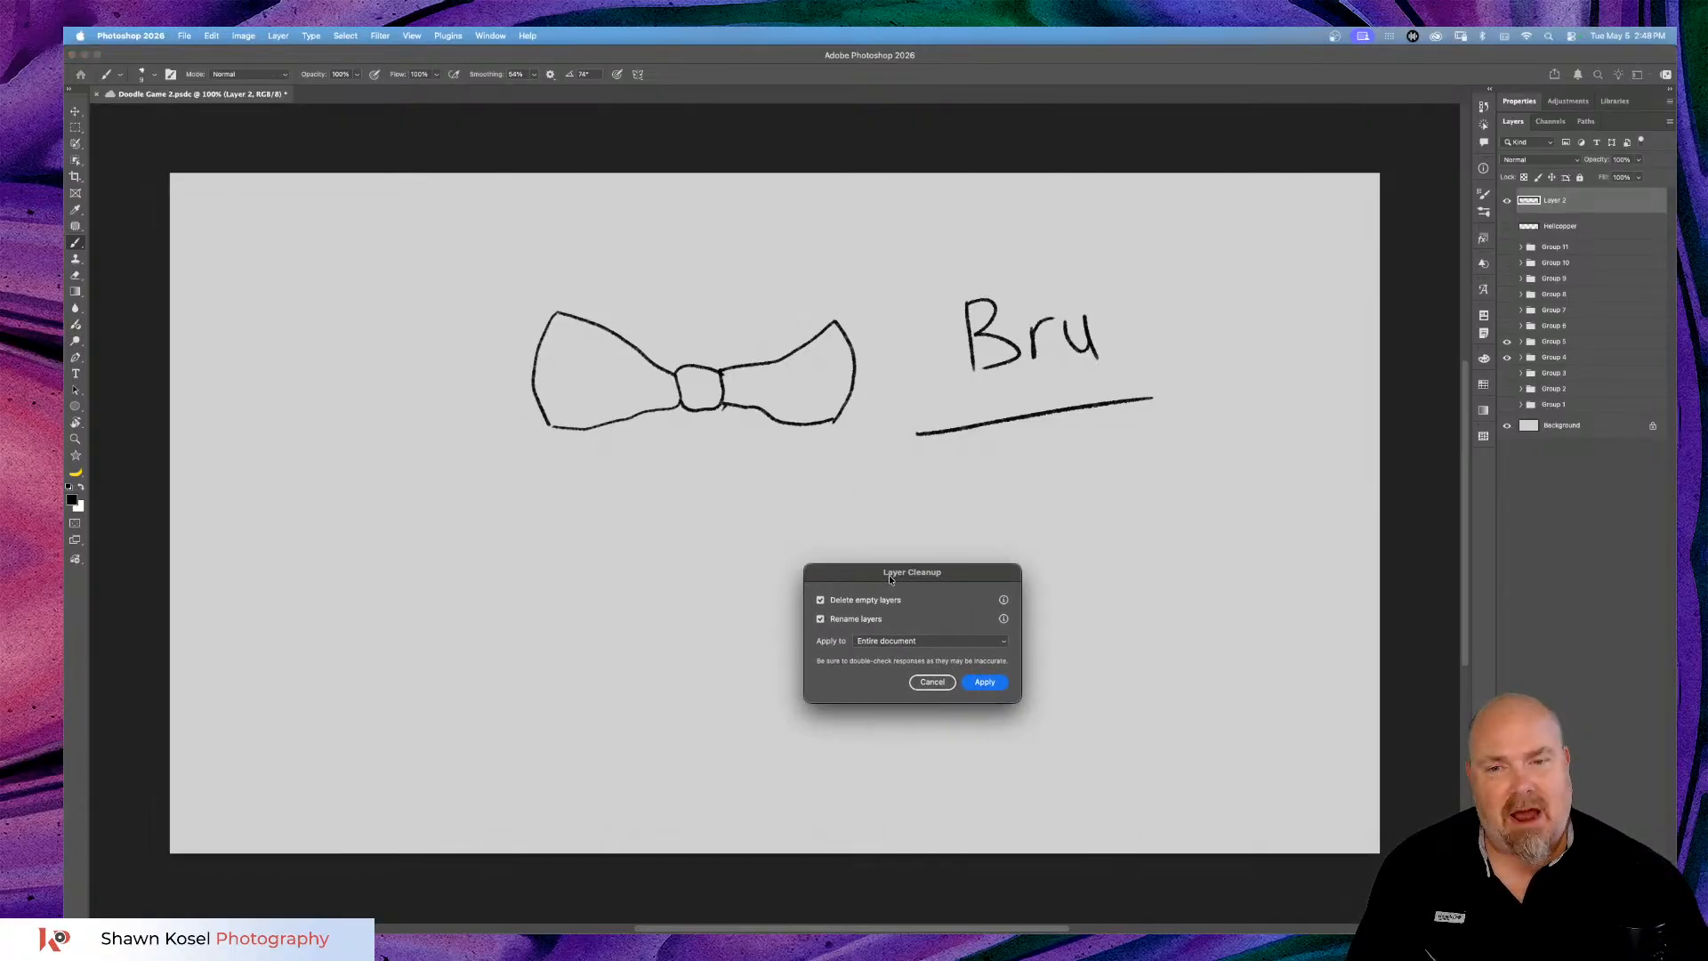
click(833, 604)
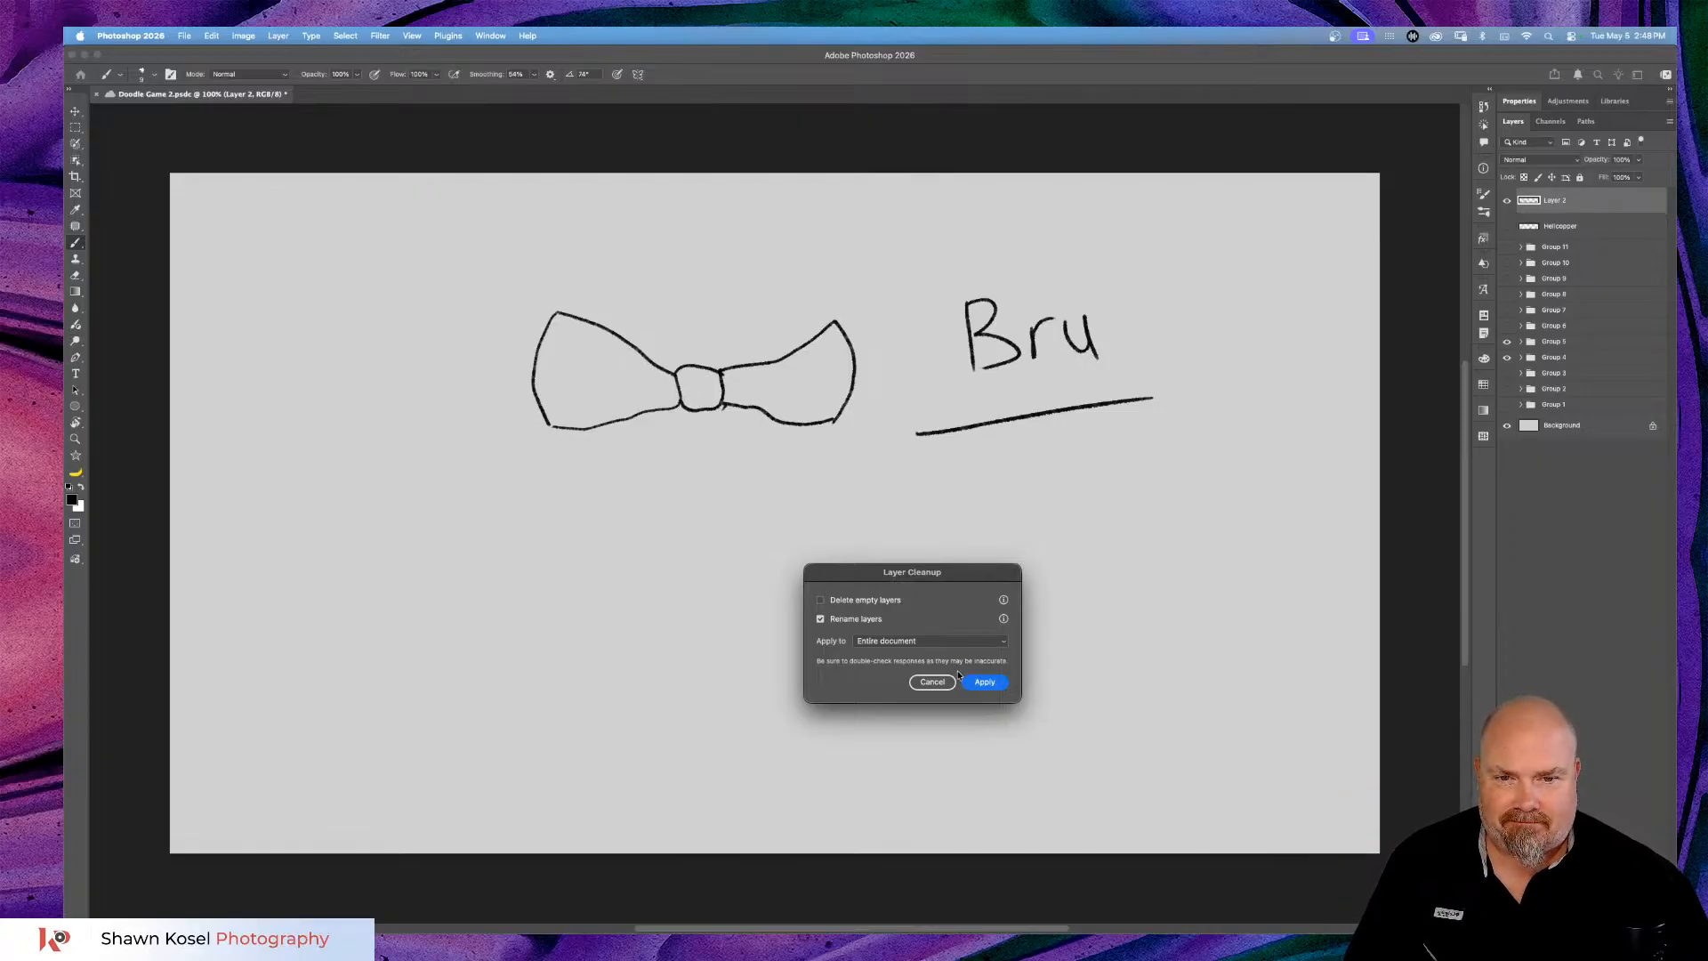
click(983, 681)
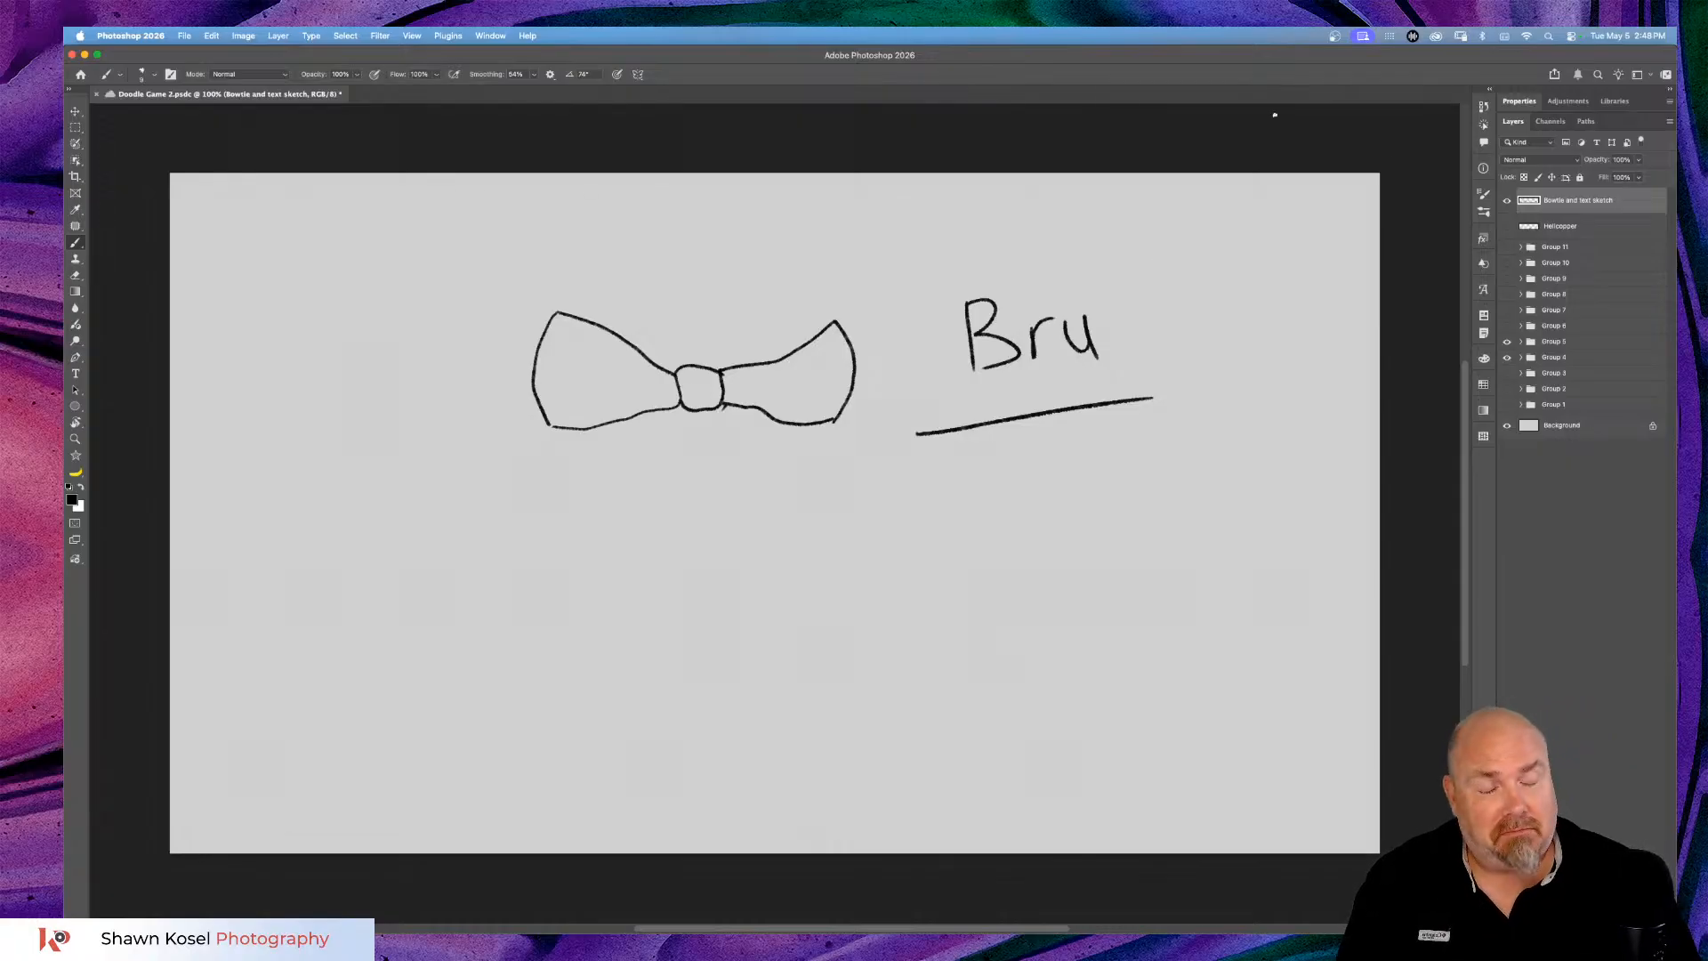
Hide the bow tie drawing's layer and add a new blank layer above it.
click(1507, 201)
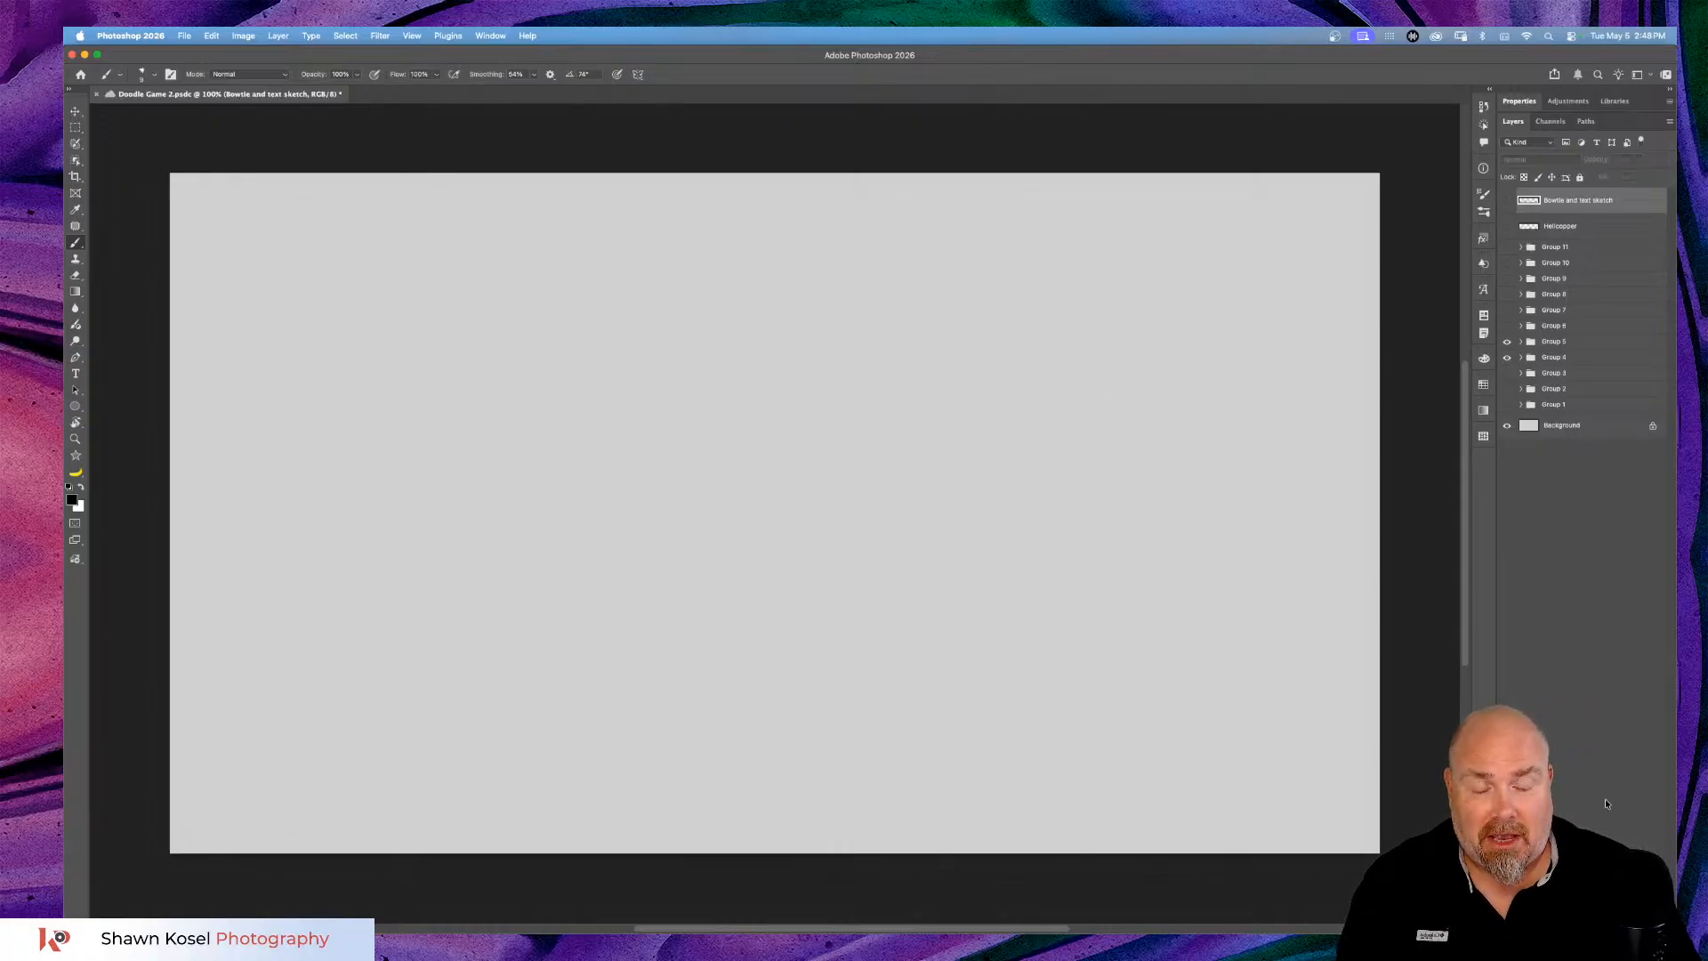
key(super+shift+alt+n)
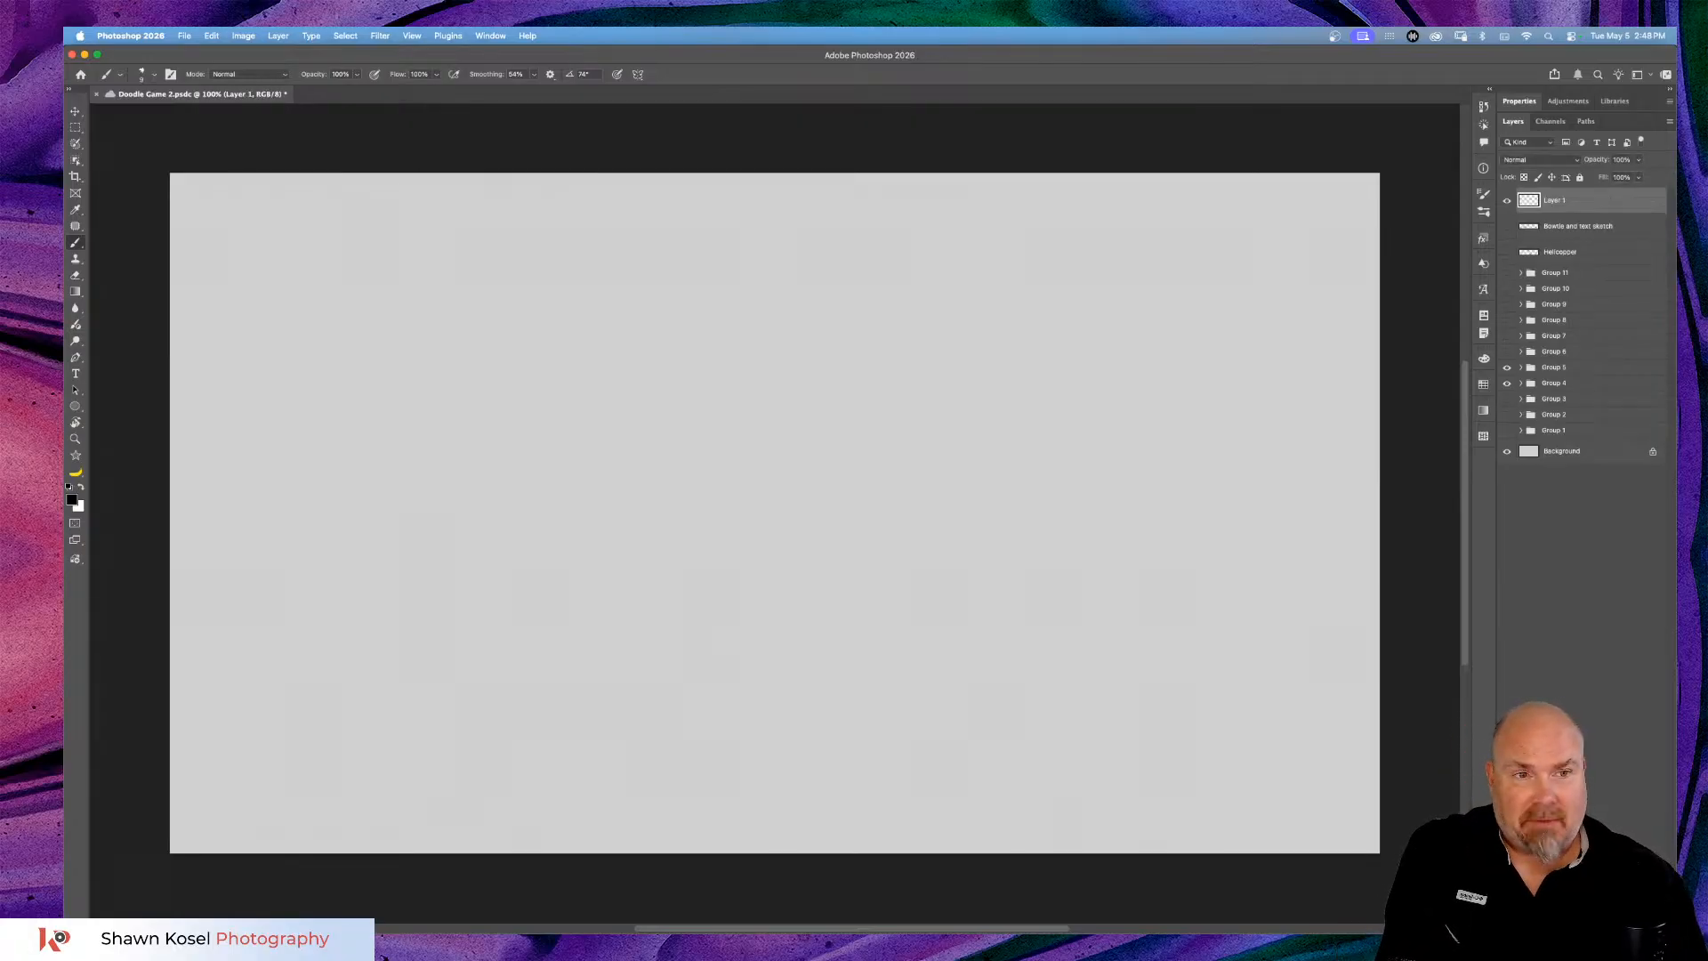
key(super+Tab)
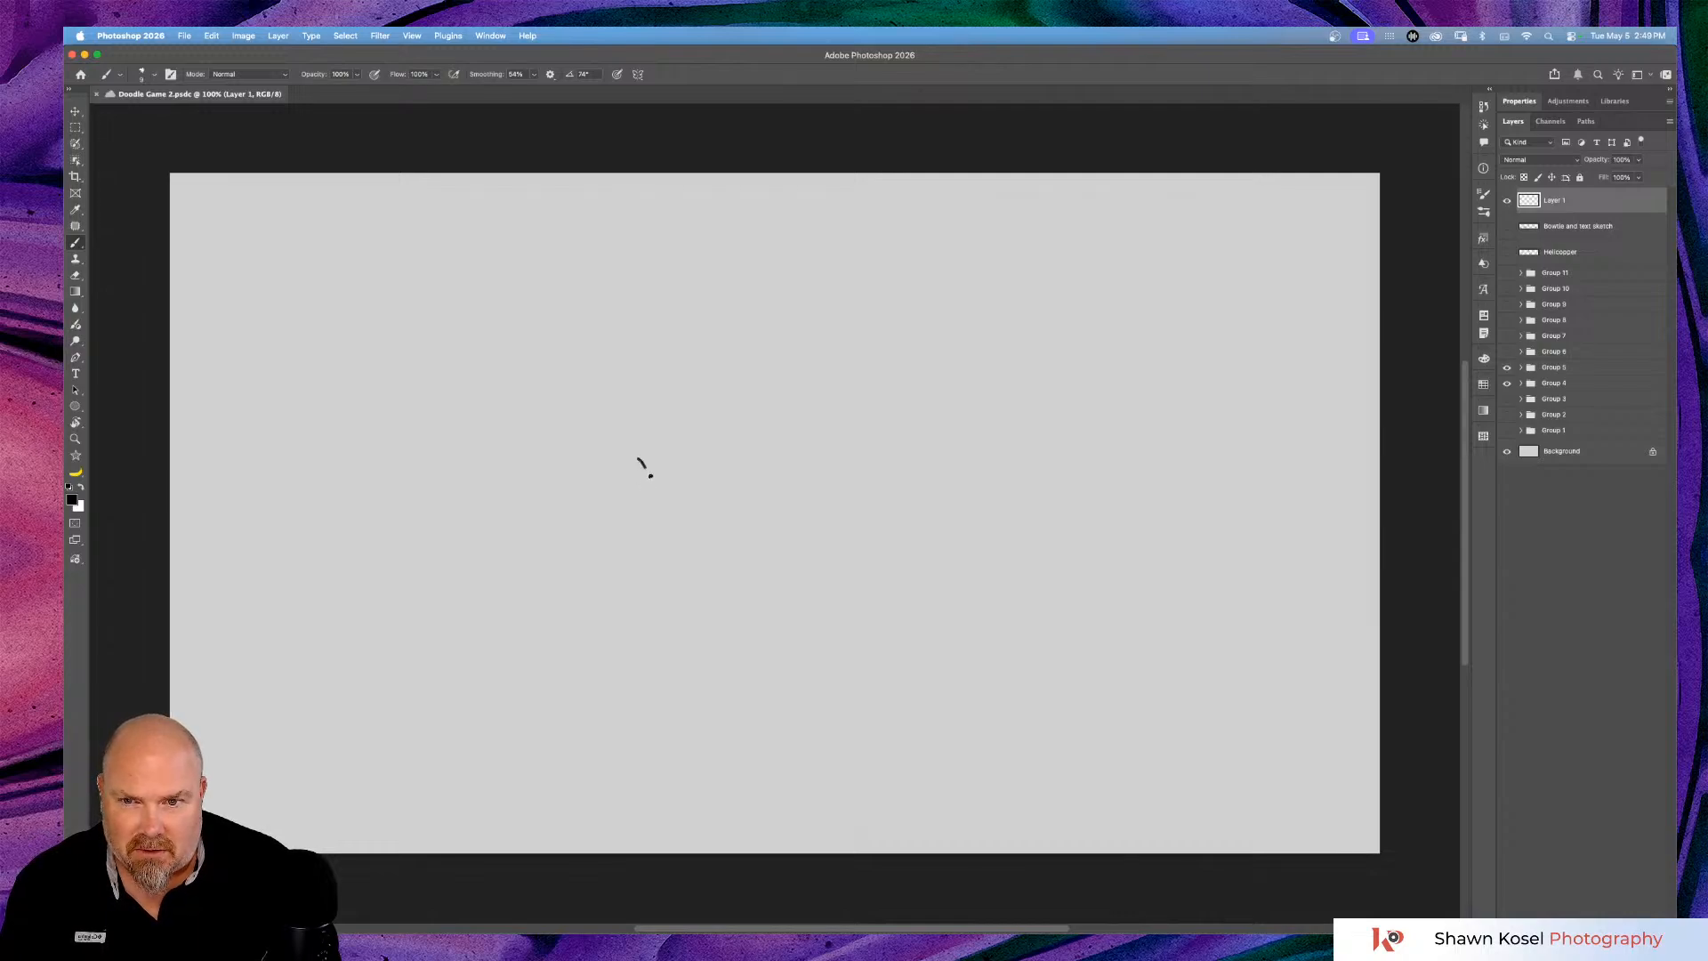
Draw a woman's head with a pointed chin, a hair outline around it, and eyebrows, eyes, nose and mouth.
drag(669, 497, 722, 464)
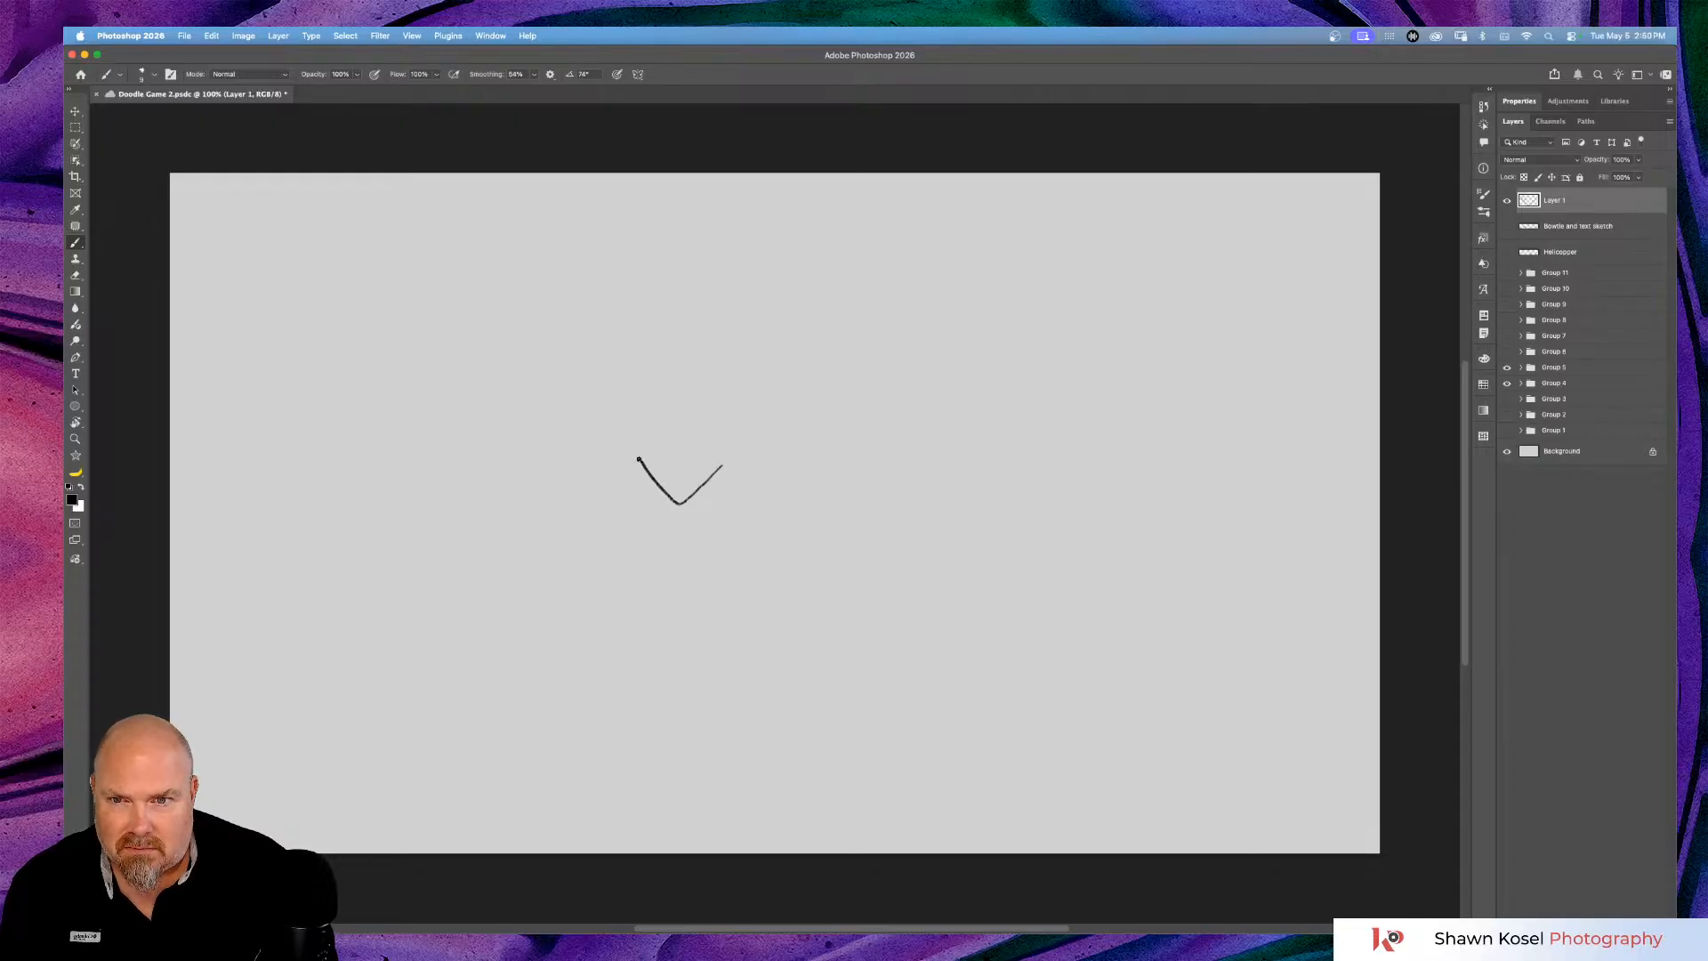
mouse_move(636, 412)
mouse_down()
mouse_move(649, 377)
mouse_move(683, 359)
mouse_move(722, 391)
mouse_move(722, 459)
mouse_up()
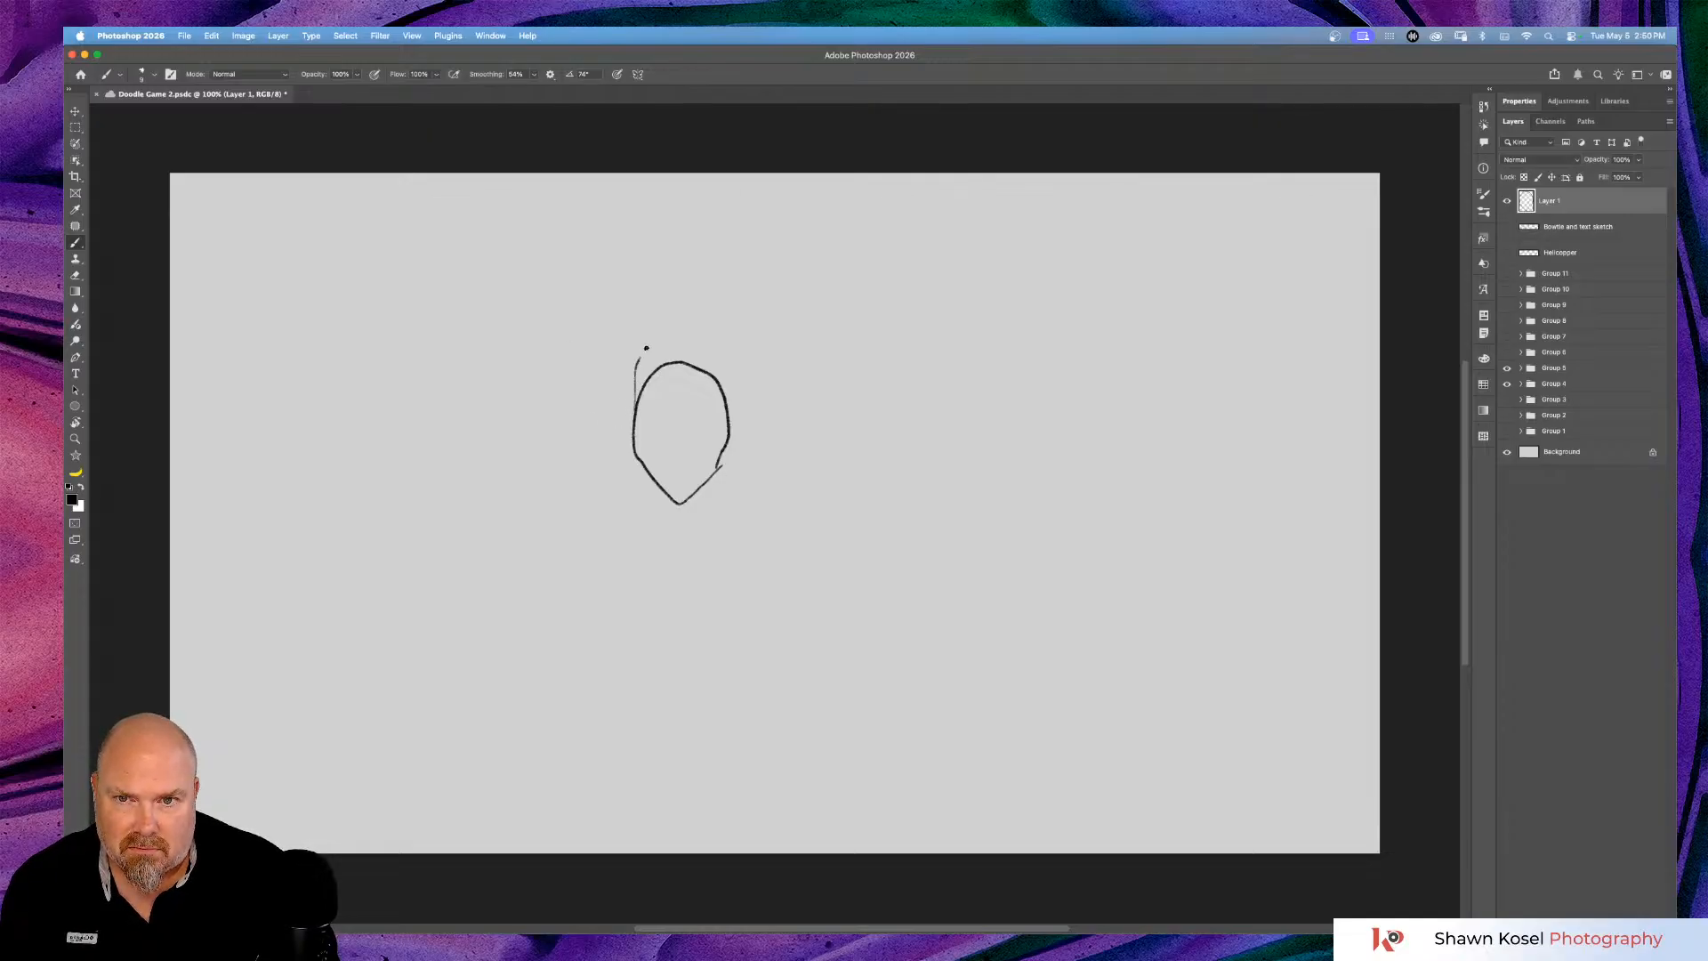
mouse_move(646, 349)
mouse_down()
mouse_move(690, 325)
mouse_move(726, 352)
mouse_move(735, 390)
mouse_up()
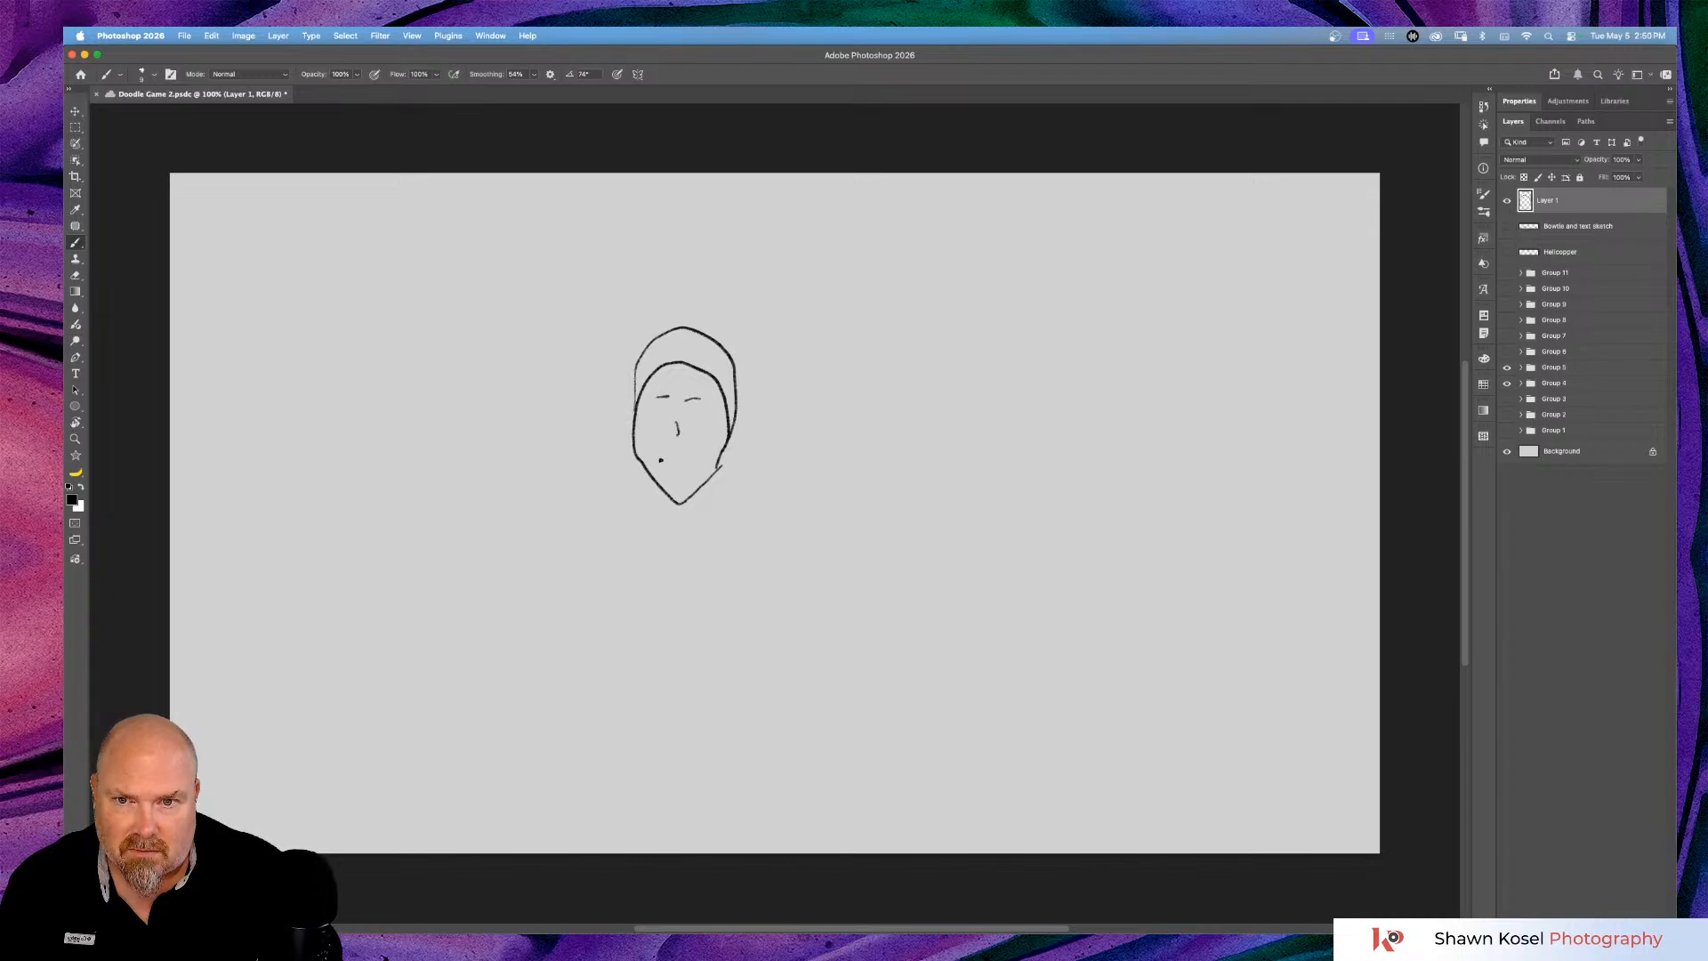
mouse_move(663, 457)
mouse_down()
mouse_move(685, 457)
mouse_move(662, 411)
mouse_up()
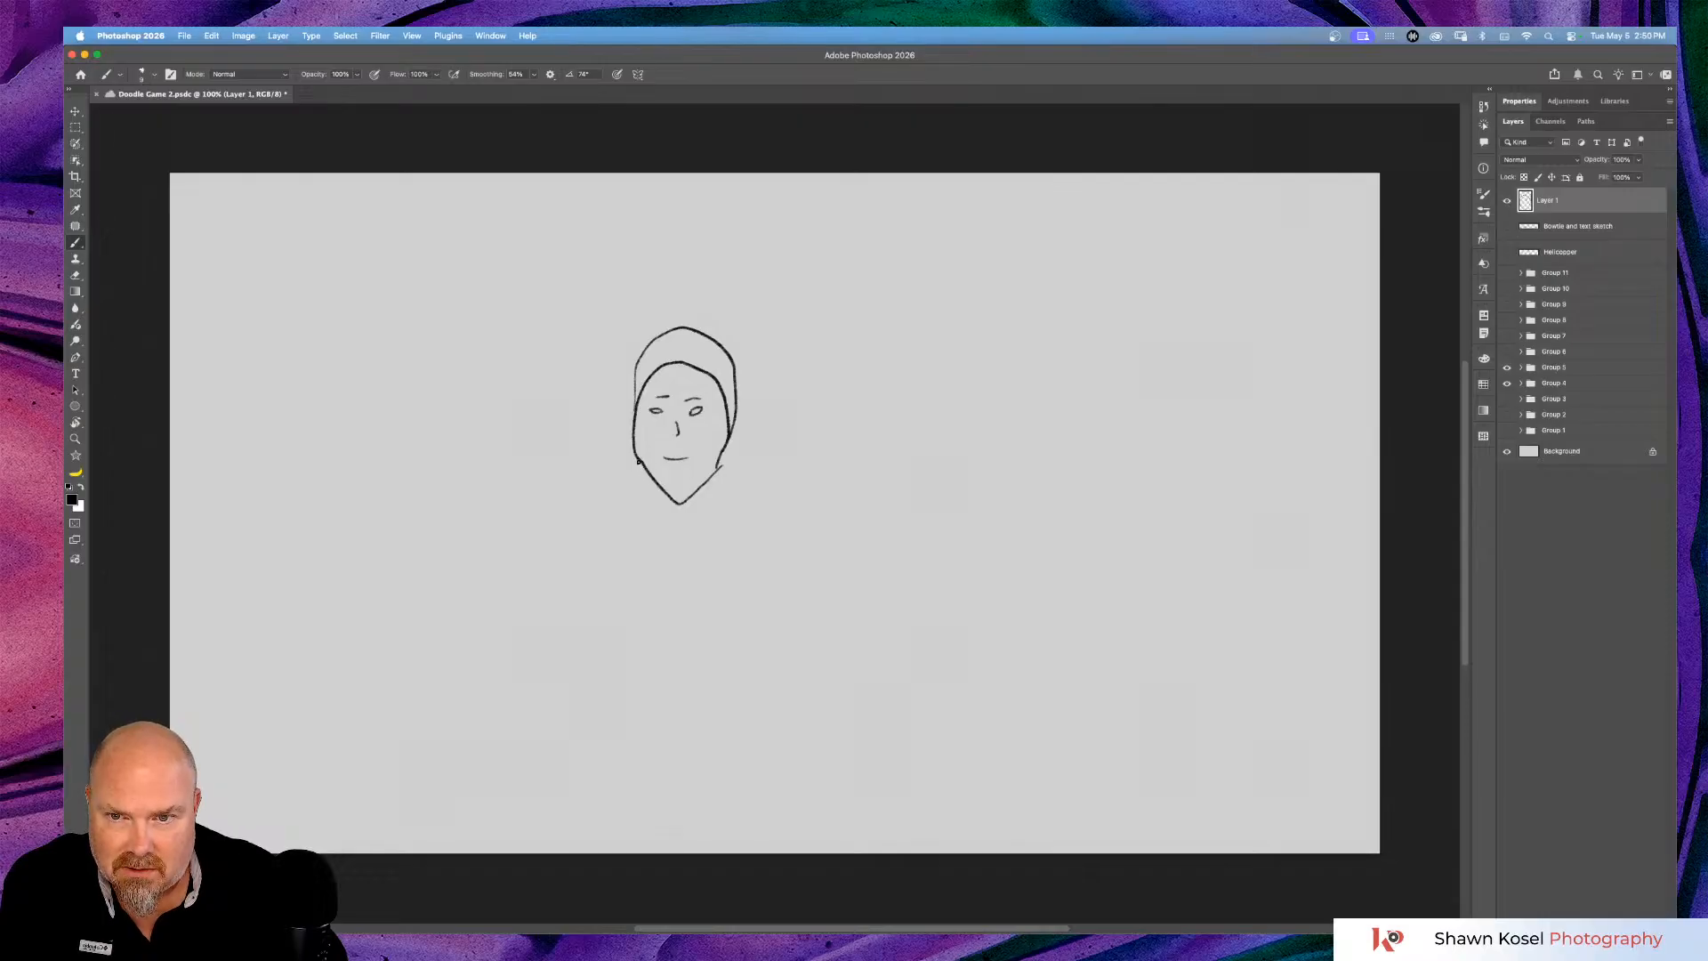
Draw the figure's neck and sloping shoulders, with long curved body sides running toward the canvas's lower edge.
drag(642, 467, 644, 507)
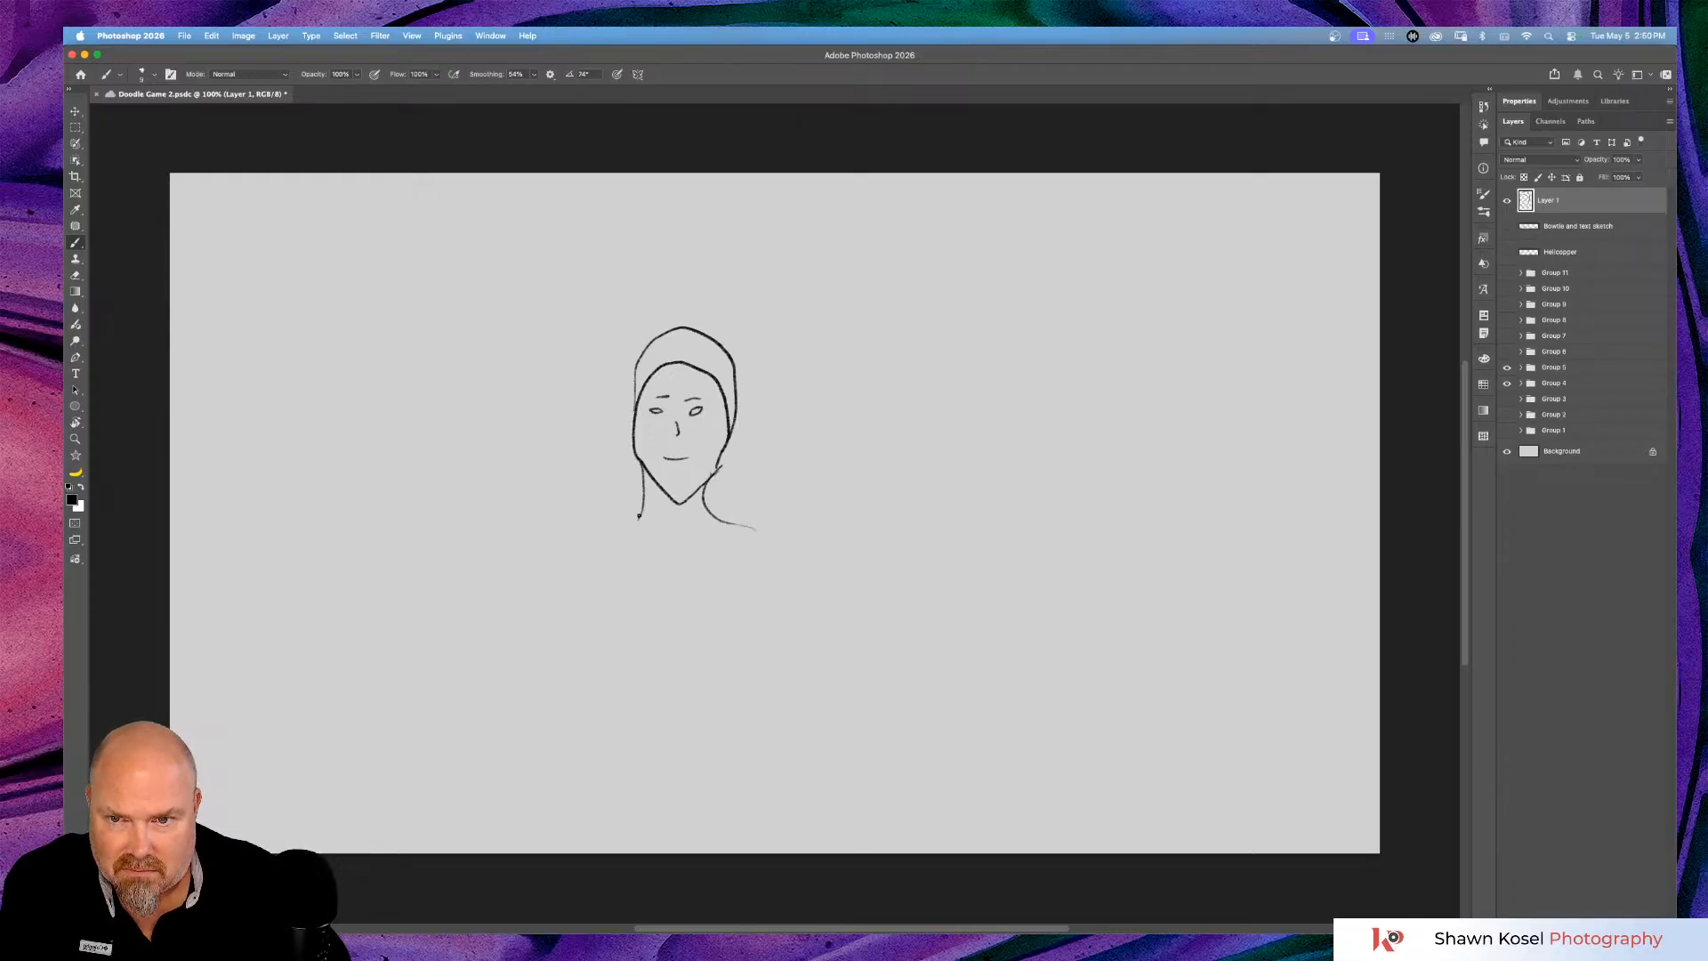
drag(634, 528, 561, 544)
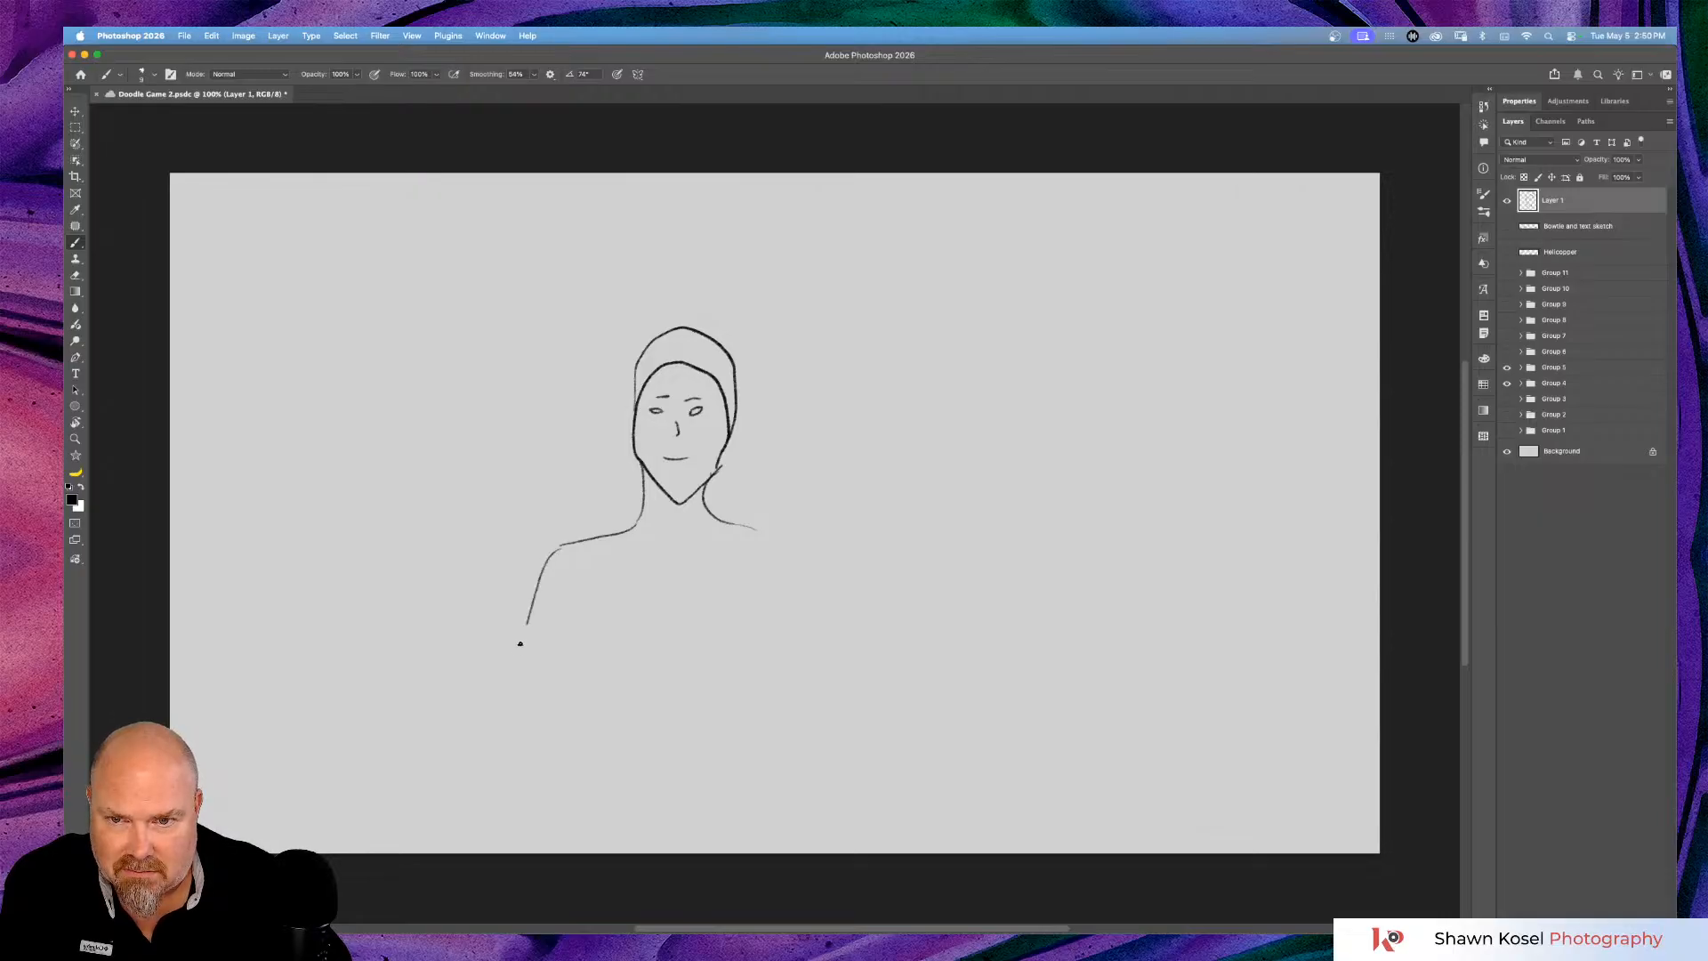
drag(546, 788, 549, 805)
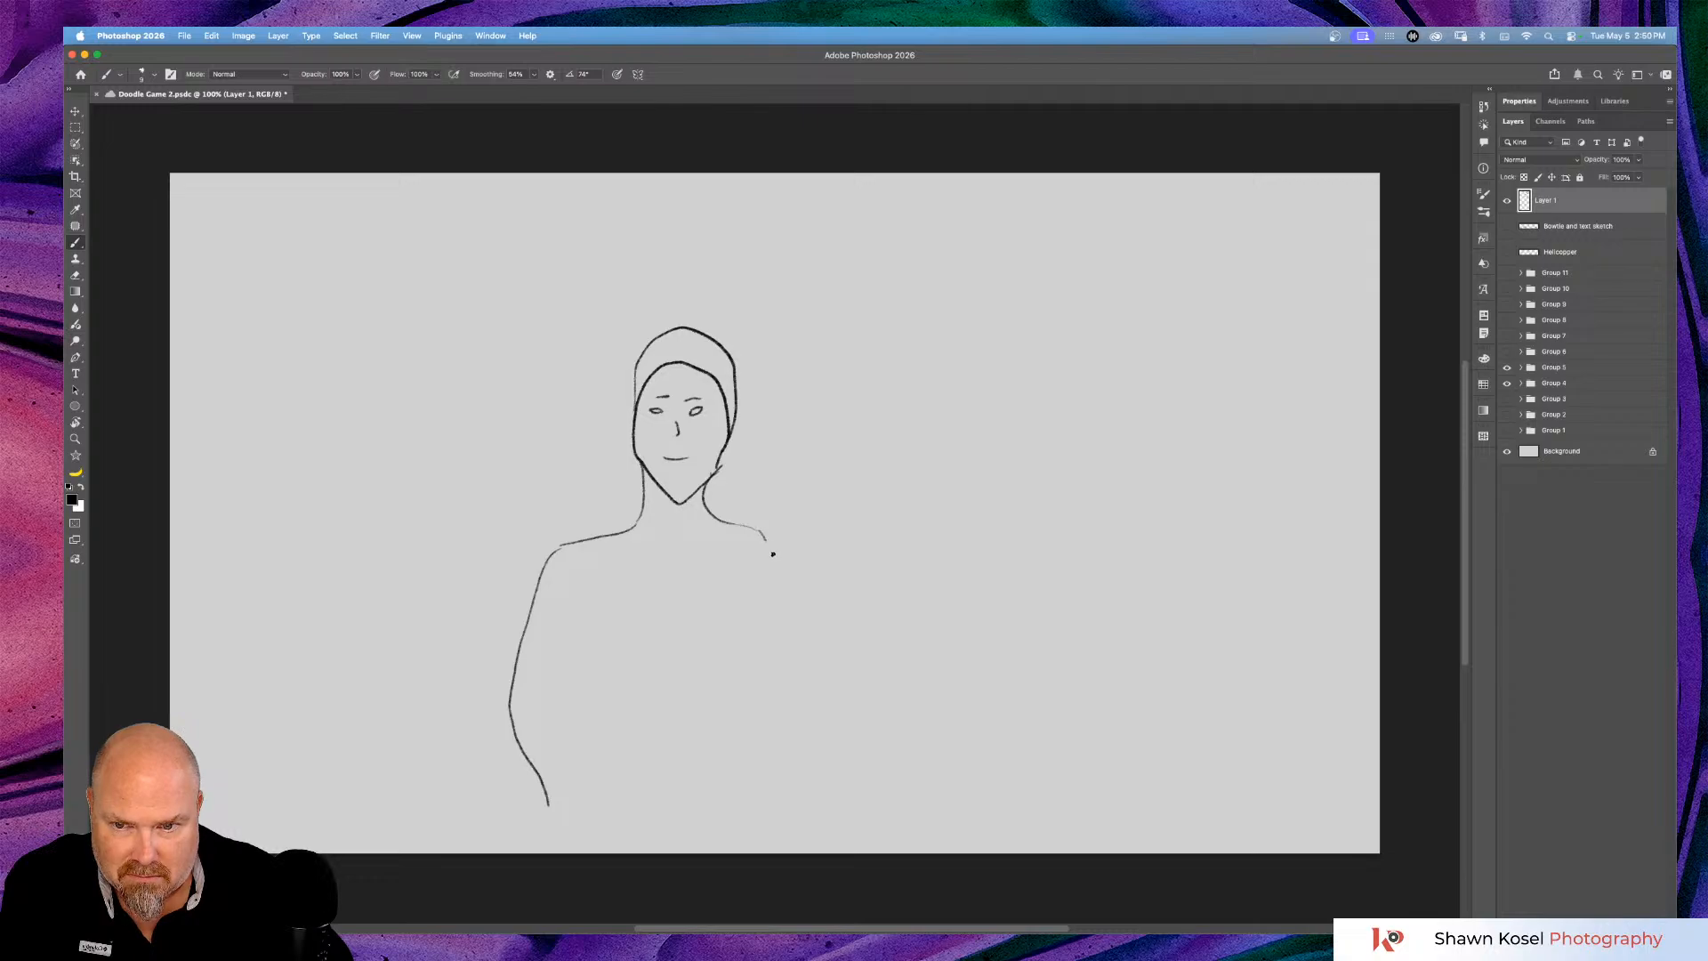
mouse_move(774, 664)
mouse_down()
mouse_move(724, 782)
mouse_move(739, 824)
mouse_up()
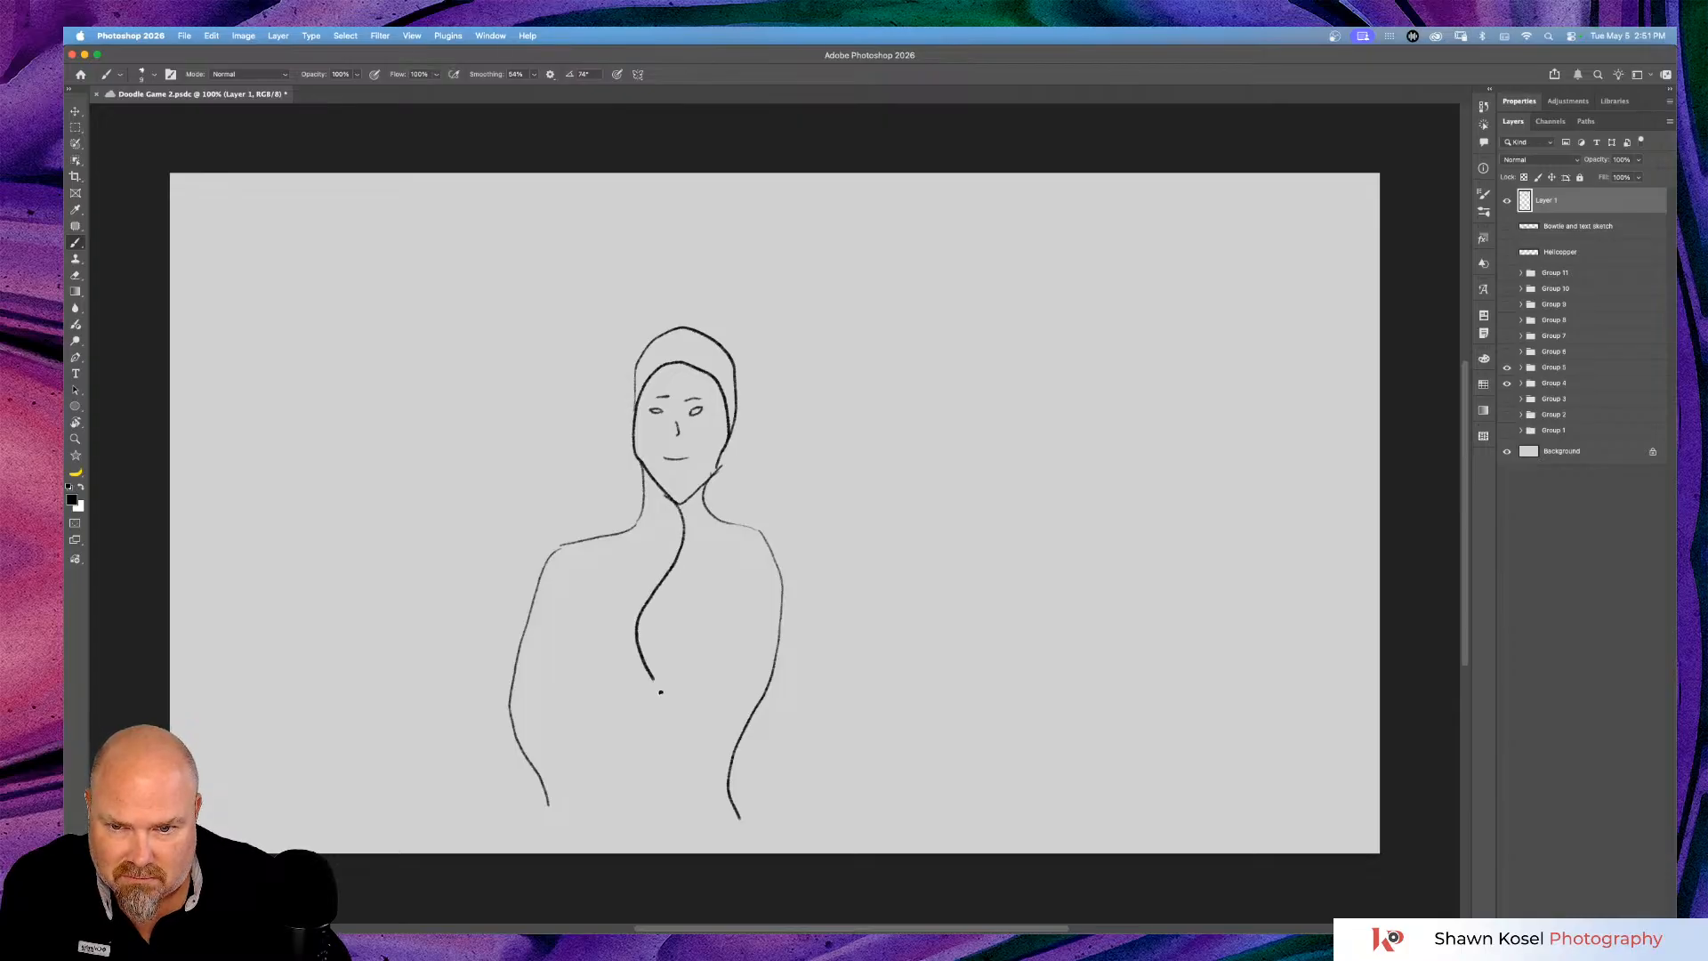
Add a double wavy line down the figure's front, hair strands beside the neck, and flared outlines at both lower sides.
drag(686, 757, 652, 835)
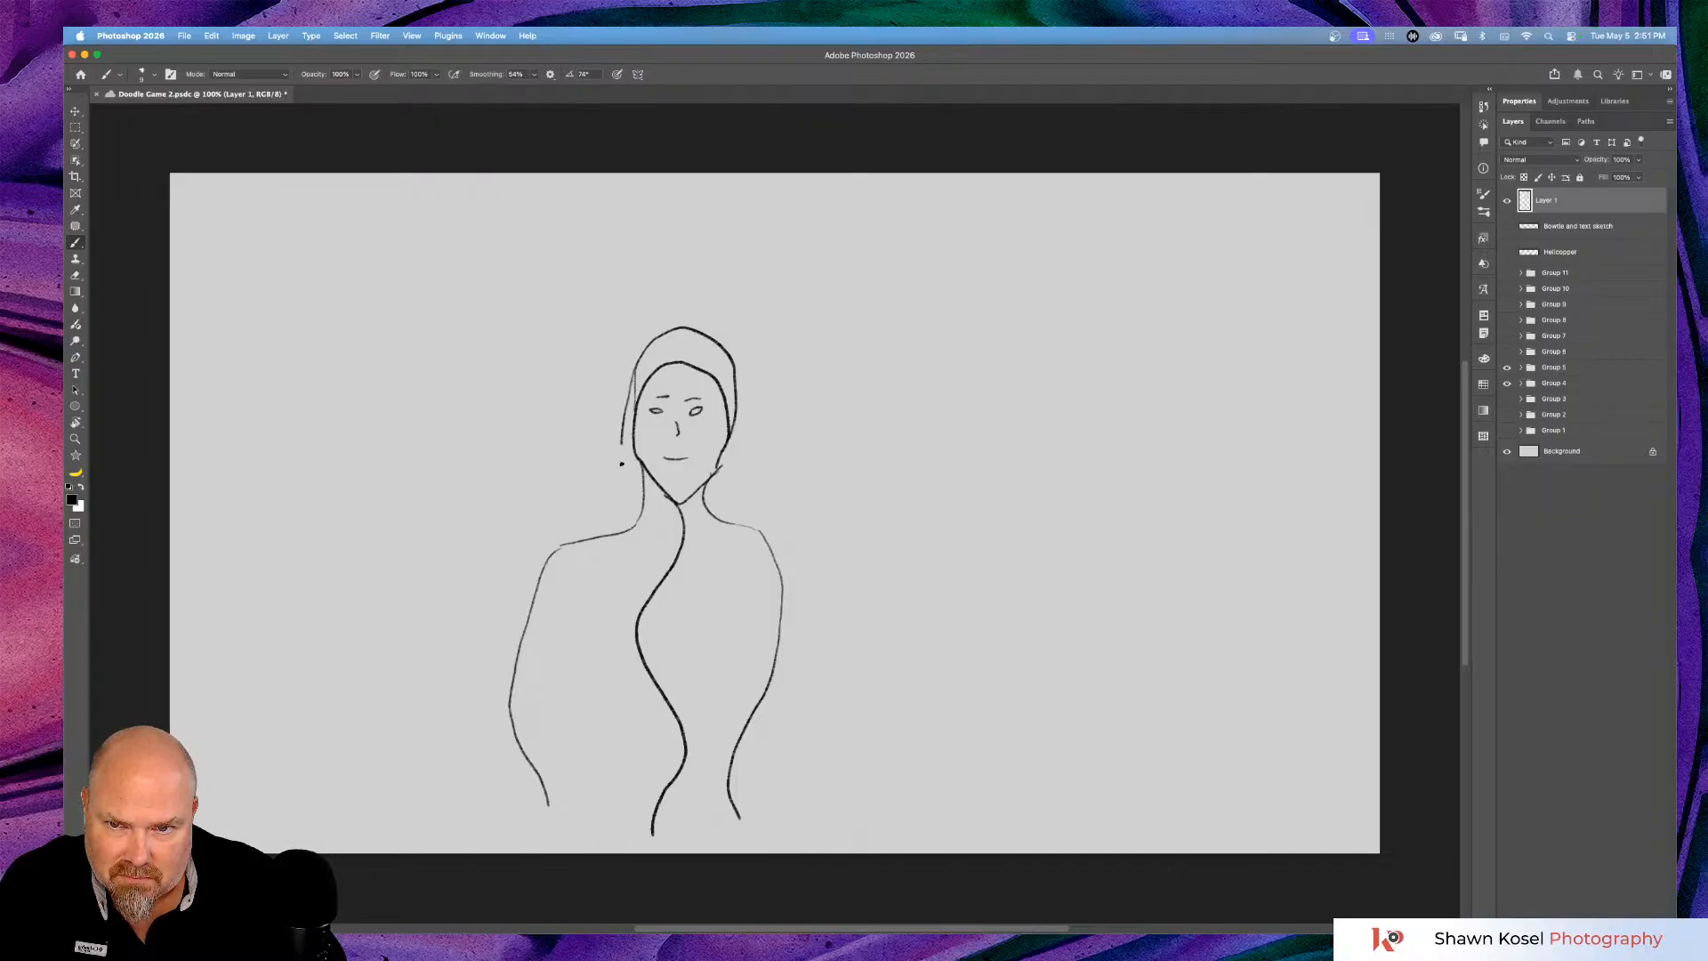
drag(621, 463, 642, 505)
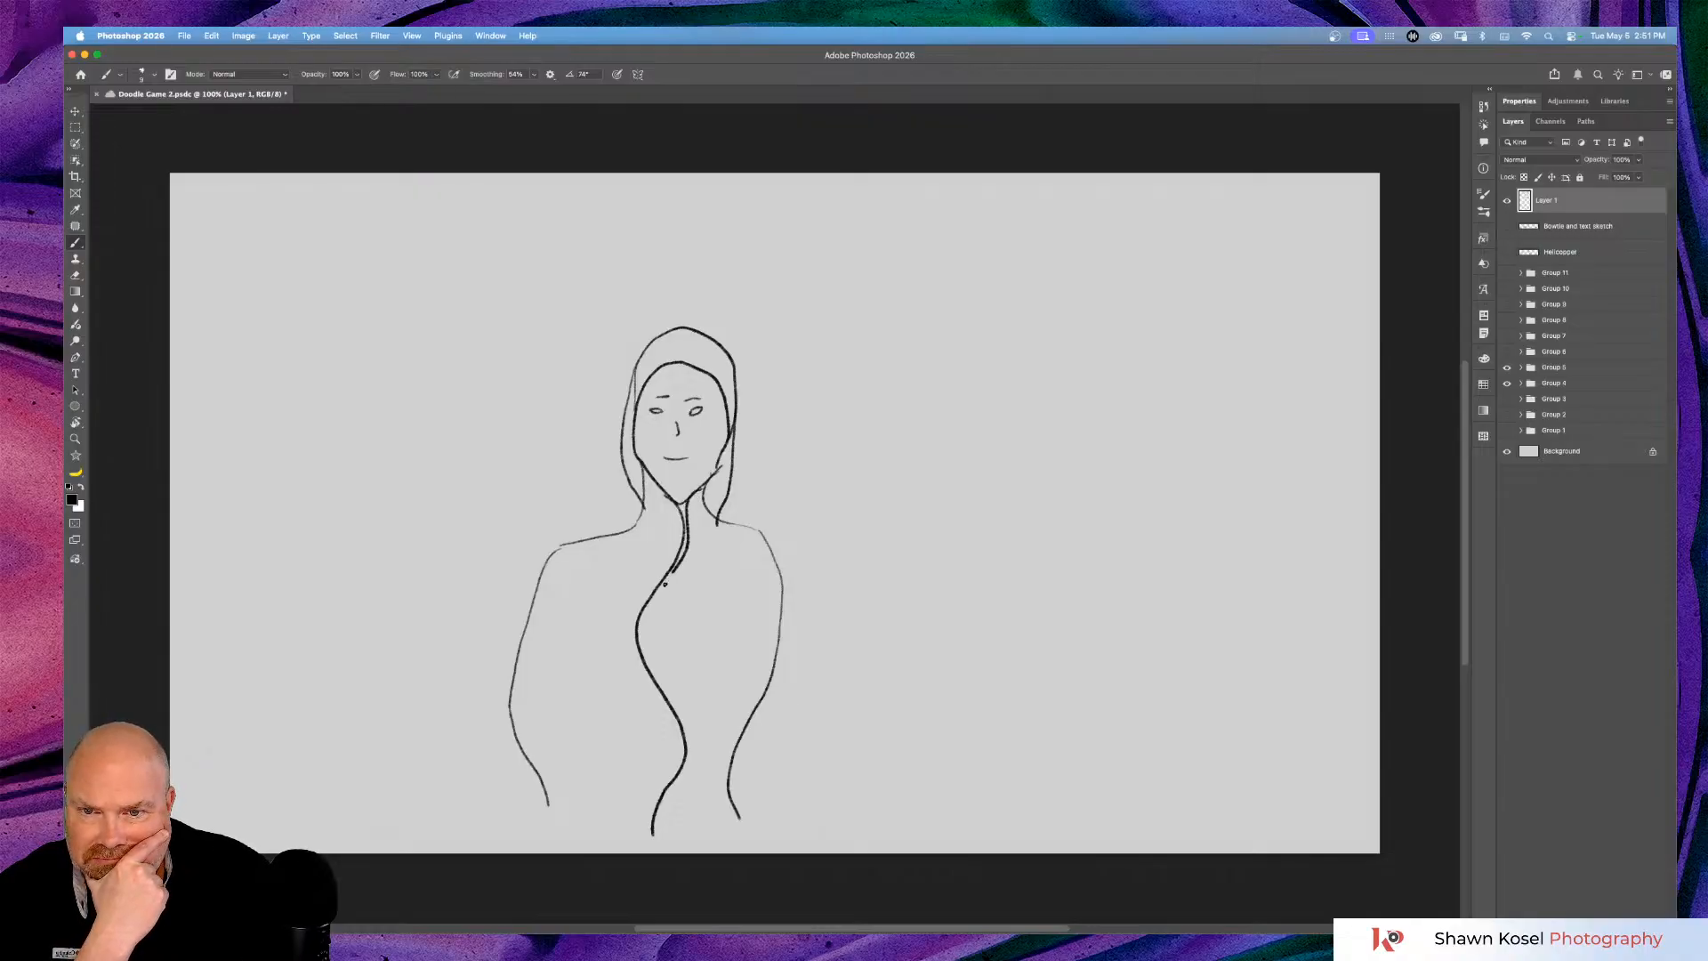
mouse_move(661, 654)
mouse_down()
mouse_move(699, 749)
mouse_move(678, 847)
mouse_up()
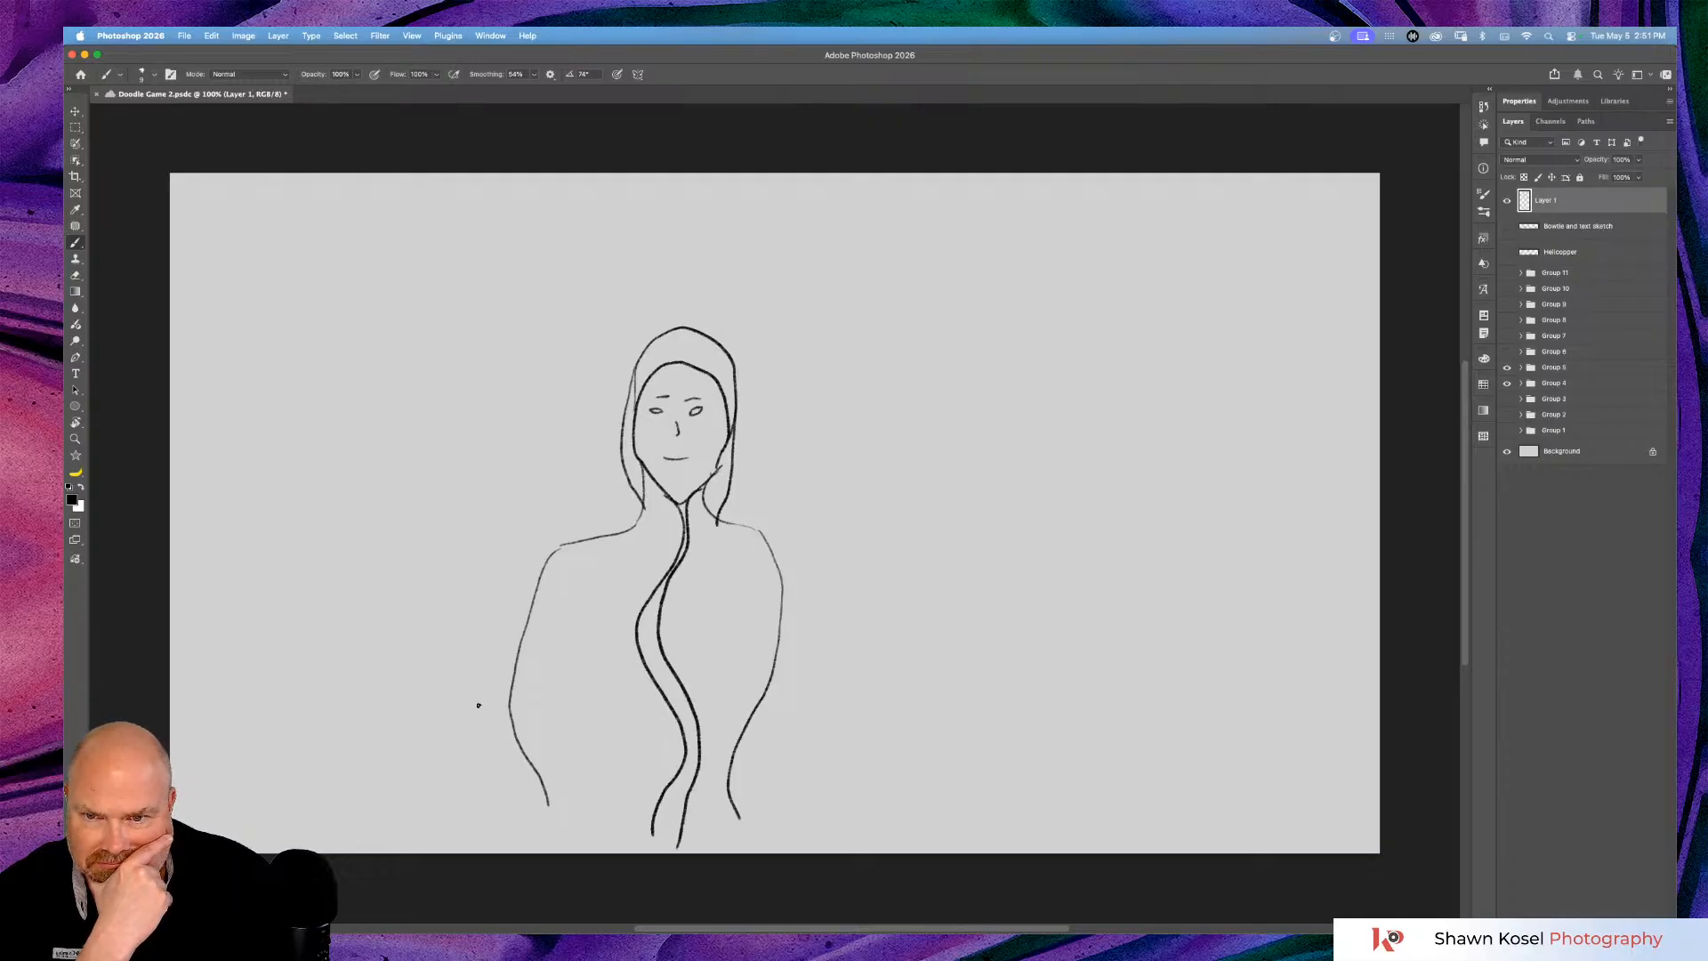
mouse_move(508, 678)
mouse_down()
mouse_move(504, 785)
mouse_move(473, 852)
mouse_up()
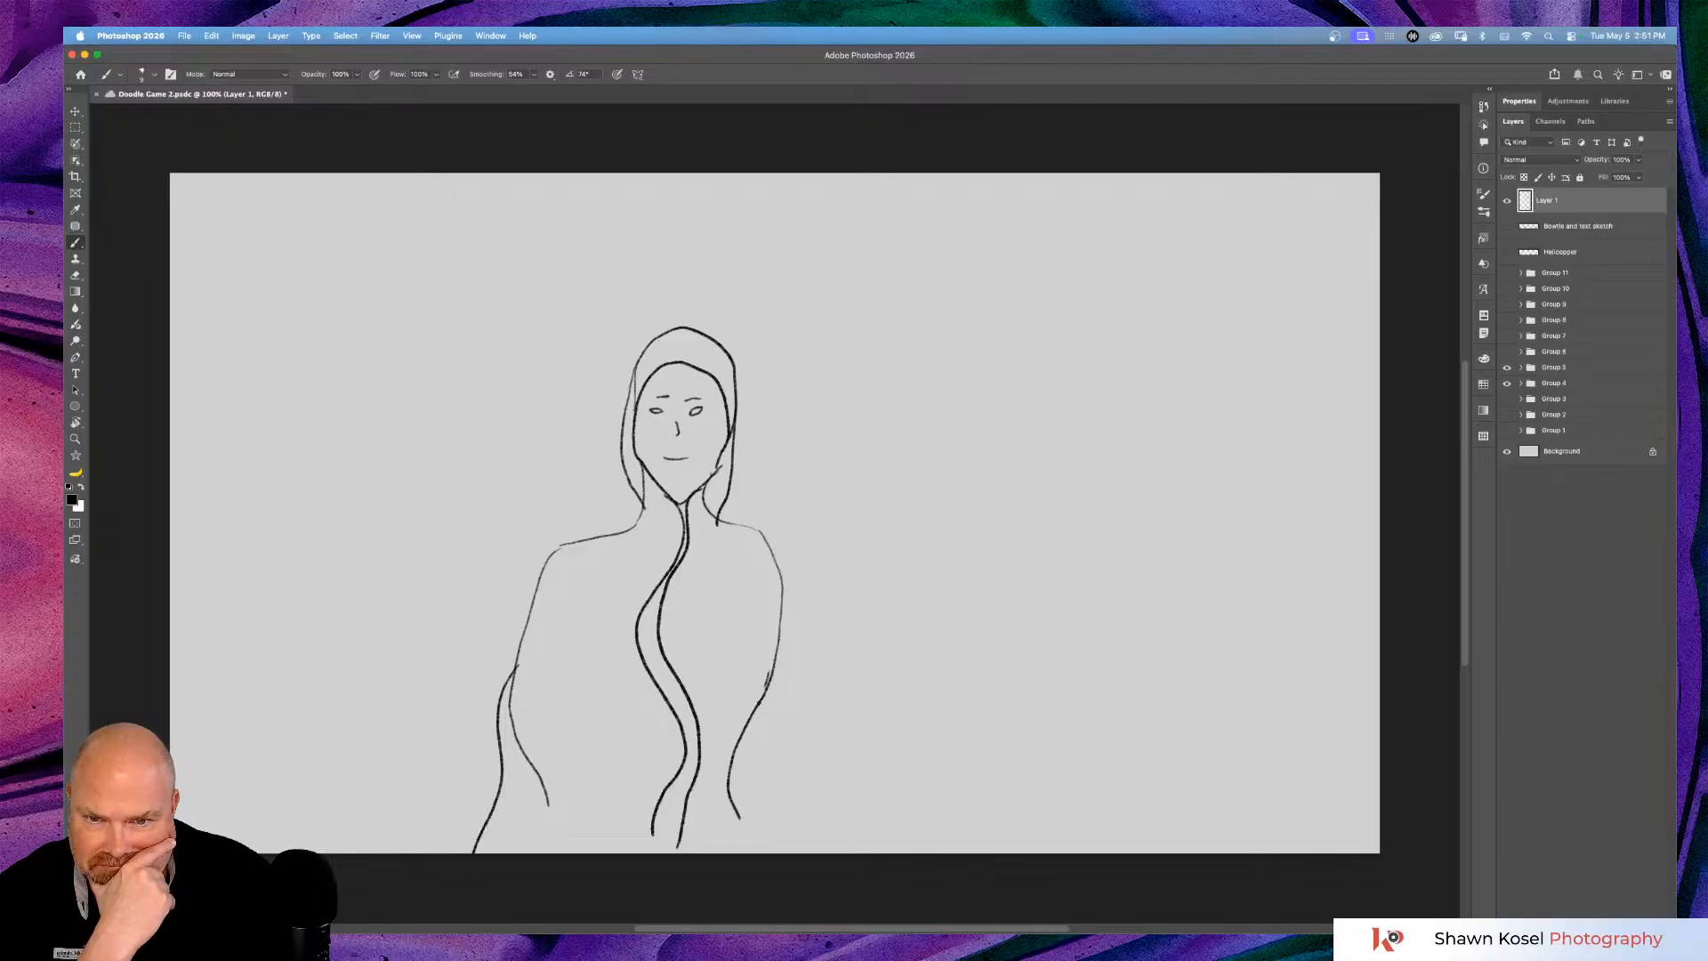
drag(761, 762, 814, 852)
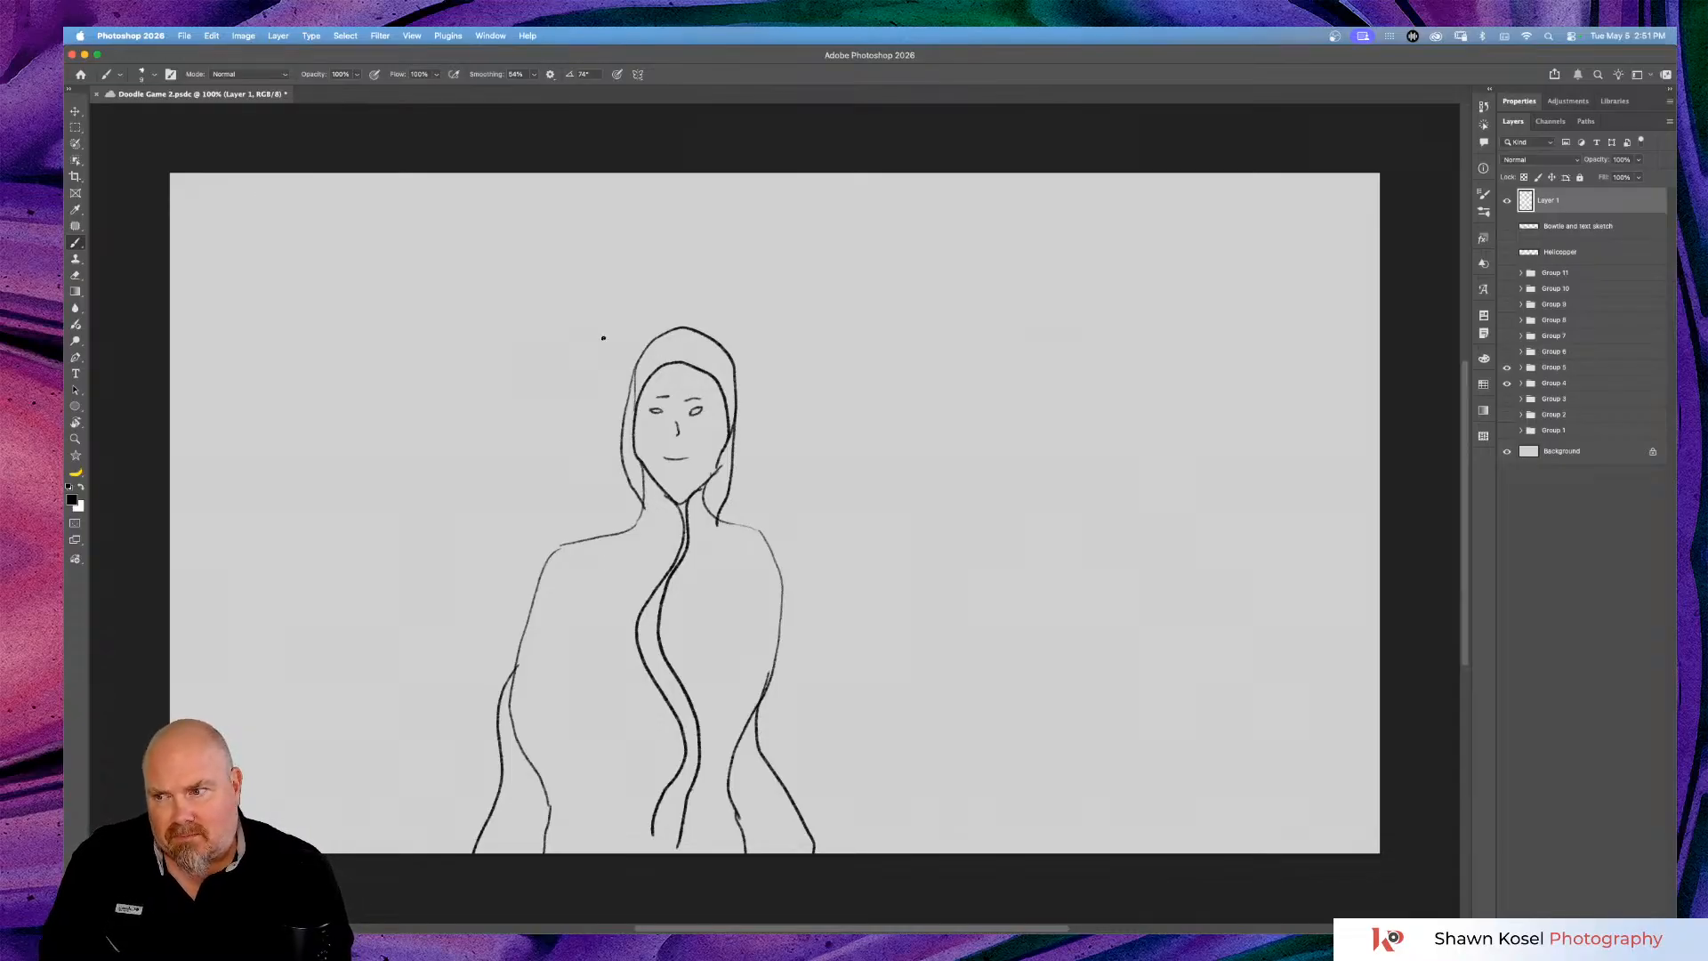
Enlarge the brush and shade the figure's hair around the face, continuing lightly over one shoulder and arm.
key(bracketright)
key(bracketright)
key(bracketright)
key(bracketright)
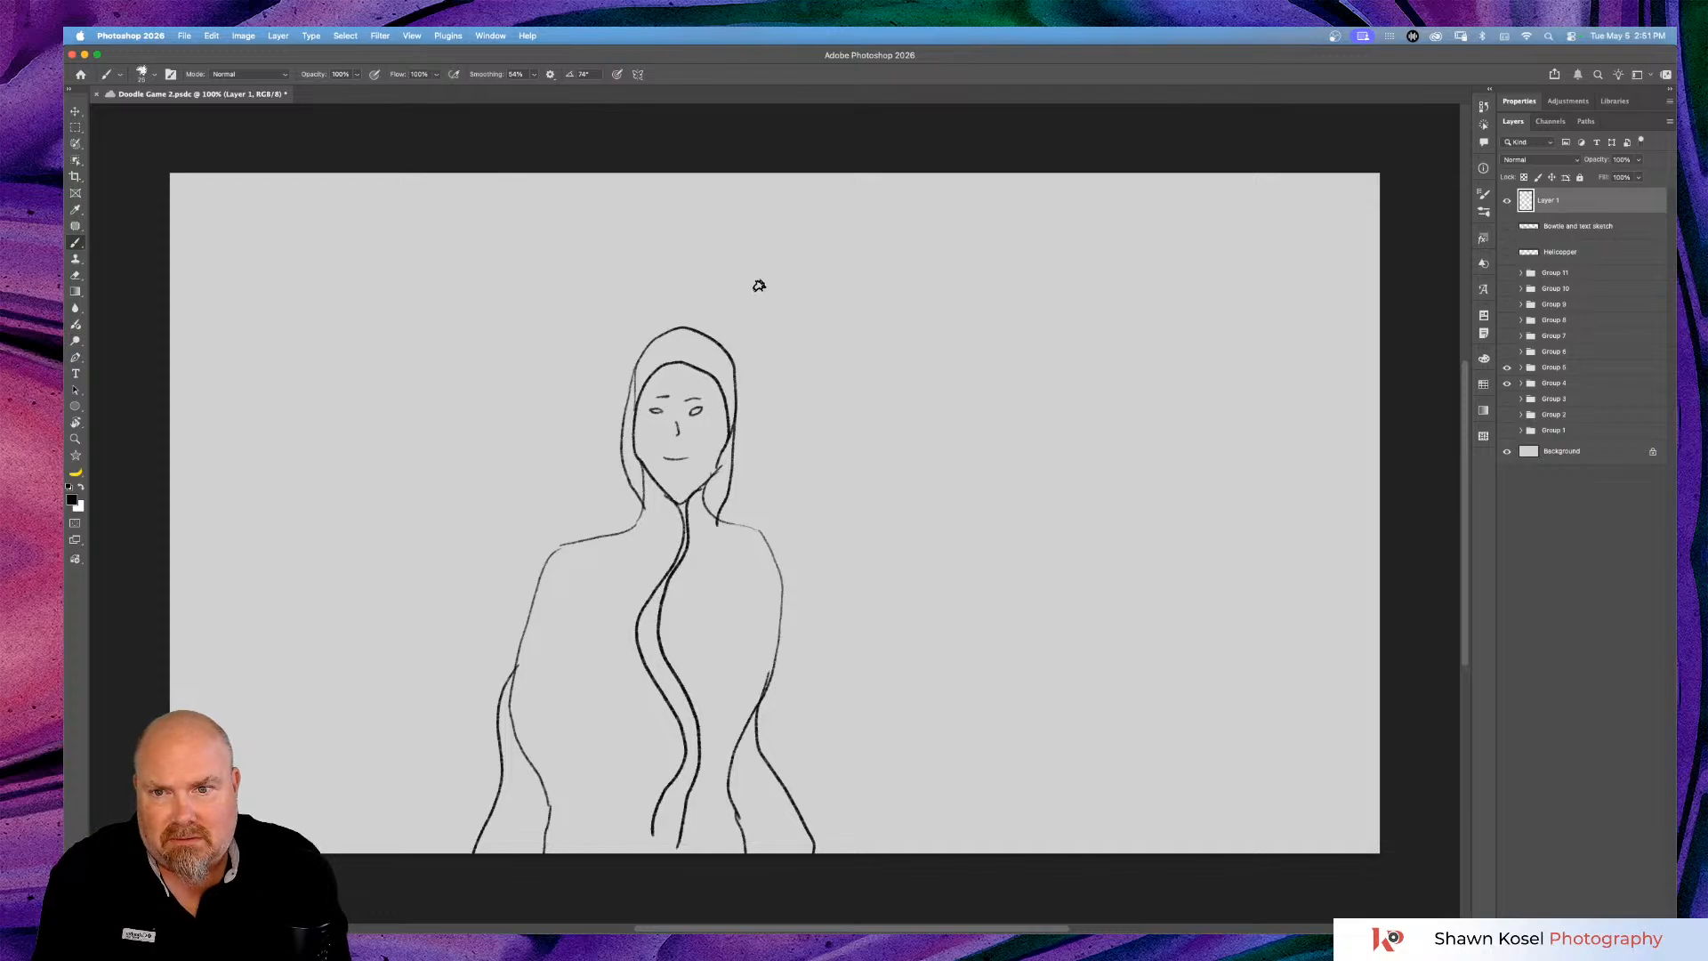
key(bracketright)
key(bracketright)
key(bracketright)
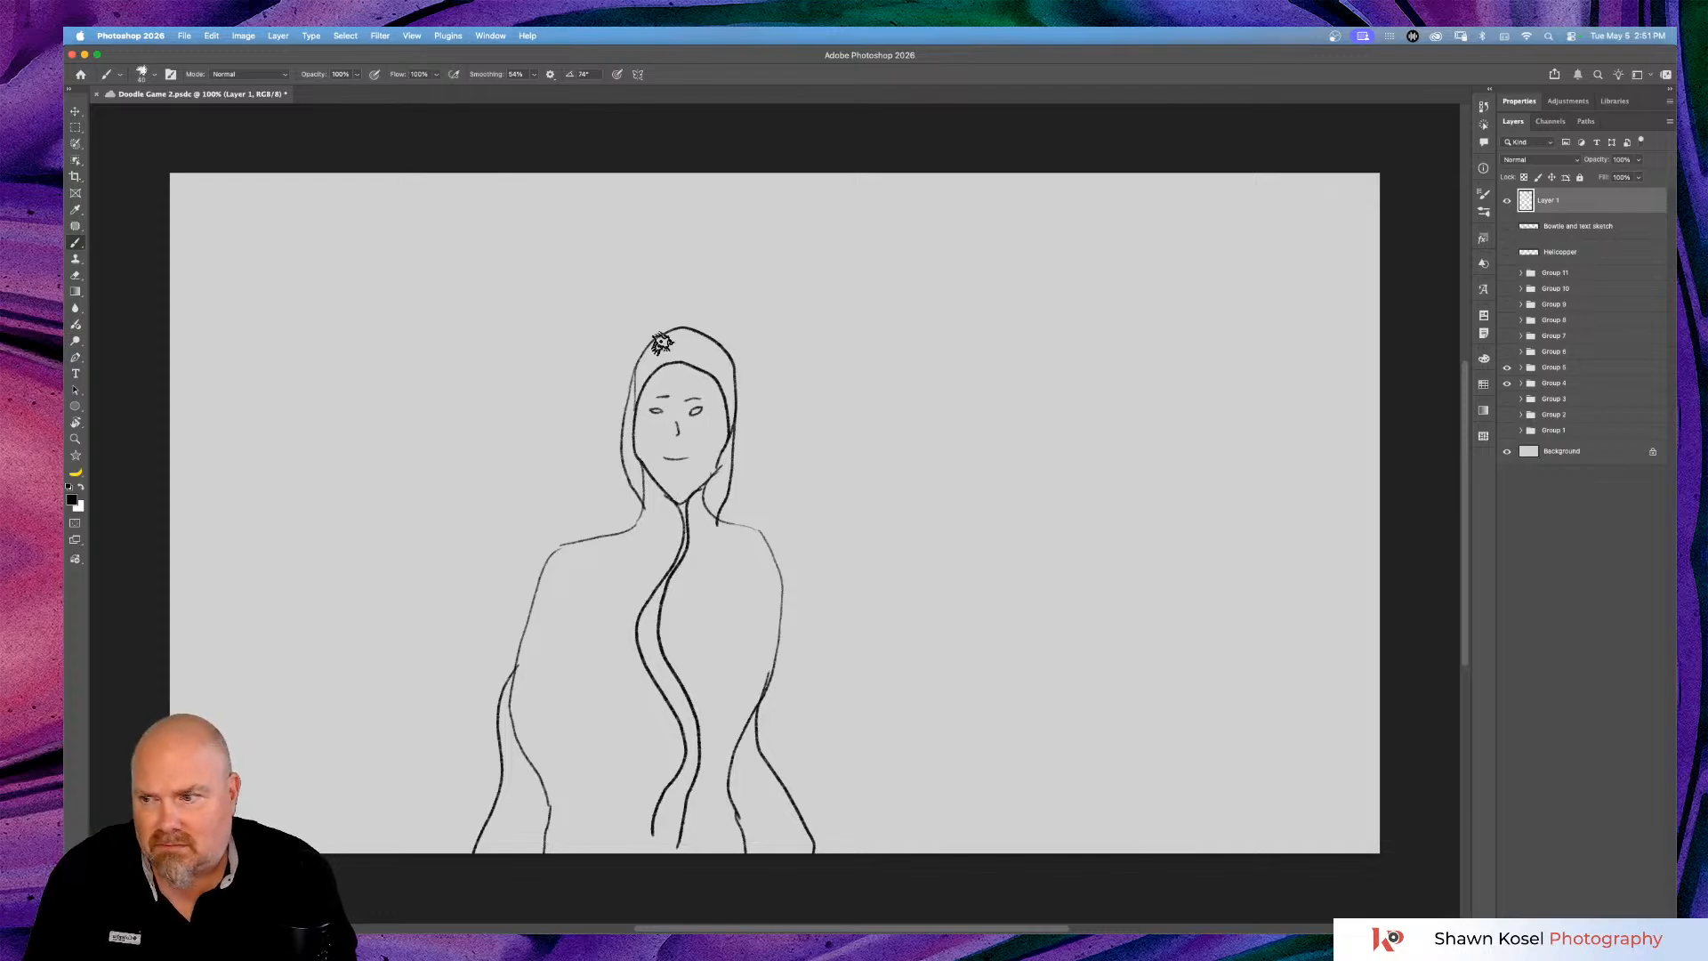
mouse_move(662, 343)
mouse_down()
mouse_move(627, 440)
mouse_move(675, 531)
mouse_move(643, 489)
mouse_up()
mouse_move(660, 353)
mouse_down()
mouse_move(719, 362)
mouse_move(668, 355)
mouse_move(716, 359)
mouse_move(730, 429)
mouse_move(726, 355)
mouse_move(674, 337)
mouse_move(651, 358)
mouse_move(723, 347)
mouse_up()
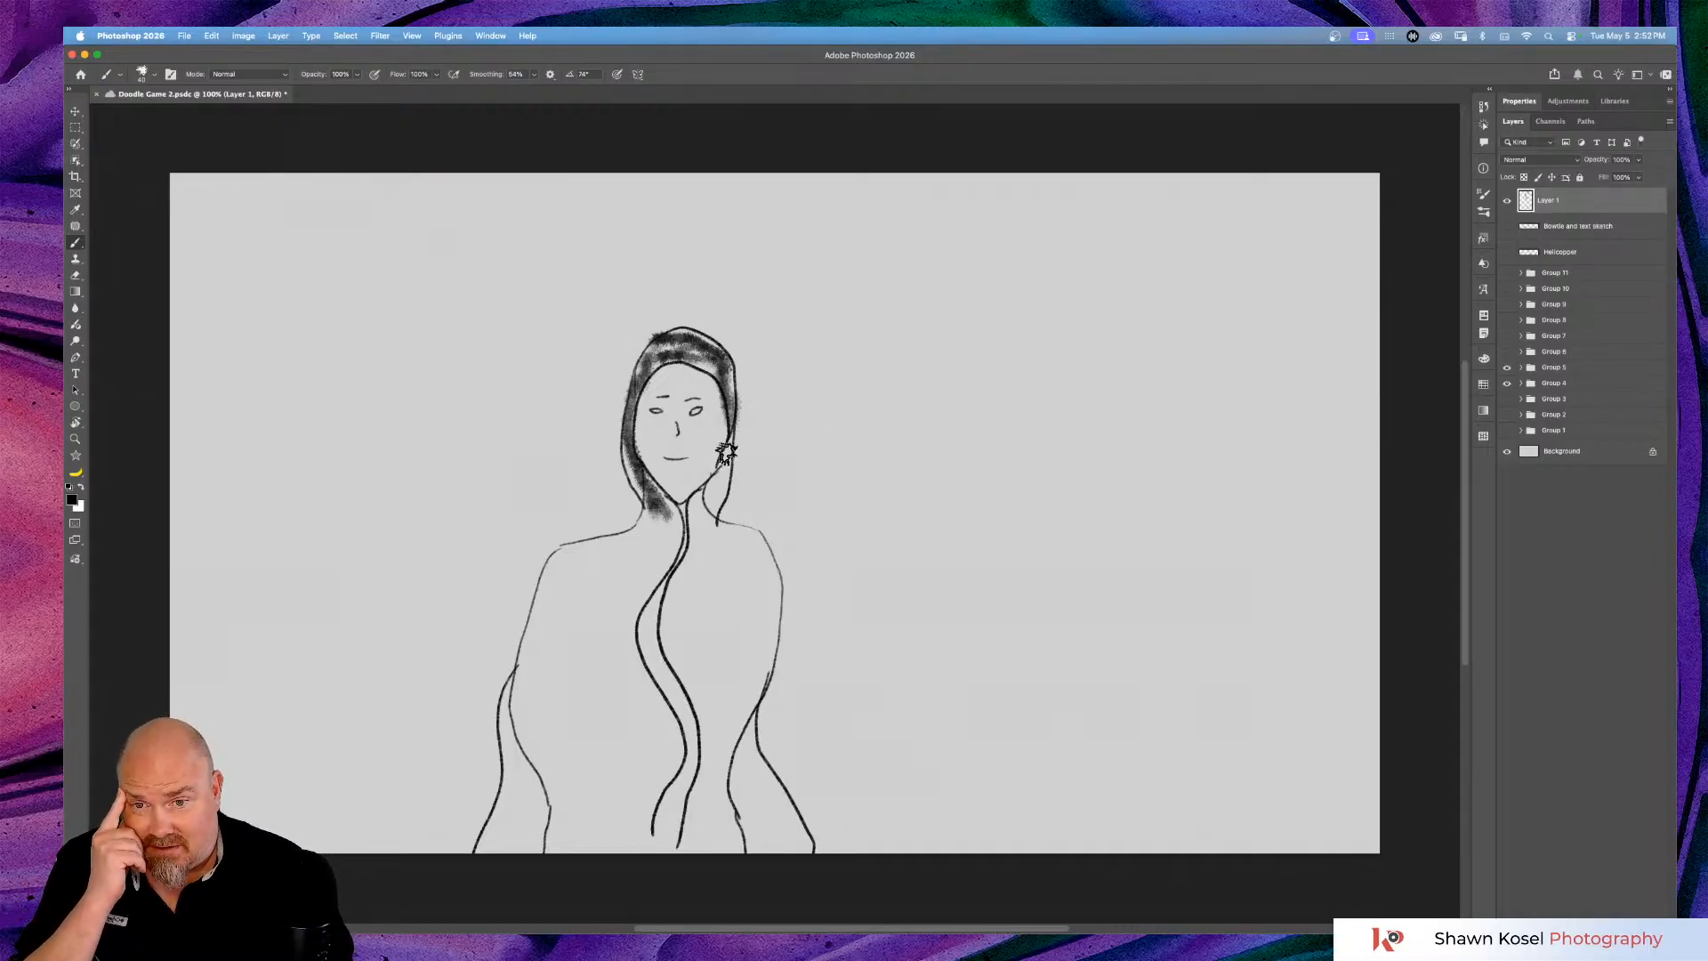
mouse_move(725, 453)
mouse_down()
mouse_move(697, 534)
mouse_move(719, 462)
mouse_move(667, 530)
mouse_move(648, 494)
mouse_move(669, 548)
mouse_move(644, 590)
mouse_move(637, 529)
mouse_move(566, 578)
mouse_move(521, 707)
mouse_up()
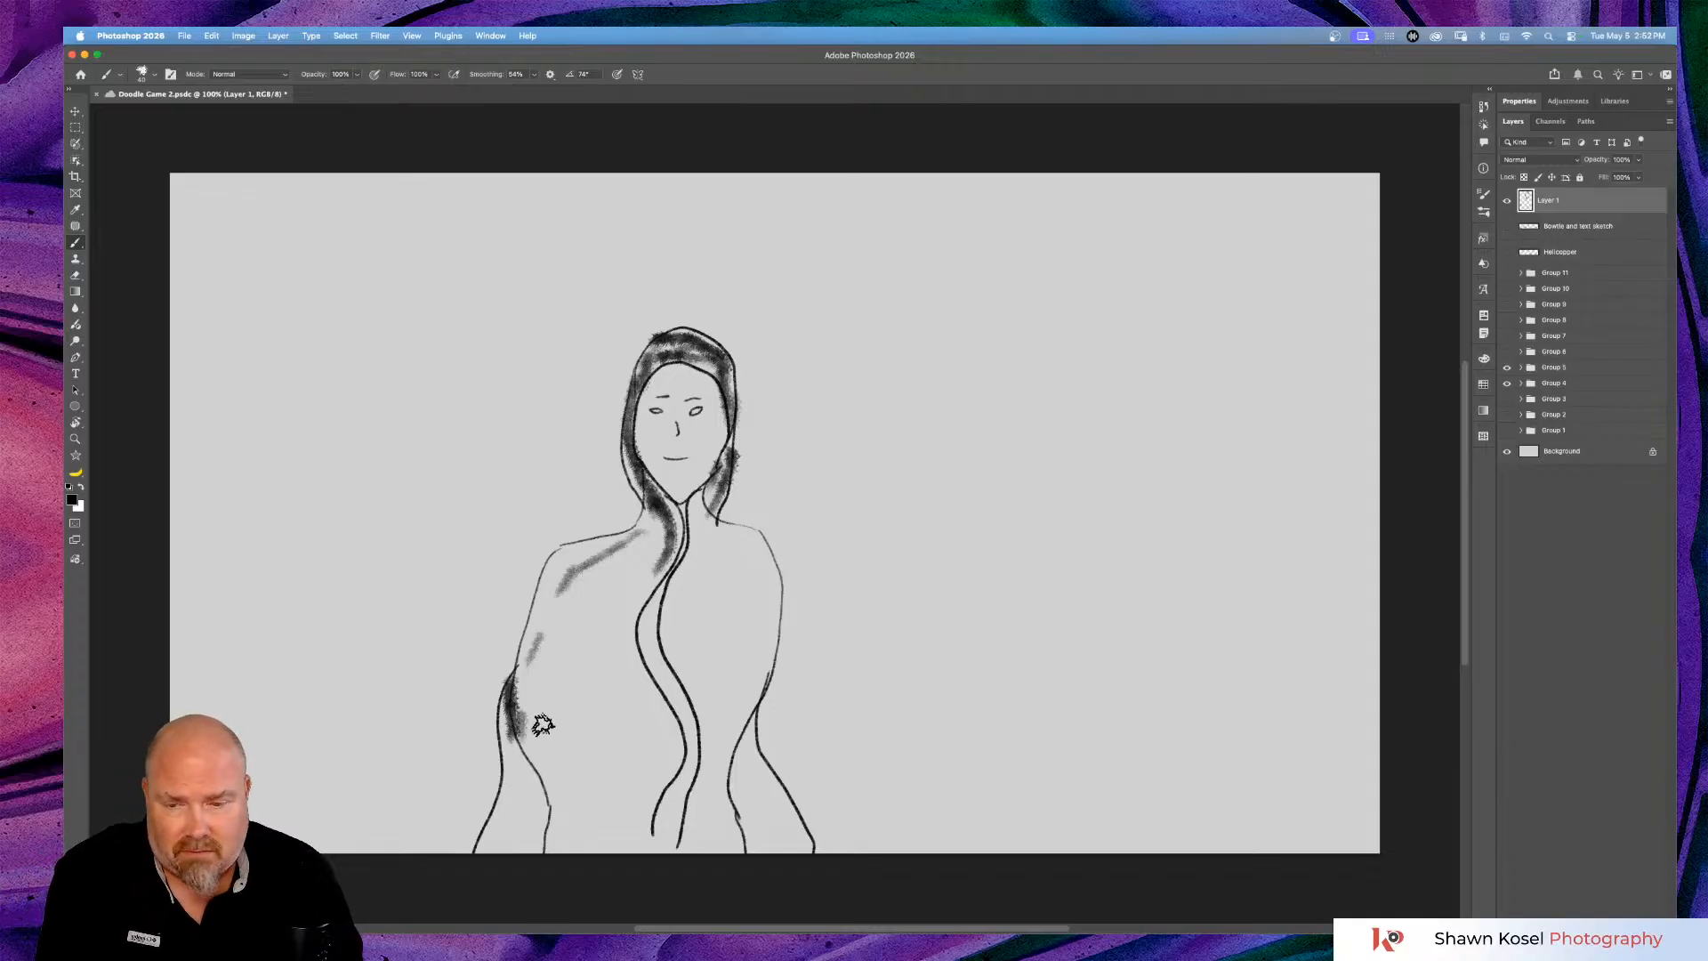
Enlarge the brush and shade the cloak with a furry texture along its left shoulder, sleeve and lower sleeve edge.
key(bracketright)
key(bracketright)
key(bracketright)
key(bracketright)
key(bracketright)
key(bracketright)
key(bracketright)
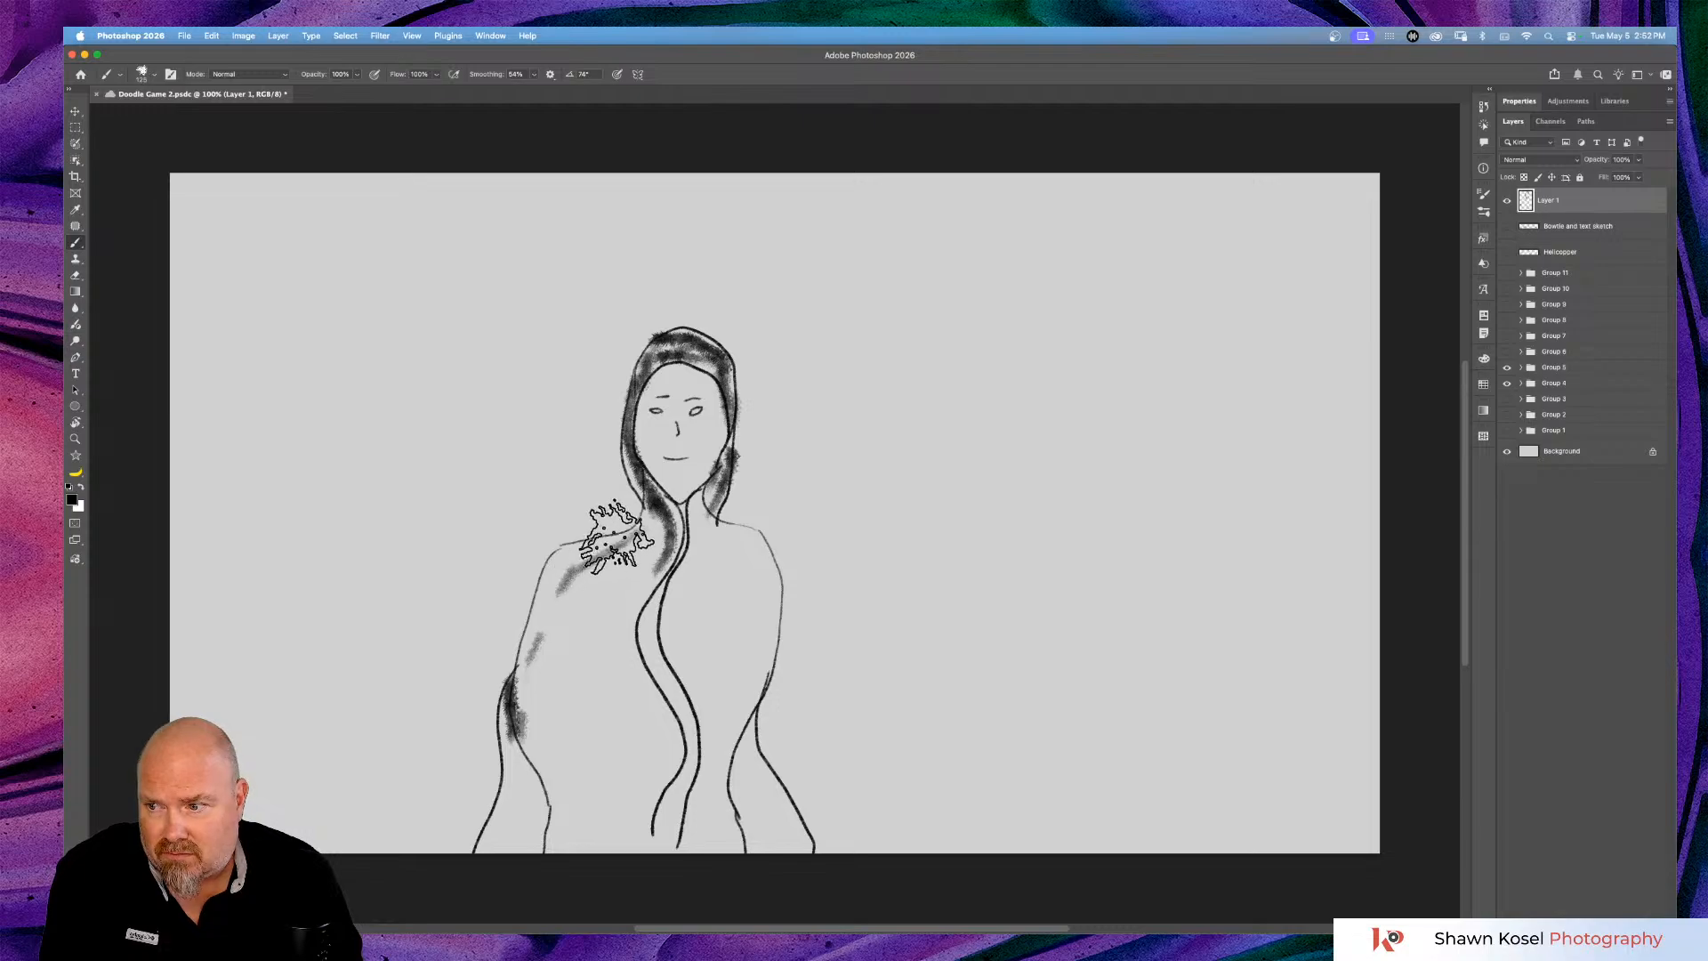
mouse_move(623, 544)
mouse_down()
mouse_move(549, 589)
mouse_move(552, 658)
mouse_move(572, 598)
mouse_move(544, 709)
mouse_move(544, 632)
mouse_move(527, 730)
mouse_move(537, 681)
mouse_up()
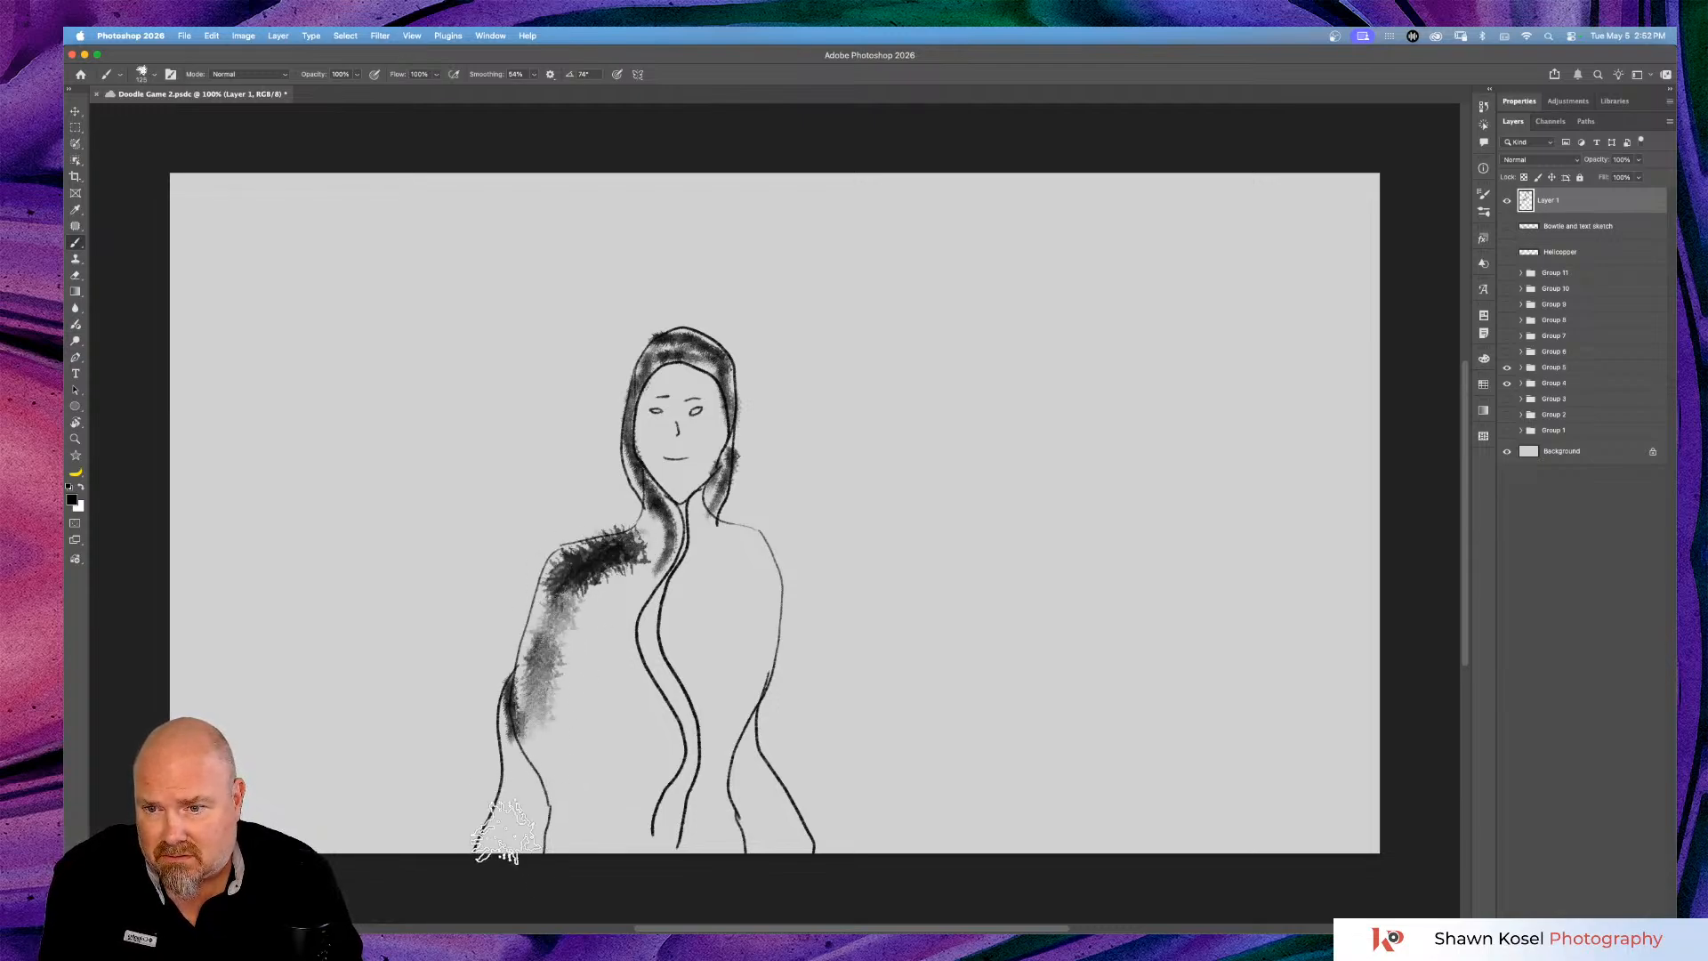
mouse_move(504, 832)
mouse_down()
mouse_move(516, 733)
mouse_move(507, 794)
mouse_up()
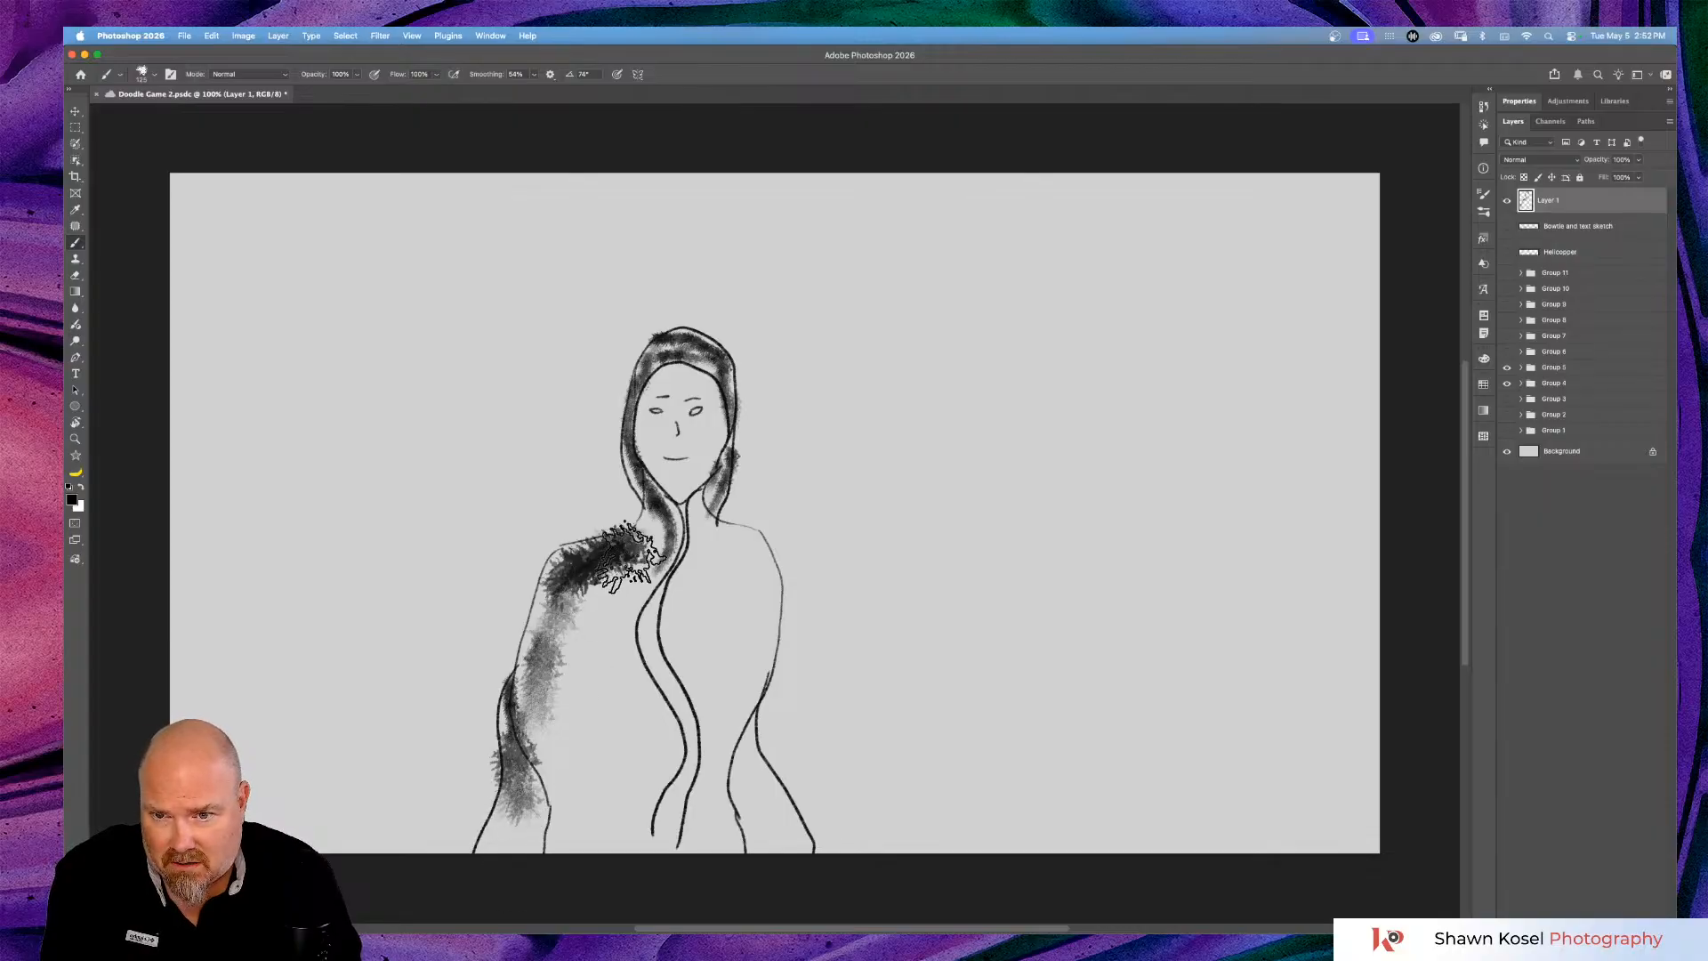
Fill the left half of the cloak's front with dark furry shading between the sleeve and the wavy opening.
mouse_move(630, 556)
mouse_down()
mouse_move(582, 645)
mouse_move(600, 752)
mouse_move(671, 716)
mouse_move(653, 721)
mouse_move(618, 672)
mouse_move(679, 734)
mouse_move(667, 810)
mouse_move(645, 781)
mouse_up()
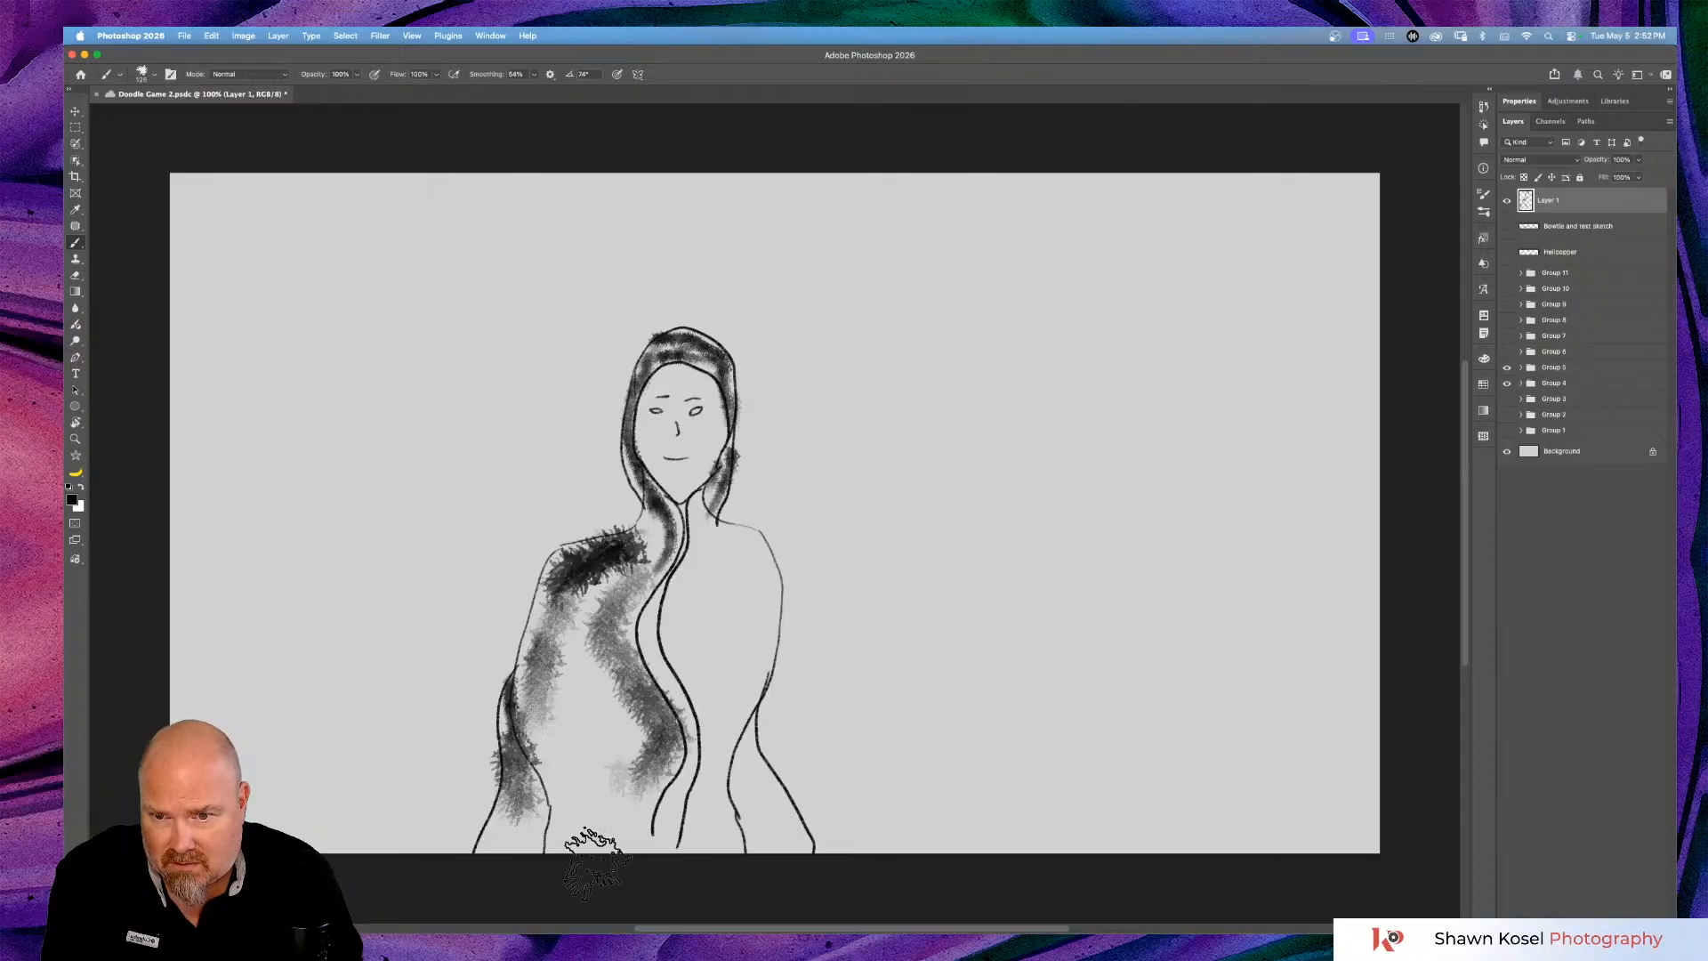
mouse_move(578, 719)
mouse_down()
mouse_move(604, 845)
mouse_move(526, 714)
mouse_move(603, 840)
mouse_move(561, 761)
mouse_move(583, 801)
mouse_up()
mouse_move(599, 712)
mouse_down()
mouse_move(623, 757)
mouse_move(614, 725)
mouse_up()
drag(603, 569, 572, 729)
mouse_move(572, 566)
mouse_down()
mouse_move(544, 595)
mouse_move(548, 656)
mouse_up()
Shade the right half of the cloak down to its hem, and fill the left hem with a smaller brush.
mouse_move(702, 527)
mouse_down()
mouse_move(735, 590)
mouse_move(721, 686)
mouse_up()
drag(756, 591, 730, 703)
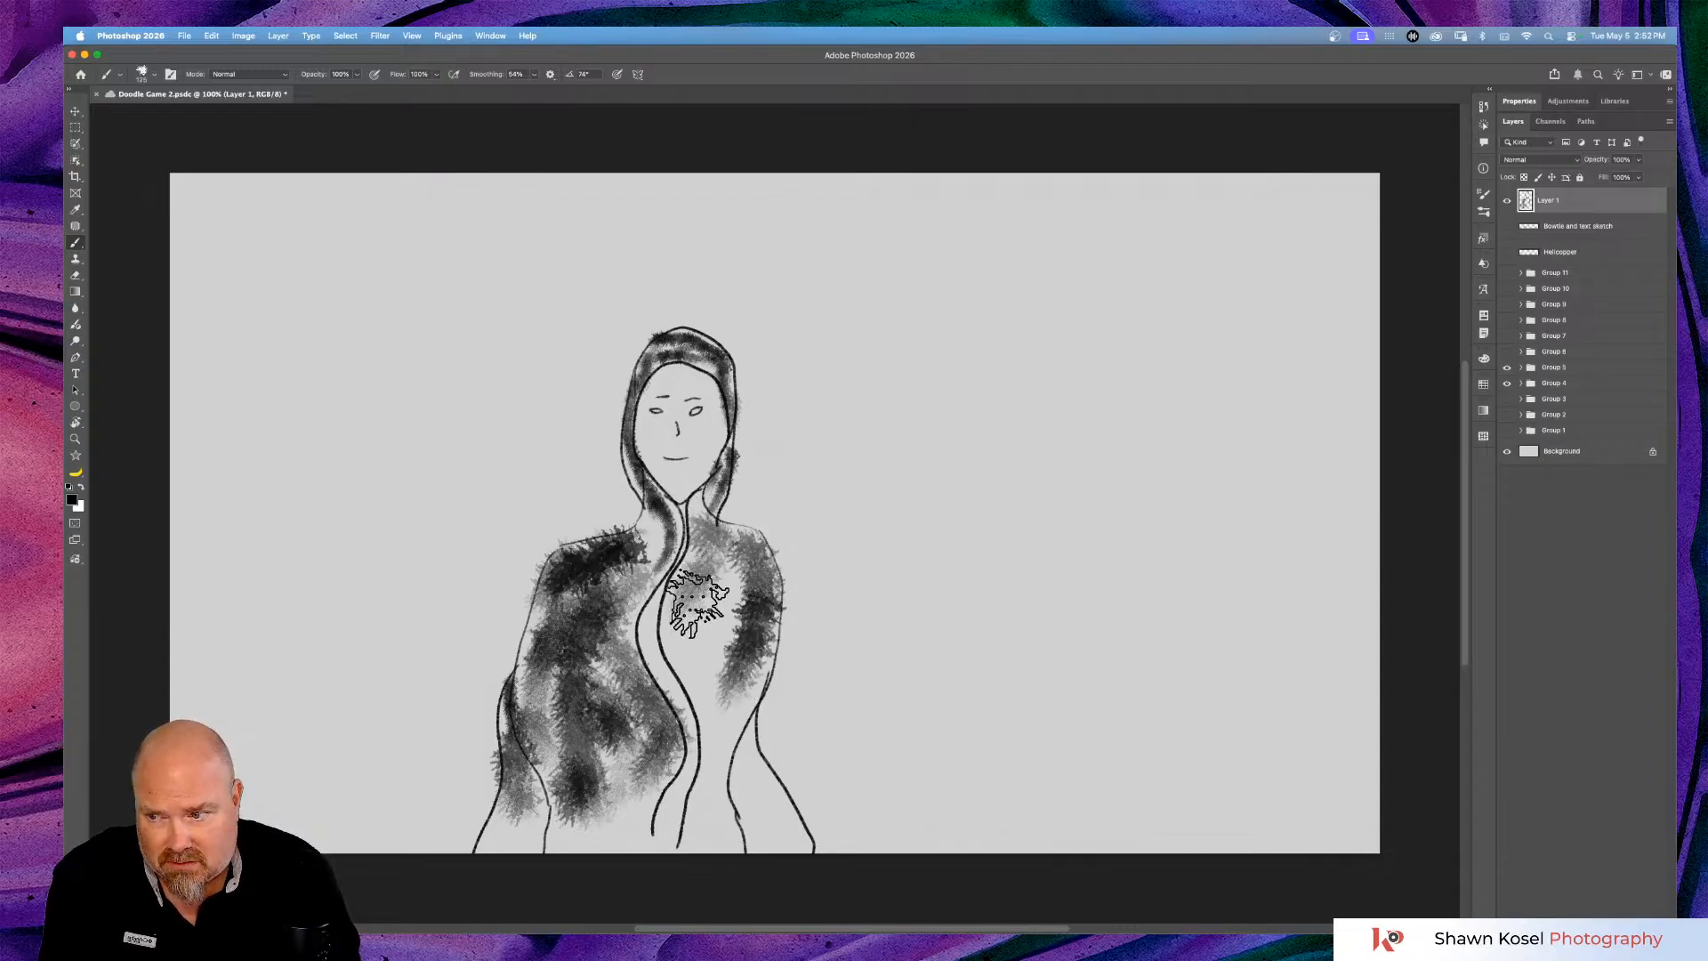
mouse_move(698, 603)
mouse_down()
mouse_move(742, 701)
mouse_move(746, 681)
mouse_move(680, 624)
mouse_move(741, 746)
mouse_move(724, 746)
mouse_move(717, 714)
mouse_move(804, 848)
mouse_move(721, 741)
mouse_move(793, 859)
mouse_move(724, 755)
mouse_move(692, 844)
mouse_move(719, 795)
mouse_move(707, 876)
mouse_up()
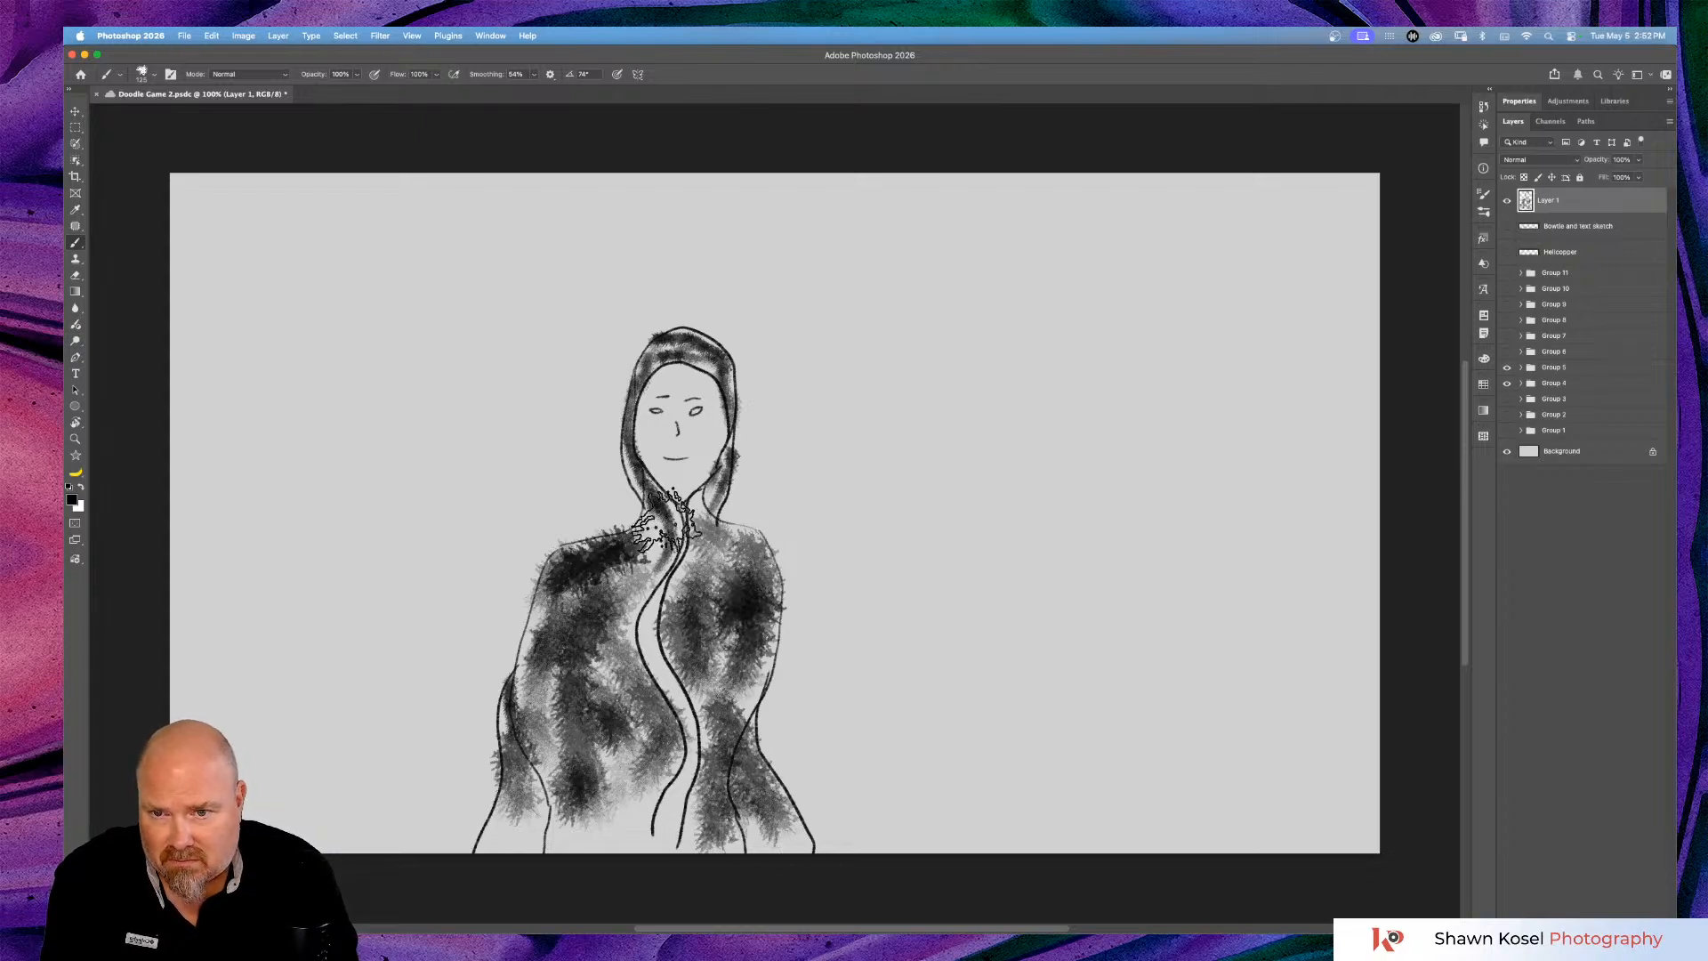
key(bracketleft)
key(bracketleft)
key(bracketleft)
key(bracketleft)
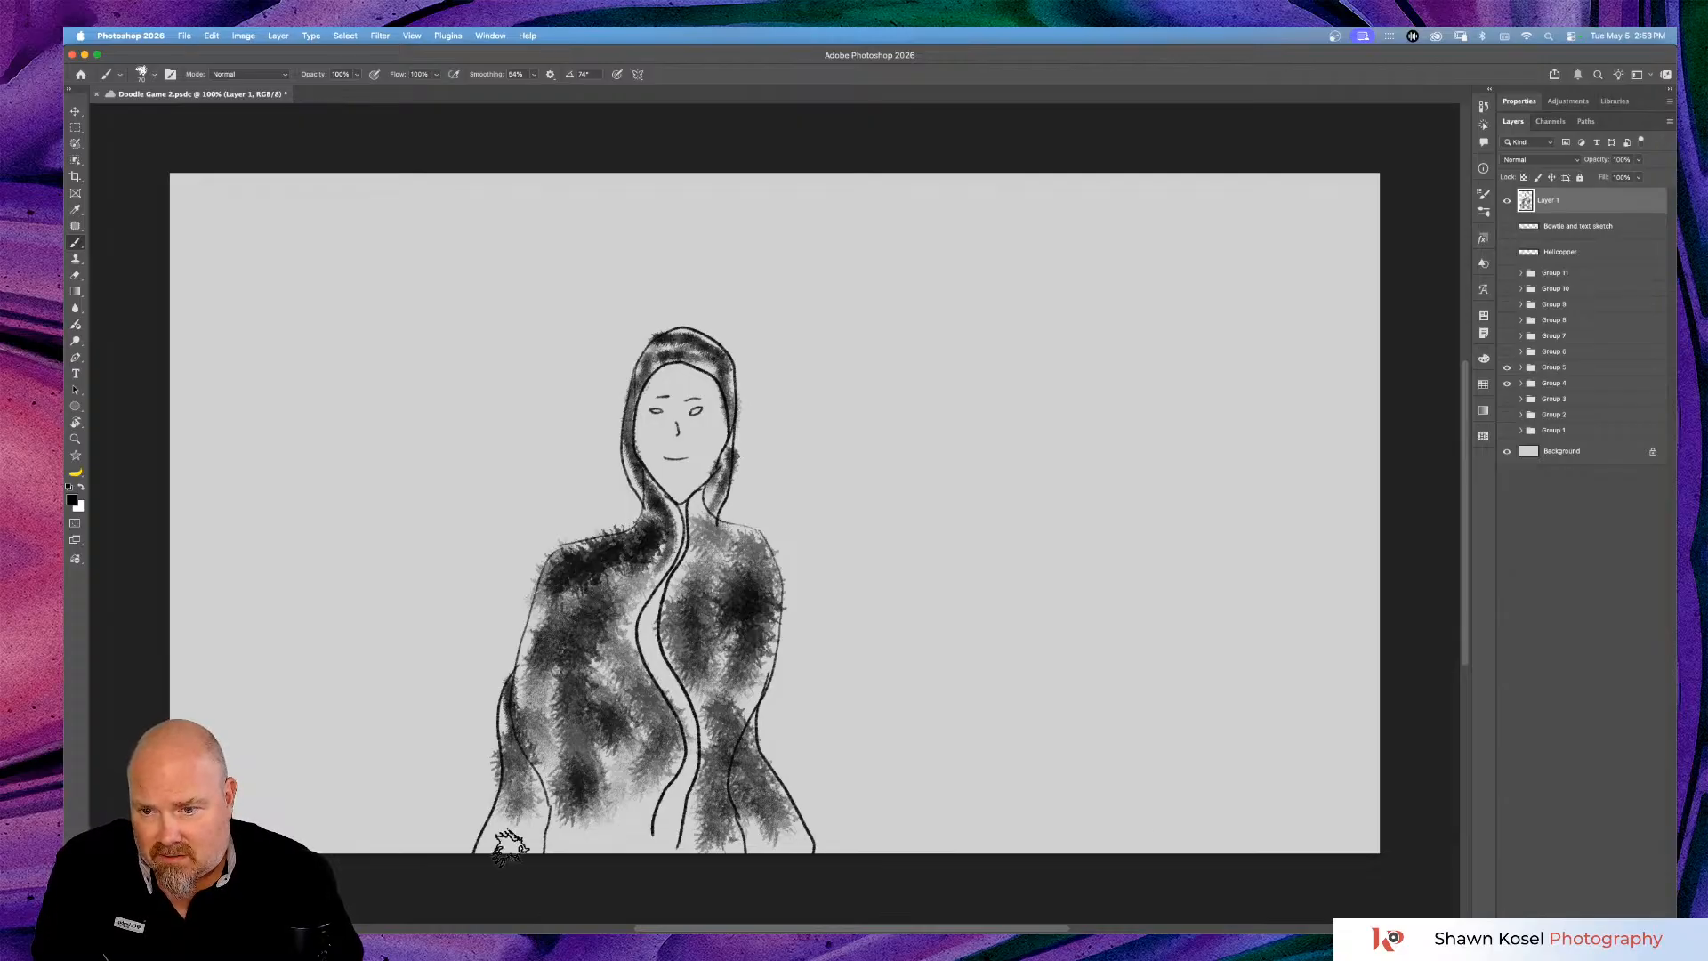
mouse_move(510, 848)
mouse_down()
mouse_move(475, 892)
mouse_move(523, 828)
mouse_up()
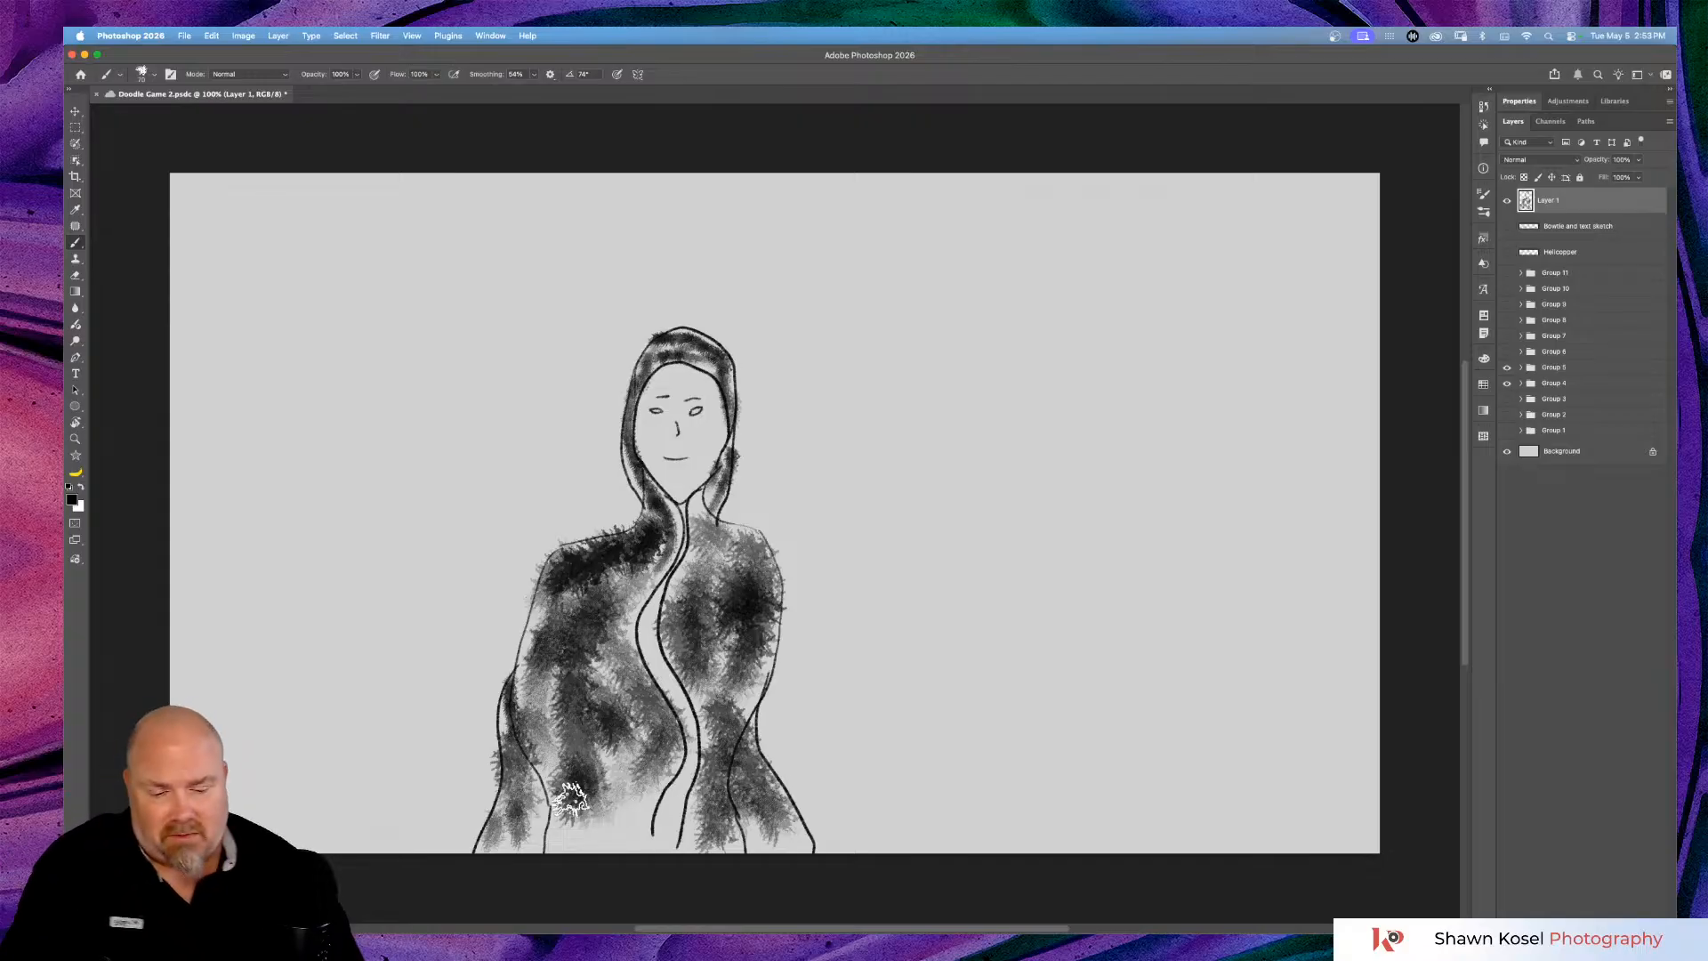
Shrink the brush to a thin line and draw an upright dagger with curved blade, crossguard and handle right of the figure.
key(bracketleft)
key(bracketleft)
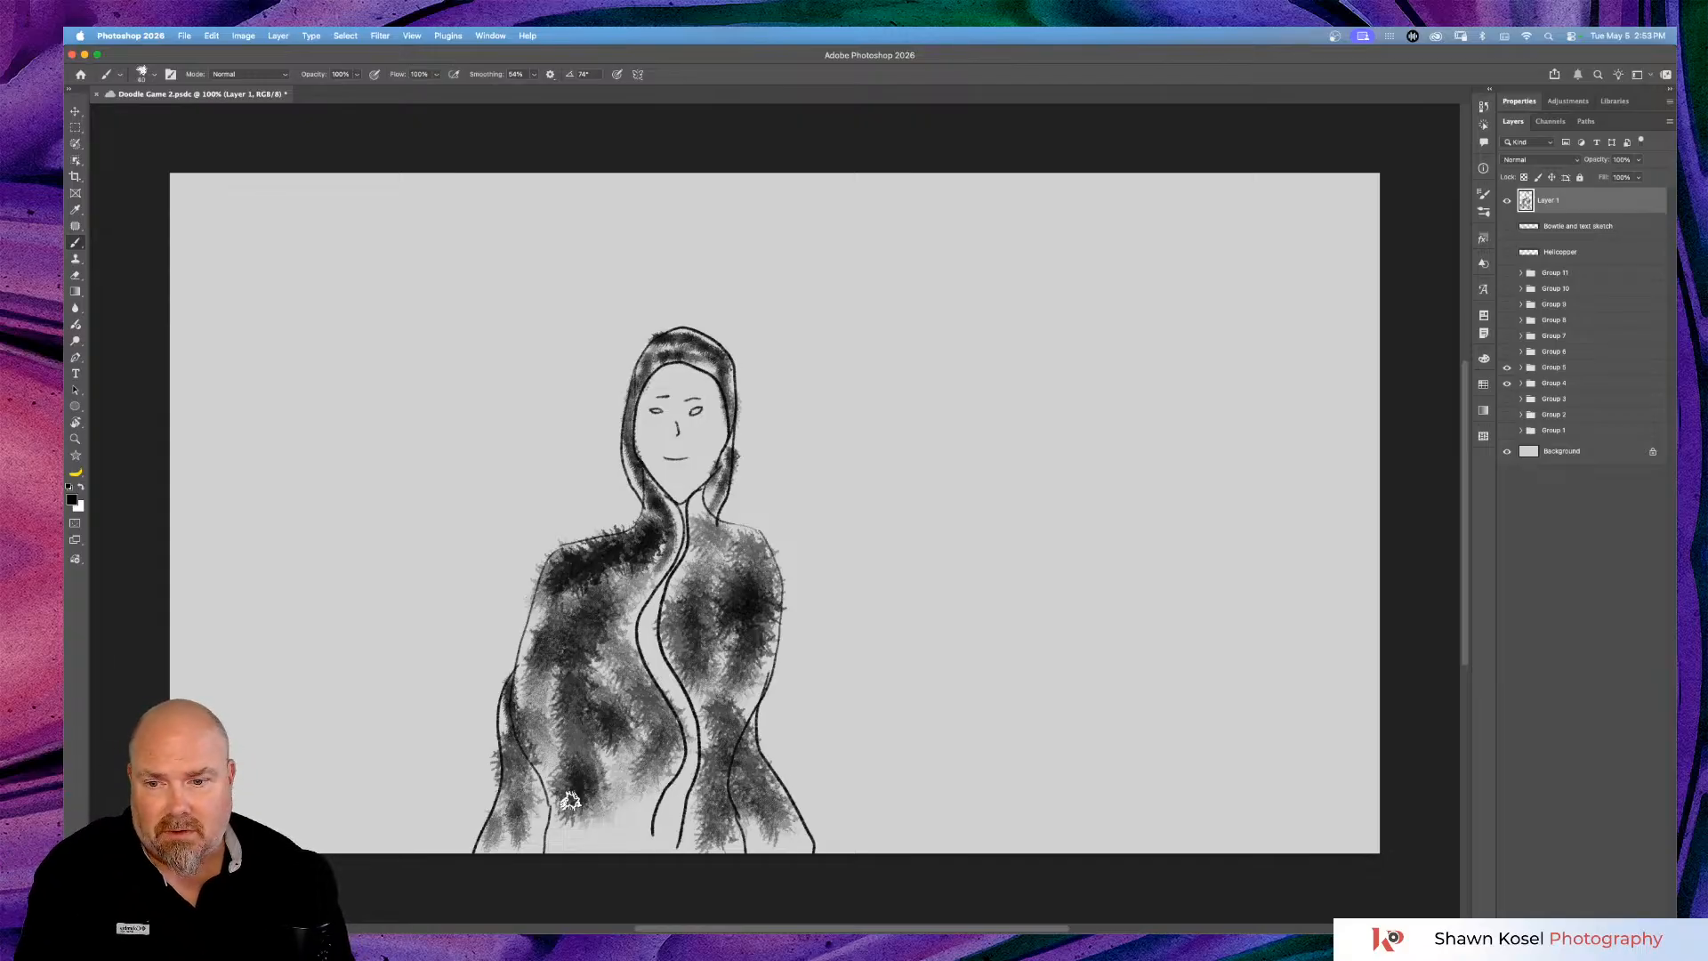
key(bracketleft)
key(bracketleft)
key(bracketleft)
key(bracketleft)
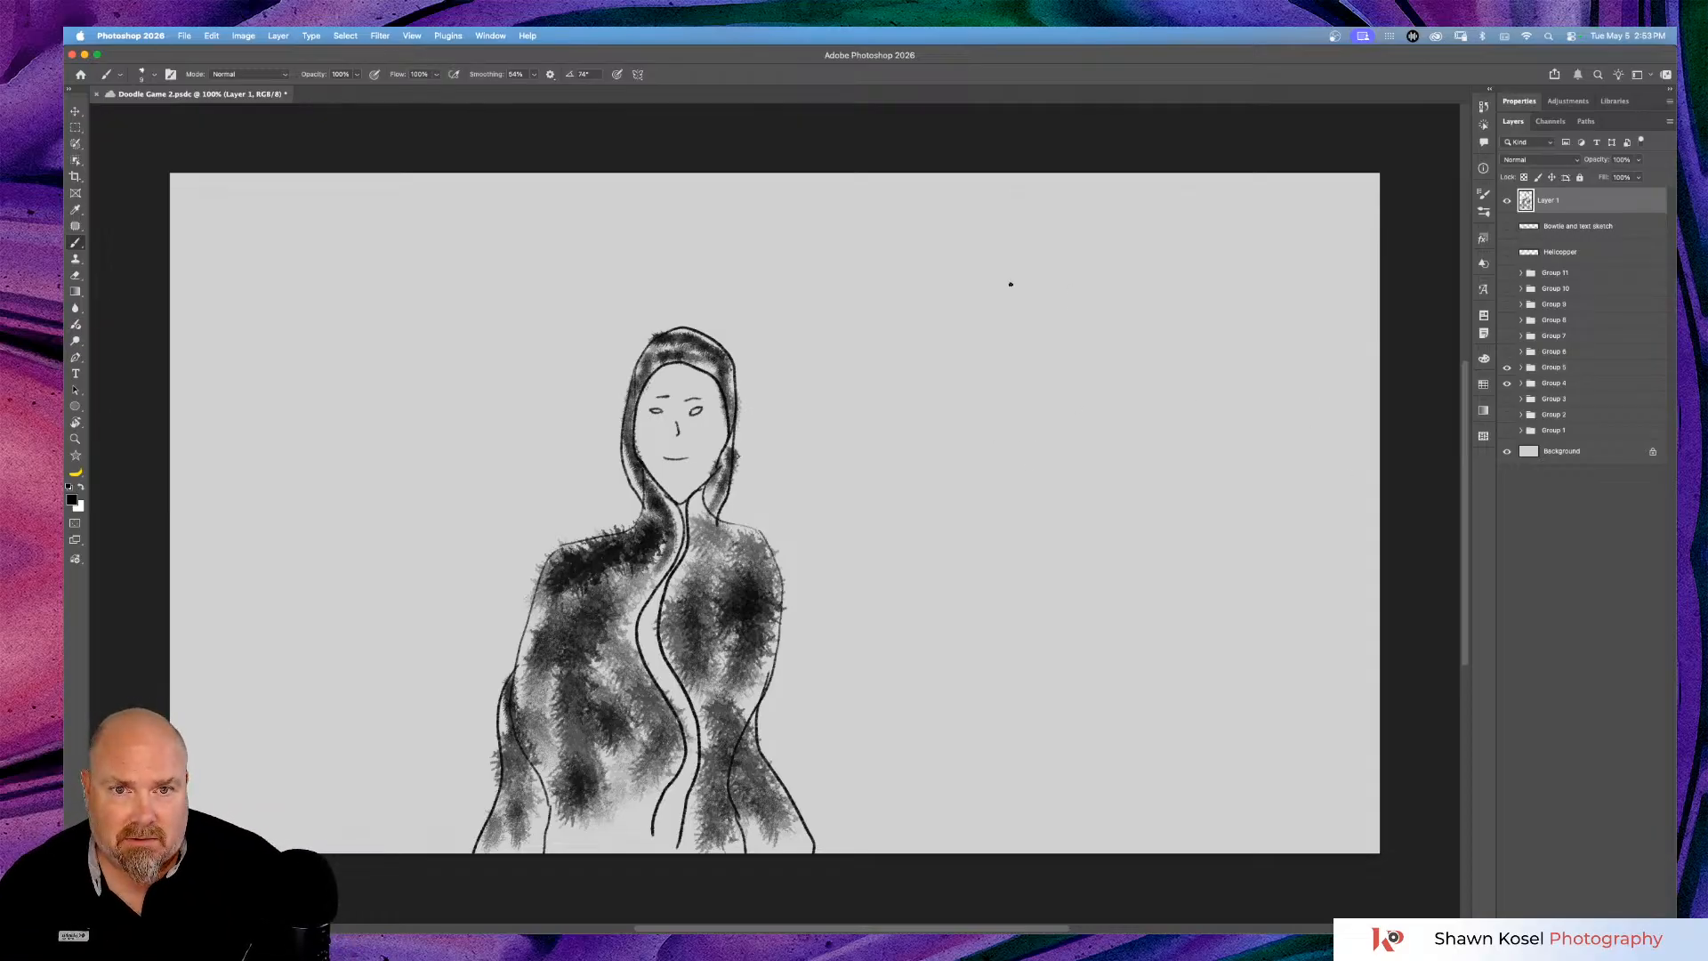
mouse_move(1000, 288)
mouse_down()
mouse_move(979, 373)
mouse_move(1016, 500)
mouse_up()
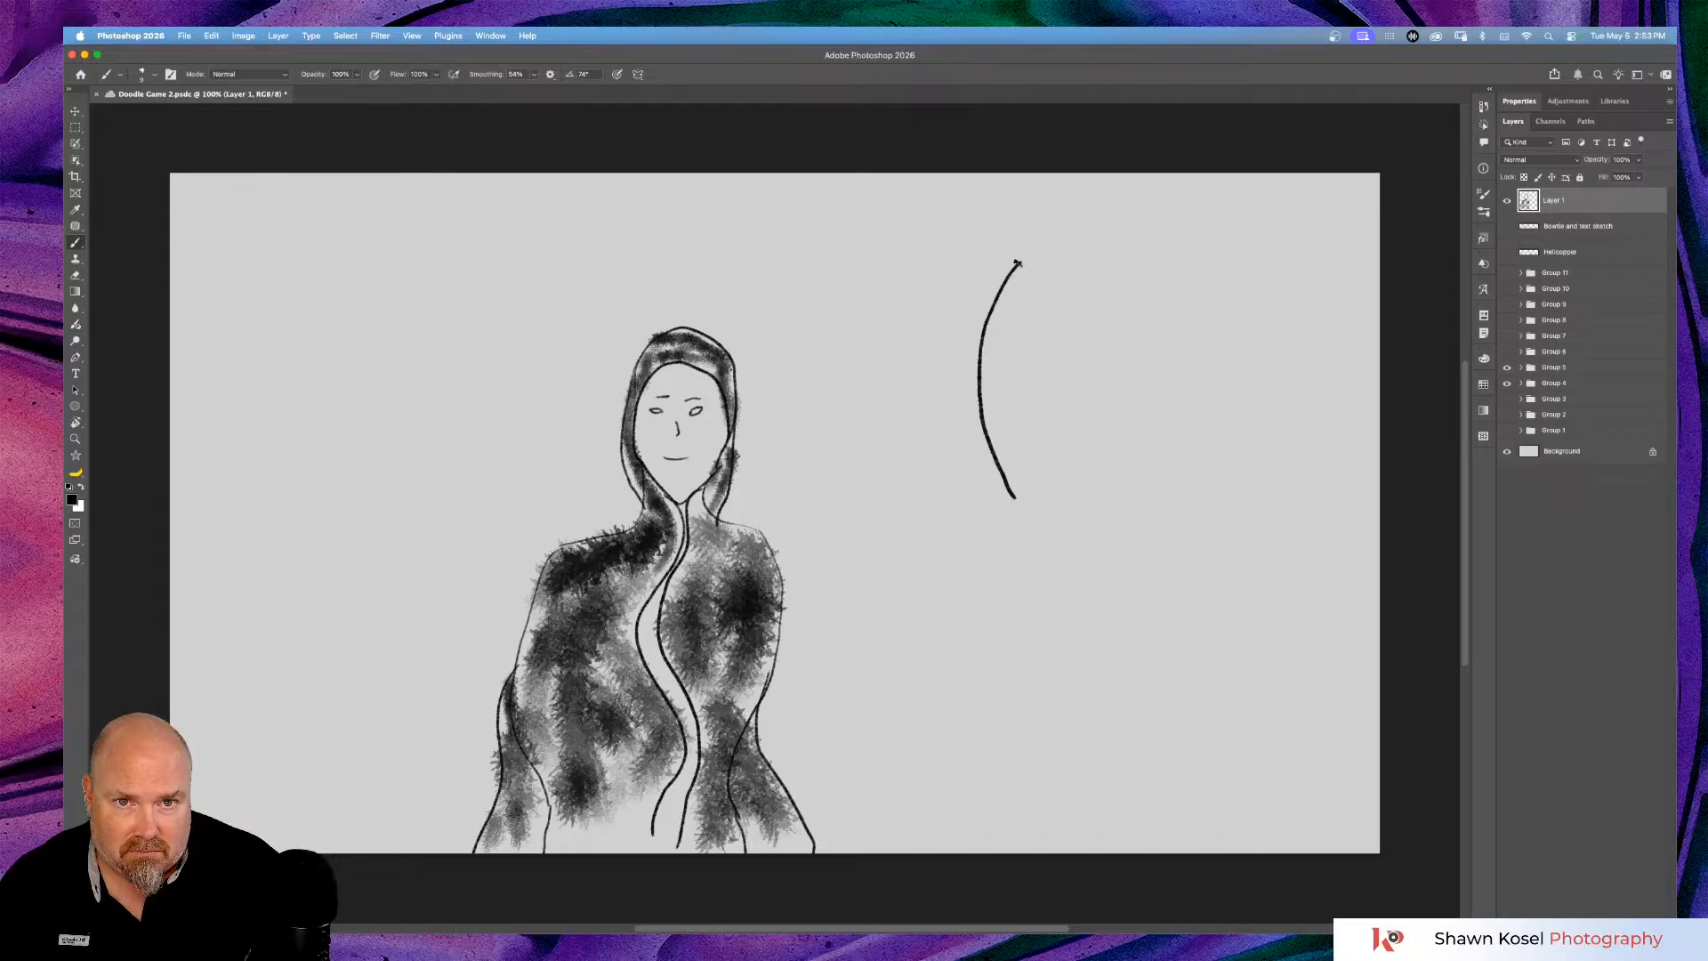
mouse_move(1044, 308)
mouse_down()
mouse_move(1065, 511)
mouse_move(978, 513)
mouse_move(1143, 491)
mouse_up()
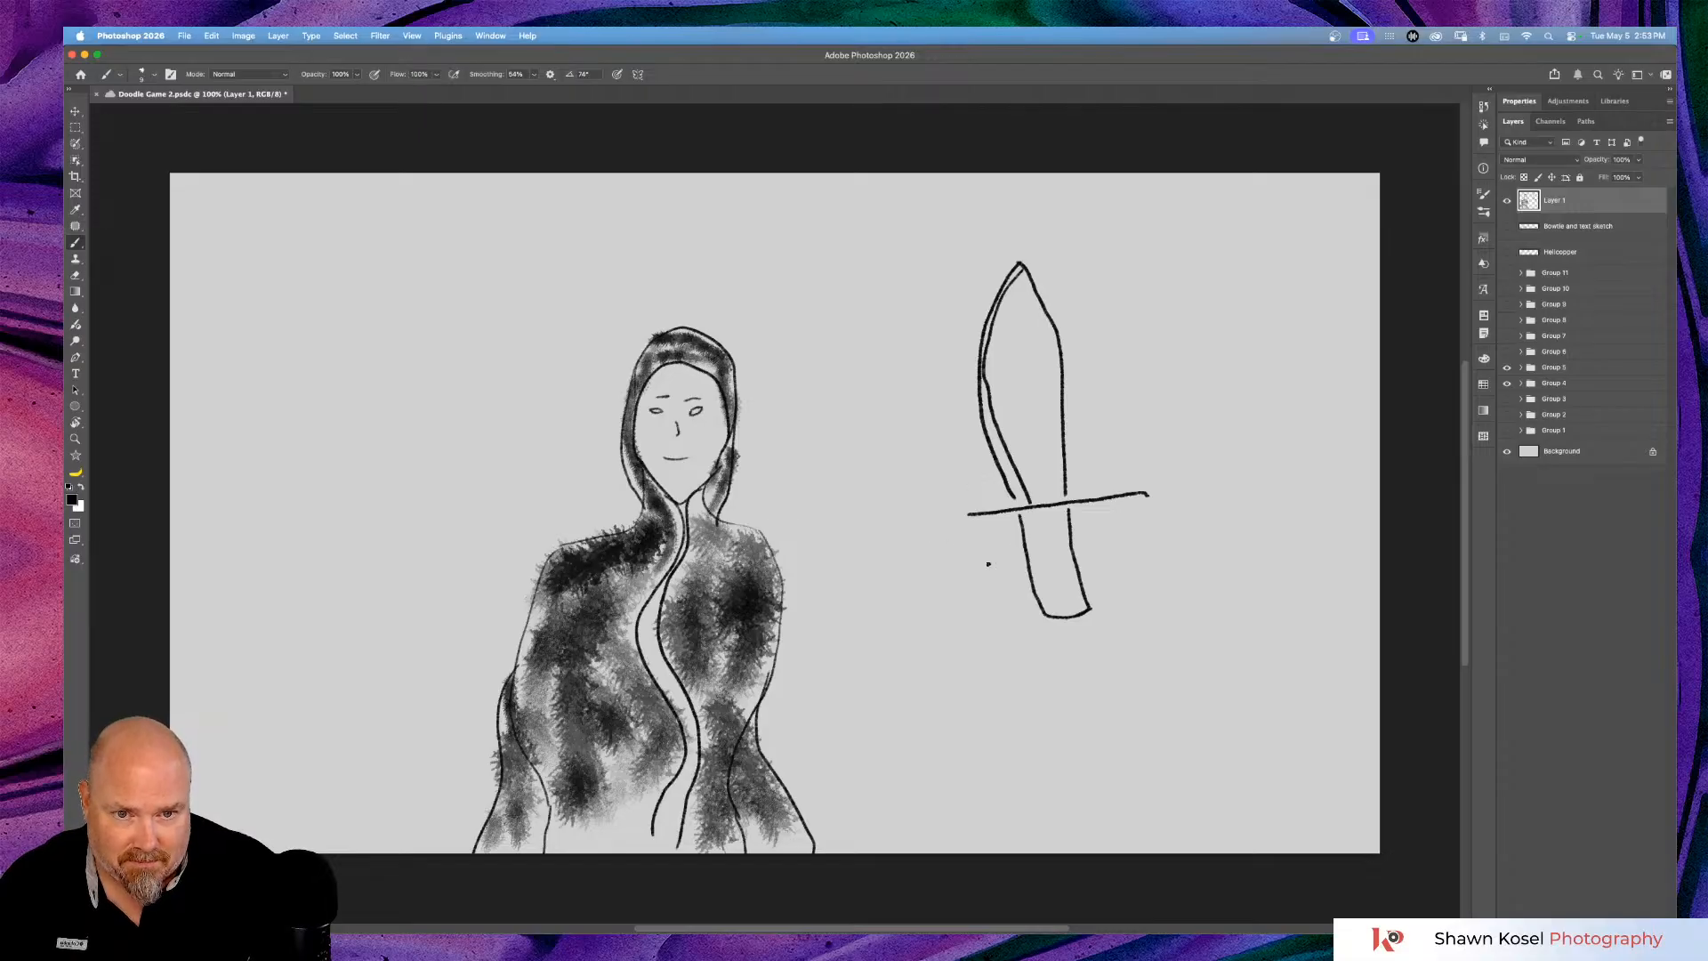
Add grip lines to the dagger's handle and a plus sign between the figure and dagger, and save the document.
drag(1025, 528, 1070, 543)
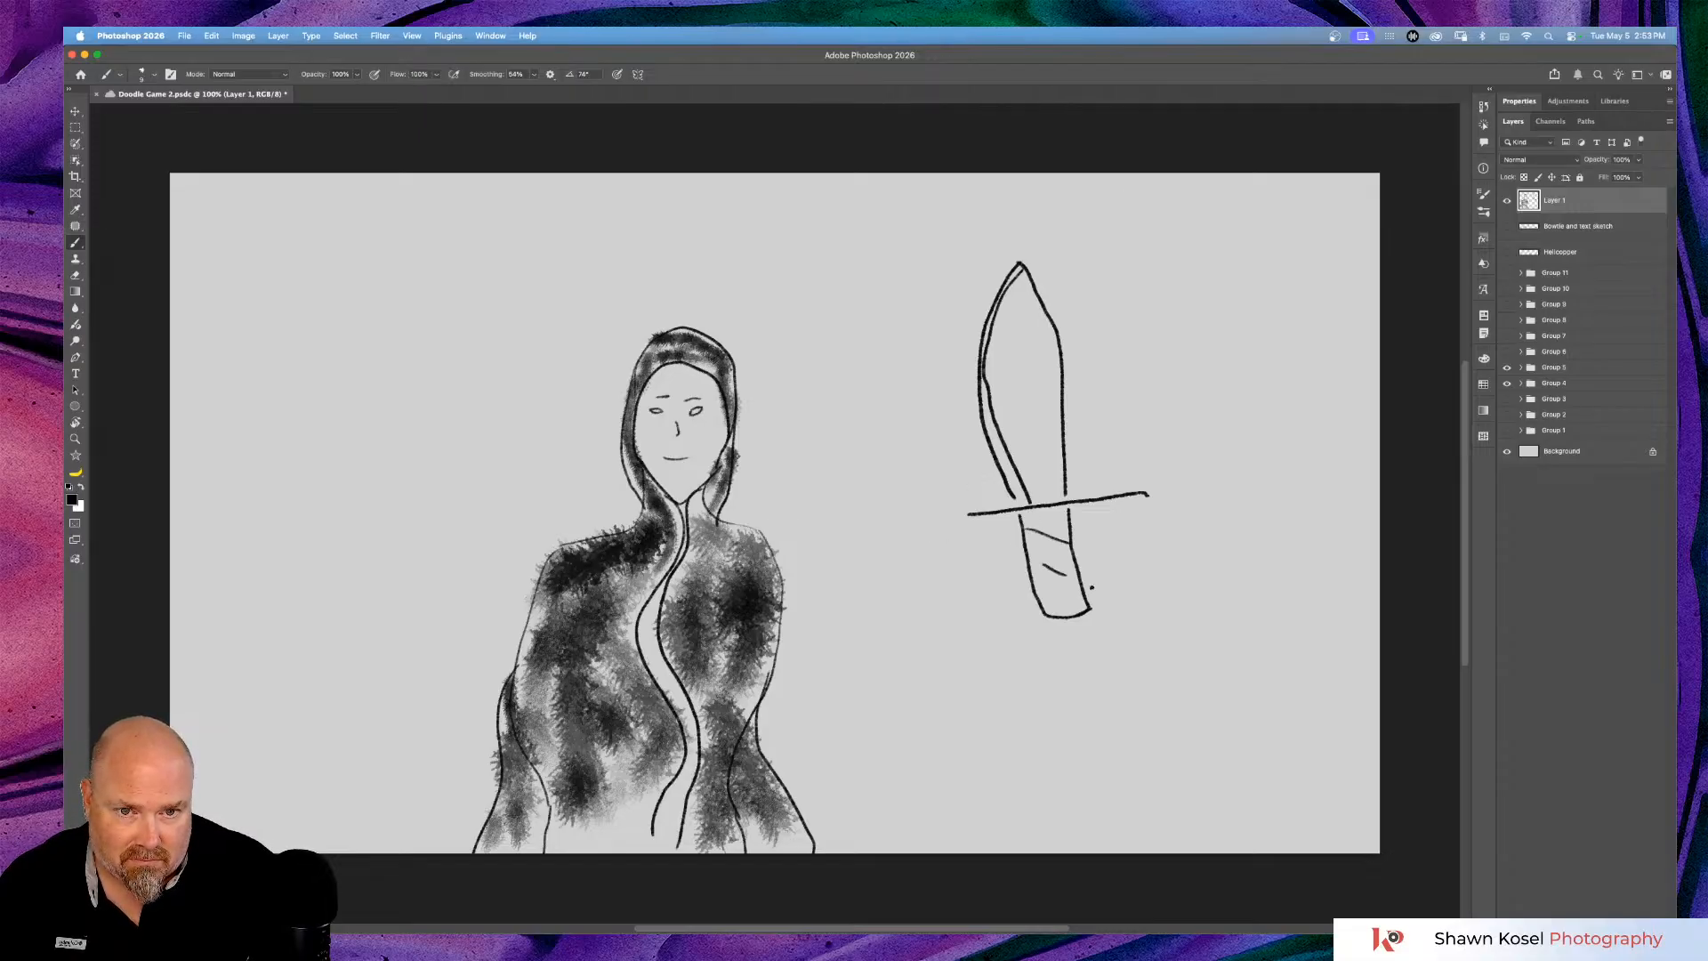
drag(1048, 600, 1073, 610)
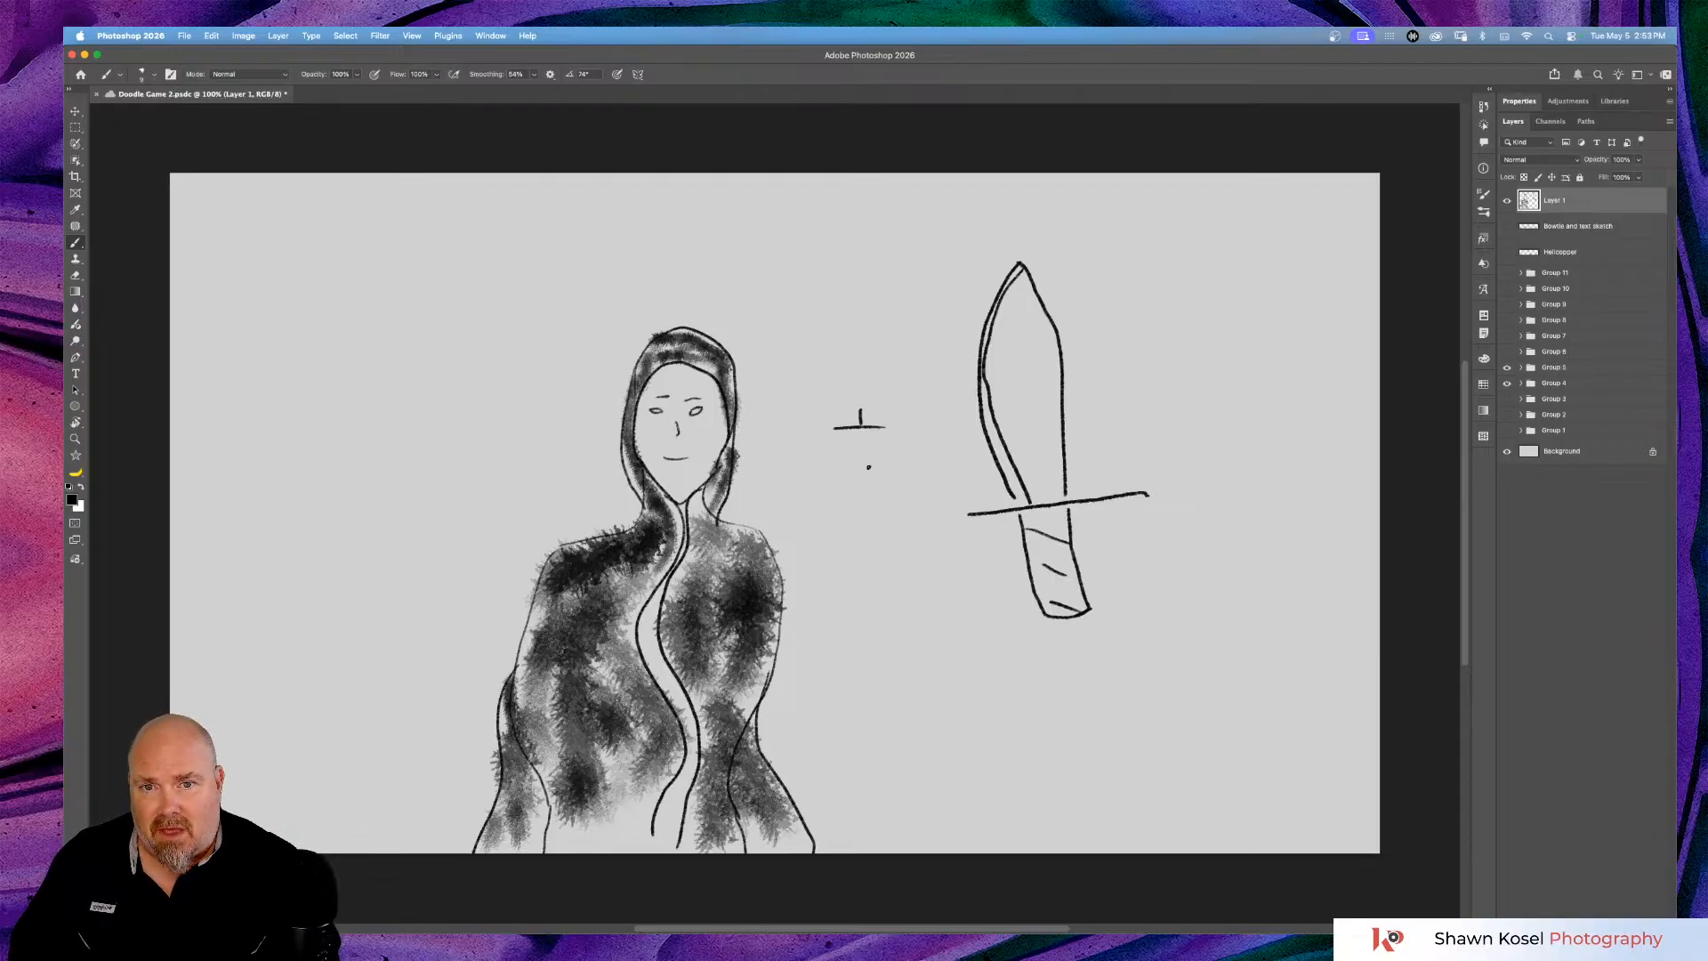
drag(861, 423, 861, 452)
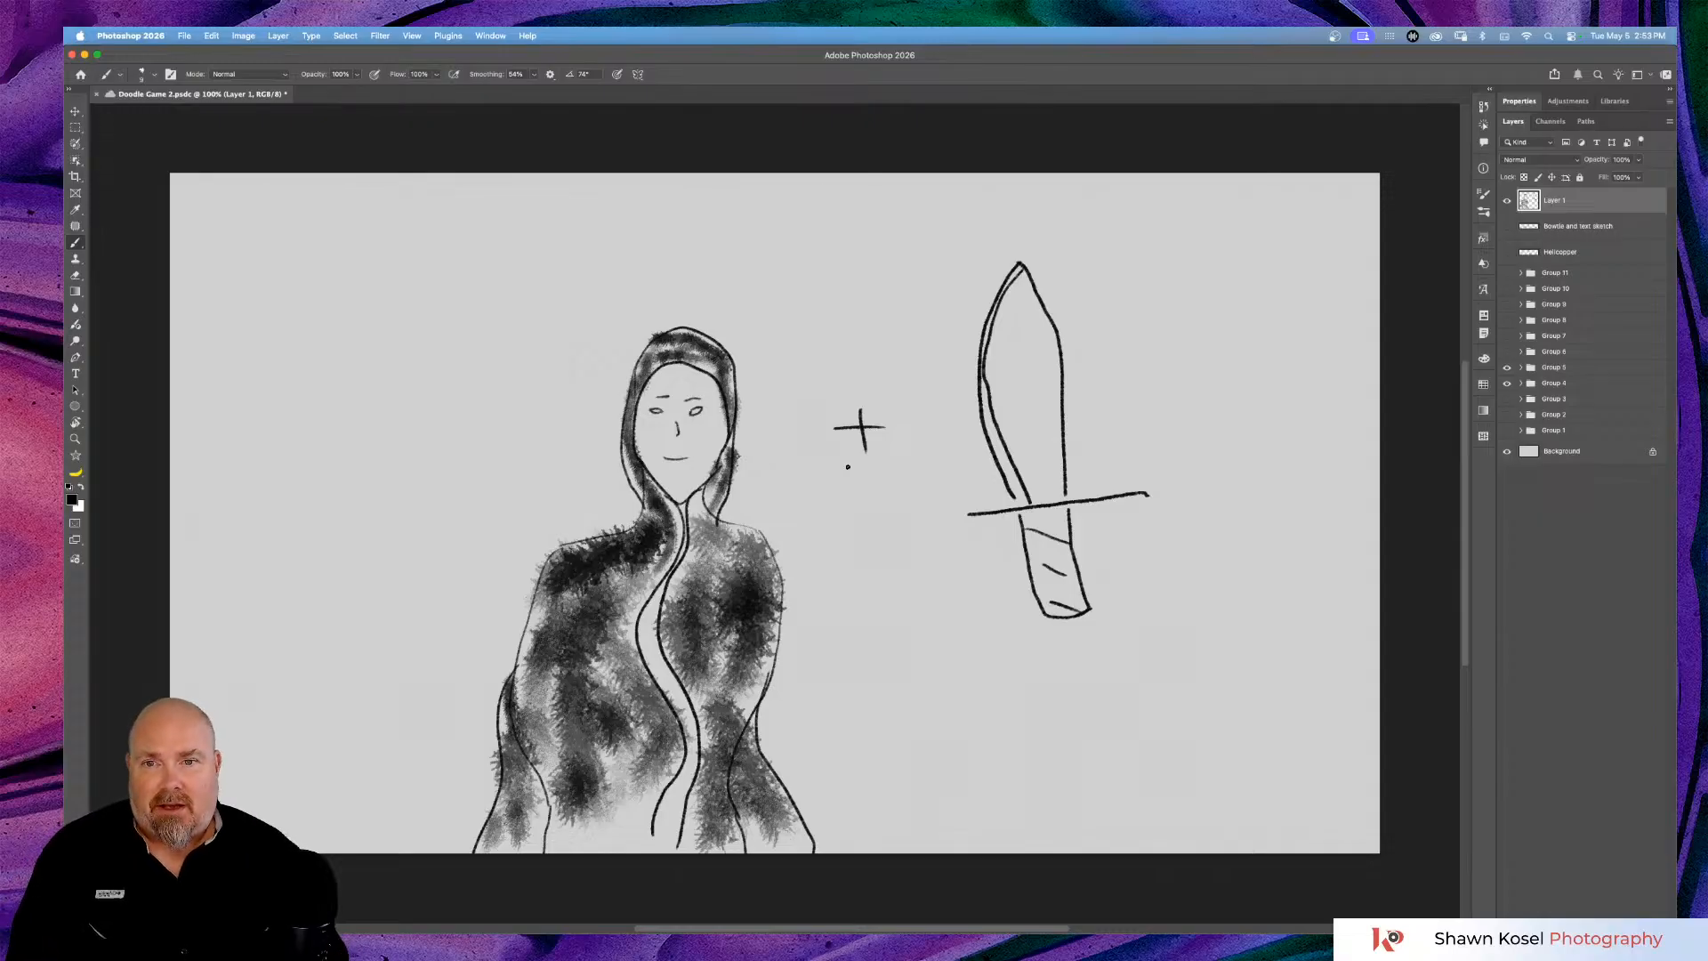
key(super+s)
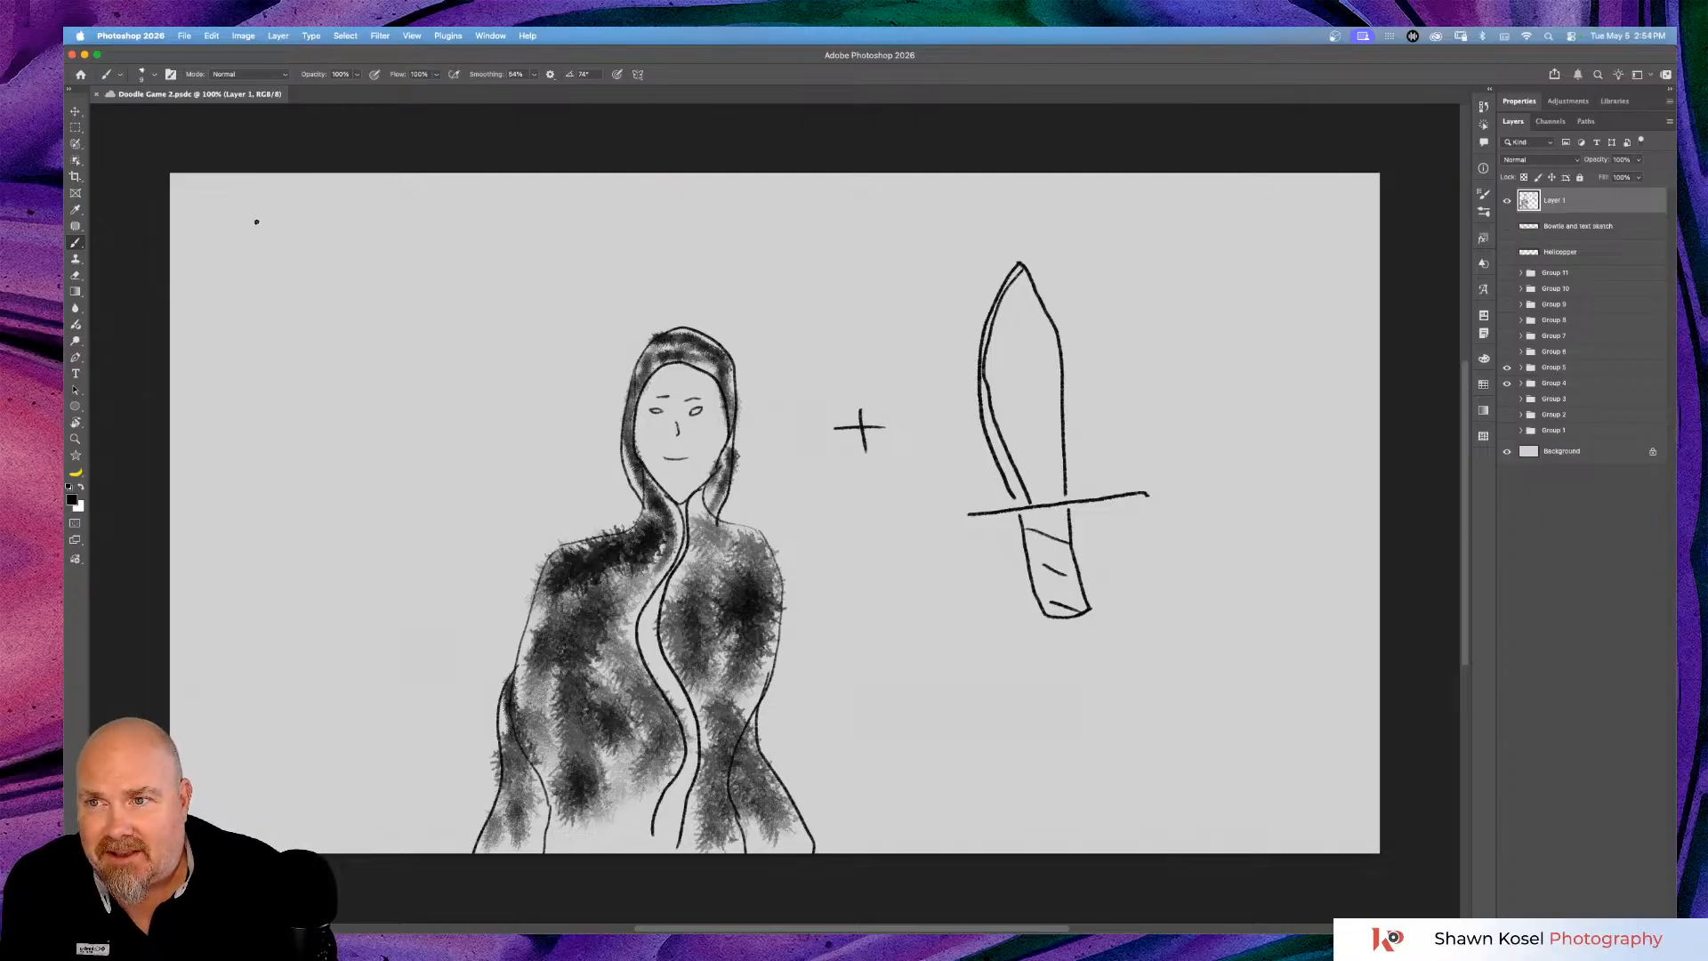
Draw a letter C inside a large C and a round clock in the canvas's upper left, with an arrow pointing at the clock.
mouse_move(240, 208)
mouse_down()
mouse_move(203, 245)
mouse_move(224, 288)
mouse_move(256, 277)
mouse_up()
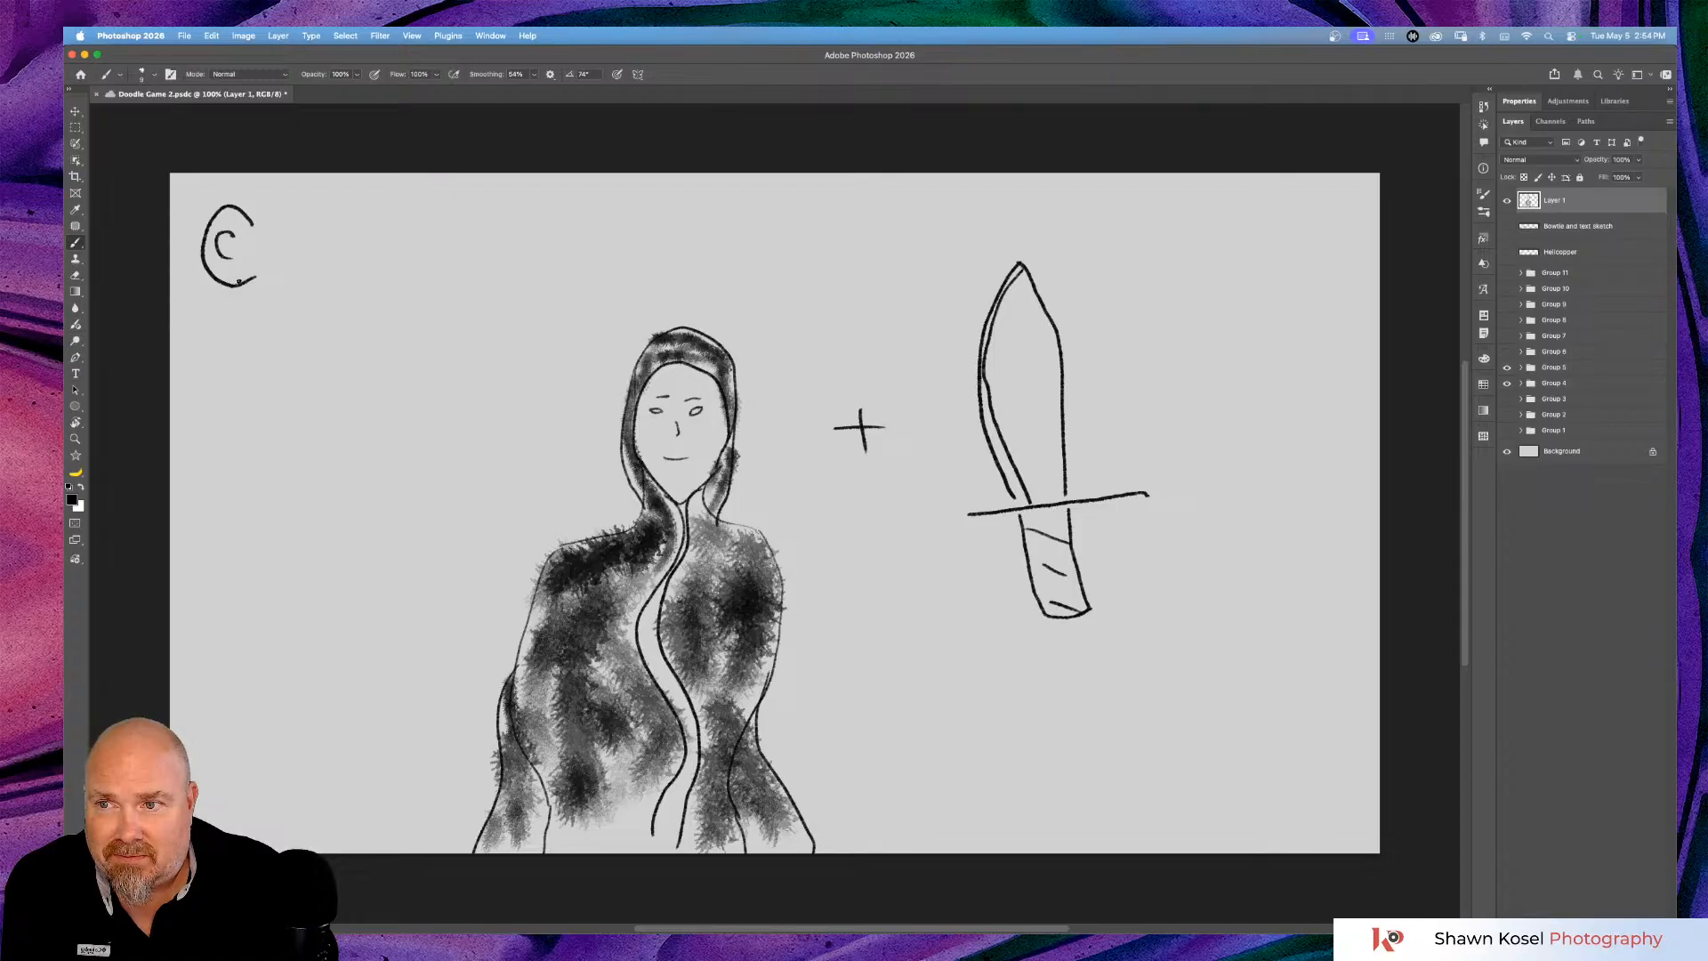
mouse_move(357, 213)
mouse_down()
mouse_move(366, 282)
mouse_move(417, 291)
mouse_move(457, 268)
mouse_move(415, 201)
mouse_move(384, 205)
mouse_move(392, 247)
mouse_move(437, 272)
mouse_up()
drag(399, 210, 384, 226)
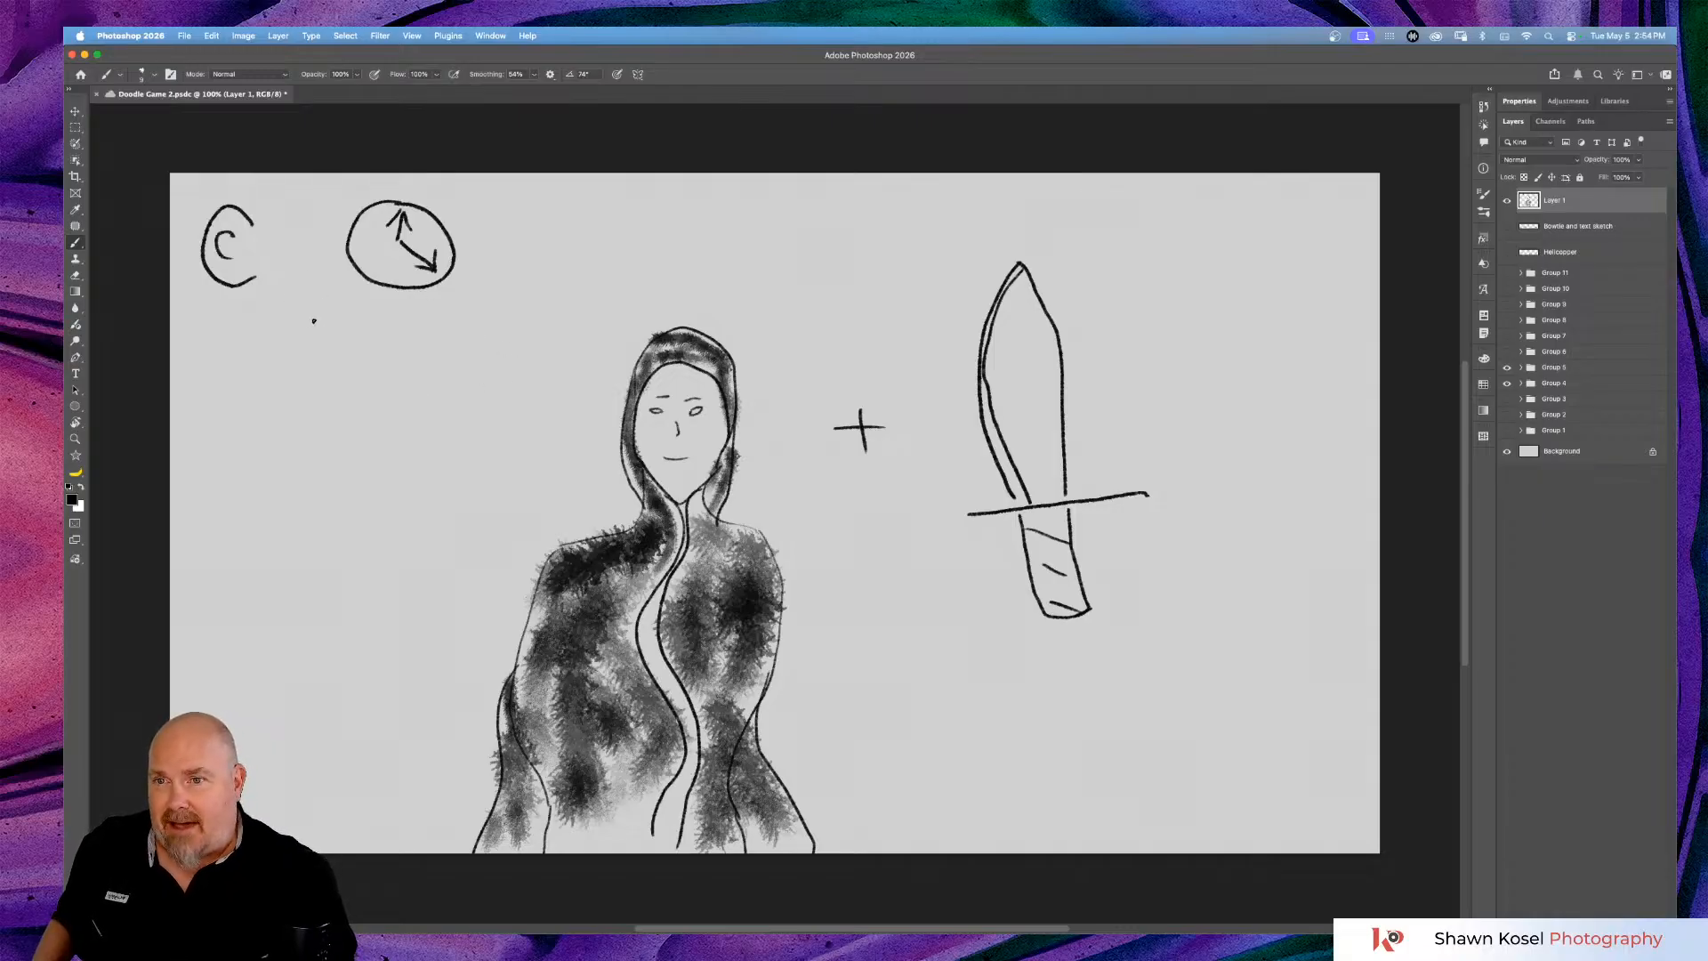
drag(307, 325, 343, 287)
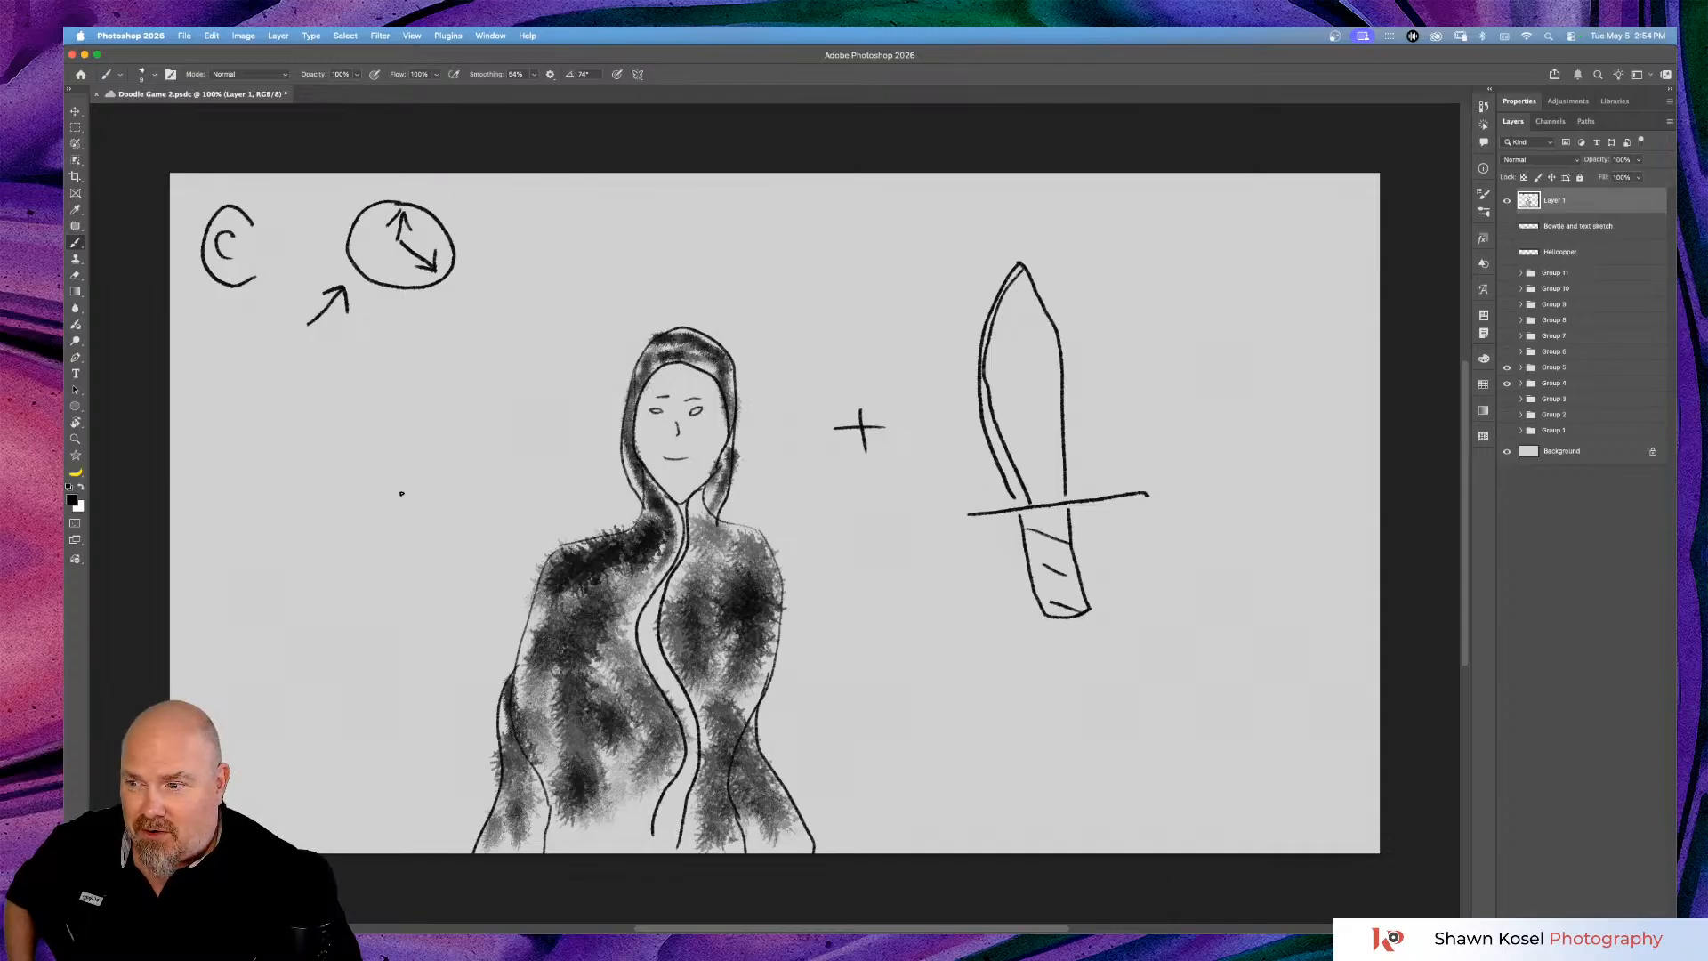
Draw an arrow pointing at the cloak's left shoulder and handwrite the letters "Bru" below the dagger.
mouse_move(492, 465)
mouse_down()
mouse_move(559, 548)
mouse_move(507, 525)
mouse_move(557, 540)
mouse_up()
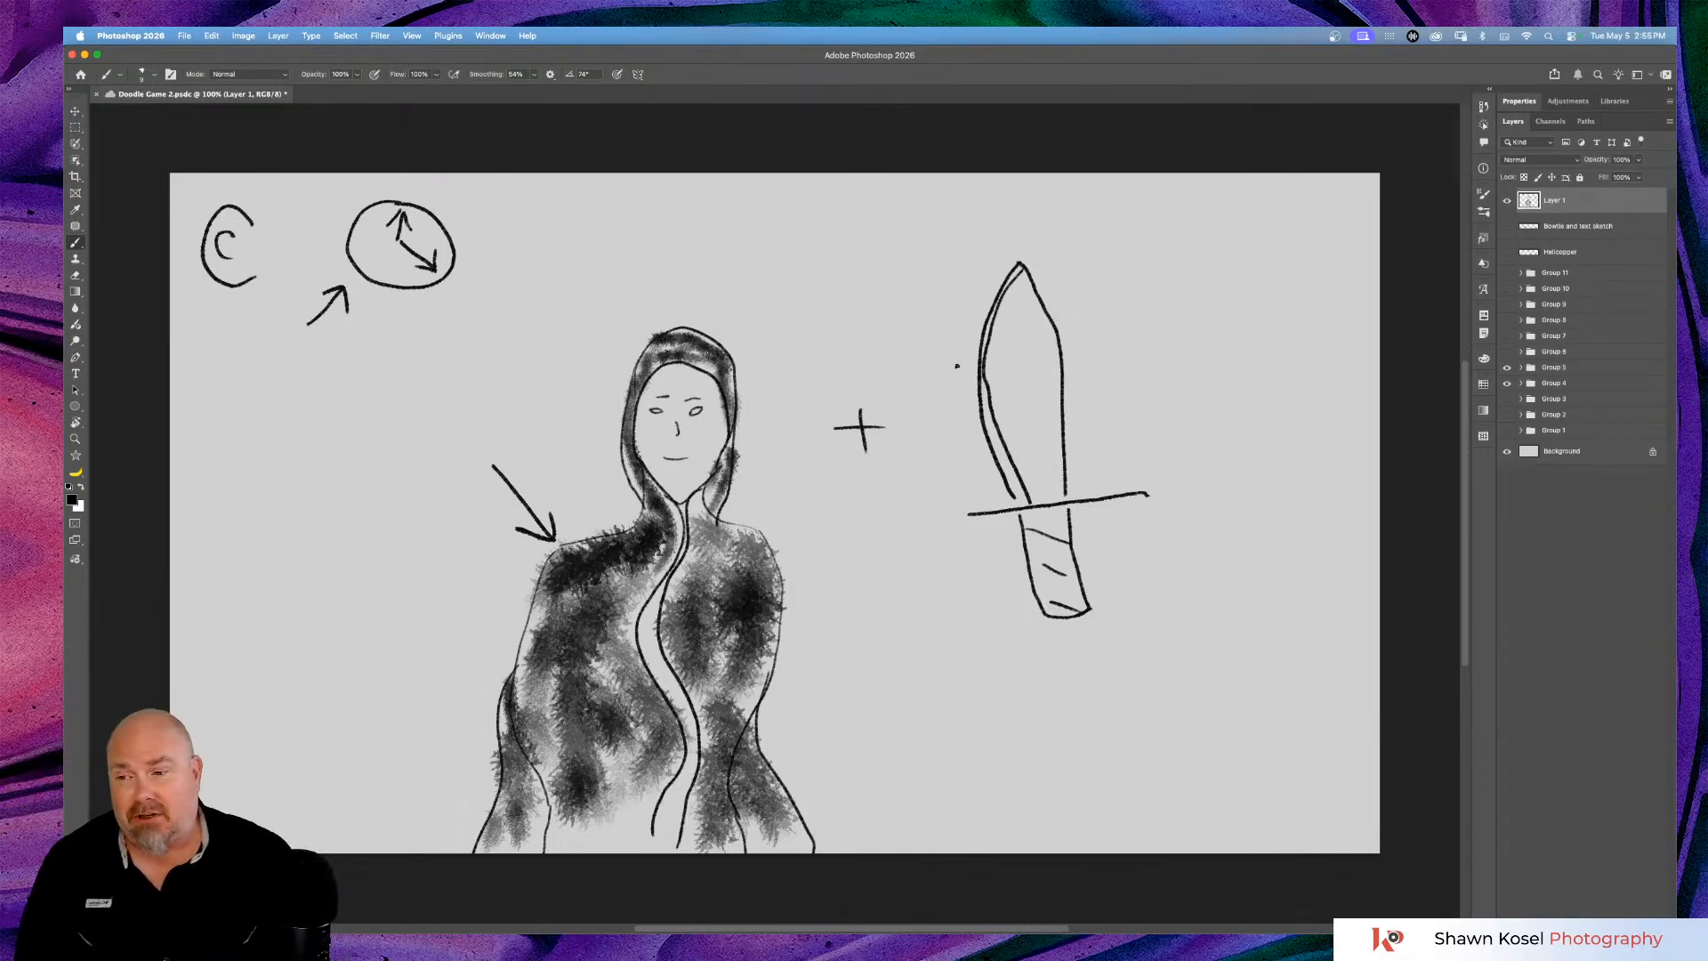
drag(970, 637, 970, 700)
mouse_move(968, 635)
mouse_down()
mouse_move(966, 696)
mouse_move(1039, 694)
mouse_move(1055, 662)
mouse_move(1096, 699)
mouse_up()
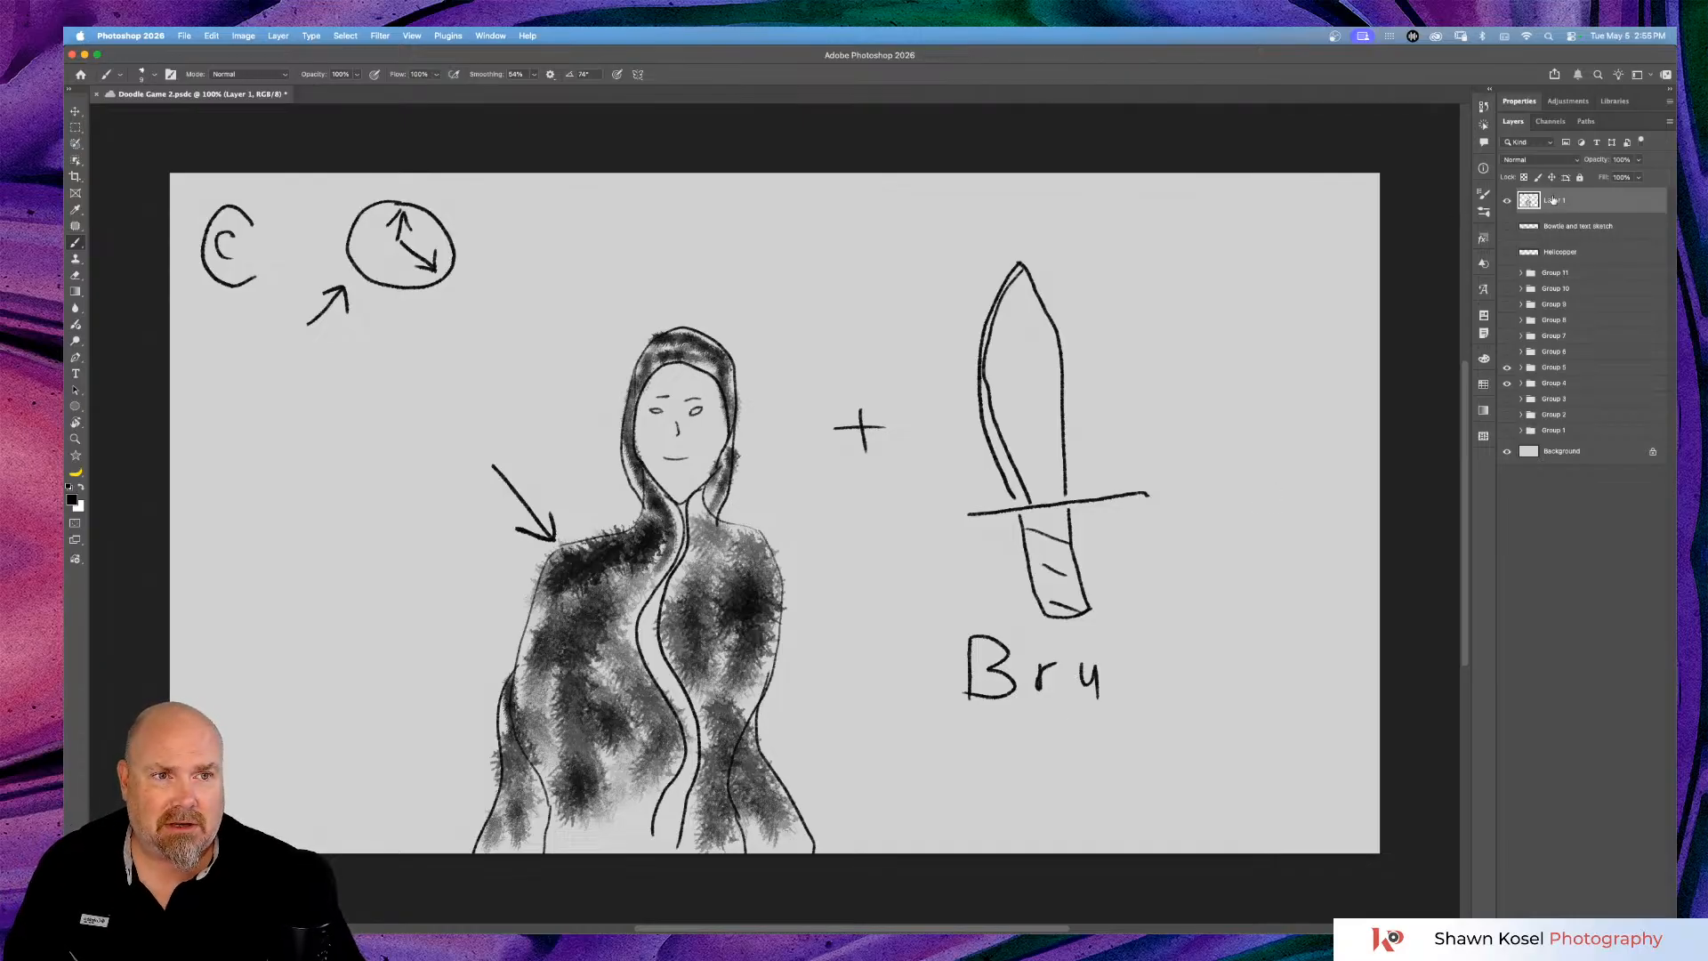
Rename the doodle's layer to "cloak", hide it, and add a new empty layer above it.
text(cloak)
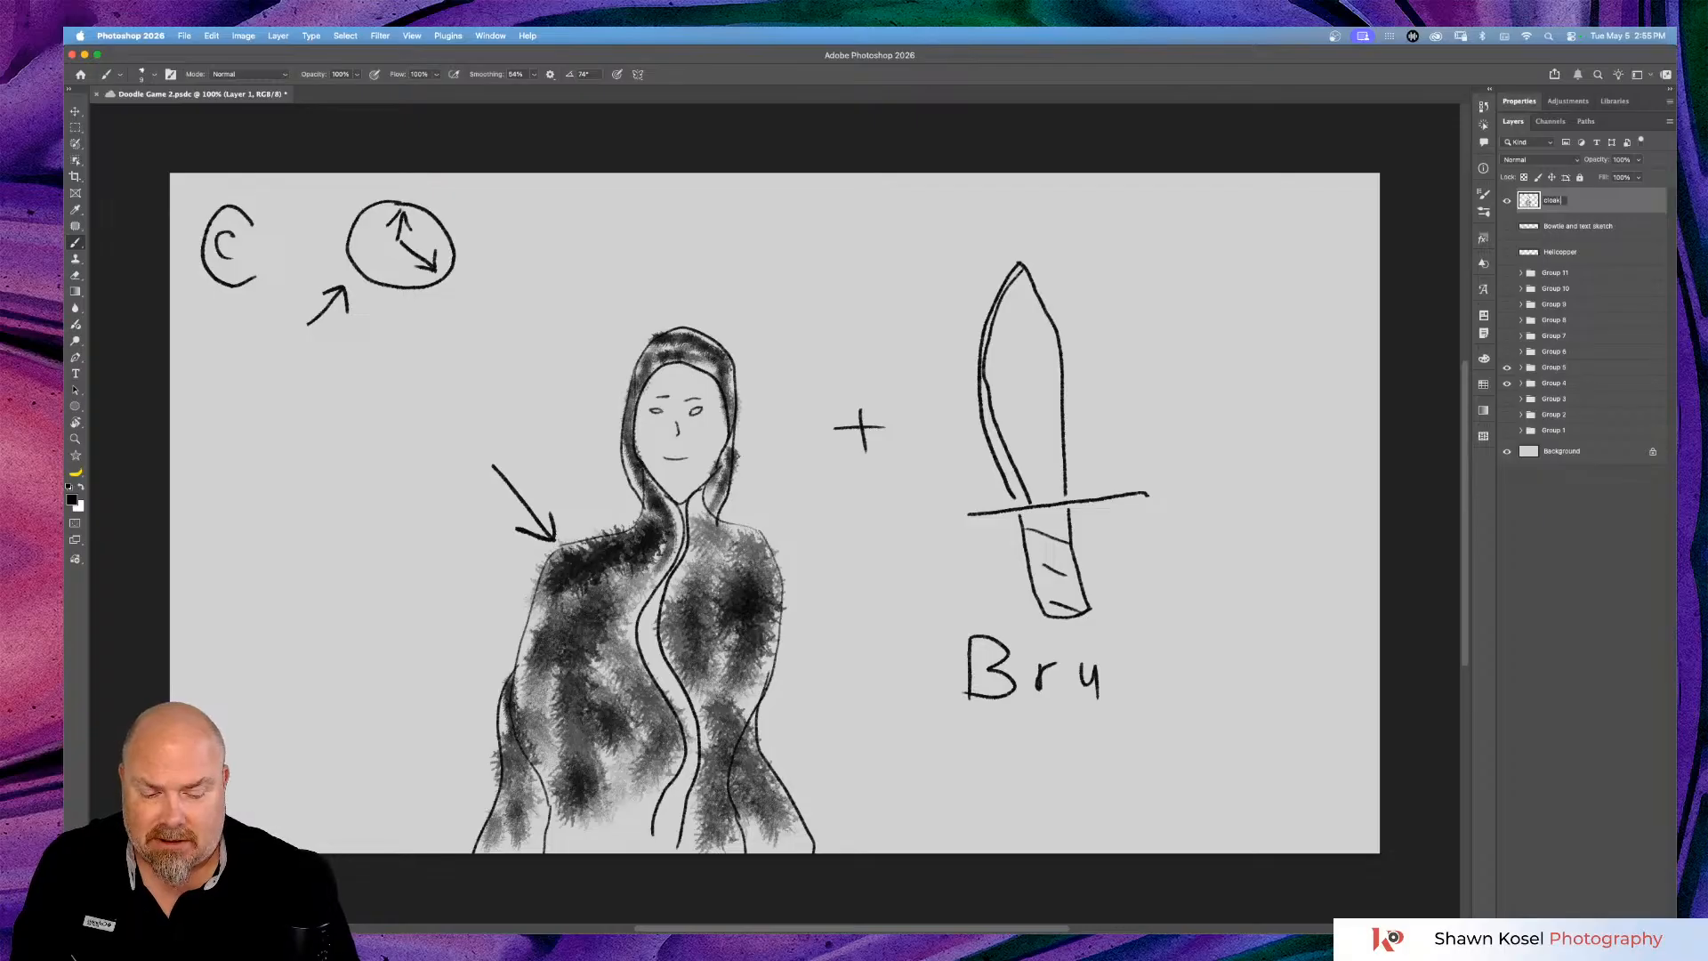
key(Return)
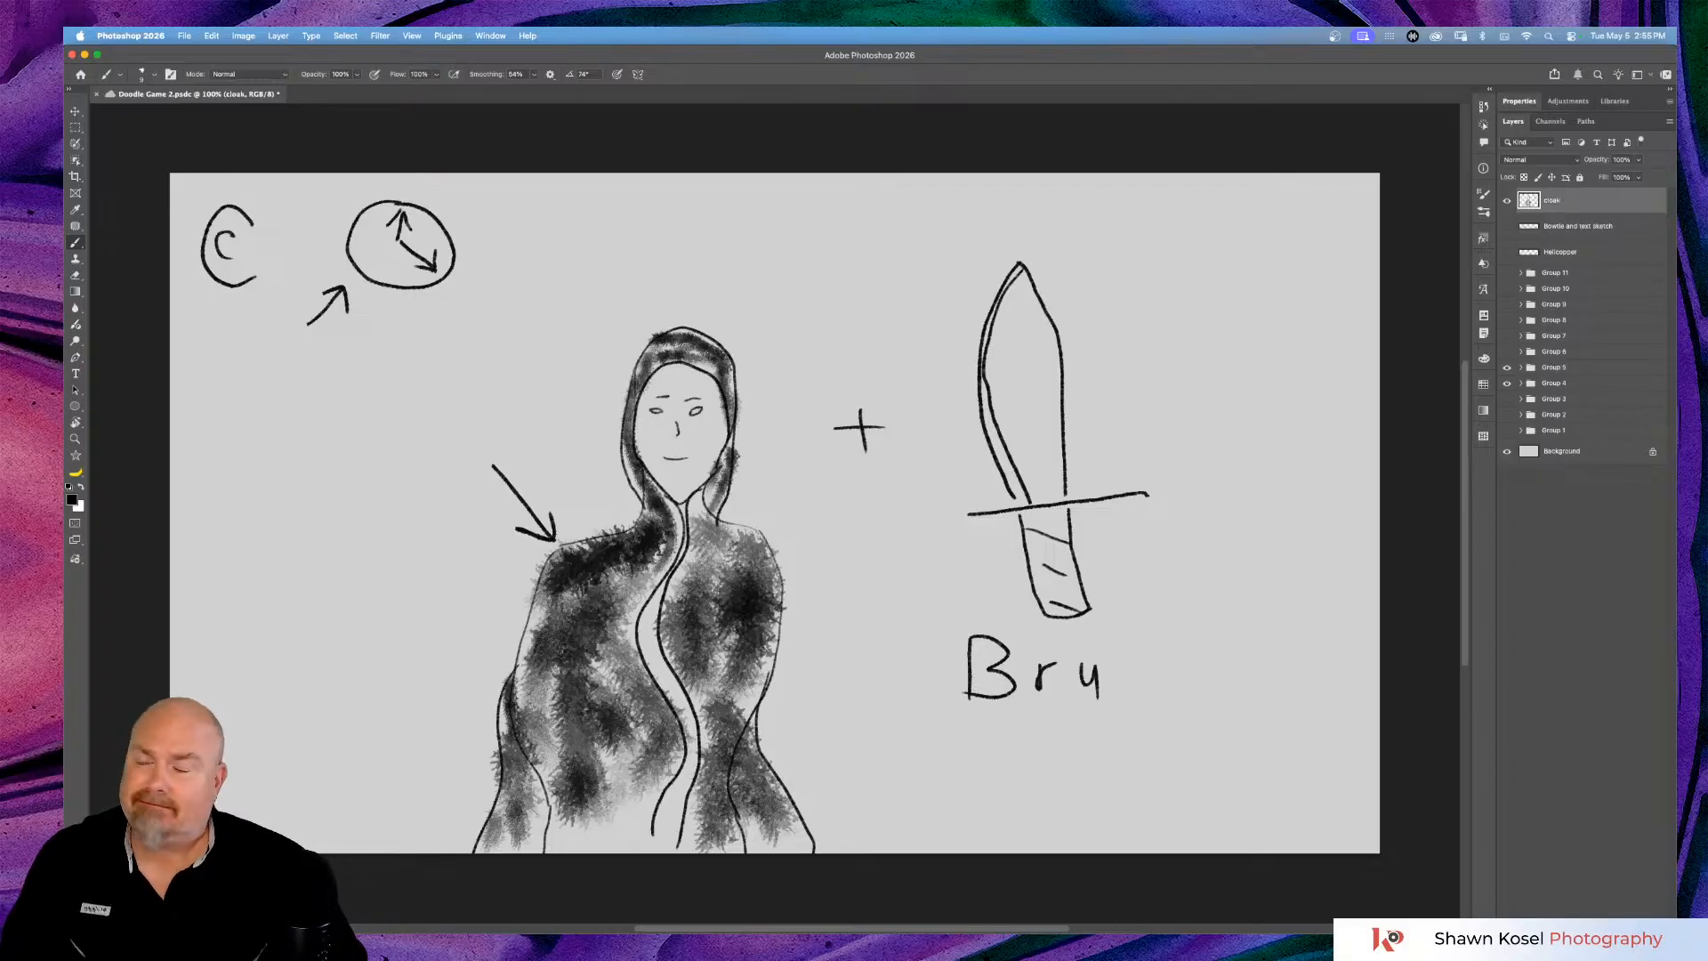
click(1508, 200)
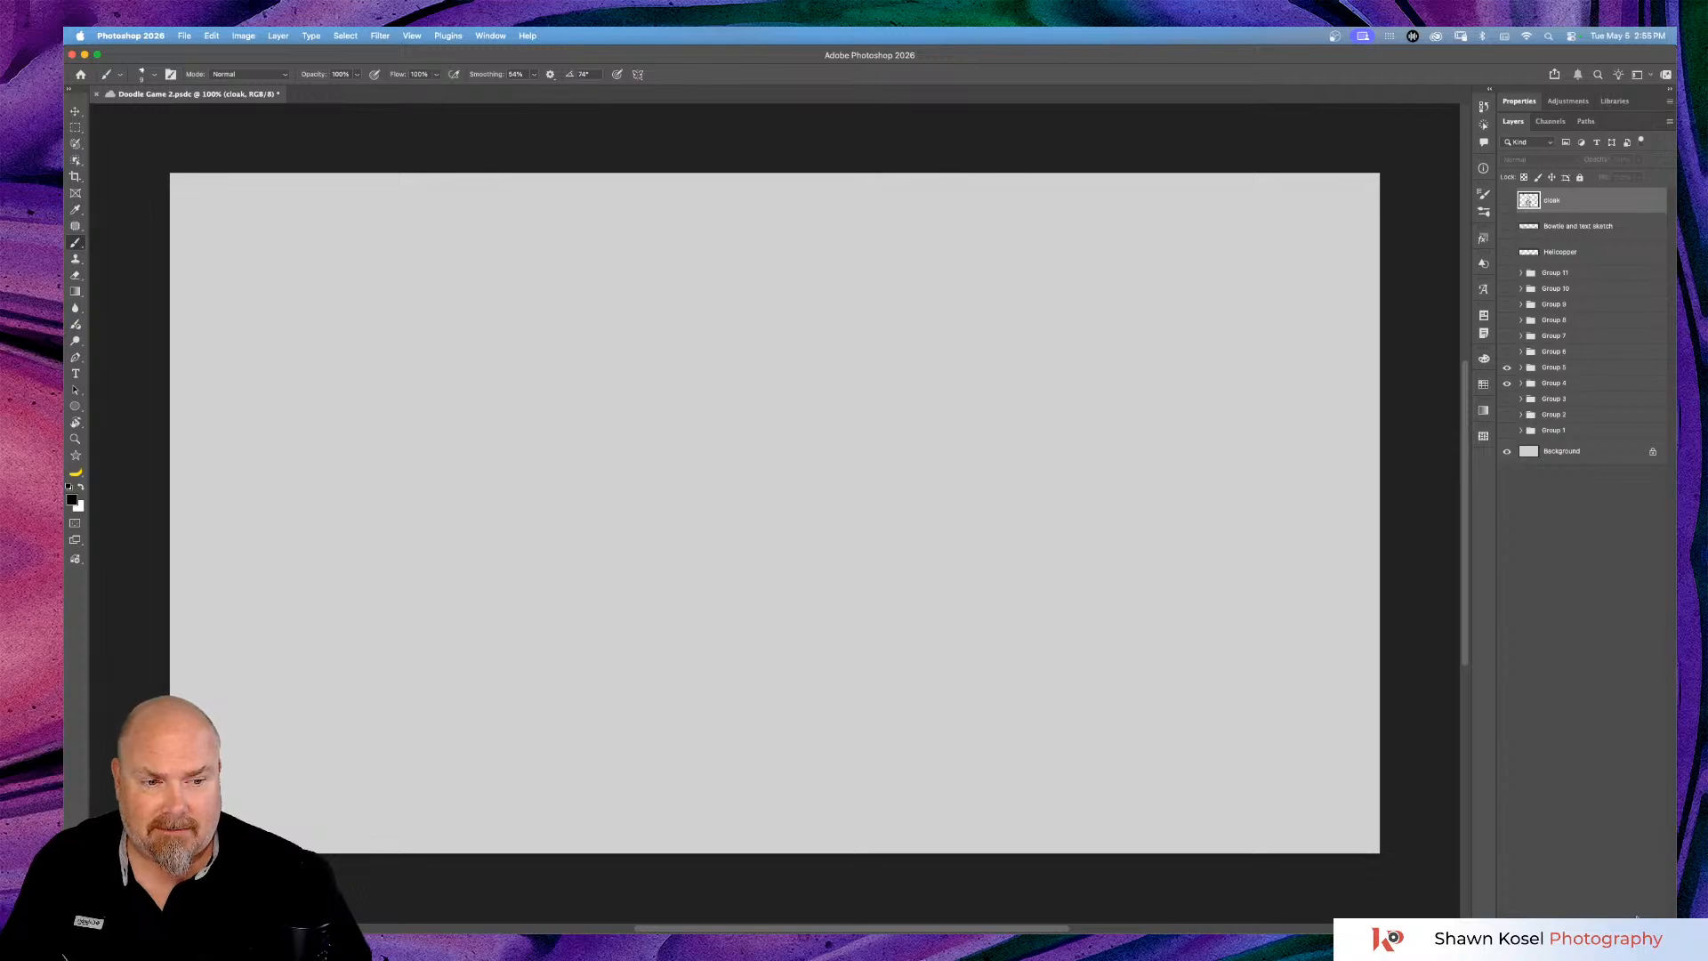
click(1618, 926)
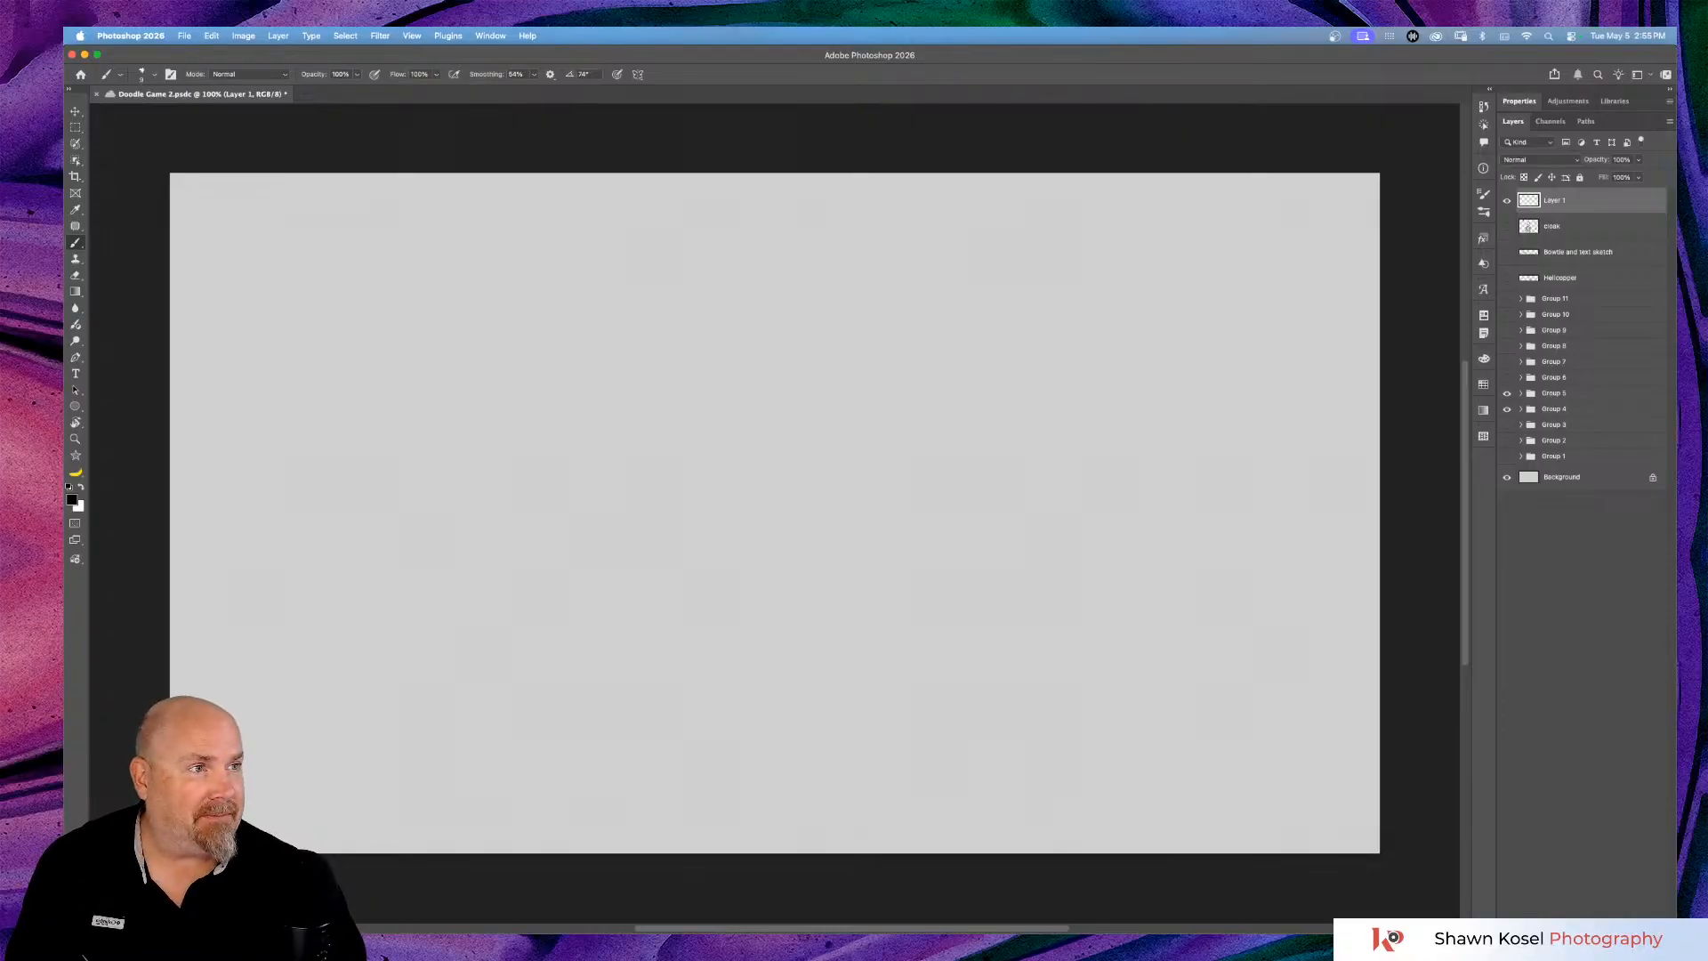
key(super+Tab)
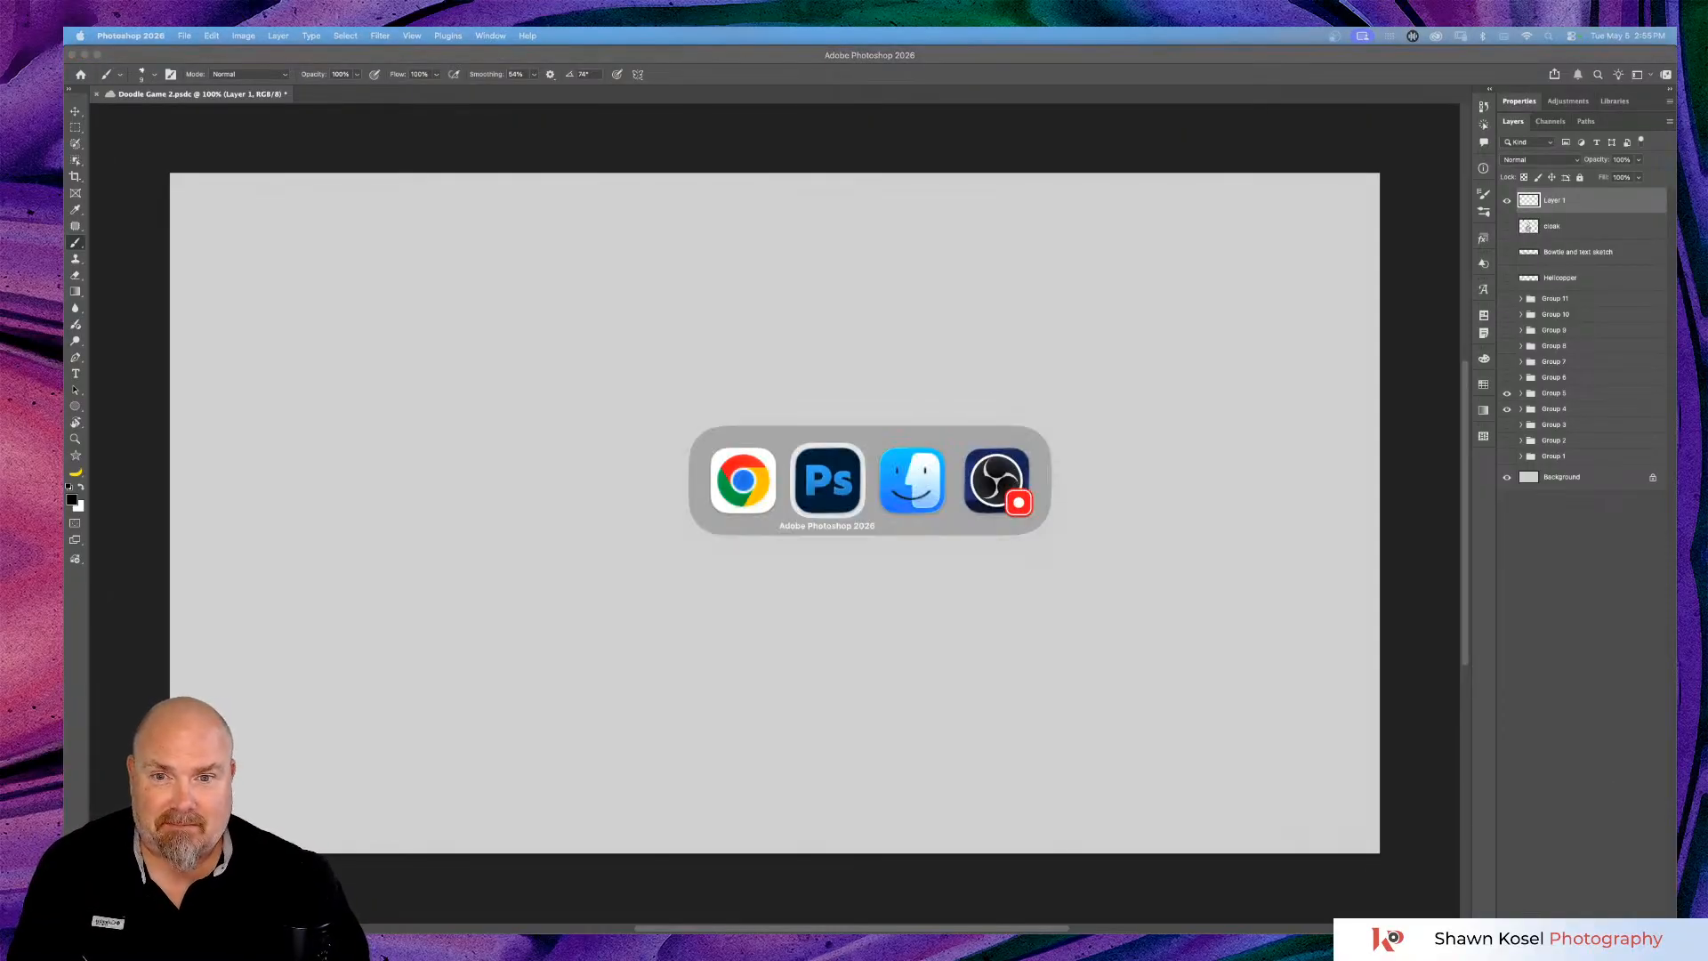
key(super+Tab)
key(super+Tab)
key(super+Tab)
key(super+Tab)
key(super+Tab)
key(super+Tab)
key(super+Tab)
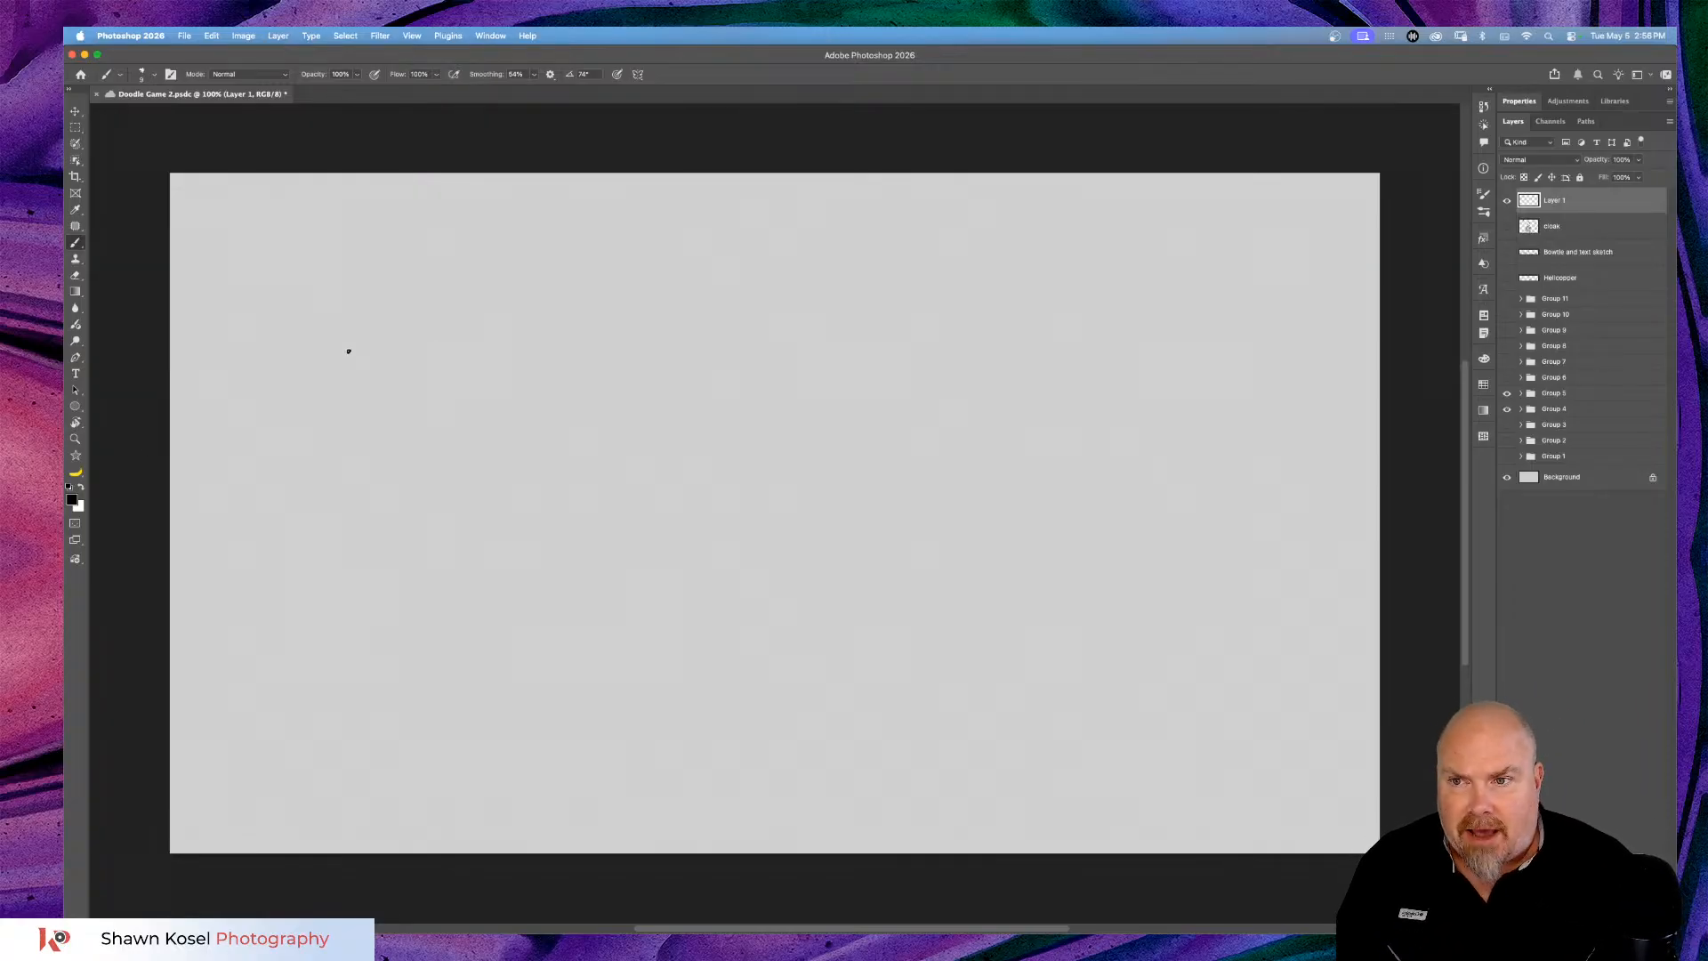
Draw two curling waves leading to a shoreline with a palm tree on it, across the canvas's upper left.
mouse_move(235, 350)
mouse_down()
mouse_move(273, 355)
mouse_move(324, 313)
mouse_move(381, 306)
mouse_move(395, 312)
mouse_move(359, 334)
mouse_move(392, 347)
mouse_move(472, 310)
mouse_move(458, 356)
mouse_move(512, 351)
mouse_move(492, 364)
mouse_move(665, 319)
mouse_move(842, 324)
mouse_up()
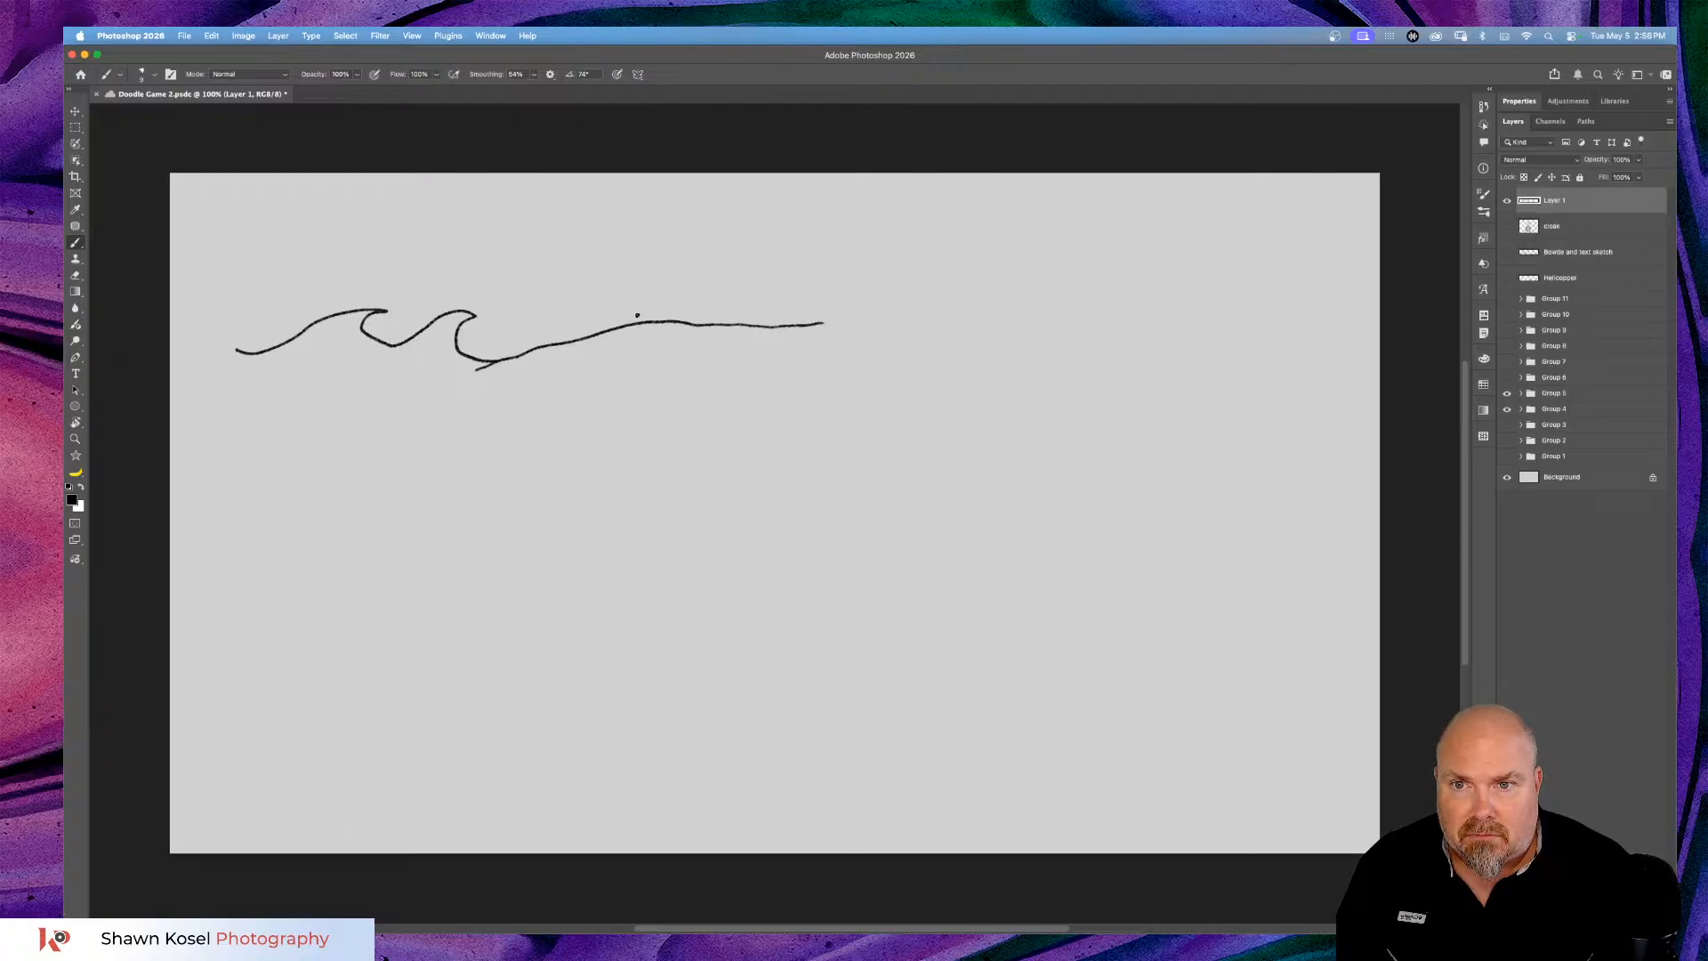
mouse_move(647, 318)
mouse_down()
mouse_move(649, 264)
mouse_move(622, 240)
mouse_up()
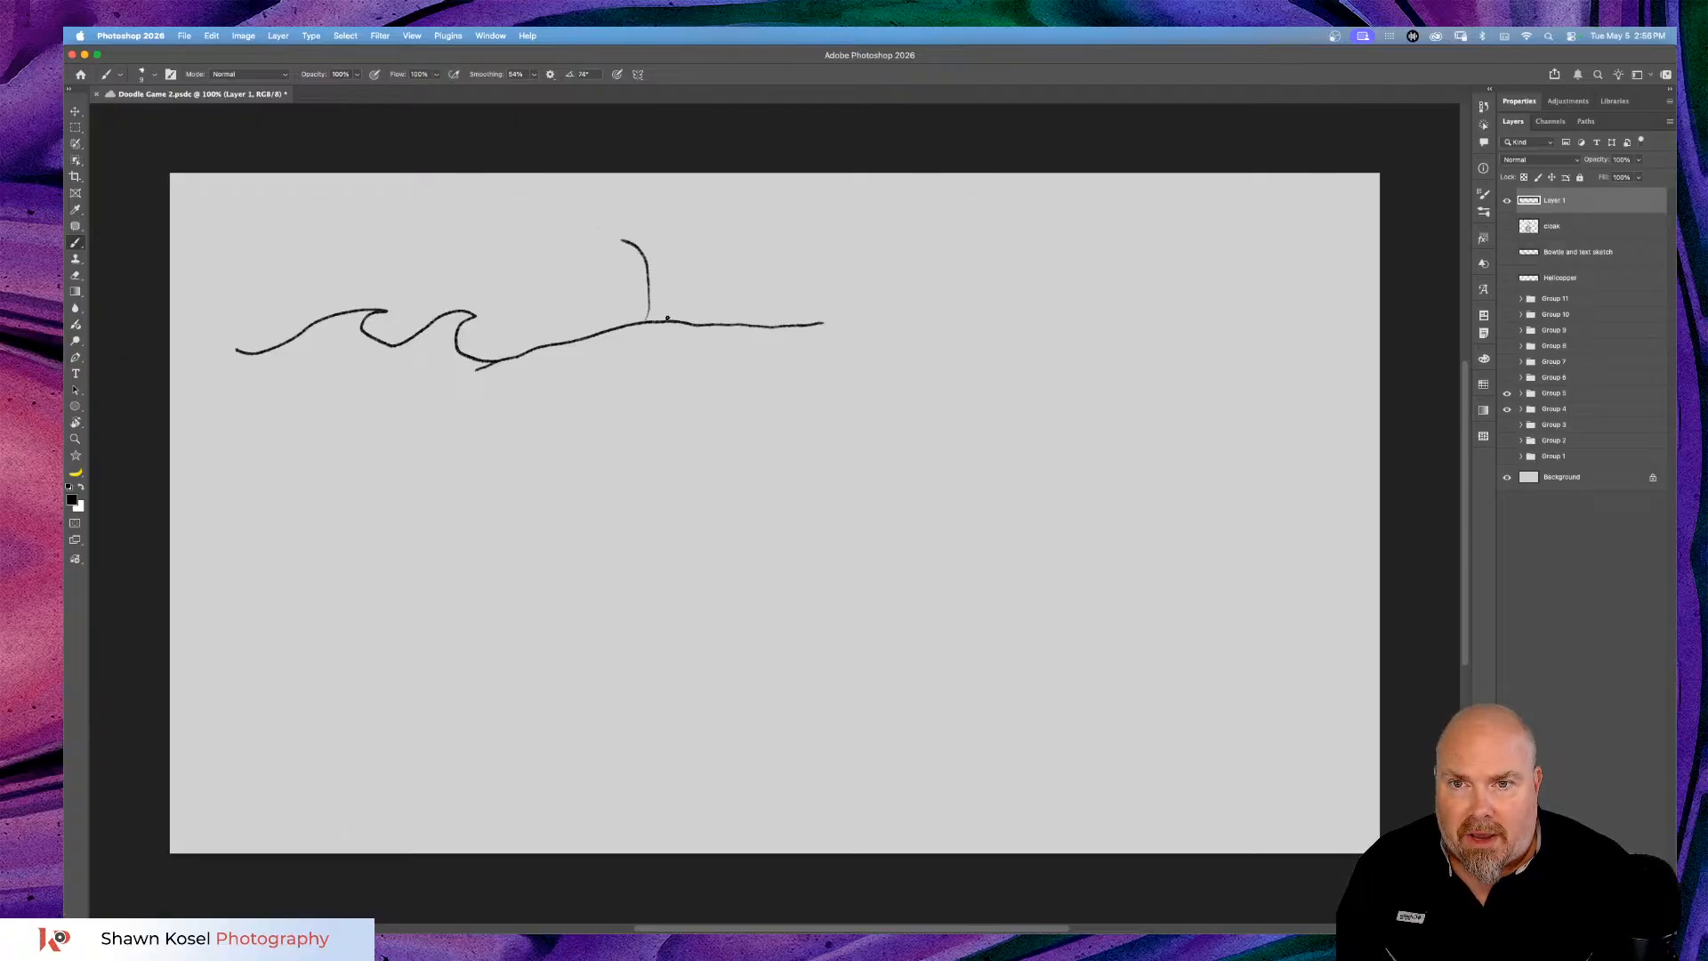
mouse_move(677, 318)
mouse_down()
mouse_move(669, 248)
mouse_move(637, 220)
mouse_move(562, 271)
mouse_move(583, 287)
mouse_up()
drag(614, 221, 543, 245)
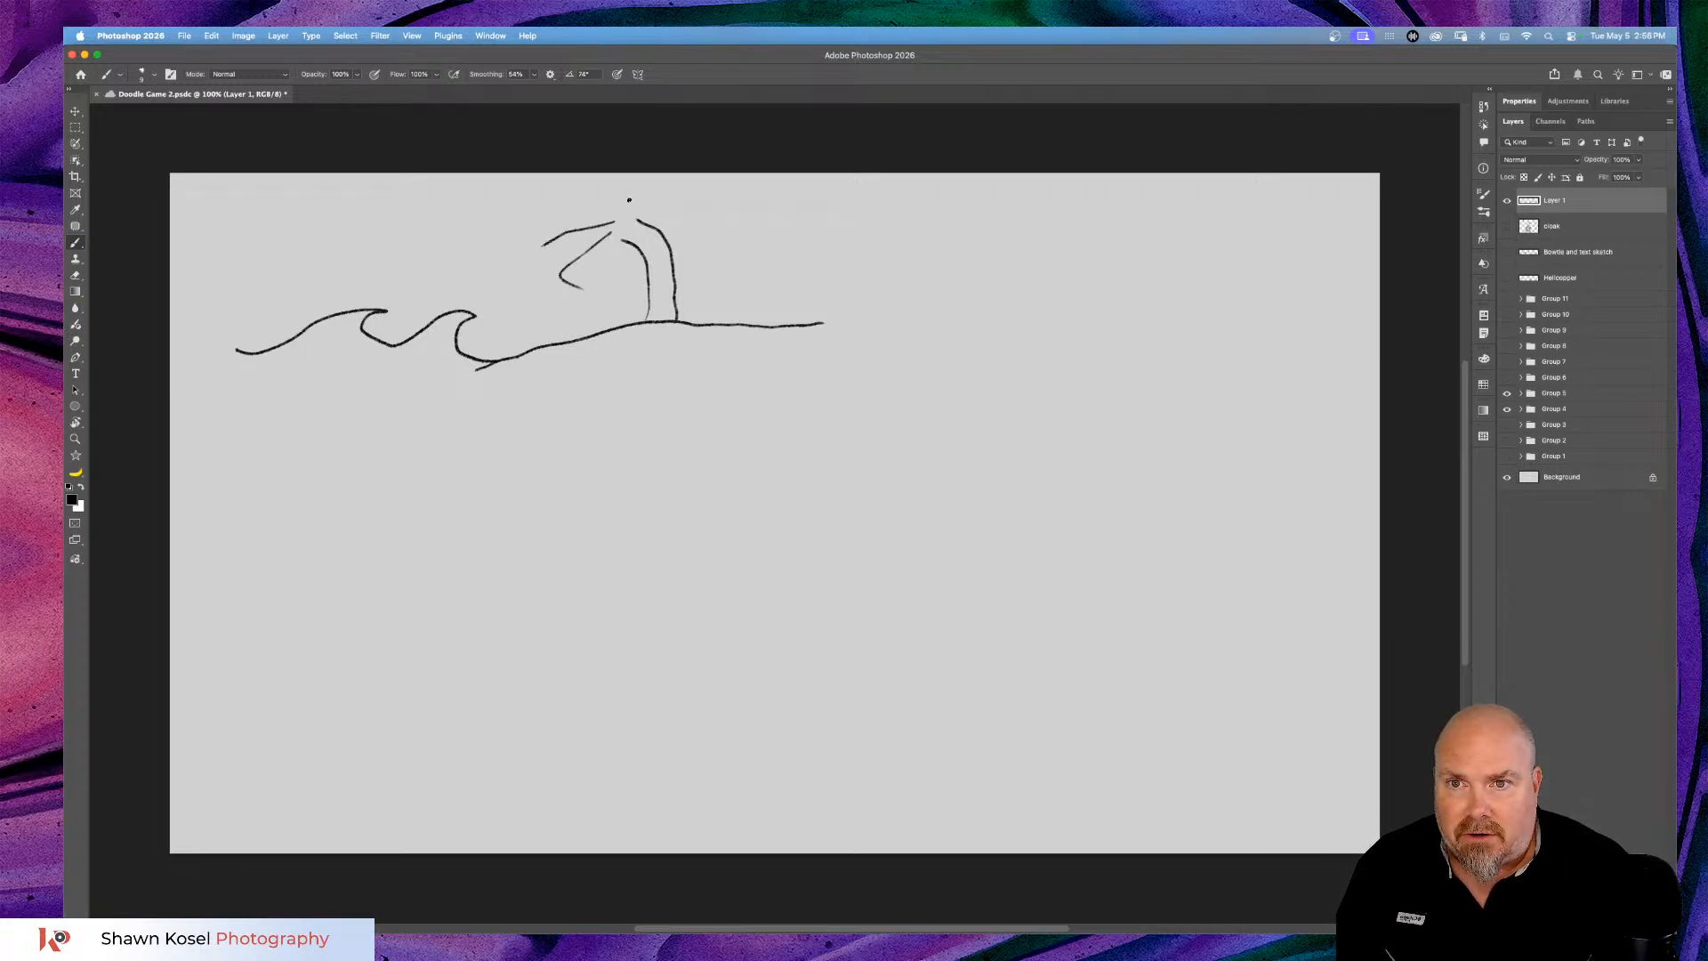
drag(669, 188, 689, 203)
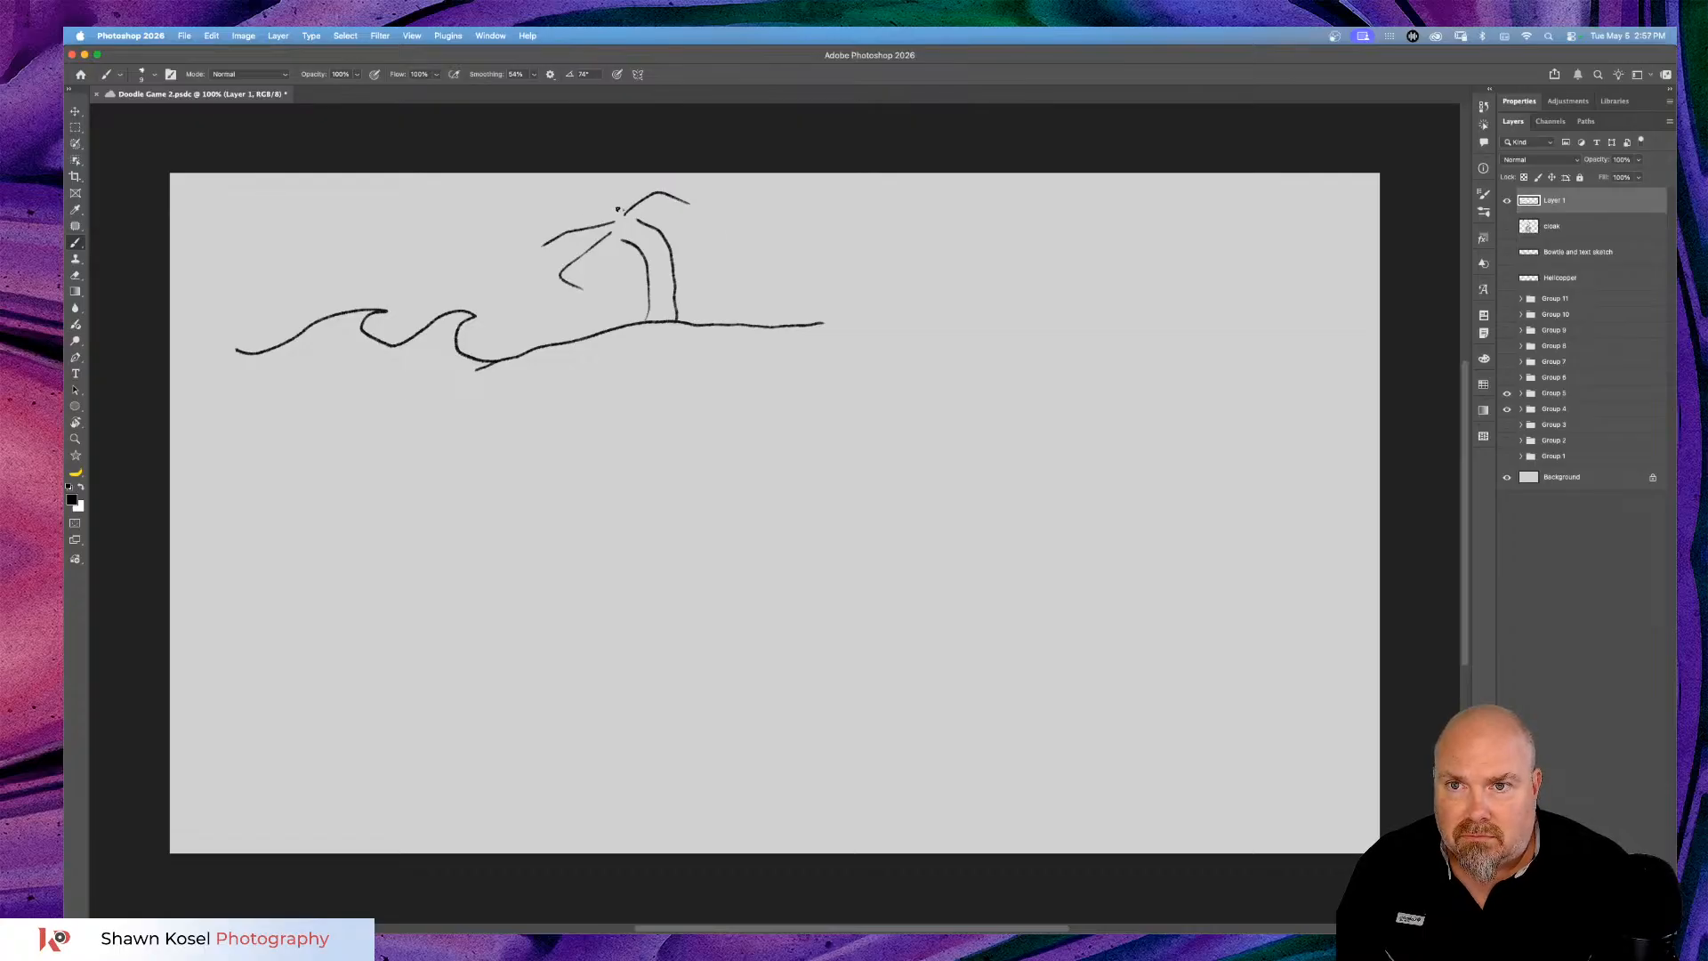
drag(570, 201, 593, 194)
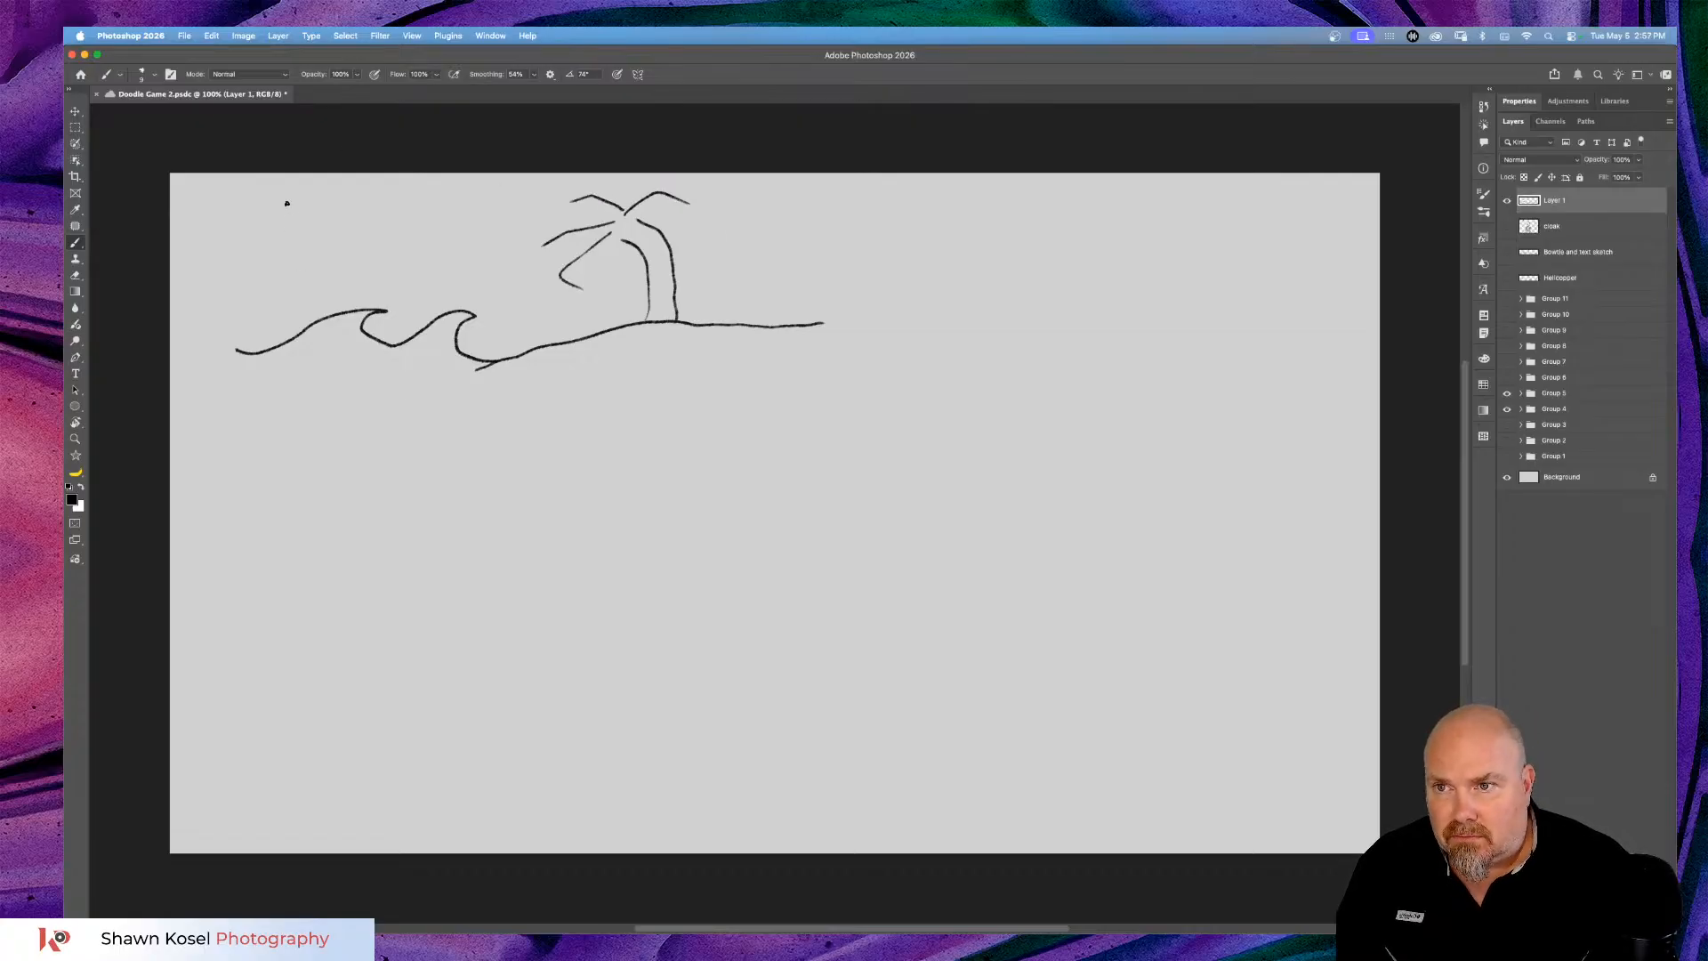
Draw a downward arrow pointing at the water and add small wavelets below and left of the waves.
mouse_move(287, 203)
mouse_down()
mouse_move(288, 293)
mouse_move(270, 257)
mouse_move(306, 263)
mouse_up()
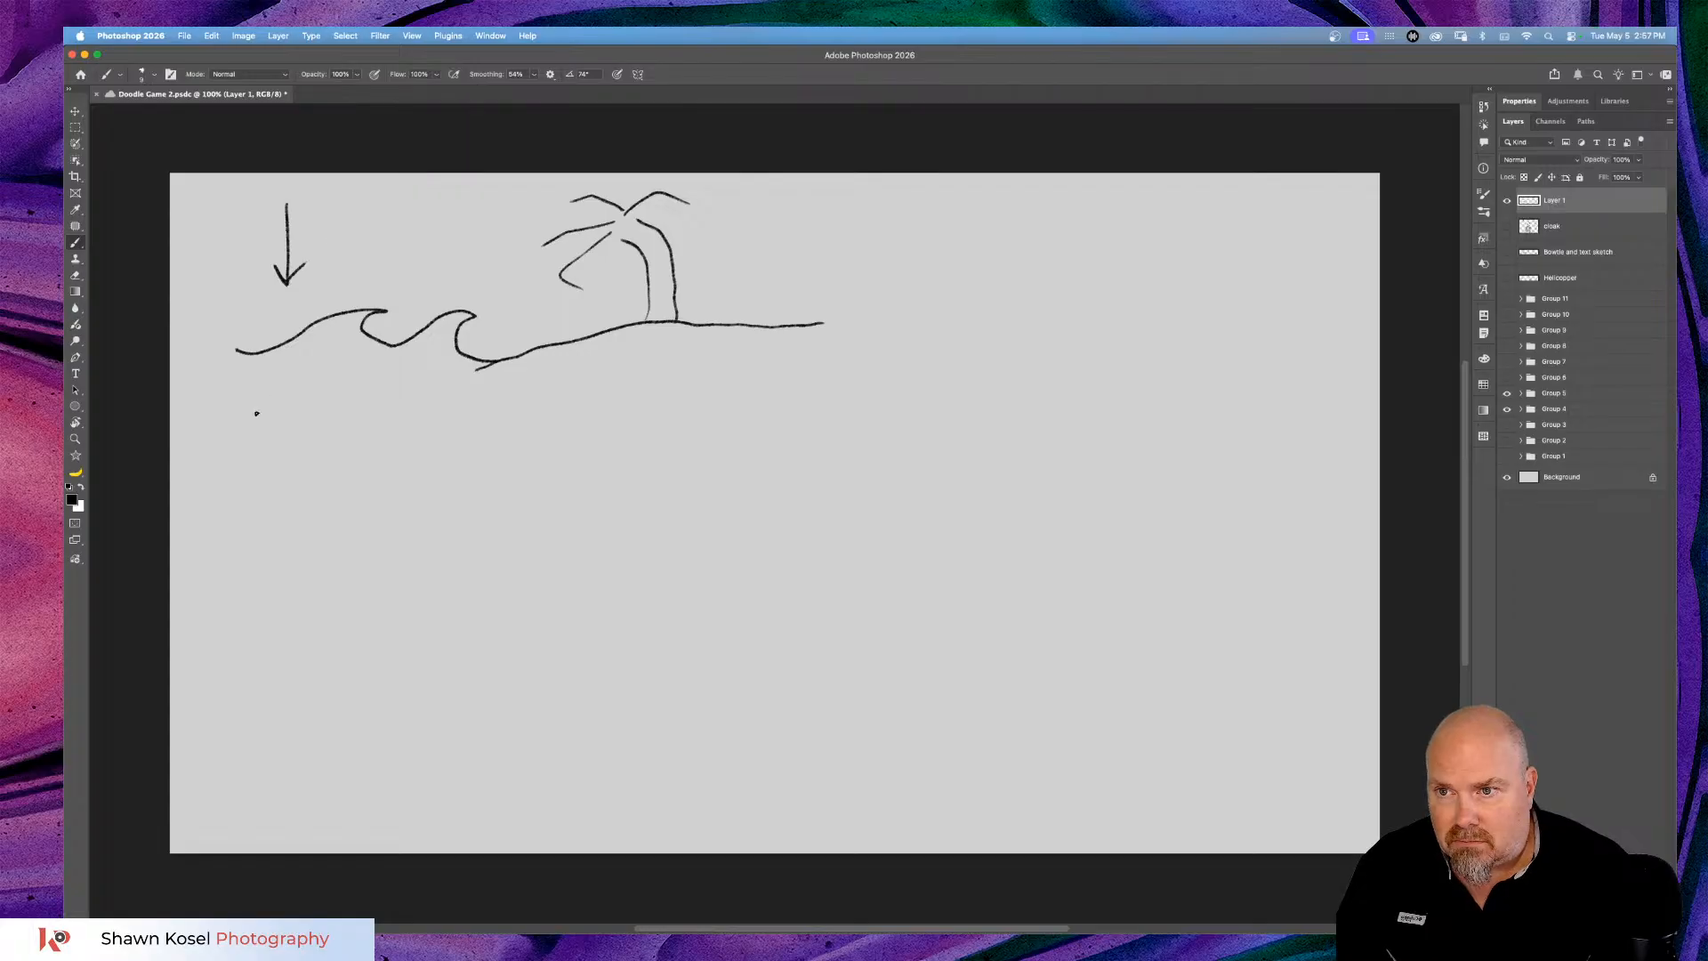
mouse_move(278, 376)
mouse_down()
mouse_move(313, 352)
mouse_move(353, 380)
mouse_move(408, 363)
mouse_move(462, 380)
mouse_up()
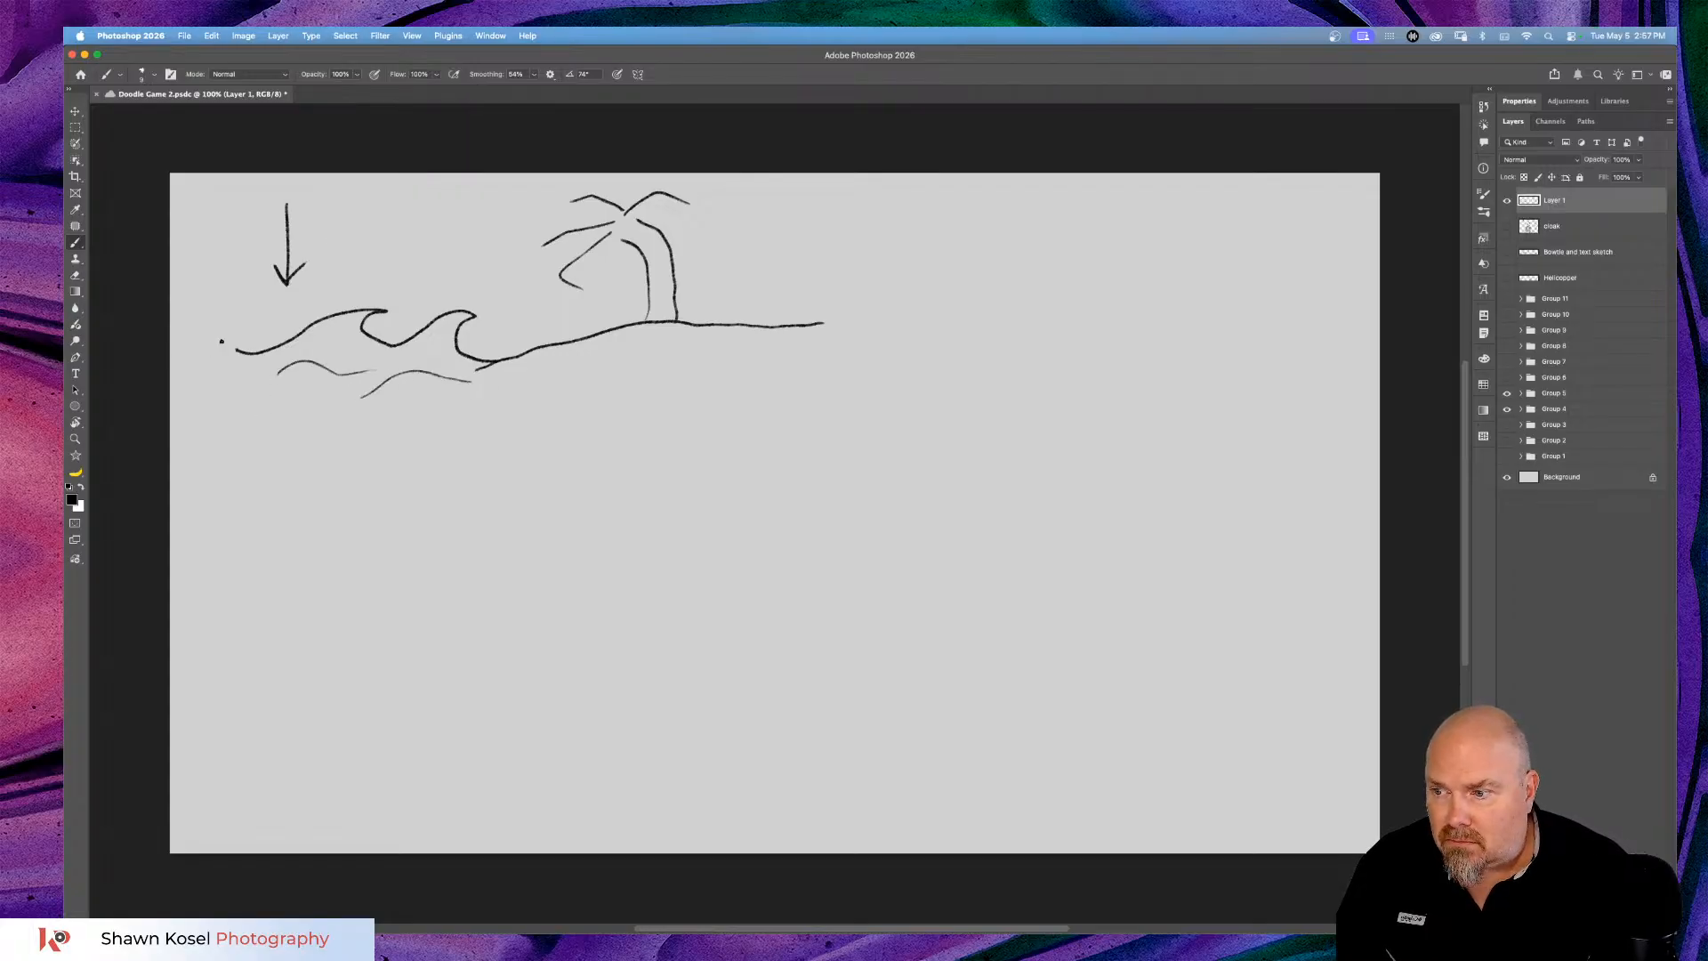
mouse_move(194, 339)
mouse_down()
mouse_move(250, 317)
mouse_move(283, 331)
mouse_up()
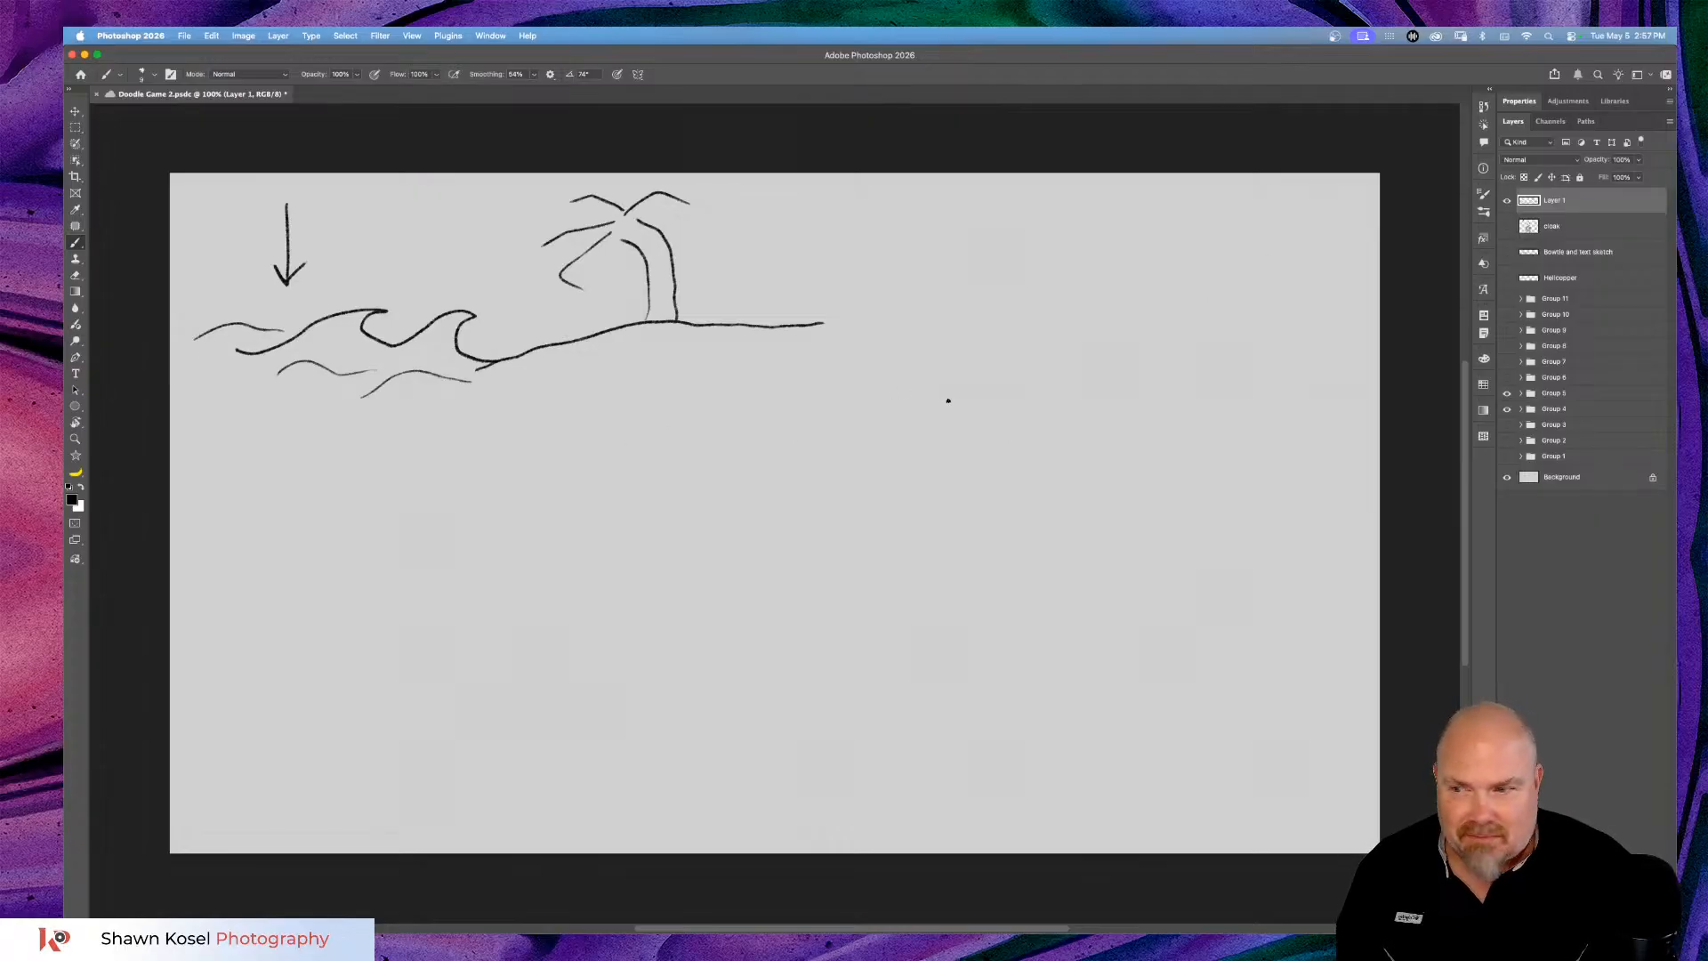
Draw a tall drinking glass below and beyond the beach scene, with a curved arrow leading from the wavelets down into it.
mouse_move(926, 387)
mouse_down()
mouse_move(864, 397)
mouse_move(984, 410)
mouse_move(1017, 392)
mouse_move(928, 388)
mouse_move(866, 426)
mouse_move(851, 627)
mouse_move(966, 635)
mouse_up()
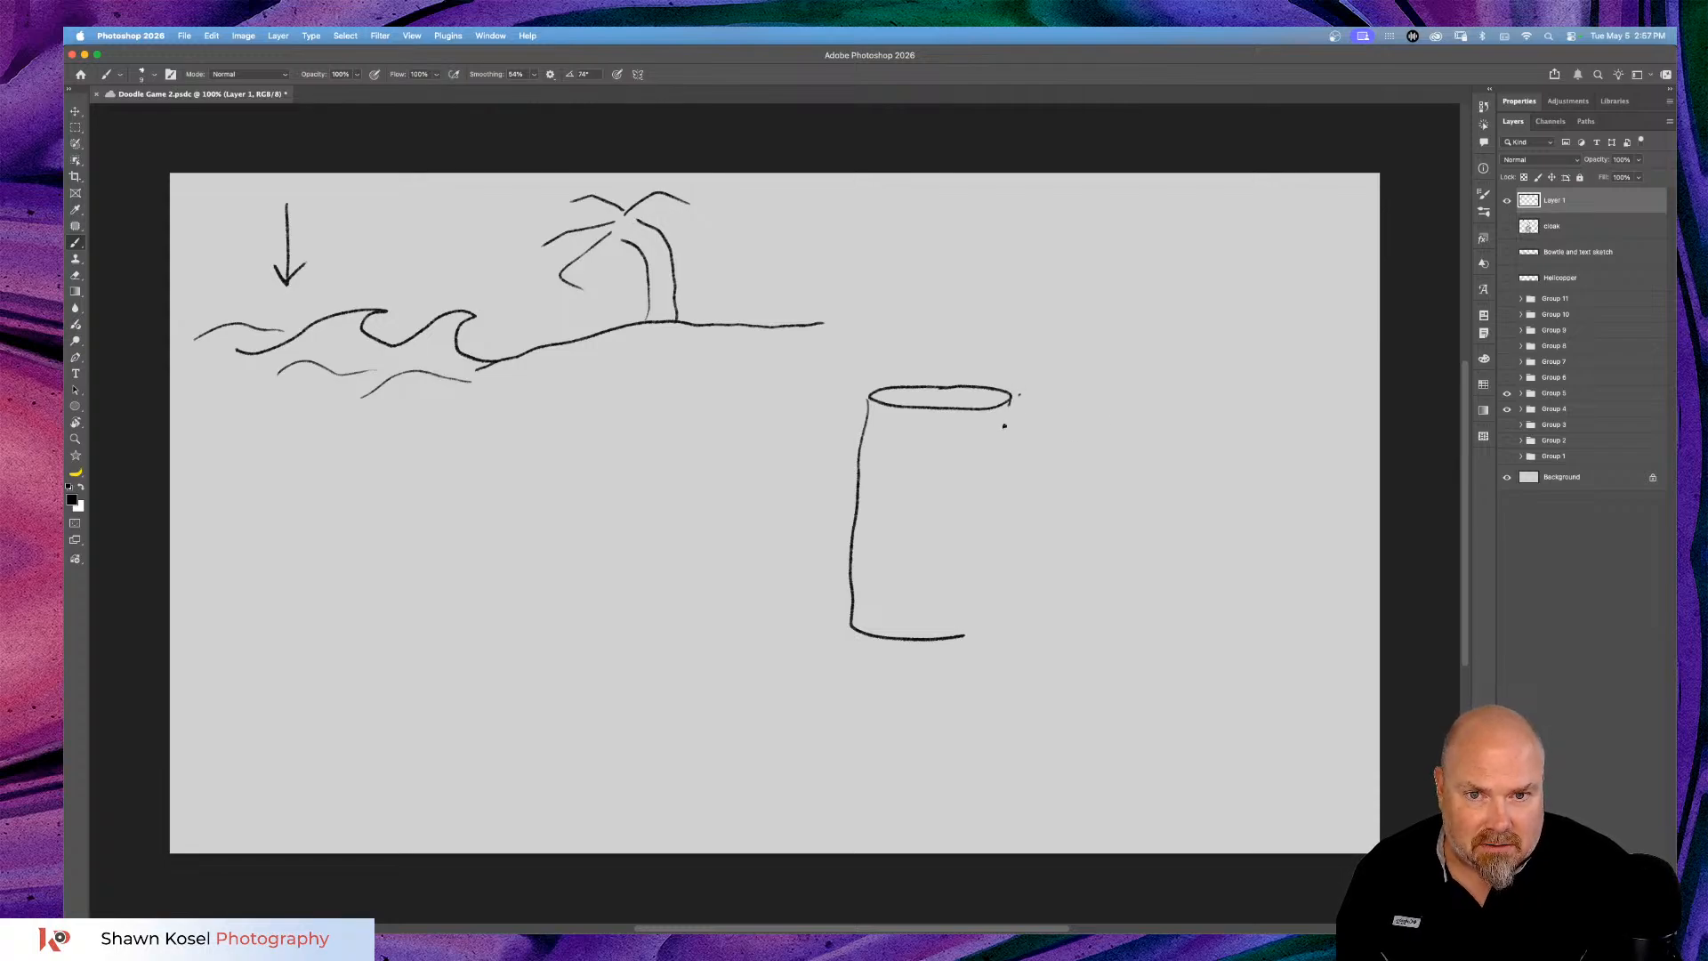
drag(1008, 407, 965, 636)
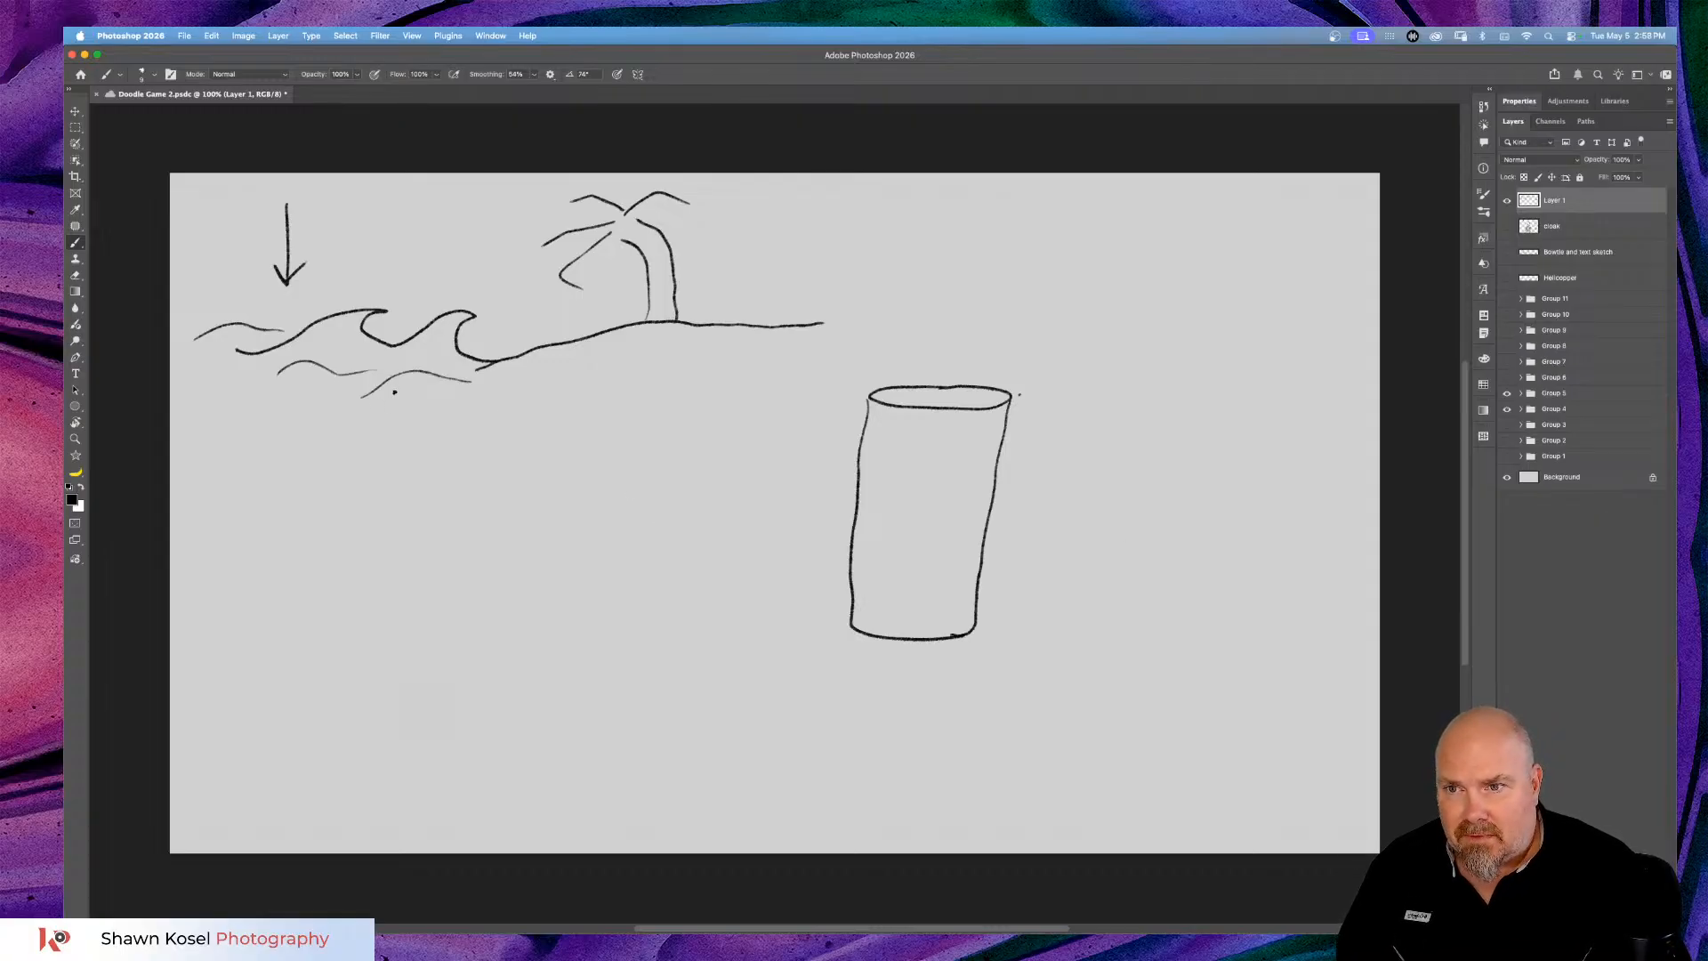
mouse_move(396, 391)
mouse_down()
mouse_move(435, 443)
mouse_move(505, 448)
mouse_move(654, 371)
mouse_move(814, 344)
mouse_move(903, 270)
mouse_move(927, 271)
mouse_move(923, 365)
mouse_move(879, 339)
mouse_move(933, 366)
mouse_move(950, 320)
mouse_up()
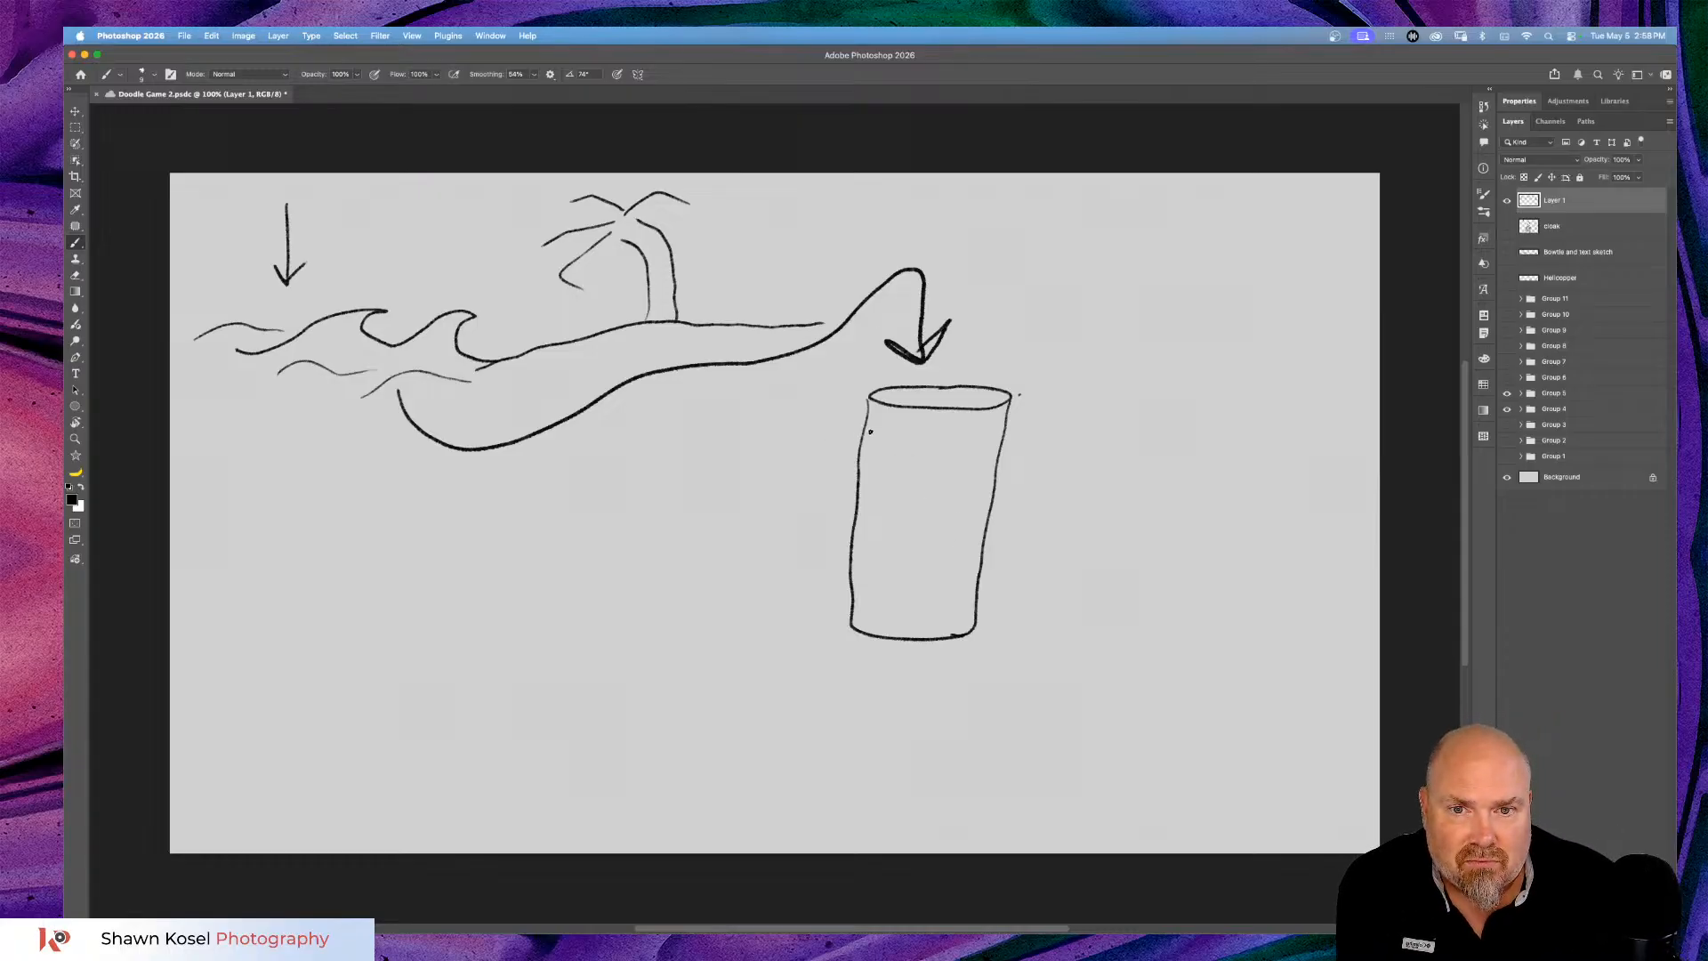
Draw the oval water surface near the glass's rim and the inner outline of the water down both sides and along the base.
mouse_move(886, 428)
mouse_down()
mouse_move(992, 446)
mouse_move(861, 436)
mouse_up()
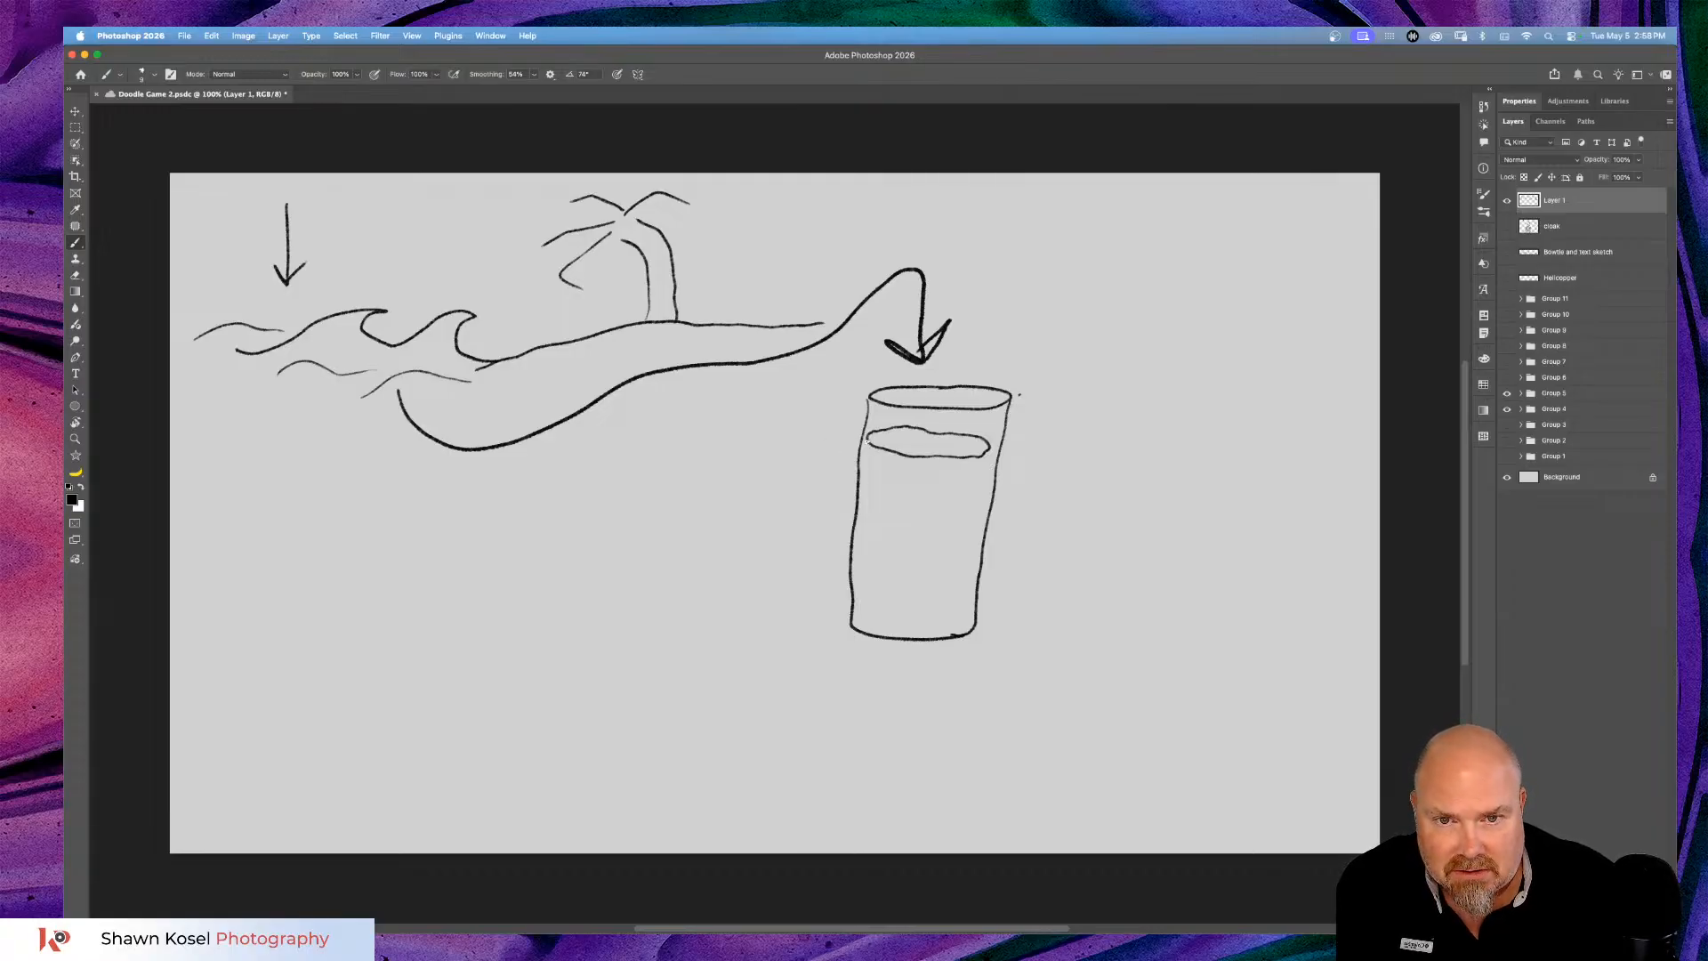
mouse_move(866, 469)
mouse_down()
mouse_move(859, 610)
mouse_move(891, 632)
mouse_move(957, 625)
mouse_up()
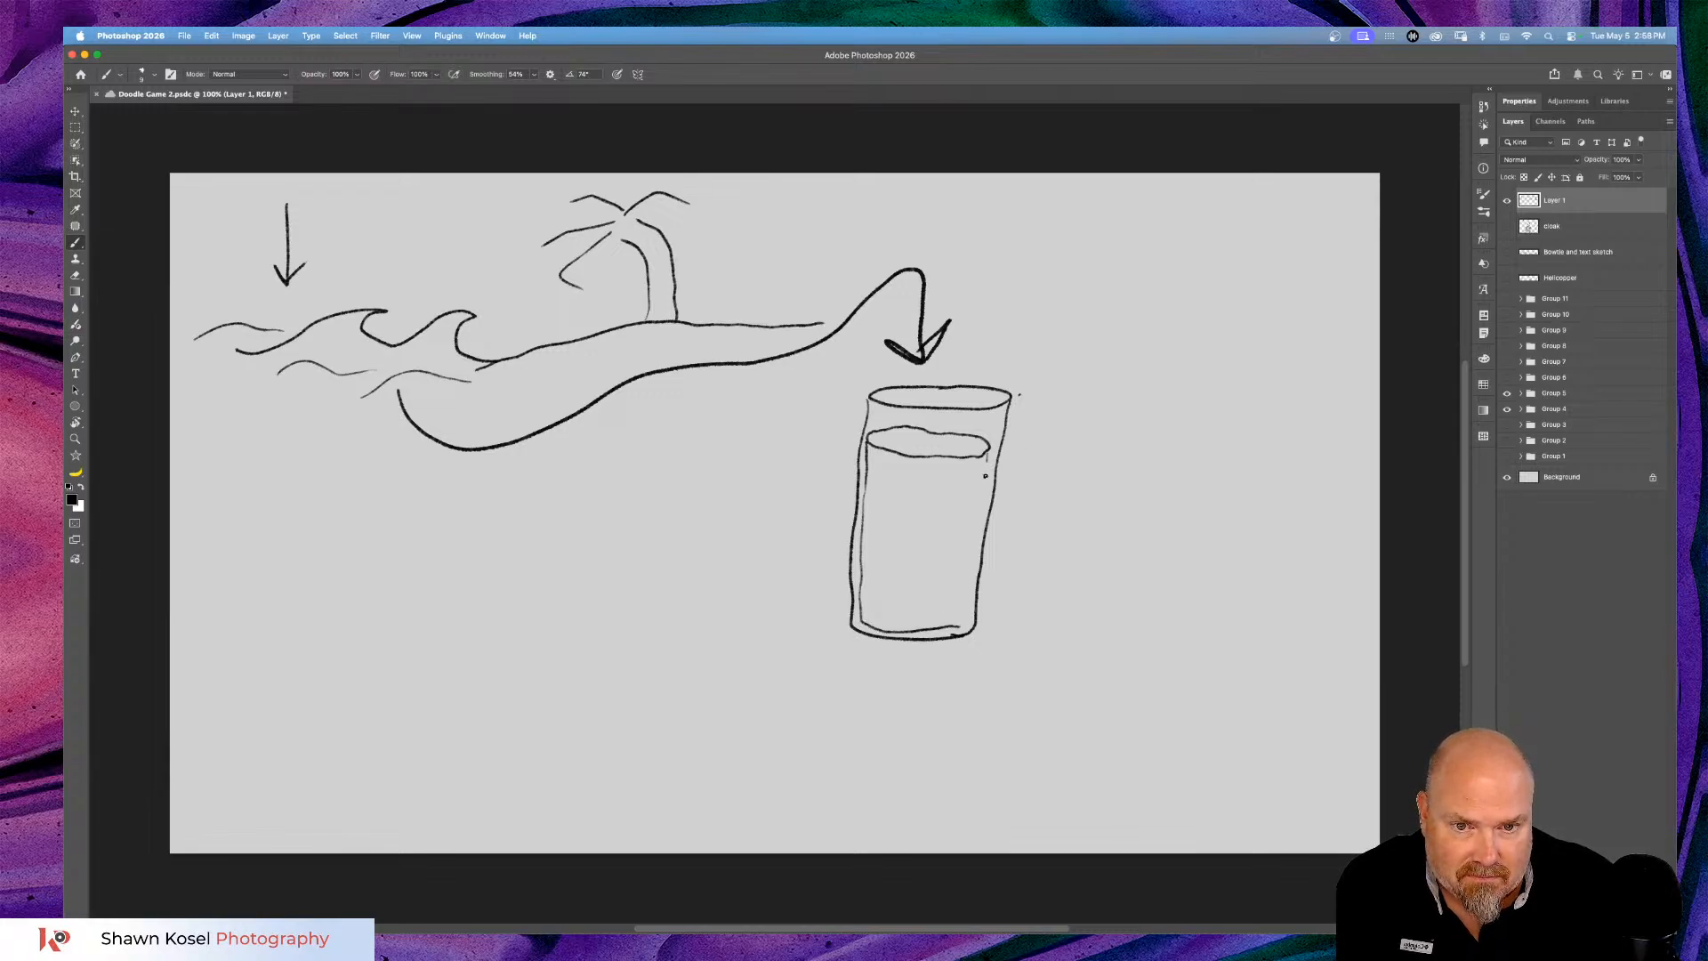
drag(985, 476, 954, 622)
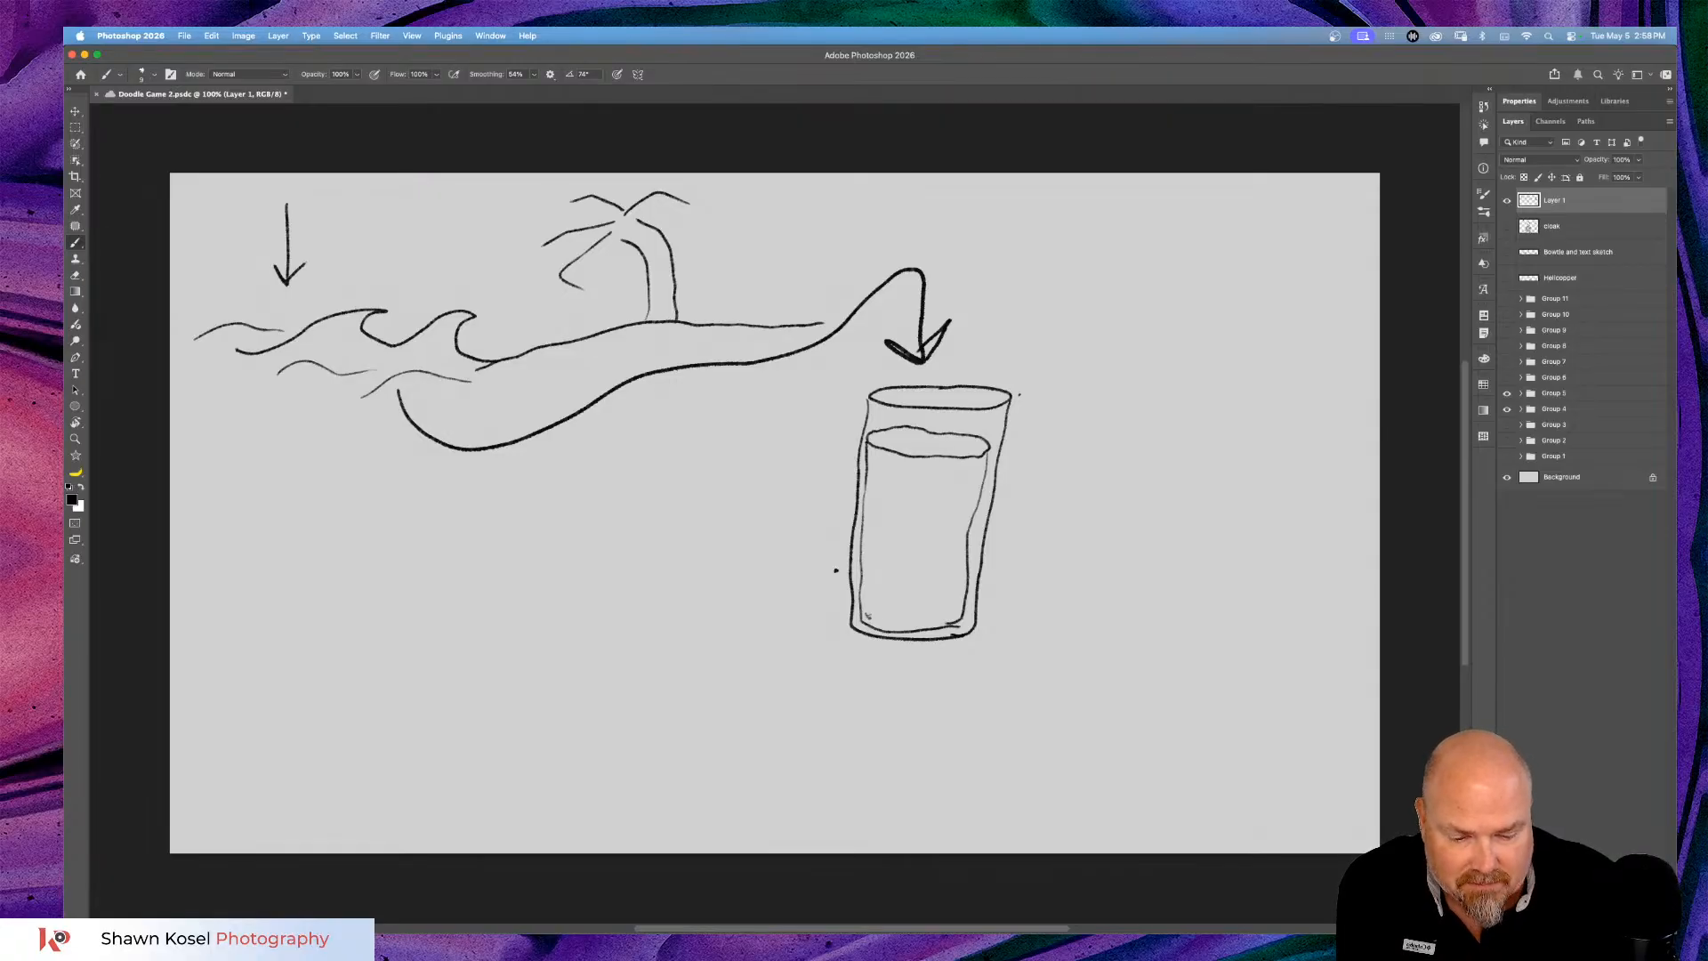
Shade a layer of dark sediment across the bottom of the glass with a larger brush, saving the document along the way.
key(bracketright)
key(bracketright)
key(bracketright)
key(bracketright)
key(bracketright)
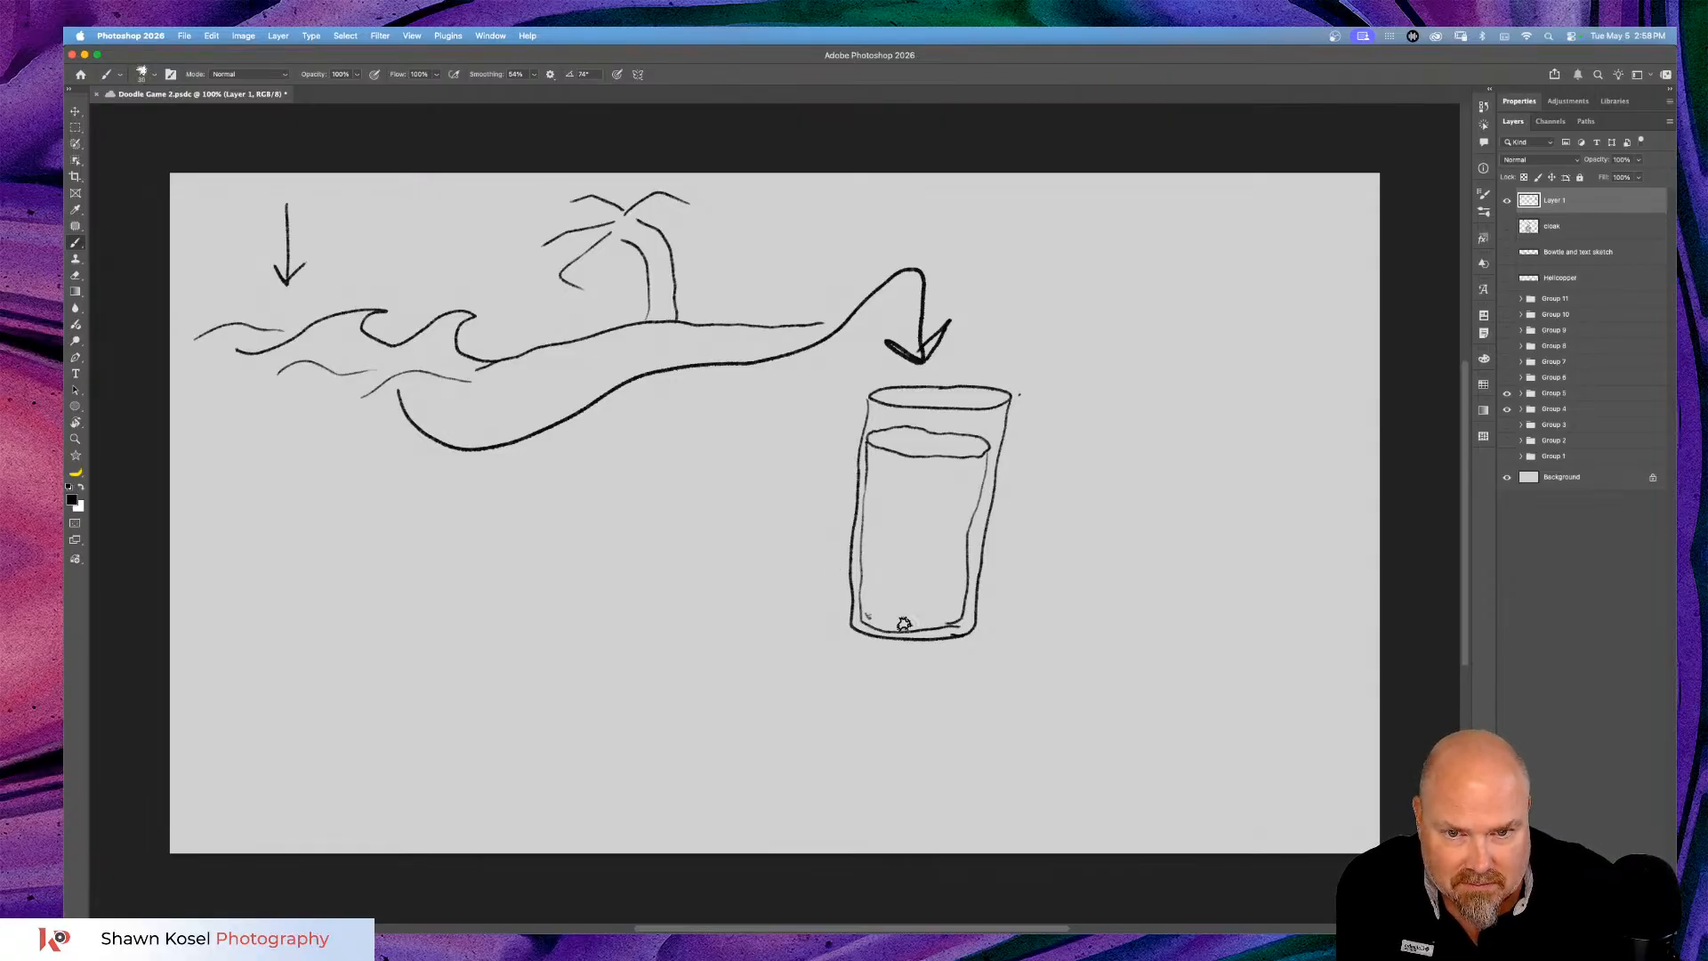
mouse_move(865, 619)
mouse_down()
mouse_move(919, 613)
mouse_move(875, 614)
mouse_move(958, 615)
mouse_move(872, 616)
mouse_move(892, 629)
mouse_move(878, 607)
mouse_move(938, 610)
mouse_move(860, 611)
mouse_move(937, 604)
mouse_up()
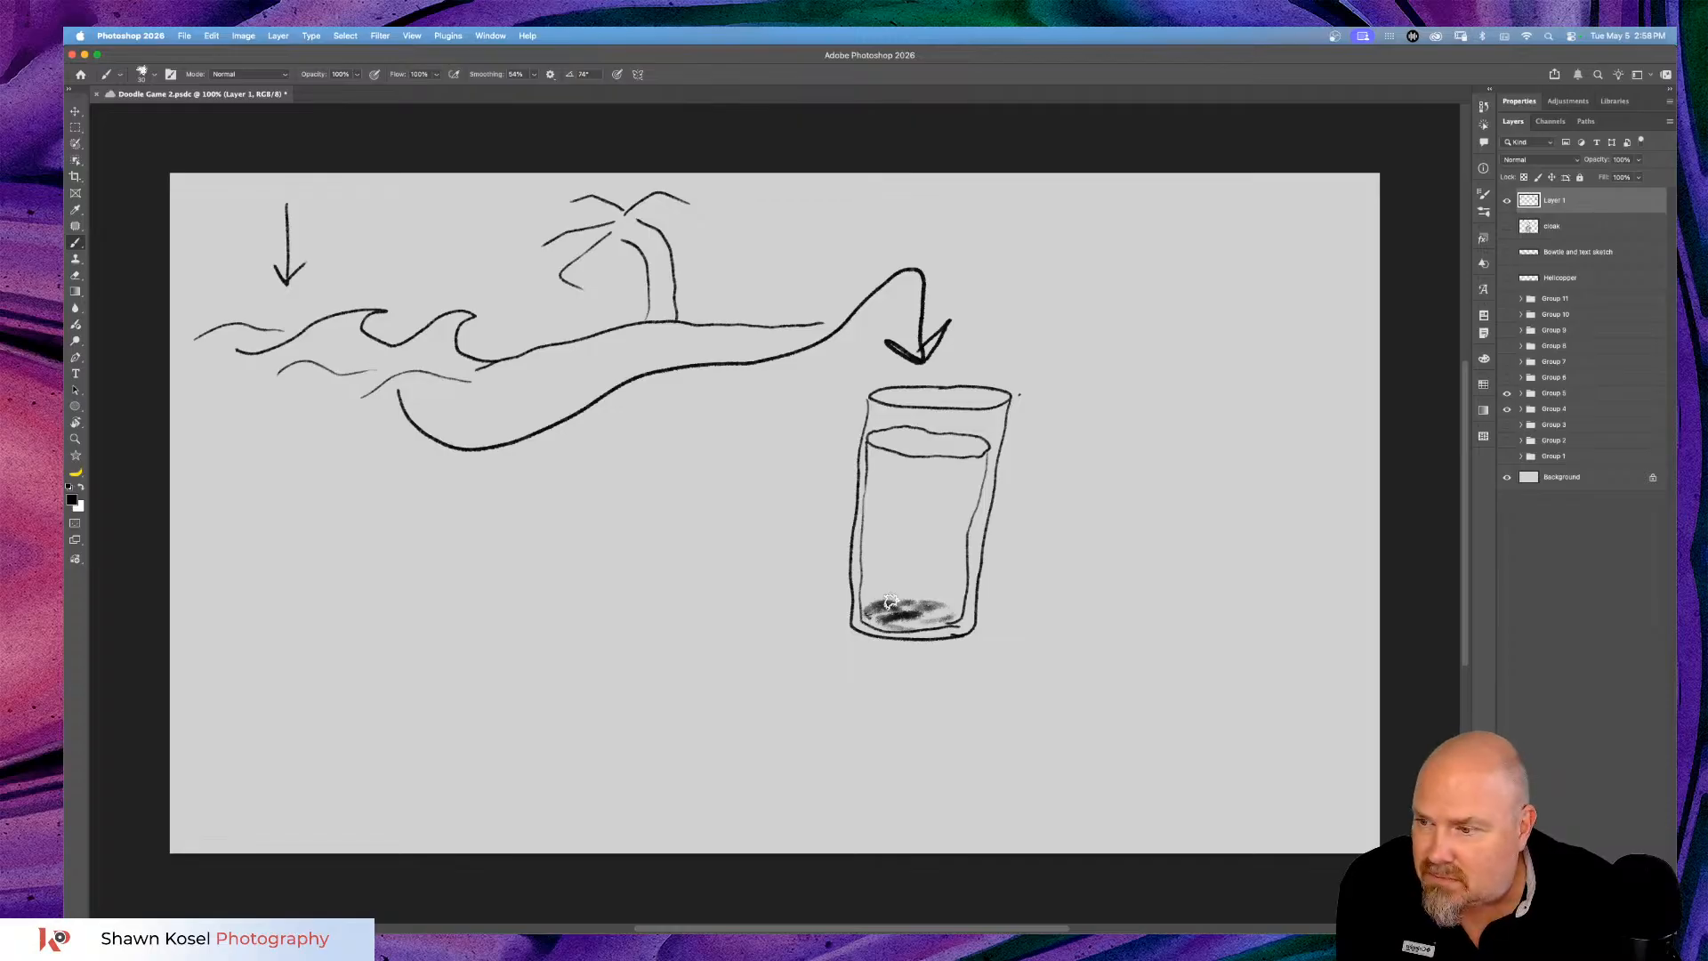
key(super+s)
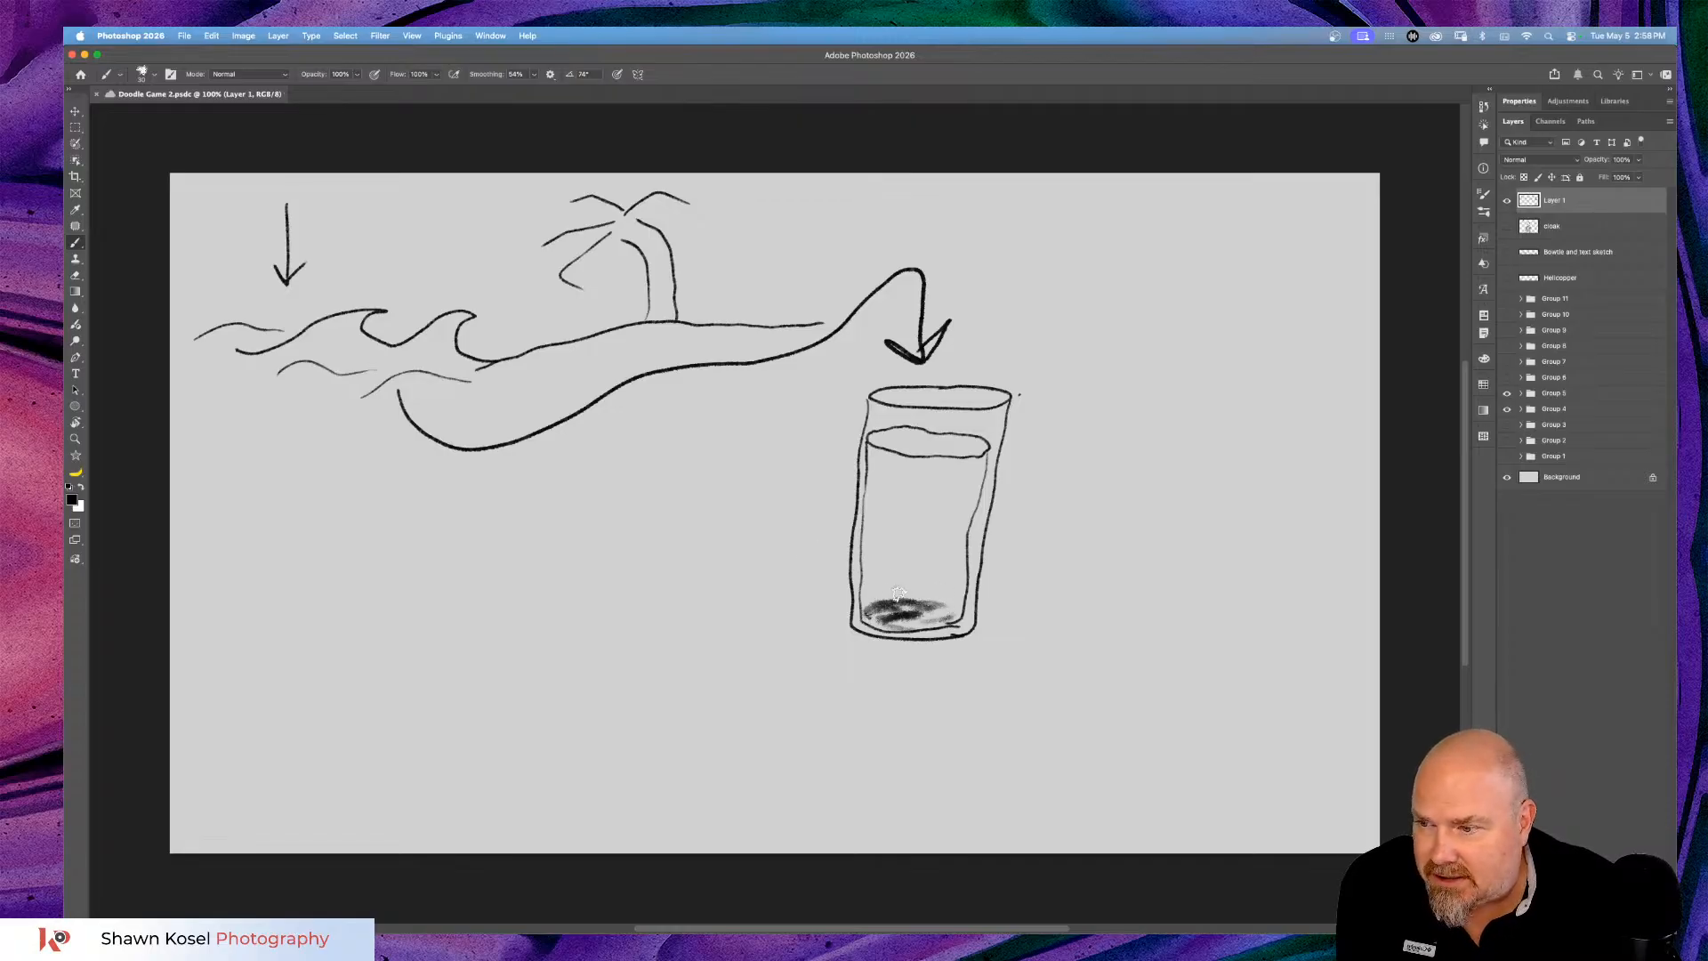
mouse_move(946, 605)
mouse_down()
mouse_move(926, 620)
mouse_move(954, 623)
mouse_move(892, 623)
mouse_move(924, 609)
mouse_move(864, 599)
mouse_up()
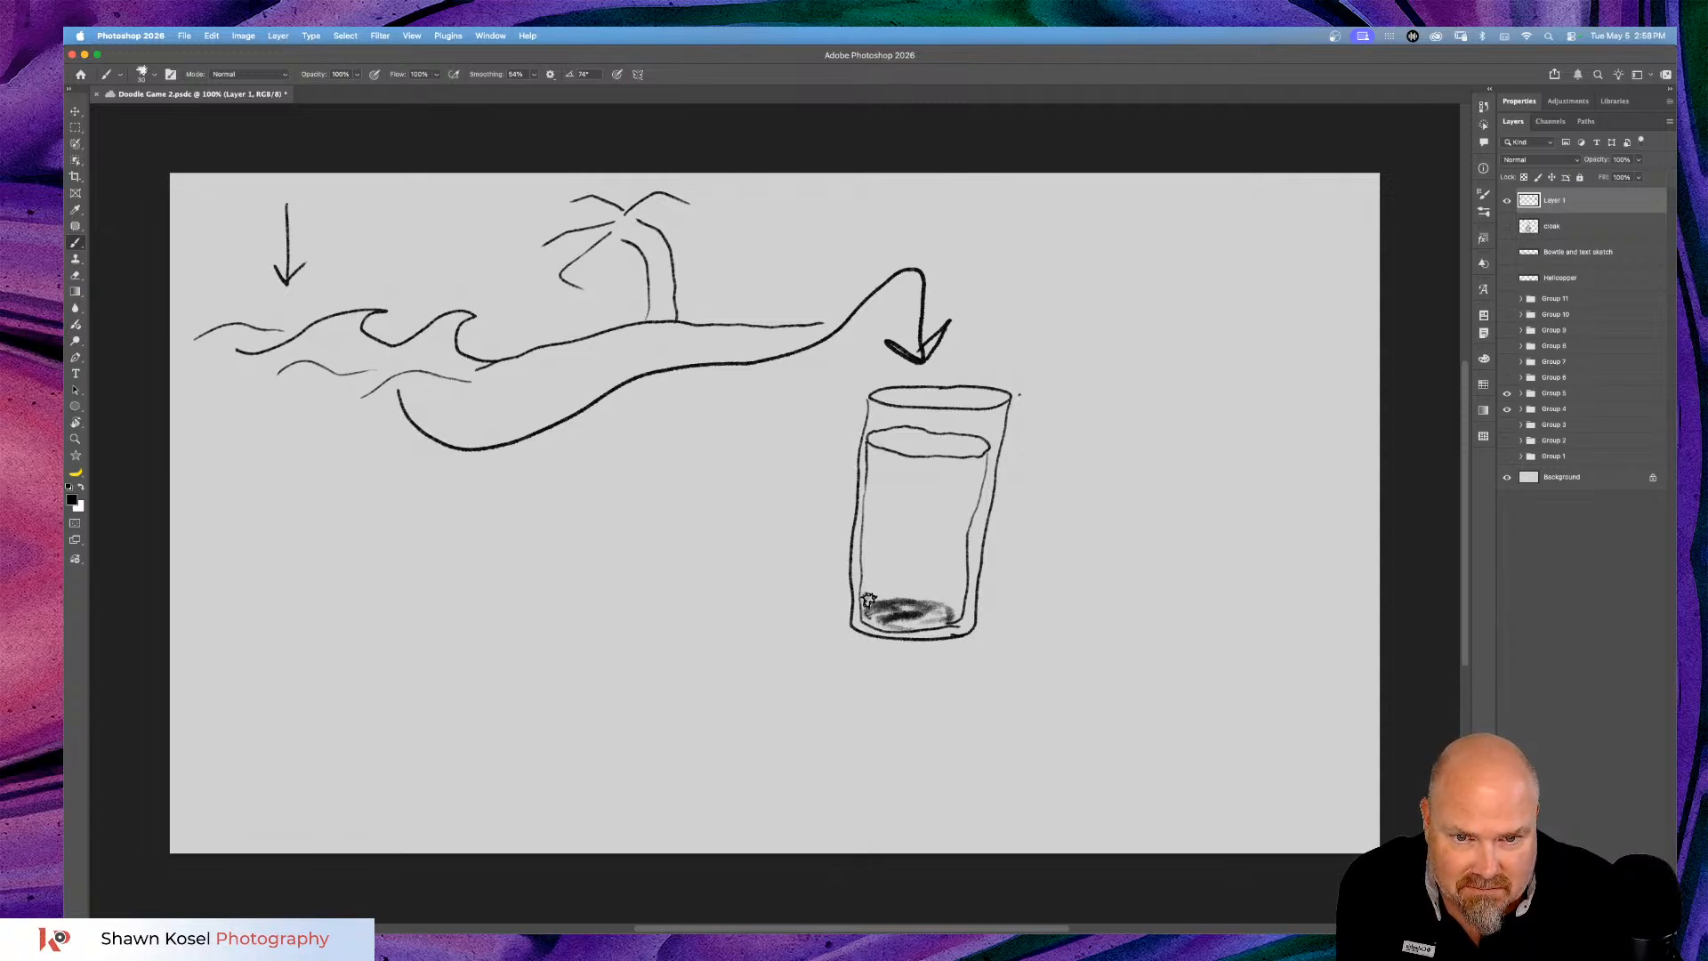
Dot small particles above the sediment with a smaller brush and draw an arrow pointing at it from outside the glass.
key(bracketleft)
key(bracketleft)
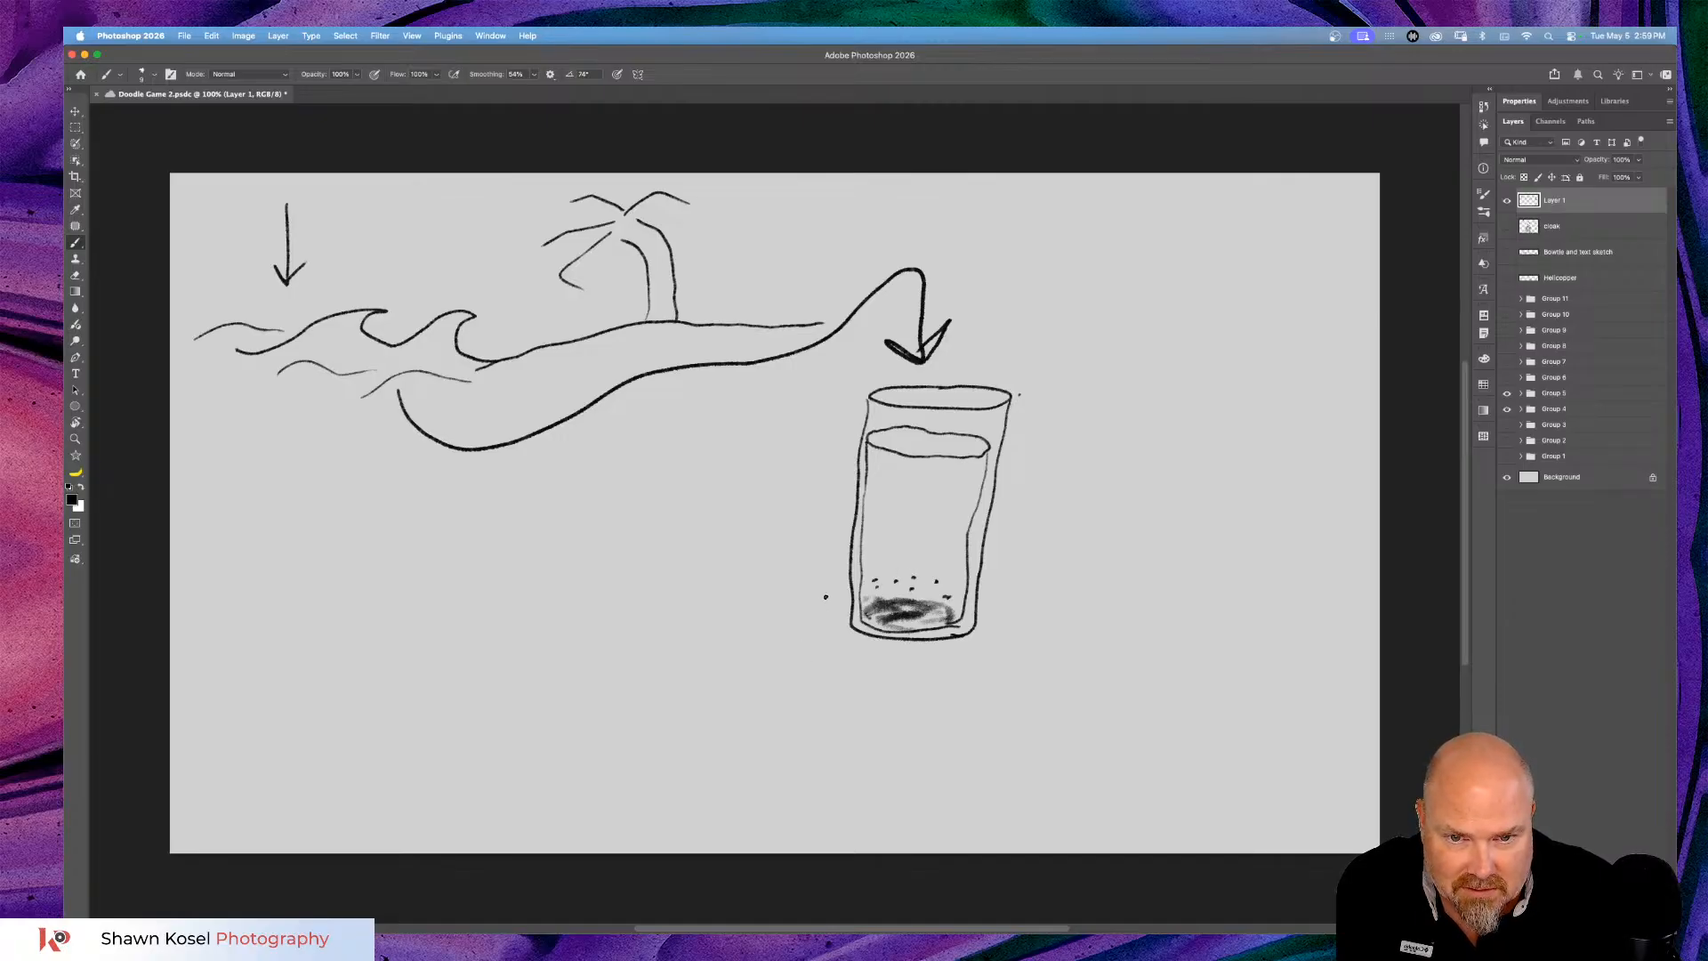
drag(778, 594, 847, 605)
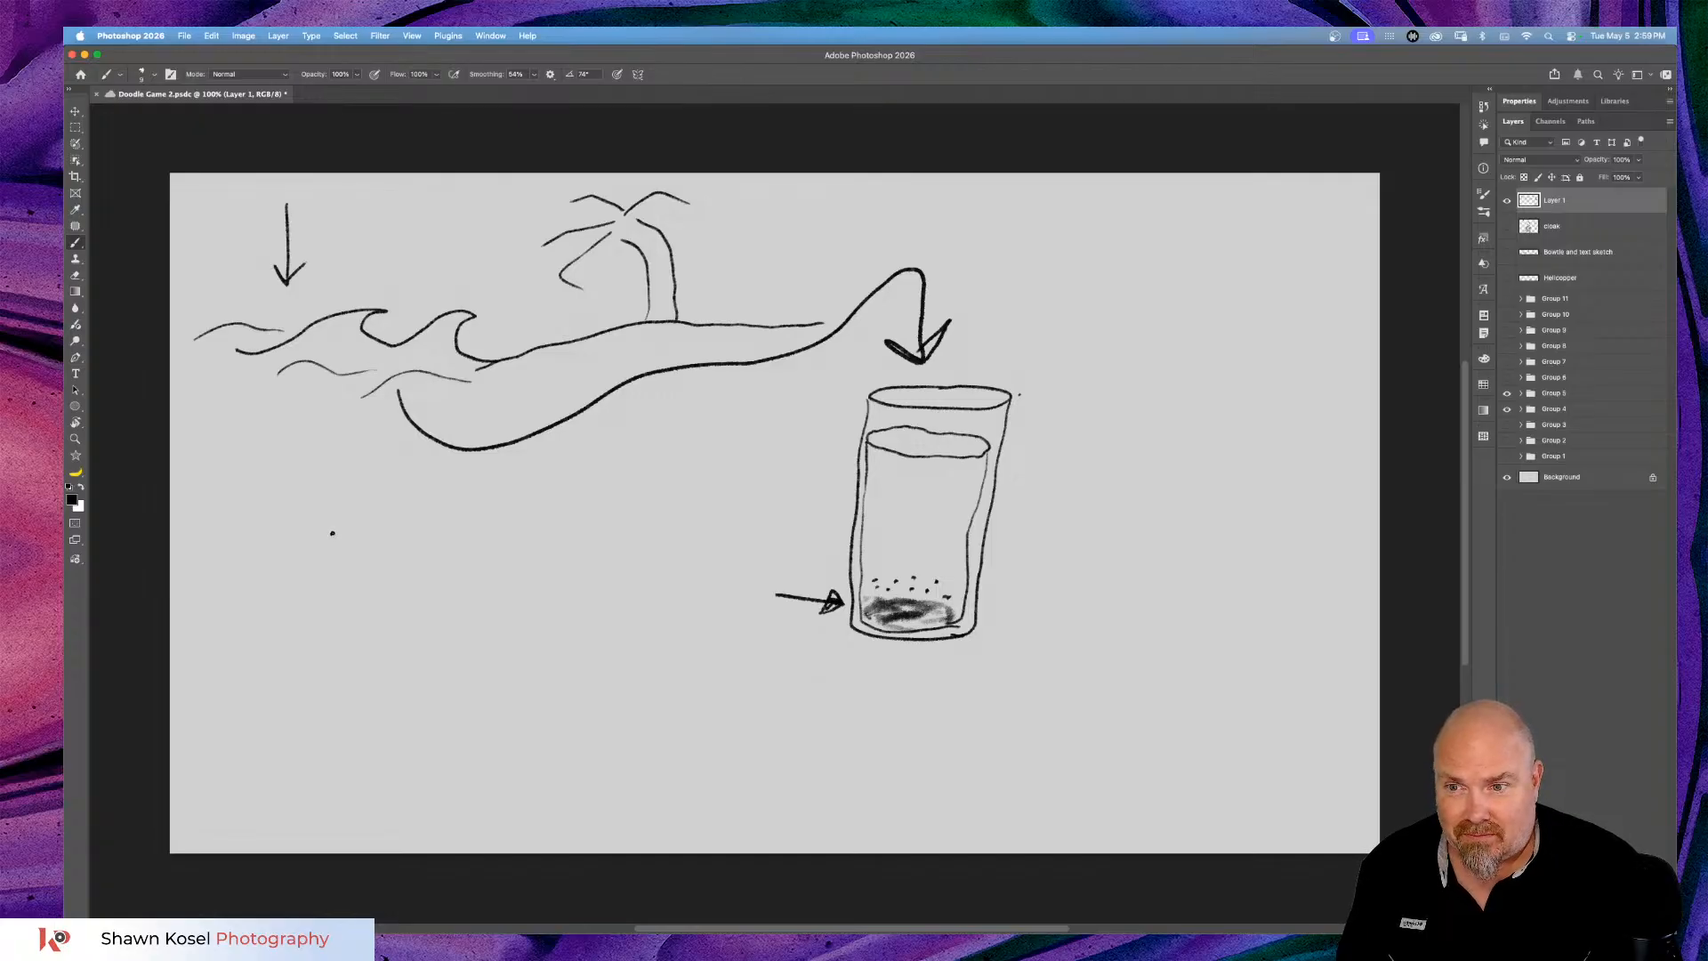
Draw a flared skirt with a narrow waistband and wavy hem below the waves, across the canvas's lower left.
mouse_move(332, 533)
mouse_down()
mouse_move(431, 538)
mouse_move(435, 560)
mouse_up()
drag(329, 560, 442, 563)
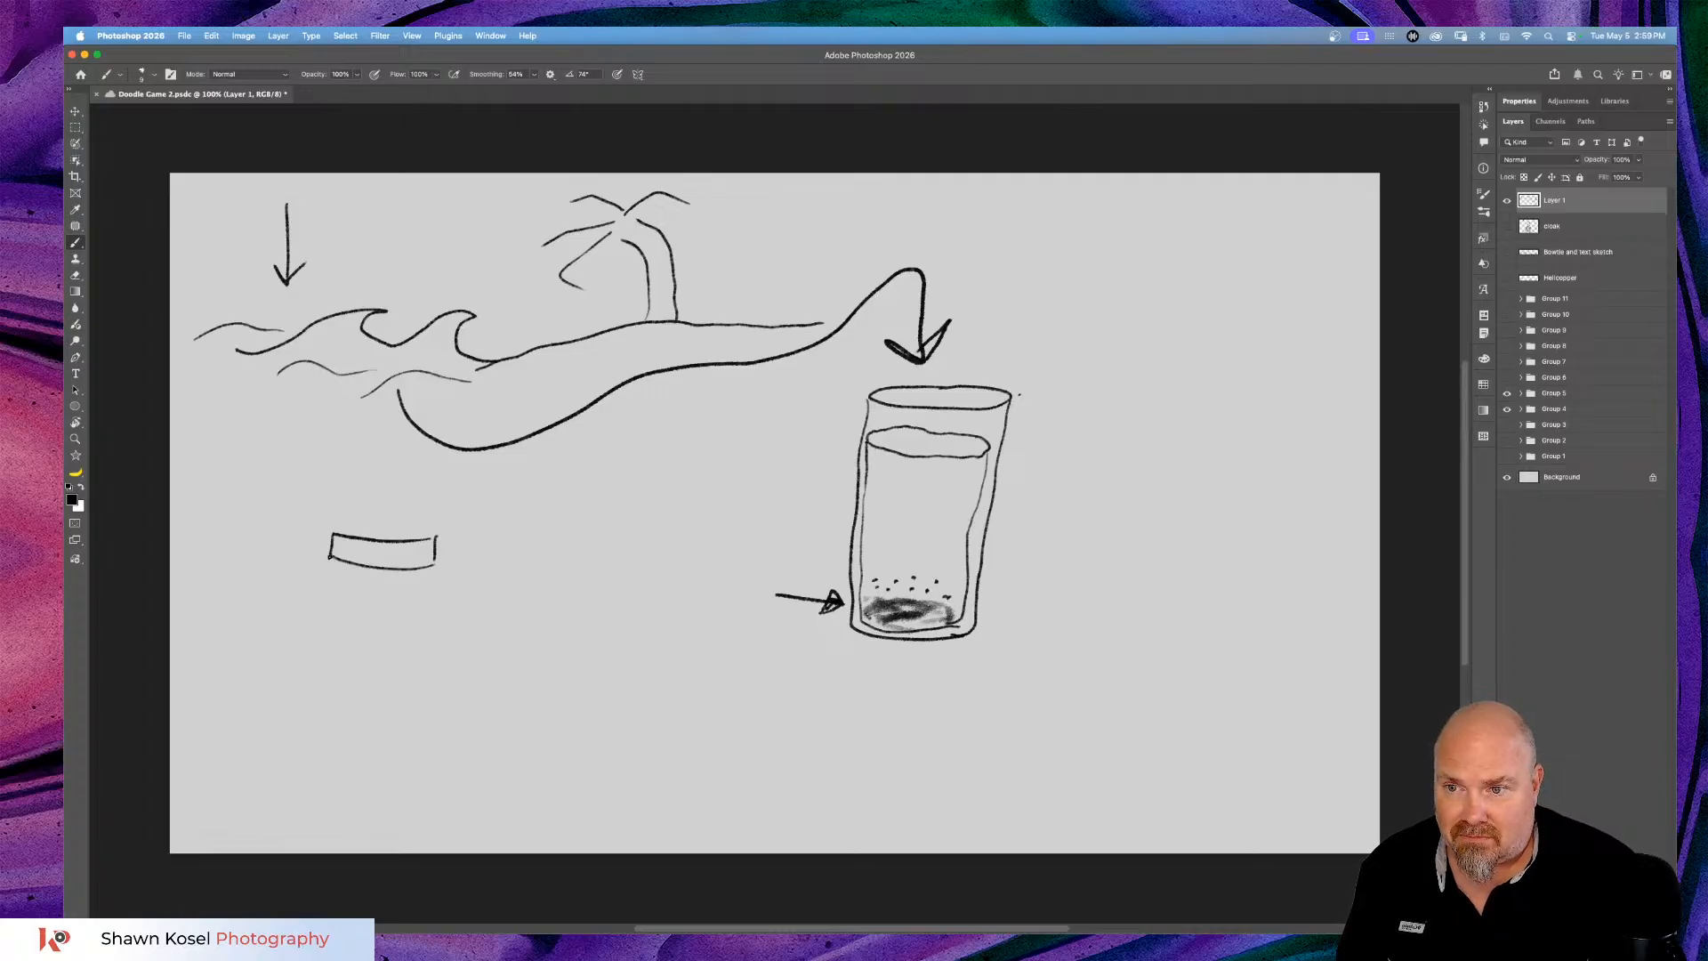
mouse_move(331, 558)
mouse_down()
mouse_move(317, 625)
mouse_move(258, 756)
mouse_move(450, 752)
mouse_up()
mouse_move(432, 571)
mouse_down()
mouse_move(445, 567)
mouse_move(473, 641)
mouse_move(486, 744)
mouse_move(445, 748)
mouse_up()
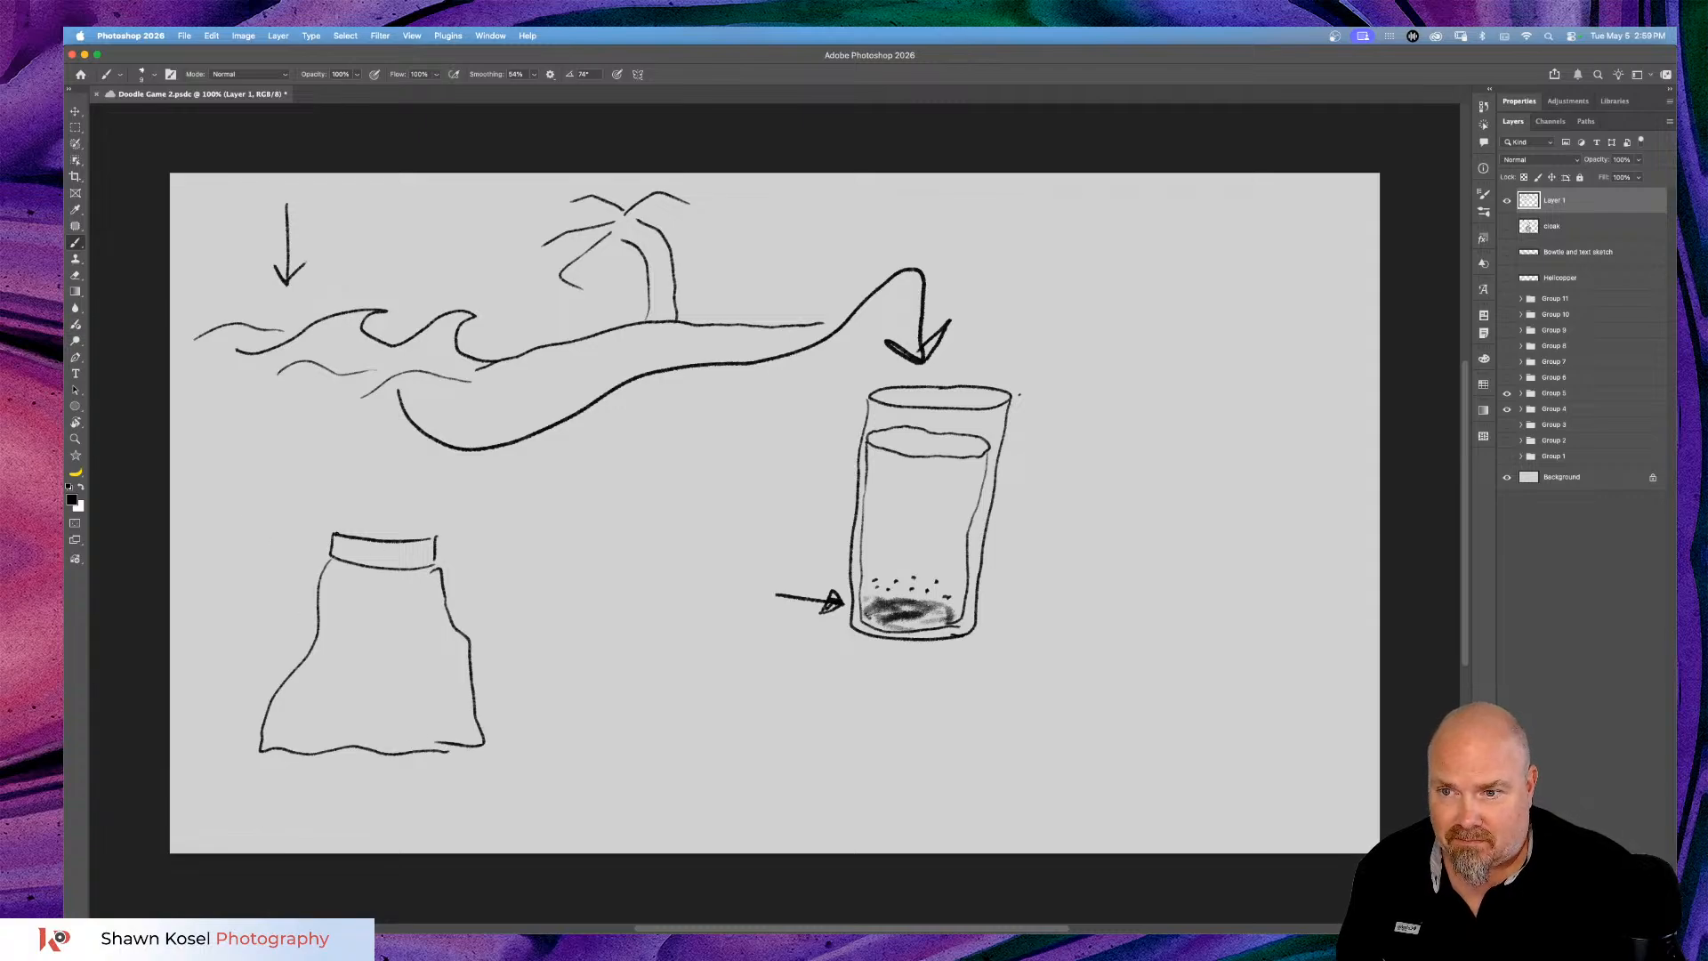
Add two waist lines rising from the skirt's waistband and two short legs below its hem.
drag(335, 529, 318, 476)
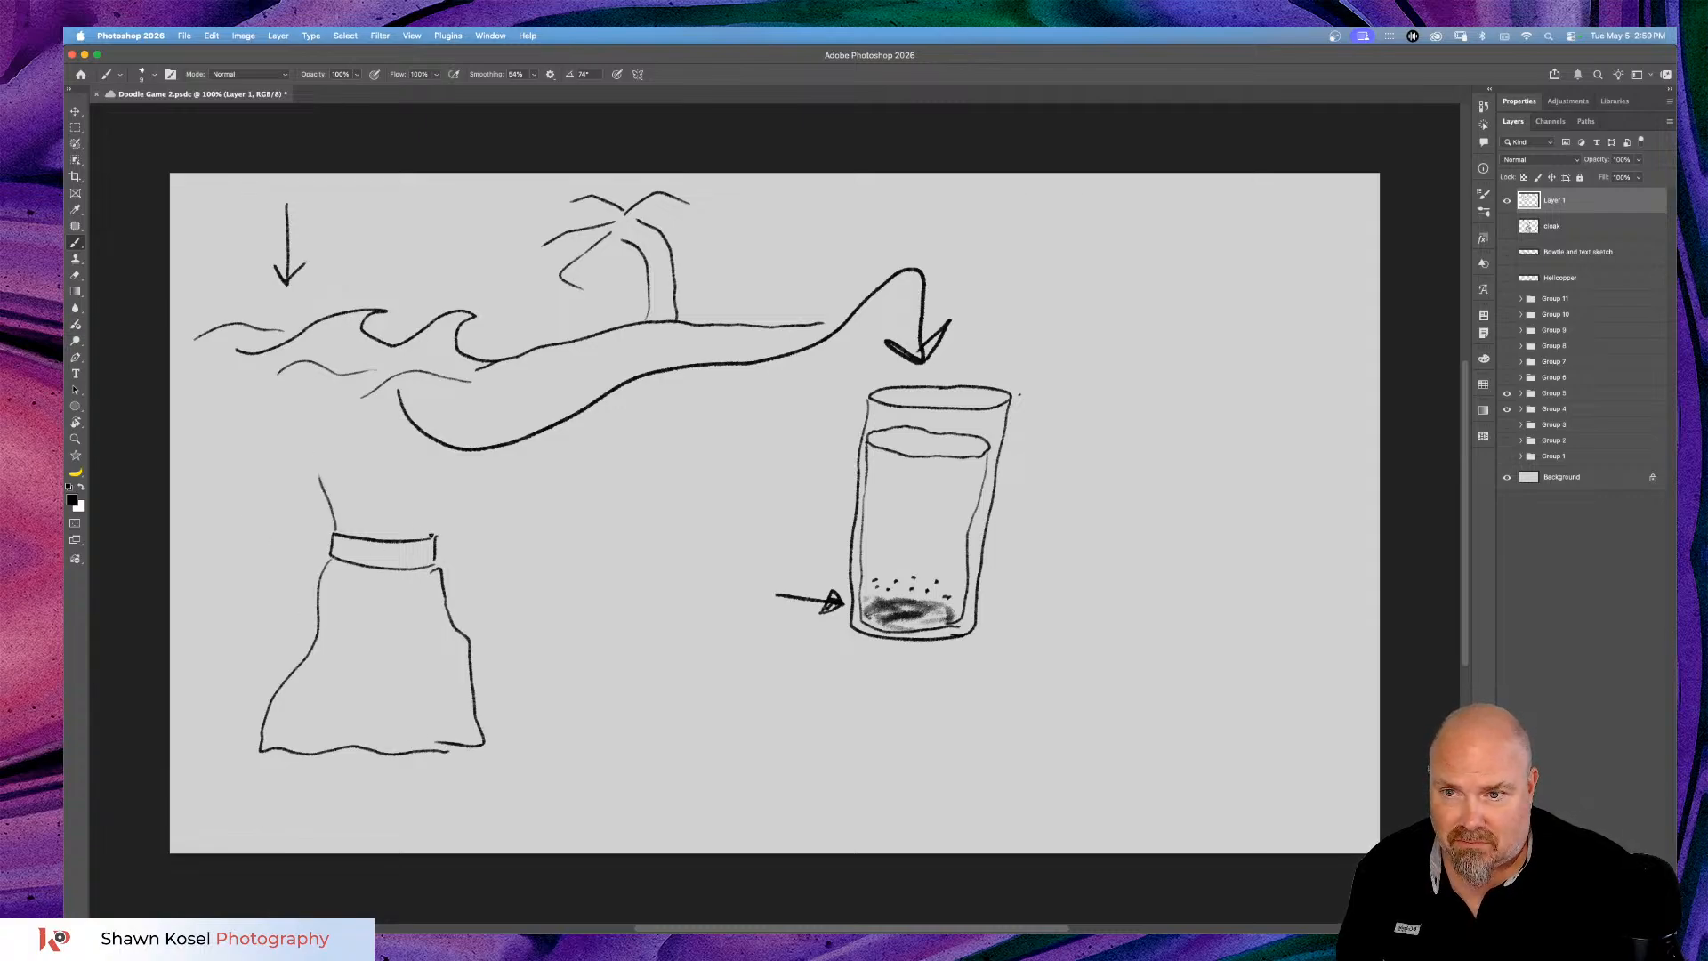
drag(432, 535, 447, 502)
mouse_move(305, 755)
mouse_down()
mouse_move(300, 806)
mouse_move(337, 789)
mouse_up()
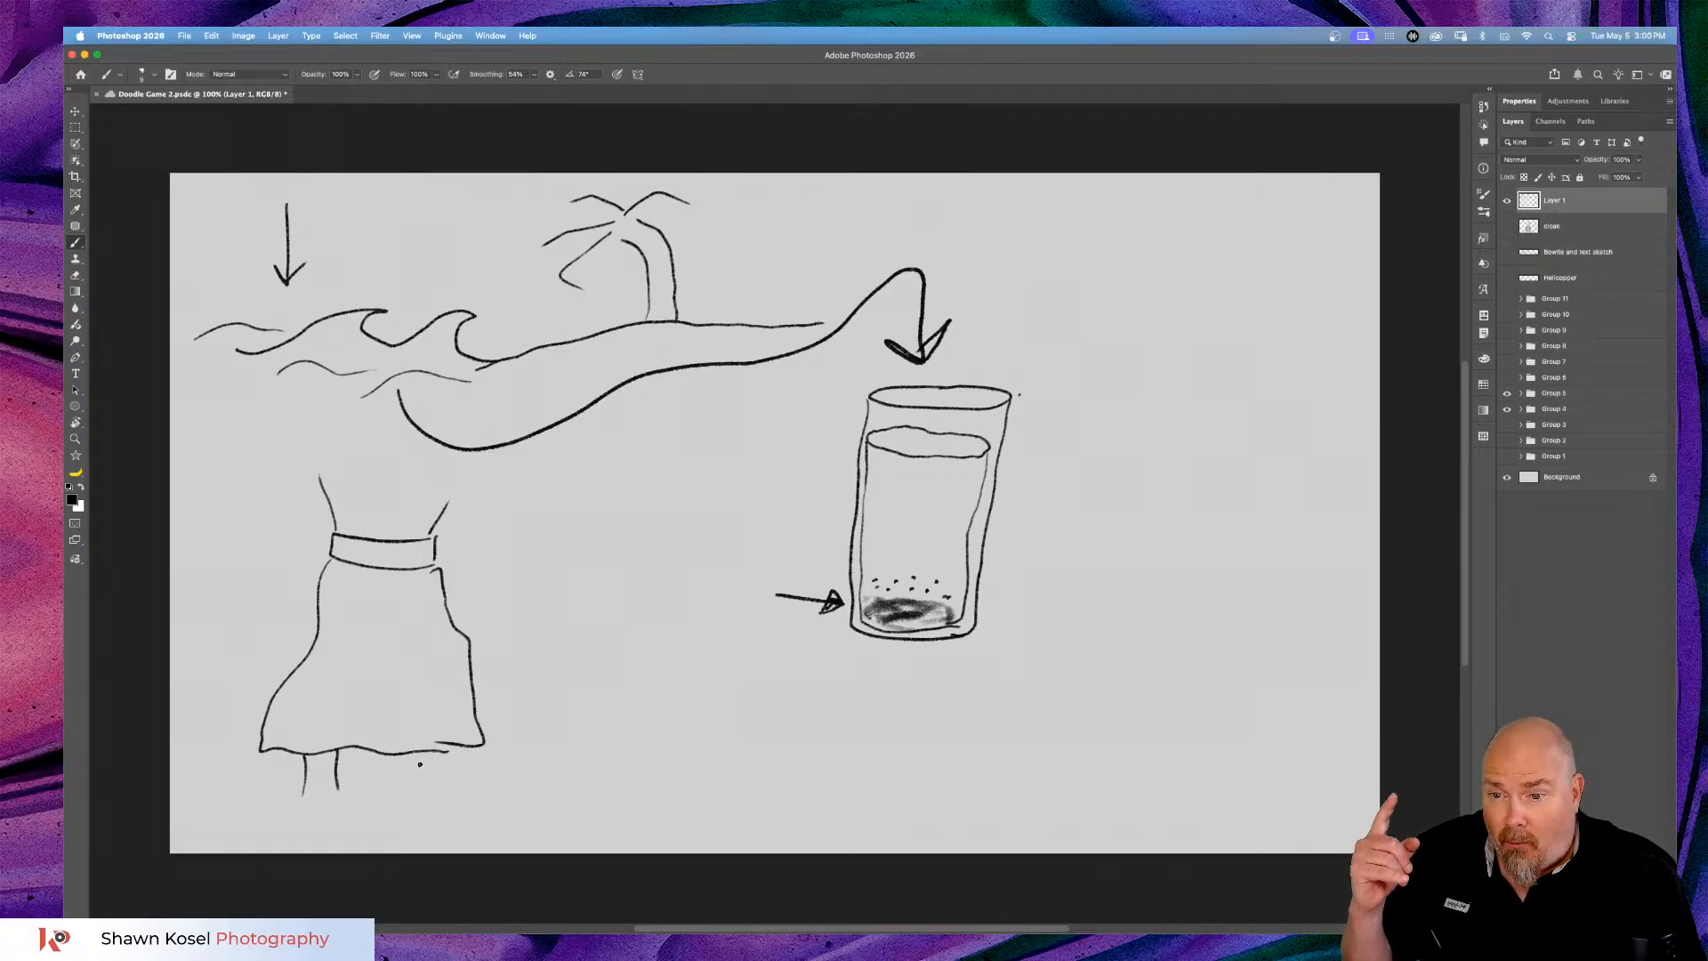
mouse_move(426, 752)
mouse_down()
mouse_move(436, 801)
mouse_move(457, 770)
mouse_up()
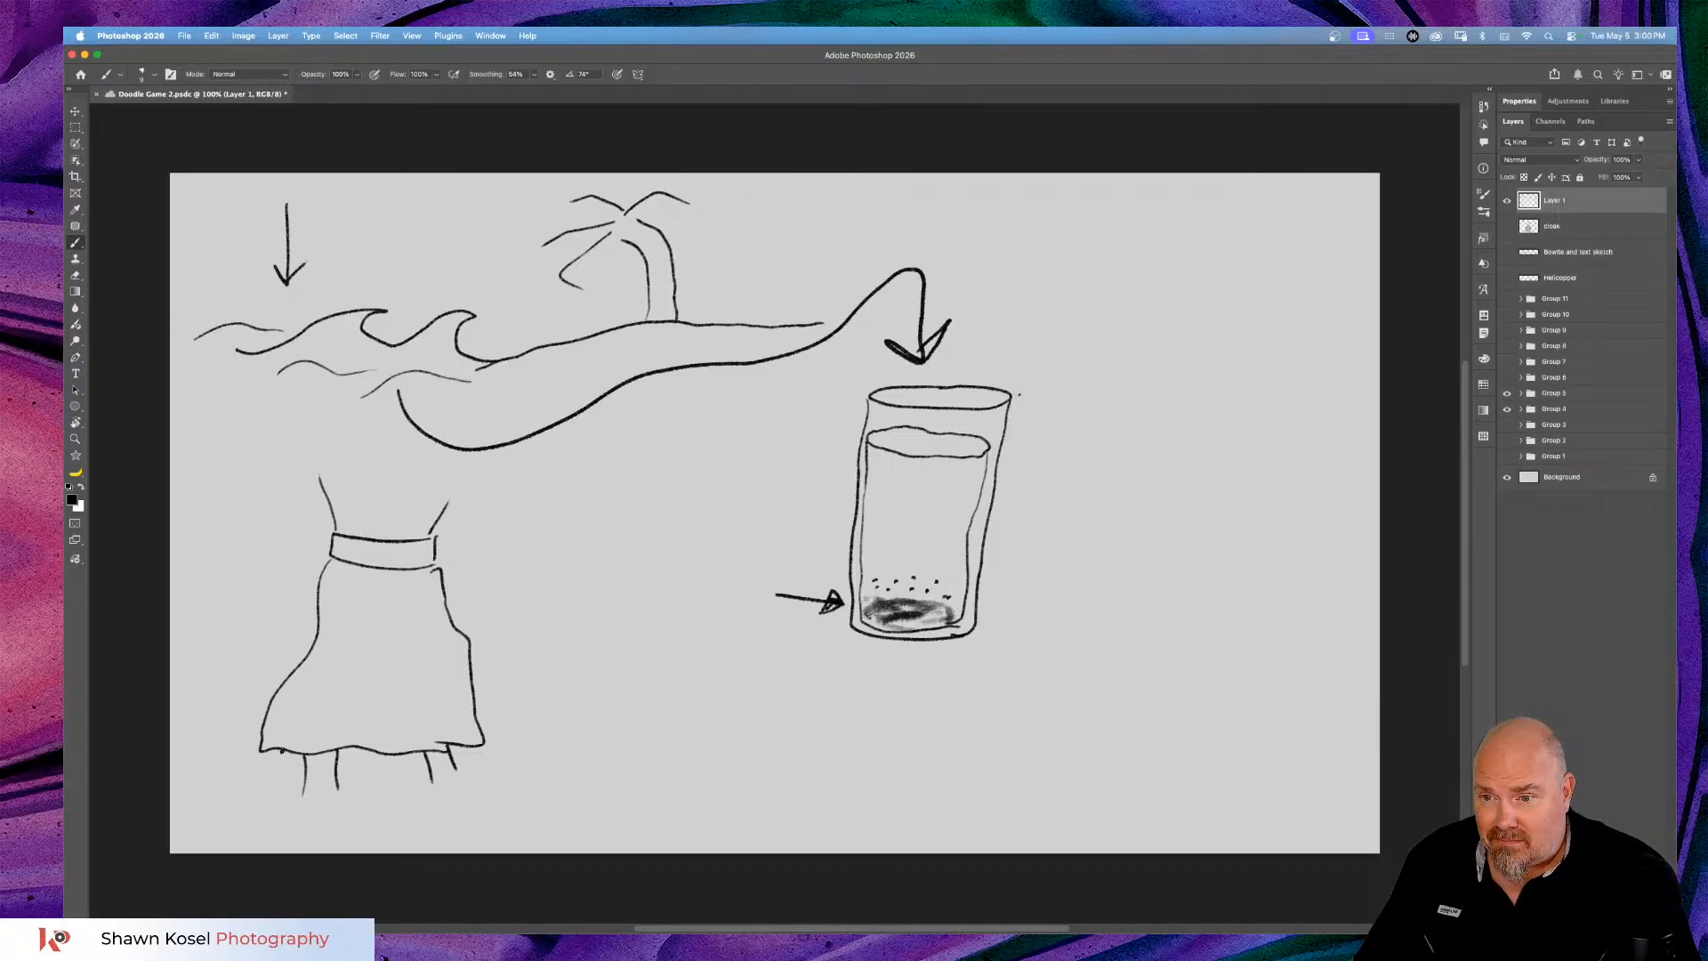
Draw a tall slit up the skirt's left side, opening the hem across it and extending the leg line inside.
drag(281, 746, 344, 630)
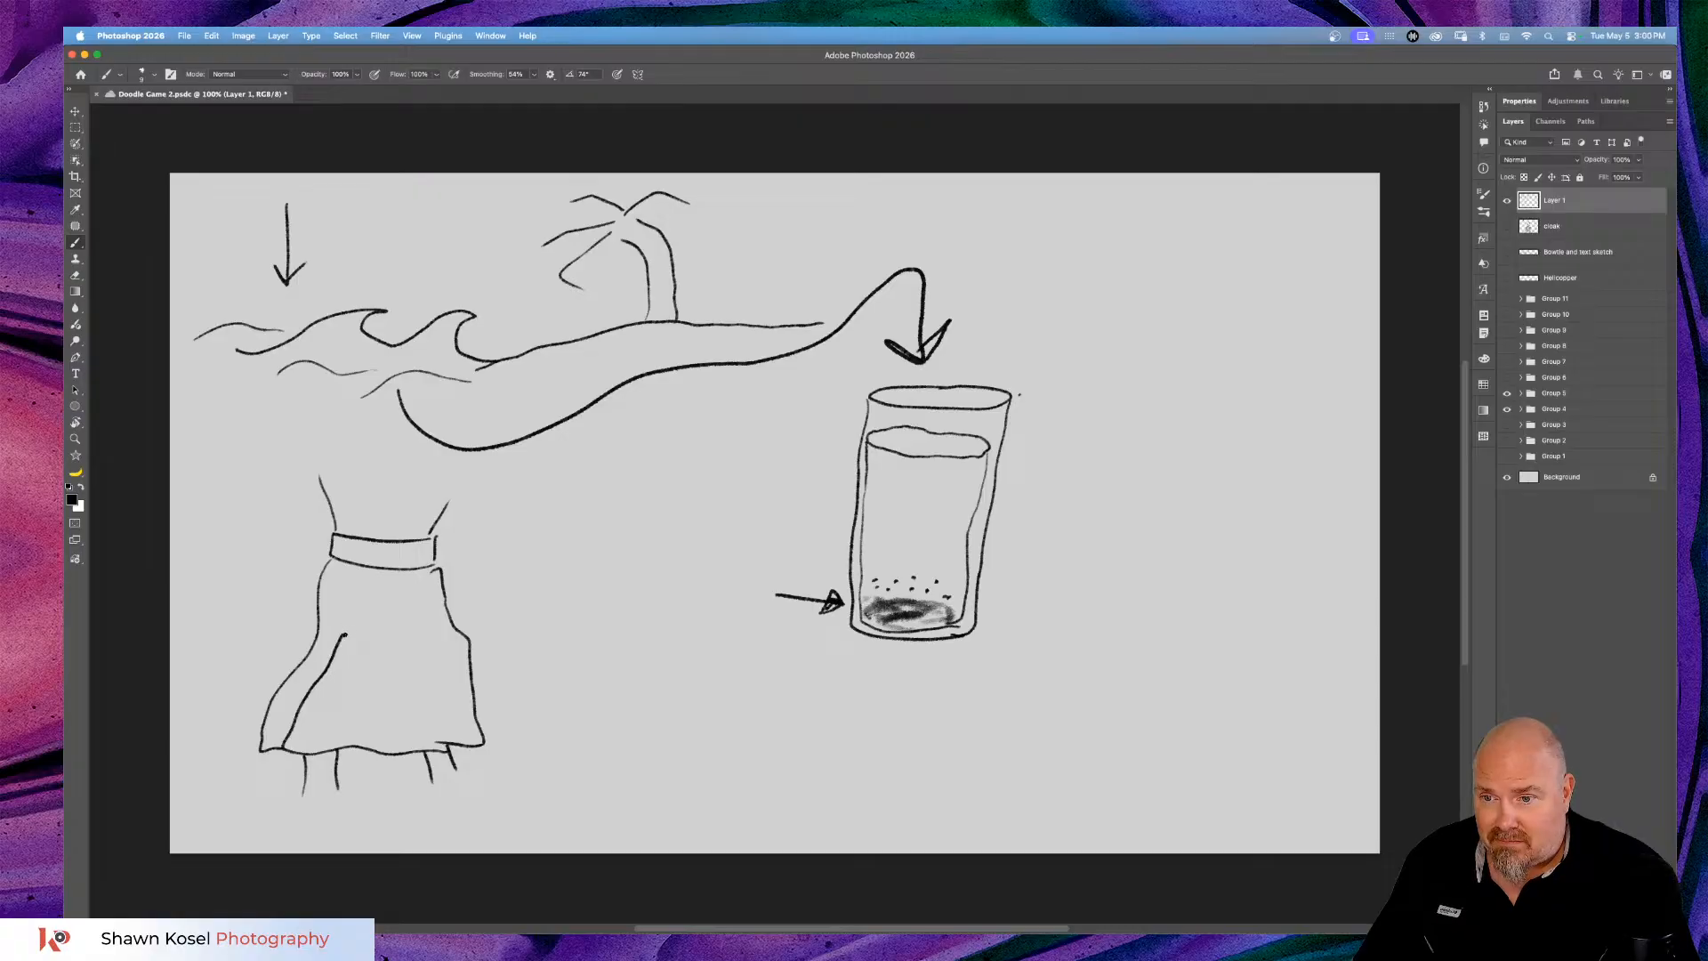
drag(331, 701, 321, 749)
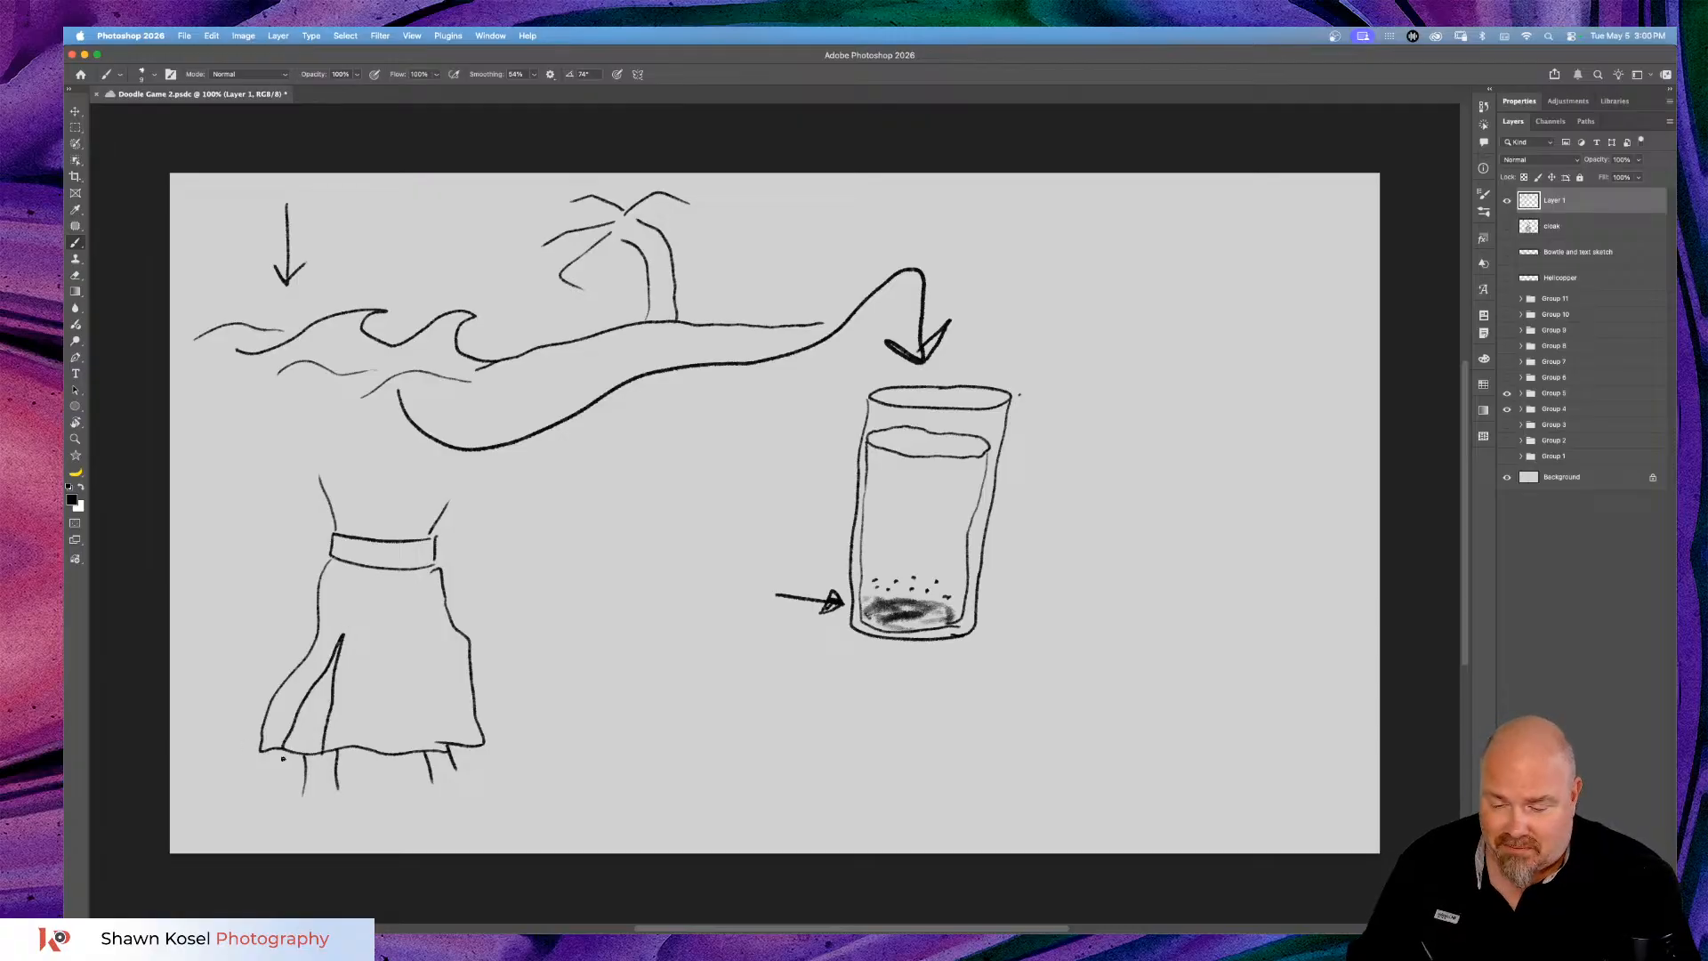
key(shift+alt+r)
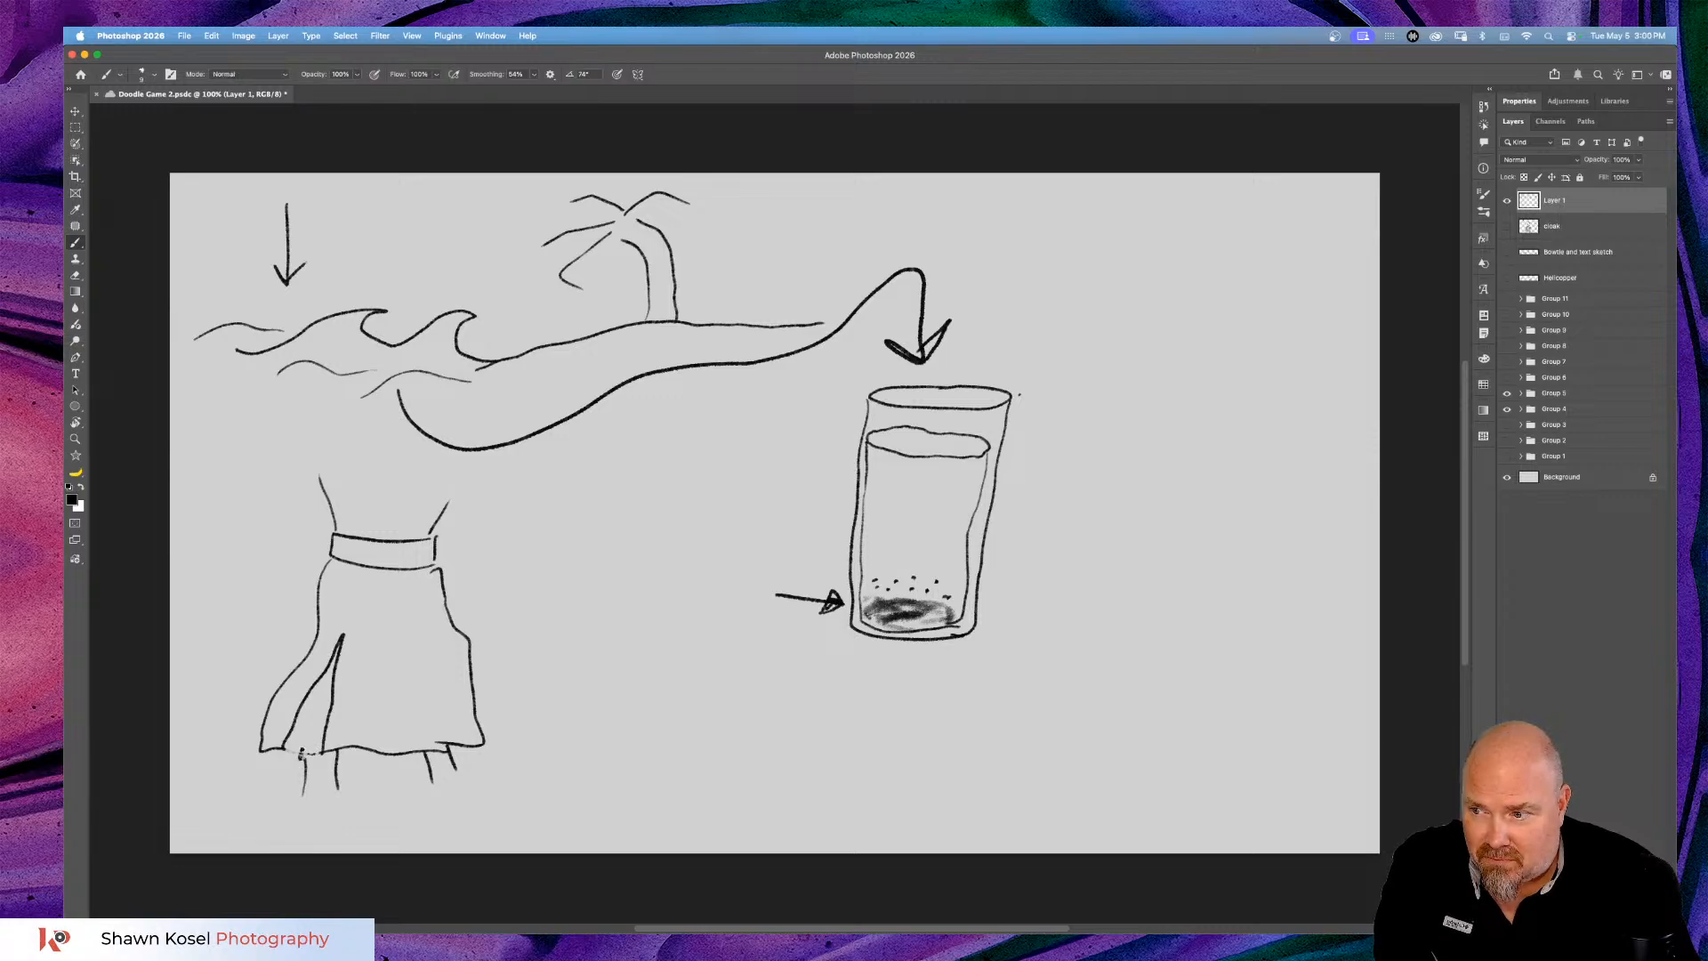
drag(301, 751, 294, 724)
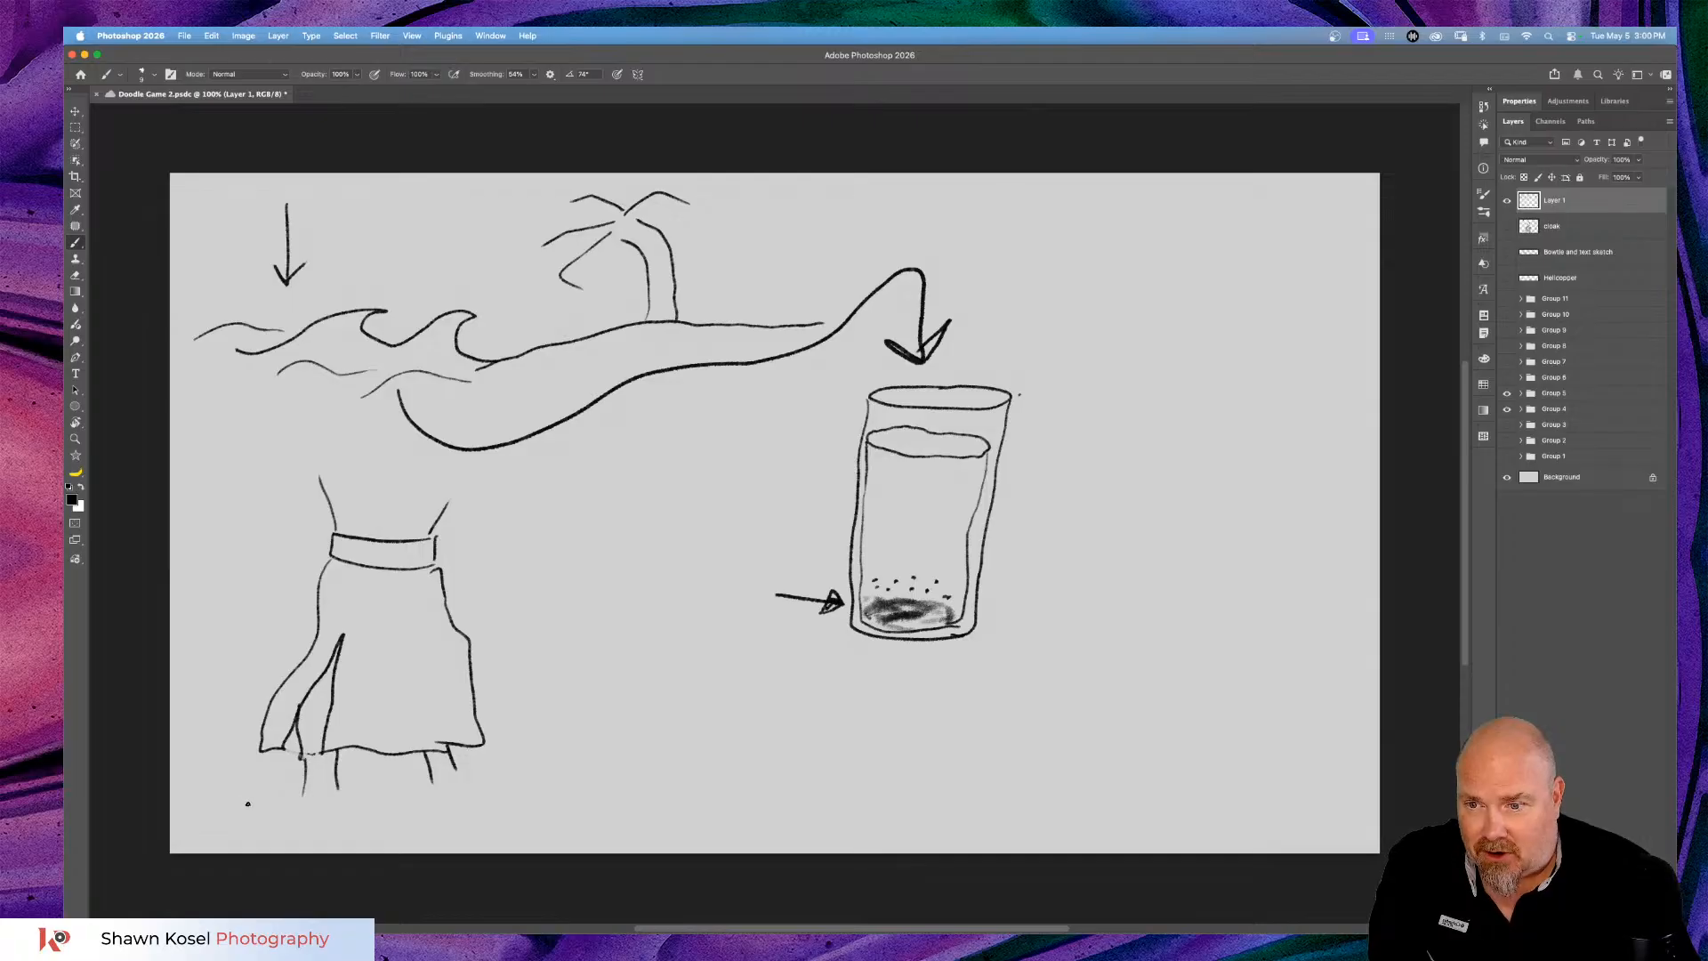
Draw arrows pointing at the skirt's slit from below the hem and from inside the skirt, plus one at the glass's base.
mouse_move(247, 806)
mouse_down()
mouse_move(282, 760)
mouse_move(267, 766)
mouse_move(286, 771)
mouse_up()
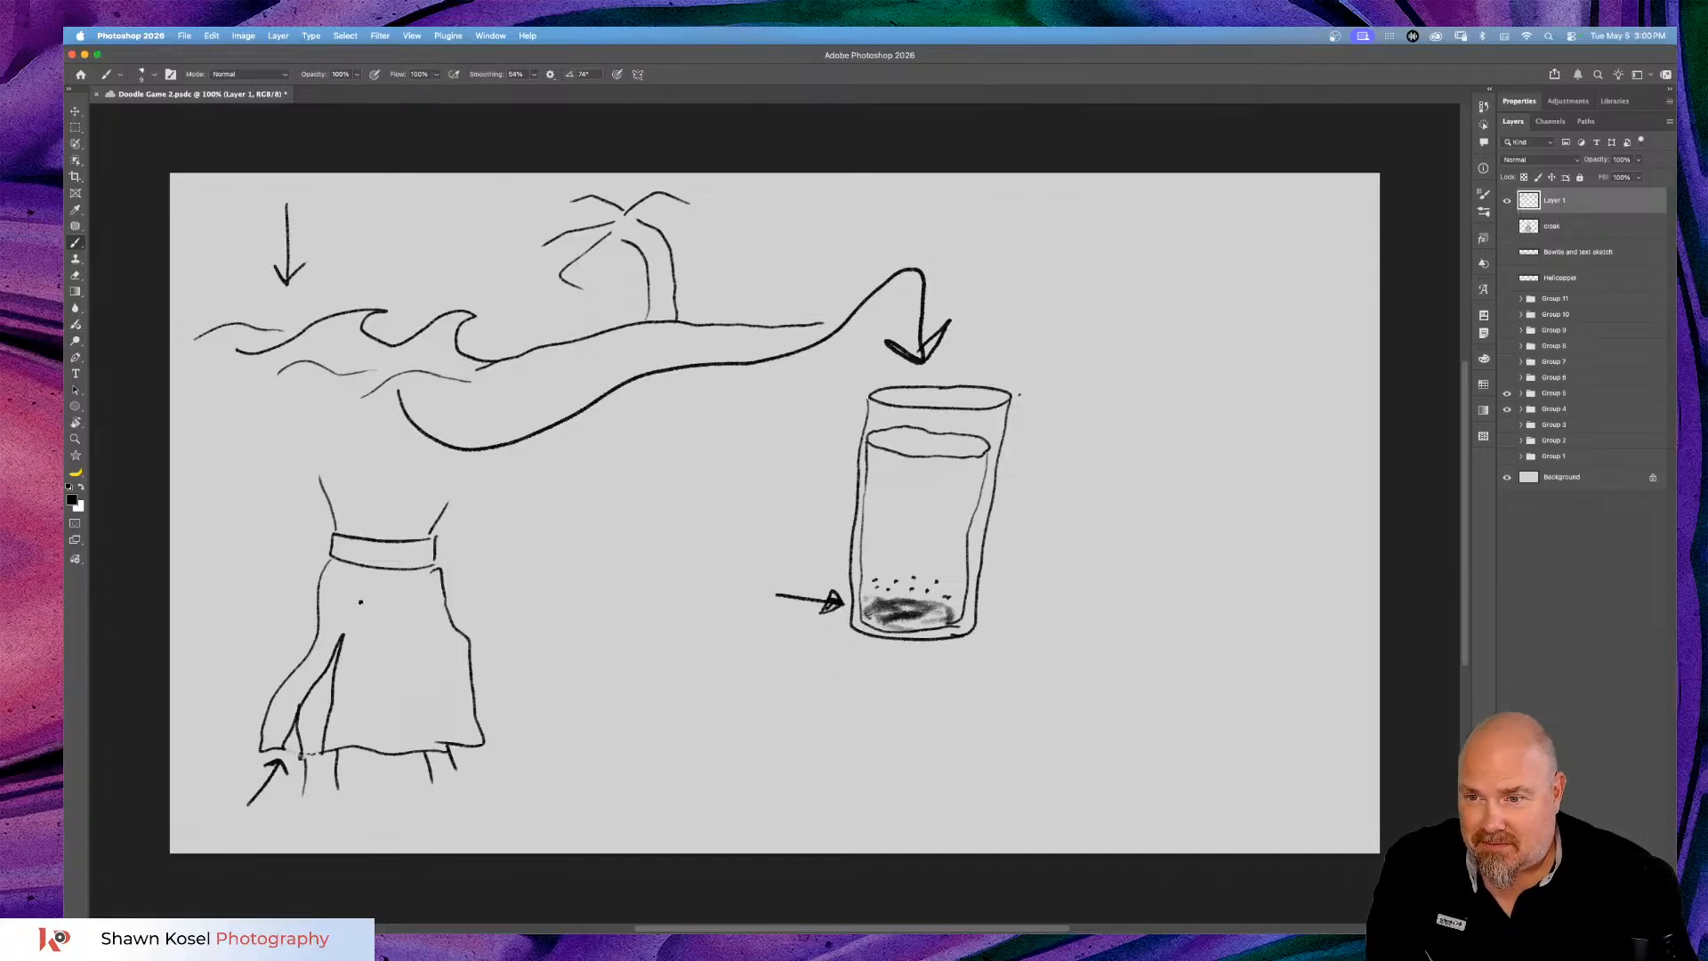
drag(412, 659, 368, 658)
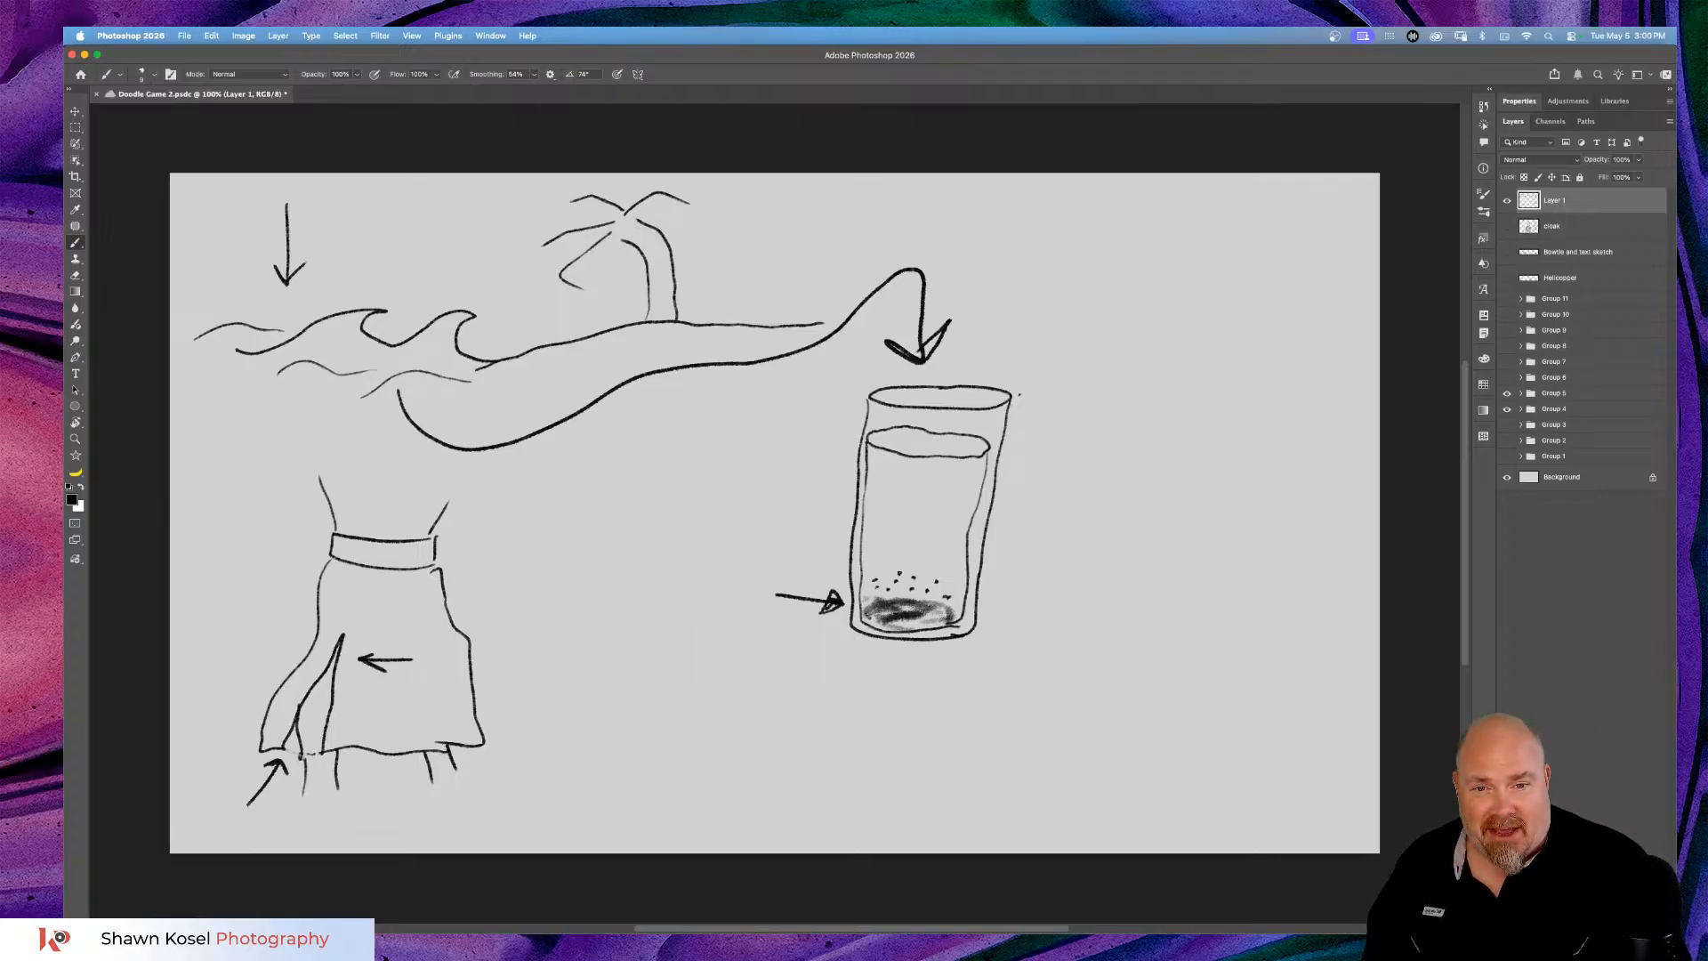
mouse_move(821, 693)
mouse_down()
mouse_move(884, 649)
mouse_move(880, 669)
mouse_up()
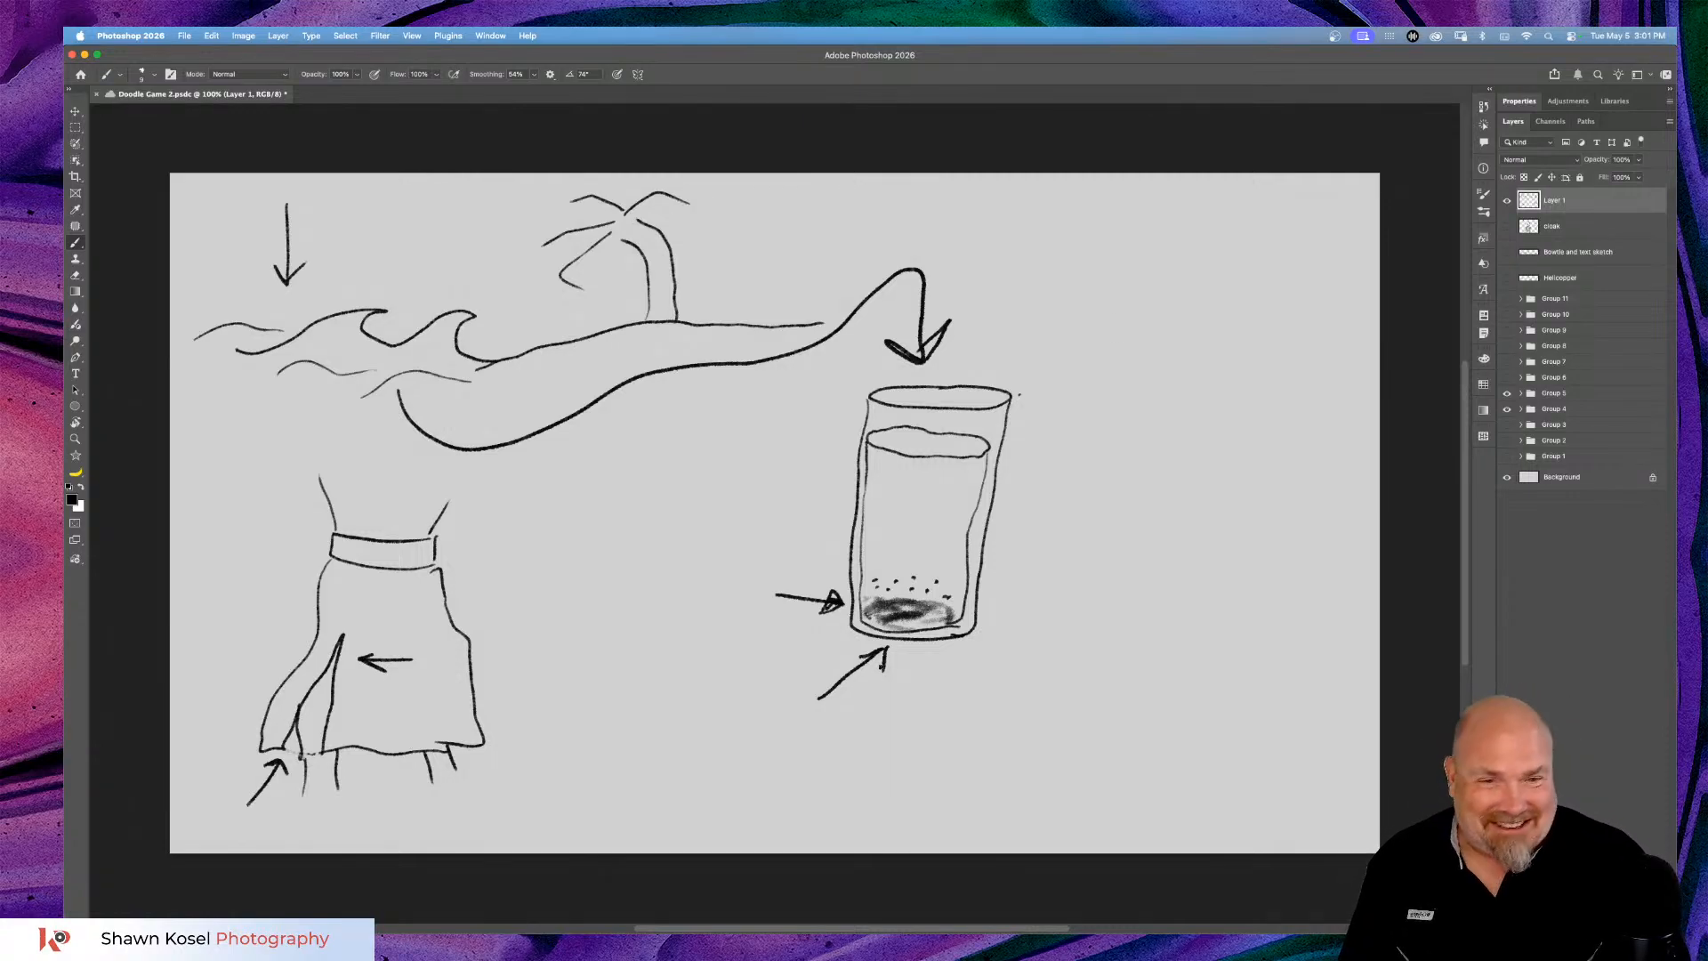
Handwrite a player's short name in large letters above and to the right of the glass.
drag(1083, 285, 1088, 354)
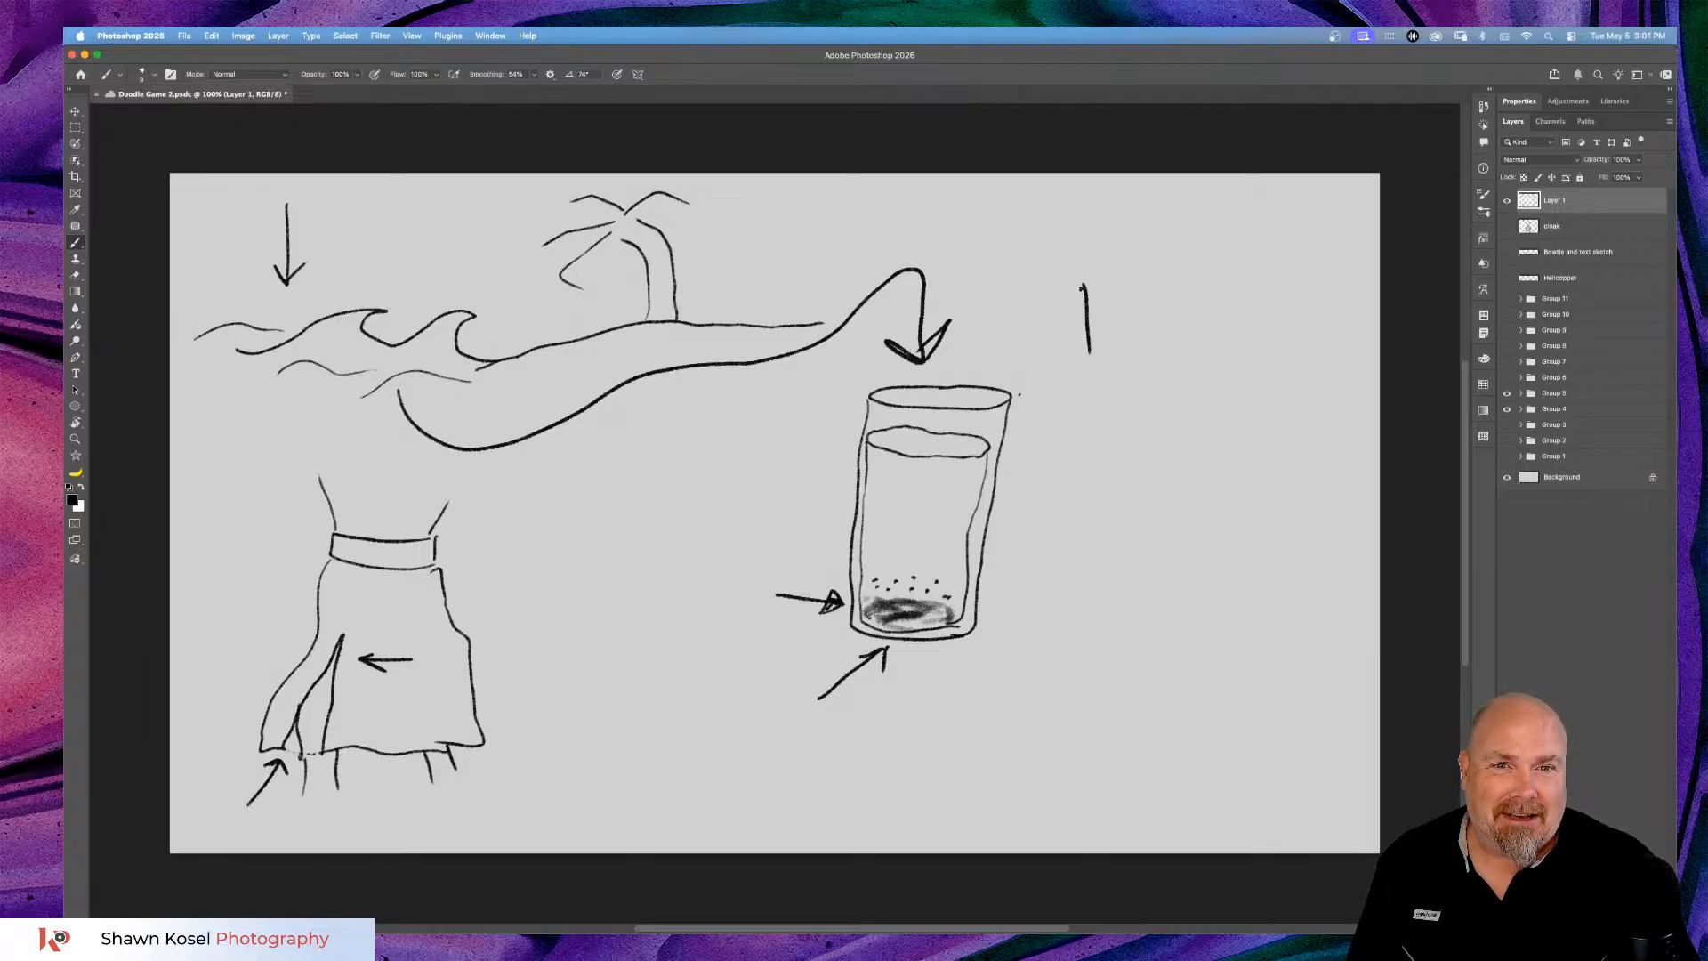
mouse_move(1082, 284)
mouse_down()
mouse_move(1125, 294)
mouse_move(1075, 343)
mouse_up()
mouse_move(1184, 309)
mouse_down()
mouse_move(1213, 351)
mouse_move(1246, 299)
mouse_up()
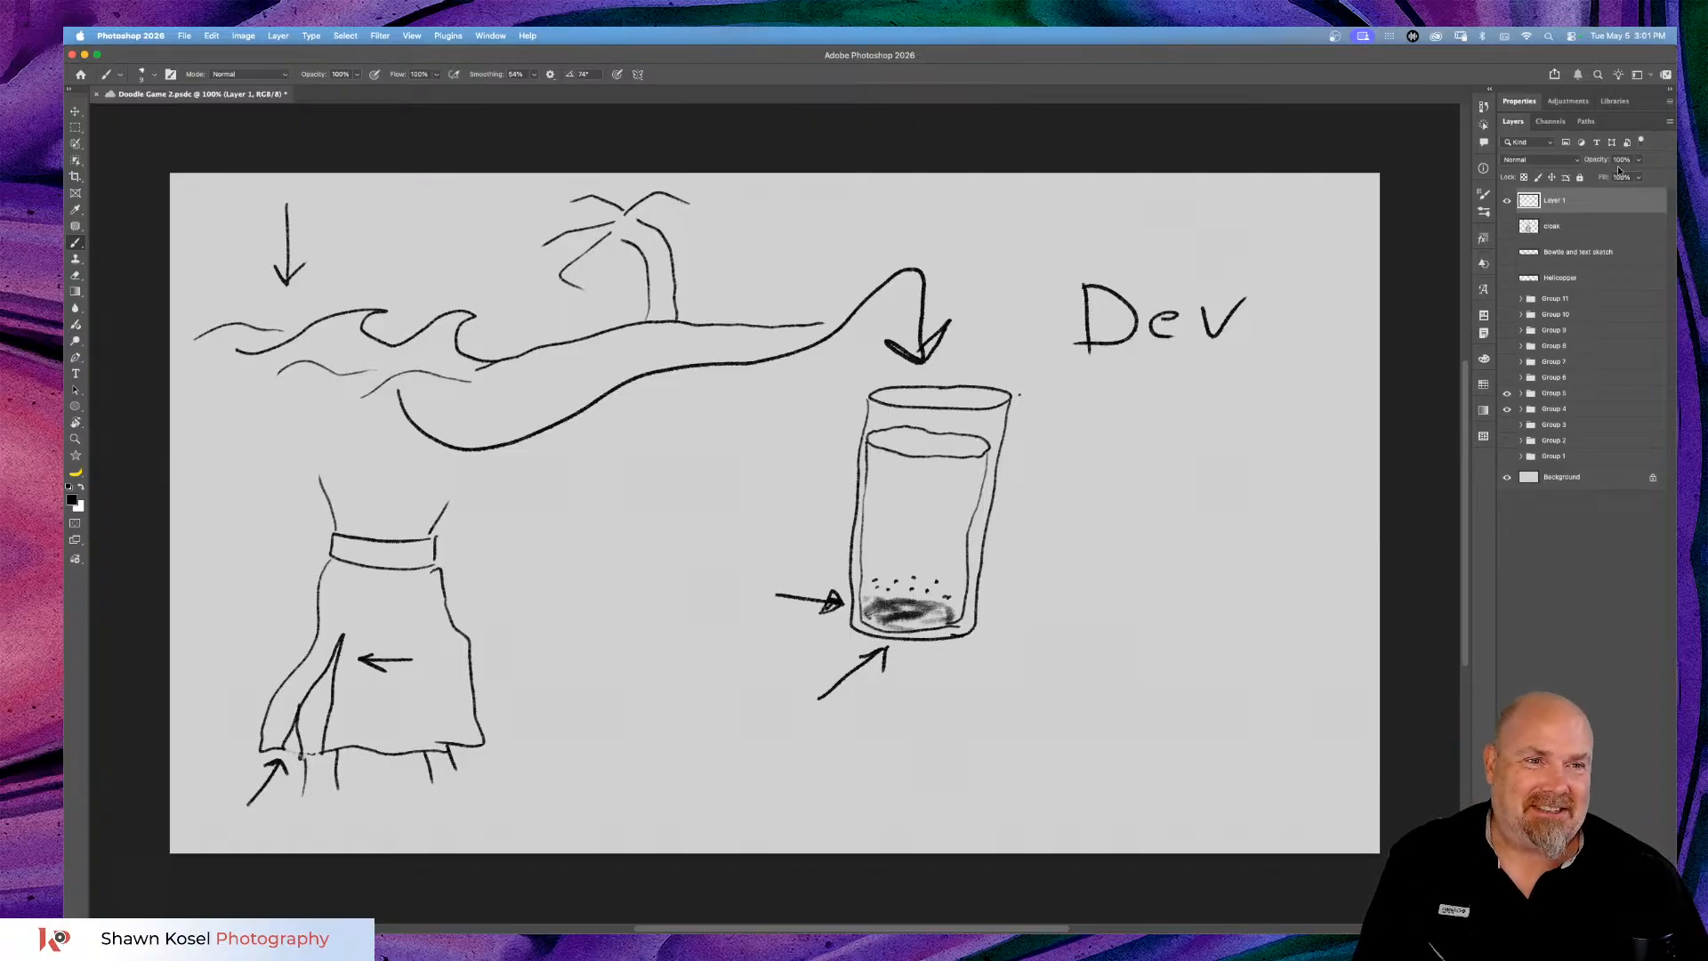
Rename the doodle's layer to "silt", hide it, and add a new empty layer above it.
double_click(1554, 201)
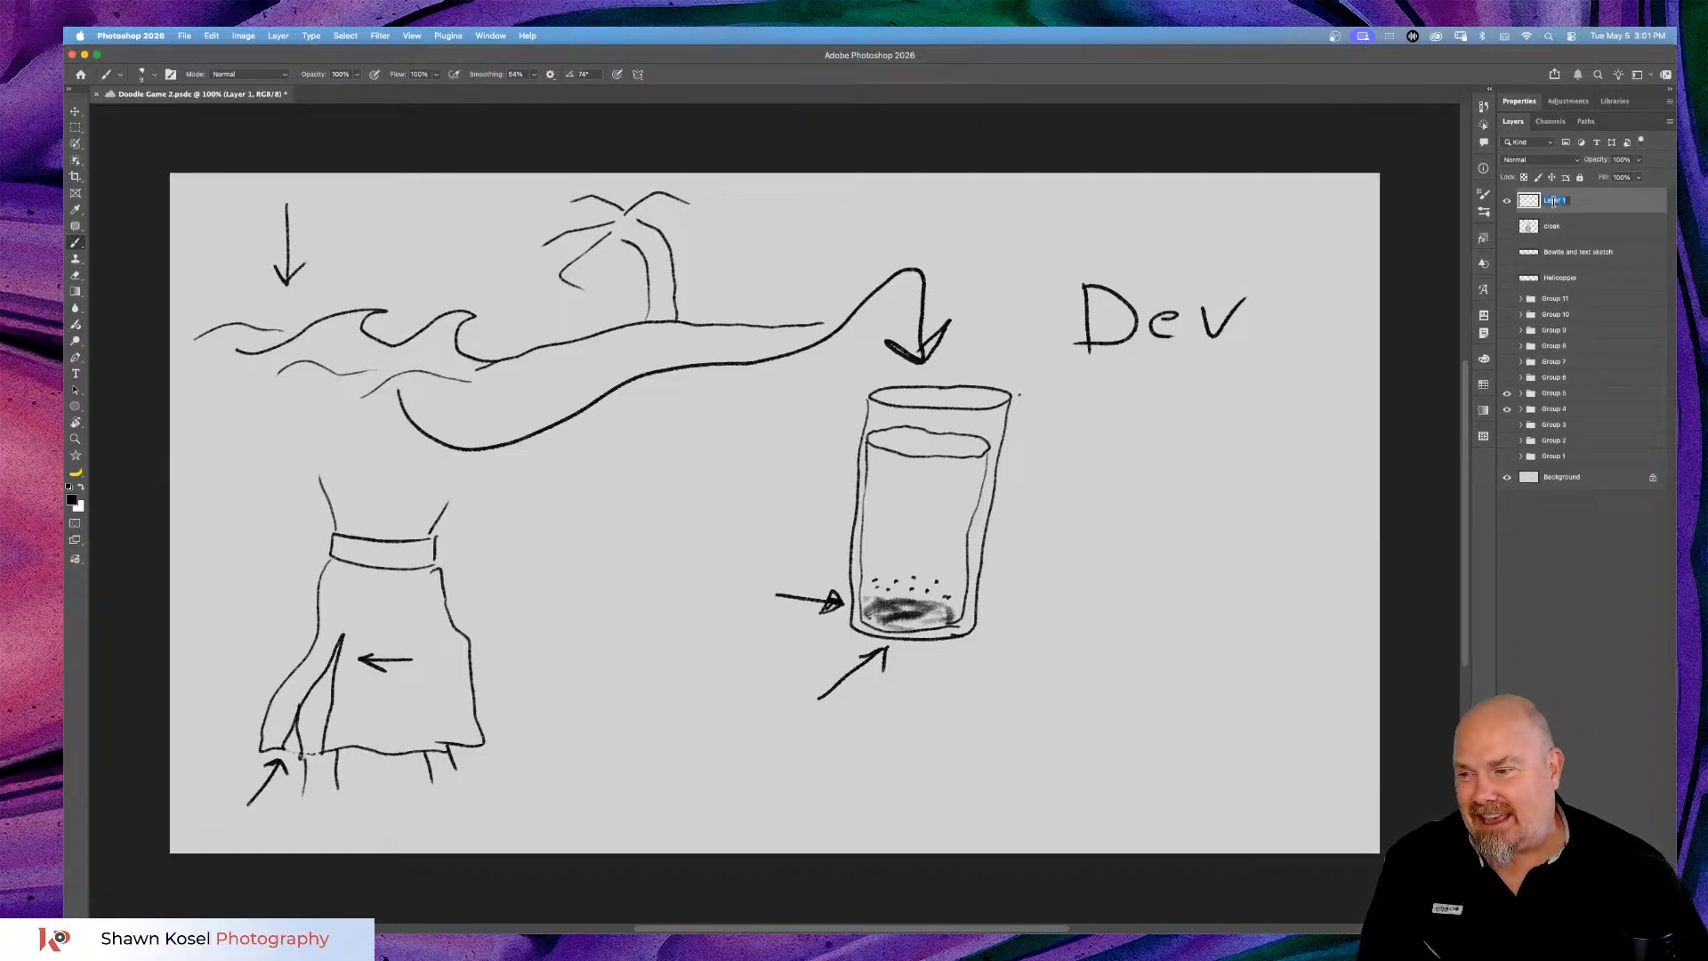
text(s)
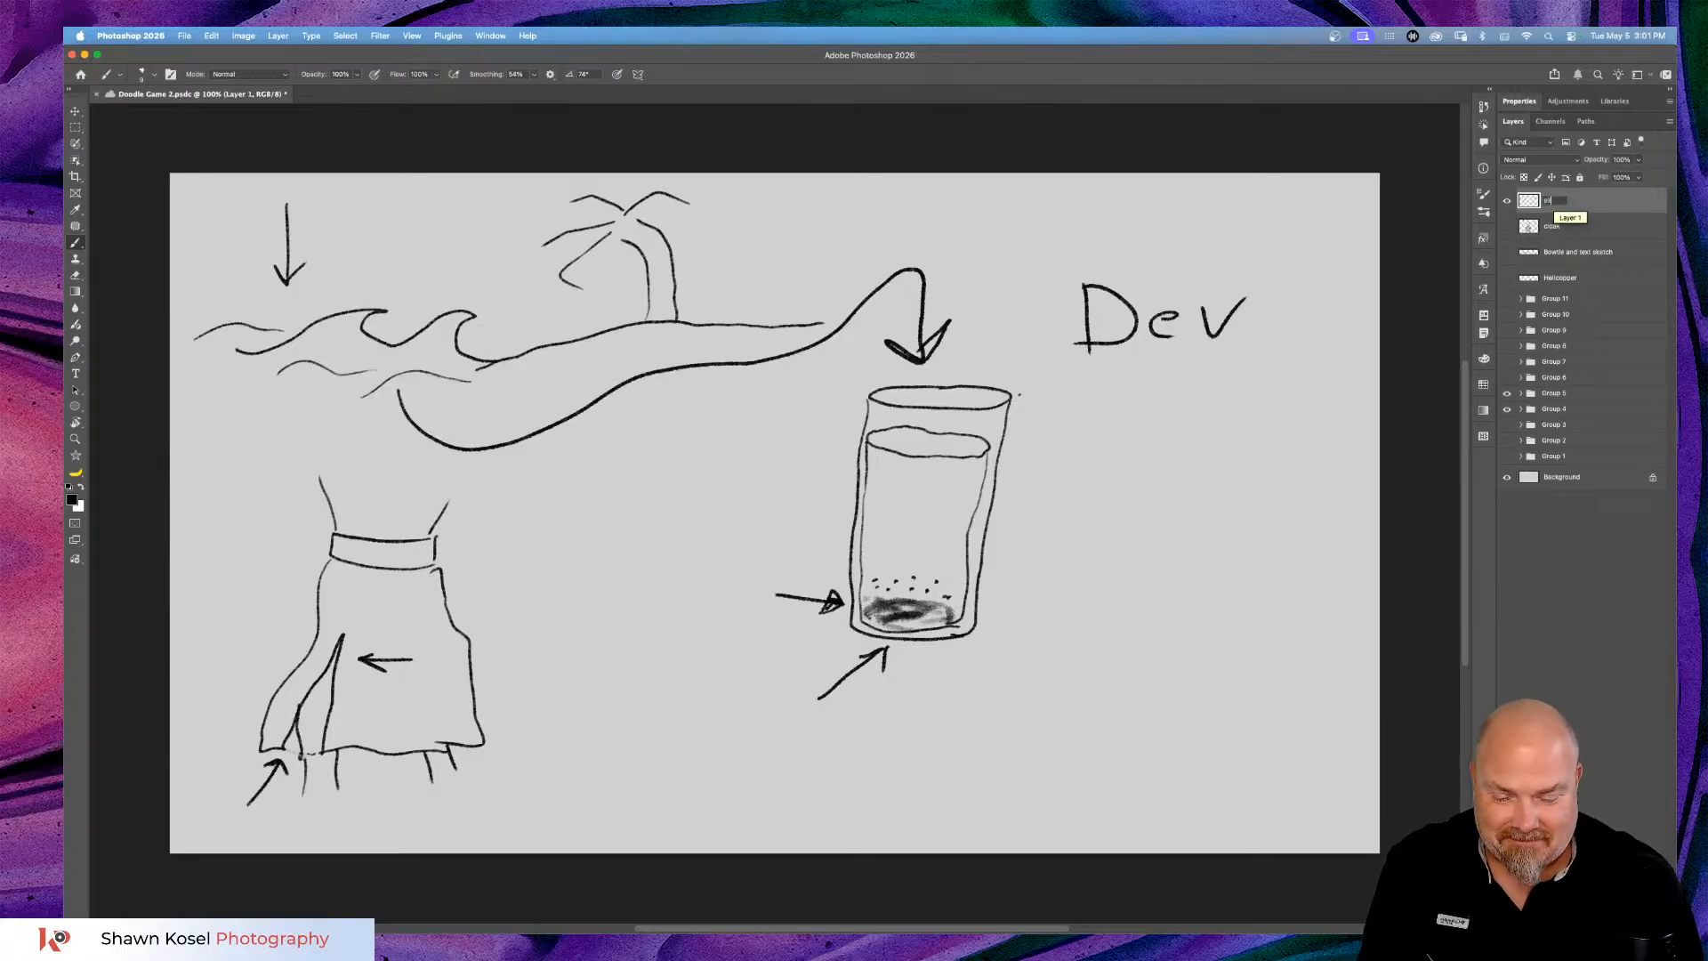
text(ilt)
key(Return)
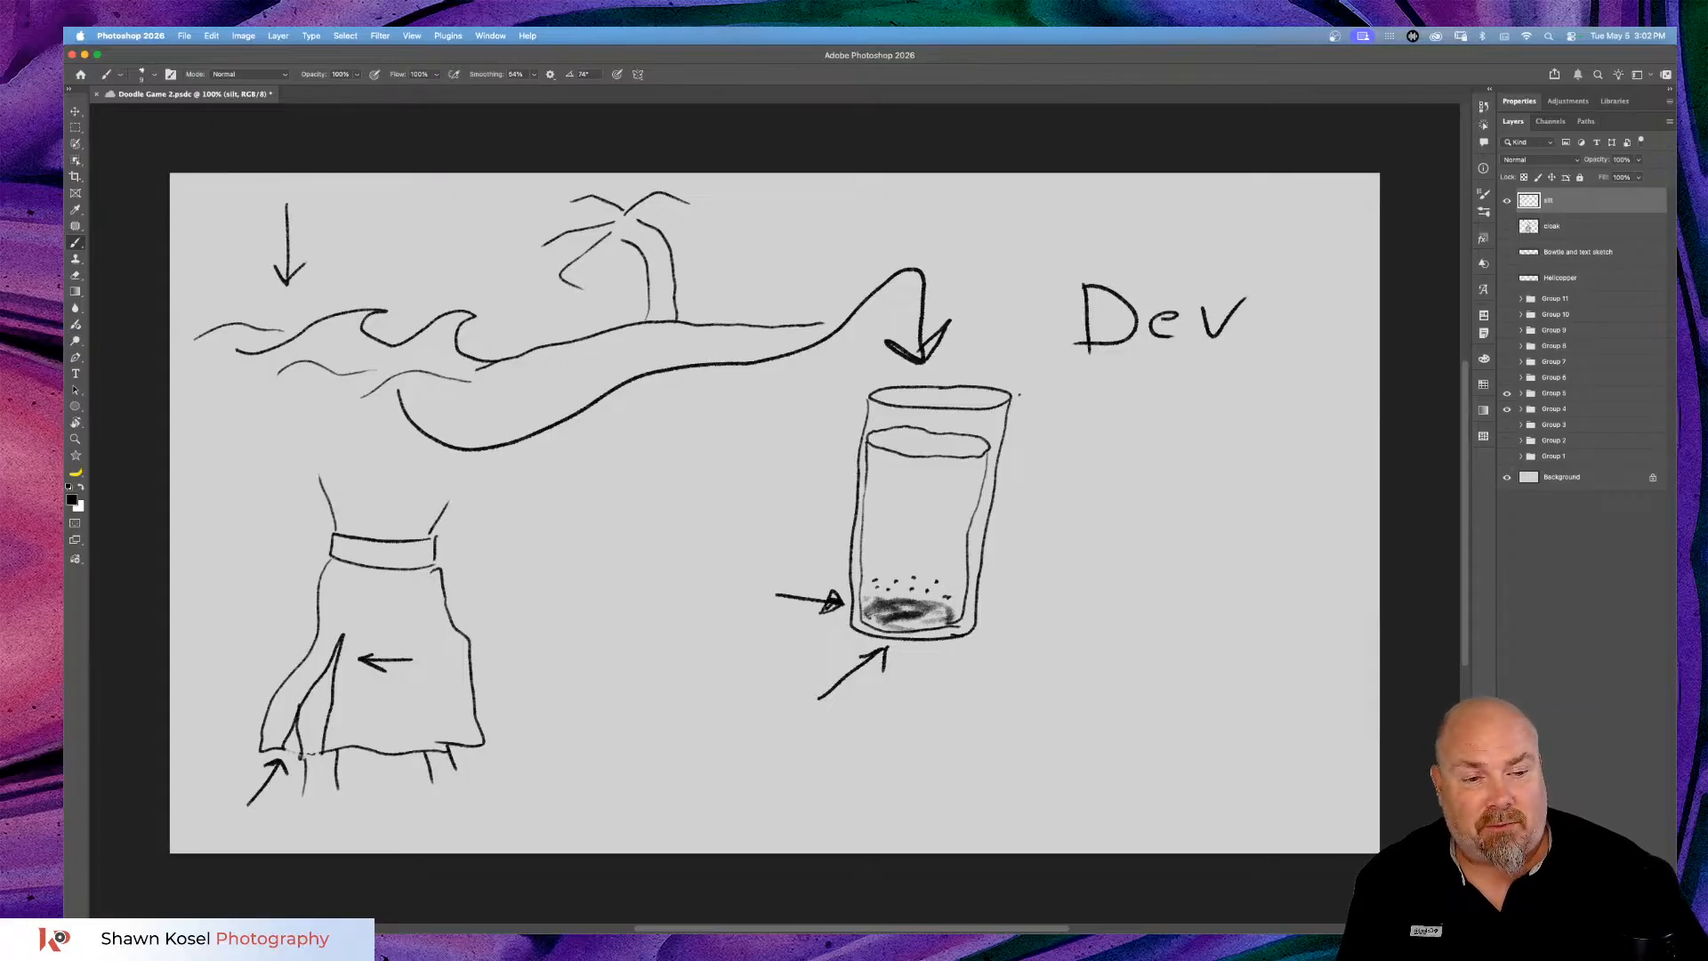
click(1523, 925)
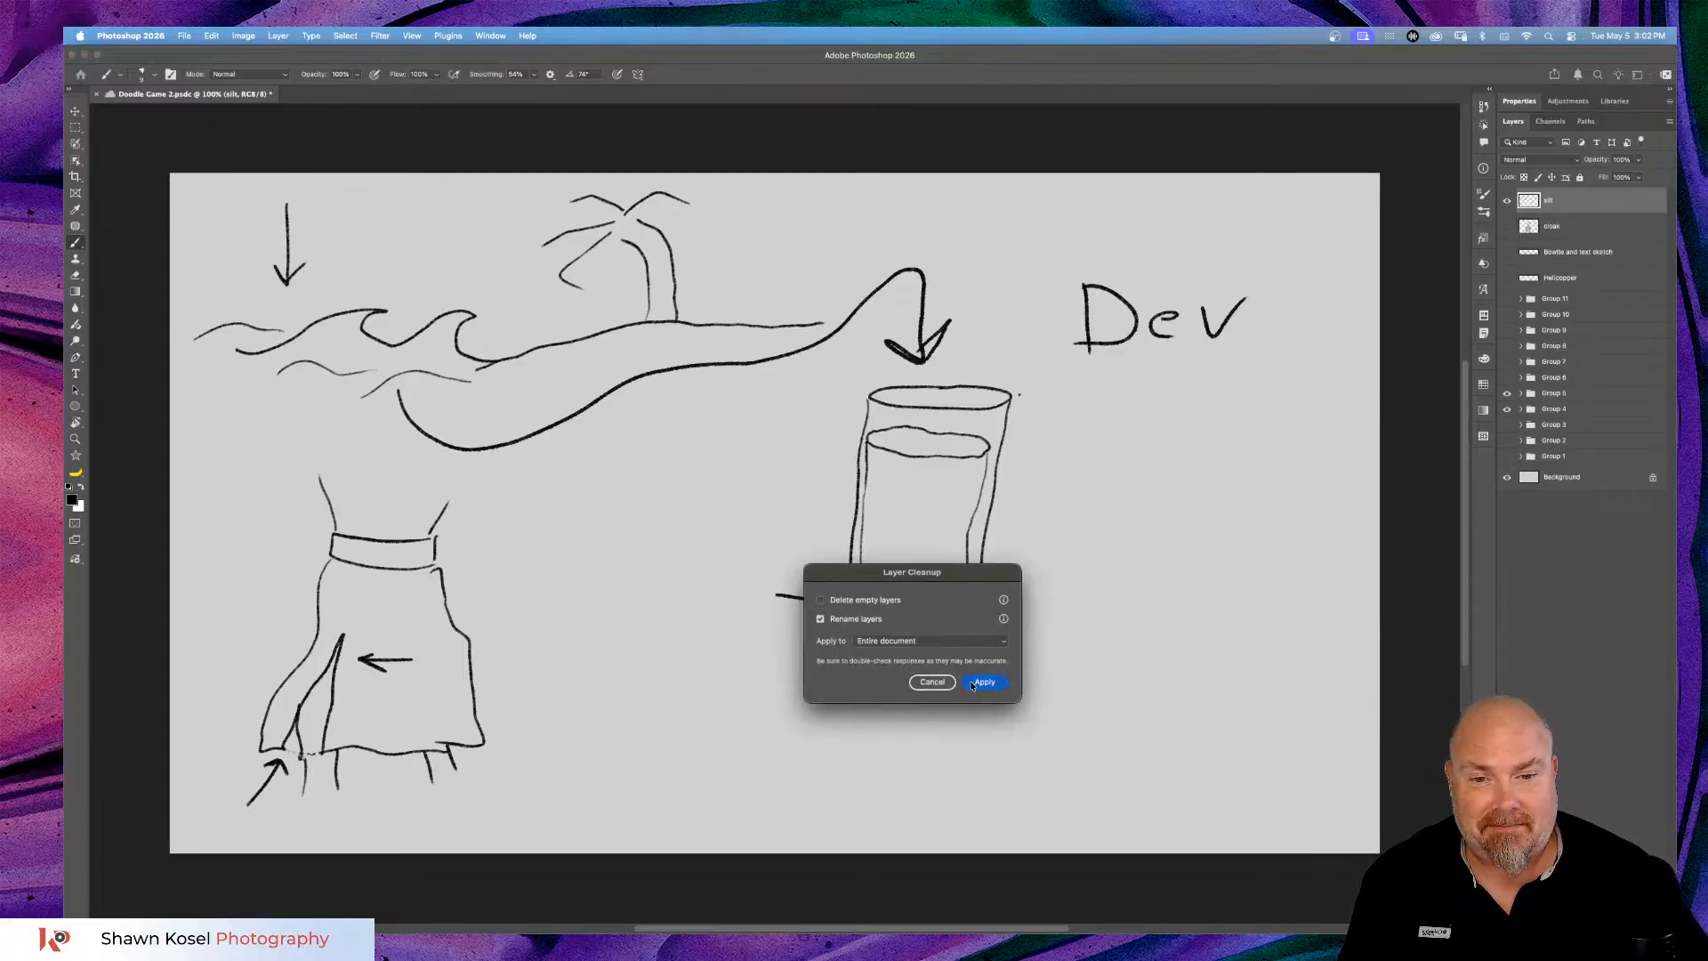
key(Escape)
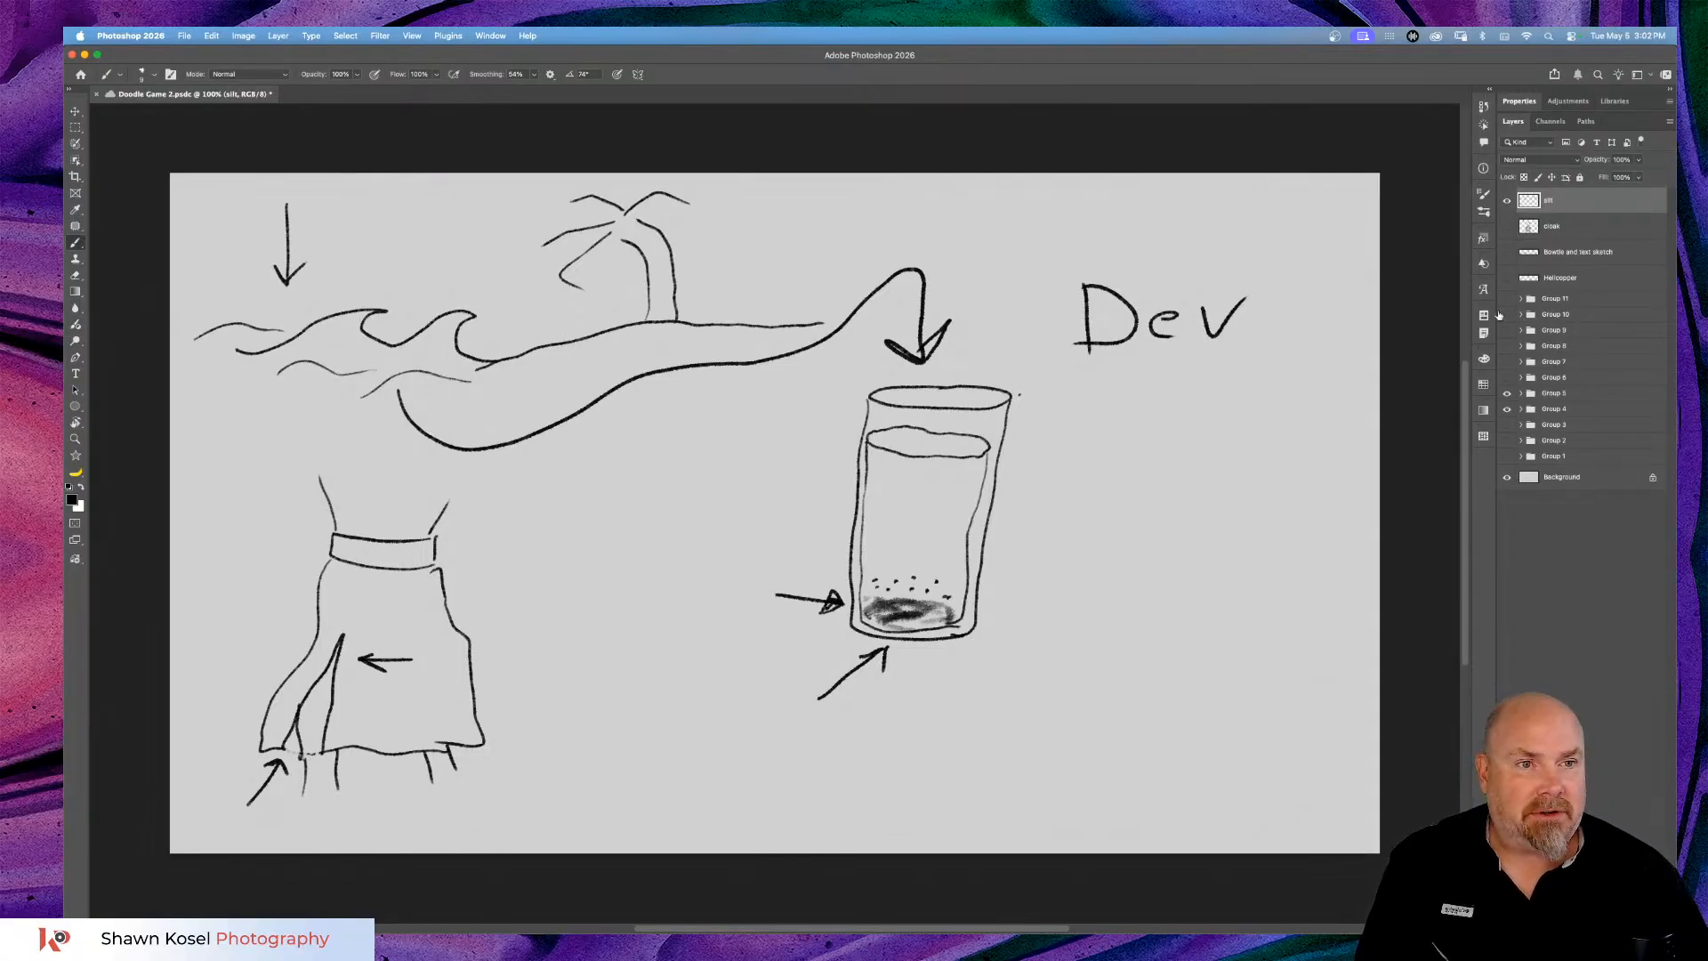
click(1508, 202)
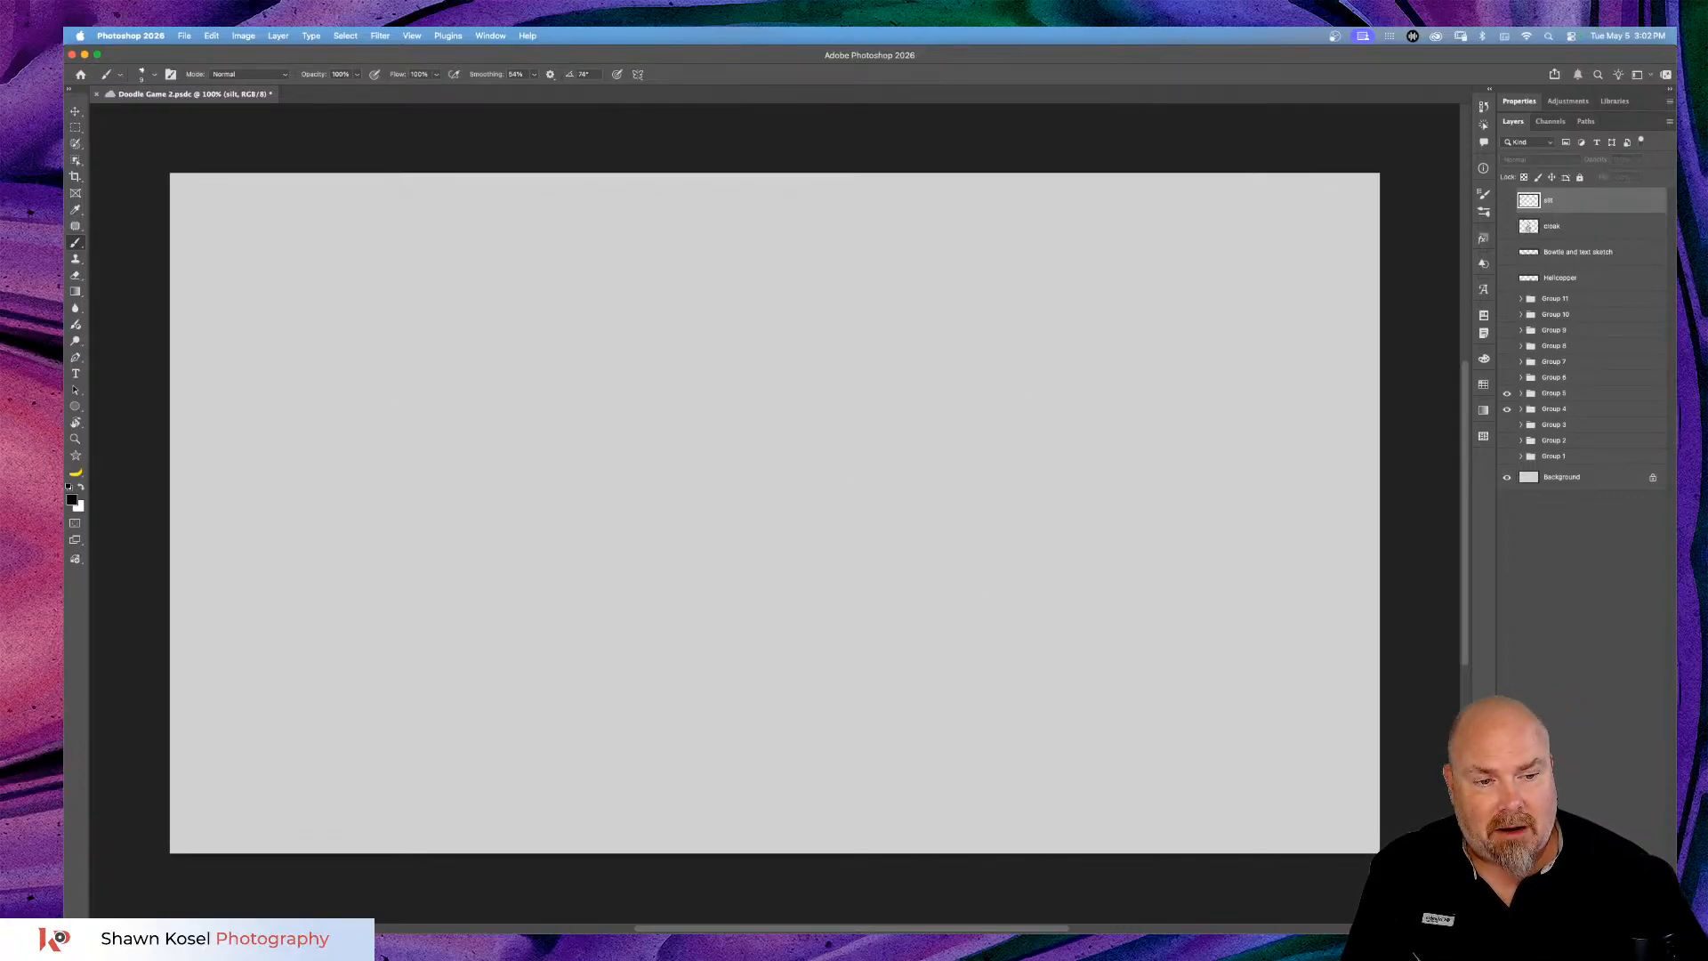
key(super+alt+shift+n)
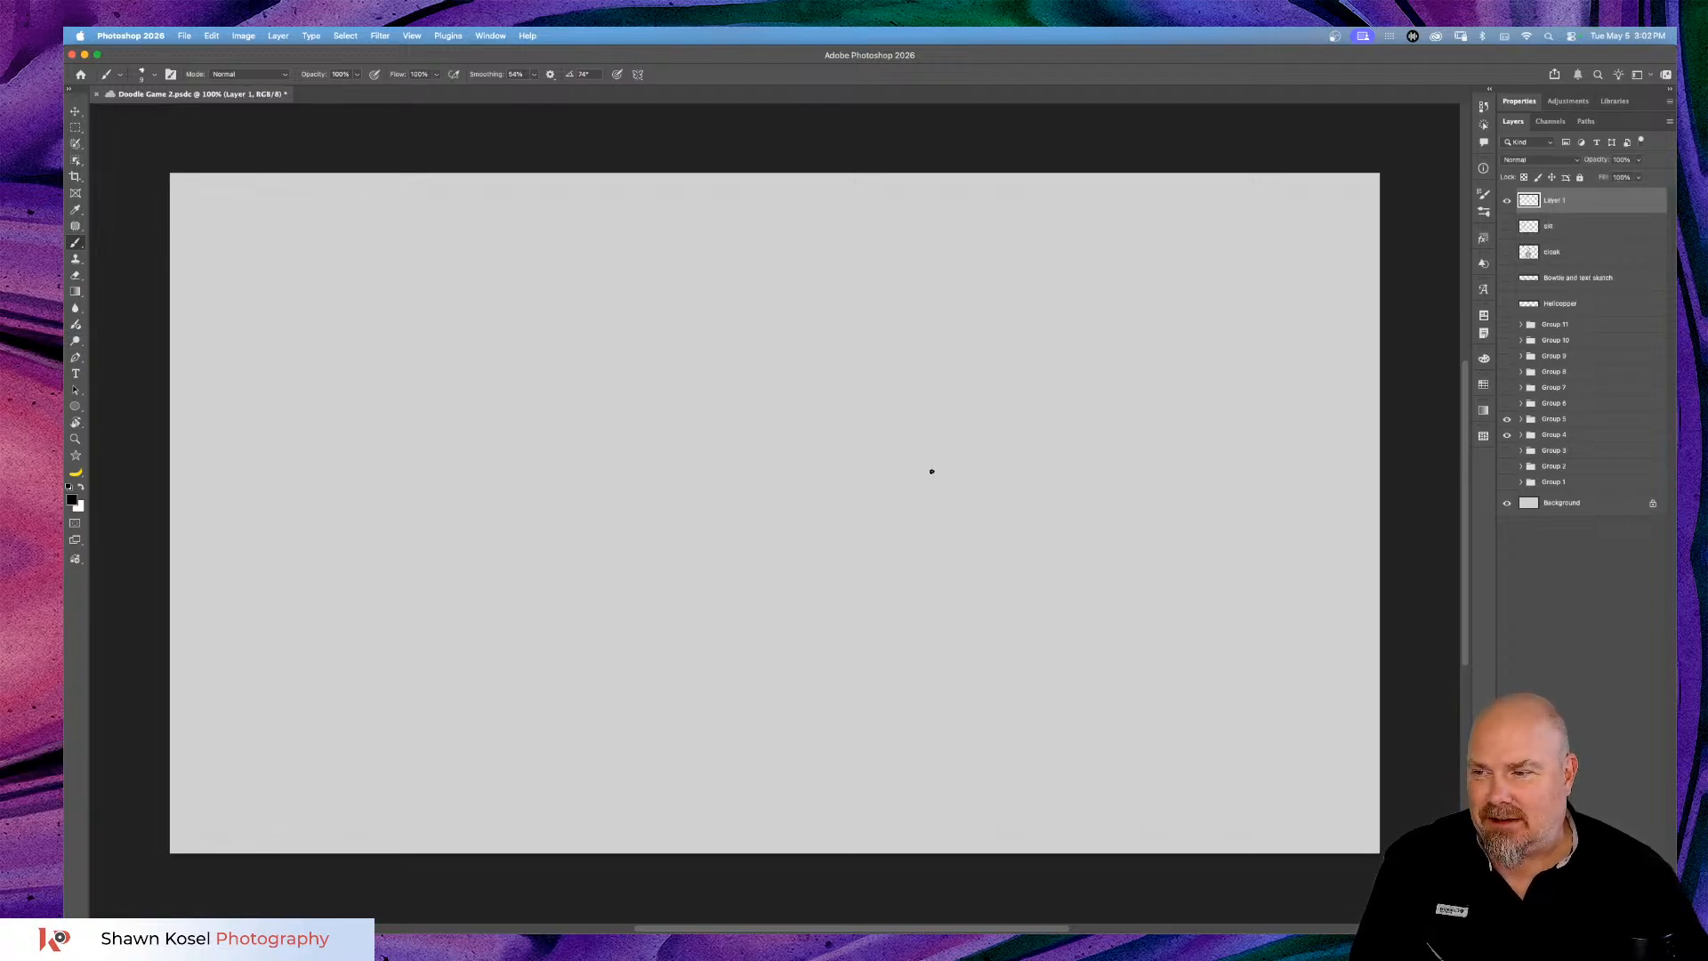
Switch to the Pictionary Generator page in Chrome for the next drawing word.
key(super+Tab)
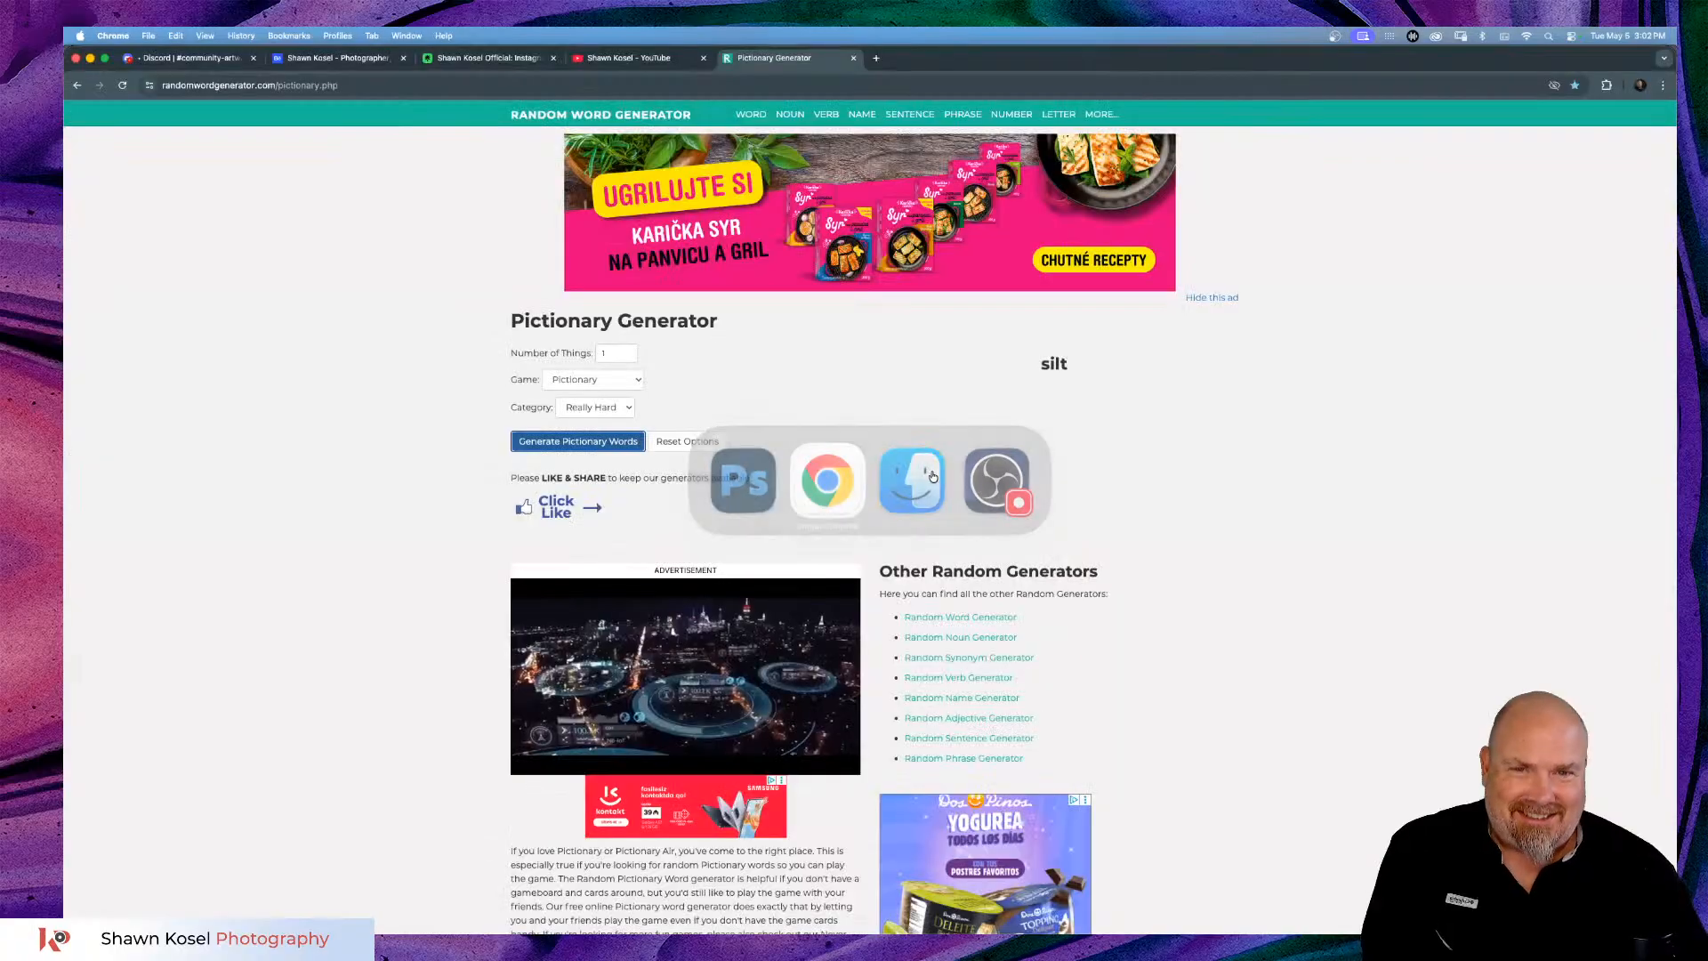
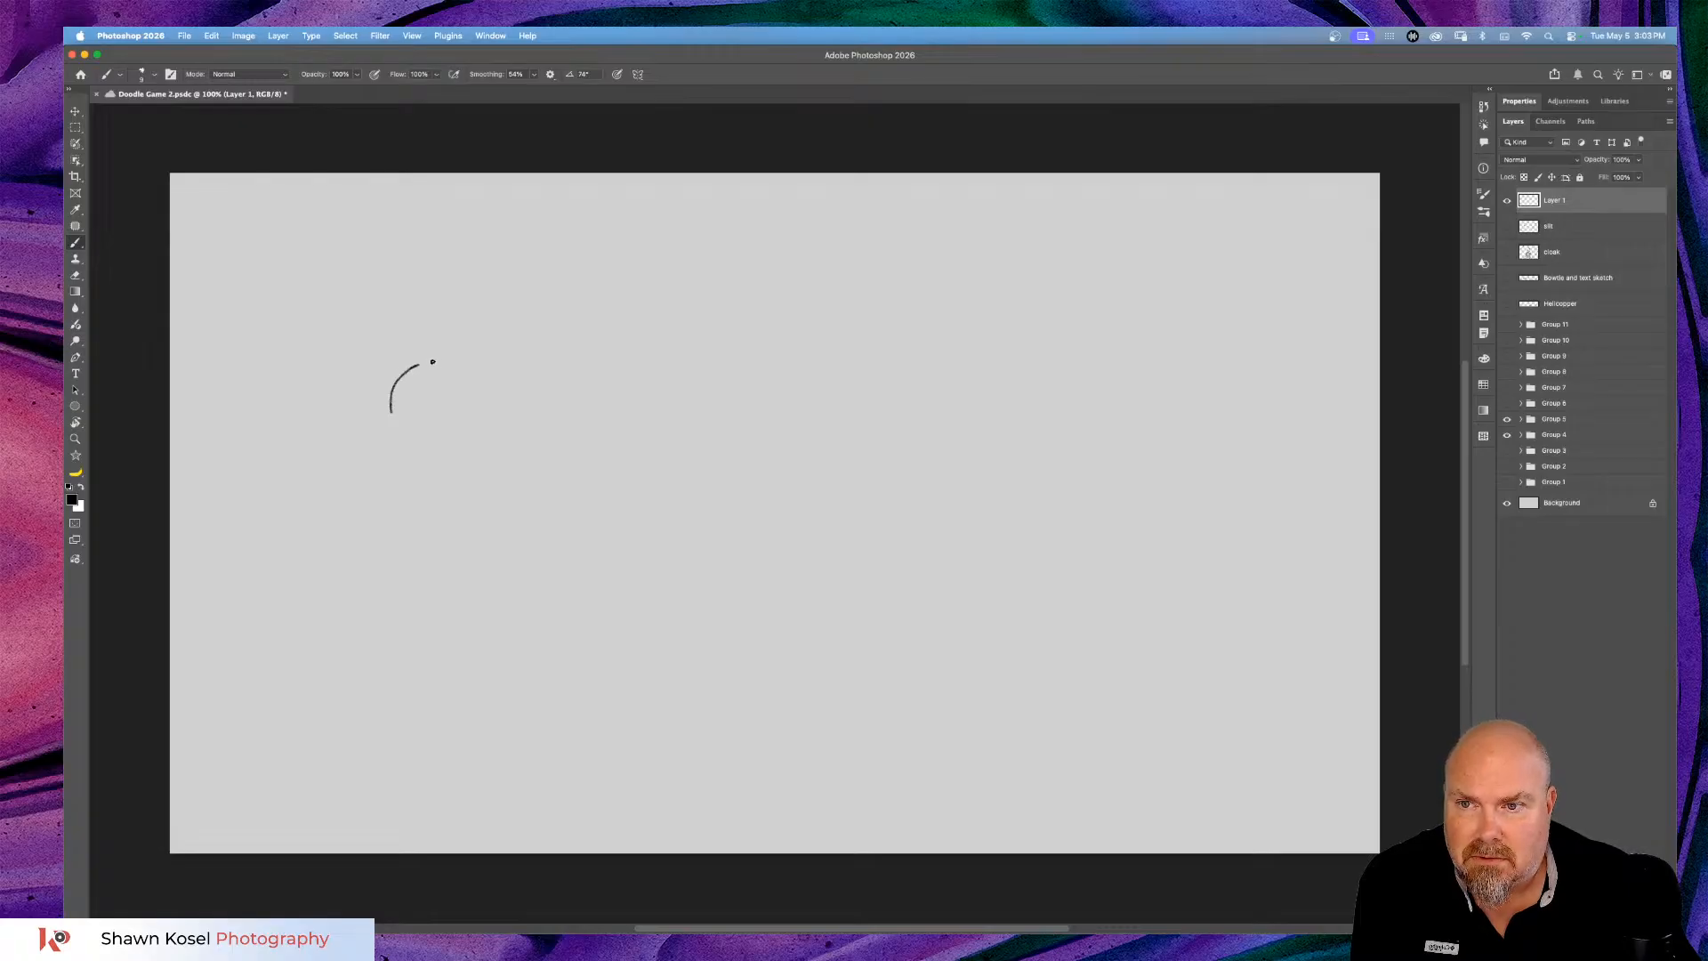
Draw a lumpy shape on the canvas's left side, with a domed top, an inner loop and a small arch at its lower edge.
drag(432, 361, 469, 385)
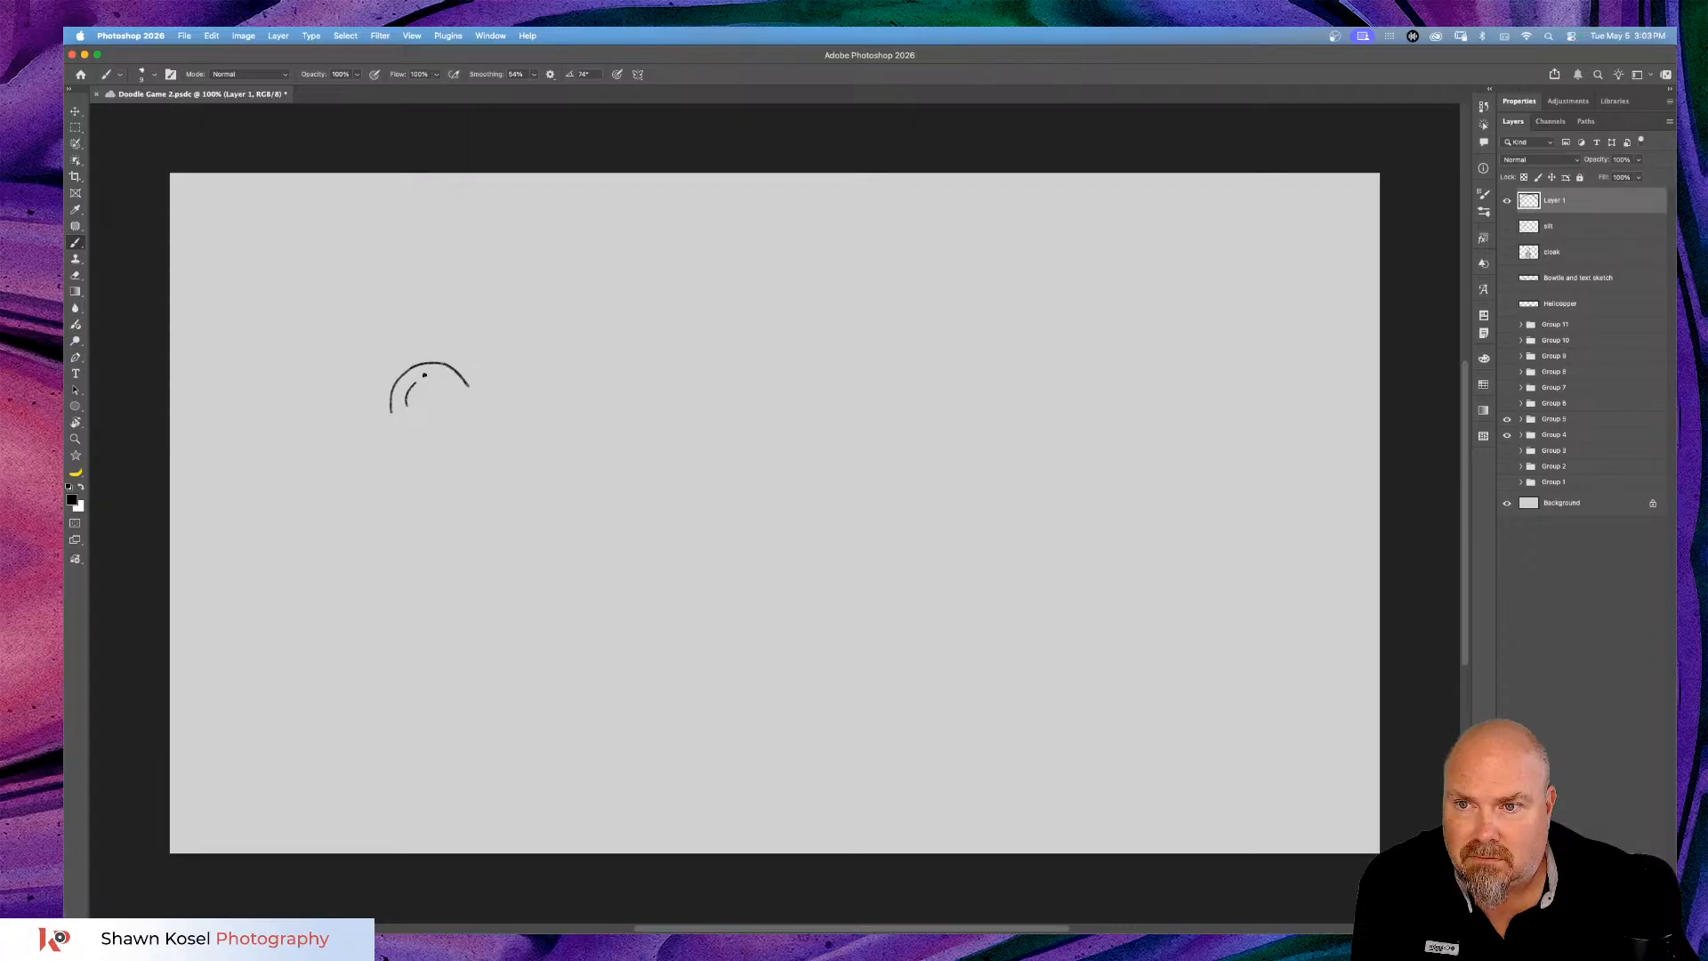
drag(424, 374, 457, 386)
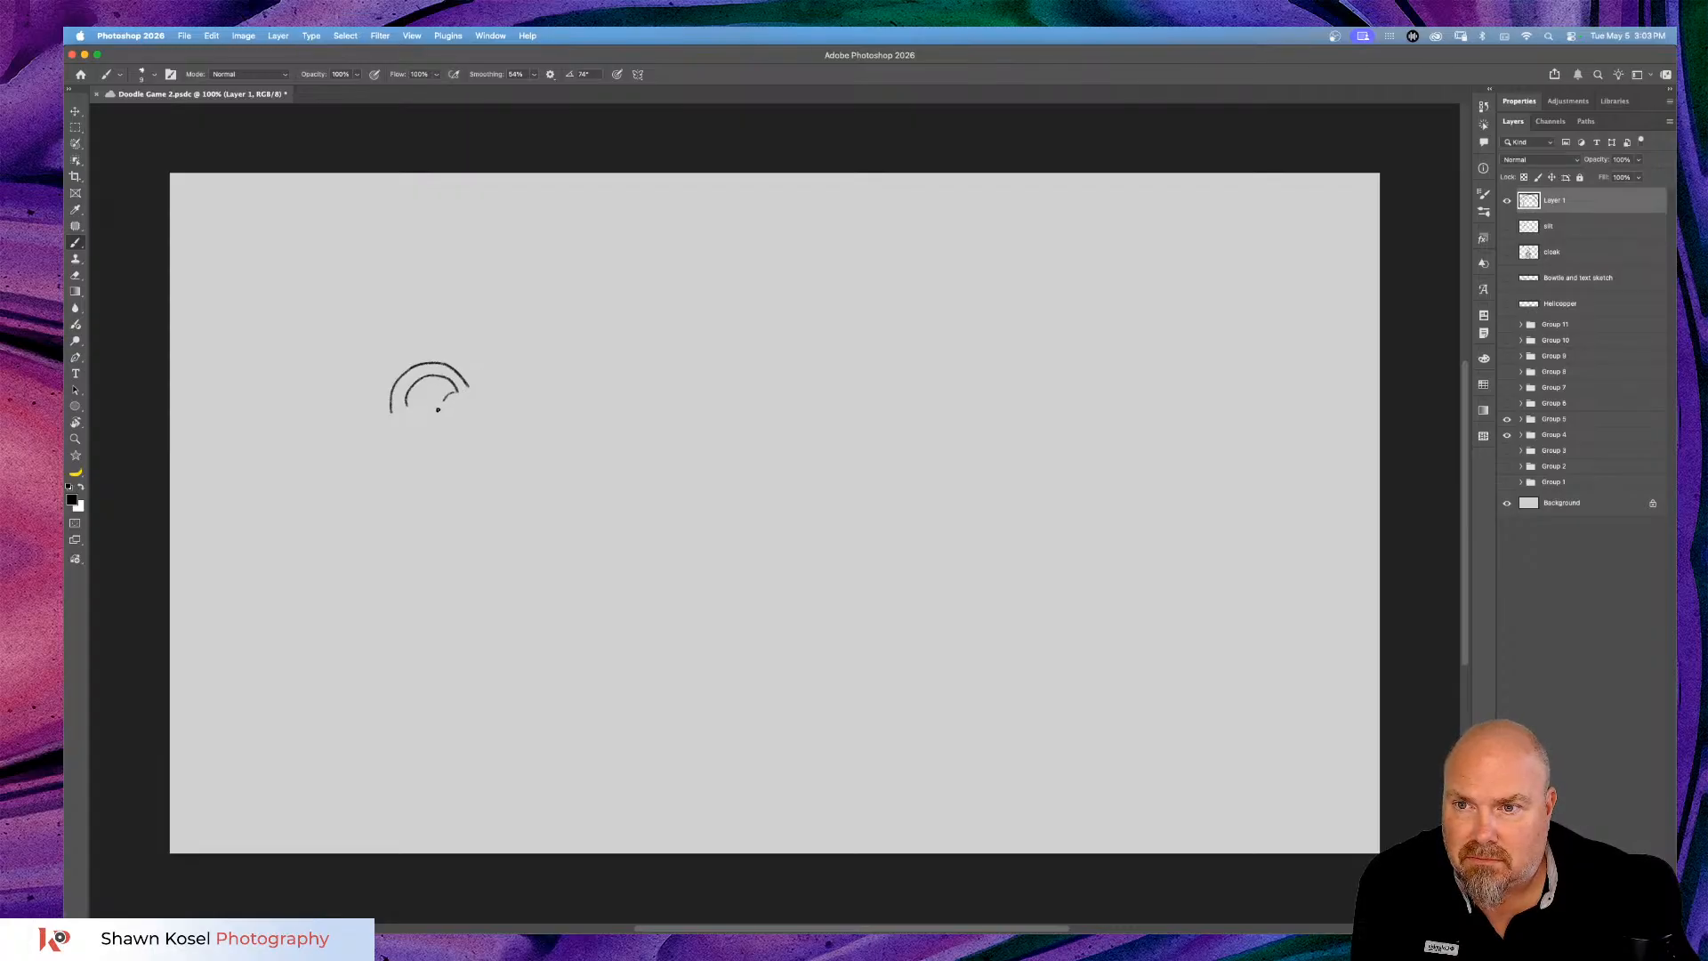
drag(415, 408, 408, 404)
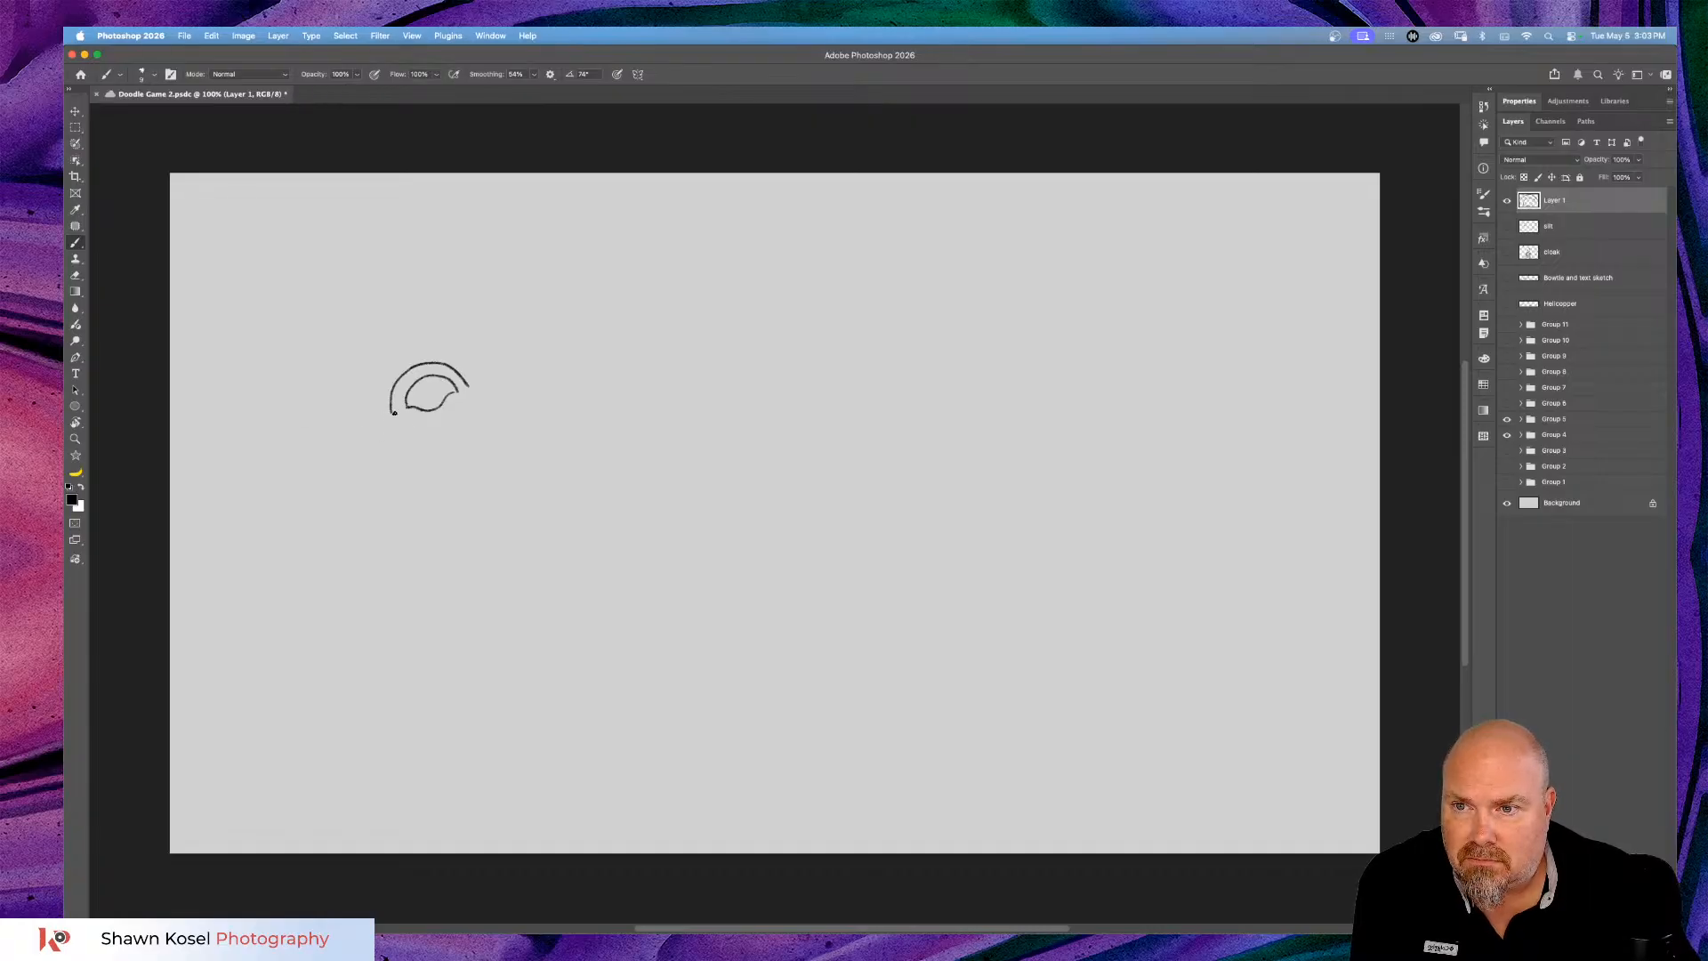
mouse_move(394, 412)
mouse_down()
mouse_move(374, 486)
mouse_move(428, 484)
mouse_move(437, 447)
mouse_move(489, 468)
mouse_move(439, 474)
mouse_move(464, 467)
mouse_move(440, 457)
mouse_move(432, 480)
mouse_move(501, 451)
mouse_move(481, 380)
mouse_up()
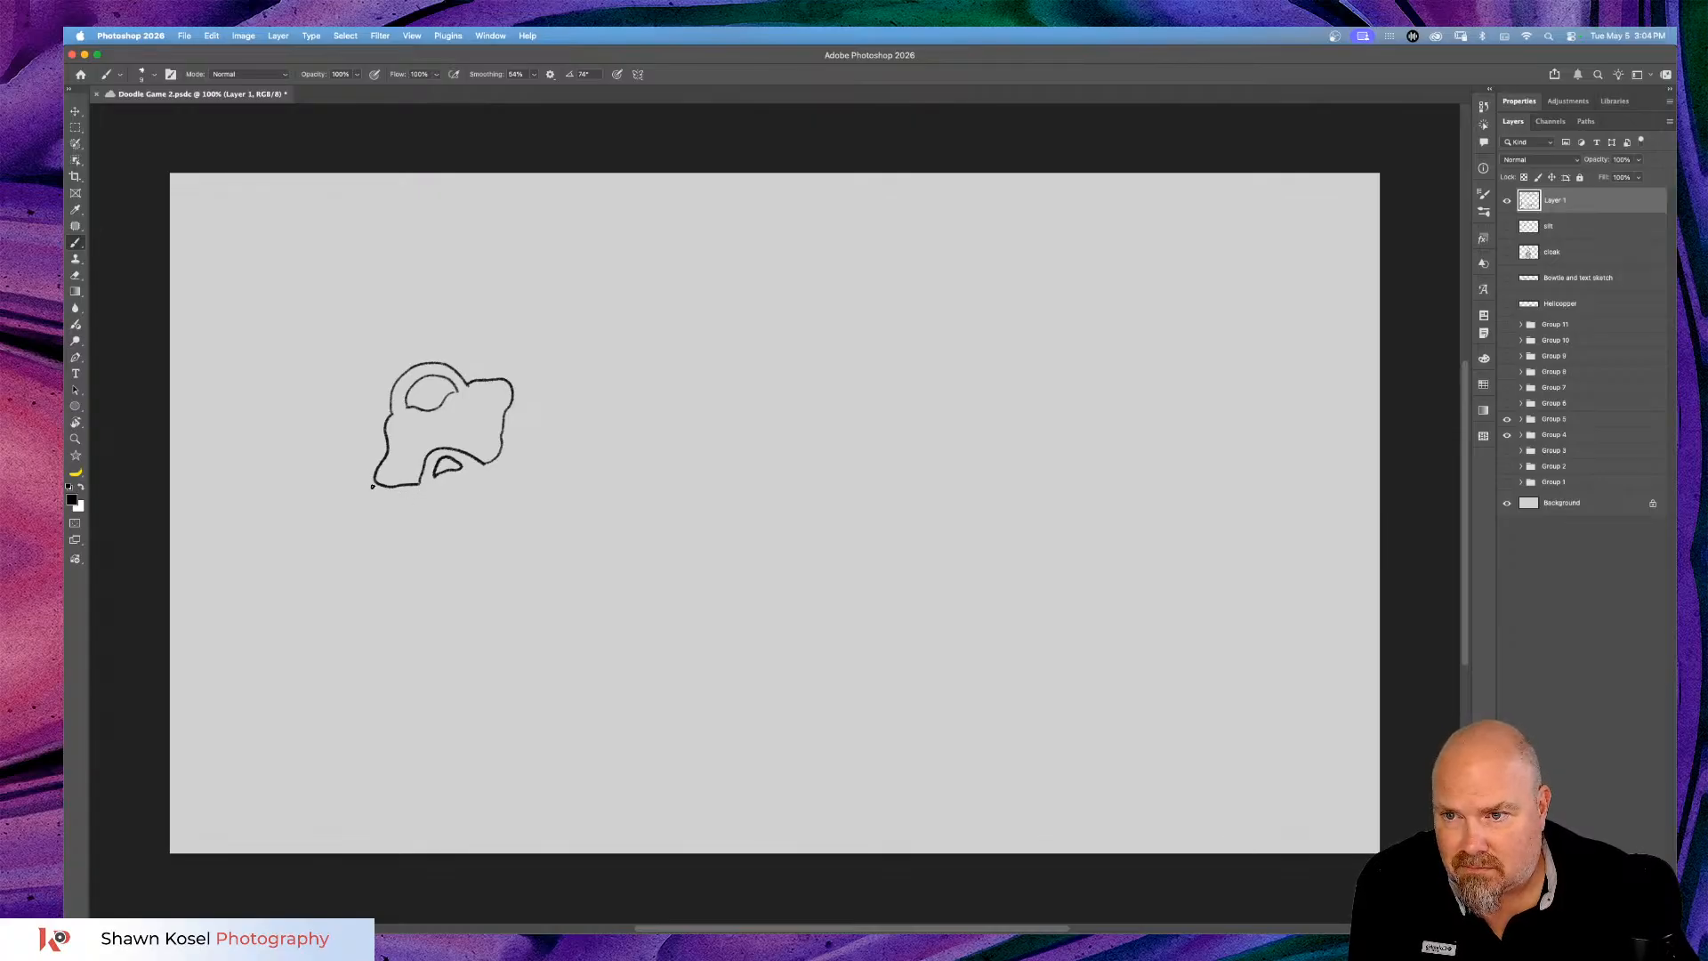
Extend the lumpy shape downward with a tapered body, side panel and folded triangular base, and add small curved marks under the top loop.
mouse_move(375, 486)
mouse_down()
mouse_move(370, 514)
mouse_move(420, 606)
mouse_up()
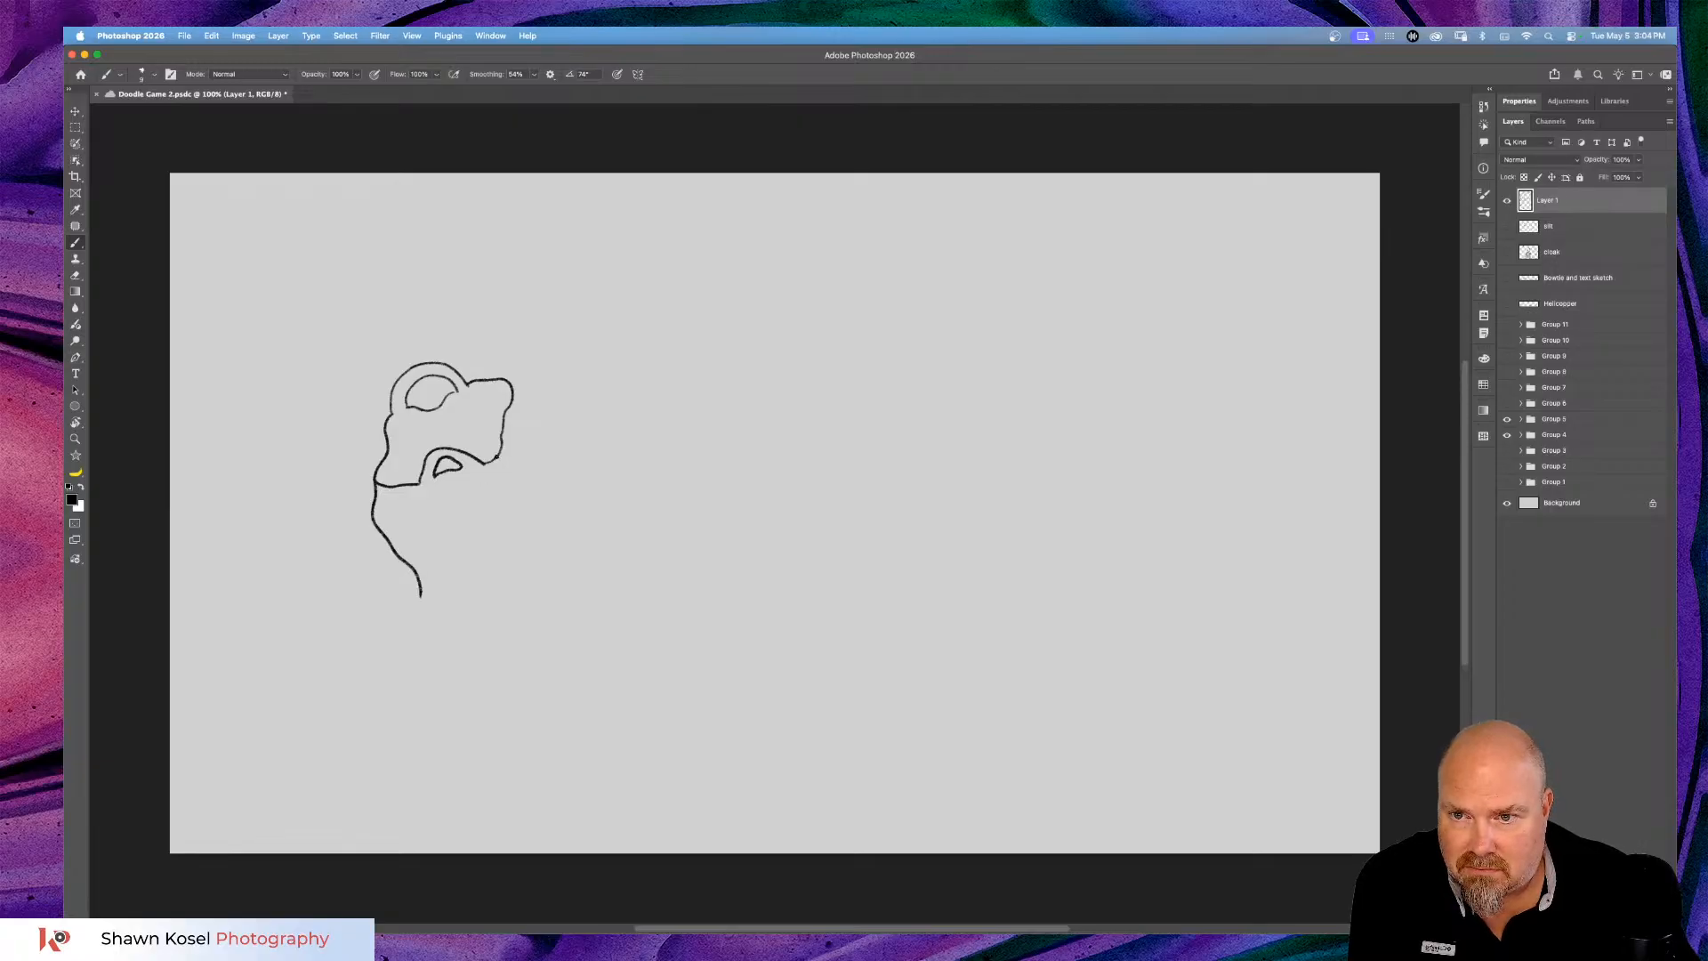
mouse_move(501, 472)
mouse_down()
mouse_move(511, 617)
mouse_move(408, 618)
mouse_move(421, 575)
mouse_up()
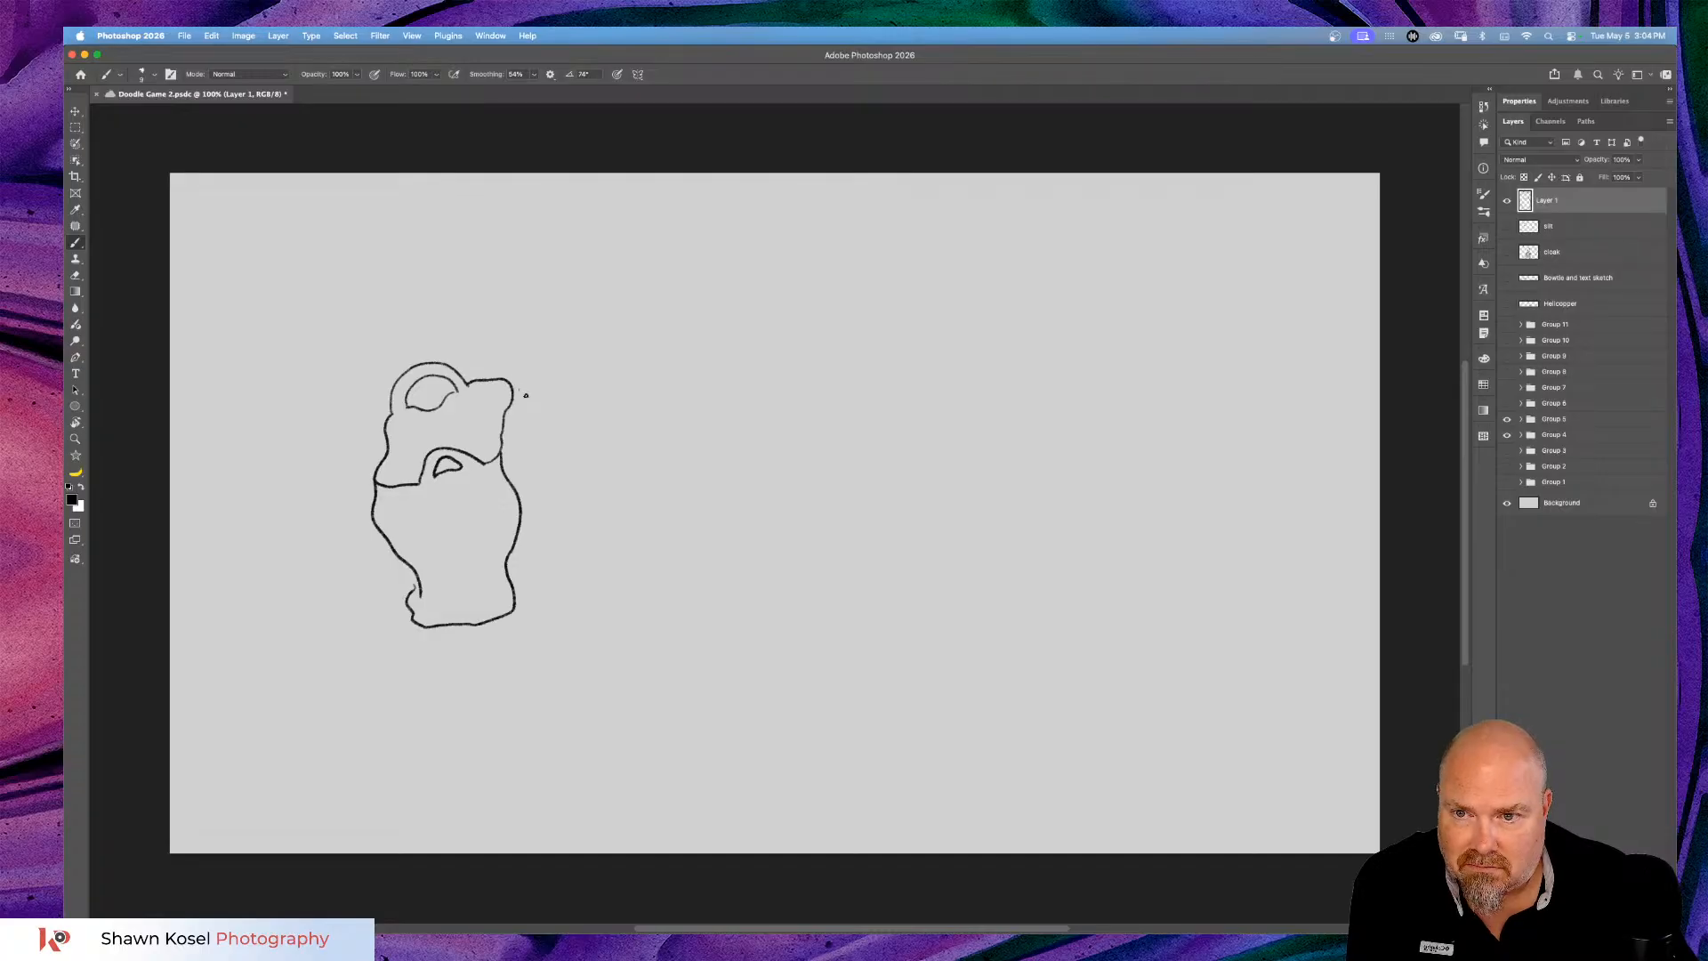
mouse_move(522, 390)
mouse_down()
mouse_move(566, 489)
mouse_move(525, 596)
mouse_move(514, 613)
mouse_move(479, 577)
mouse_move(443, 585)
mouse_move(407, 630)
mouse_up()
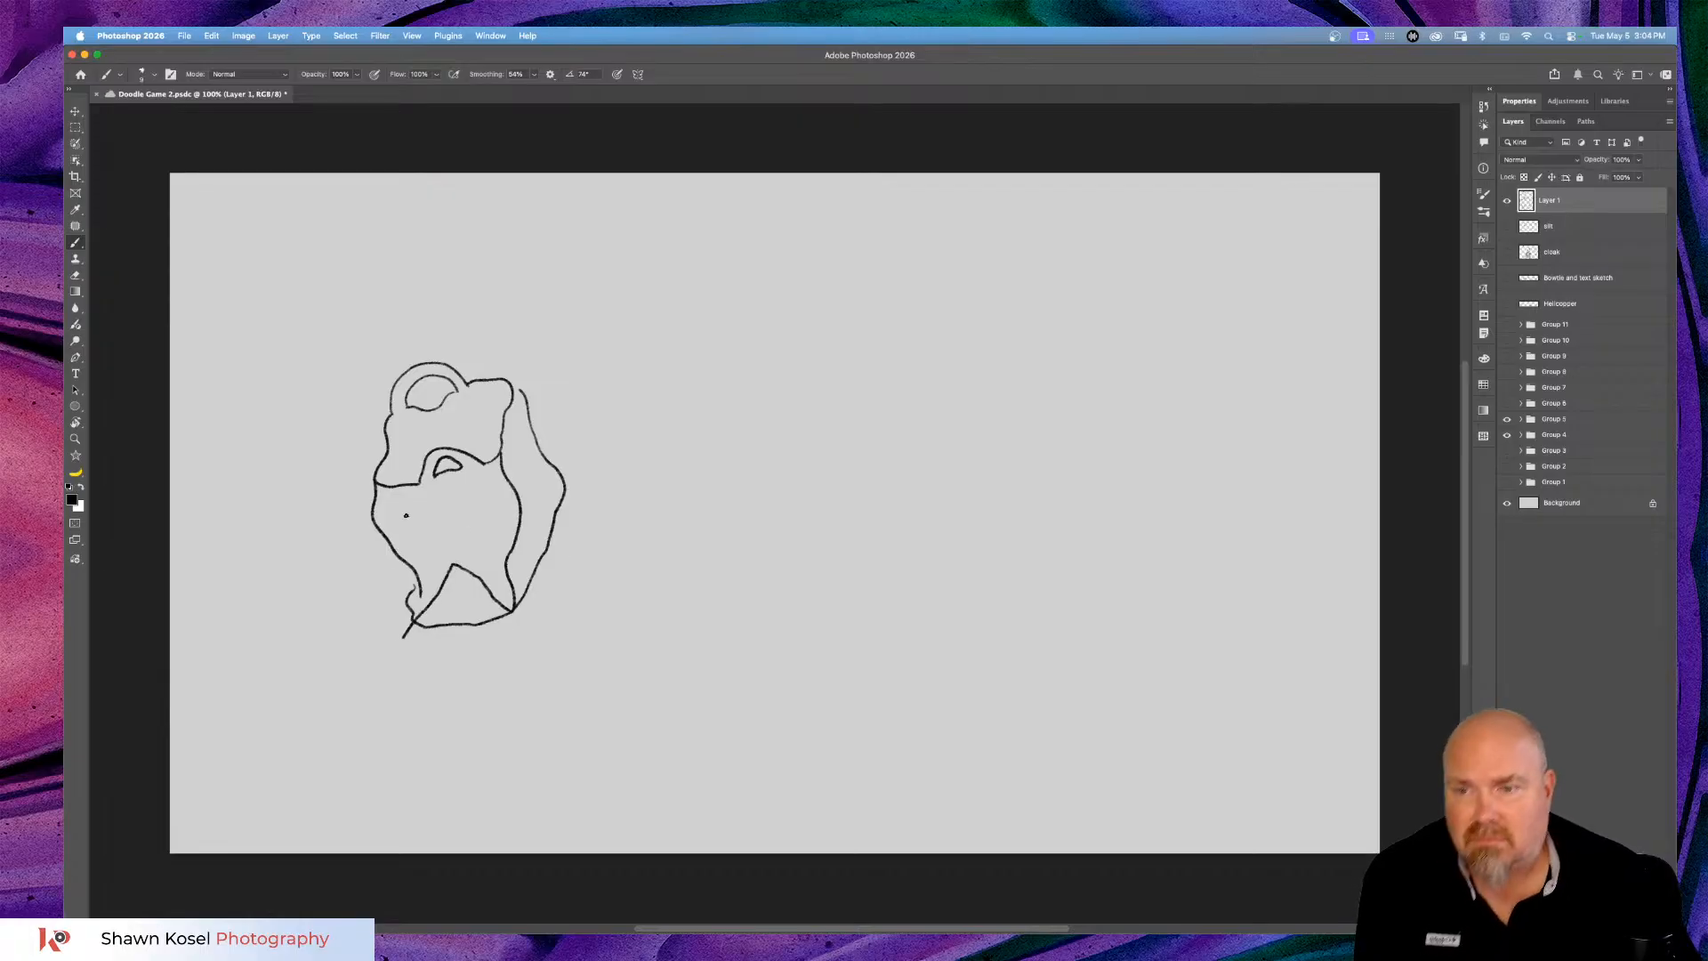
key(super+z)
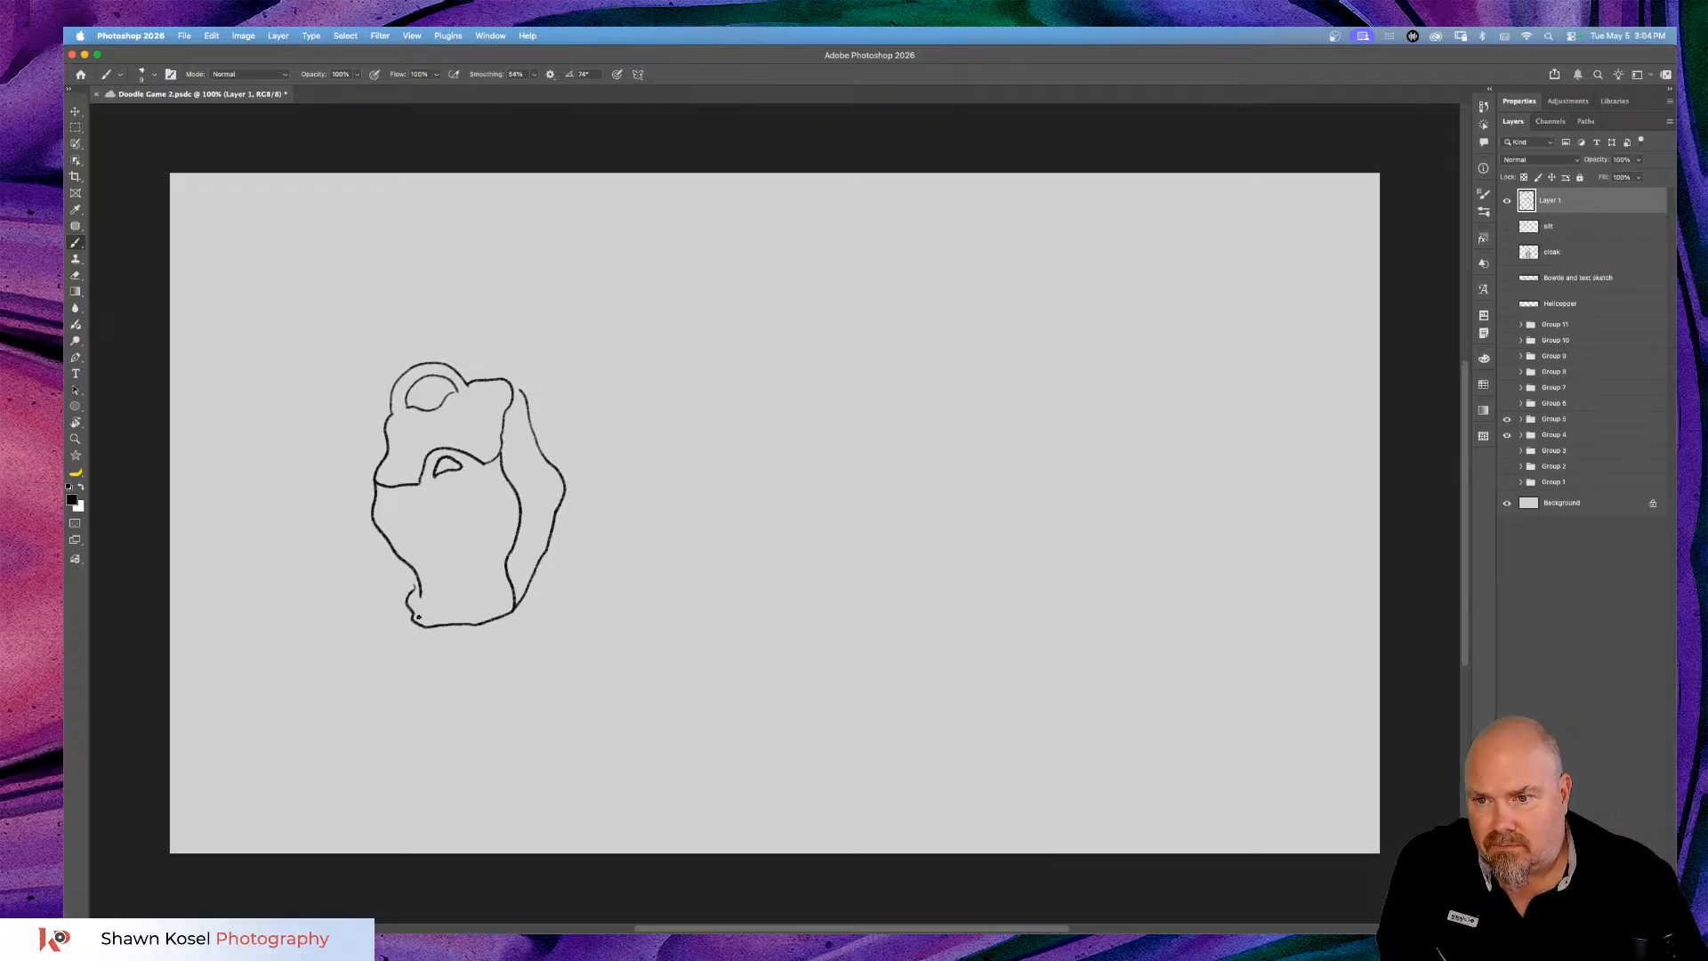
mouse_move(426, 610)
mouse_down()
mouse_move(453, 554)
mouse_move(516, 610)
mouse_up()
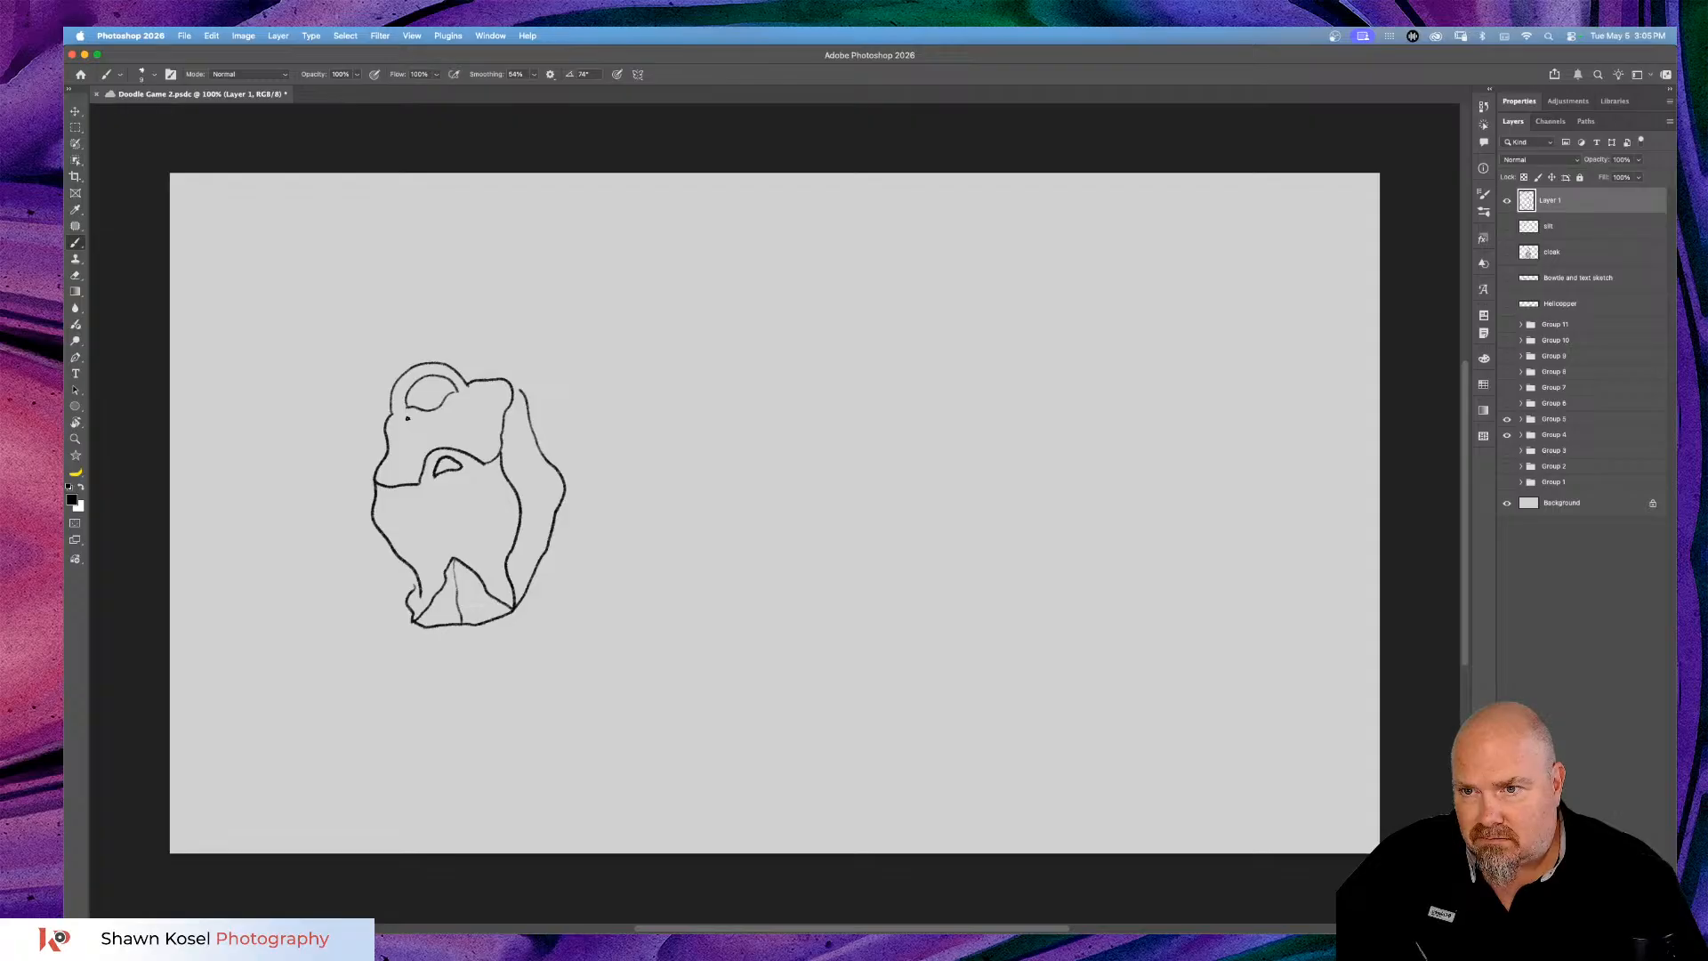
mouse_move(407, 418)
mouse_down()
mouse_move(442, 412)
mouse_move(437, 434)
mouse_up()
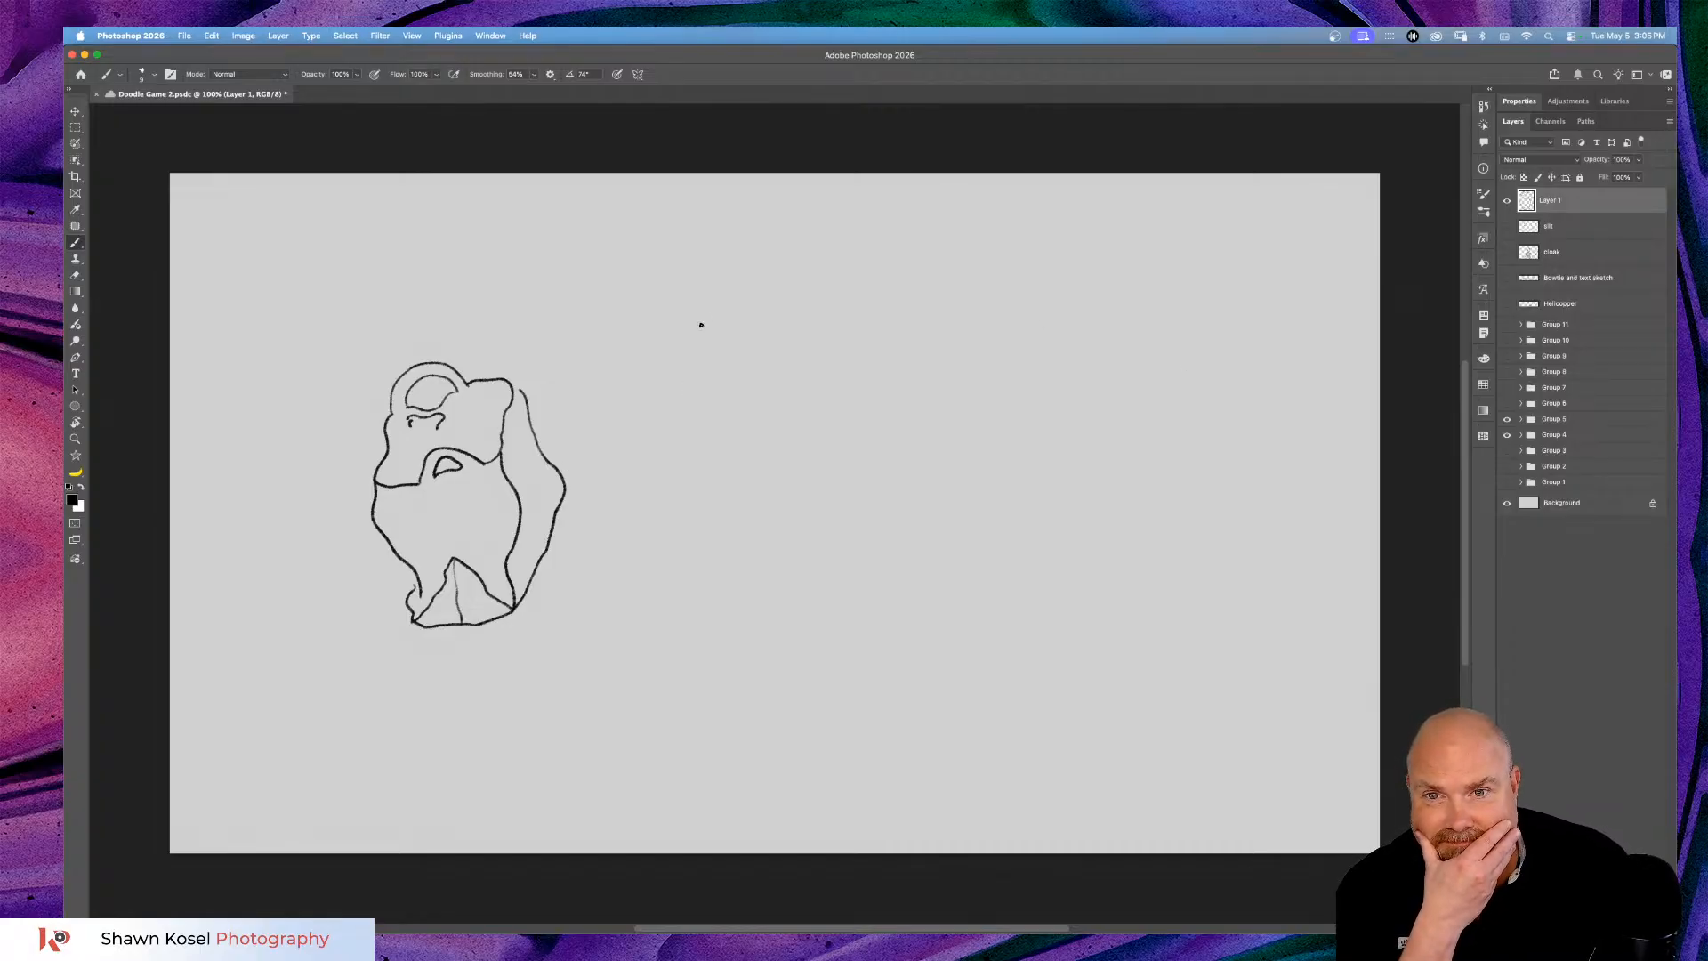
Draw a pistol to the right of the lumpy shape, with a trigger guard, trigger, hammer and hatched grip.
mouse_move(689, 330)
mouse_down()
mouse_move(659, 480)
mouse_move(768, 476)
mouse_move(792, 387)
mouse_up()
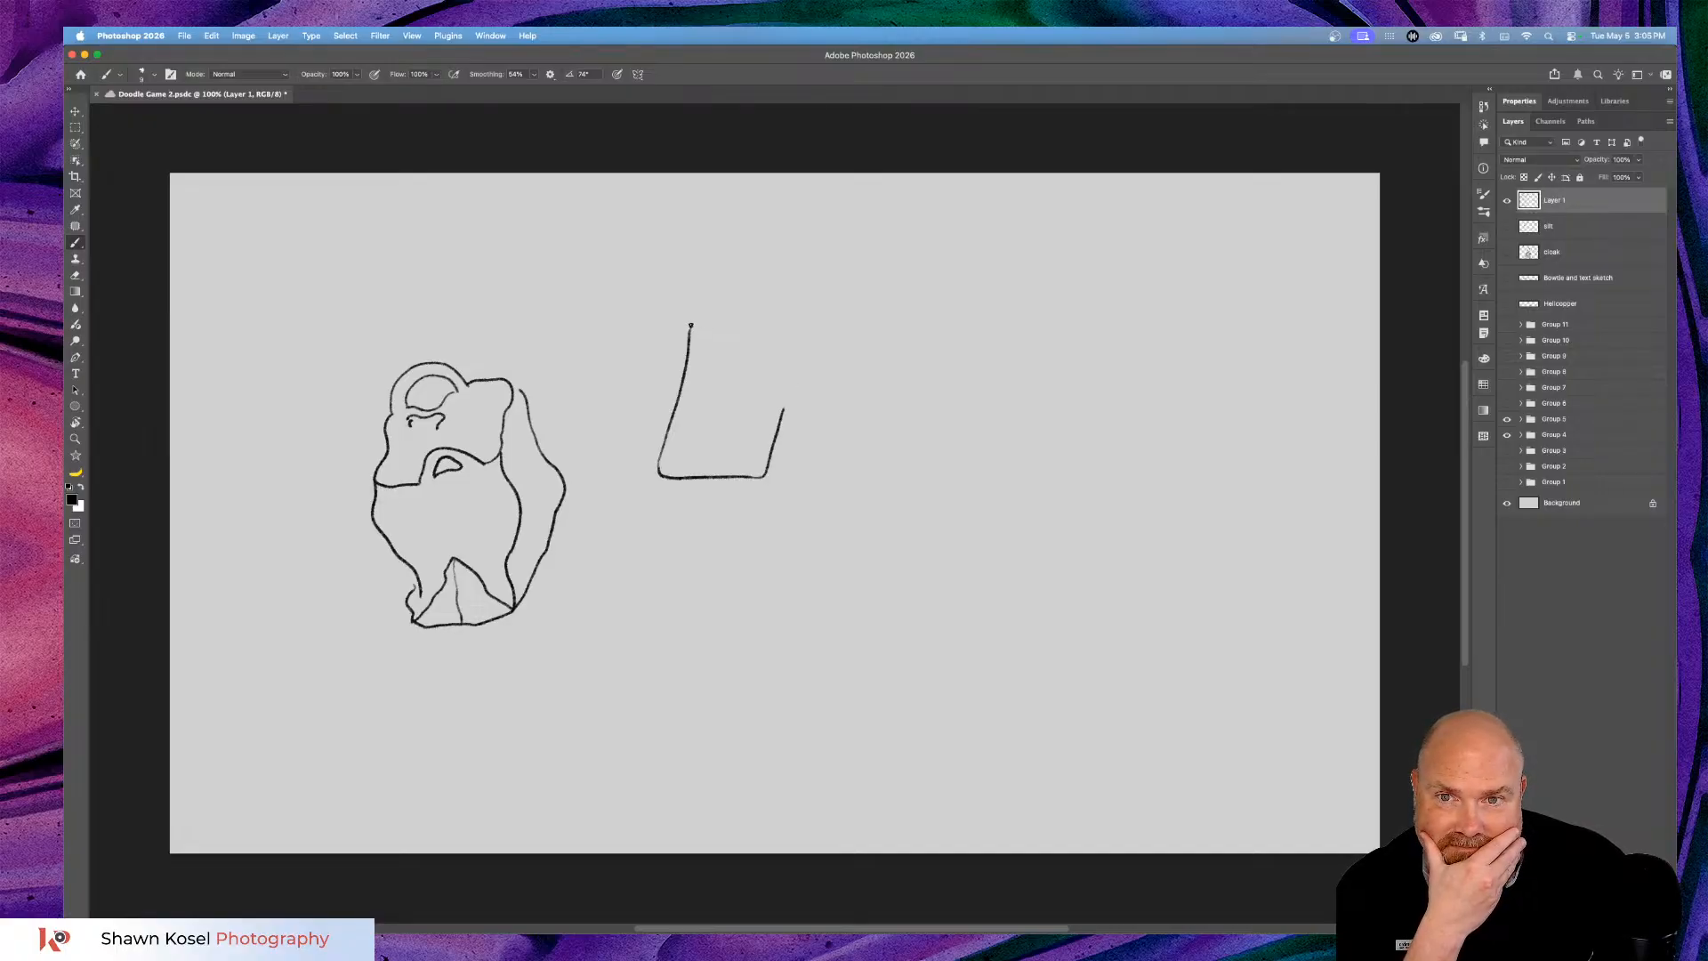
mouse_move(691, 327)
mouse_down()
mouse_move(696, 299)
mouse_move(778, 292)
mouse_move(961, 306)
mouse_up()
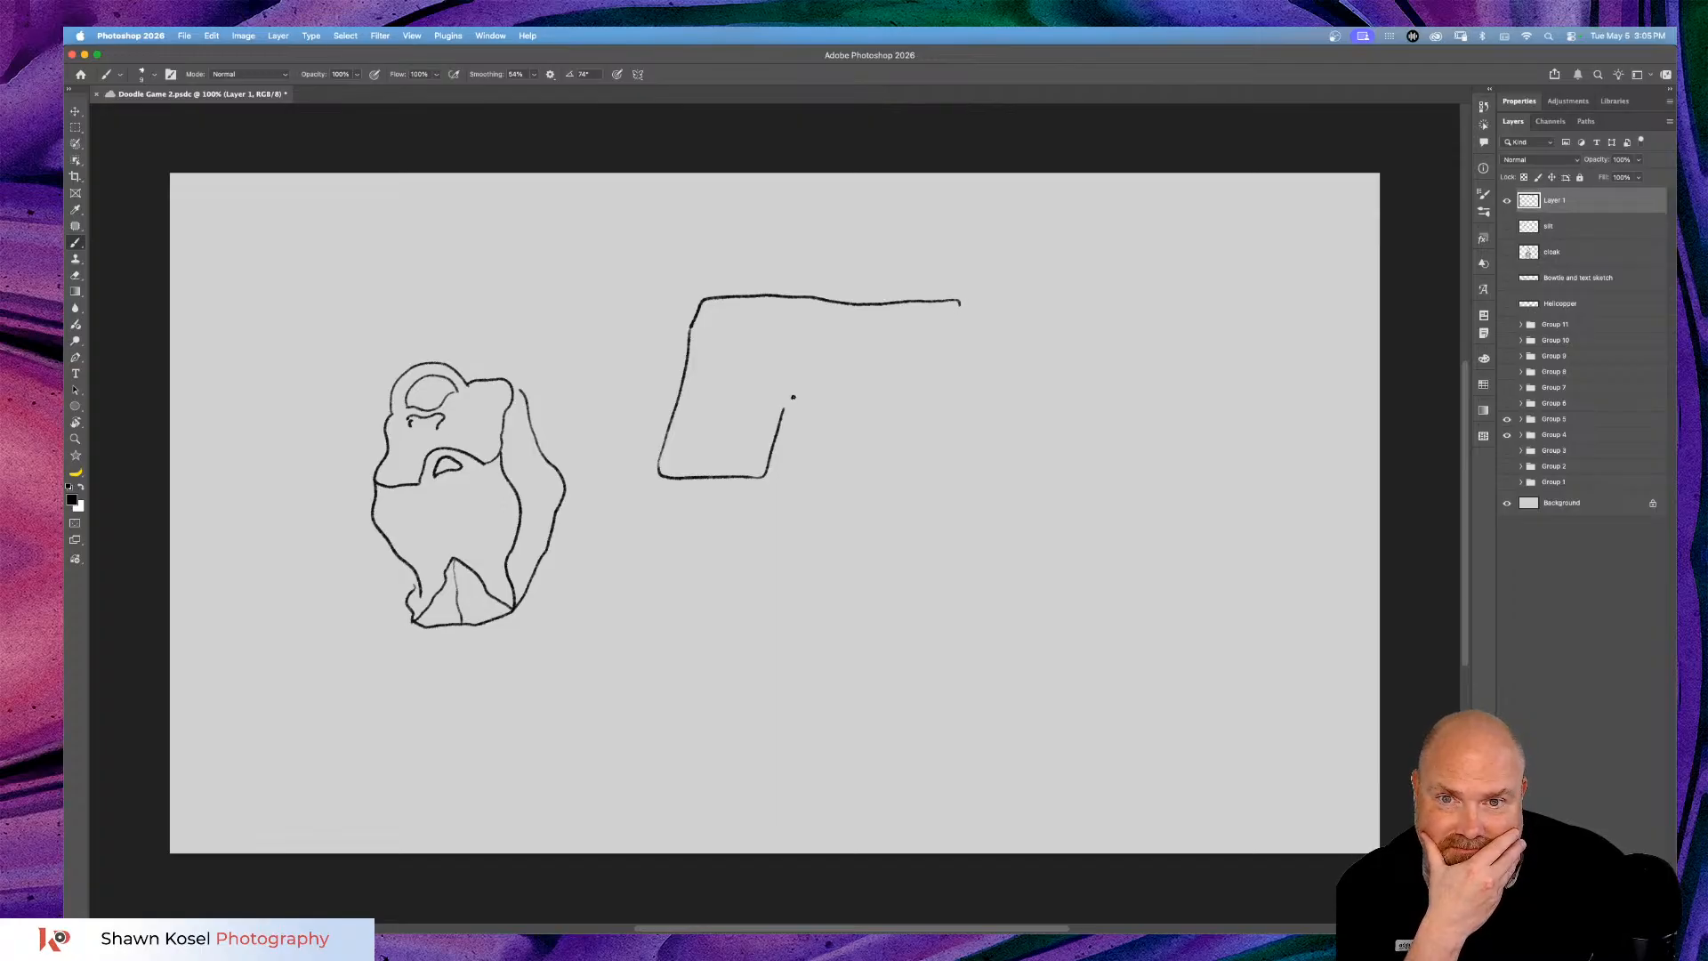
mouse_move(793, 392)
mouse_down()
mouse_move(856, 344)
mouse_move(979, 338)
mouse_move(982, 296)
mouse_move(934, 294)
mouse_up()
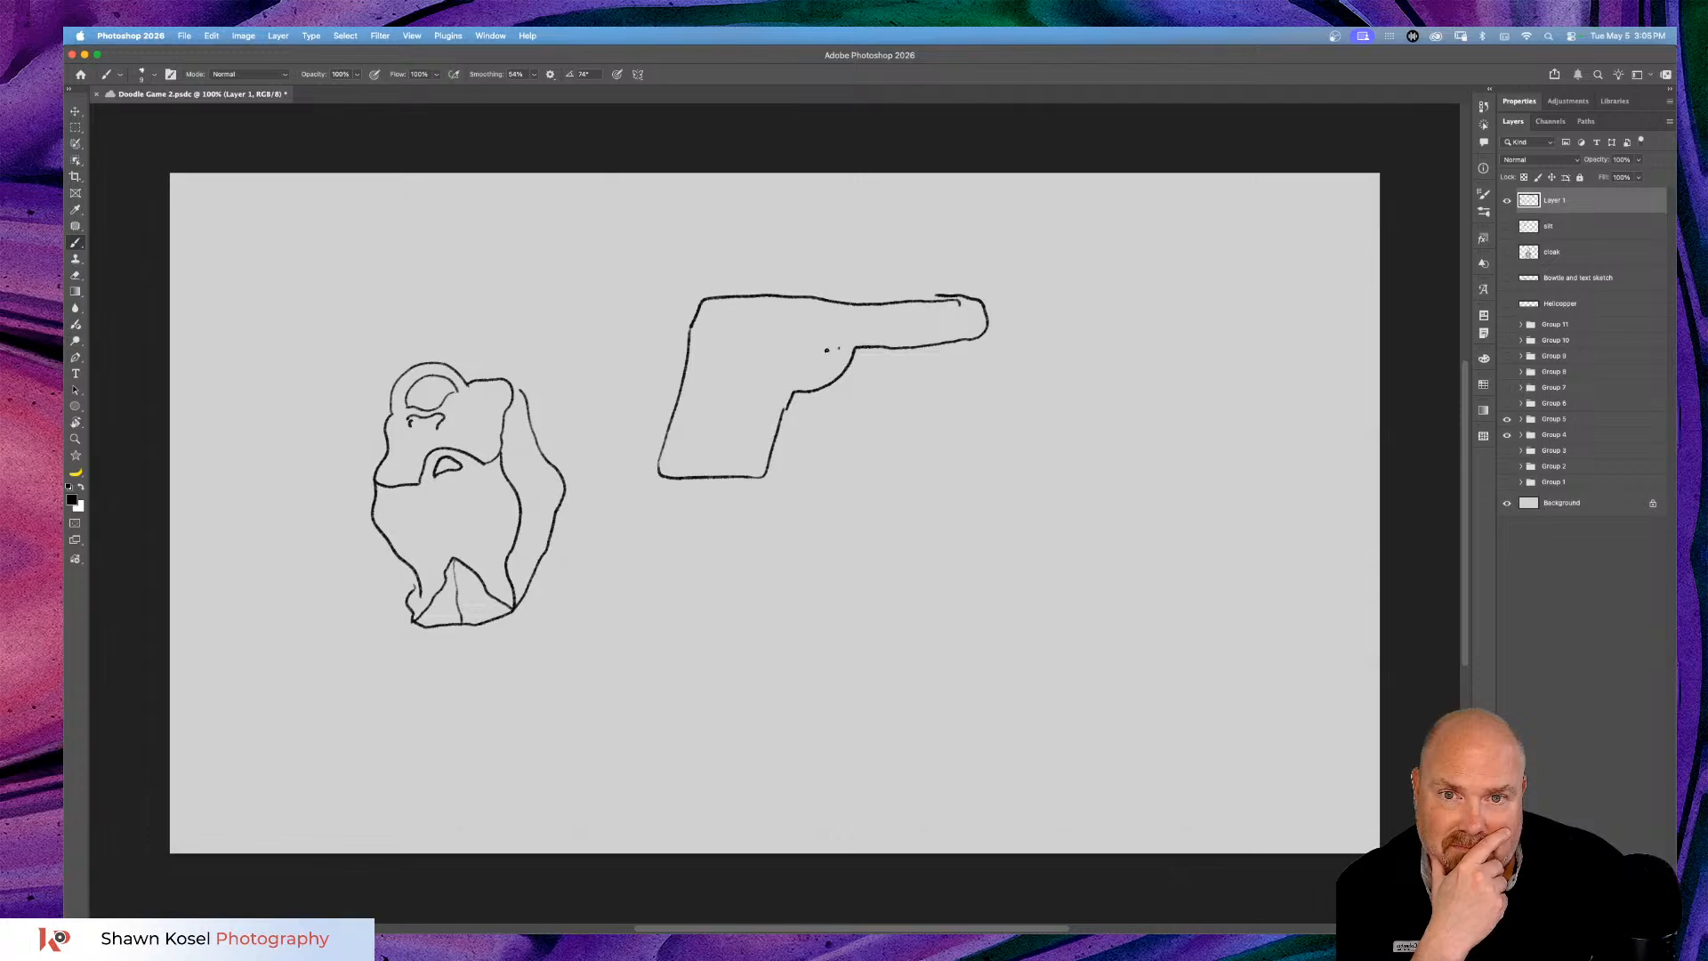
mouse_move(839, 348)
mouse_down()
mouse_move(792, 350)
mouse_move(788, 385)
mouse_move(825, 376)
mouse_up()
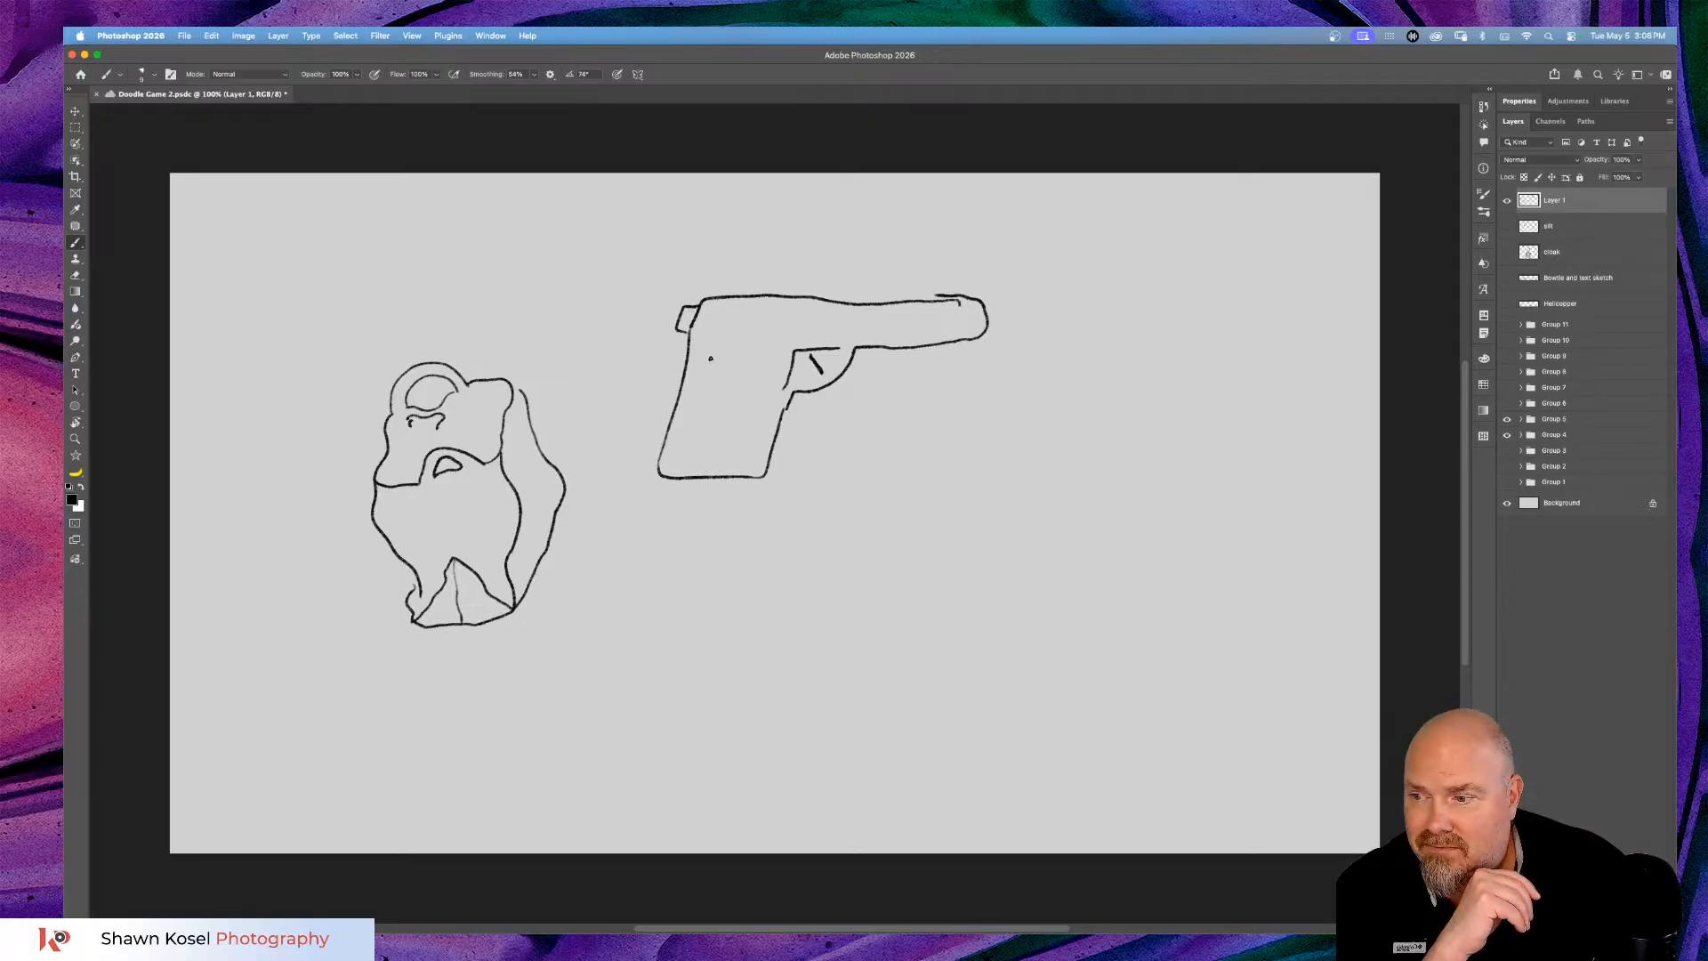
mouse_move(709, 357)
mouse_down()
mouse_move(731, 377)
mouse_move(729, 421)
mouse_up()
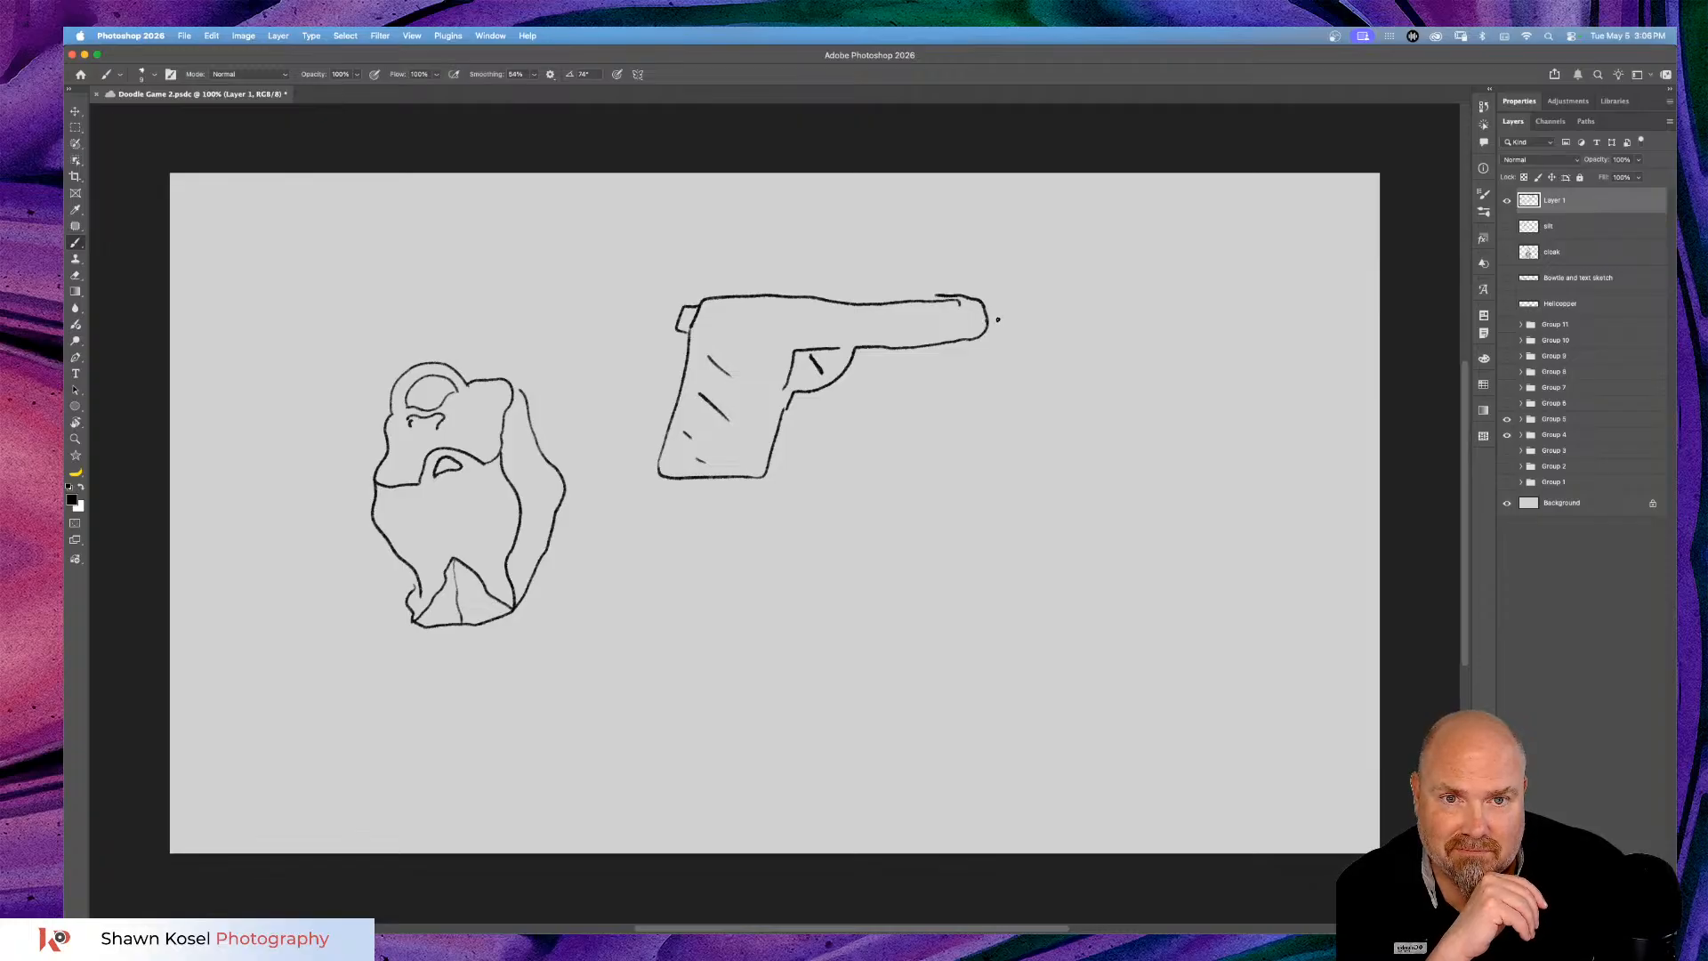
Add four spray lines in front of the pistol's muzzle and two water droplets beneath it.
mouse_move(1002, 317)
mouse_down()
mouse_move(1008, 367)
mouse_move(1003, 318)
mouse_move(1107, 271)
mouse_up()
mouse_move(1030, 315)
mouse_down()
mouse_move(1101, 302)
mouse_move(1084, 366)
mouse_up()
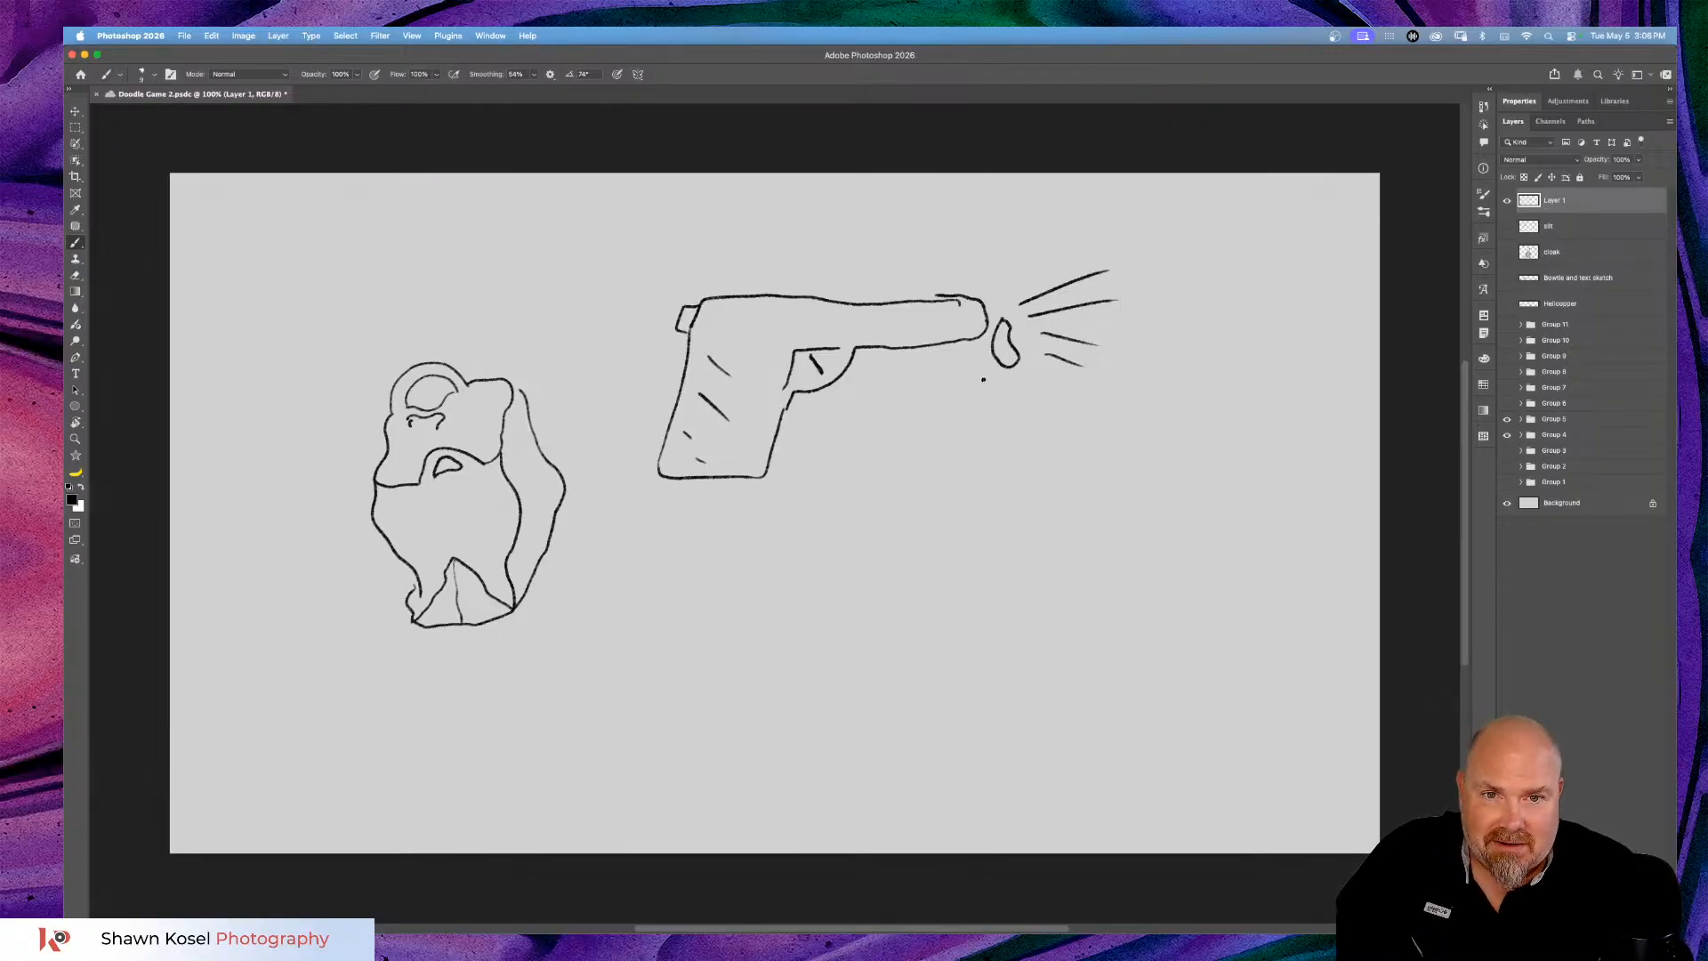
mouse_move(979, 392)
mouse_down()
mouse_move(990, 419)
mouse_move(982, 384)
mouse_up()
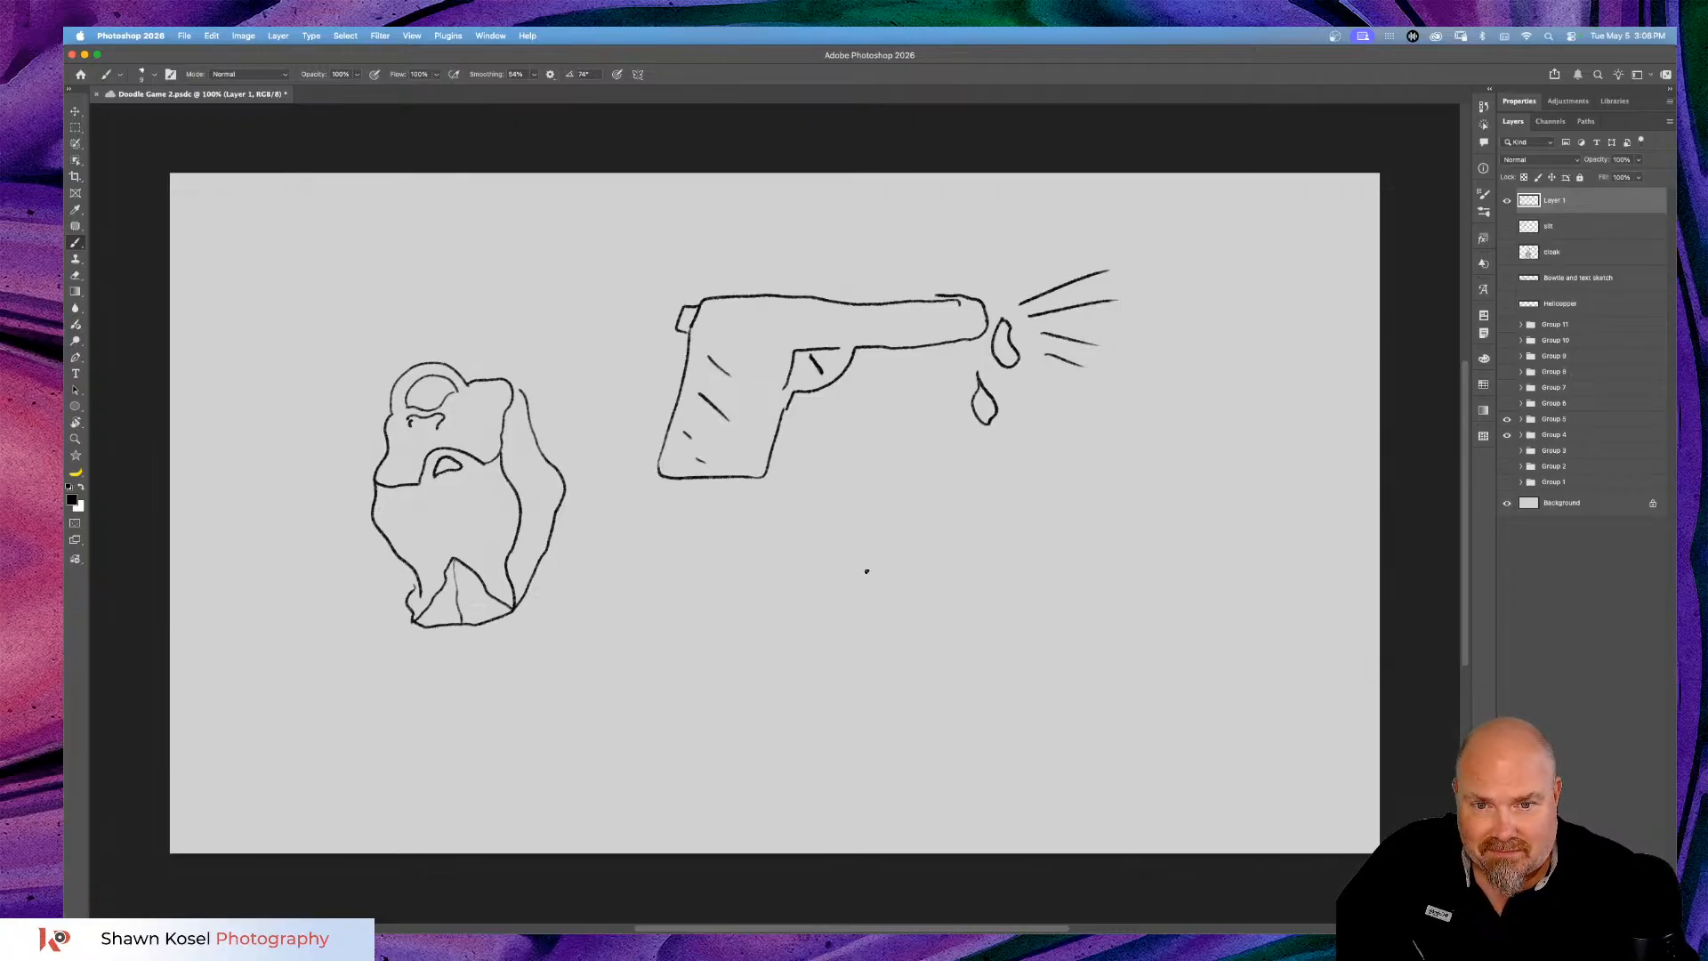
Draw a round balloon below the pistol with a tied knot and flared end on top.
mouse_move(852, 561)
mouse_down()
mouse_move(840, 612)
mouse_move(871, 655)
mouse_move(935, 663)
mouse_move(962, 641)
mouse_move(944, 559)
mouse_move(860, 552)
mouse_up()
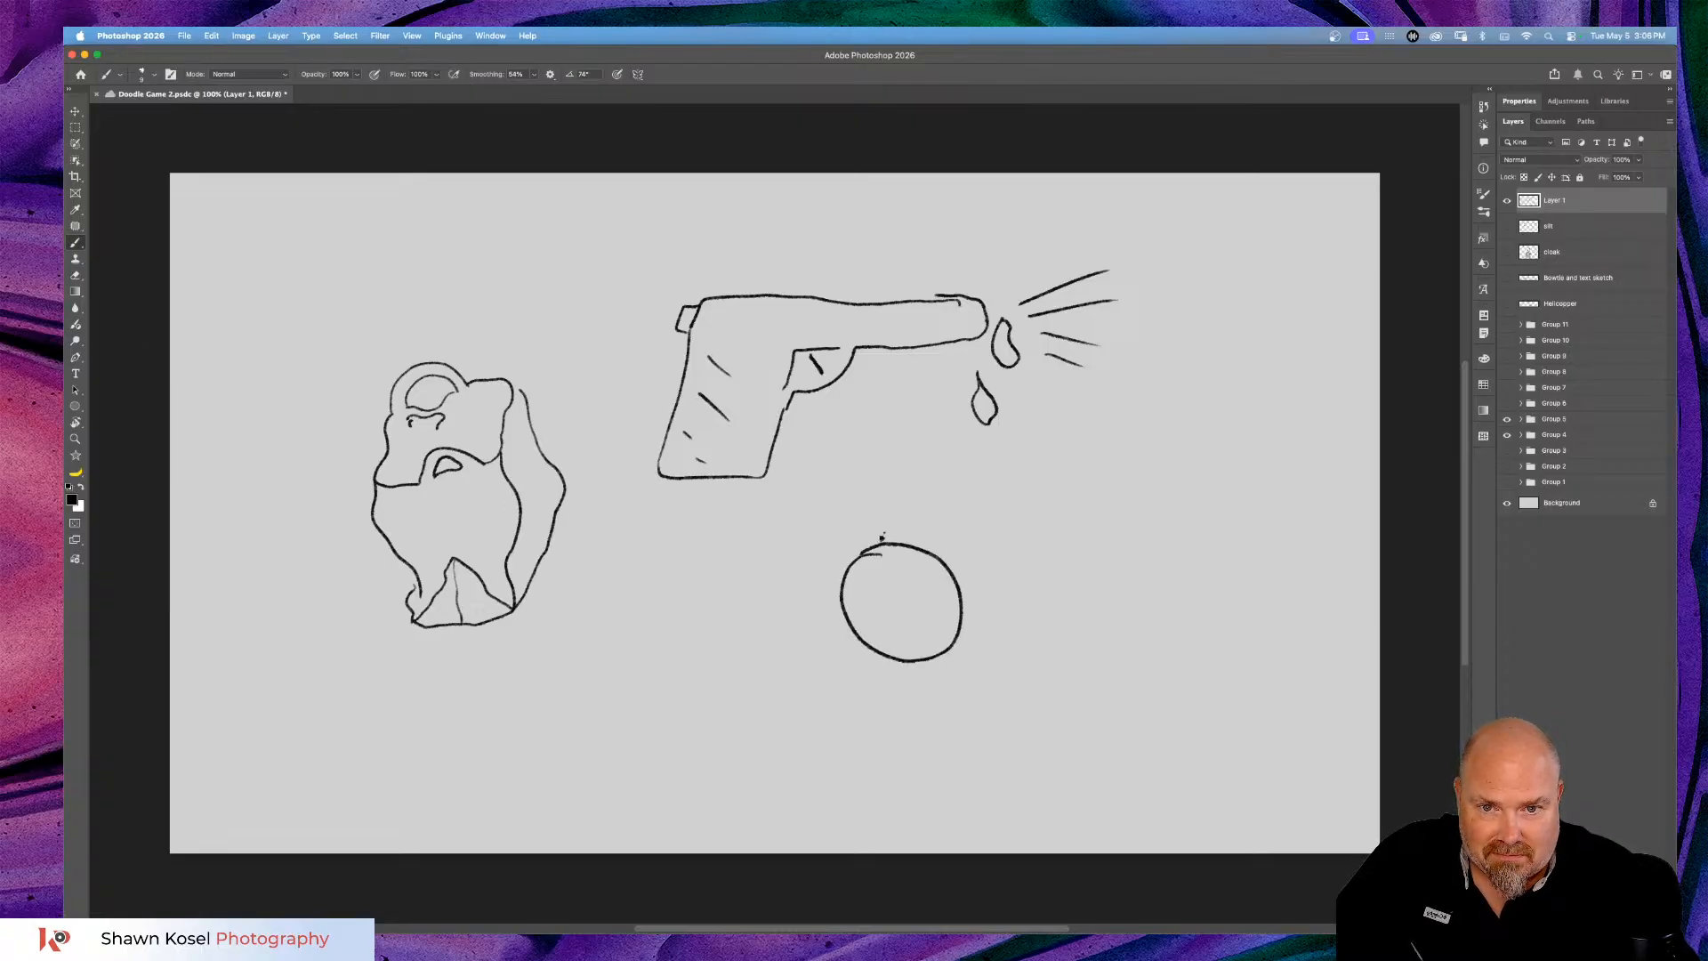
drag(904, 540, 881, 536)
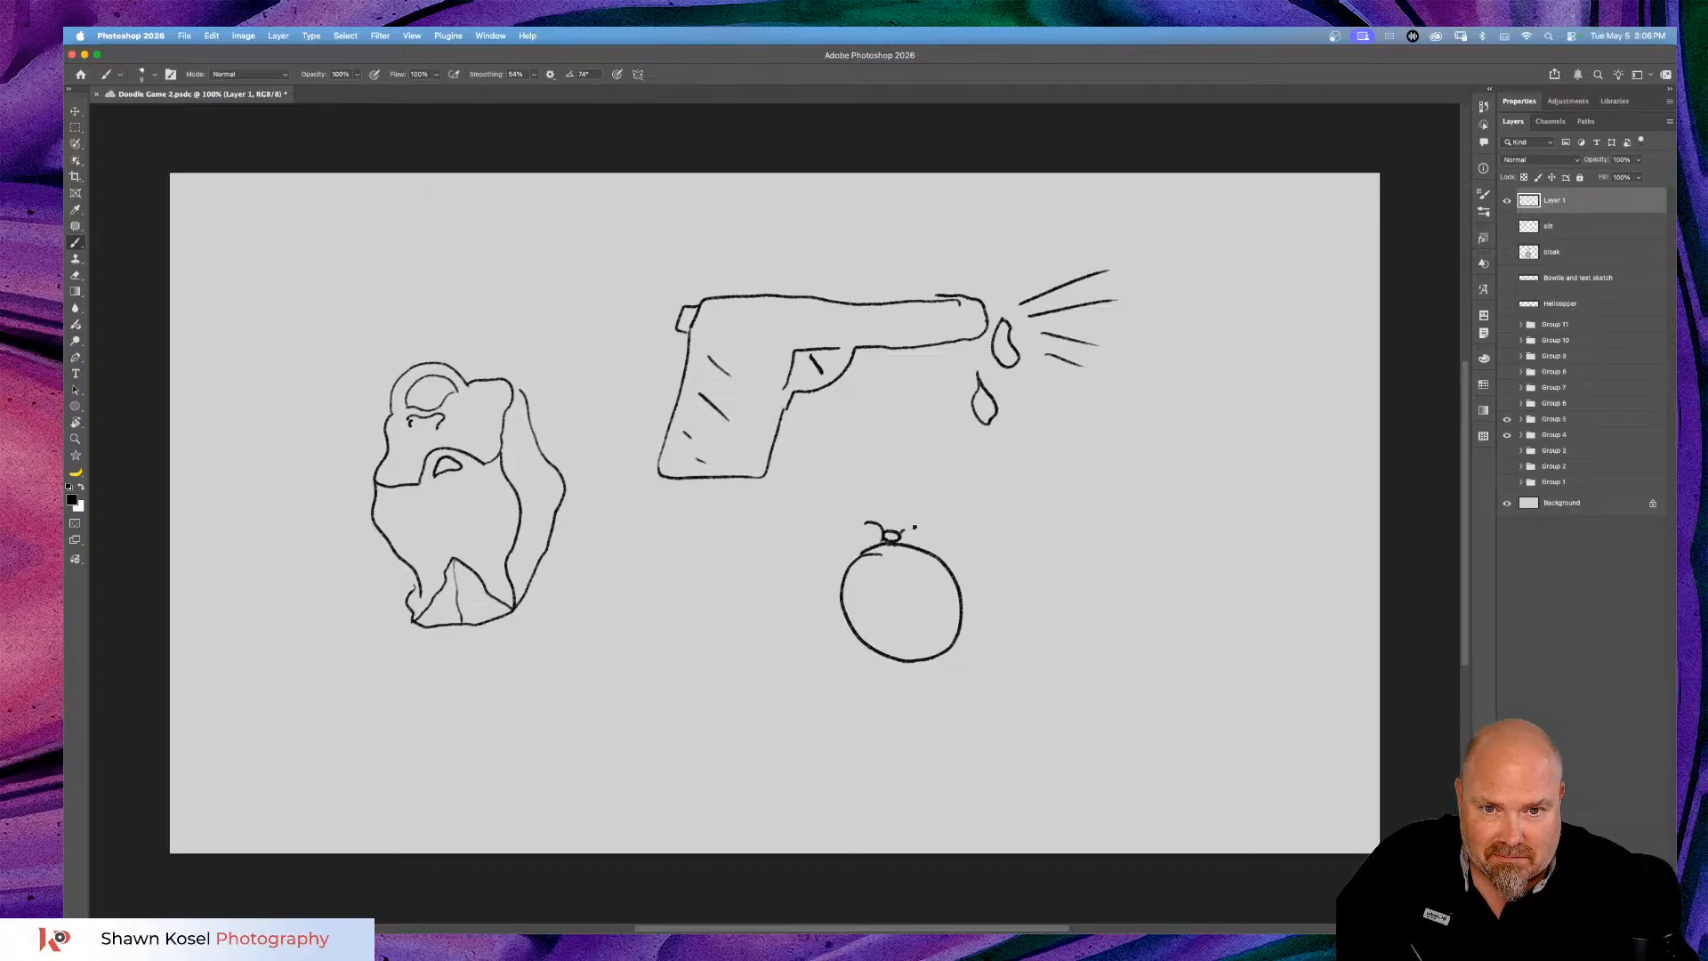
drag(914, 527, 855, 521)
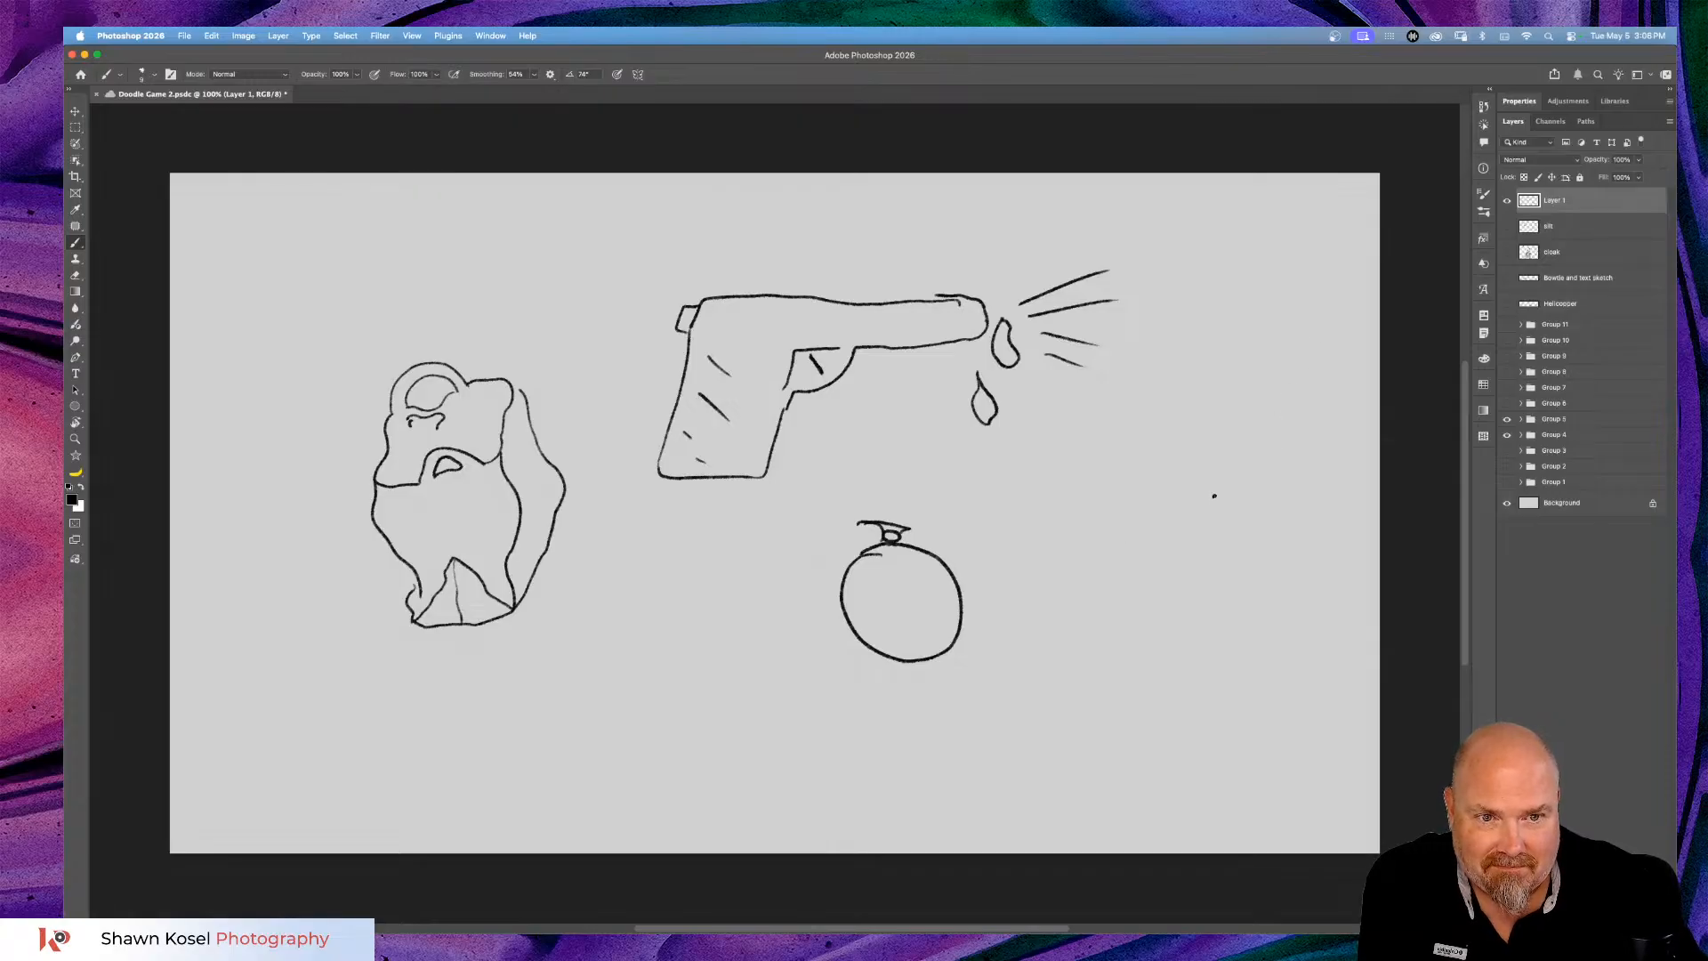
Draw a smaller tied balloon at the canvas's right side and a tap below it with a teardrop shape hanging from its spout.
mouse_move(1162, 470)
mouse_down()
mouse_move(1143, 512)
mouse_move(1182, 561)
mouse_up()
mouse_move(1192, 470)
mouse_down()
mouse_move(1242, 507)
mouse_move(1240, 533)
mouse_move(1182, 560)
mouse_up()
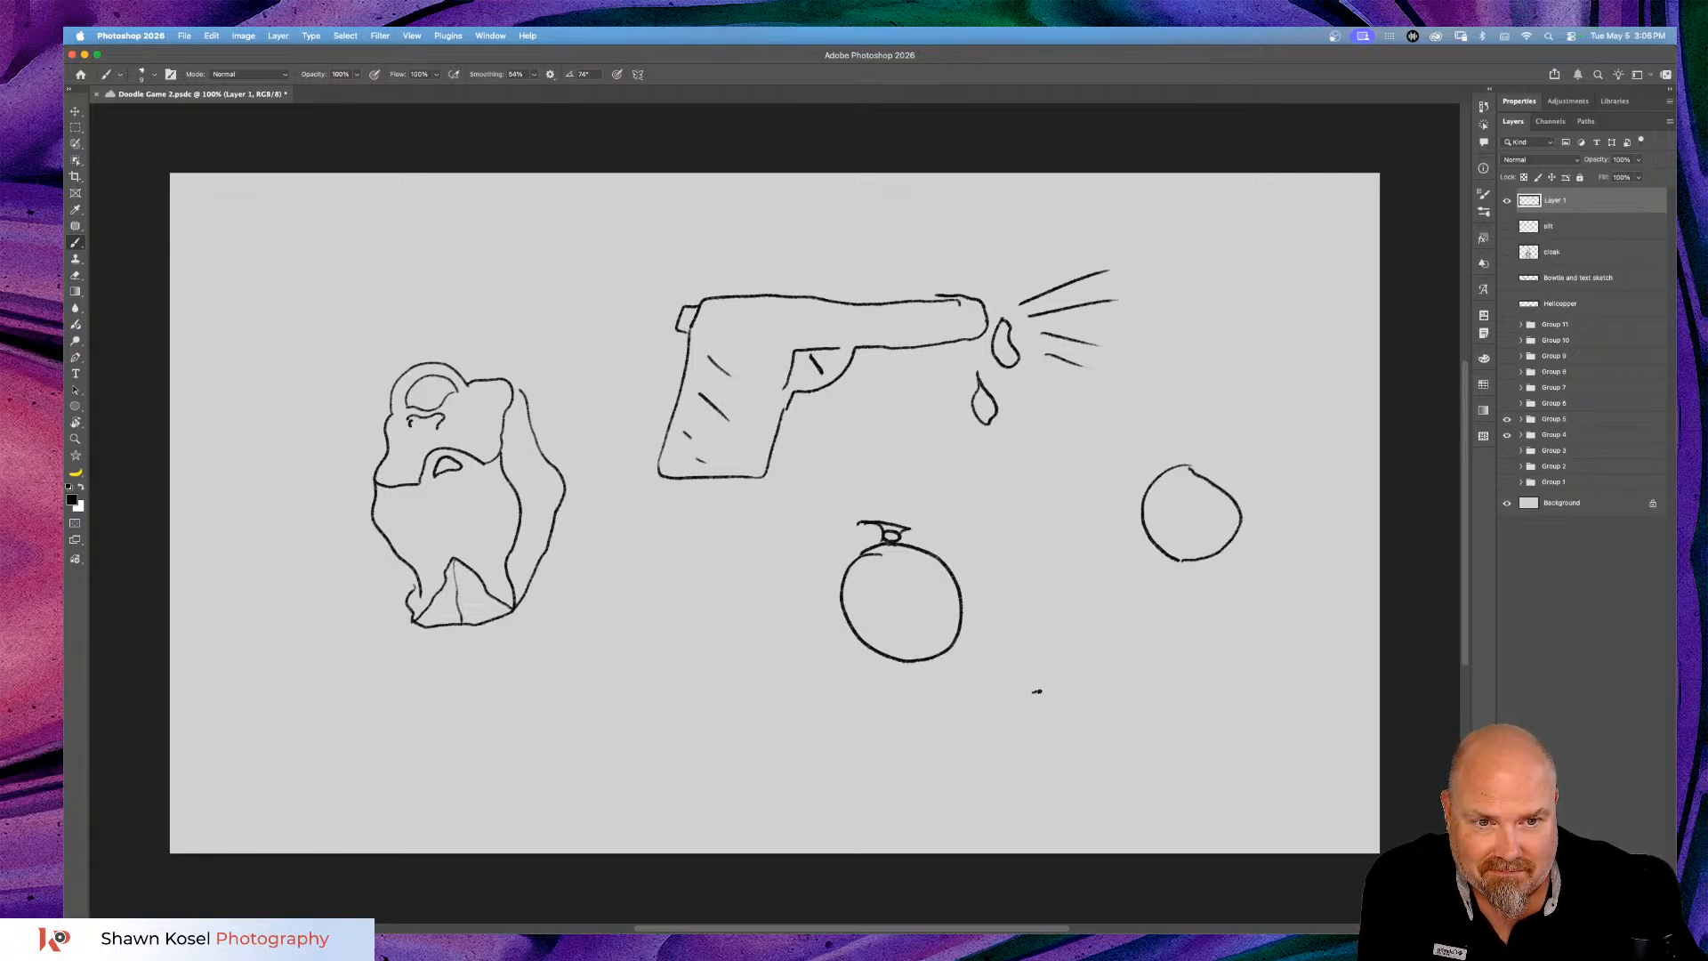
drag(1035, 692, 1072, 695)
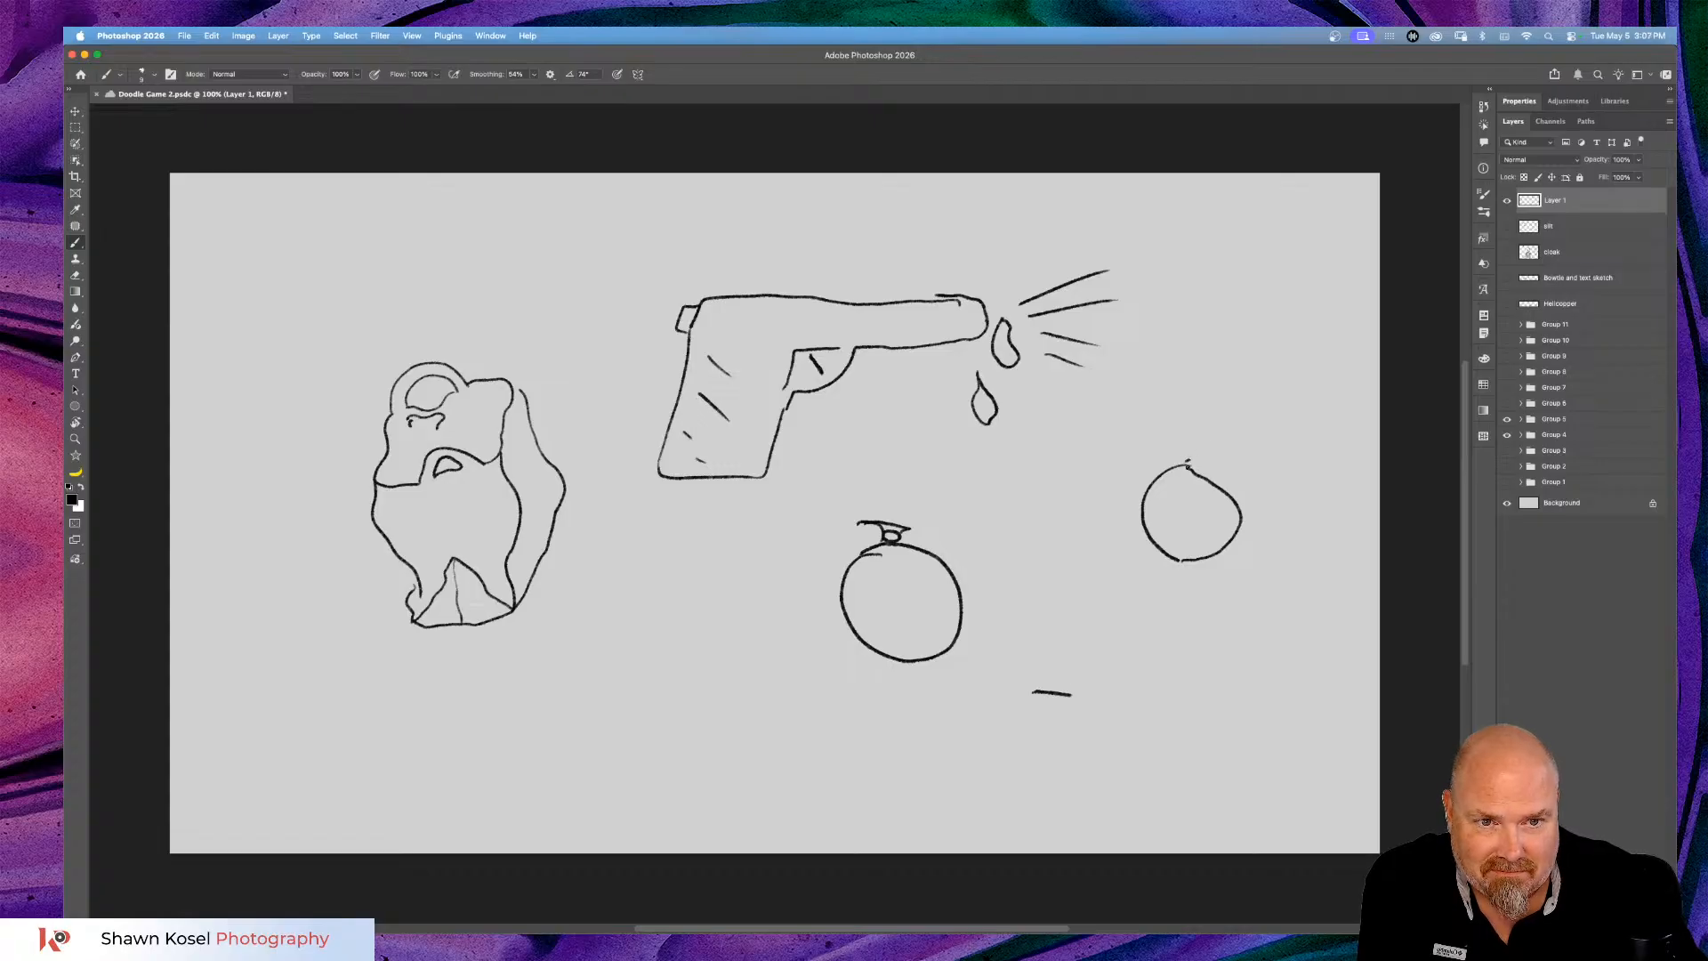
drag(1186, 464, 1208, 461)
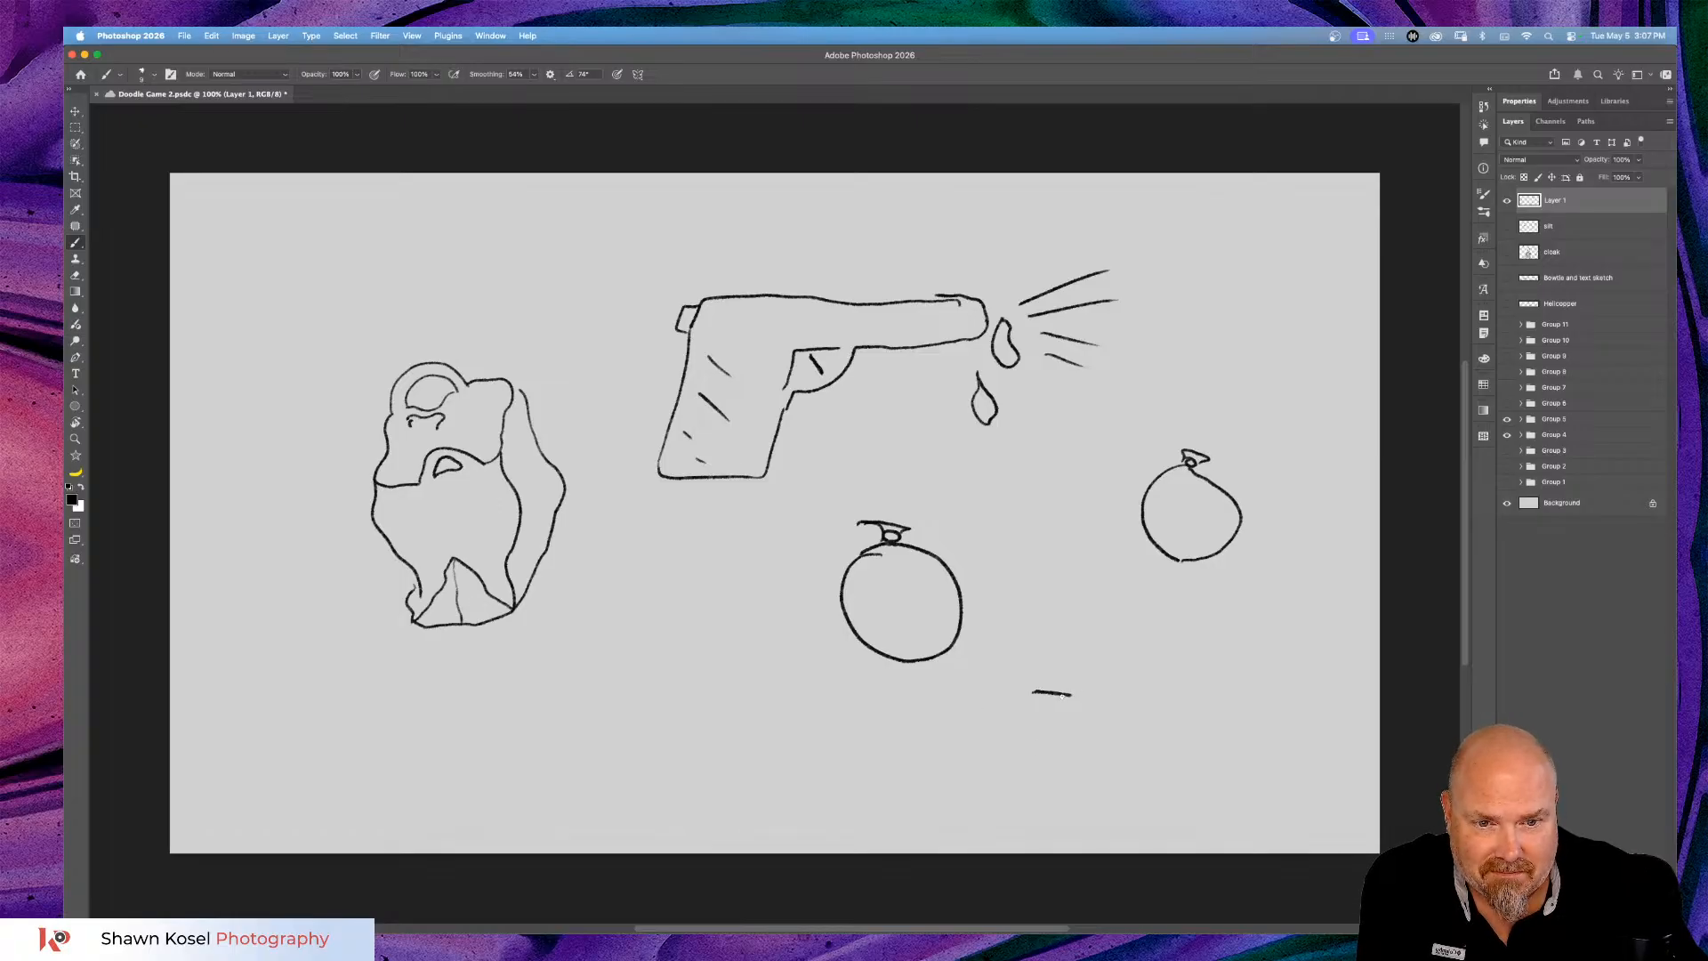
mouse_move(1061, 695)
mouse_down()
mouse_move(1128, 701)
mouse_move(1146, 757)
mouse_move(1105, 757)
mouse_move(1153, 765)
mouse_move(1100, 728)
mouse_move(1040, 724)
mouse_move(1078, 669)
mouse_move(1071, 643)
mouse_move(1039, 637)
mouse_move(1046, 654)
mouse_move(1105, 642)
mouse_move(1064, 642)
mouse_up()
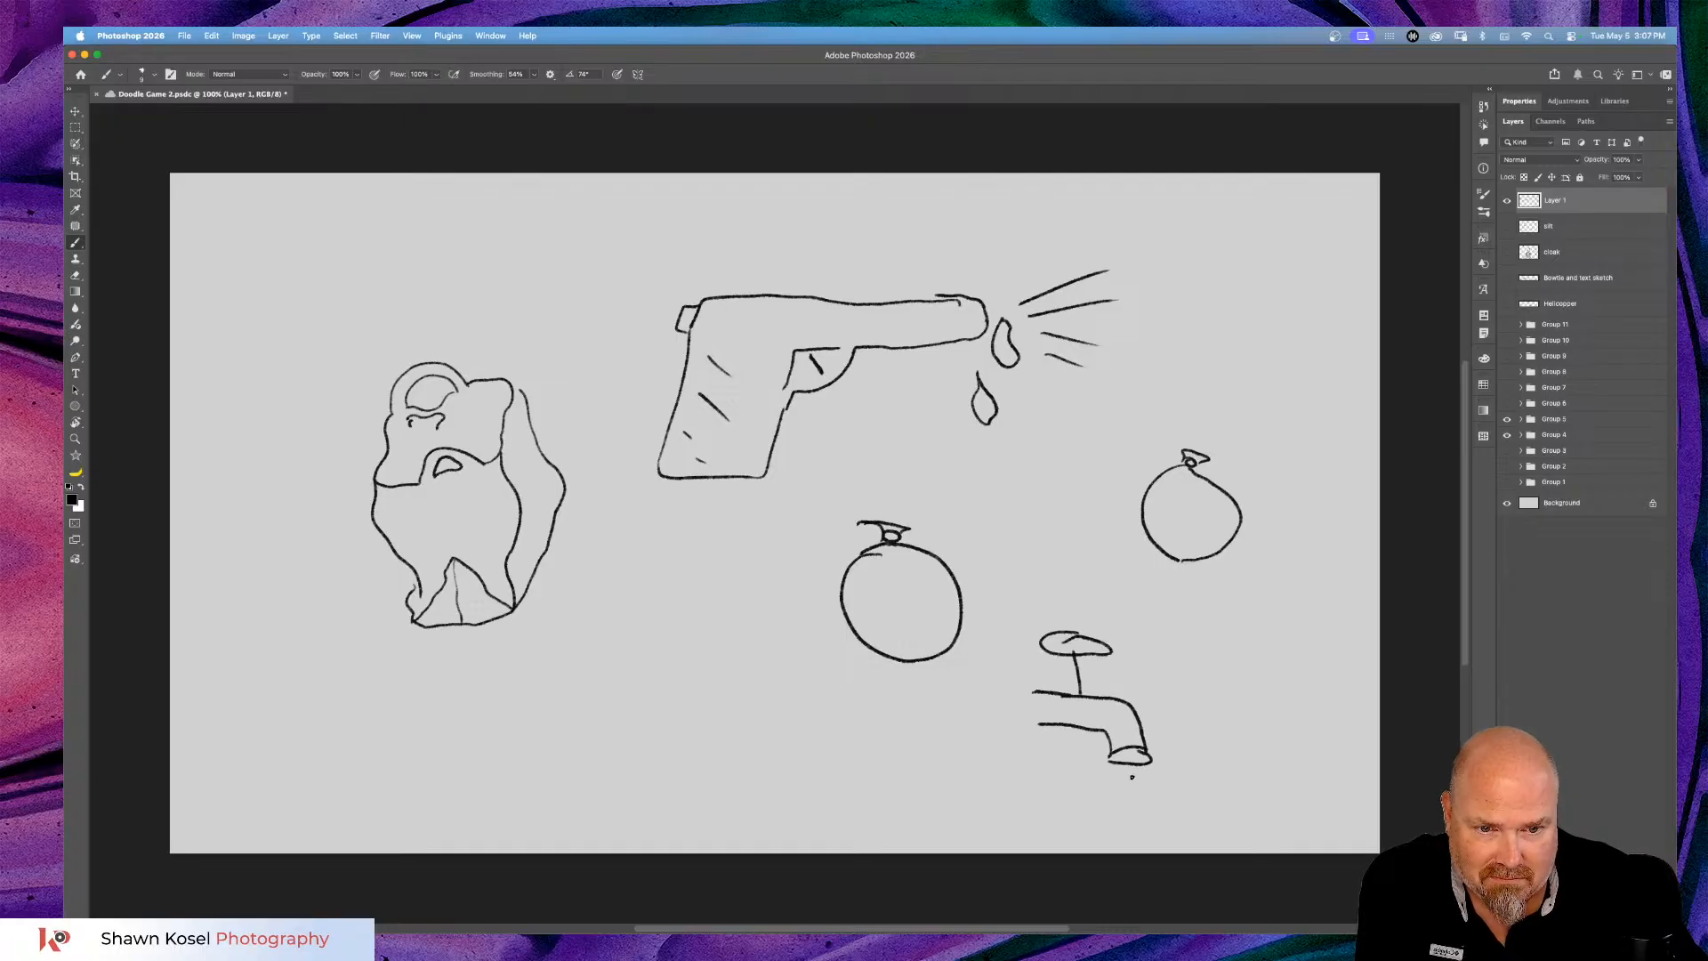
mouse_move(1119, 775)
mouse_down()
mouse_move(1123, 831)
mouse_move(1150, 837)
mouse_move(1118, 763)
mouse_up()
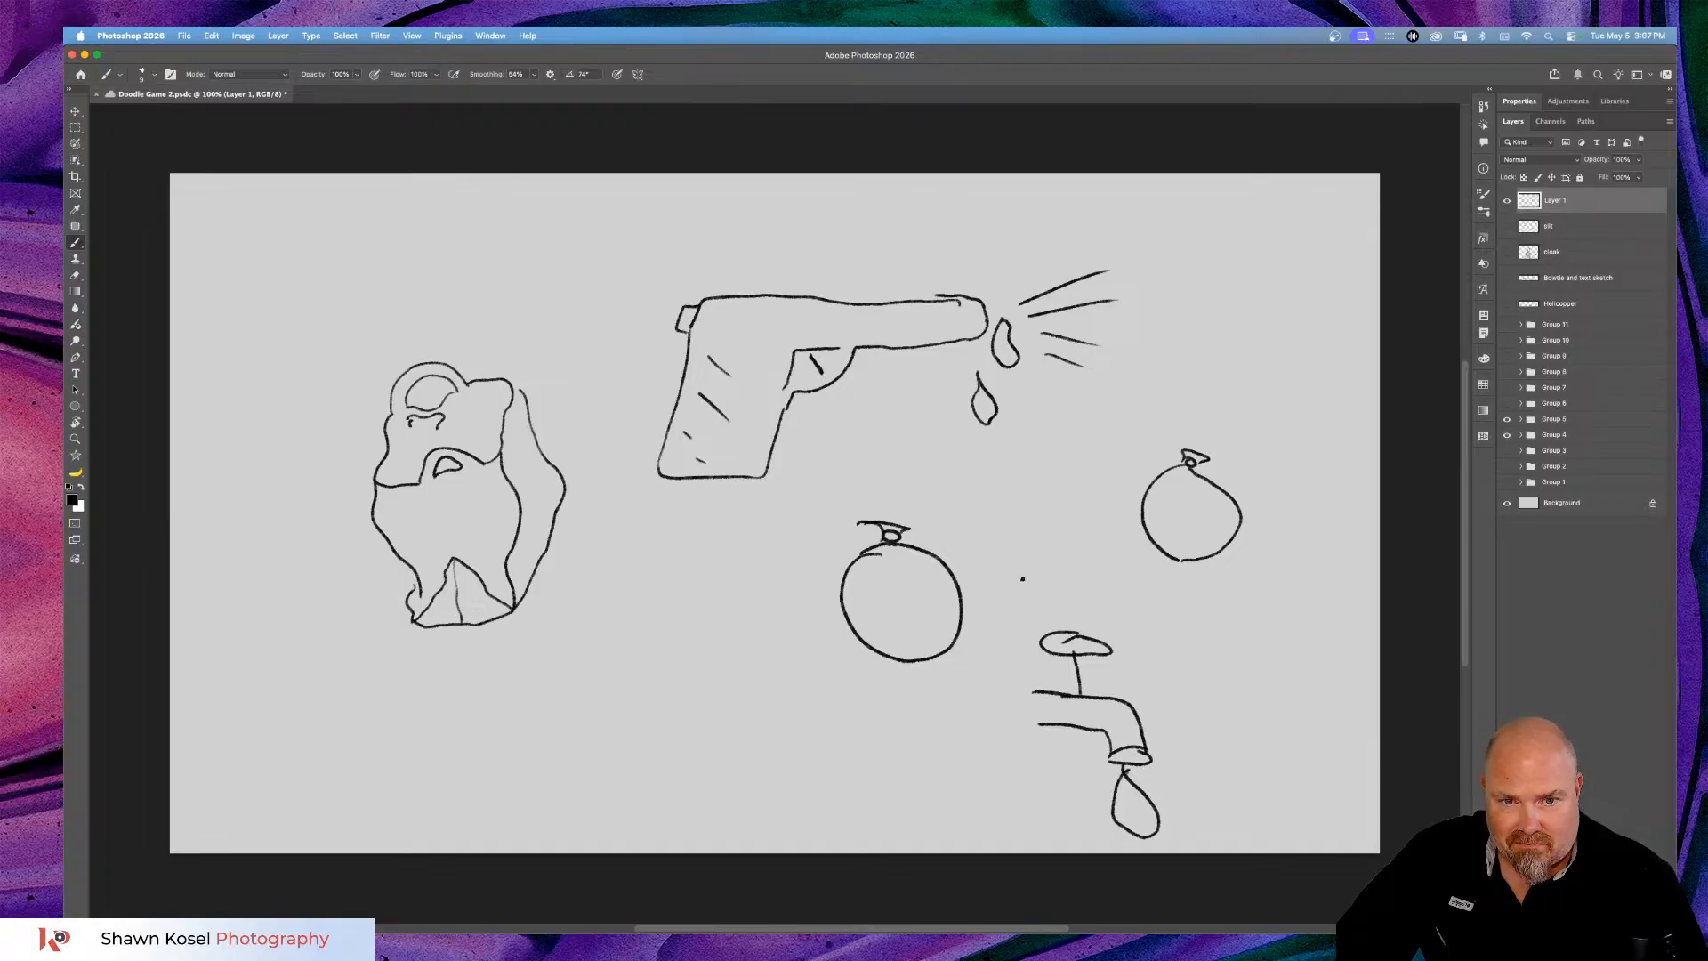
drag(1031, 583, 1062, 735)
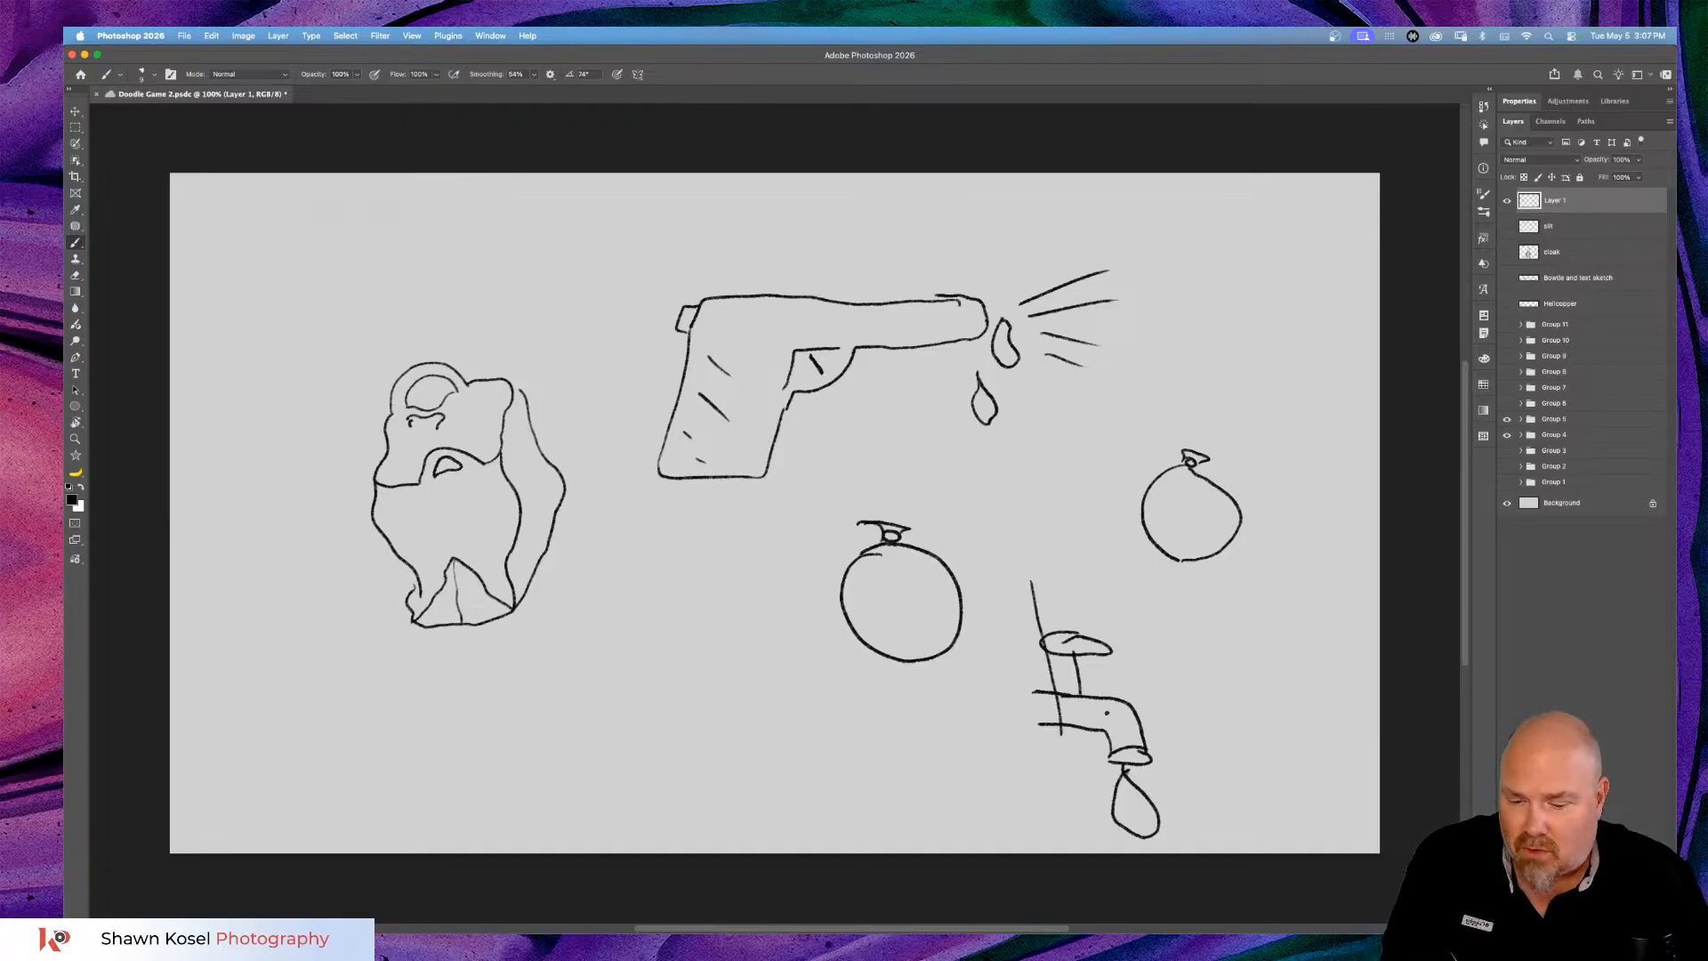
key(super+z)
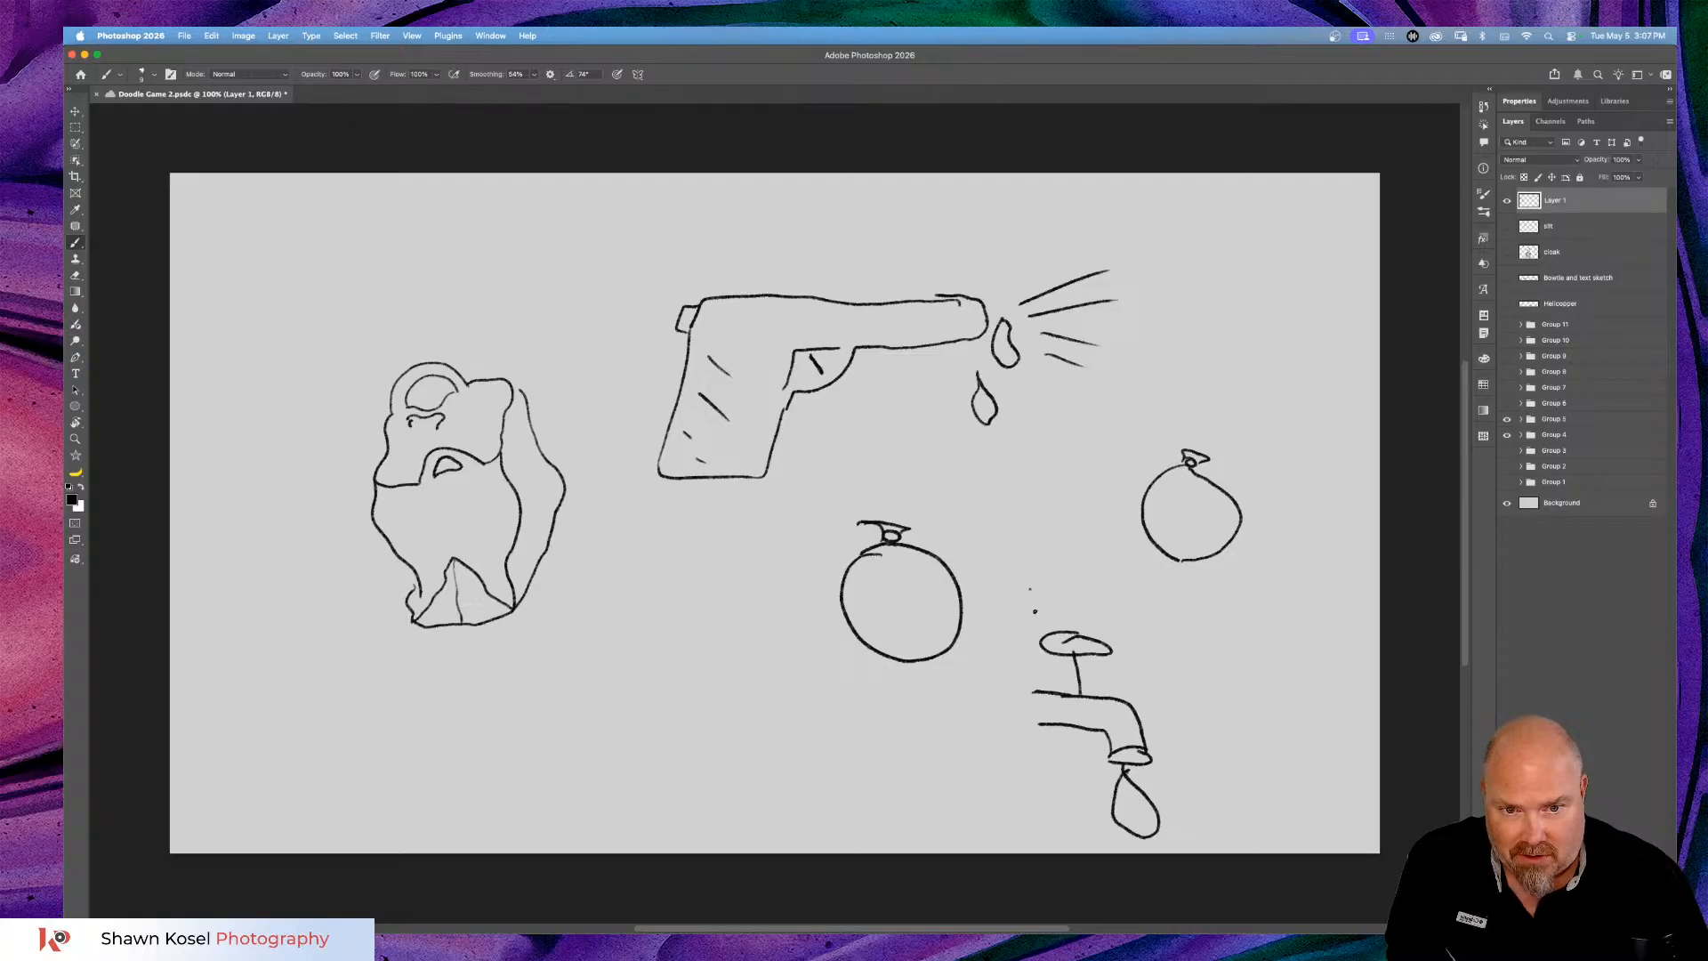
drag(1034, 611, 1047, 670)
key(super+z)
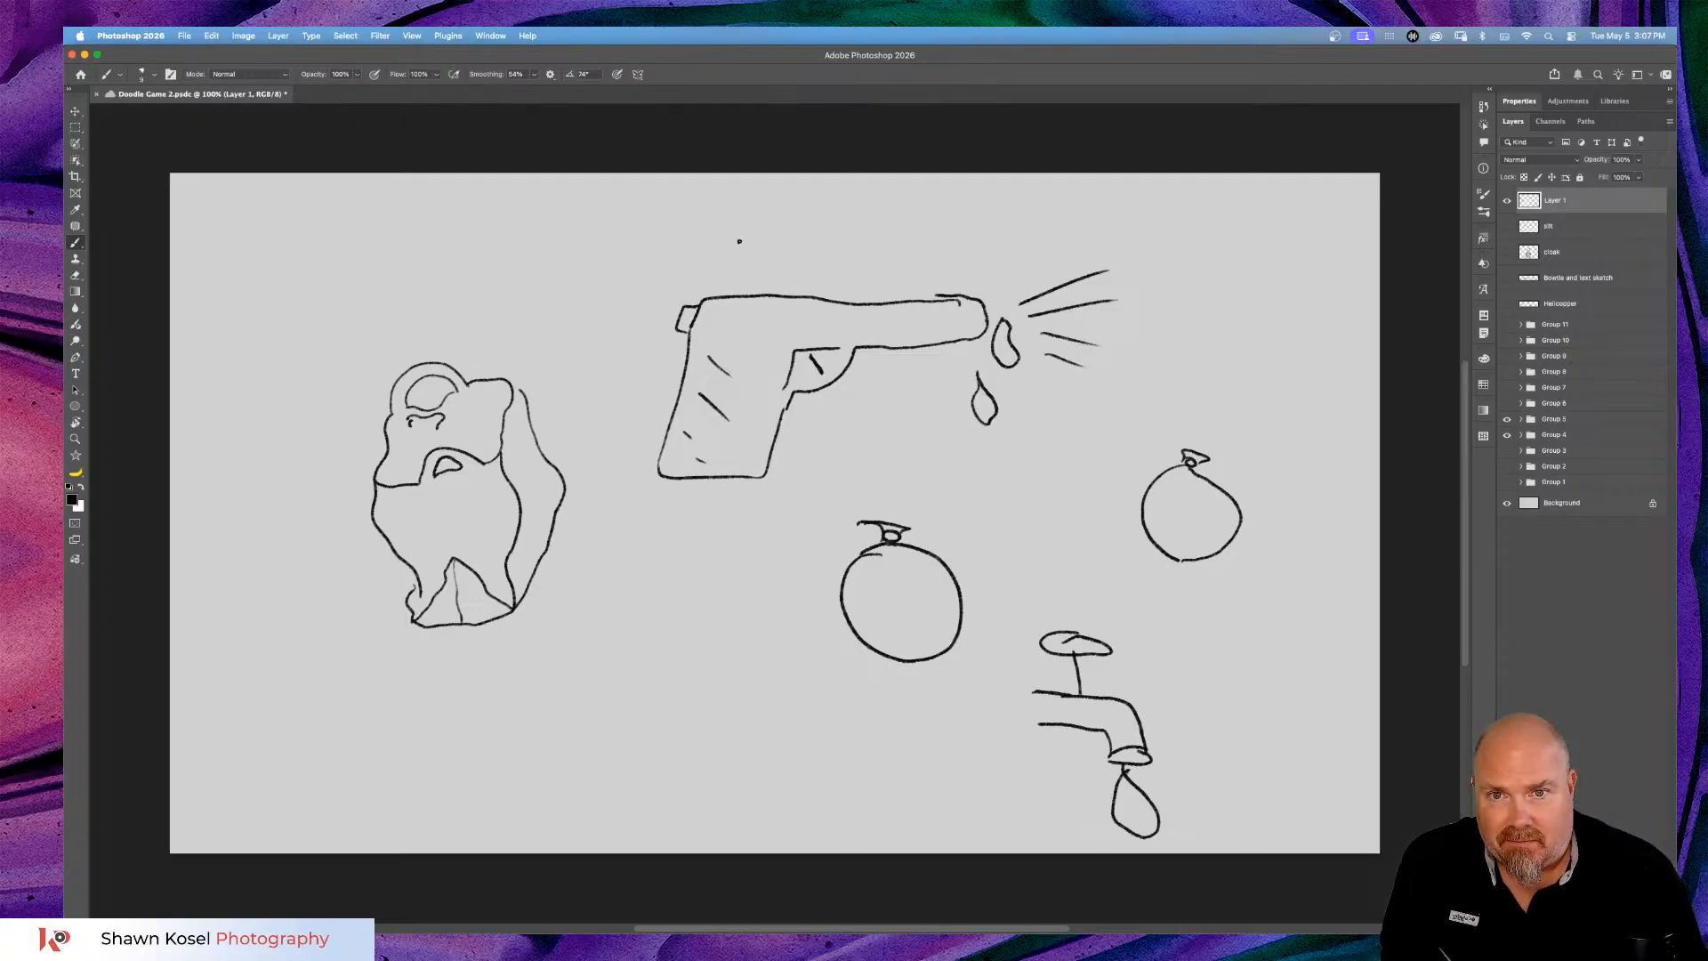
Draw arrows pointing at the top of the pistol, the side of the larger balloon and the lower side of the lumpy shape.
mouse_move(771, 211)
mouse_down()
mouse_move(768, 281)
mouse_move(737, 249)
mouse_move(778, 280)
mouse_move(815, 242)
mouse_up()
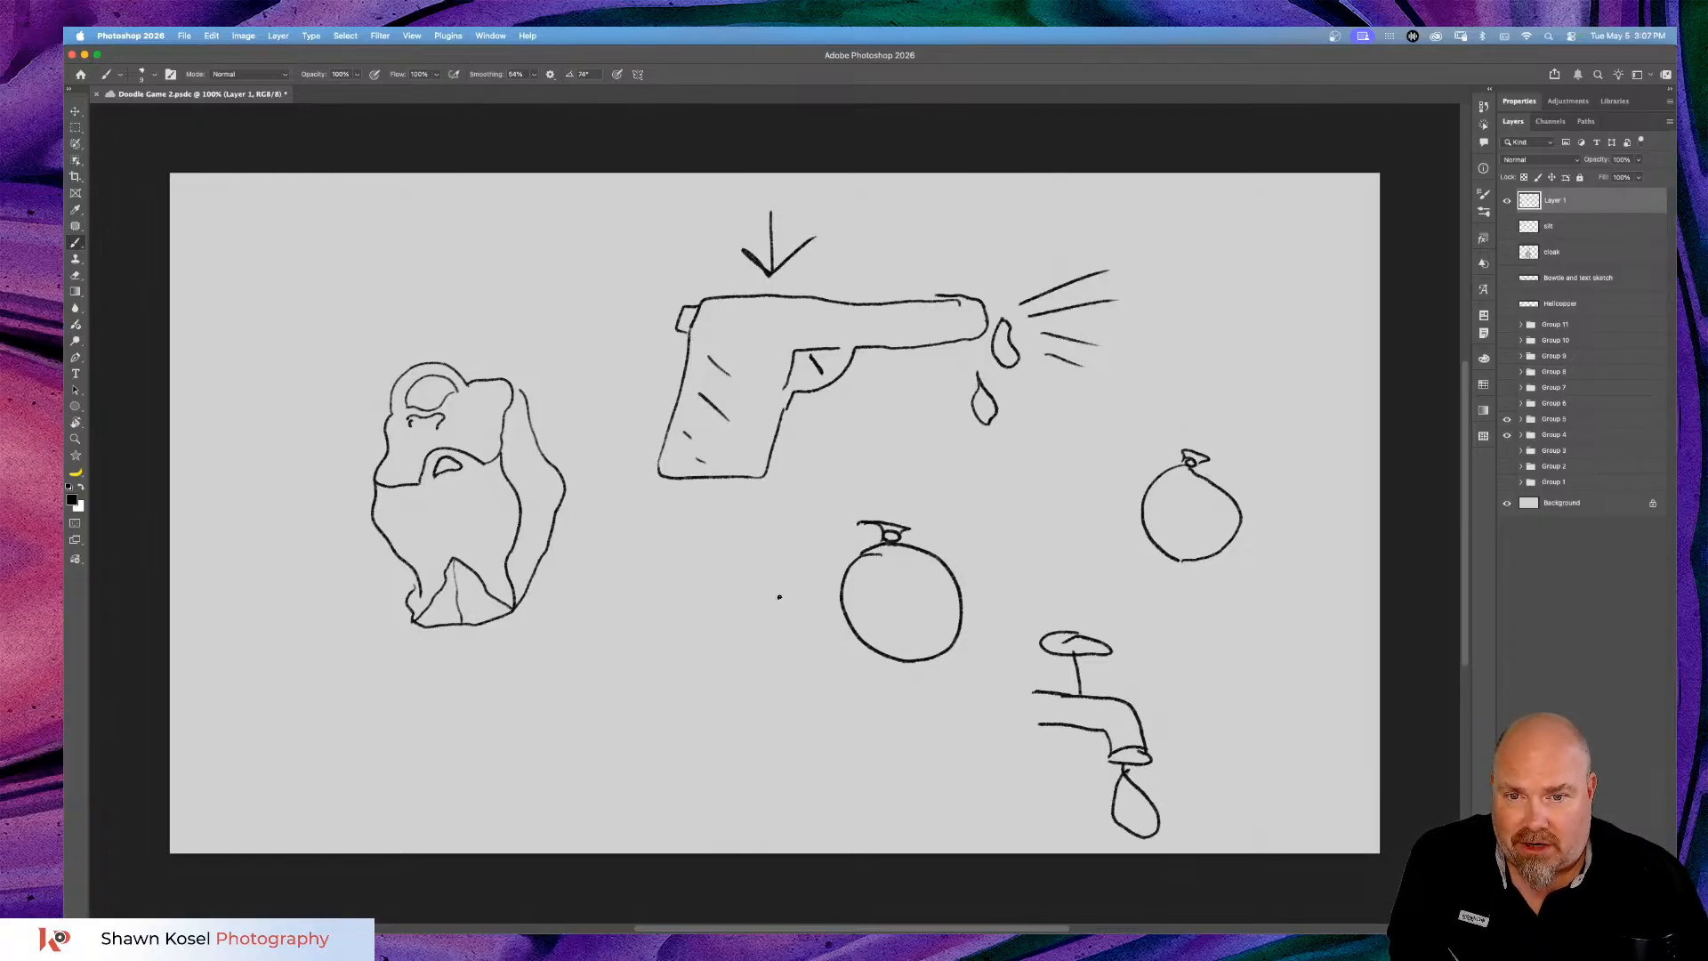
mouse_move(767, 604)
mouse_down()
mouse_move(836, 599)
mouse_move(807, 588)
mouse_up()
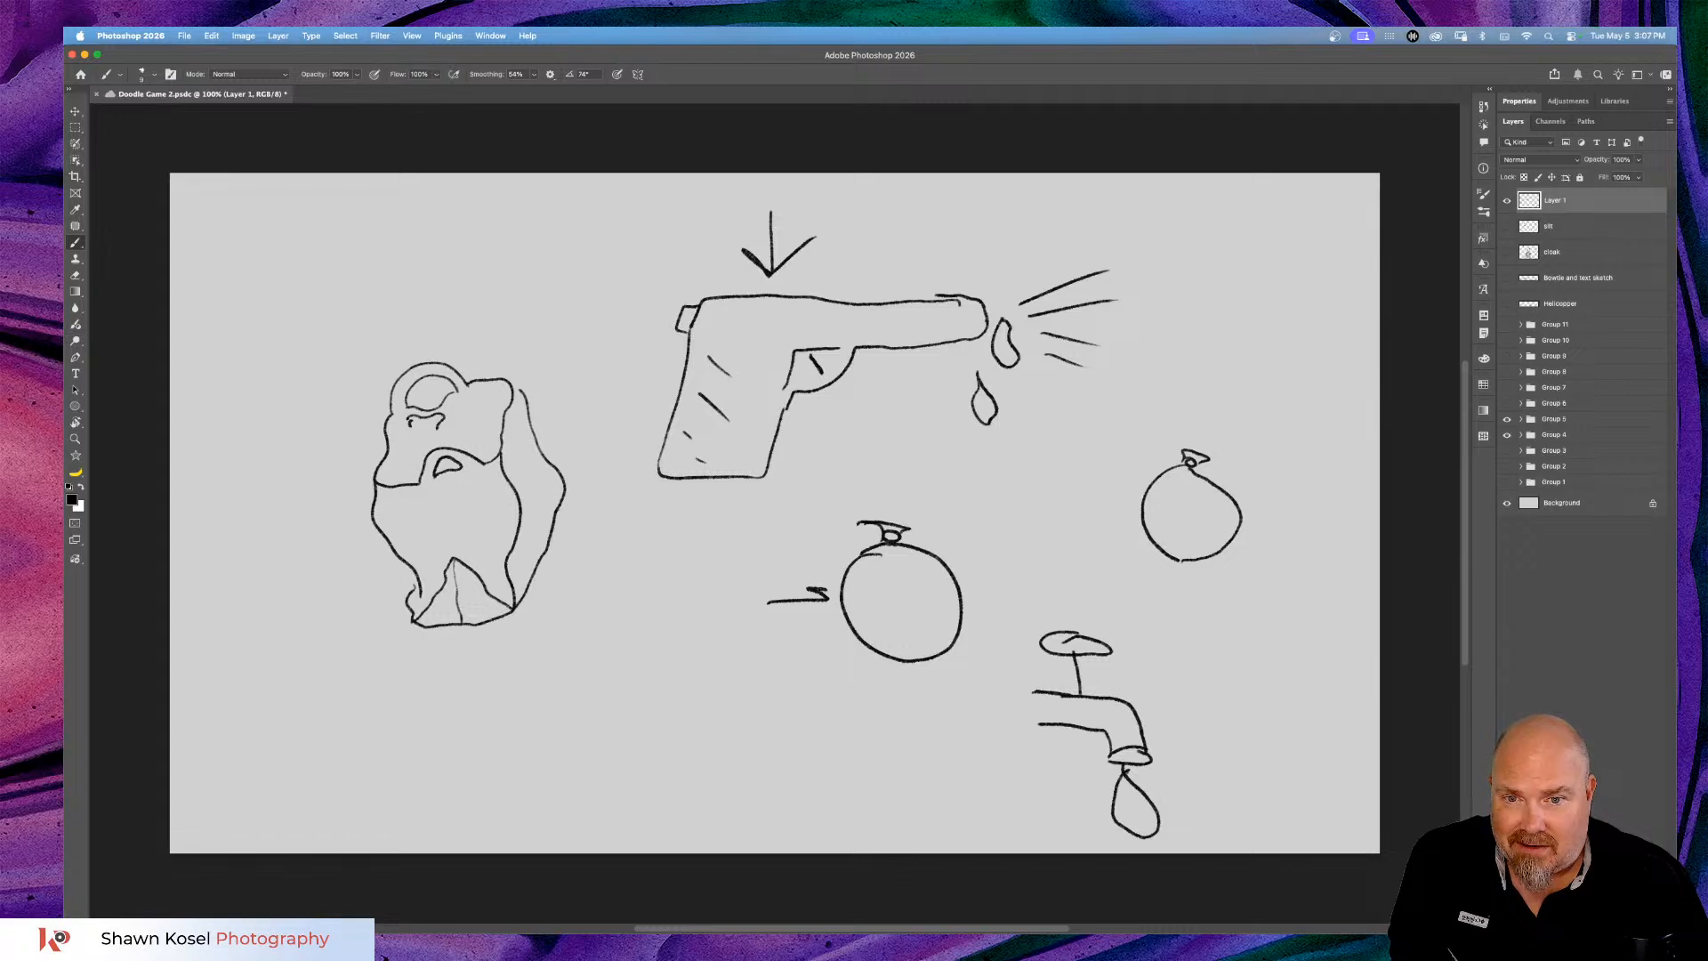
mouse_move(613, 614)
mouse_down()
mouse_move(558, 567)
mouse_move(564, 591)
mouse_move(607, 568)
mouse_up()
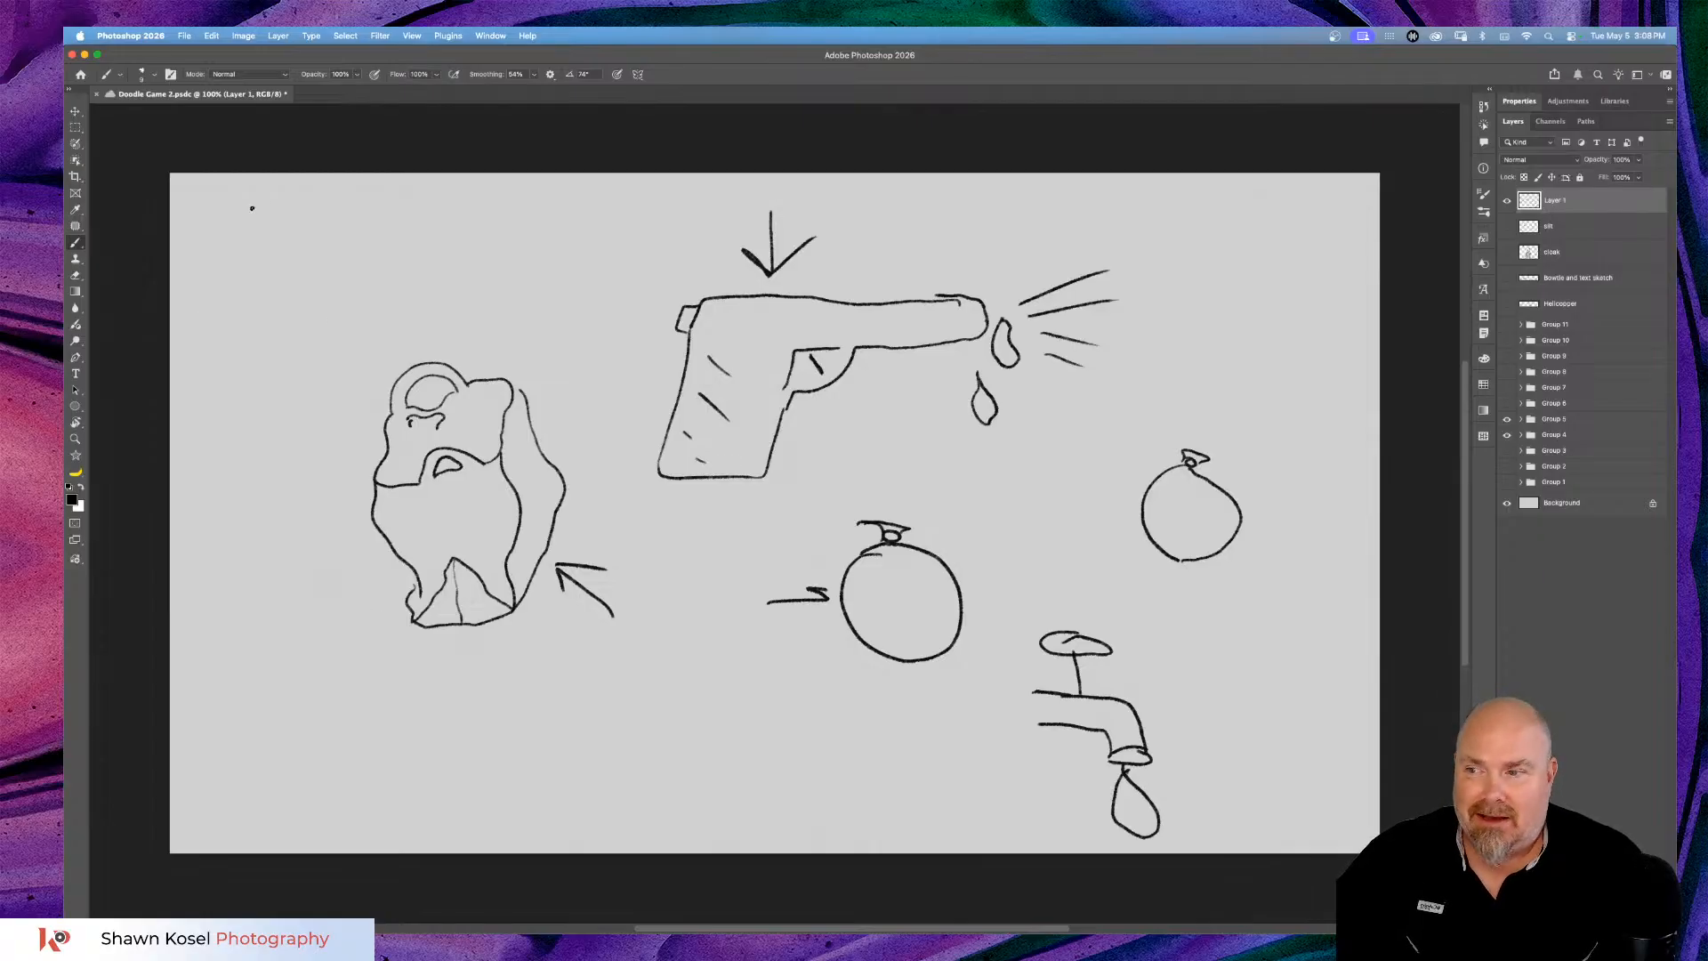
Handwrite two short player names, one under the other, above the lumpy shape near the canvas's upper corner.
mouse_move(276, 209)
mouse_down()
mouse_move(282, 255)
mouse_move(358, 261)
mouse_move(303, 237)
mouse_up()
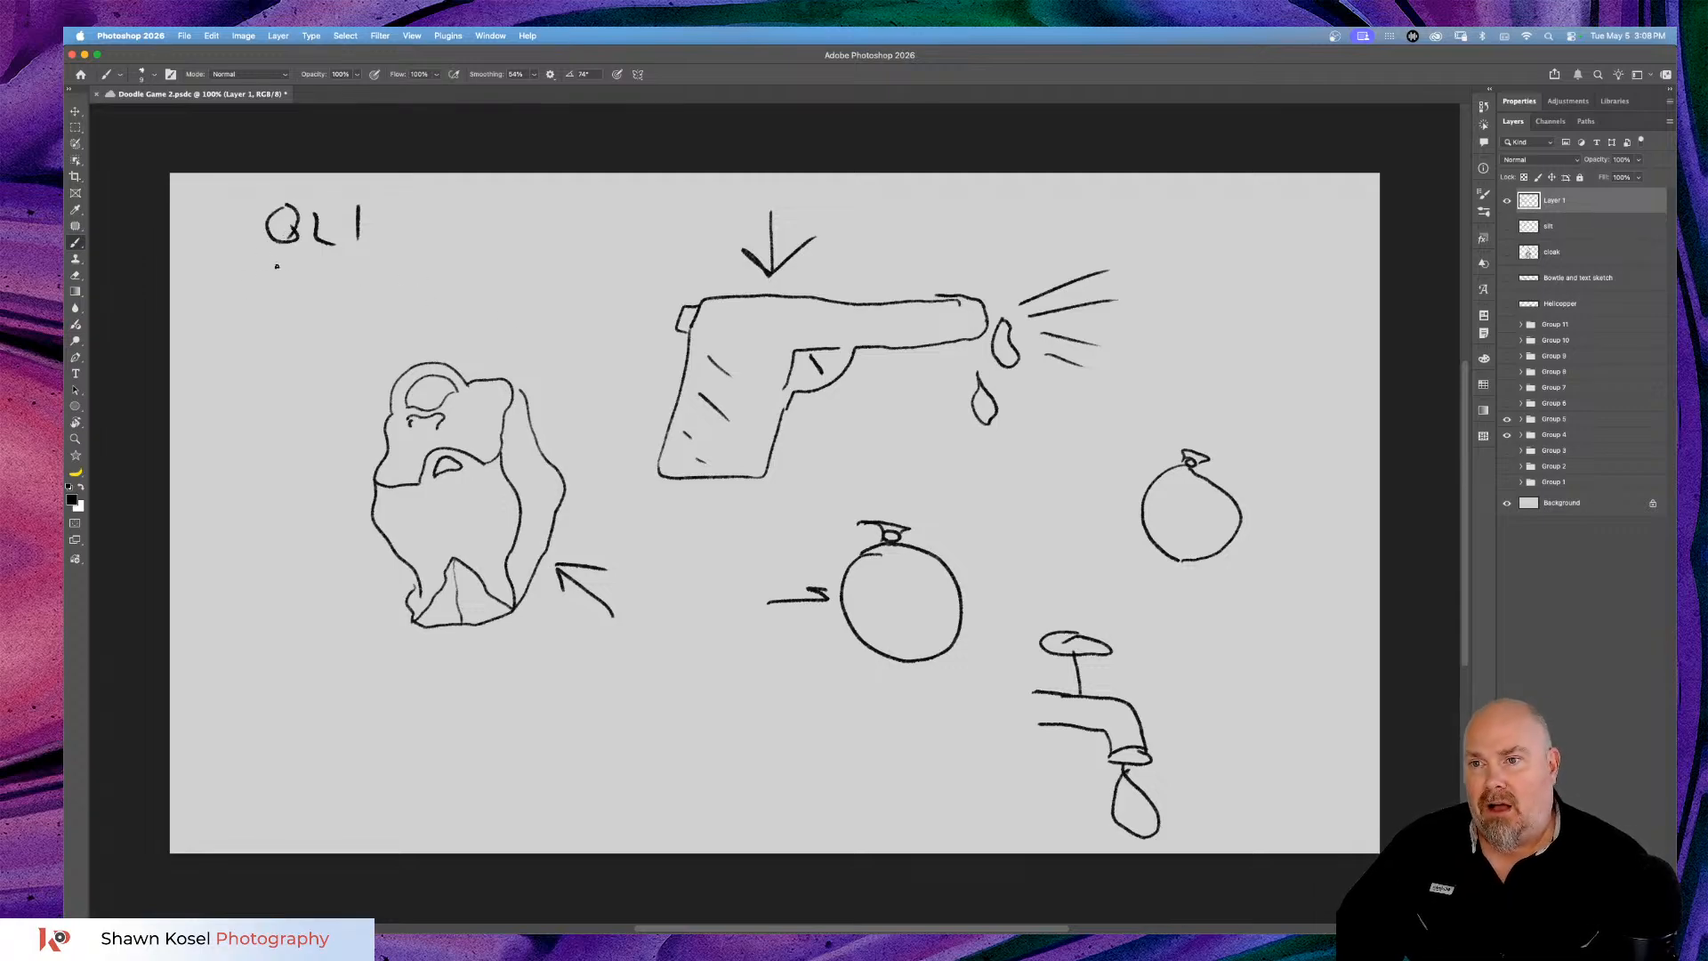
mouse_move(283, 266)
mouse_down()
mouse_move(281, 297)
mouse_move(322, 287)
mouse_move(286, 302)
mouse_move(342, 296)
mouse_move(371, 265)
mouse_move(402, 297)
mouse_up()
click(343, 302)
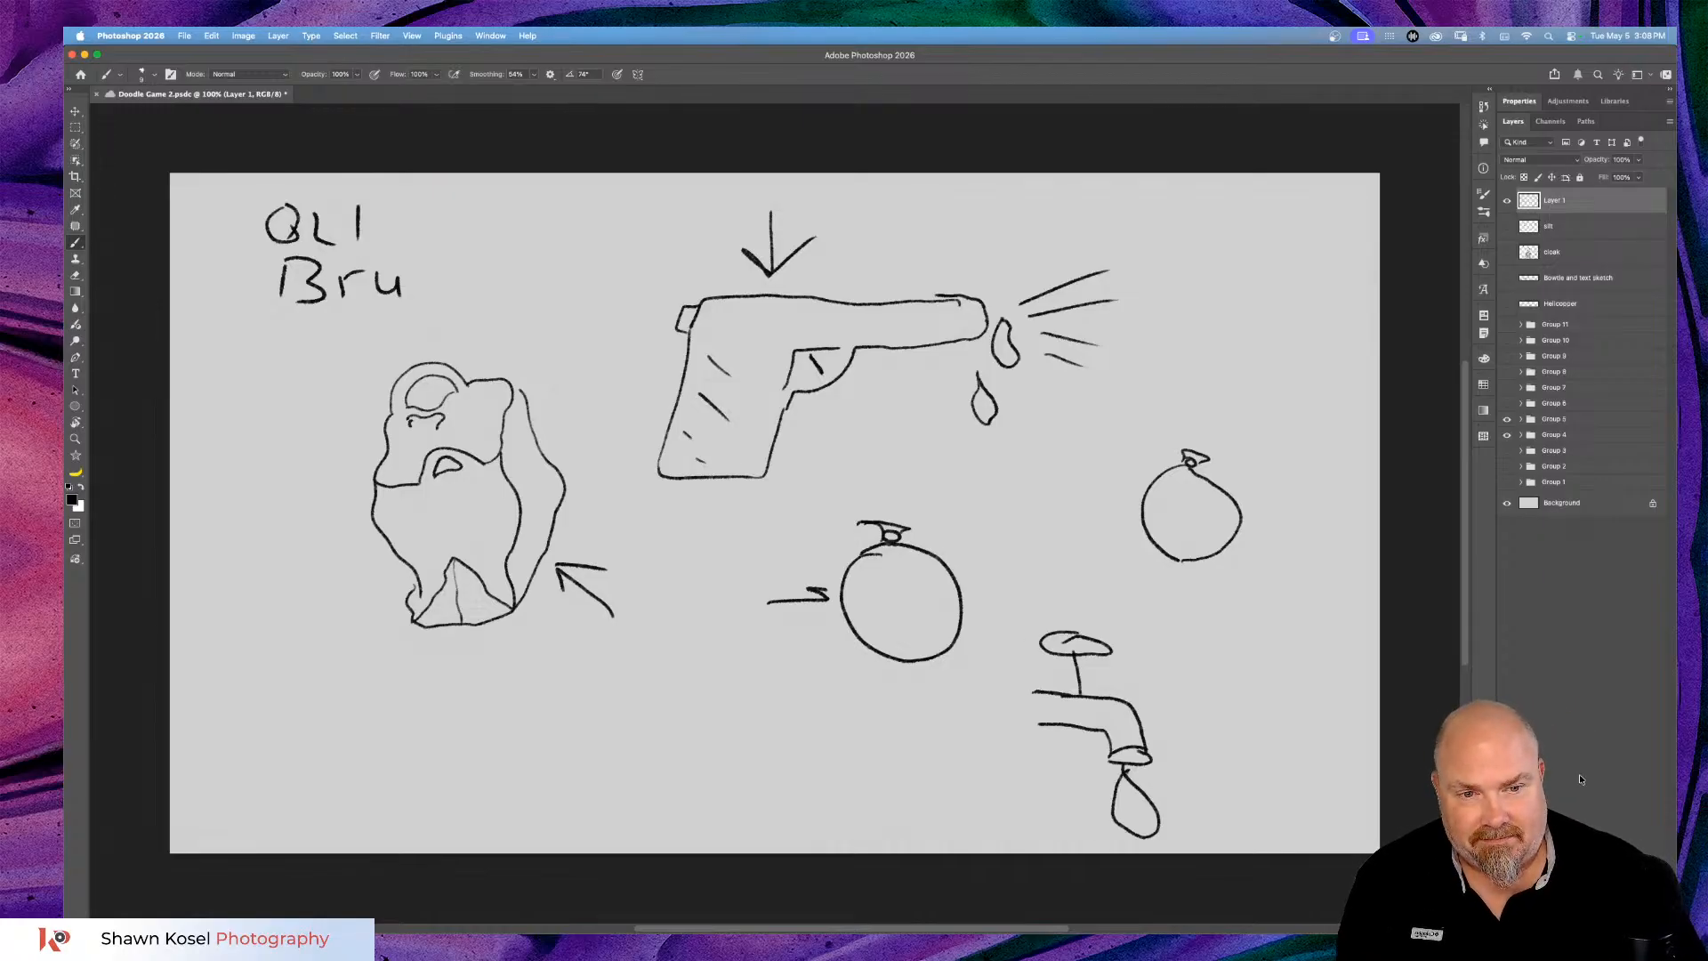
Run Layer Cleanup on the entire document with Rename layers enabled and Delete empty layers off.
click(1588, 925)
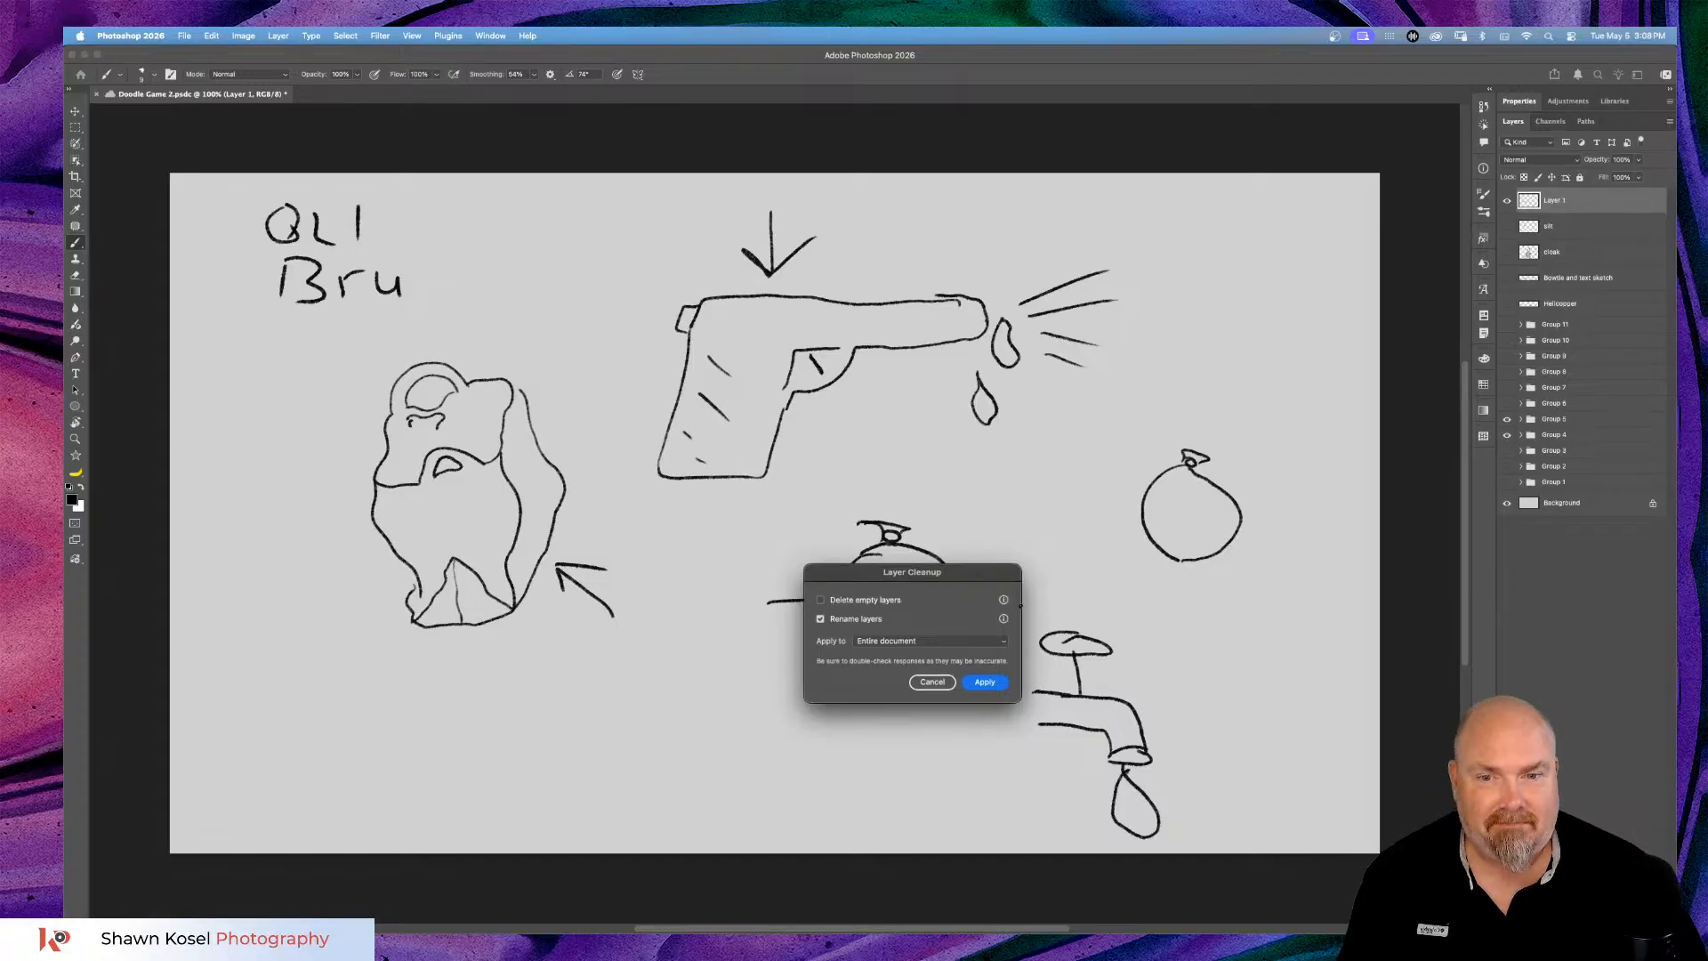
click(979, 682)
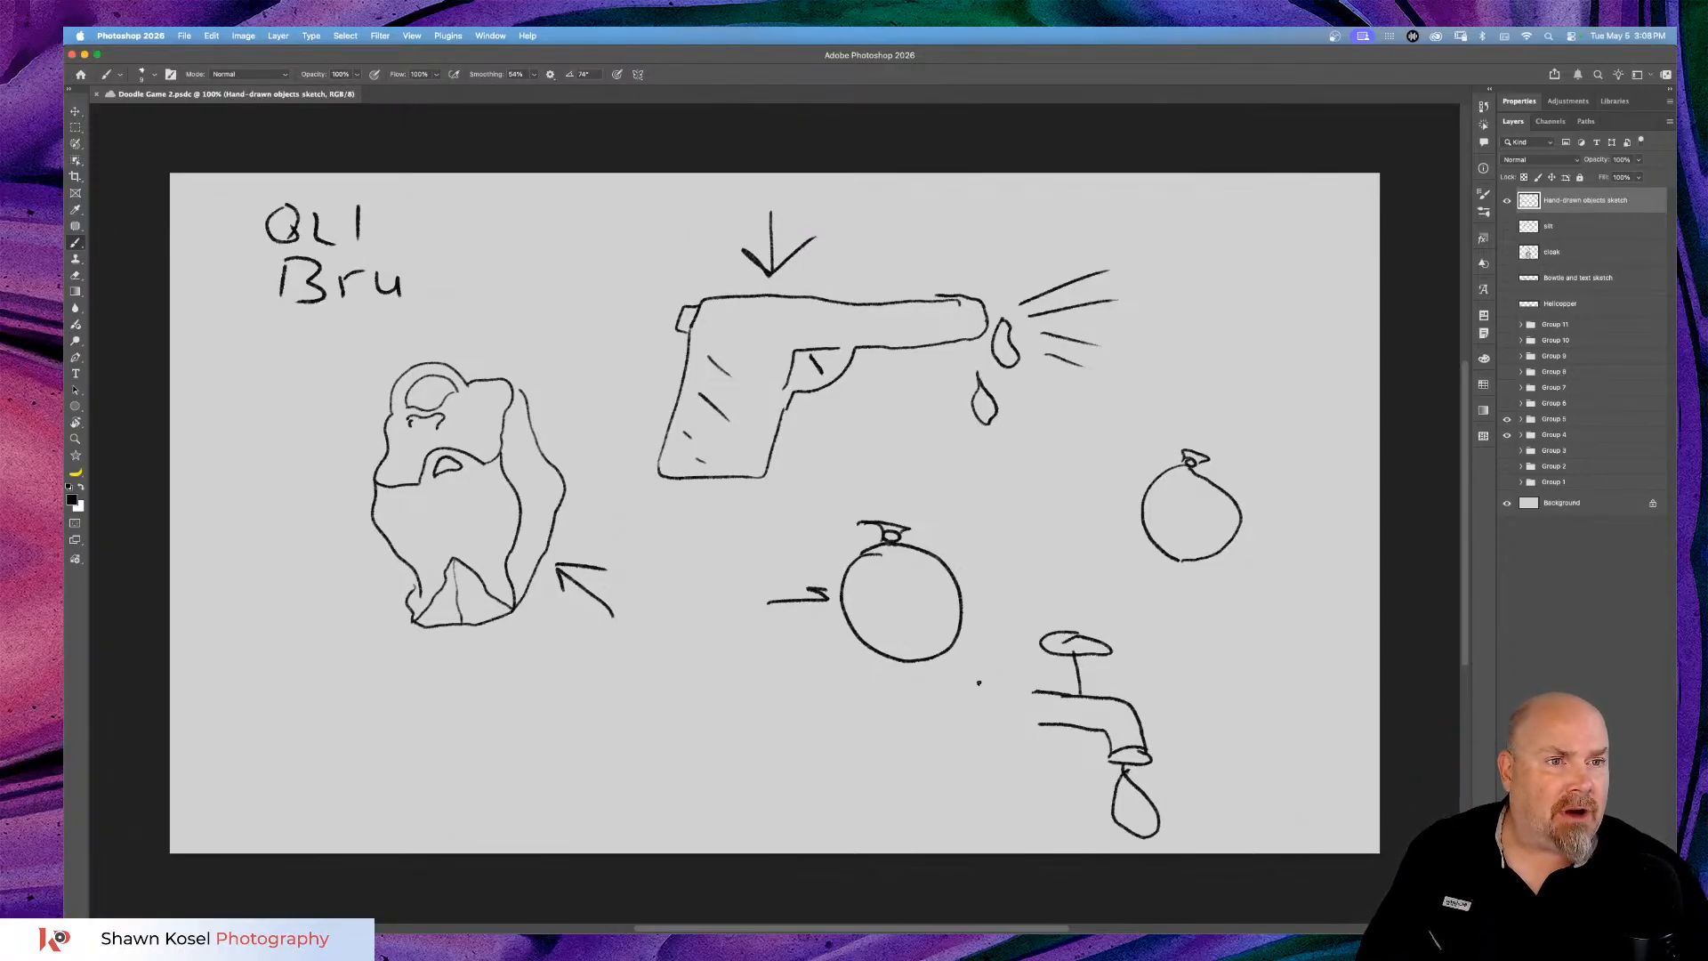
Rename the hand-drawn objects sketch layer to Plastic and hide it.
double_click(1579, 201)
text(Plas)
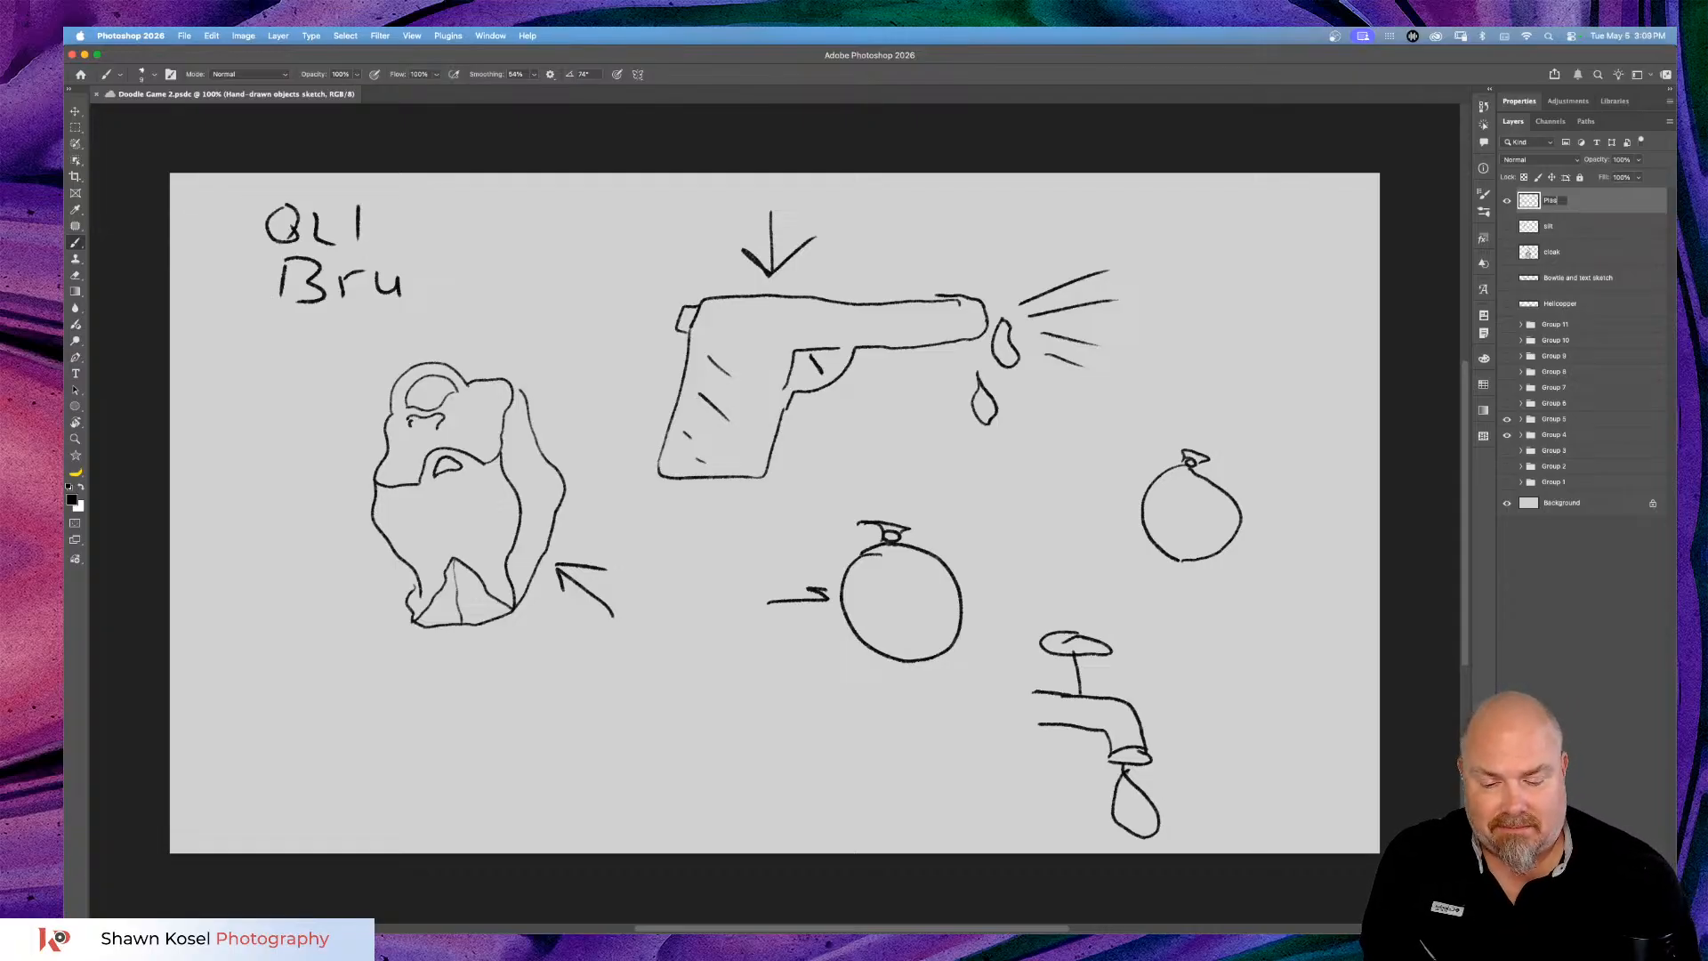
text(tic)
key(Return)
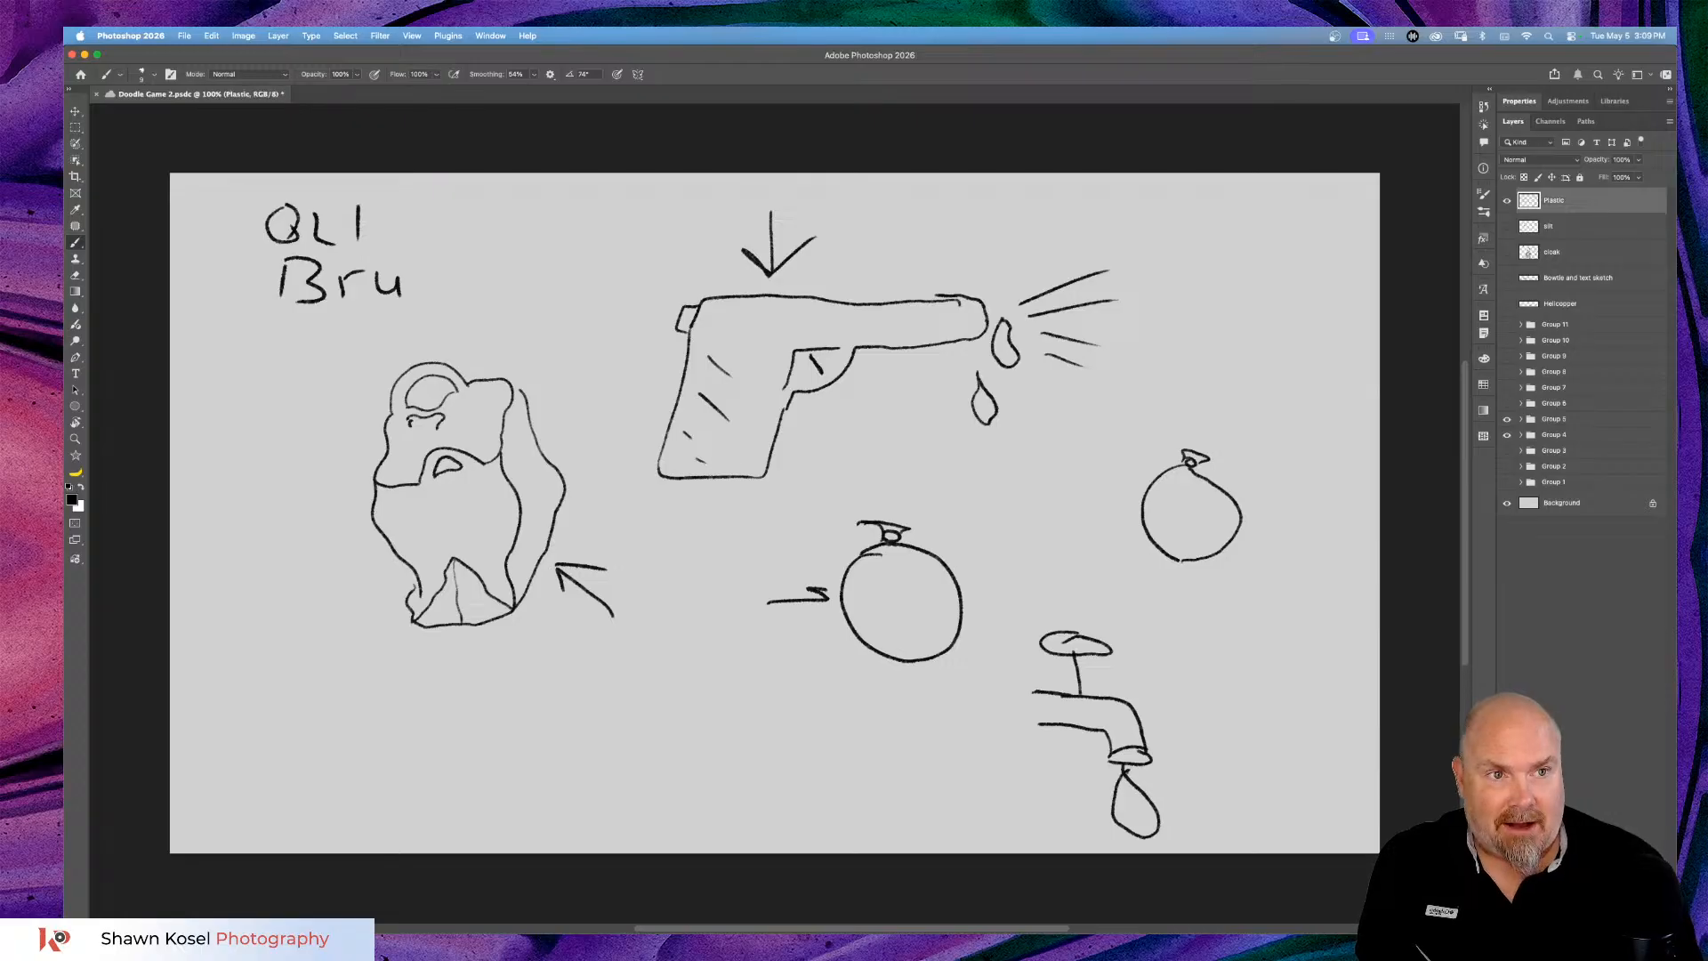
click(1507, 201)
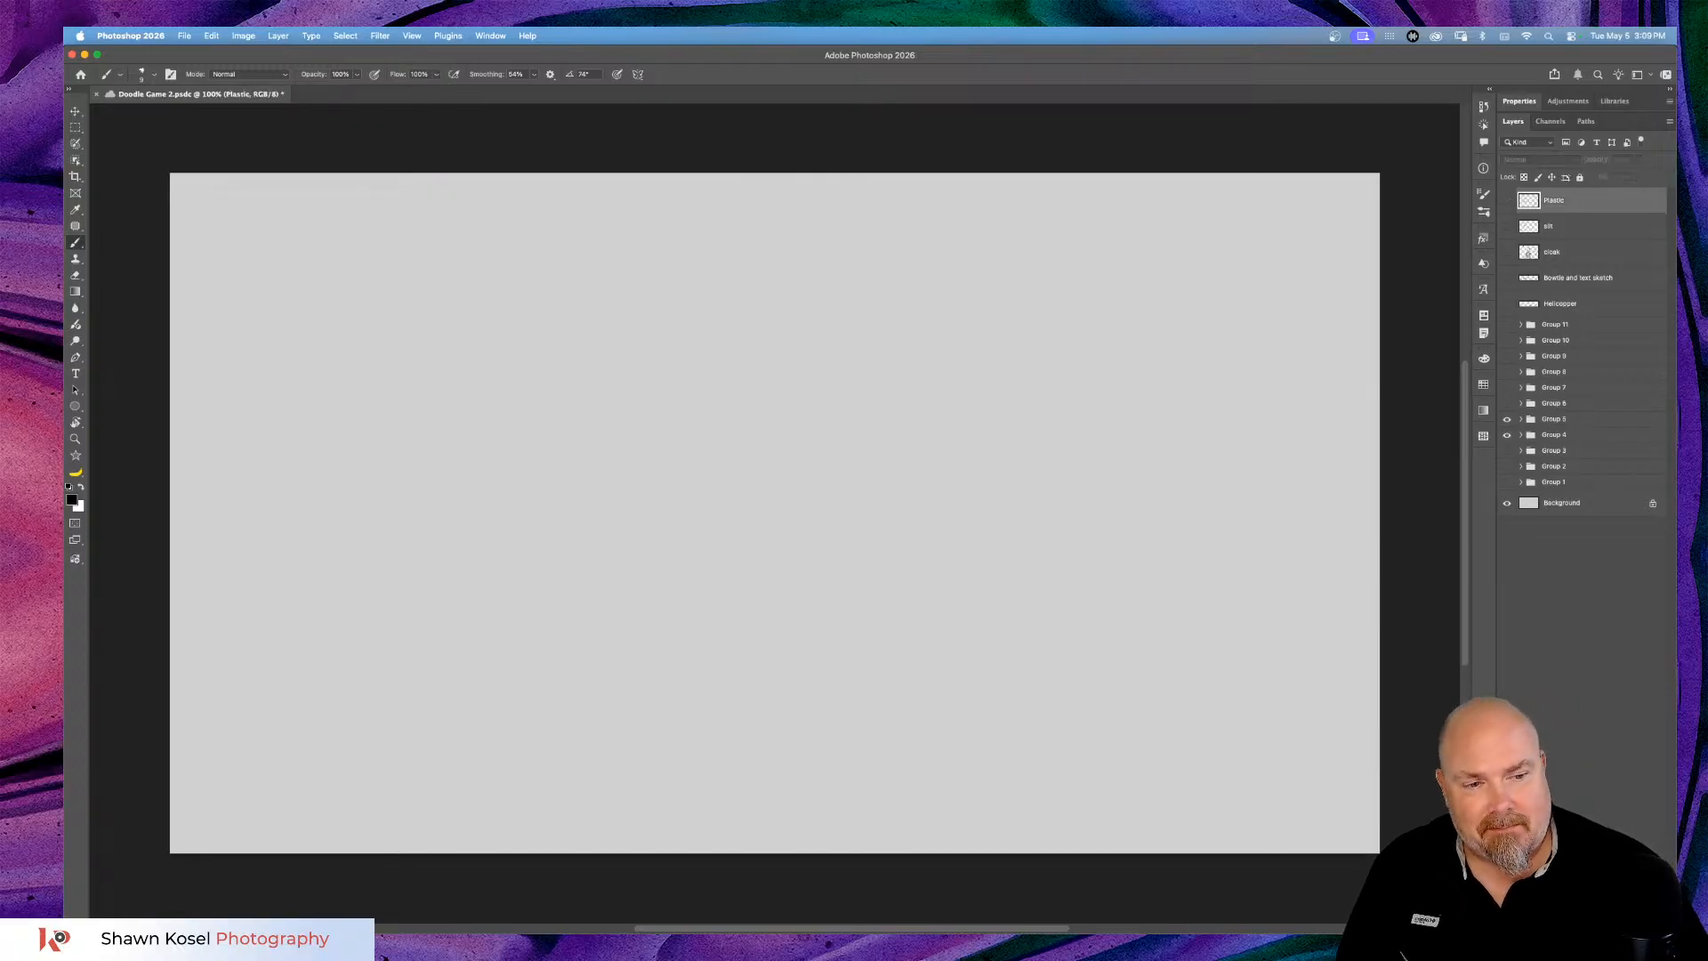
Add a new layer and draw two long bones, one above the other, with their widened ends meeting at a joint.
key(alt+shift+super+n)
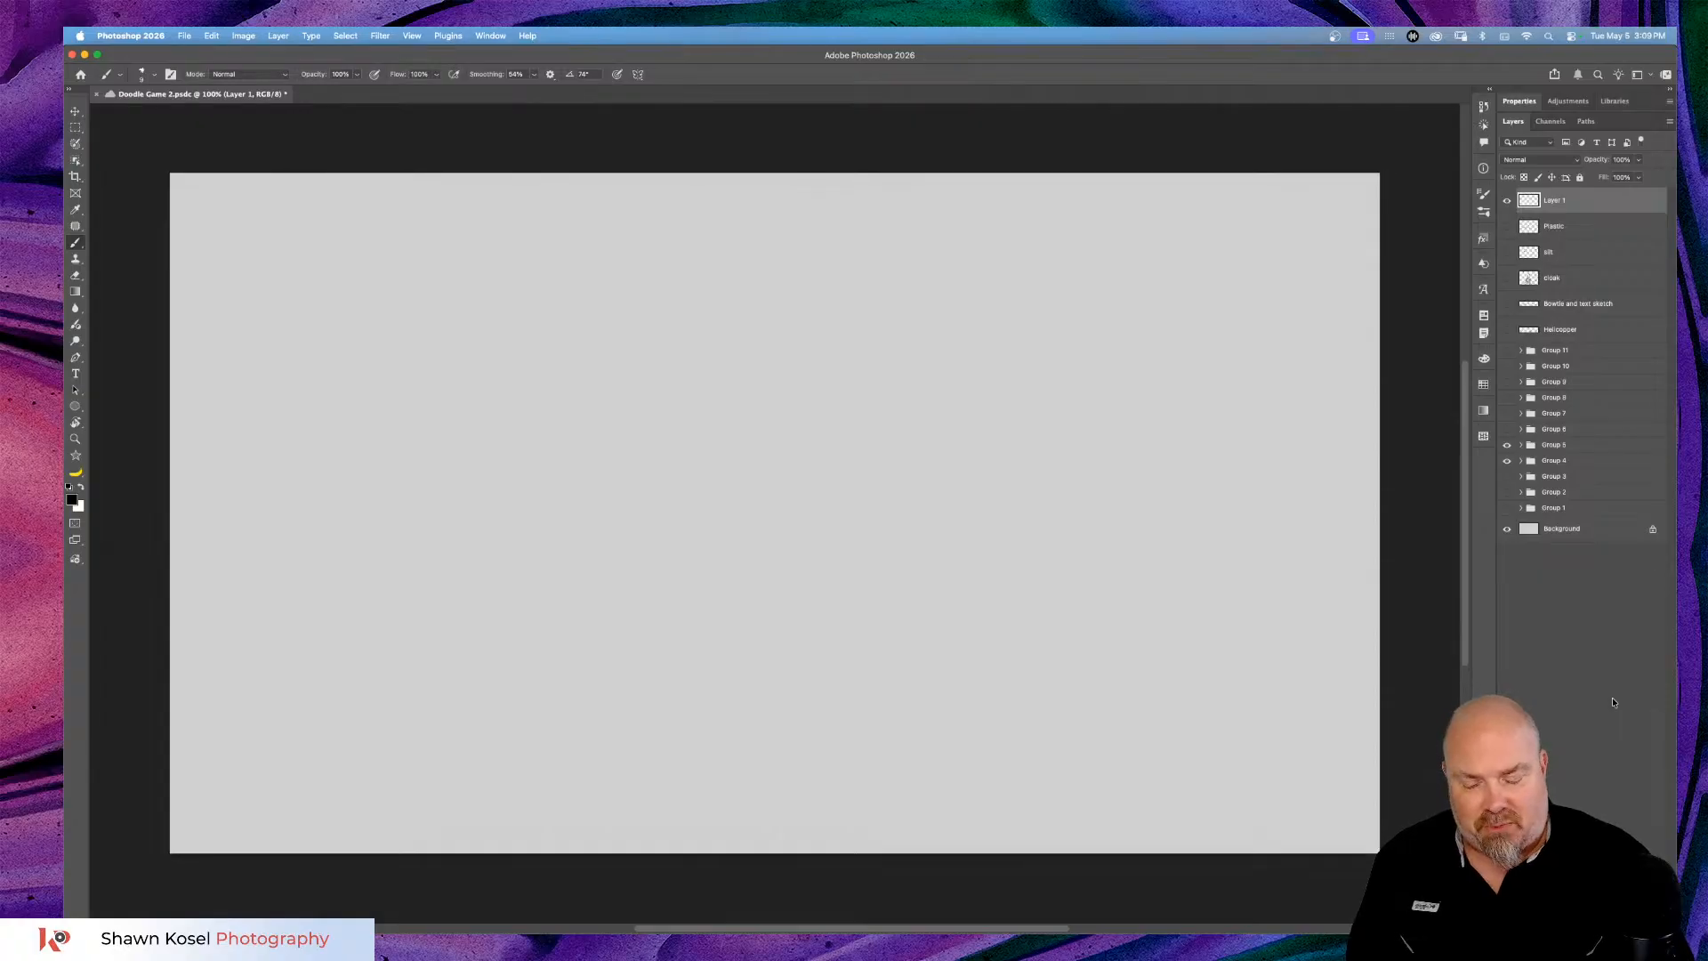
key(super+Tab)
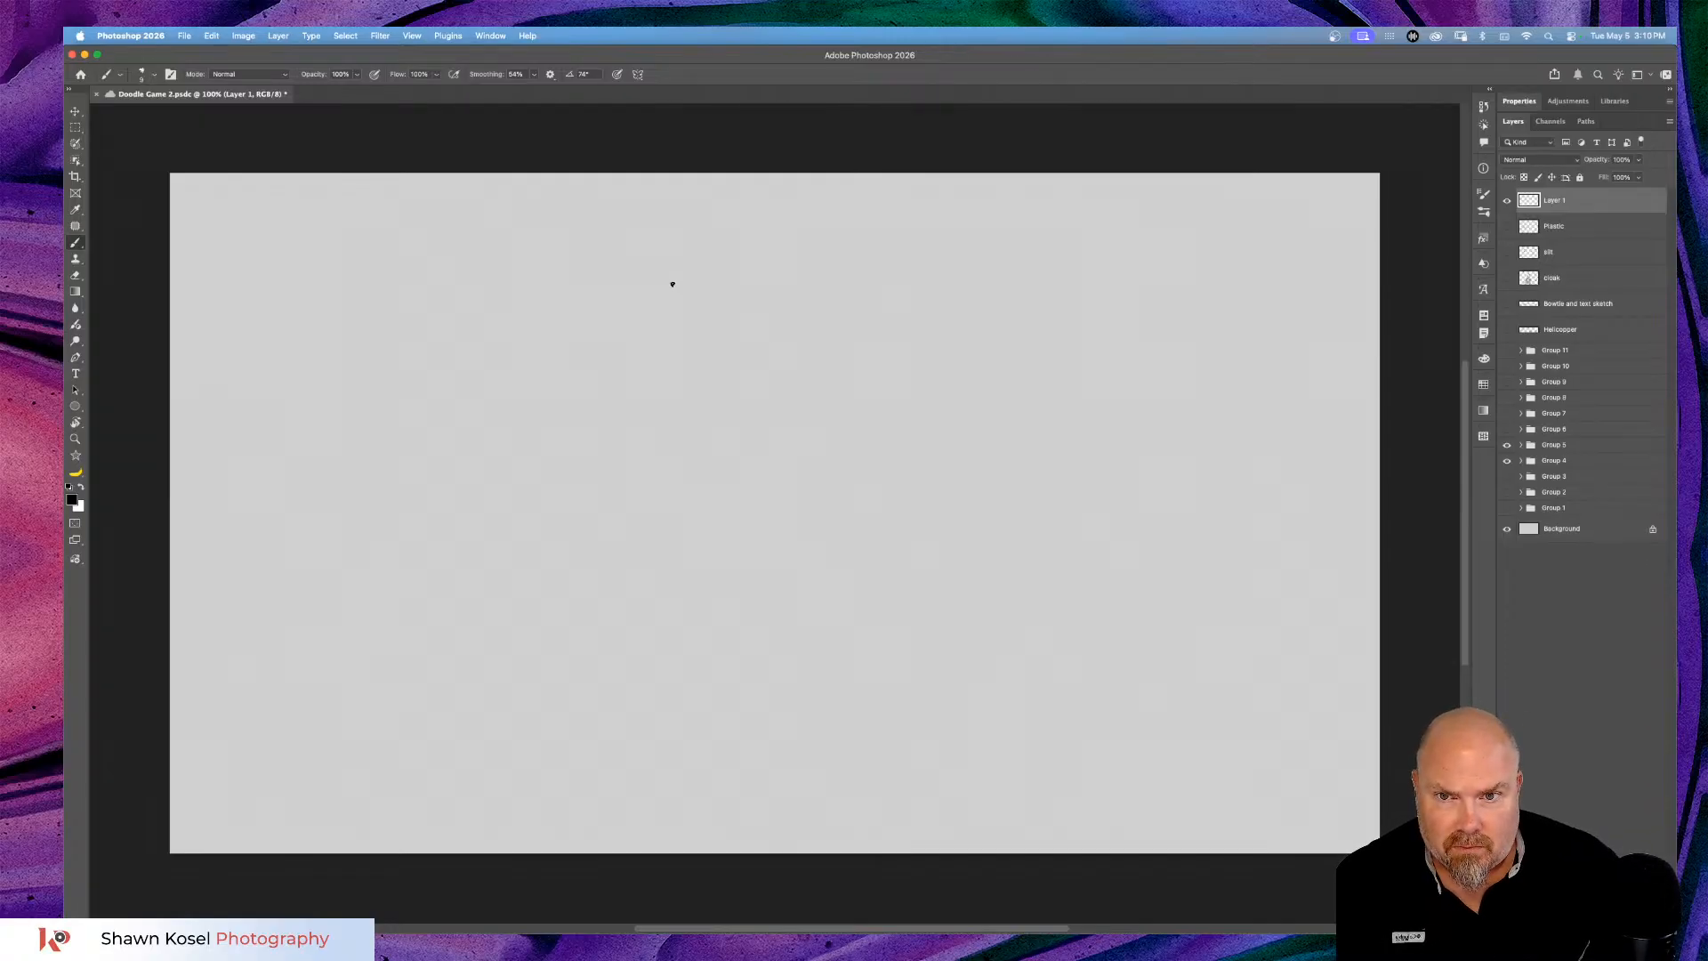
mouse_move(674, 289)
mouse_down()
mouse_move(670, 460)
mouse_move(646, 490)
mouse_up()
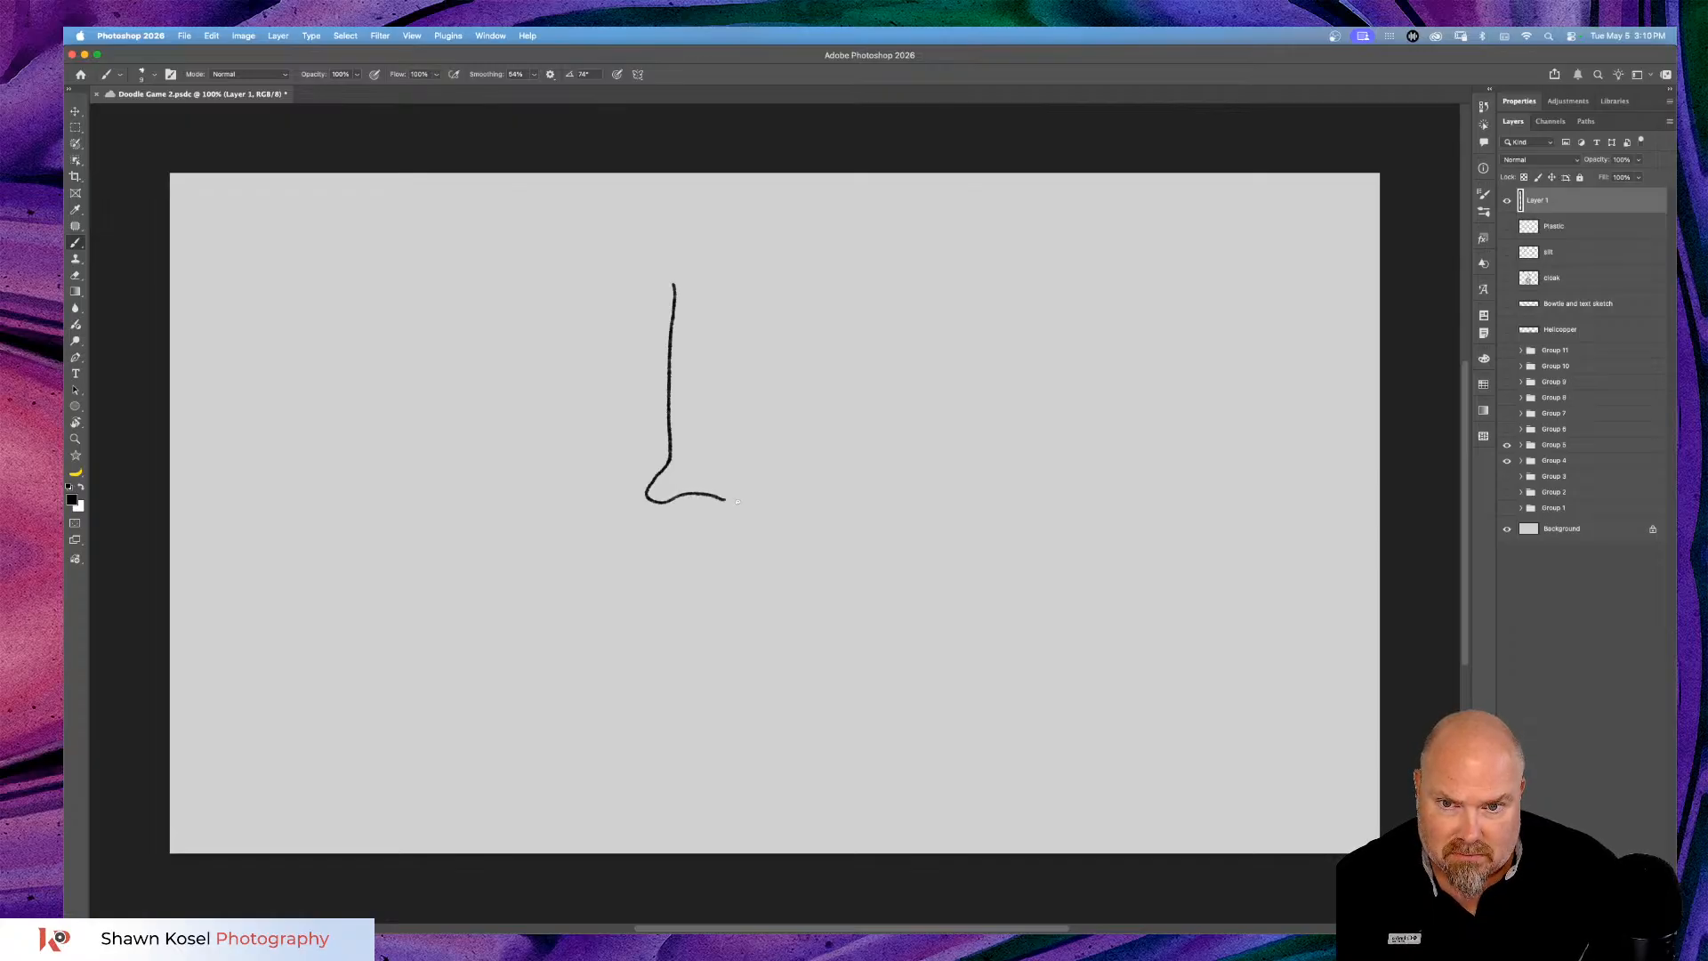
mouse_move(756, 478)
mouse_down()
mouse_move(711, 455)
mouse_move(708, 272)
mouse_up()
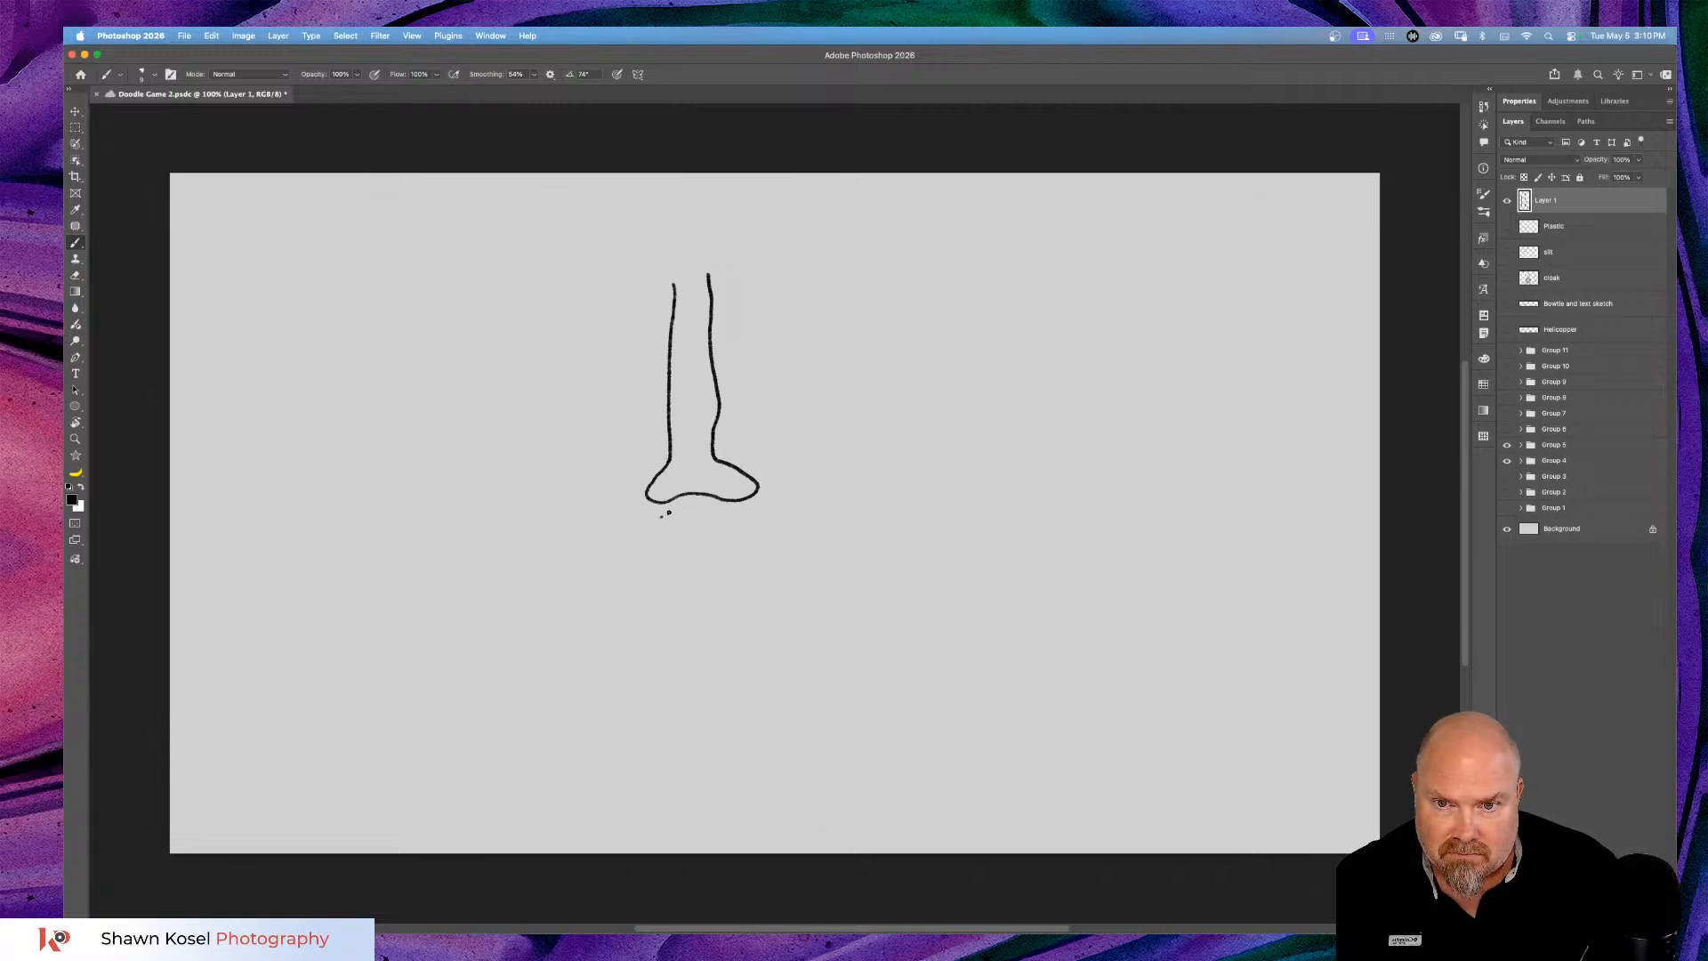
mouse_move(669, 512)
mouse_down()
mouse_move(708, 502)
mouse_move(747, 521)
mouse_move(722, 574)
mouse_move(721, 661)
mouse_up()
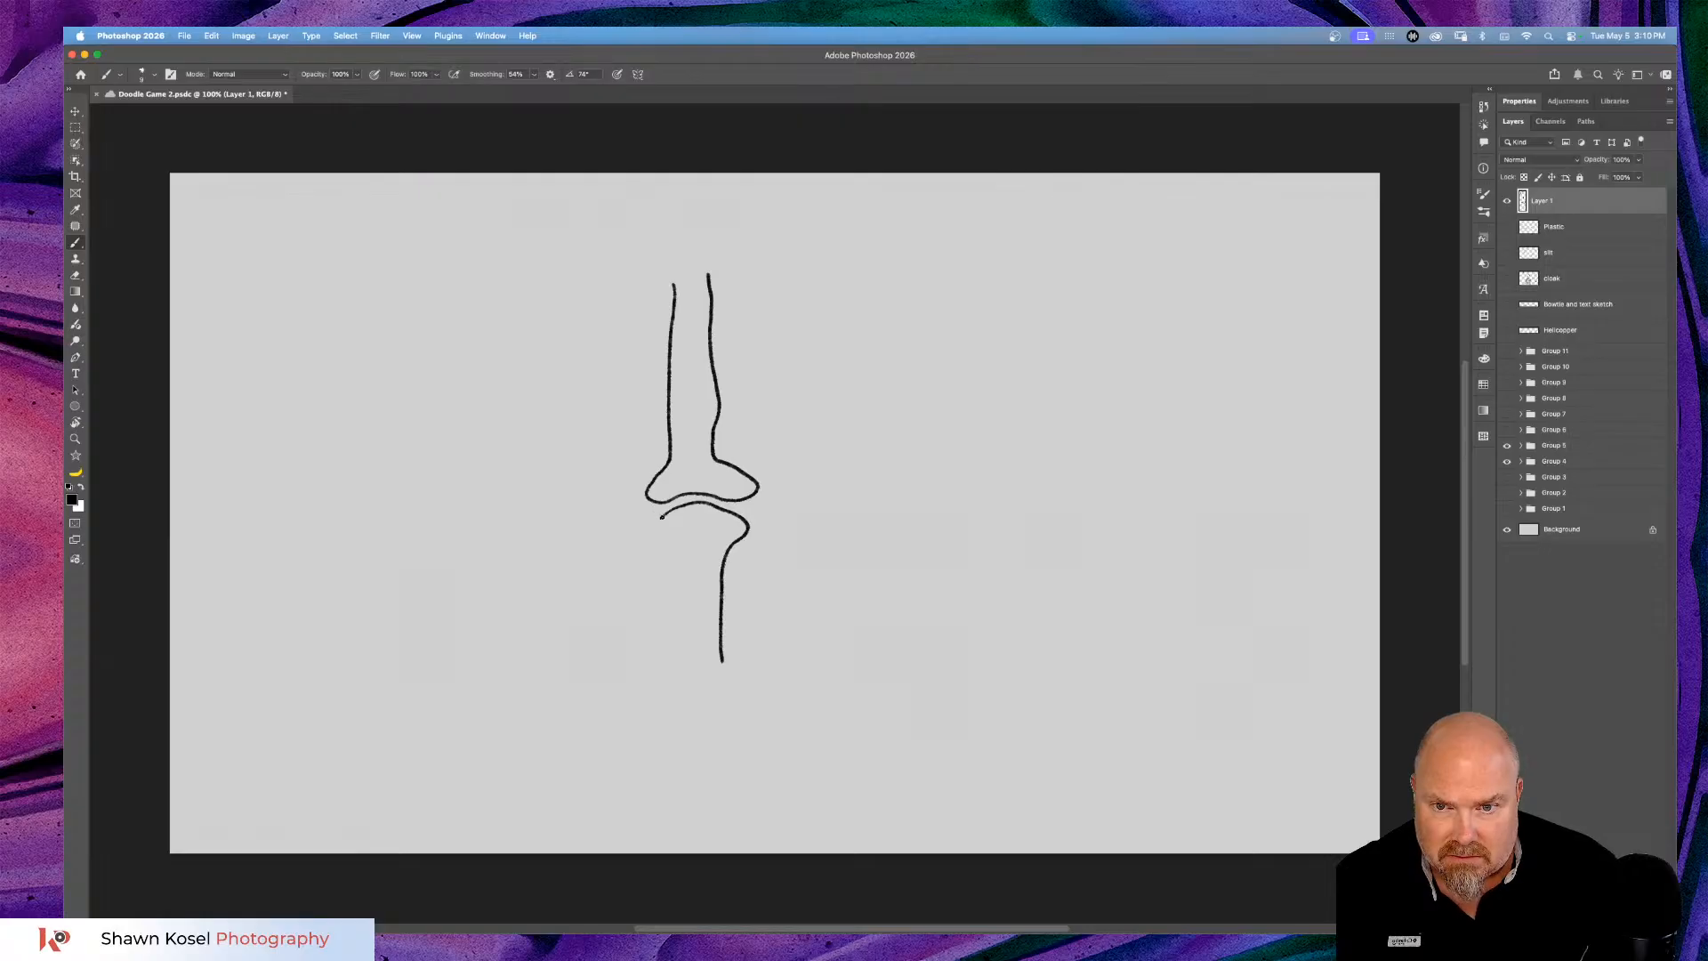
mouse_move(647, 530)
mouse_down()
mouse_move(684, 601)
mouse_move(684, 703)
mouse_up()
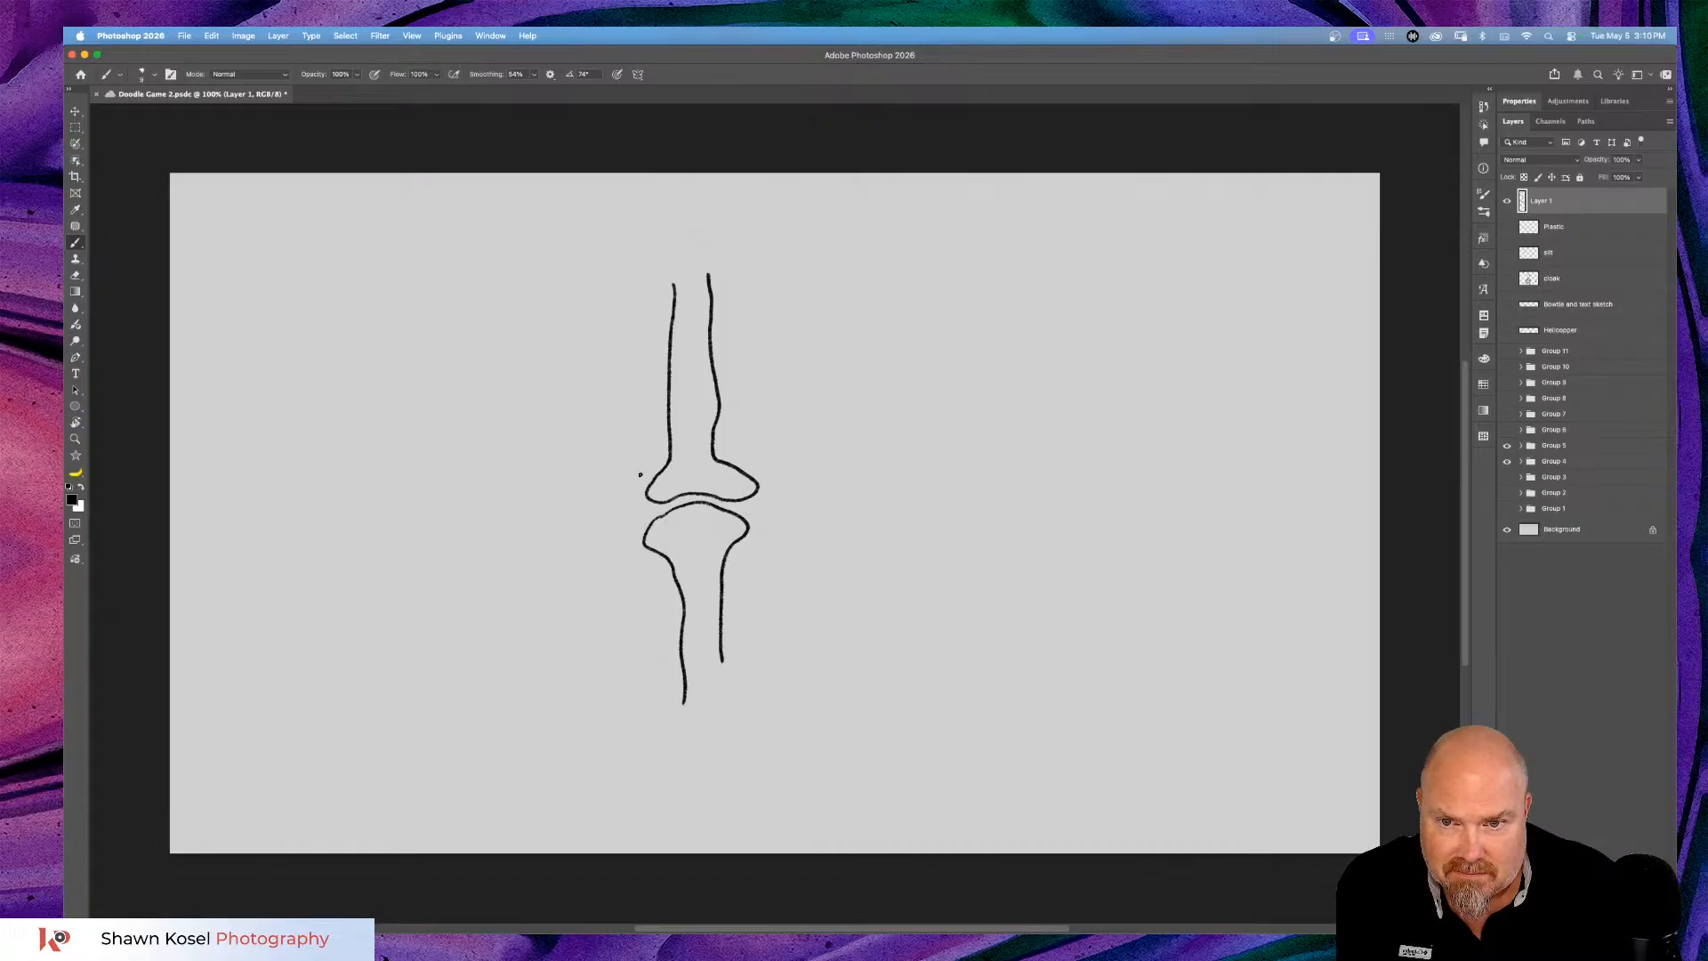
Draw thin ligament strokes beside and across the bone joint, with an arrow pointing at the joint's side.
drag(634, 518, 633, 541)
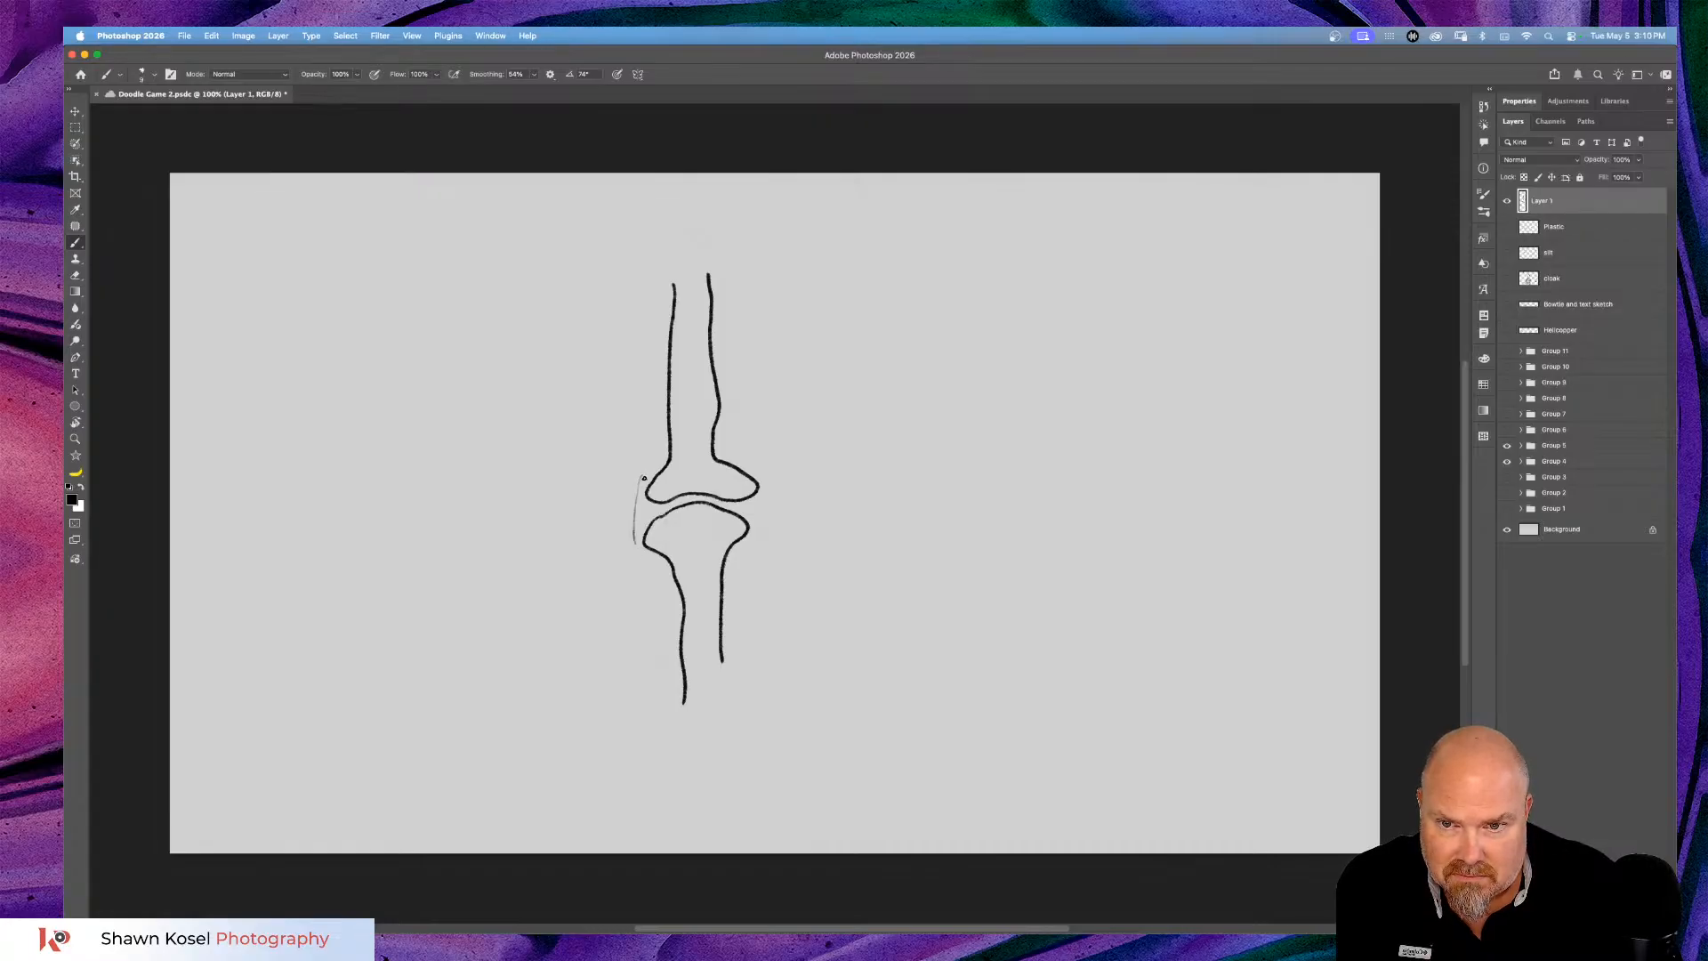
drag(647, 478, 639, 547)
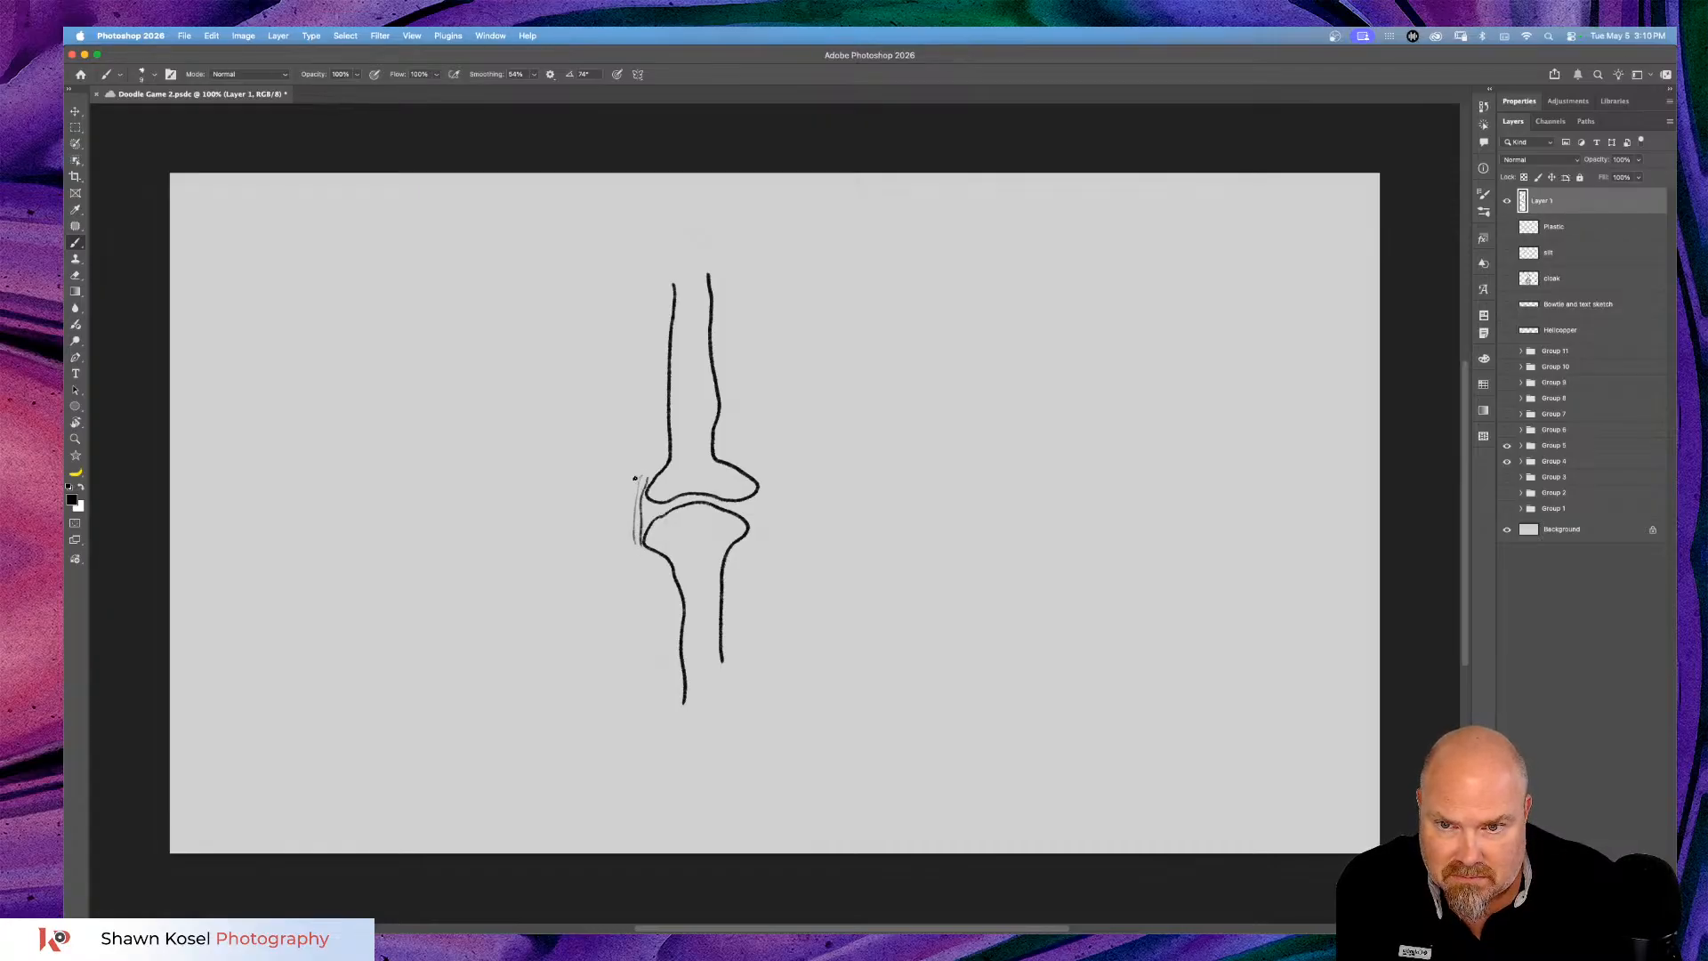
drag(635, 485, 630, 559)
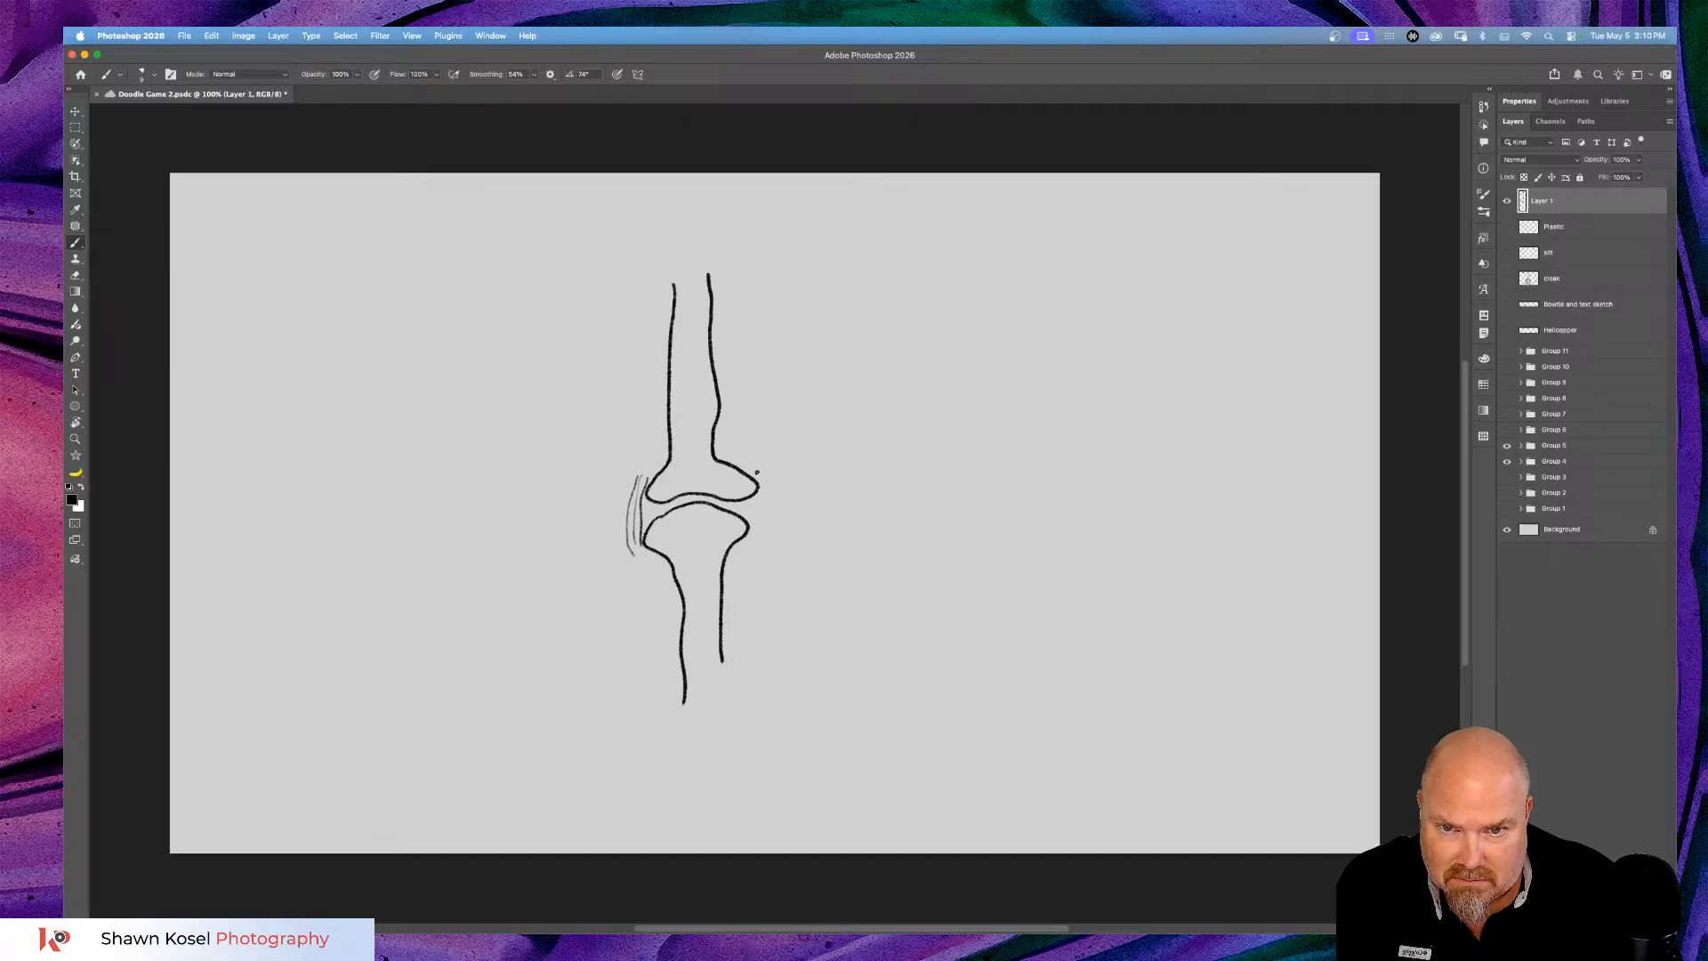
drag(772, 510, 766, 531)
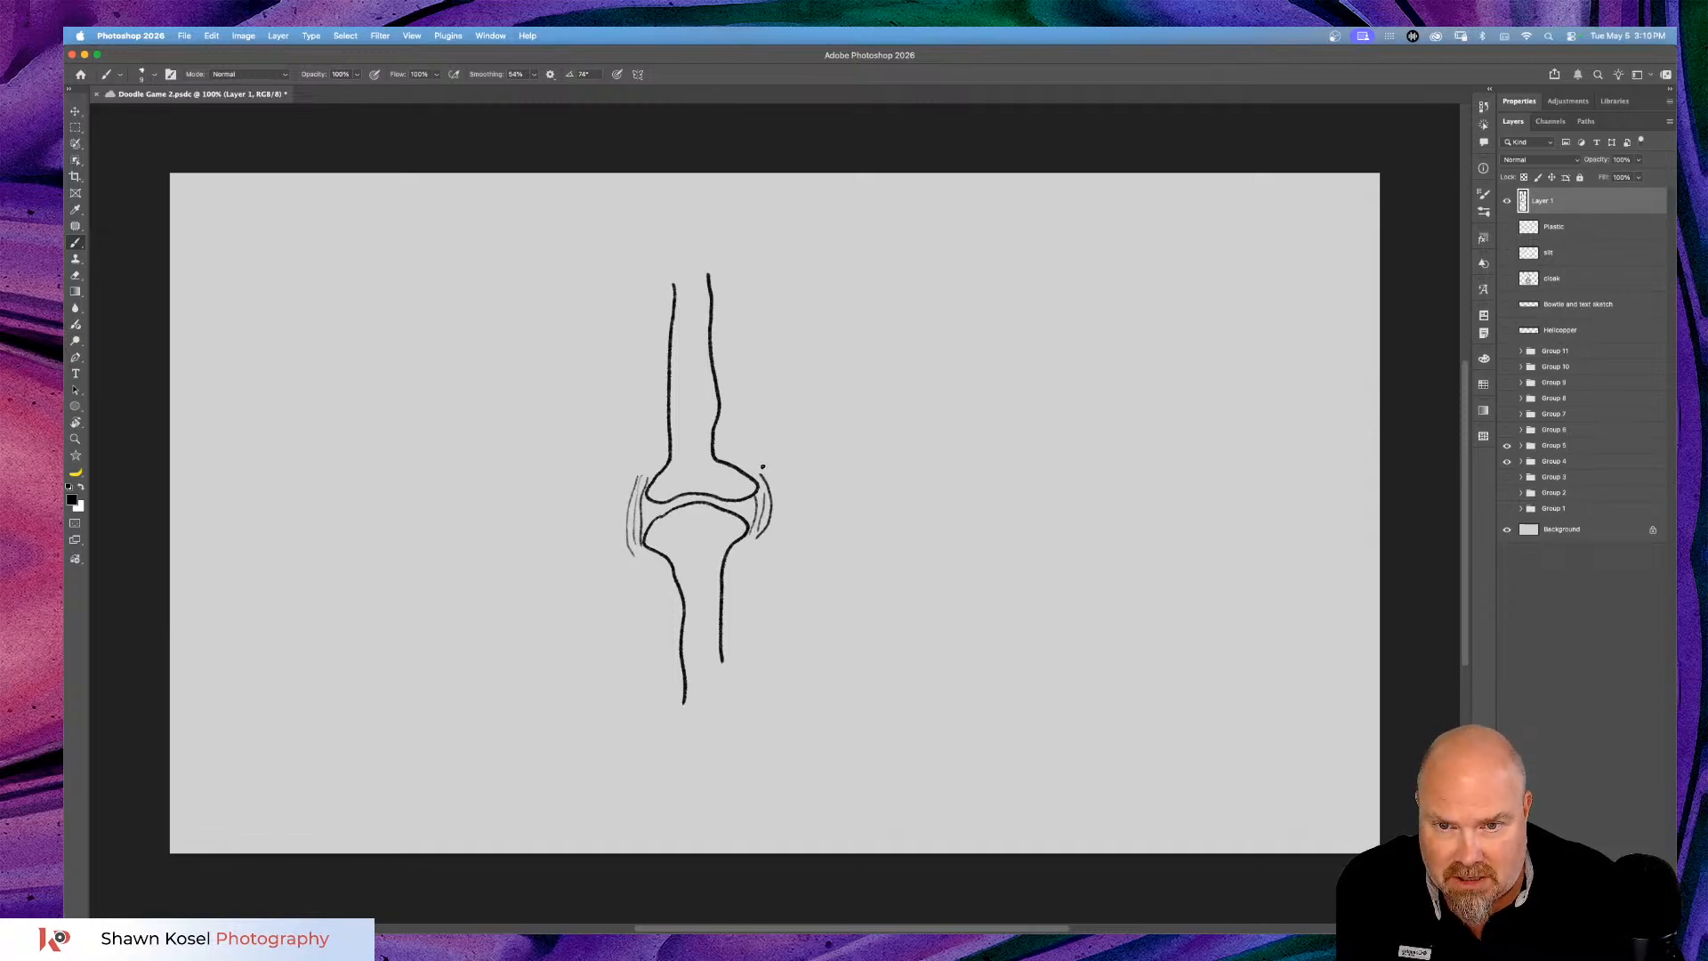
mouse_move(762, 466)
mouse_down()
mouse_move(780, 534)
mouse_move(762, 557)
mouse_up()
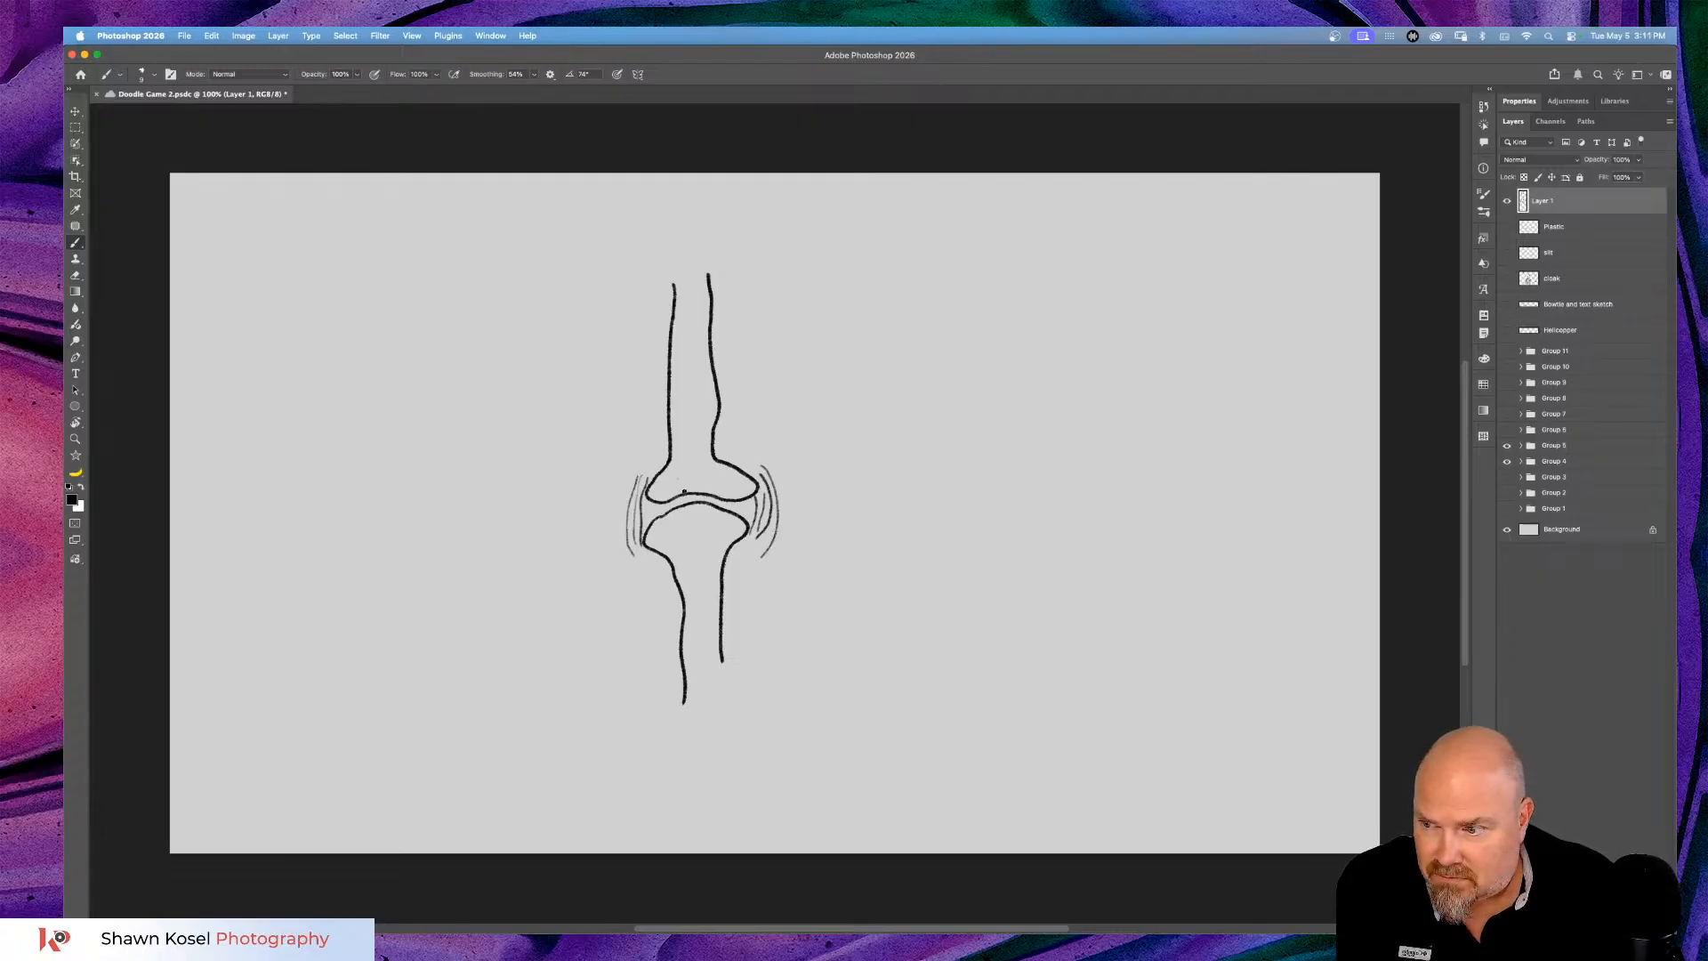
mouse_move(684, 492)
mouse_down()
mouse_move(683, 528)
mouse_move(686, 476)
mouse_move(699, 524)
mouse_move(716, 498)
mouse_move(707, 471)
mouse_move(710, 530)
mouse_move(724, 486)
mouse_move(729, 503)
mouse_move(718, 537)
mouse_up()
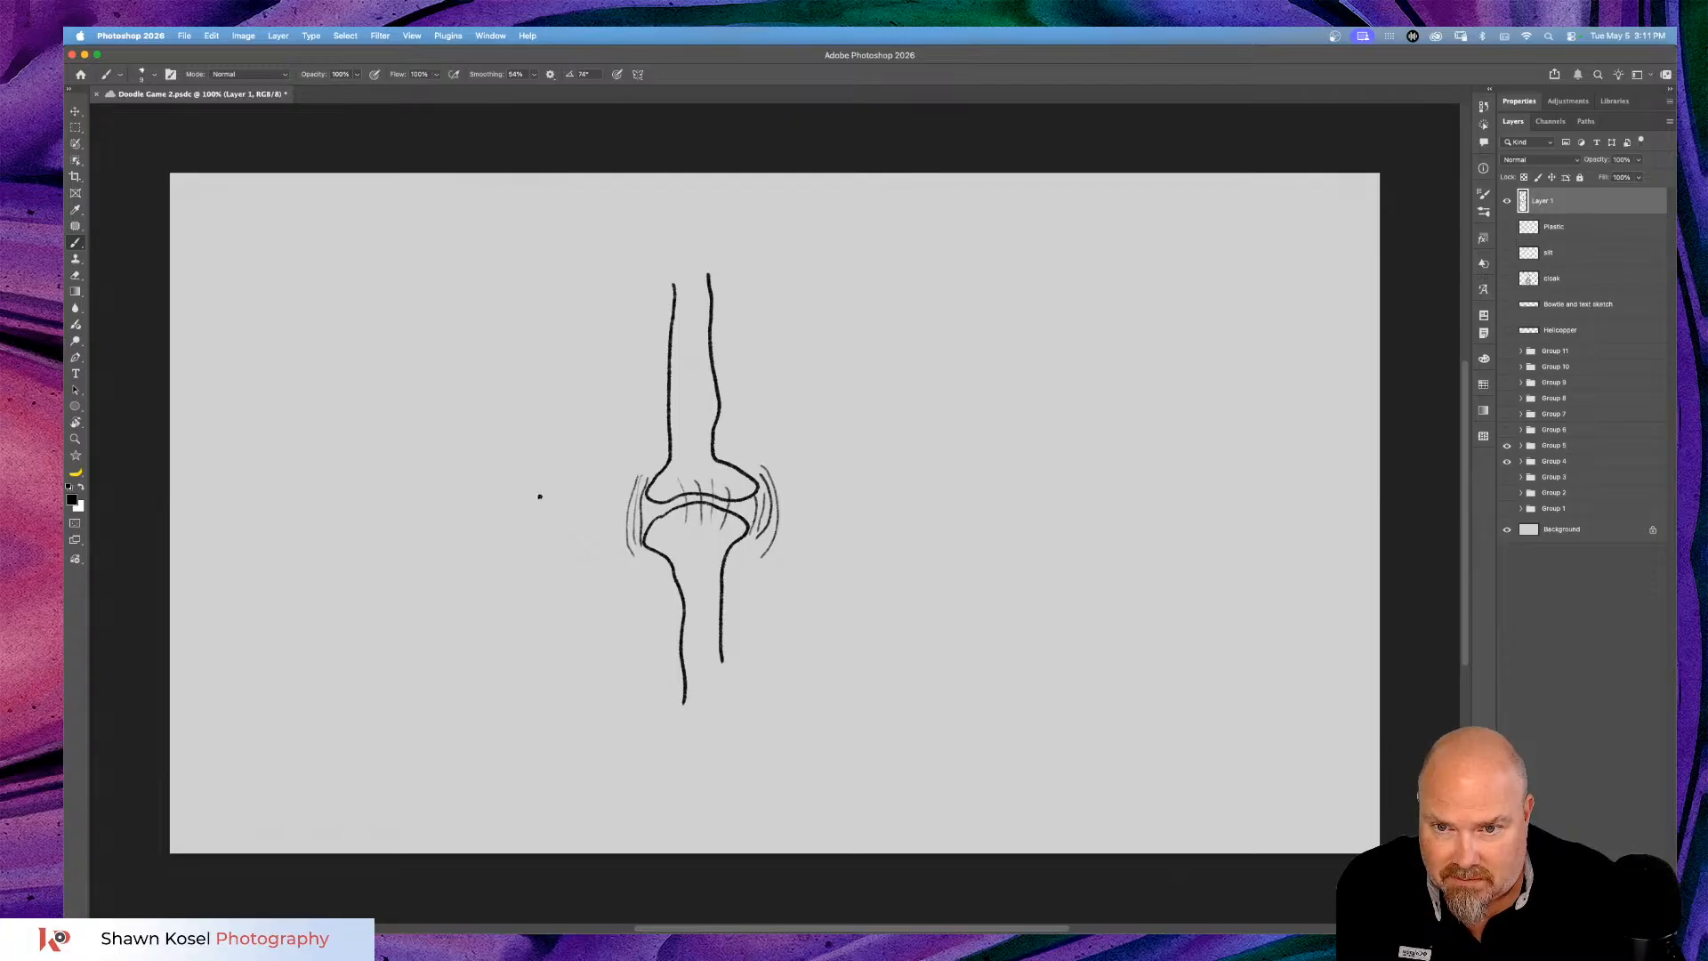
drag(542, 492, 610, 499)
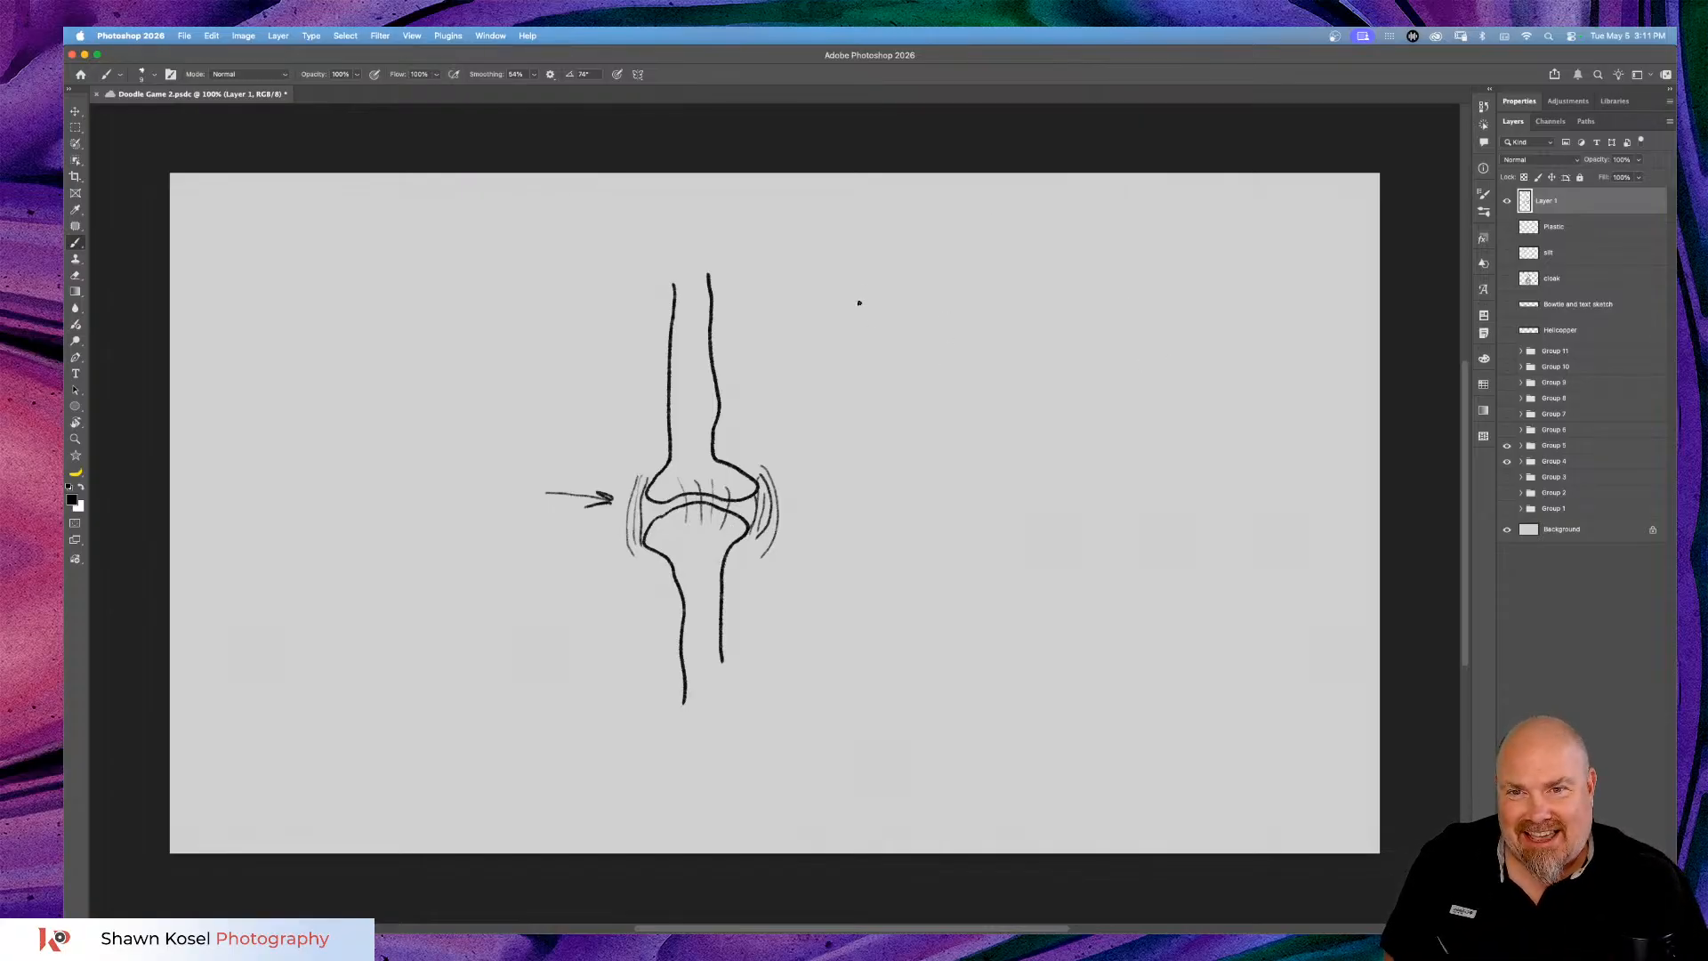
Handwrite the short player name beside the upper bone and underline it with a slanted stroke.
drag(883, 263, 895, 322)
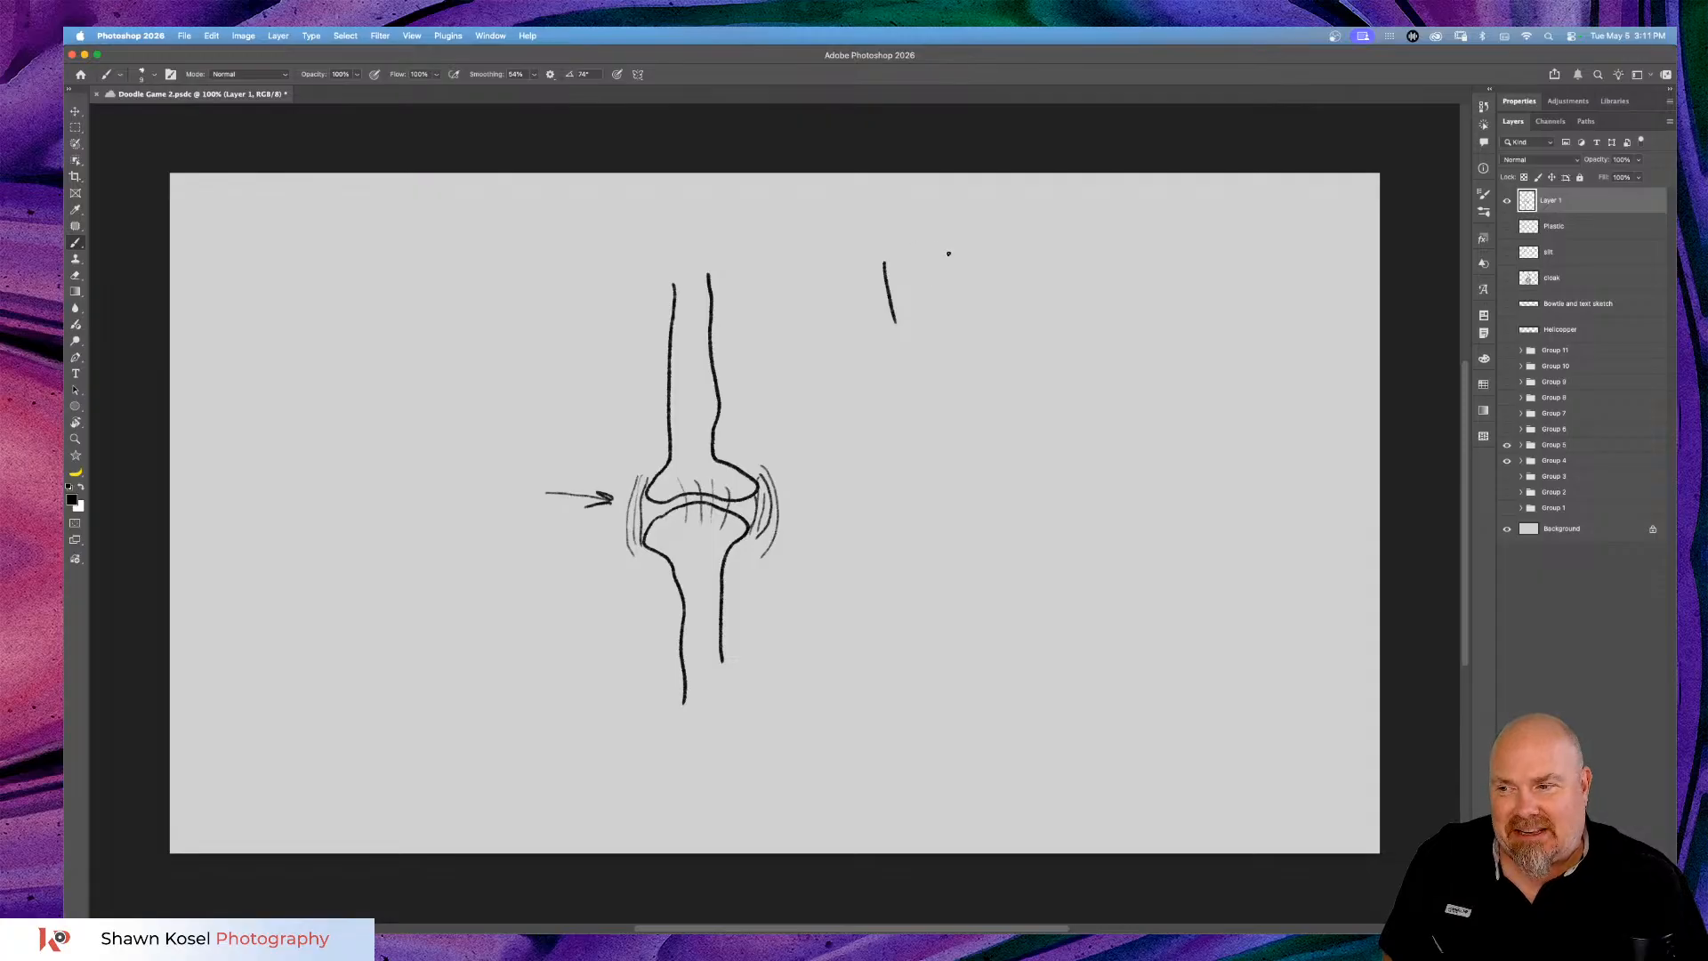
mouse_move(888, 258)
mouse_down()
mouse_move(895, 315)
mouse_move(998, 278)
mouse_move(1012, 303)
mouse_move(1074, 254)
mouse_up()
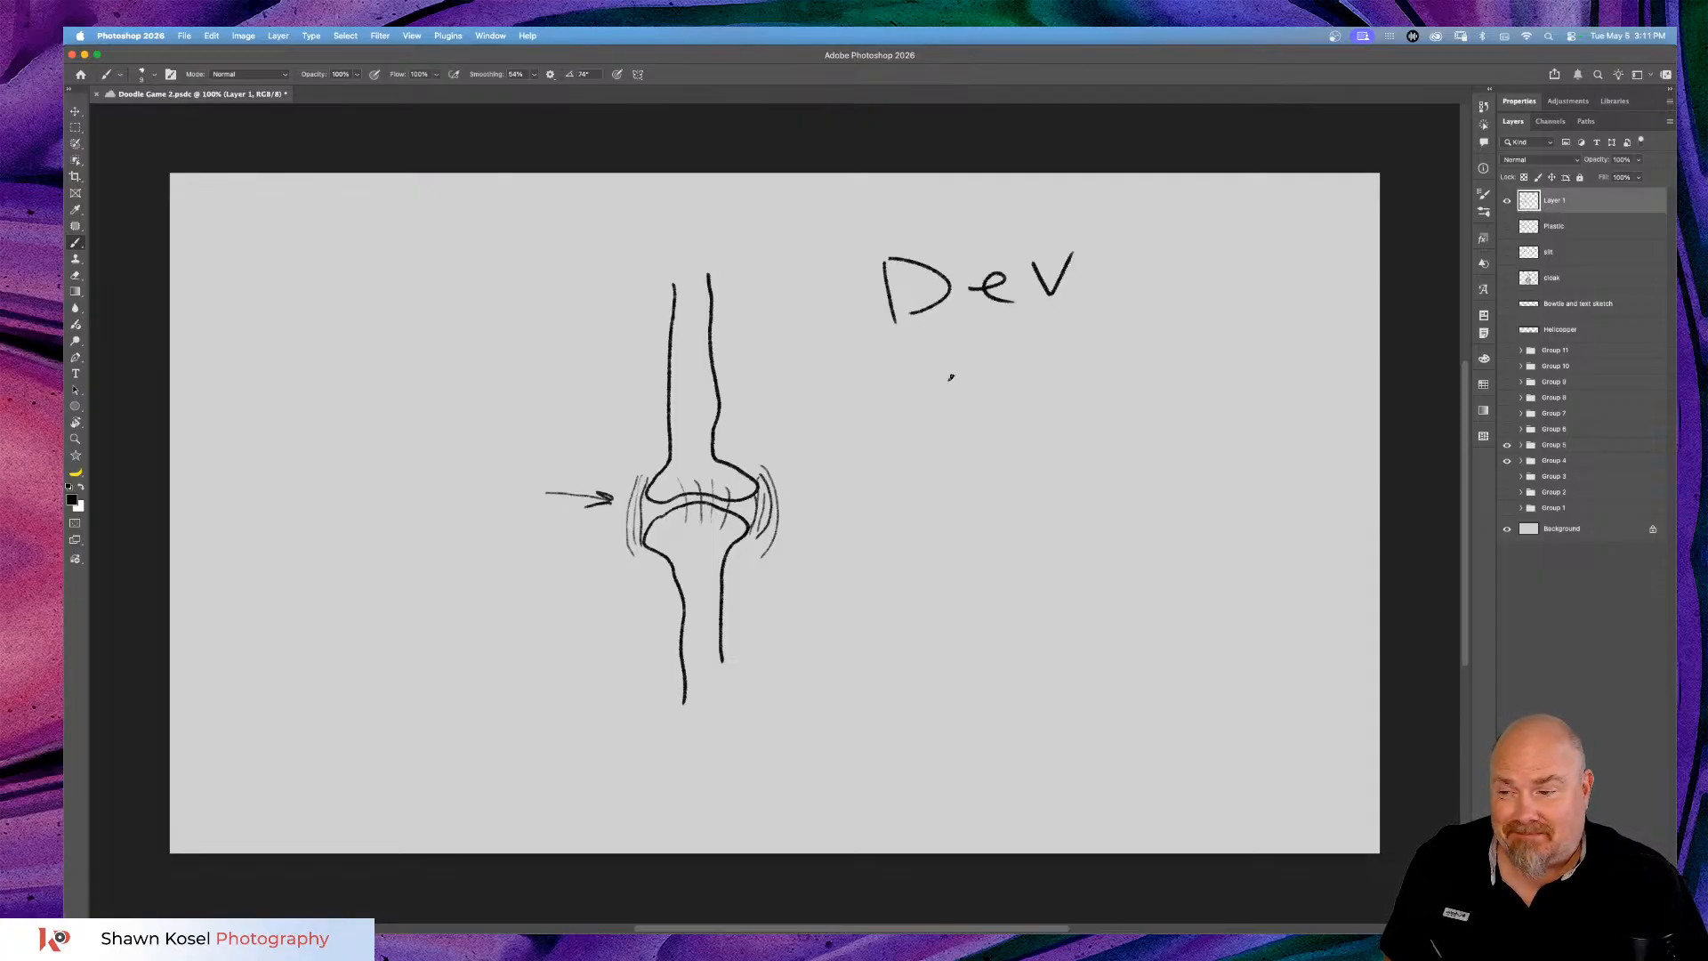
drag(949, 379, 1096, 338)
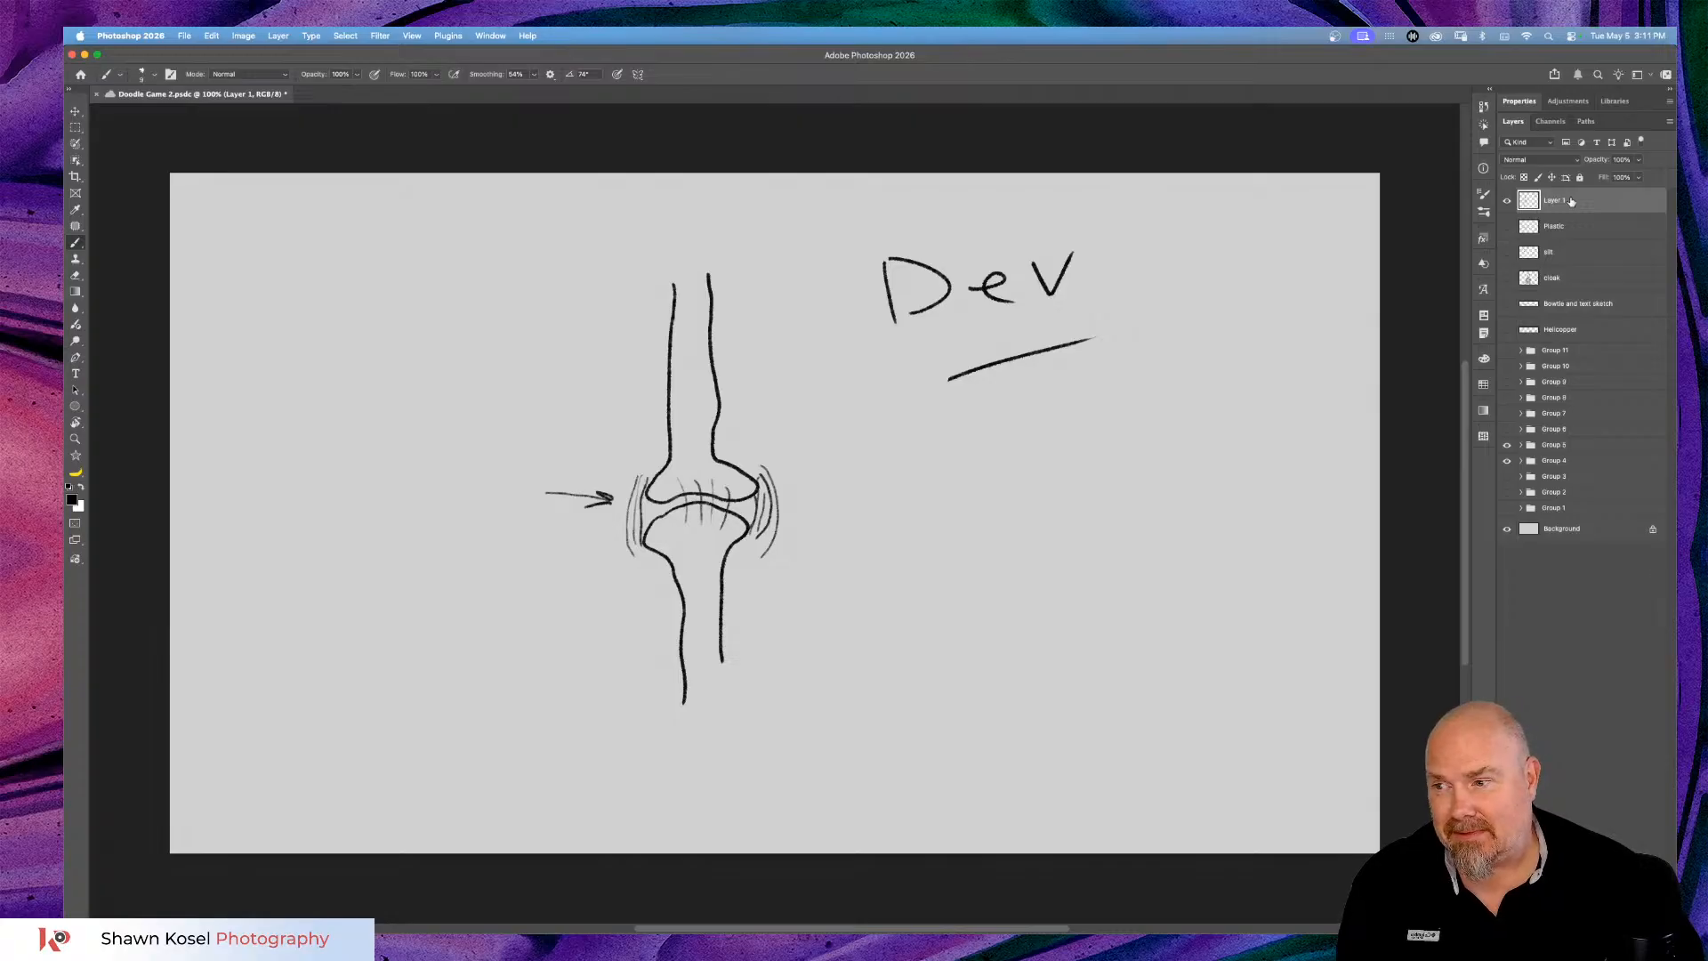
key(l)
key(i)
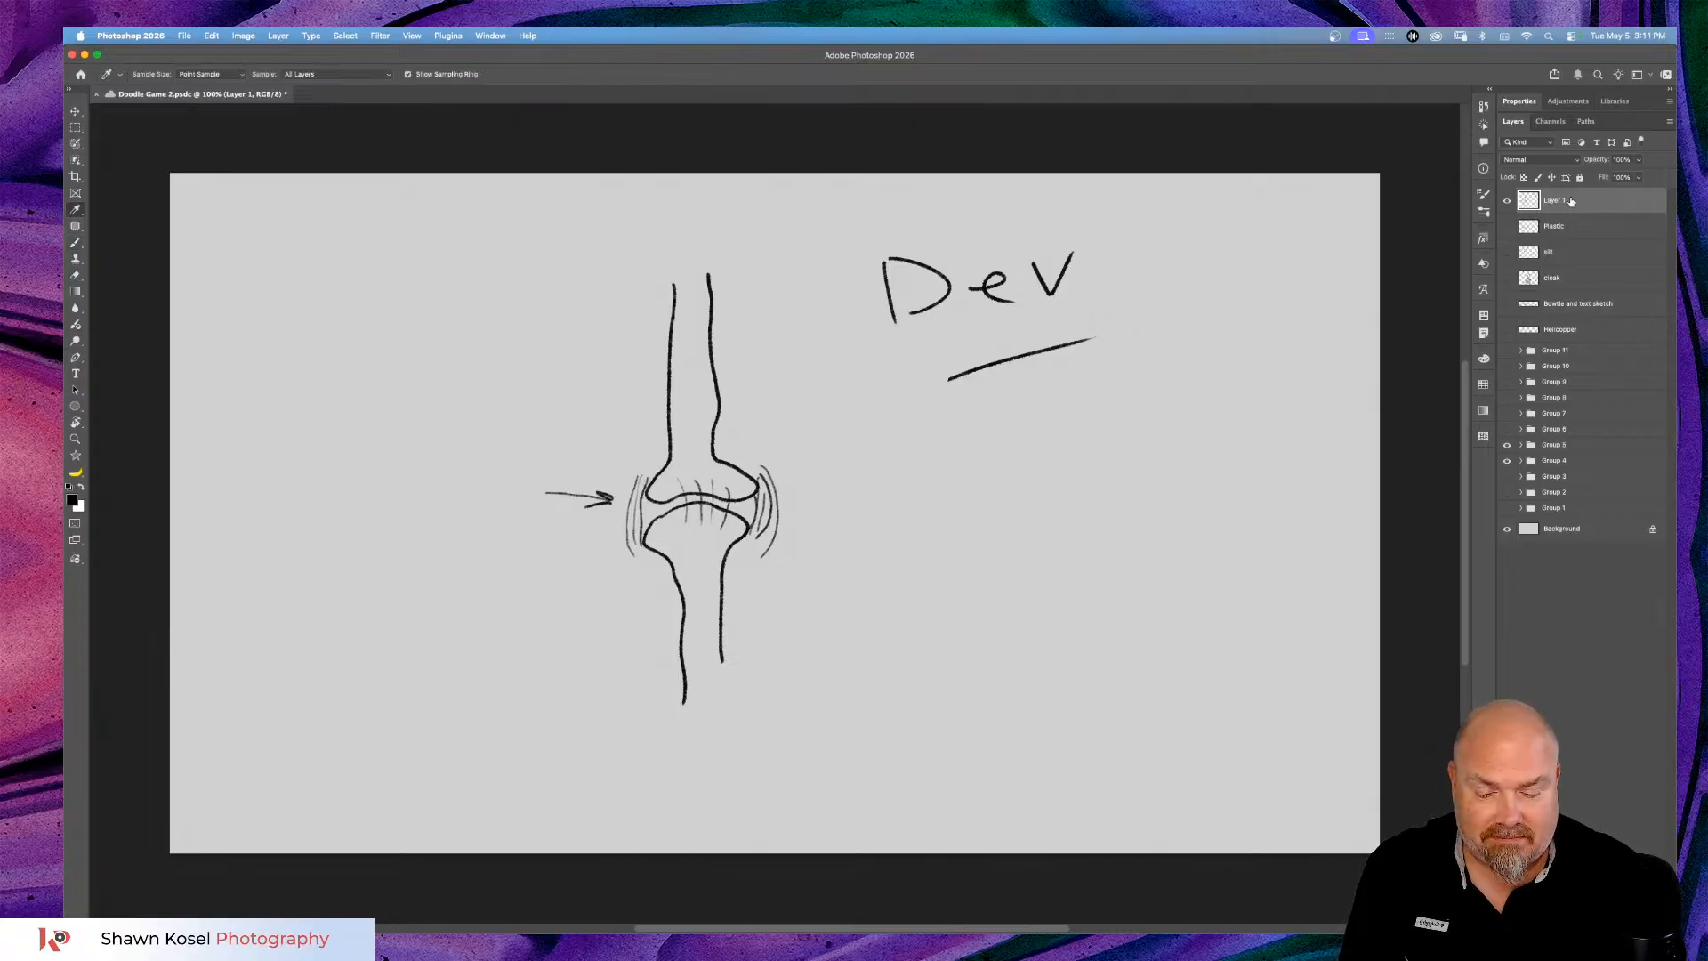
key(g)
key(a)
key(m)
key(e)
key(s)
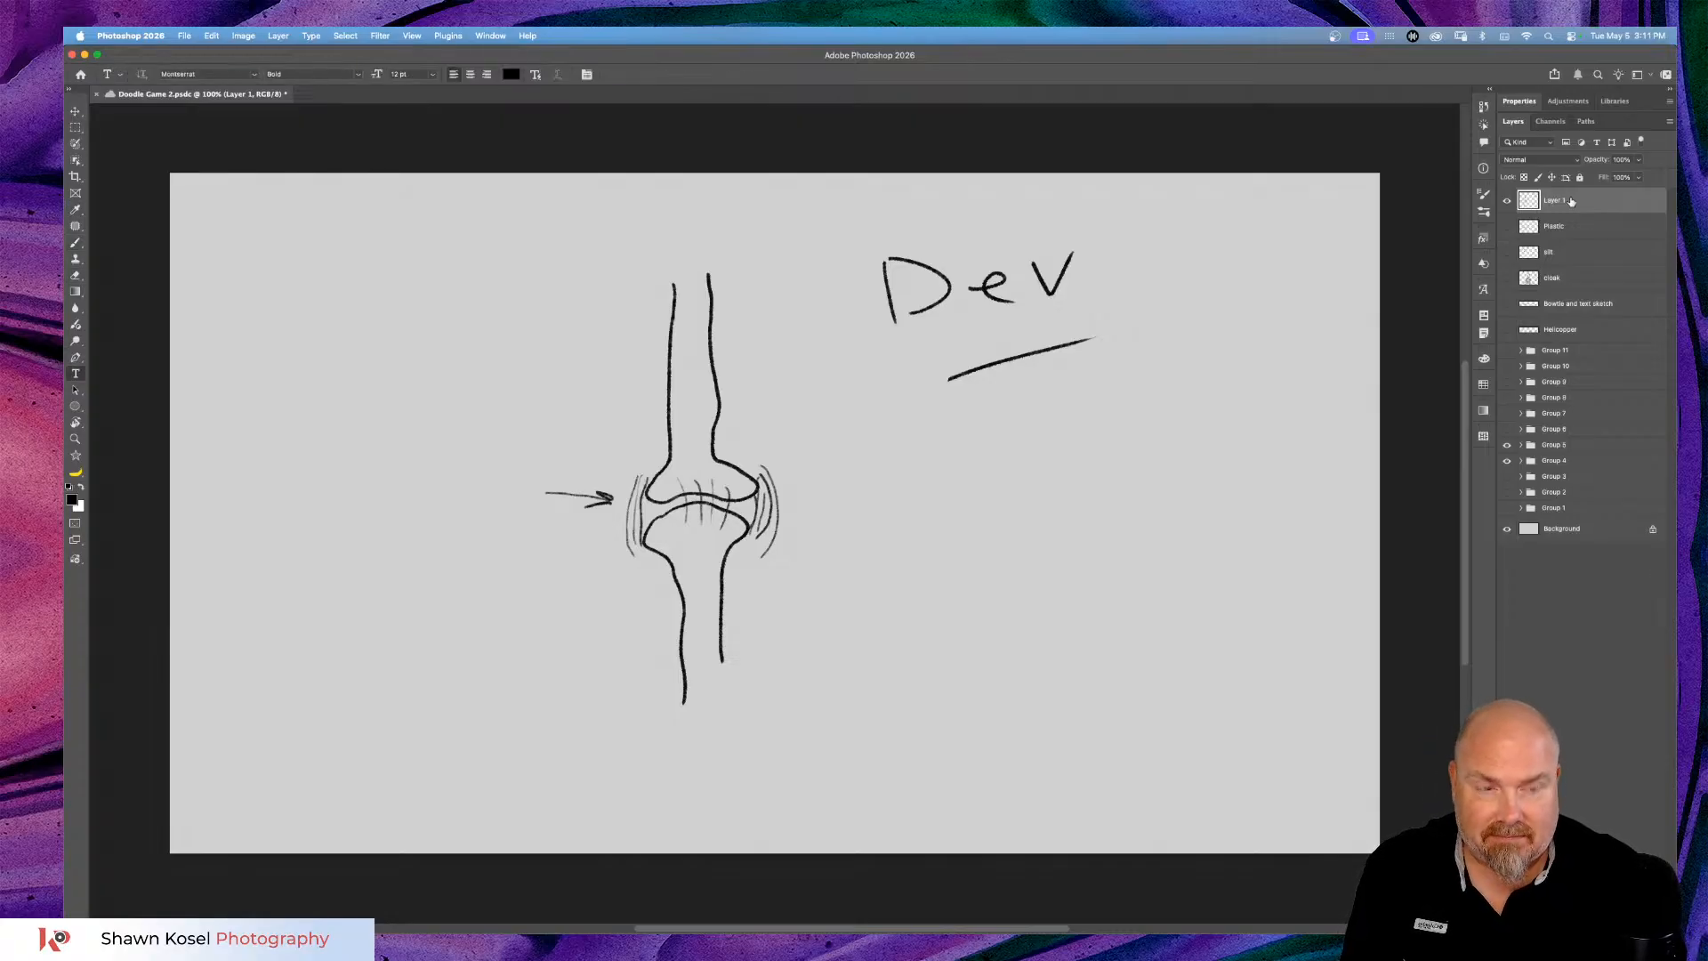
Rename the bone joint sketch layer to ligaments.
double_click(1554, 202)
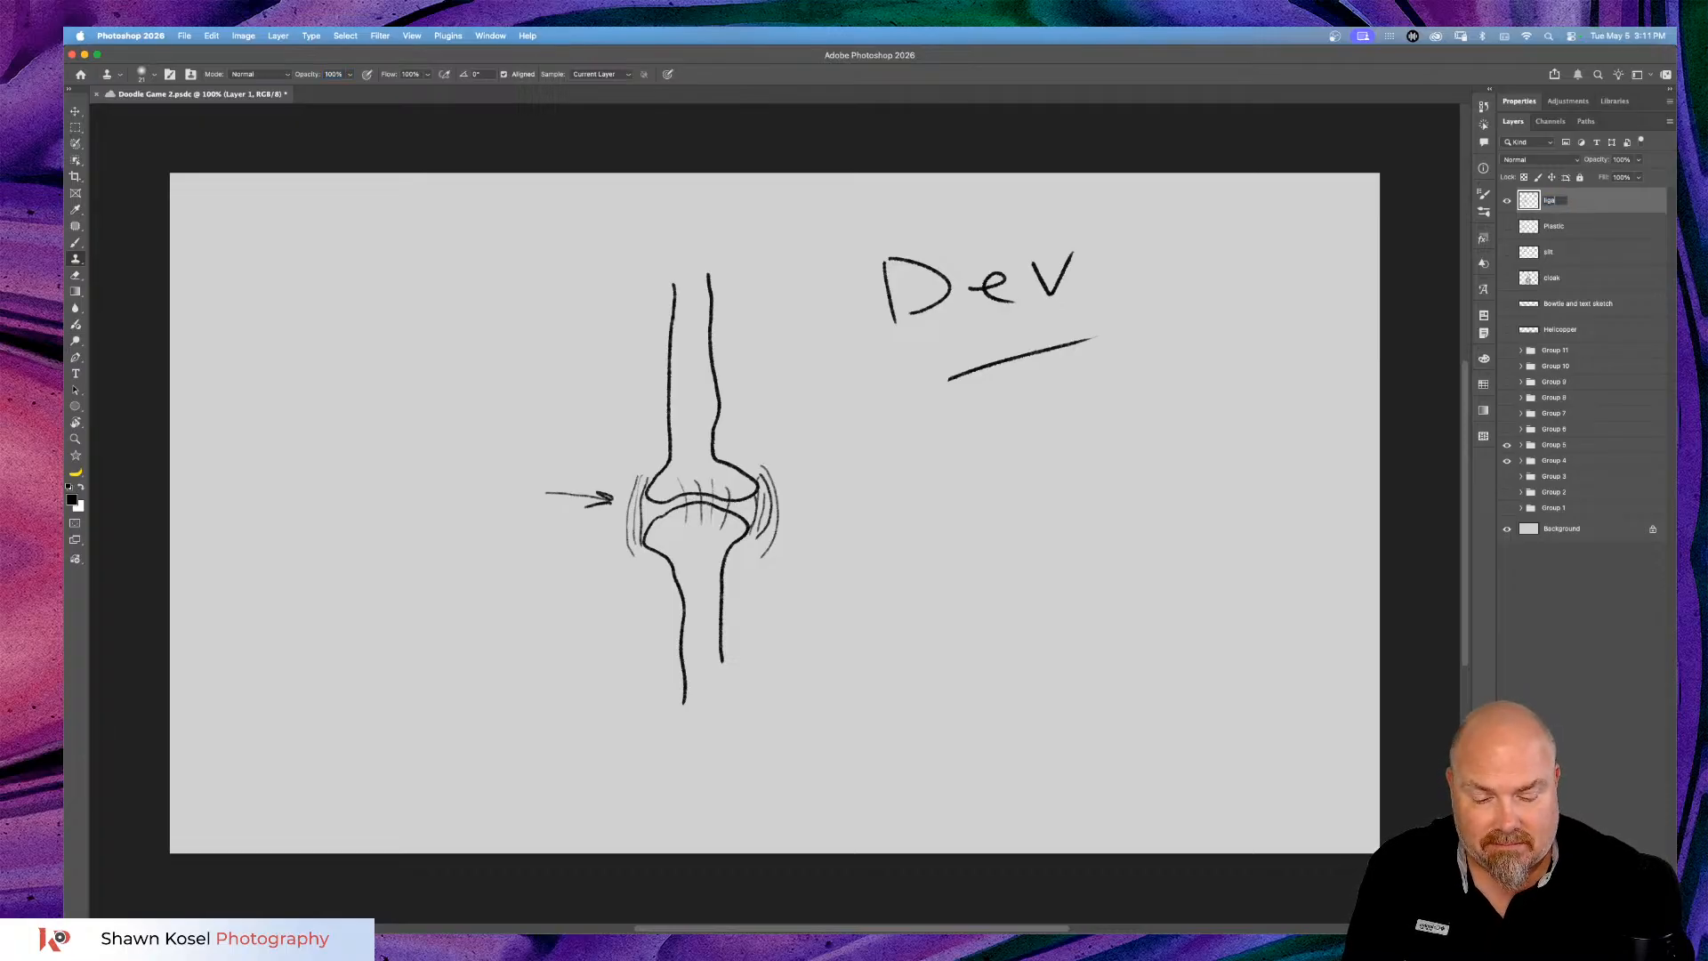
text(ligaments)
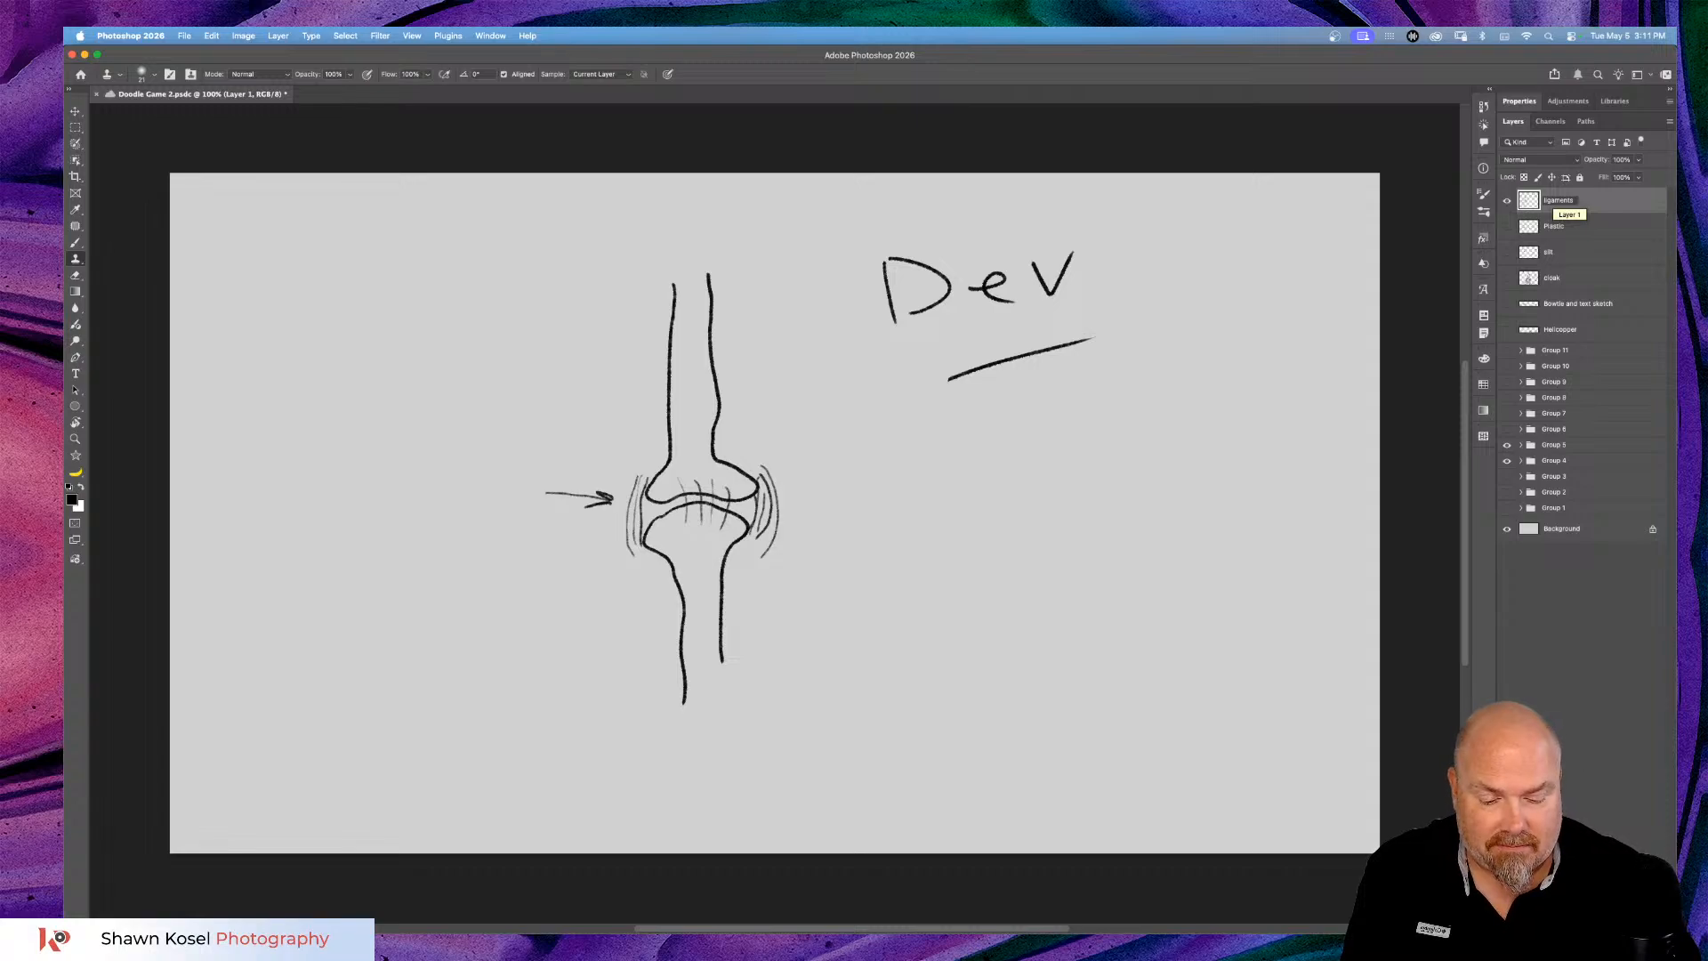
key(Return)
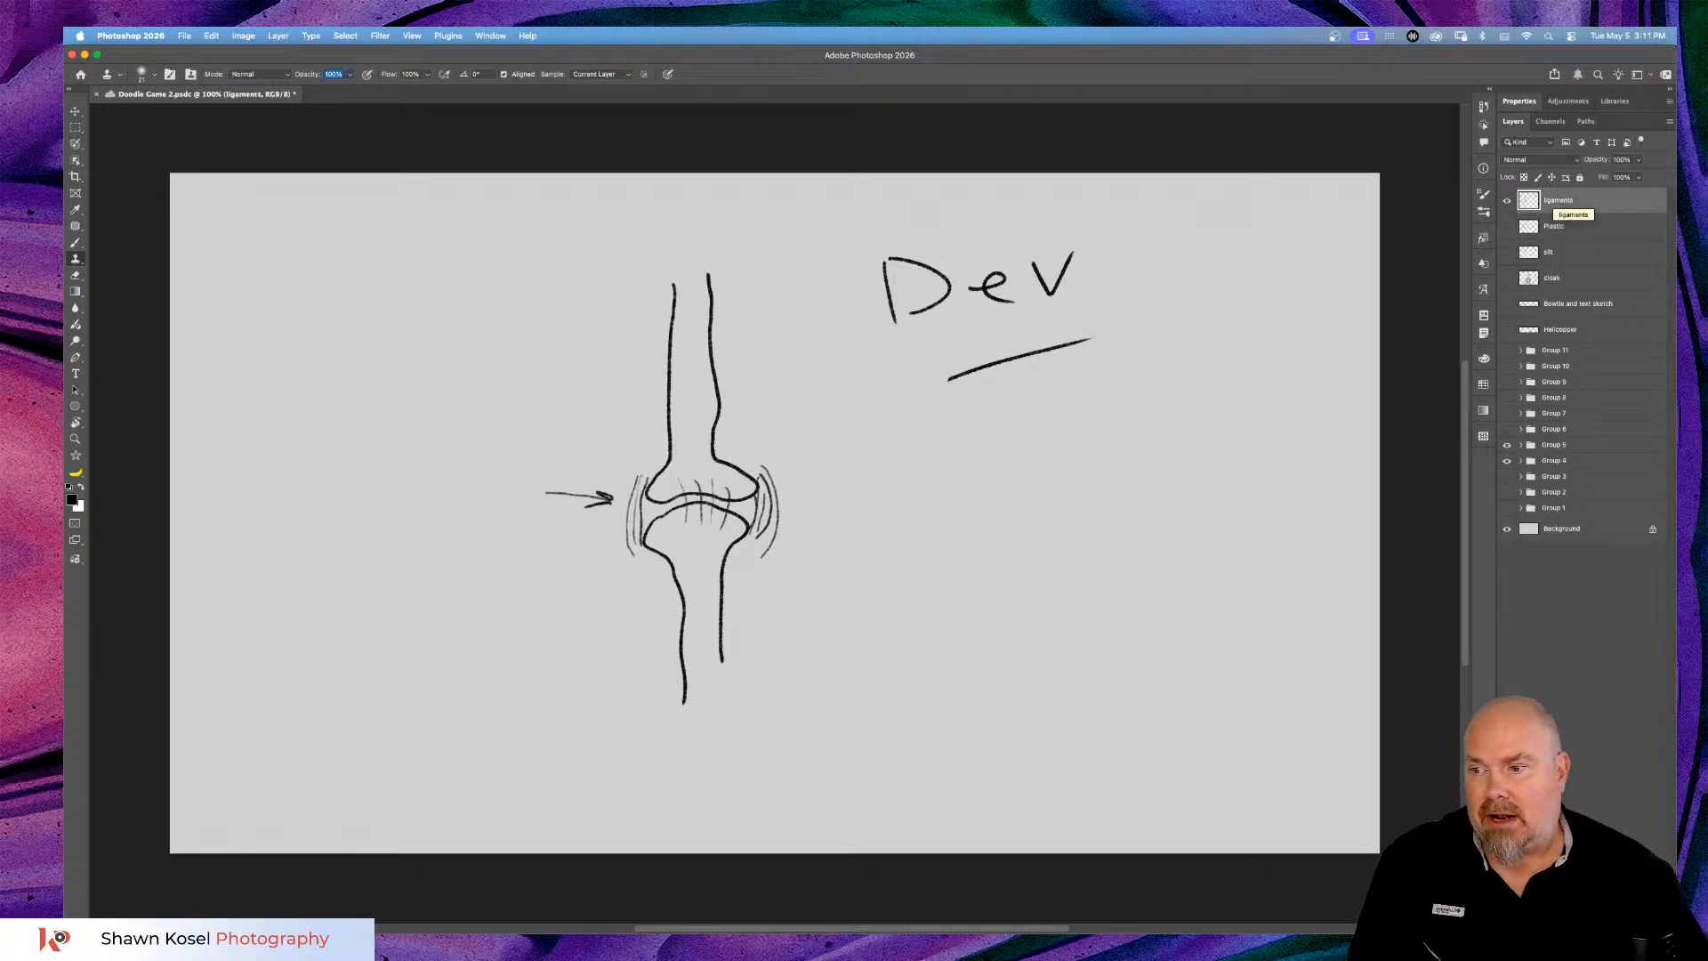